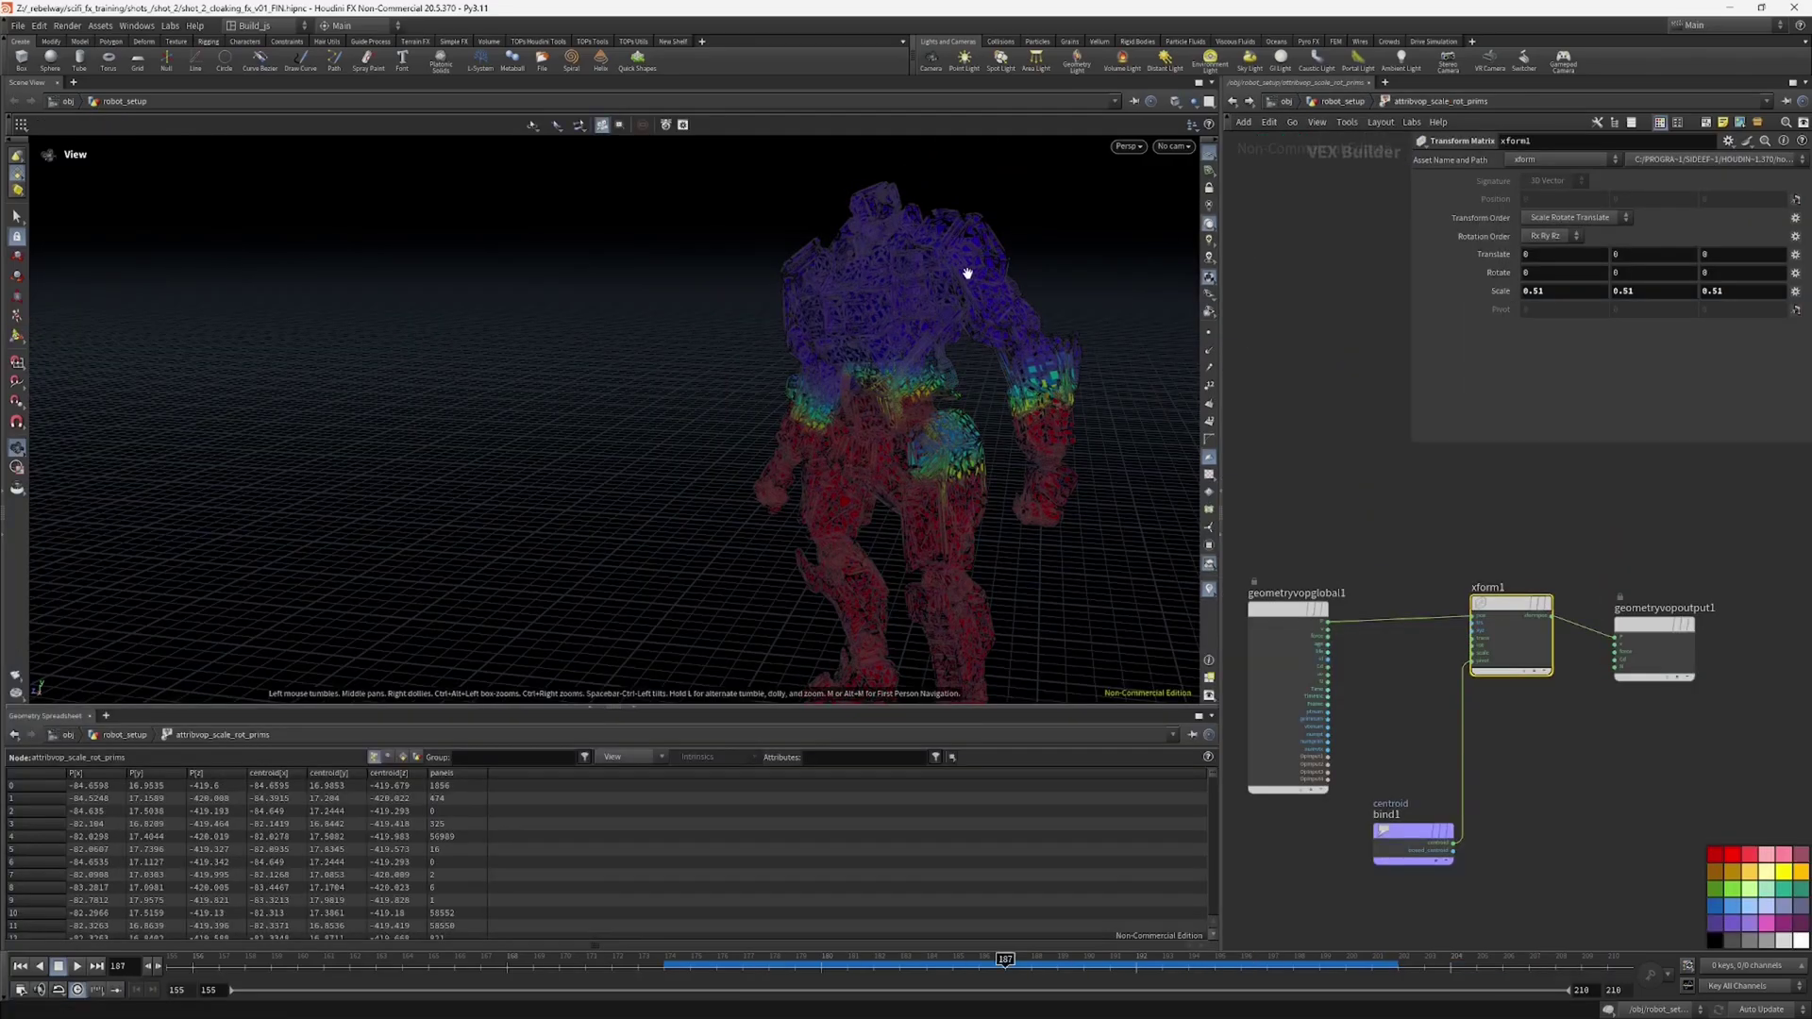
scroll(967, 274, "up", 6)
middle_click_drag(967, 274, 901, 396)
middle_click_drag(1486, 291, 1688, 248)
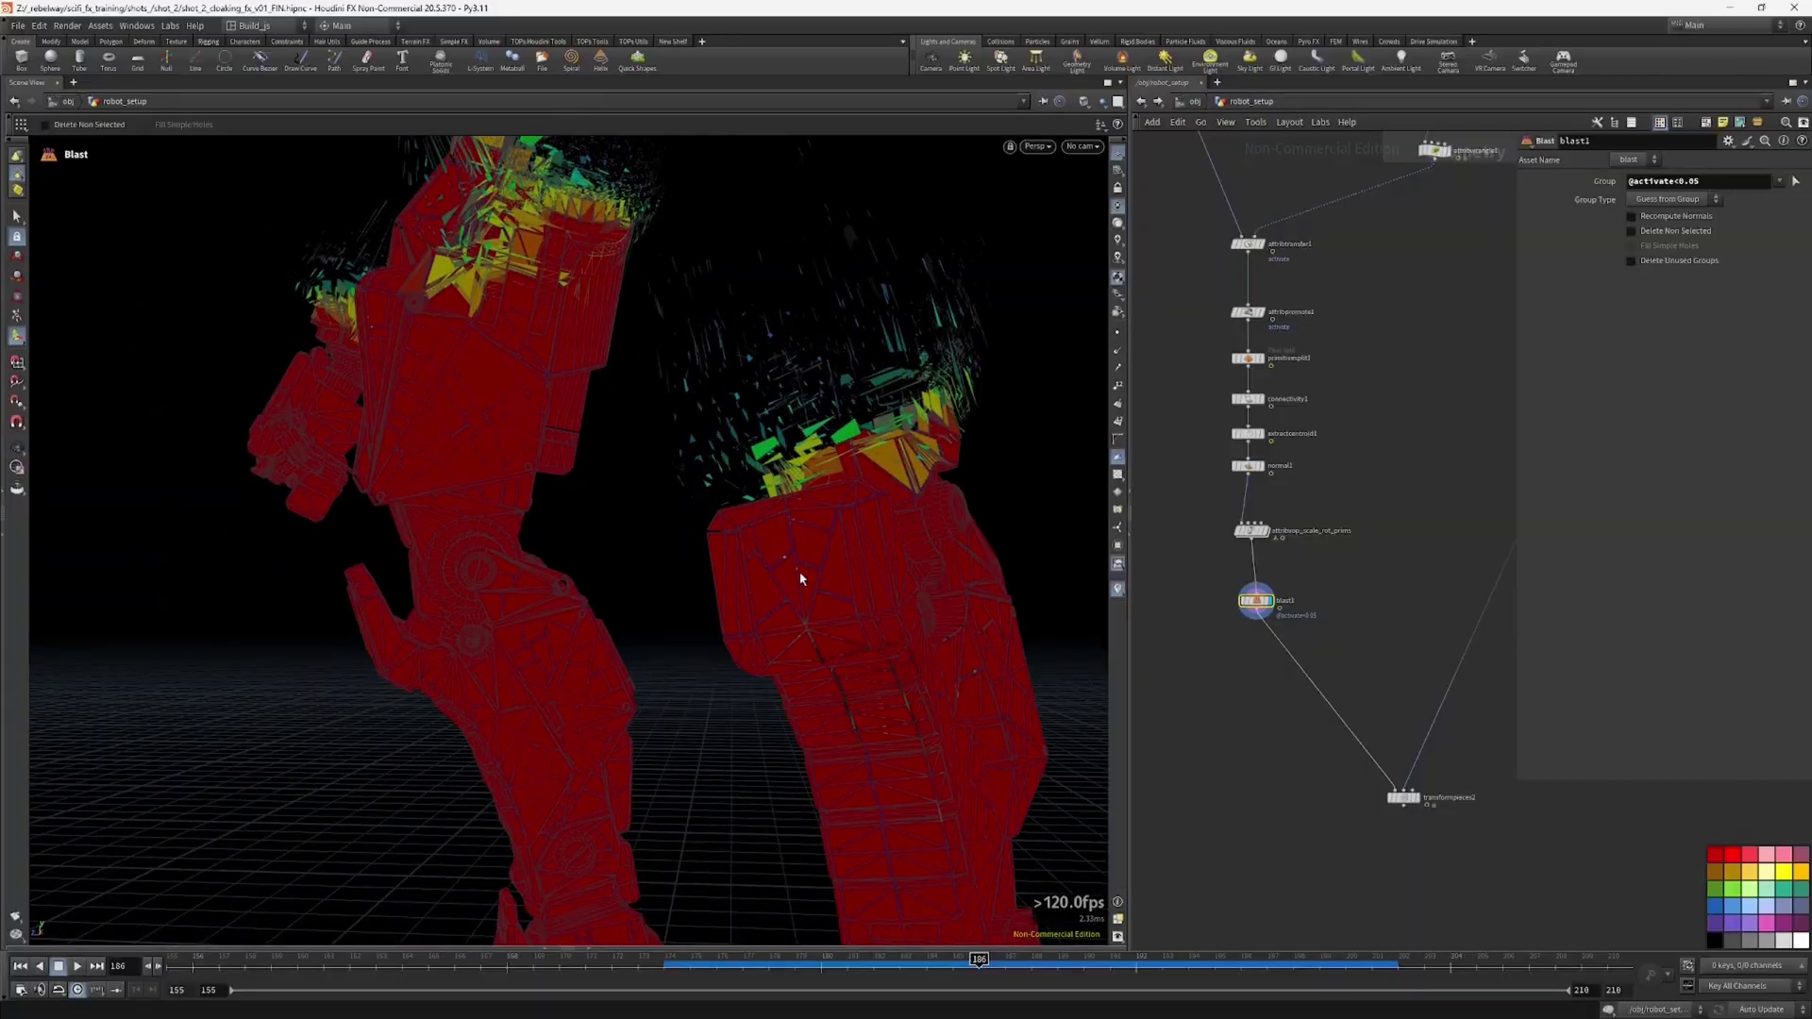
scroll(800, 578, "down", 5)
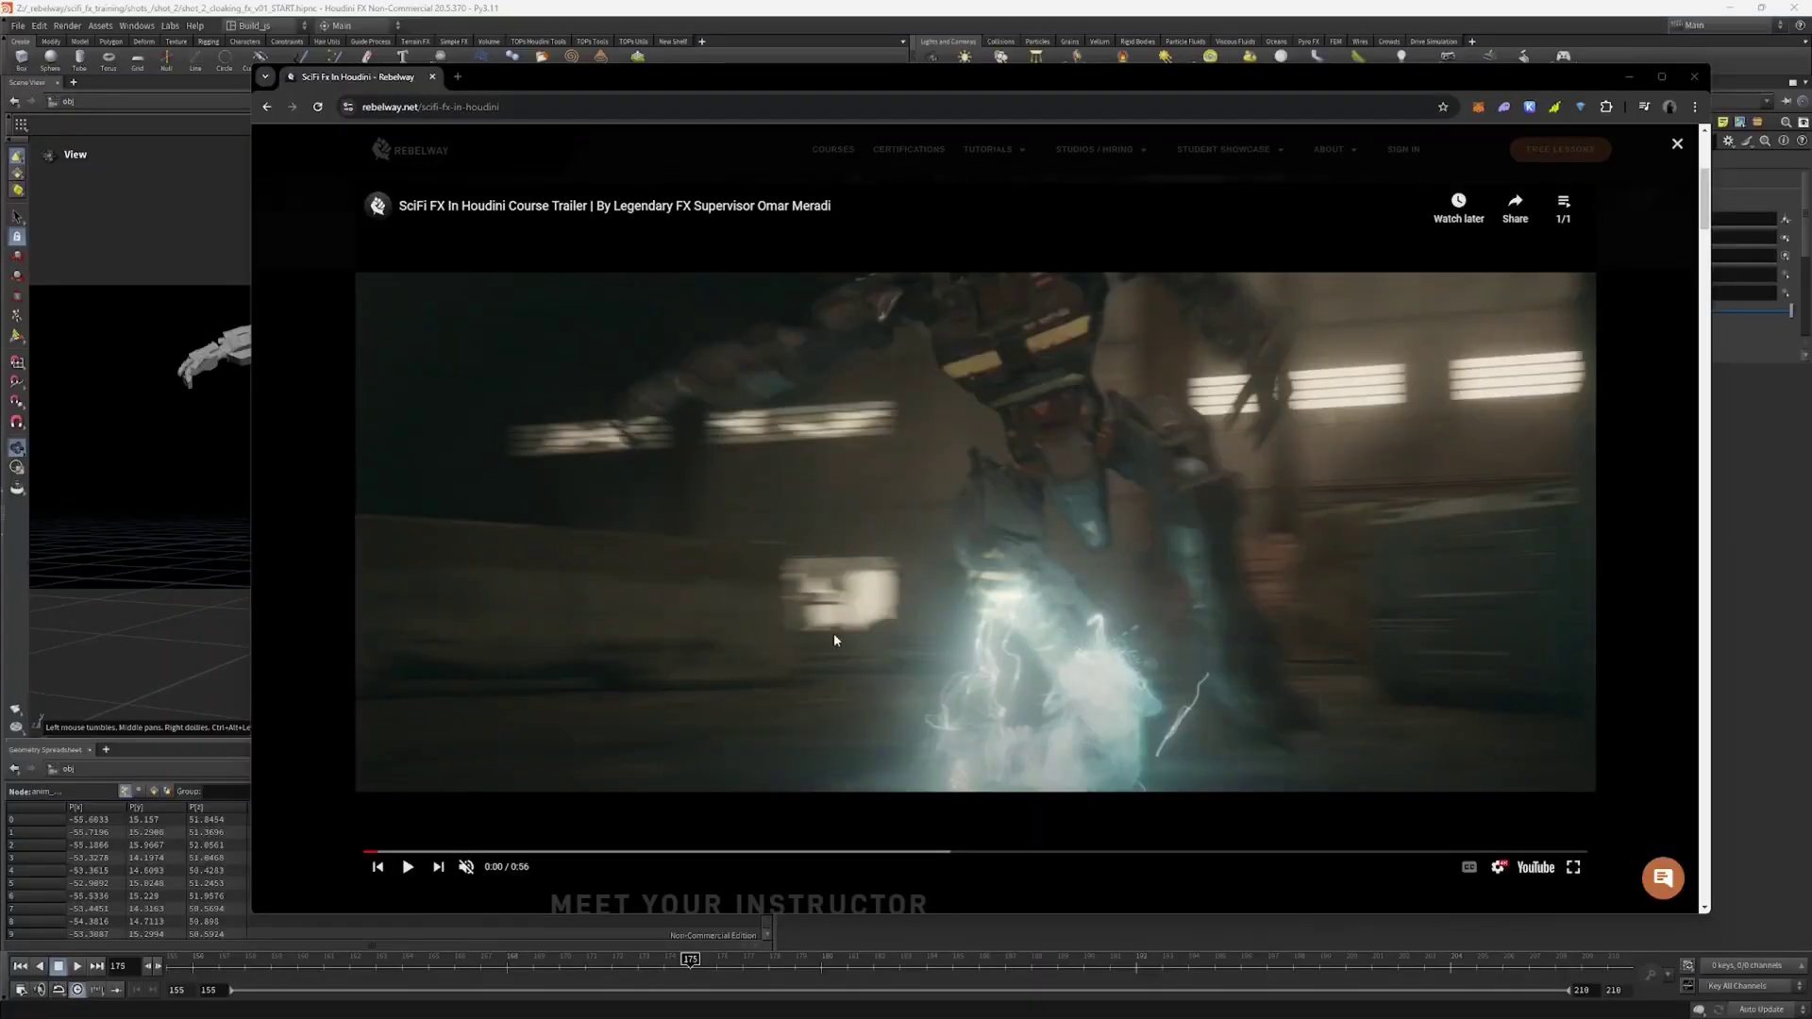
Step: Play a short part of the SciFi FX In Houdini course trailer, pause it, and return to the Houdini scene
left_click(408, 866)
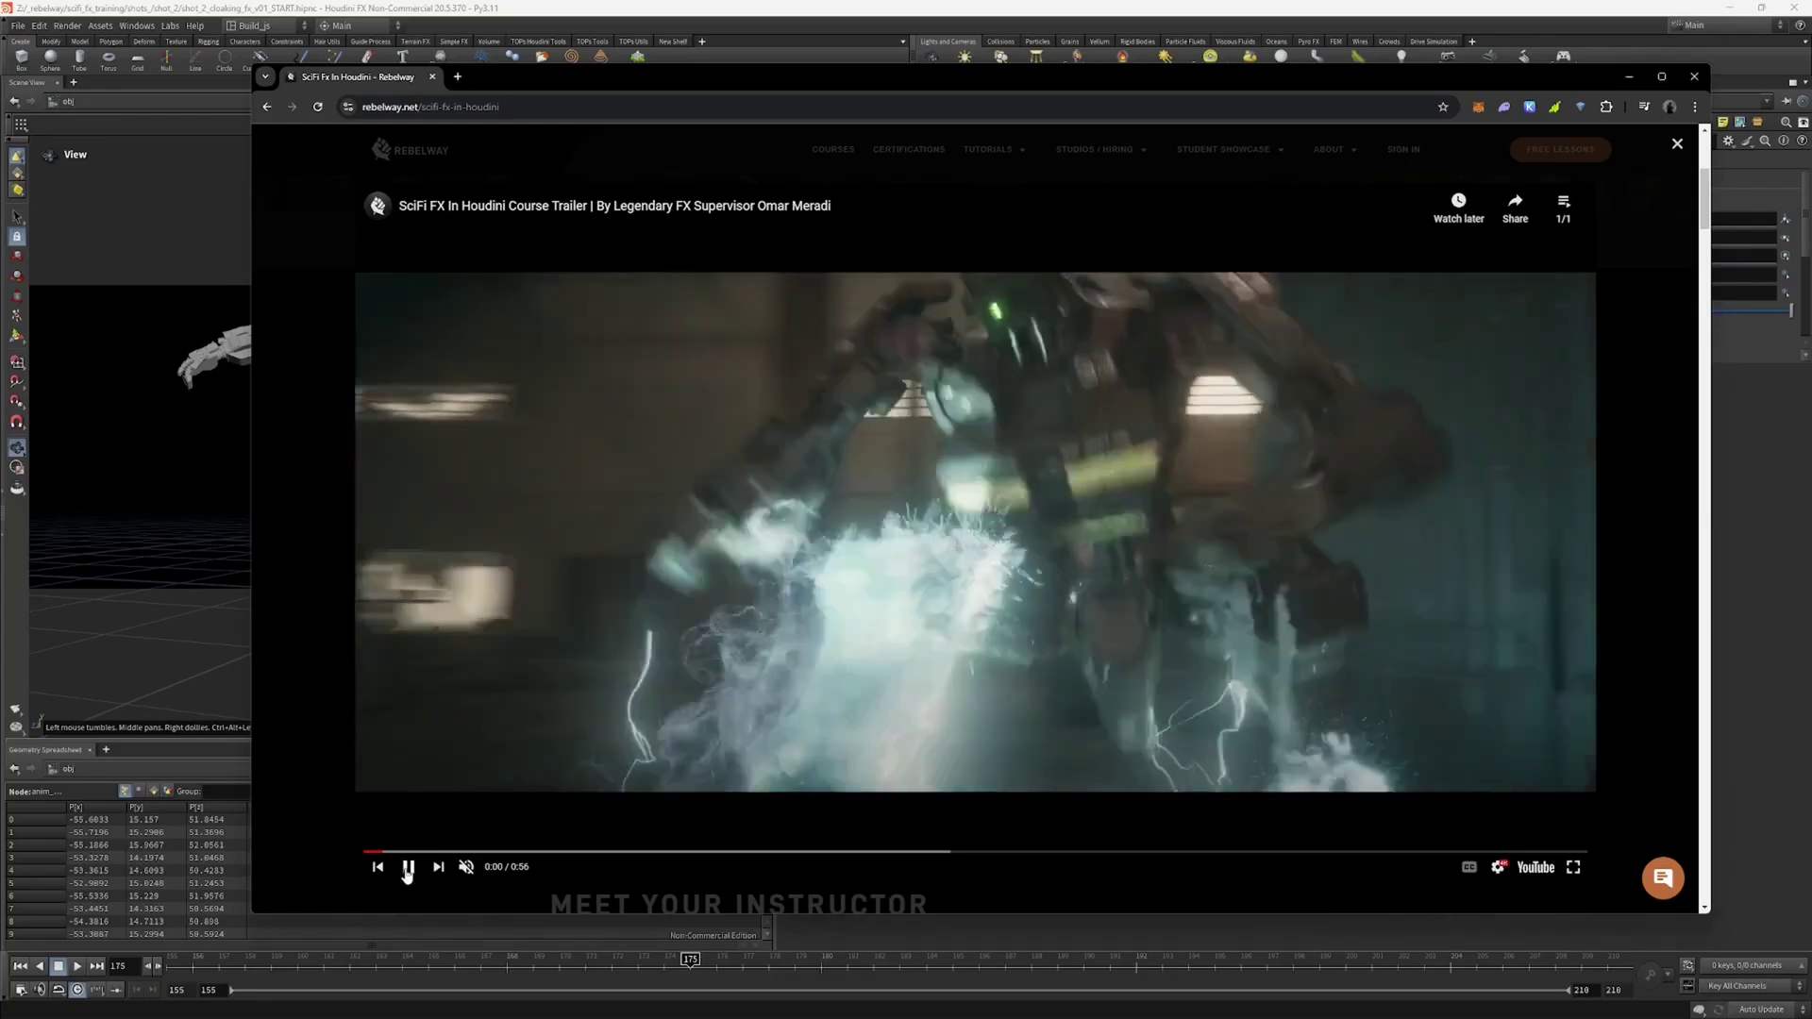
left_click(408, 866)
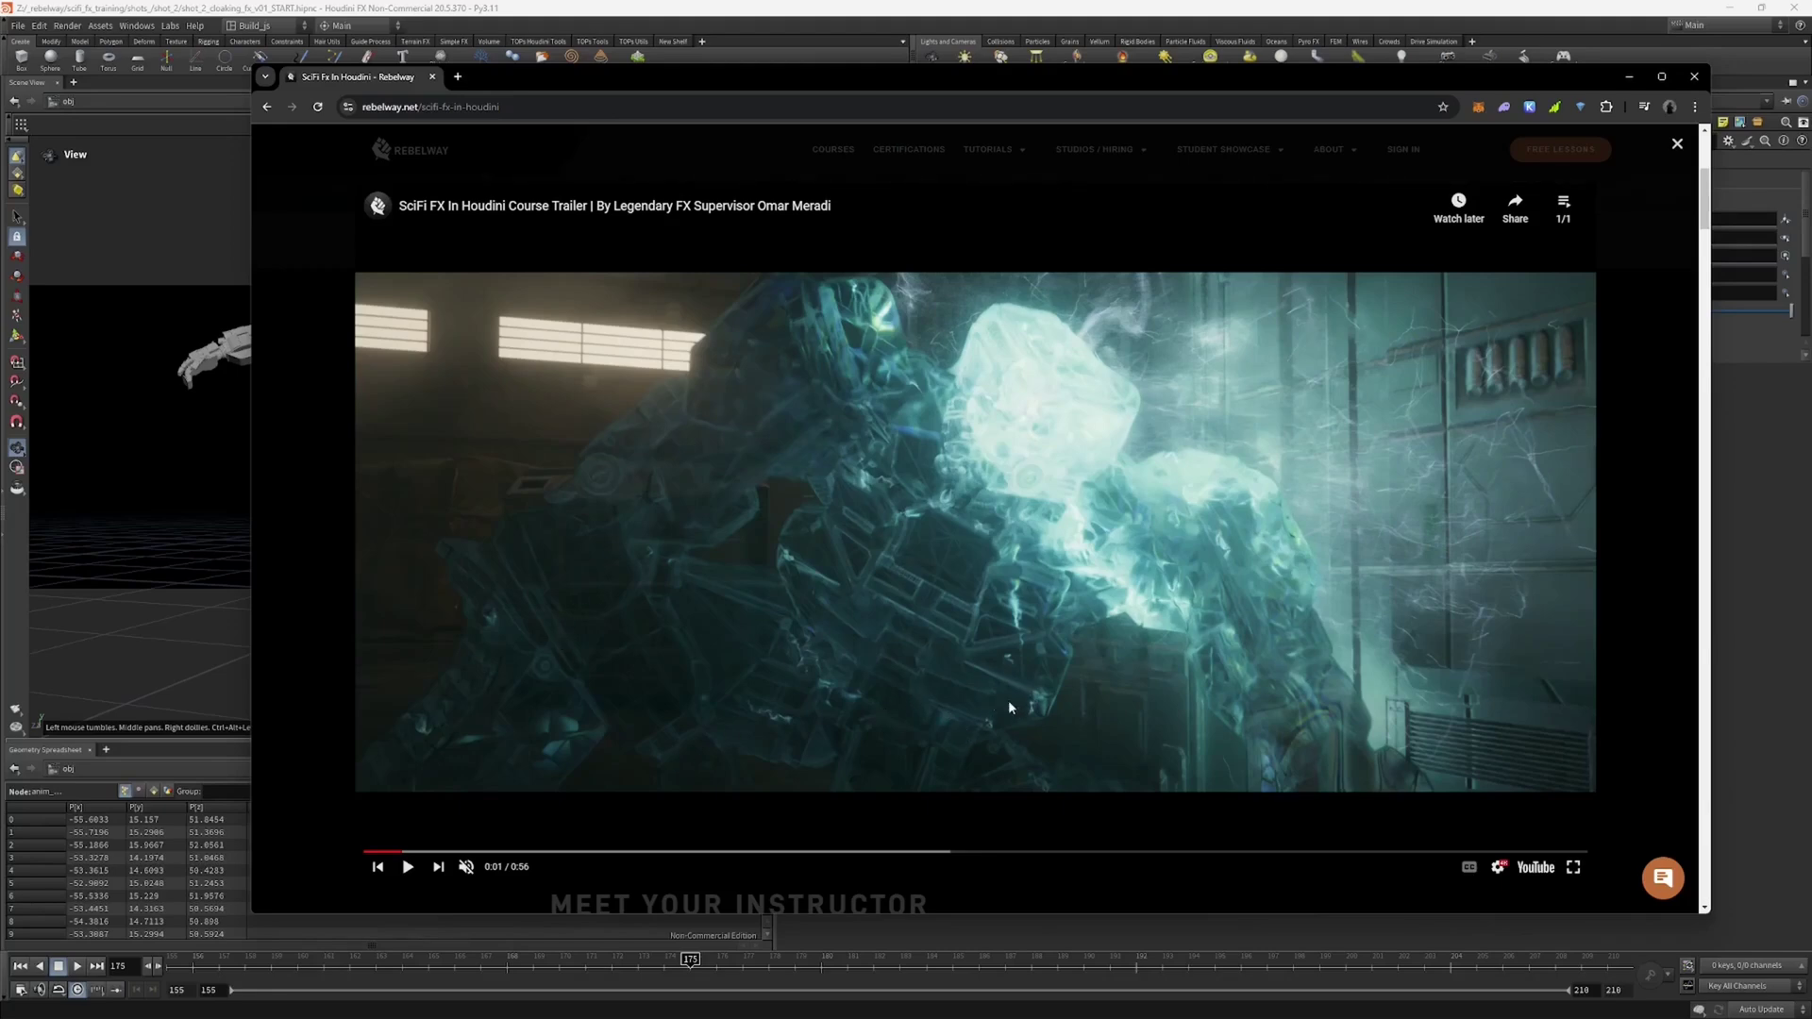
left_click(1745, 550)
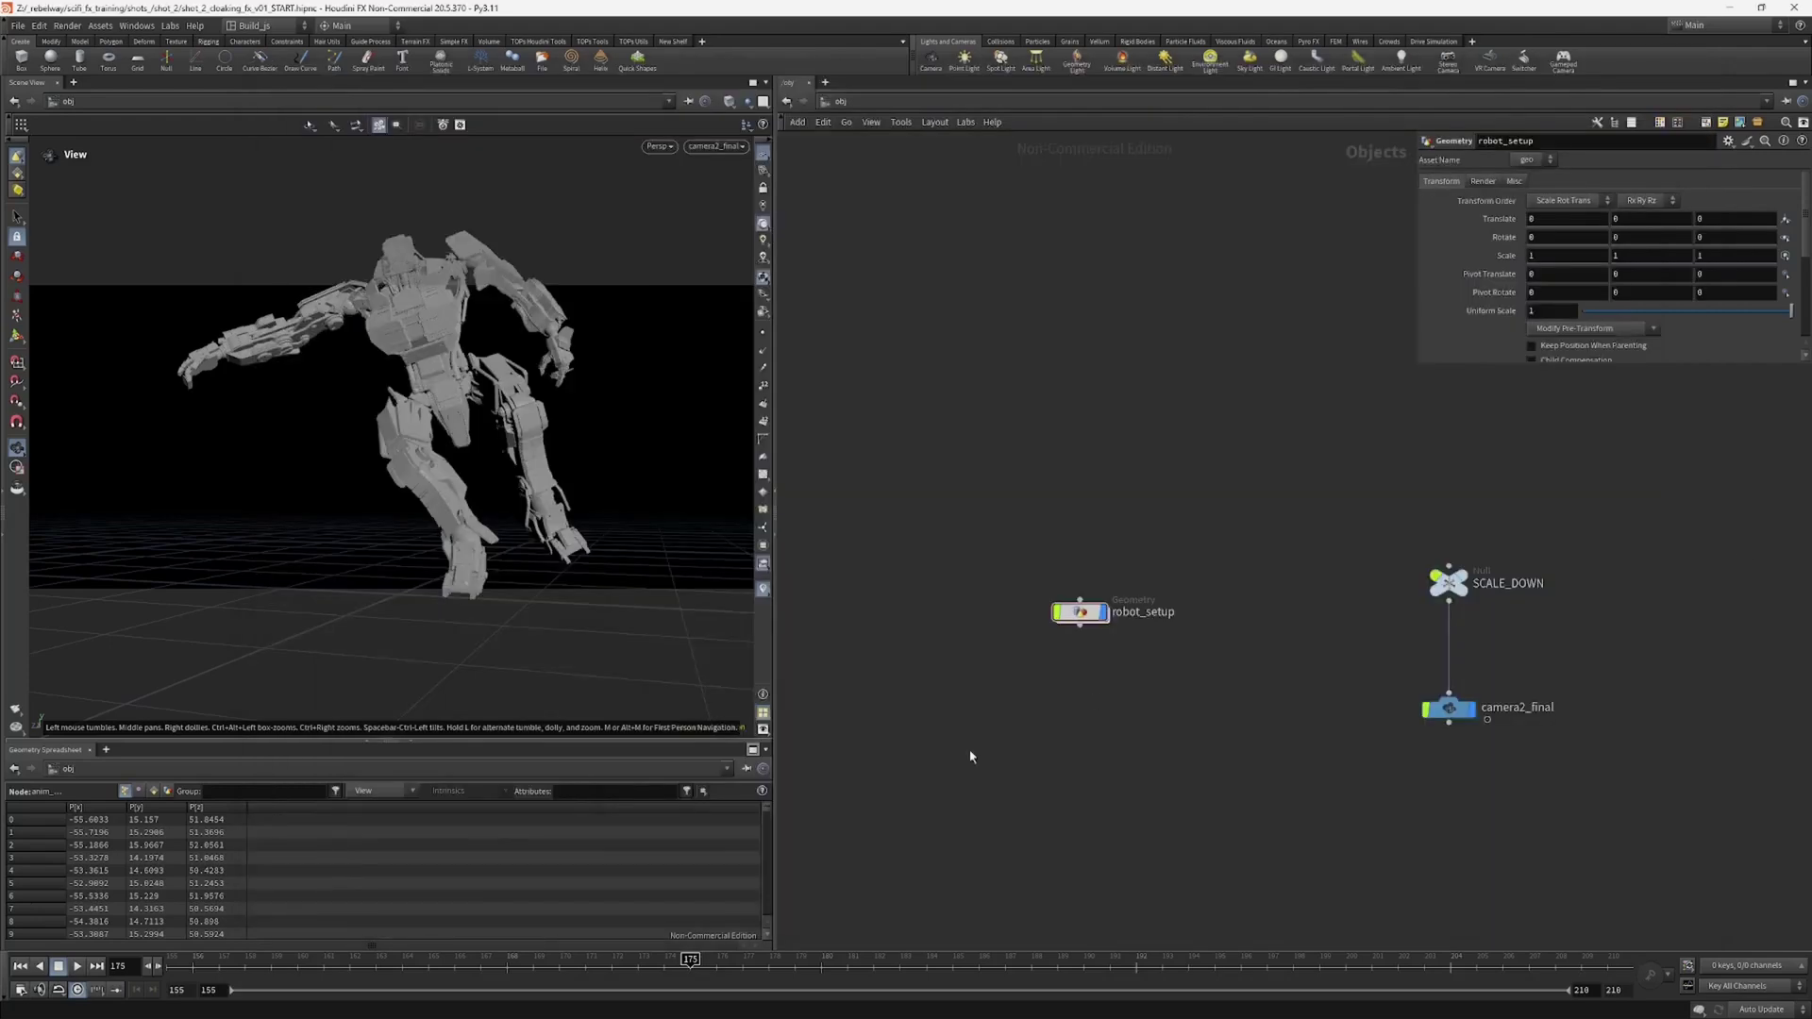
Step: Check the project folder for shot_2_cloaking_fx_v01_START.hipnc and dismiss the file dialog without opening anything
middle_click_drag(907, 697, 901, 687)
key("ctrl+o")
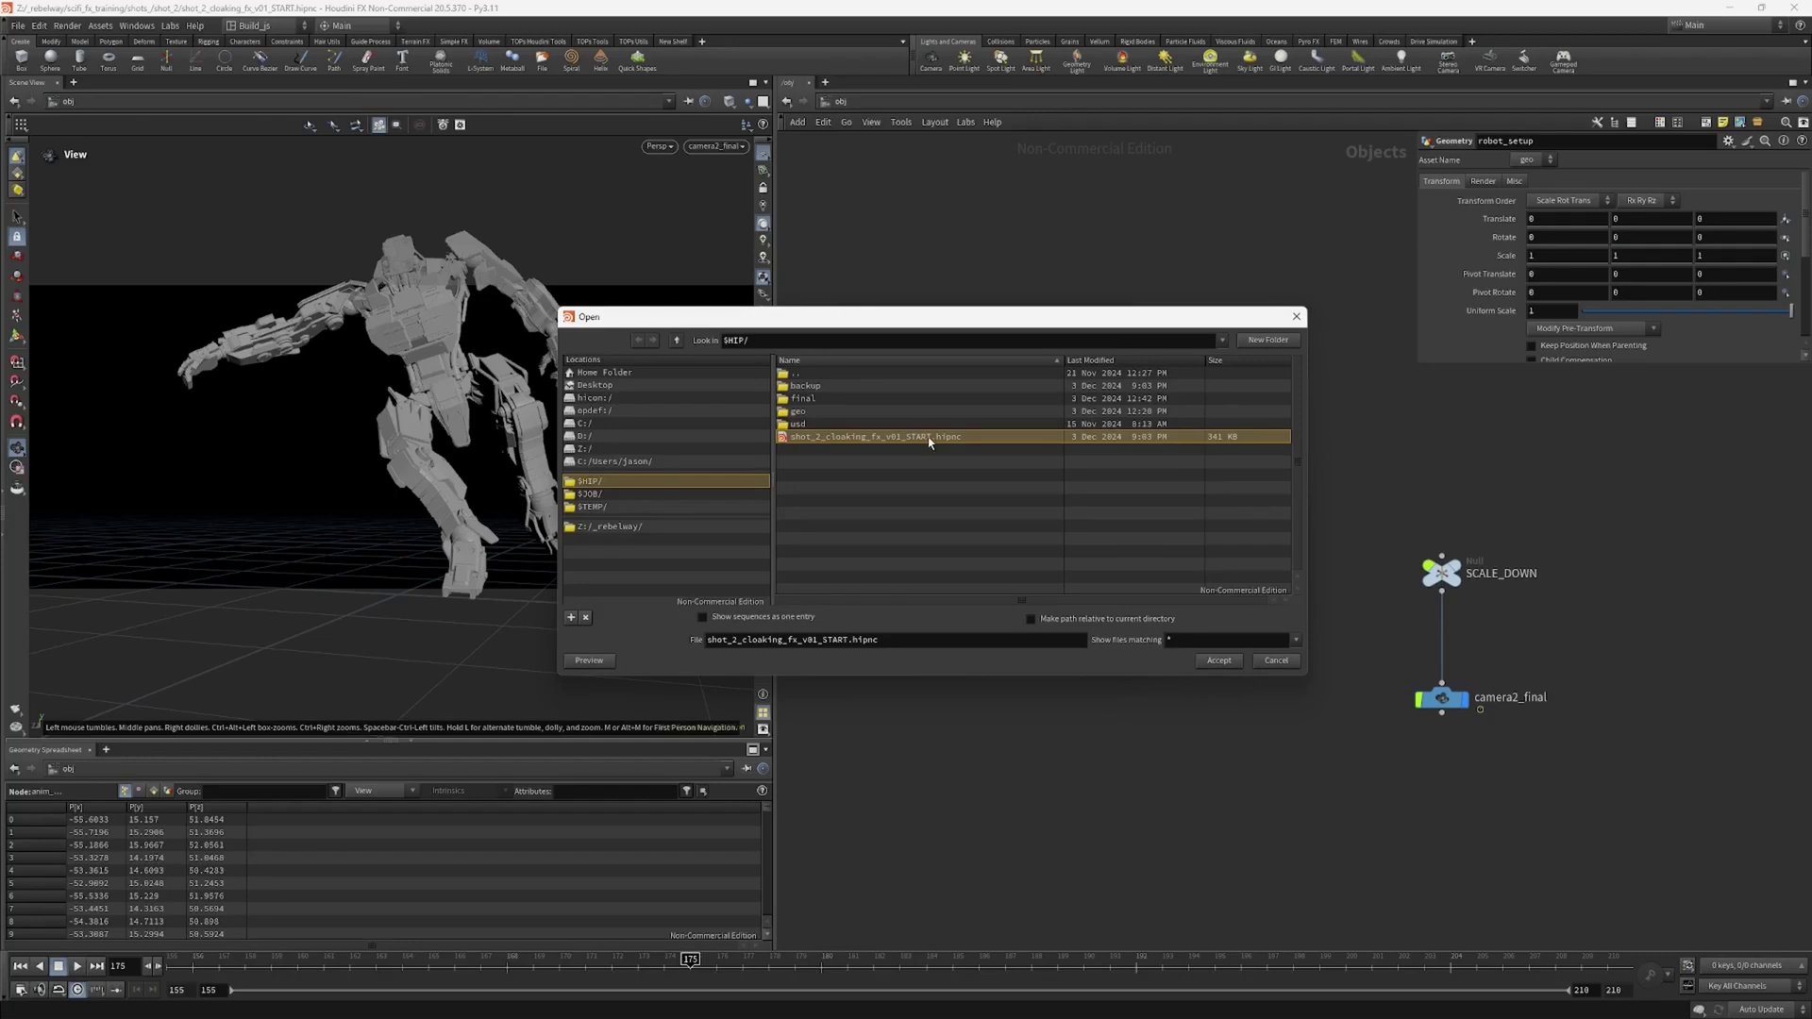
left_click(1273, 662)
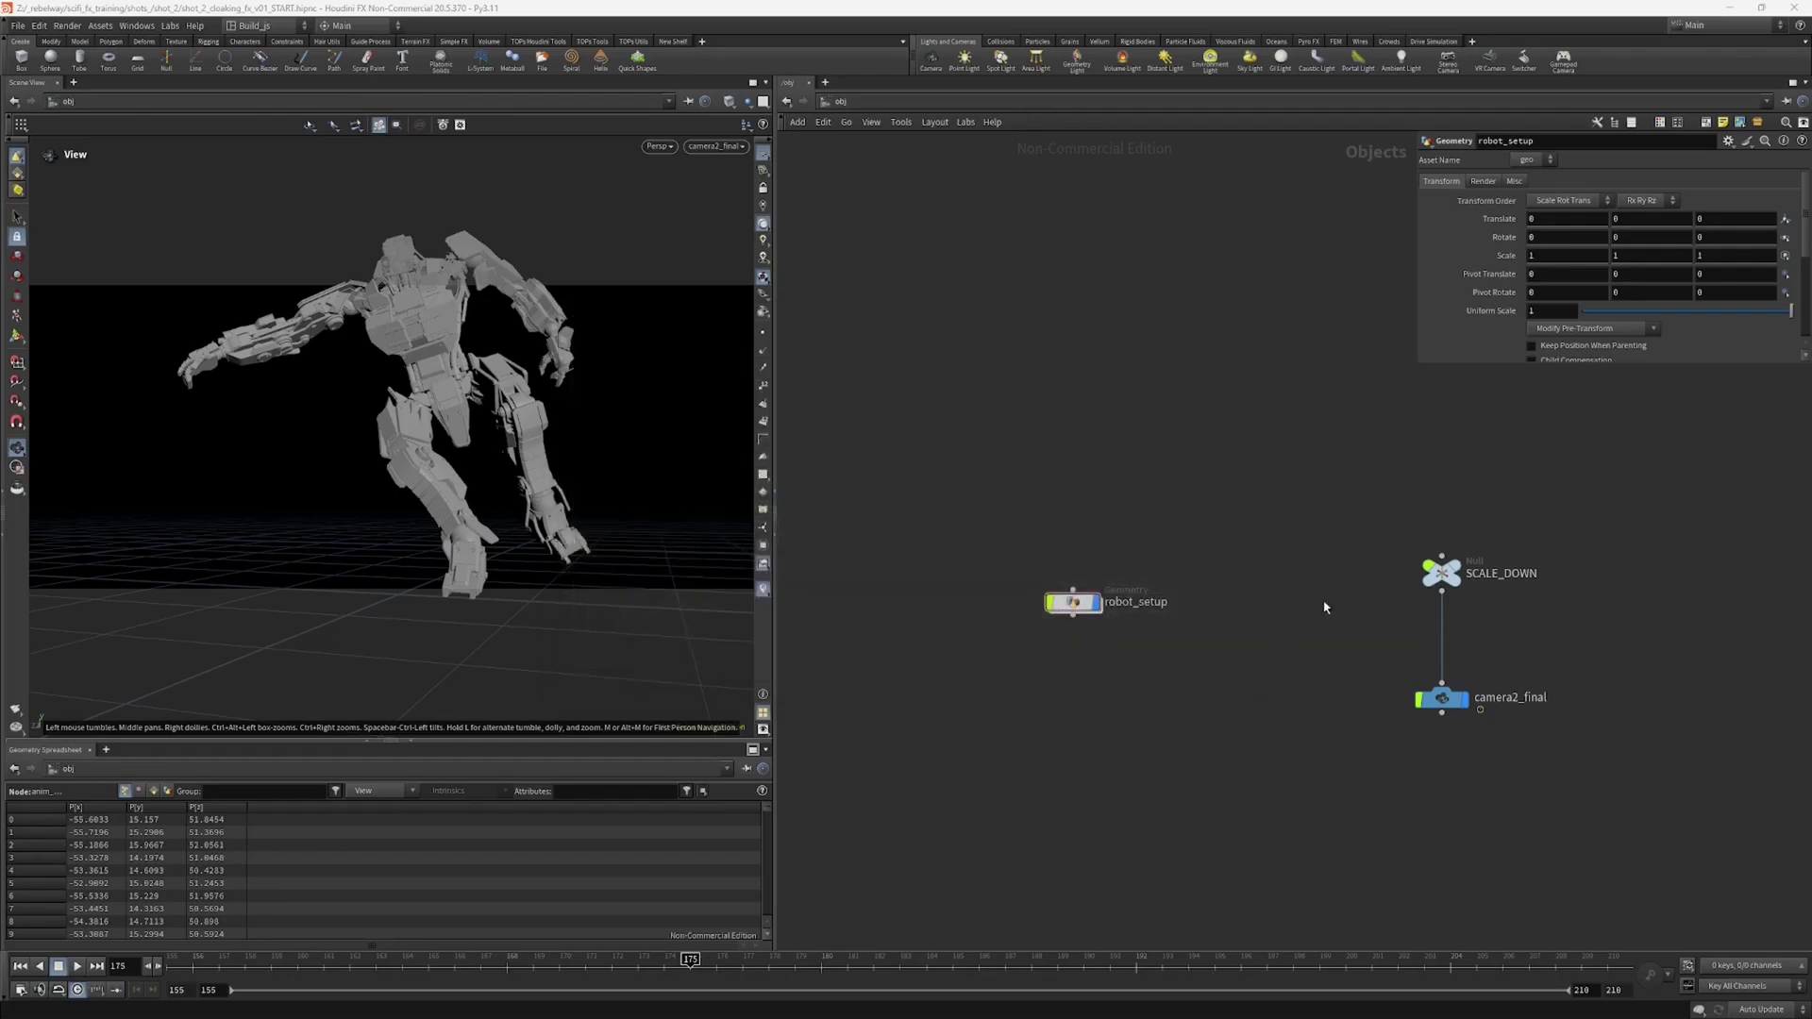
Step: Inspect the SCALE_DOWN null and the camera2_final camera linked below it
left_click_drag(1376, 500, 1473, 592)
left_click_drag(1367, 642, 1448, 705)
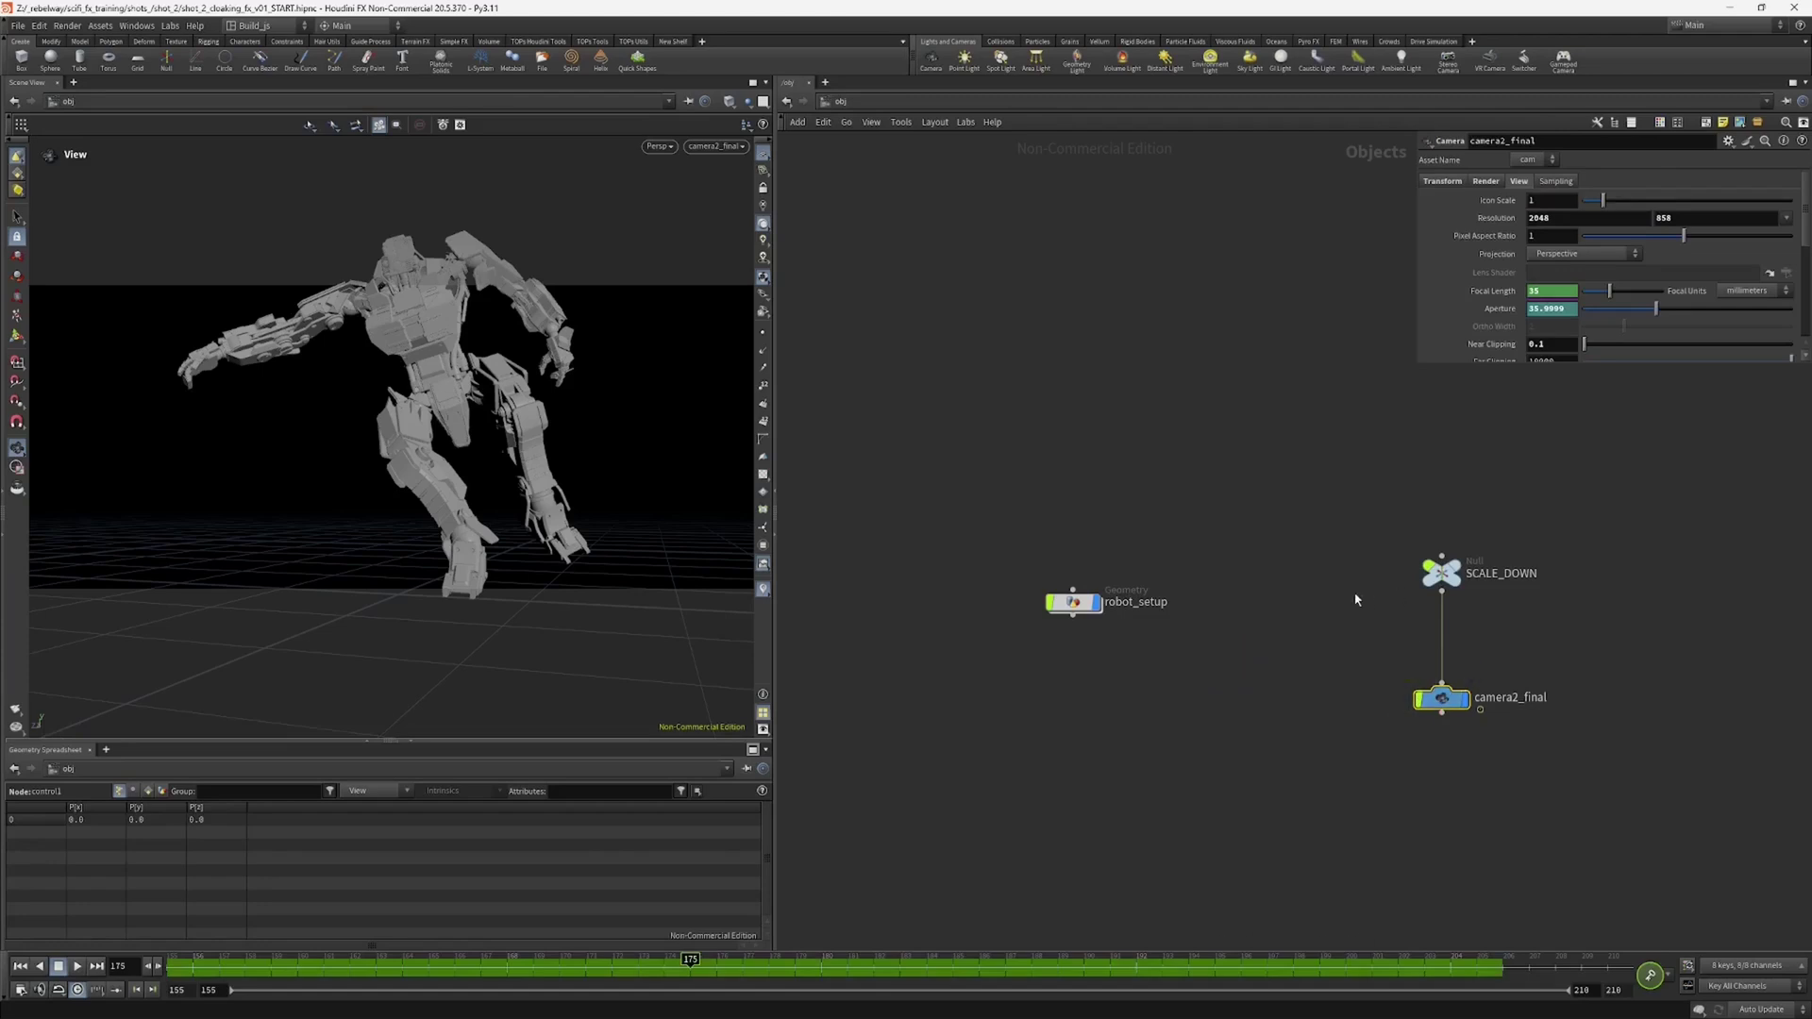
left_click_drag(1360, 559, 1436, 592)
left_click_drag(1377, 662, 1435, 700)
Step: Preview the robot's animation through the shot camera by moving the timeline back to frame 170
left_click_drag(686, 981, 630, 973)
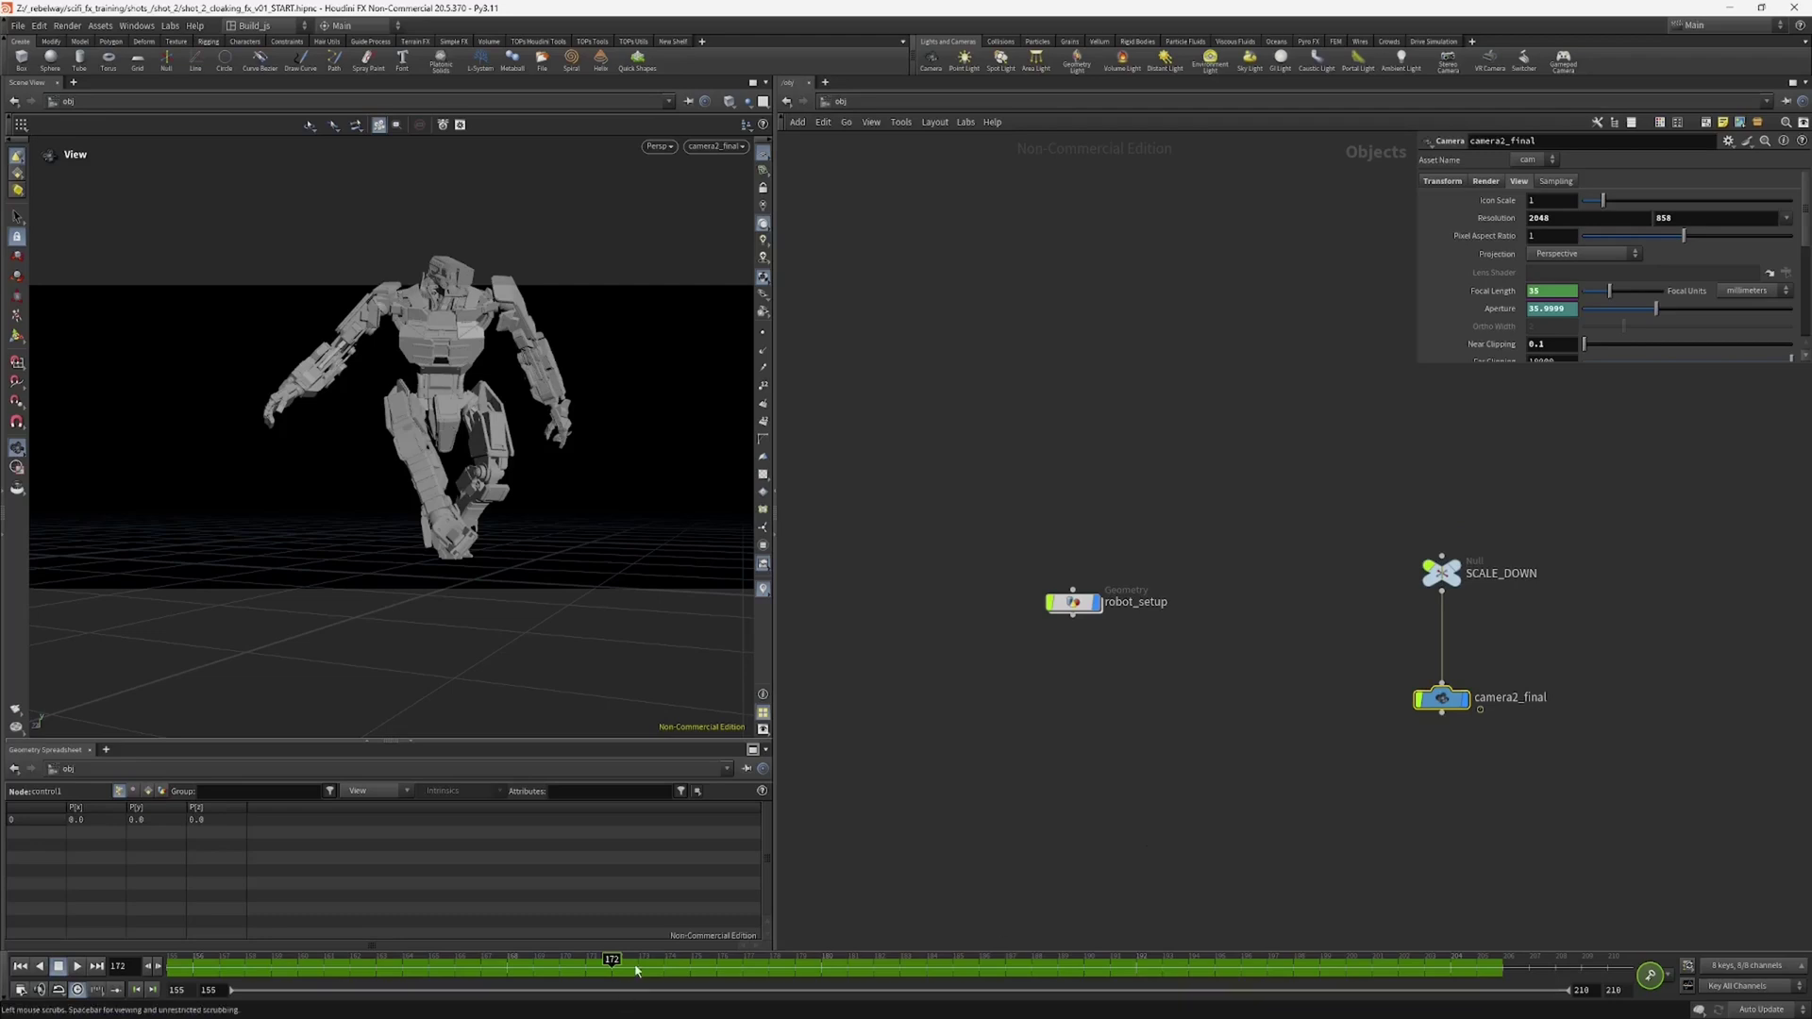
key("Left")
key("Left")
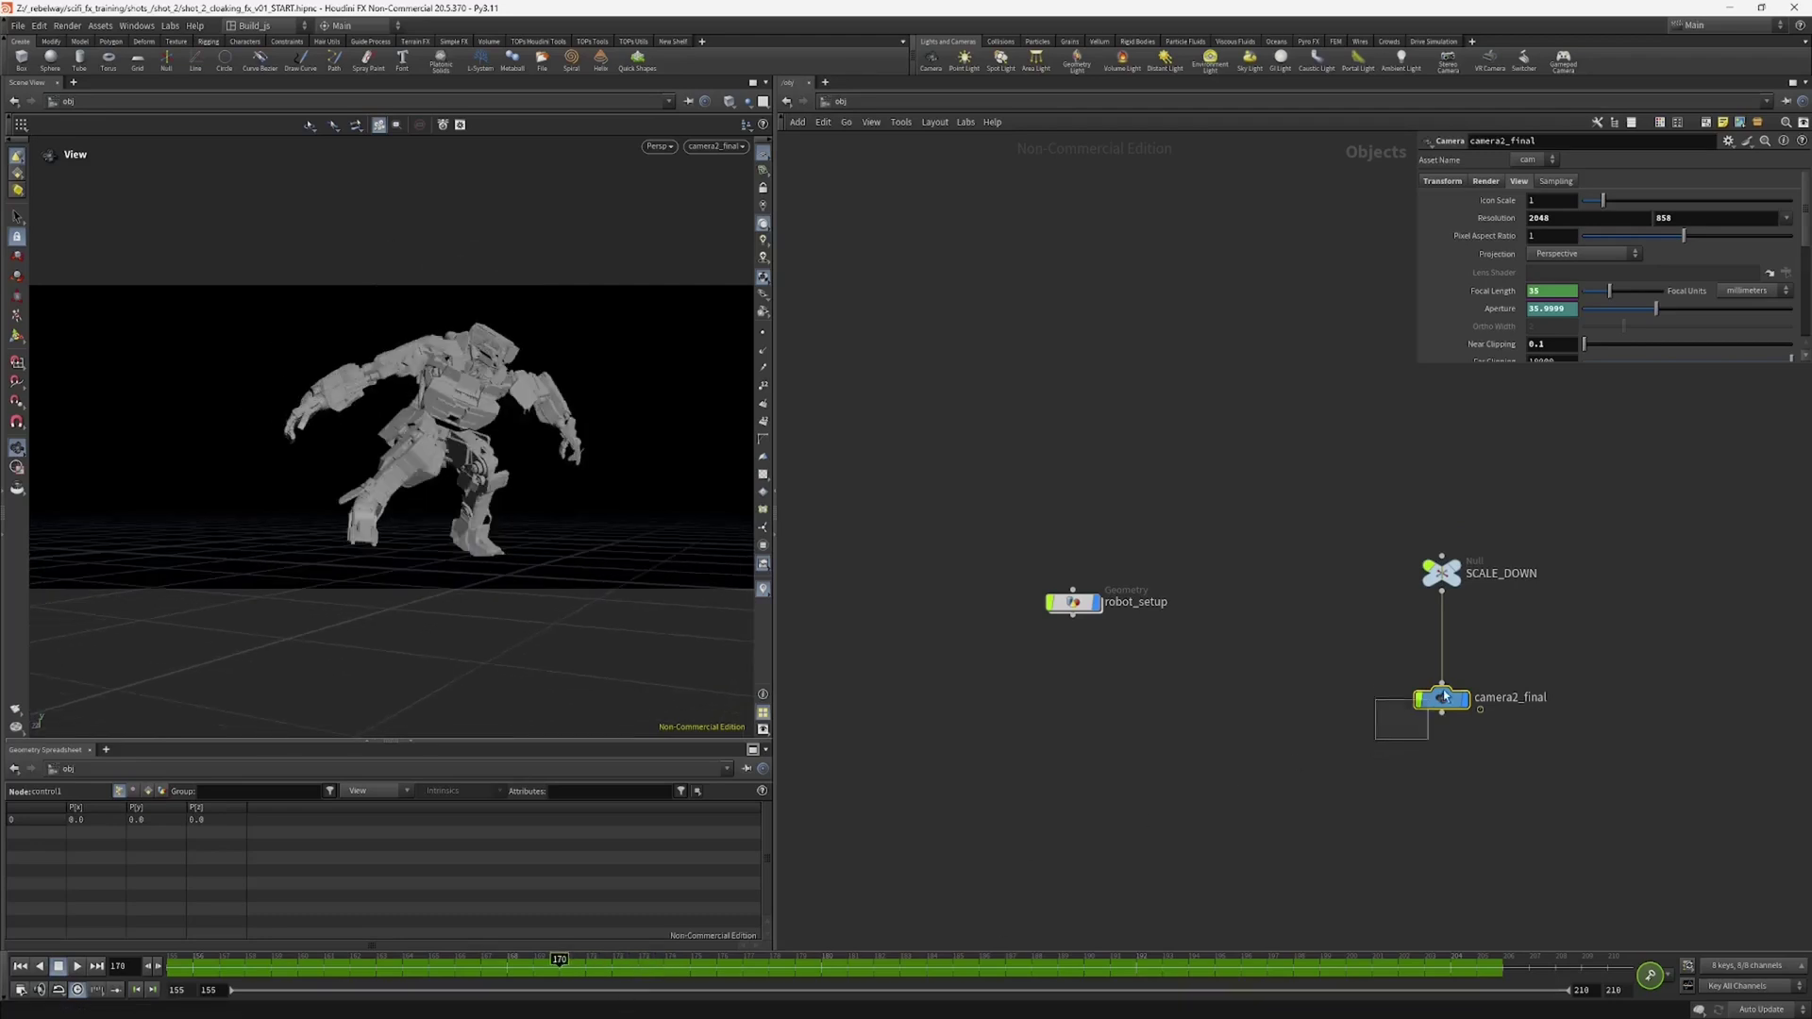
Step: Enter the robot_setup geometry network
left_click_drag(1185, 675, 1094, 604)
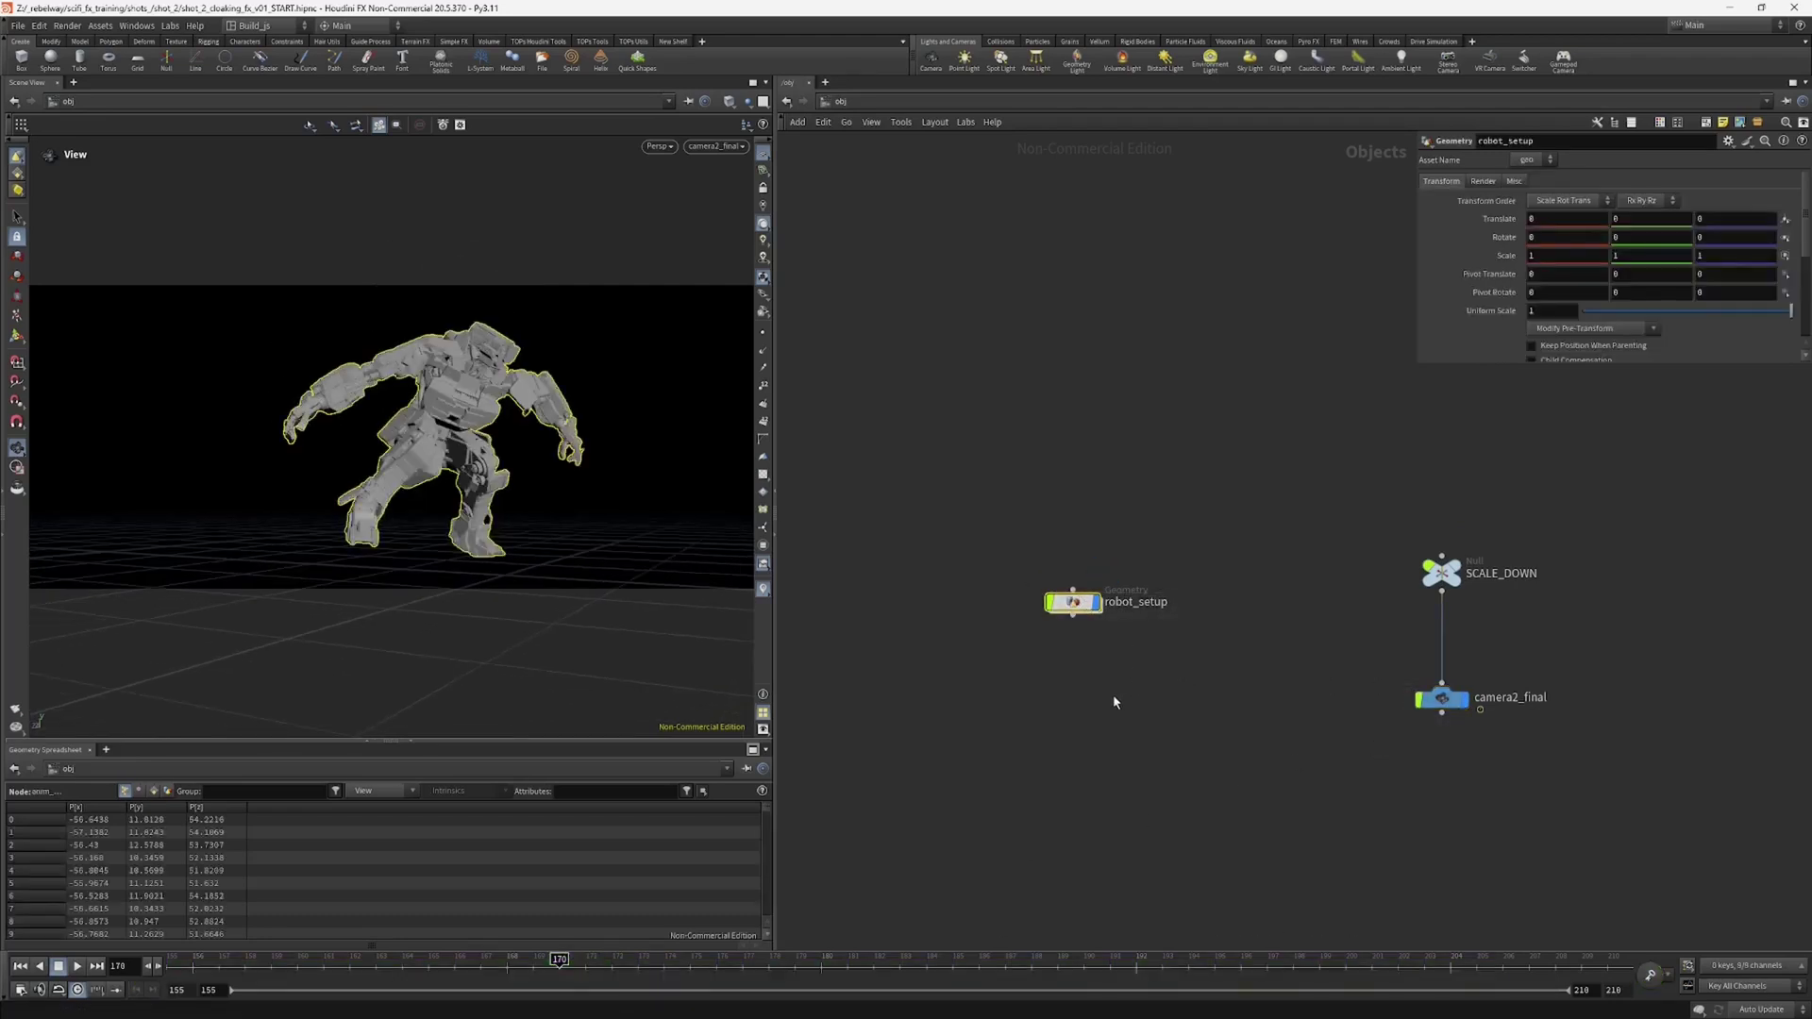
middle_click_drag(1119, 696, 1104, 741)
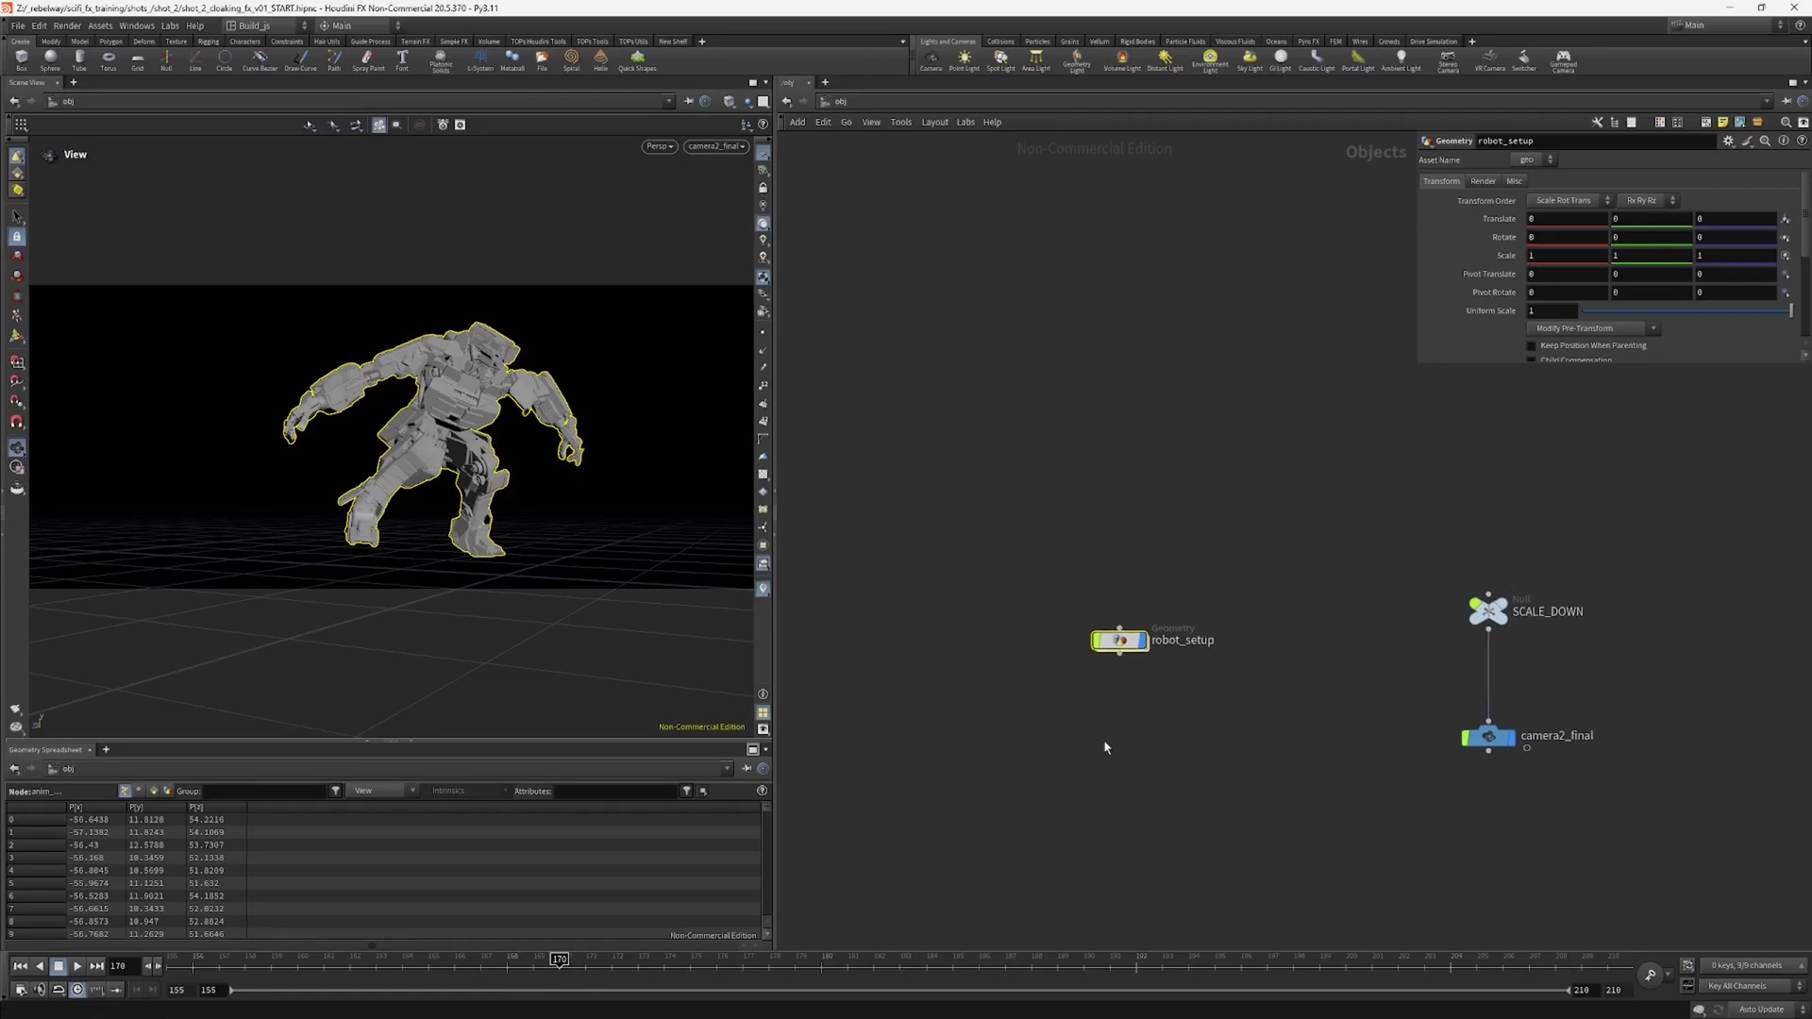
scroll(1104, 741, "up", 3)
double_click(1131, 578)
scroll(1121, 642, "down", 2)
middle_click_drag(1057, 602, 1102, 613)
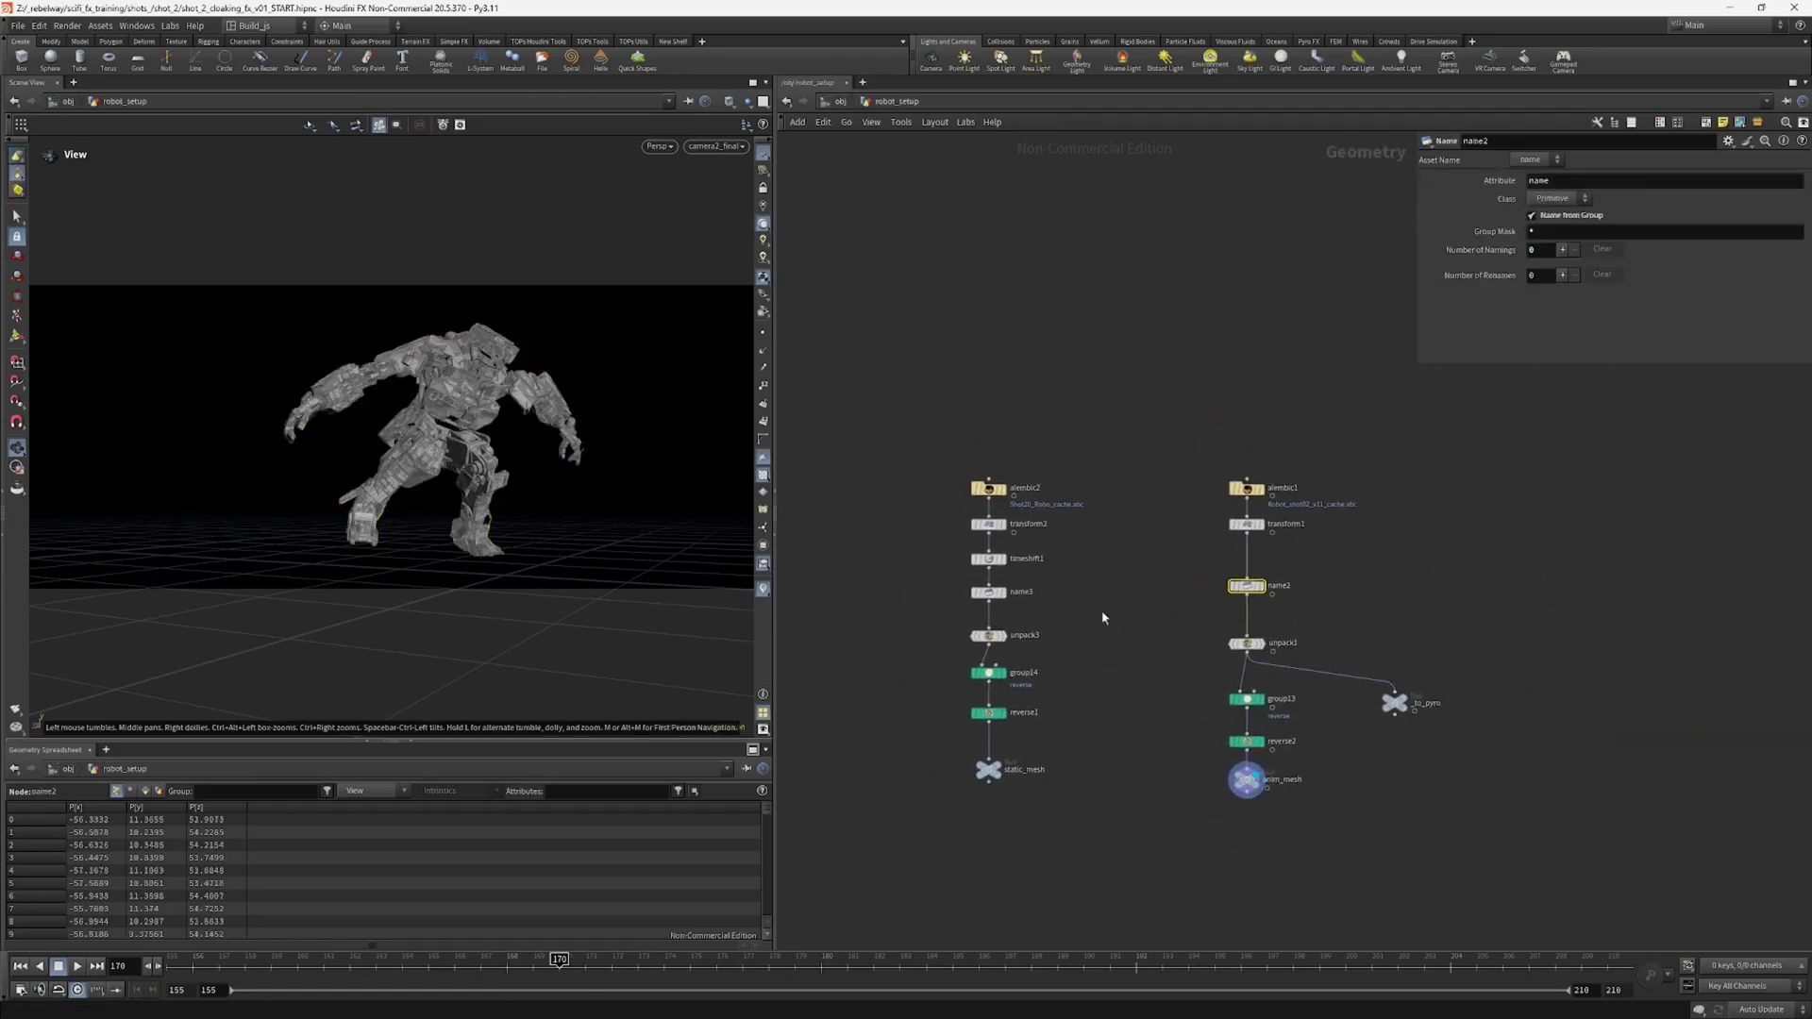
Step: Examine the two node chains that end in static_mesh and anim_mesh
left_click_drag(913, 454, 1043, 823)
left_click_drag(1156, 453, 1317, 810)
middle_click_drag(1148, 663, 1119, 710)
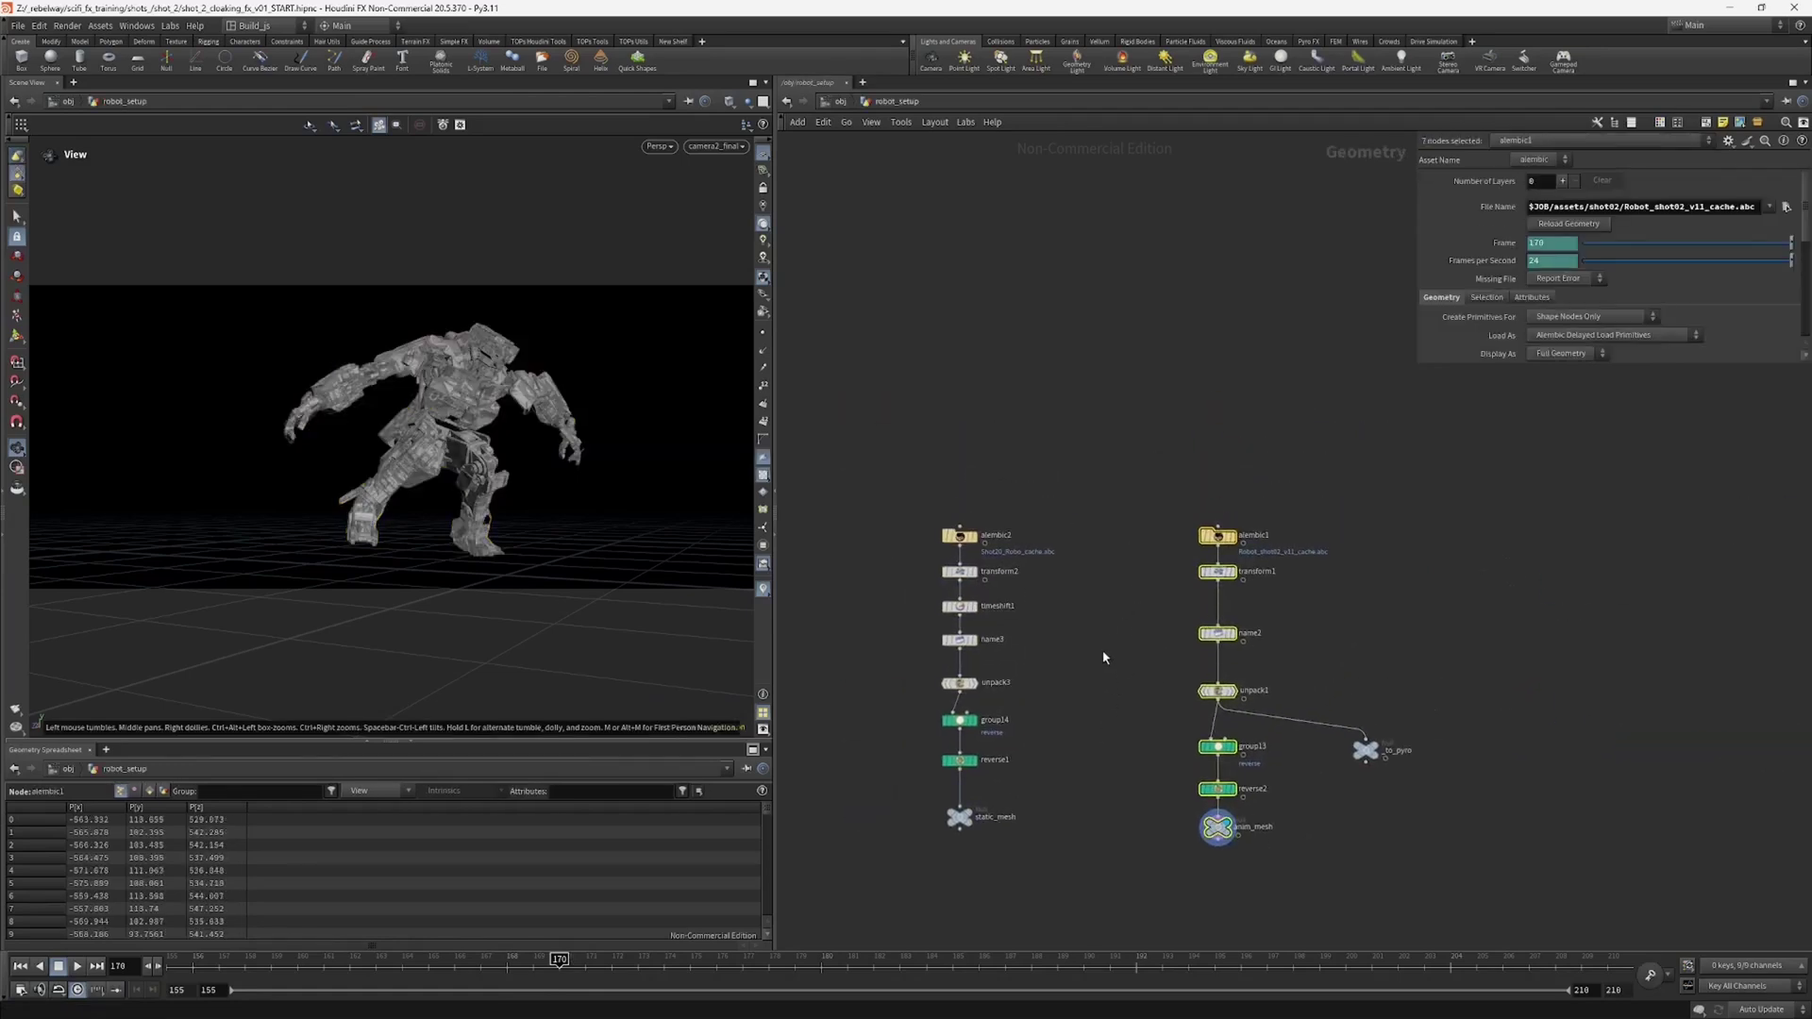
left_click(1113, 660)
Step: Display the alembic1 robot cache and advance the timeline to frame 171
scroll(1230, 543, "up", 3)
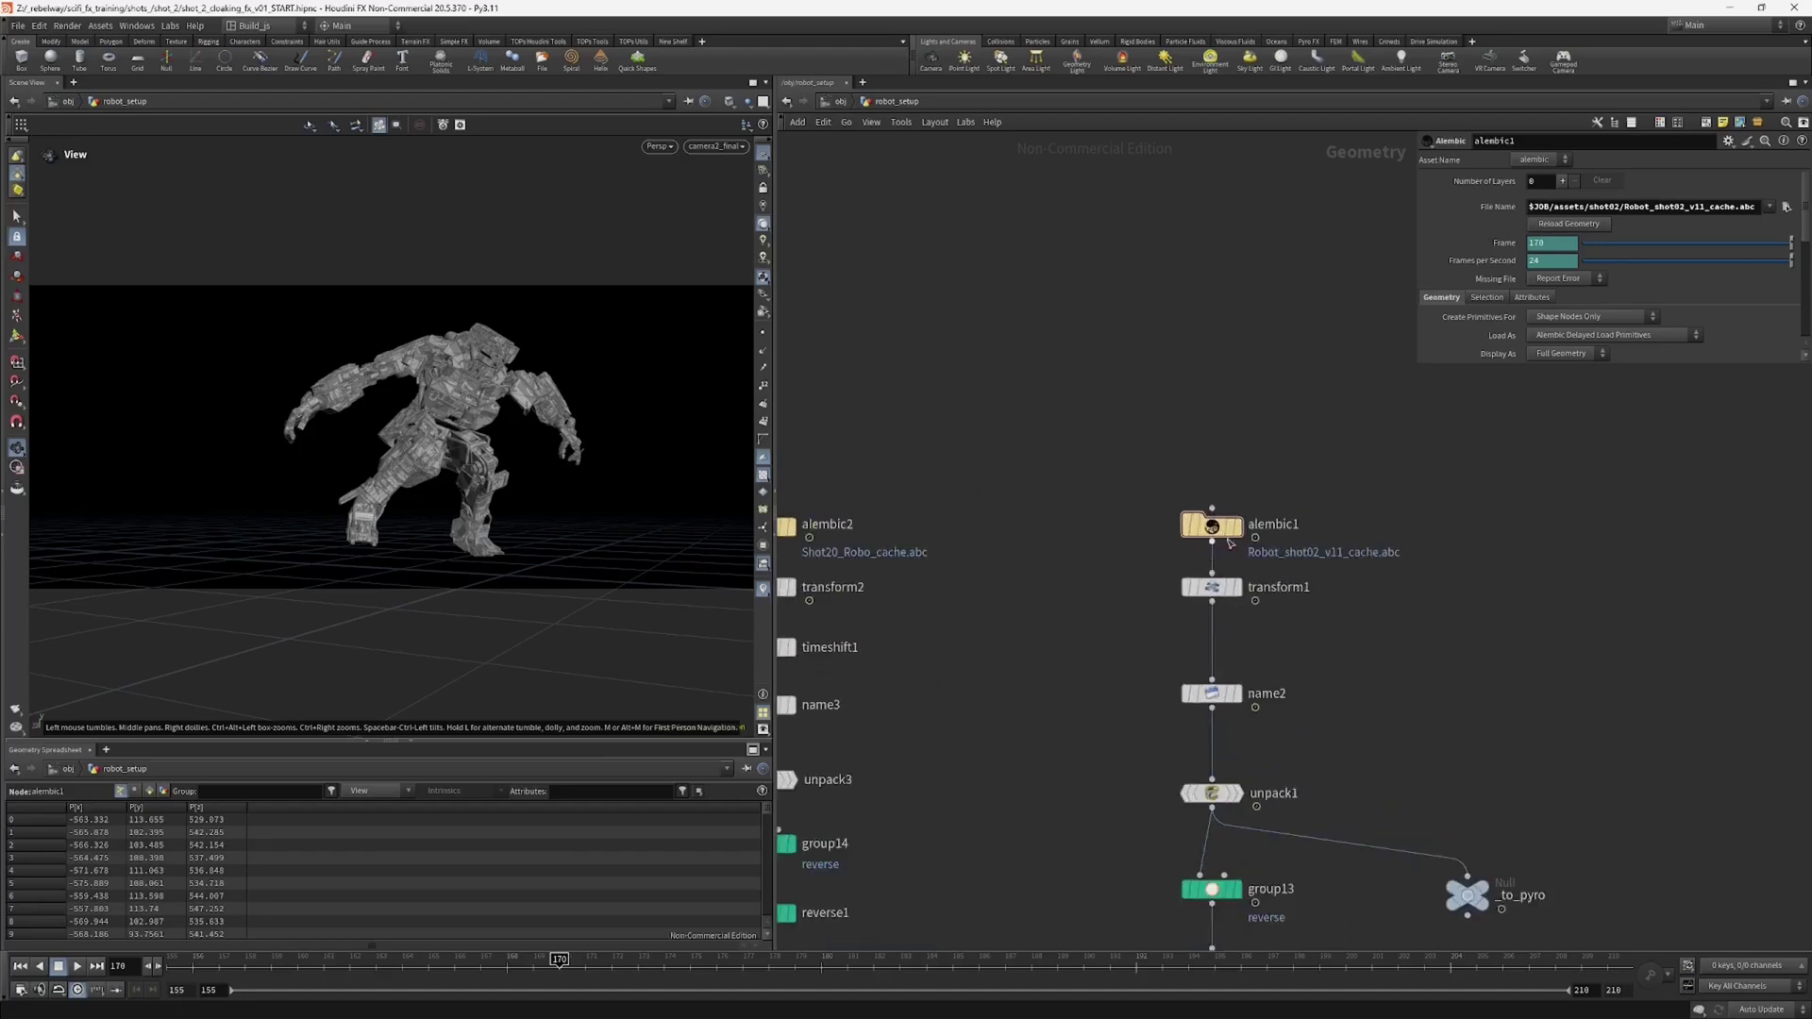
left_click(1237, 525)
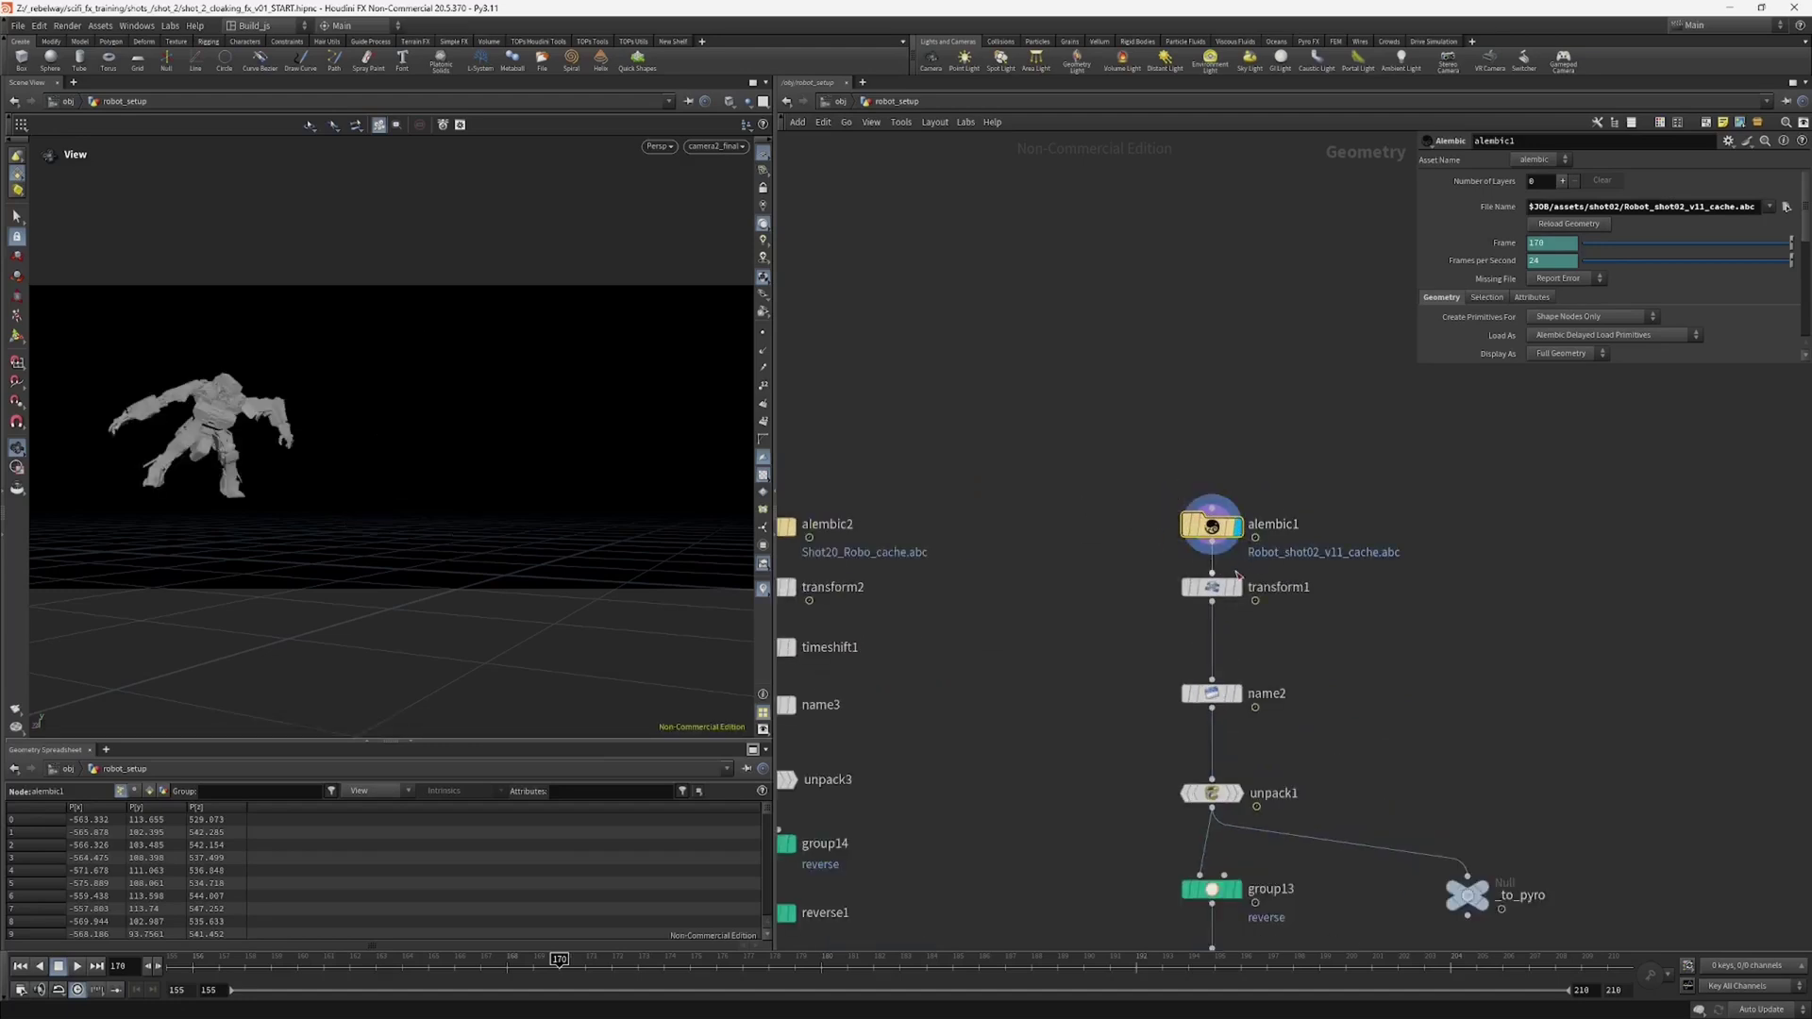
mouse_move(560, 959)
left_mouse_down()
mouse_move(698, 959)
mouse_move(479, 961)
mouse_move(586, 959)
left_mouse_up()
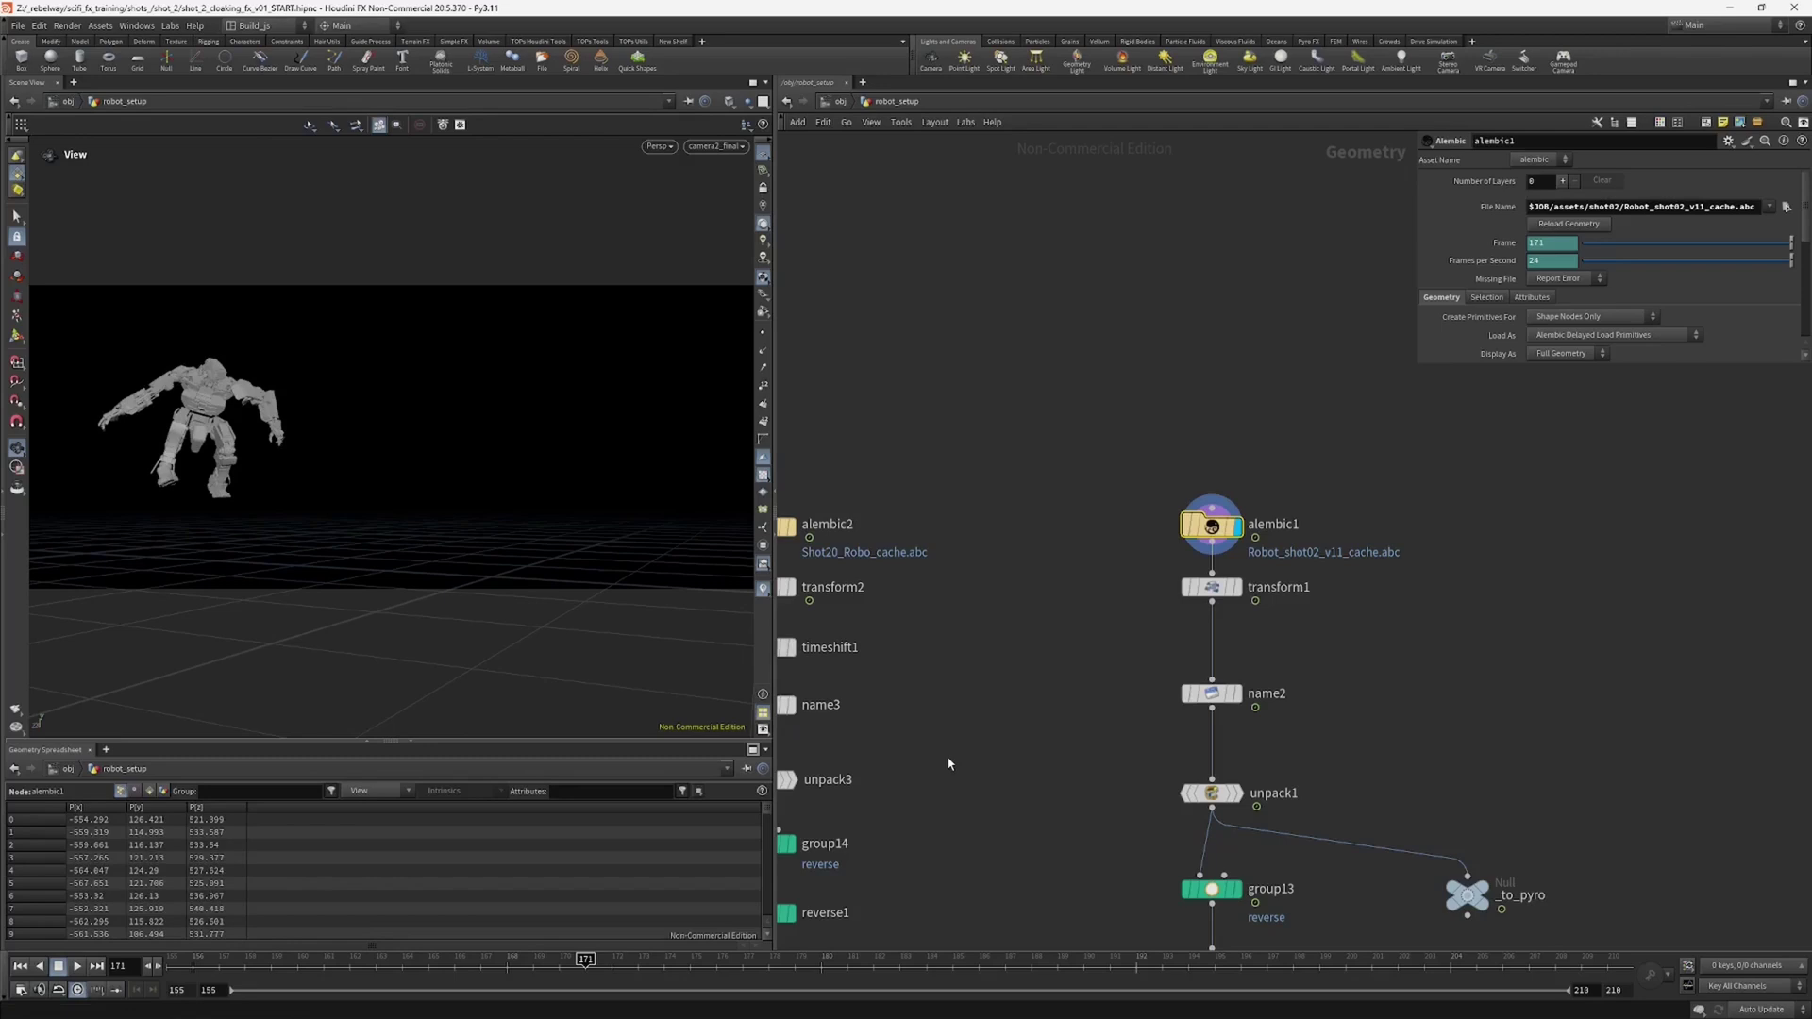
Step: Display transform1, enlarge the parameter area to show all its settings, and check the node's geometry info
left_click(1233, 588)
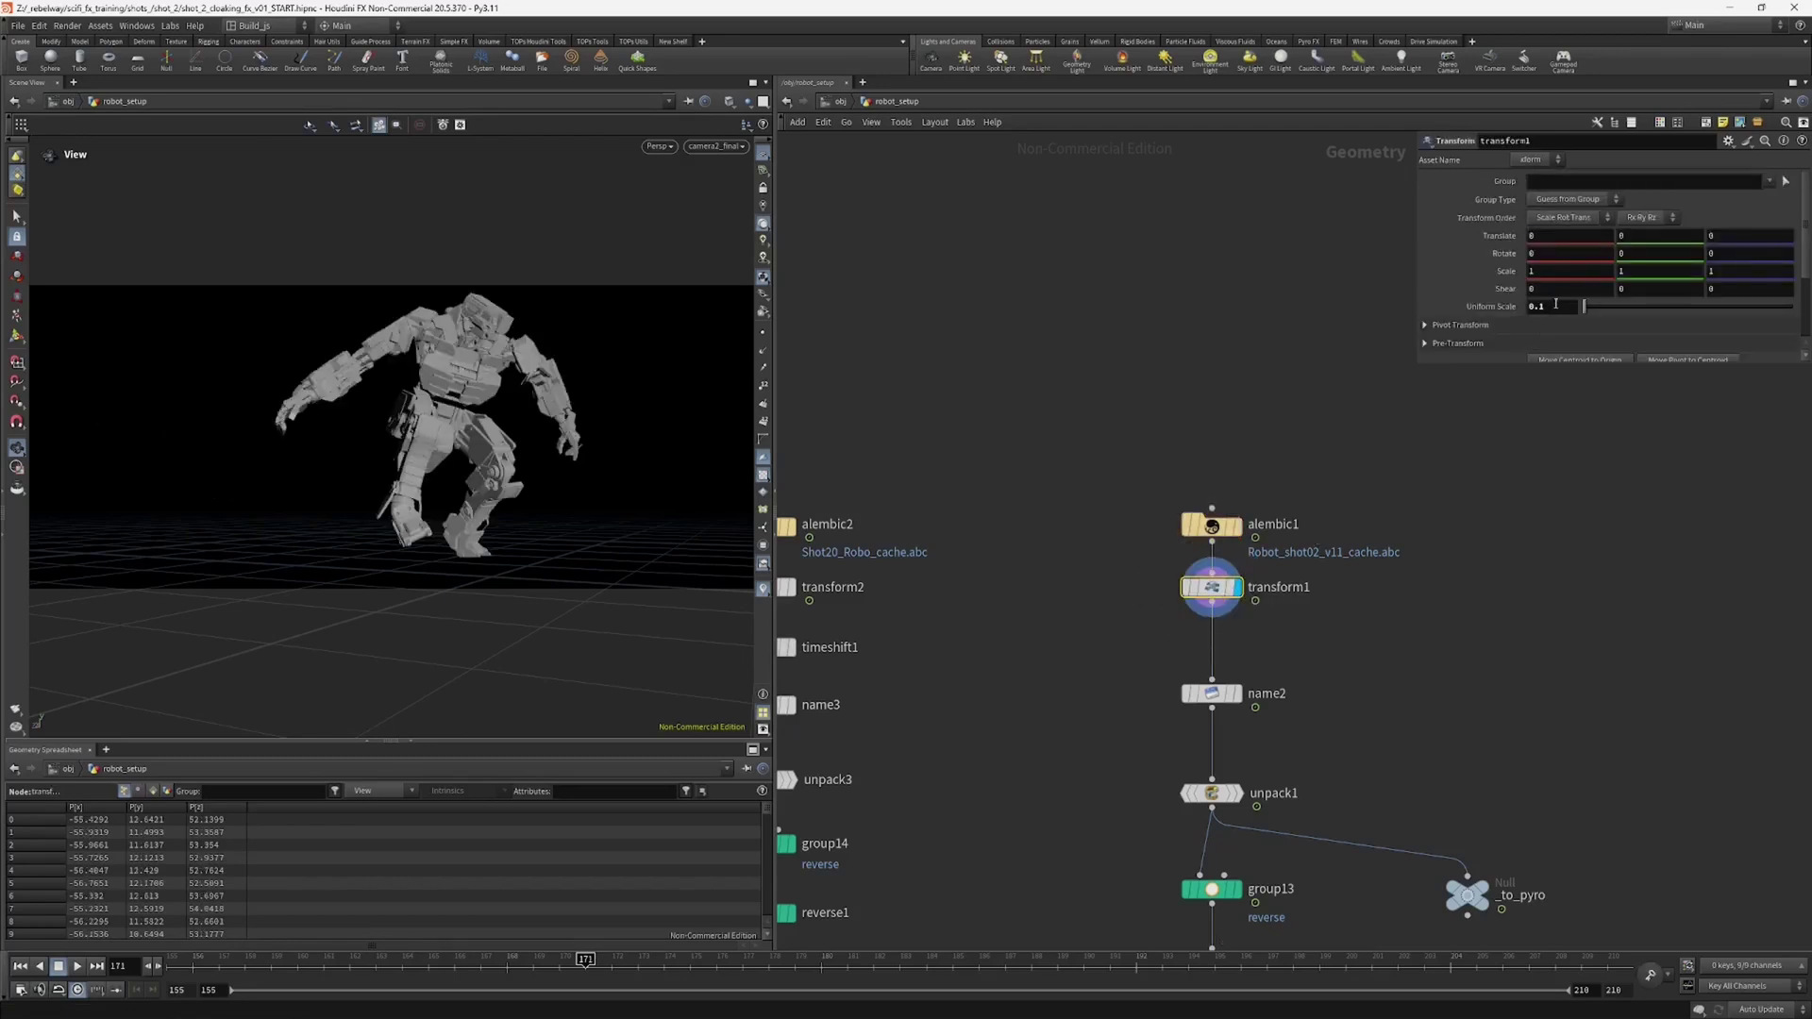
left_click_drag(1422, 368, 1358, 515)
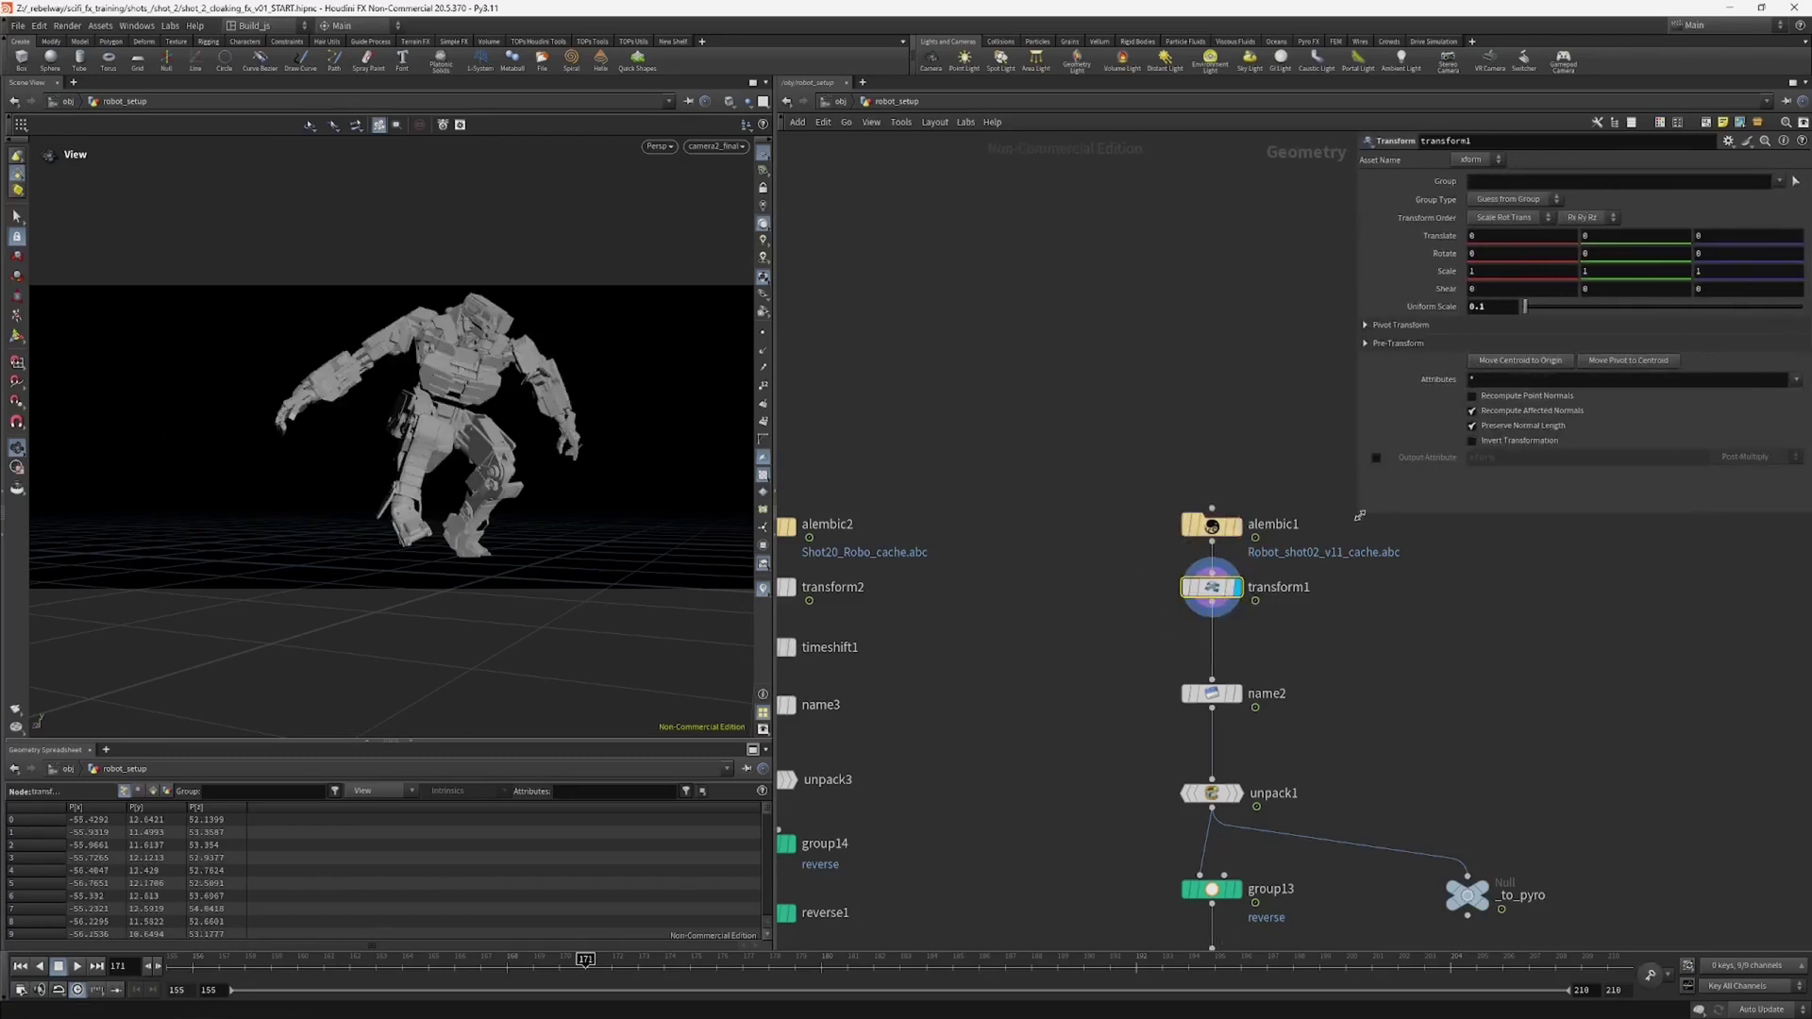
middle_click(1205, 603)
middle_click_drag(1127, 692, 1110, 663)
middle_click_drag(1084, 737, 1080, 677)
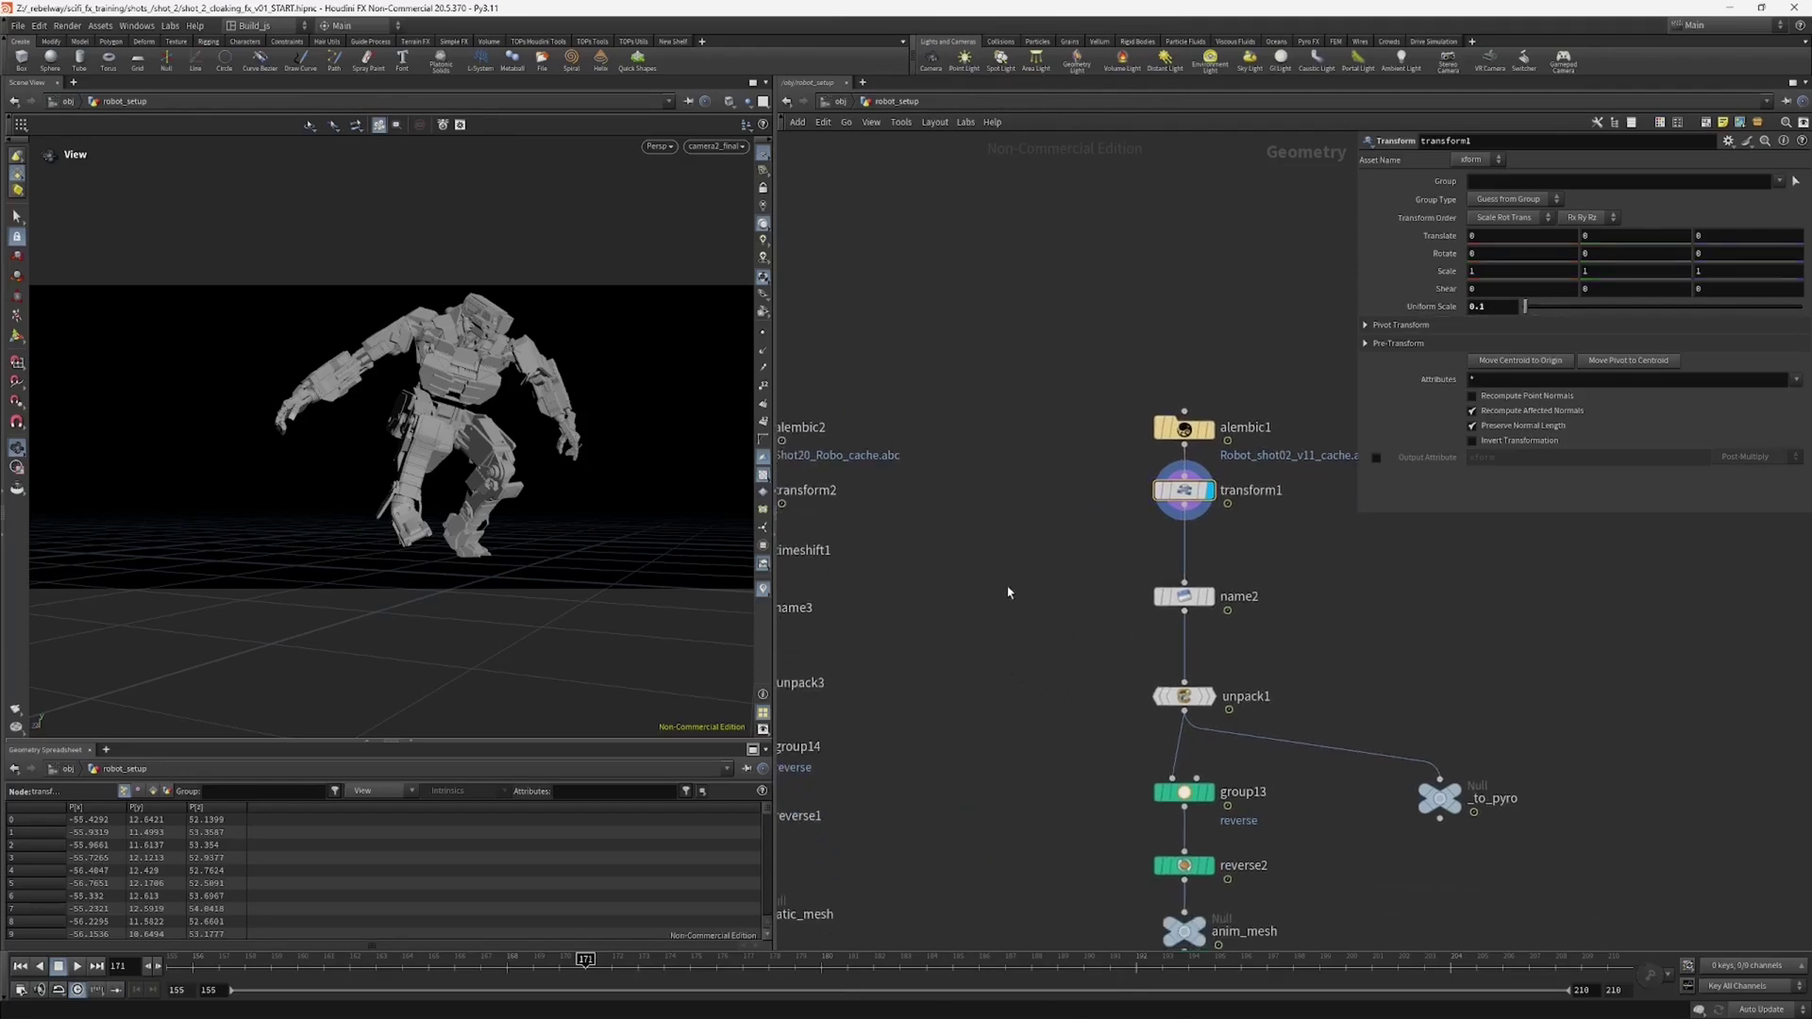
Step: Display the name2 node and inspect the primitive groups in transform1's node info
left_click(1184, 597)
left_click(1210, 596)
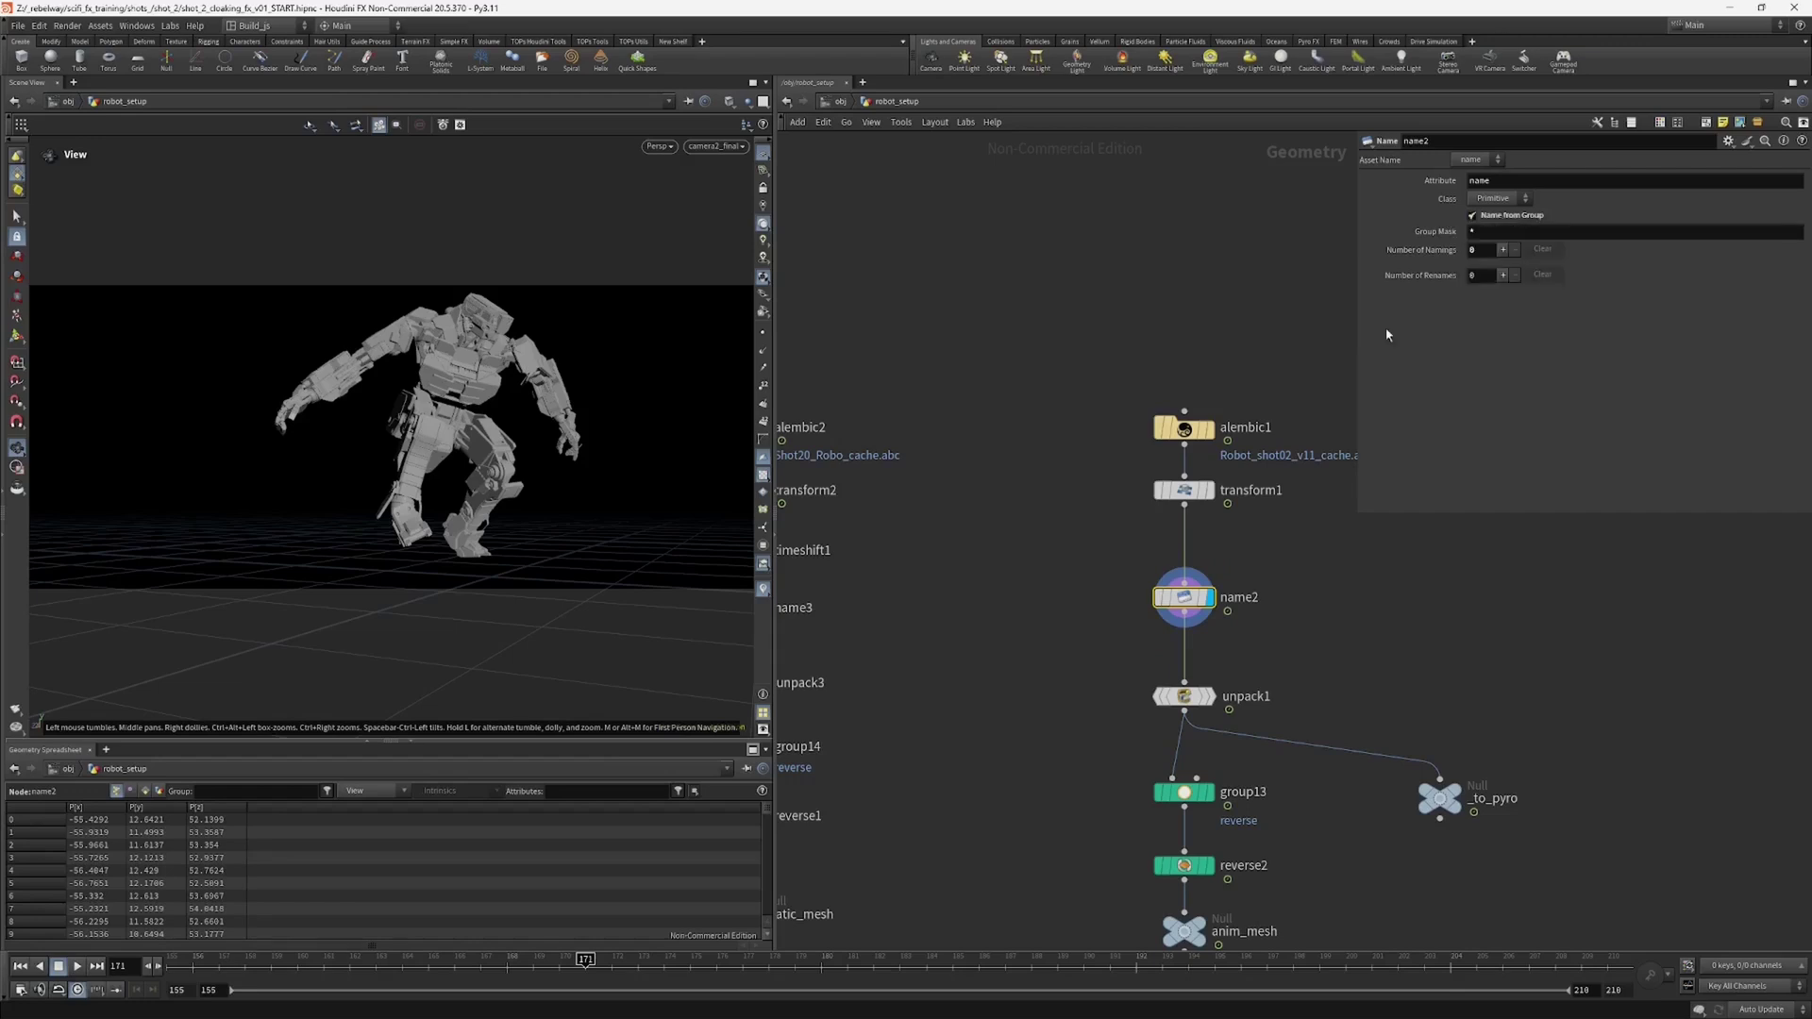
left_click(1175, 489)
middle_click(1173, 487)
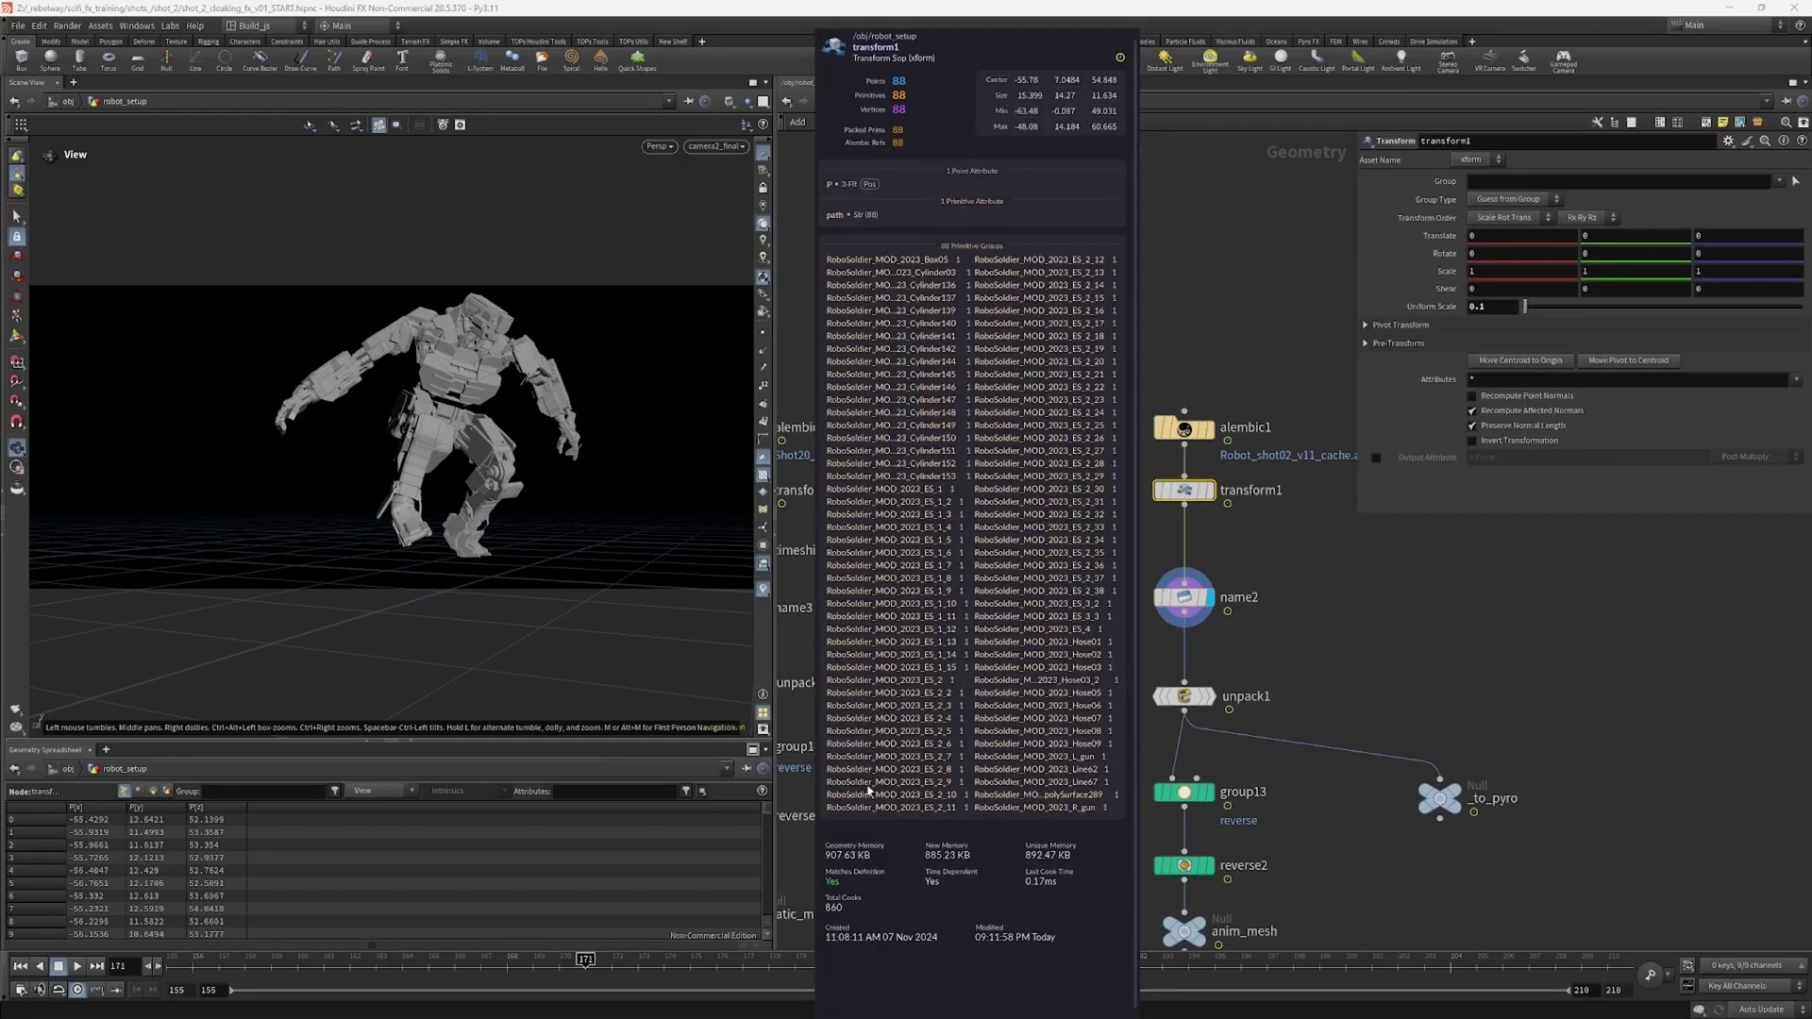
Step: Show name2's primitive attributes in the Geometry Spreadsheet with wider name and path columns, and read the node's info
left_click(1194, 605)
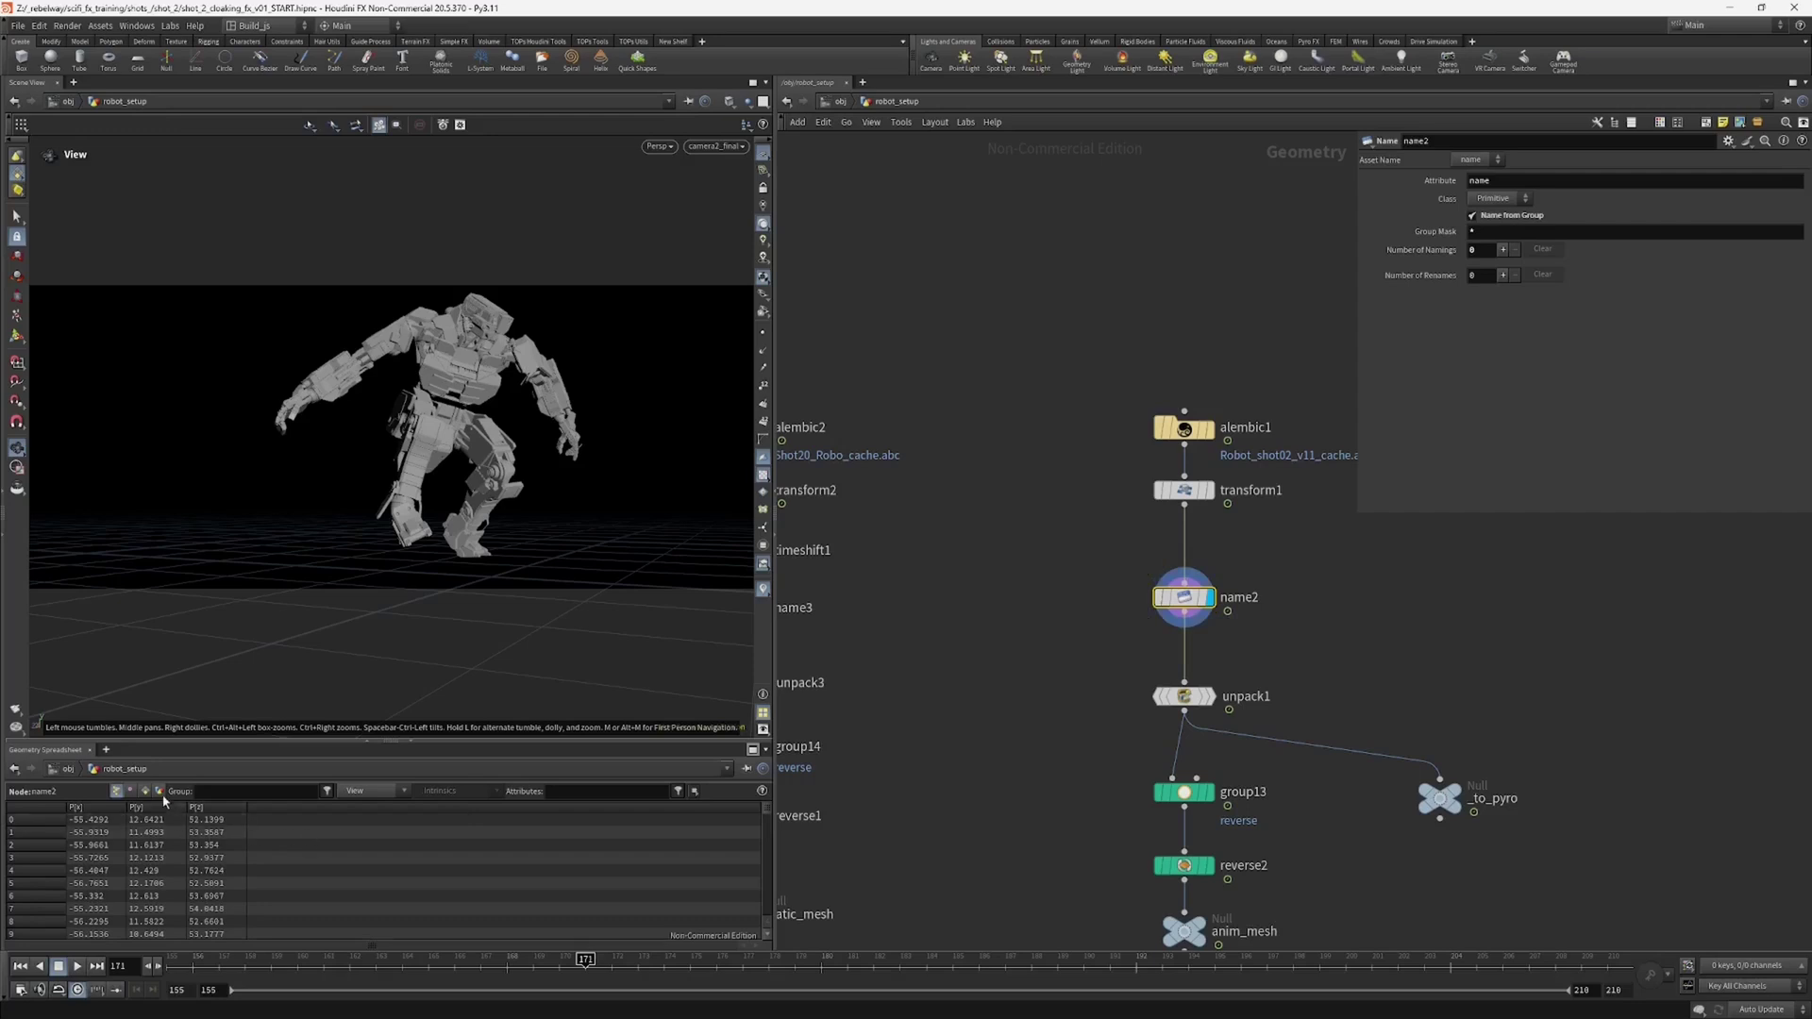
left_click(147, 791)
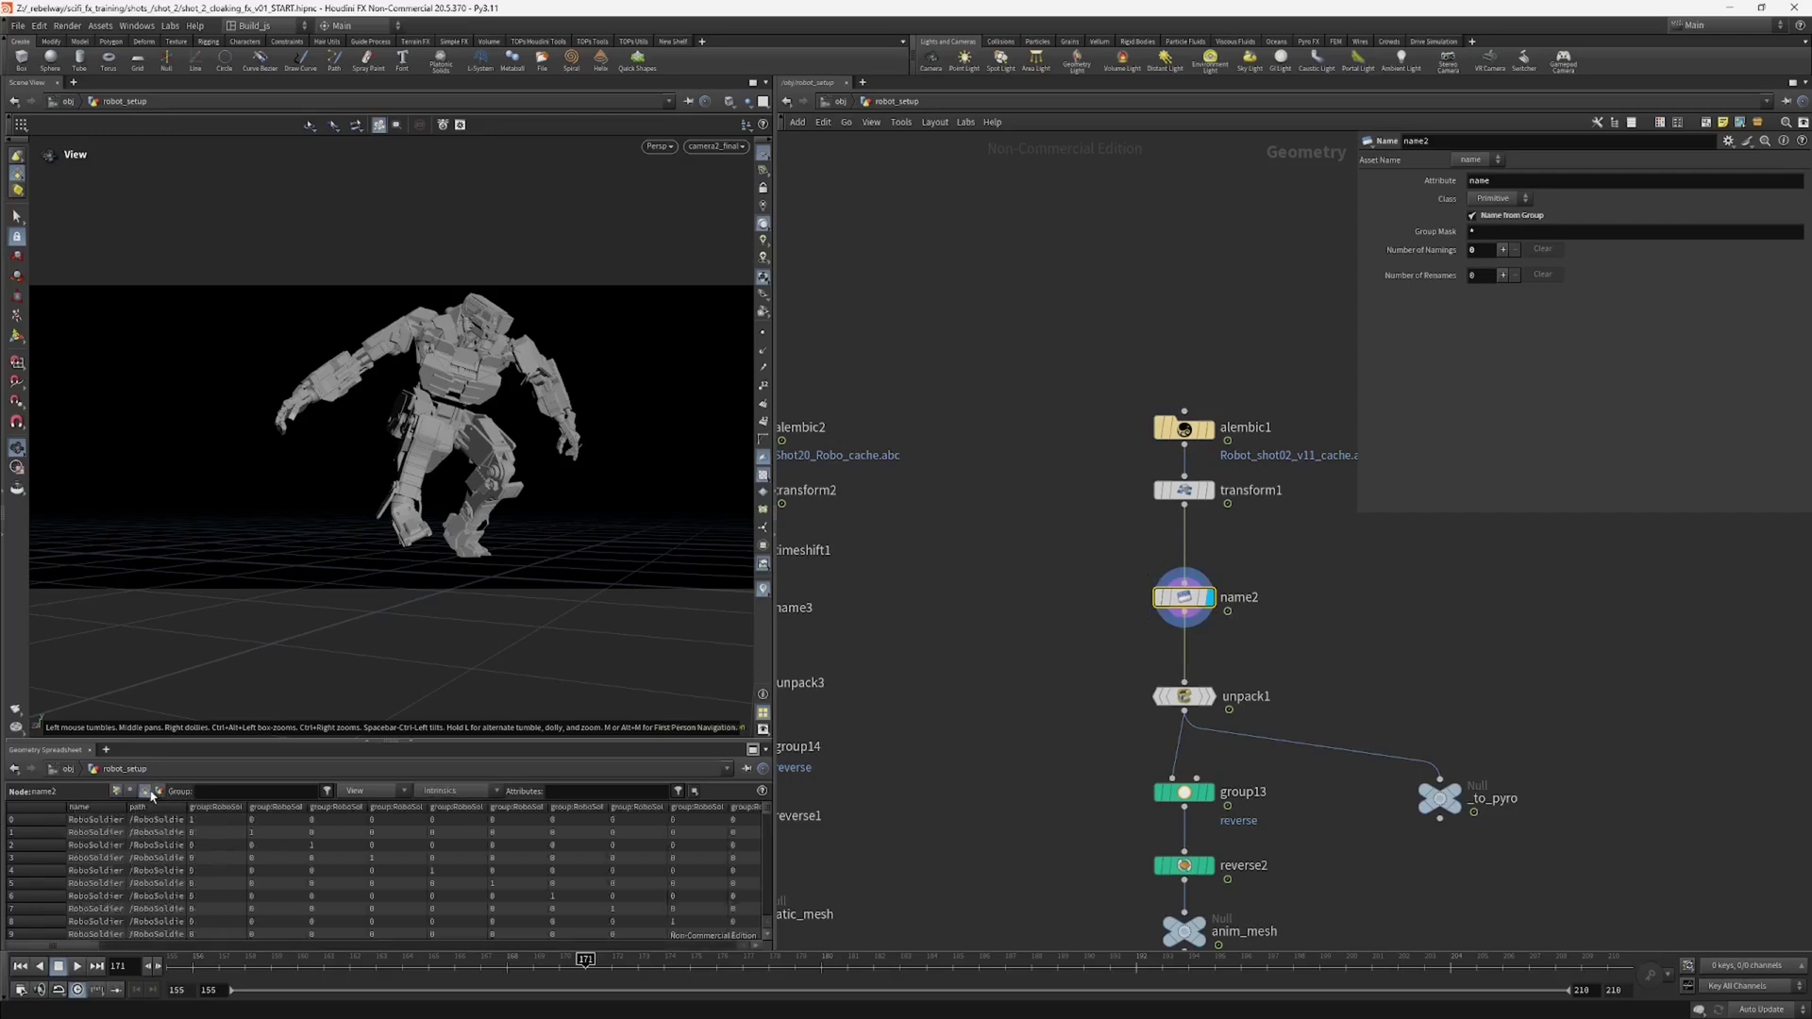
left_click_drag(290, 740, 289, 712)
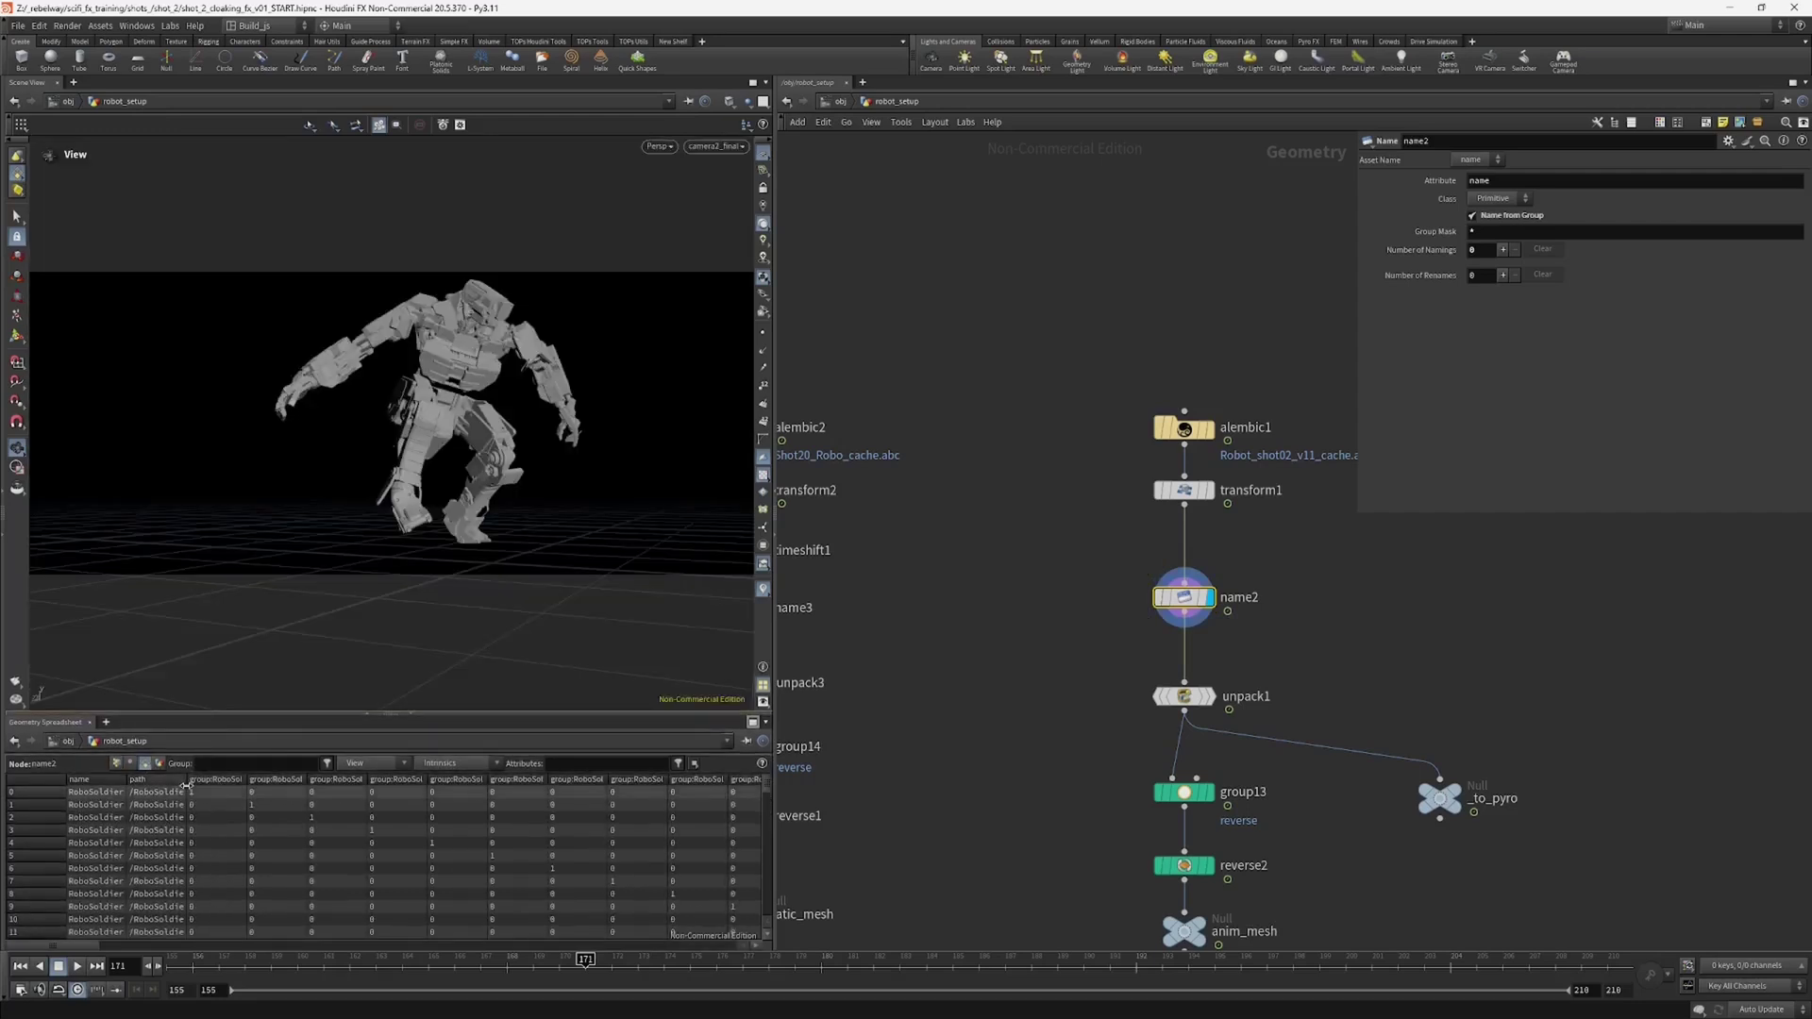
left_click_drag(187, 779, 418, 780)
left_click_drag(127, 779, 430, 782)
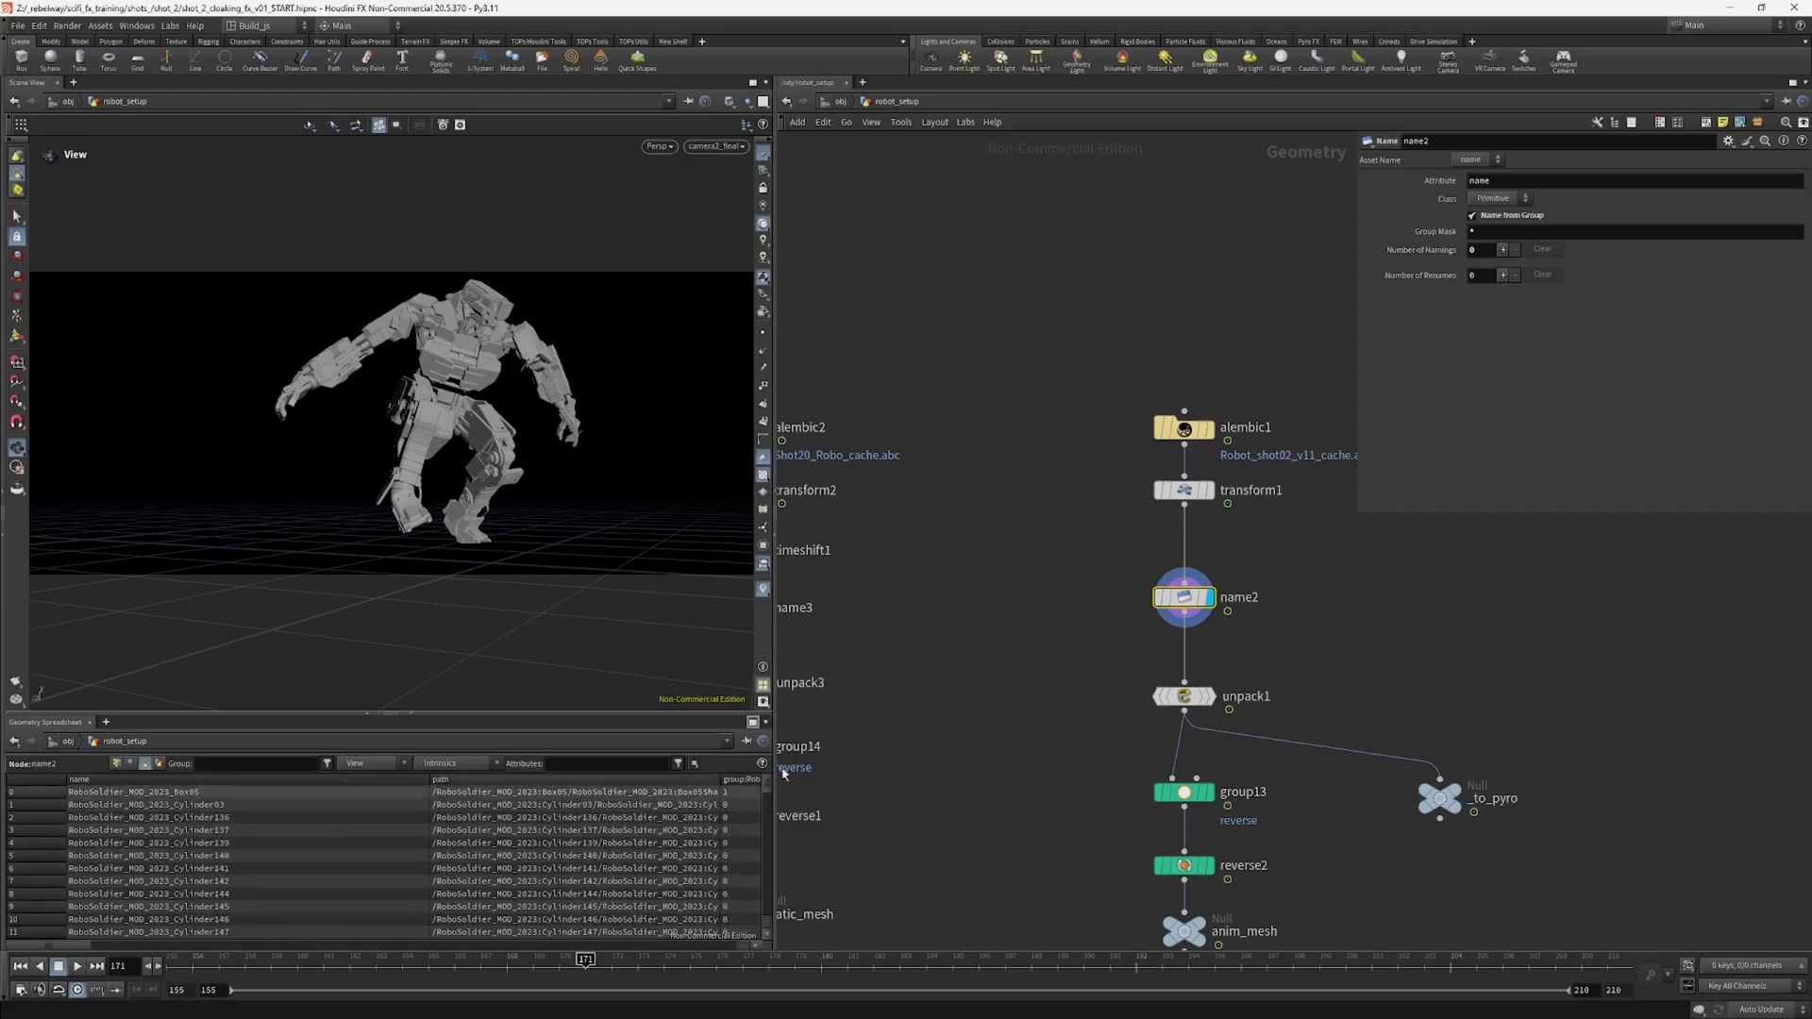
middle_click(1163, 614)
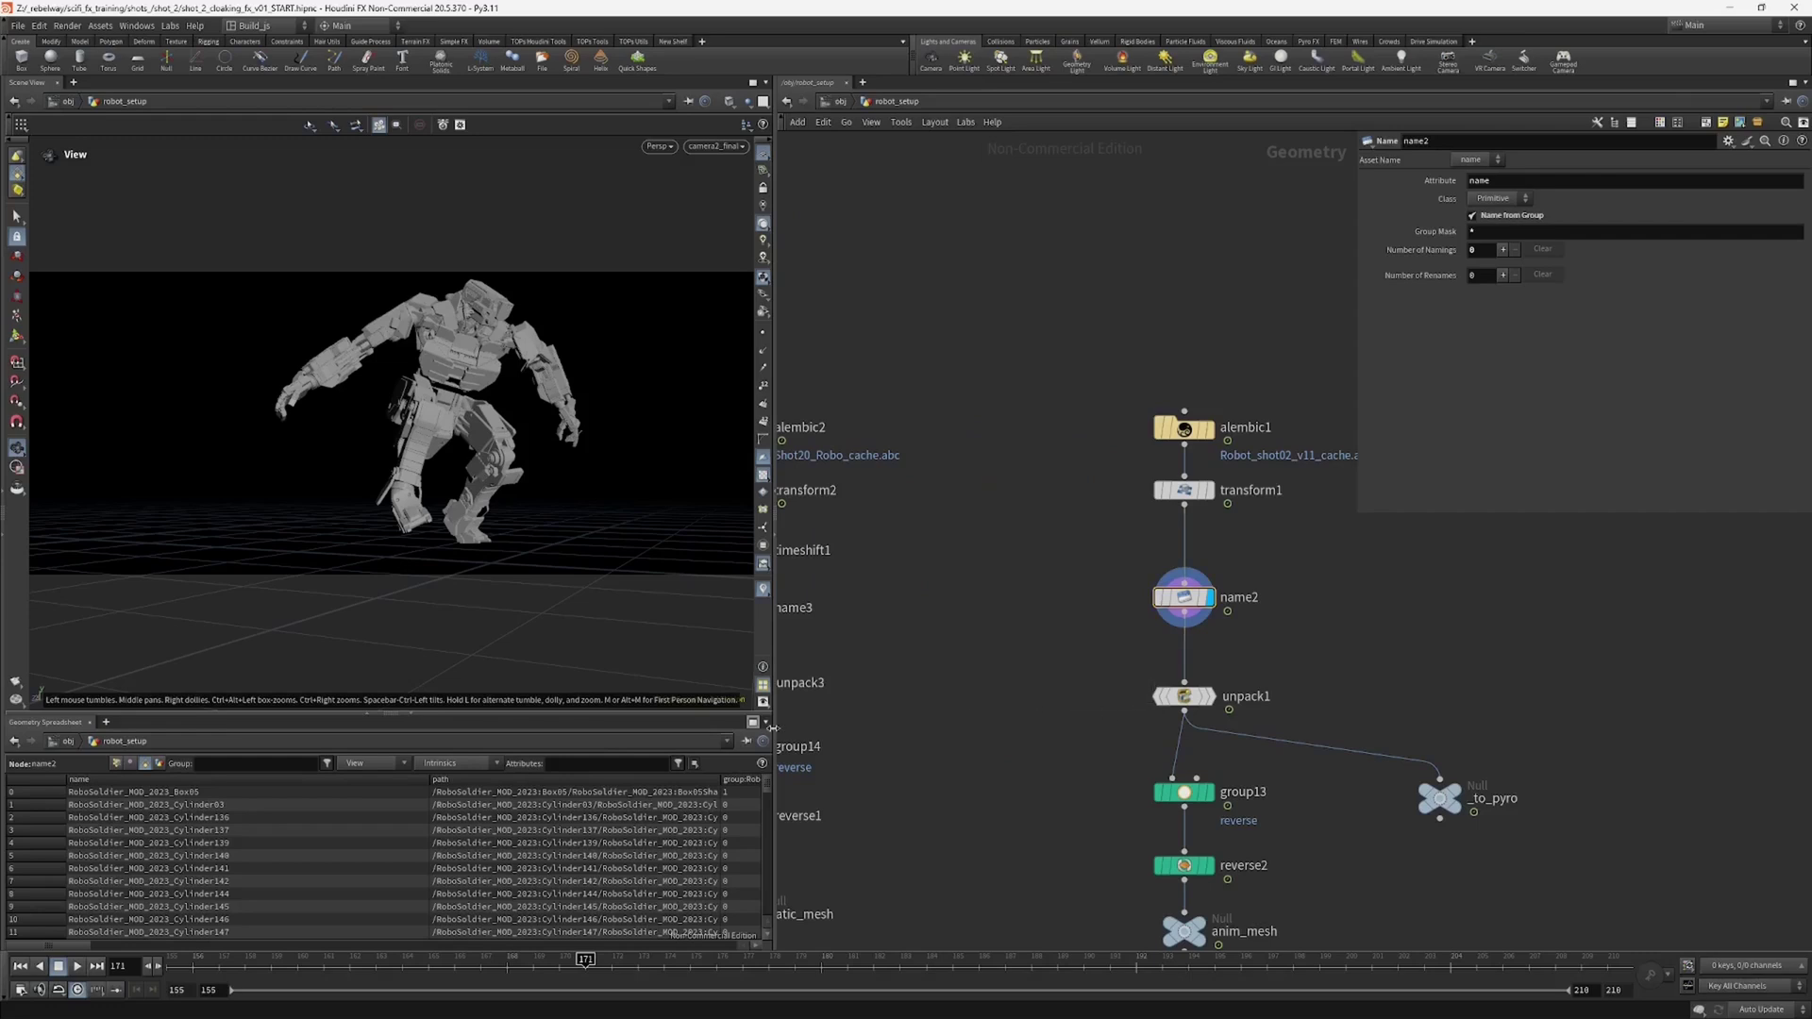
middle_click(1152, 600)
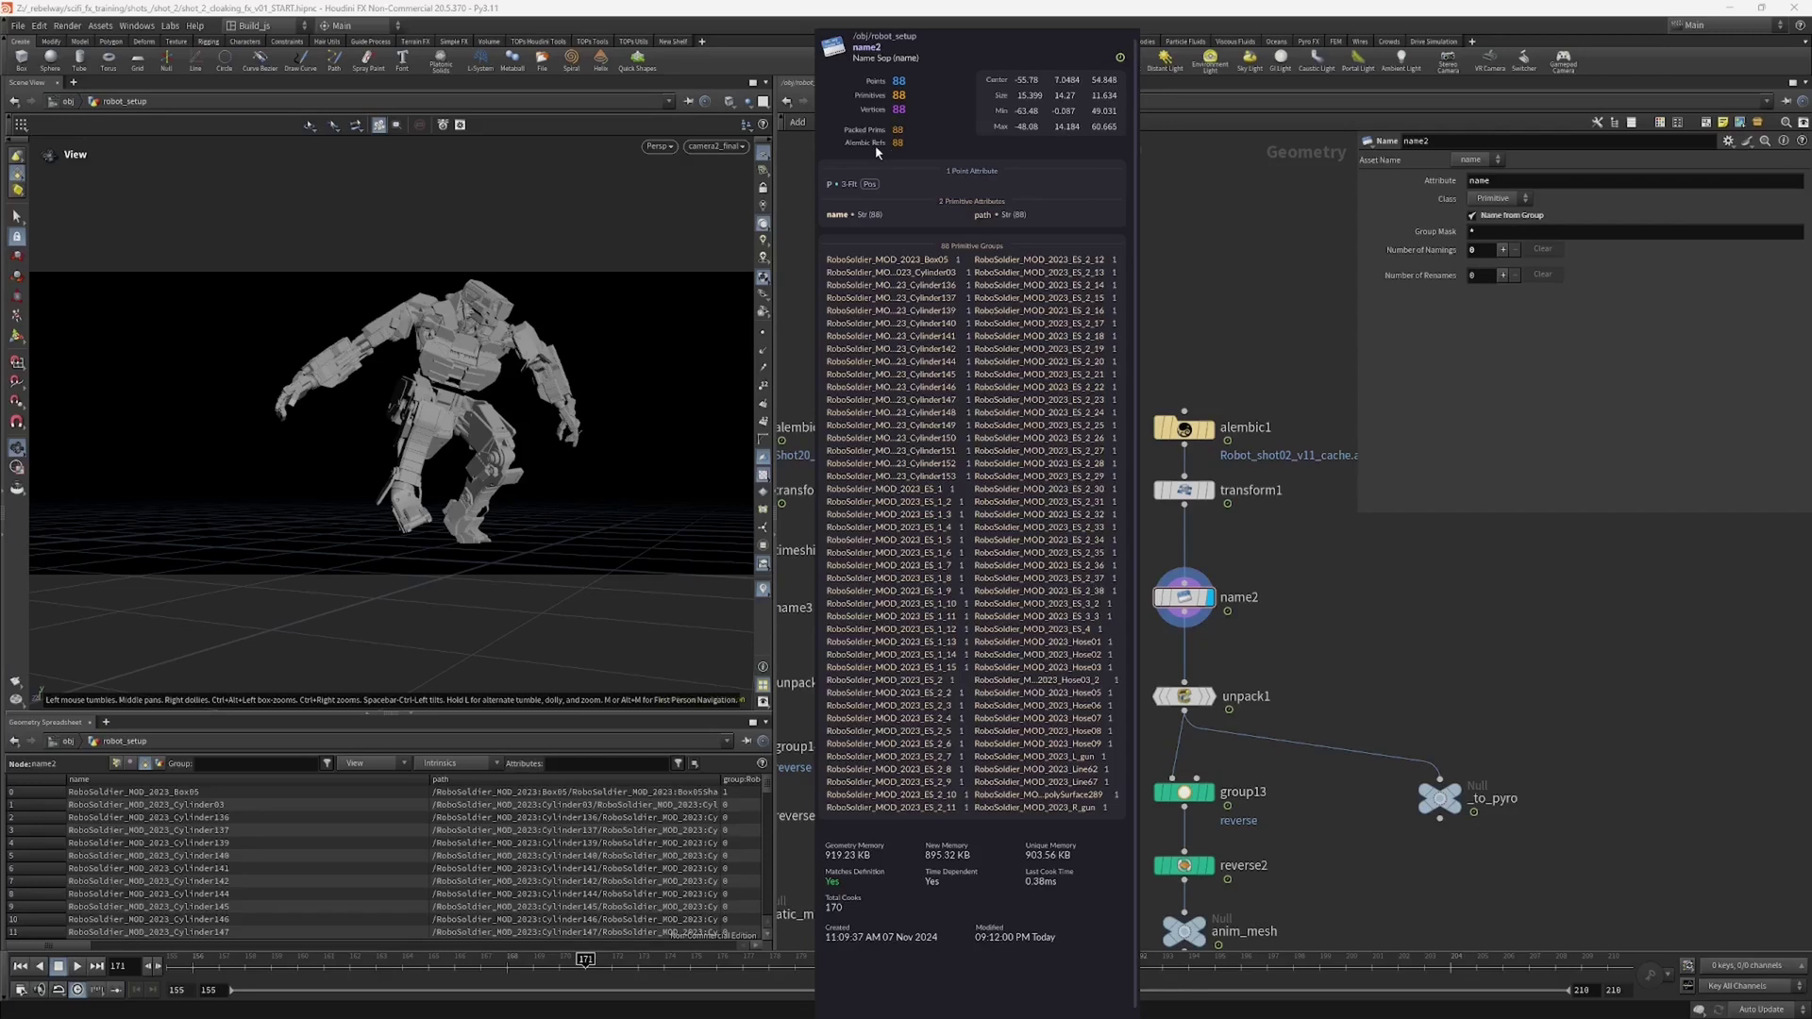
Step: Display the unpack1 node, reduce the Geometry Spreadsheet's height, and check the unpacked geometry's node info
middle_click_drag(1255, 671, 1269, 596)
left_click_drag(1061, 609, 1194, 645)
scroll(1116, 674, "down", 2)
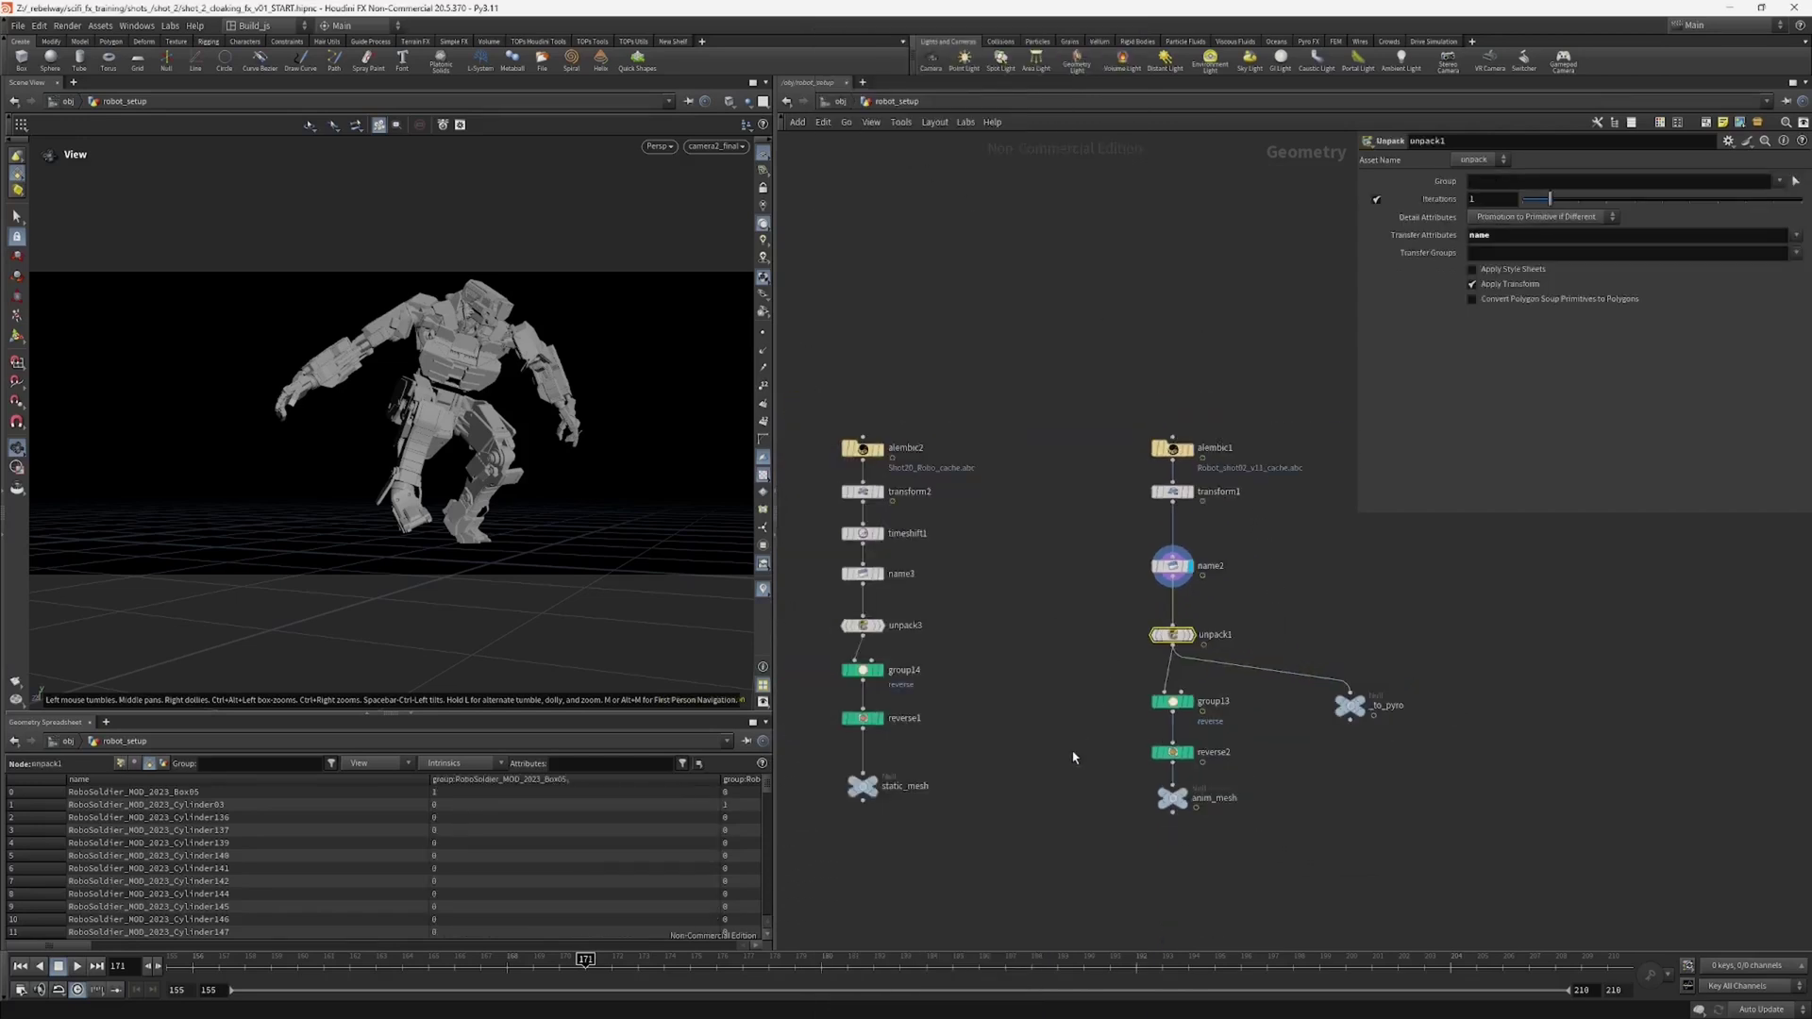
left_click_drag(424, 714, 424, 750)
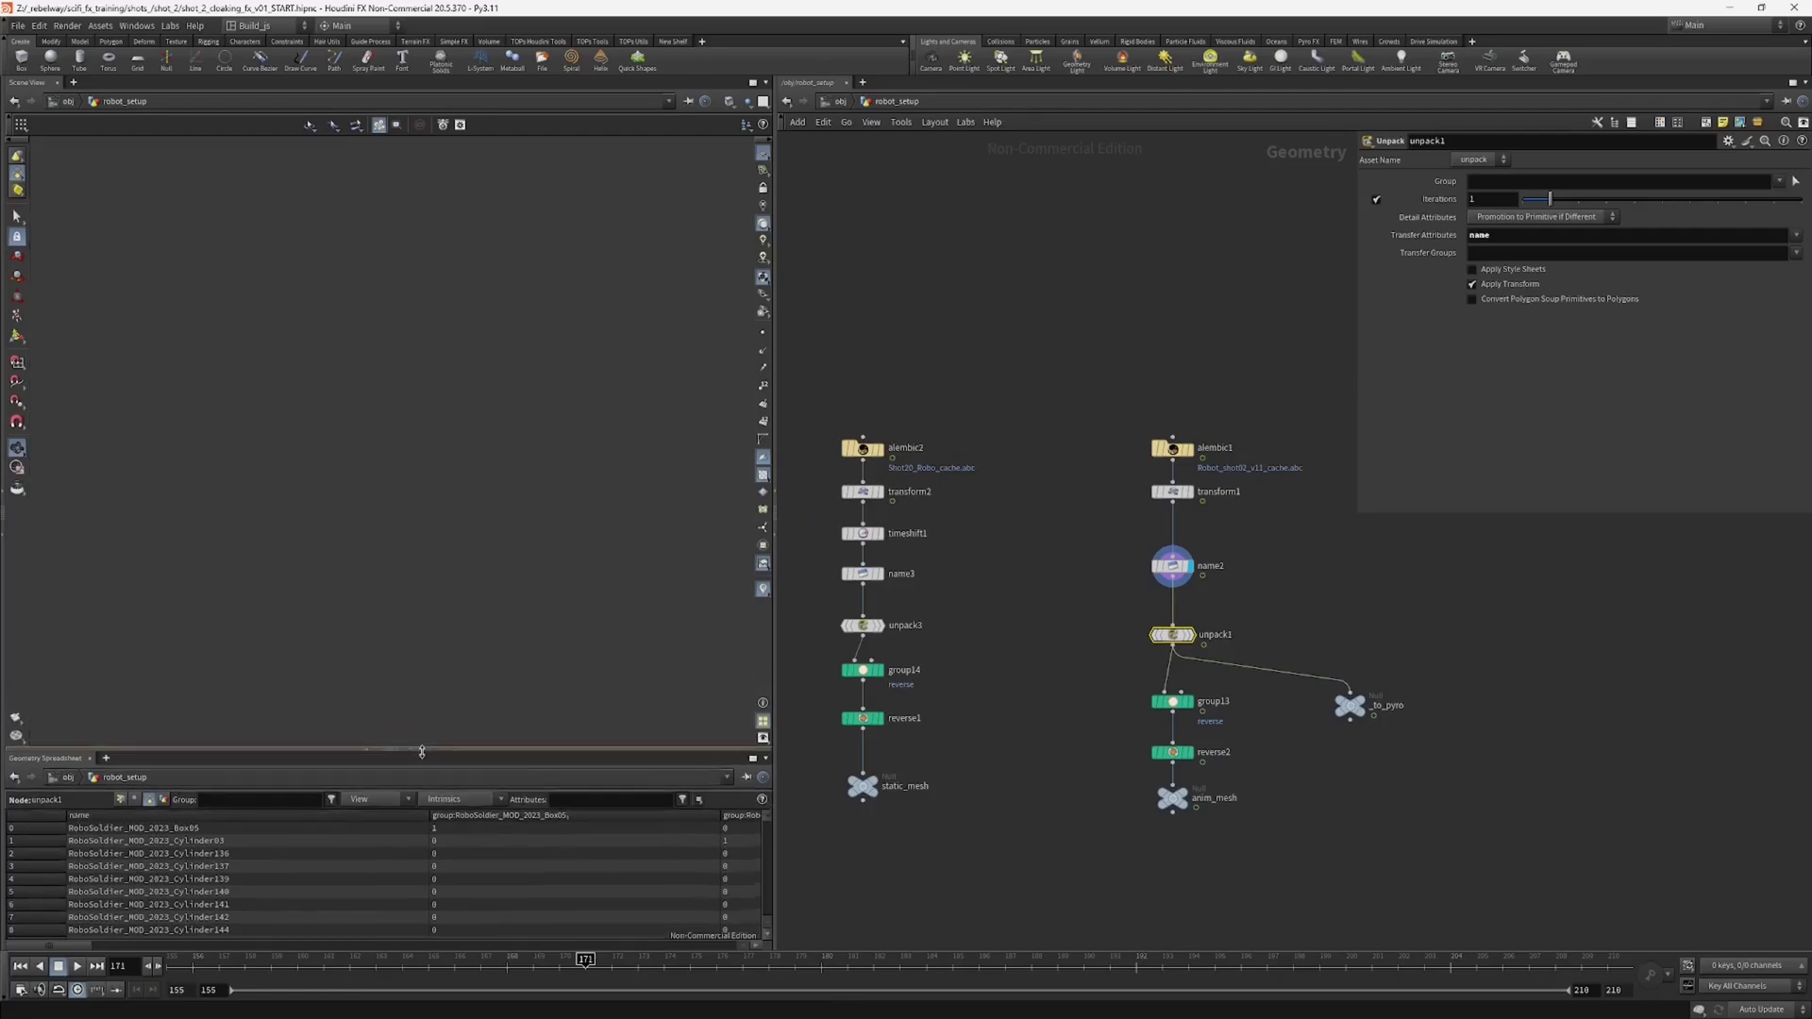
left_click(1190, 635)
middle_click(1172, 635)
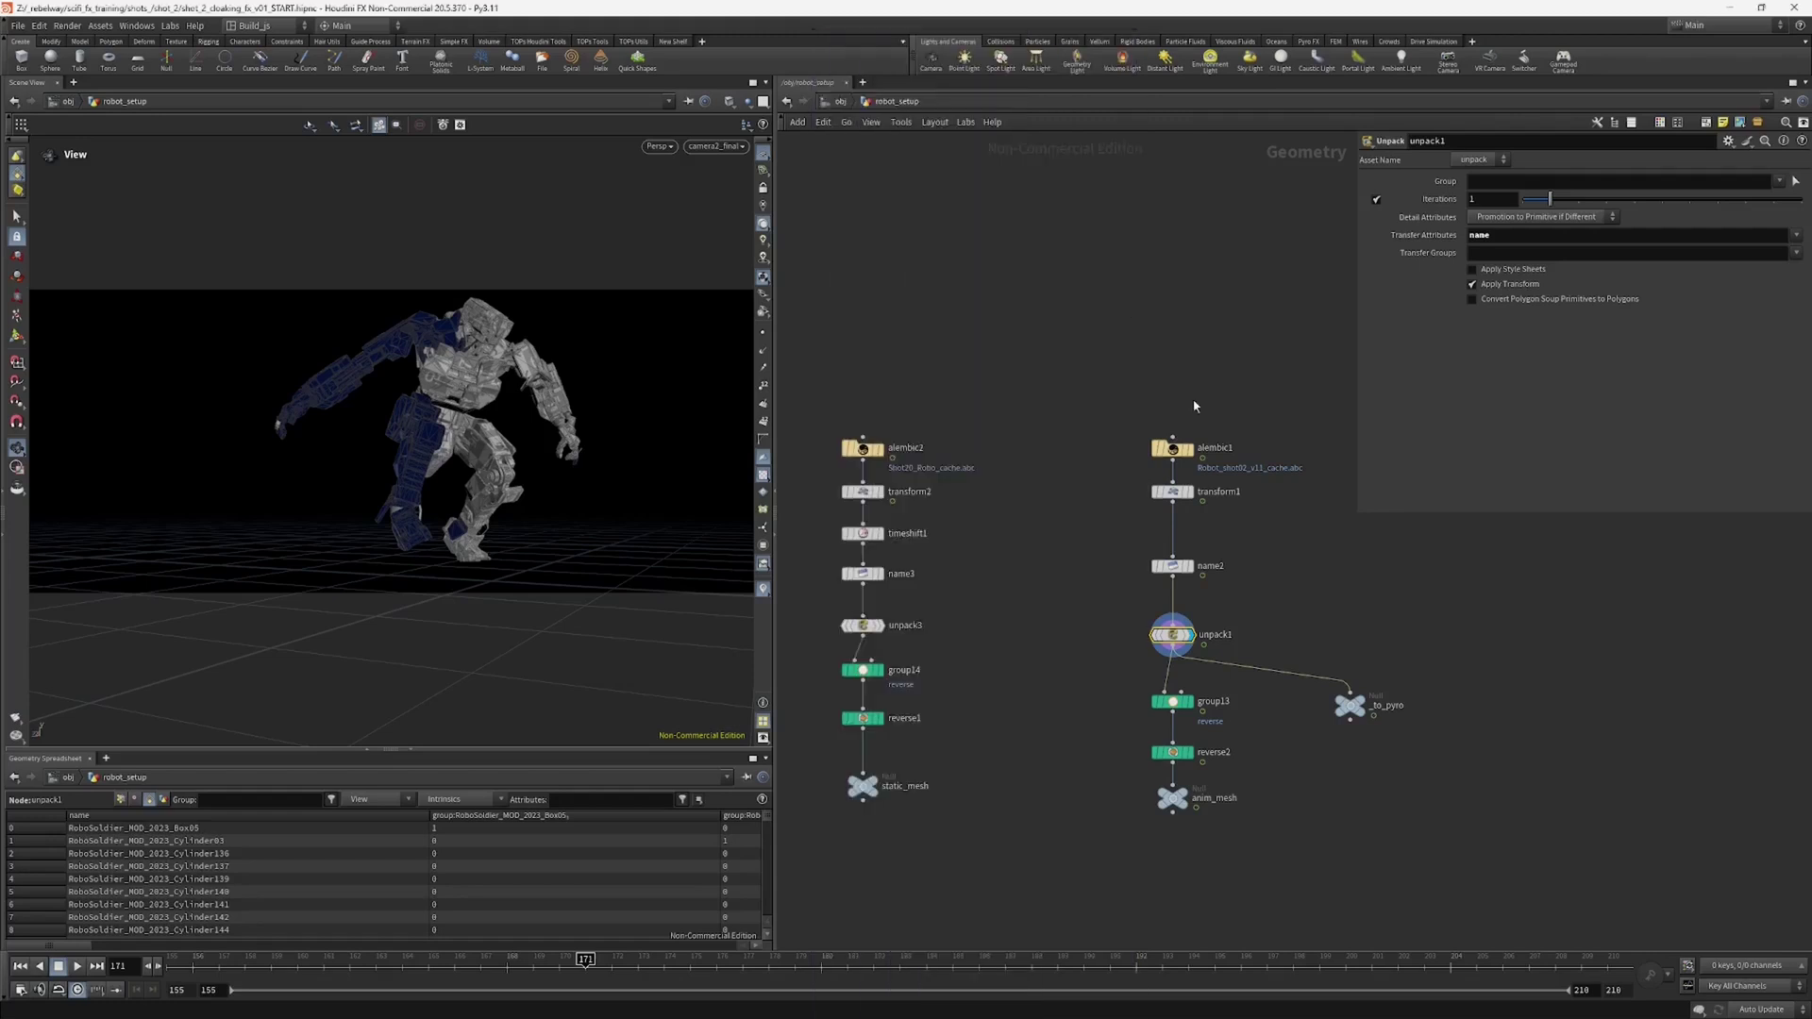
Step: Switch the display back to name2 and widen the 3D viewport
middle_click_drag(1099, 645, 1113, 693)
scroll(1101, 614, "up", 2)
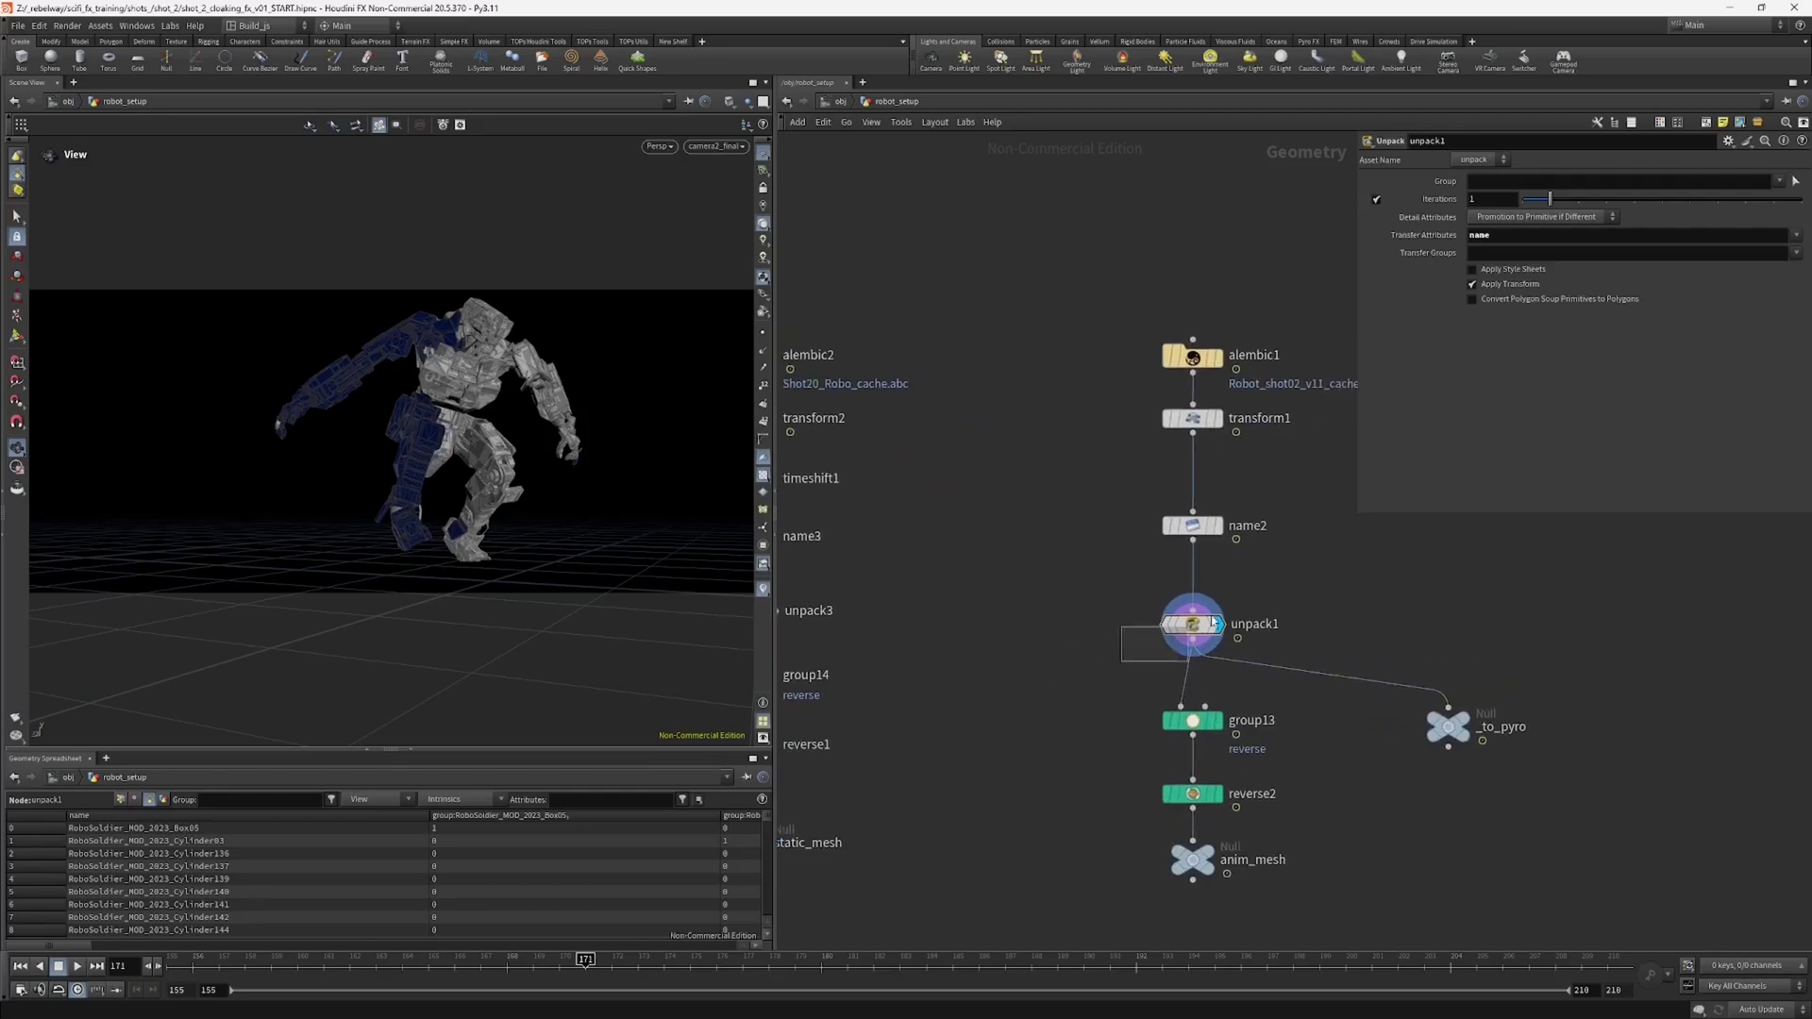
left_click(1217, 525)
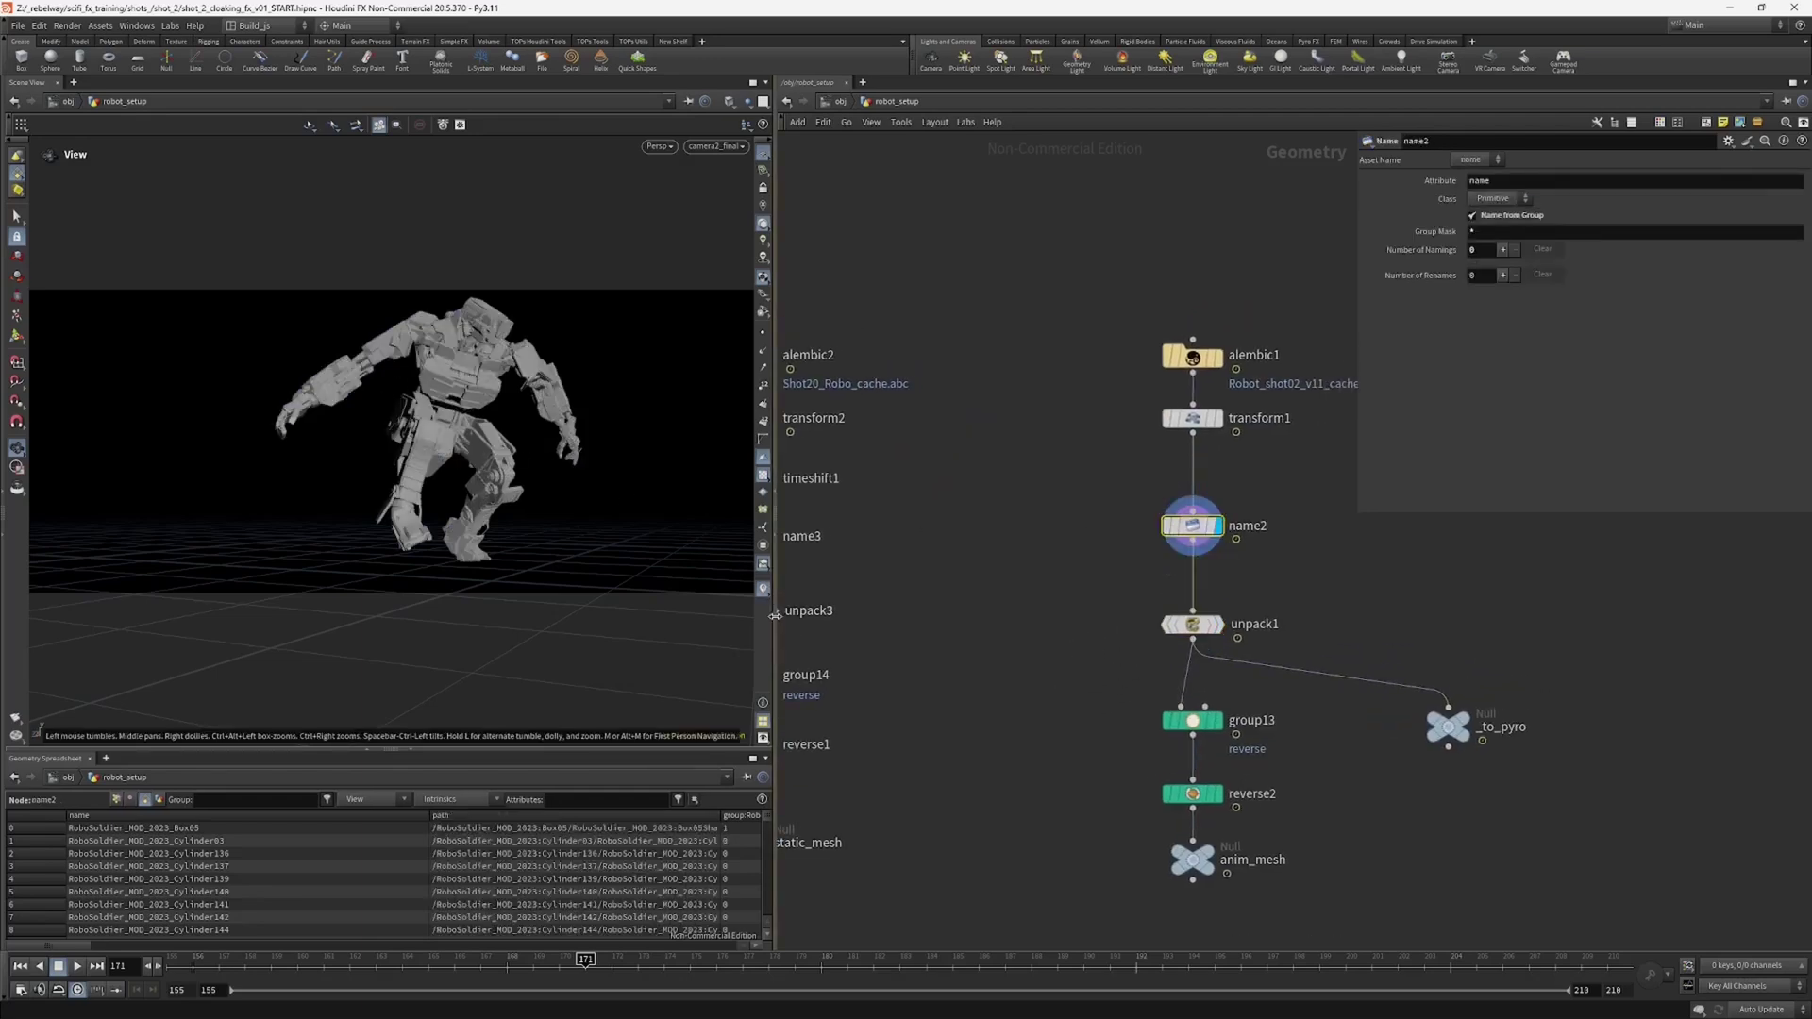
left_click_drag(775, 616, 943, 528)
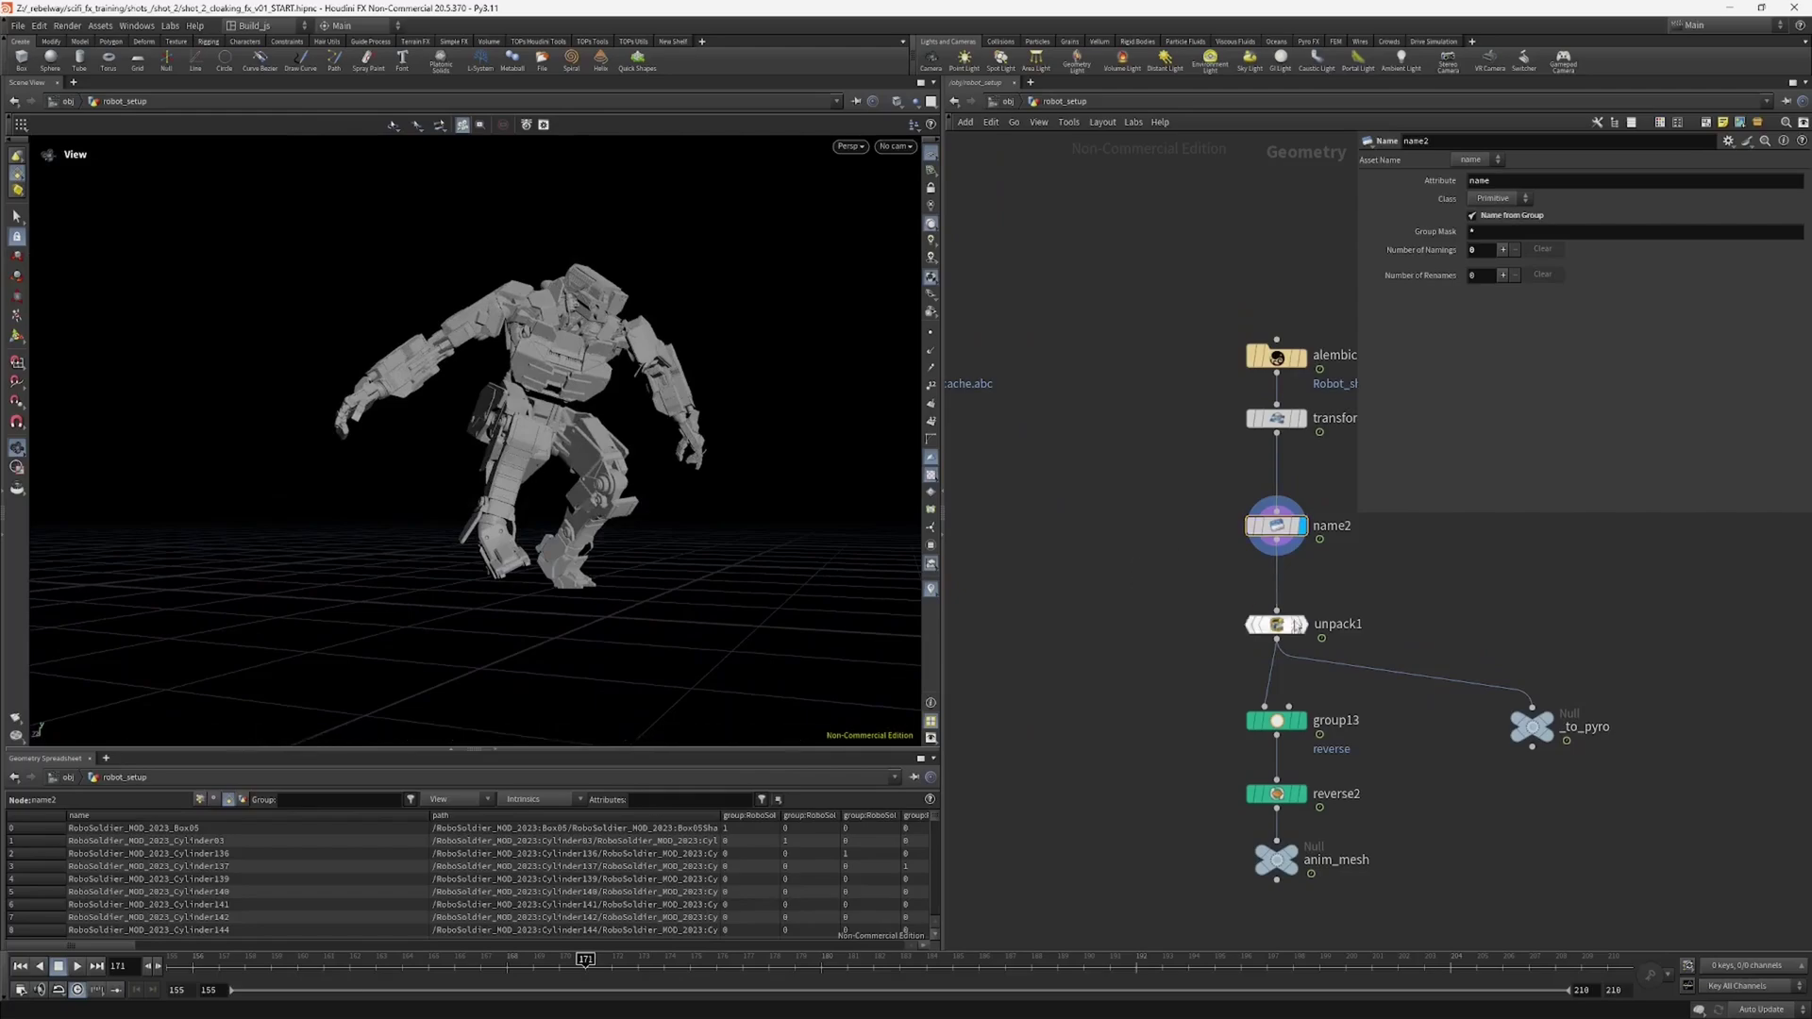
Step: Display unpack1 and examine the blue-tinted backfacing polygons on the robot's arm and leg outside the camera view
left_click(1302, 625)
left_click_drag(596, 412, 632, 422)
left_click_drag(479, 439, 590, 396)
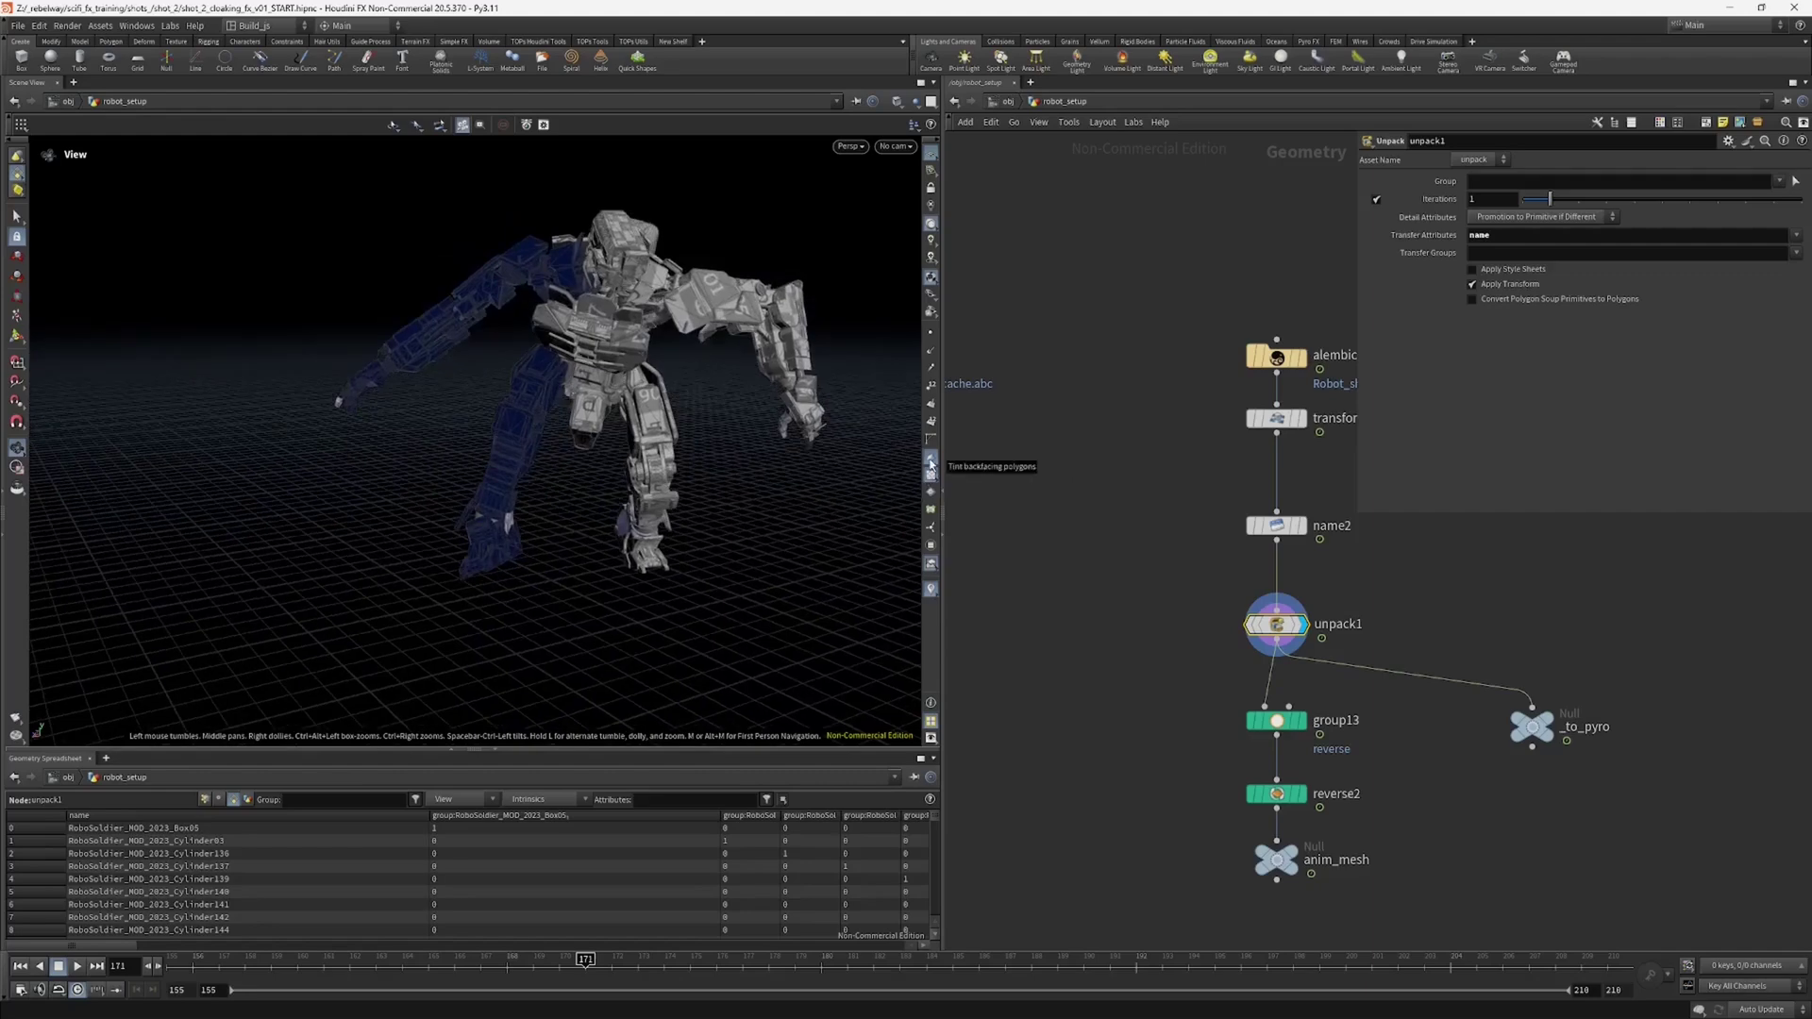
Step: Toggle the backface tint and examine the robot's tinted arm and leg closely from several angles
left_click(931, 458)
left_click(930, 458)
left_click(930, 458)
left_click_drag(599, 447, 600, 396)
right_click_drag(600, 397, 640, 365)
middle_click_drag(639, 365, 676, 439)
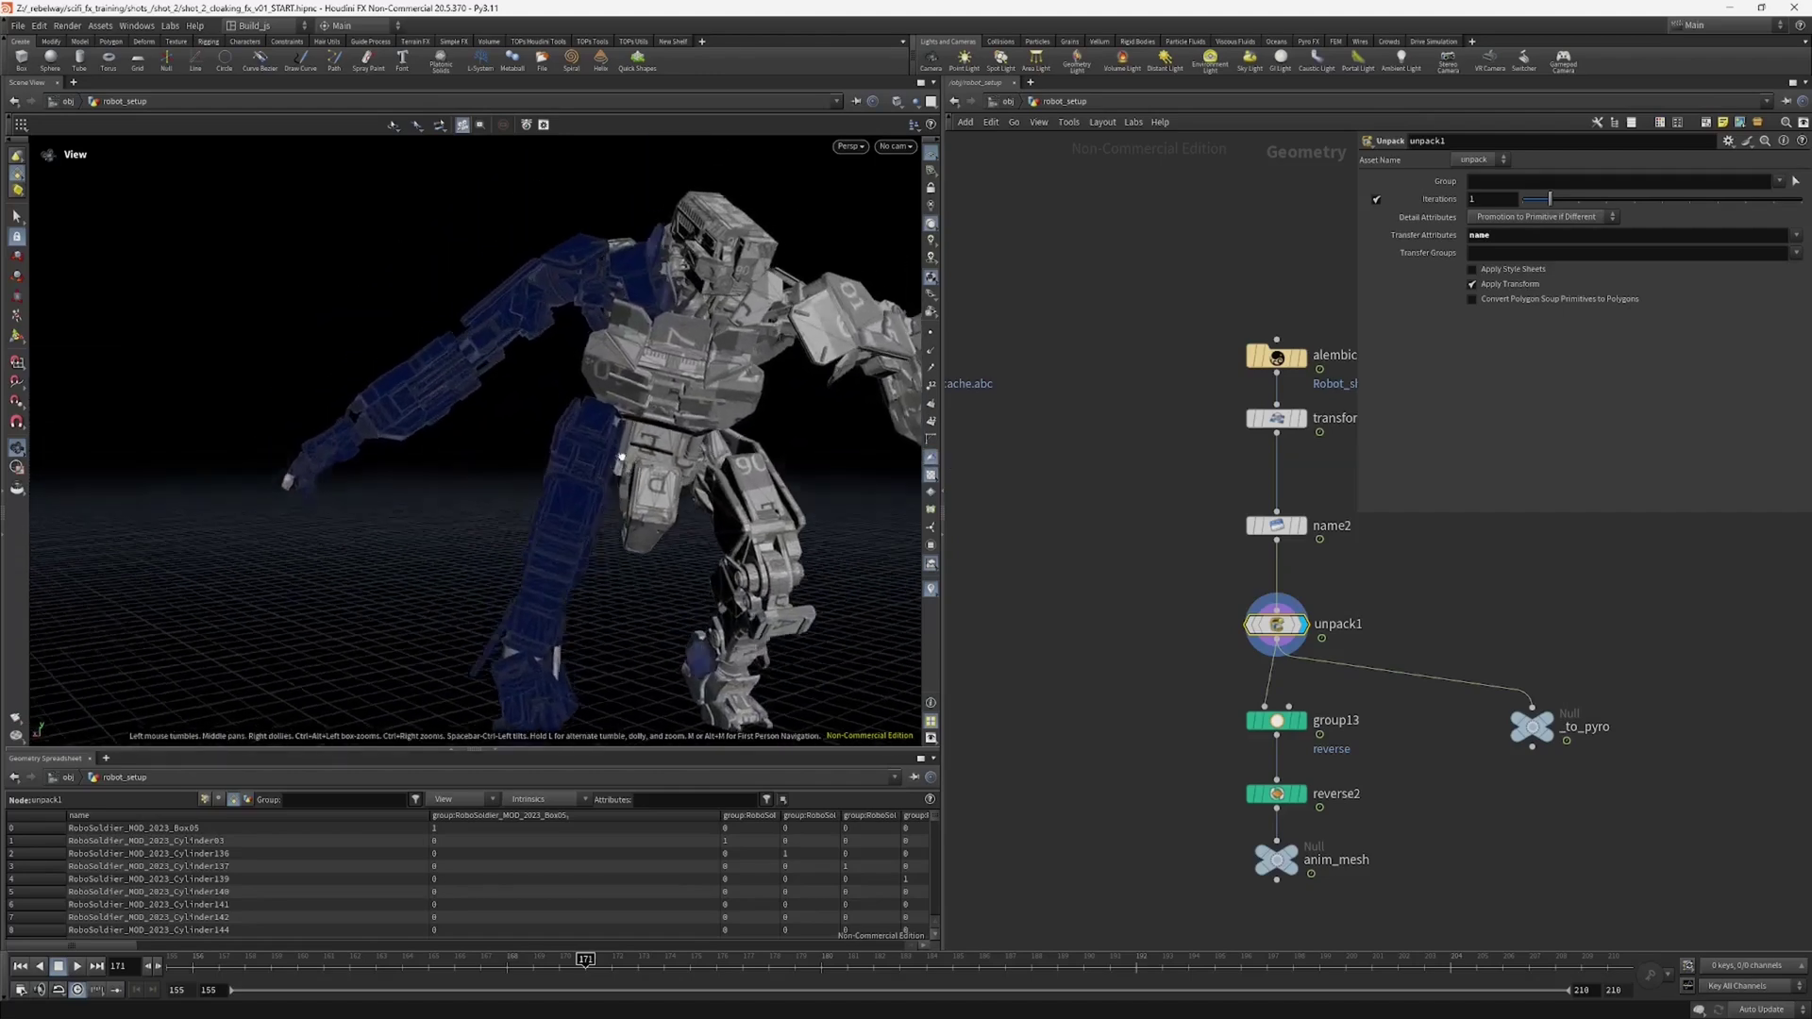
left_click_drag(676, 440, 566, 445)
middle_click_drag(1131, 653, 1088, 569)
scroll(1088, 569, "up", 2)
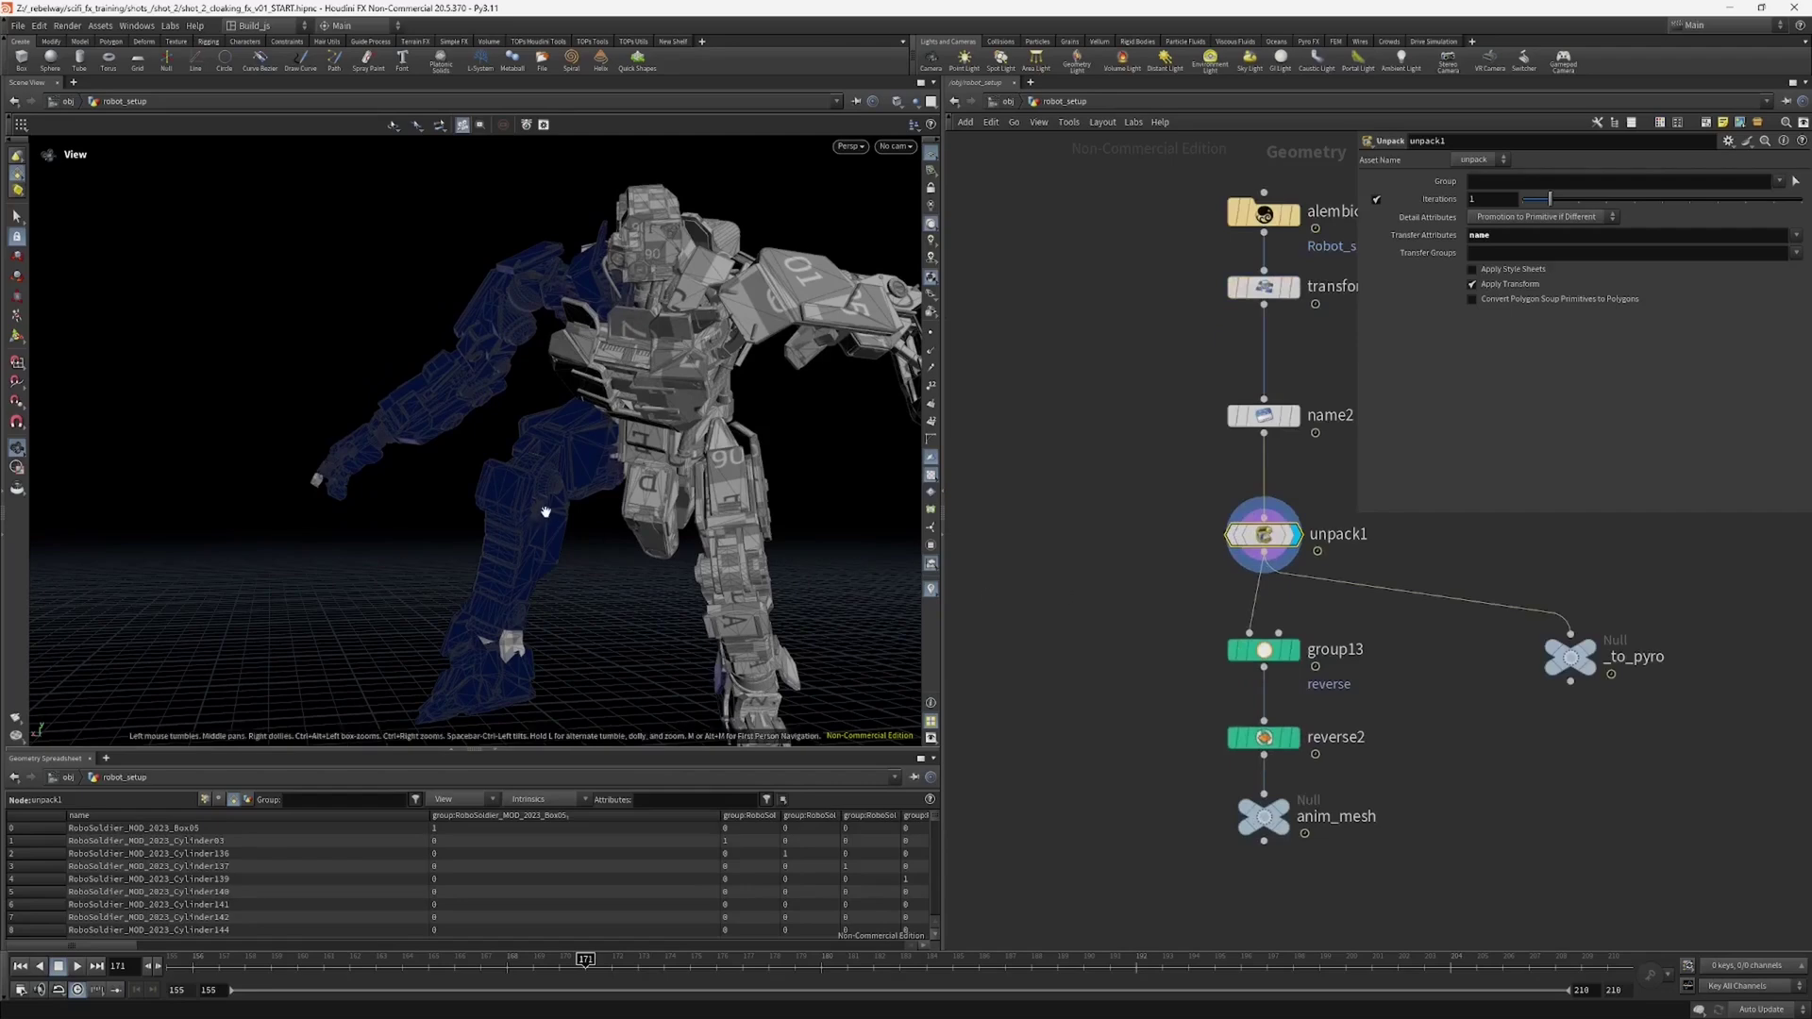
left_click_drag(545, 509, 712, 514)
Step: Display group13 and examine which arm and leg parts its reverse group covers
left_click(1265, 650)
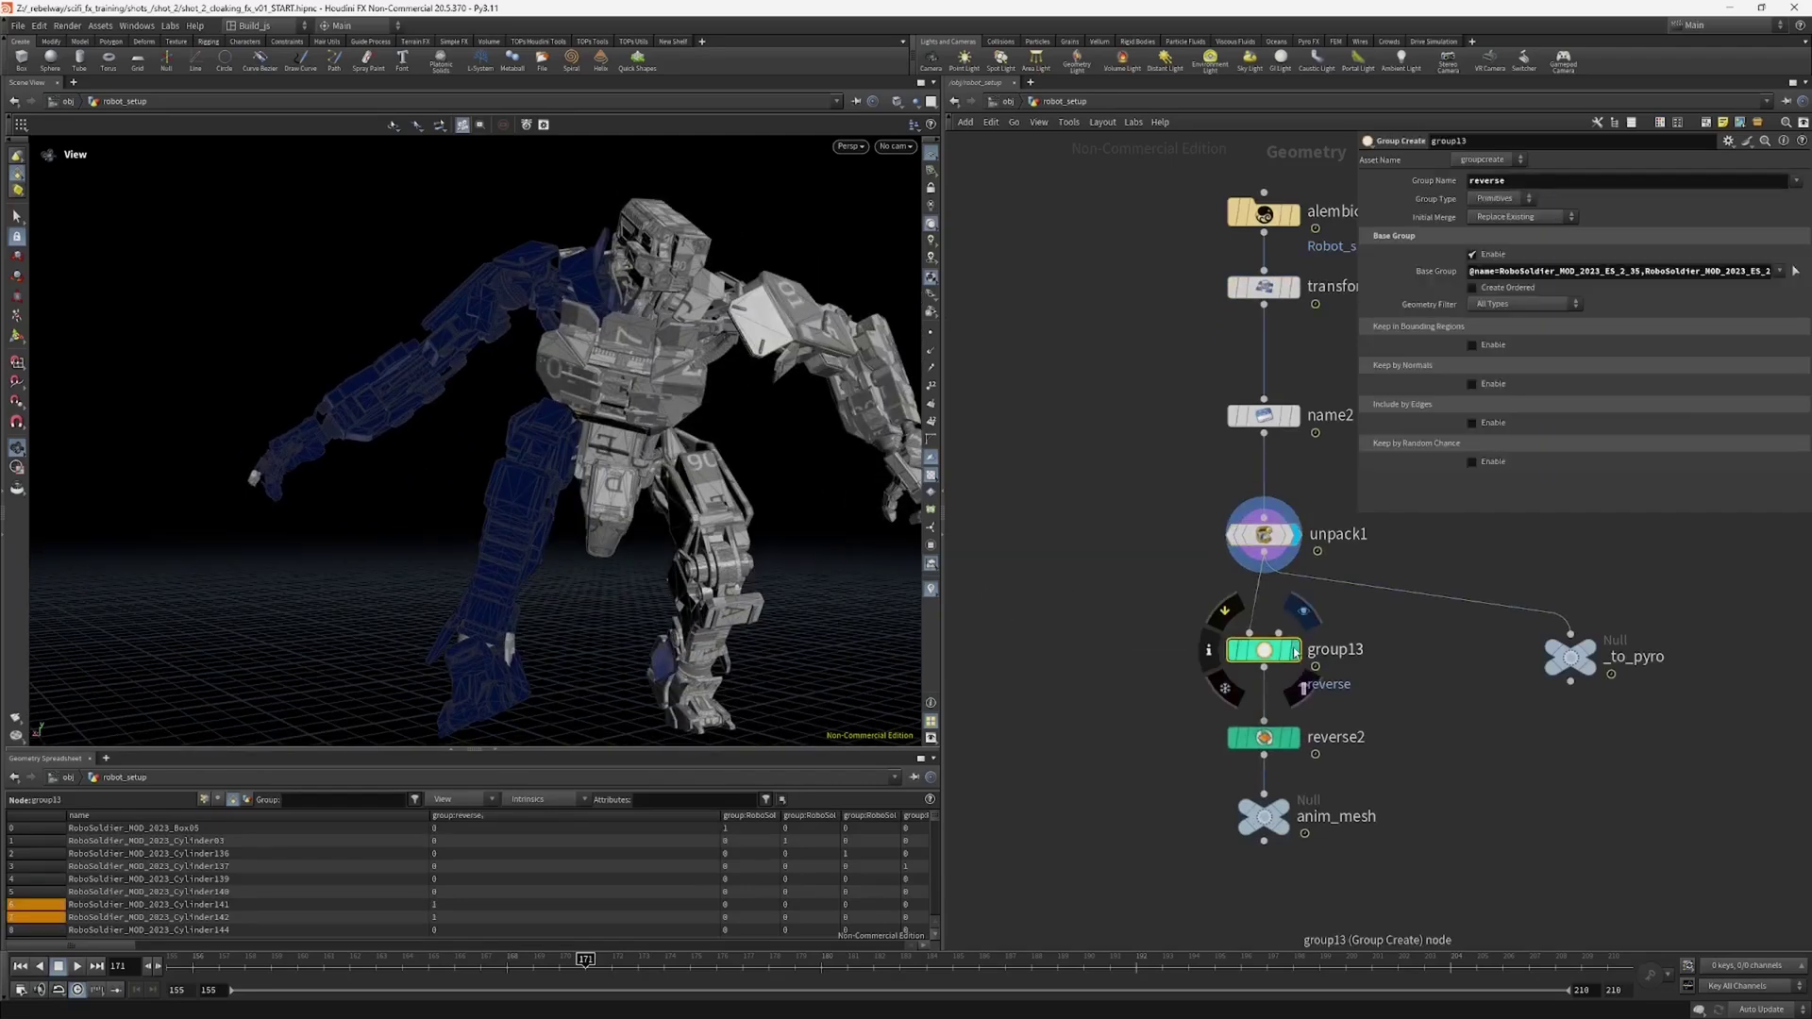
left_click(1294, 651)
left_click_drag(557, 451, 909, 439)
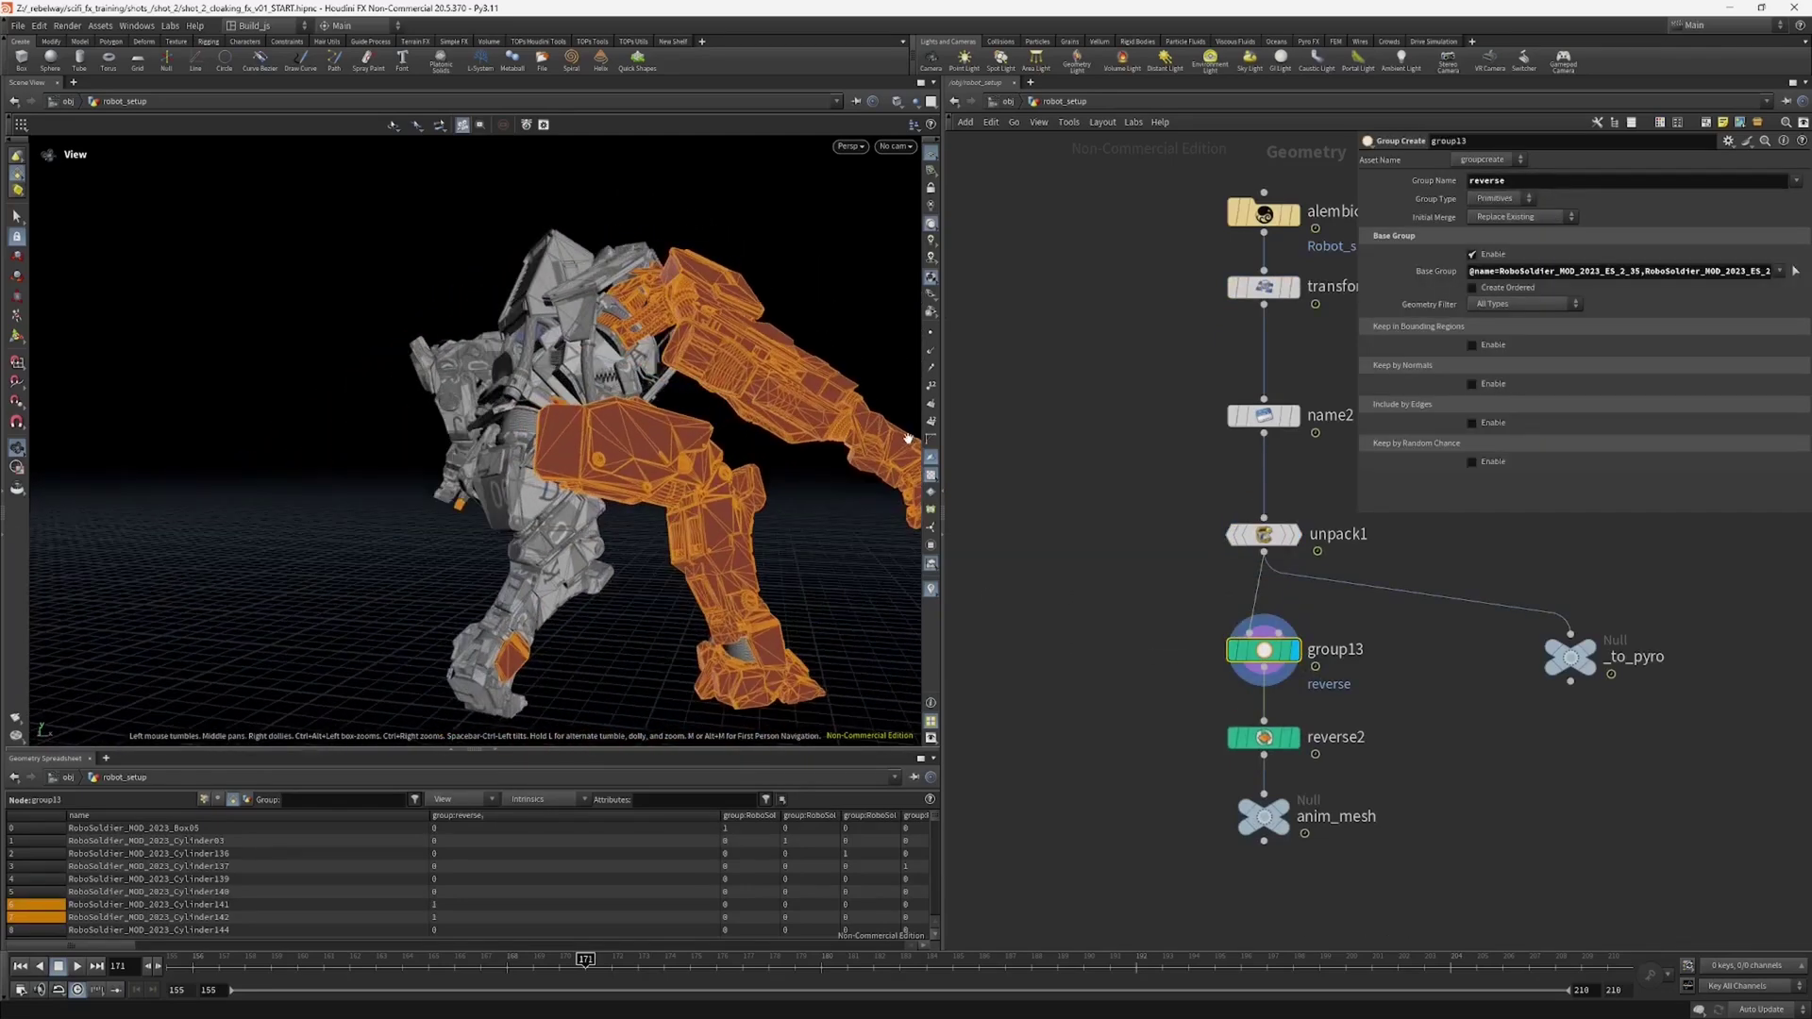
scroll(1248, 635, "down", 2)
middle_click_drag(1153, 651, 1230, 651)
left_click_drag(781, 512, 501, 510)
middle_click_drag(1230, 656, 1187, 634)
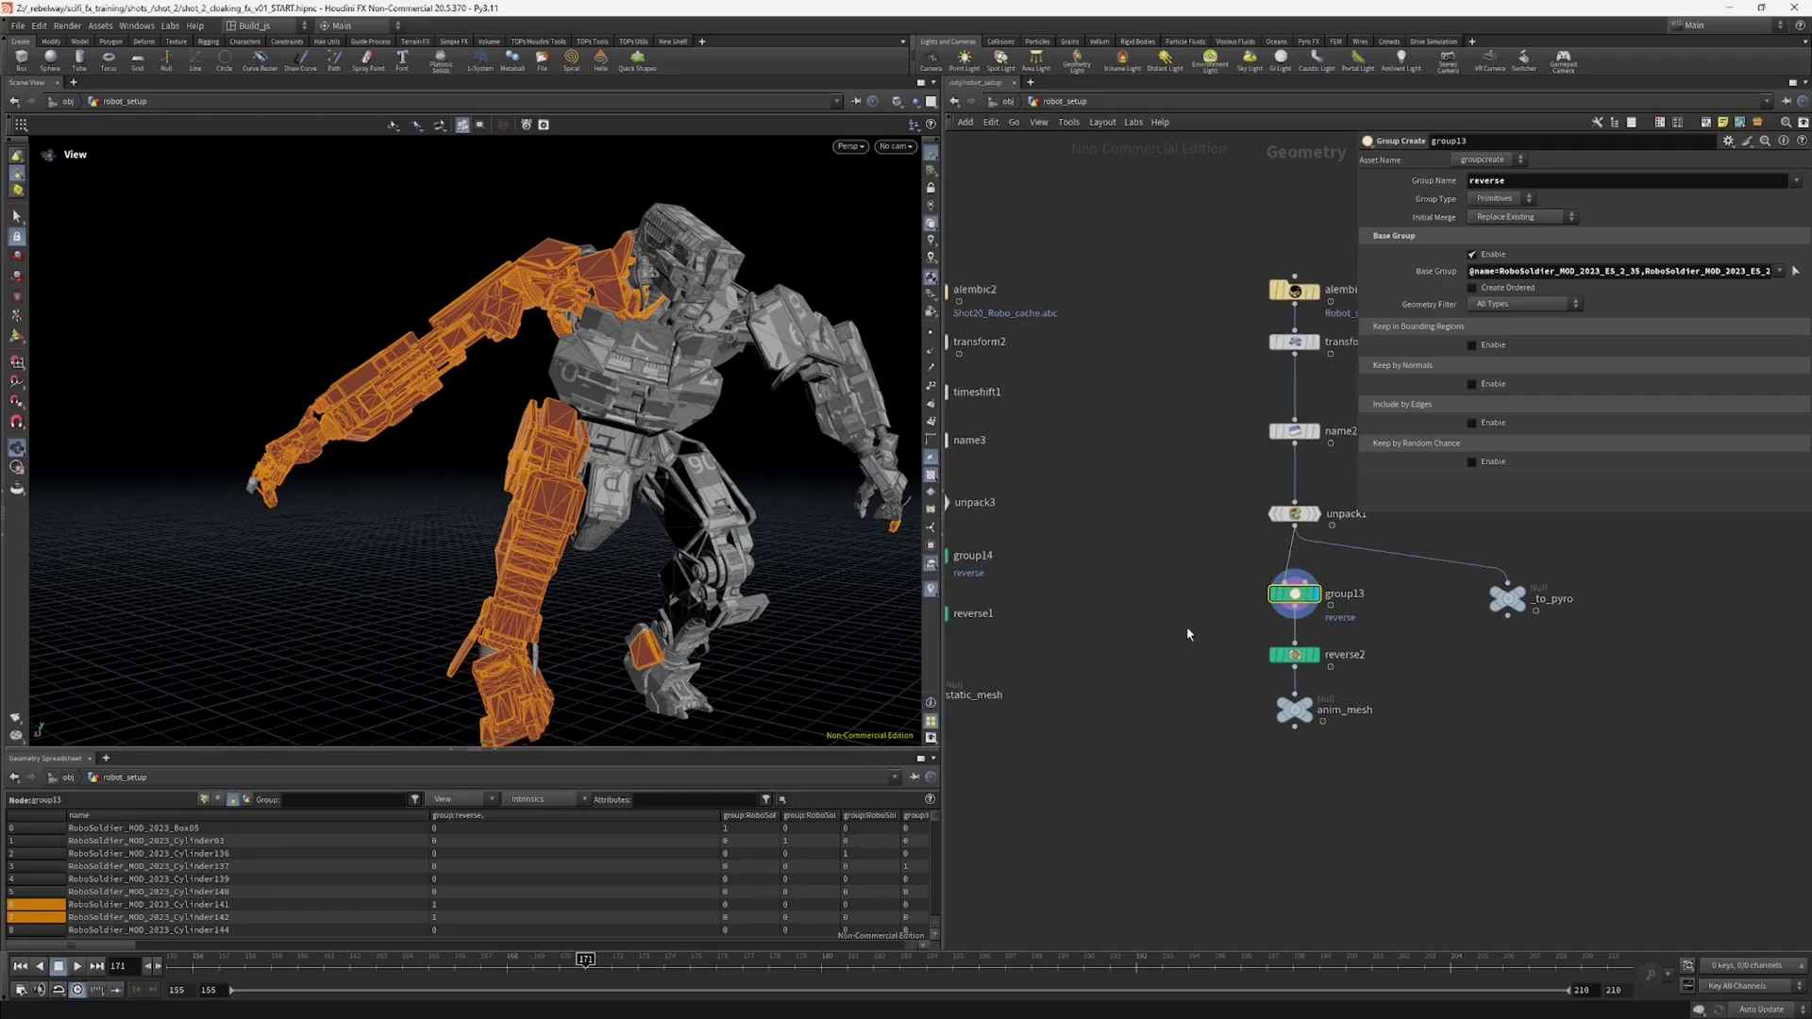
Step: Display reverse2, check the robot's corrected faces, and hide its surface textures in the viewport
left_click(1300, 656)
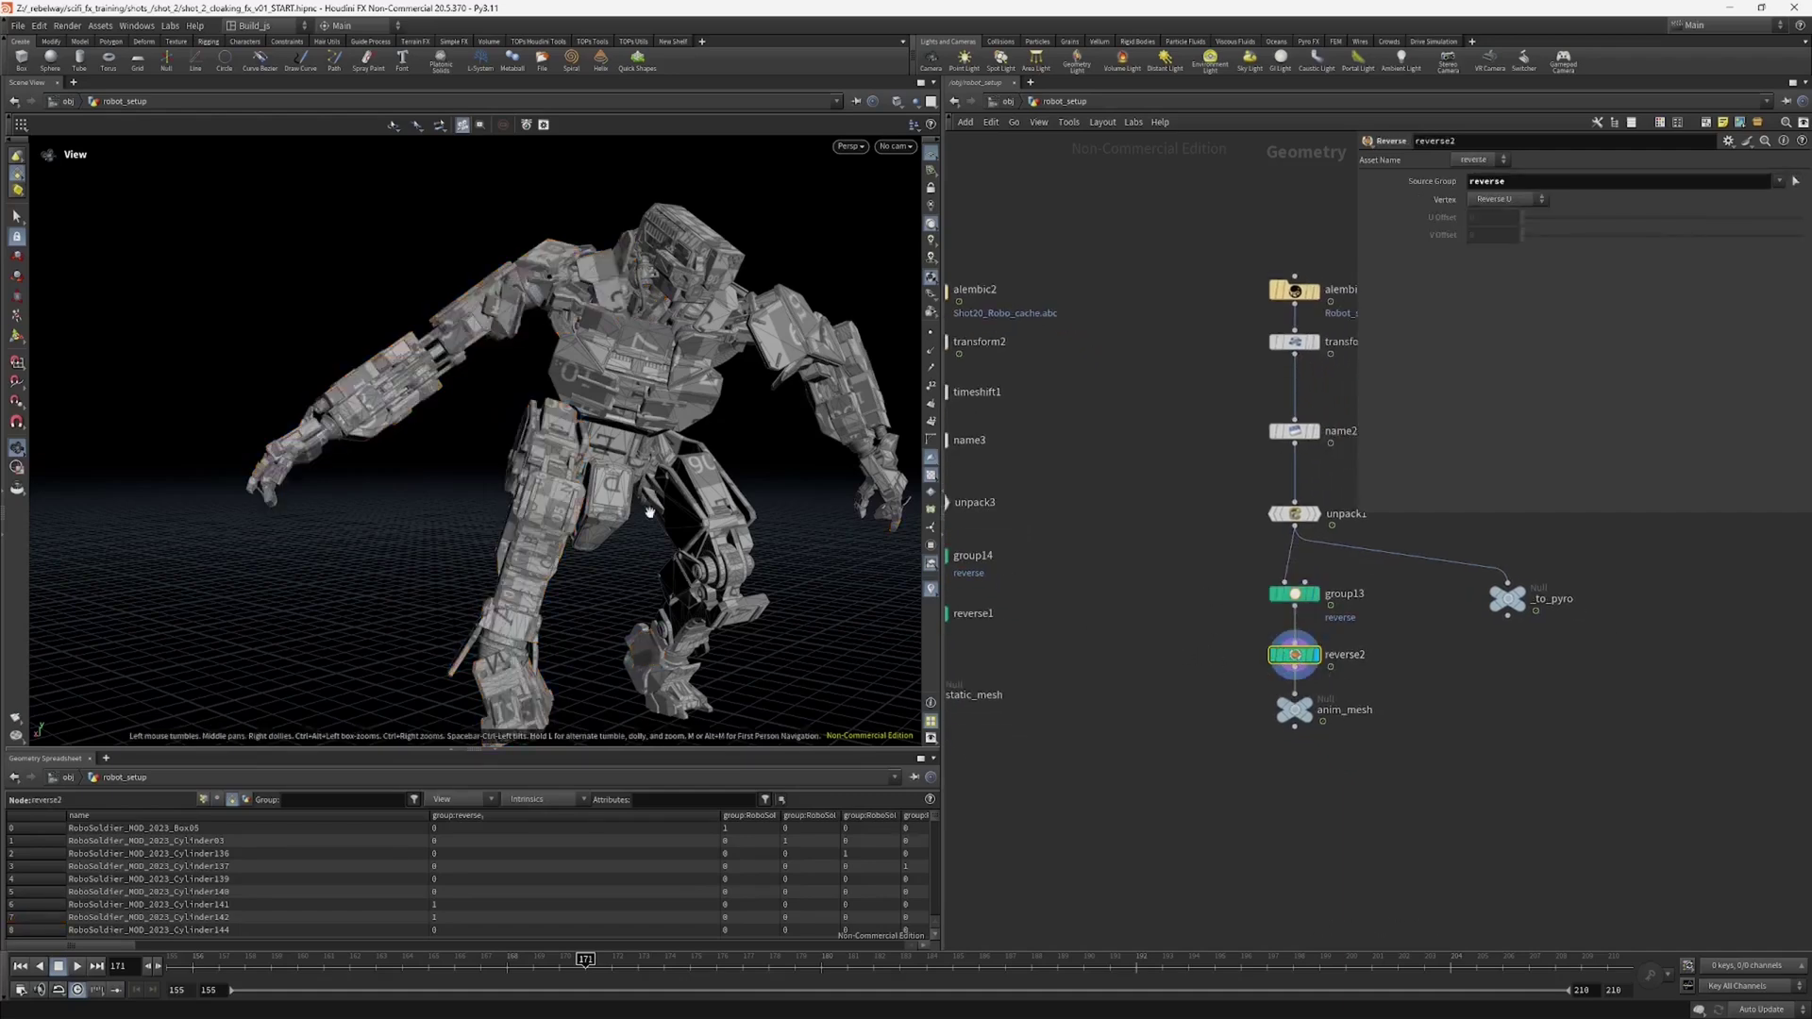
left_click_drag(510, 384, 581, 413)
left_click(929, 477)
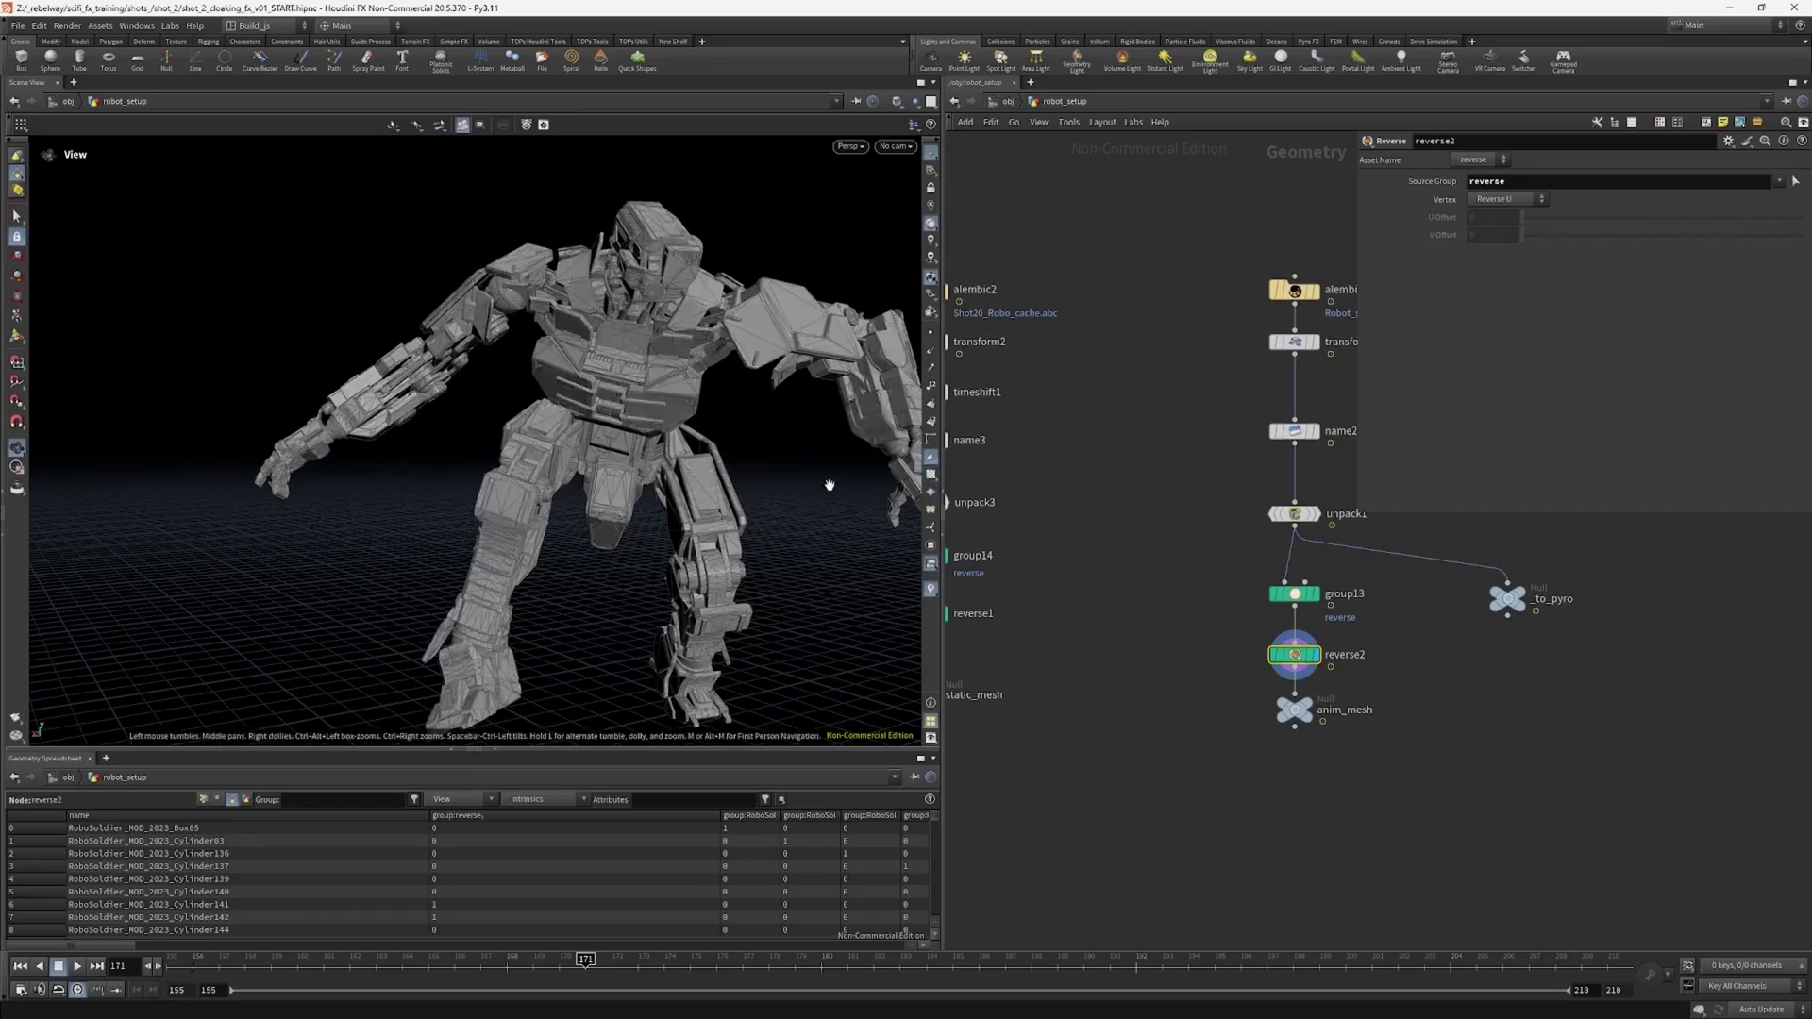
left_click_drag(660, 488, 652, 460)
left_click(1302, 658)
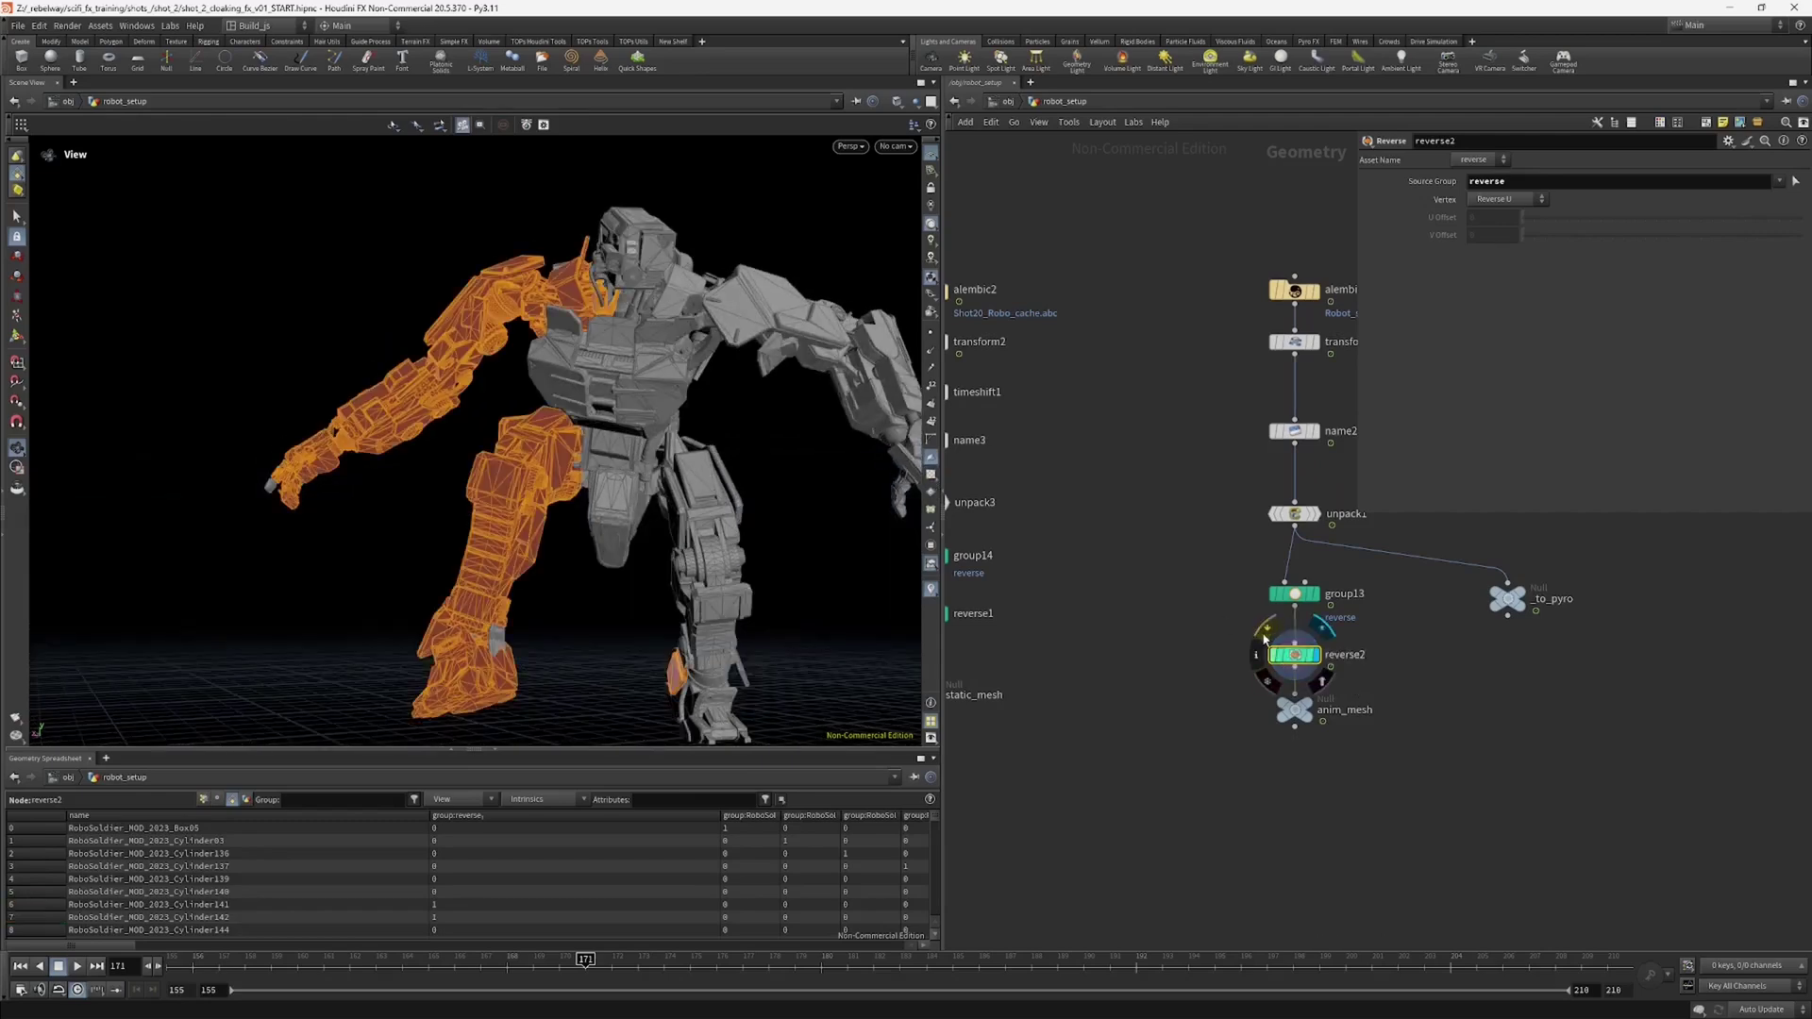
Step: Display the anim_mesh null and move the timeline to frame 170
middle_click_drag(1235, 684, 1186, 609)
left_click(1240, 633)
scroll(1225, 669, "down", 3)
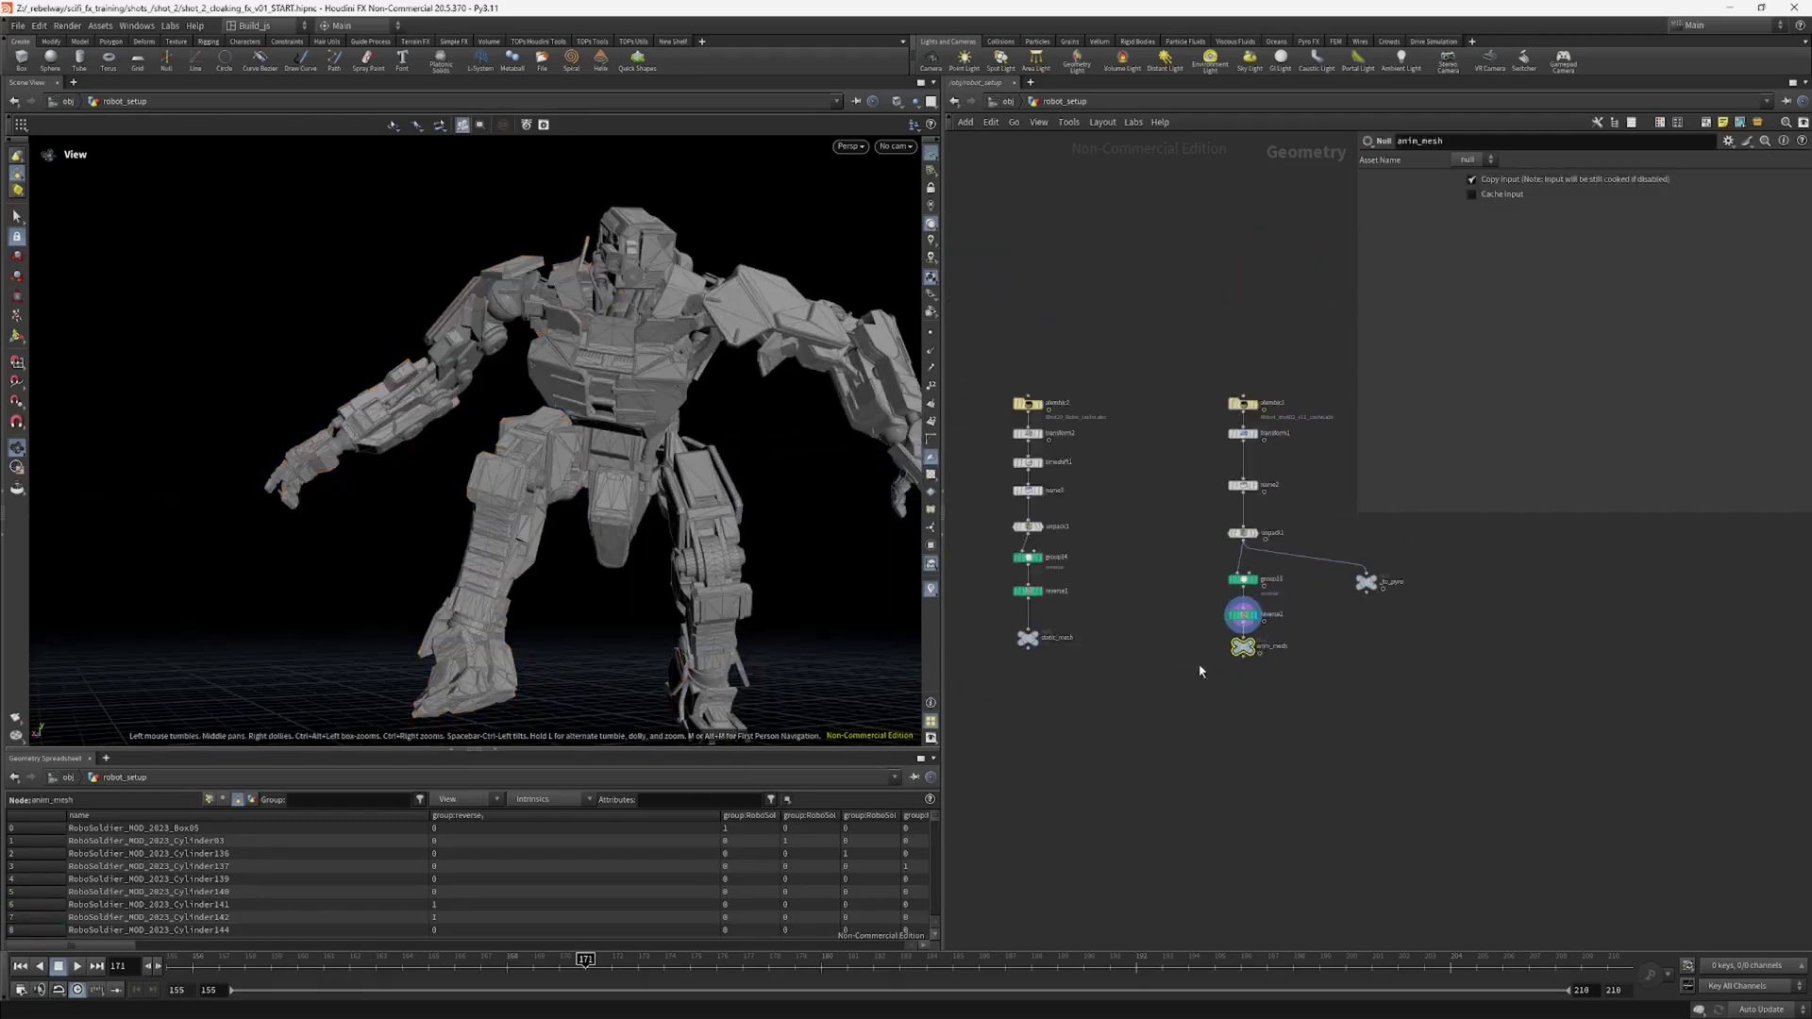
middle_click_drag(1201, 671, 1205, 739)
scroll(1205, 740, "up", 2)
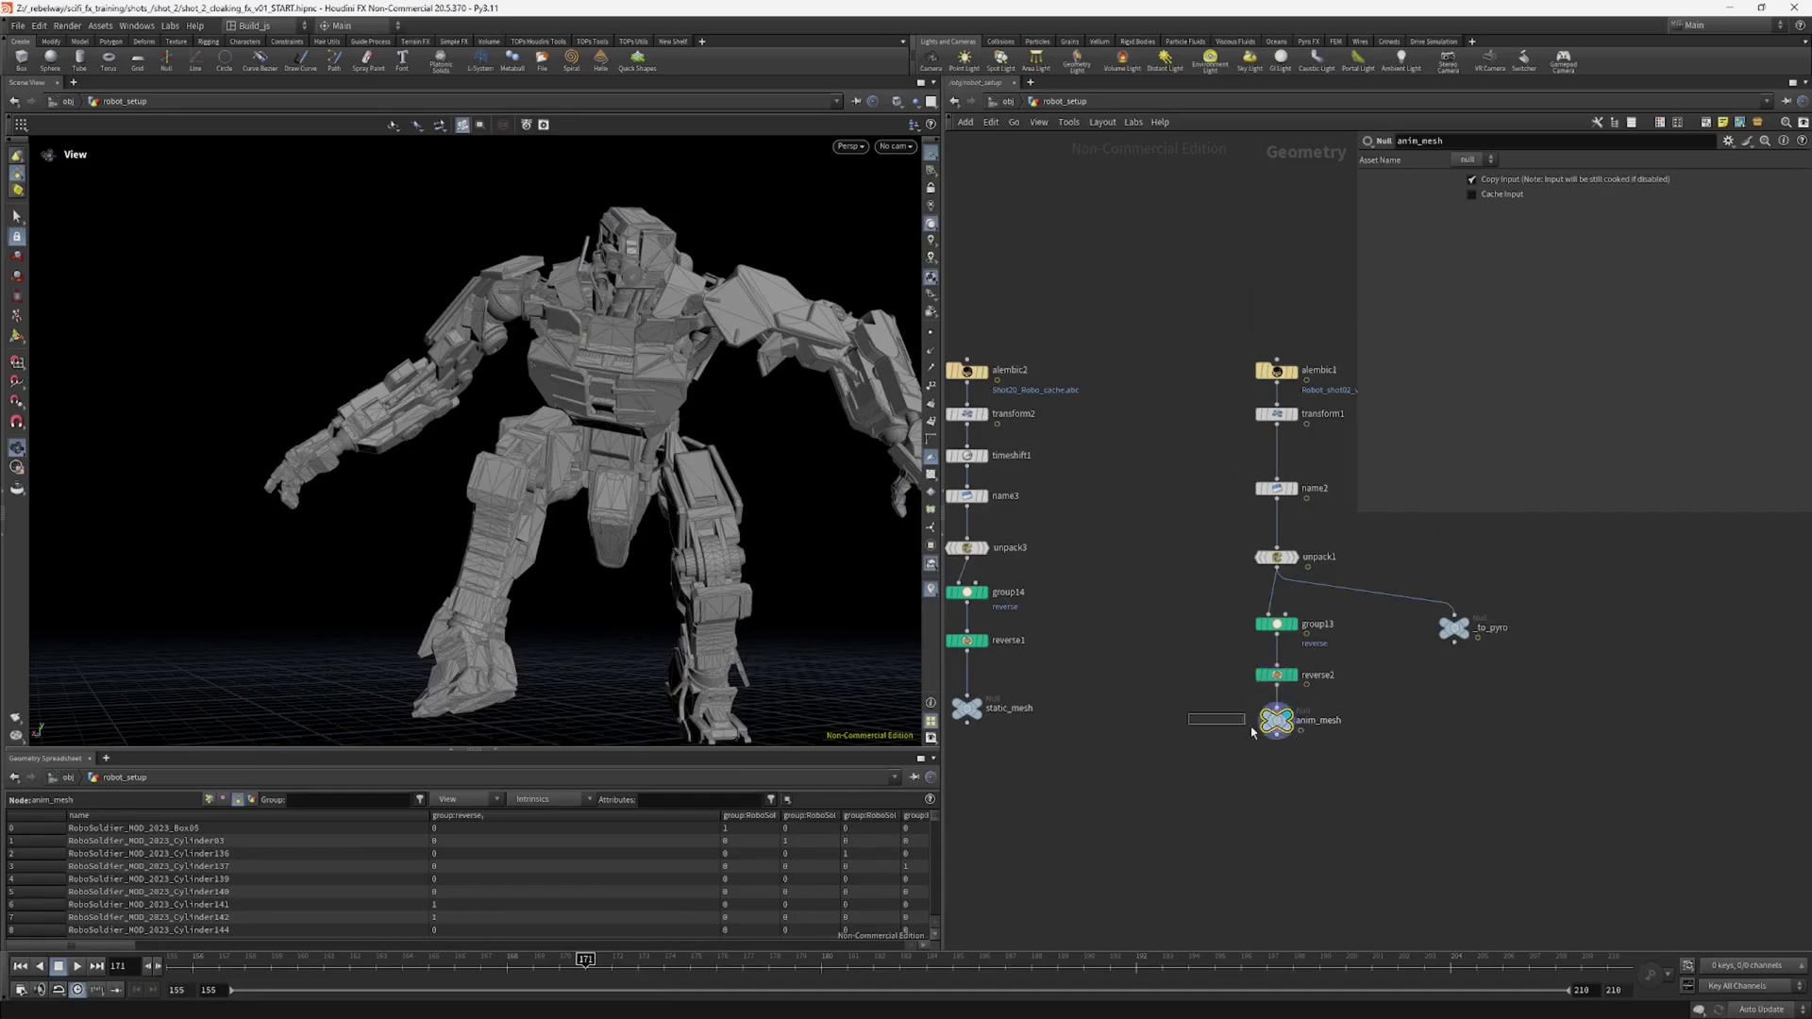
left_click_drag(646, 981, 566, 922)
middle_click_drag(1098, 644, 1375, 679)
middle_click_drag(1182, 522, 1104, 586)
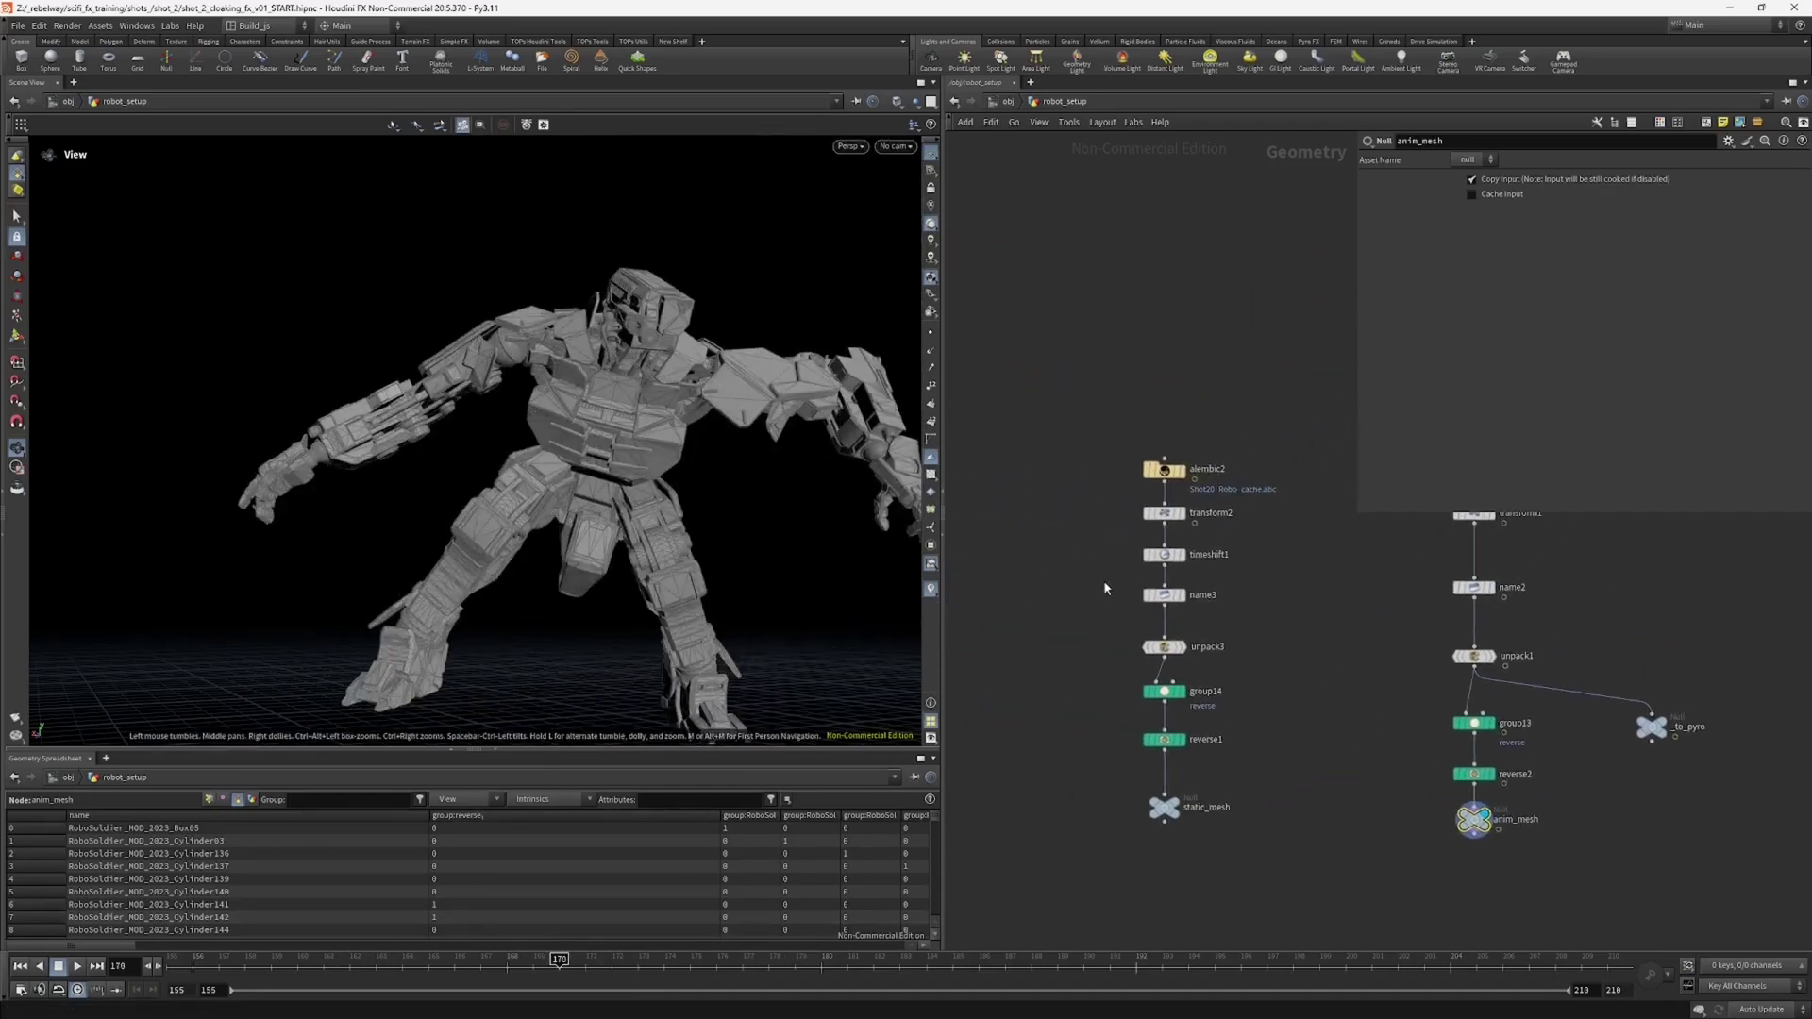
scroll(1321, 563, "down", 3)
middle_click_drag(1321, 564, 1234, 585)
left_click_drag(1338, 541, 1335, 662)
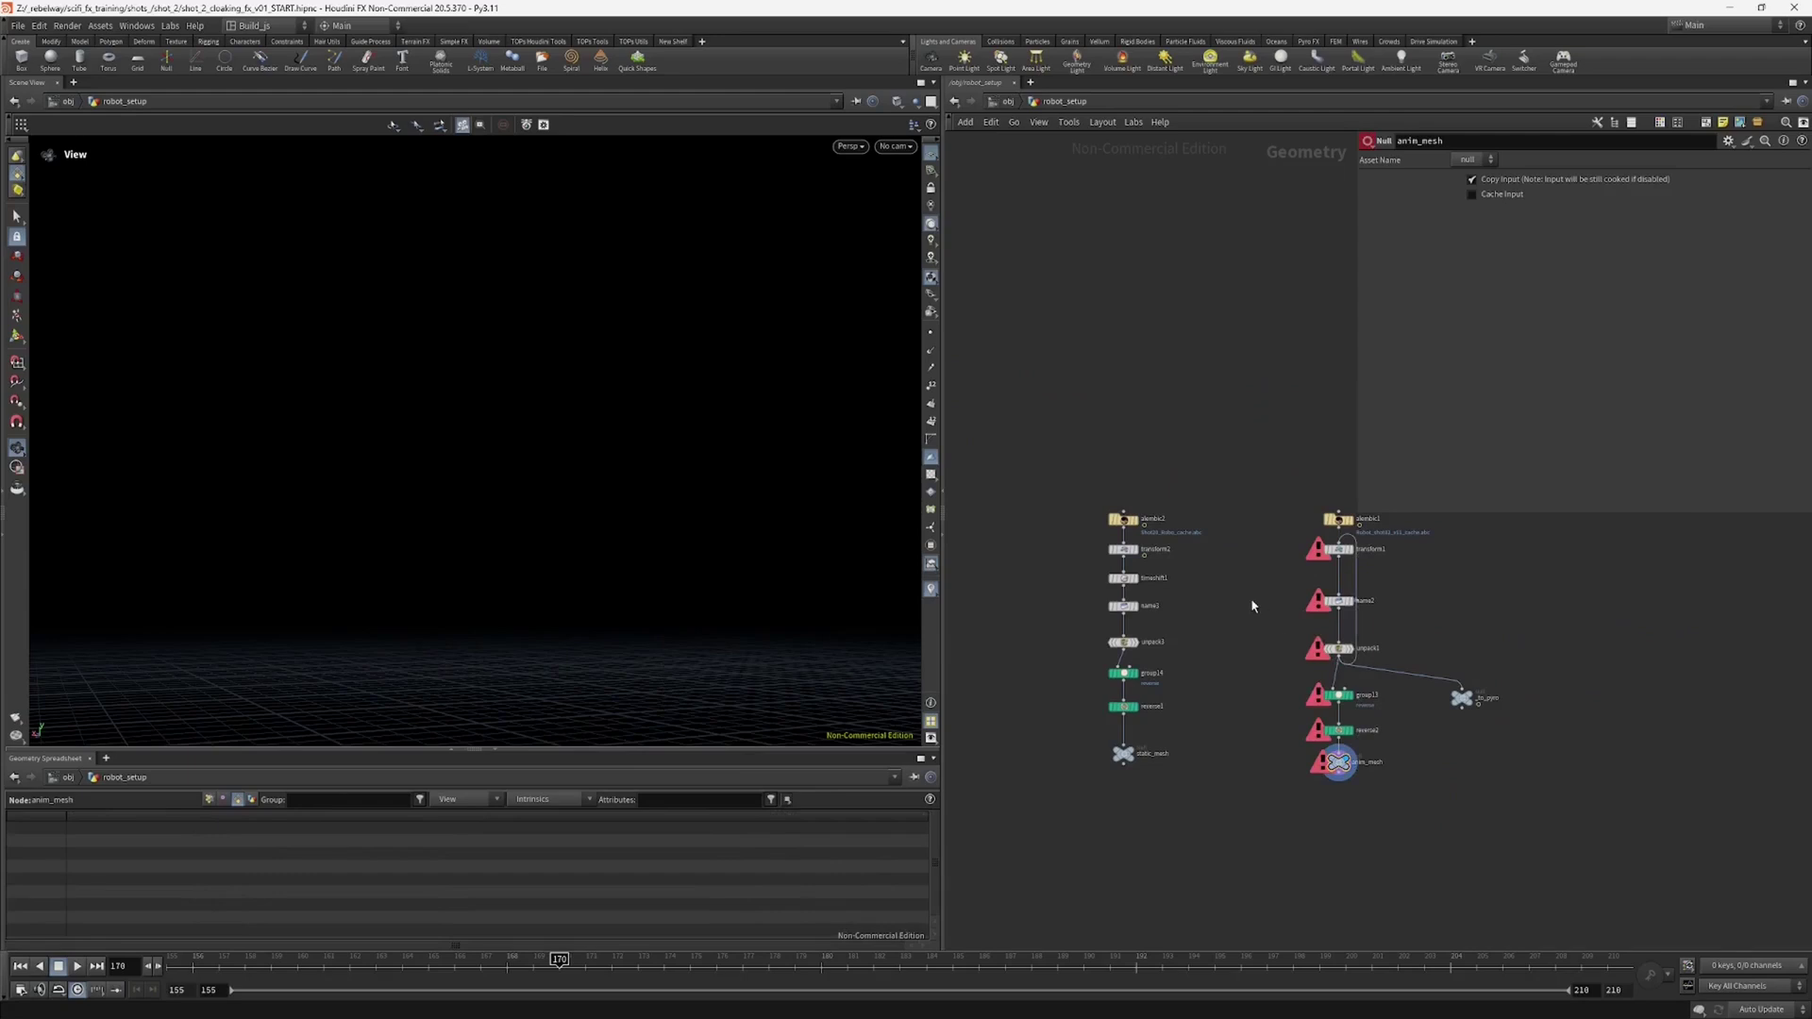
middle_click_drag(1325, 545, 1297, 577)
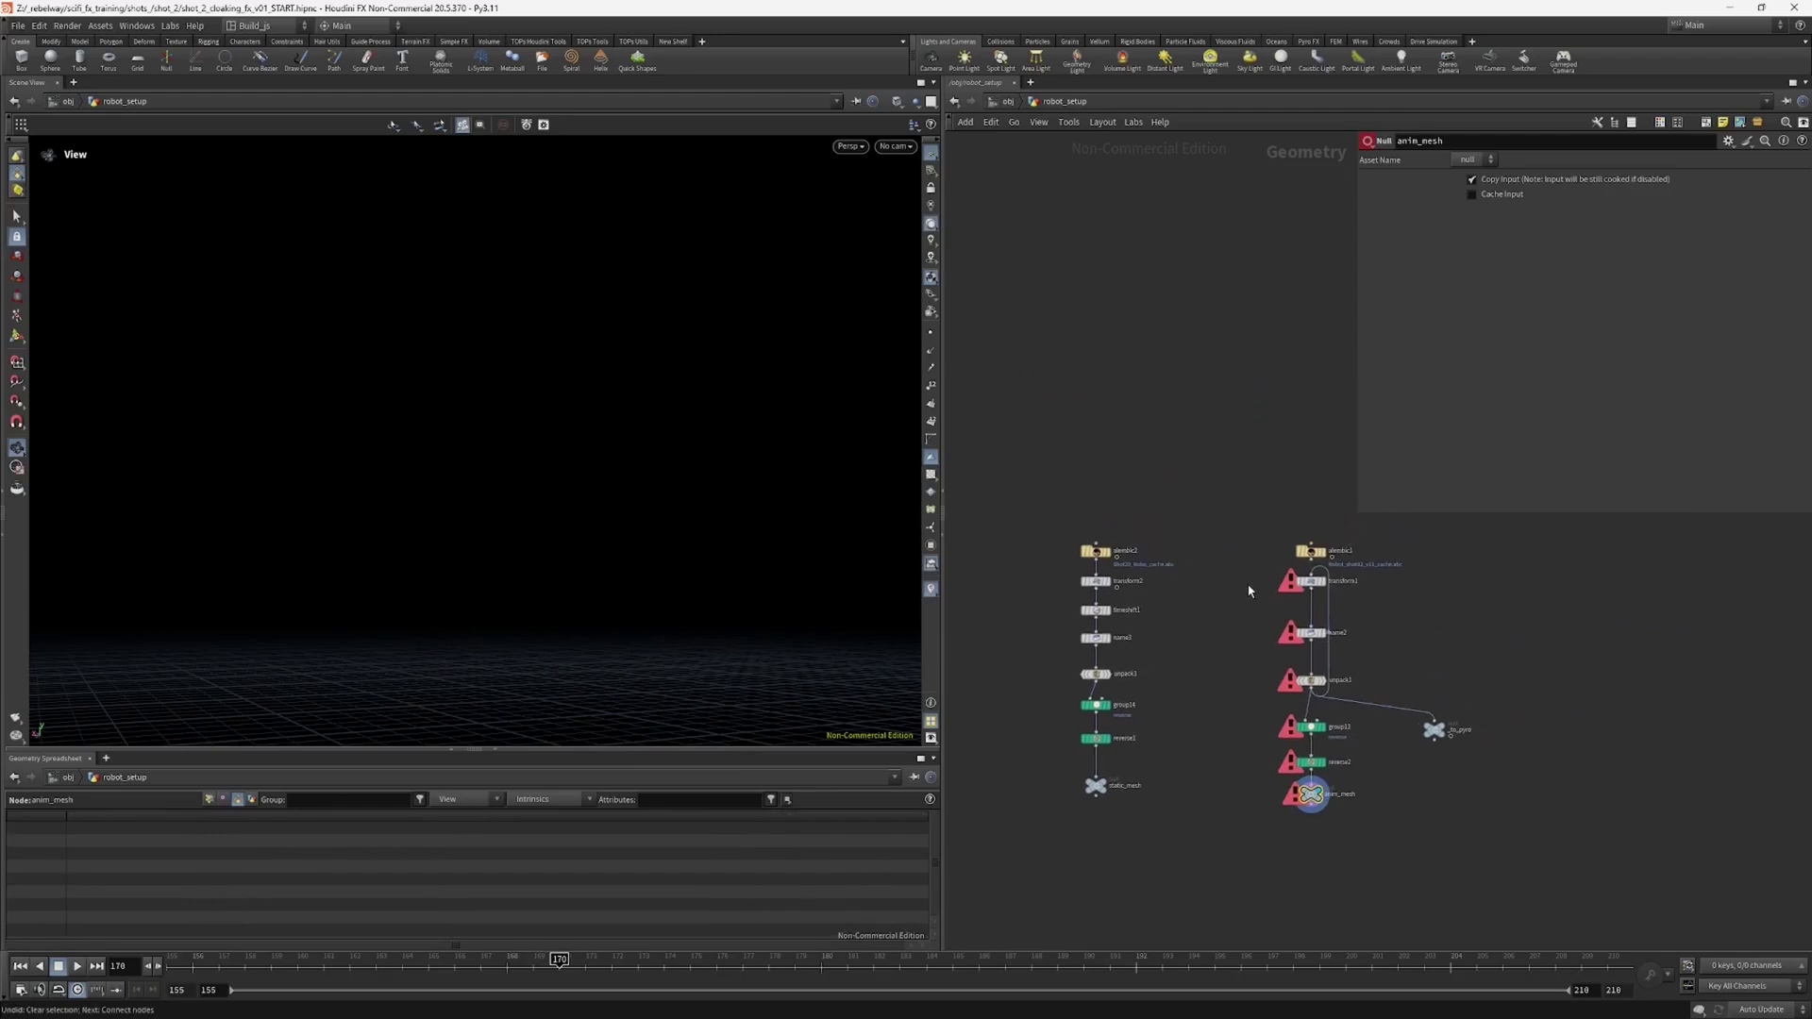
key("ctrl+z")
Step: Select alembic2 and scrub the displayed robot's animation to frame 166, viewing its pose from several angles
left_click(1096, 551)
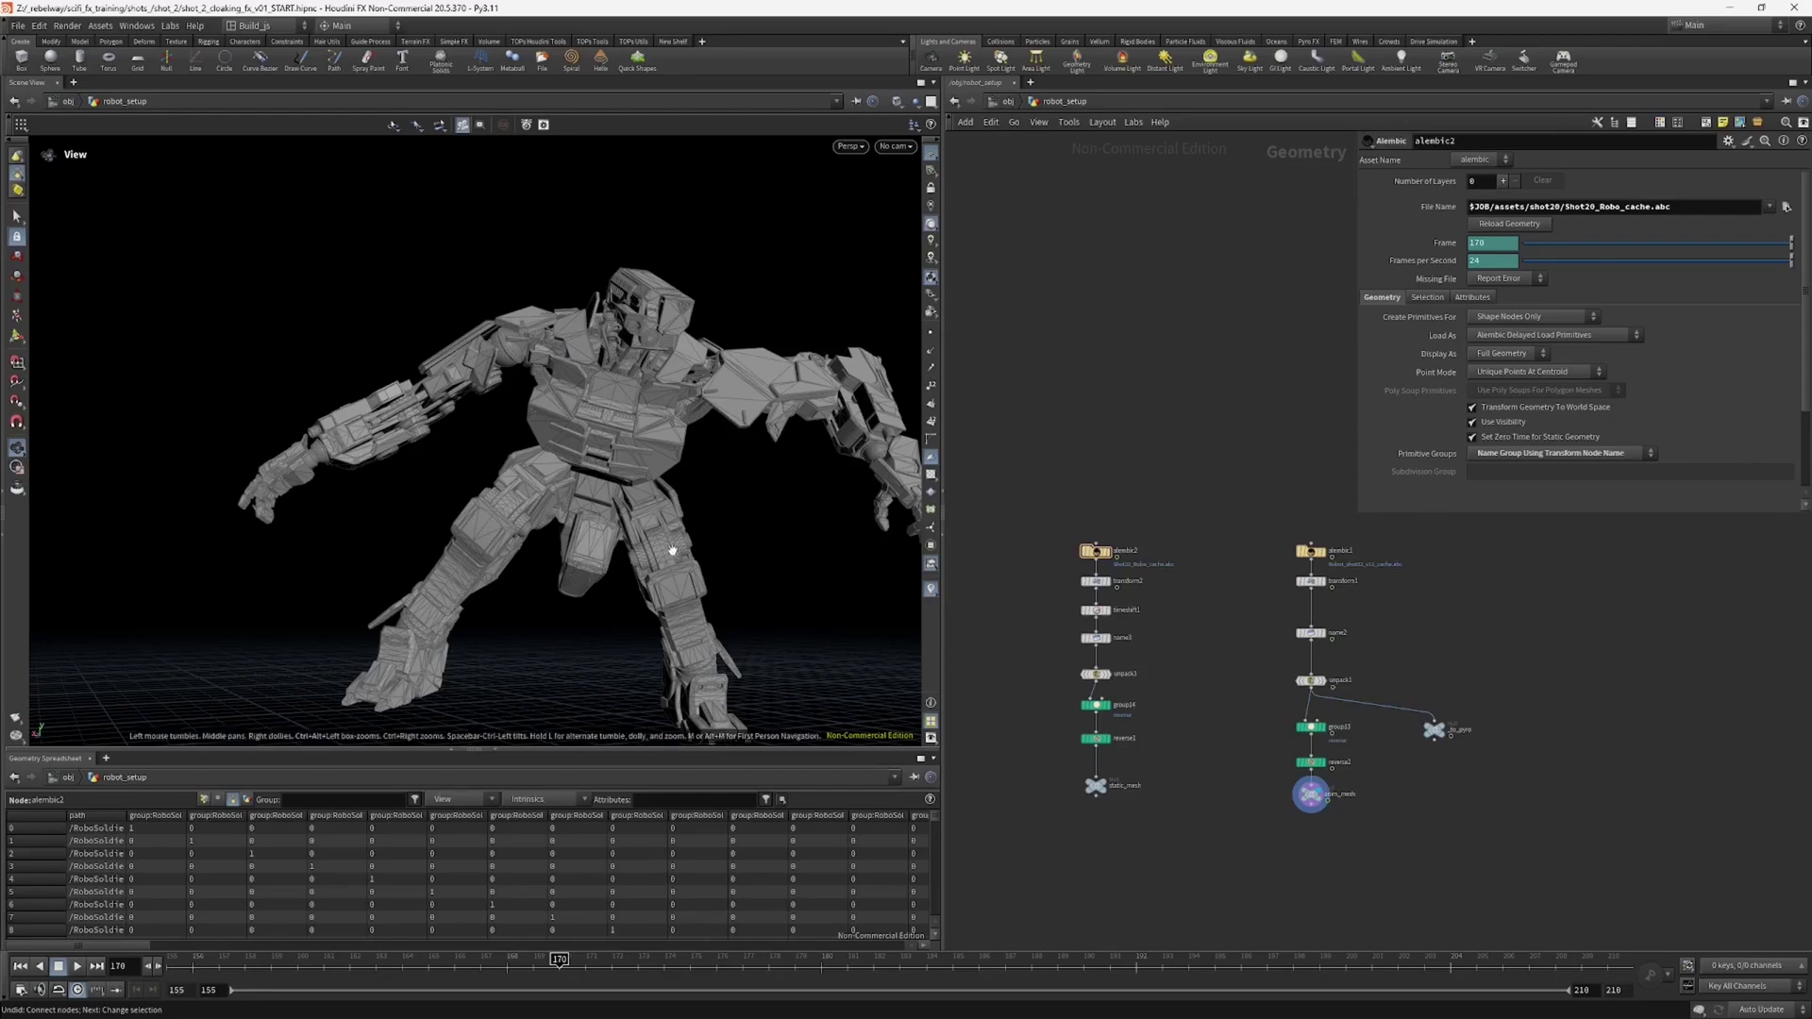
right_click_drag(756, 505, 534, 574)
left_click_drag(534, 574, 598, 547)
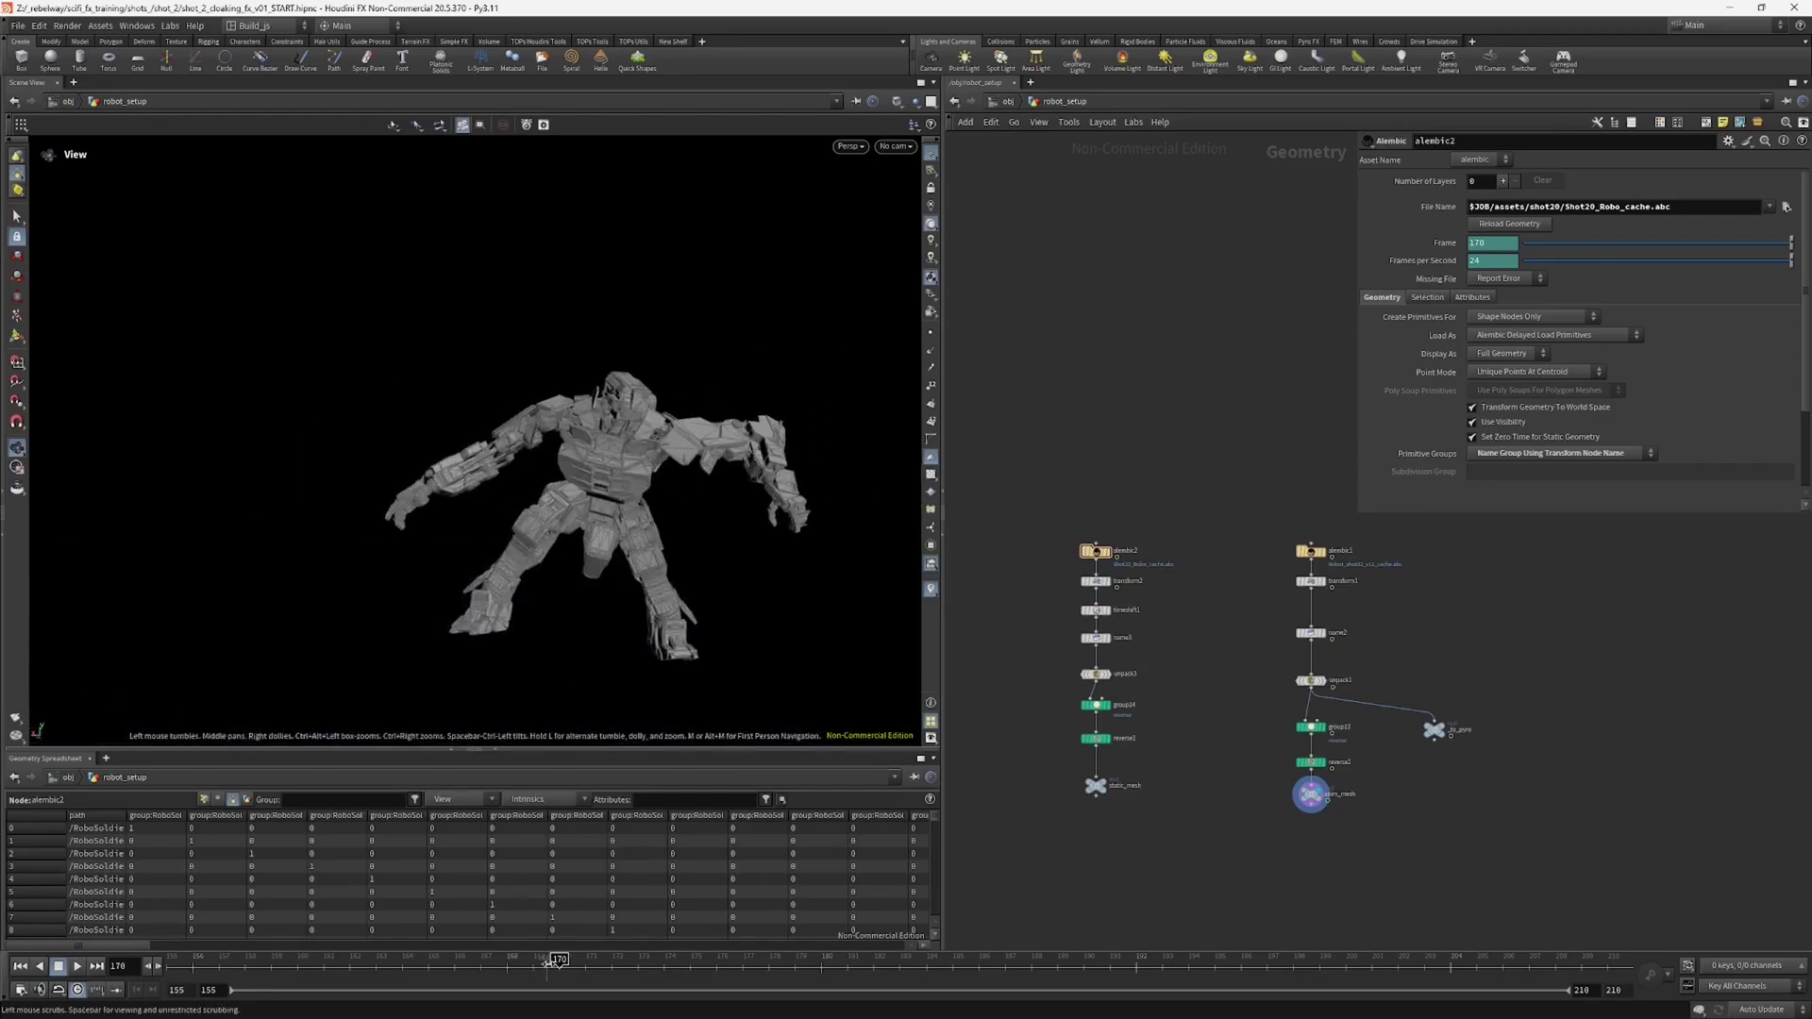
left_click_drag(283, 948, 533, 951)
left_click_drag(651, 634, 453, 510)
left_click_drag(533, 953, 454, 959)
key("Right")
key("Right")
key("Right")
key("Right")
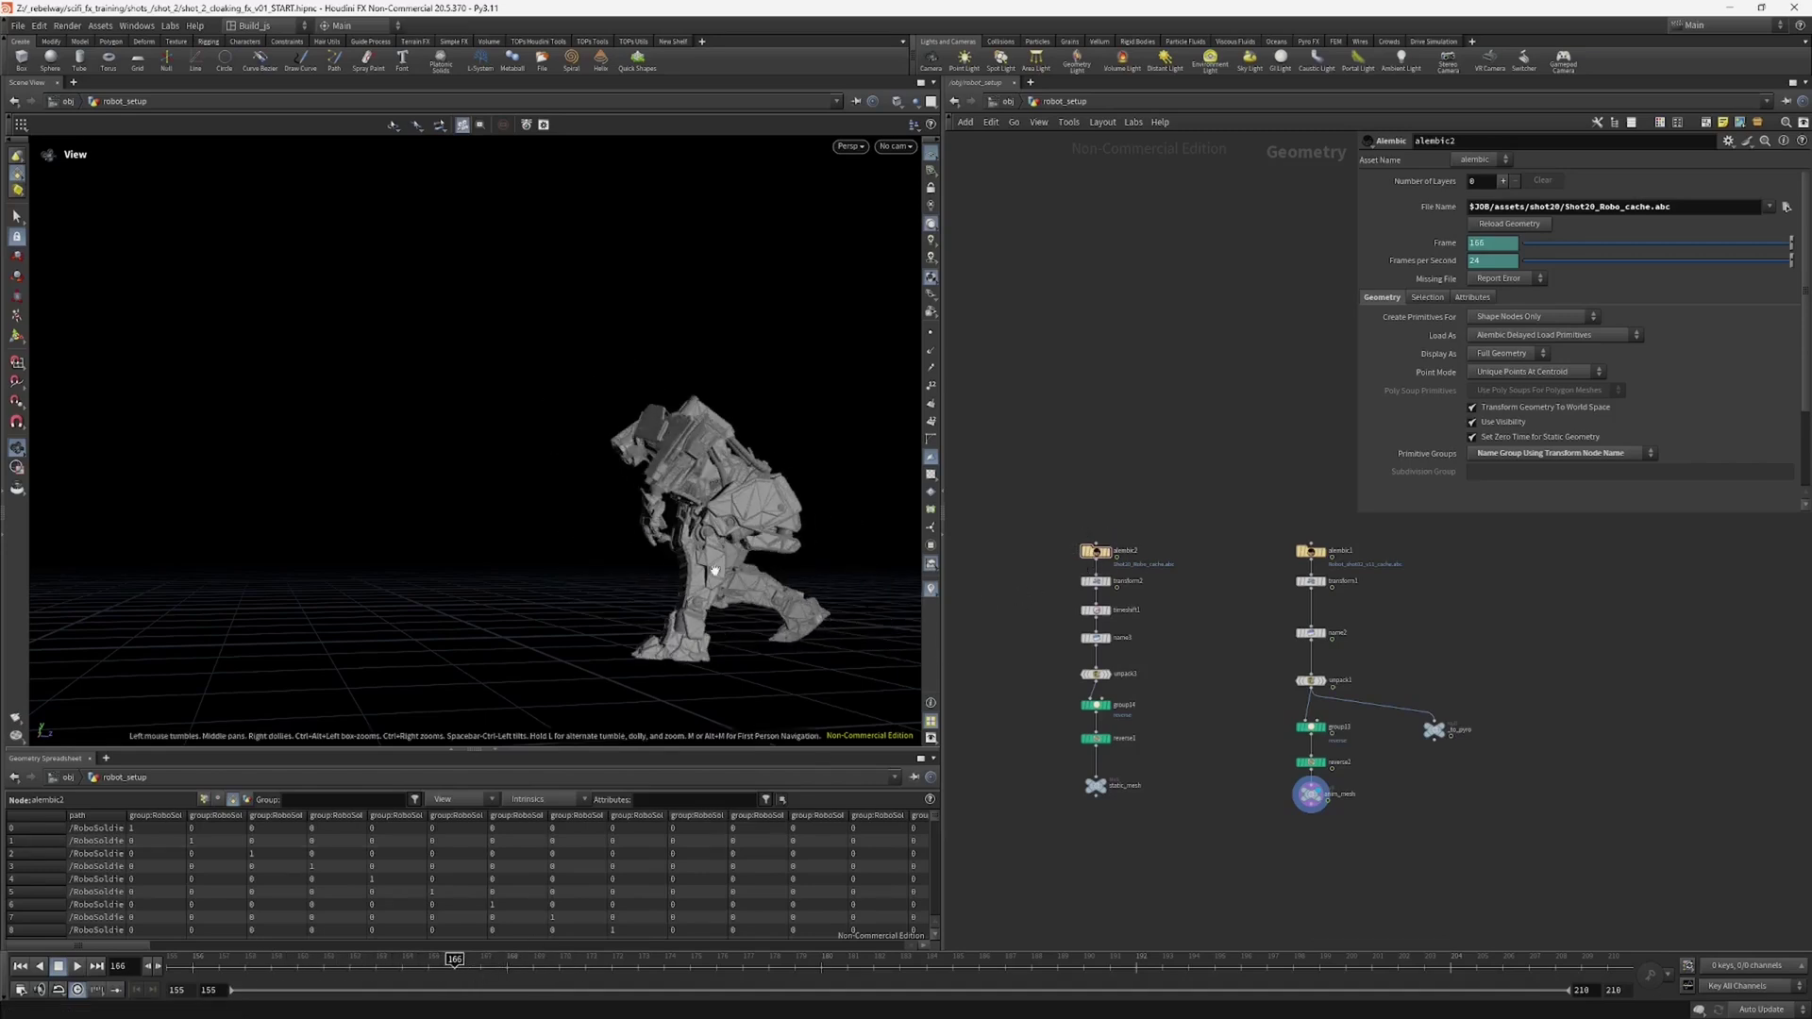
left_click_drag(714, 570, 857, 573)
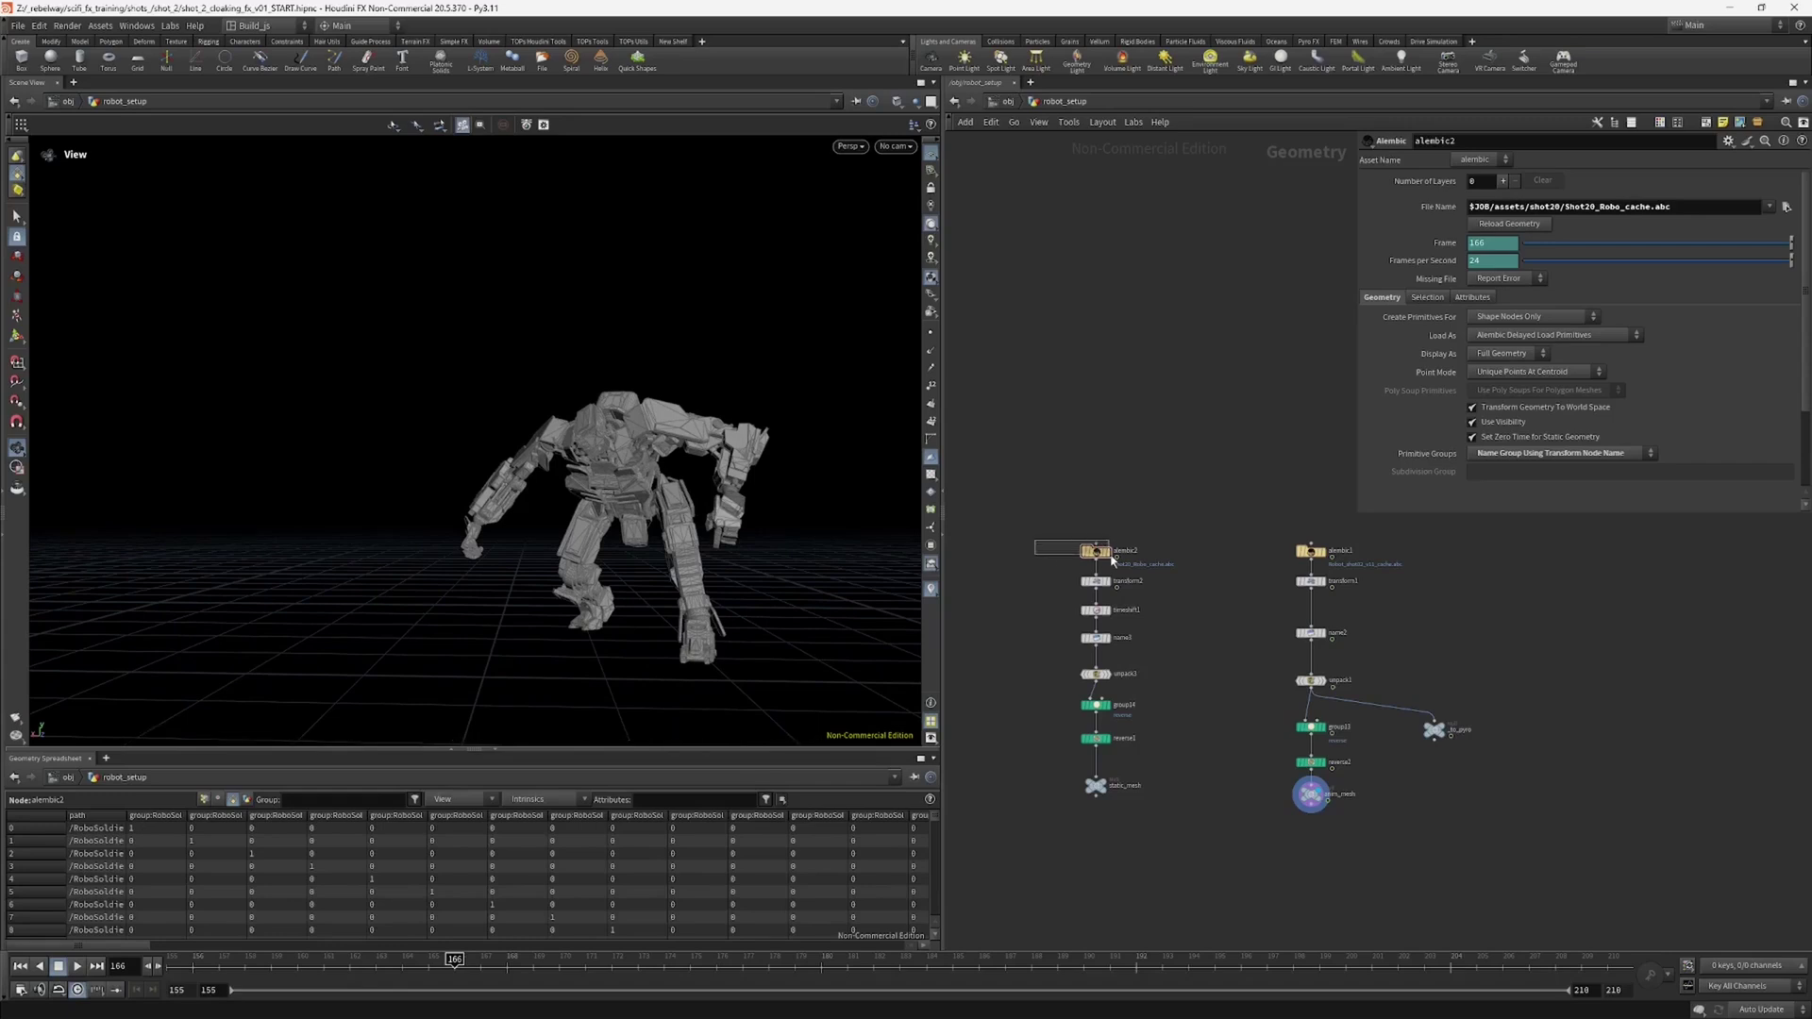
Step: Display transform2 in the alembic2 branch and frame its robot in the viewport
scroll(1110, 557, "up", 2)
scroll(1102, 553, "up", 2)
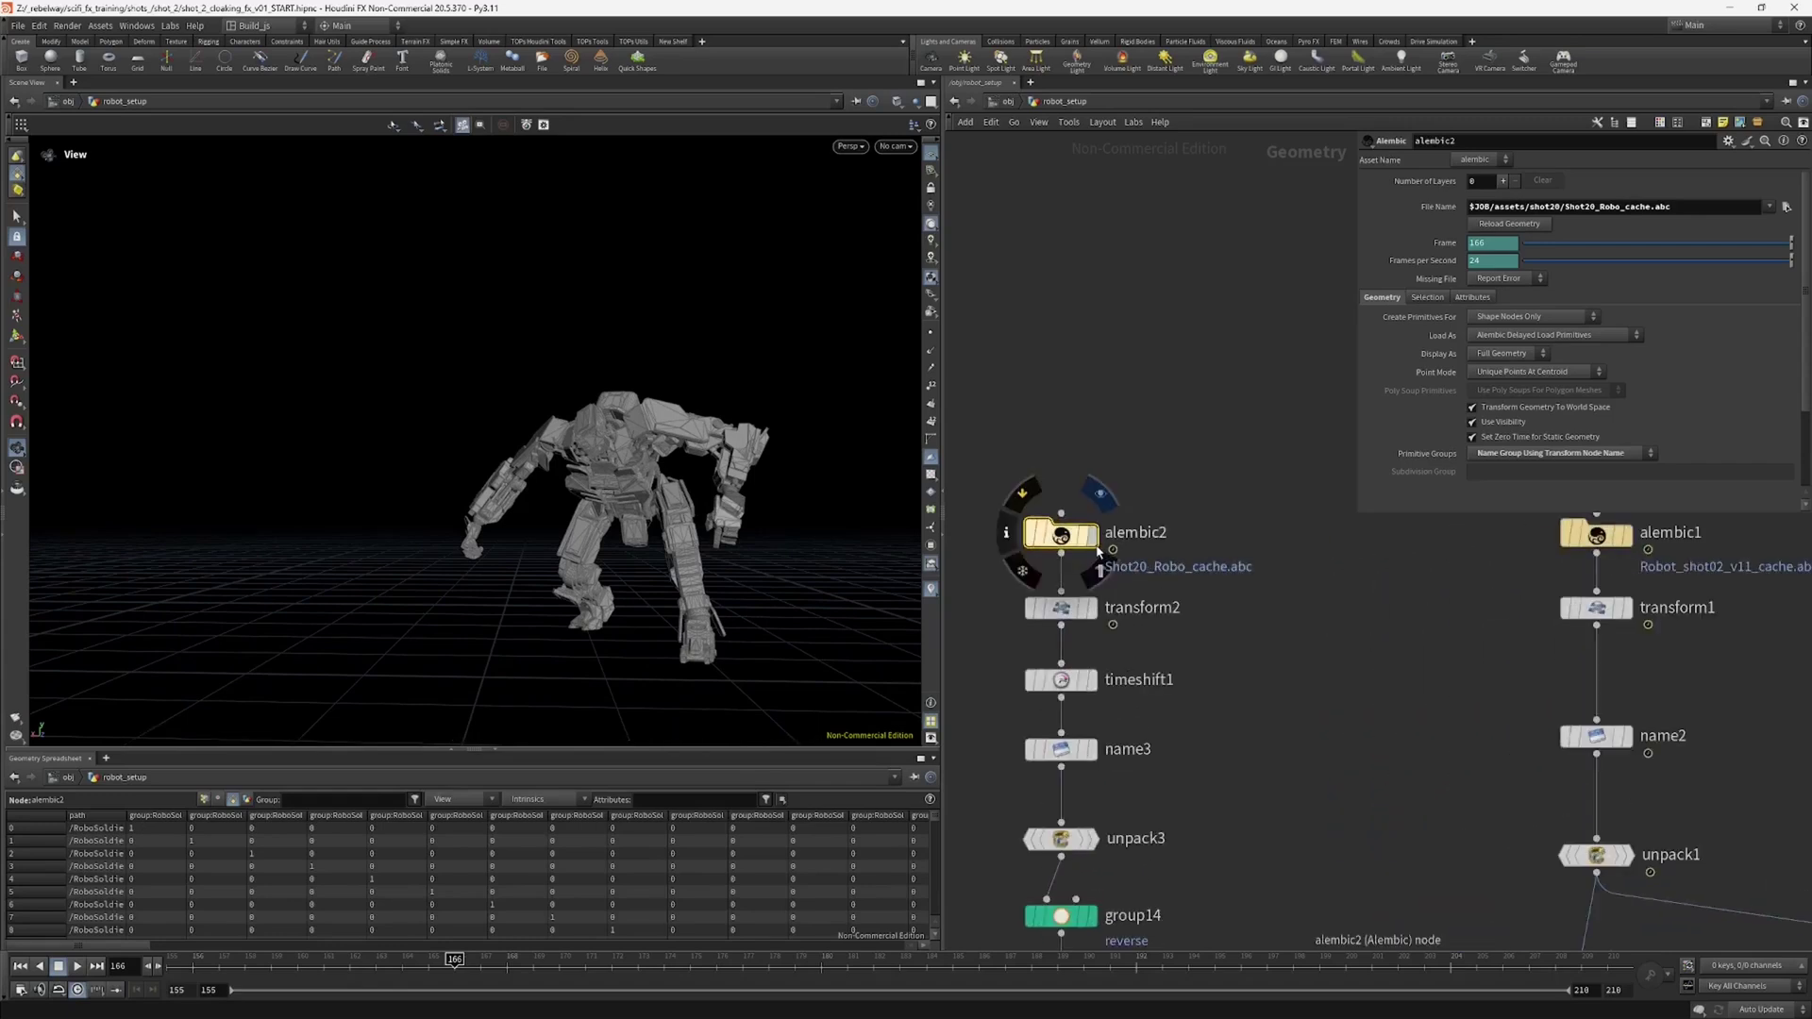
middle_click_drag(1182, 643, 1209, 594)
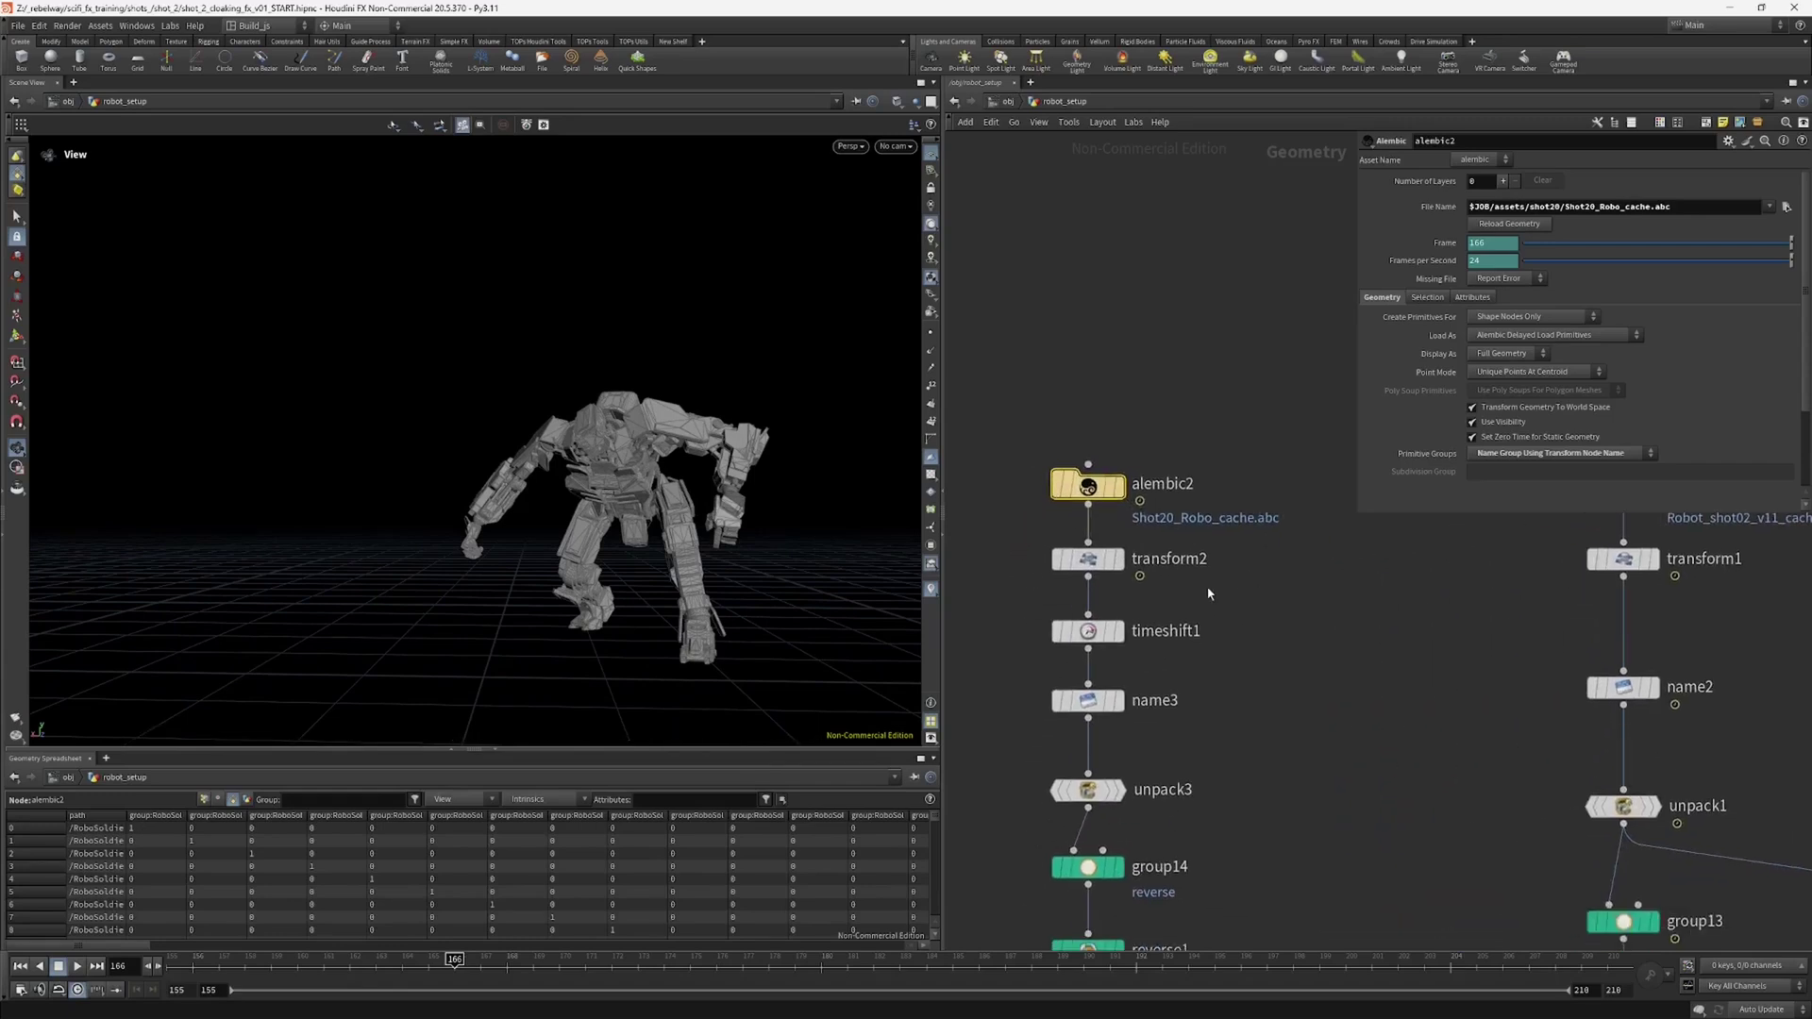
left_click(1121, 560)
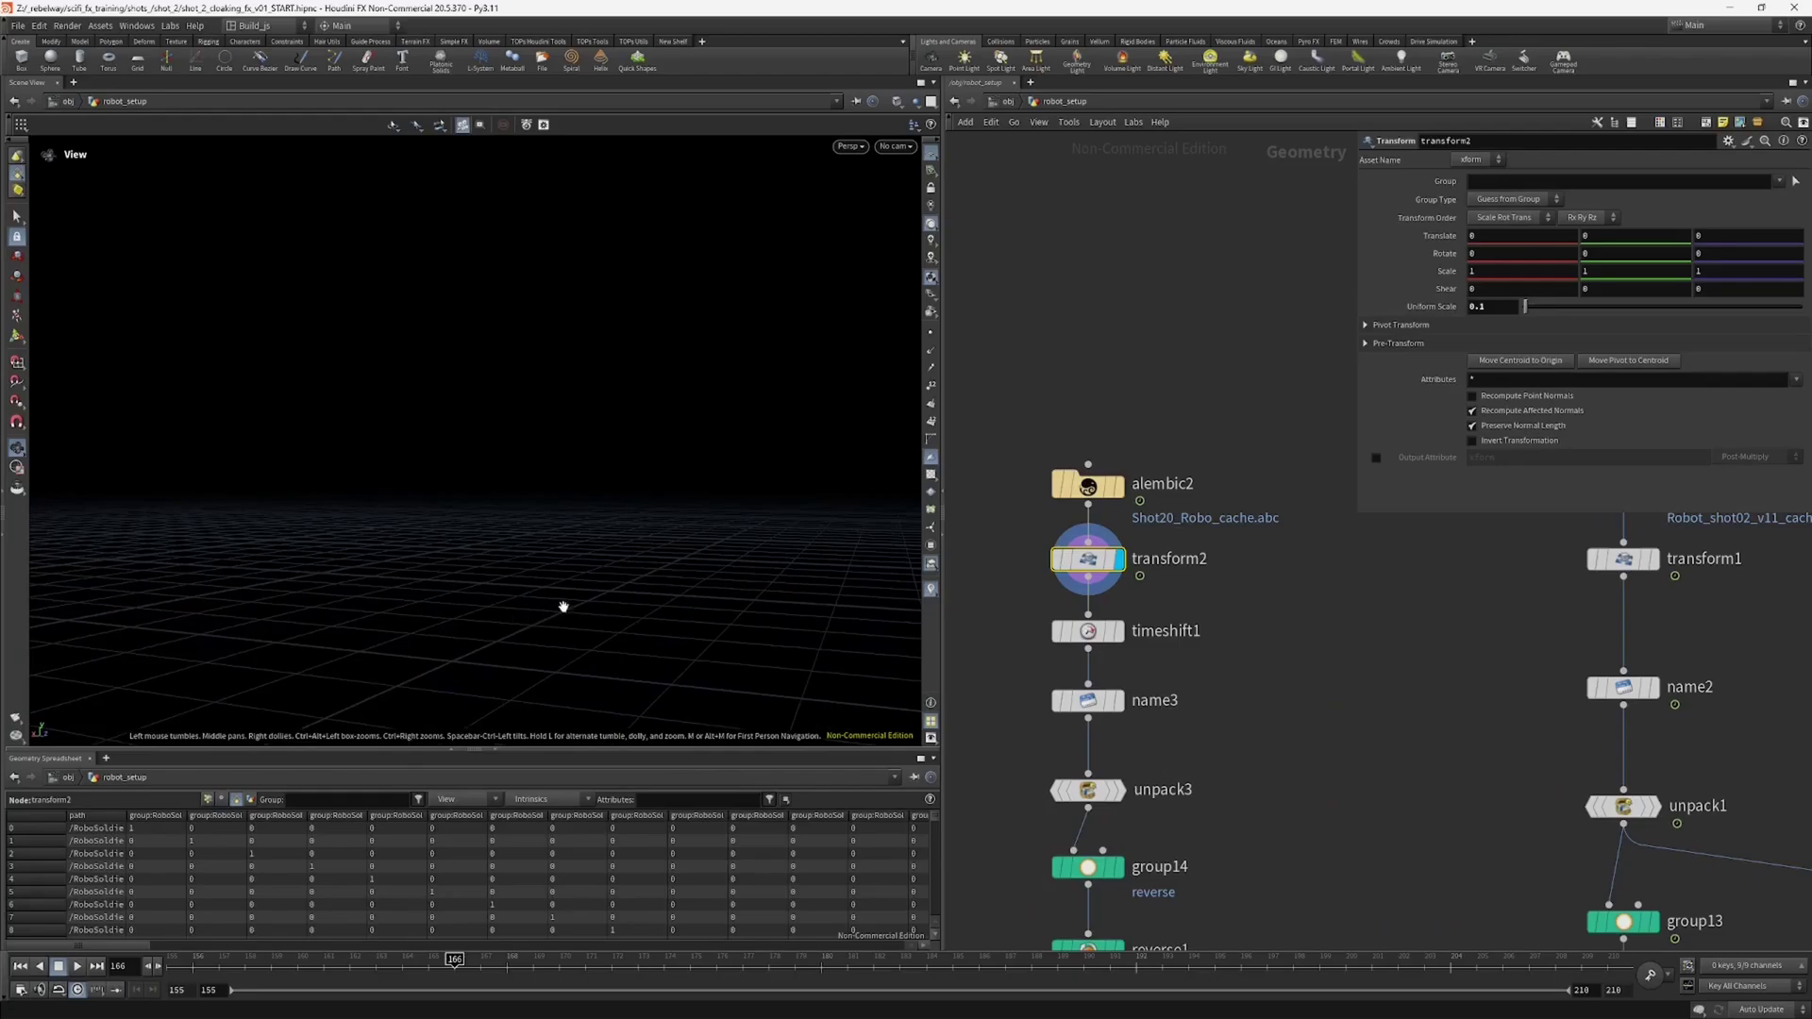
key("space+g")
right_click_drag(736, 566, 315, 619)
left_click_drag(315, 619, 377, 660)
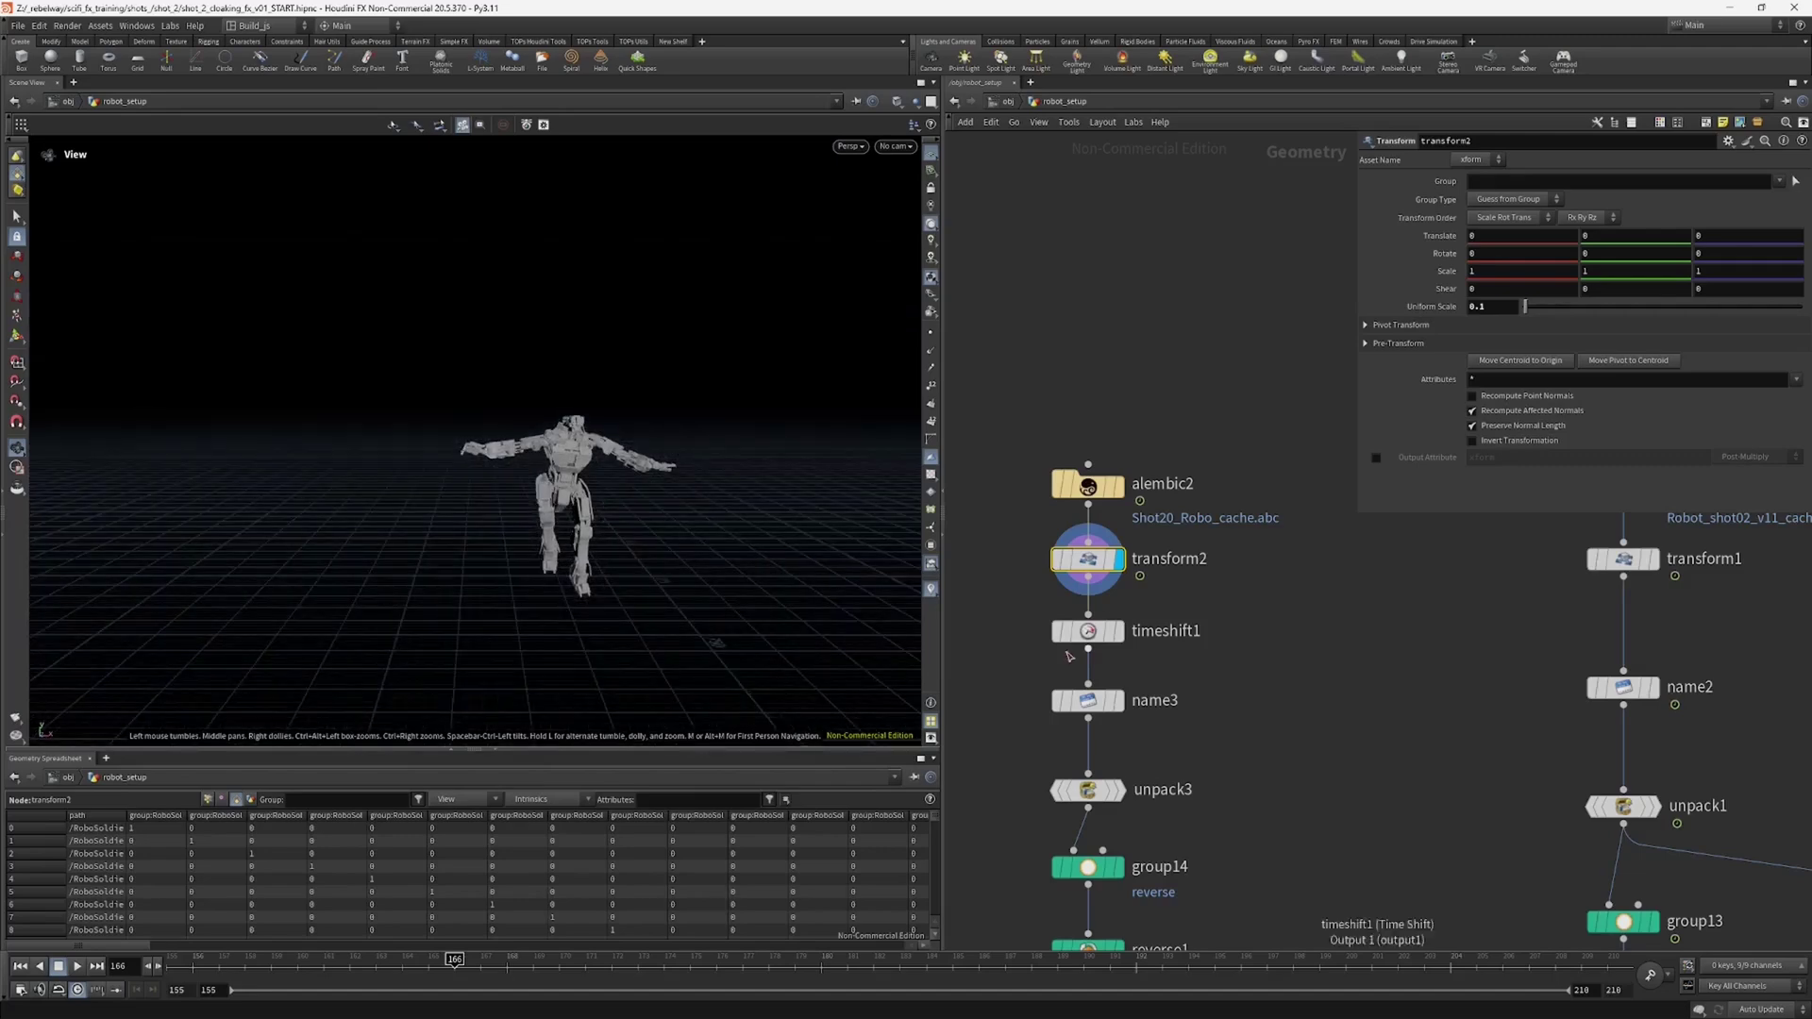
Step: Display timeshift1, frame the robot, and examine the standing pose it holds at frame 2300
left_click(1118, 630)
left_click(1108, 639)
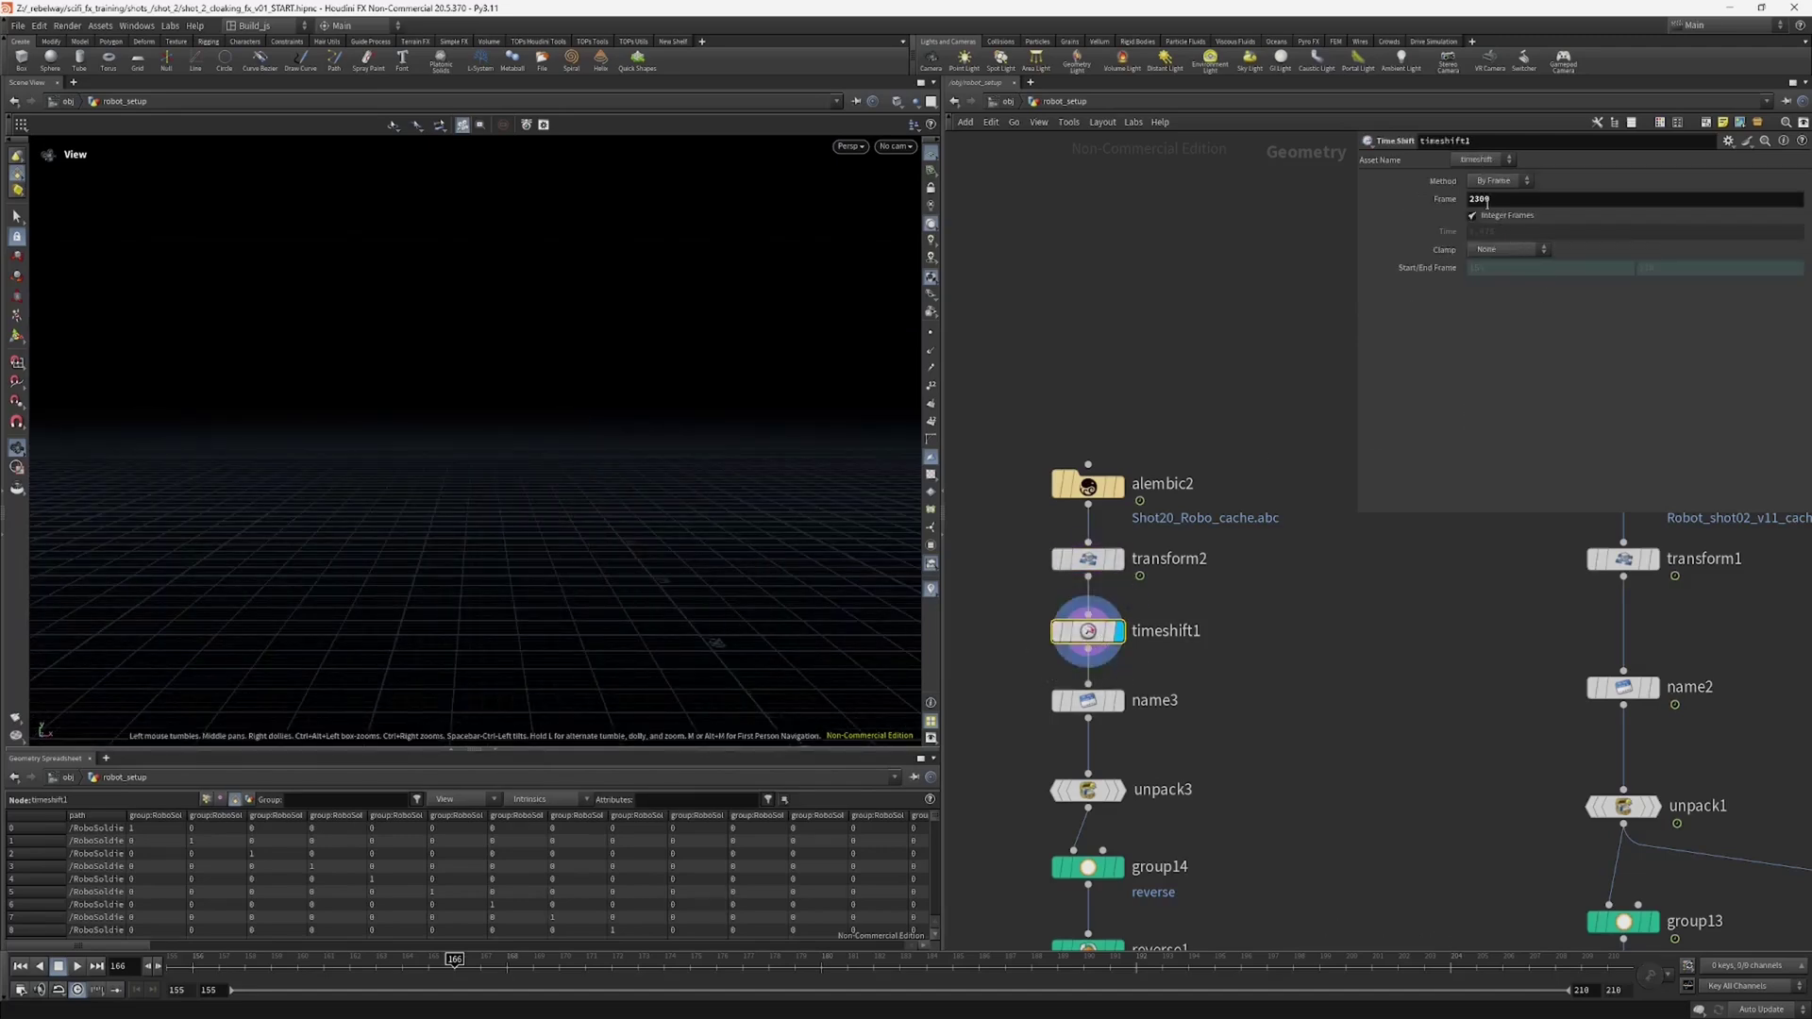
left_click_drag(625, 553, 617, 549)
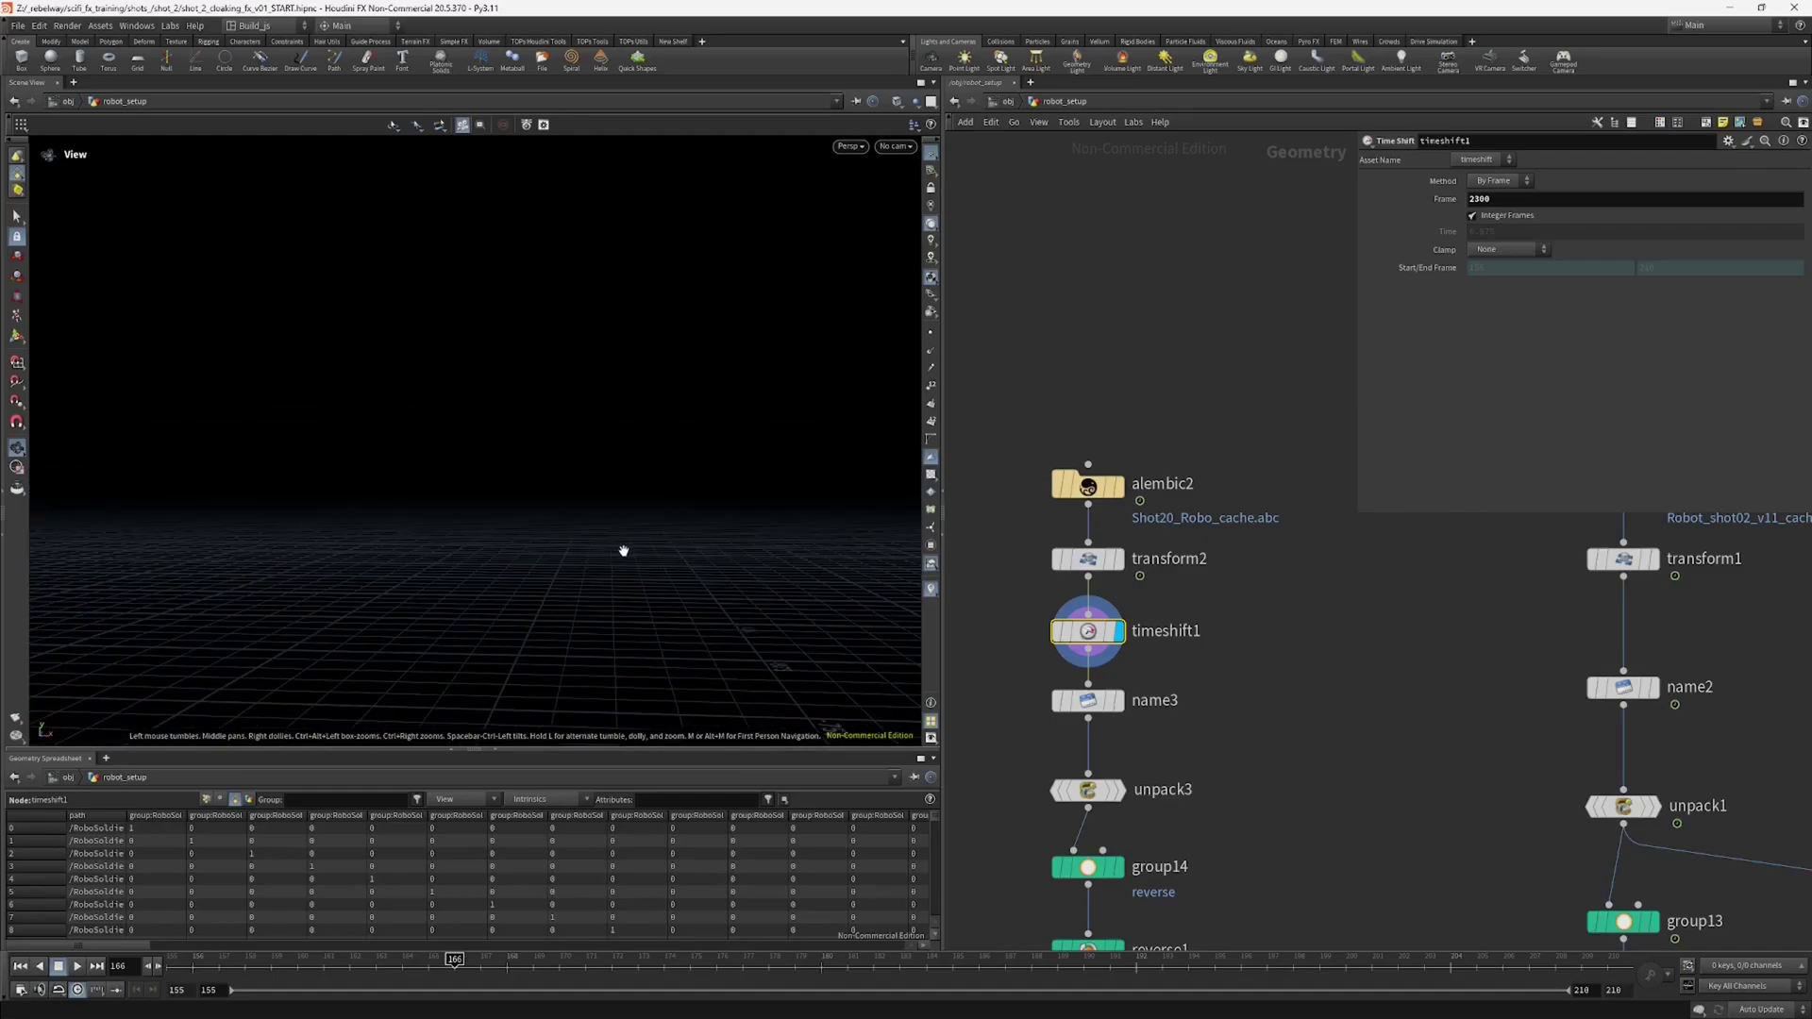
key("g")
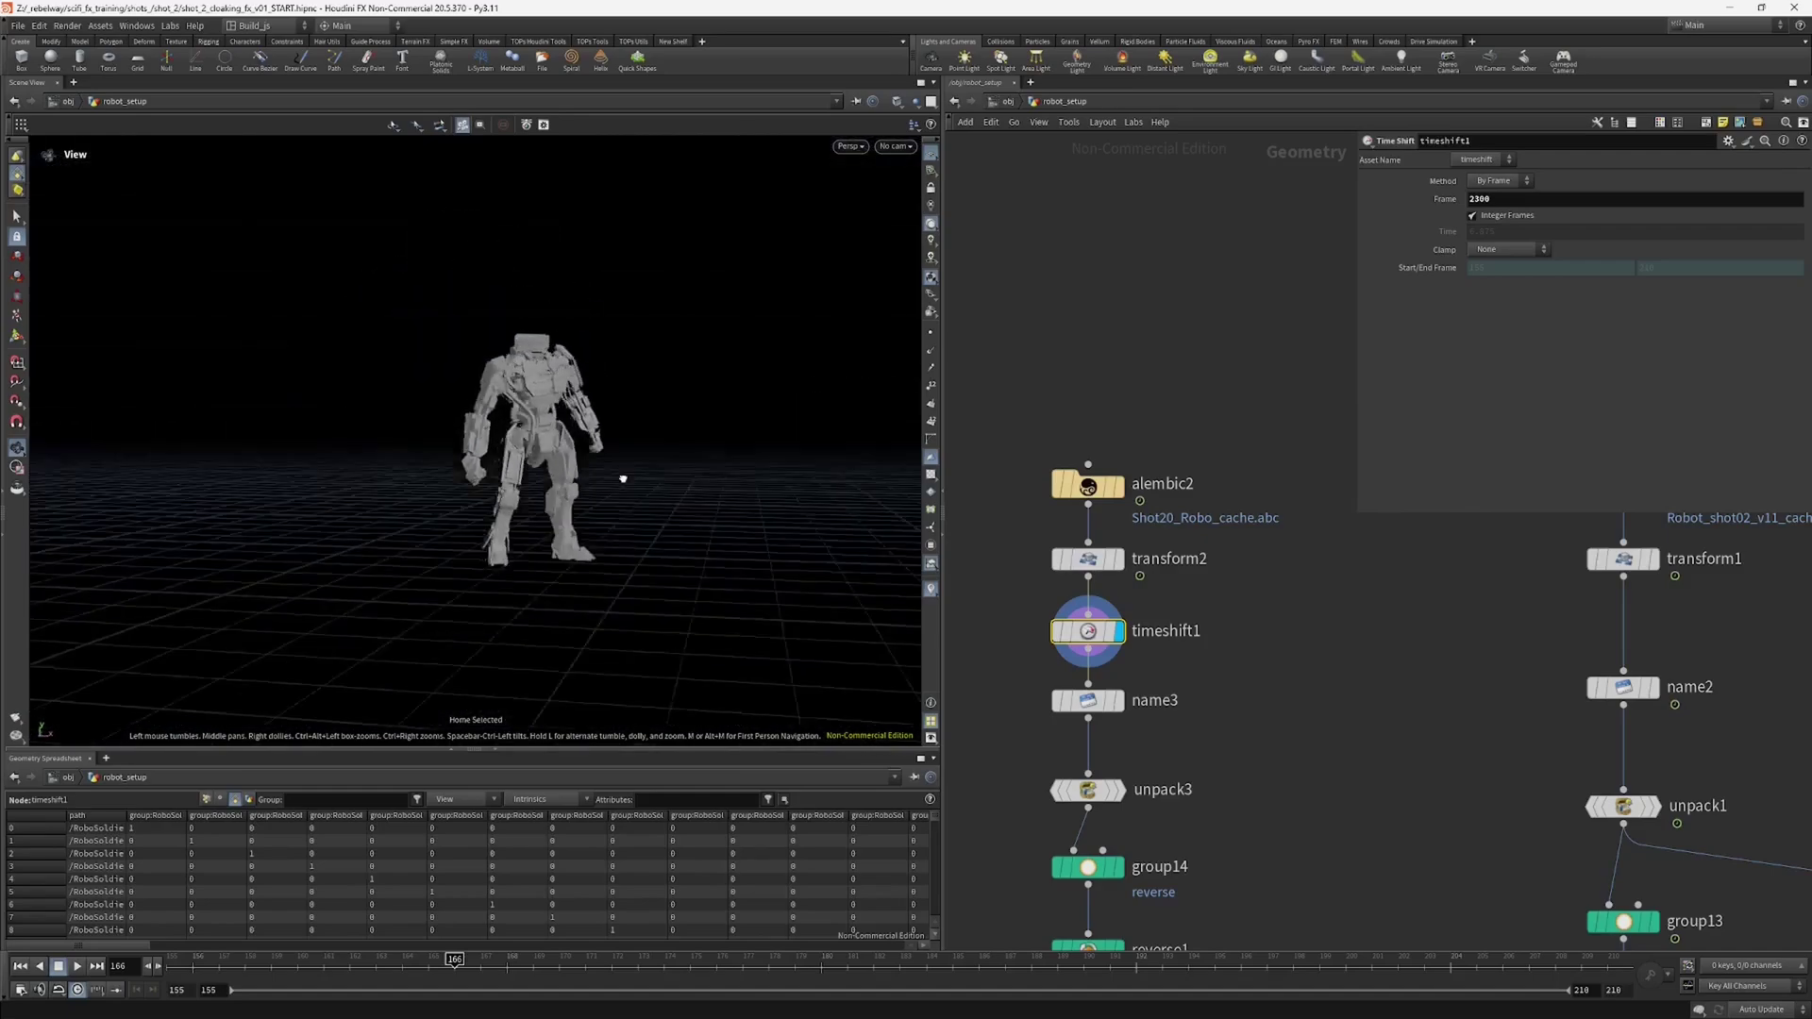
left_click_drag(623, 479, 581, 440)
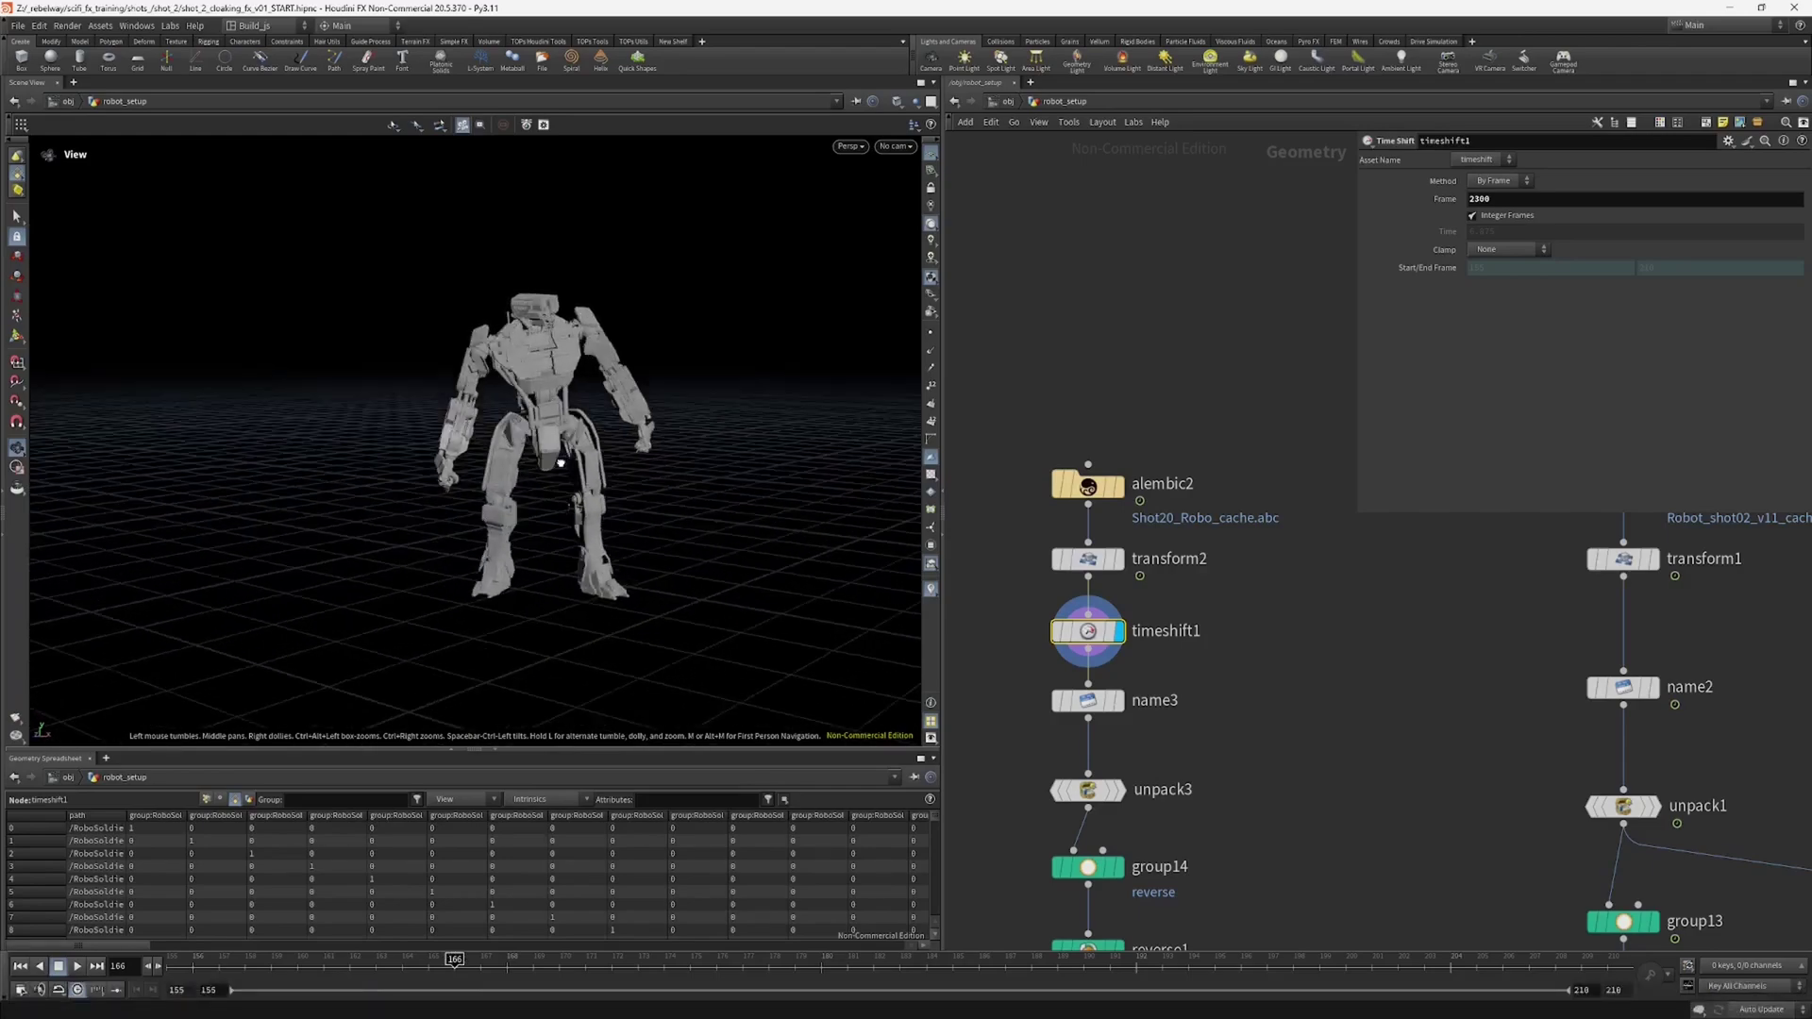
mouse_move(575, 447)
left_mouse_down()
mouse_move(214, 481)
mouse_move(118, 465)
mouse_move(556, 456)
left_mouse_up()
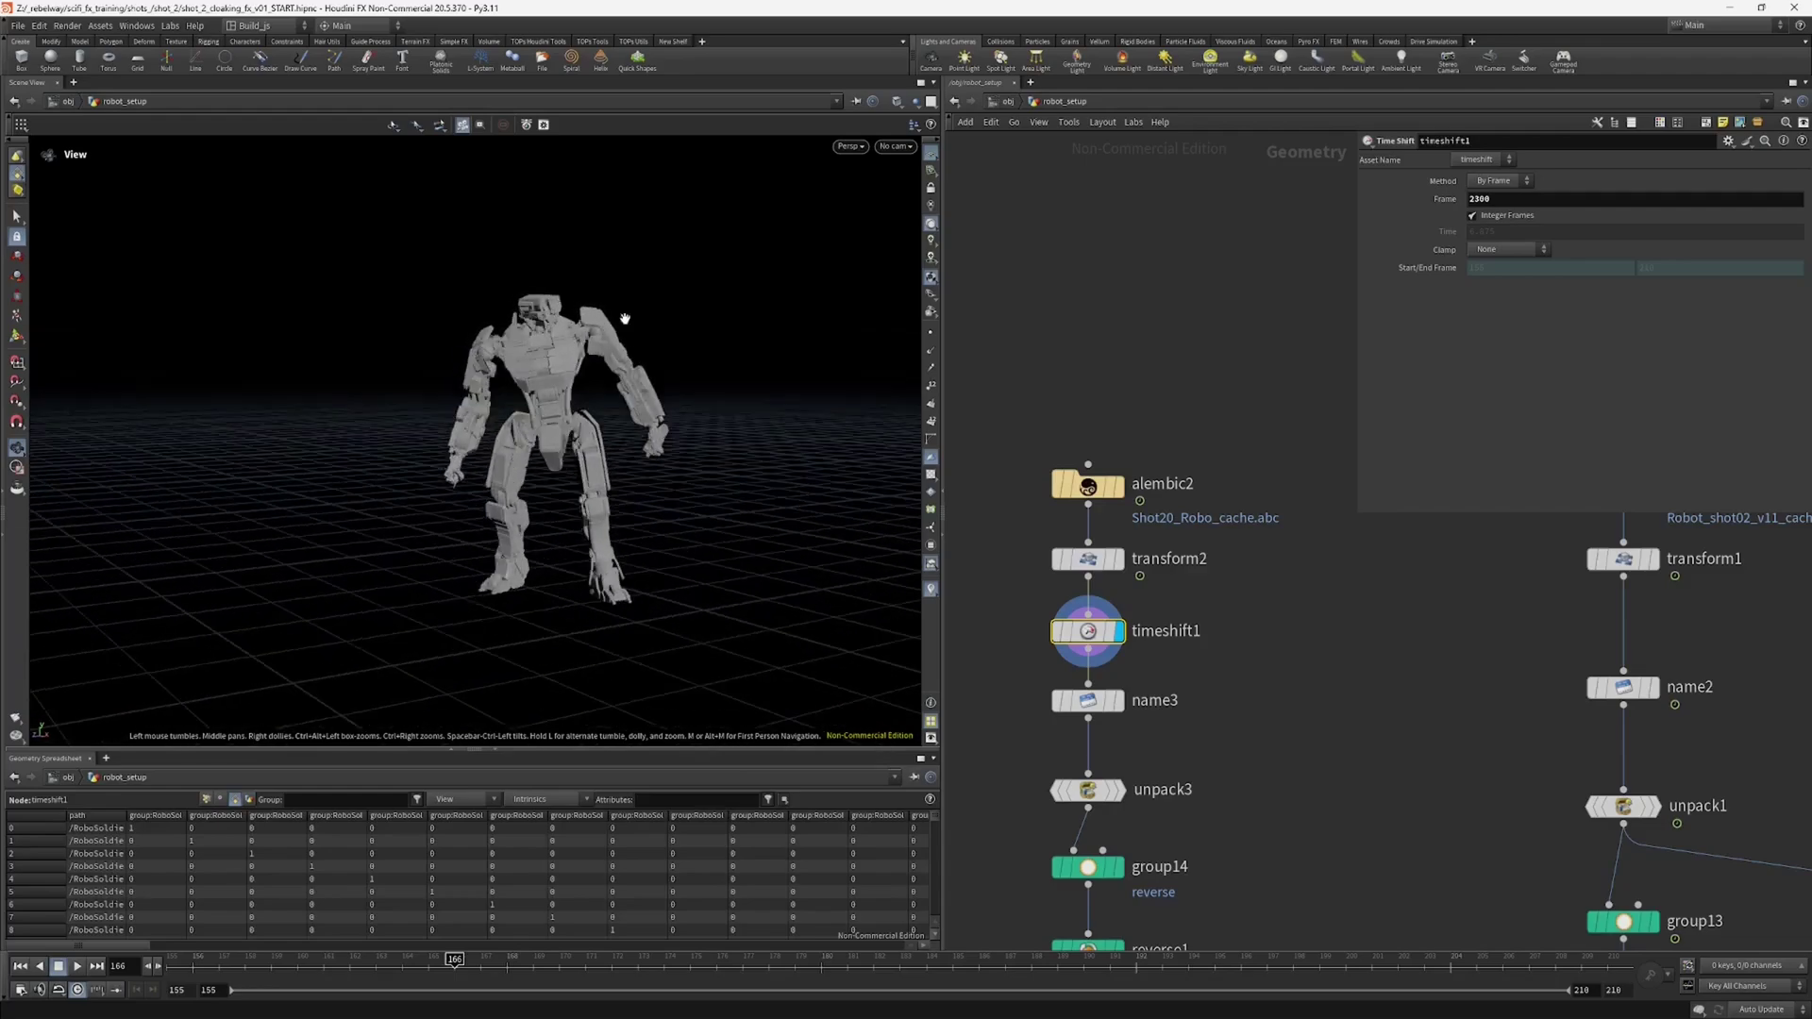
mouse_move(689, 450)
left_mouse_down()
mouse_move(340, 485)
mouse_move(640, 476)
mouse_move(695, 444)
left_mouse_up()
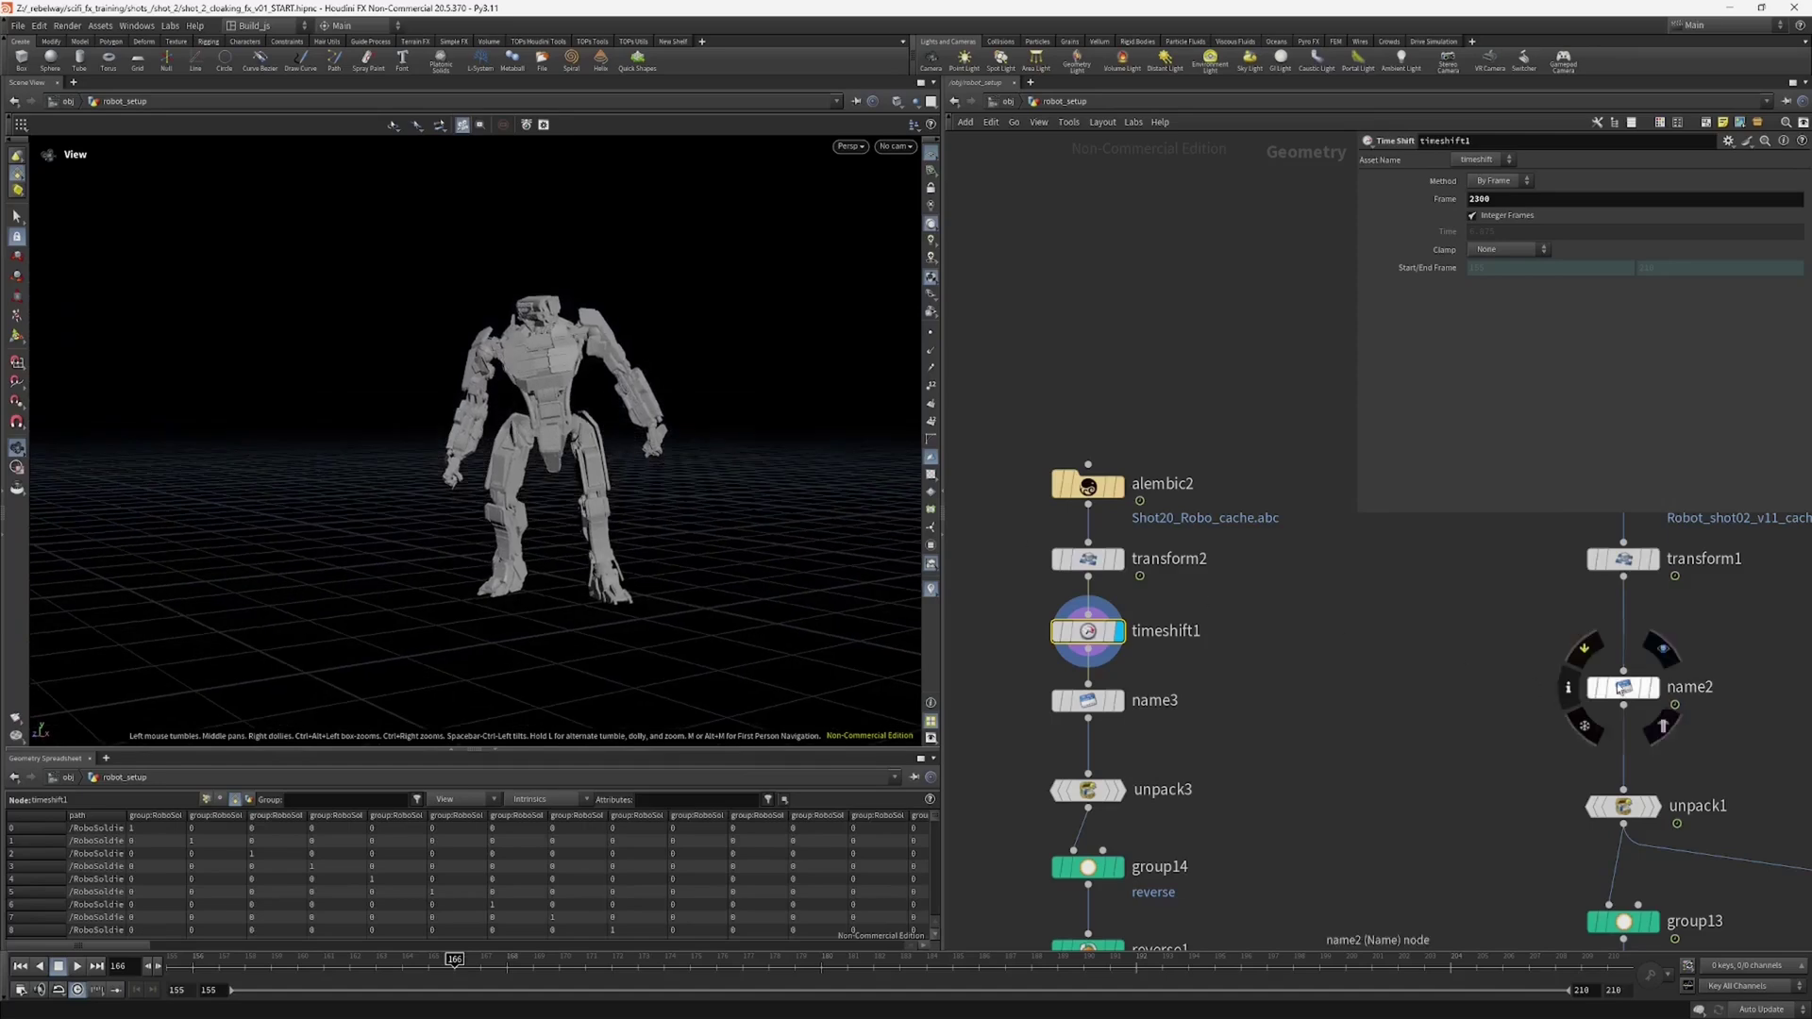
Step: Display name2, frame the animated robot, and scrub the timeline to frame 165
left_click(1657, 689)
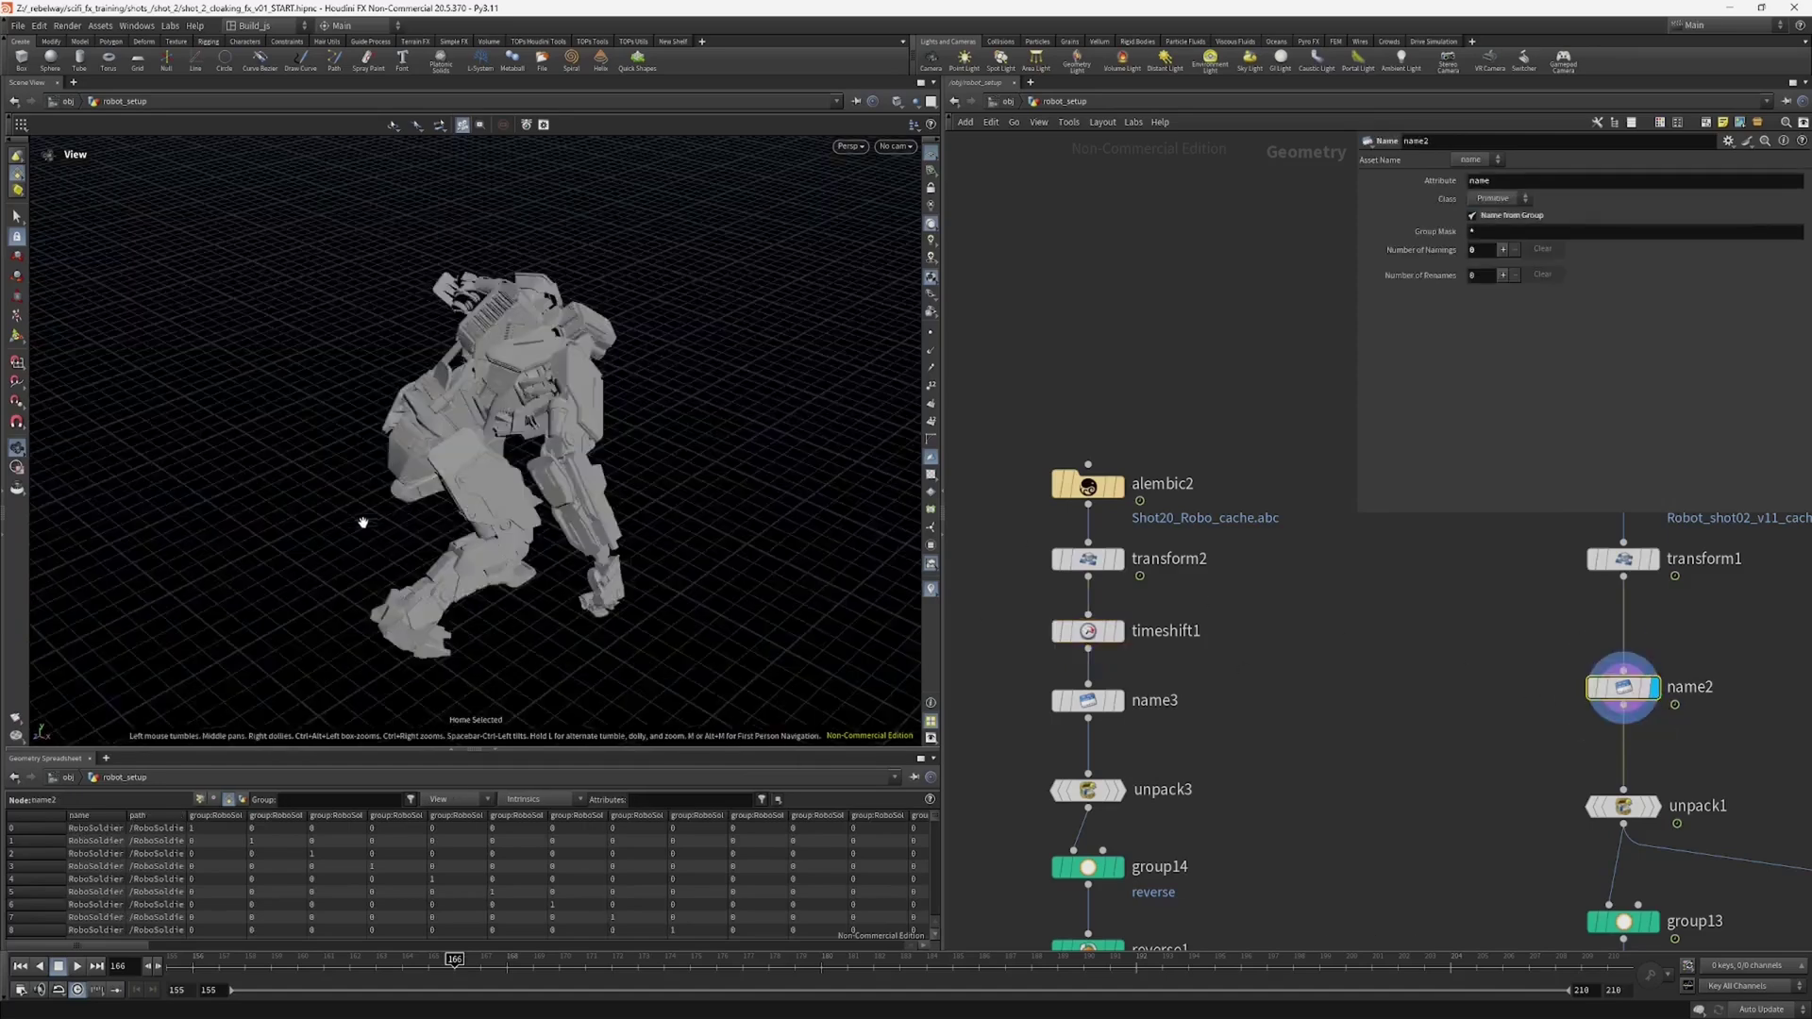
key("g")
left_click_drag(381, 465, 222, 416)
left_click_drag(521, 440, 479, 449)
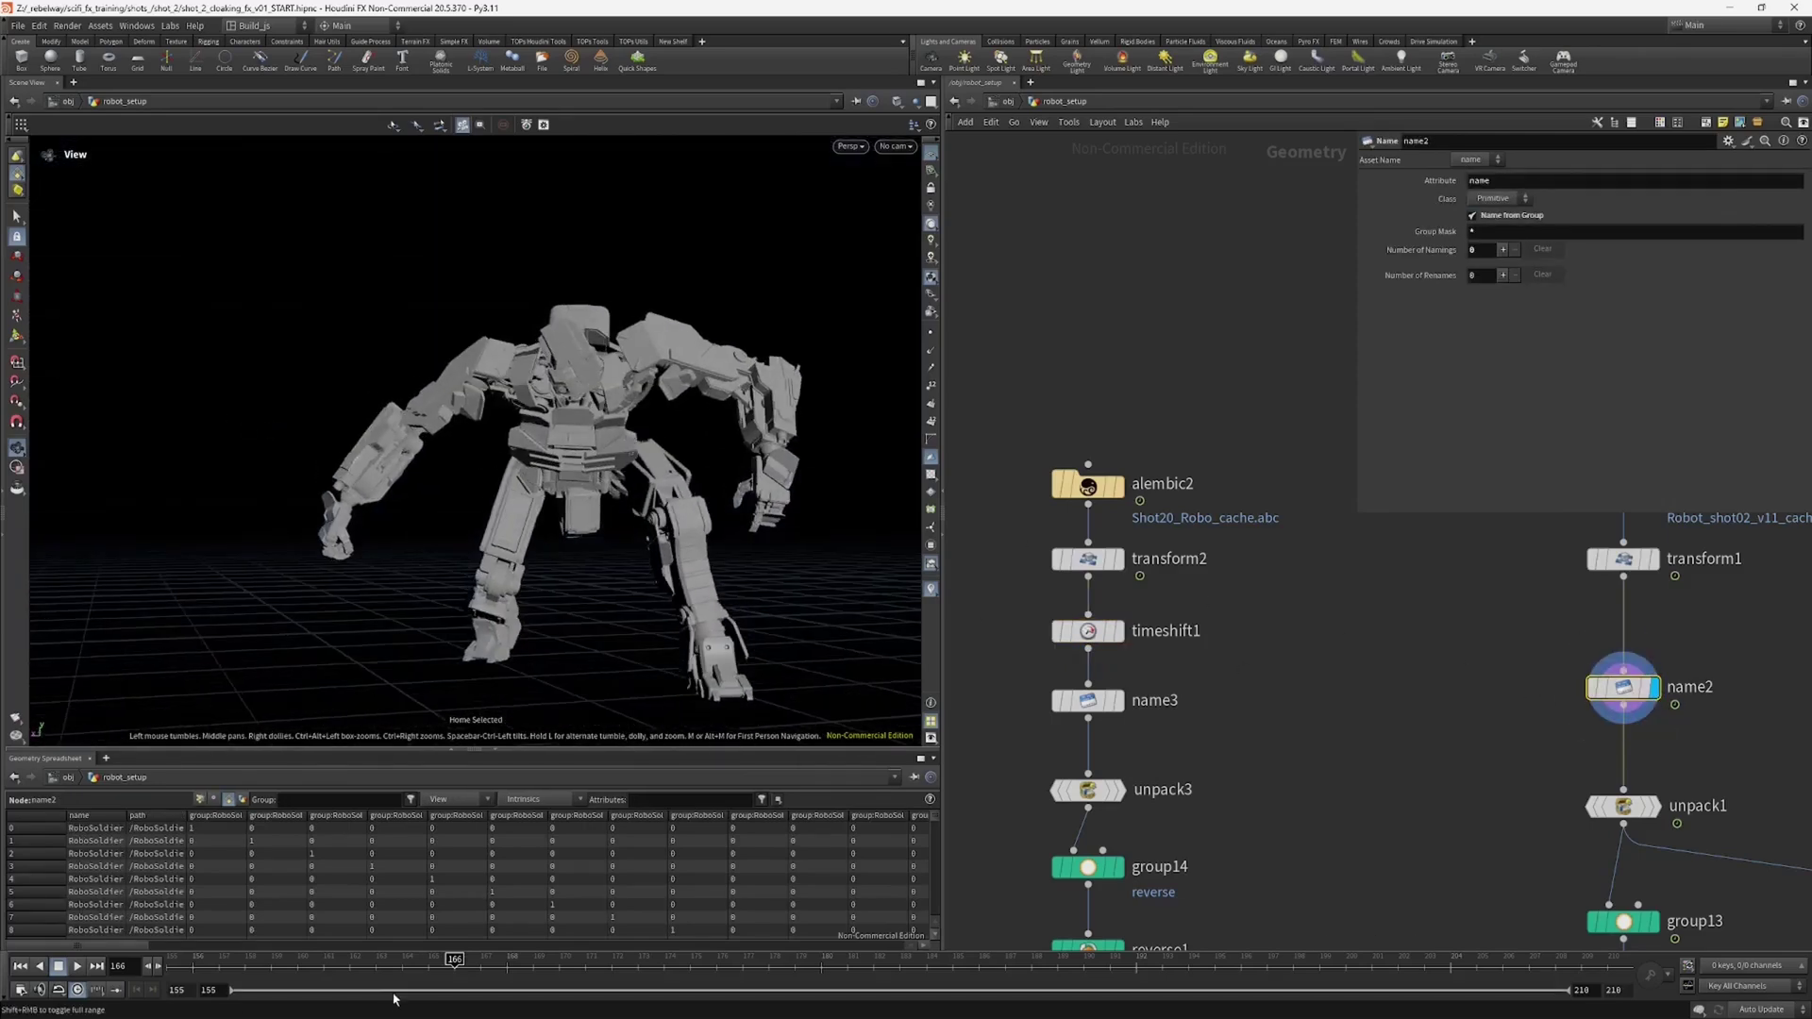
left_click_drag(326, 961, 427, 958)
Step: Switch the display back to timeshift1 and frame the static robot for comparison with the animated one
left_click(1118, 631)
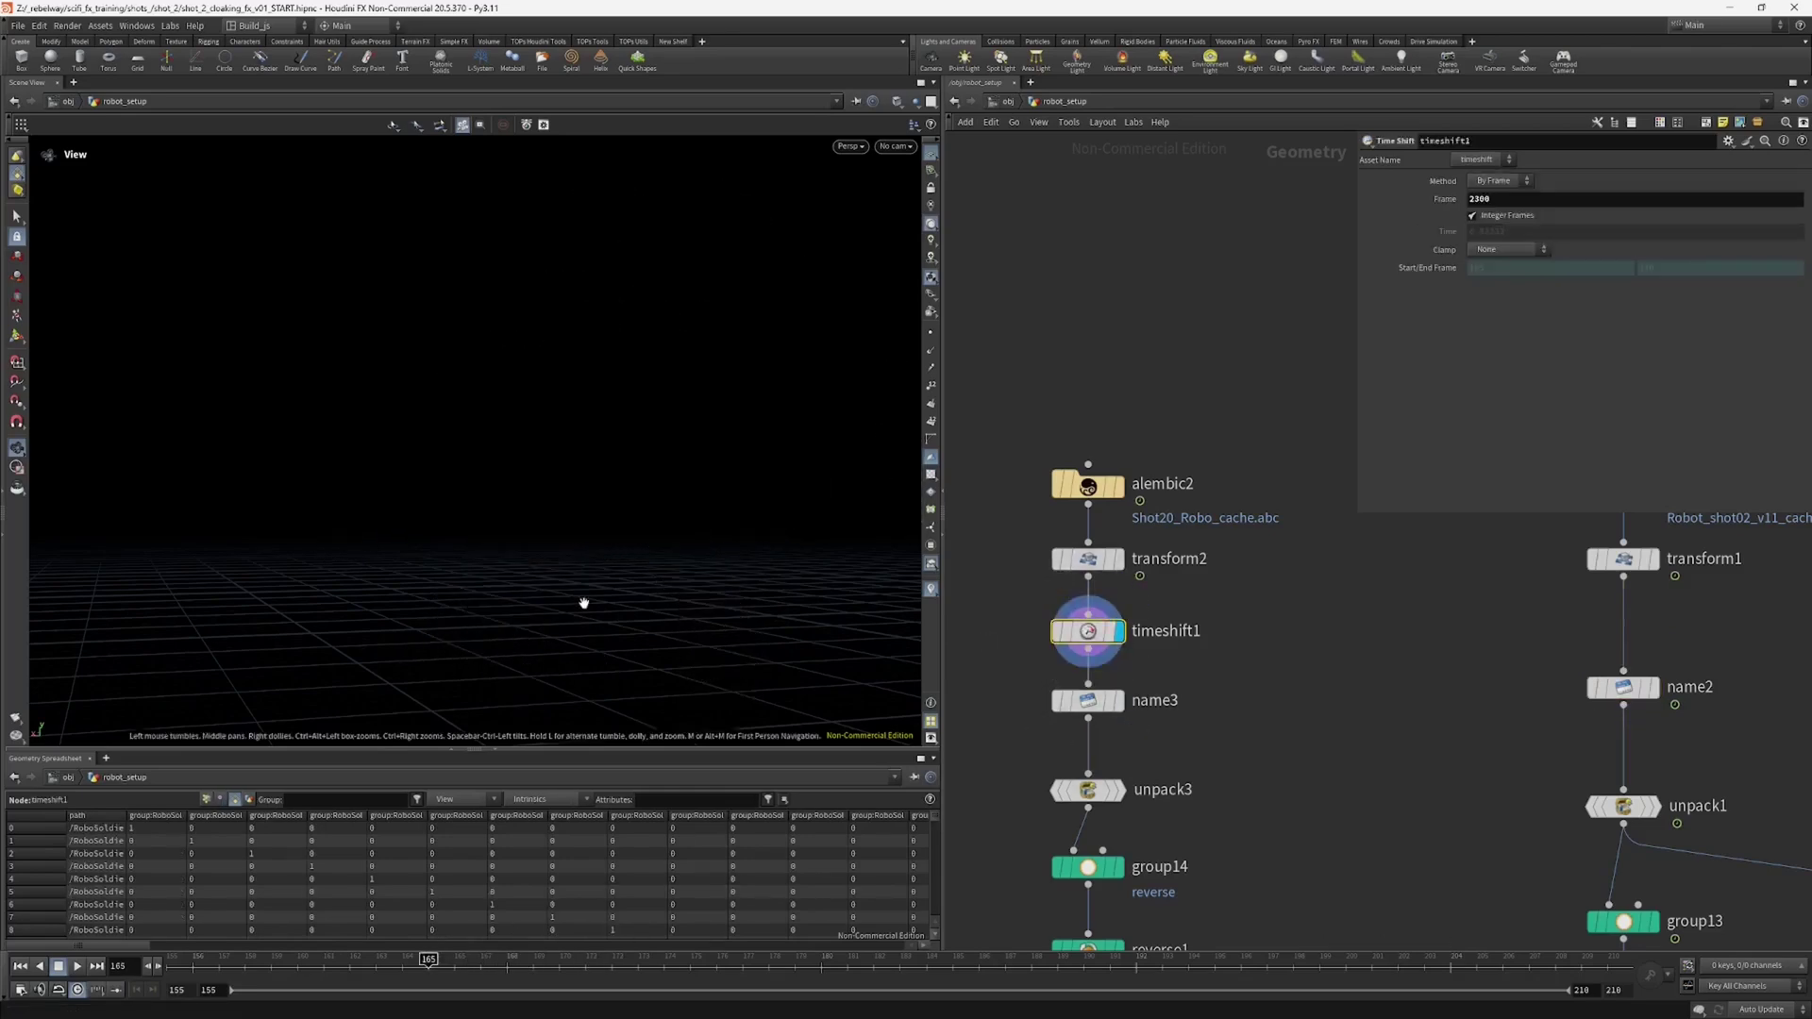
key("h")
scroll(543, 538, "down", 3)
left_click_drag(542, 538, 524, 489)
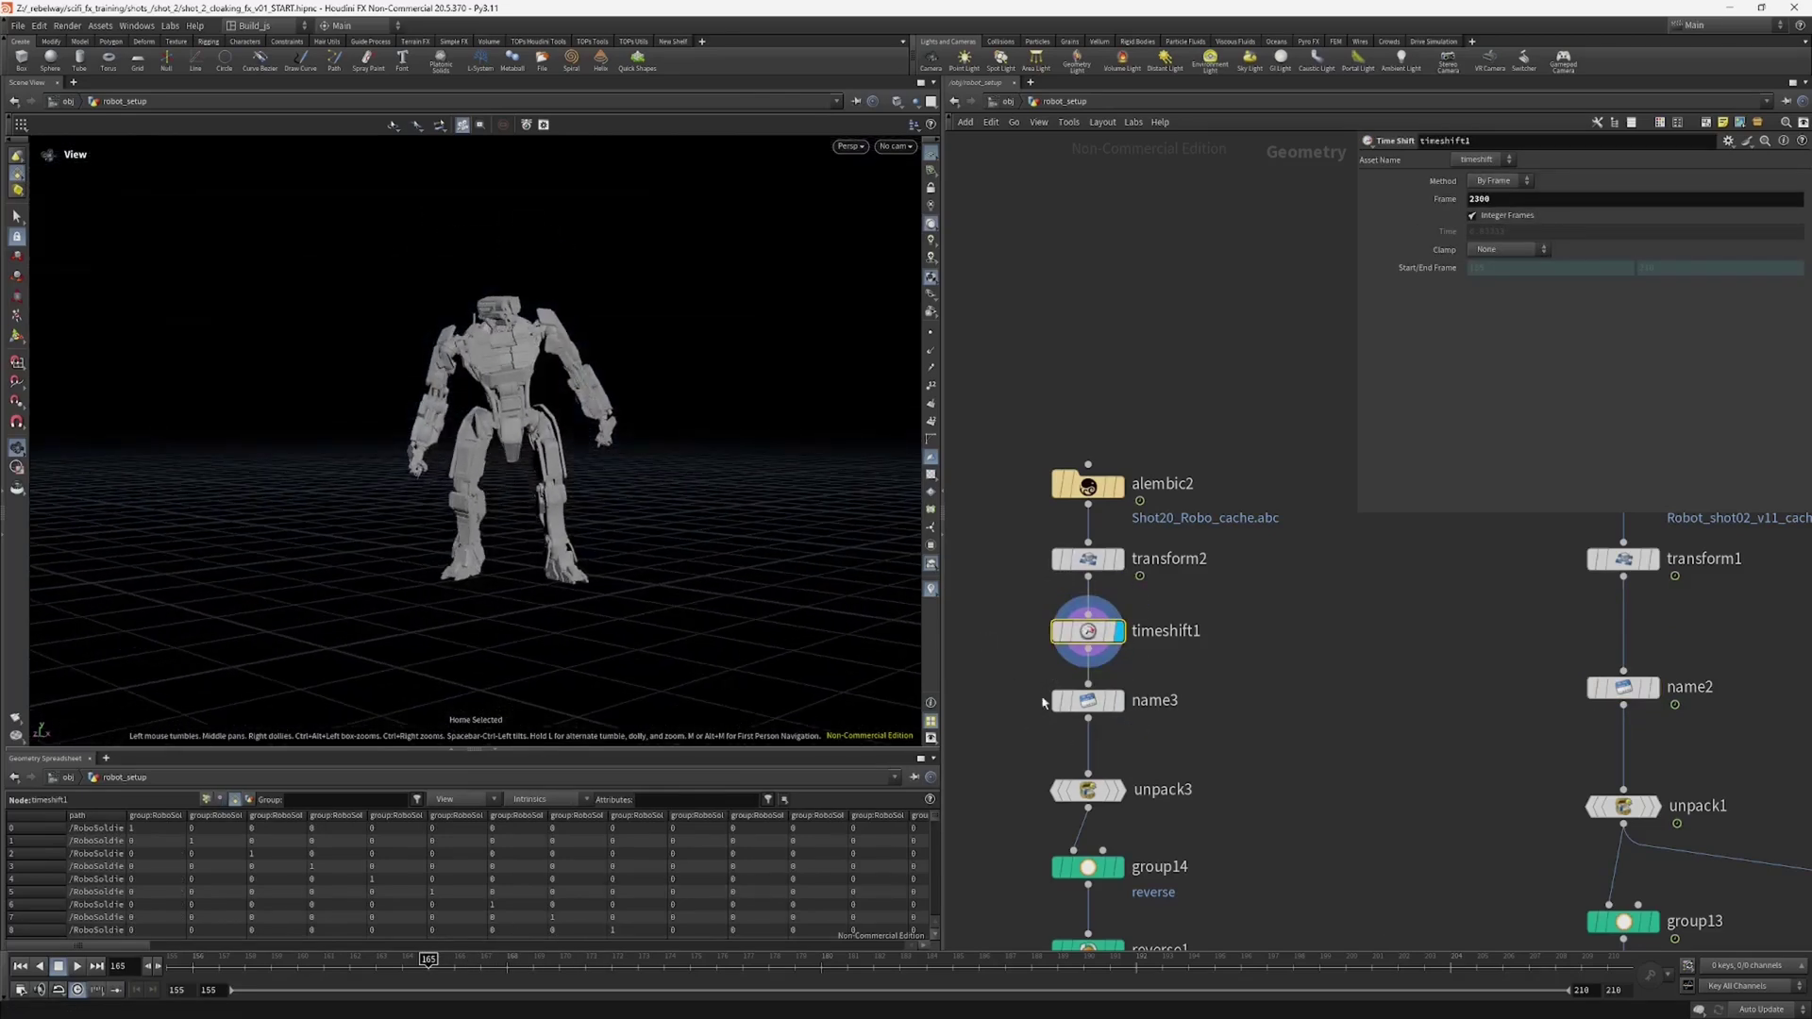
Step: Look over the unpack3 and reverse1 nodes and display the static_mesh null
scroll(1002, 746, "down", 3)
middle_click_drag(1000, 755, 1004, 655)
left_click(1080, 626)
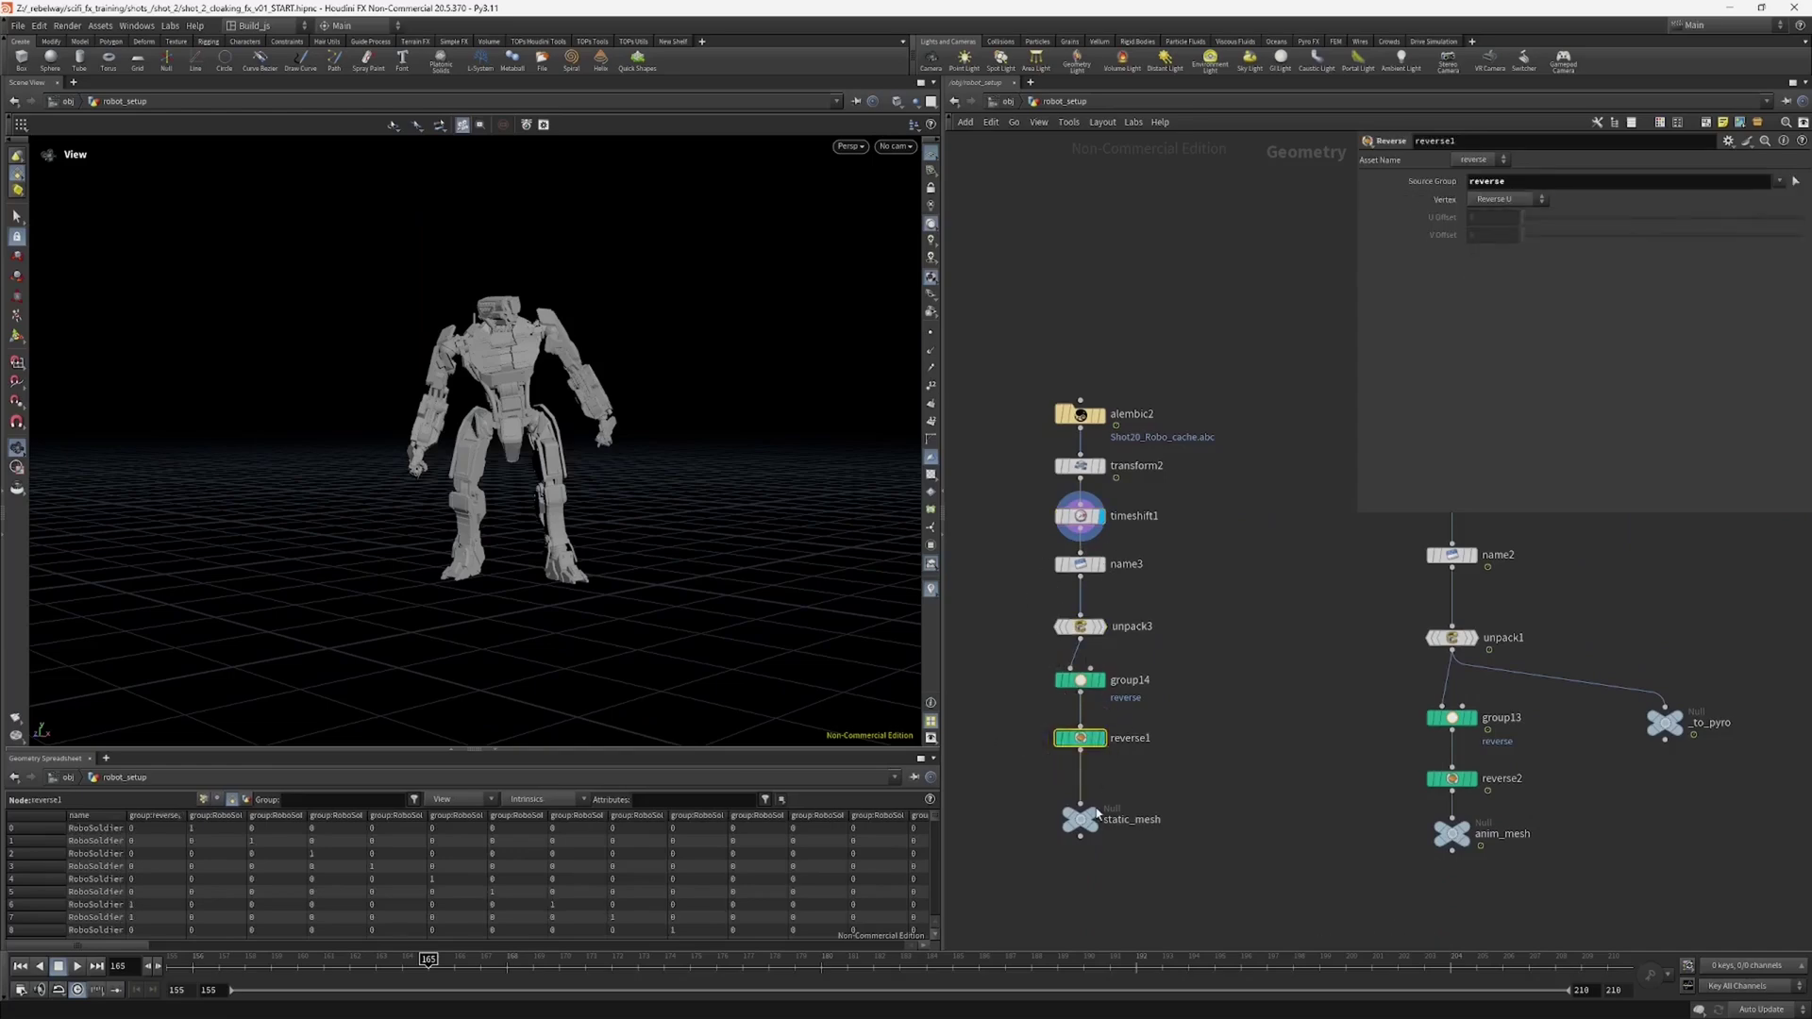
left_click(1096, 813)
left_click(1085, 821)
middle_click_drag(1149, 834, 1153, 753)
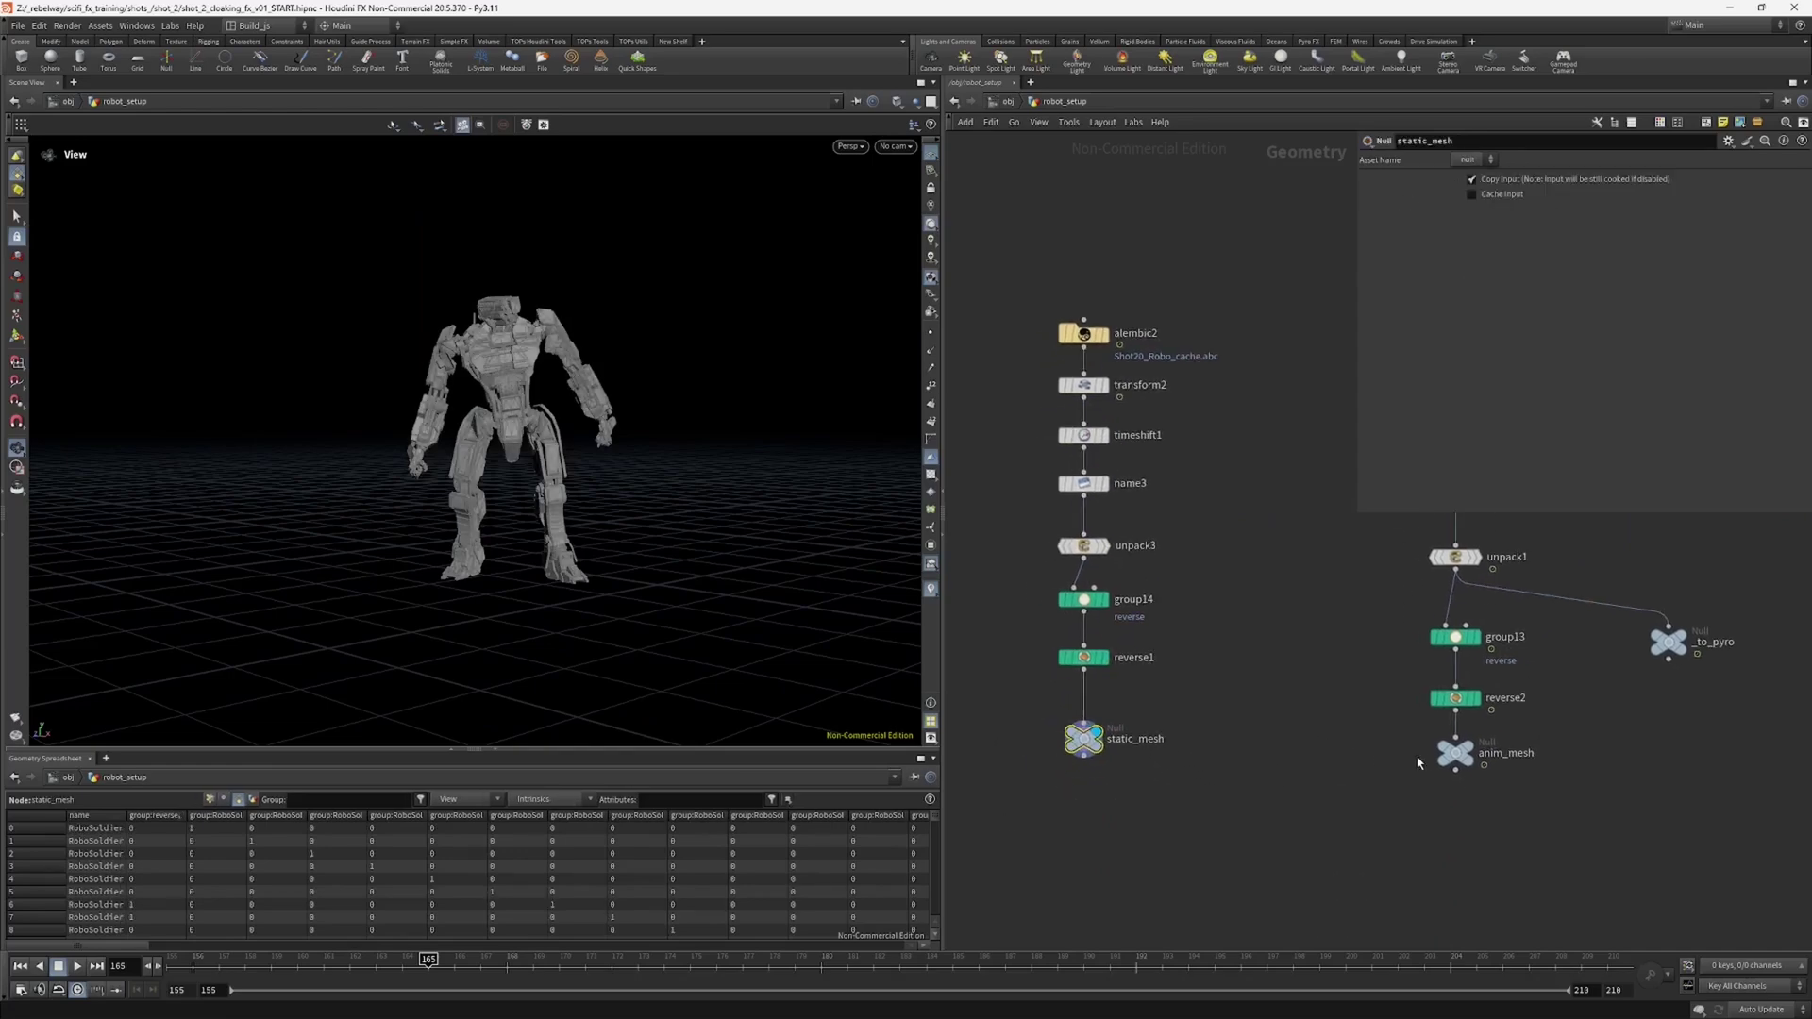
Step: Compare the point and primitive counts in the node info of static_mesh and anim_mesh
middle_click(1082, 745)
middle_click(1072, 751)
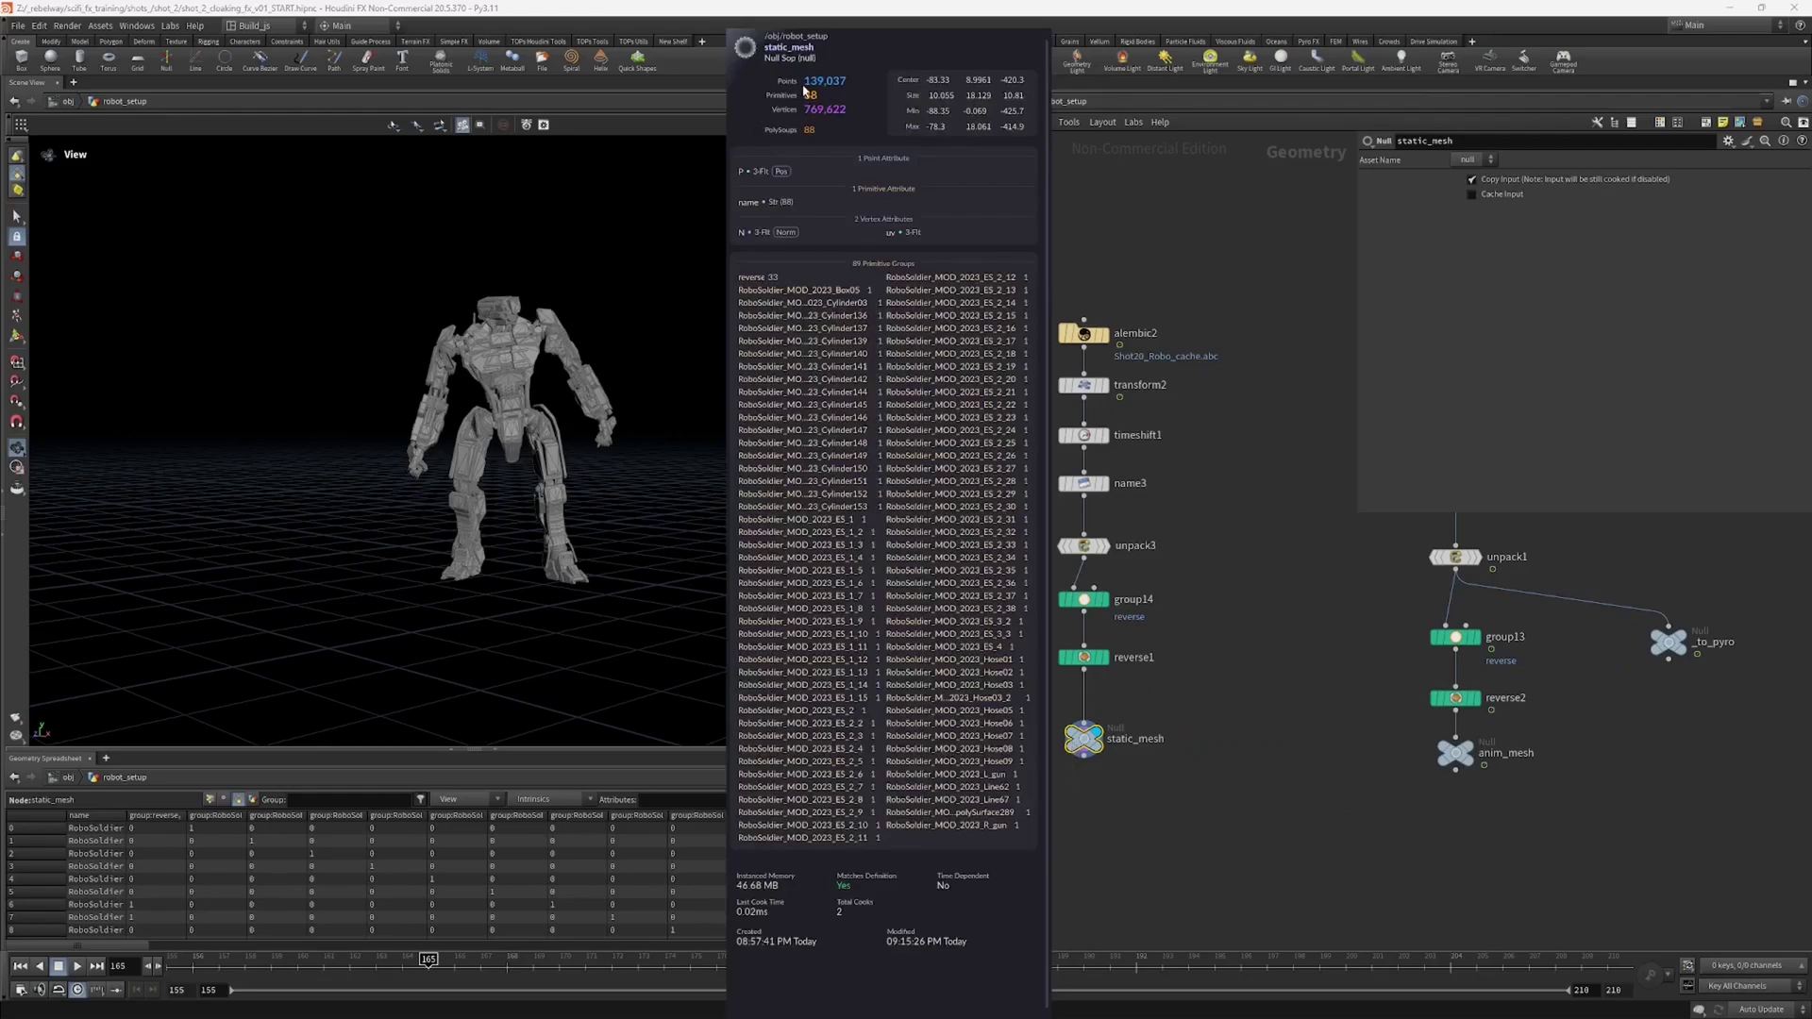
middle_click(1454, 755)
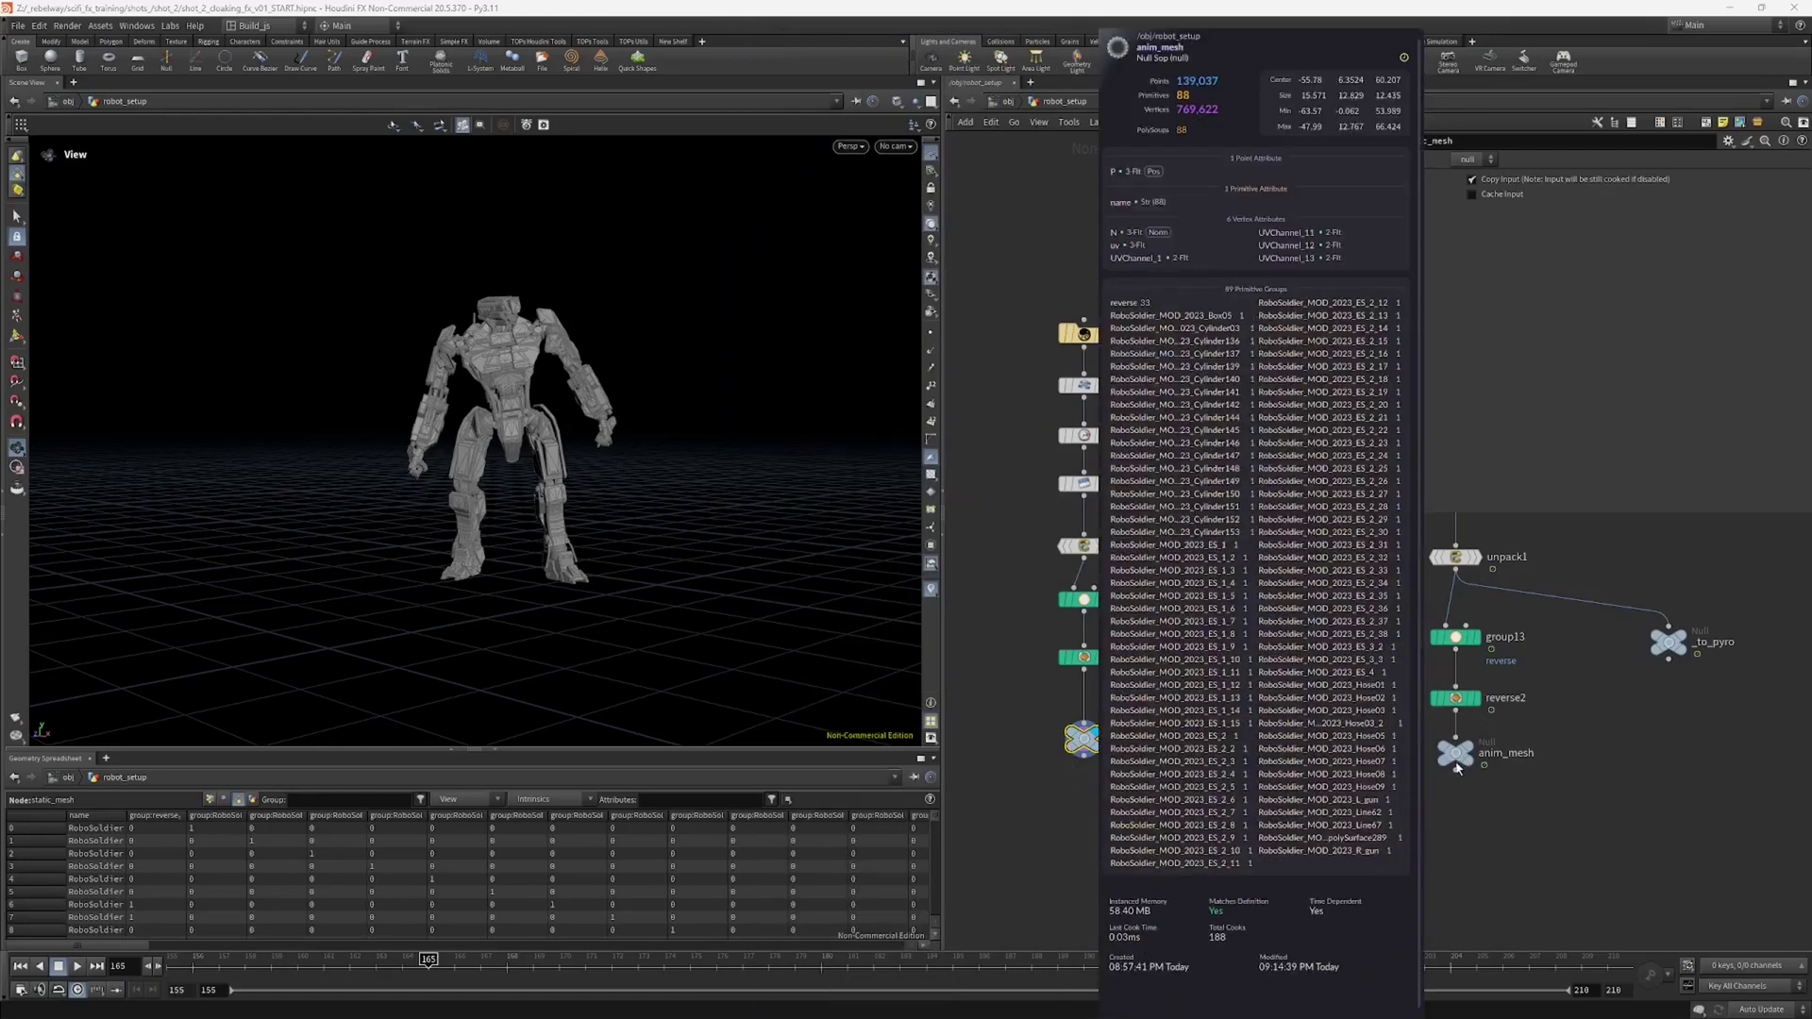
Step: Shift the static robot's node chain aside in the network and examine the static robot from several angles
scroll(1457, 768, "down", 2)
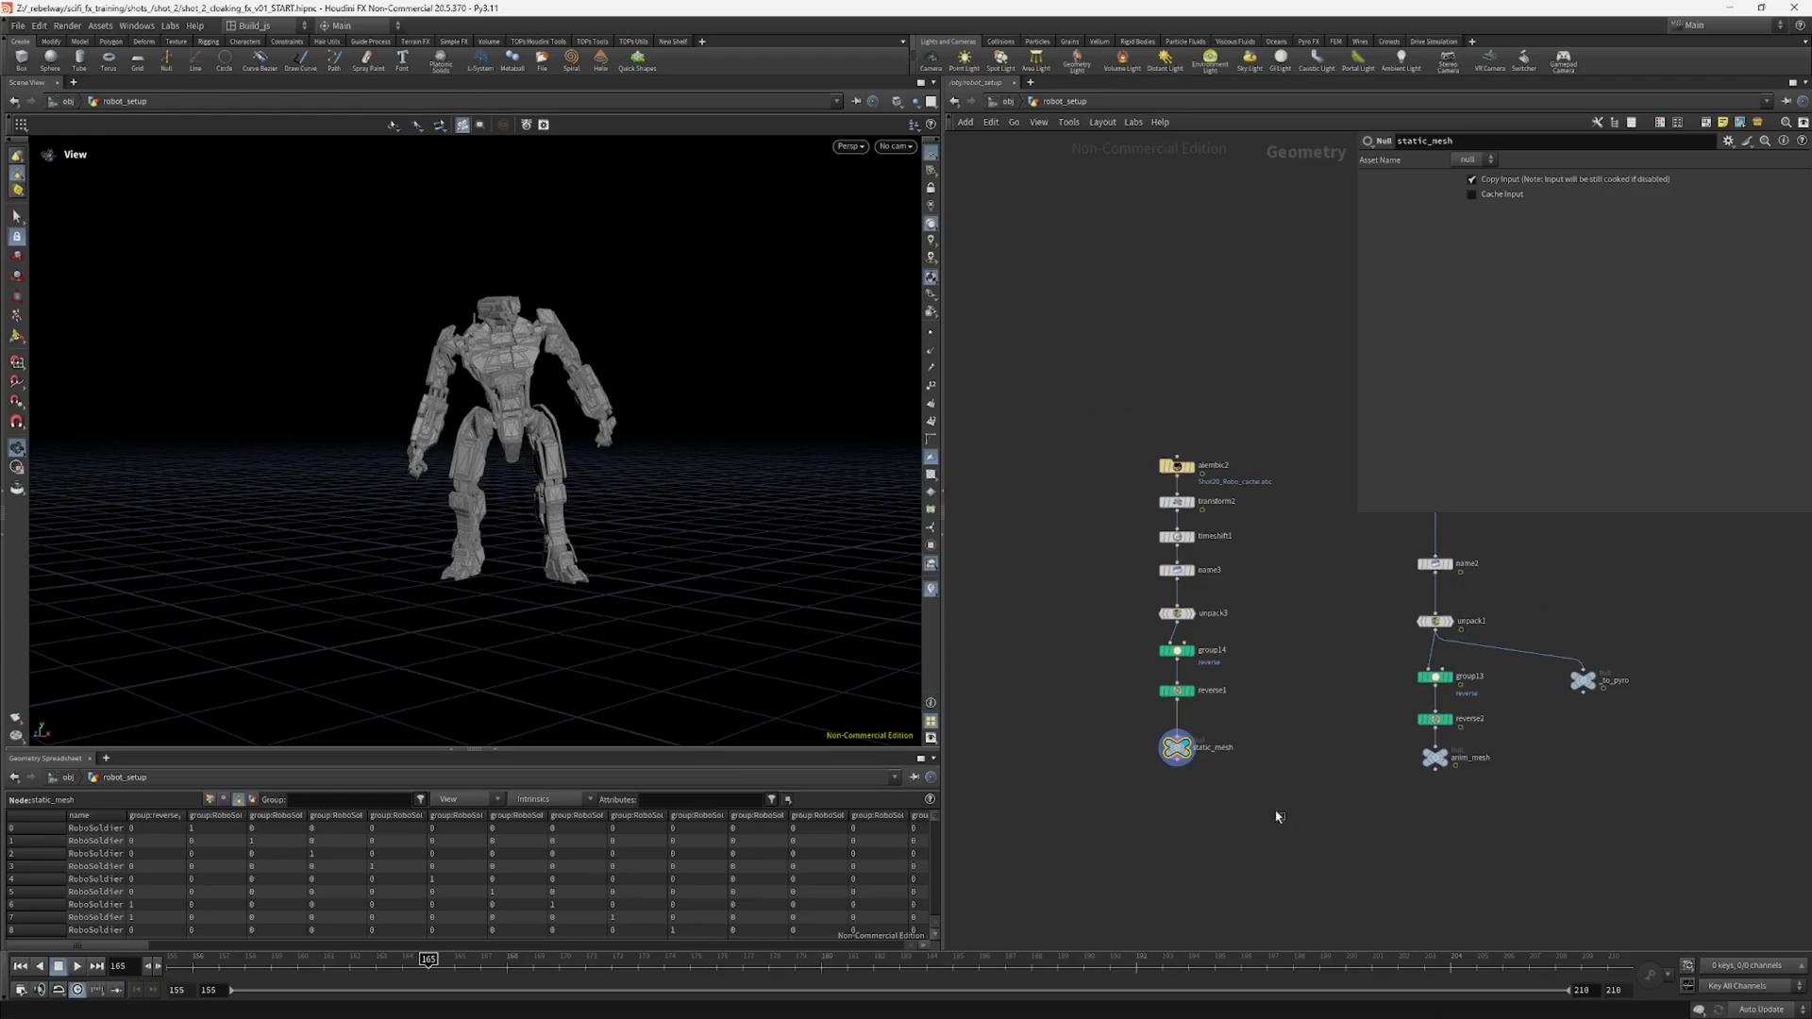
left_click_drag(1057, 401, 1208, 737)
left_click_drag(532, 391, 472, 416)
scroll(472, 415, "up", 4)
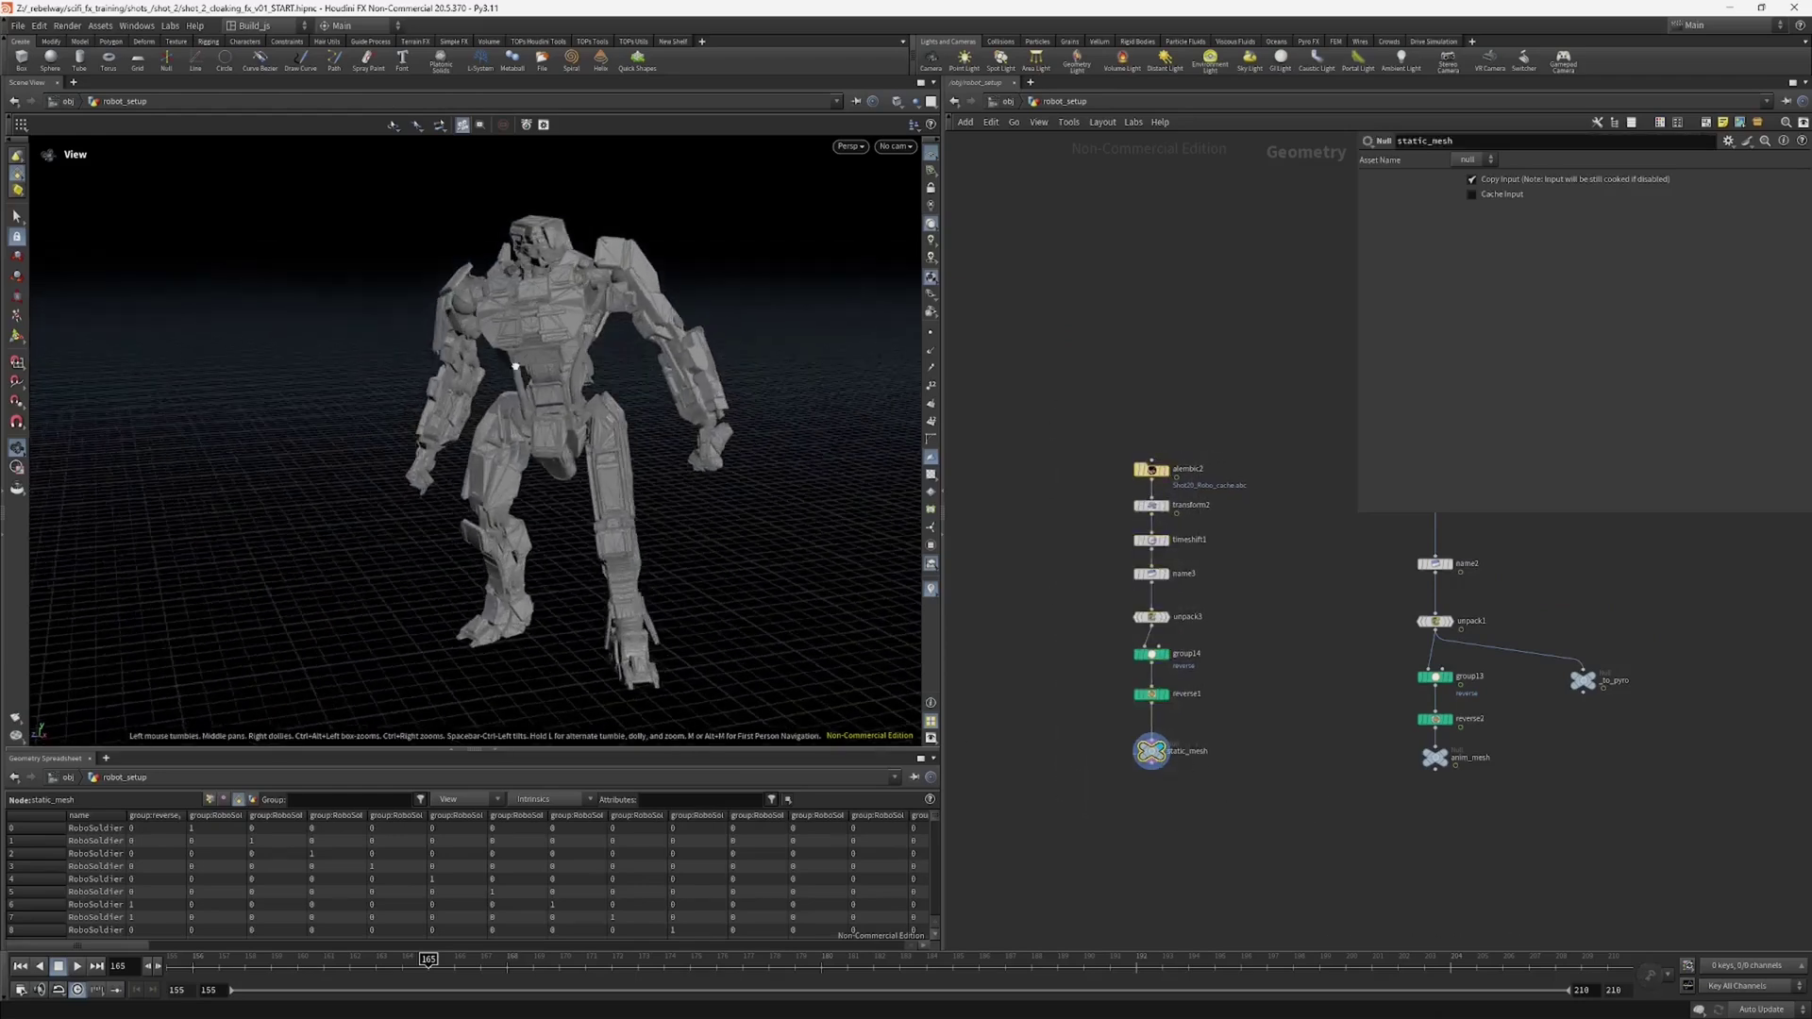
left_click_drag(566, 311, 522, 320)
left_click_drag(653, 342, 841, 465)
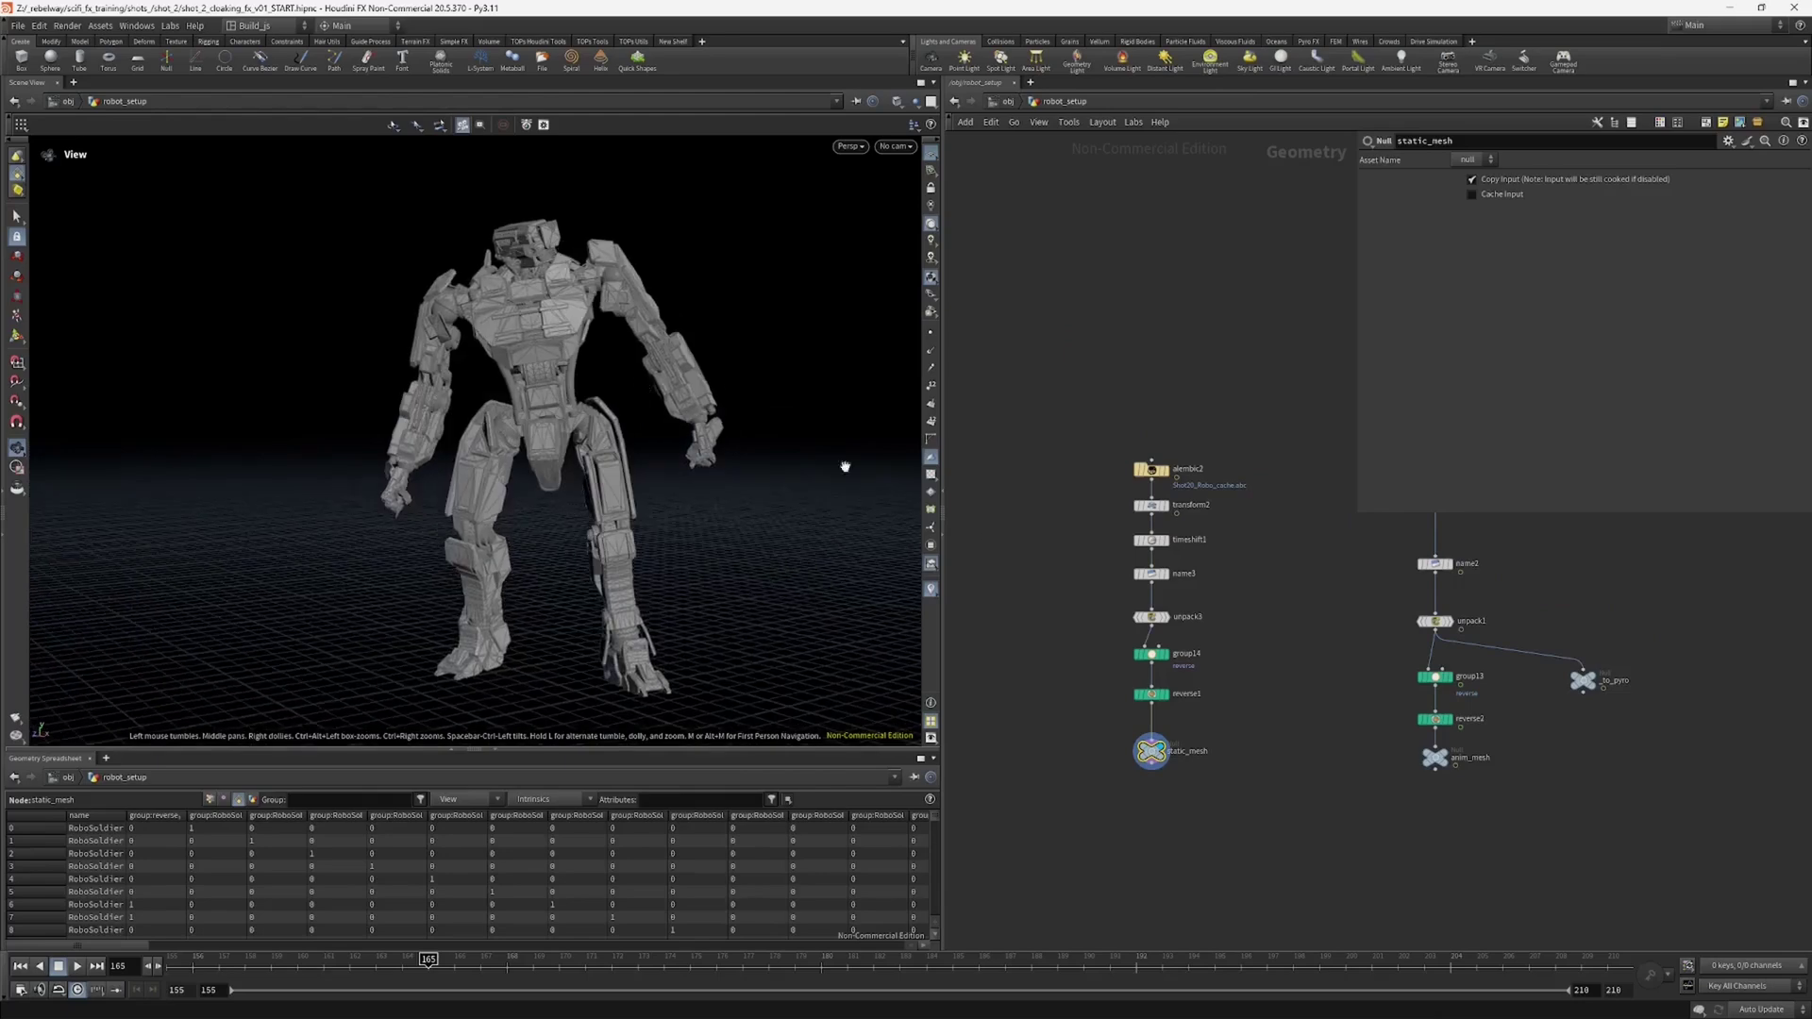
Step: Select the animated chain's nodes from name2 to anim_mesh and compare the setup with the static robot in the viewport
scroll(1333, 795, "down", 3)
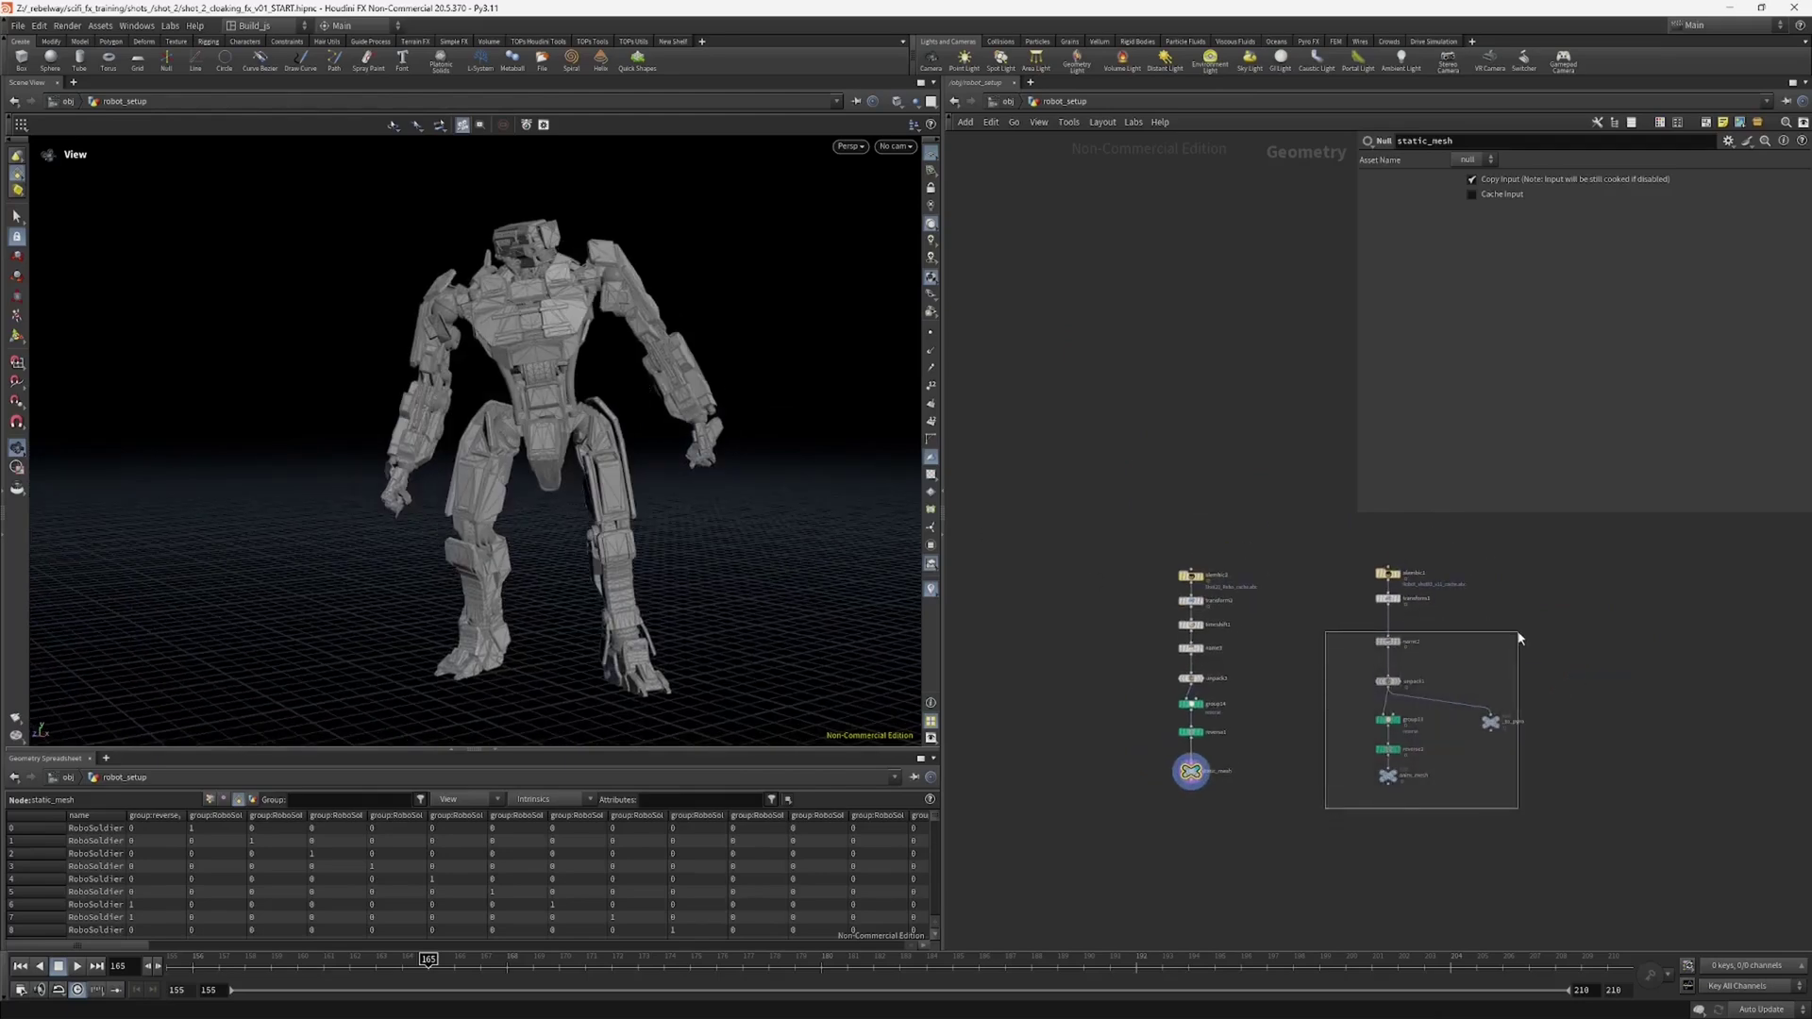
left_click_drag(1519, 639, 1519, 638)
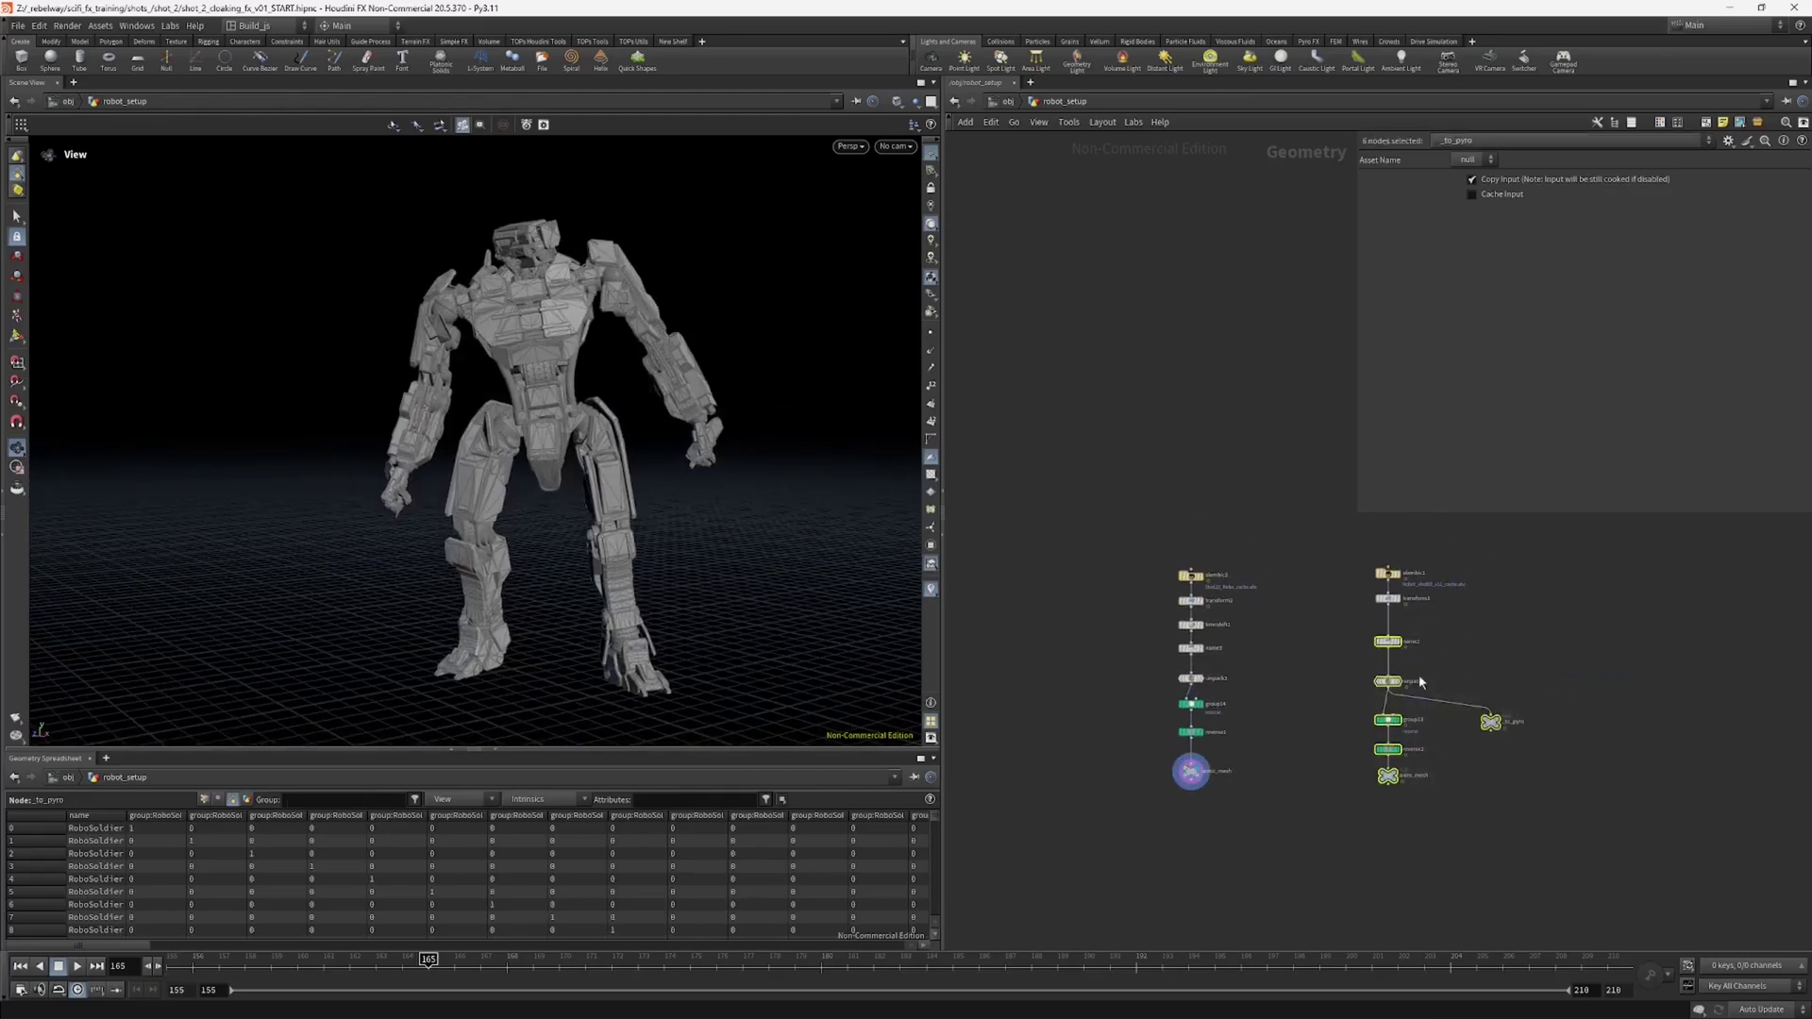
scroll(1380, 772, "up", 2)
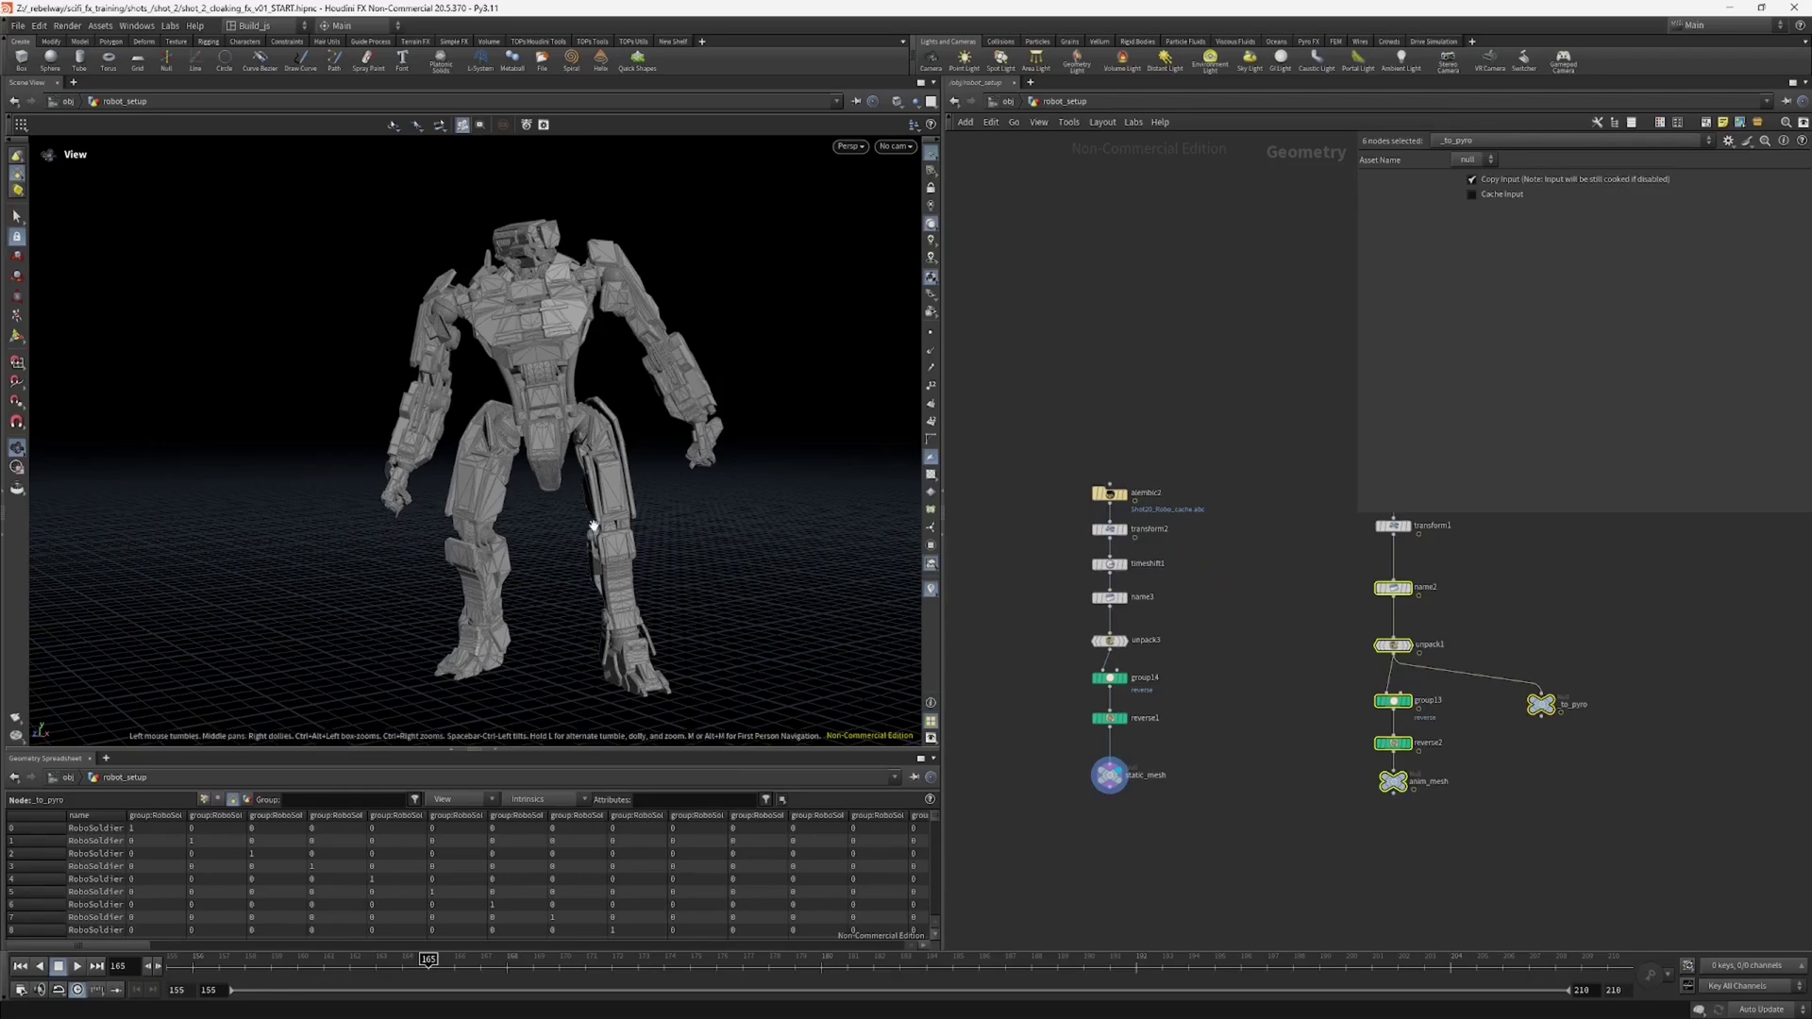
left_click_drag(544, 484, 609, 600)
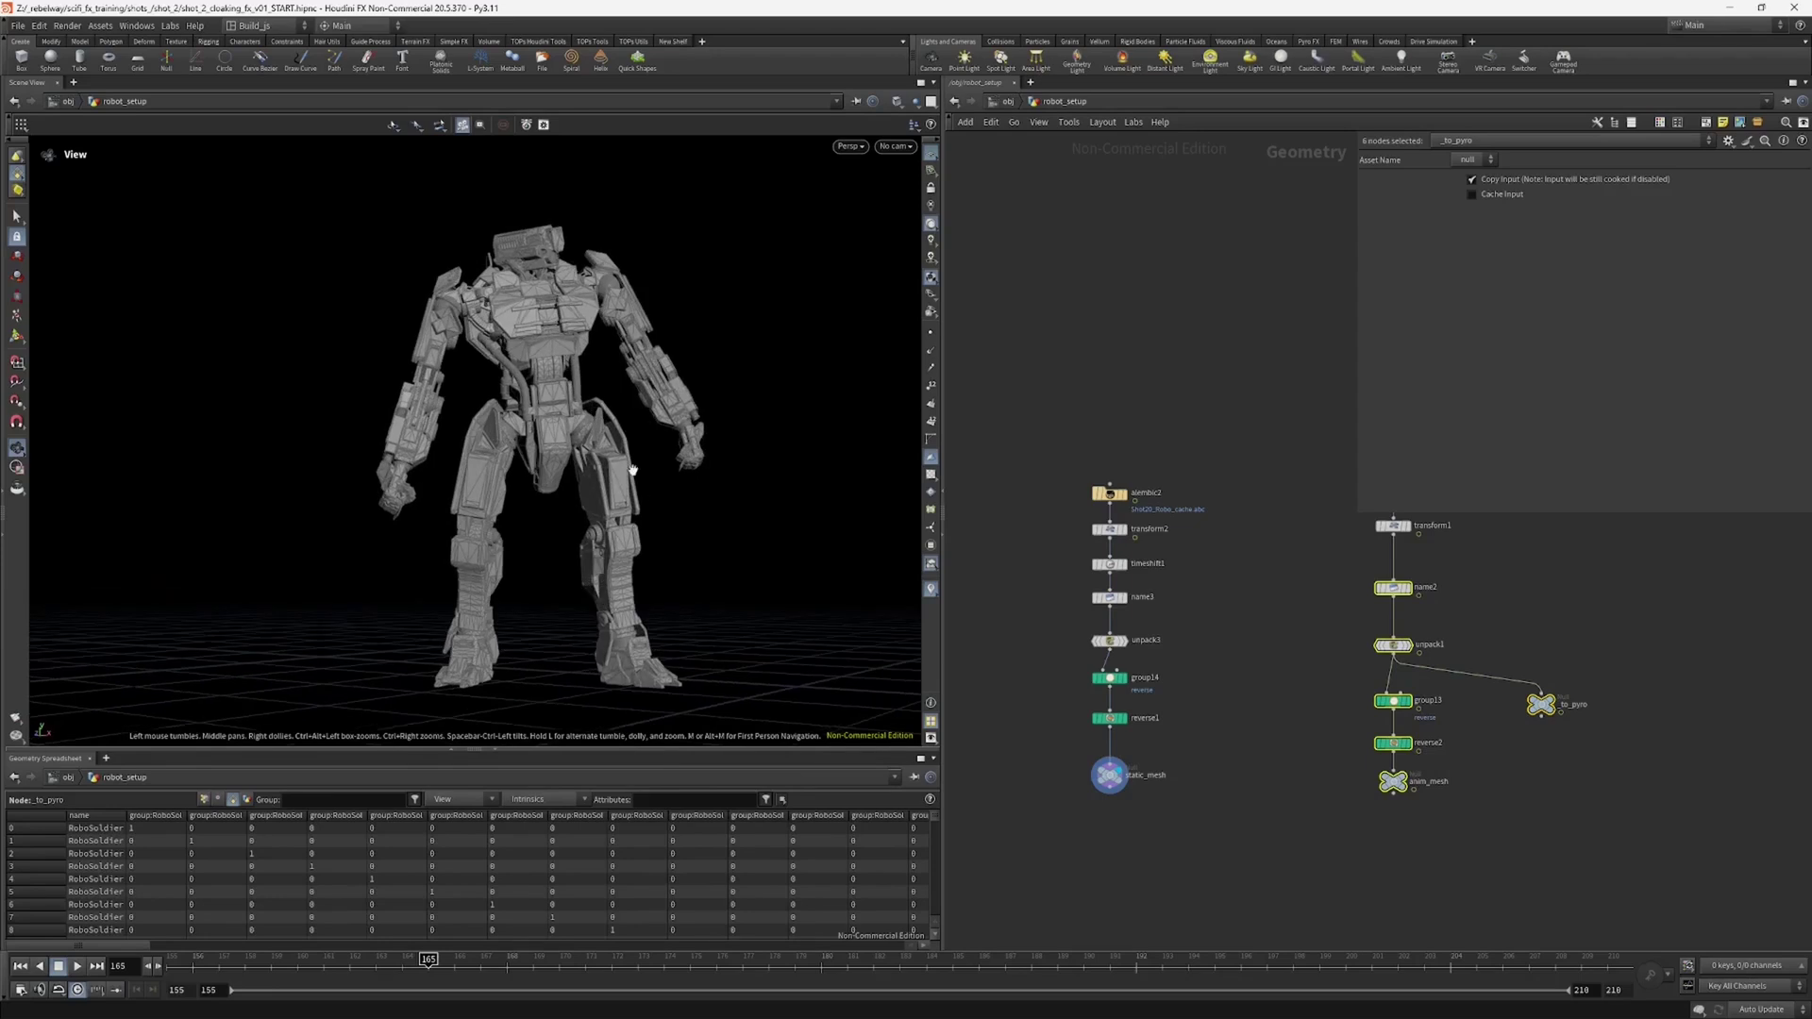
middle_click_drag(1042, 806, 1110, 810)
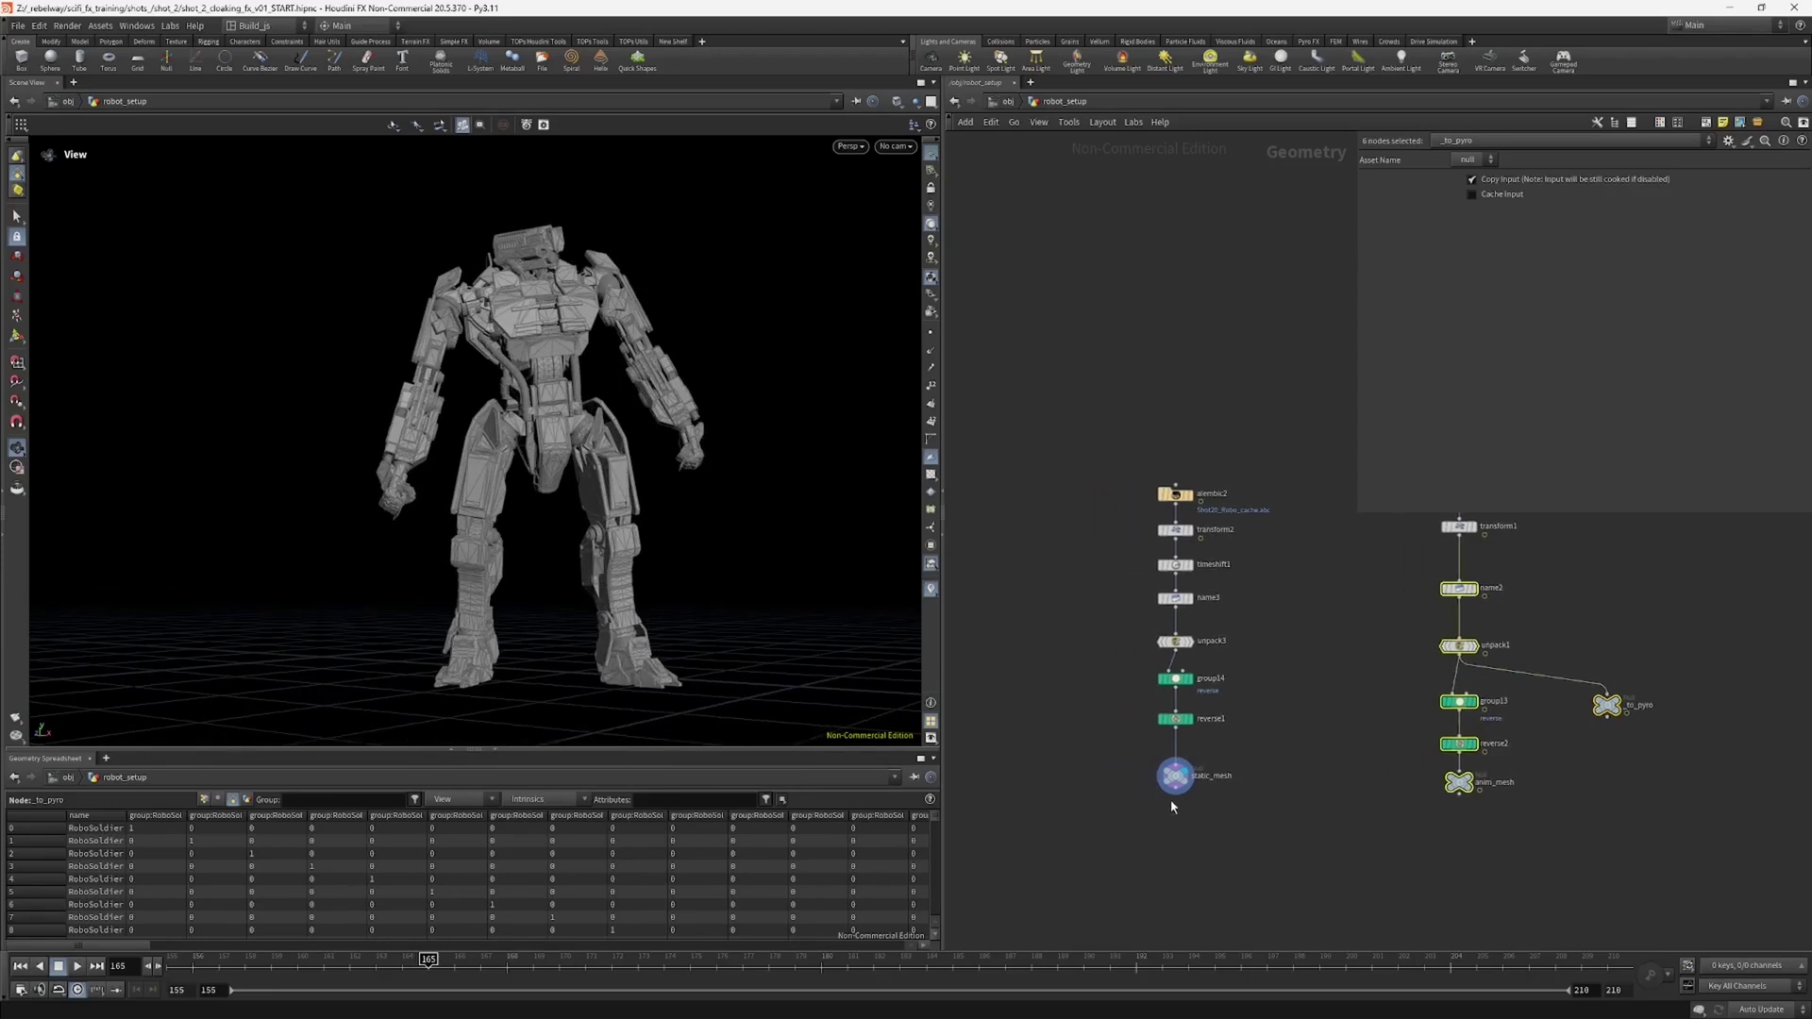
scroll(1171, 802, "down", 3)
middle_click_drag(1273, 845, 1272, 805)
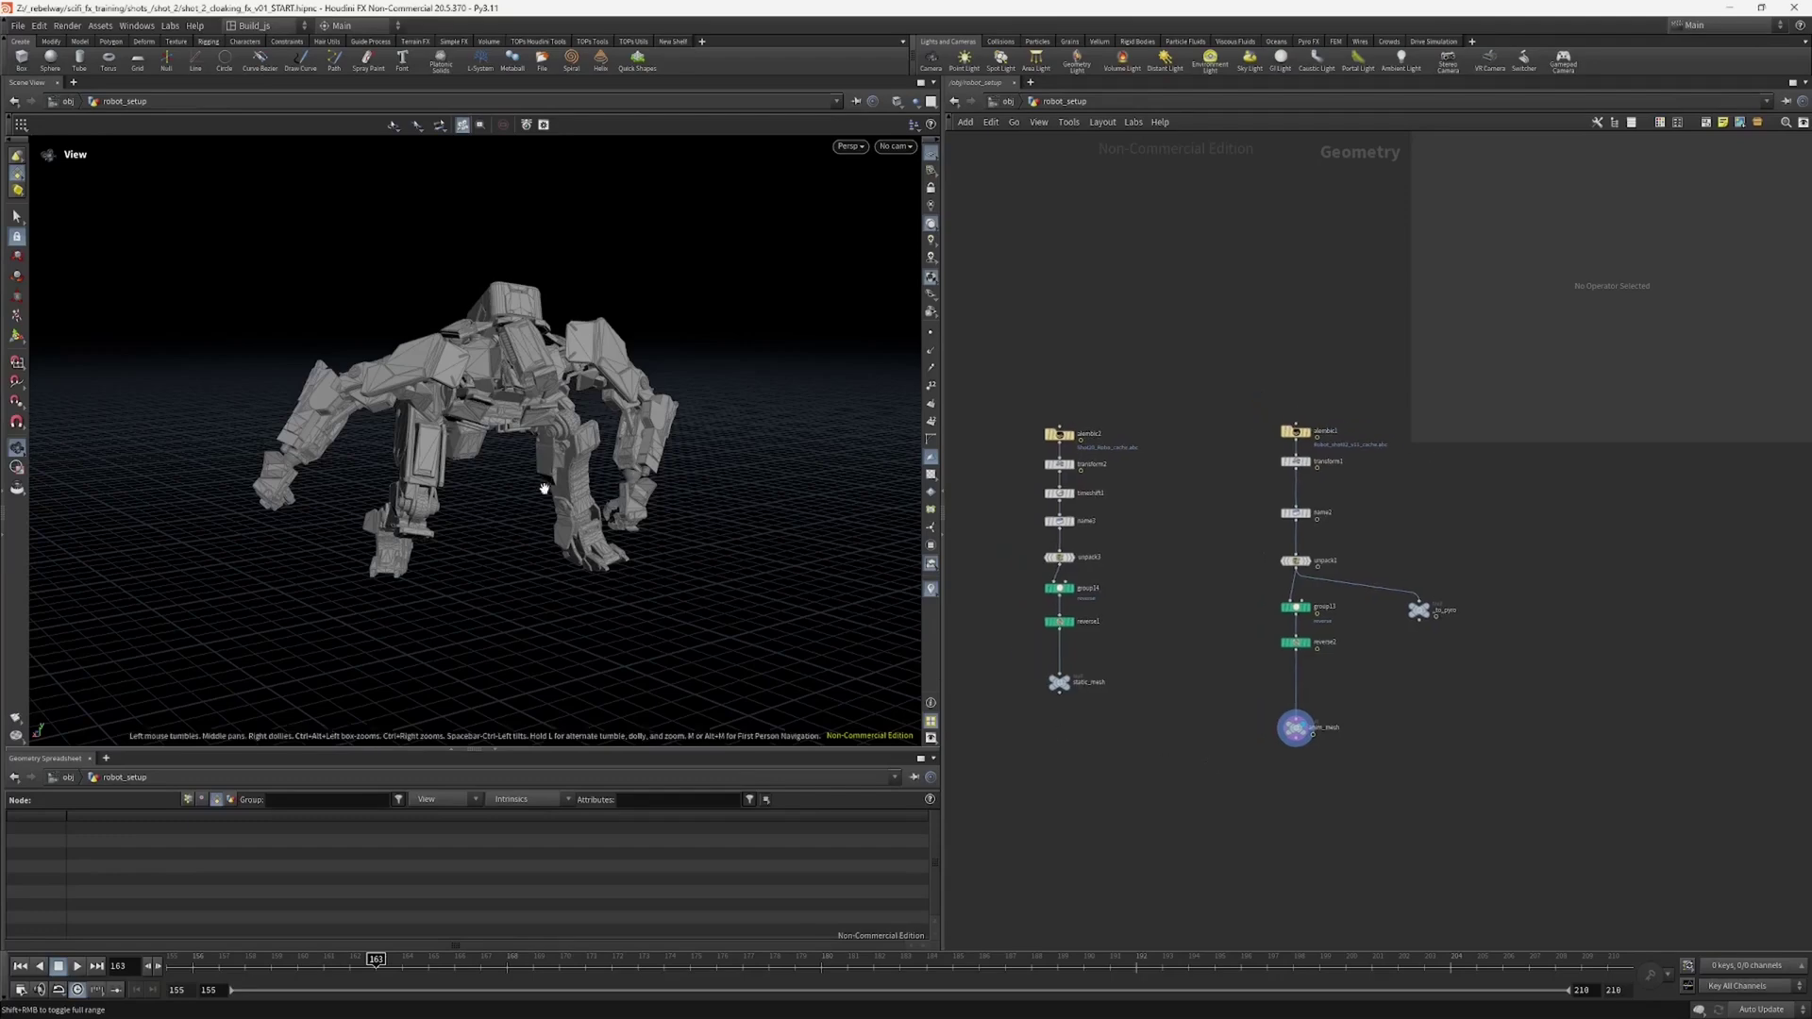
Step: Scrub the timeline to frame 169 and examine the animated robot up close
left_click_drag(541, 485, 474, 824)
left_click_drag(442, 960, 530, 929)
left_click_drag(559, 415, 632, 310)
left_click_drag(450, 256, 640, 312)
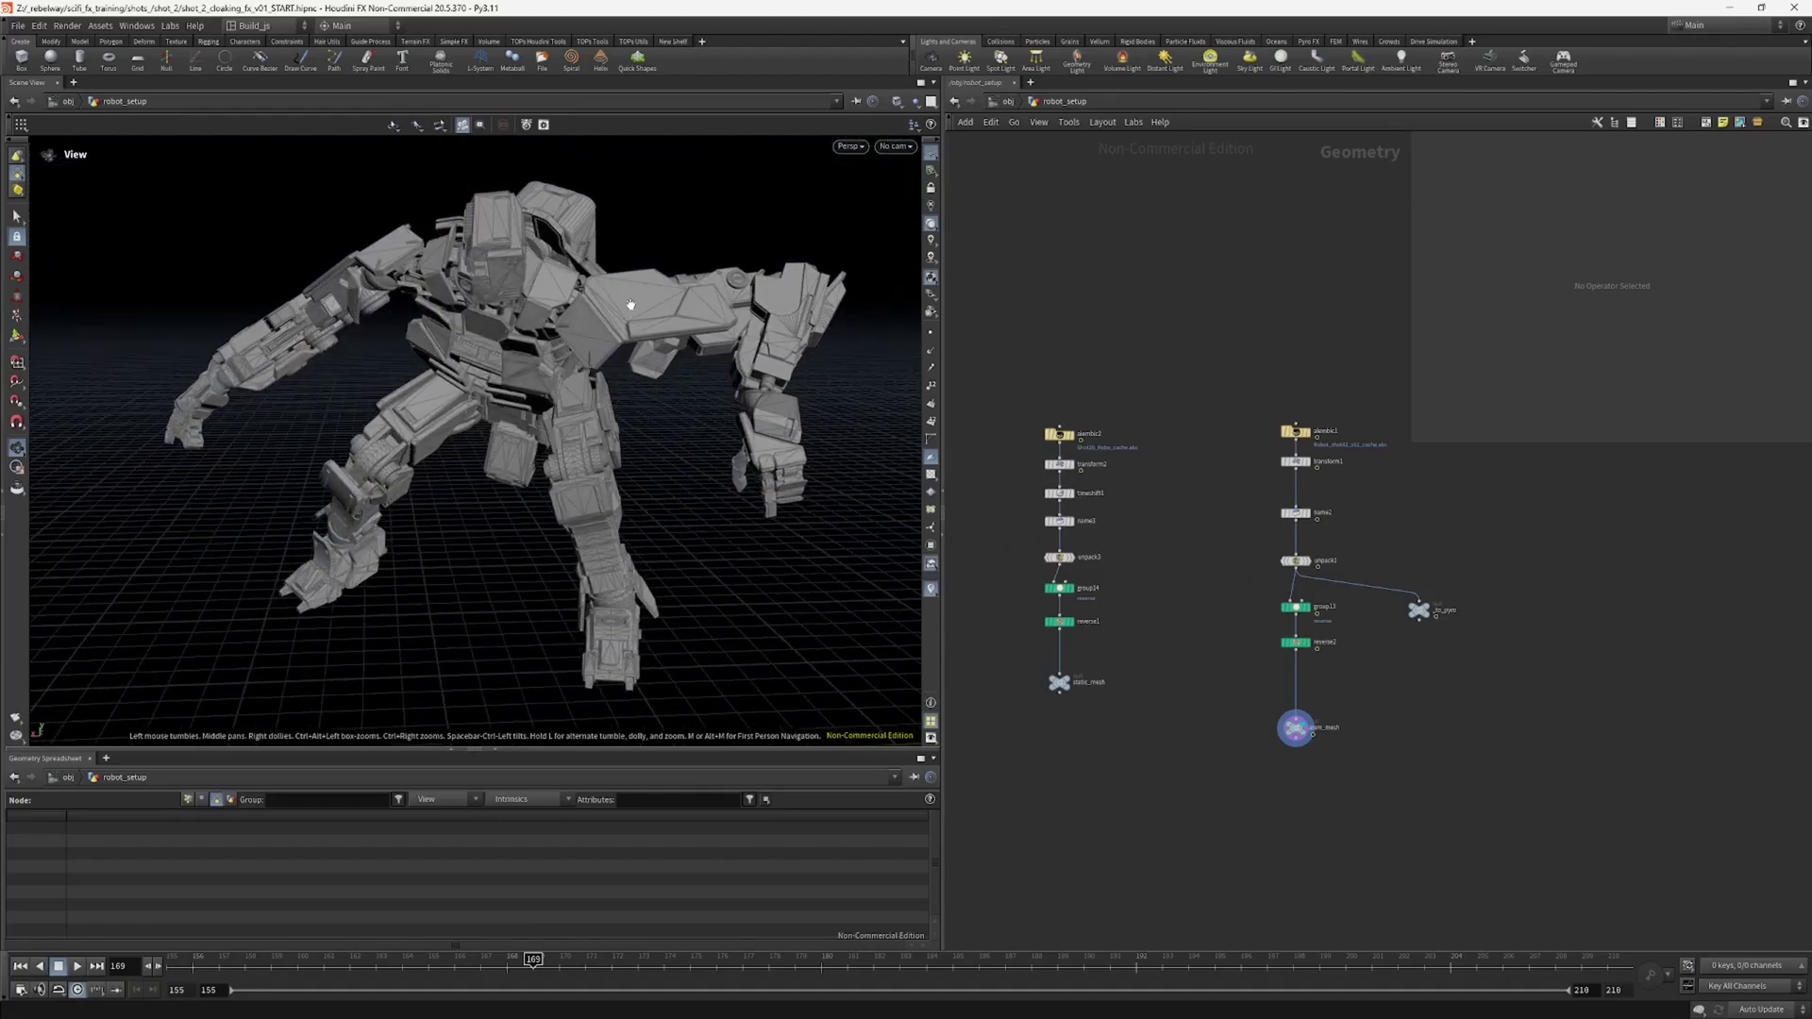
left_click_drag(634, 288, 646, 344)
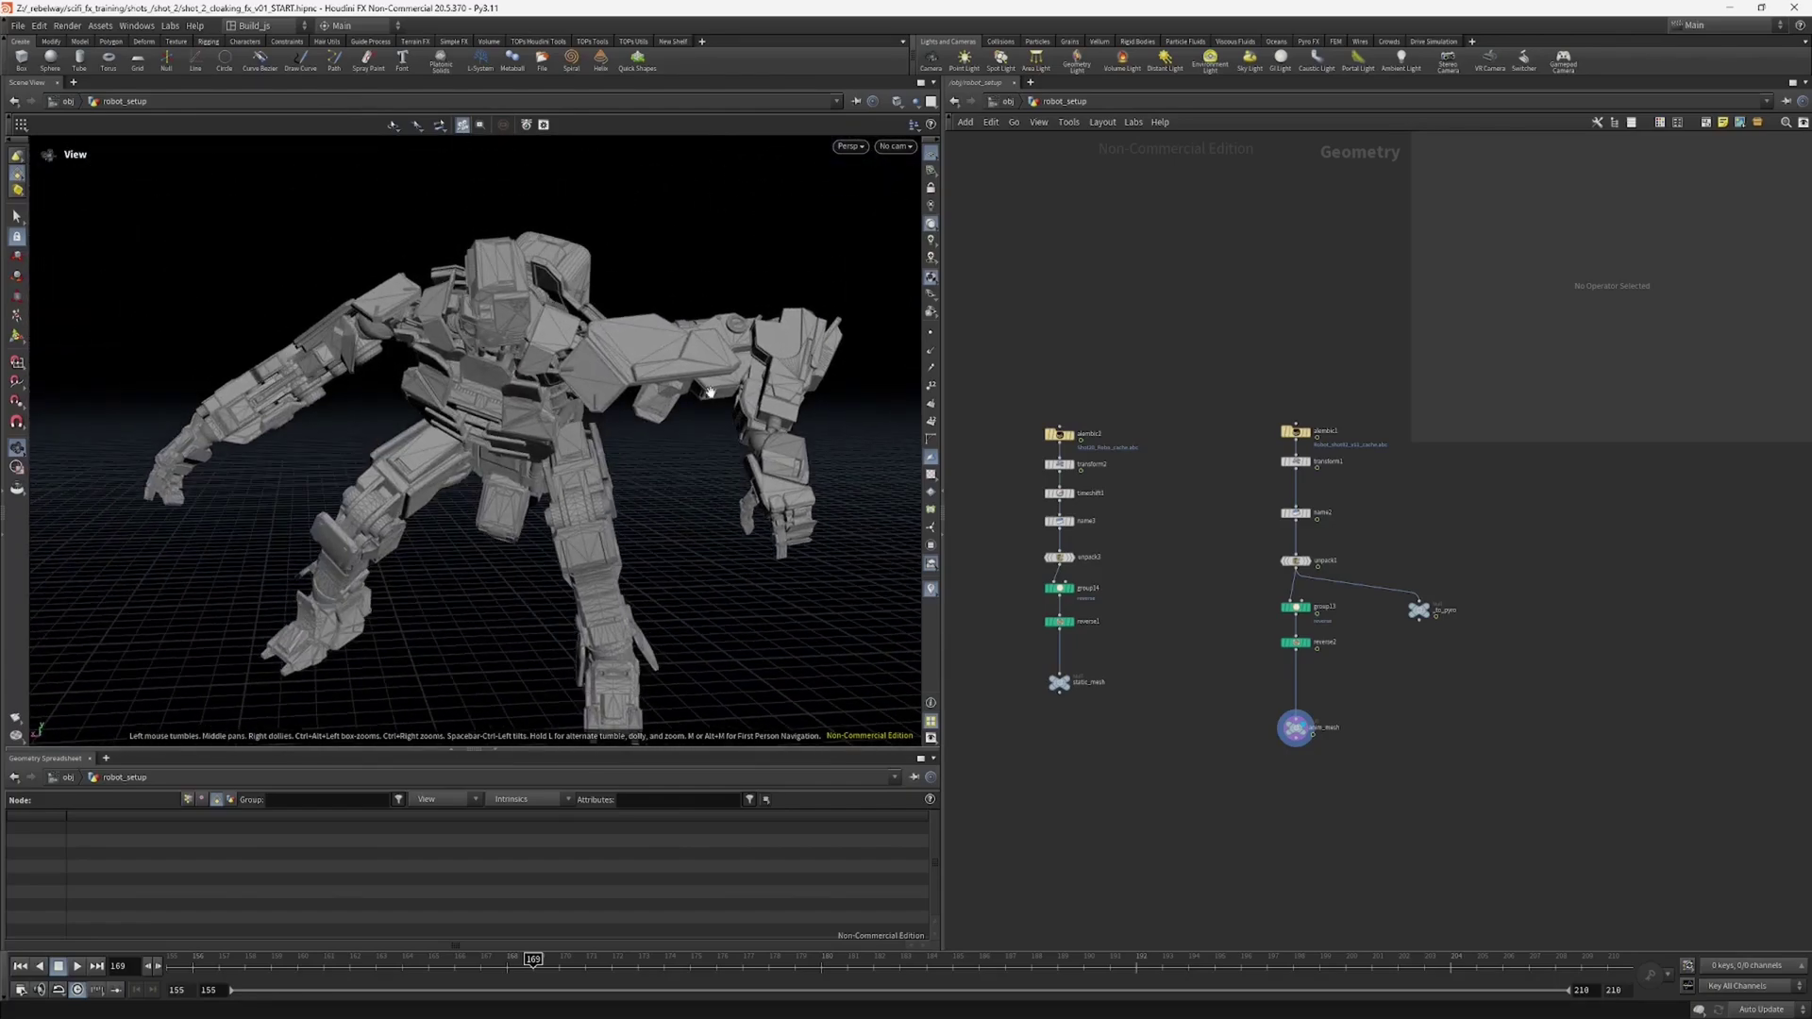
Step: Add a Labs Lot Subdivision node below anim_mesh, wired to its output, and display it
middle_click_drag(1205, 701, 1255, 651)
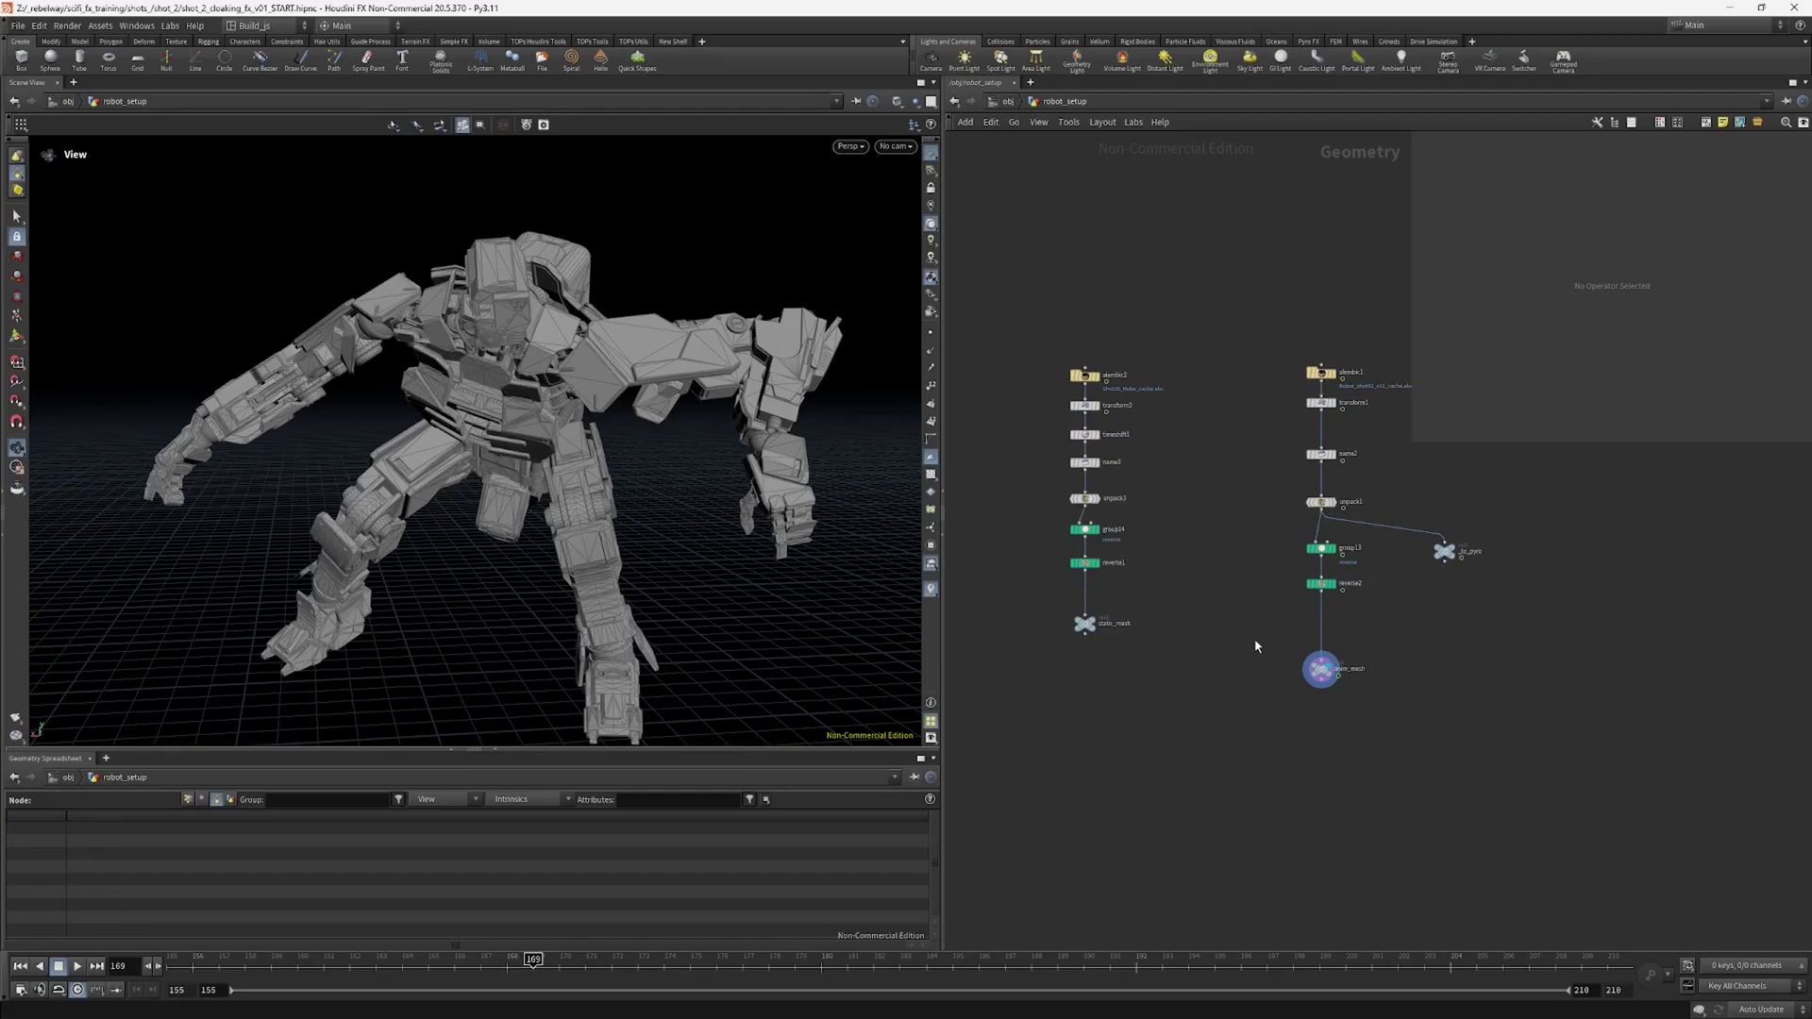
key("Tab")
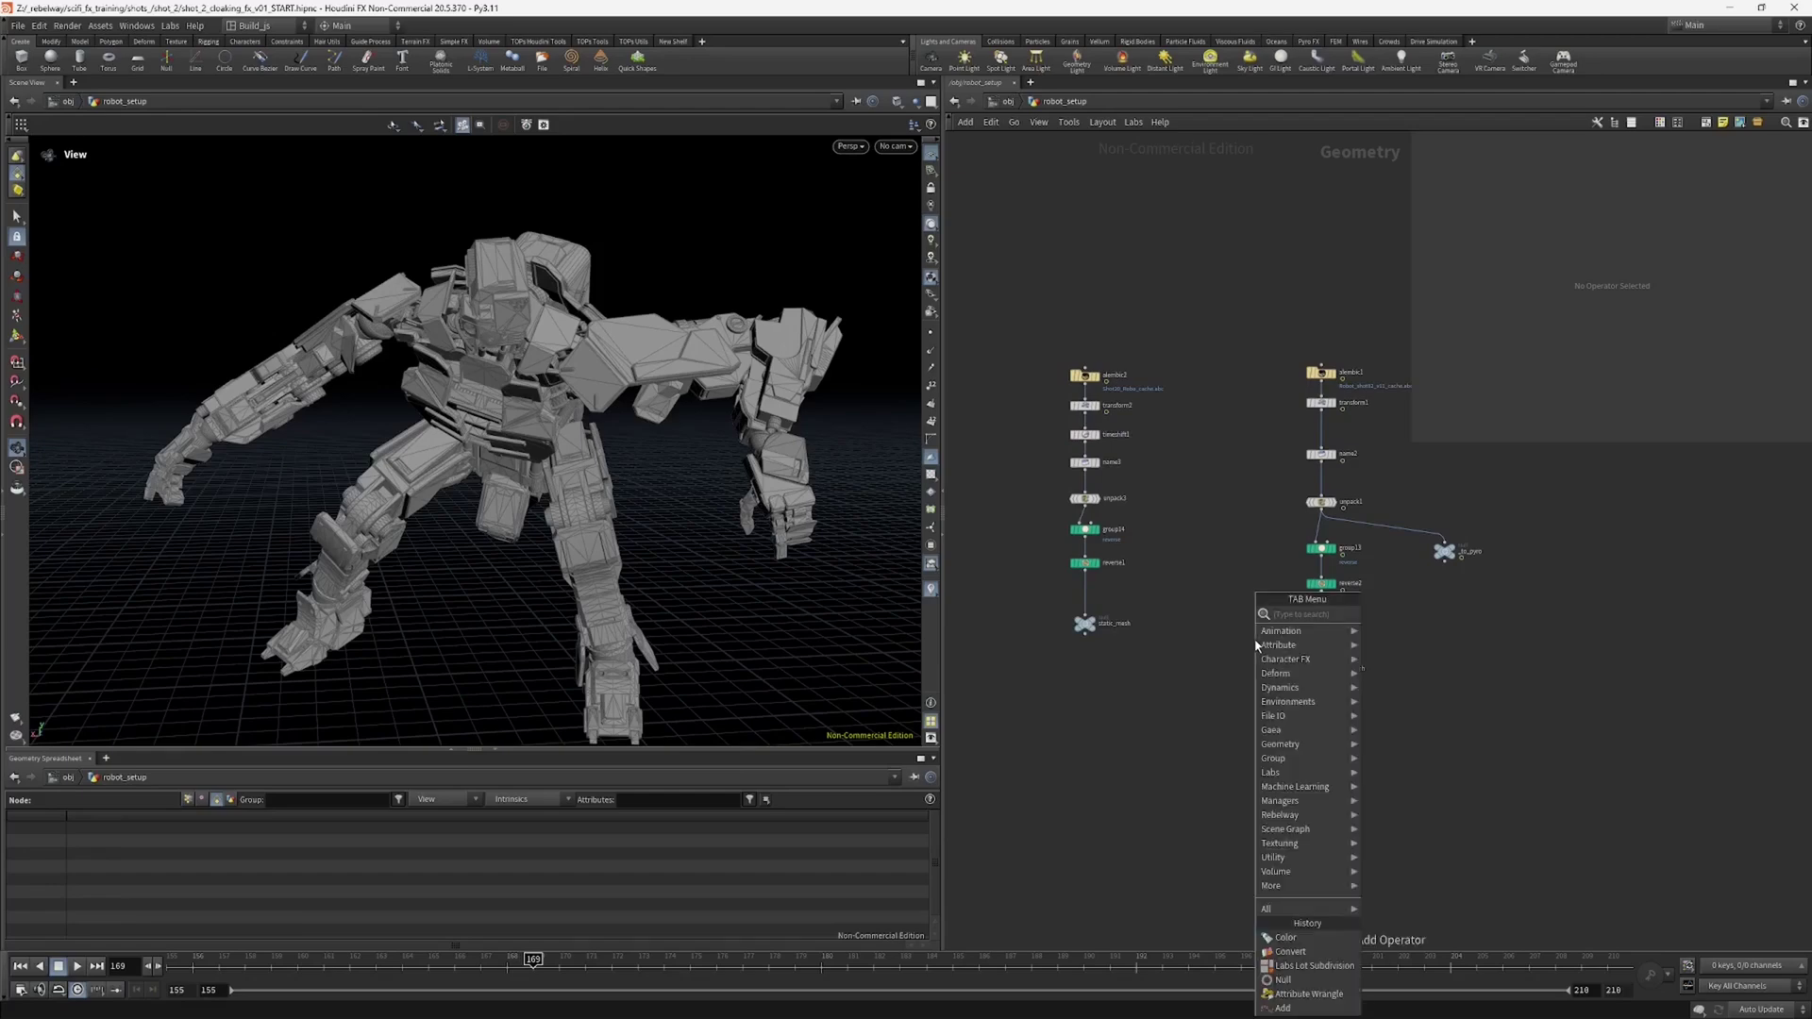
type("los")
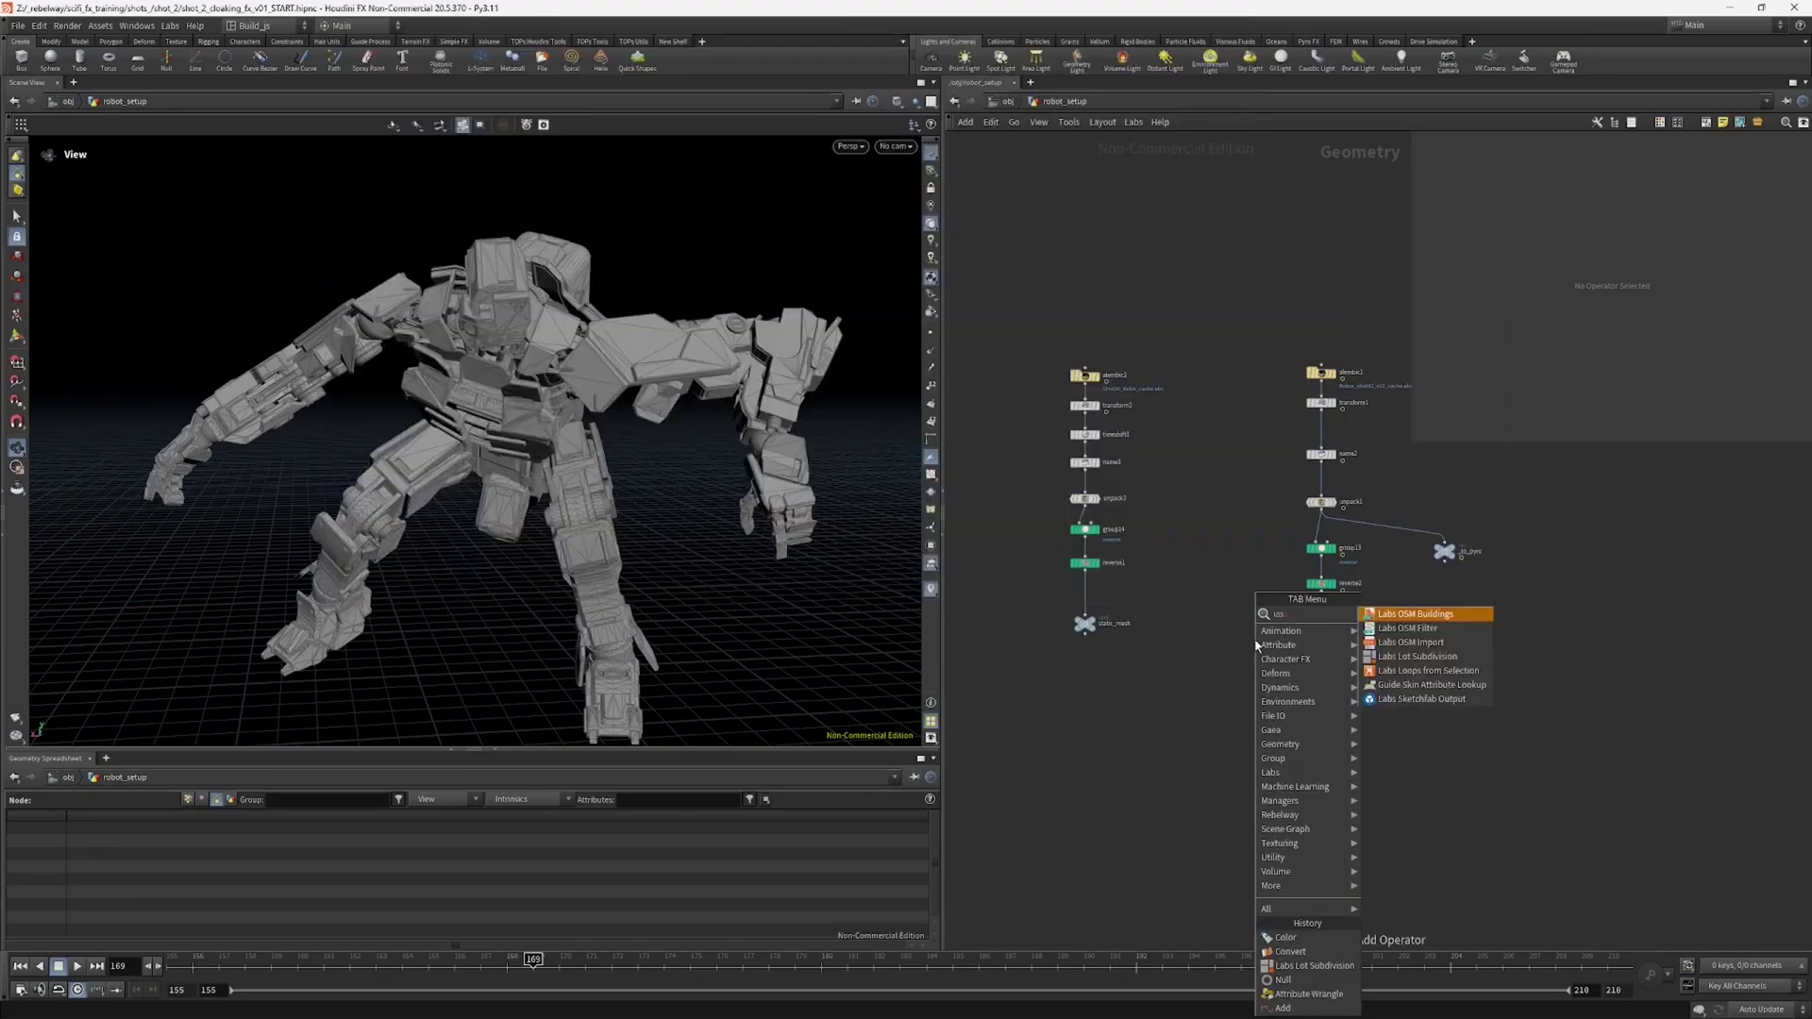
left_click(1412, 656)
left_click(1299, 698)
scroll(1299, 698, "up", 3)
left_click_drag(1337, 665, 1349, 780)
left_click(1360, 759)
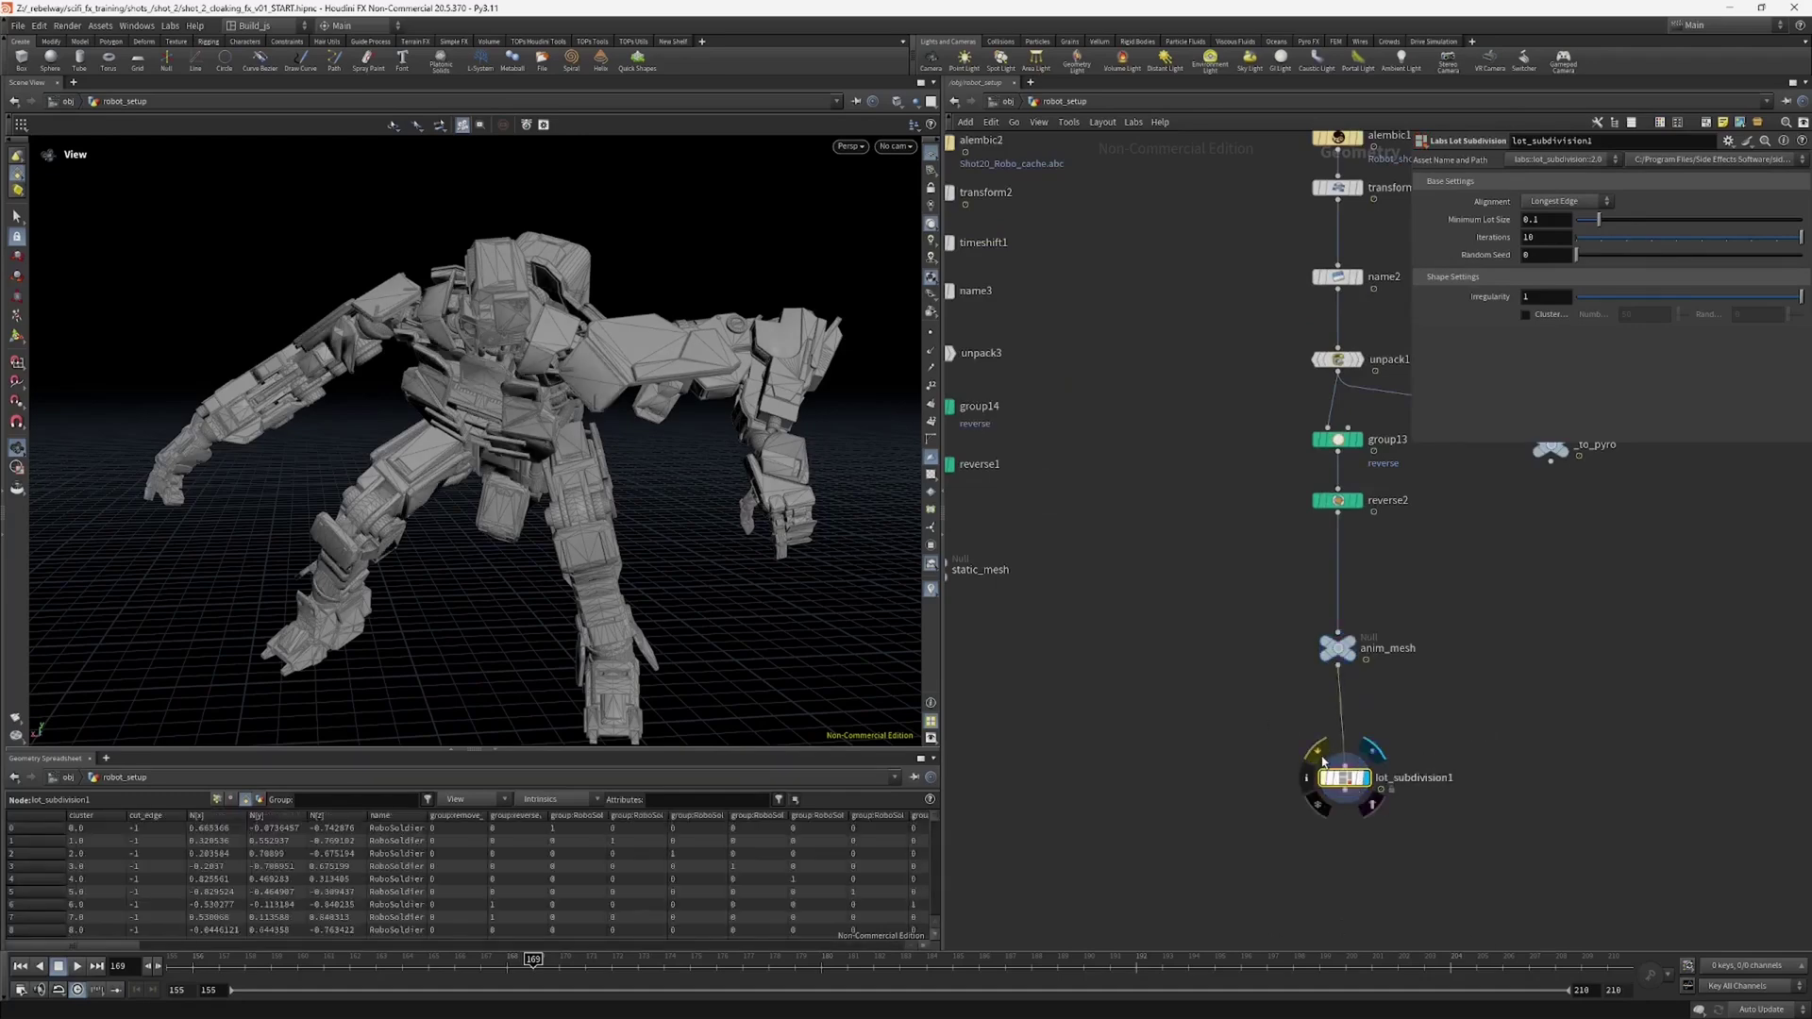
Step: Toggle the bypass of lot_subdivision1 off and on, and check the primitive count in anim_mesh's node info
left_click(1316, 758)
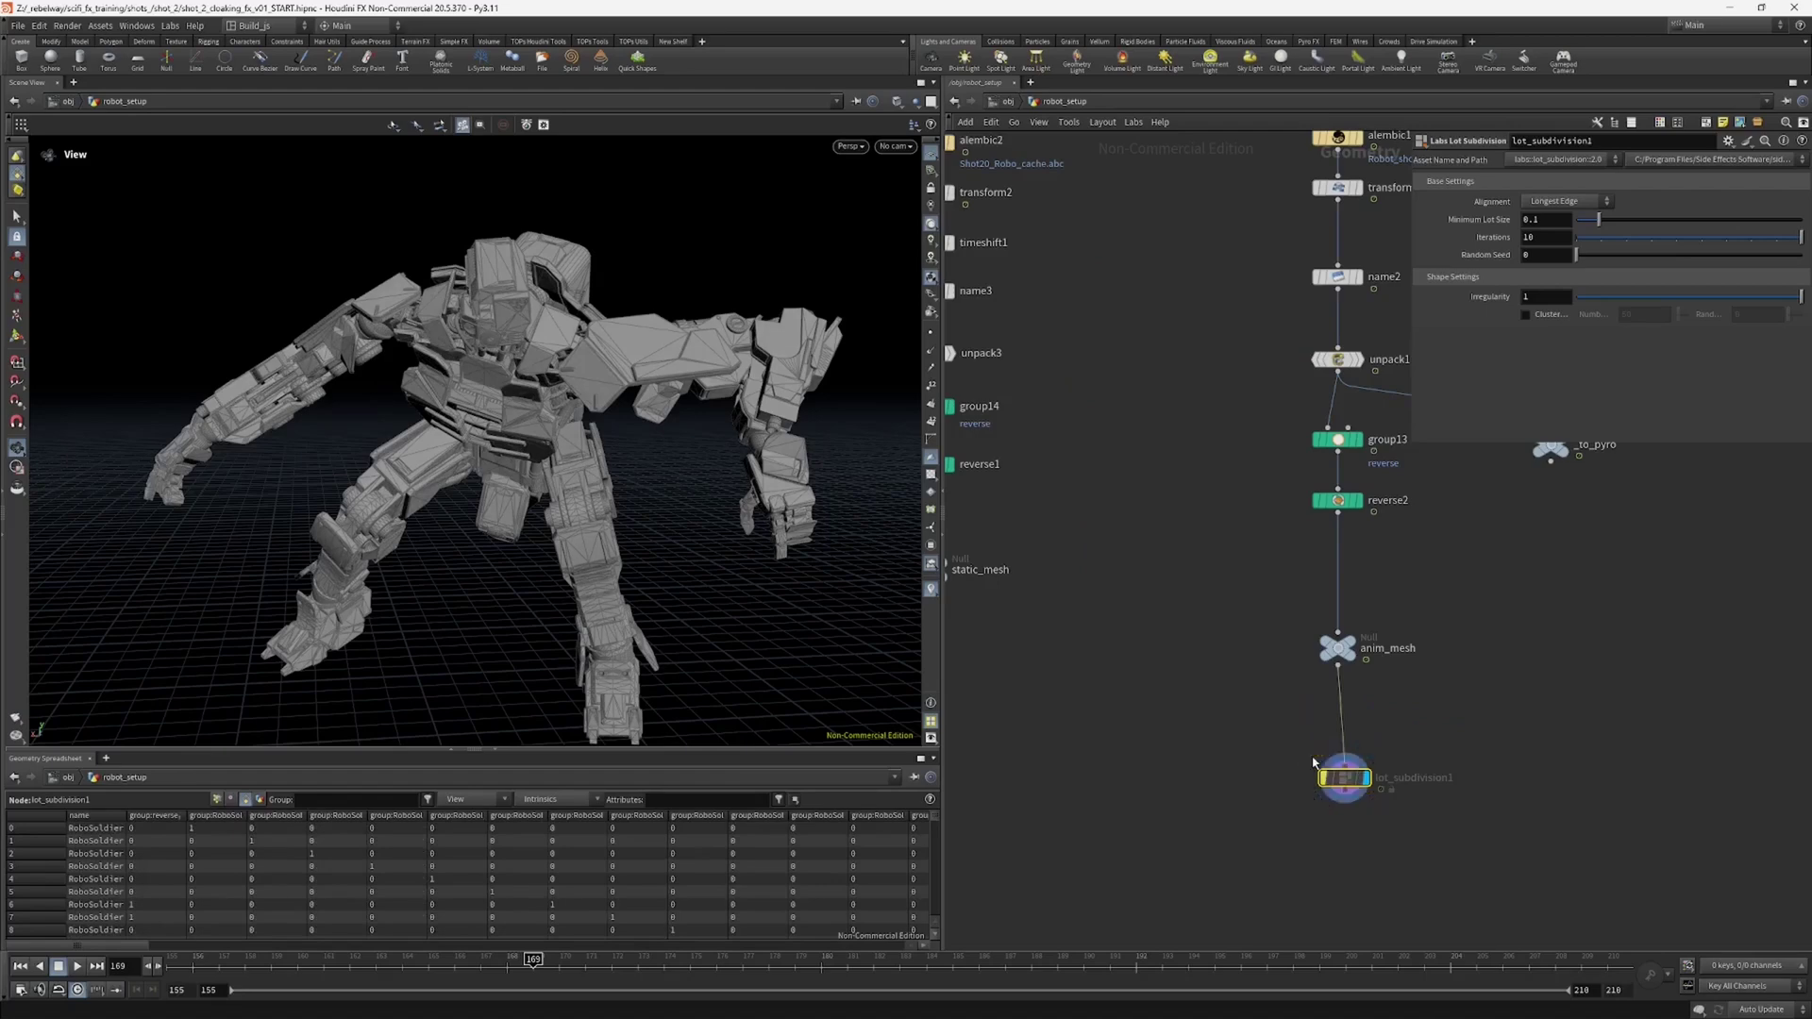
left_click(1326, 777)
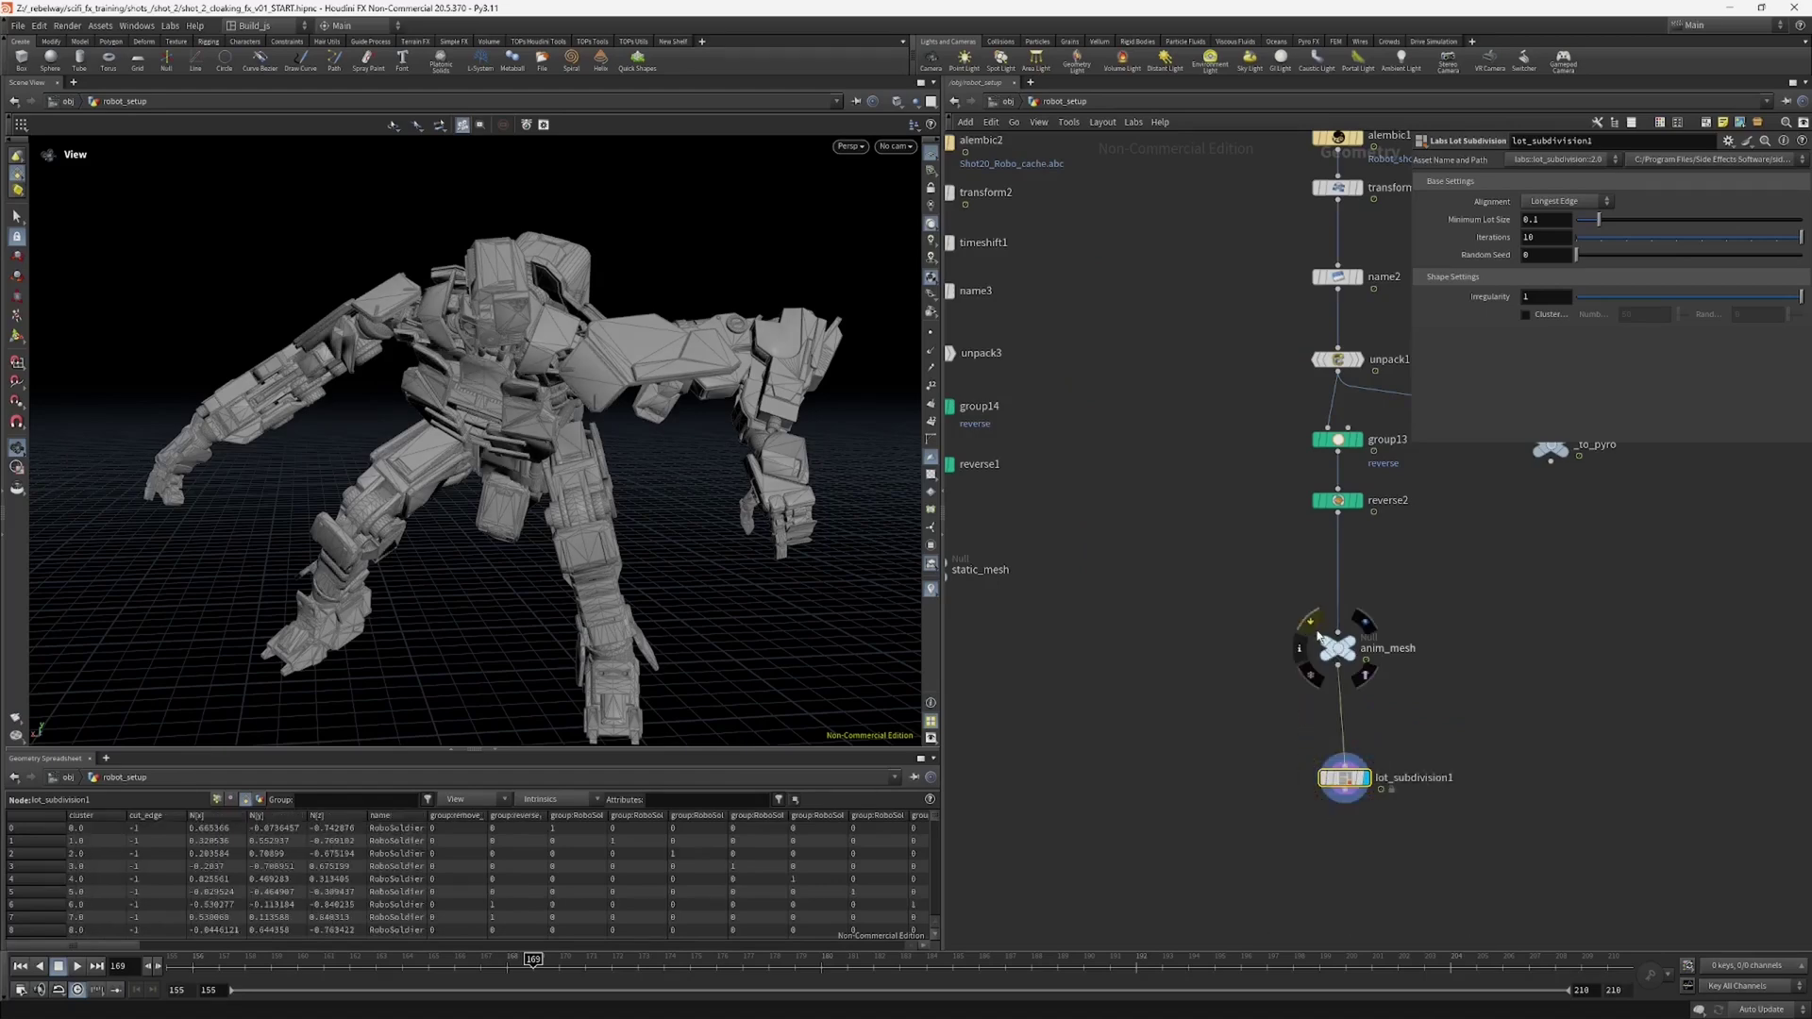
left_click(1301, 651)
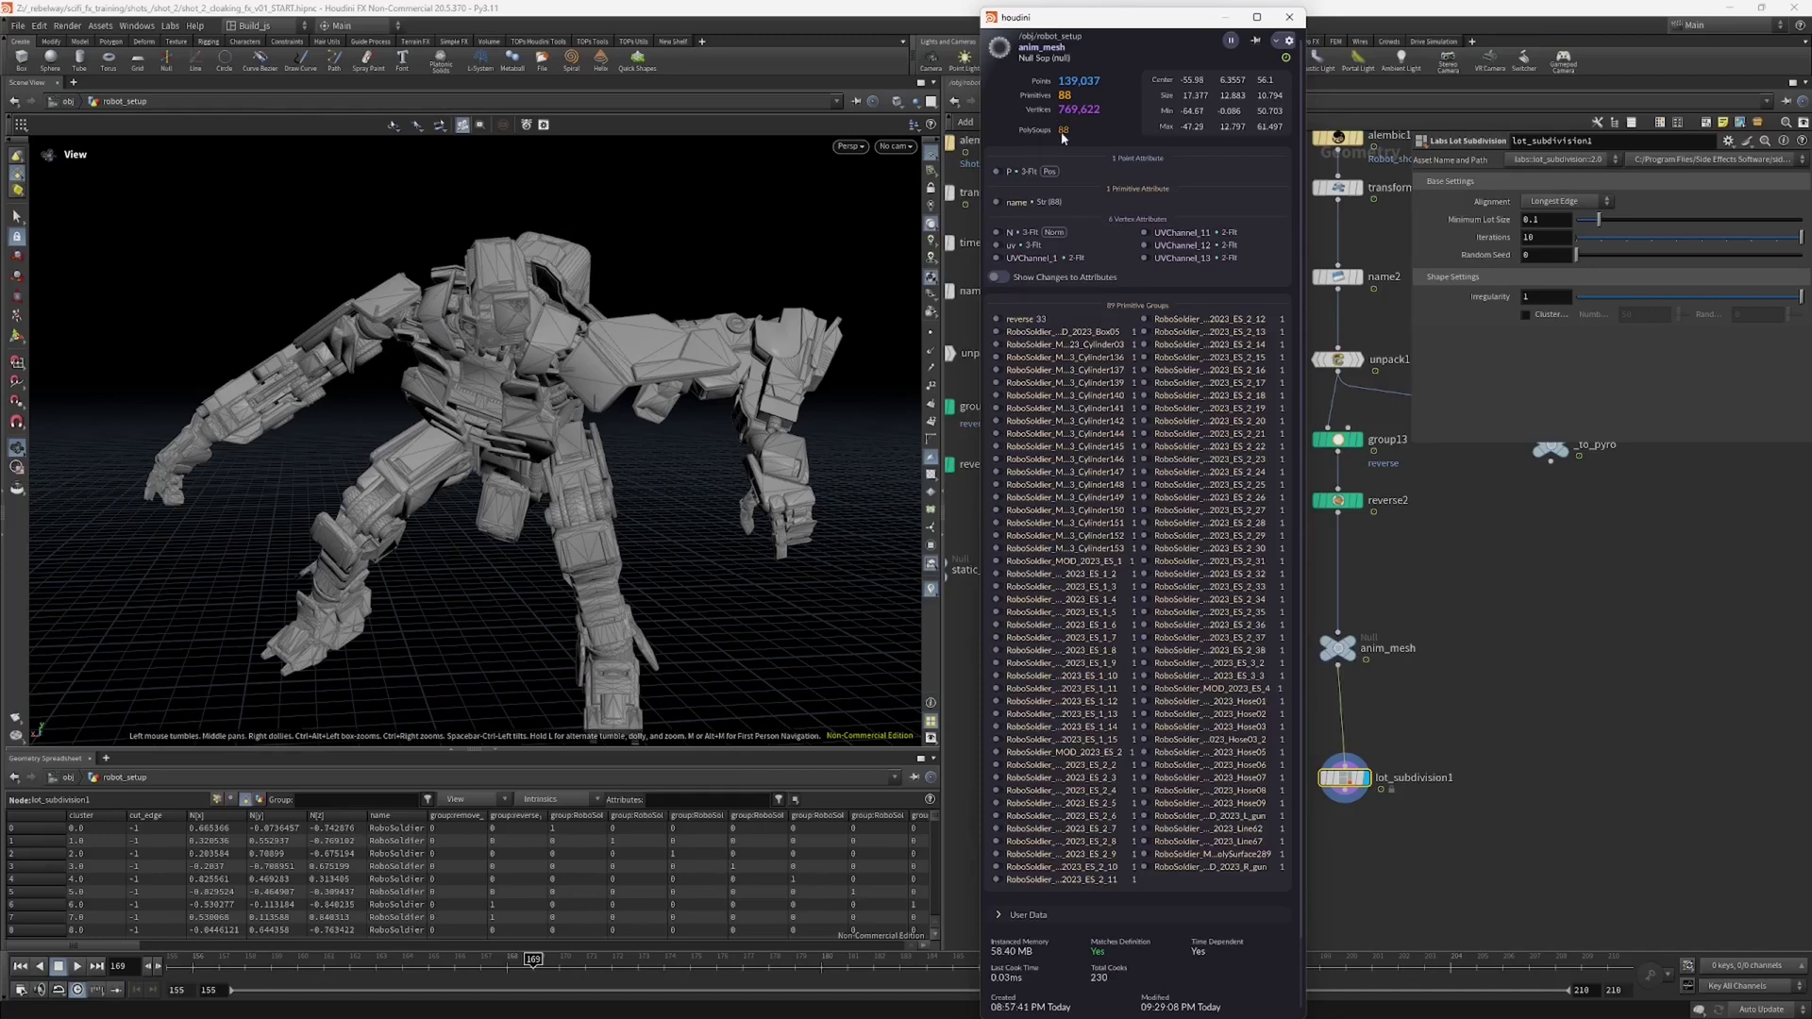
left_click(1289, 17)
Step: Insert a Convert node between reverse2 and anim_mesh and check its primitive count in the node info
middle_click_drag(1283, 615, 1274, 604)
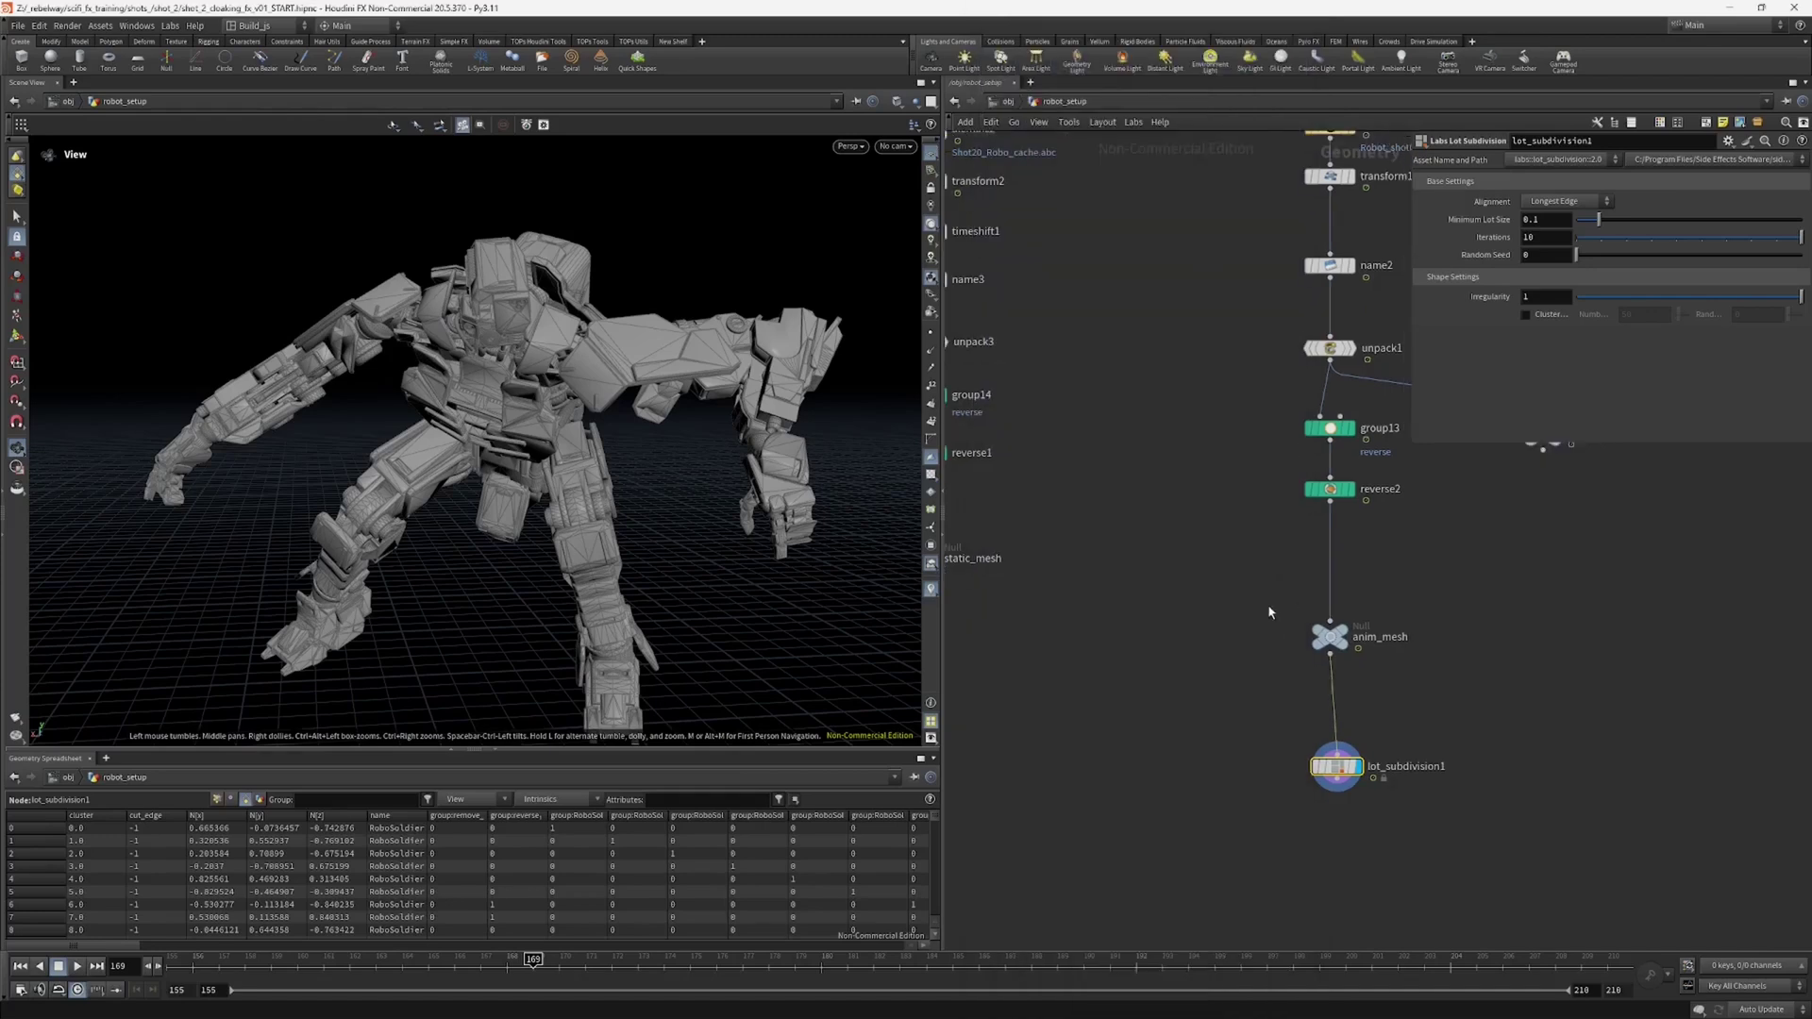
key("Tab")
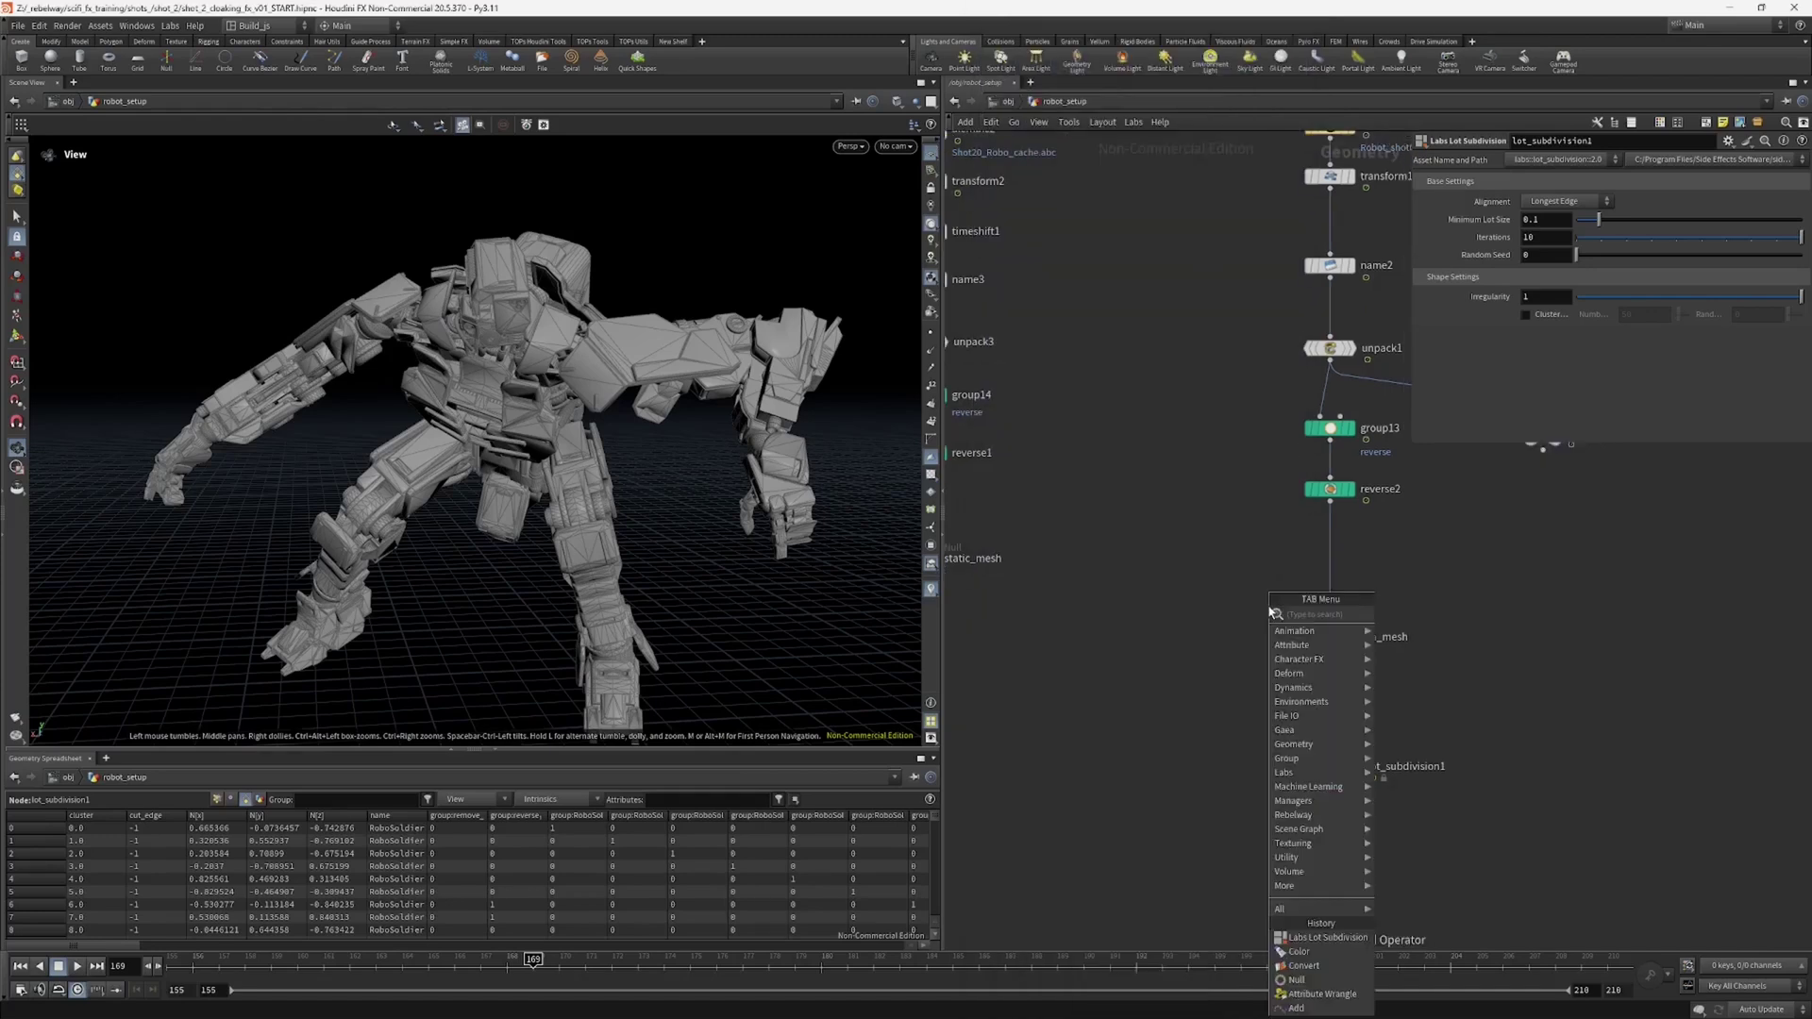
type("conv")
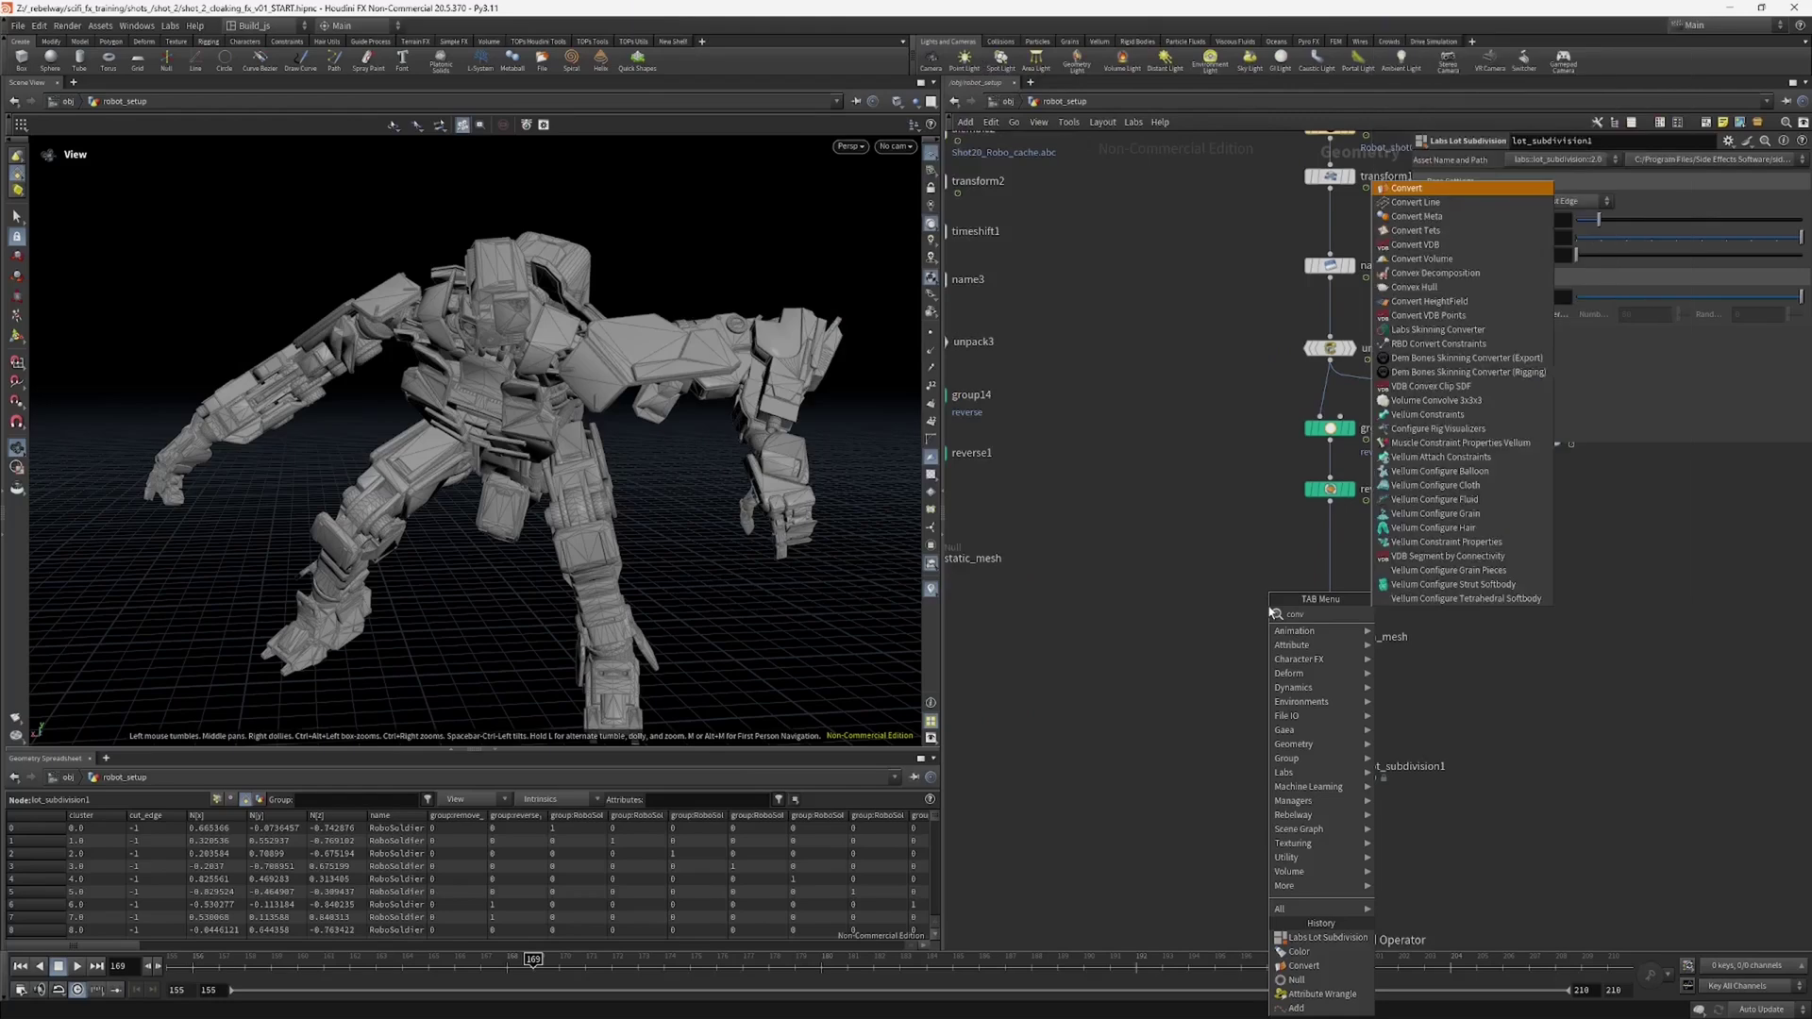
key("Return")
left_click(1329, 610)
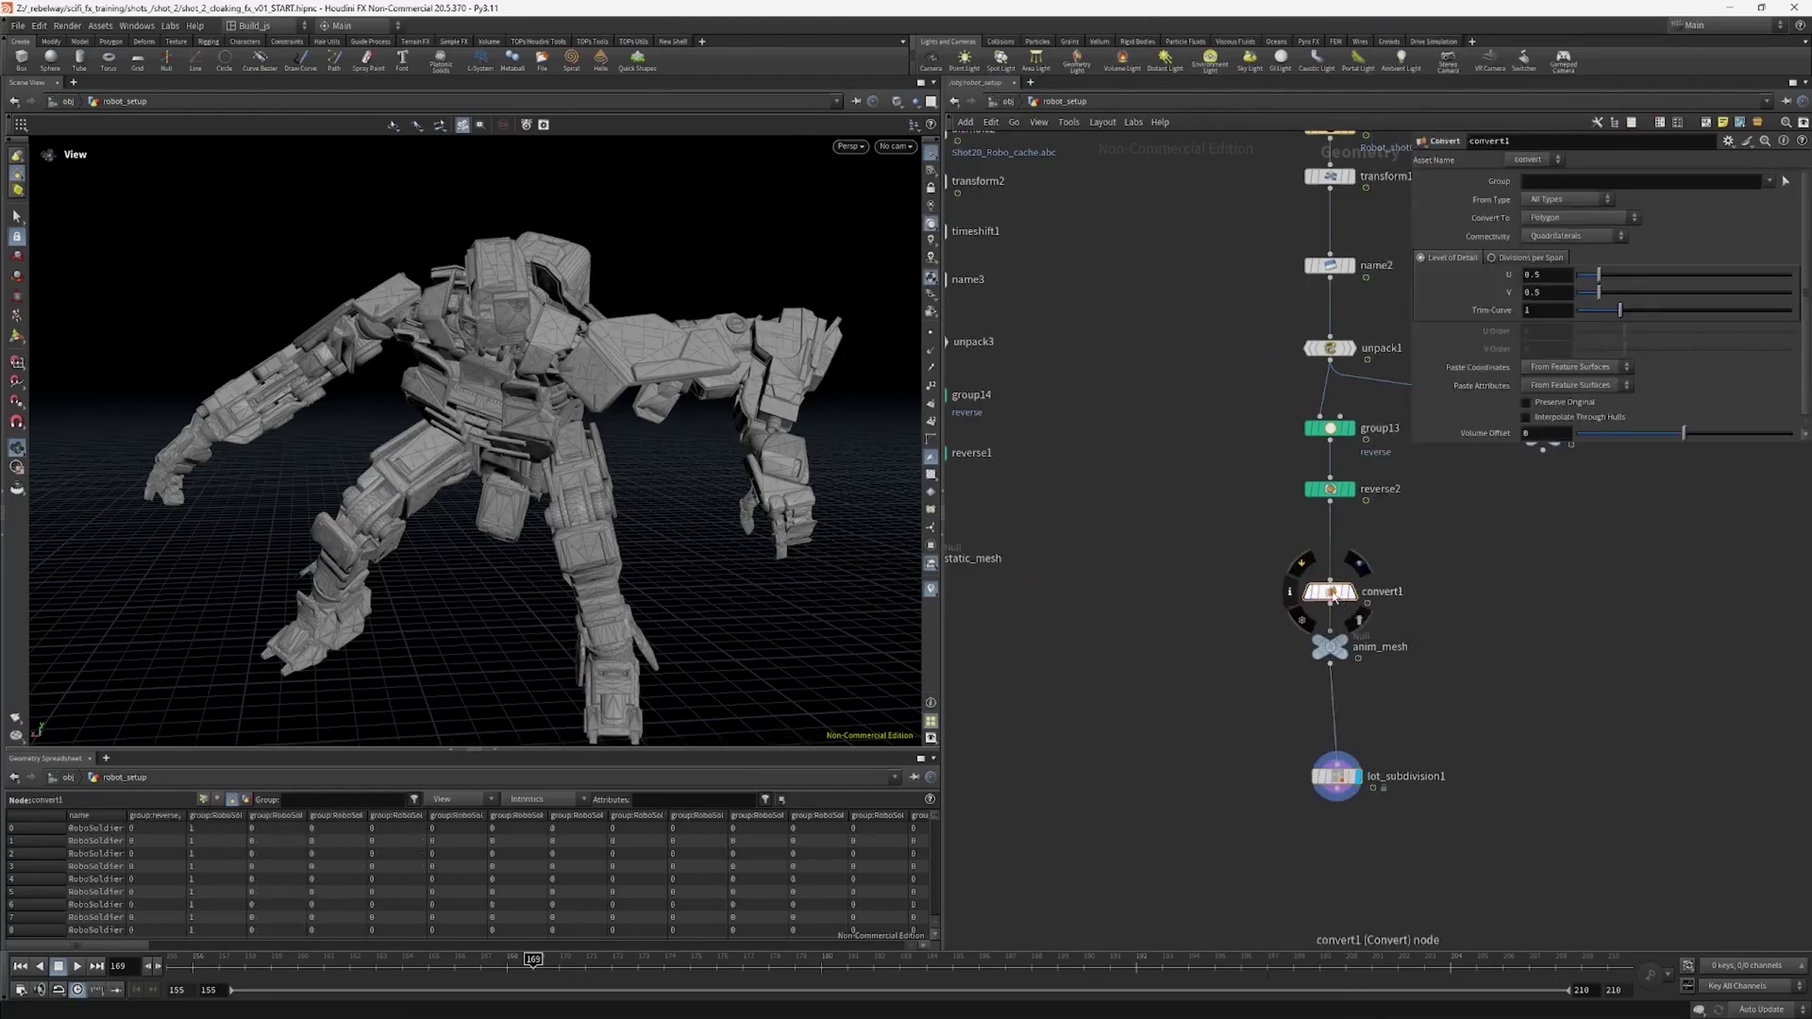
left_click_drag(1327, 593, 1328, 583)
left_click(1276, 736)
left_click(1302, 753)
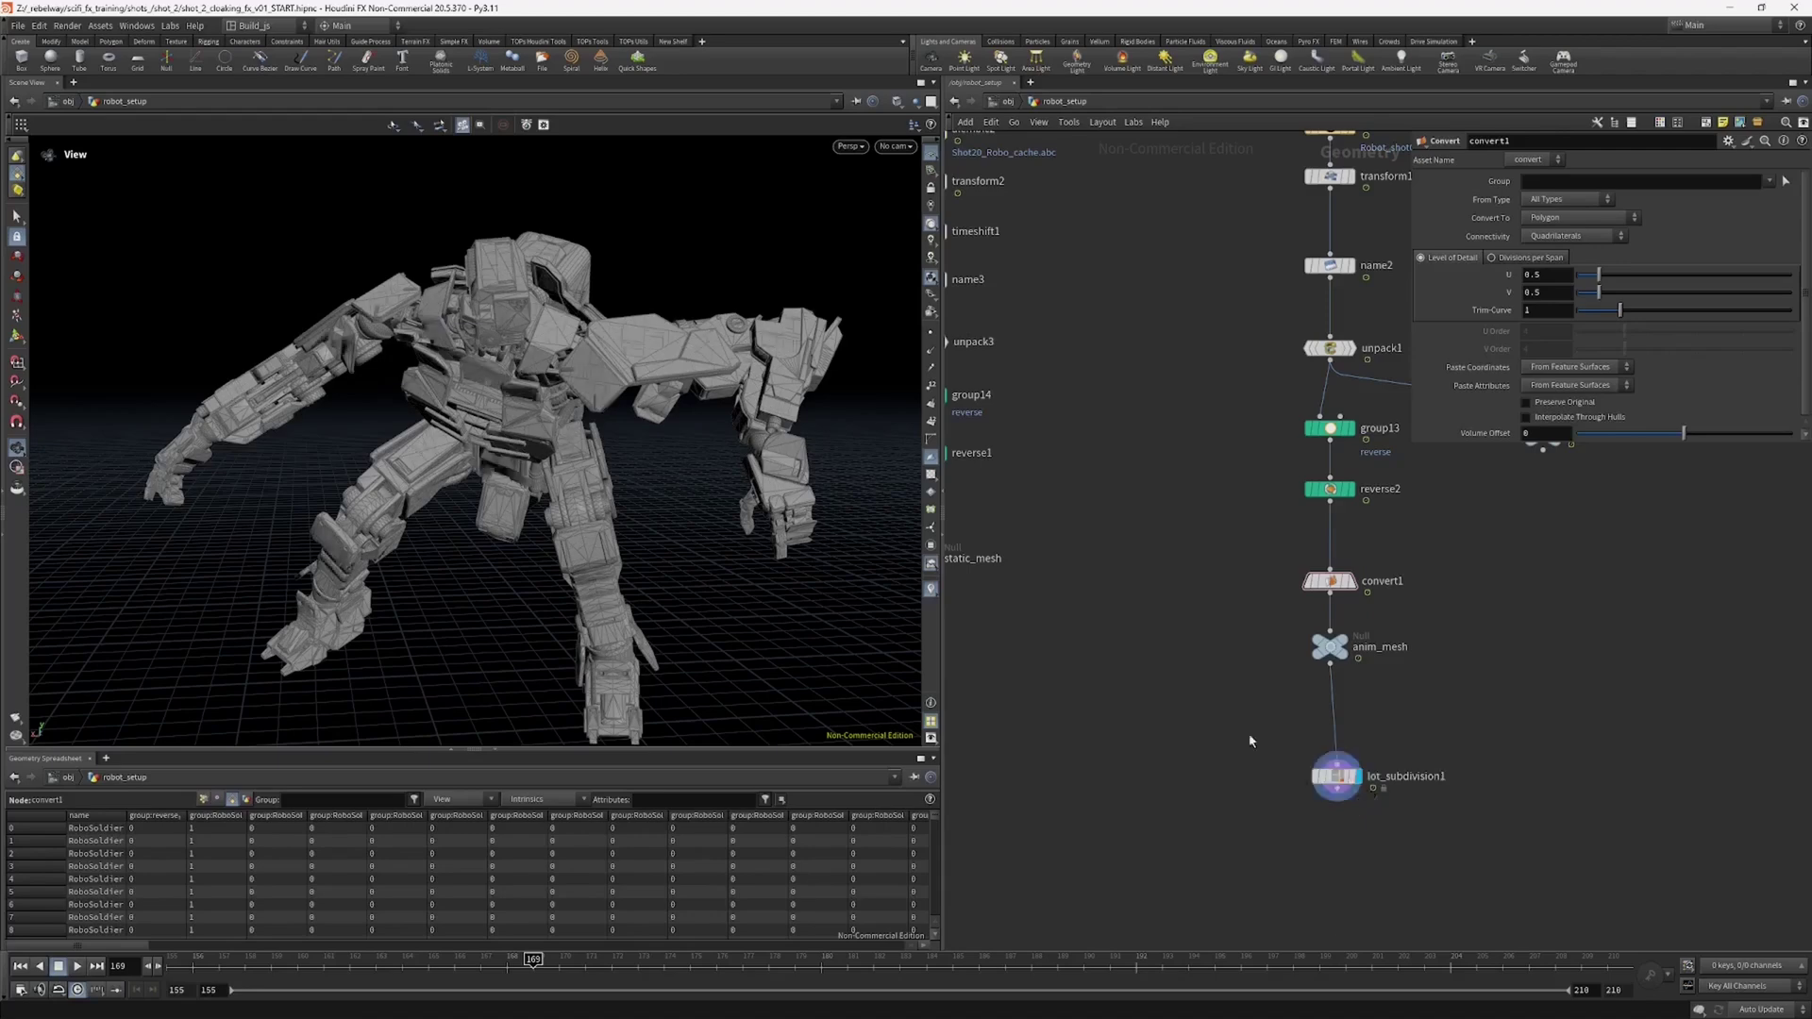
middle_click(1329, 583)
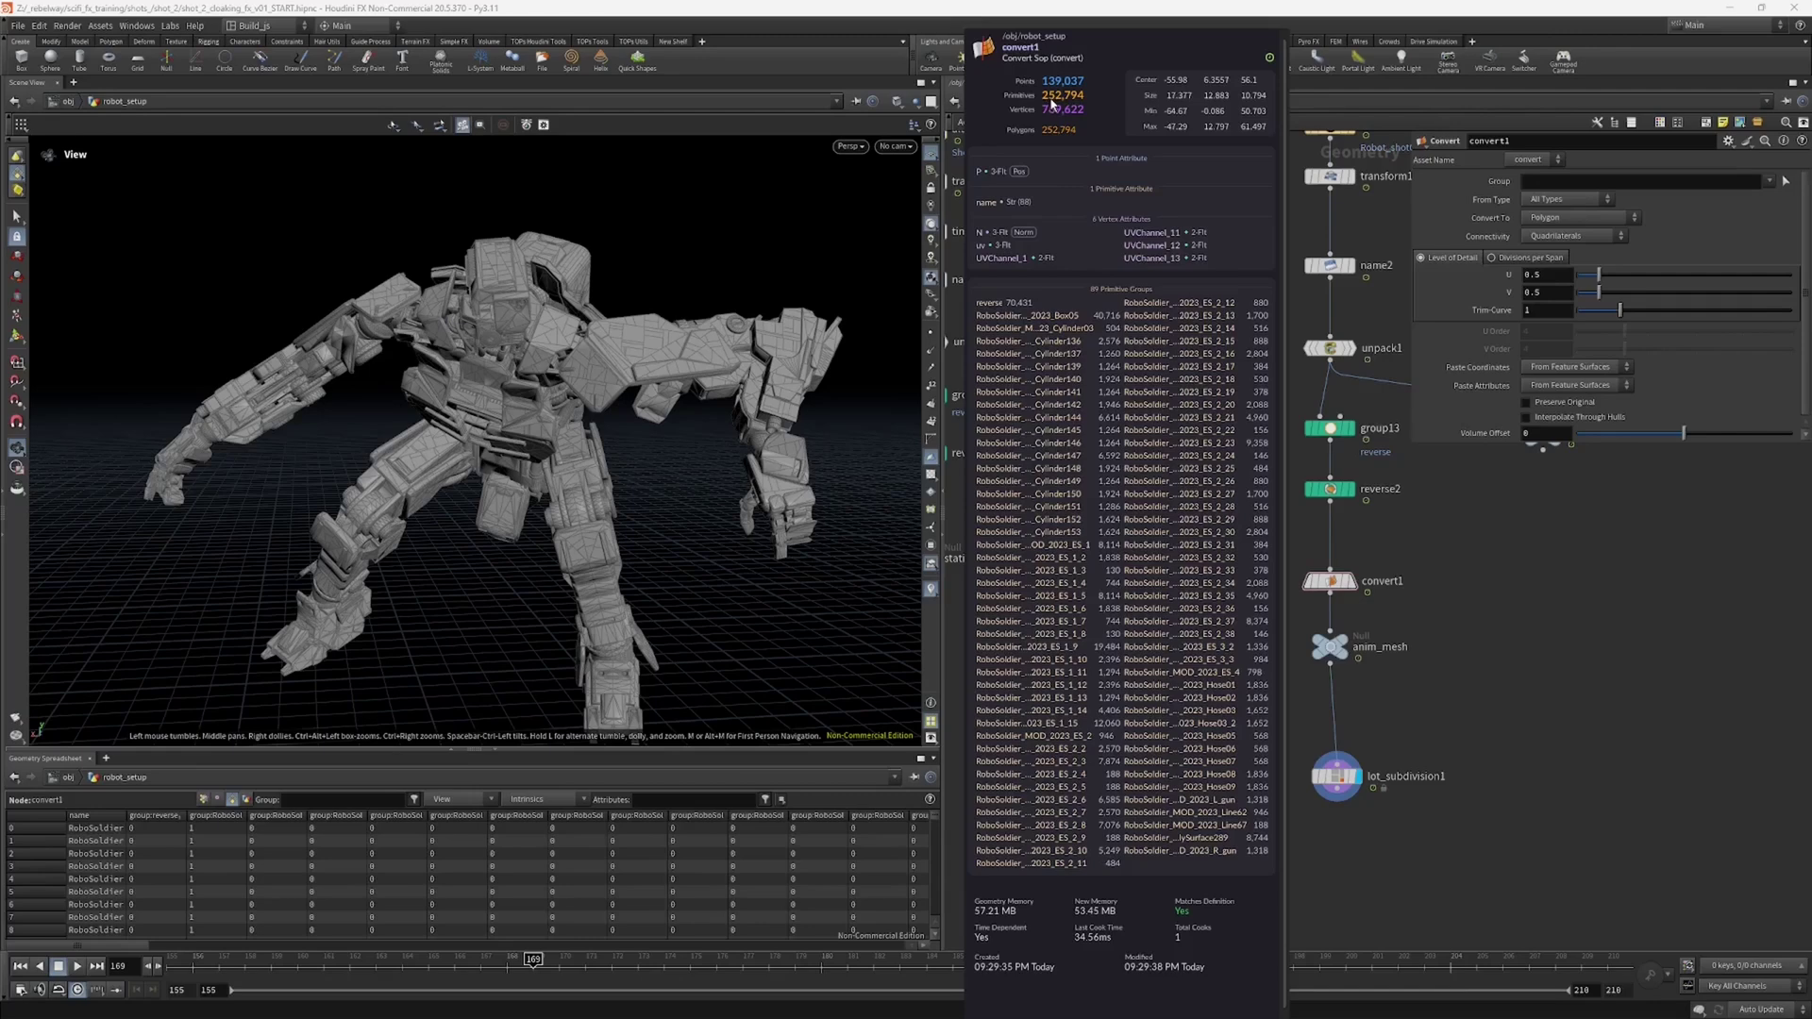
middle_click_drag(1053, 104, 1099, 197)
Step: Try feeding the Convert node directly from name2 instead of reverse2, placing it to the side of the chain
middle_click_drag(1241, 488, 1208, 570)
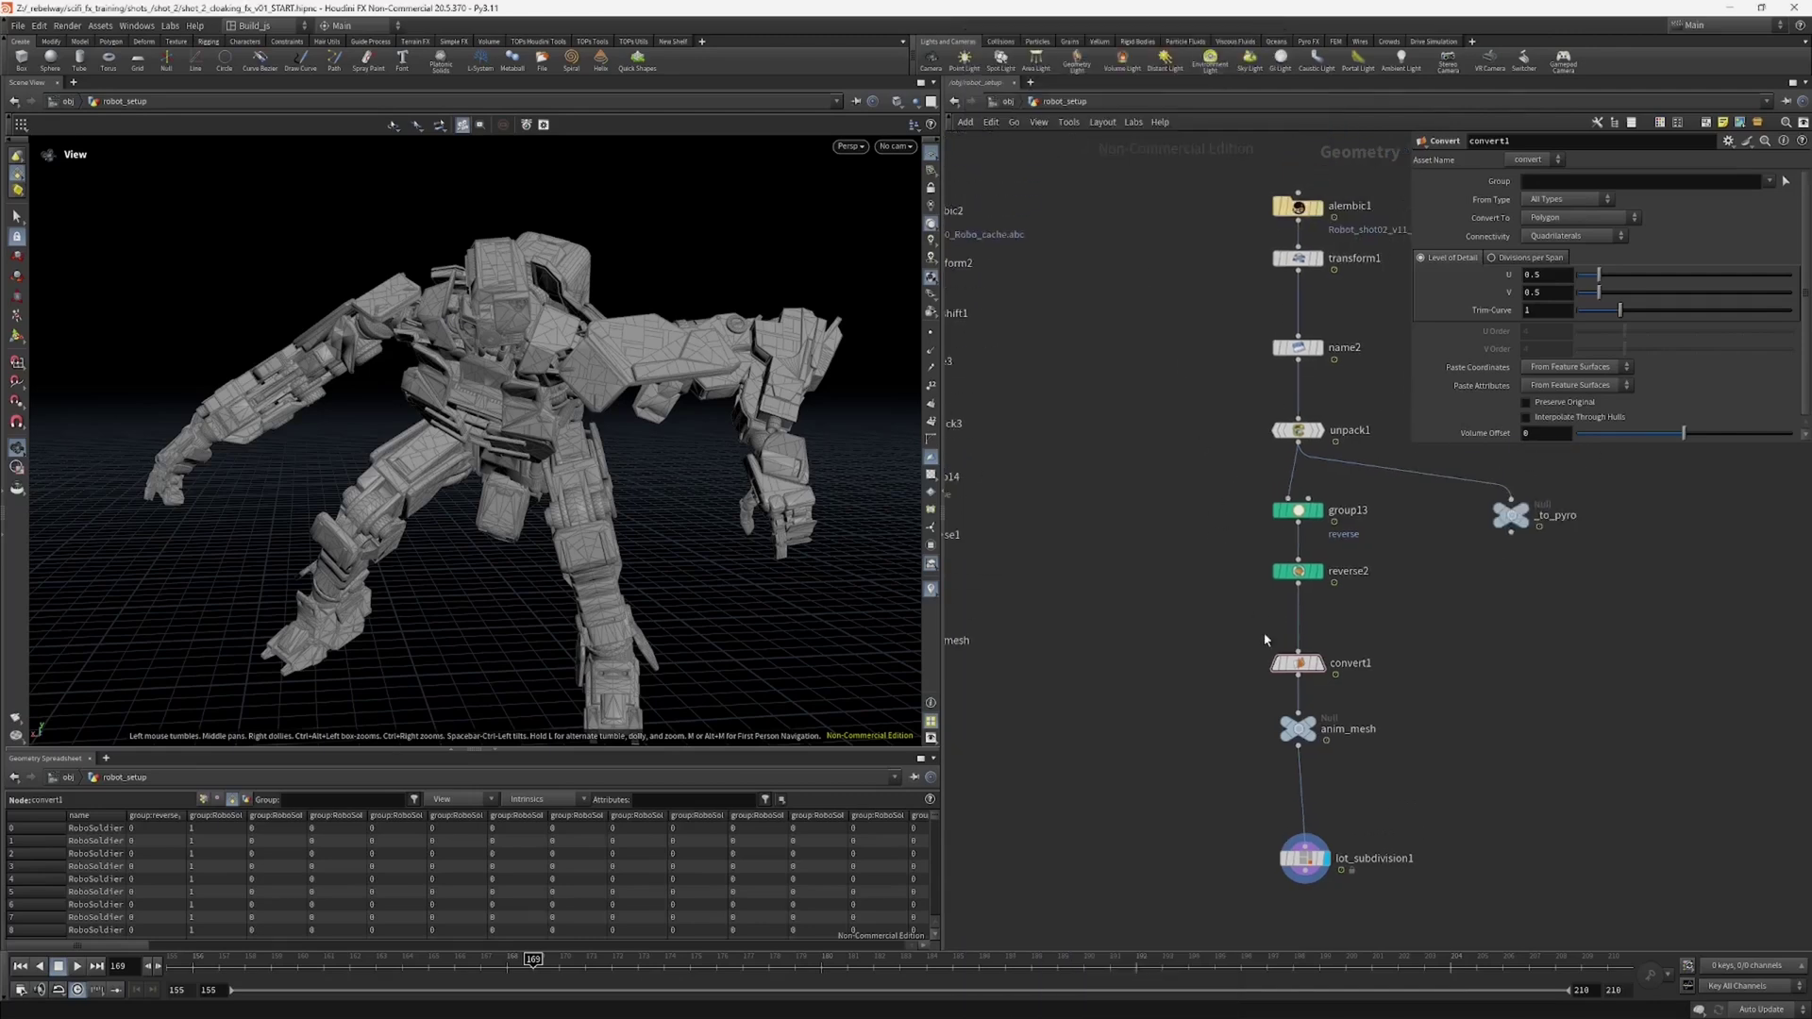
left_click_drag(1303, 672, 1233, 648)
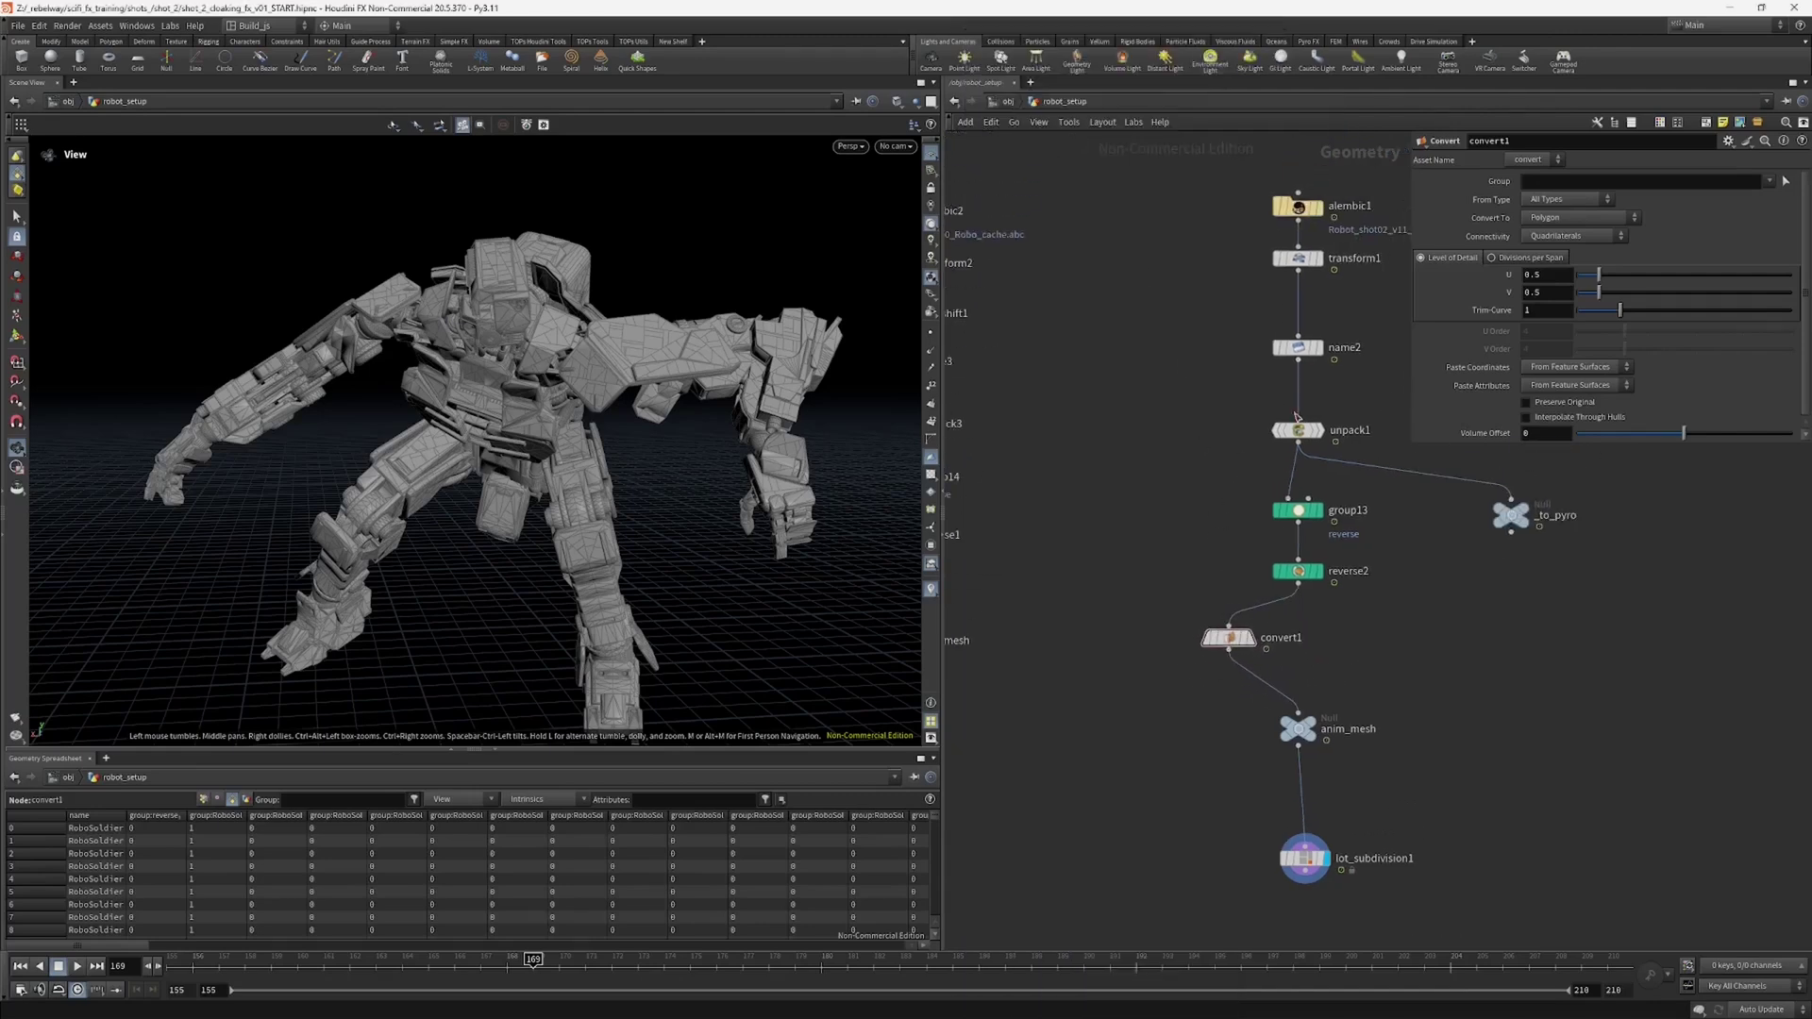
middle_click_drag(1301, 351, 1003, 101)
left_click(1294, 359)
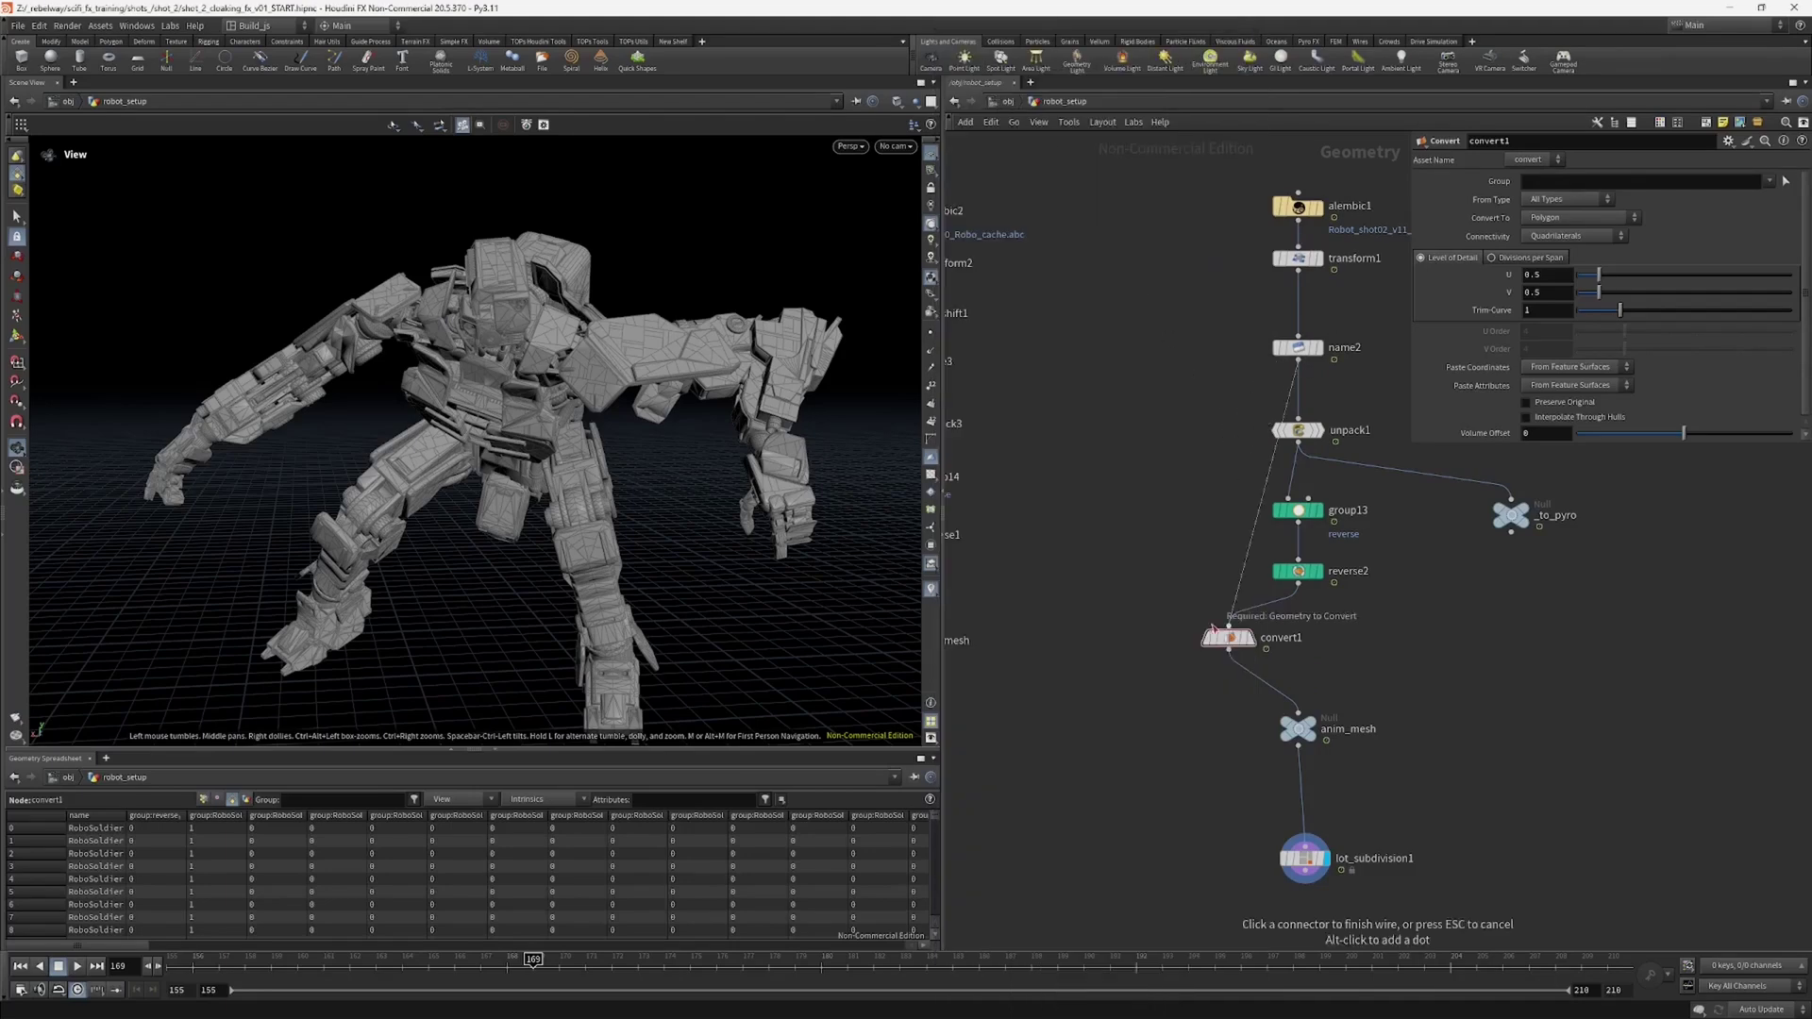
left_click(1229, 645)
left_click_drag(1230, 645, 1149, 555)
Step: Compare the node info of convert1 and name2, and look over the settings of unpack1
middle_click(1151, 556)
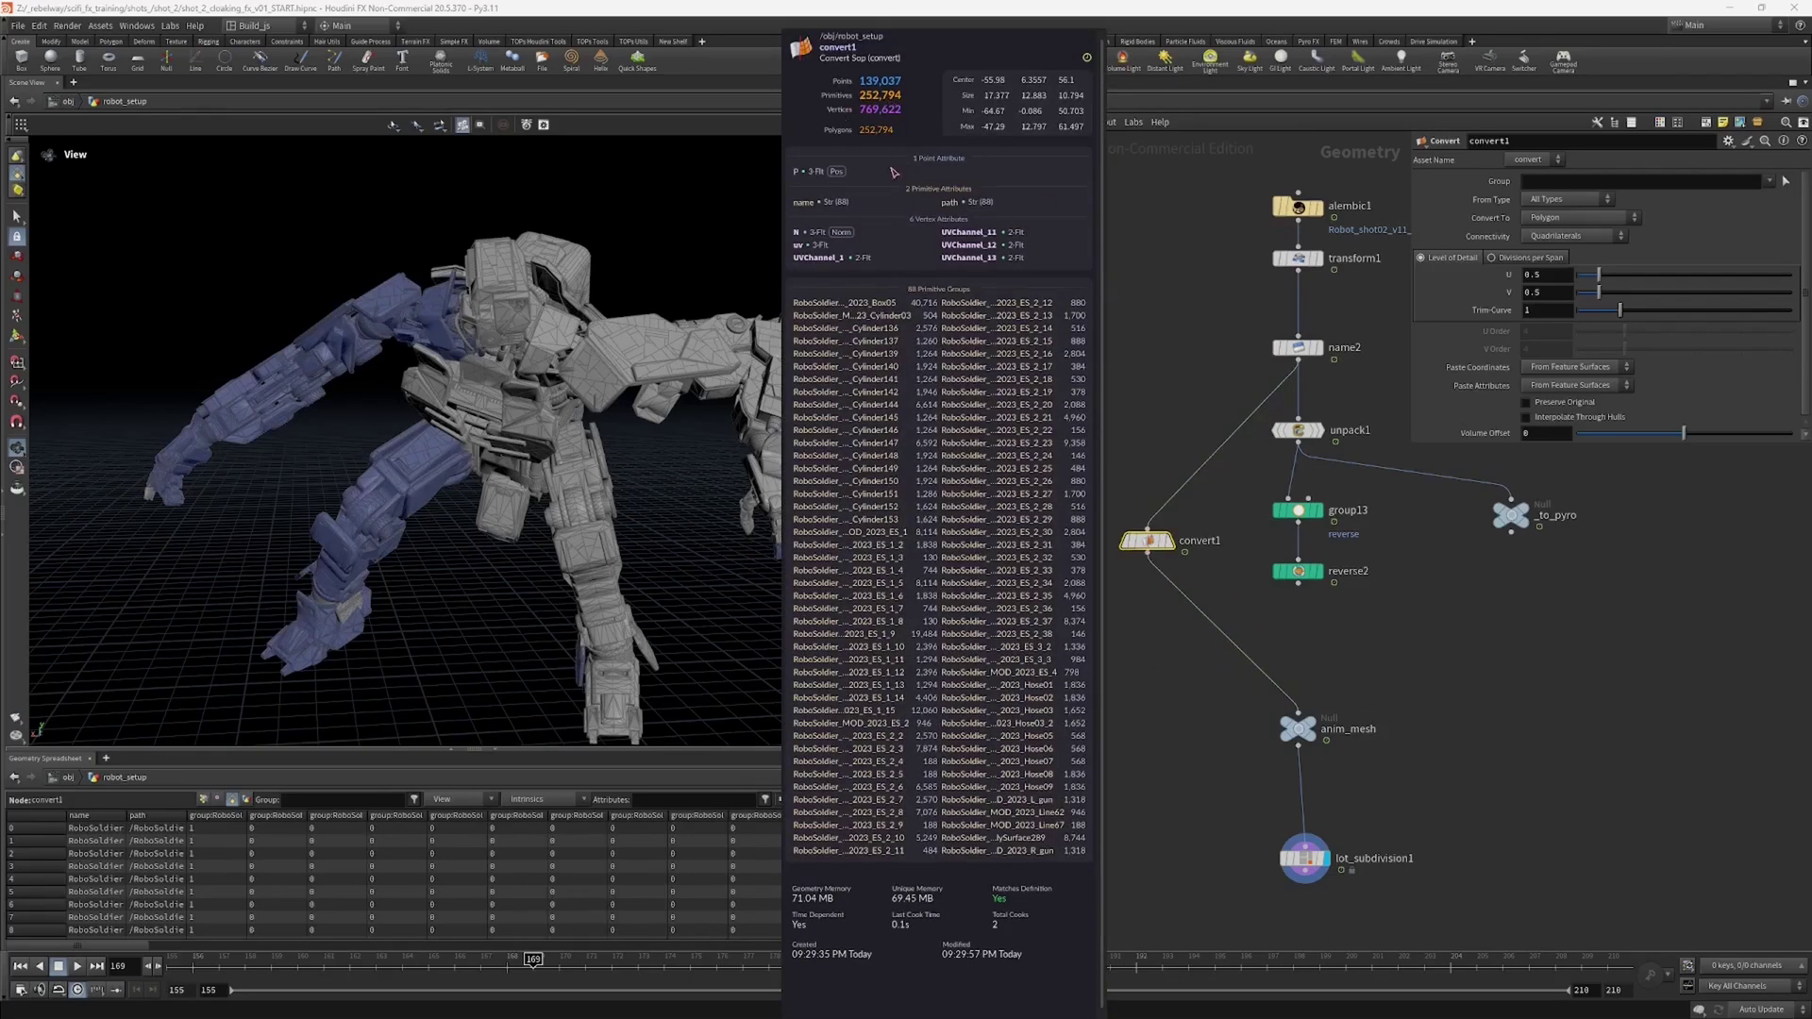
middle_click(1291, 350)
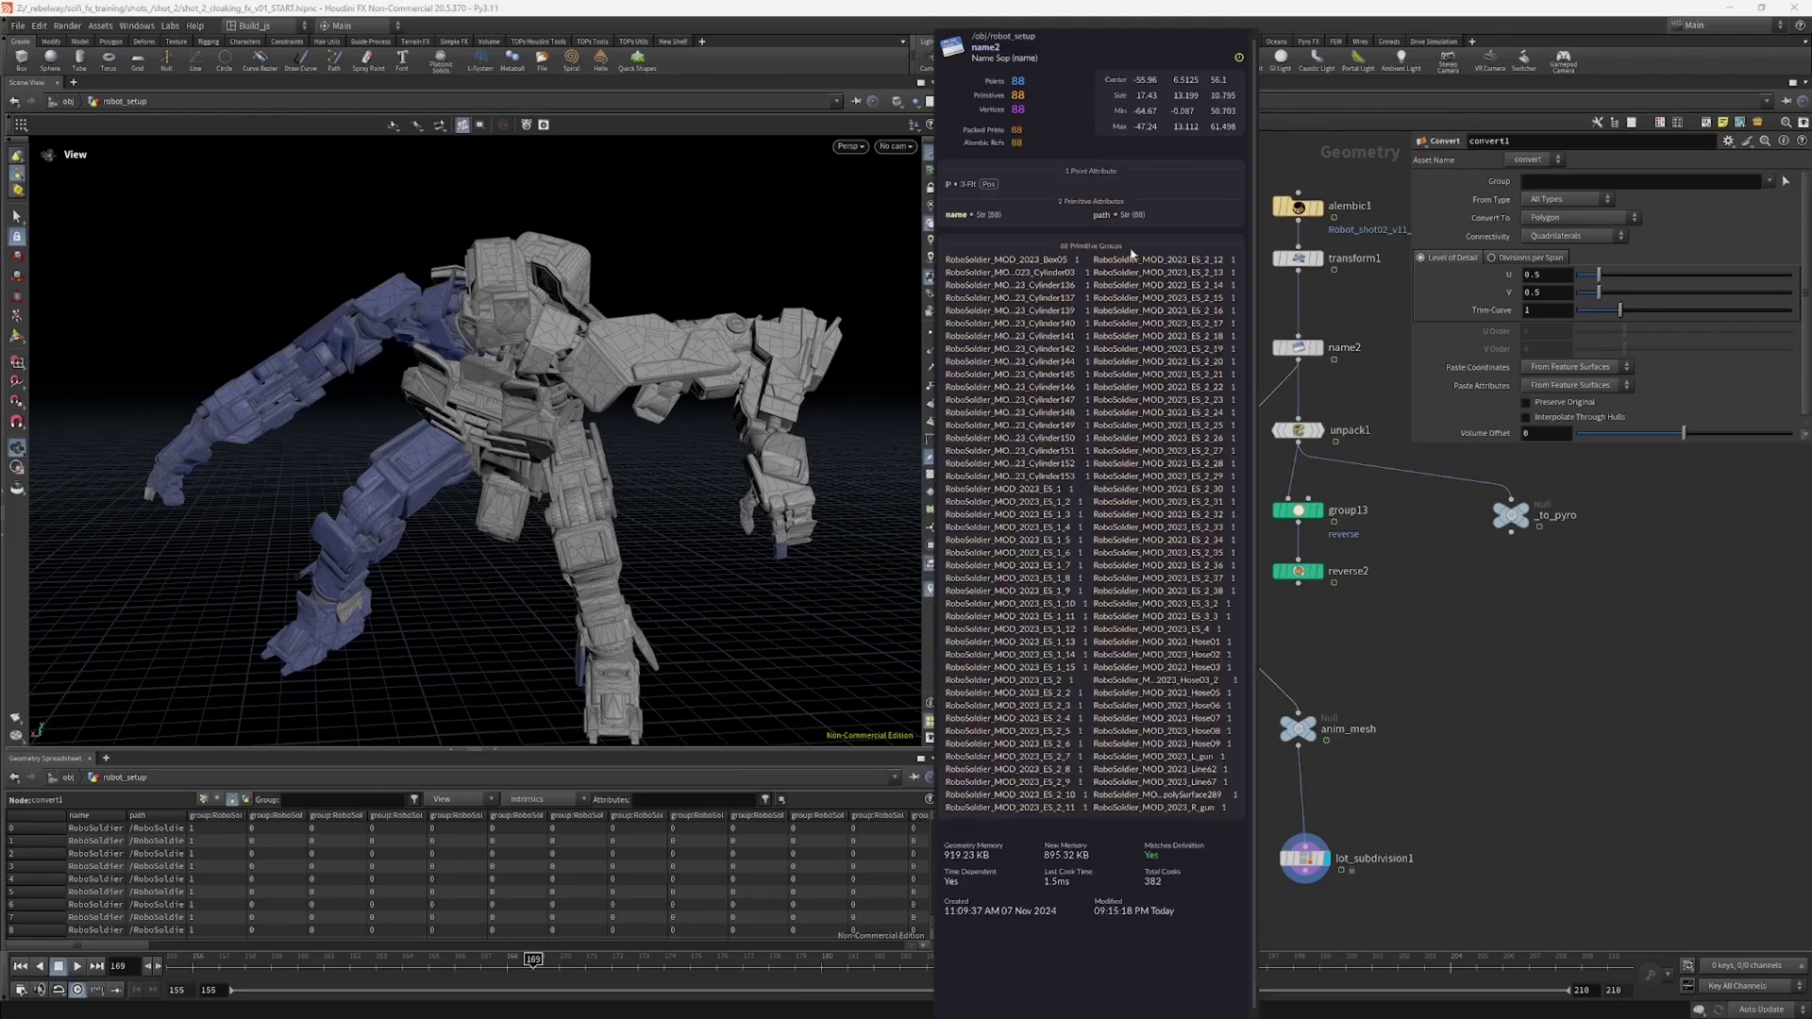
middle_click(1147, 541)
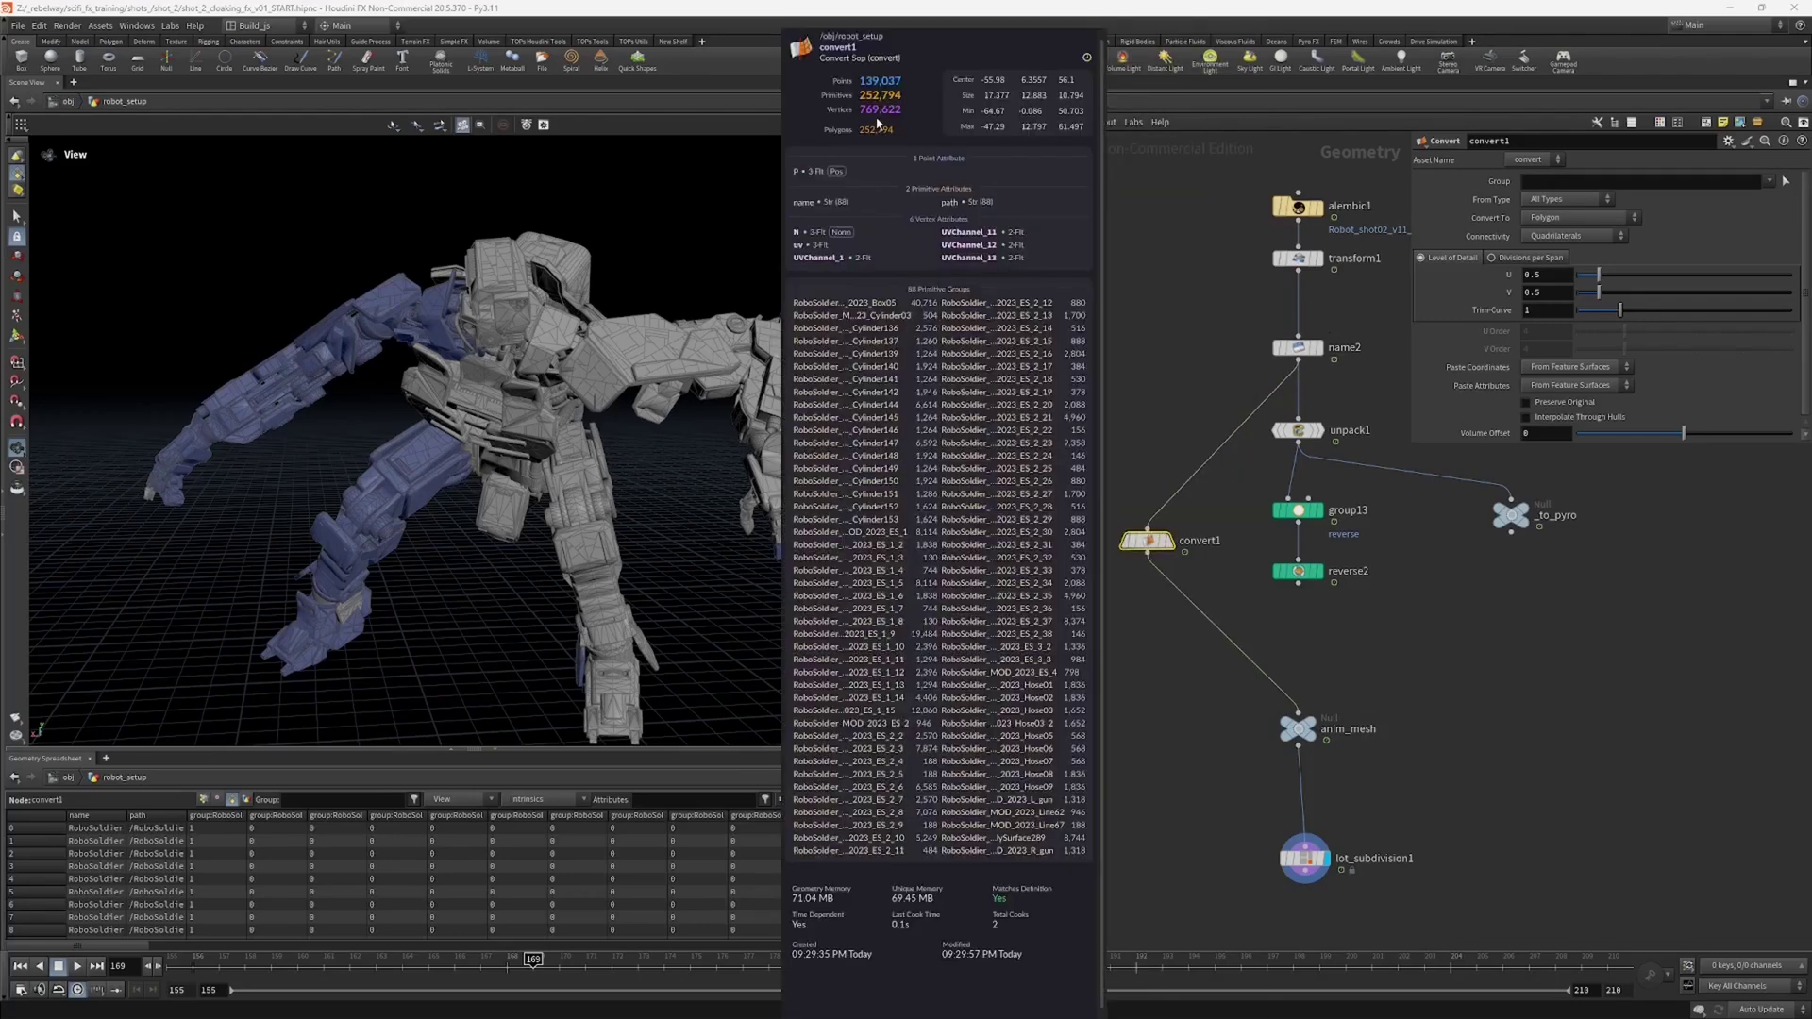
left_click(1297, 430)
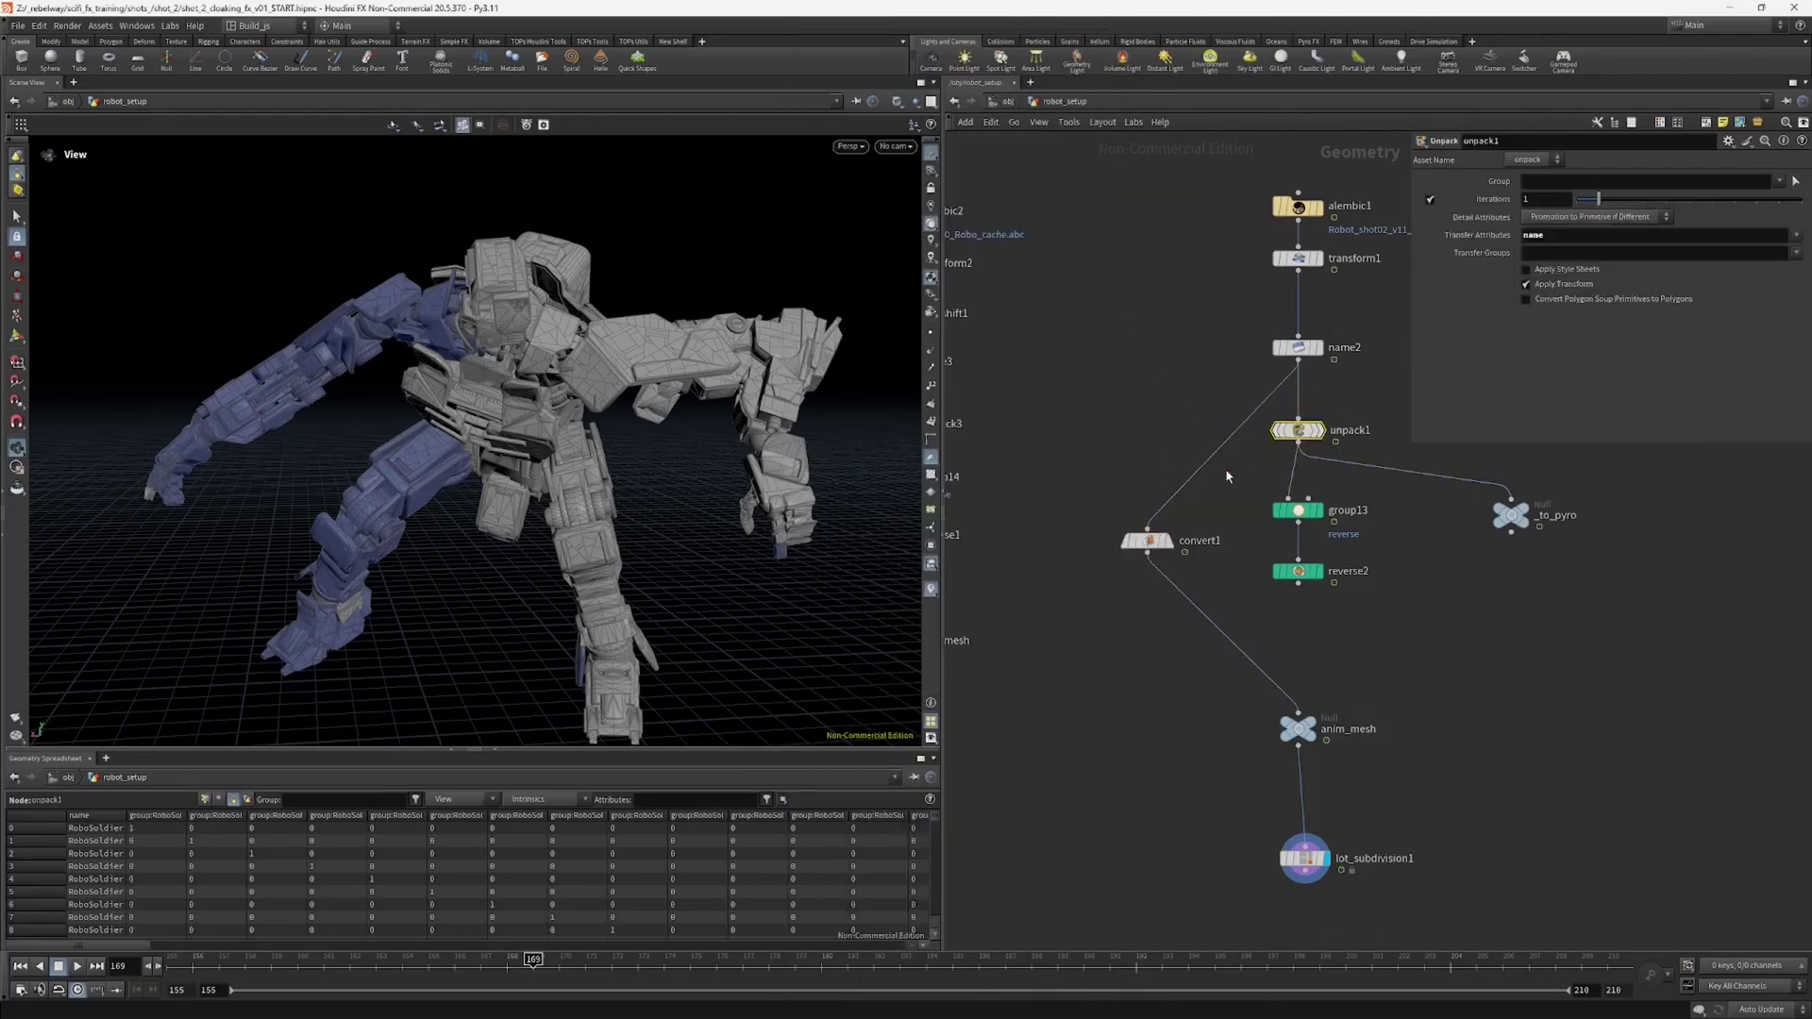
middle_click(1147, 543)
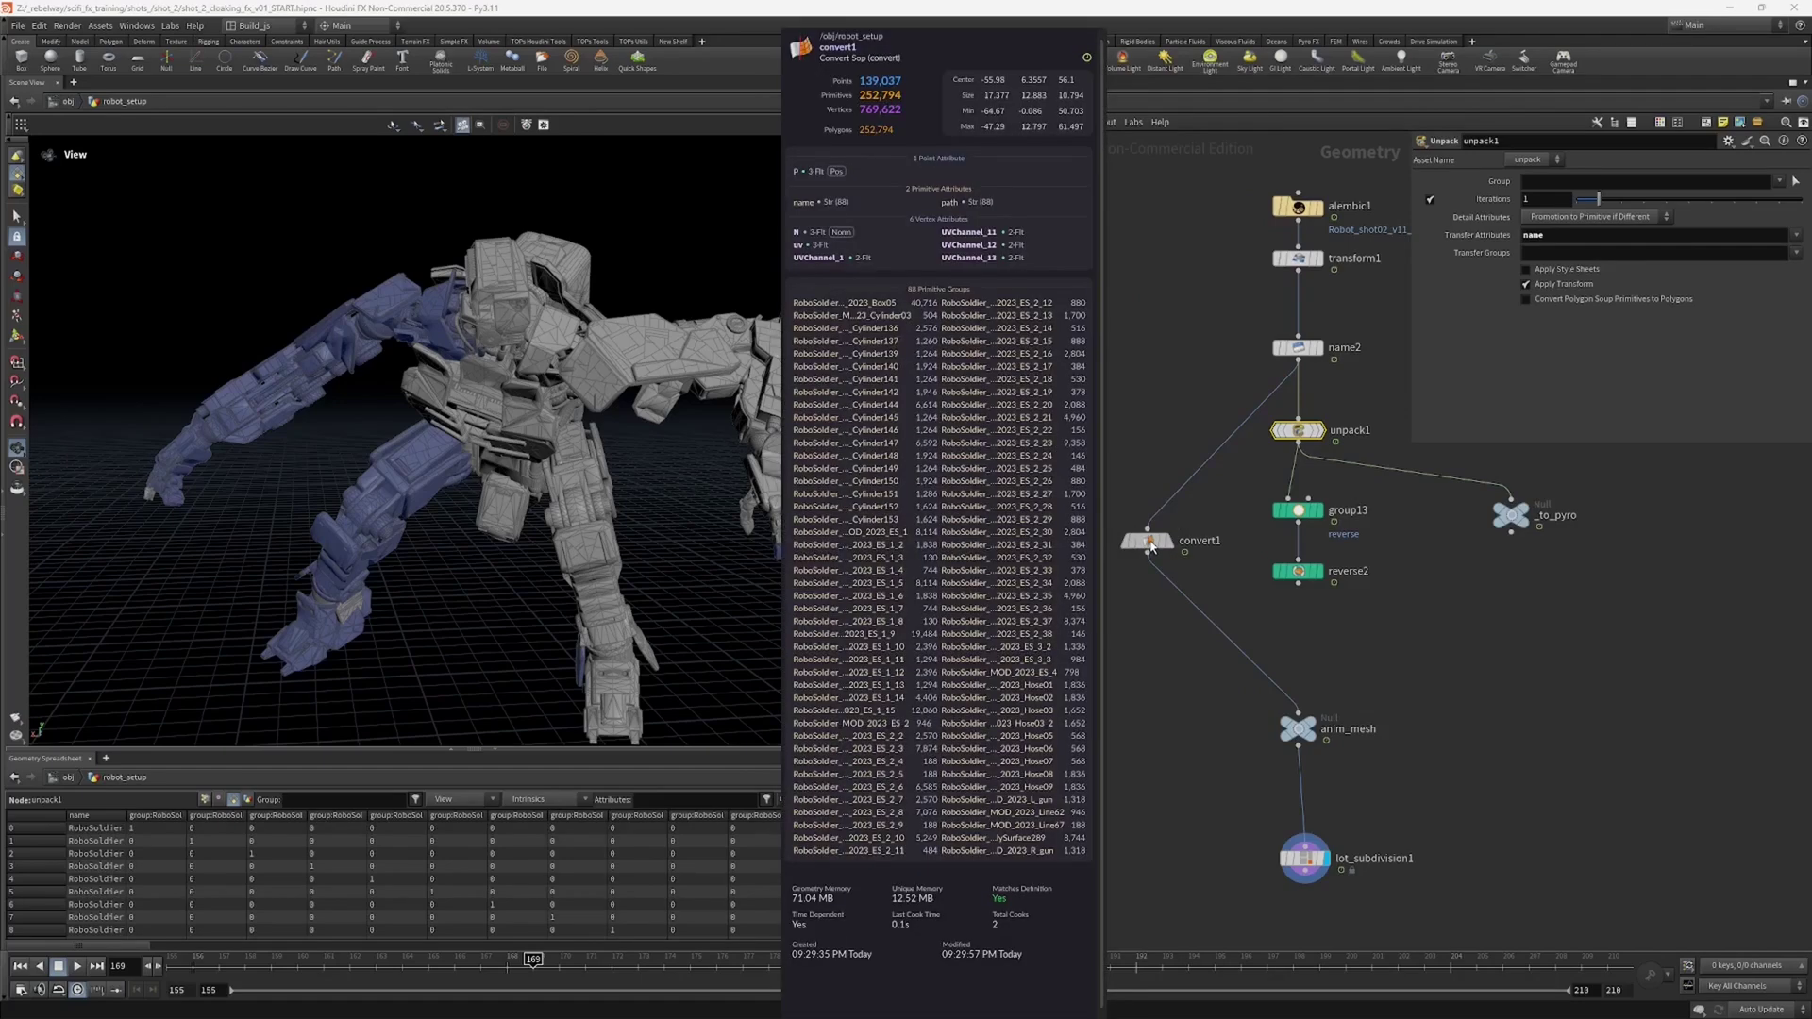
Step: Put convert1 back into the chain between reverse2 and anim_mesh, taking its input from reverse2 again
left_click(1147, 545)
left_click_drag(1154, 551, 1177, 651)
left_click_drag(1299, 583, 1296, 642)
middle_click_drag(1202, 642, 1188, 591)
scroll(1191, 596, "down", 2)
scroll(1208, 624, "up", 2)
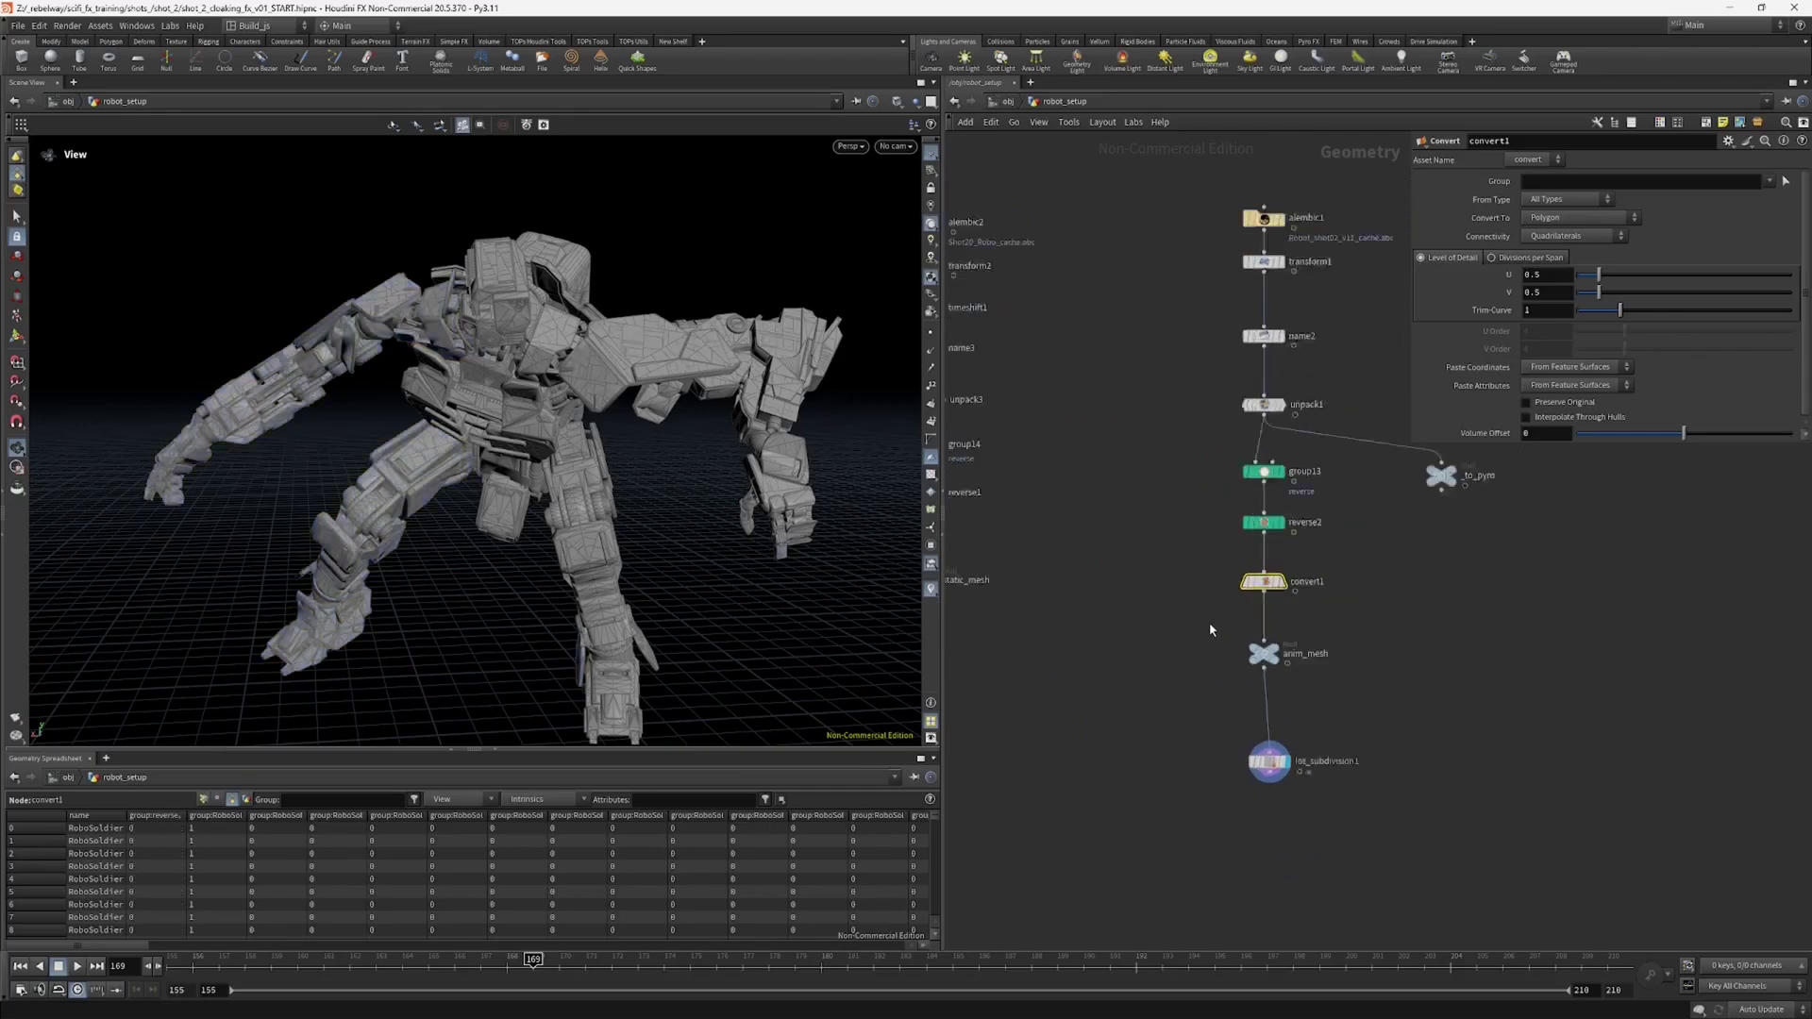
Step: Align lot_subdivision1 closely under anim_mesh and examine the subdivided panels on the animated robot
middle_click_drag(1122, 712, 1115, 656)
left_click_drag(1171, 684, 1285, 749)
left_click_drag(1282, 736, 1274, 699)
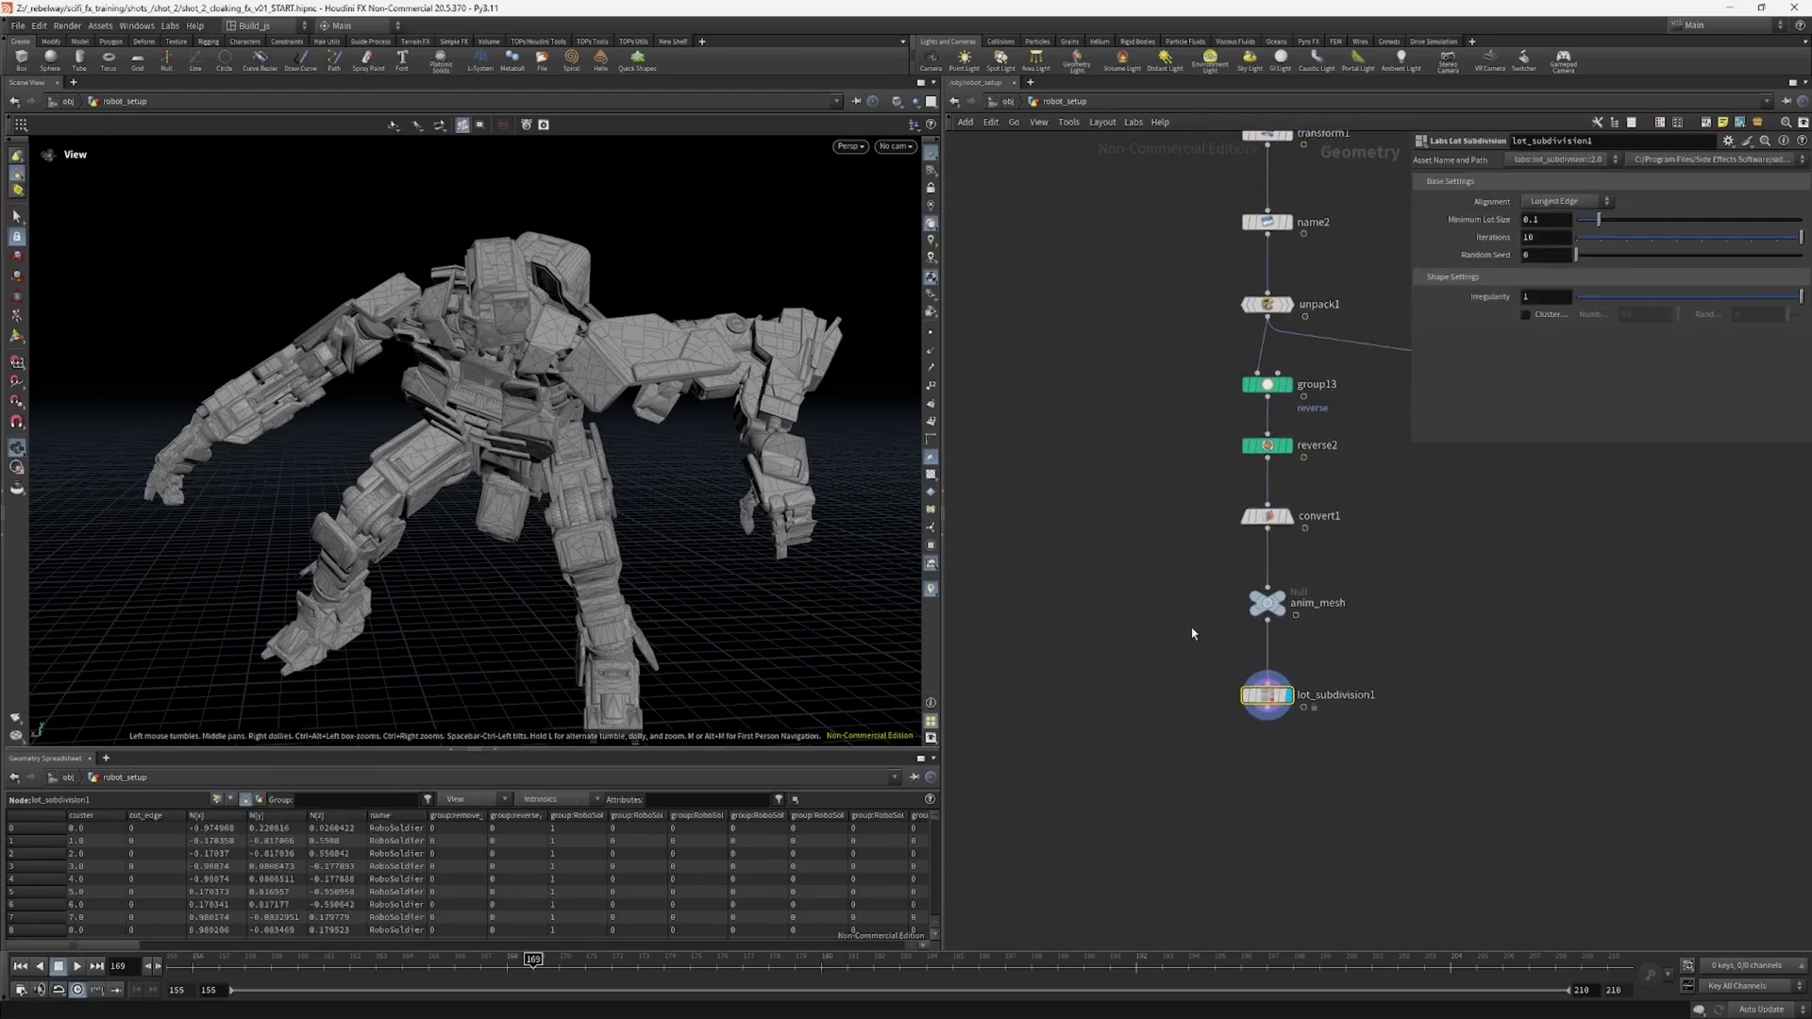
left_click_drag(692, 369, 747, 373)
scroll(1219, 574, "down", 2)
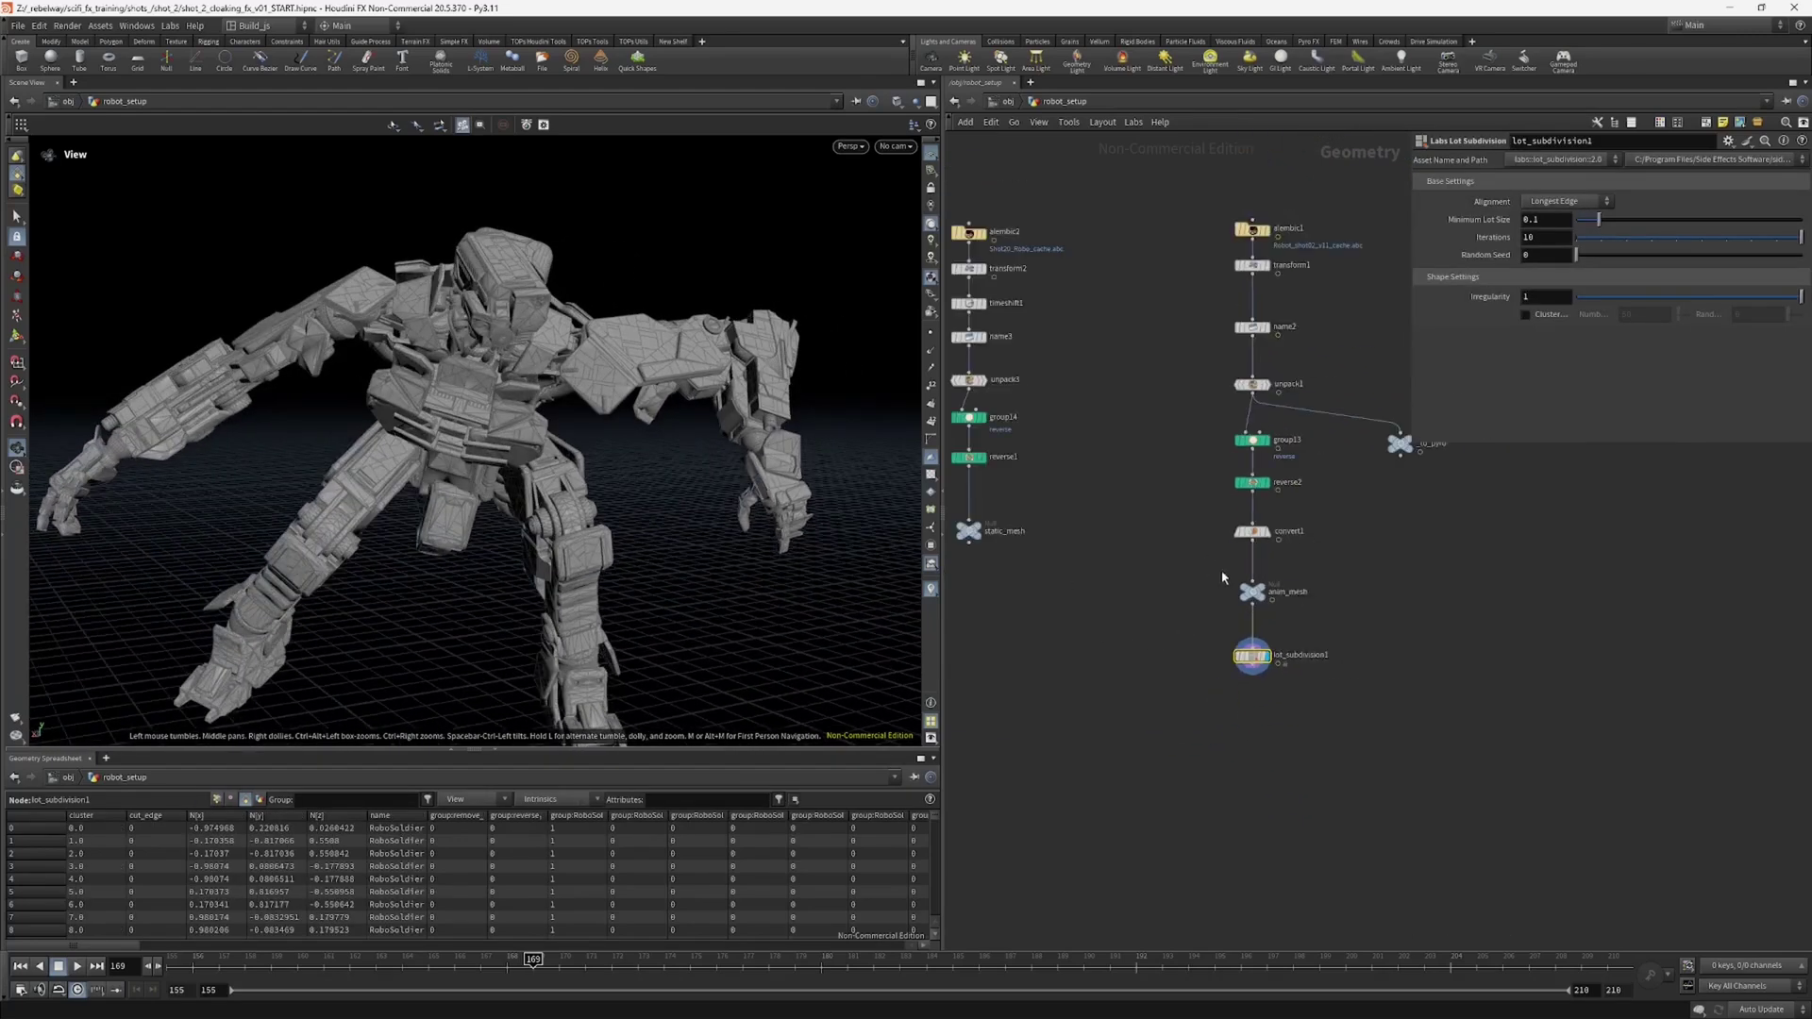
Step: Set lot_subdivision1 to 5 iterations with an irregularity of 0.7 and check the panels on the robot at other frames
middle_click_drag(1219, 576, 1214, 584)
scroll(1214, 584, "up", 1)
mouse_move(646, 346)
left_mouse_down()
mouse_move(561, 472)
mouse_move(622, 371)
left_mouse_up()
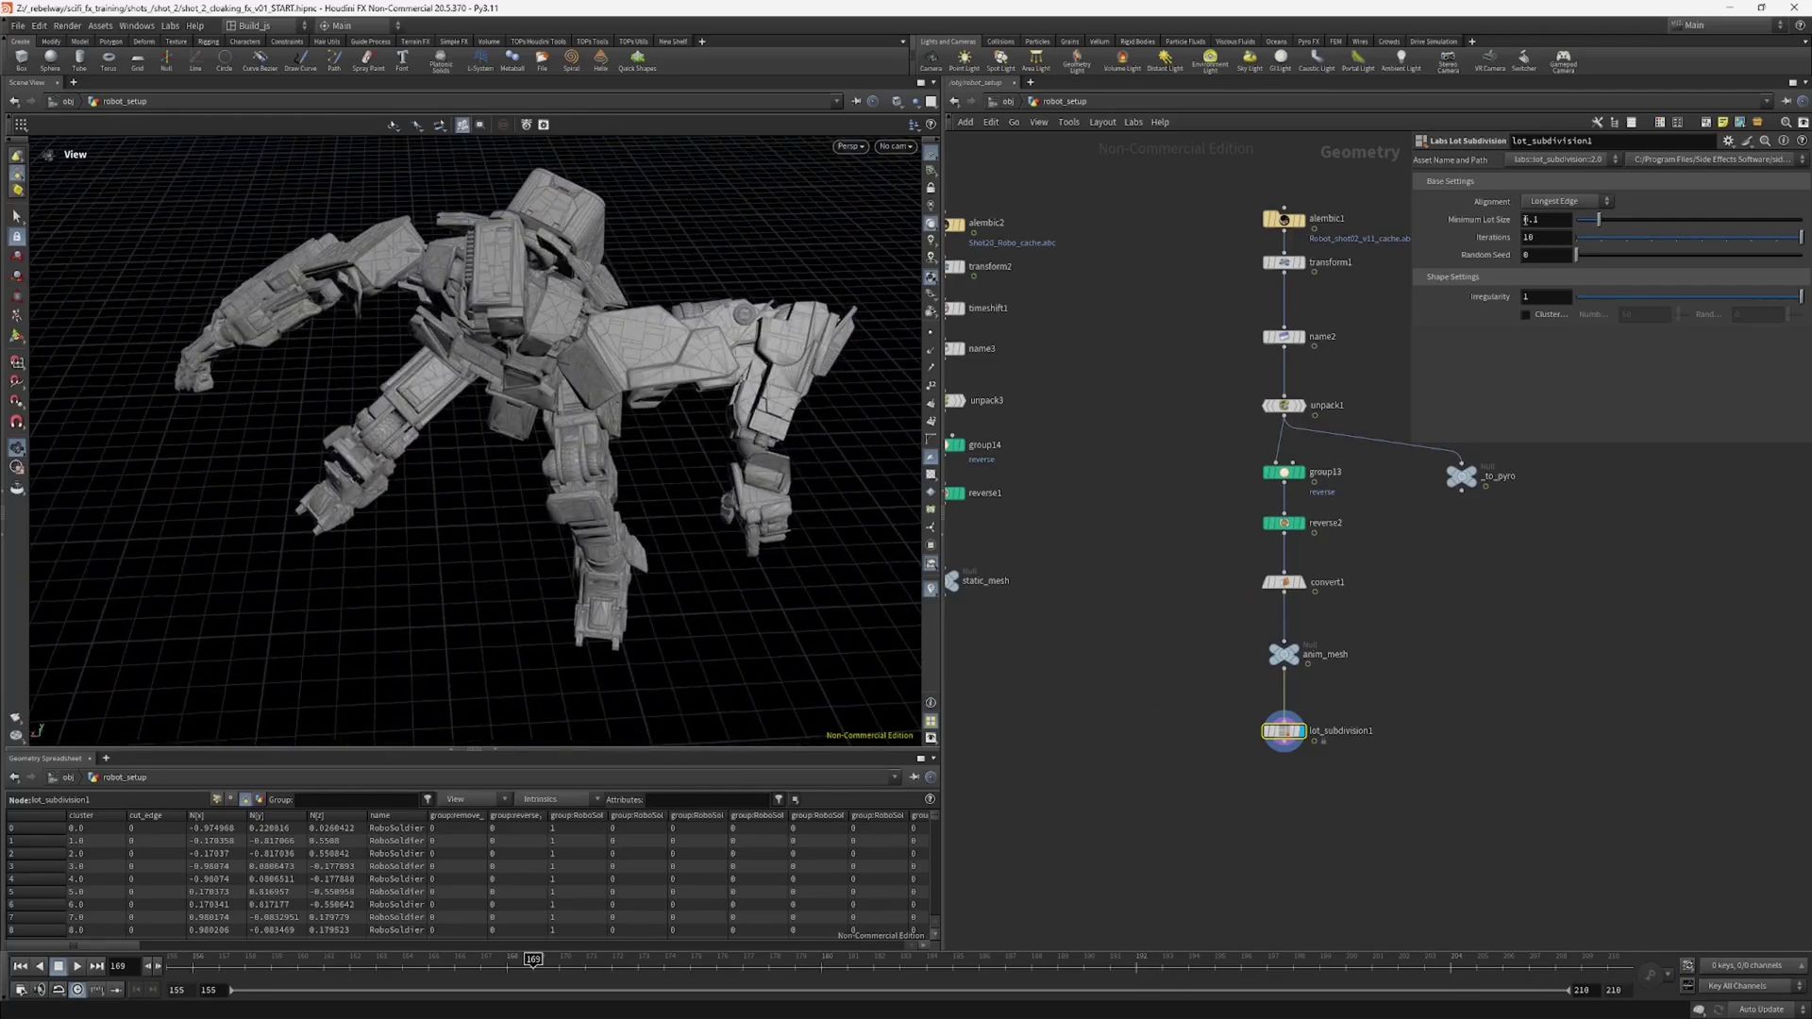
double_click(1546, 238)
left_click_drag(634, 351, 696, 292)
scroll(681, 327, "up", 3)
left_click_drag(1733, 299, 1571, 304)
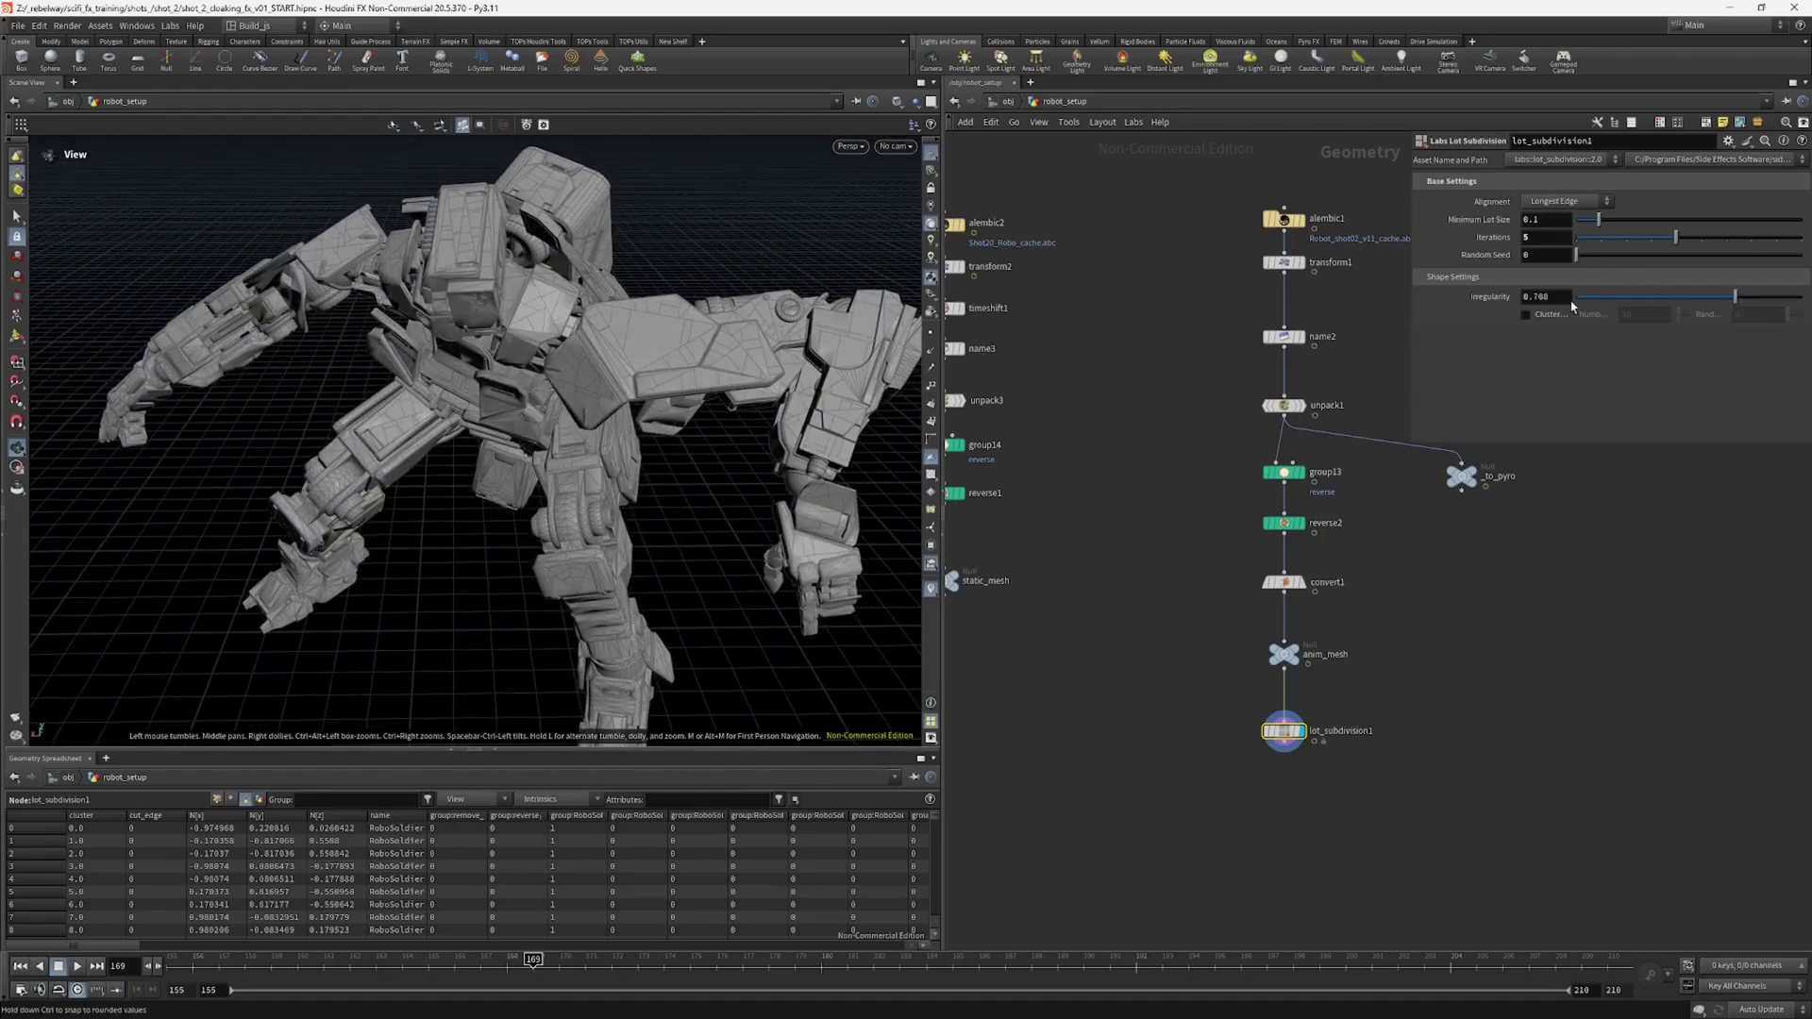
left_click_drag(678, 344, 662, 417)
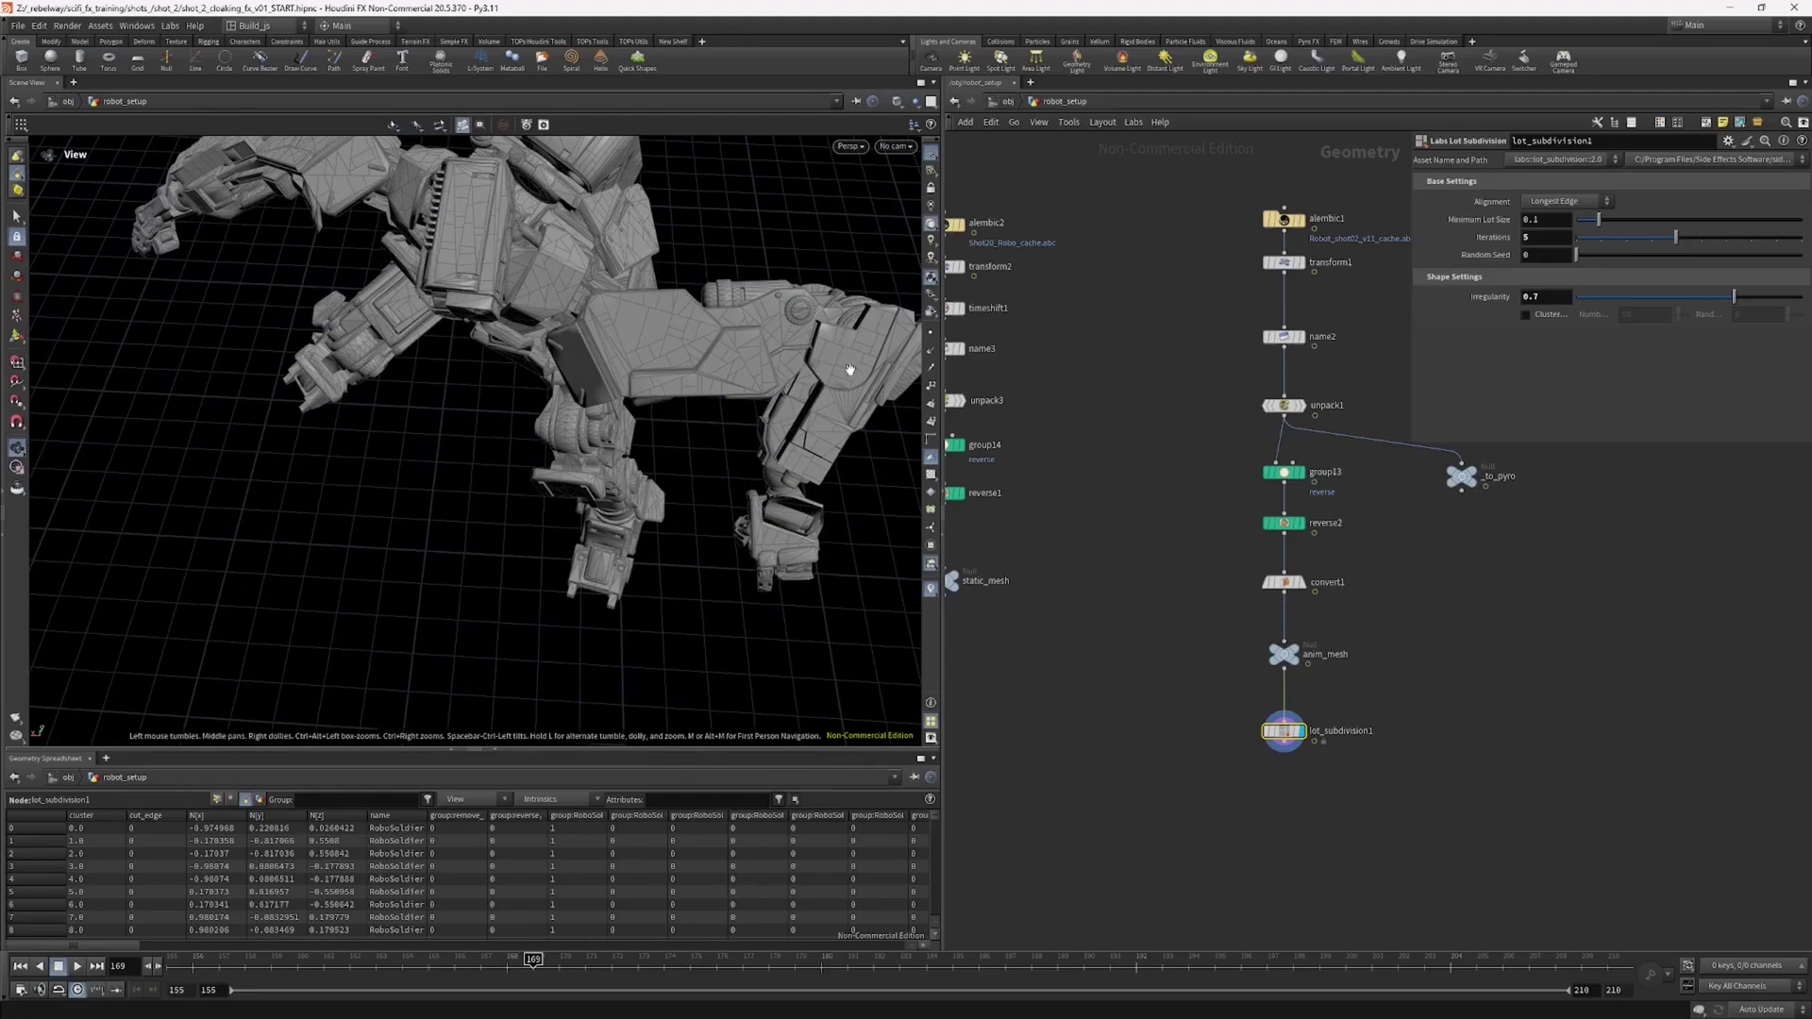
left_click_drag(860, 349, 663, 395)
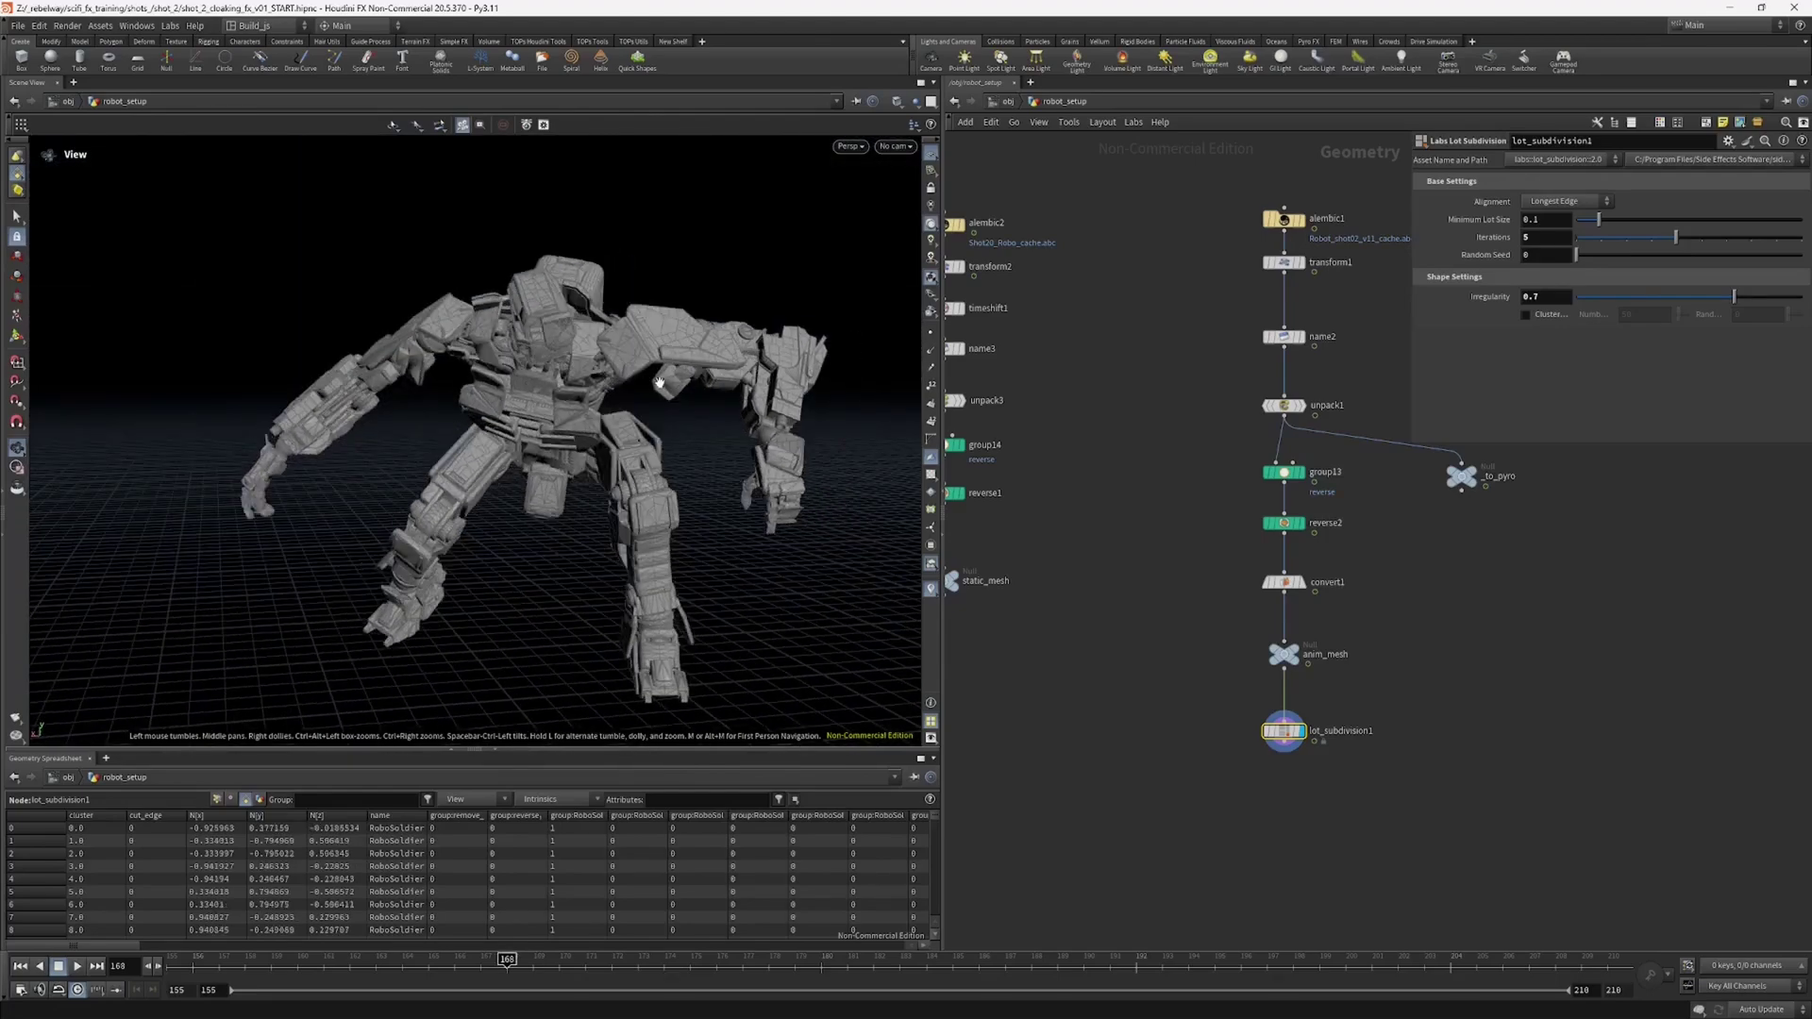
left_click_drag(664, 384, 732, 359)
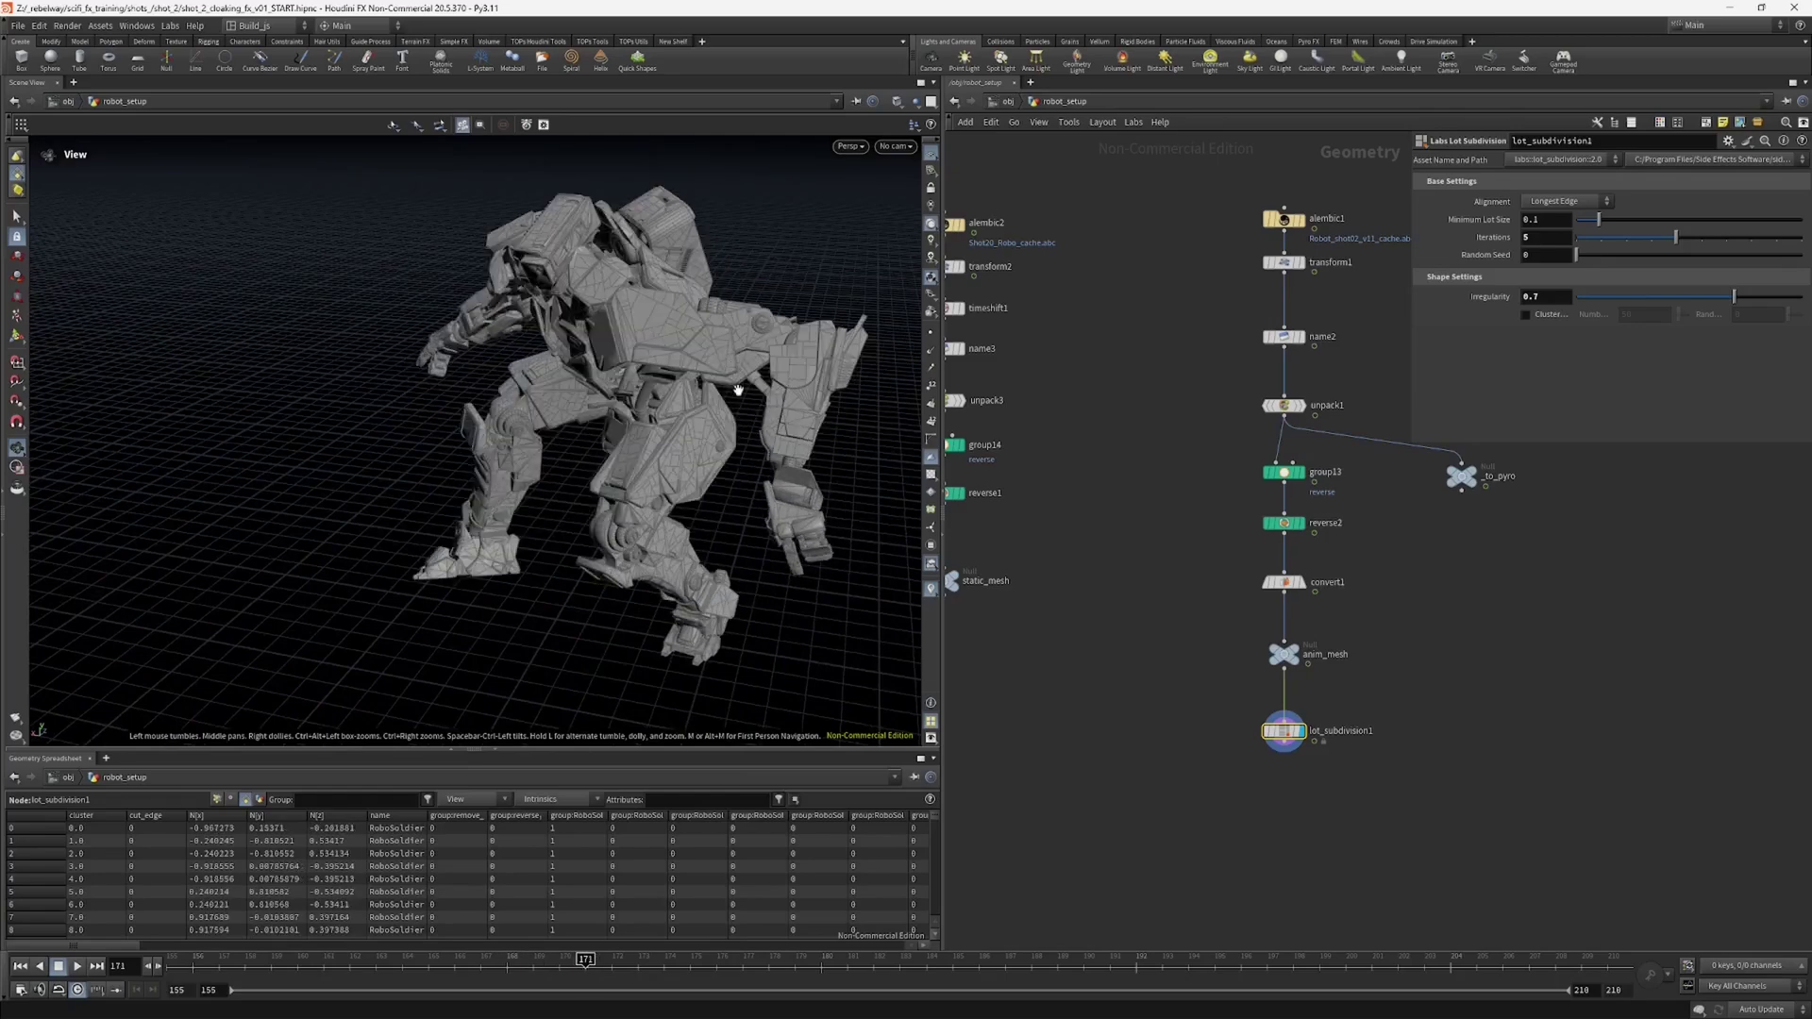
Step: Add a Color node directly after lot_subdivision1 and display its result
middle_click_drag(1156, 728, 1148, 655)
key("Tab")
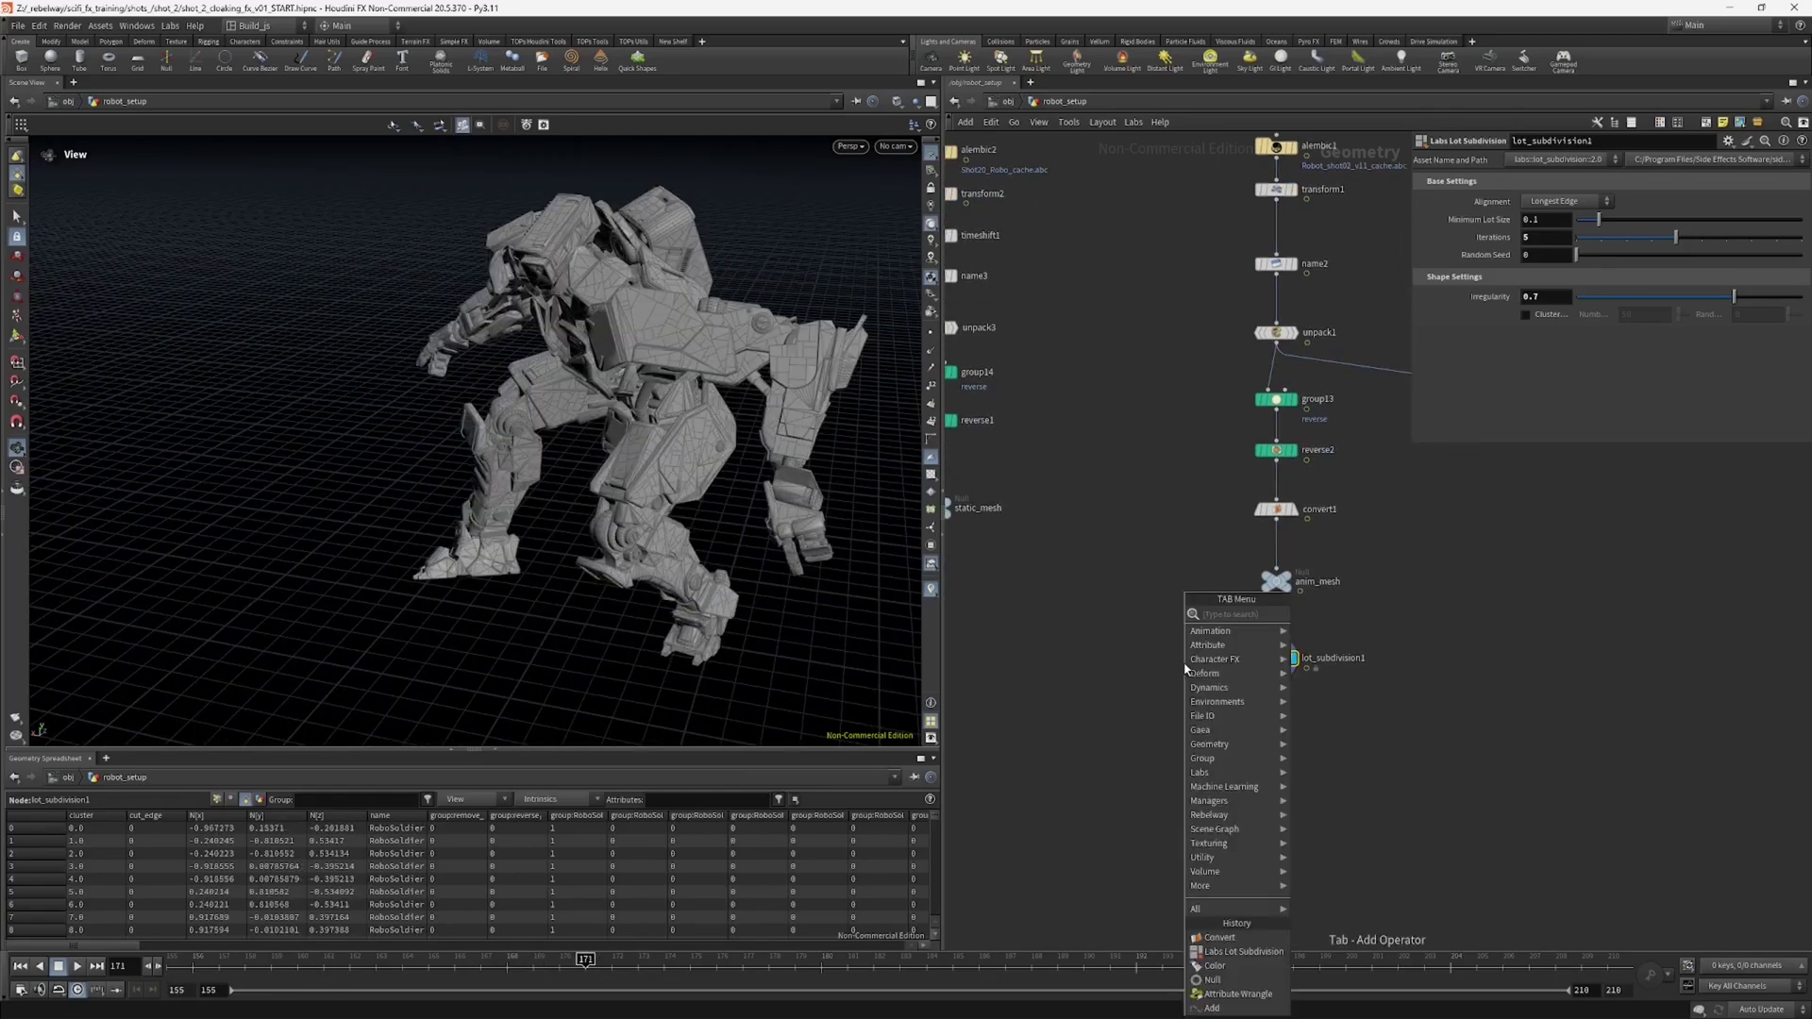
type("col")
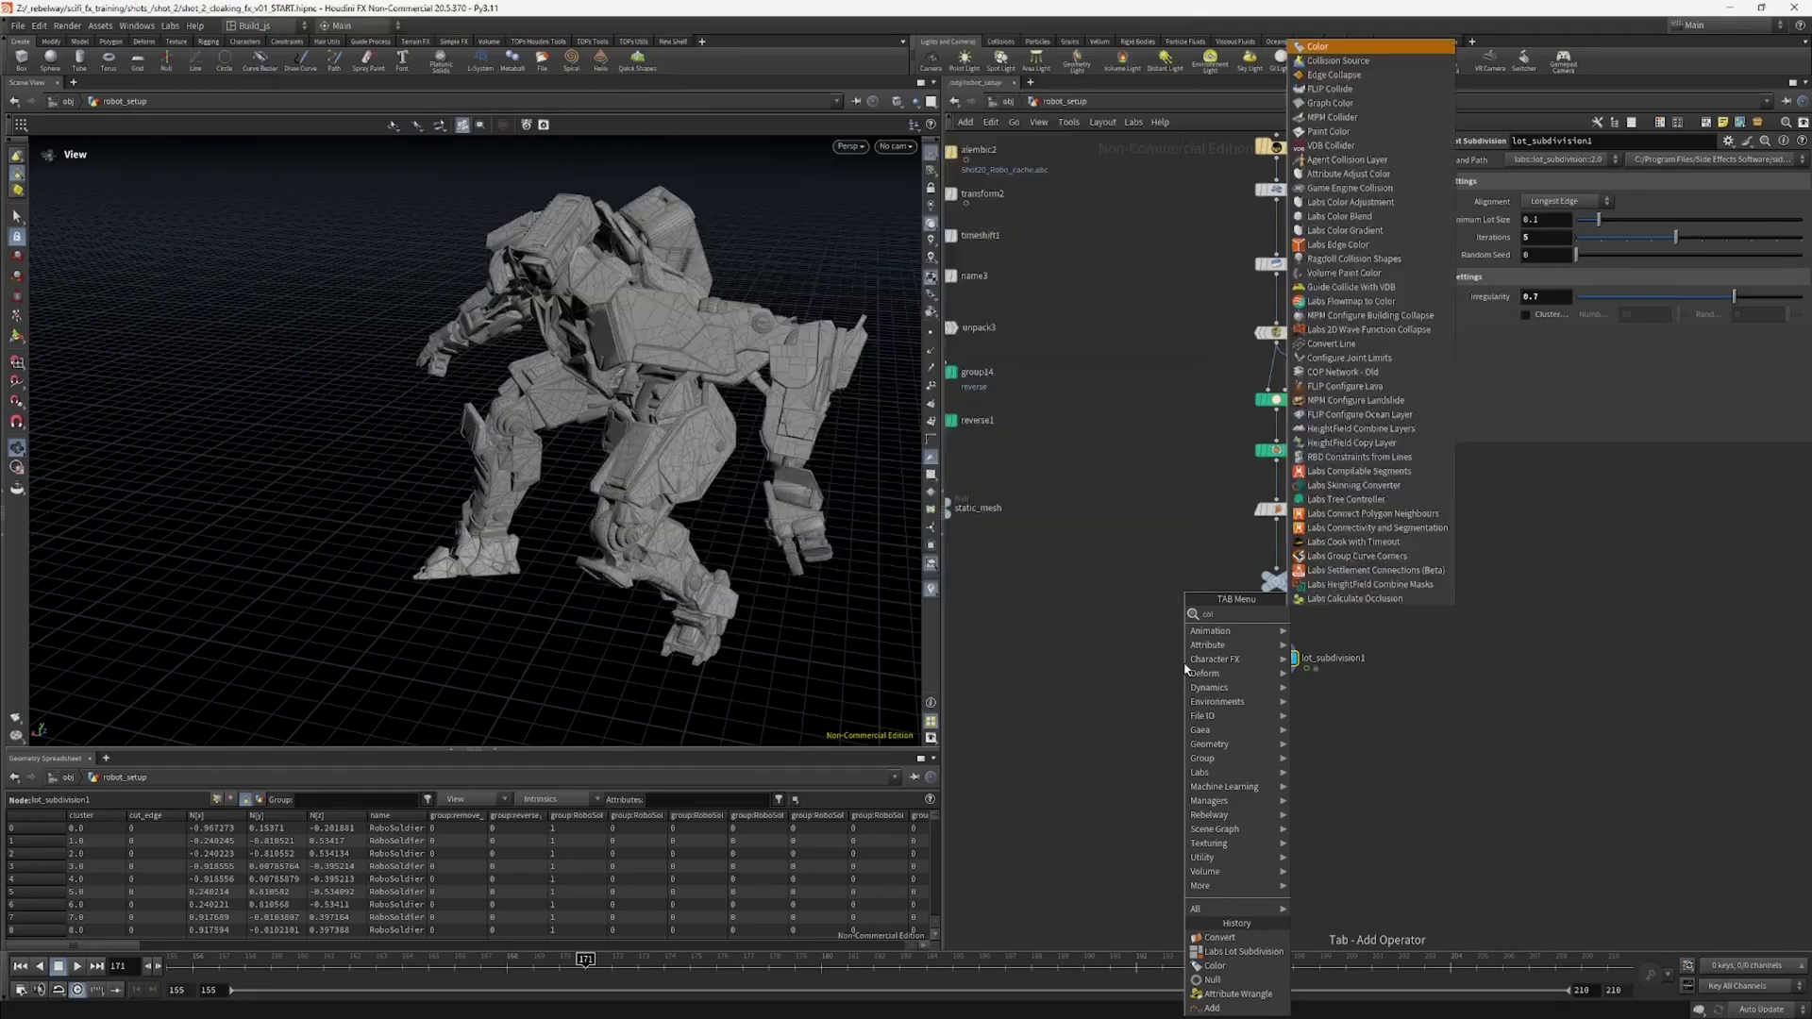
key("Return")
left_click(1186, 687)
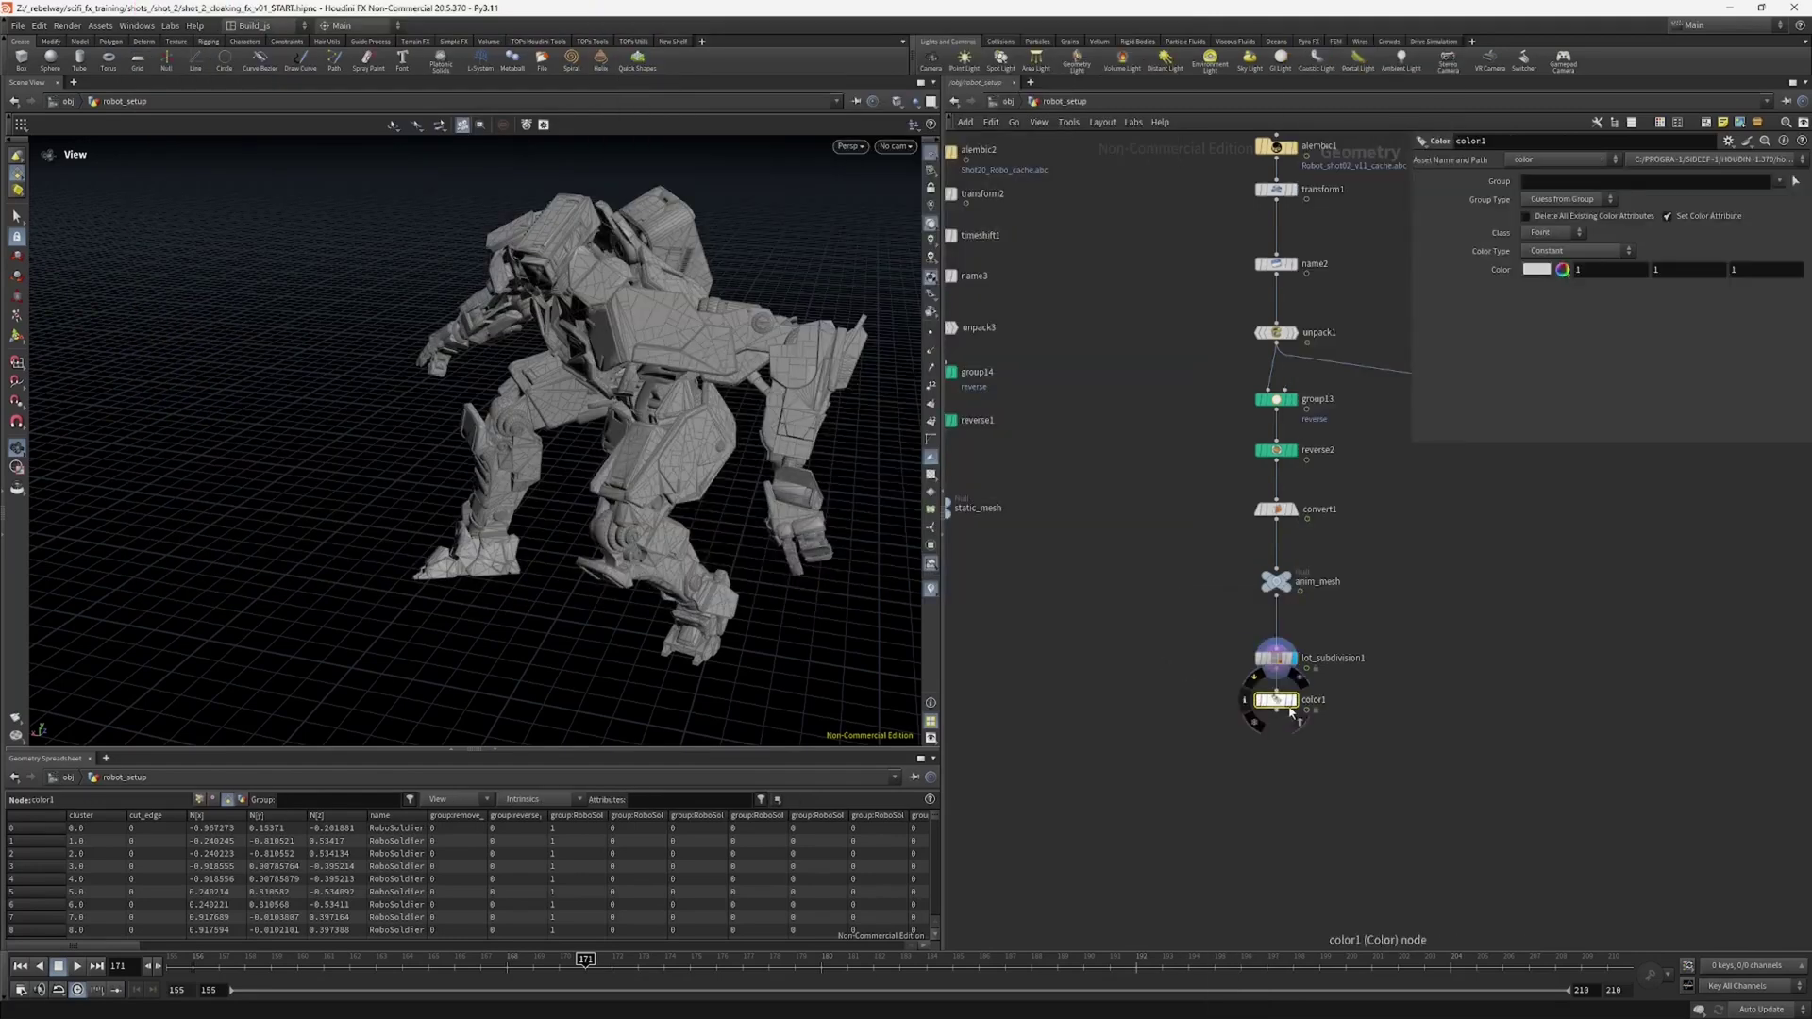
Step: Set color1 to the Primitive class with the Random color type
left_click(1566, 233)
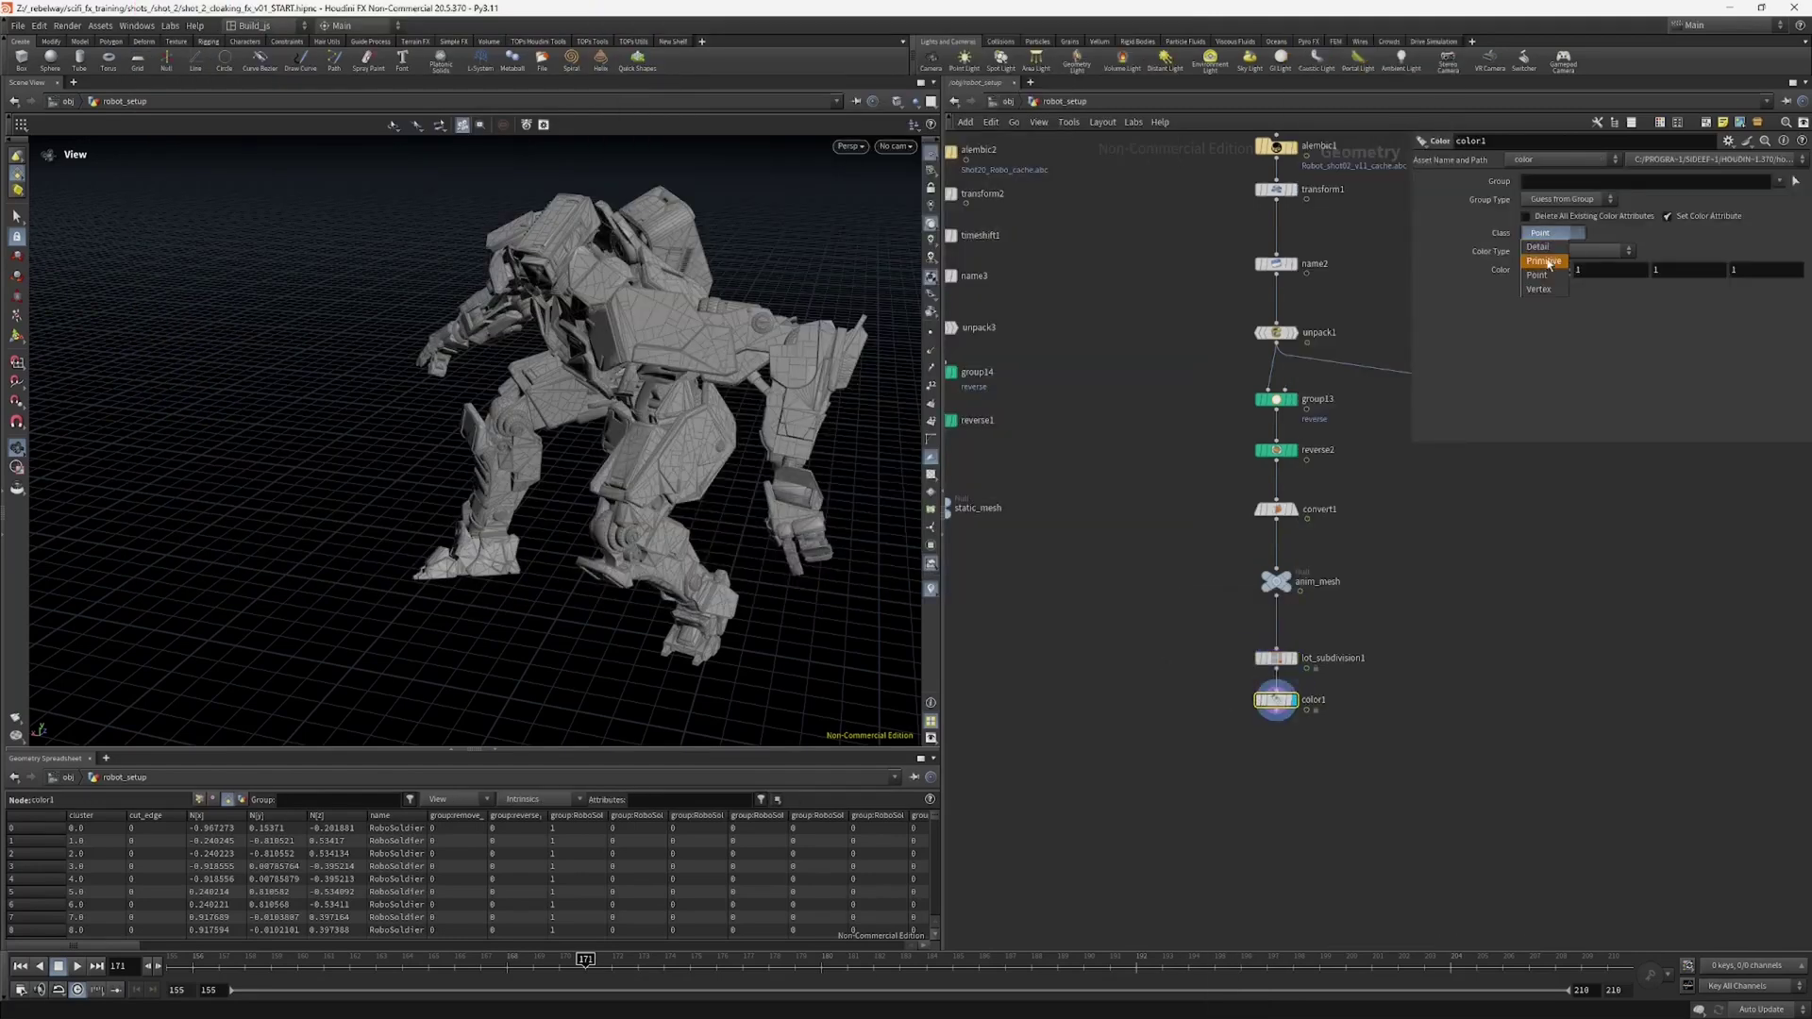
left_click(1546, 275)
left_click(1543, 252)
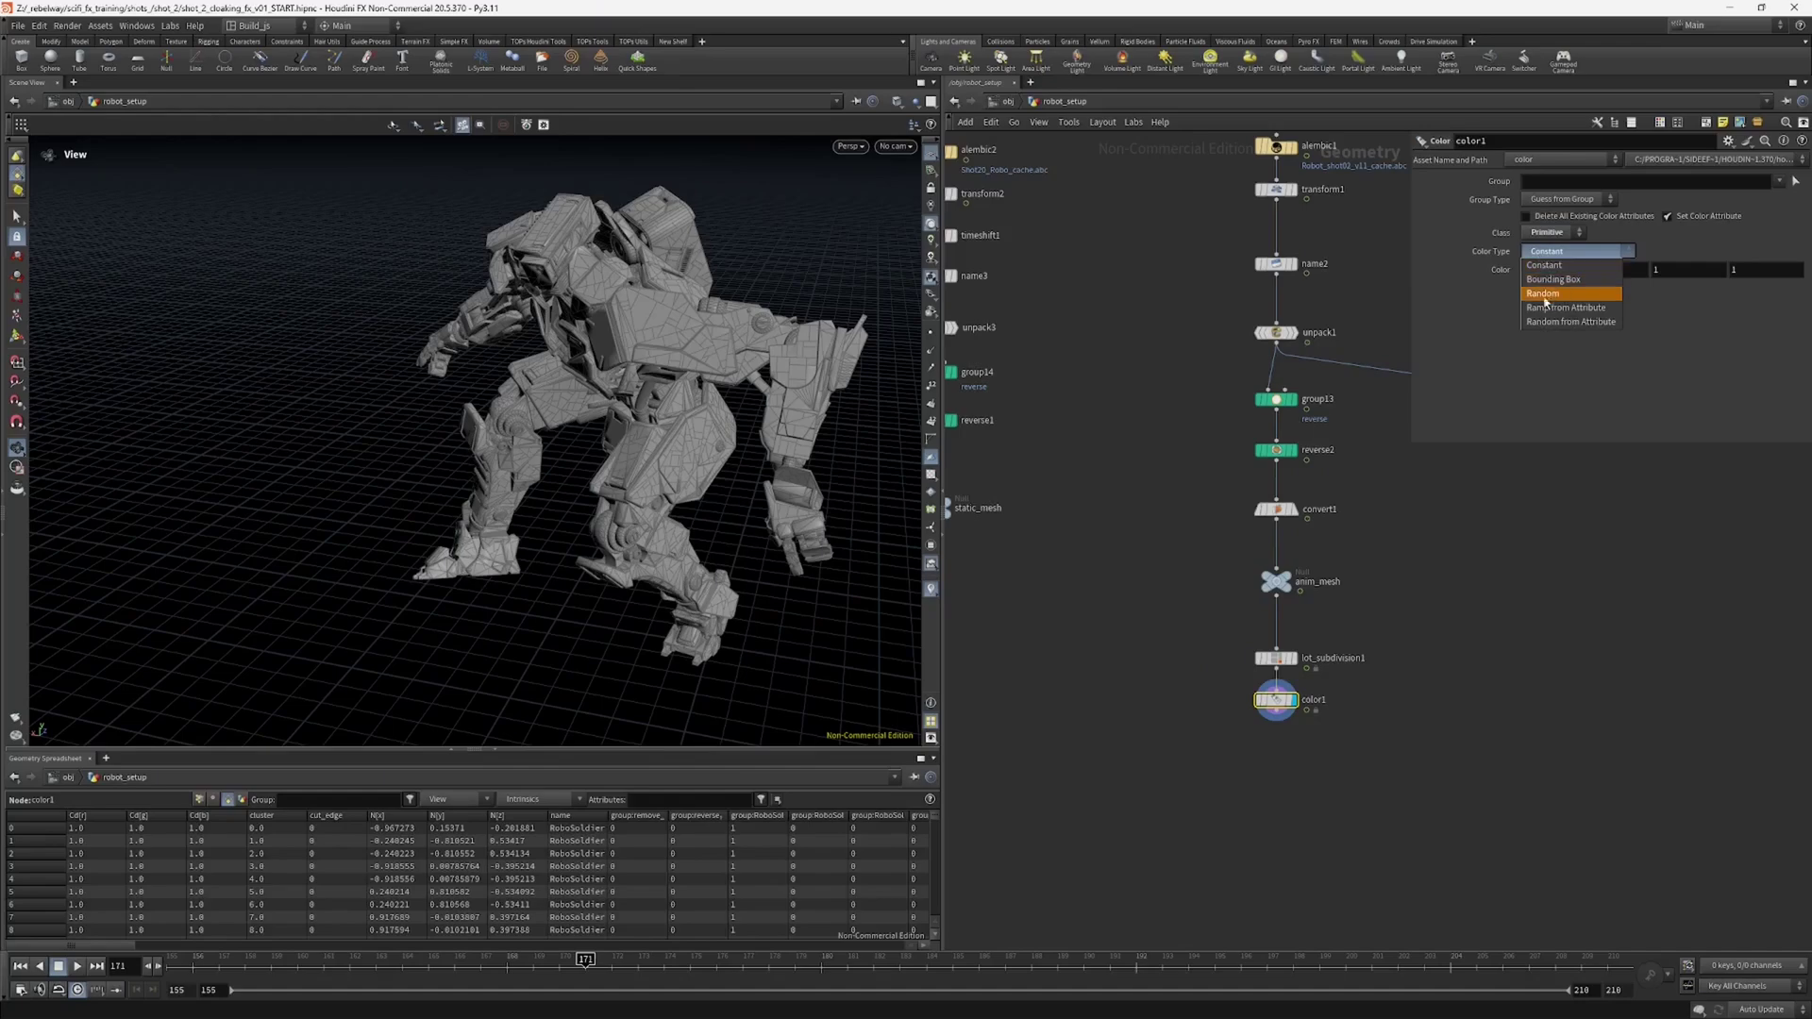
left_click(1545, 293)
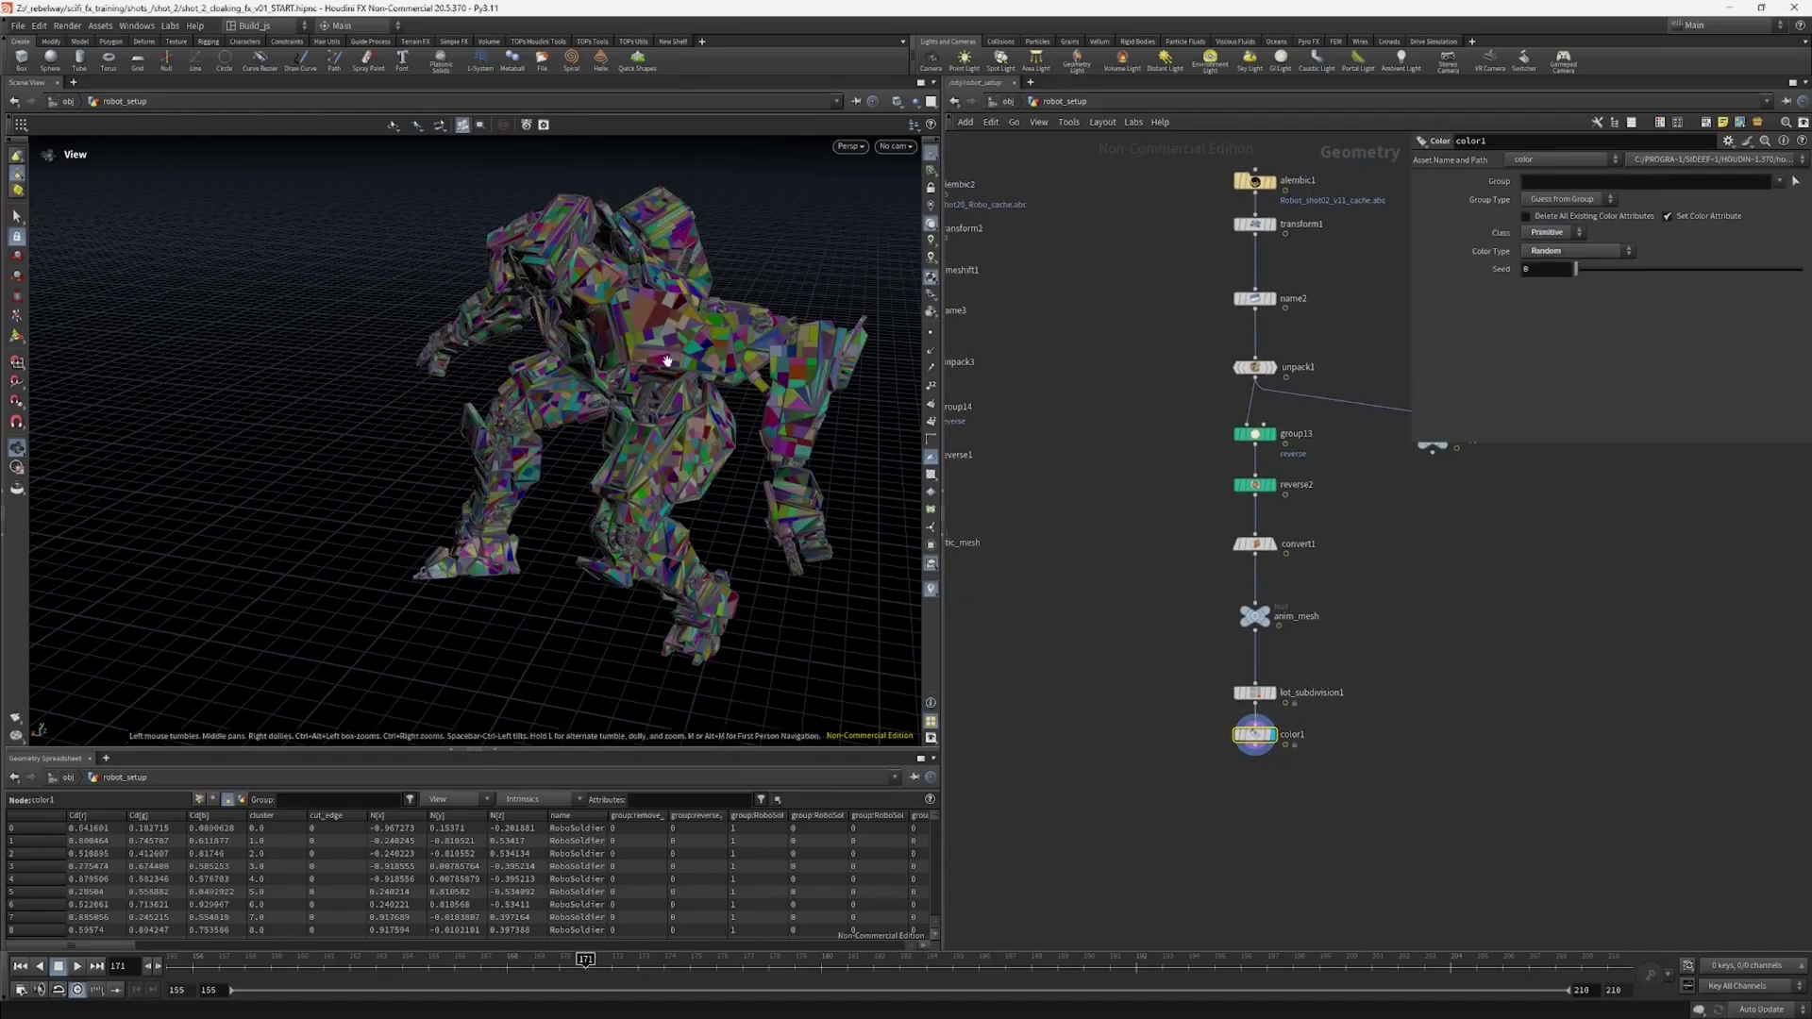
Step: Step back and forth through frames around 171 to 176 and examine whether the colored panels stay consistent on the moving robot
left_click_drag(667, 356, 610, 355)
right_click_drag(610, 356, 862, 231)
left_click_drag(862, 231, 642, 406)
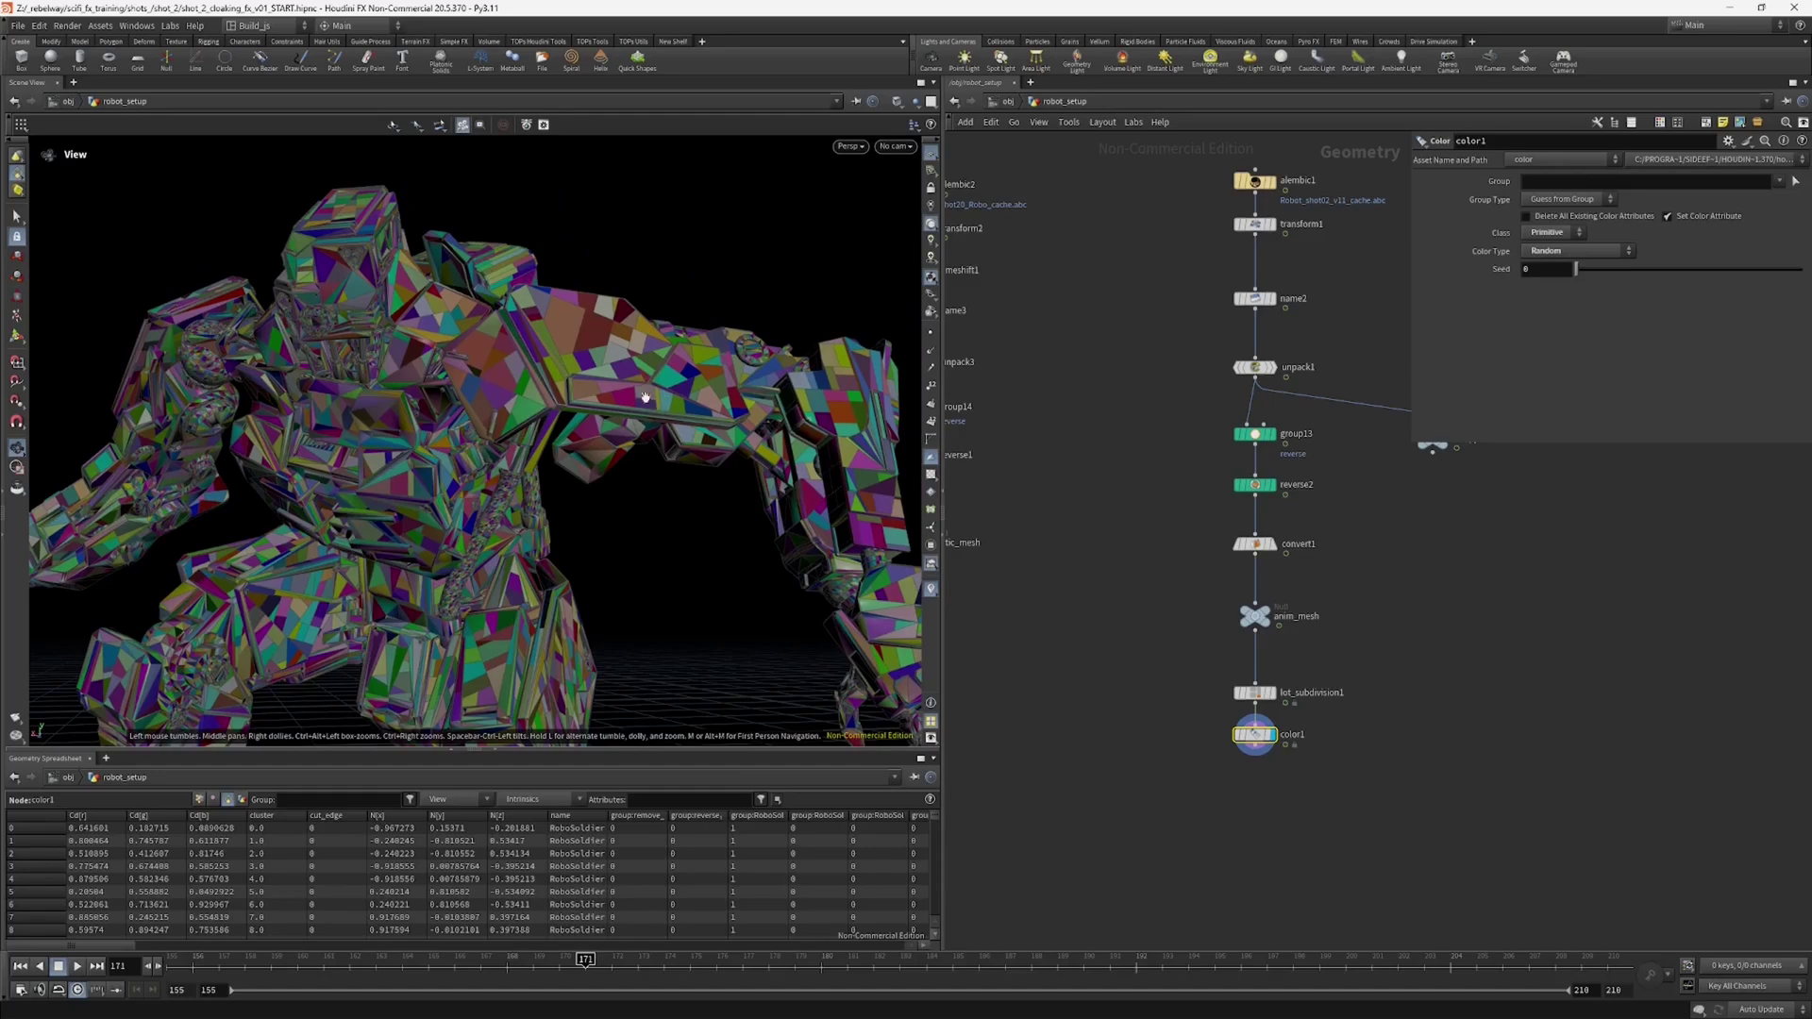
right_click_drag(589, 288, 640, 508)
key("Left")
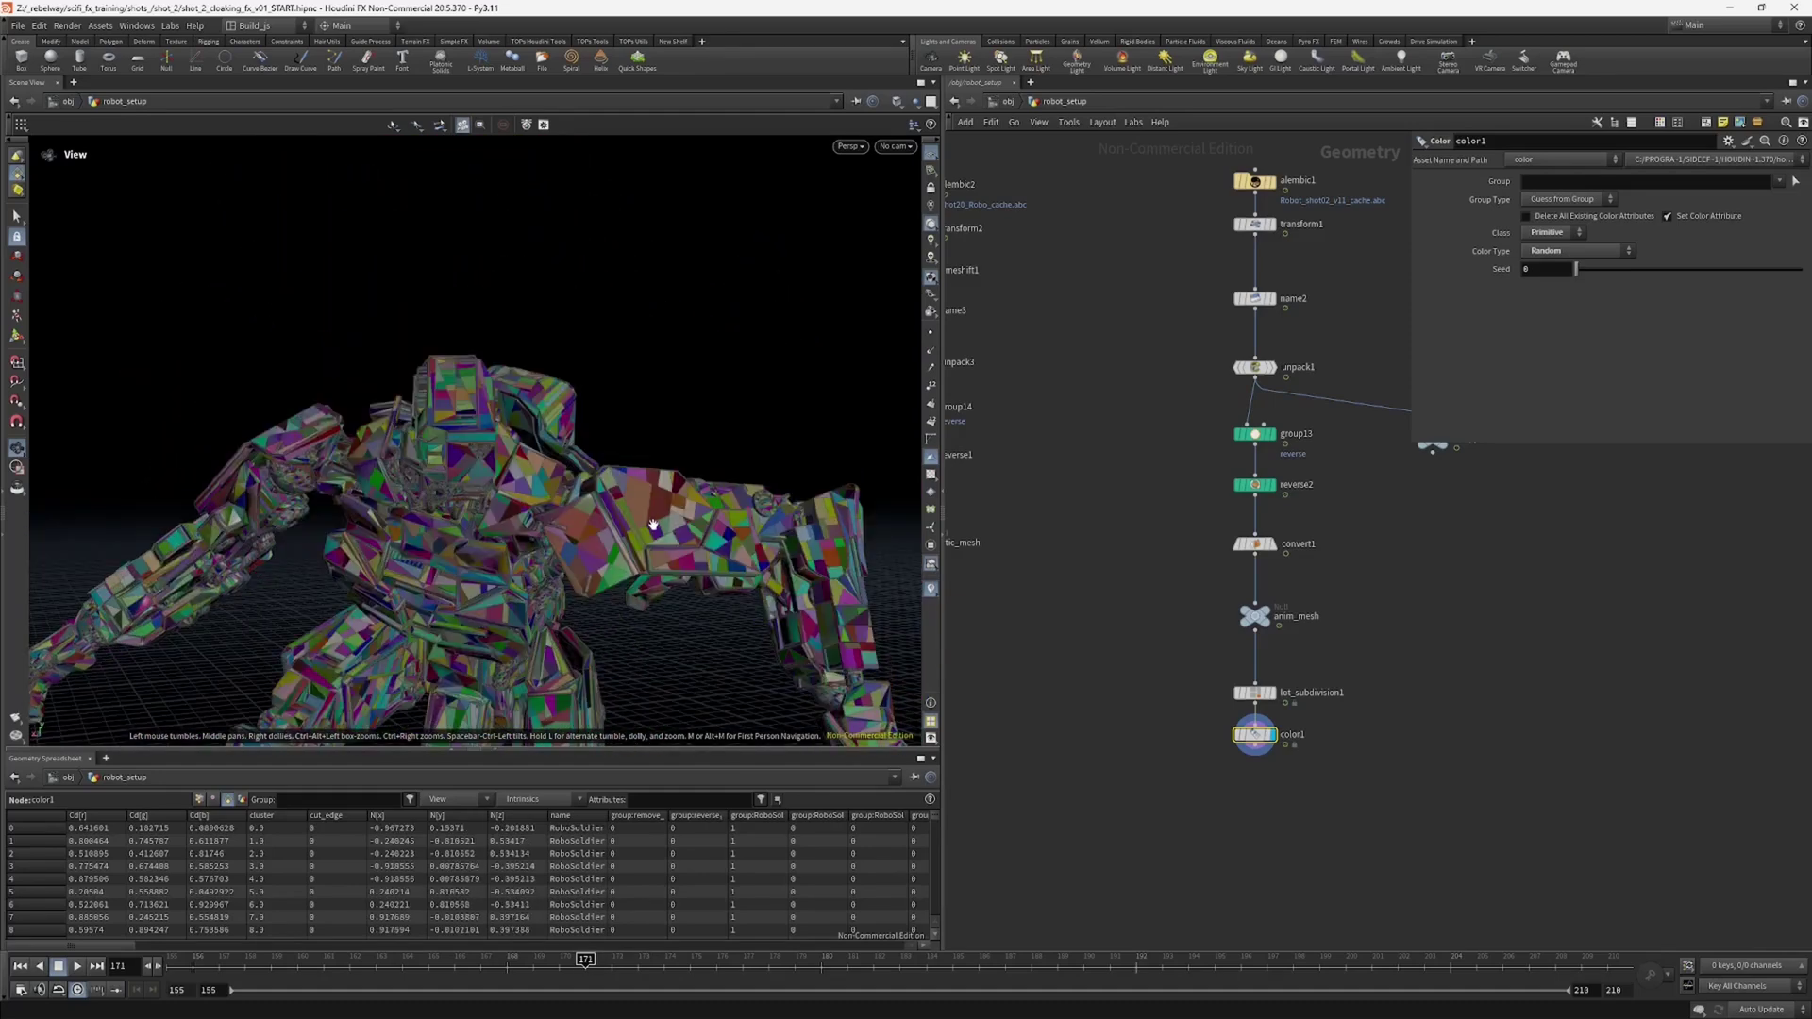
left_click_drag(653, 524, 701, 499)
key("Left")
key("Right")
key("Right")
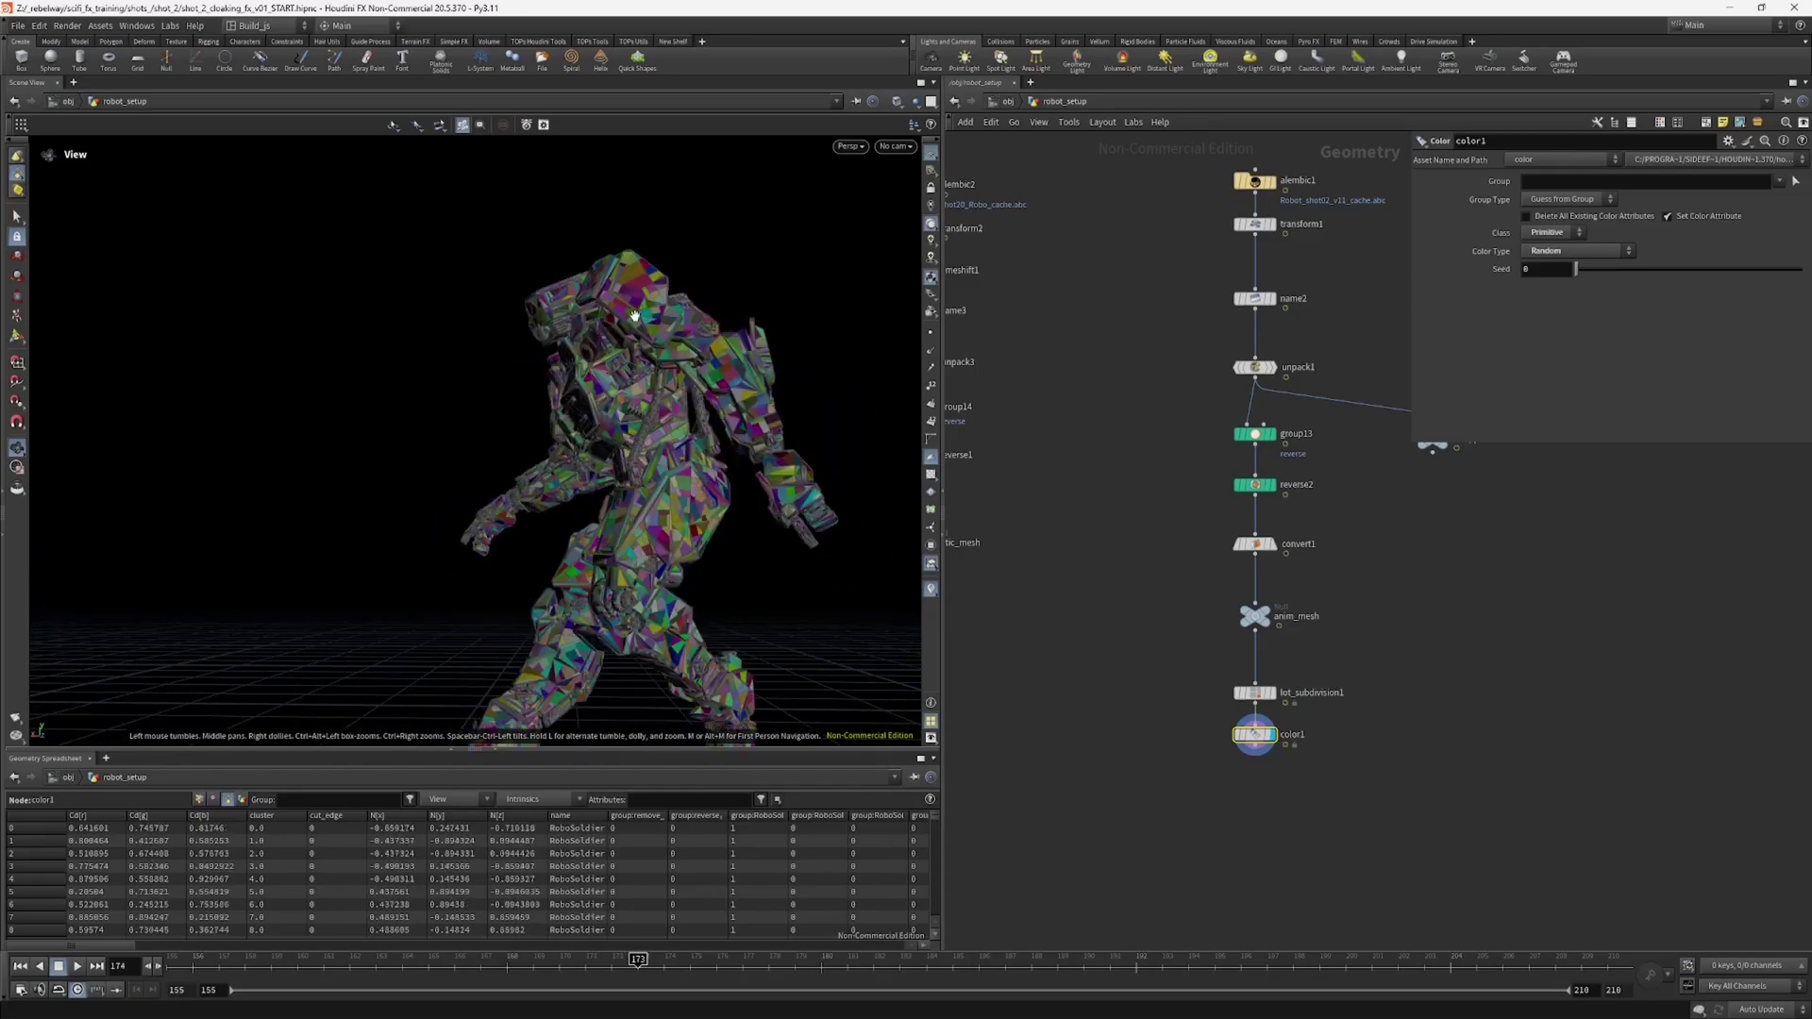
key("Right")
left_click_drag(625, 273, 637, 322)
key("Right")
key("Left")
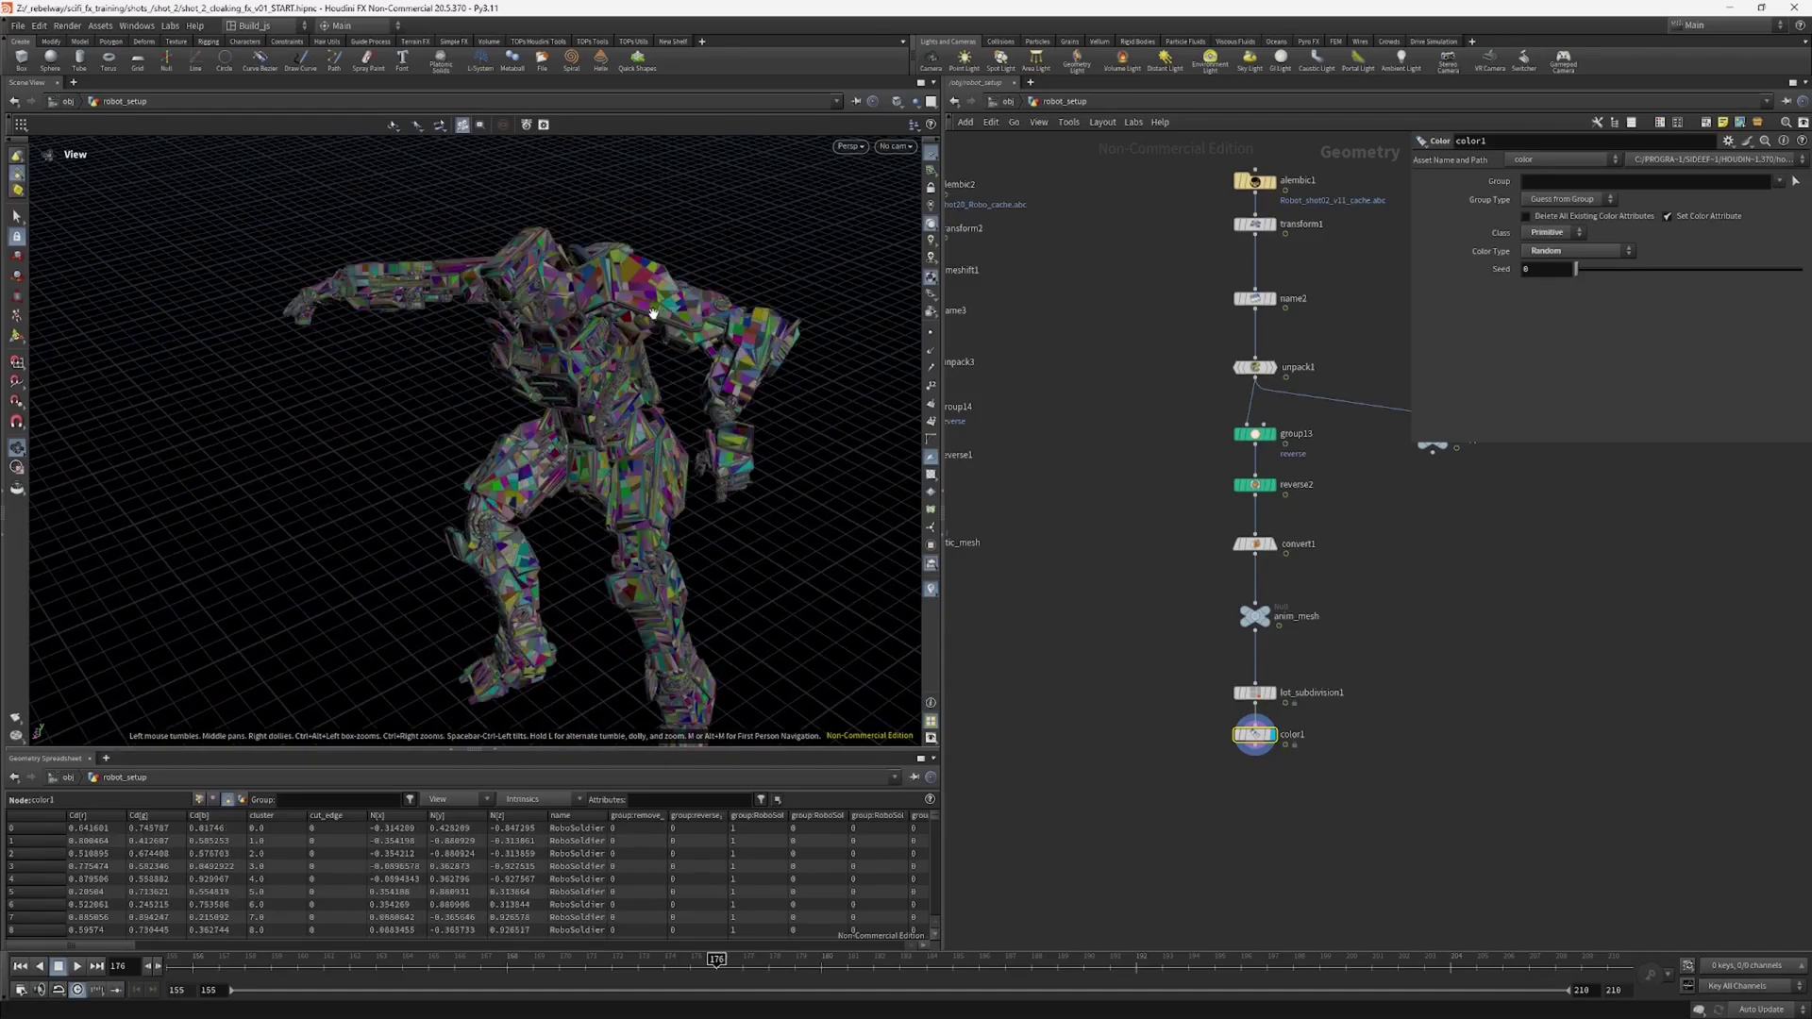
key("Left")
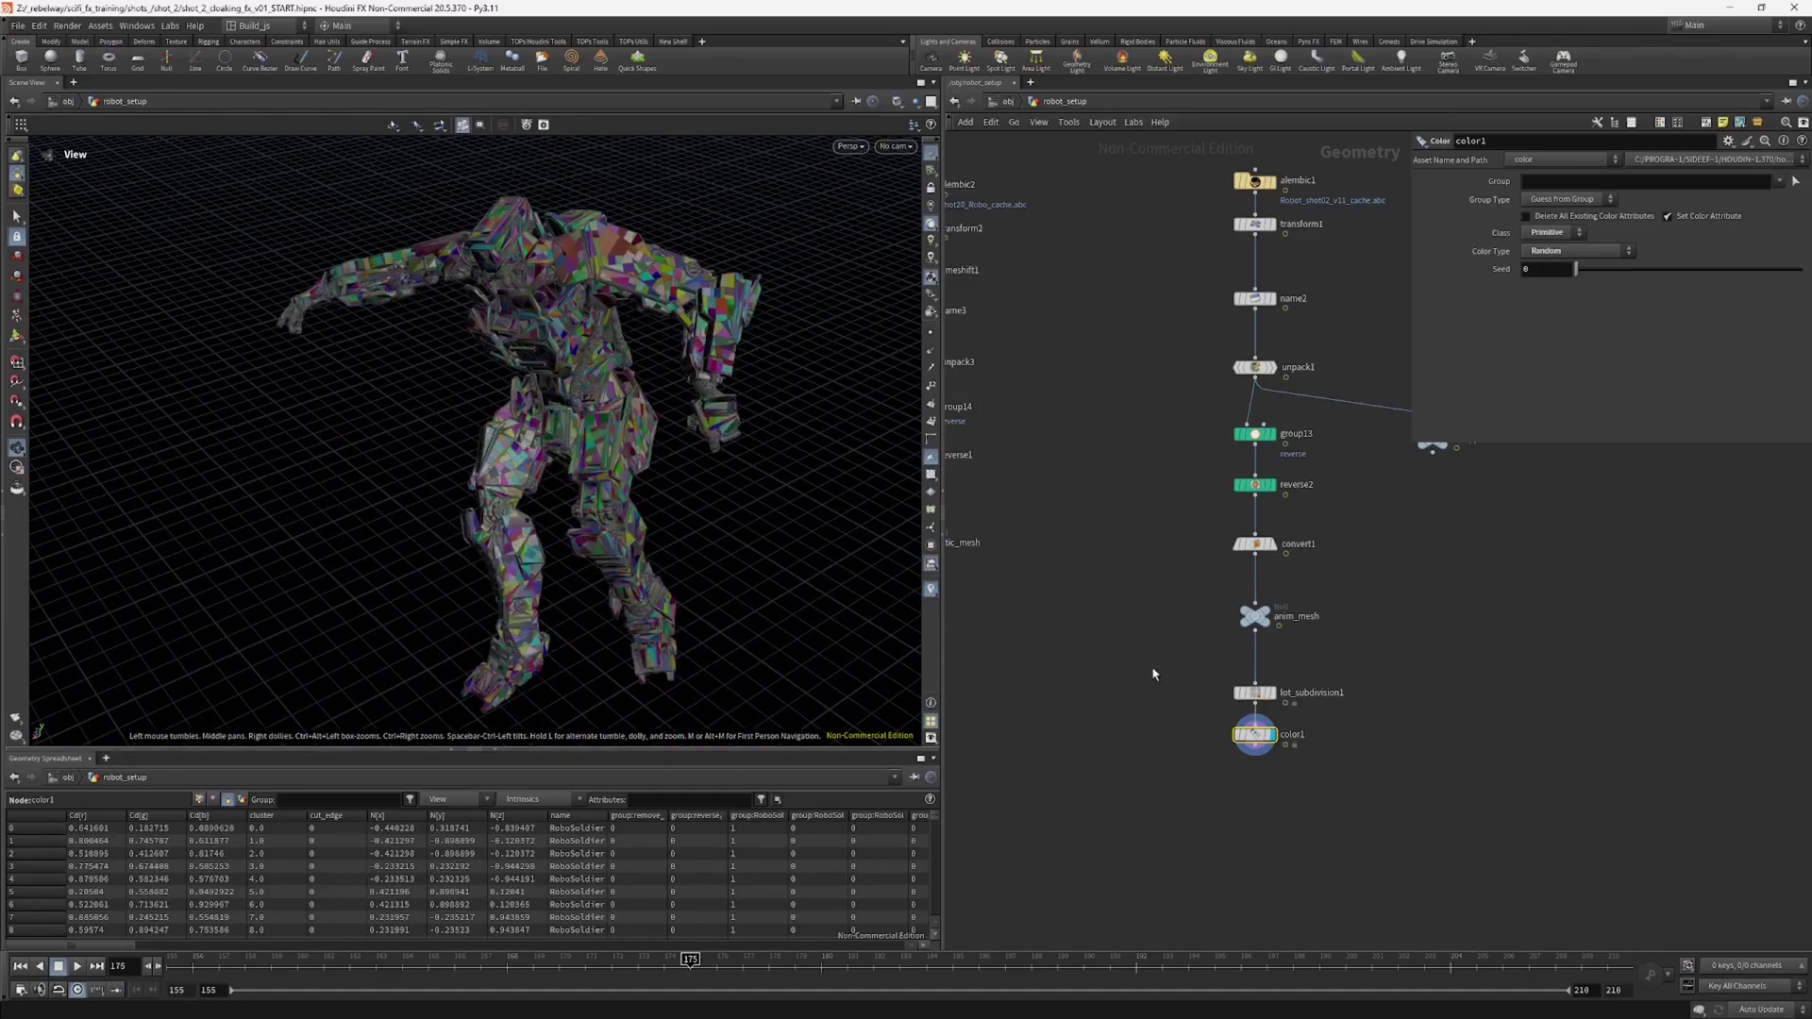
left_click_drag(585, 387, 679, 364)
Step: Detach lot_subdivision1 and color1 from anim_mesh, move them to the static branch, and feed lot_subdivision1 from static_mesh
left_click_drag(1261, 696, 1258, 680)
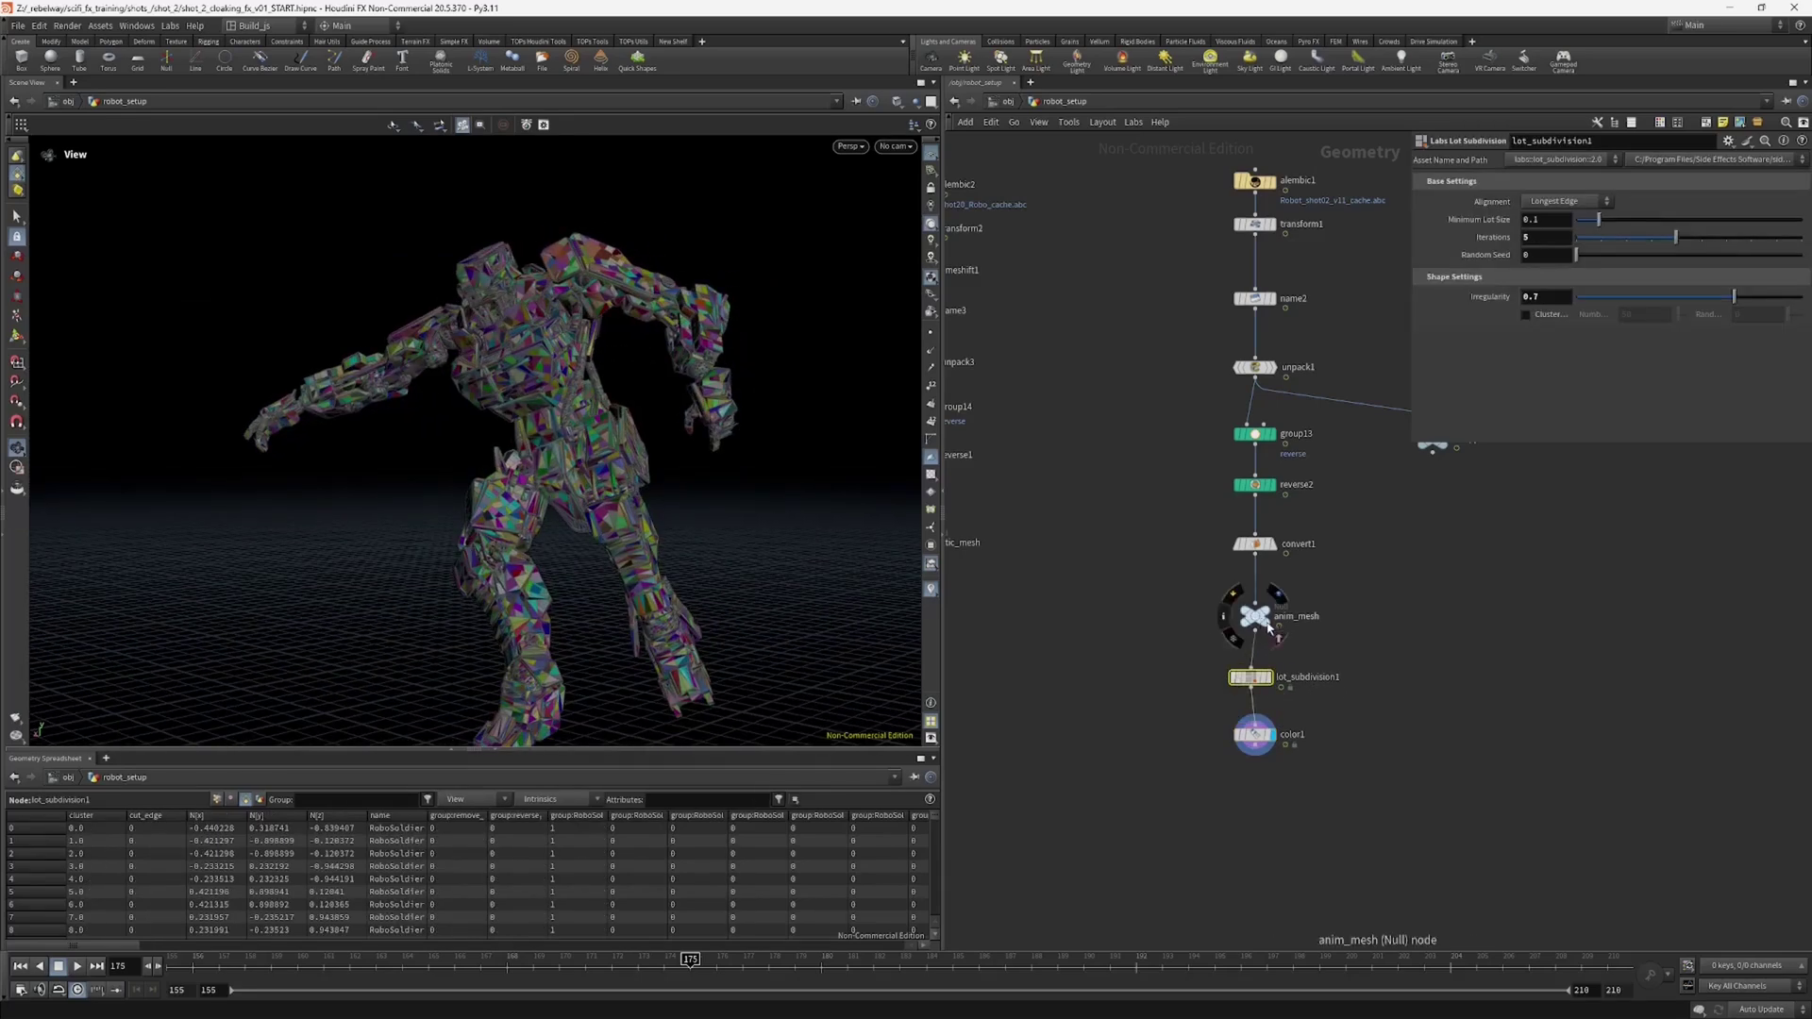
left_click_drag(755, 482, 622, 519)
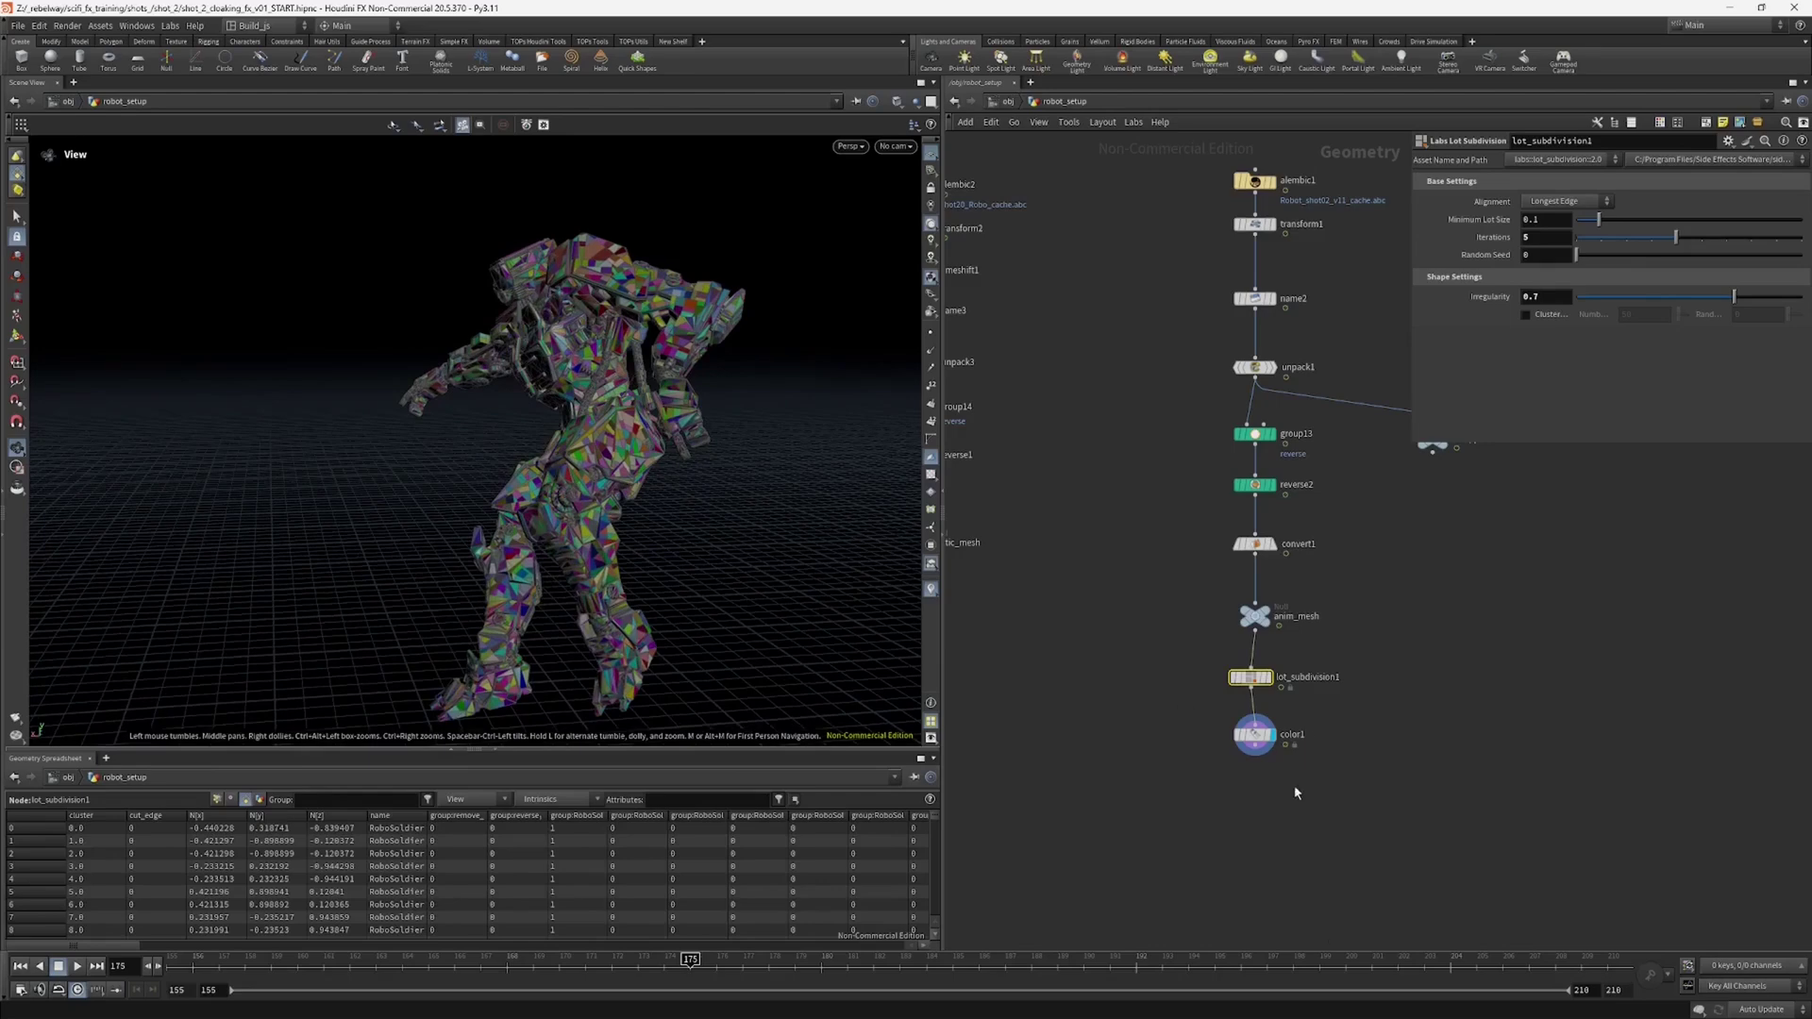
middle_click_drag(1057, 737, 1250, 758)
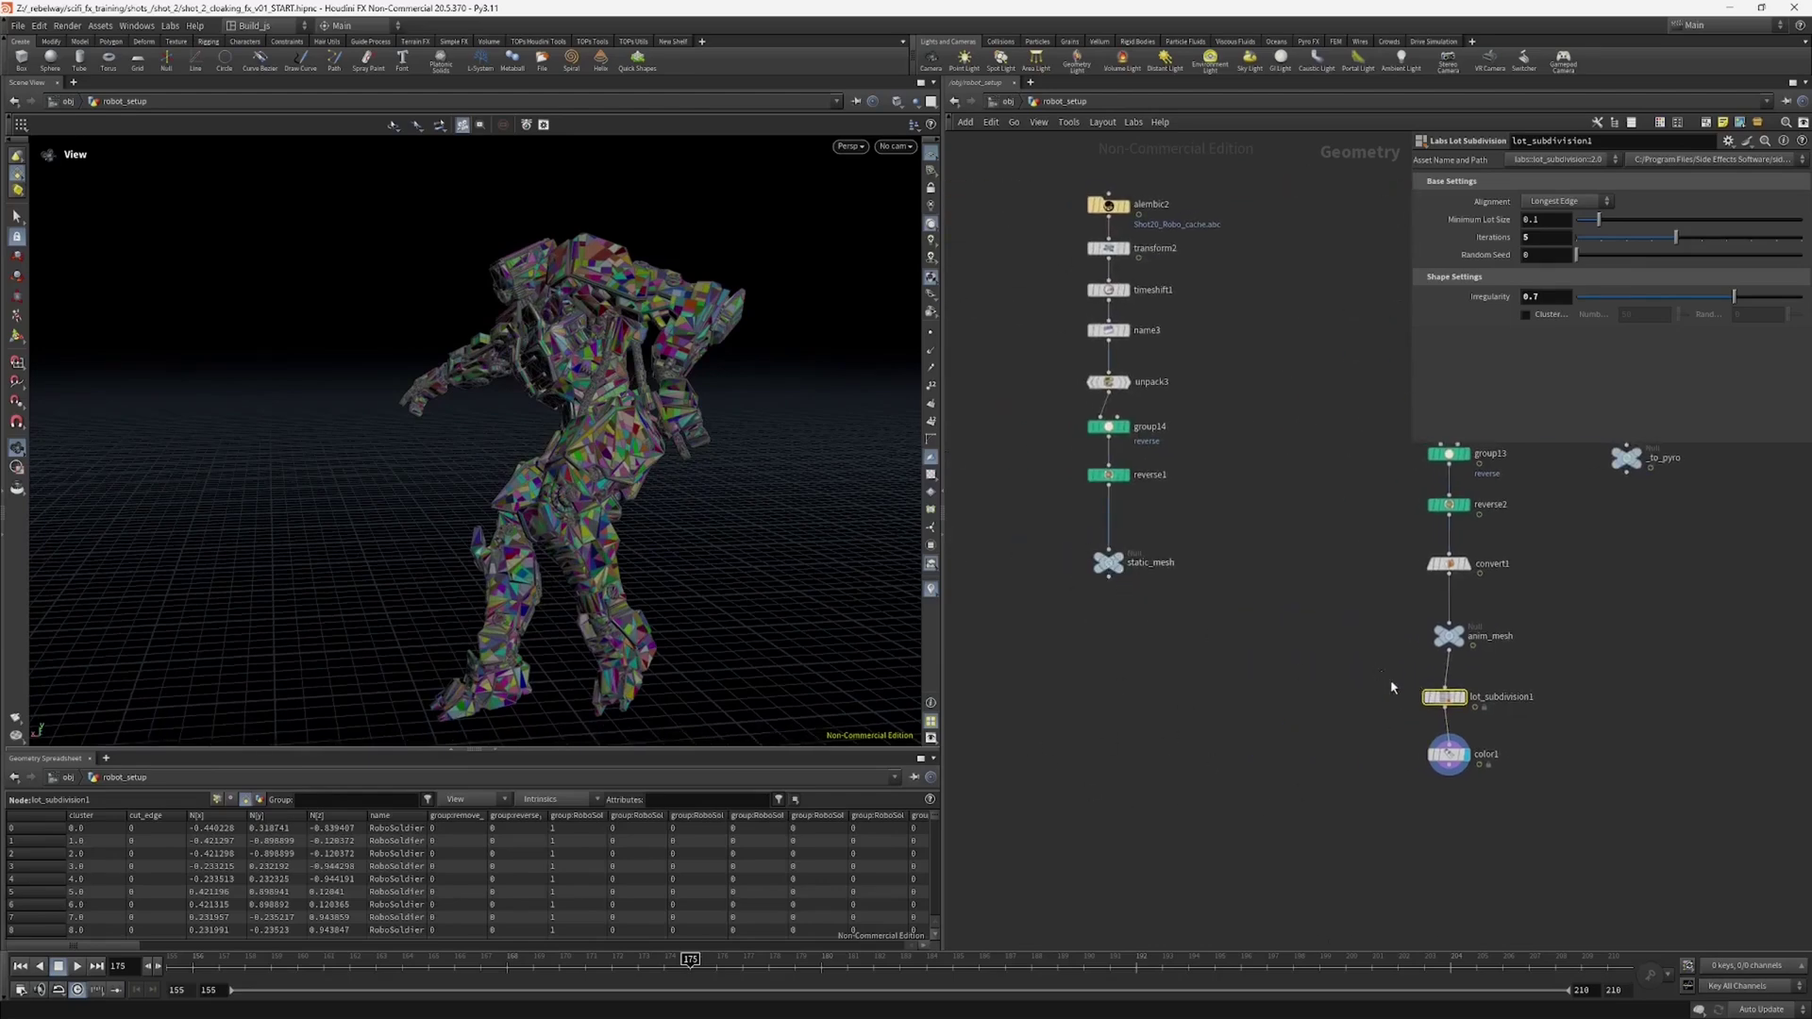
left_click(1449, 754)
left_click_drag(627, 518, 717, 537)
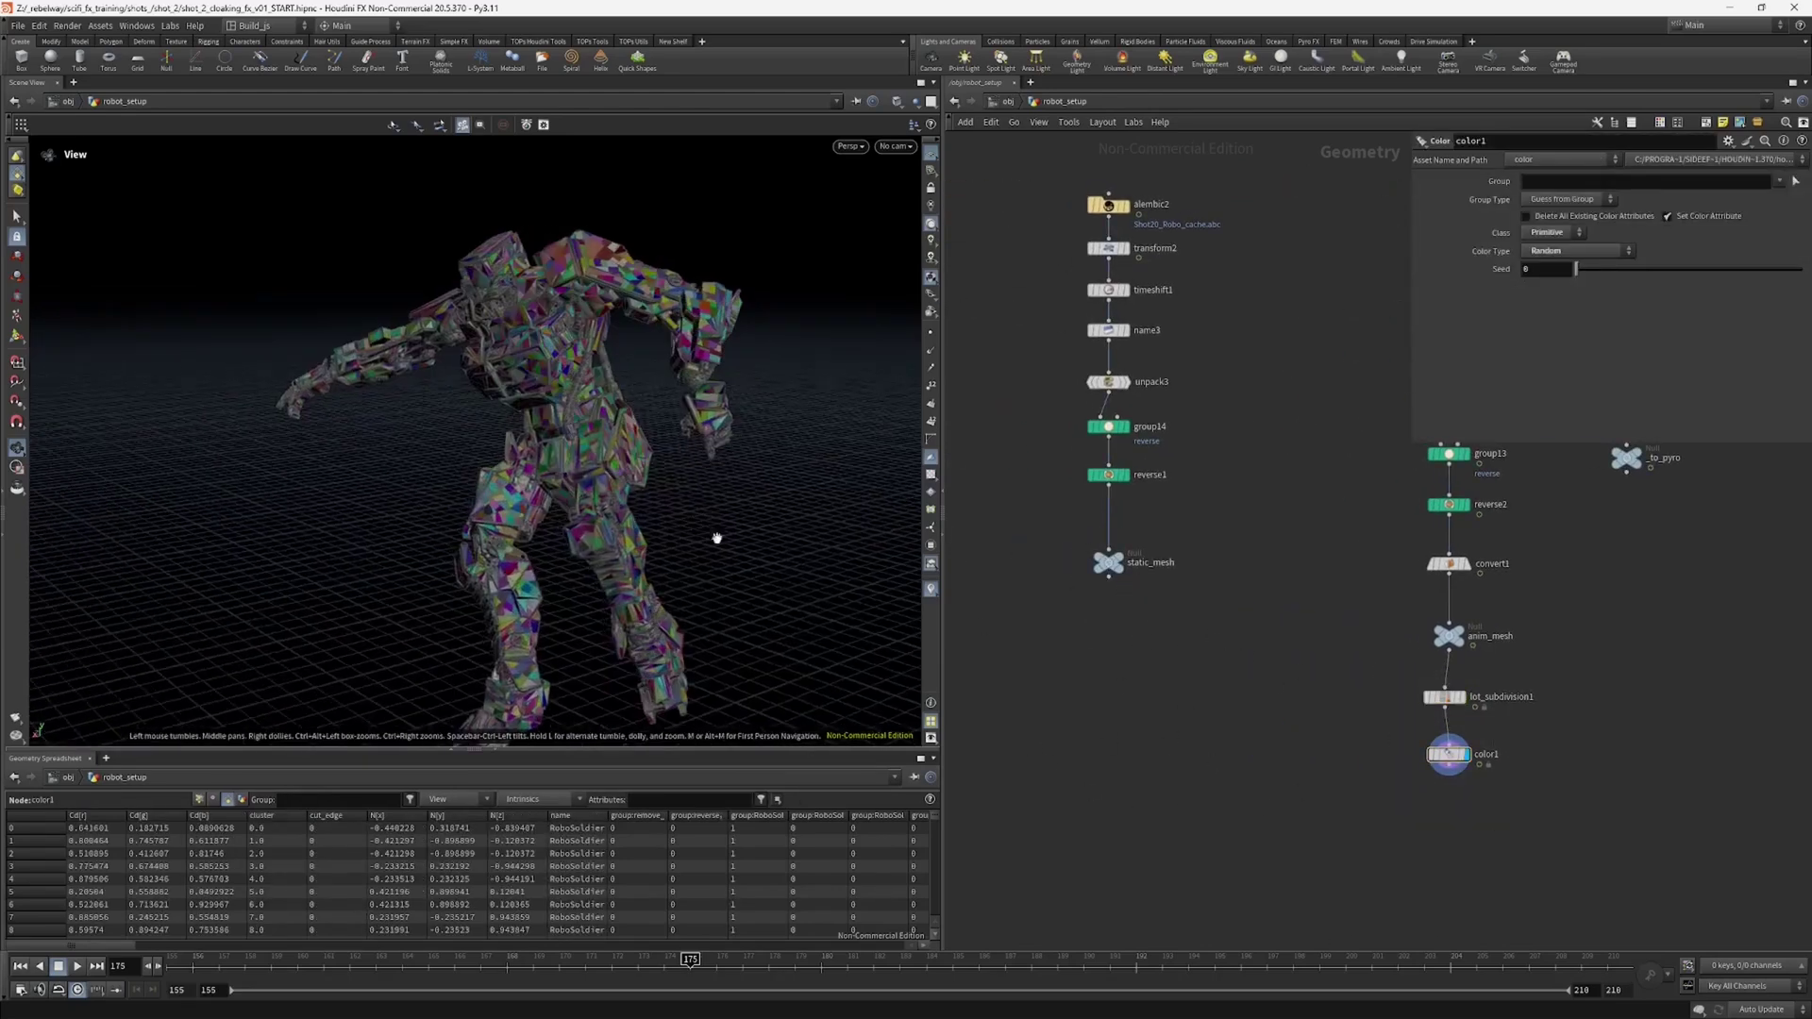
left_click_drag(1354, 703, 1428, 772)
left_click(1472, 776)
left_click_drag(1369, 702, 1464, 771)
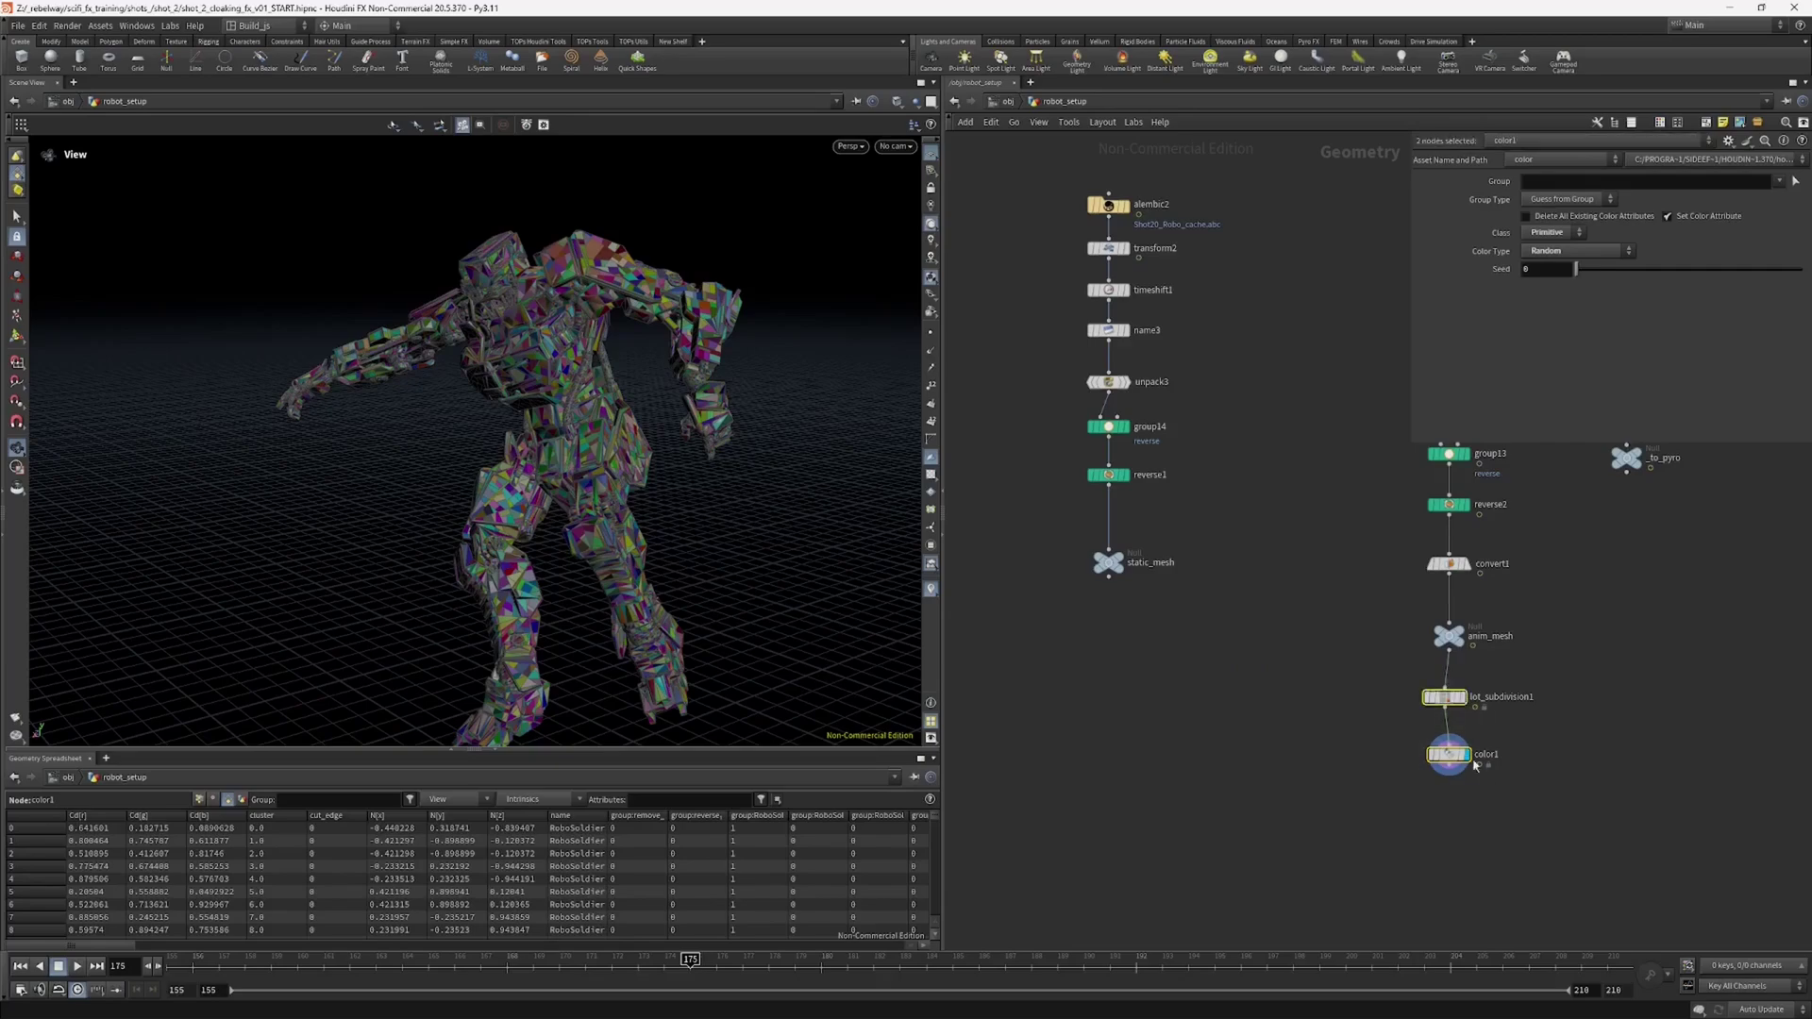
left_click_drag(1424, 702, 1119, 711)
left_click_drag(1108, 578, 1137, 698)
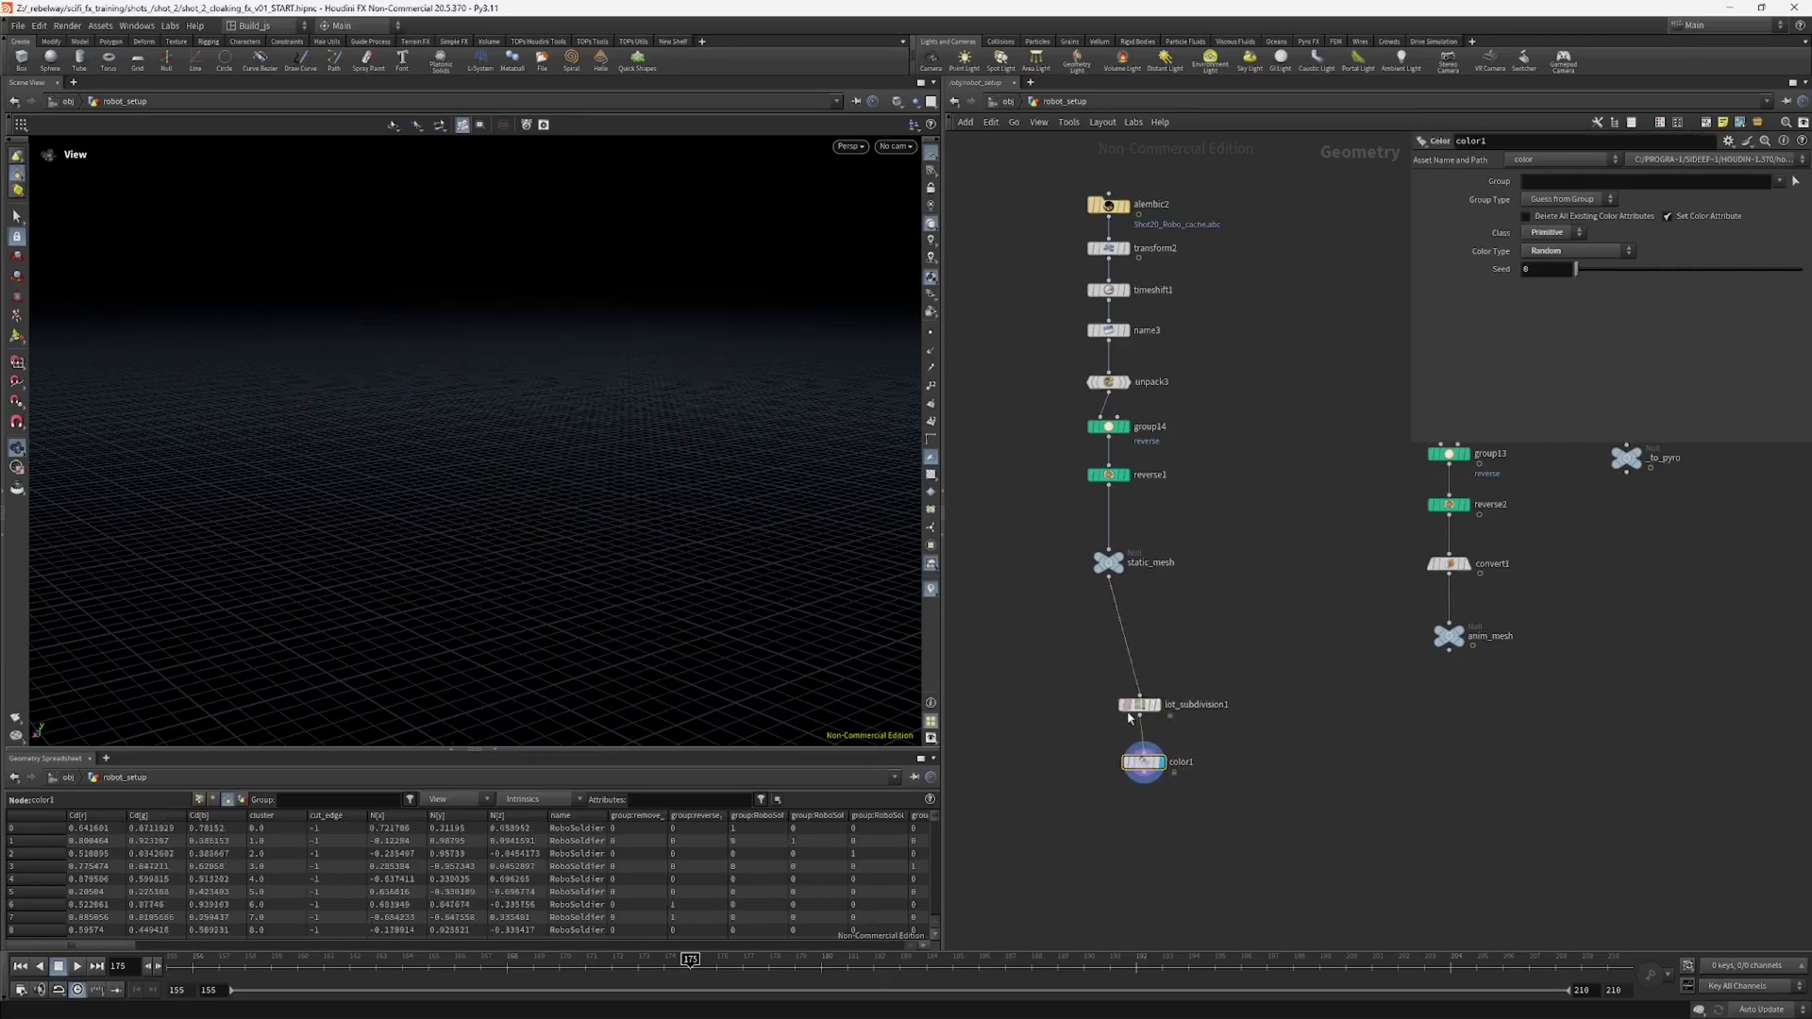
Step: Duplicate convert1 and insert the copy between reverse1 and static_mesh
key("space+g")
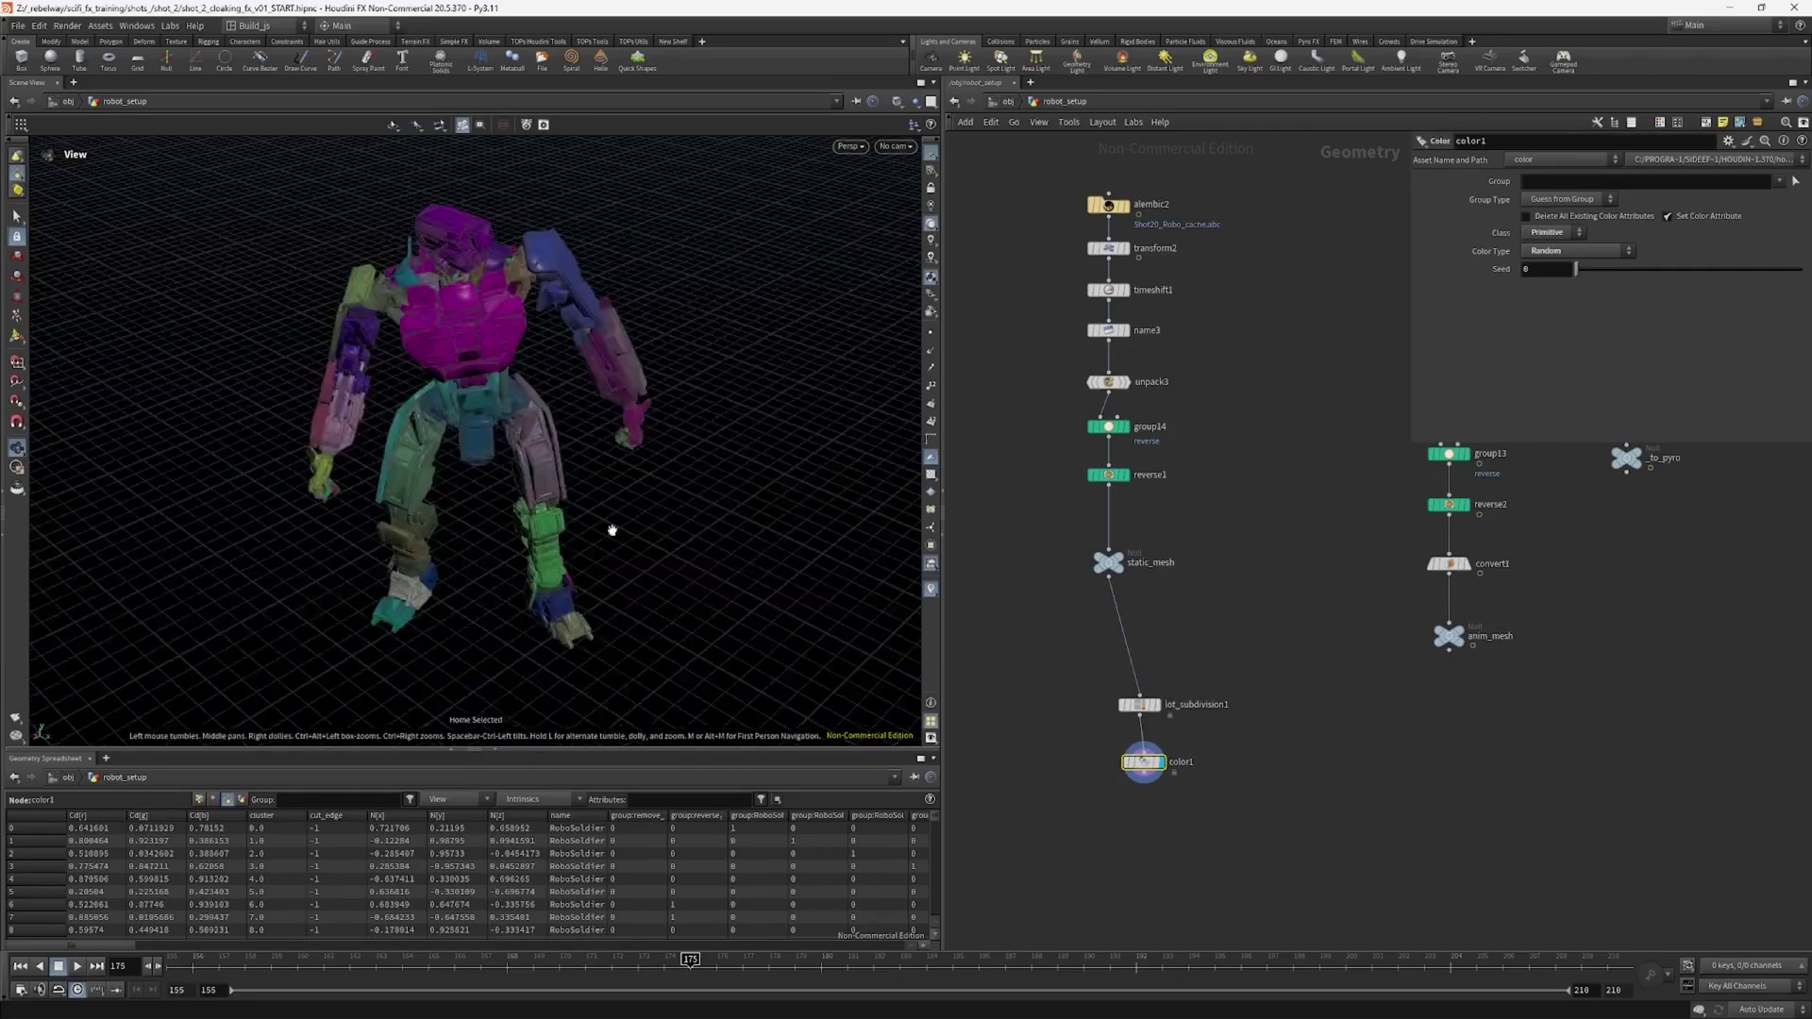
left_click_drag(610, 530, 397, 460)
right_click_drag(396, 460, 598, 418)
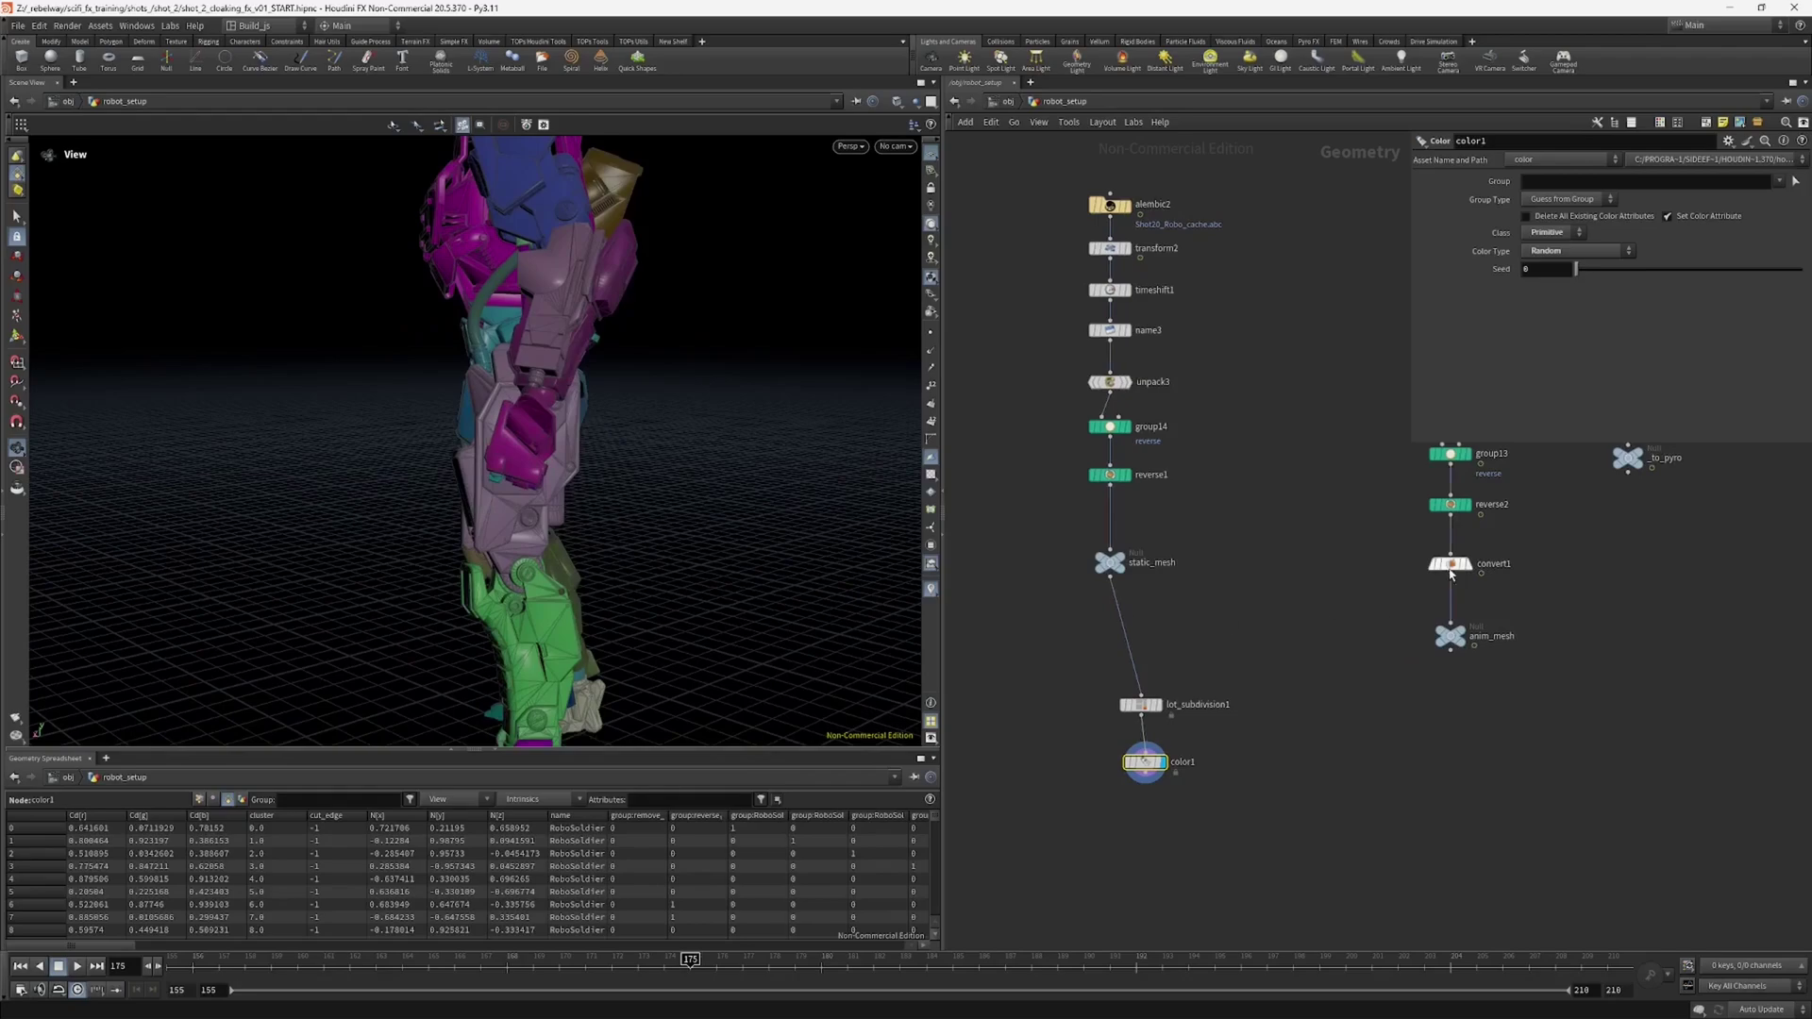
left_click_drag(1450, 564, 1109, 536, "alt")
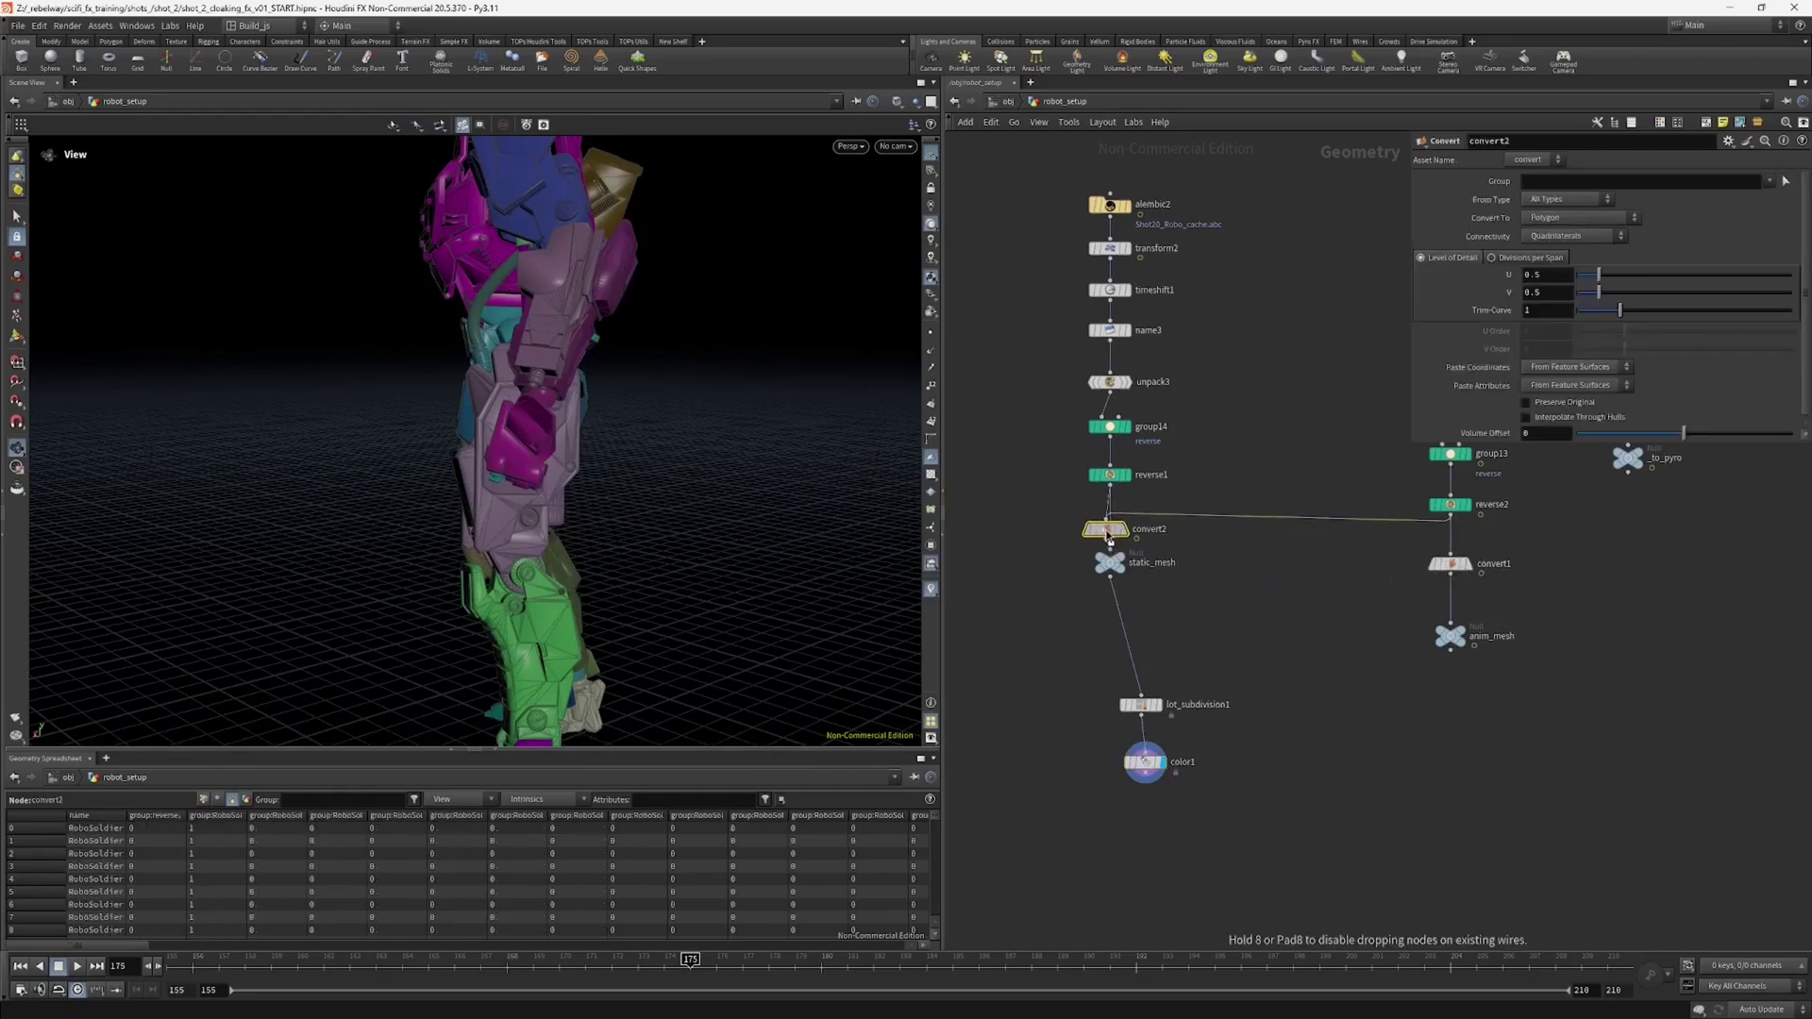
left_click_drag(432, 425, 555, 400)
middle_click_drag(555, 400, 528, 557)
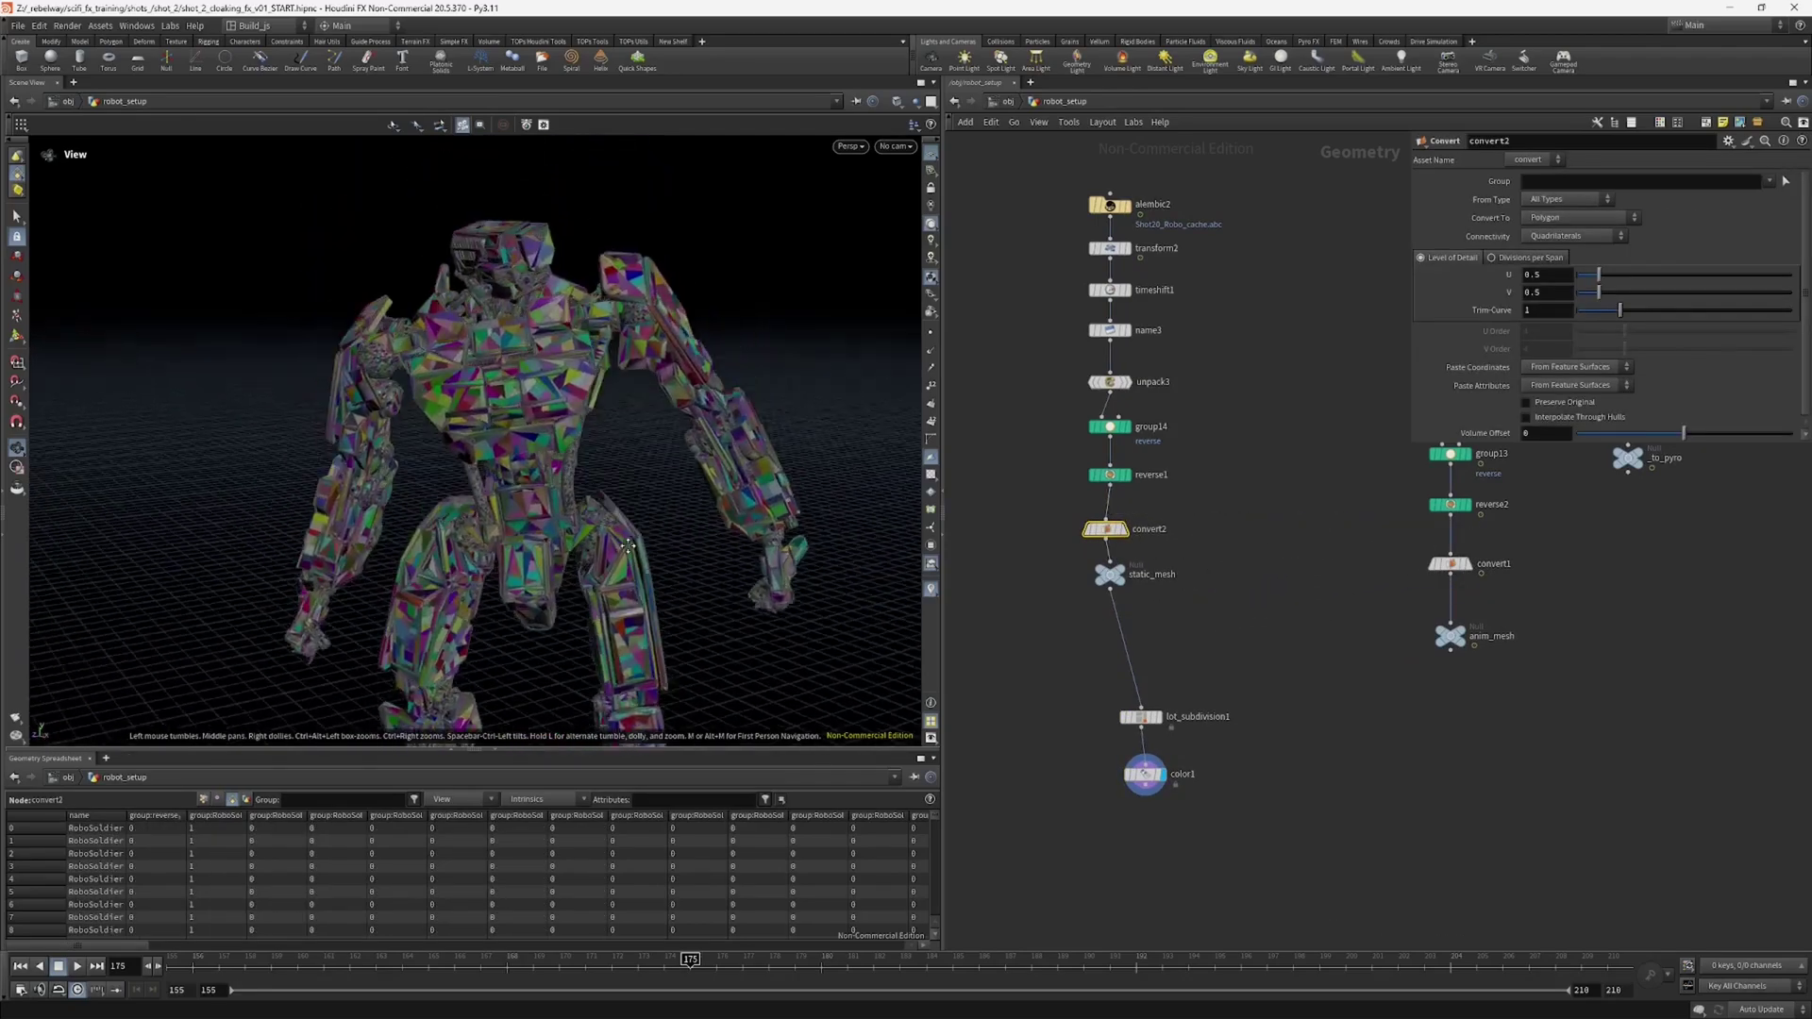
Step: Examine the colored panels on the static robot from several angles and at a neighboring frame
left_click_drag(604, 514, 860, 552)
left_click_drag(560, 417, 663, 388)
right_click_drag(664, 387, 615, 542)
left_click_drag(615, 543, 623, 484)
middle_click_drag(613, 728, 671, 654)
mouse_move(680, 961)
left_mouse_down()
mouse_move(534, 958)
mouse_move(665, 953)
left_mouse_up()
left_click_drag(634, 528, 618, 604)
right_click_drag(618, 566, 720, 432)
left_click_drag(720, 432, 821, 406)
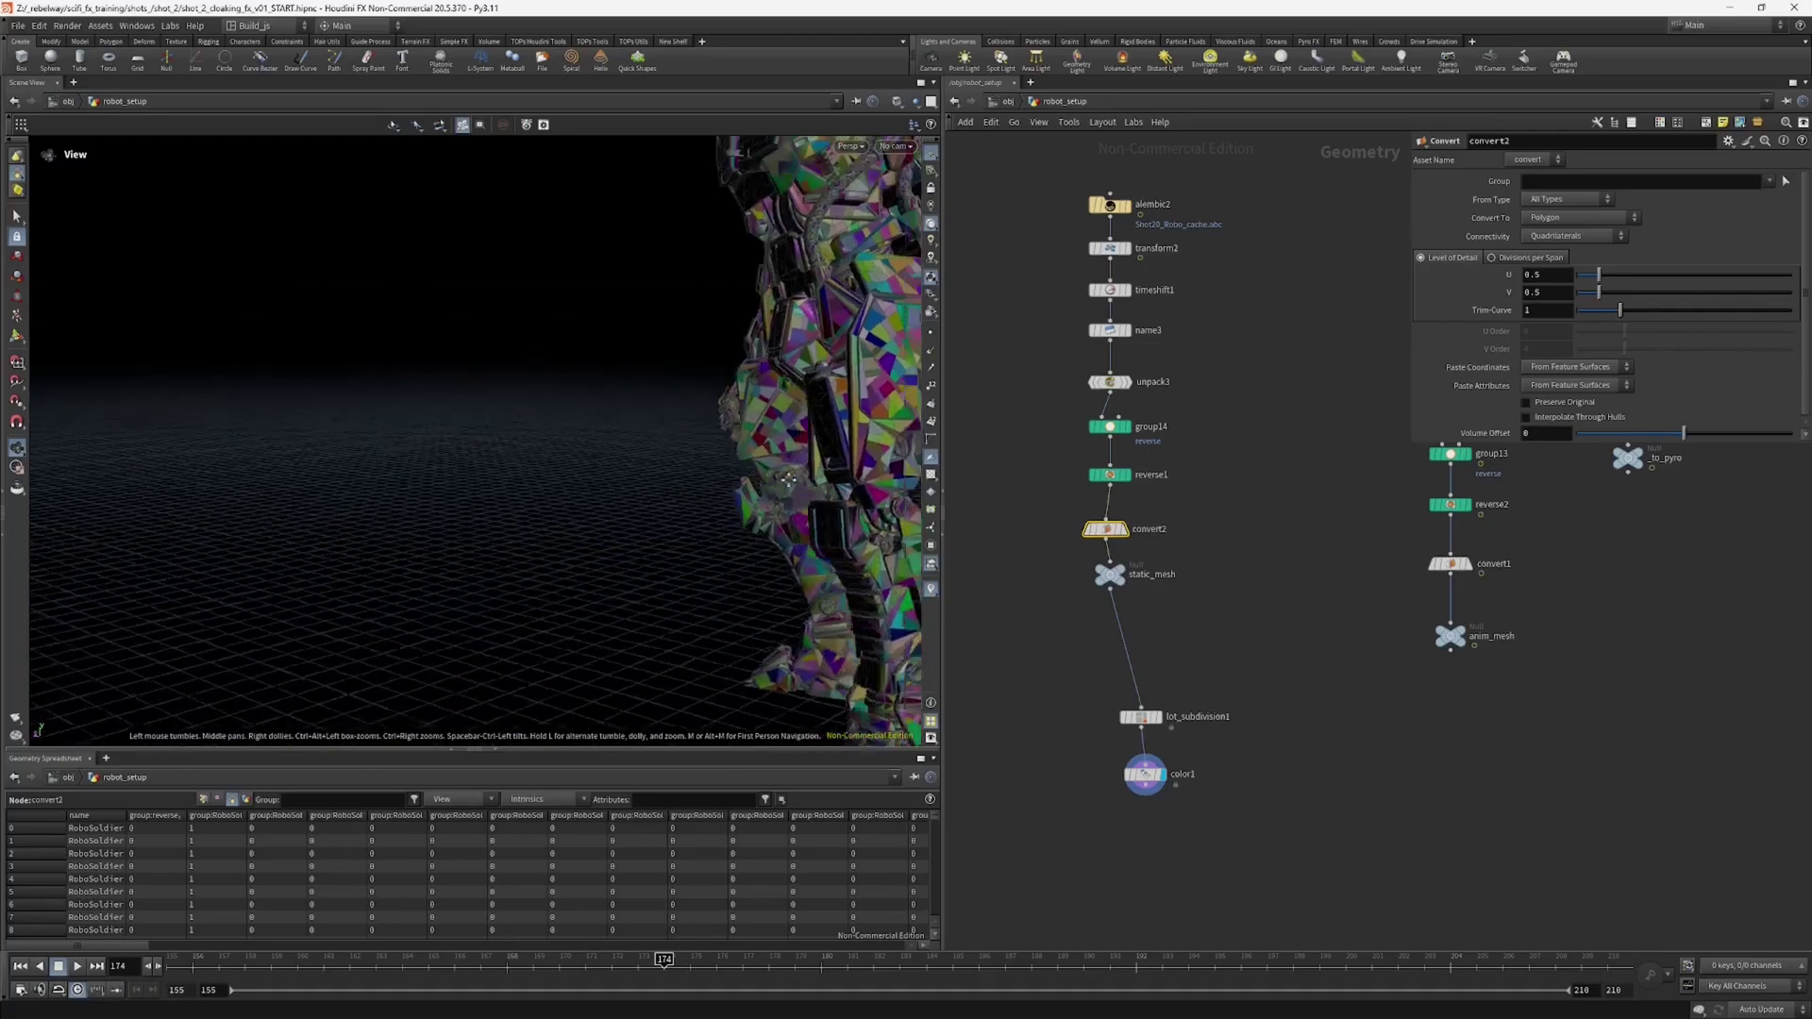
middle_click_drag(877, 378, 777, 473)
left_click_drag(678, 409, 944, 370)
right_click_drag(831, 351, 754, 412)
left_click_drag(754, 412, 708, 542)
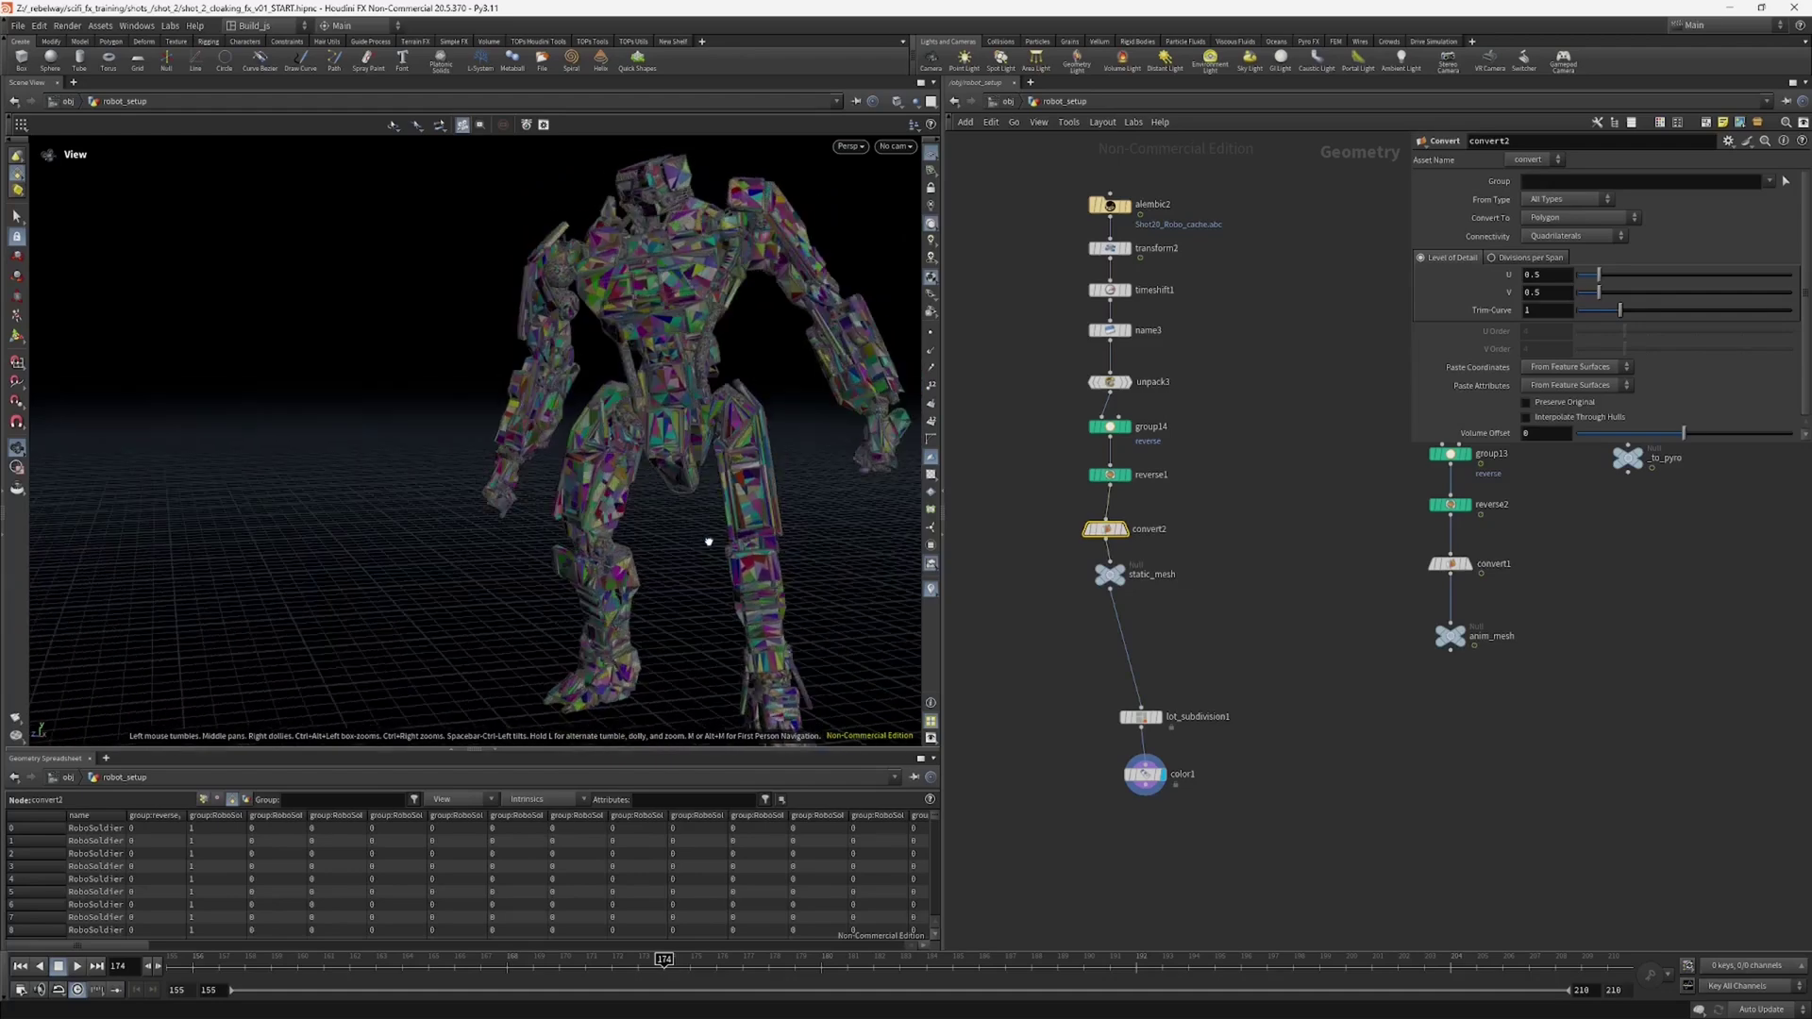
Step: Move lot_subdivision1 and color1 together so they sit in line below static_mesh
mouse_move(1454, 643)
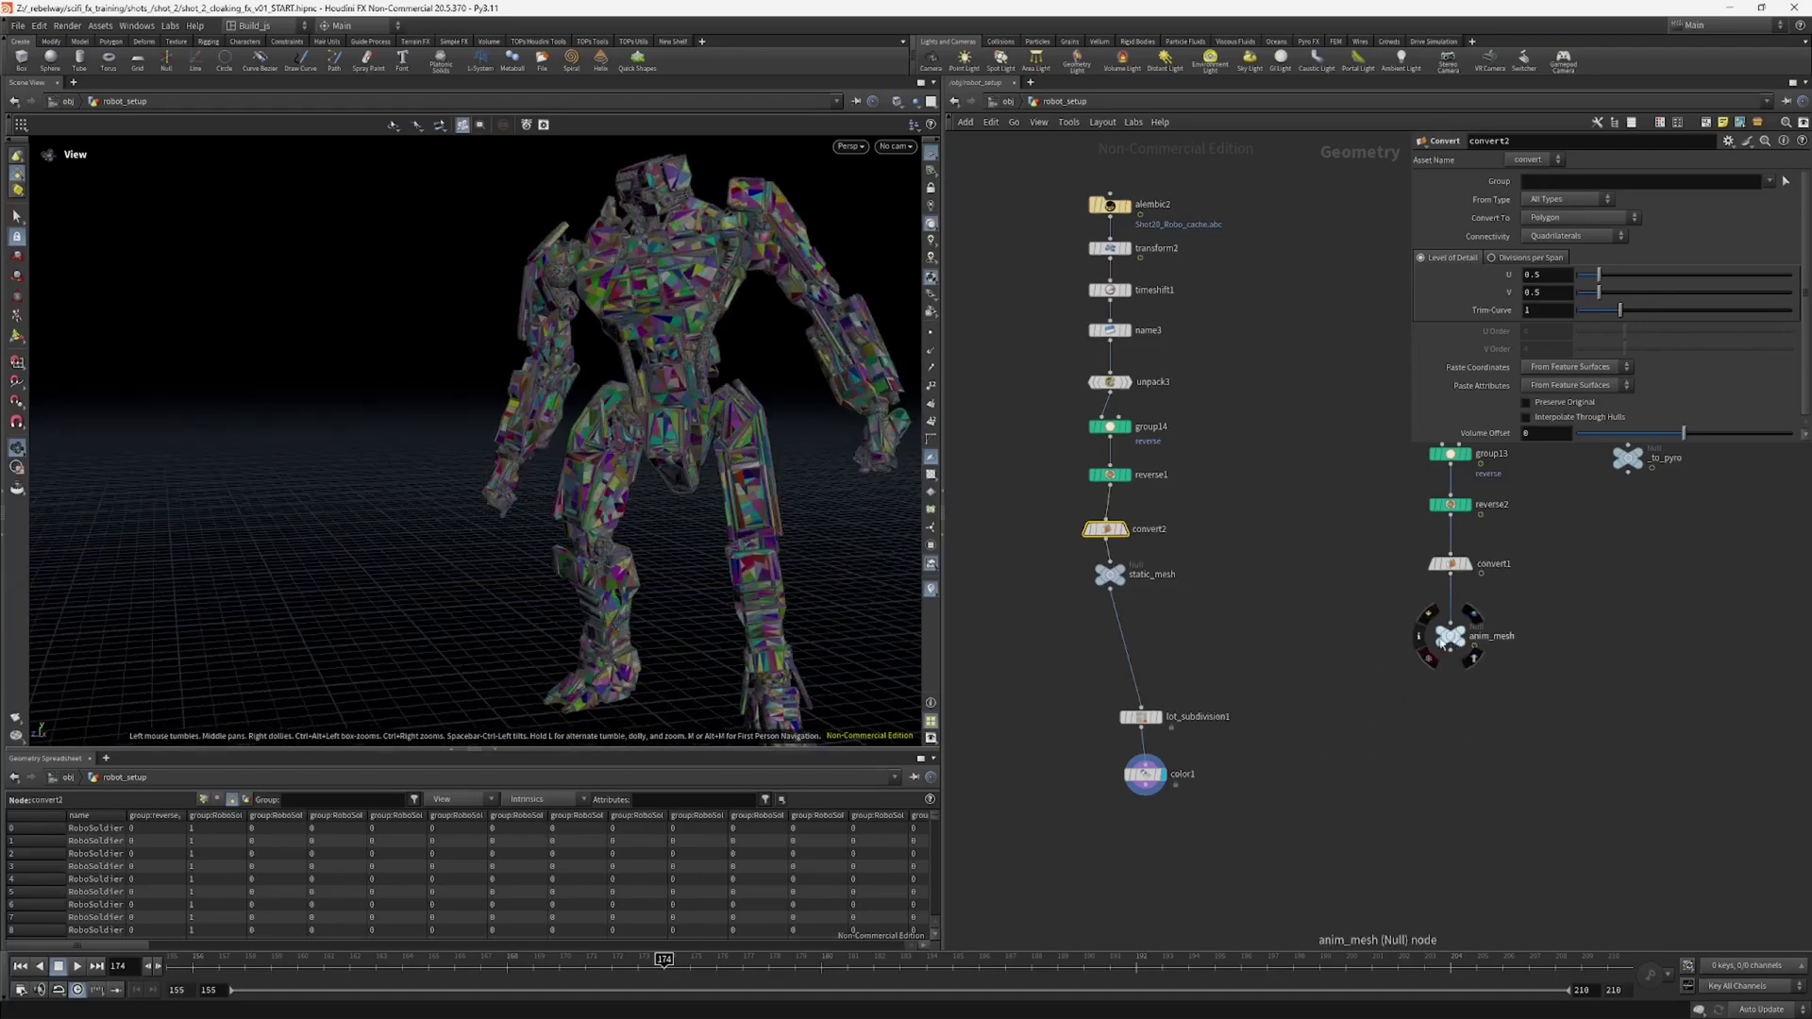
left_click_drag(1100, 813, 1110, 760)
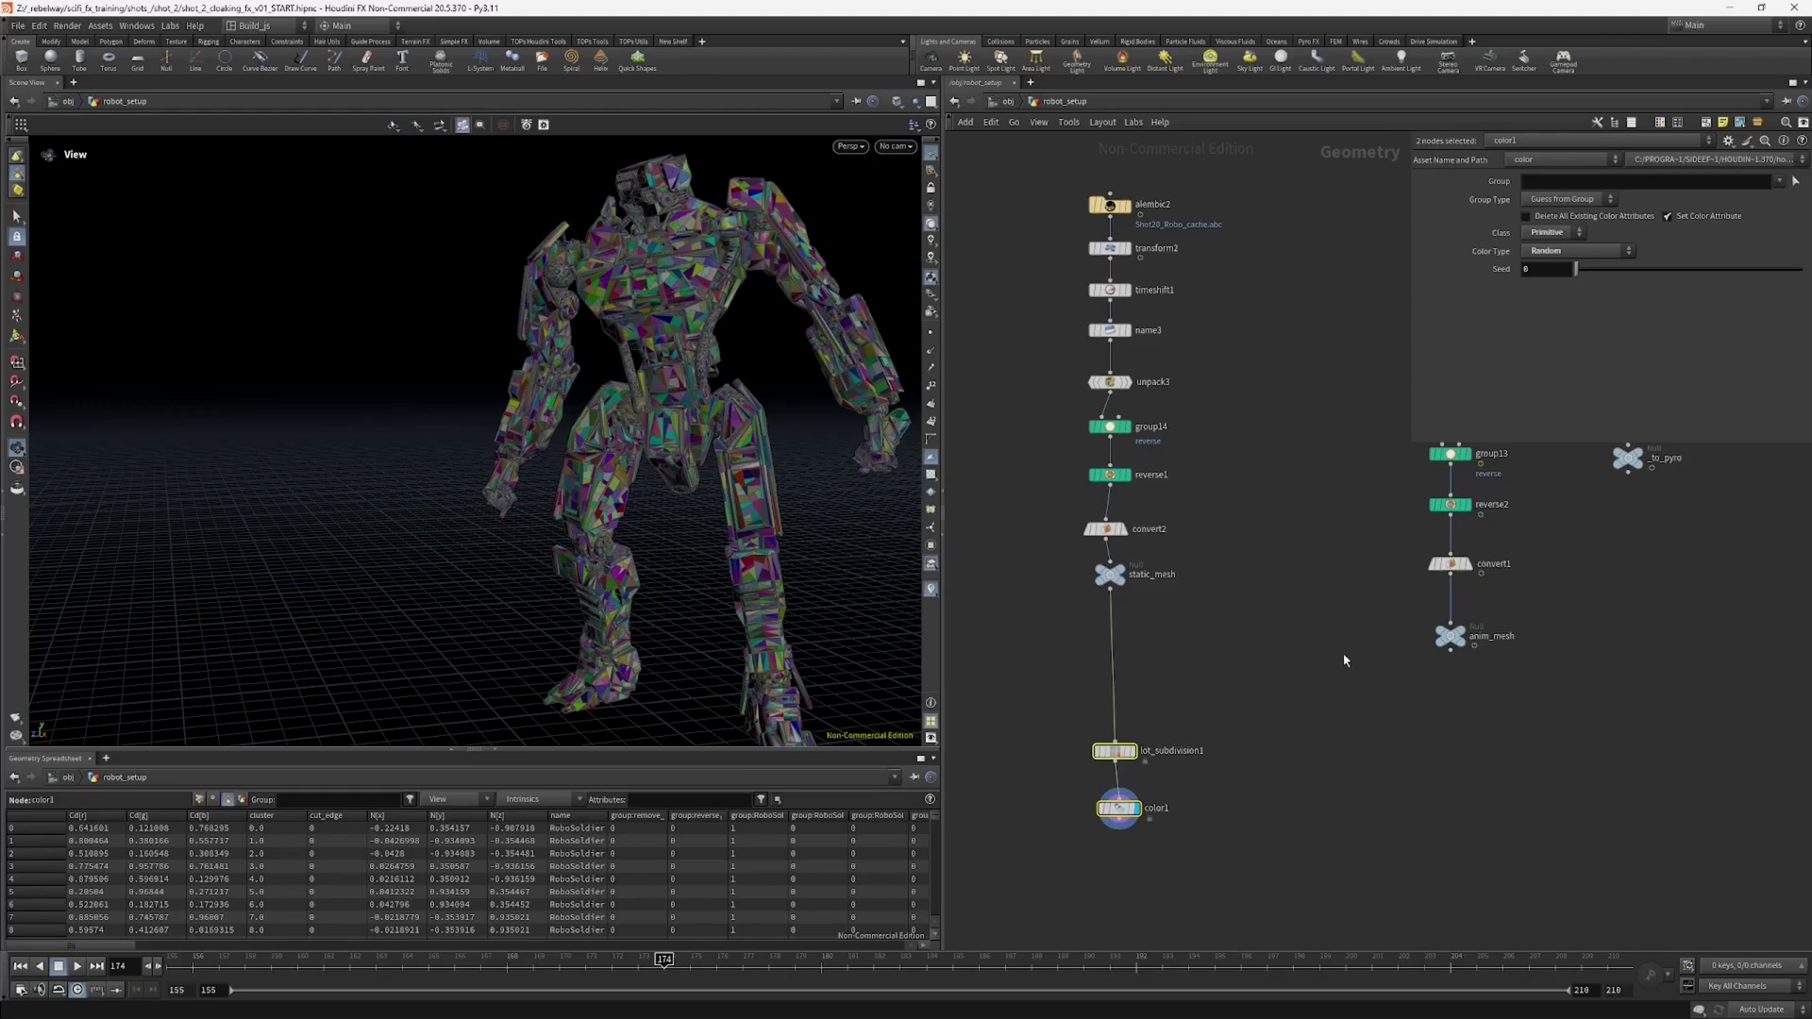
left_click_drag(732, 503, 688, 448)
Step: Compare the node info of color1 and anim_mesh
middle_click(1114, 809)
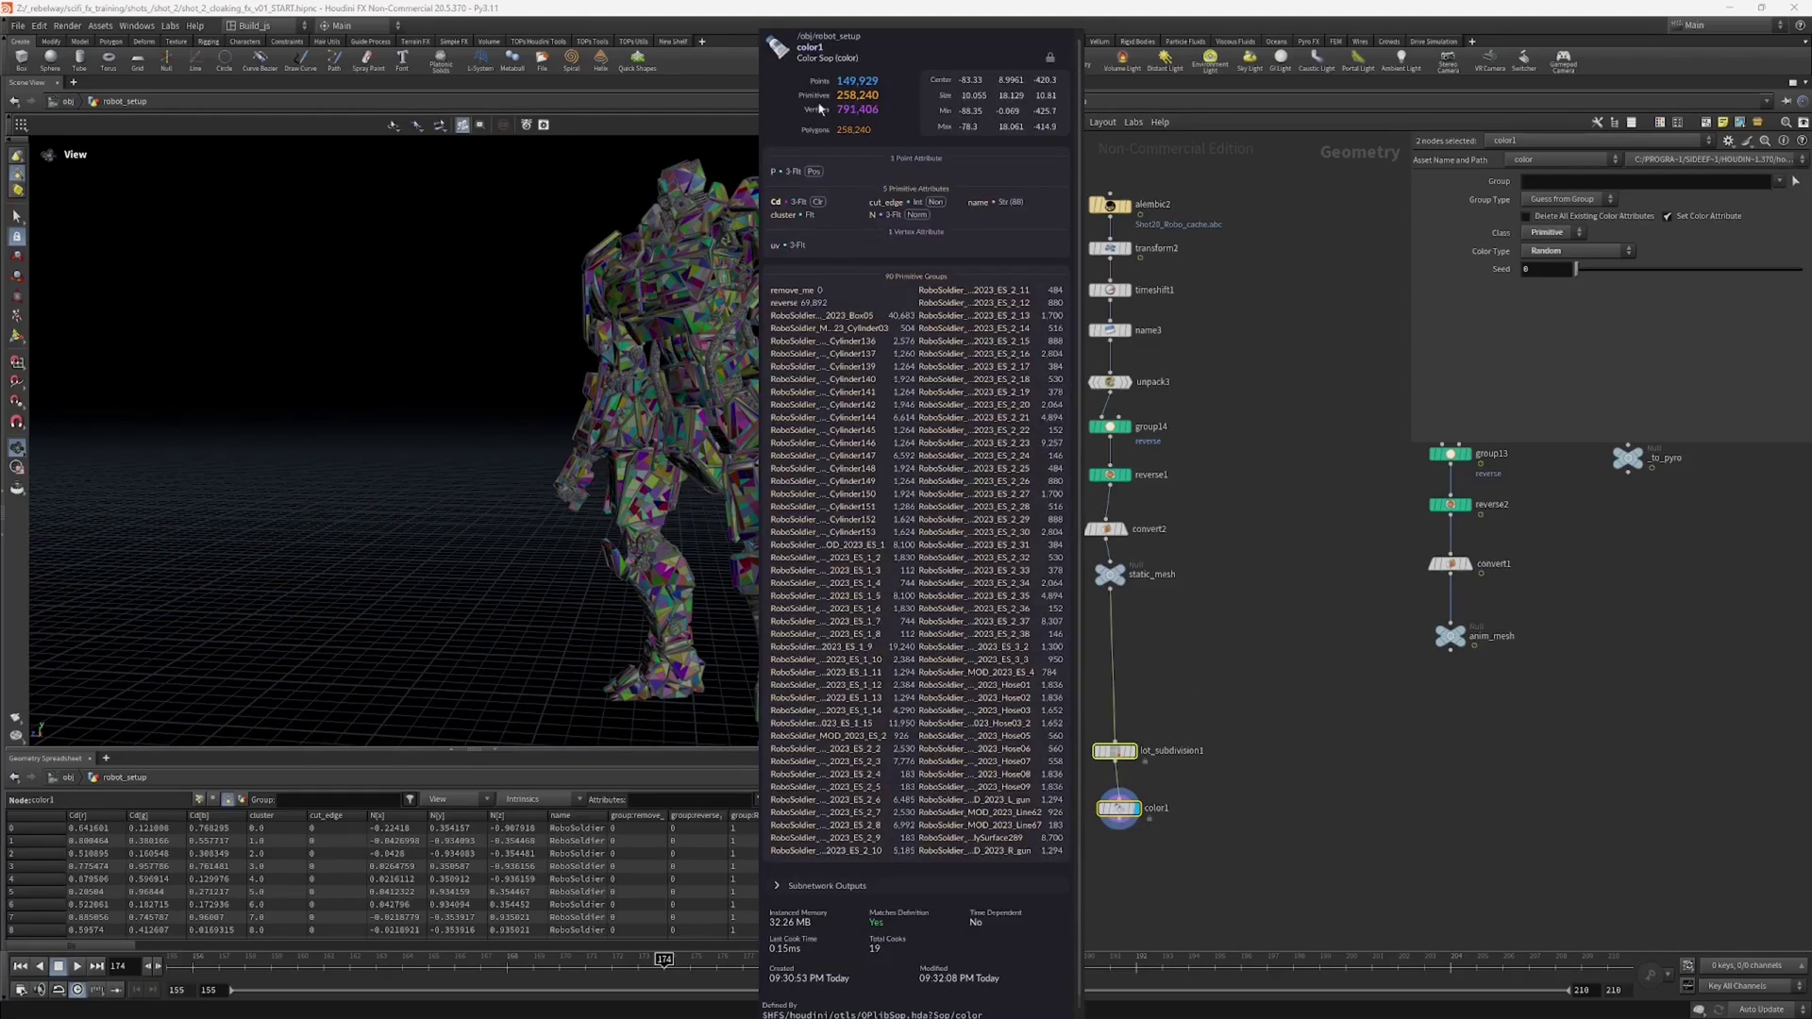
middle_click(1452, 648)
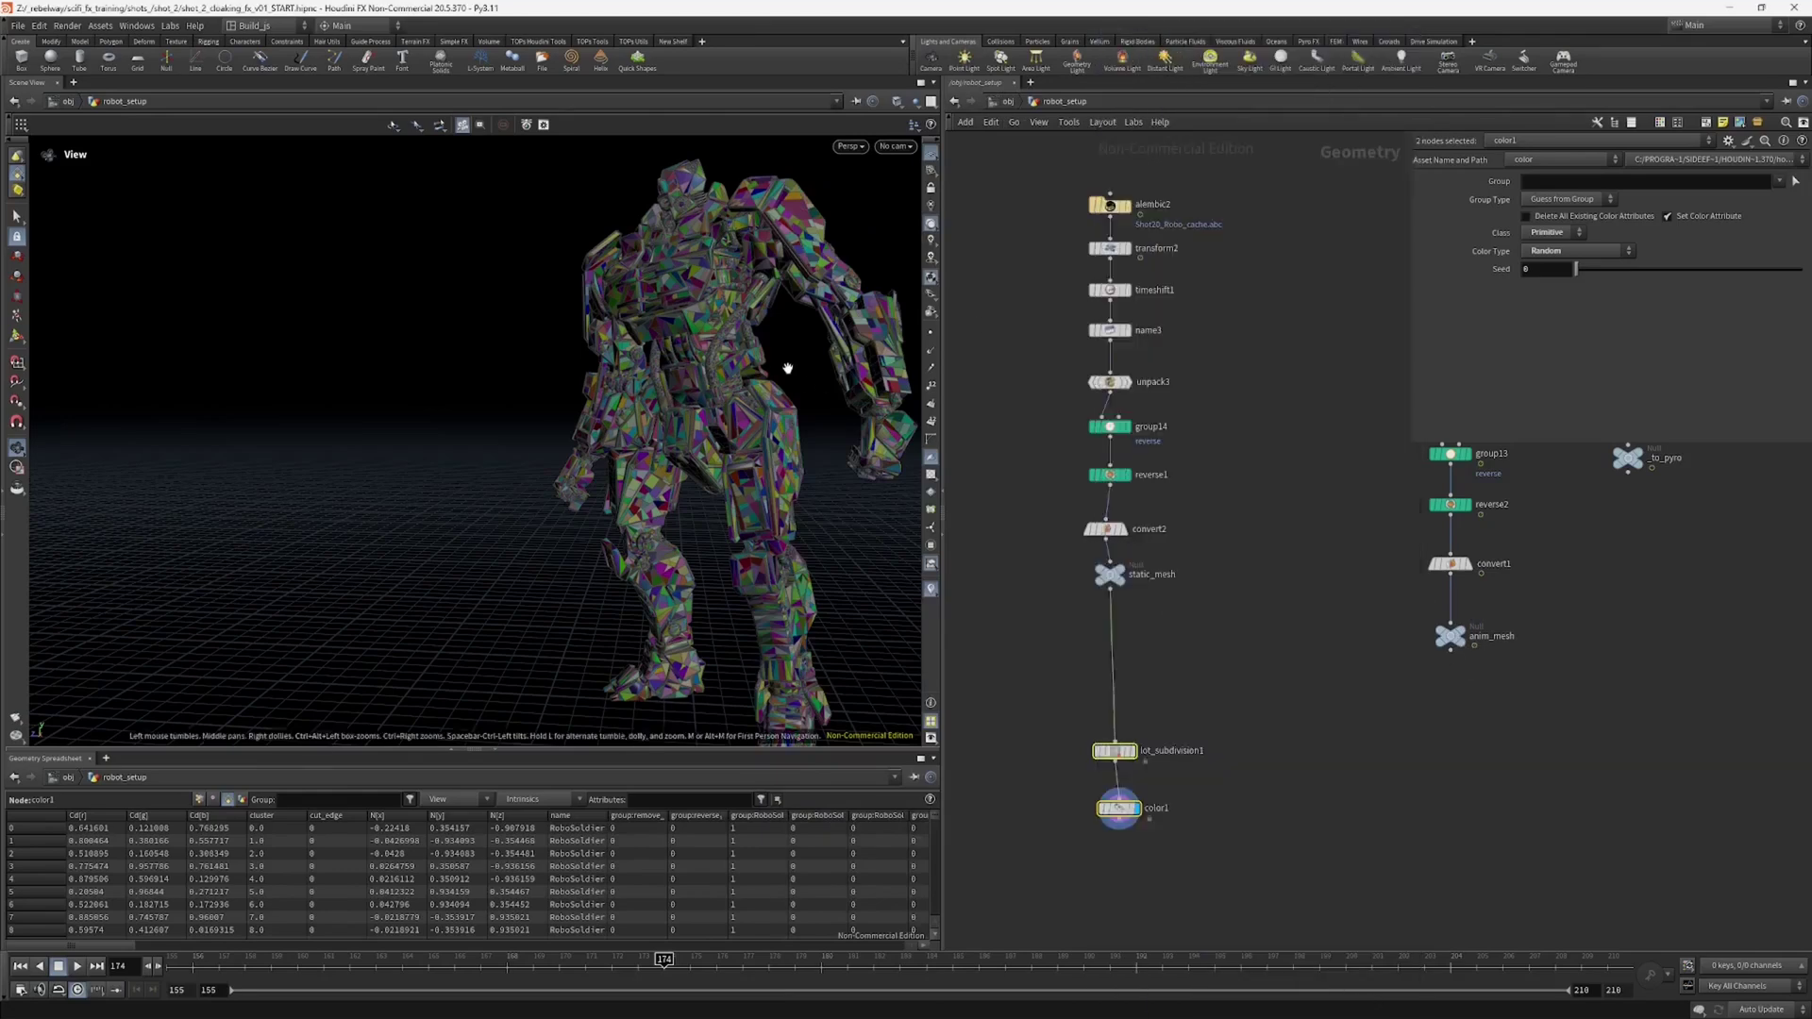
left_click(1119, 798)
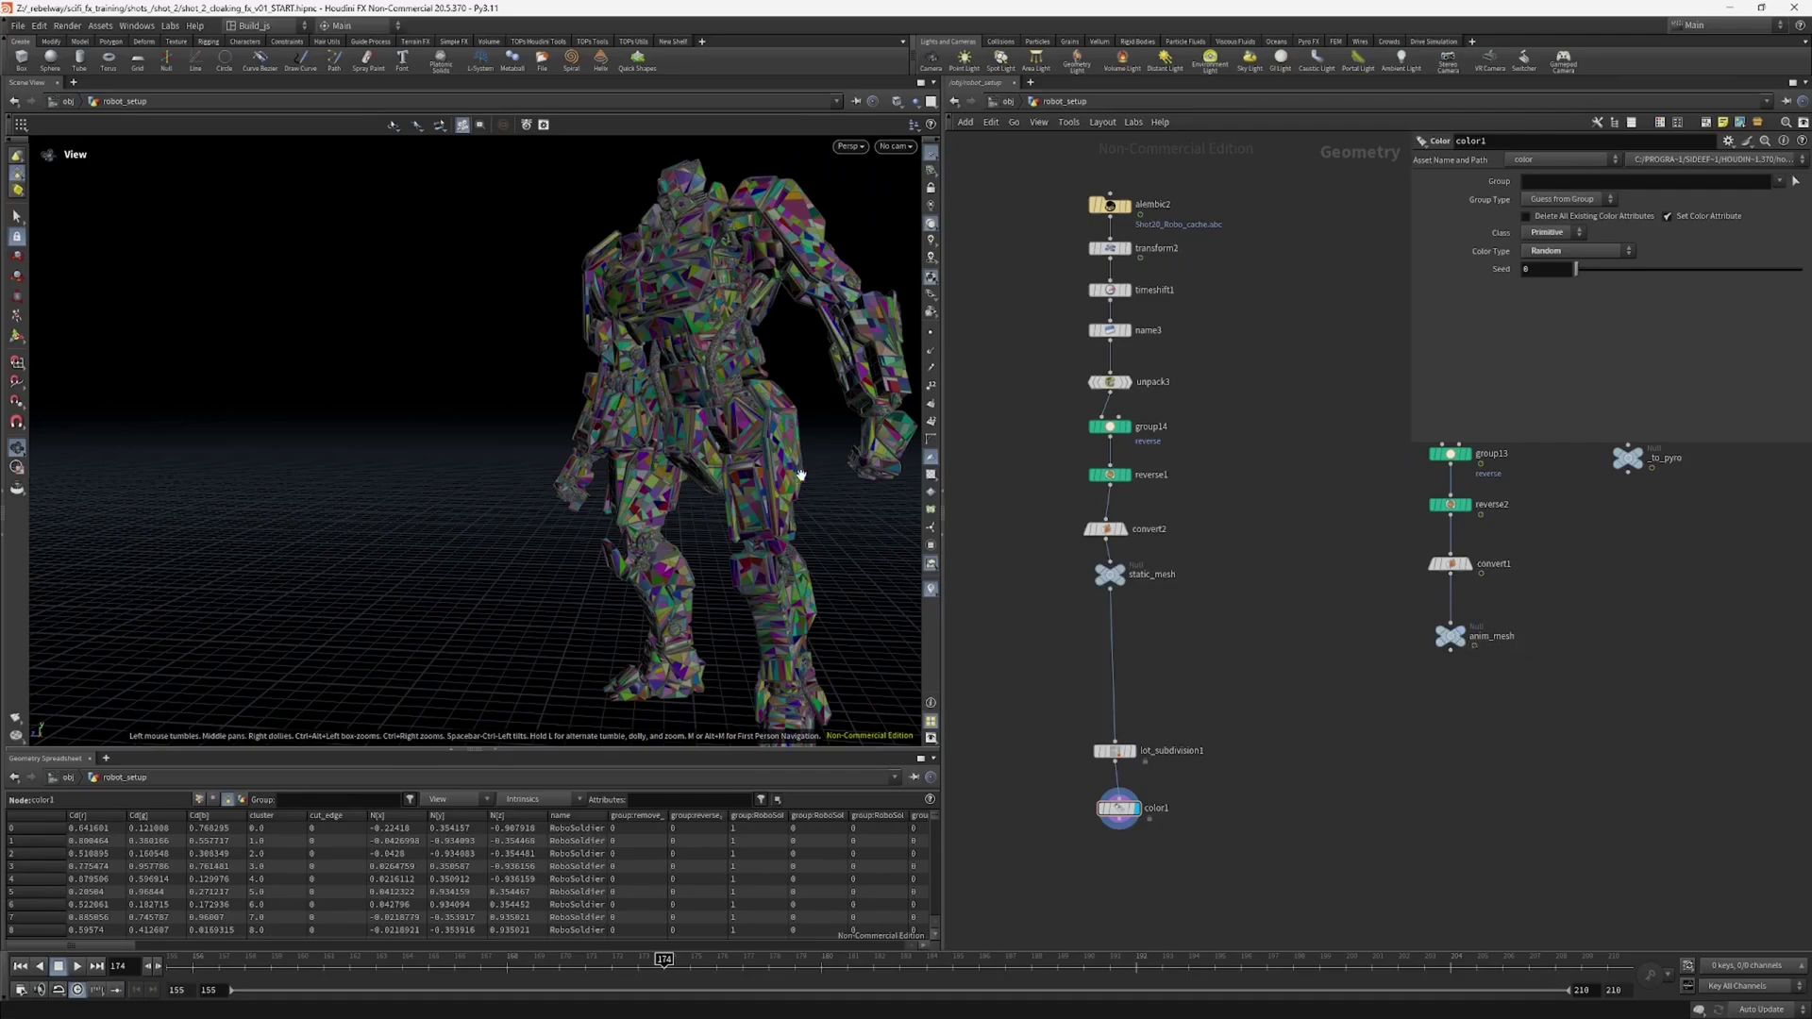
Step: Shift lot_subdivision1 and color1 slightly farther down to leave more room beneath static_mesh
left_click_drag(692, 510, 861, 456)
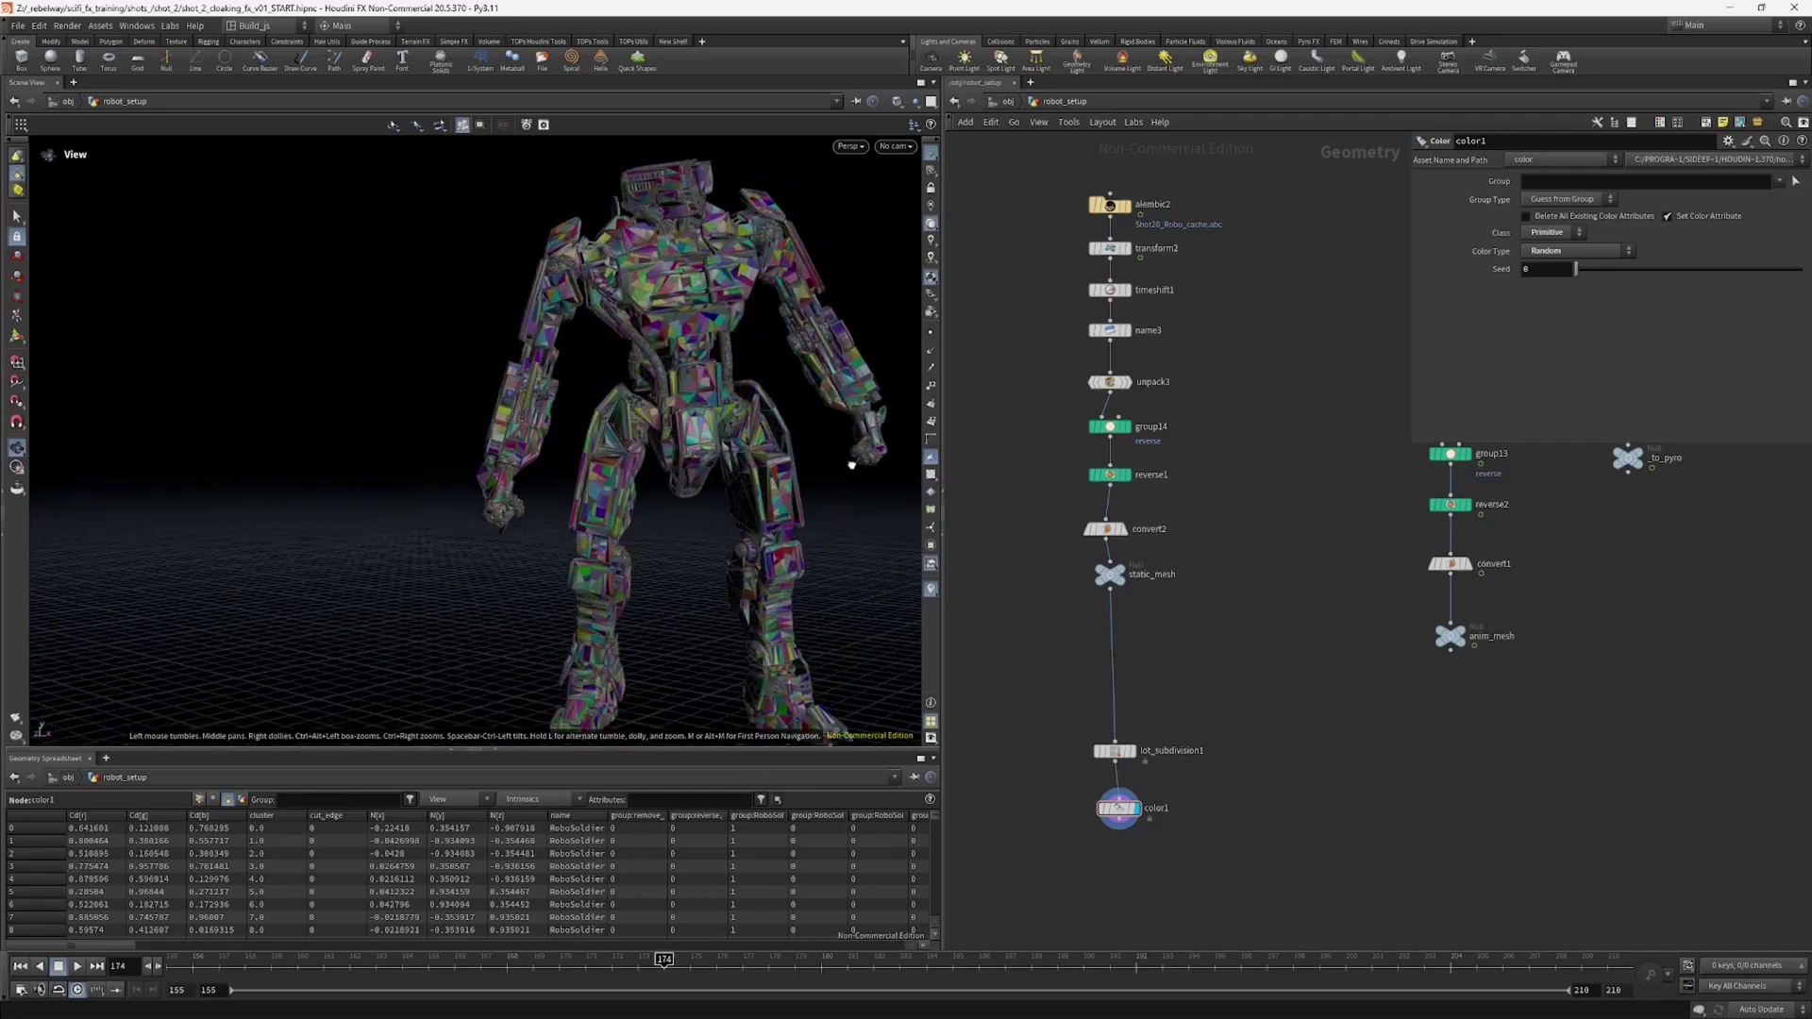
left_click(1116, 754, "shift")
left_click_drag(1116, 754, 1119, 775)
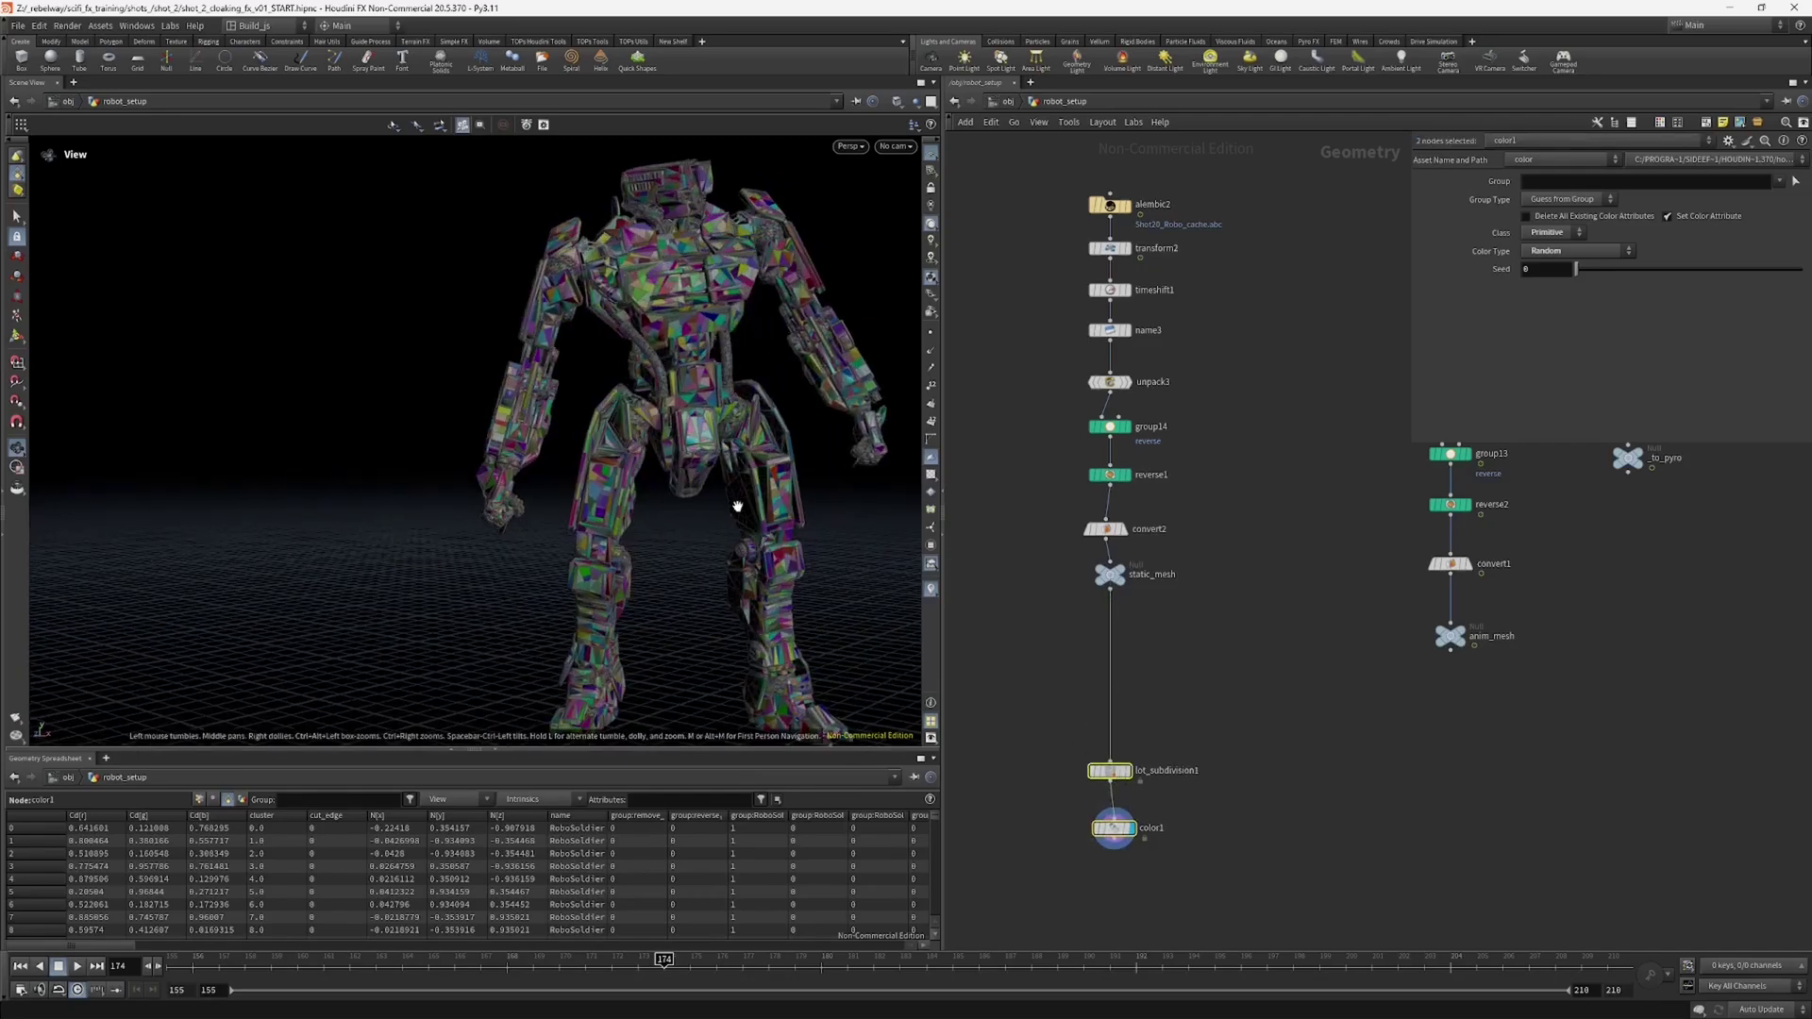
Step: Select name2 in the animated branch to review its naming settings and attributes against the colored robot
middle_click_drag(763, 487, 735, 581)
middle_click_drag(1291, 416, 1252, 496)
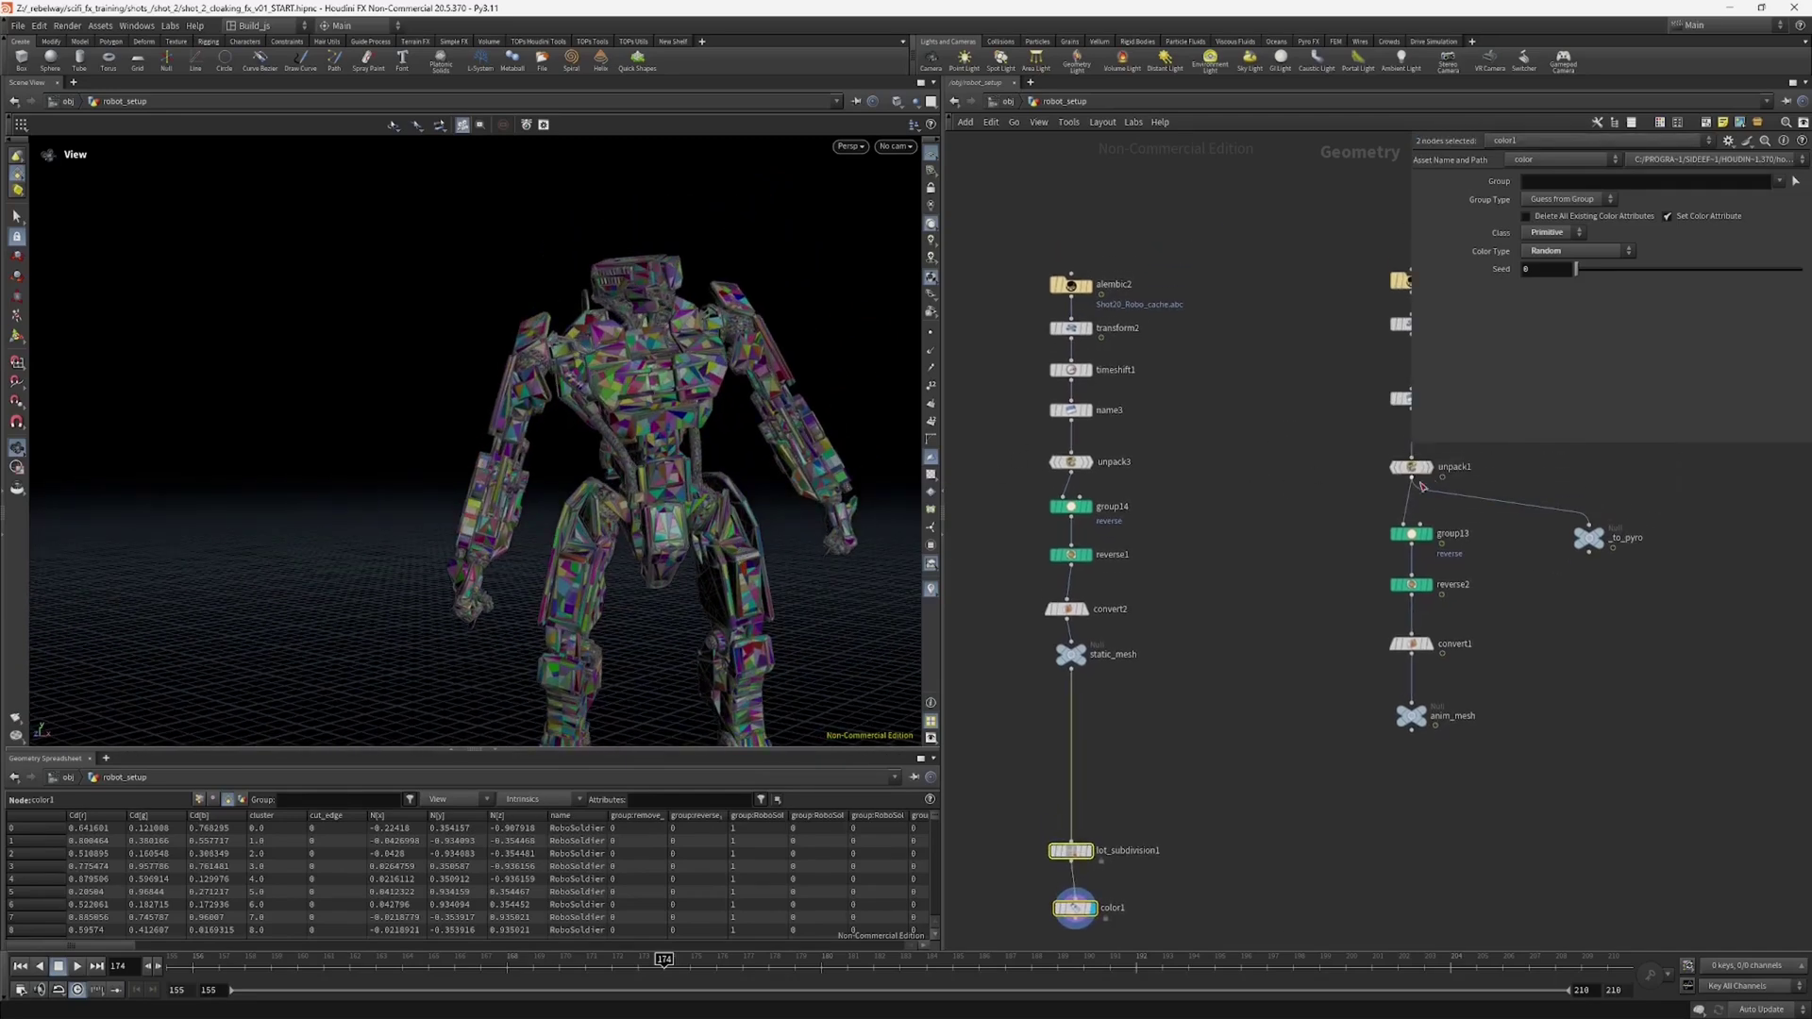
middle_click_drag(1364, 482, 1284, 542)
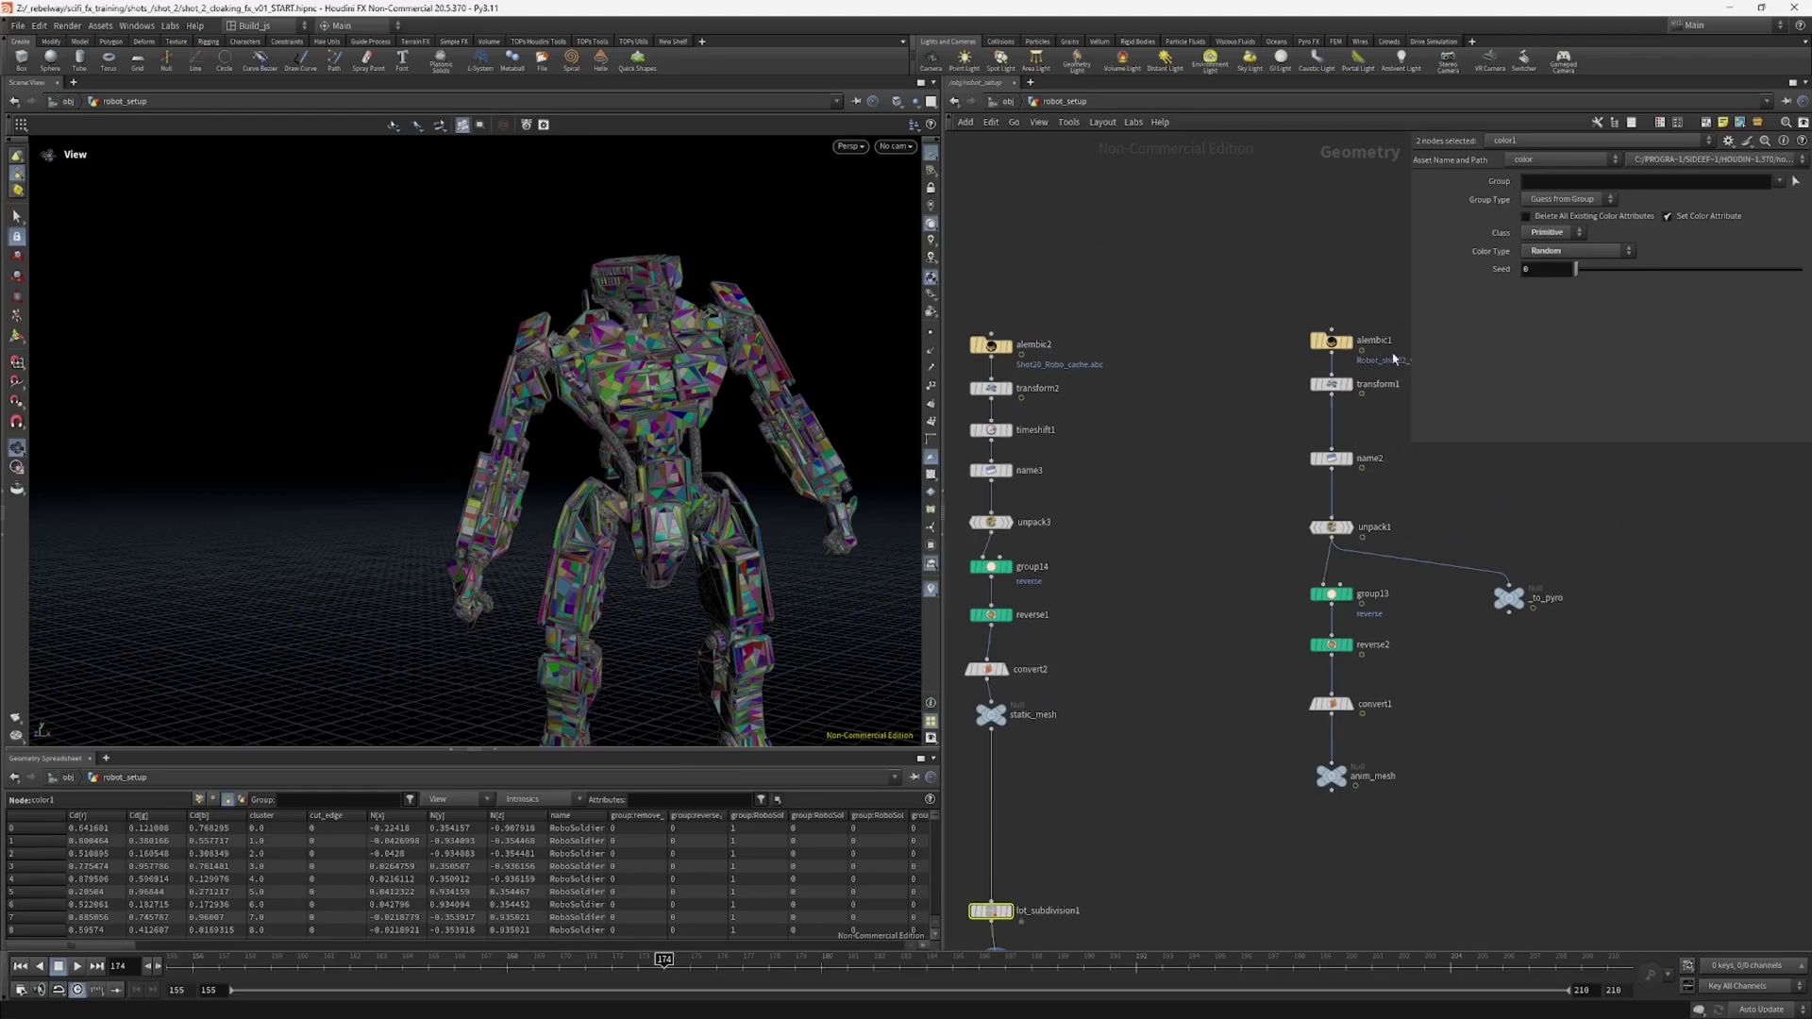
left_click(1331, 458)
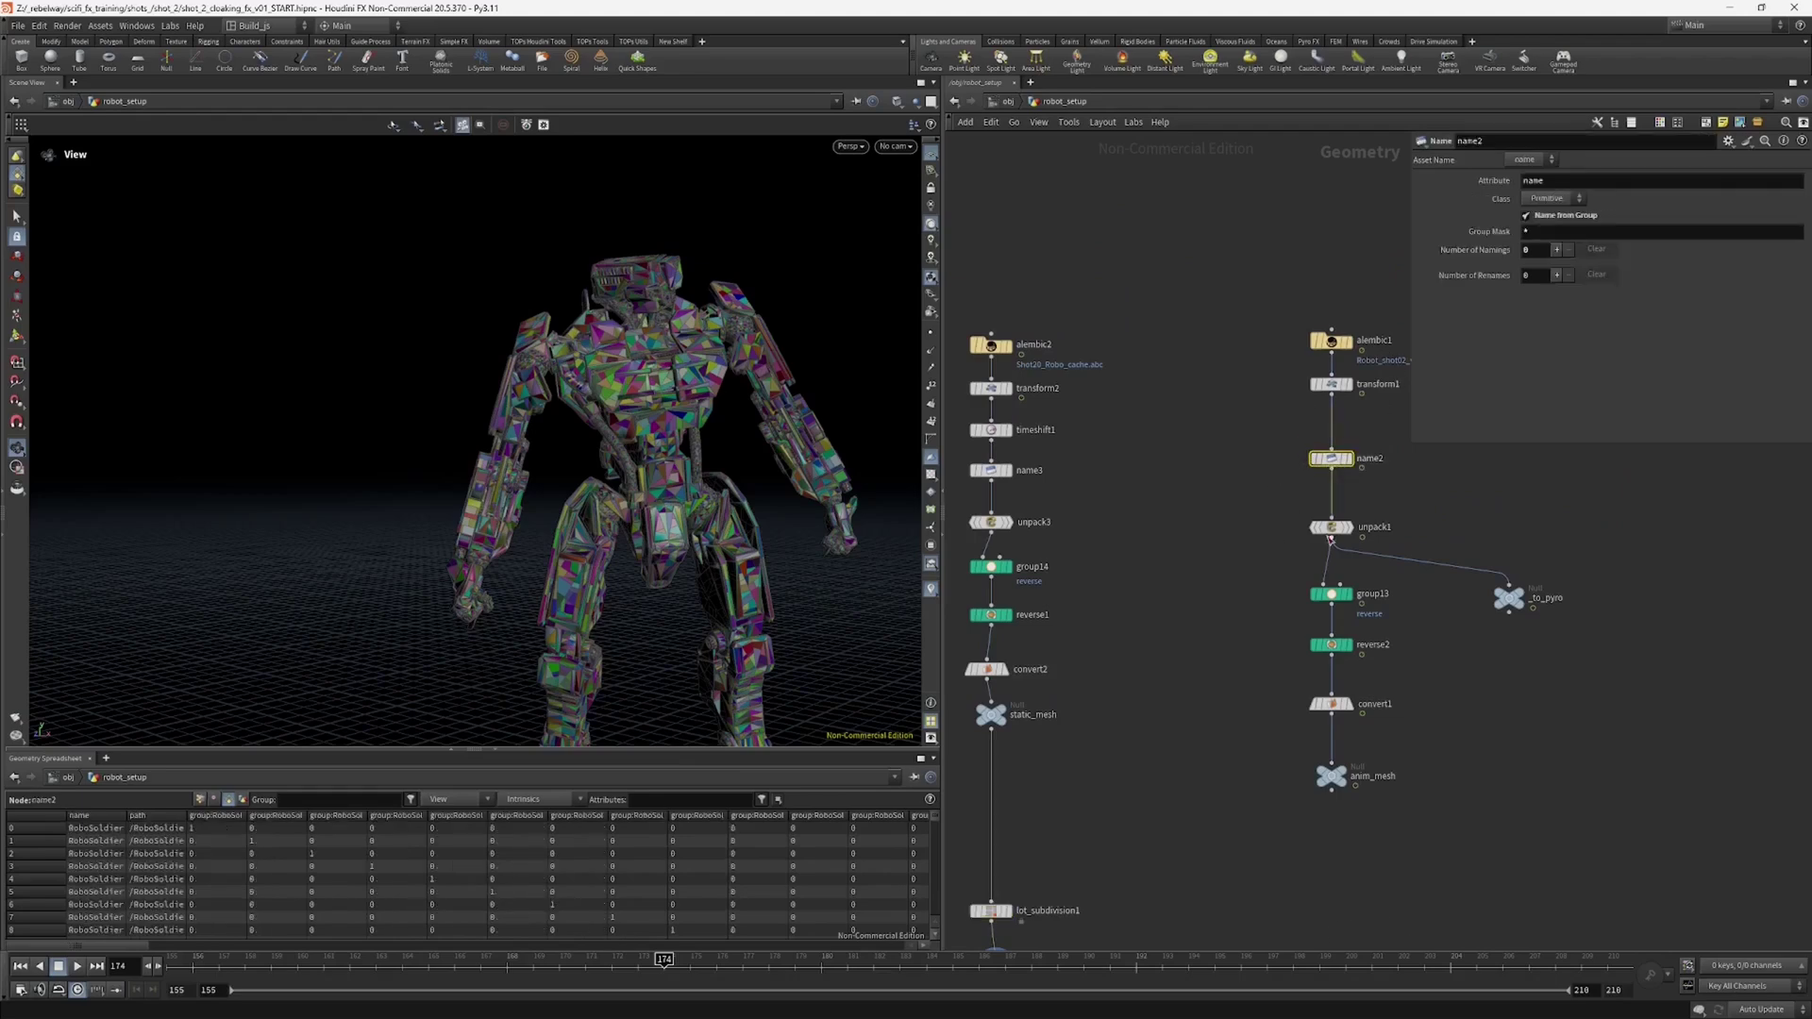
left_click_drag(651, 461, 593, 469)
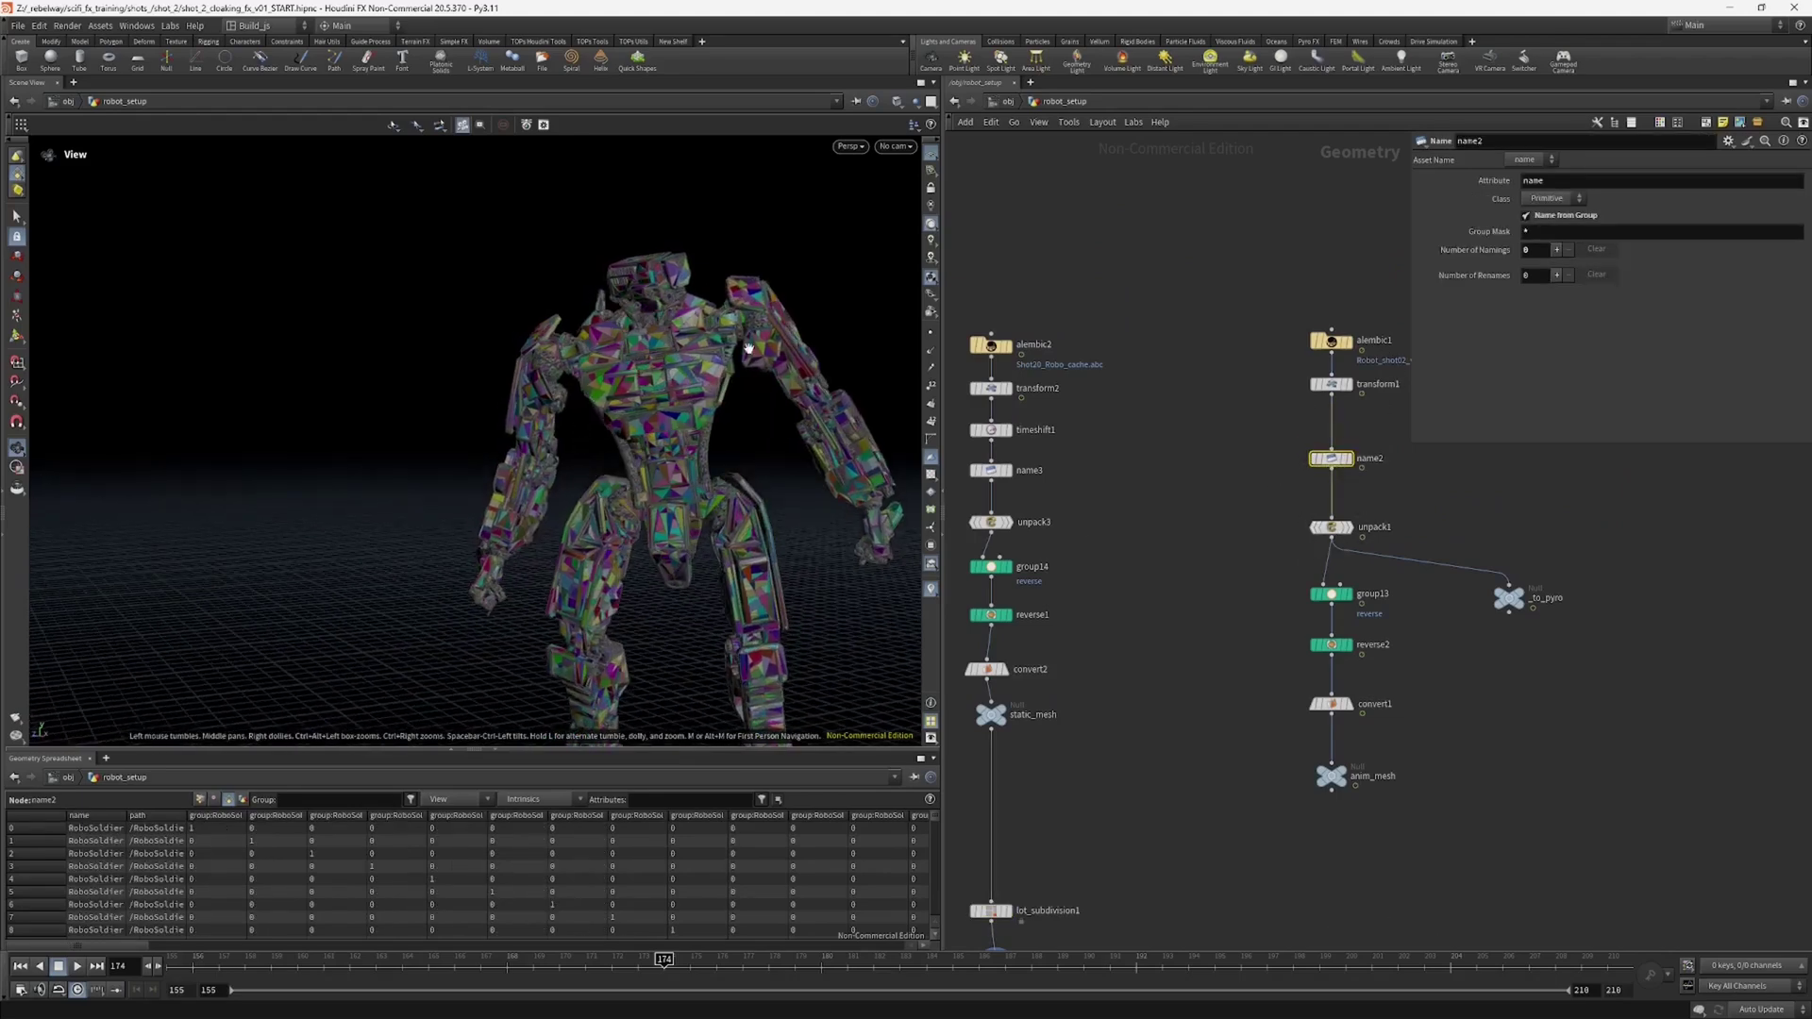
left_click_drag(777, 331, 811, 383)
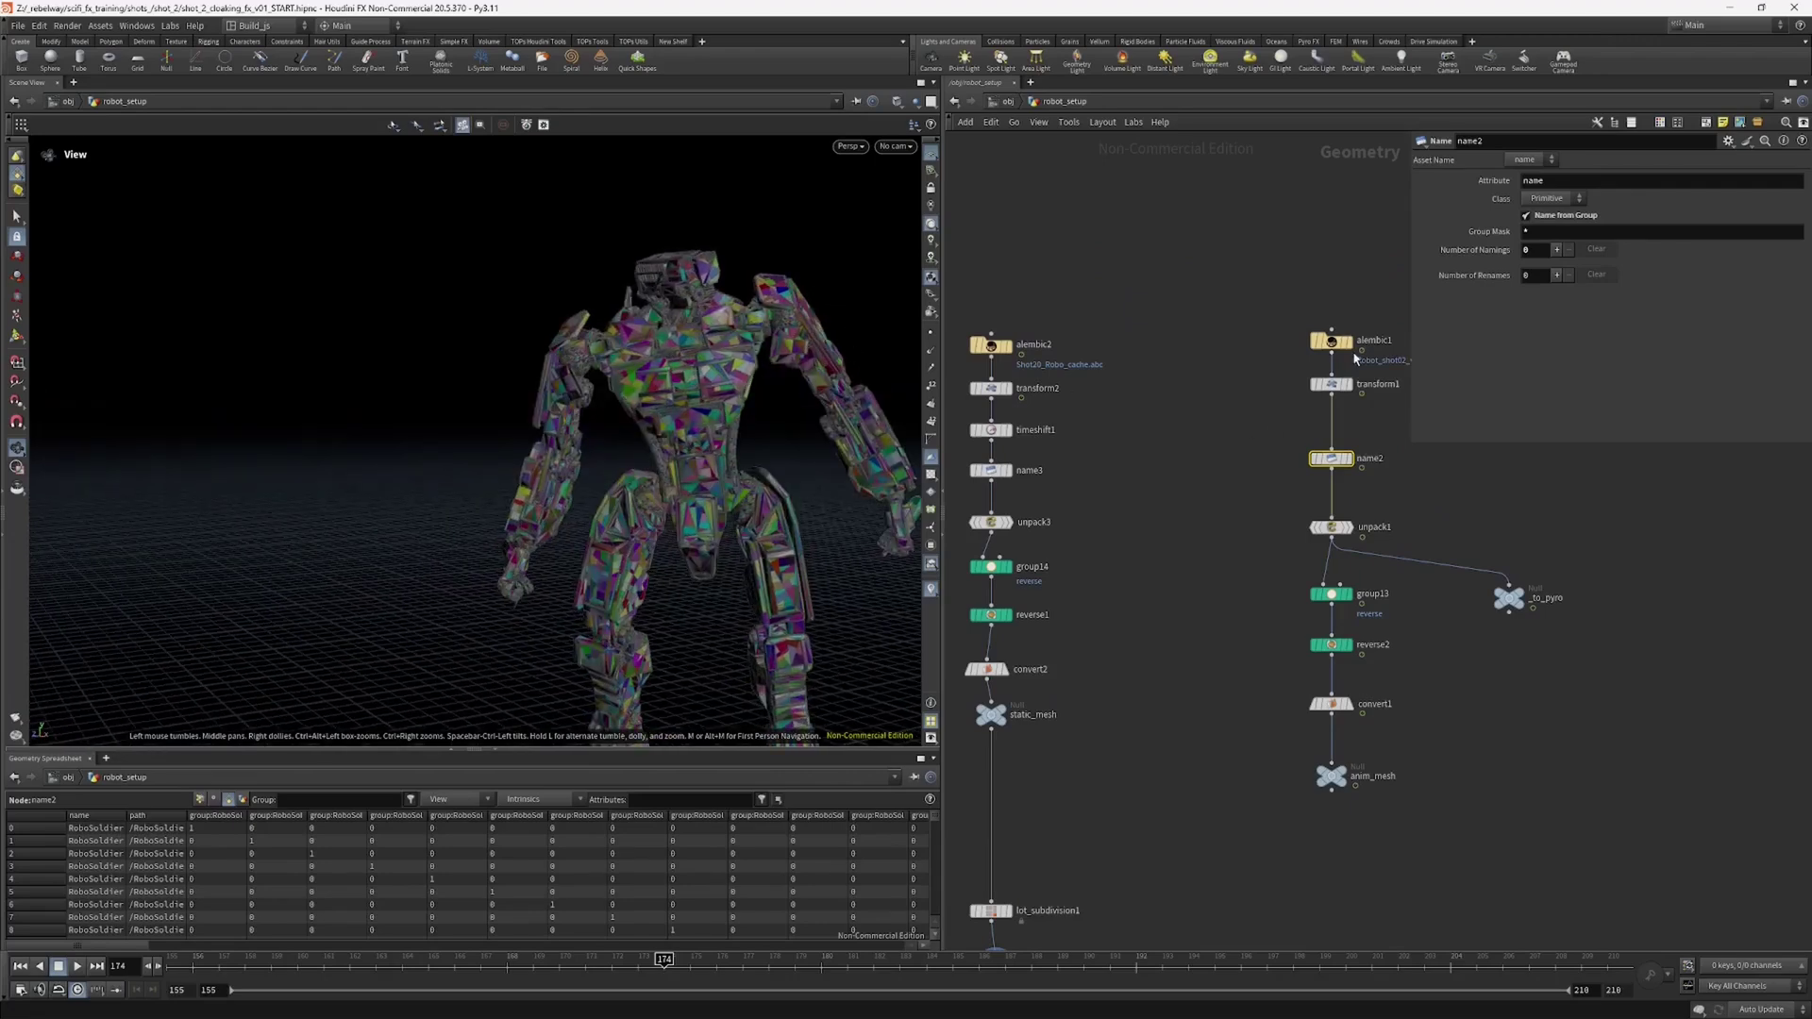
Step: Display transform1 of the animated branch, frame the robot, check the node info and examine the pose from several angles
left_click(1348, 385)
left_click(1330, 385)
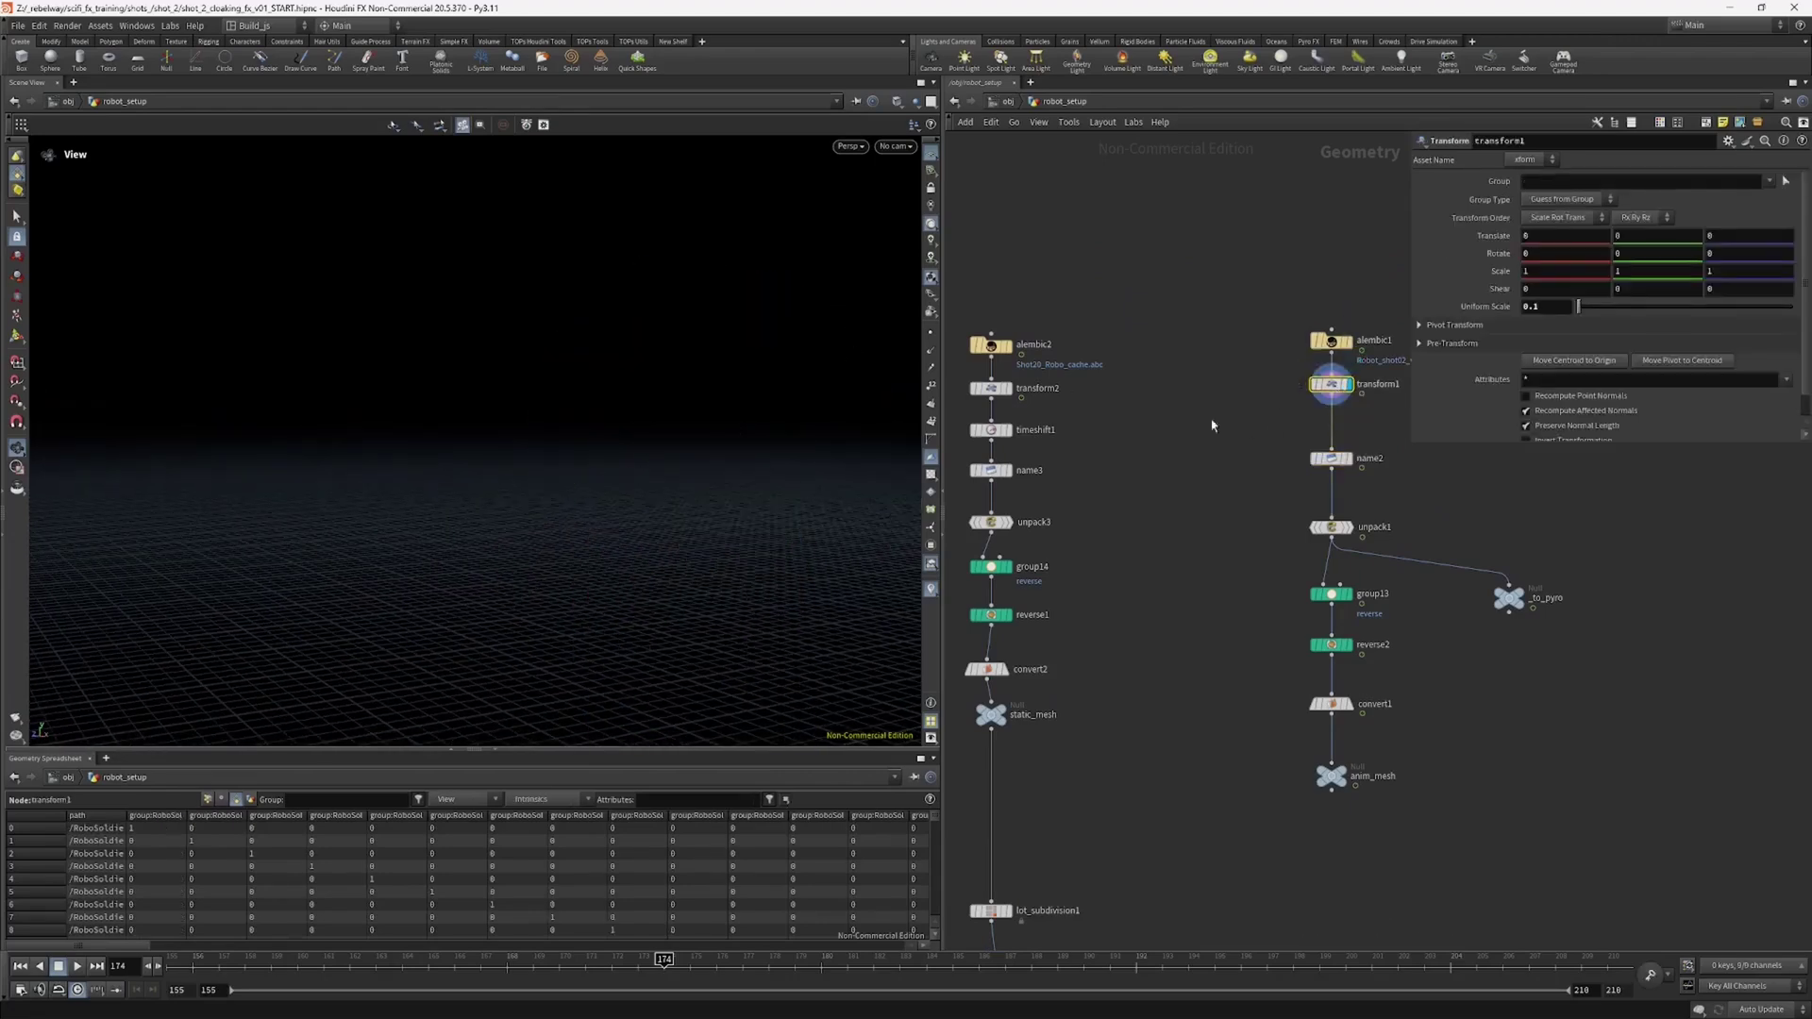
left_click_drag(693, 514, 671, 503)
key("g")
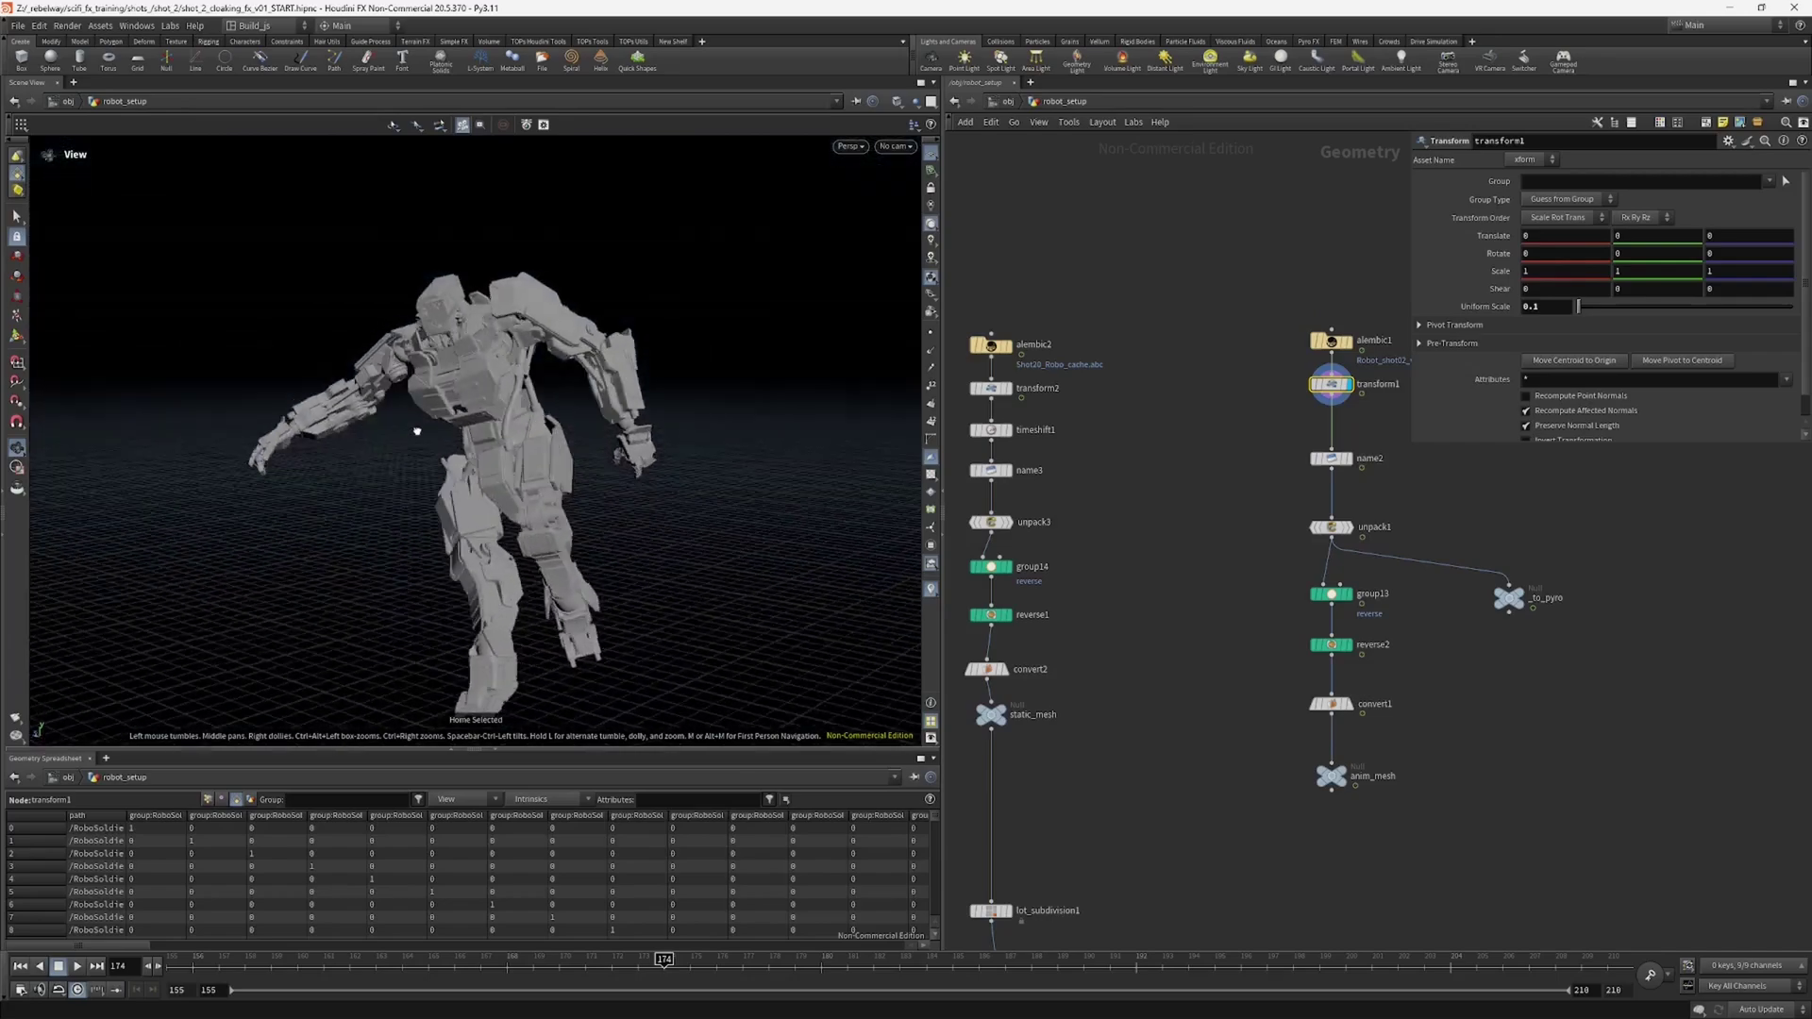
middle_click(1330, 384)
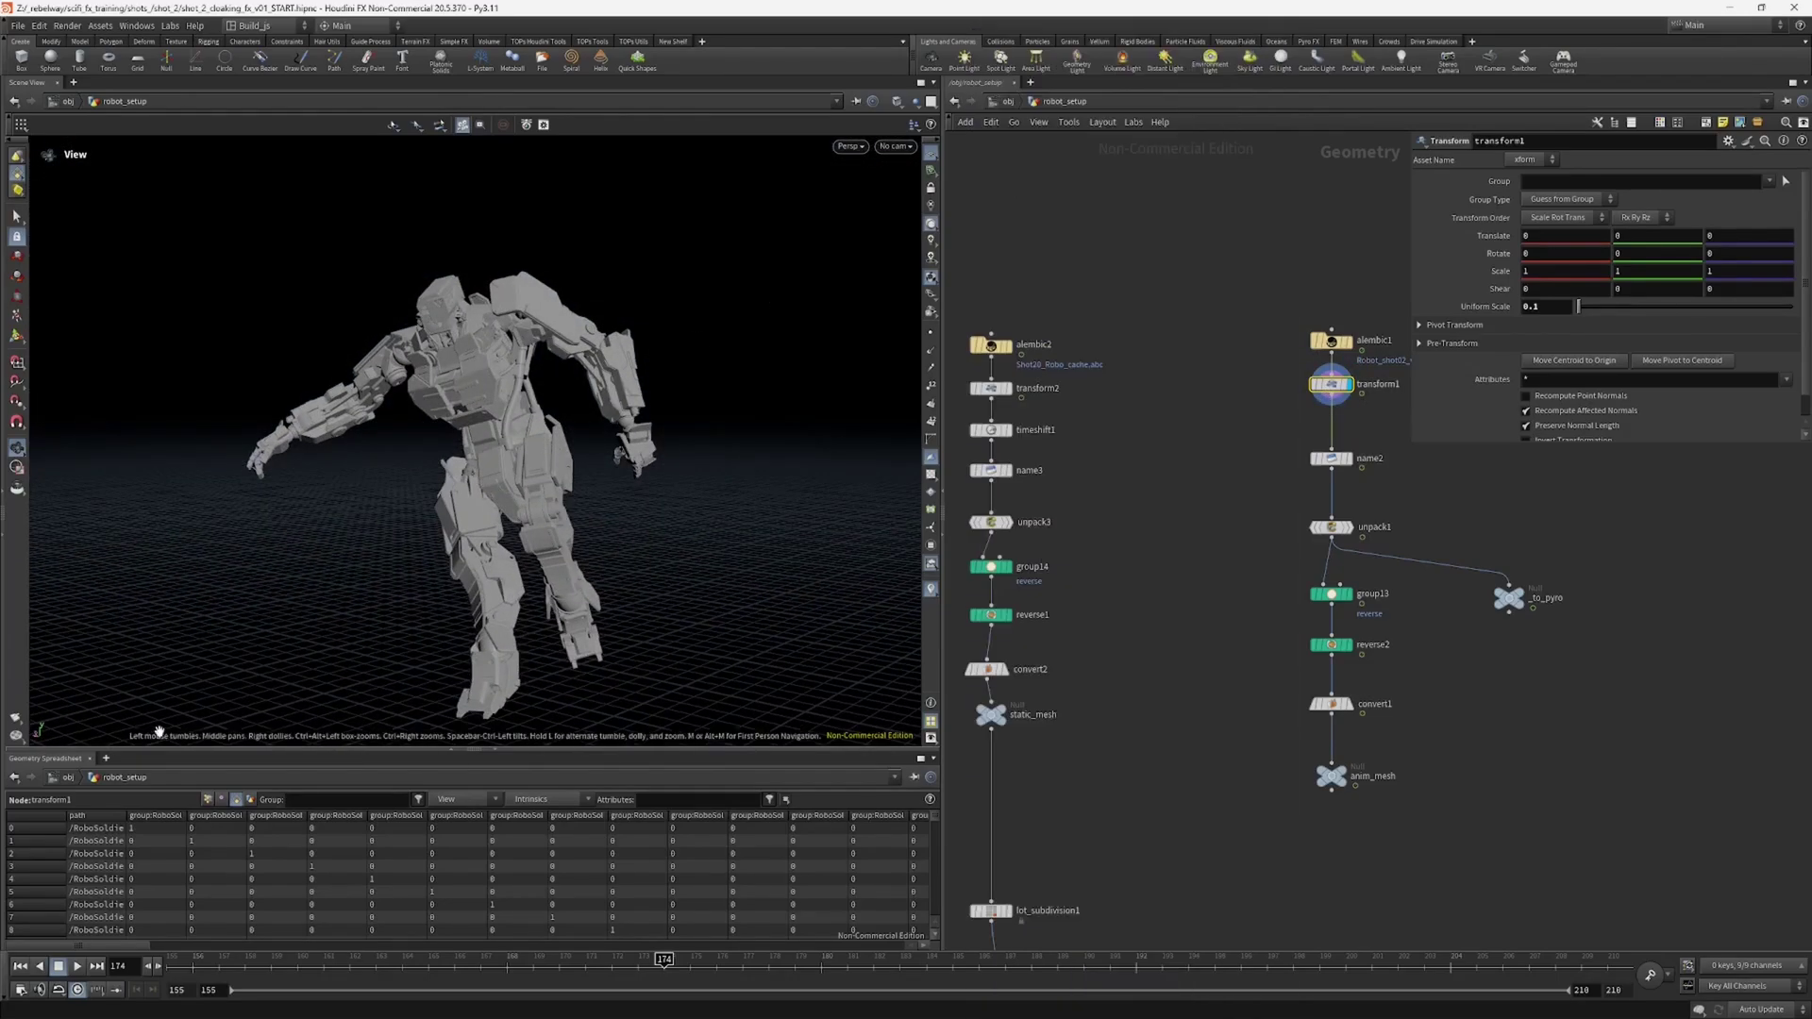
left_click_drag(579, 400, 595, 415)
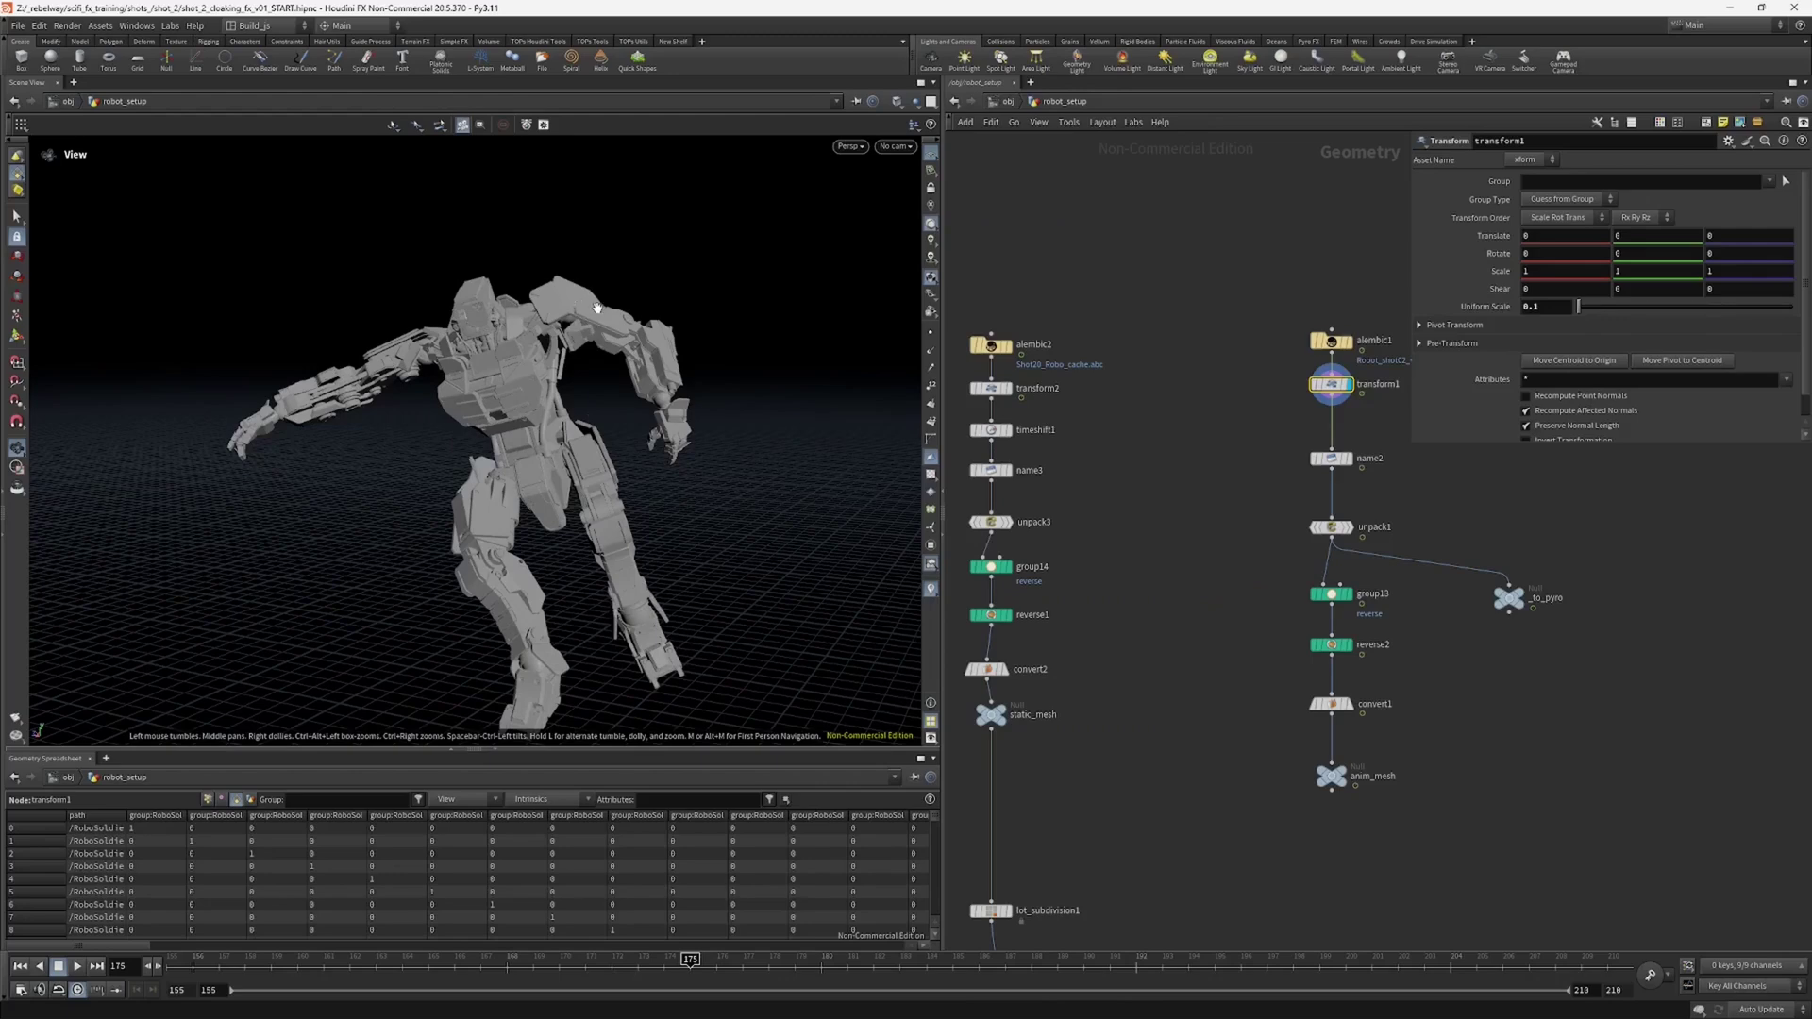
left_click_drag(603, 589, 653, 508)
left_click_drag(579, 604, 395, 594)
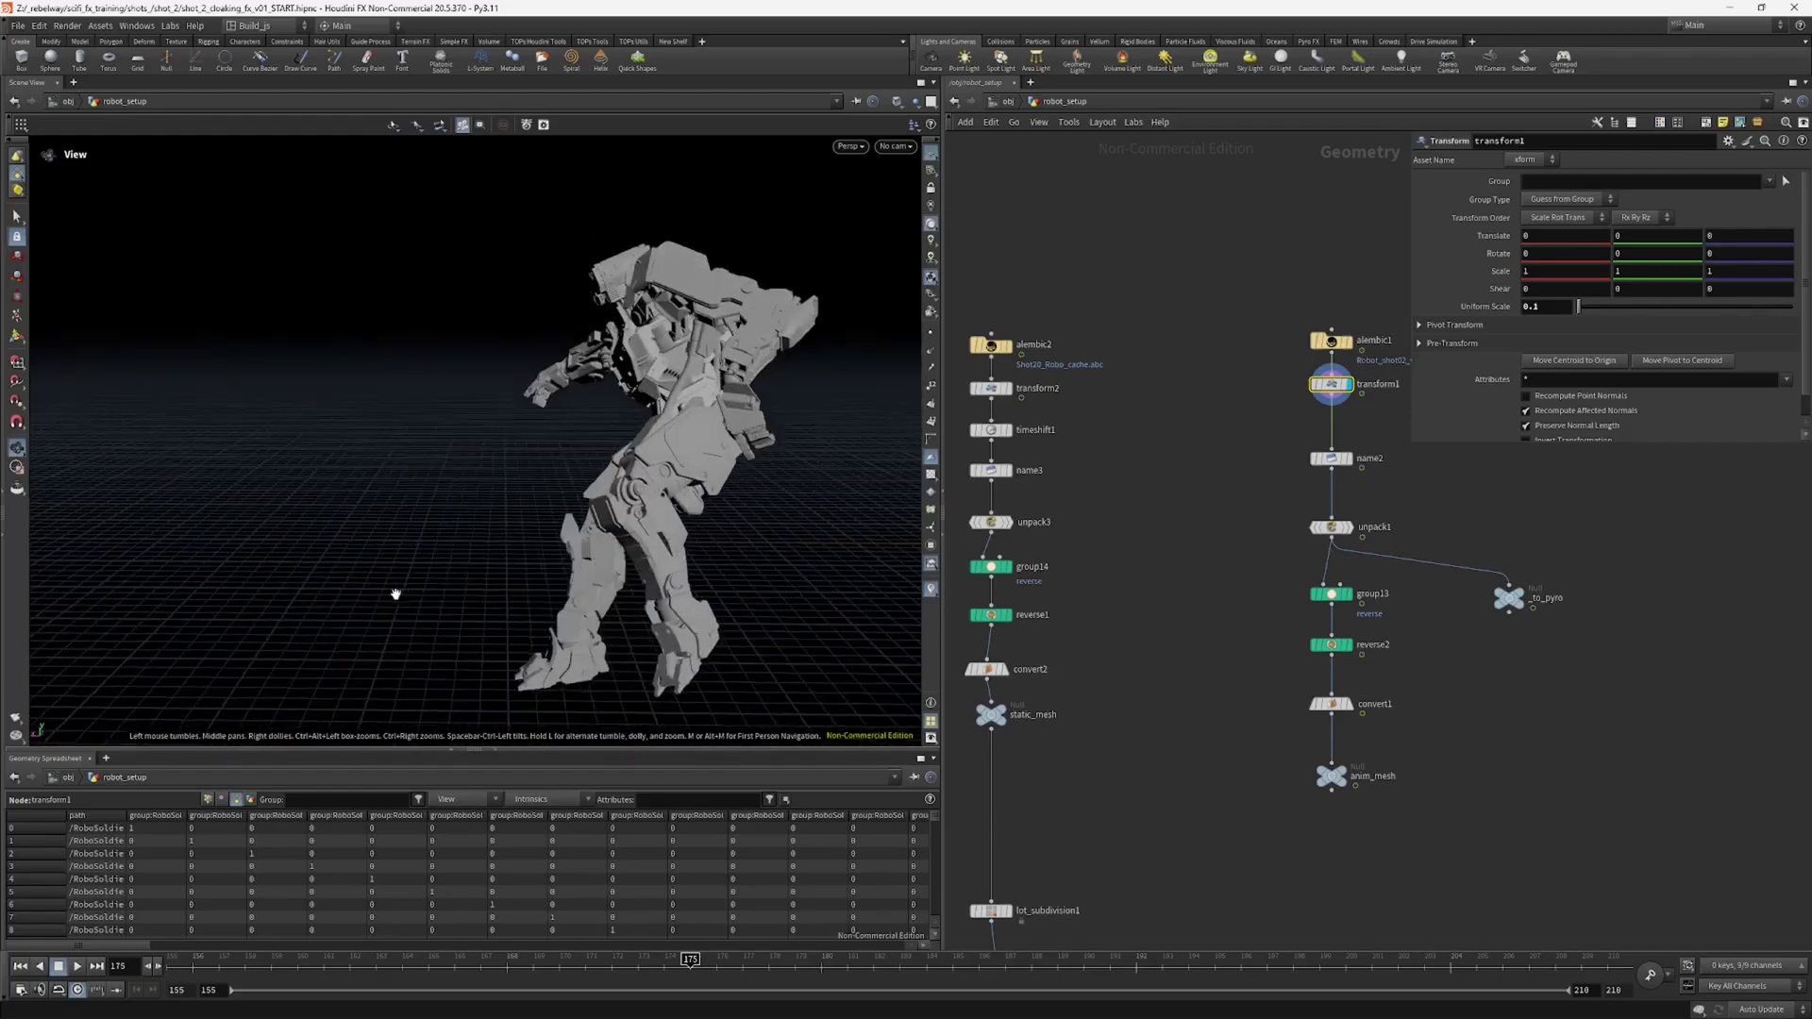
left_click_drag(735, 435, 621, 440)
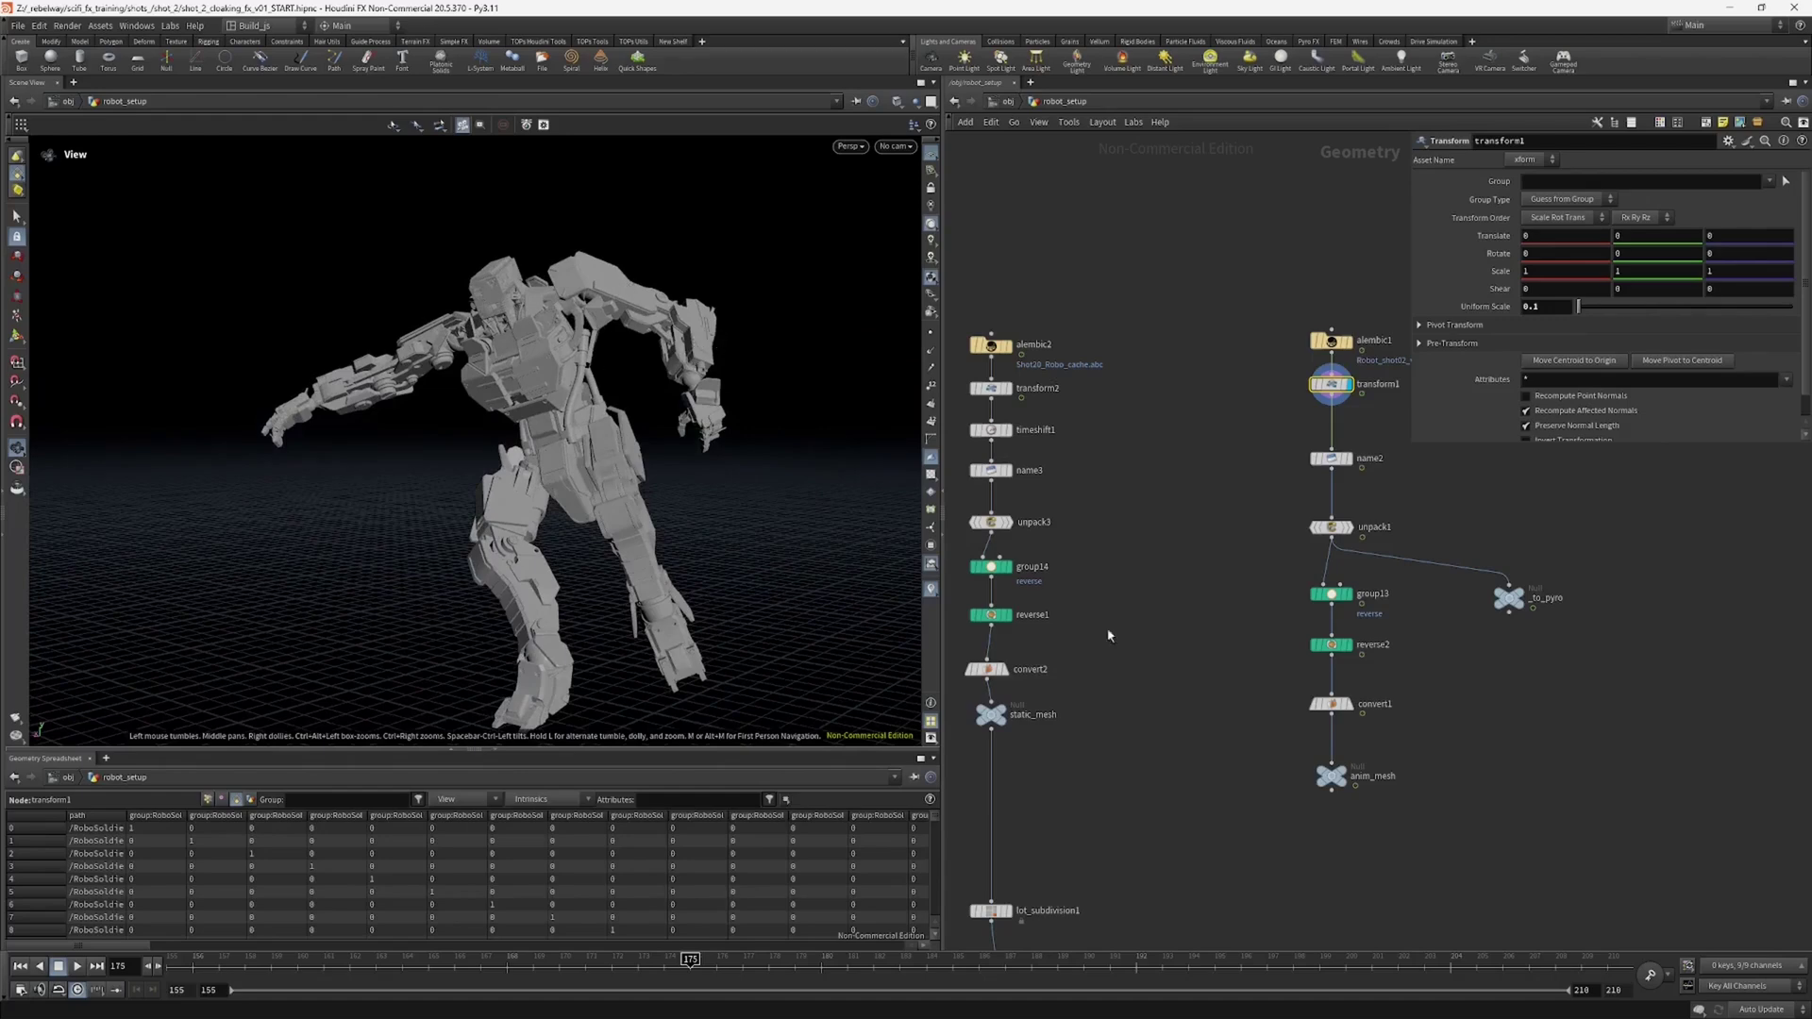
middle_click_drag(1207, 824, 1198, 733)
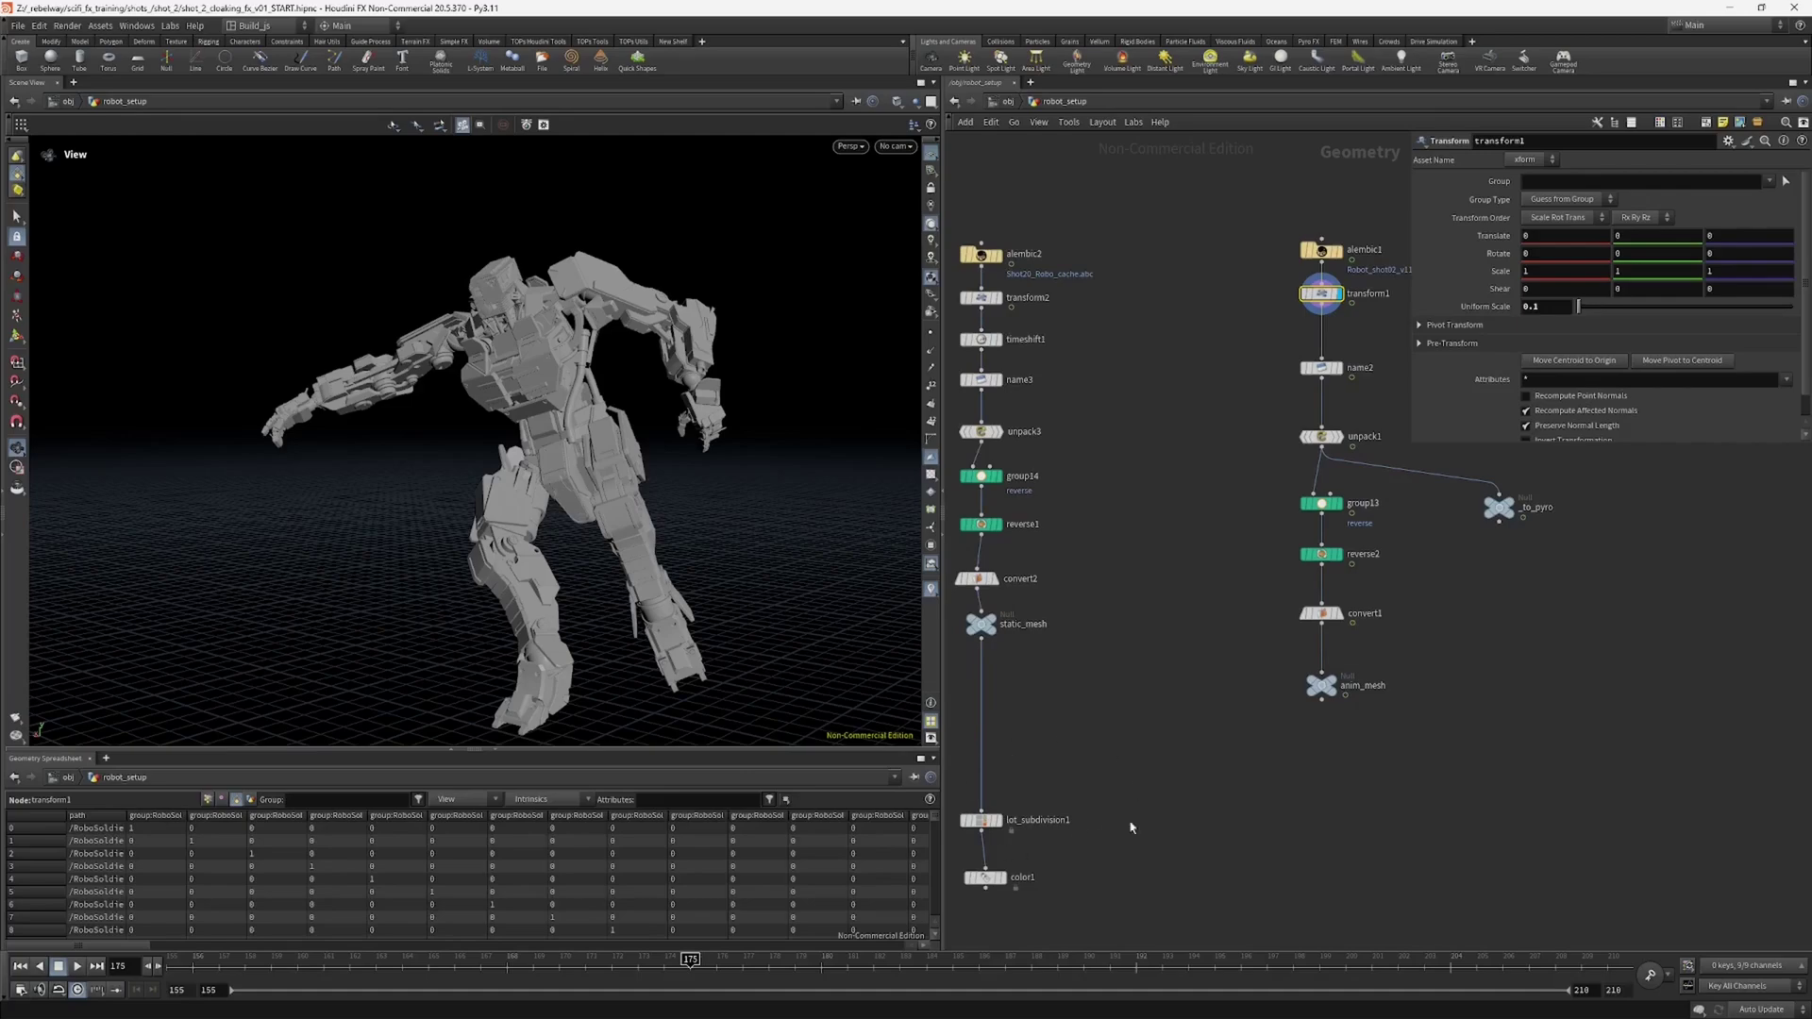
middle_click_drag(1131, 826, 1247, 722)
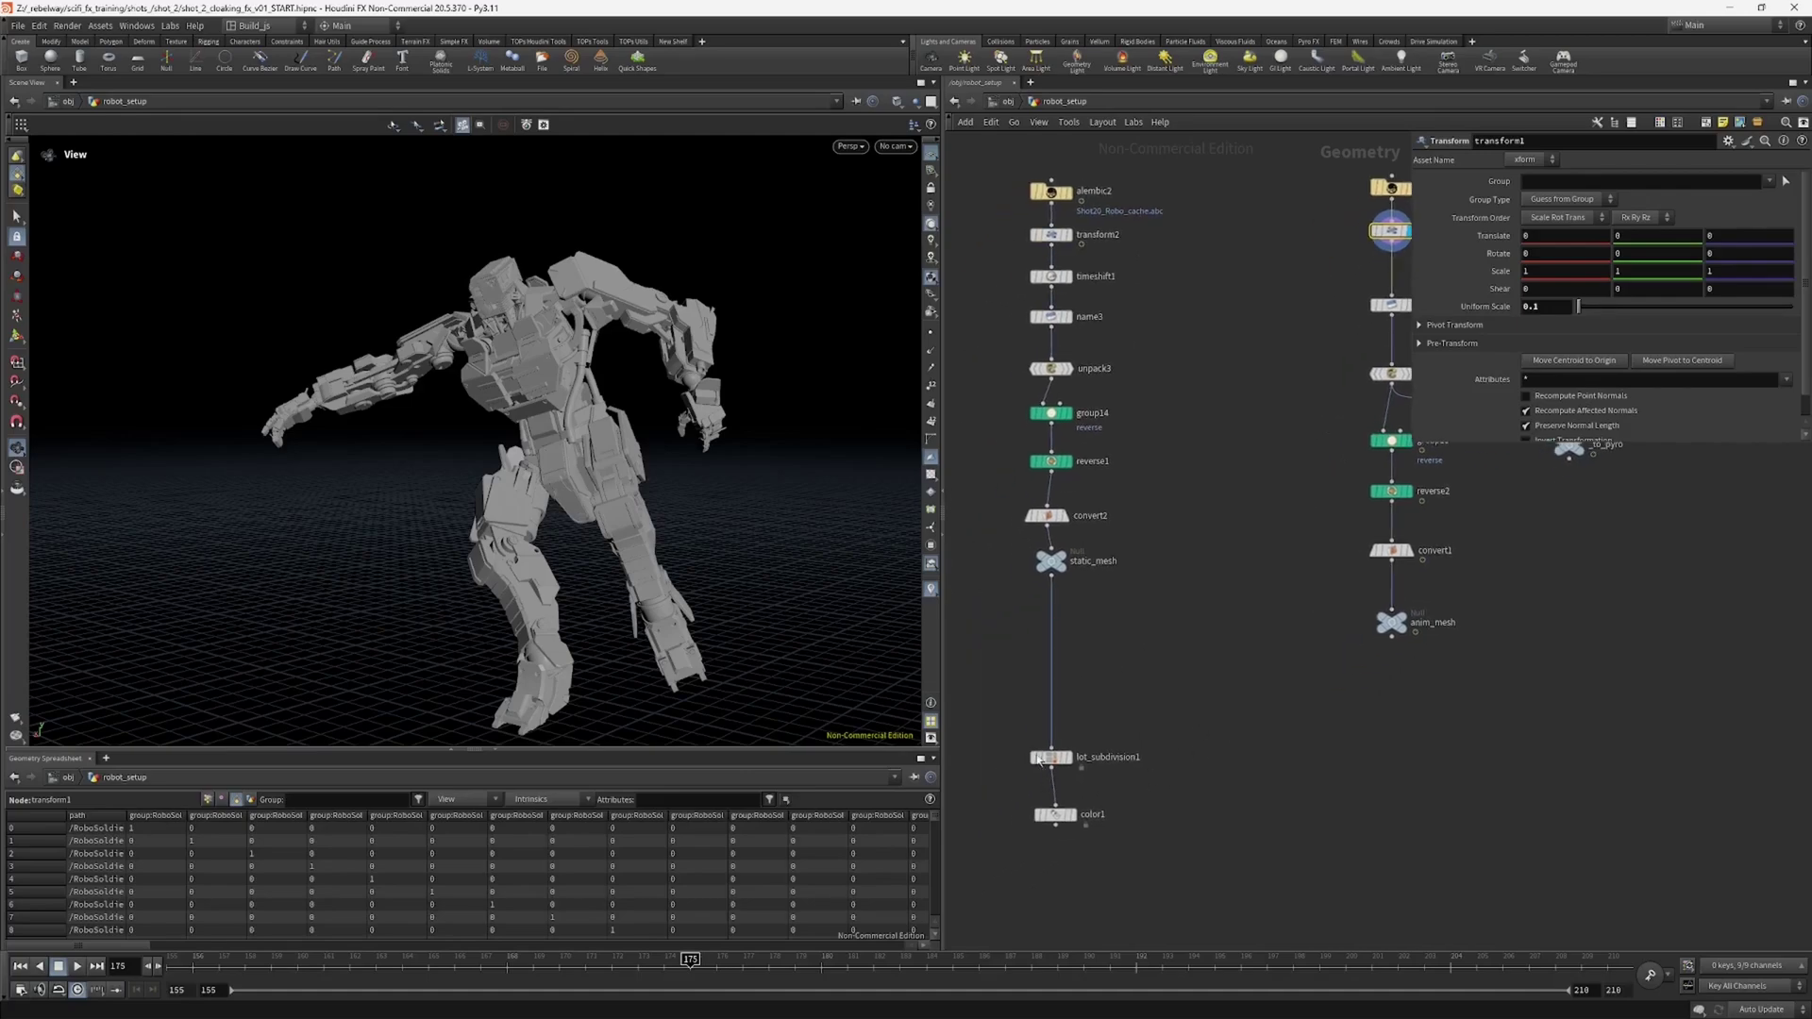
scroll(1144, 729, "down", 3)
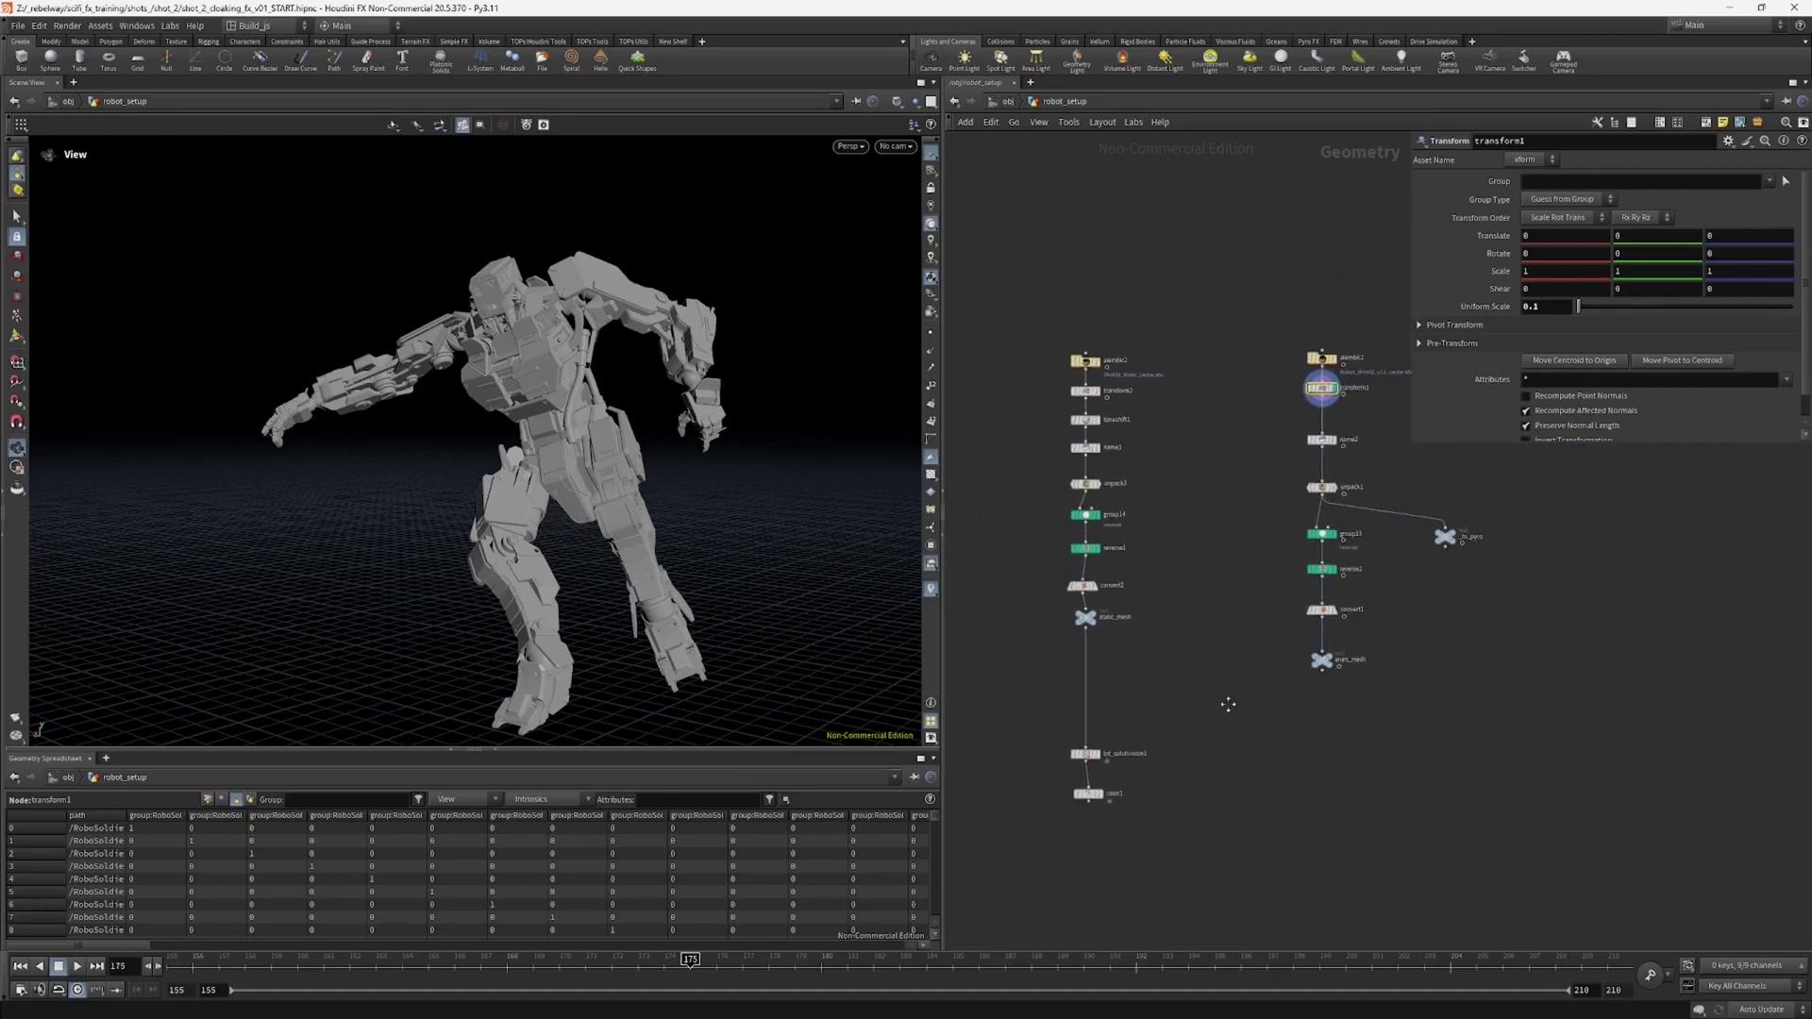
middle_click_drag(1225, 700, 1245, 723)
left_click_drag(618, 534, 694, 534)
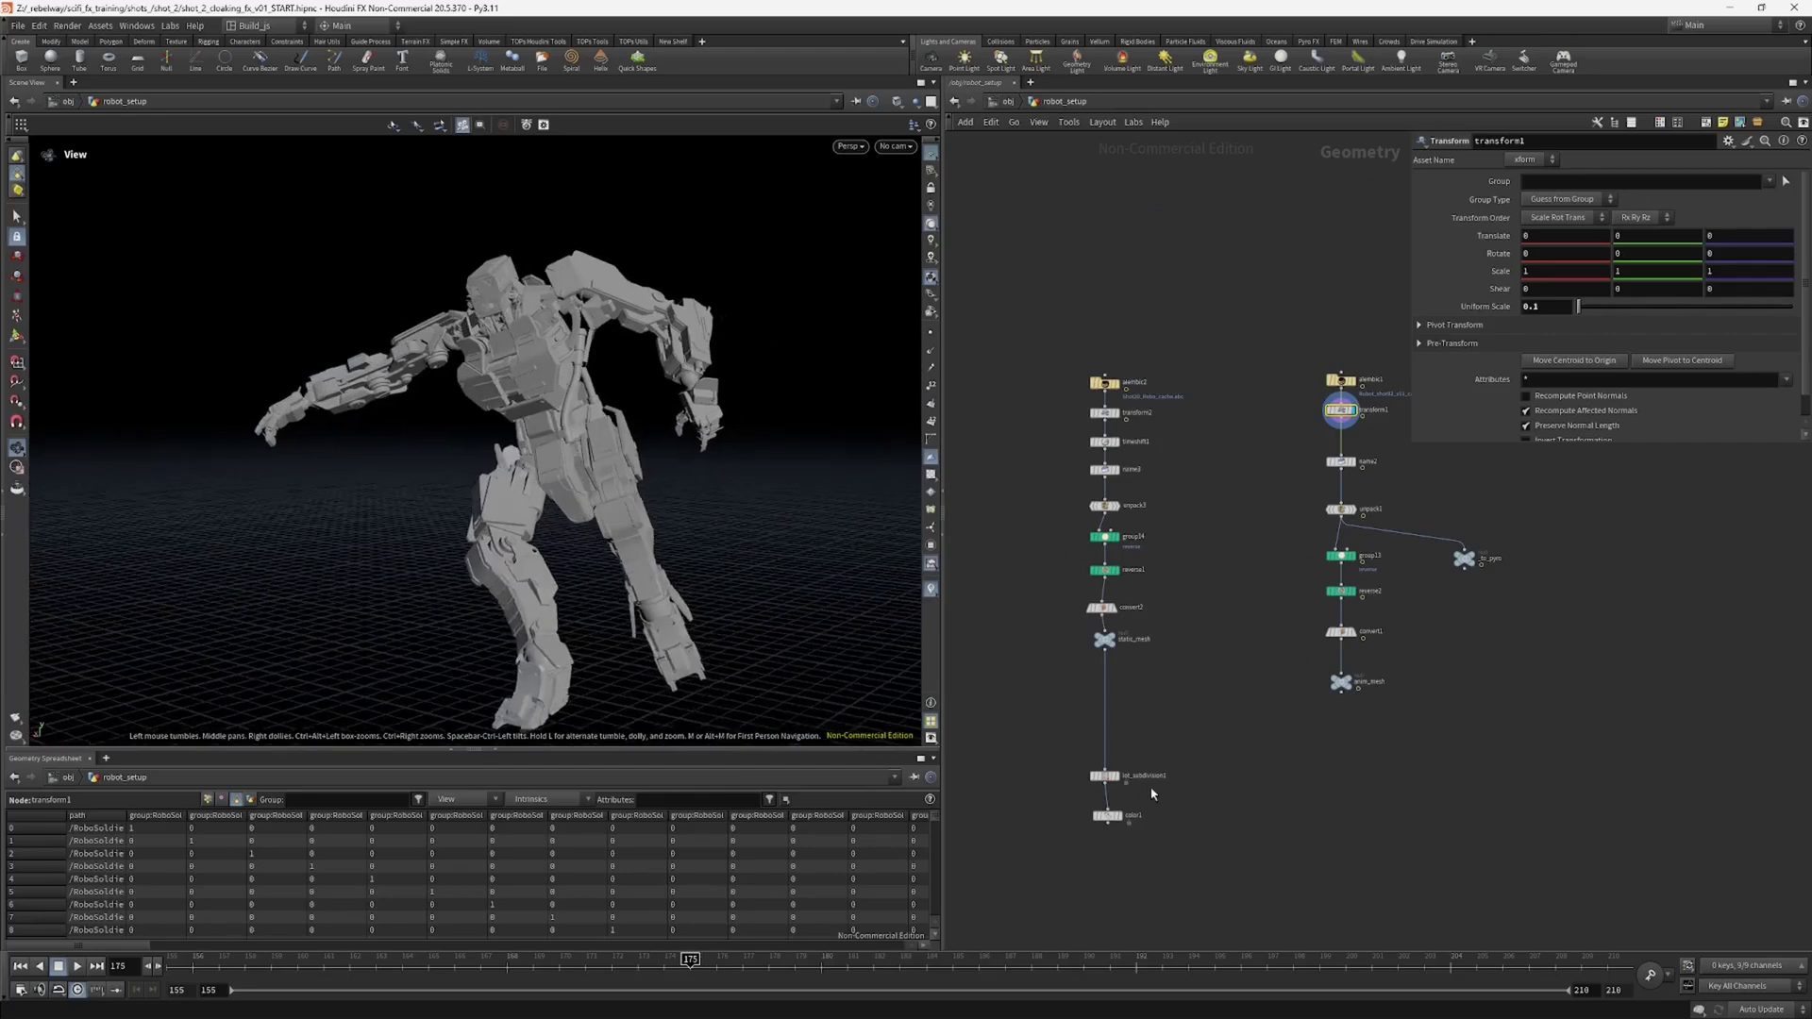
scroll(1063, 790, "up", 3)
left_click_drag(629, 593, 804, 542)
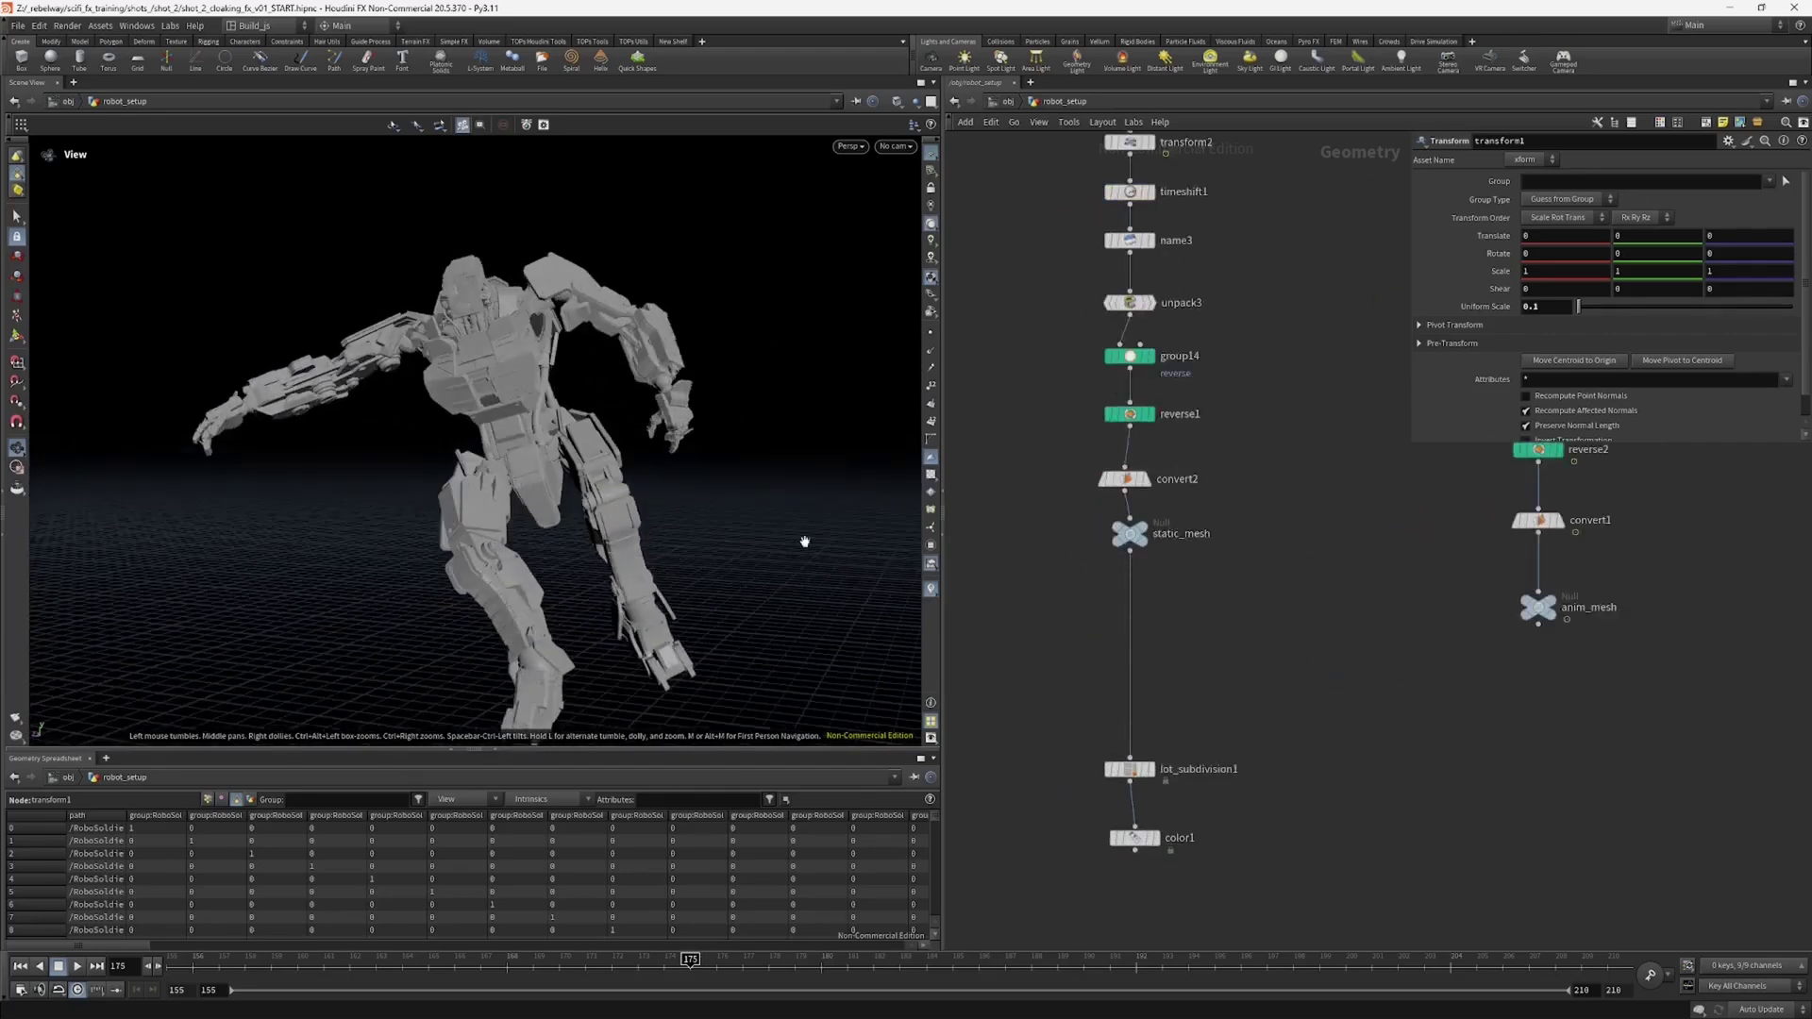
Step: Add an Extract Transform node below anim_mesh
scroll(1375, 649, "down", 2)
key("Tab")
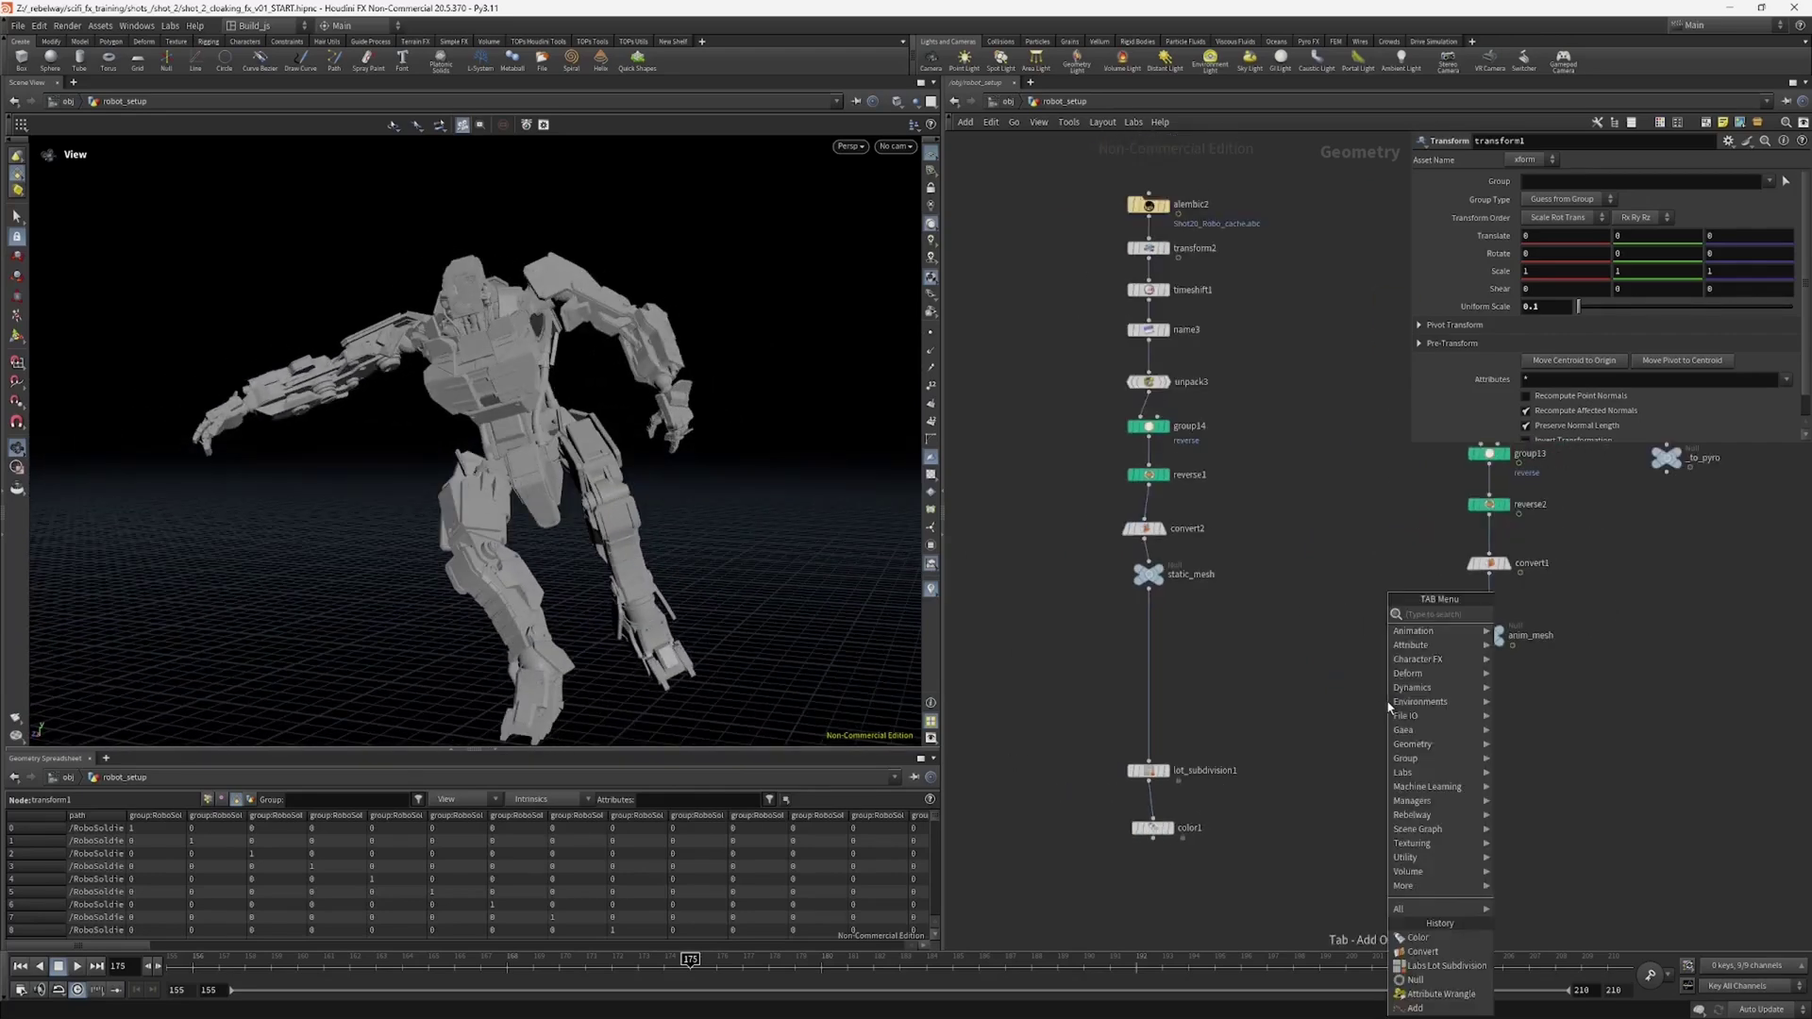
type("ex")
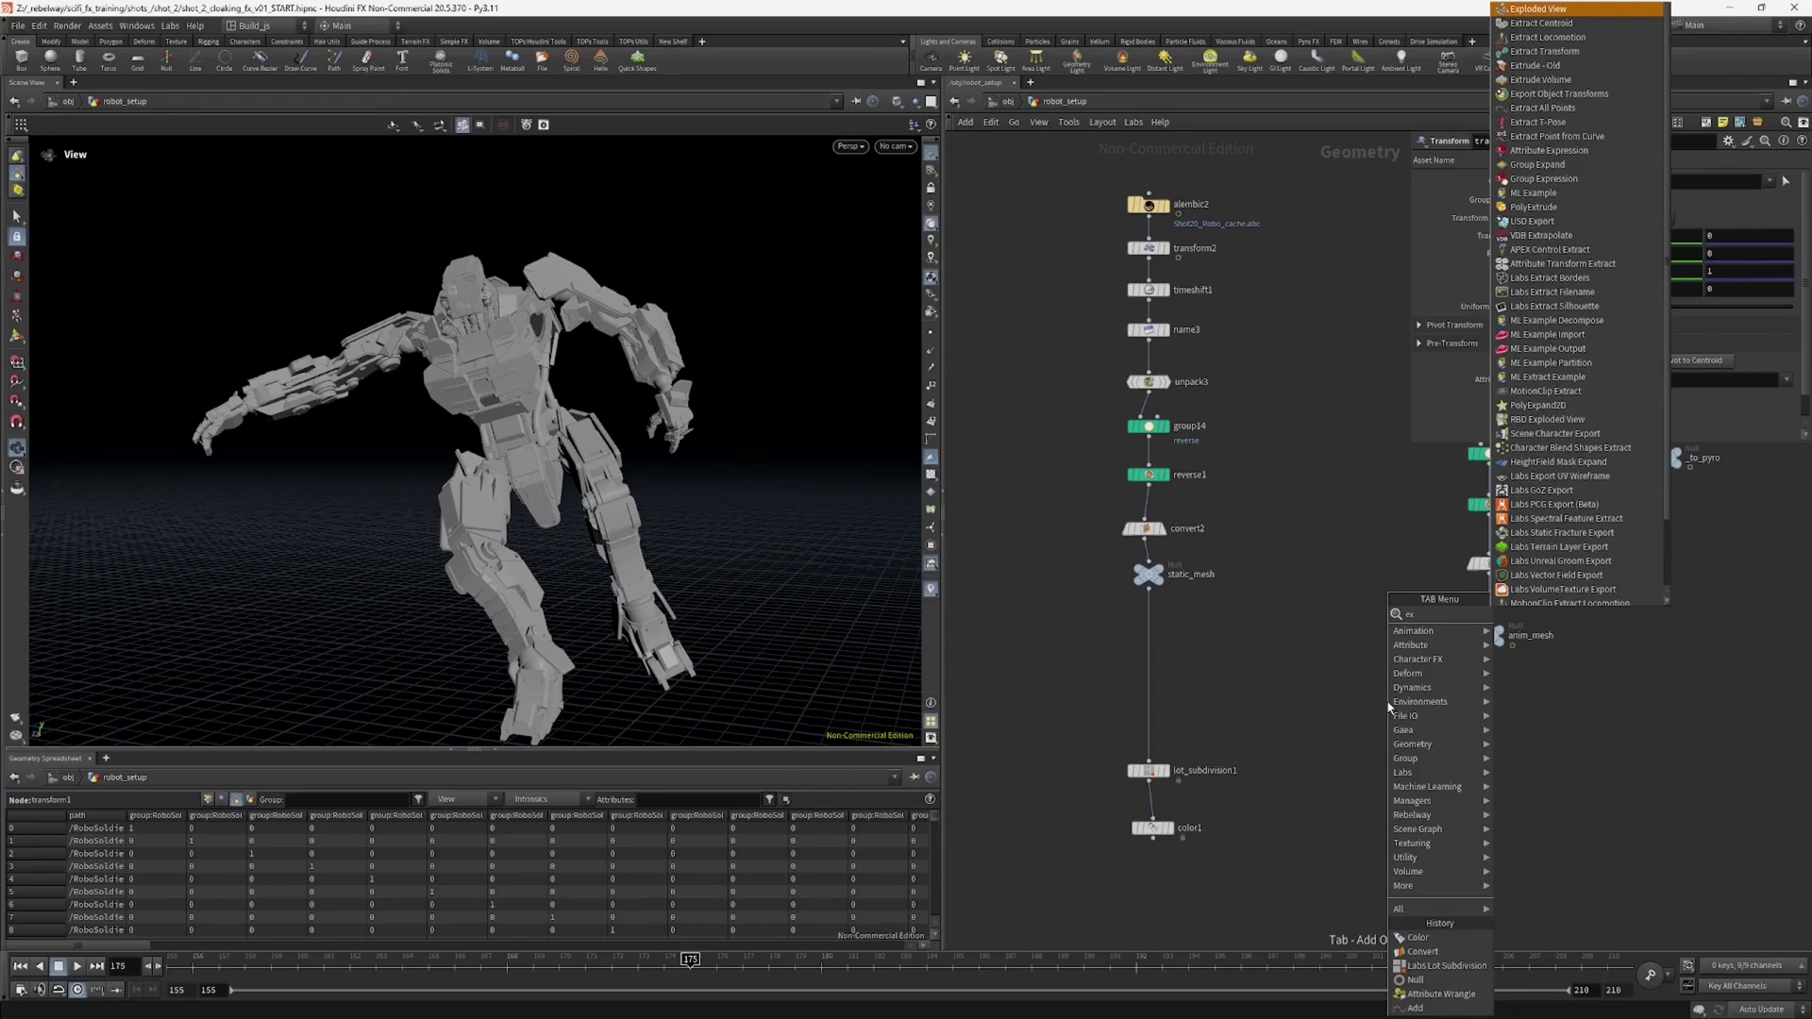
type("tr")
key("Down")
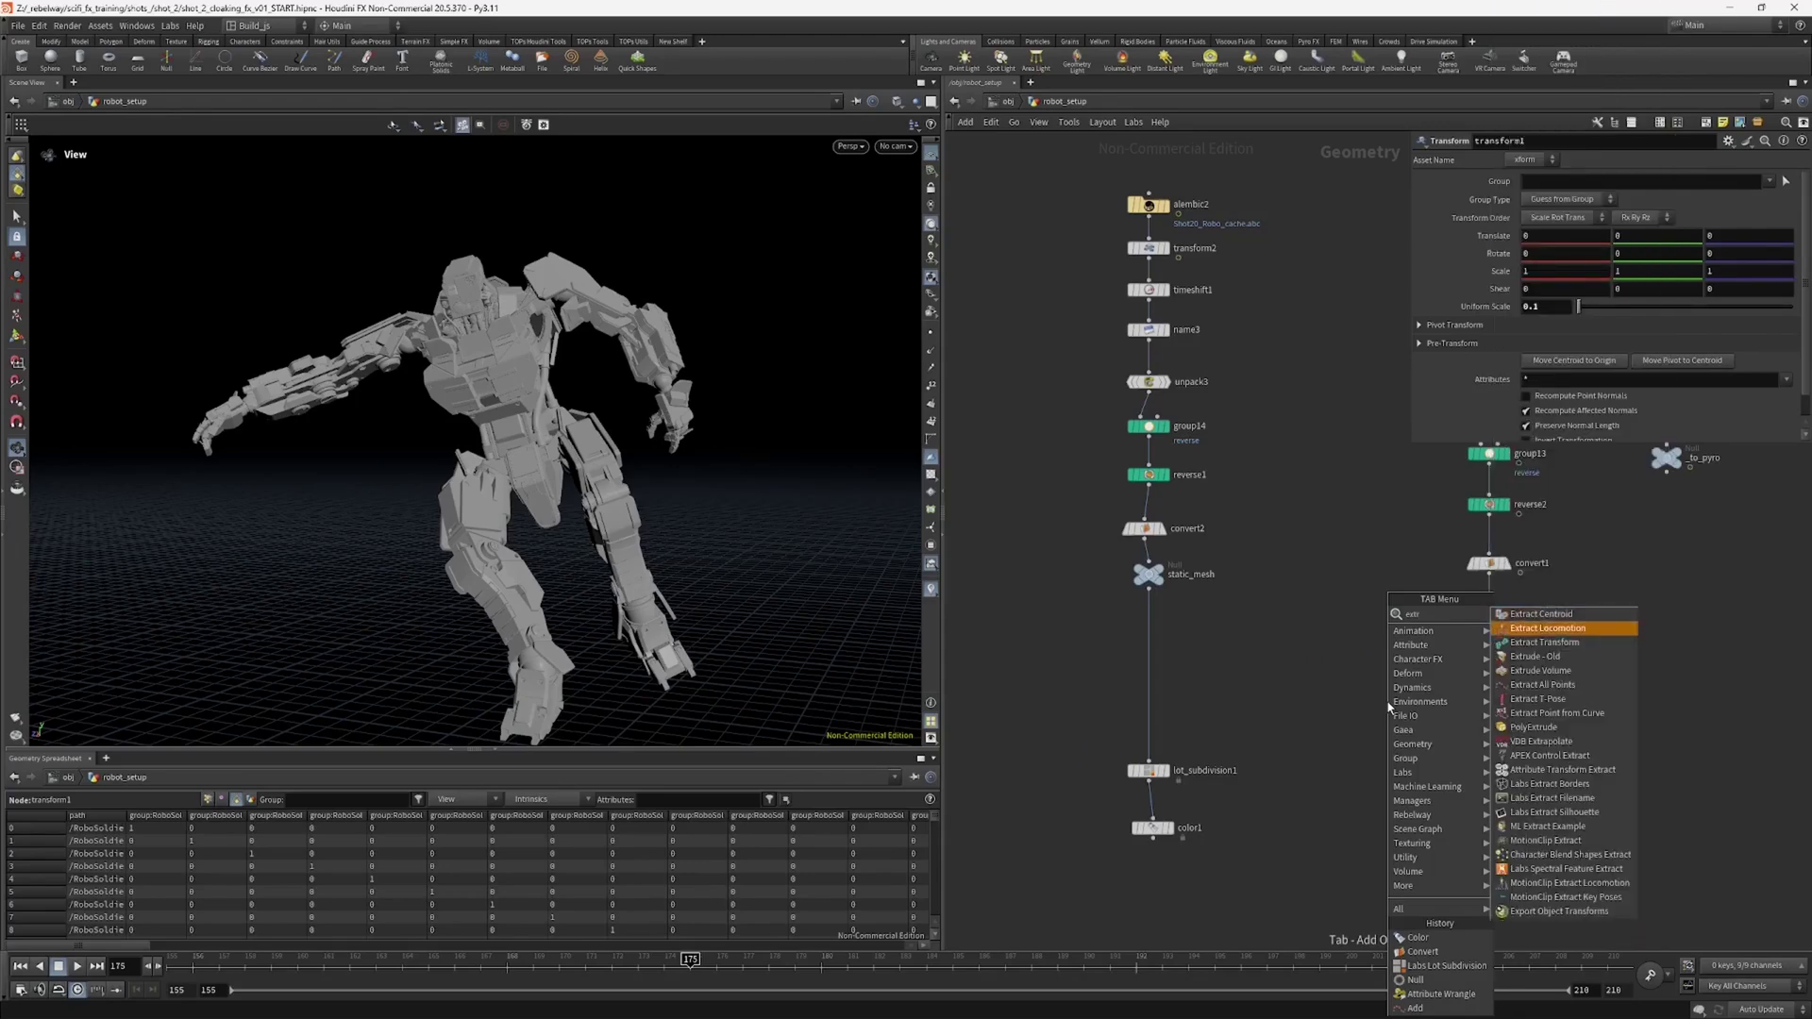
key("Down")
key("Return")
left_click(1396, 748)
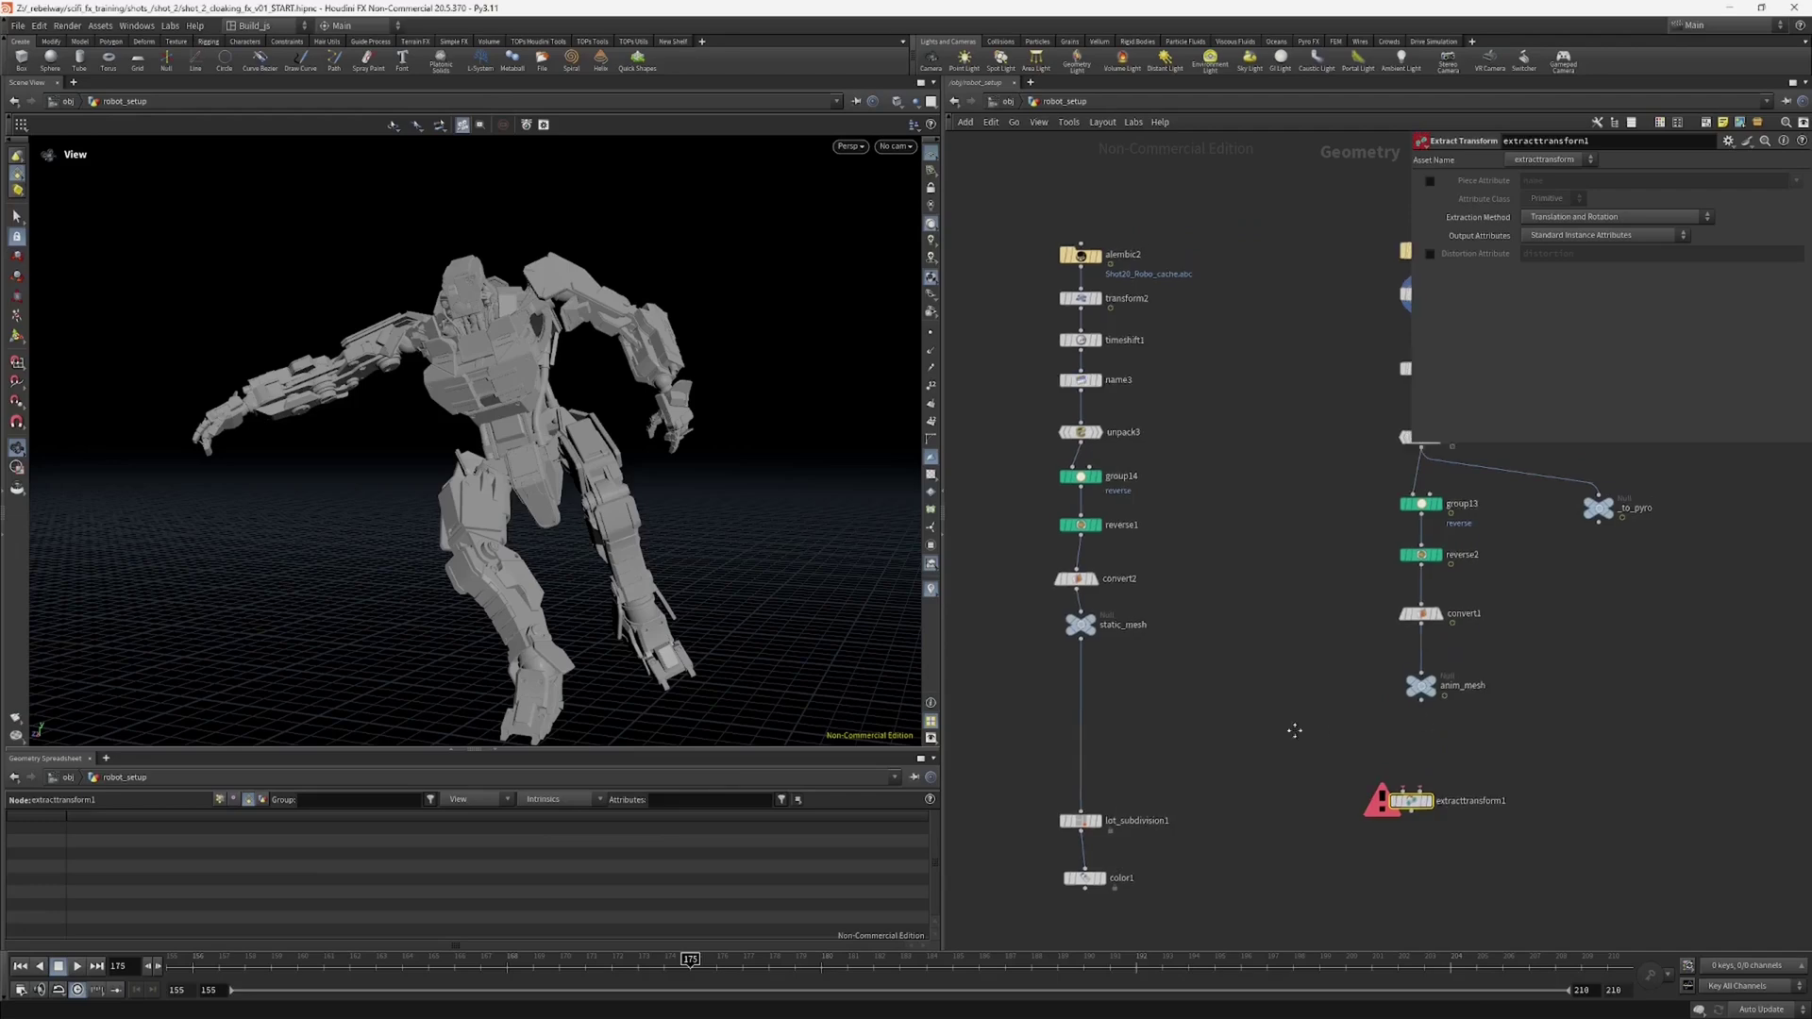
Step: Connect static_mesh to the first input and anim_mesh to the second input of extracttransform1
left_click_drag(1072, 644, 1069, 656)
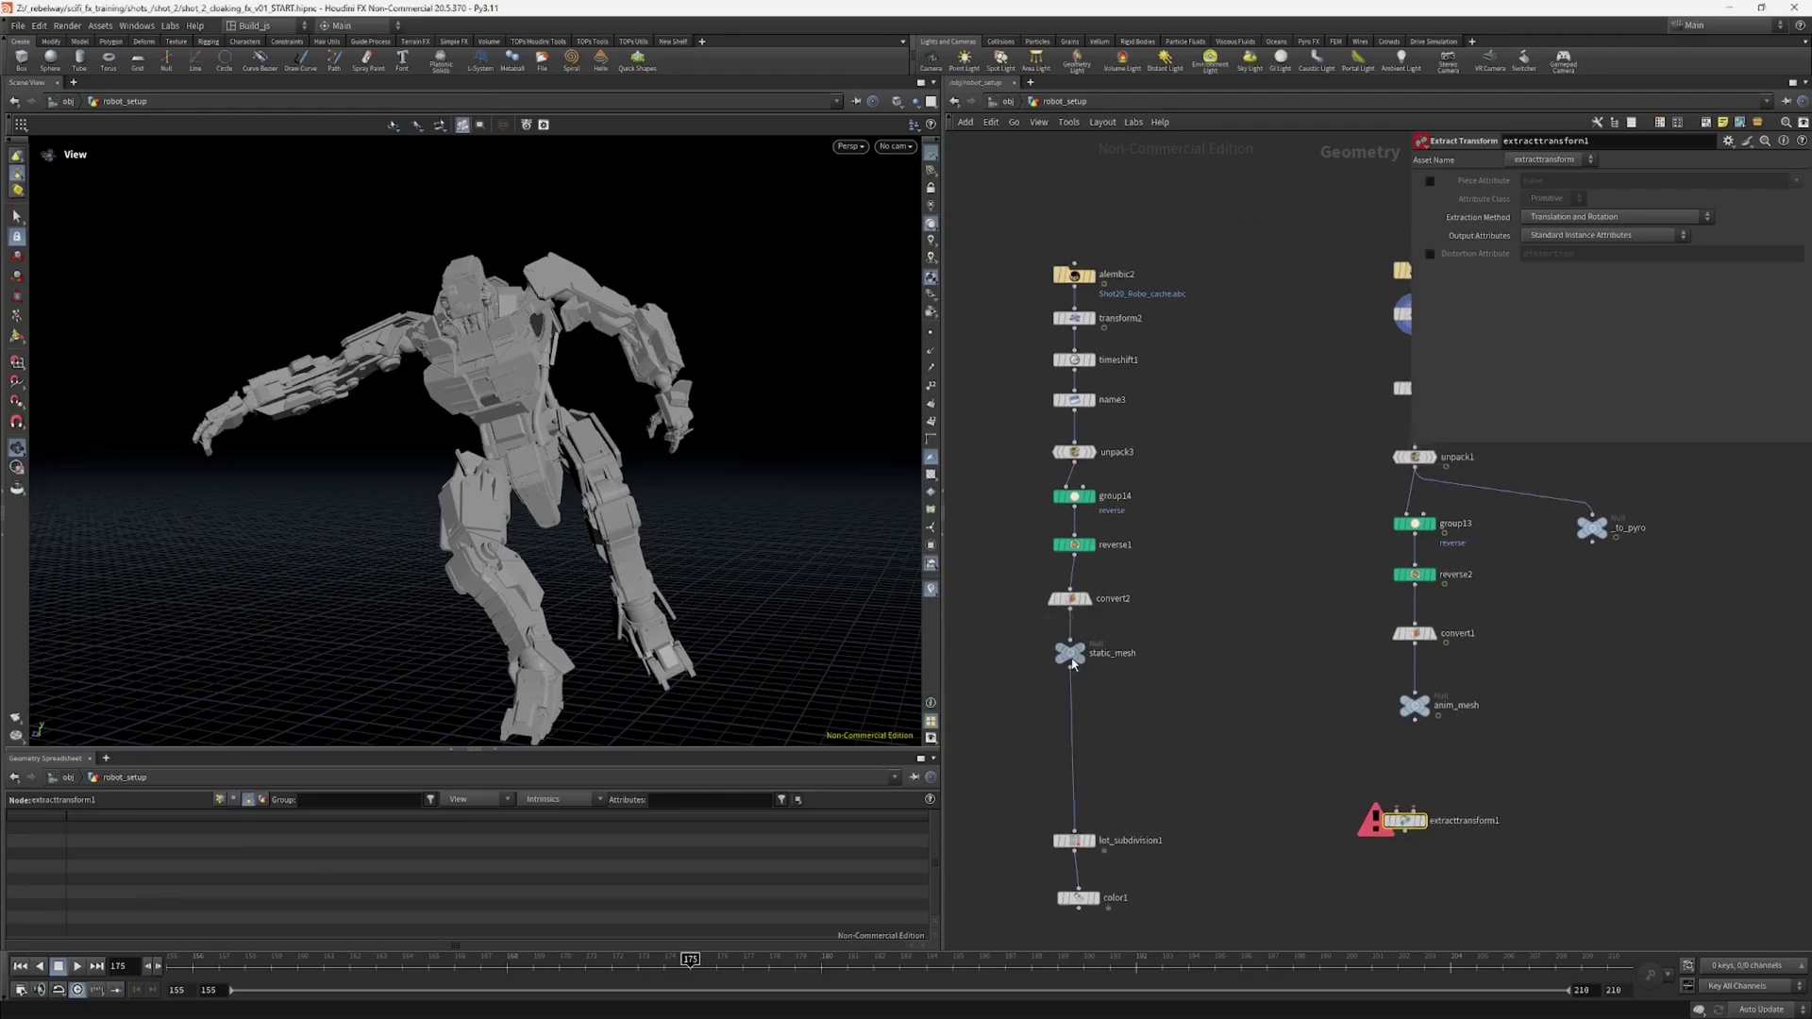
middle_click_drag(1111, 721, 1128, 669)
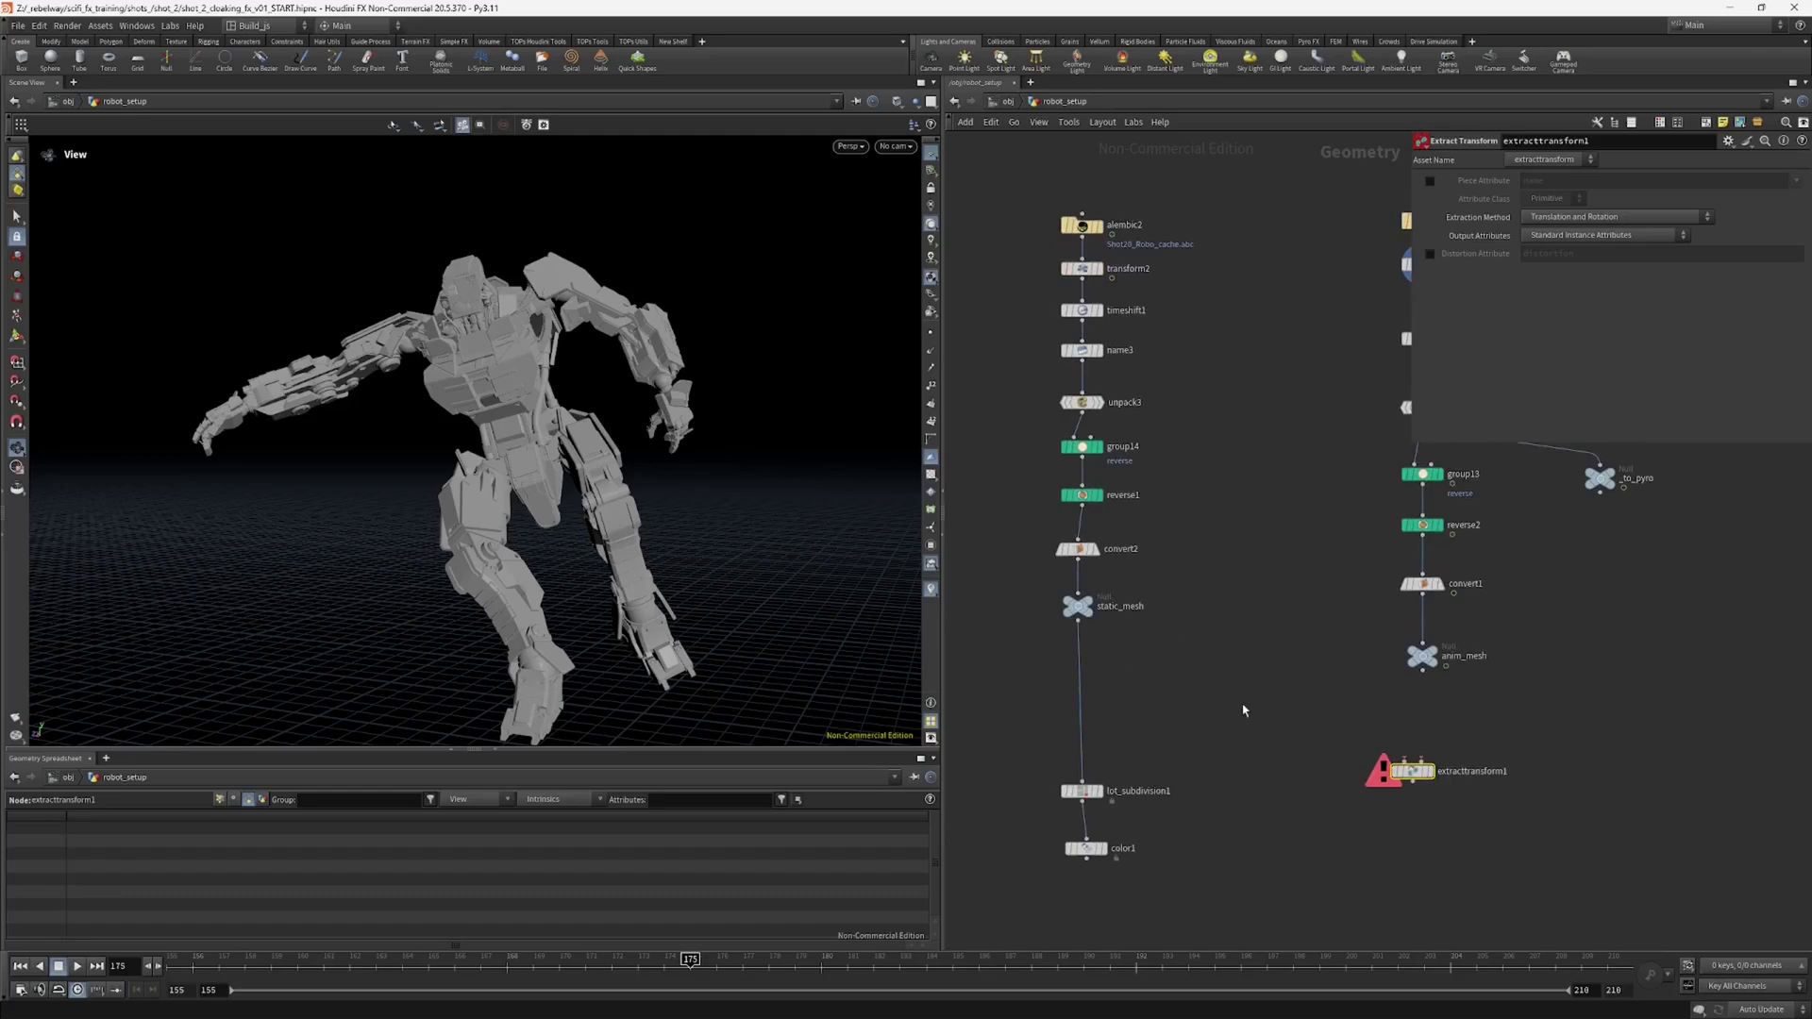
middle_click_drag(1243, 711, 1255, 617)
left_click(1094, 755)
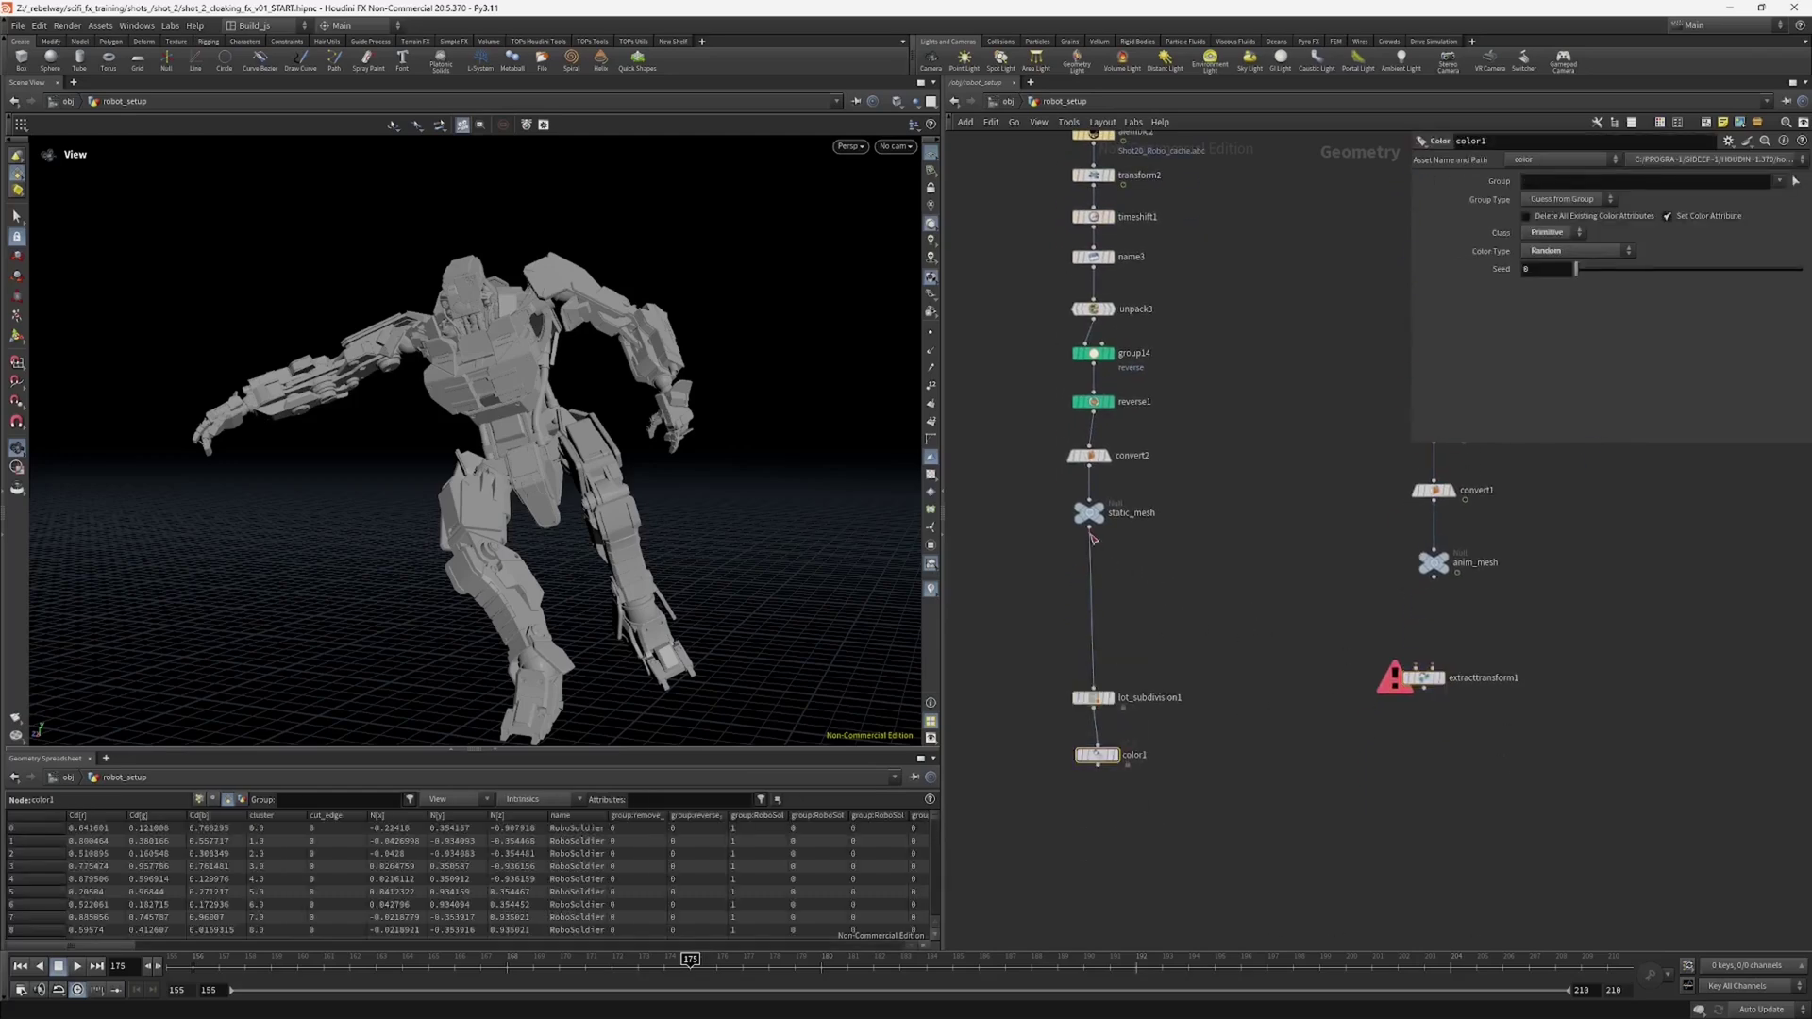
left_click(1091, 531)
left_click(1414, 666)
middle_click_drag(1372, 596, 1327, 648)
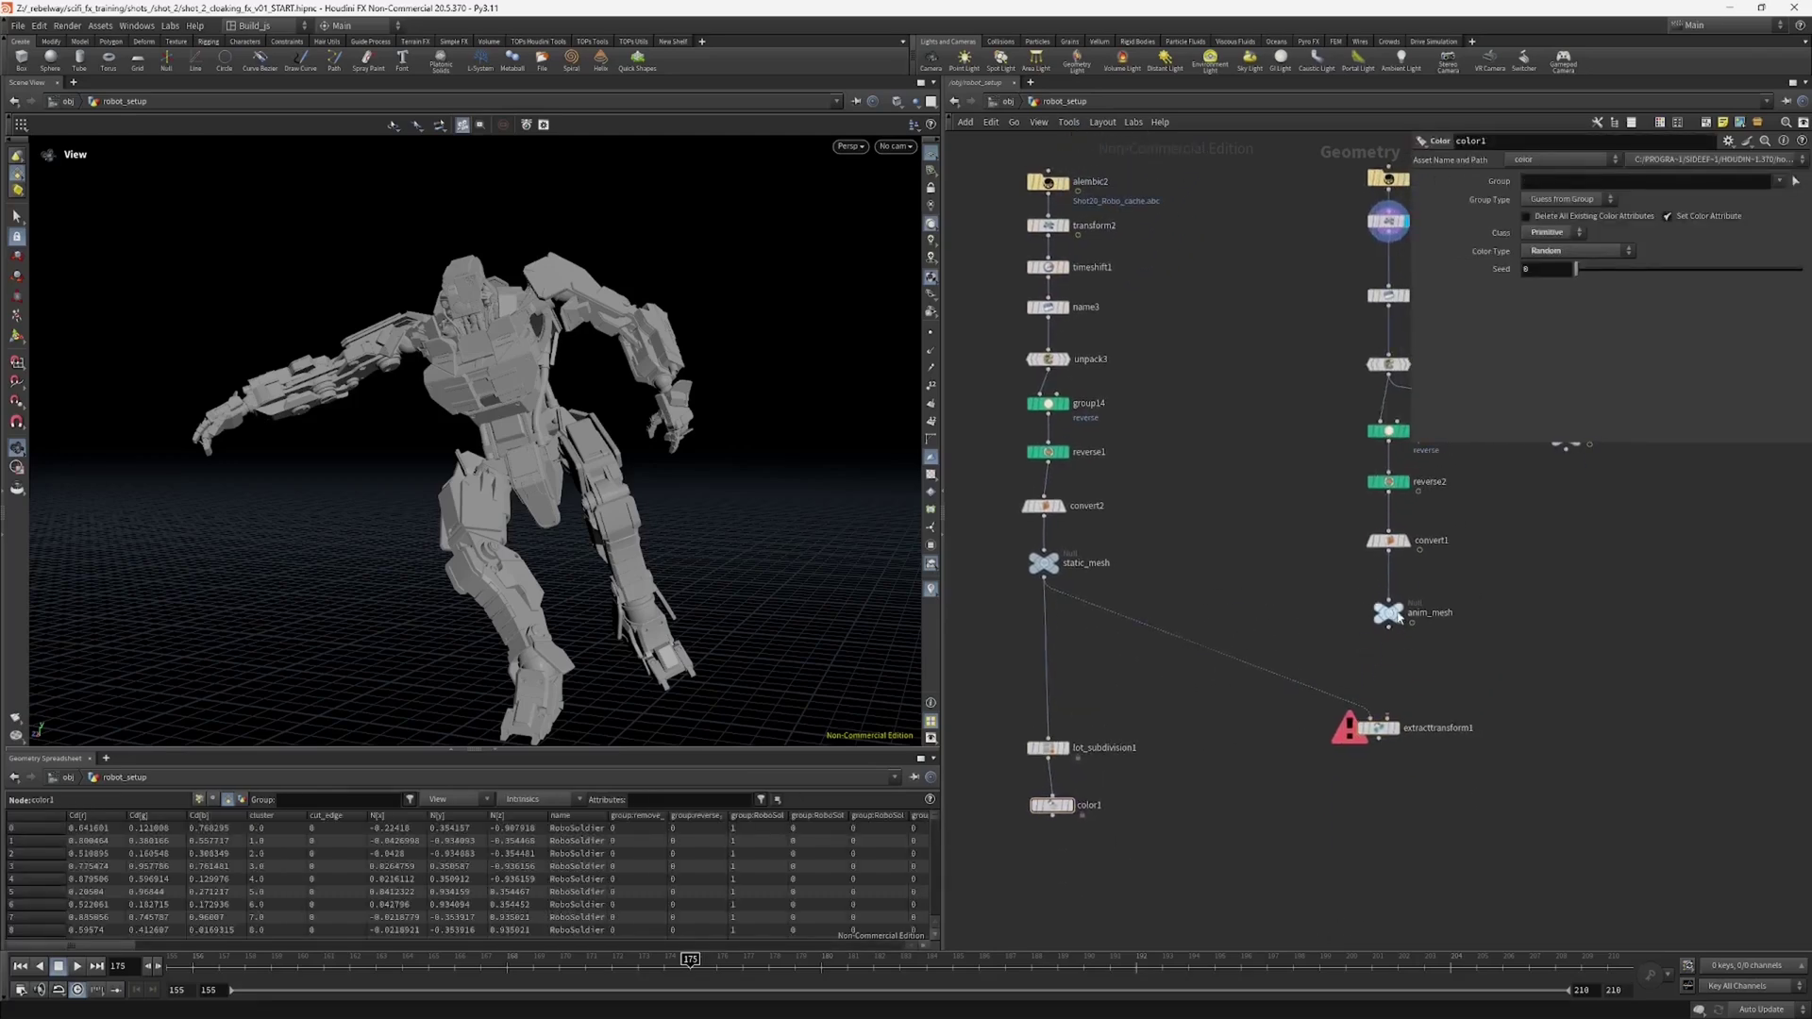
left_click(1387, 625)
left_click(1387, 716)
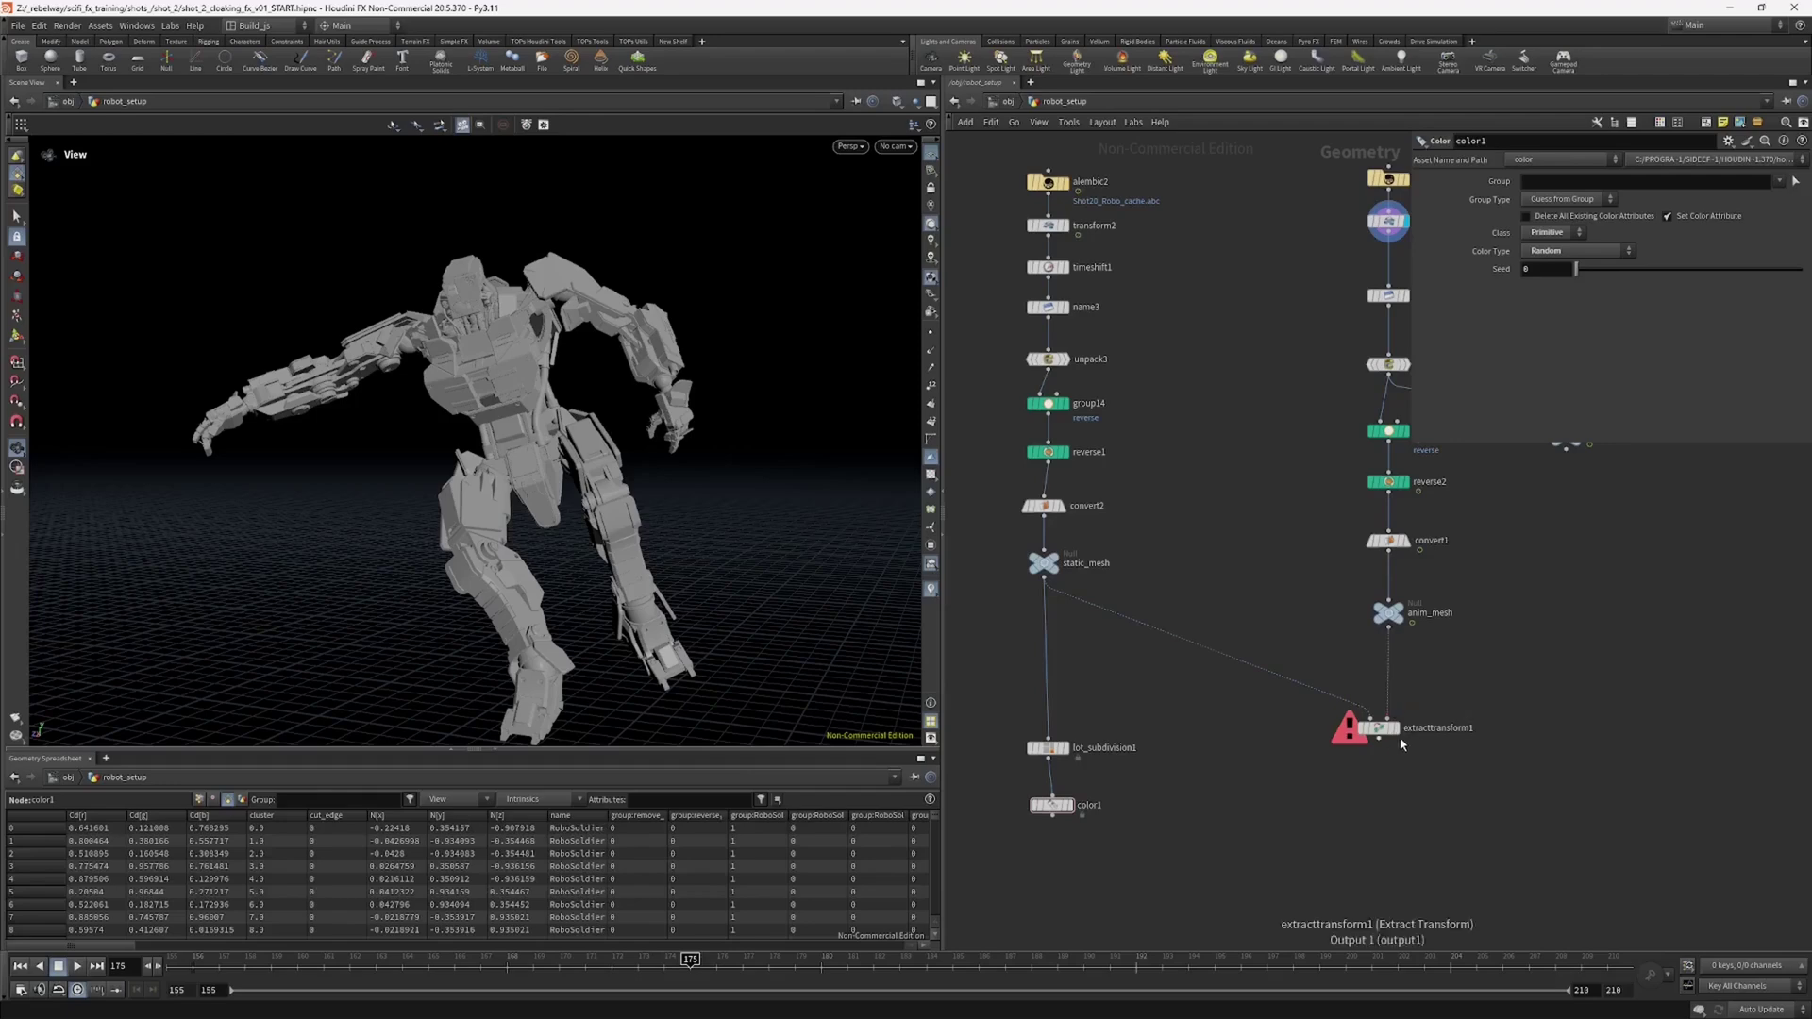
Step: Display extracttransform1 and examine its output from several angles and across neighboring frames
left_click(1408, 712)
left_click_drag(1383, 729, 1384, 742)
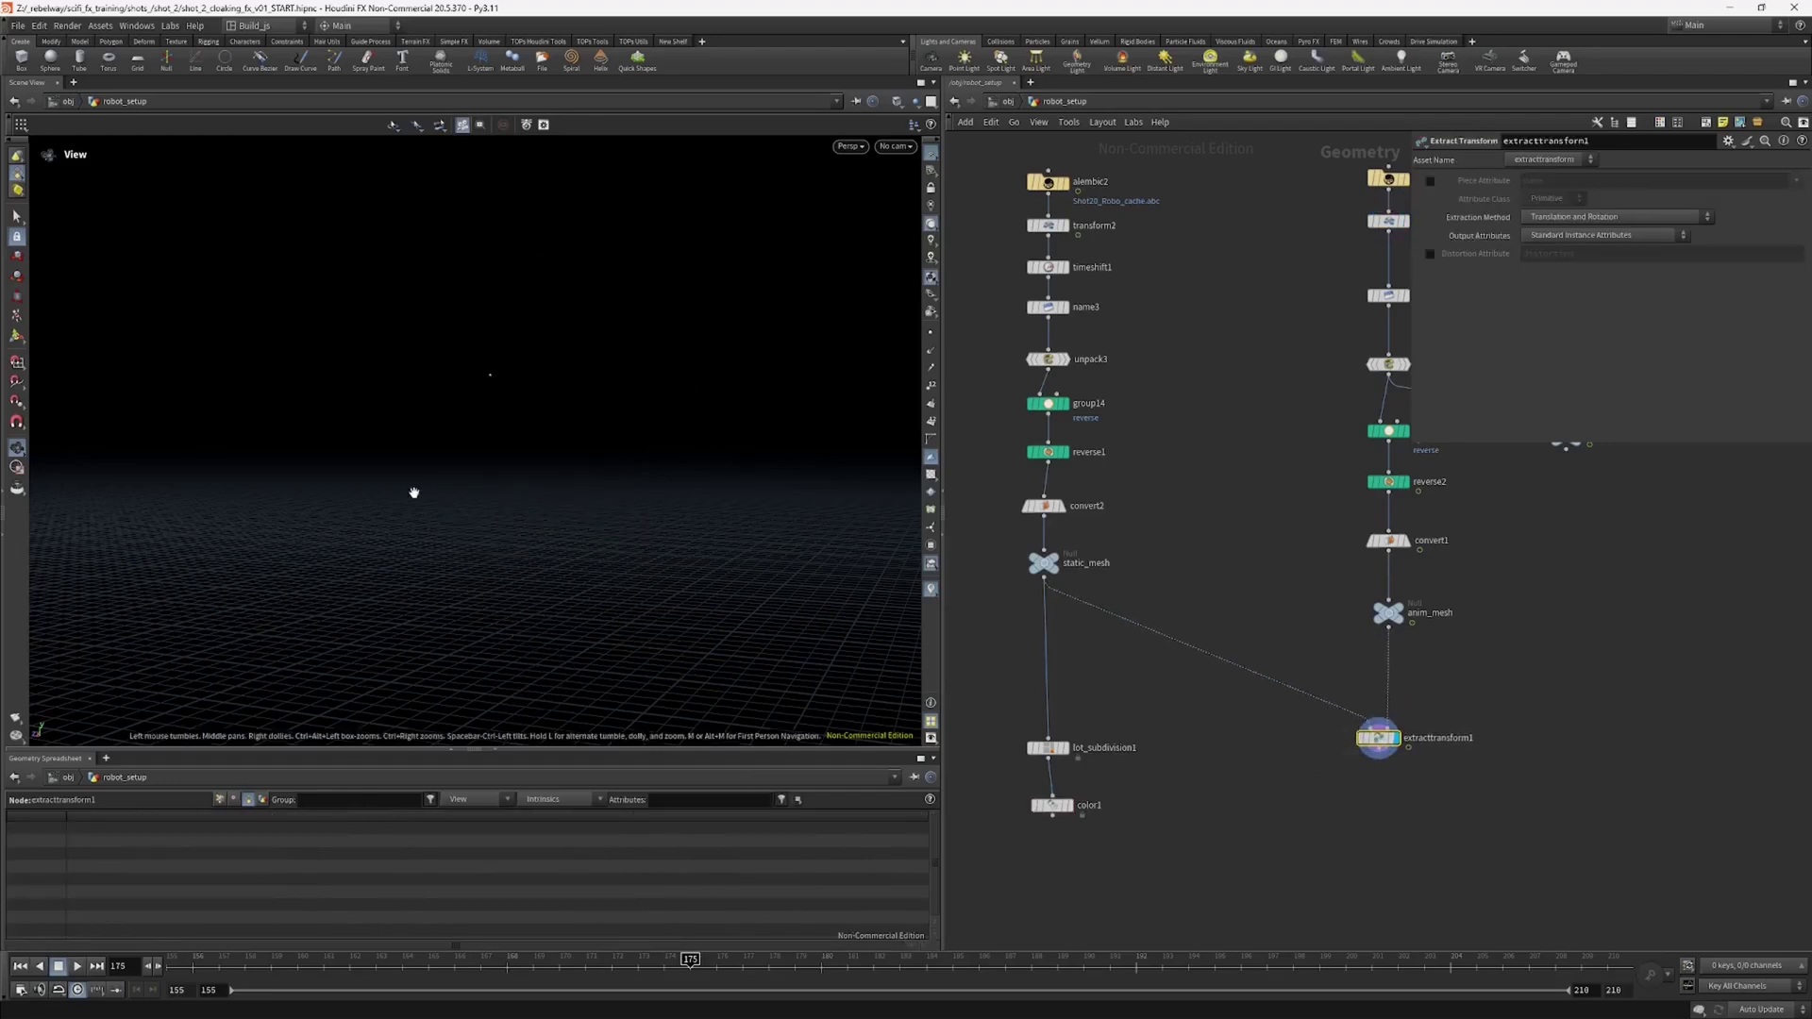
left_click_drag(413, 493, 538, 432)
left_click_drag(578, 372, 667, 307)
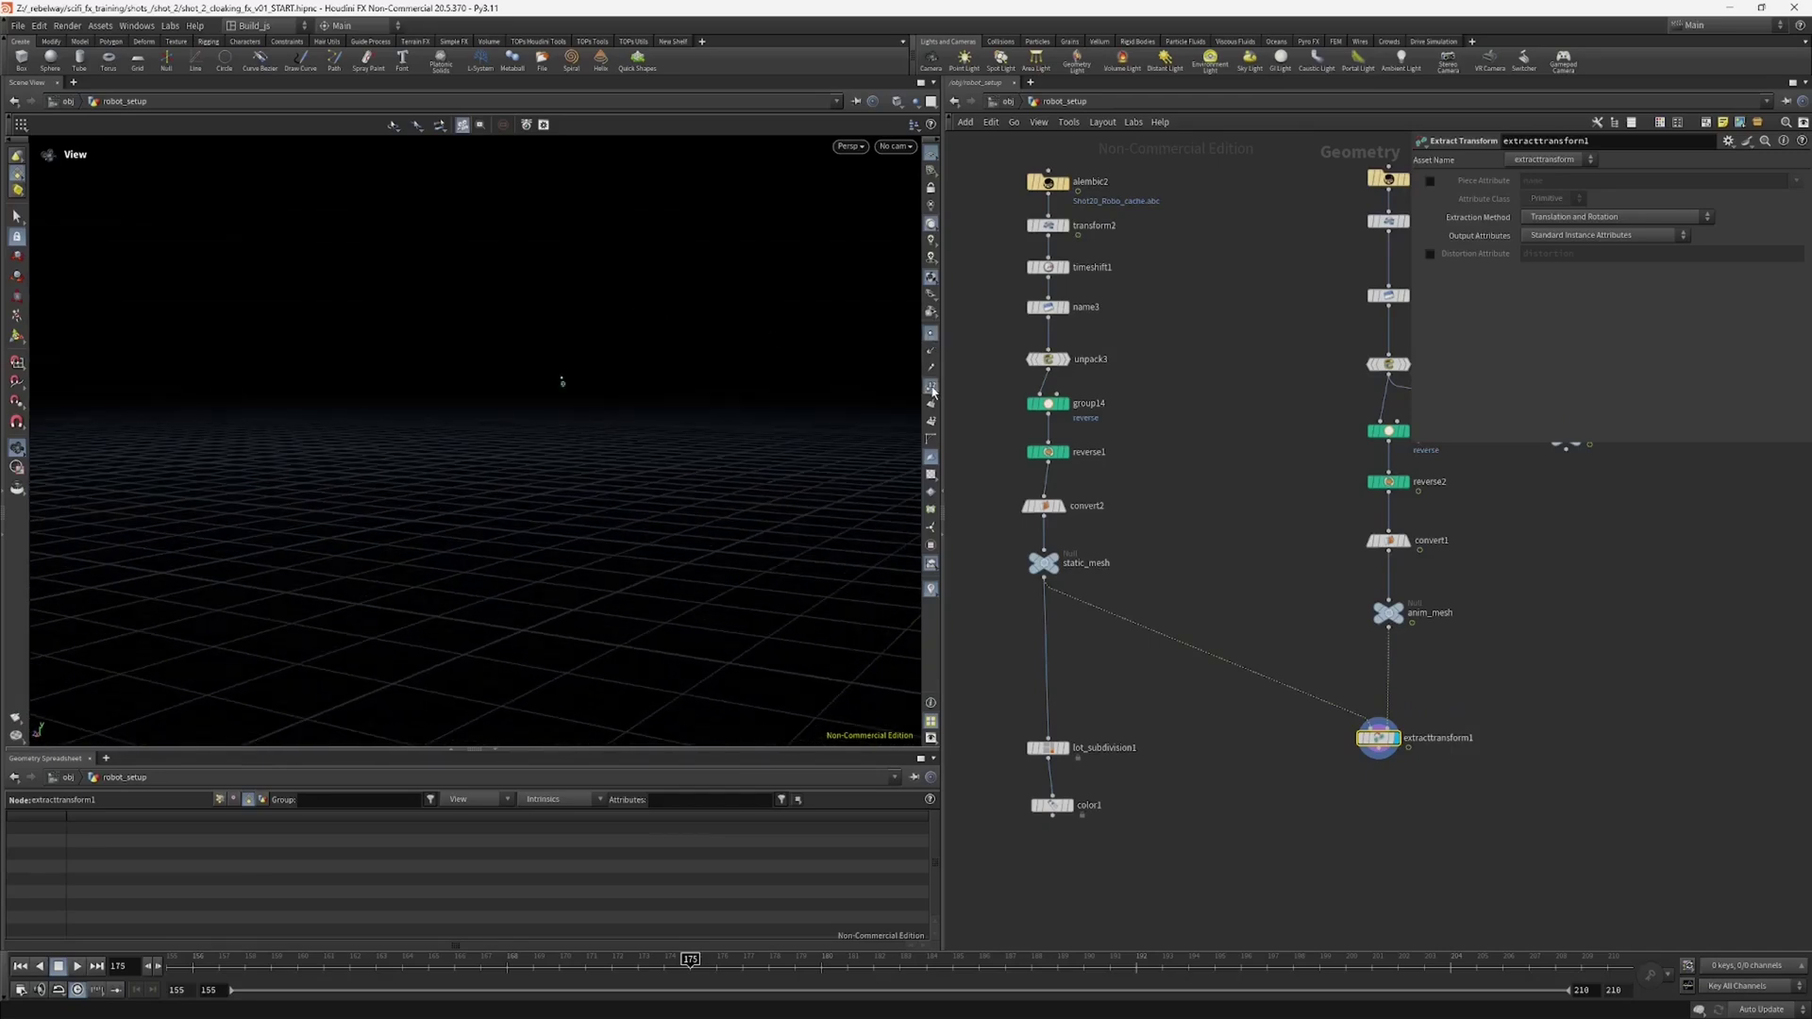
left_click_drag(585, 372, 783, 396)
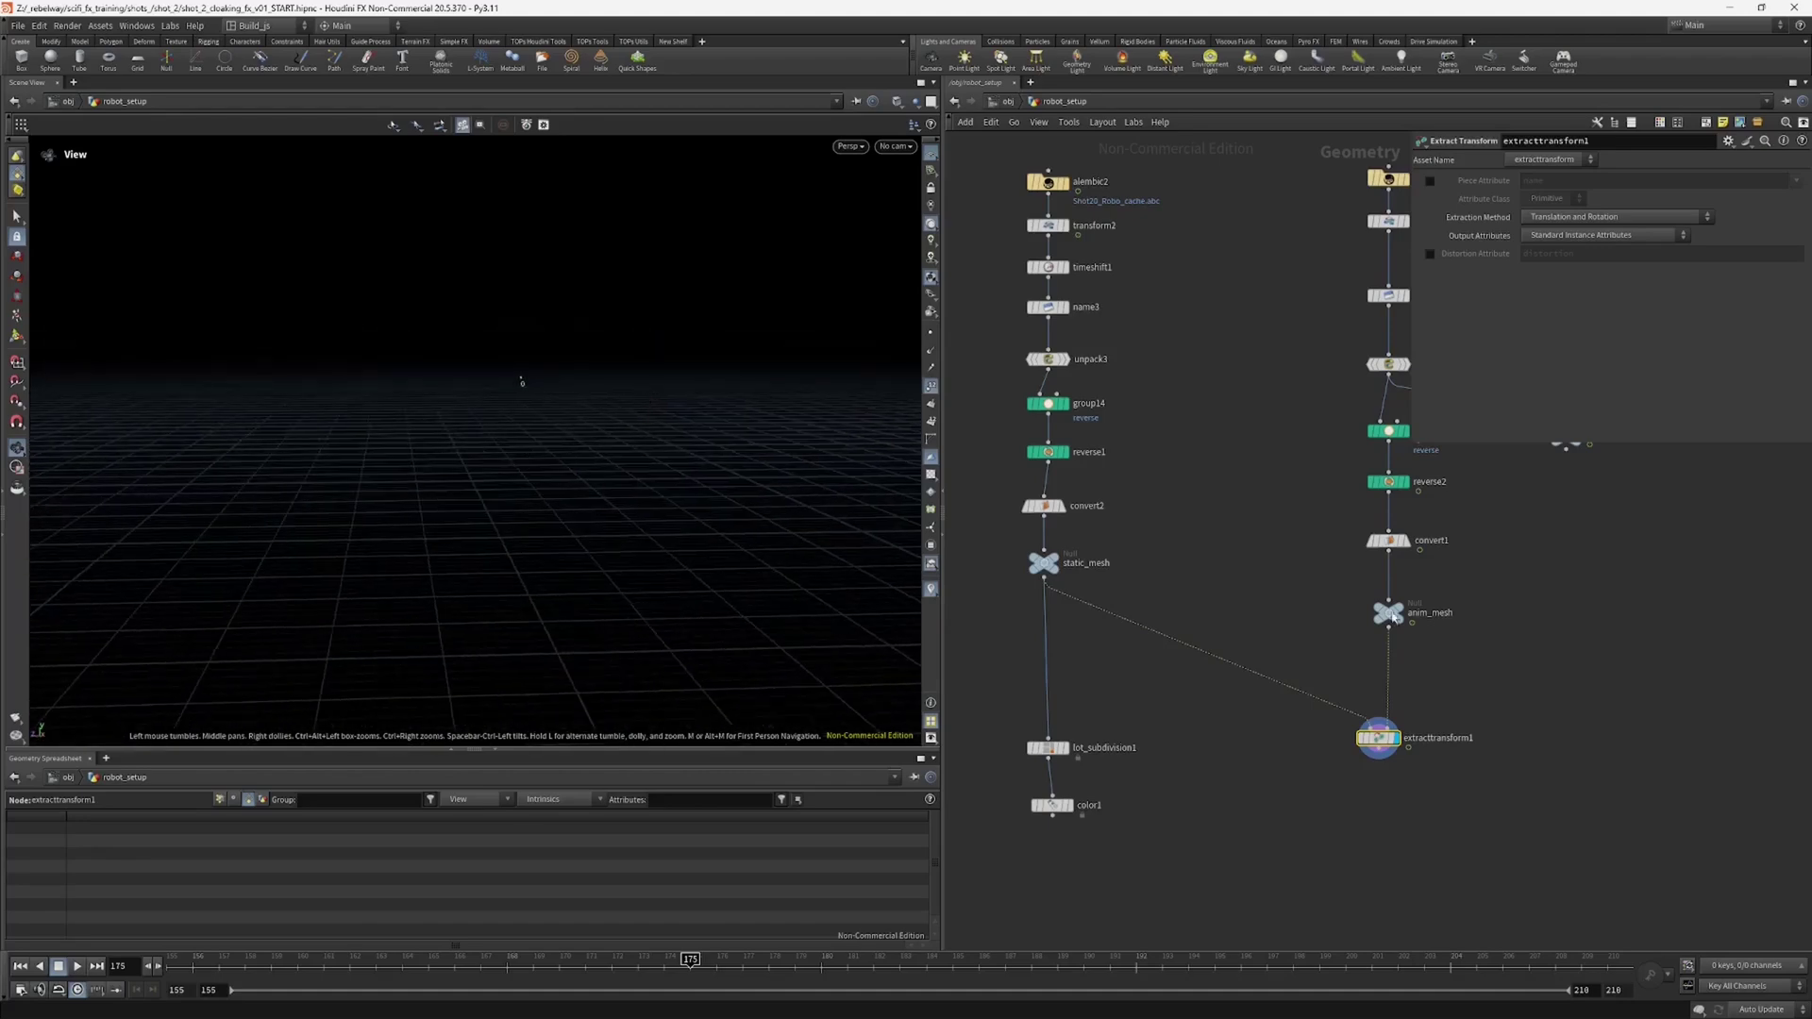
left_click_drag(604, 491, 449, 525)
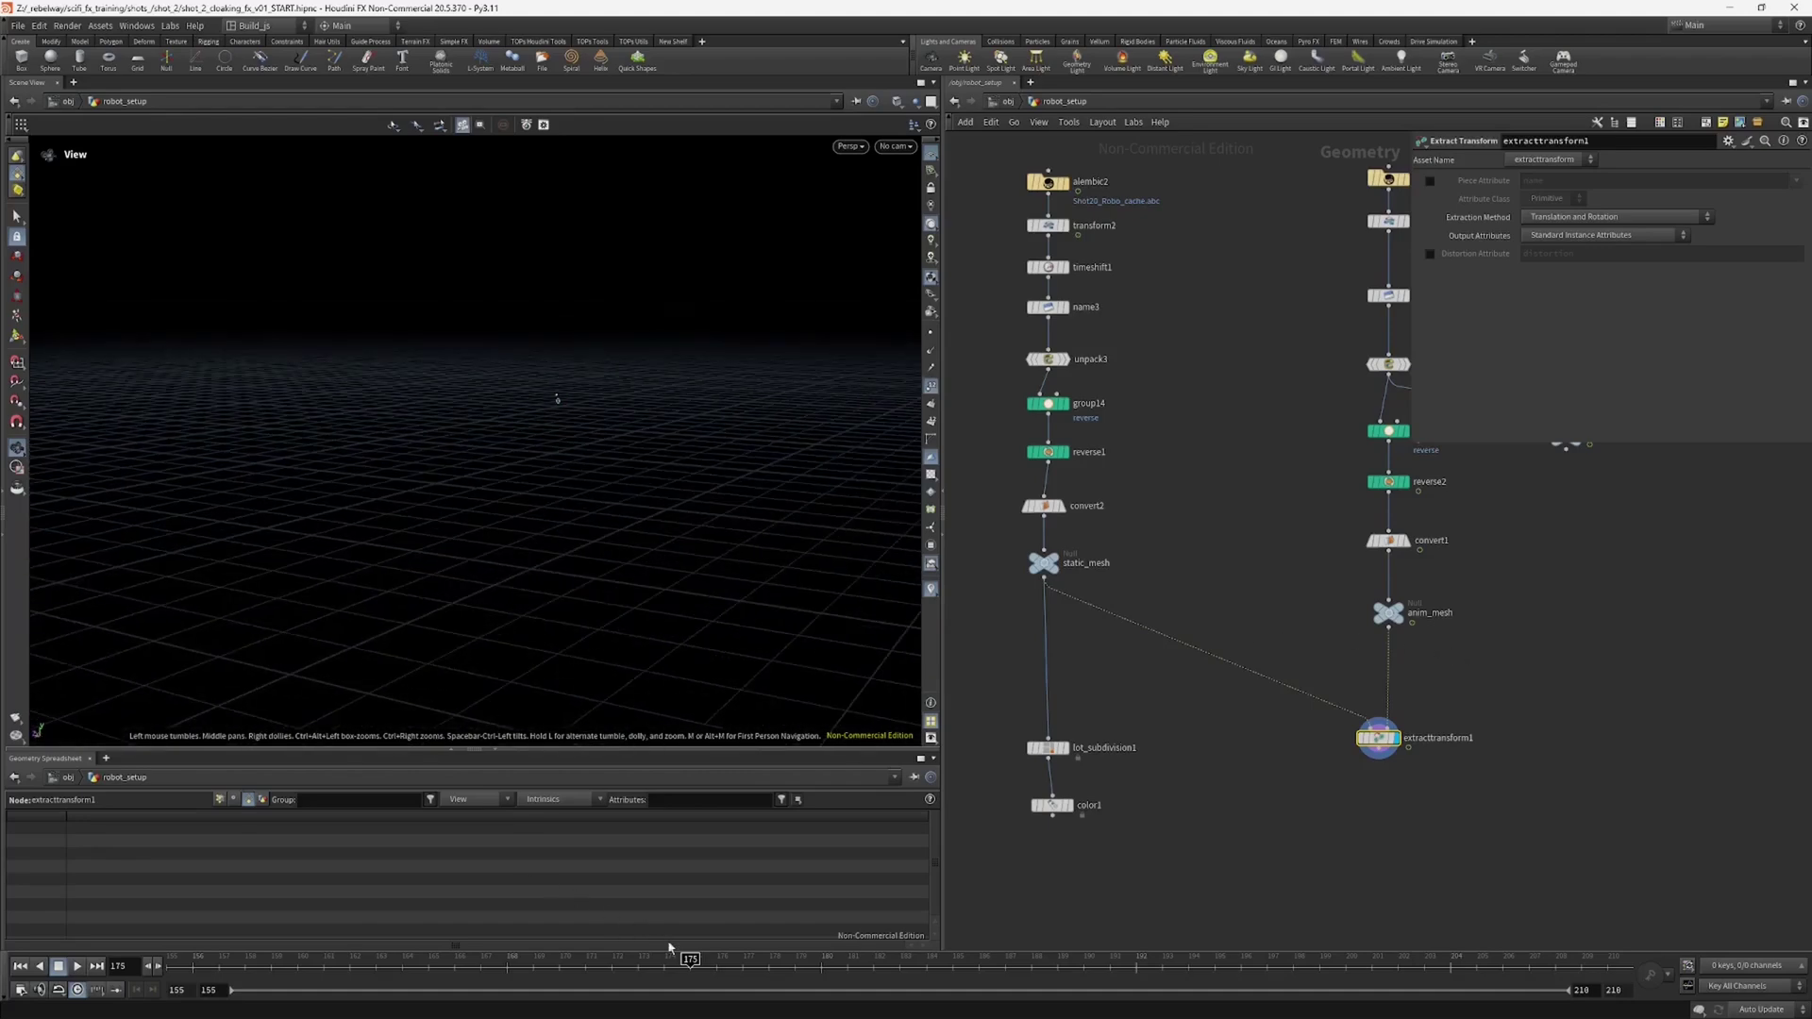
mouse_move(669, 947)
left_mouse_down()
mouse_move(745, 955)
mouse_move(611, 955)
mouse_move(755, 937)
left_mouse_up()
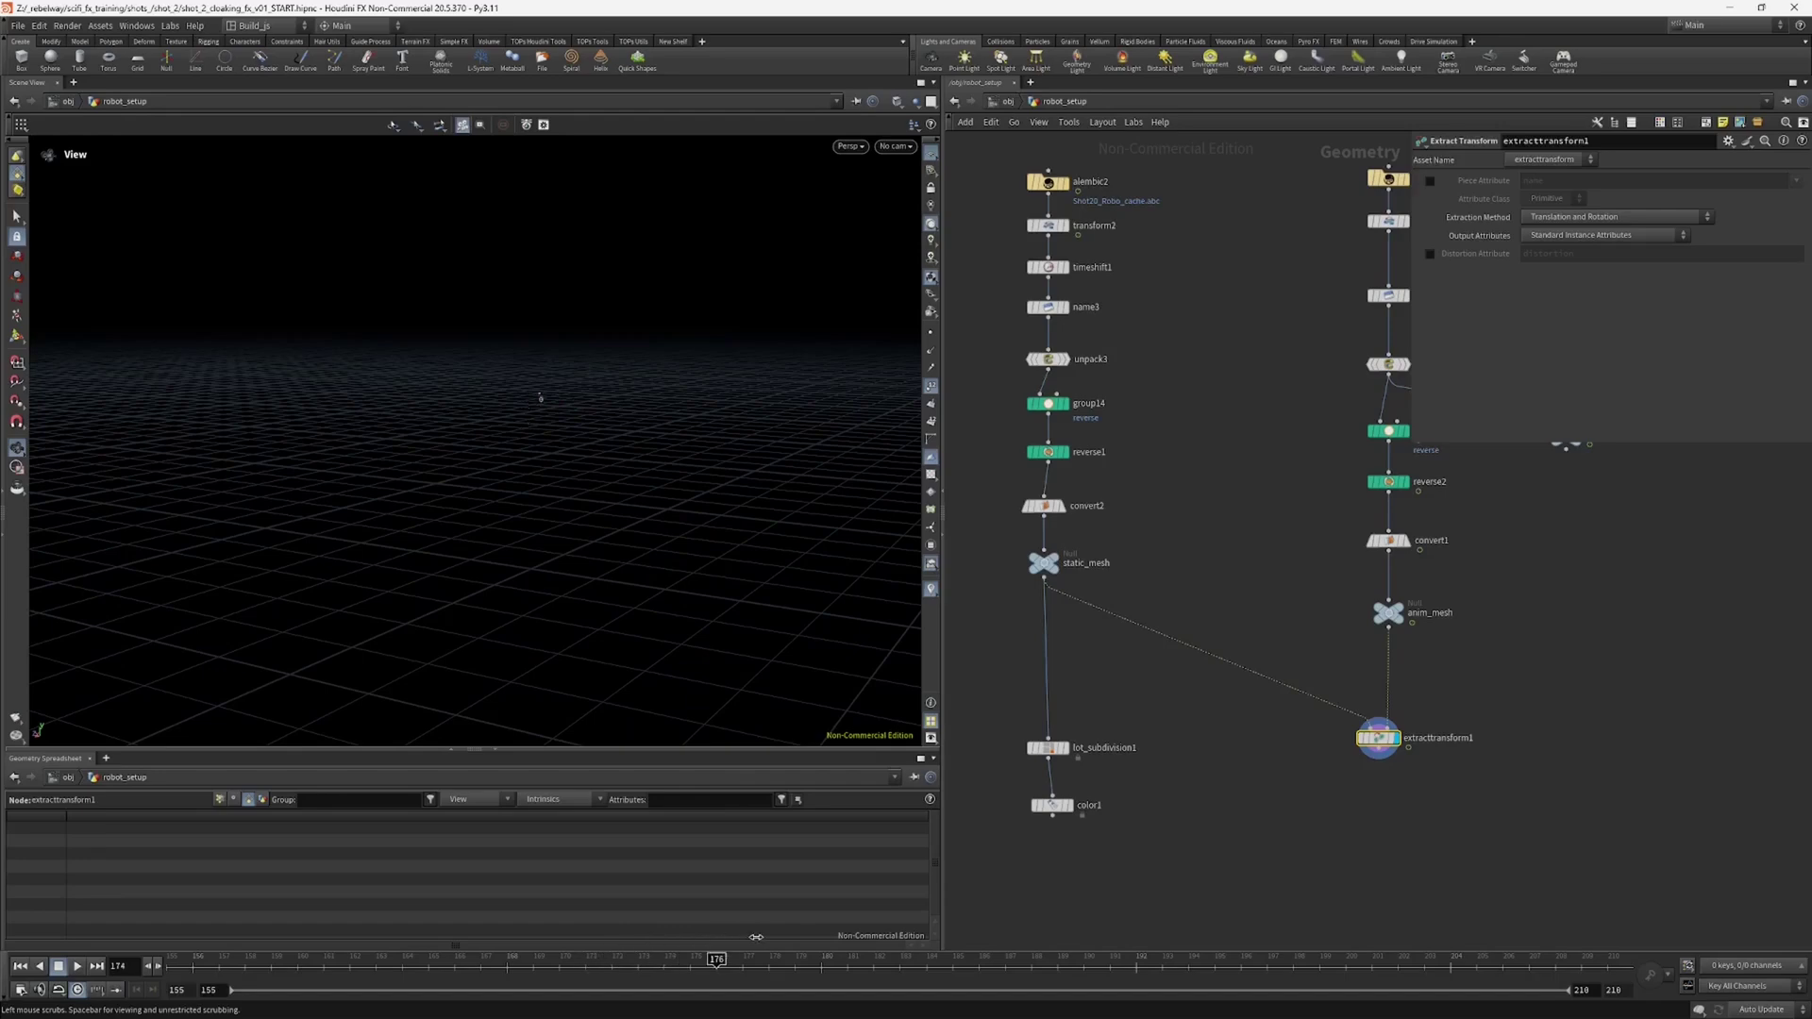
Step: Template anim_mesh to overlay it on the Extract Transform output, viewing both from another angle at frame 177
left_click(1375, 624)
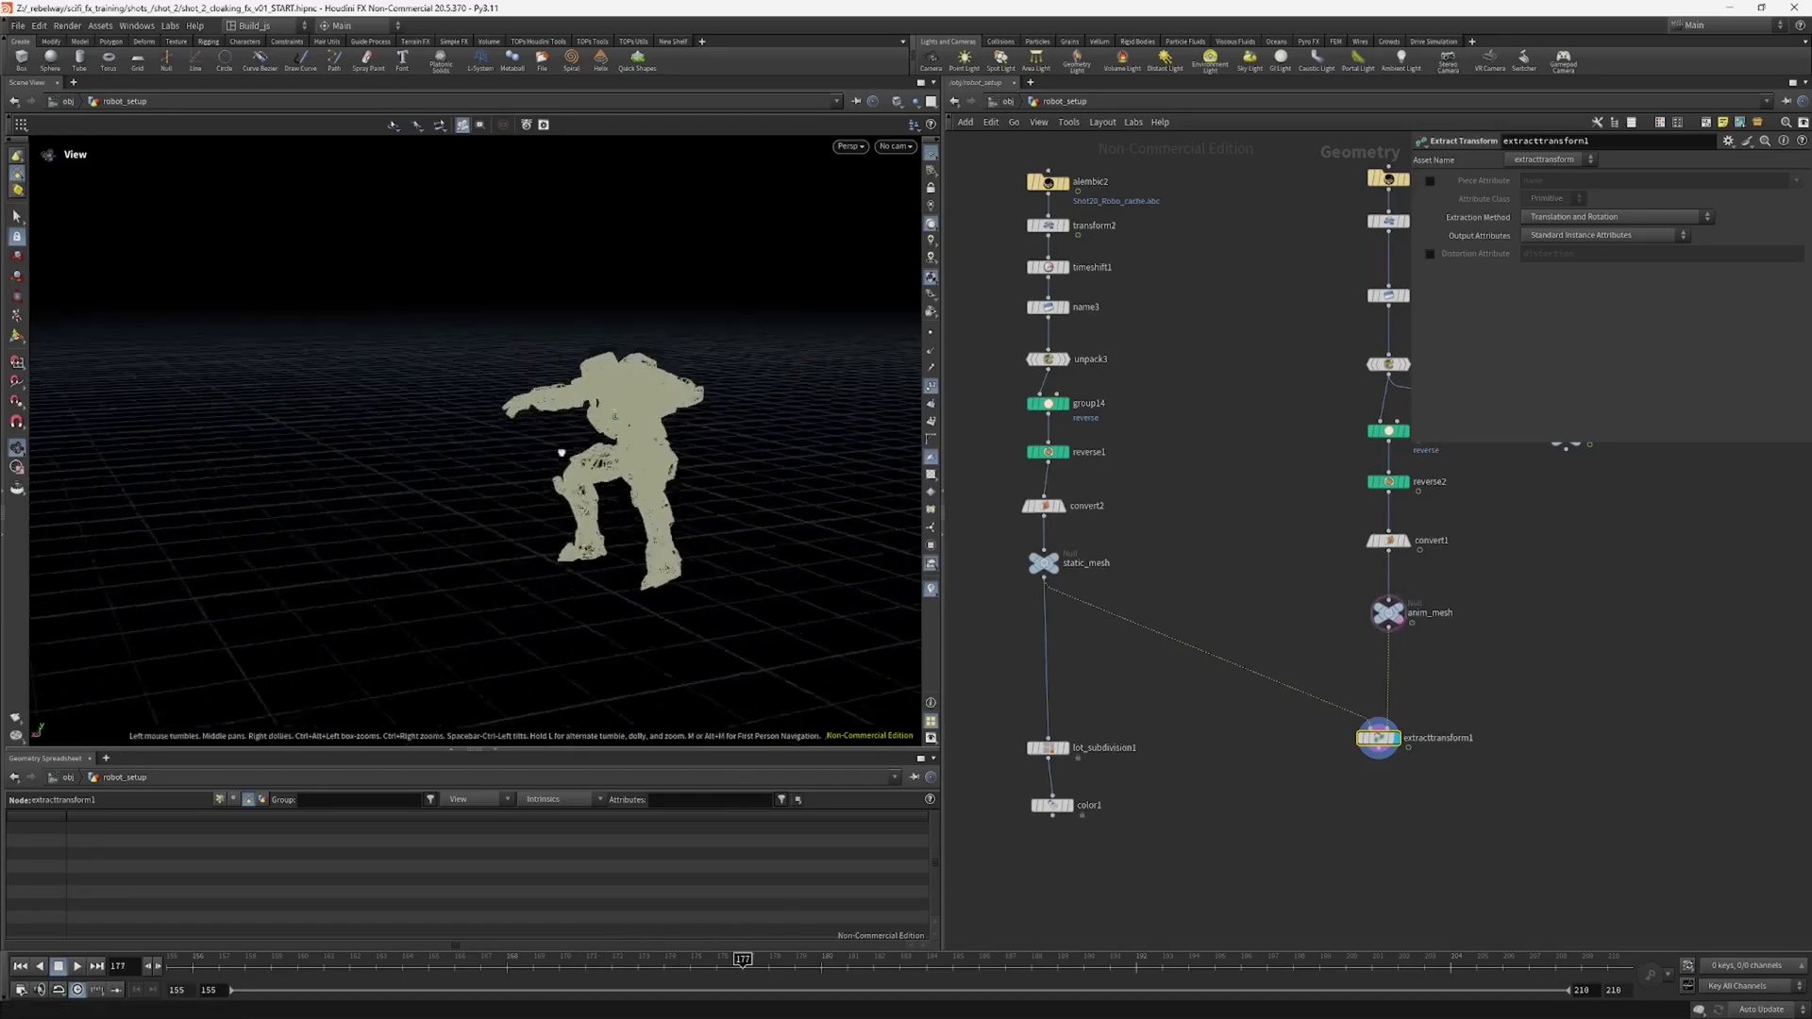
mouse_move(561, 453)
left_mouse_down()
mouse_move(270, 444)
mouse_move(556, 415)
mouse_move(663, 459)
left_mouse_up()
mouse_move(747, 961)
left_mouse_down()
mouse_move(769, 961)
mouse_move(743, 959)
left_mouse_up()
Step: Enable the Piece Attribute on extracttransform1 with the primitive attribute name
mouse_move(1376, 744)
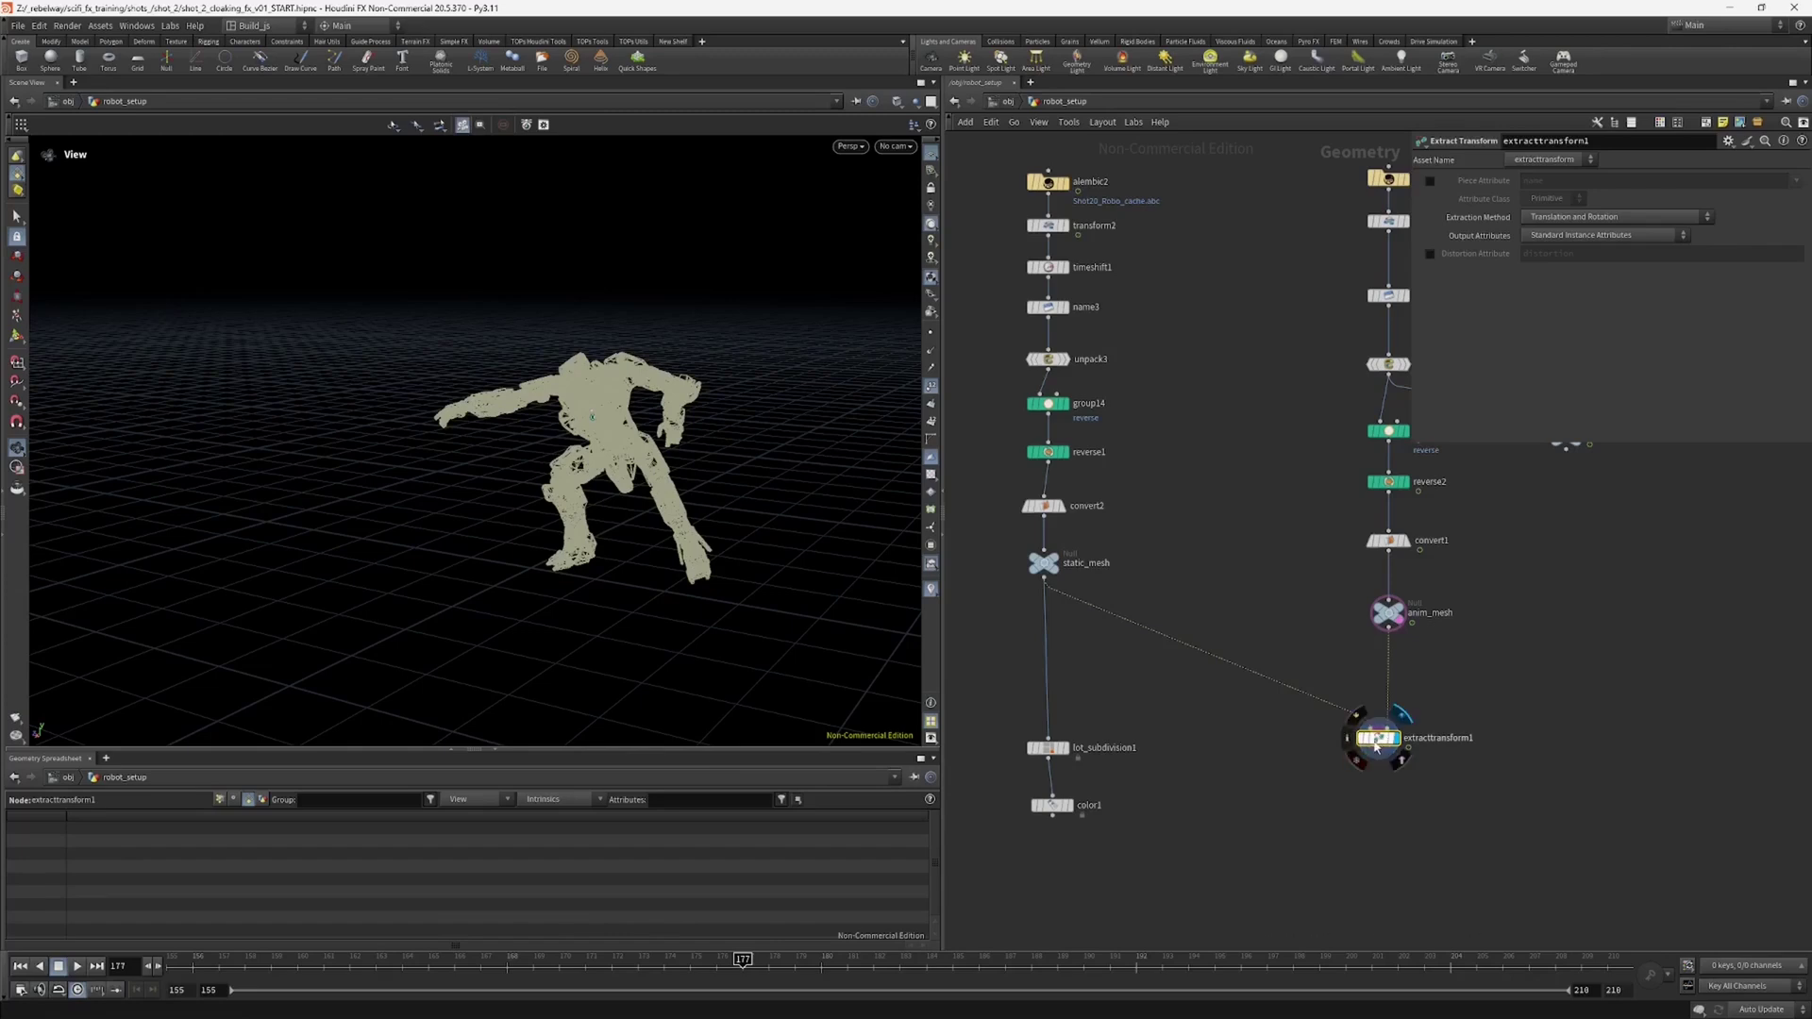
left_click(1430, 182)
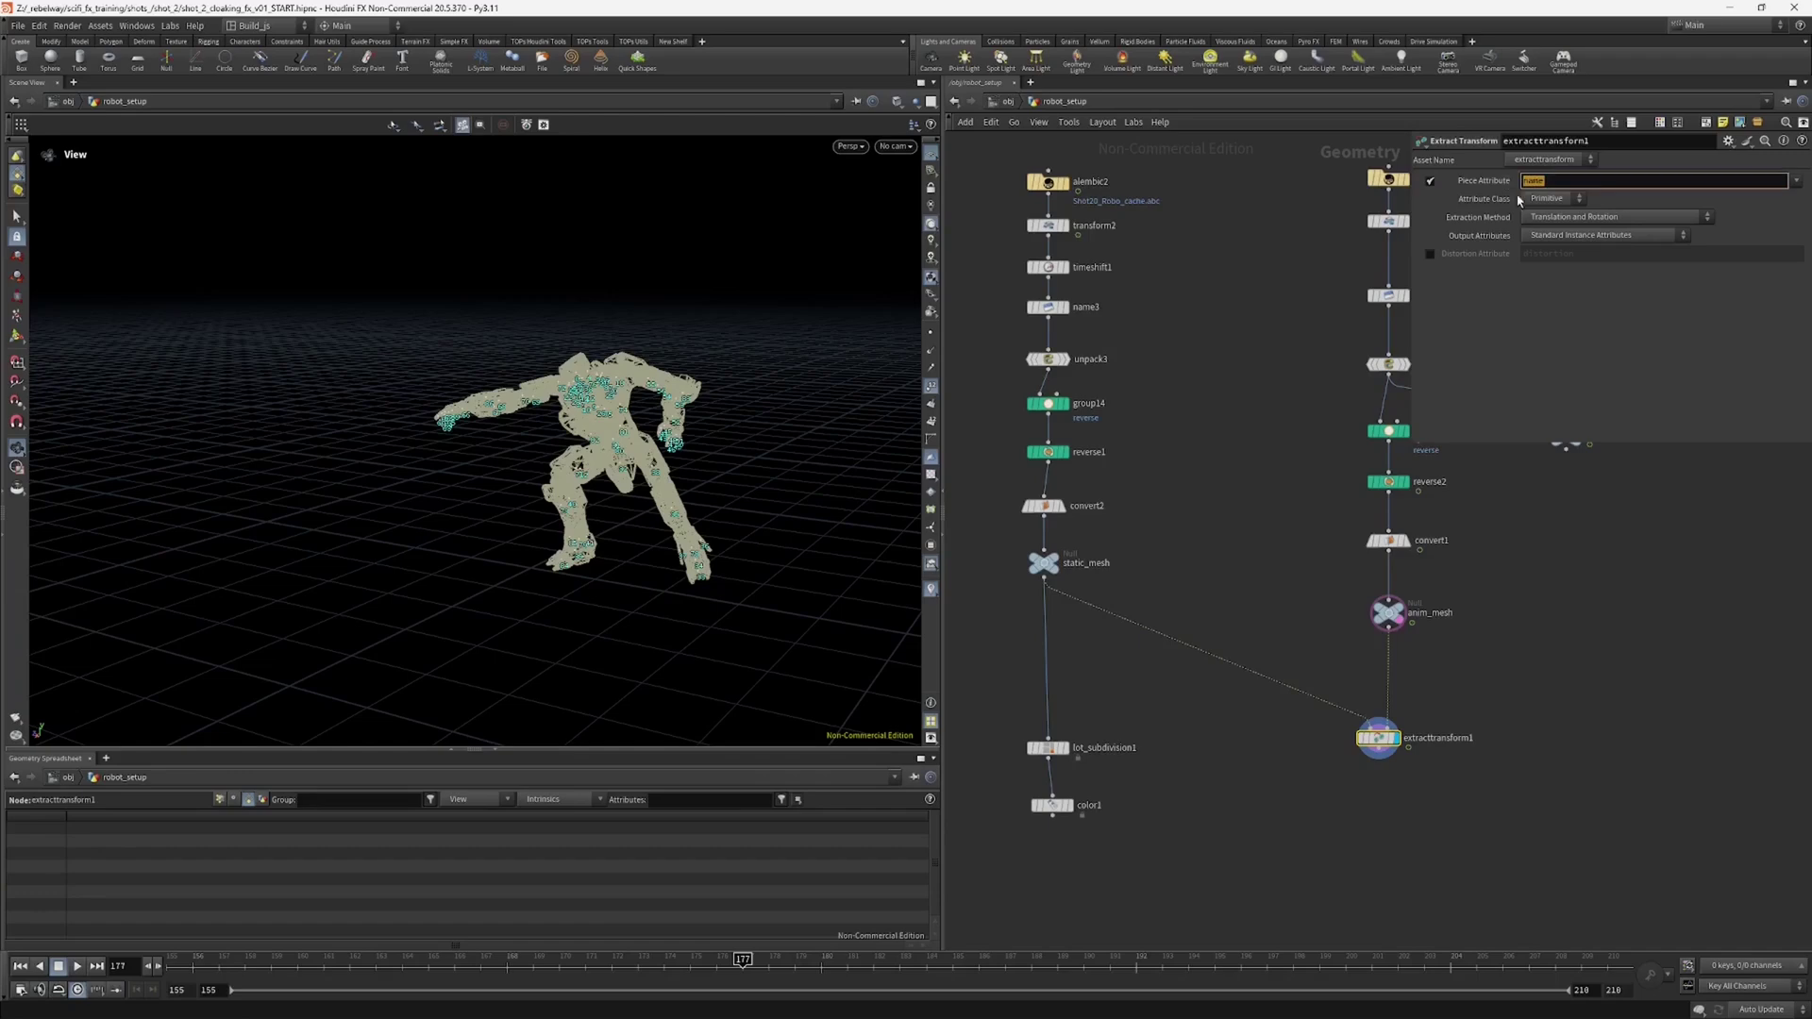
left_click(1271, 509)
Step: Inspect transform1's primitive attributes in the Geometry Spreadsheet, widening the path column to read the full paths
middle_click_drag(1322, 570, 1283, 631)
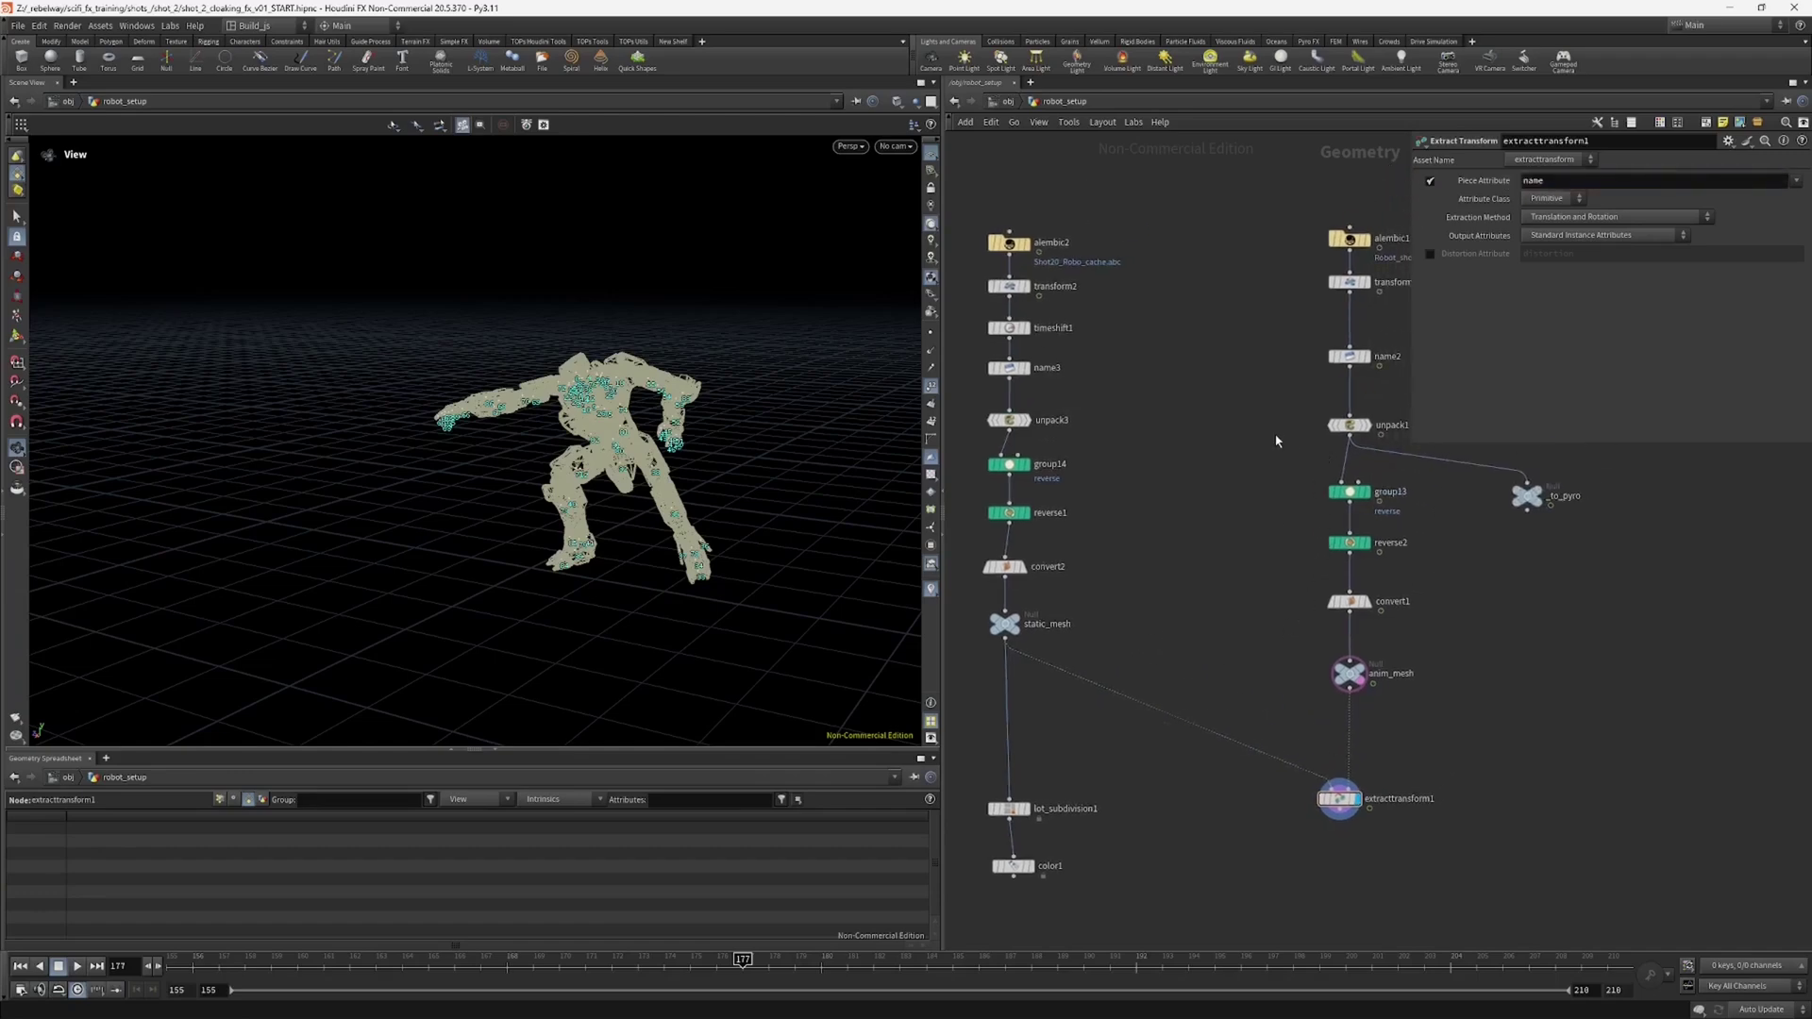
middle_click_drag(1321, 287, 1282, 380)
left_click(1311, 375)
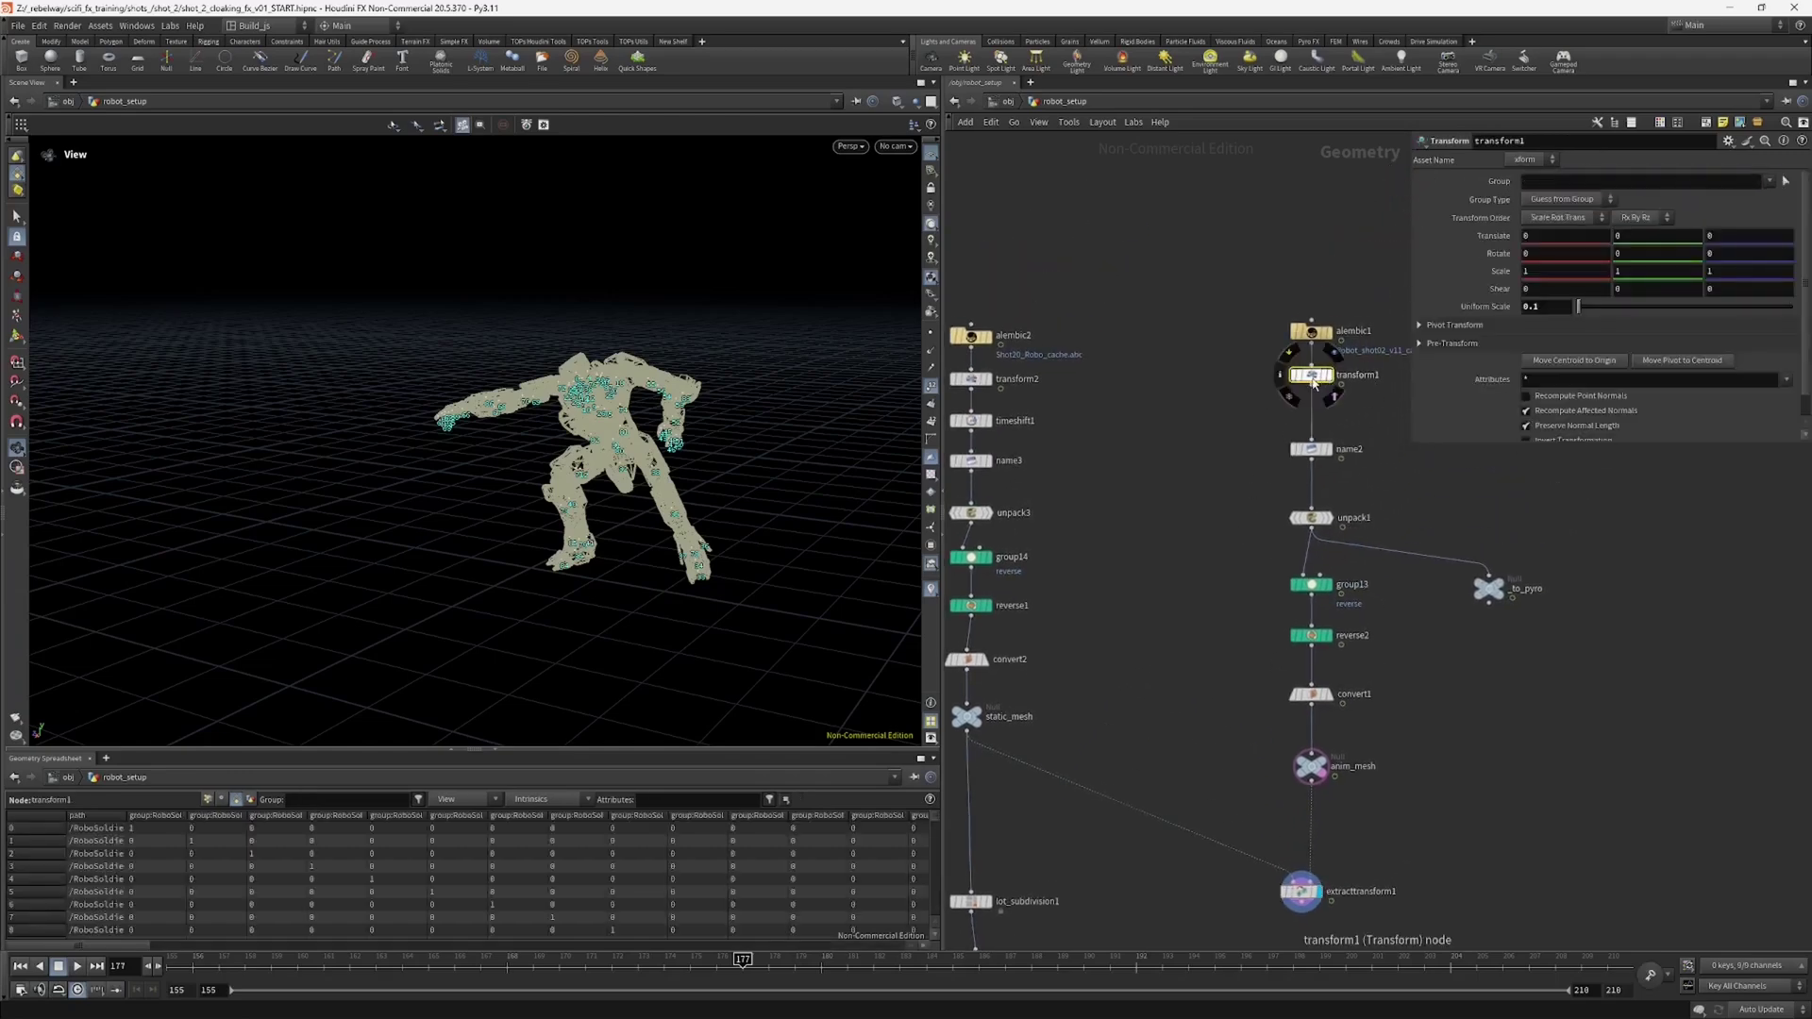
middle_click(1346, 463)
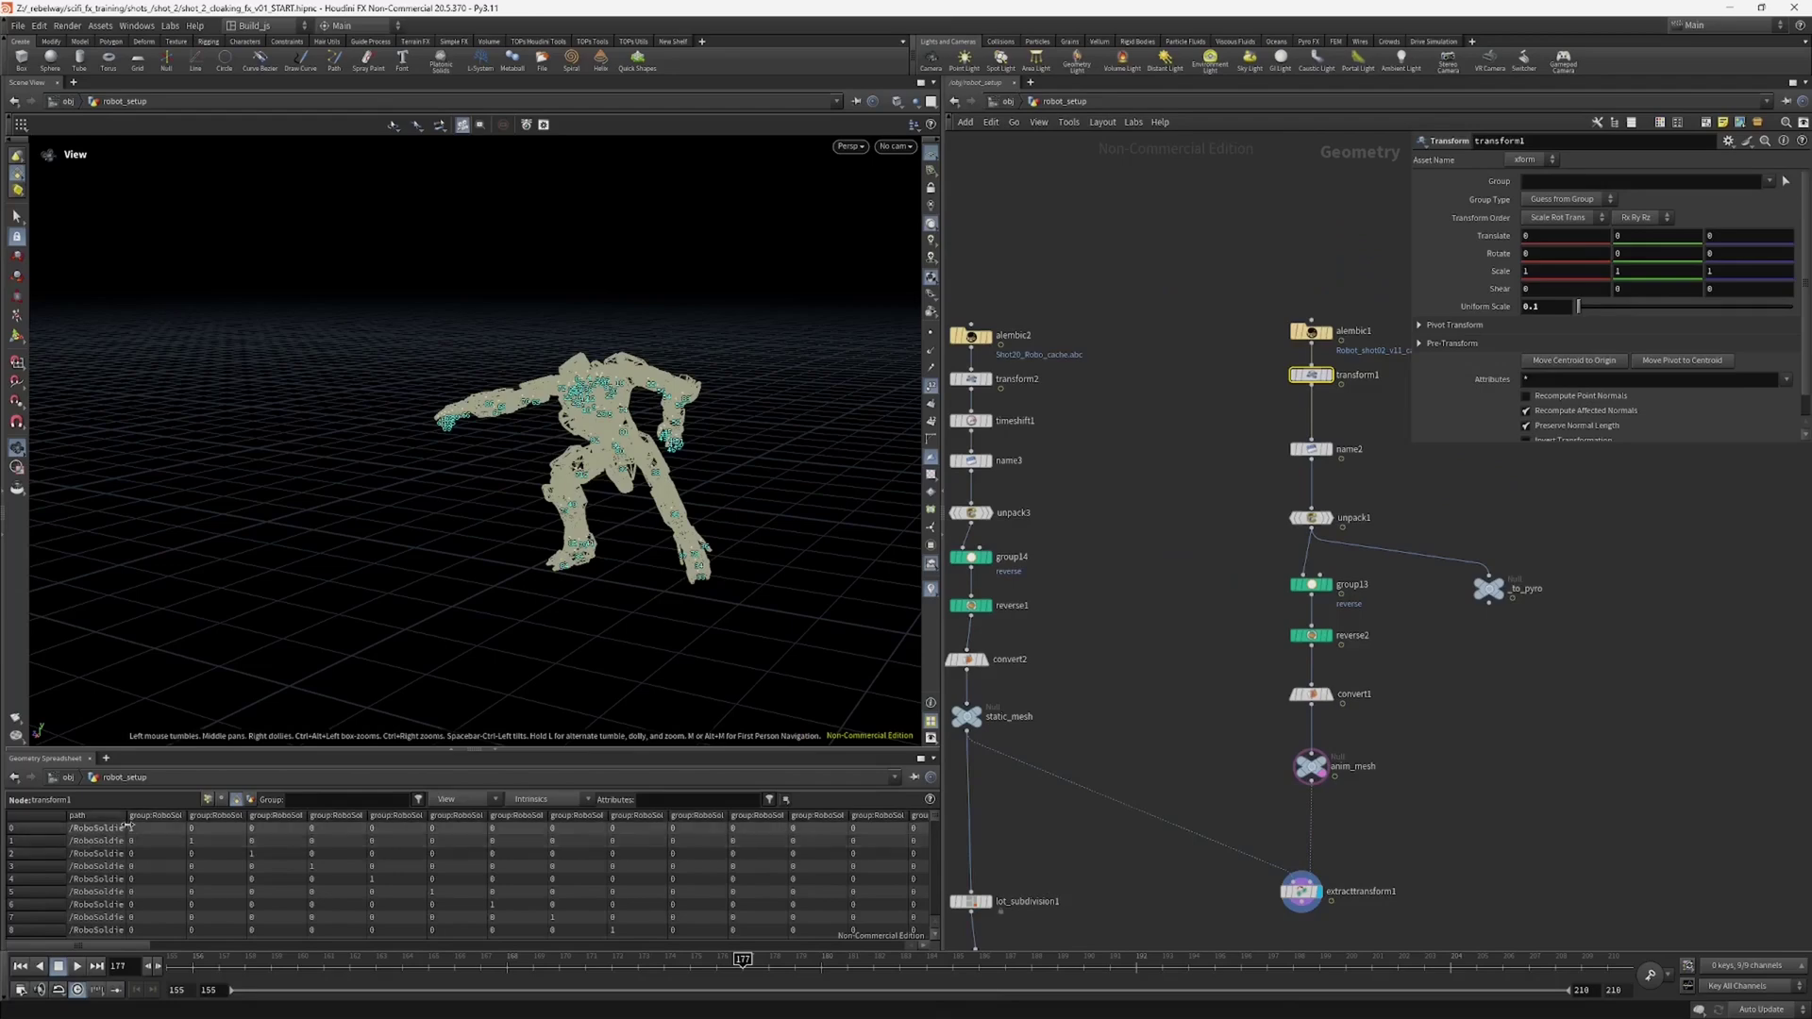
left_click_drag(128, 814, 539, 813)
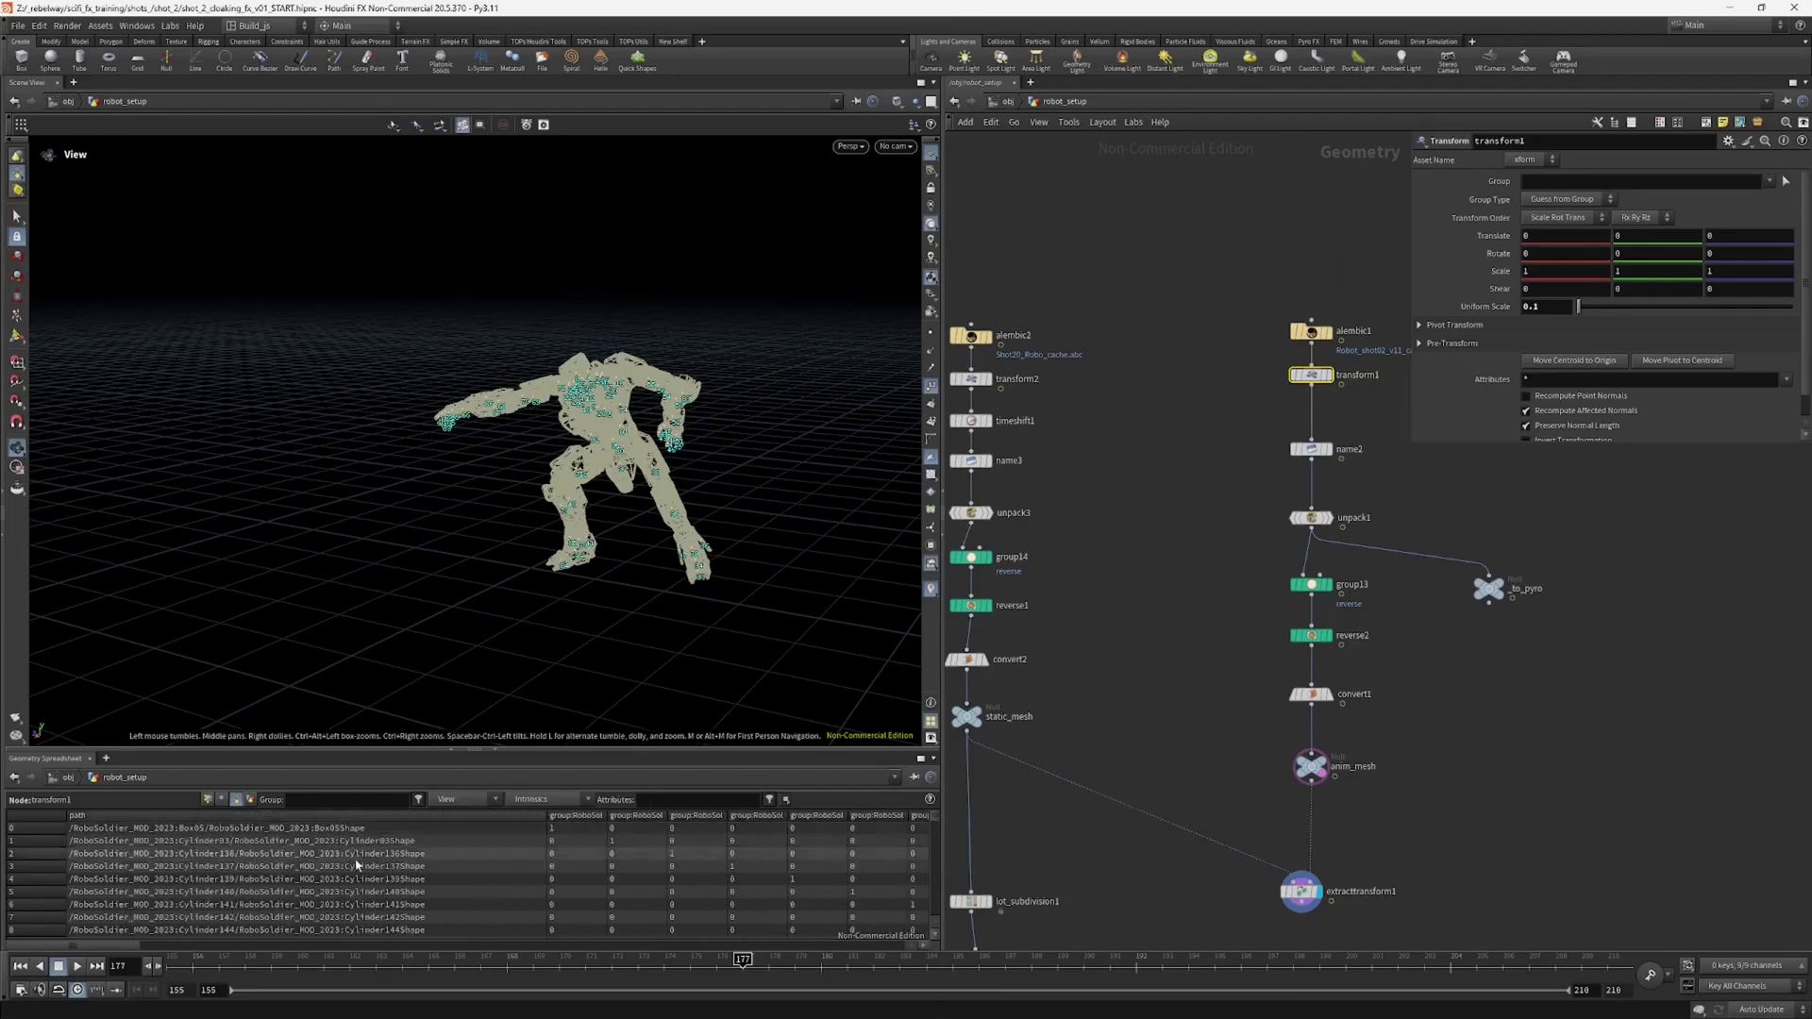
Step: Display name2 and examine its primitive name attribute alongside the robot geometry
left_click(1310, 449)
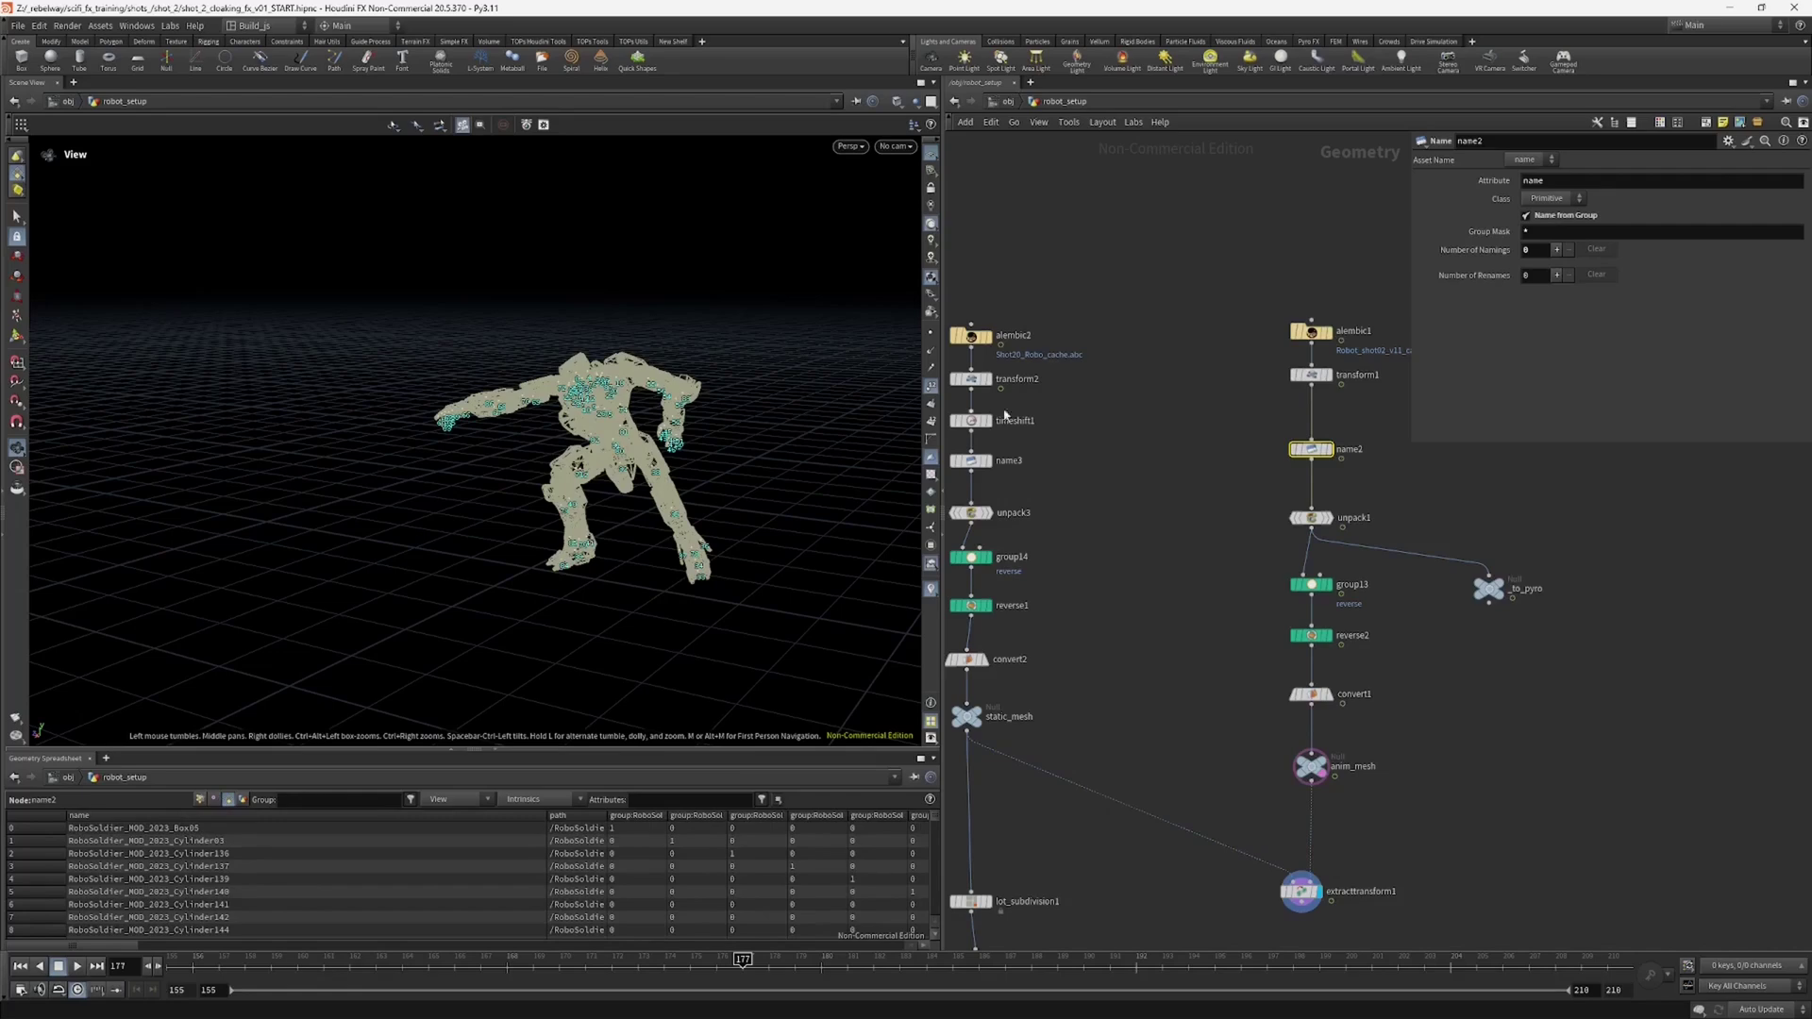
left_click(1327, 450)
right_click_drag(637, 469, 764, 396)
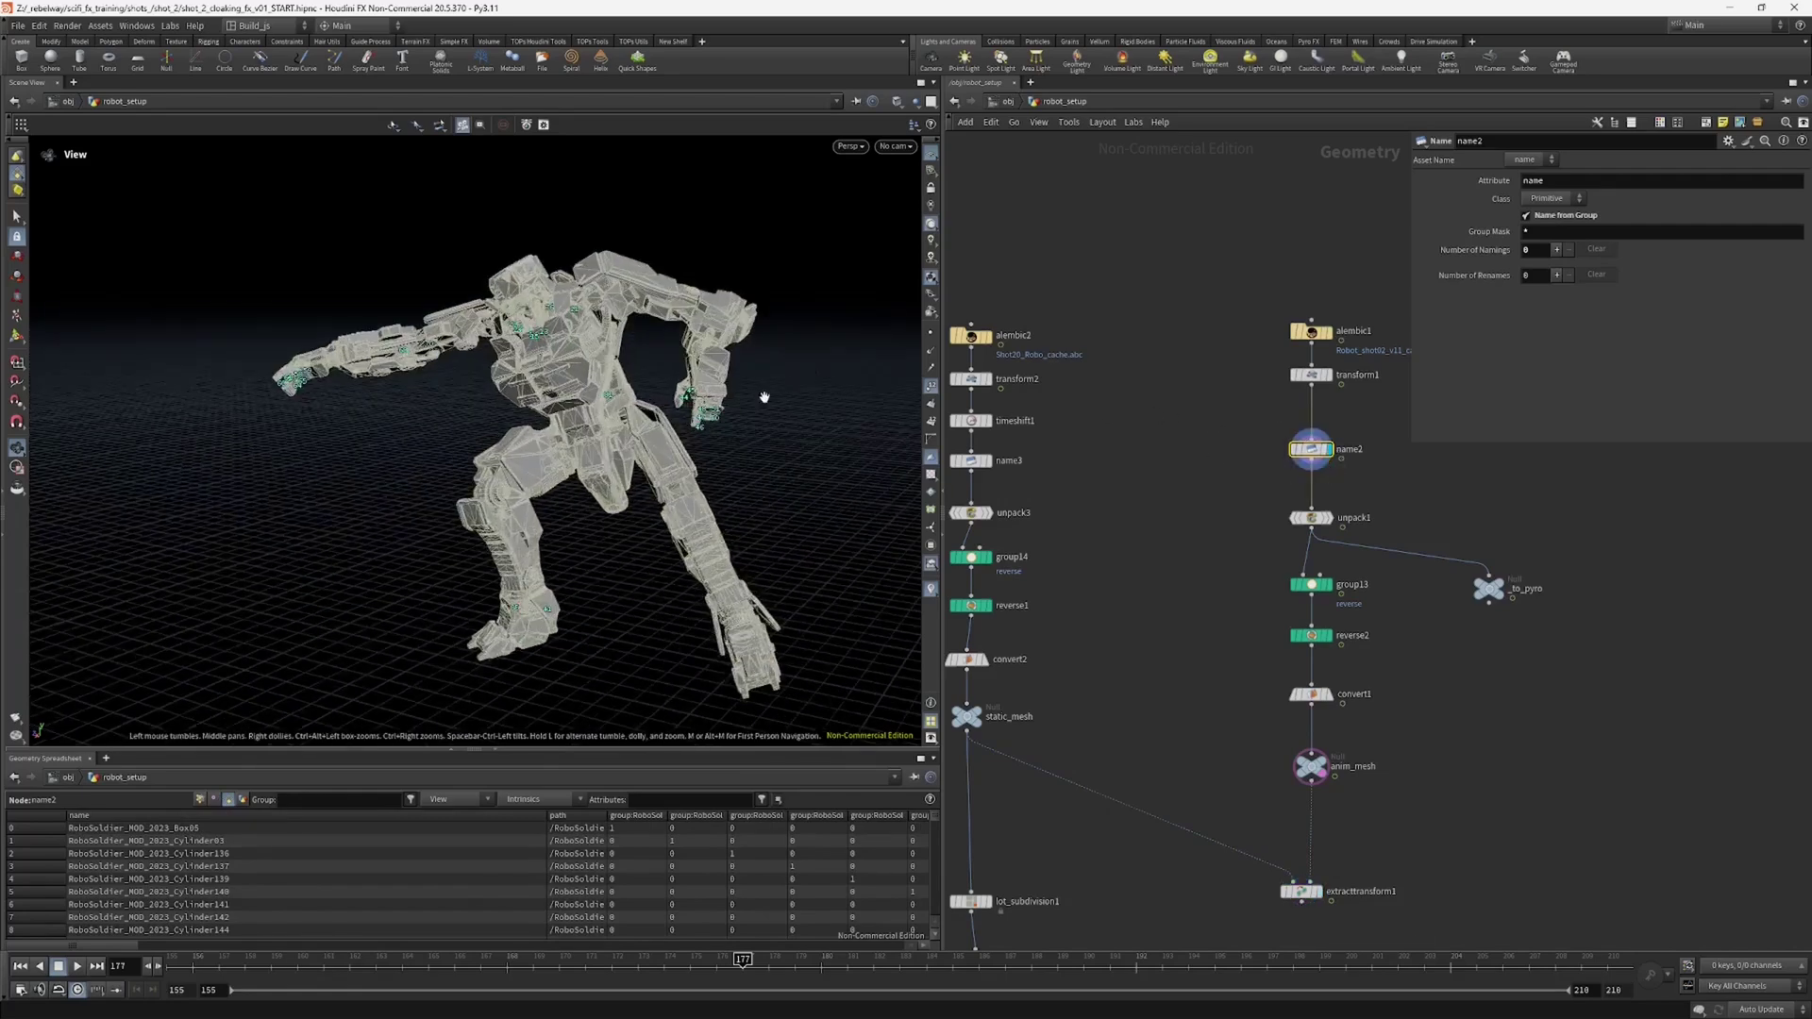
left_click_drag(764, 396, 744, 433)
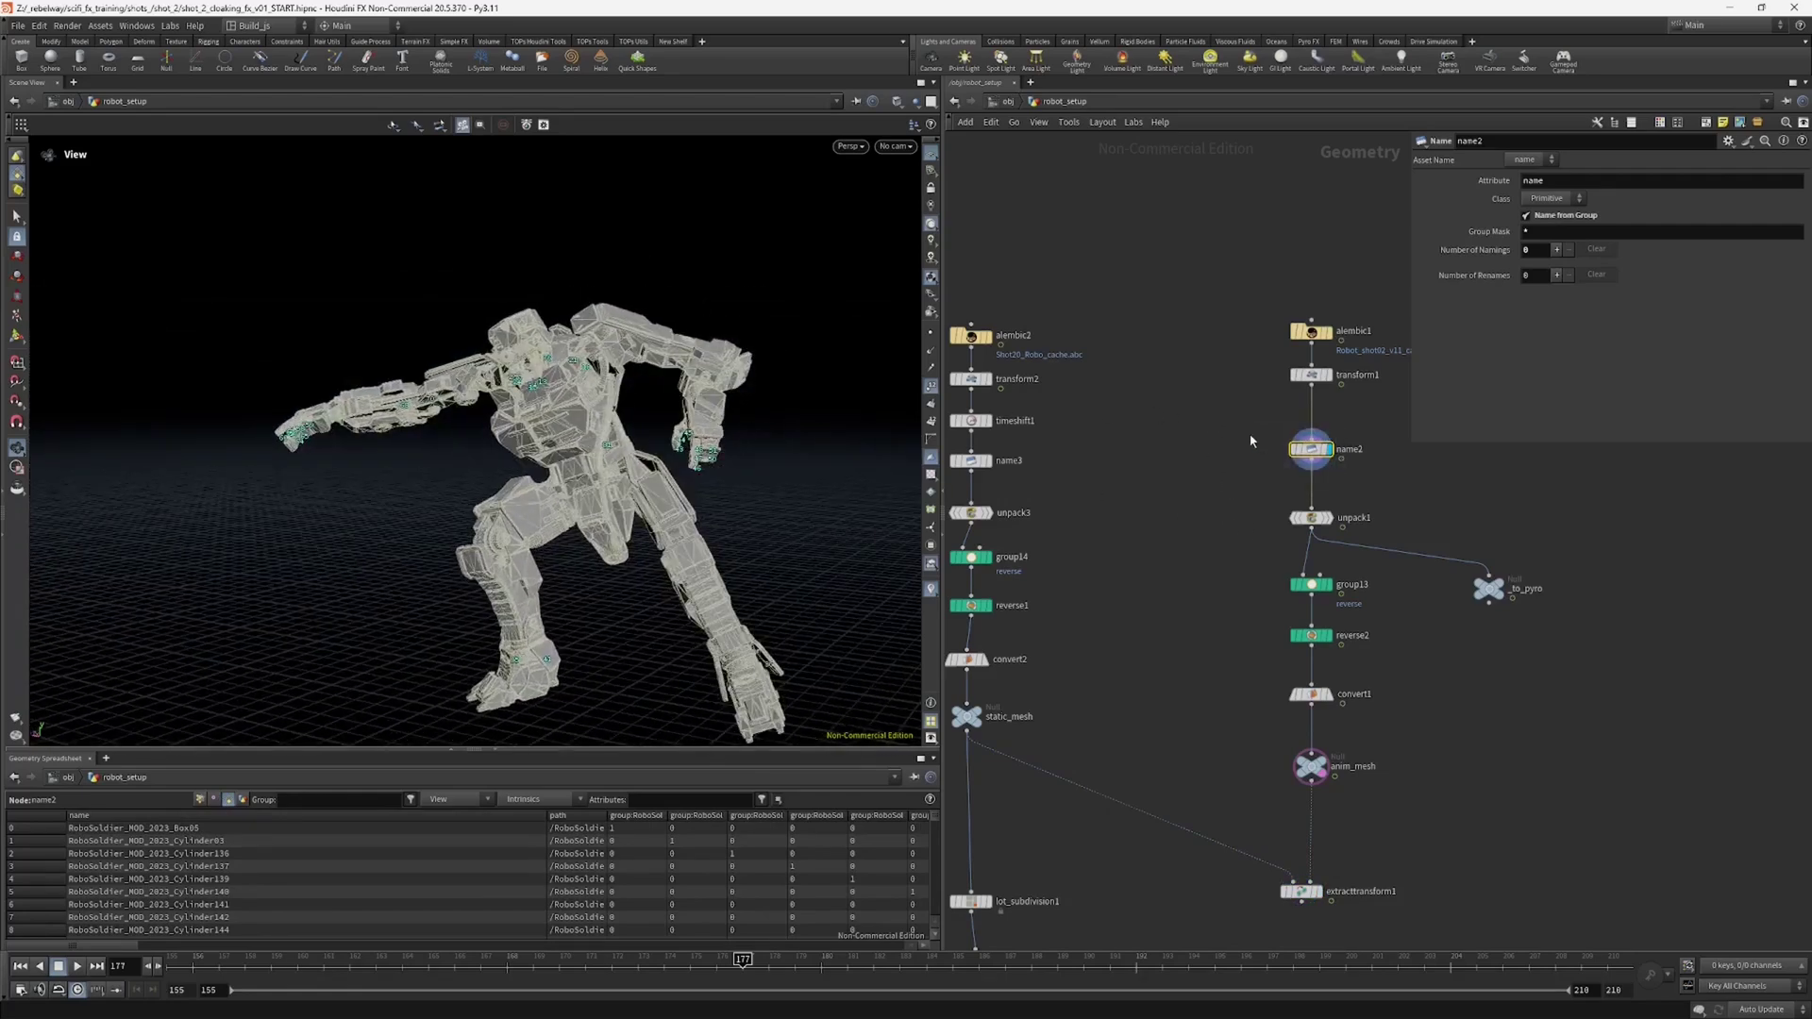
middle_click_drag(1096, 464, 1145, 468)
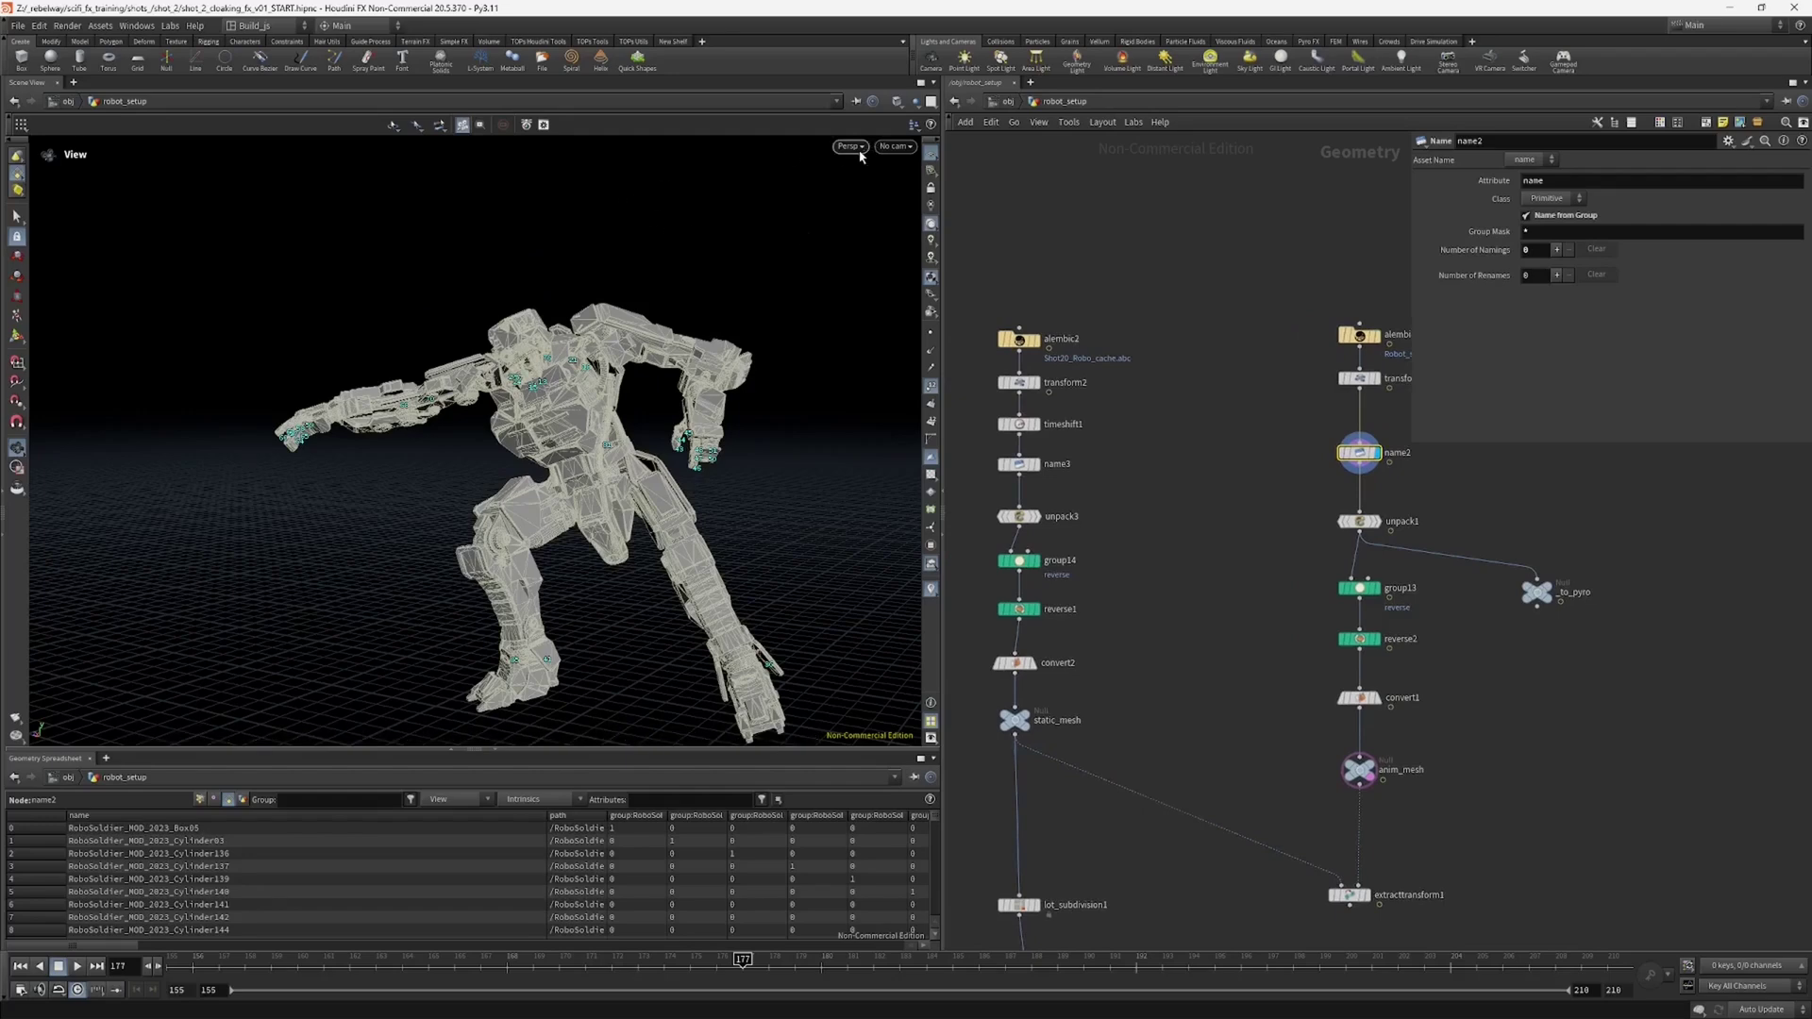
Step: Set viewport group selection to the Name Attribute, examine the robot's individually named pieces, and return to the view tool
left_click(17, 216)
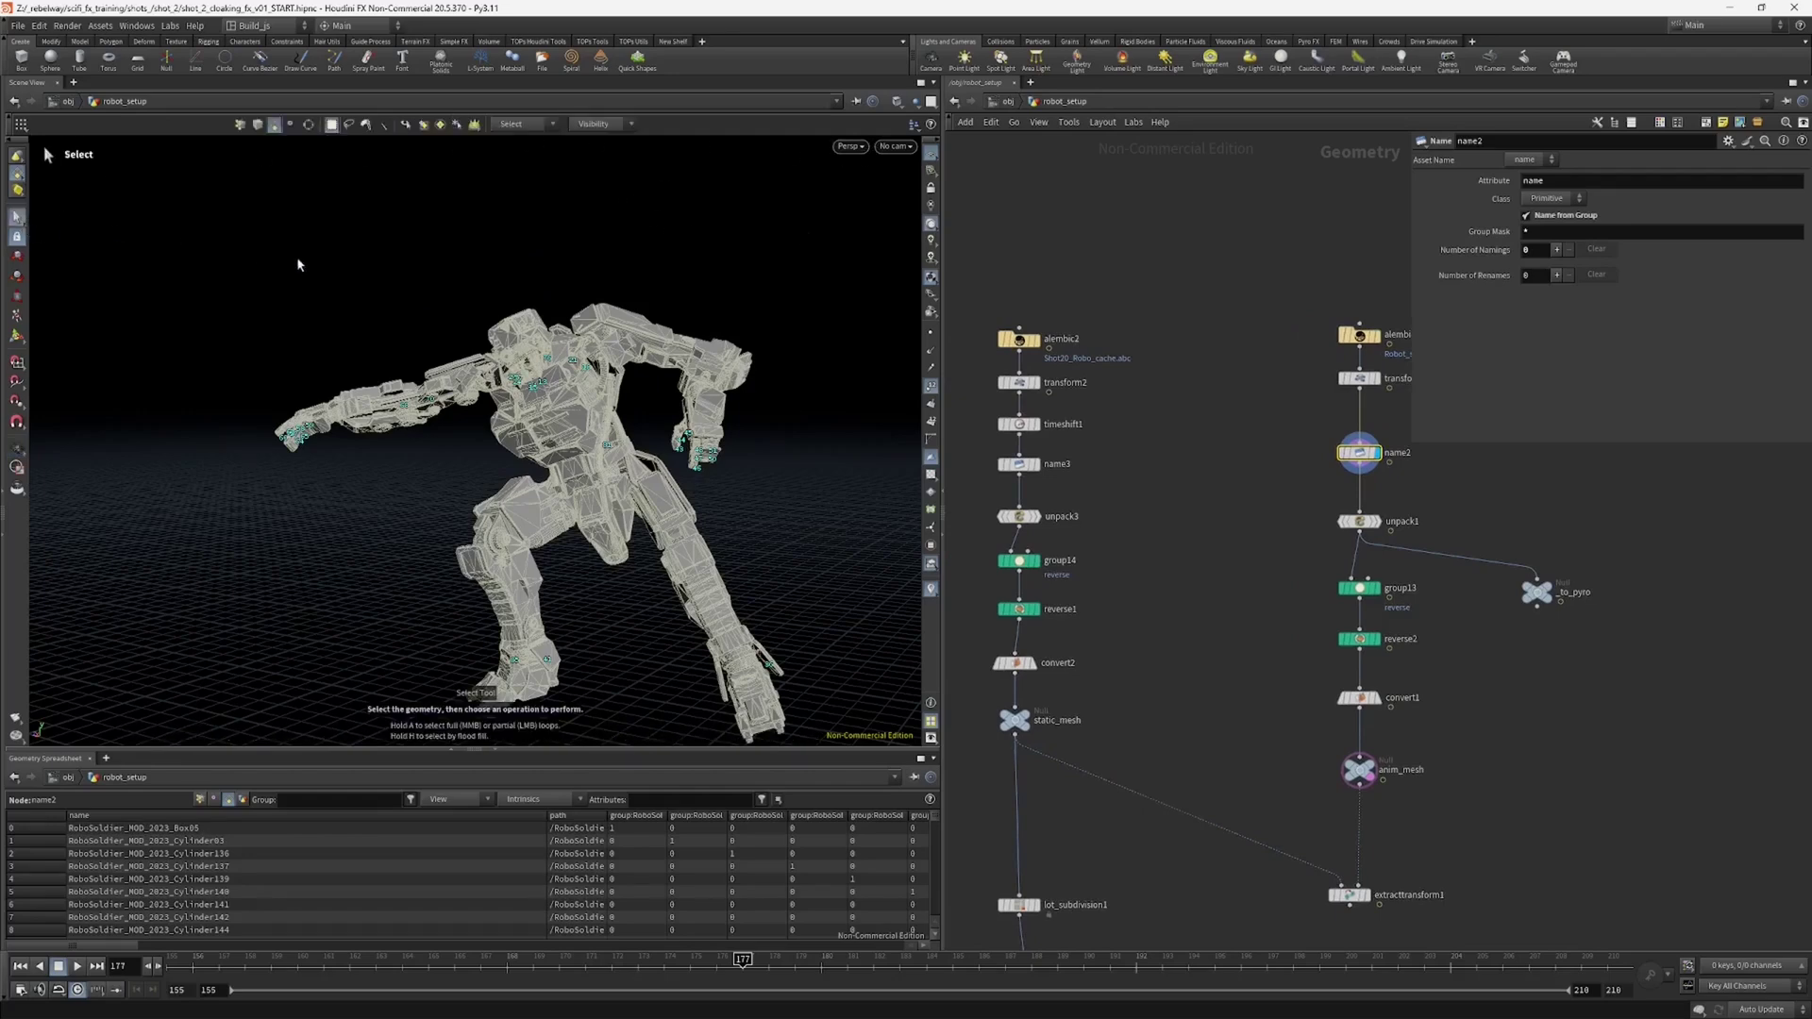
left_click(525, 123)
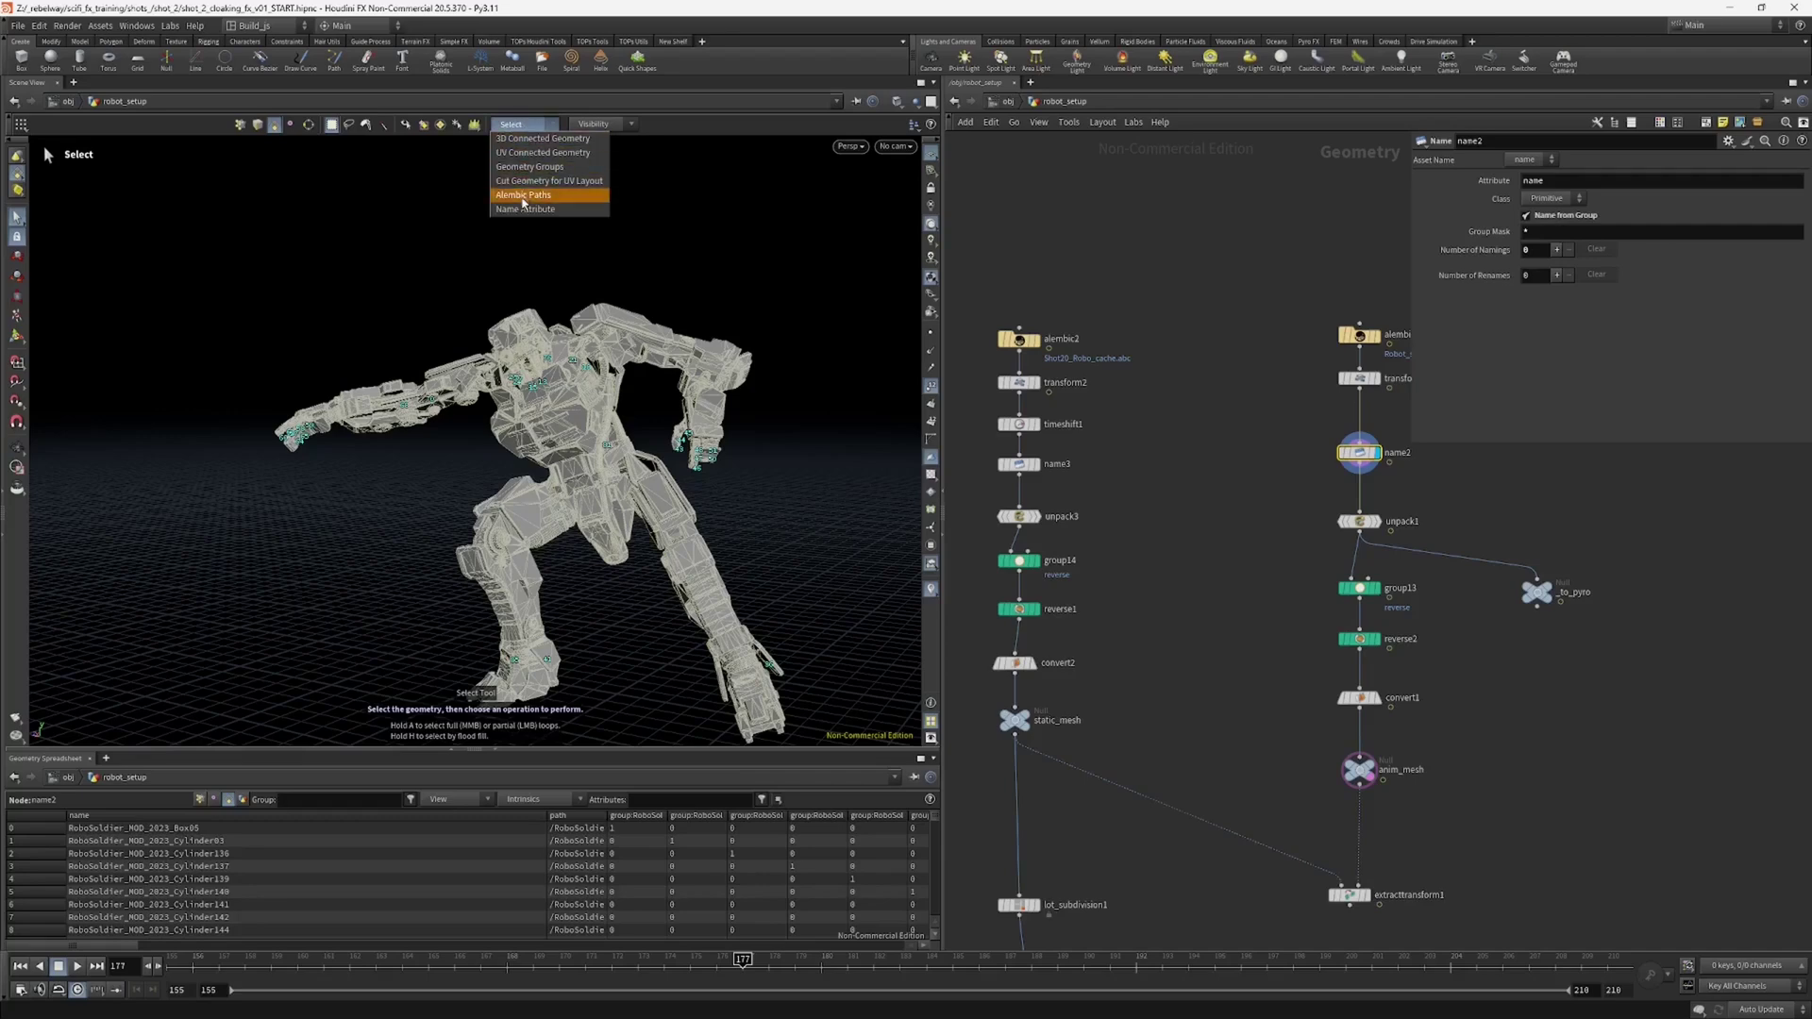
left_click(525, 210)
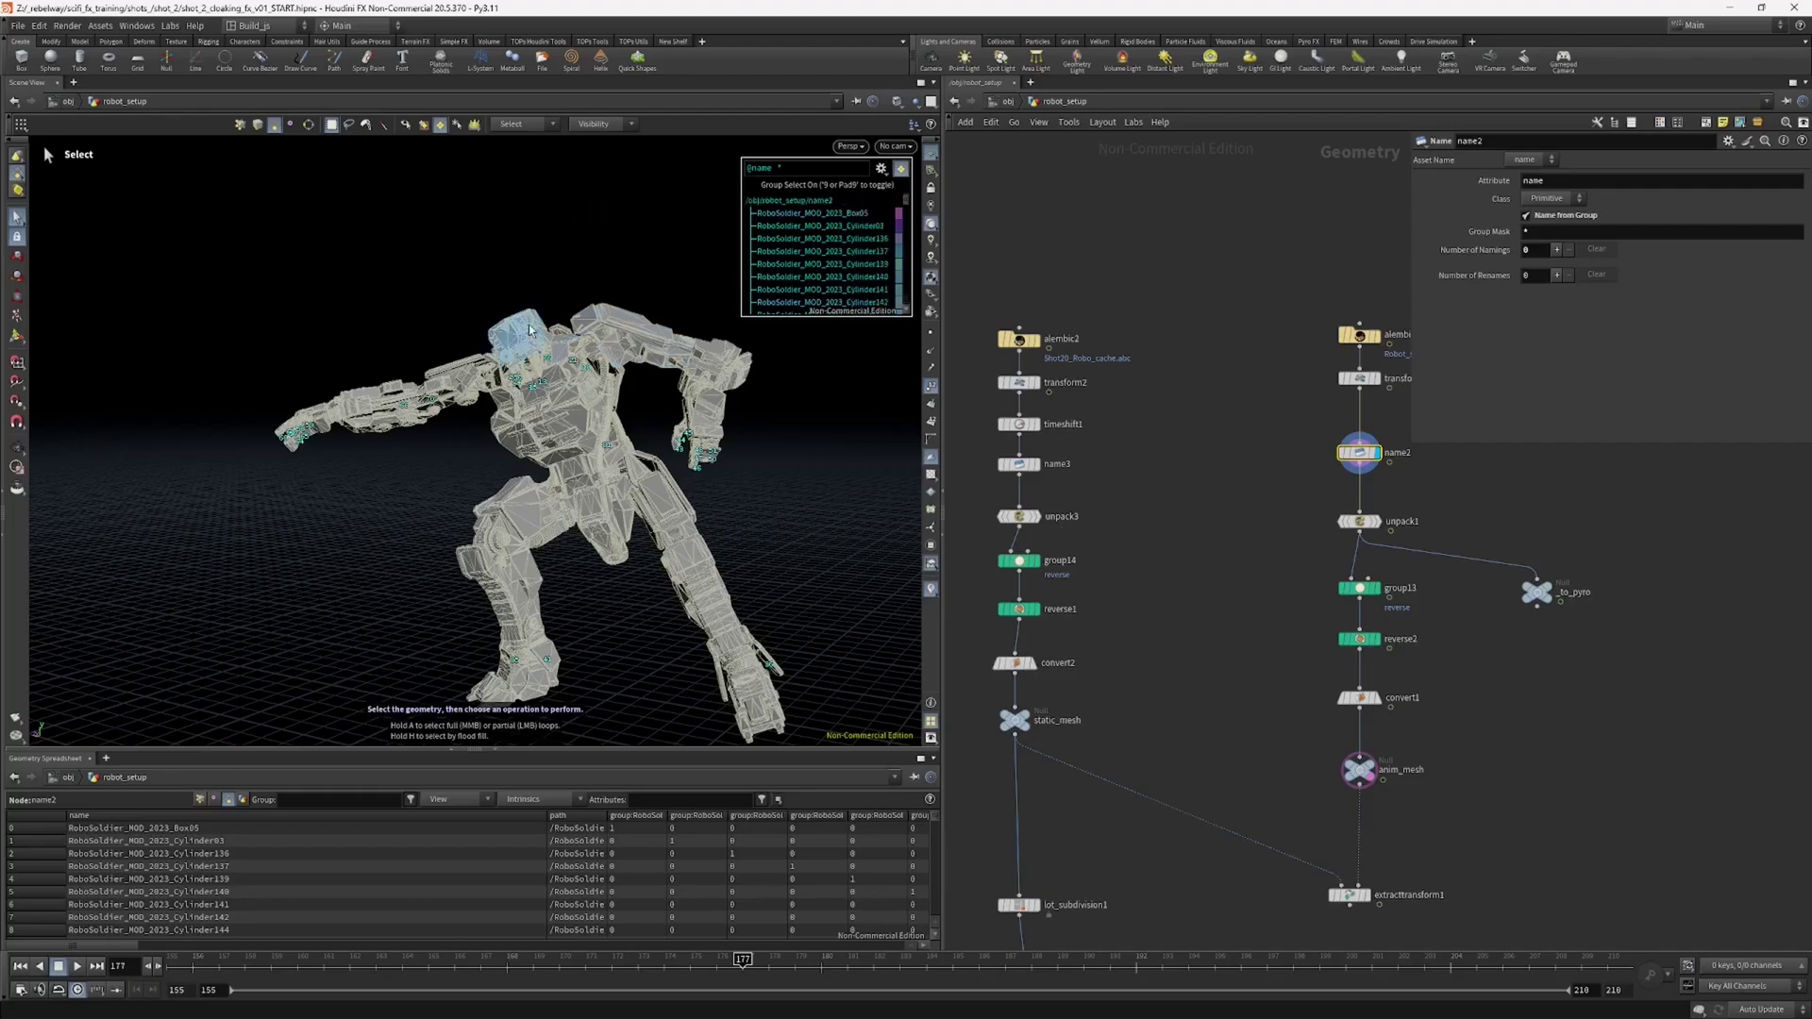
right_click_drag(683, 235, 558, 299, "alt")
left_click_drag(558, 299, 613, 331, "alt")
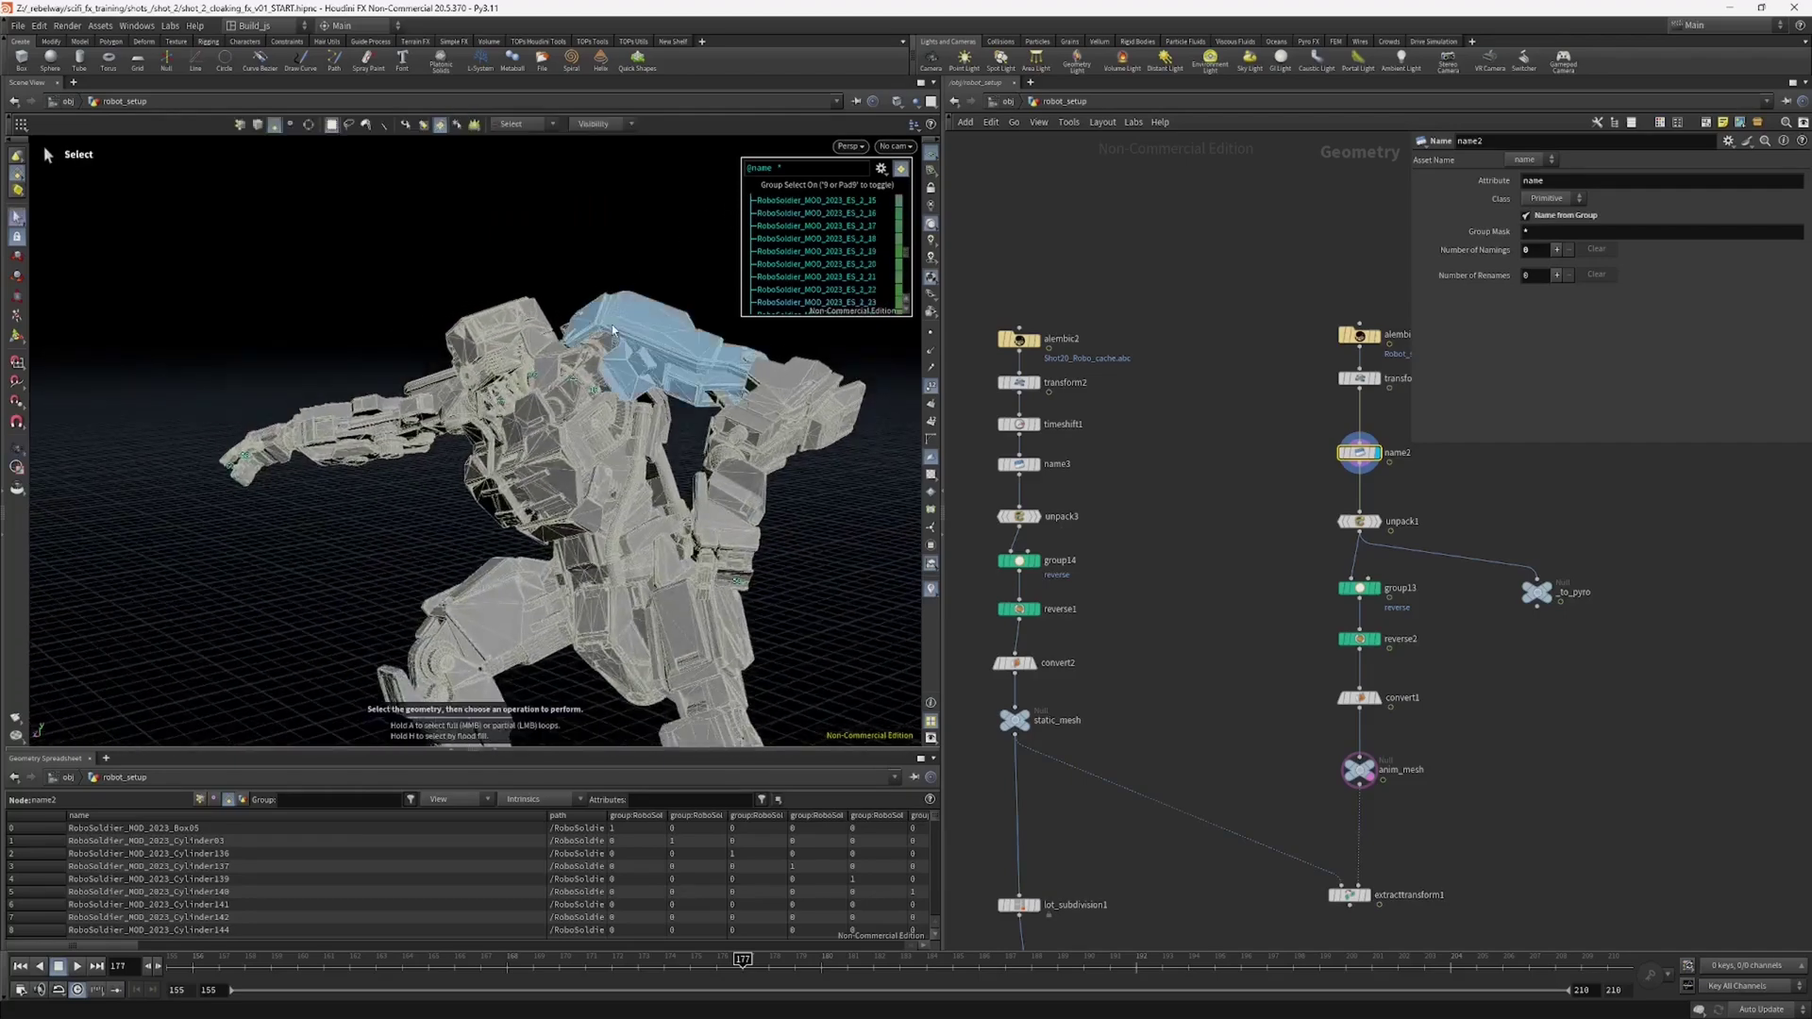
left_click_drag(739, 403, 798, 426, "alt")
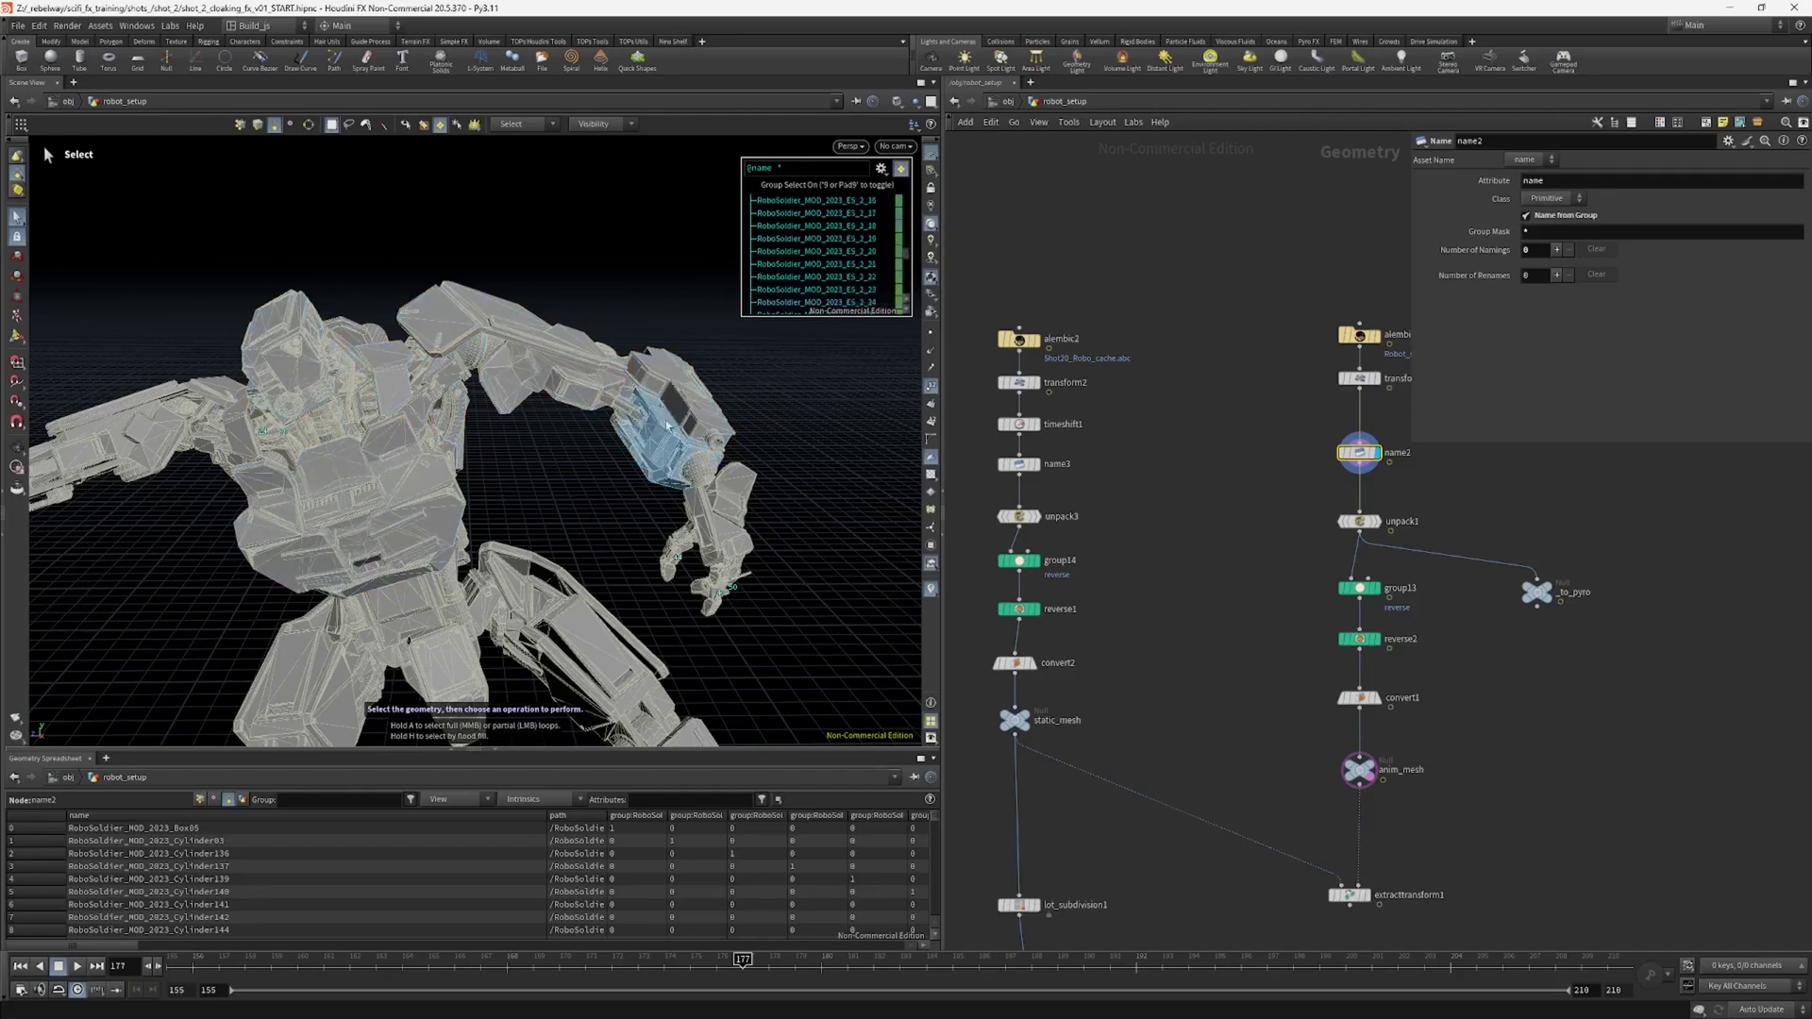
scroll(1352, 459, "down", 1)
middle_click(1357, 455)
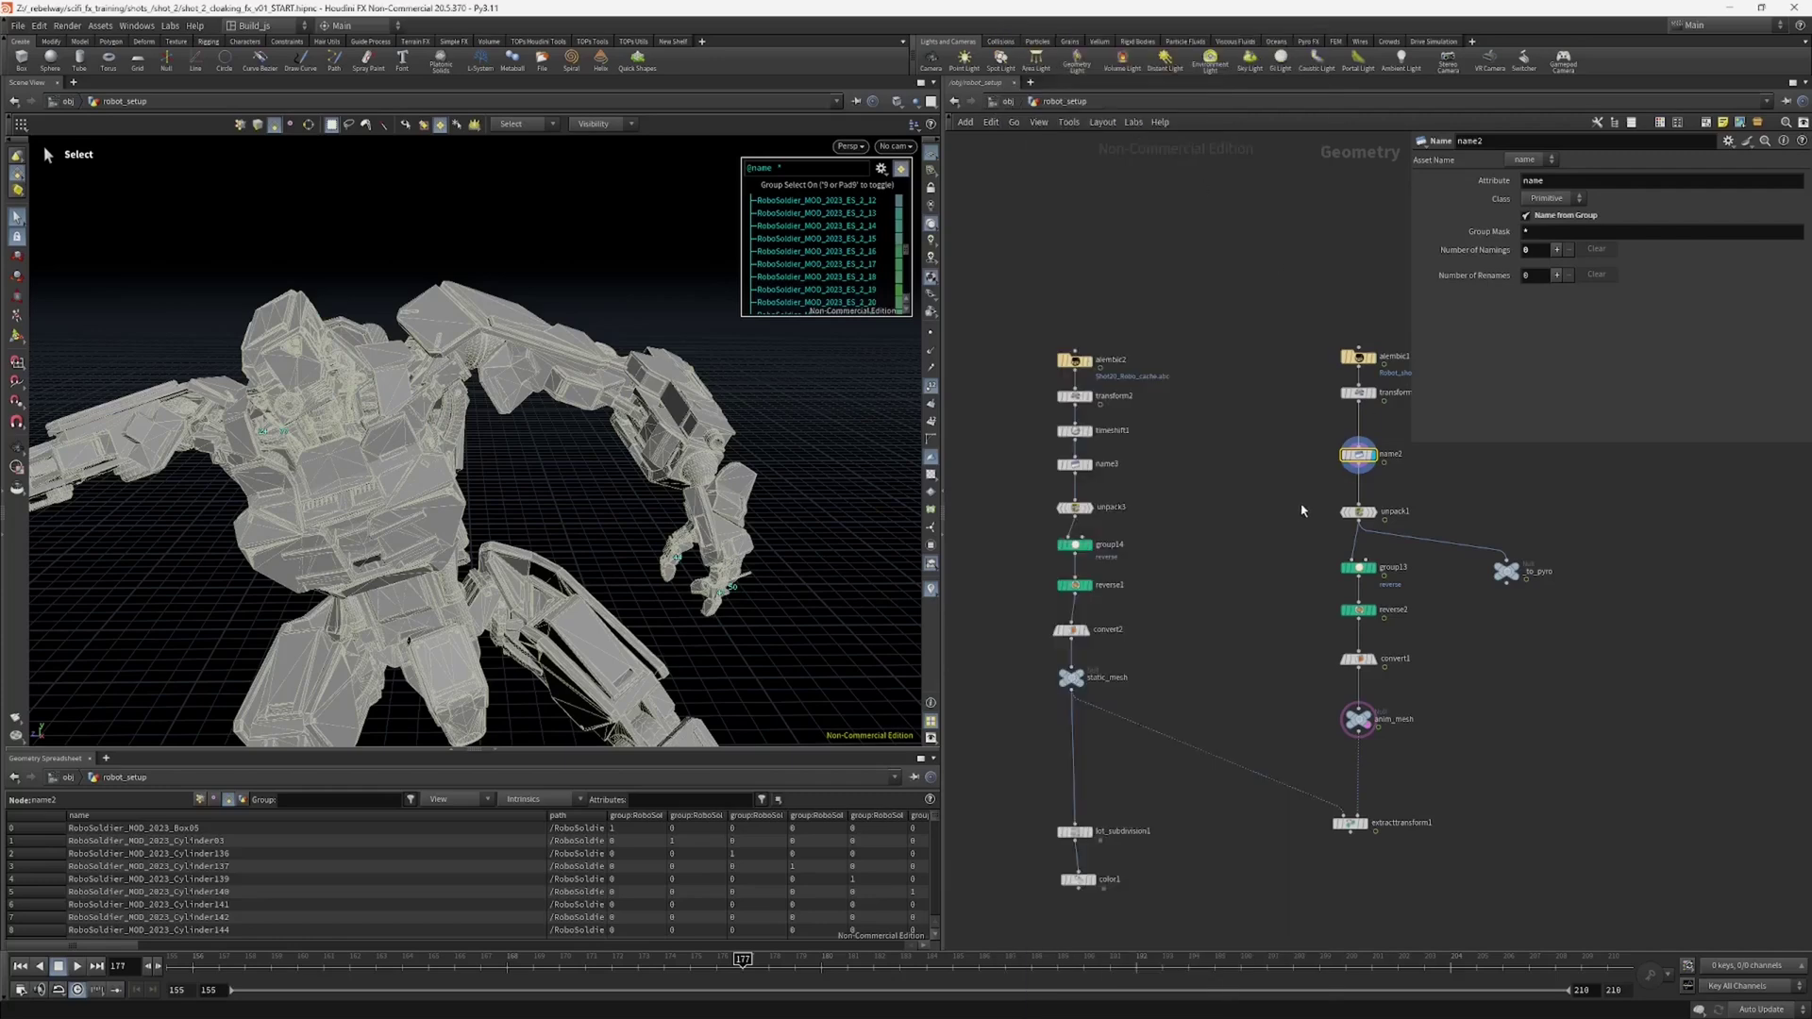
middle_click_drag(1285, 506, 1243, 463)
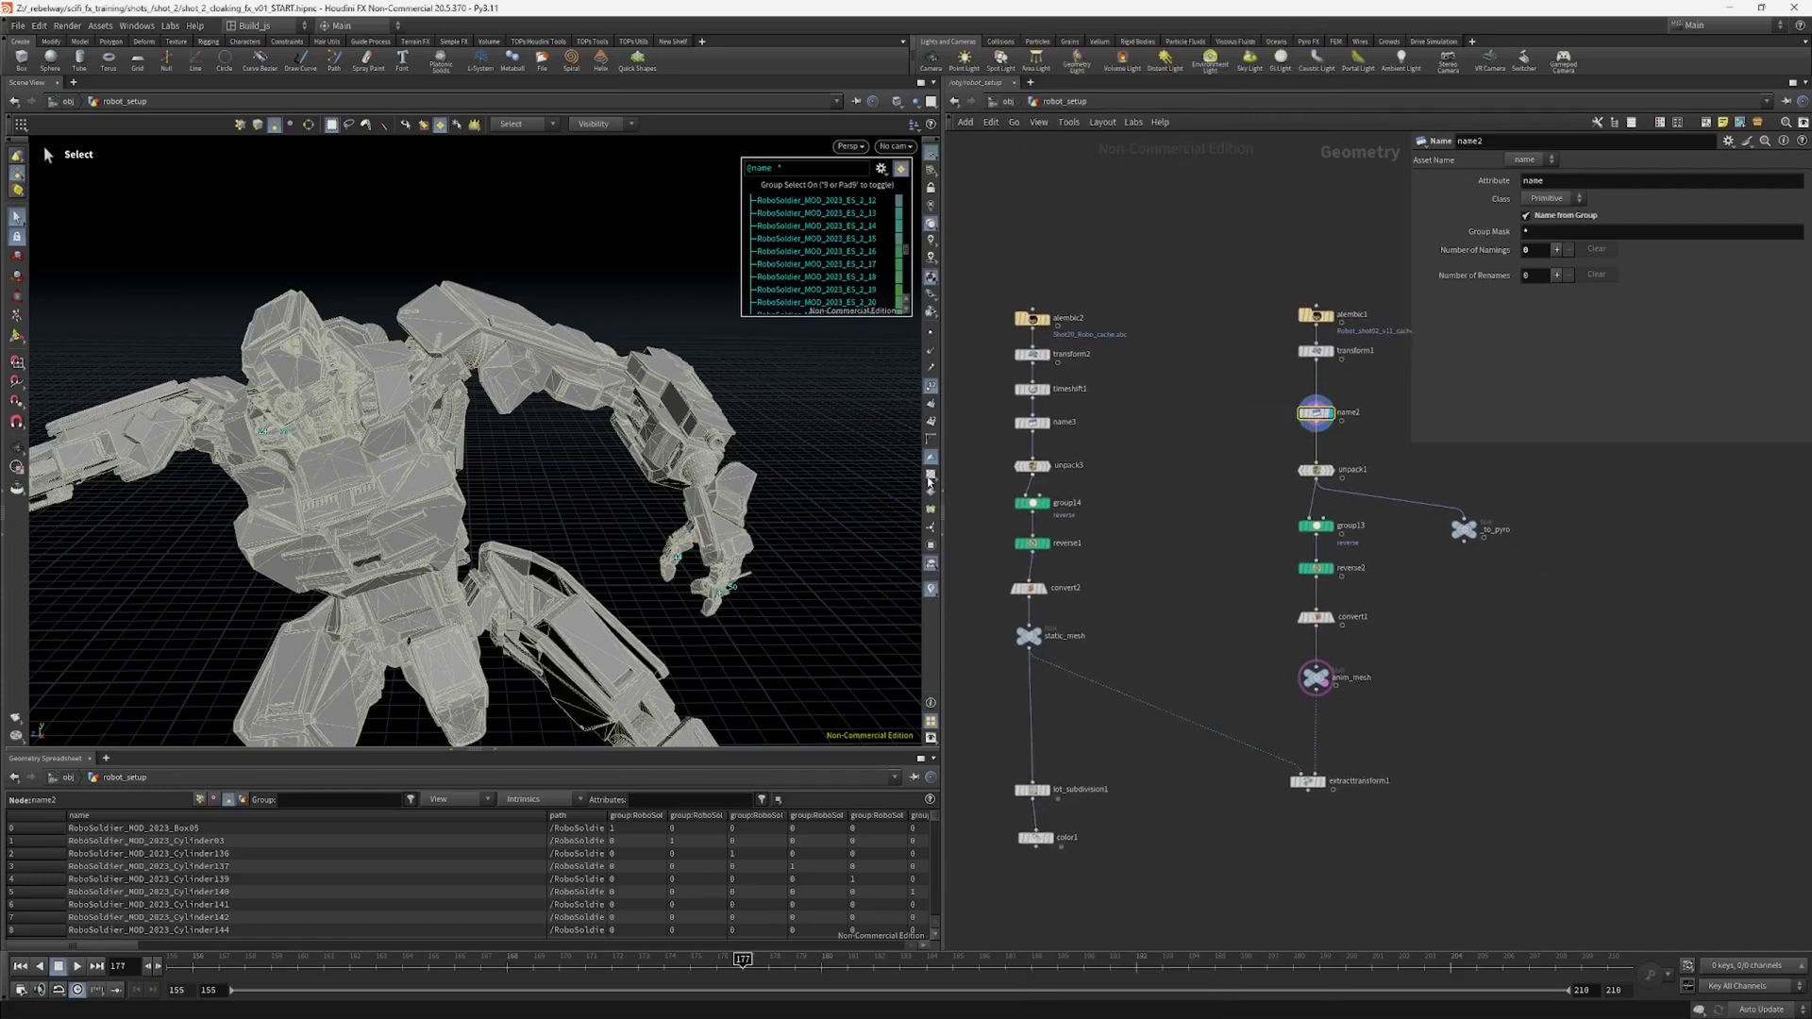
key("Escape")
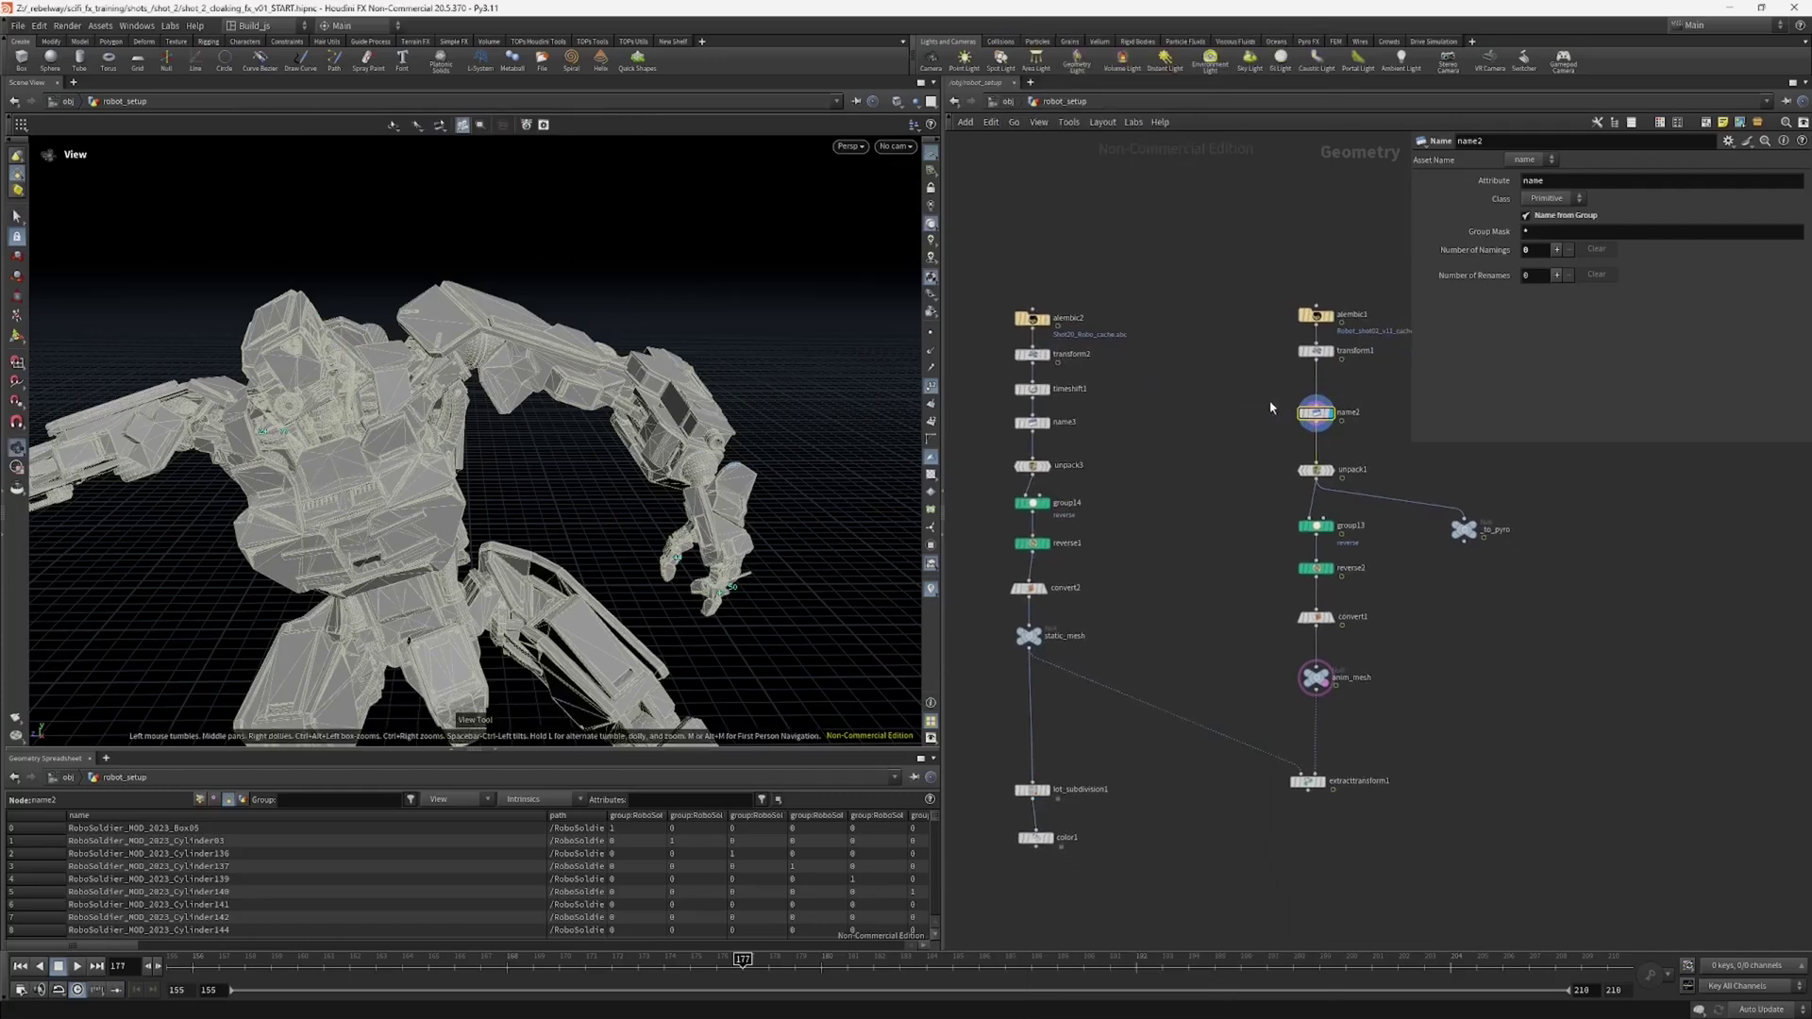
Step: Display extracttransform1 again and examine its per-piece points against the templated animated mesh from several angles
left_click_drag(858, 392, 508, 332)
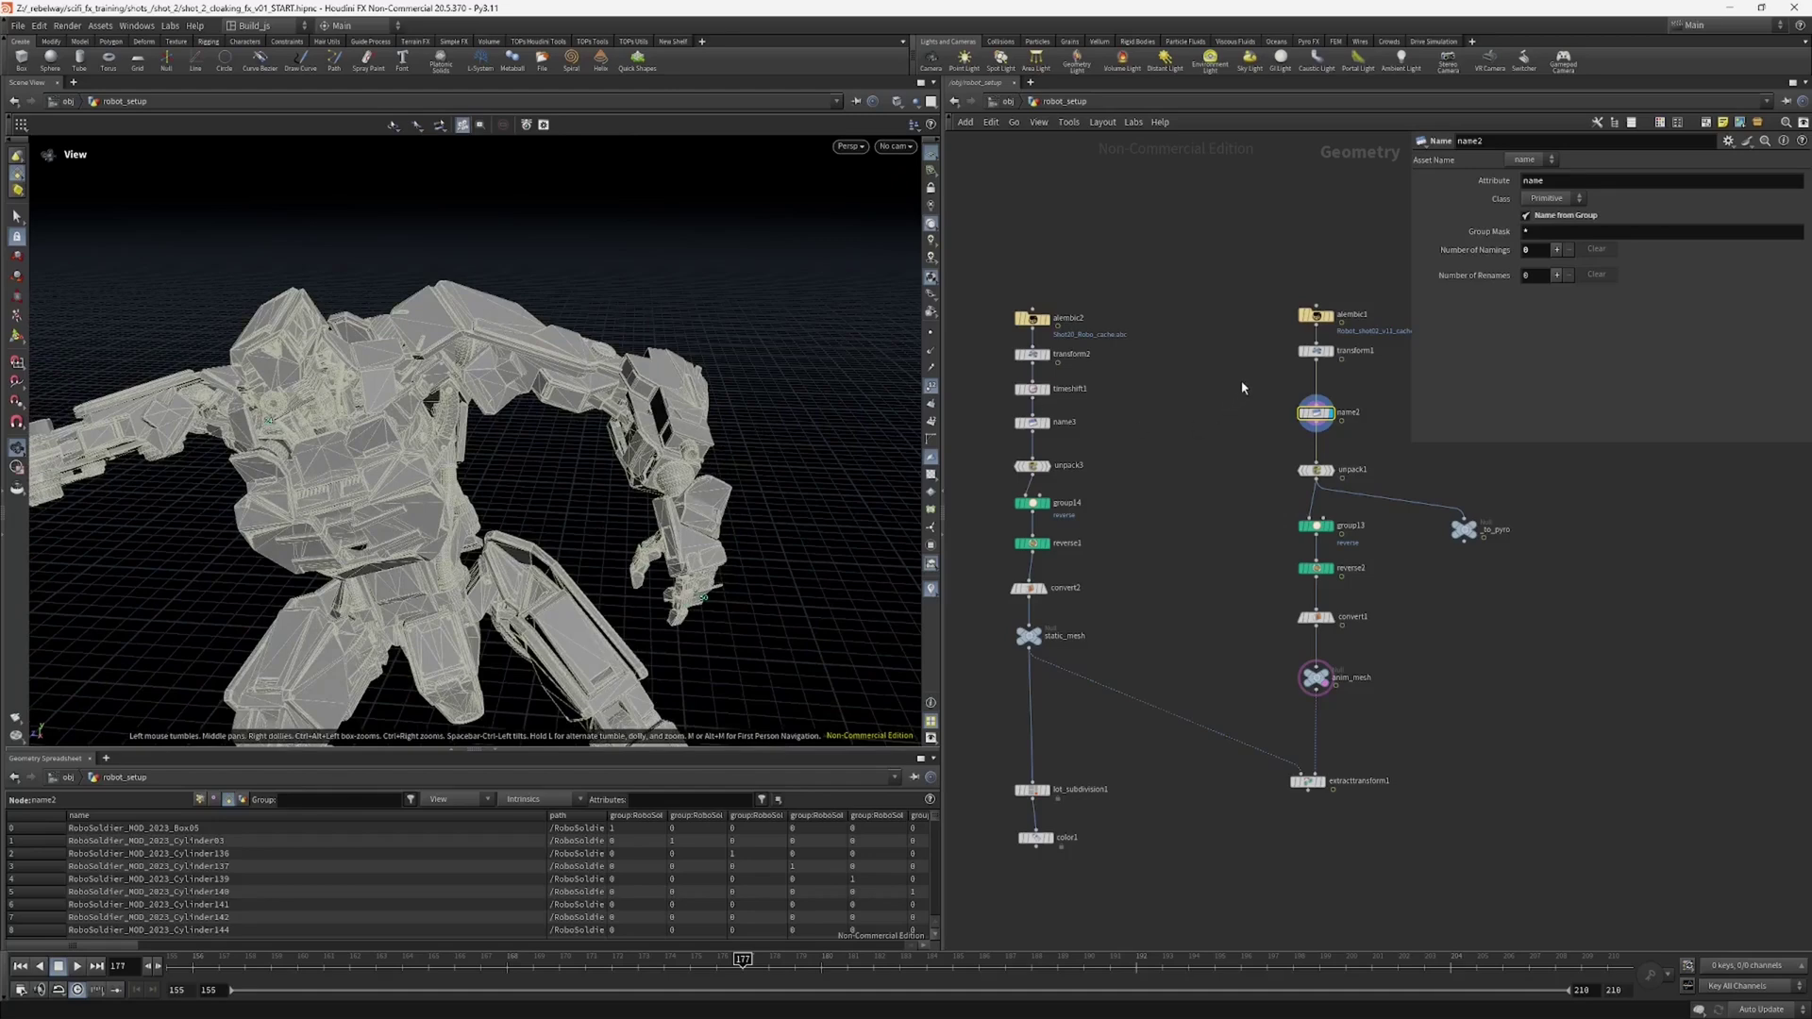
left_click_drag(469, 397, 510, 348)
middle_click_drag(1265, 535, 1233, 492)
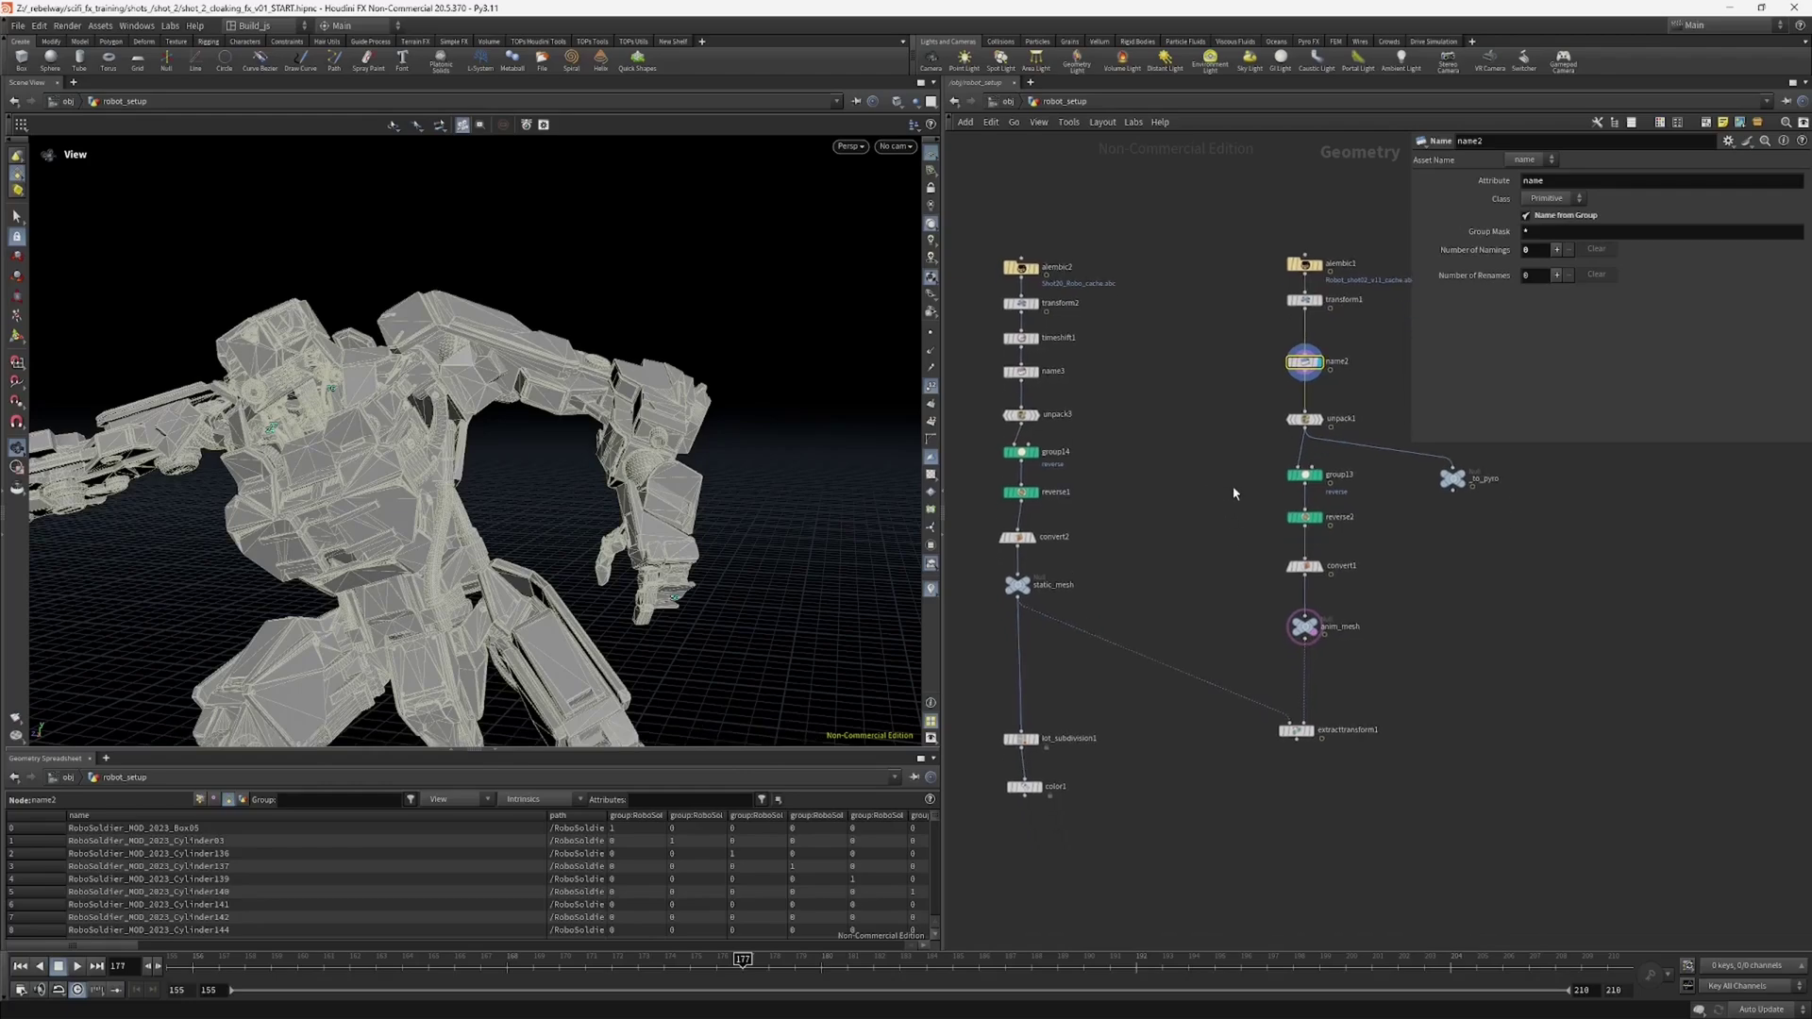
left_click(1295, 731)
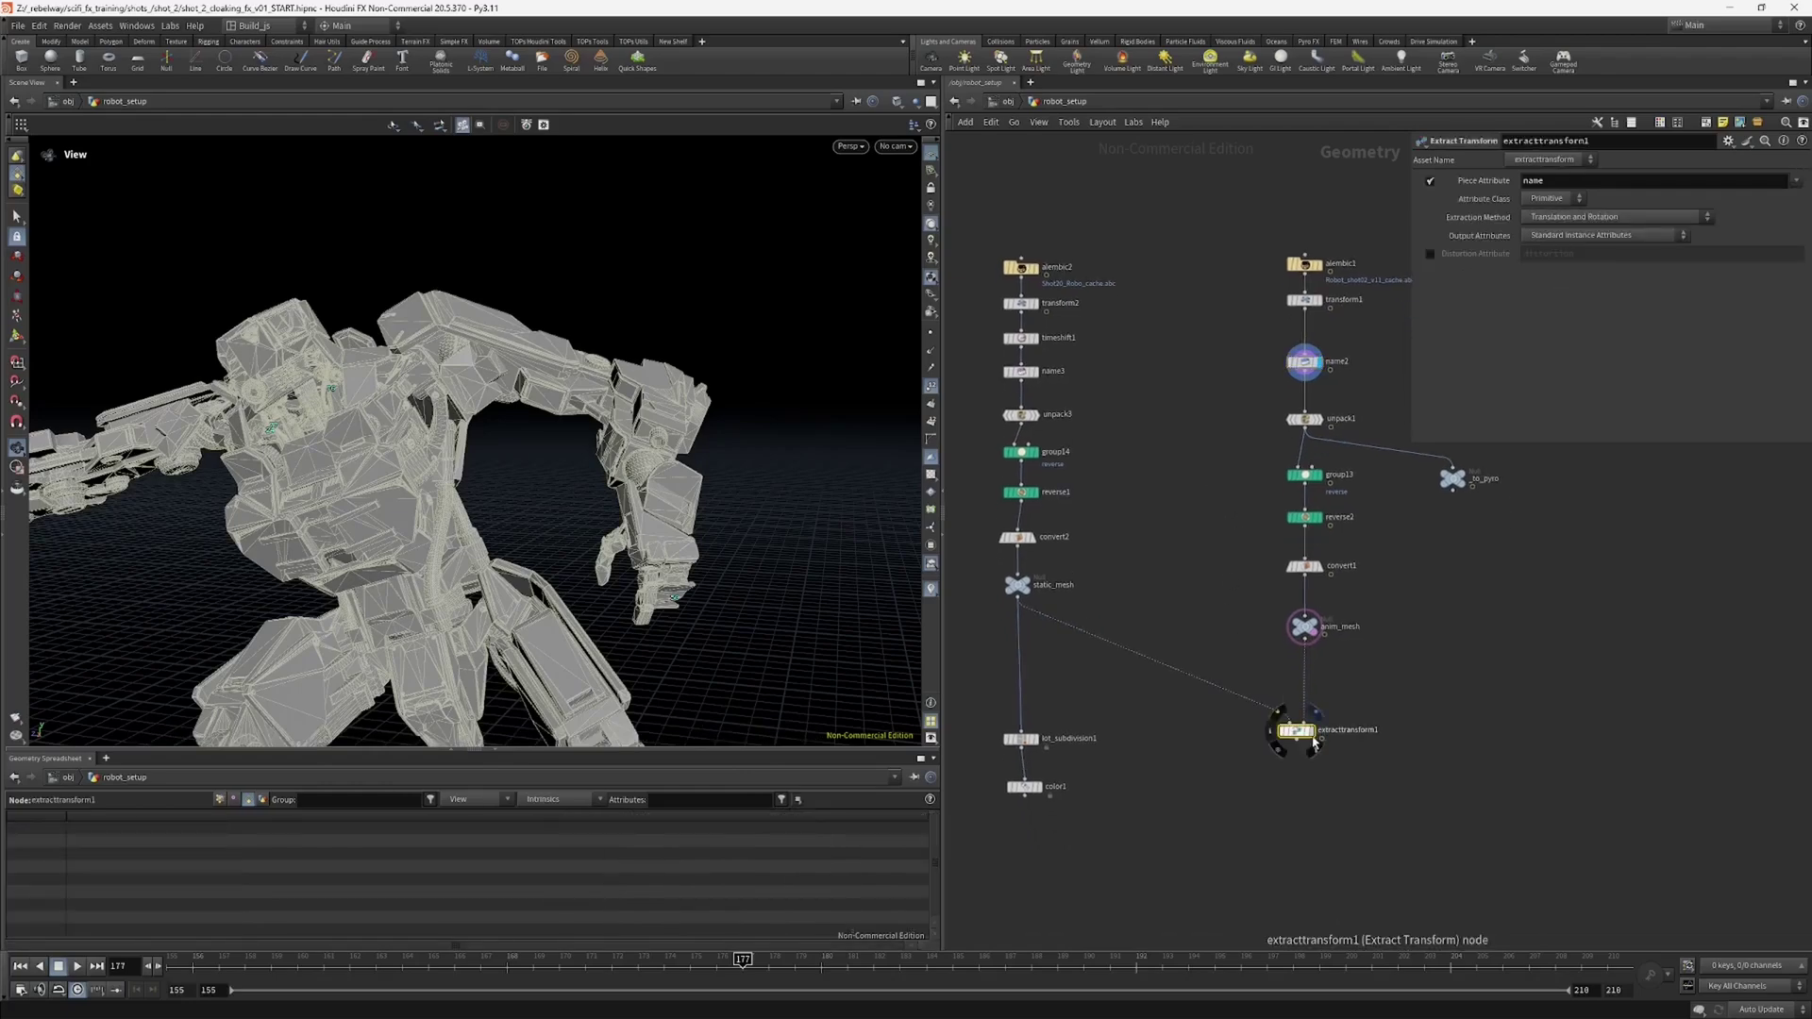
left_click(1316, 736)
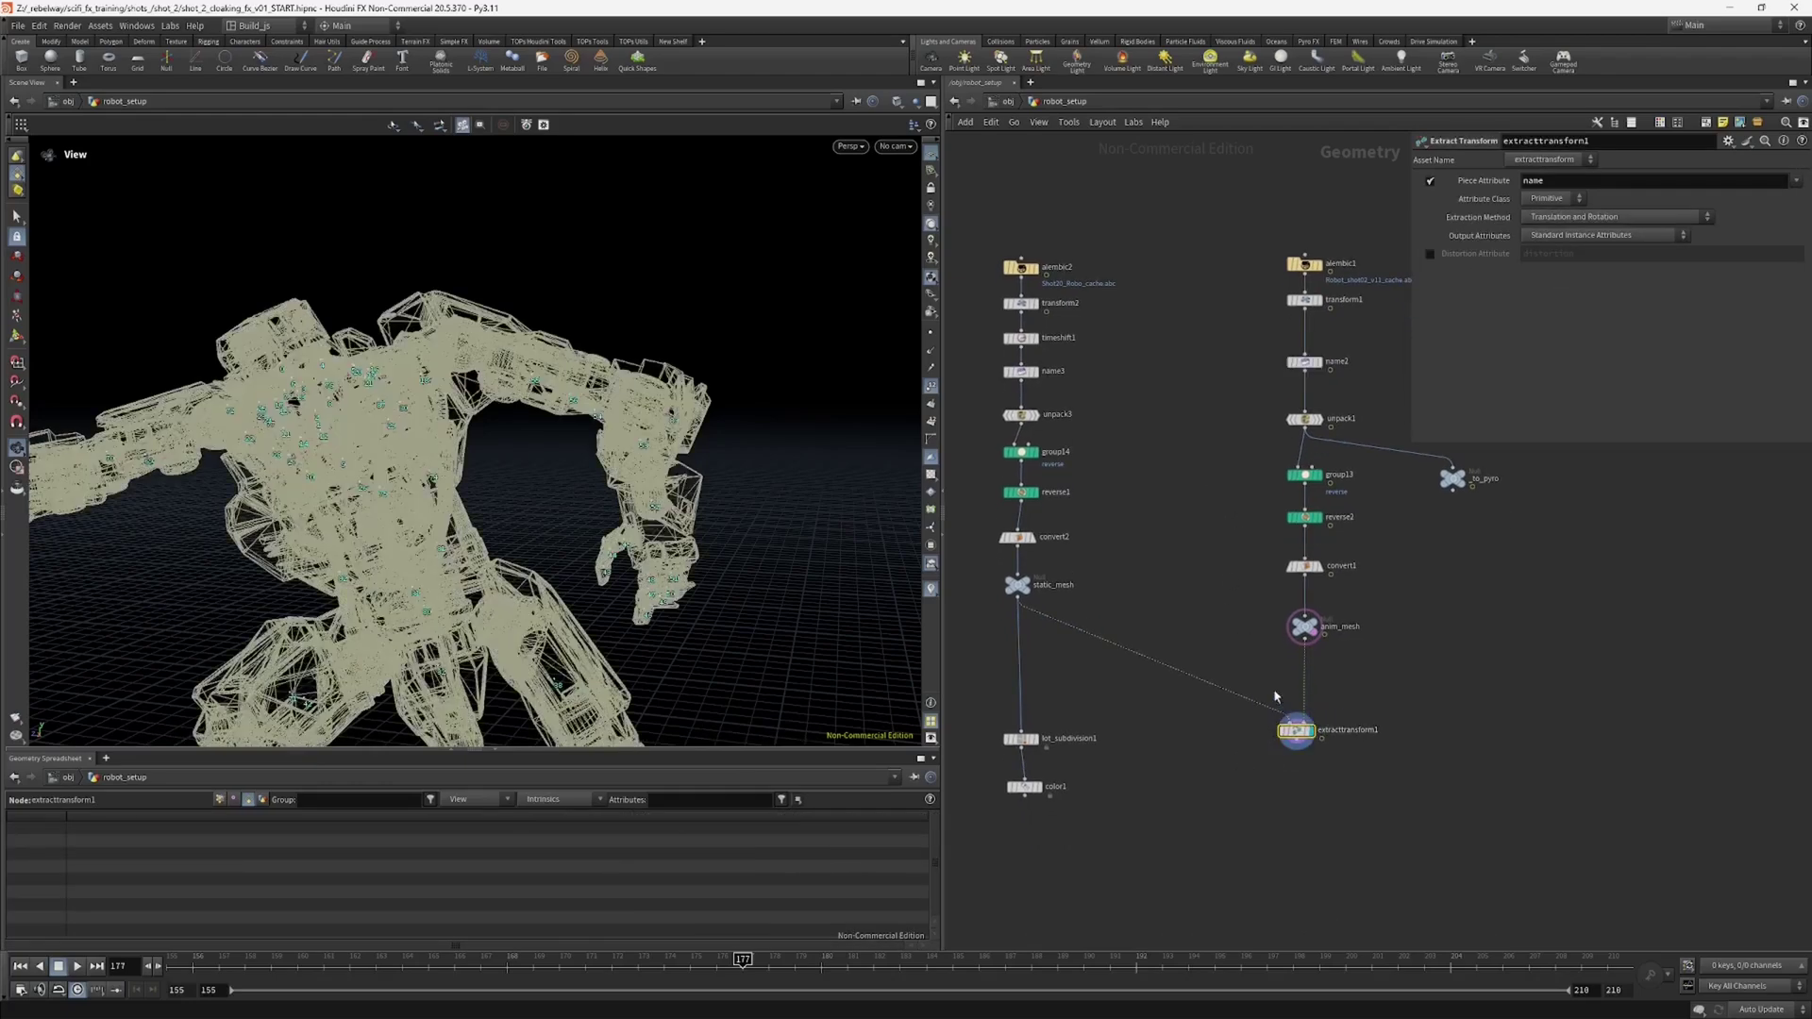
left_click_drag(584, 384, 604, 465)
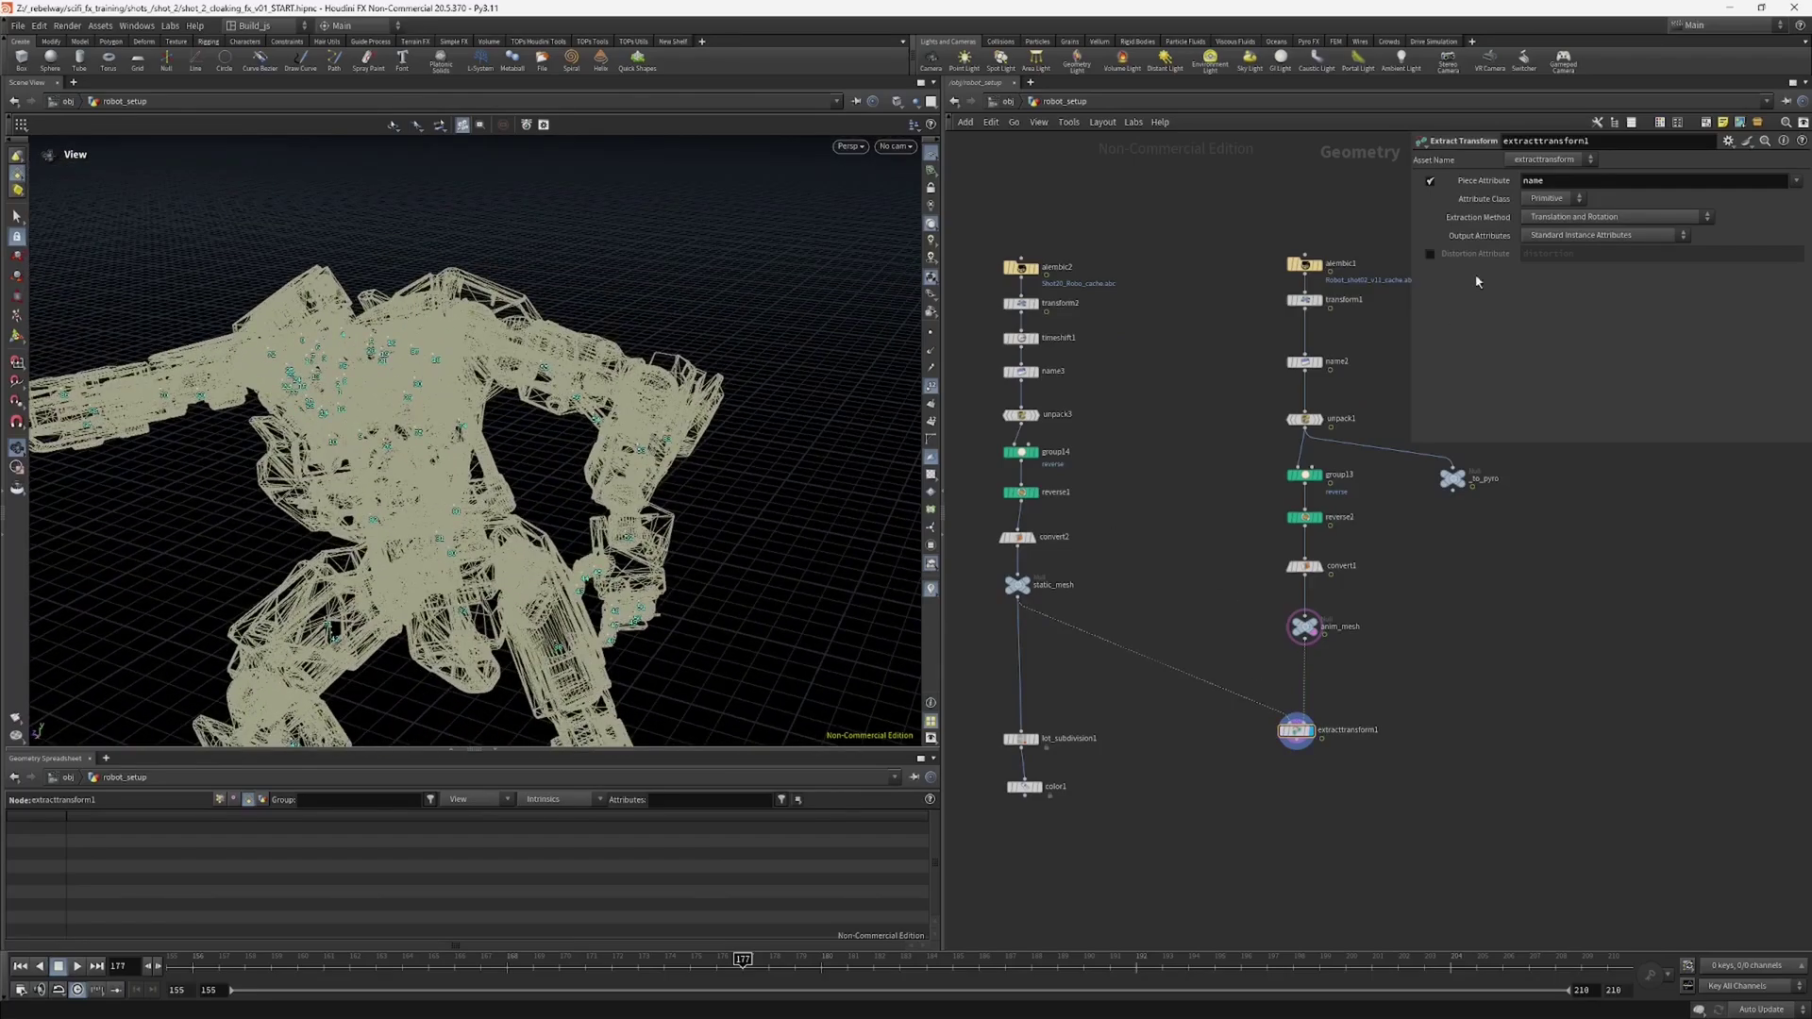
left_click_drag(408, 408, 458, 435)
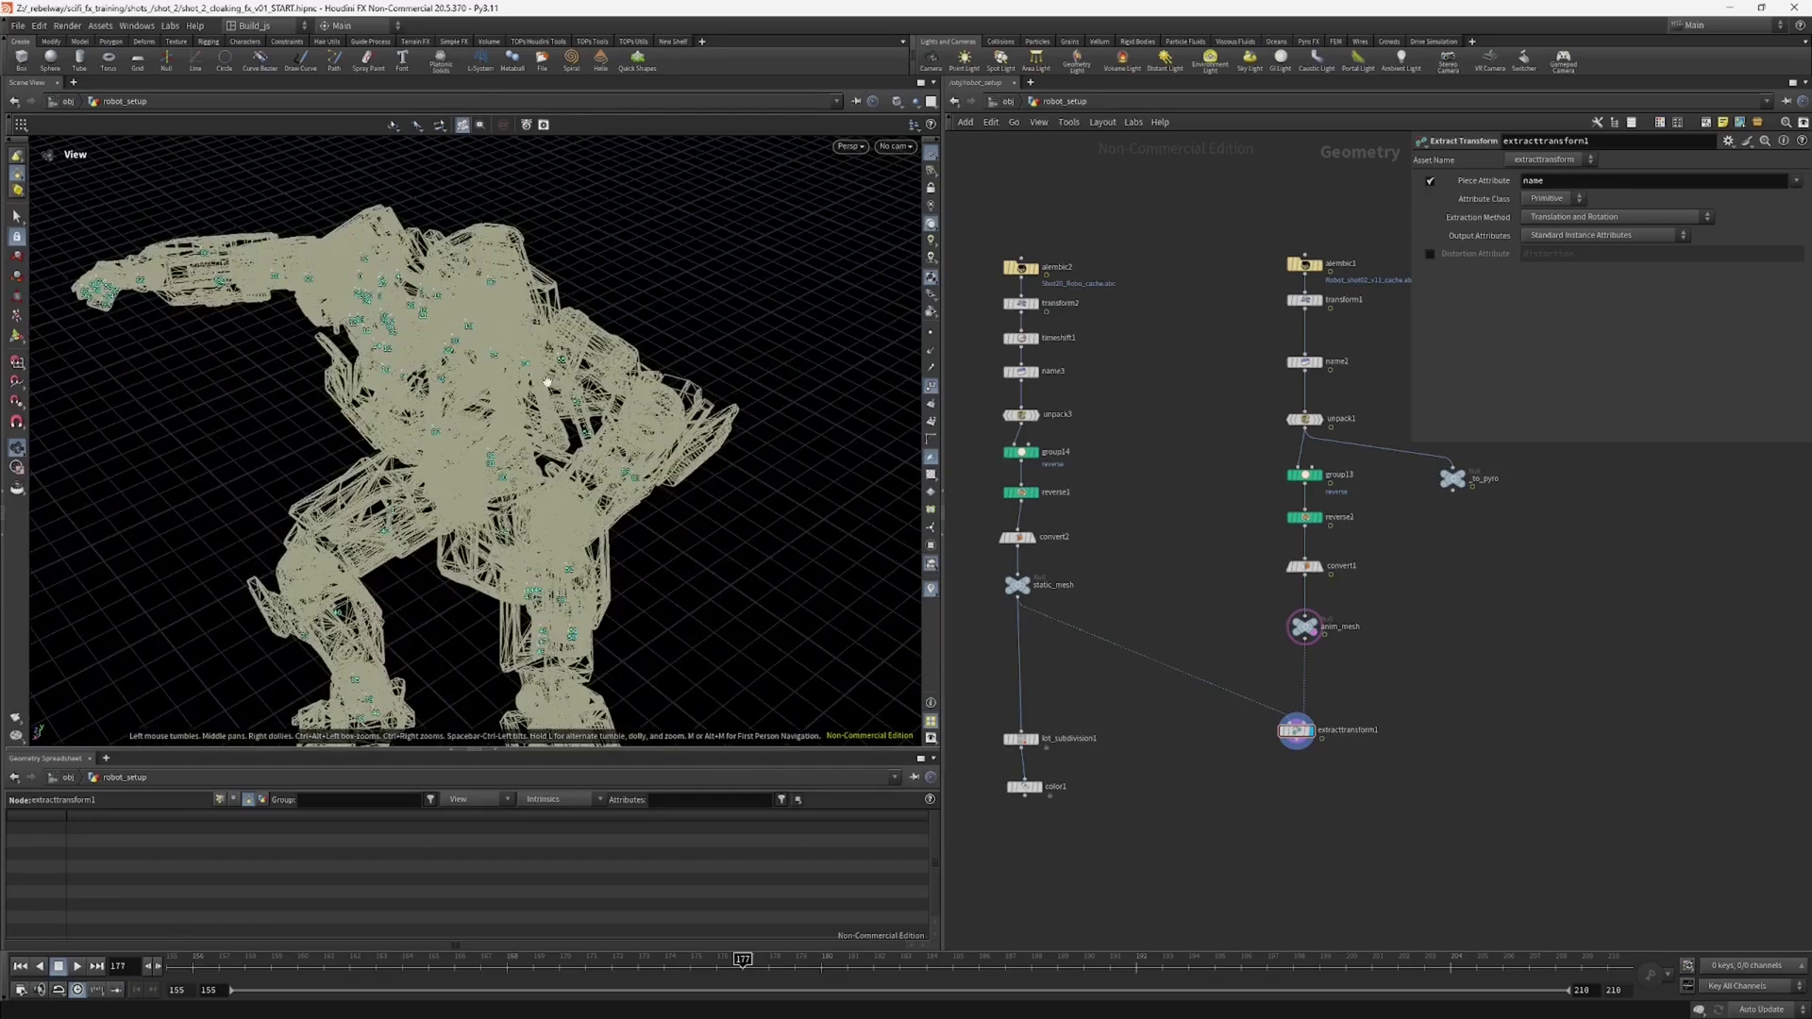
left_click_drag(547, 380, 585, 406)
Step: Check name2's node information for its primitive count, name attribute and primitive groups
middle_click_drag(1295, 730, 1243, 755)
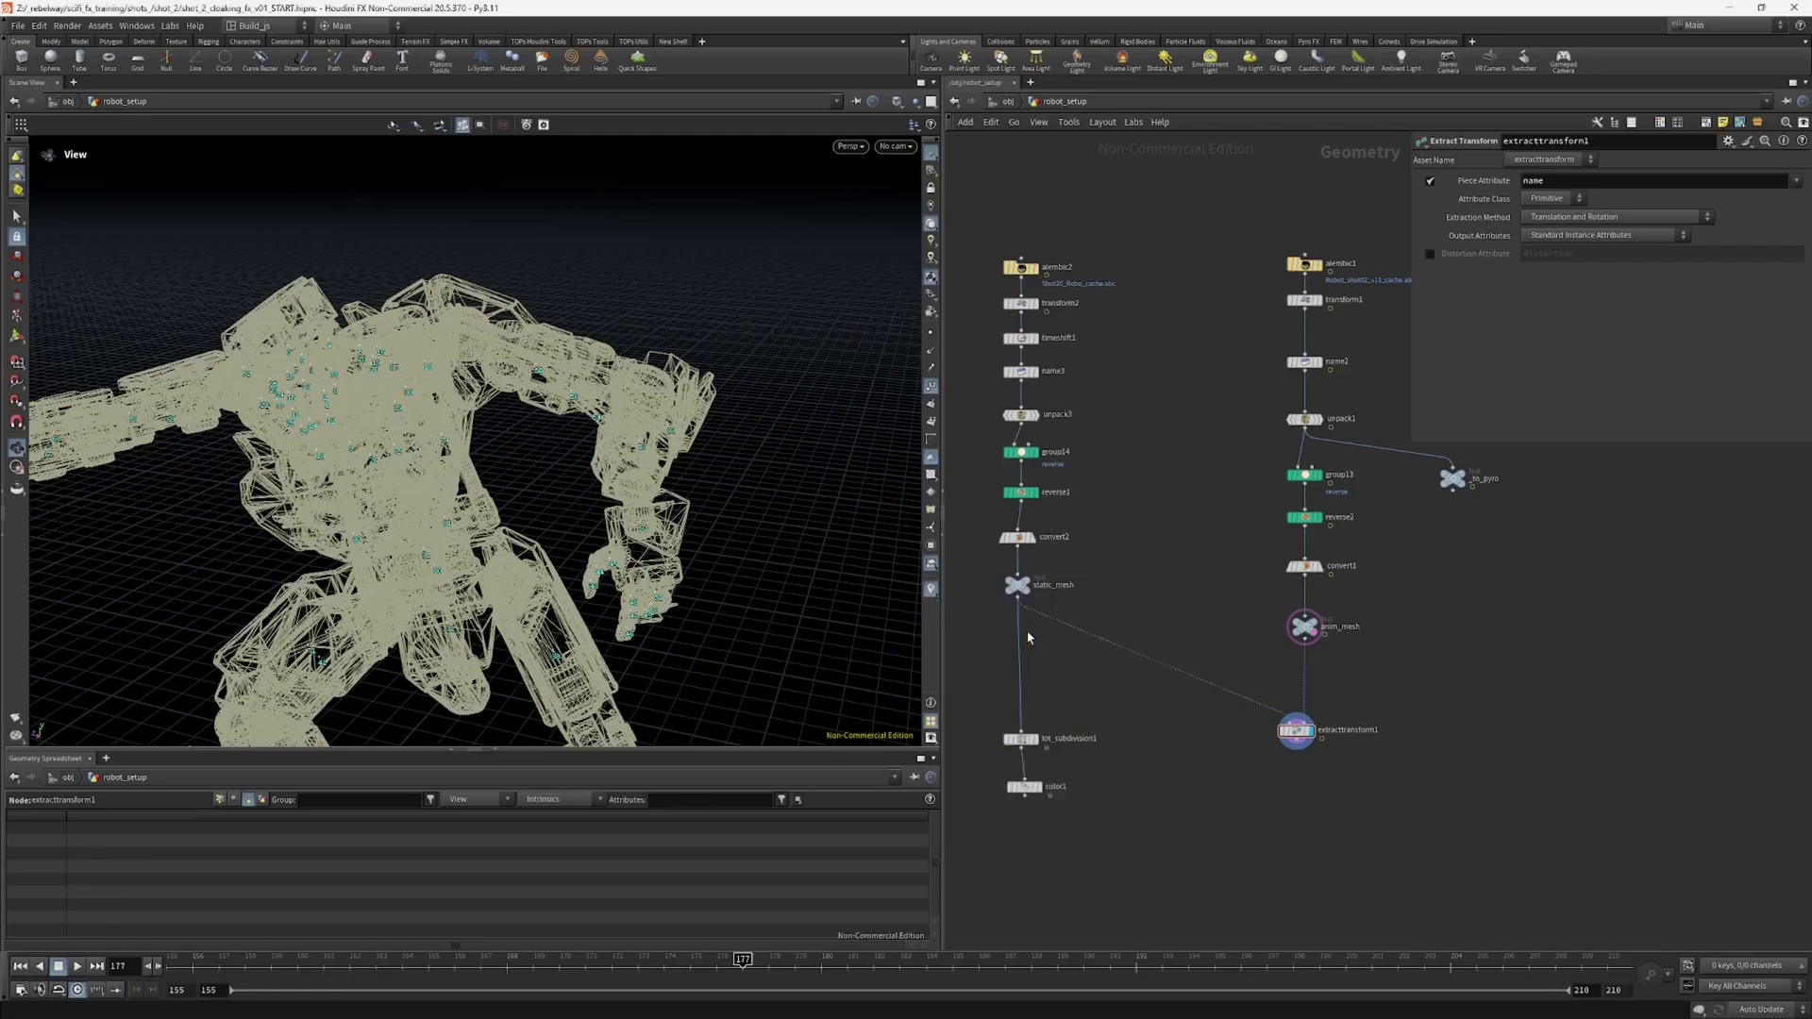
middle_click_drag(1230, 572, 1210, 609)
middle_click(1287, 405)
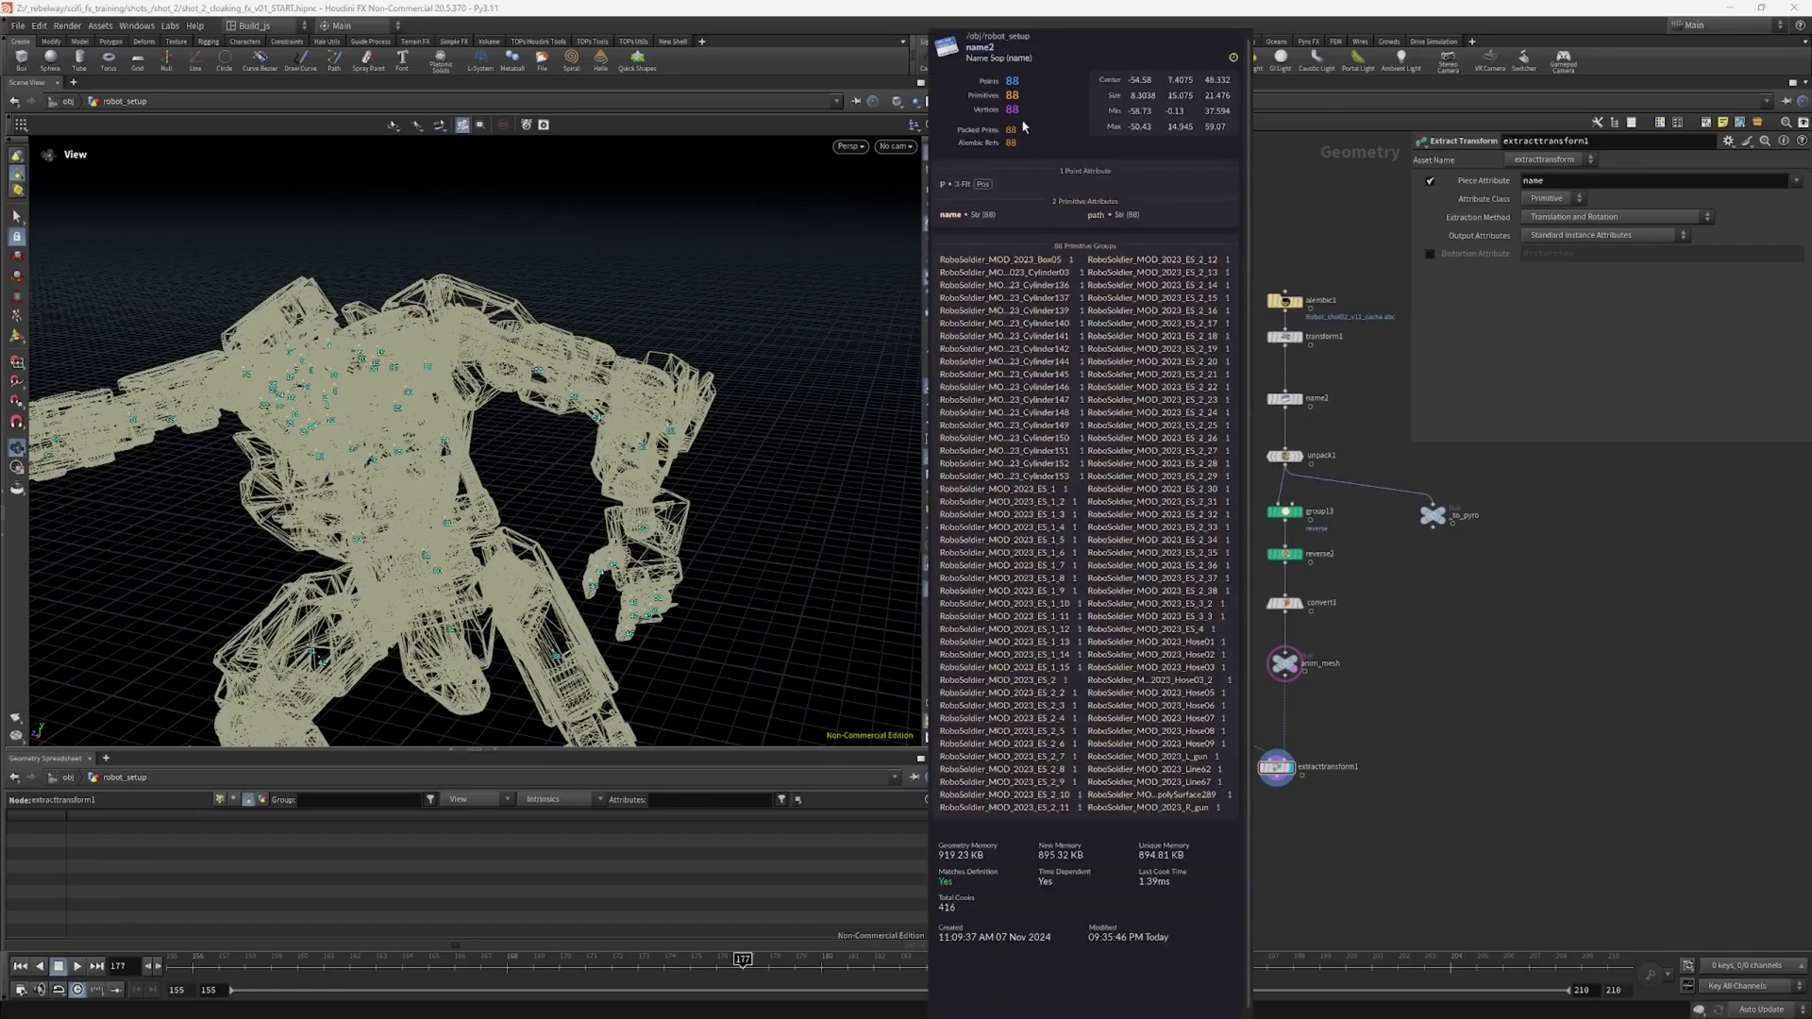
middle_click_drag(1185, 740, 1225, 666)
Step: Turn off the anim_mesh template and step through neighboring frames to watch only extracttransform1's points move
left_click_drag(1265, 773, 1327, 700)
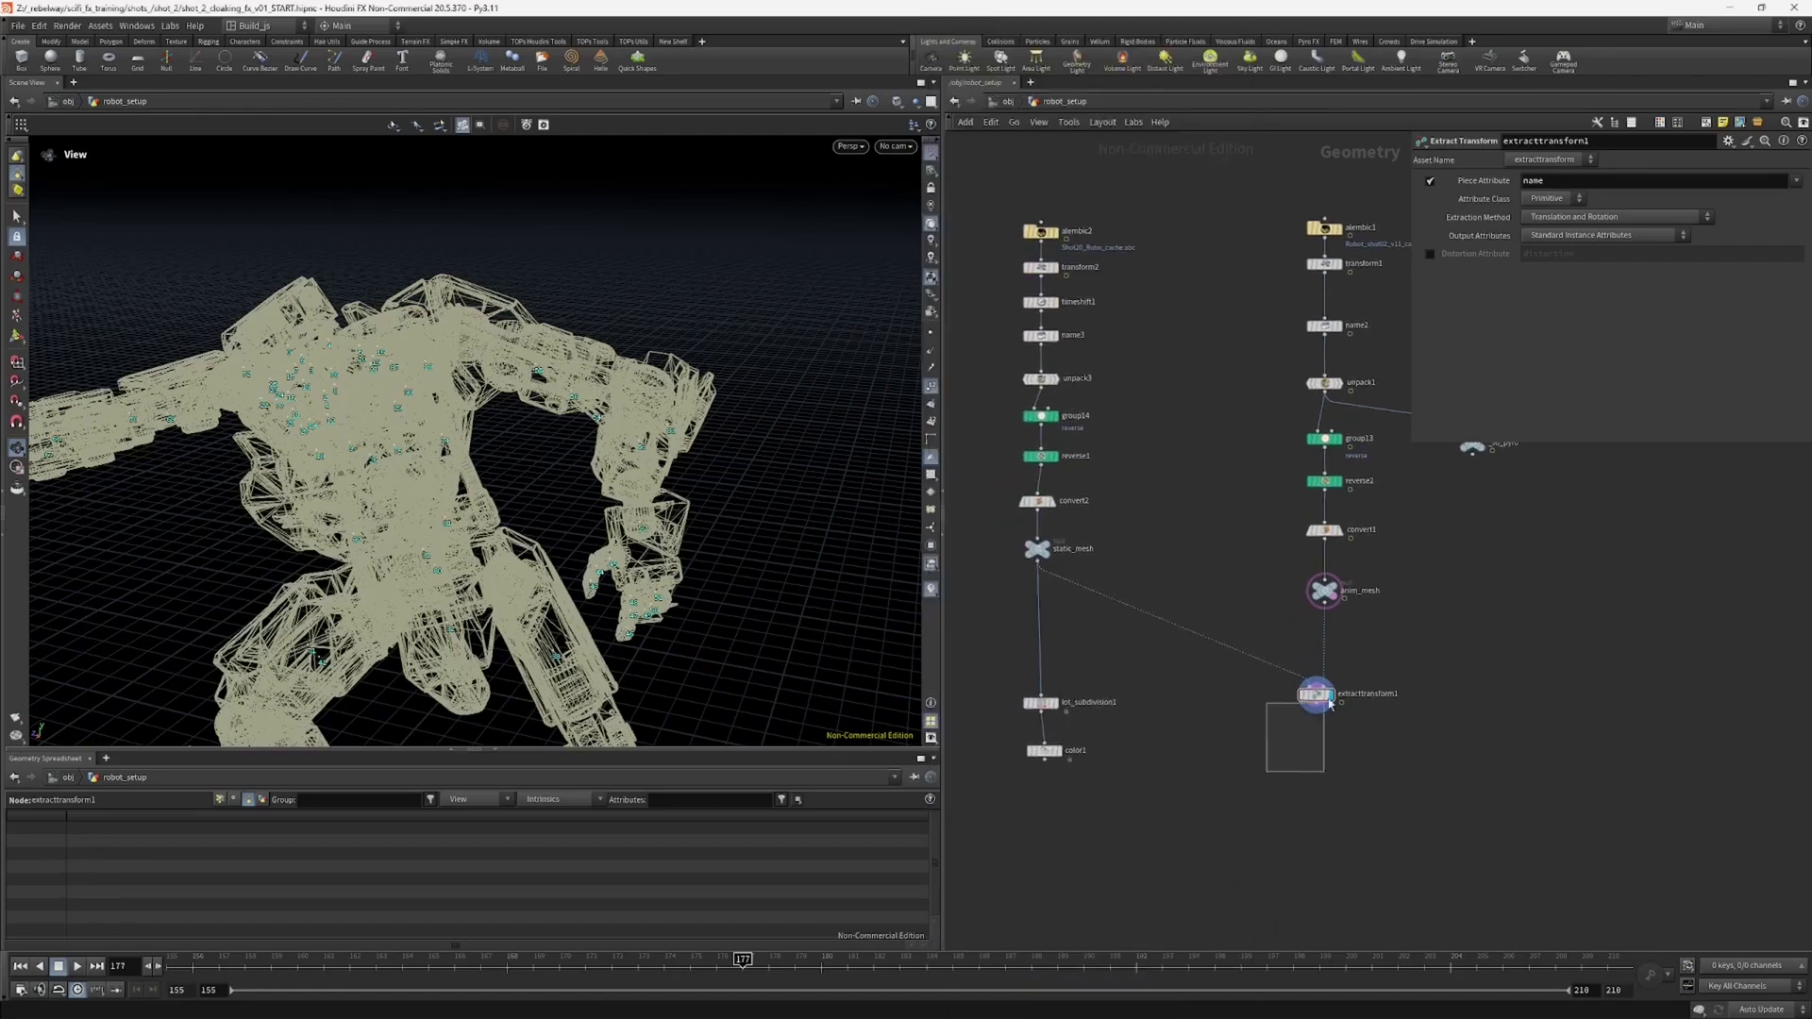
scroll(396, 568, "down", 3)
middle_click_drag(397, 568, 583, 390)
scroll(582, 390, "down", 3)
left_click_drag(582, 390, 696, 455)
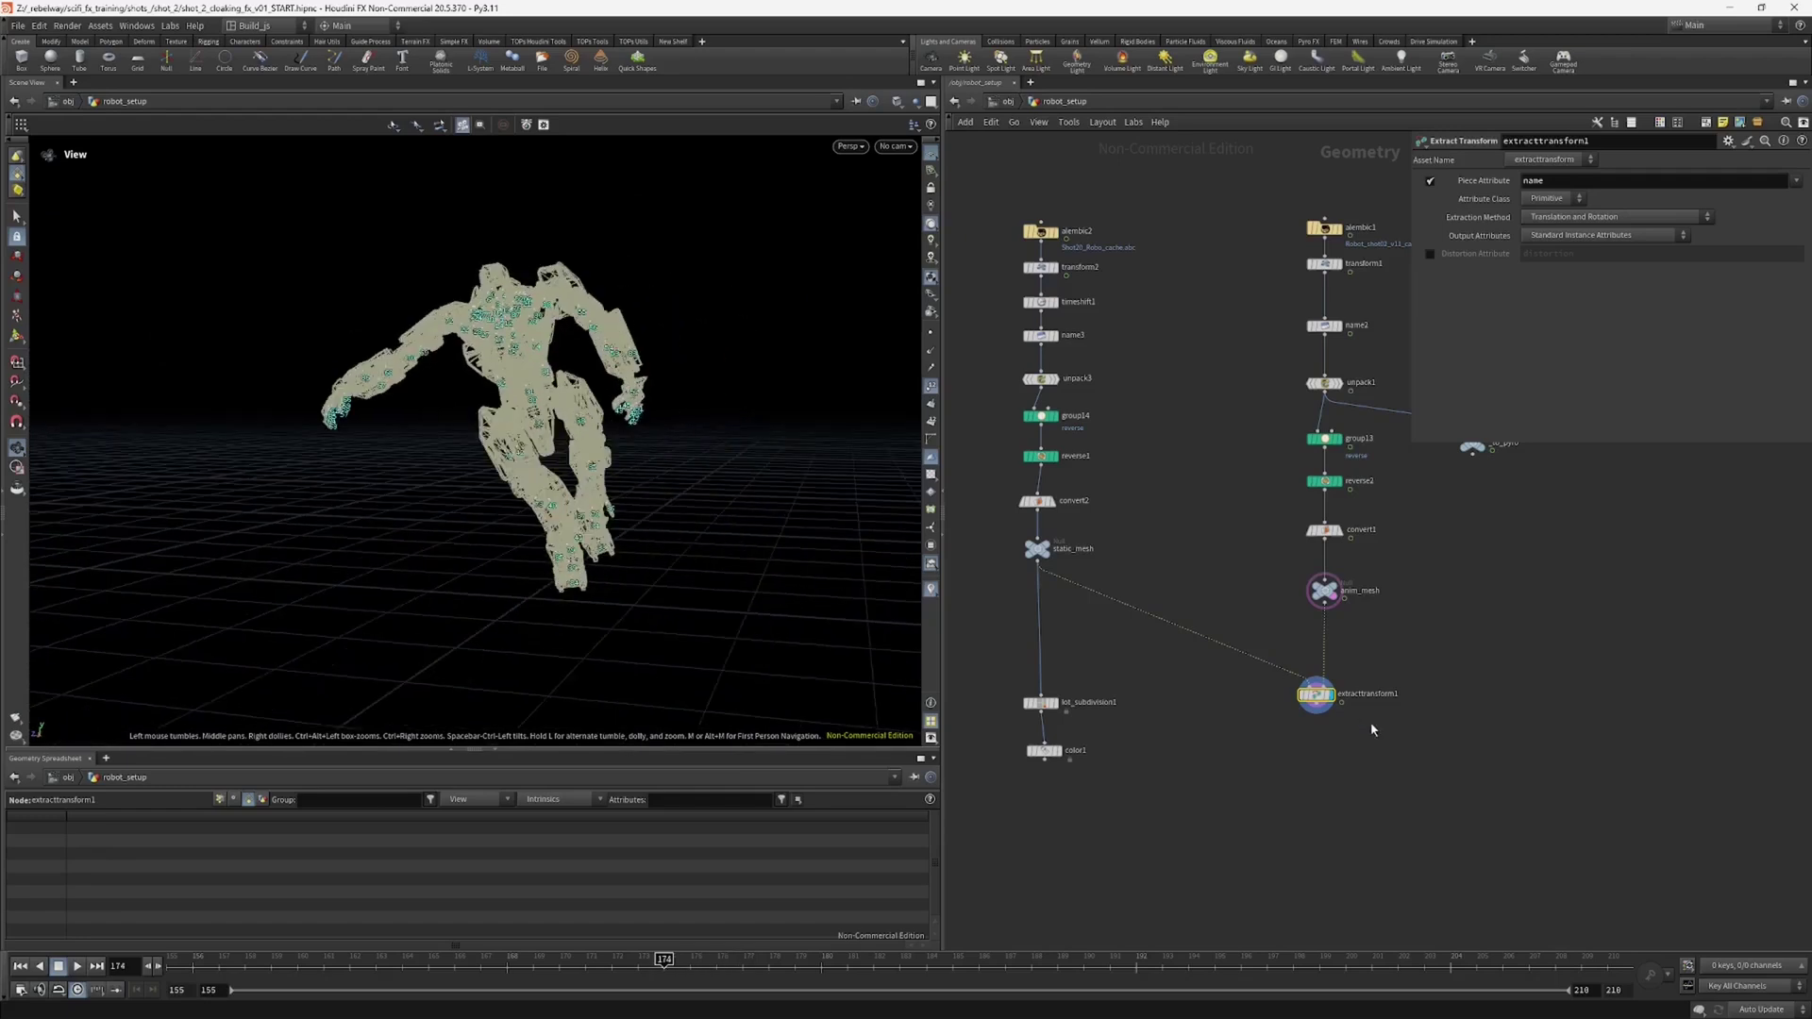
left_click(1333, 713)
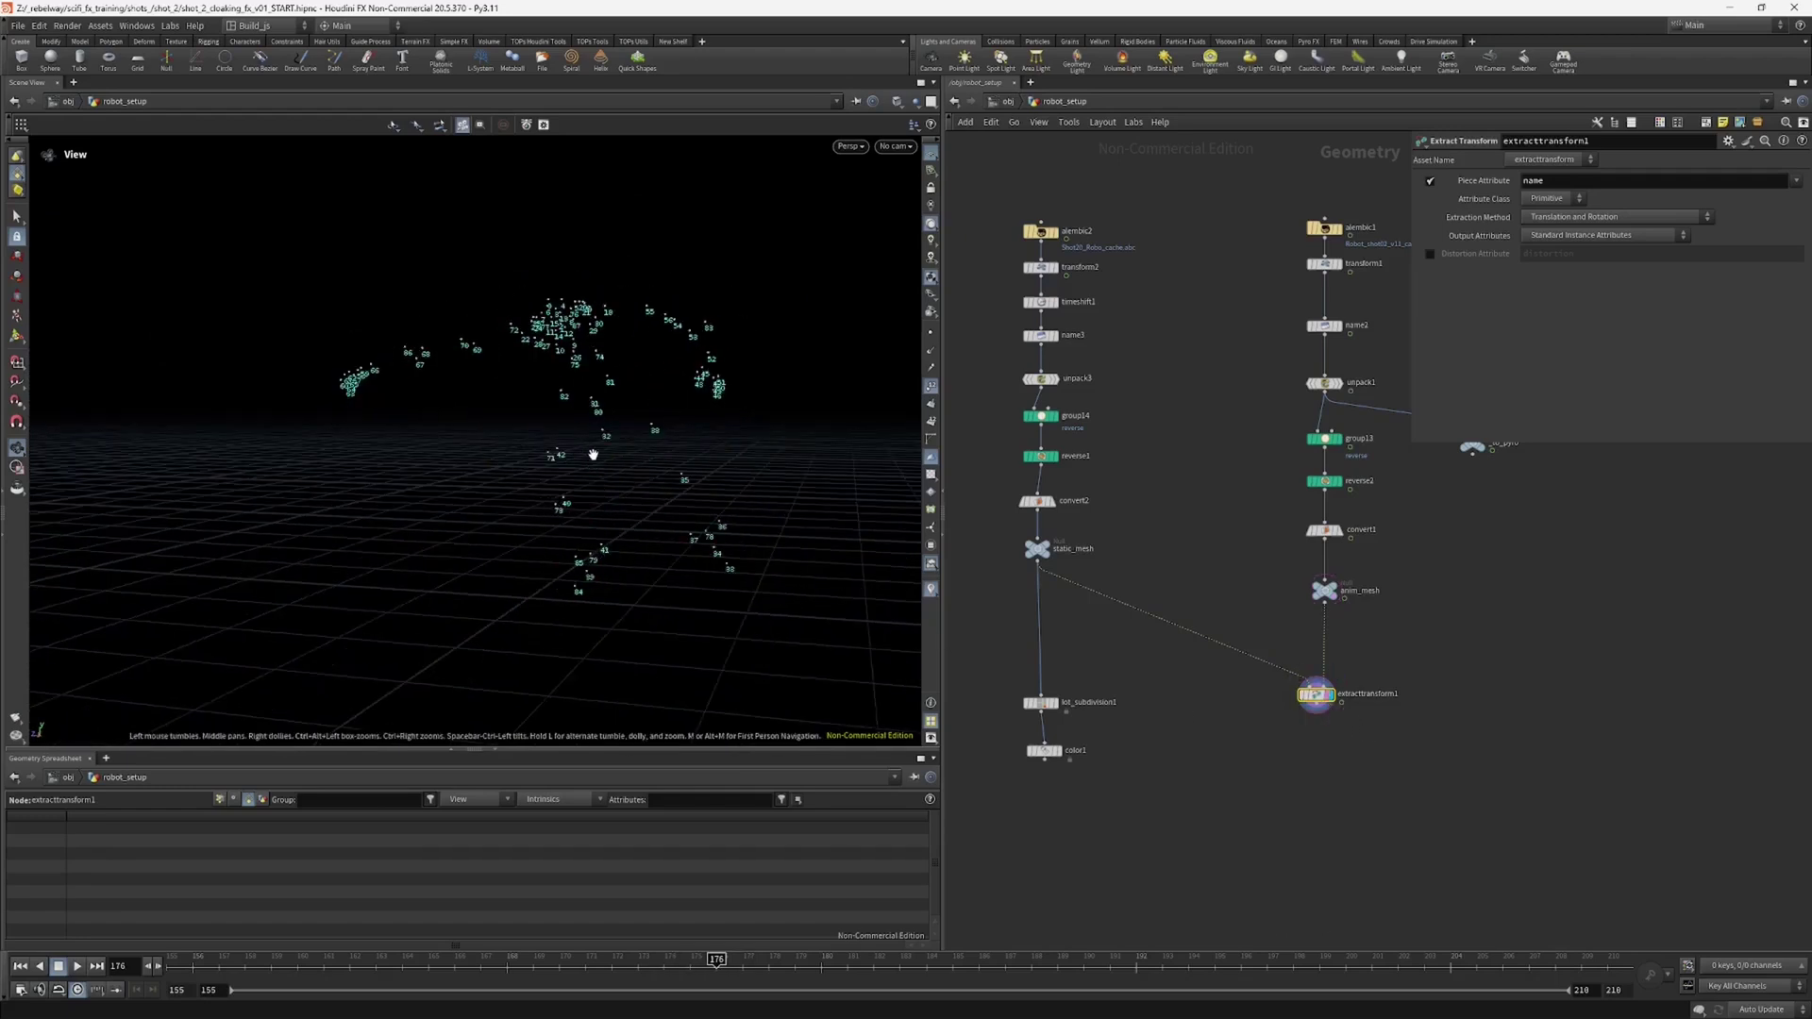
key("Left")
key("Left")
key("Left")
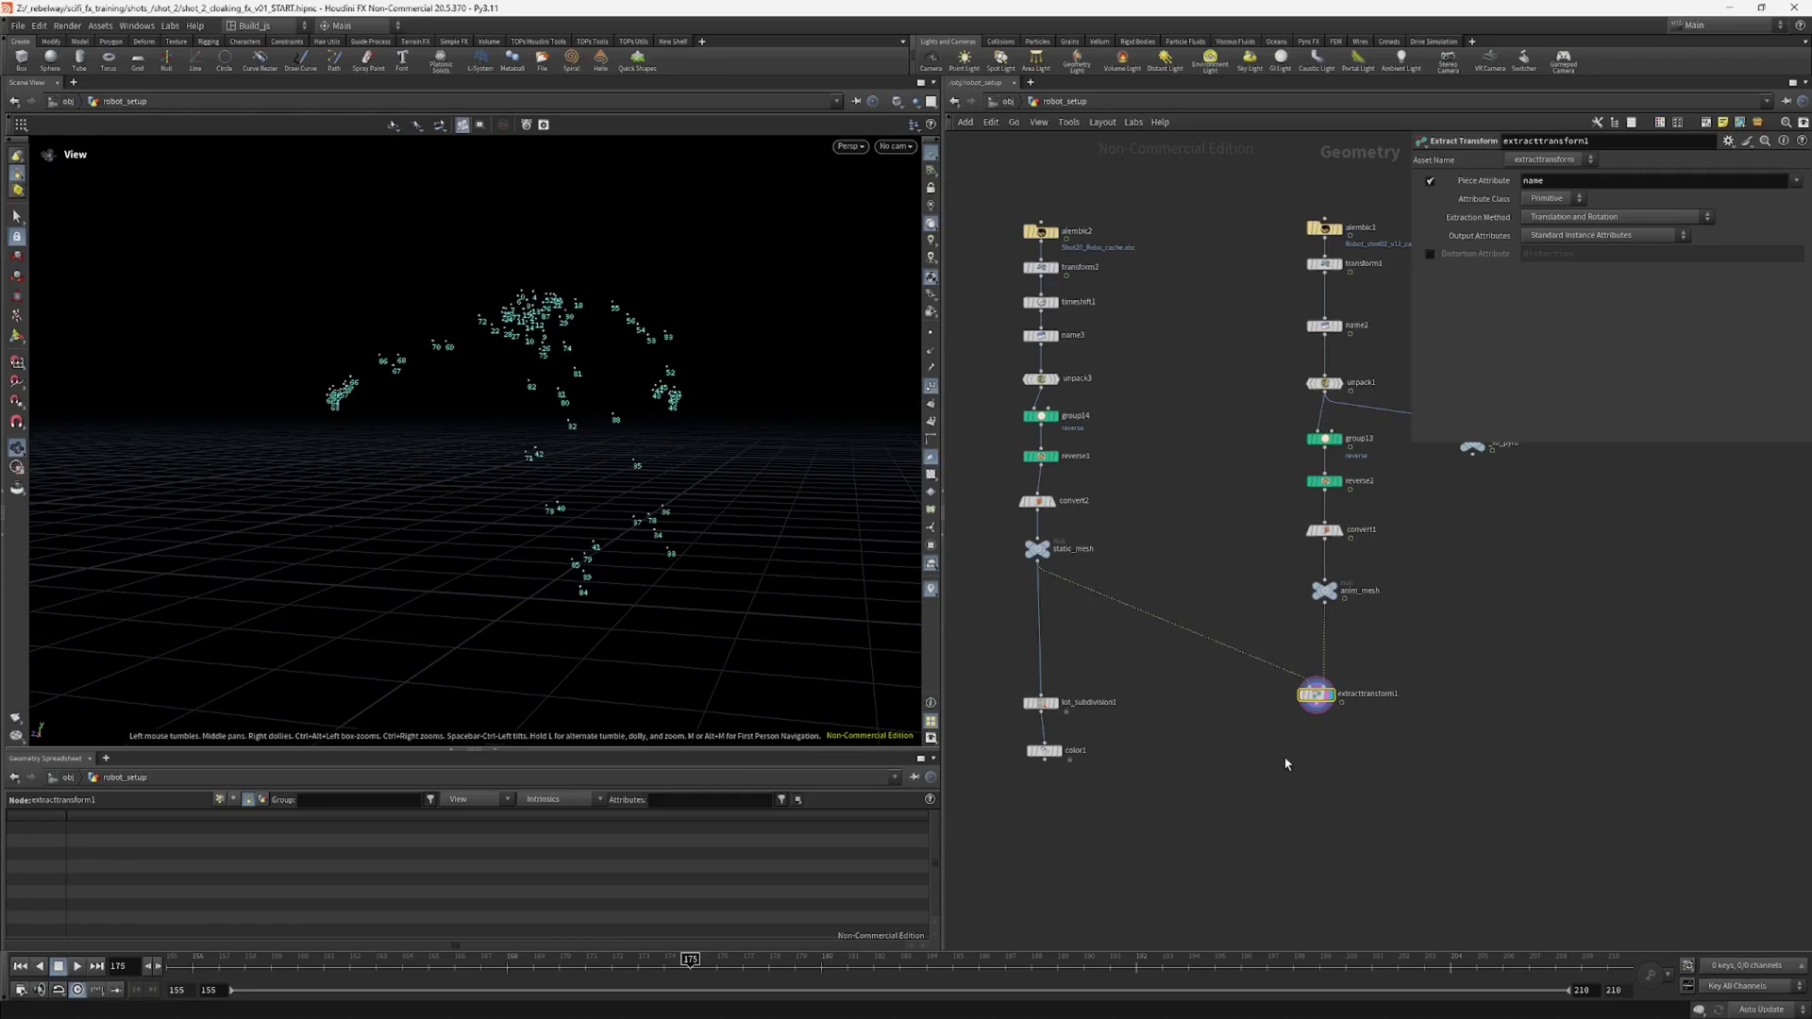
middle_click_drag(1295, 759, 1306, 762)
Step: Show extracttransform1's point attributes in the Geometry Spreadsheet and enlarge the spreadsheet pane
left_click_drag(607, 313, 501, 393)
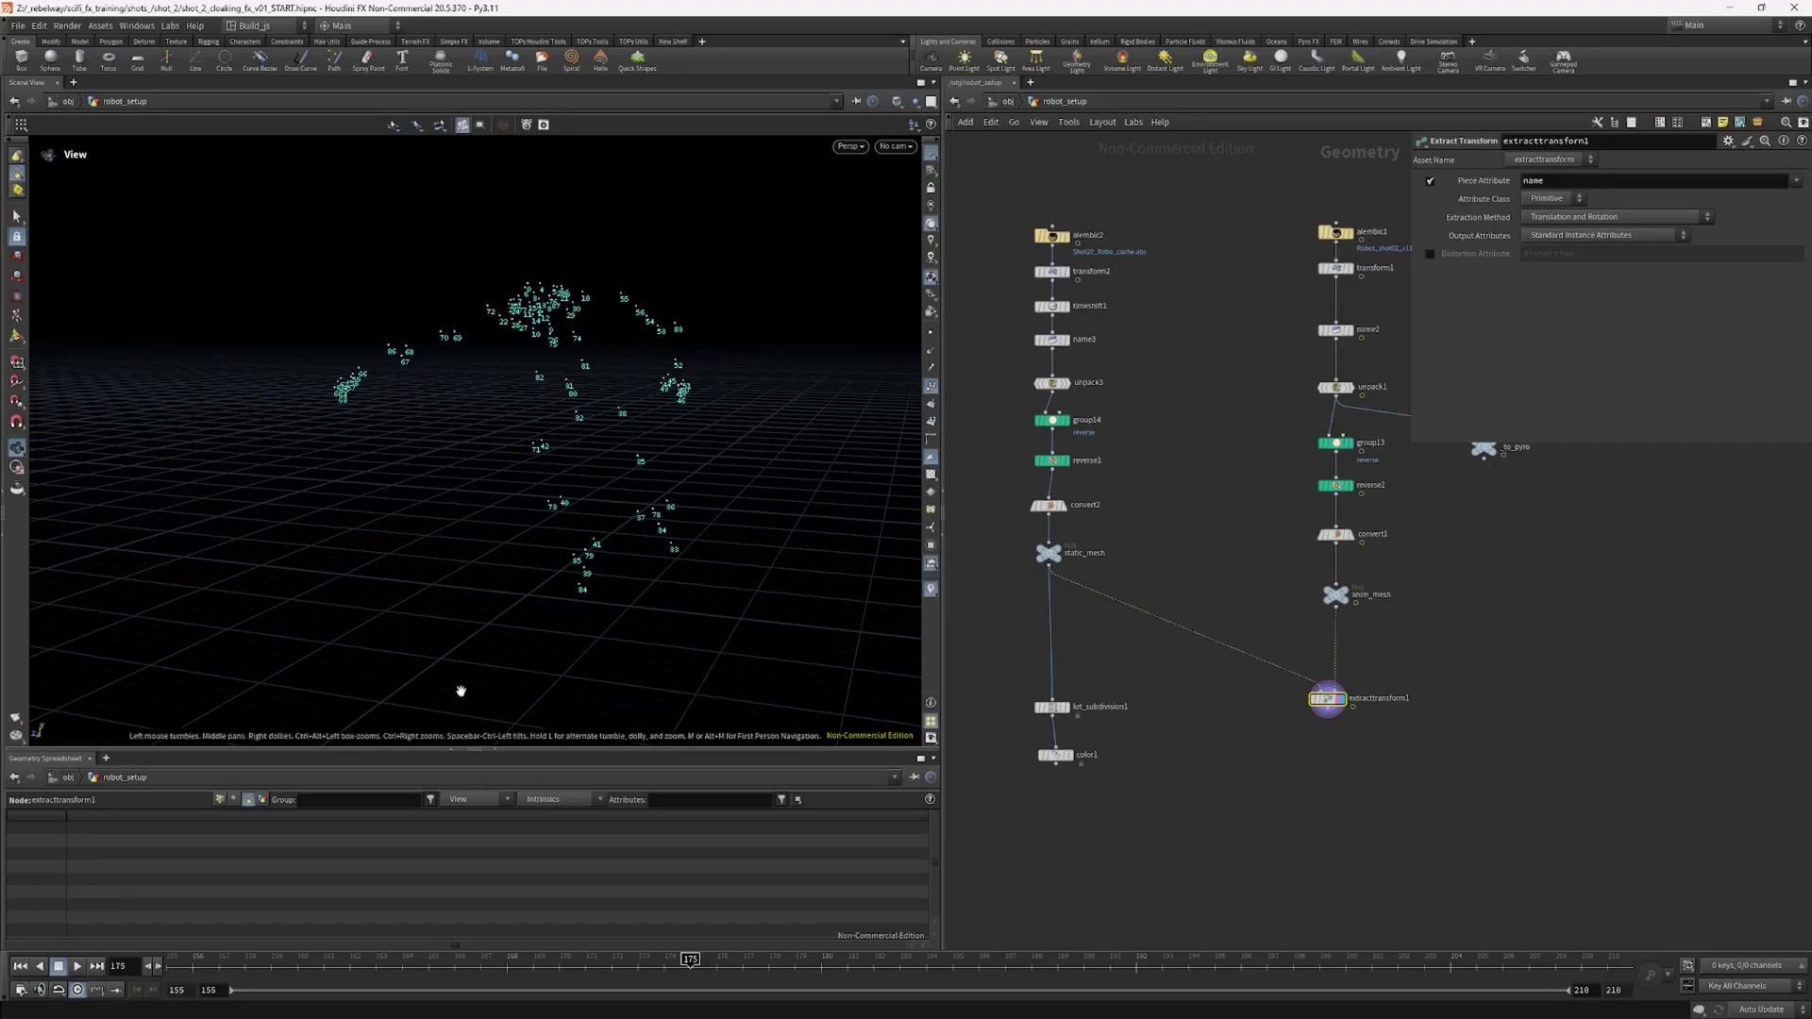
left_click(220, 800)
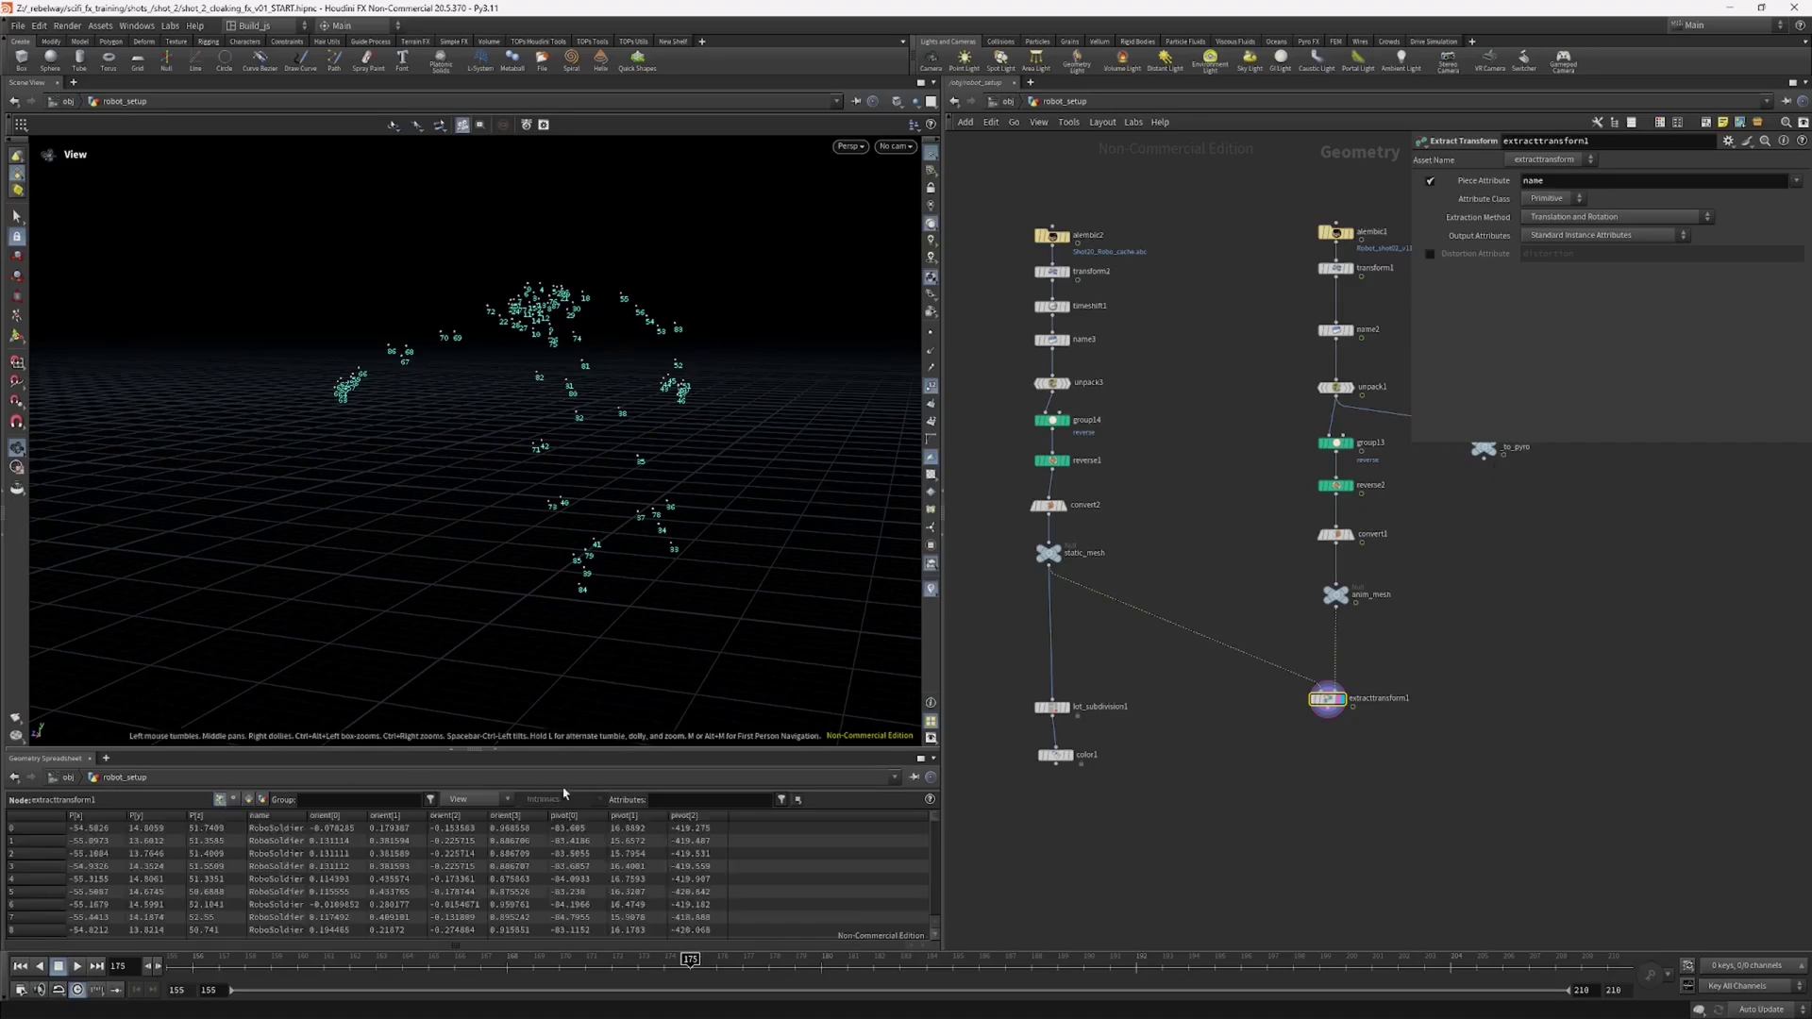
left_click_drag(477, 754, 475, 728)
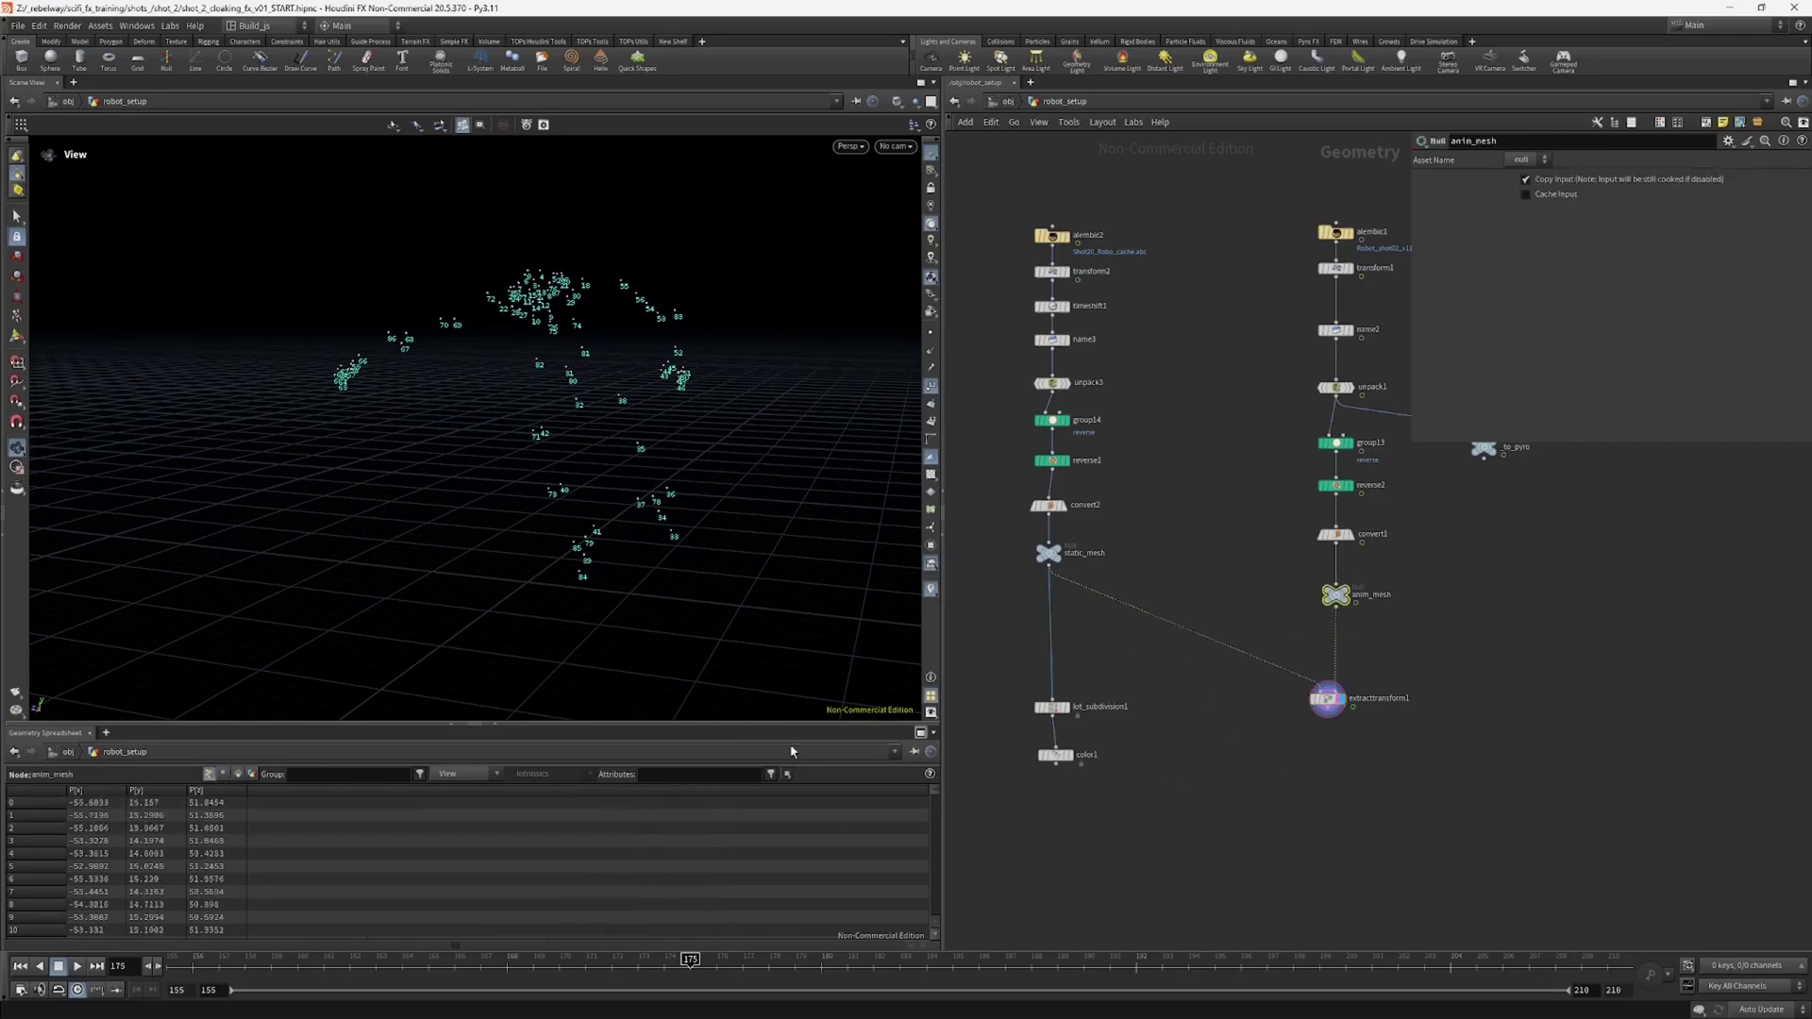
Step: Step back and forth through the frames around 177 to examine how extracttransform1's point positions and orient values change
key("Right")
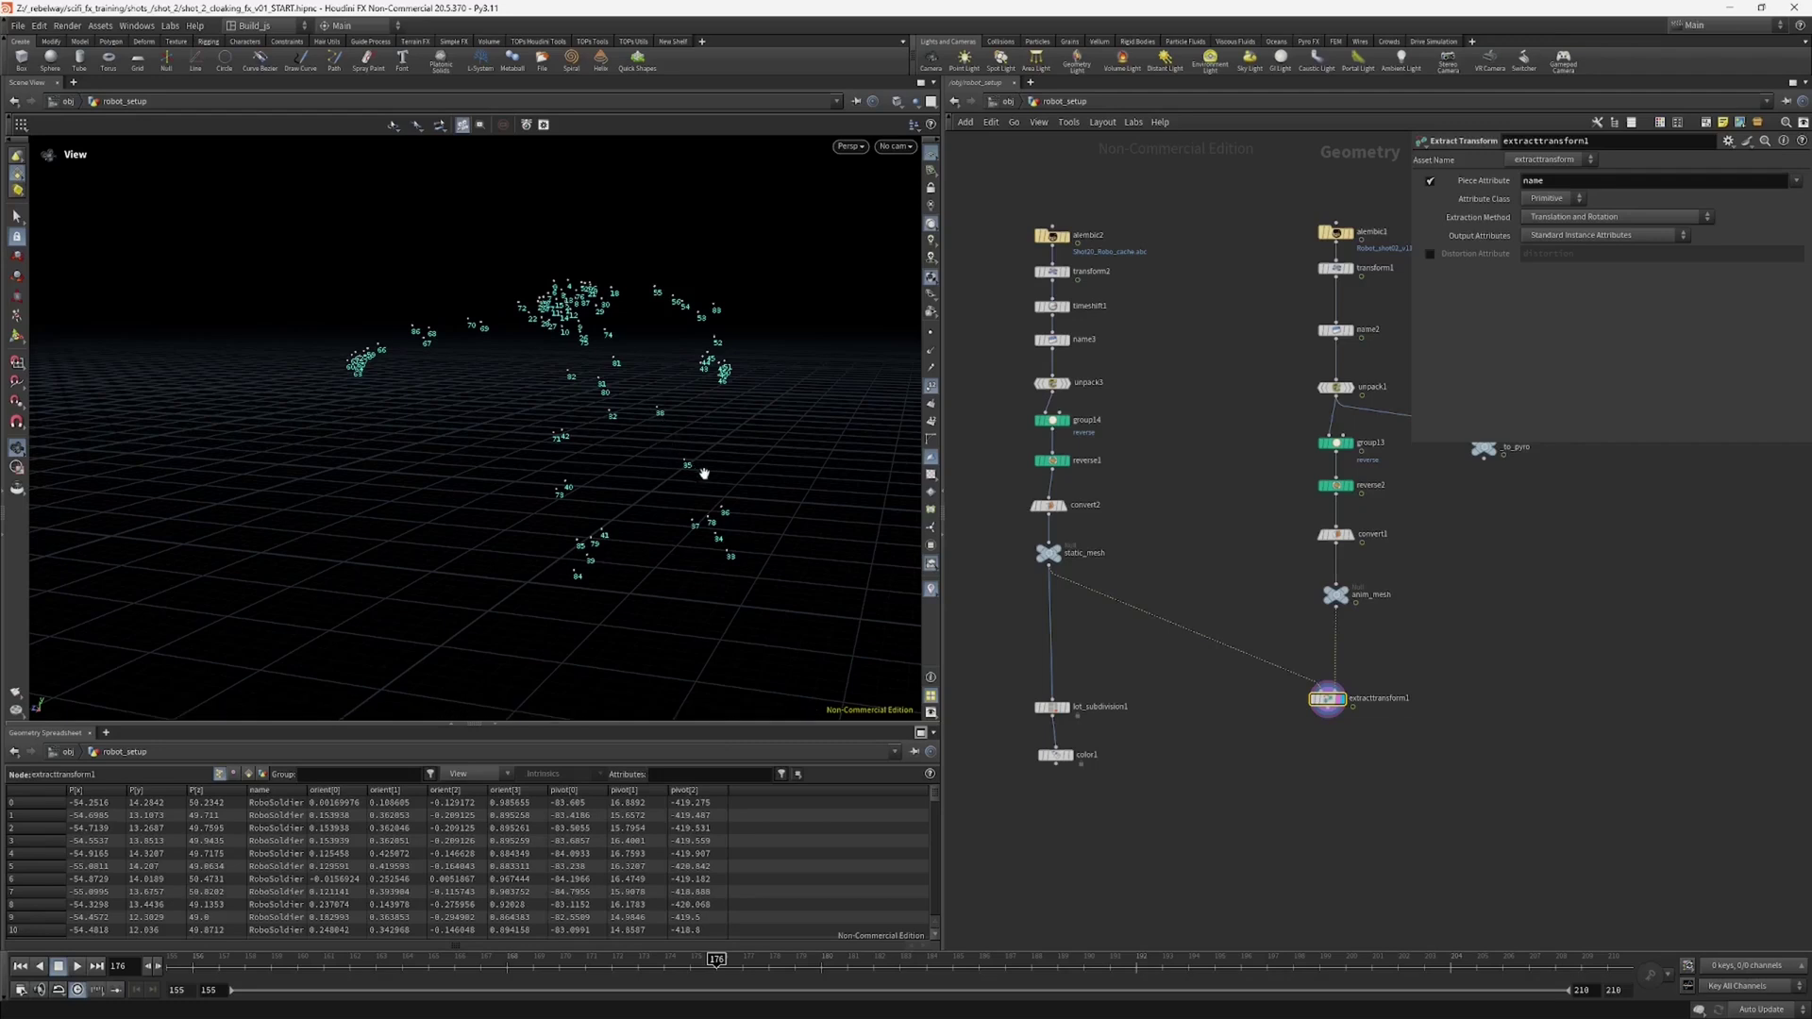
key("Right")
key("Right")
key("Right")
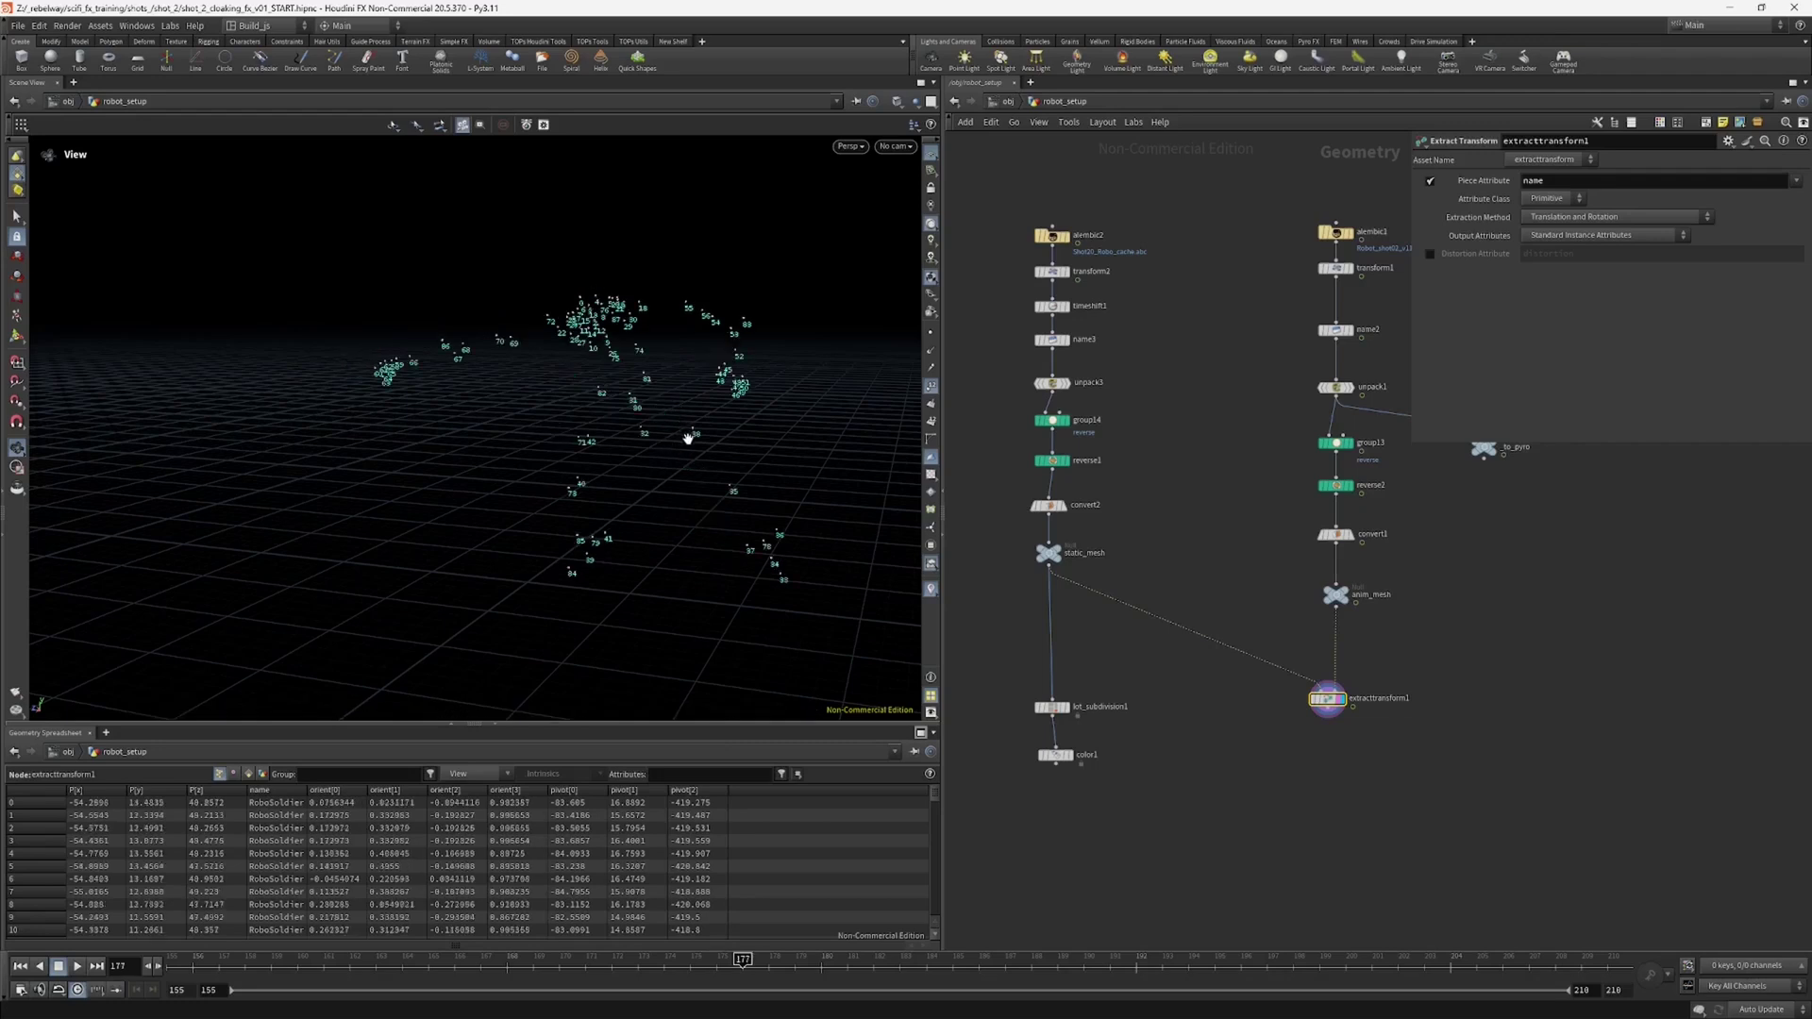
key("Left")
key("Left")
key("Left")
key("Left")
key("Left")
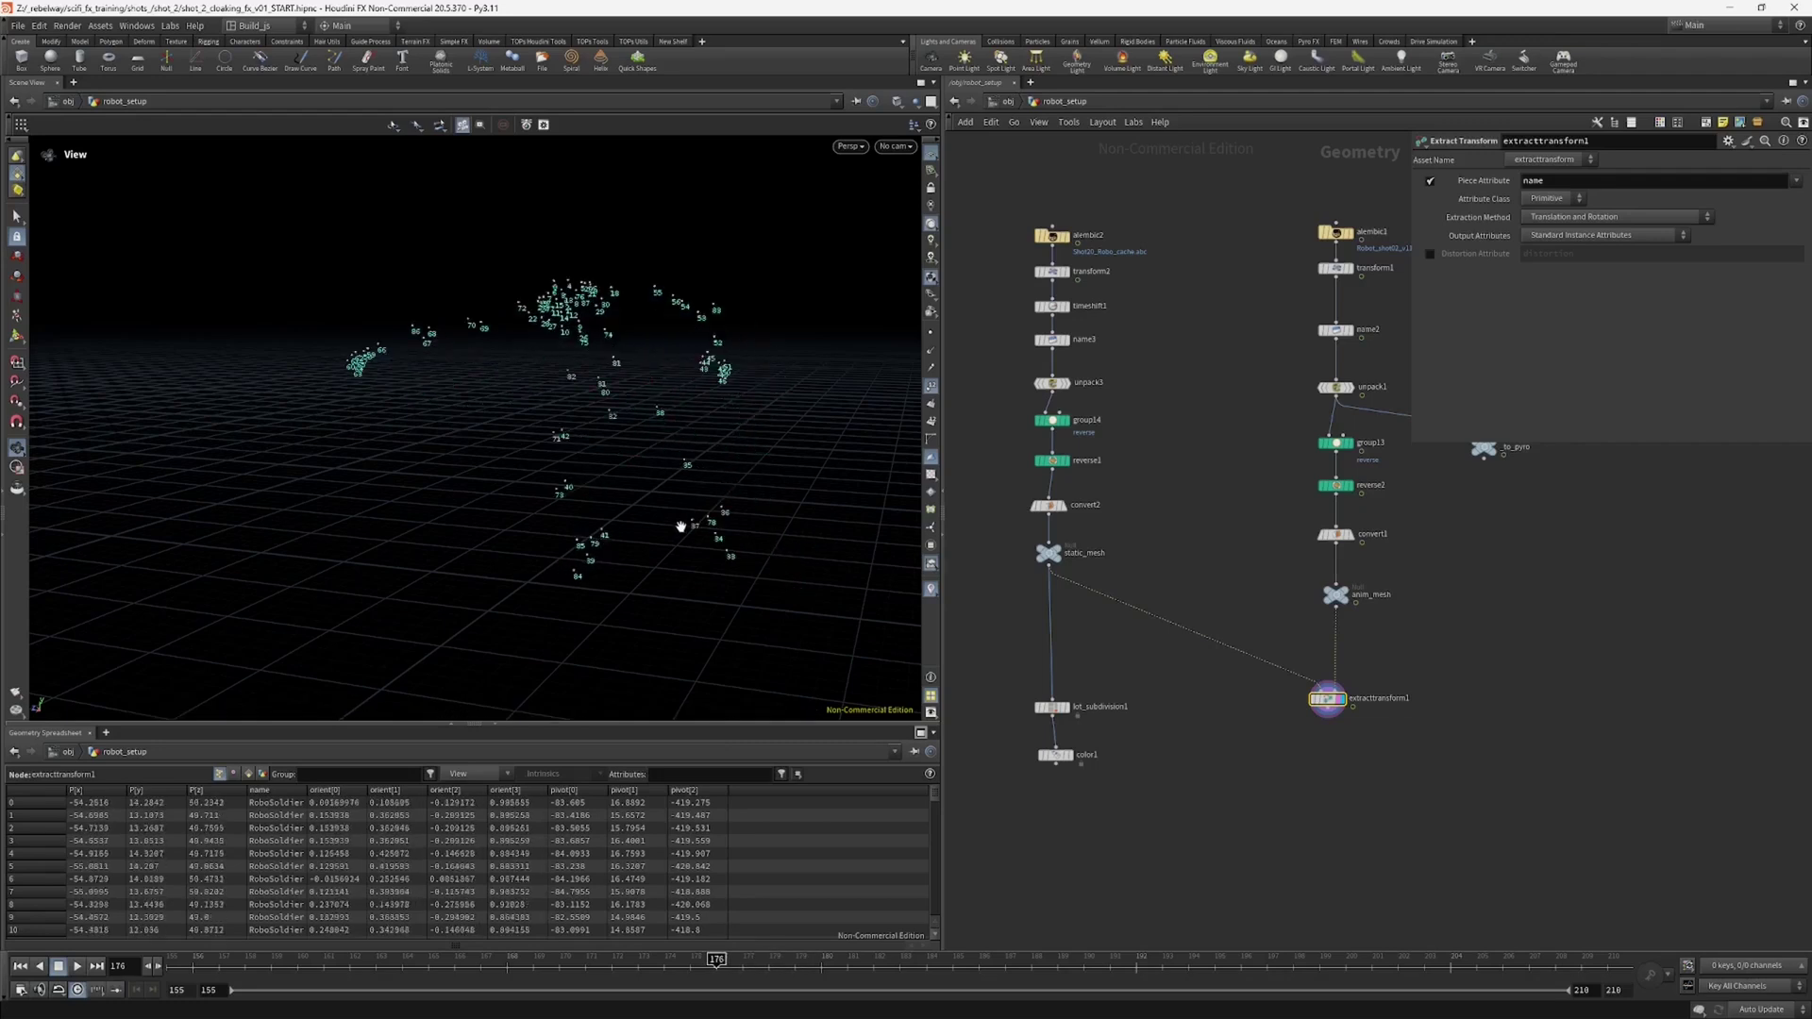
key("Right")
key("Right")
key("Right")
middle_click_drag(1341, 834, 1324, 823)
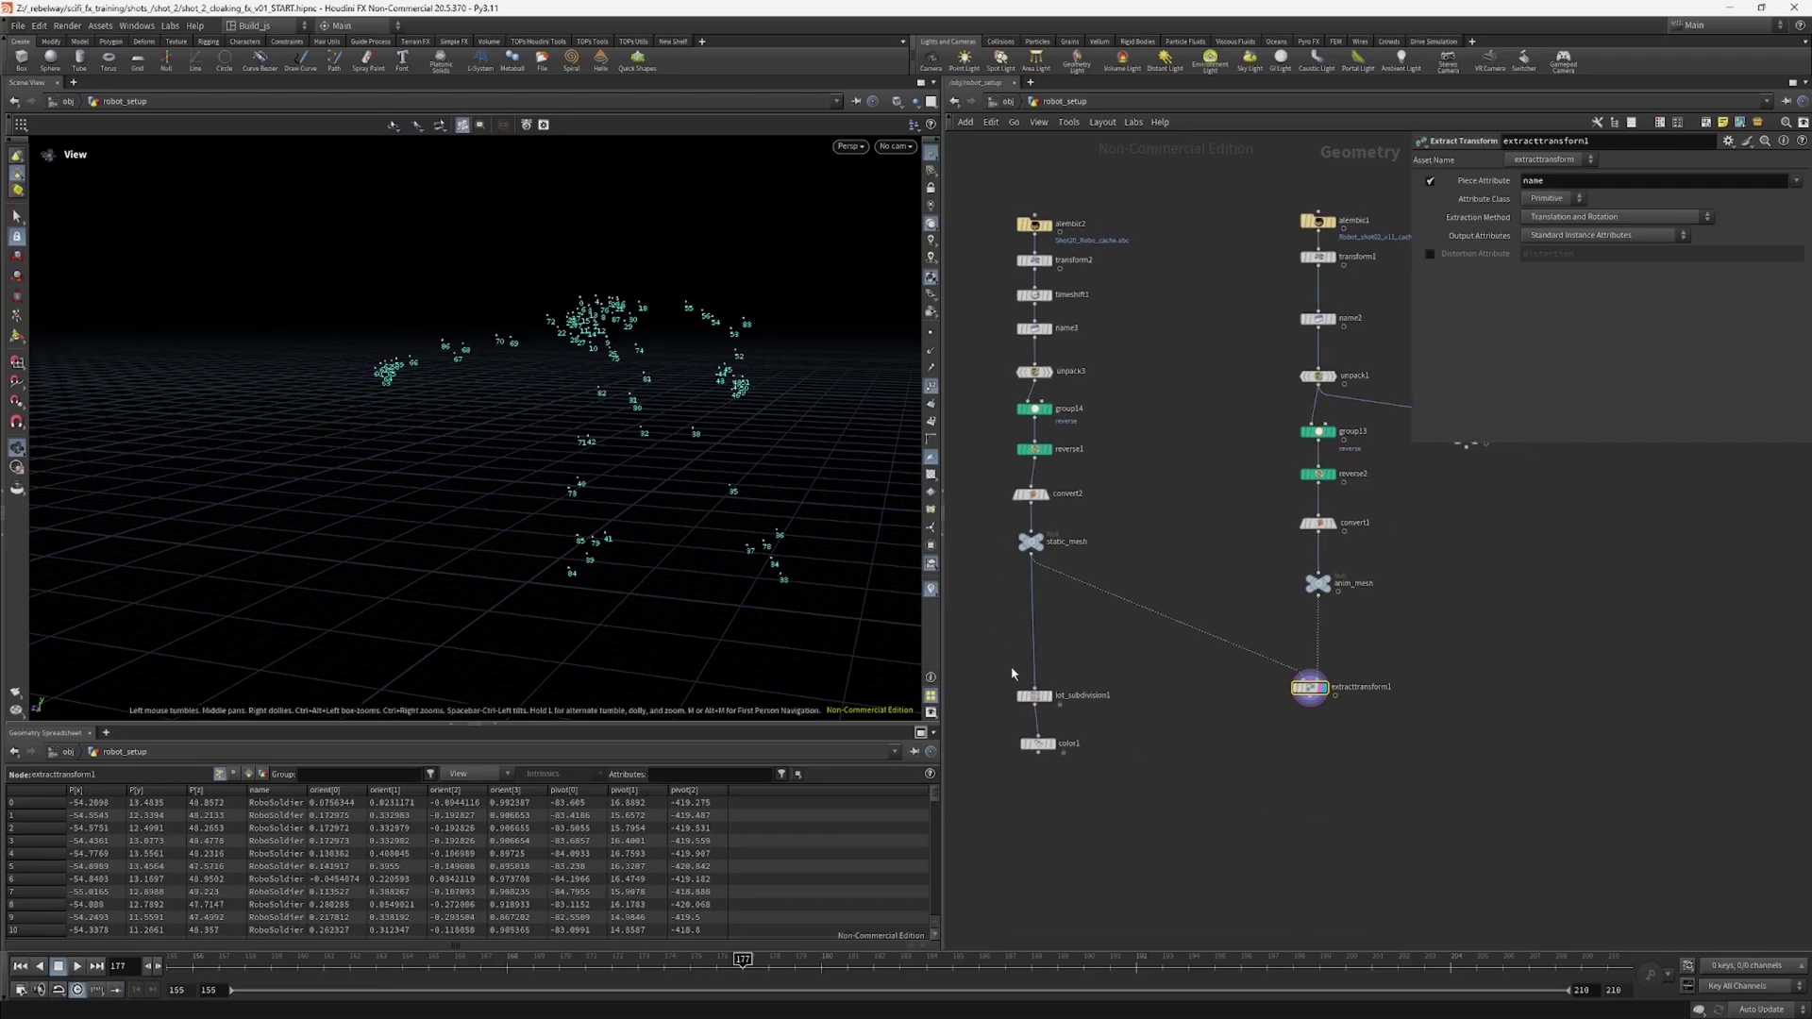
Step: Display static_mesh briefly, and switch the display back to extracttransform1's points
mouse_move(663, 375)
left_mouse_down()
mouse_move(607, 376)
mouse_move(655, 381)
left_mouse_up()
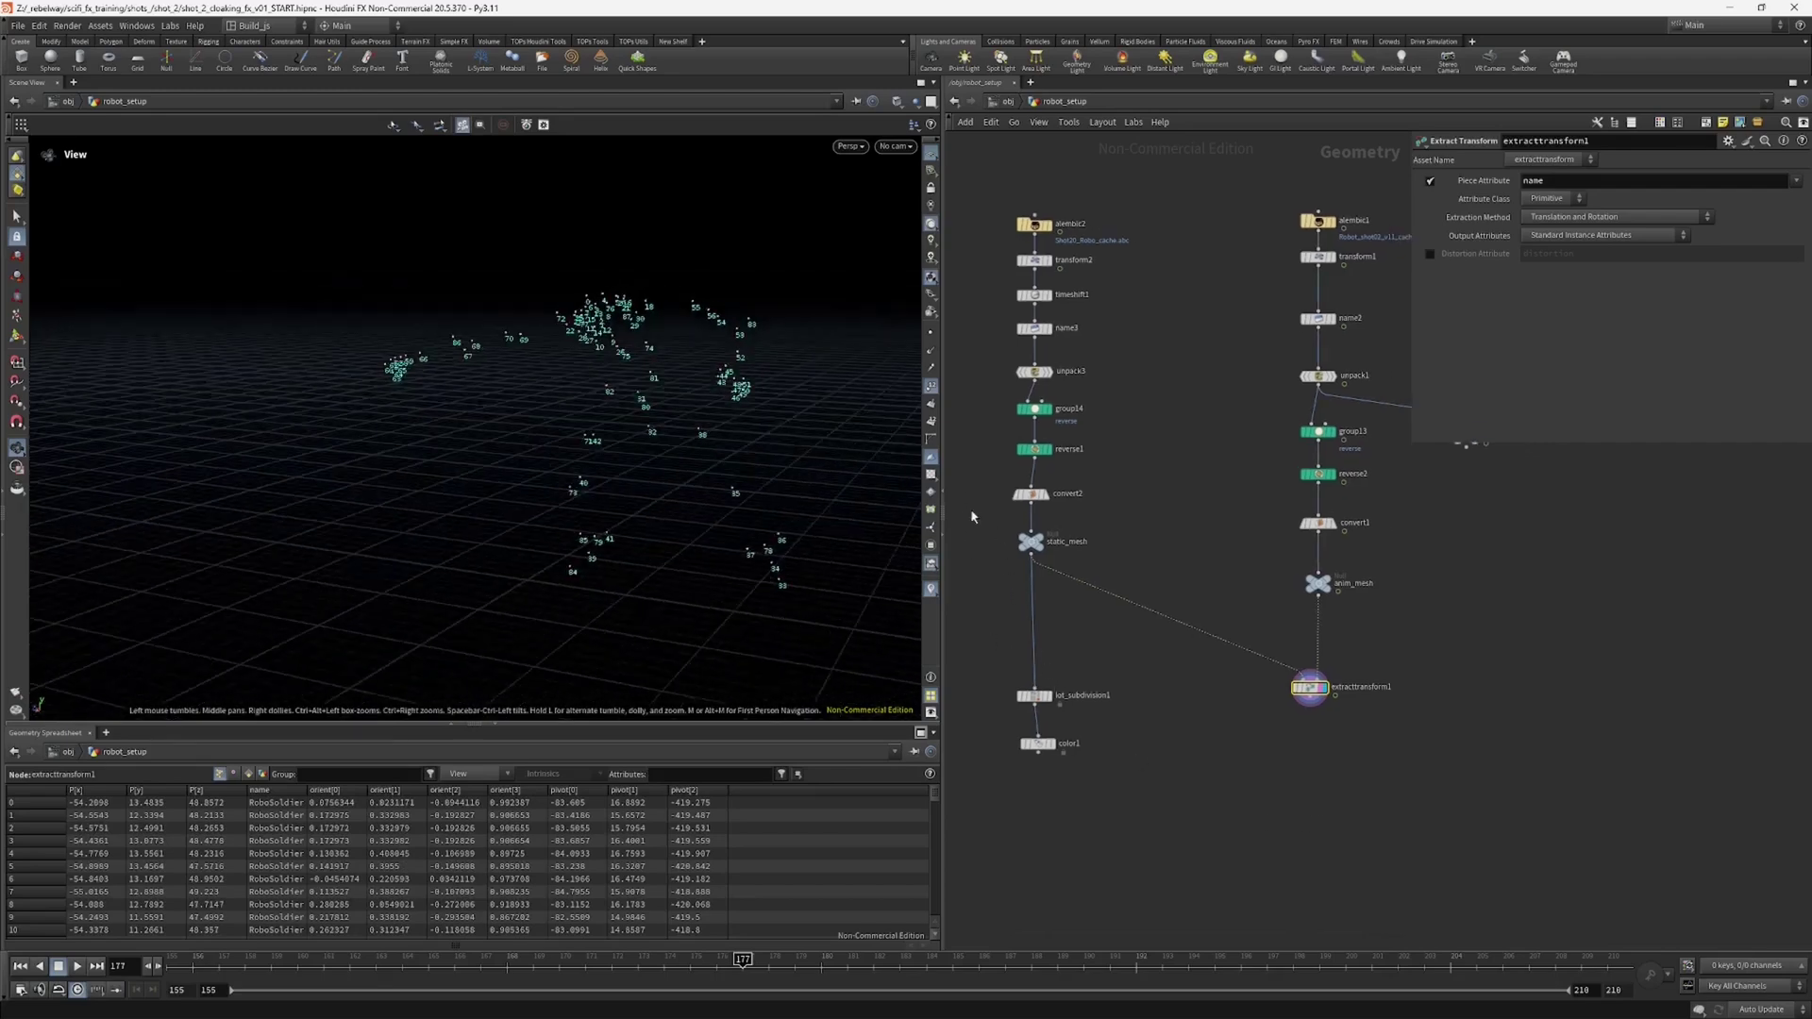
left_click(1038, 548)
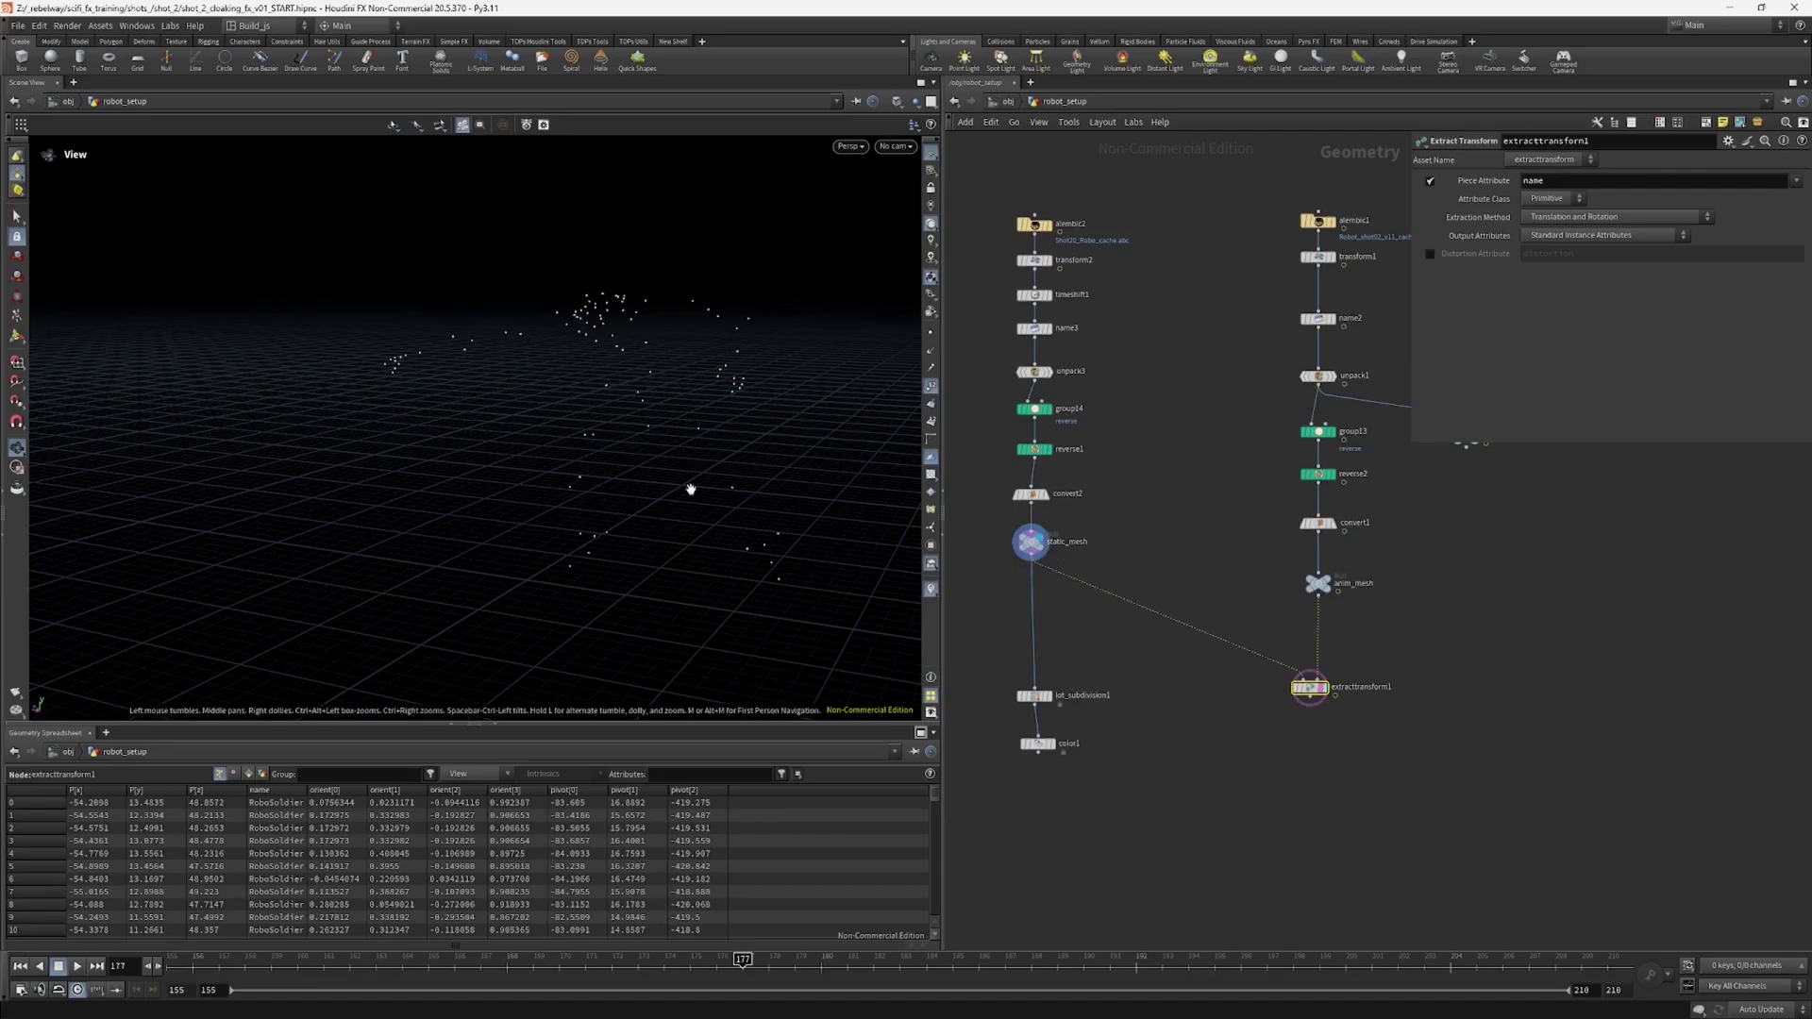
left_click(1031, 542)
left_click(1325, 691)
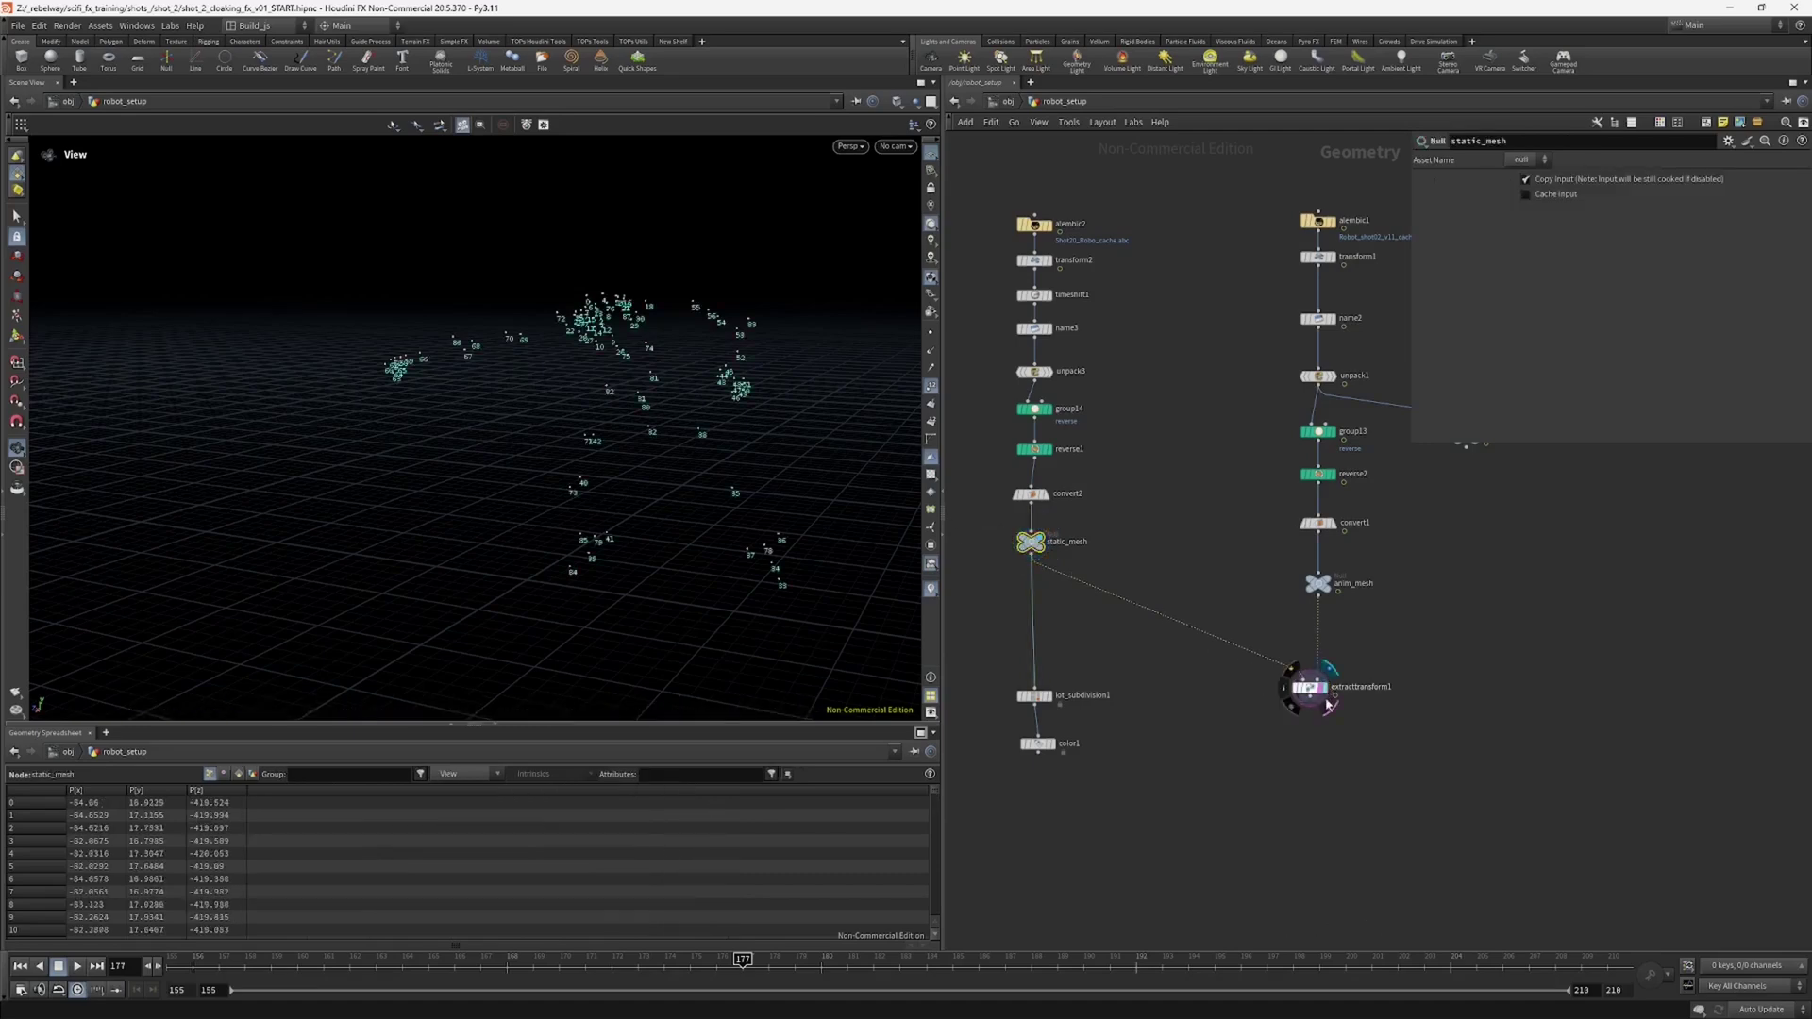
Step: Add a Transform Pieces node below extracttransform1
key("Tab")
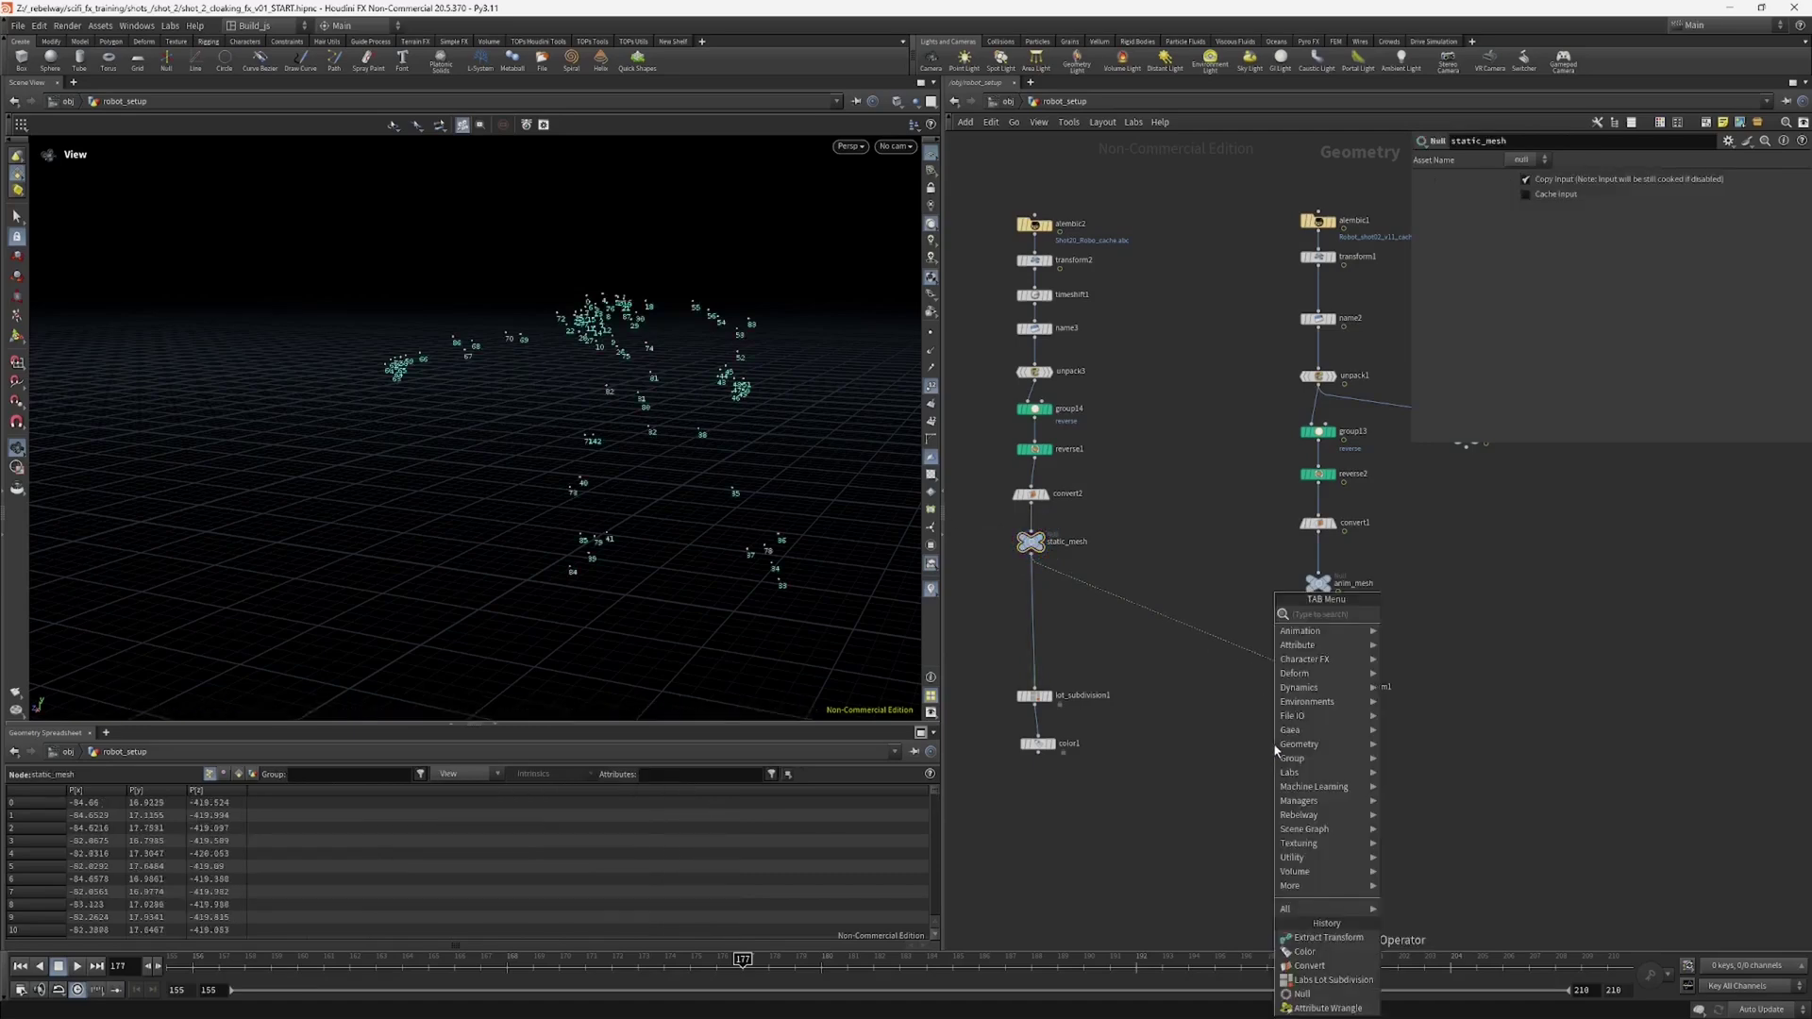
type("tra")
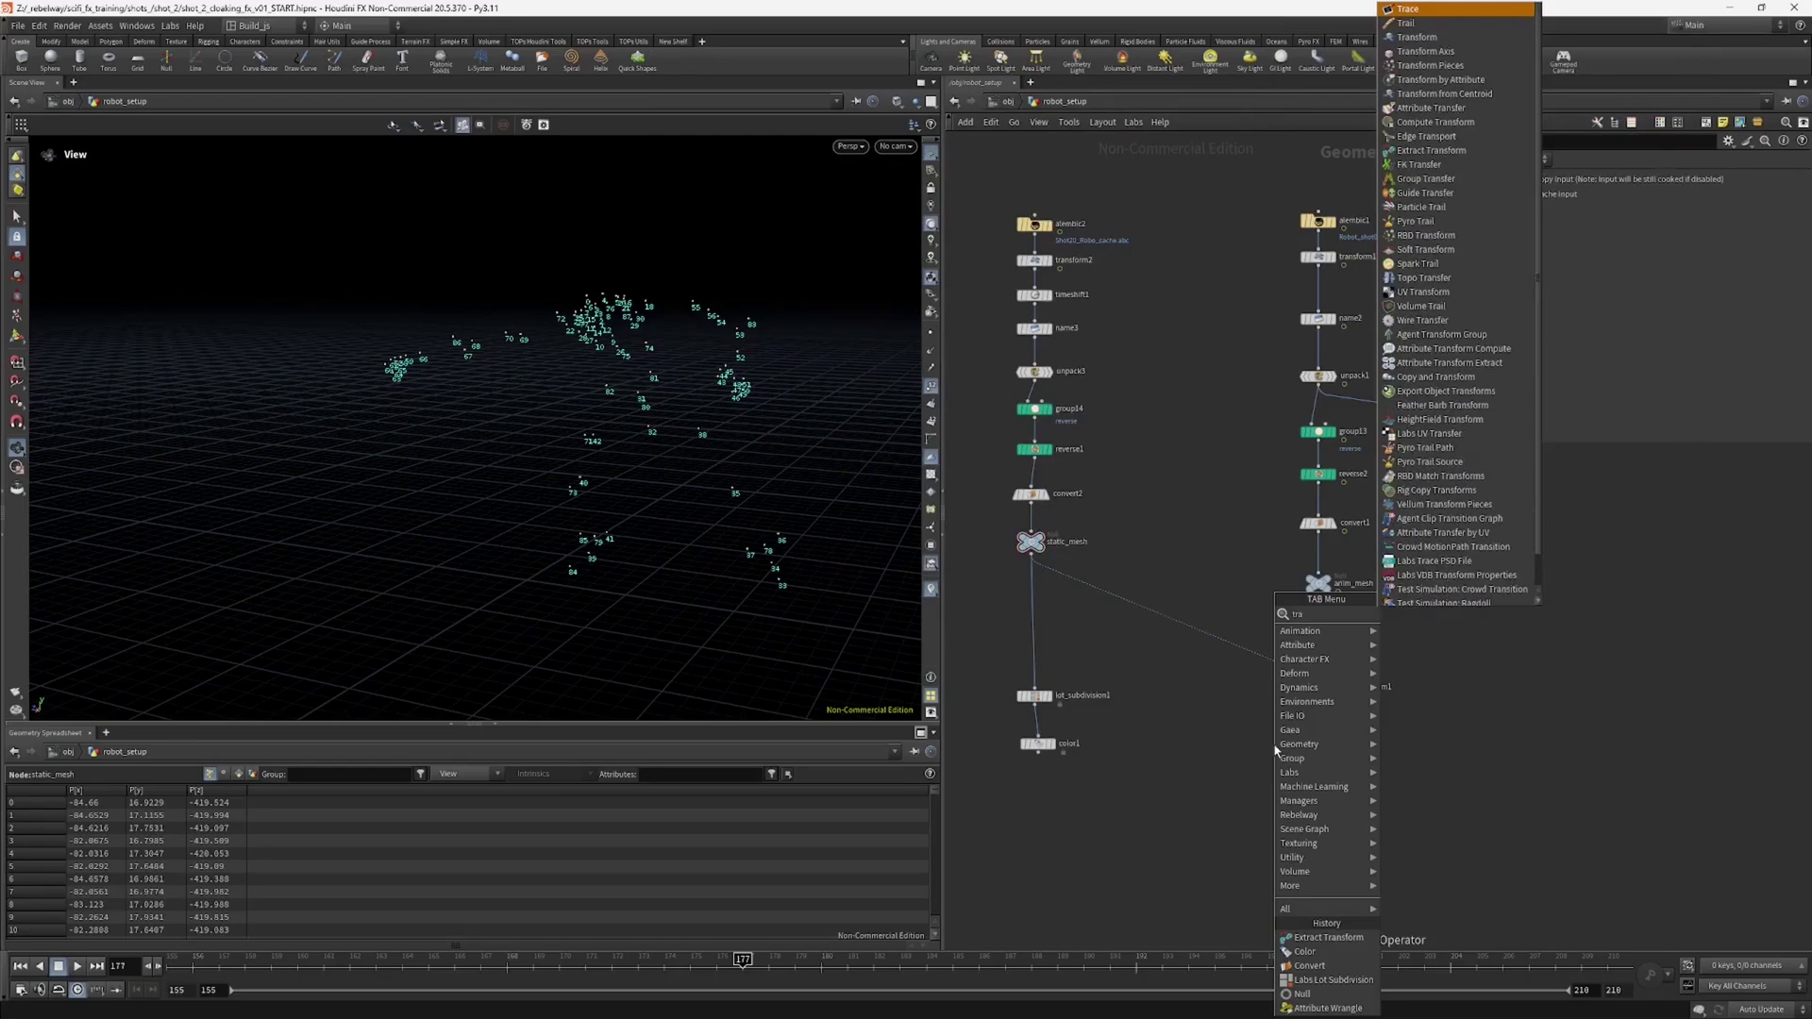
type("p")
key("Return")
left_click(1302, 747)
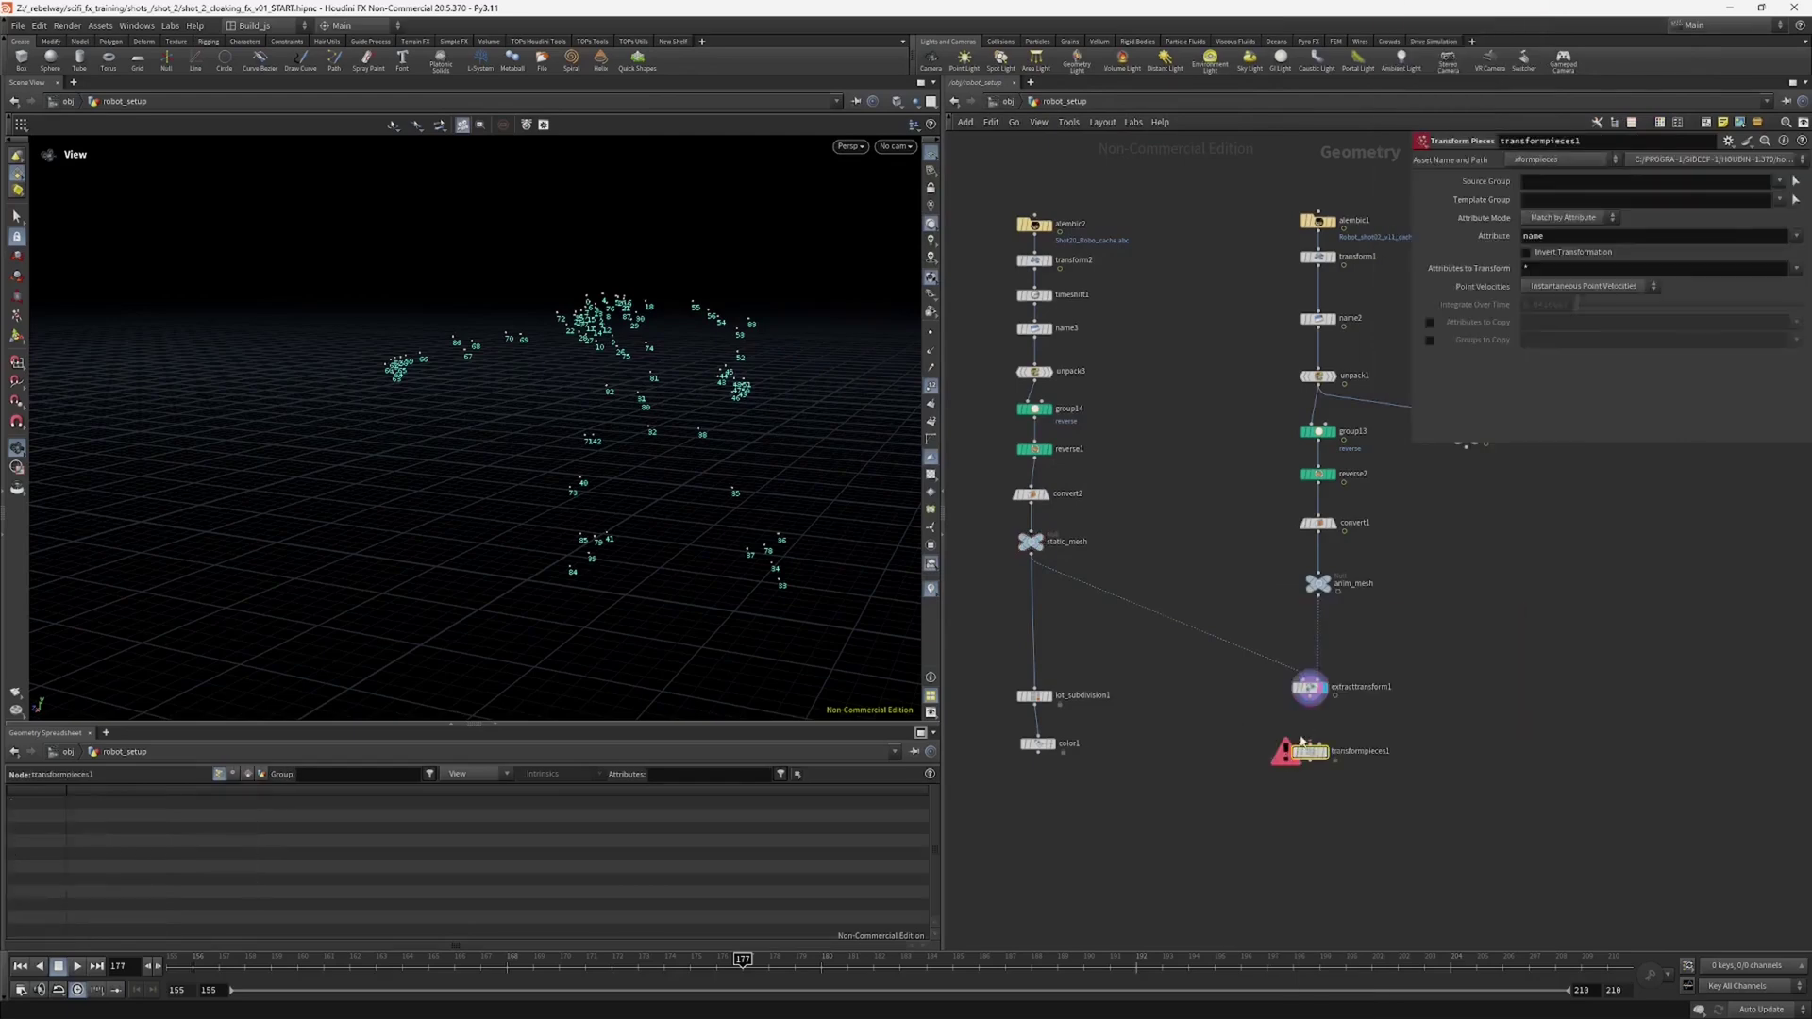
Step: Connect static_mesh to transformpieces1's first input and extracttransform1 to its second input, and display transformpieces1
scroll(1257, 733, "up", 3)
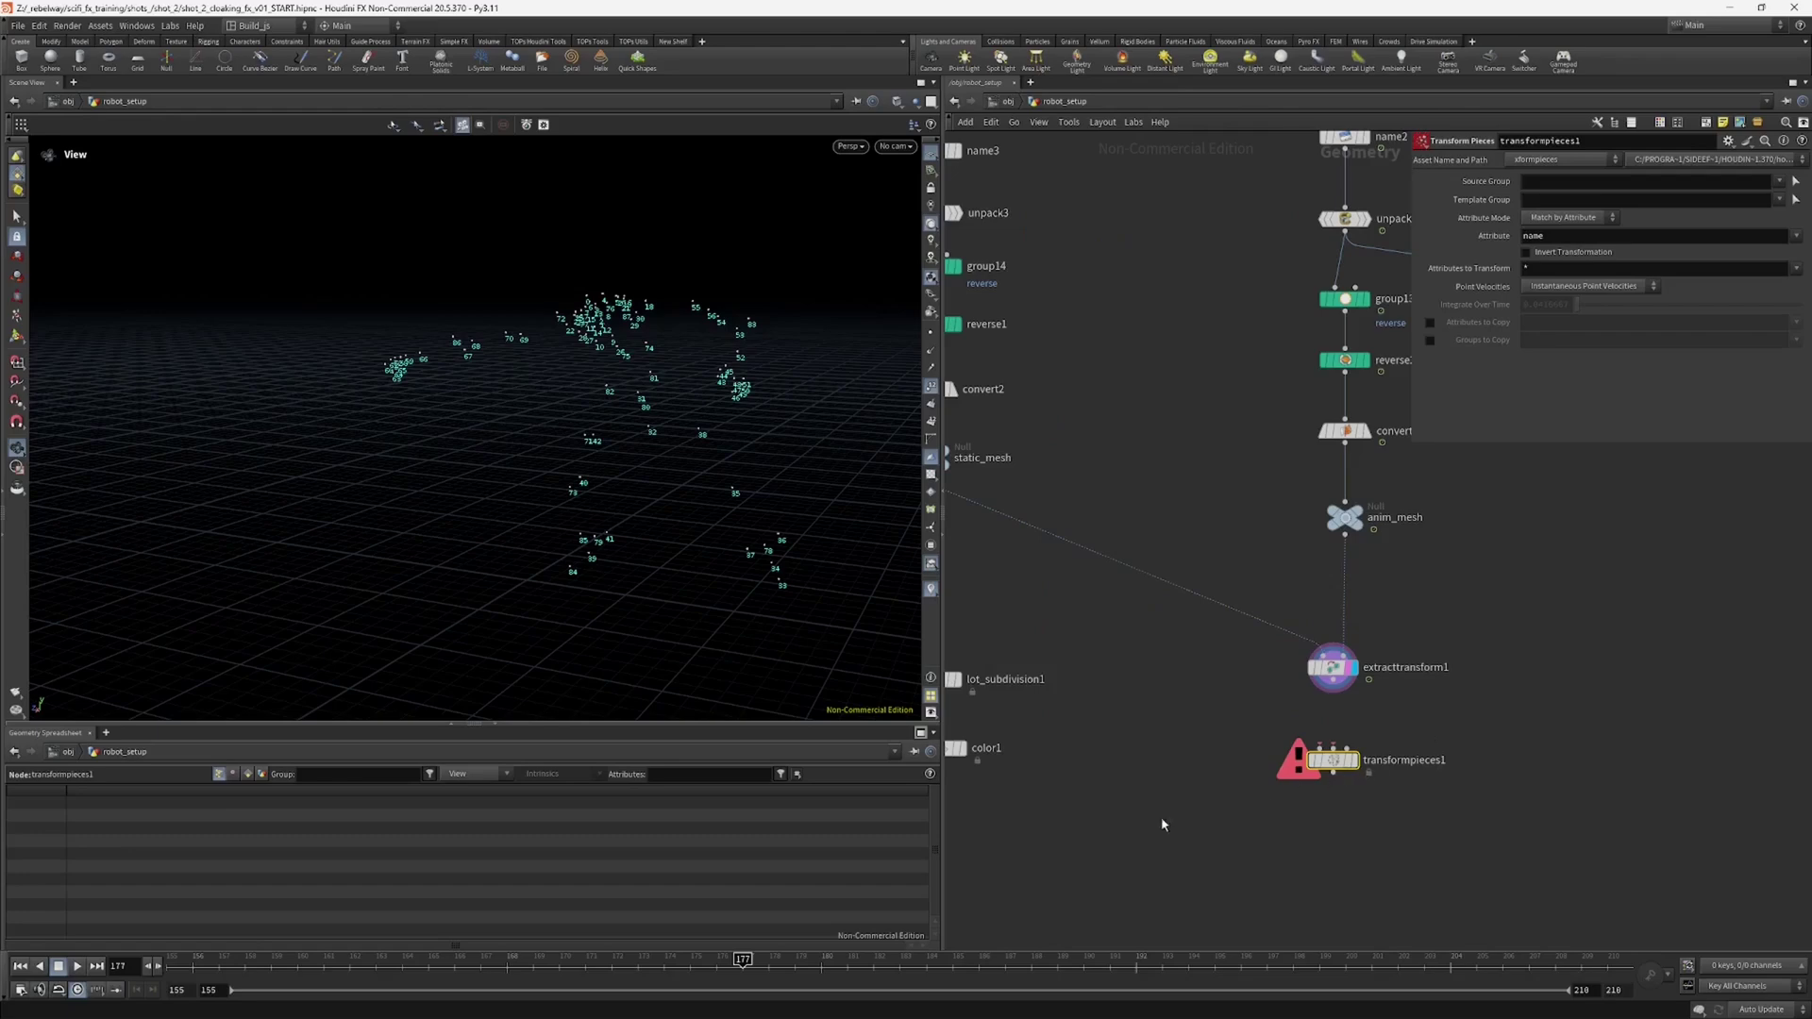
scroll(1195, 735, "down", 3)
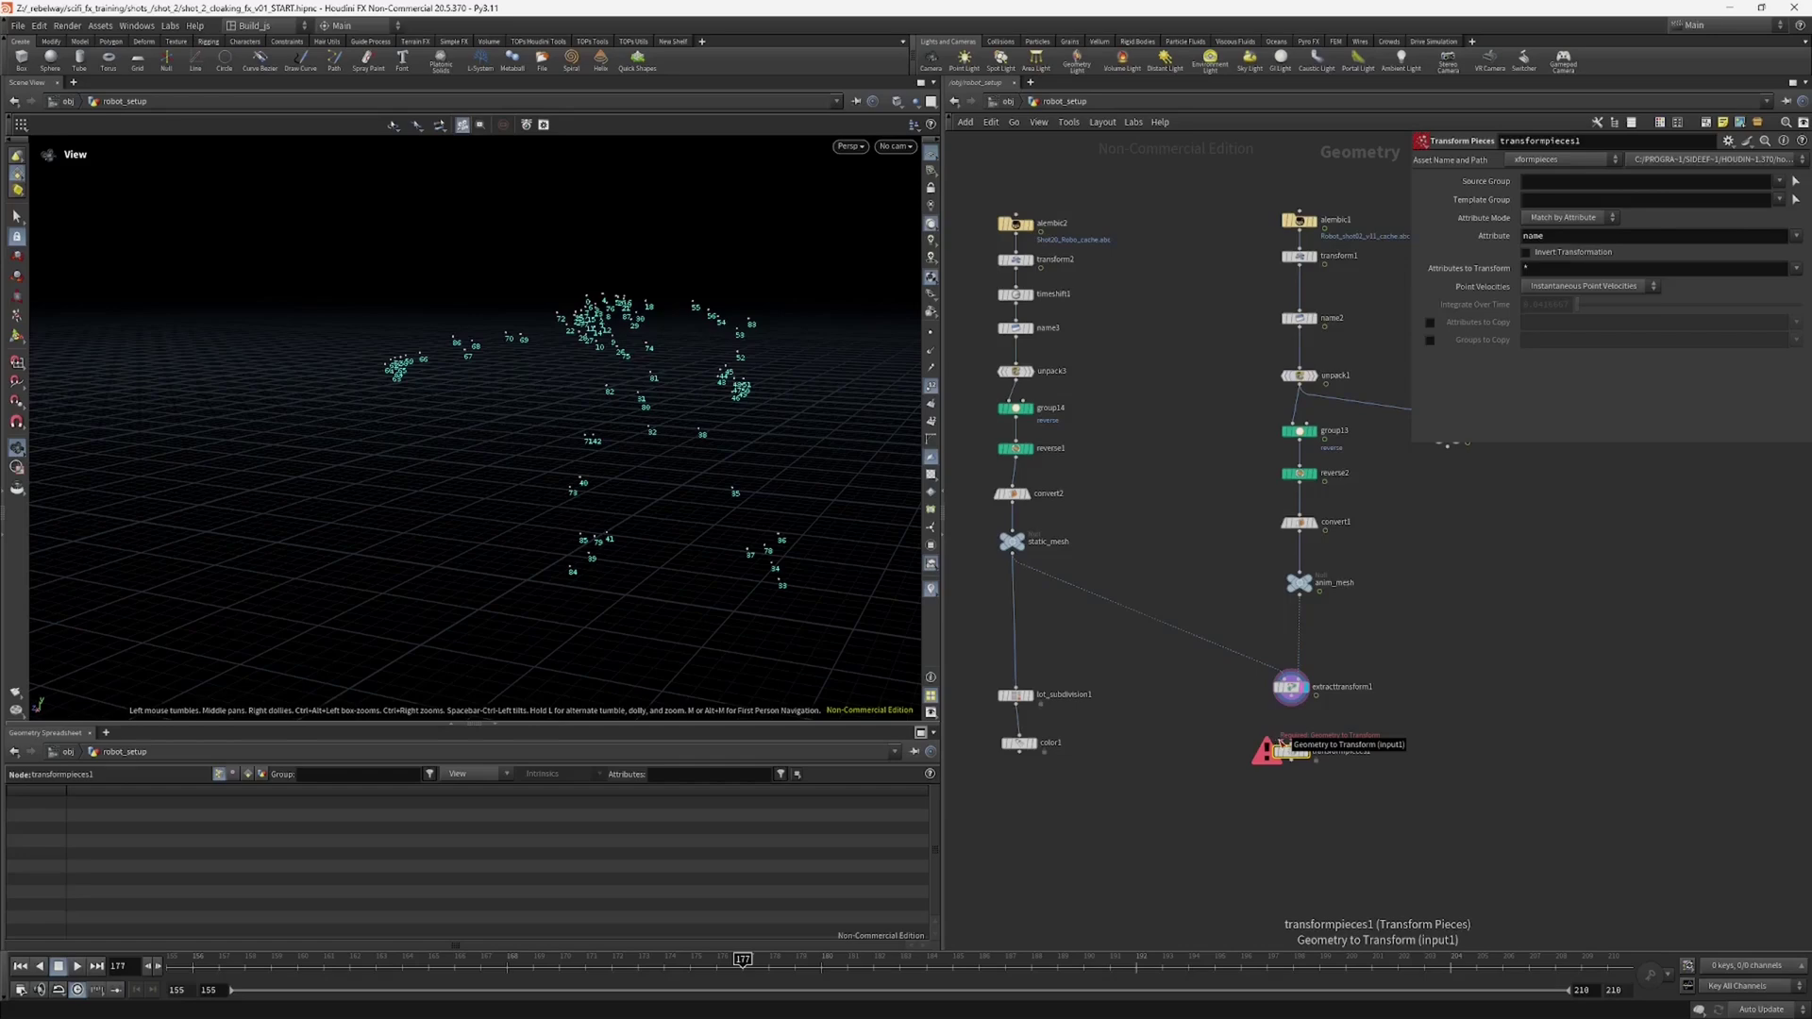
left_click_drag(1280, 742, 1013, 554)
middle_click_drag(1129, 726, 1124, 740)
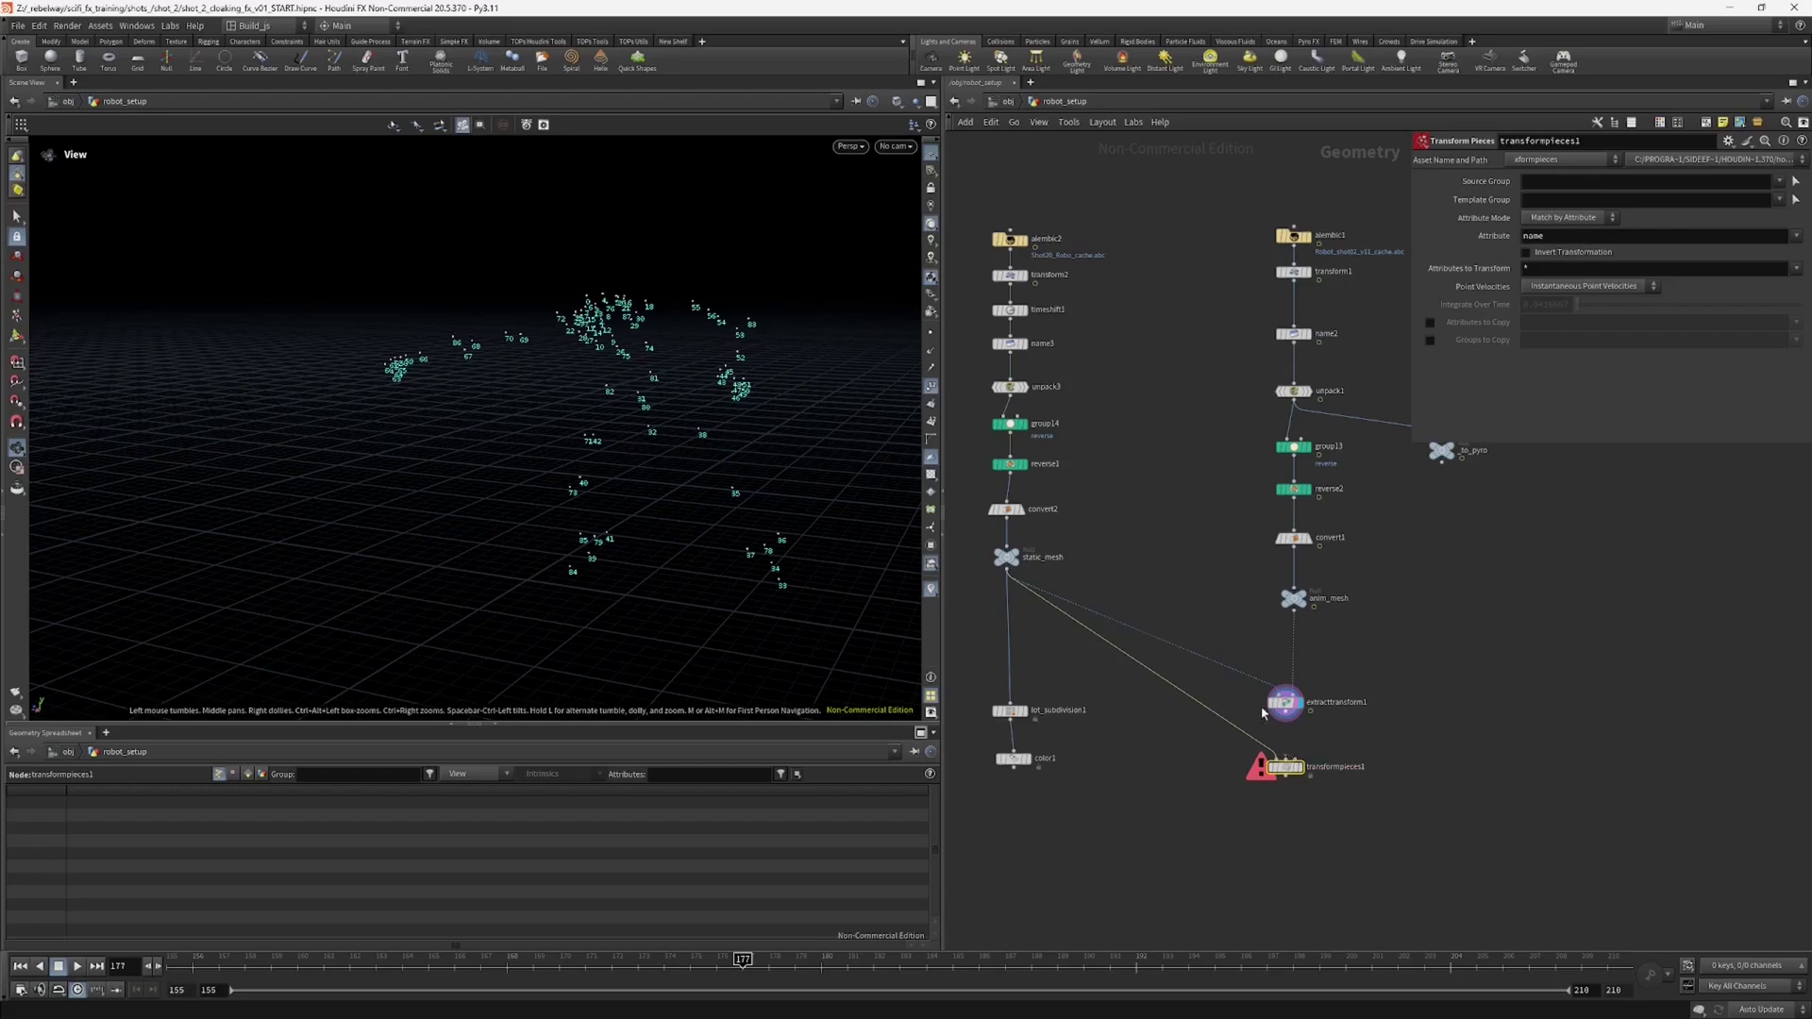
left_click_drag(1285, 713, 1286, 756)
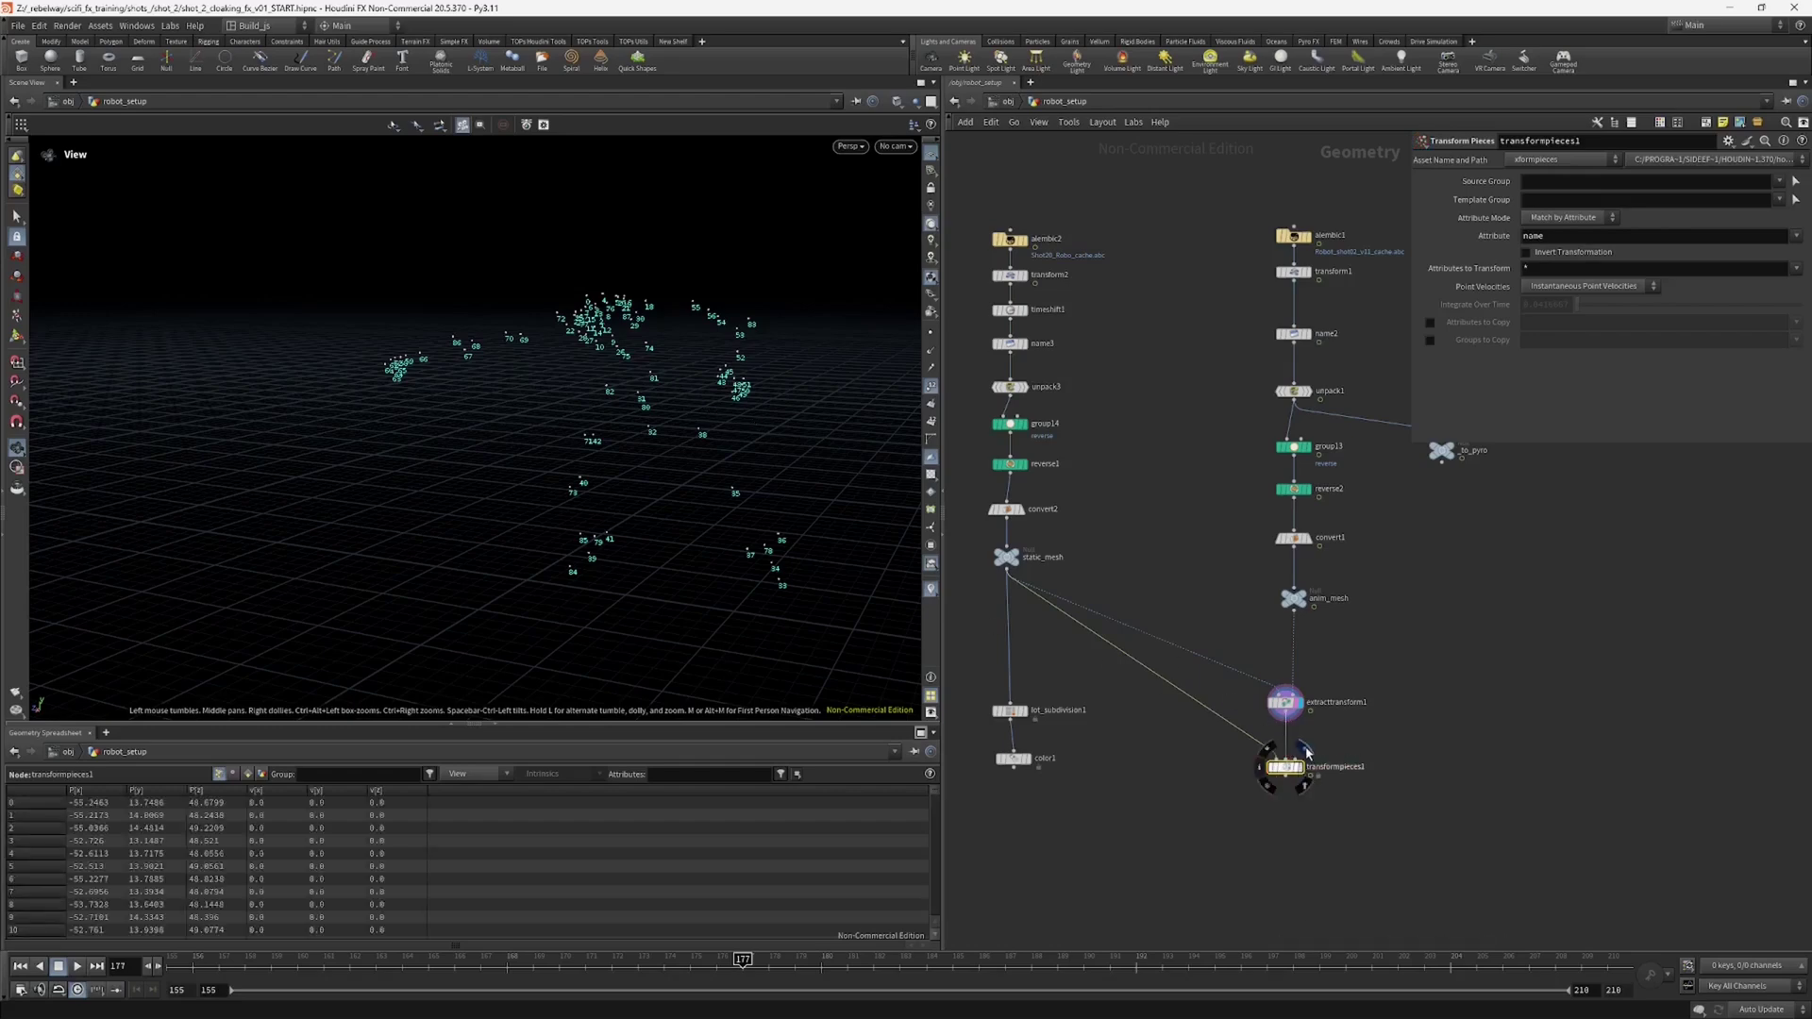
left_click(1303, 766)
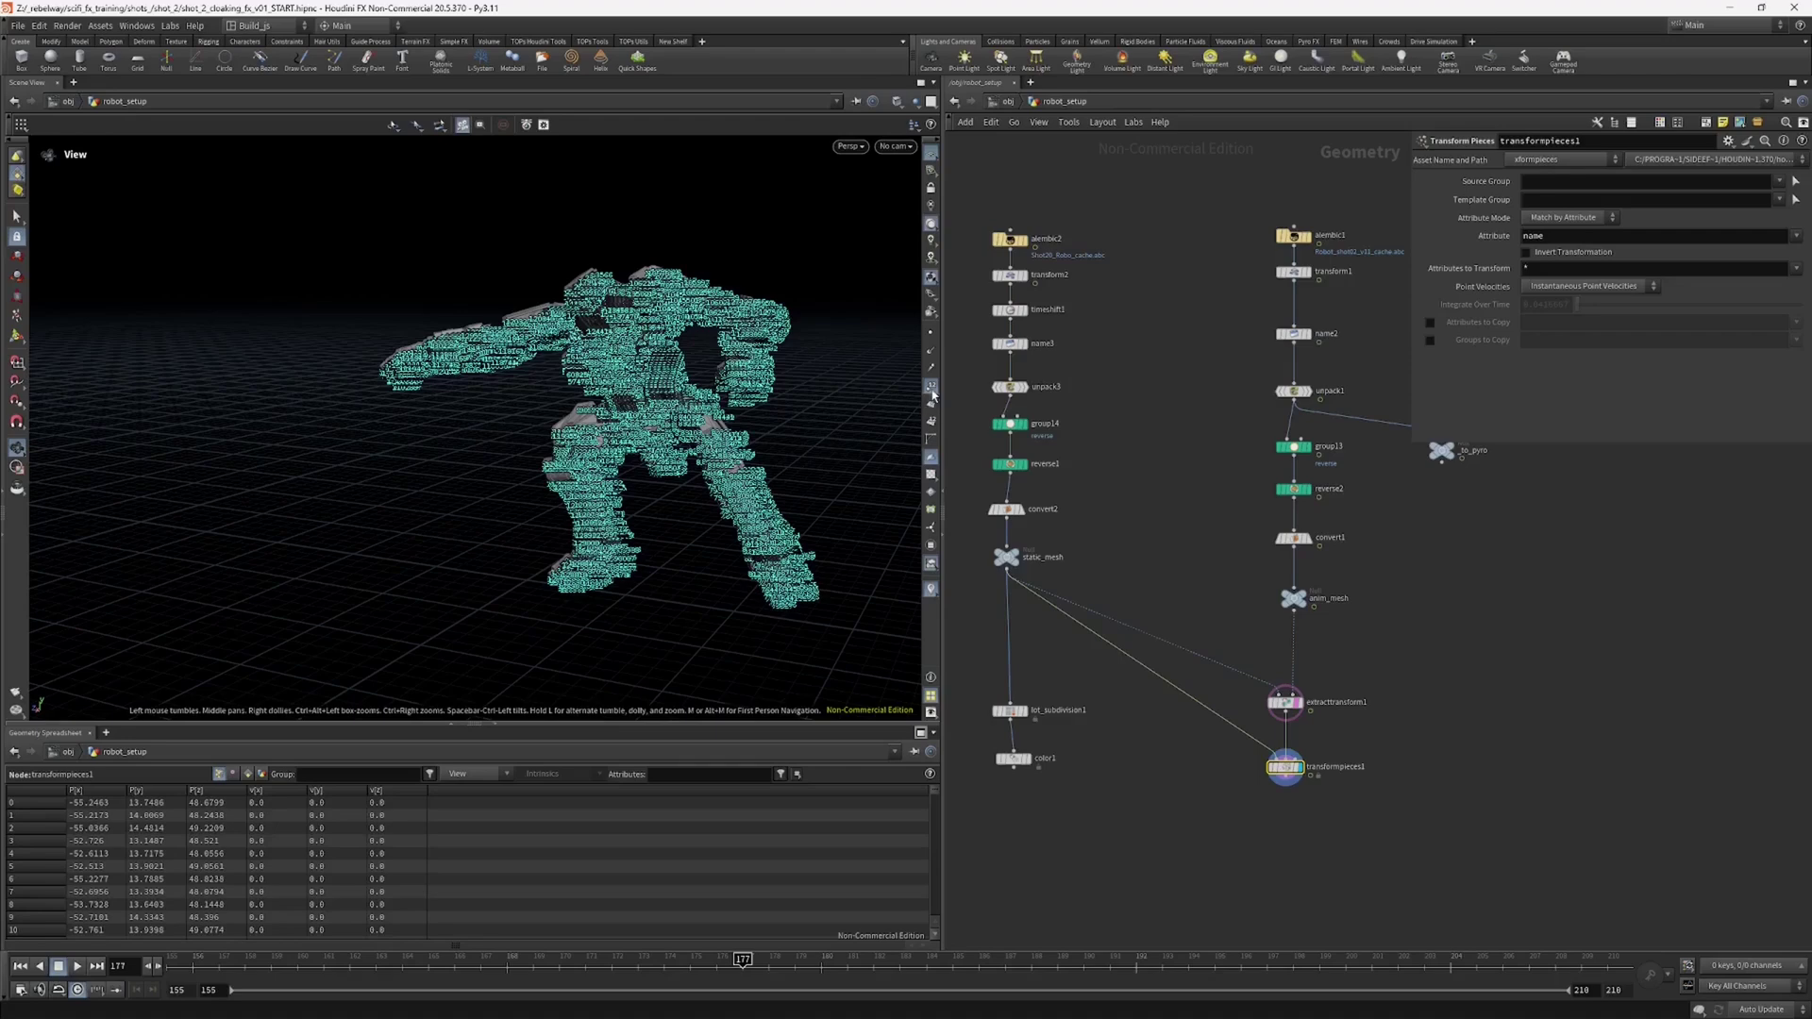
Step: Turn off the point numbers and go to frame 174 to view the transformed robot
left_click(932, 391)
mouse_move(586, 472)
left_mouse_down()
mouse_move(688, 459)
mouse_move(566, 474)
left_mouse_up()
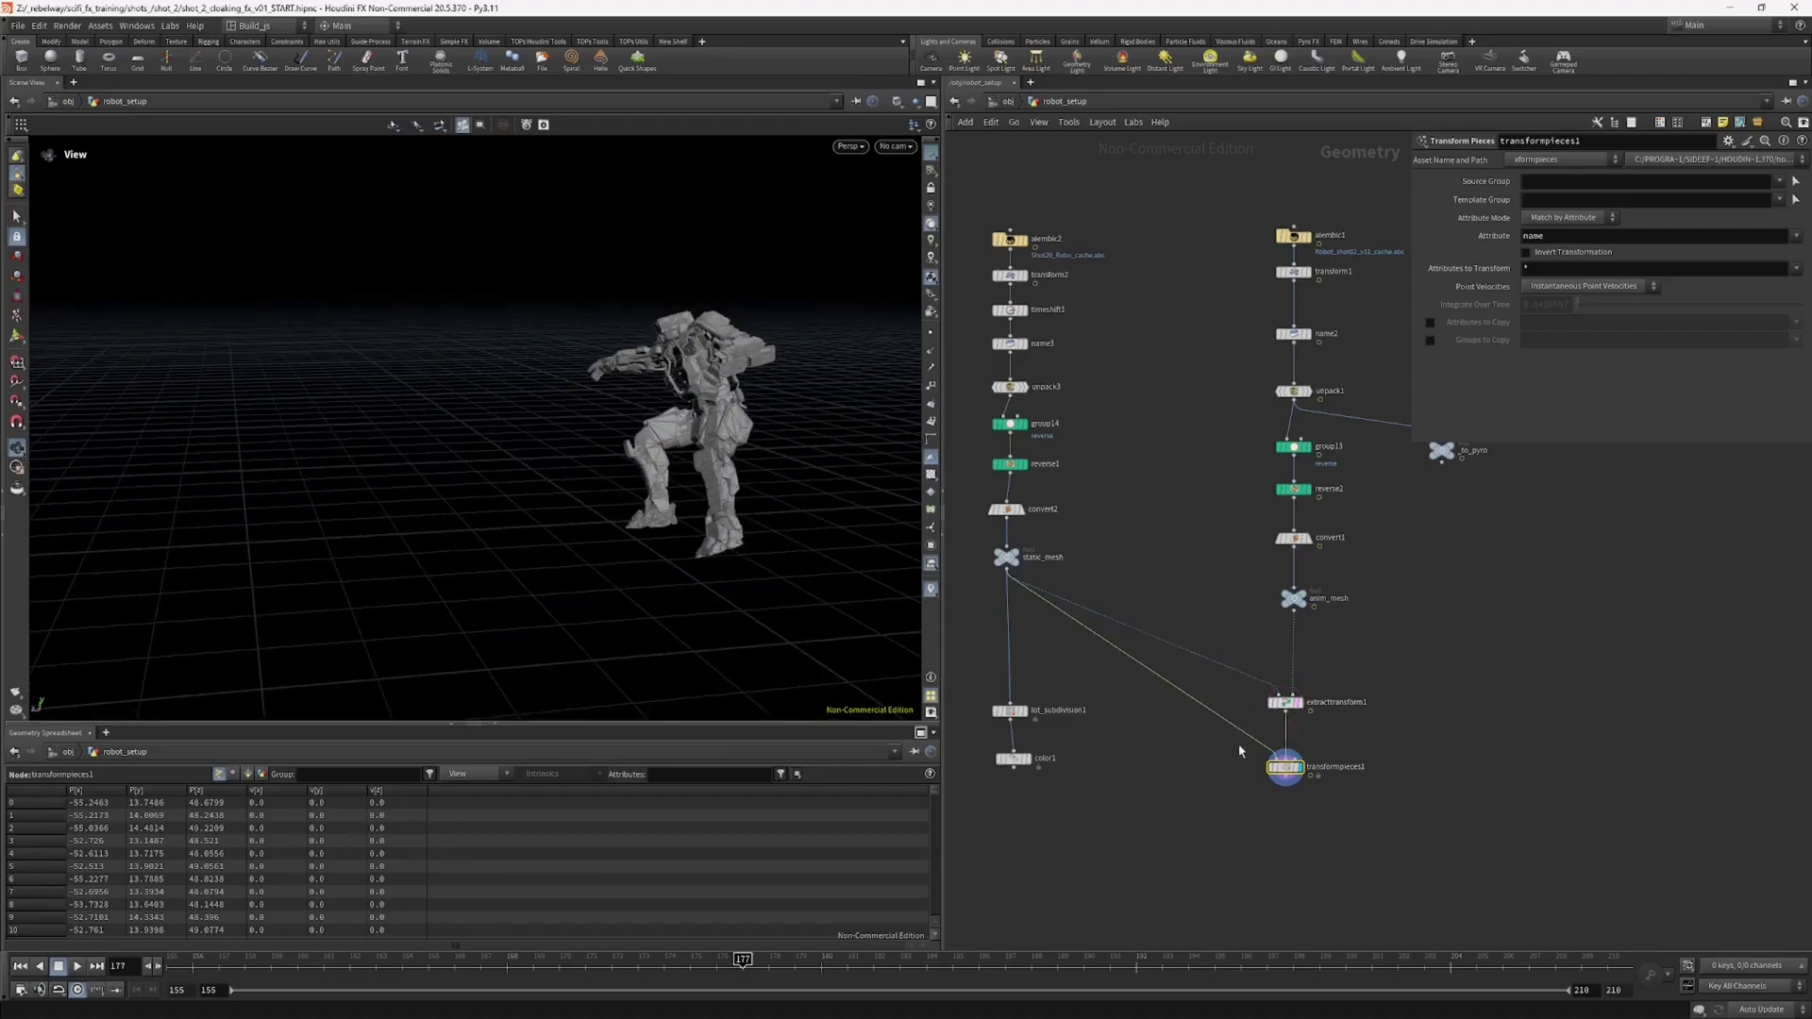
left_click_drag(726, 966, 672, 933)
left_click_drag(651, 537, 784, 498)
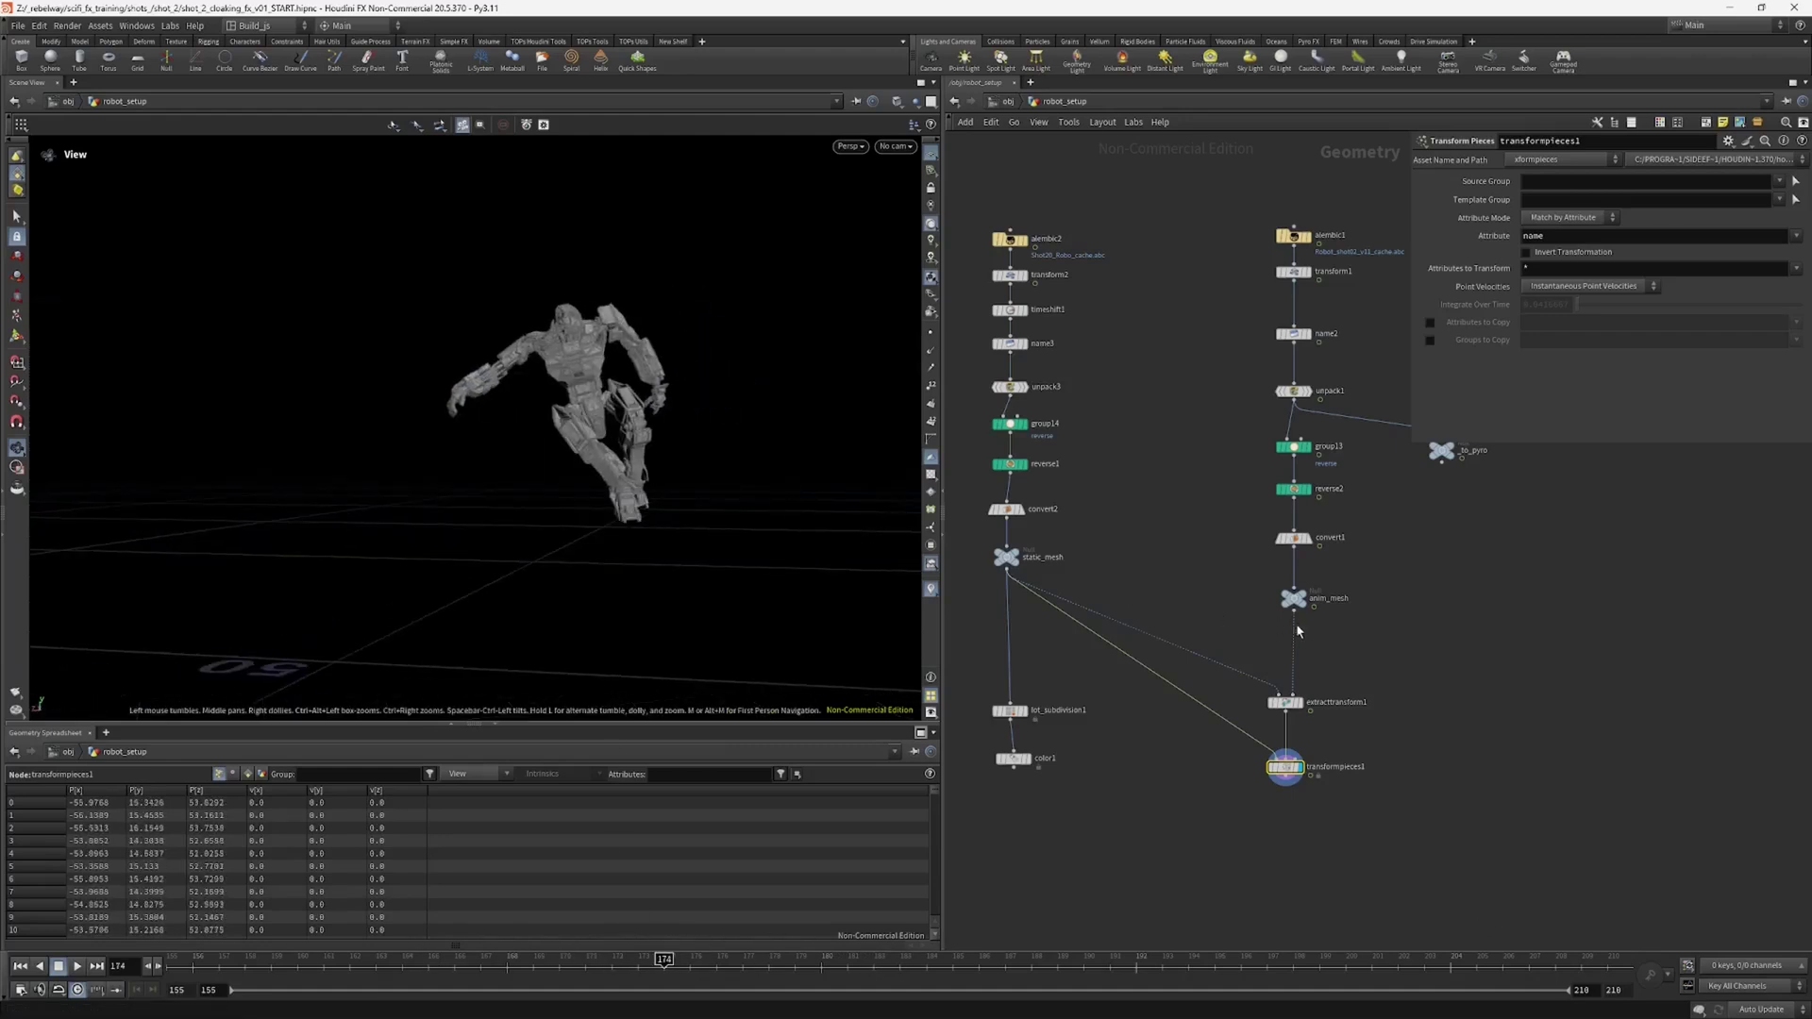
Step: Compare anim_mesh with transformpieces1 by displaying each in turn, and check static_mesh's node information
left_click(1317, 587)
left_click(1293, 598)
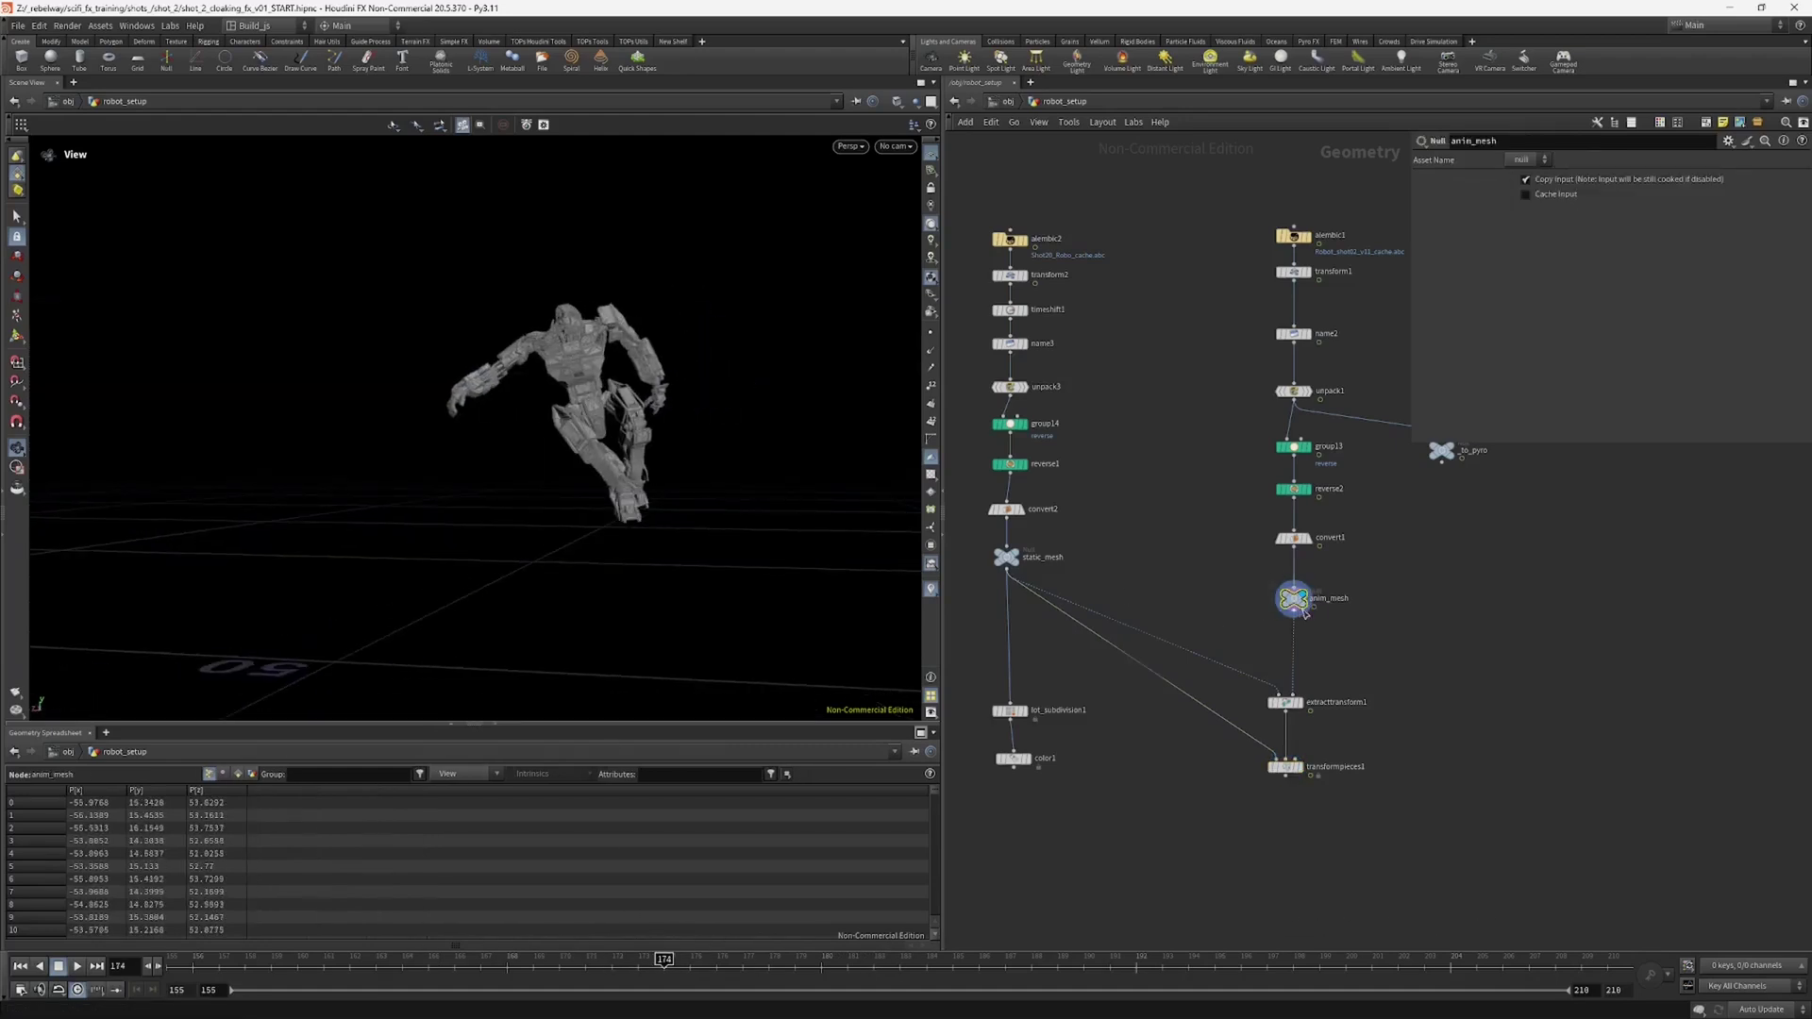
left_click_drag(579, 416, 700, 366)
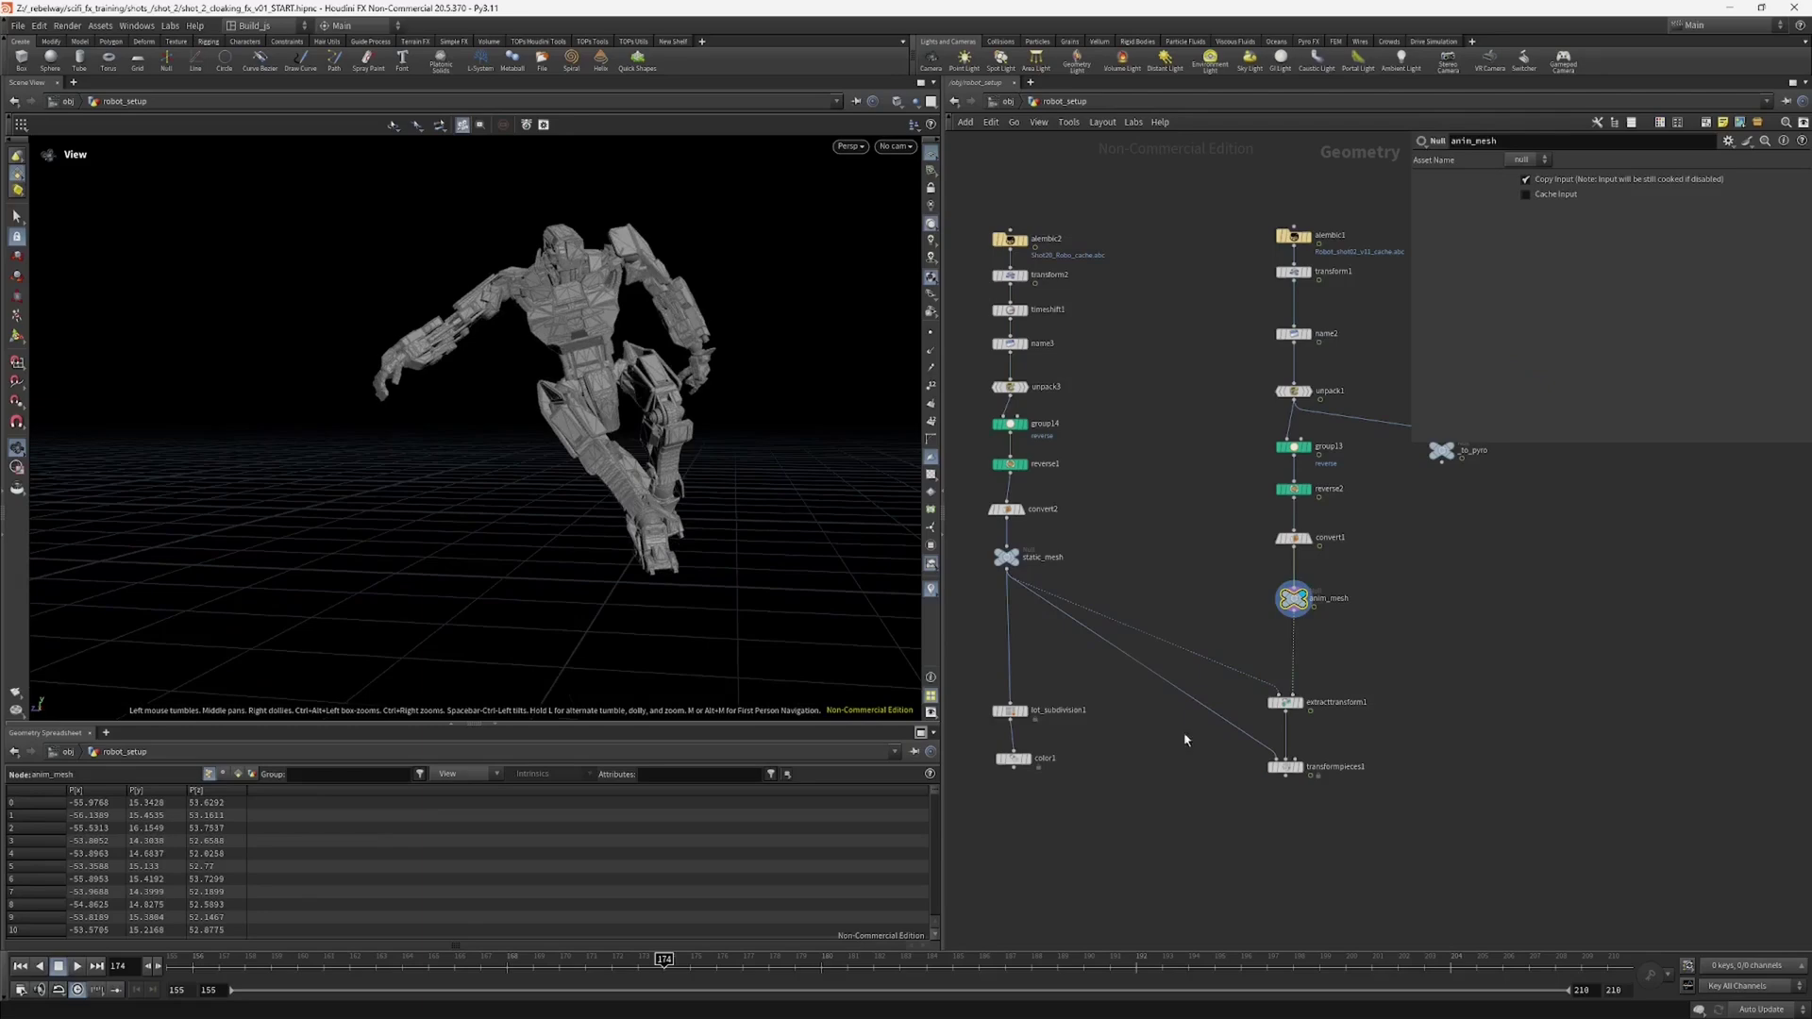
left_click(1305, 755)
left_click_drag(586, 477, 651, 500)
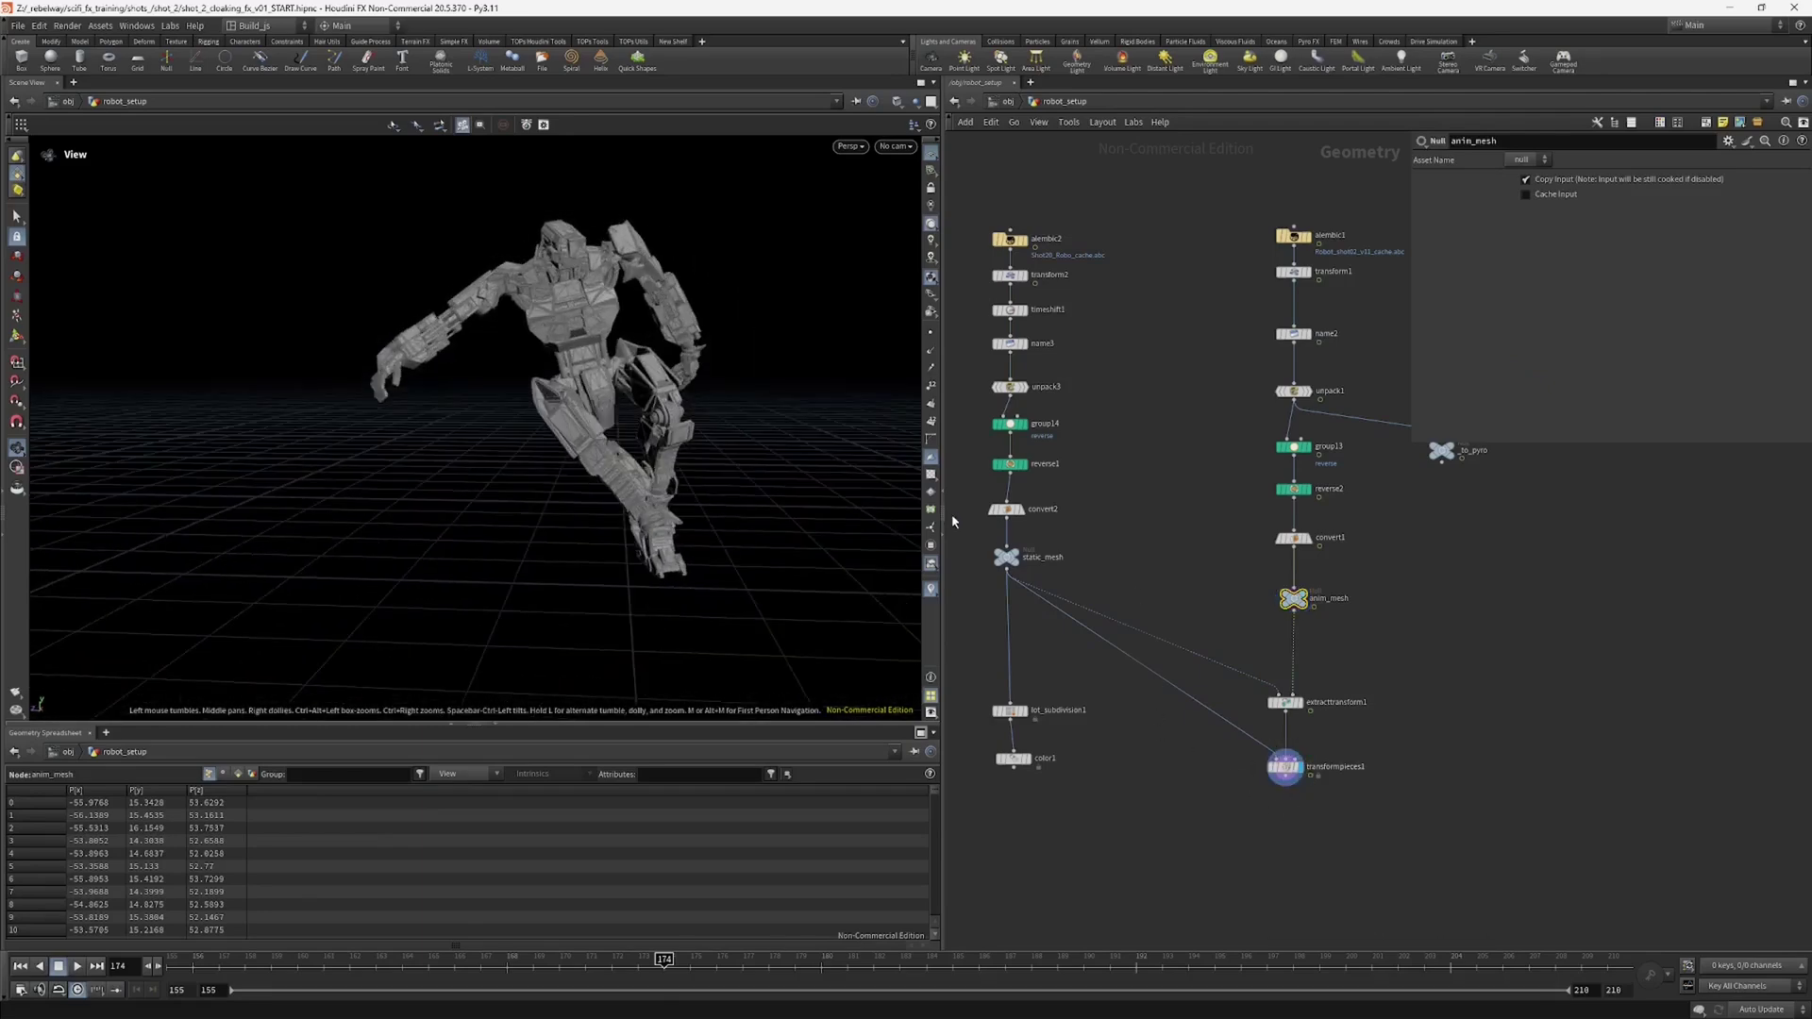
middle_click(1002, 559)
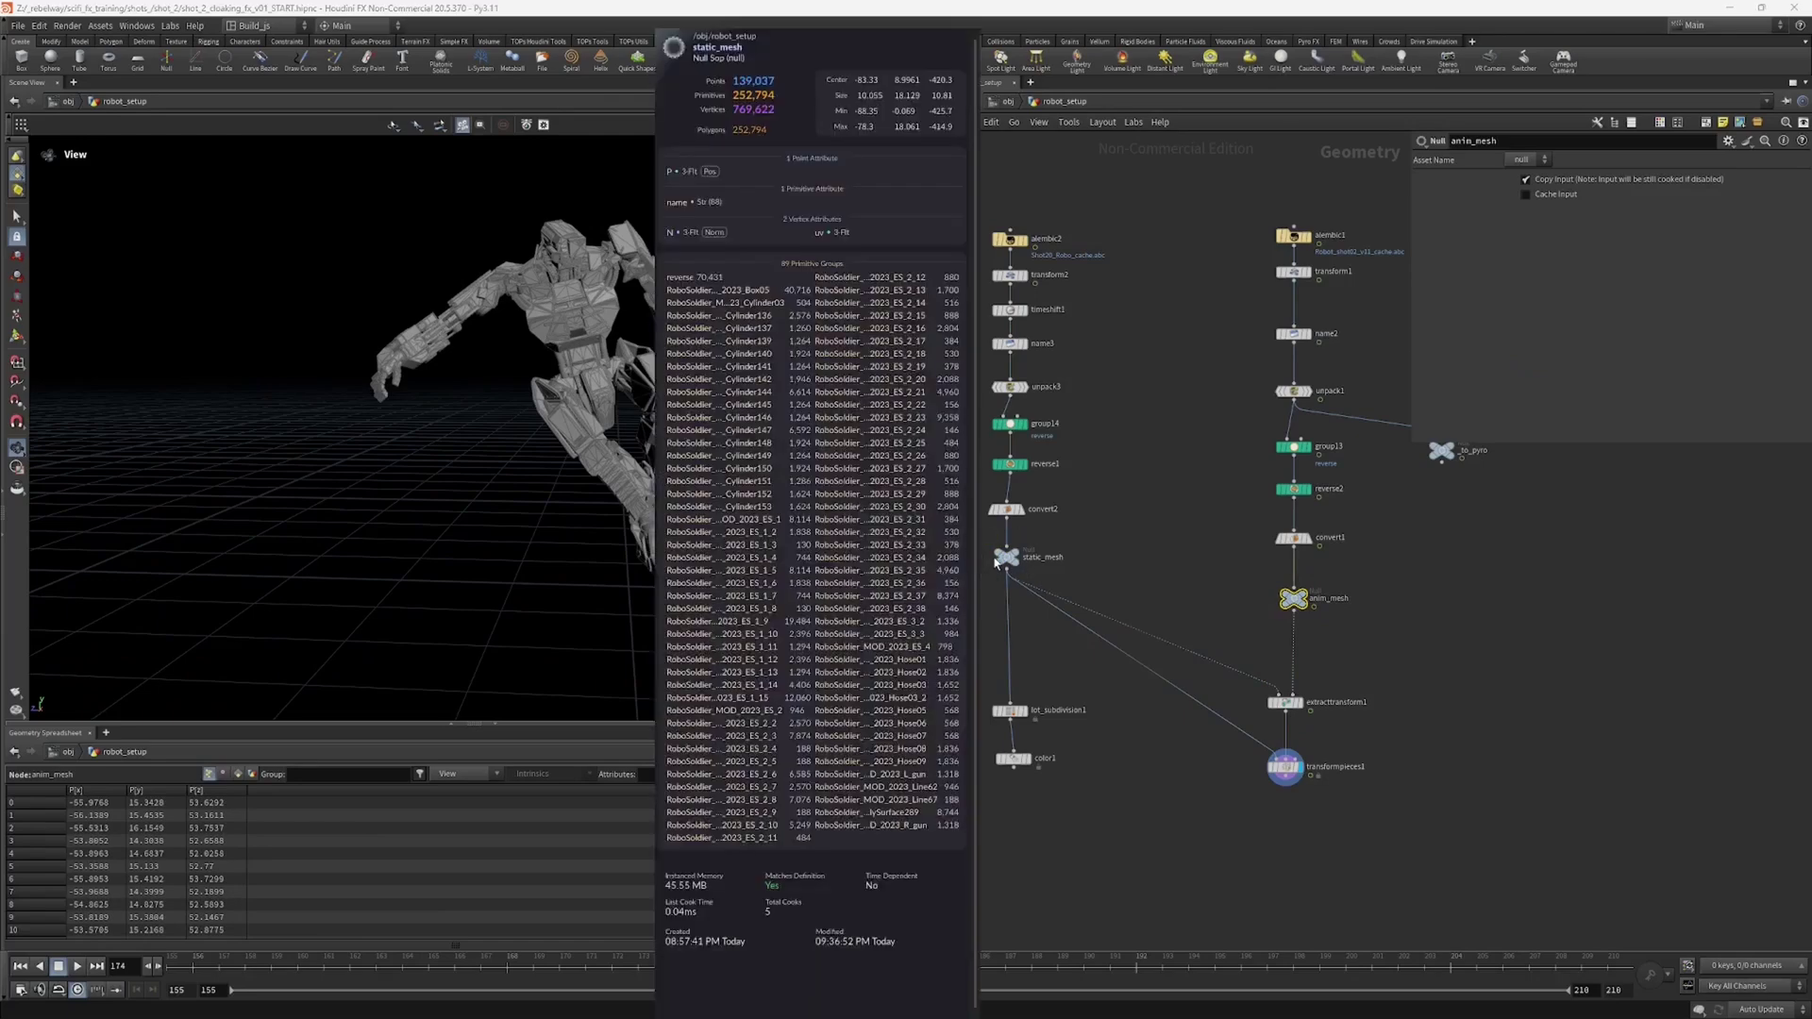
middle_click_drag(1090, 740, 1107, 674)
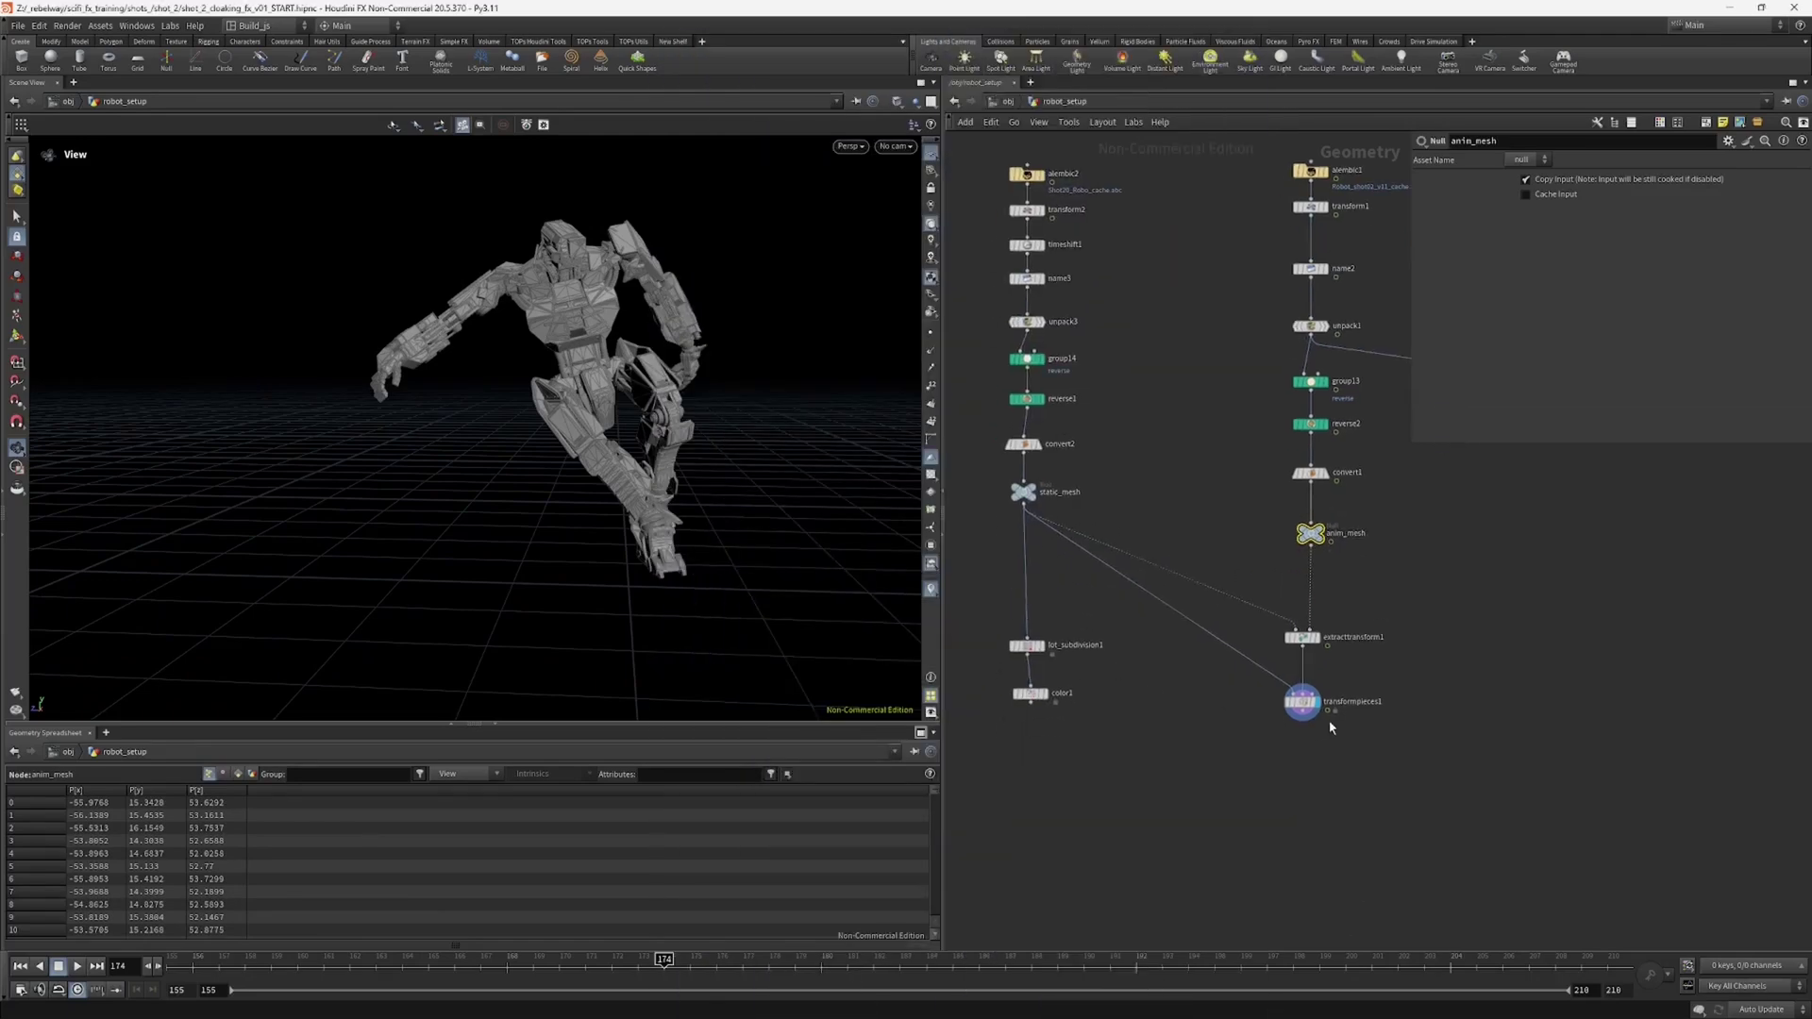
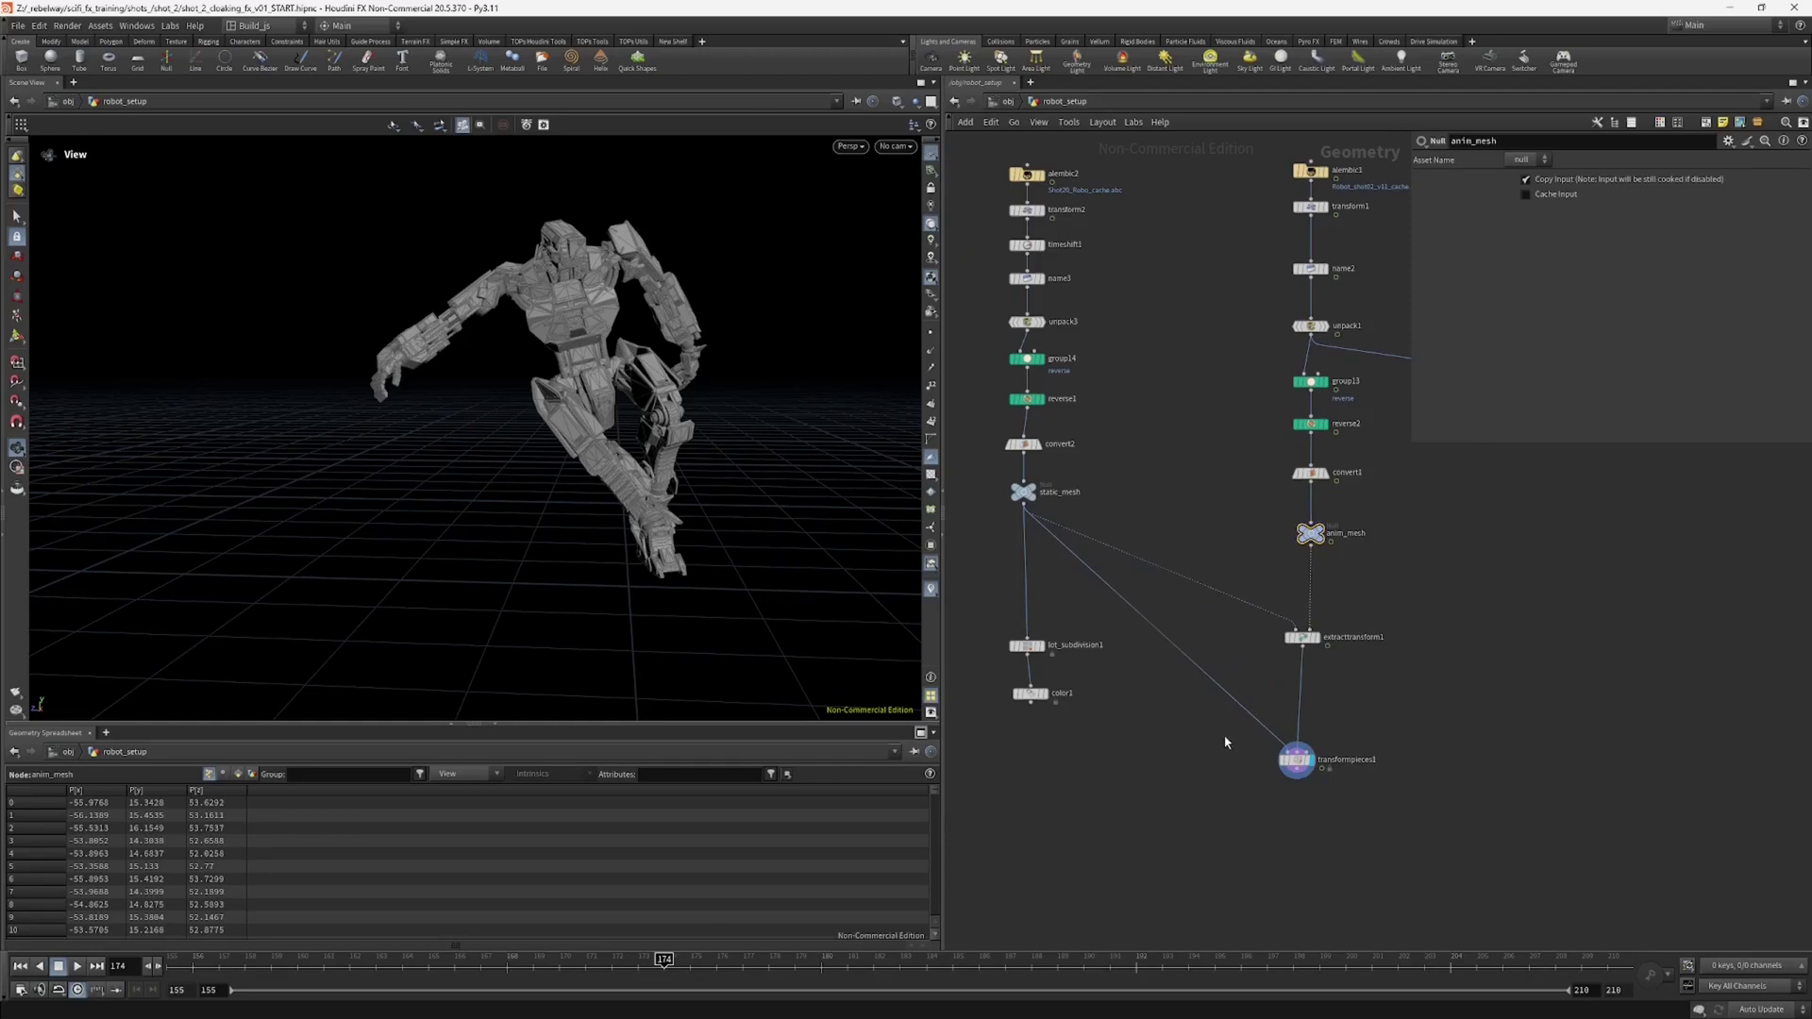
Step: Move lot_subdivision1 and color1 up closer to static_mesh, and display each of them in turn
left_click(1285, 762)
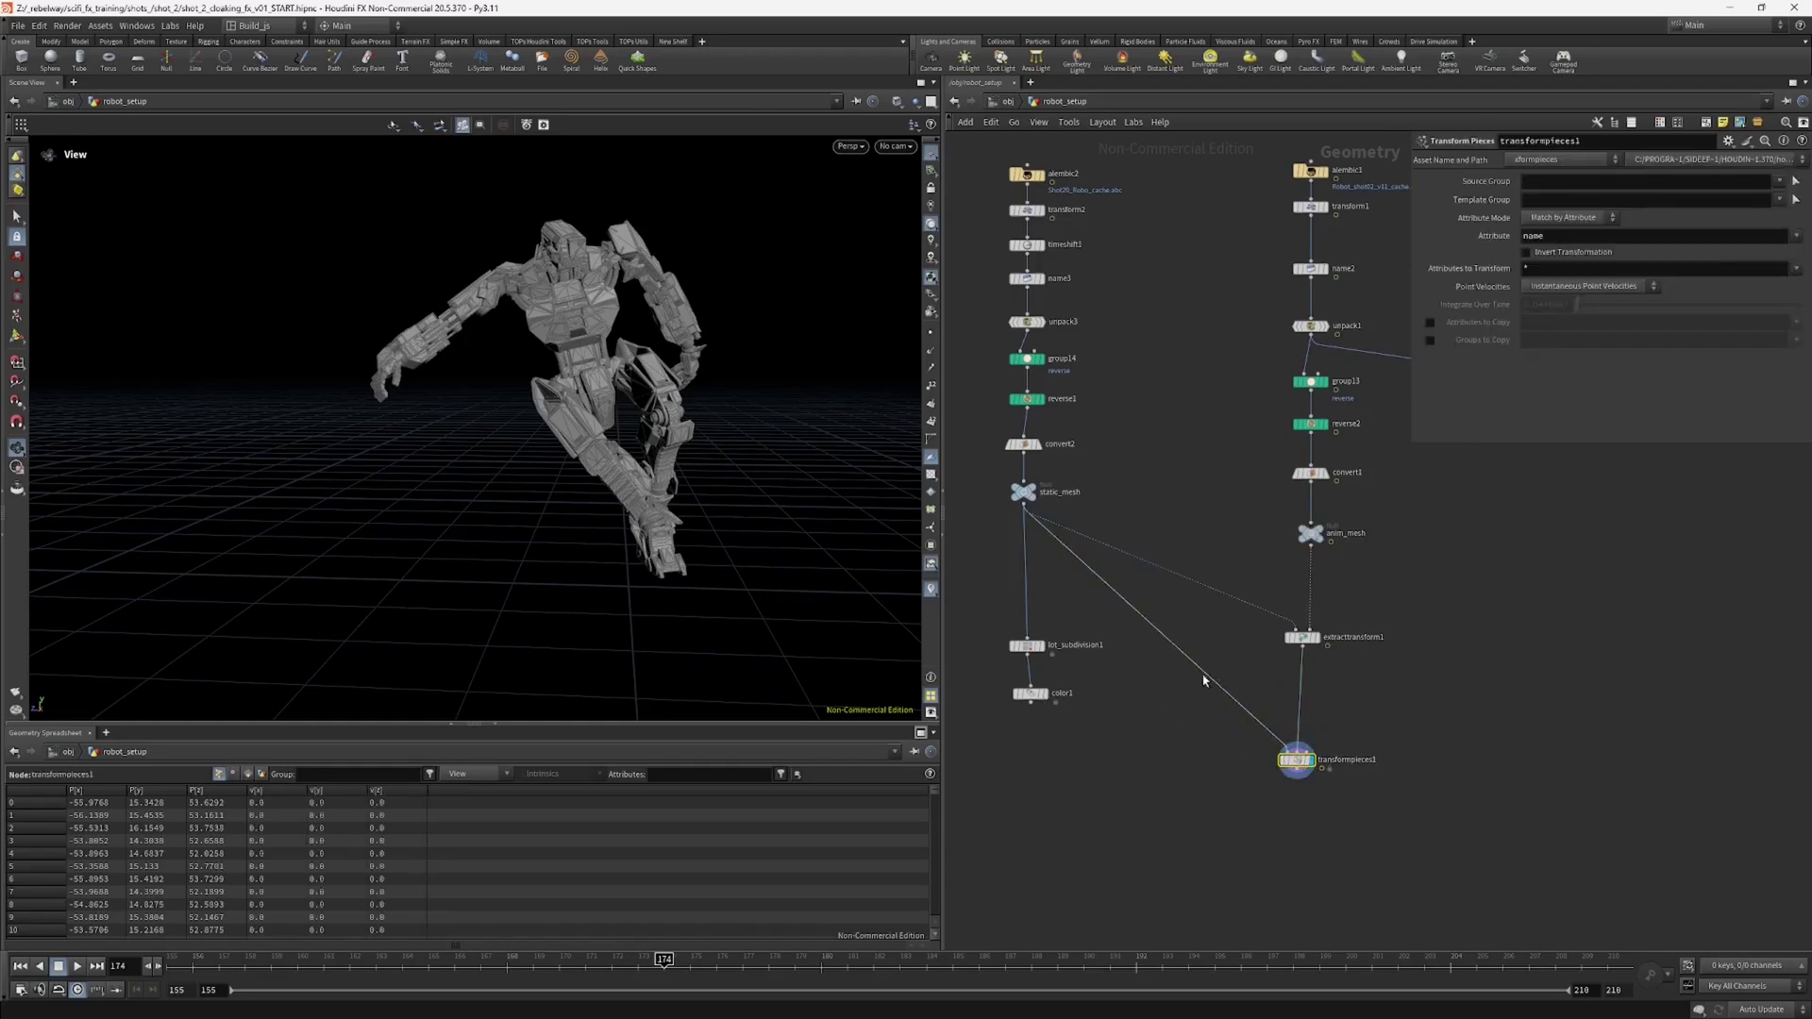
left_click_drag(1021, 740, 1058, 612)
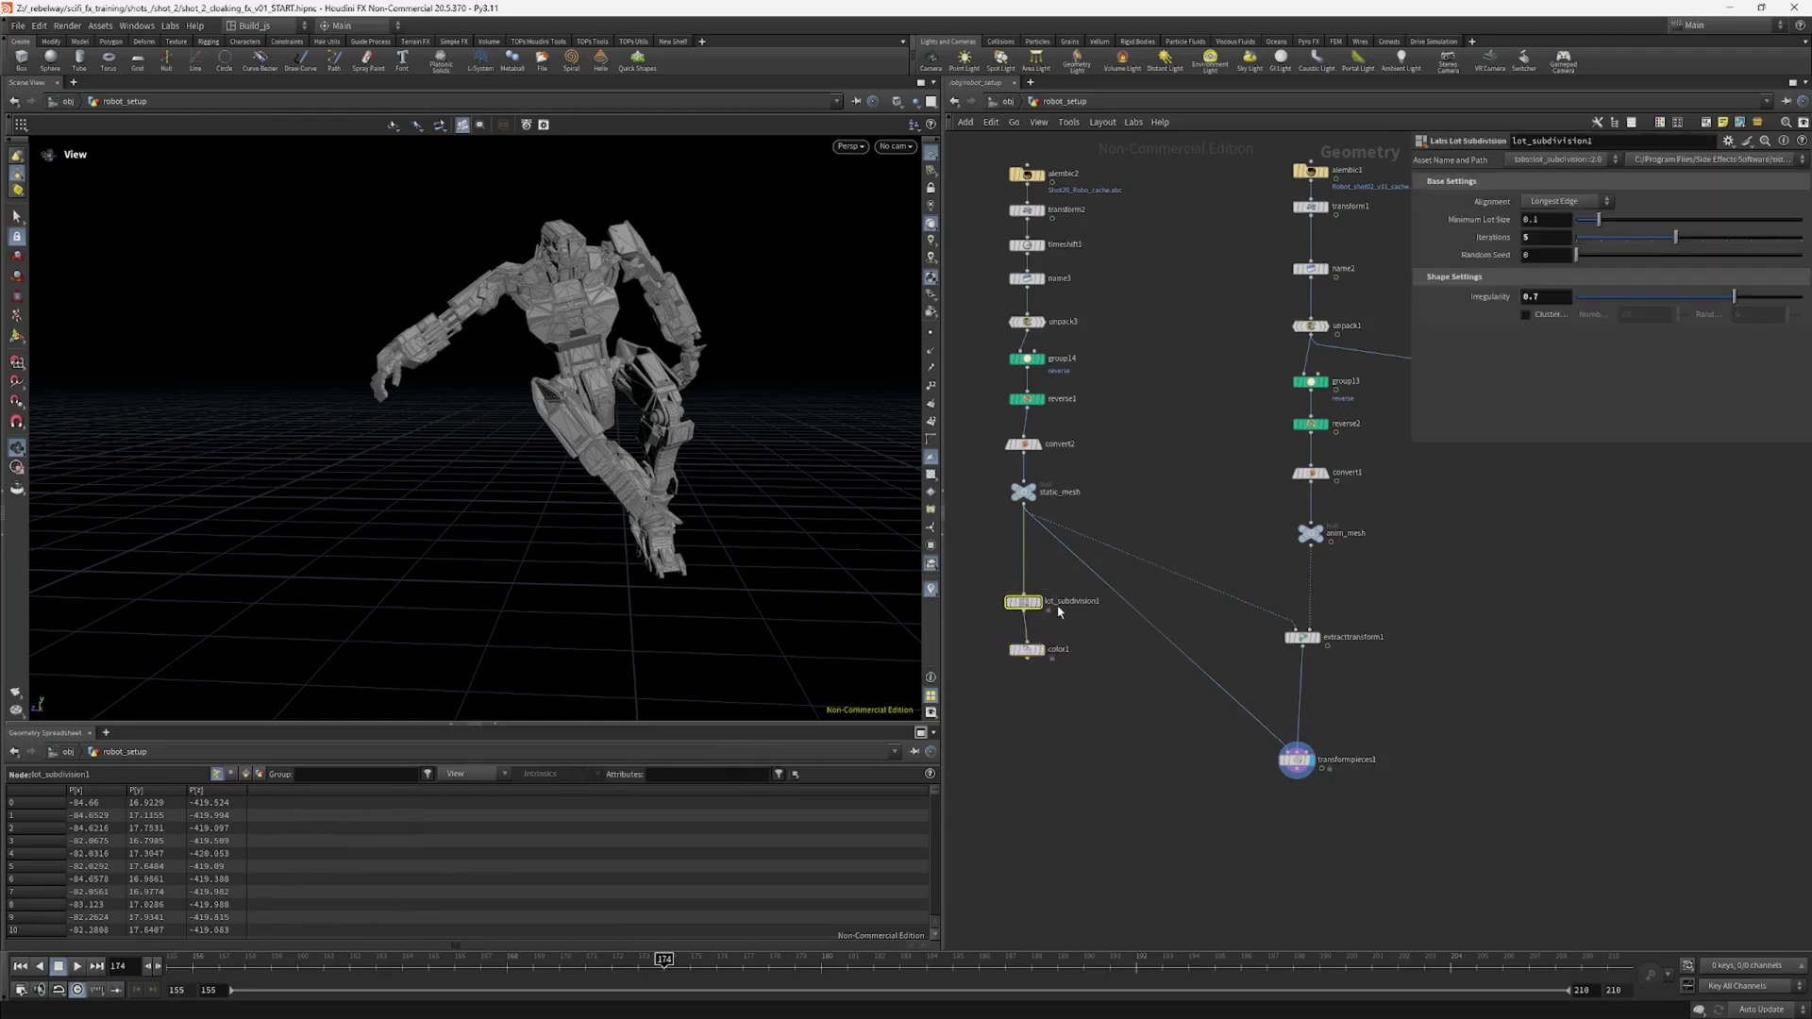
left_click(1039, 604)
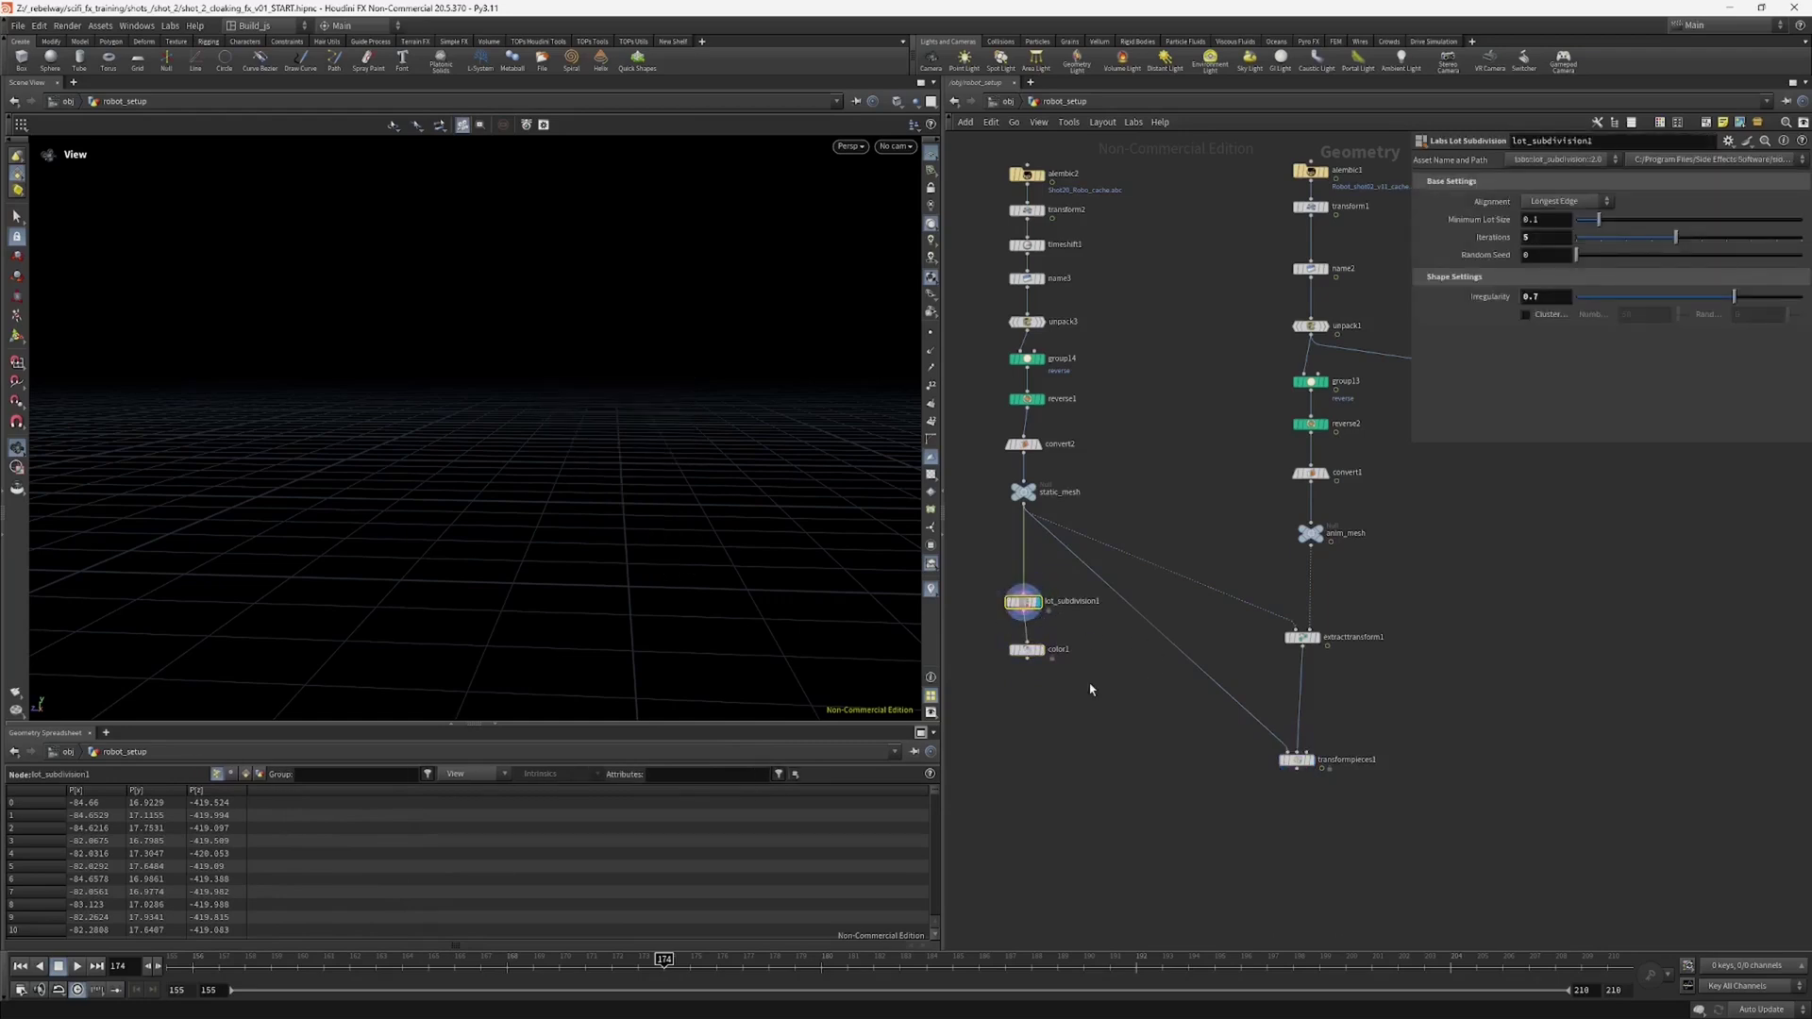
left_click(1033, 651)
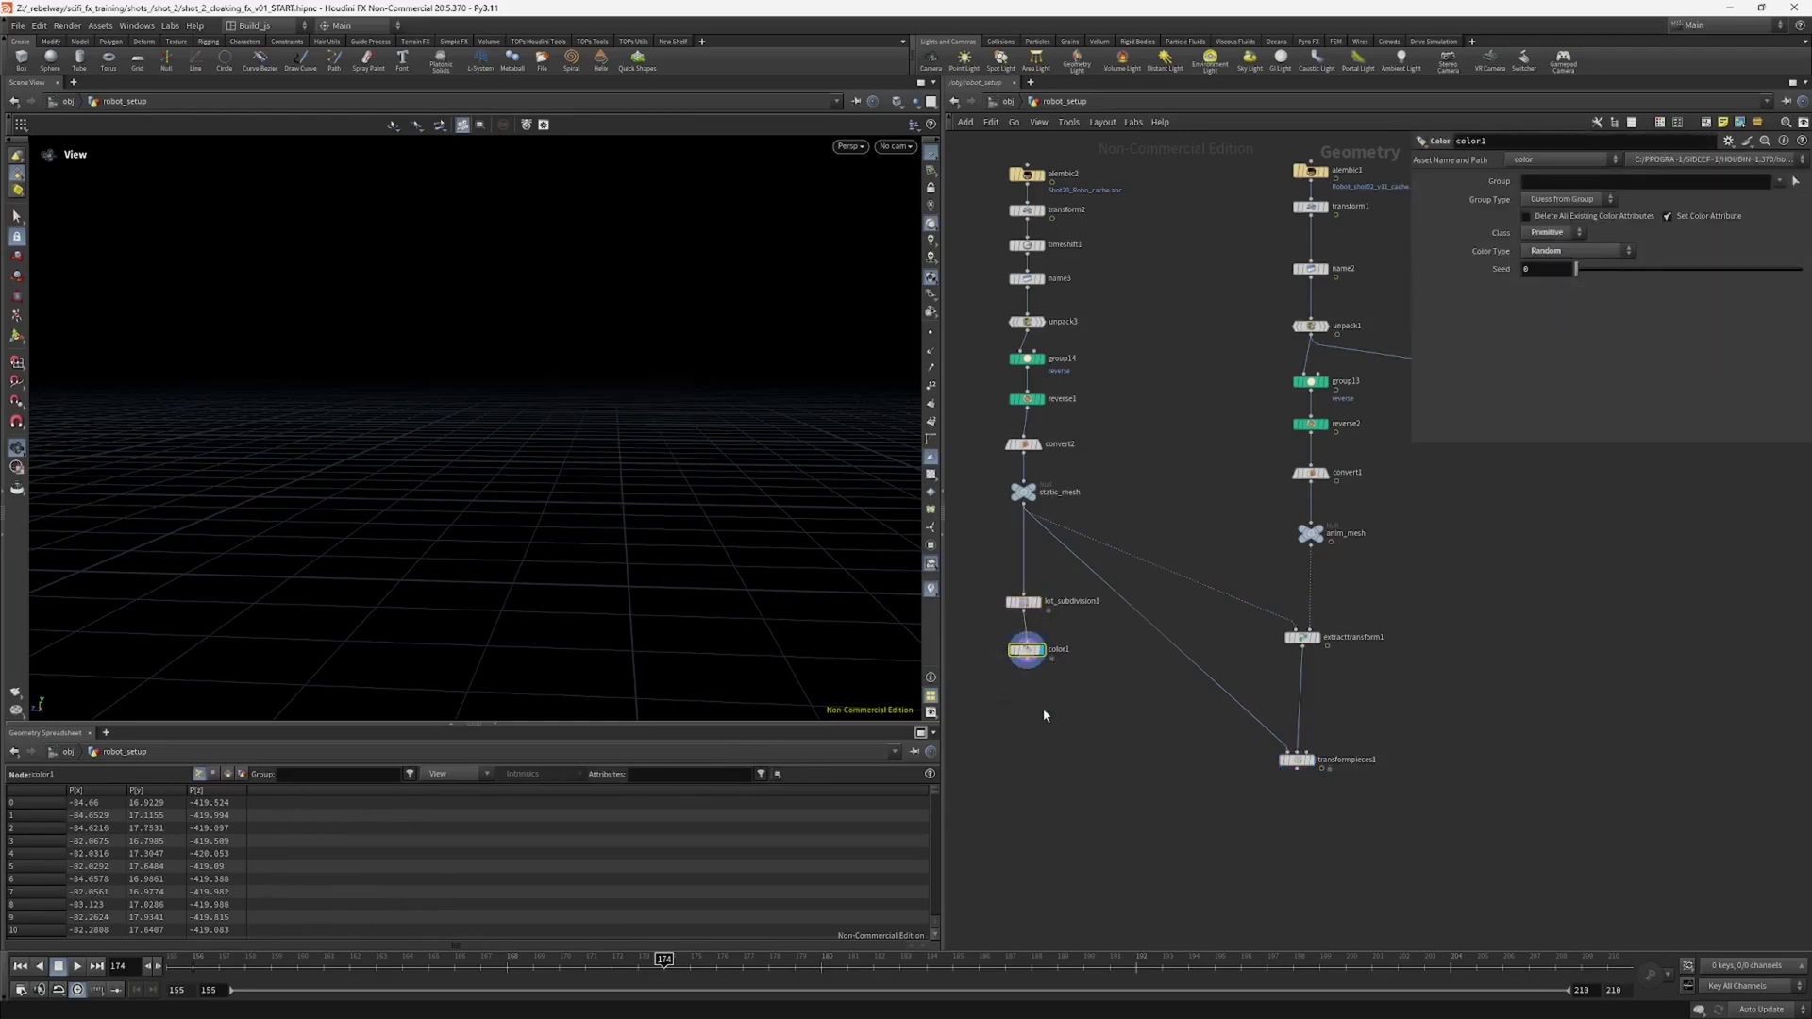
Step: Rewire transformpieces1's first input from static_mesh to color1, and display the transformed panels
left_click_drag(1173, 639, 1038, 671)
left_click(1304, 761)
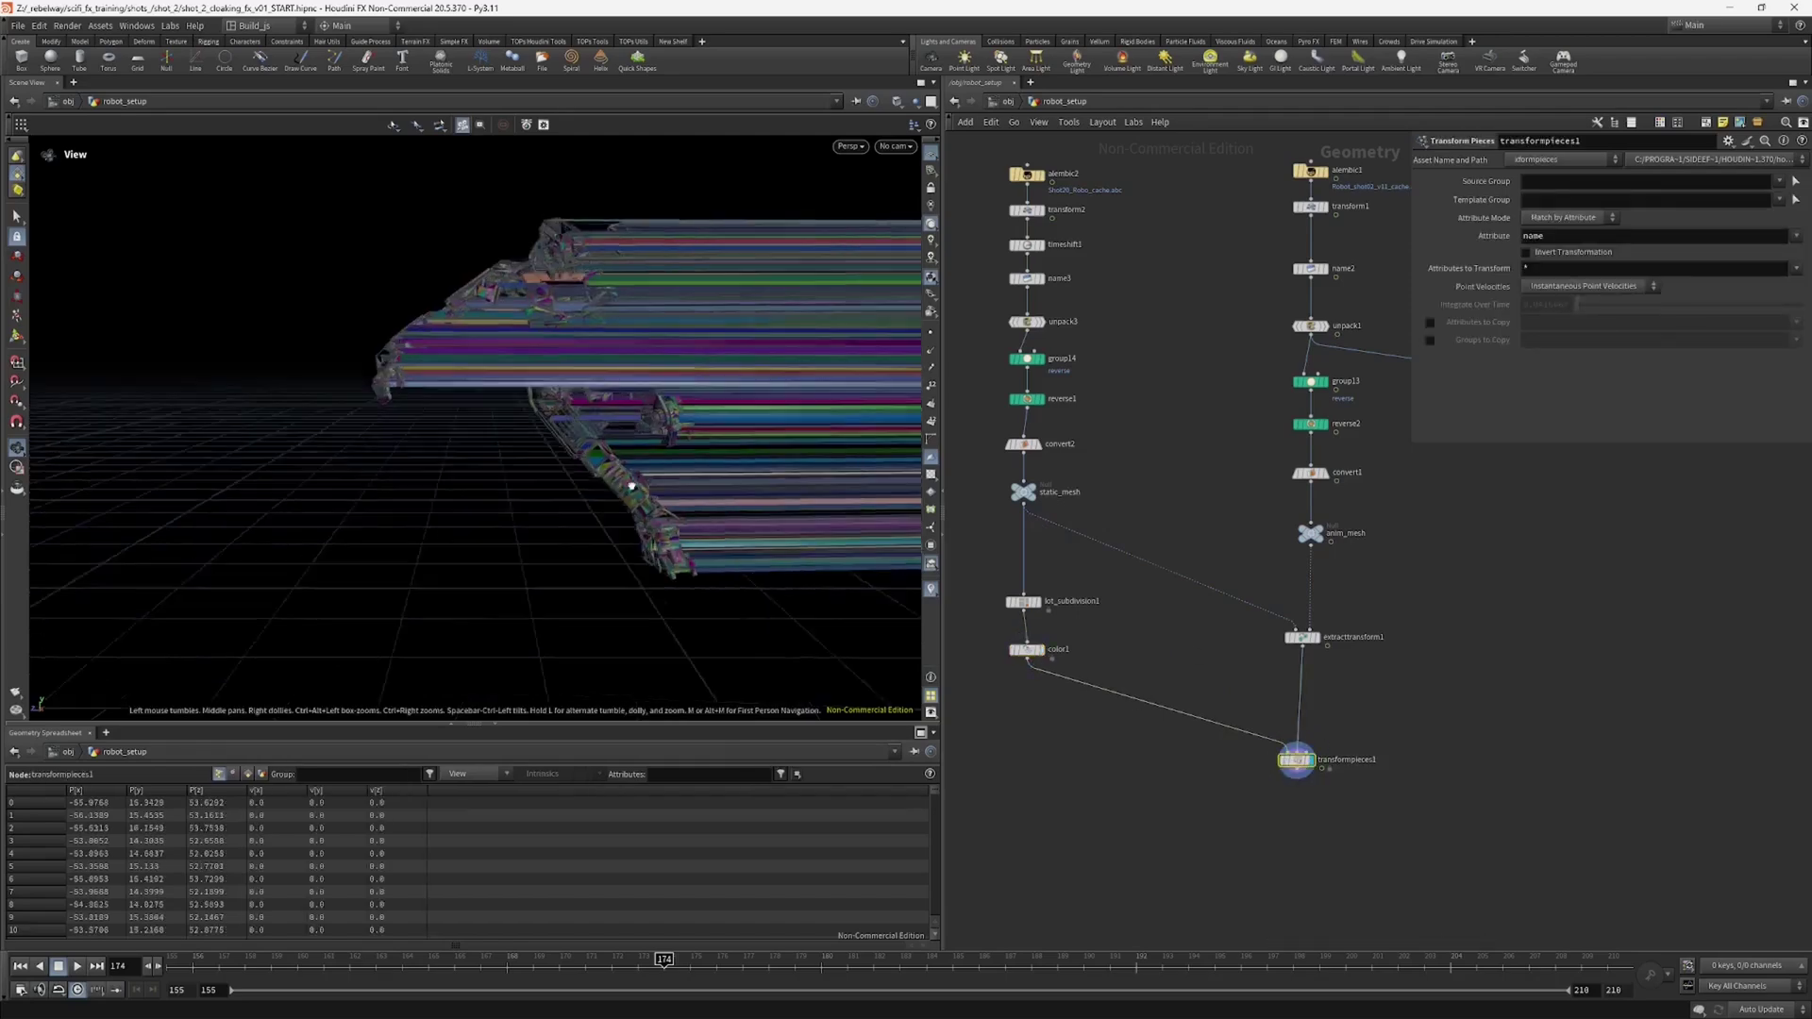
left_click_drag(632, 486, 673, 558)
mouse_move(653, 959)
left_mouse_down()
mouse_move(520, 953)
mouse_move(774, 959)
mouse_move(536, 939)
mouse_move(664, 942)
left_mouse_up()
middle_click_drag(1205, 635, 1206, 624)
Step: Inspect extracttransform1's point attributes, widening the name column to read the piece names
left_click_drag(1251, 786, 1298, 715)
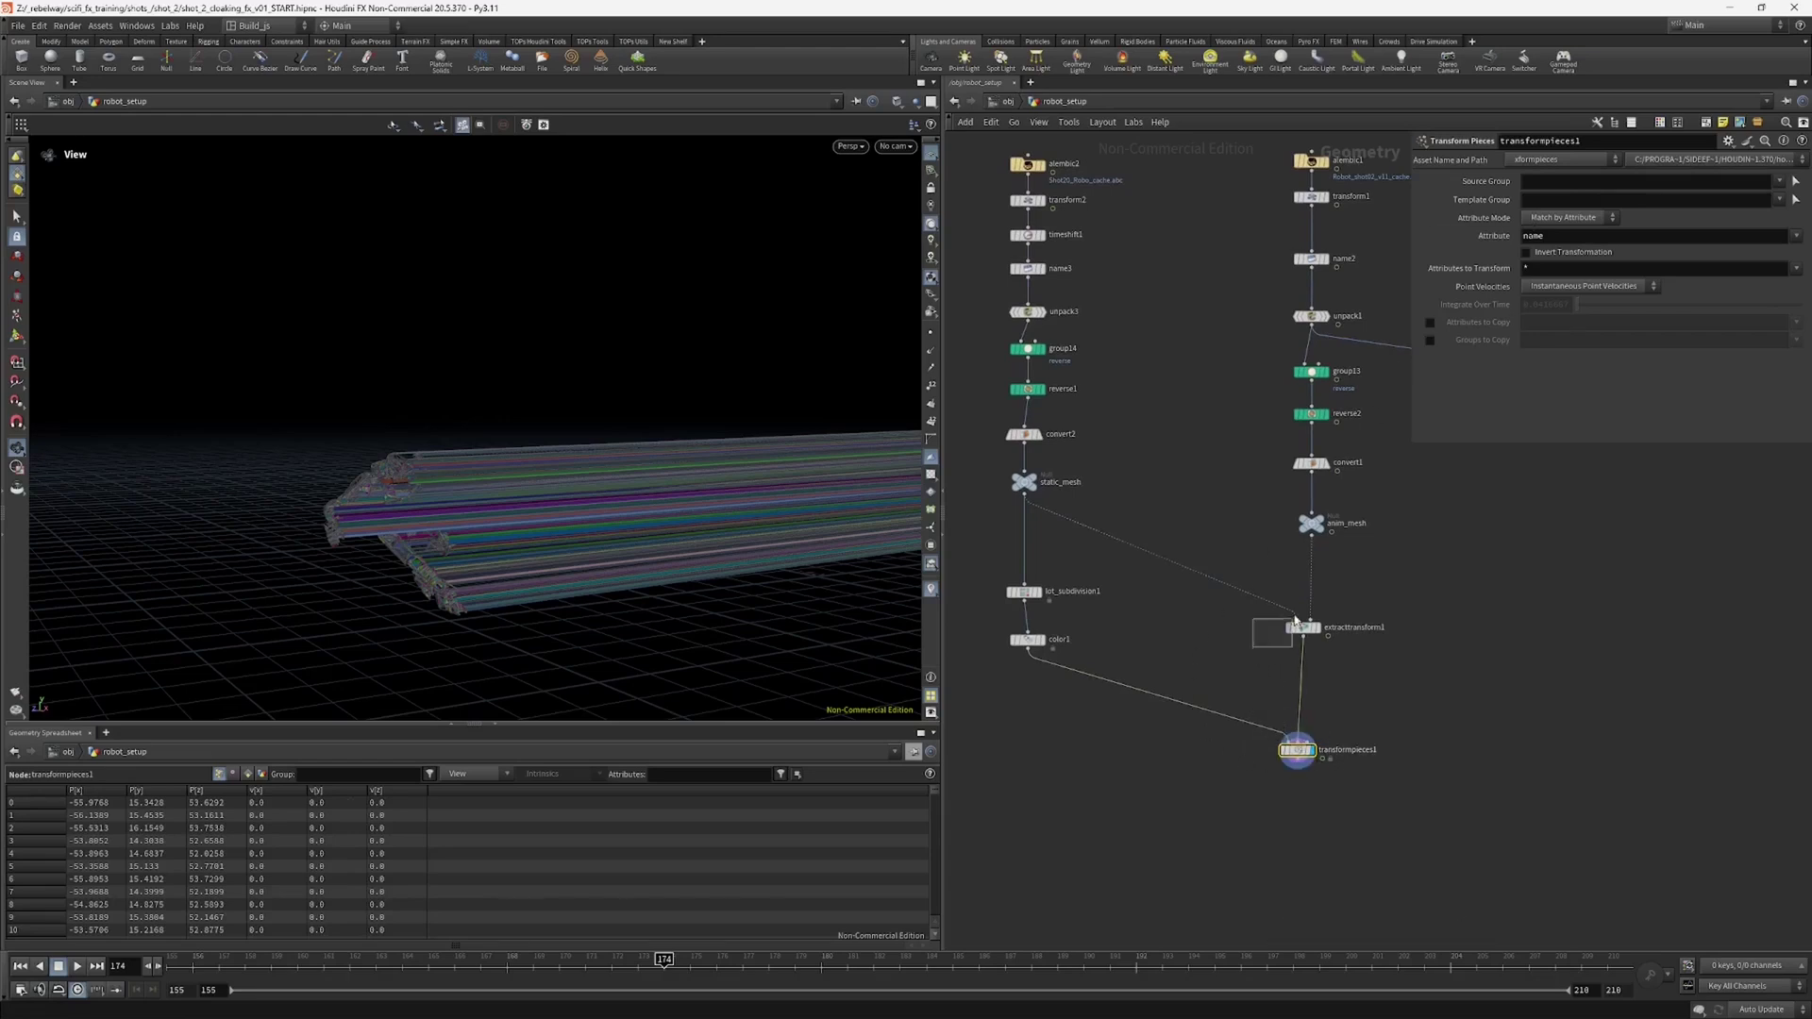
left_click_drag(1295, 620, 1298, 624)
middle_click(1309, 634)
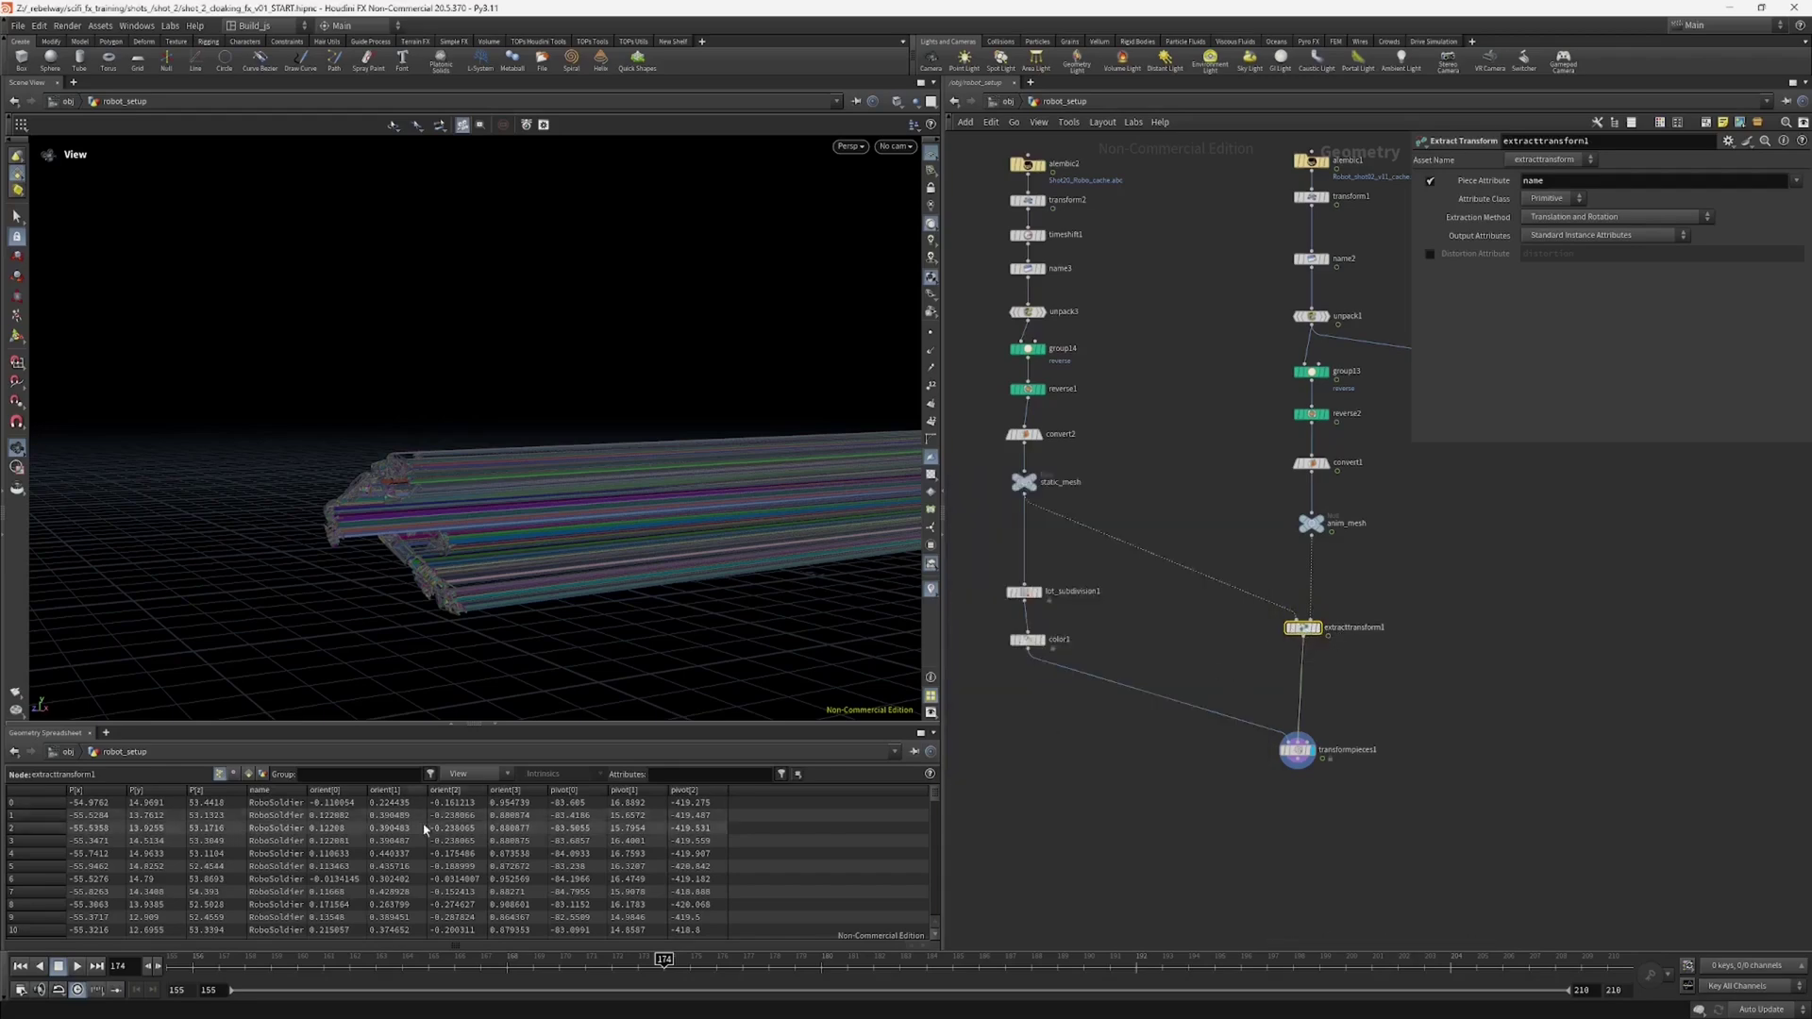
left_click_drag(306, 787, 375, 788)
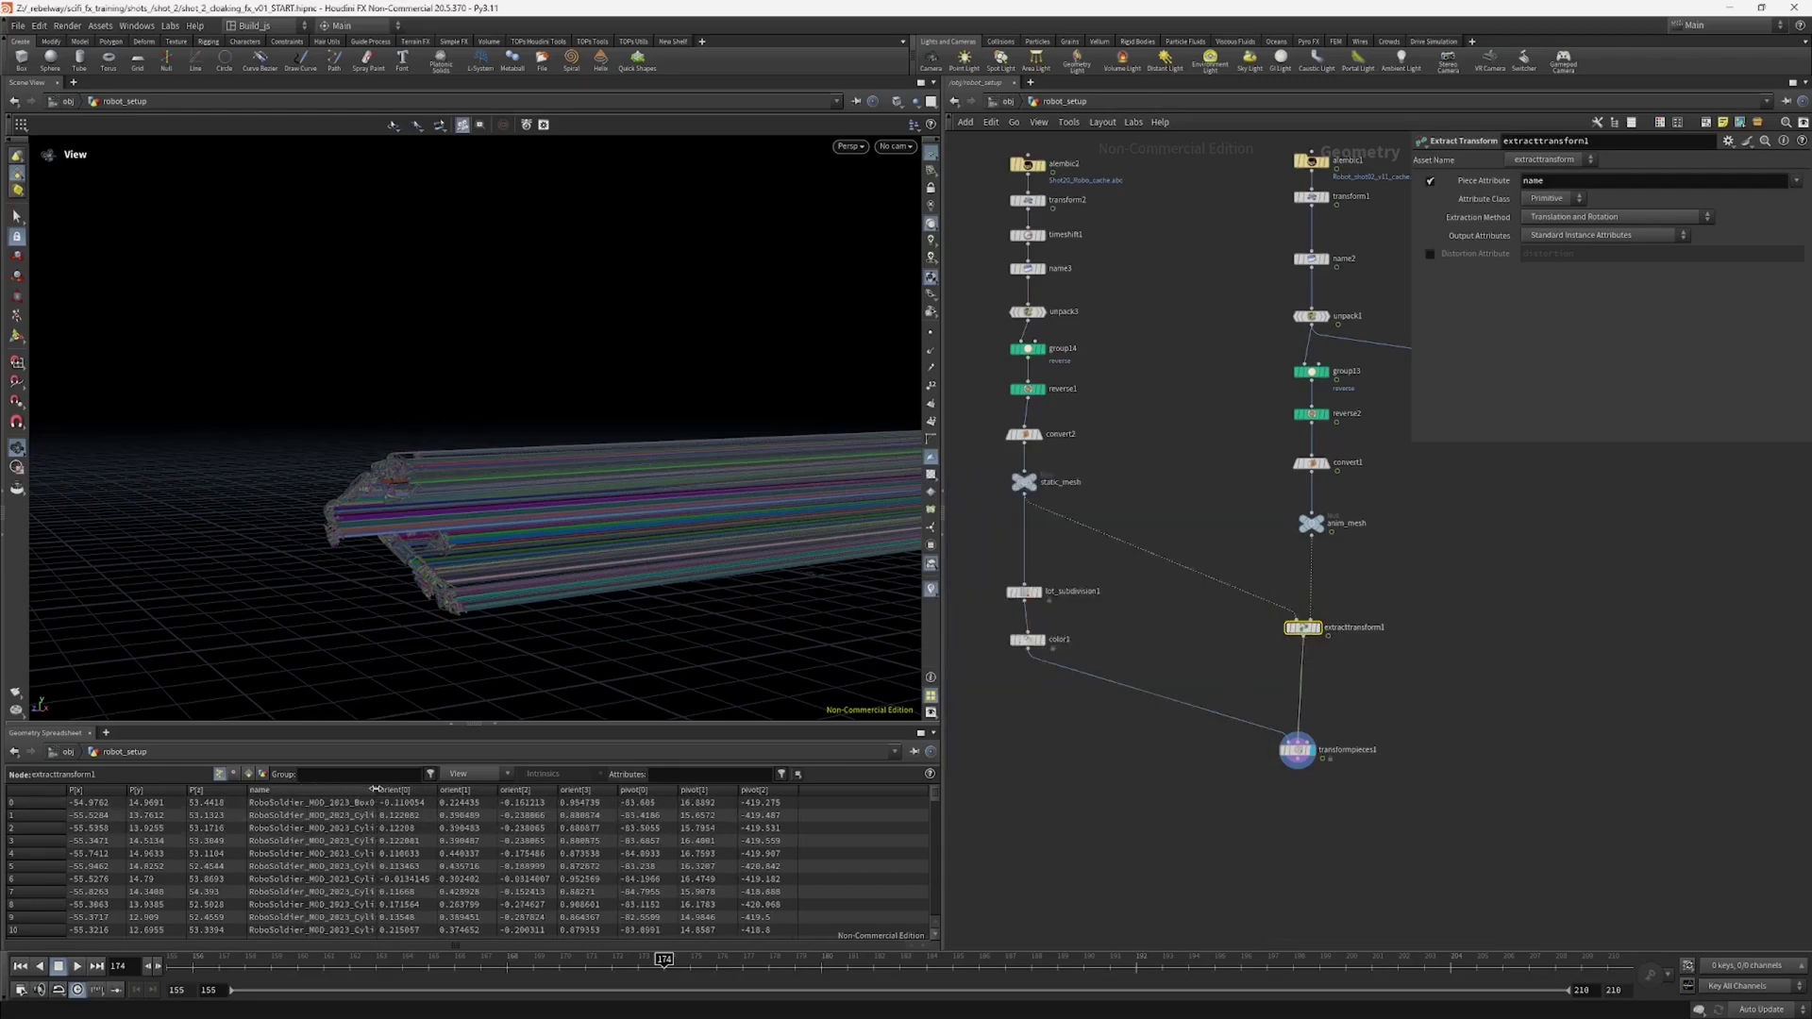
Step: Show static_mesh's primitive attributes in the Geometry Spreadsheet and widen the name column
middle_click_drag(986, 534, 1027, 546)
left_click_drag(1047, 526, 1072, 504)
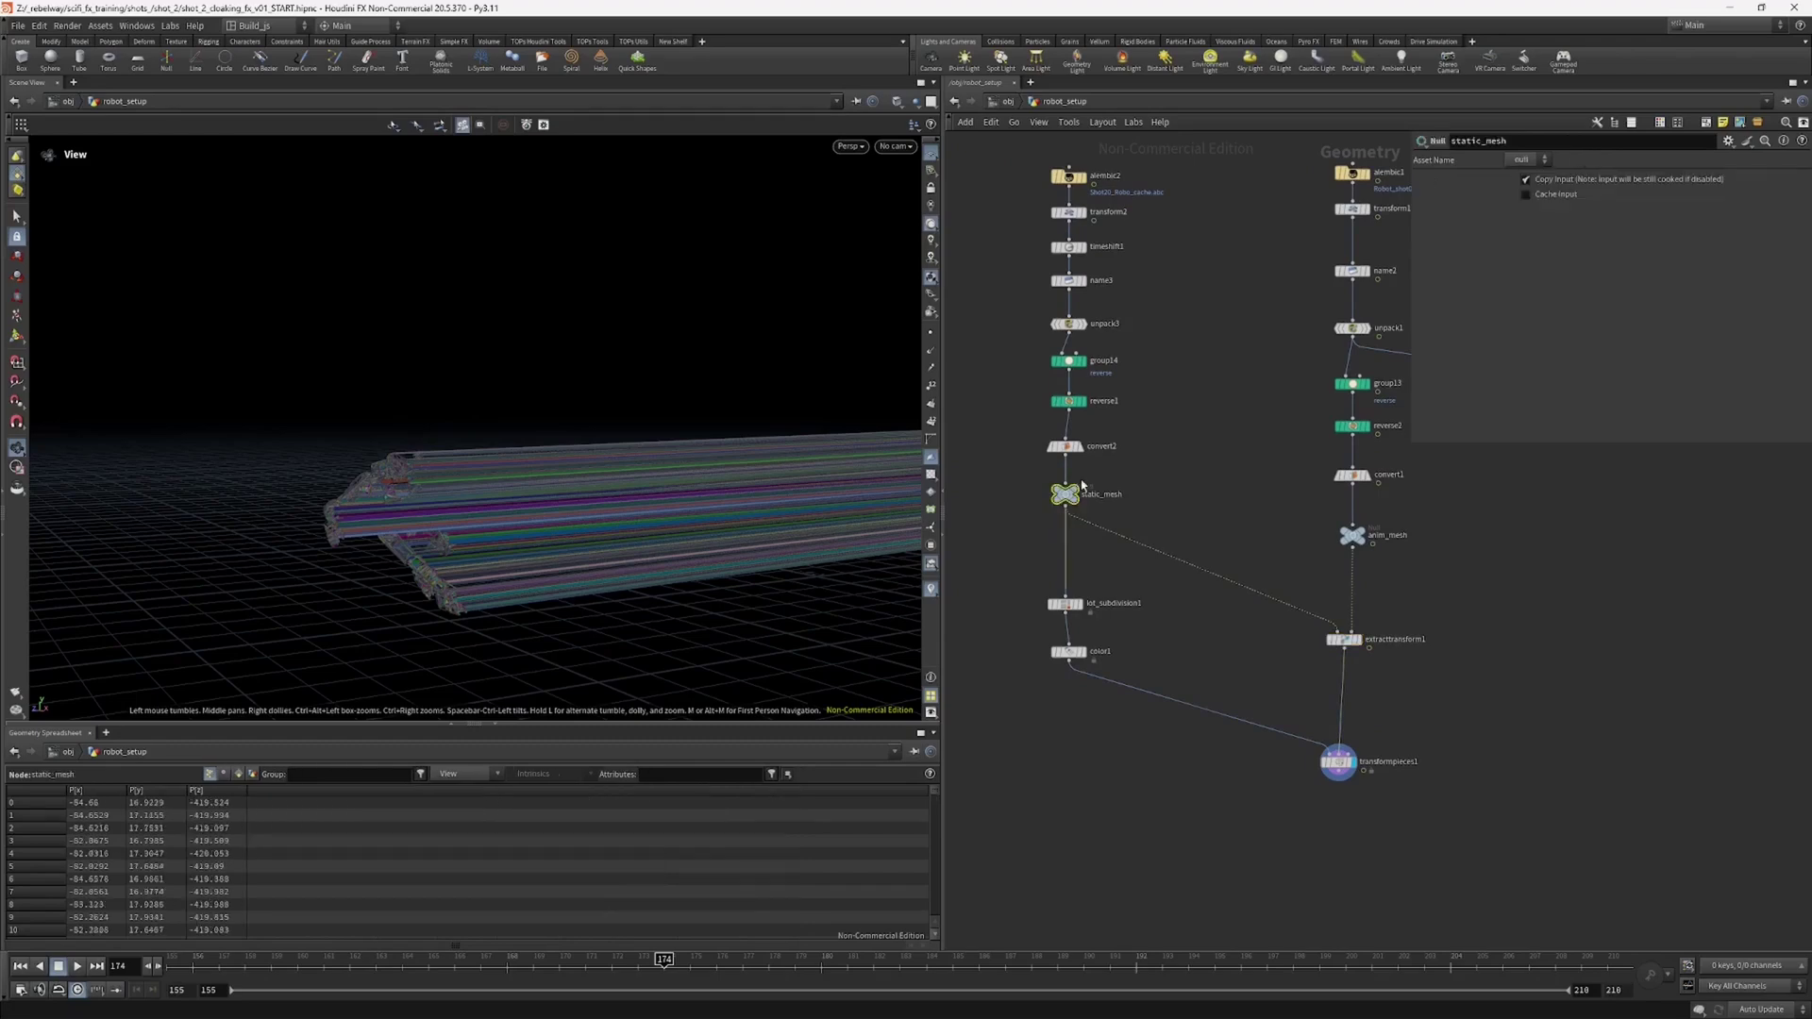
left_click(242, 775)
left_click_drag(129, 790, 327, 796)
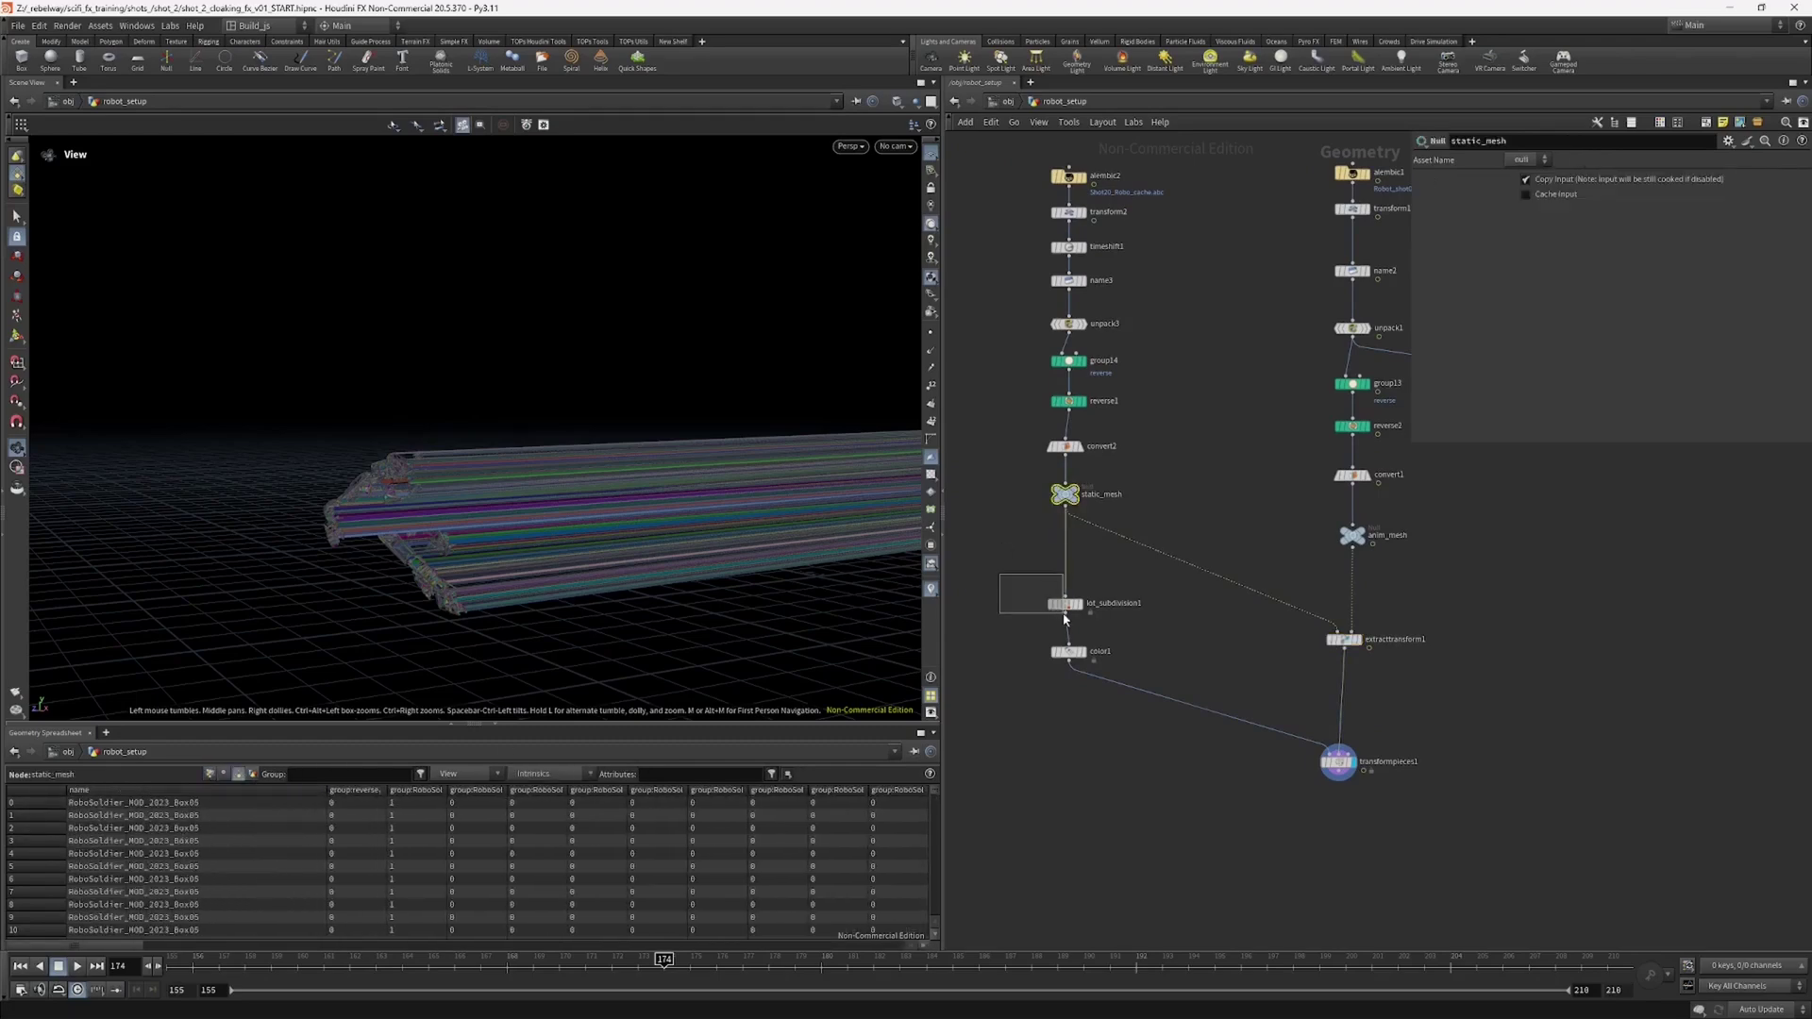
Step: Inspect the primitive name values of lot_subdivision1 down to the last rows, and check color1's primitive attributes
left_click_drag(1065, 618, 1069, 617)
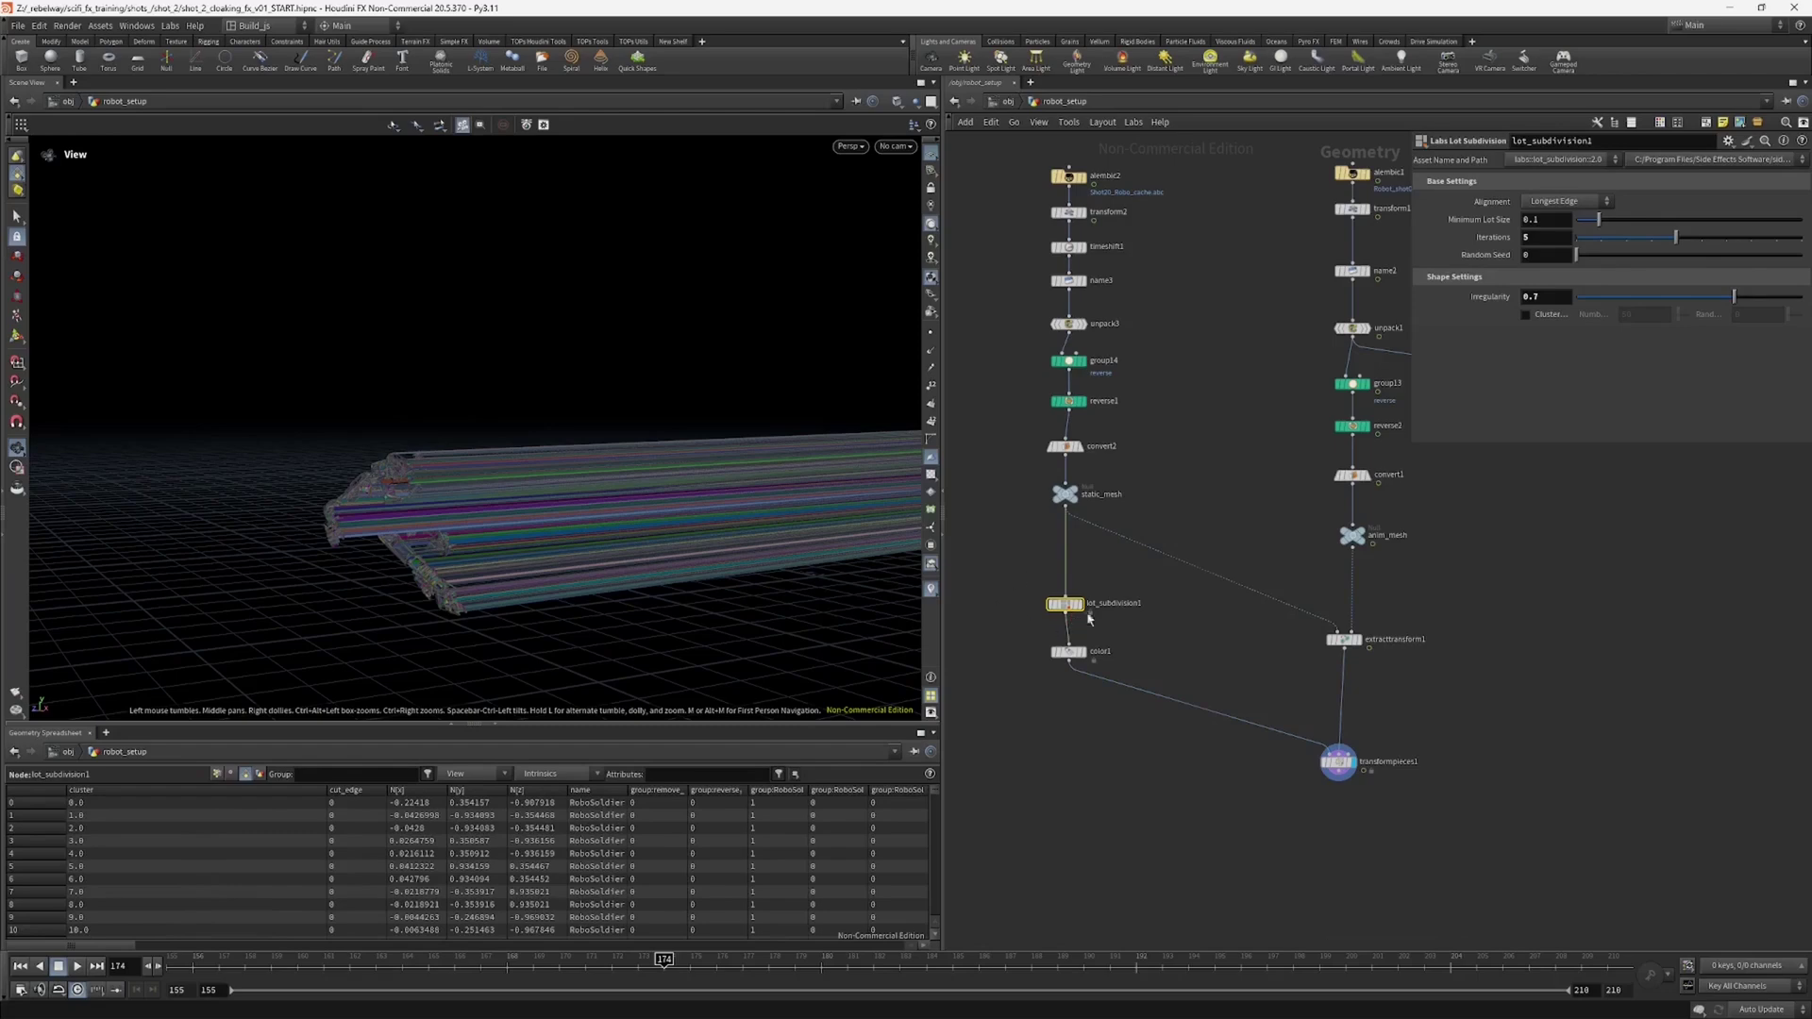
left_click_drag(628, 790, 800, 788)
left_click(1067, 651)
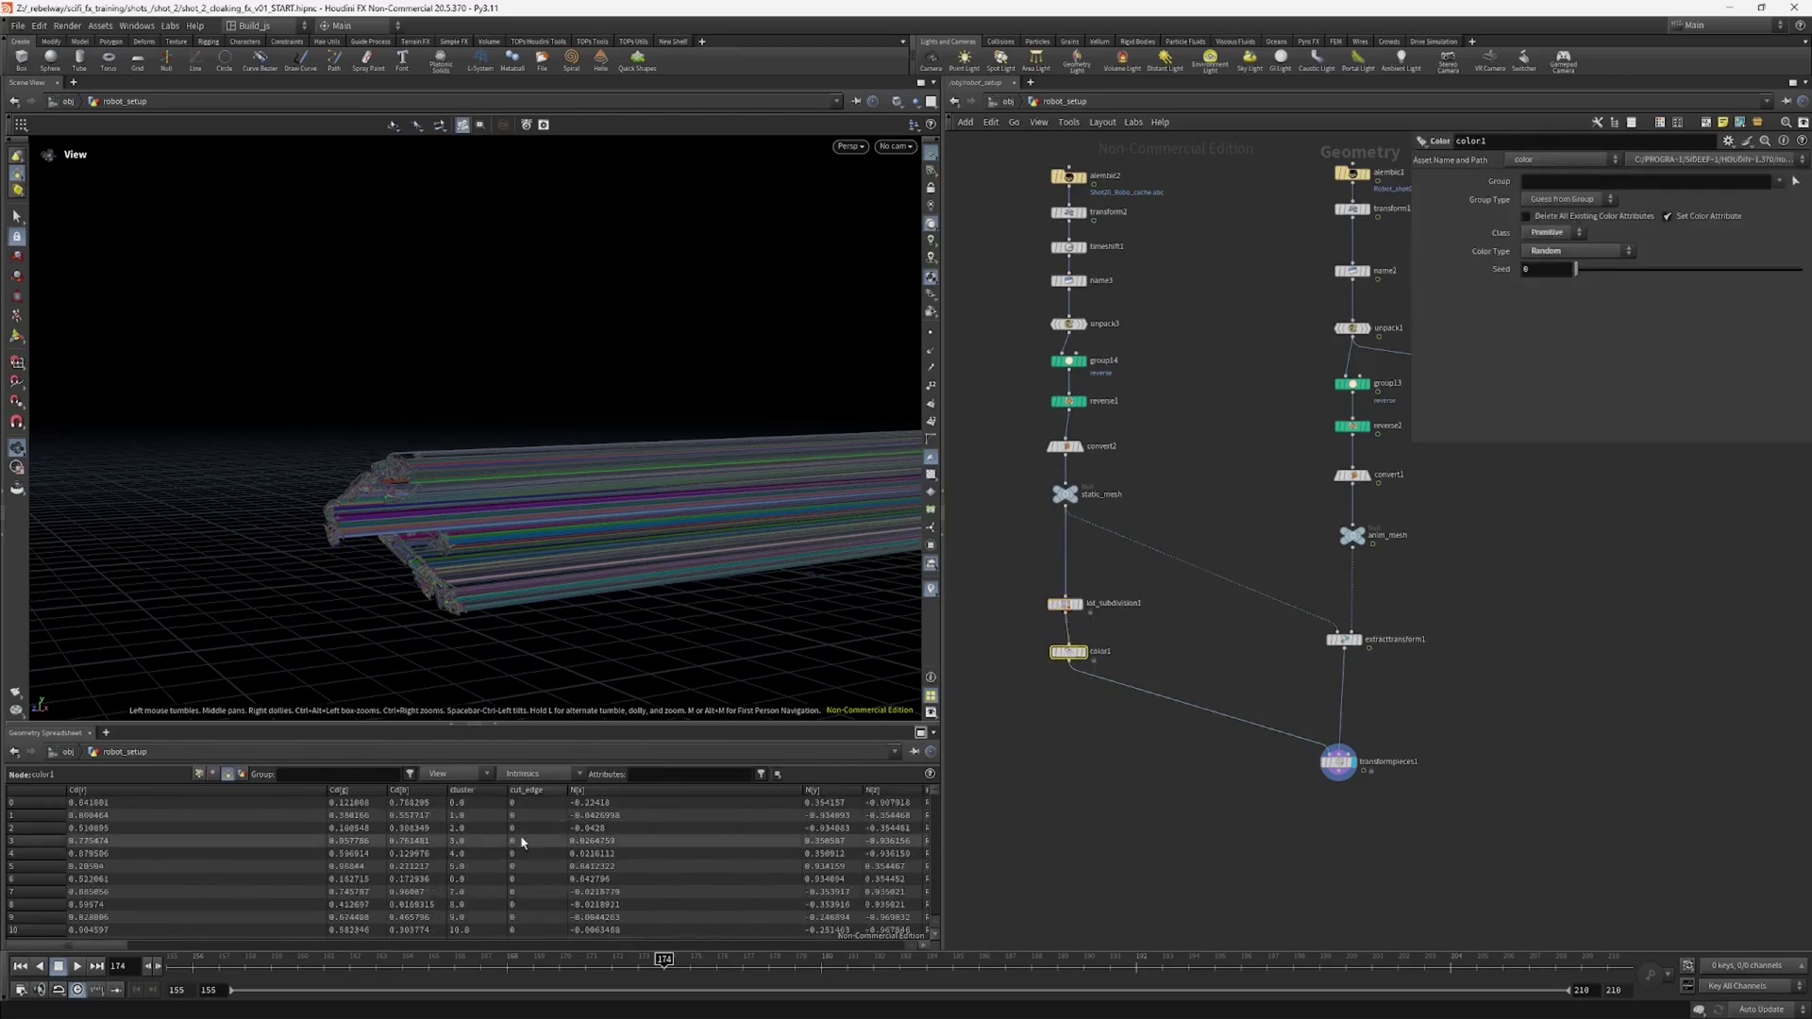
left_click(1065, 604)
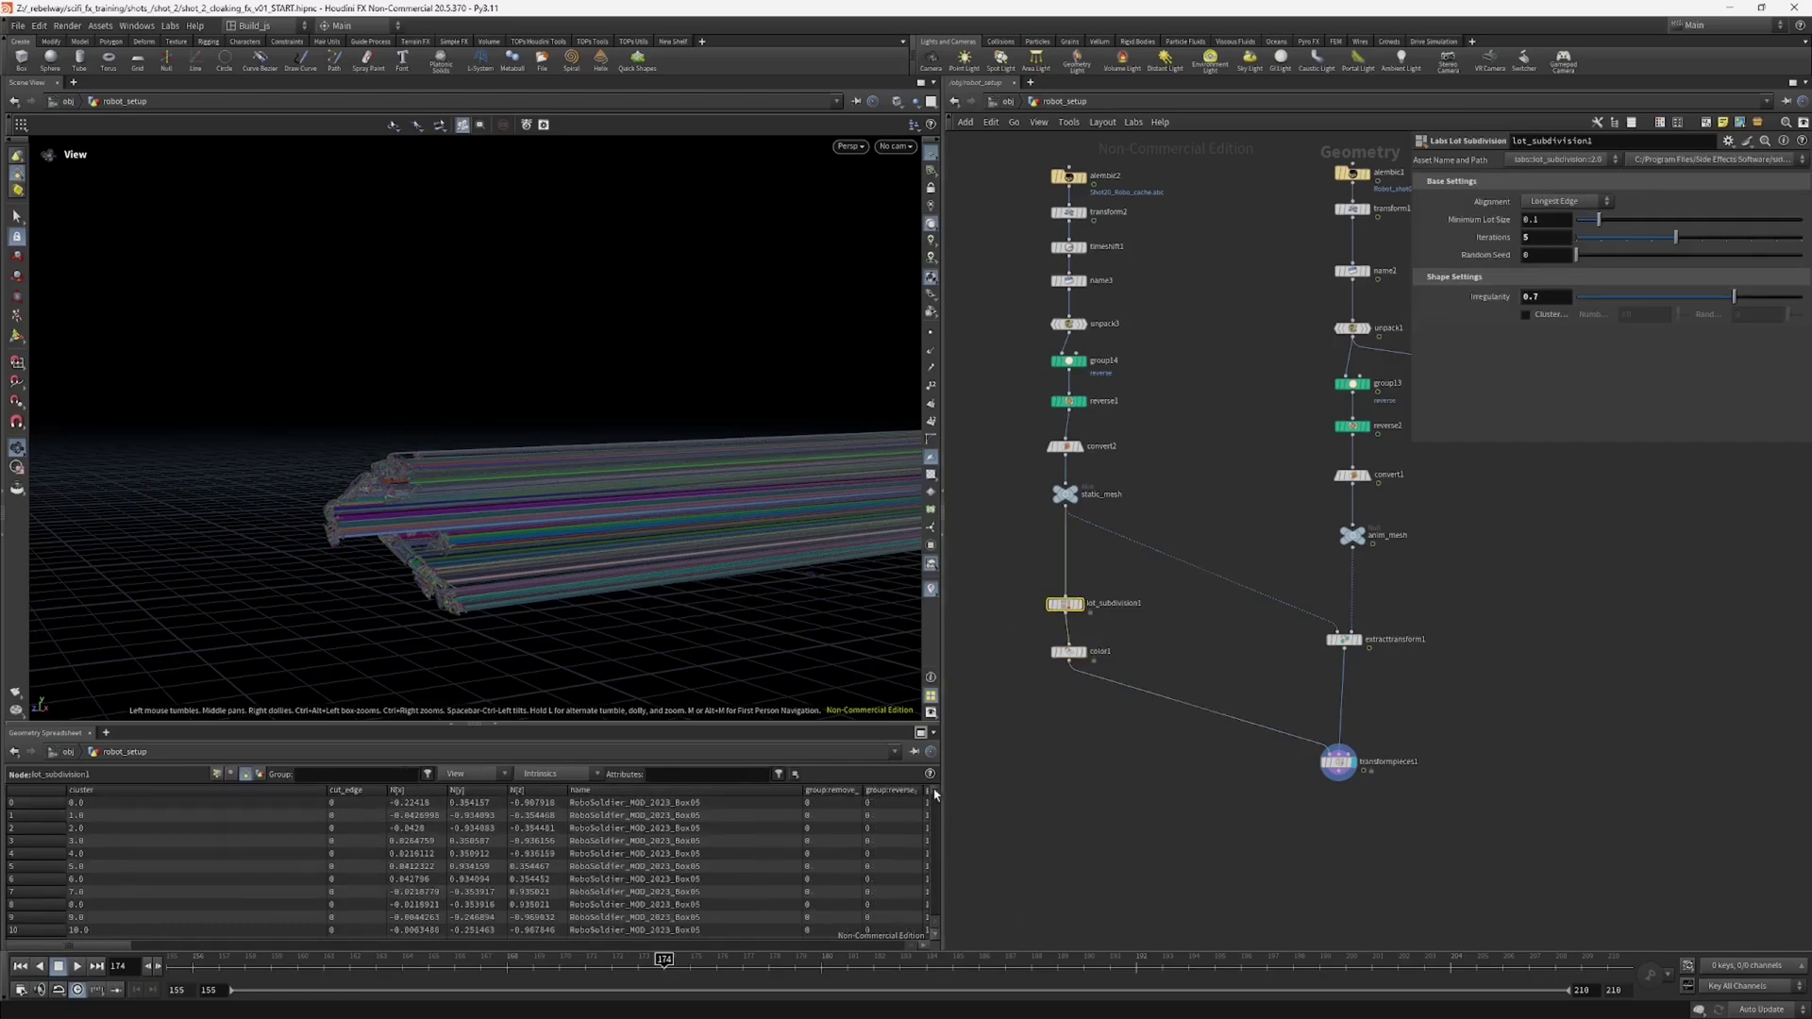
left_click_drag(934, 803, 915, 929)
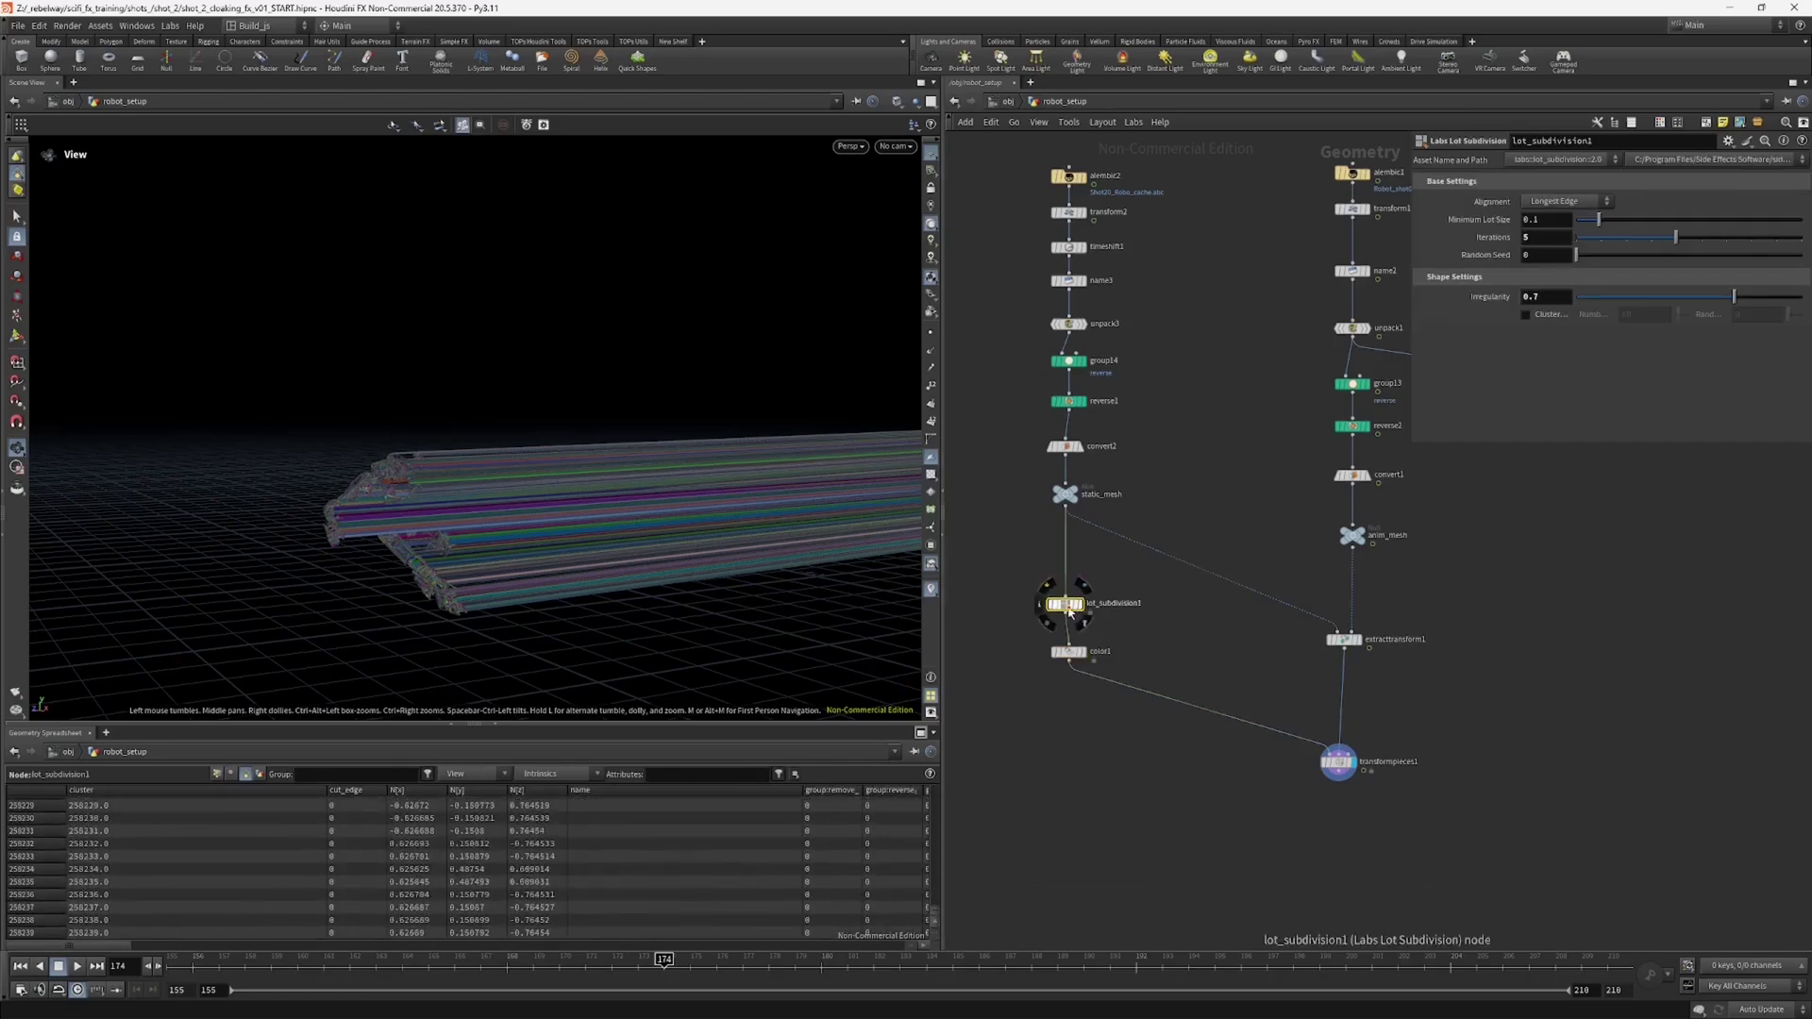
left_click_drag(1087, 608, 1091, 614)
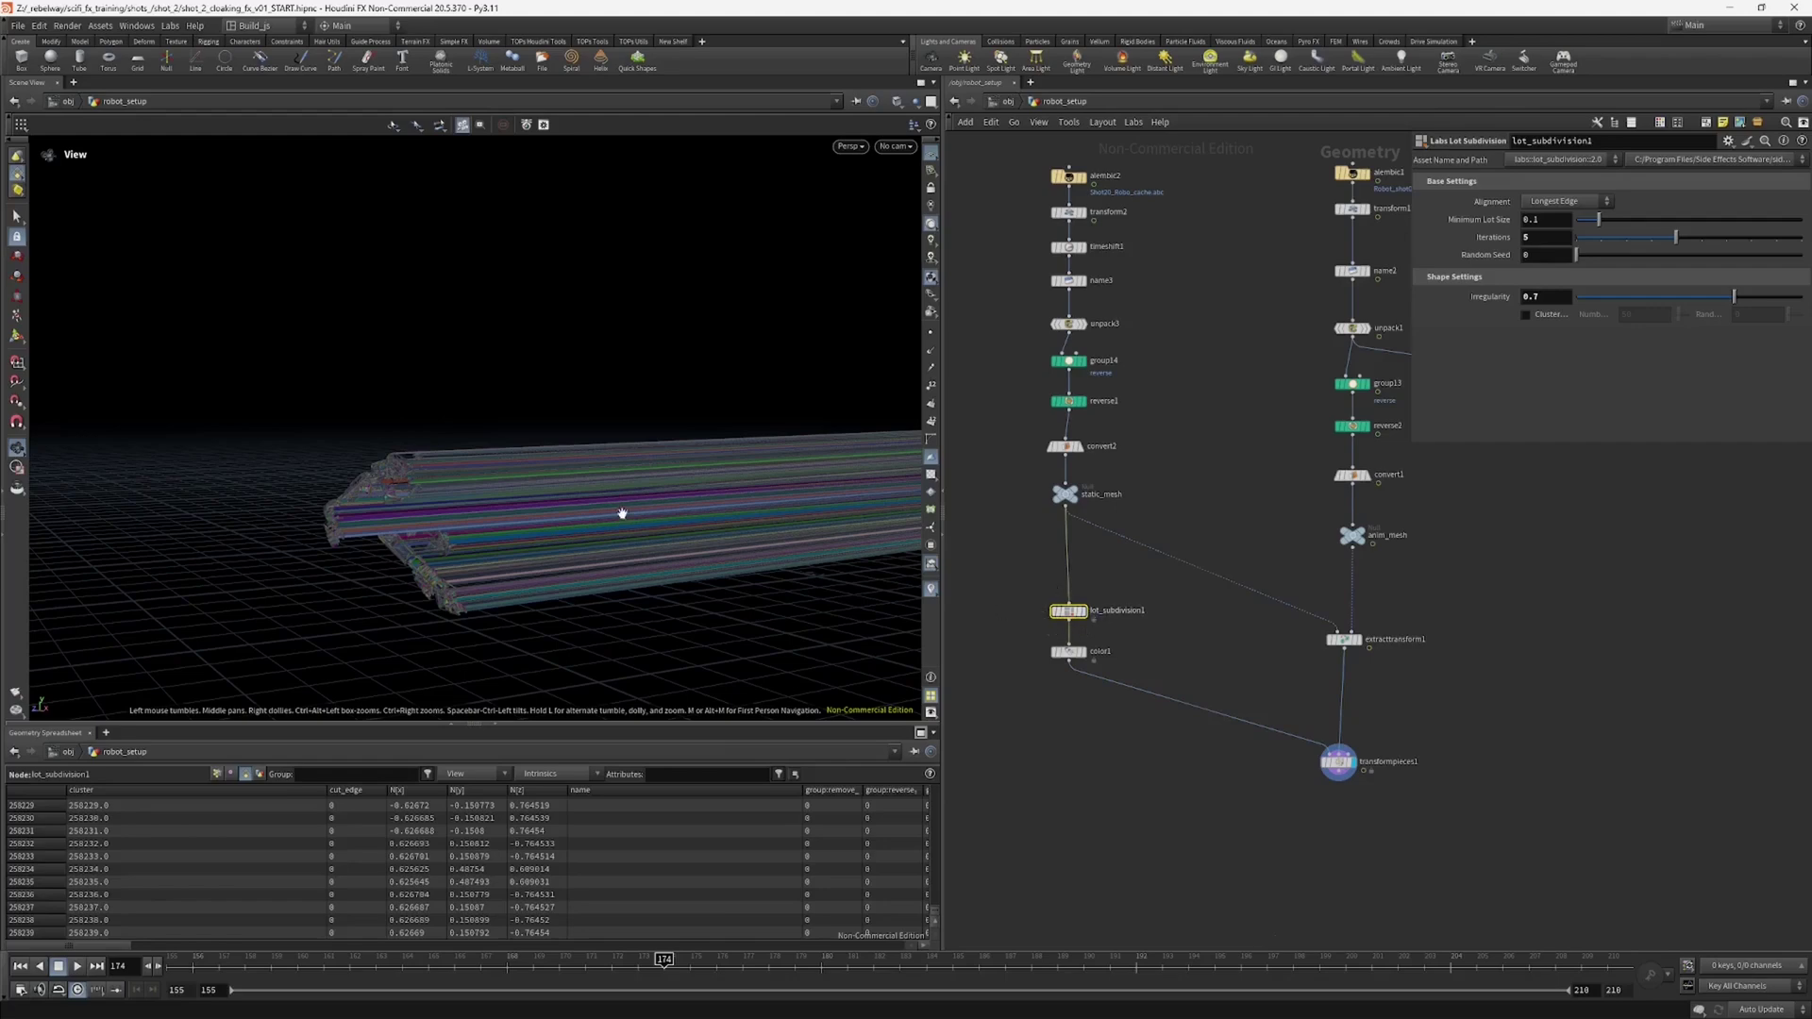
left_click_drag(619, 513, 480, 531)
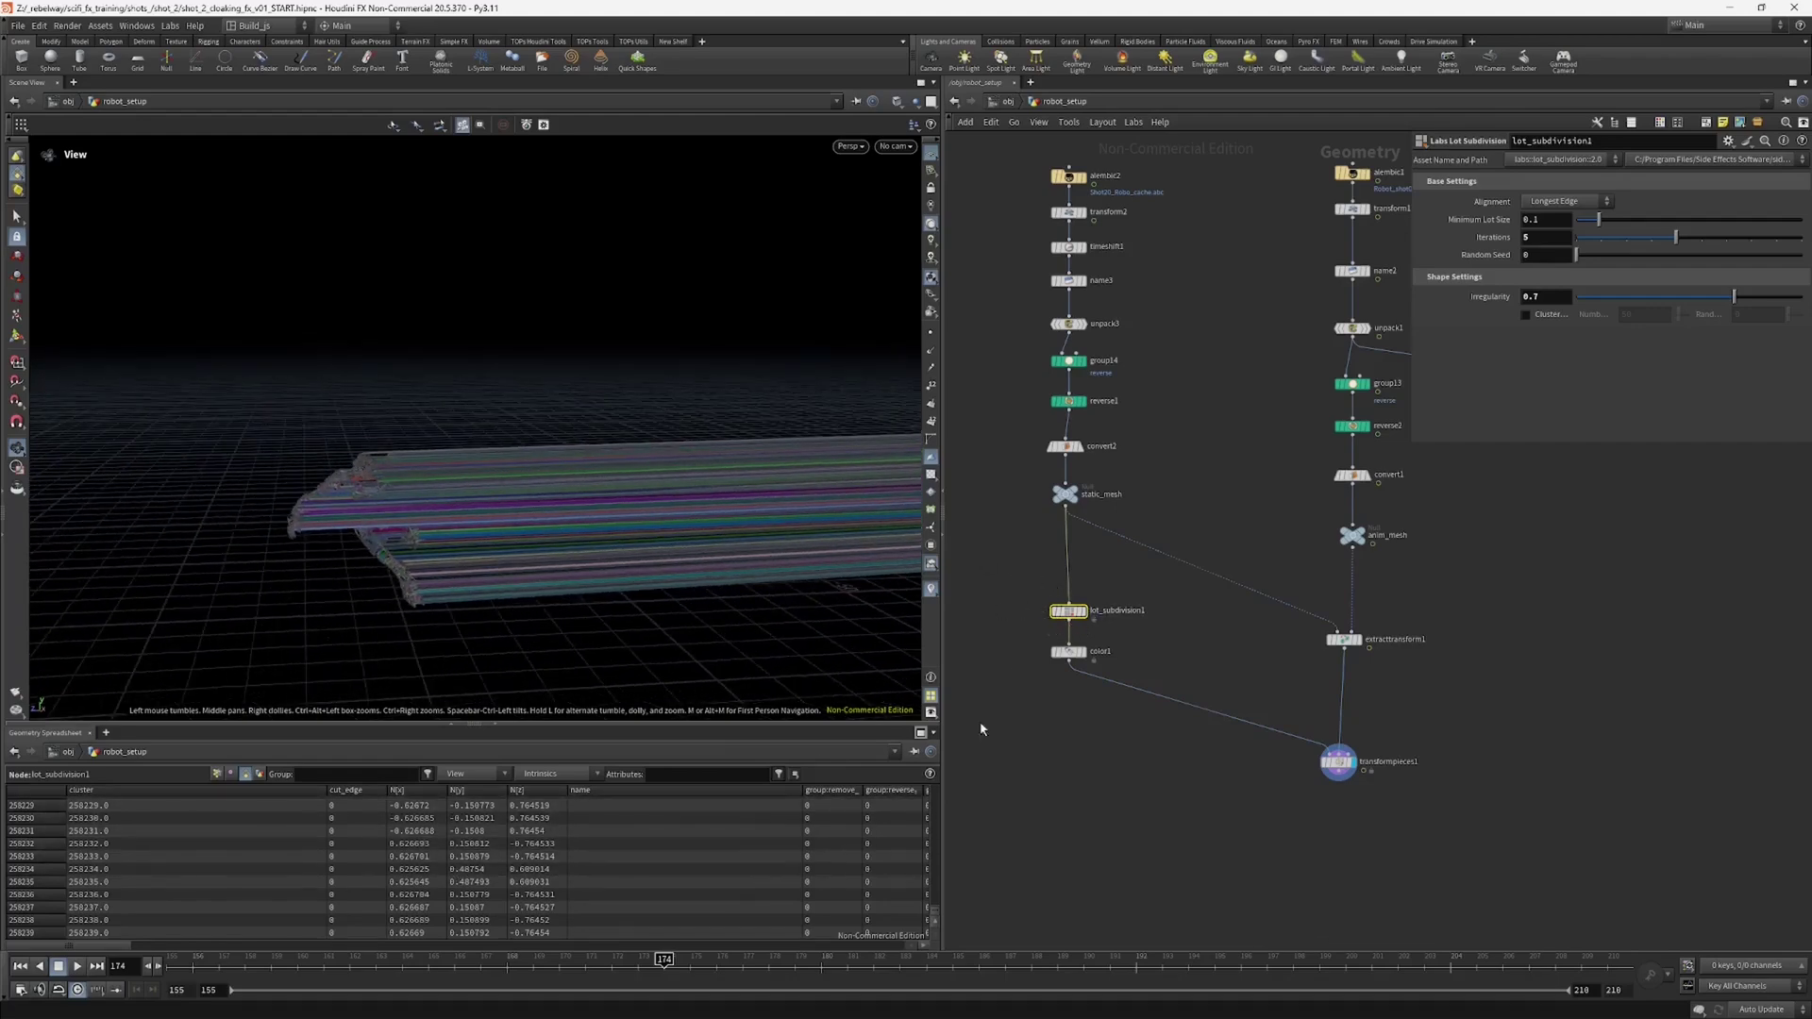
Step: Filter the spreadsheet attributes by name, and compare the primitive names of static_mesh and lot_subdivision1 through their rows
left_click(1065, 493)
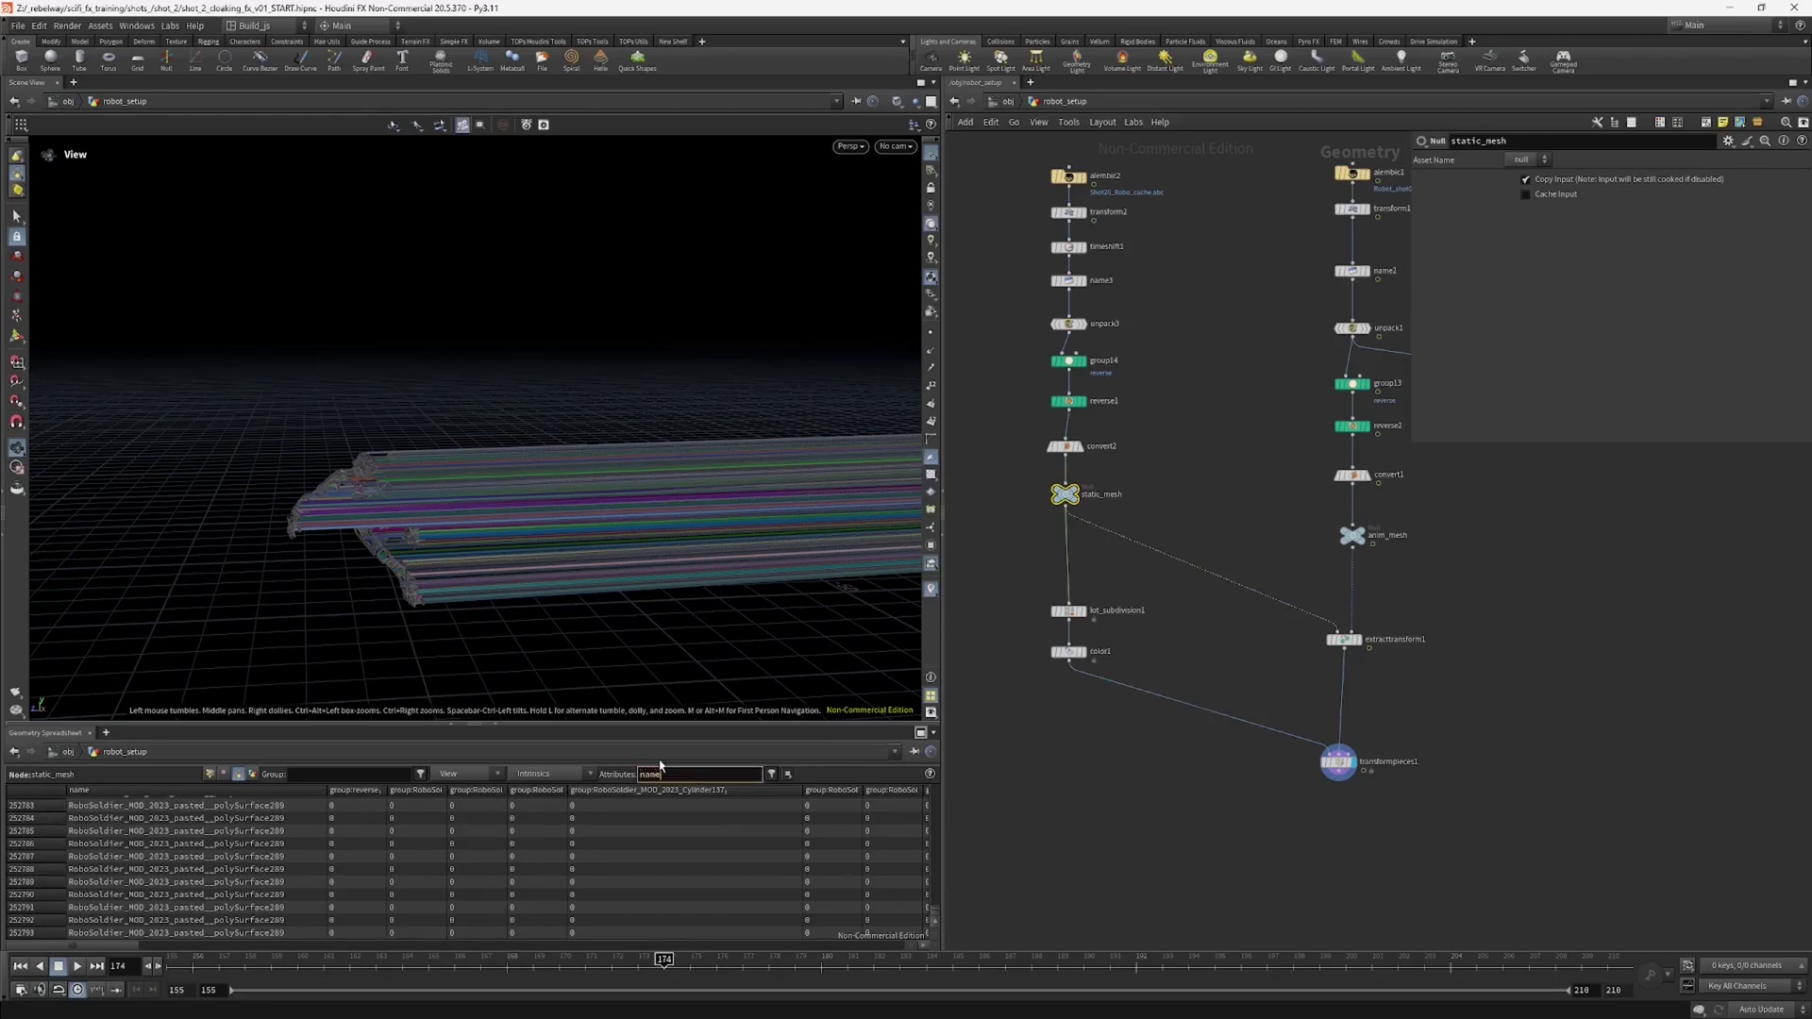
key("Return")
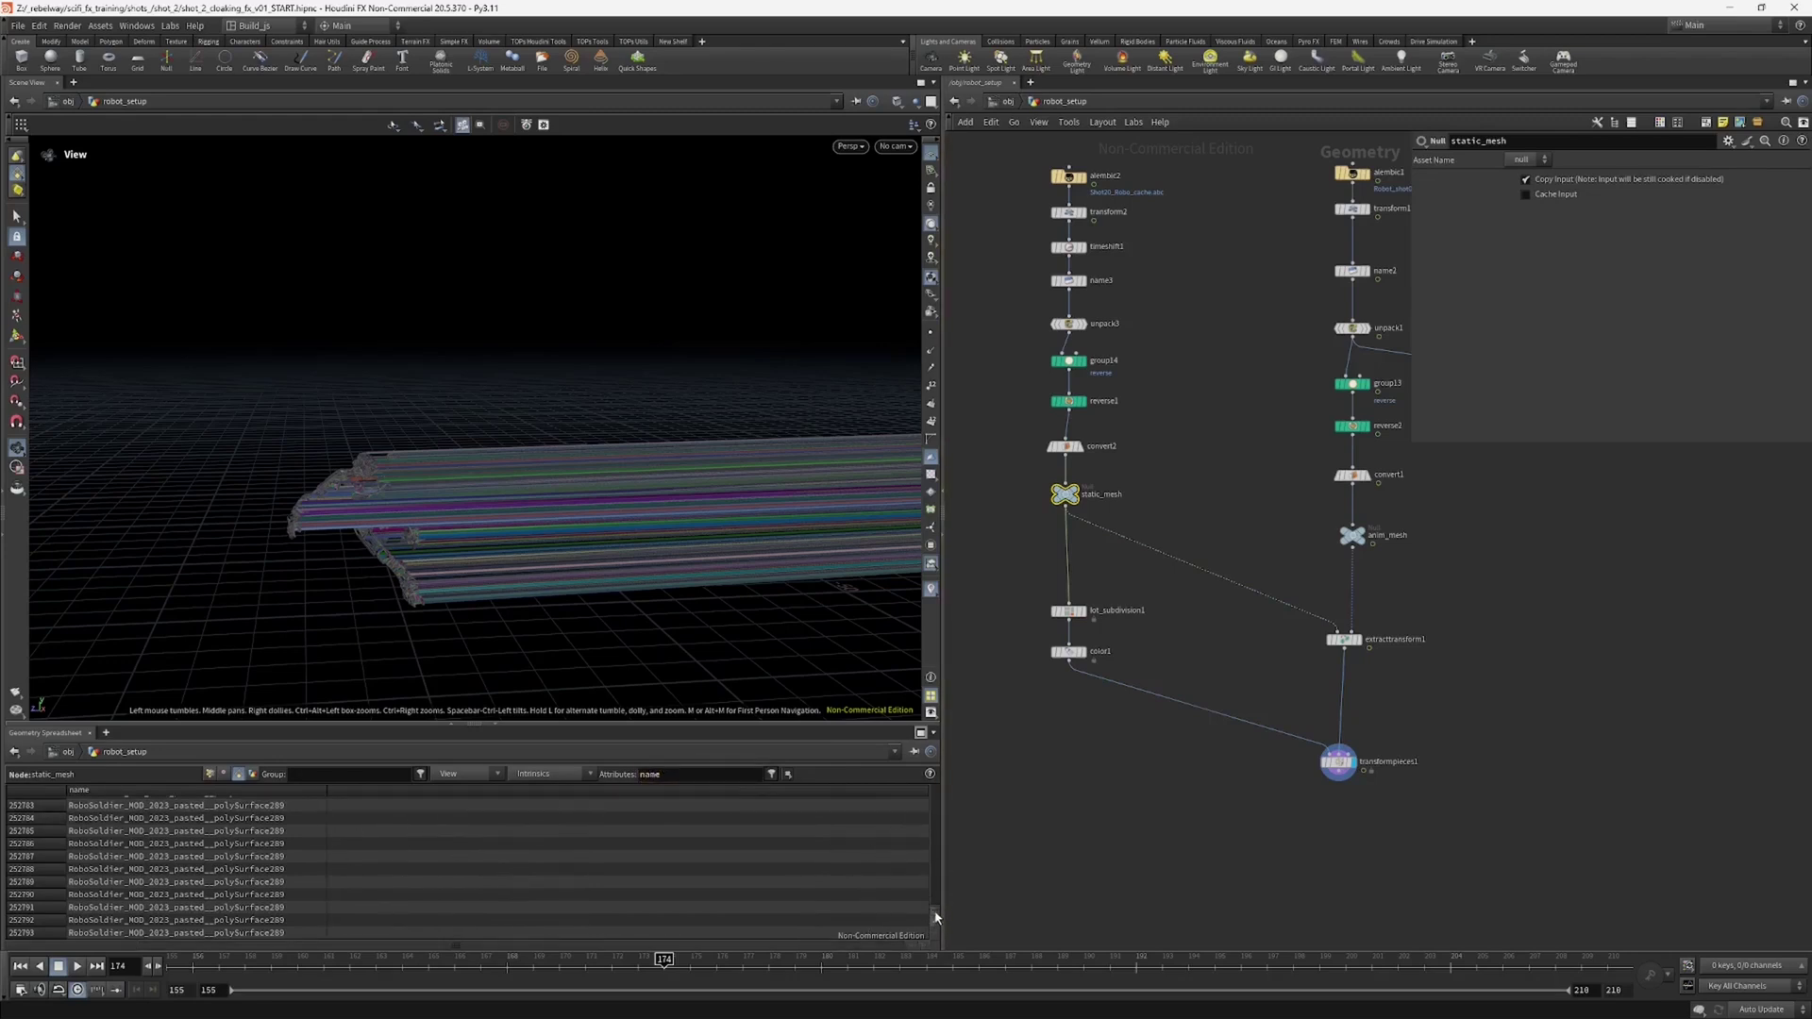
left_click_drag(934, 912, 940, 953)
left_click(1067, 611)
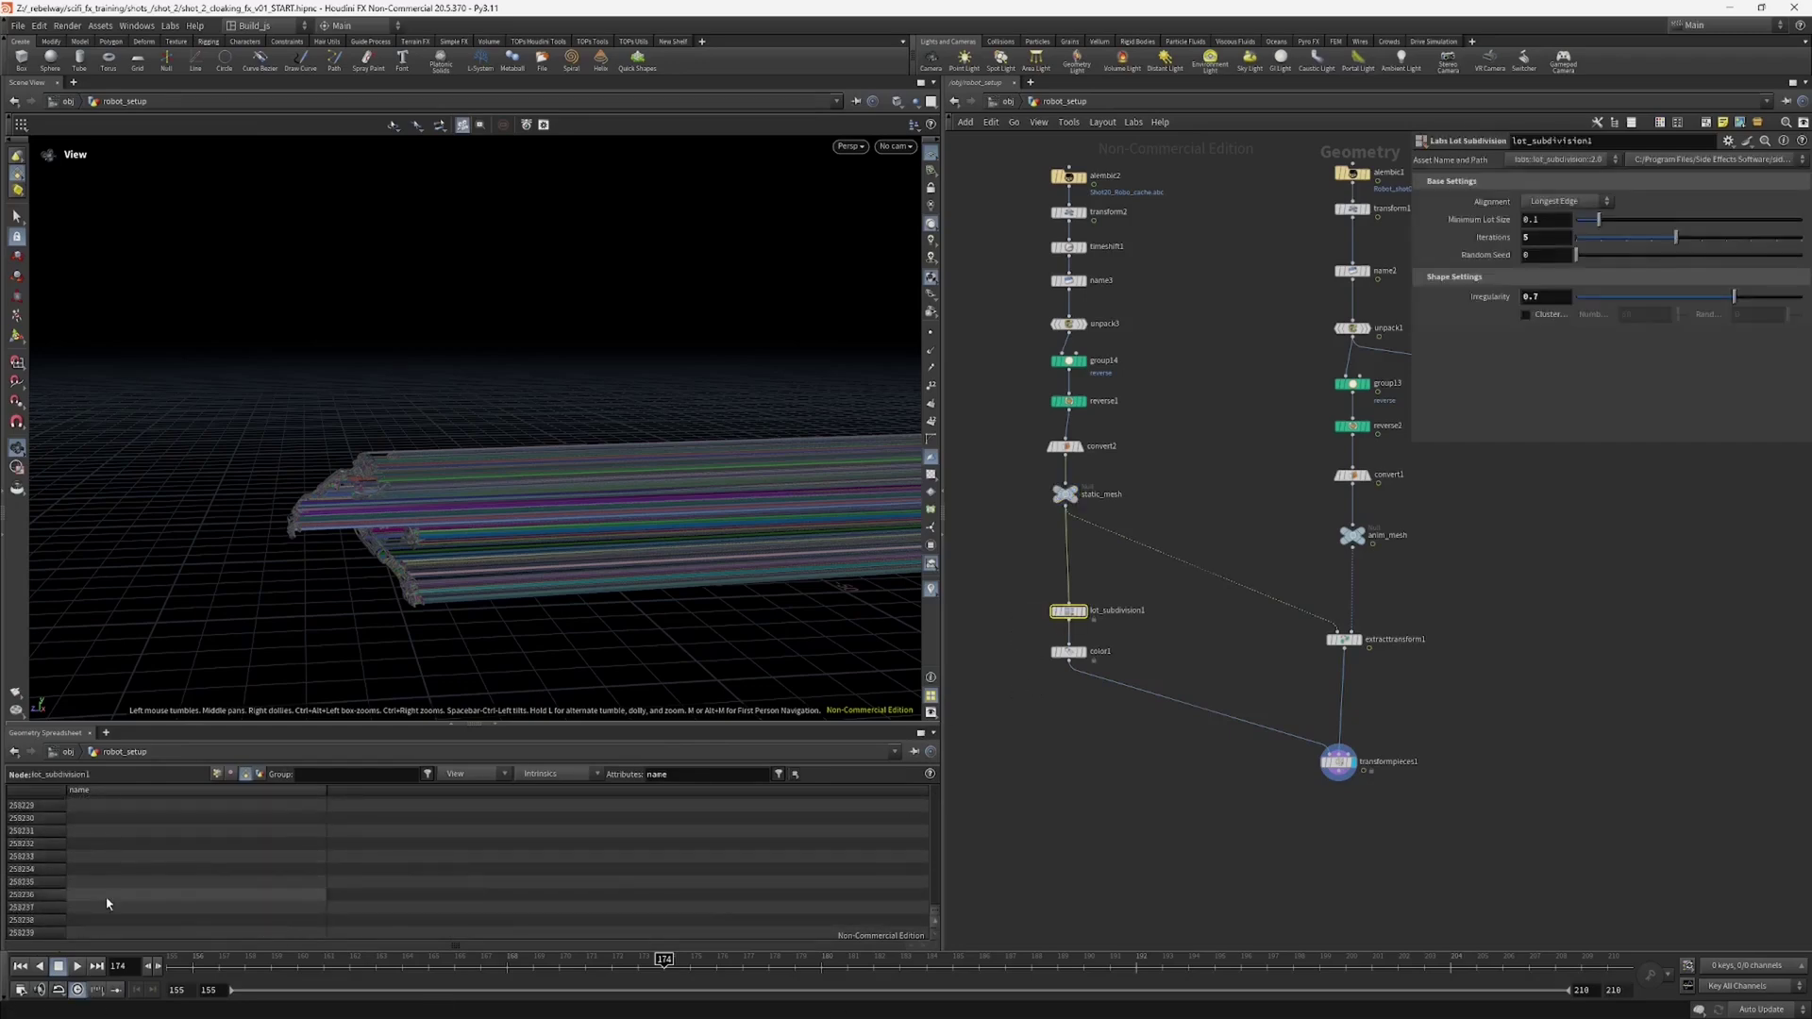
left_click_drag(934, 913, 931, 844)
Step: Display static_mesh and frame the whole robot in the viewport
middle_click_drag(1007, 788, 1173, 784)
left_click_drag(613, 549, 717, 542)
scroll(1182, 646, "up", 2)
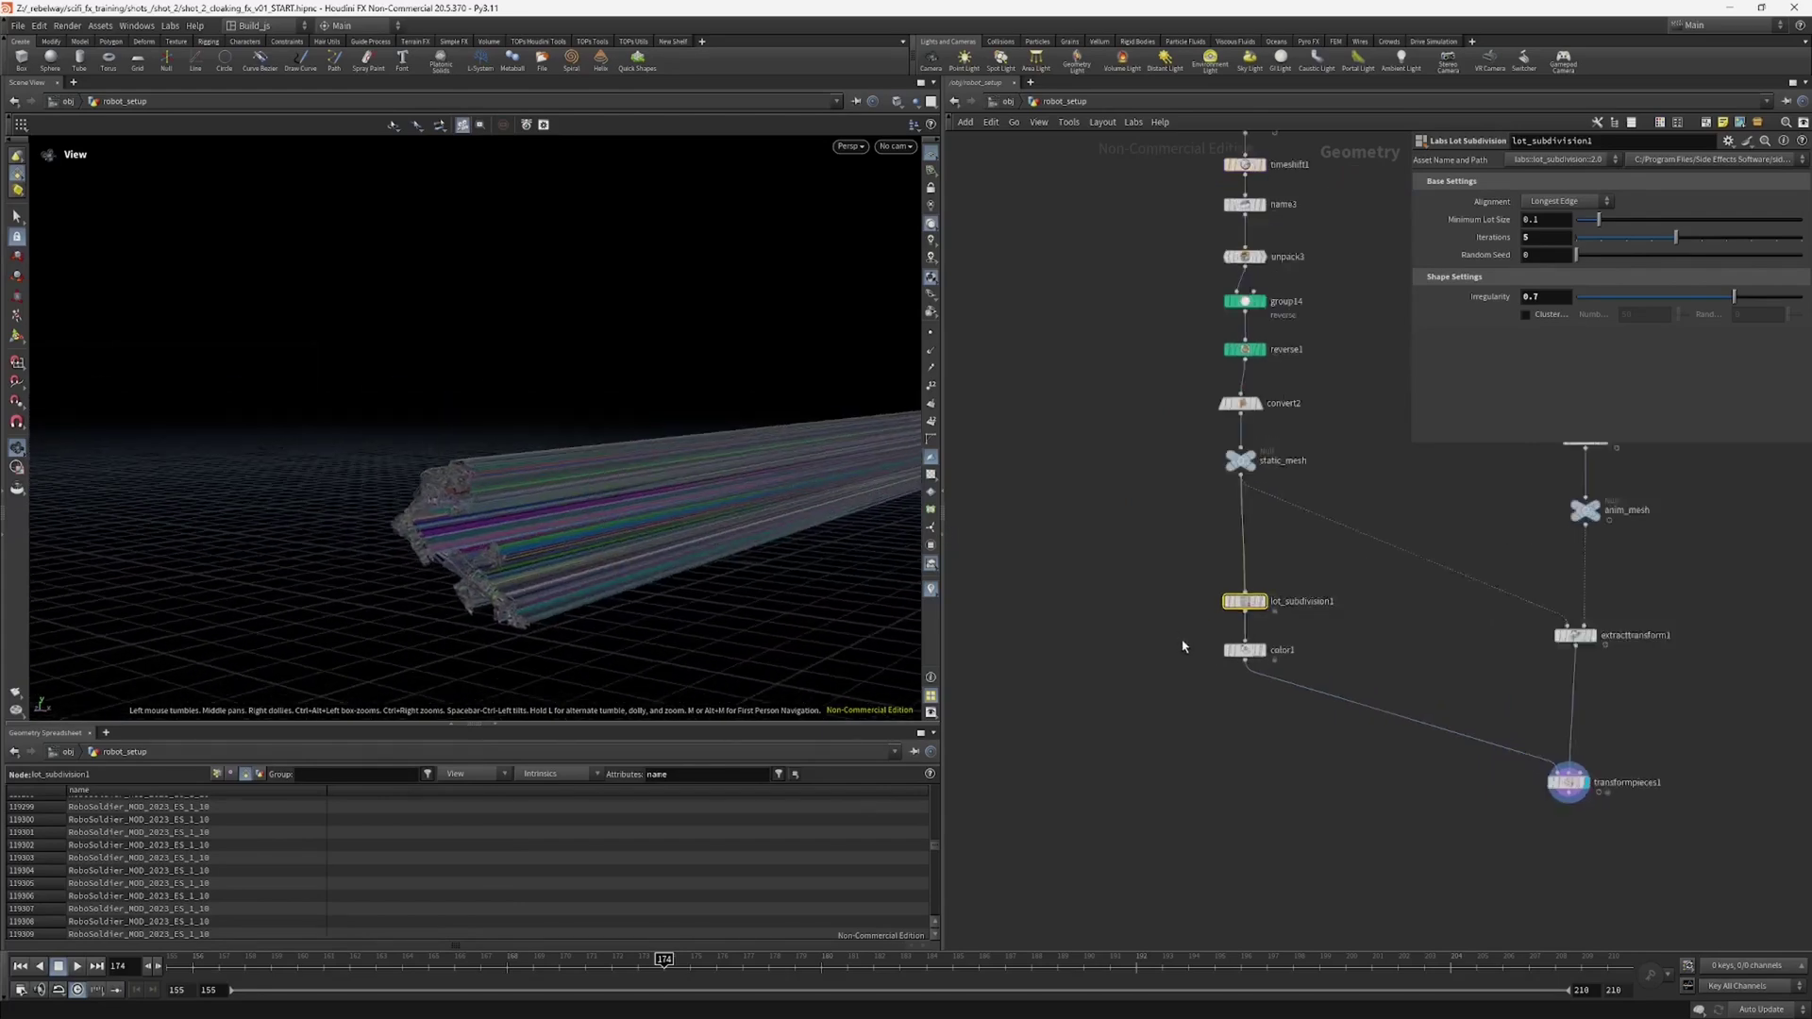
scroll(1182, 646, "up", 2)
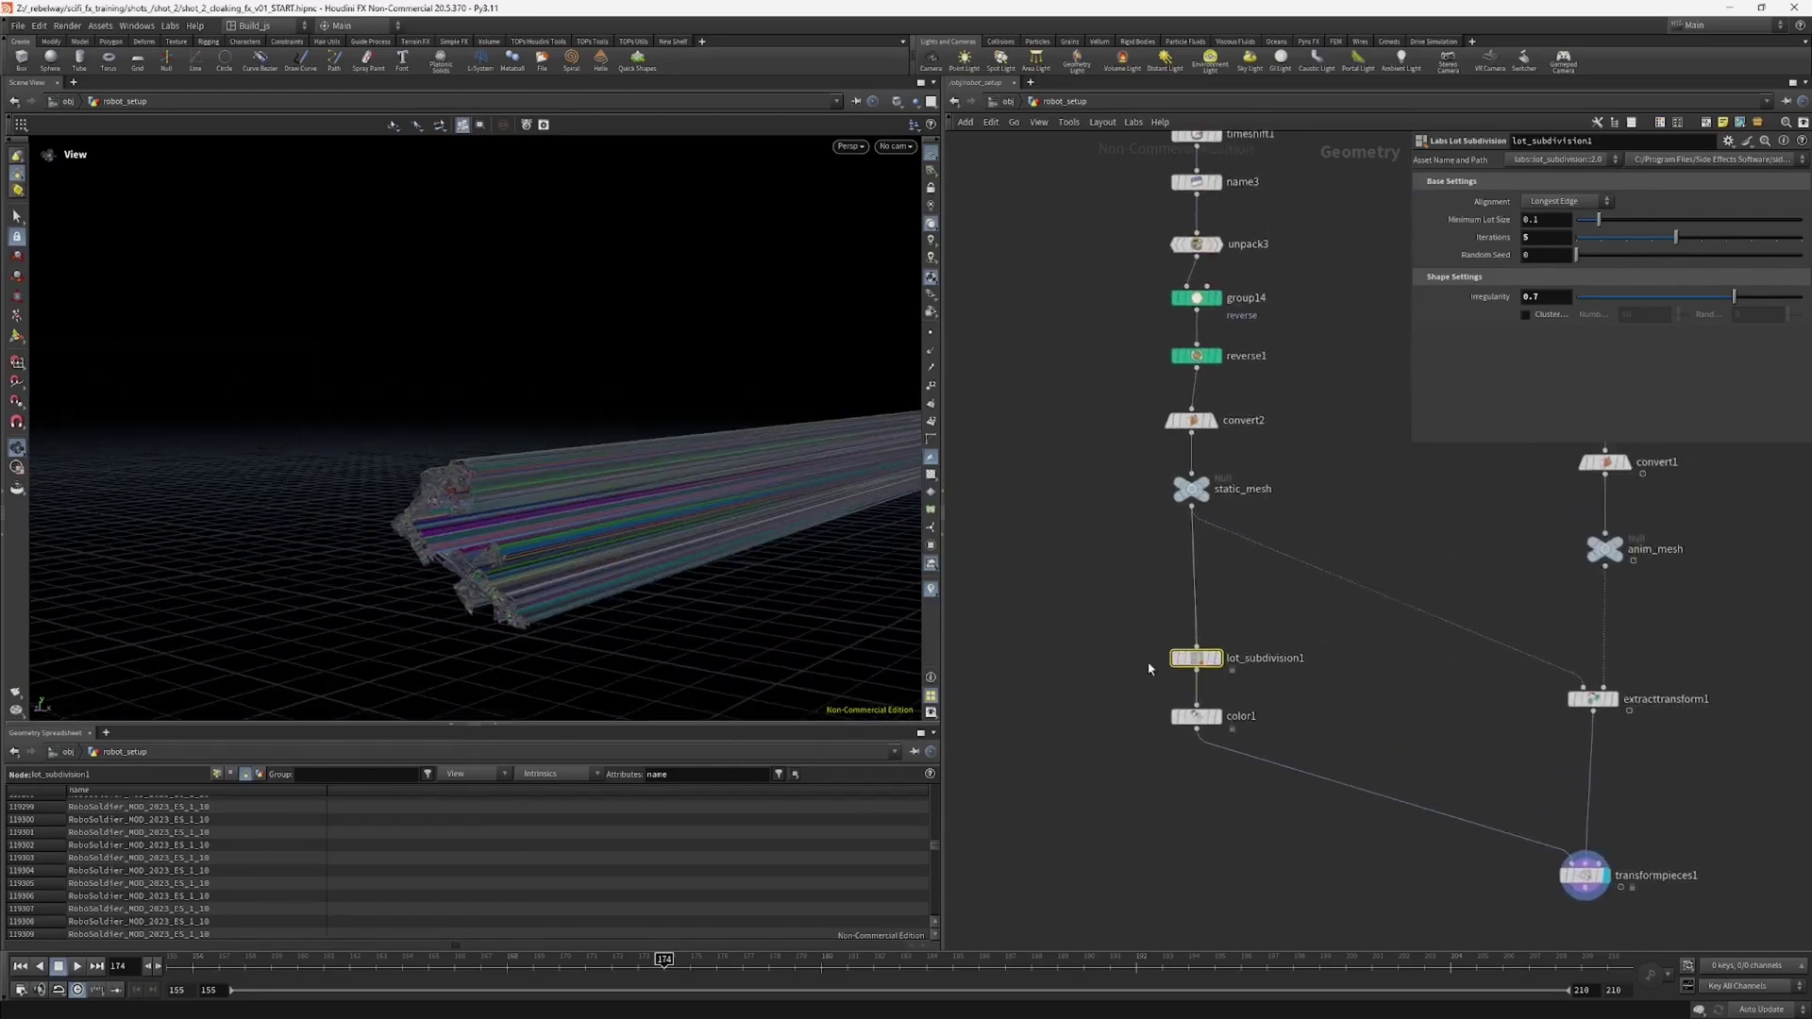
left_click(1194, 491)
left_click_drag(720, 534, 490, 500)
left_click(1203, 483)
key("space+g")
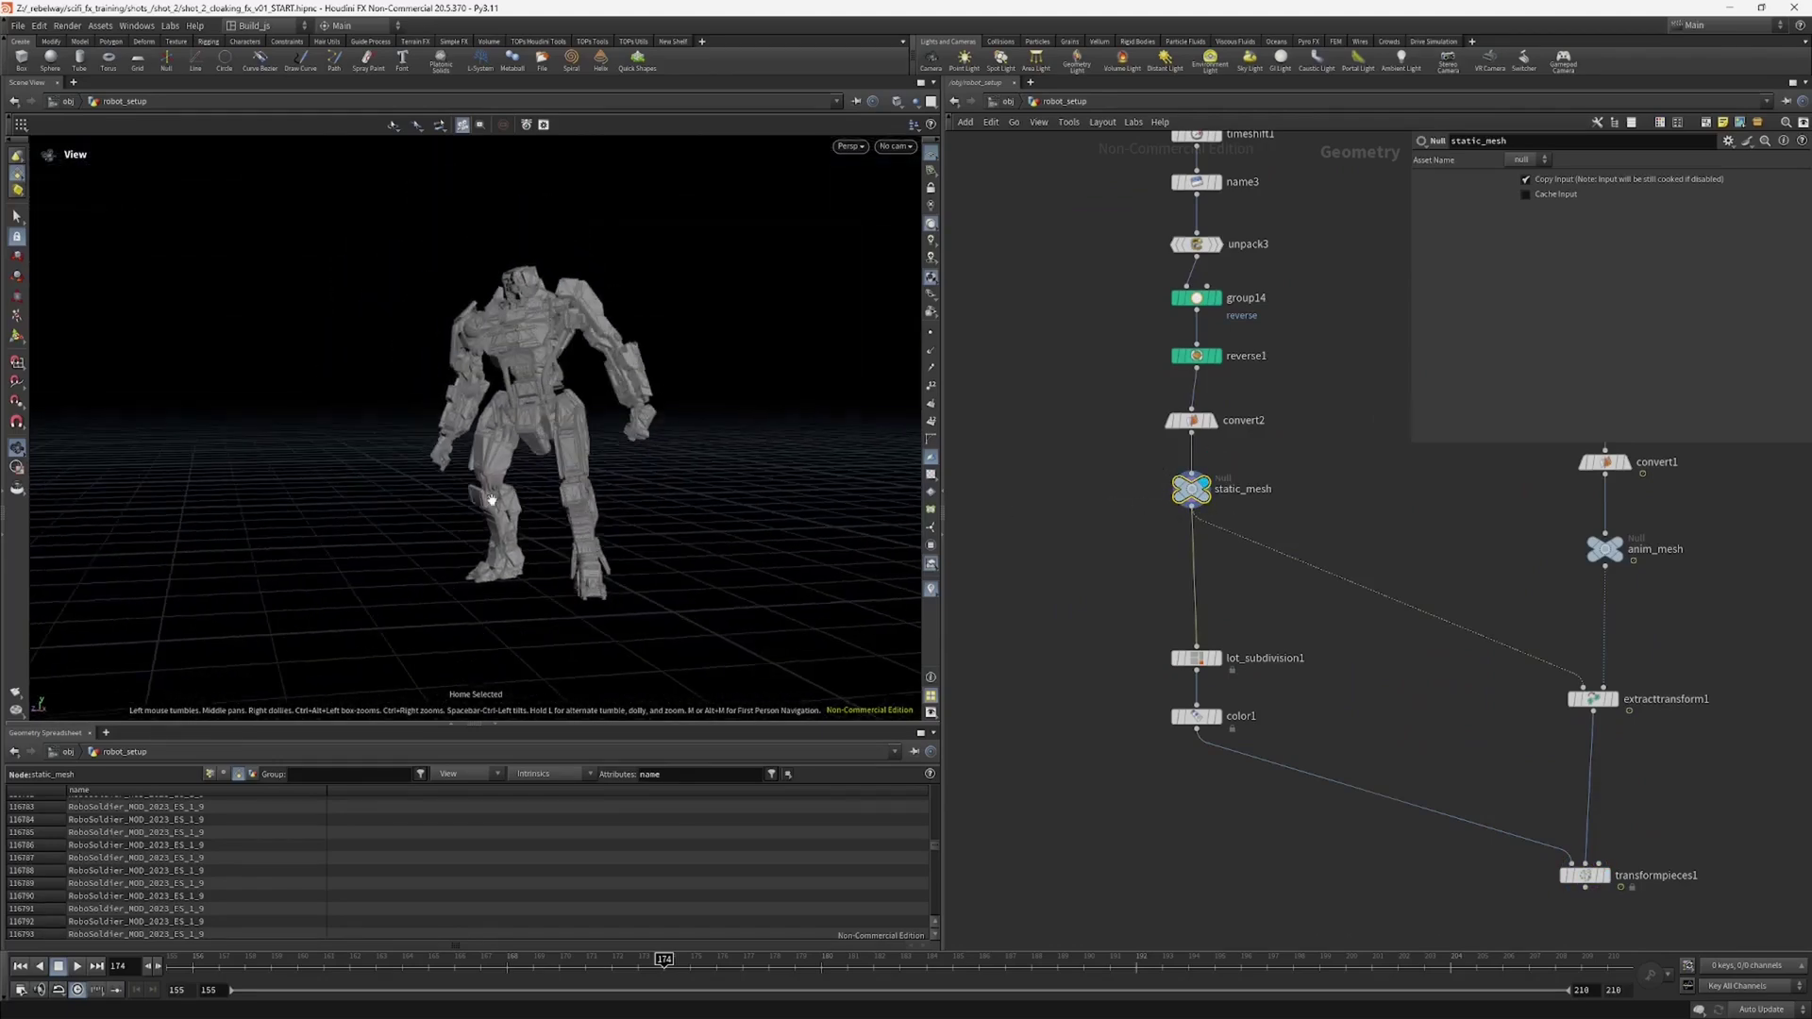
Step: Move lot_subdivision1 closer to static_mesh, and display color1 to examine the colored panels on the robot
left_click(1216, 658)
left_click_drag(1198, 660, 1207, 621)
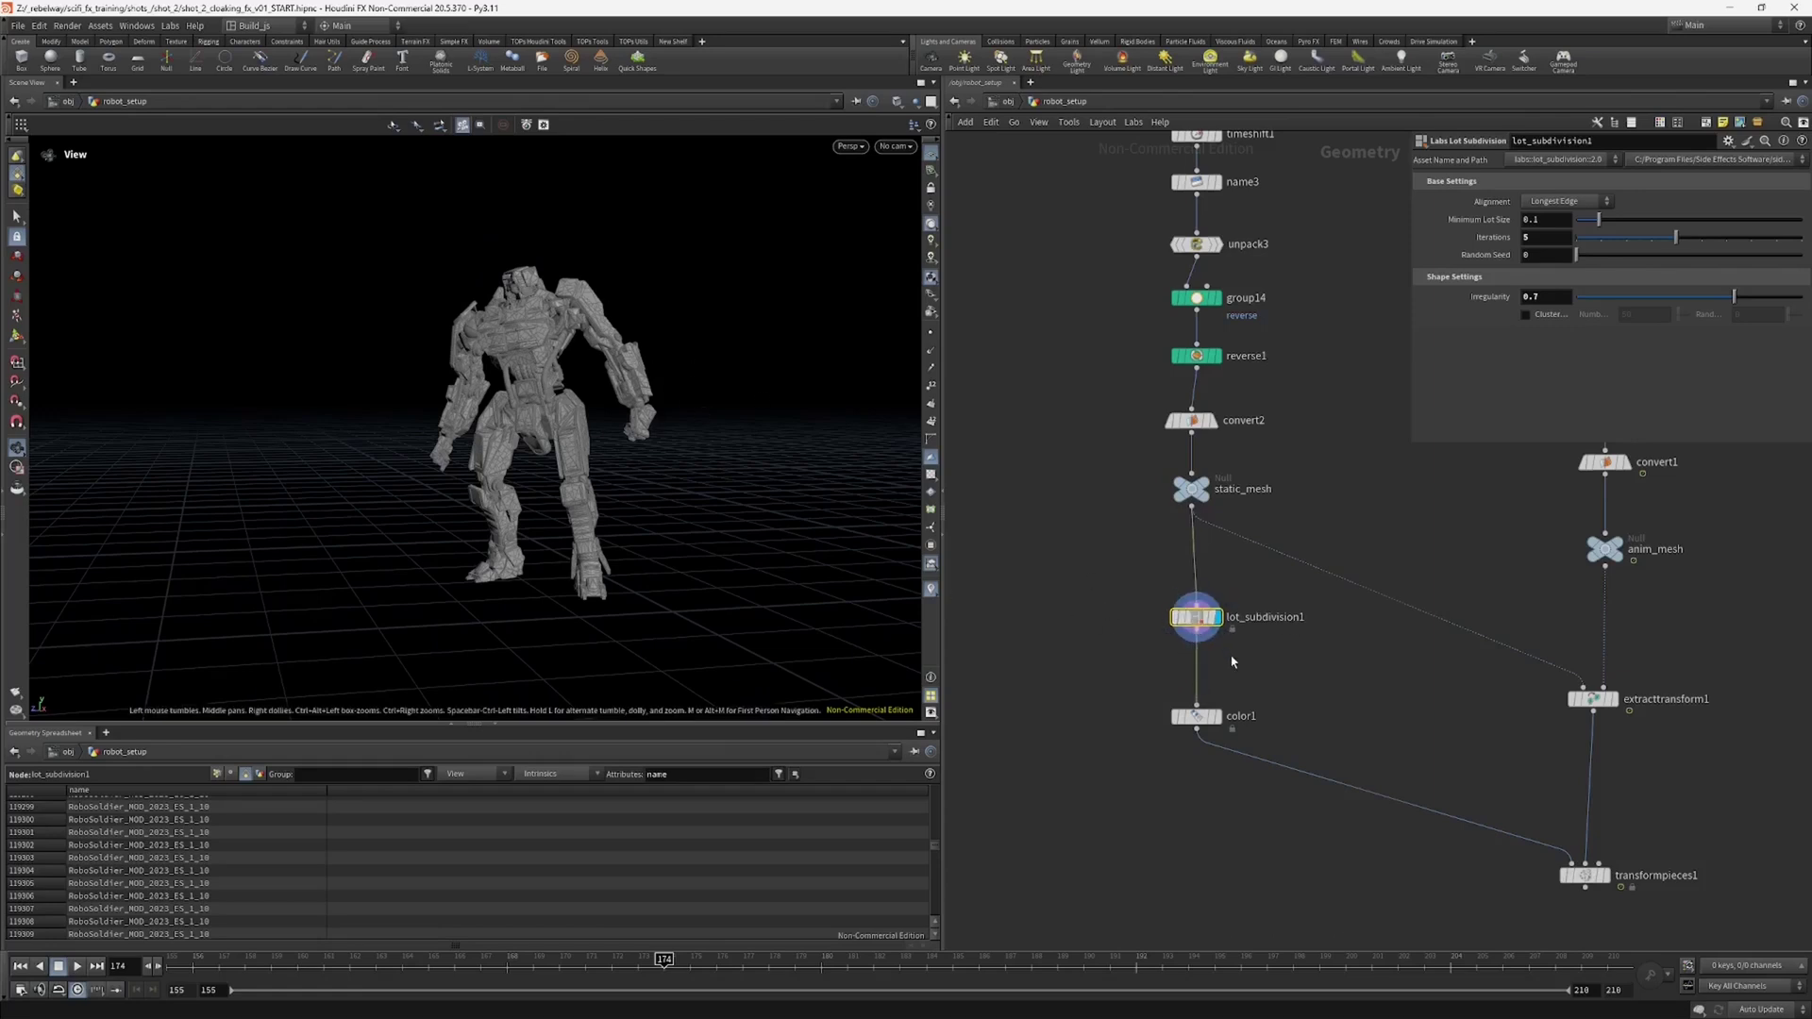
left_click(1216, 716)
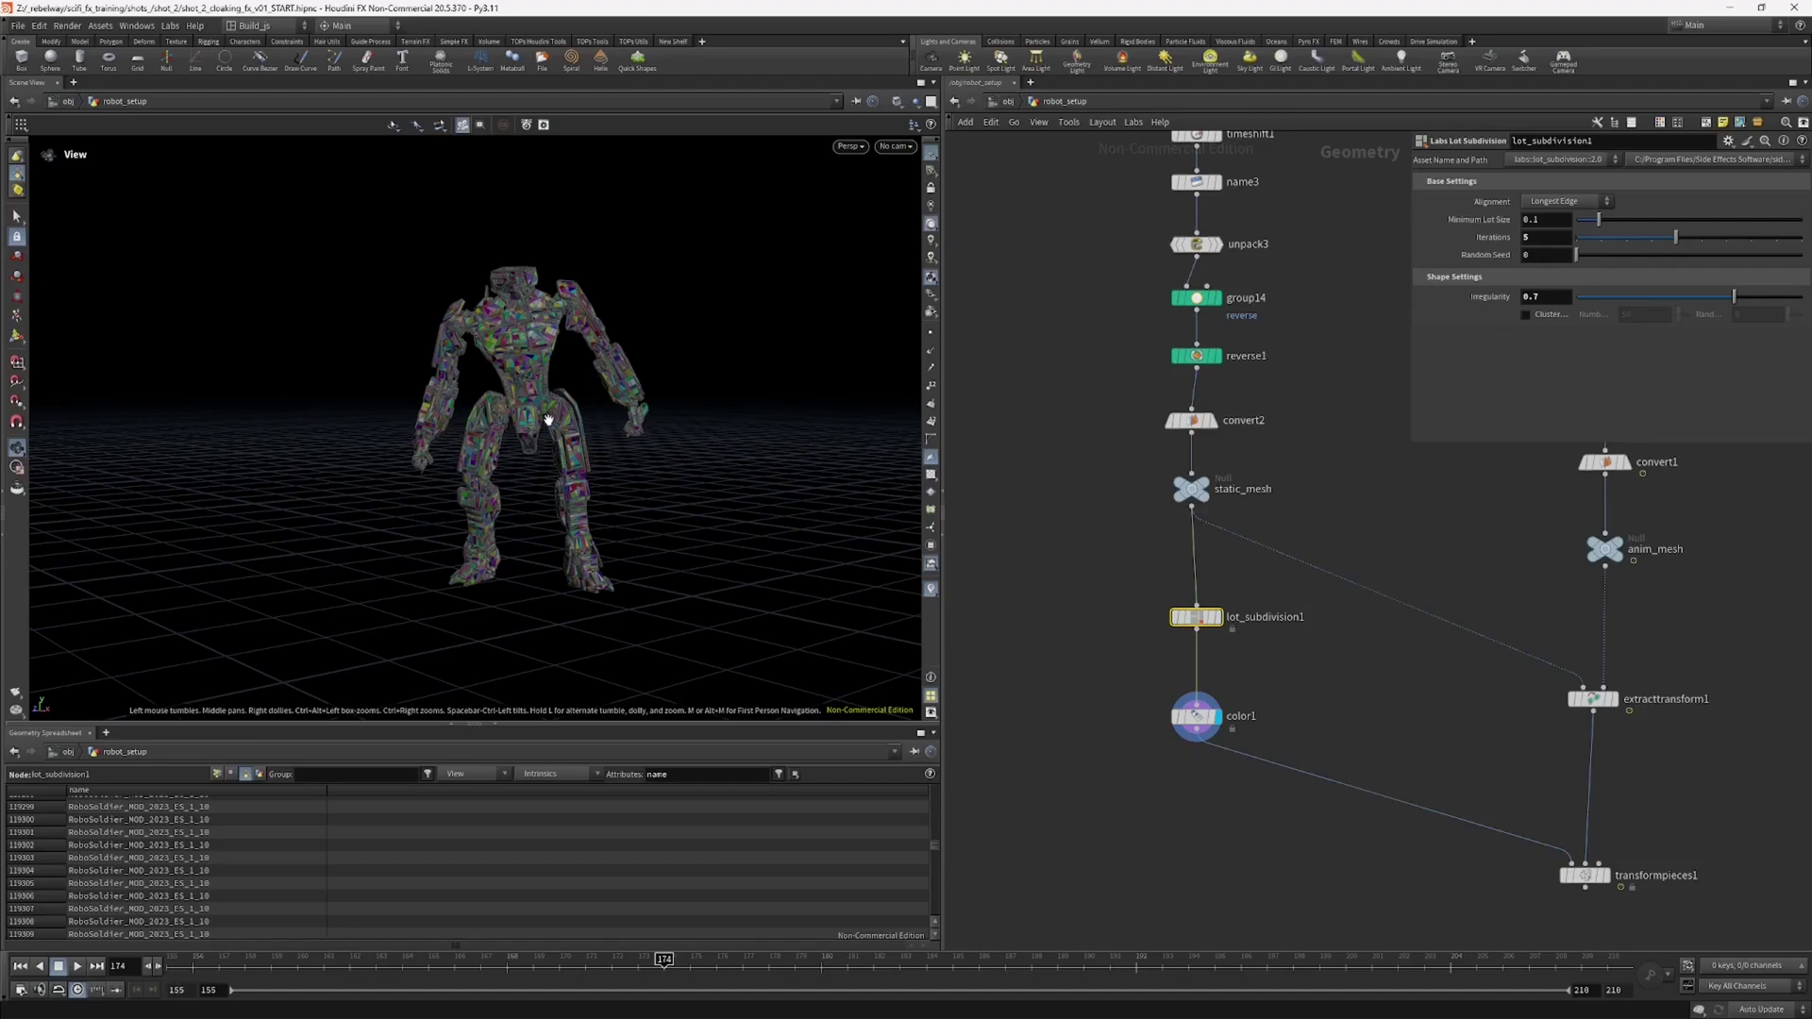
left_click_drag(548, 419, 737, 338)
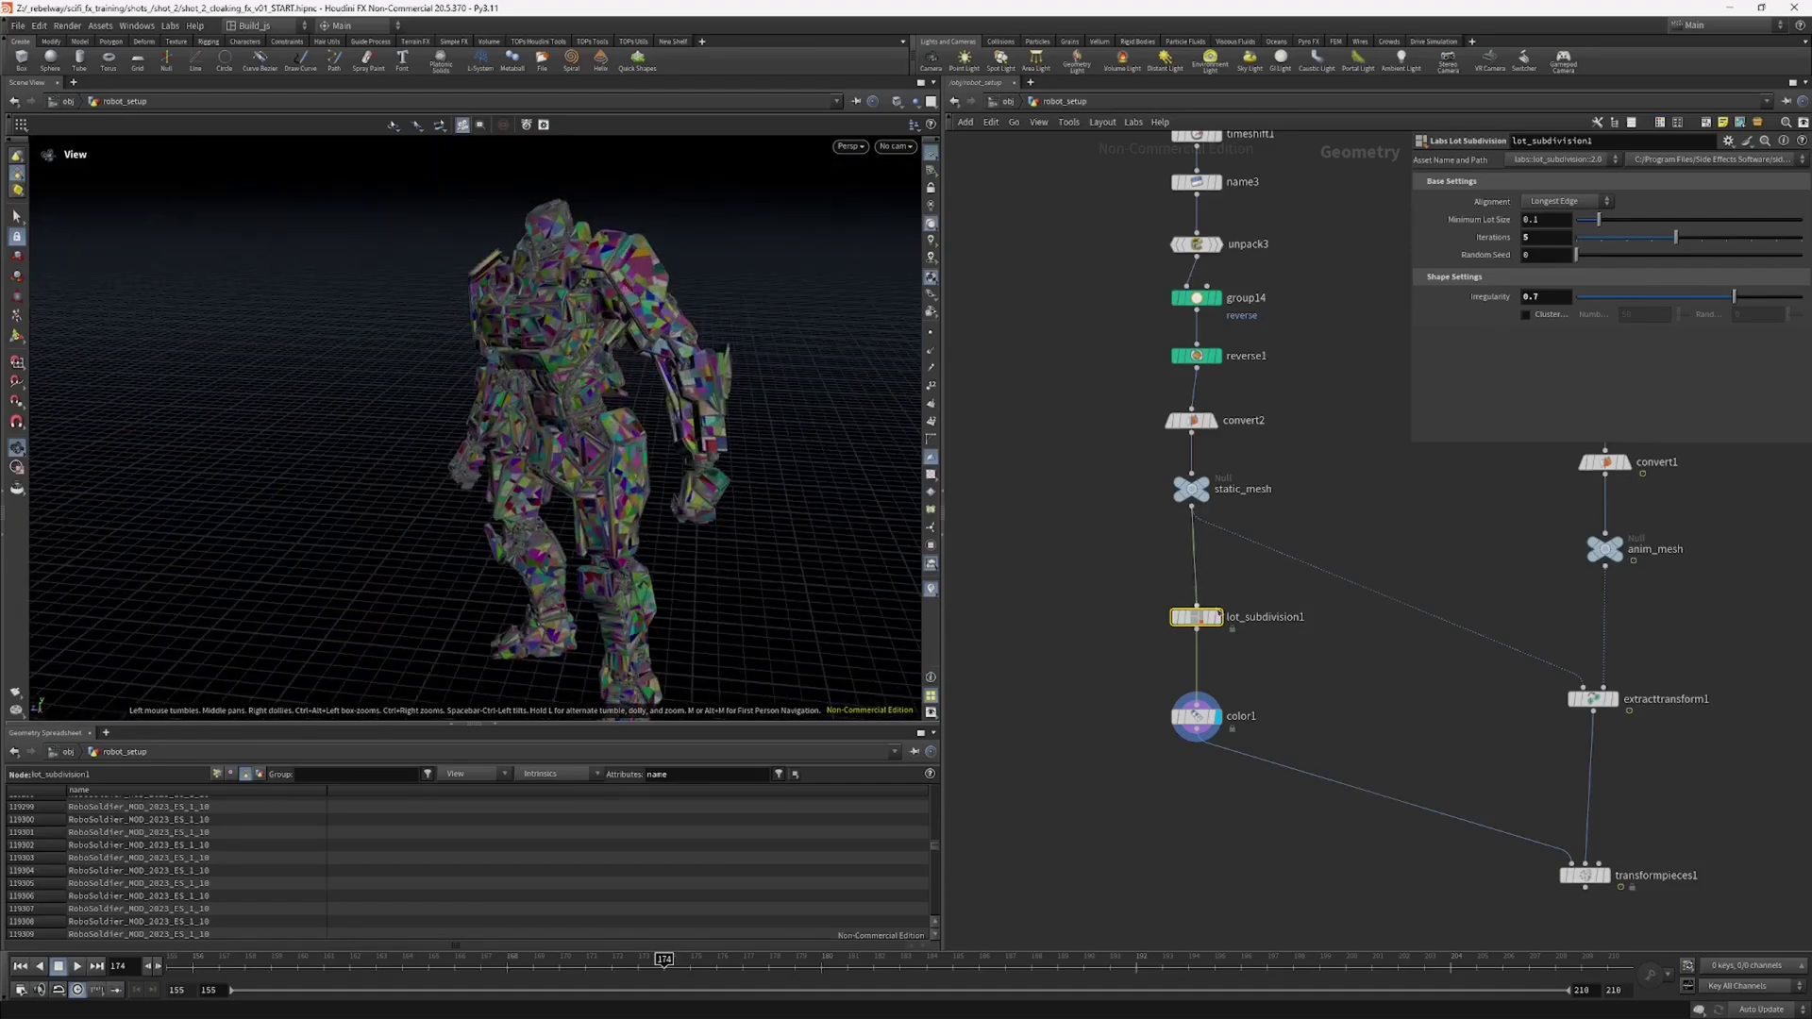
left_click_drag(722, 490, 677, 486)
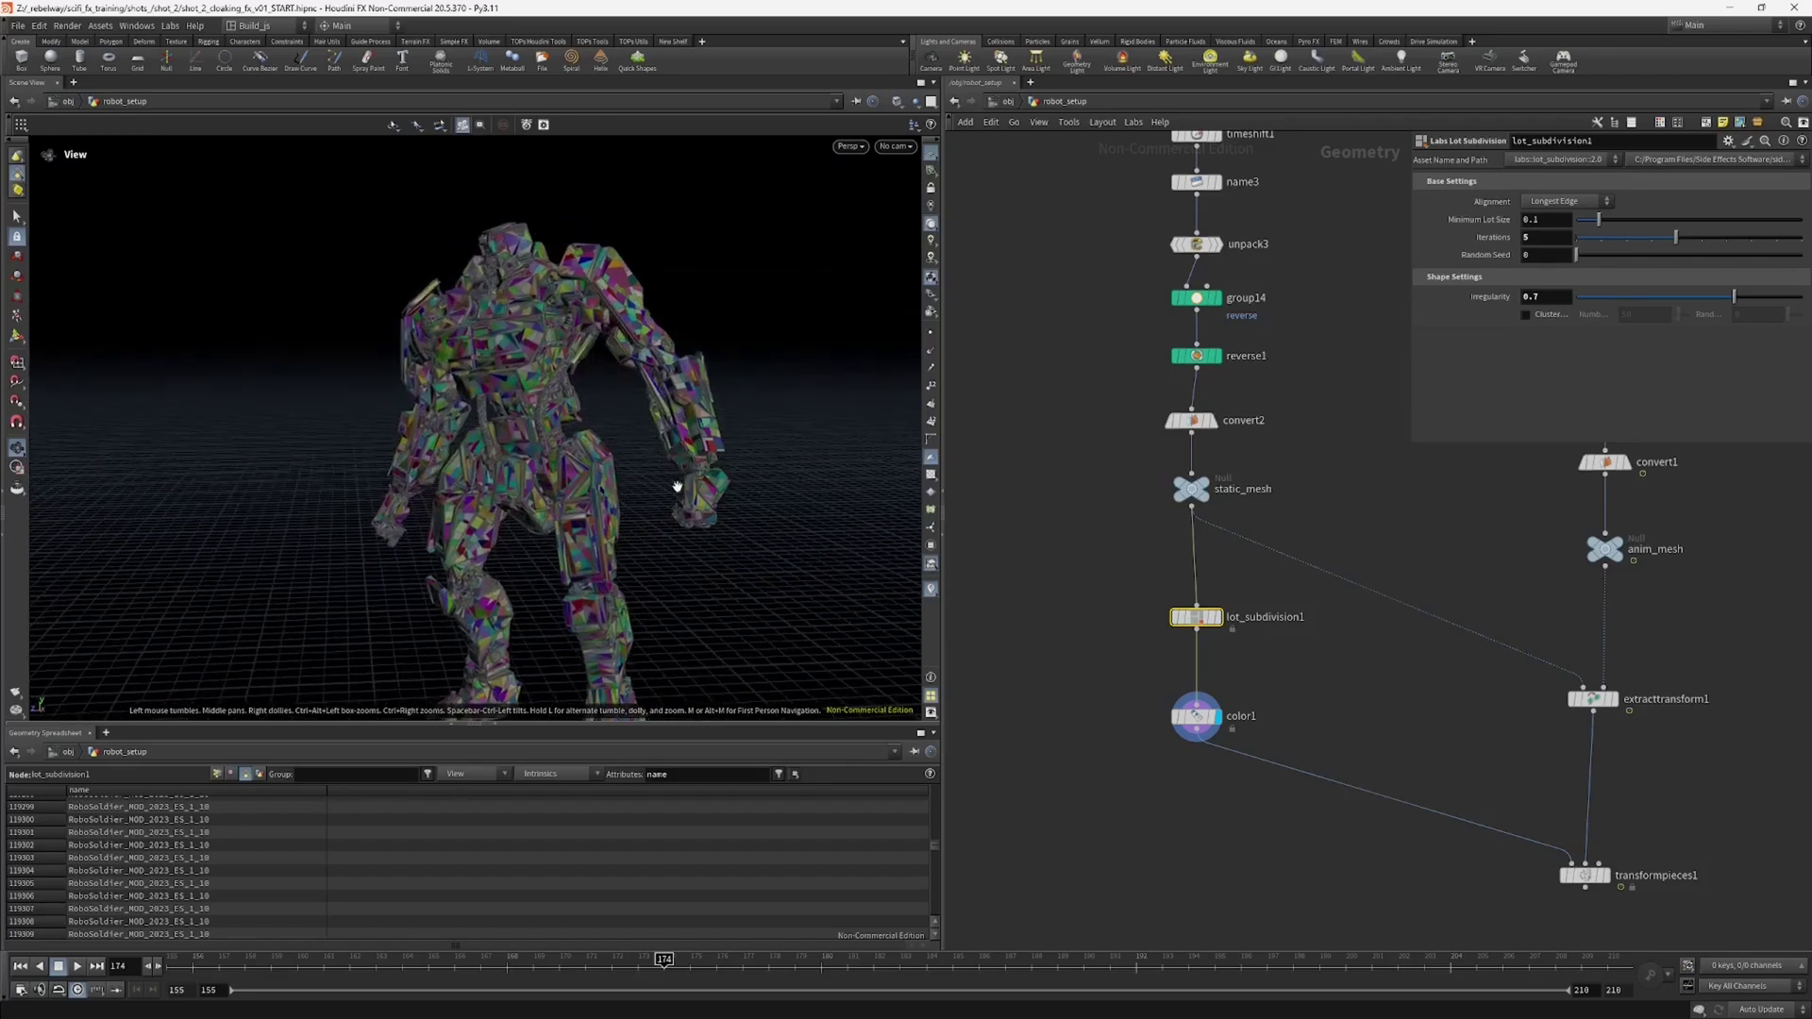
mouse_move(602, 297)
left_mouse_down()
mouse_move(575, 313)
mouse_move(598, 309)
left_mouse_up()
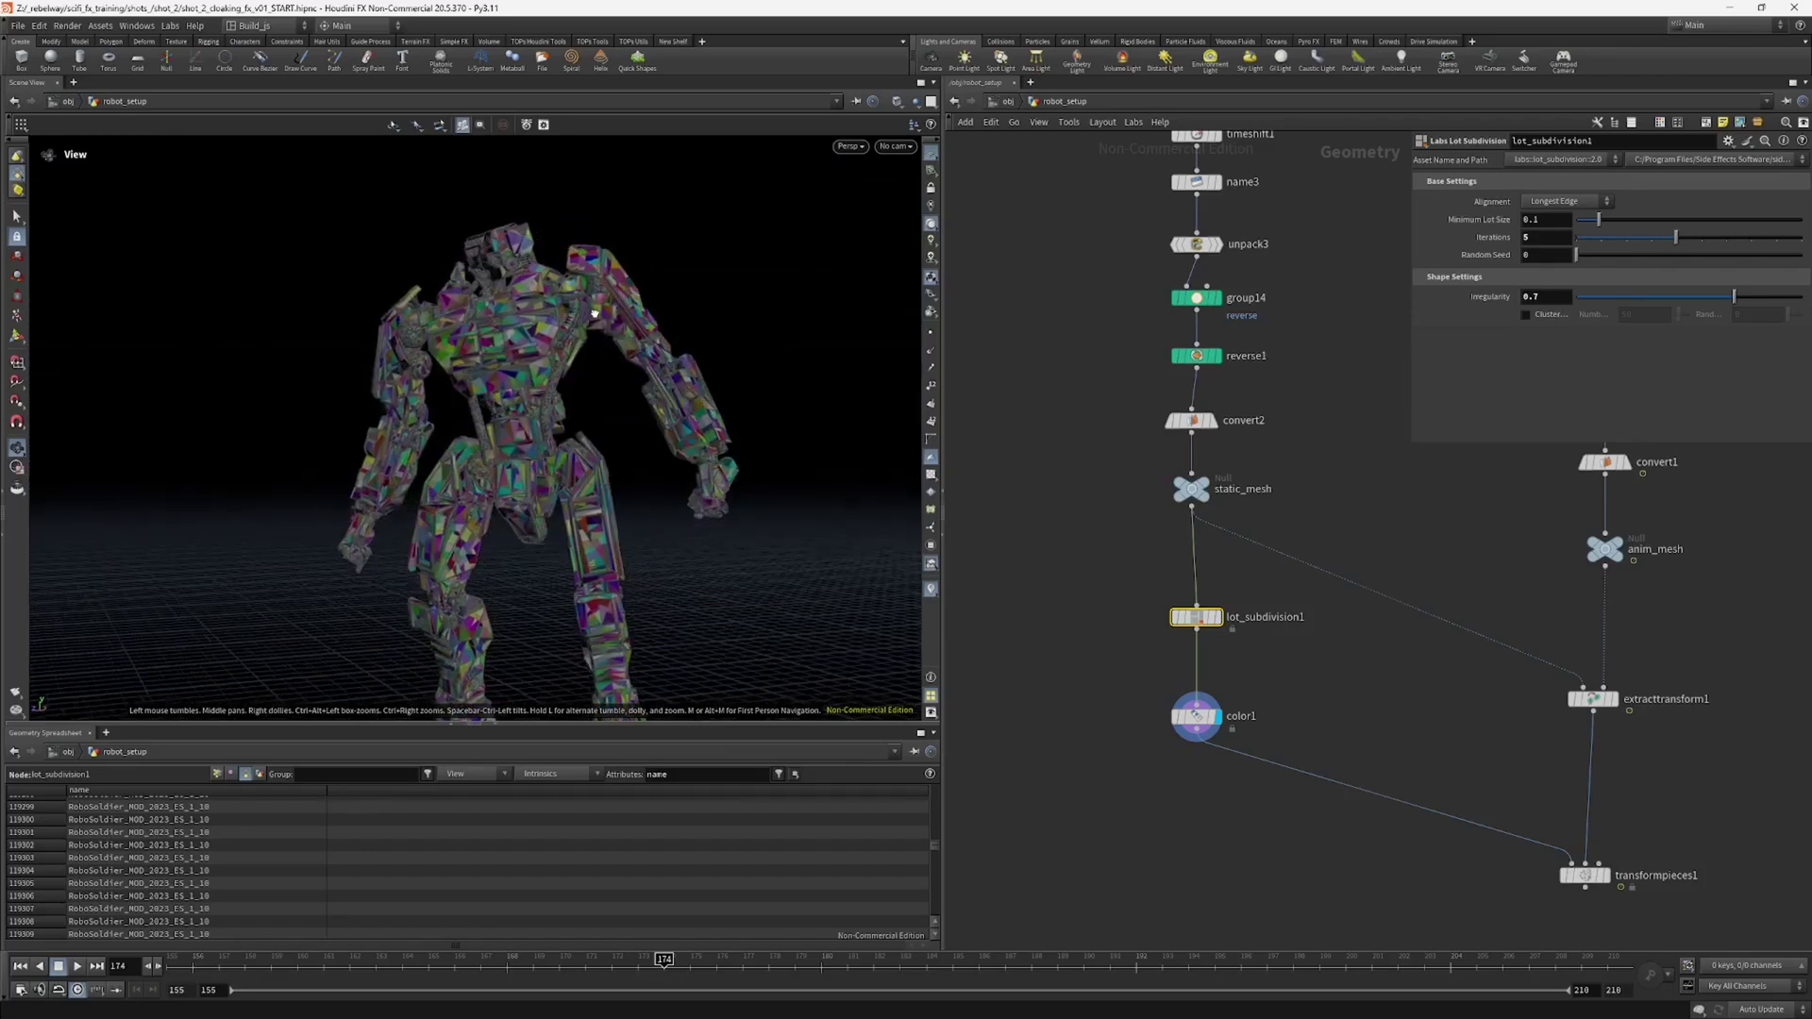
Step: Add a For-Each Named Primitive loop beside the lot_subdivision1 and color1 nodes
middle_click_drag(1137, 671, 1130, 687)
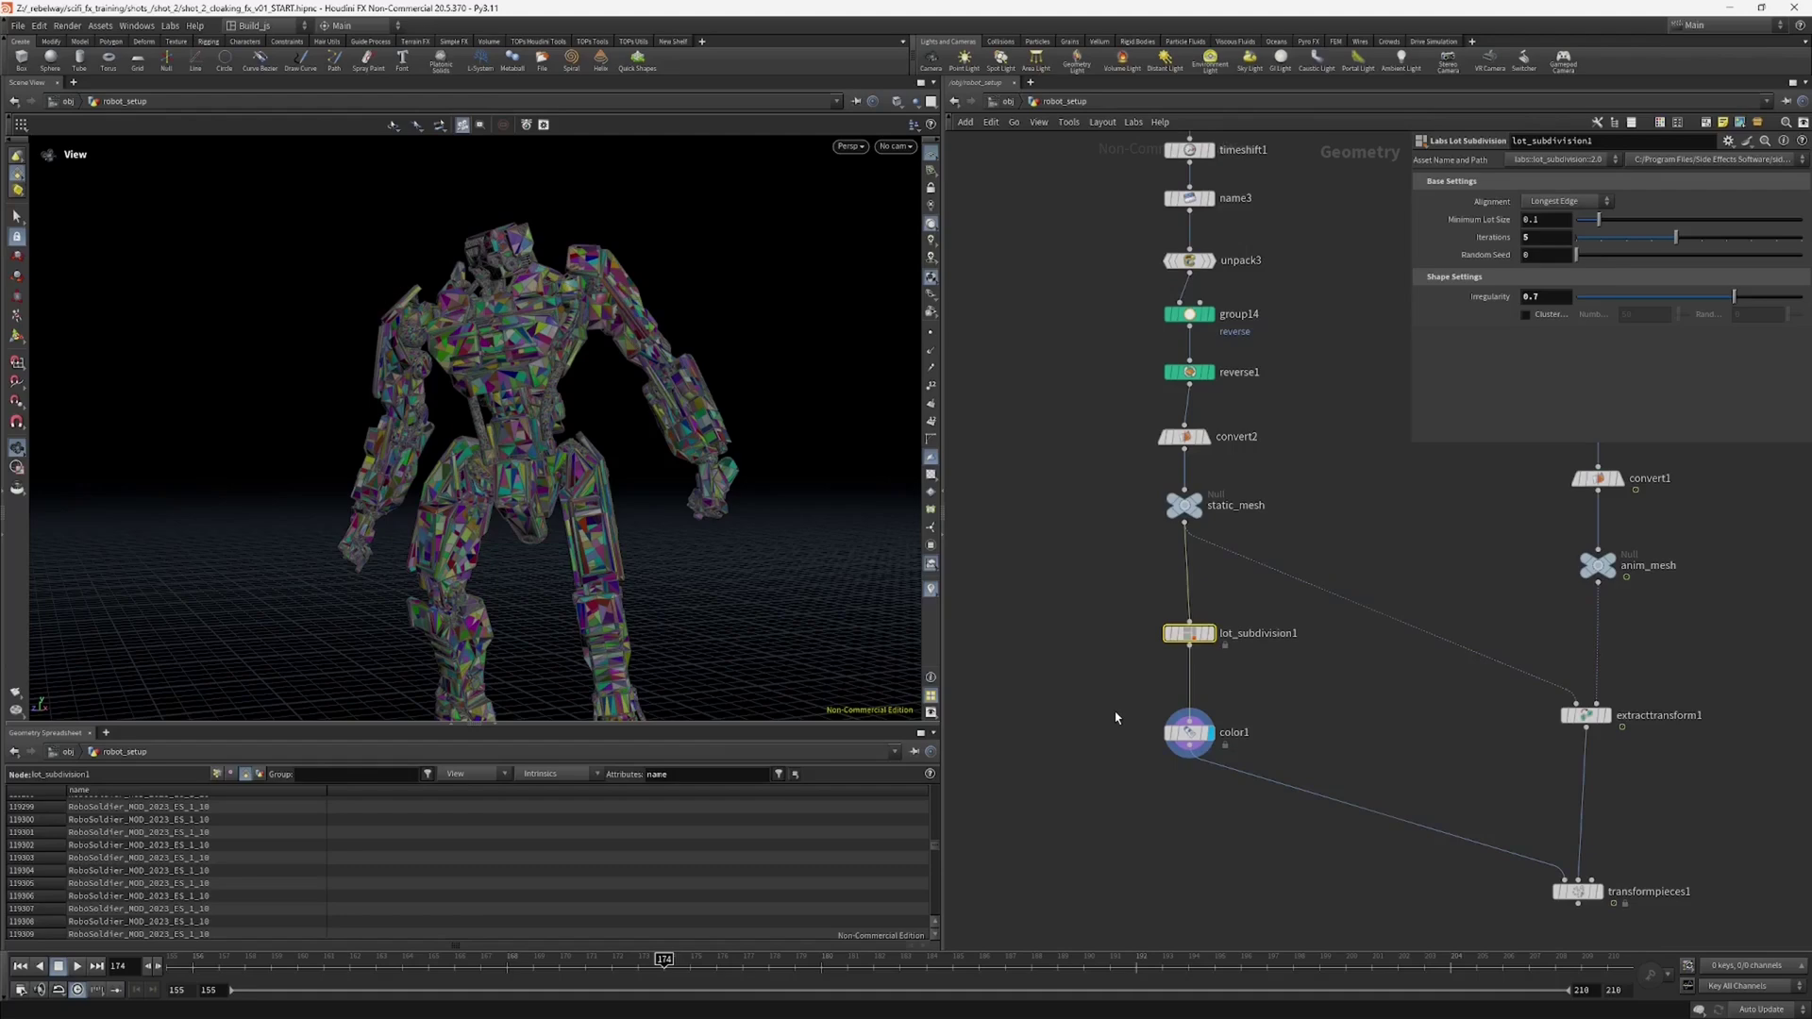
key("Tab")
type("for")
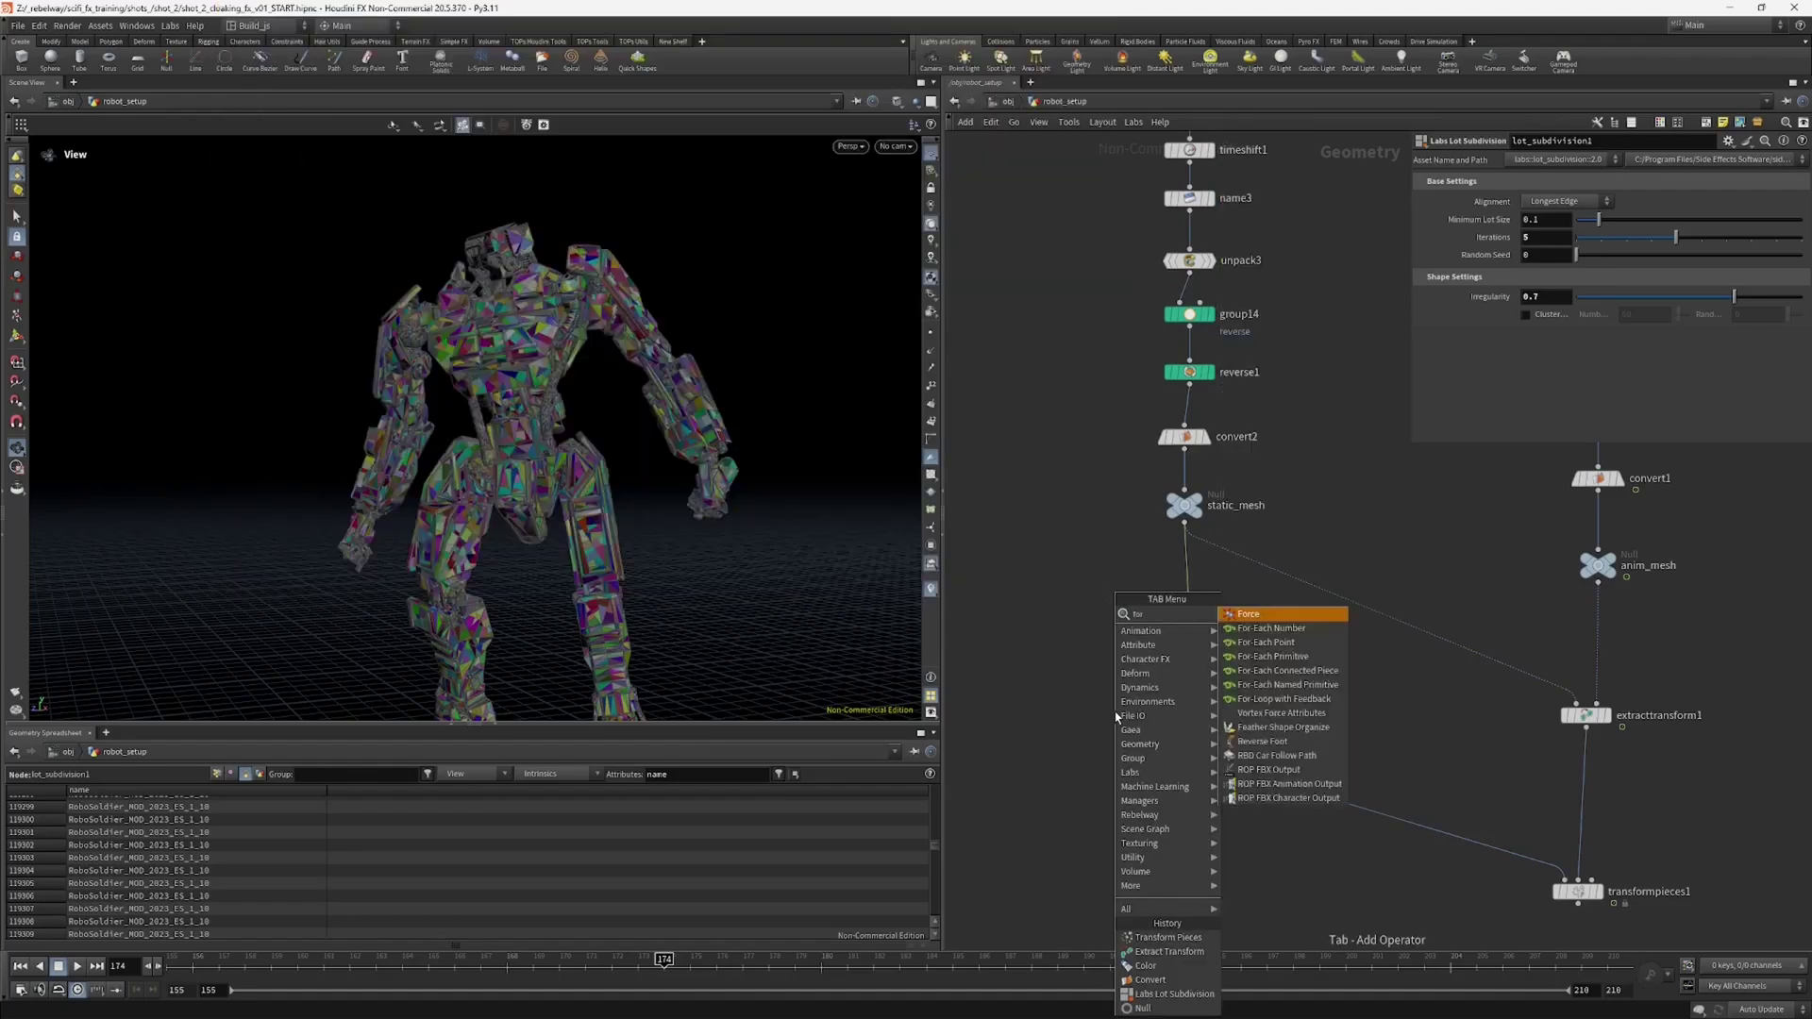
left_click(1278, 685)
left_click(1065, 648)
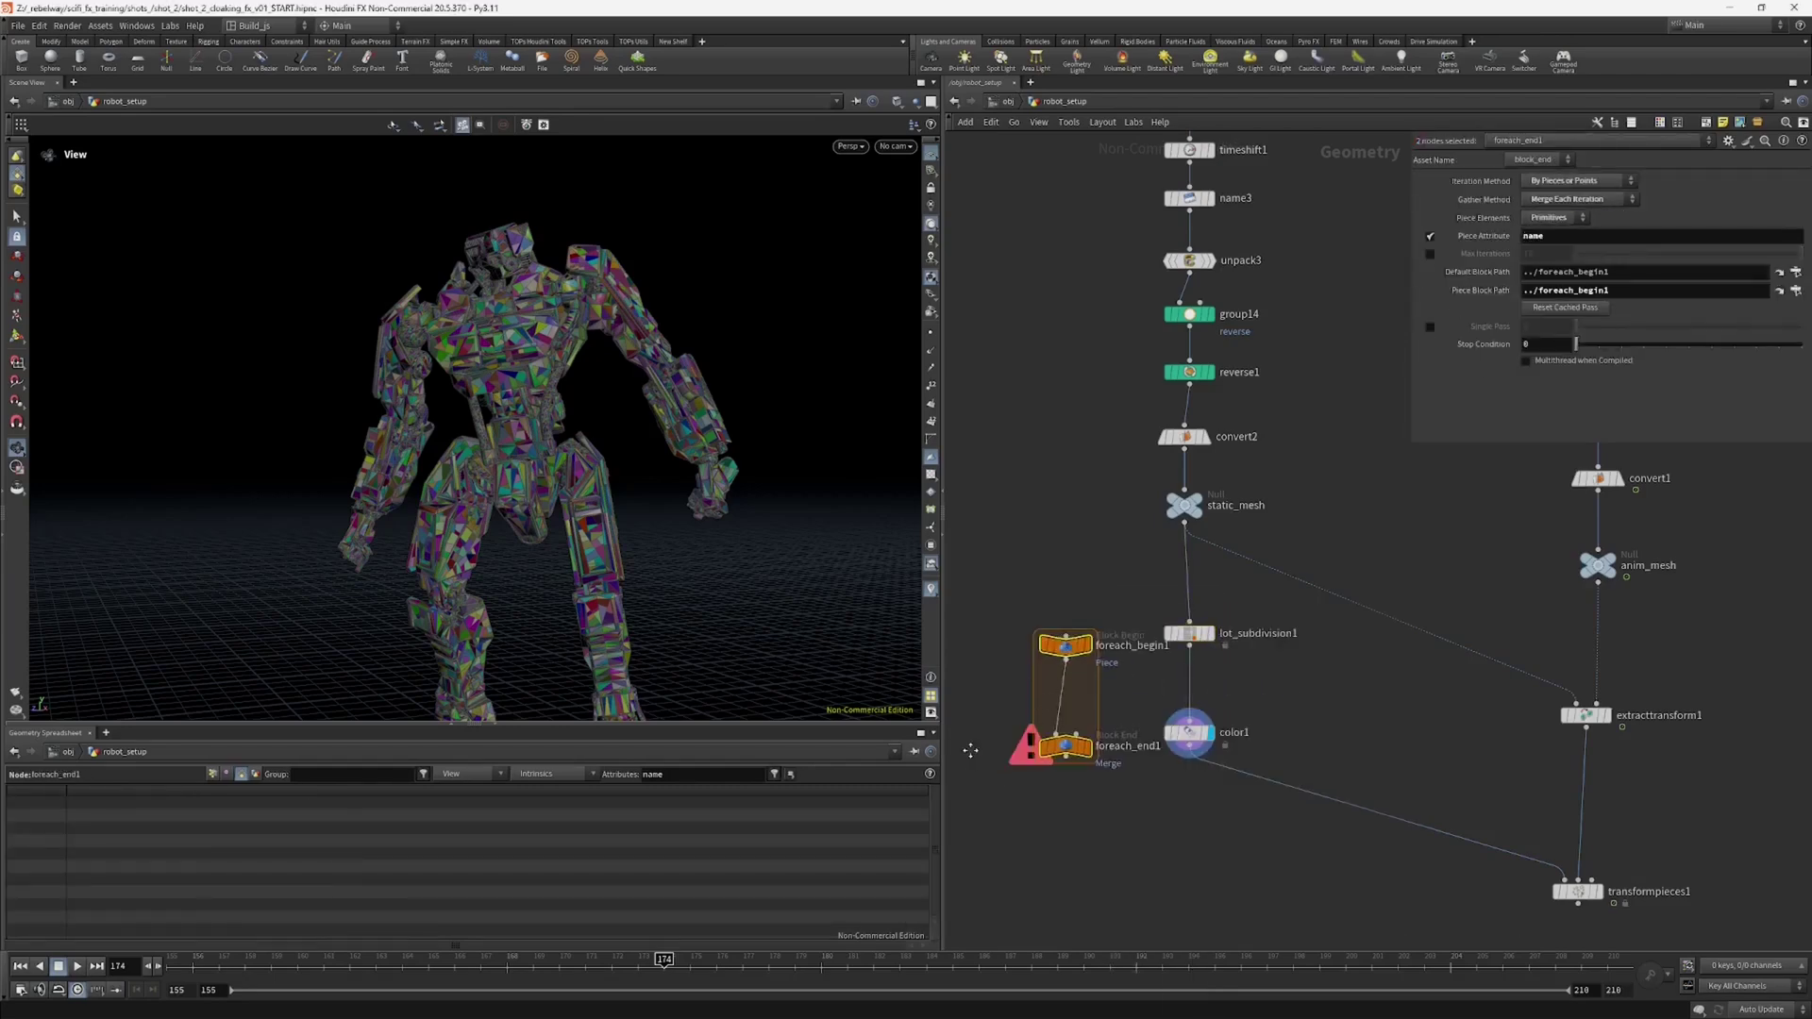
middle_click_drag(969, 750, 997, 758)
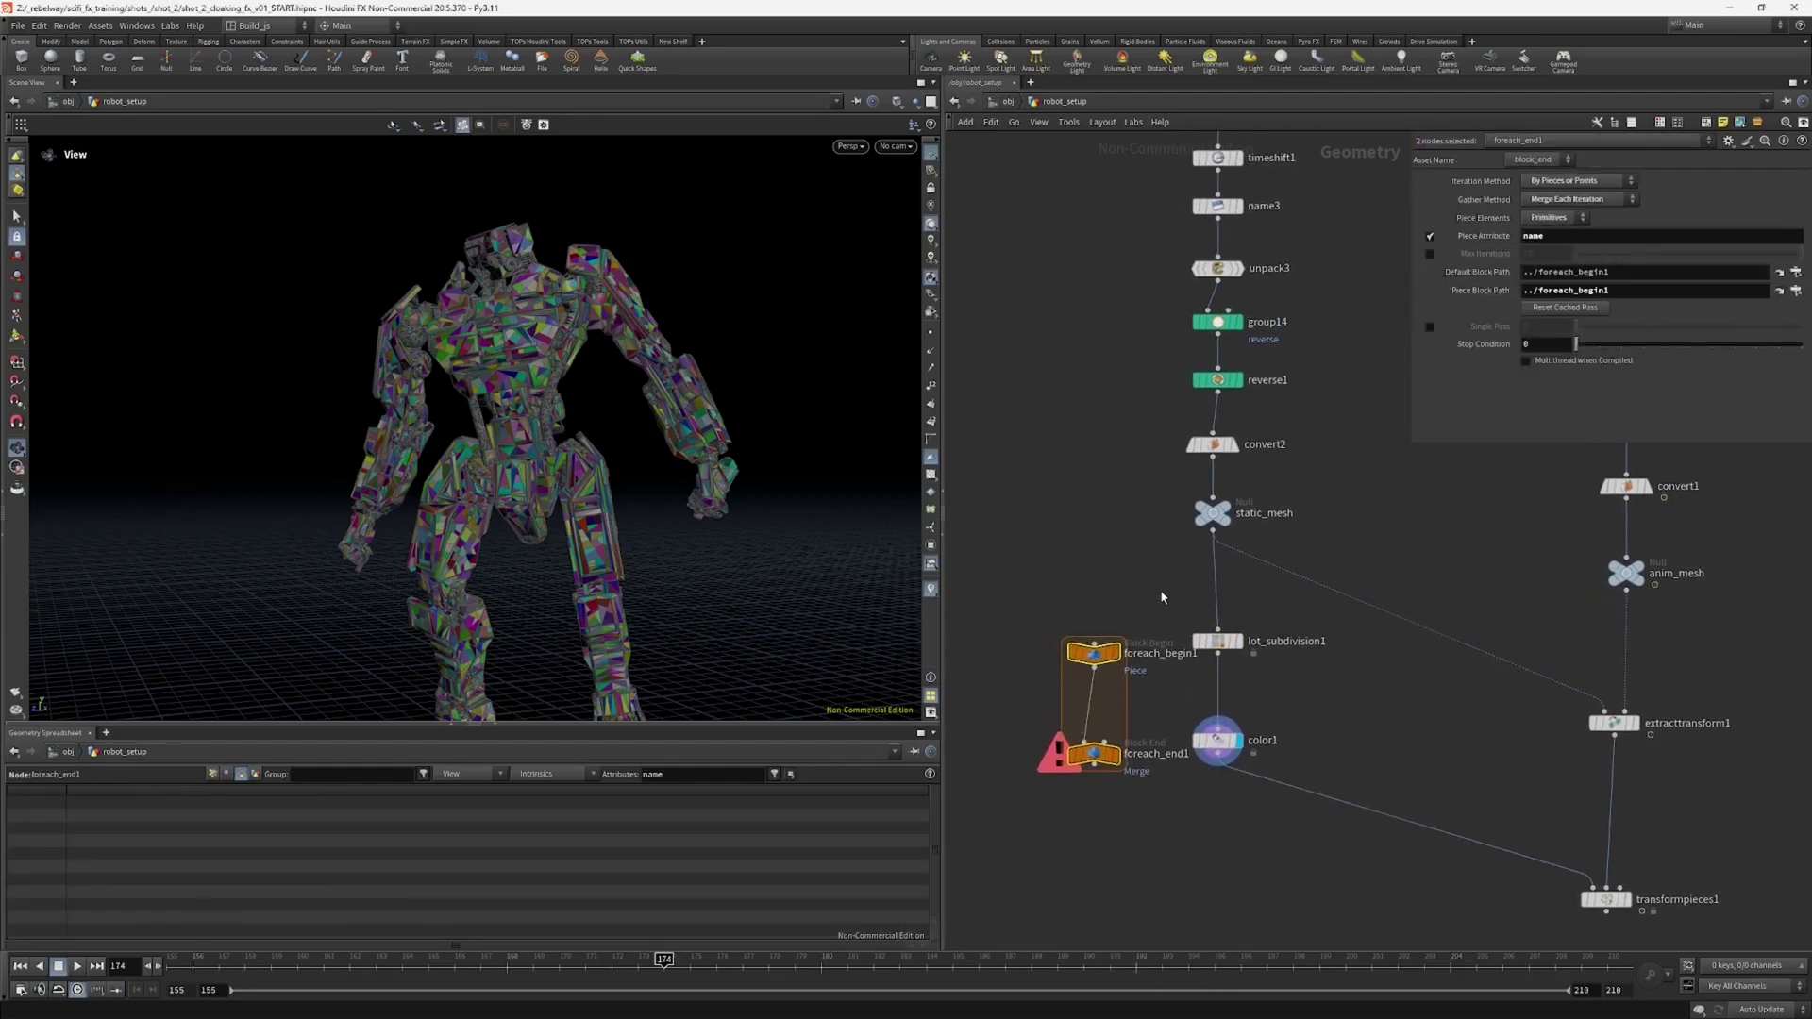
Step: Move lot_subdivision1 and color1 aside, and connect static_mesh to the input of foreach_begin1
middle_click_drag(1162, 599, 1223, 579)
left_click_drag(1277, 723, 1342, 768)
left_click_drag(1279, 623, 1342, 673)
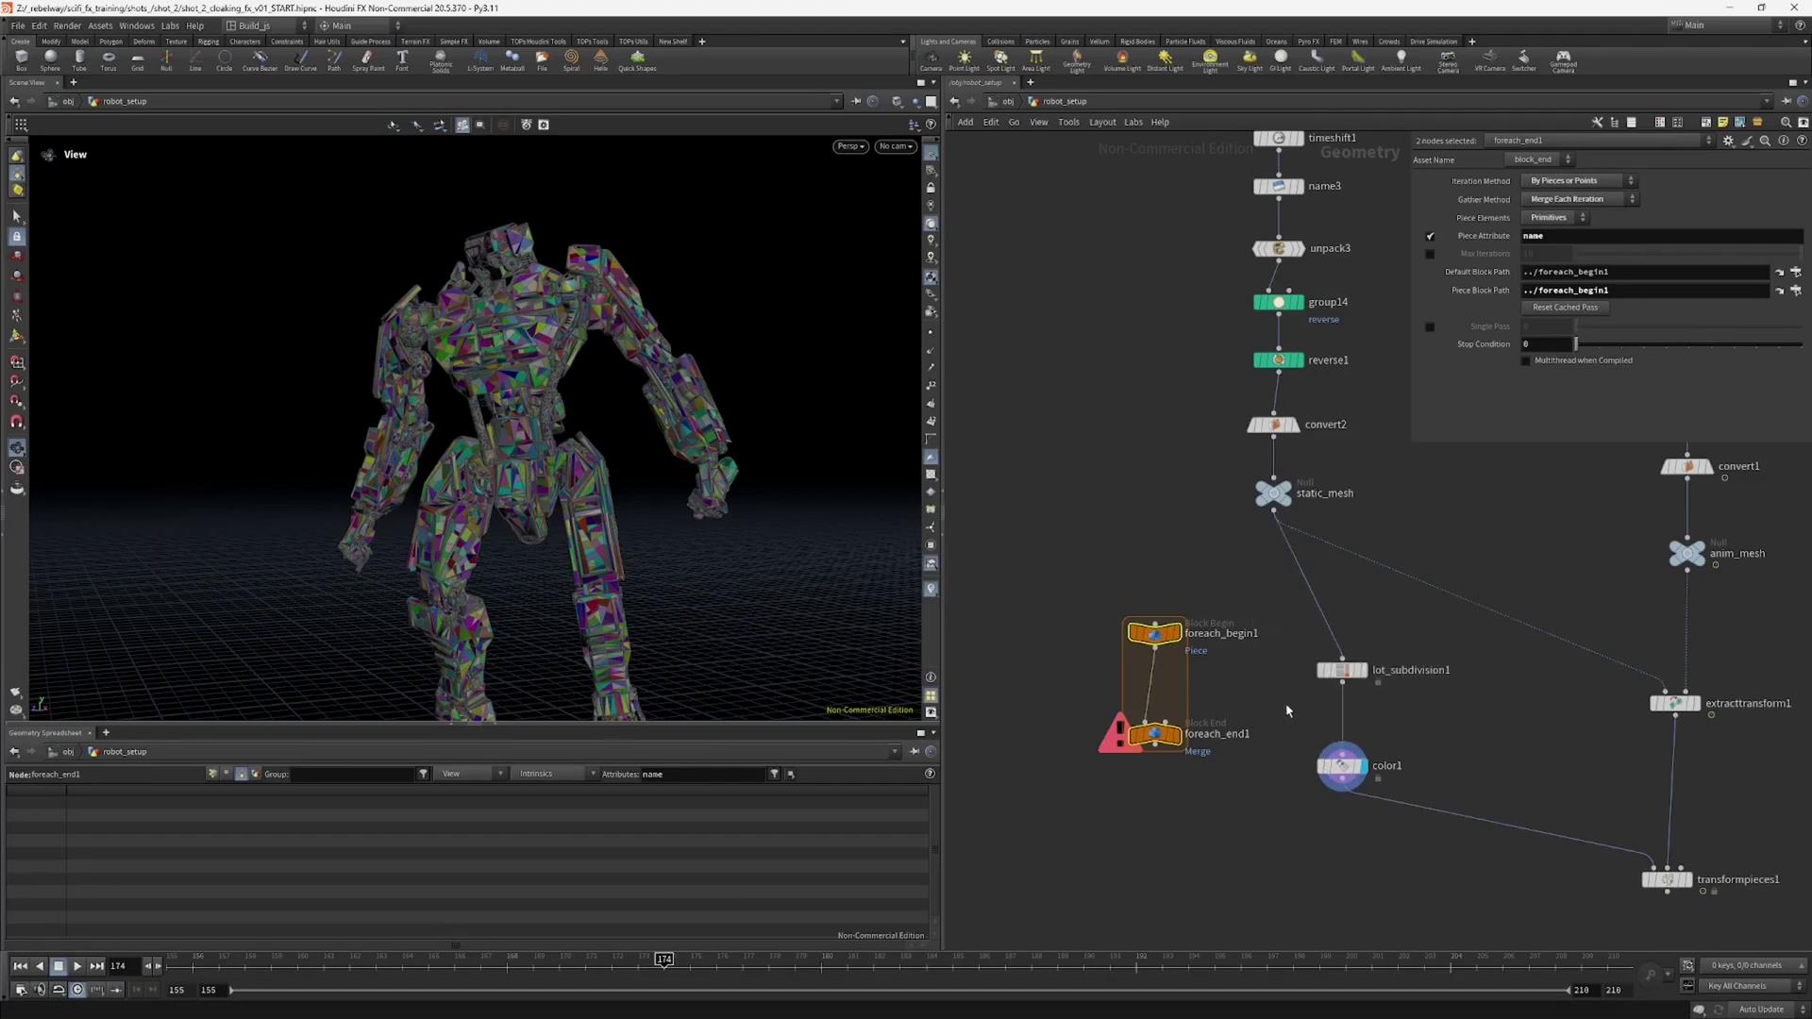
left_click(1286, 710)
left_click(1274, 511)
left_click(1166, 620)
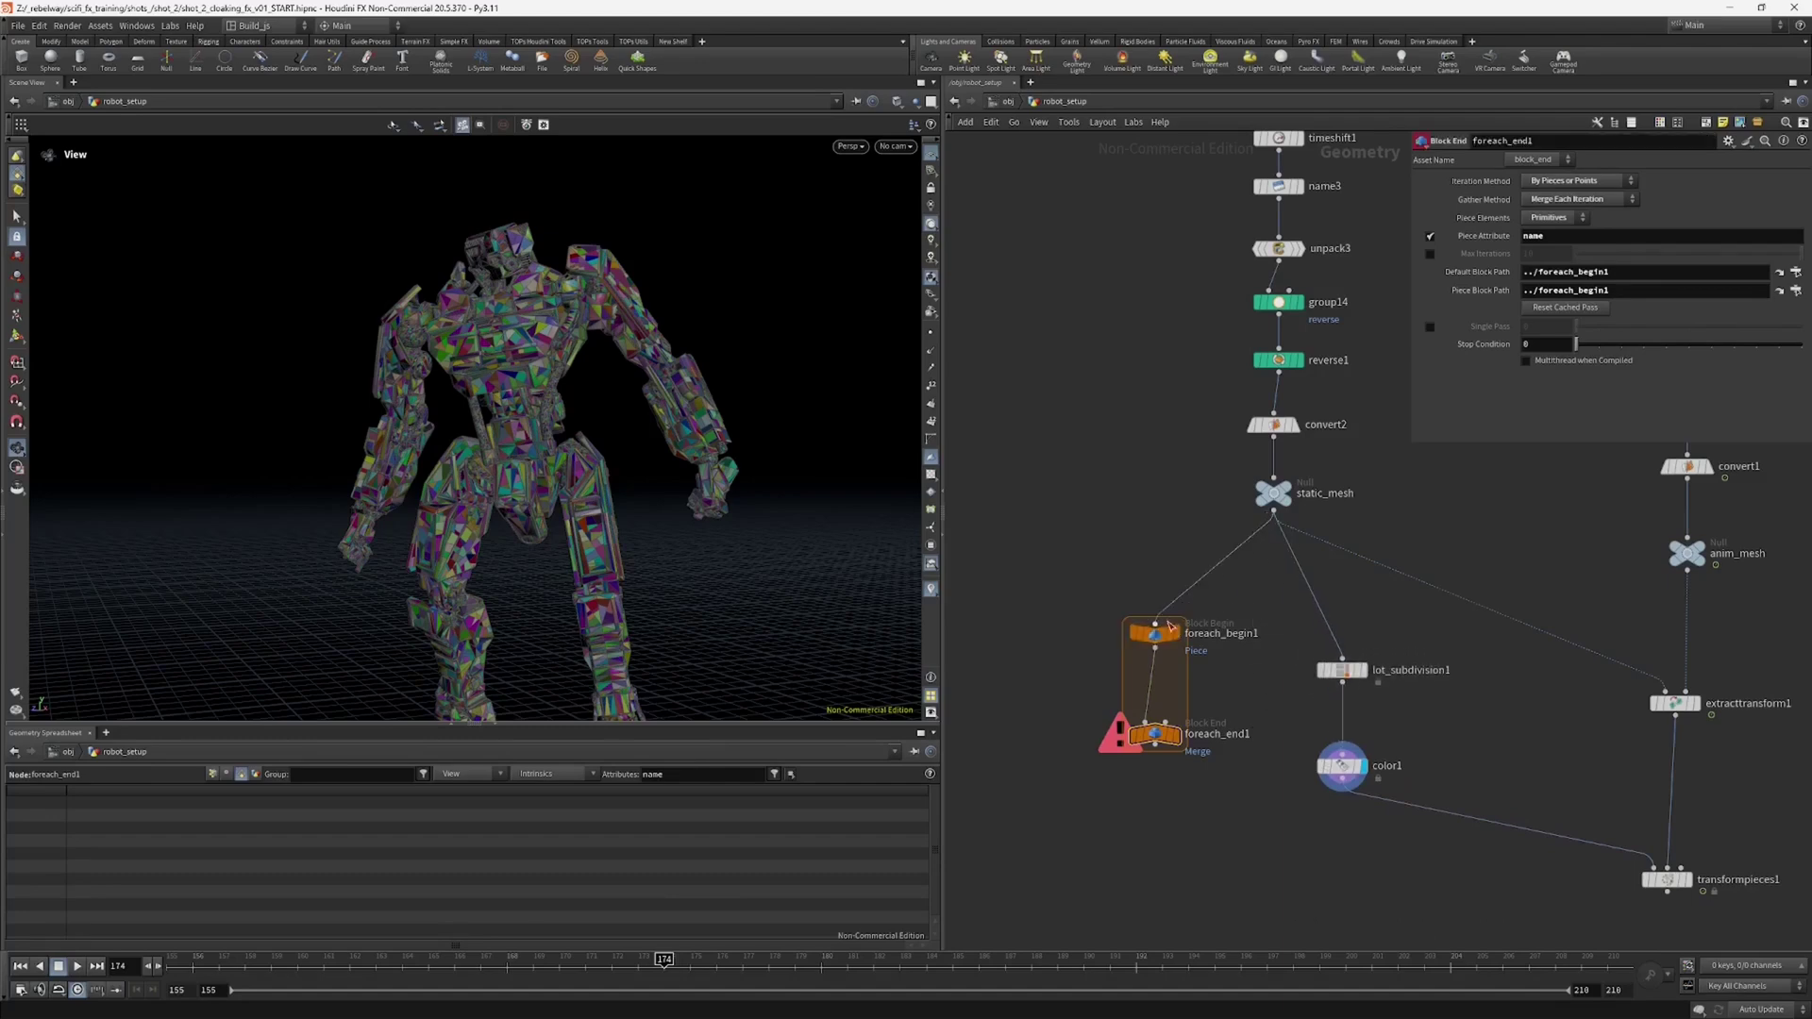
Step: Display foreach_begin1 to view a single piece, and display foreach_end1 to view the merged result
left_click(1175, 635)
left_click_drag(1037, 614, 1162, 634)
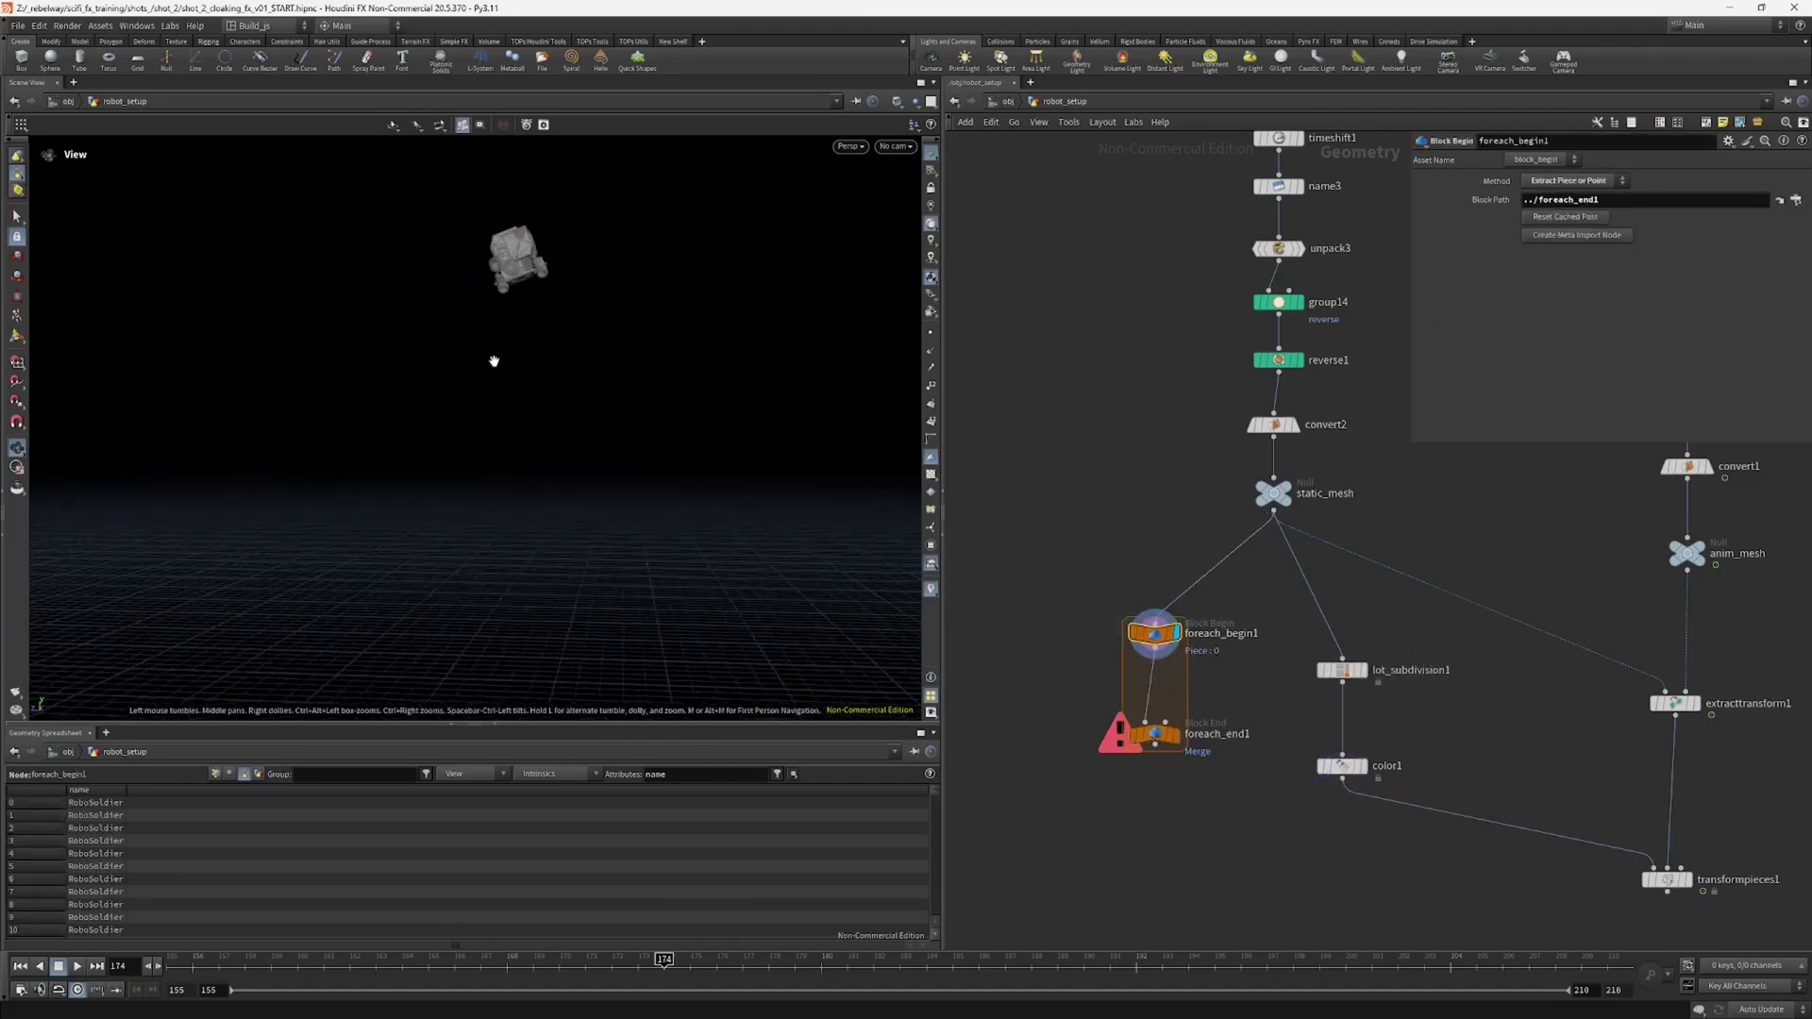
left_click(1173, 735)
left_click_drag(1066, 720, 1190, 758)
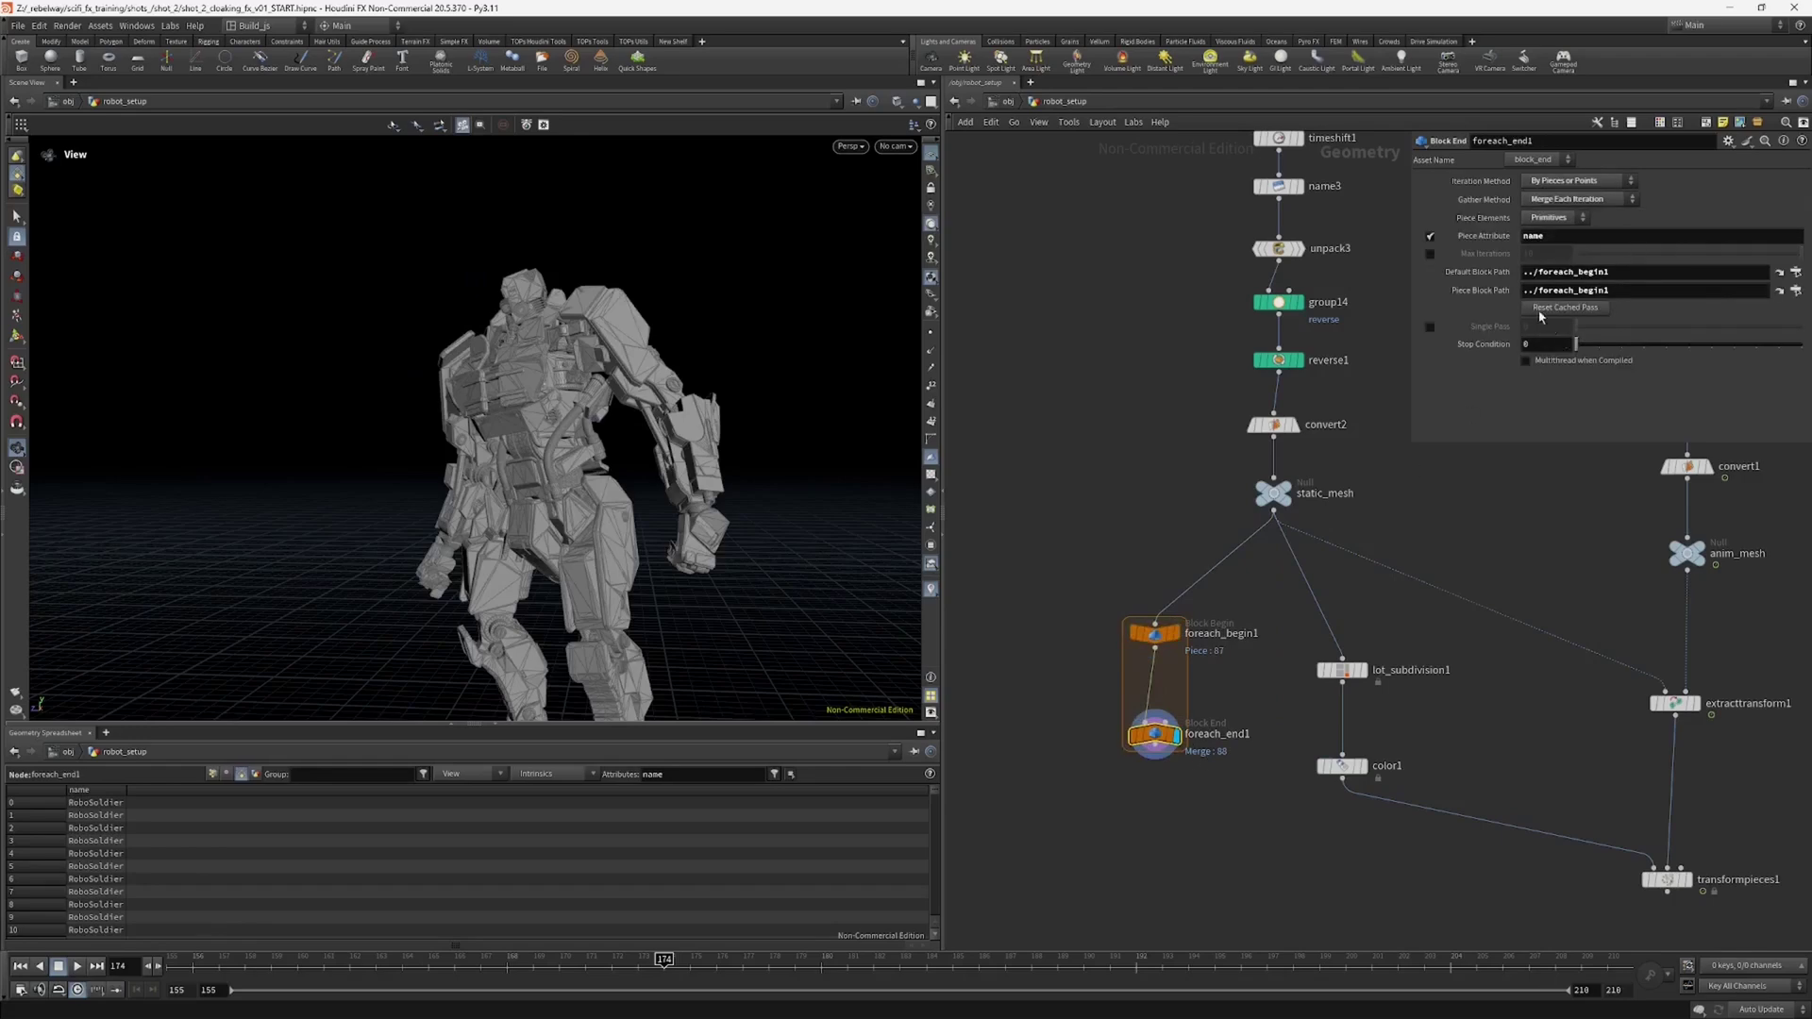
Step: Preview individual loop pieces by enabling Single Pass on foreach_end1 and raising it to 10, and turn Single Pass back off
left_click(1430, 328)
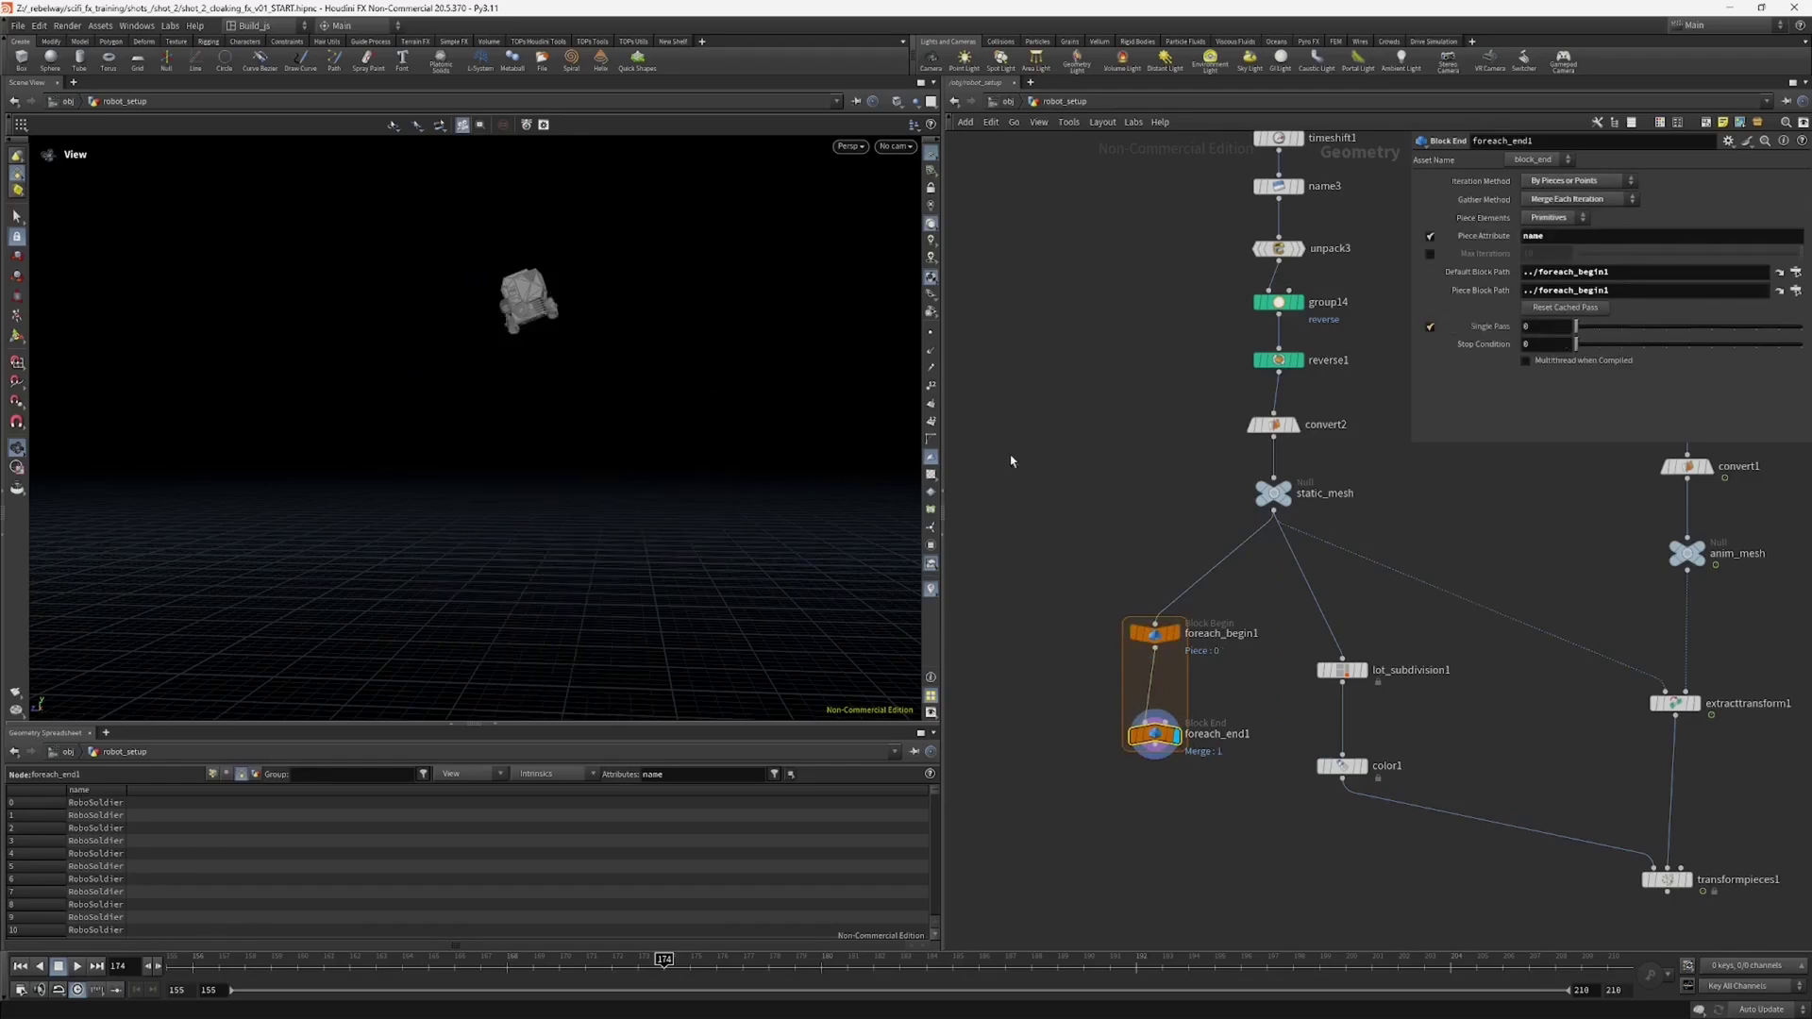
left_click_drag(1589, 335, 1678, 321)
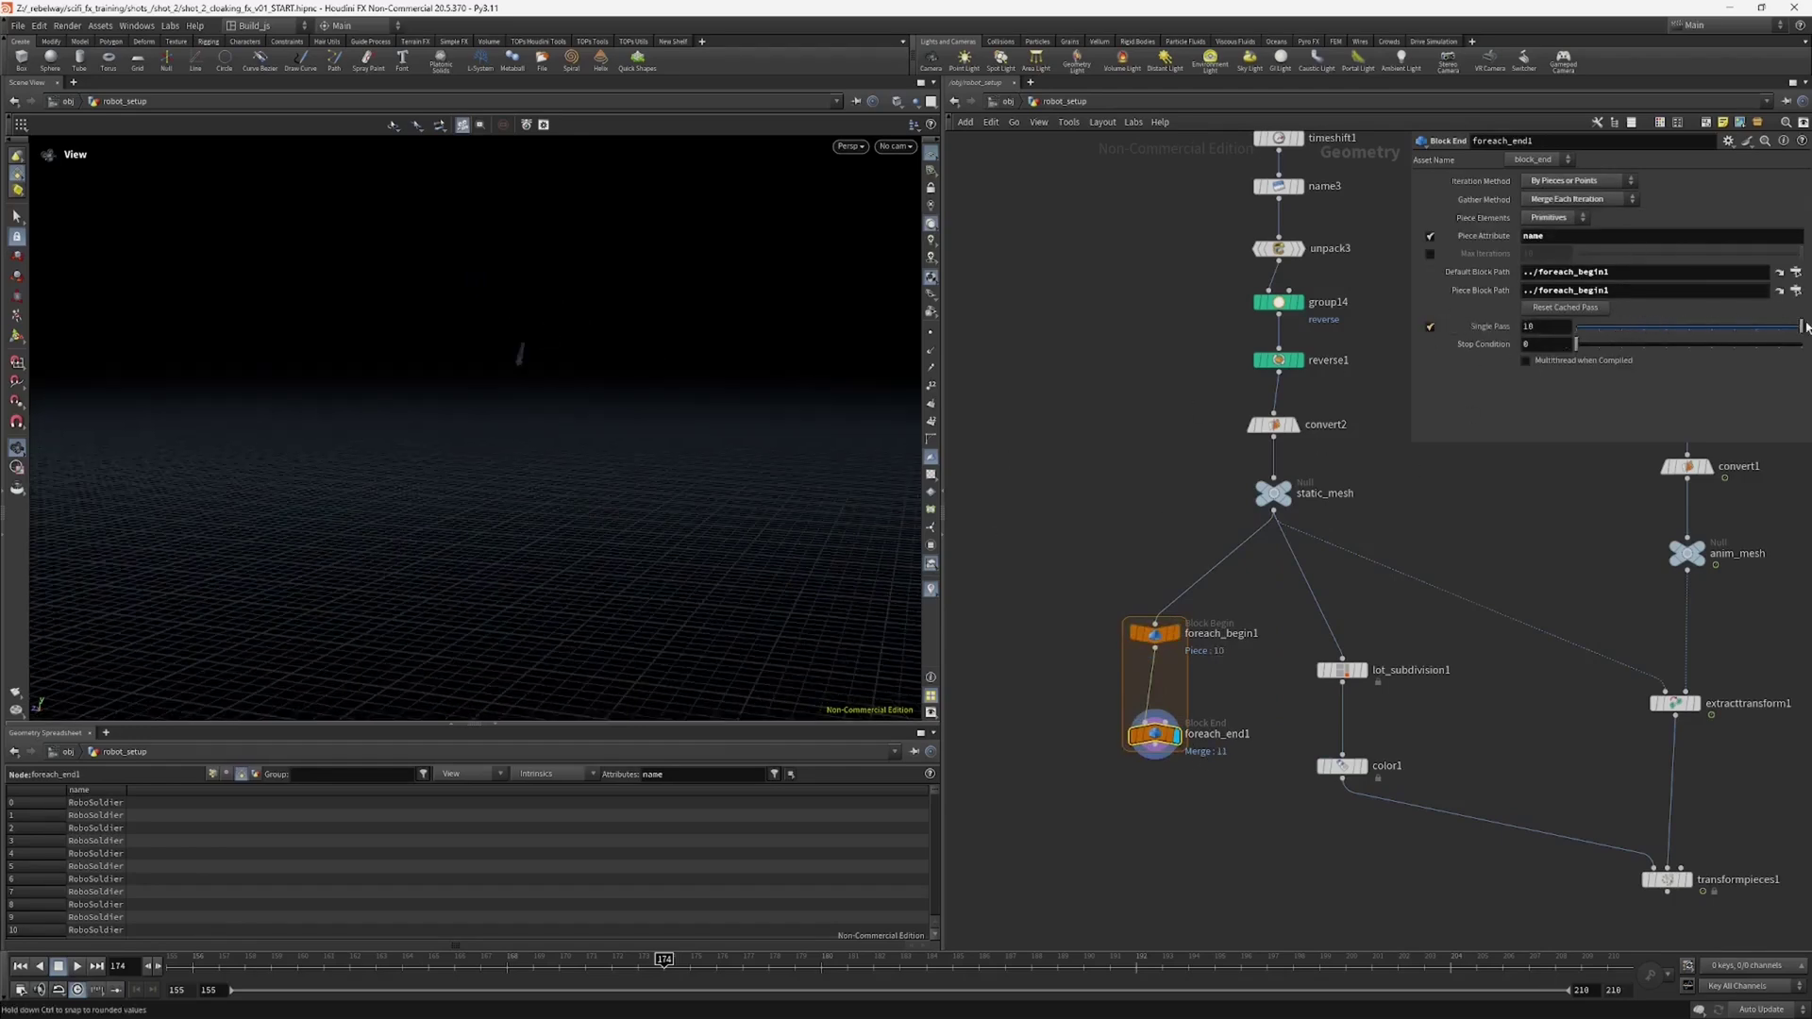
left_click(1430, 328)
middle_click(1168, 750)
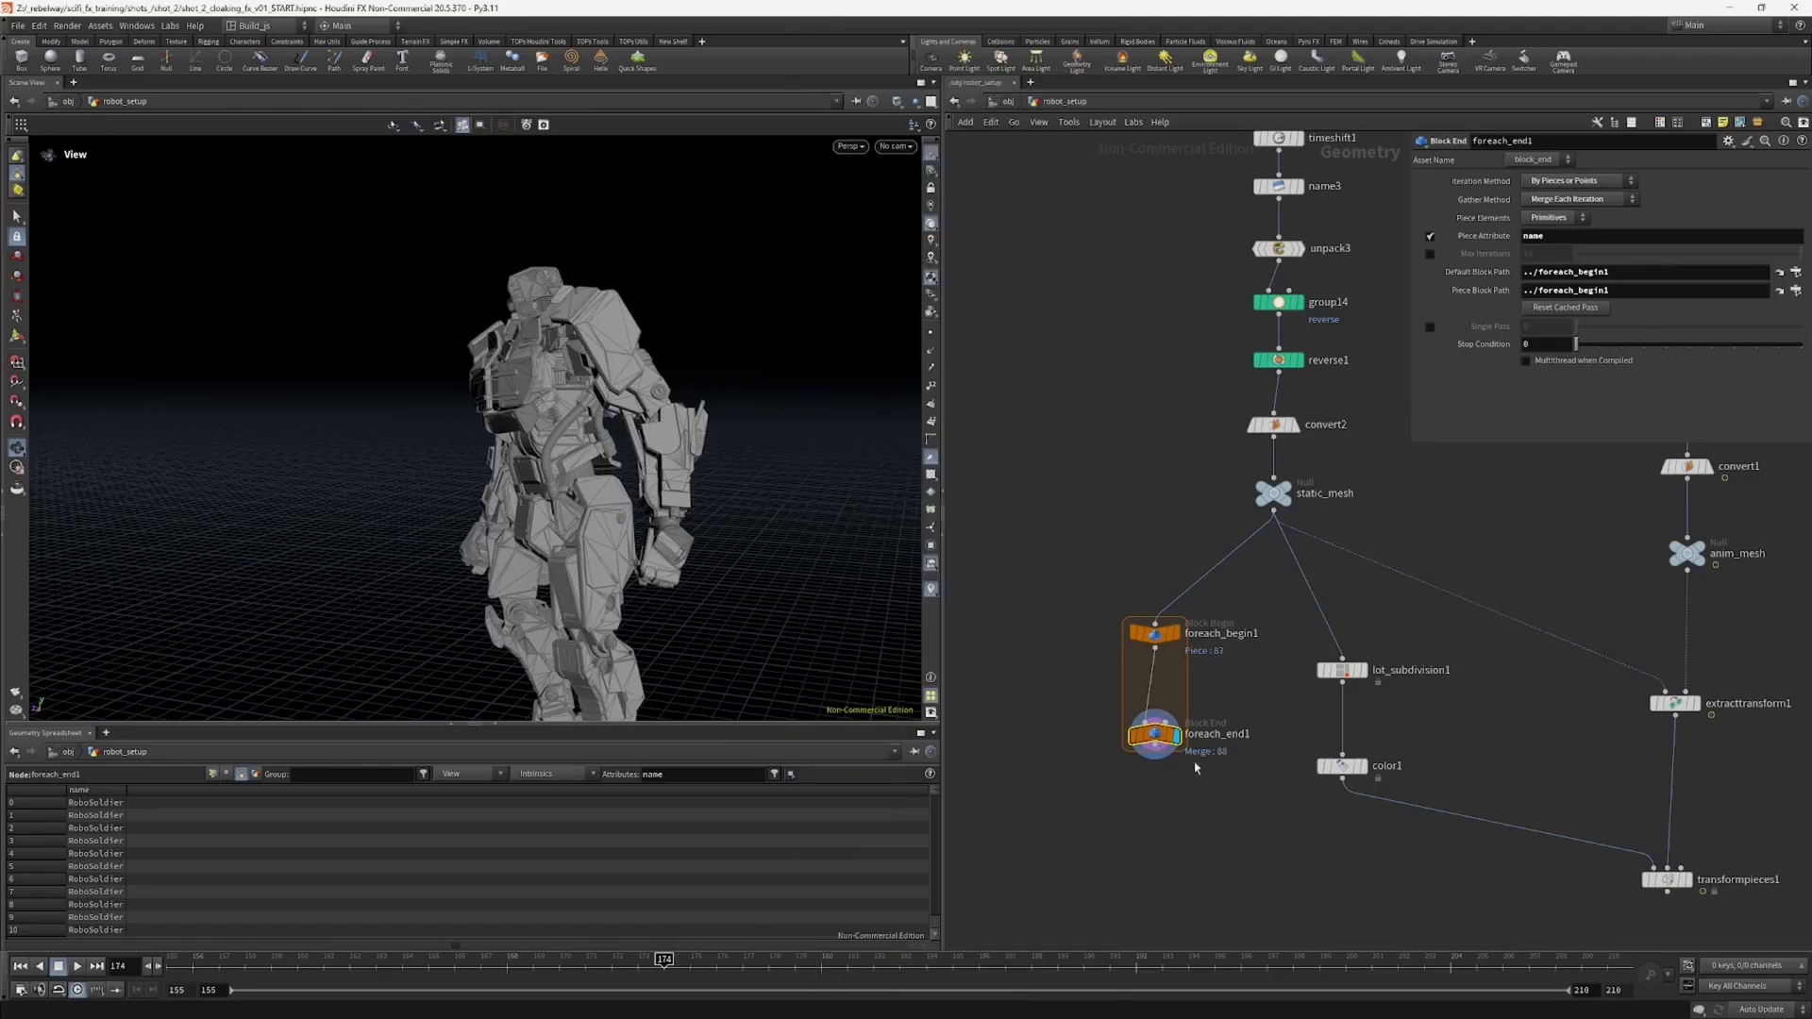
Step: Move lot_subdivision1 into the loop between foreach_begin1 and foreach_end1, detach it from color1, and display it
middle_click_drag(1195, 768, 1235, 777)
left_click_drag(1380, 680, 1202, 683)
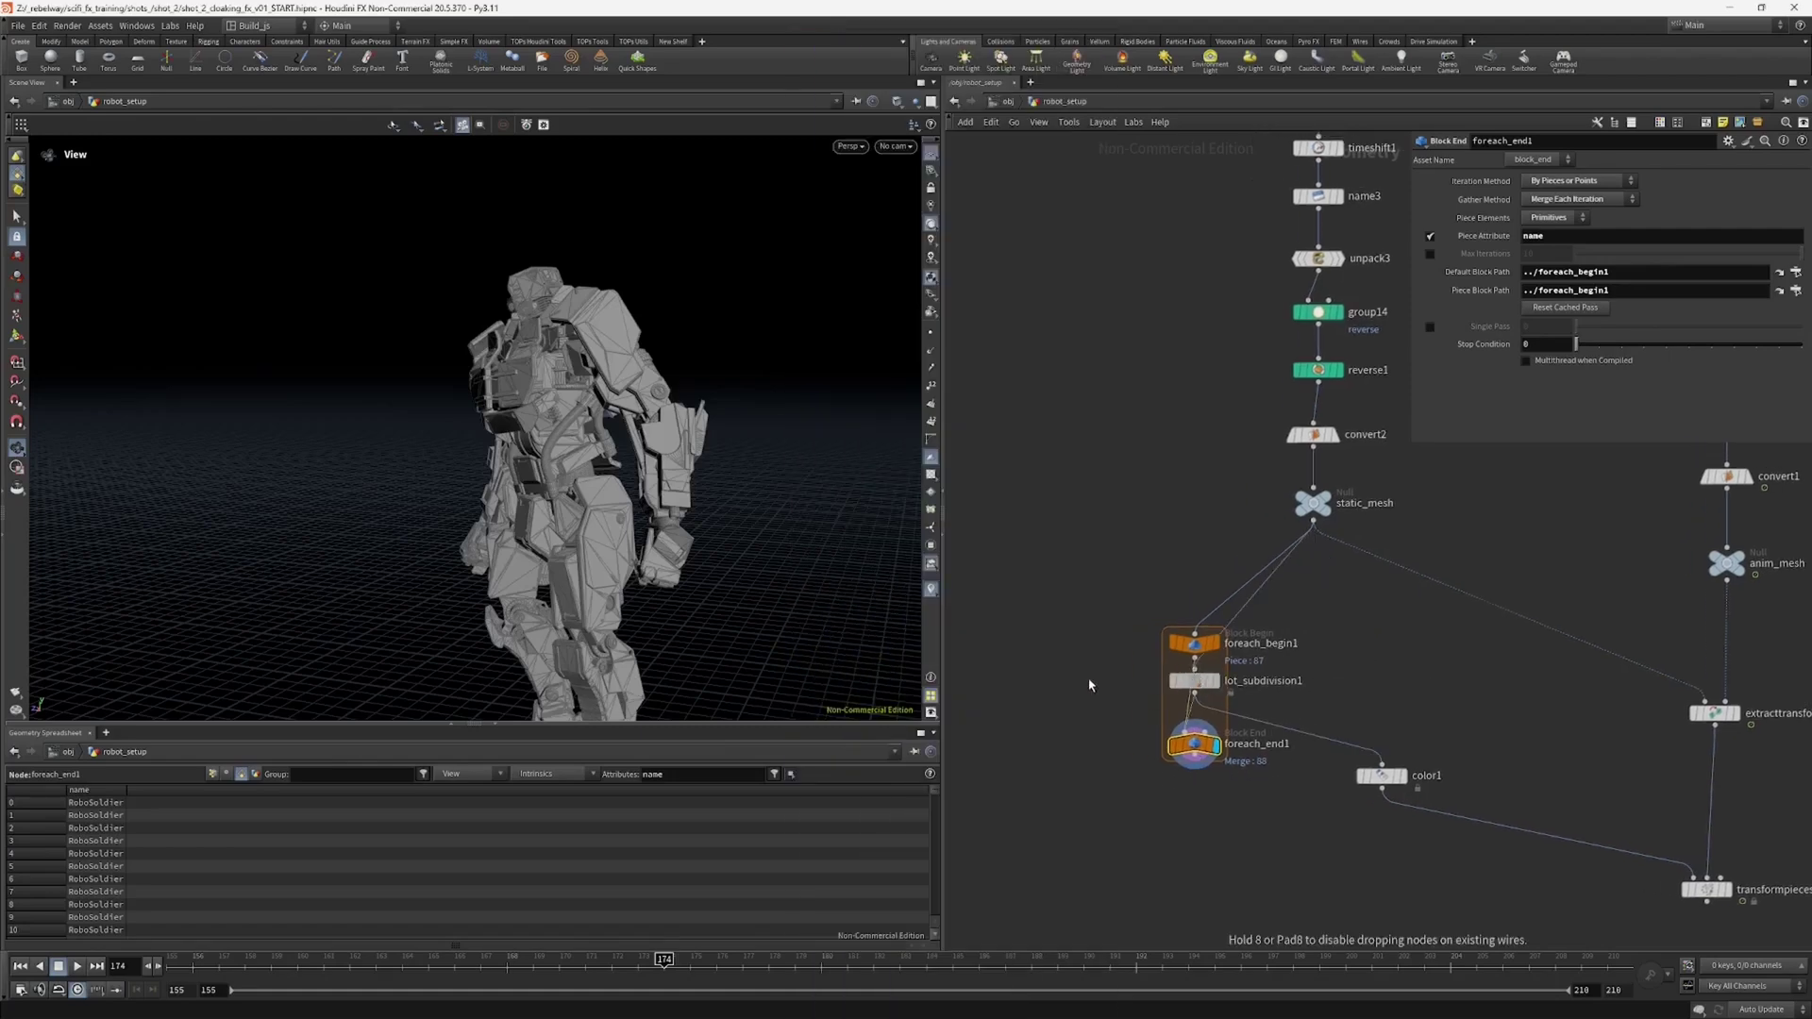
left_click_drag(1088, 680, 1188, 696)
left_click(1191, 697)
left_click(1216, 697)
Step: Examine the subdivided single piece, and display foreach_end1 to inspect the subdivision across the whole robot
left_click_drag(641, 415, 644, 290)
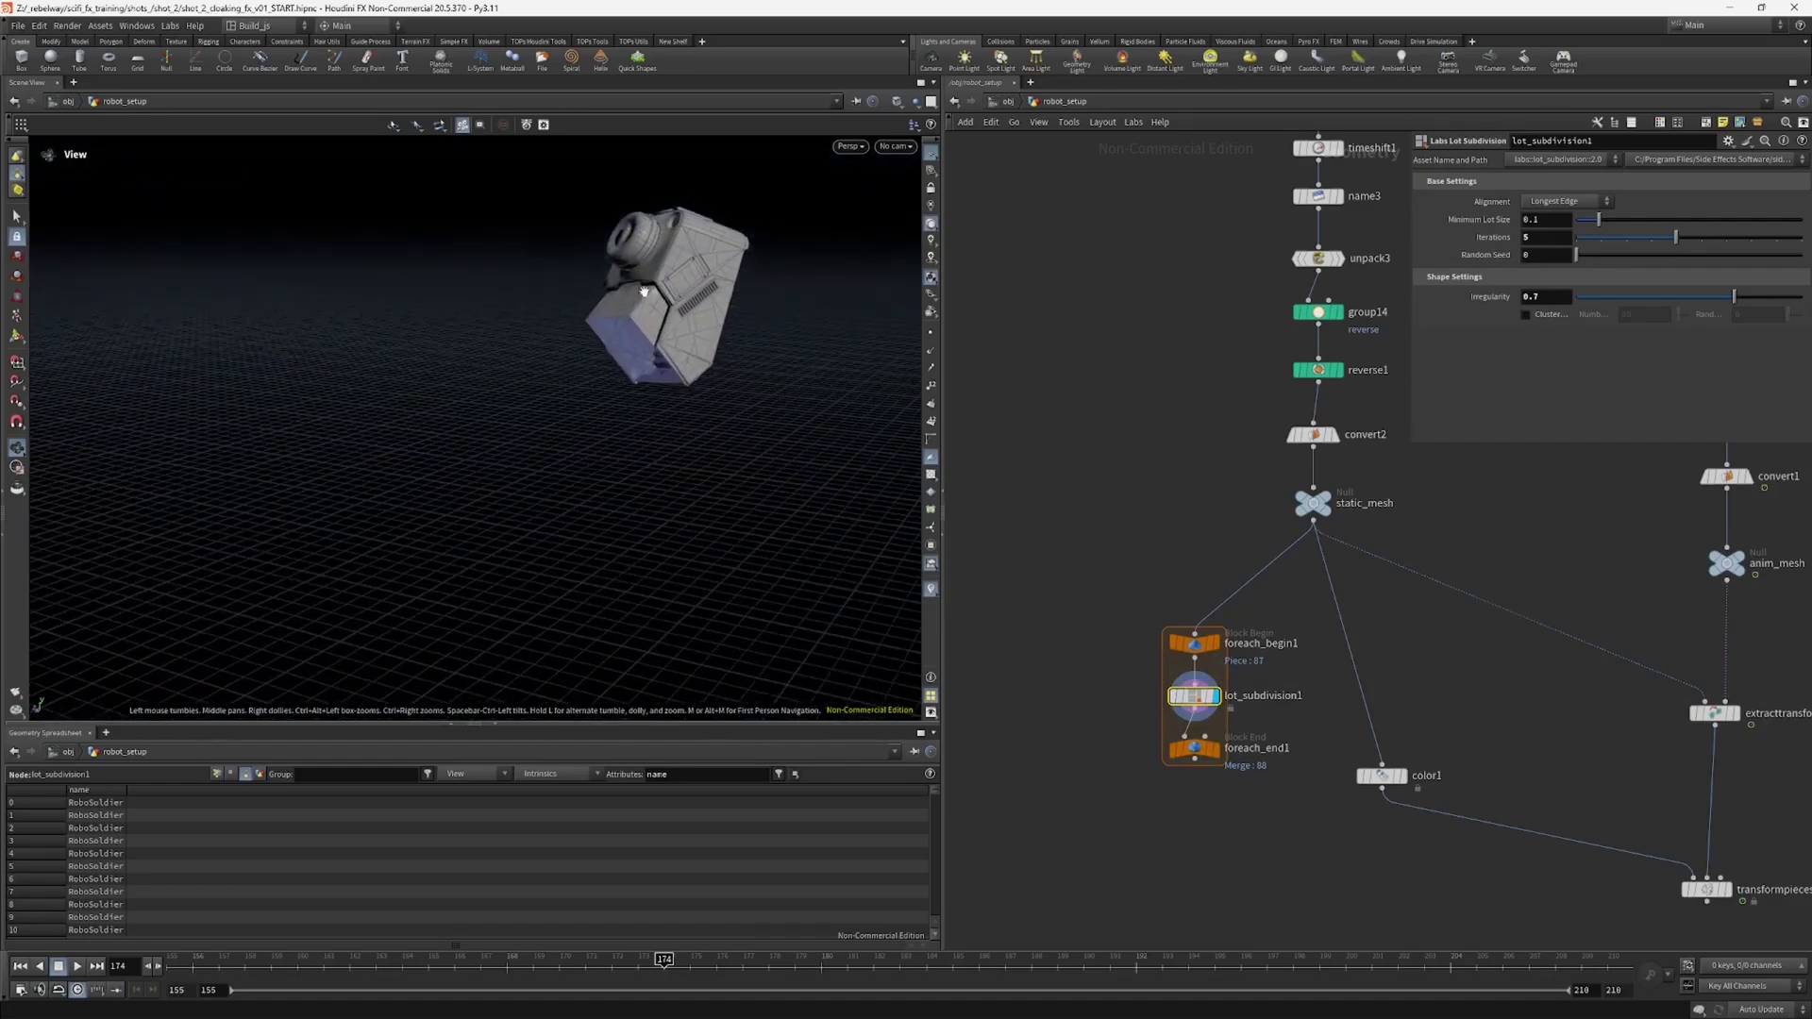
left_click(1216, 749)
left_click_drag(674, 552, 761, 481)
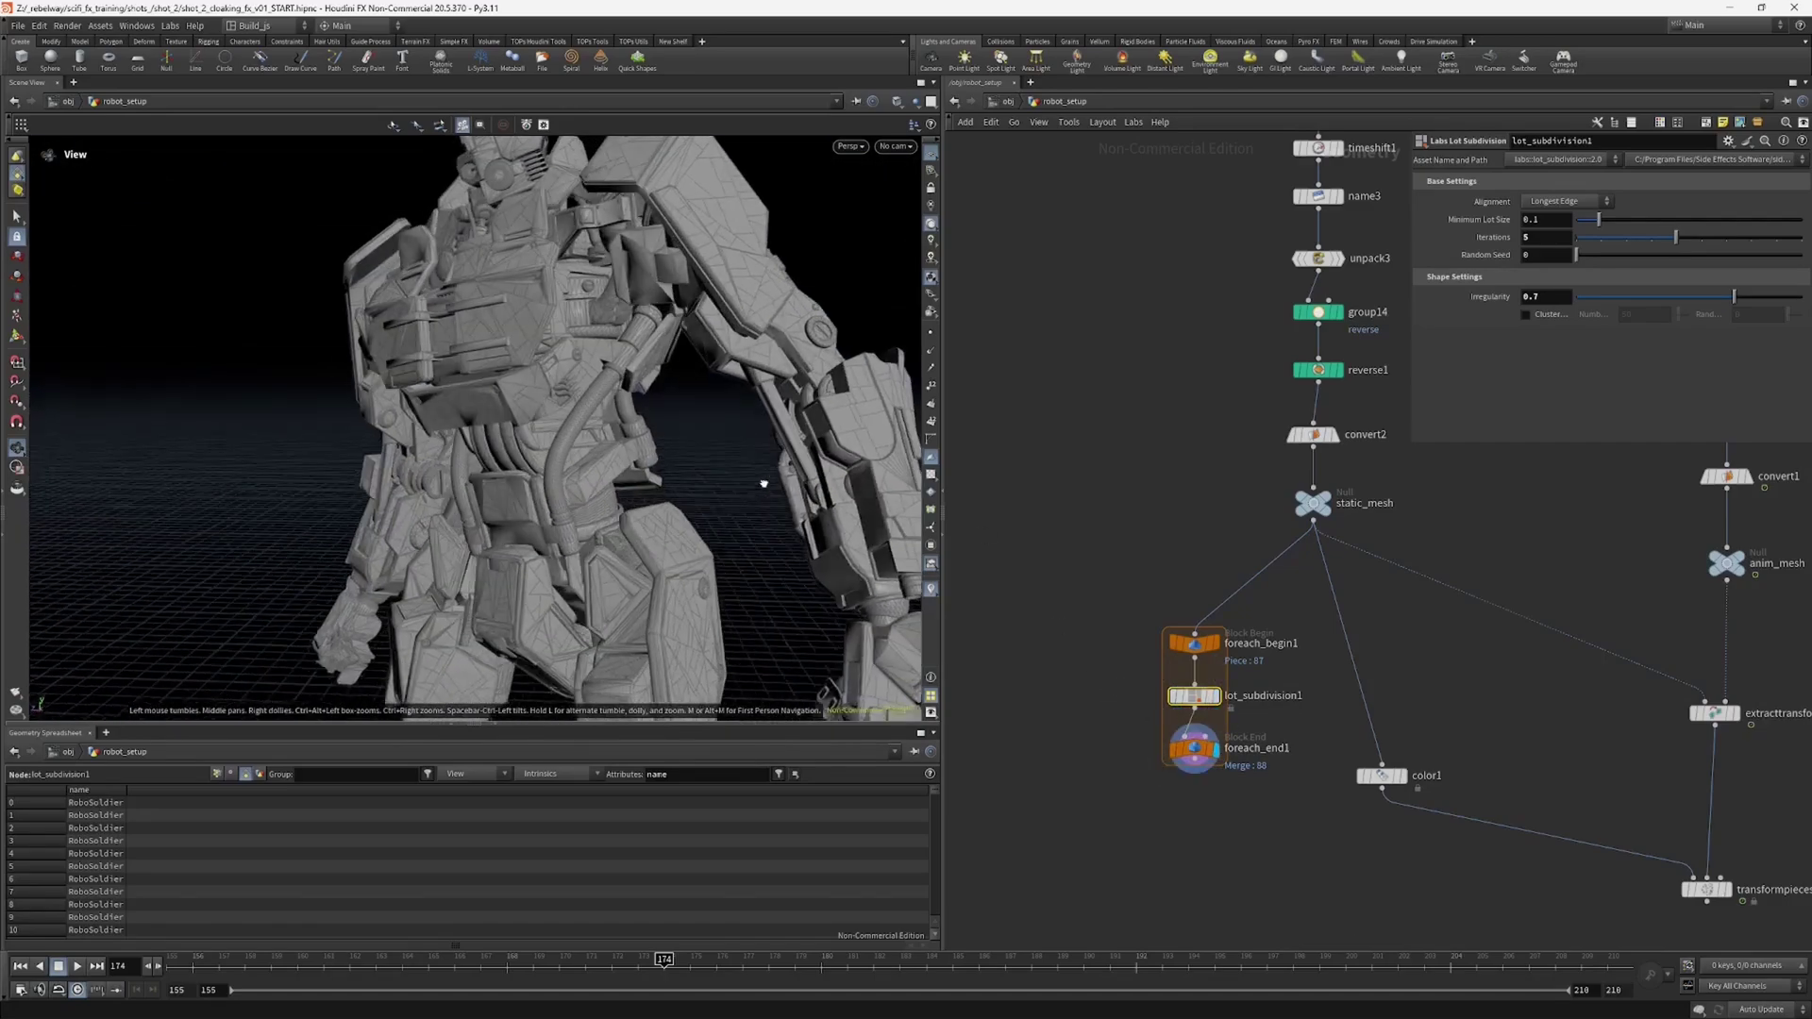
left_click_drag(1129, 734, 1191, 762)
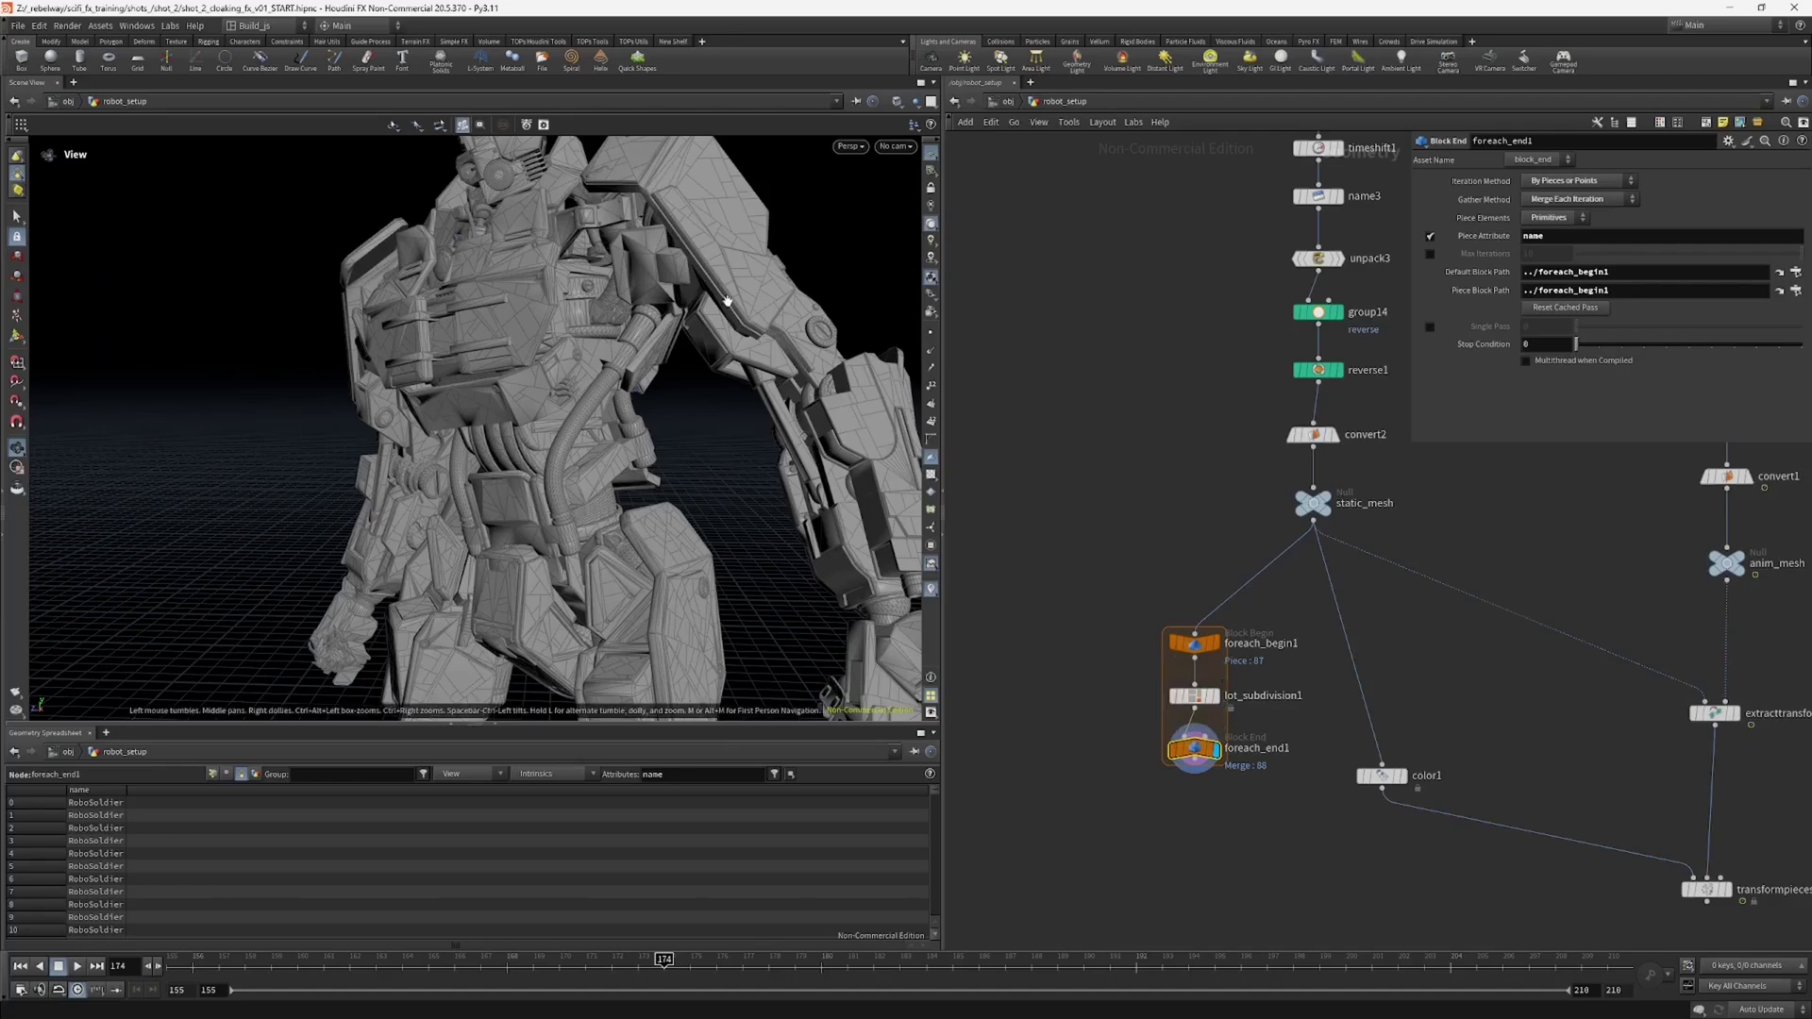
left_click_drag(728, 303, 757, 249)
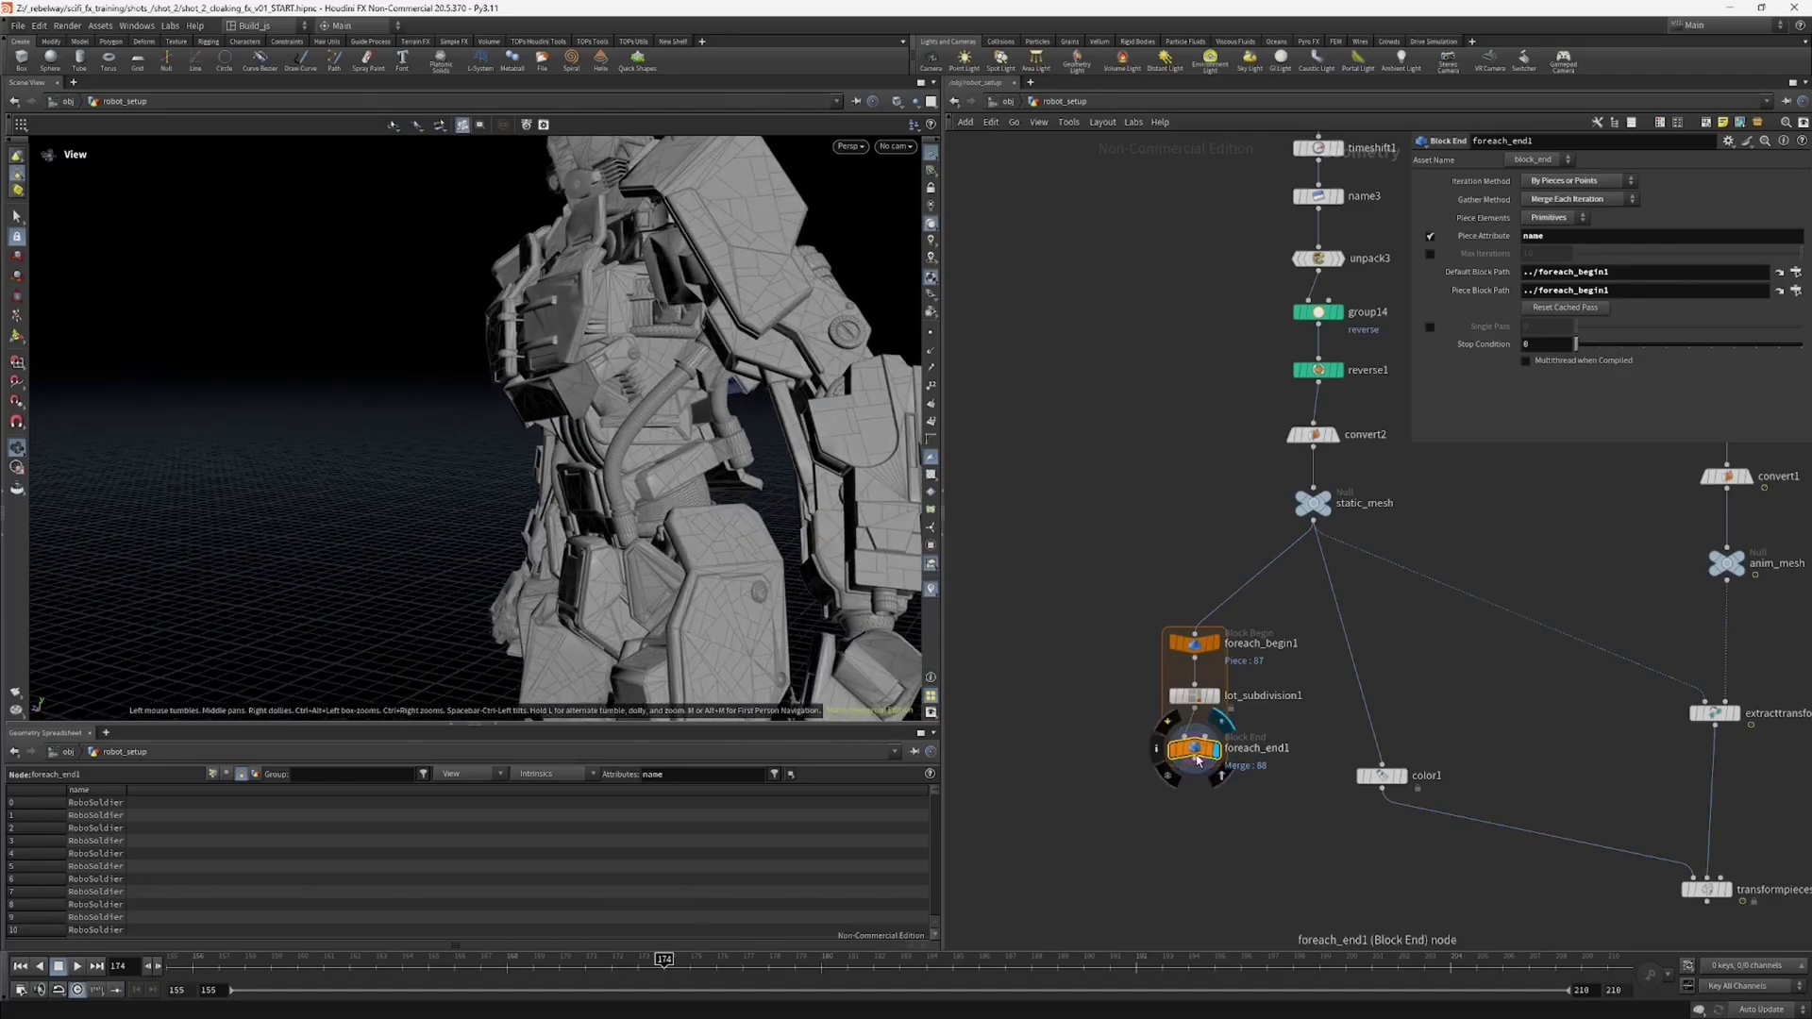
Step: Spread out the loop by moving foreach_end1 down and lot_subdivision1 aside, and display lot_subdivision1's single piece
left_click_drag(1194, 749, 1194, 783)
left_click_drag(1206, 706, 1160, 724)
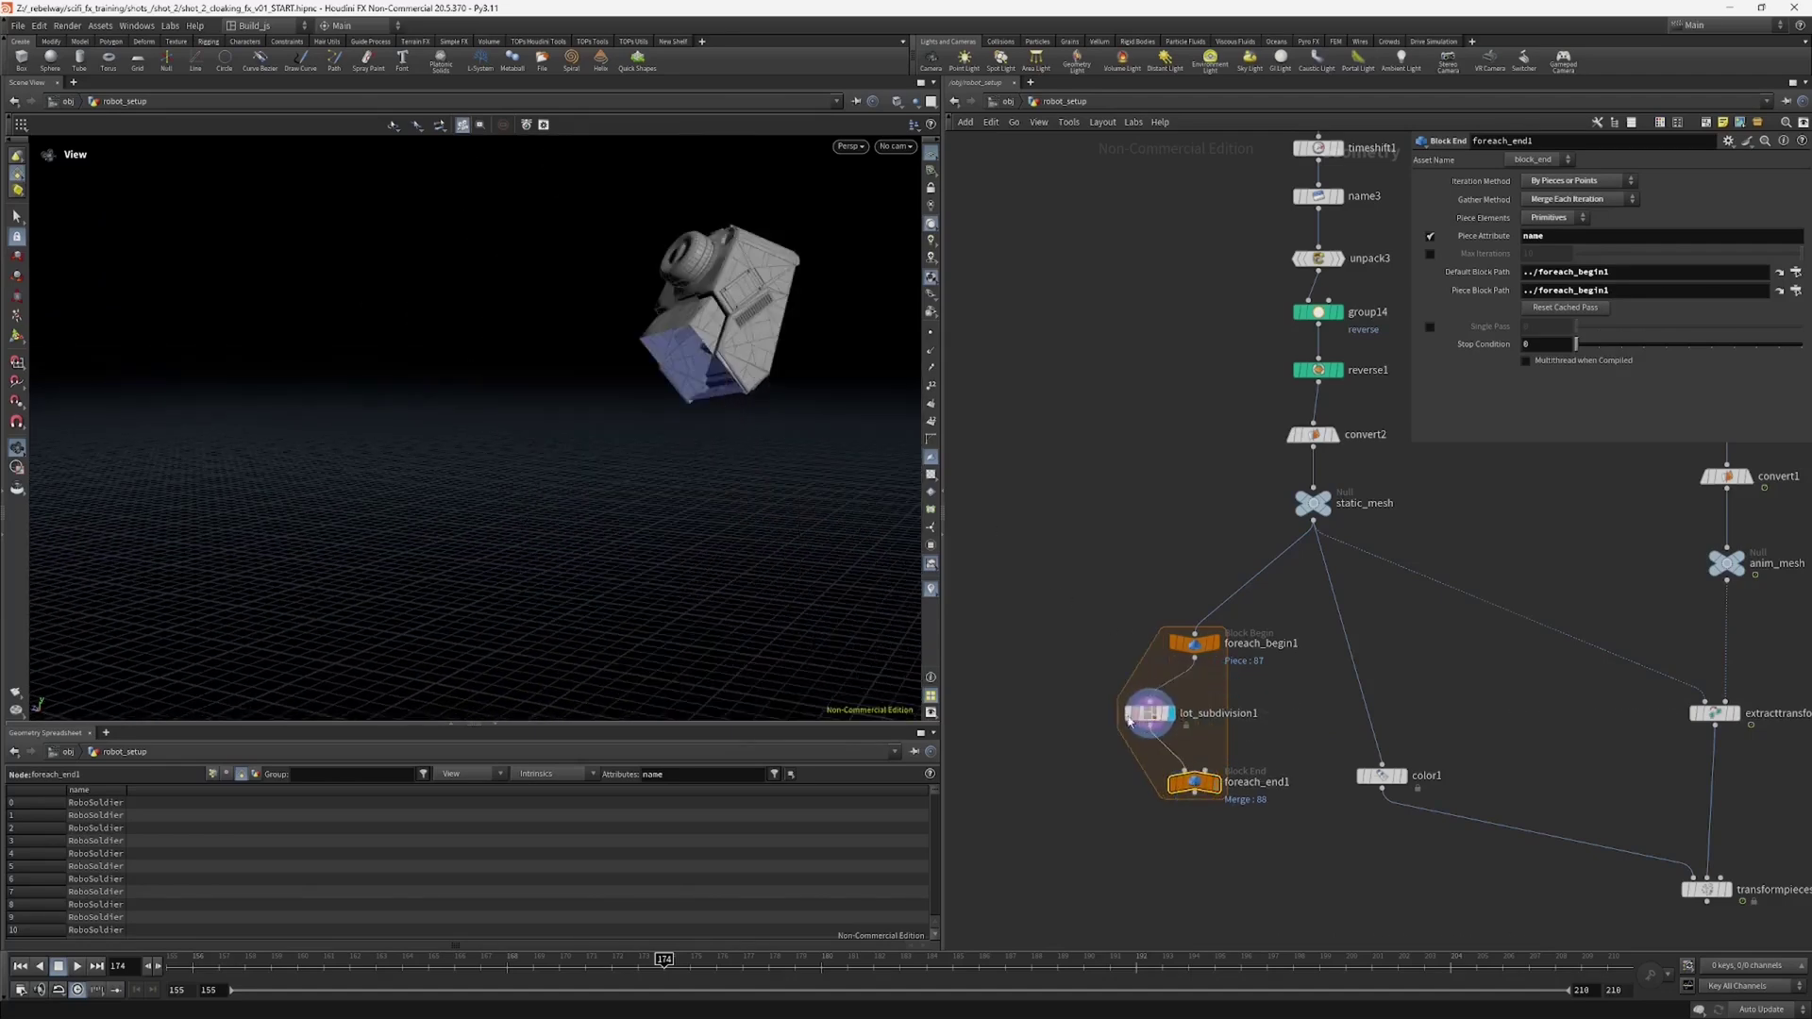
left_click_drag(706, 370, 700, 323)
left_click_drag(838, 338, 902, 346)
Step: Insert an Attribute Copy node between lot_subdivision1 and foreach_end1, and connect foreach_begin1 to its second input
middle_click_drag(1078, 686, 1091, 616)
key("Tab")
type("a")
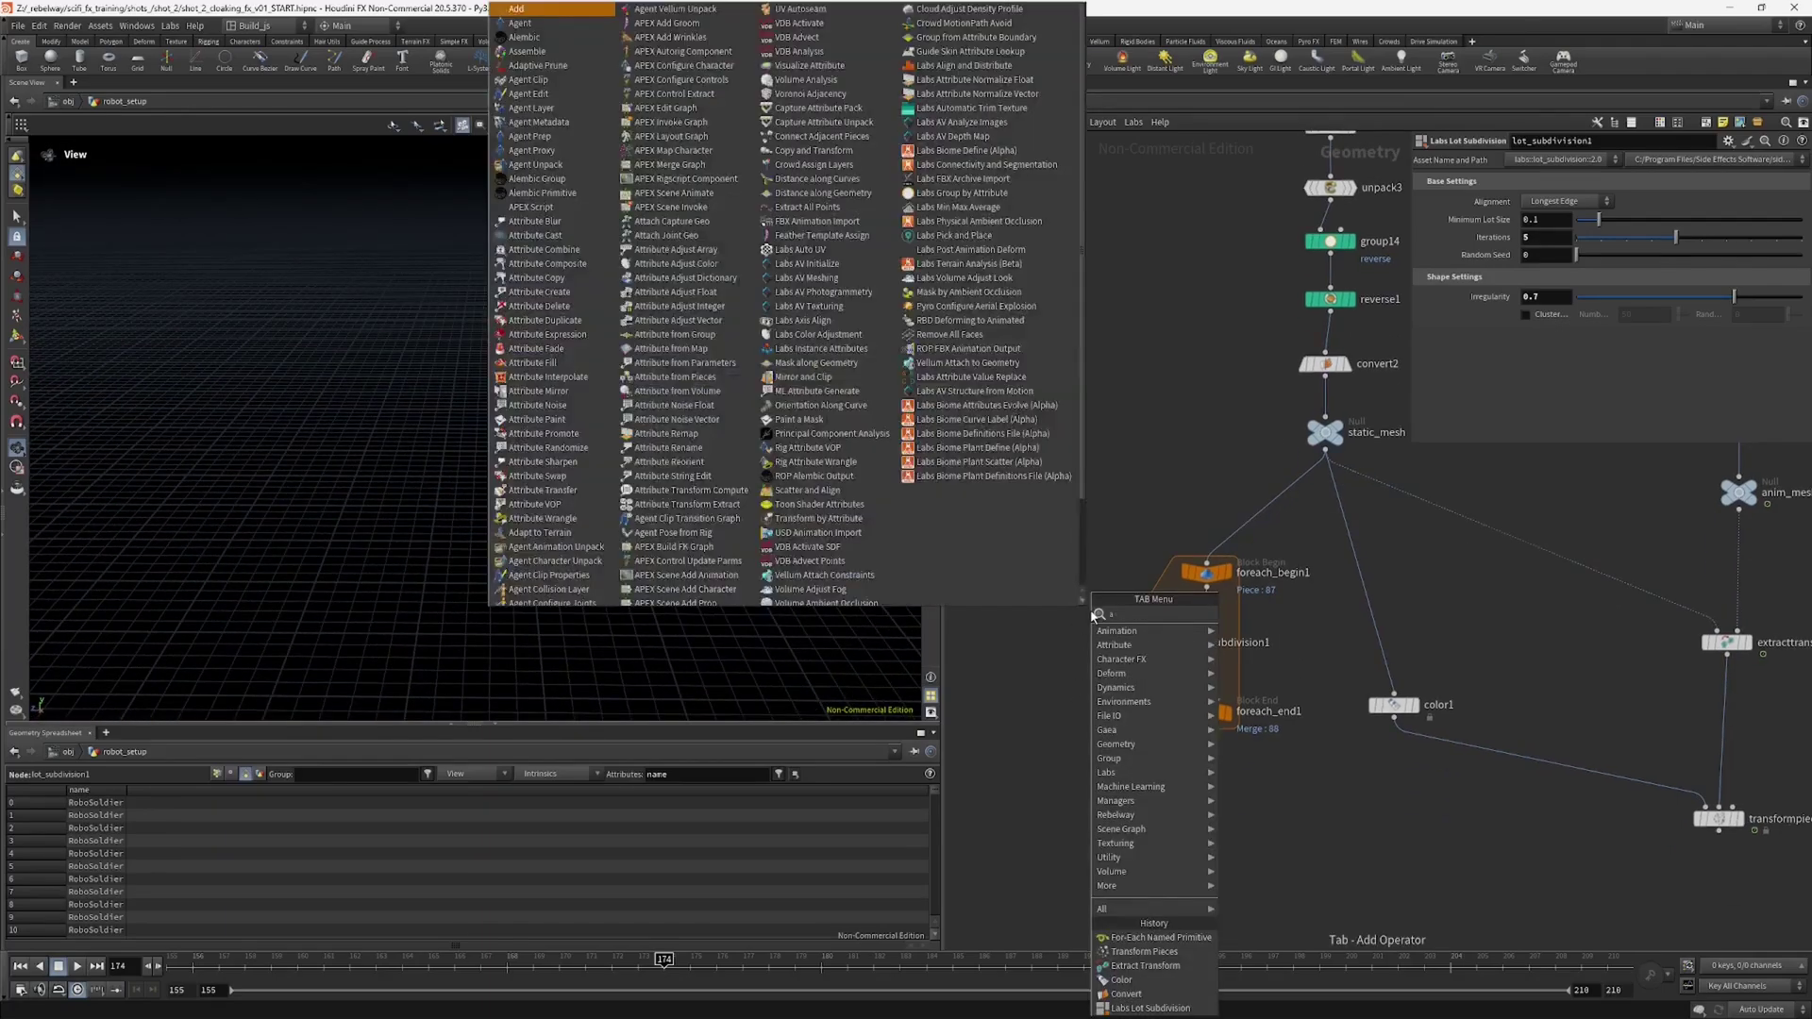
type("tcop")
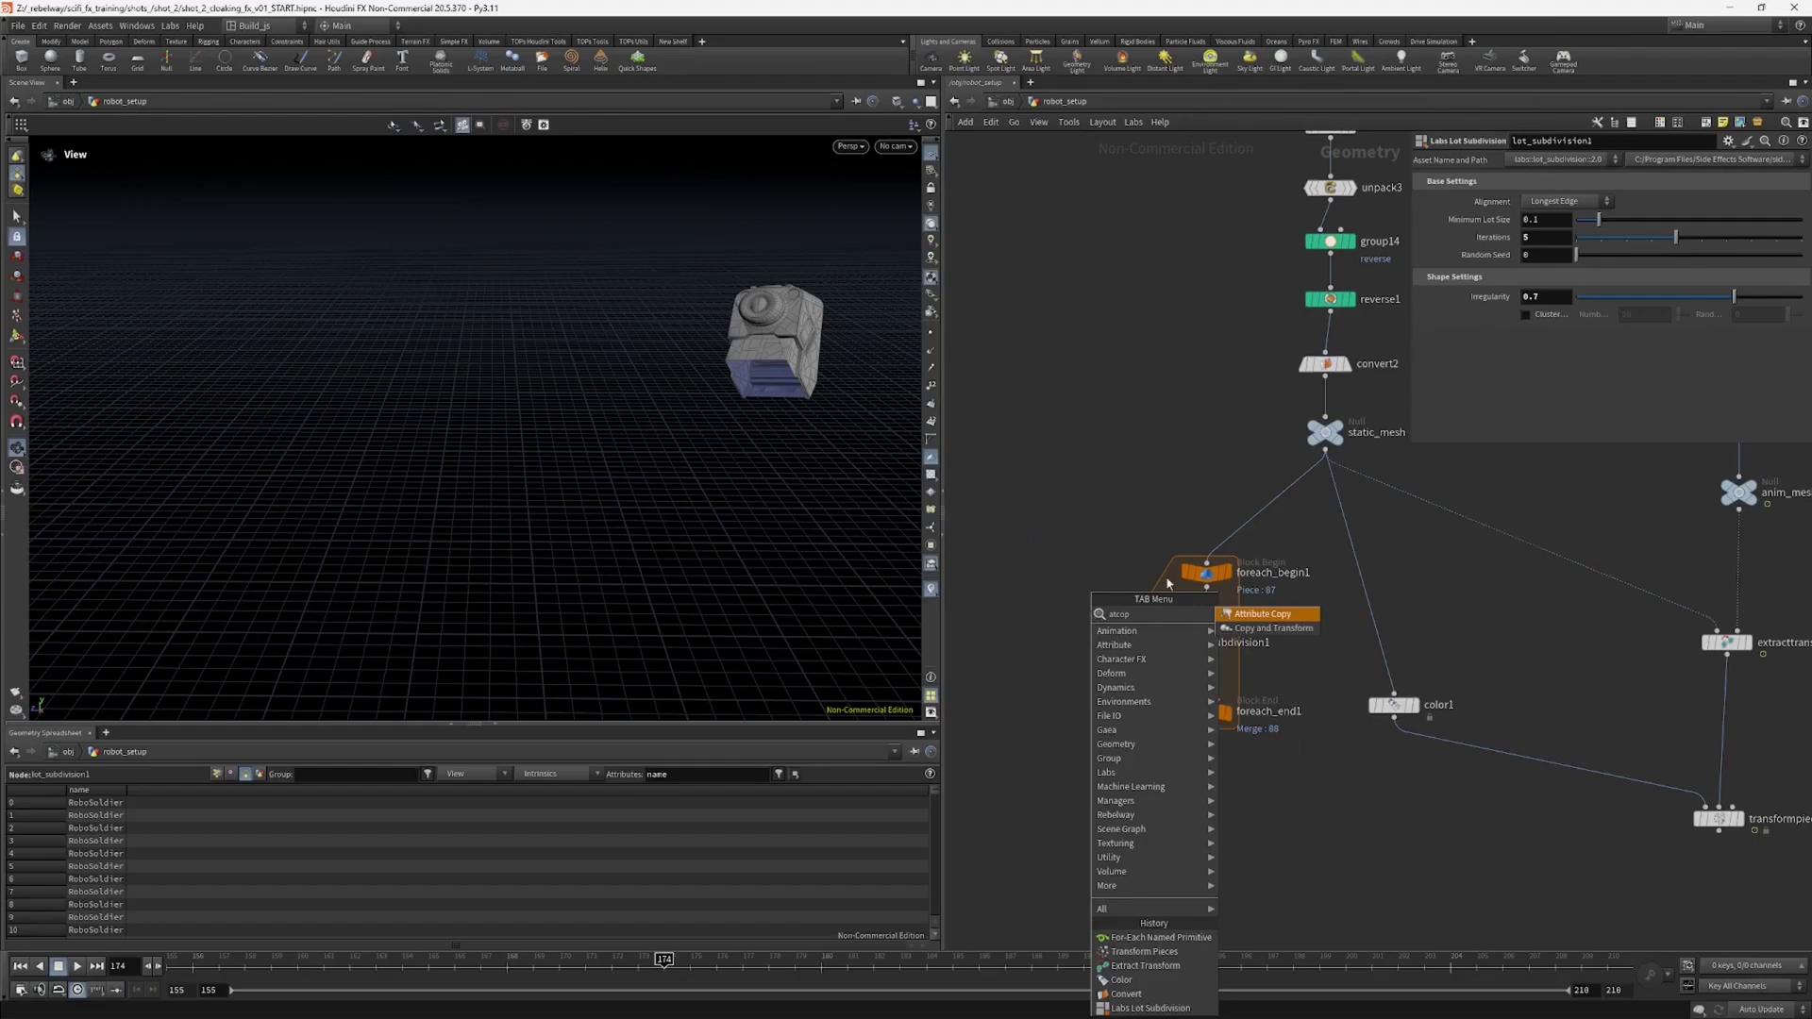
left_click(1259, 614)
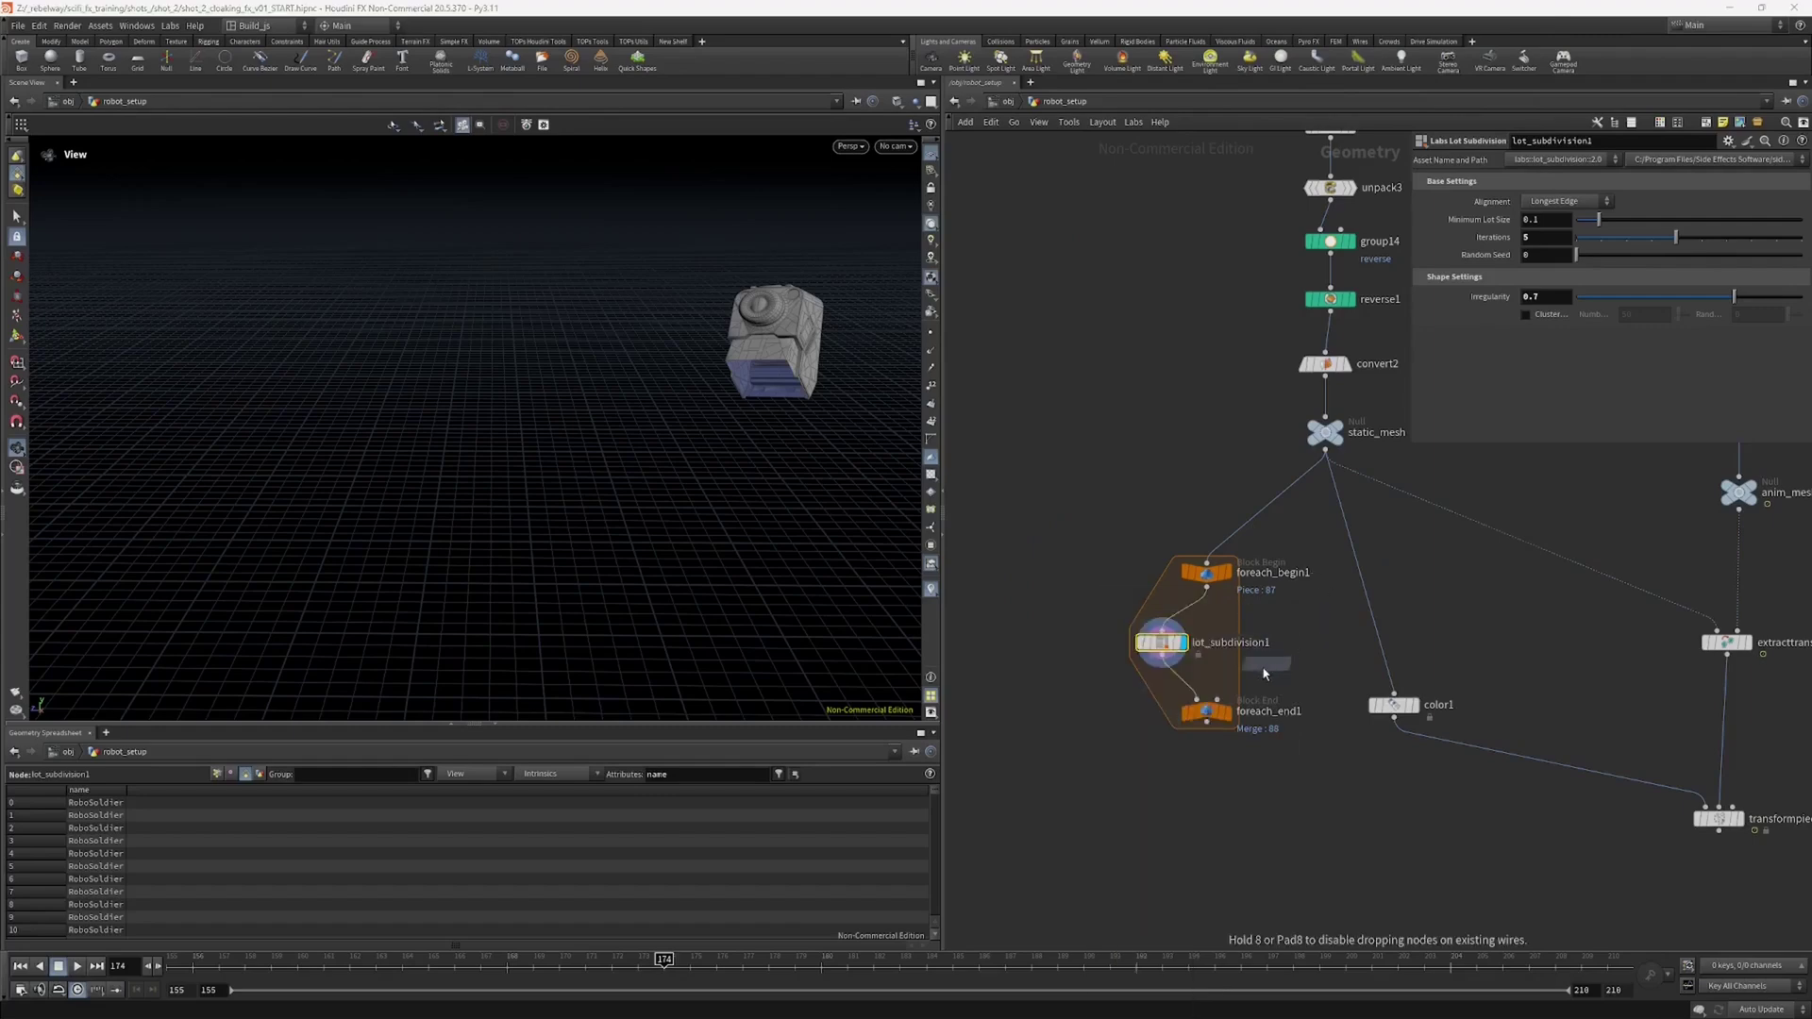
left_click(1187, 693)
left_click_drag(1185, 699, 1216, 718)
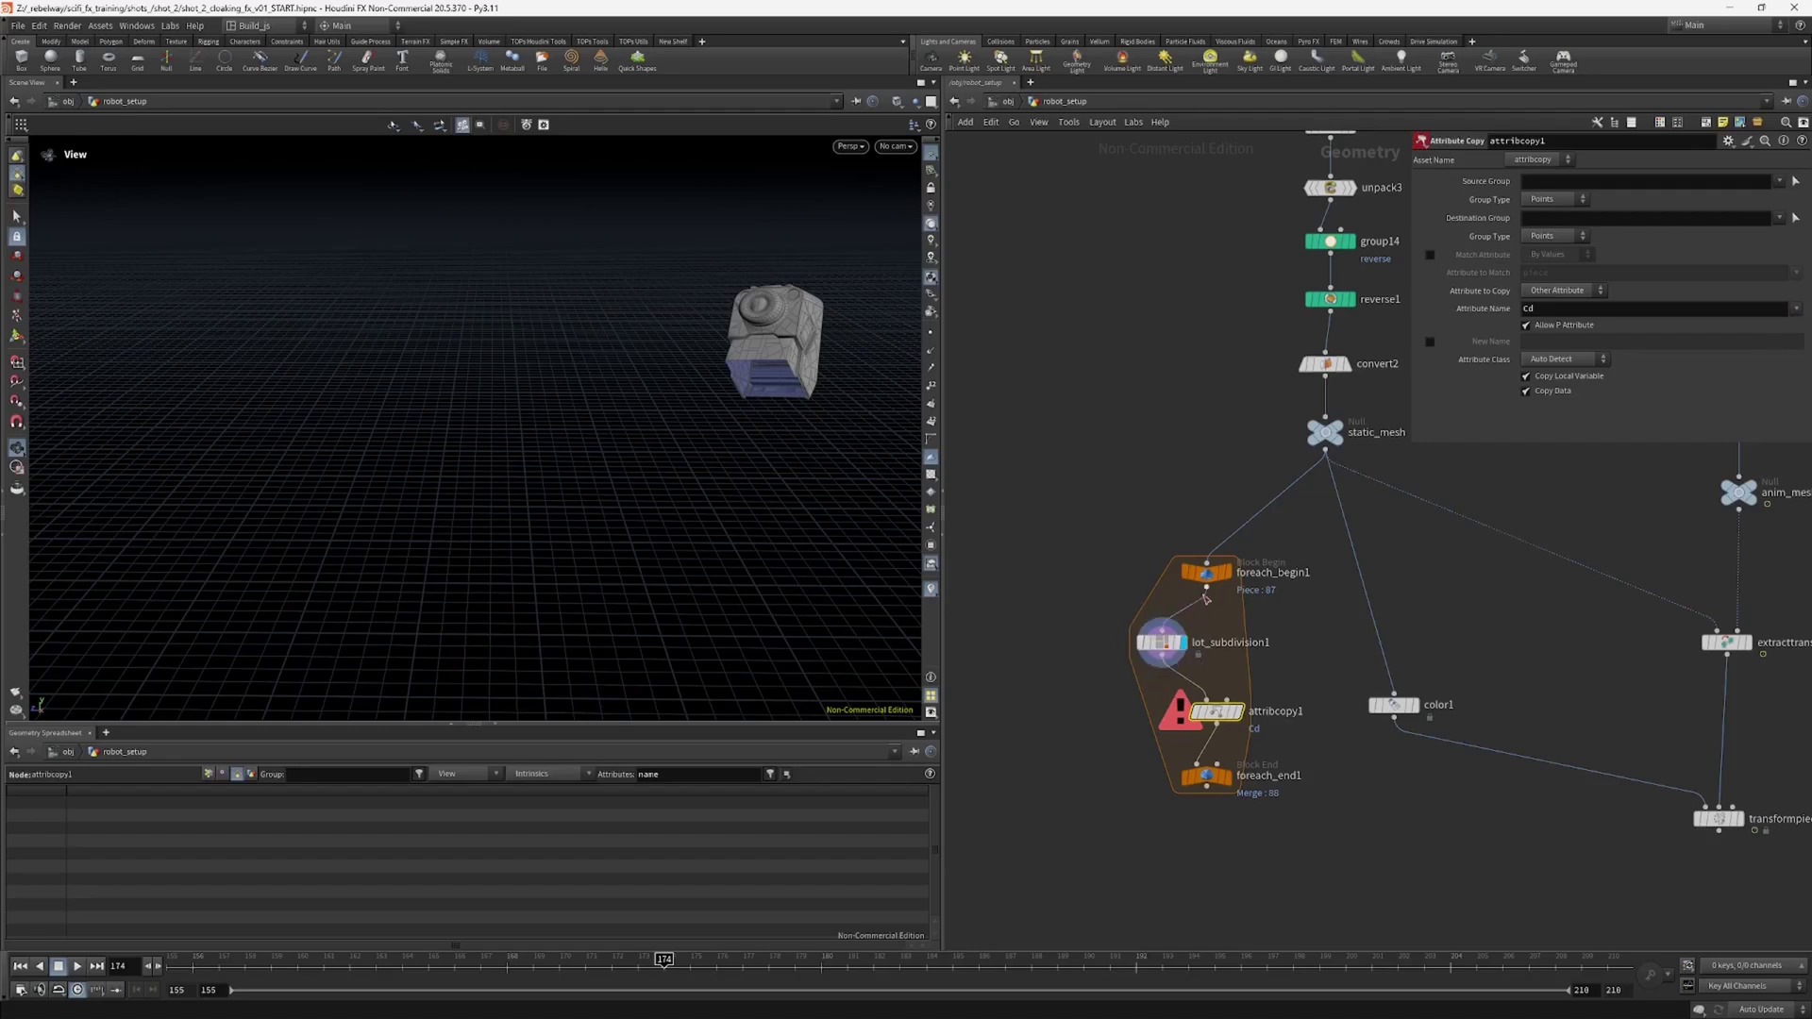
left_click_drag(1226, 618, 1218, 731)
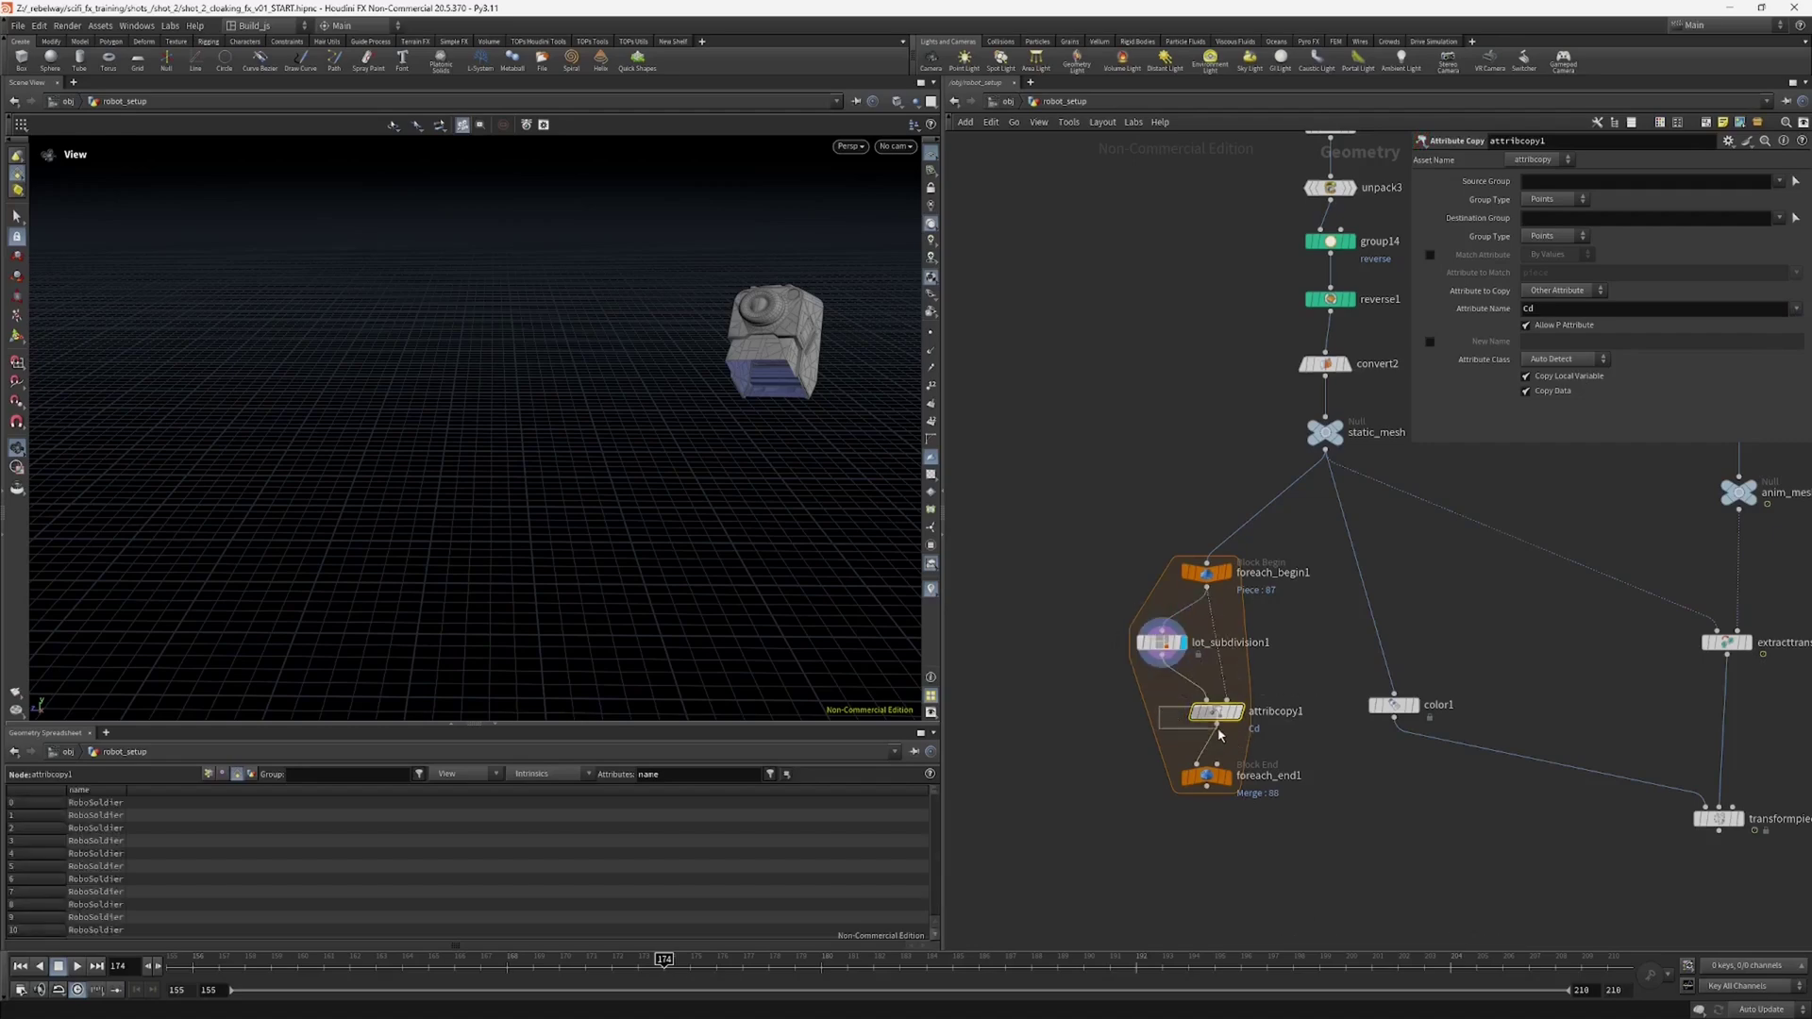
Step: Set attribcopy1's Attribute Name to name as the only attribute to copy, and check the node's information
left_click(1794, 311)
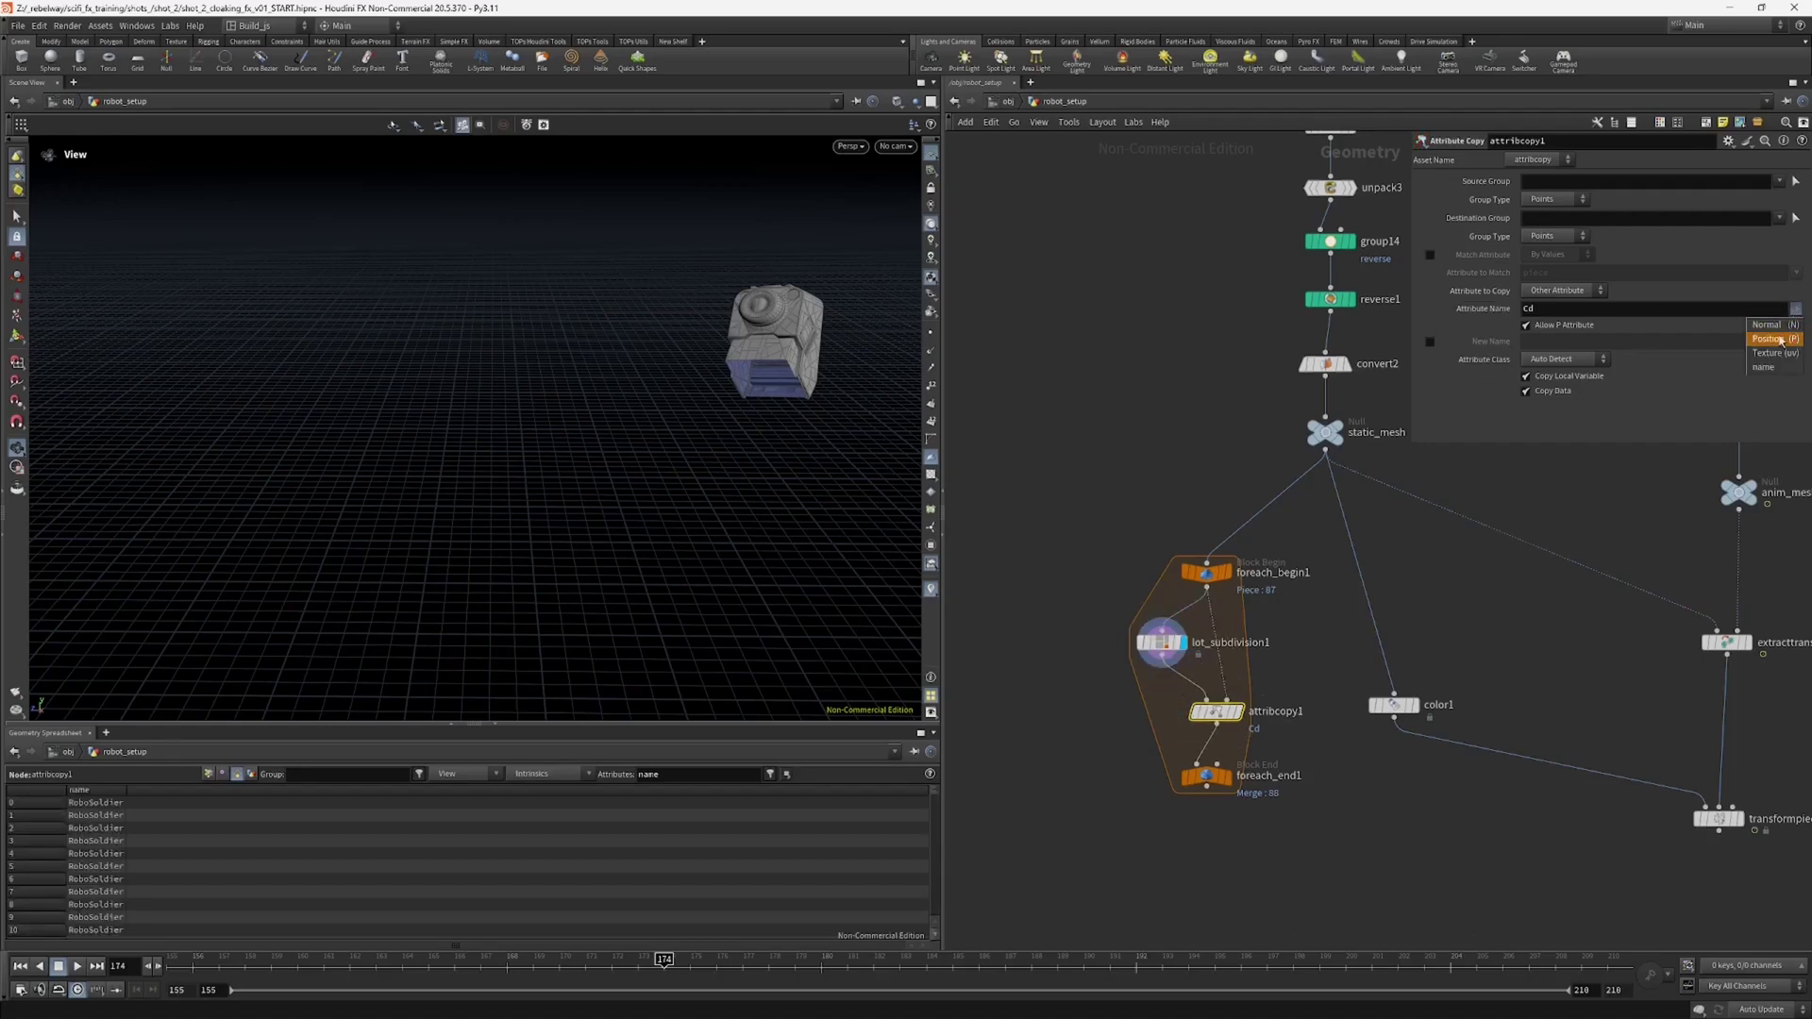
left_click(1762, 367)
double_click(1533, 309)
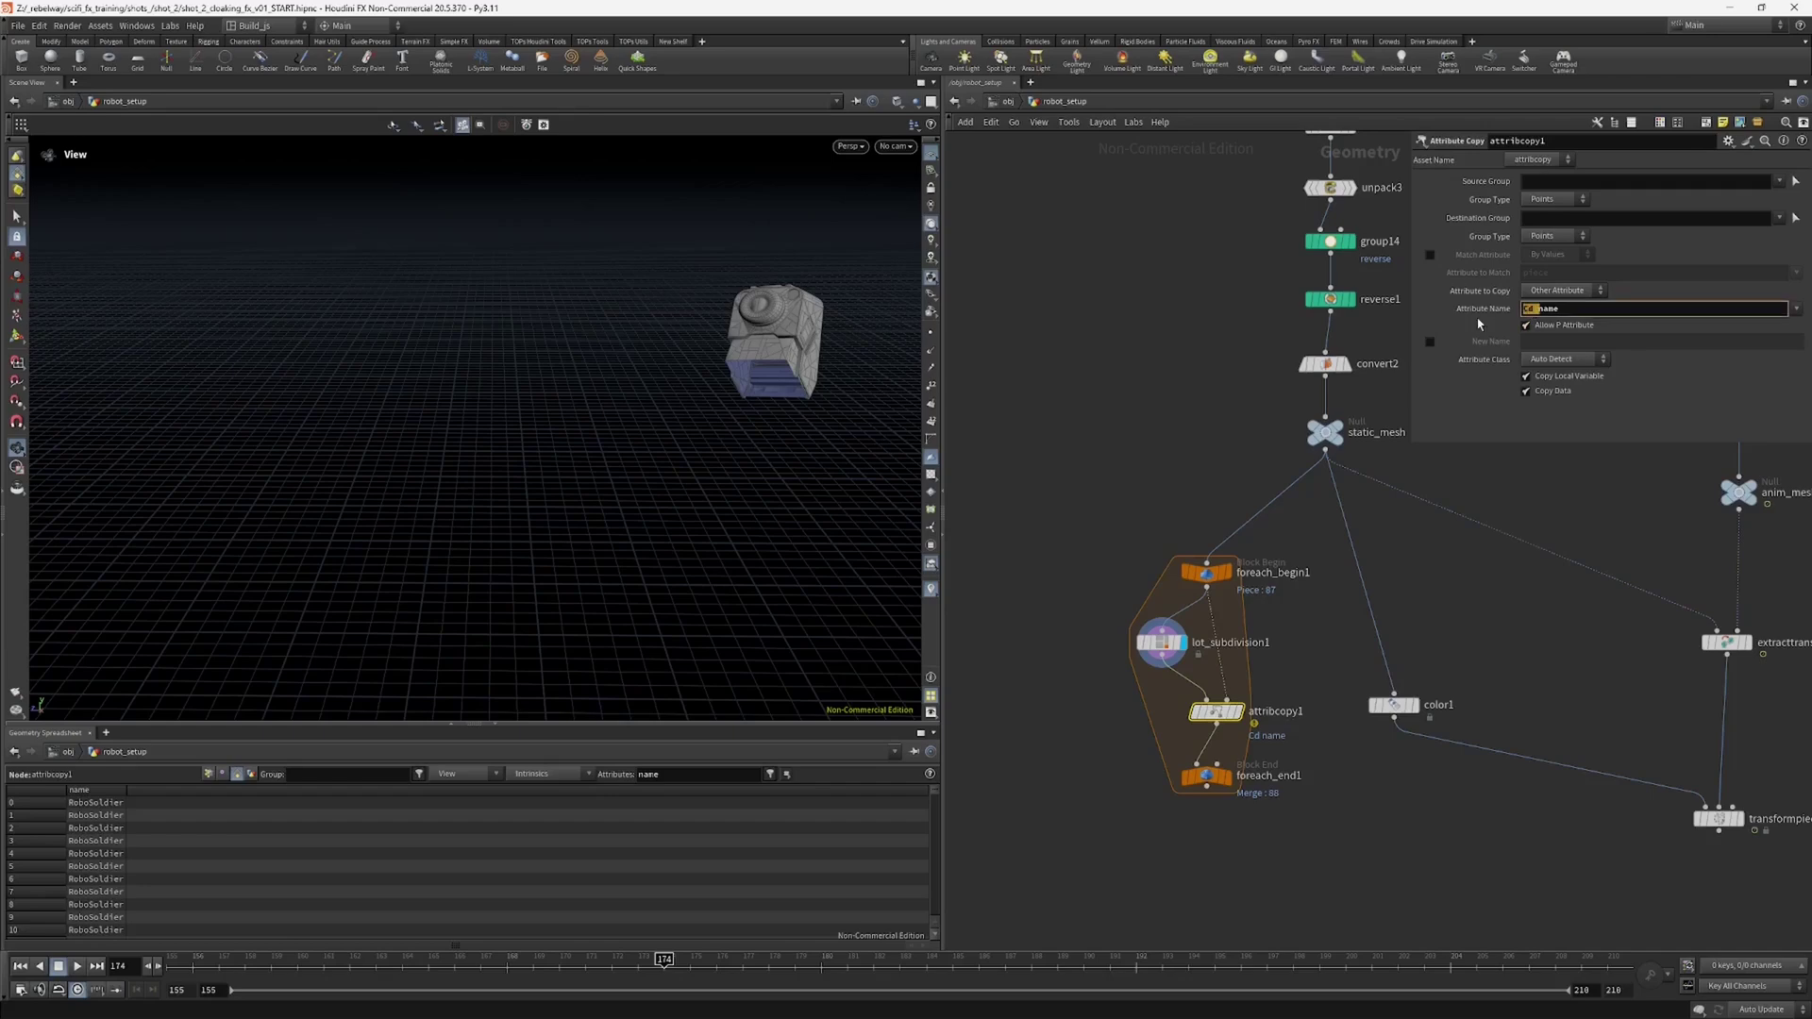
key("Return")
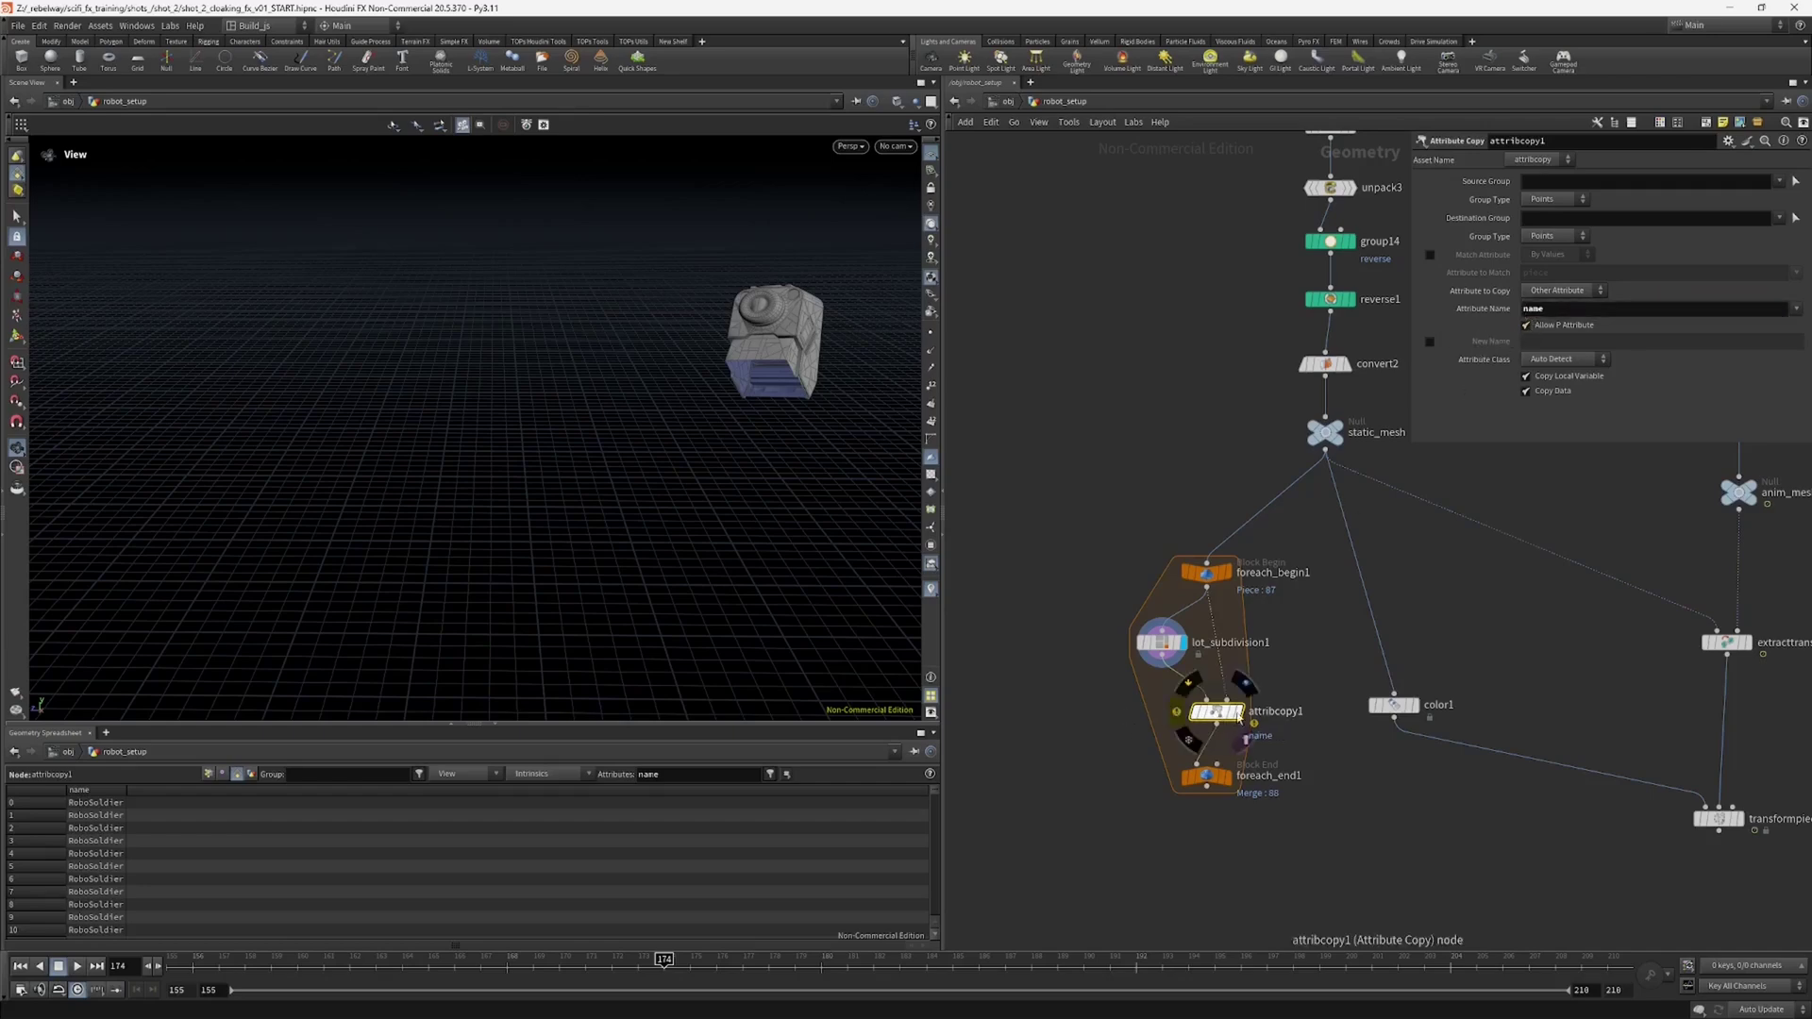
middle_click(1219, 722)
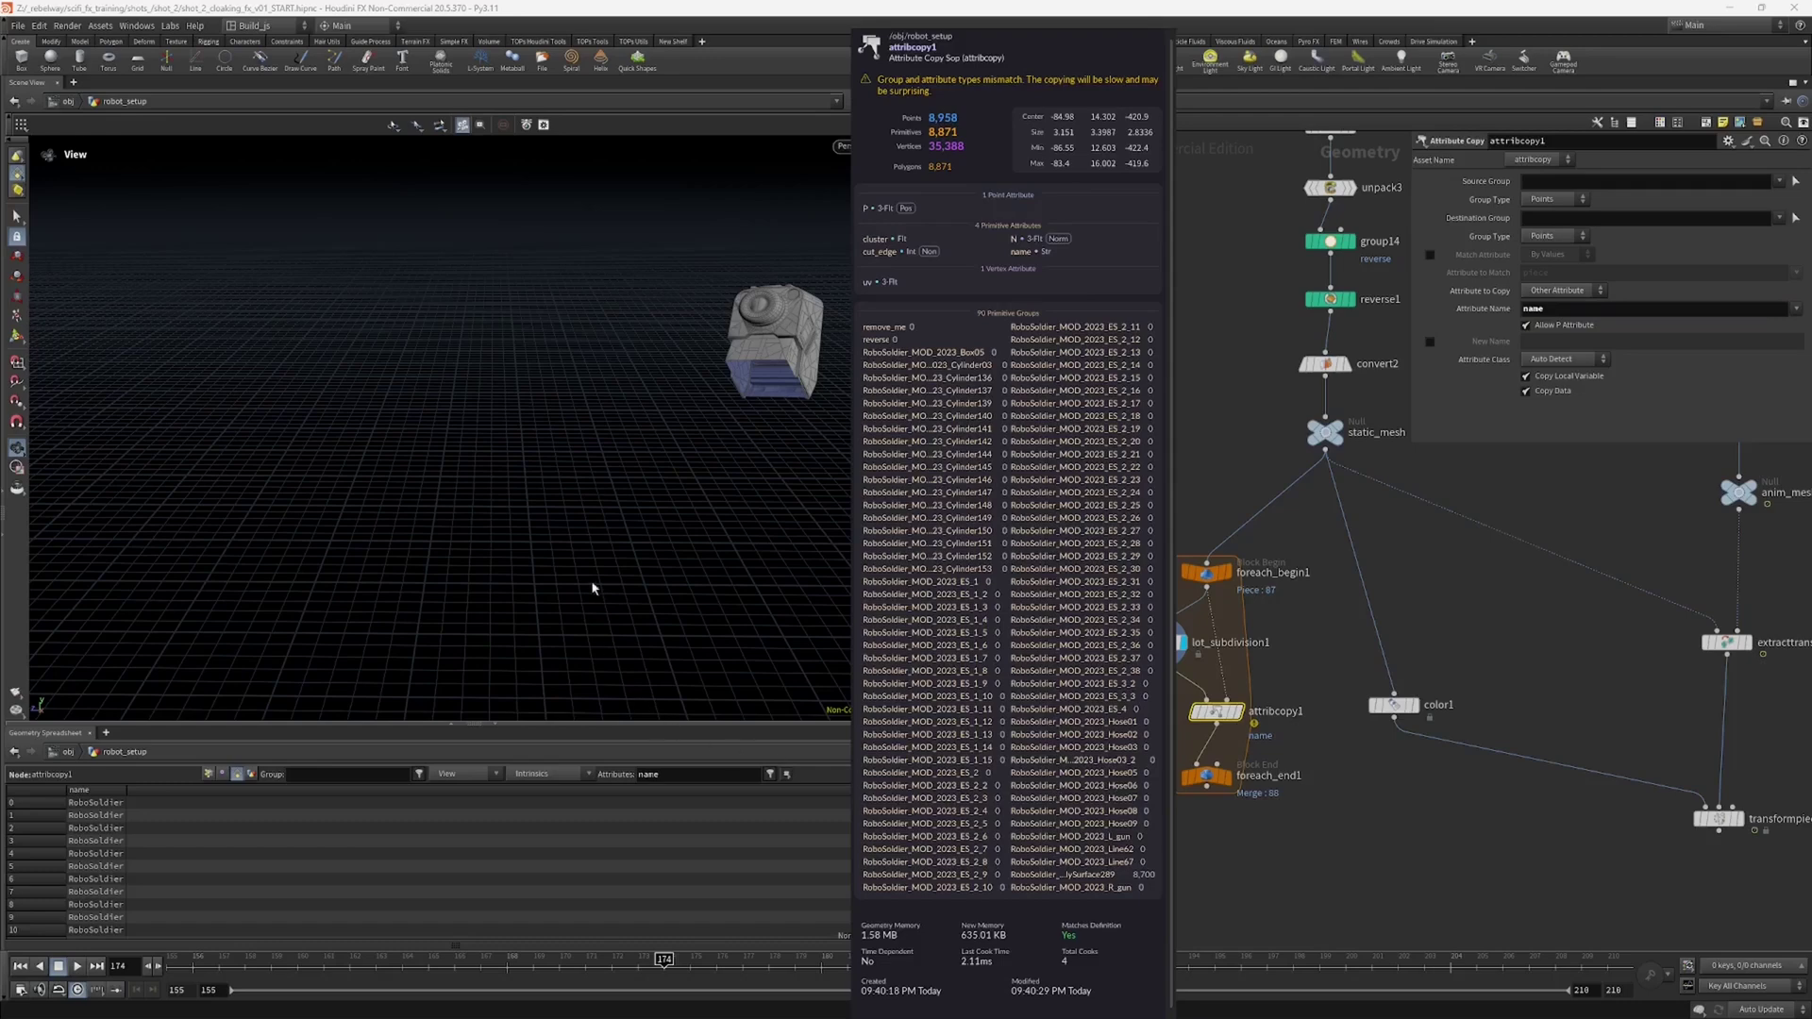
Step: Move foreach_end1 slightly down, display attribcopy1, and widen the name column in the geometry spreadsheet to read the full values
left_click_drag(750, 371, 811, 347)
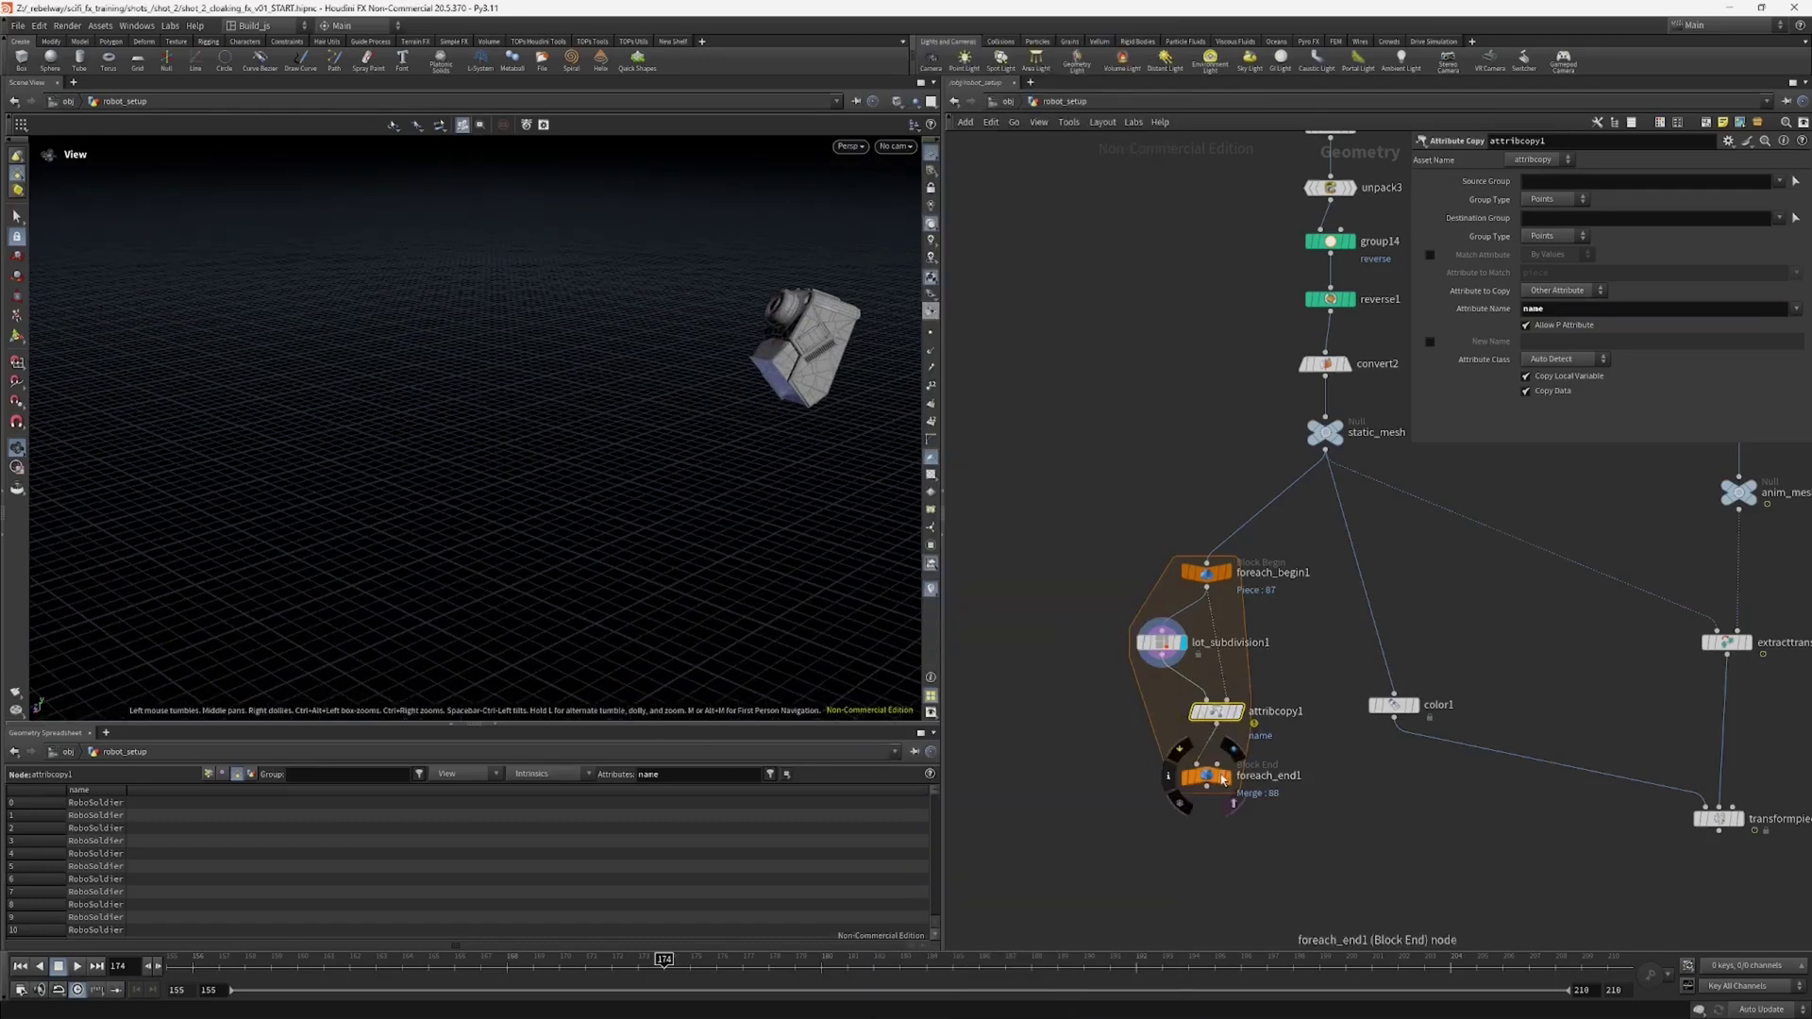
left_click_drag(1216, 775, 1226, 794)
mouse_move(806, 396)
left_mouse_down()
mouse_move(853, 365)
mouse_move(821, 378)
left_mouse_up()
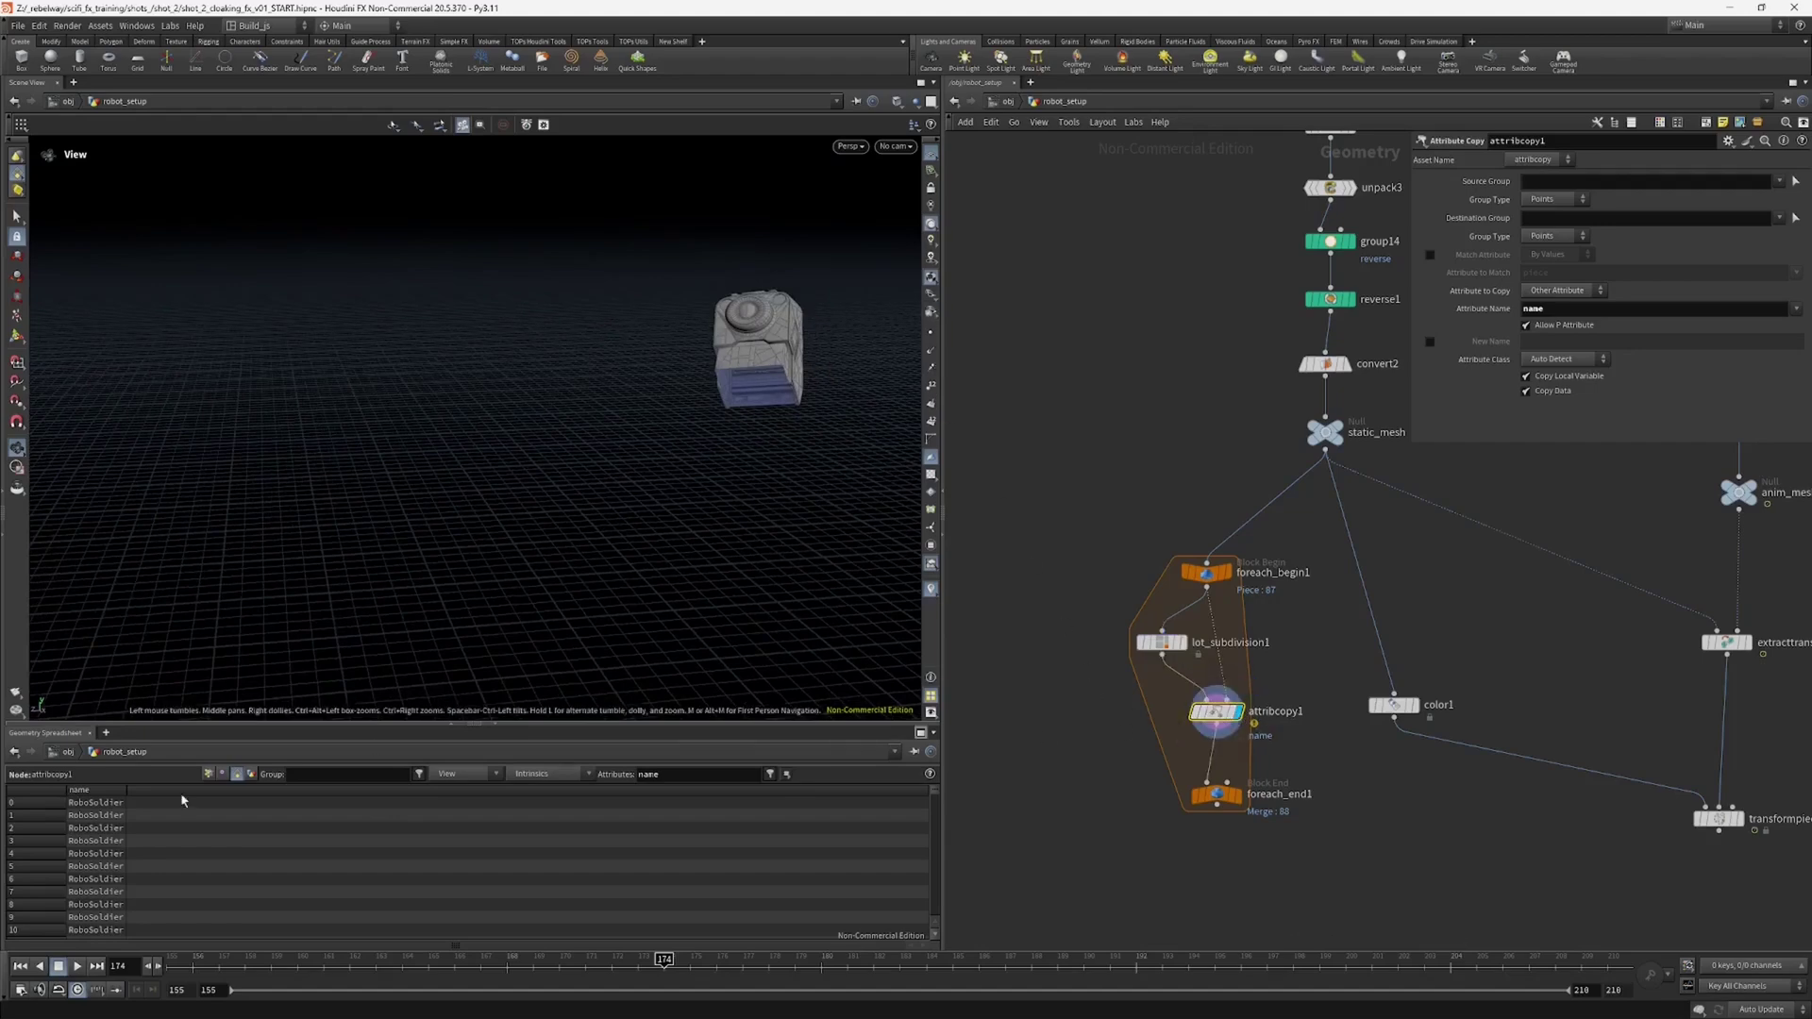
double_click(123, 792)
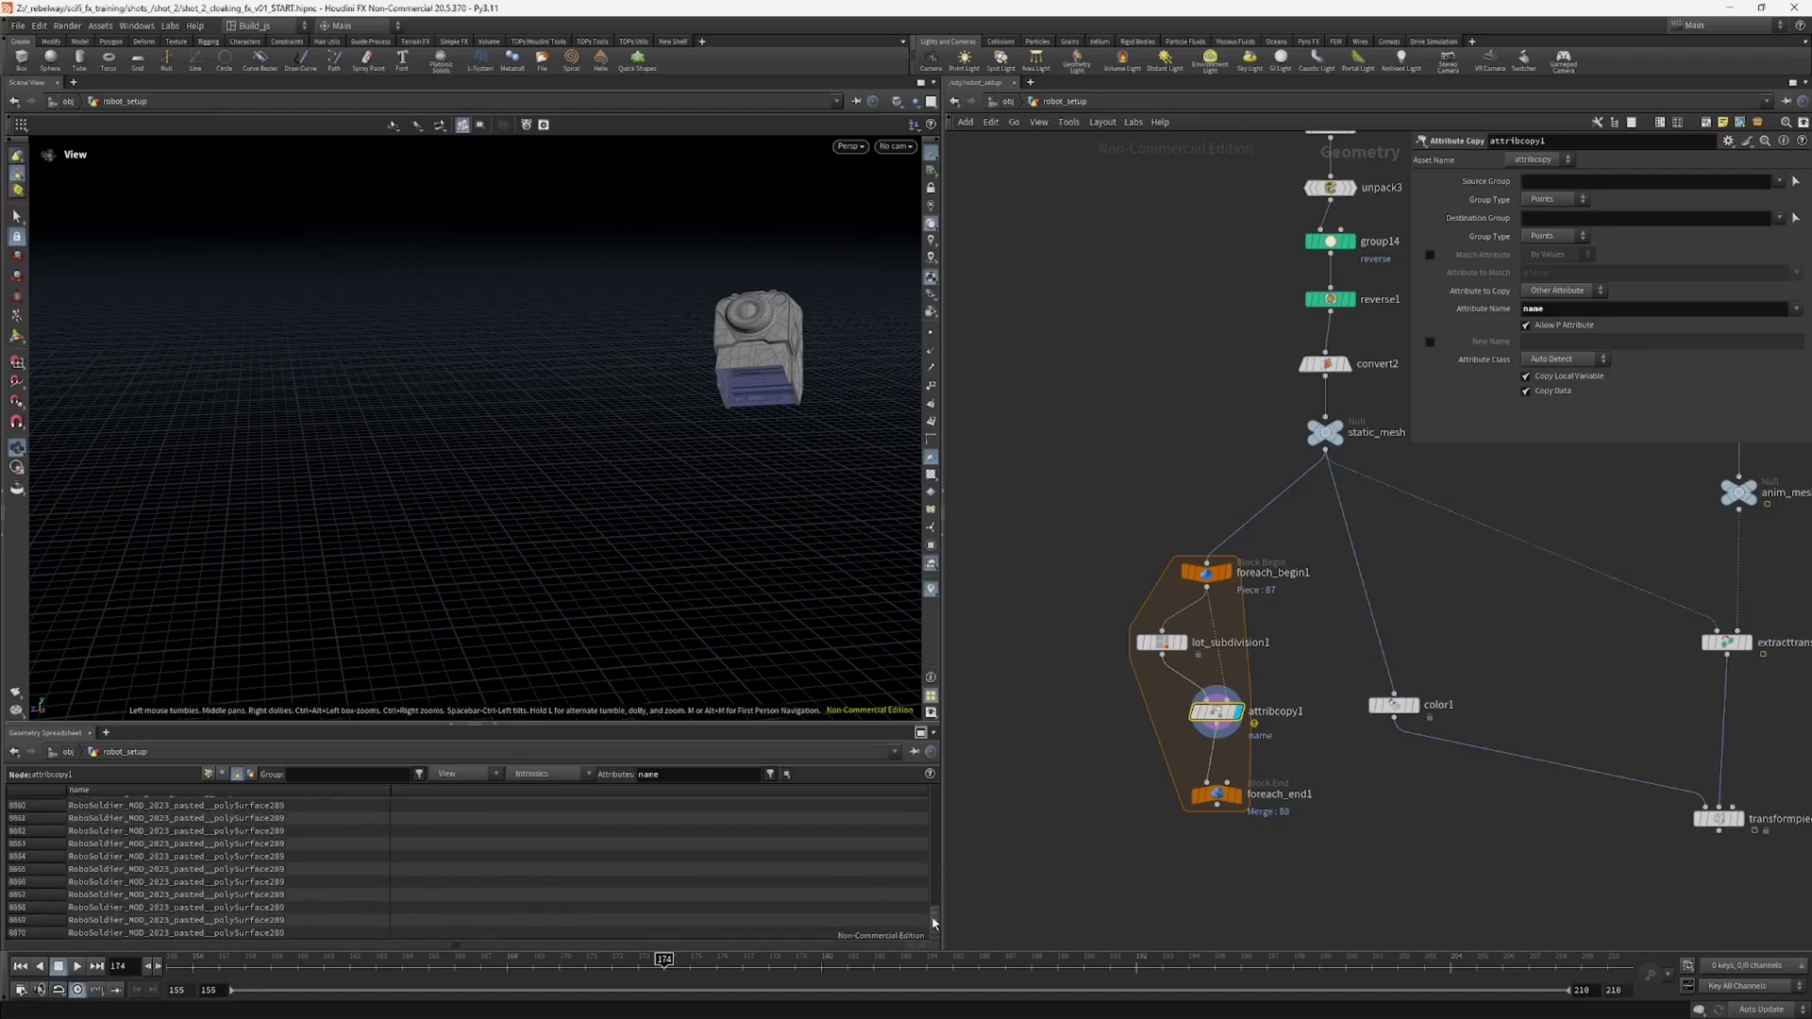
Step: Display foreach_end1 and check the name values across the whole subdivided robot in the geometry spreadsheet
left_click(1166, 649)
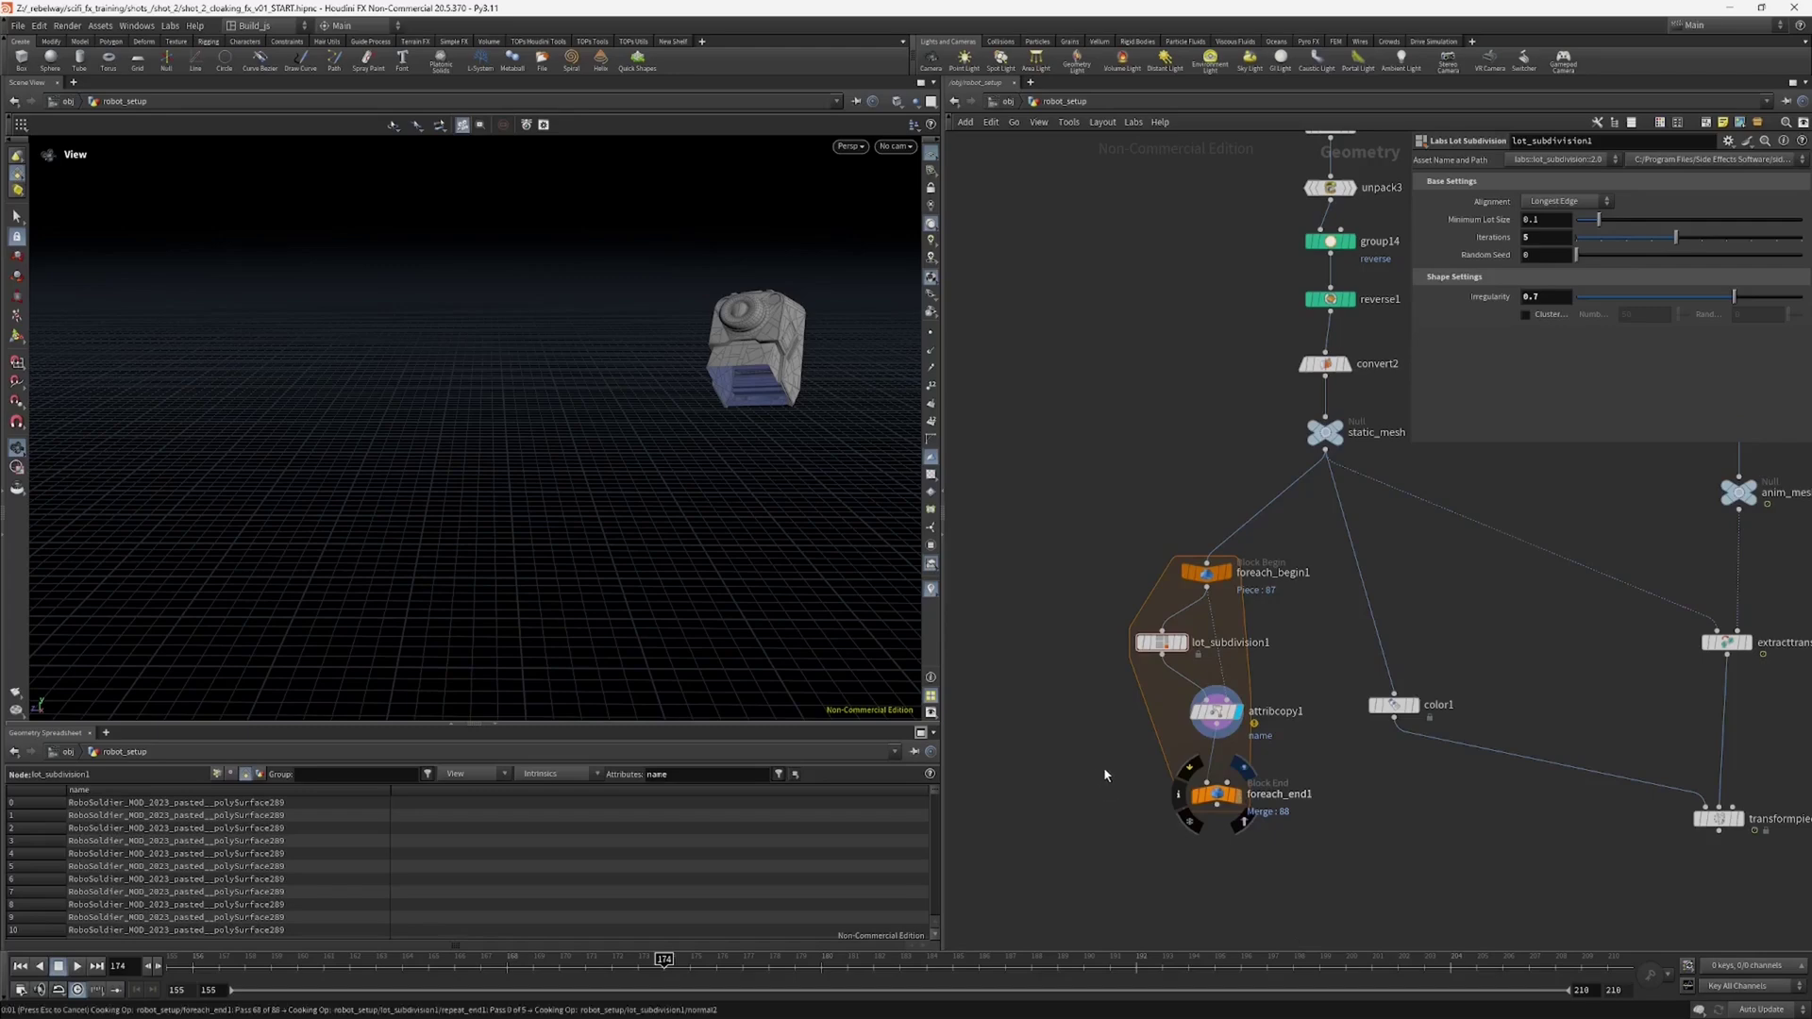
left_click(1217, 794)
left_click_drag(679, 528, 764, 538)
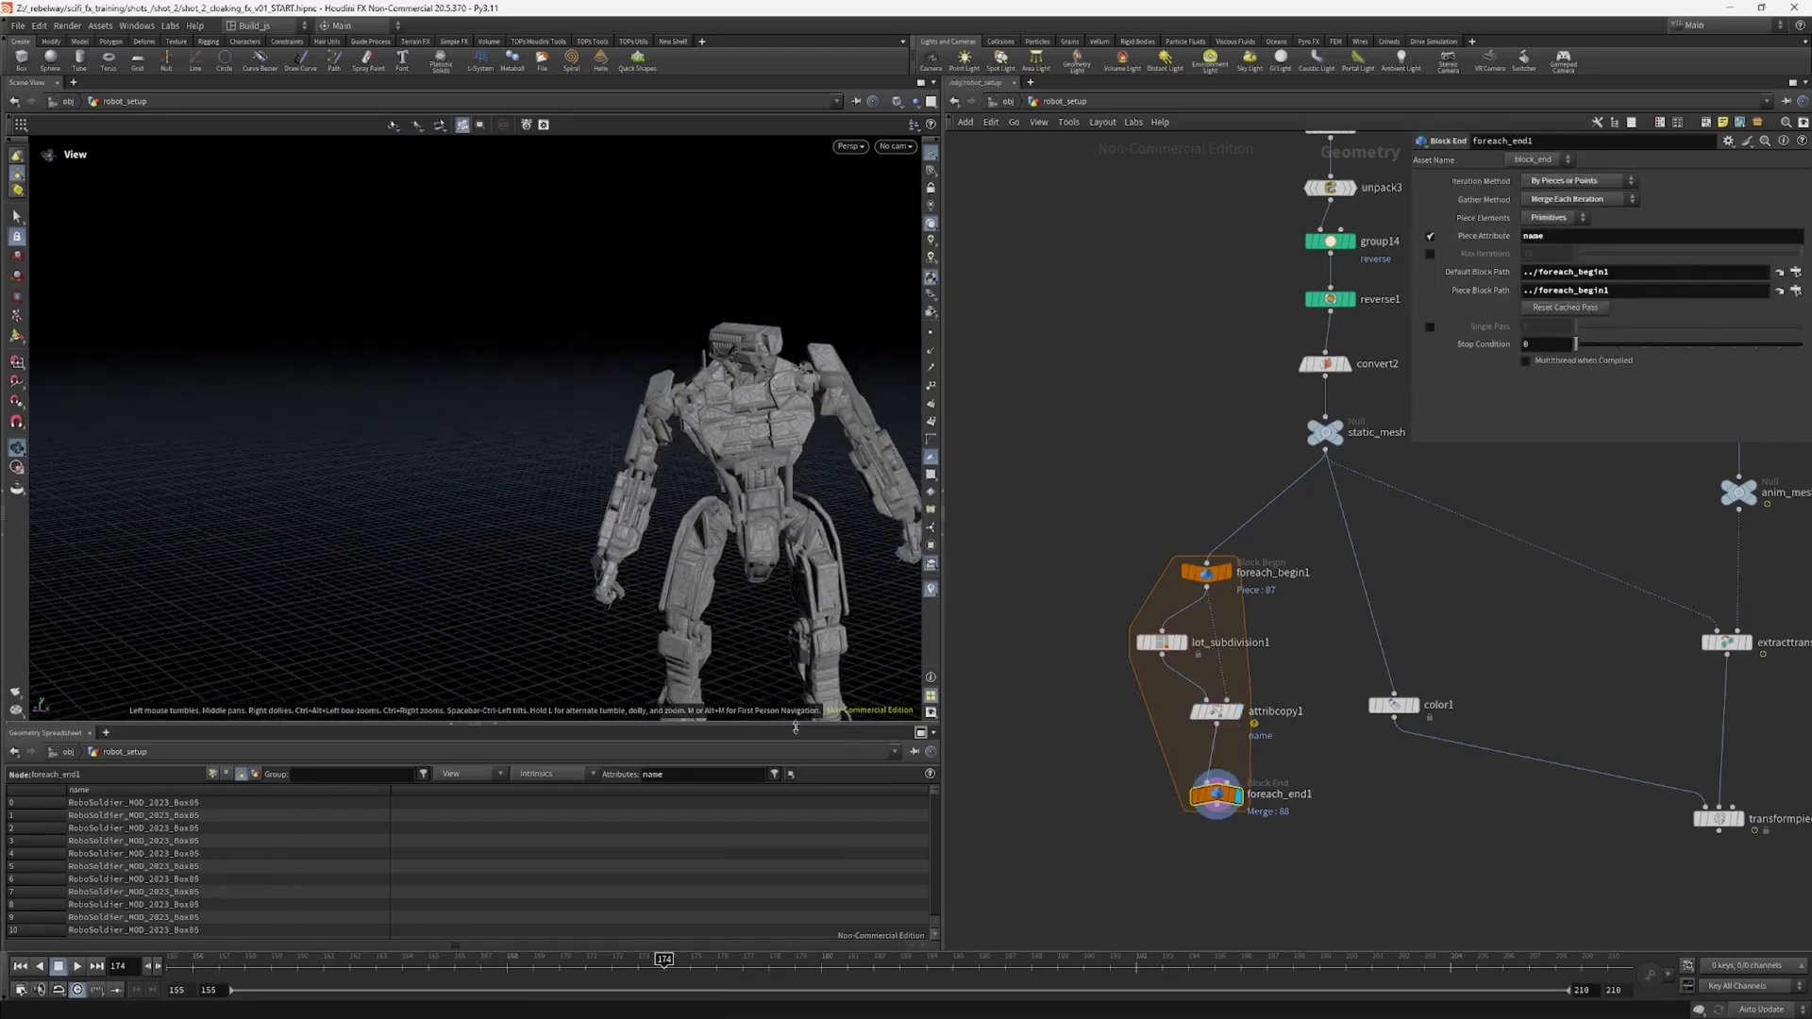
left_click_drag(940, 795, 937, 928)
Step: Connect foreach_end1's output to color1 in place of static_mesh, and move color1 down
middle_click_drag(1340, 858, 1267, 825)
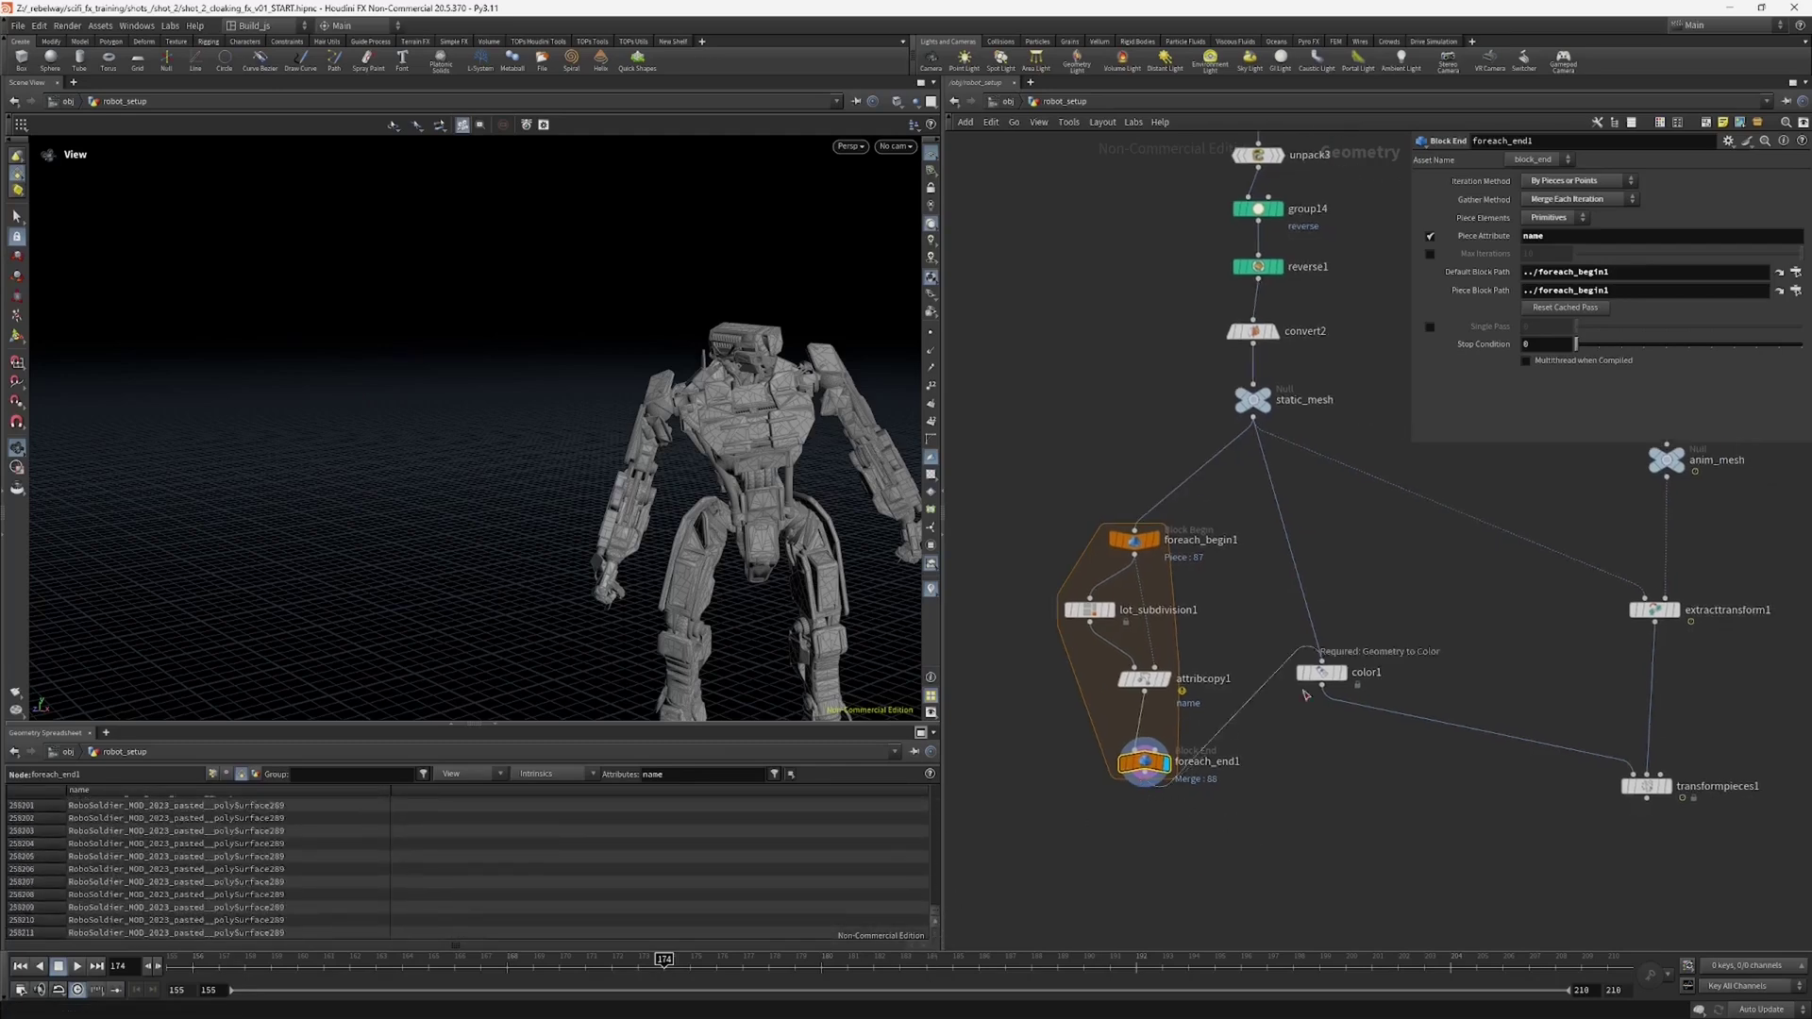
left_click_drag(1306, 695, 1307, 756)
left_click(1349, 650)
Step: Display transformpieces1, frame the robot in the viewport, and inspect the colored subdivided panels on the animated pose
middle_click_drag(1459, 808, 1237, 752)
left_click(1445, 717)
left_click(1422, 726)
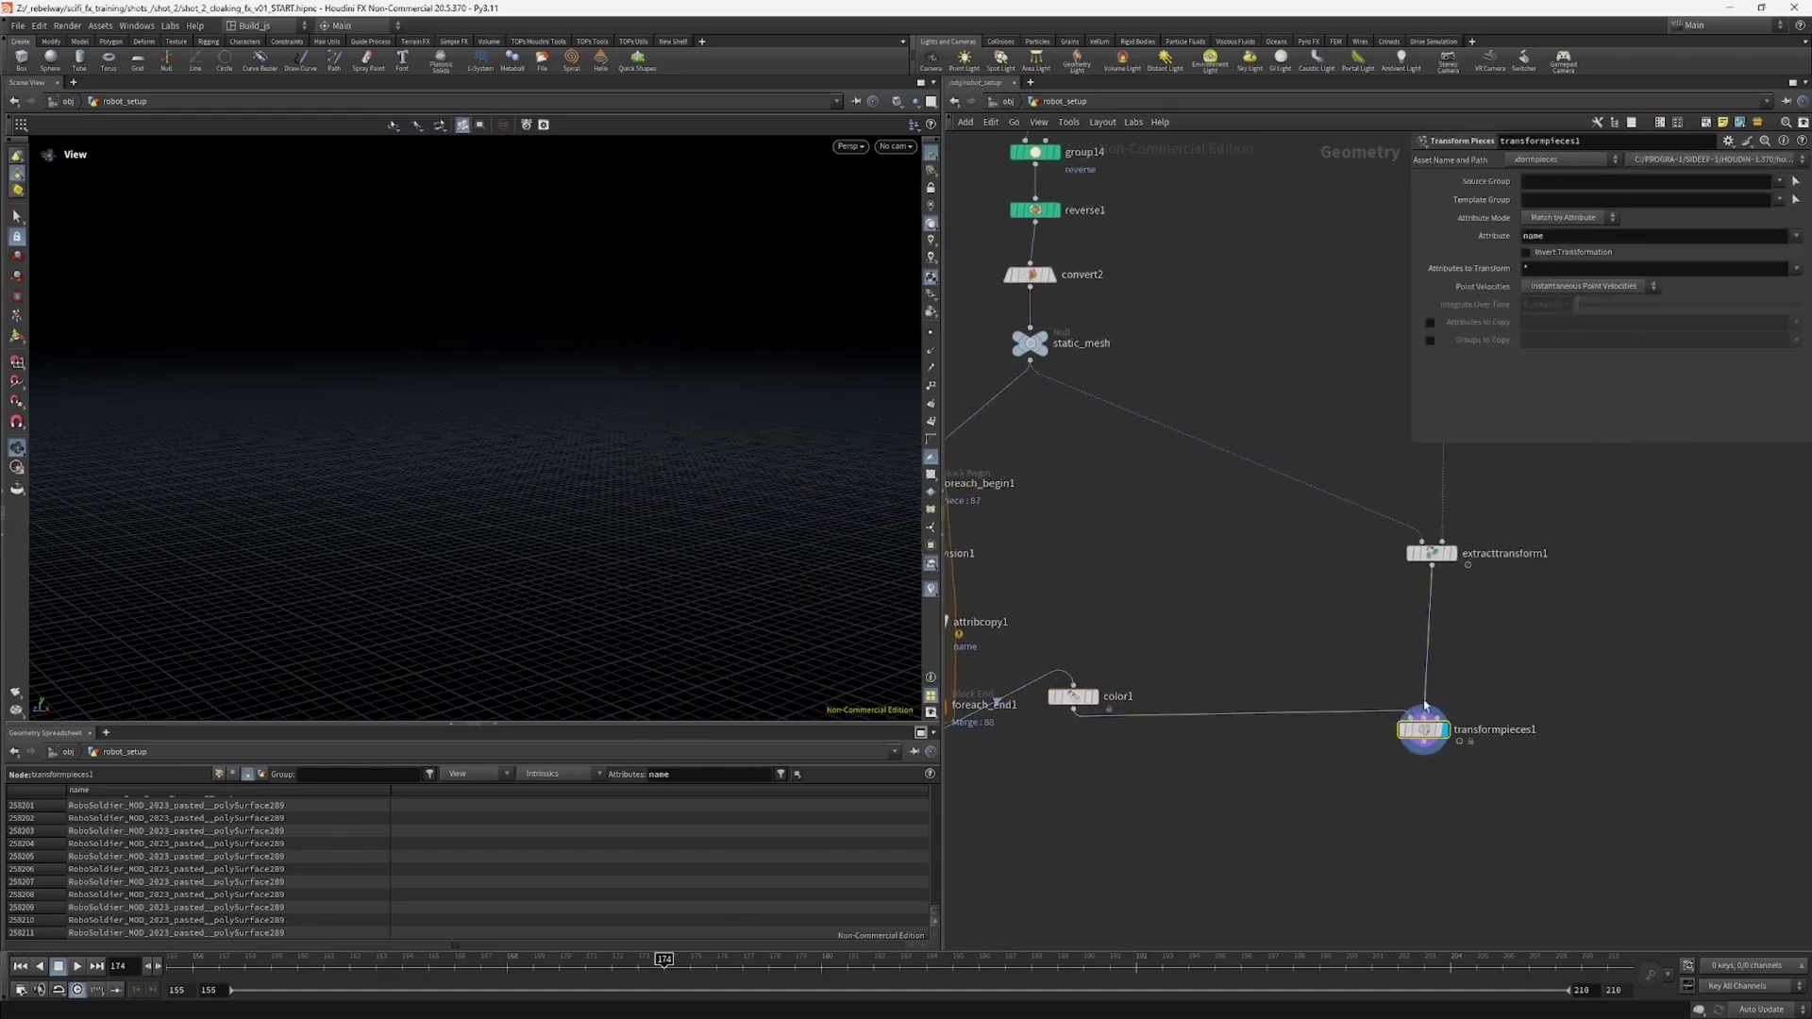
key("g")
left_click_drag(510, 494, 343, 437)
right_click_drag(330, 430, 685, 345)
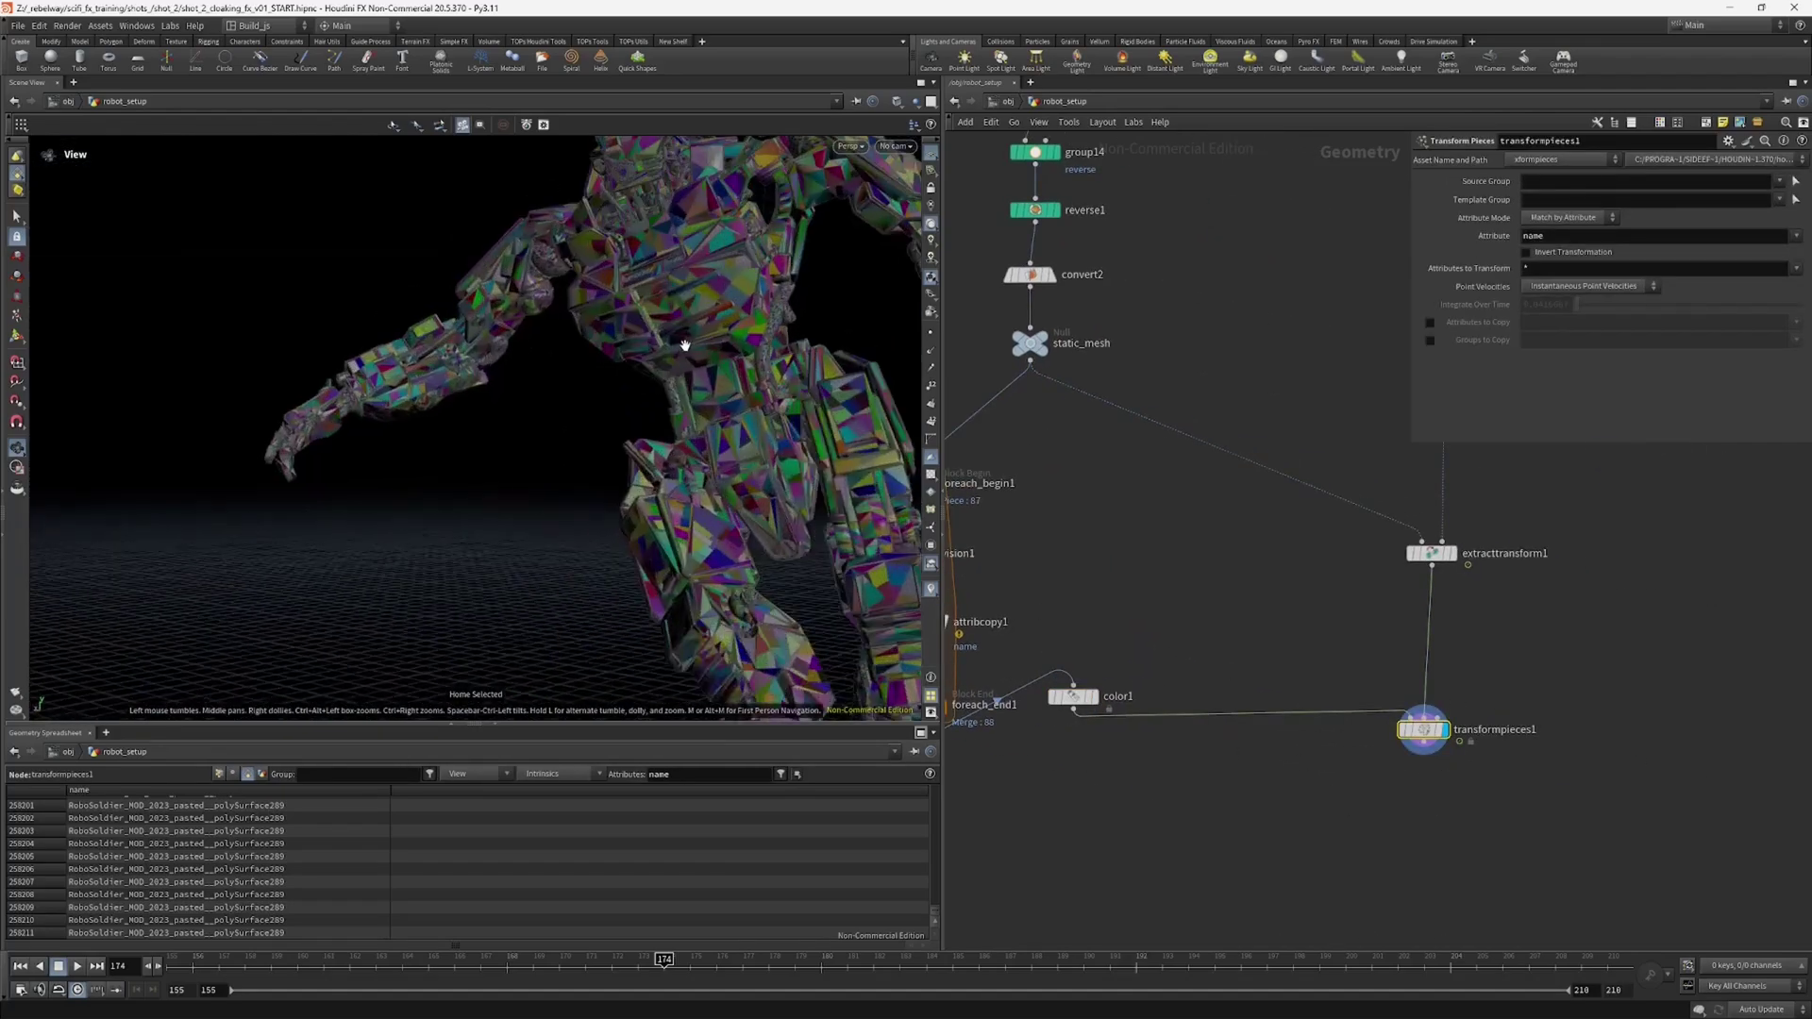
middle_click_drag(685, 345, 586, 449)
right_click_drag(586, 449, 485, 547)
left_click_drag(485, 546, 590, 490)
right_click_drag(591, 490, 421, 569)
Step: Step through the frames around 176 and examine how the subdivided panels follow the robot's movement
left_click(698, 965)
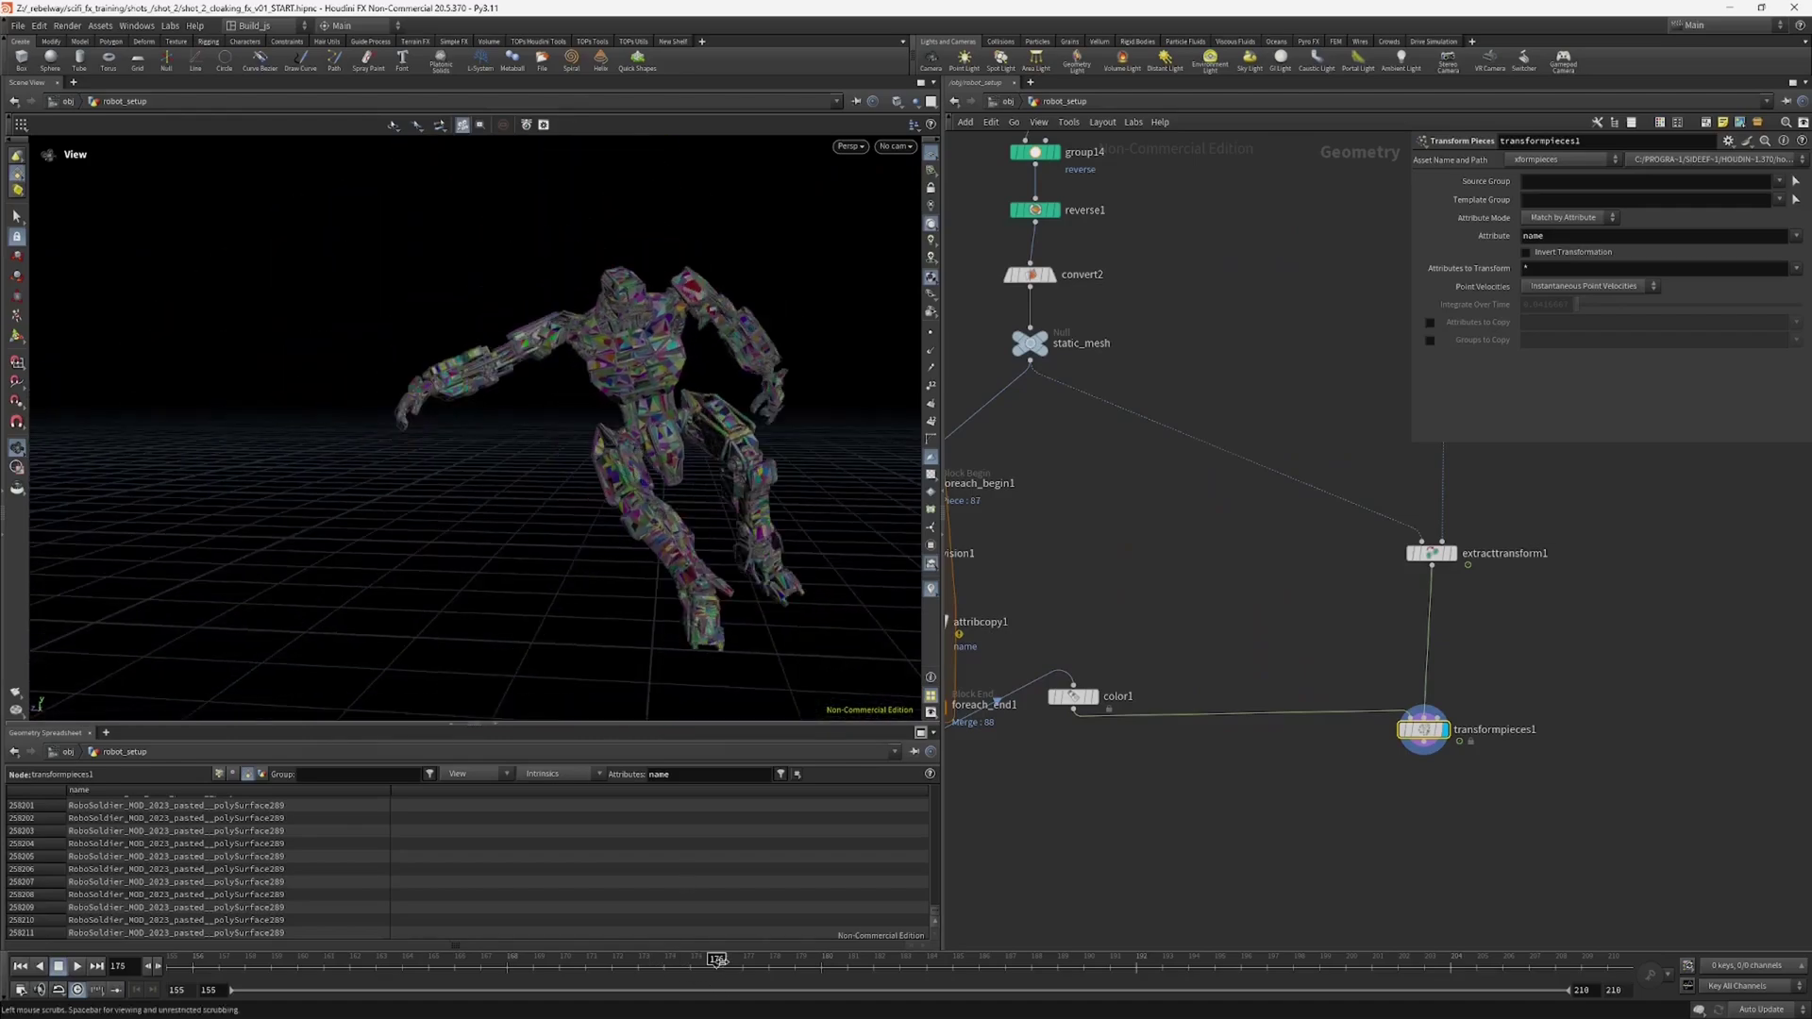
left_click_drag(759, 366, 604, 448)
right_click_drag(604, 449, 691, 308)
left_click_drag(692, 307, 709, 400)
scroll(1077, 530, "down", 2)
middle_click_drag(1085, 558, 1175, 579)
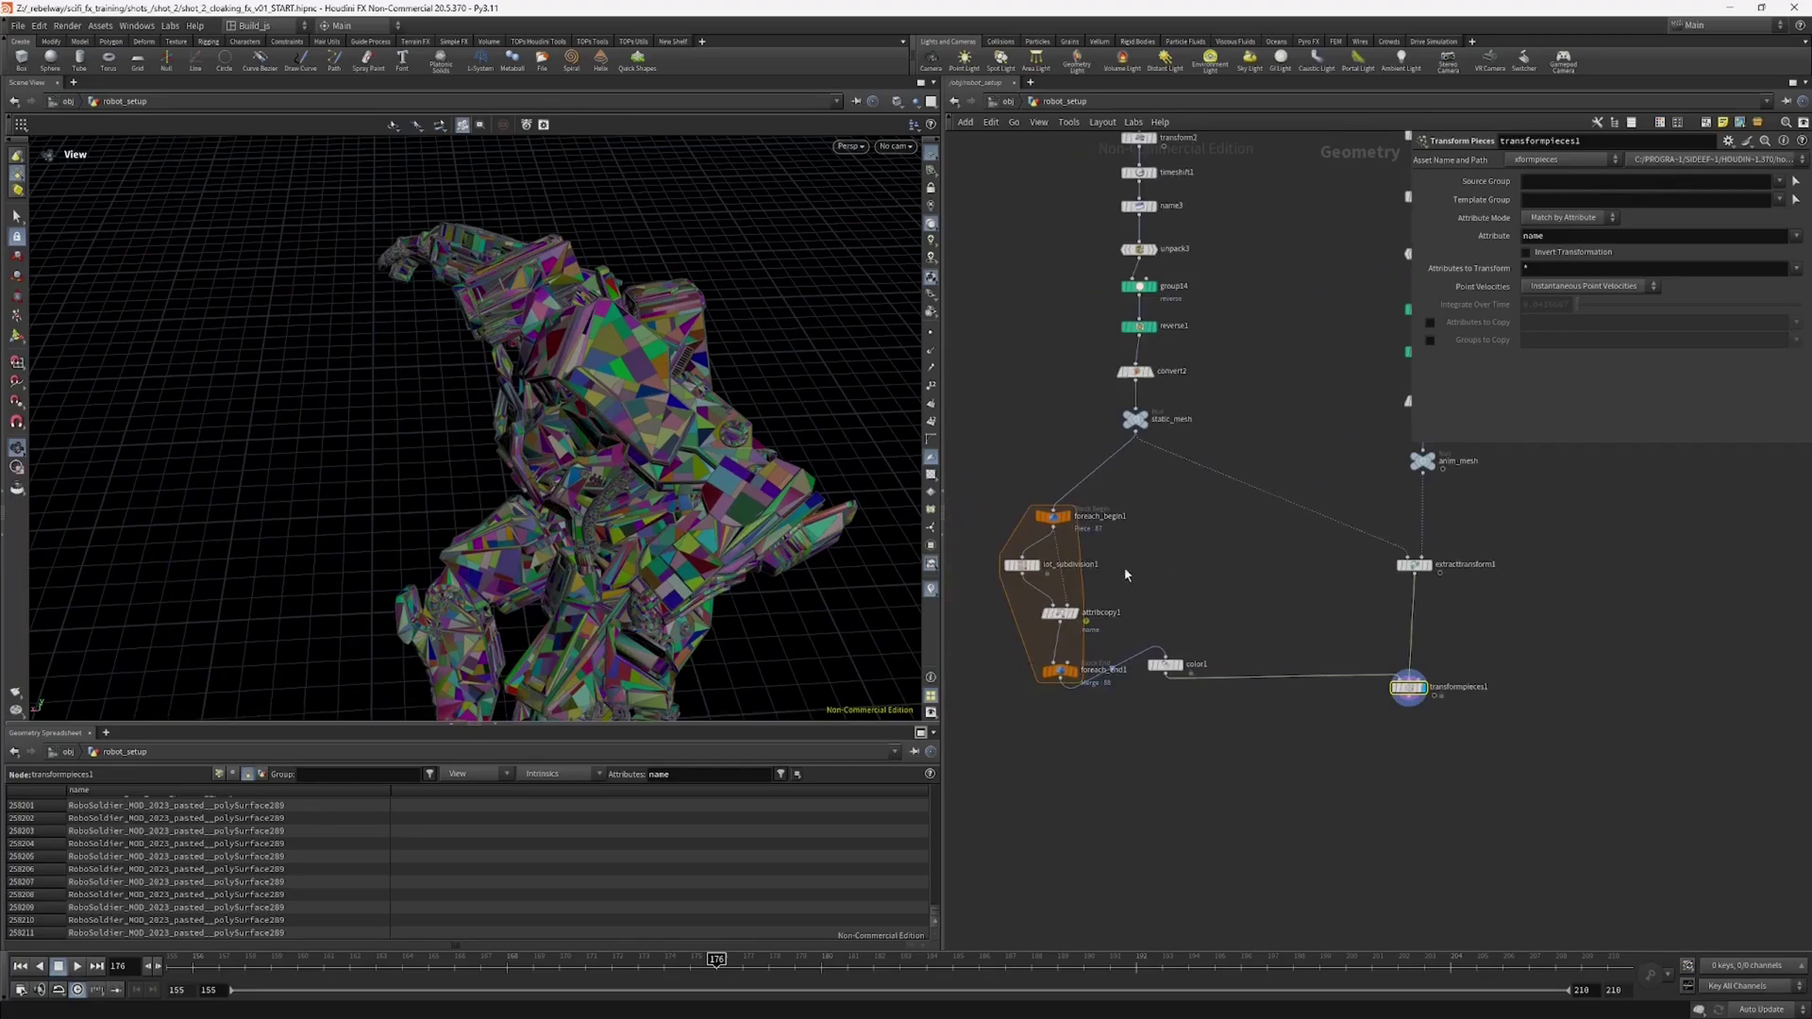
left_click_drag(634, 470, 652, 473)
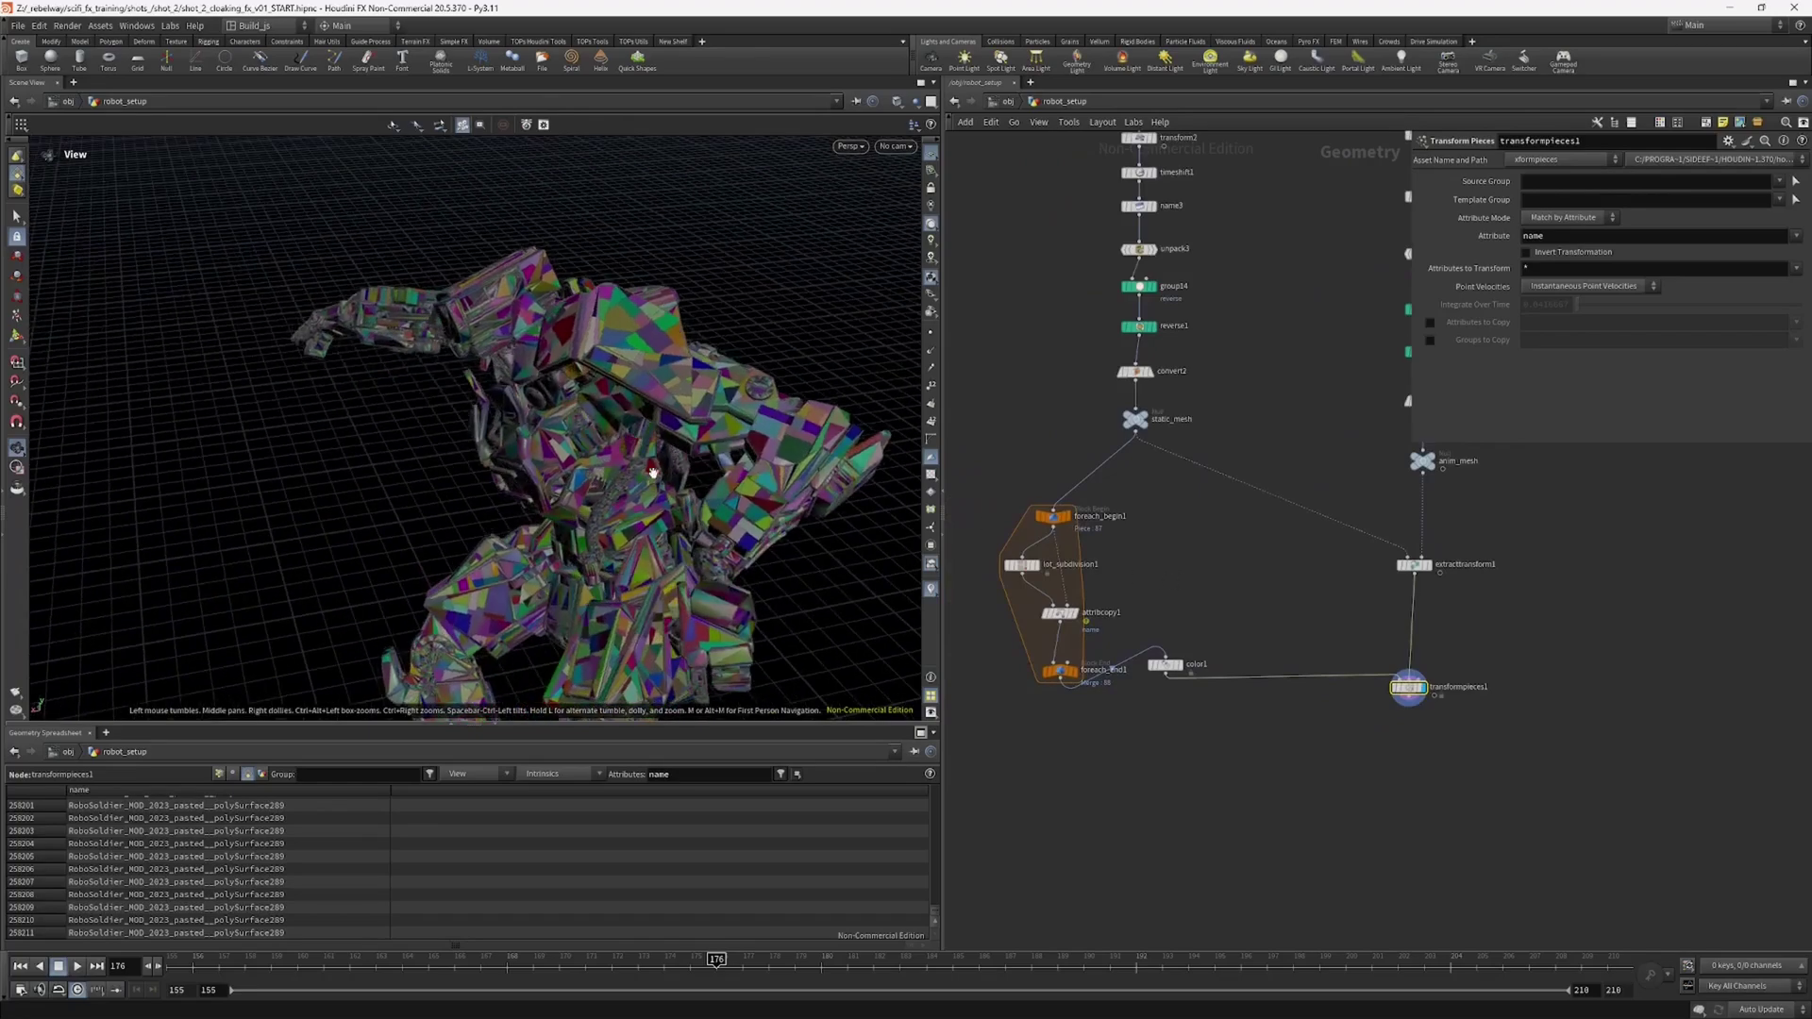
key("Right")
key("Right")
key("Right")
mouse_move(646, 536)
left_mouse_down()
mouse_move(716, 538)
mouse_move(623, 518)
left_mouse_up()
key("Left")
key("Left")
key("Left")
key("Left")
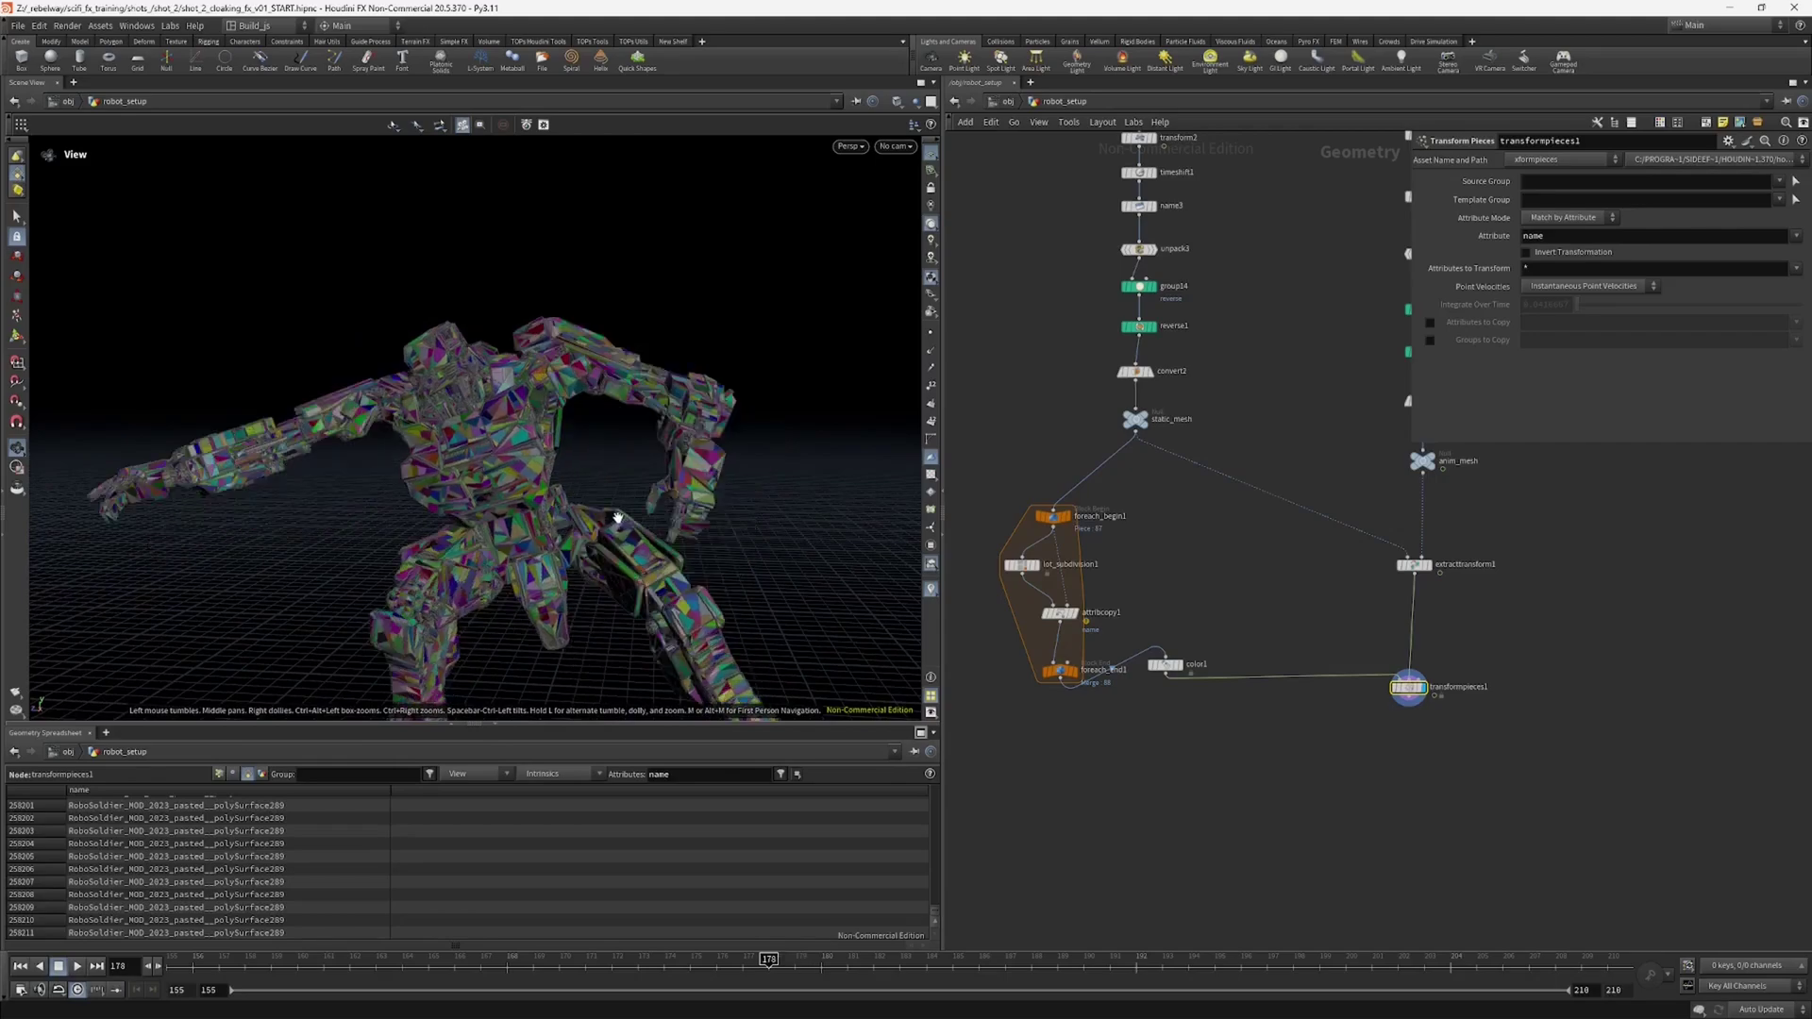
Step: Template anim_mesh over the displayed transformpieces1 result to compare both meshes
middle_click_drag(1336, 578, 1327, 600)
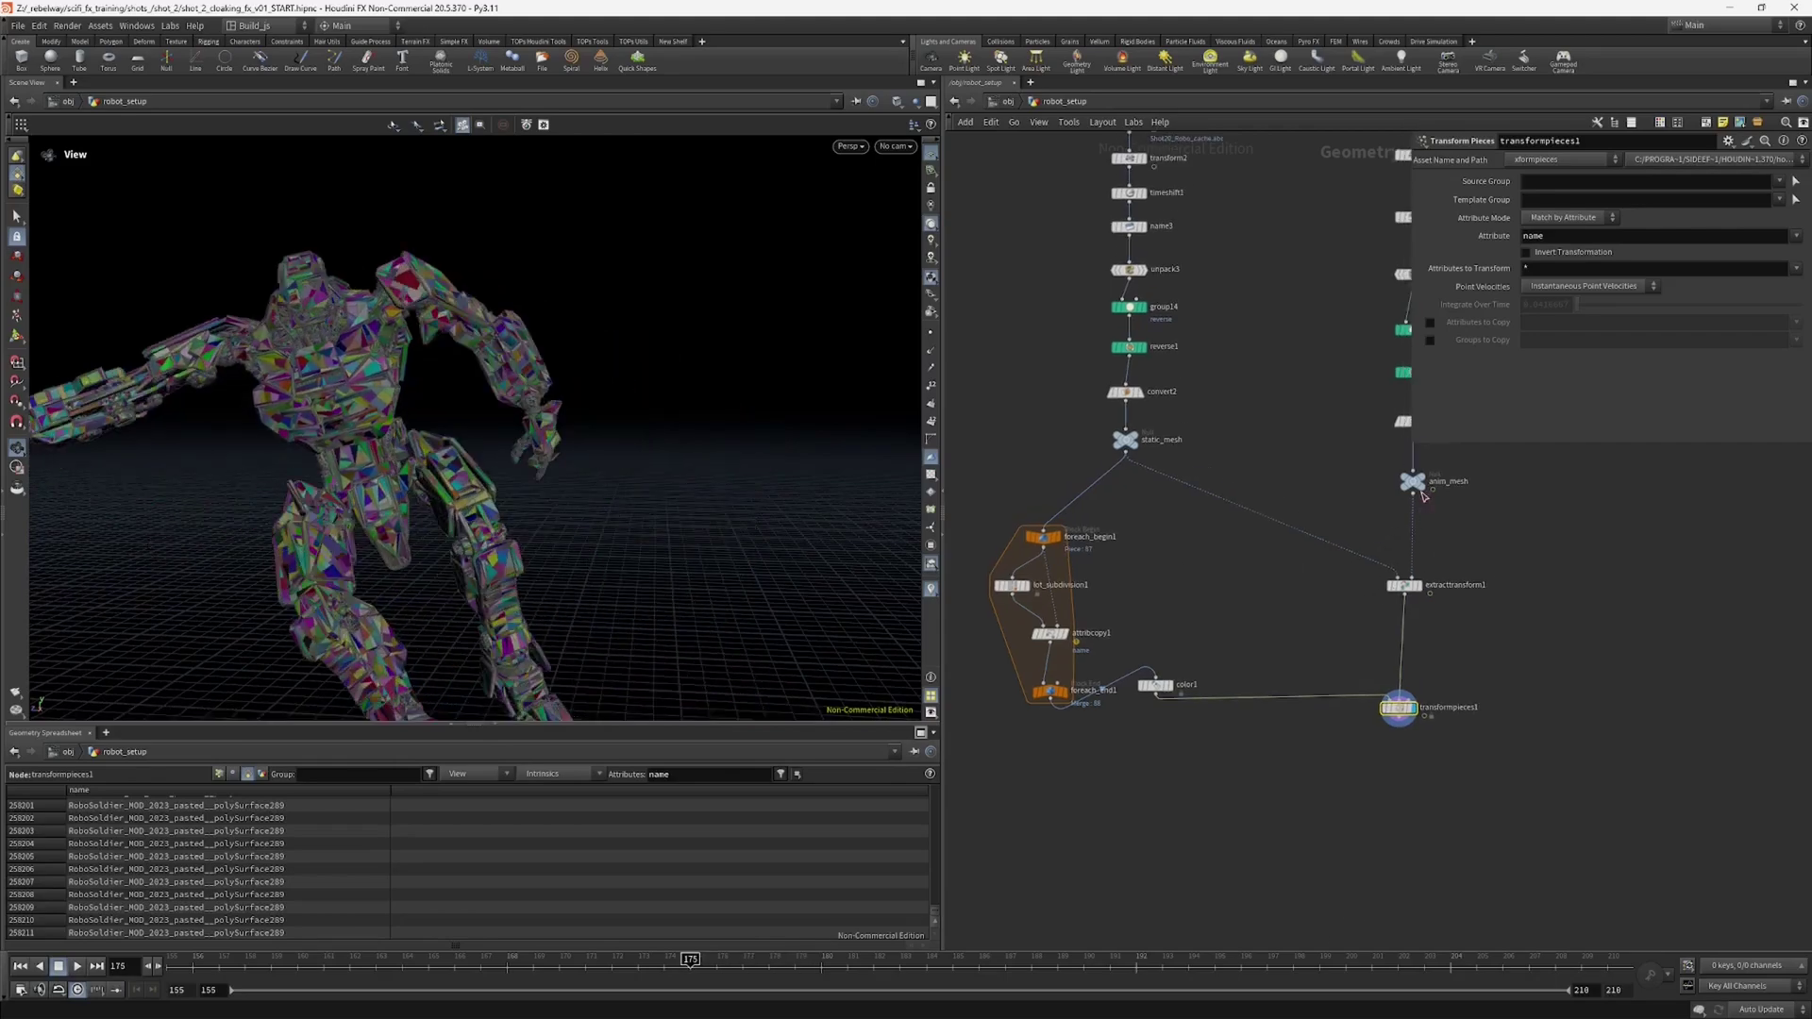
left_click(1425, 496)
left_click_drag(607, 418, 405, 273)
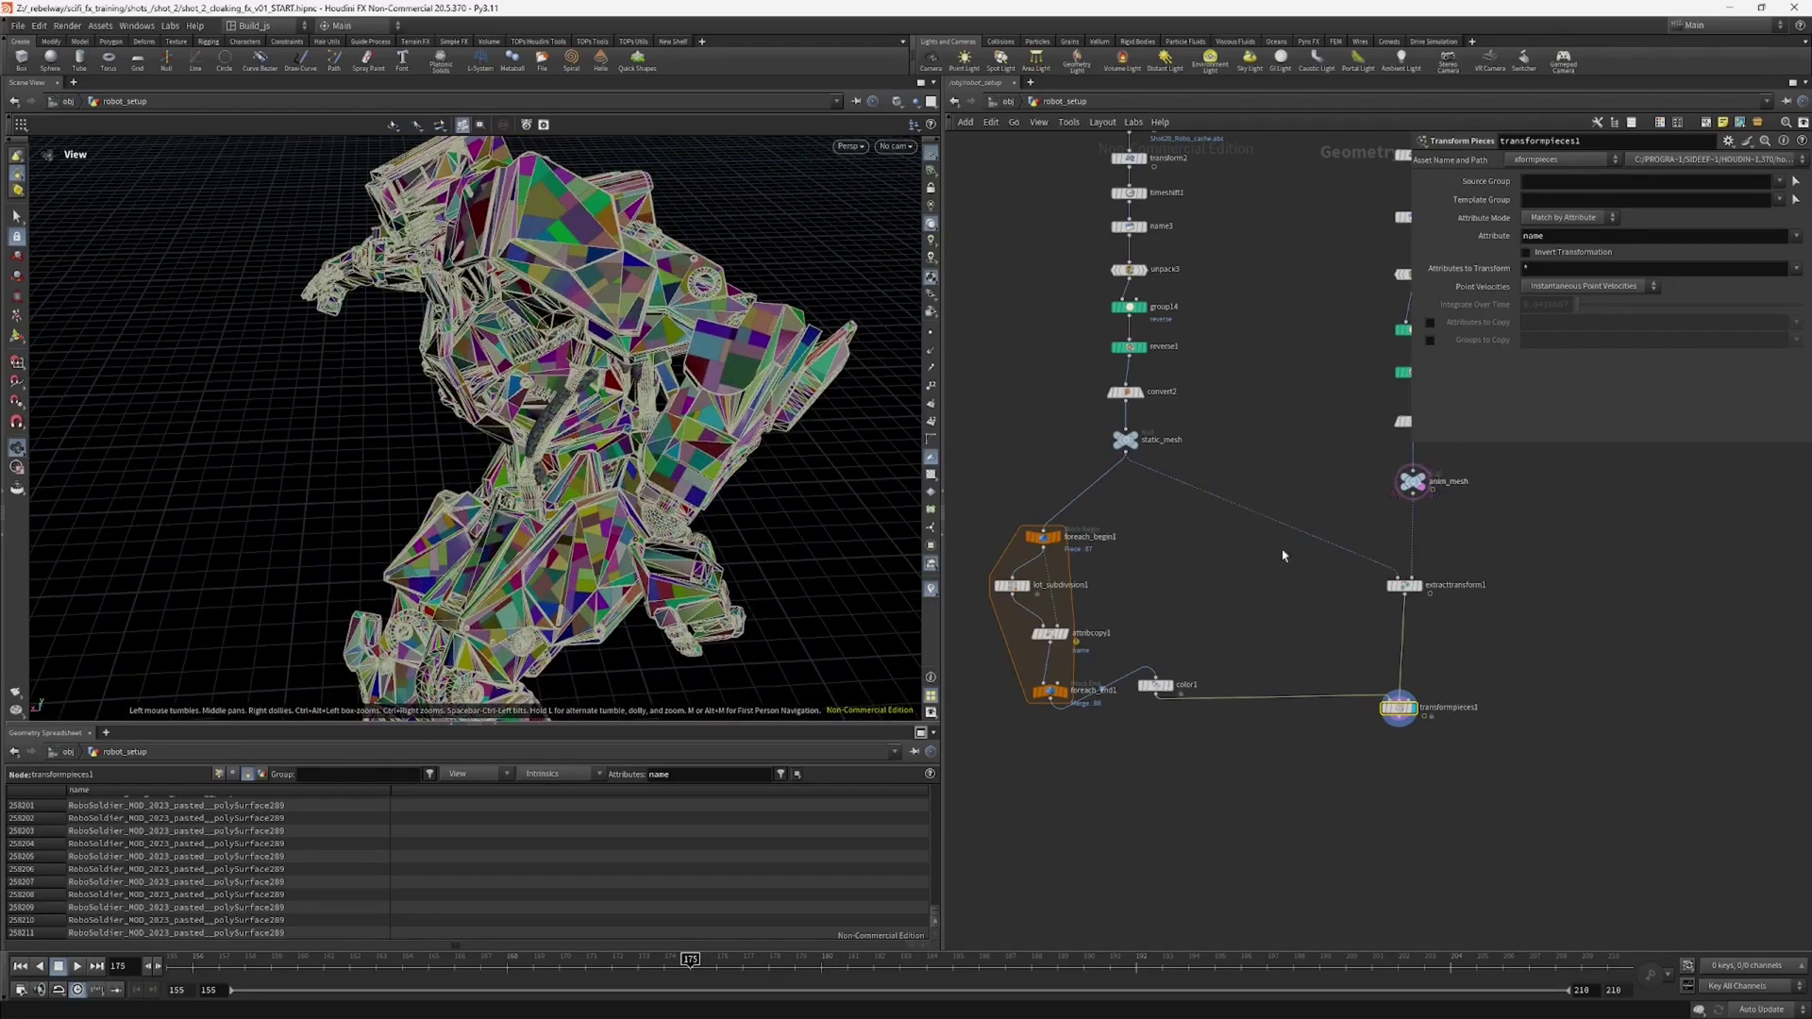
Step: Tidy the network by placing color1 directly below foreach_end1 and moving transformpieces1 lower
left_click_drag(1163, 690, 1044, 738)
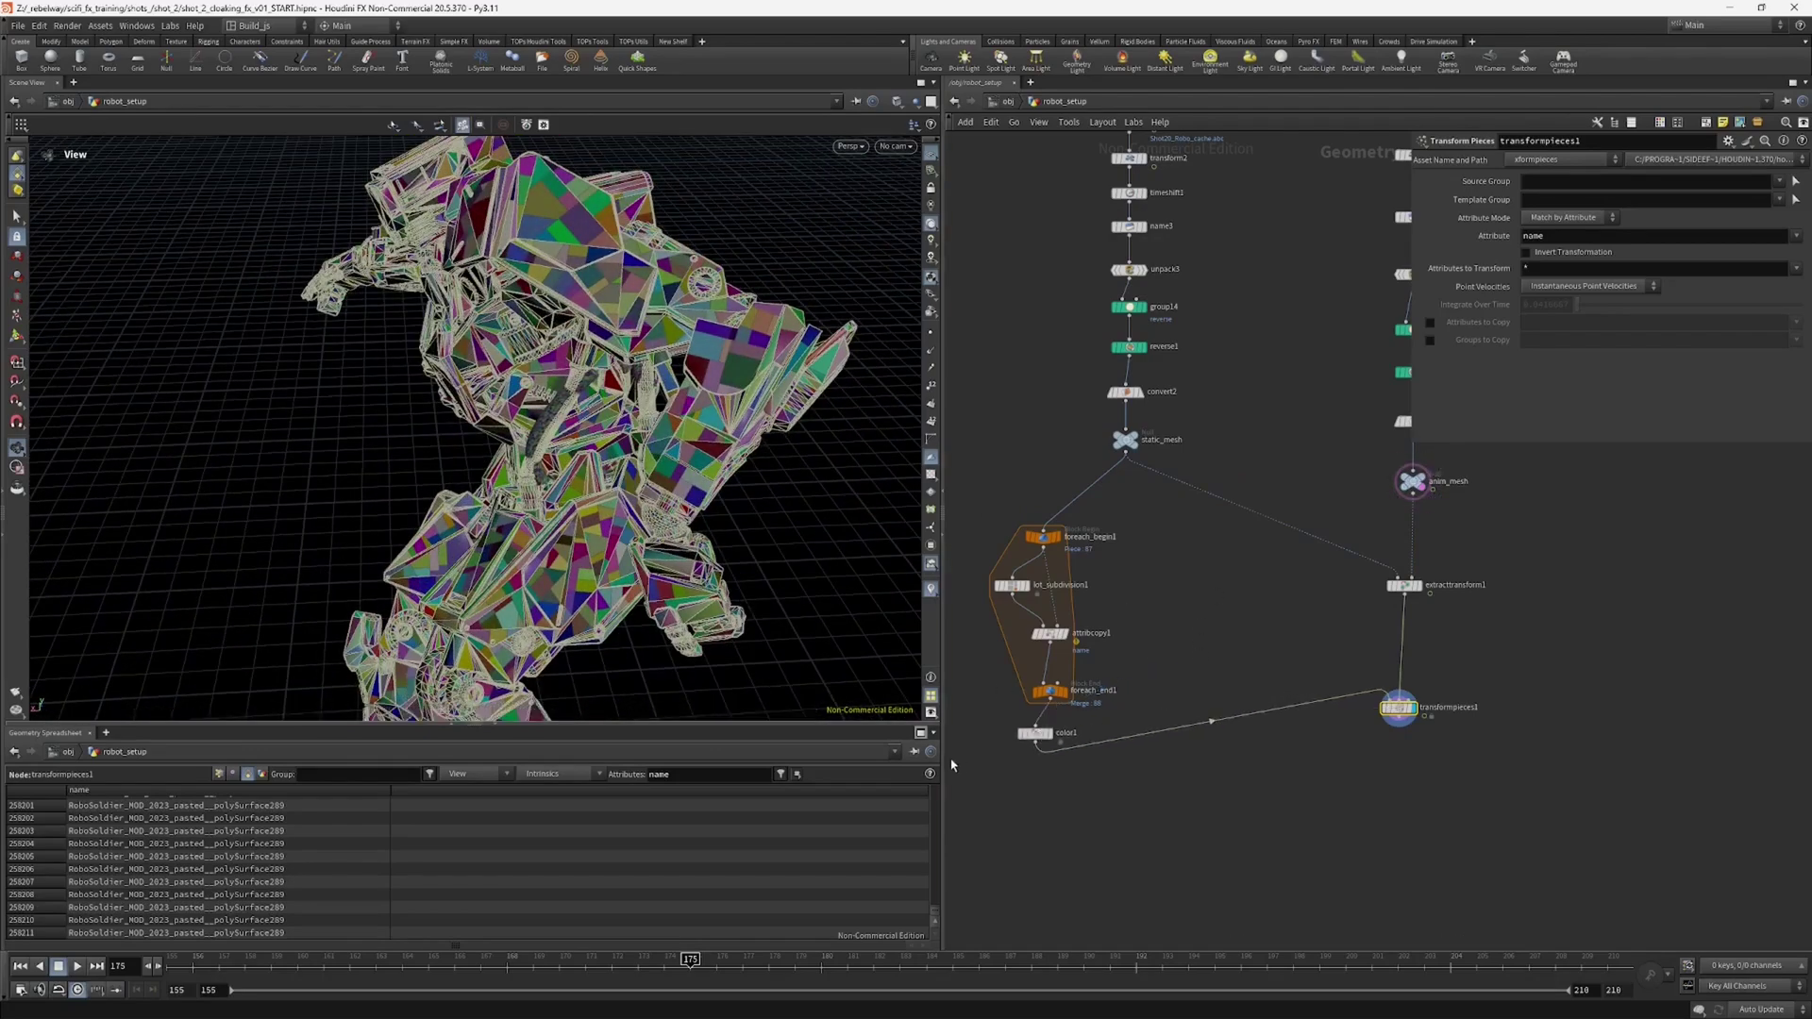
middle_click_drag(951, 765, 1024, 716)
left_click_drag(1475, 658, 1475, 727)
left_click_drag(606, 398, 846, 397)
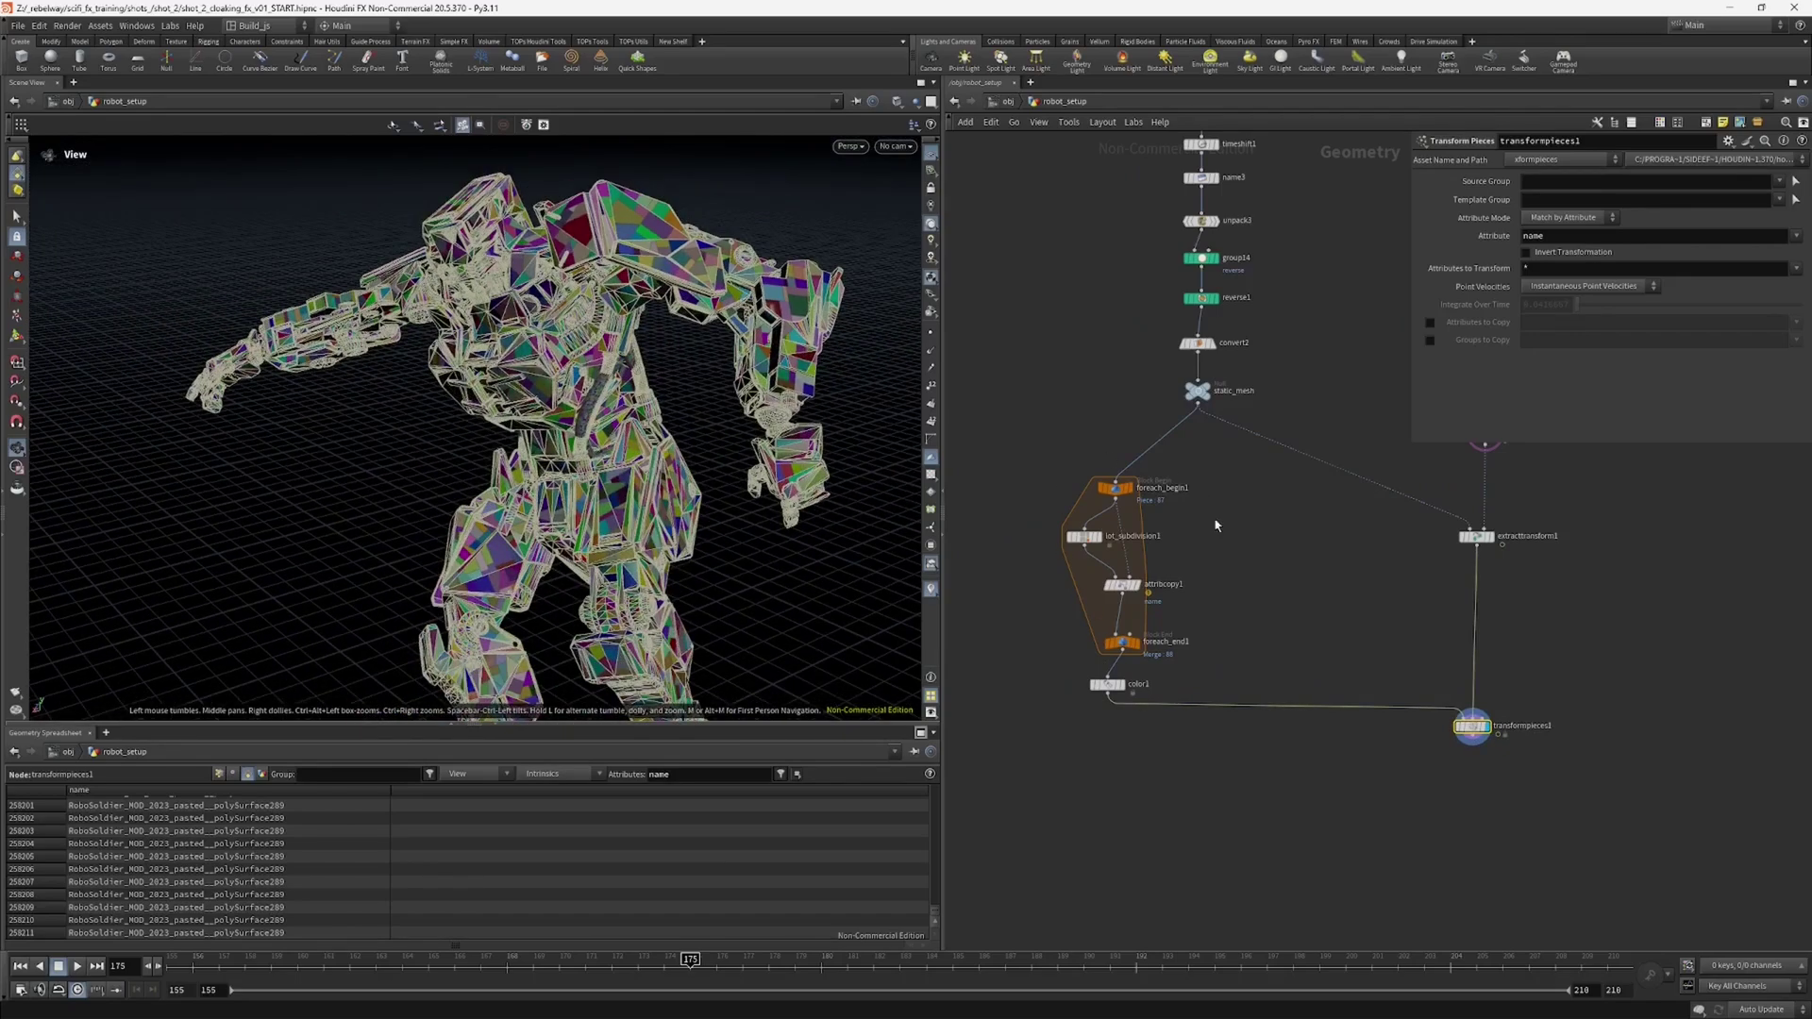
left_click_drag(1097, 681, 1114, 690)
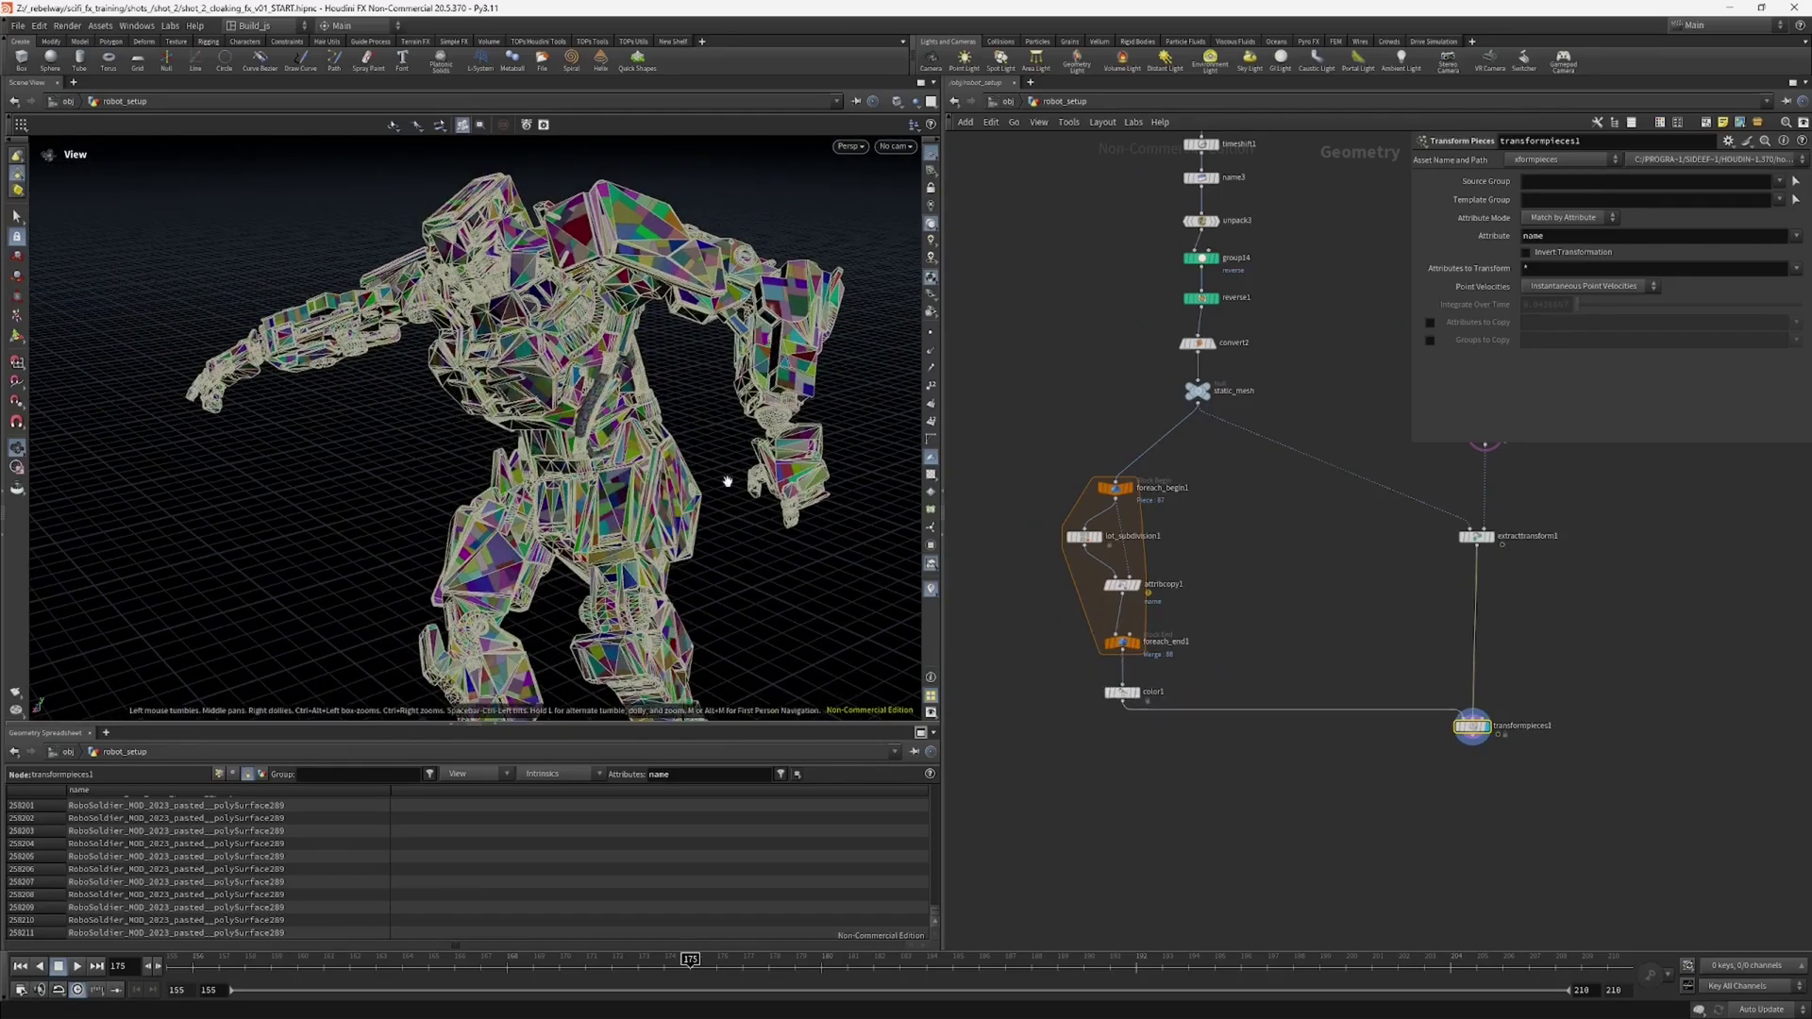
Step: Compare the transformed panels with the templated anim_mesh around frame 175, and collapse the geometry spreadsheet pane
left_click_drag(625, 296, 656, 245)
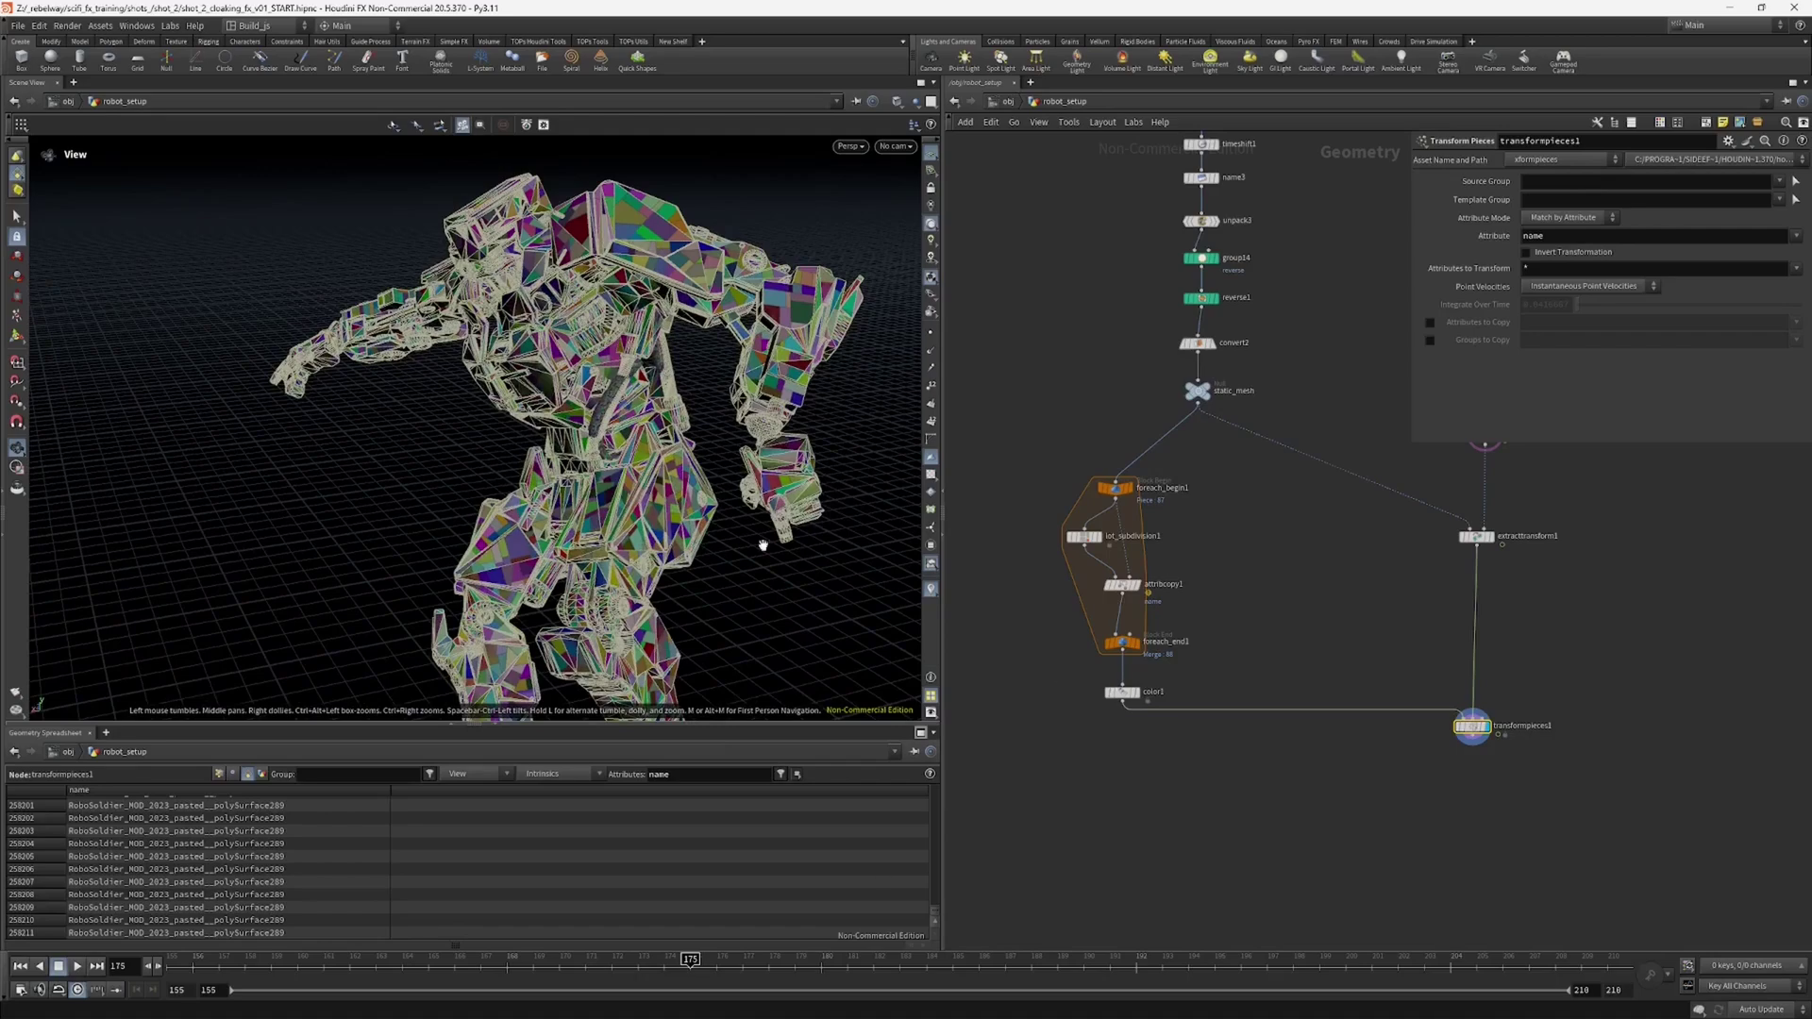
left_click_drag(762, 545, 791, 462)
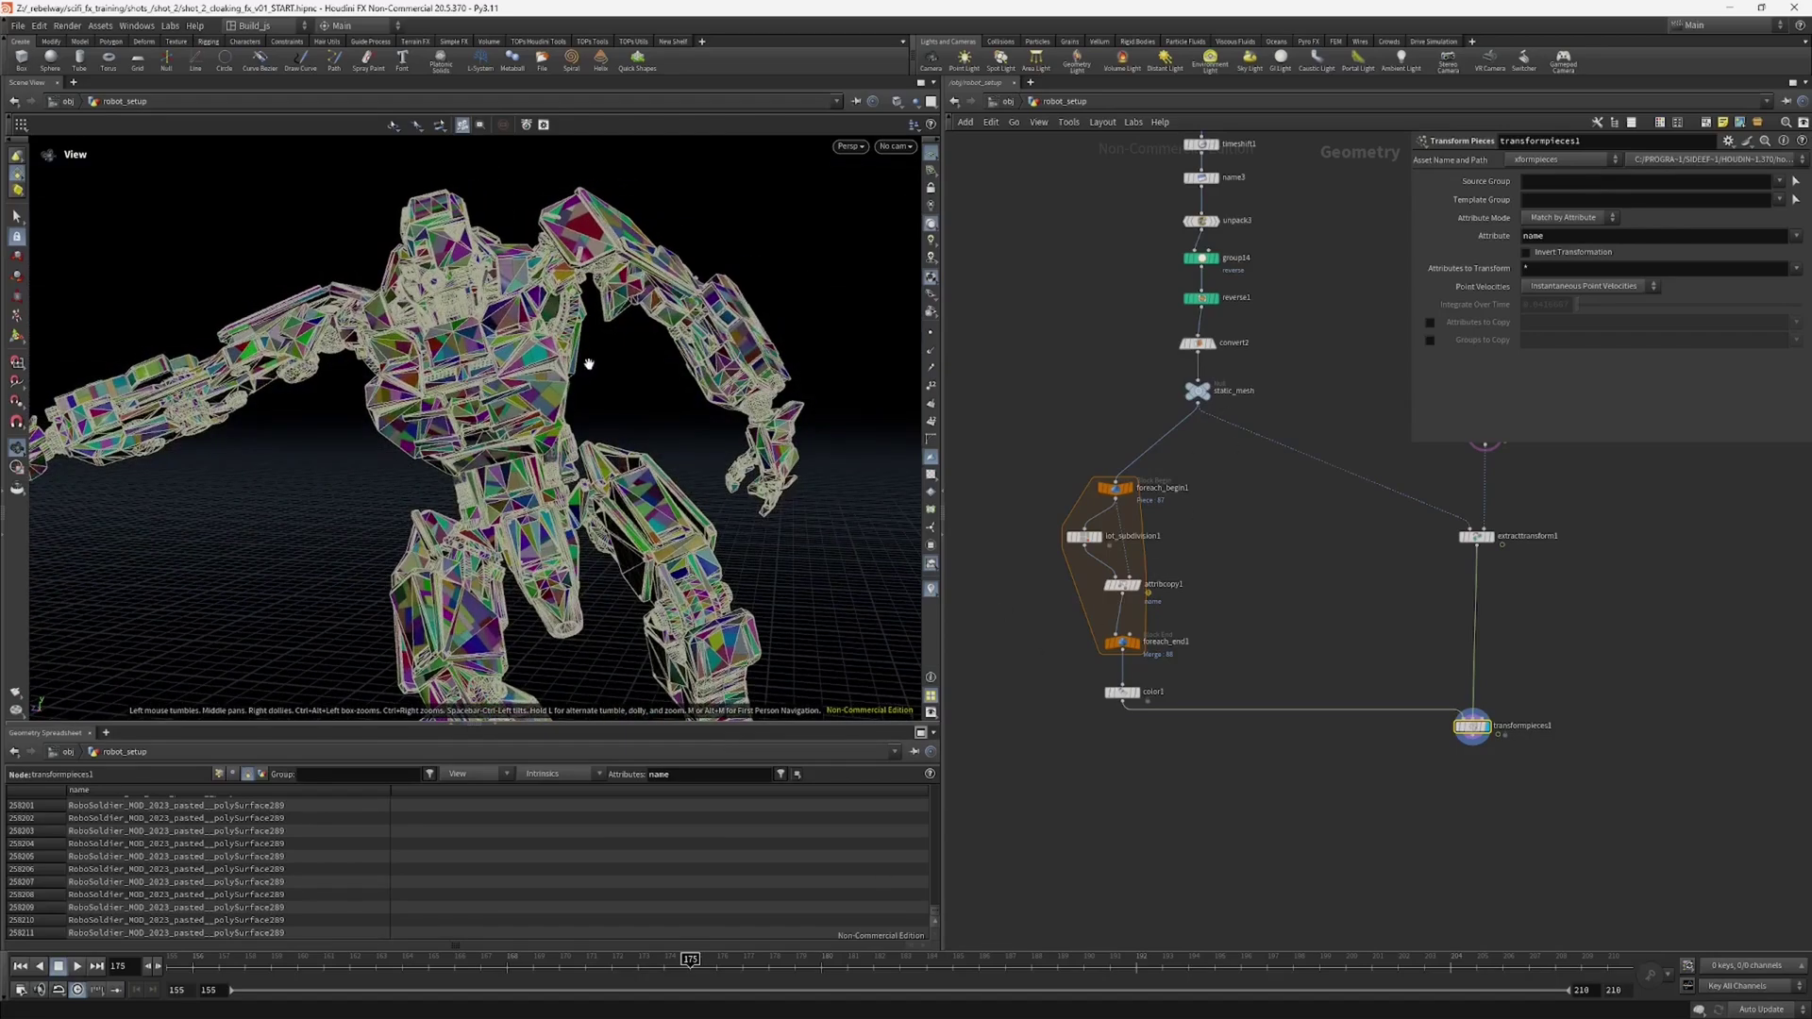
left_click_drag(589, 364, 394, 379)
middle_click_drag(1395, 749, 1388, 760)
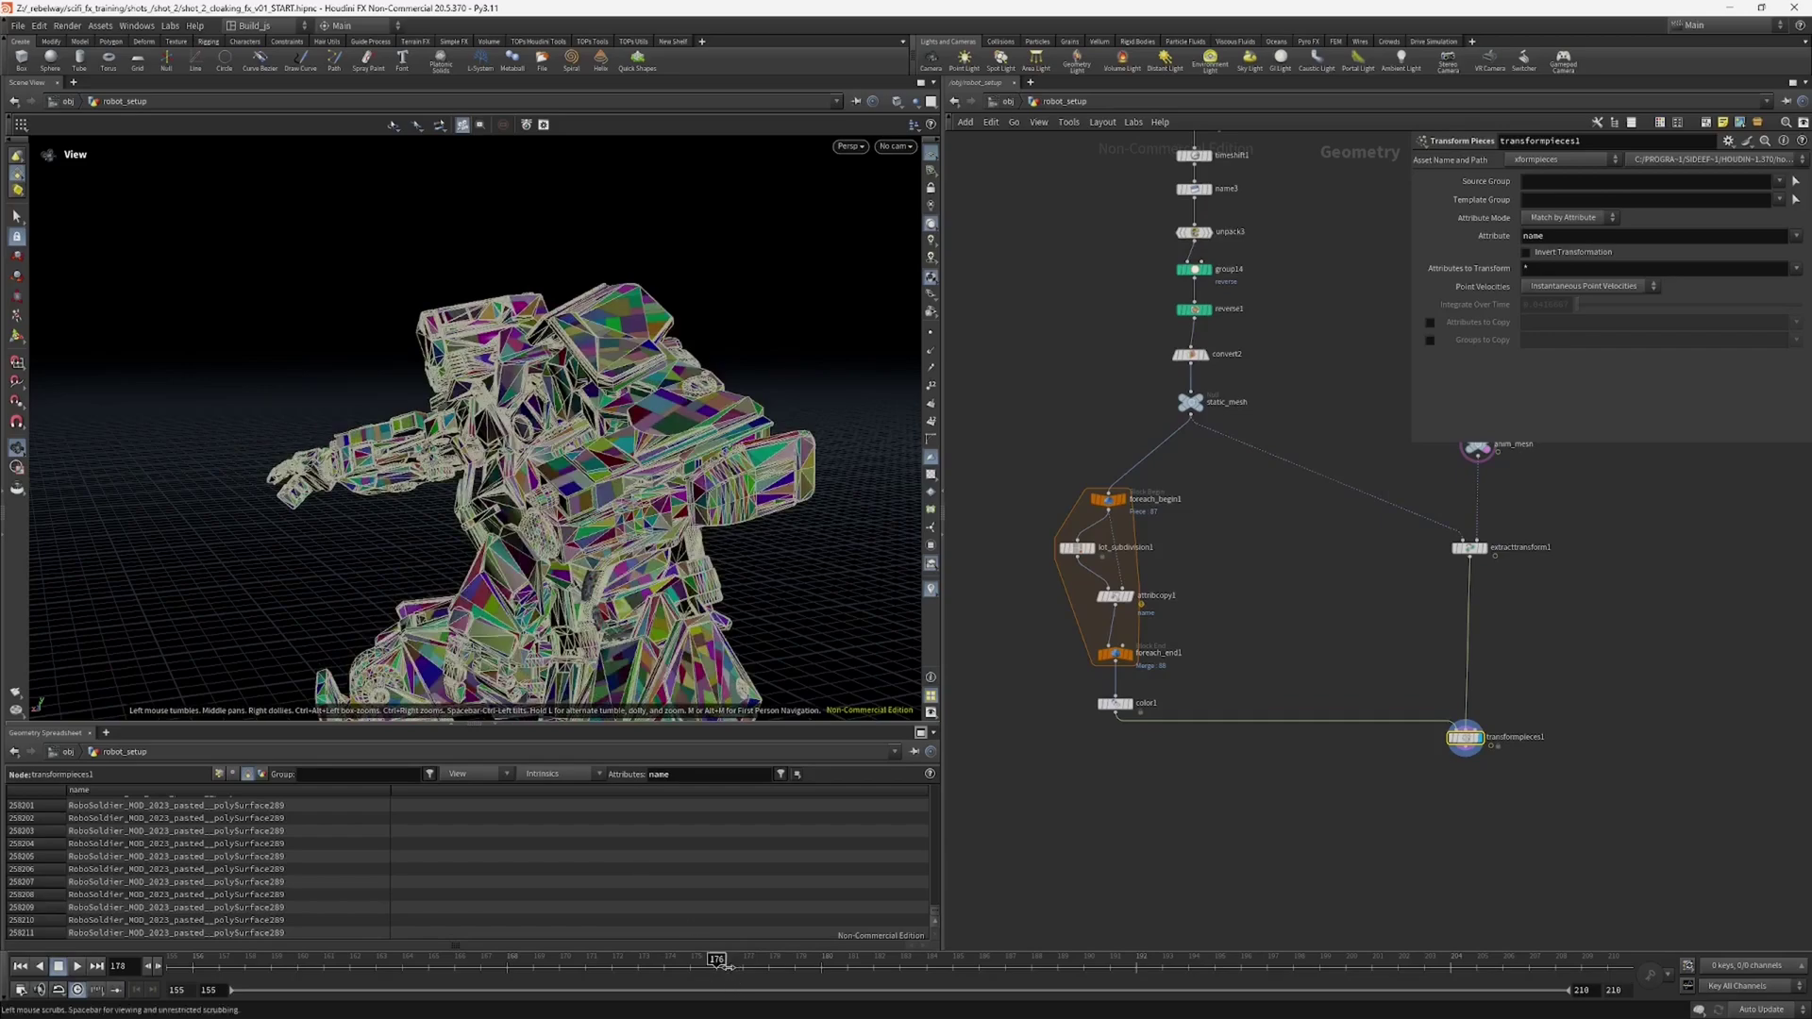
left_click_drag(725, 966, 691, 966)
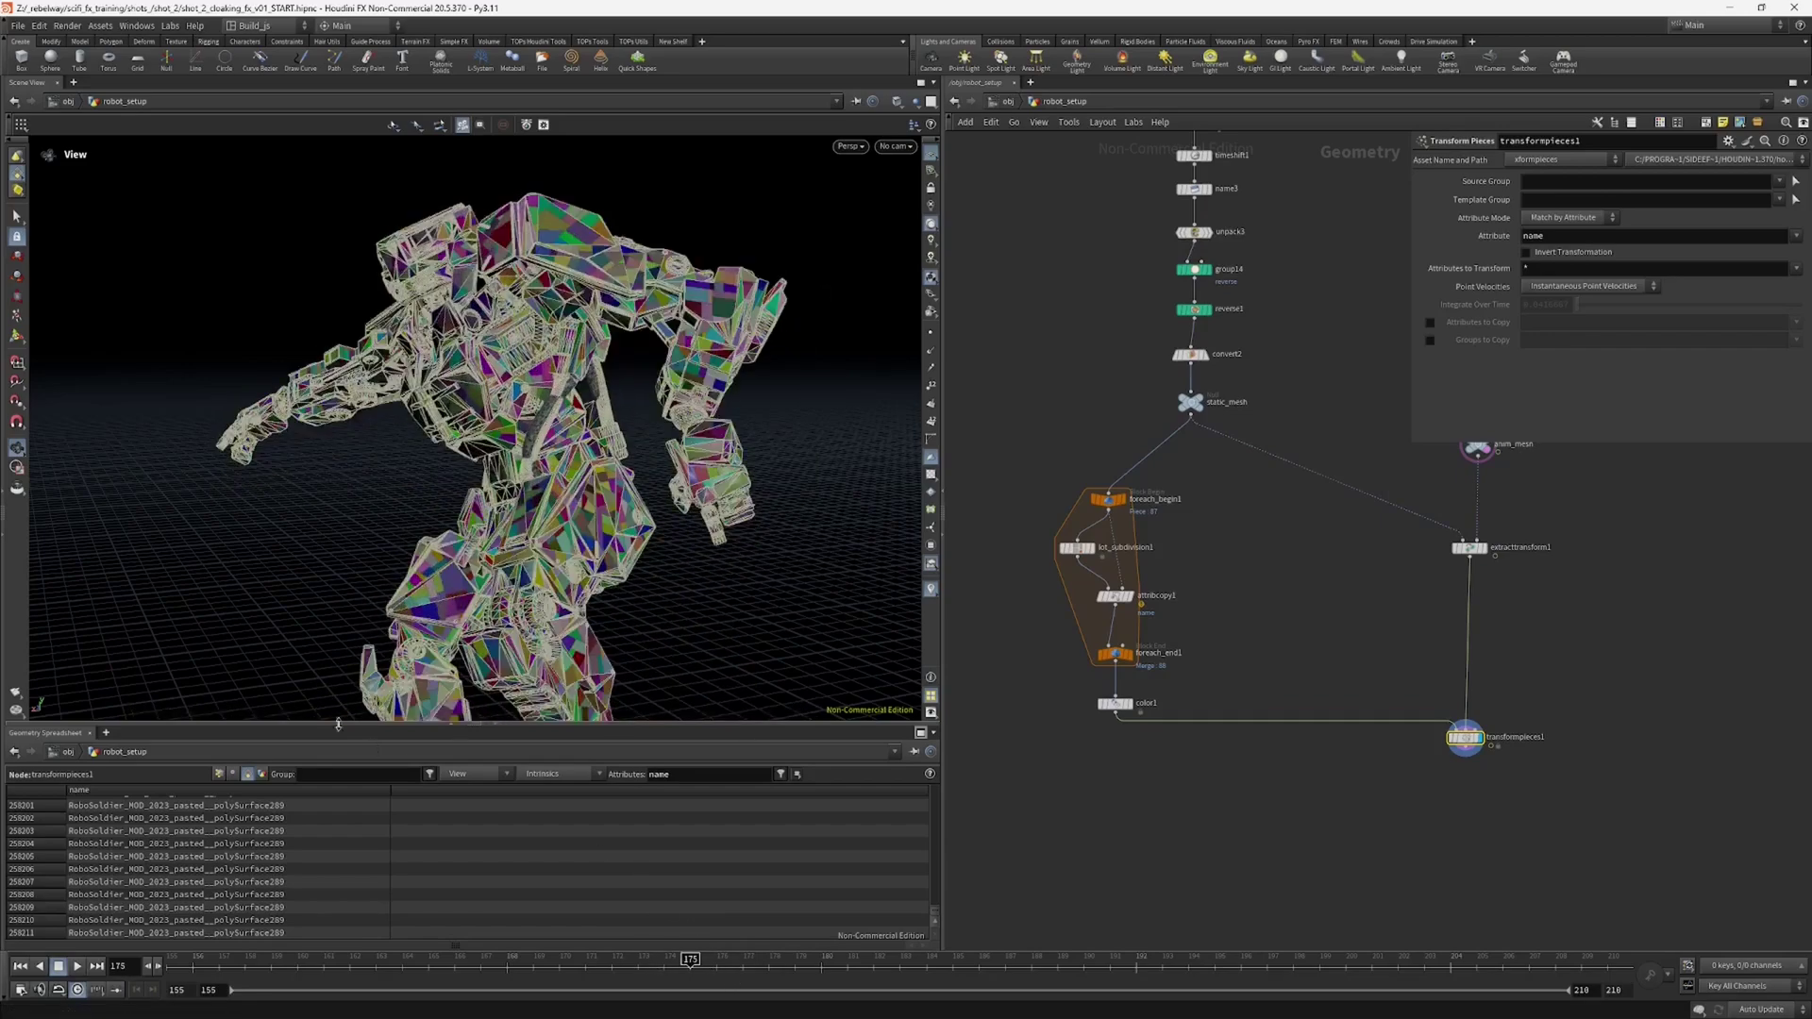
left_click(490, 727)
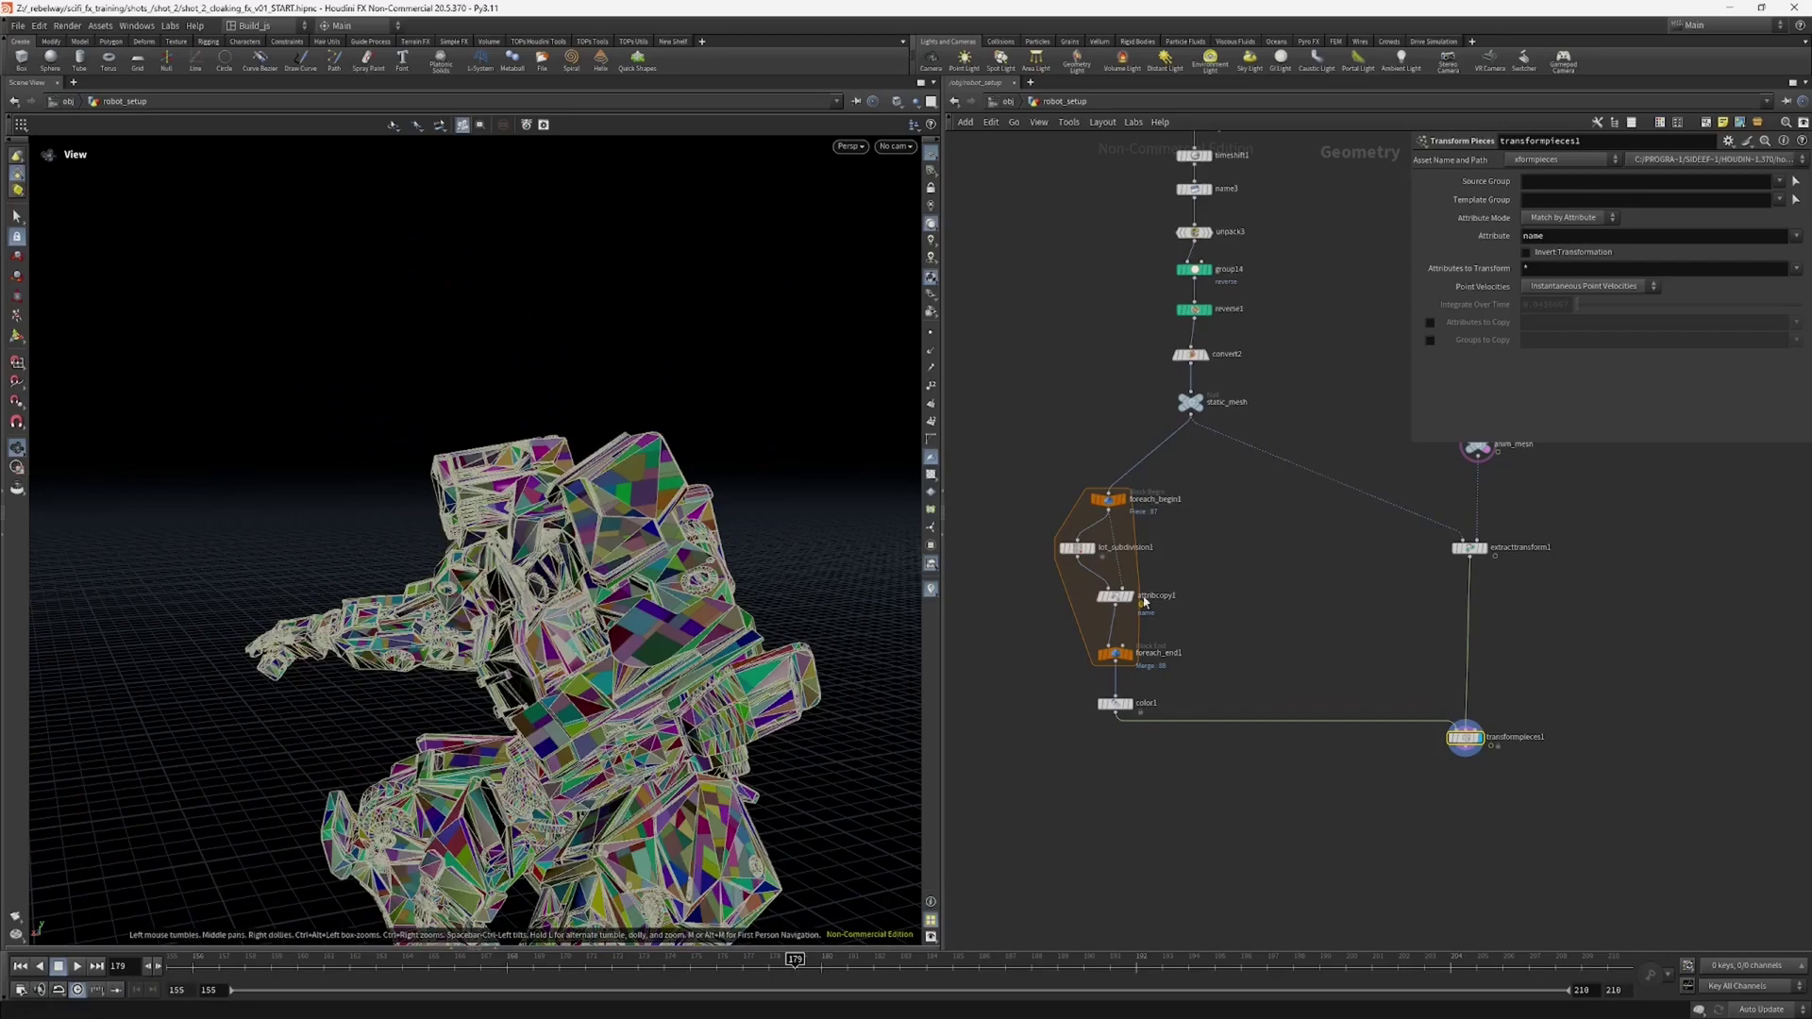
Step: Scrub the animation between frames 187 and 180 and examine how well the panels match the templated mesh
left_click_drag(727, 642, 802, 679)
scroll(802, 680, "down", 5)
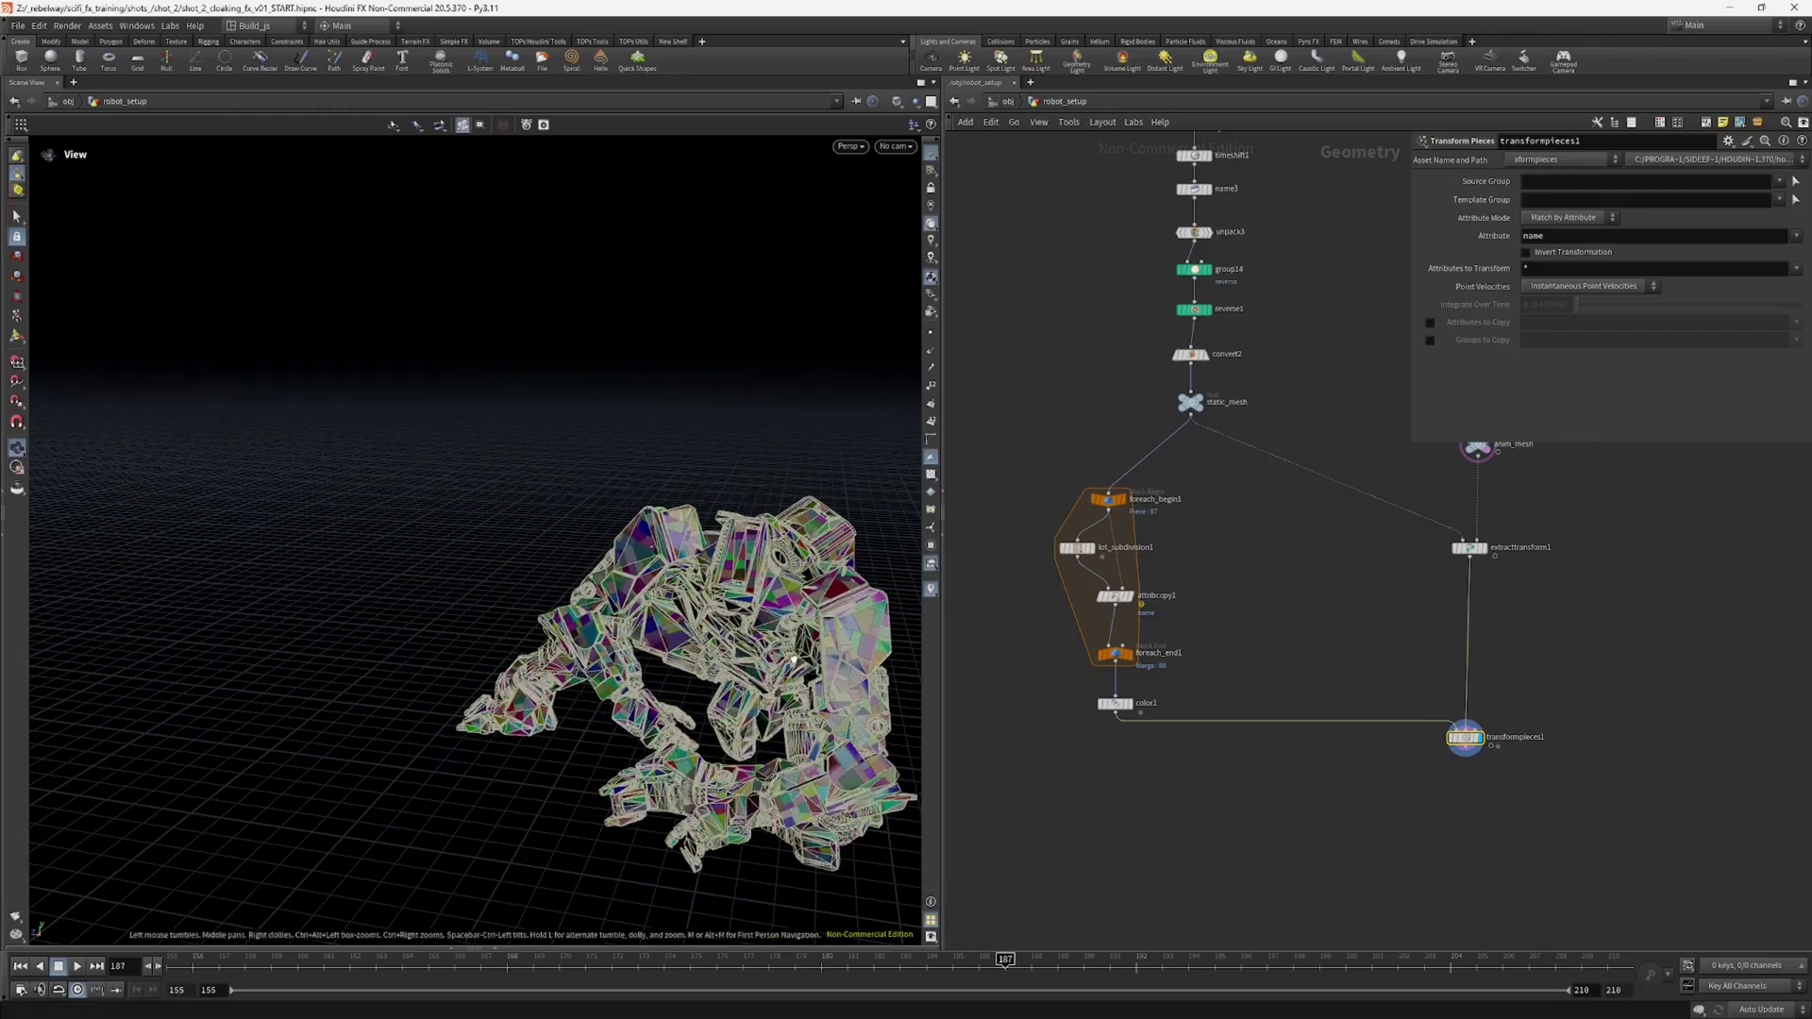
left_click_drag(717, 575, 745, 616)
left_click_drag(1004, 974, 714, 944)
left_click_drag(718, 604, 760, 624)
scroll(754, 651, "down", 5)
left_click_drag(745, 959, 823, 949)
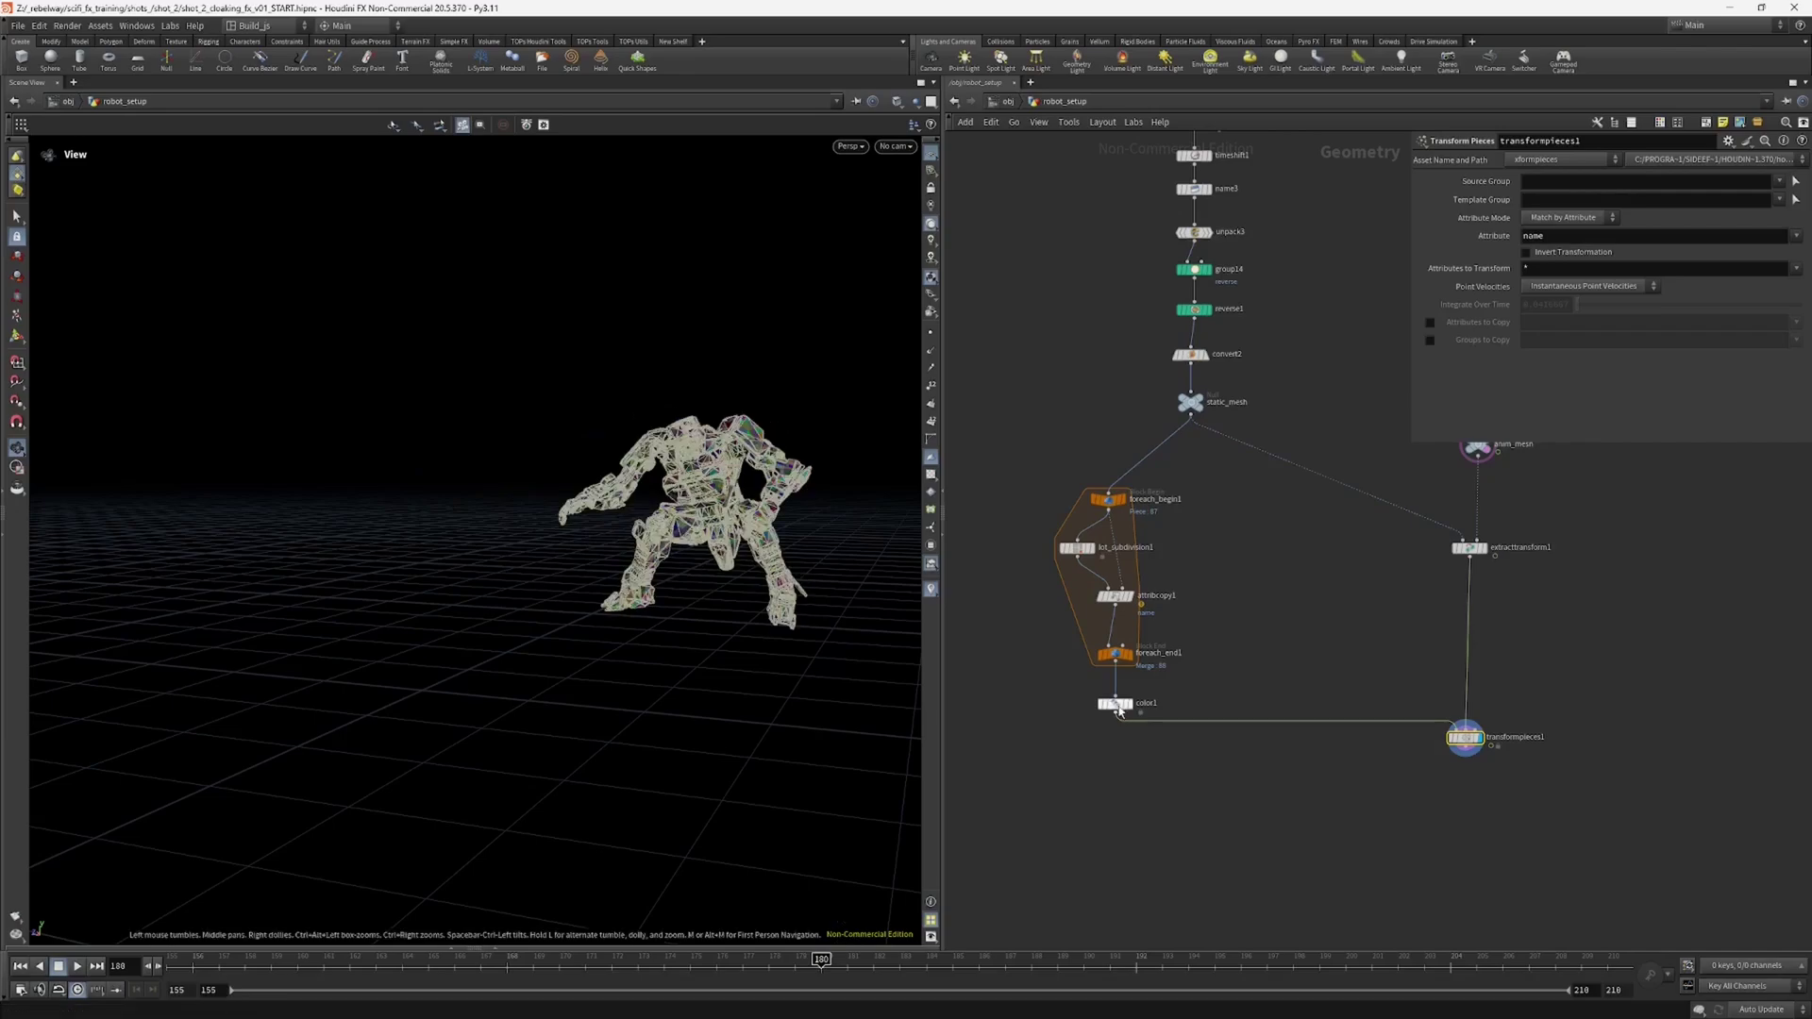
left_click_drag(707, 524, 641, 491)
scroll(560, 594, "up", 5)
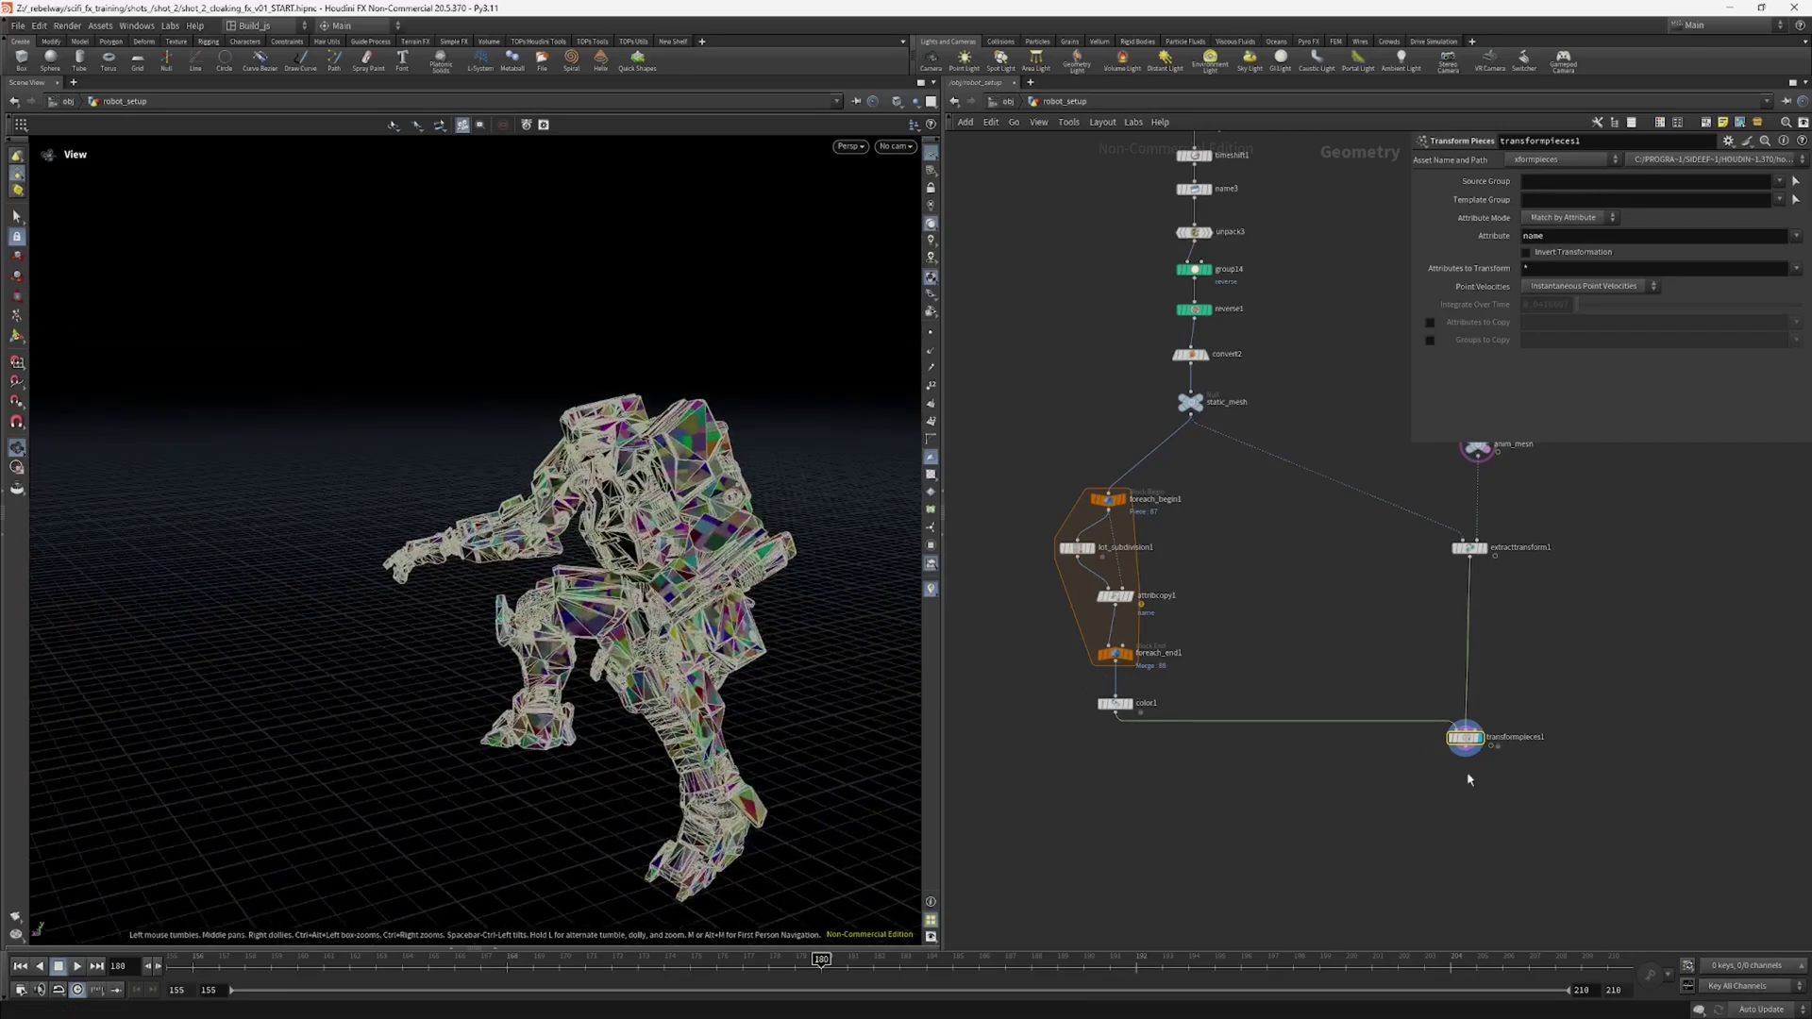
Step: Remove the template display from anim_mesh, template transformpieces1, and inspect the colored robot at frame 180 from several angles
left_click(1482, 756)
left_click_drag(641, 613, 824, 586)
right_click_drag(825, 586, 655, 607)
left_click_drag(655, 607, 675, 732)
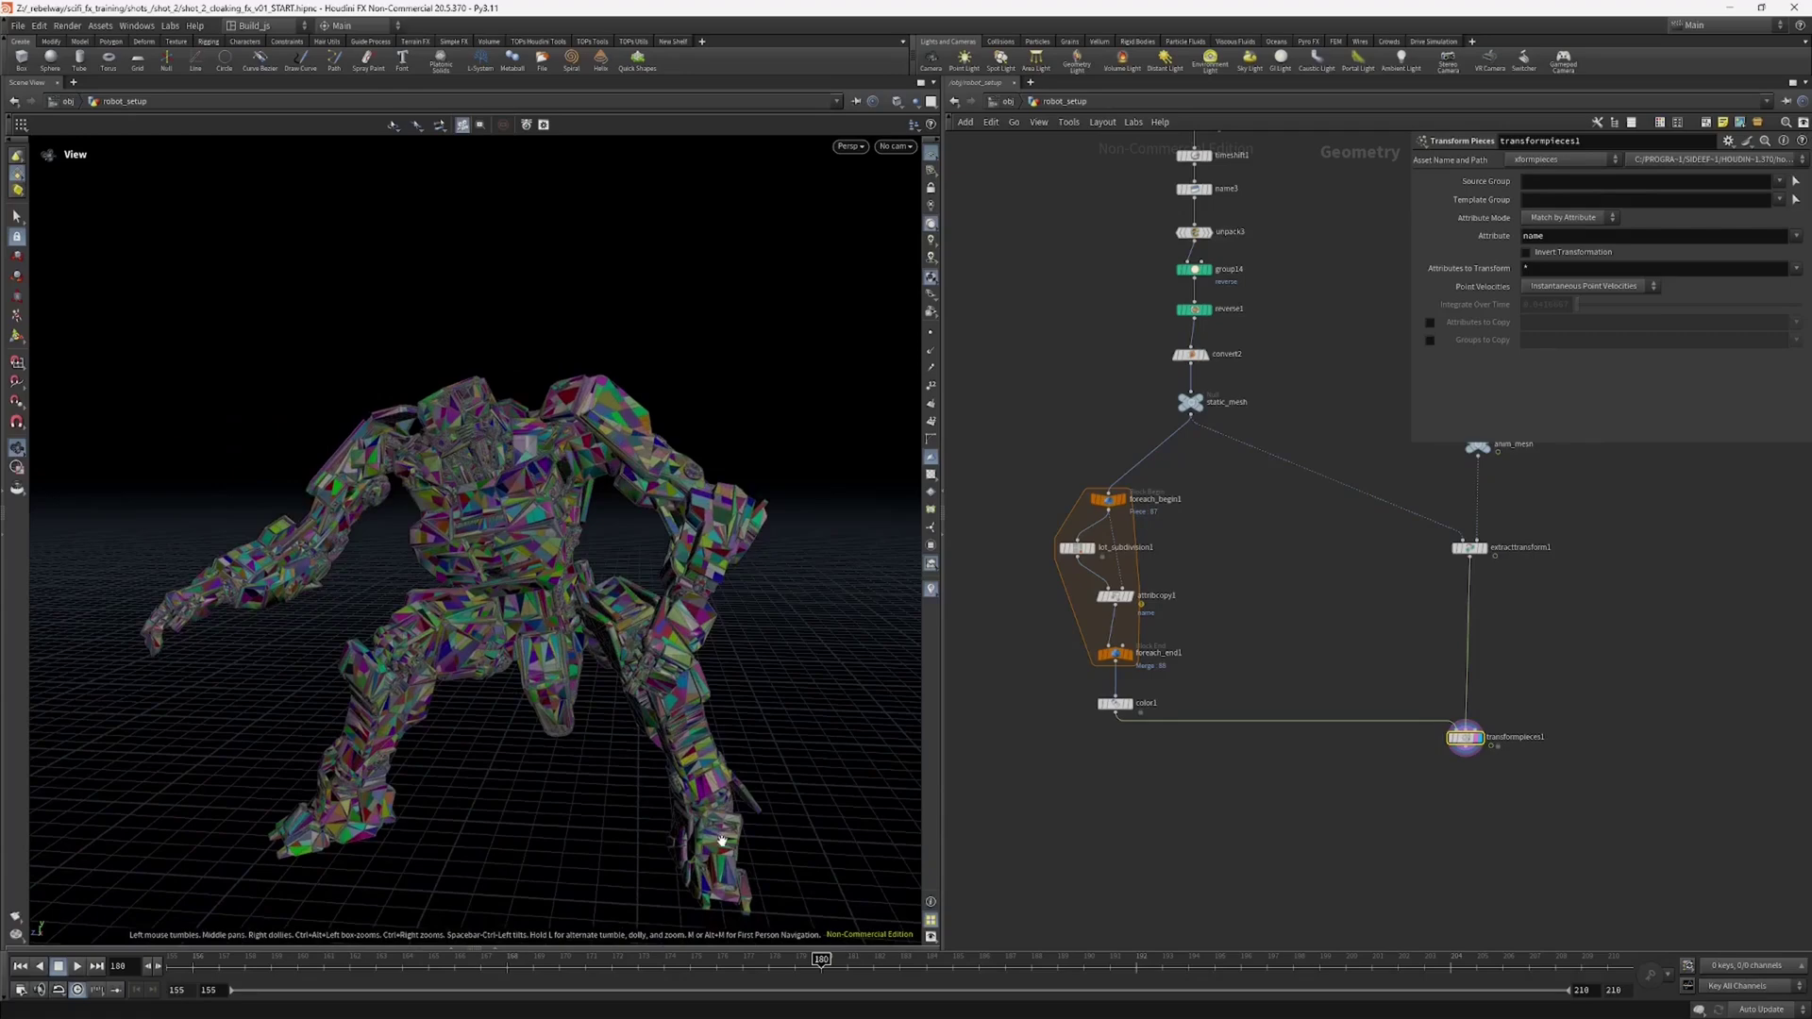
left_click_drag(605, 539, 662, 433)
left_click_drag(672, 528, 695, 425)
right_click_drag(736, 470, 608, 600)
left_click_drag(608, 600, 646, 612)
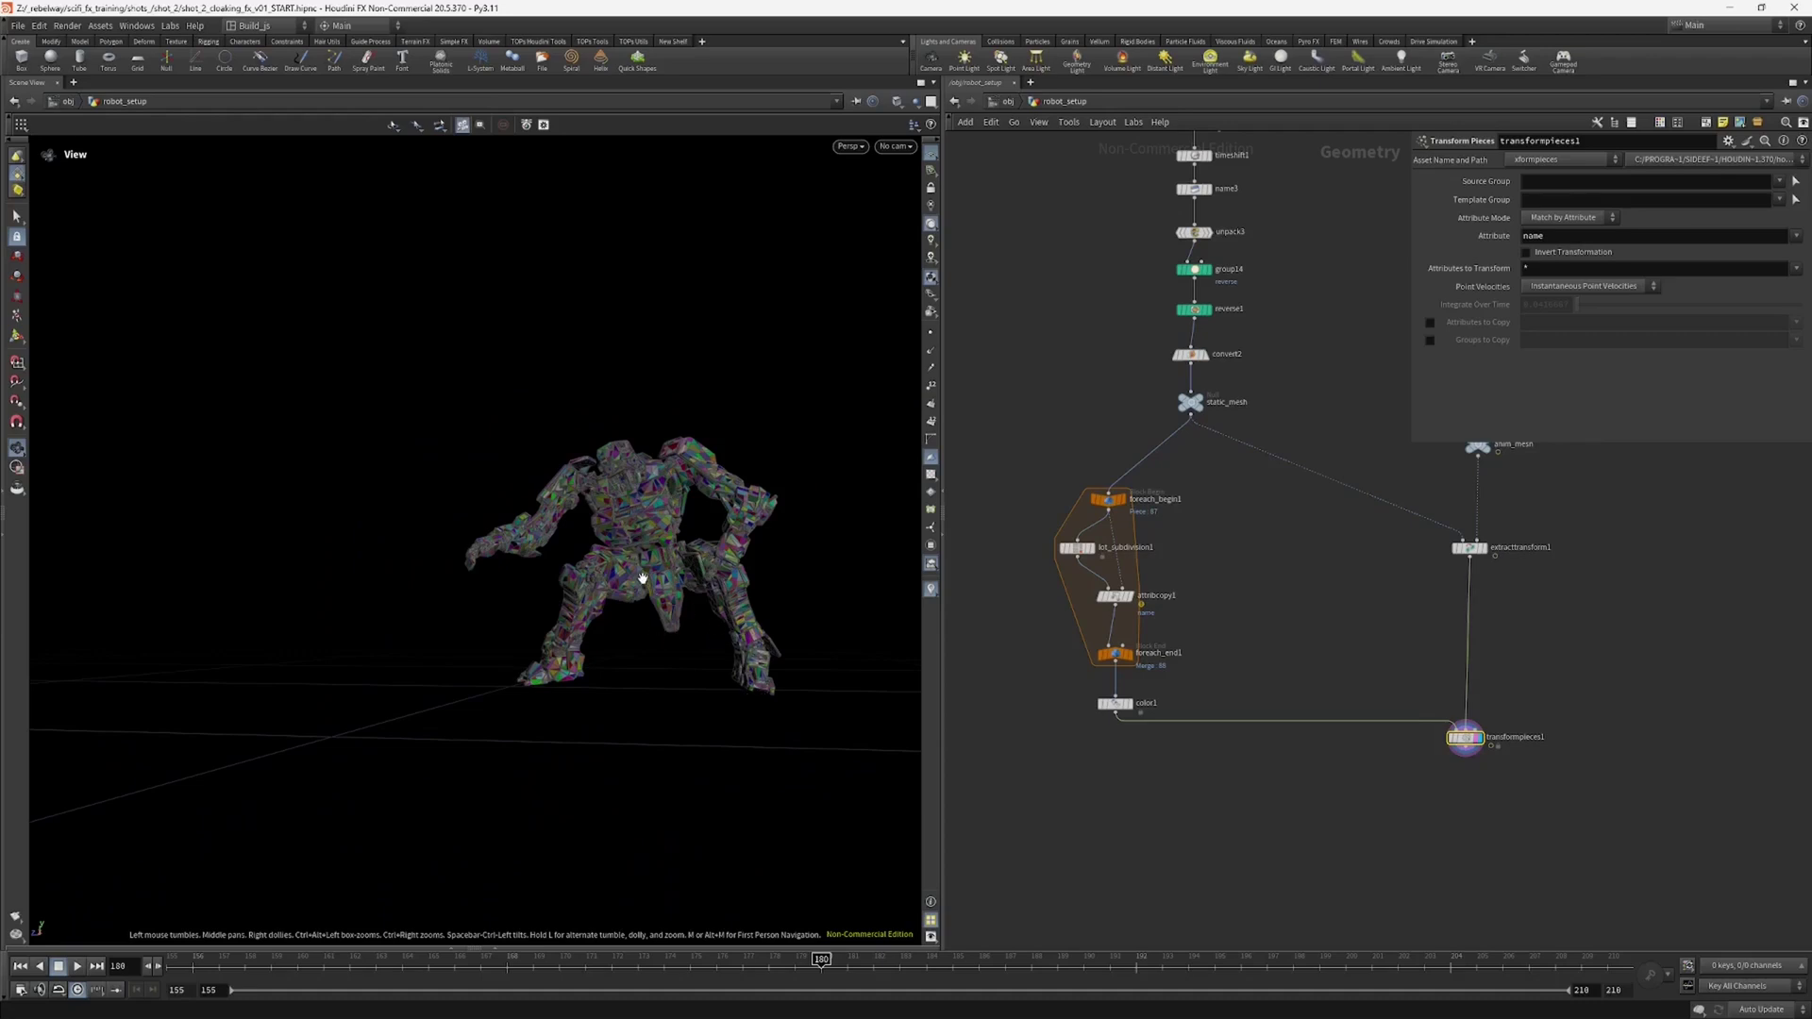
left_click_drag(763, 635, 734, 663)
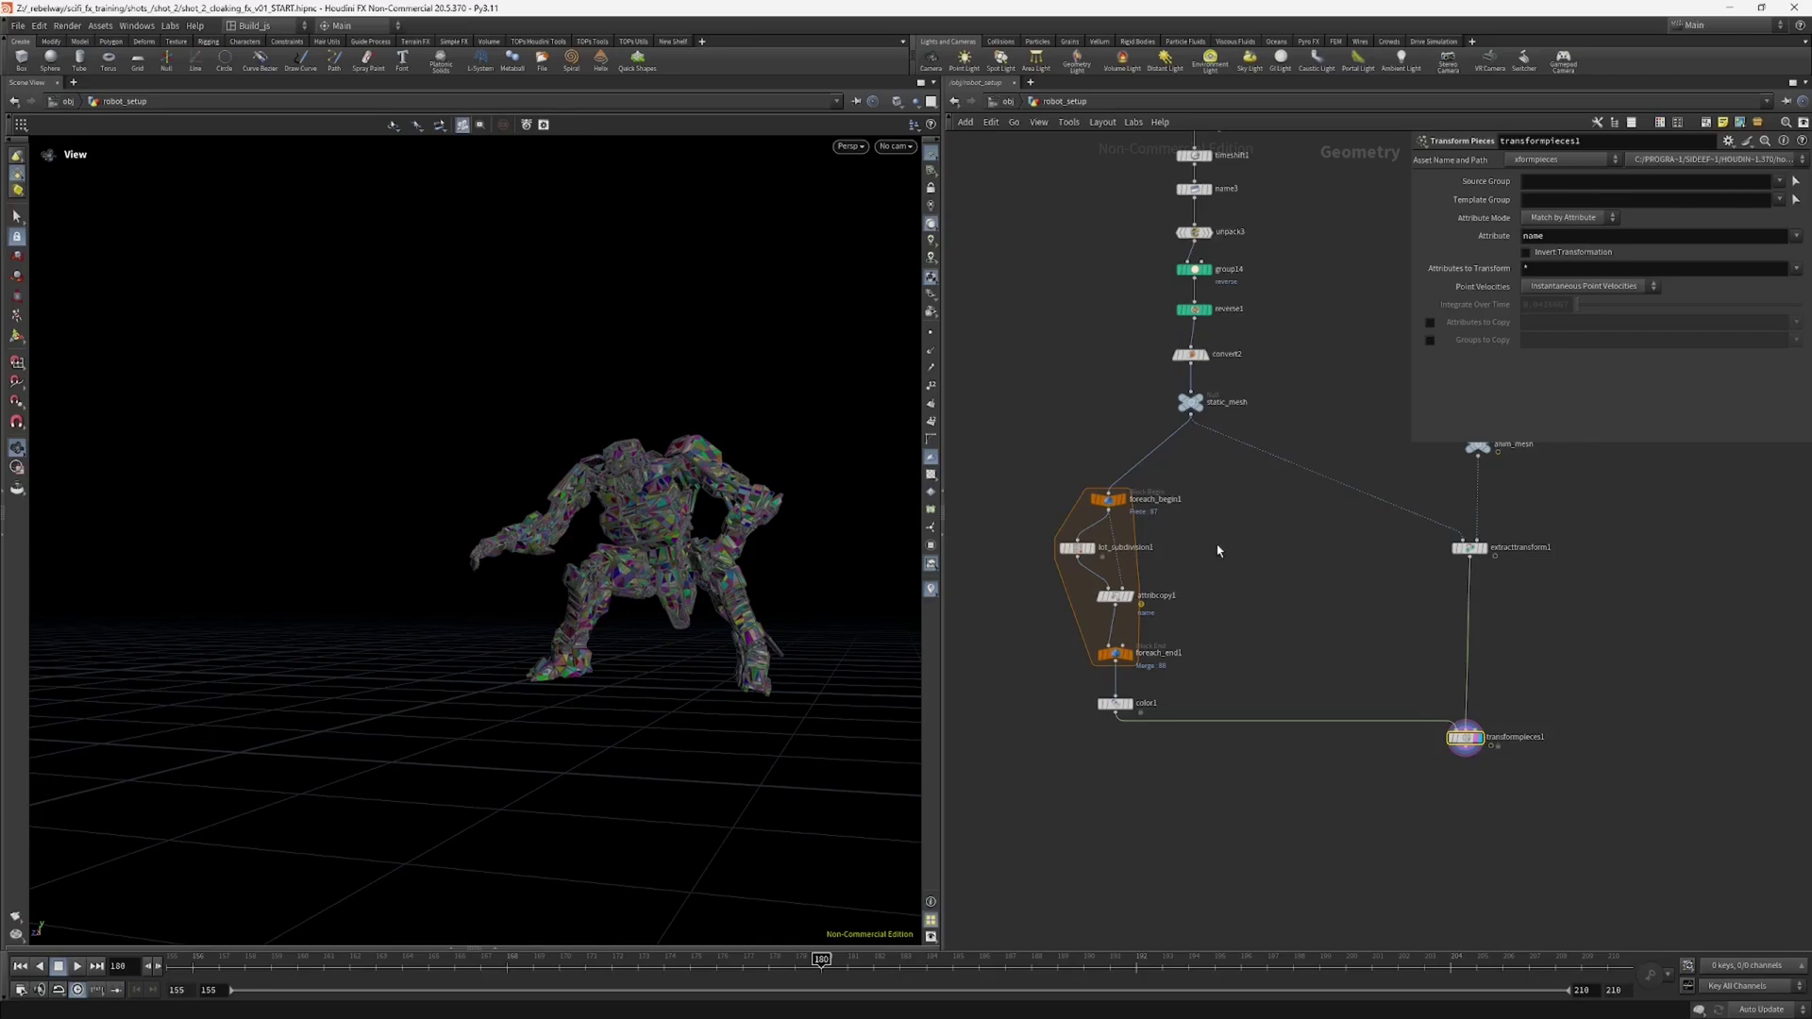
Step: Display color1 and frame the static subdivided robot in the viewport
middle_click_drag(1205, 451, 1196, 556)
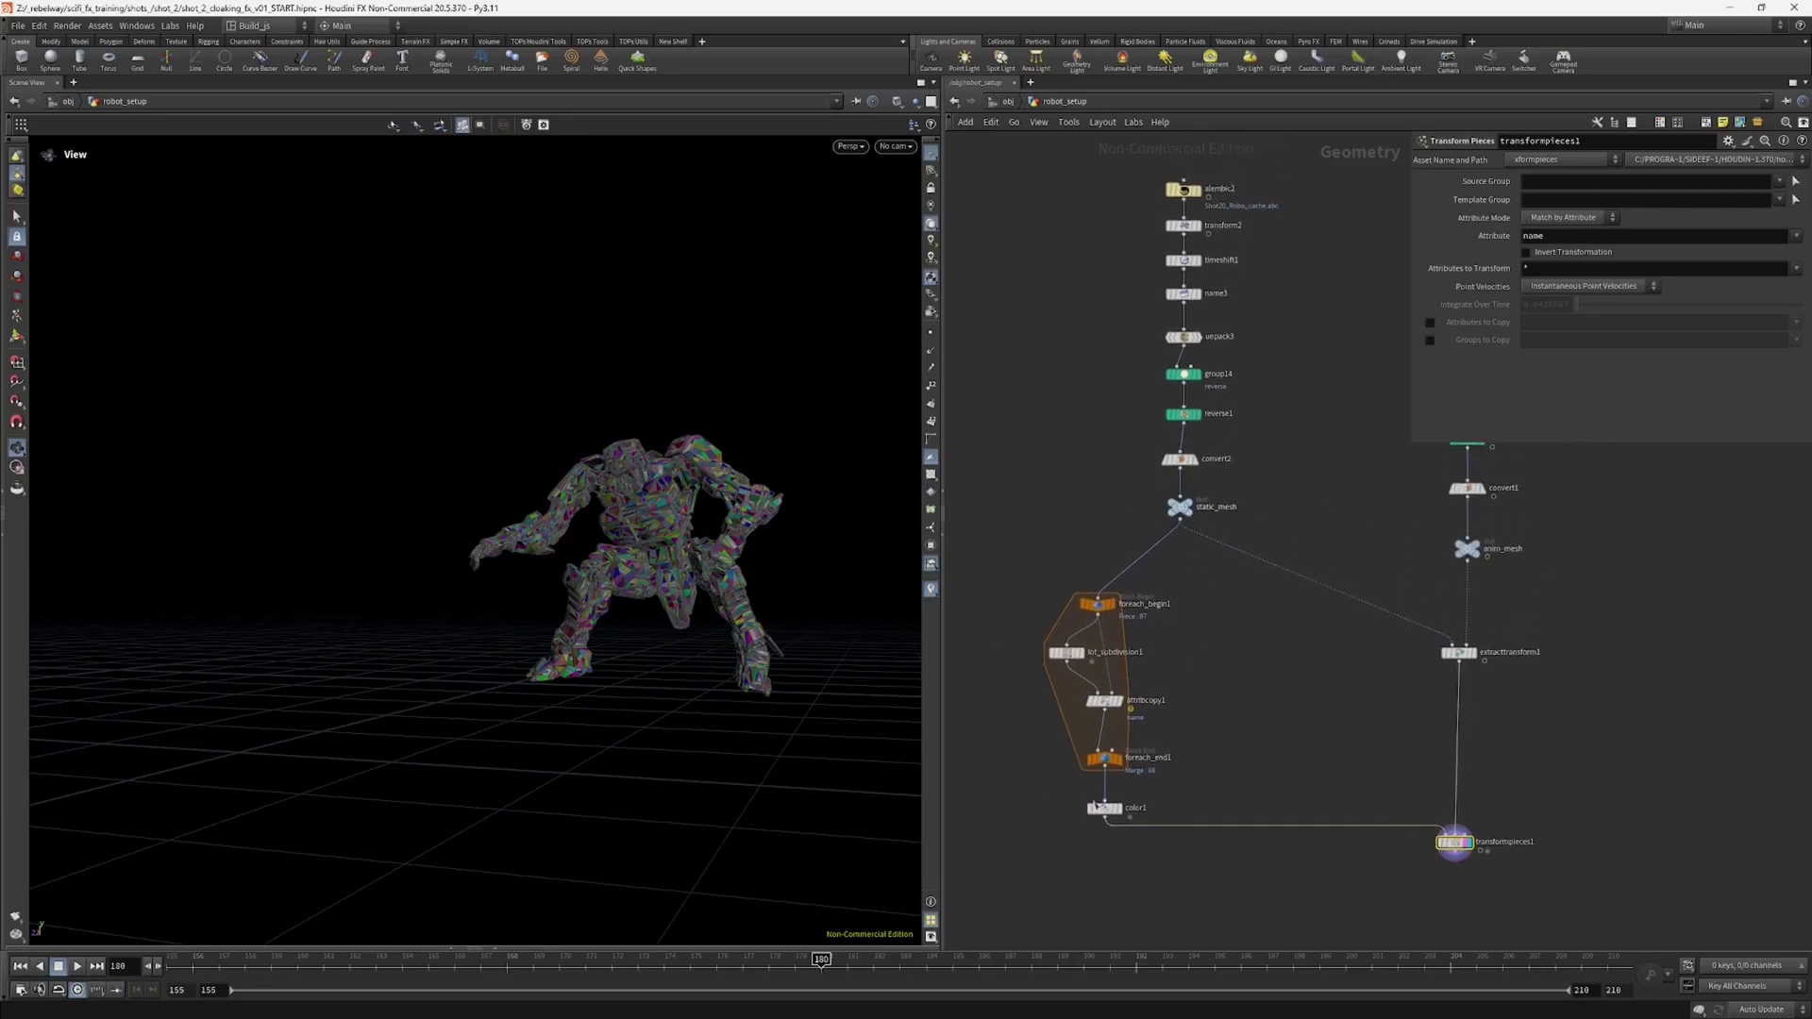
left_click(1122, 791)
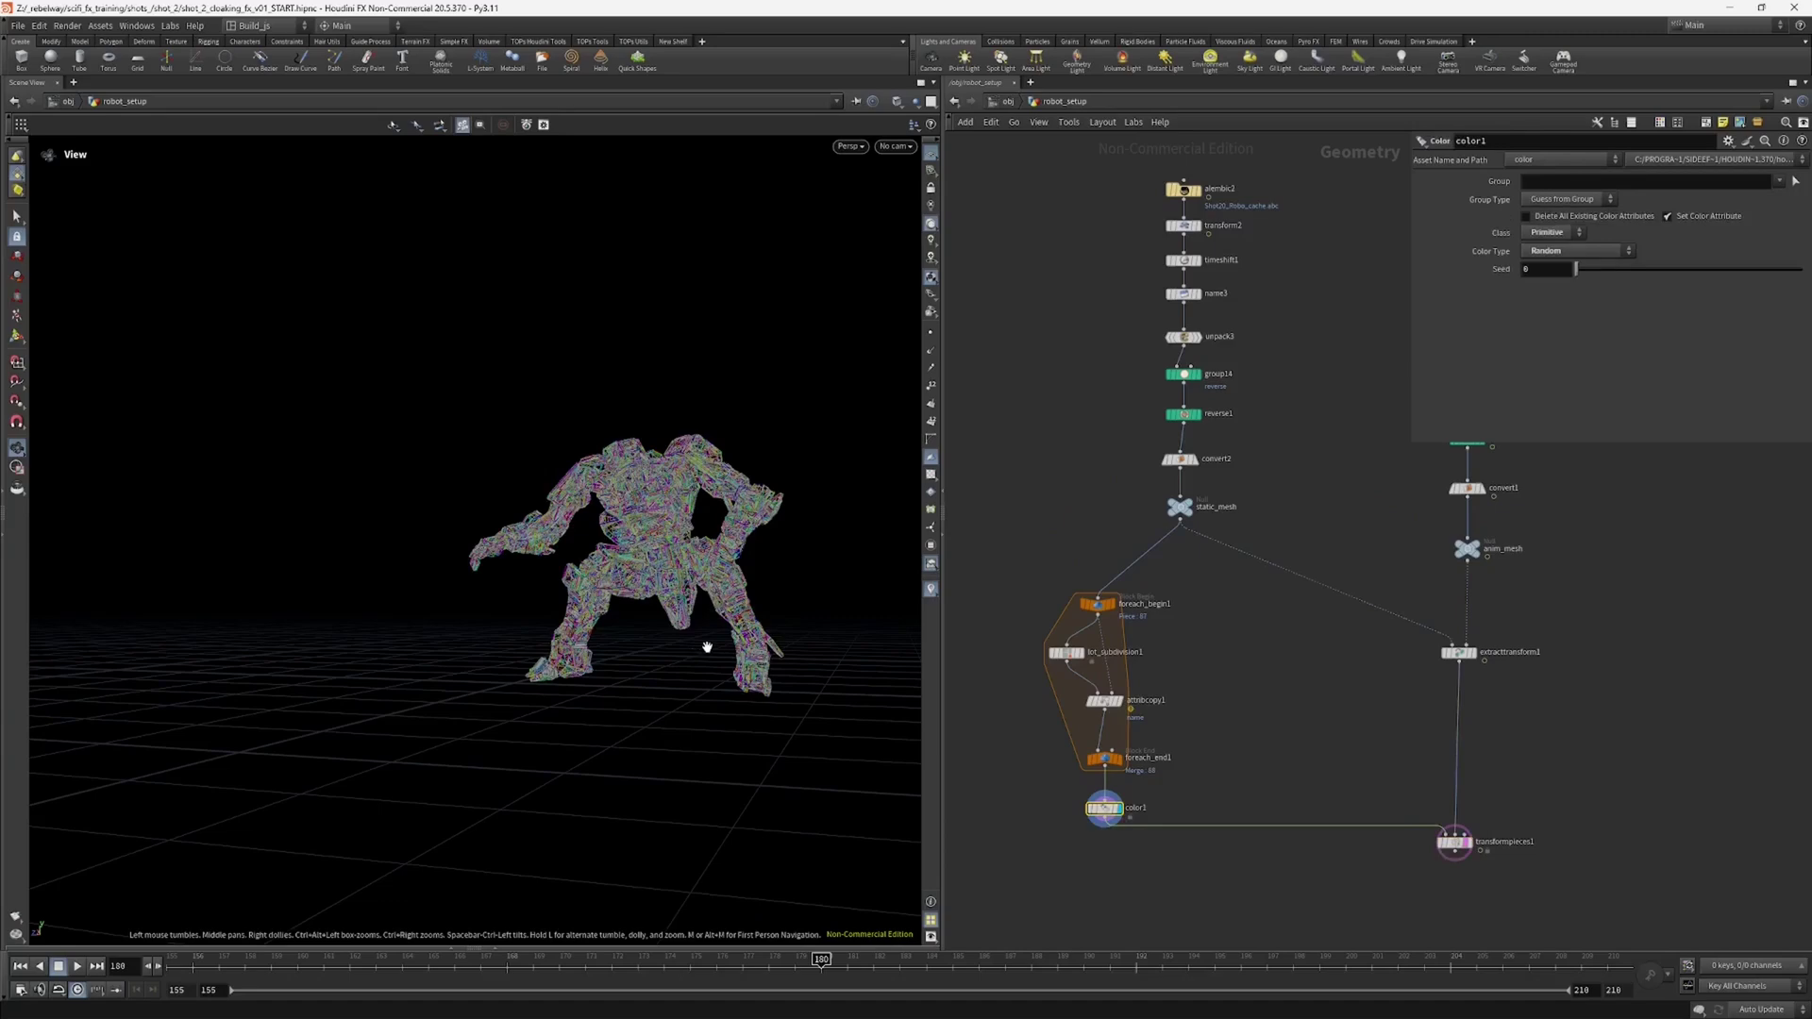
key("g")
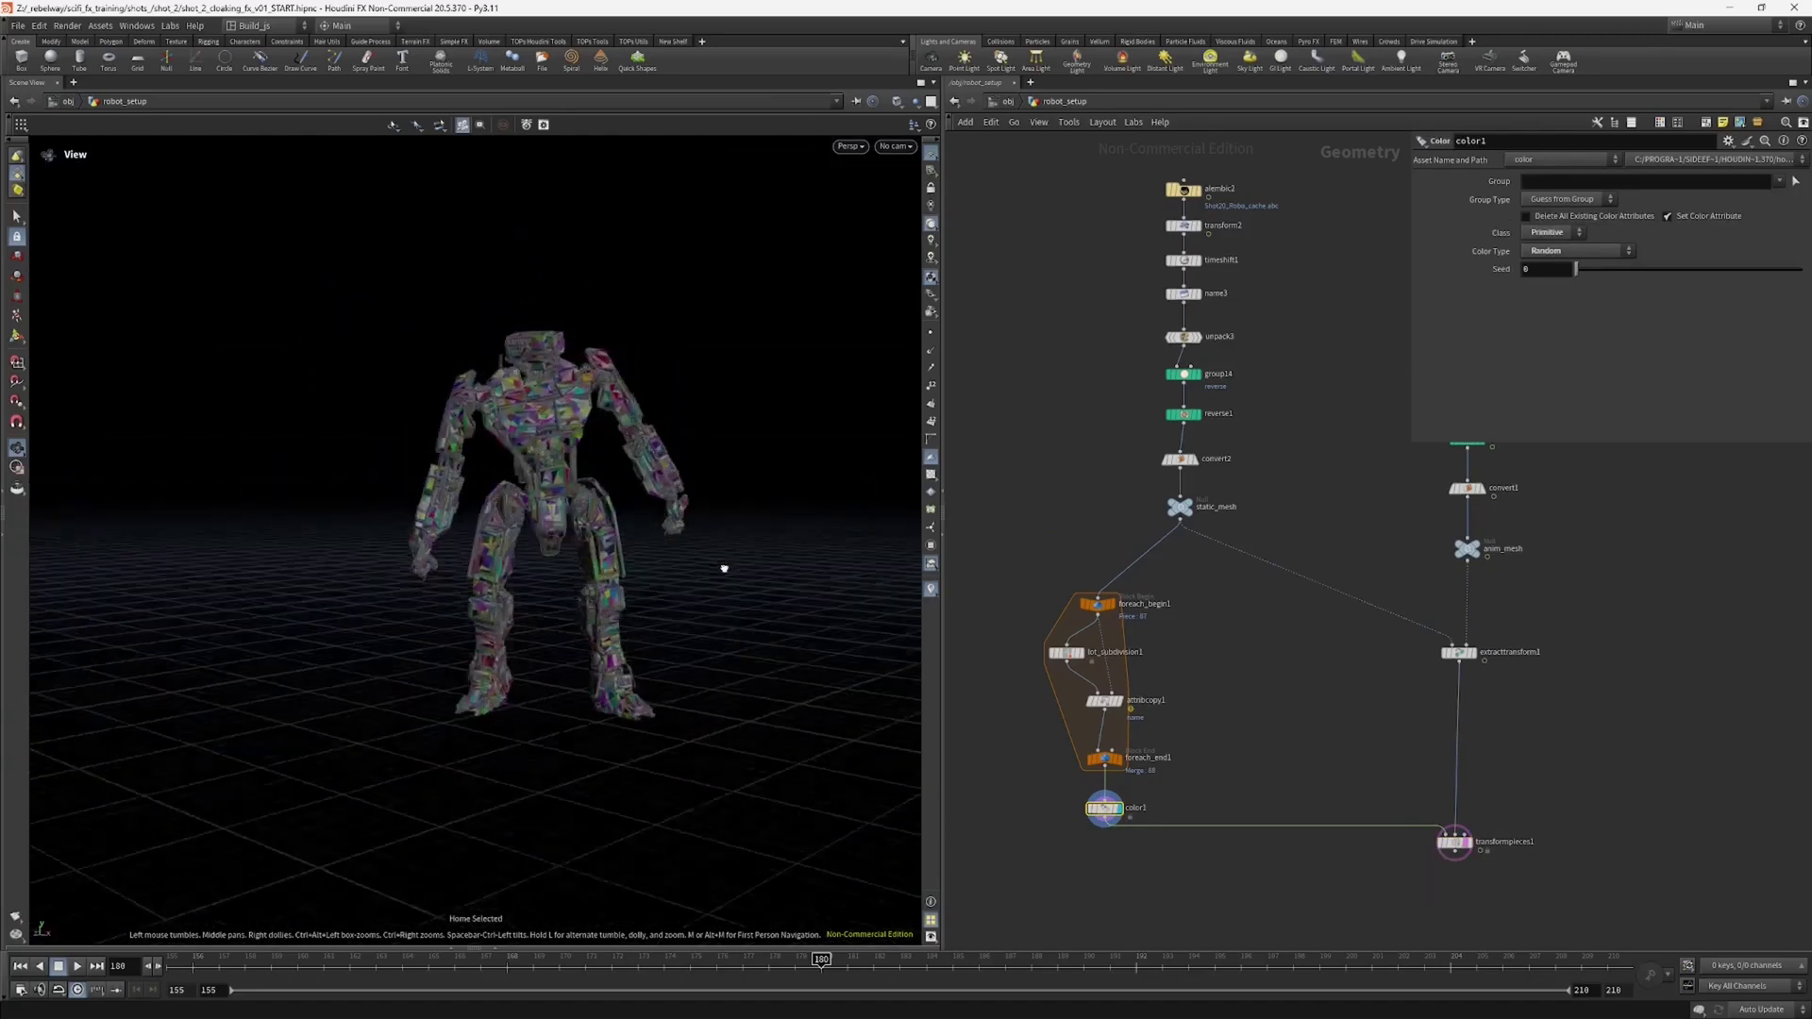
left_click_drag(724, 568, 754, 630)
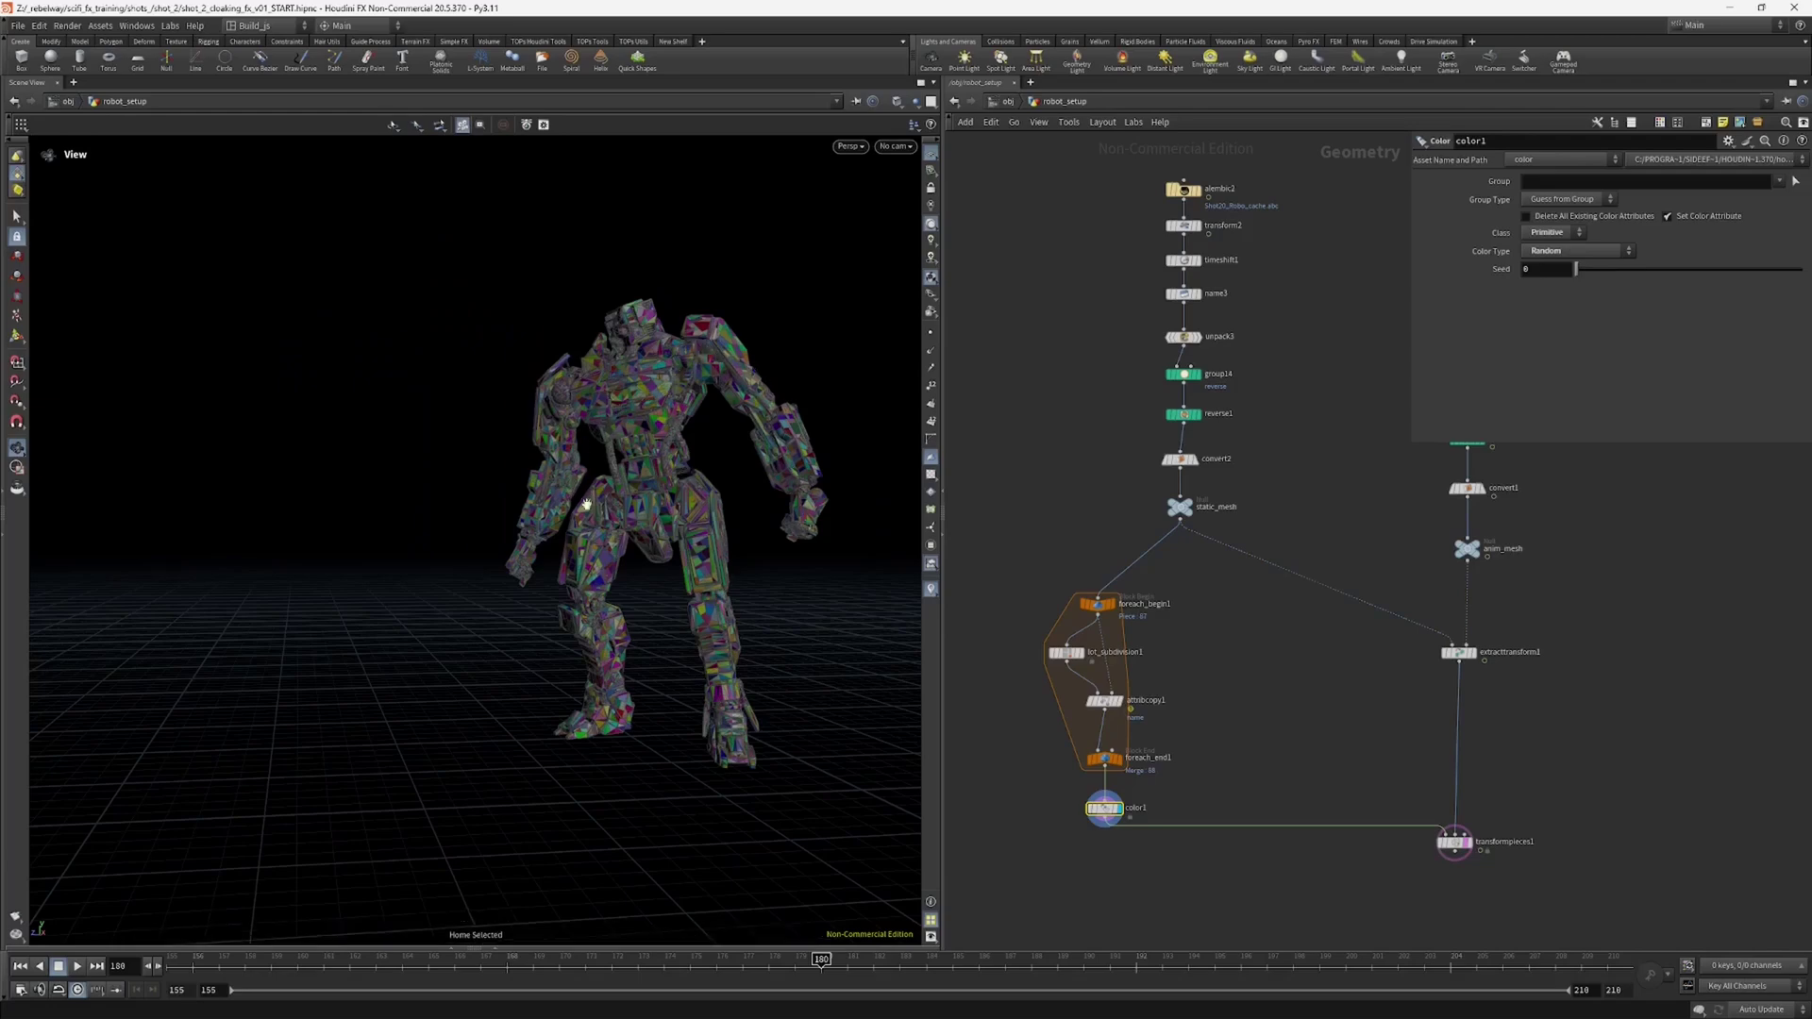
left_click_drag(574, 487, 611, 521)
left_click_drag(691, 748, 730, 710)
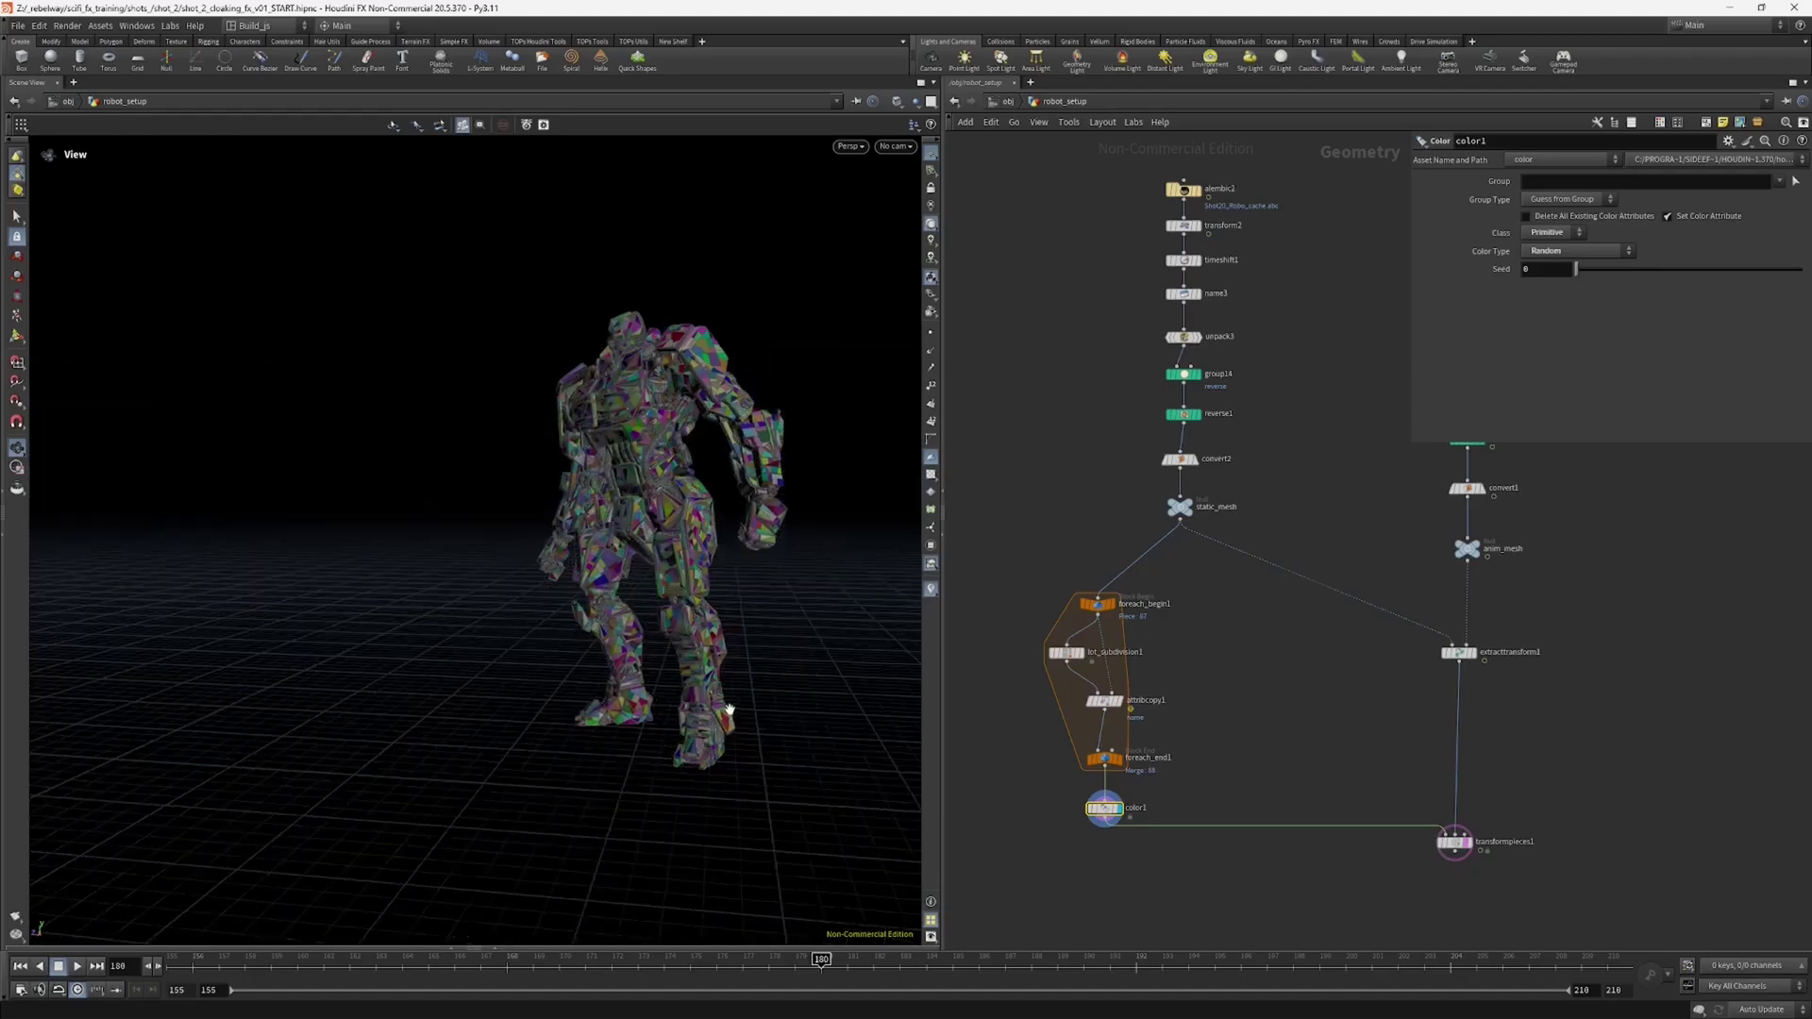
left_click_drag(559, 498, 700, 490)
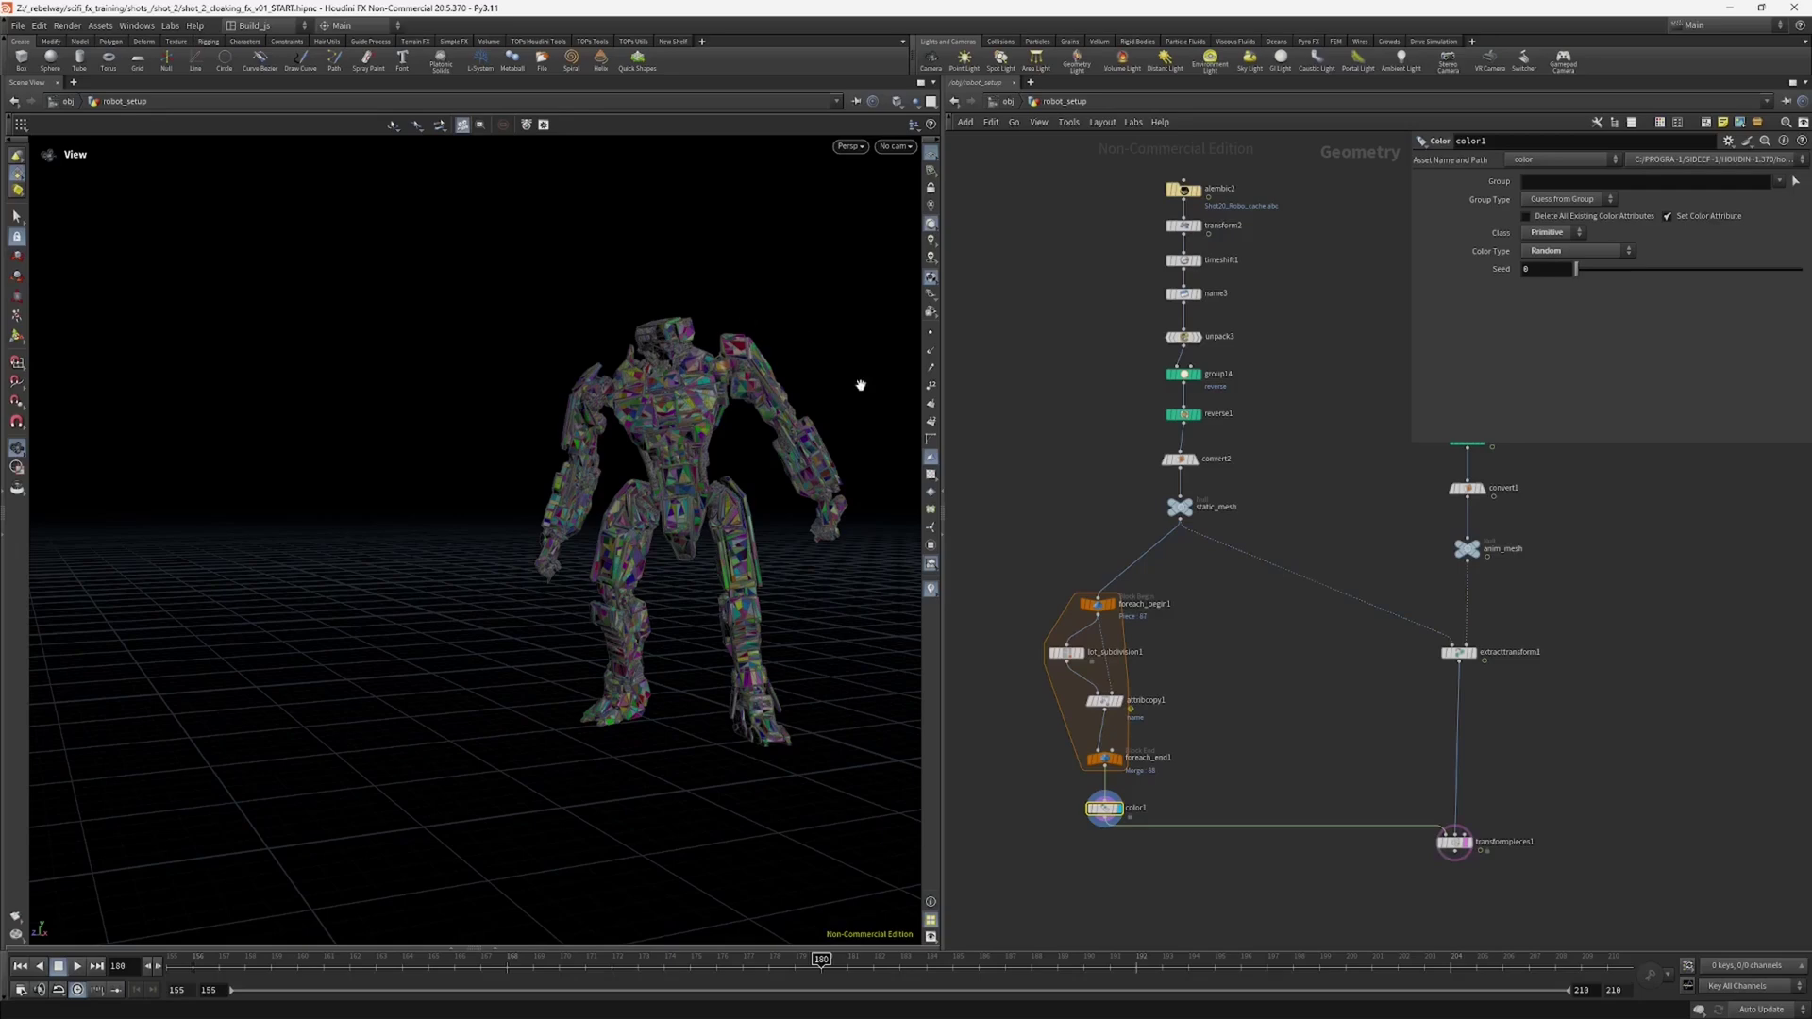
left_click_drag(668, 631, 723, 618)
Step: Move the for-each loop together with color1 away from the main chain, and place transformpieces1 lower to open up space in the network
middle_click_drag(1029, 718, 1107, 698)
left_click_drag(1100, 563, 1224, 831)
left_click_drag(1179, 587, 1142, 574)
scroll(1241, 634, "down", 2)
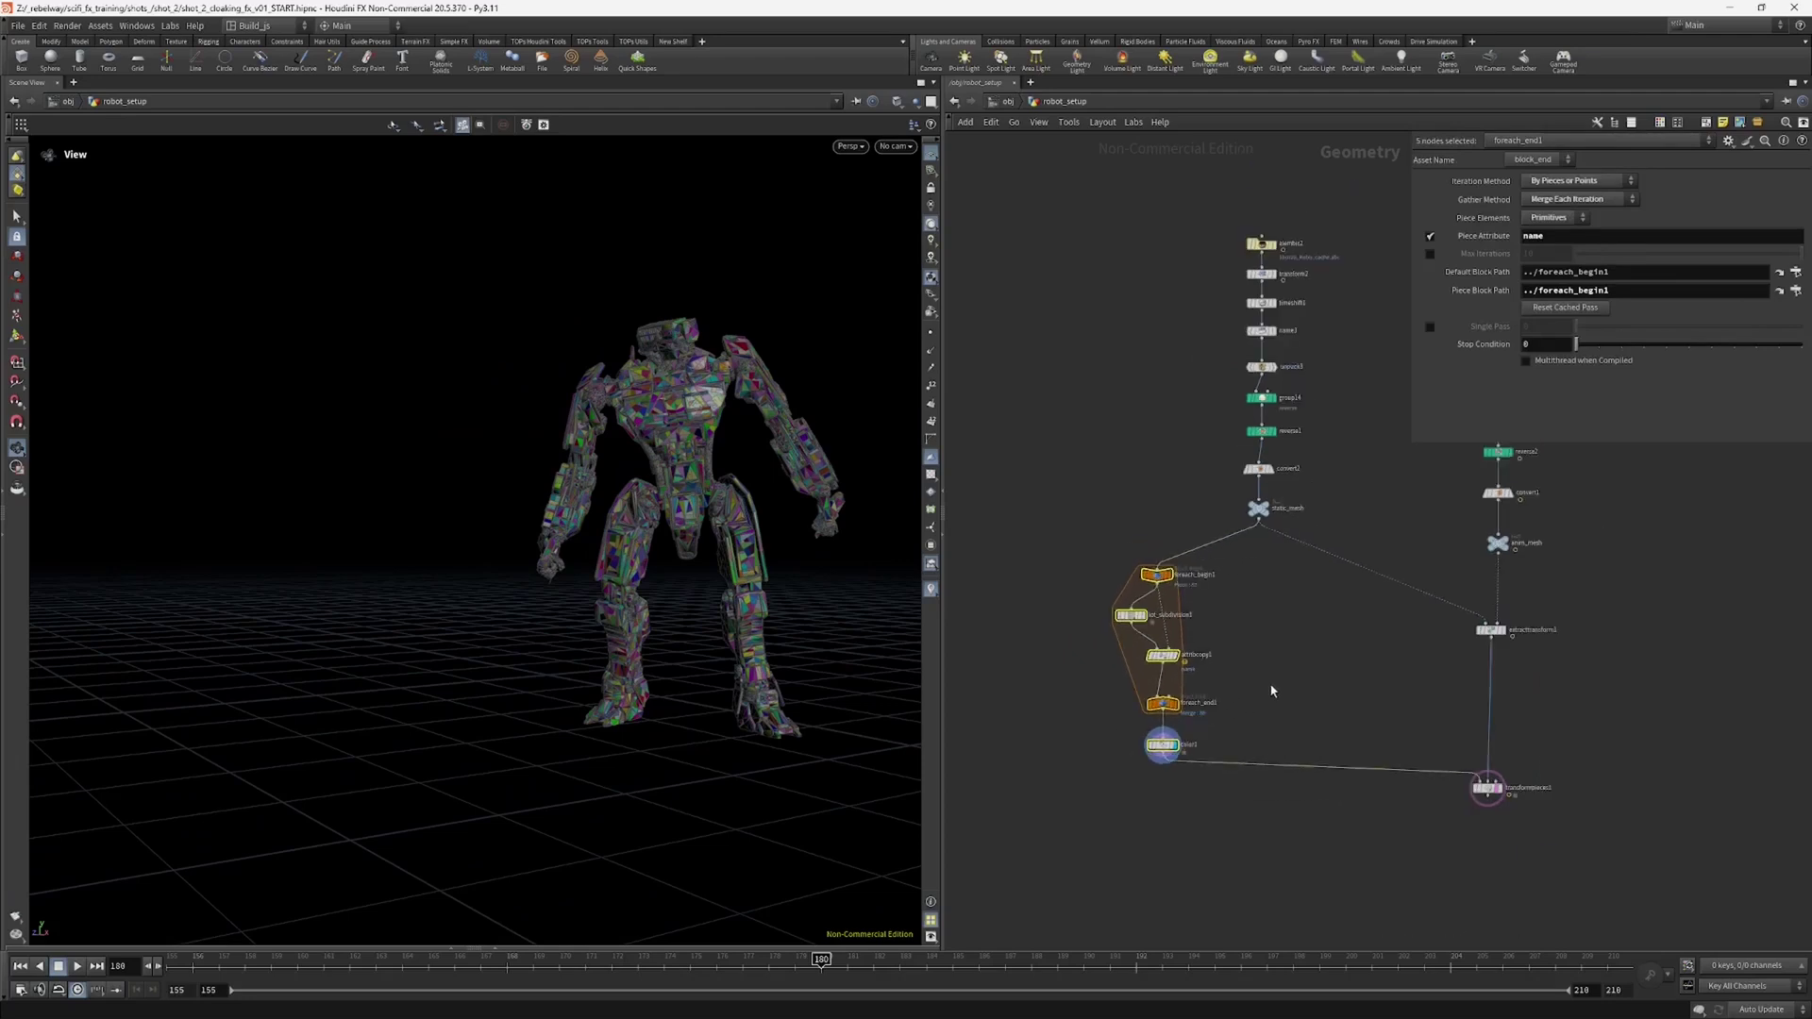
middle_click_drag(1270, 688, 1254, 627)
left_click_drag(1470, 736, 1398, 824)
middle_click_drag(1235, 519, 1243, 636)
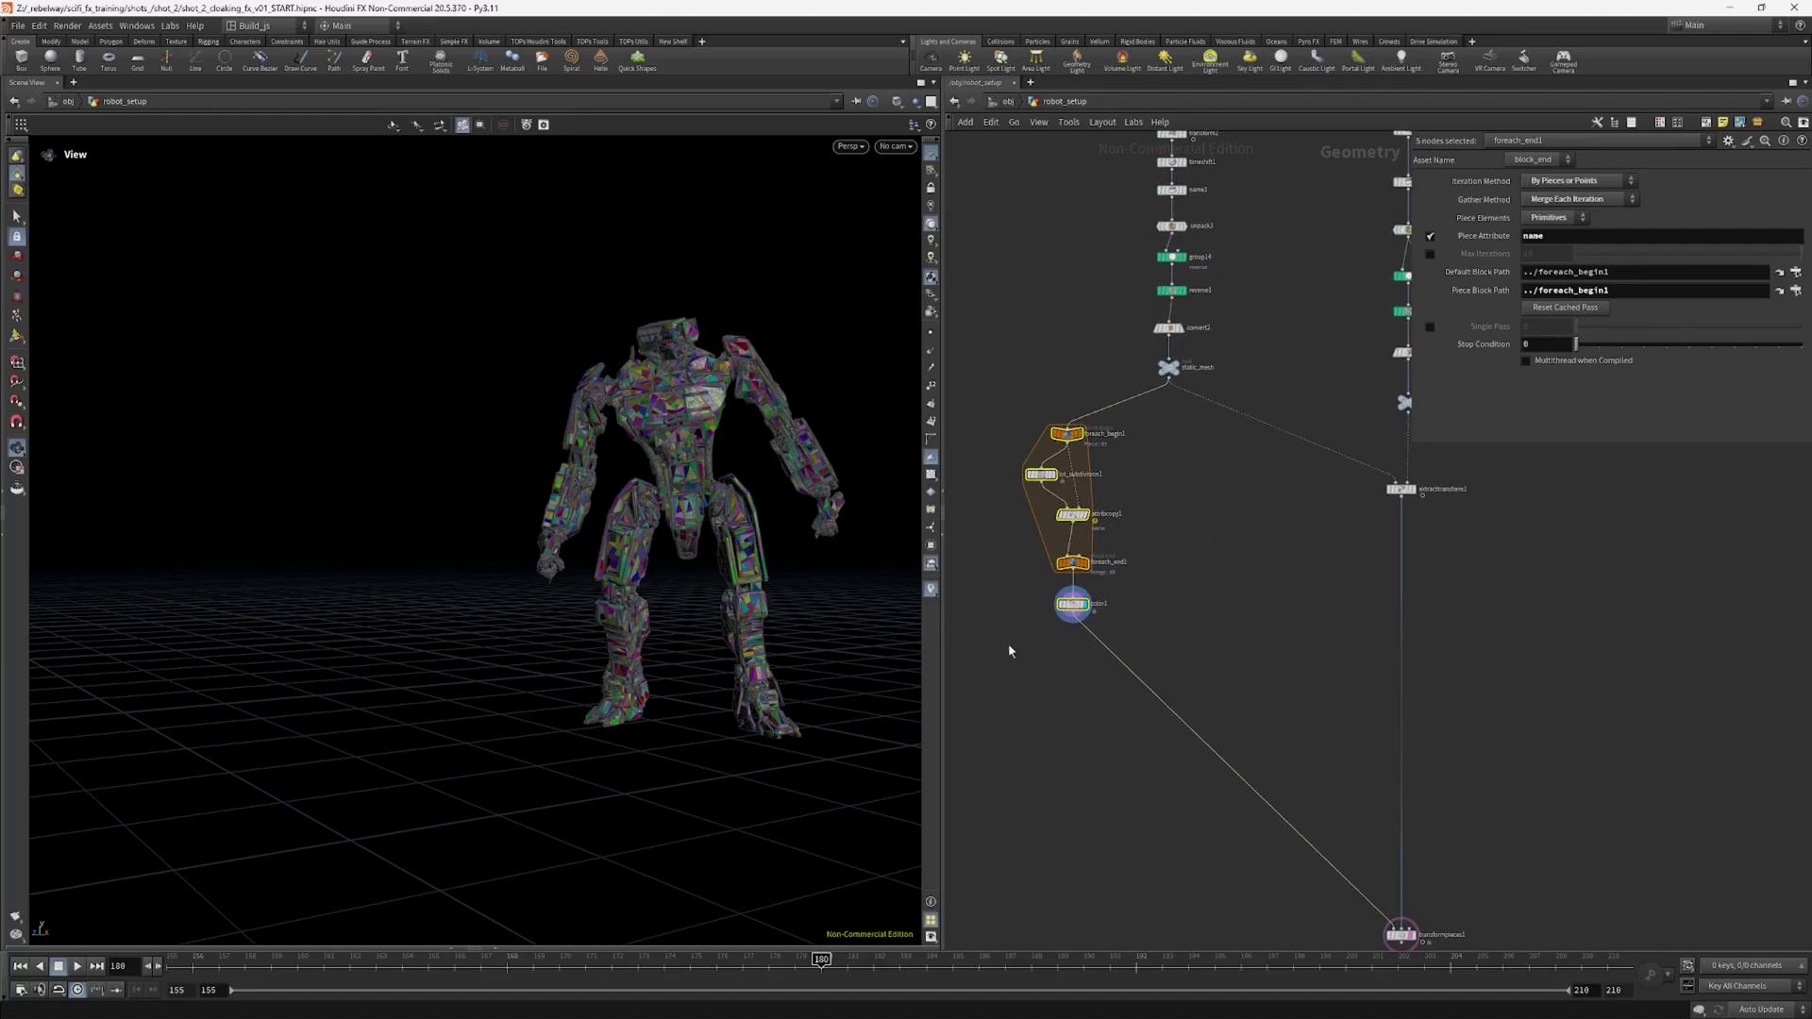
left_click_drag(1066, 434, 980, 524)
left_click_drag(660, 515, 684, 512)
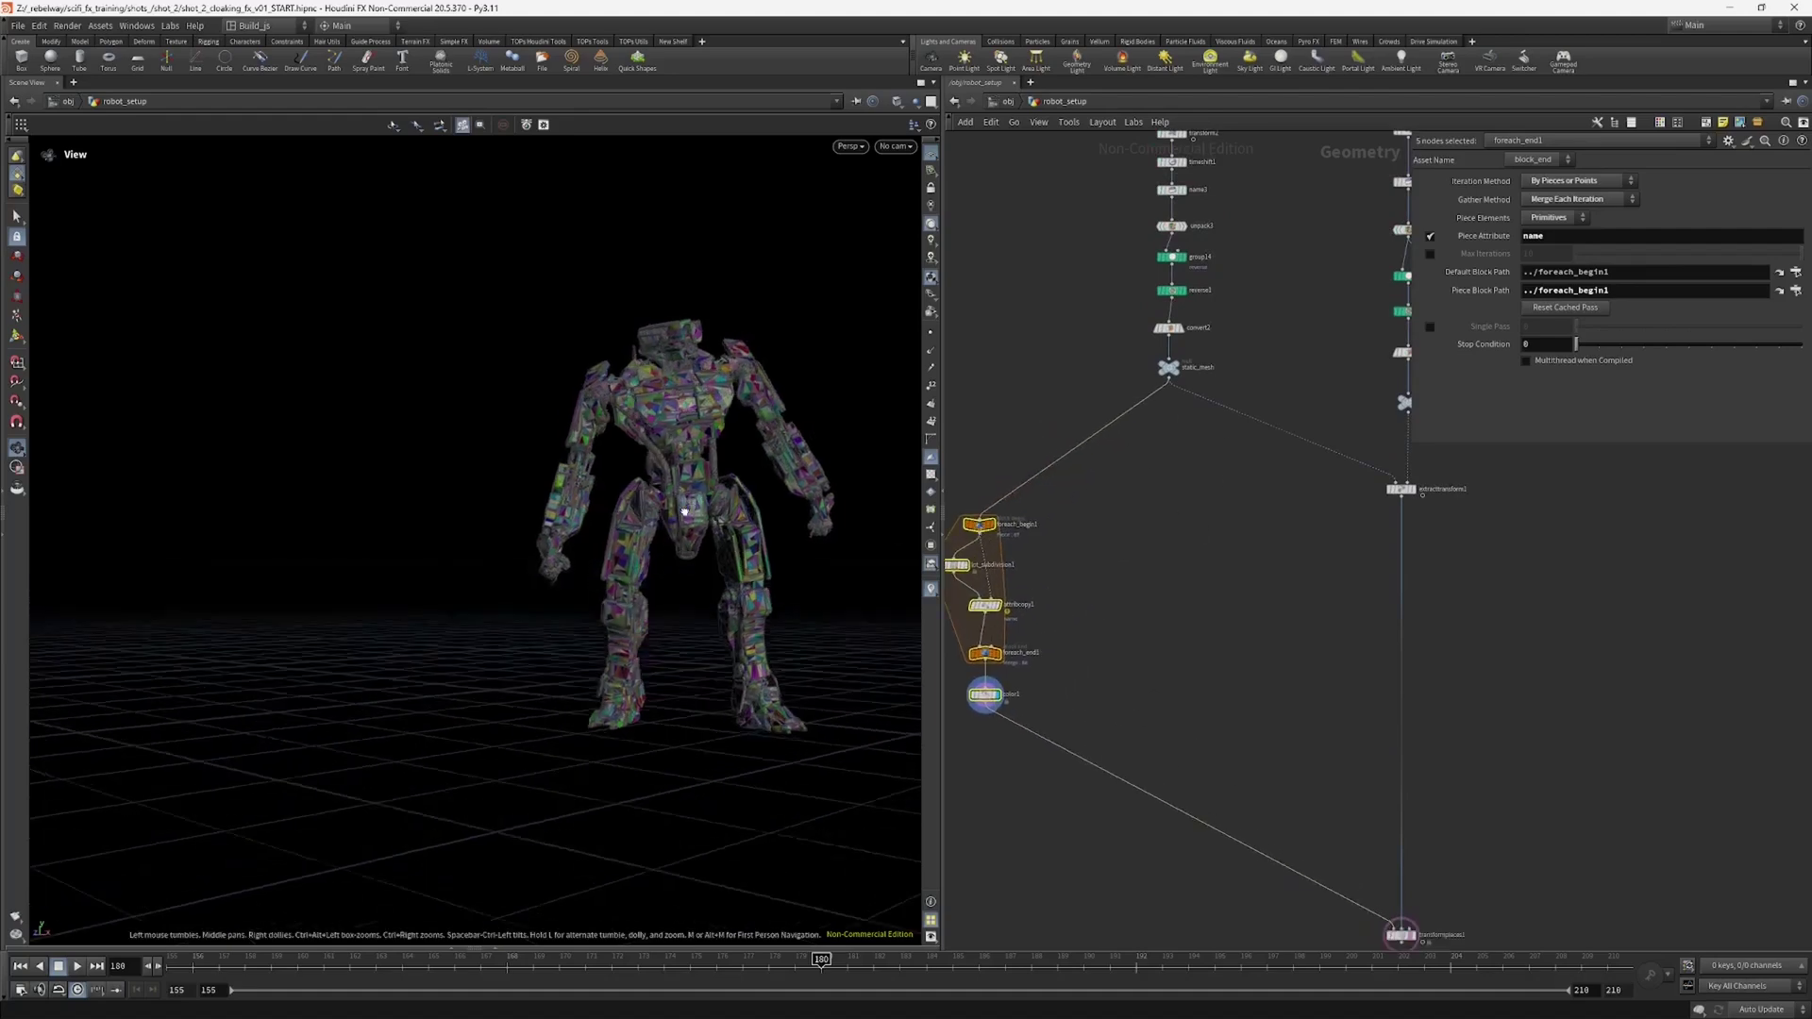
left_click_drag(680, 439, 818, 448)
middle_click_drag(1172, 548, 1279, 530)
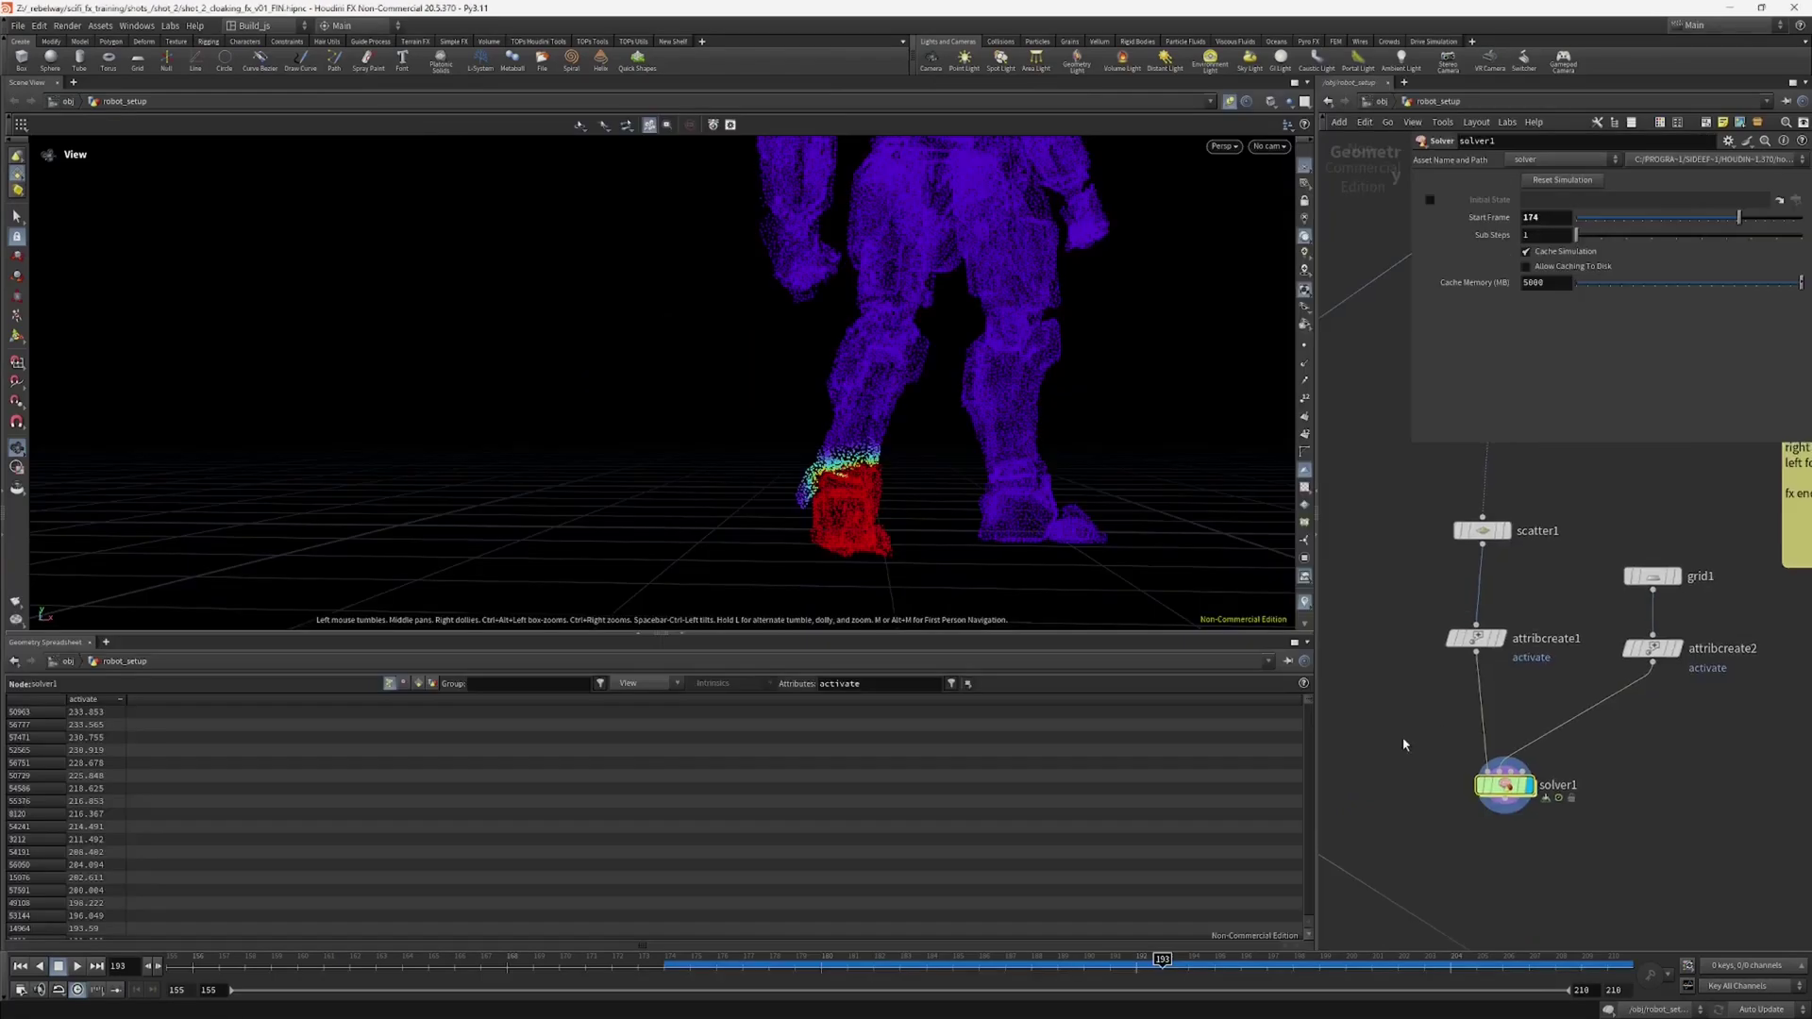
Step: Inside solver1, review attribwrangle1's activate multiplier and set attribblur1's Blurring Iterations to 10
key("Return")
middle_click_drag(1419, 693, 1407, 738)
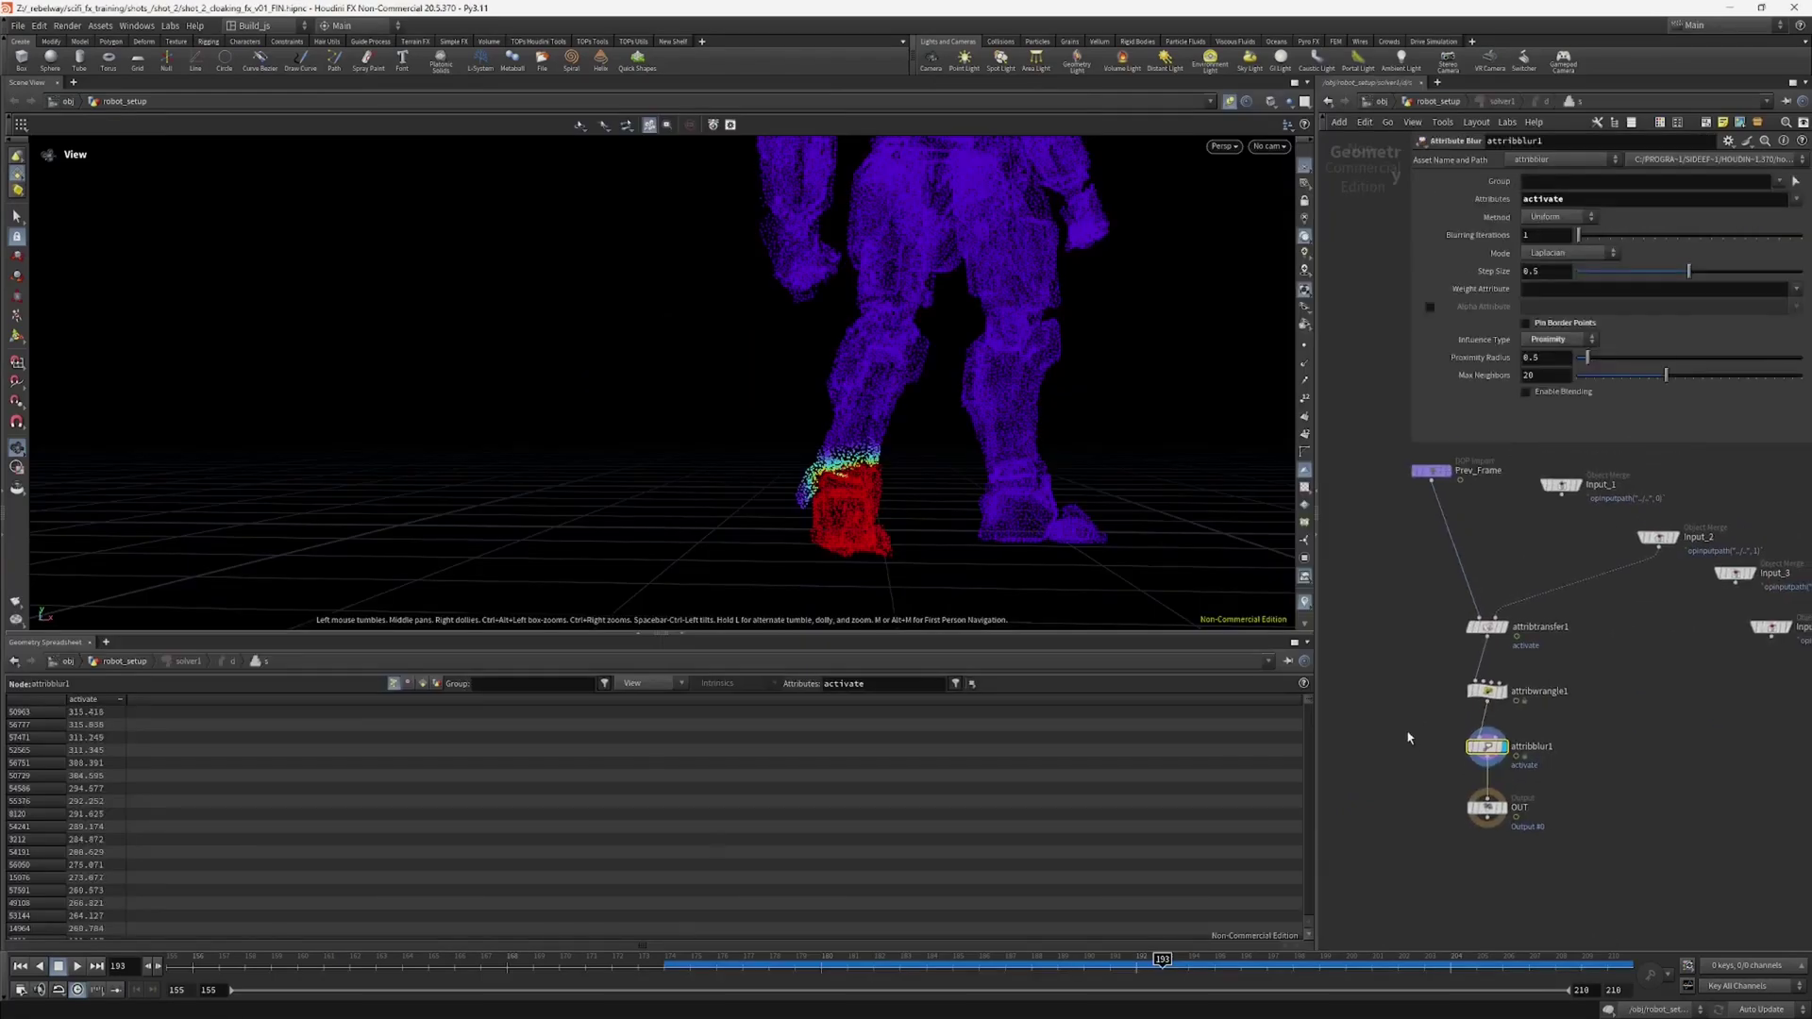
left_click_drag(1499, 704, 1500, 705)
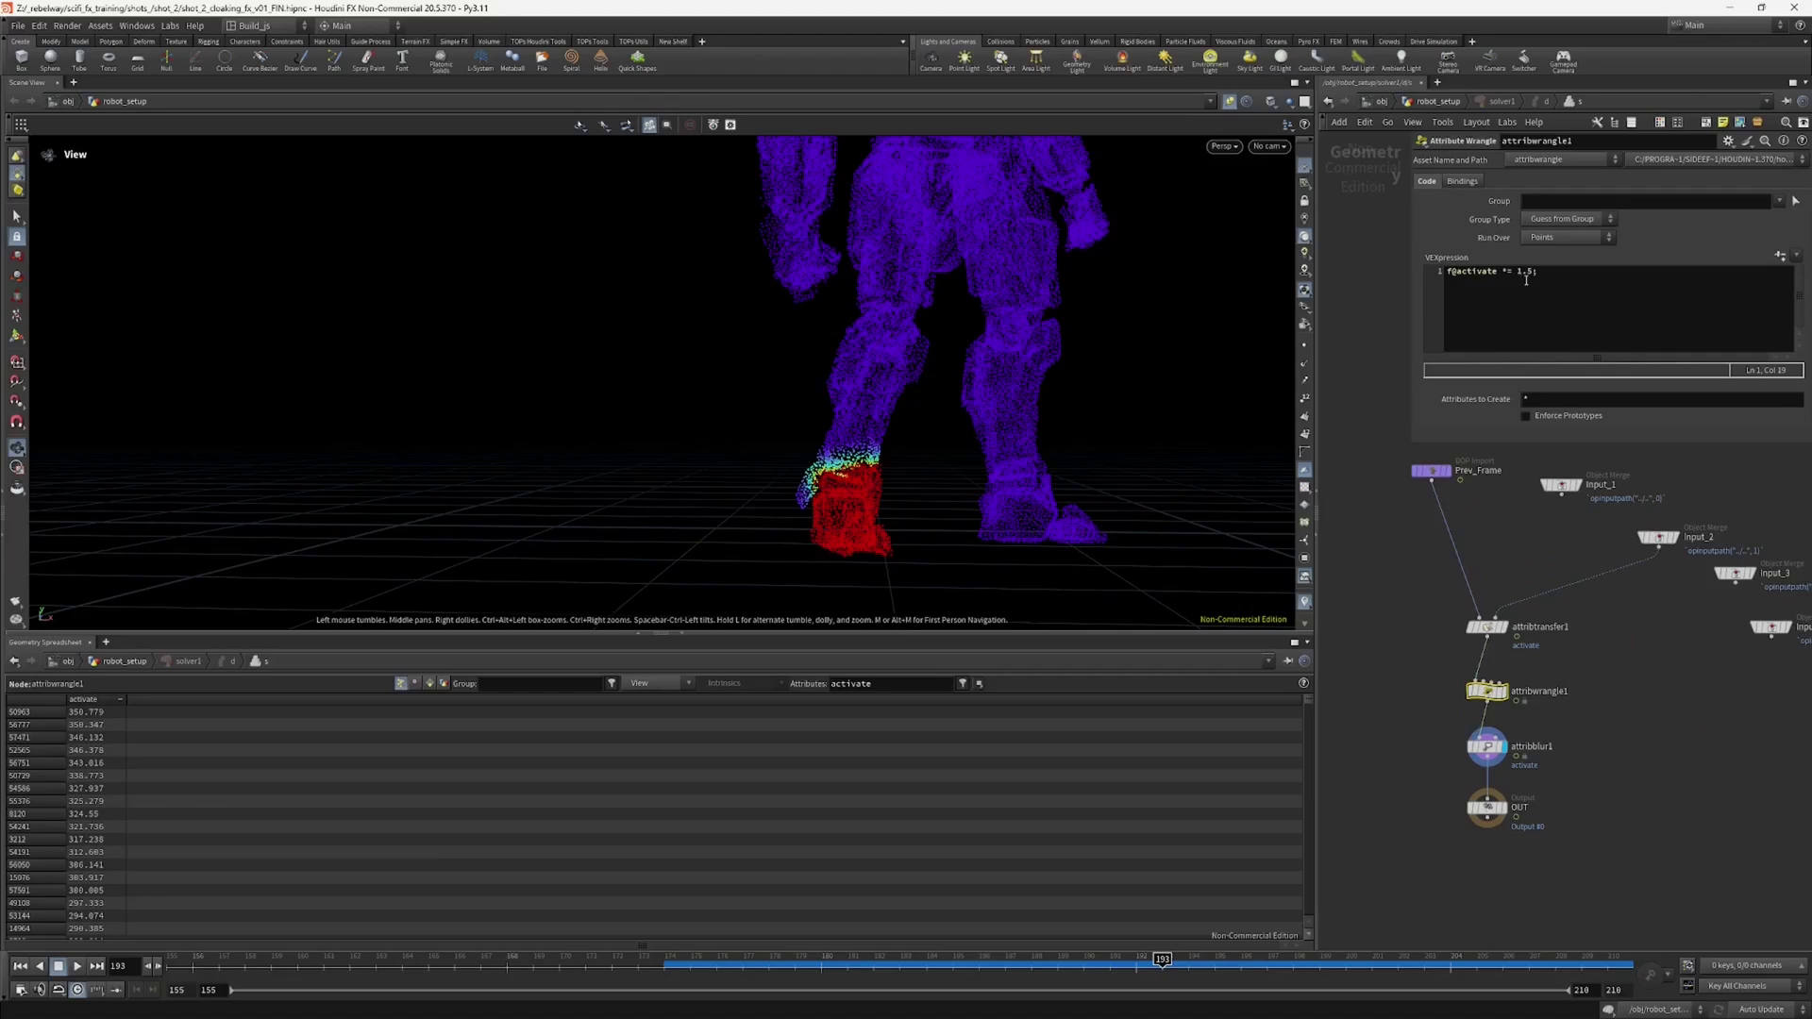
middle_click_drag(1459, 734, 1456, 711)
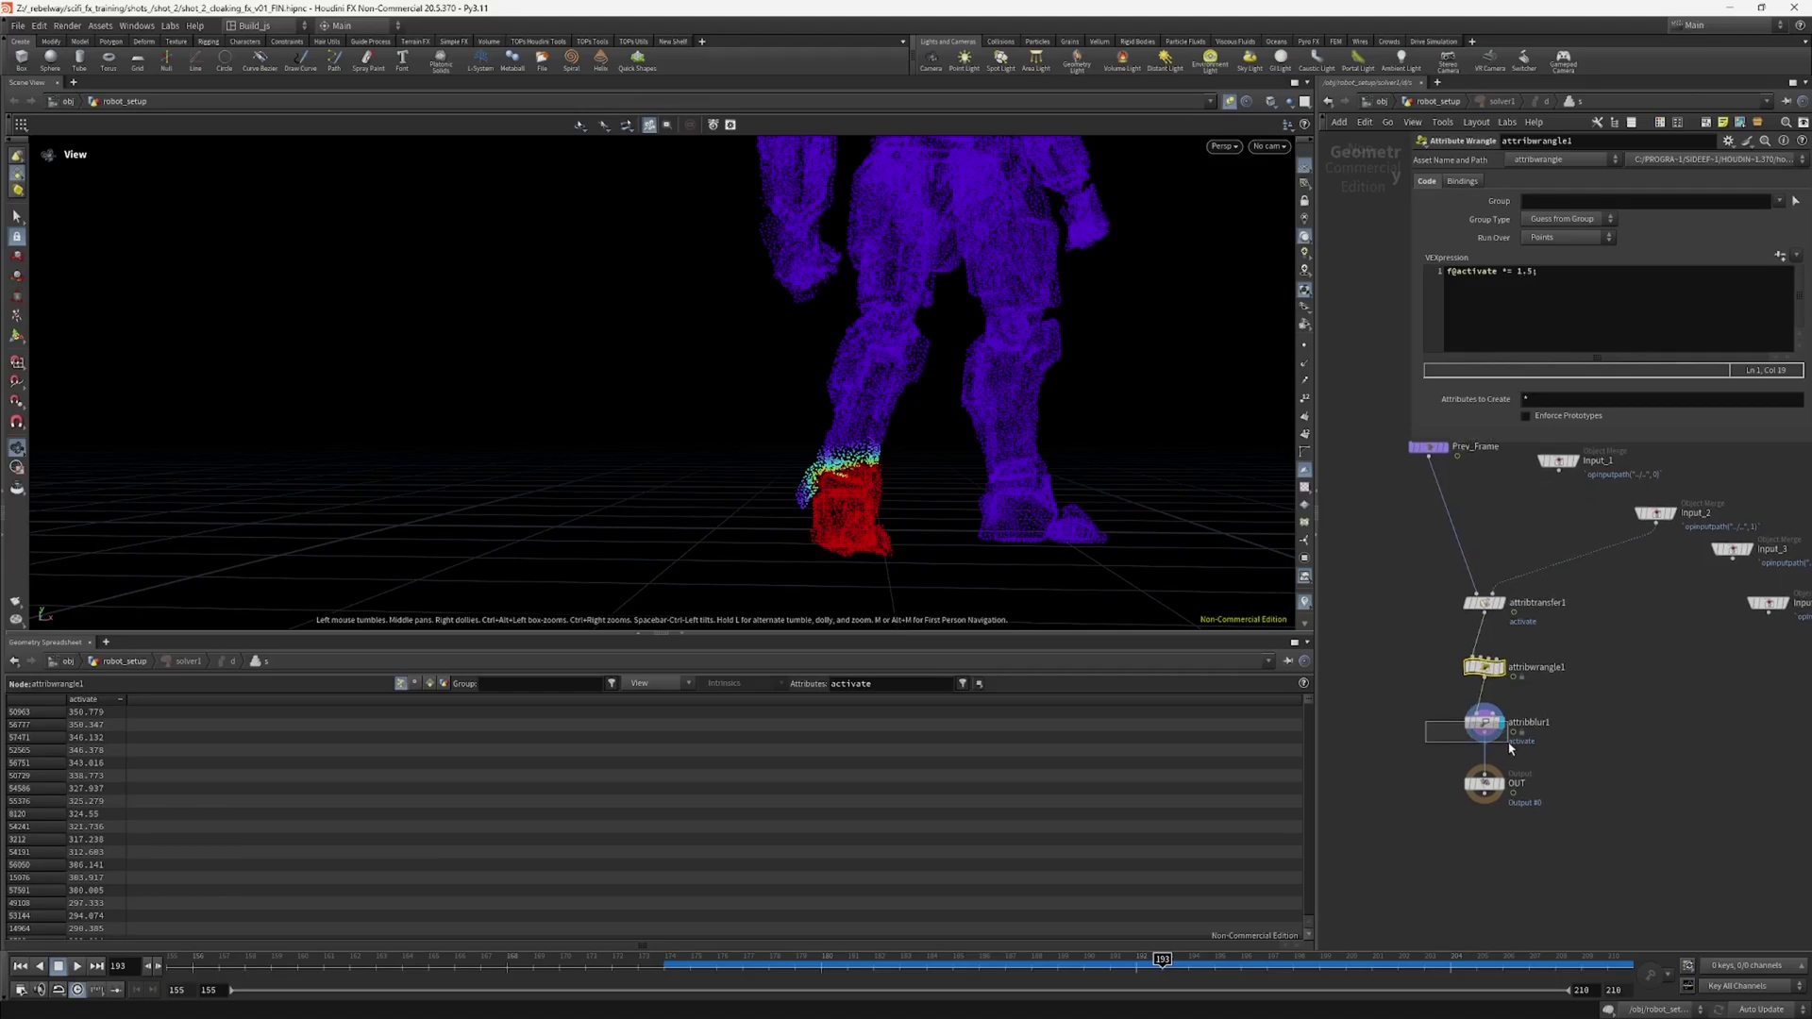
left_click_drag(1510, 749, 1510, 751)
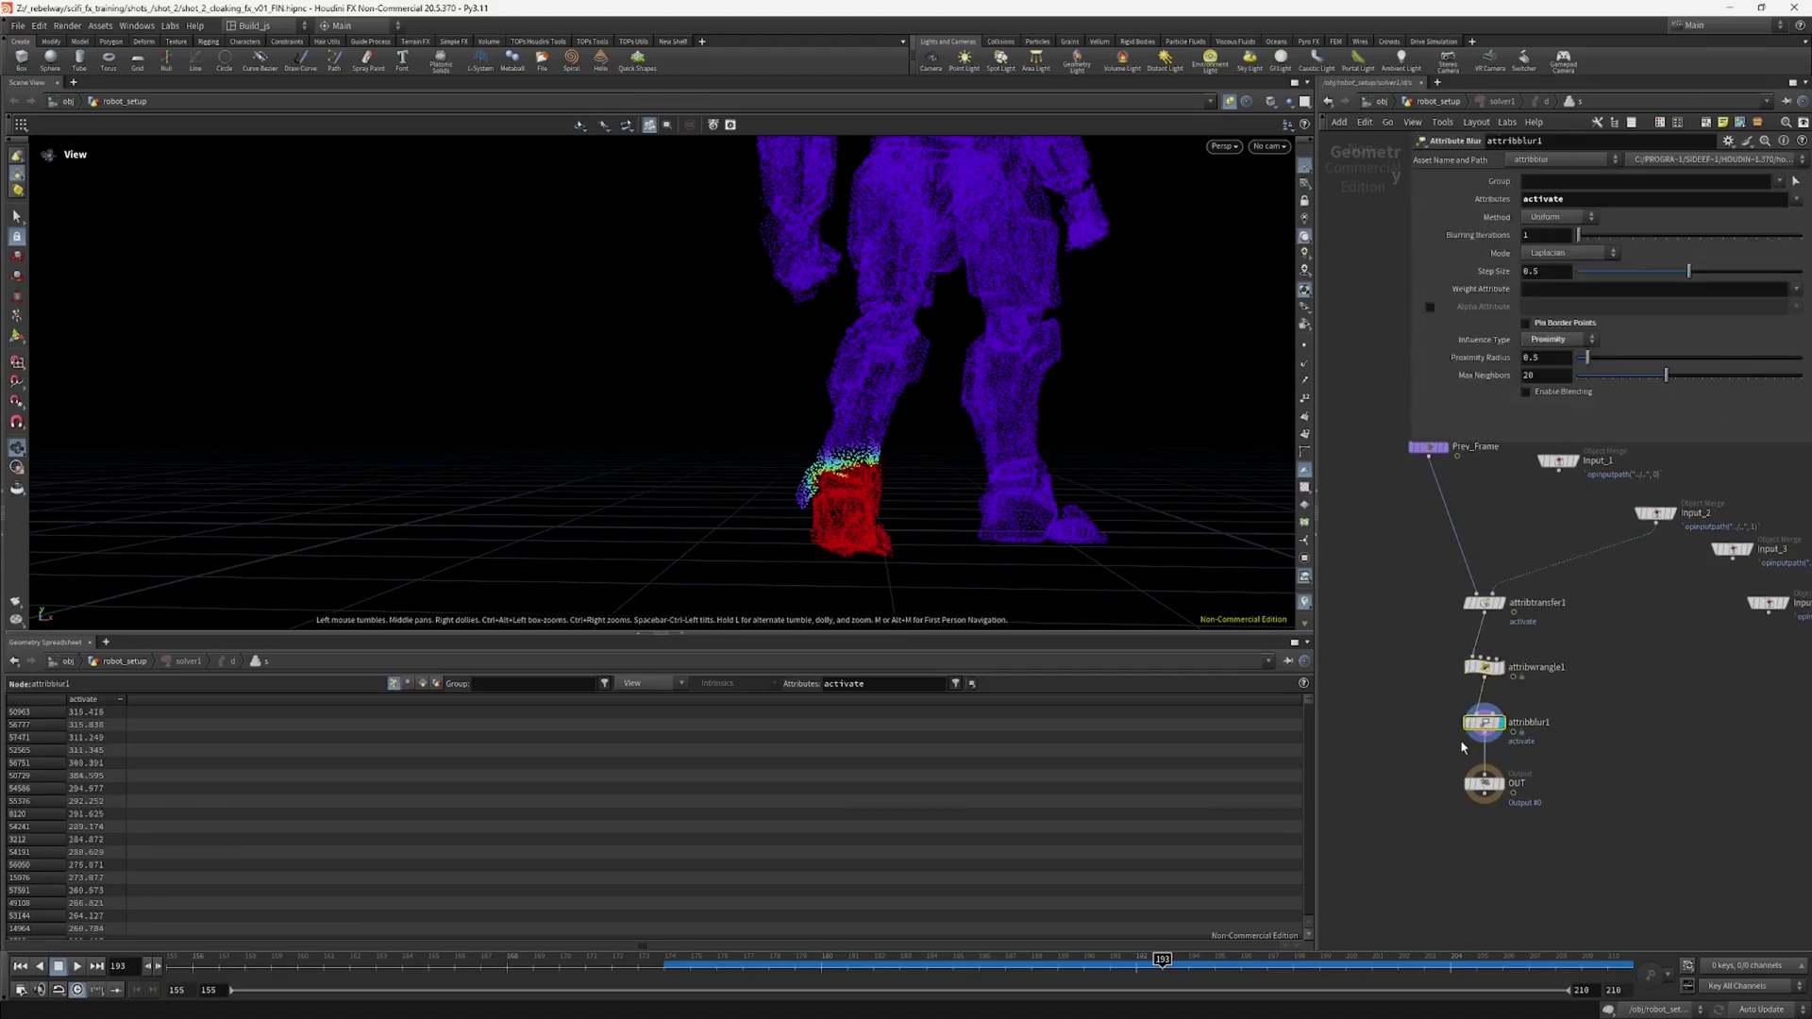
middle_click_drag(1462, 742, 1461, 762)
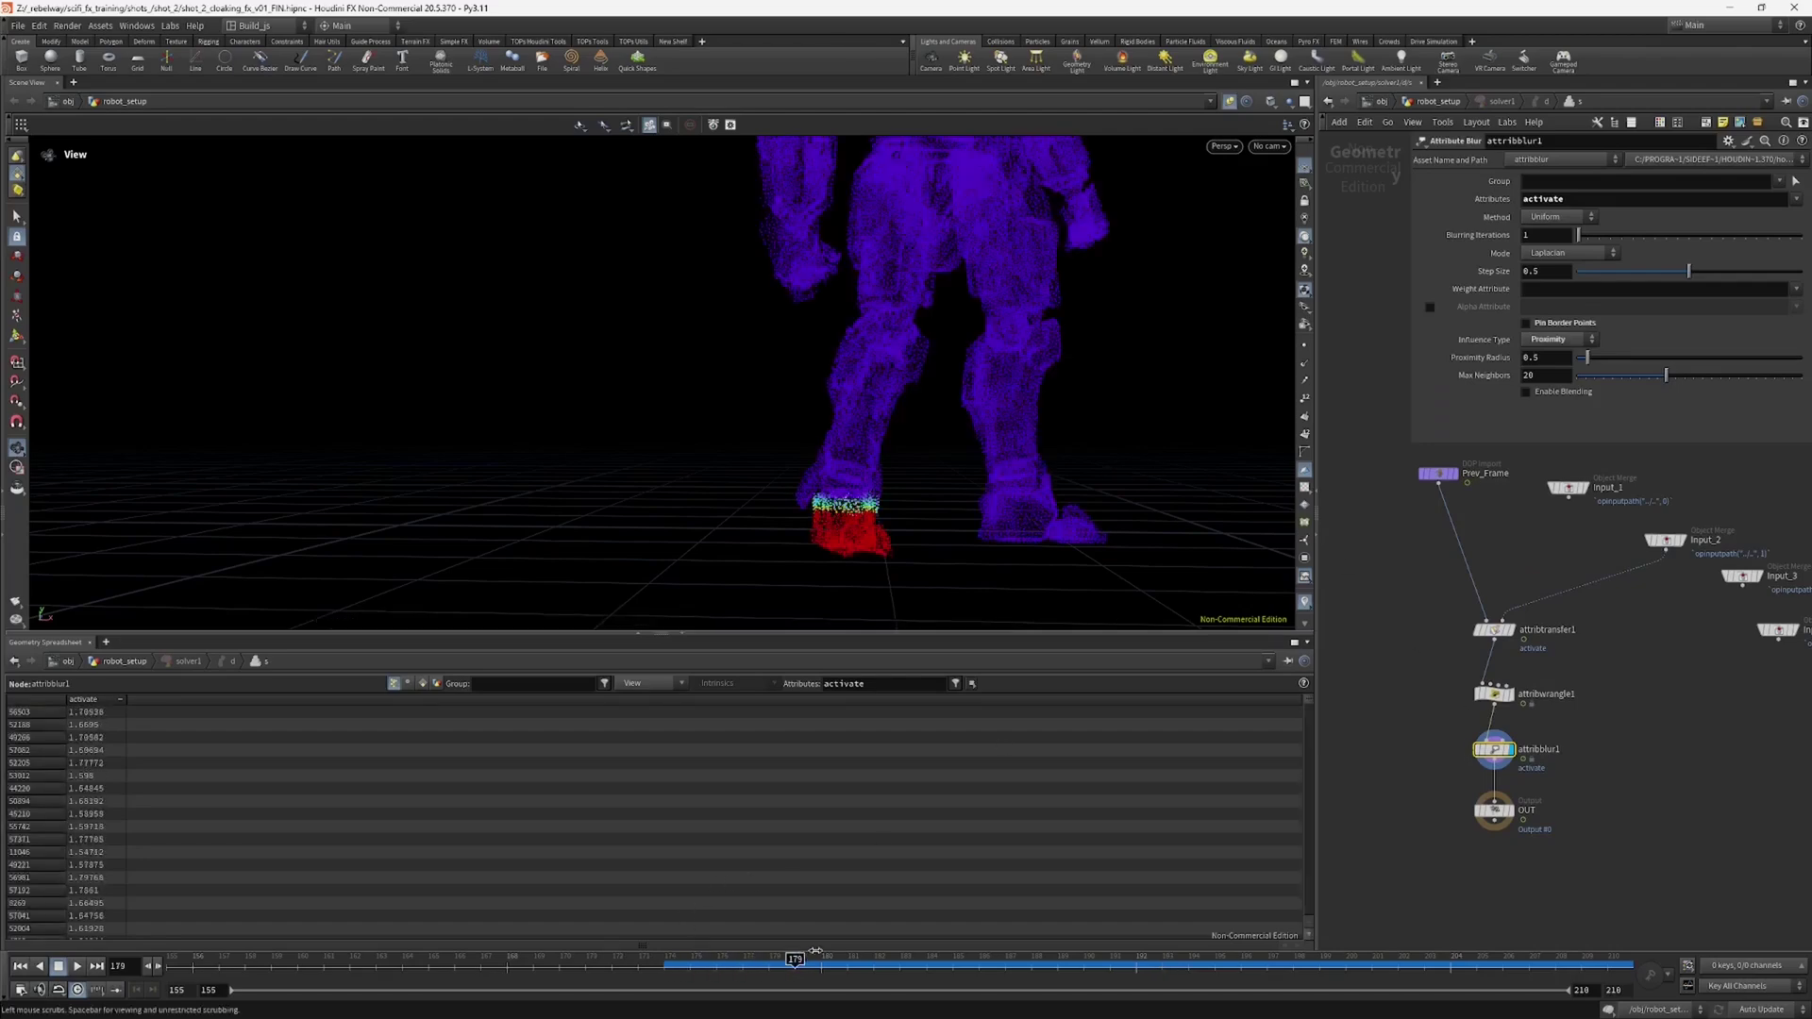
mouse_move(1578, 235)
left_mouse_down()
mouse_move(1625, 236)
mouse_move(1598, 236)
left_mouse_up()
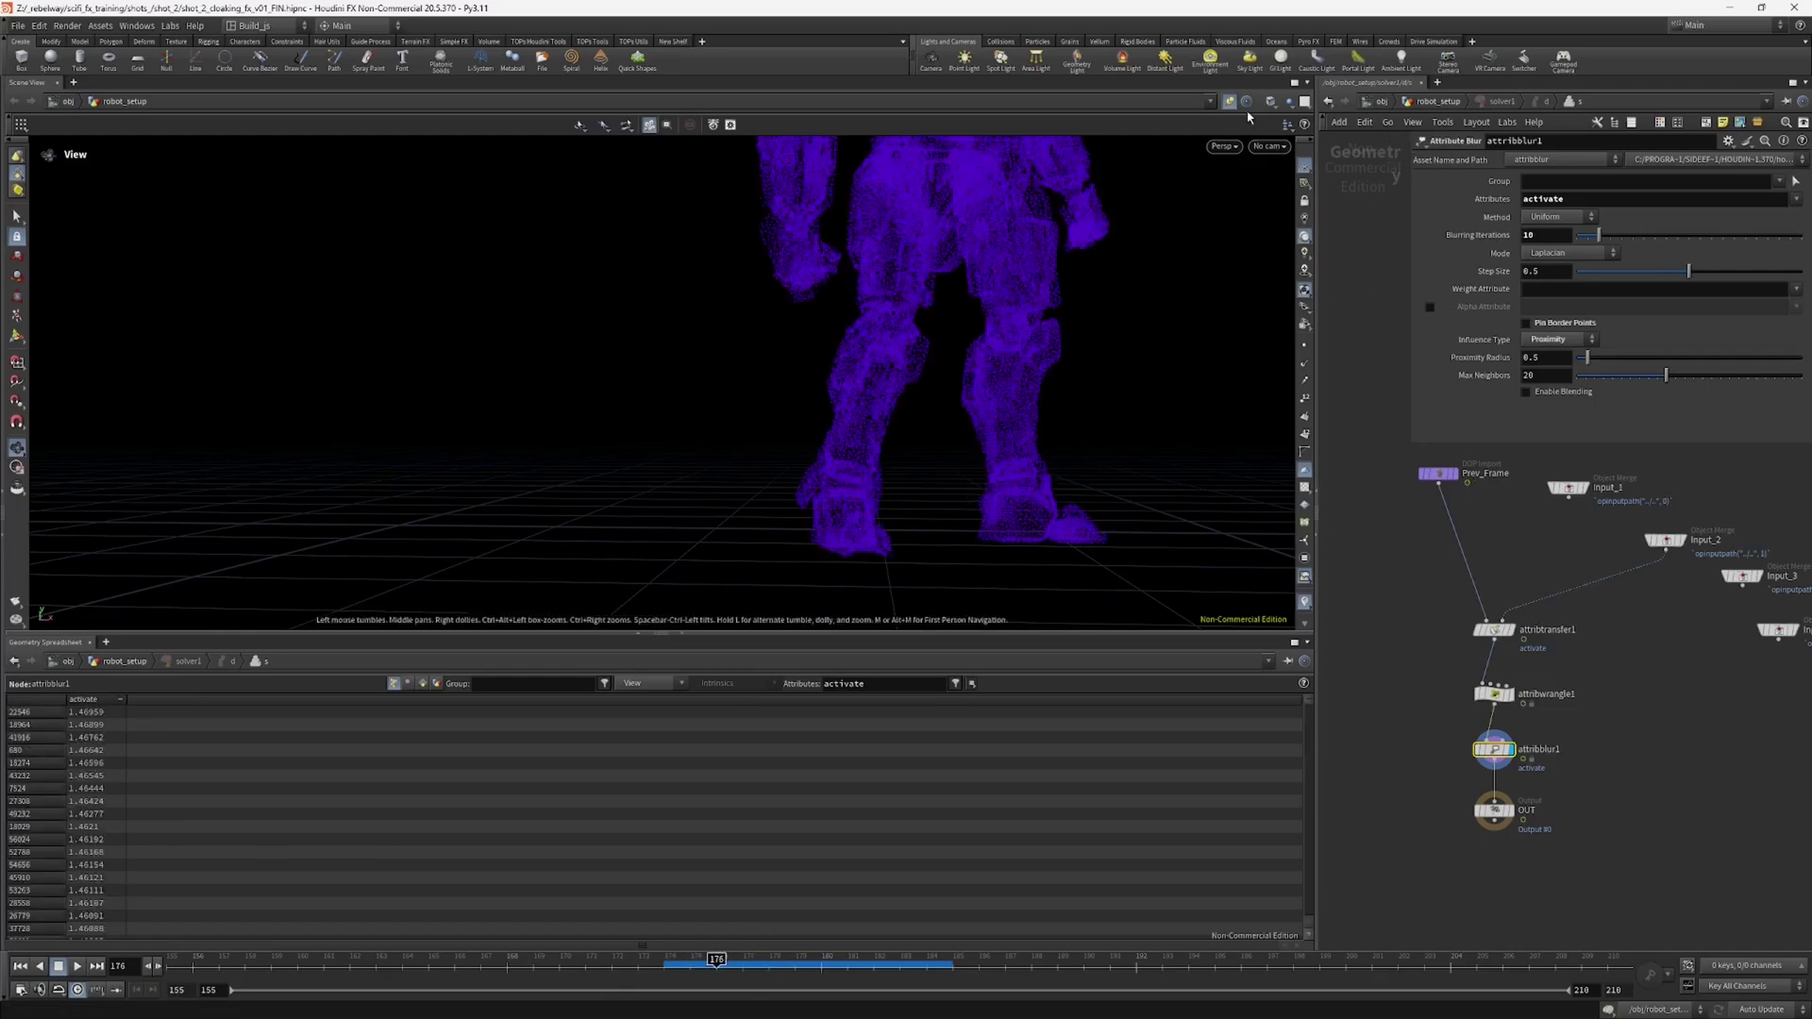
Step: Go back up to solver1, turn off its Cache Simulation and rewind the timeline to frame 173
mouse_move(717, 956)
left_mouse_down()
mouse_move(693, 957)
mouse_move(781, 945)
mouse_move(690, 957)
left_mouse_up()
key("u")
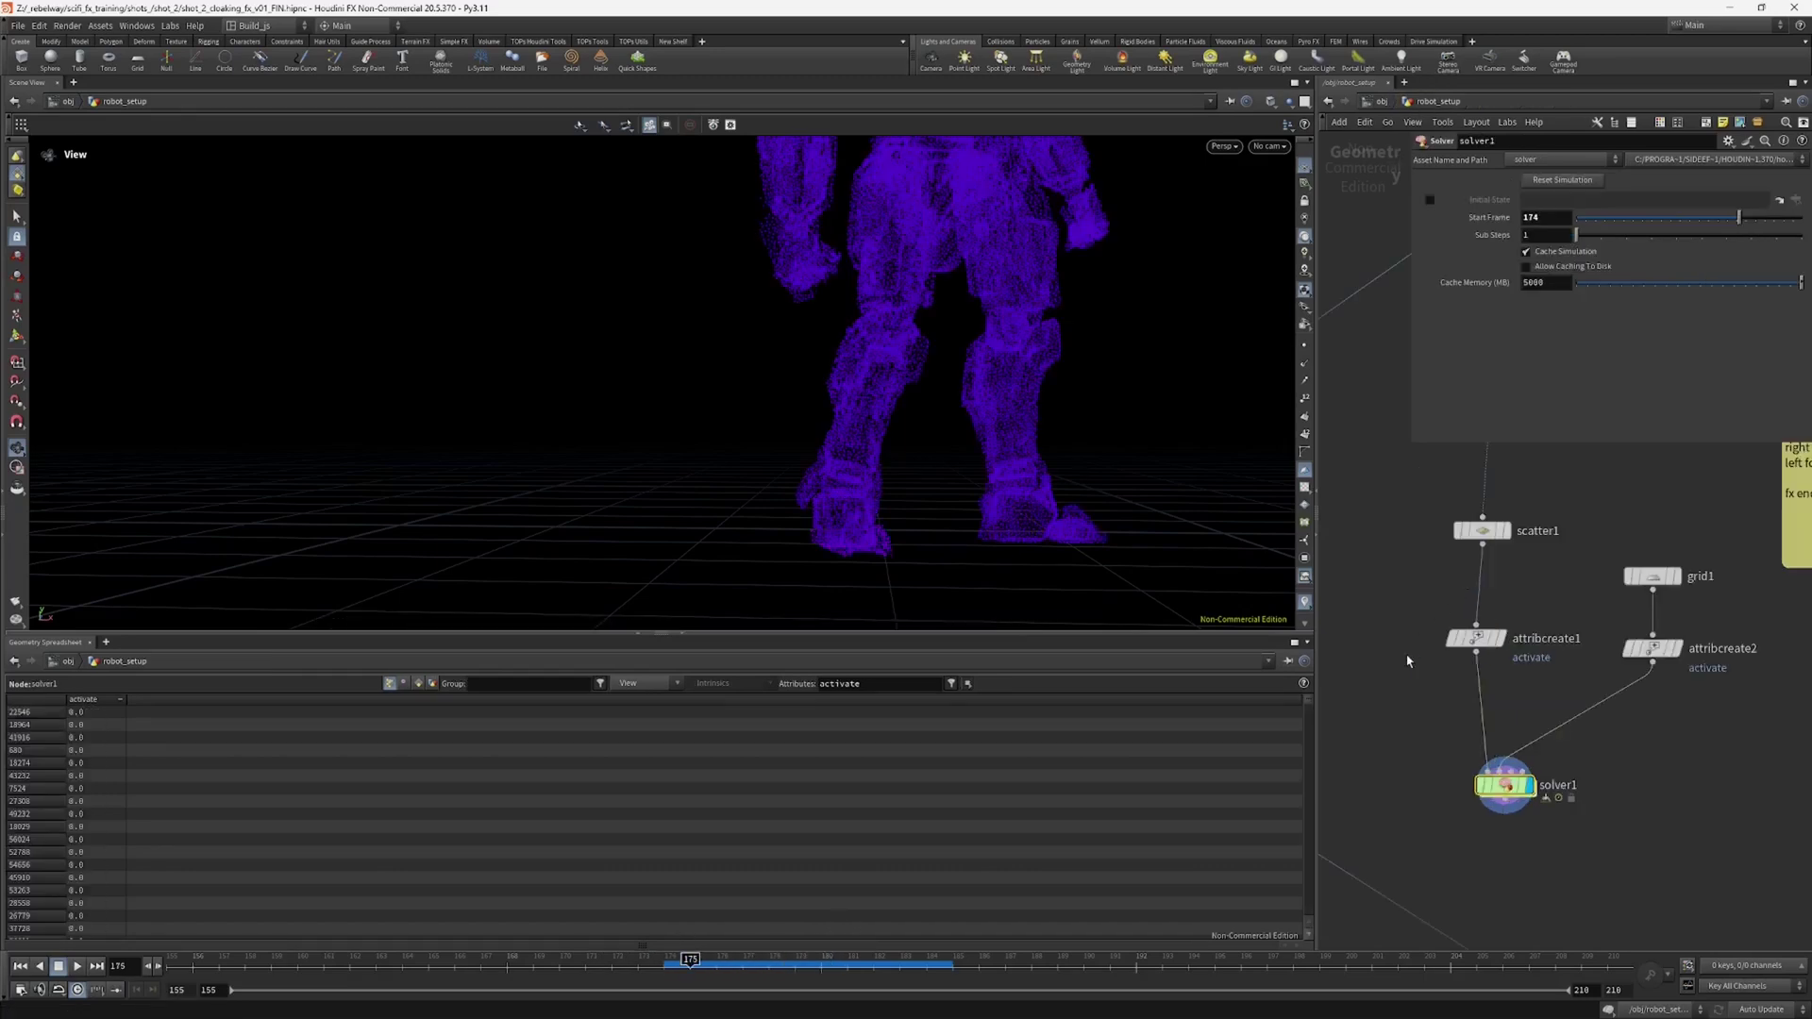
left_click(1558, 252)
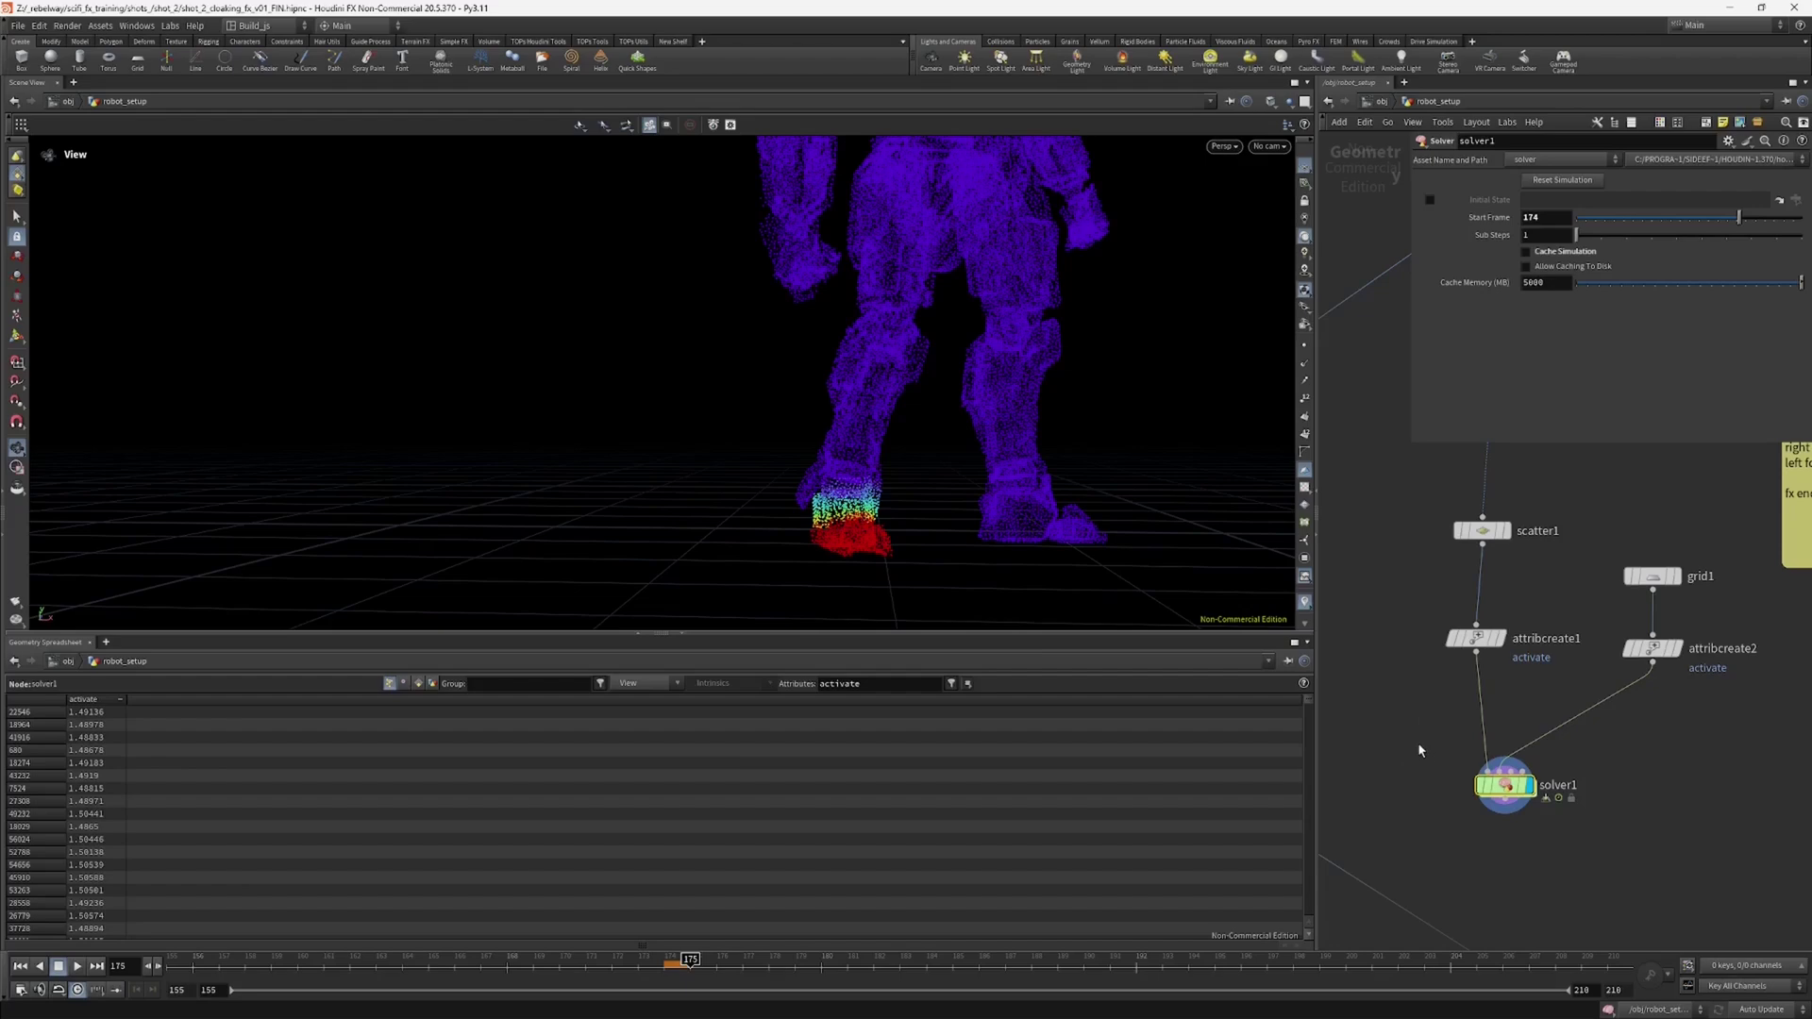
left_click_drag(690, 959, 638, 959)
Step: Compare the activation spread inside and outside solver1 while advancing from frame 173 to frame 176
key("Return")
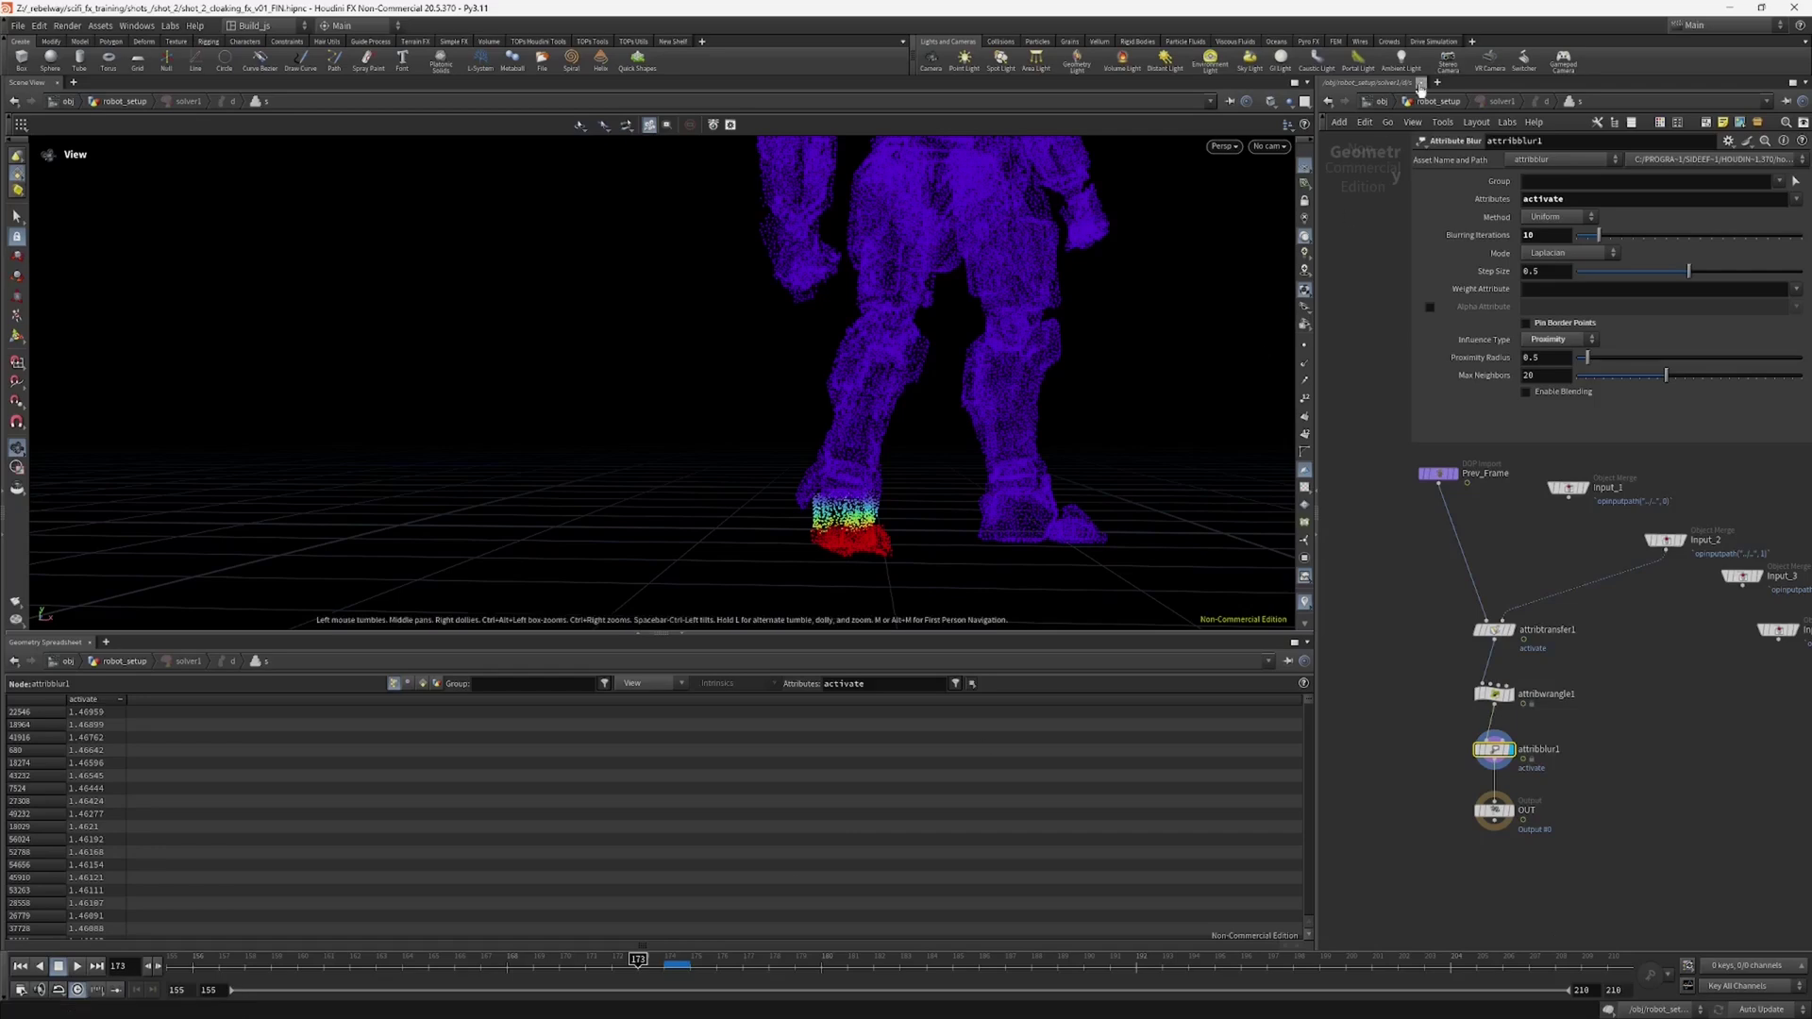
left_click(1436, 101)
left_click(1229, 102)
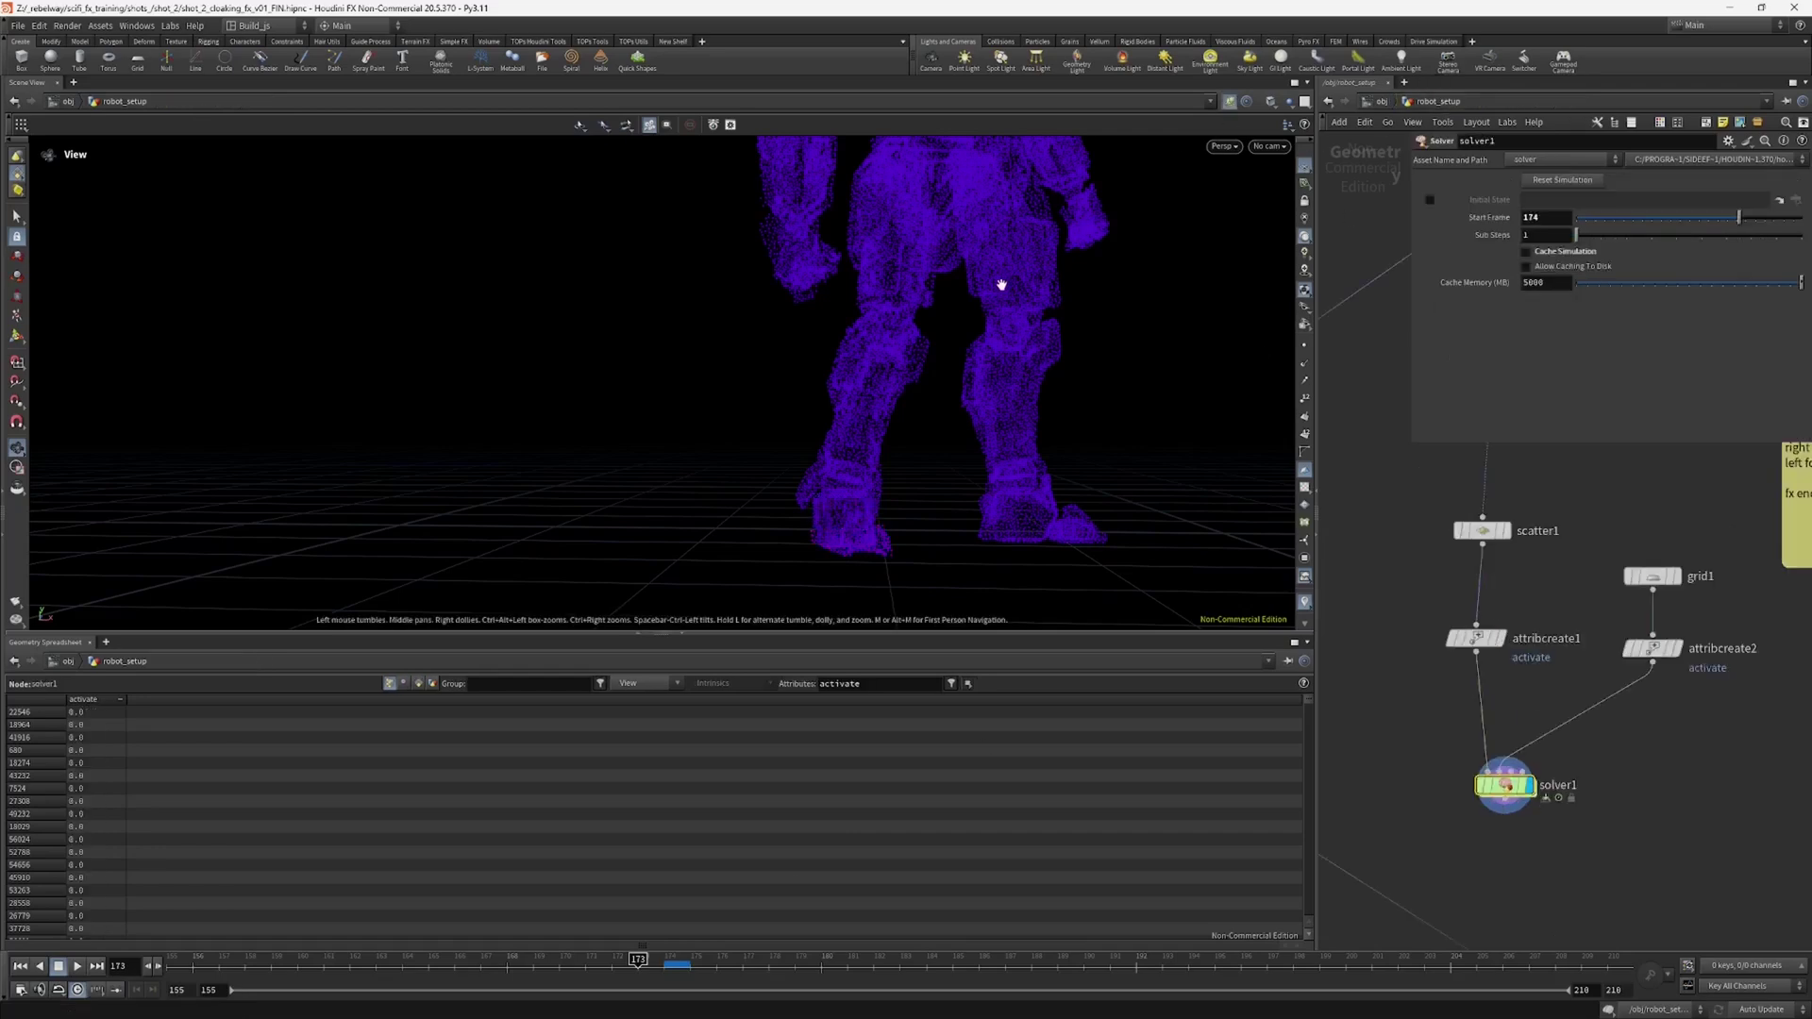
key("Return")
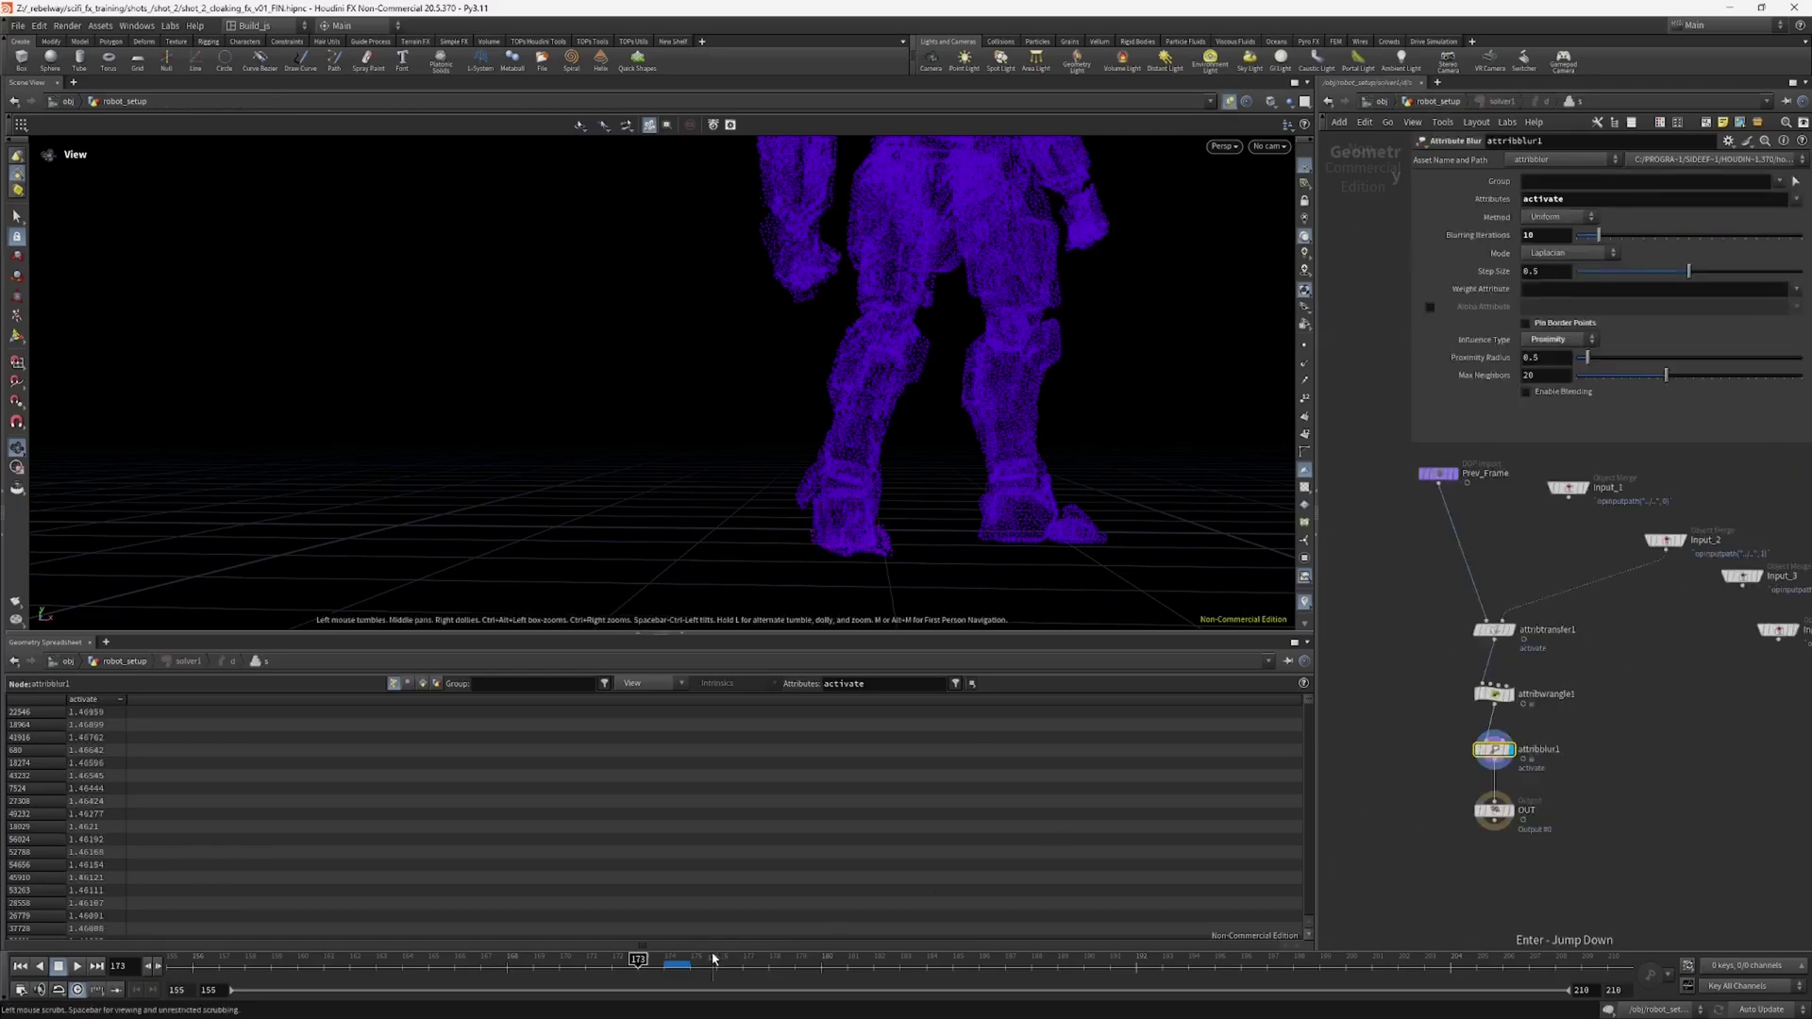
mouse_move(691, 959)
left_mouse_down()
mouse_move(833, 943)
mouse_move(667, 960)
mouse_move(769, 960)
mouse_move(689, 959)
mouse_move(716, 959)
left_mouse_up()
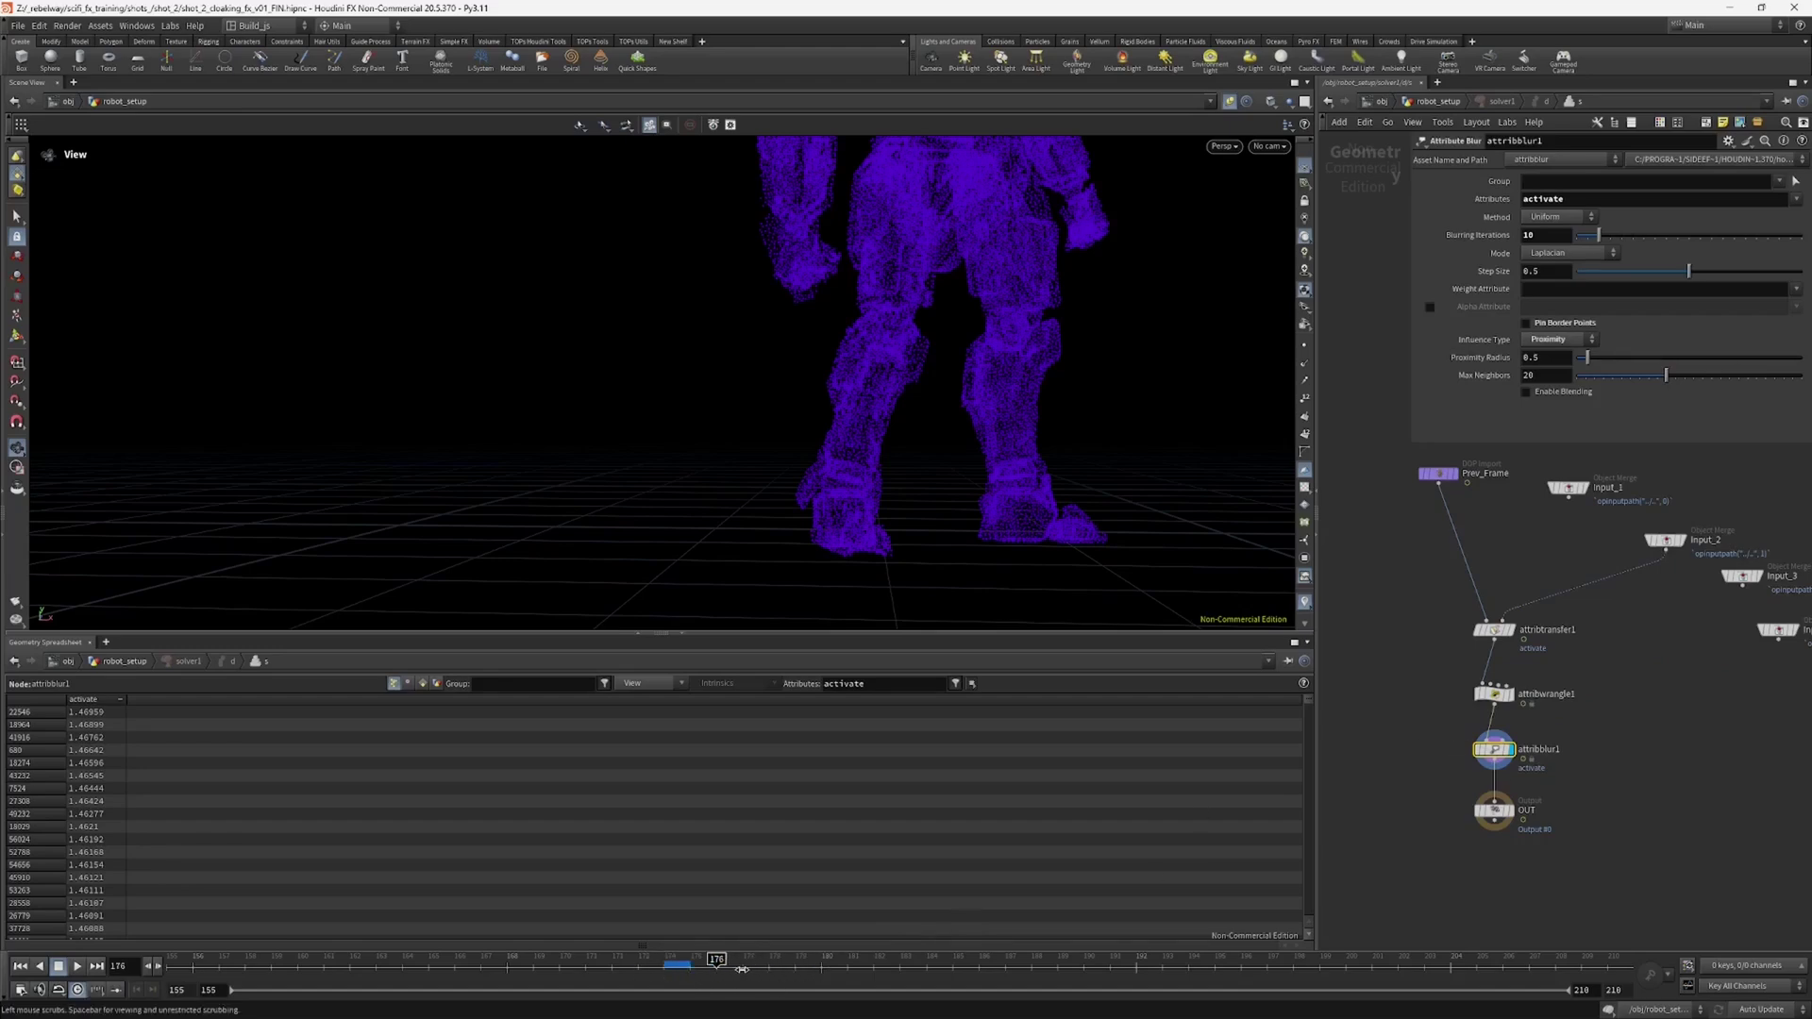
Step: Return to the robot_setup network, read the warning in solver1's node info and close the info window
left_click(1438, 102)
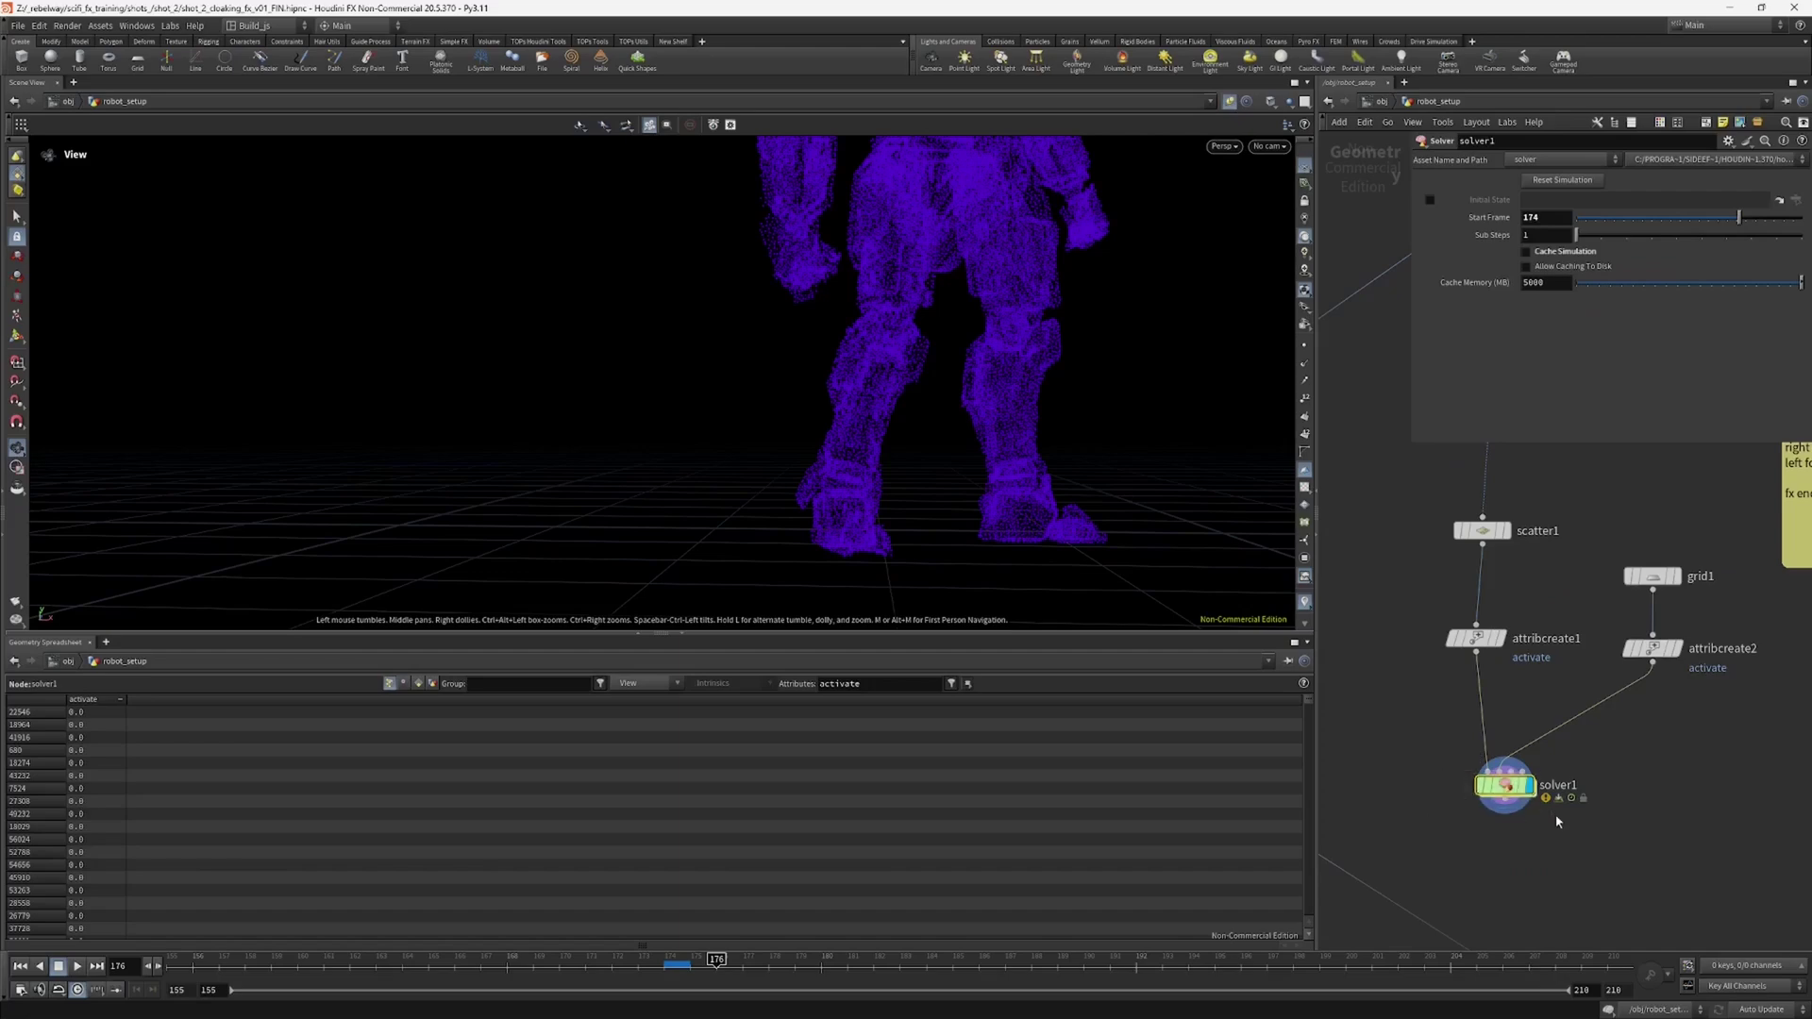
mouse_move(1536, 798)
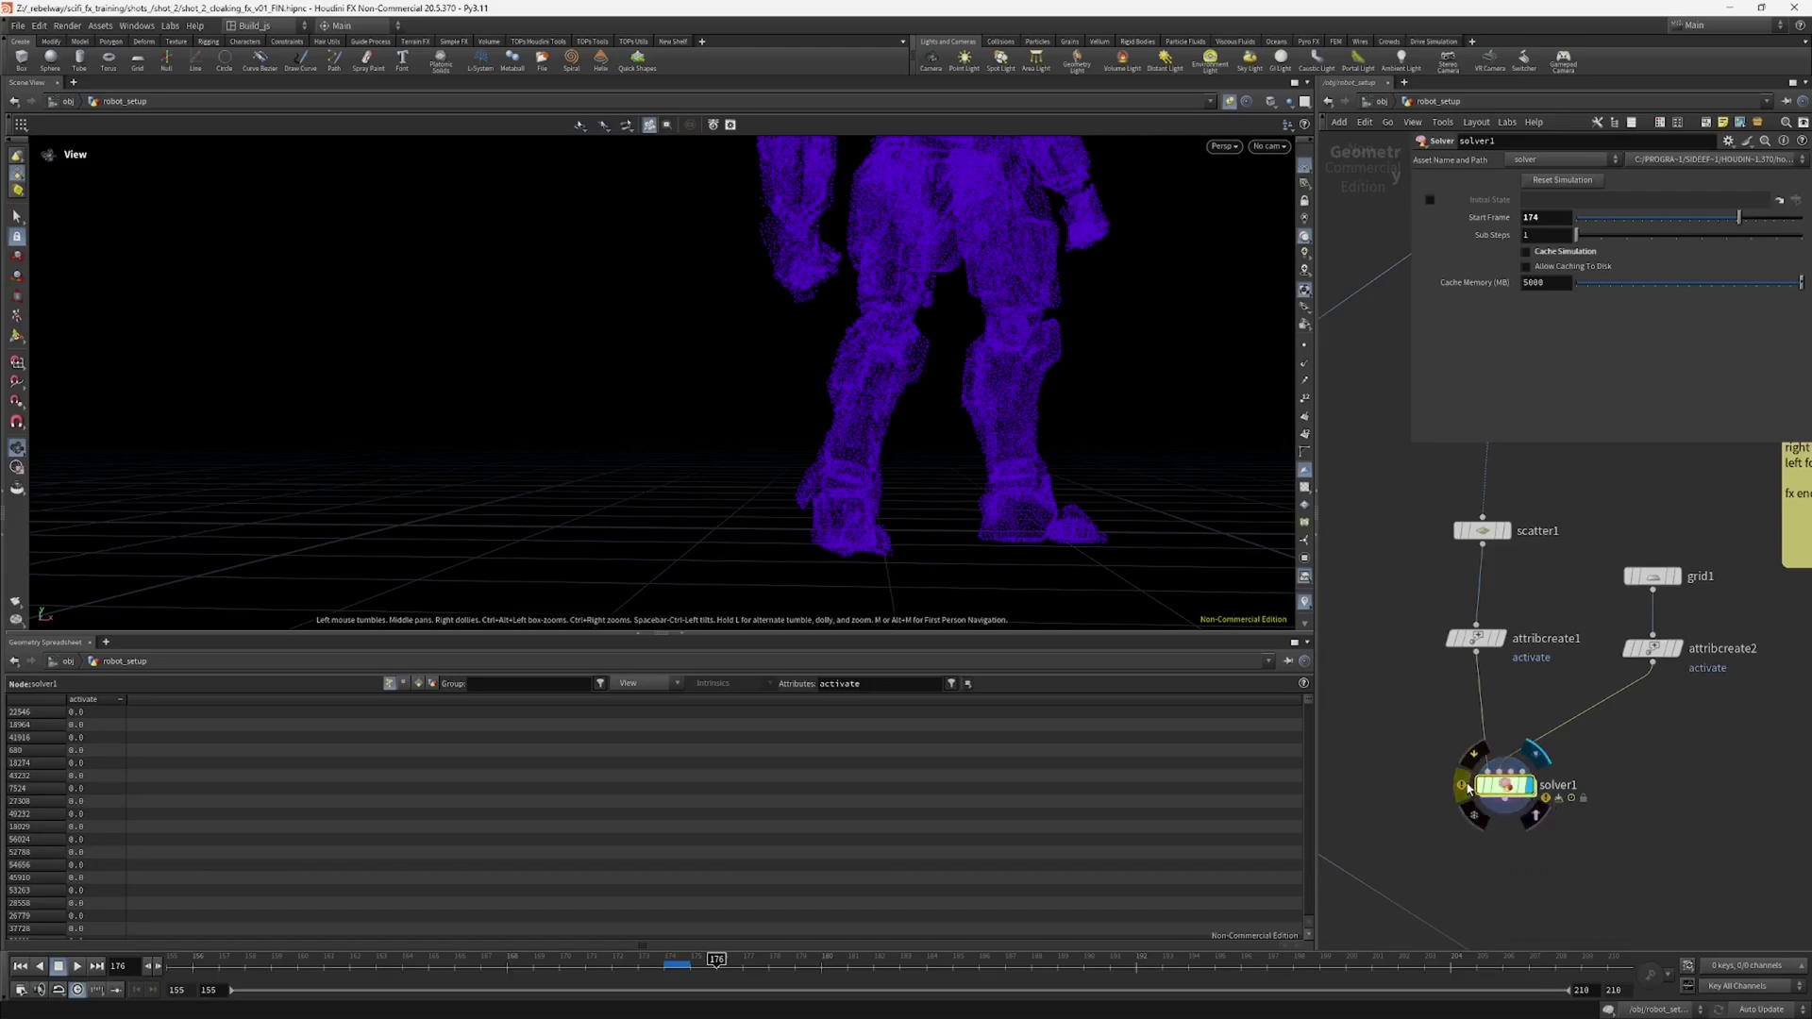
left_click(1468, 788)
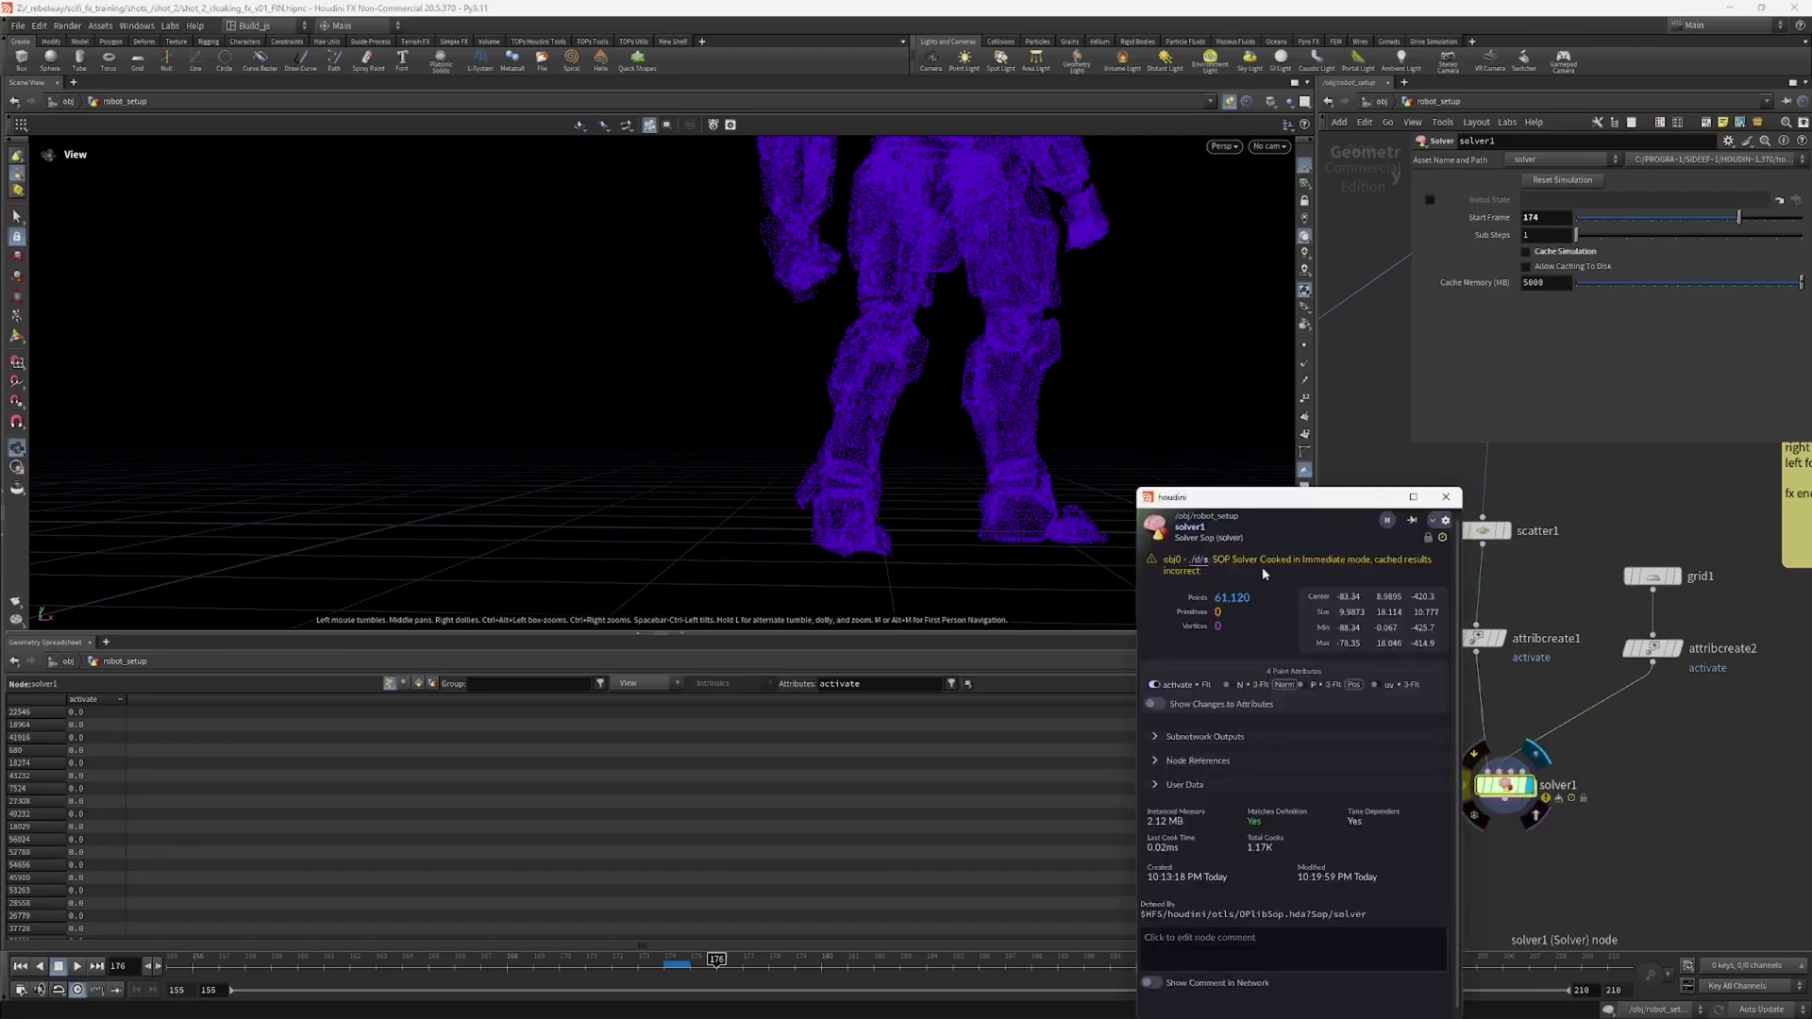
left_click(1445, 496)
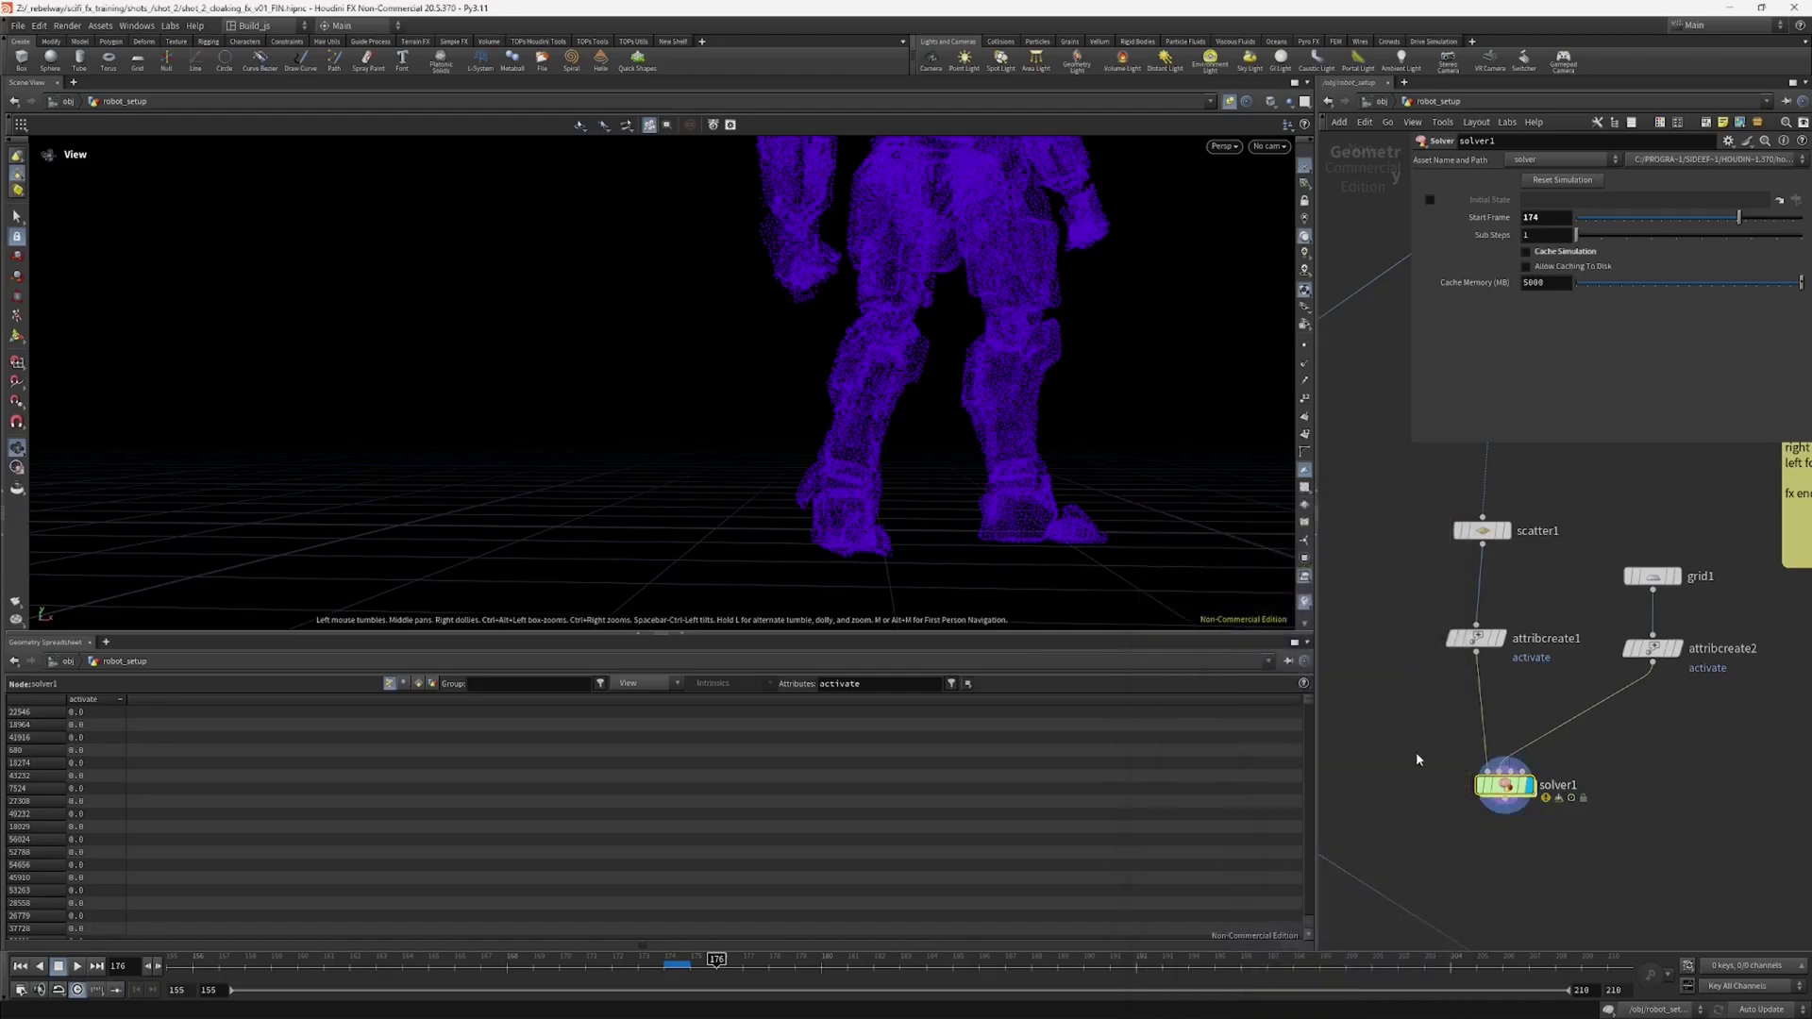
Step: Reset solver1's simulation and advance to frame 181 to examine the blurred activation spreading up the foot
left_click(1553, 181)
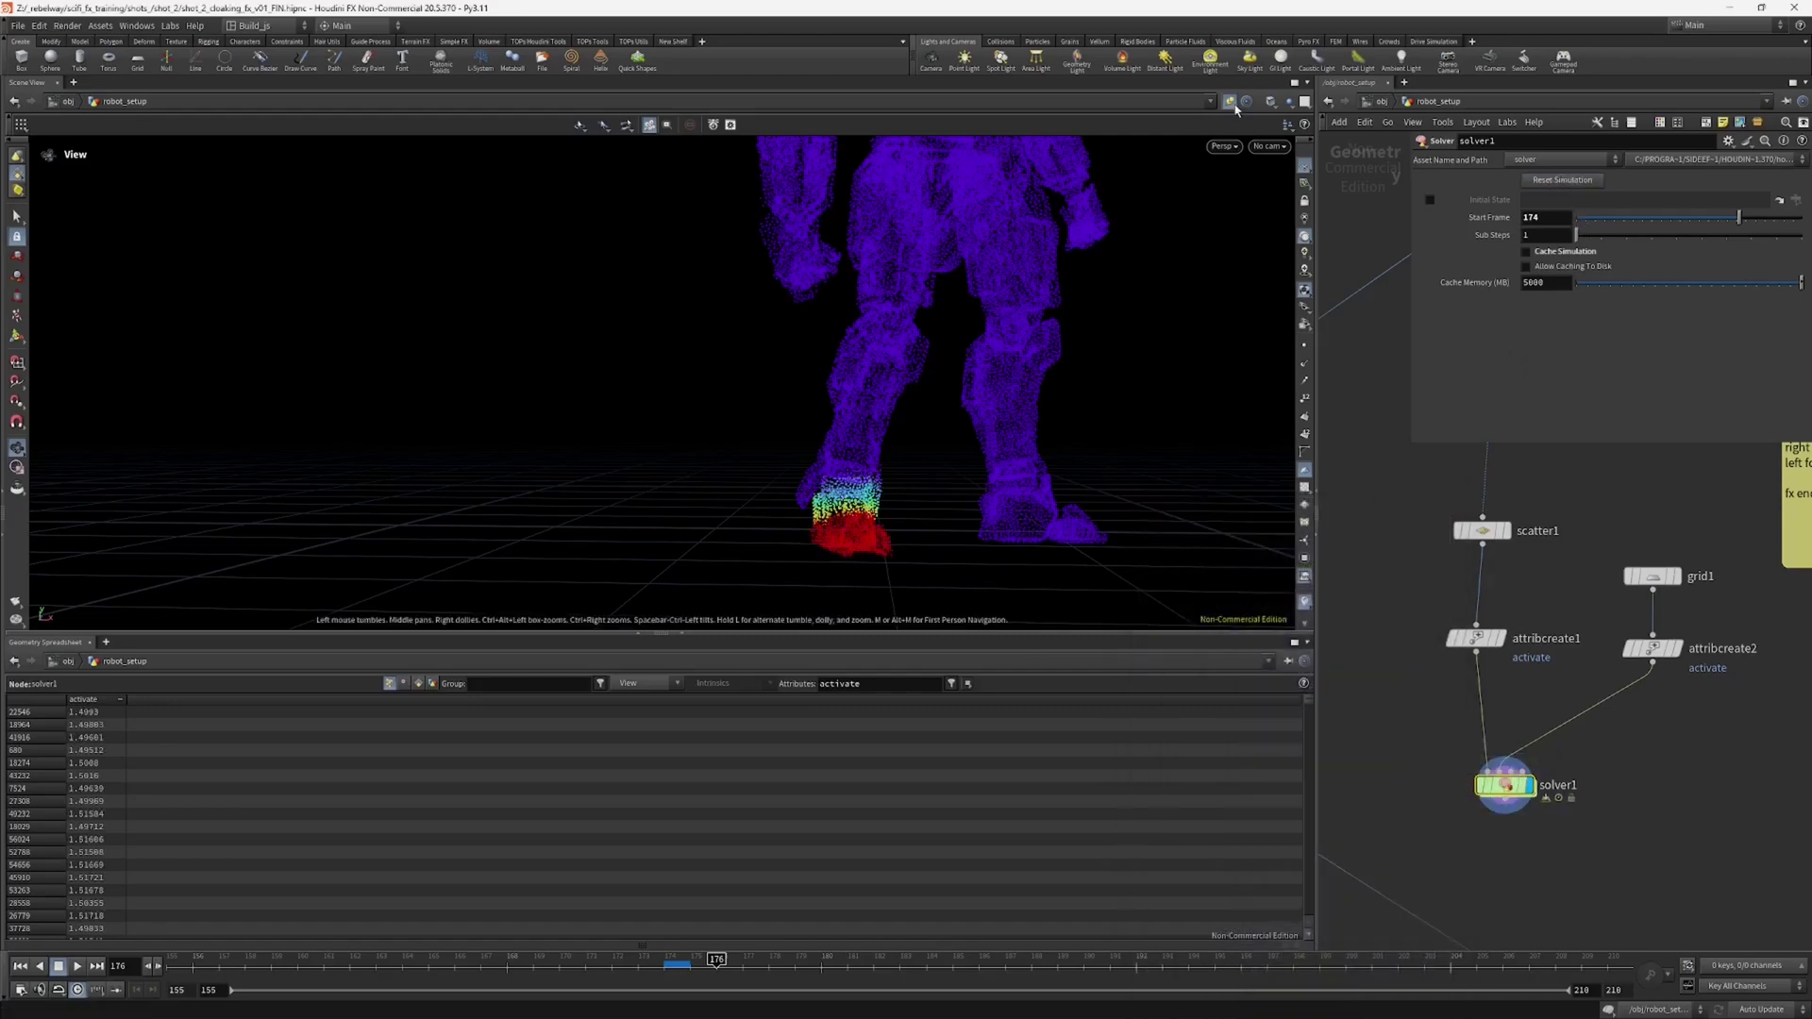
left_click_drag(691, 948, 821, 961)
key("Return")
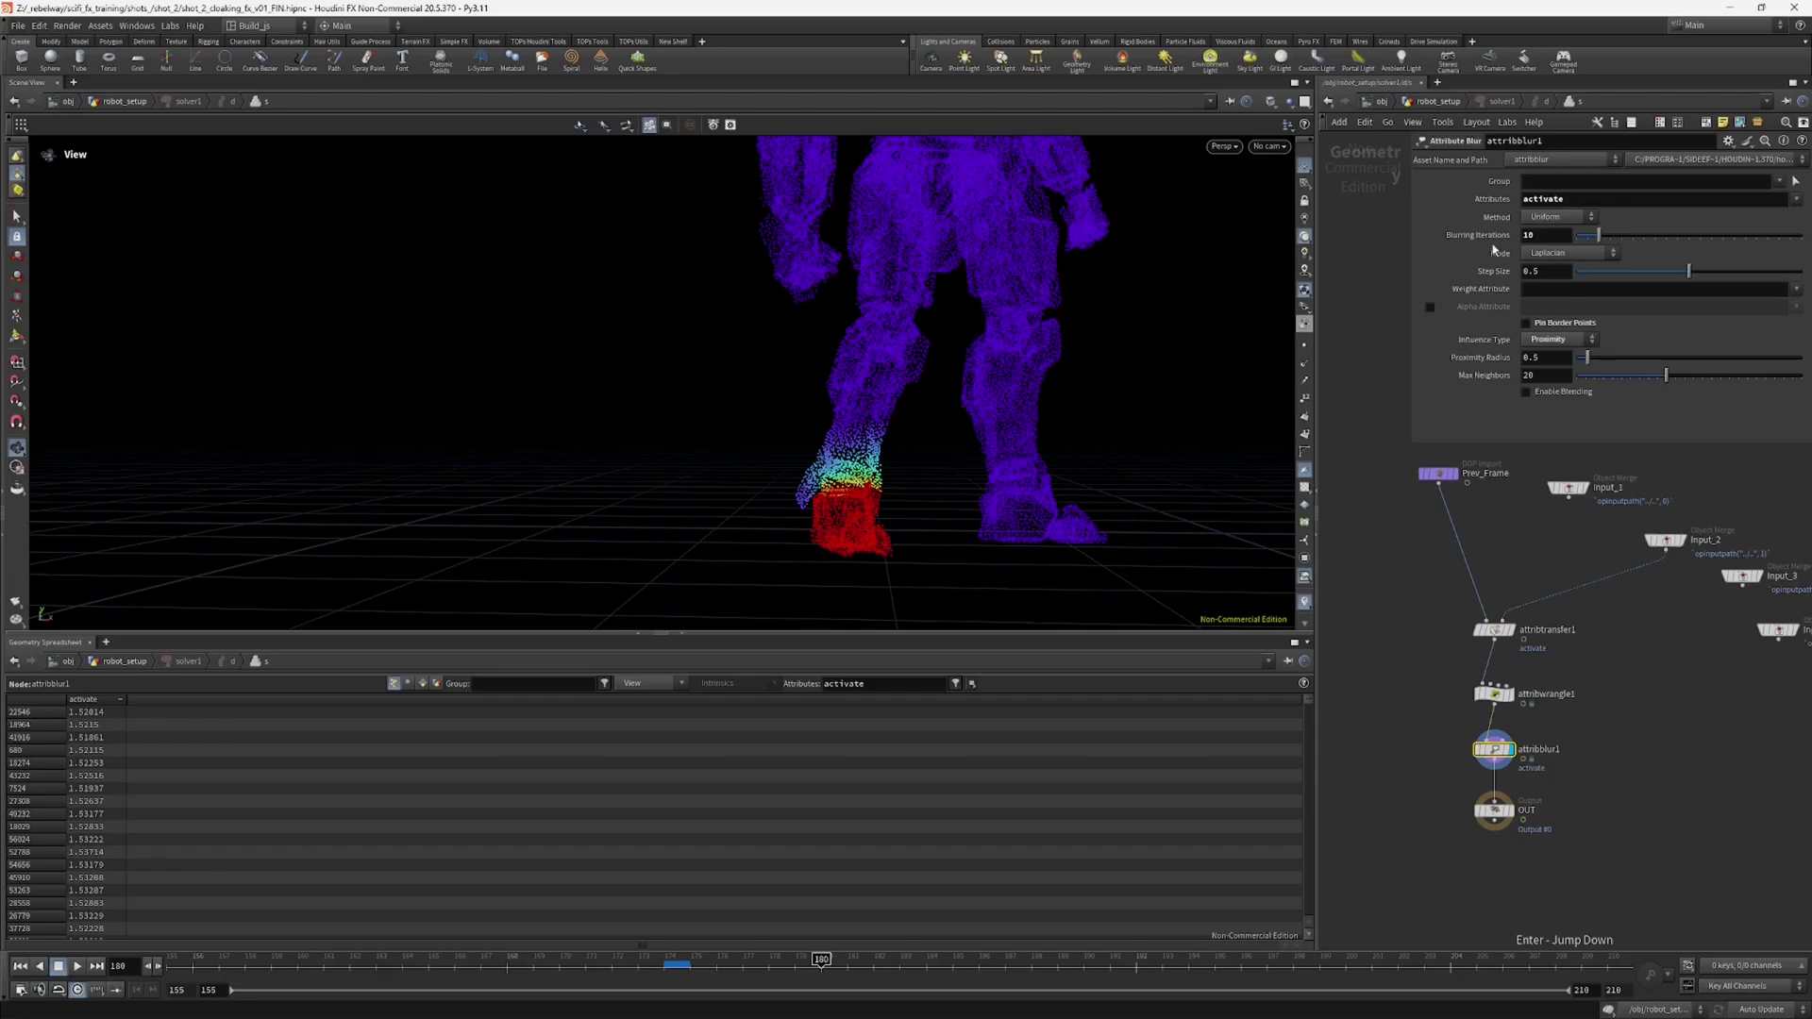
mouse_move(1469, 245)
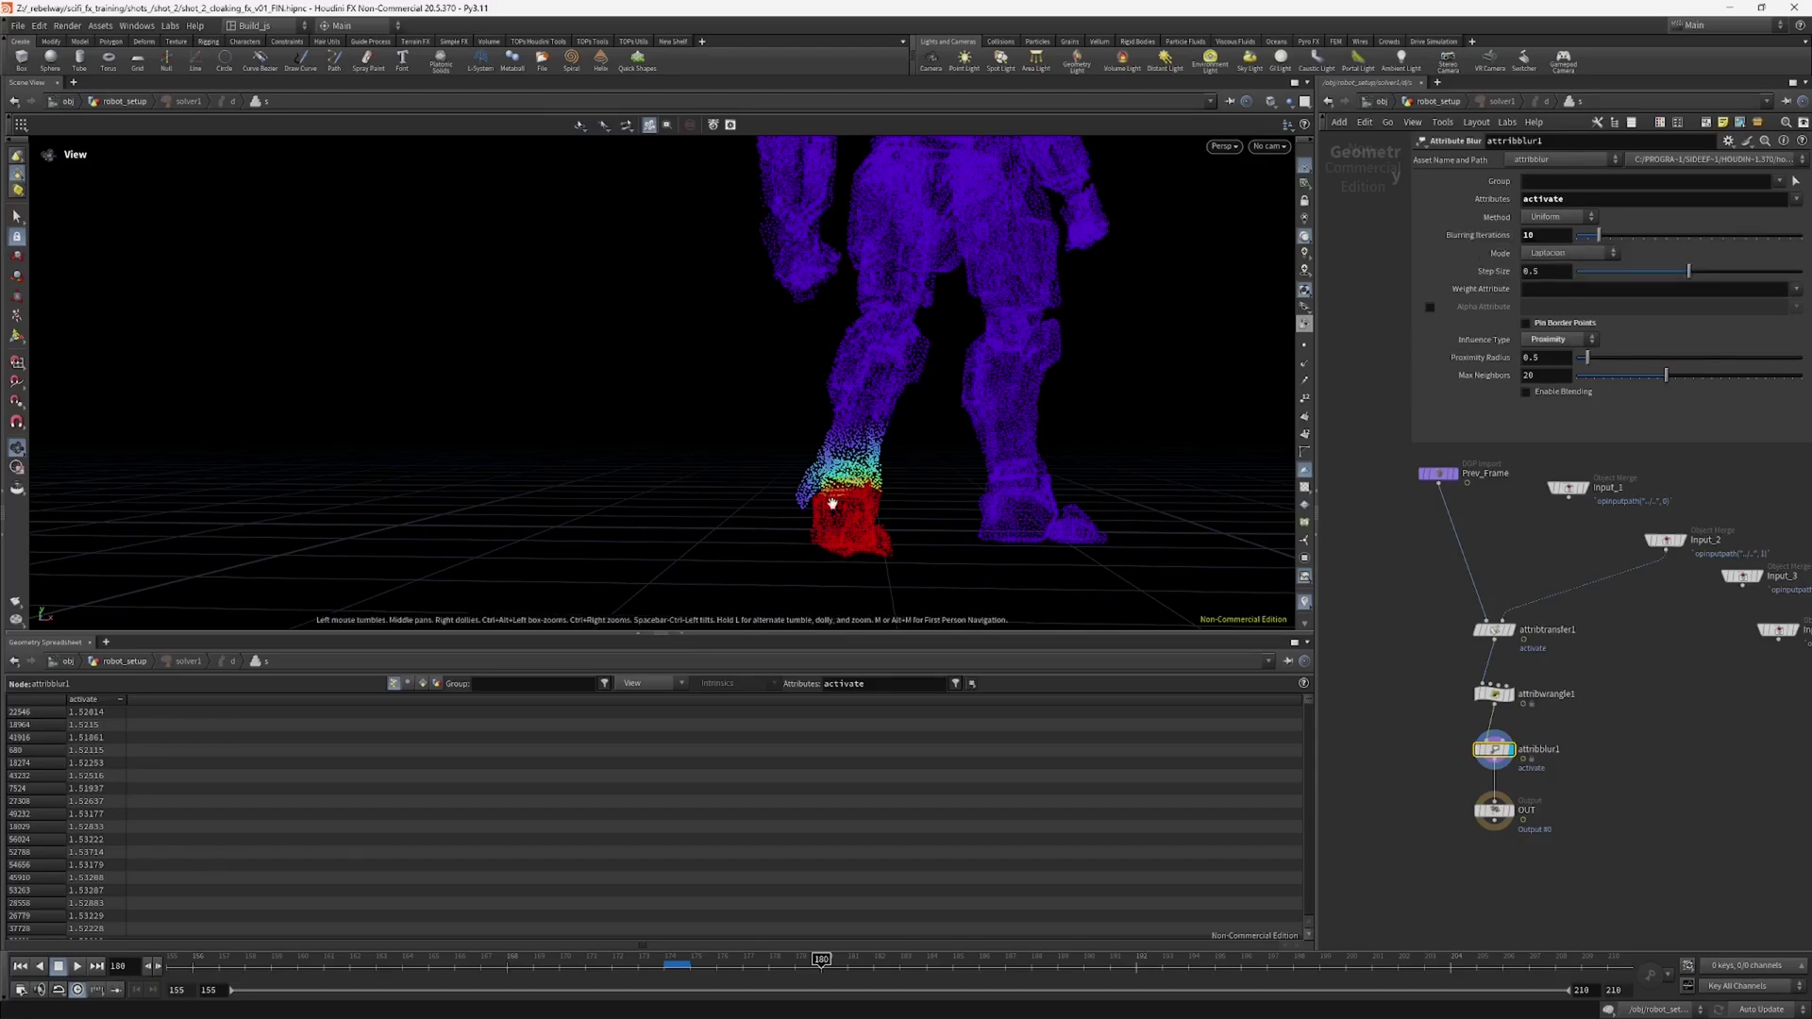
mouse_move(819, 962)
left_mouse_down()
mouse_move(769, 963)
mouse_move(848, 964)
left_mouse_up()
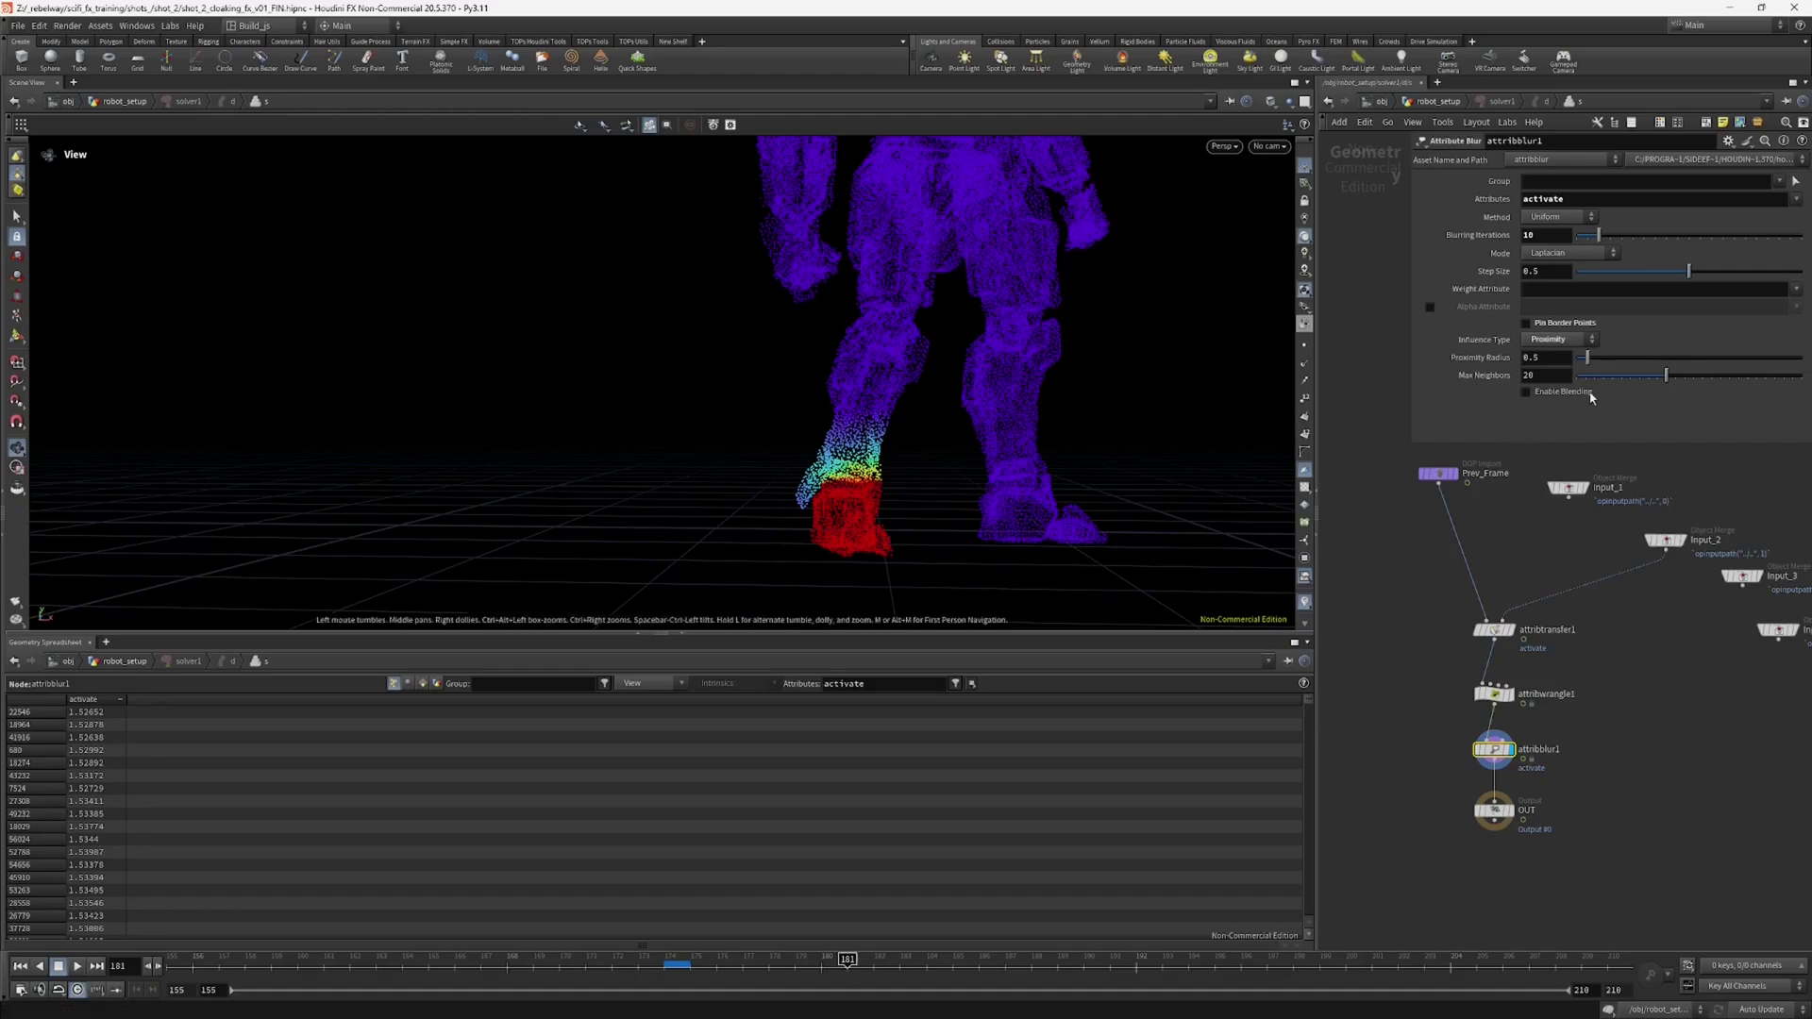
Step: Set attribblur1's Proximity Radius to 5 and return to the robot_setup network
left_click_drag(1588, 357, 1639, 356)
double_click(1563, 359)
type("5")
key("Return")
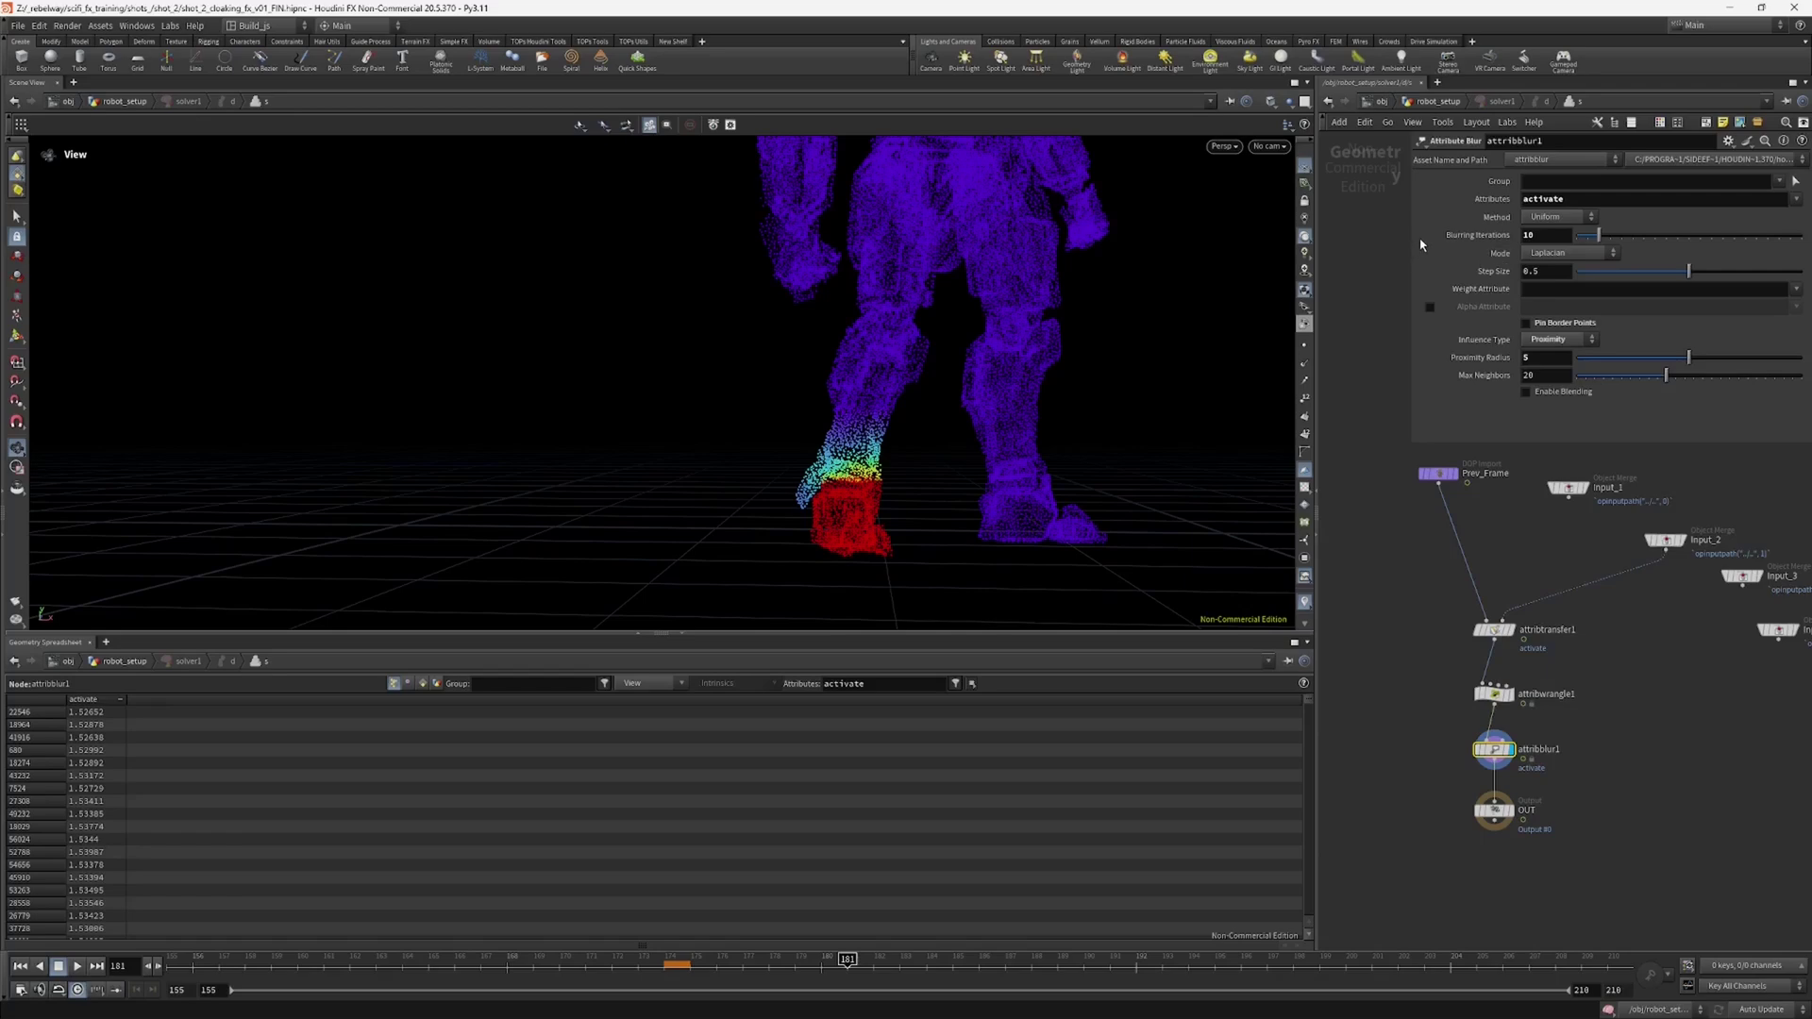
left_click(1444, 102)
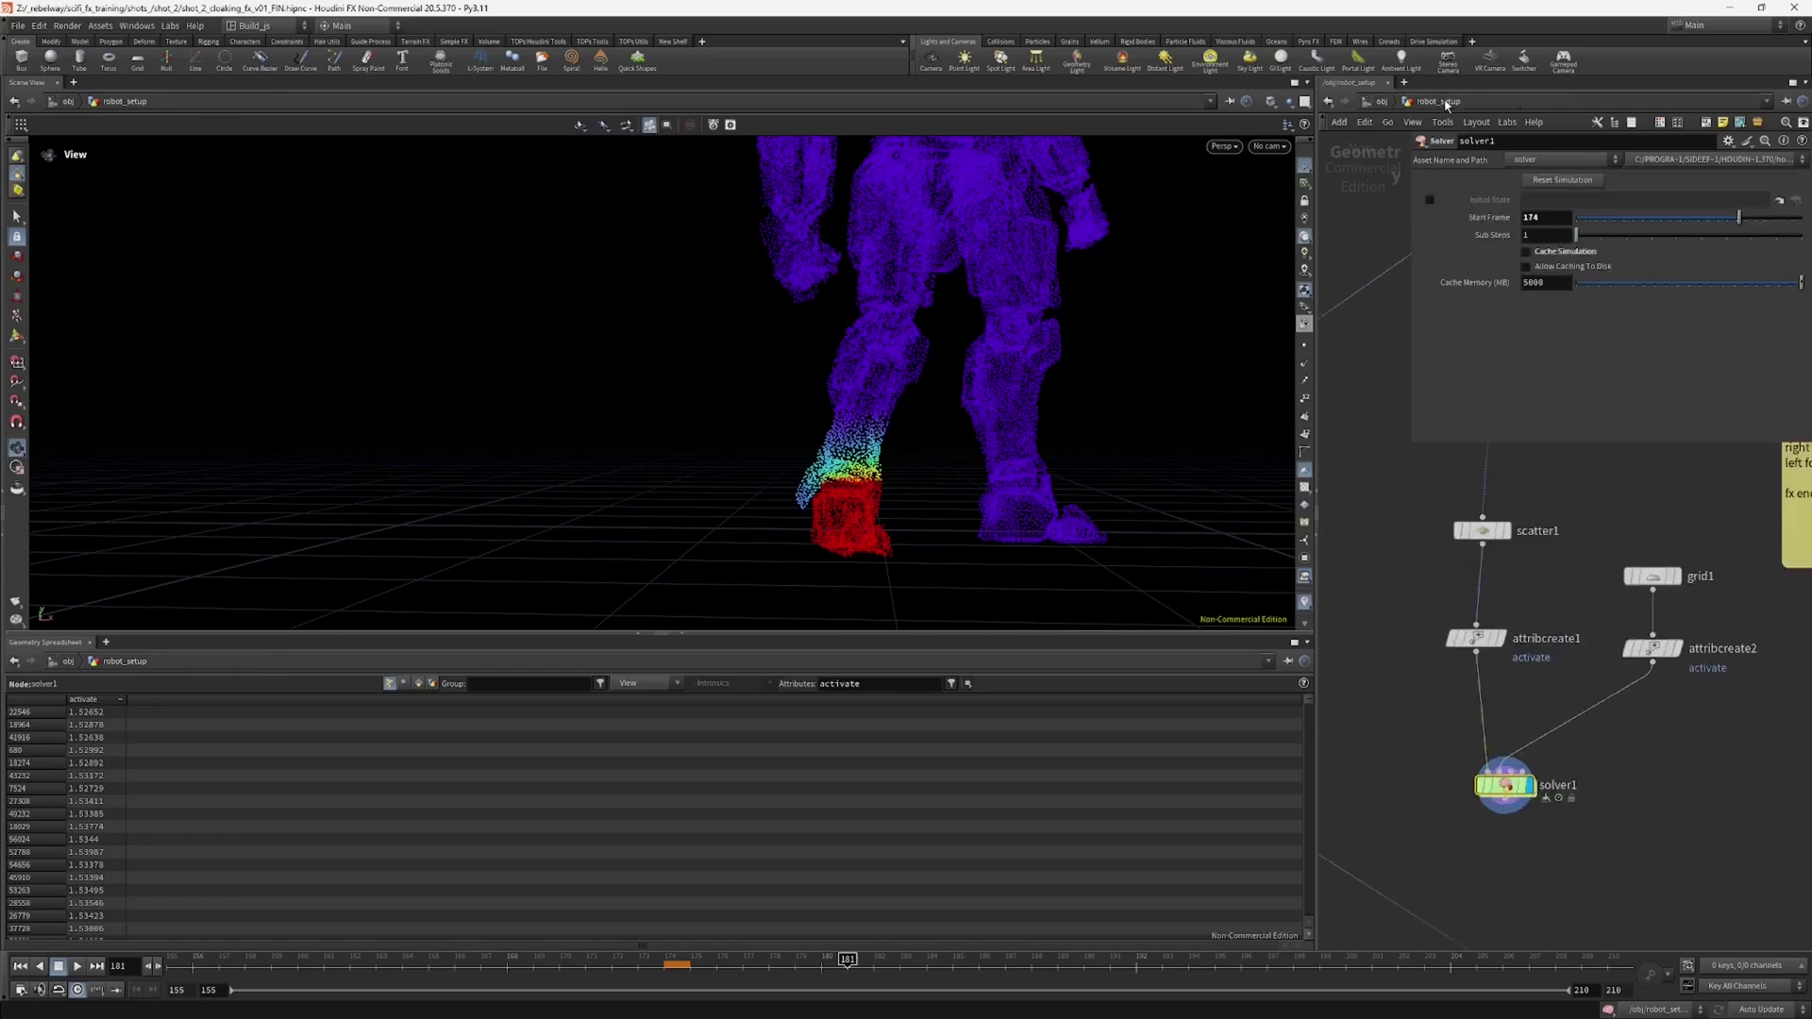
Step: Reset the solver1 simulation and play through the frames to review how activation spreads up the robot's leg
left_click(1561, 180)
left_click_drag(671, 959, 1274, 854)
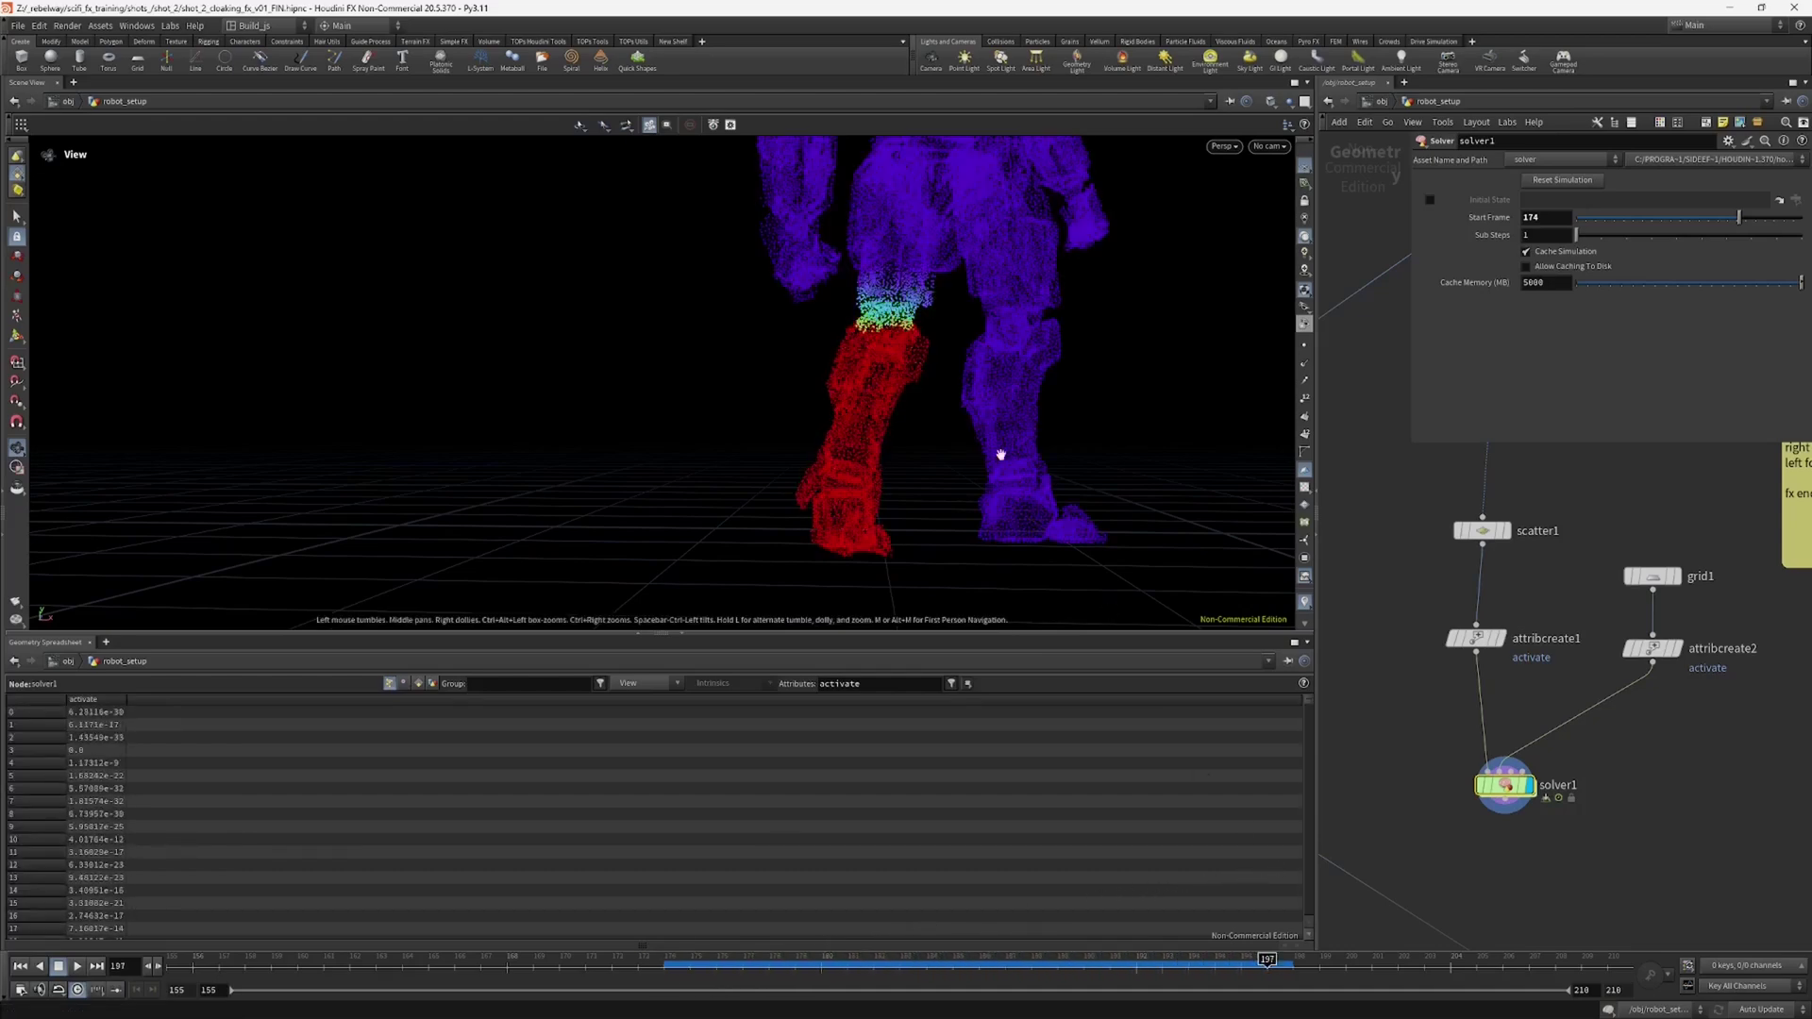
right_click_drag(968, 430, 640, 561)
key("Up")
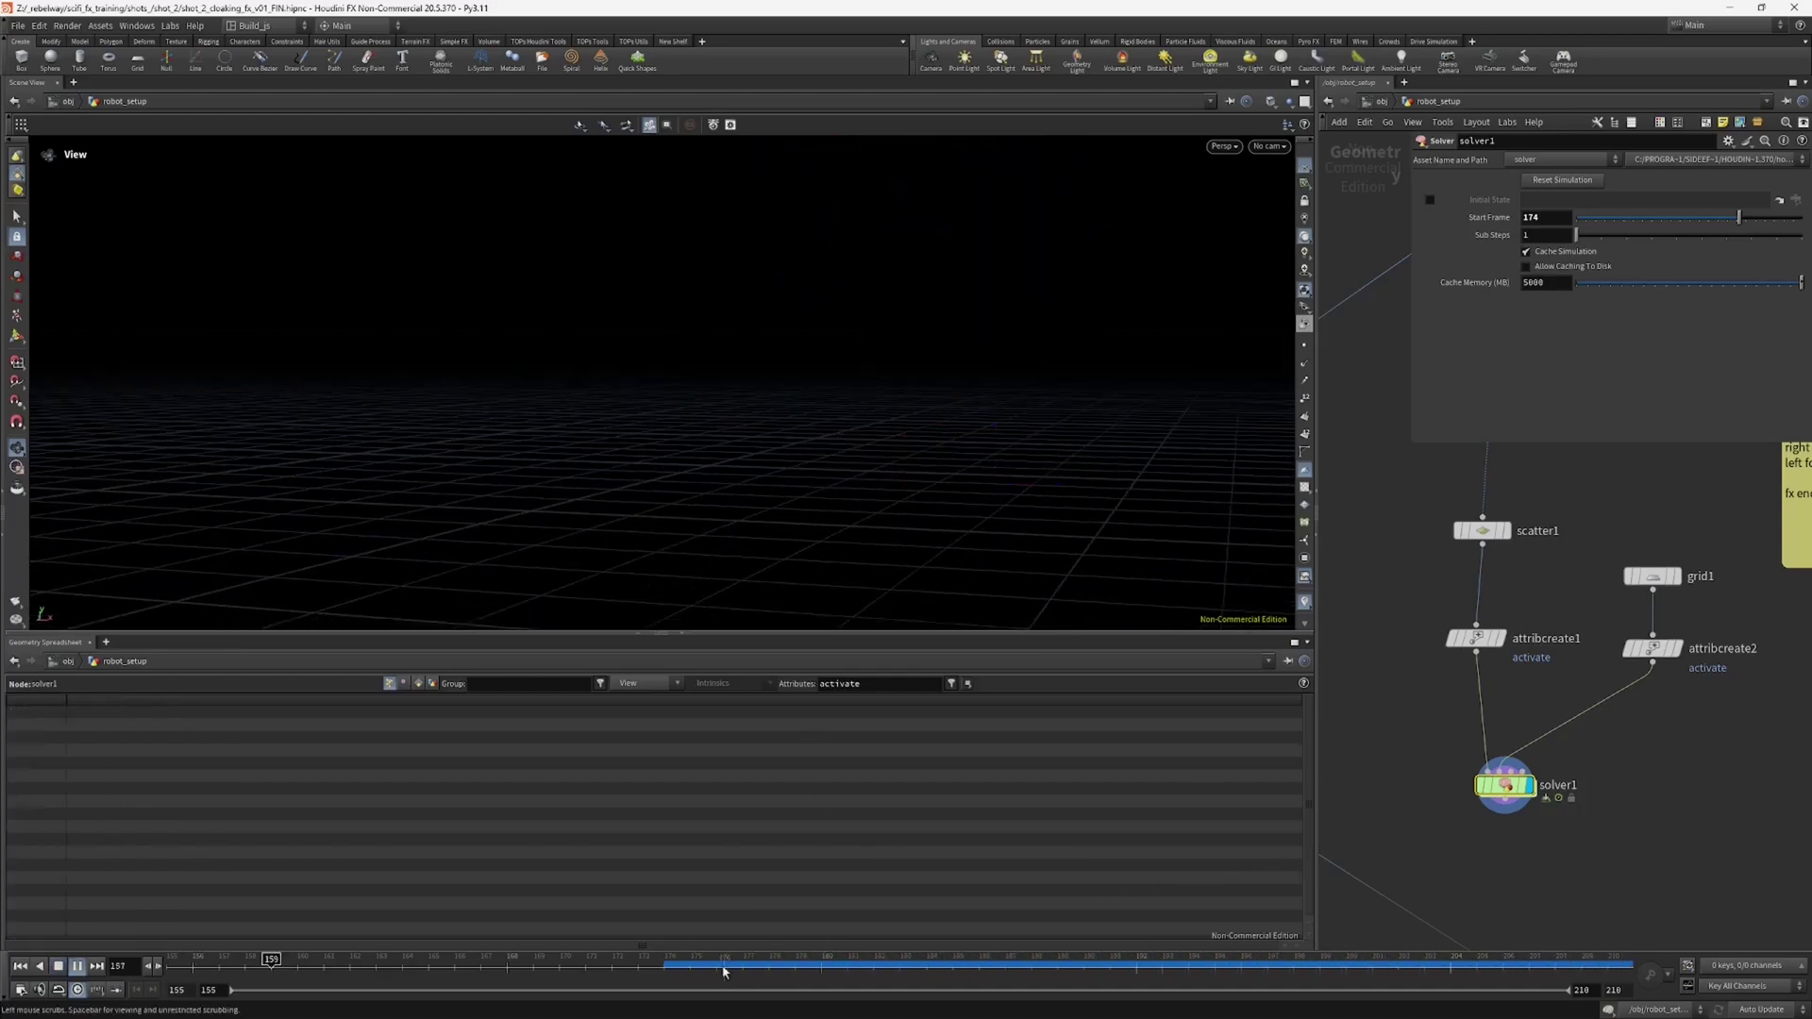
Step: Return to frame 174, set solver1's Sub Steps to 3, and re-simulate up to about frame 200
left_click(672, 967)
mouse_move(674, 967)
left_mouse_down()
mouse_move(1006, 965)
mouse_move(606, 970)
mouse_move(1163, 966)
mouse_move(622, 966)
mouse_move(664, 966)
left_mouse_up()
key("Up")
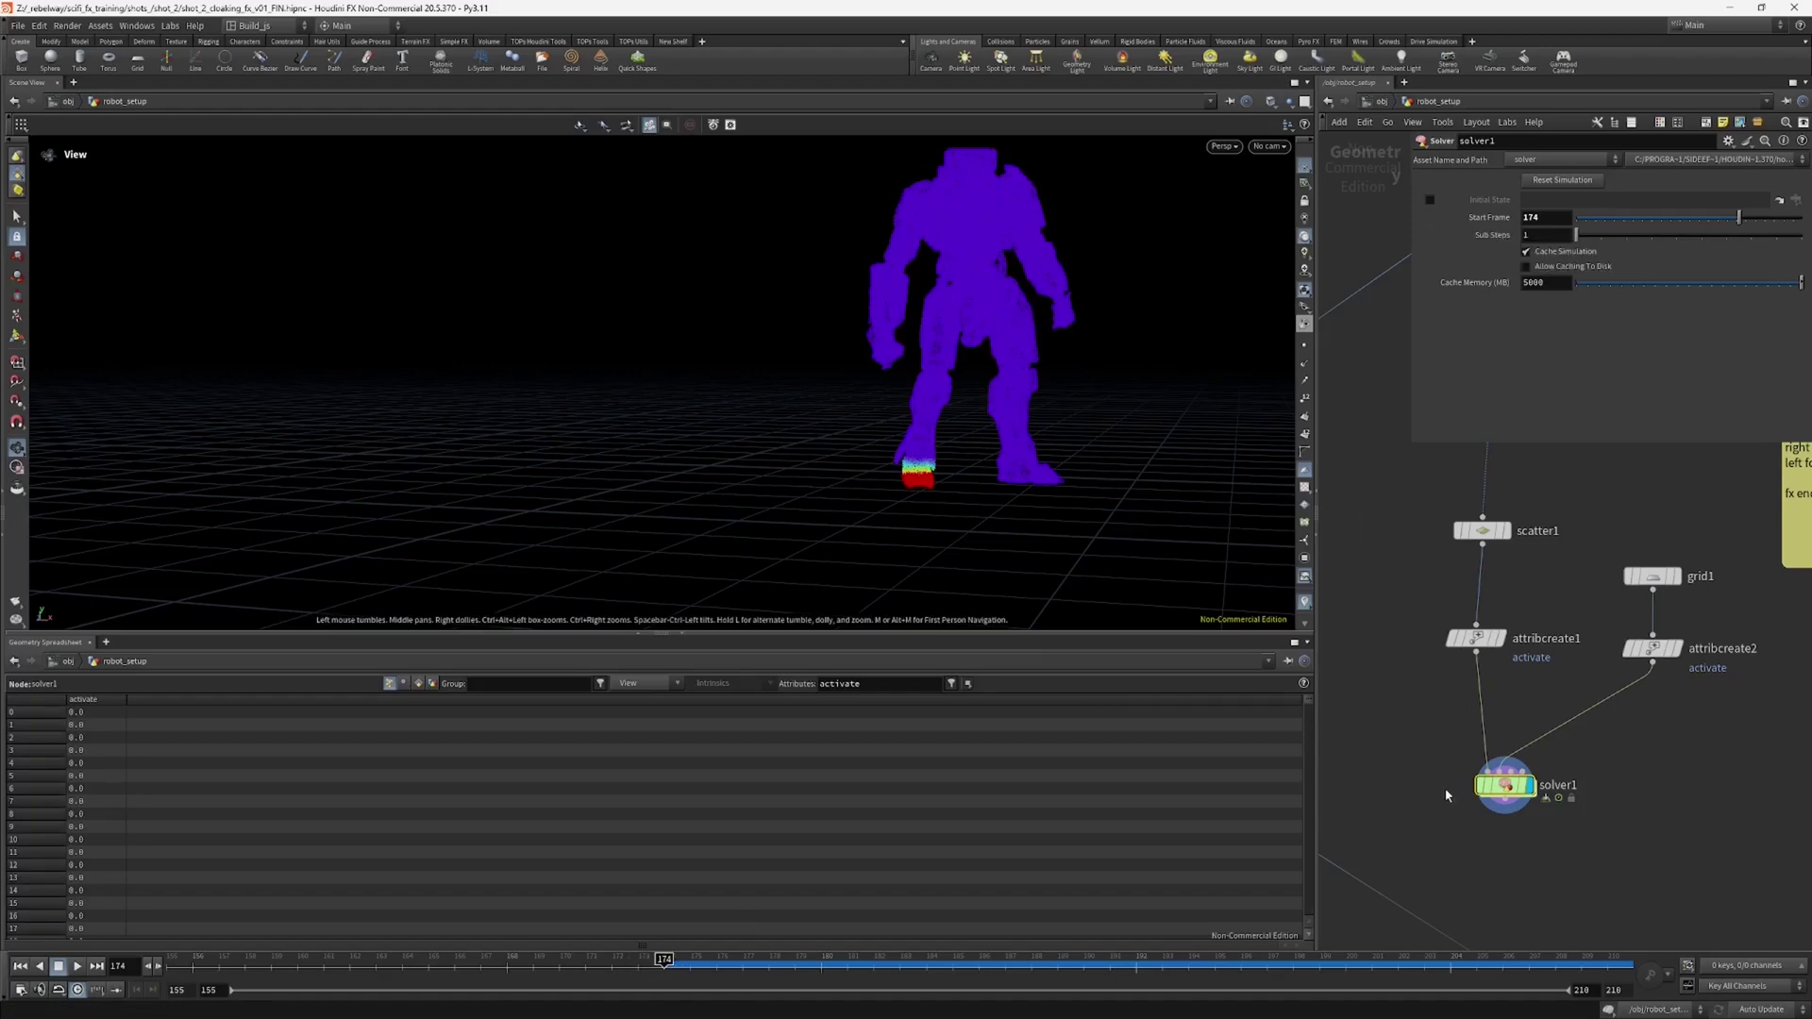
left_click_drag(1574, 235, 1626, 238)
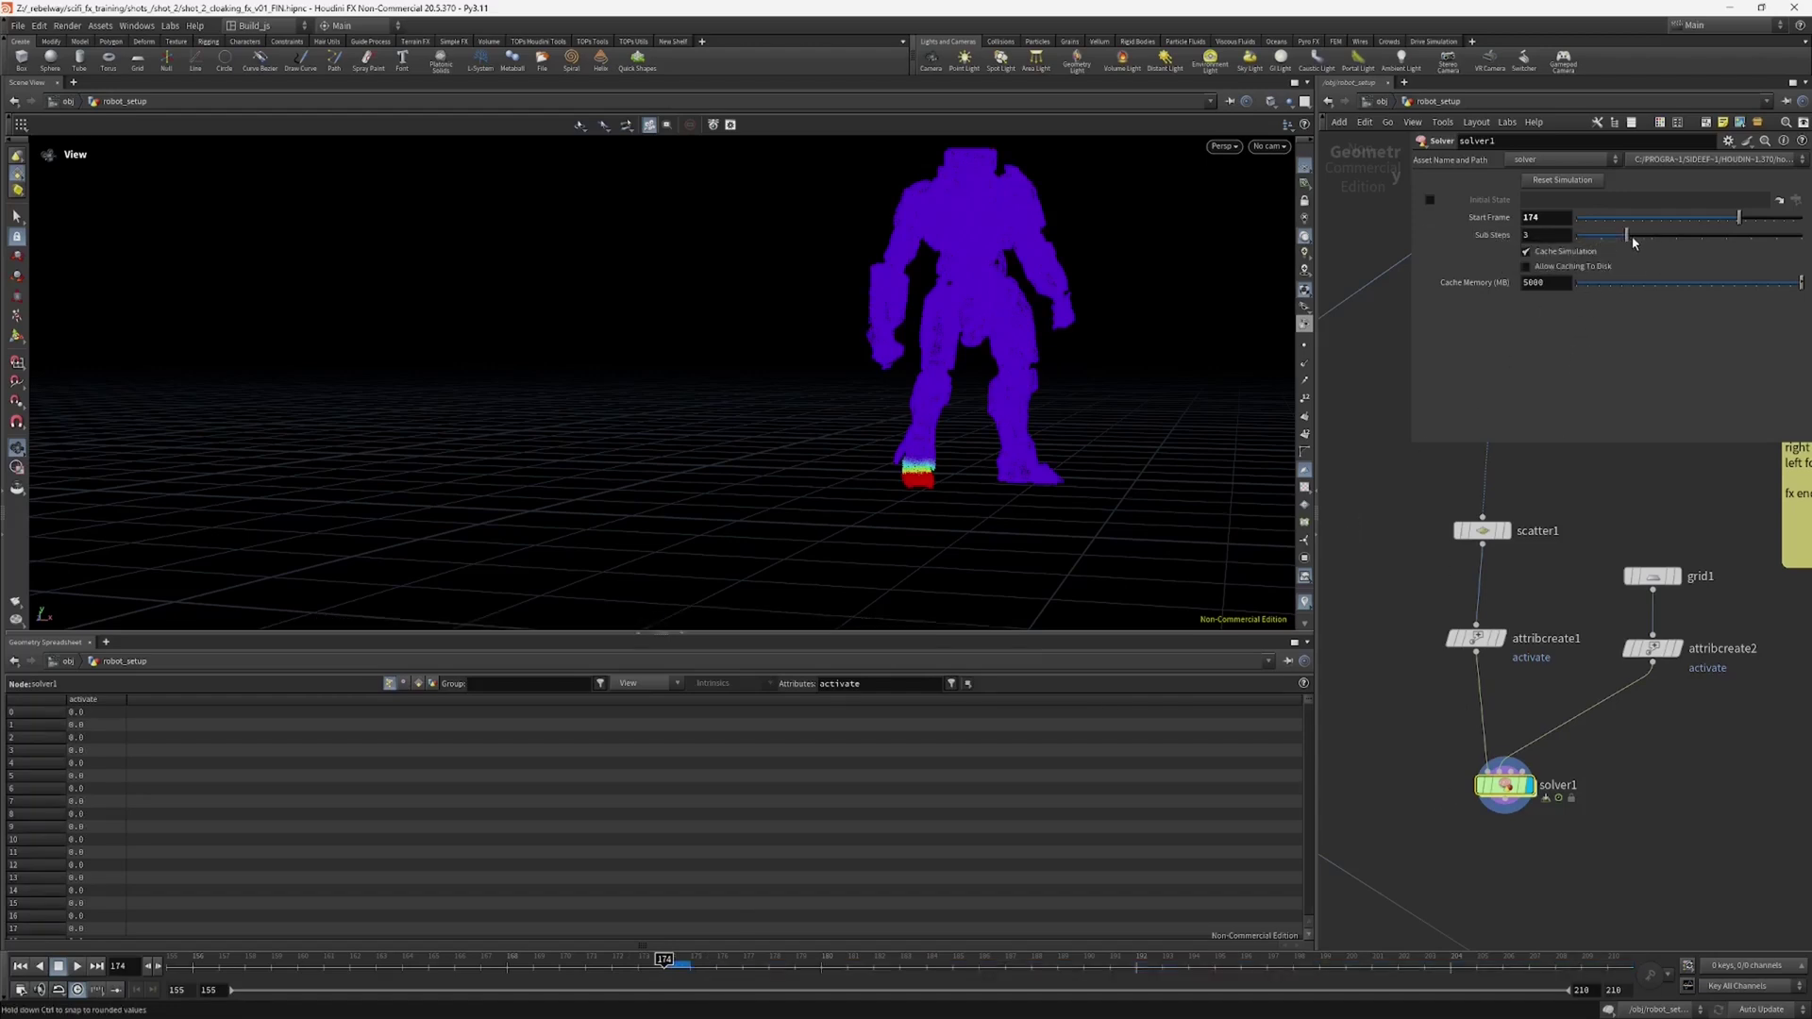
left_click_drag(664, 964, 1359, 908)
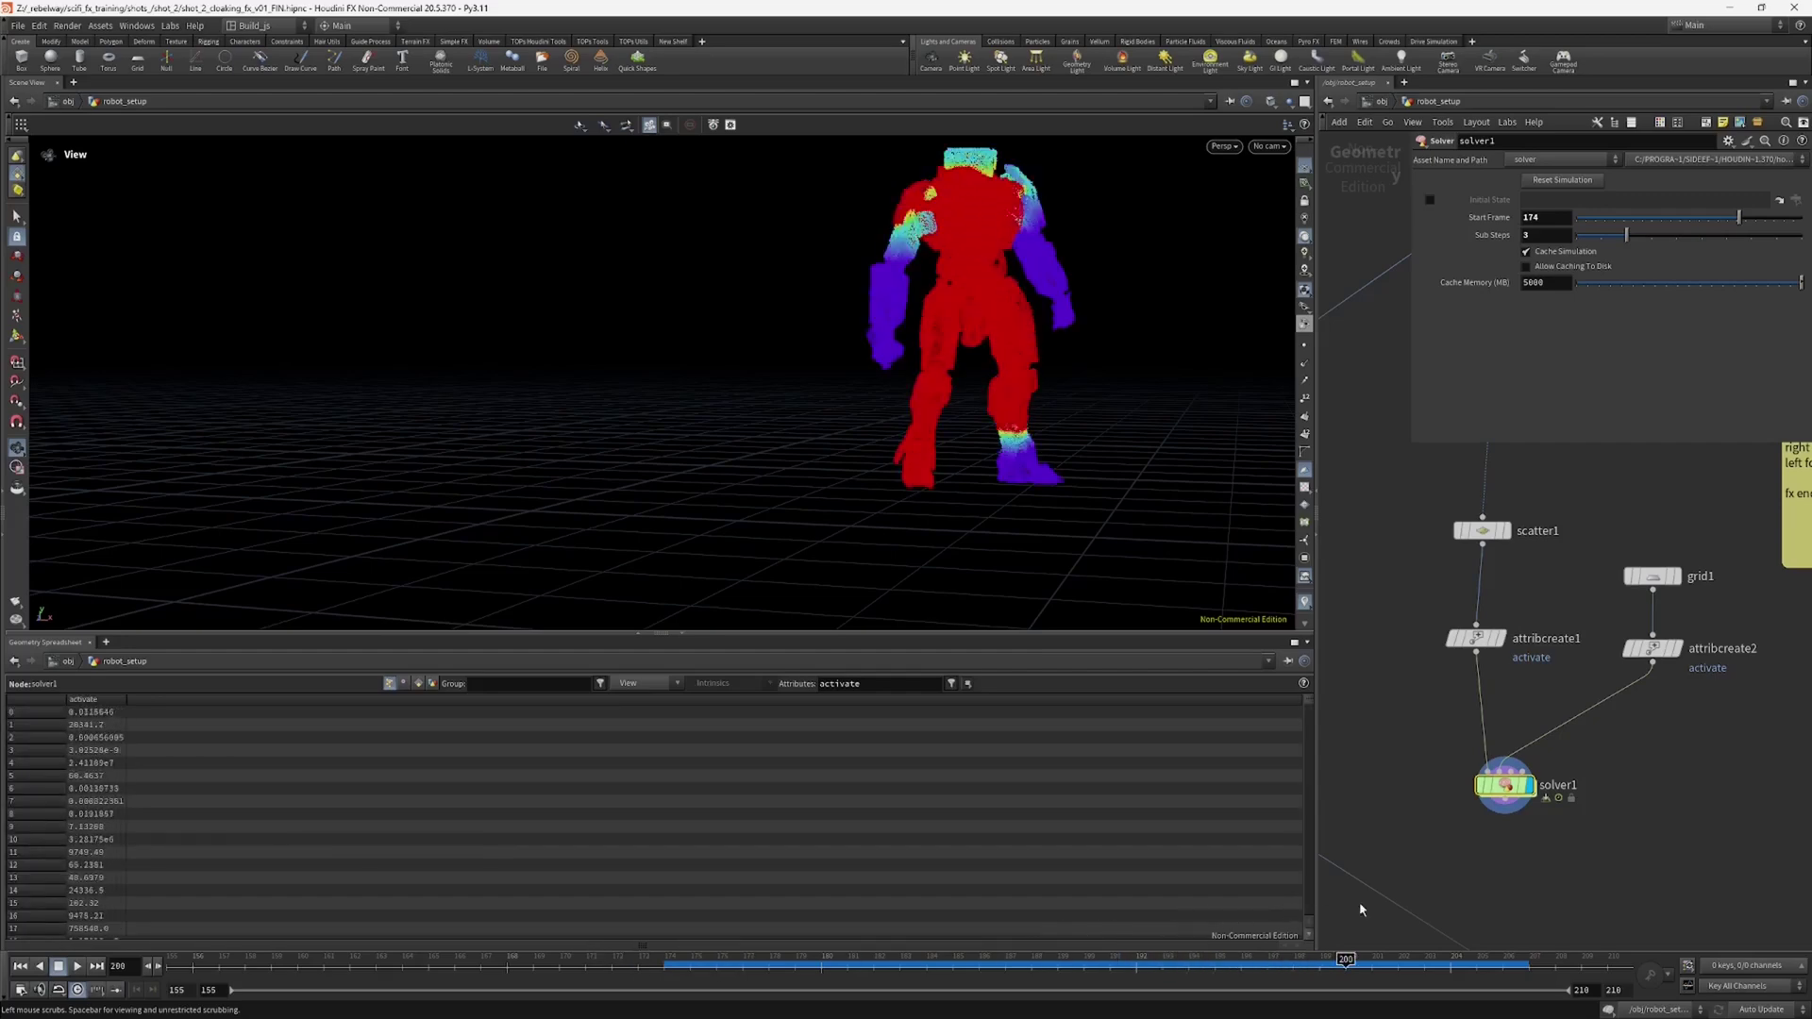
Step: Examine the activation spread across the robot at several frames and sort the points by their activate values
left_click_drag(1048, 439, 920, 492)
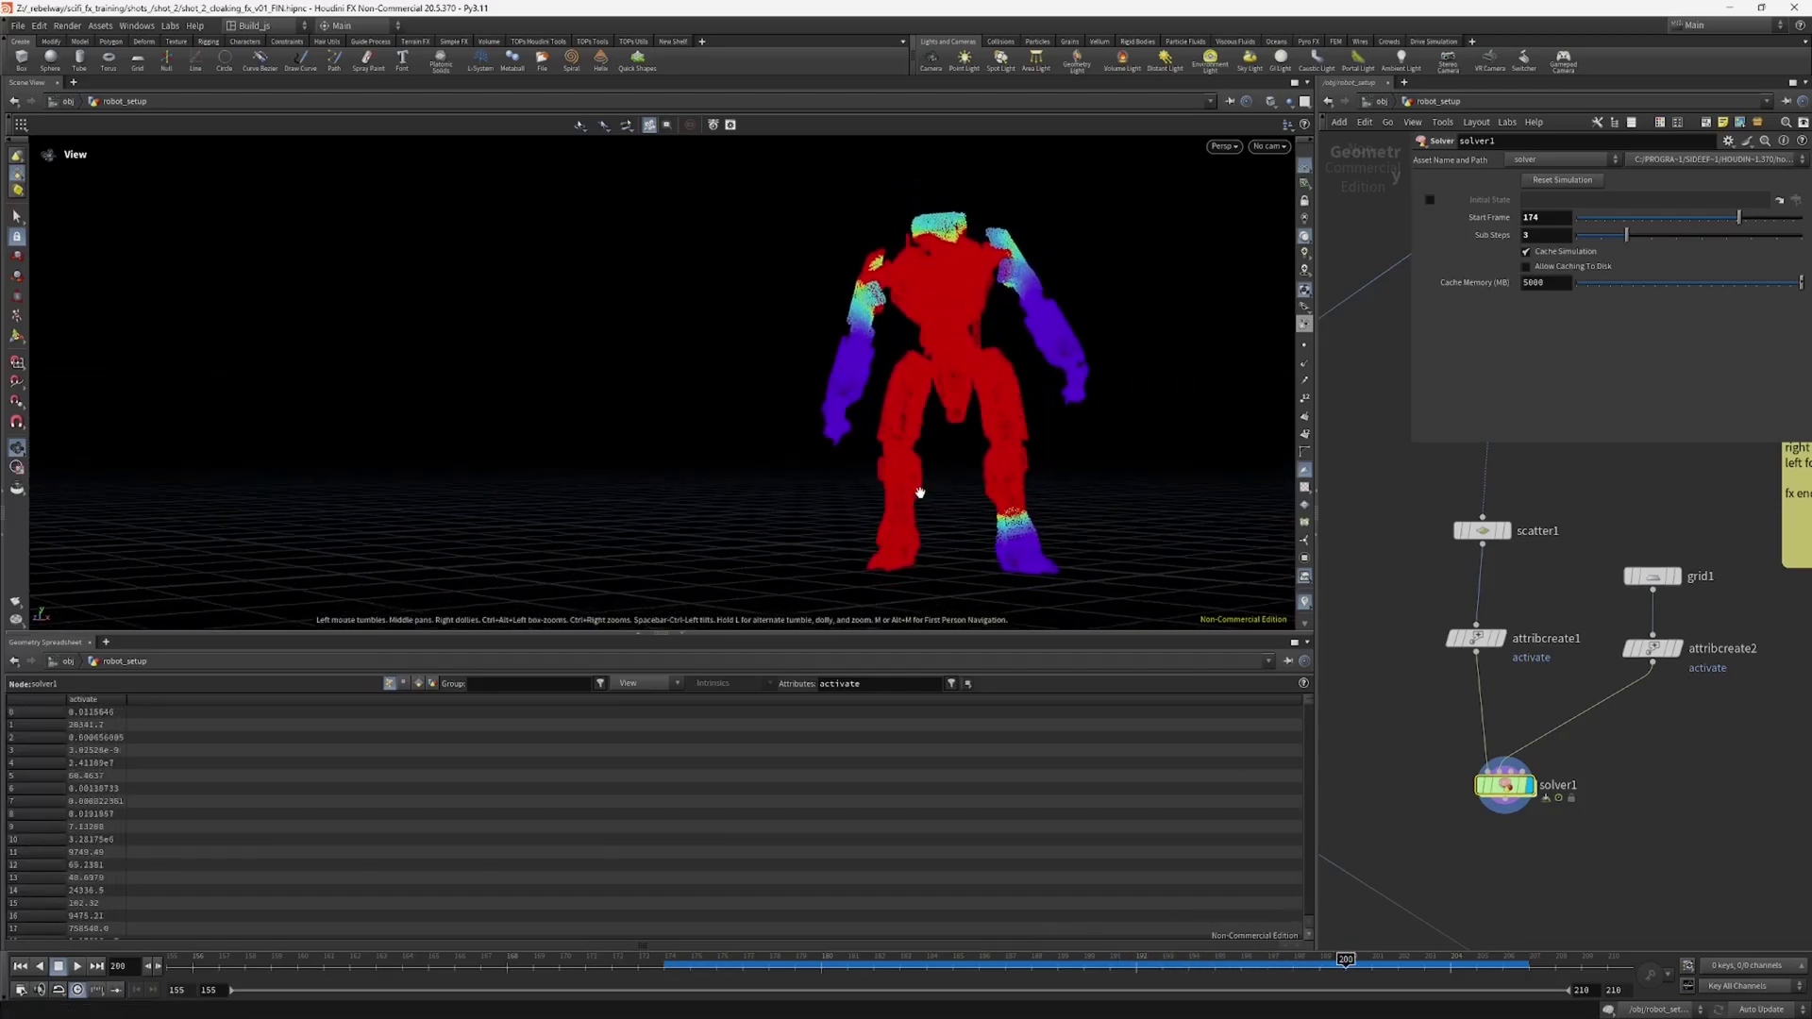
key("Up")
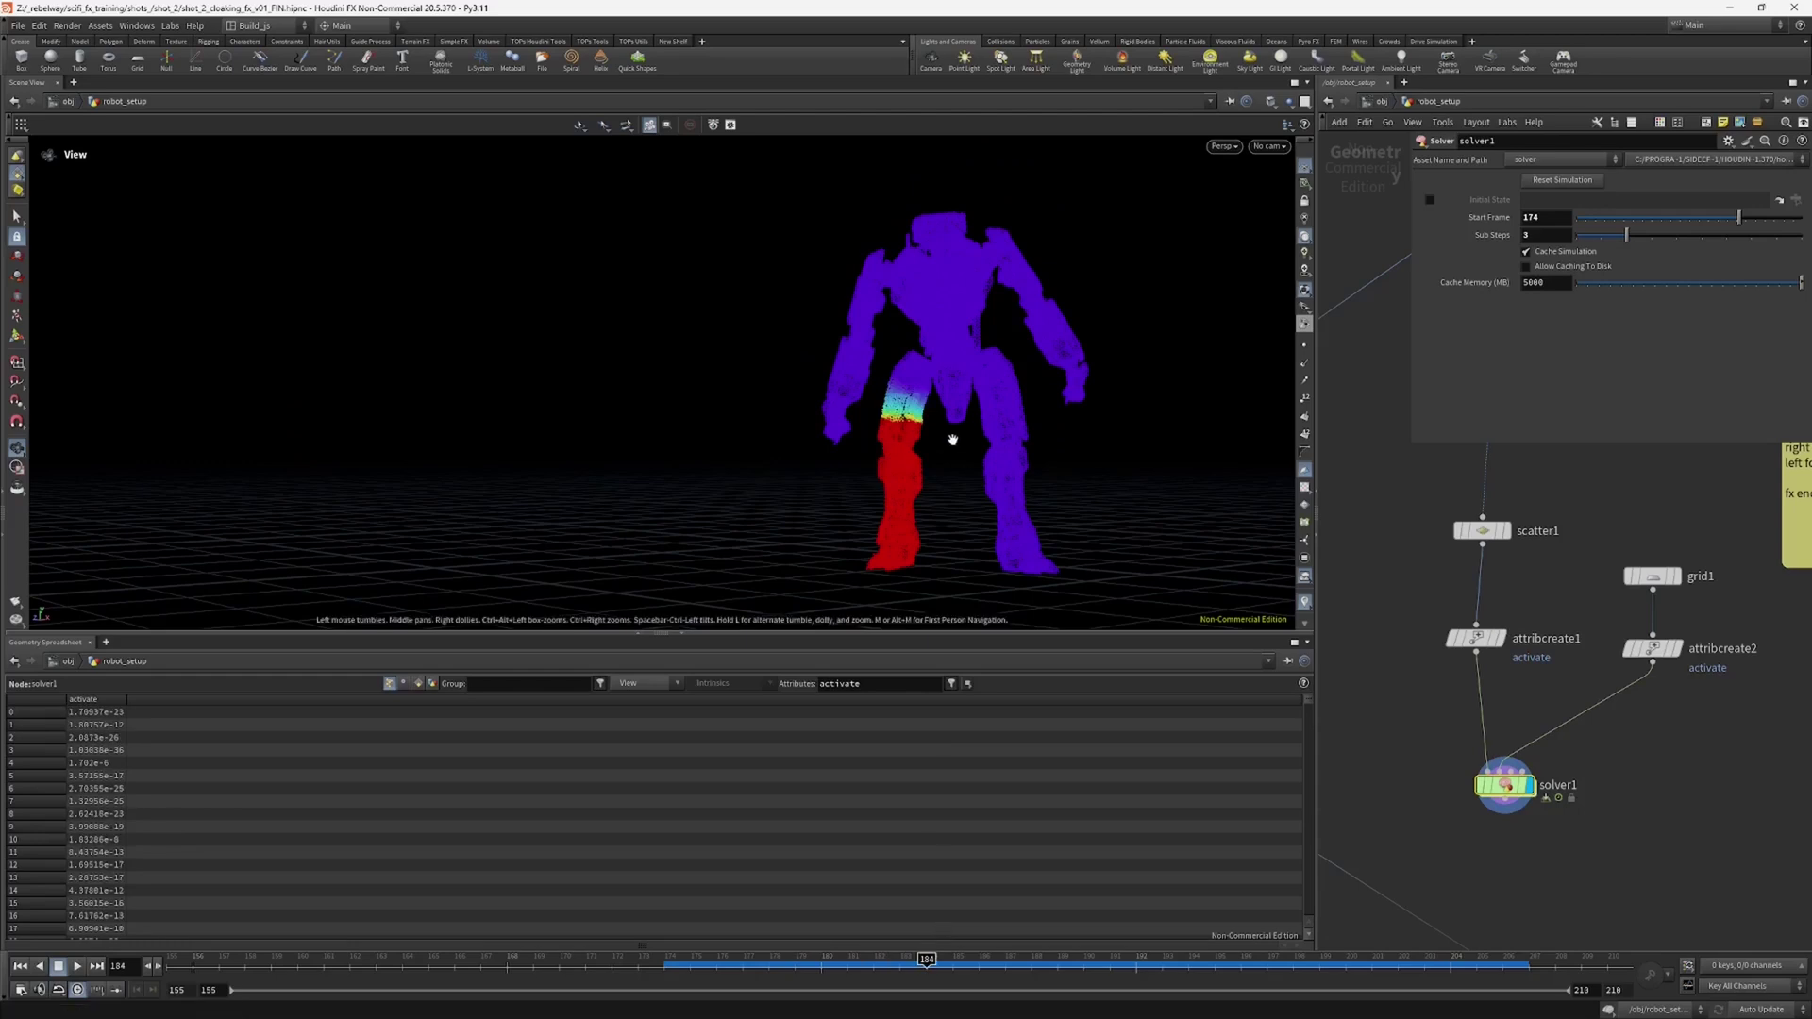
left_click_drag(929, 958, 1017, 944)
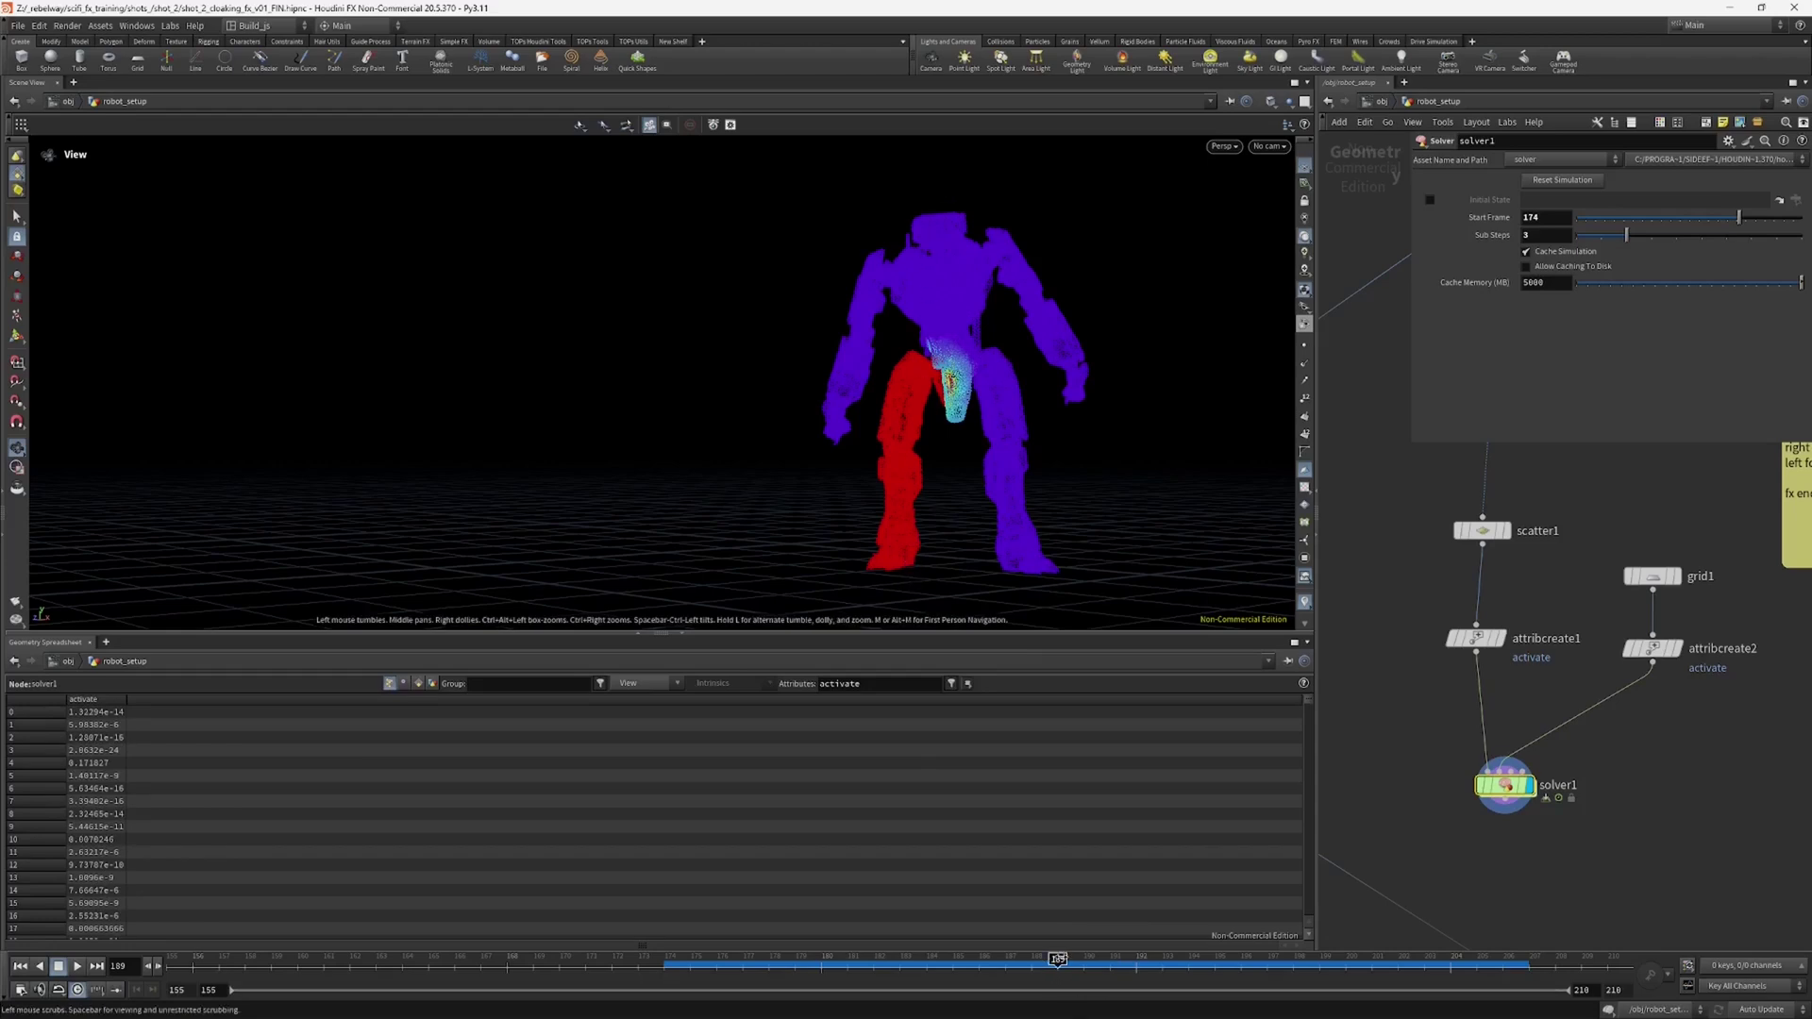
left_click_drag(1371, 958, 870, 946)
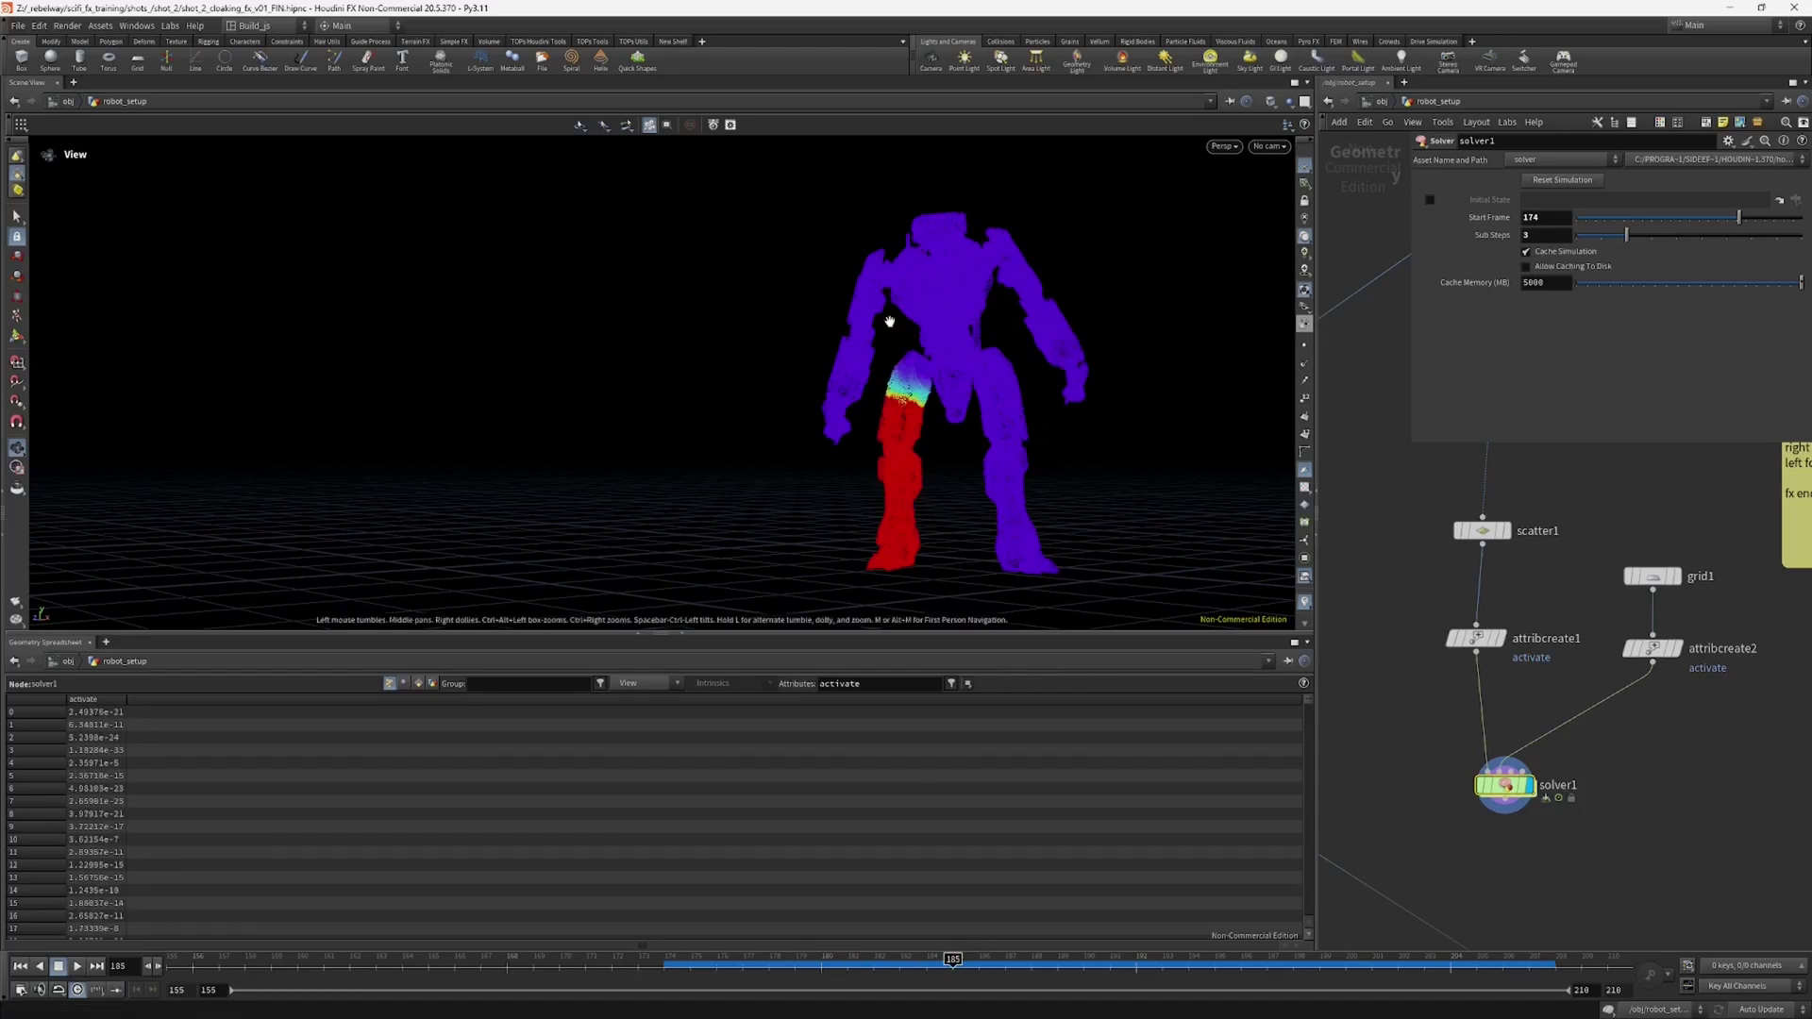
left_click_drag(897, 974, 1241, 959)
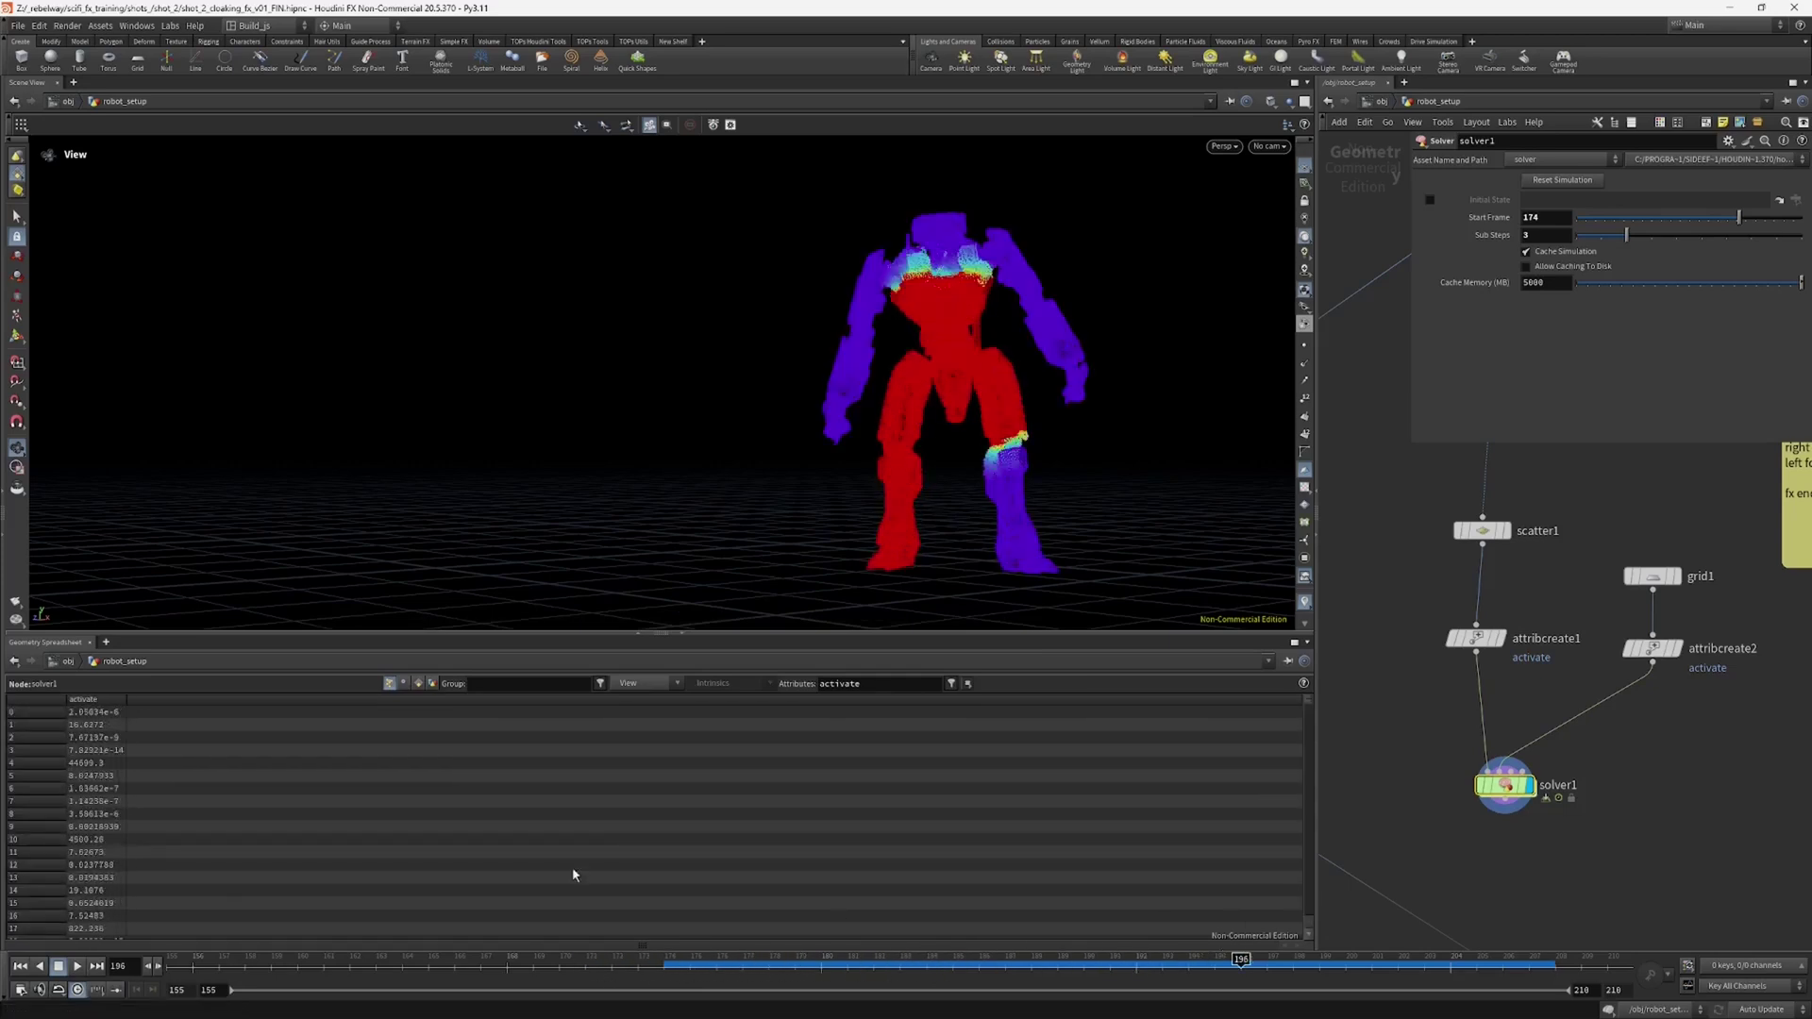
left_click(88, 701)
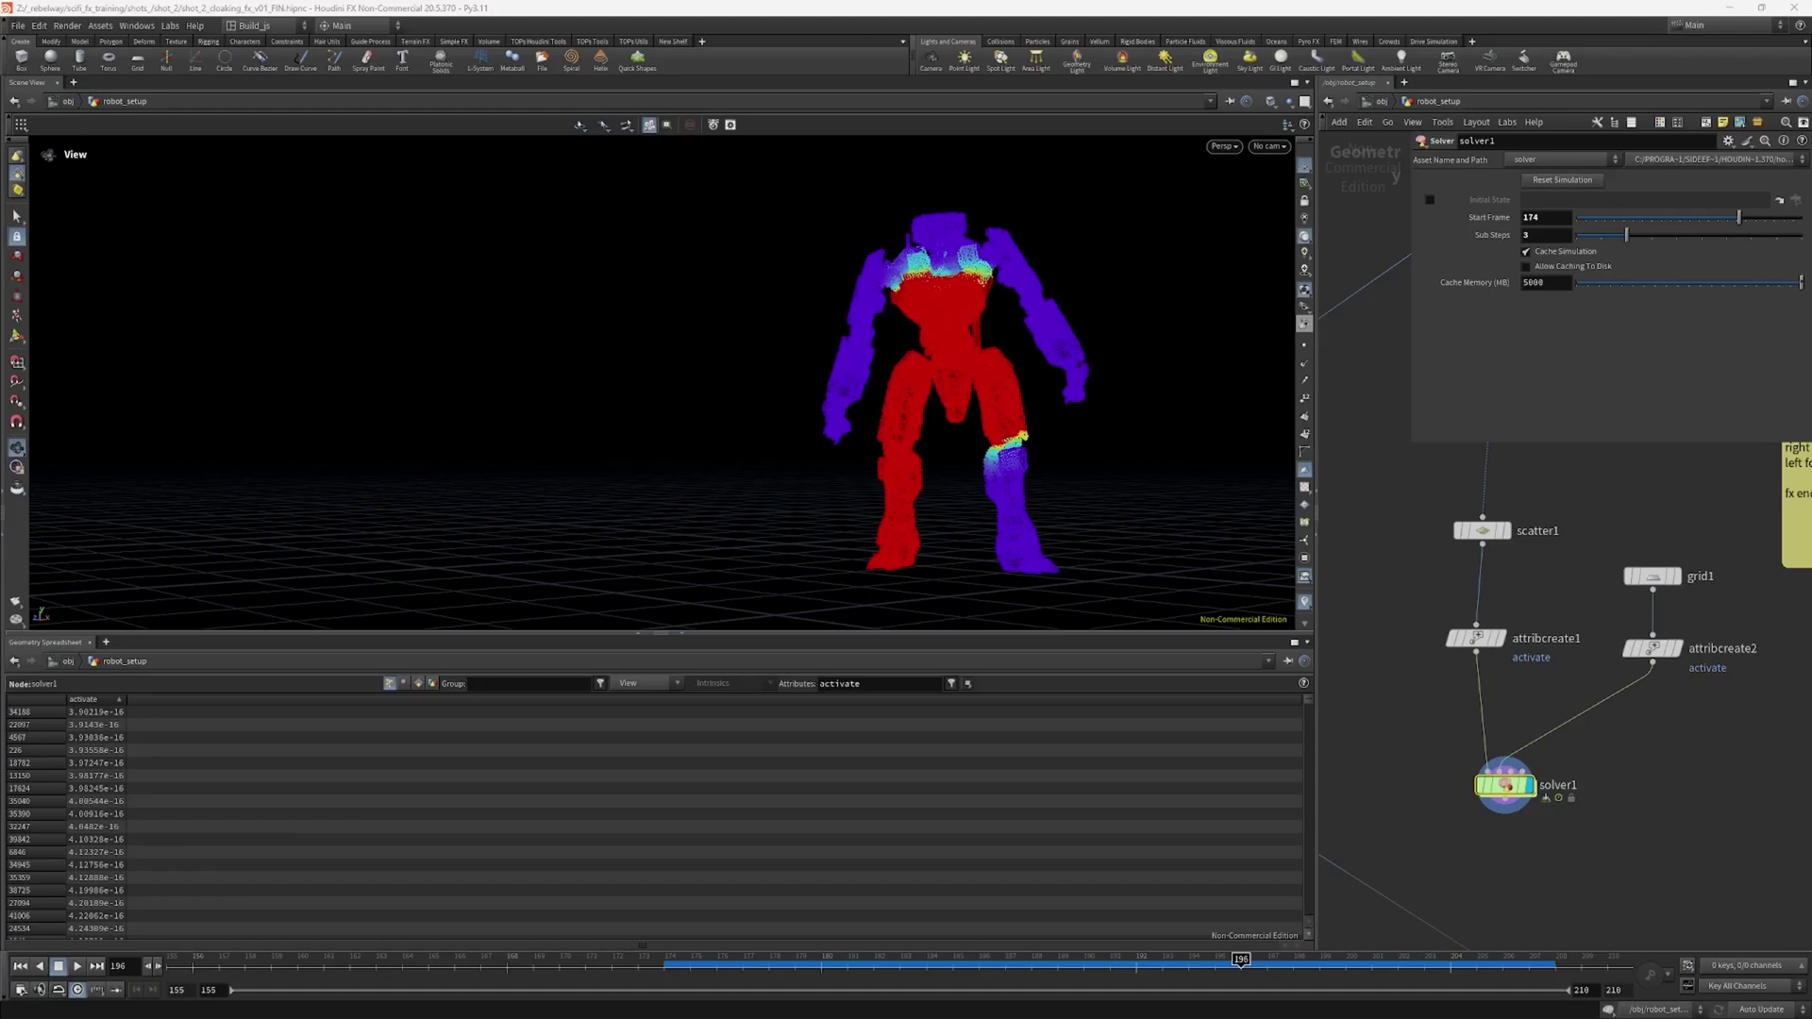
Step: Add an Attribute Wrangle below solver1, connect it to the solver's output, and display it
middle_click_drag(1456, 813, 1461, 729)
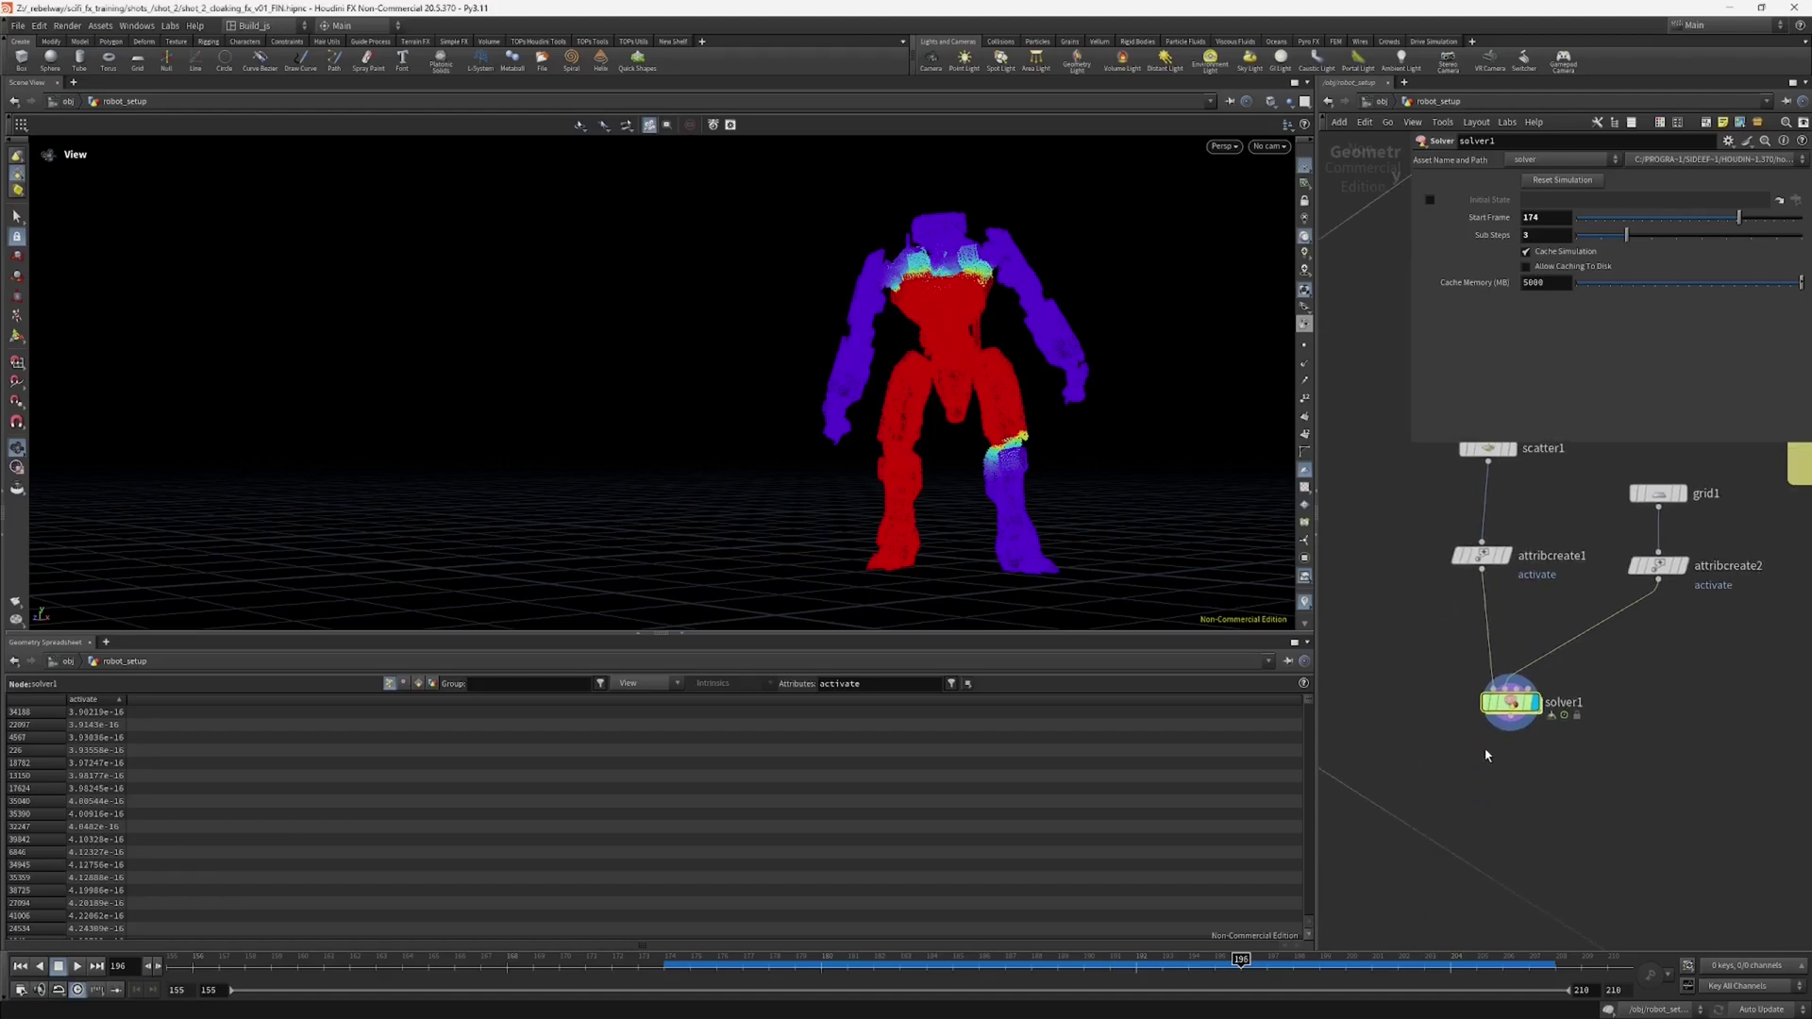
key("Tab")
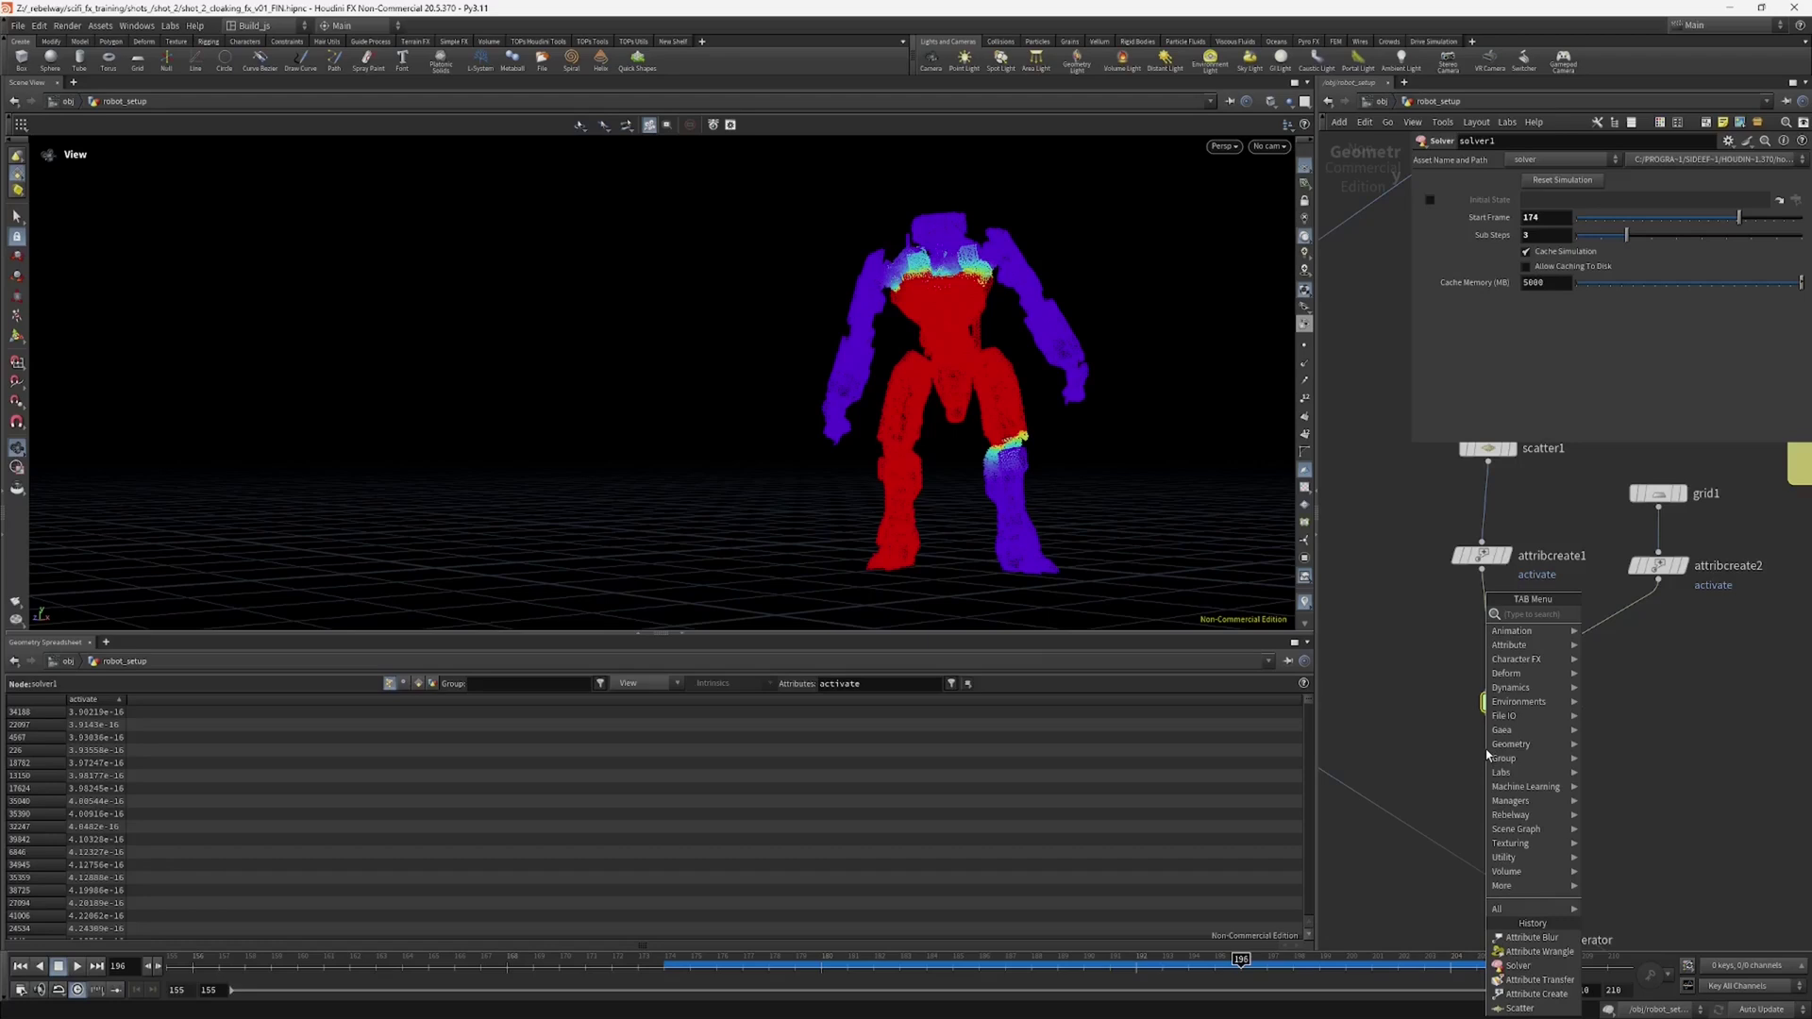
left_click(1532, 952)
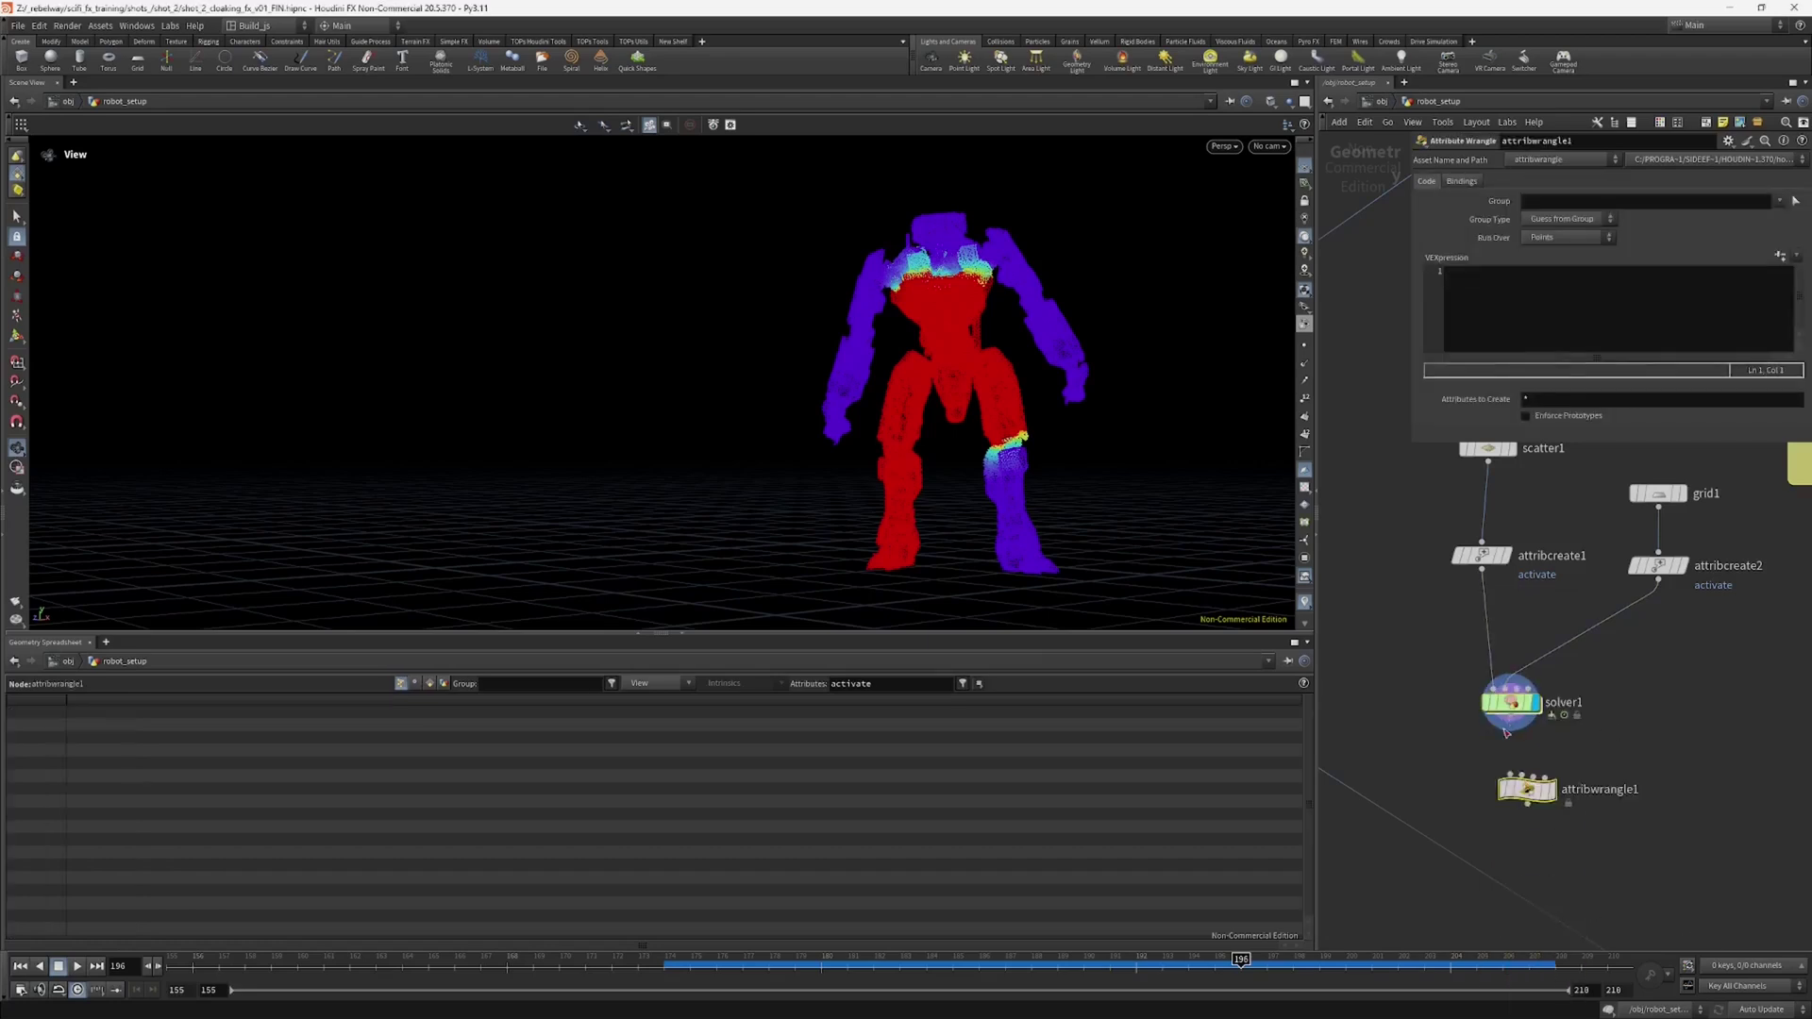
left_click_drag(1507, 732, 1524, 778)
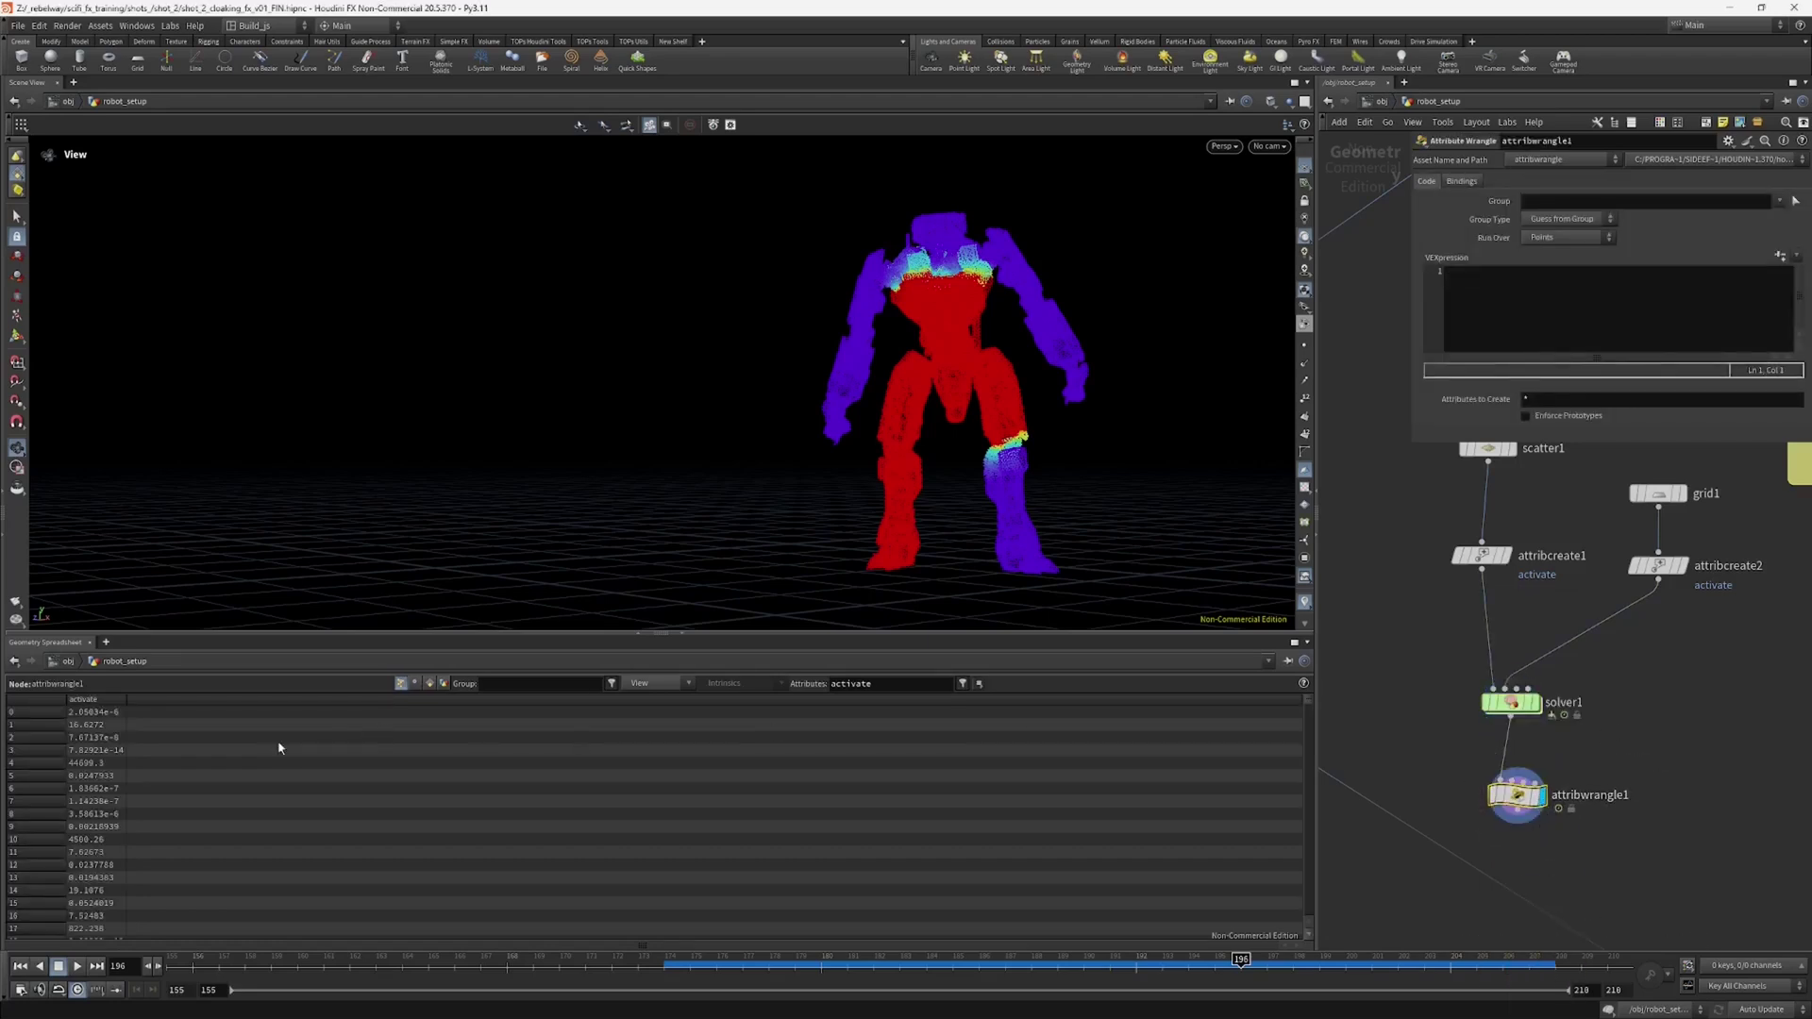
left_click(1539, 295)
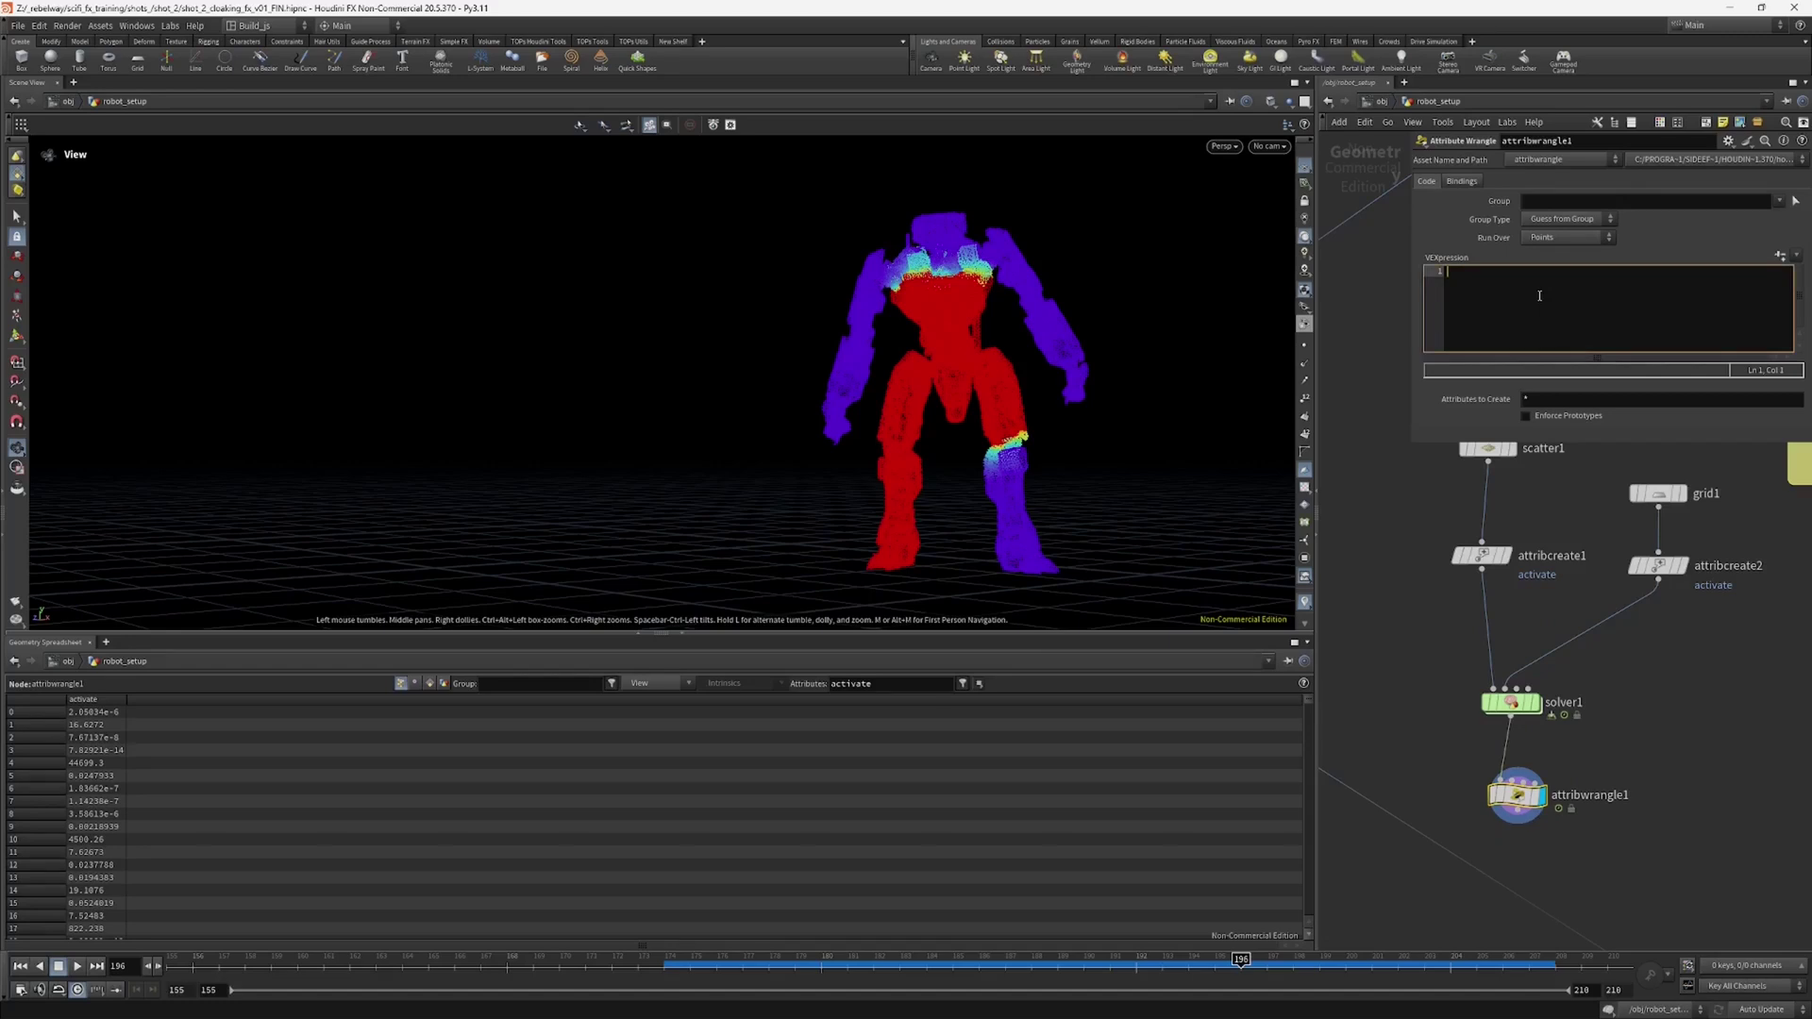
type("f@activat")
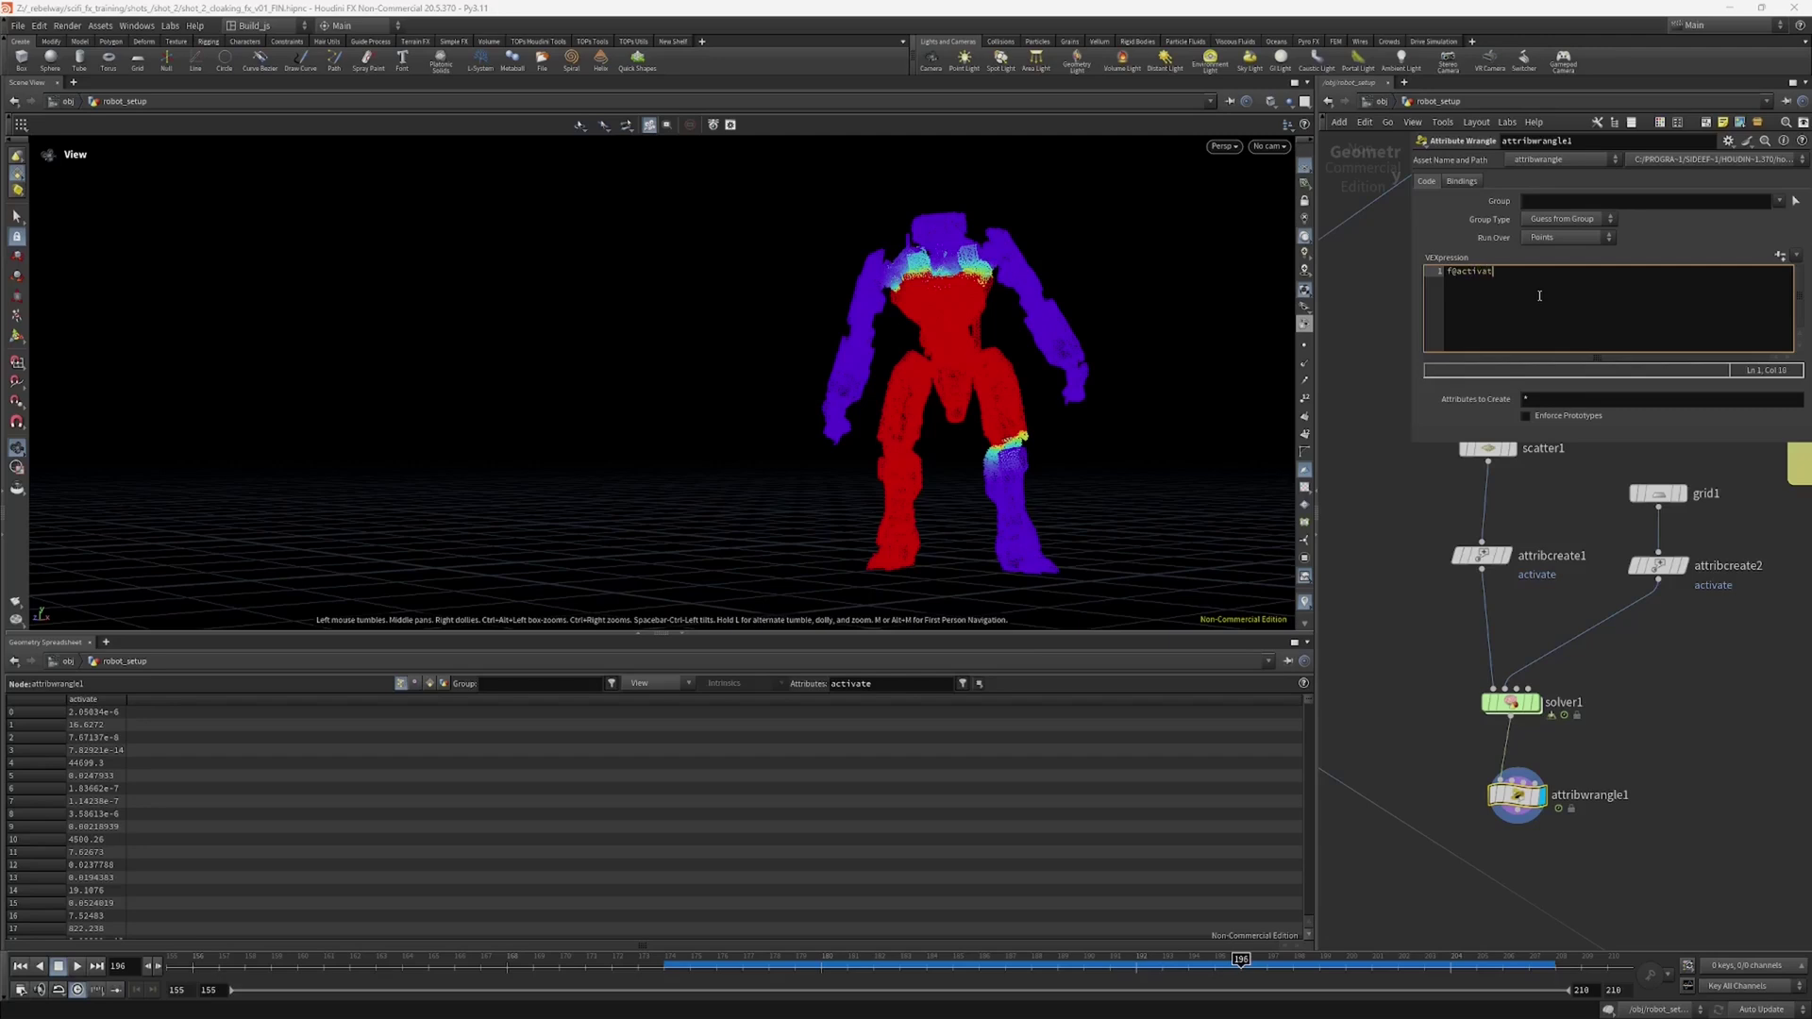
key("Left")
key("Left")
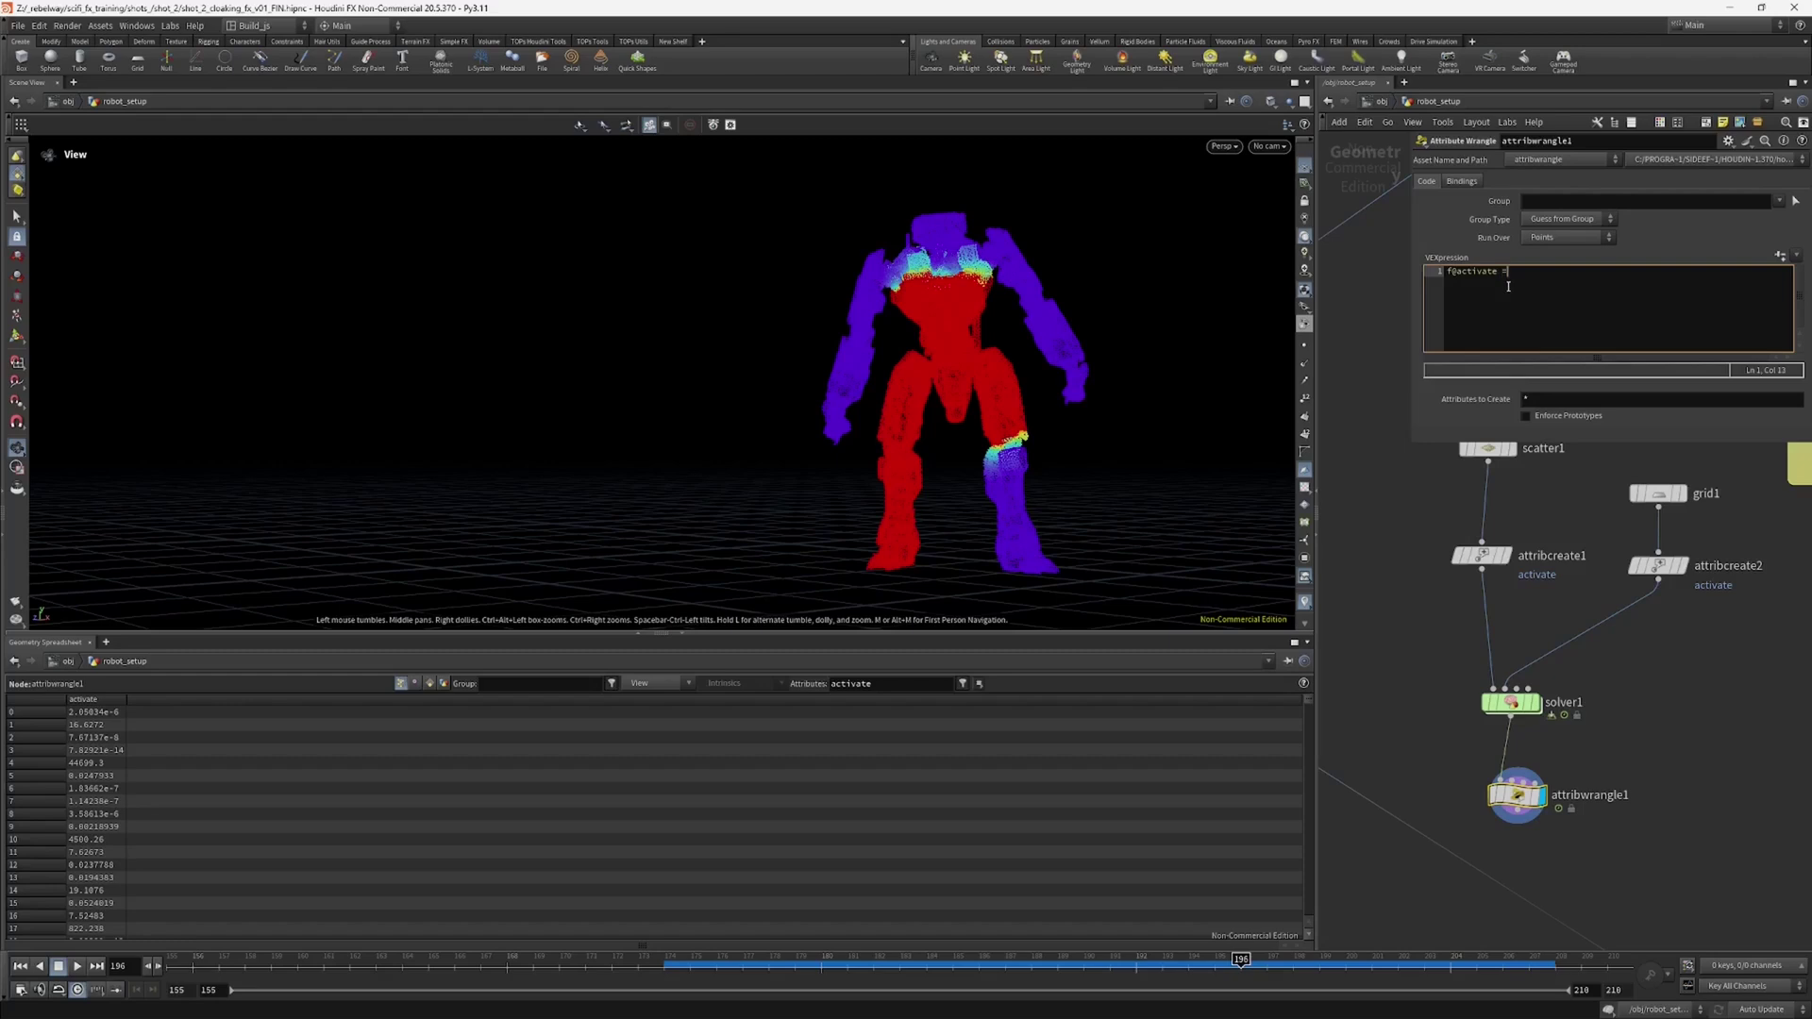
type("lamp")
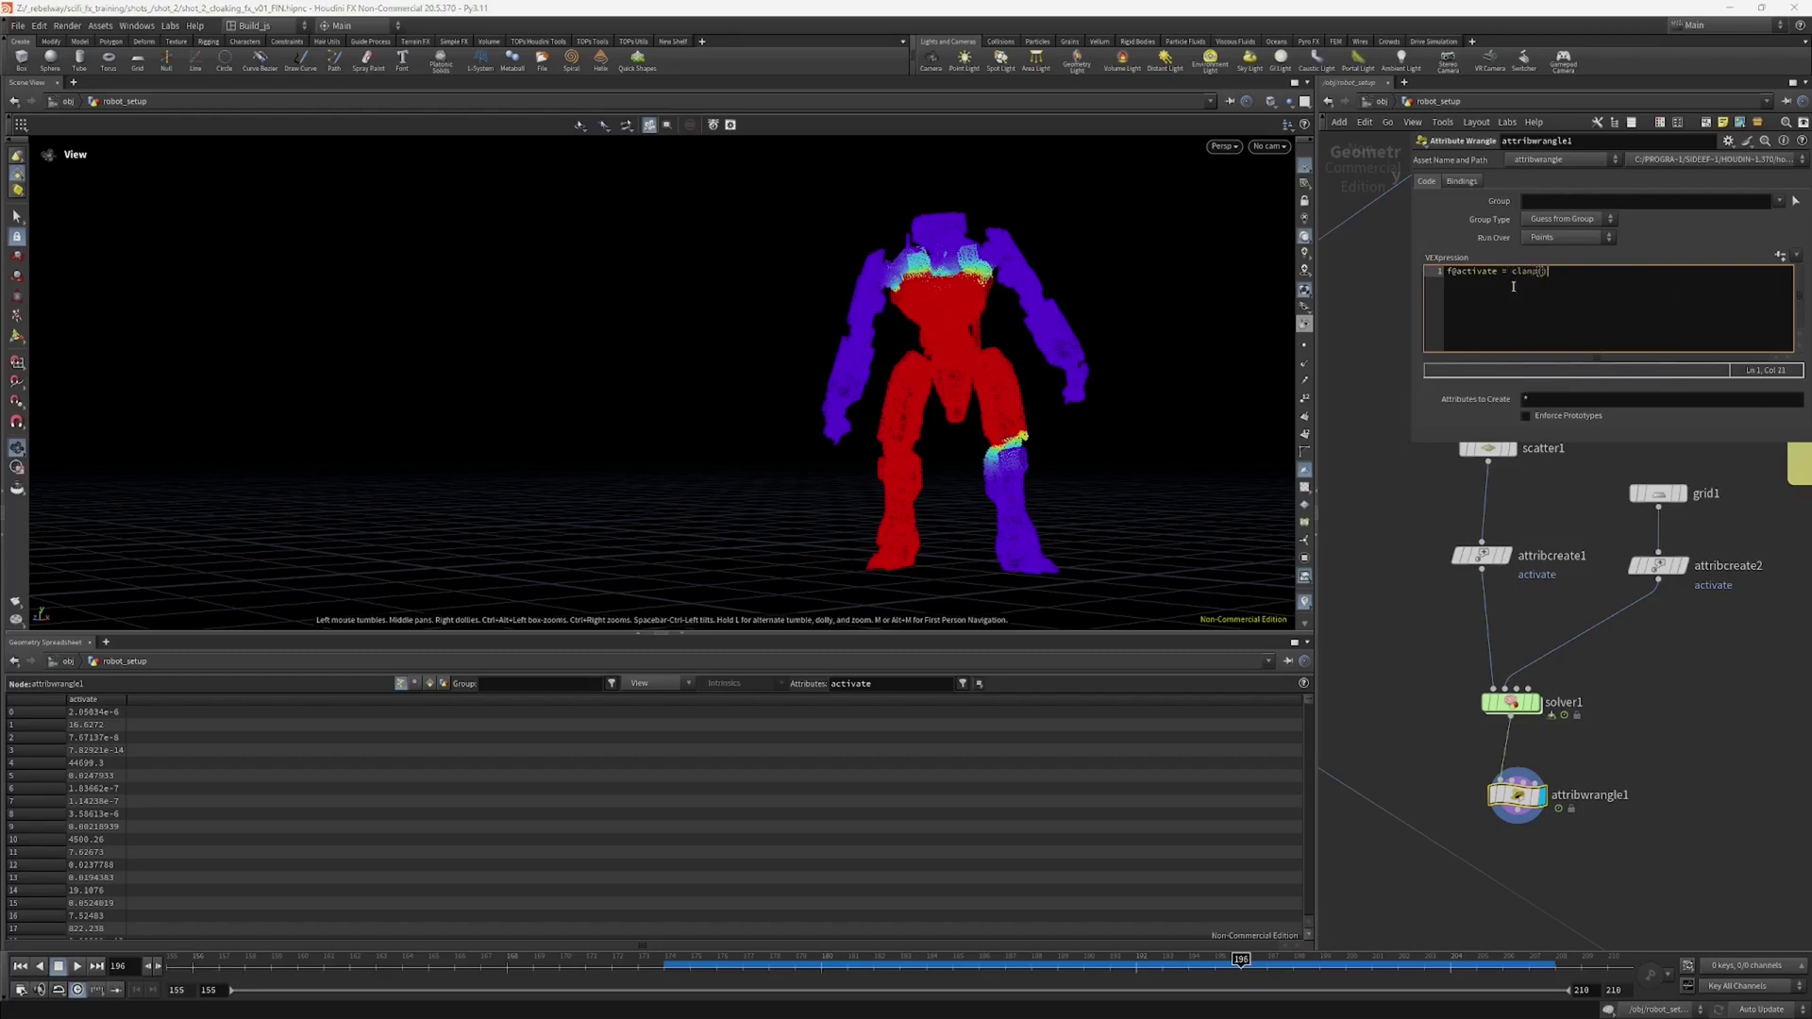
type("();")
left_click(1435, 764)
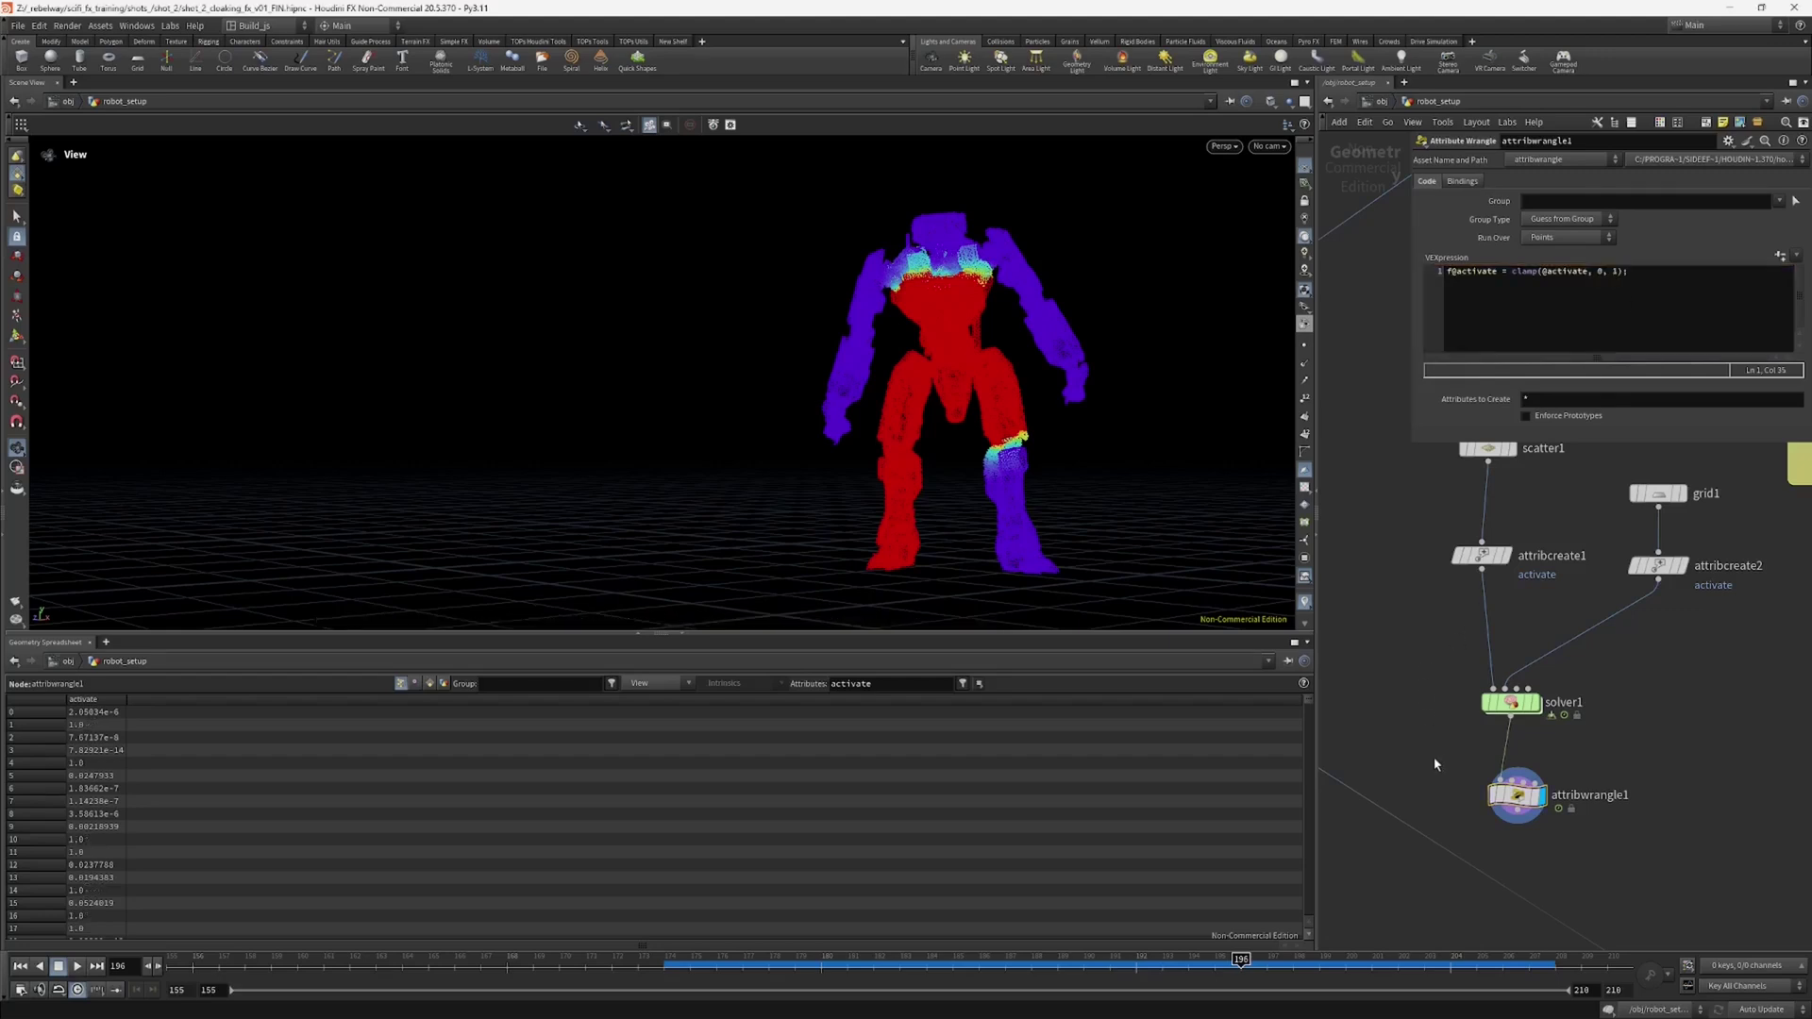
Step: Check the clamped activate values by sorting the point data in both directions and comparing different frames of the simulation
left_click(90, 699)
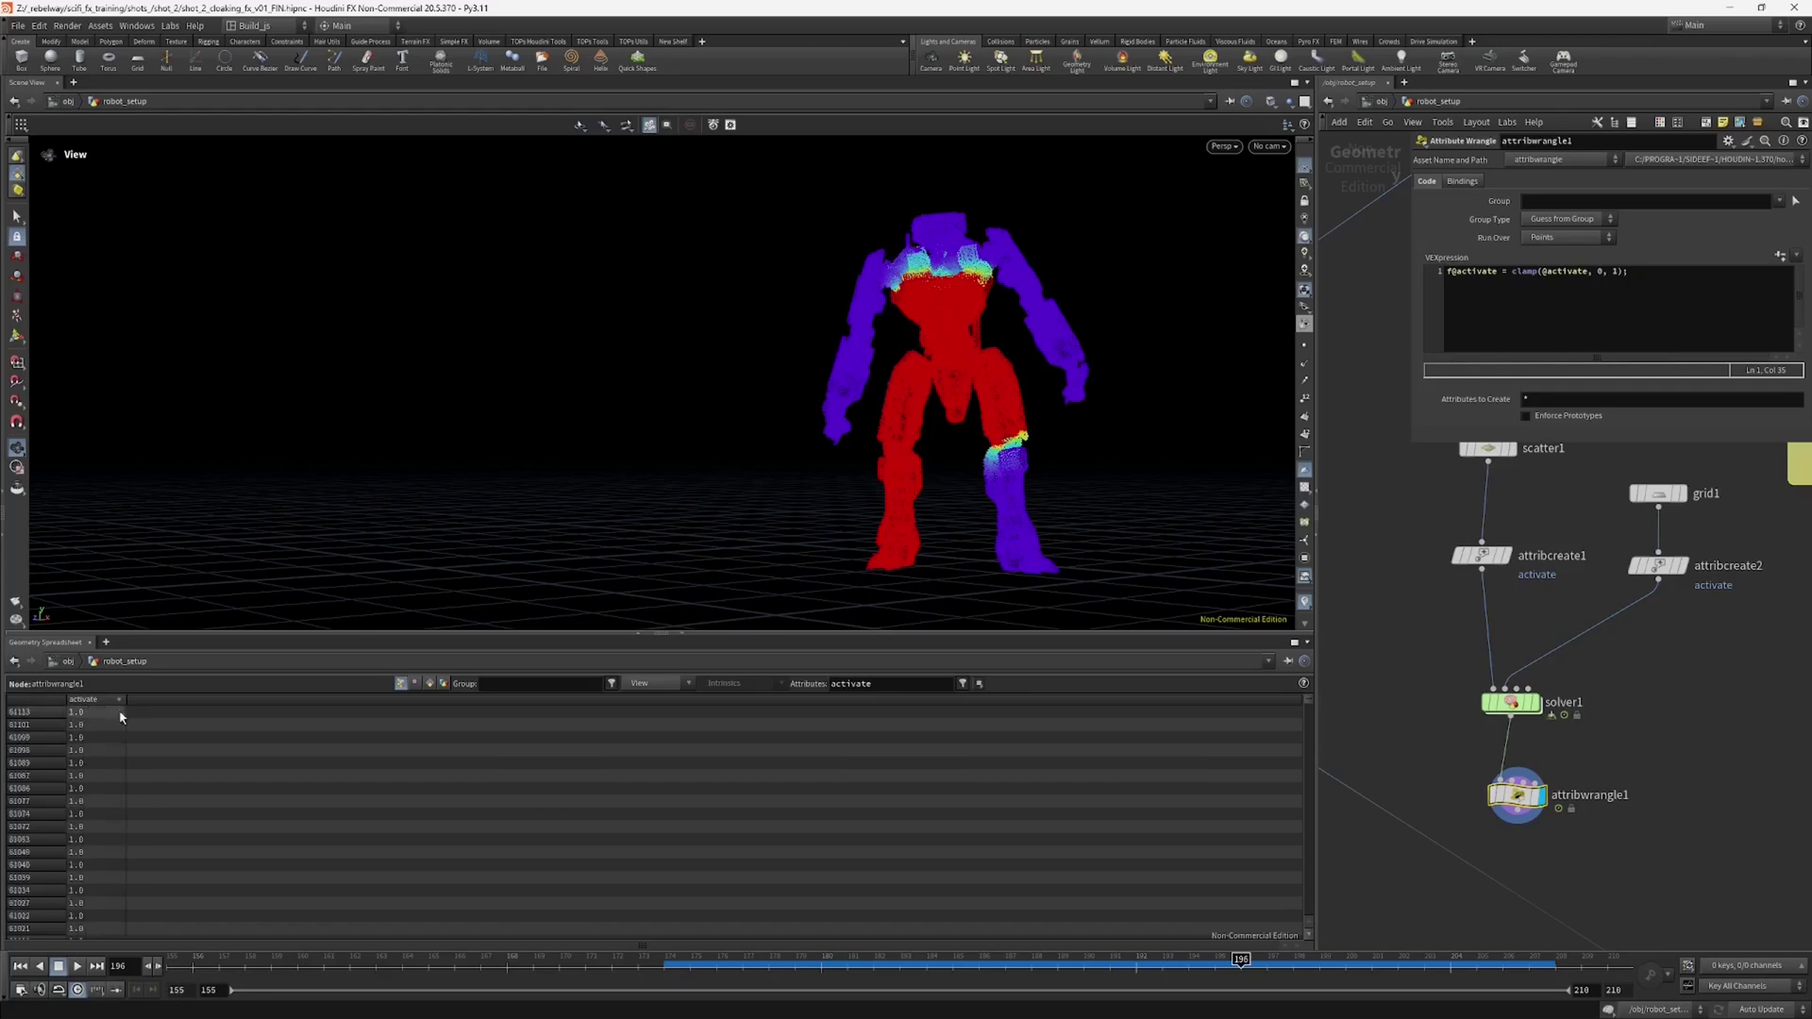
left_click_drag(835, 961, 878, 957)
left_click_drag(1203, 942, 1228, 942)
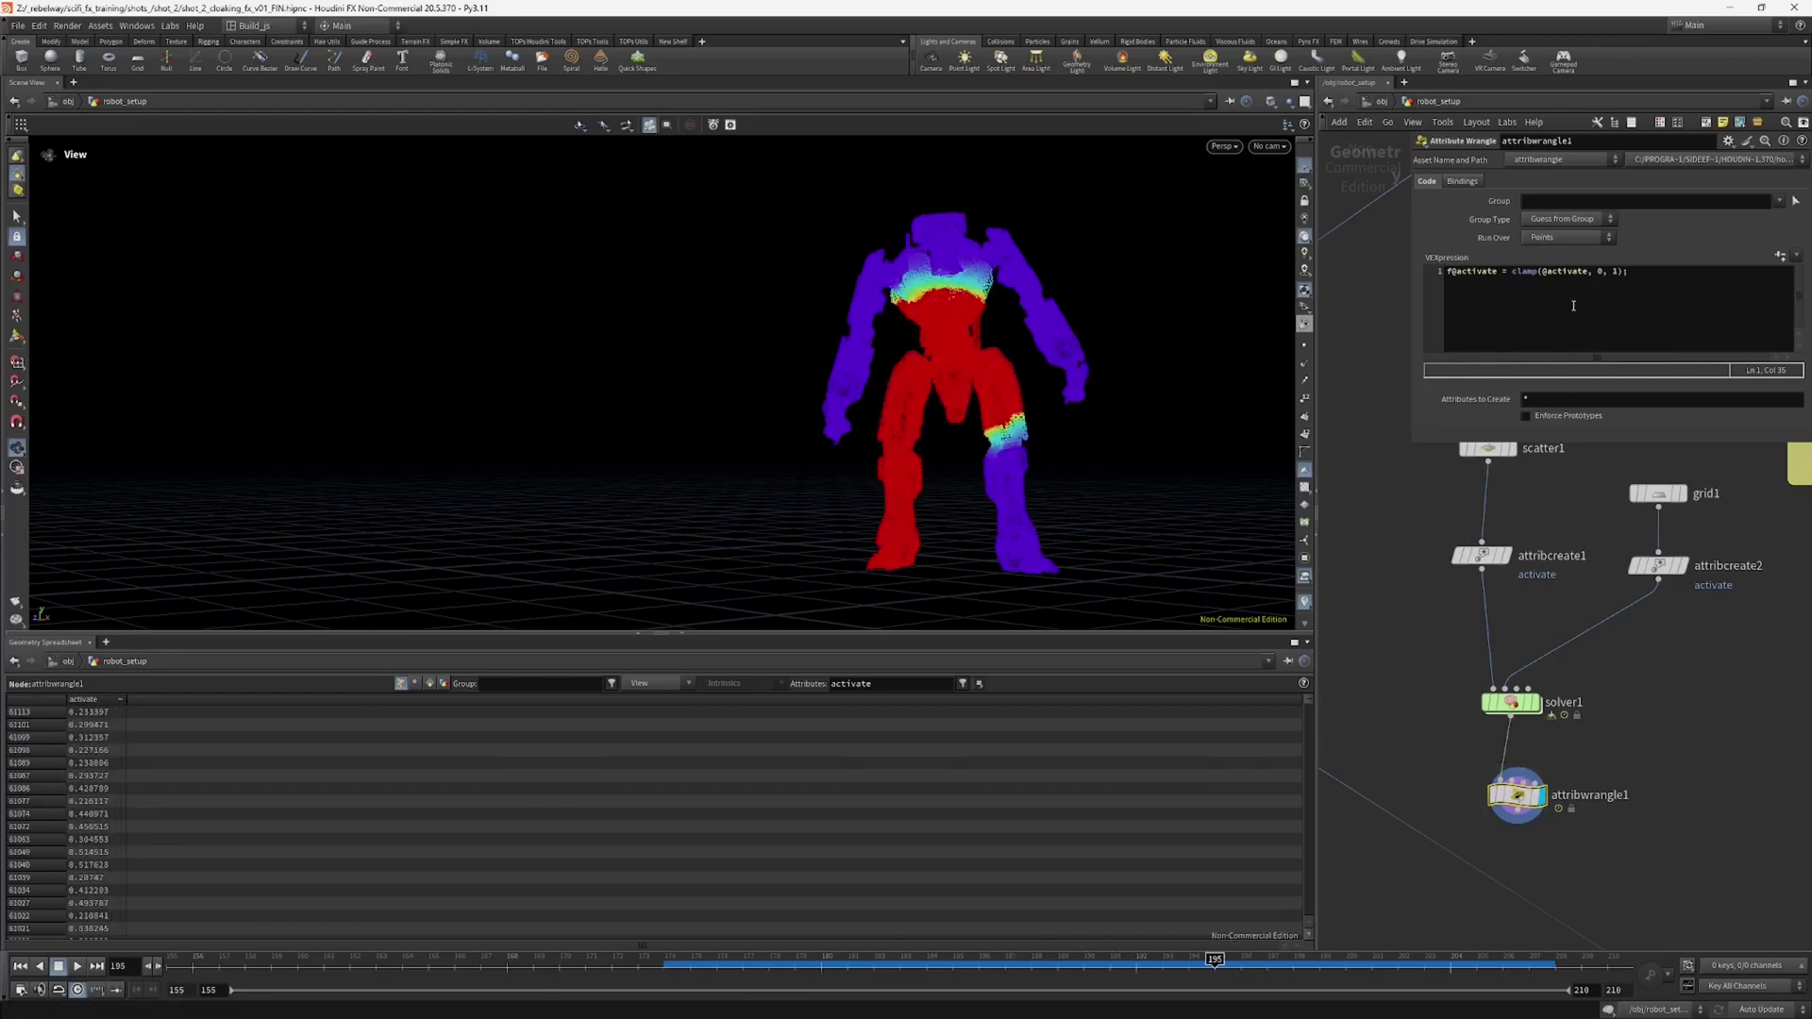
left_click(1557, 277)
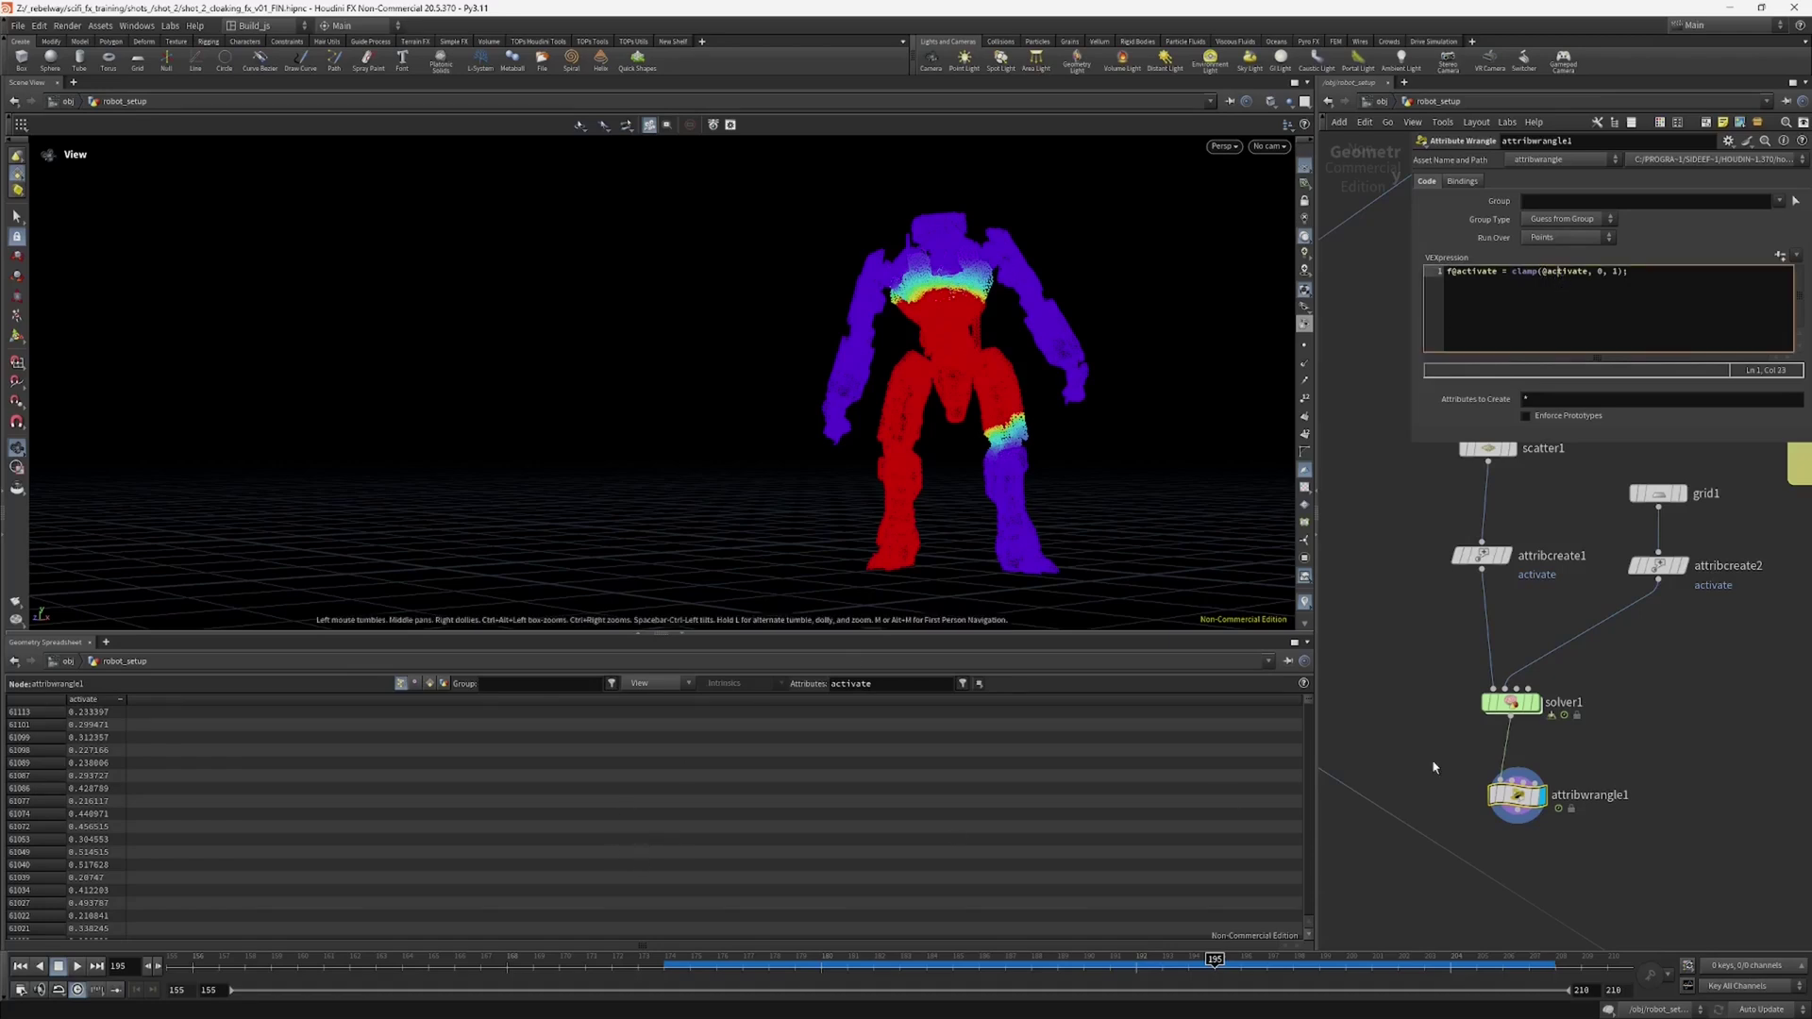
left_click_drag(1218, 961, 1462, 942)
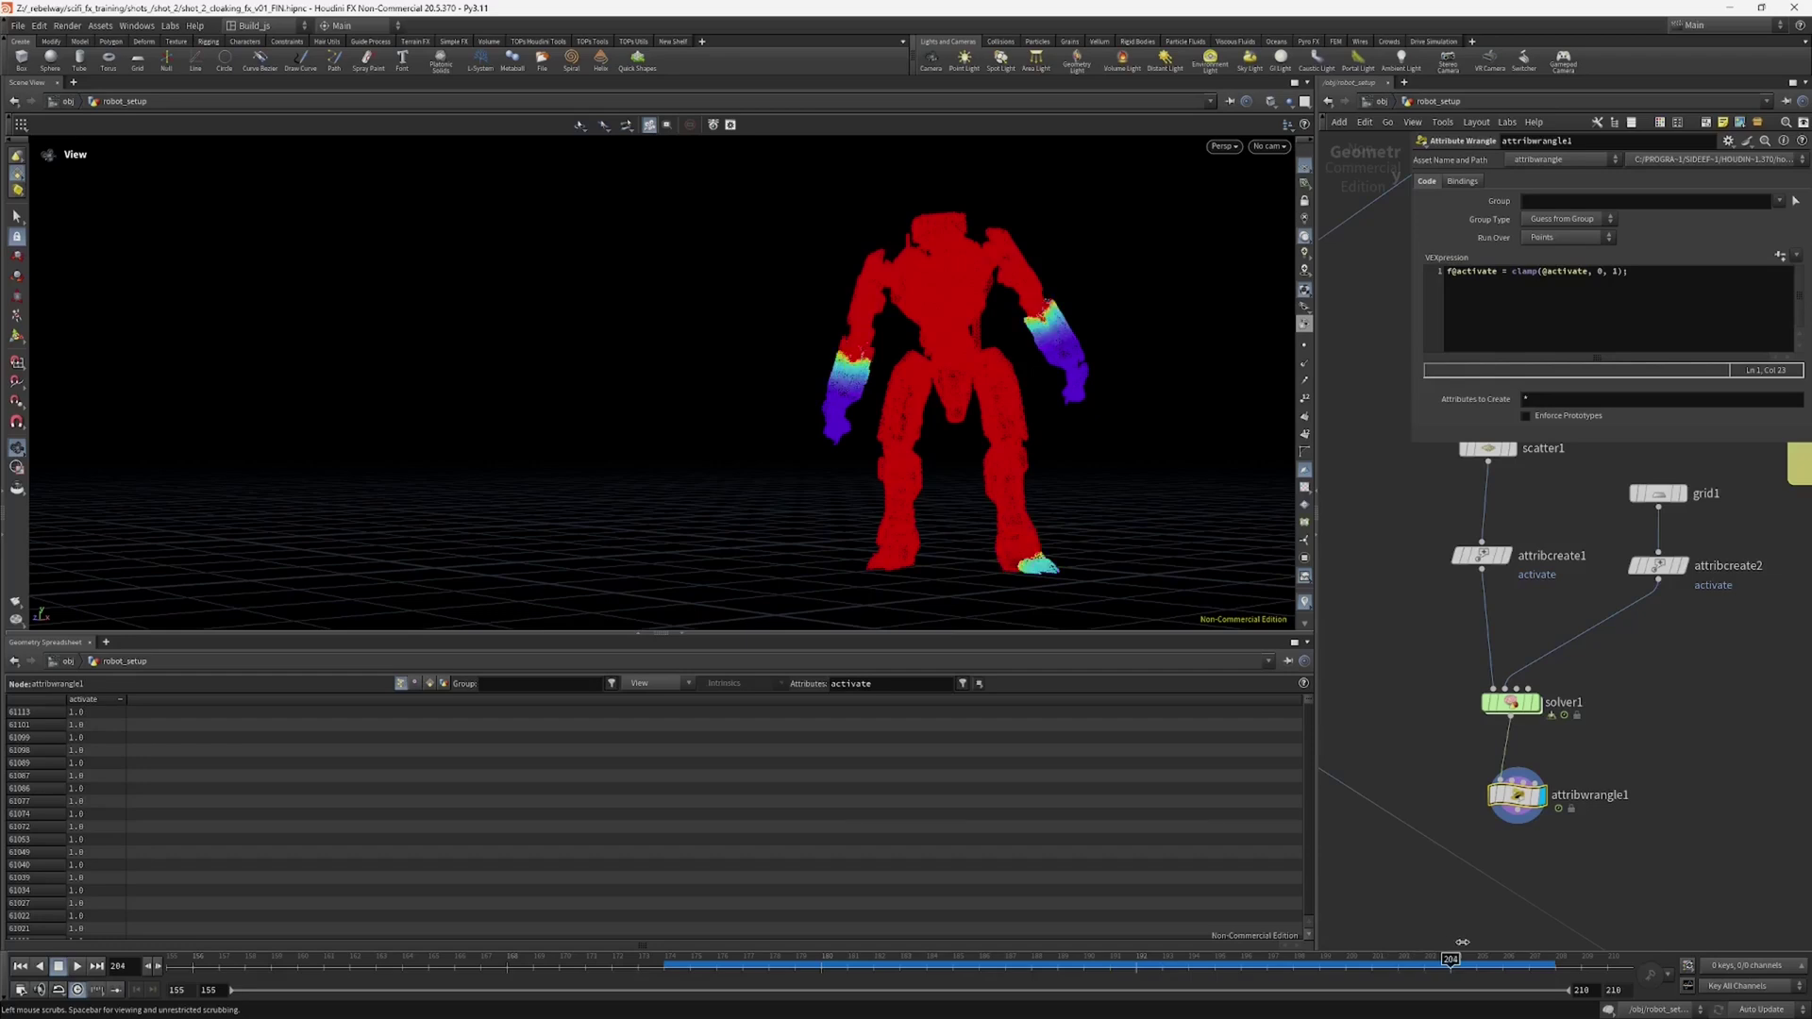
left_click(106, 701)
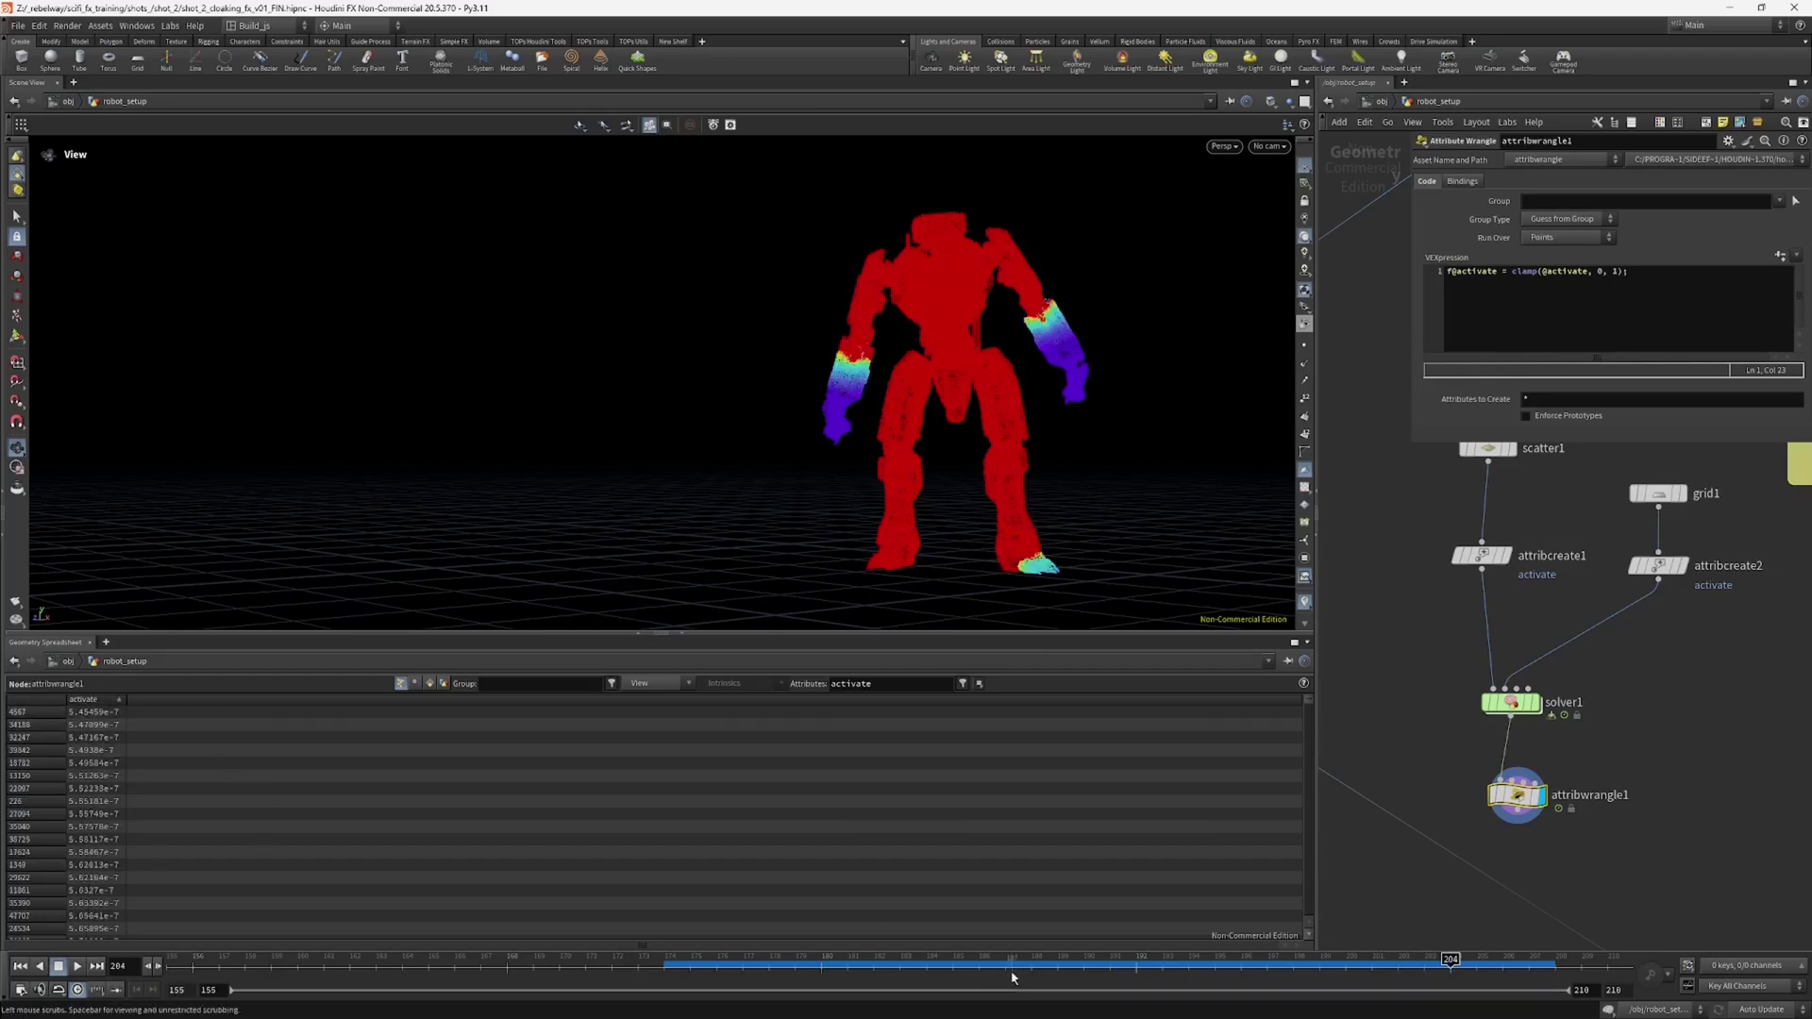
left_click_drag(1005, 957, 1311, 950)
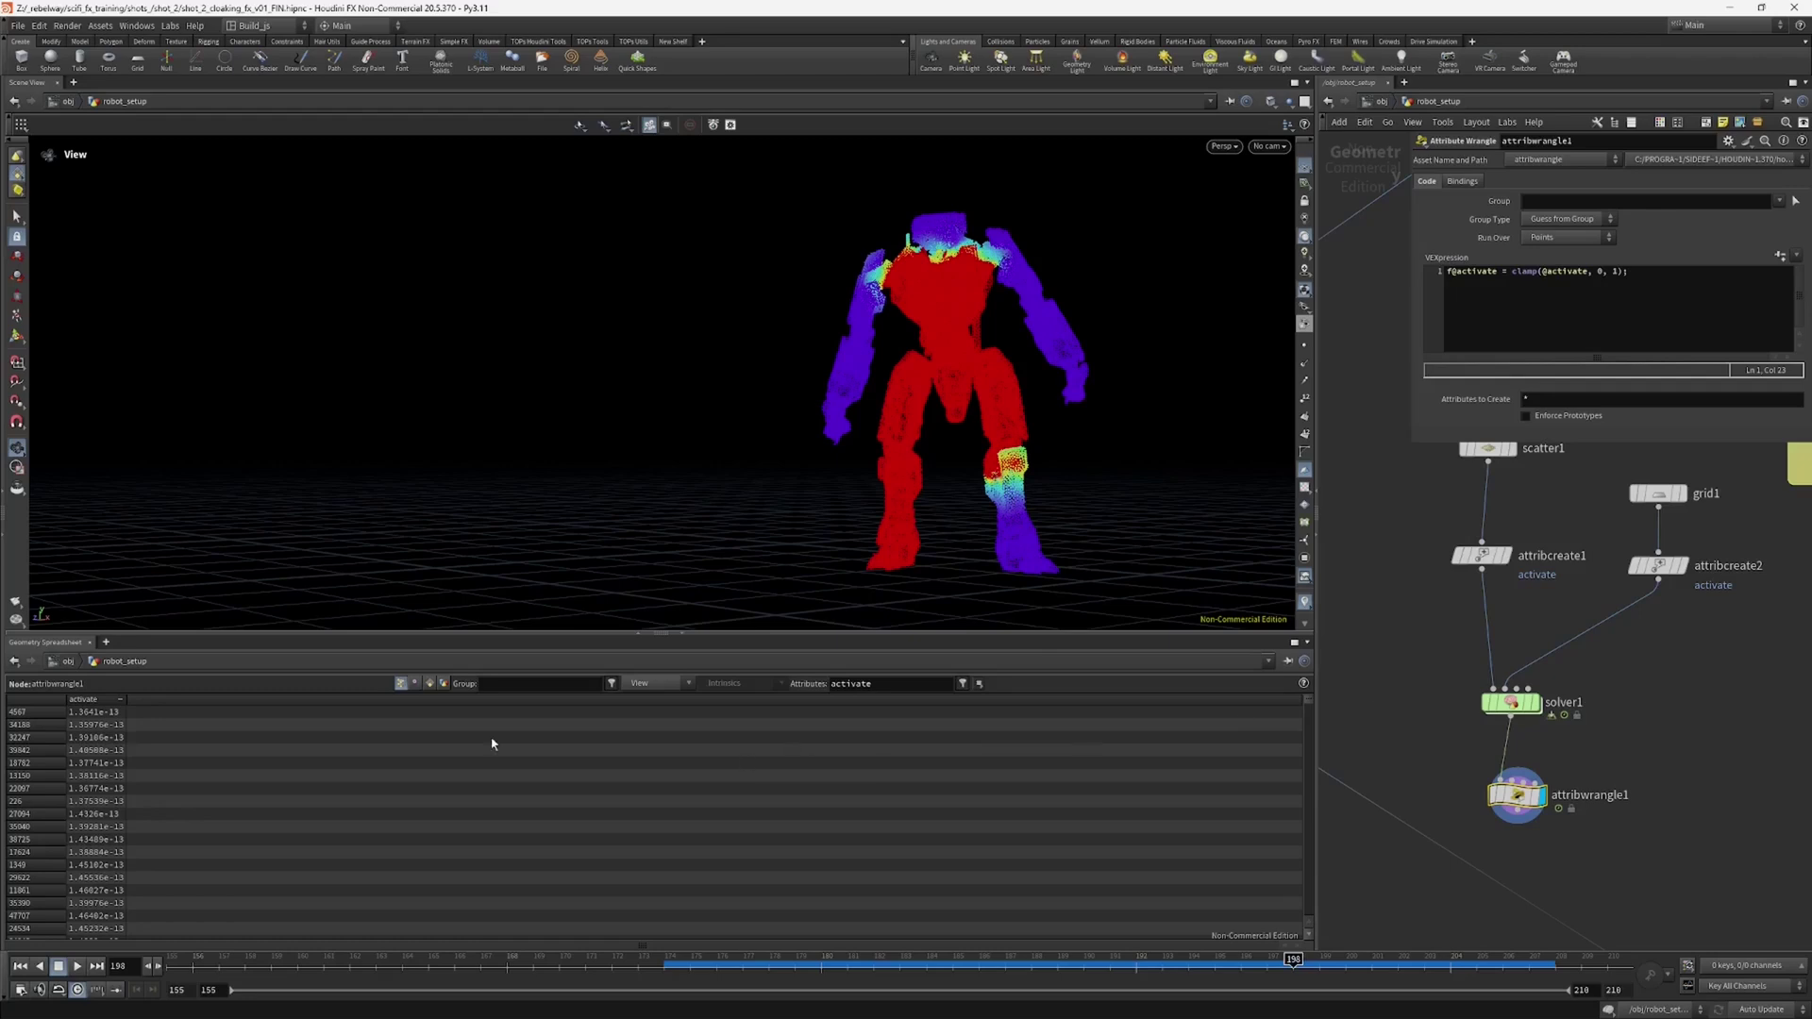
left_click_drag(1291, 959, 1554, 958)
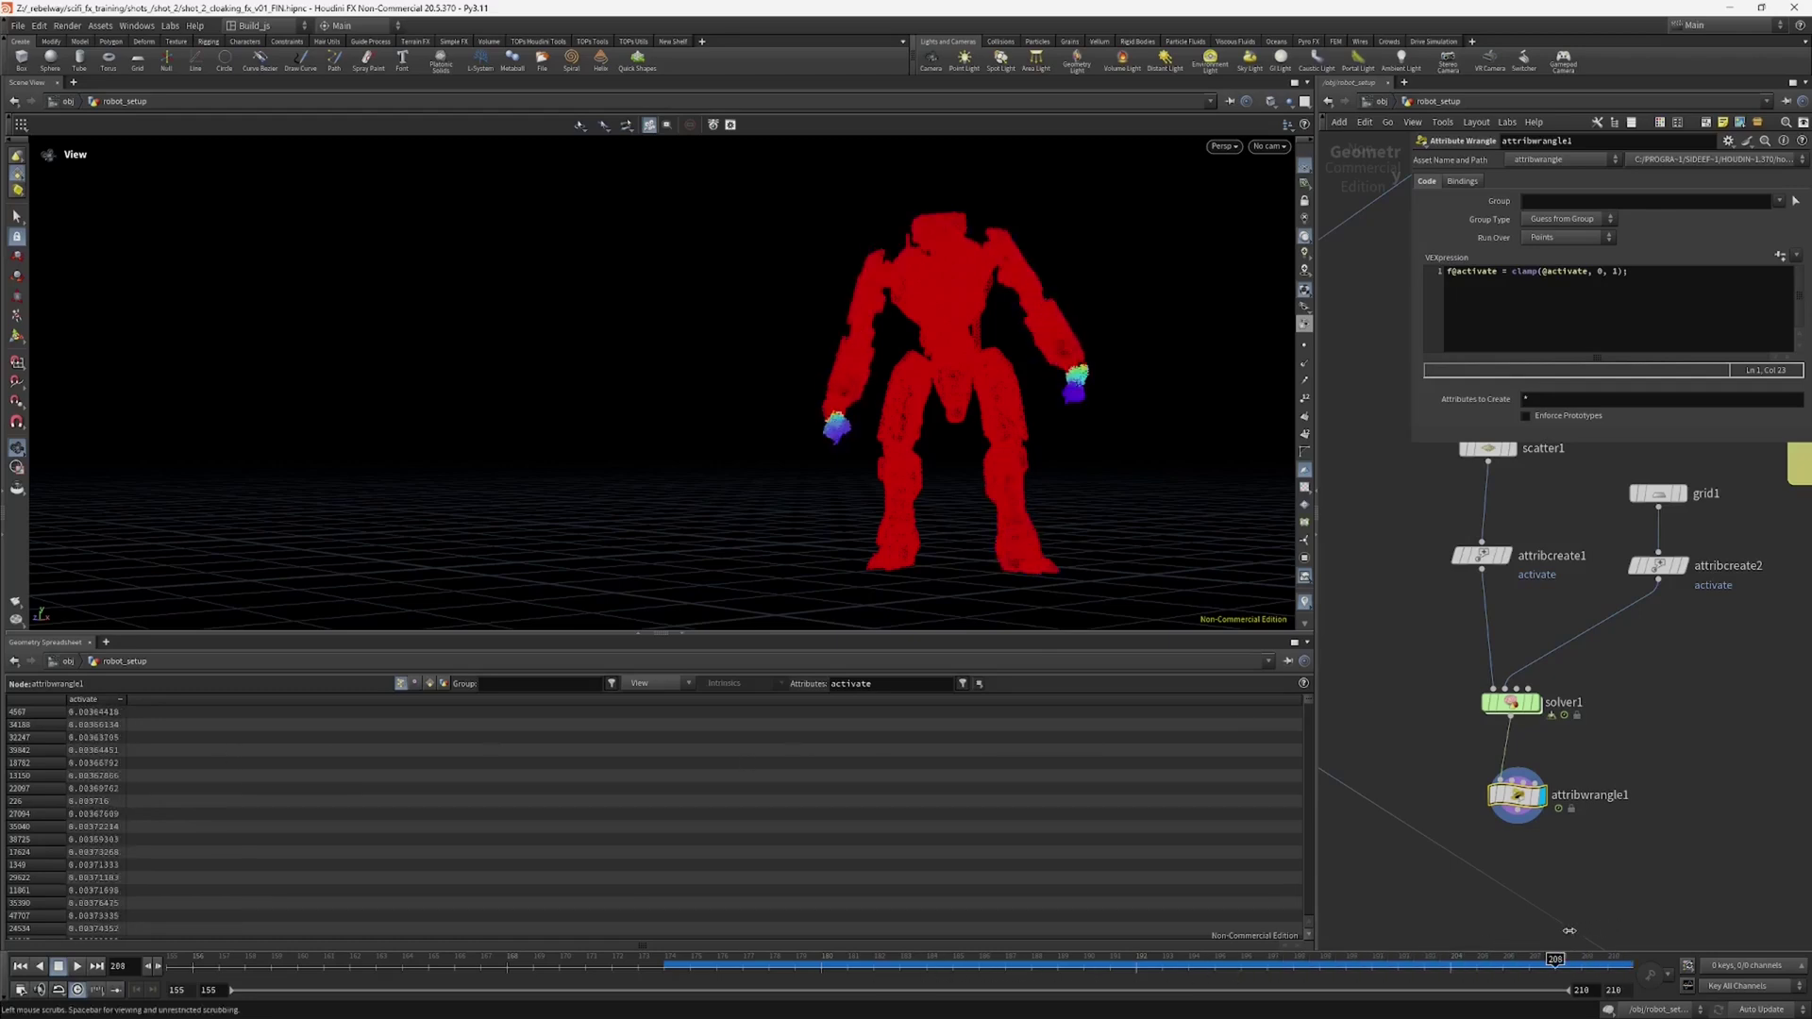
left_click(95, 705)
left_click_drag(892, 970, 1110, 966)
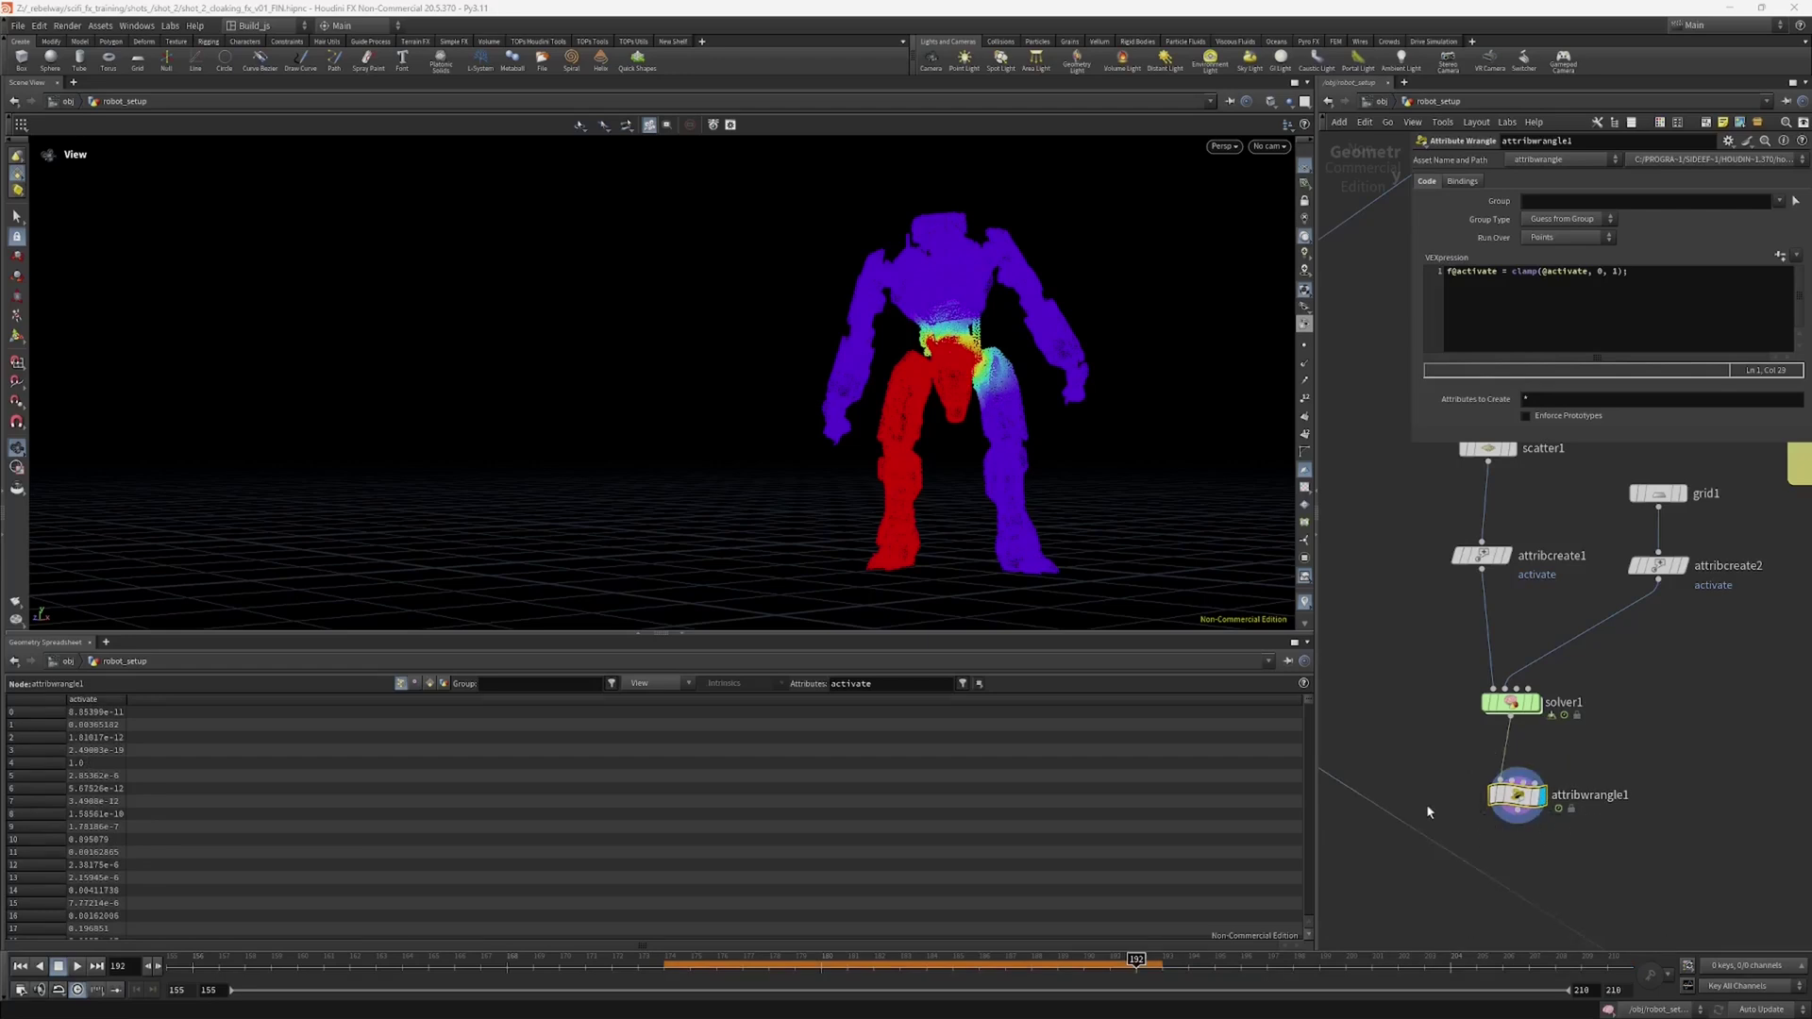
Step: Move the attribute wrangle closer to solver1 and review the activation over the simulated frames, ending at frame 175
middle_click_drag(1428, 812, 1441, 799)
left_click_drag(1530, 784, 1535, 771)
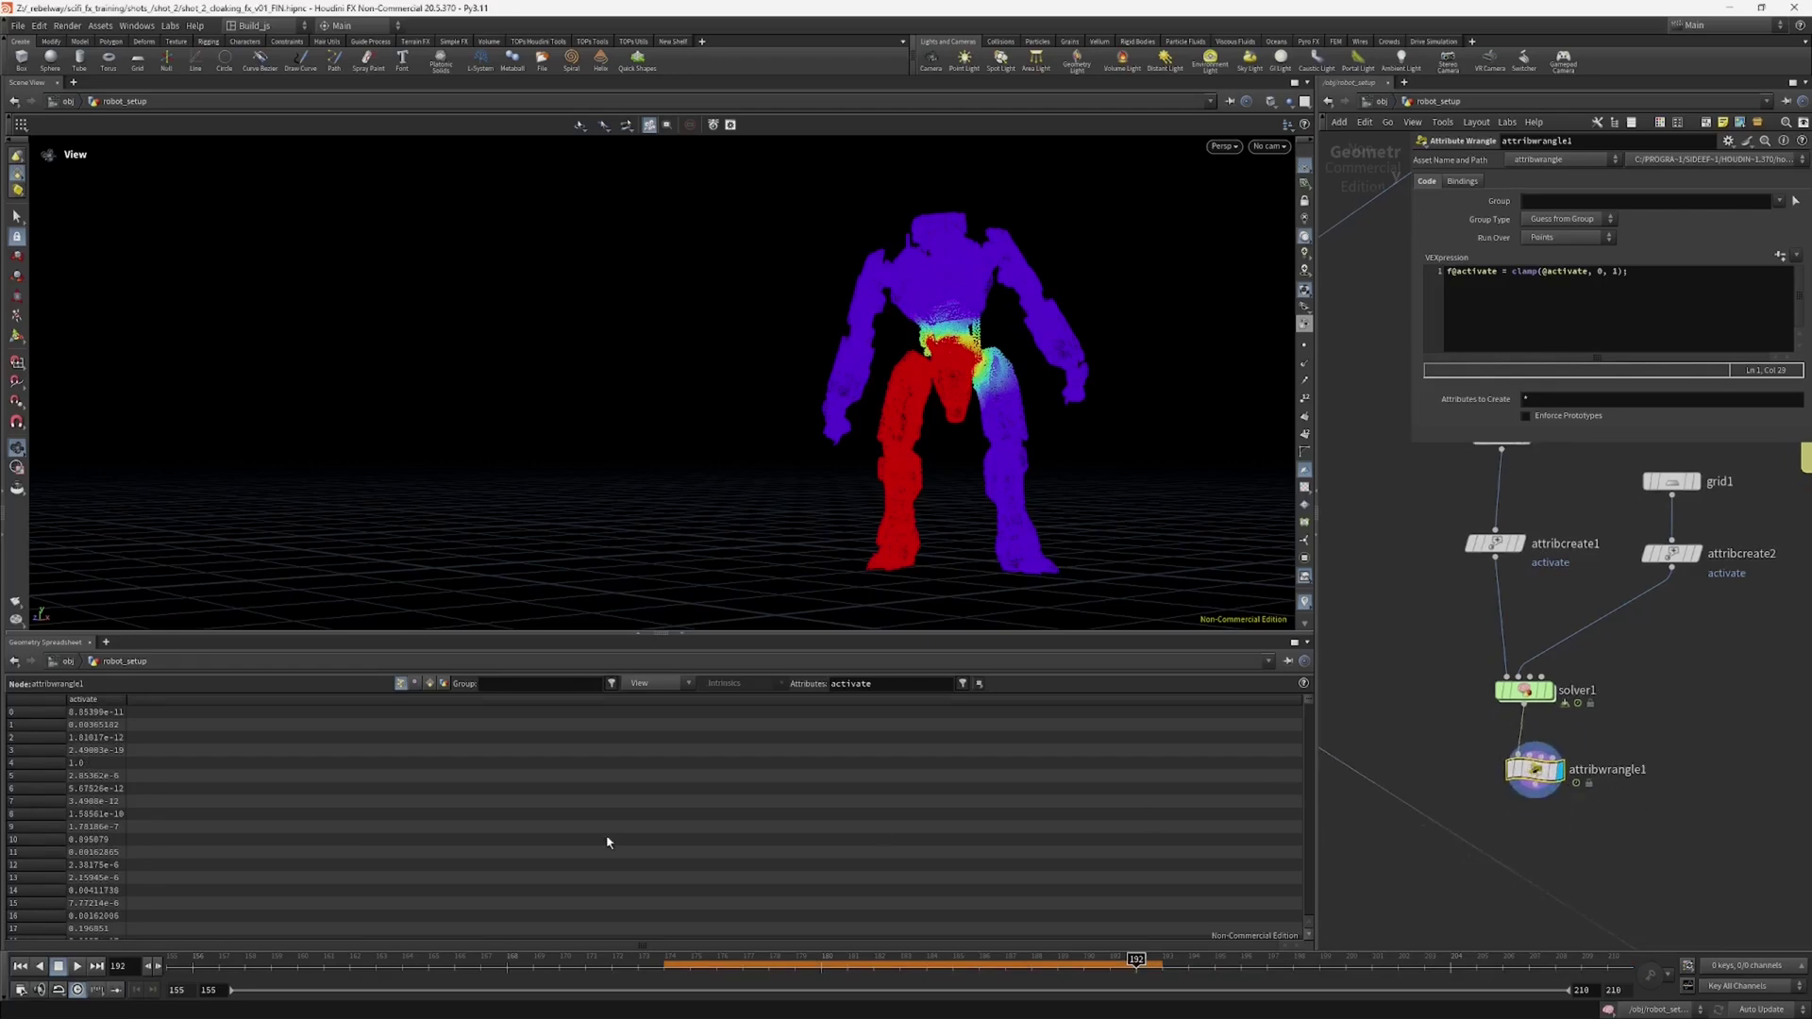
left_click_drag(647, 984, 1053, 926)
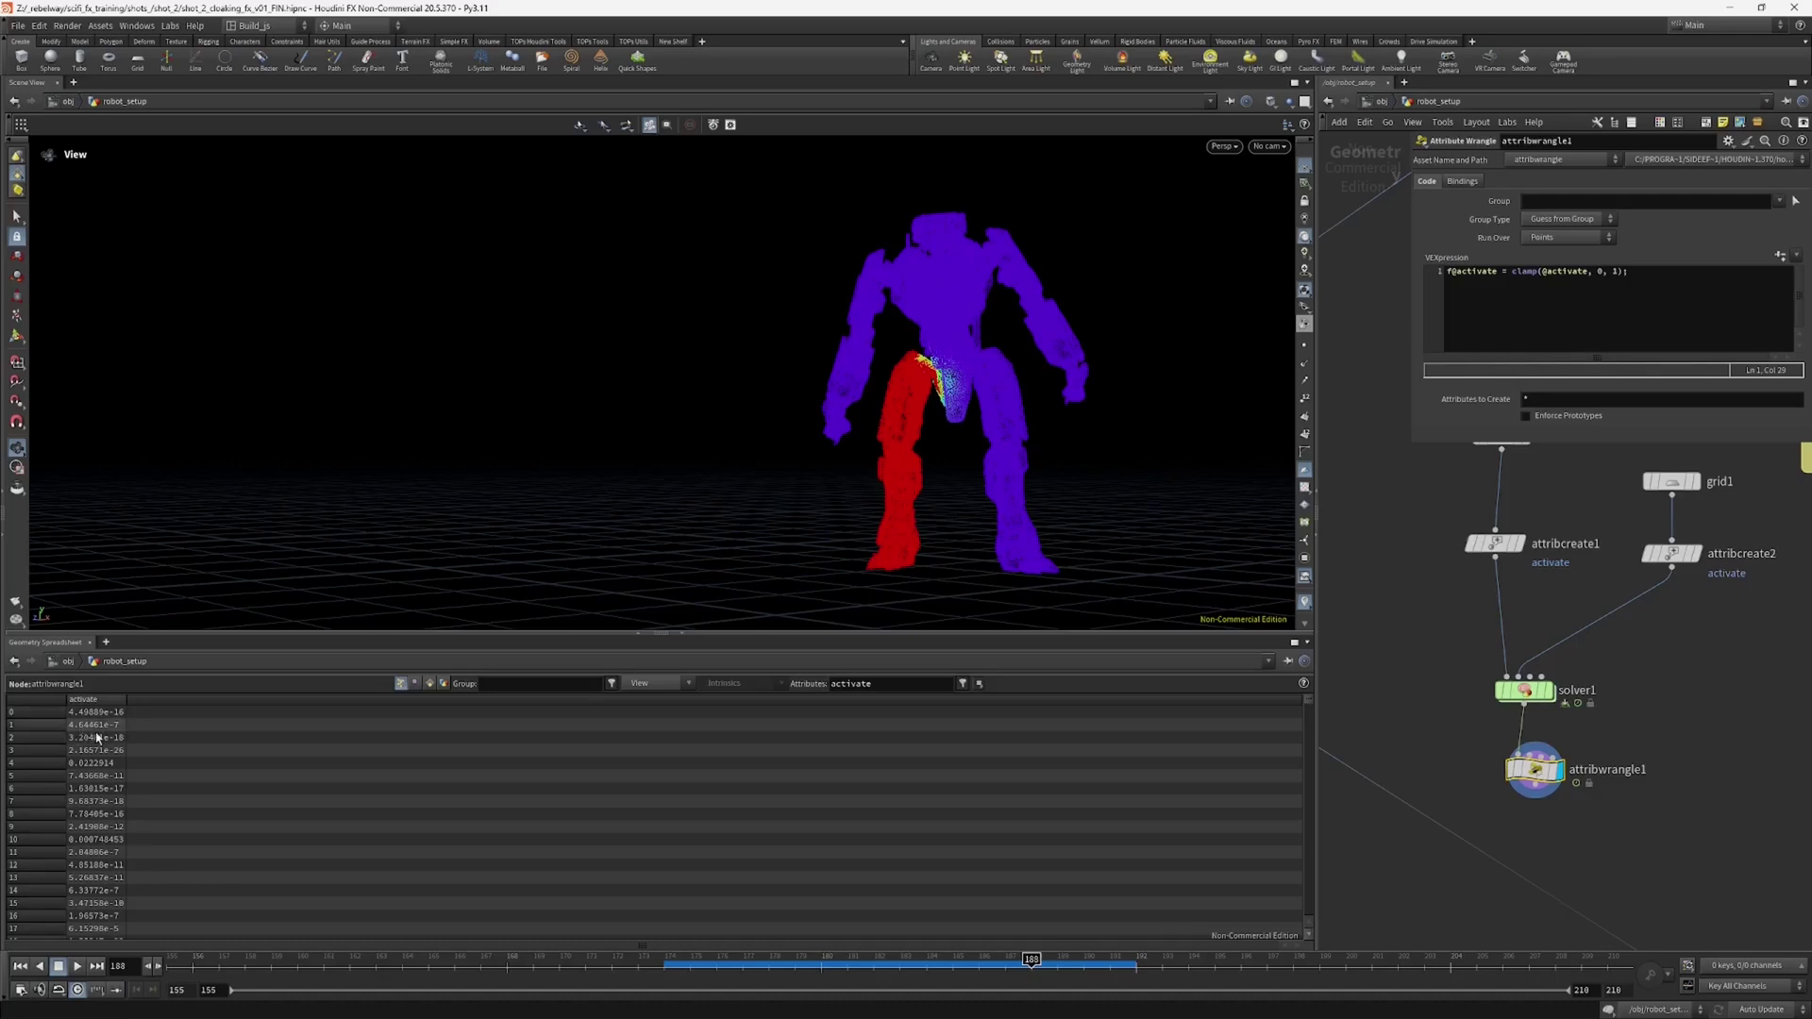
left_click_drag(1028, 959, 1519, 927)
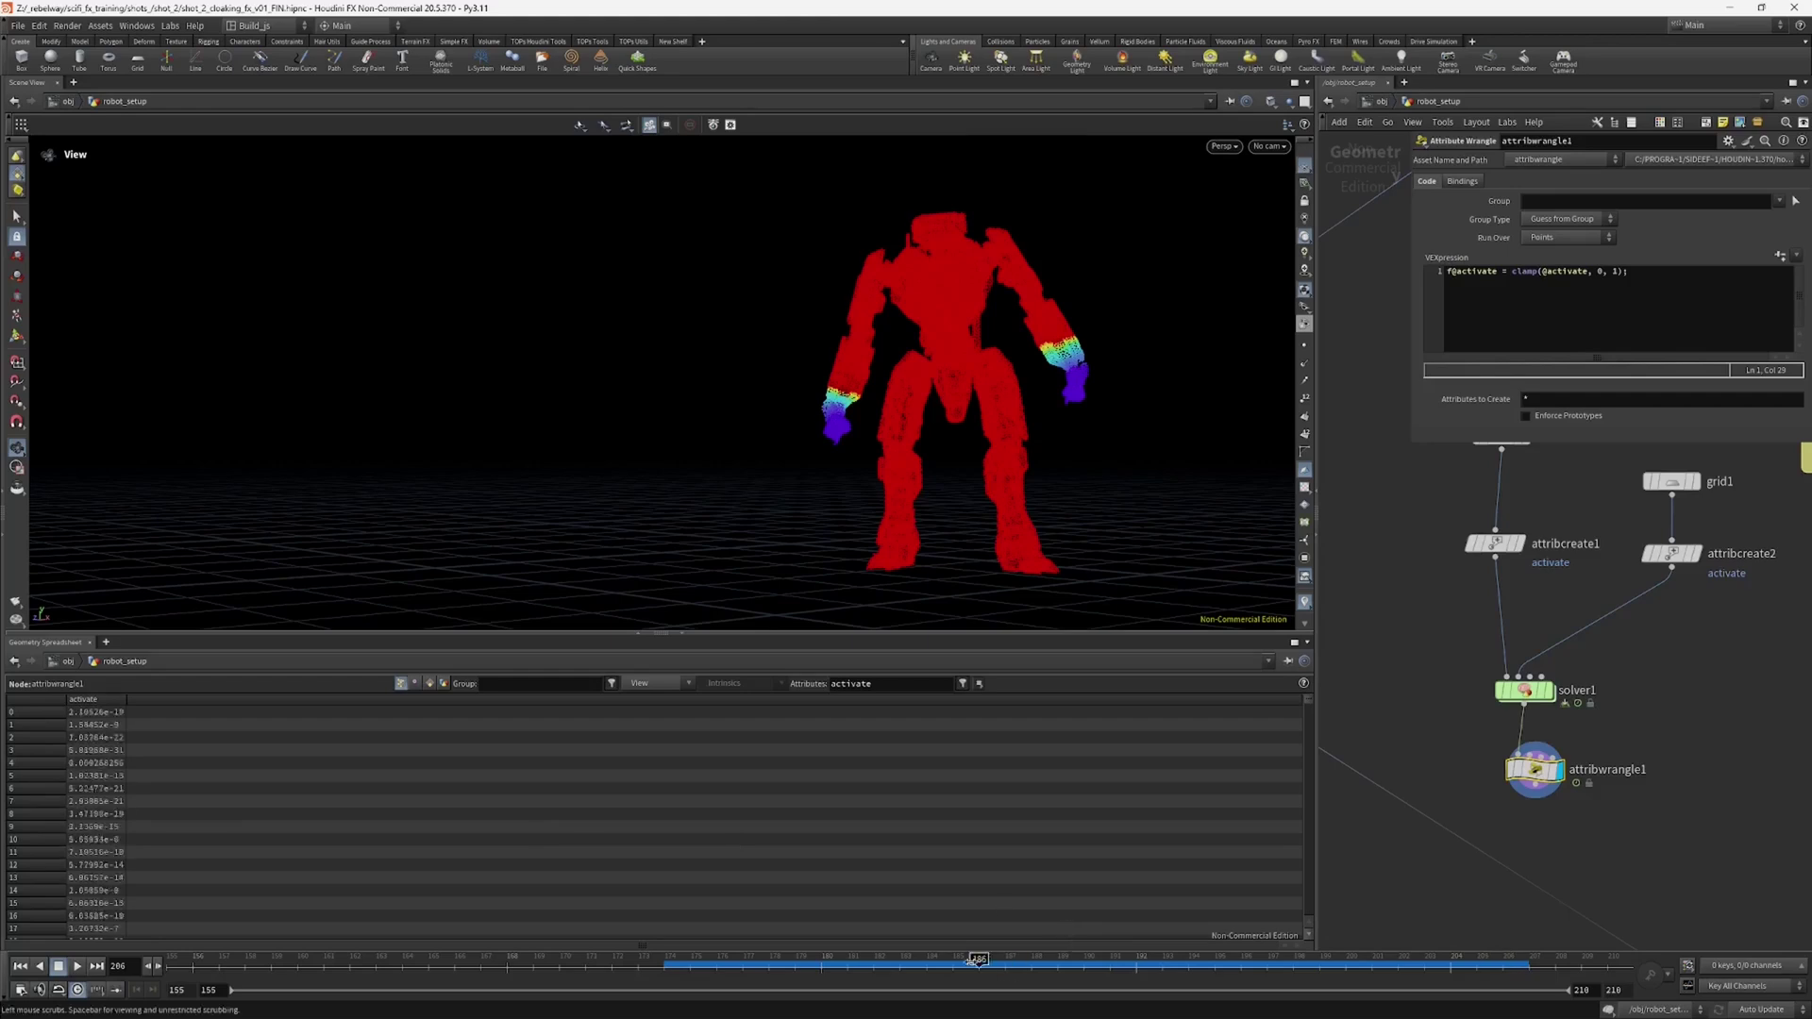
left_click_drag(977, 961, 1216, 961)
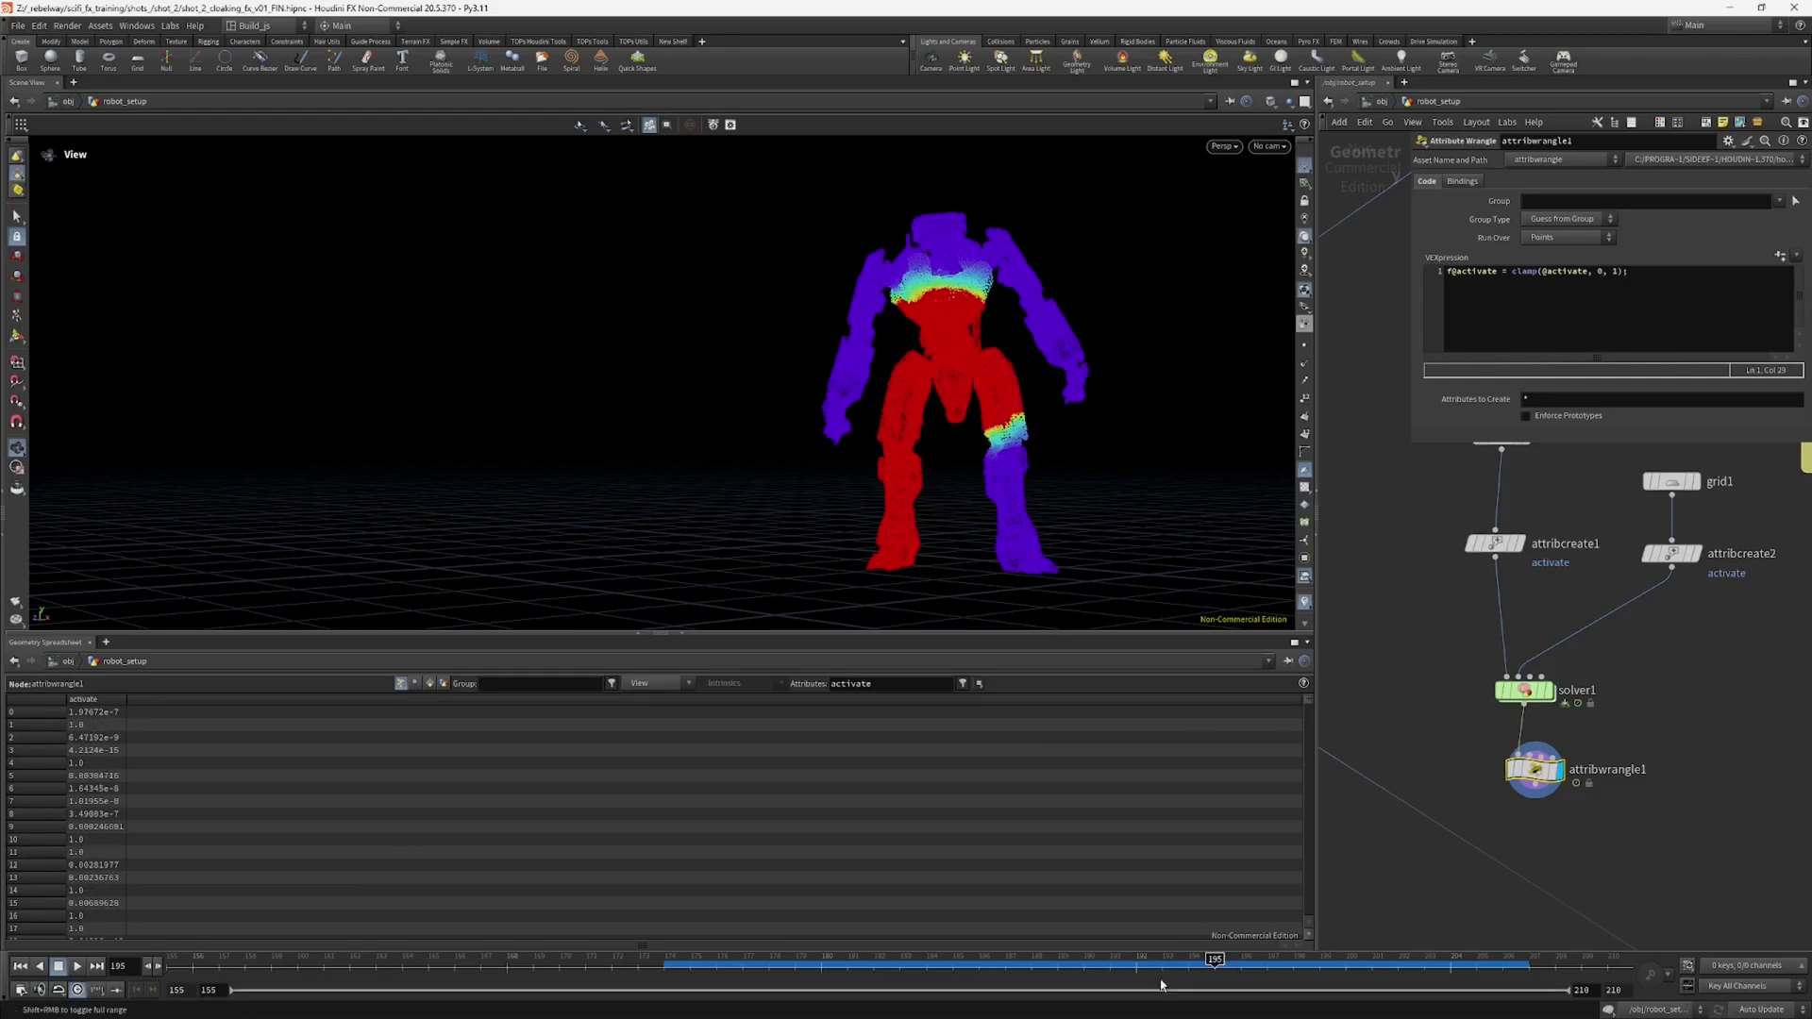
left_click_drag(1217, 961, 690, 961)
Step: Duplicate the grid1 and attribcreate2 nodes together and place the copies beside the originals
middle_click_drag(1423, 626, 1394, 664)
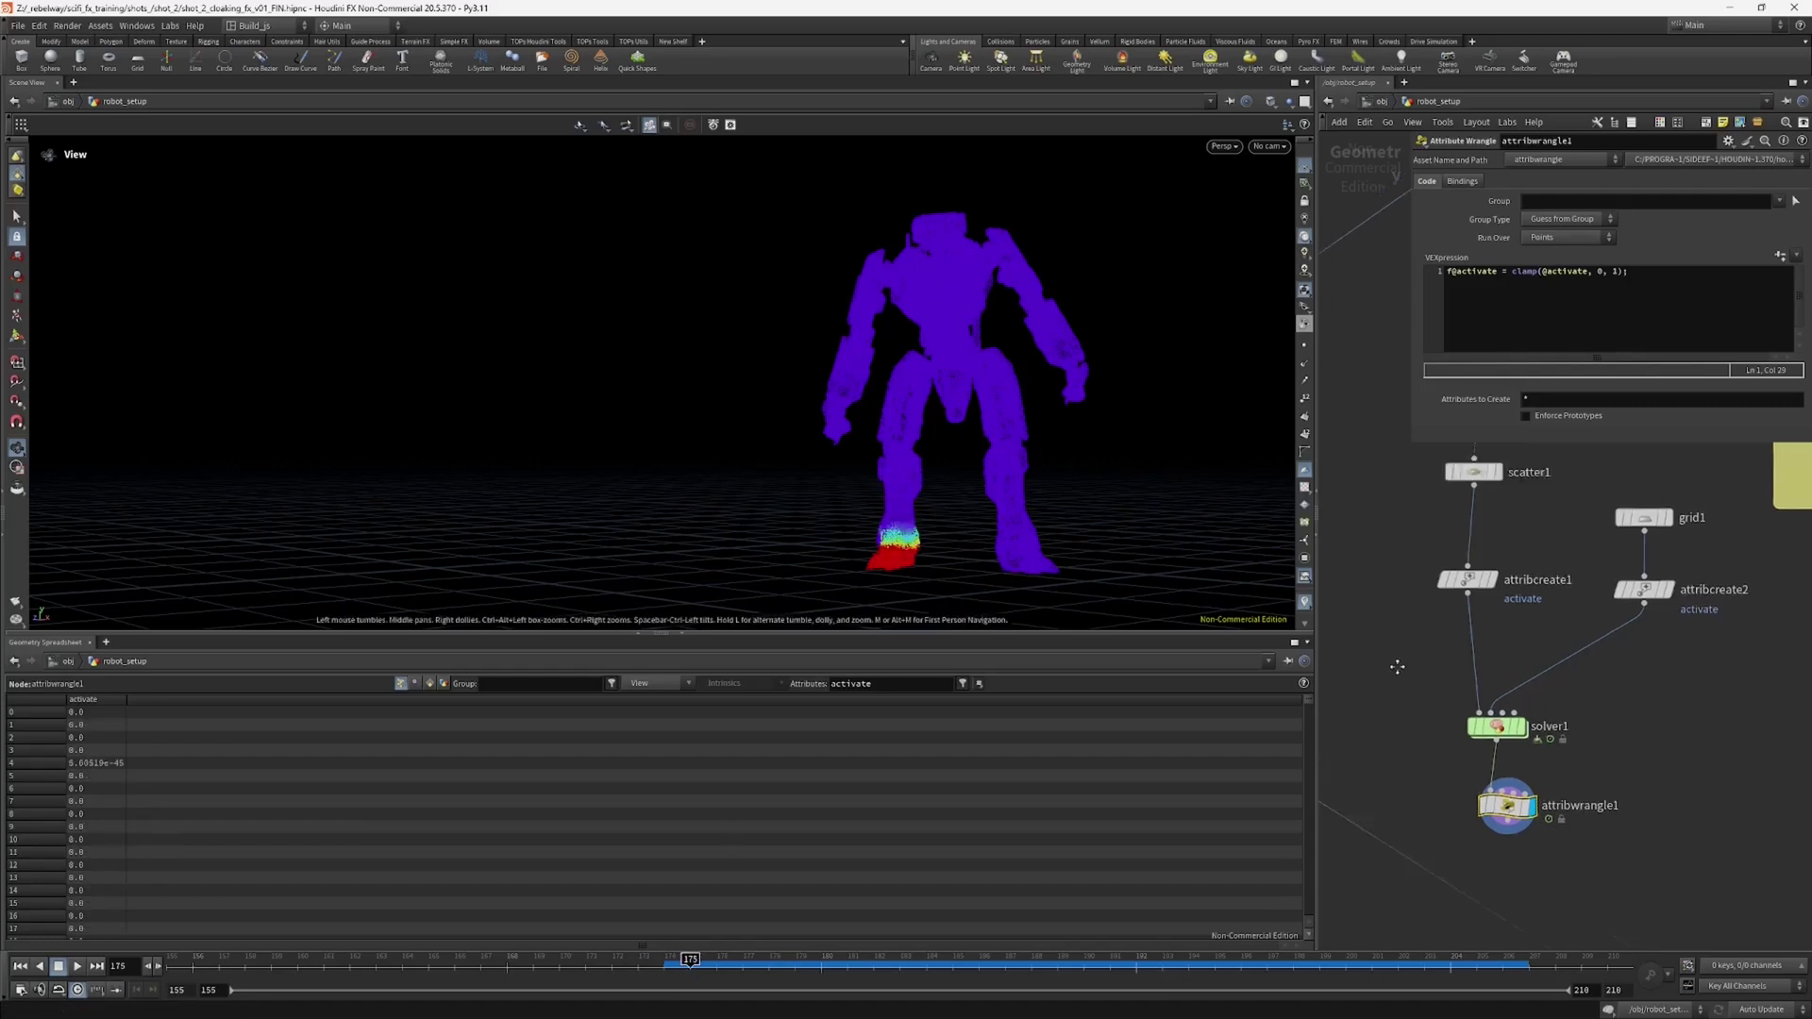
scroll(1395, 663, "down", 1)
middle_click_drag(1535, 571, 1486, 611)
left_click_drag(1510, 544, 1556, 660)
middle_click_drag(1491, 661, 1437, 744)
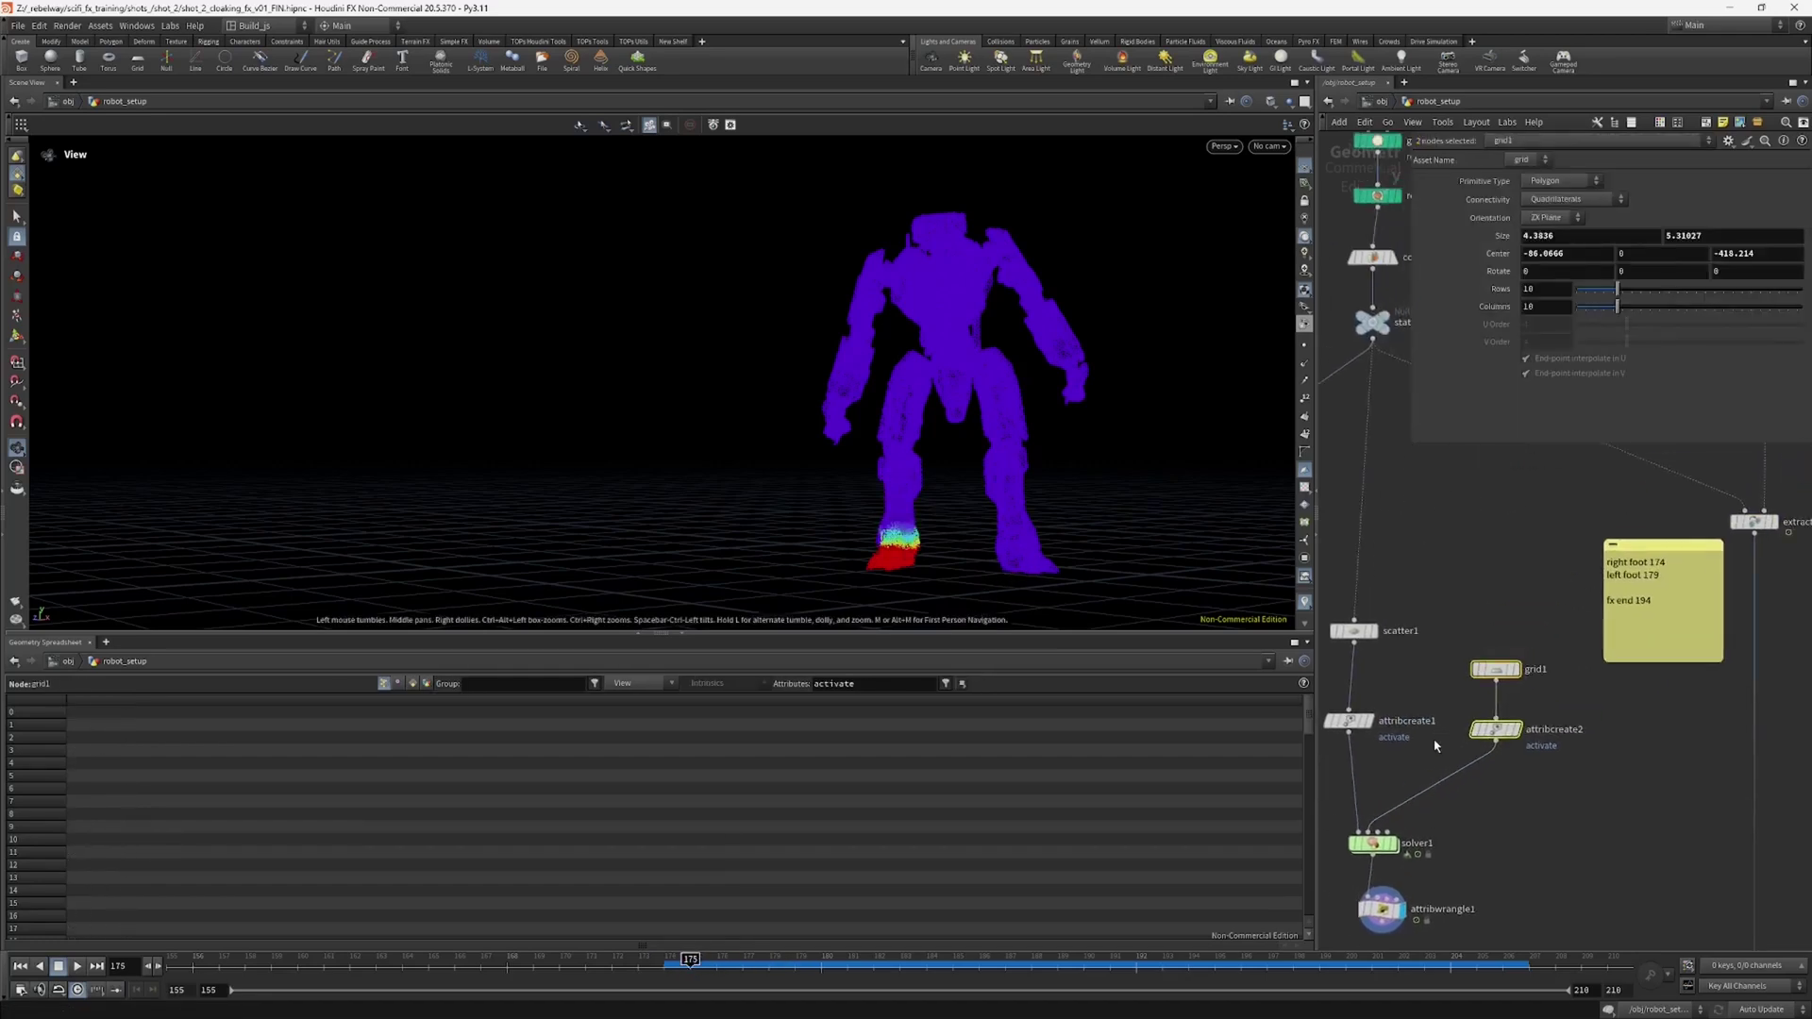
left_click_drag(1497, 671, 1623, 694, "alt")
left_click(1620, 692)
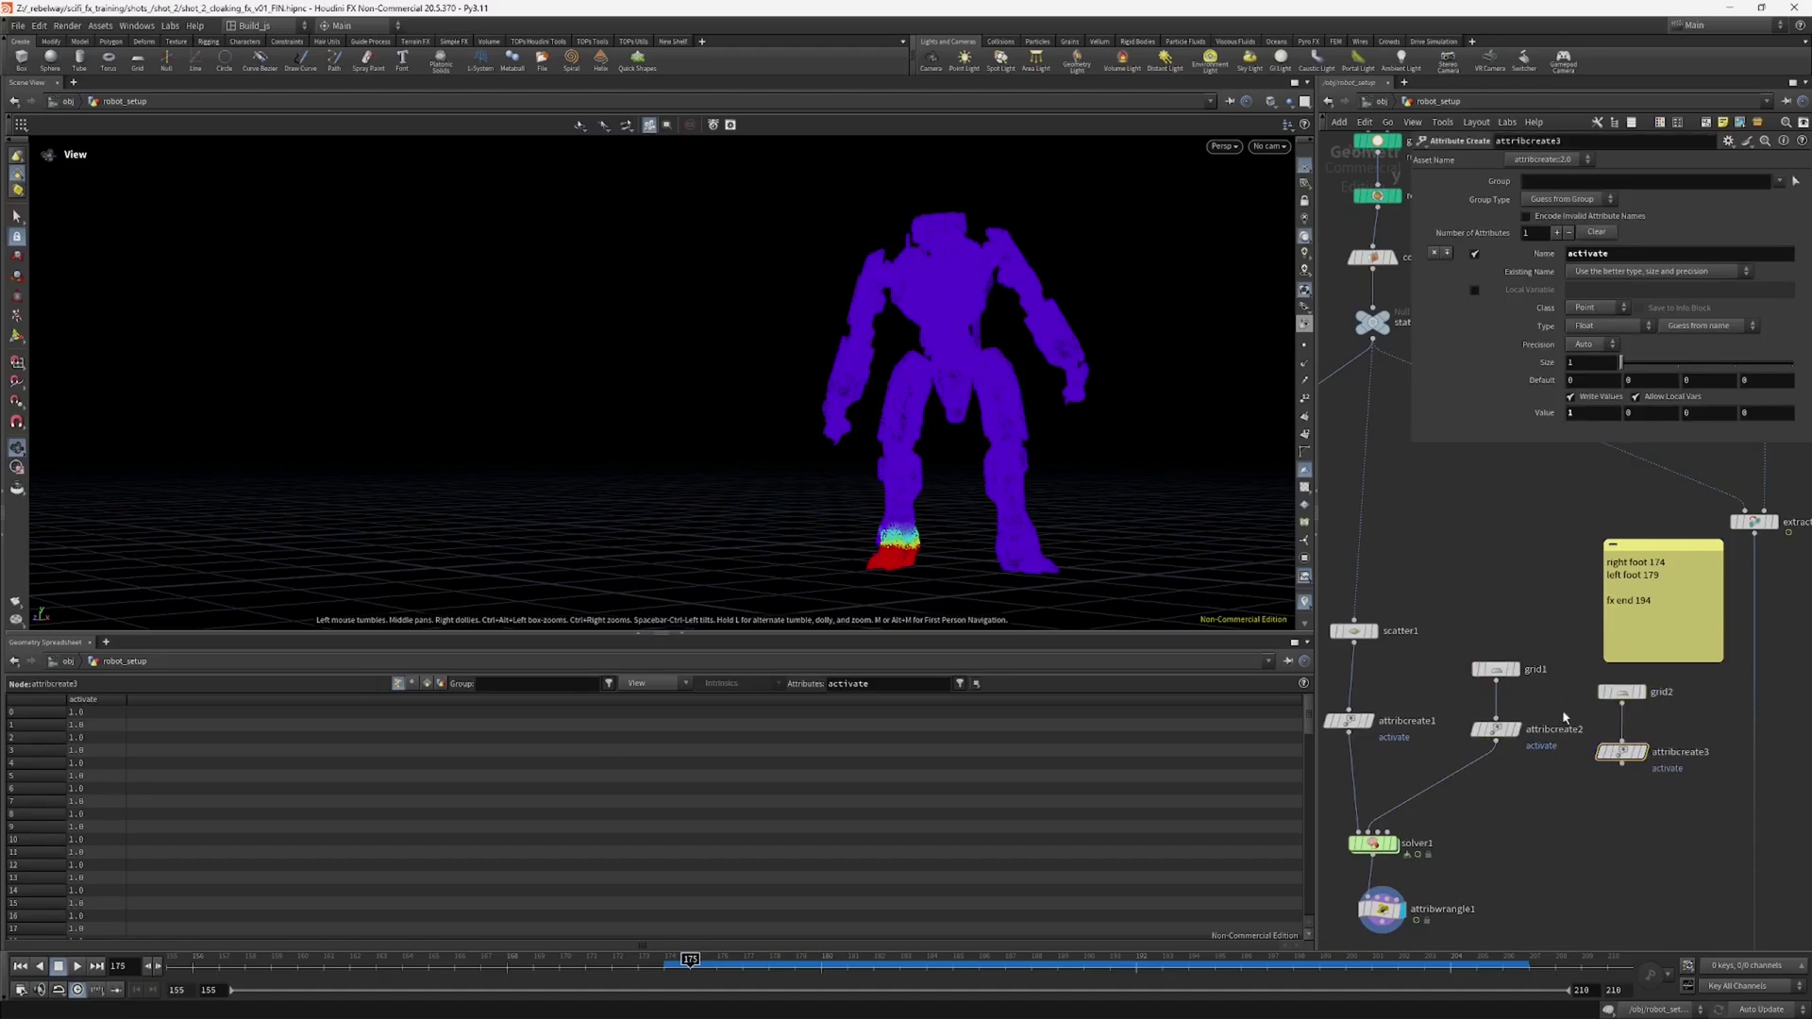
Step: Move grid2 under the robot's left foot and feed attribcreate2 and attribcreate3 through a new Merge node into solver1
left_click_drag(965, 516, 1100, 453)
key("Return")
key("Tab")
type("merge")
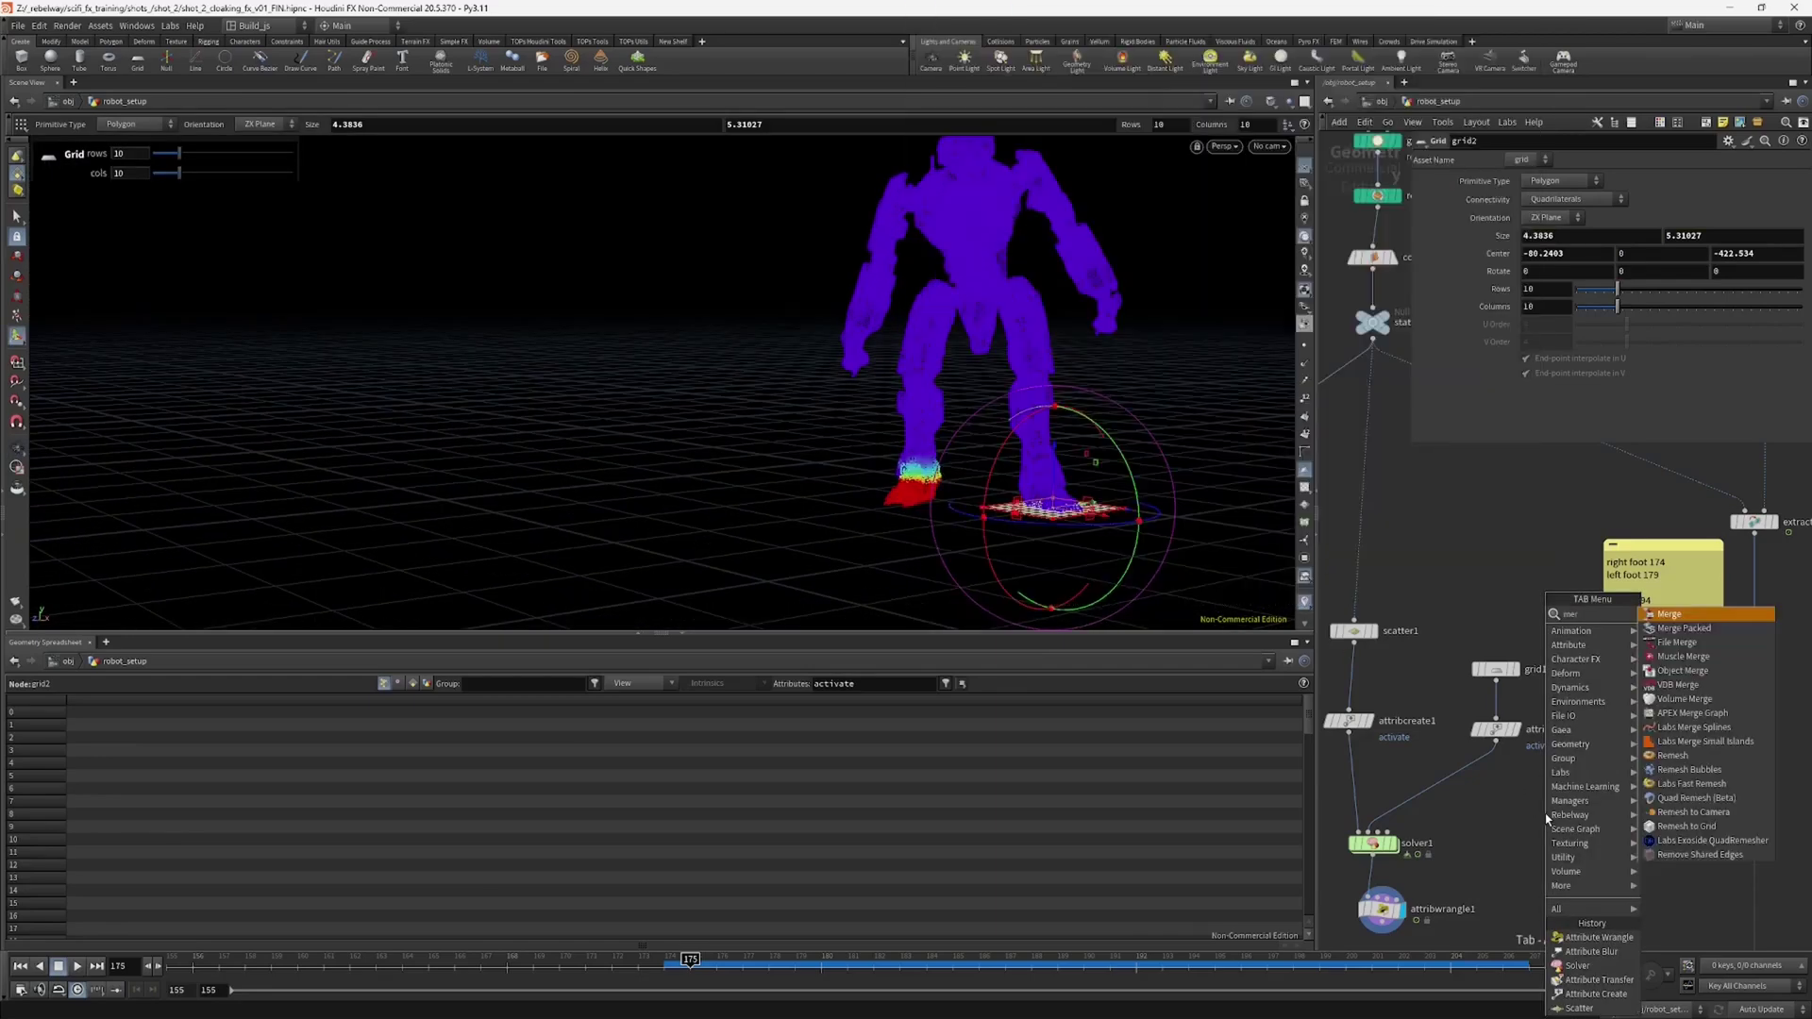
key("Return")
left_click(1458, 776)
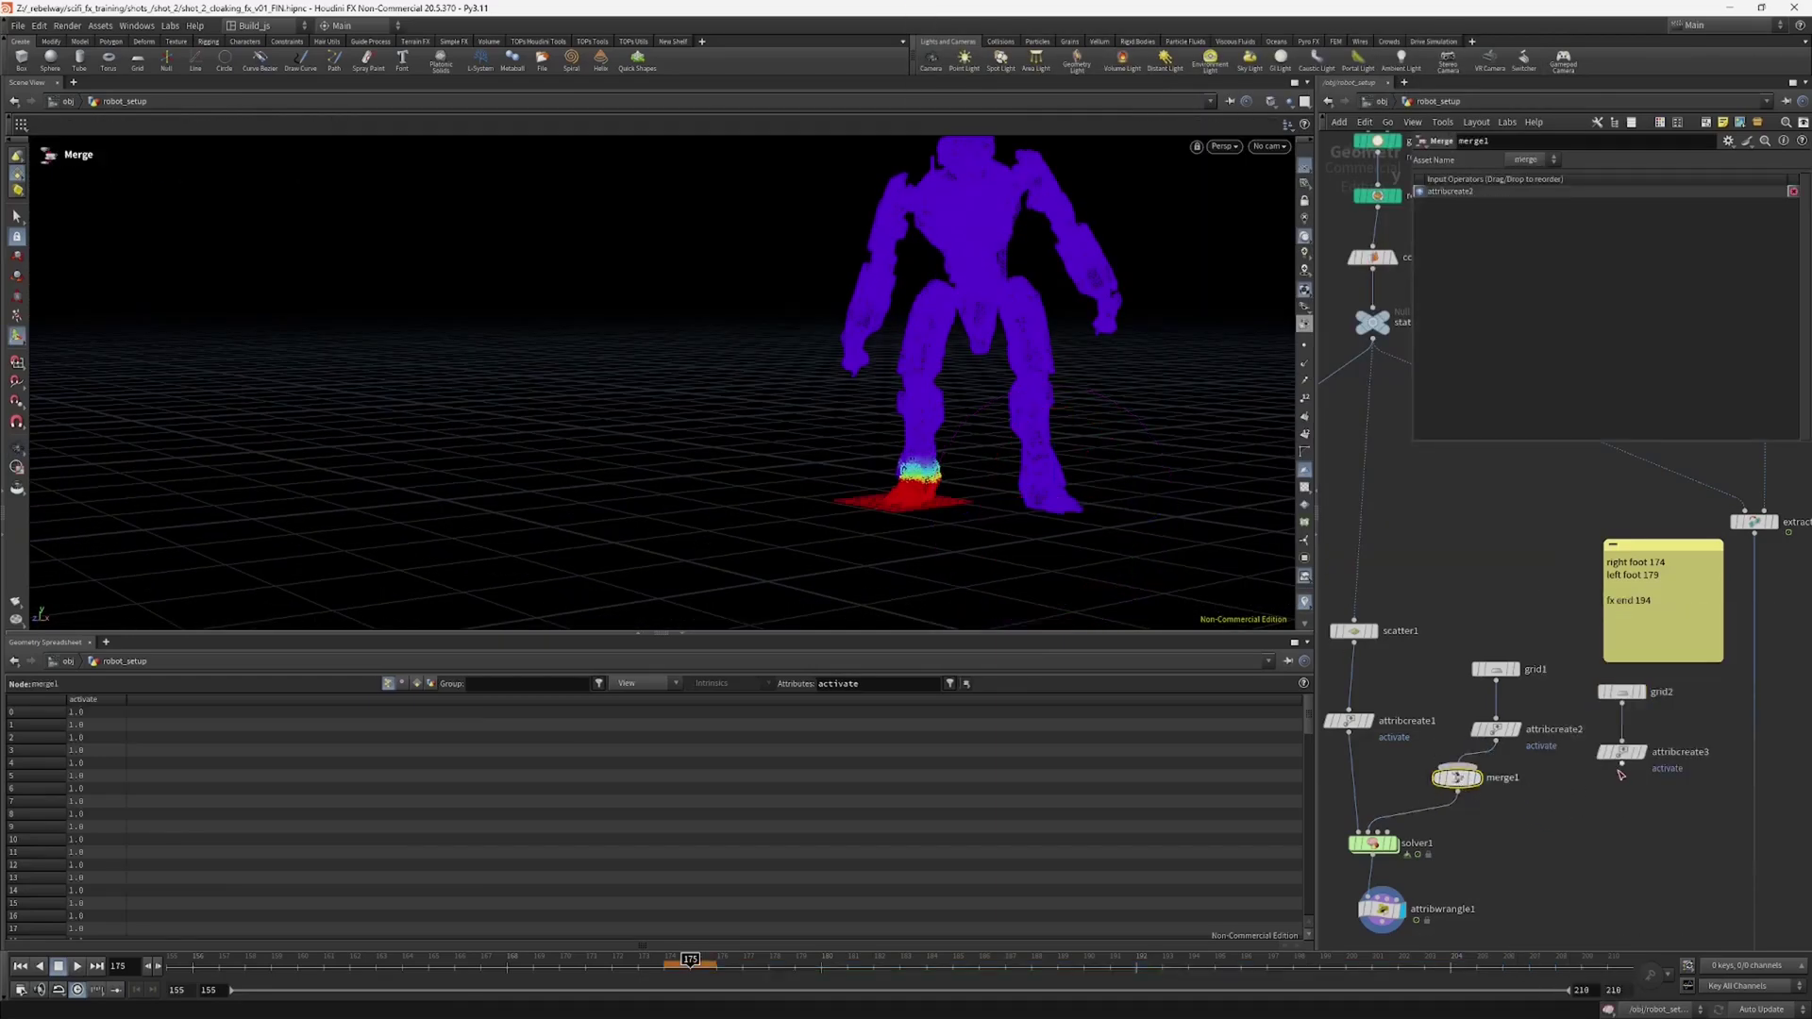
left_click_drag(1621, 764, 1498, 785)
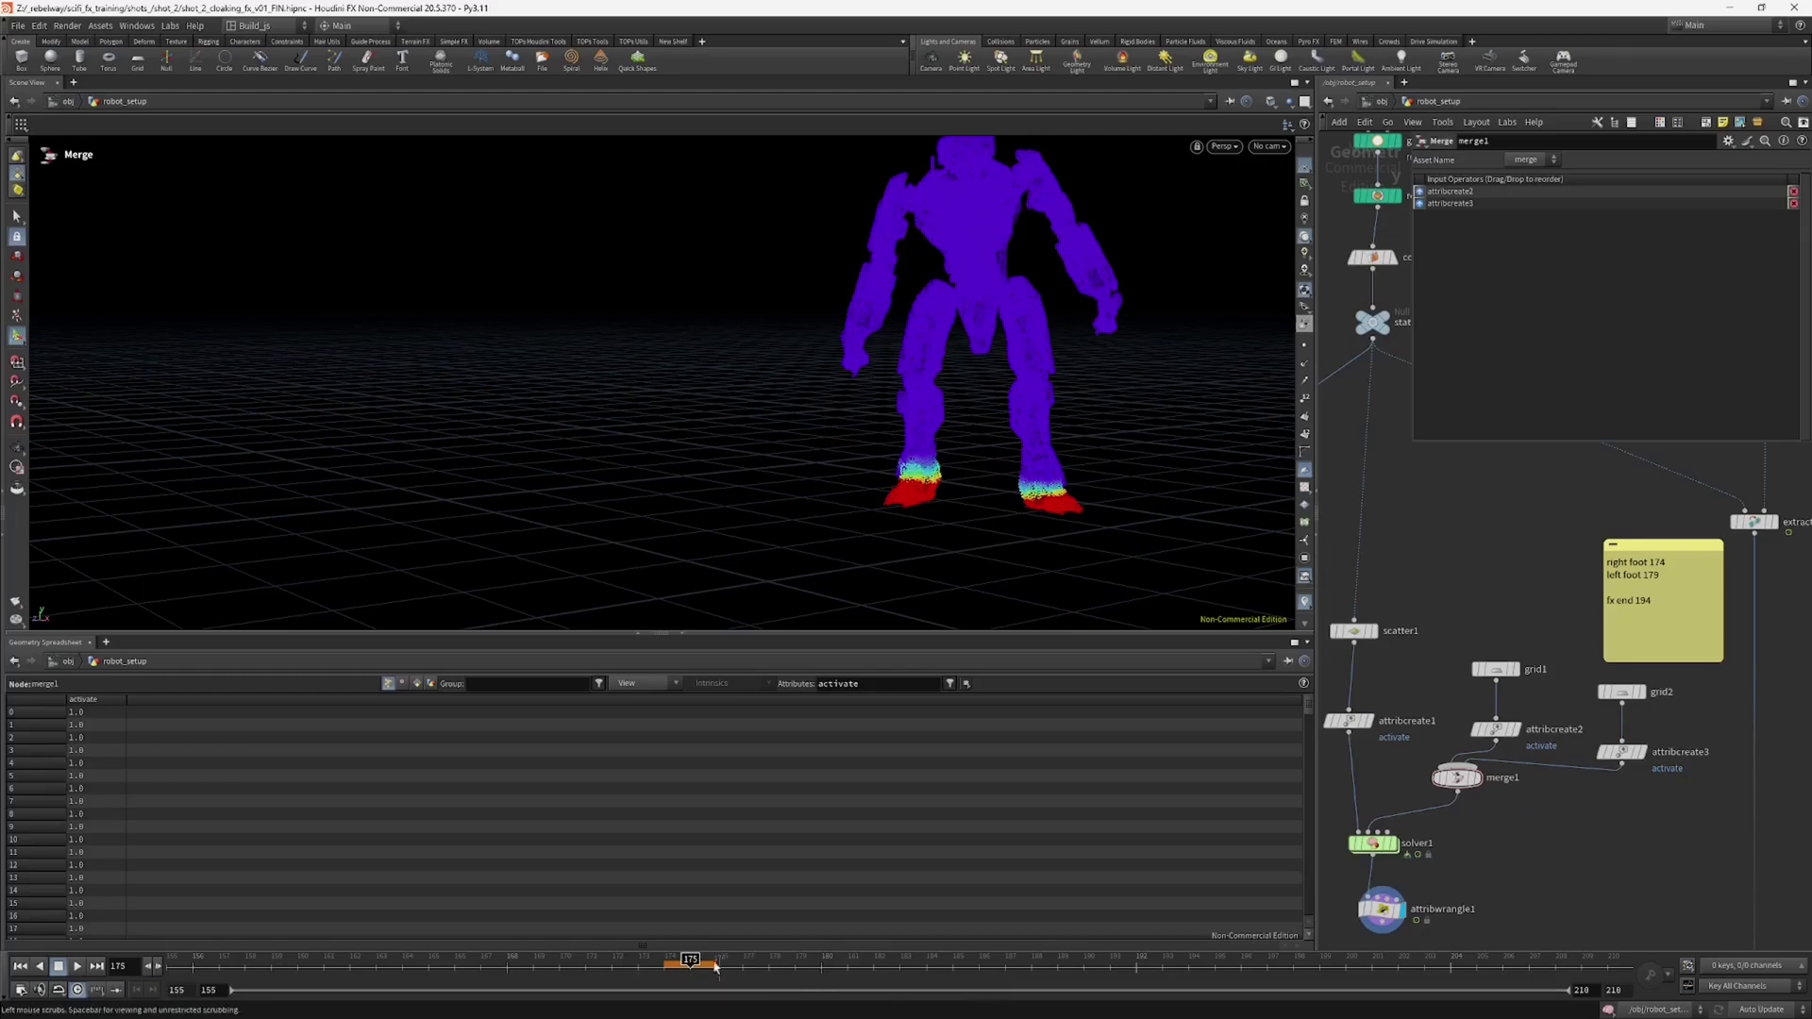
Step: Review the activation spreading from both feet up to frame 179, and tidy the layout of the grid1 branch and merge
left_click_drag(611, 959, 752, 966)
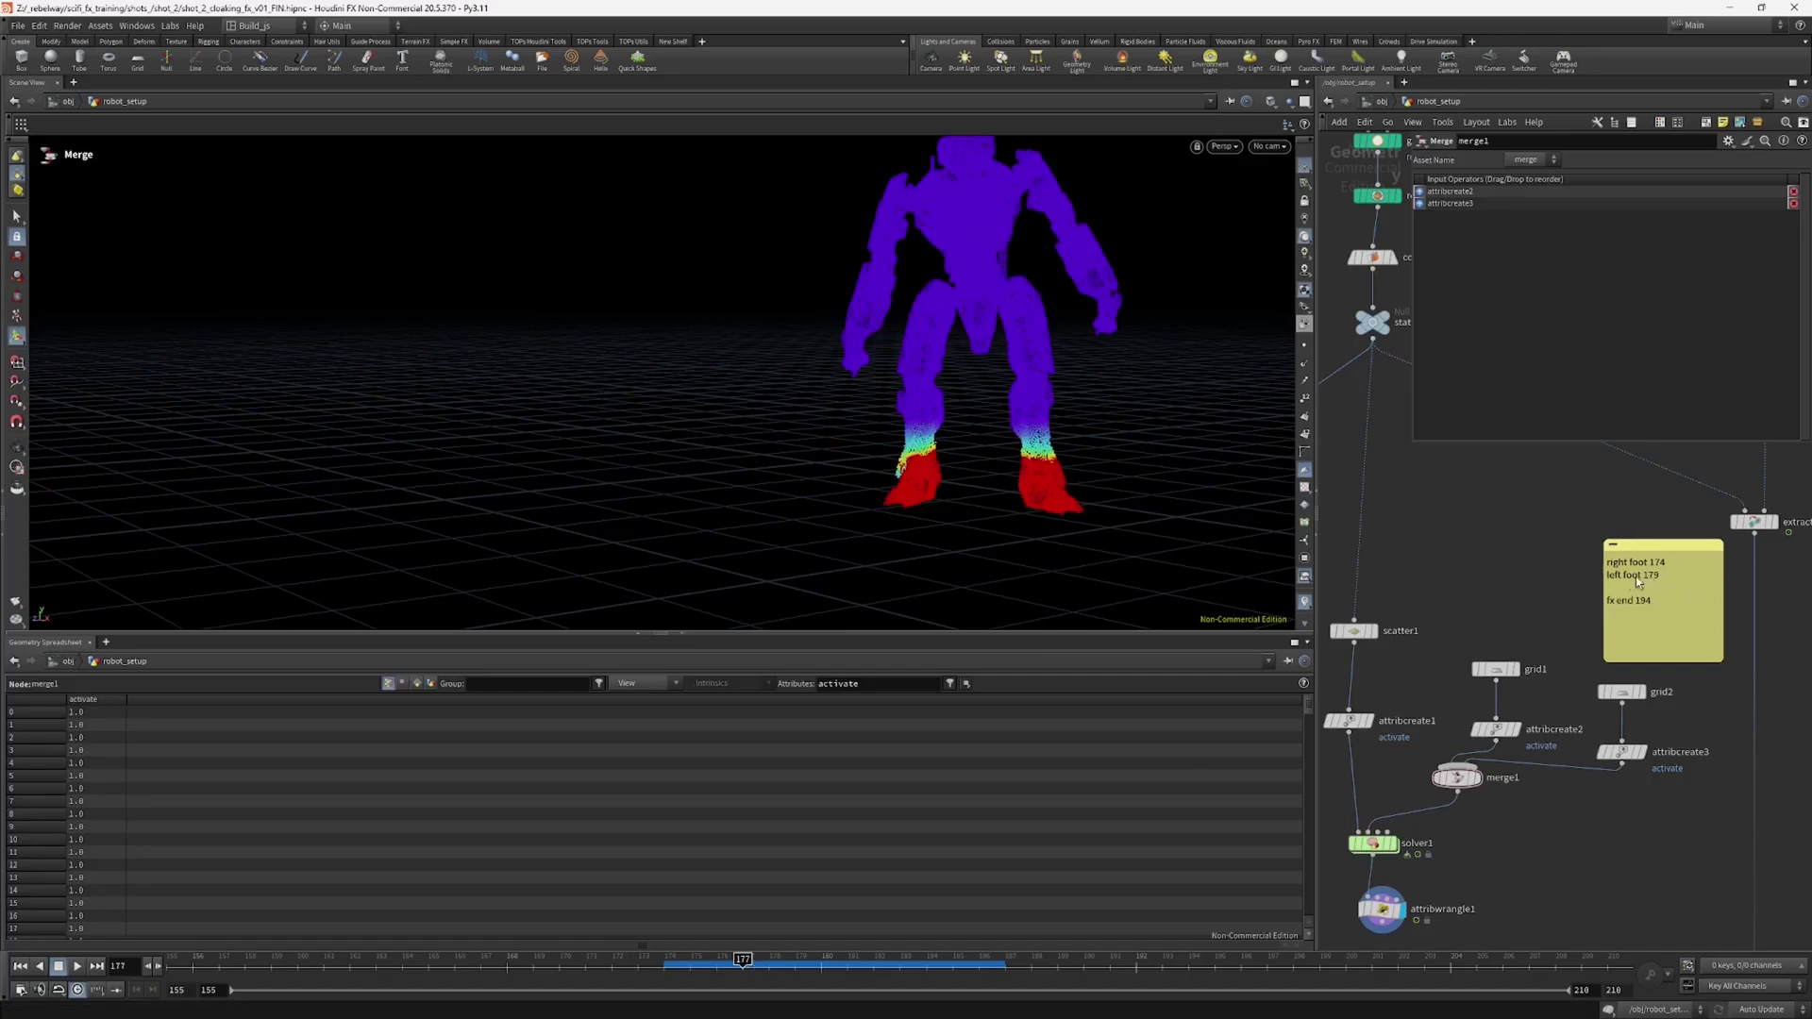
left_click_drag(752, 966, 813, 967)
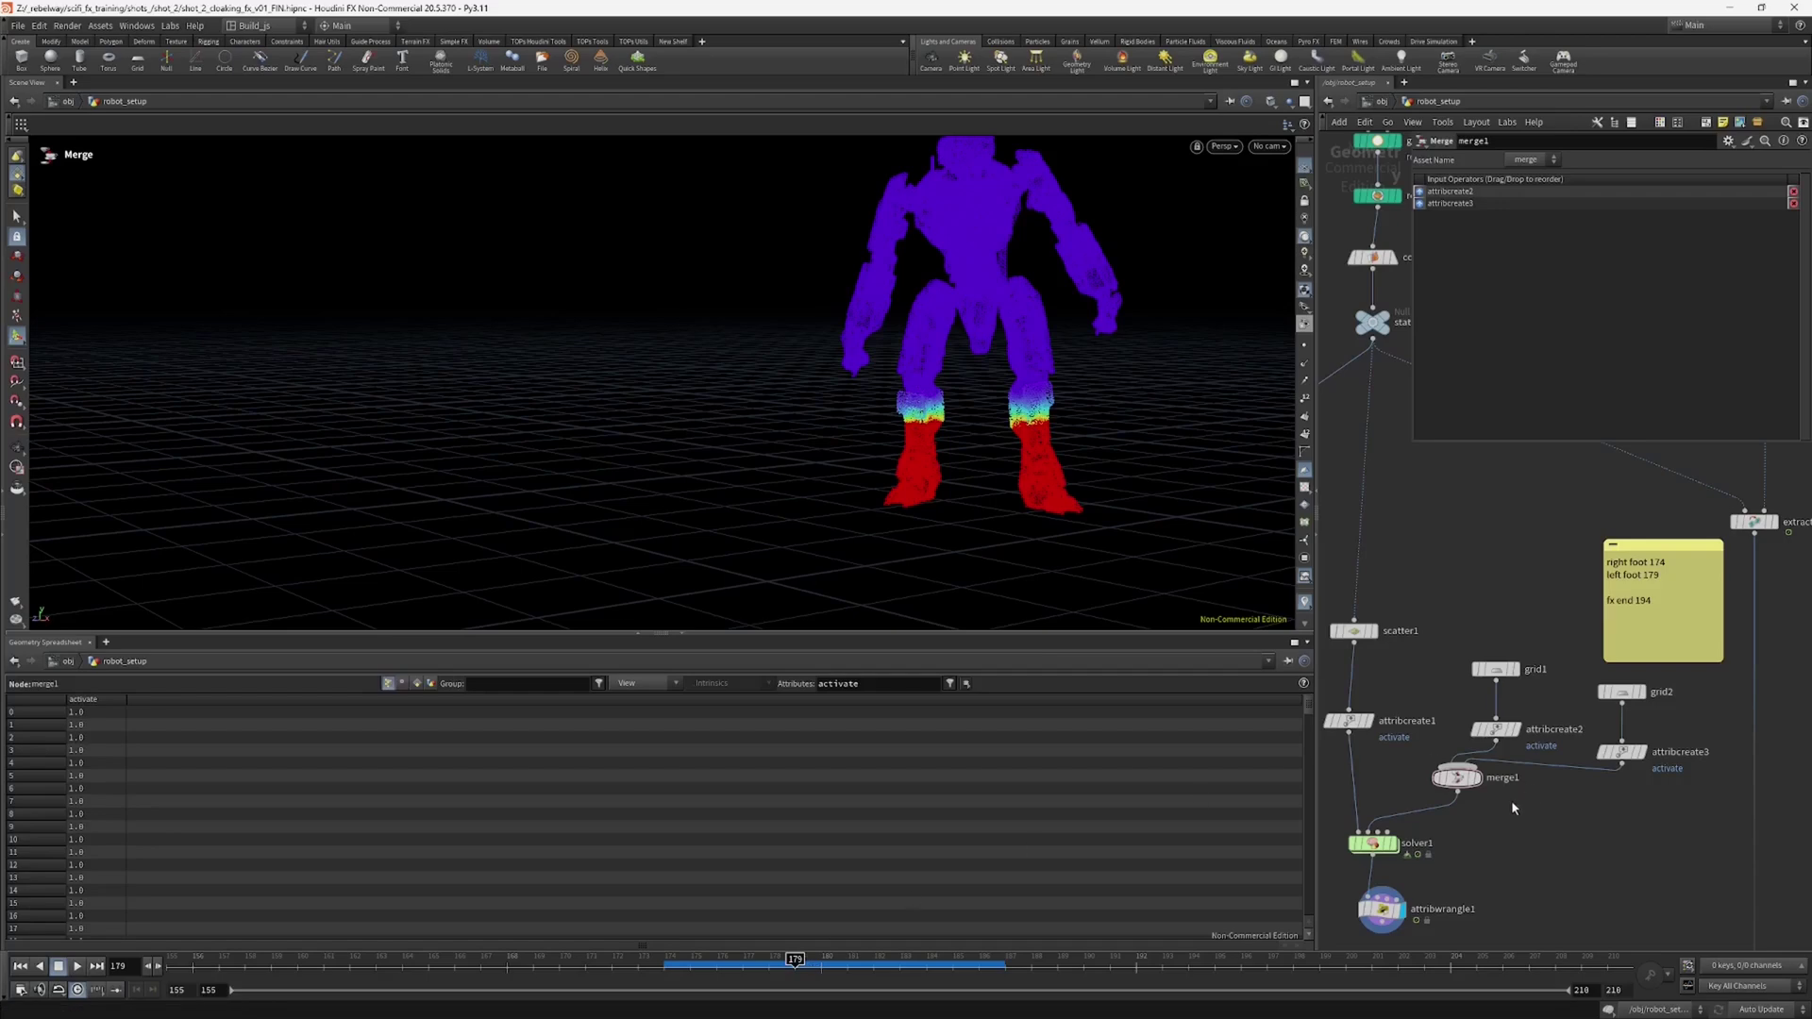
left_click(1489, 670)
key("l")
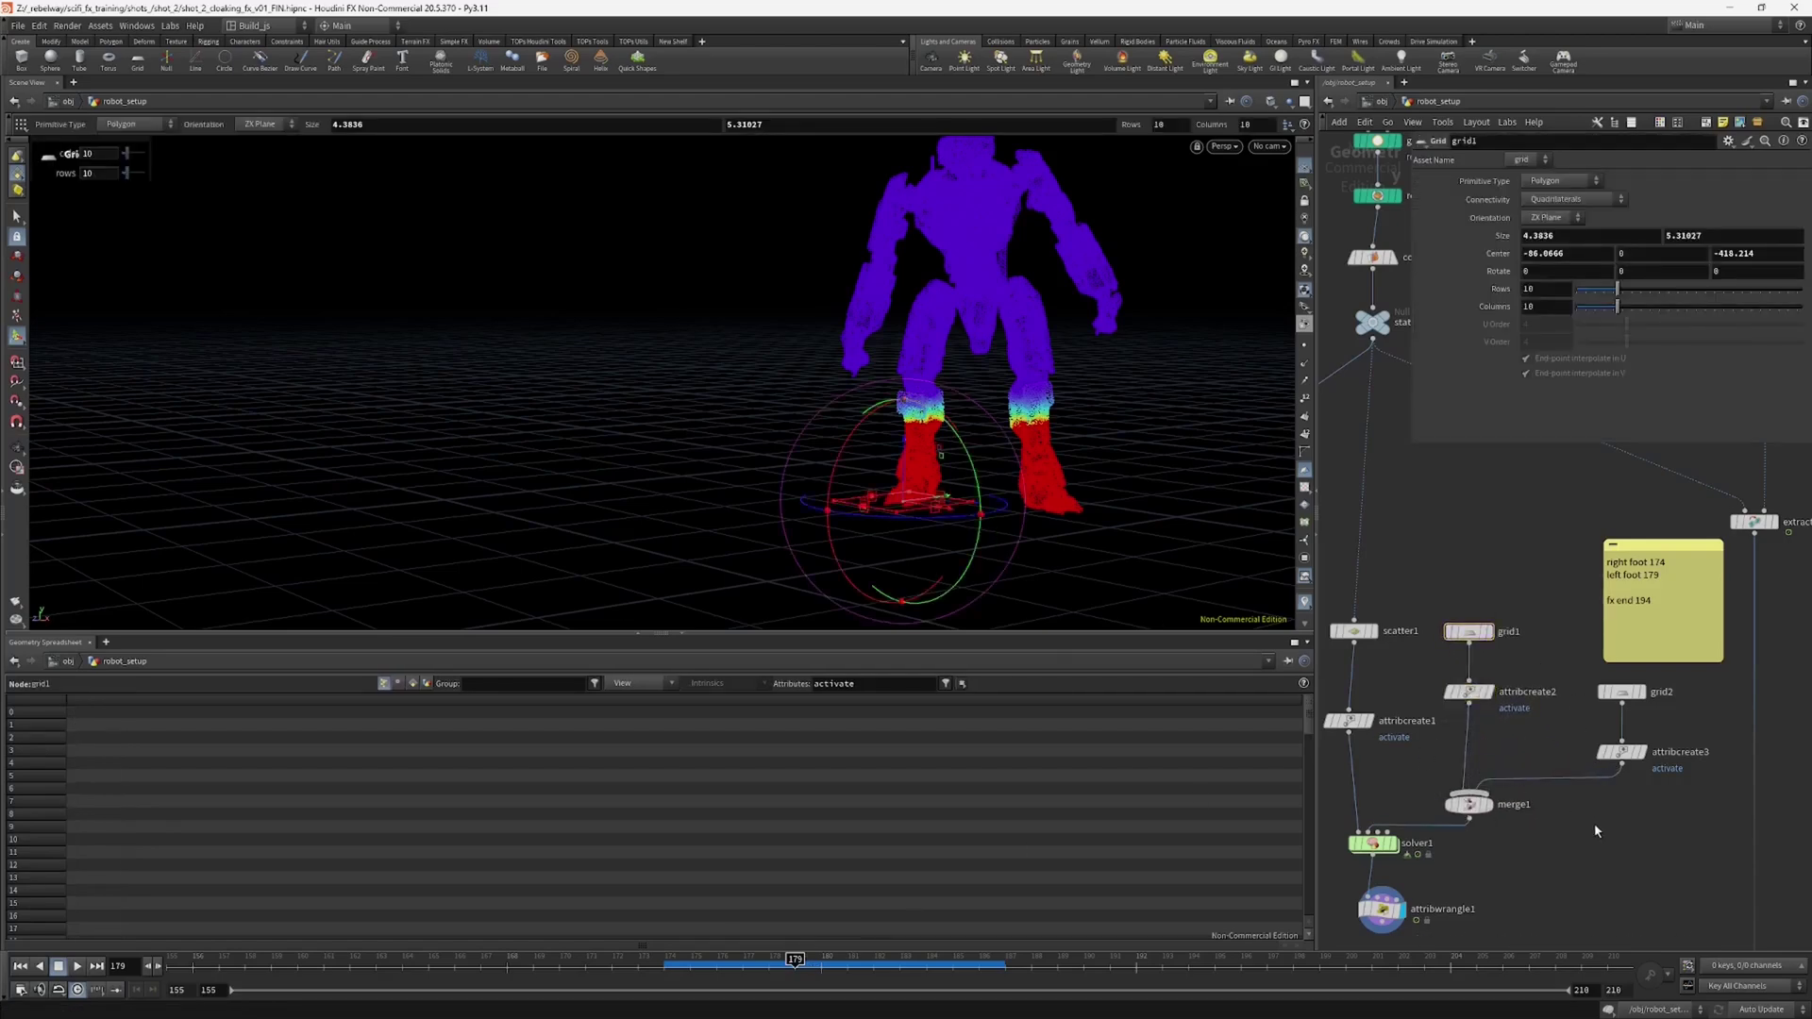
Step: Insert a Switch node between attribcreate3 and merge1
key("Tab")
type("sw")
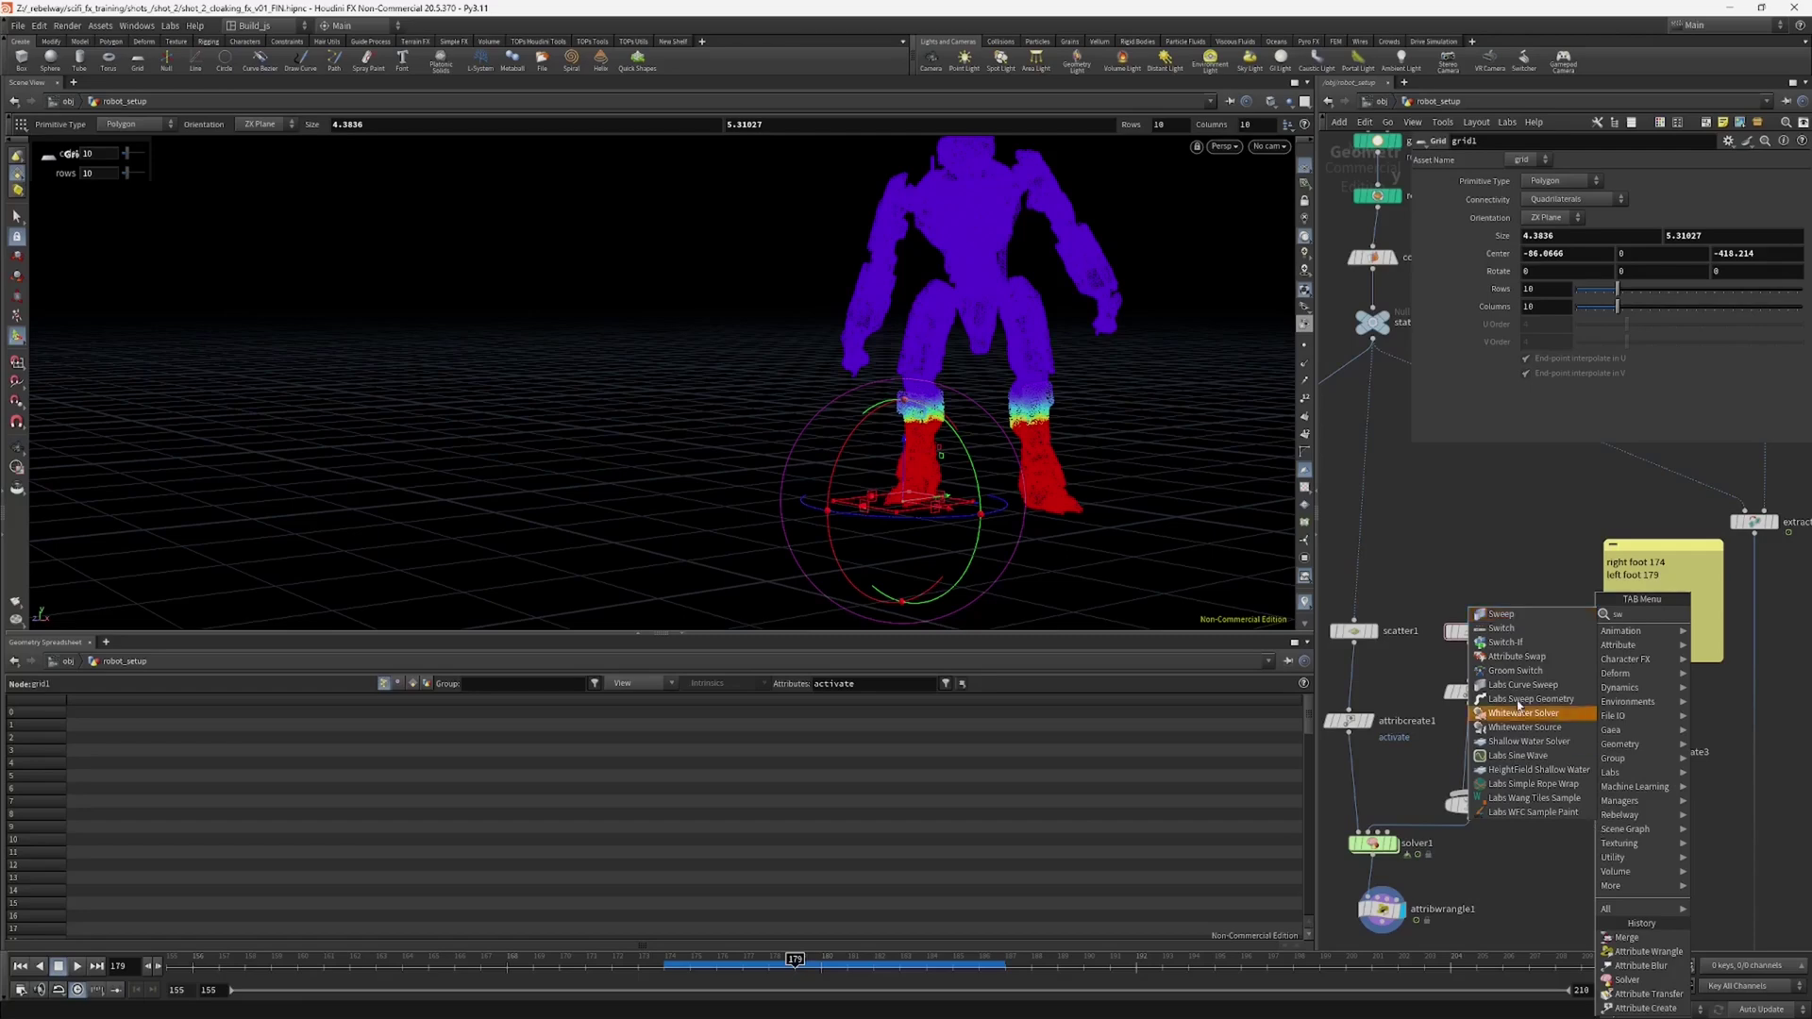
left_click(1500, 628)
left_click(1577, 792)
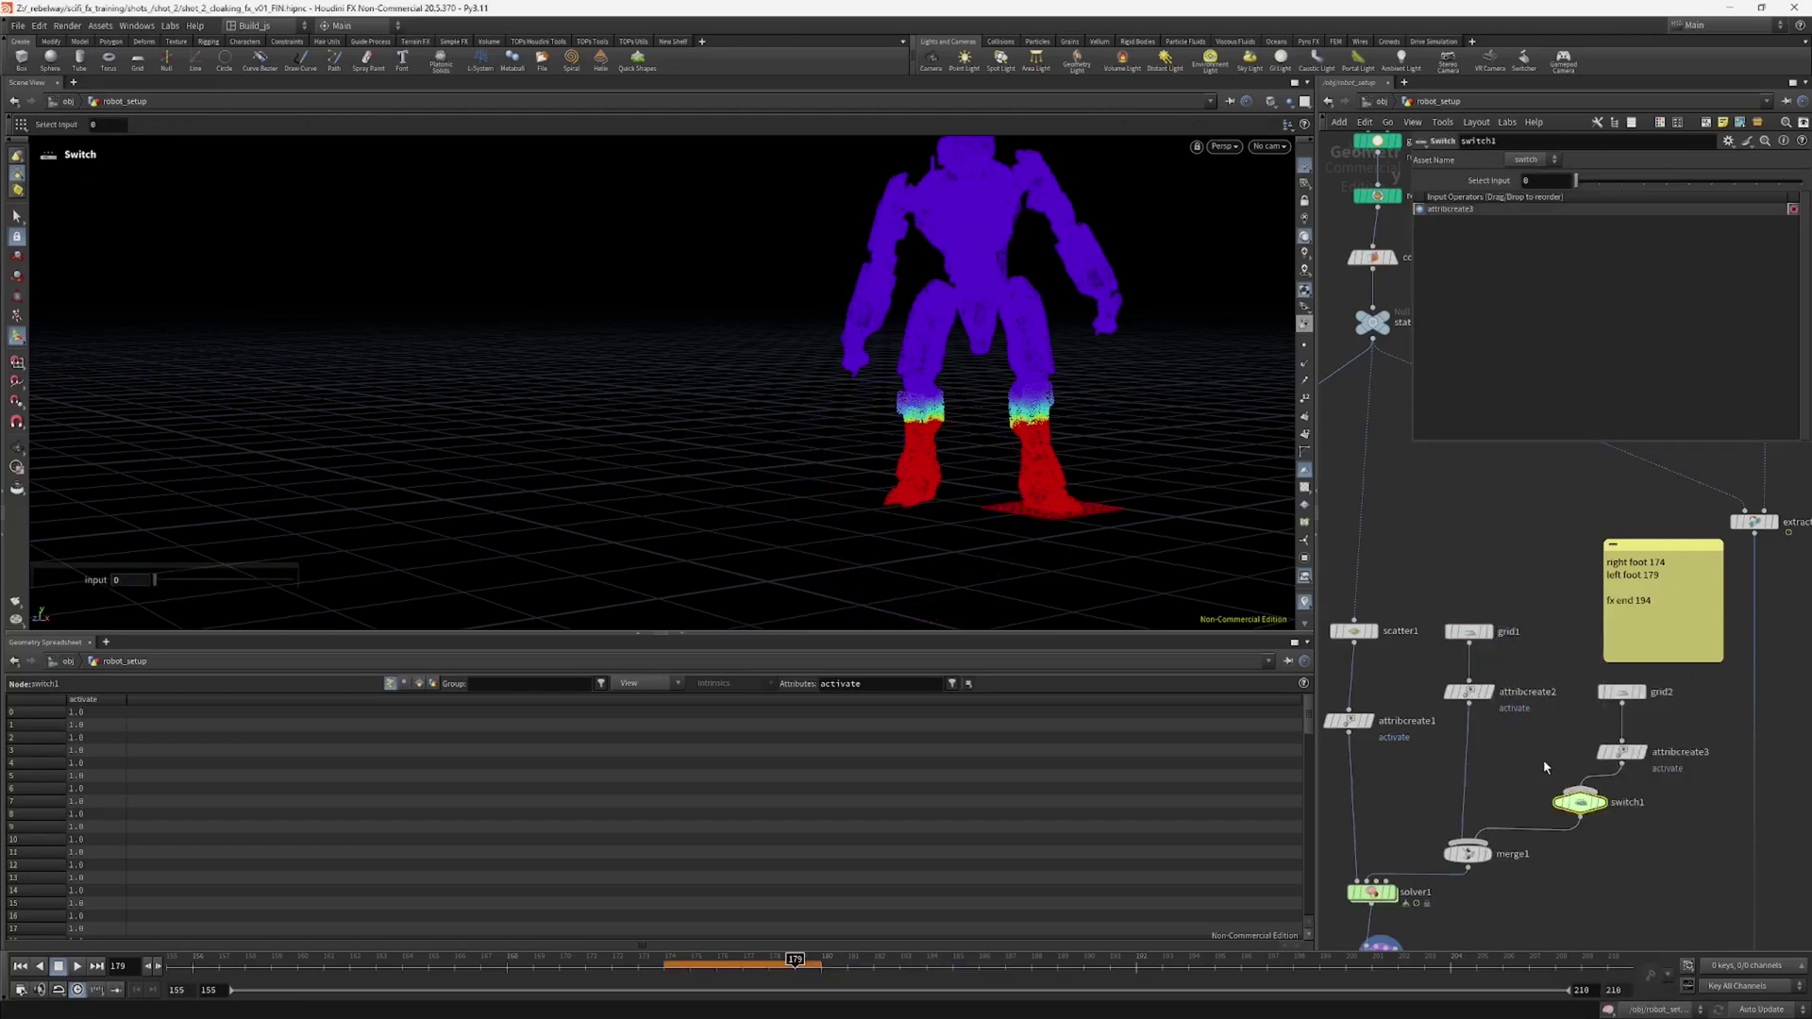
Step: Add an empty Null node beside attribcreate3 and connect it as another input of switch1
key("Tab")
type("nu")
key("Return")
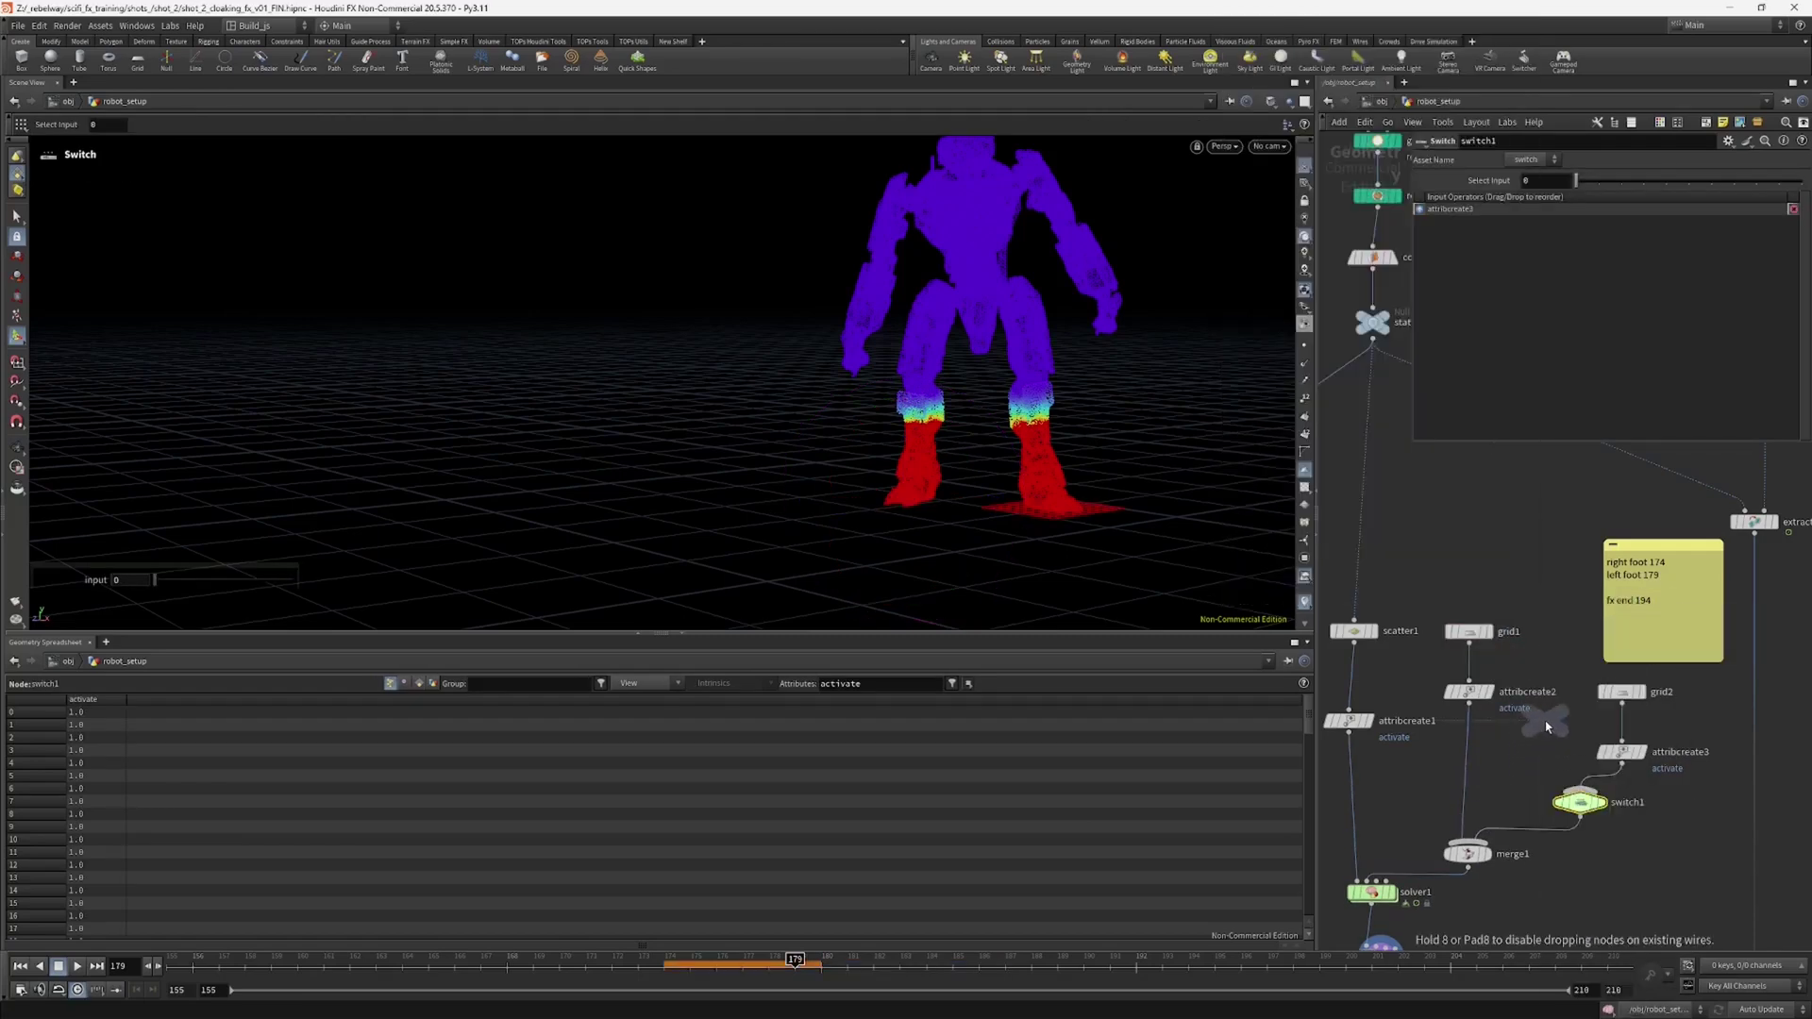
left_click(1544, 722)
left_click_drag(1543, 743, 1553, 796)
left_click(1579, 802)
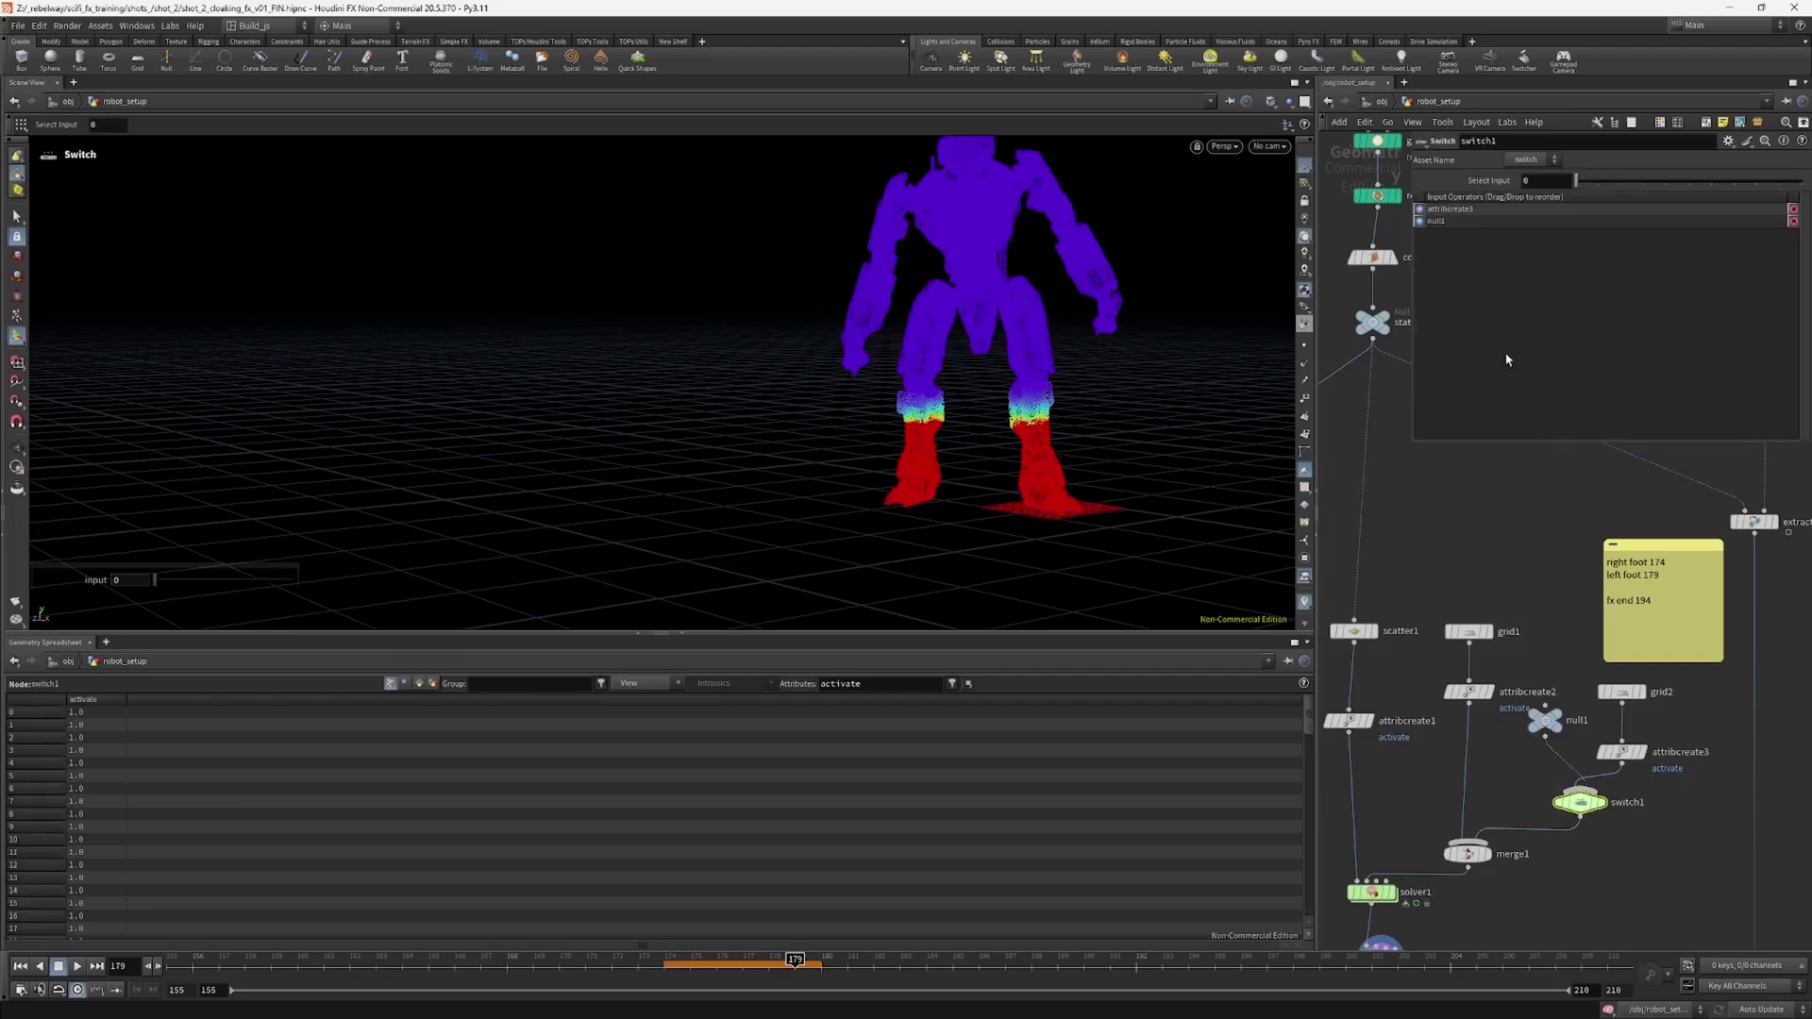
Step: Reorder switch1's inputs so null1 comes first, and set its Select Input to the expression $F>178
left_click_drag(1423, 223, 1423, 209)
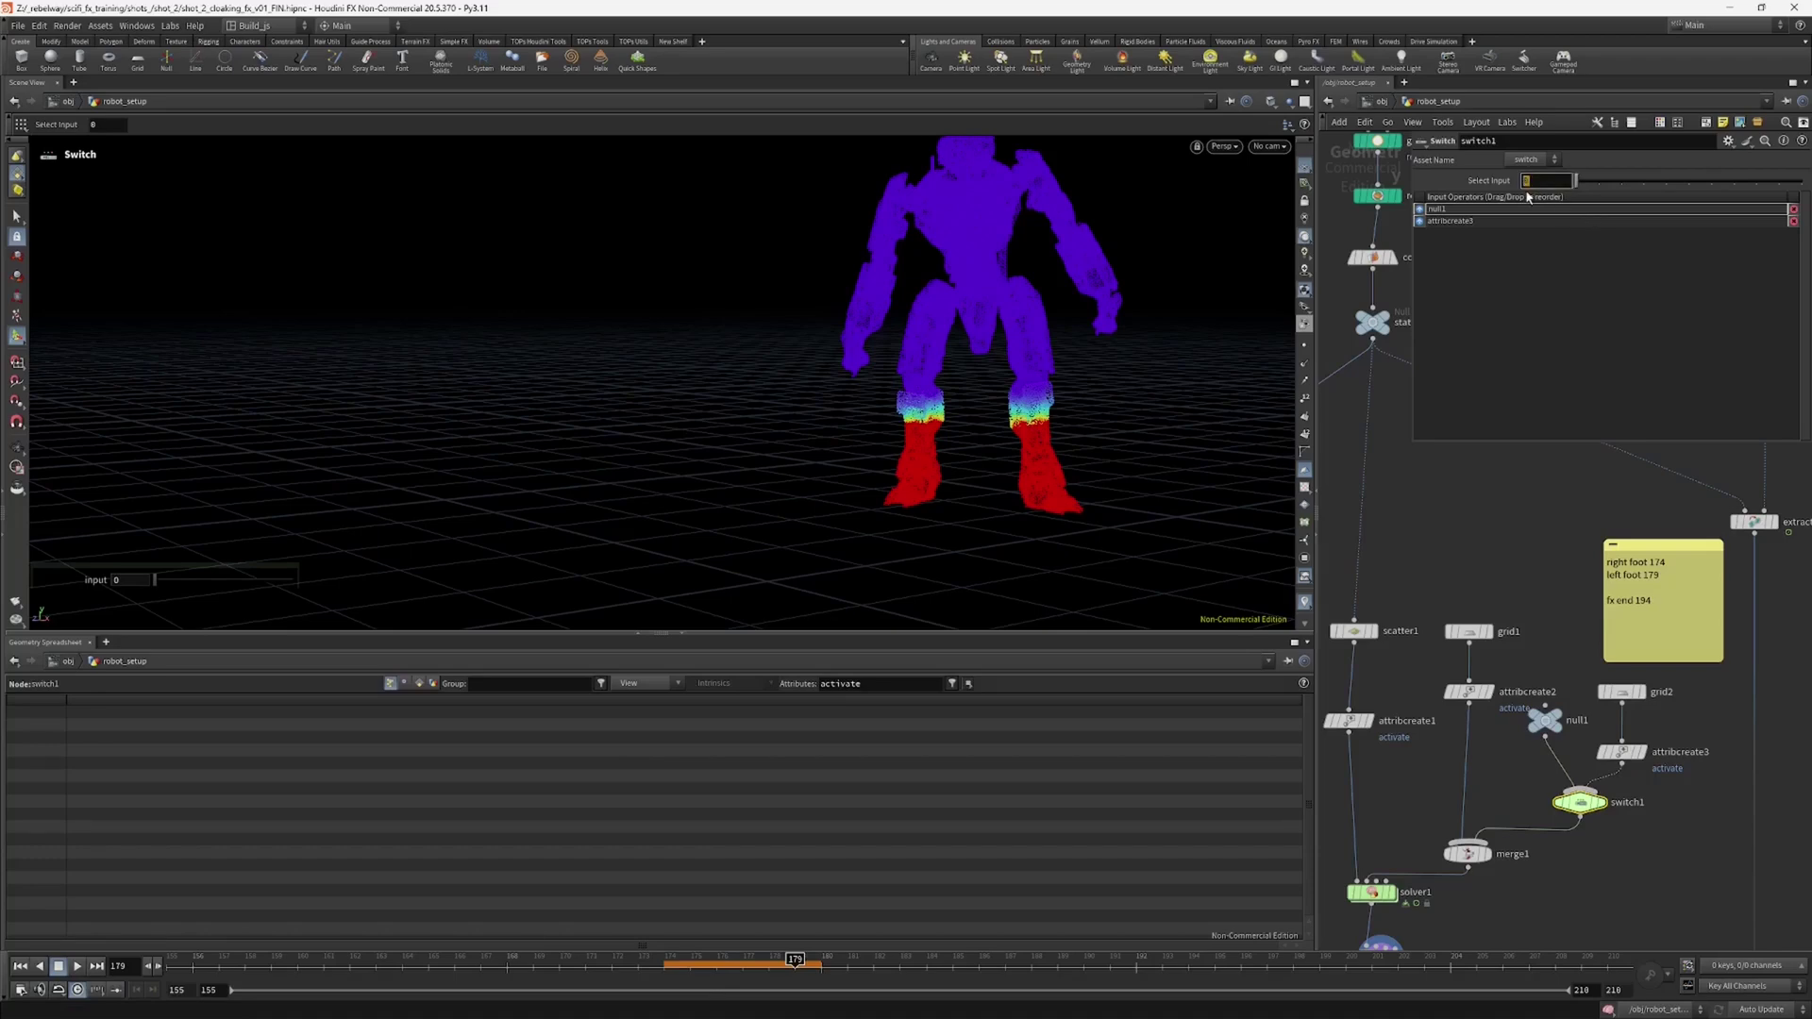
type("$F>178")
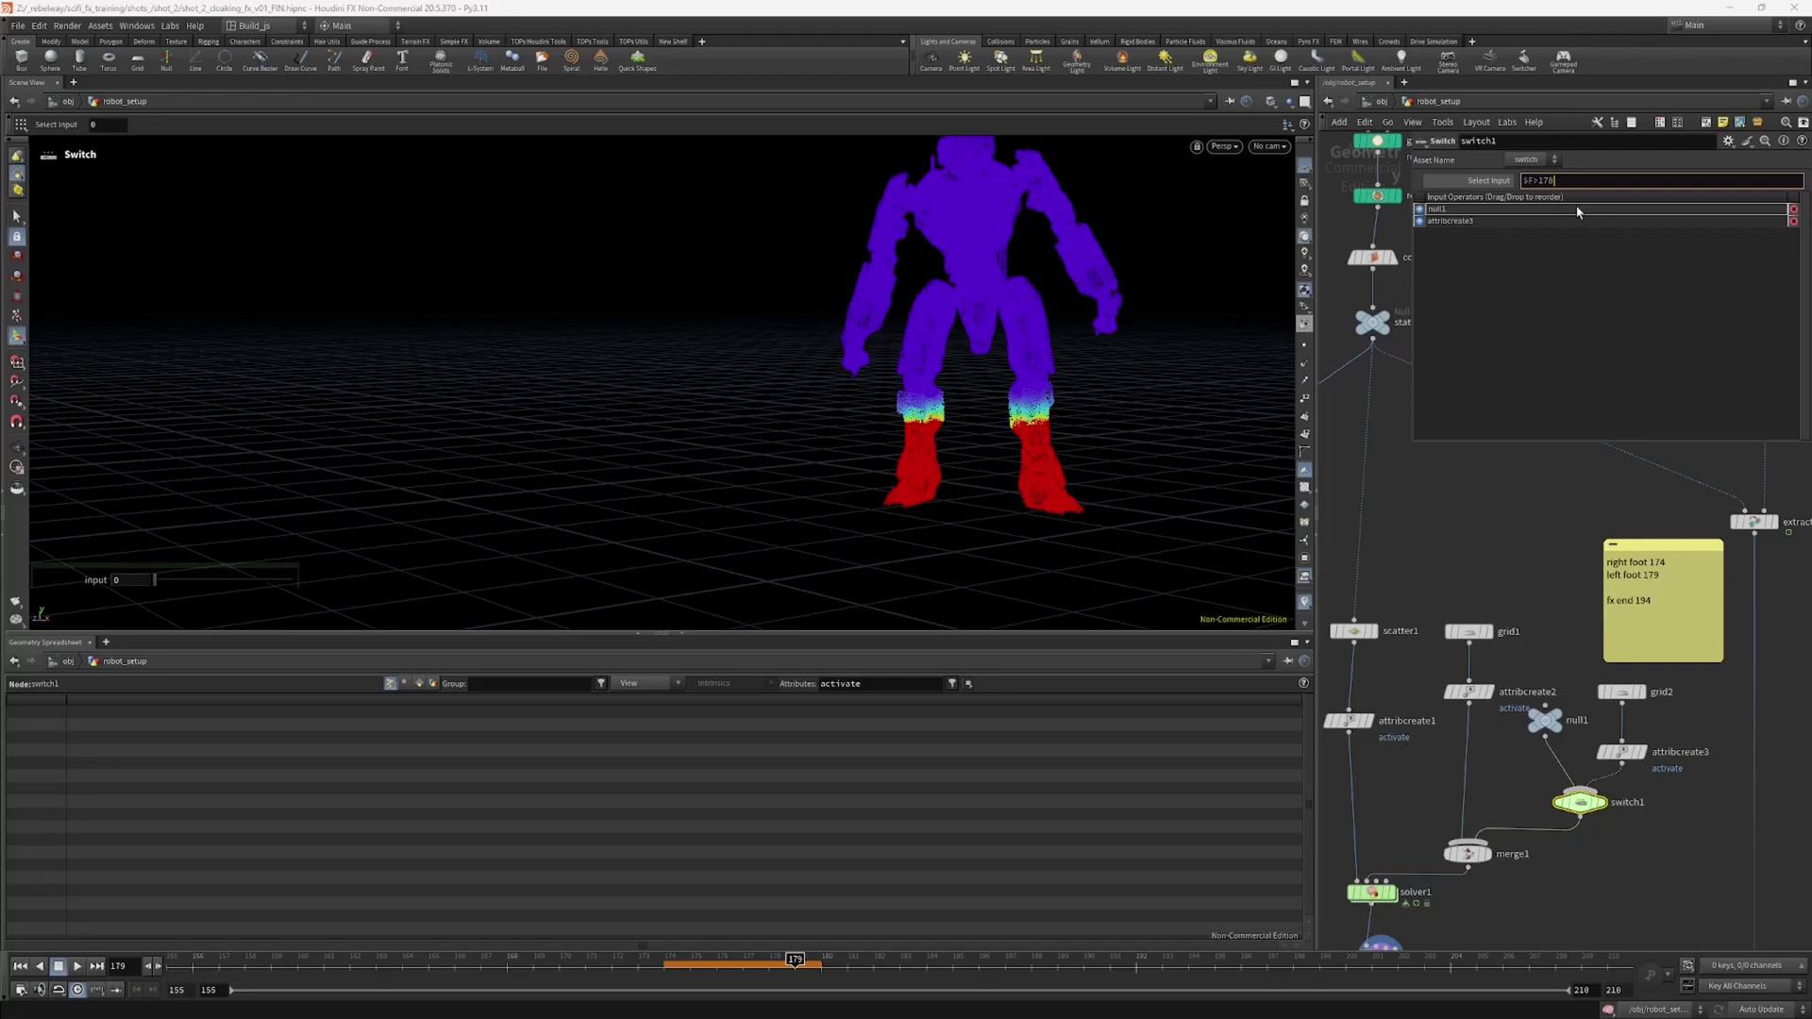
key("Return")
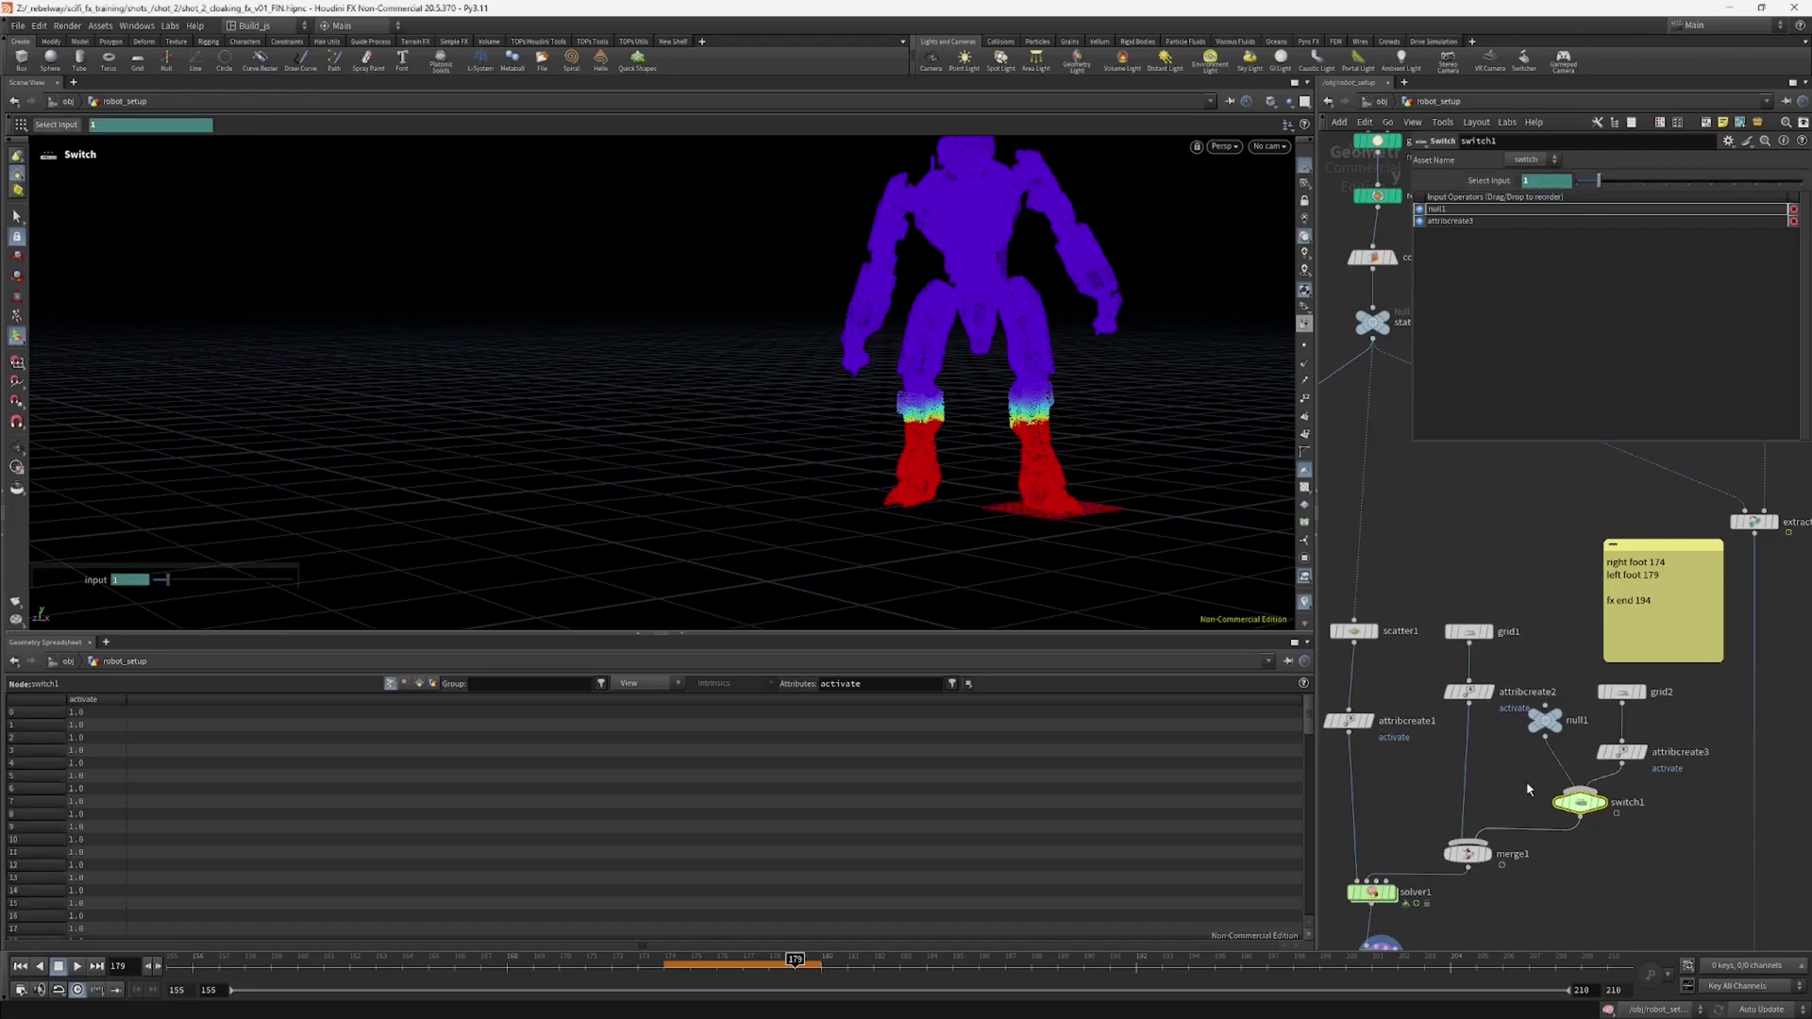
Step: Review the delayed left-foot activation from frame 174 through 180 and on to frame 194
left_click(664, 960)
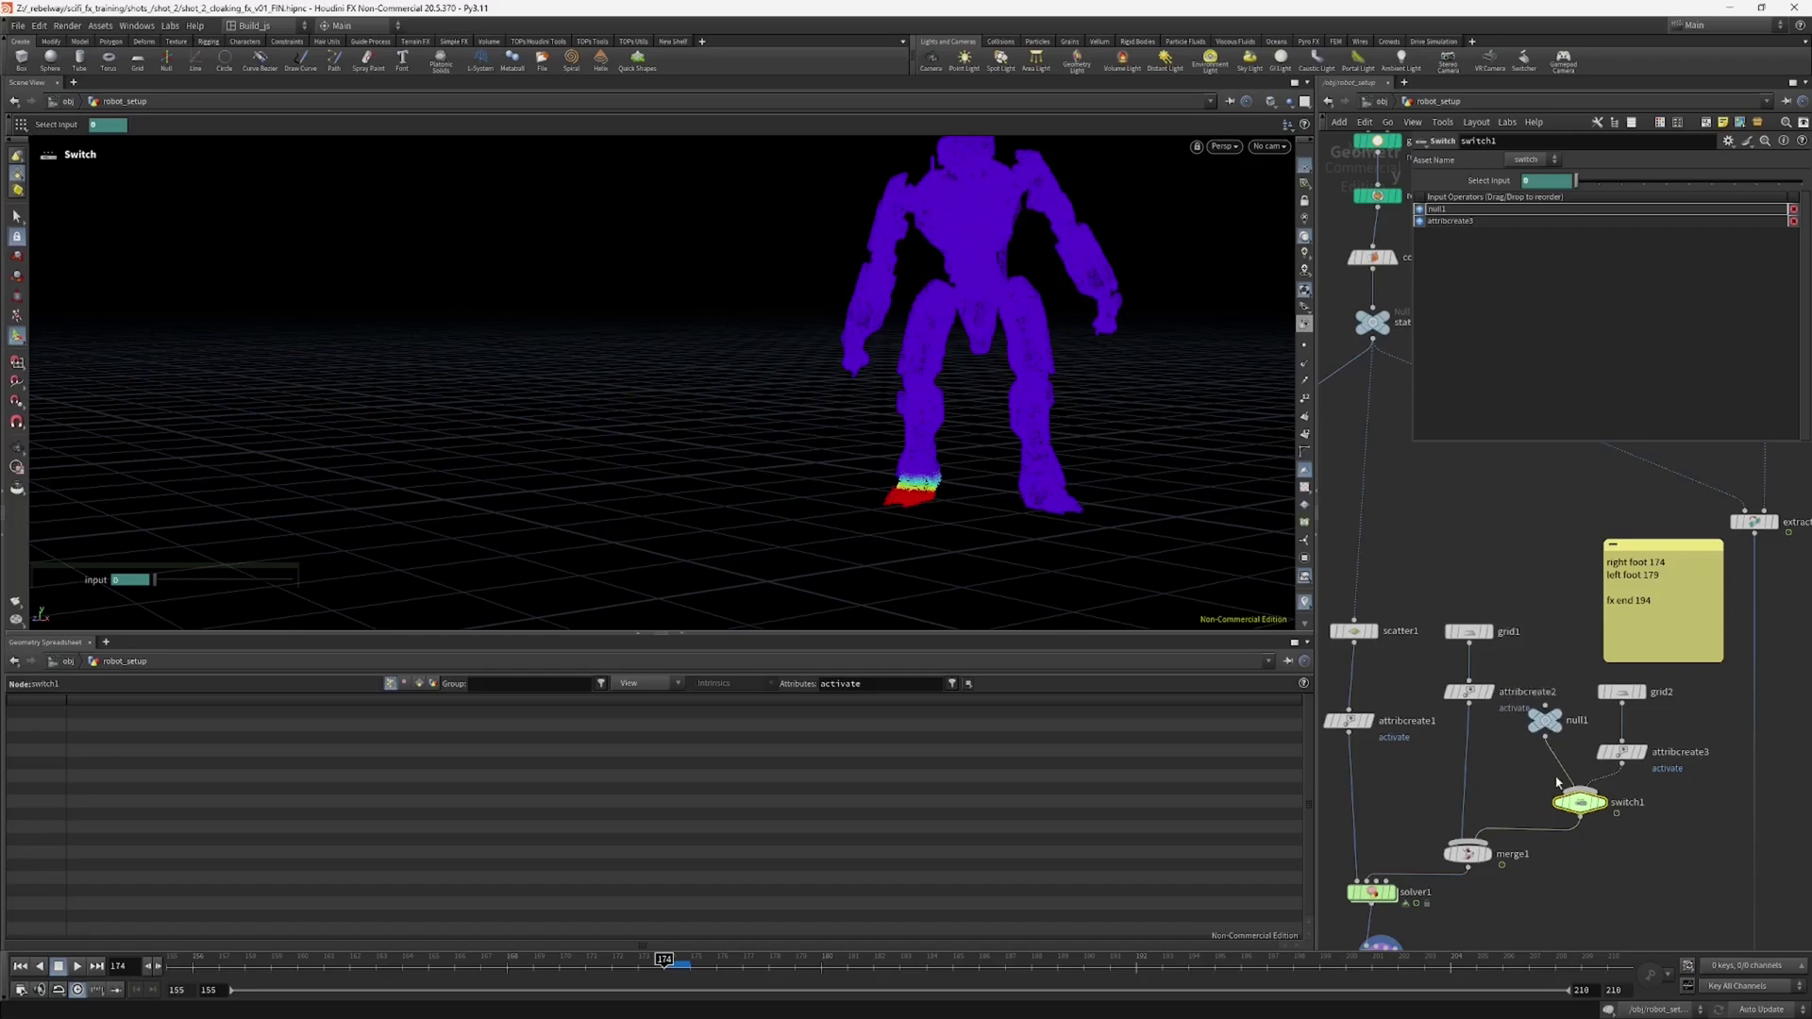
mouse_move(1580, 808)
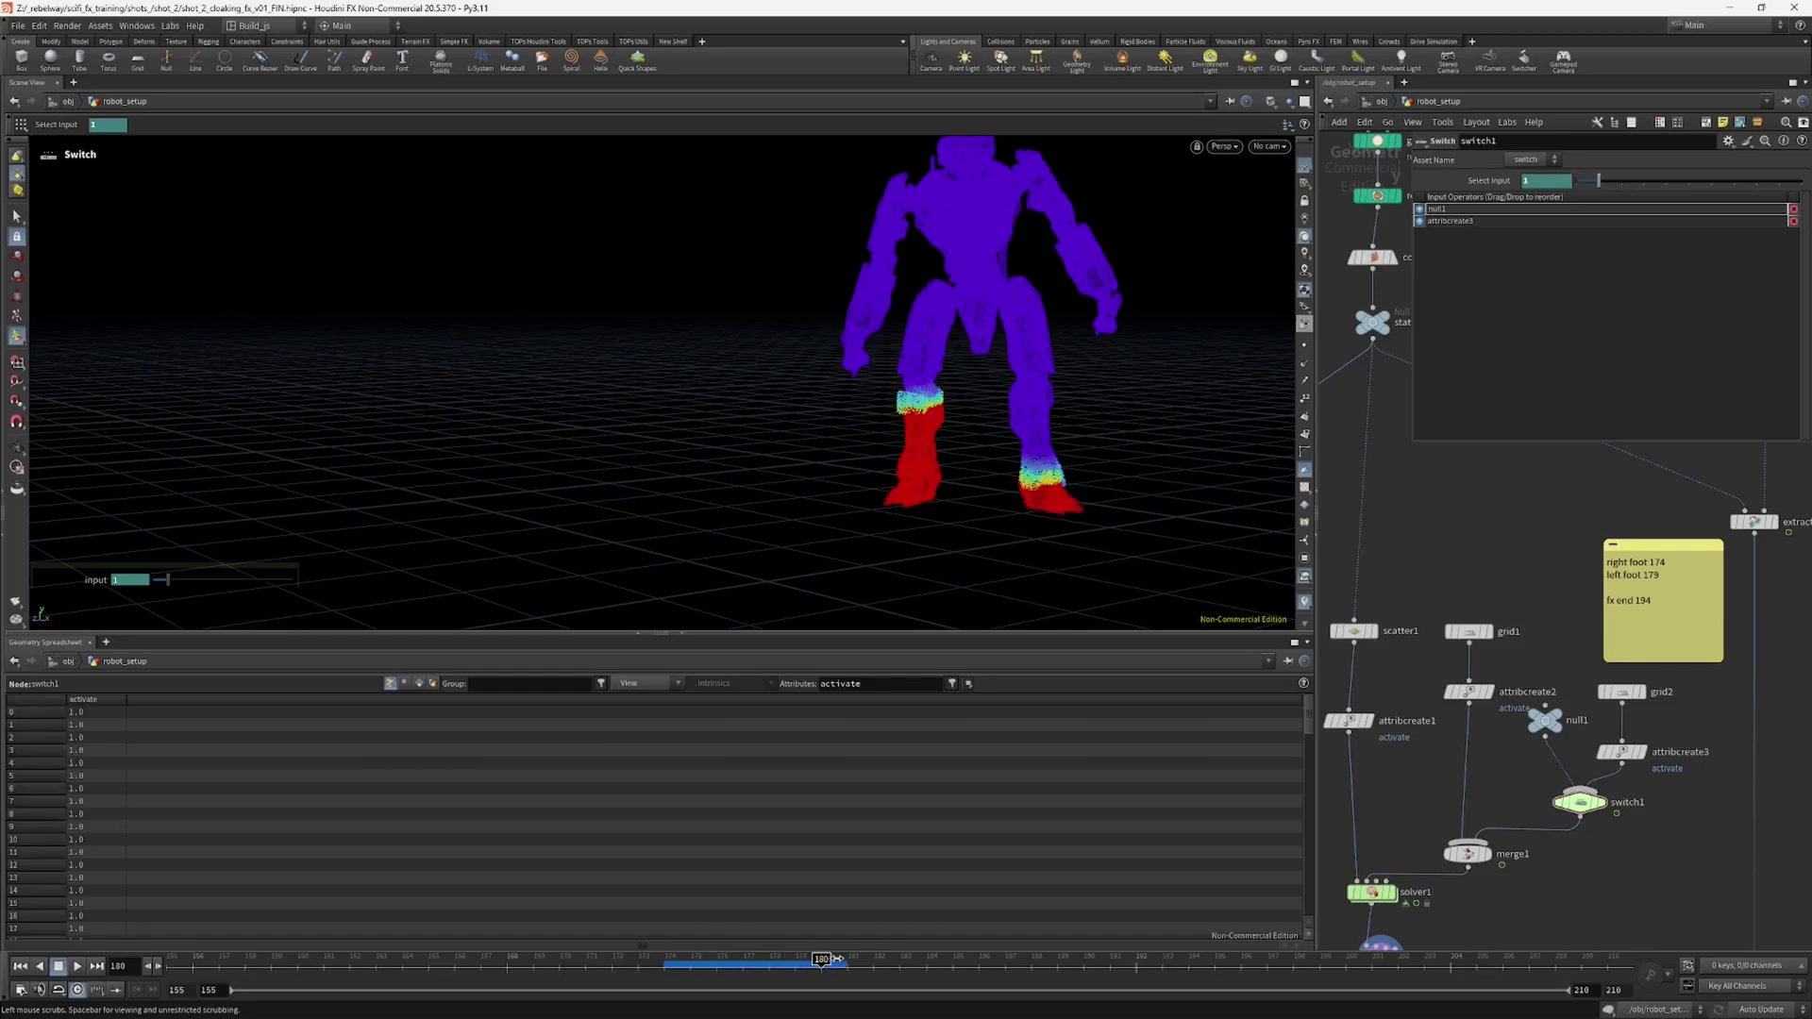
mouse_move(1621, 762)
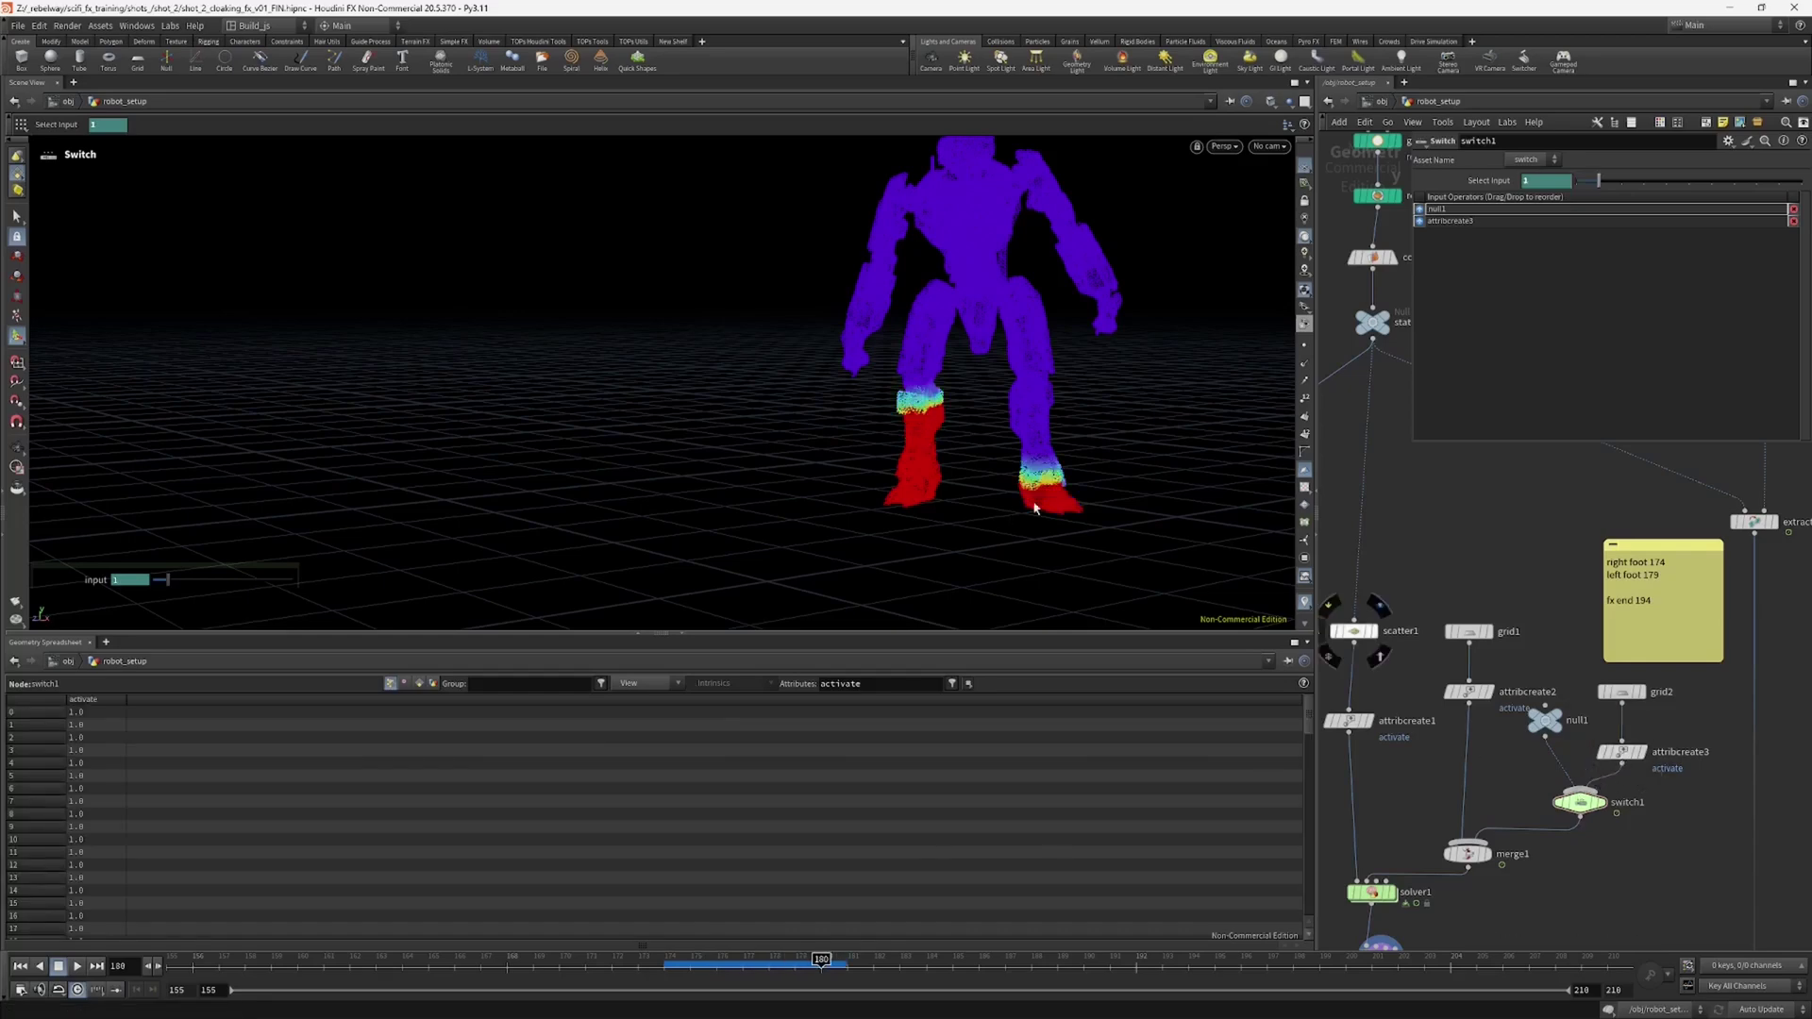
left_click_drag(817, 962, 952, 977)
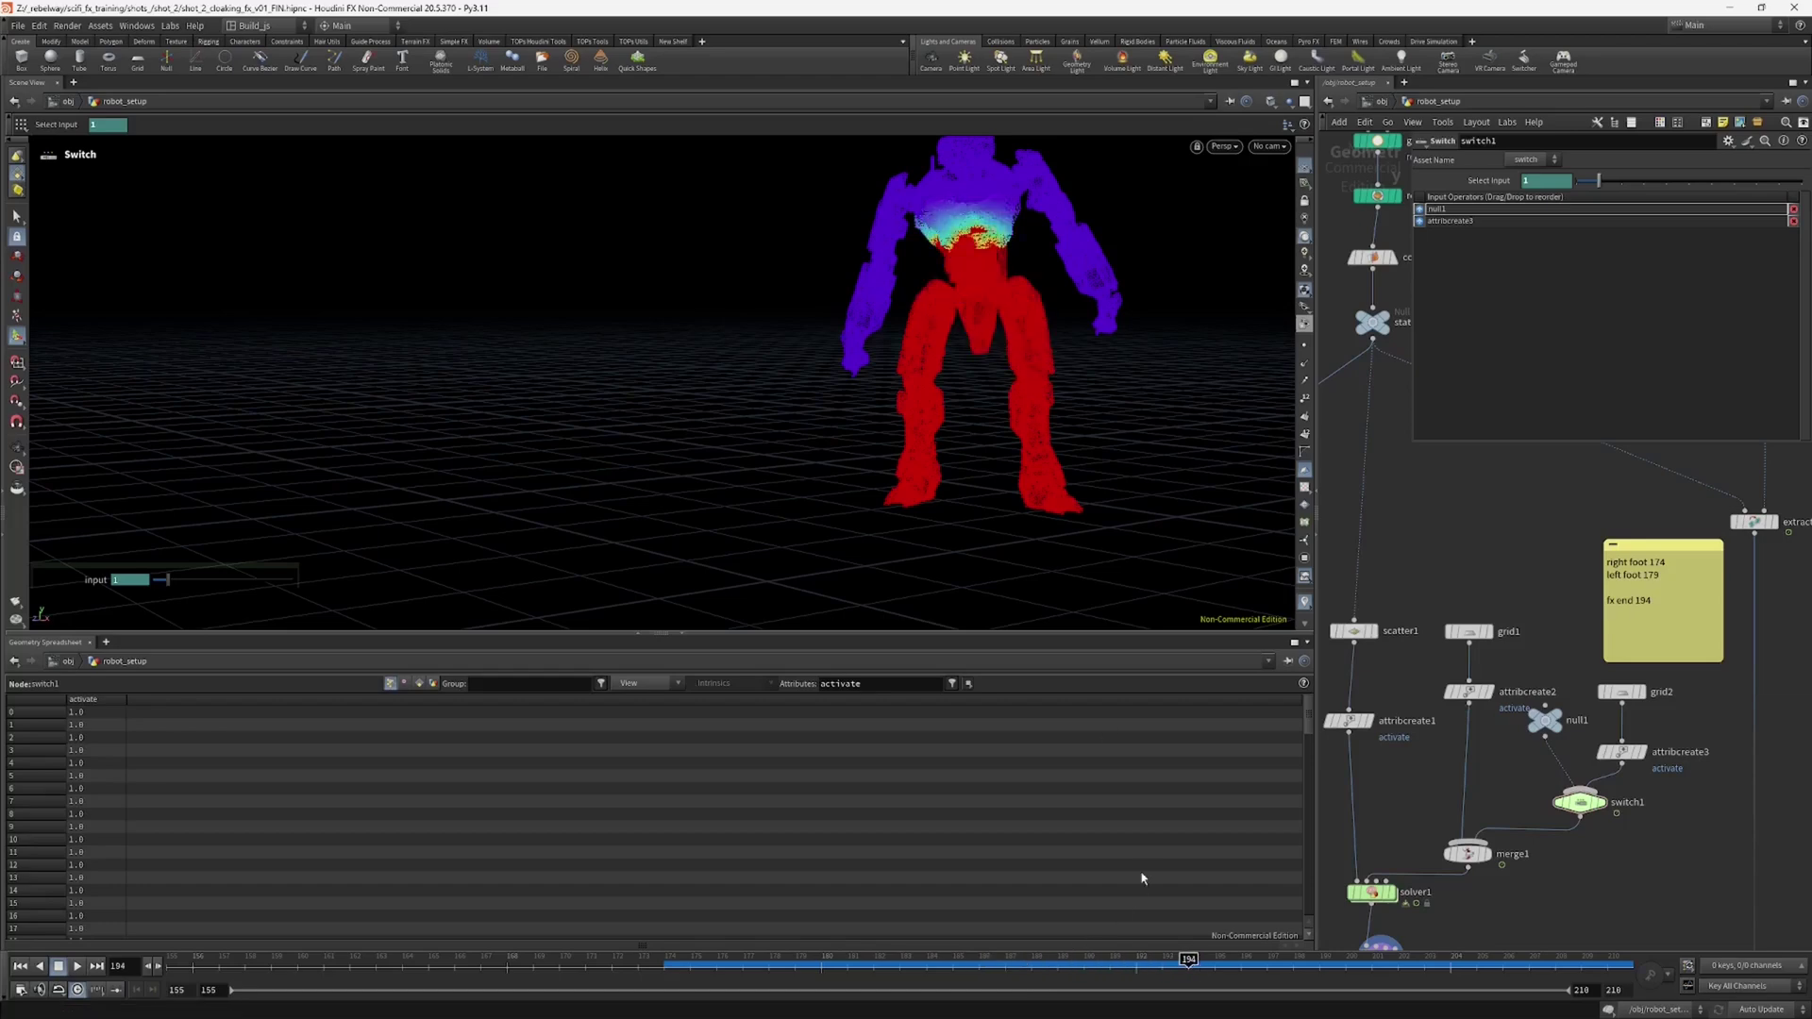
Step: Inspect the activation on the torso and arms between frames 194 and 200, and return to frame 174
left_click_drag(990, 397, 971, 356, "alt")
middle_click_drag(971, 355, 970, 433, "alt")
right_click_drag(971, 433, 1056, 323, "alt")
left_click_drag(1056, 324, 1010, 344, "alt")
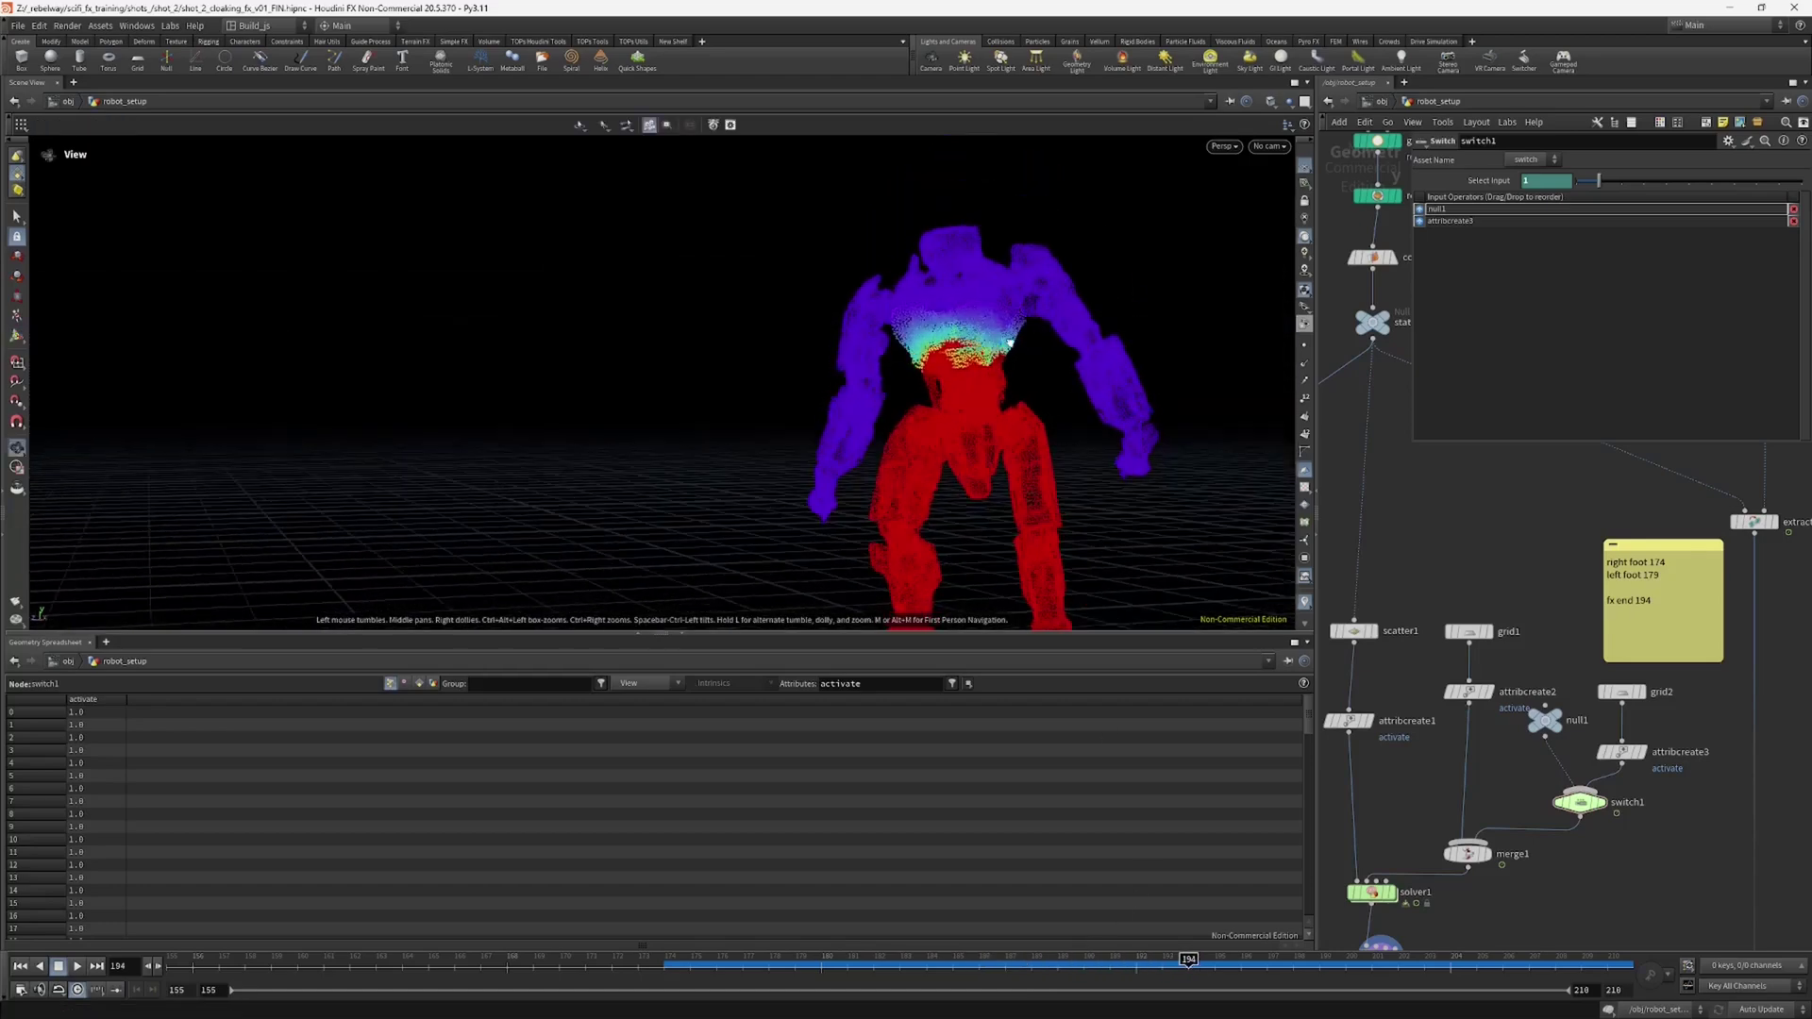
key("Return")
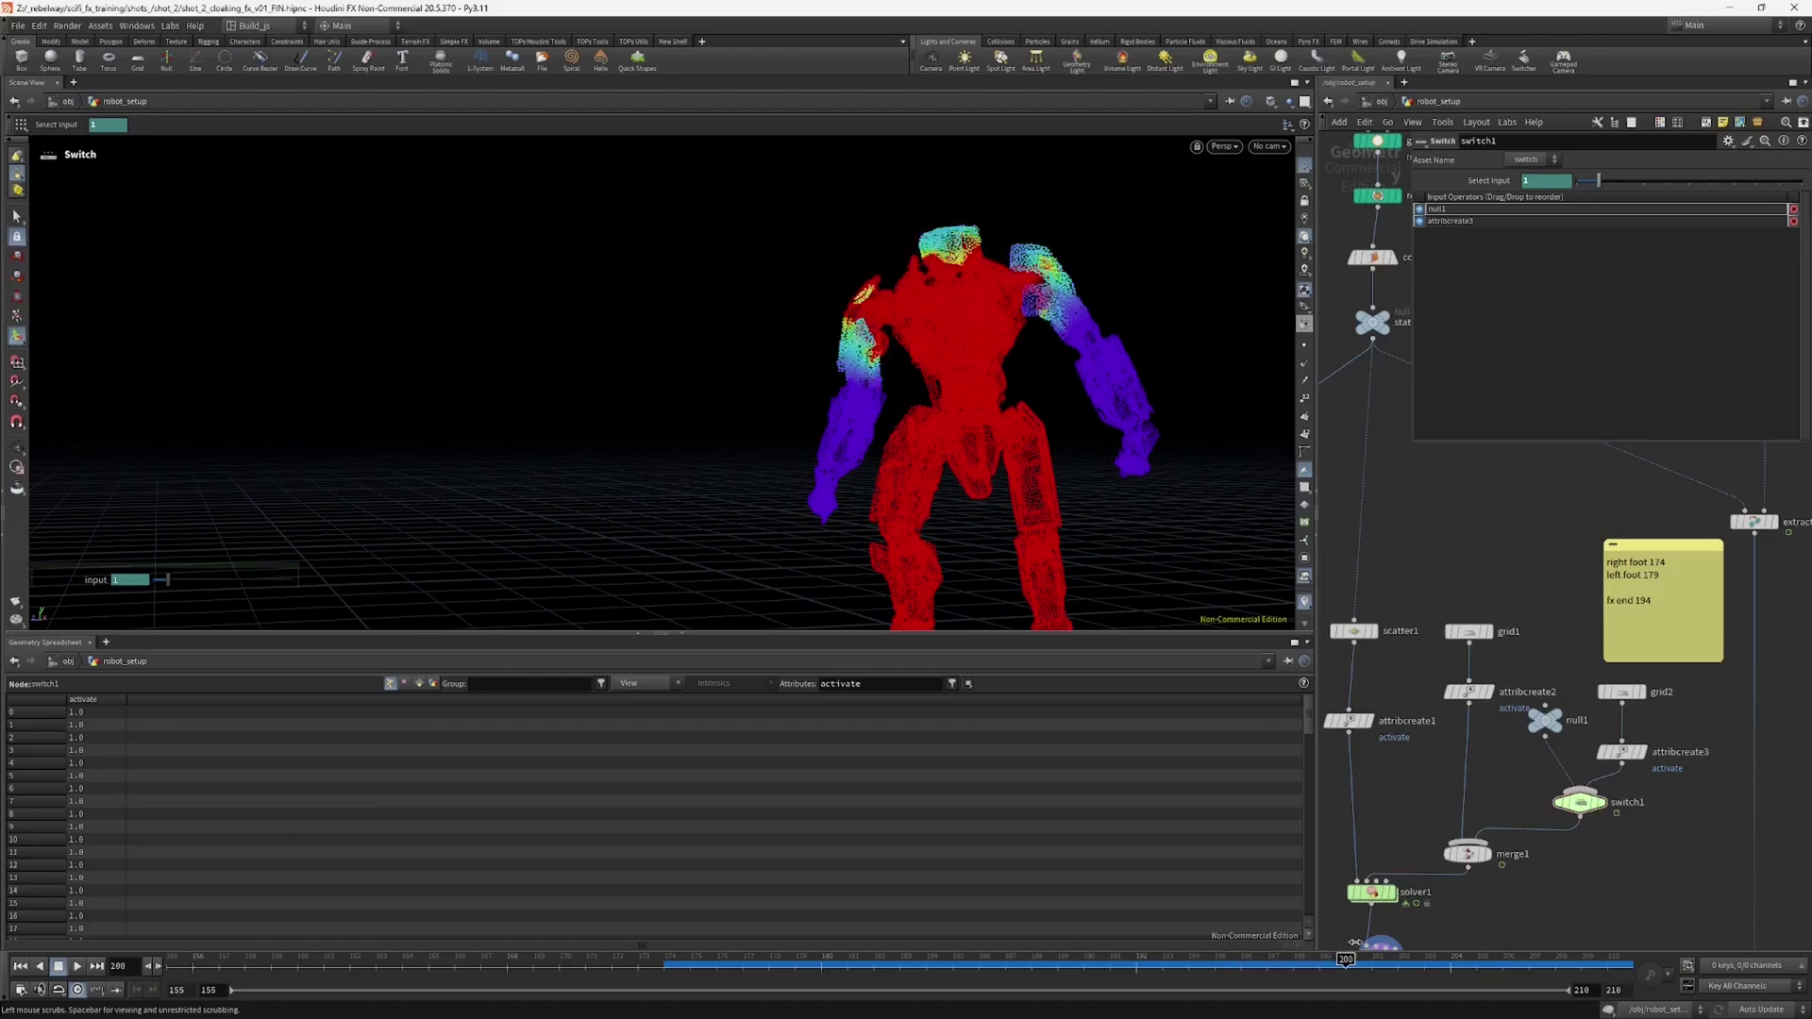
left_click_drag(1264, 961, 1191, 961)
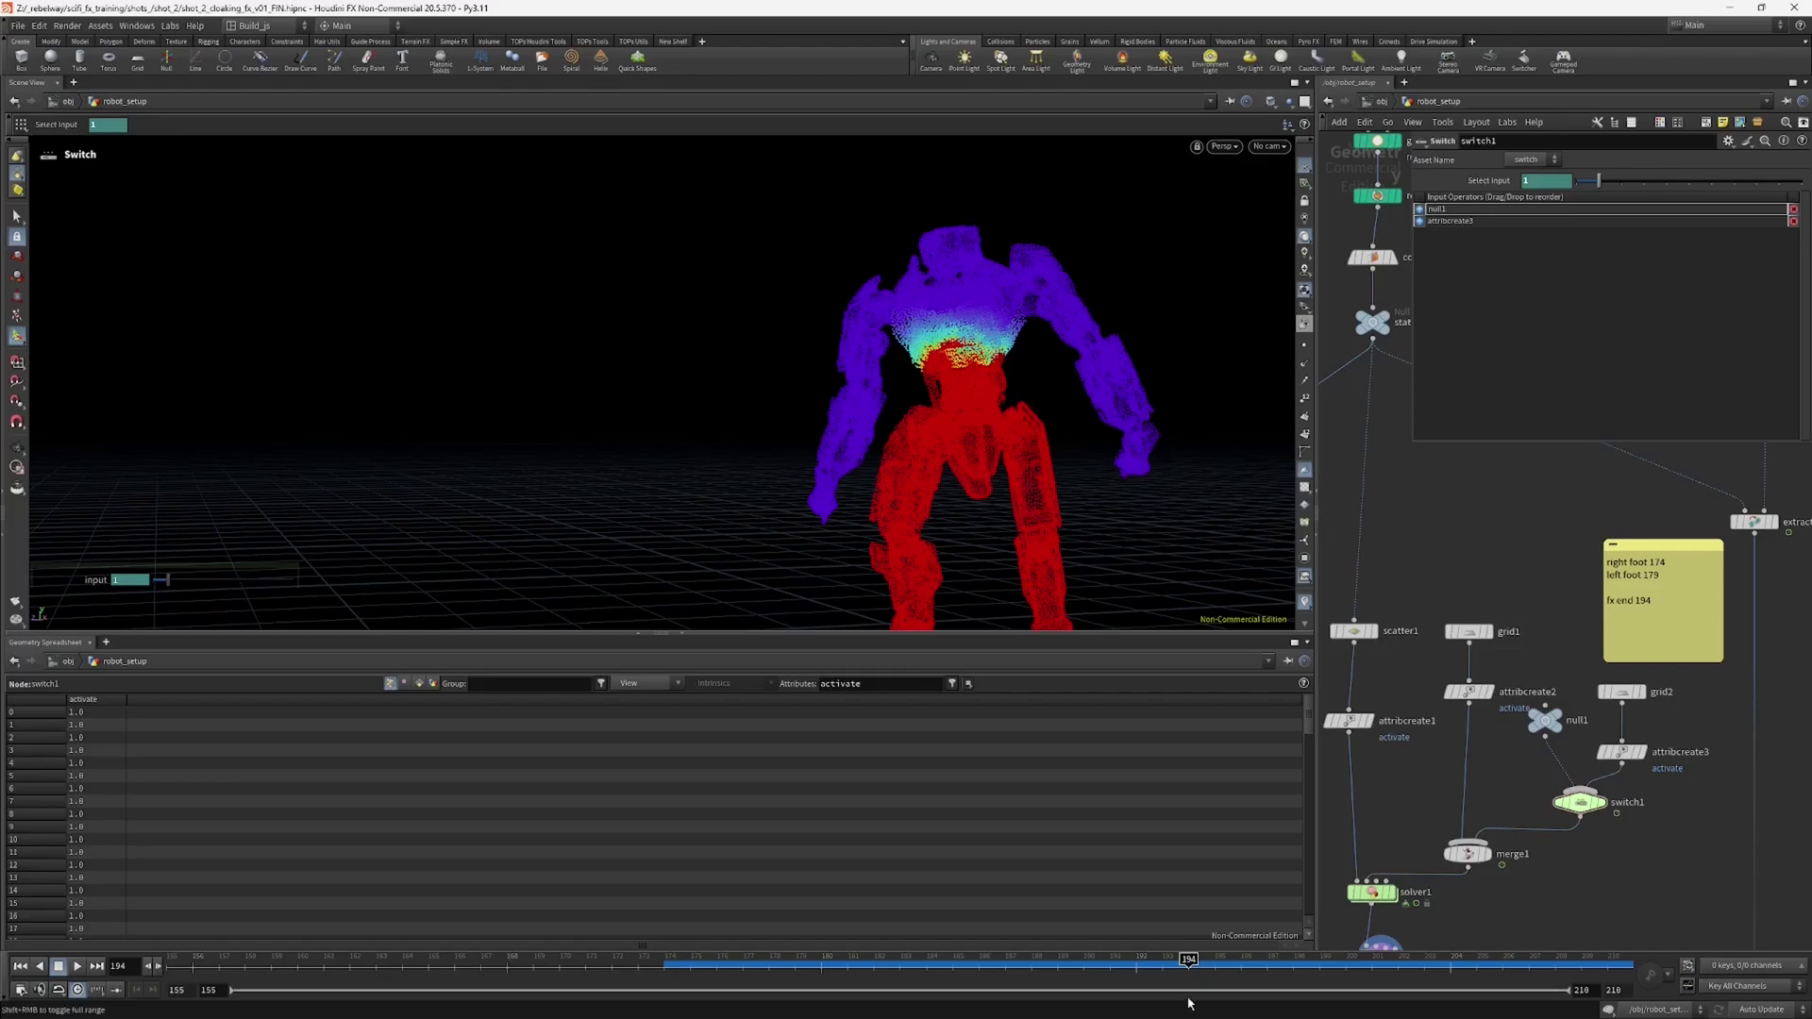
left_click_drag(1184, 963, 1287, 955)
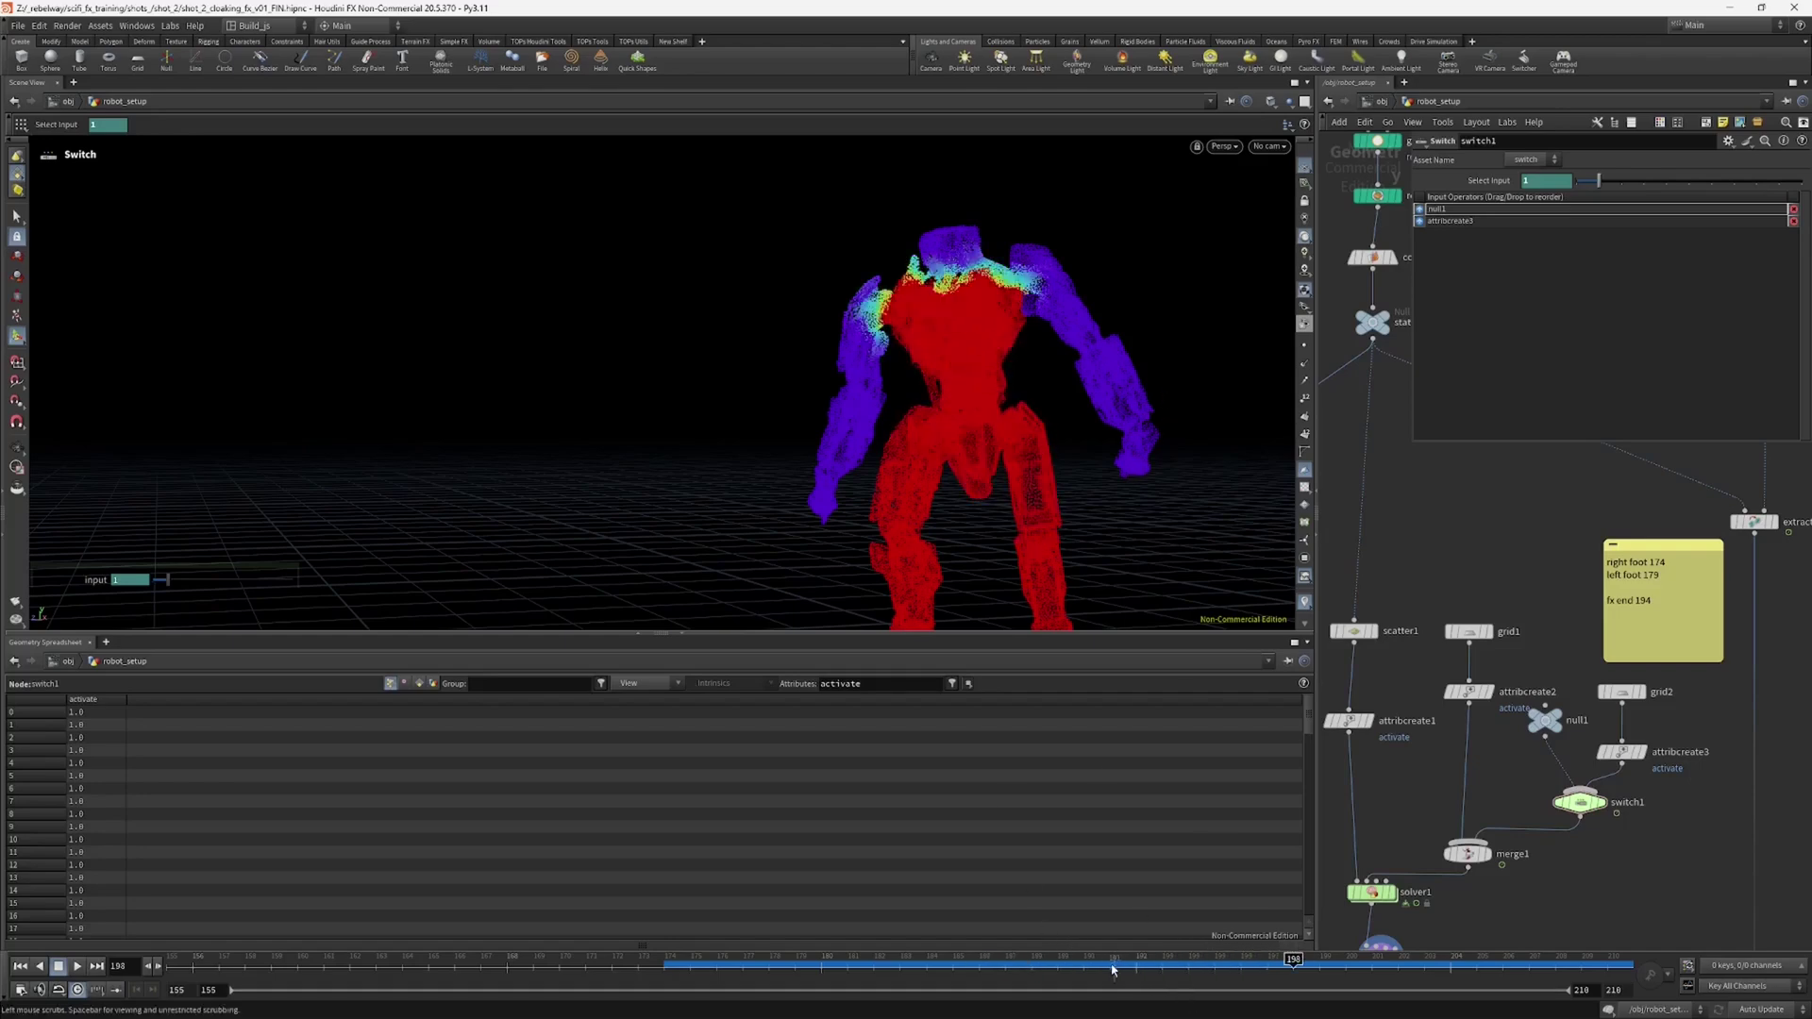
left_click_drag(1112, 969, 679, 972)
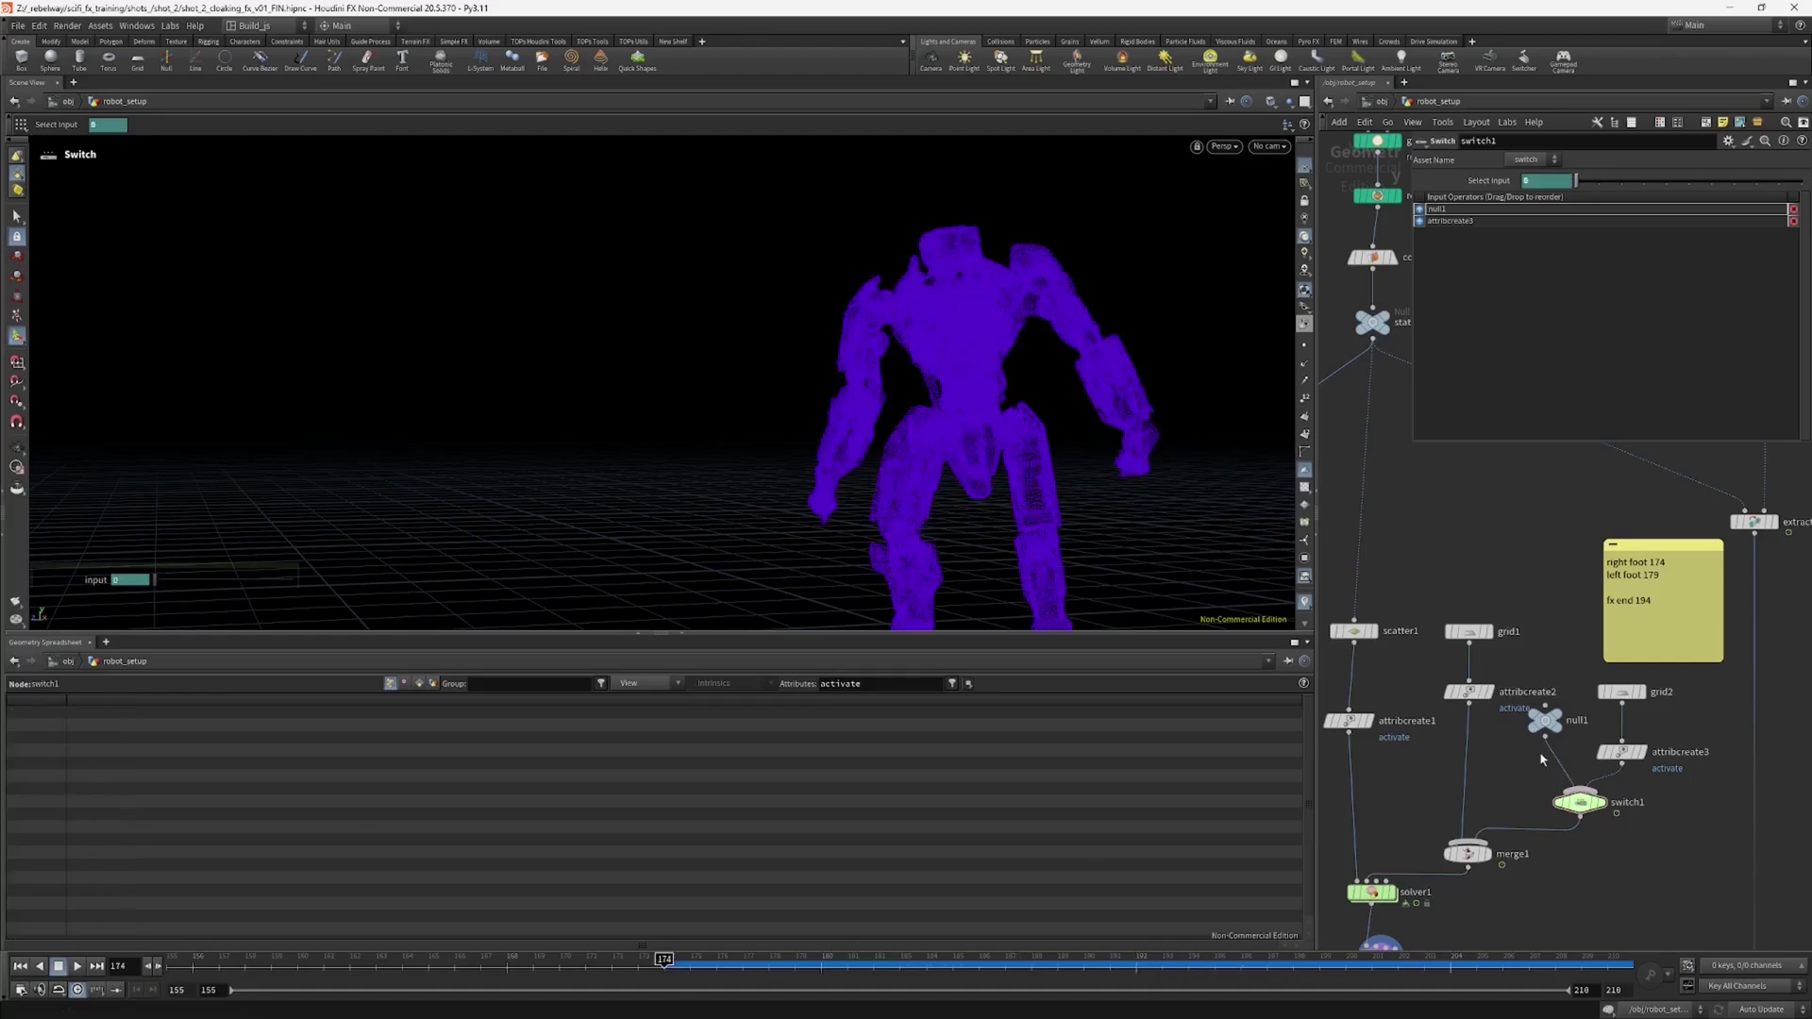
Step: Move the node that joins the foreach and extracttransform1 branches farther down, and select foreach_end1
scroll(1540, 757, "down", 5)
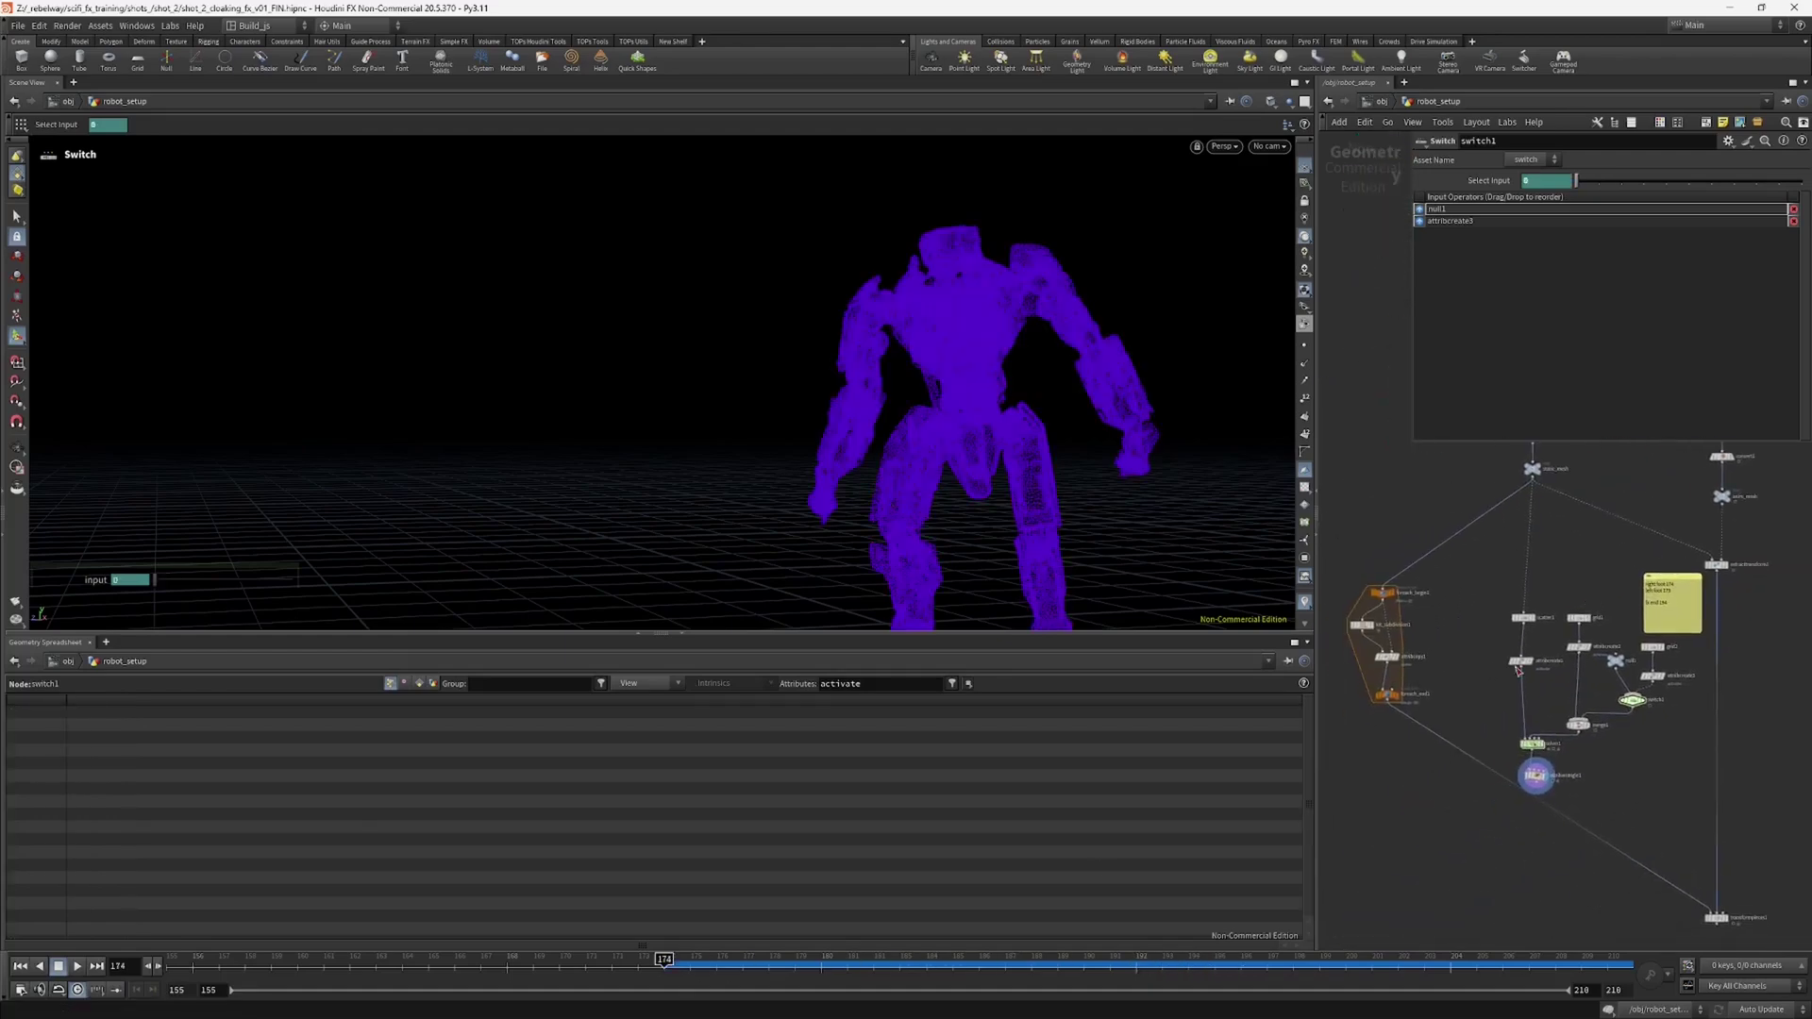
middle_click_drag(1454, 836, 1438, 659)
left_click_drag(1702, 743, 1704, 903)
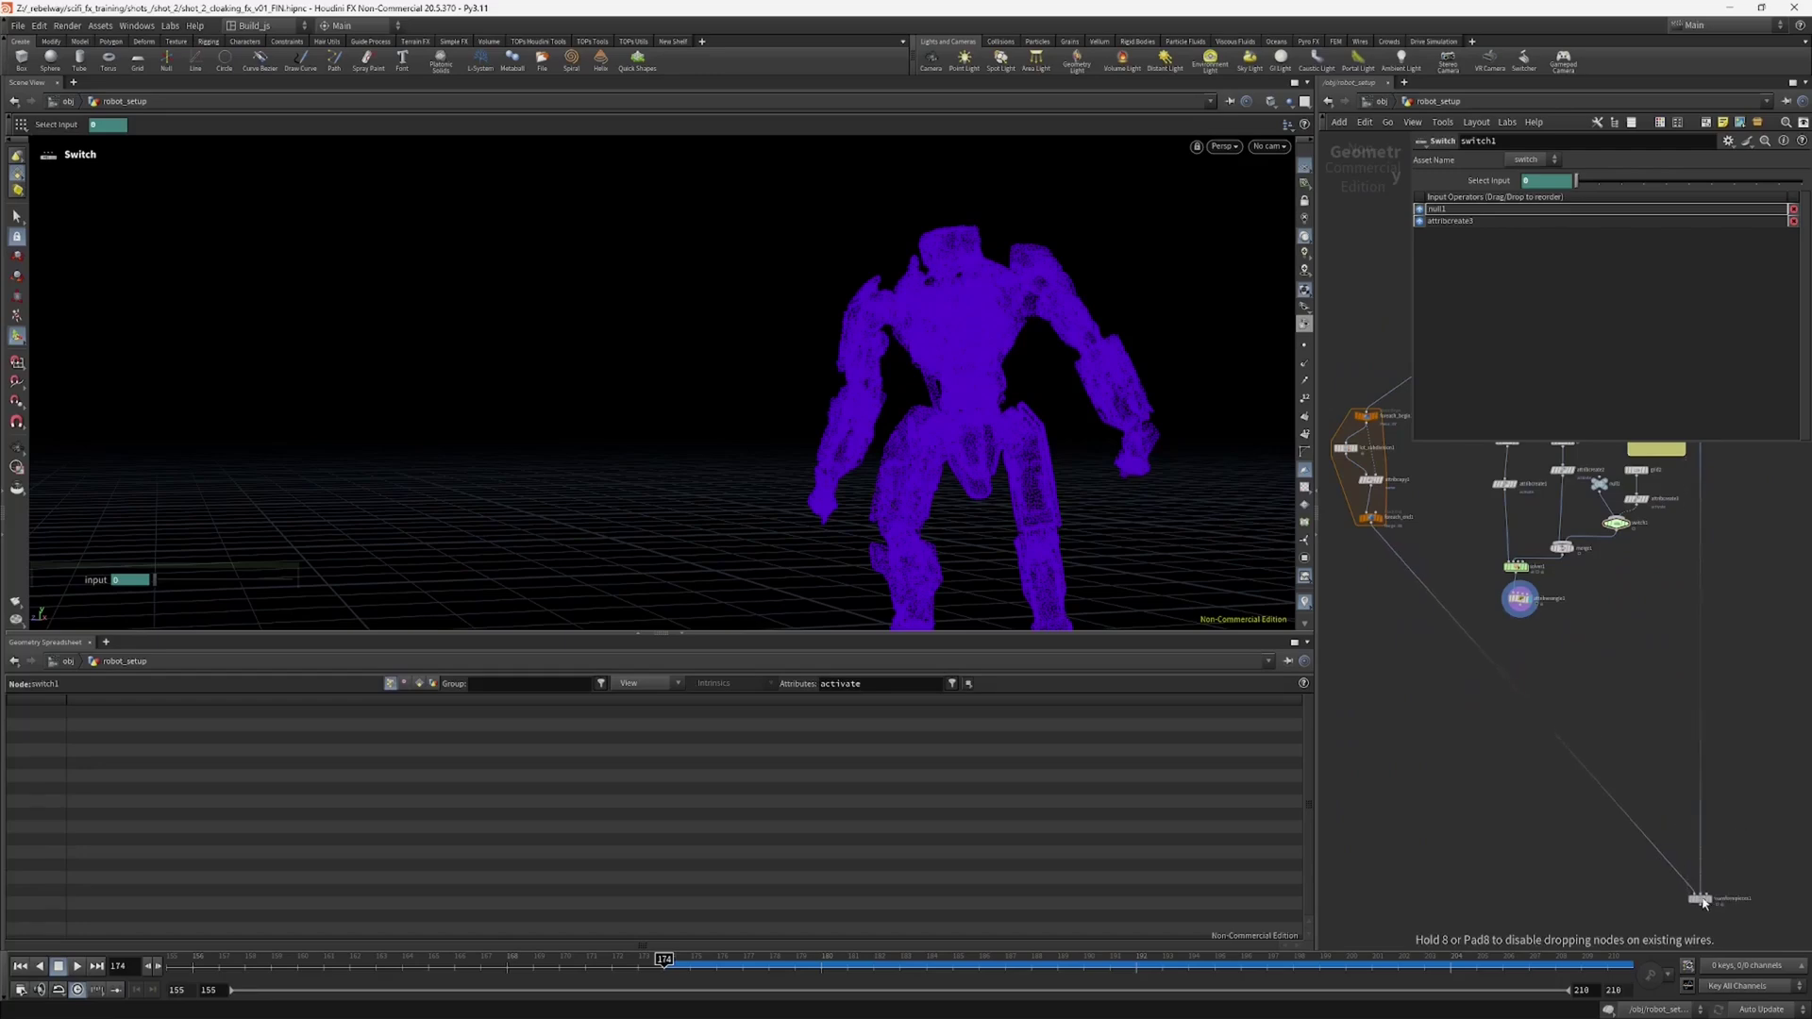
middle_click_drag(1432, 755, 1463, 857)
left_click_drag(1389, 836, 1421, 476)
left_click(1401, 619)
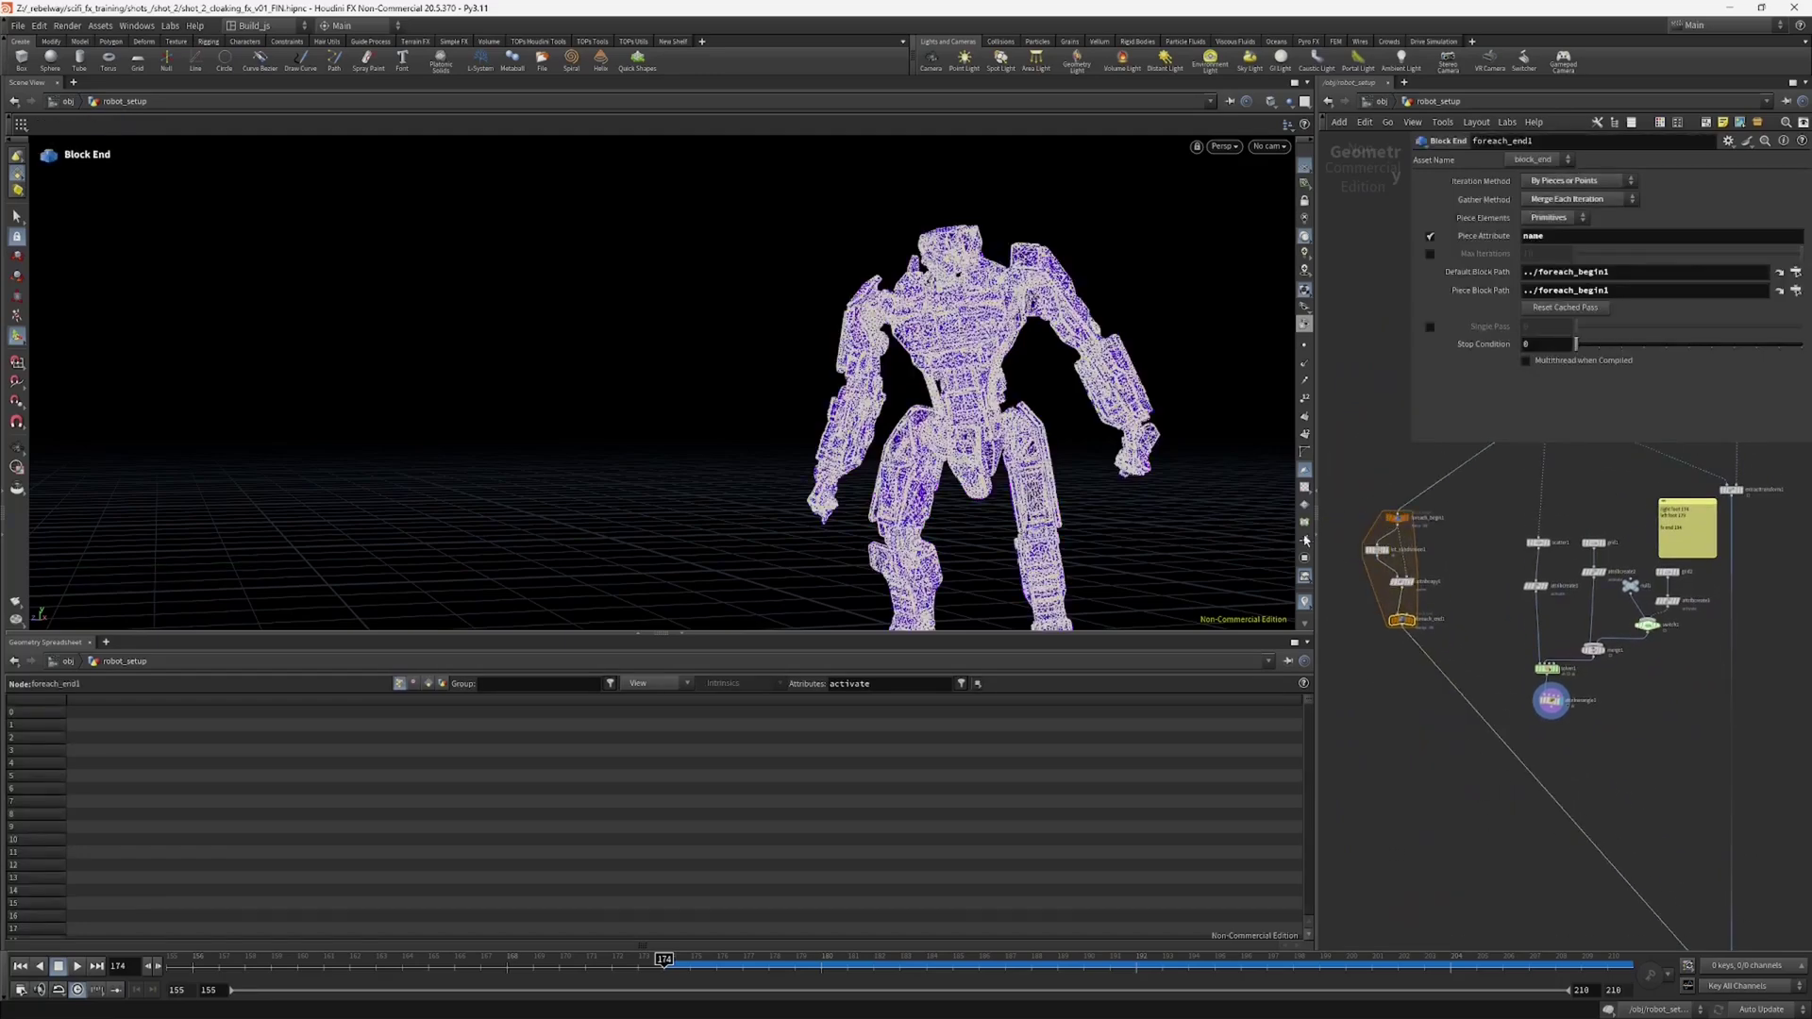
Step: Move the scatter, solver and grid1 nodes closer to the foreach block, and bring switch1 and the grid2 branch alongside
middle_click_drag(1468, 529, 1445, 622)
left_click_drag(1453, 610, 1617, 826)
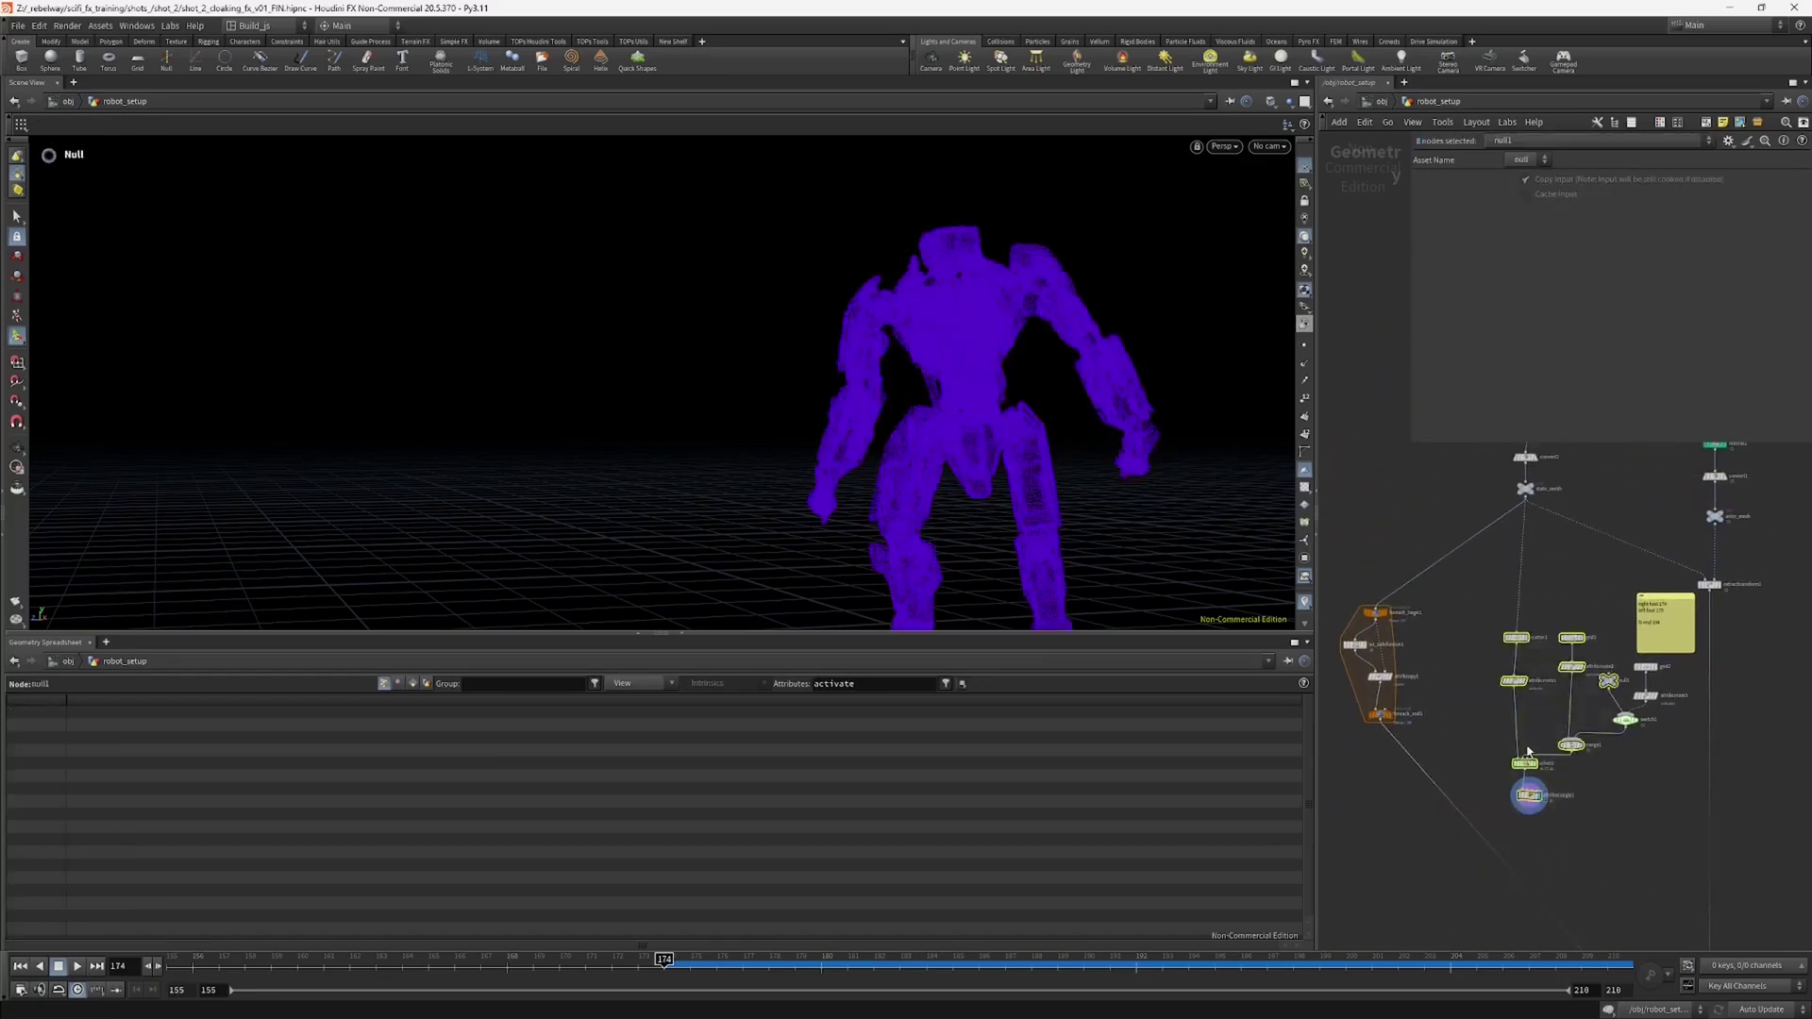
left_click_drag(1523, 648, 1475, 632)
left_click(1496, 698)
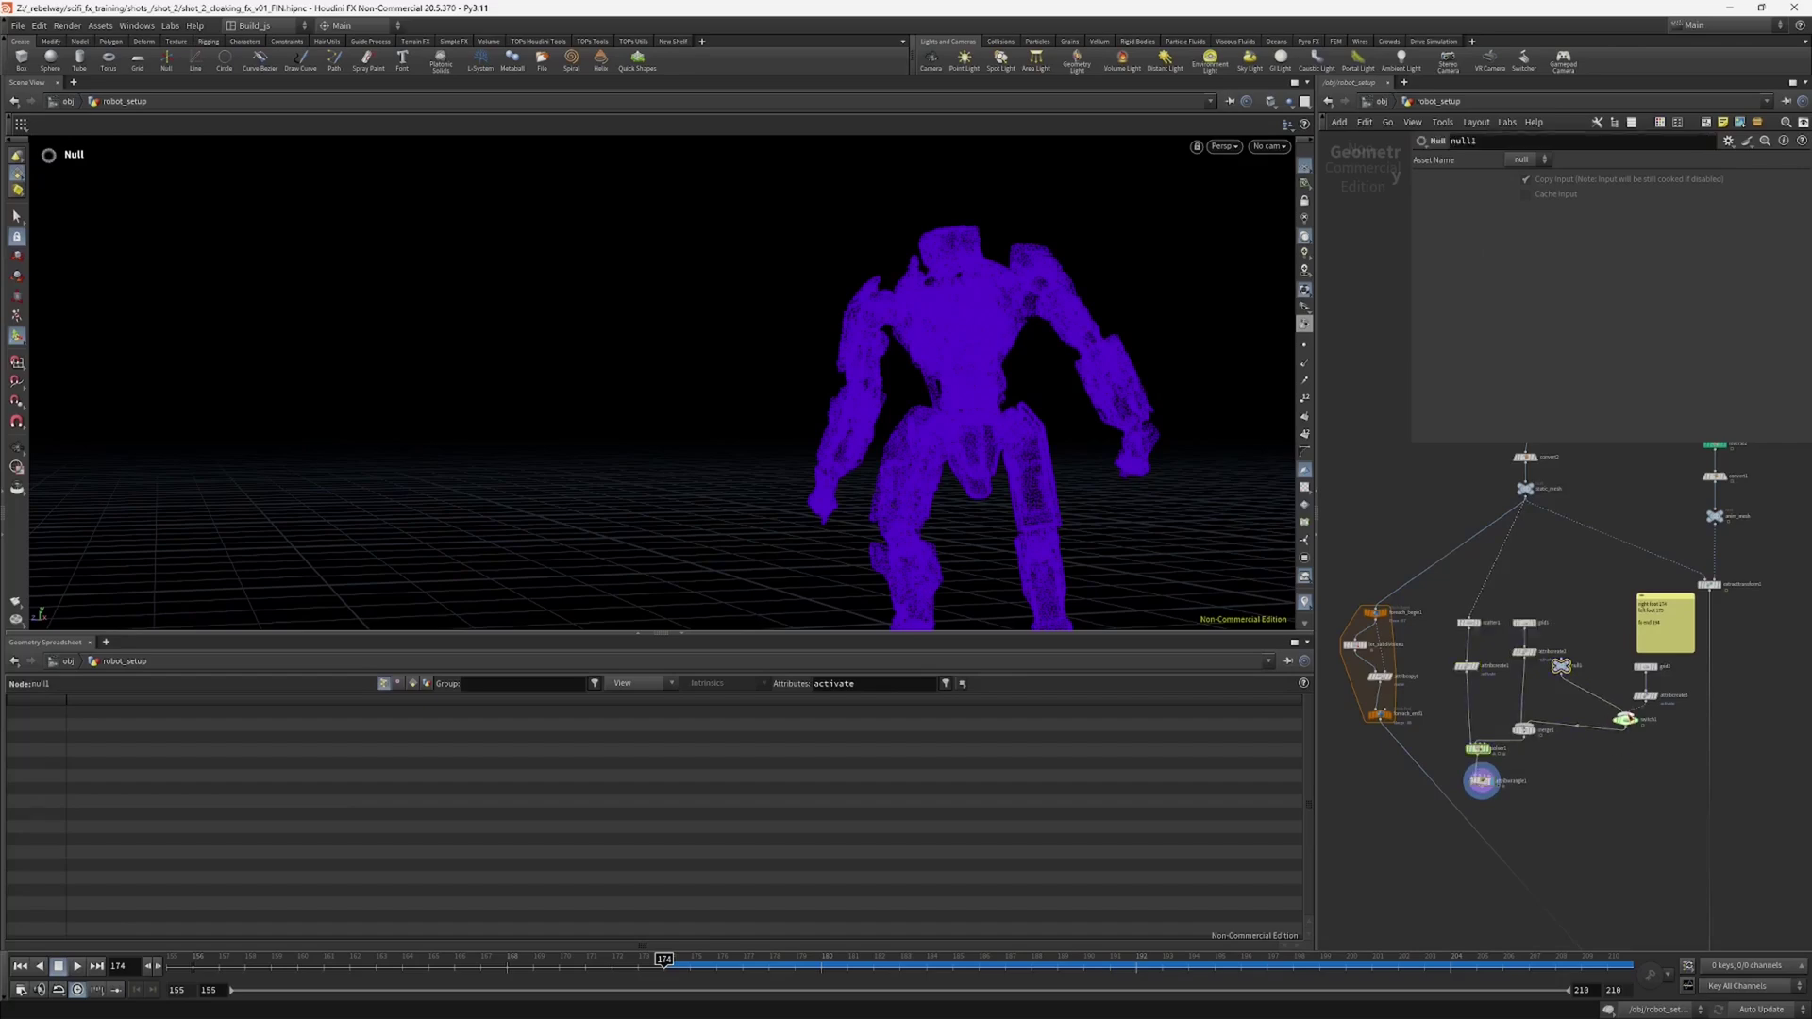
left_click_drag(1619, 722, 1576, 718)
left_click_drag(1656, 663, 1659, 659)
left_click_drag(1647, 668, 1592, 650)
Step: Compact the layout of the merge, switch and source nodes above solver1, and place the sticky note near them
scroll(1562, 726, "up", 3)
left_click_drag(1511, 743, 1527, 731)
left_click_drag(1637, 736, 1477, 547)
left_click_drag(1579, 645, 1579, 606)
left_click(1647, 600)
left_click_drag(1703, 540, 1598, 465)
scroll(1582, 713, "up", 1)
middle_click_drag(1584, 715, 1590, 726)
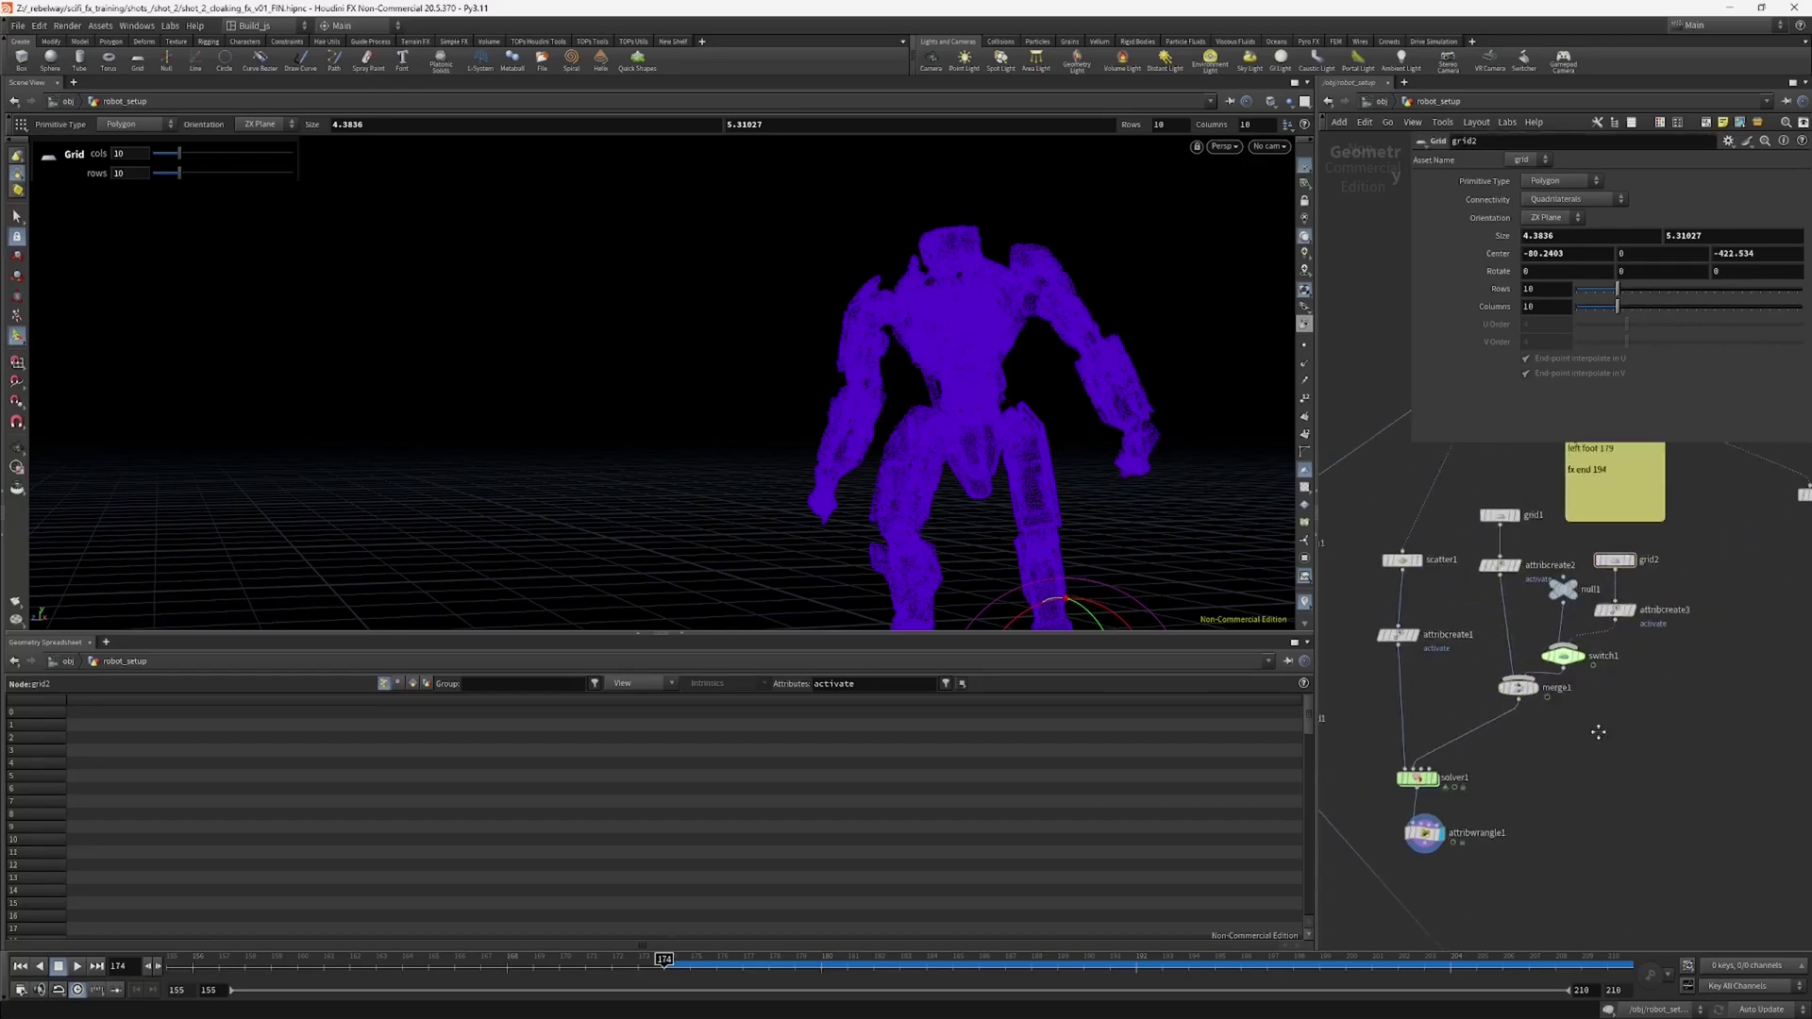
Step: Duplicate the grid2, attribcreate3, null1 and switch1 nodes together and place the copies beside the originals
left_click_drag(1655, 649, 1702, 637)
left_click(1618, 767)
middle_click_drag(1631, 770, 1562, 730)
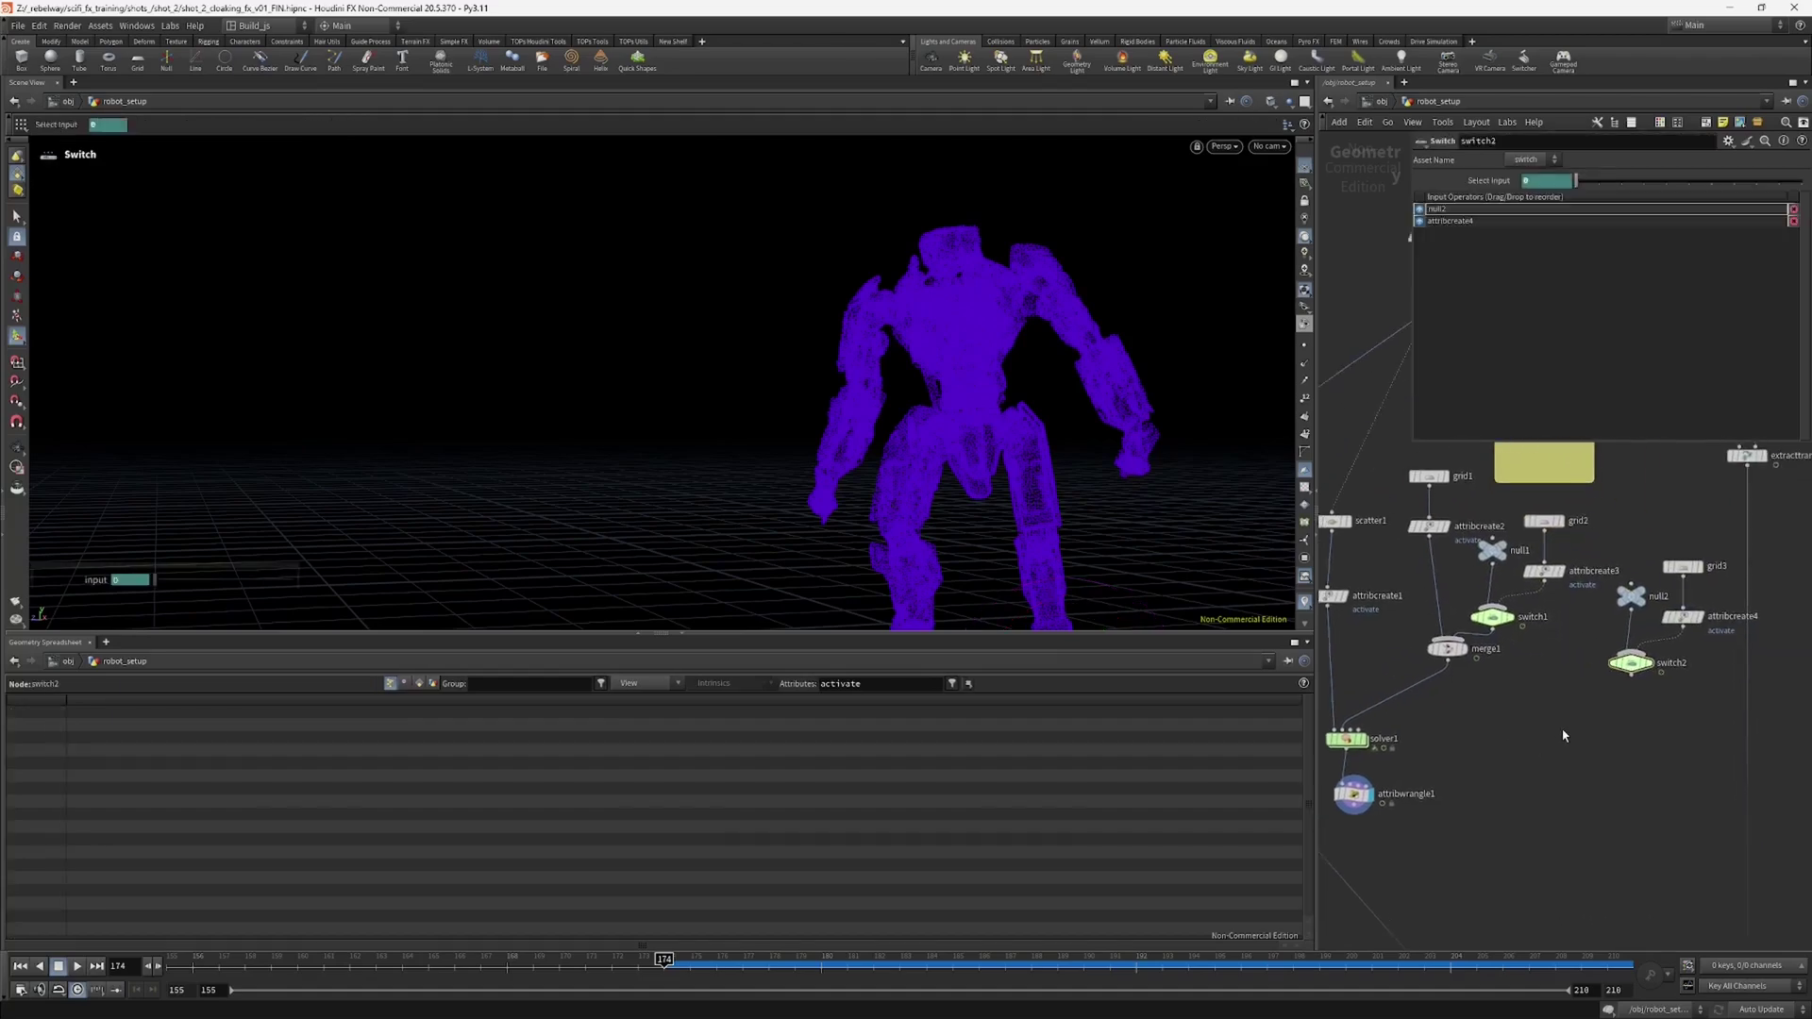
Step: Insert a second Merge node between merge1 and solver1 and connect switch2 to it
key("Tab")
type("mer")
key("Return")
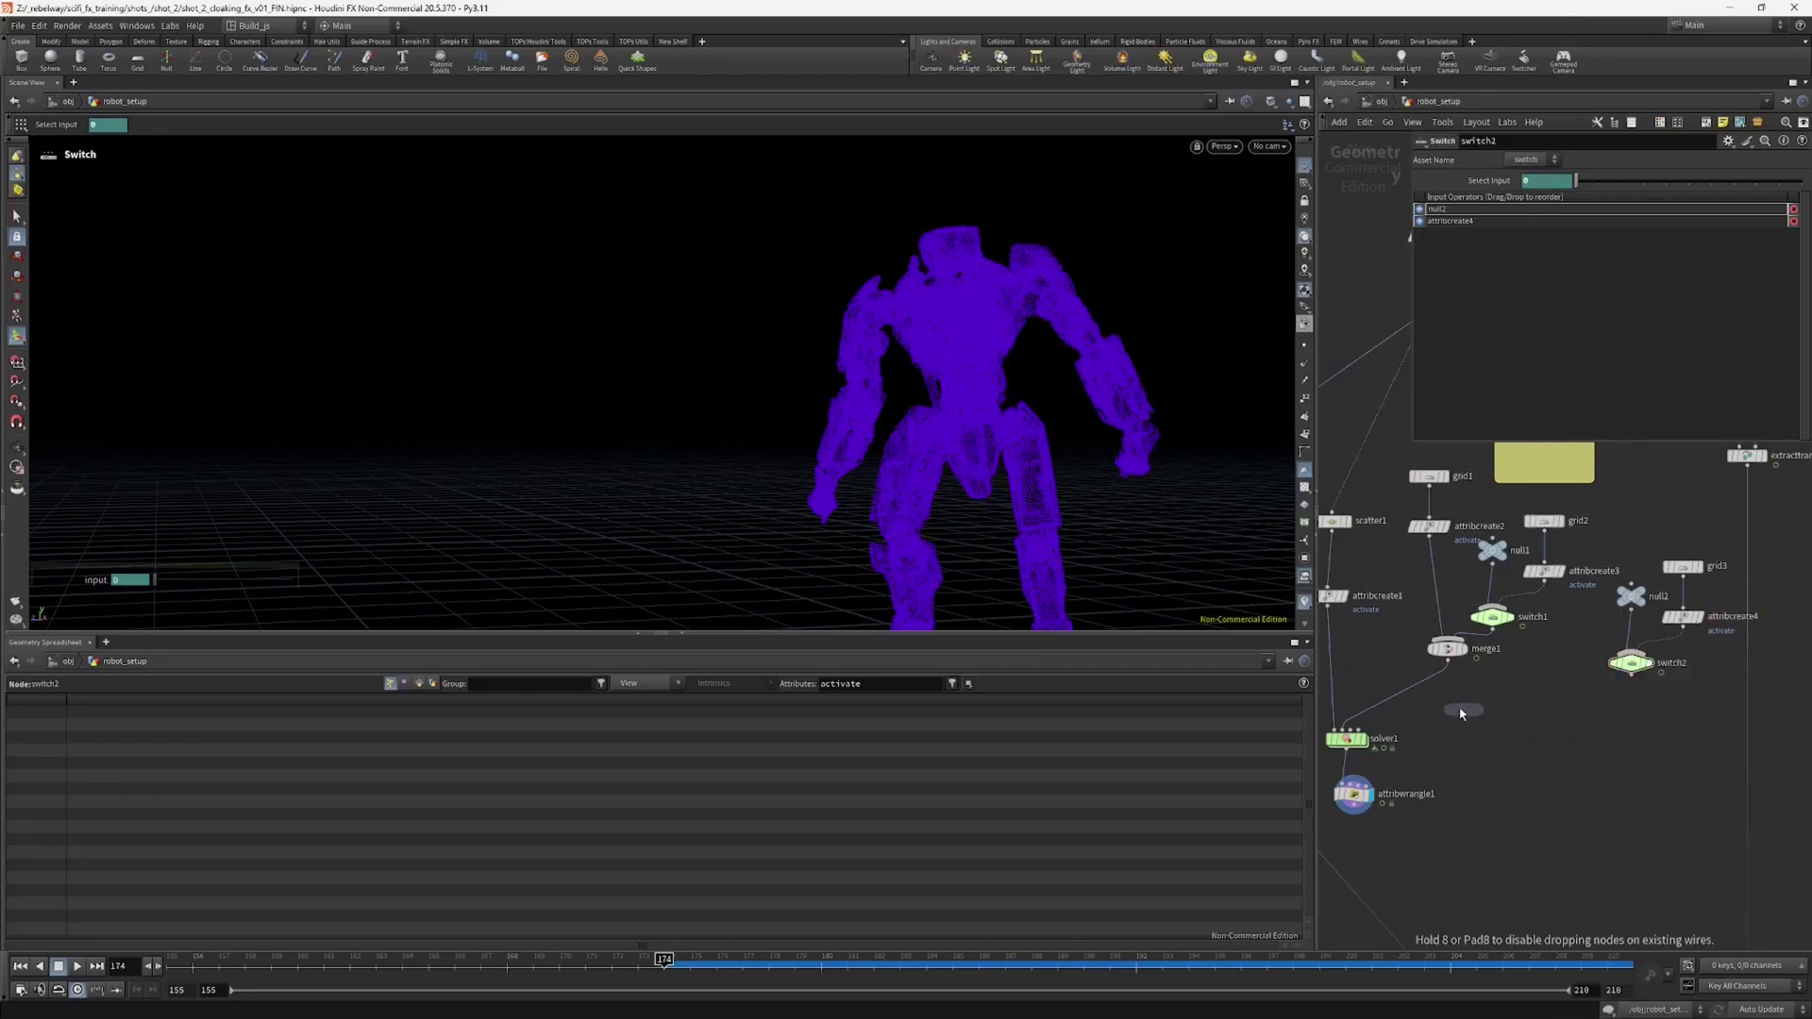
left_click(1429, 692)
left_click_drag(1430, 687, 1530, 723)
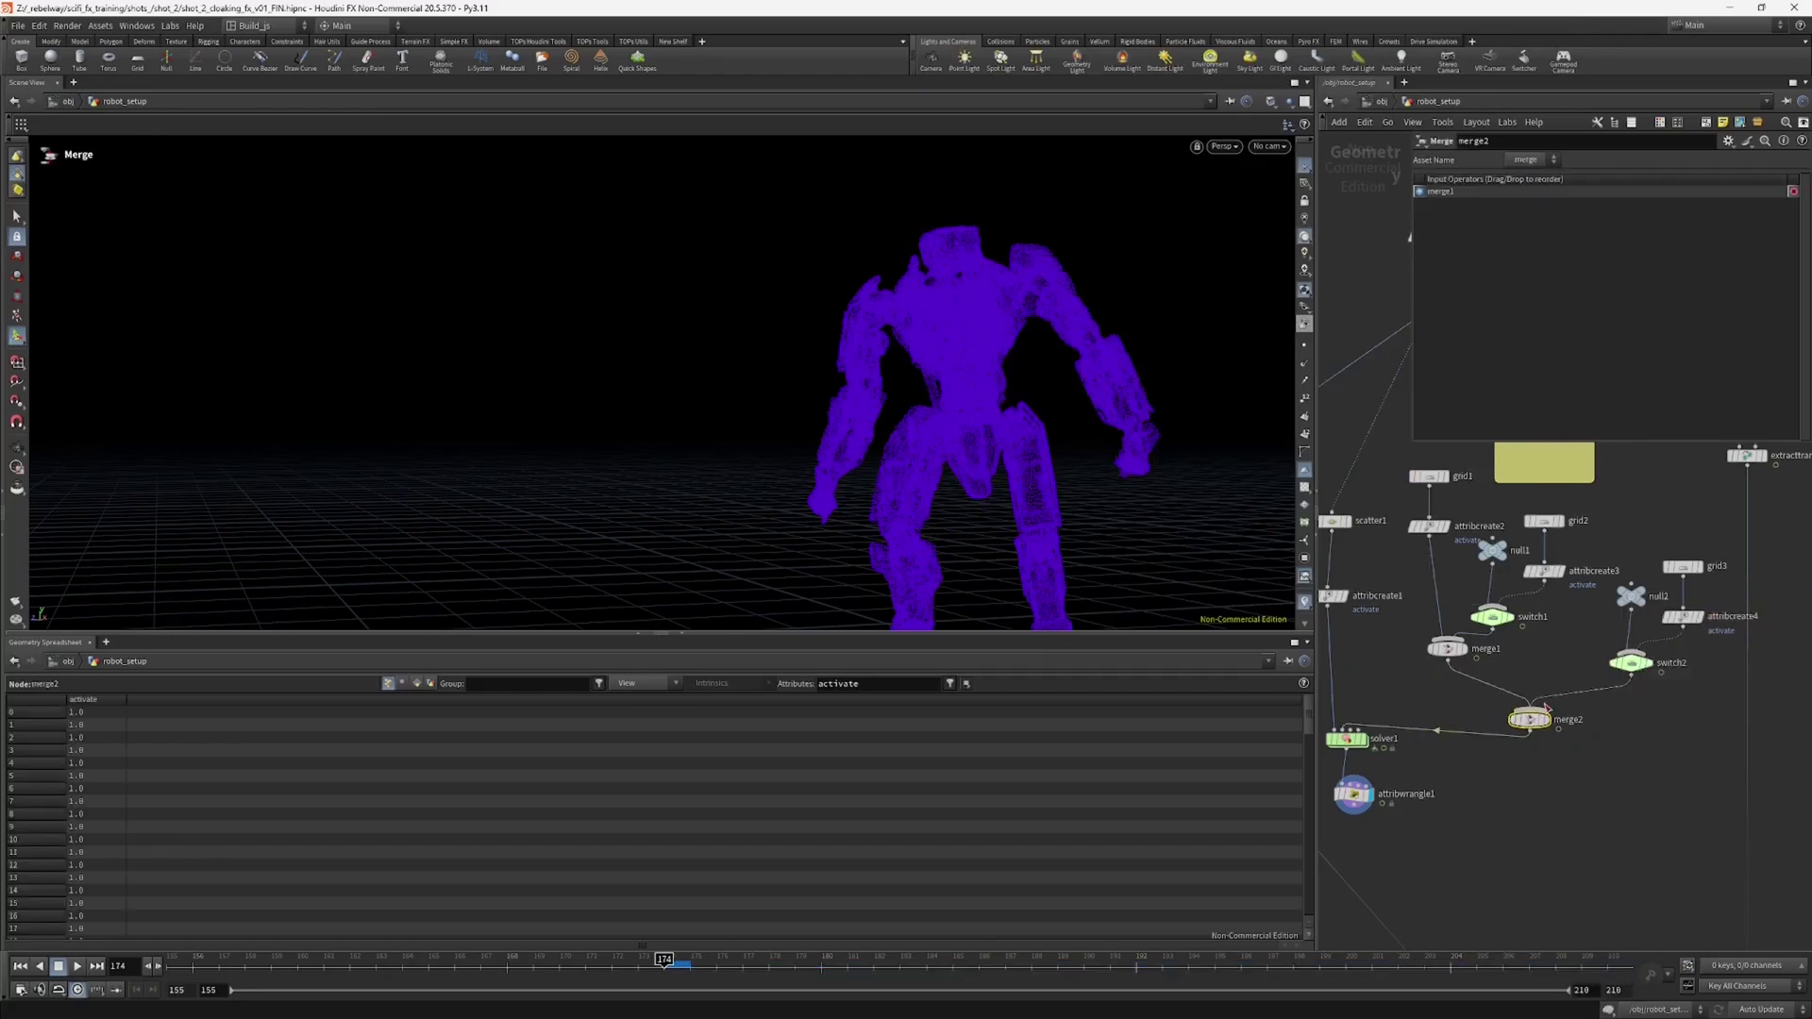
left_click(1545, 707)
Step: Position grid3 at the robot's left hand, centred at about -79.3, 8.5, -425.3, and shrink it to about 2.74 by 3.65
middle_click_drag(1574, 658, 1526, 710)
left_click(1636, 619)
right_click_drag(1078, 525, 996, 523, "alt")
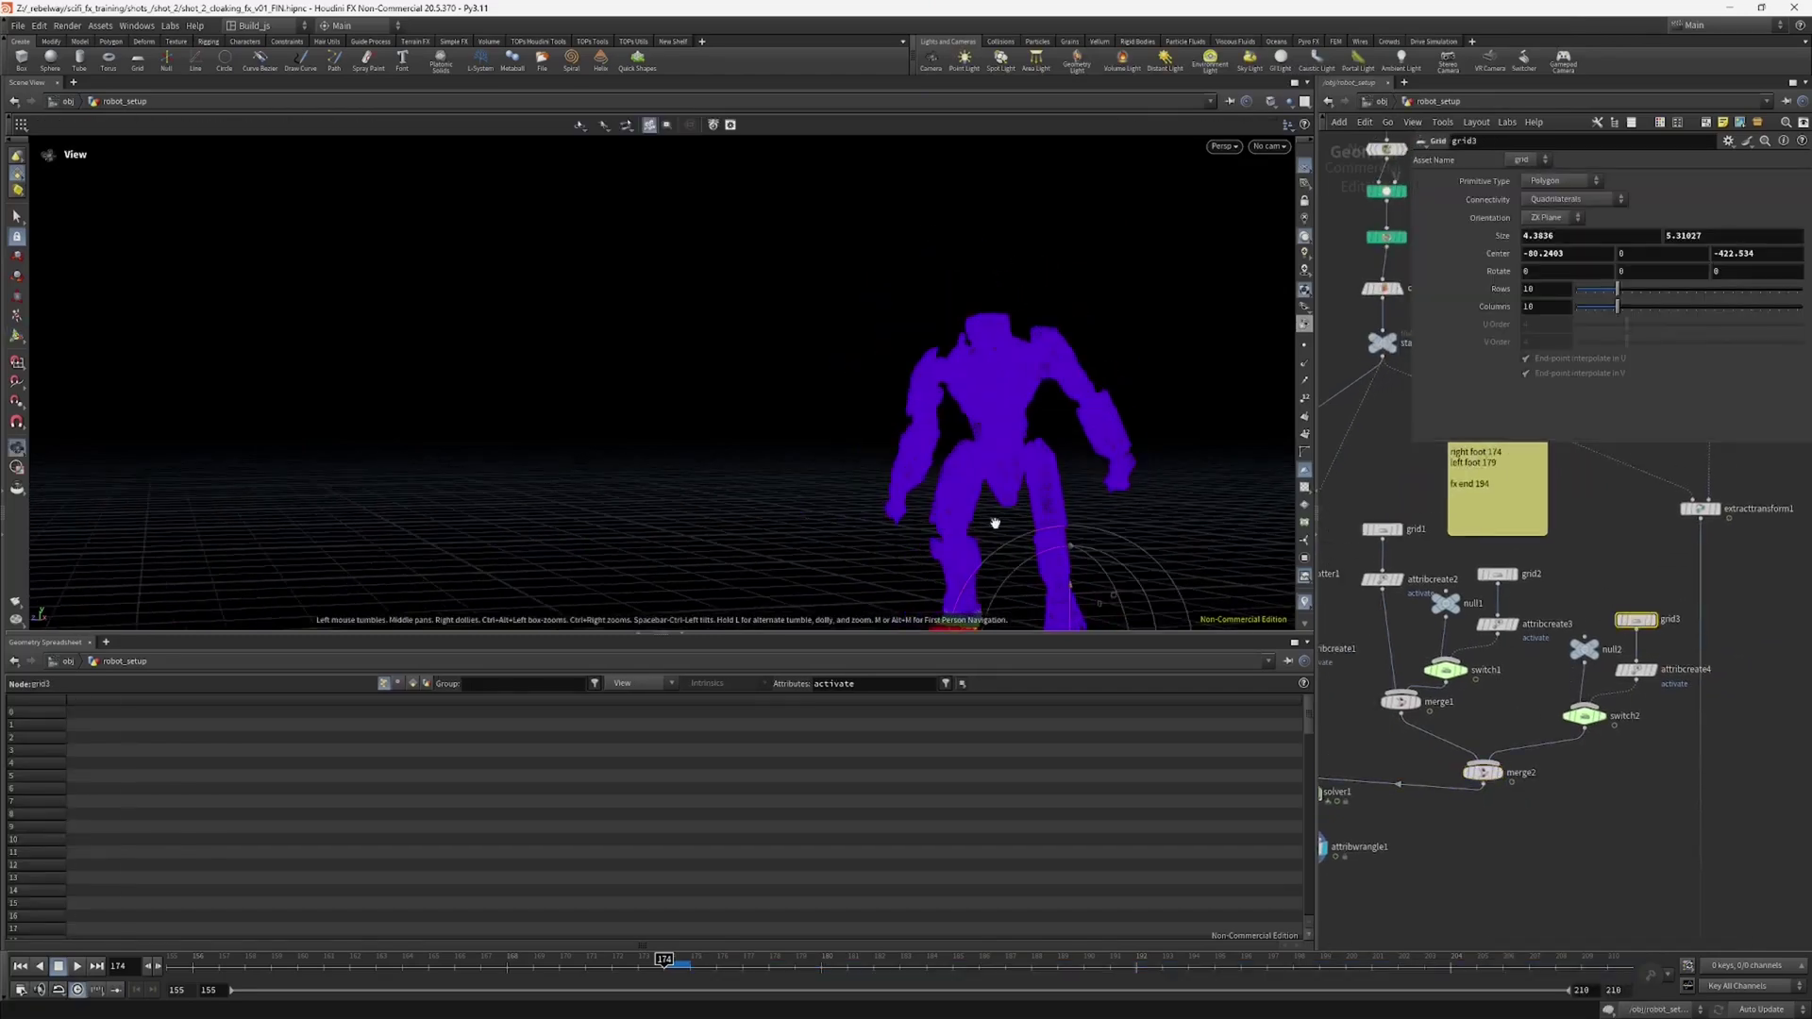
middle_click_drag(995, 523, 1047, 380, "alt")
left_click_drag(1047, 381, 1095, 373, "alt")
mouse_move(1095, 374)
left_mouse_down("alt")
mouse_move(1100, 445)
mouse_move(1102, 417)
mouse_move(1134, 404)
mouse_move(1140, 448)
mouse_move(1120, 395)
left_mouse_up("alt")
left_click_drag(1176, 471, 1147, 445)
left_click_drag(1138, 447, 1201, 348, "alt")
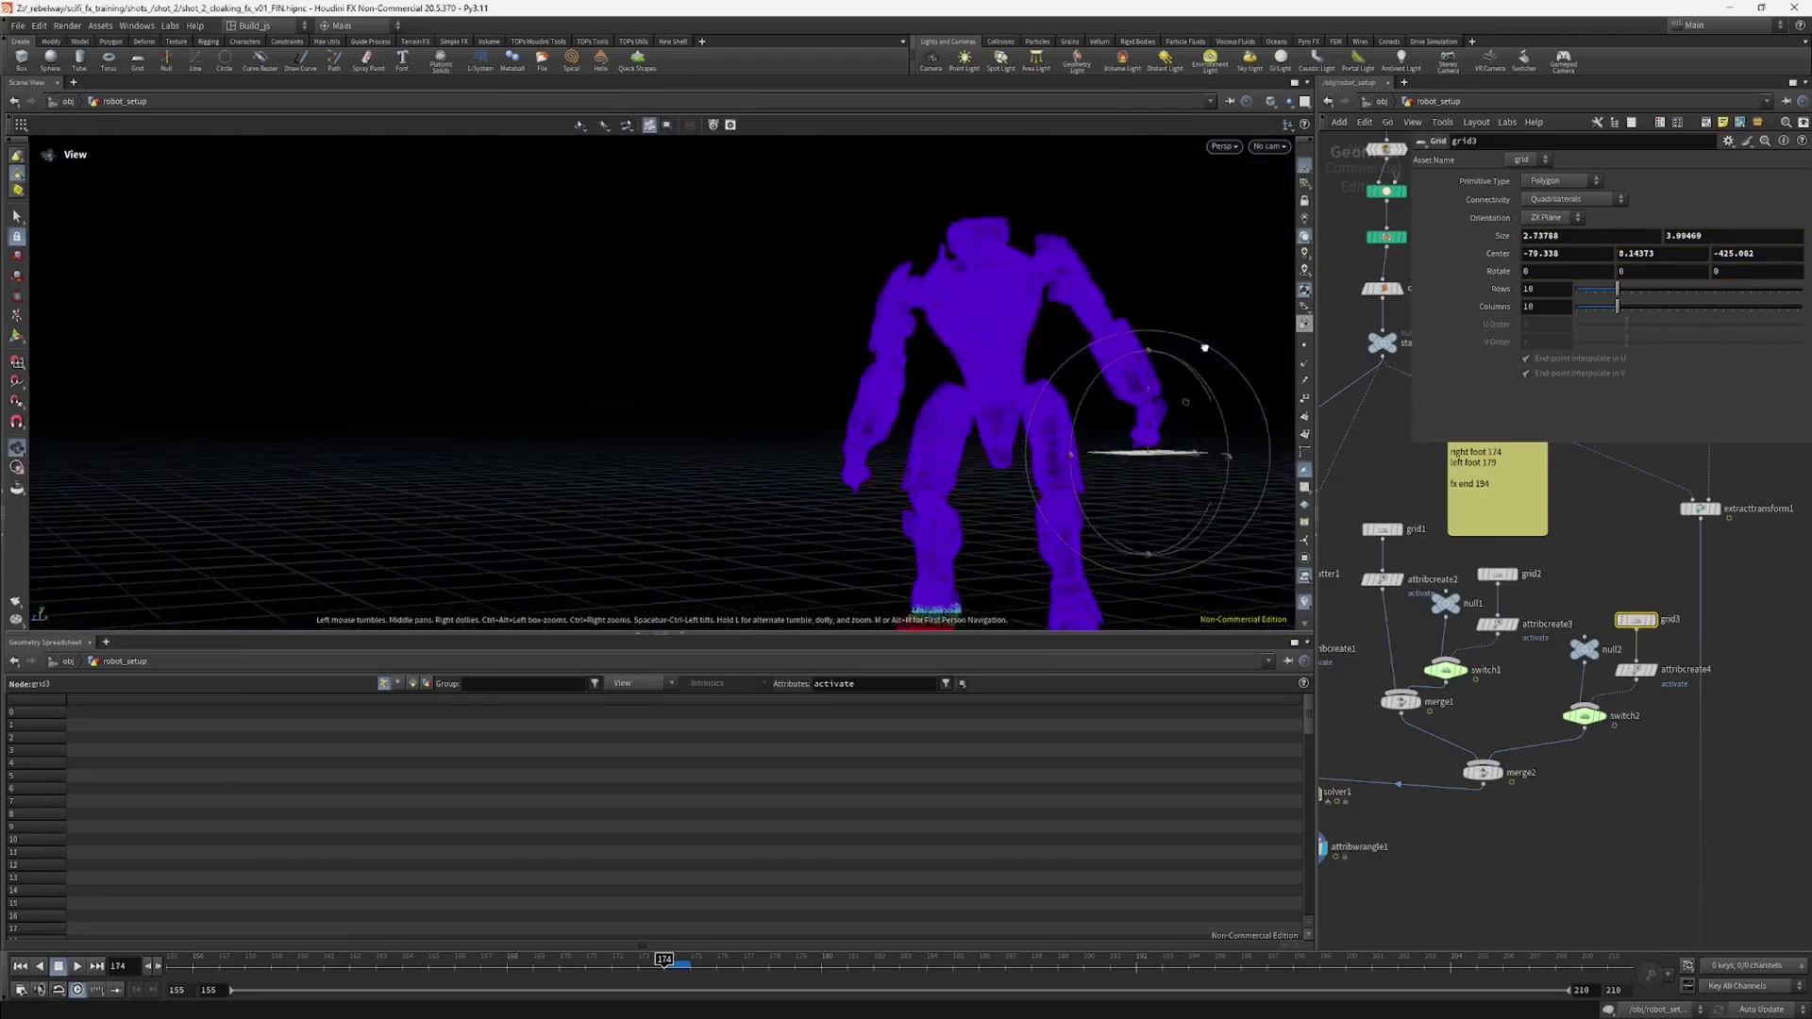
left_click_drag(1151, 433, 1081, 577)
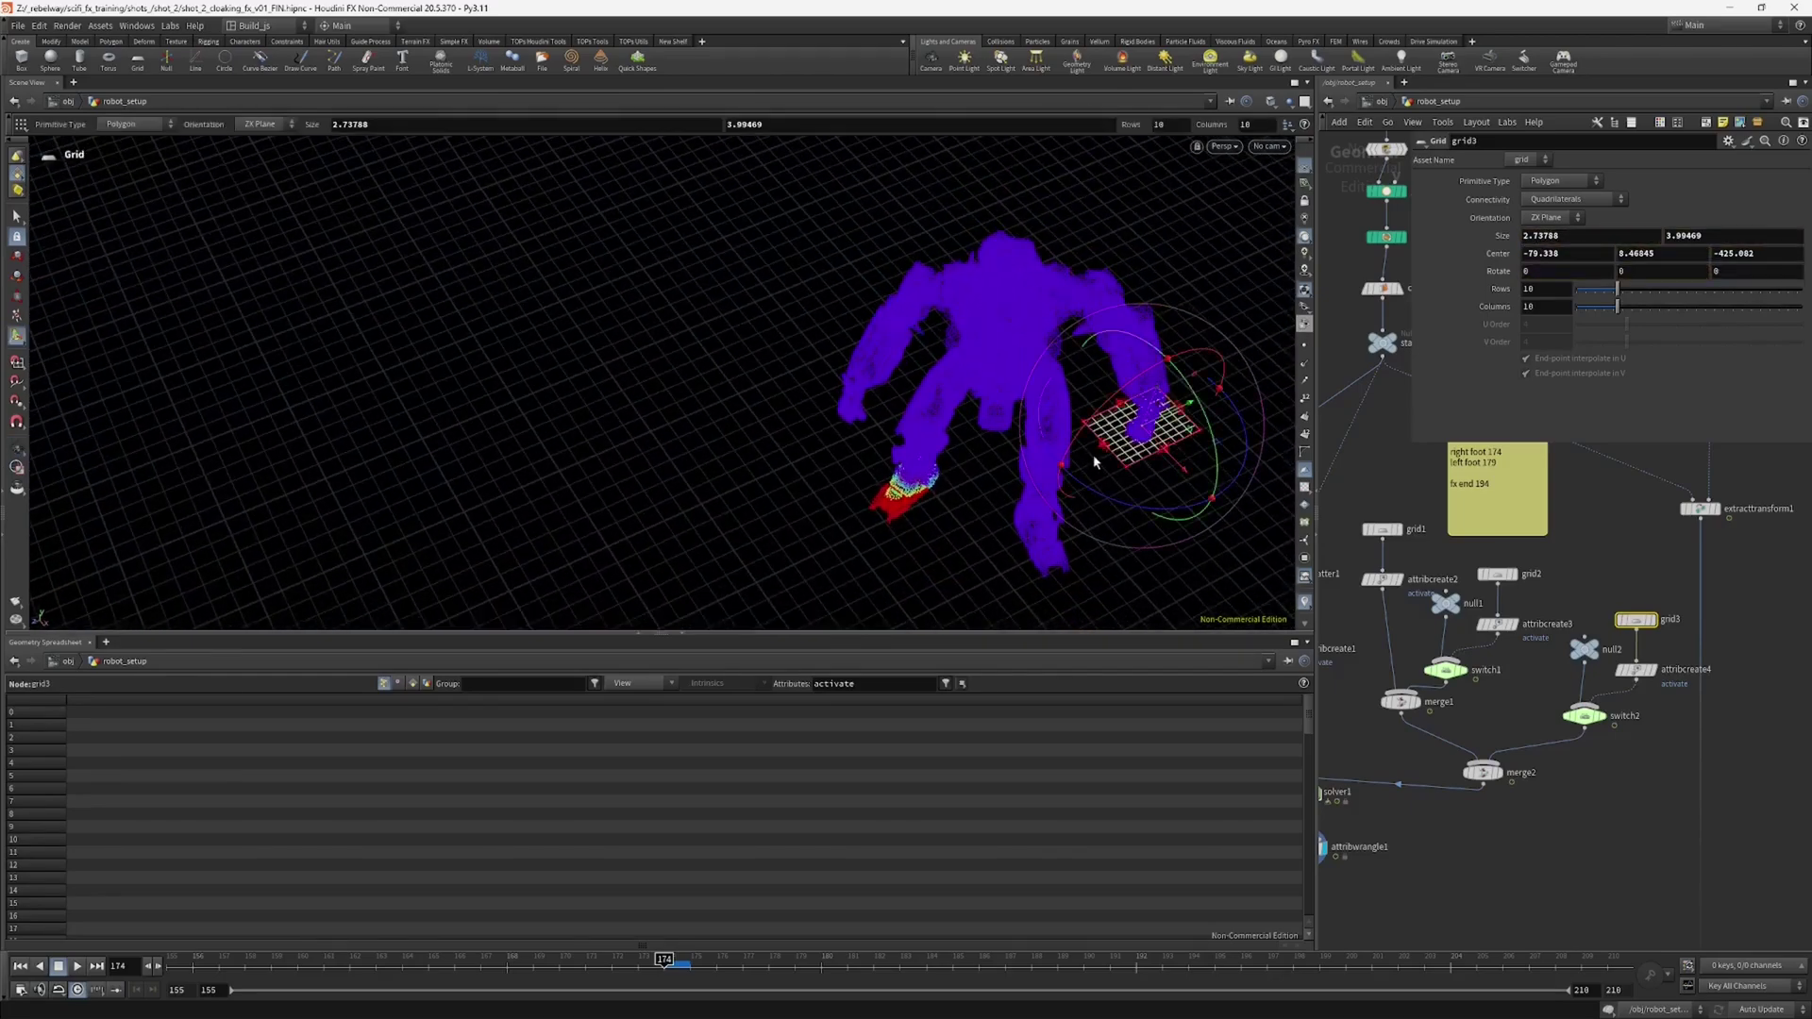
left_click_drag(1103, 451, 1111, 447)
middle_click_drag(1530, 697, 1516, 683)
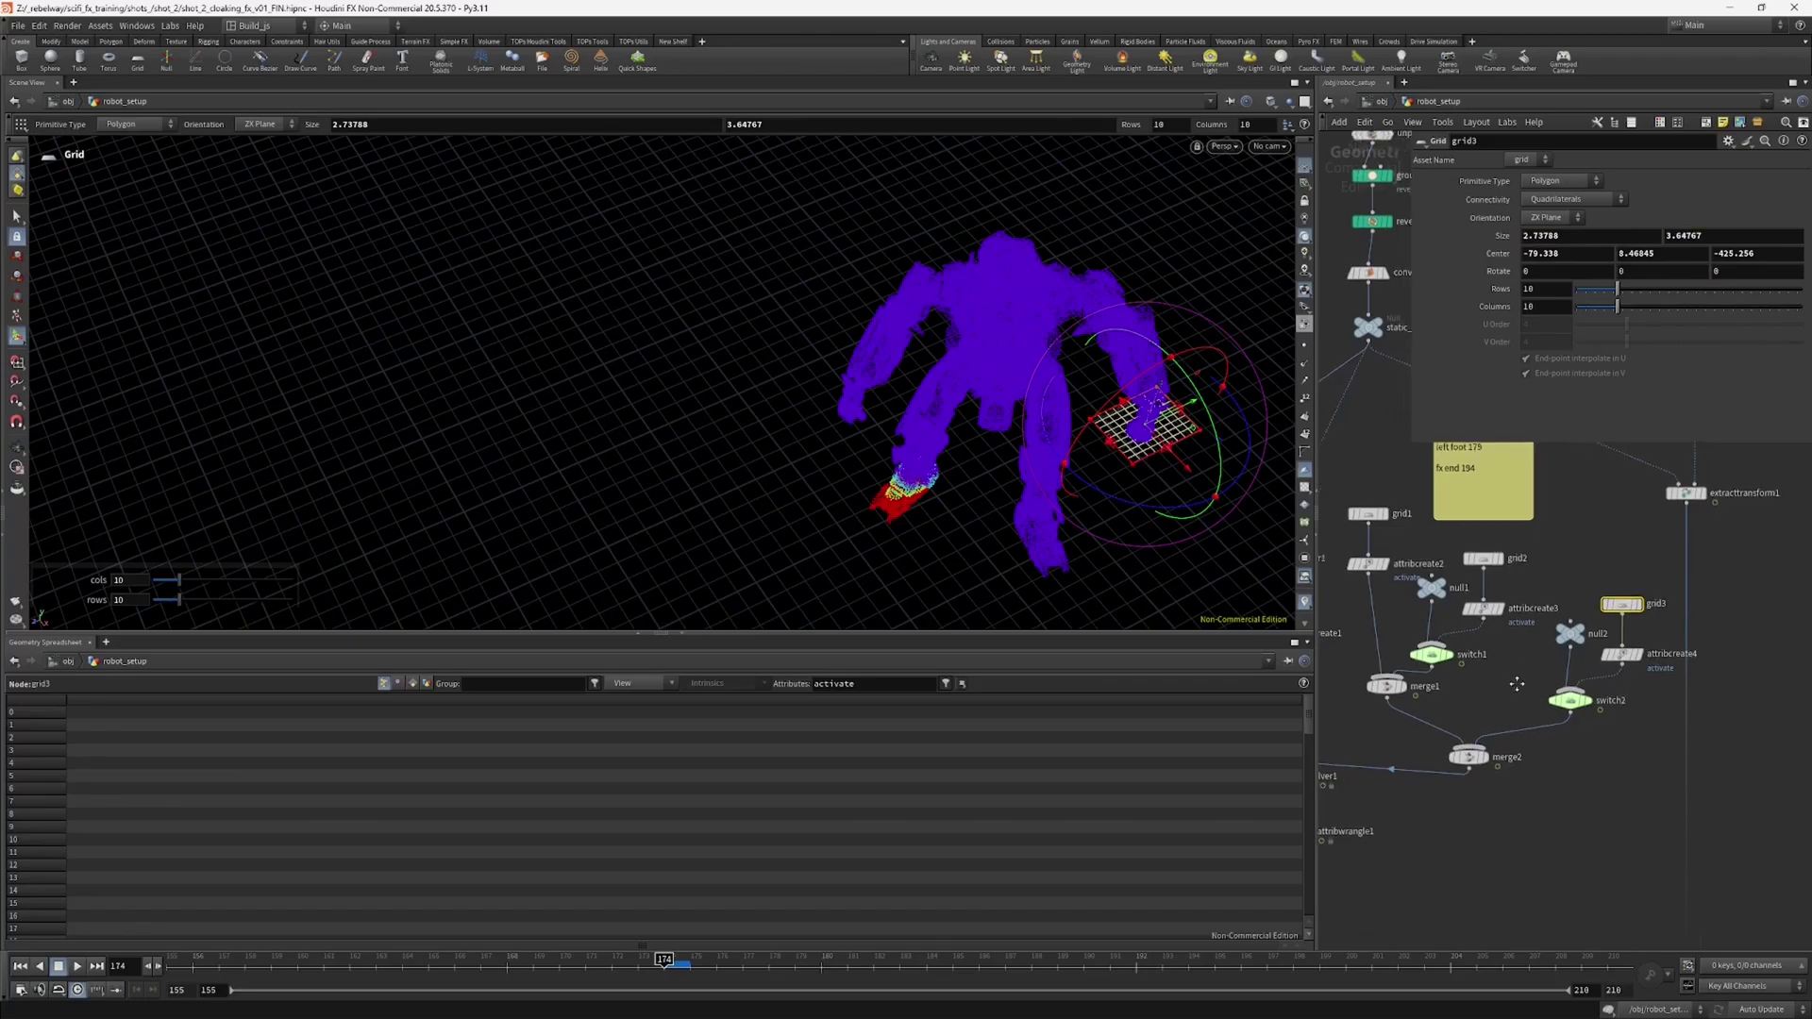
Step: Display anim_mesh through the shot camera and scrub between frames 174 and 184 to check the hand's contact timing
left_click_drag(681, 964, 936, 940)
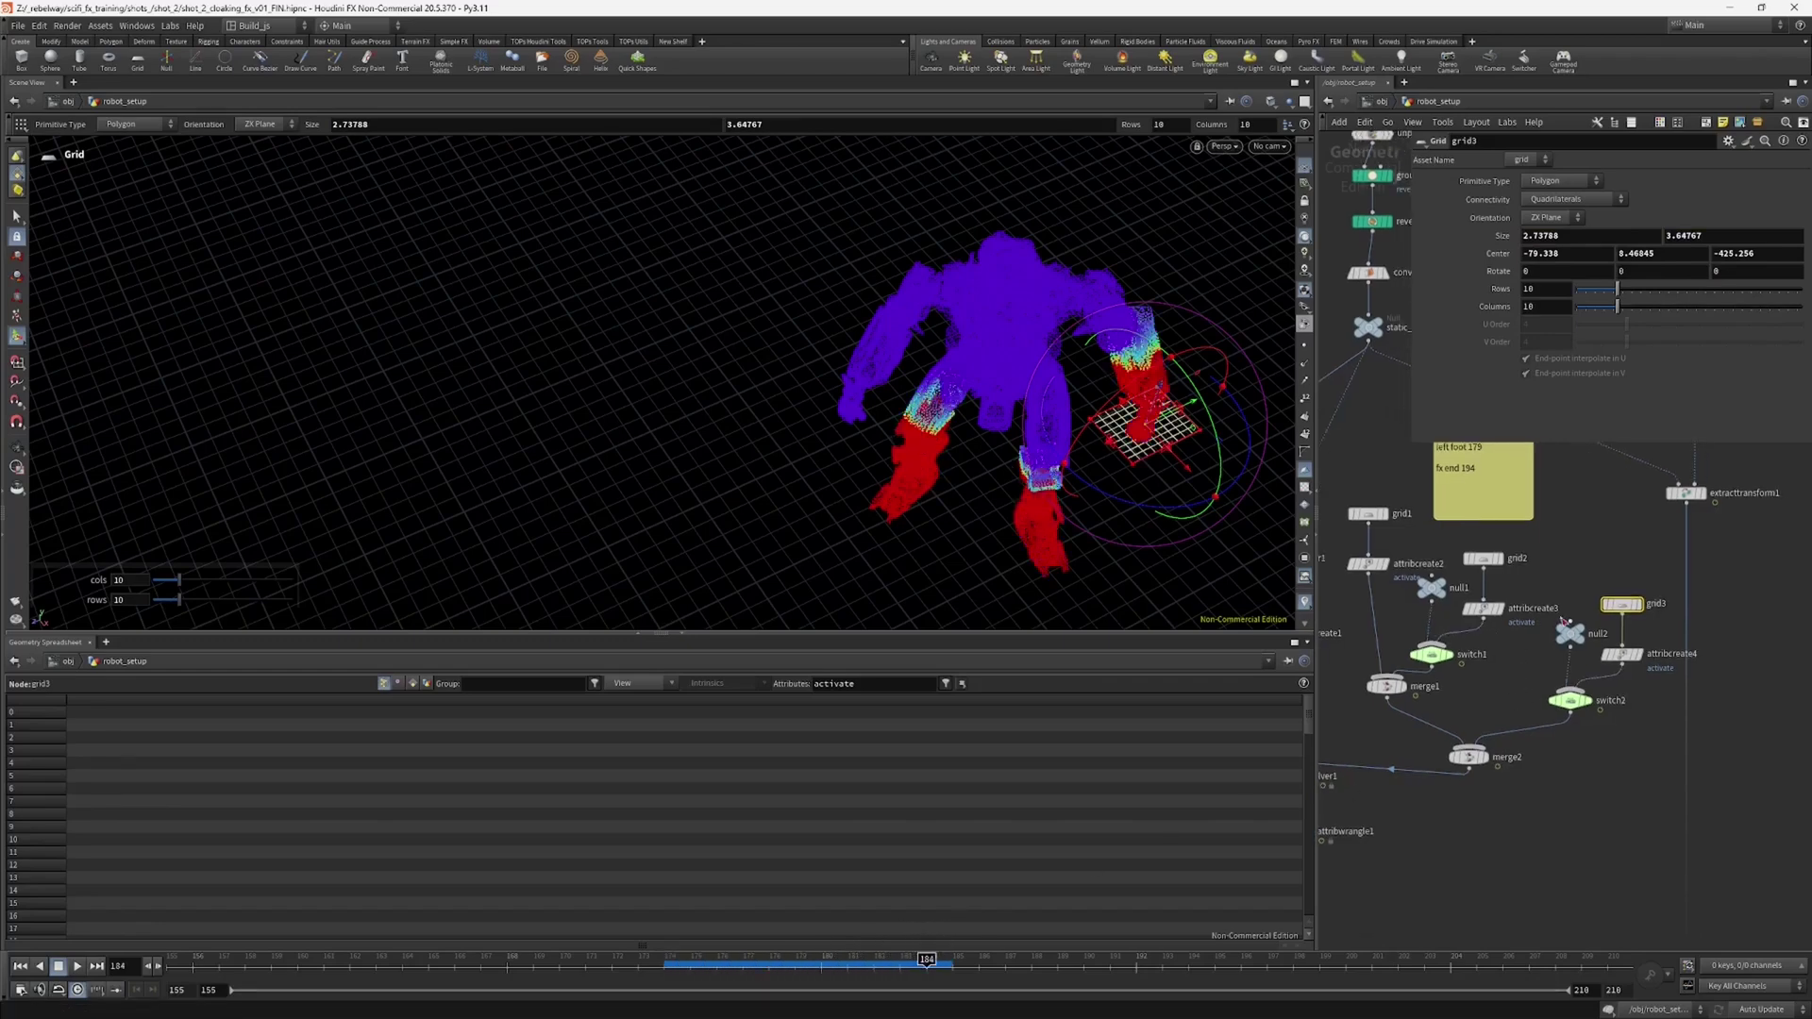
key("h")
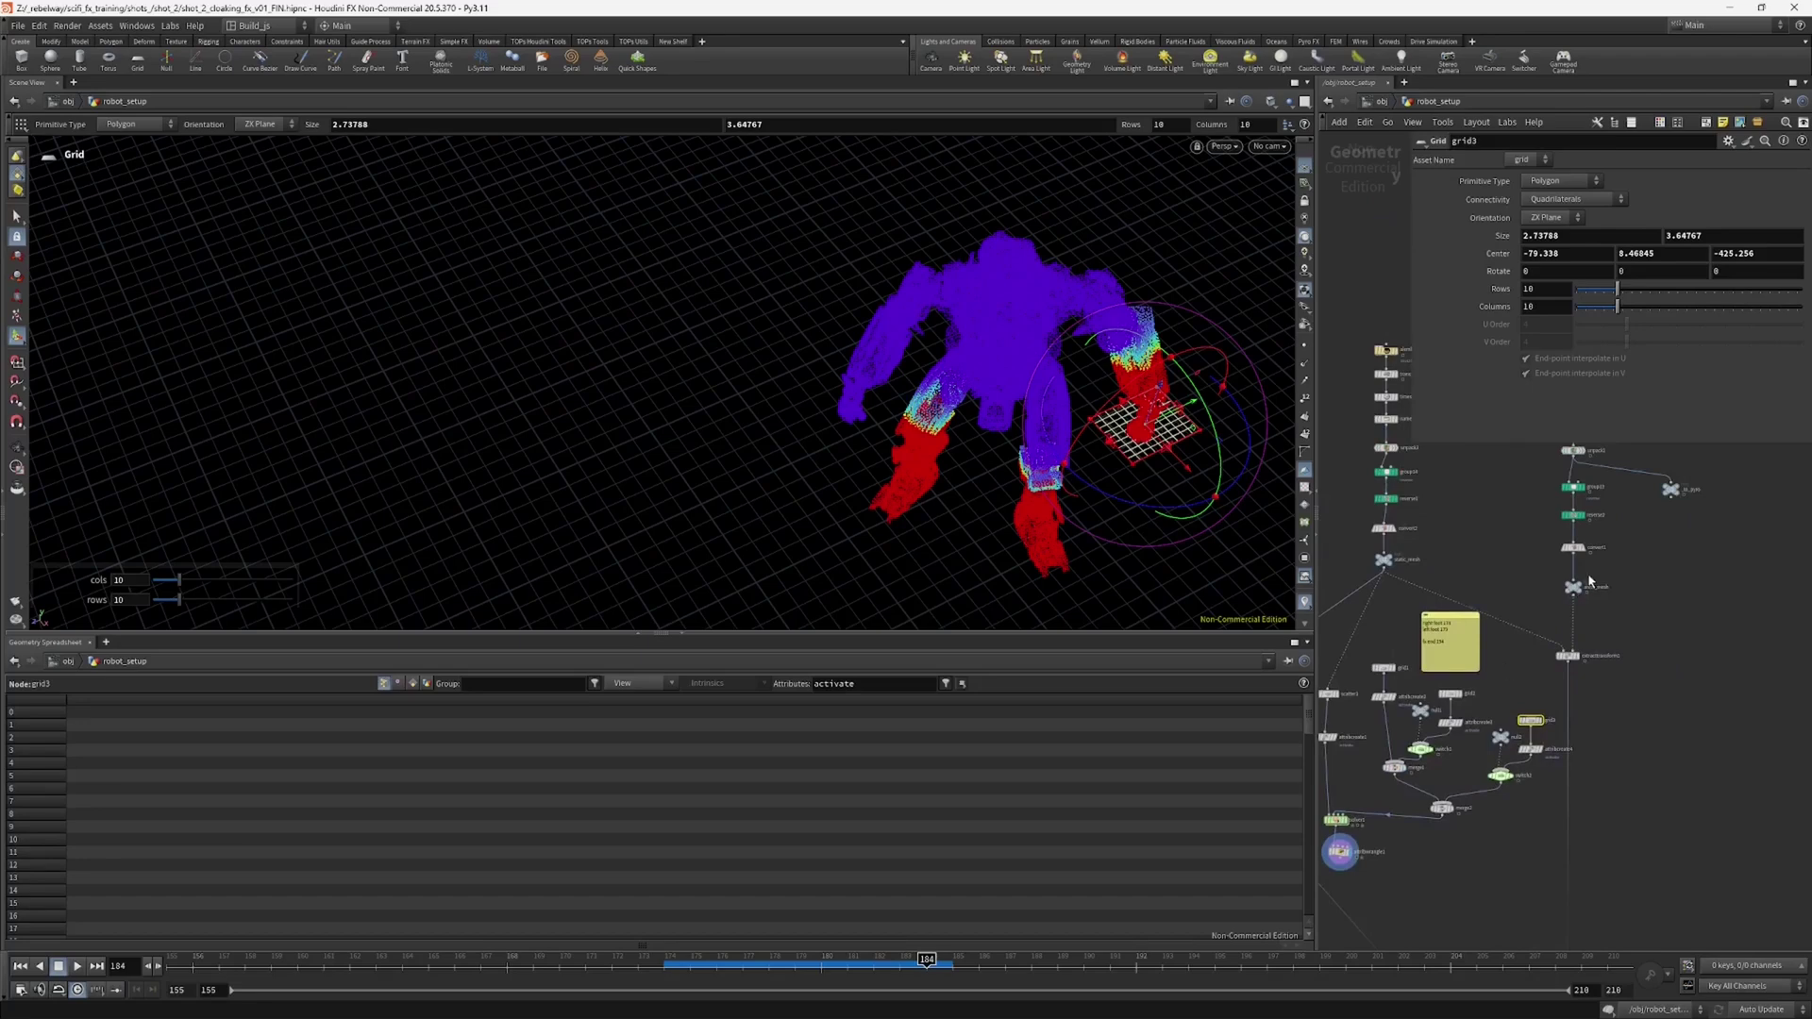
left_click(1575, 589)
left_click(1588, 578)
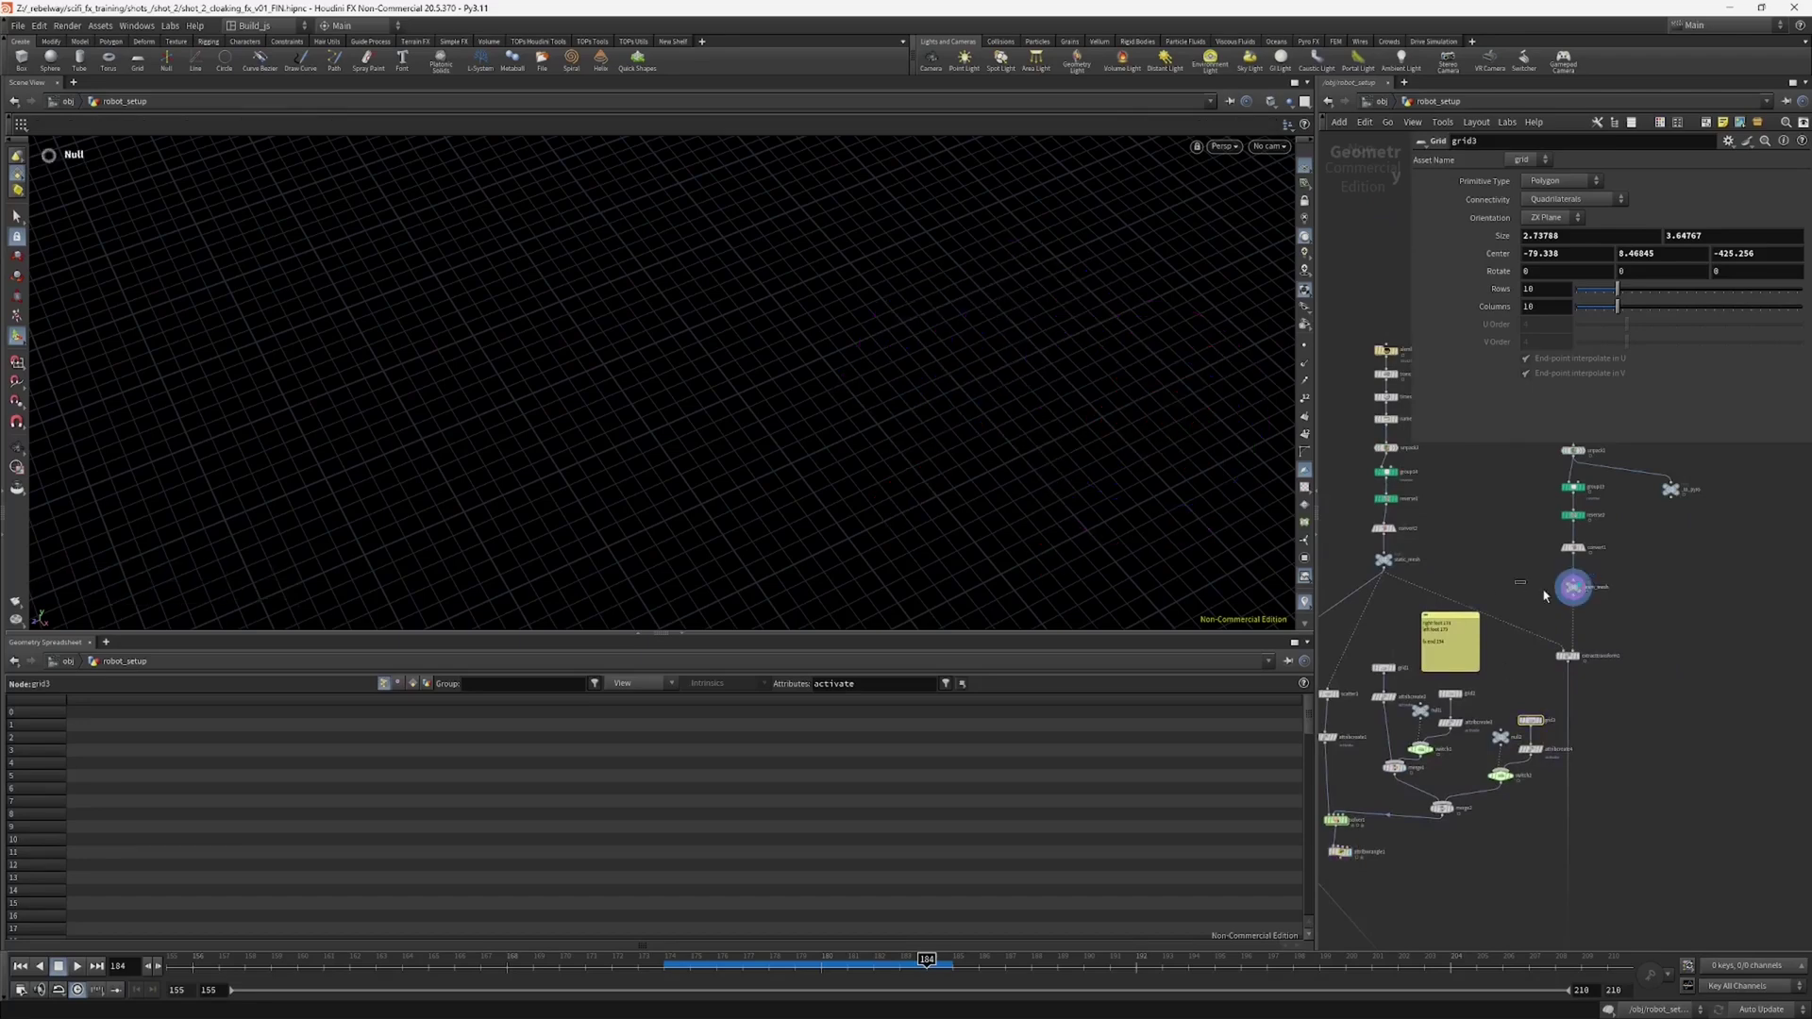
left_click(1268, 146)
left_click(1285, 213)
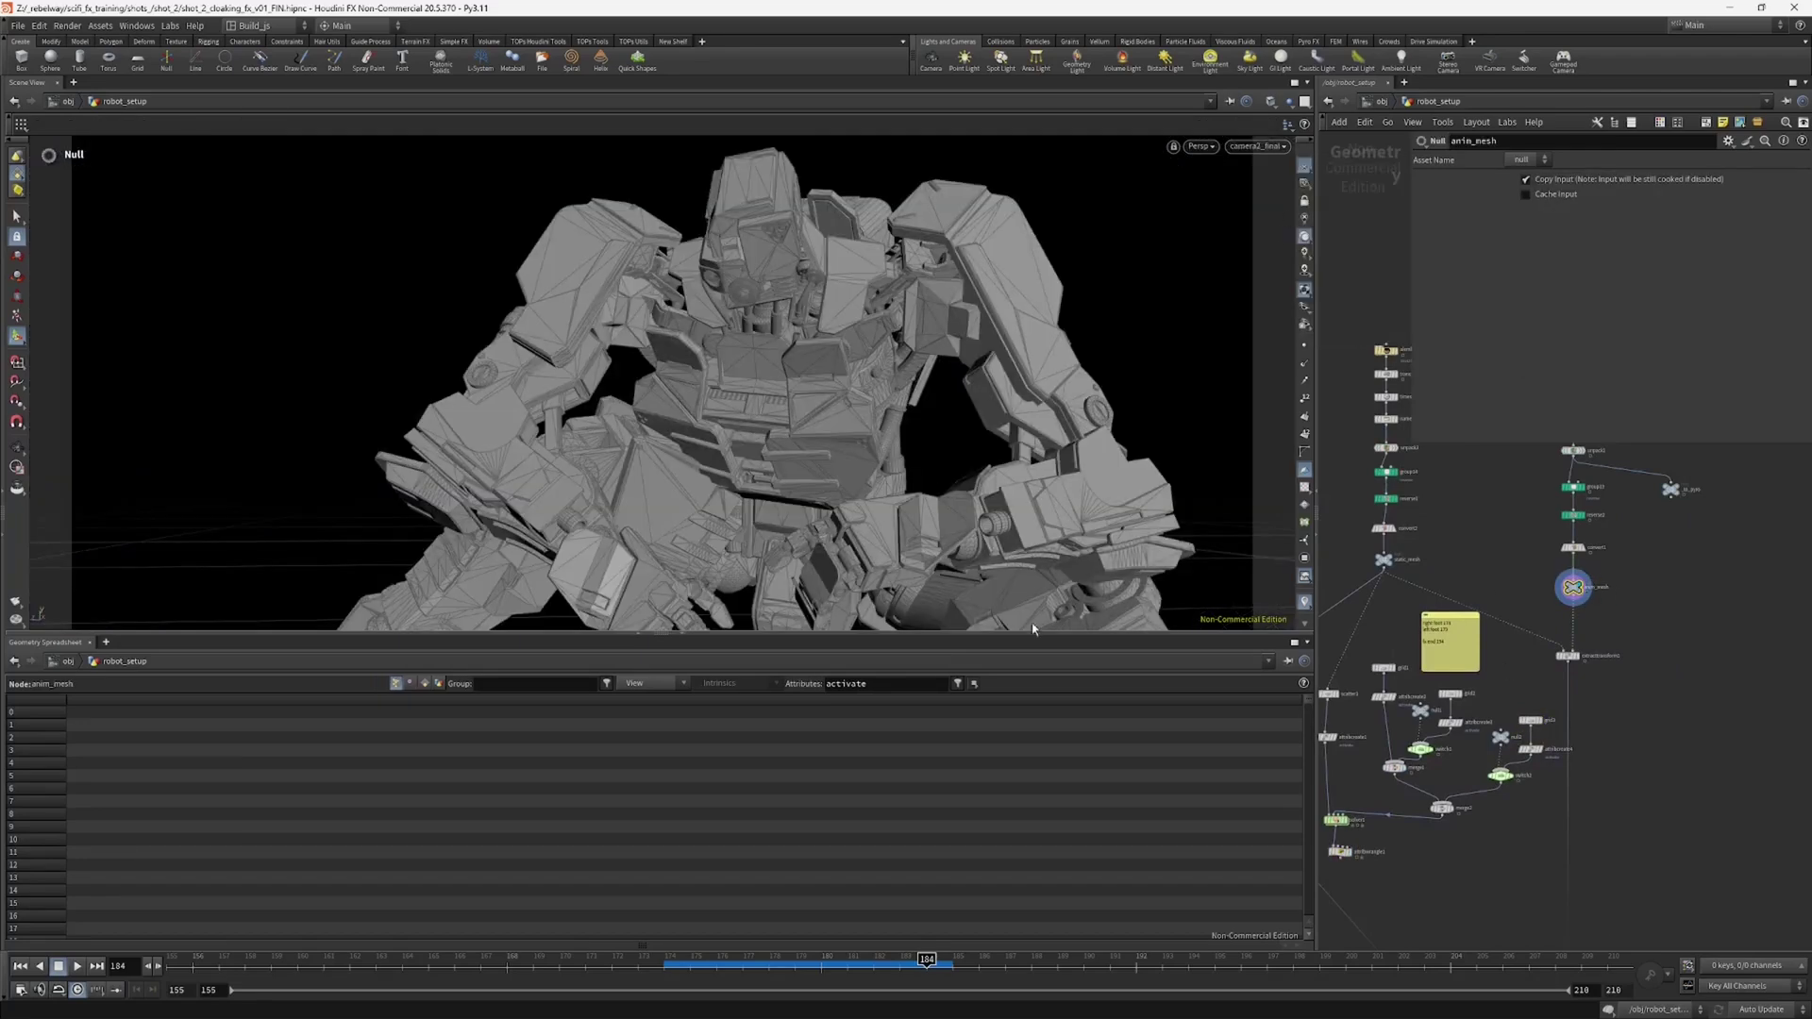
left_click_drag(902, 976, 938, 920)
left_click_drag(700, 635, 693, 708)
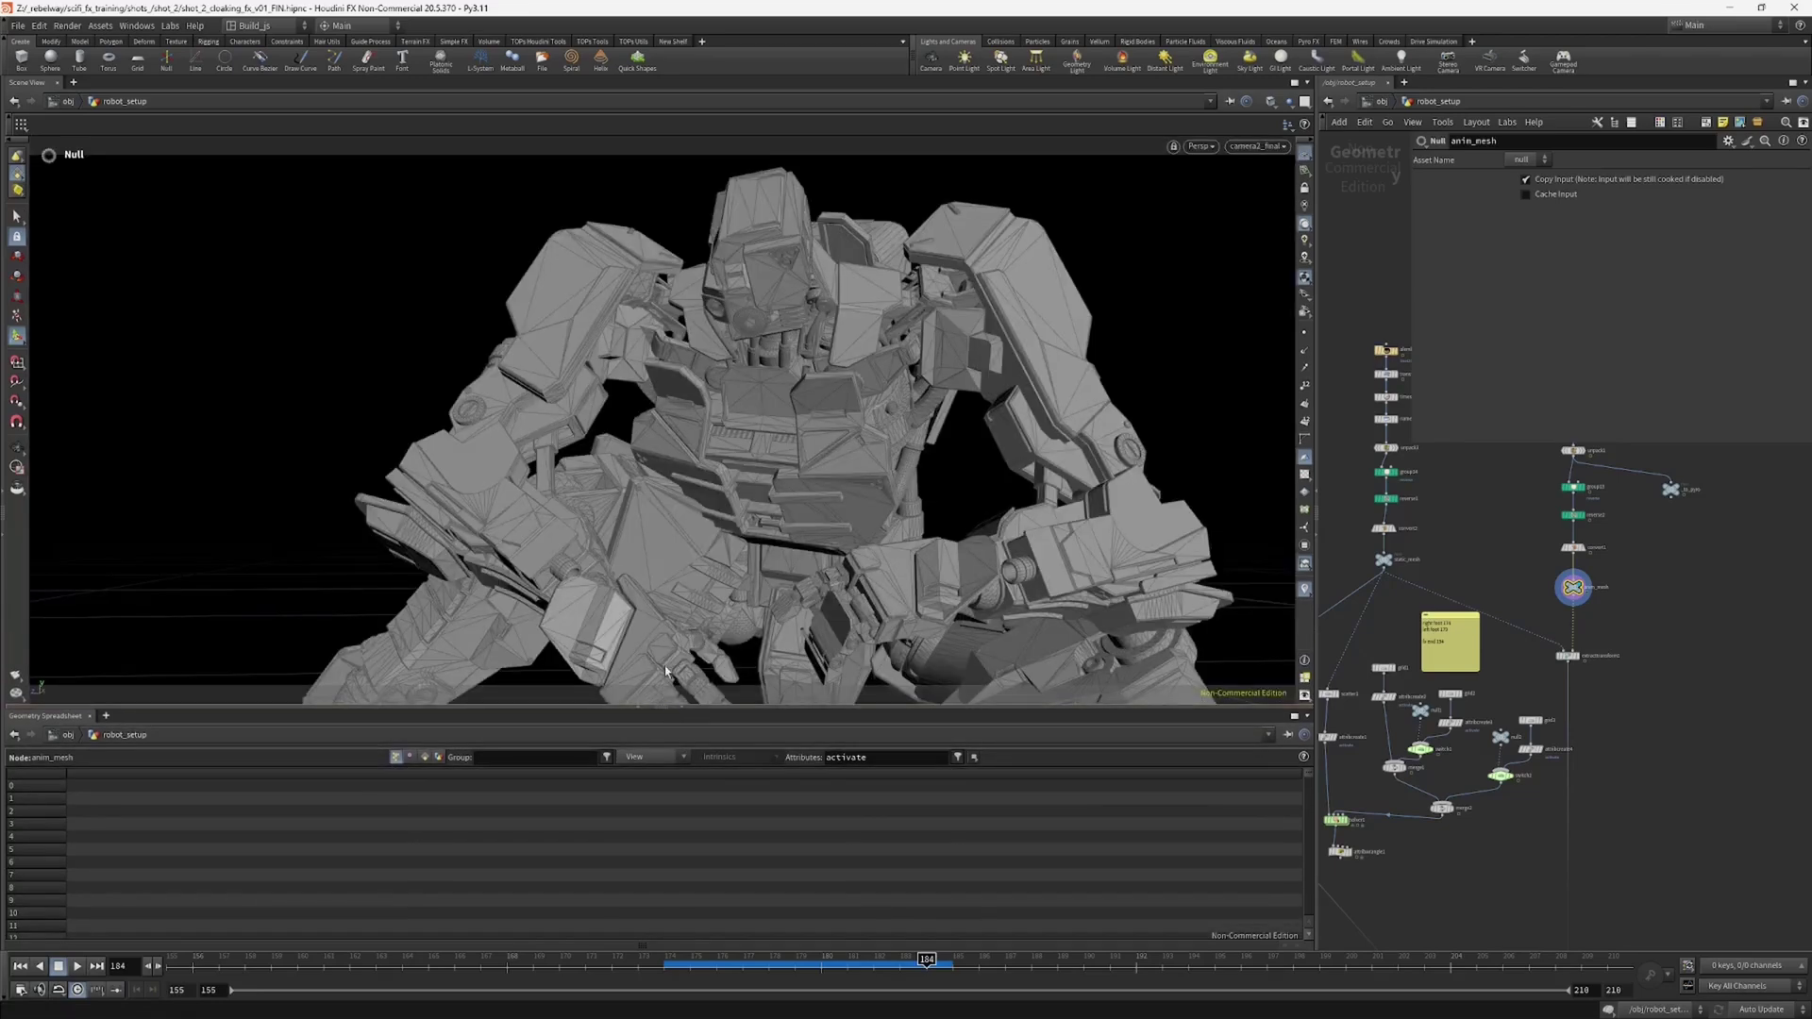
left_click_drag(896, 956, 666, 960)
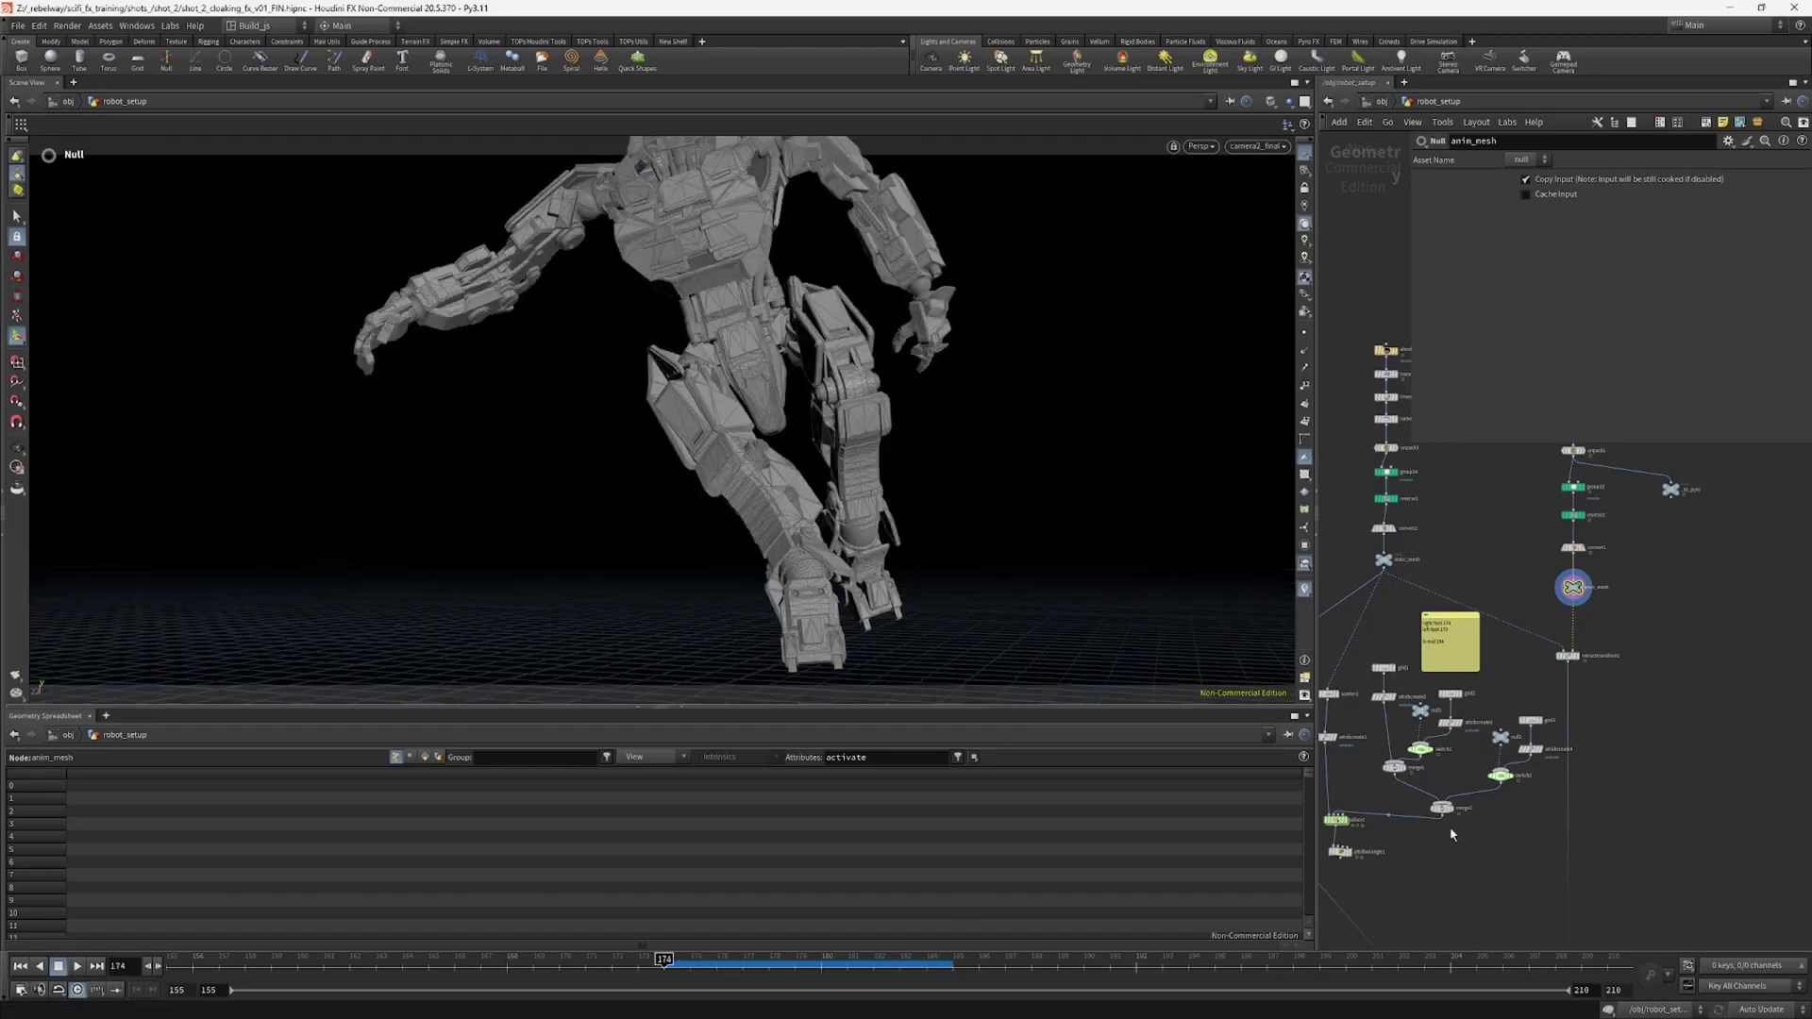
Step: Change the frame threshold in switch2's Select Input expression to match the hand's contact timing
scroll(1560, 739, "up", 3)
left_click(1590, 727)
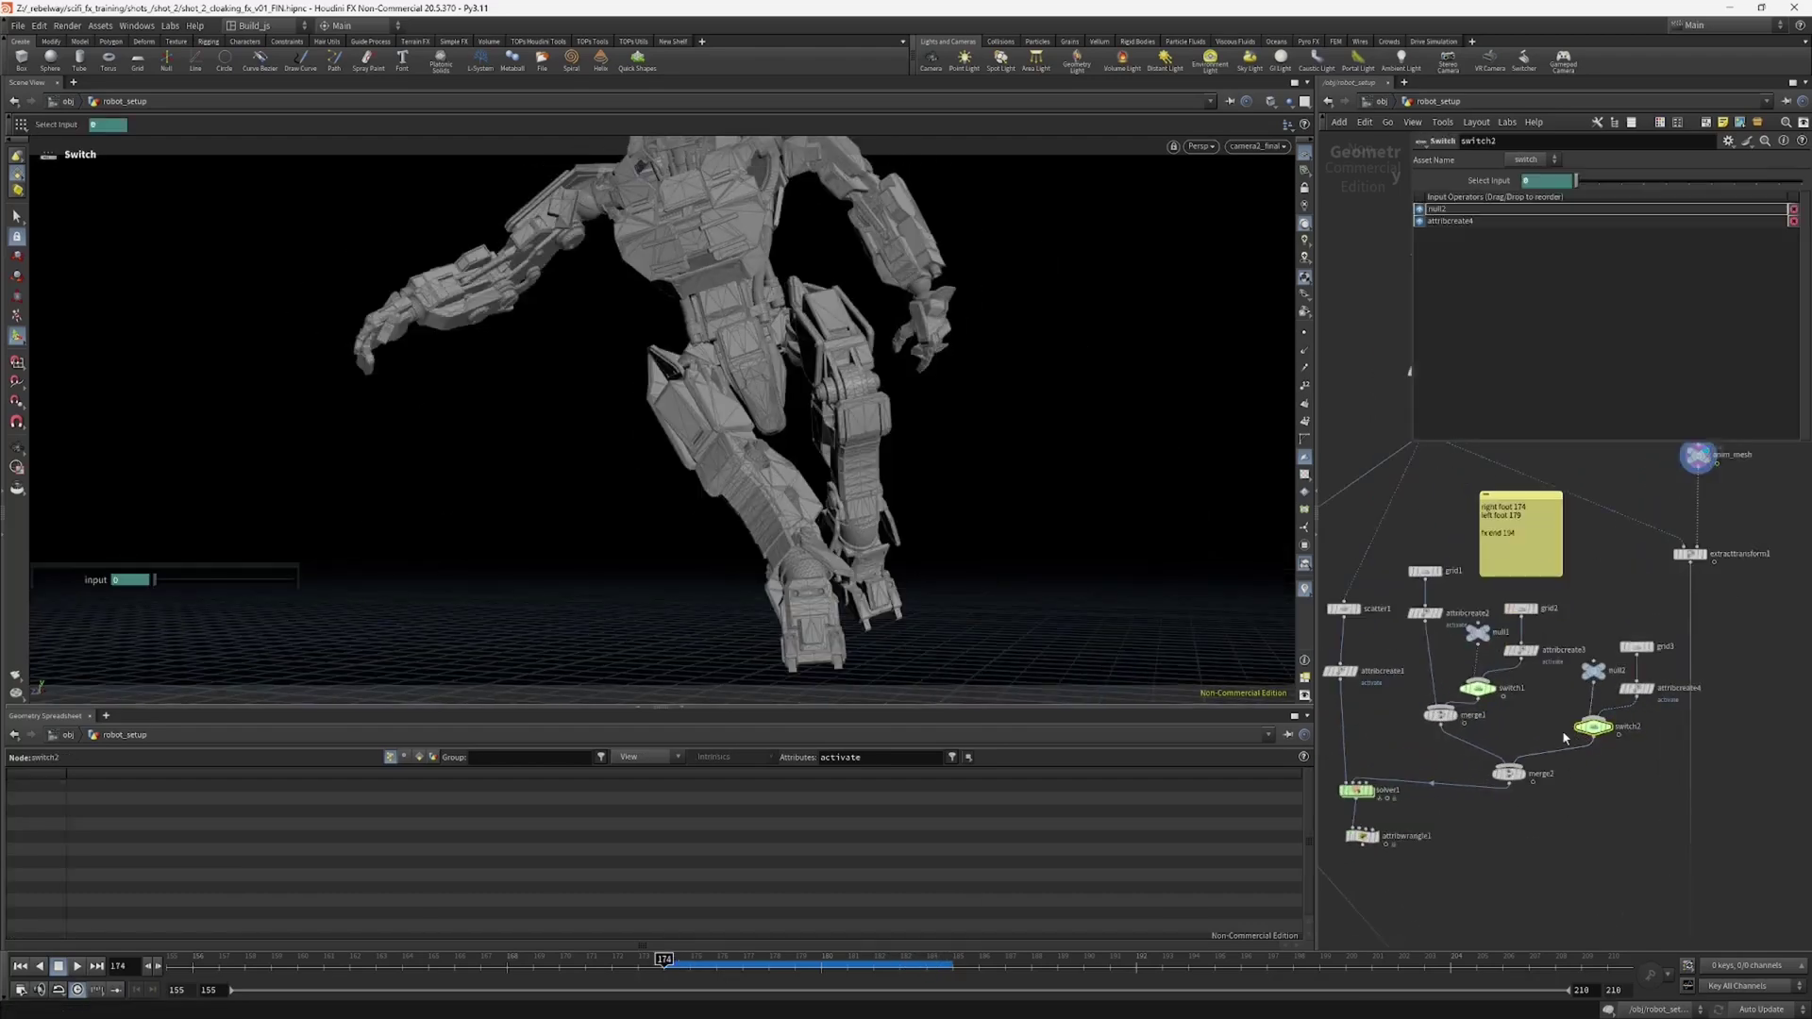
left_click(1497, 181)
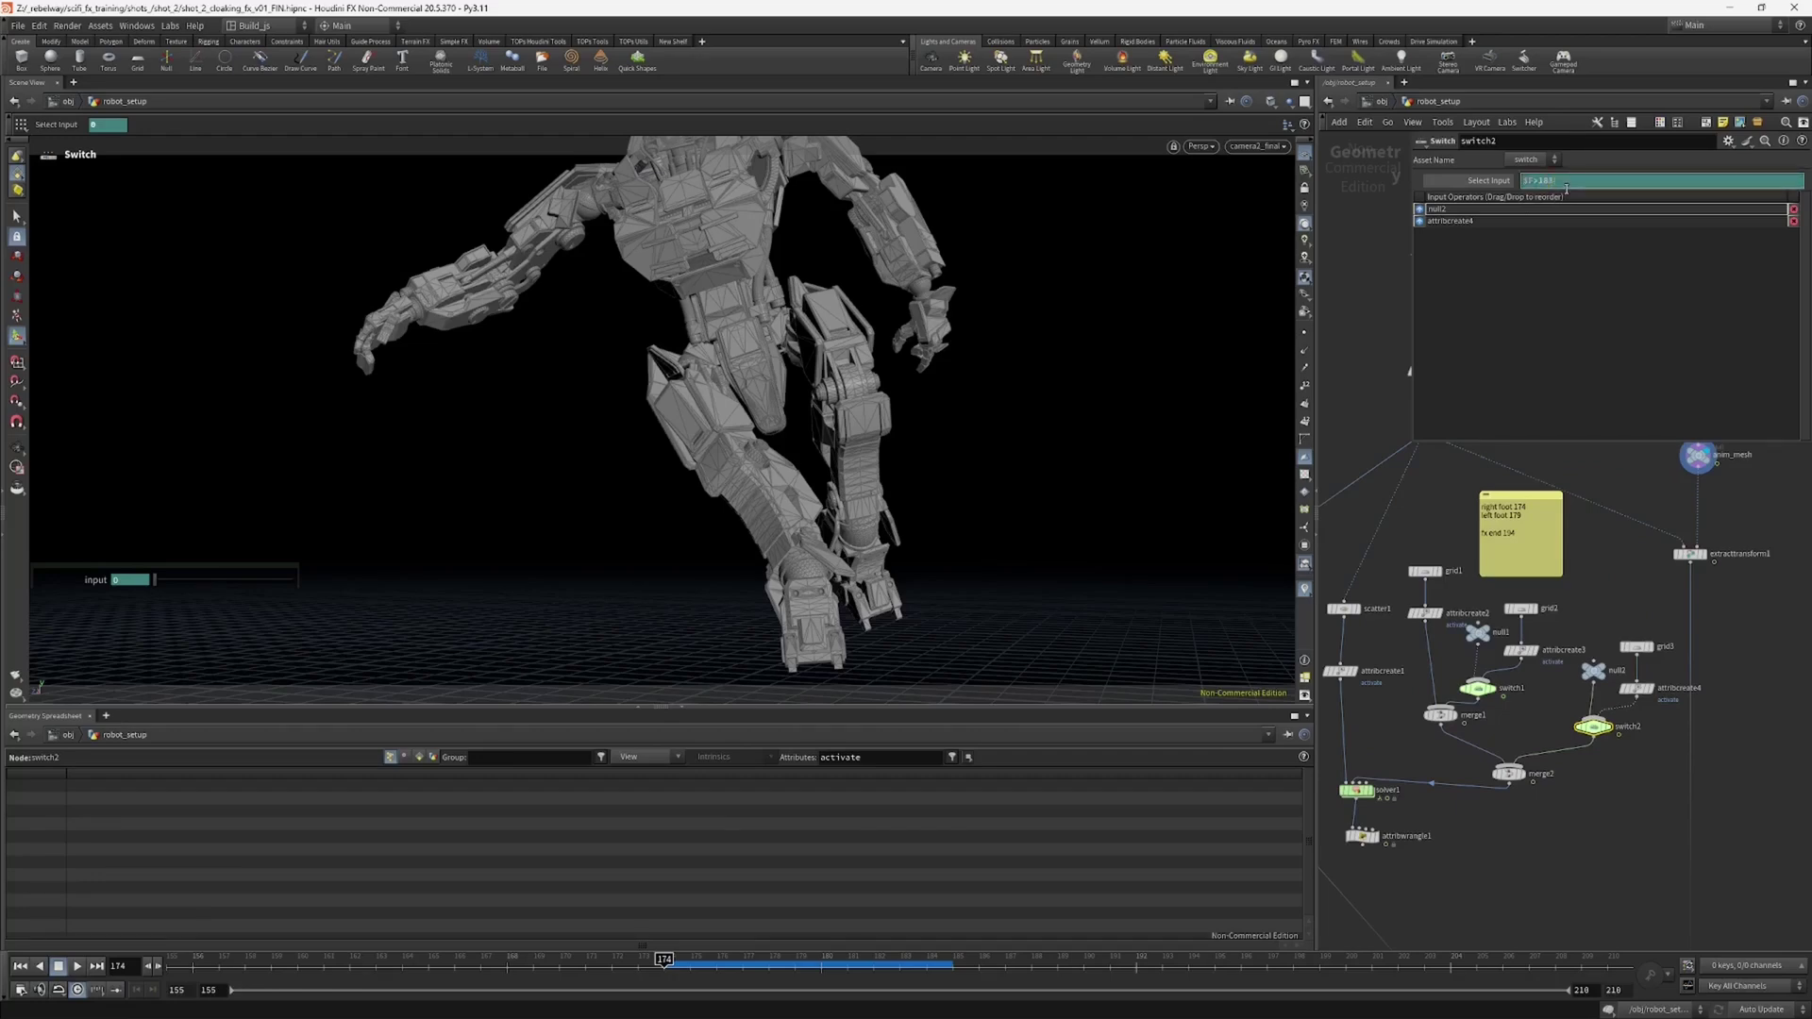
key("Return")
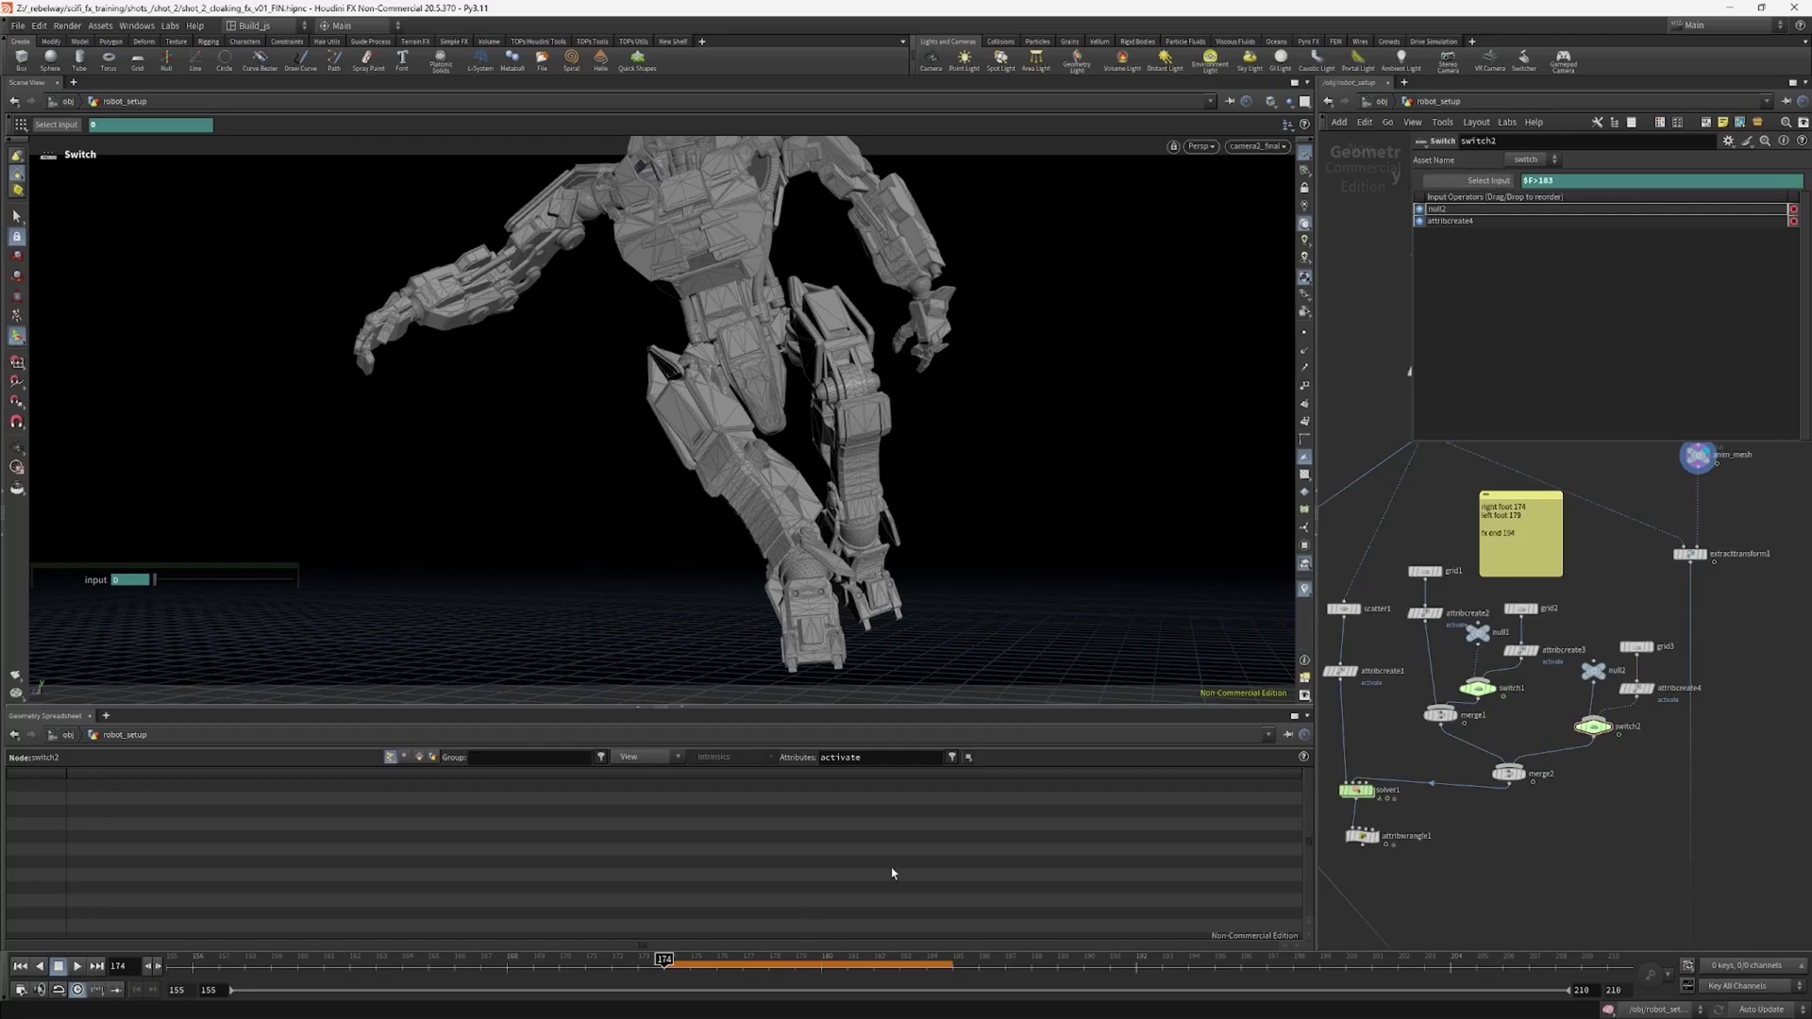
Step: Display attribwrangle1 in a free view and scrub from frame 174 onwards to review the activation spread from feet and hand
left_click(1368, 836)
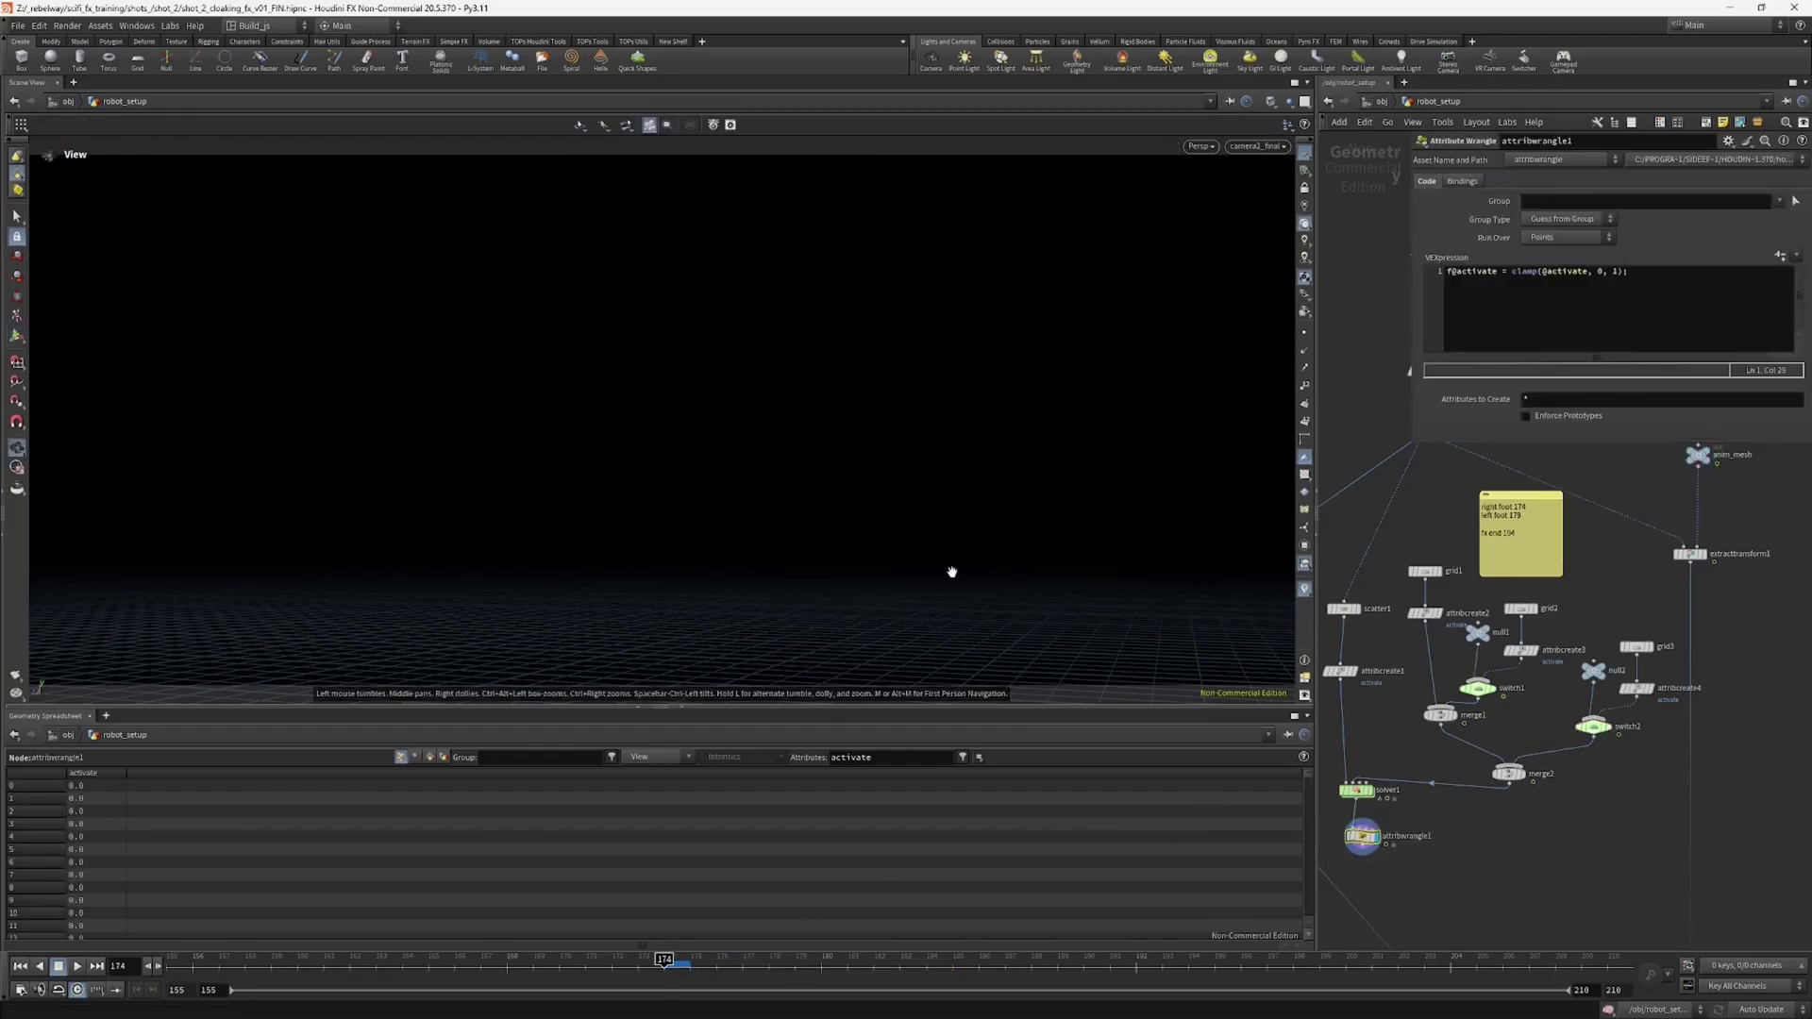
left_click_drag(950, 570, 793, 461, "alt")
left_click_drag(662, 960, 1011, 900)
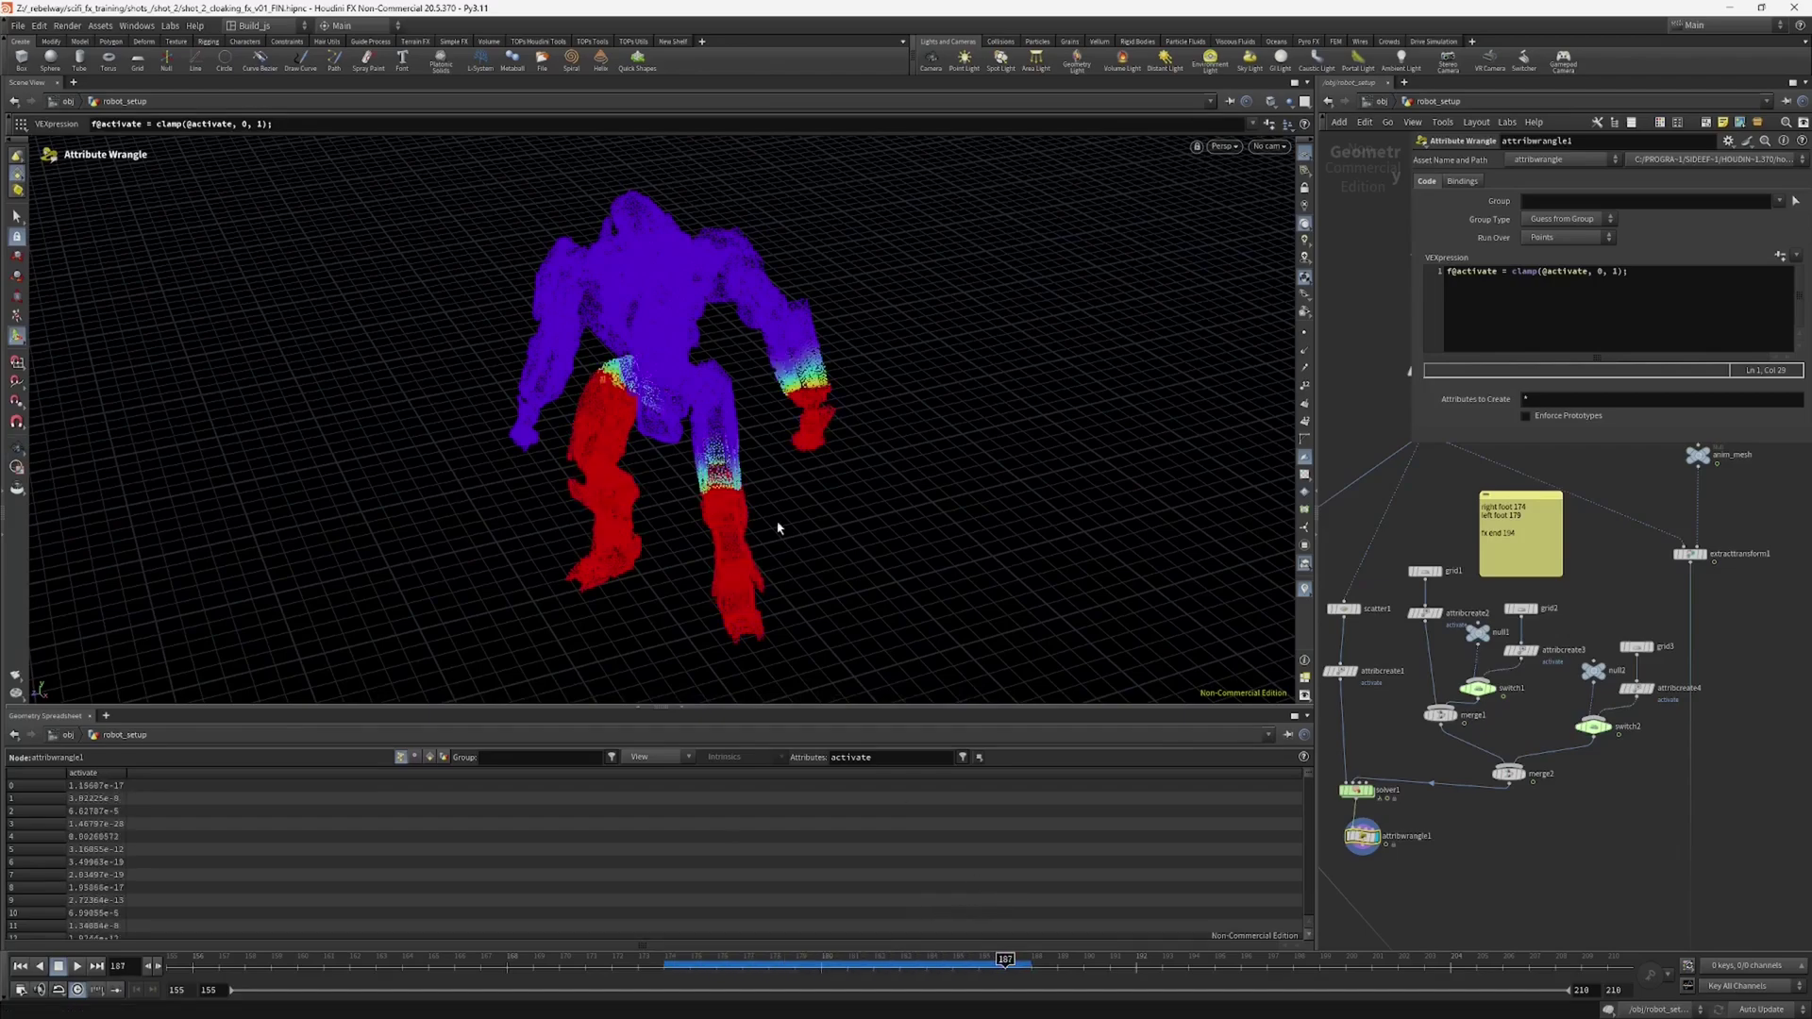
left_click_drag(776, 526, 801, 402, "alt")
left_click_drag(1006, 962, 1064, 901)
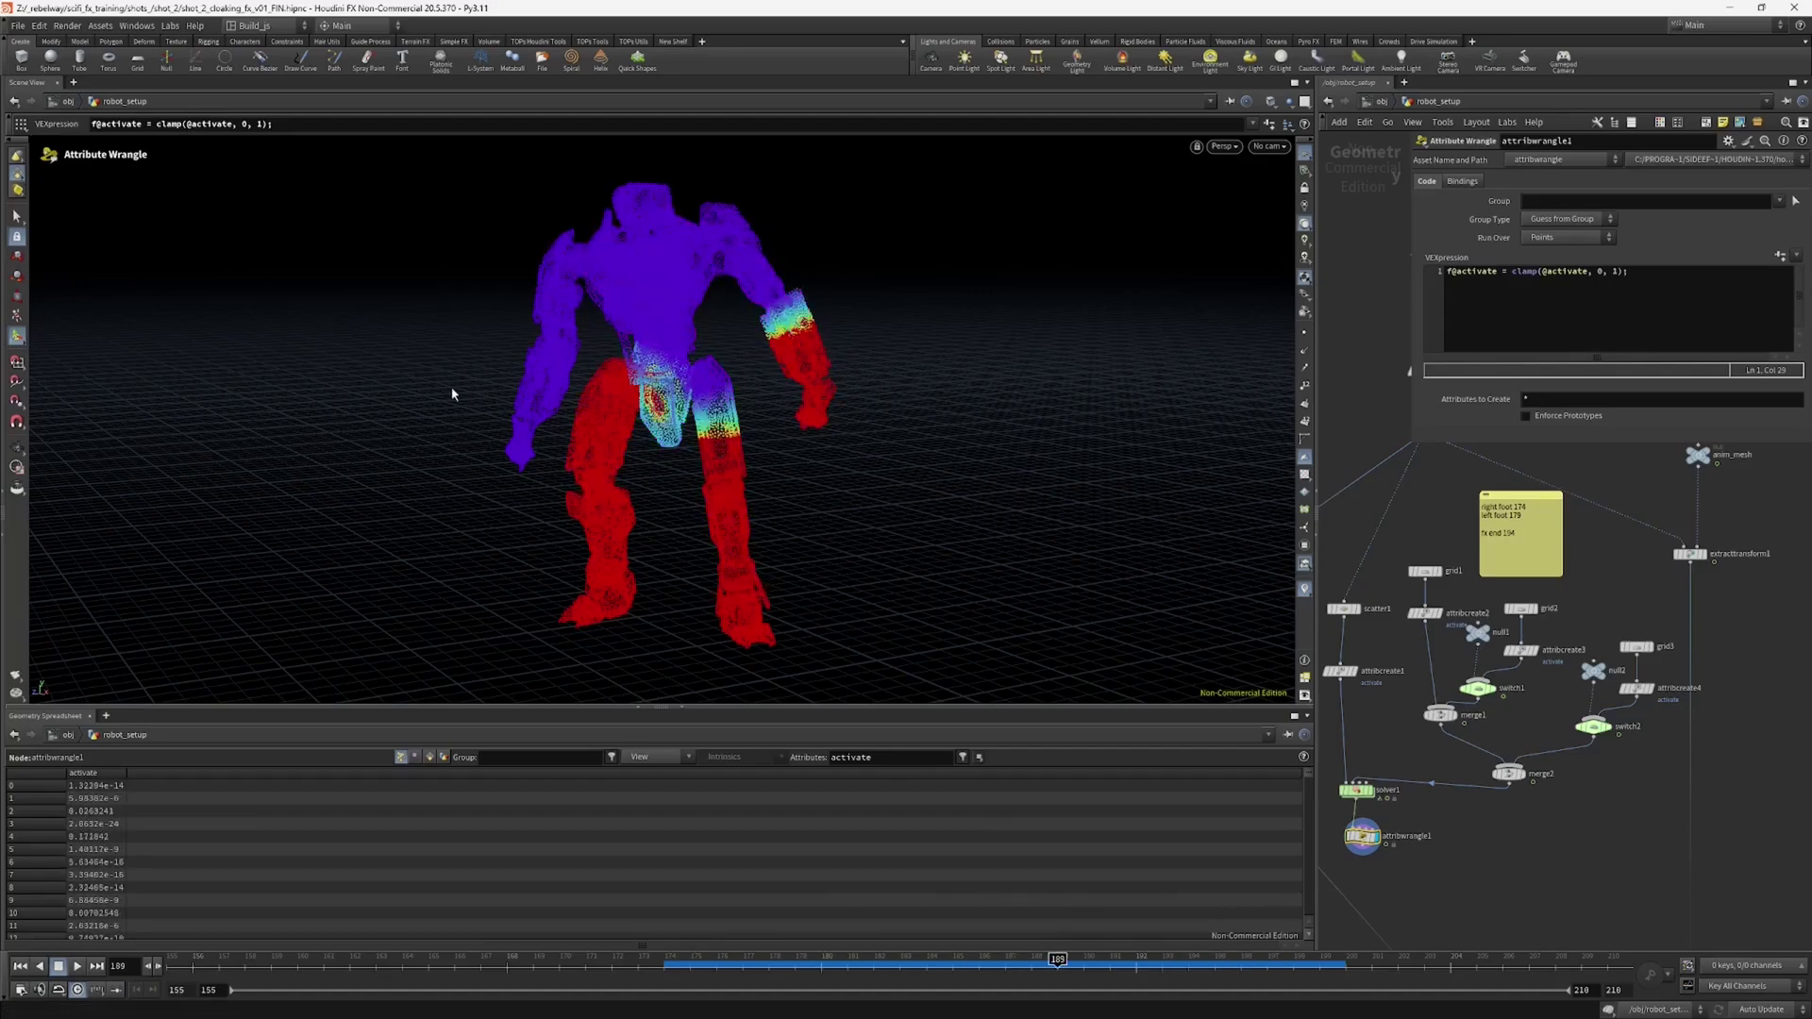
left_click_drag(864, 957, 685, 961)
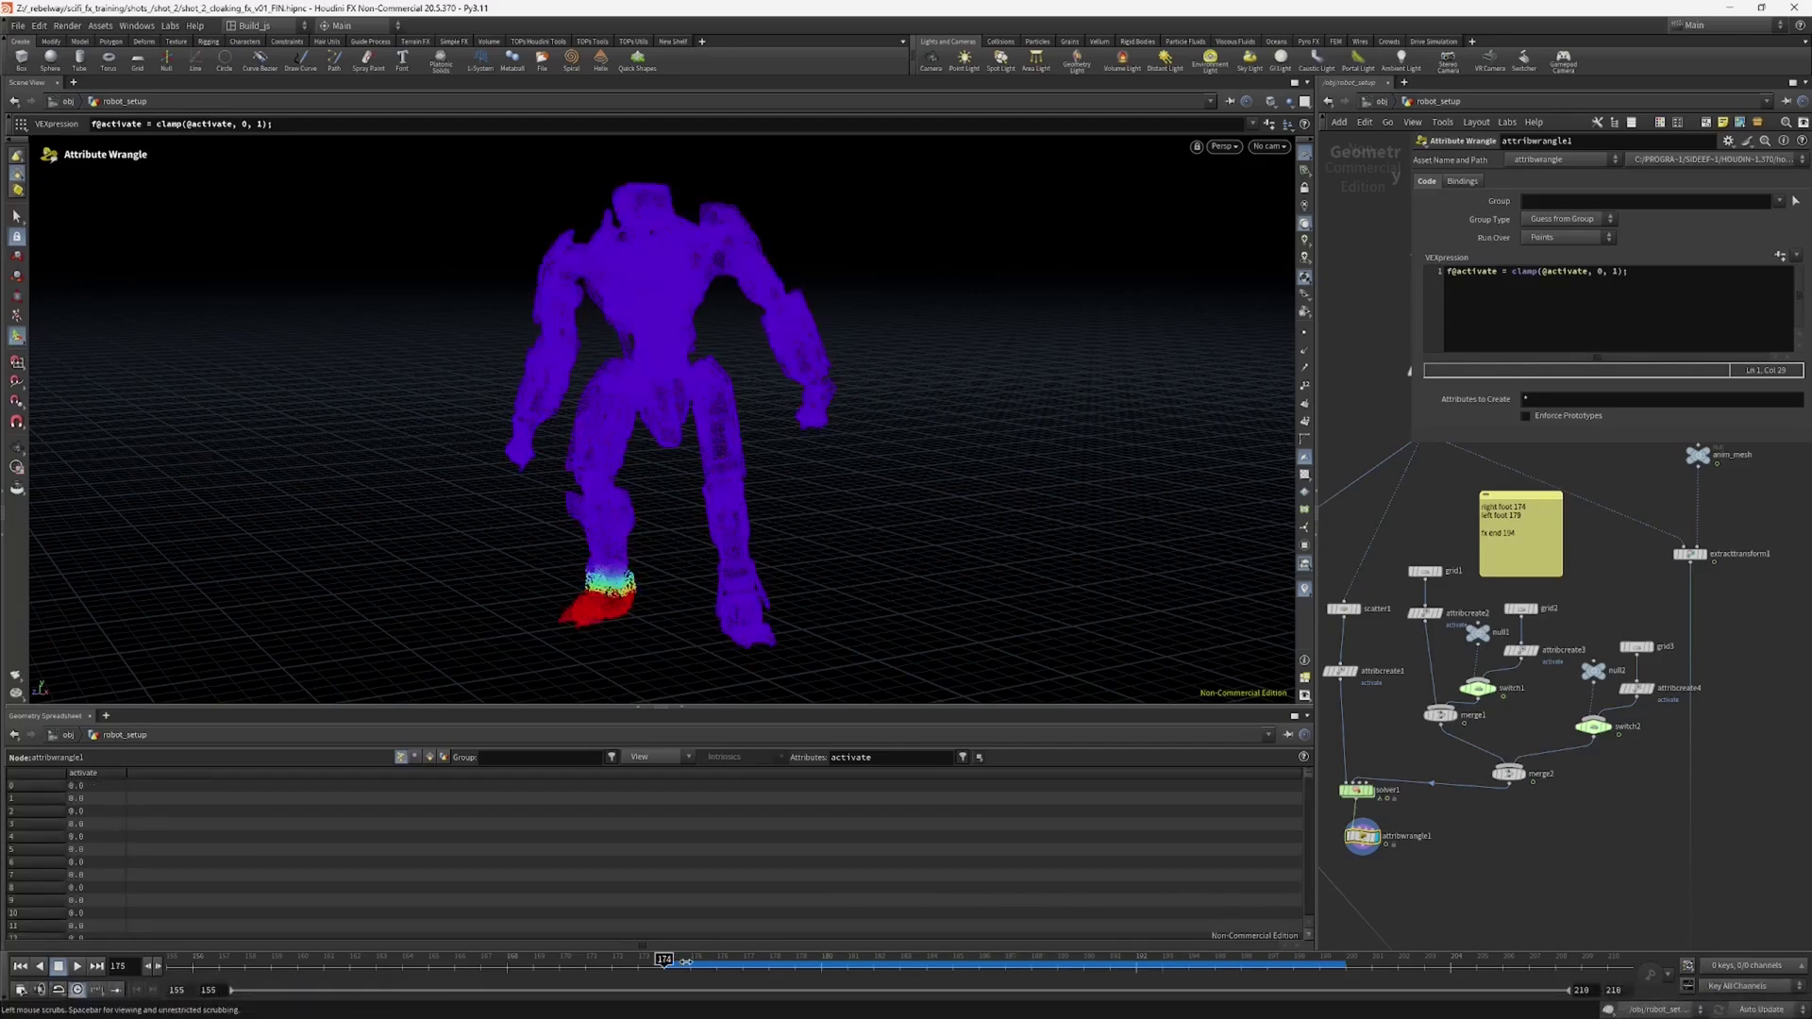
Step: Duplicate grid3 and attribcreate4 and place the copies beside the originals above switch2
scroll(1653, 745, "up", 2)
middle_click_drag(1637, 736, 1571, 766)
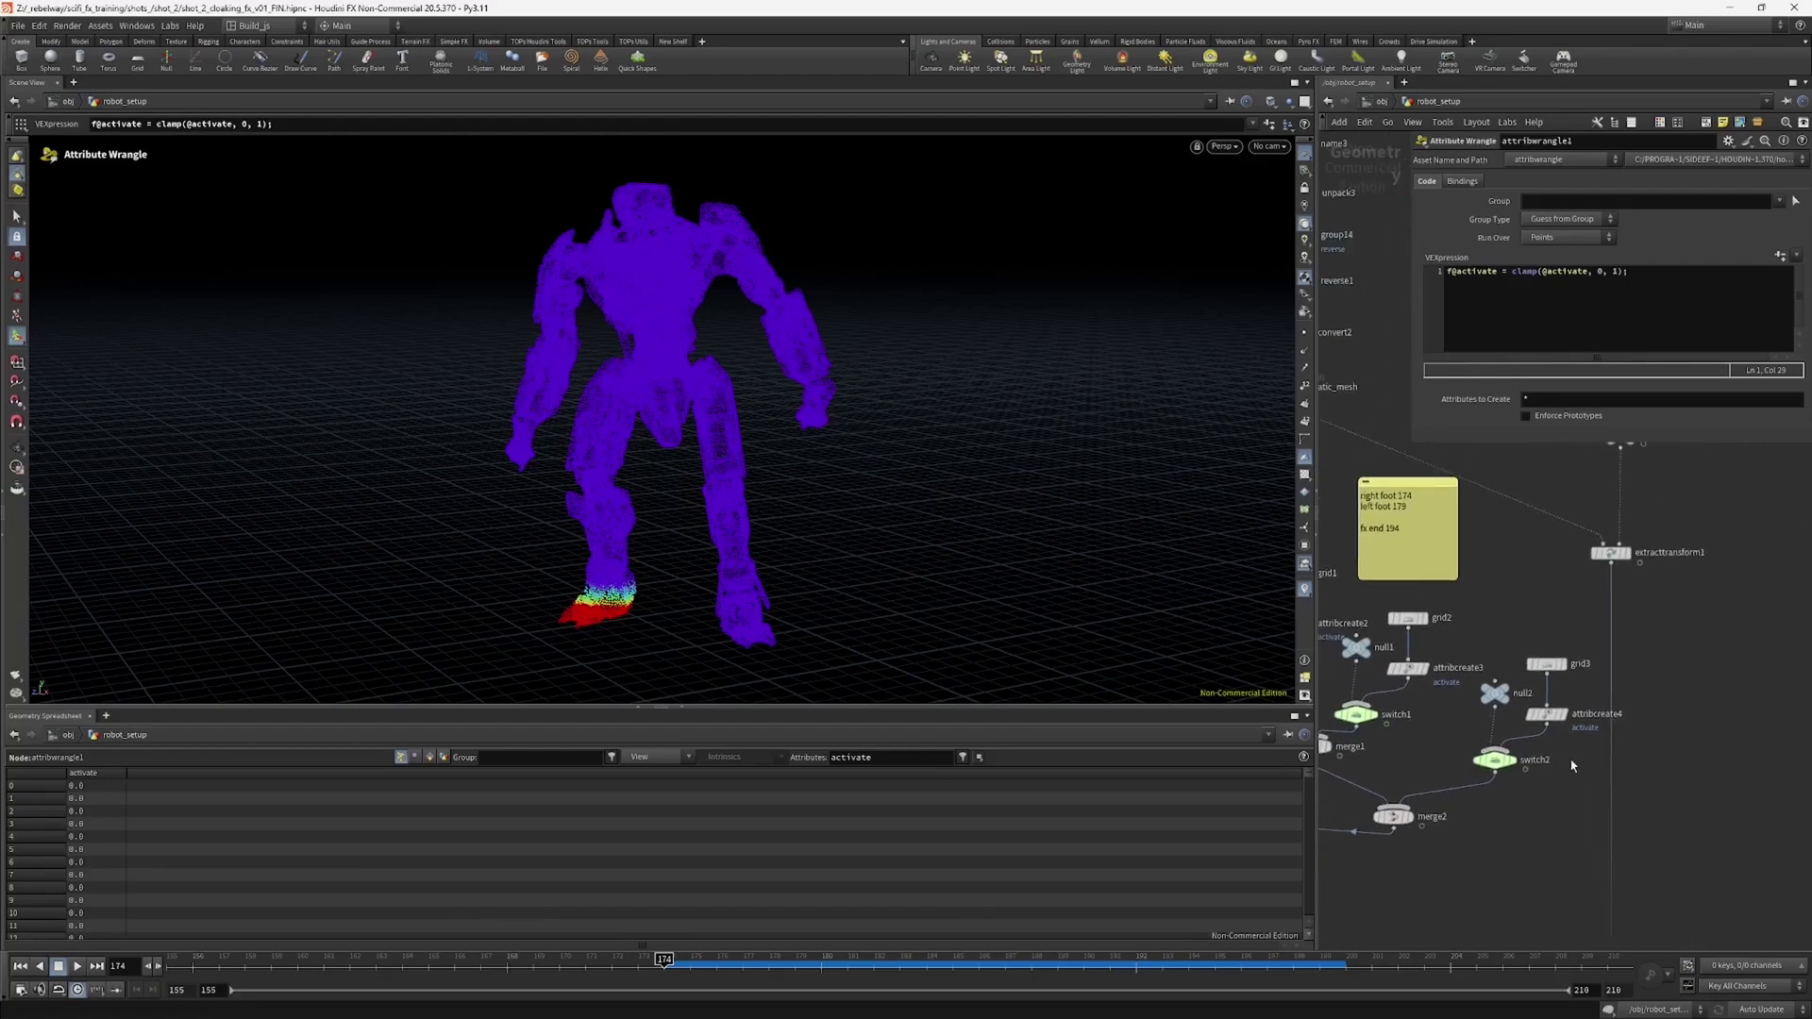
scroll(1571, 639, "down", 2)
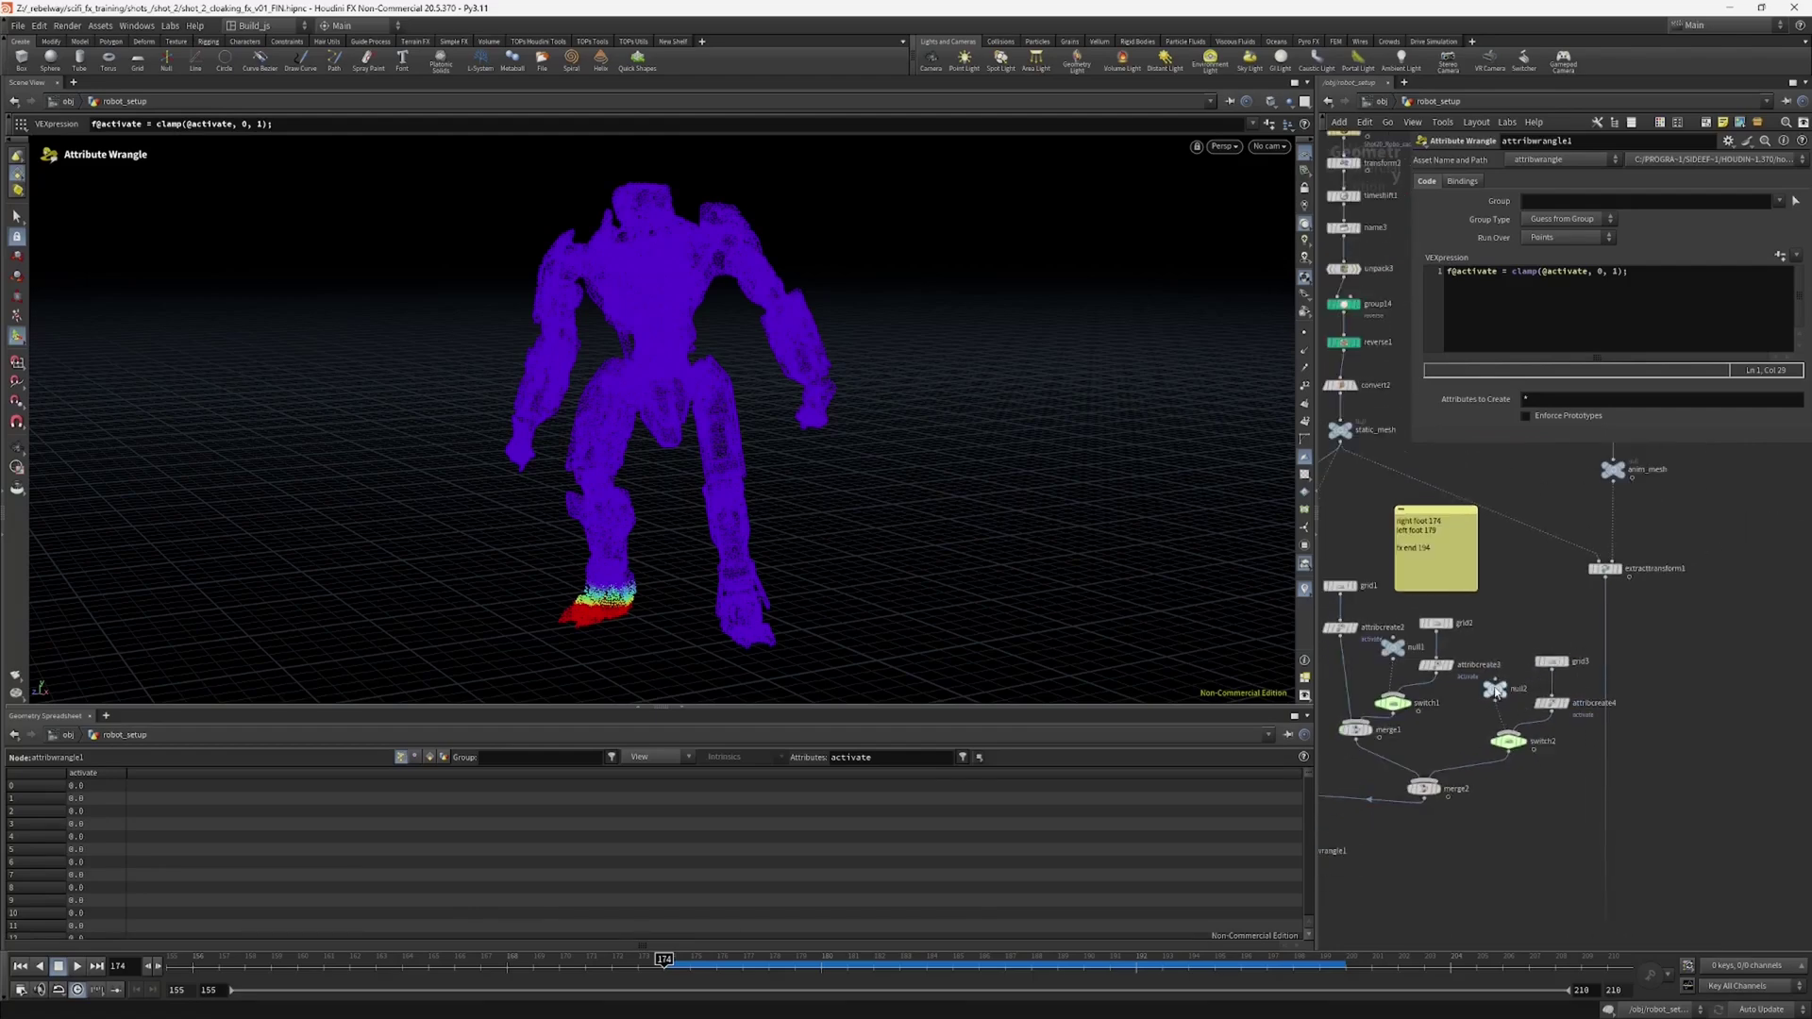
left_click_drag(1557, 703, 1532, 671)
left_click(1565, 741)
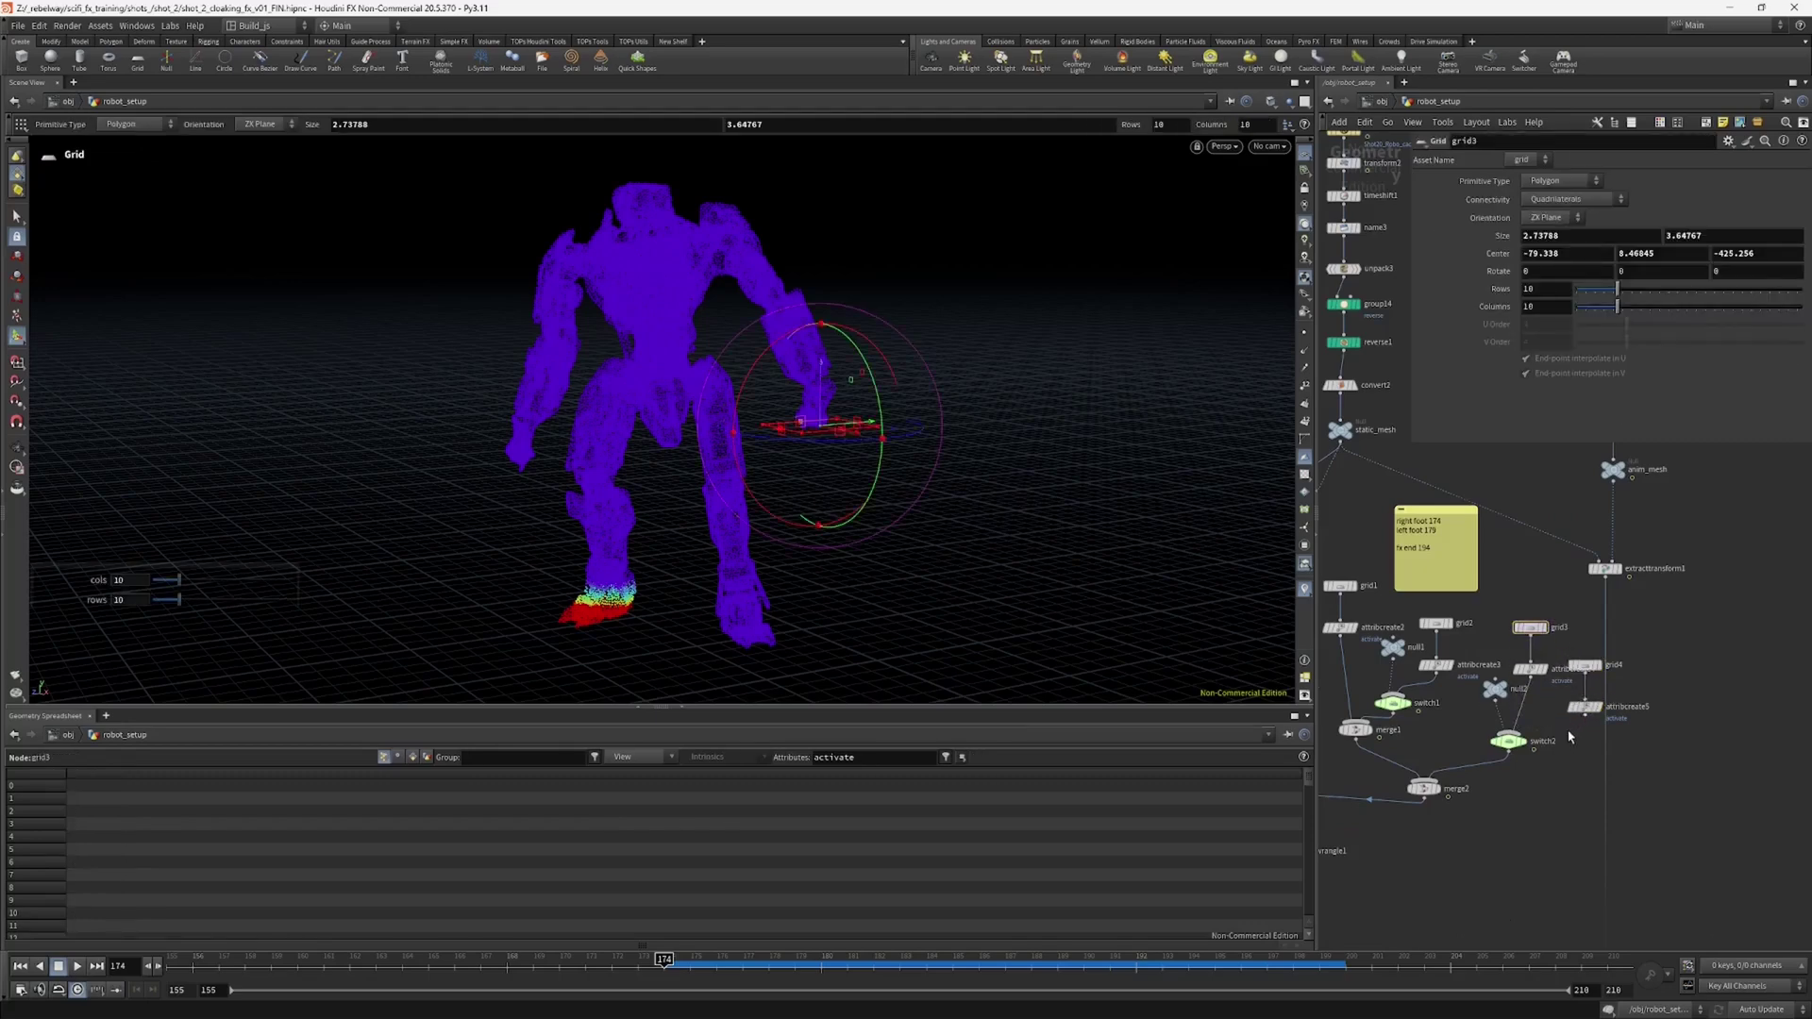
Step: Insert a Merge node between attribcreate4 and switch2 and connect attribcreate5 to it
key("Tab")
type("mer")
key("Return")
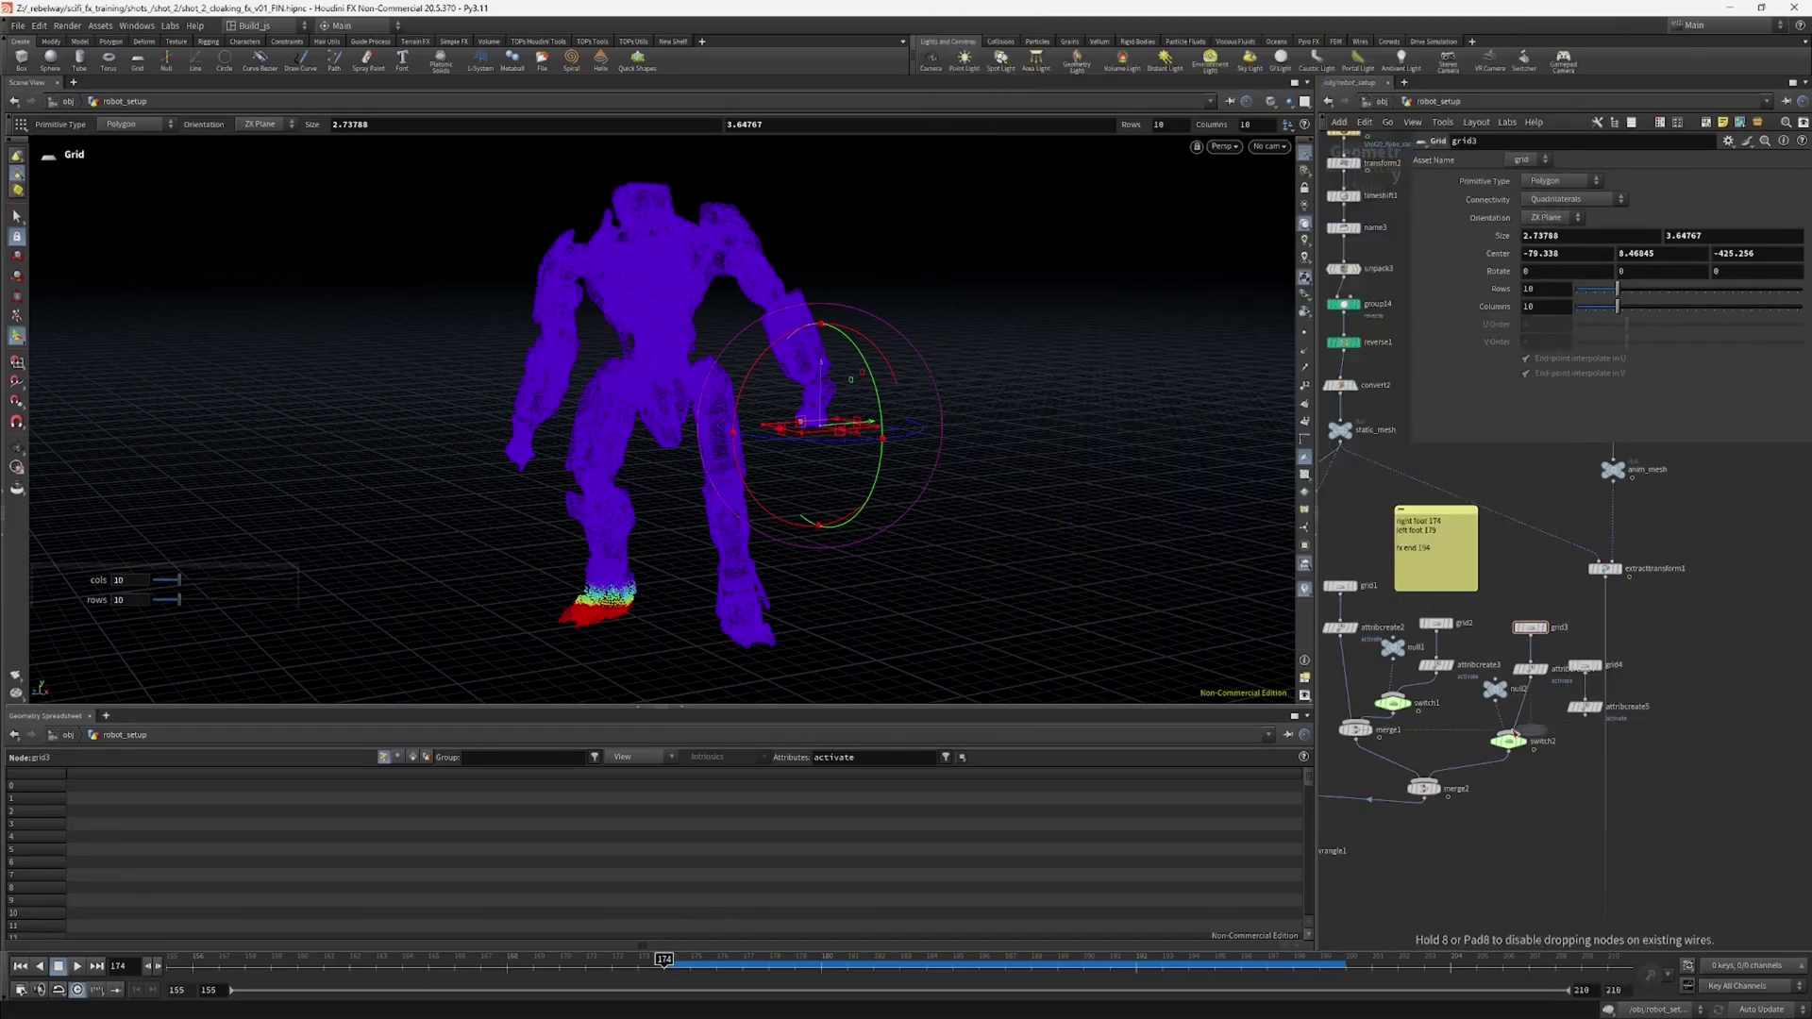
left_click(1526, 708)
left_click_drag(1585, 715, 1540, 725)
Step: Position grid4 at the robot's right hand, centred at about -87.5, 6.6, -415.4, and size it about 2.18 by 3.45
left_click(1588, 668)
left_click_drag(1213, 598, 597, 463, "alt")
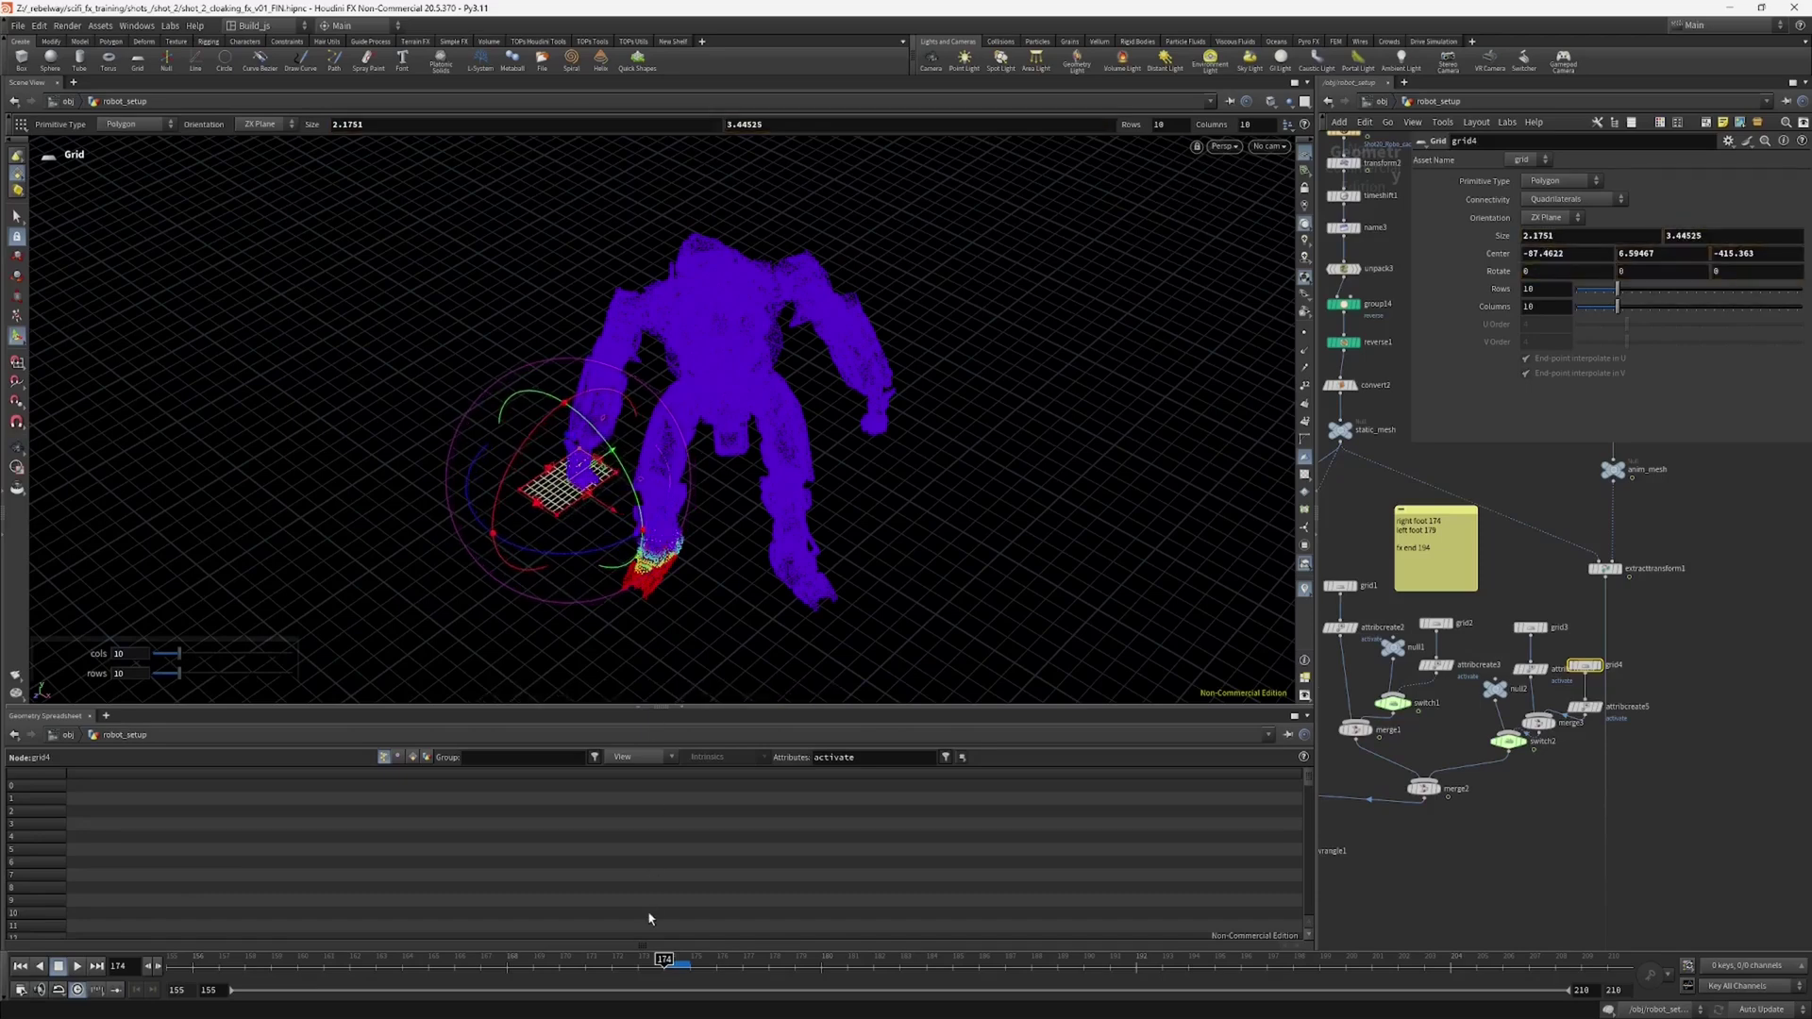
Step: Scrub the timeline to check how the activation covers the robot from both feet and both hands around frame 200
left_click_drag(615, 961, 1169, 854)
left_click_drag(760, 492, 712, 382, "alt")
left_click_drag(989, 961, 1397, 959)
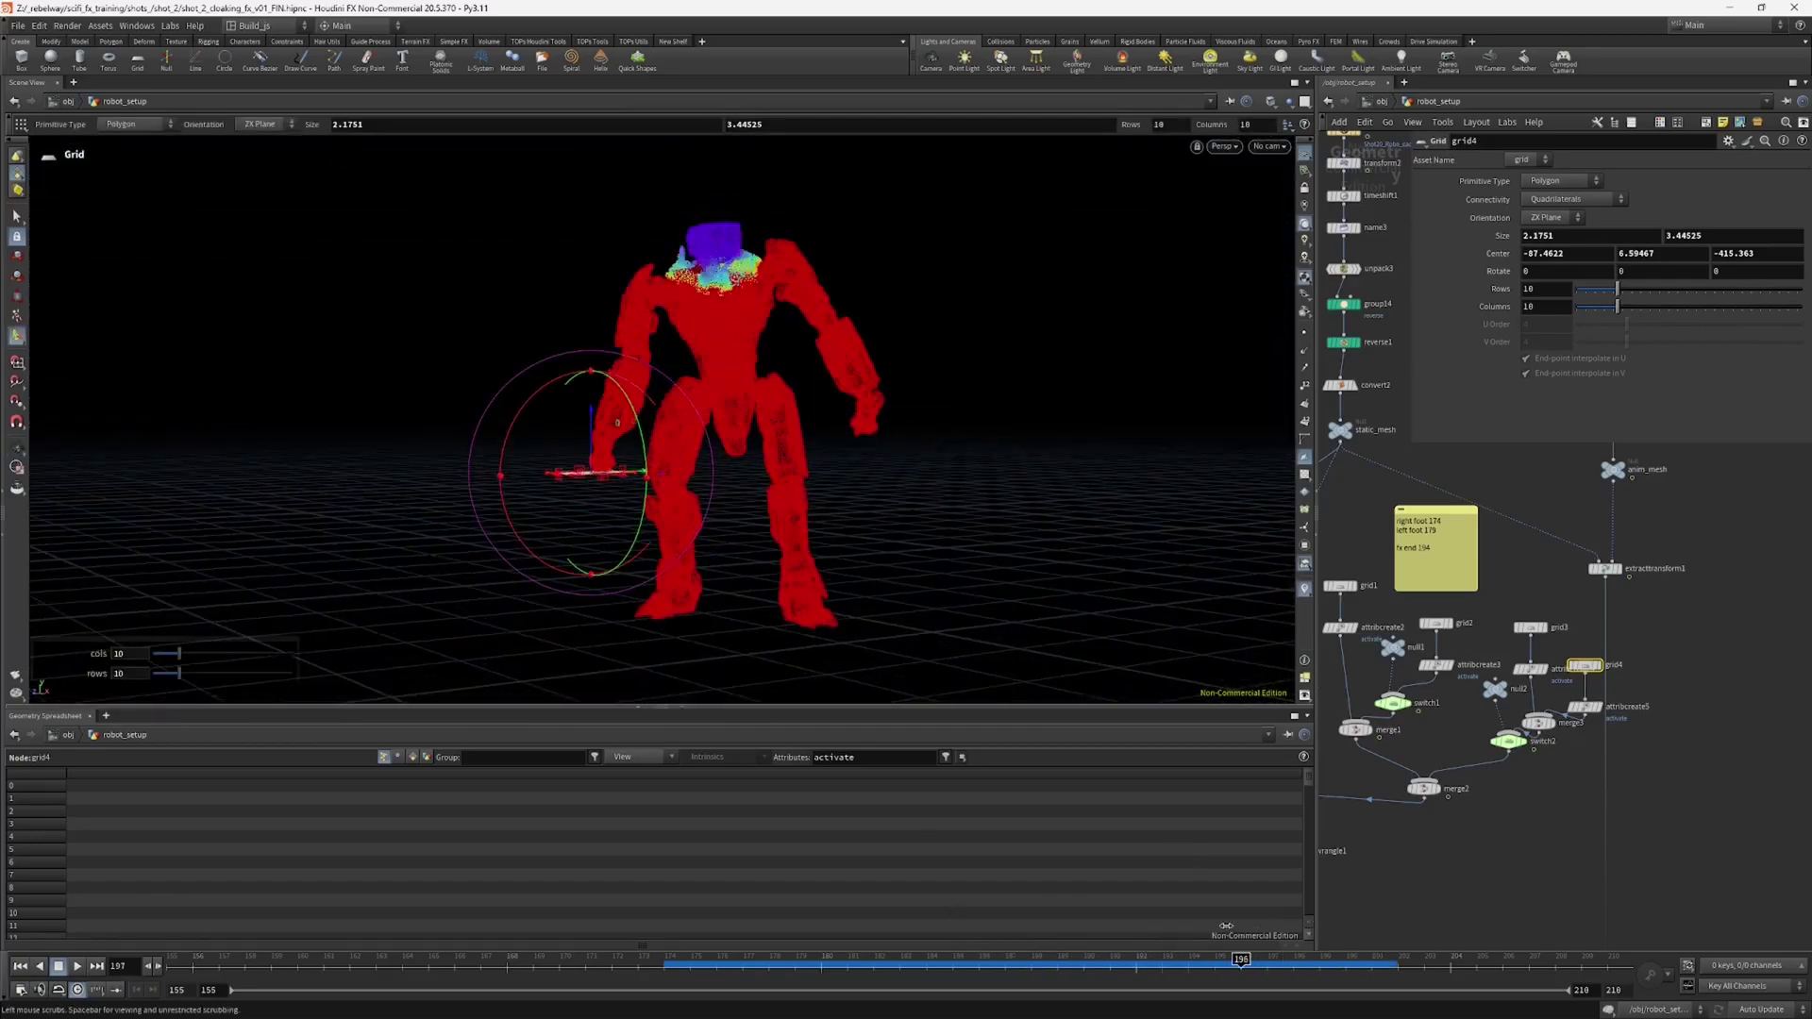
left_click(823, 966)
key("Up")
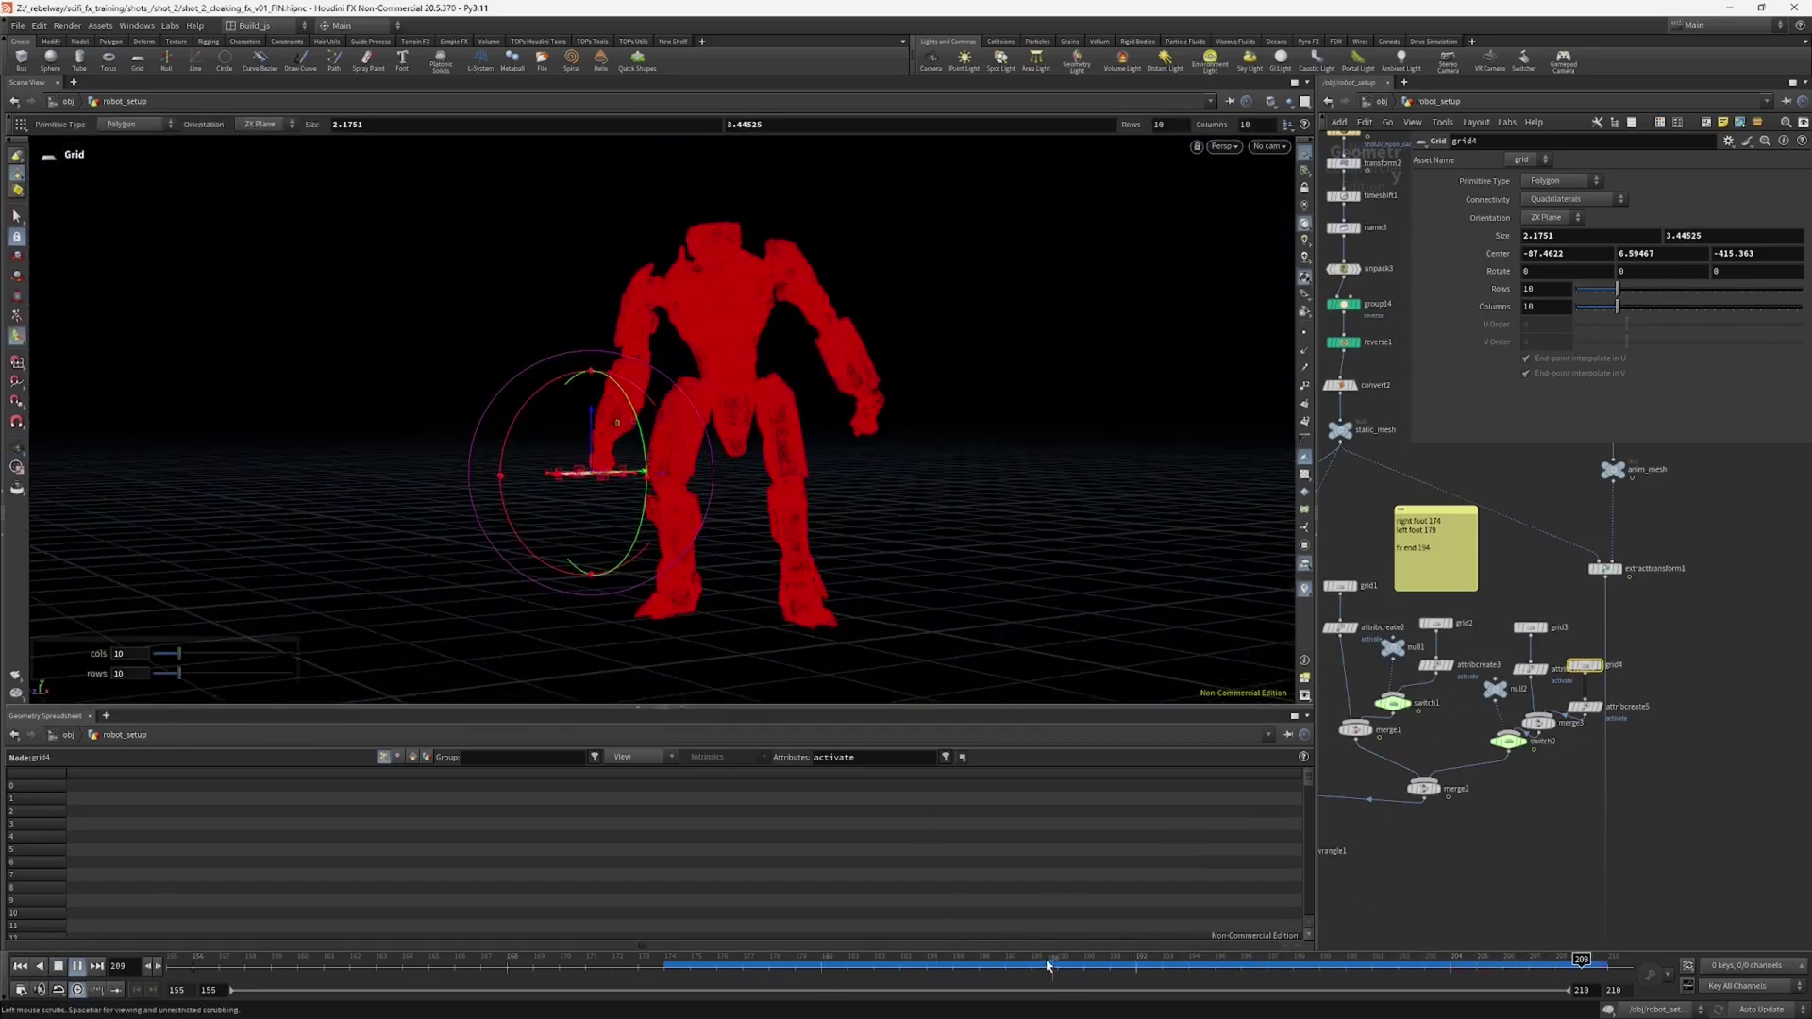
left_click_drag(1051, 967, 1344, 958)
scroll(1510, 553, "down", 5)
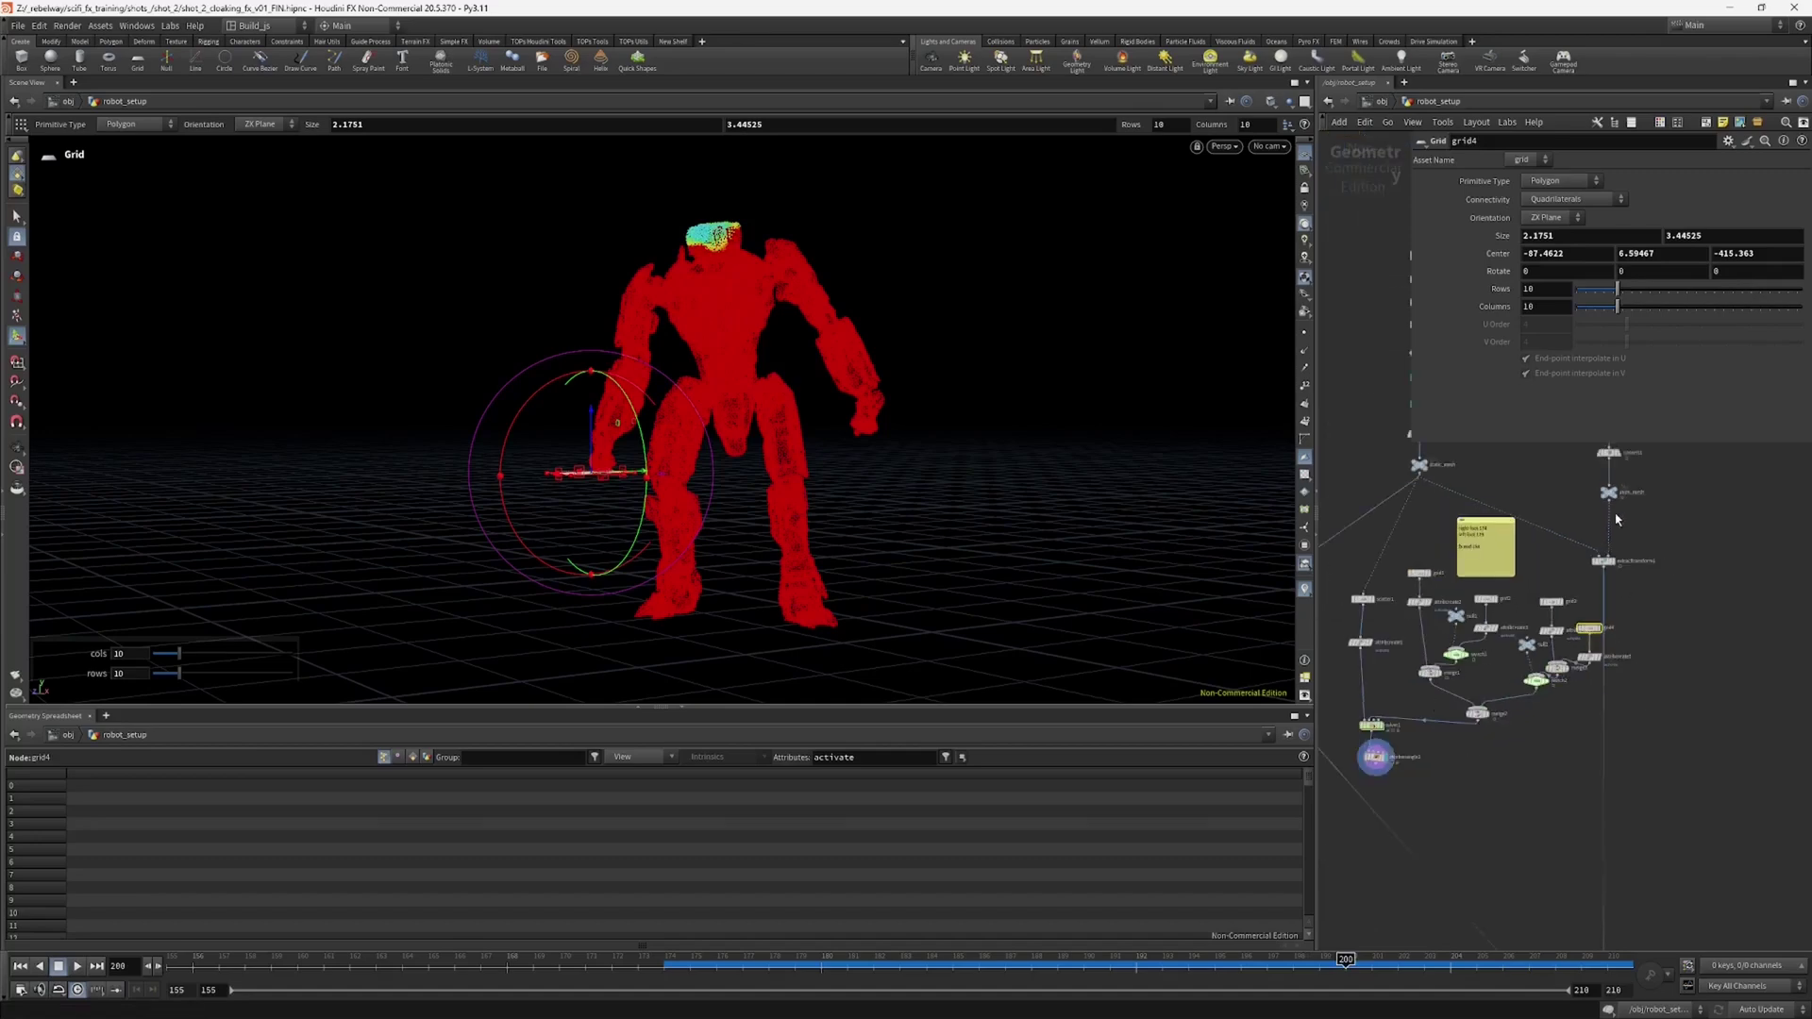
middle_click_drag(1496, 591, 1528, 526)
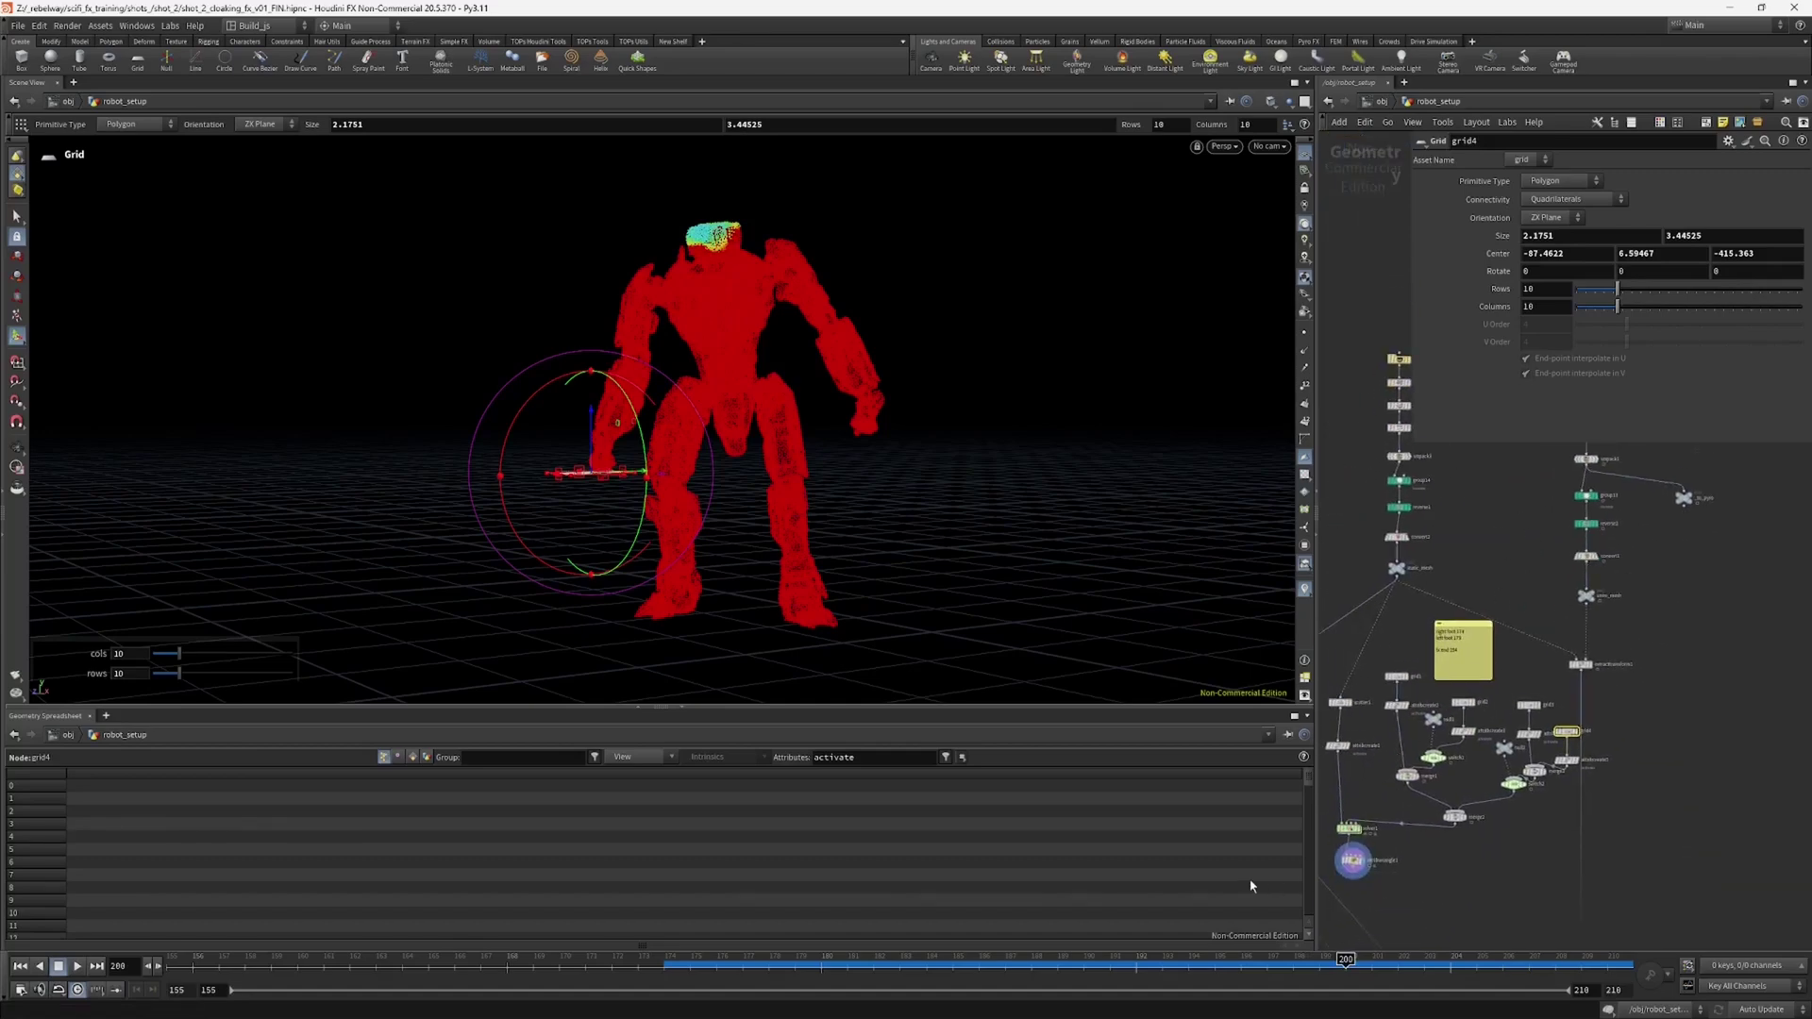
left_click(1373, 960)
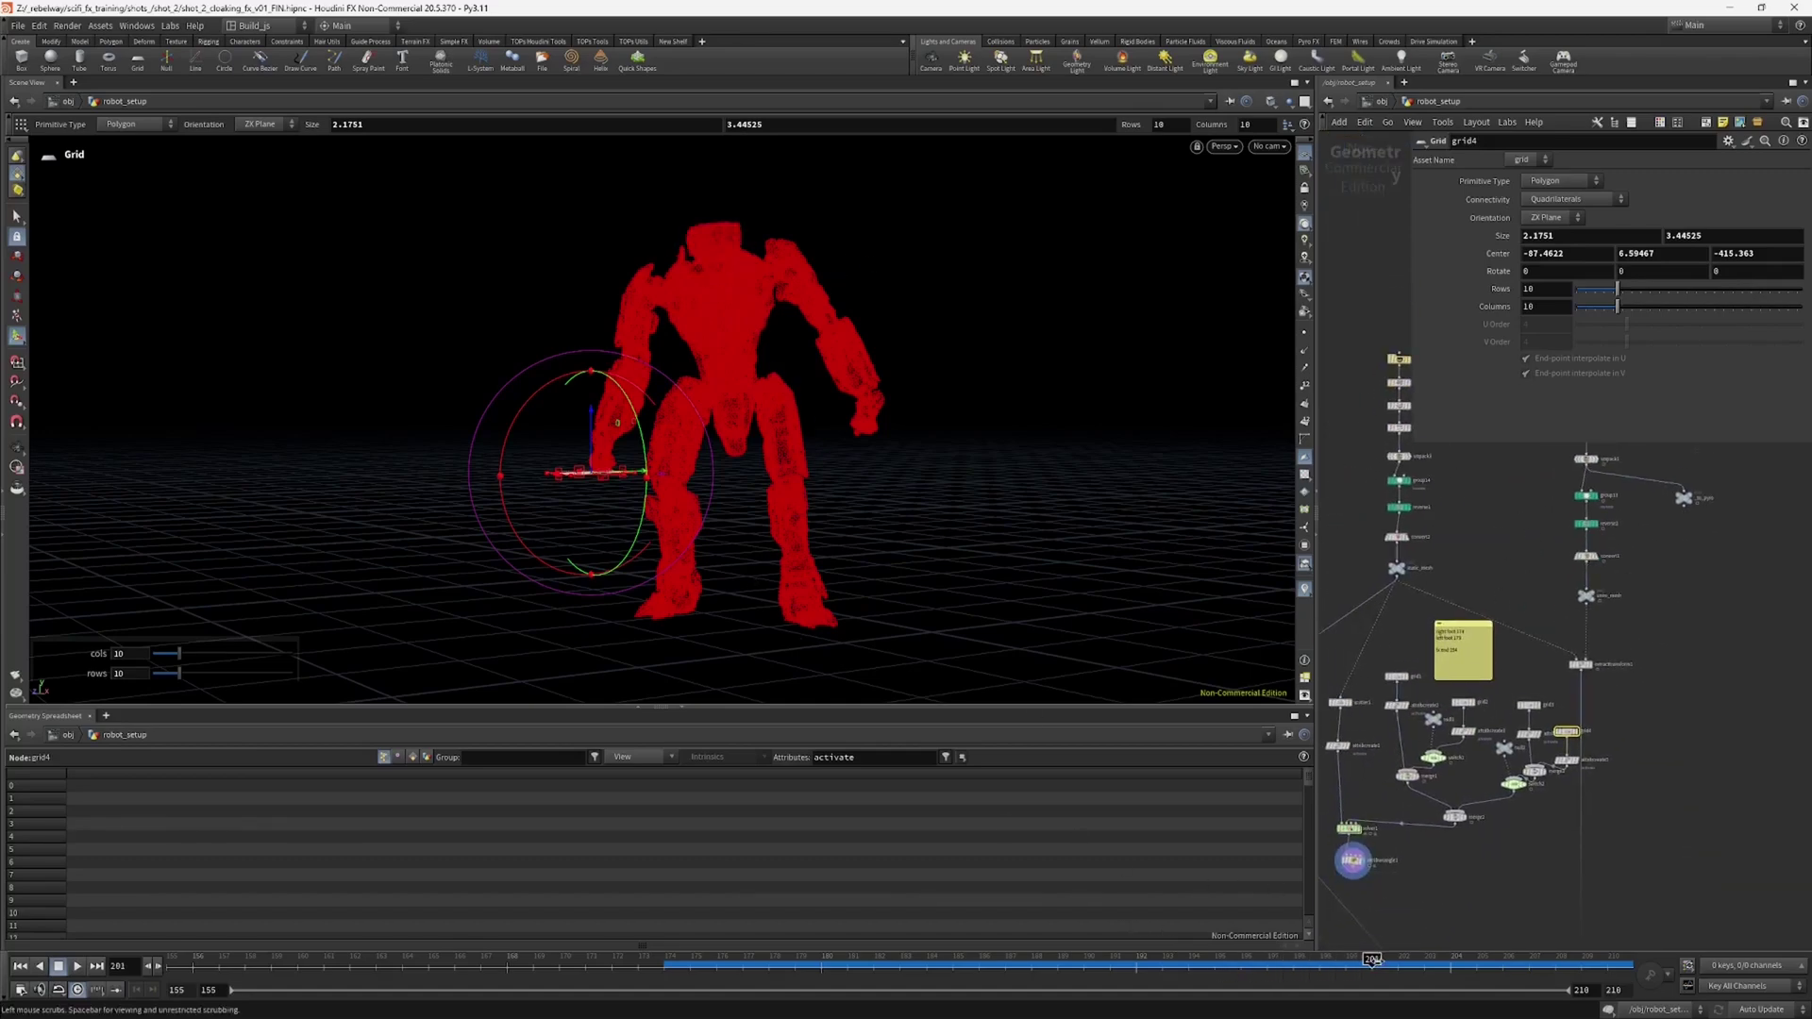
left_click_drag(1400, 958, 654, 960)
Step: Set the Sub Steps of solver1 to 4
scroll(1385, 806, "up", 3)
middle_click_drag(1385, 807, 1483, 768)
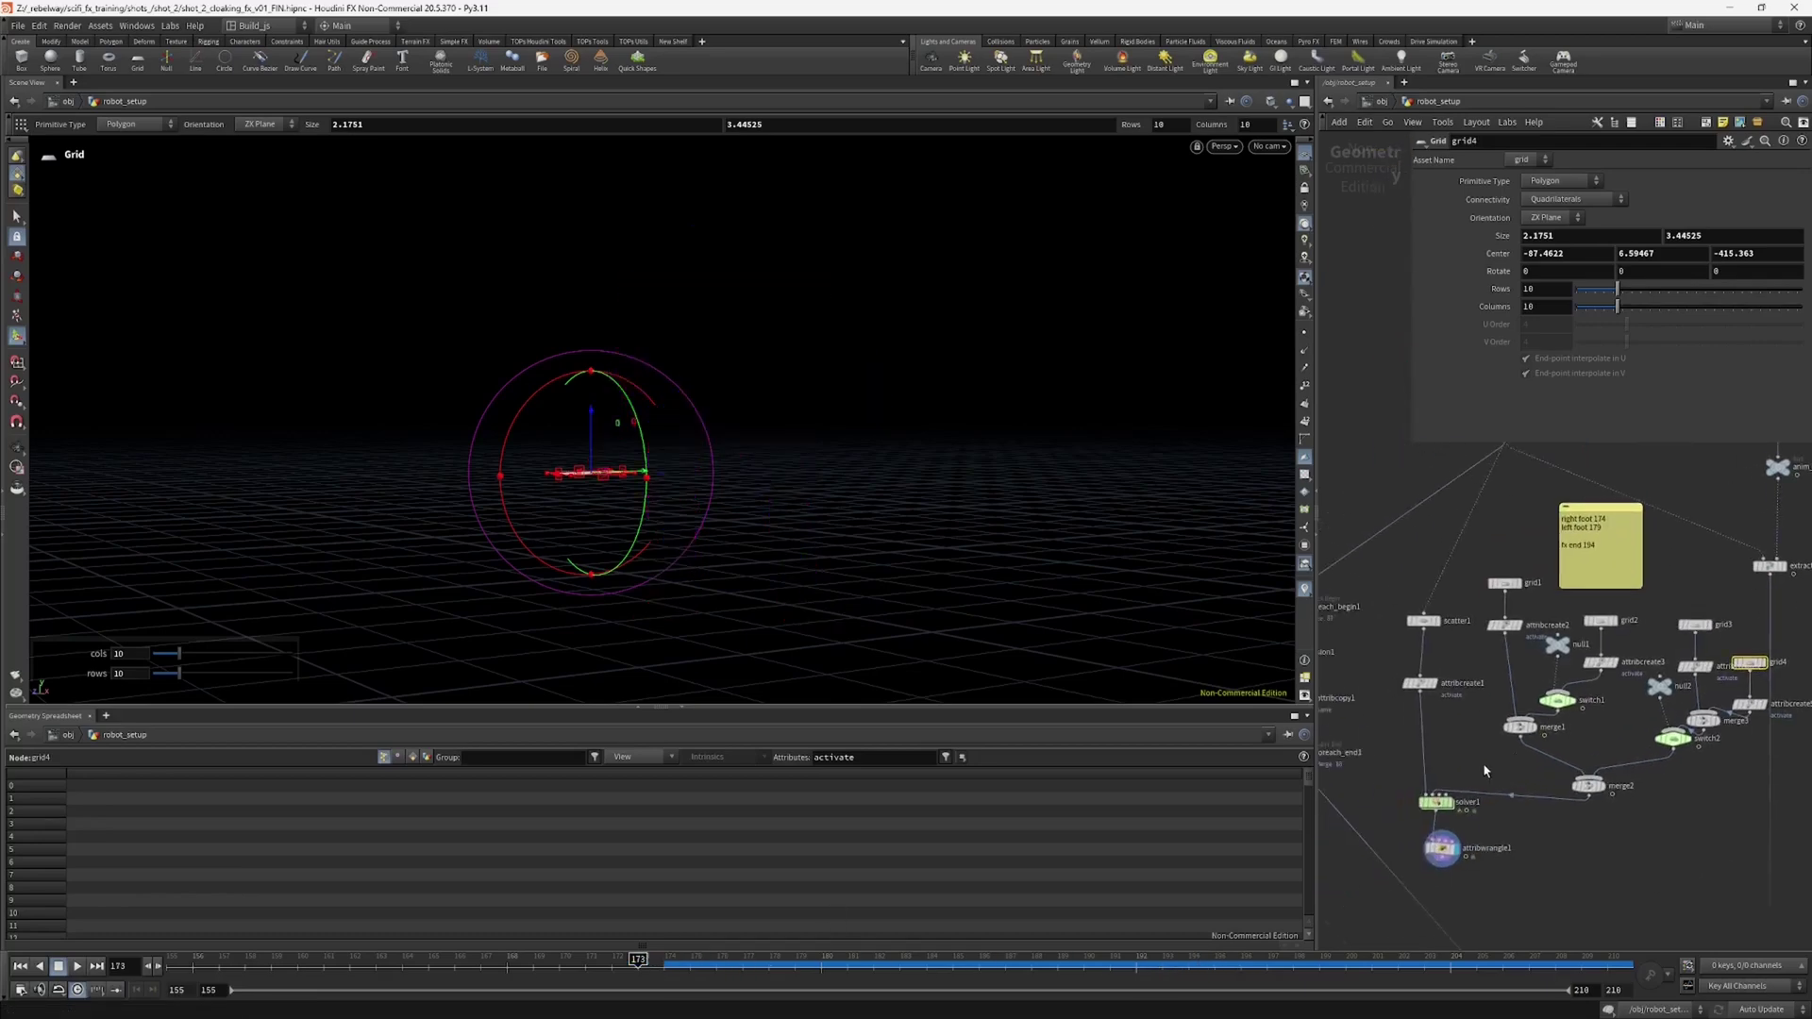
left_click(1435, 802)
left_click_drag(1626, 235, 1649, 239)
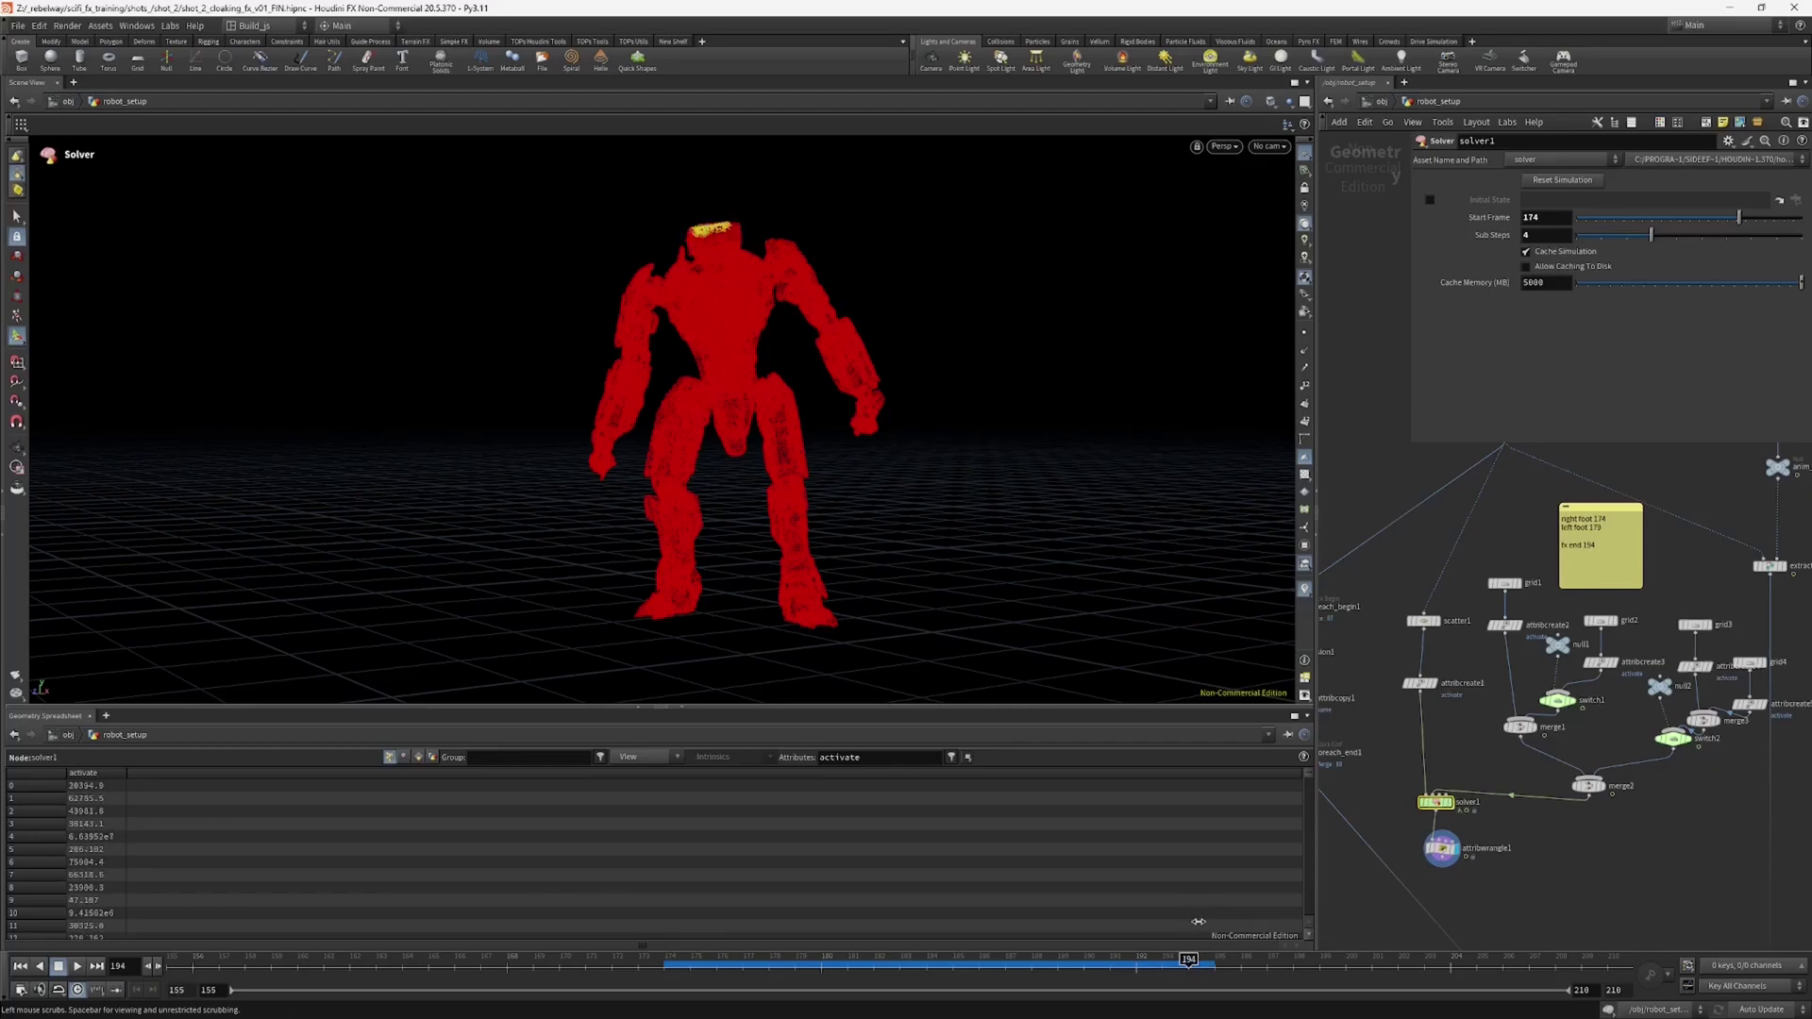
Step: Scrub the solver result between frames 184 and 194 to review the speed of the activation spread
left_click_drag(1198, 922, 931, 972)
key("Up")
key("Up")
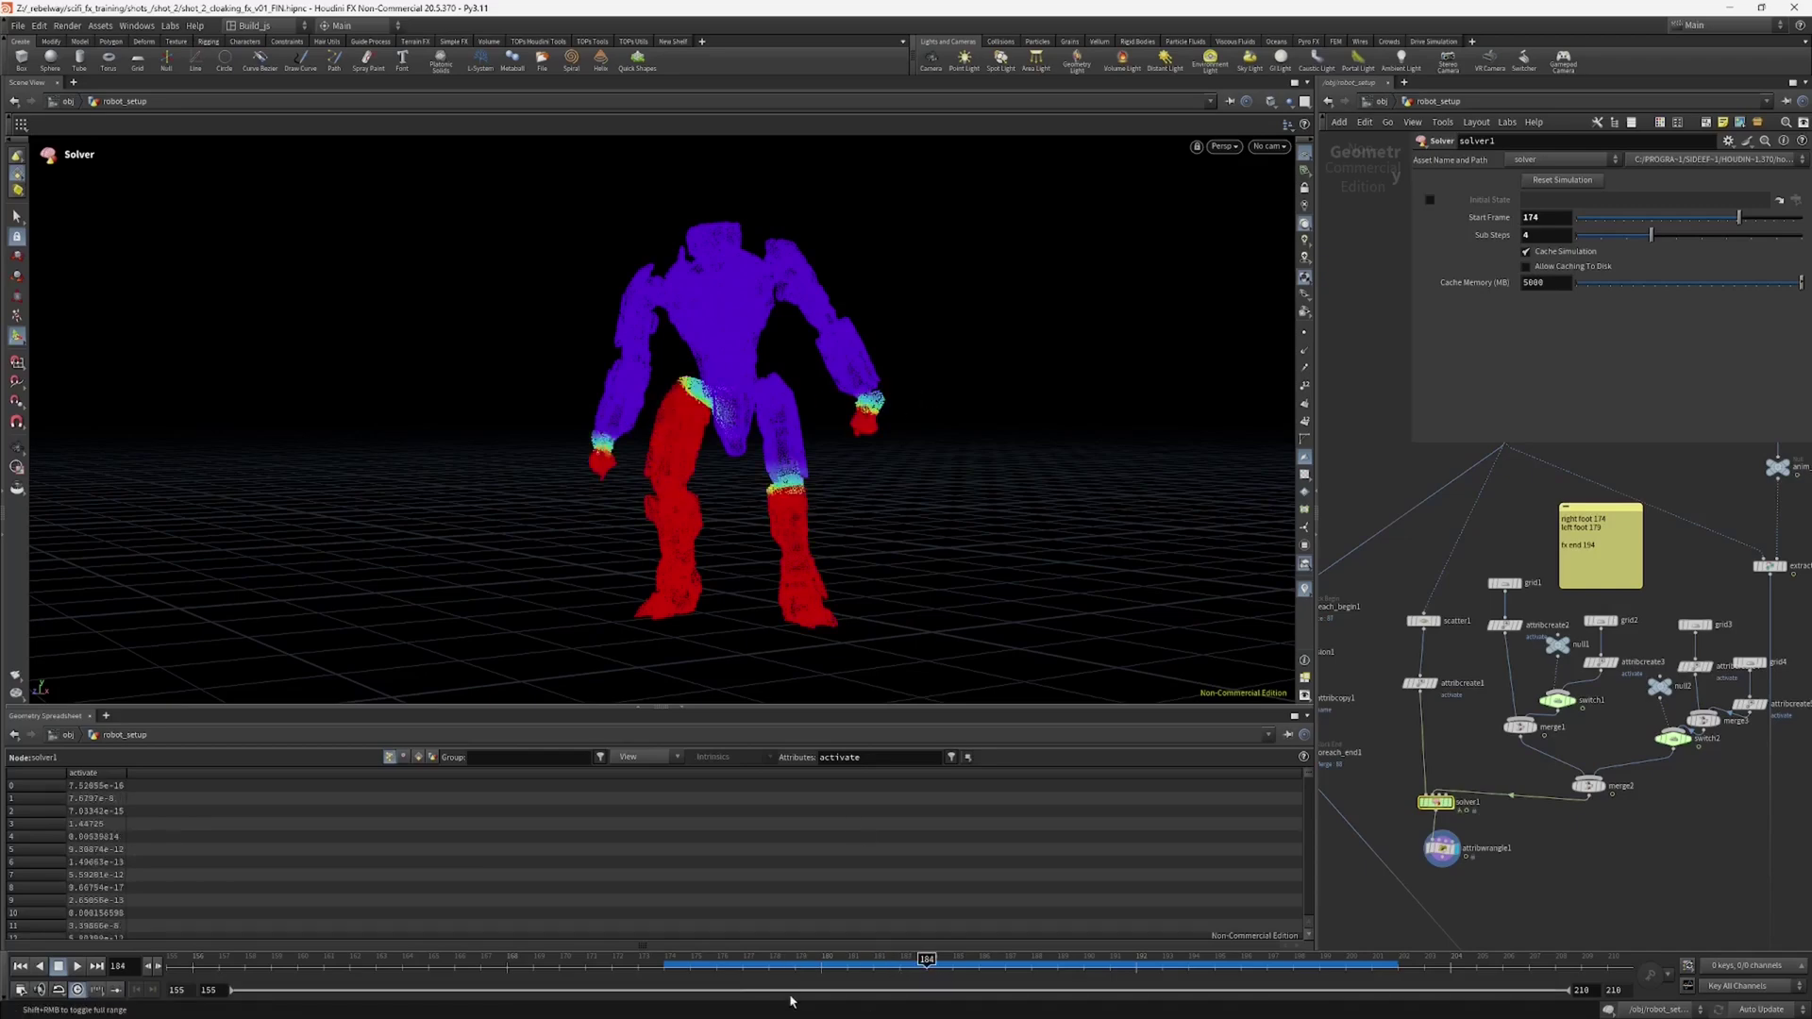
right_click_drag(796, 592, 704, 529, "alt")
middle_click_drag(704, 529, 866, 493, "alt")
Step: Reposition the foreach_begin1 to foreach_end1 block beside the solver branch and widen the network editor
scroll(1357, 740, "down", 2)
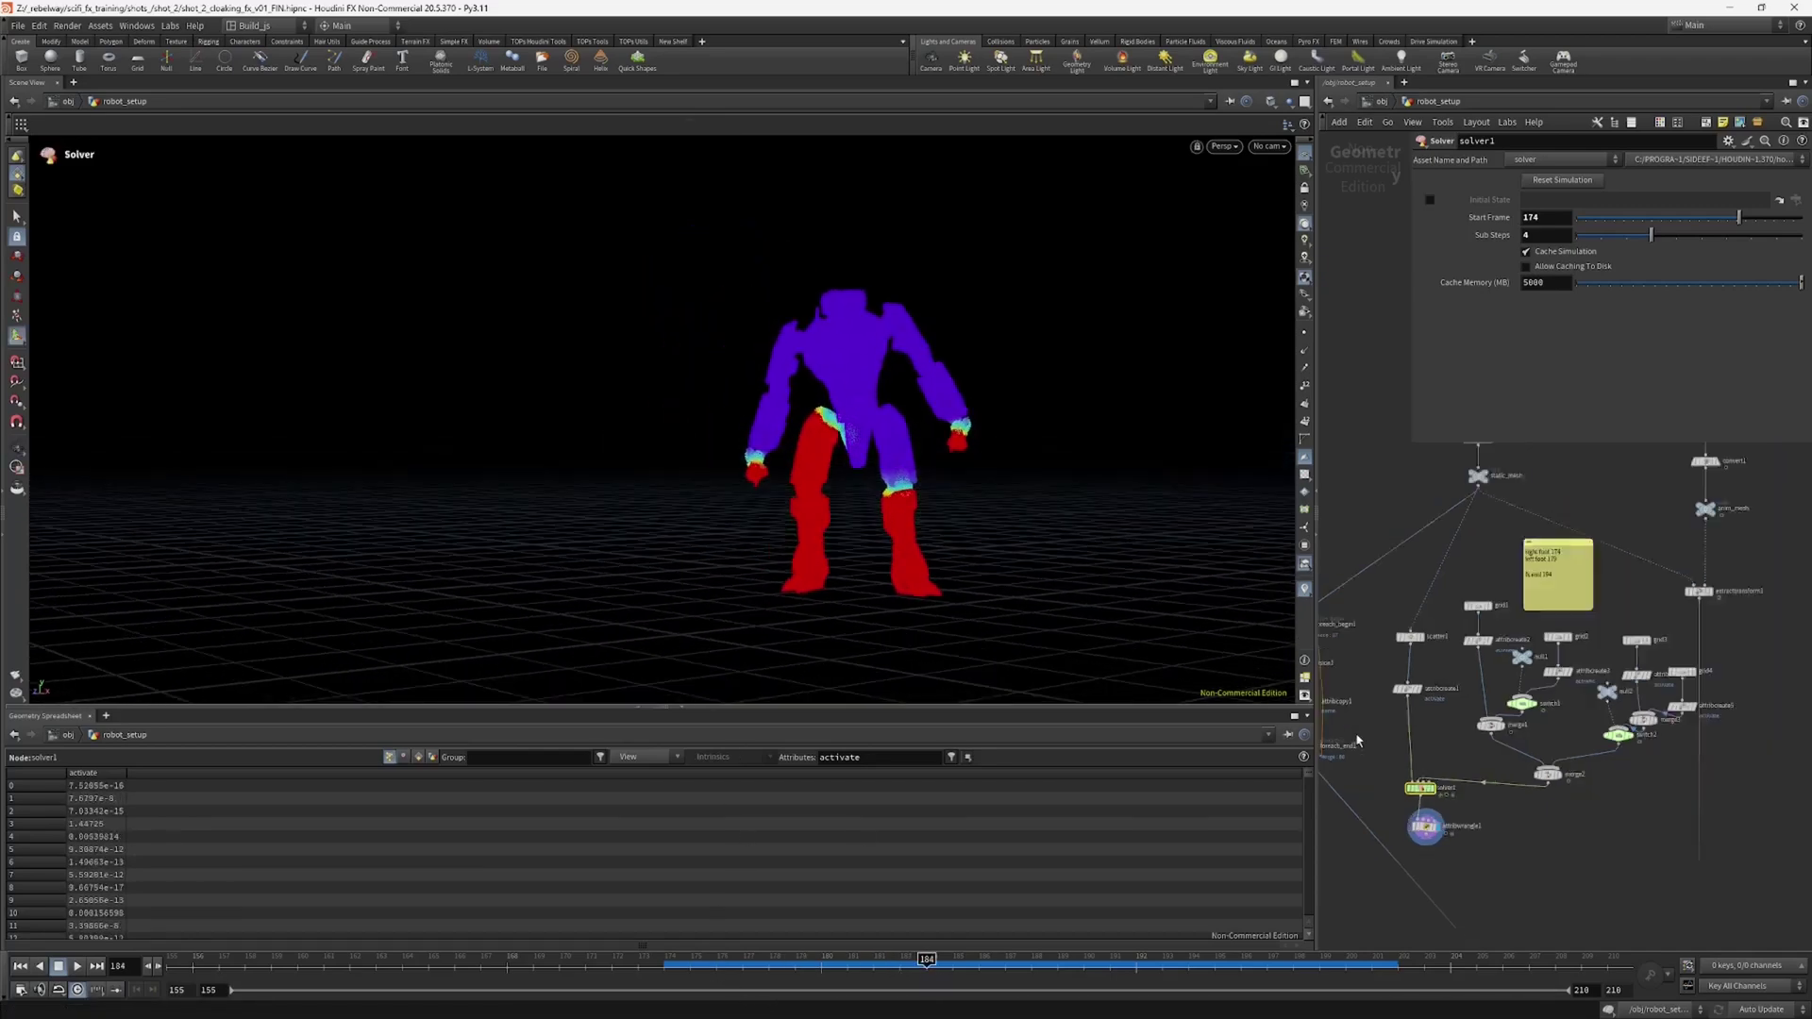
middle_click_drag(1359, 744, 1502, 748)
scroll(1486, 753, "up", 2)
left_click_drag(1394, 774, 1402, 651)
left_click_drag(1314, 824, 1069, 825)
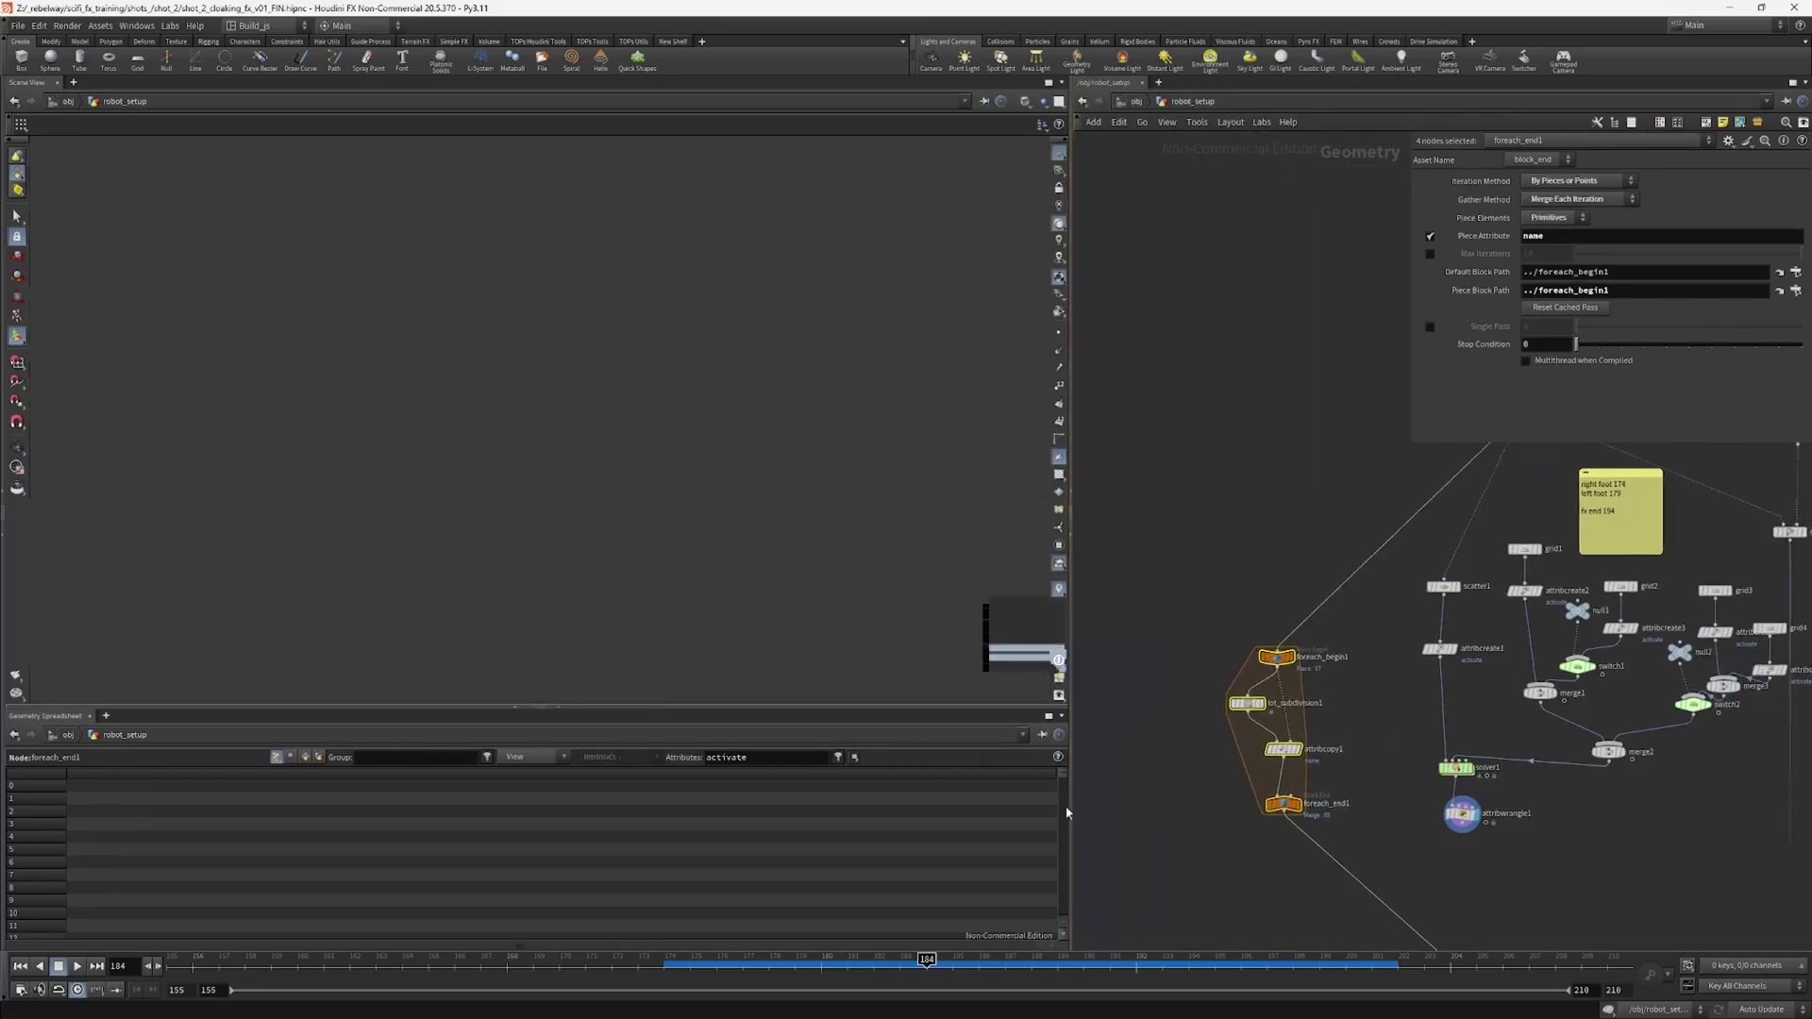
Step: Move the node chain ending in static_mesh so it sits above and between the foreach block and the solver branch
left_click_drag(690, 508, 709, 507, "alt")
right_click_drag(709, 507, 768, 437, "alt")
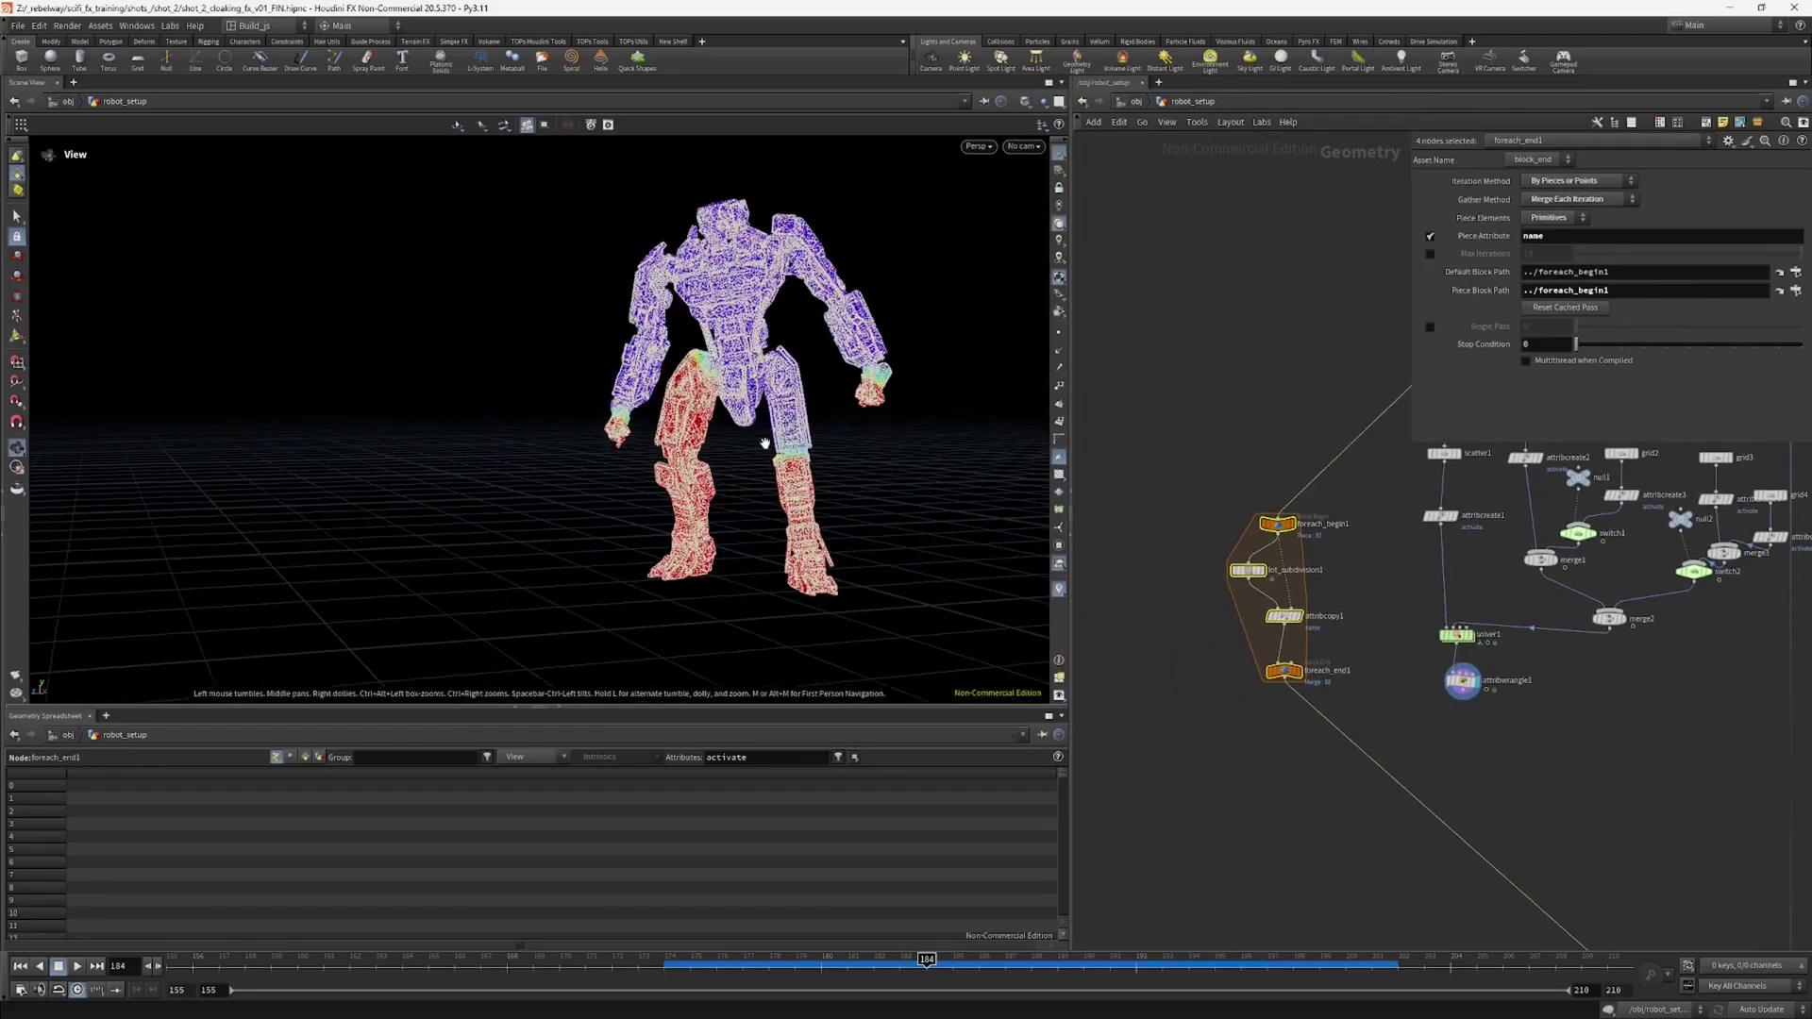
left_click_drag(768, 437, 740, 442, "alt")
left_click(1297, 730)
scroll(1401, 700, "down", 3)
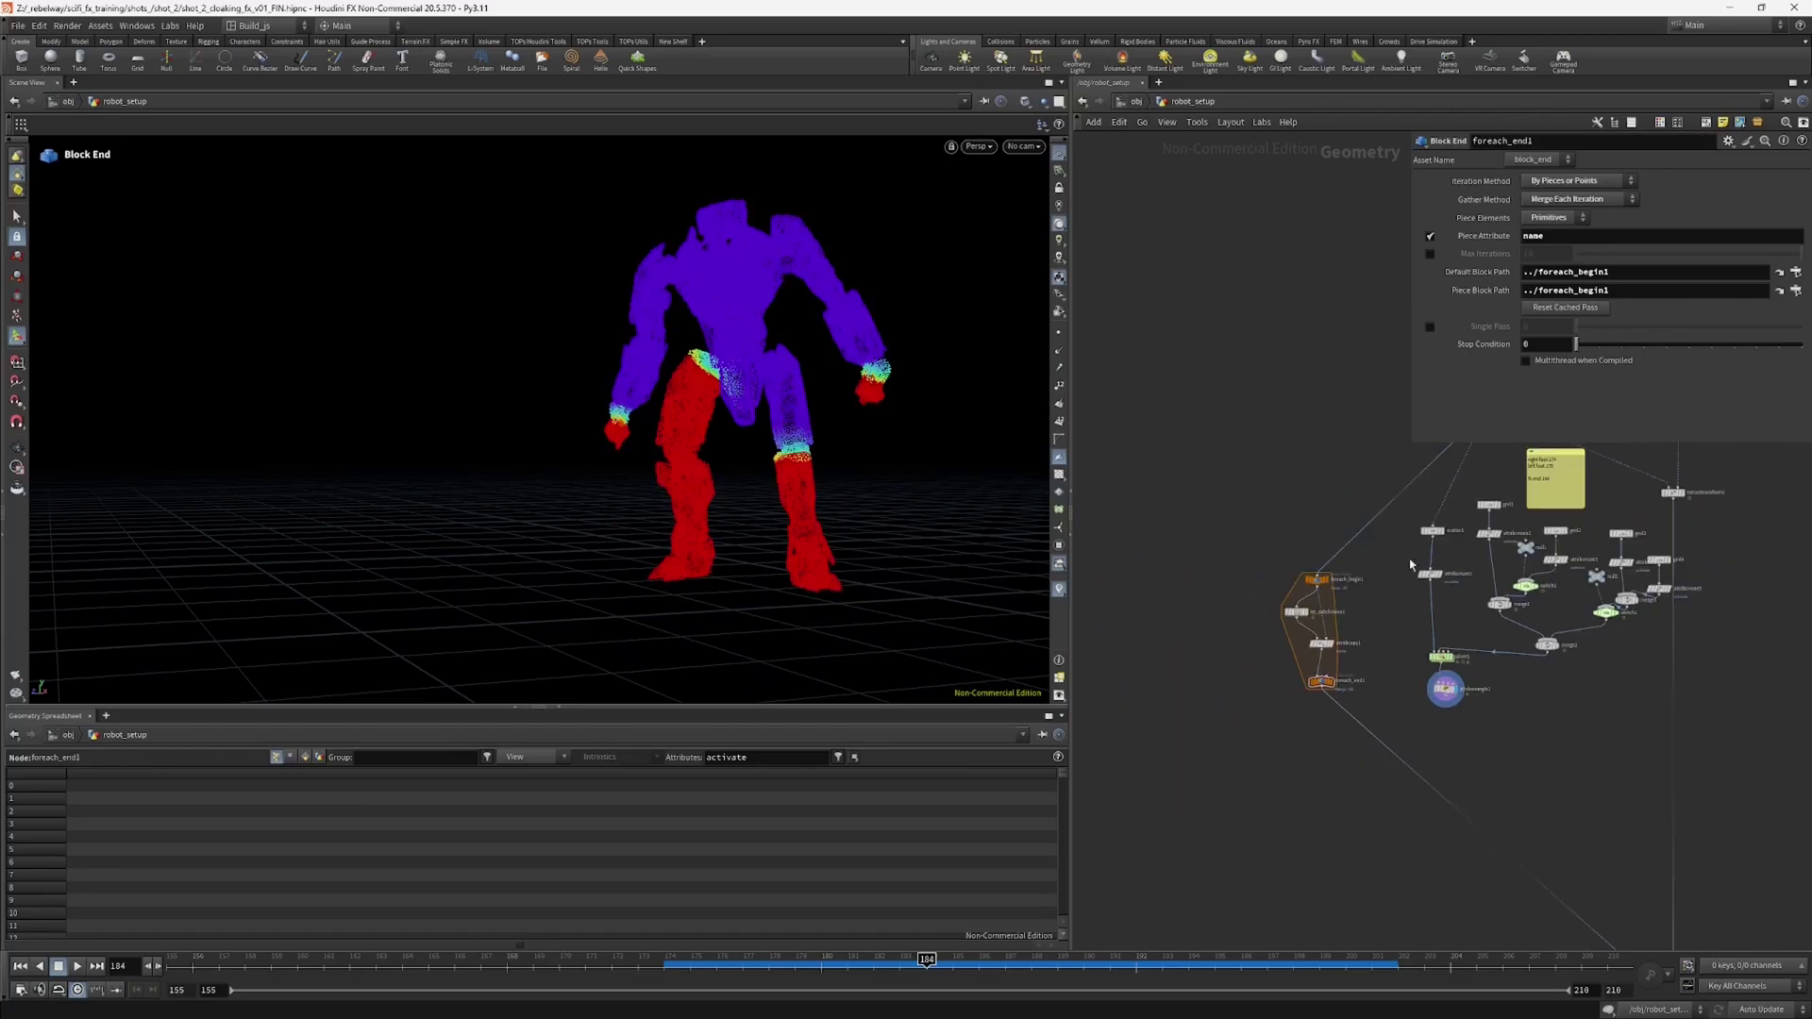
middle_click_drag(1634, 613, 1494, 649)
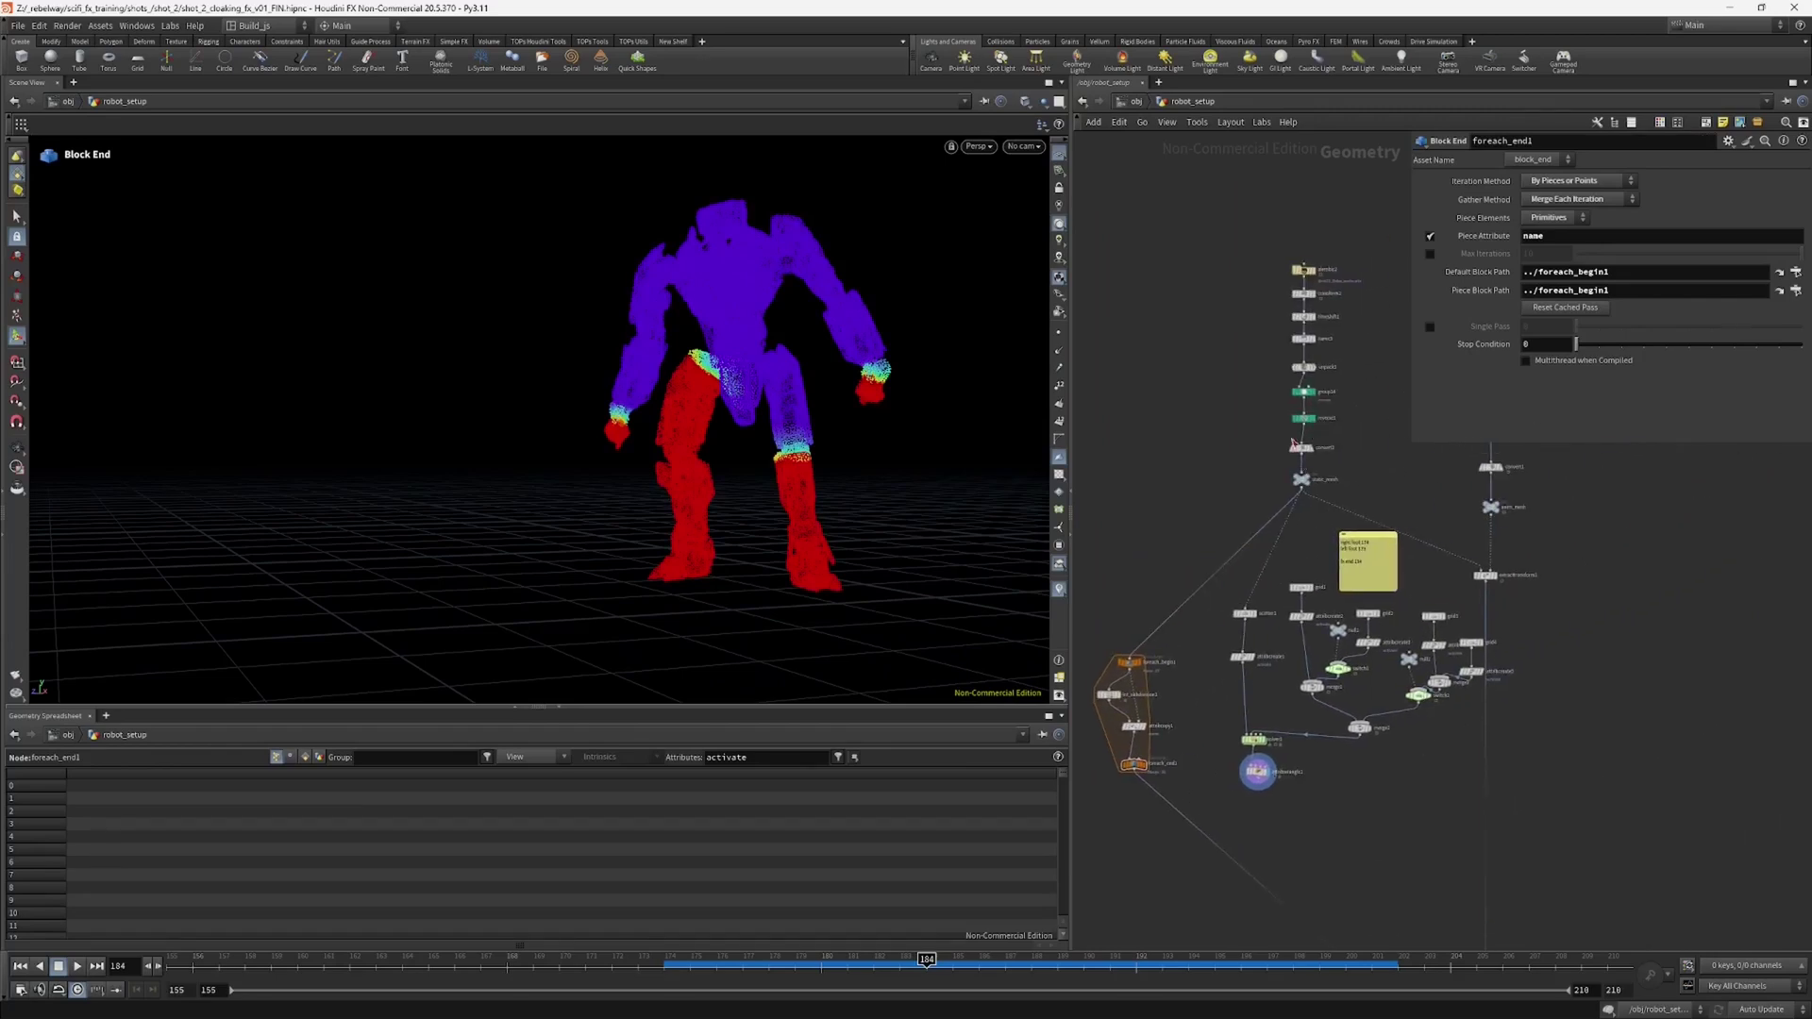
left_click_drag(1279, 353, 1223, 447)
left_click(1165, 481)
scroll(727, 444, "up", 3)
left_click_drag(727, 444, 793, 423, "alt")
middle_click_drag(1138, 535, 1277, 459)
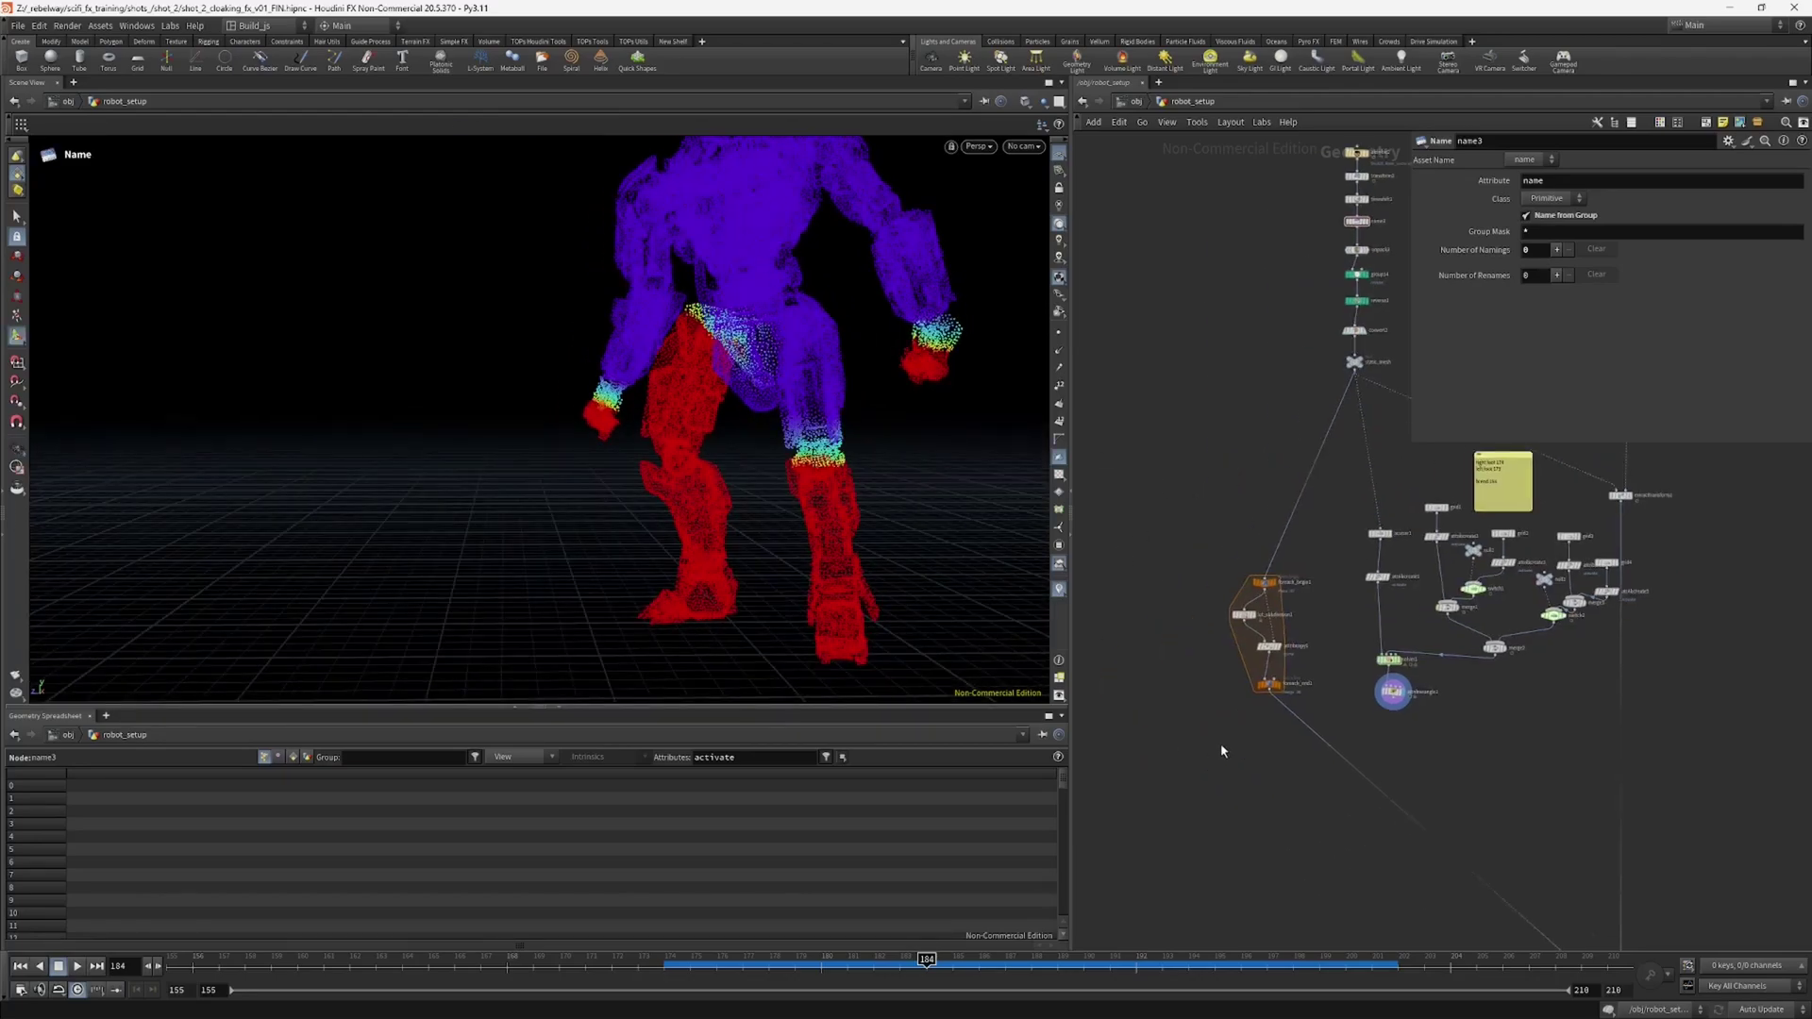
Step: Display the foreach_end1 output and examine the subdivided robot mesh from several angles
scroll(1247, 732, "up", 2)
left_click(1284, 681)
left_click_drag(659, 550, 764, 527, "alt")
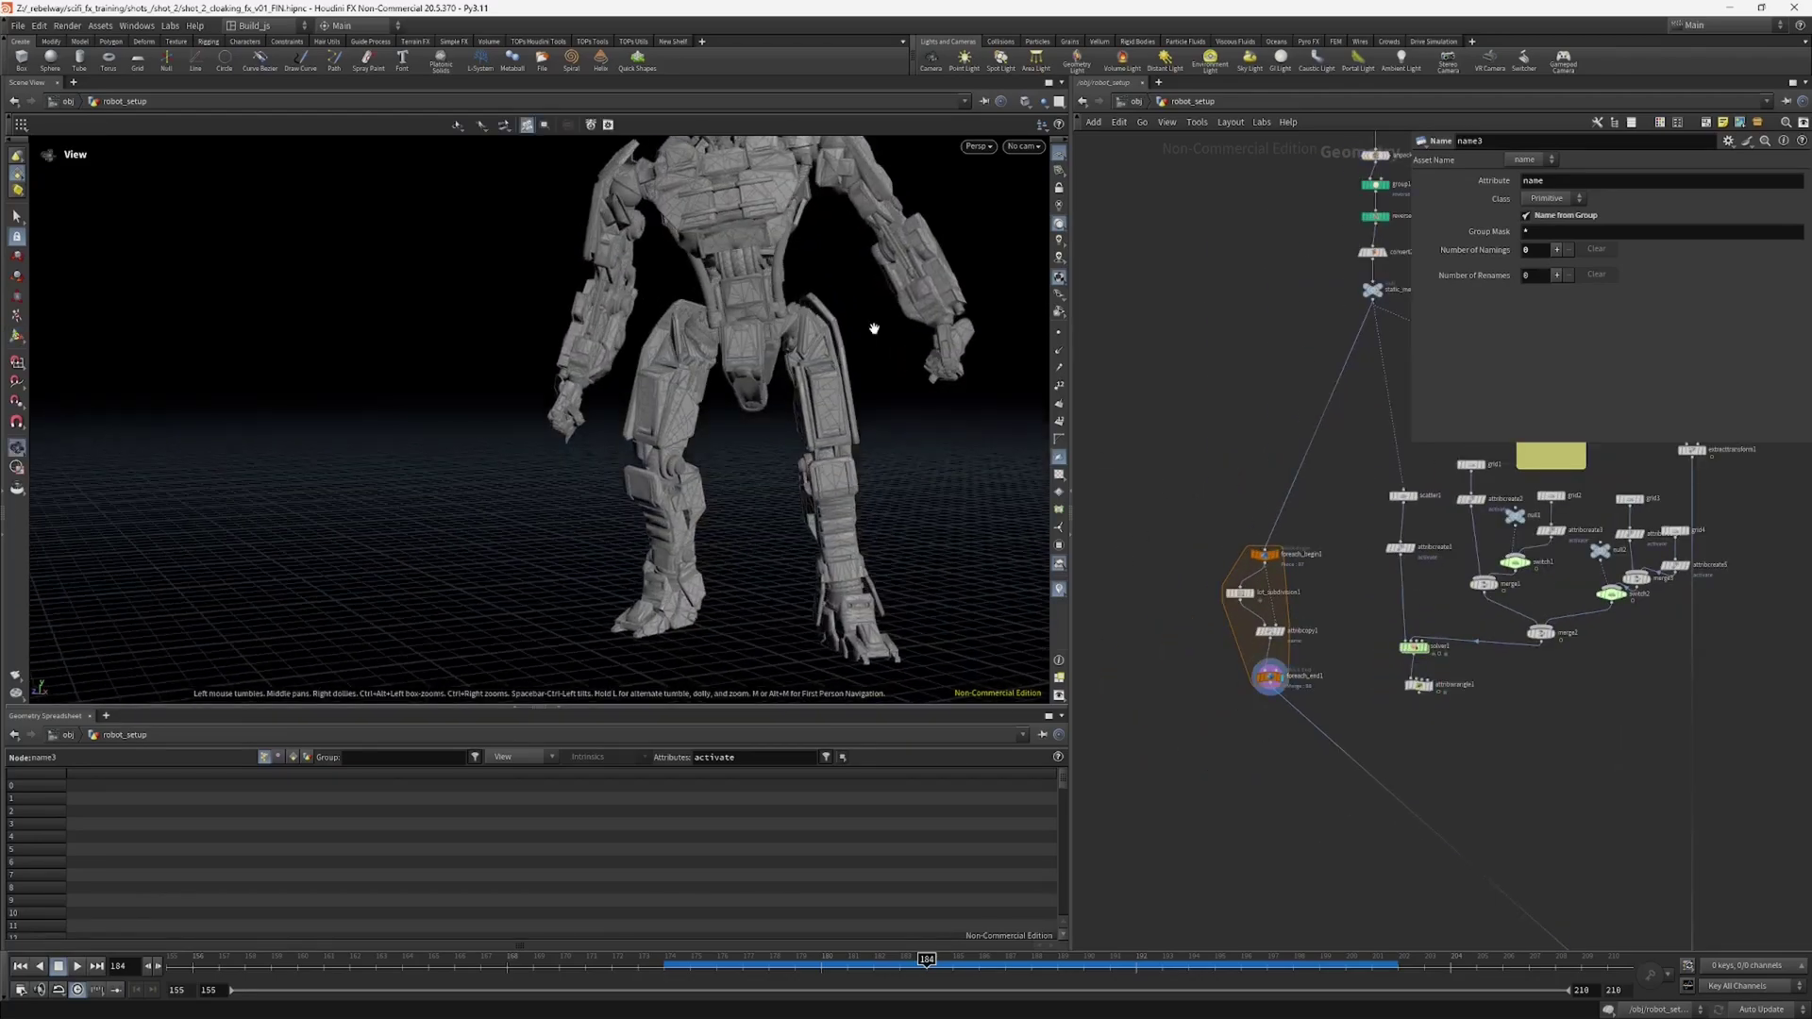
left_click_drag(870, 340, 796, 340, "alt")
middle_click_drag(796, 340, 818, 449, "alt")
scroll(818, 449, "down", 3)
left_click_drag(818, 449, 838, 500, "alt")
mouse_move(831, 345)
left_mouse_down("alt")
mouse_move(709, 340)
mouse_move(819, 377)
left_mouse_up("alt")
left_click_drag(1200, 754, 1306, 528)
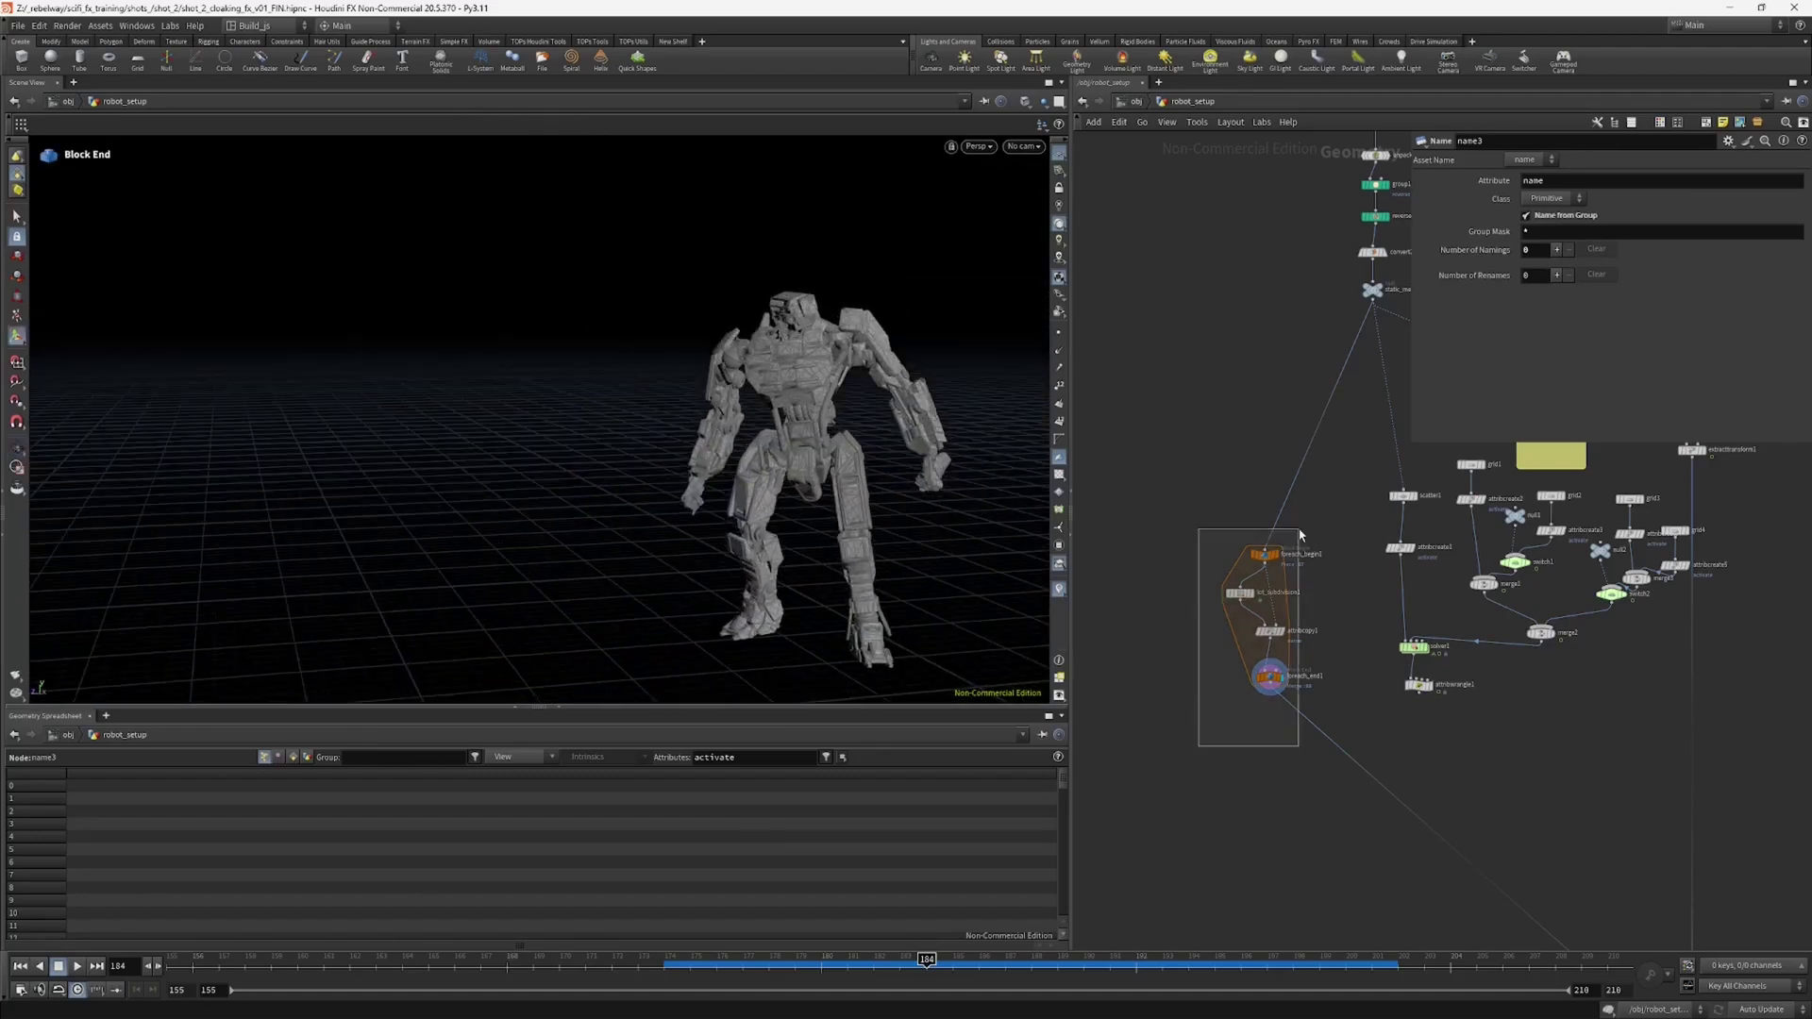
left_click(1278, 801)
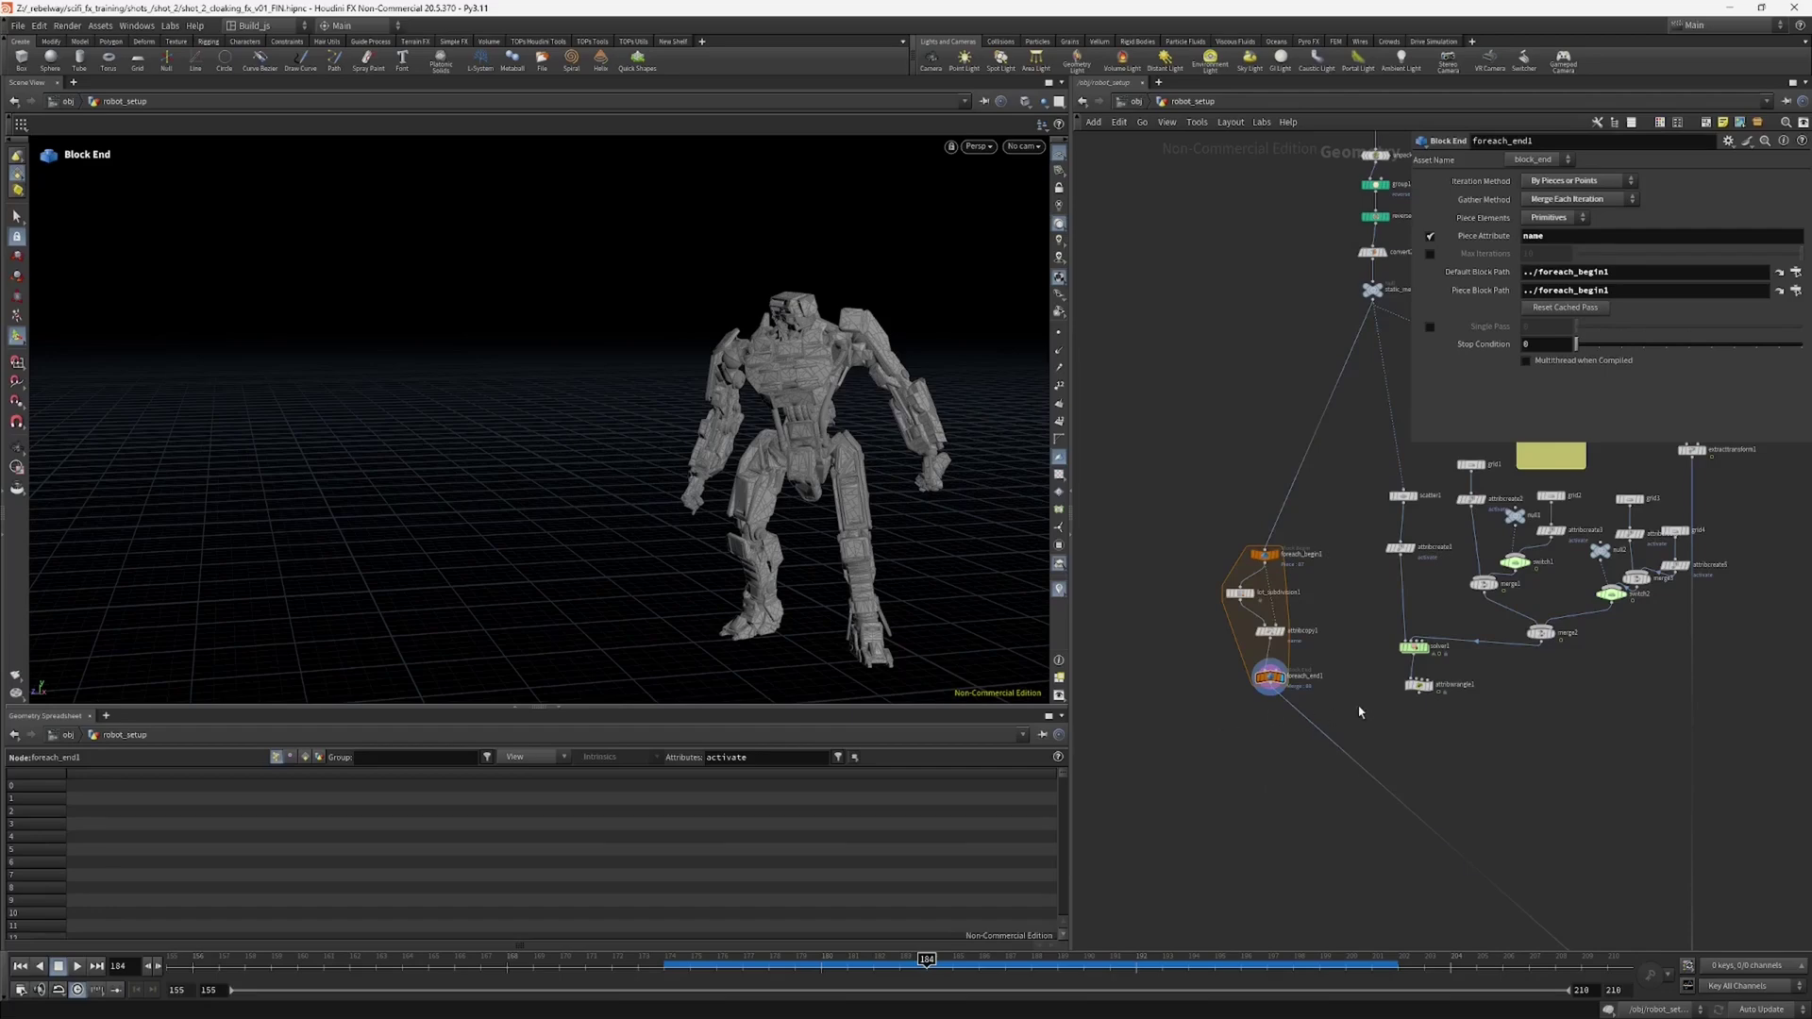
Step: Add an Attribute Transfer node below foreach_end1 and wire attribwrangle1 into its second input
middle_click_drag(1359, 711, 1319, 684)
key("Tab")
type("atr")
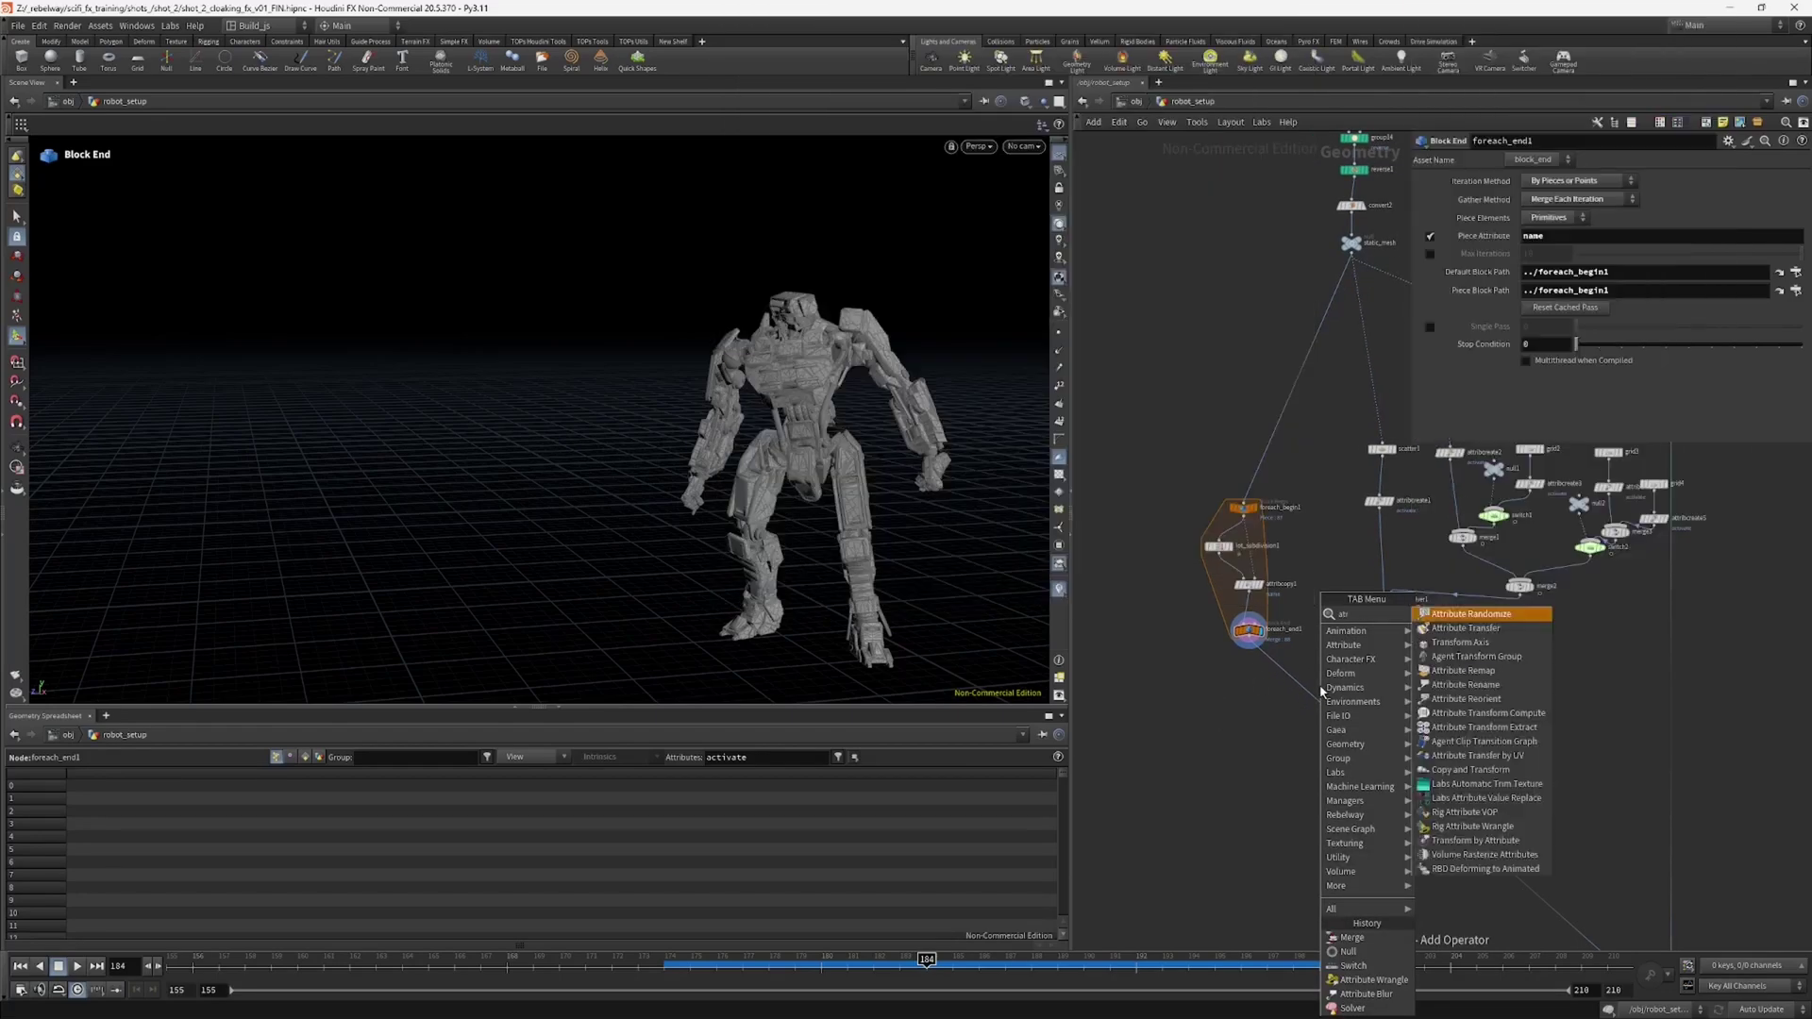
left_click(1465, 627)
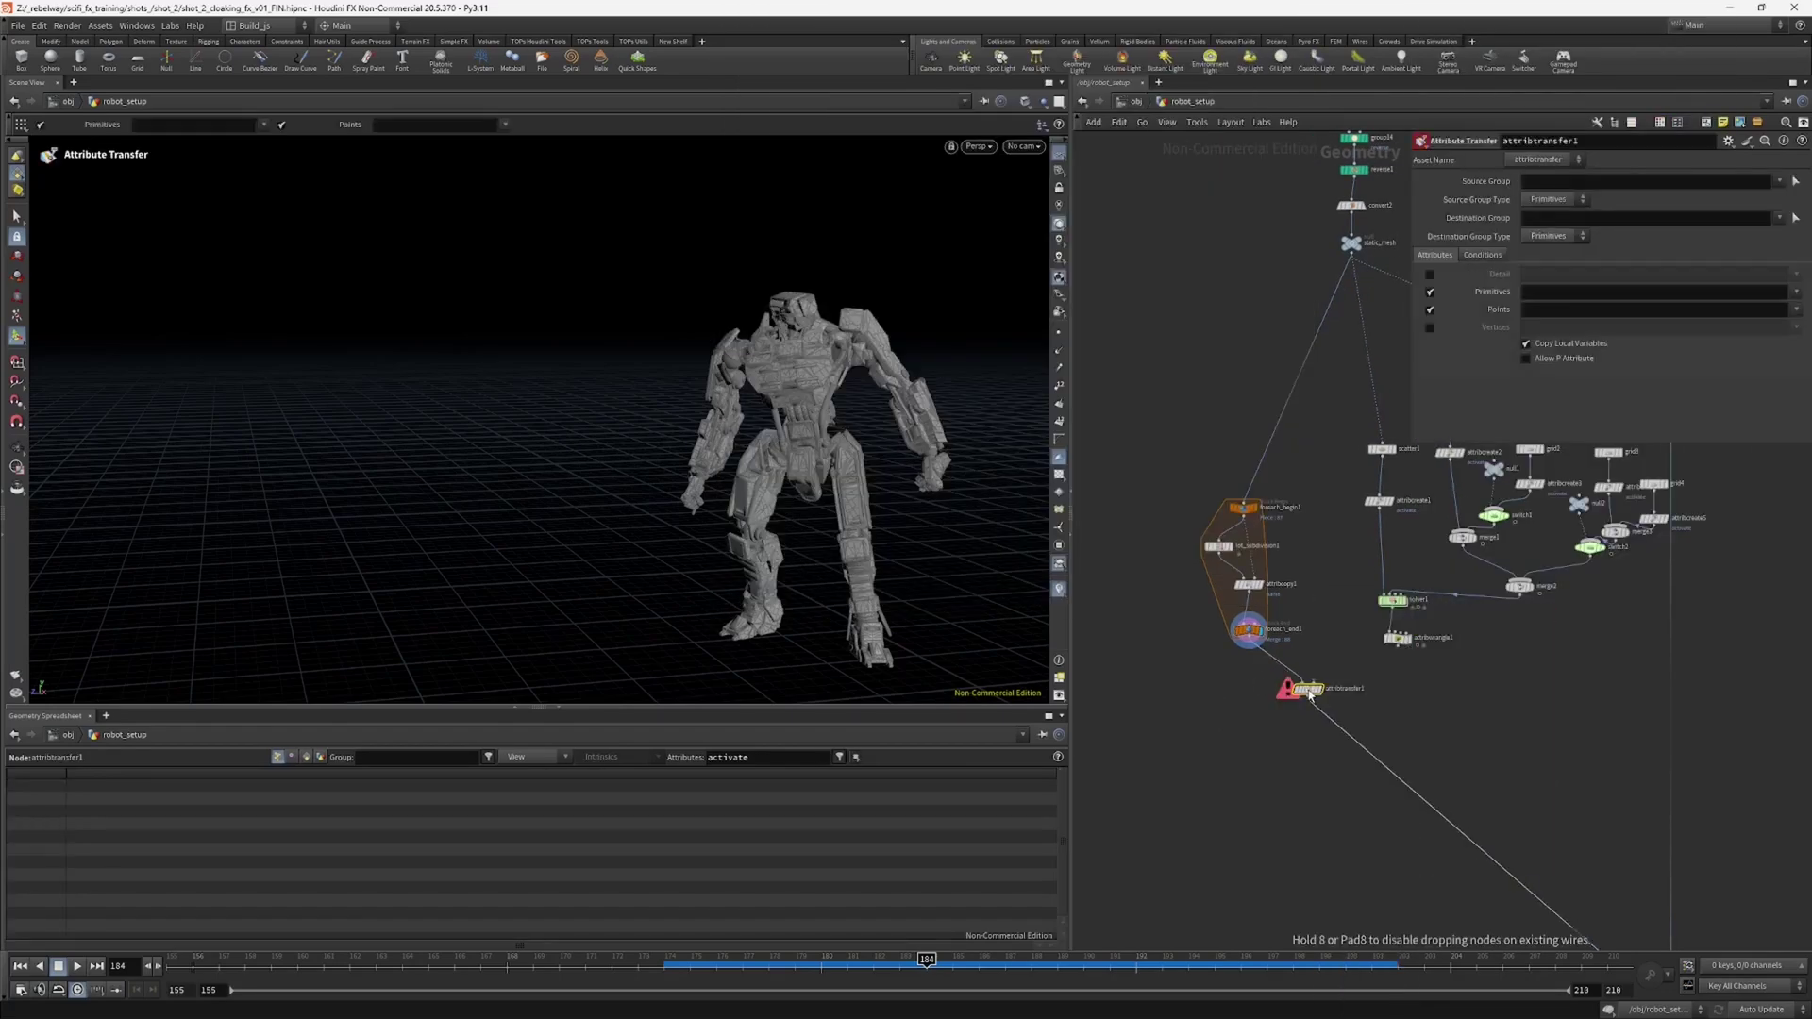
left_click(1267, 715)
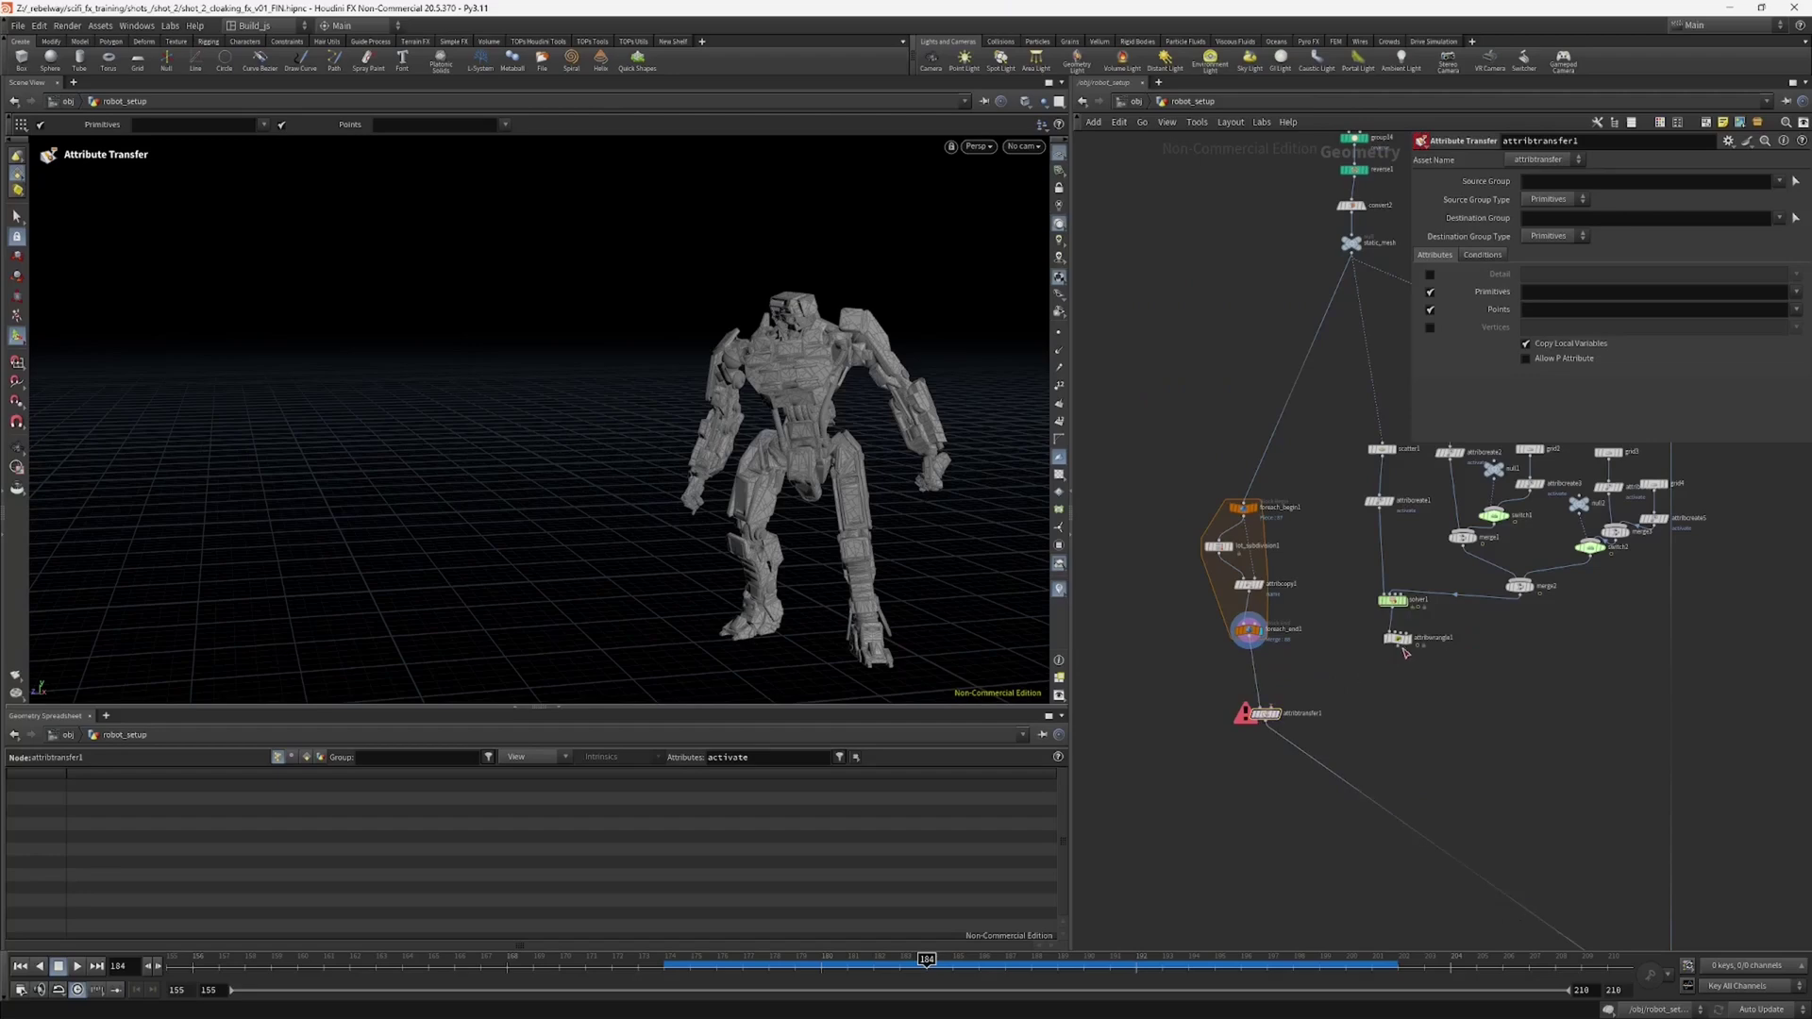
left_click(1274, 706)
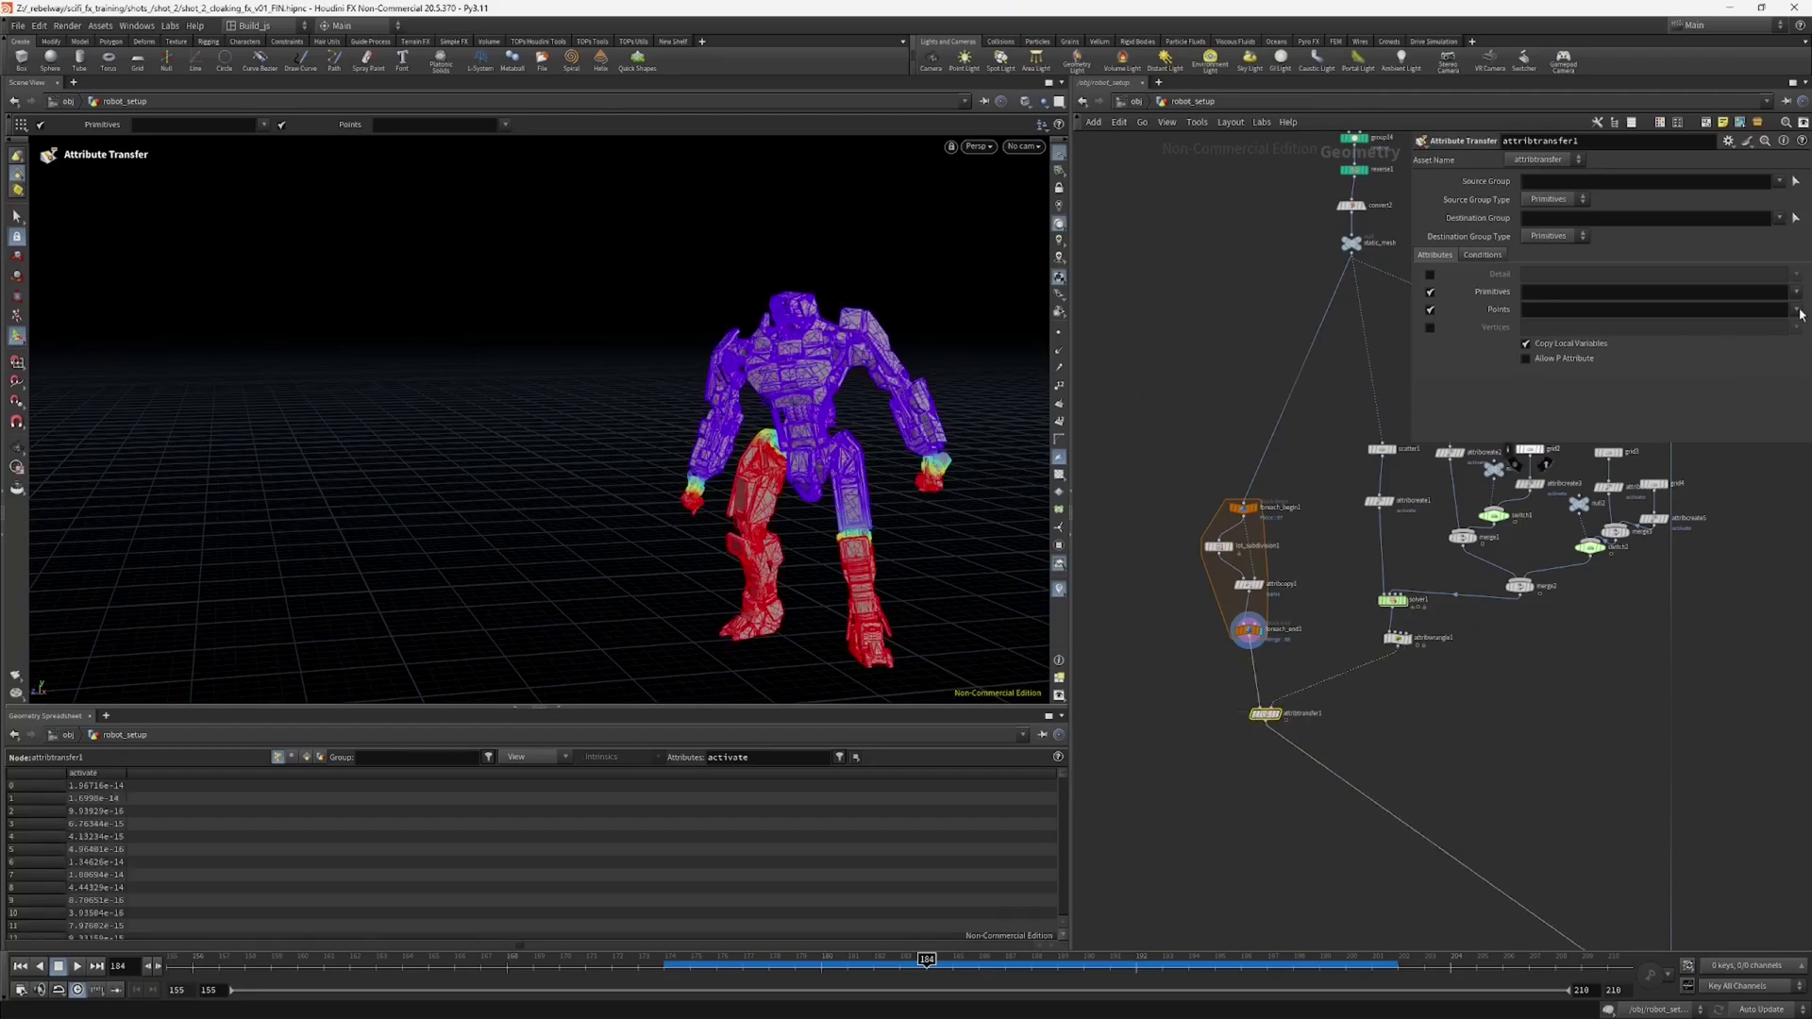
Step: Limit attribtransfer1 to the activate point attribute, turn off primitive attributes, and display the node
left_click(1769, 367)
left_click(1430, 292)
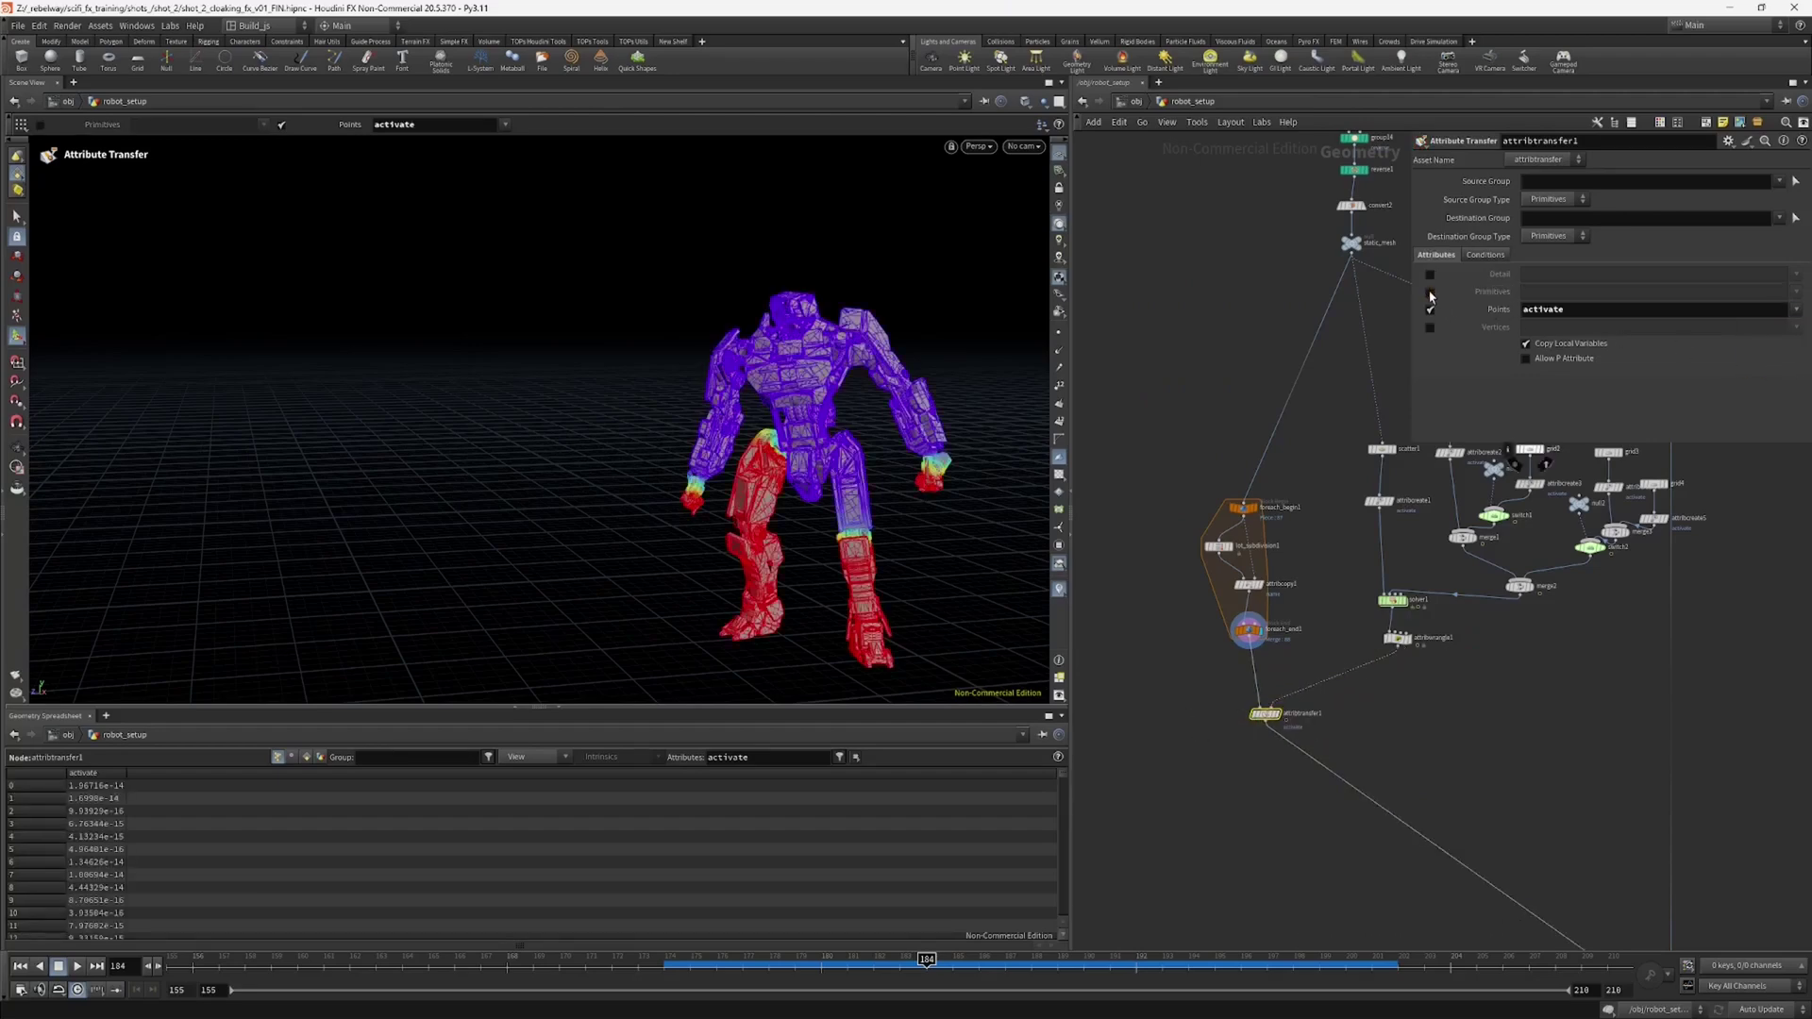
left_click(1276, 715)
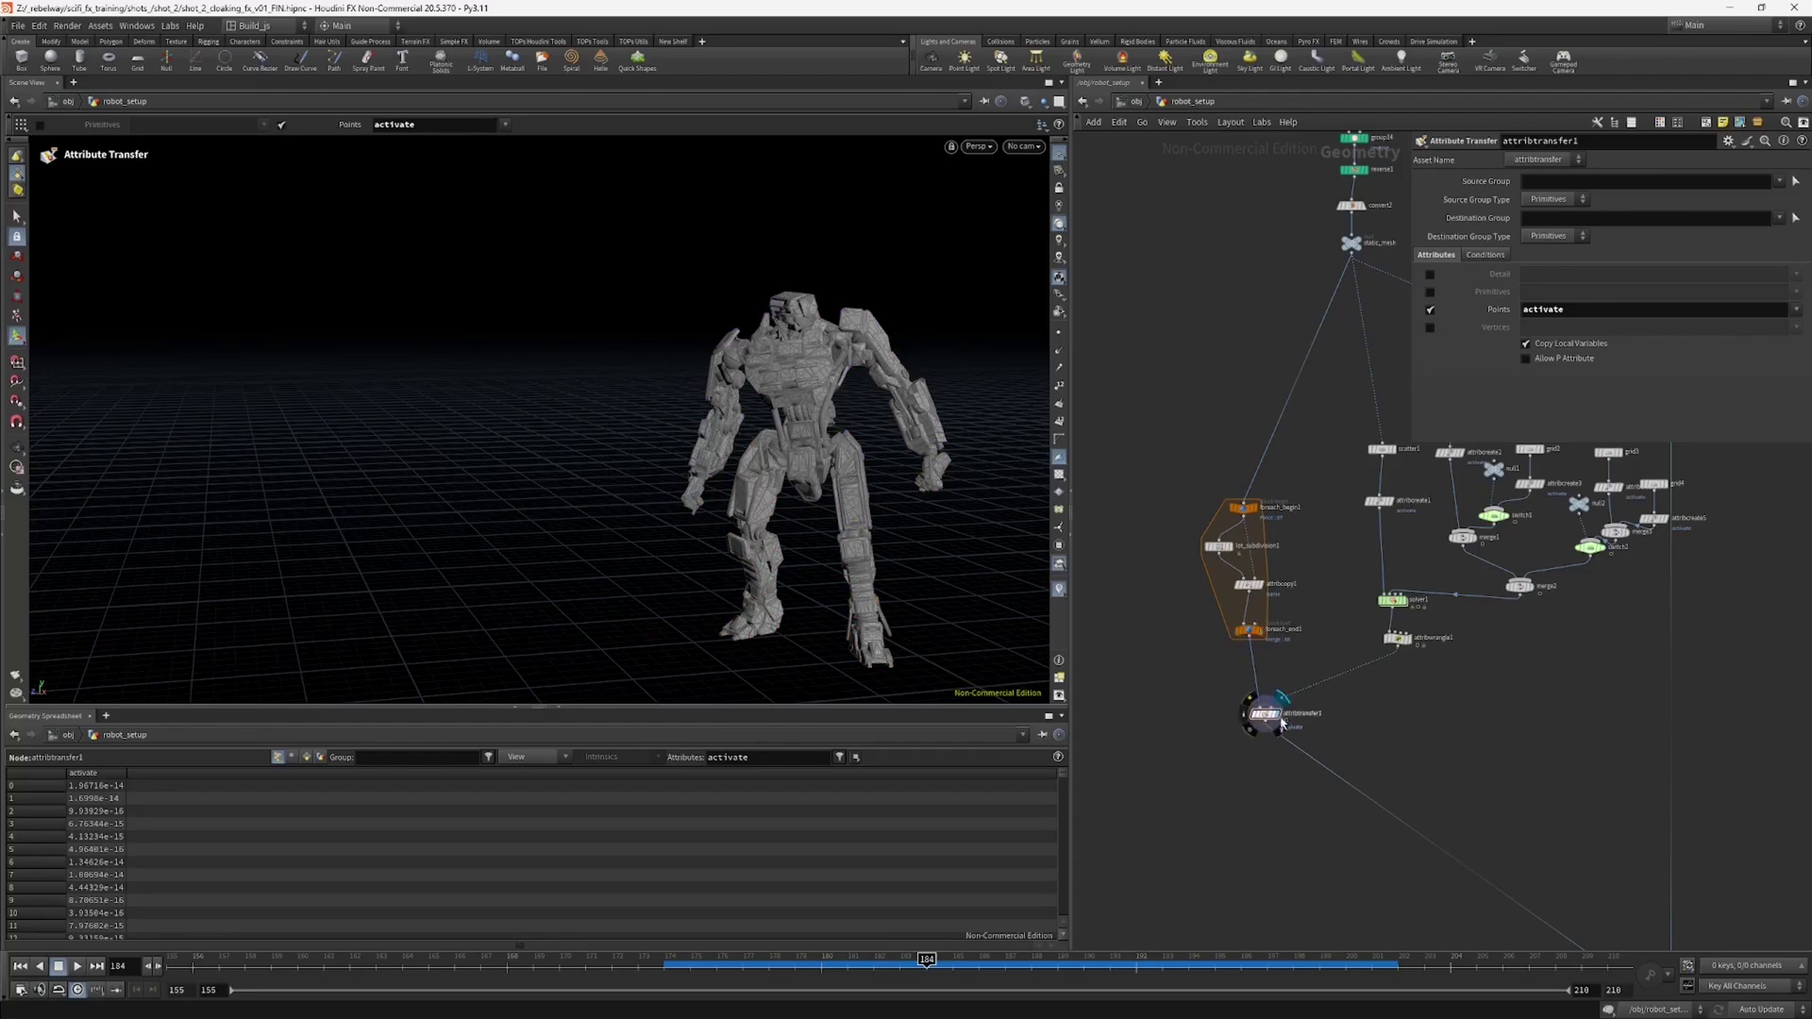
Step: Scrub to frame 186 and examine the transferred activation on the robot mesh from several angles
left_click_drag(907, 966, 932, 934)
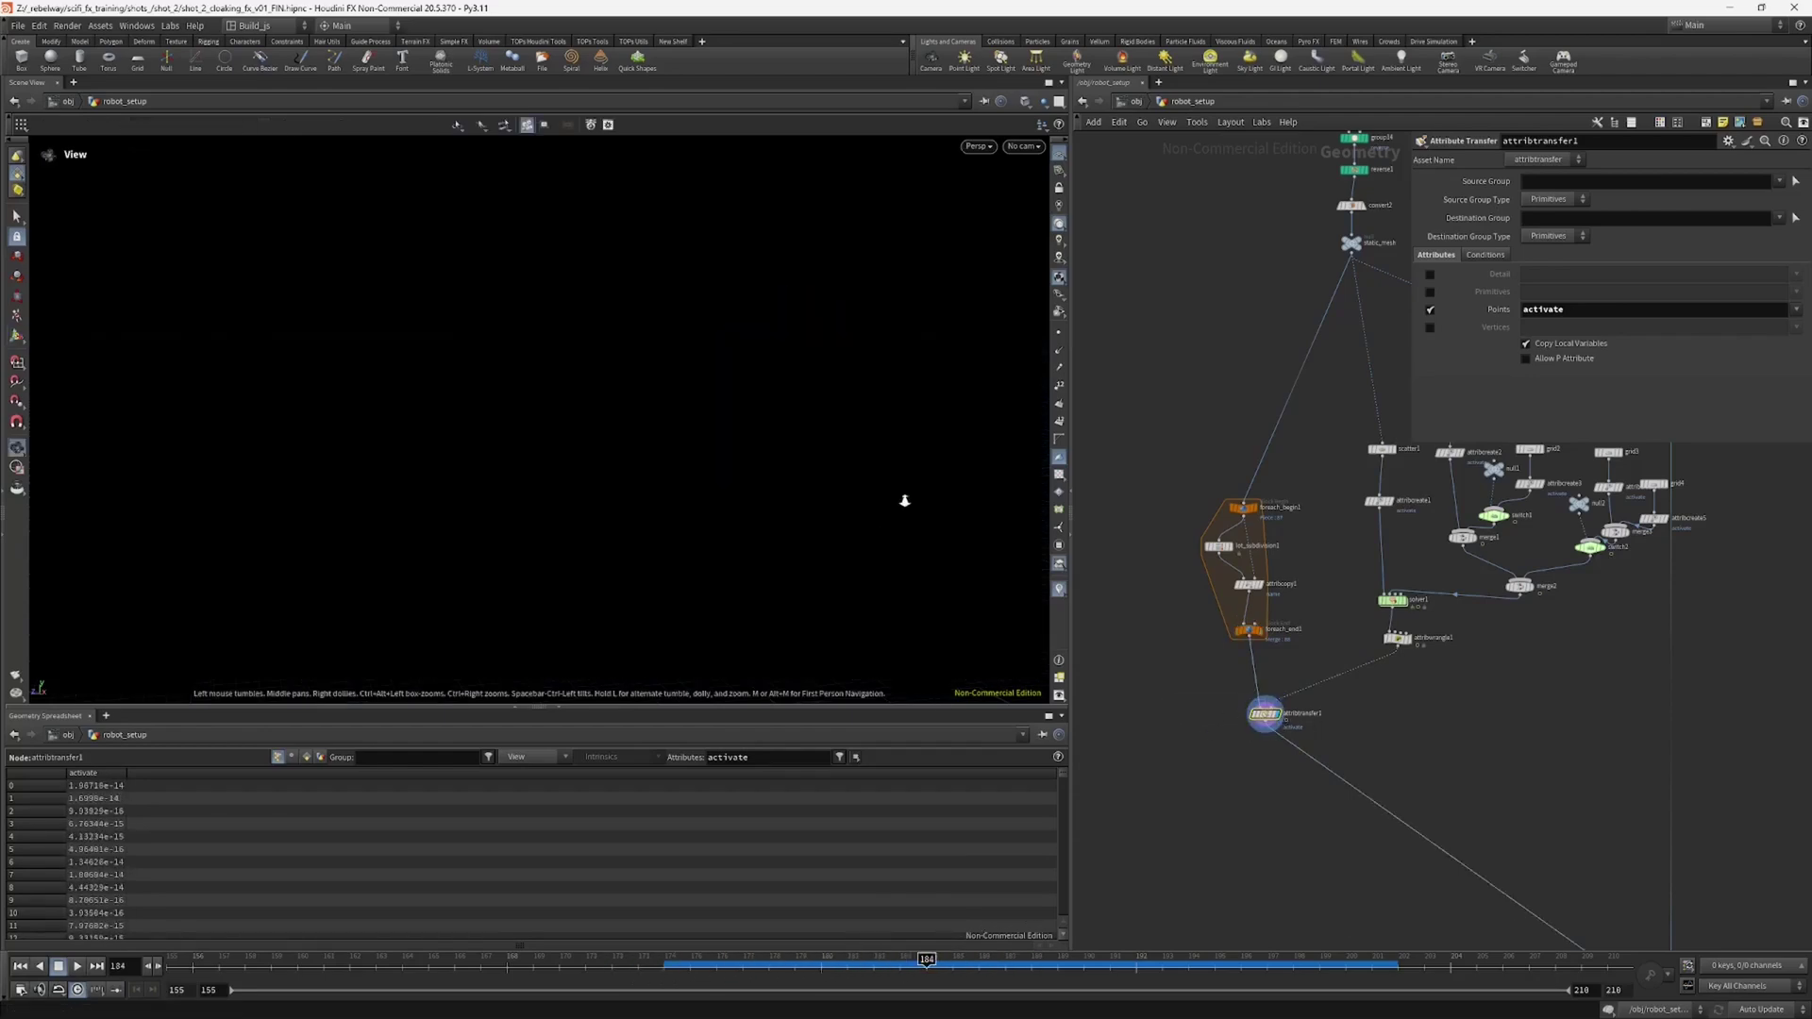
left_click_drag(903, 501, 760, 478, "alt")
key("Return")
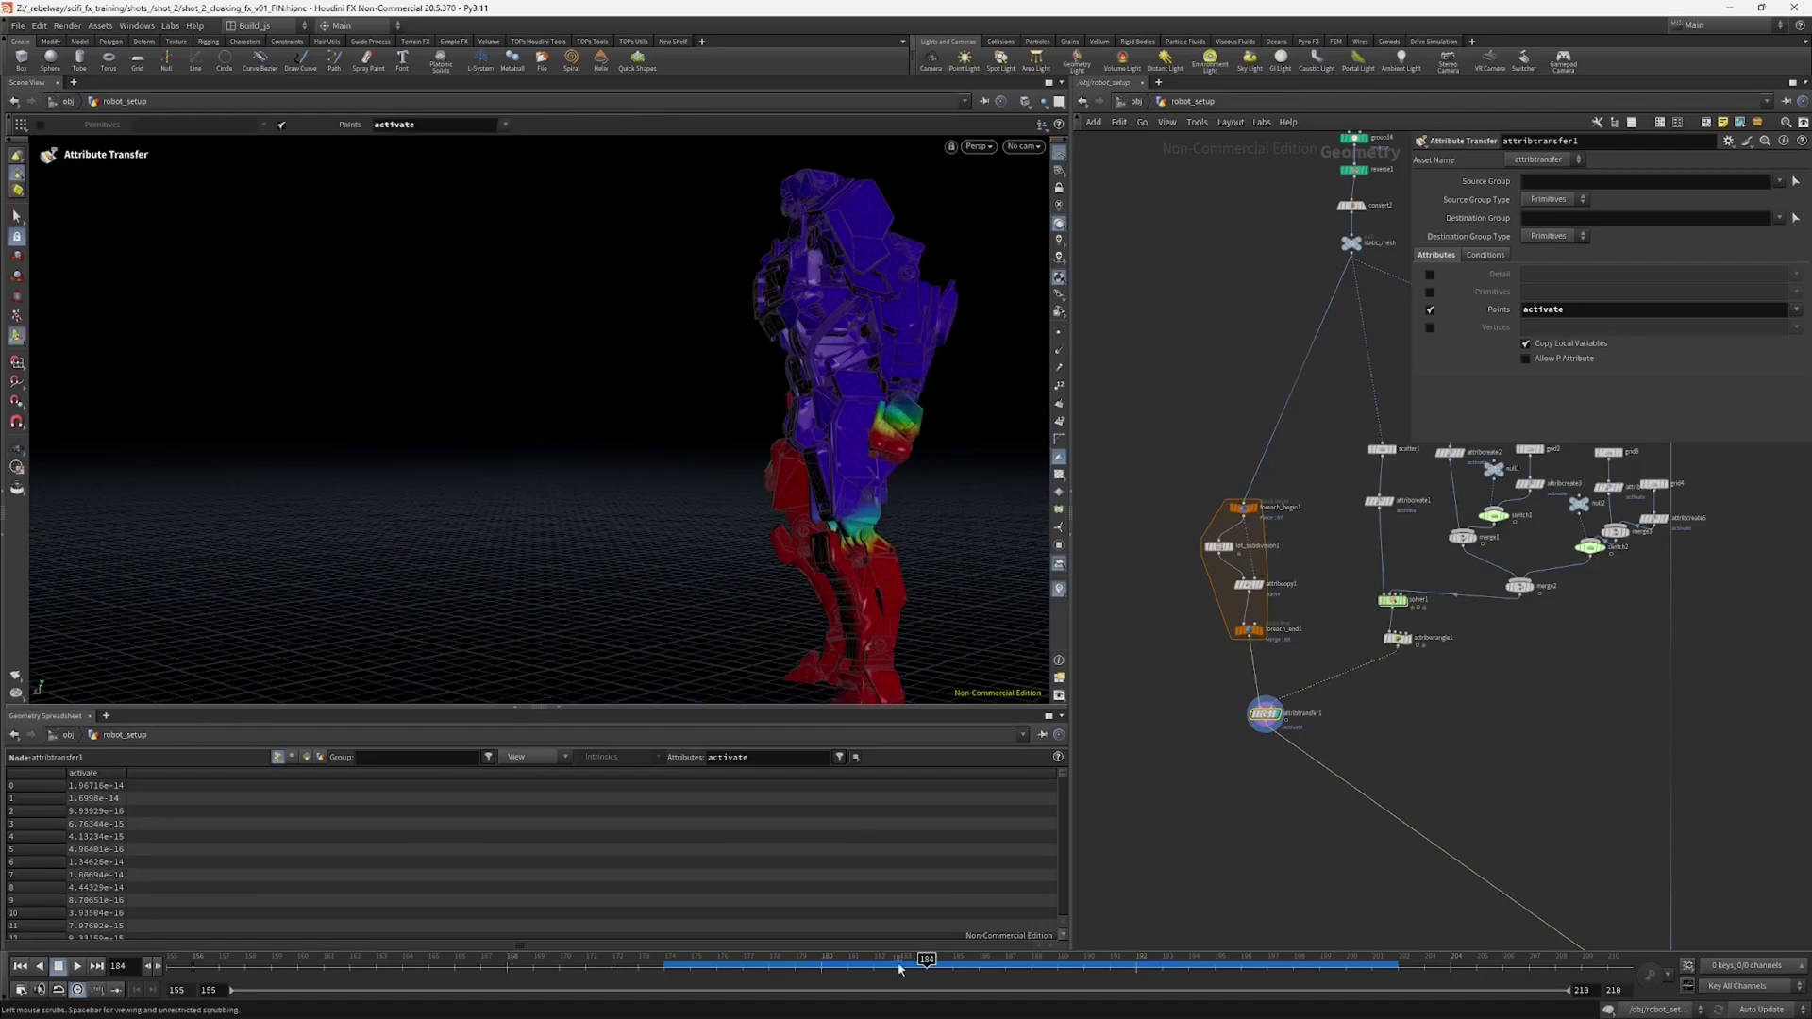
left_click_drag(927, 958, 1000, 949)
left_click_drag(897, 478, 981, 478, "alt")
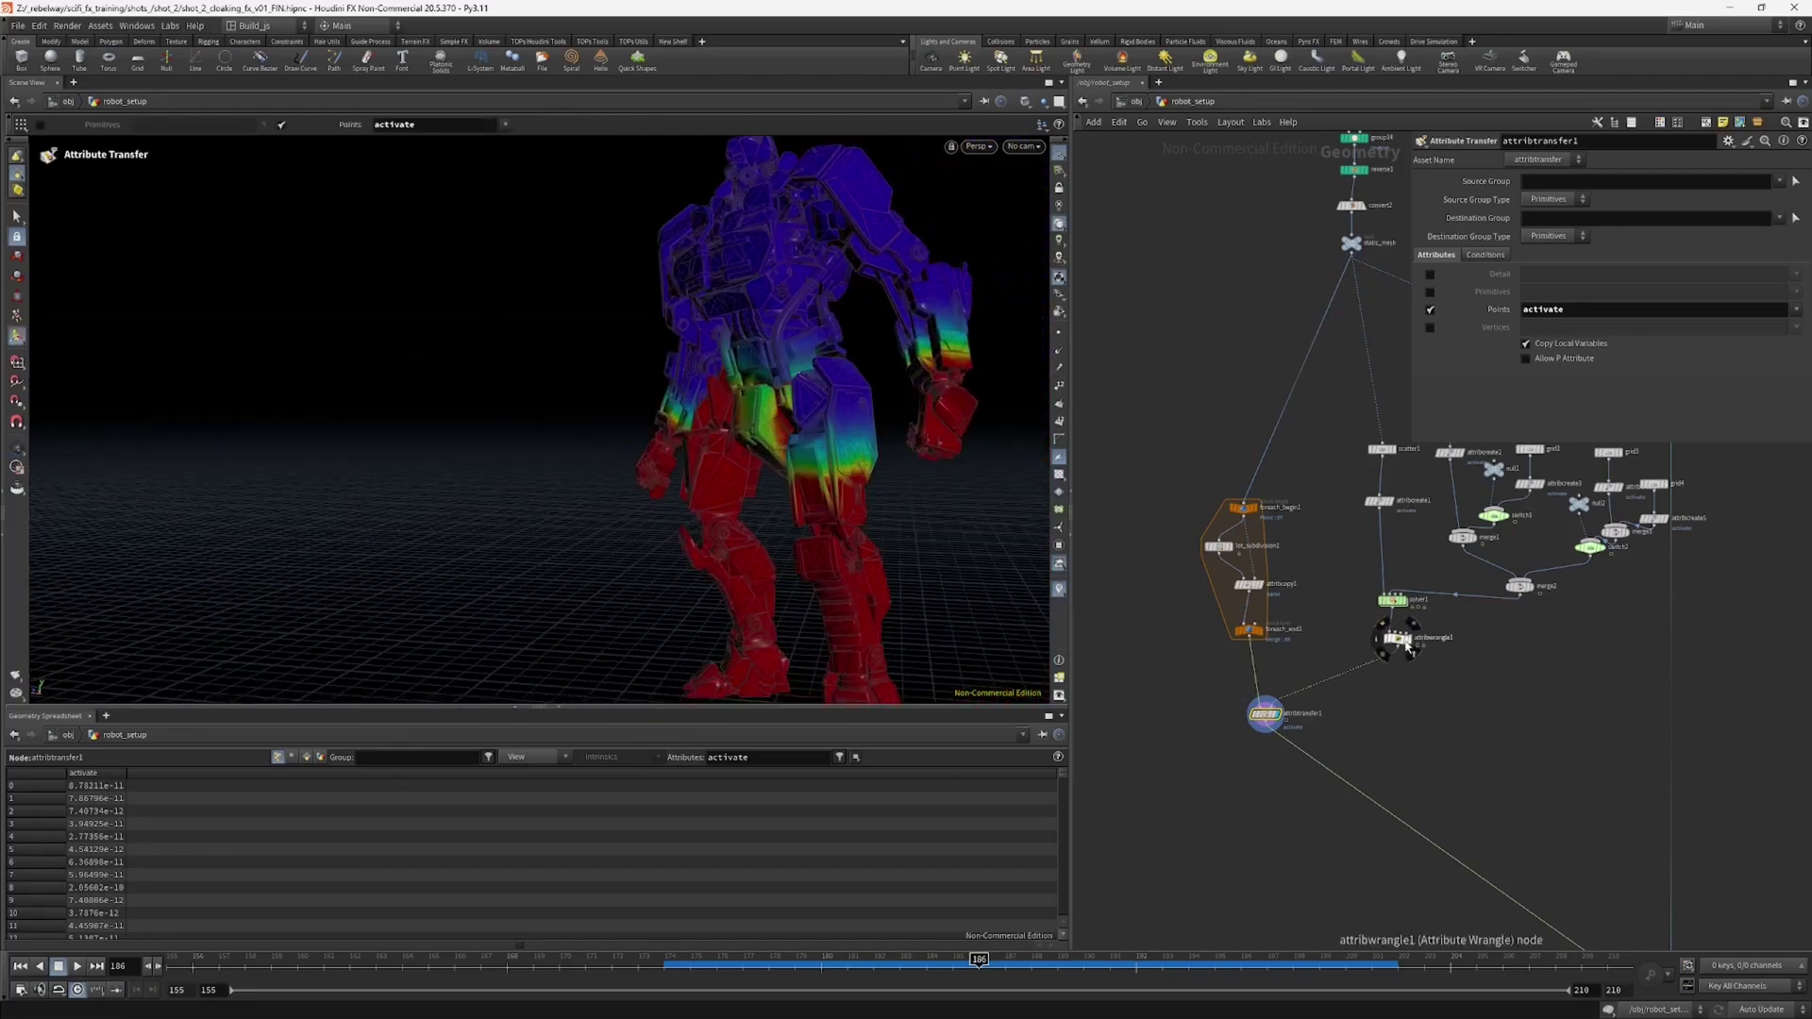
left_click_drag(881, 623, 891, 513, "alt")
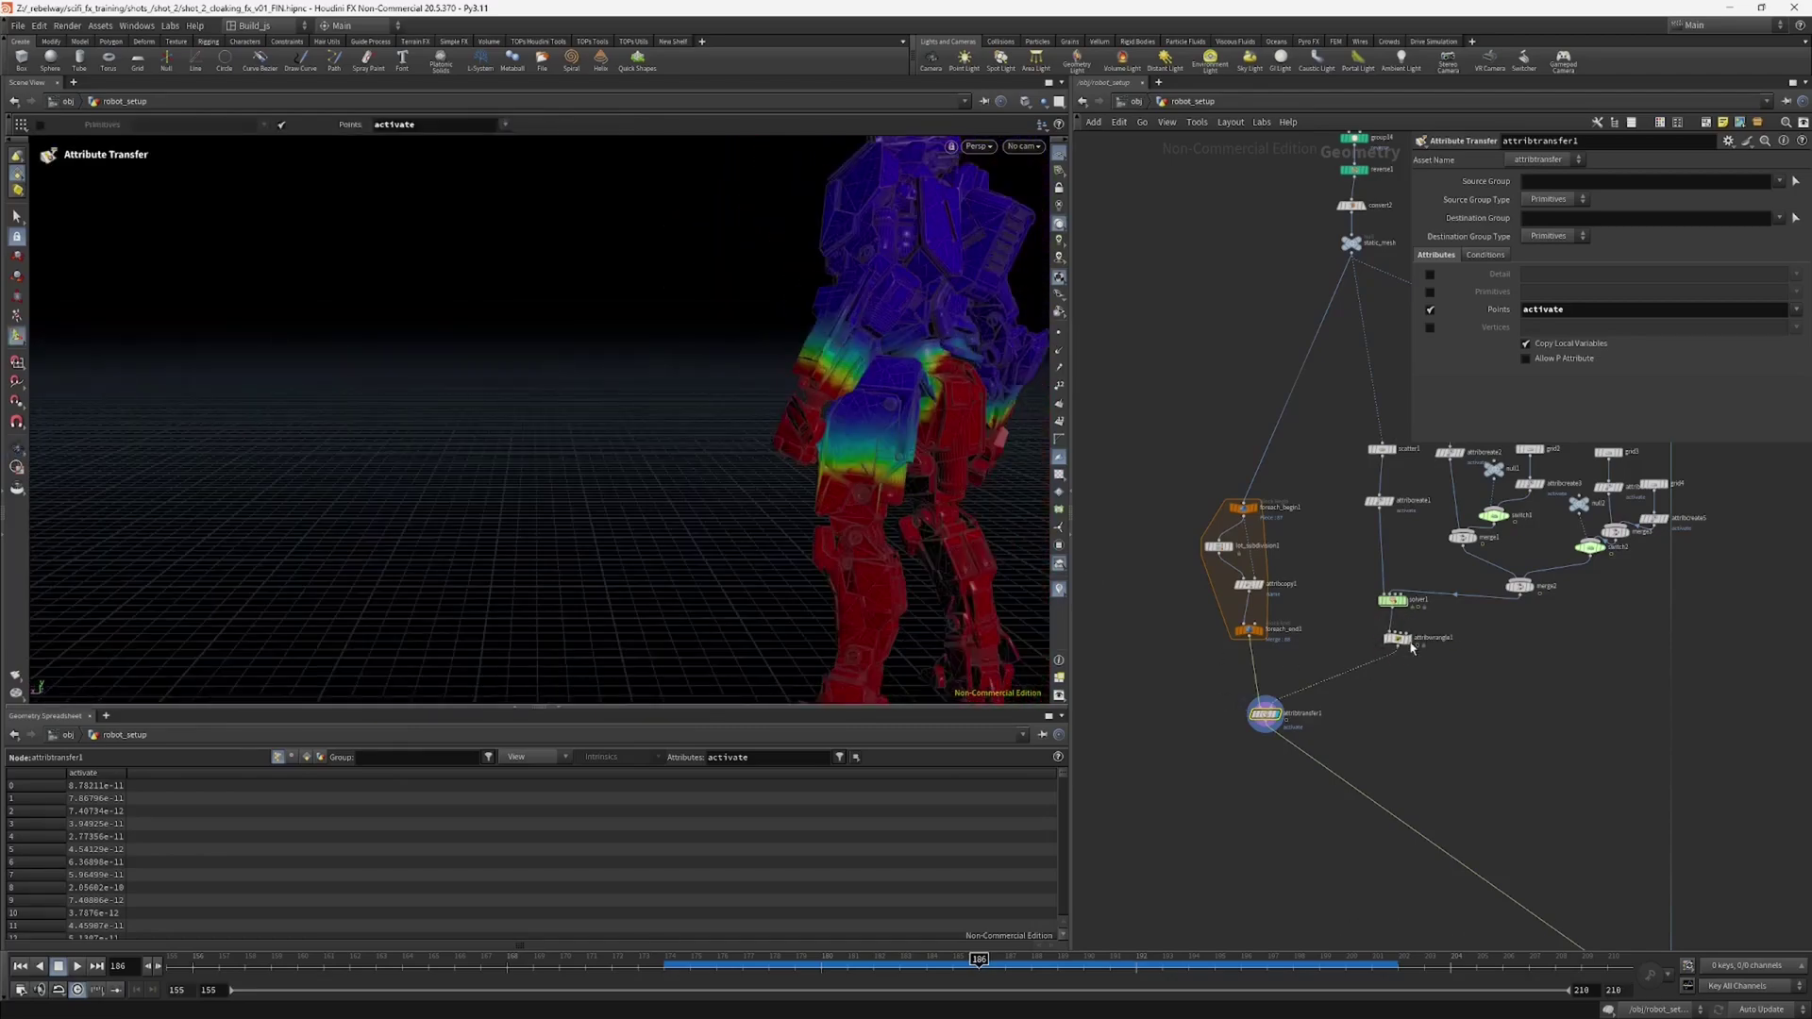
left_click_drag(809, 469, 948, 458, "alt")
Step: Add an Attribute Promote node directly below attribtransfer1
middle_click_drag(1231, 783, 1245, 749)
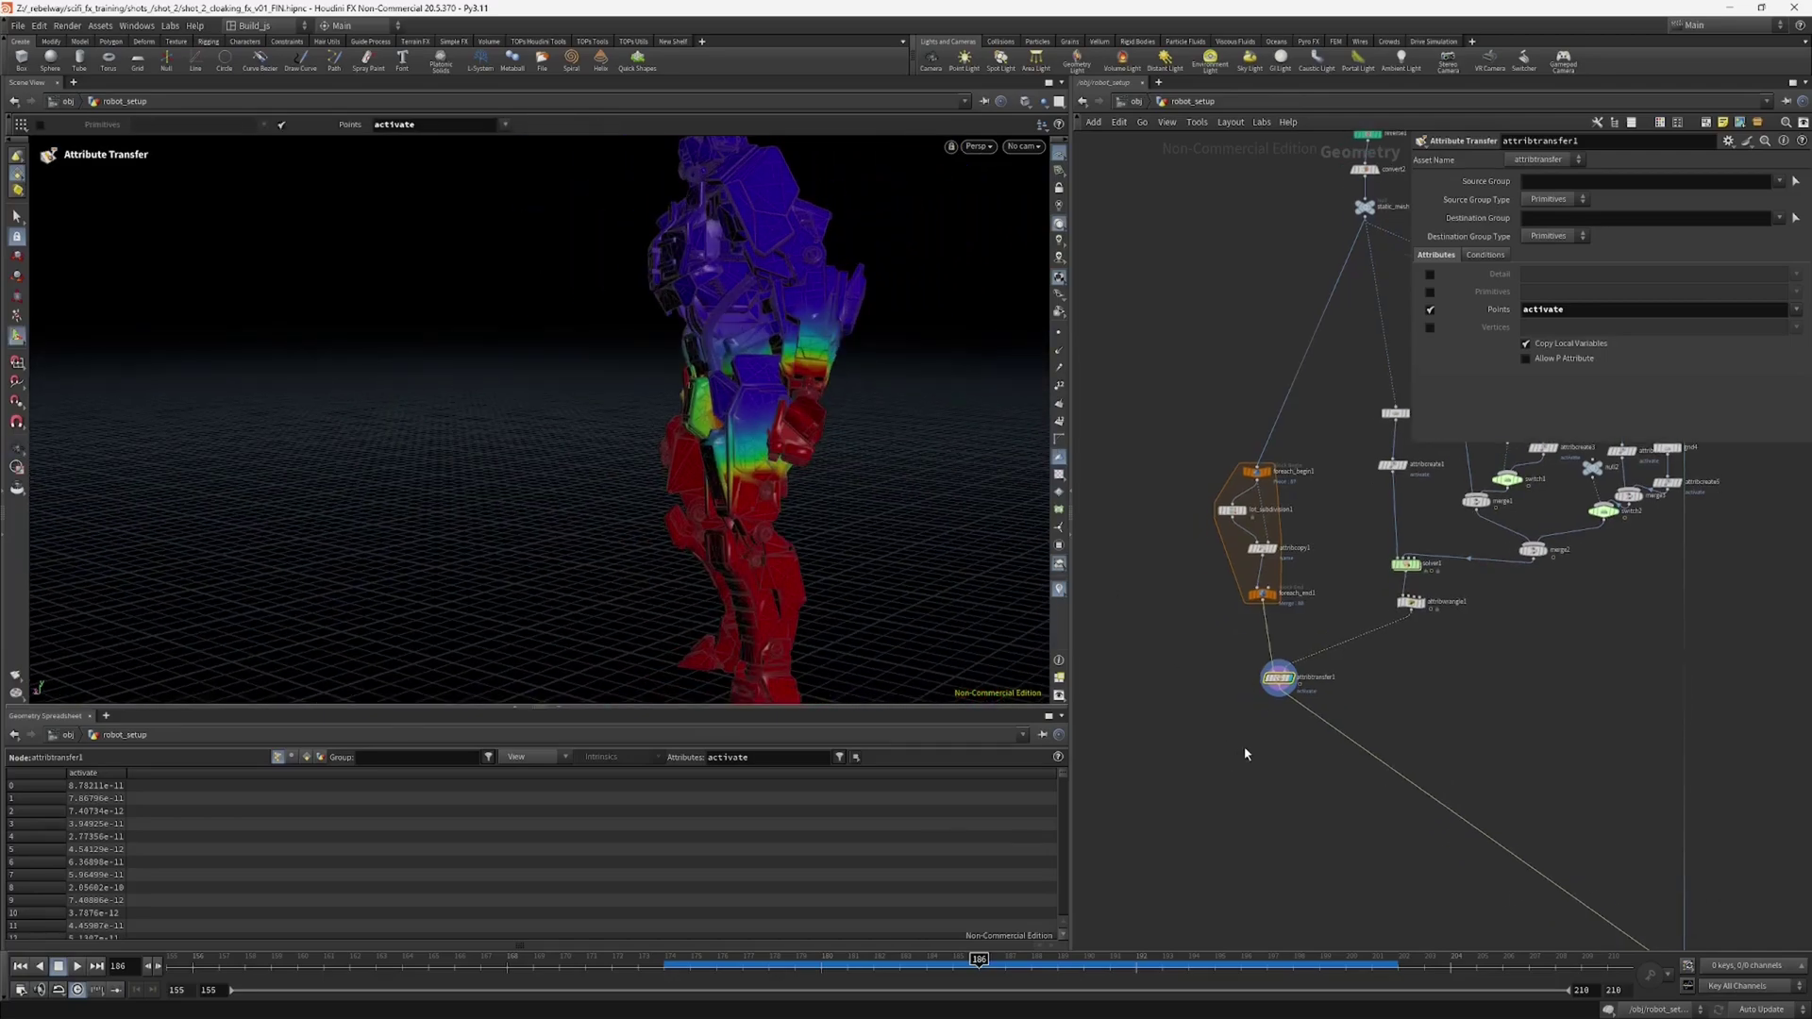
key("Tab")
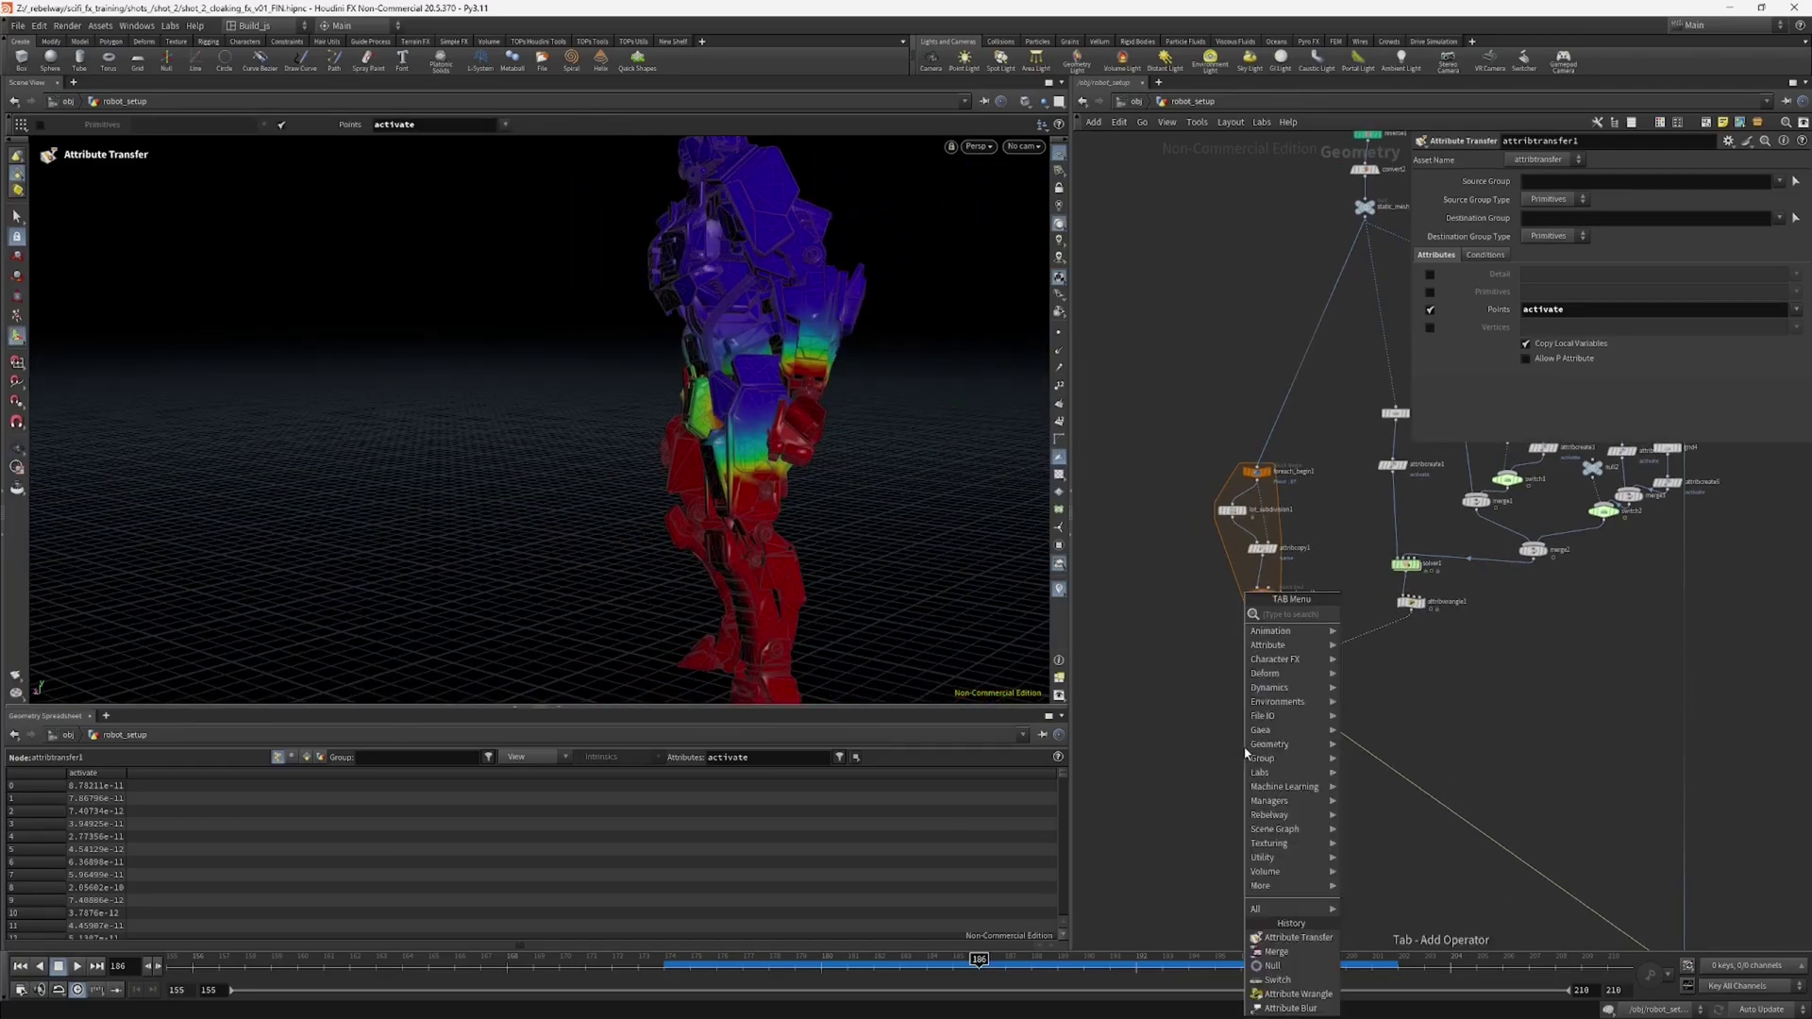
type("attribp")
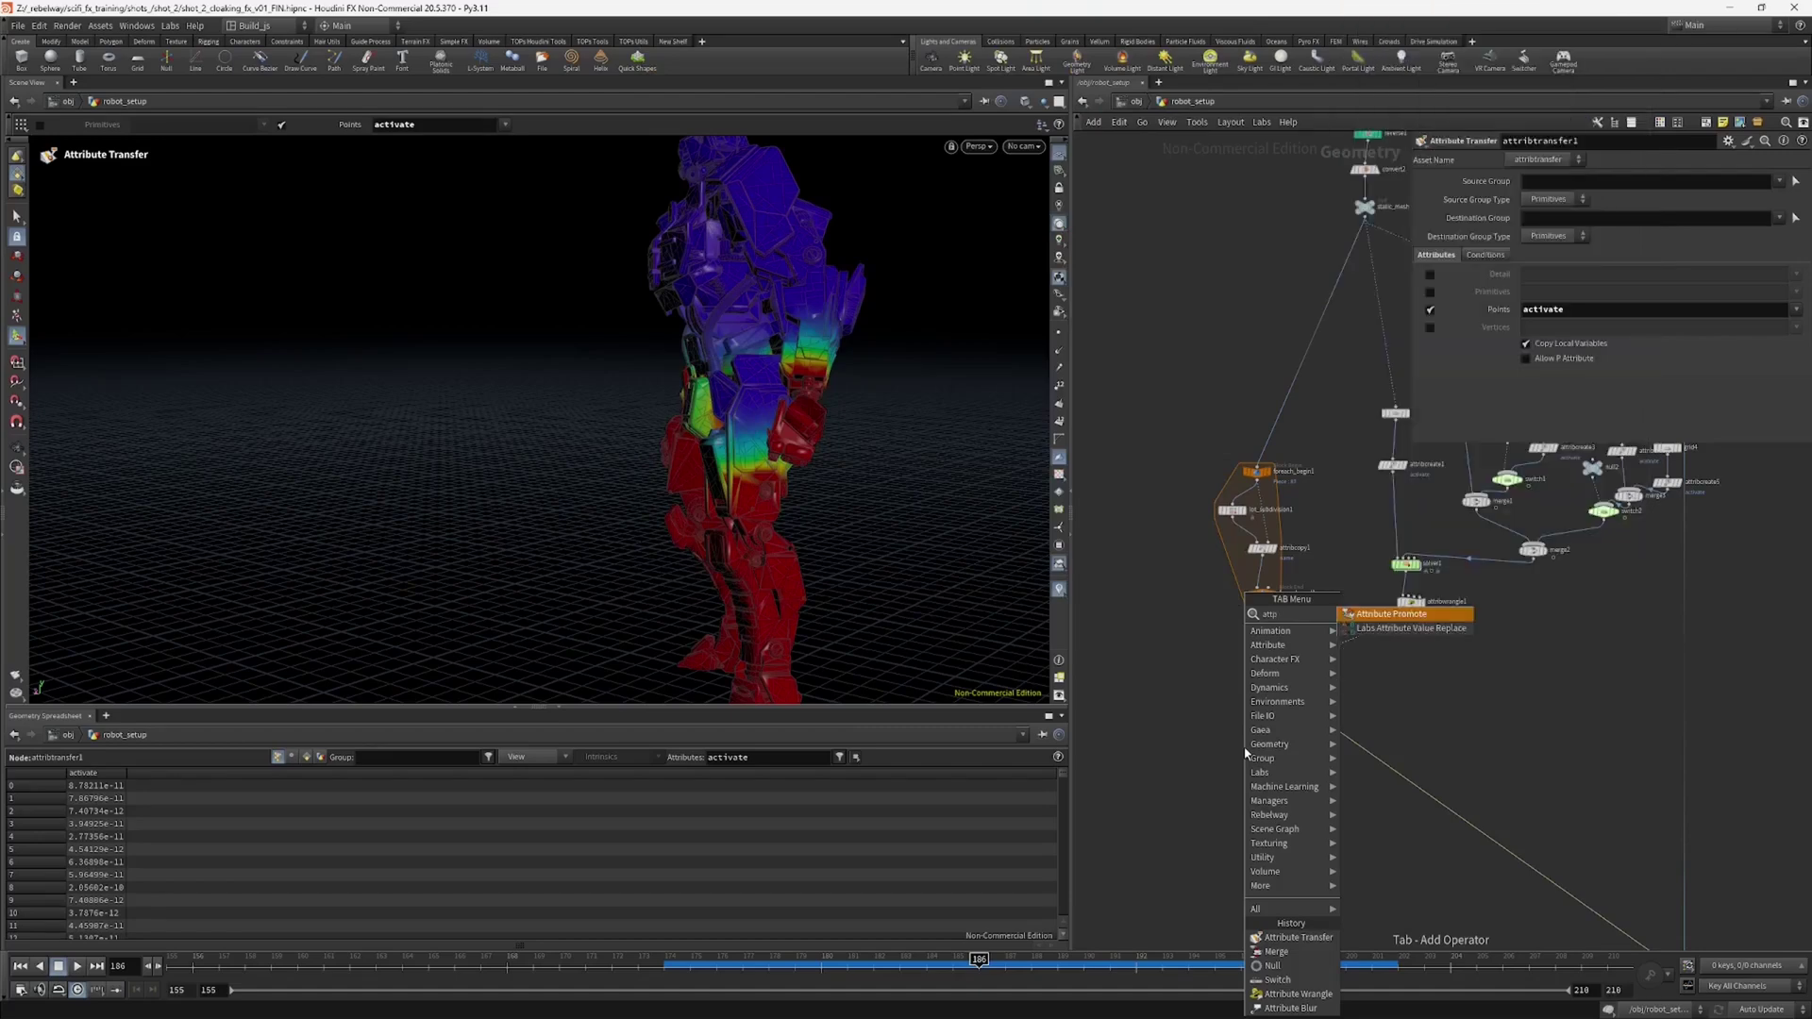
type("r")
key("Return")
left_click(1274, 721)
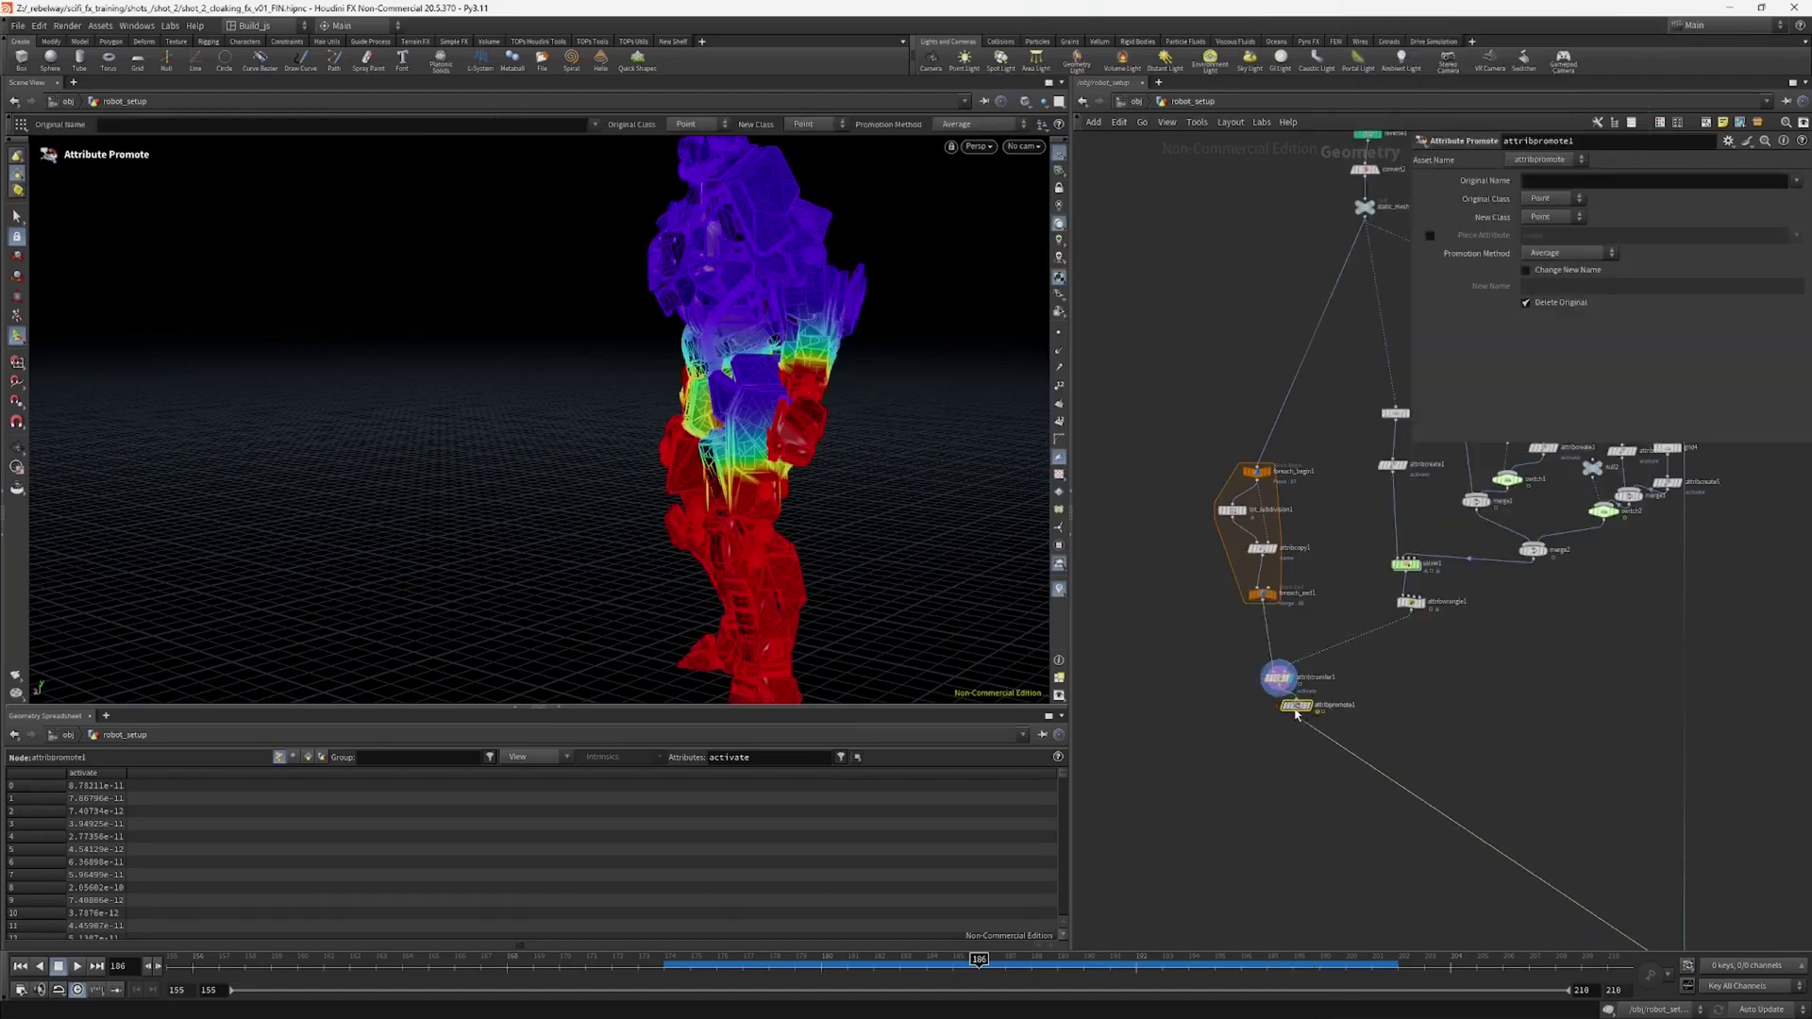
Step: Promote the activate attribute from points to primitives and display the result on the robot's hips and legs
left_click(1796, 181)
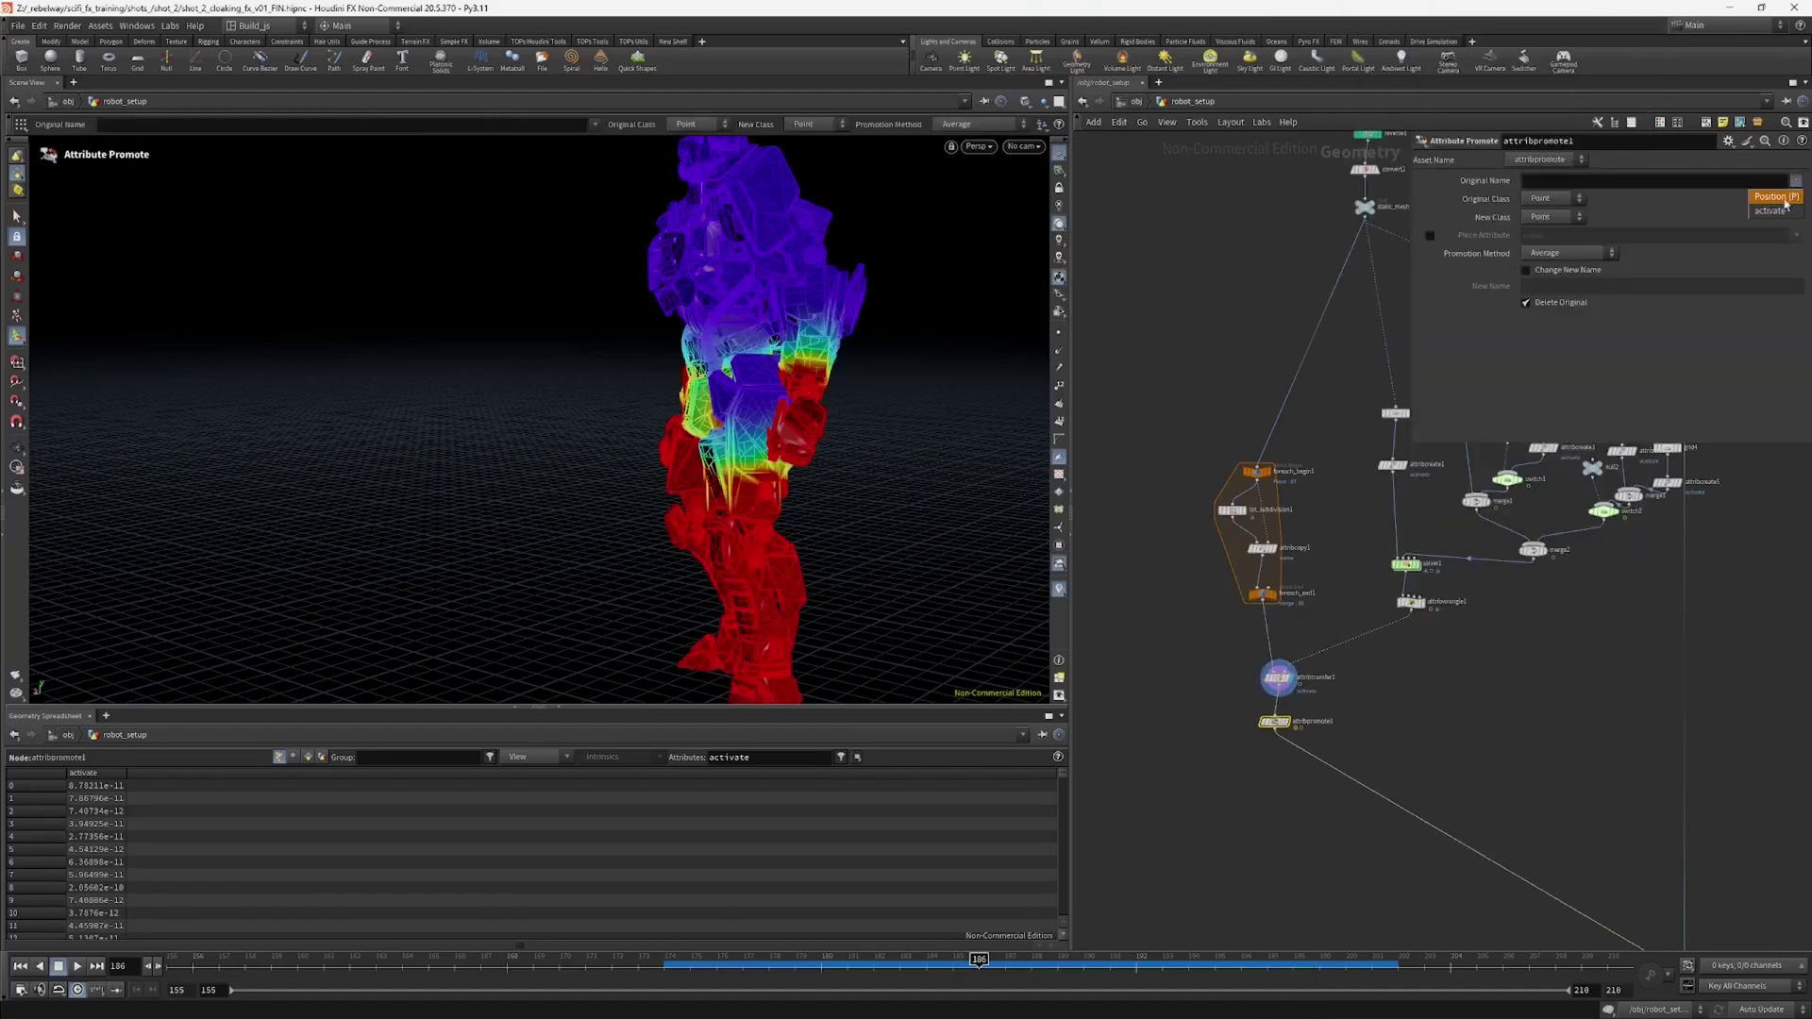
left_click(1769, 202)
left_click(1552, 217)
left_click(1548, 246)
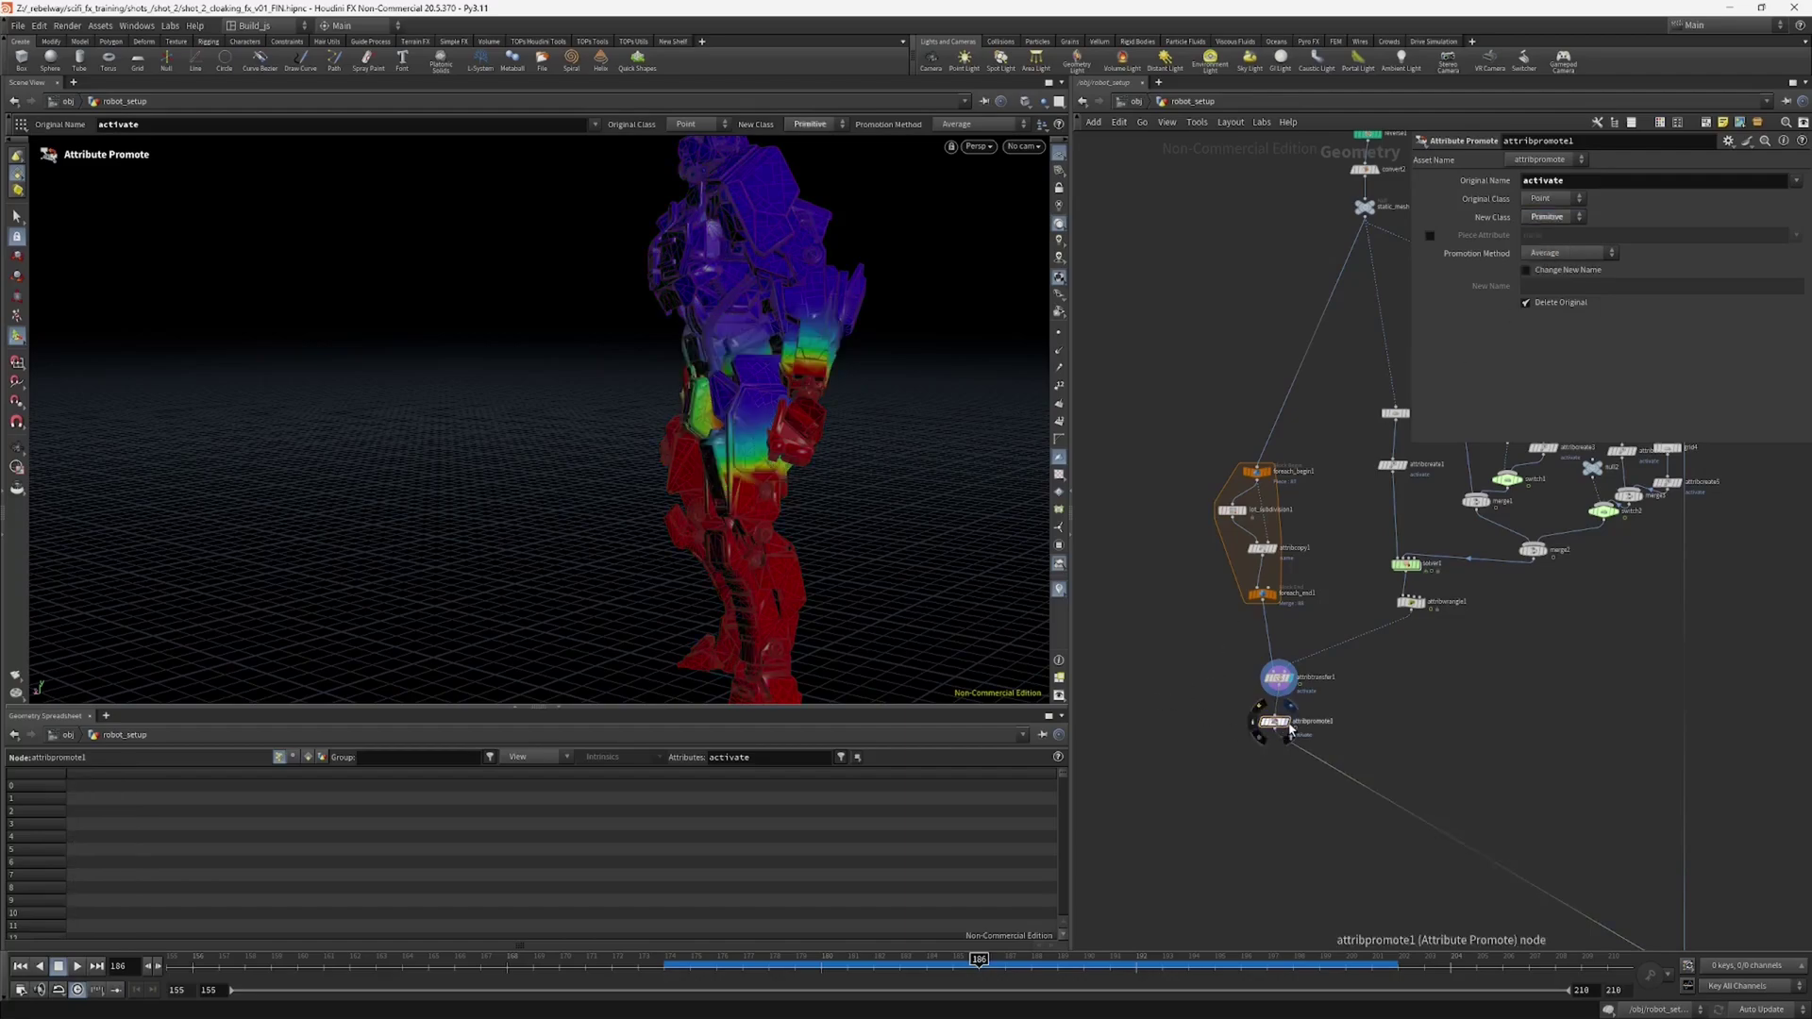
key("r")
left_click_drag(766, 512, 830, 438, "alt")
middle_click_drag(830, 439, 861, 538, "alt")
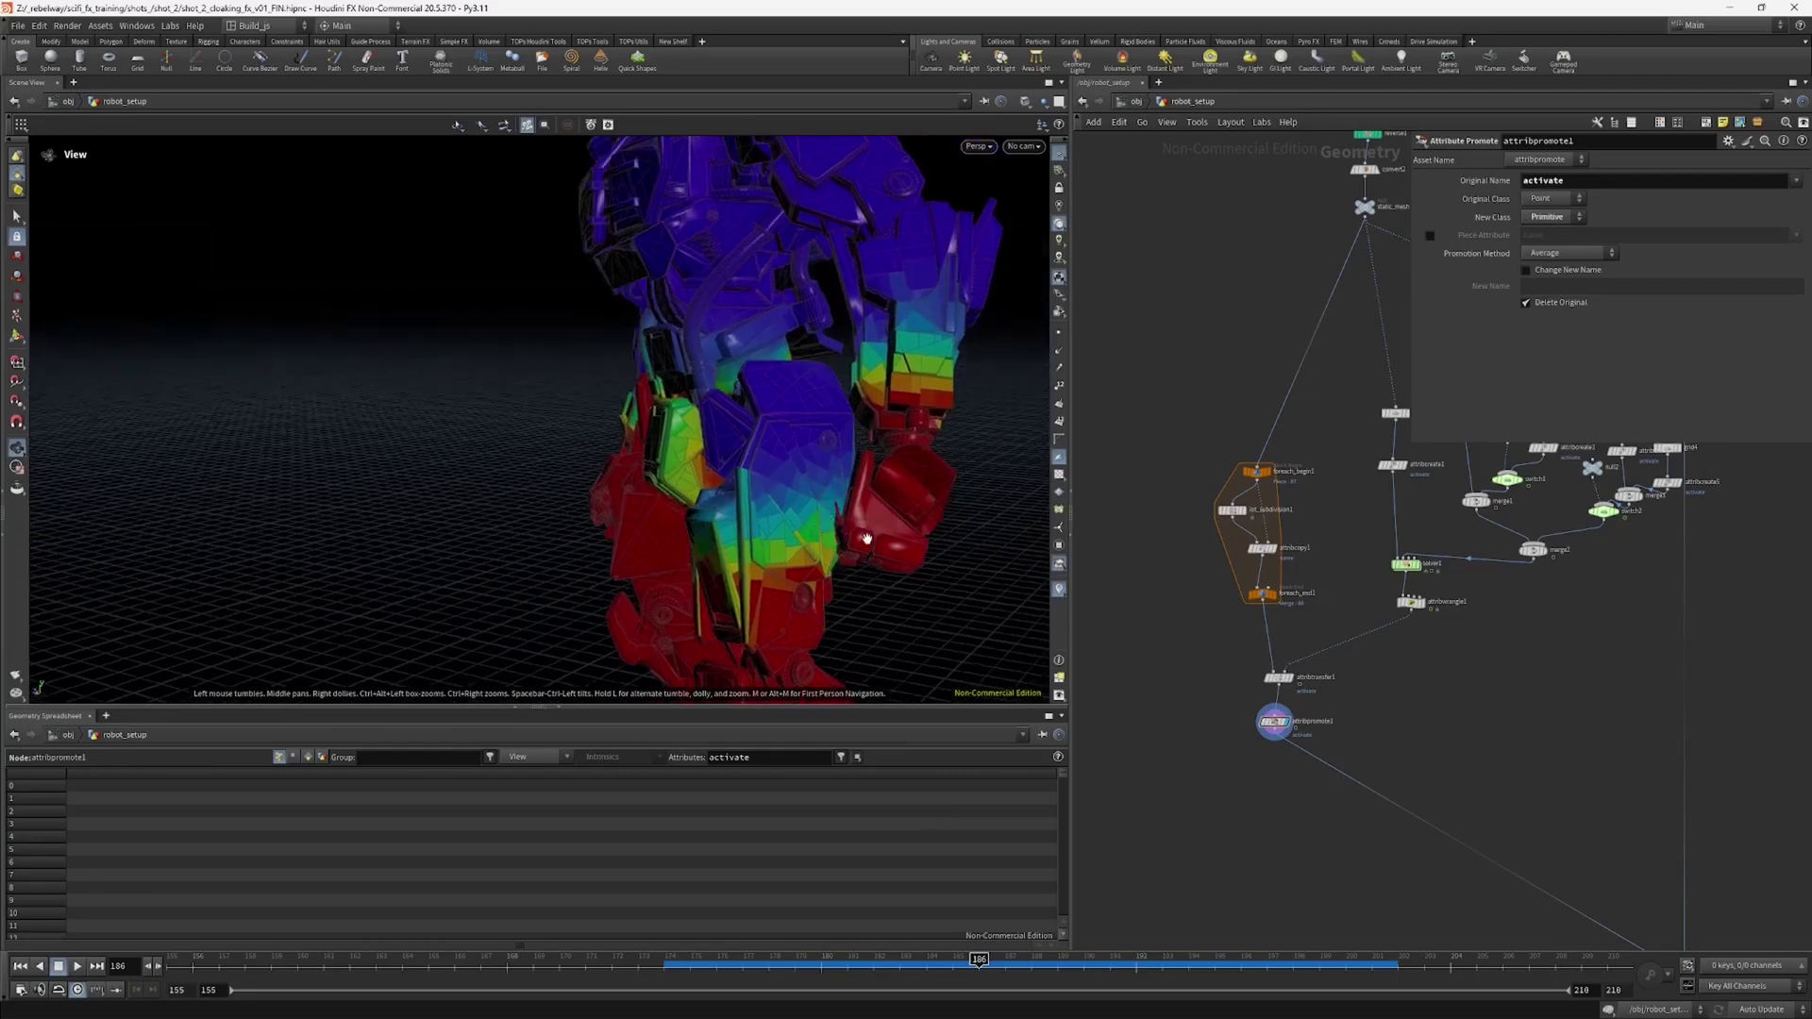
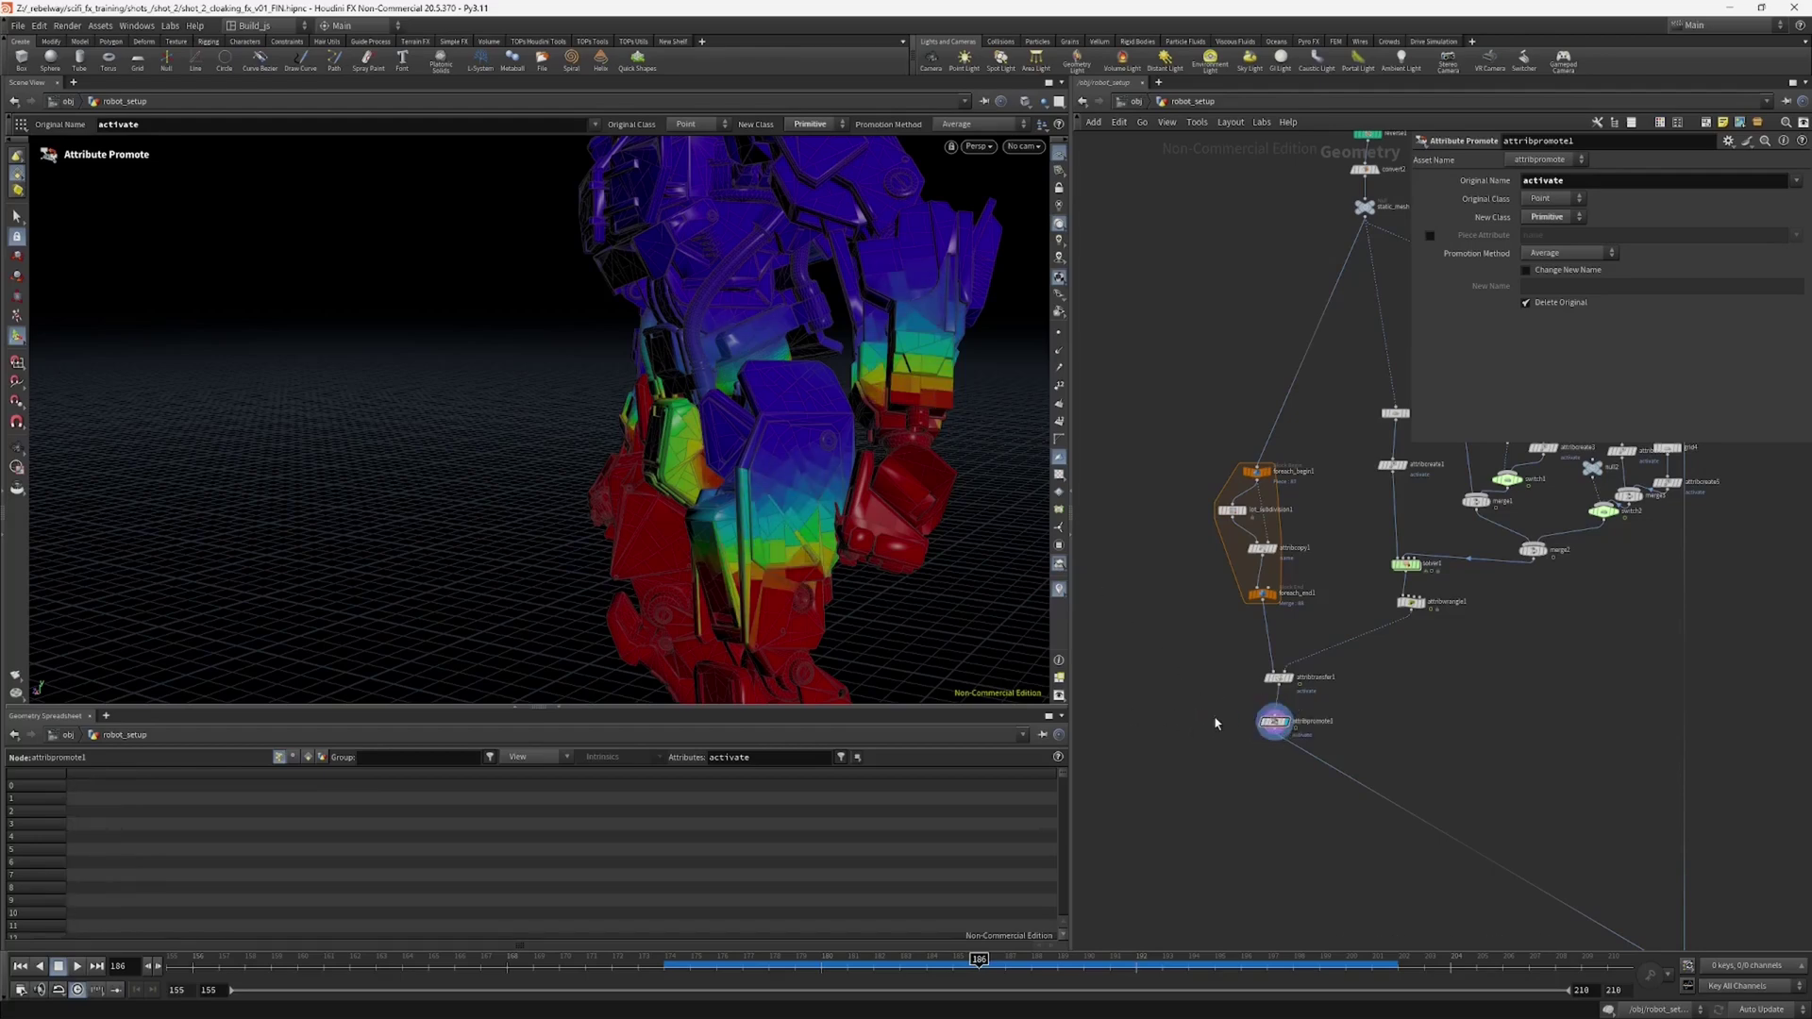
Step: Set the distance threshold of attribtransfer1 to 1
left_click(1291, 678)
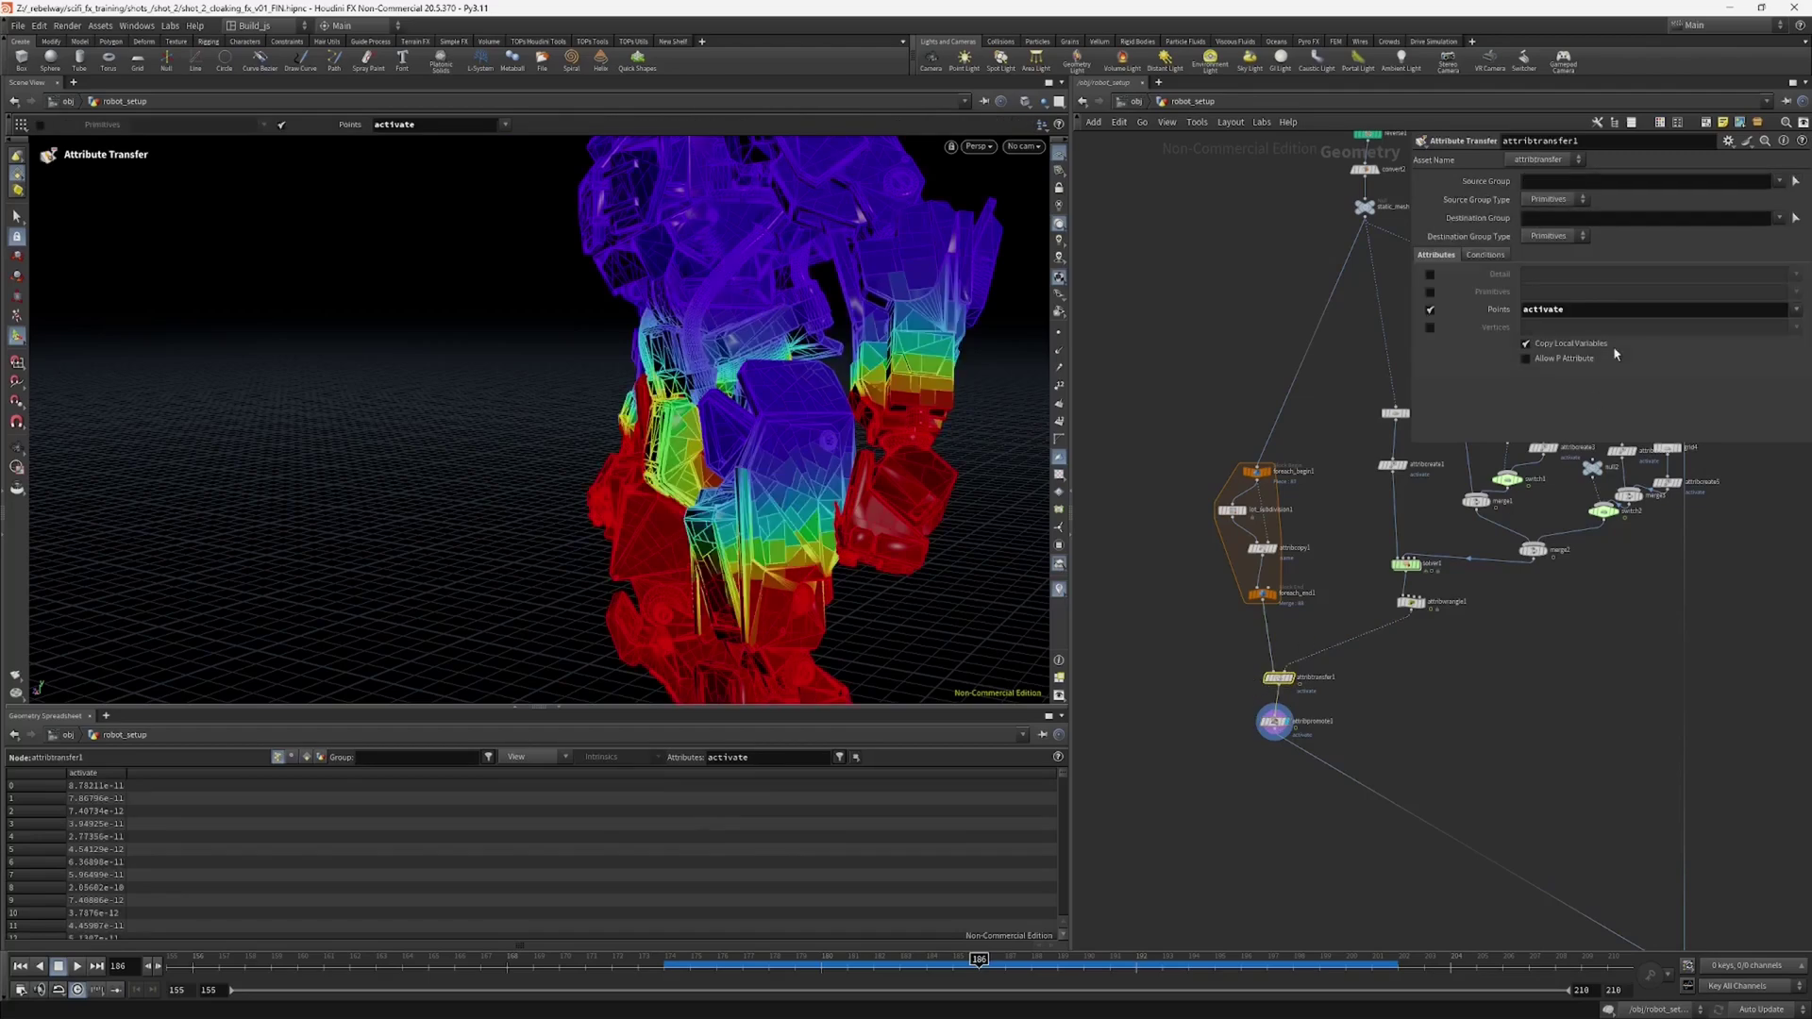
left_click(1481, 256)
left_click_drag(1665, 333, 1616, 327)
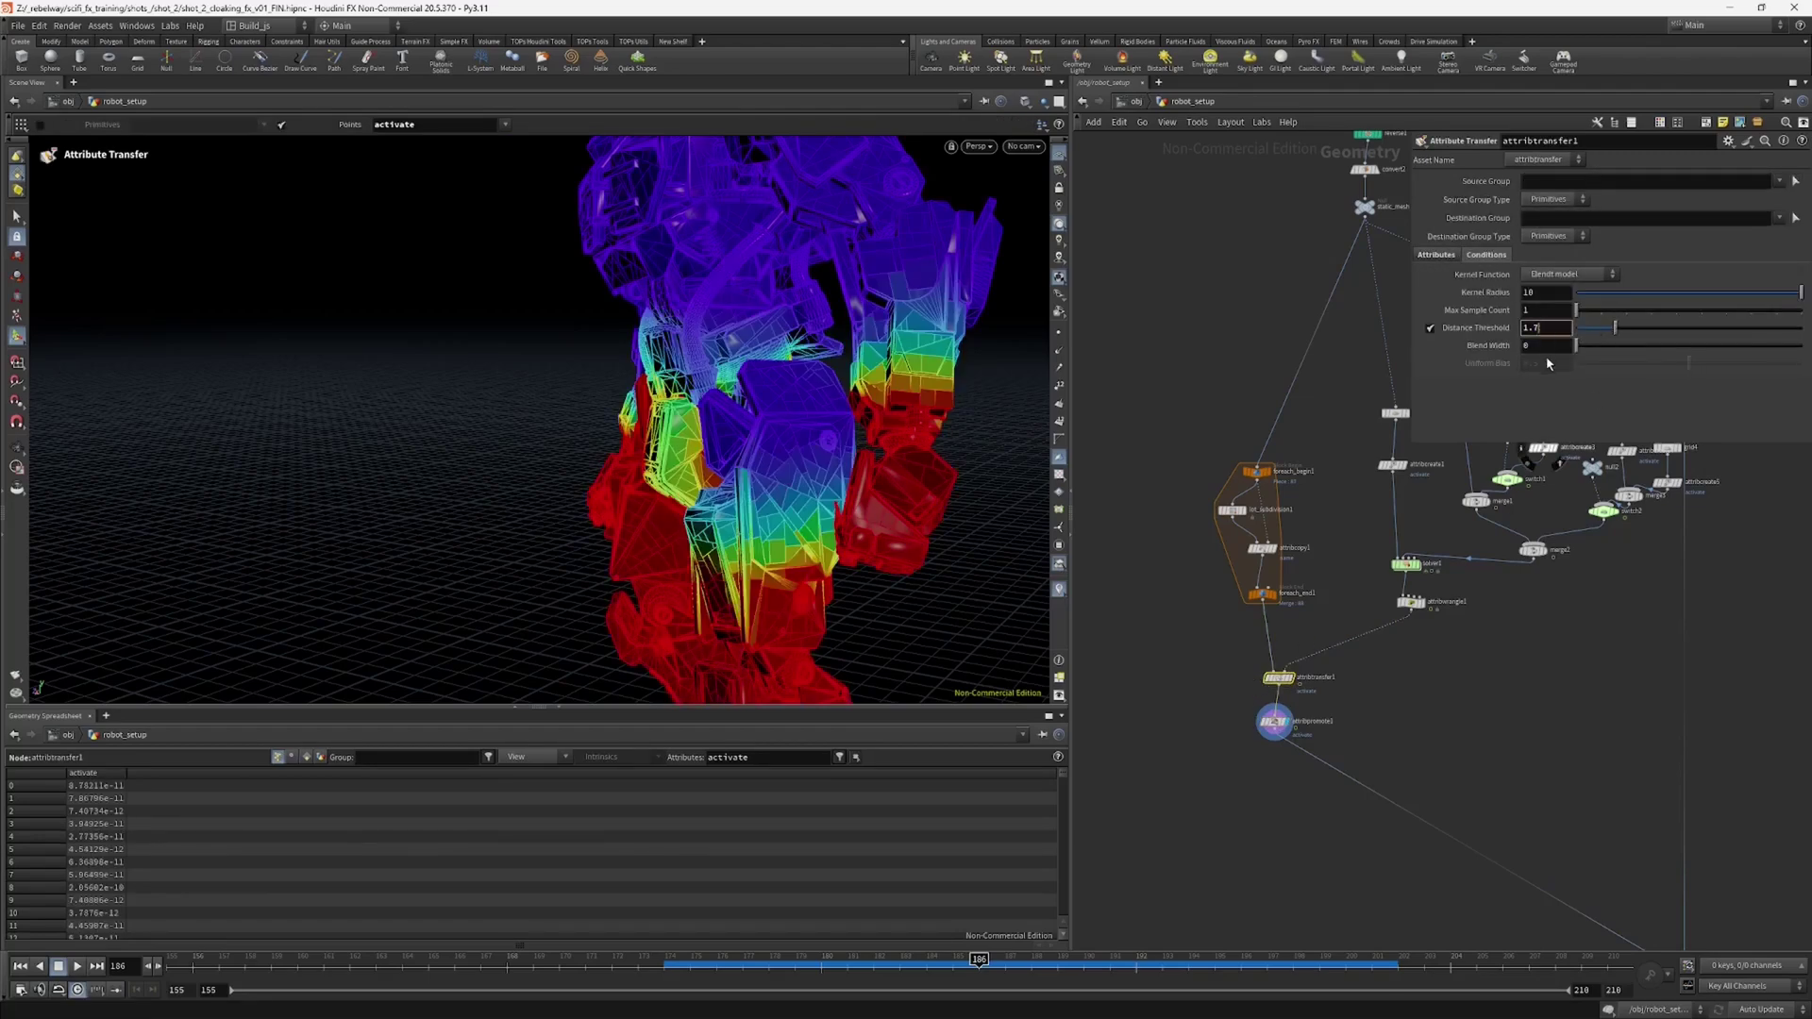
key("Return")
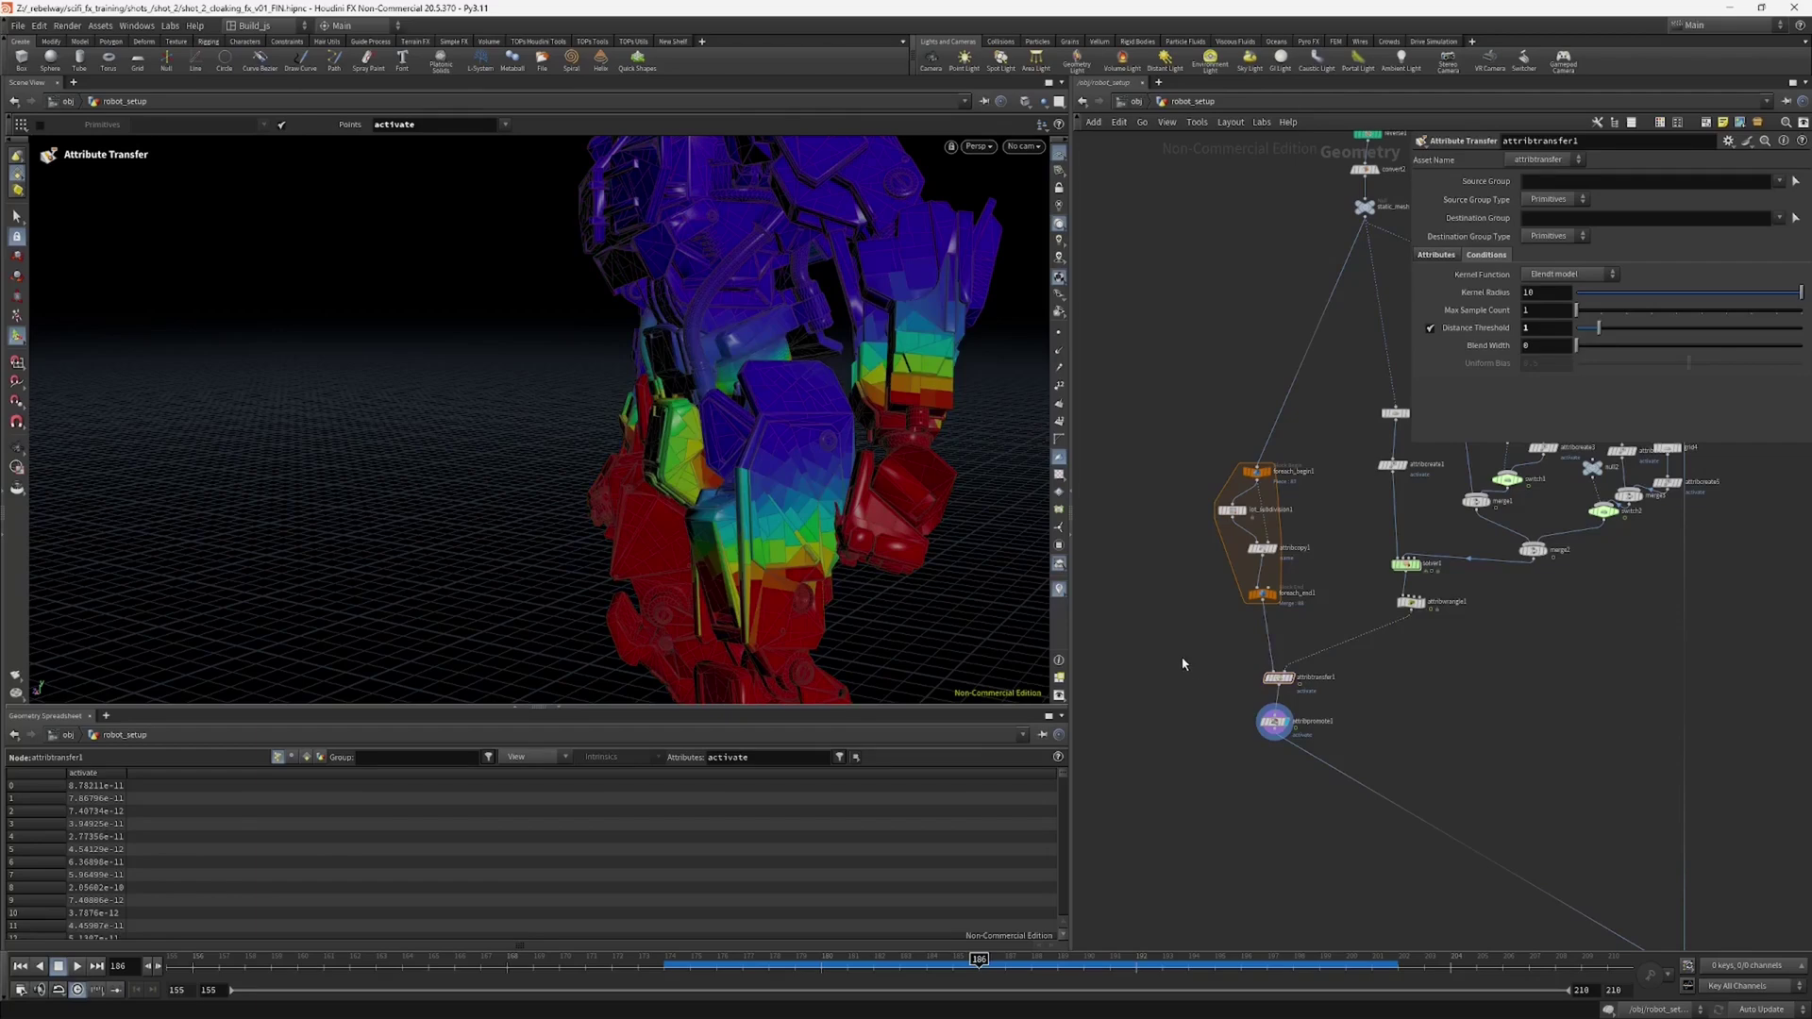
Step: Scrub the promoted result from frame 185 to 187 and examine how the activation climbs the legs and arms
left_click(1256, 714)
left_click(1256, 714)
left_click_drag(784, 591, 768, 500, "alt")
left_click_drag(979, 960, 953, 920)
left_click_drag(731, 556, 815, 484, "alt")
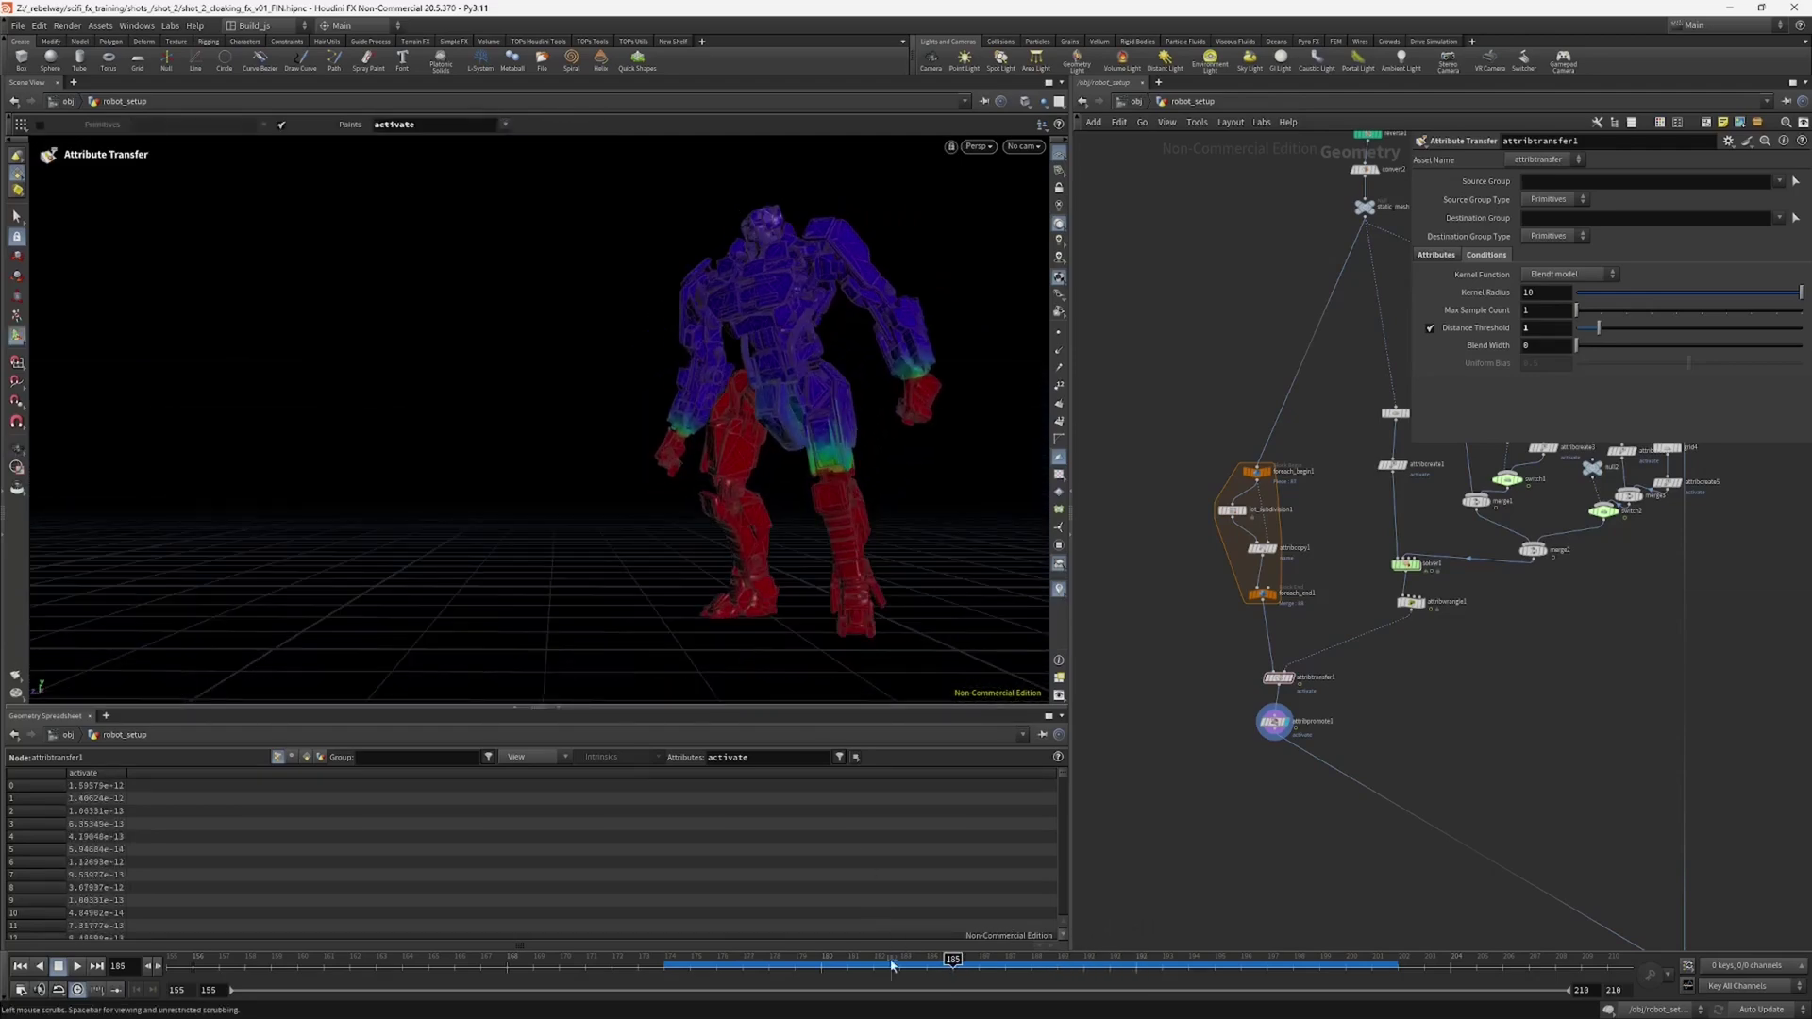
left_click_drag(893, 963, 953, 954)
left_click_drag(810, 505, 949, 547, "alt")
left_click_drag(955, 960, 1005, 962)
right_click_drag(819, 501, 770, 485, "alt")
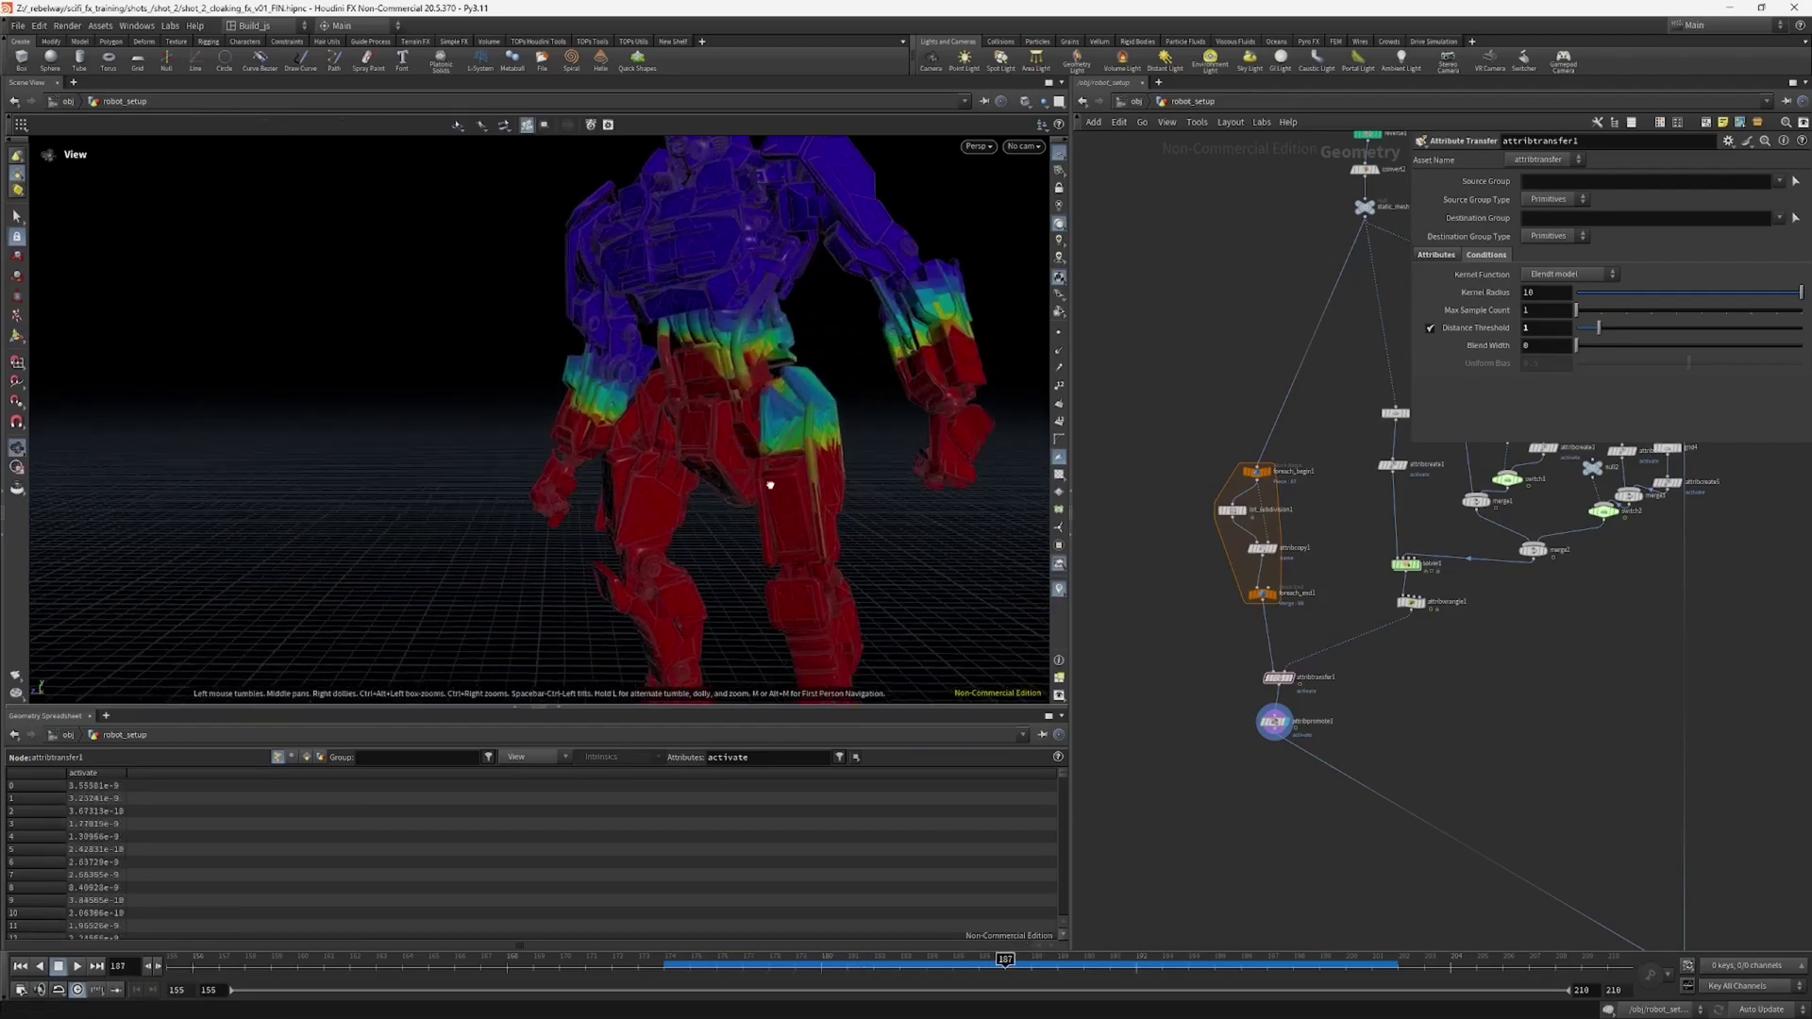
mouse_move(770, 485)
left_mouse_down("alt")
mouse_move(796, 490)
mouse_move(744, 481)
mouse_move(802, 500)
left_mouse_up("alt")
middle_click_drag(802, 500, 817, 631, "alt")
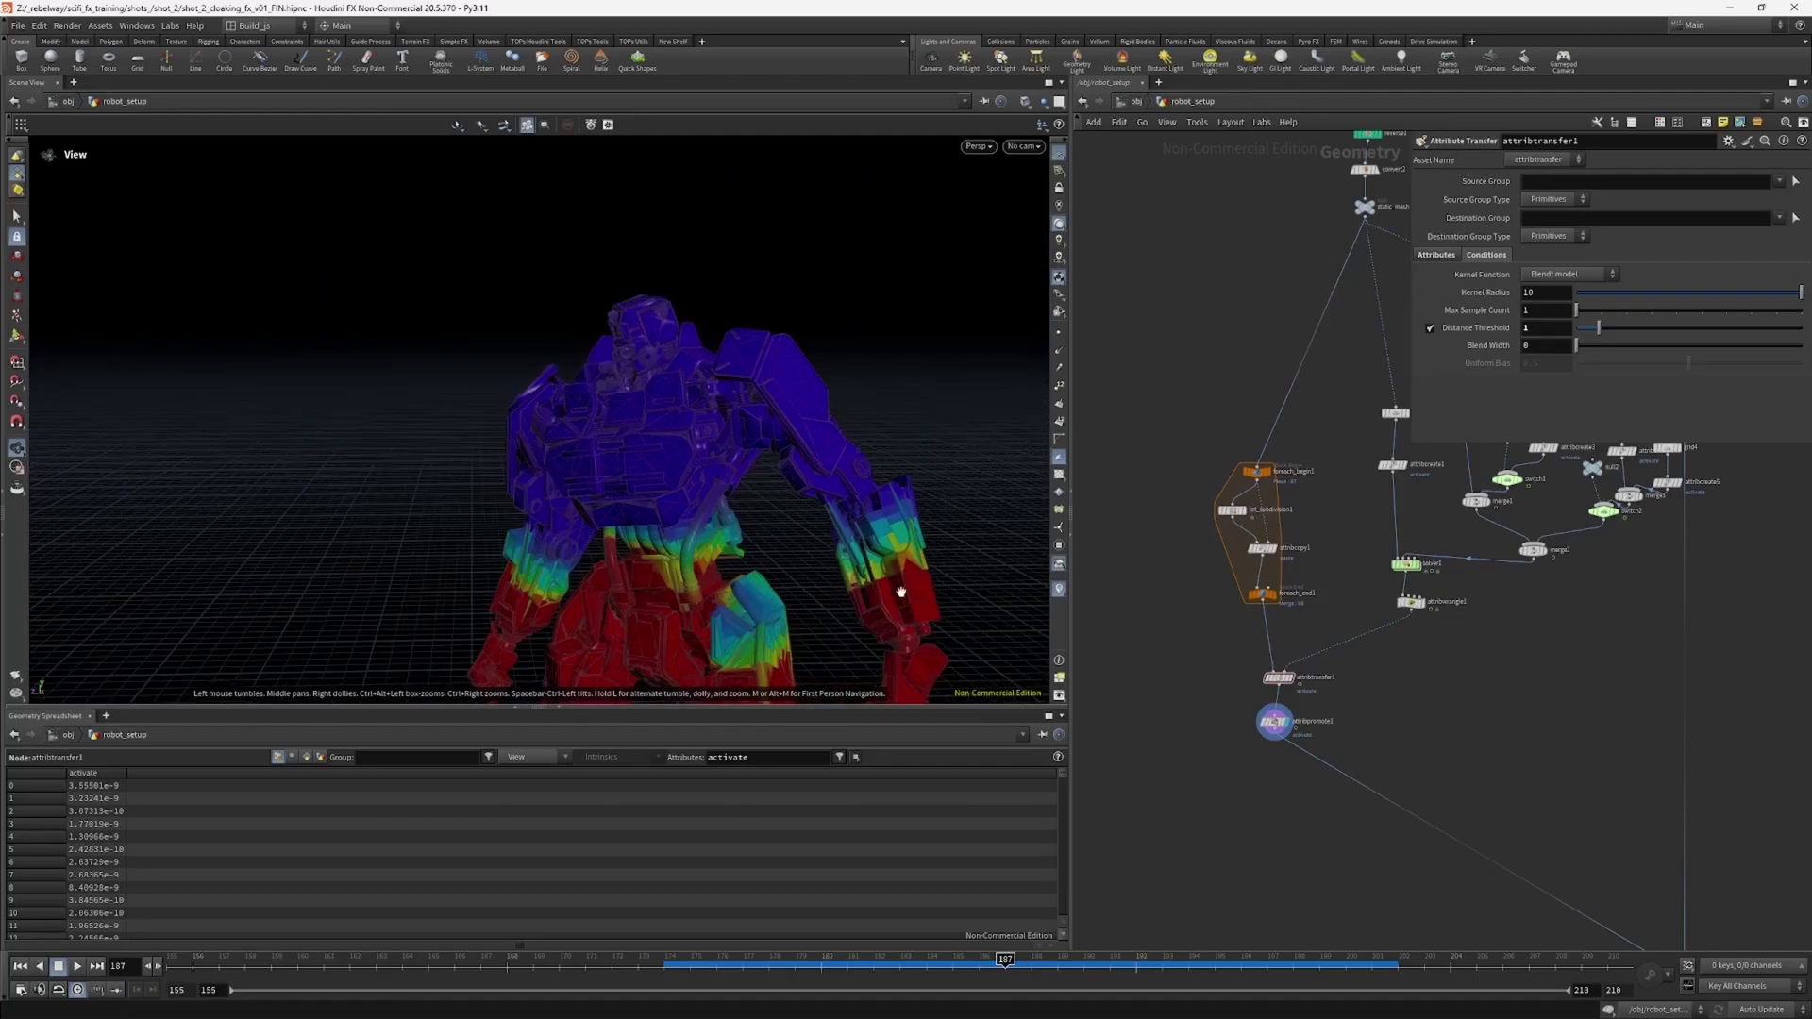
left_click_drag(901, 592, 859, 621, "alt")
middle_click_drag(859, 620, 929, 495, "alt")
right_click_drag(930, 496, 831, 510, "alt")
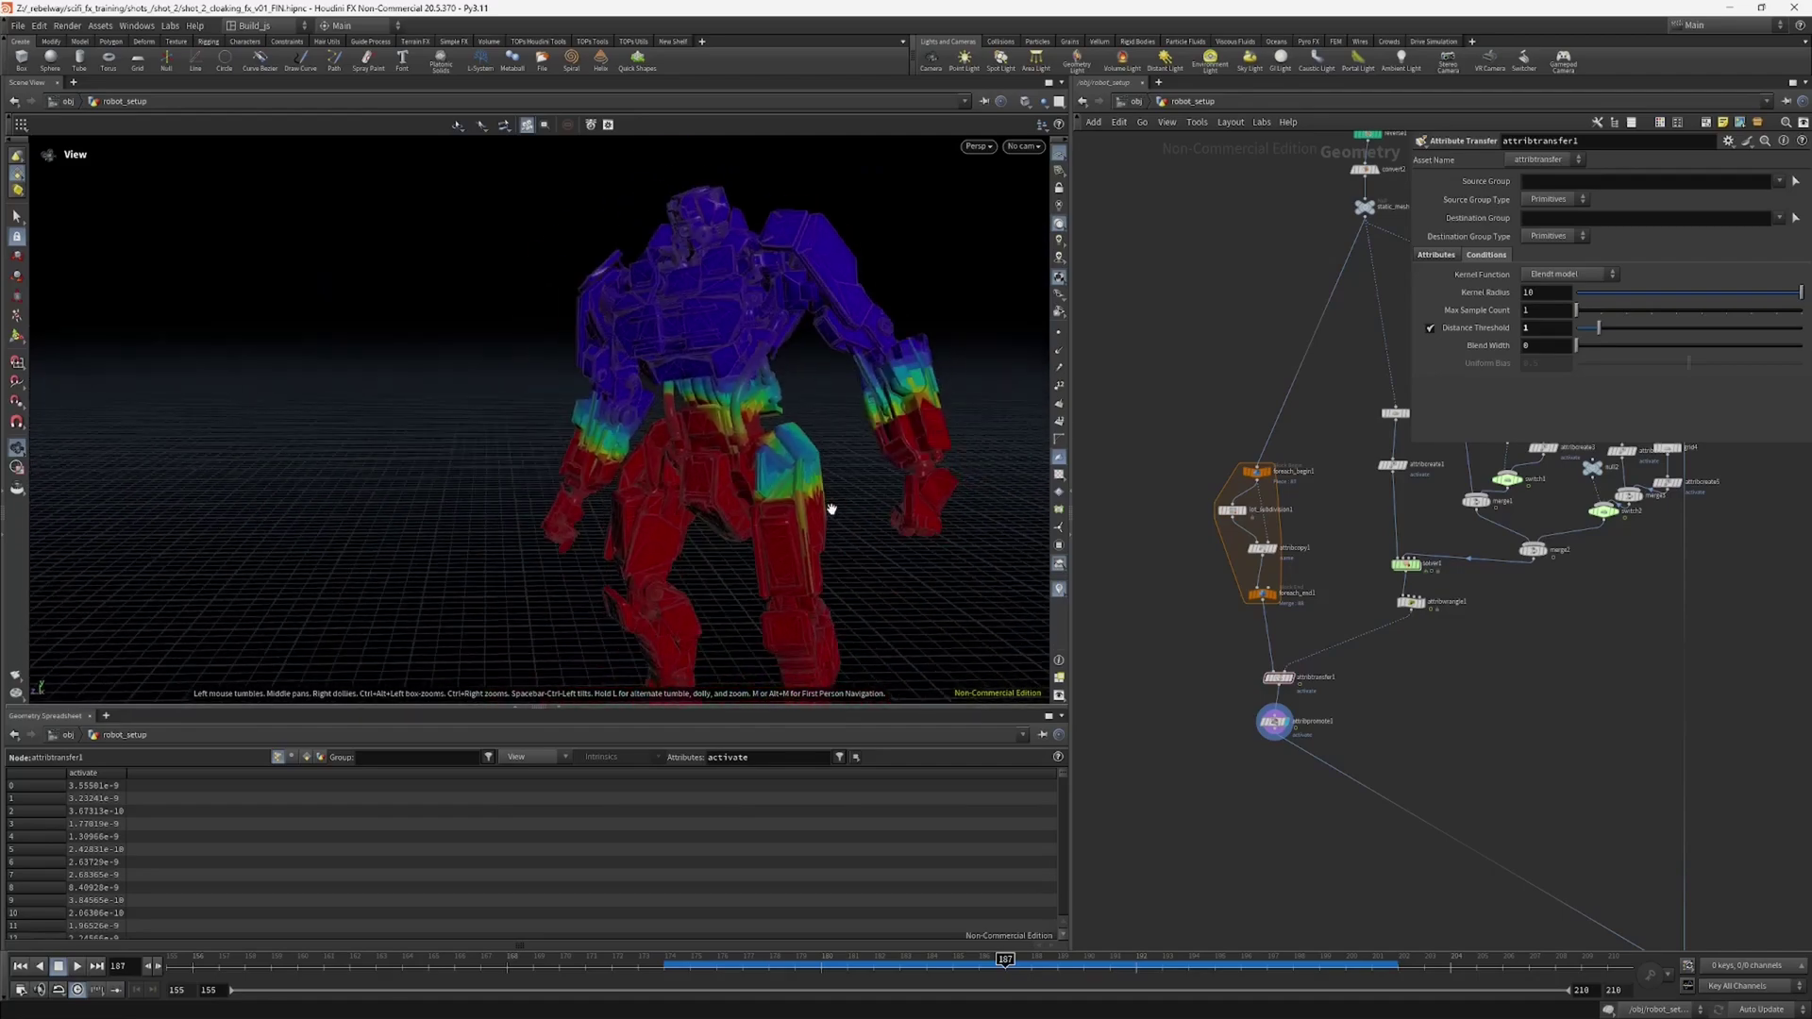
mouse_move(831, 509)
left_mouse_down("alt")
mouse_move(749, 518)
mouse_move(858, 515)
left_mouse_up("alt")
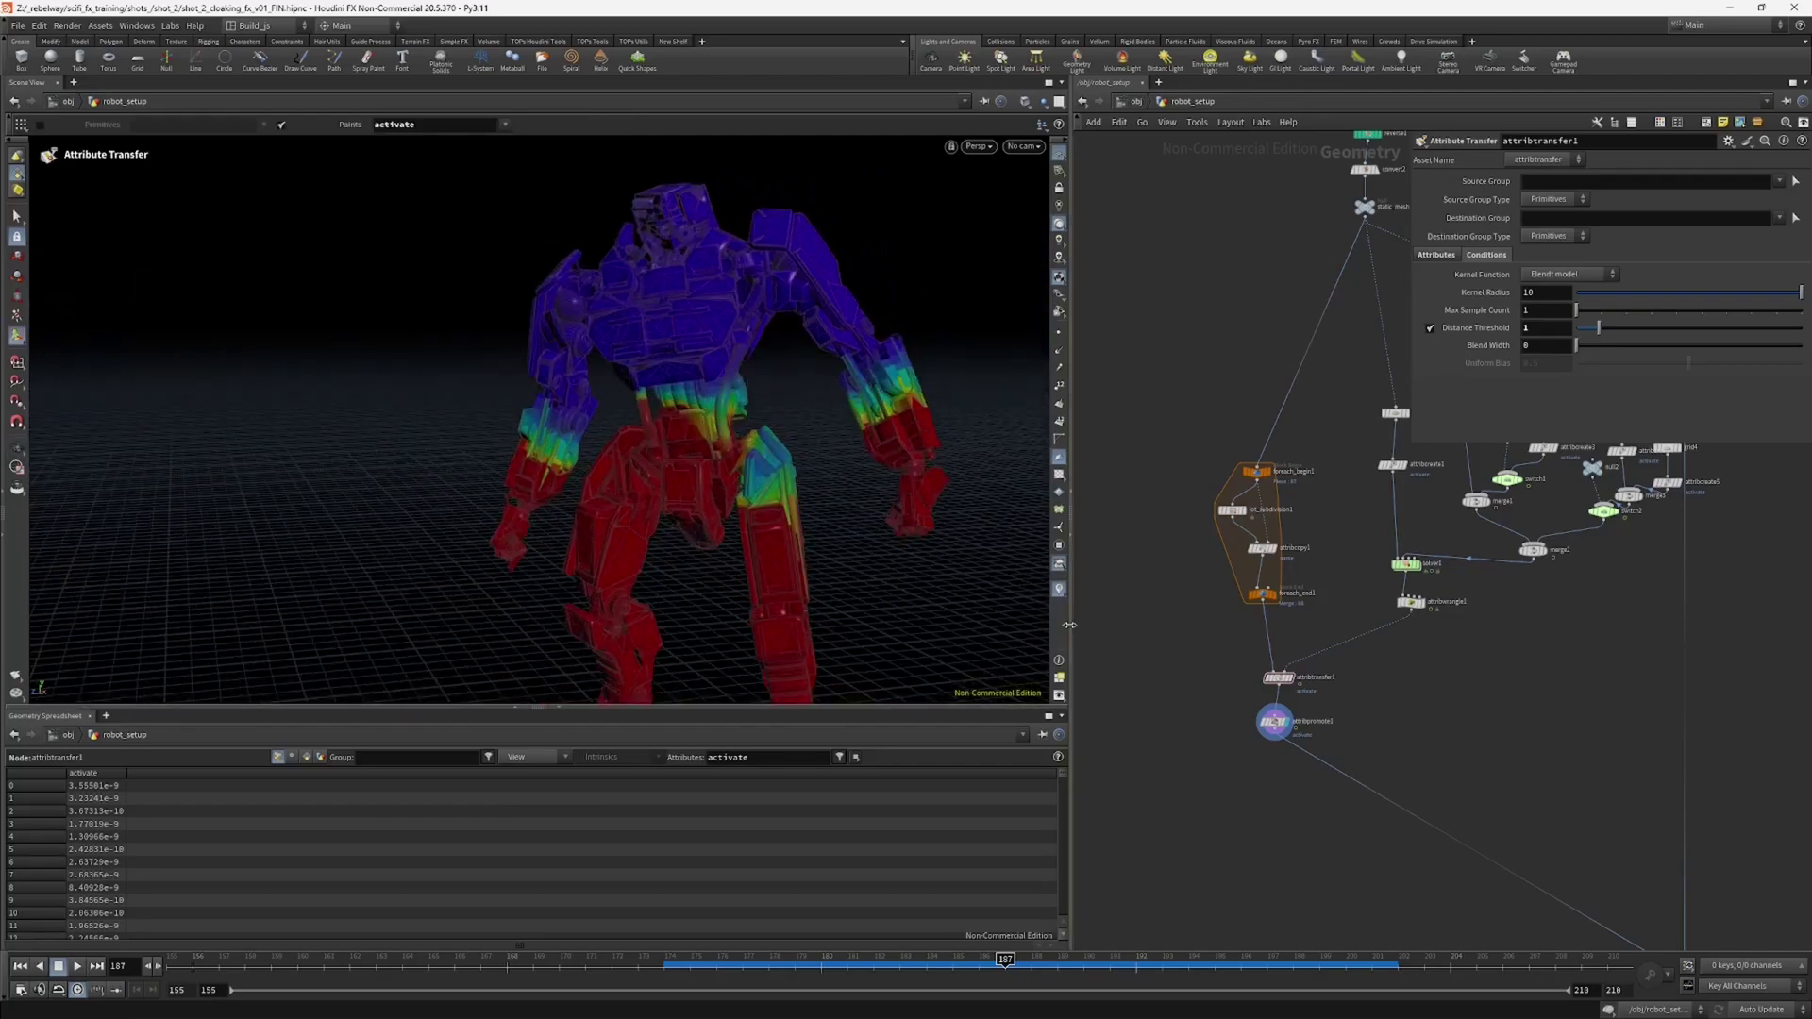
Step: Widen the viewport and inspect the per-primitive activation transition on the forearms, waist and thighs at frame 187
left_click_drag(1069, 624, 1219, 621)
right_click_drag(959, 579, 978, 522, "alt")
left_click_drag(979, 522, 1002, 470, "alt")
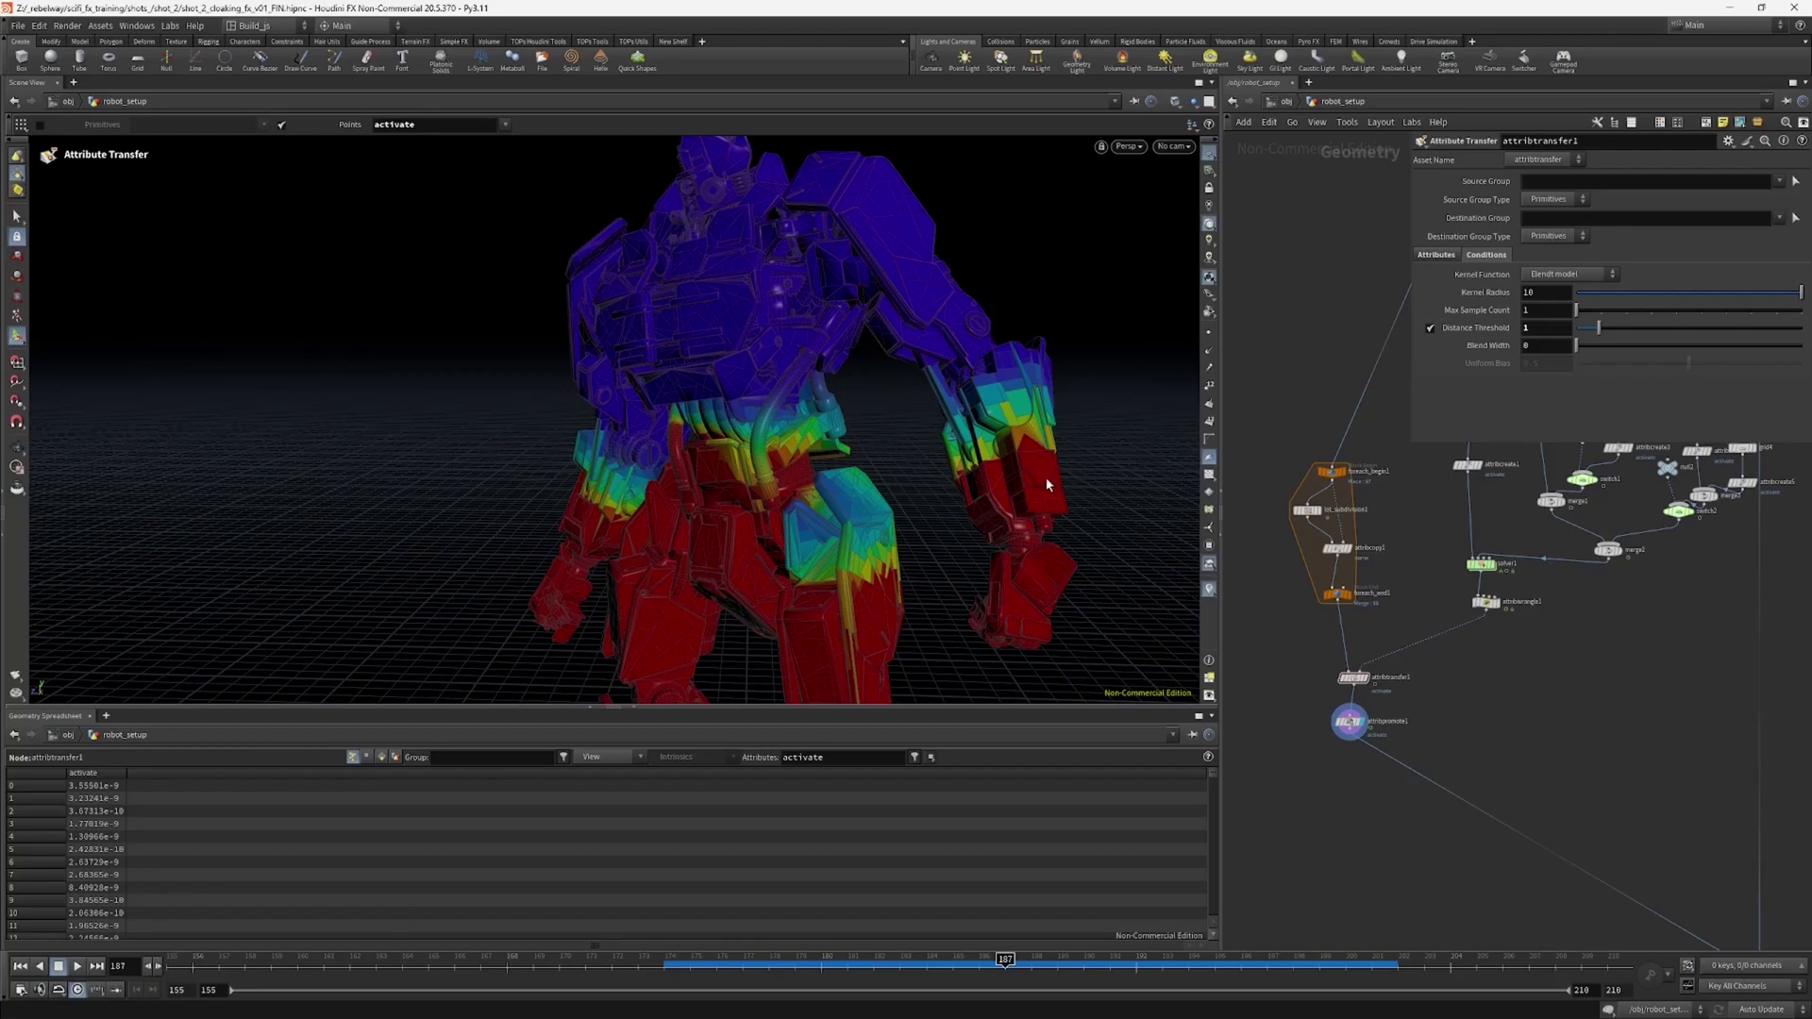
left_click_drag(1045, 473, 1066, 460, "alt")
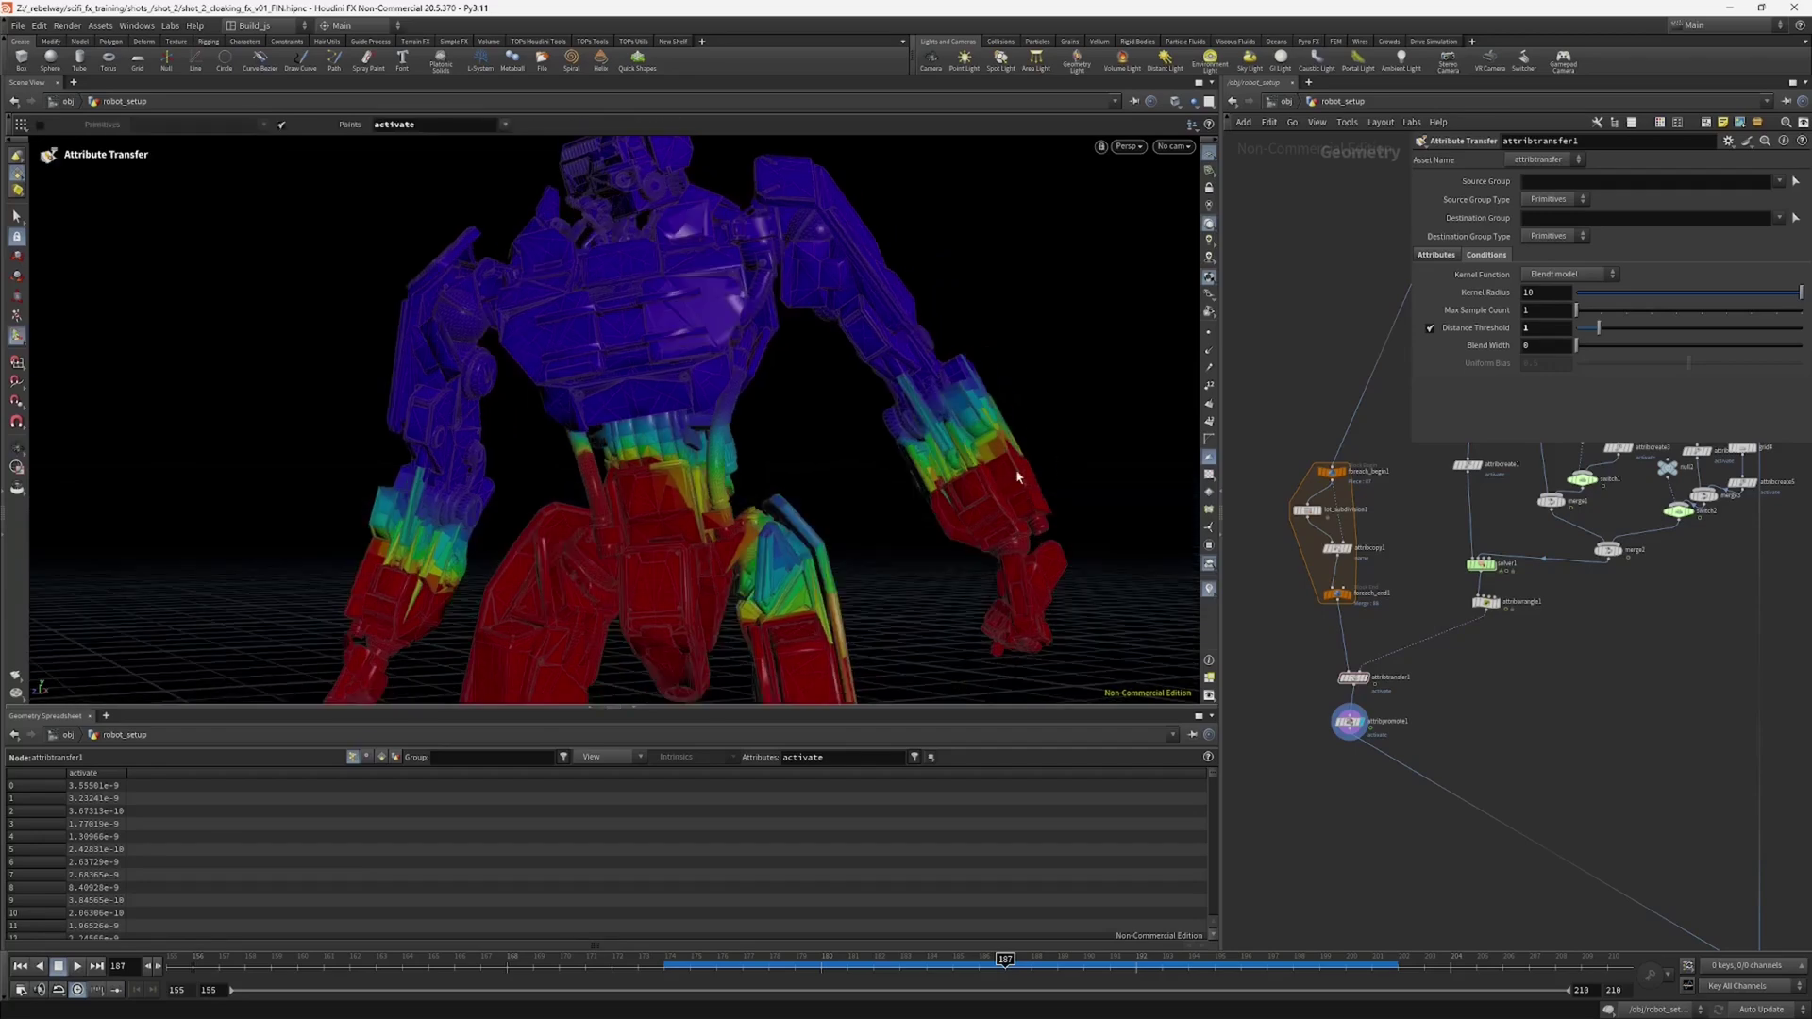
left_click_drag(1031, 456, 979, 476, "alt")
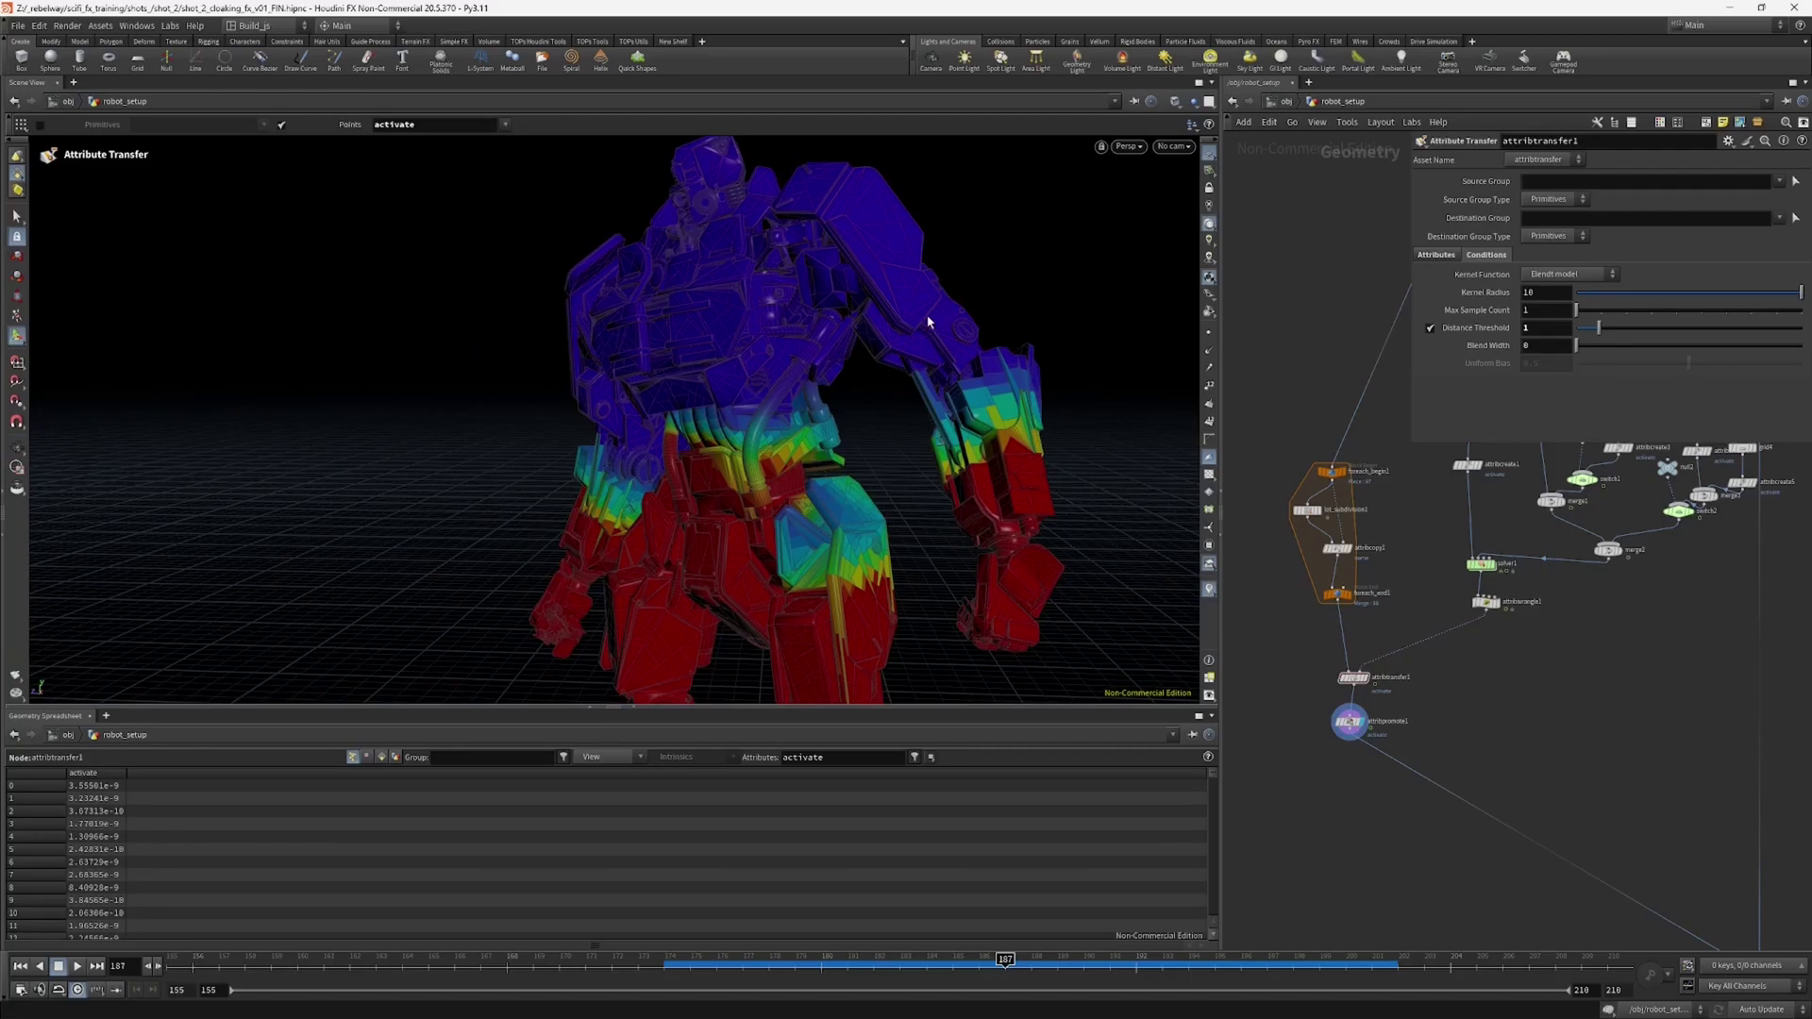
left_click_drag(931, 315, 971, 489, "alt")
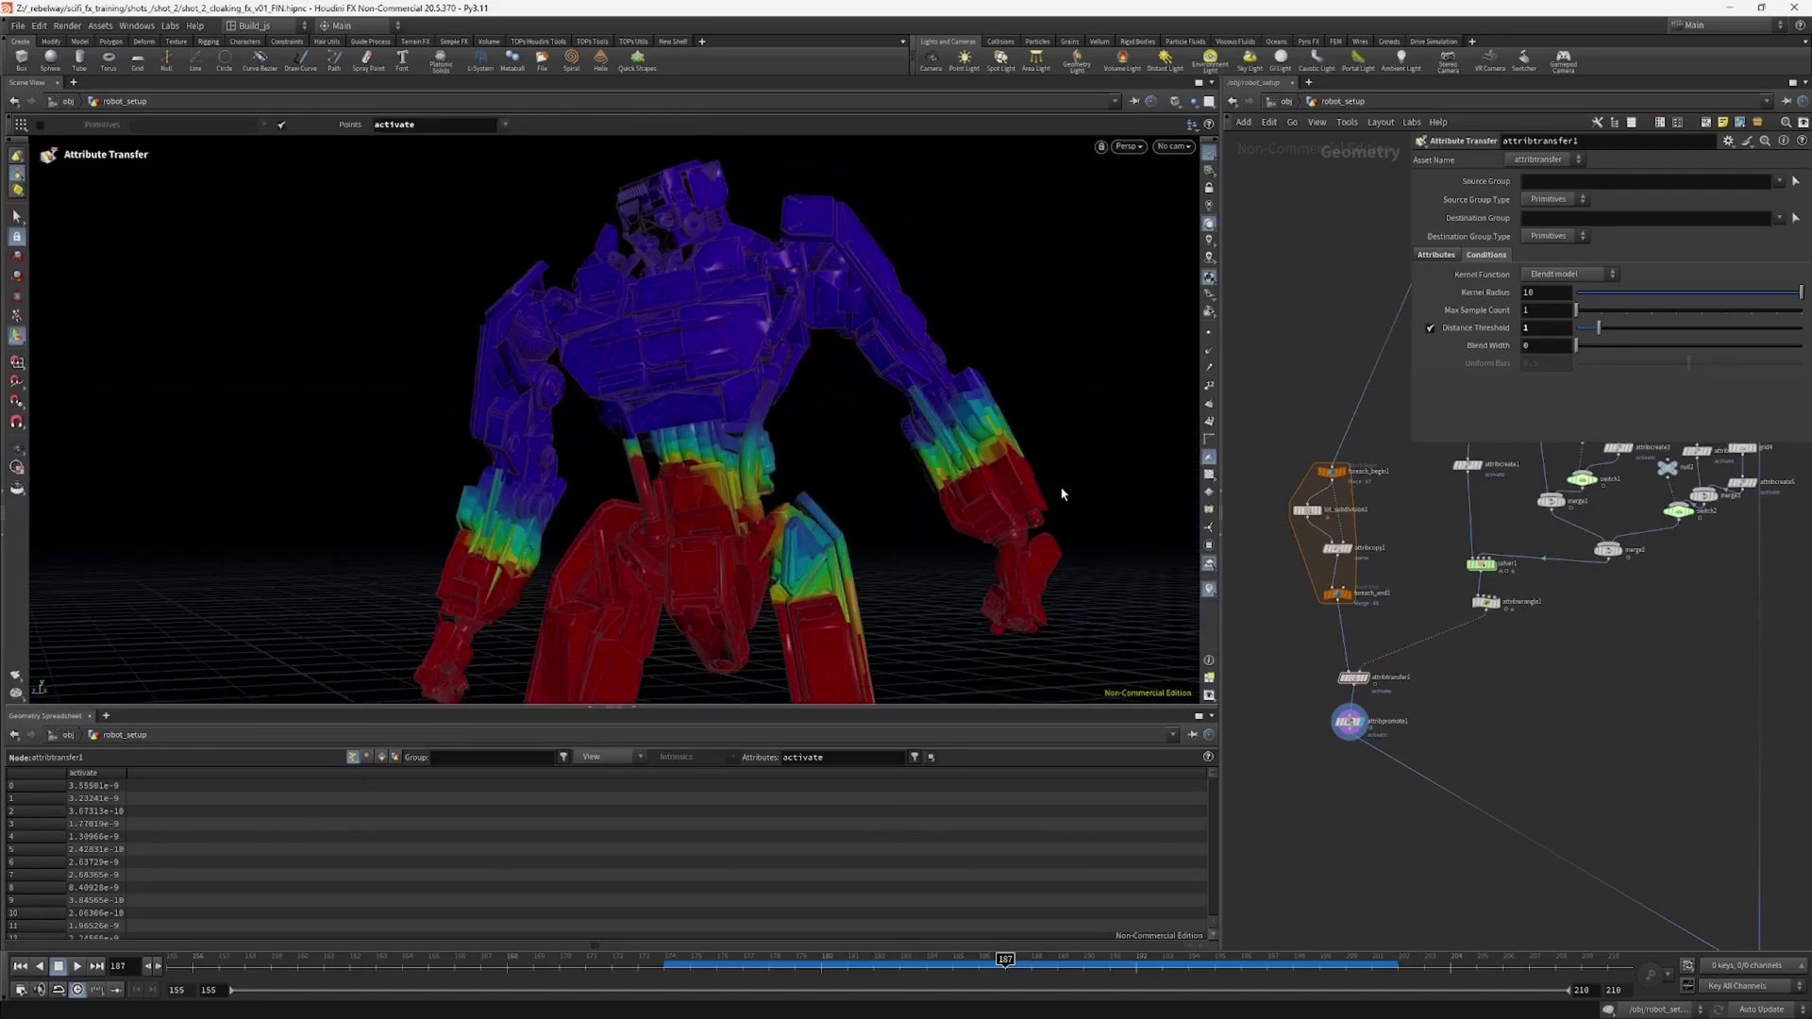
left_click_drag(974, 951, 1028, 936)
mouse_move(948, 547)
left_mouse_down("alt")
mouse_move(805, 543)
mouse_move(959, 533)
left_mouse_up("alt")
left_click_drag(1019, 440, 1008, 479, "alt")
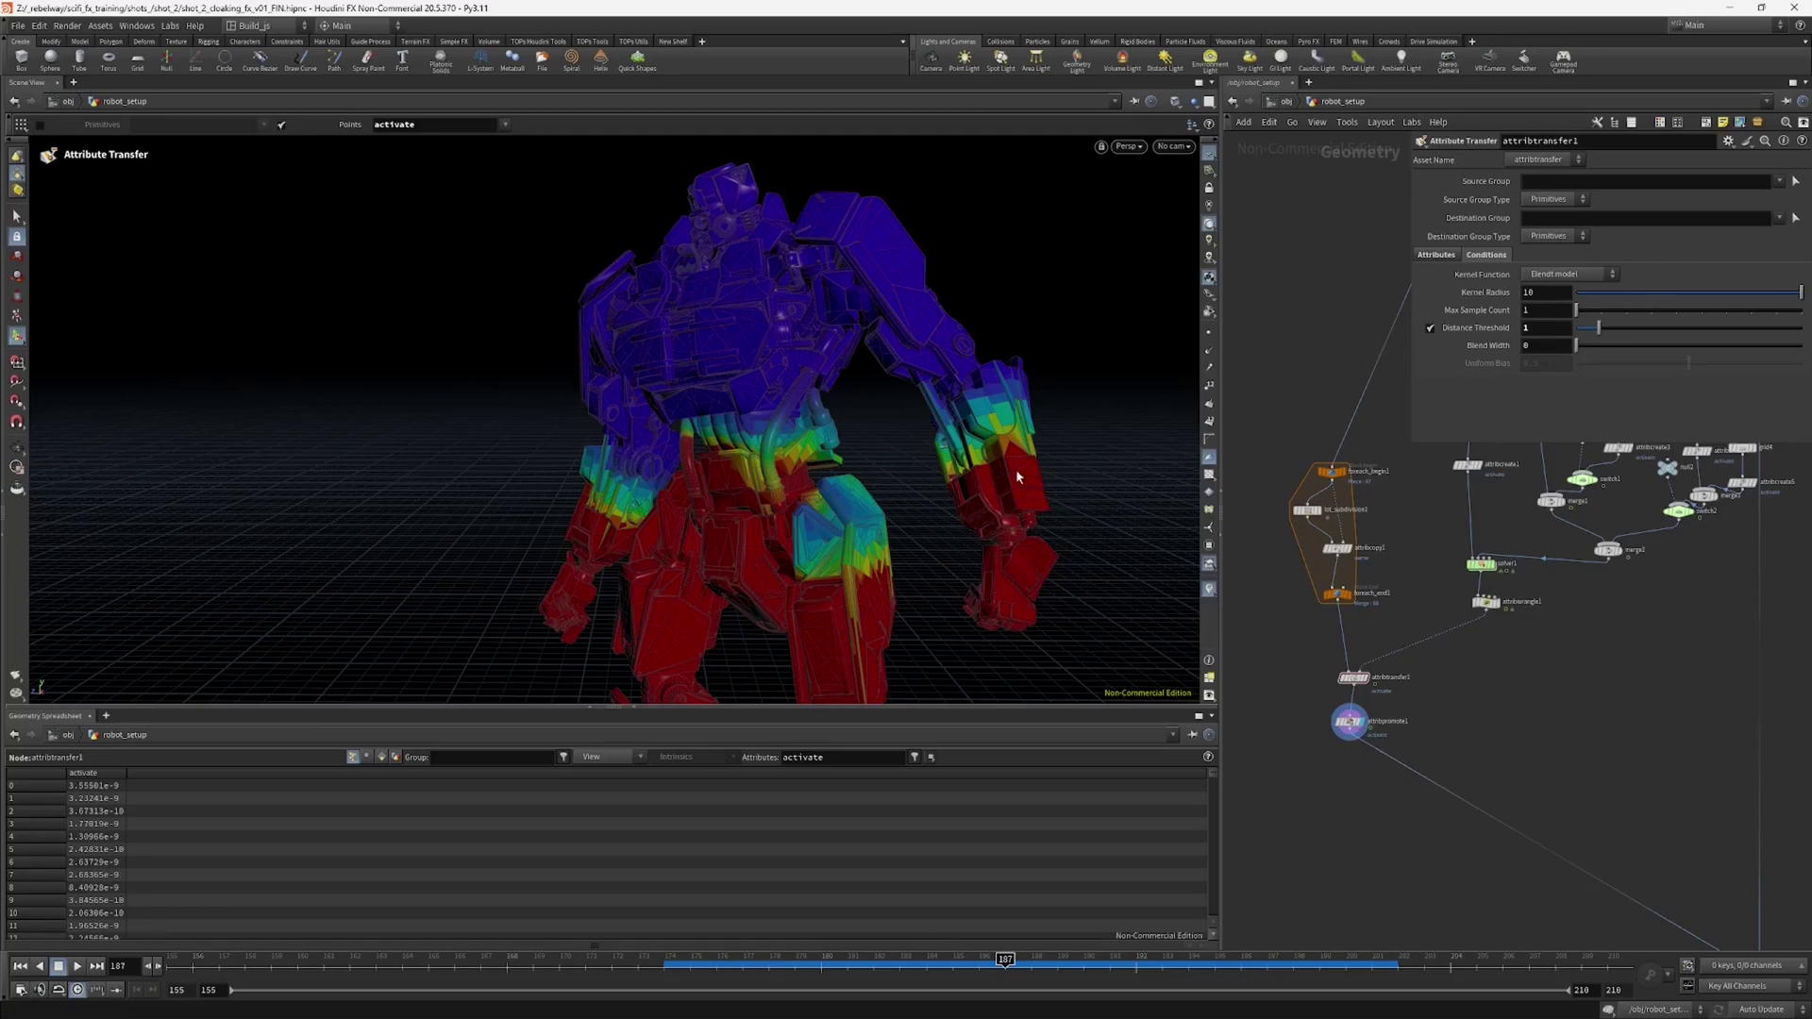
mouse_move(1010, 482)
left_mouse_down("alt")
mouse_move(1010, 509)
mouse_move(1024, 472)
left_mouse_up("alt")
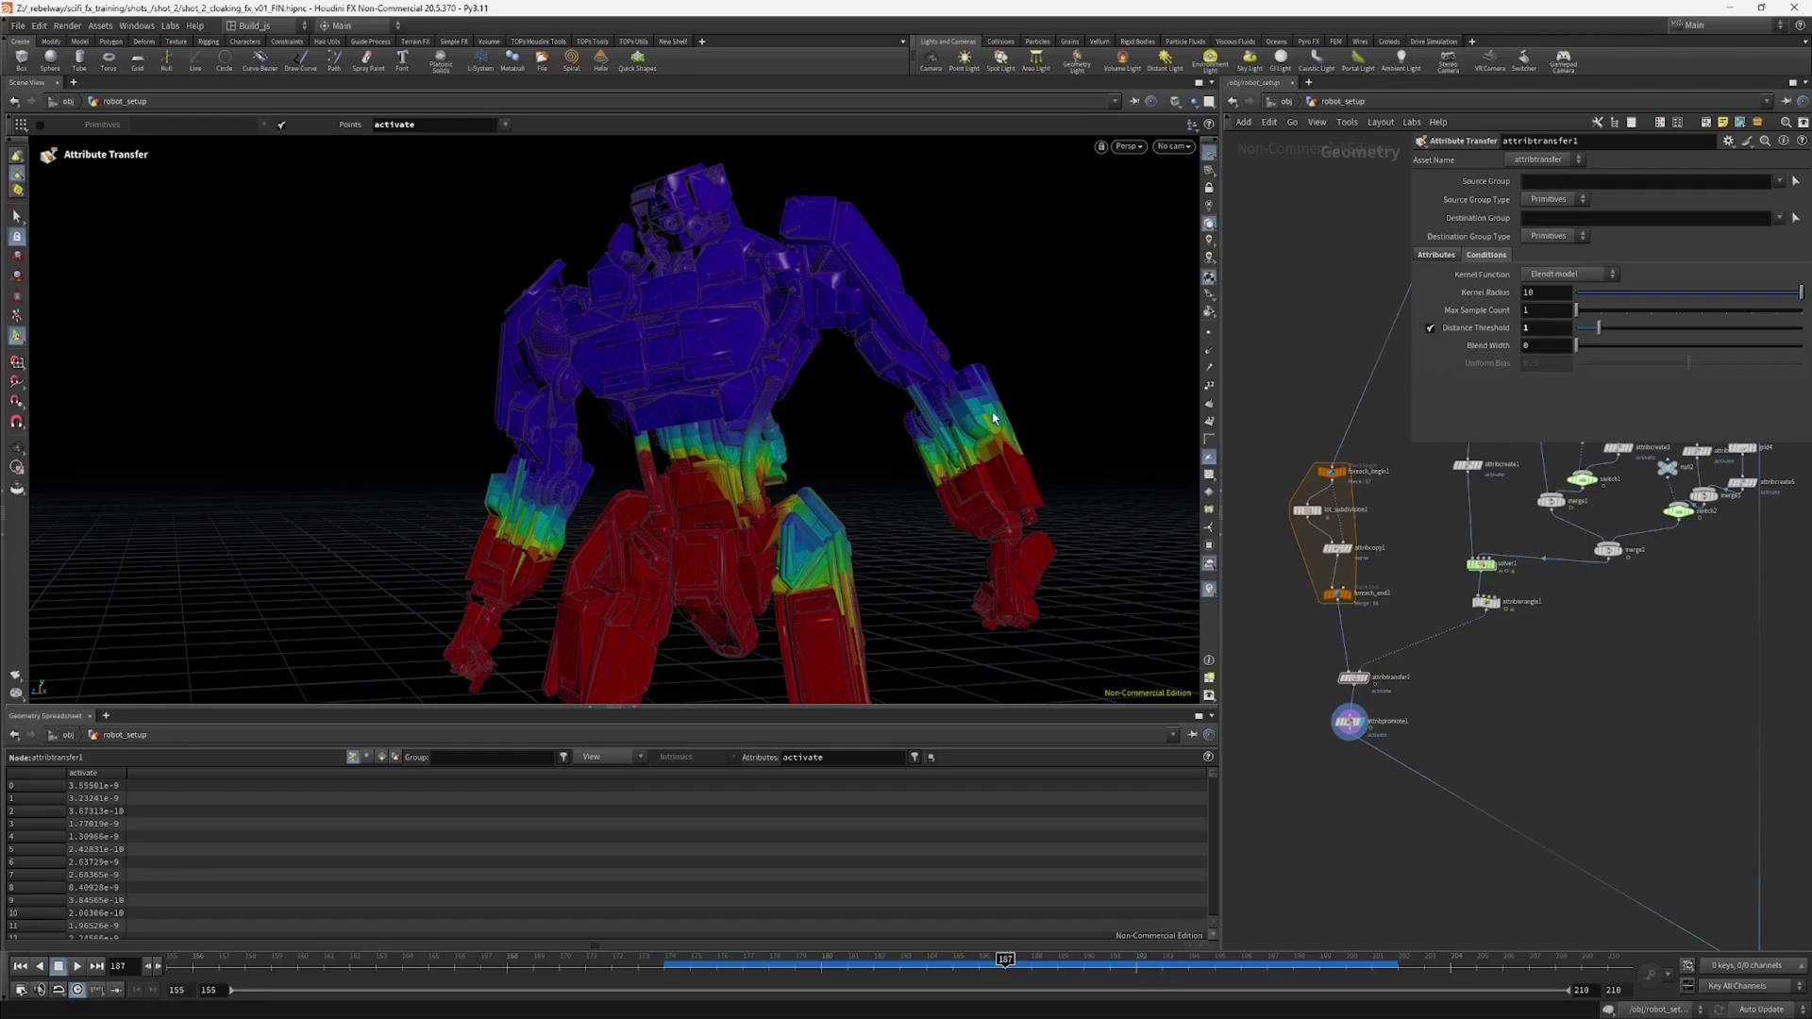
mouse_move(1000, 421)
left_mouse_down("alt")
mouse_move(990, 400)
mouse_move(998, 432)
left_mouse_up("alt")
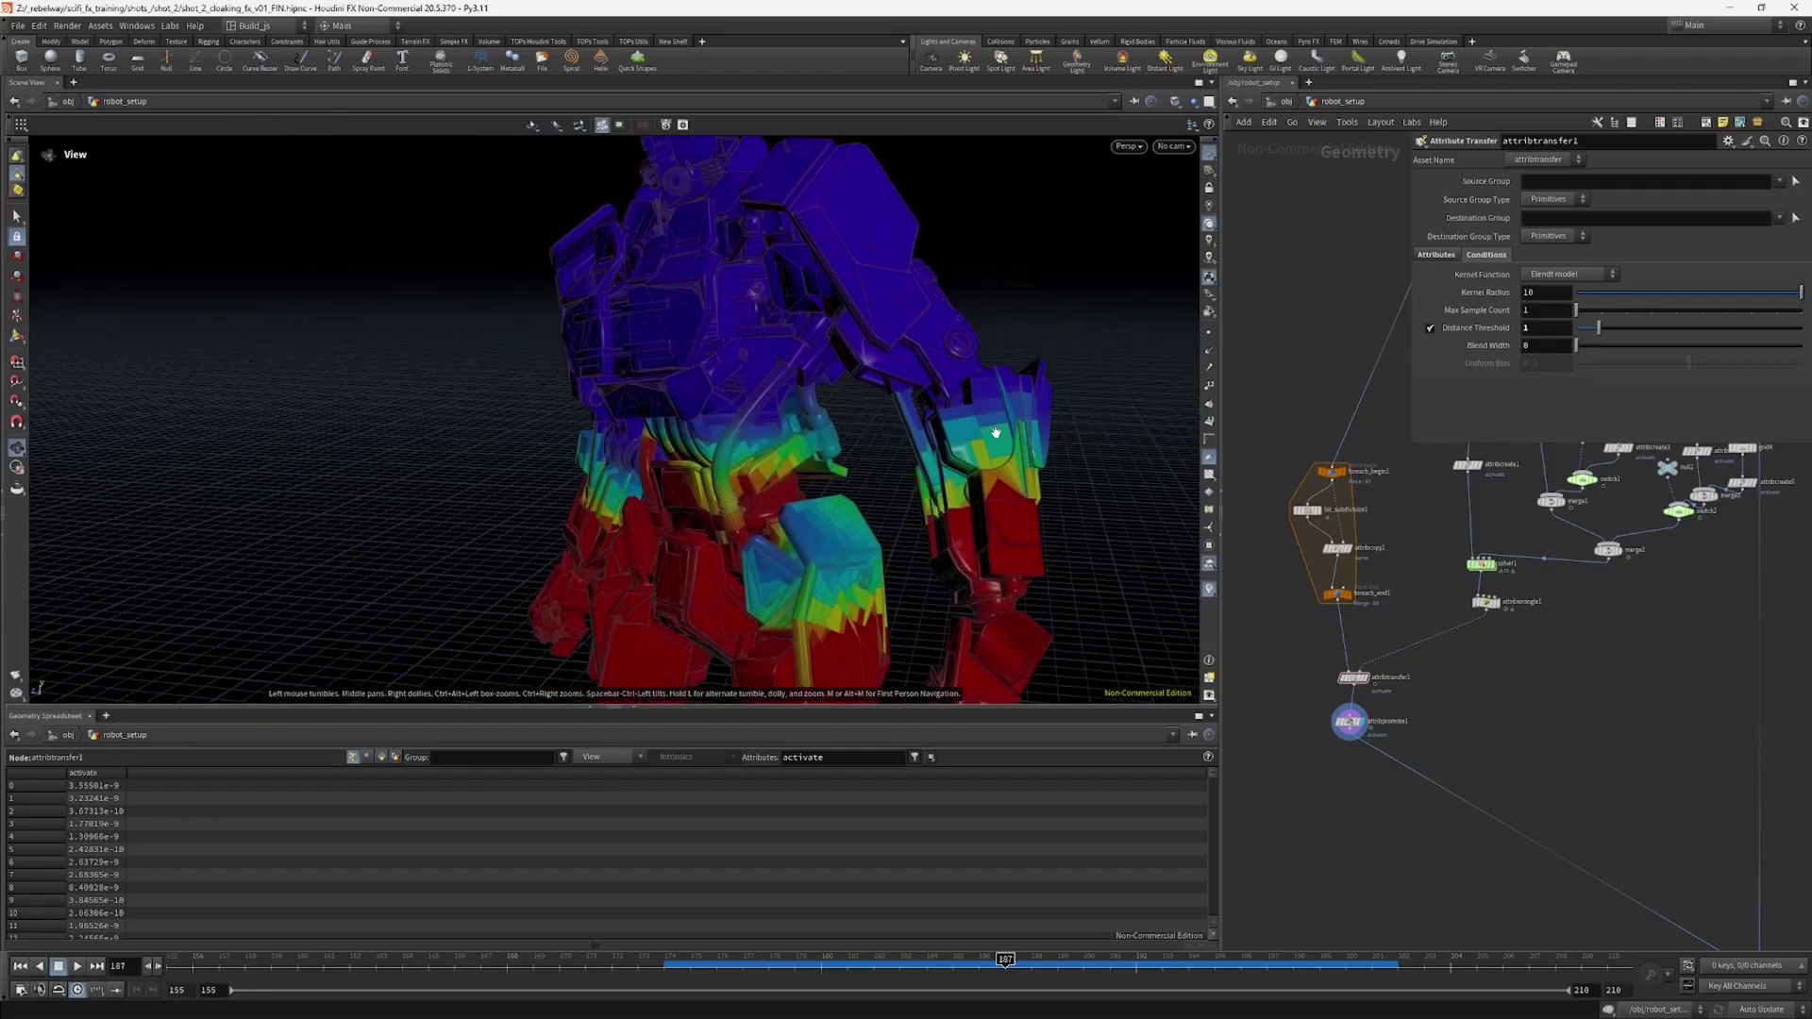
left_click_drag(994, 590, 1012, 433, "alt")
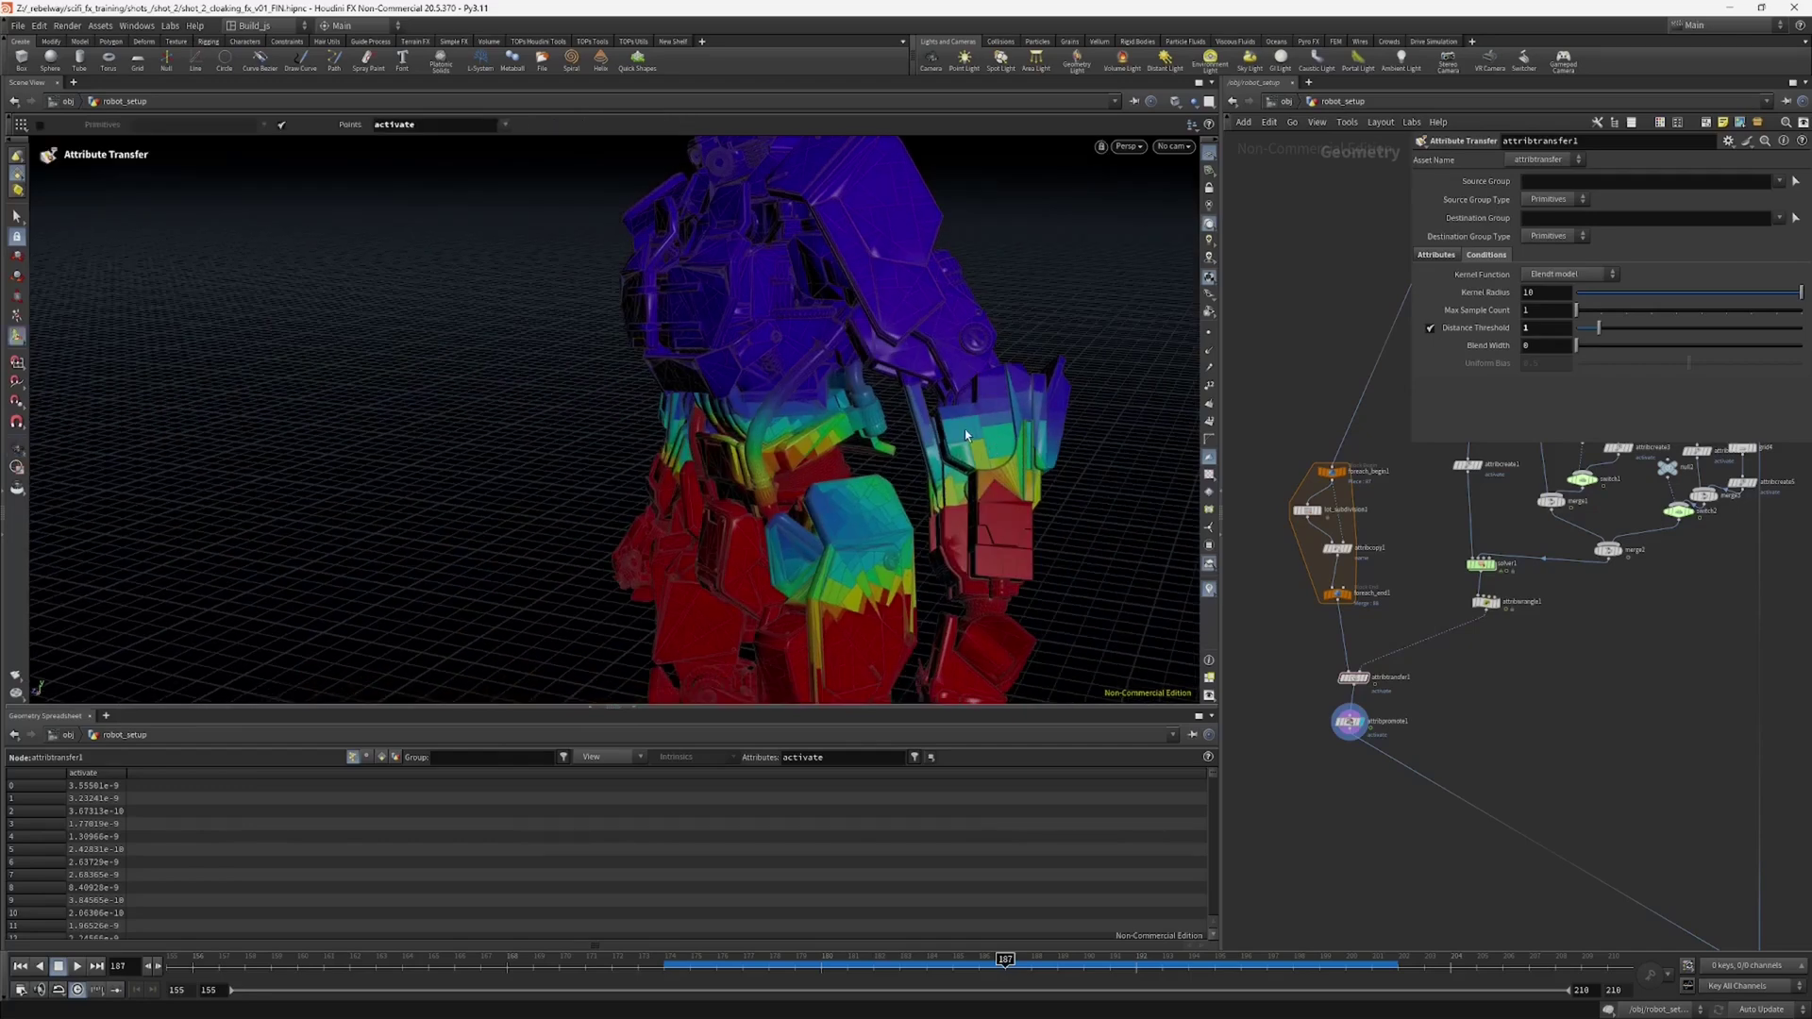
left_click_drag(983, 451, 989, 431, "alt")
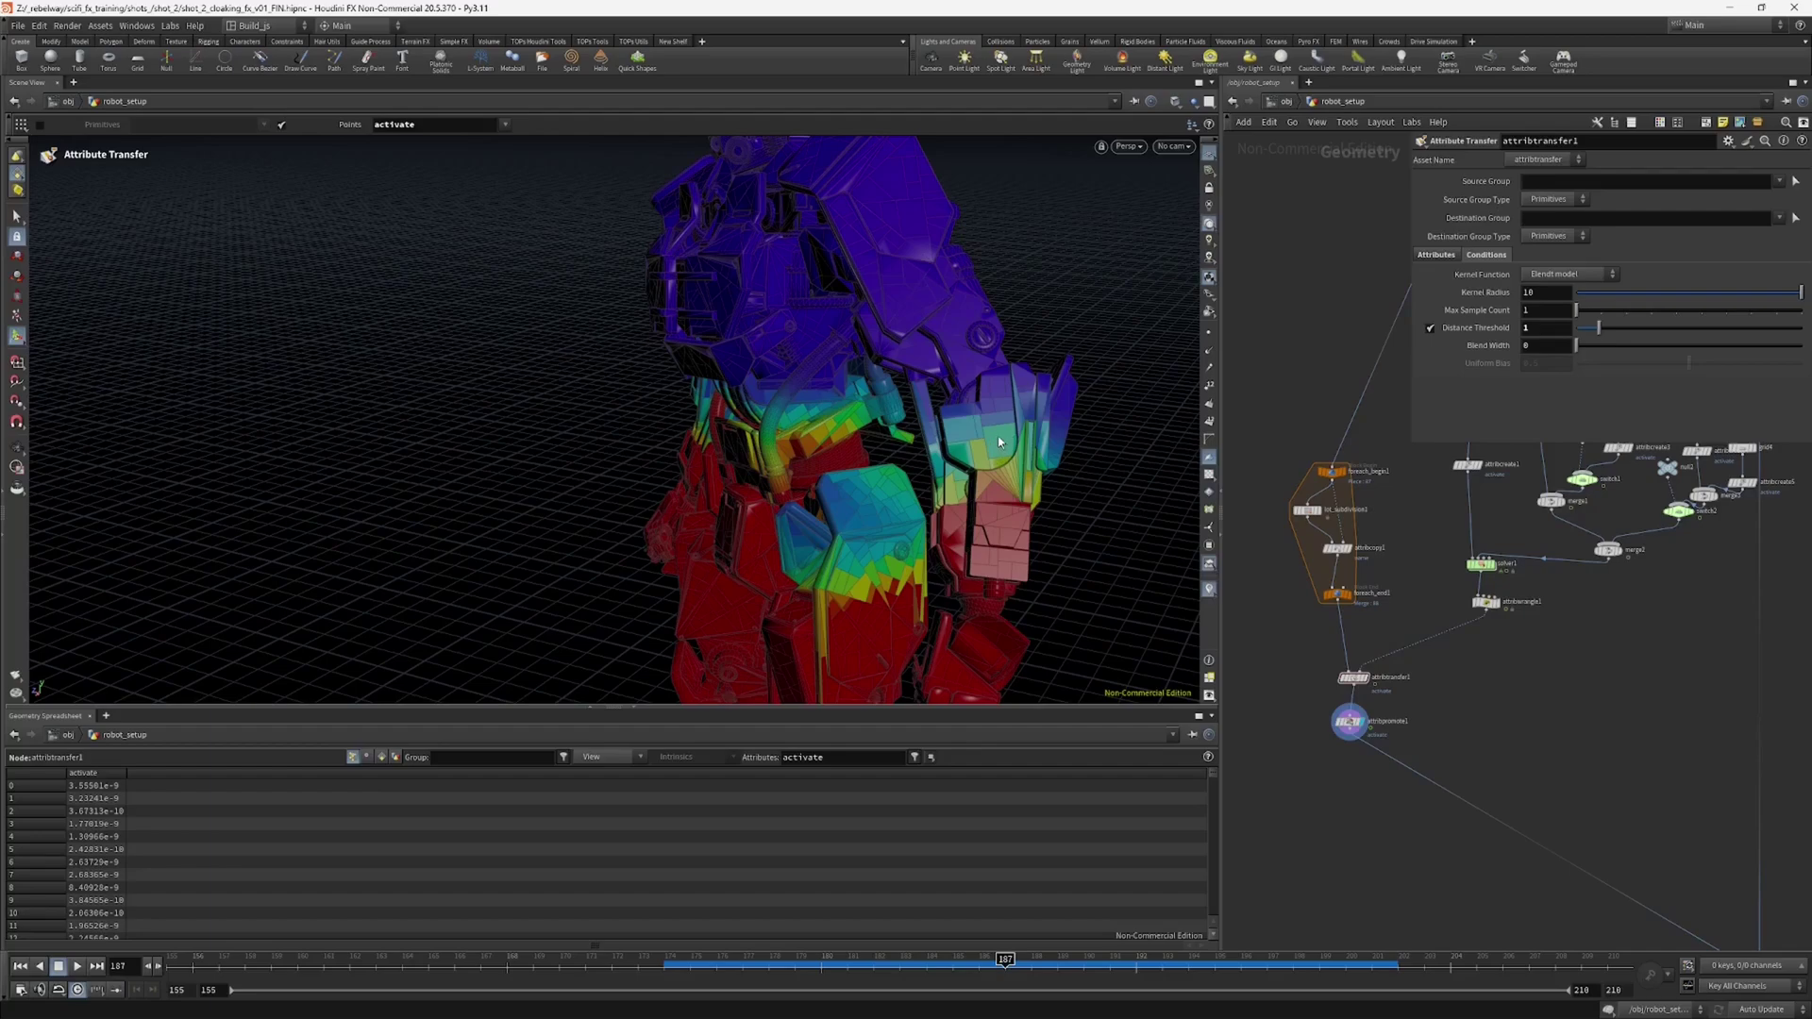
Step: Examine the activation transition over the whole robot at frame 187 from front and low angles
left_click_drag(987, 448, 779, 464, "alt")
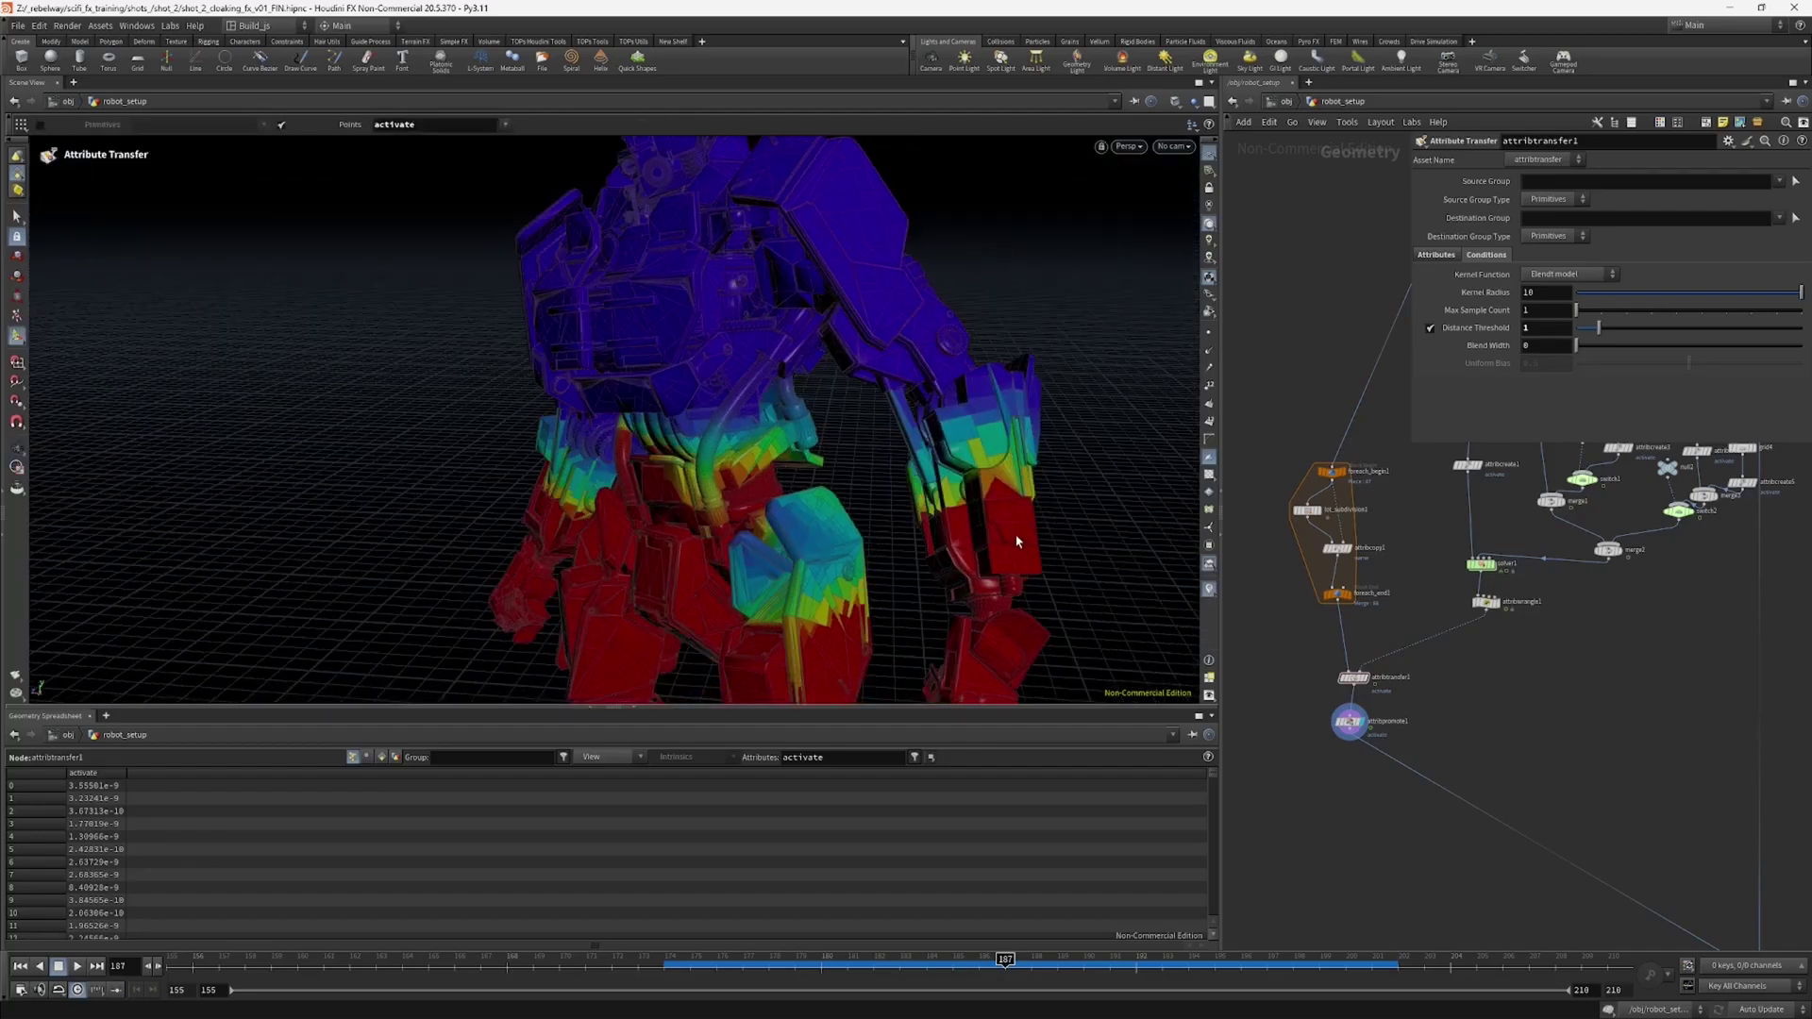
left_click_drag(1017, 554, 1016, 497, "alt")
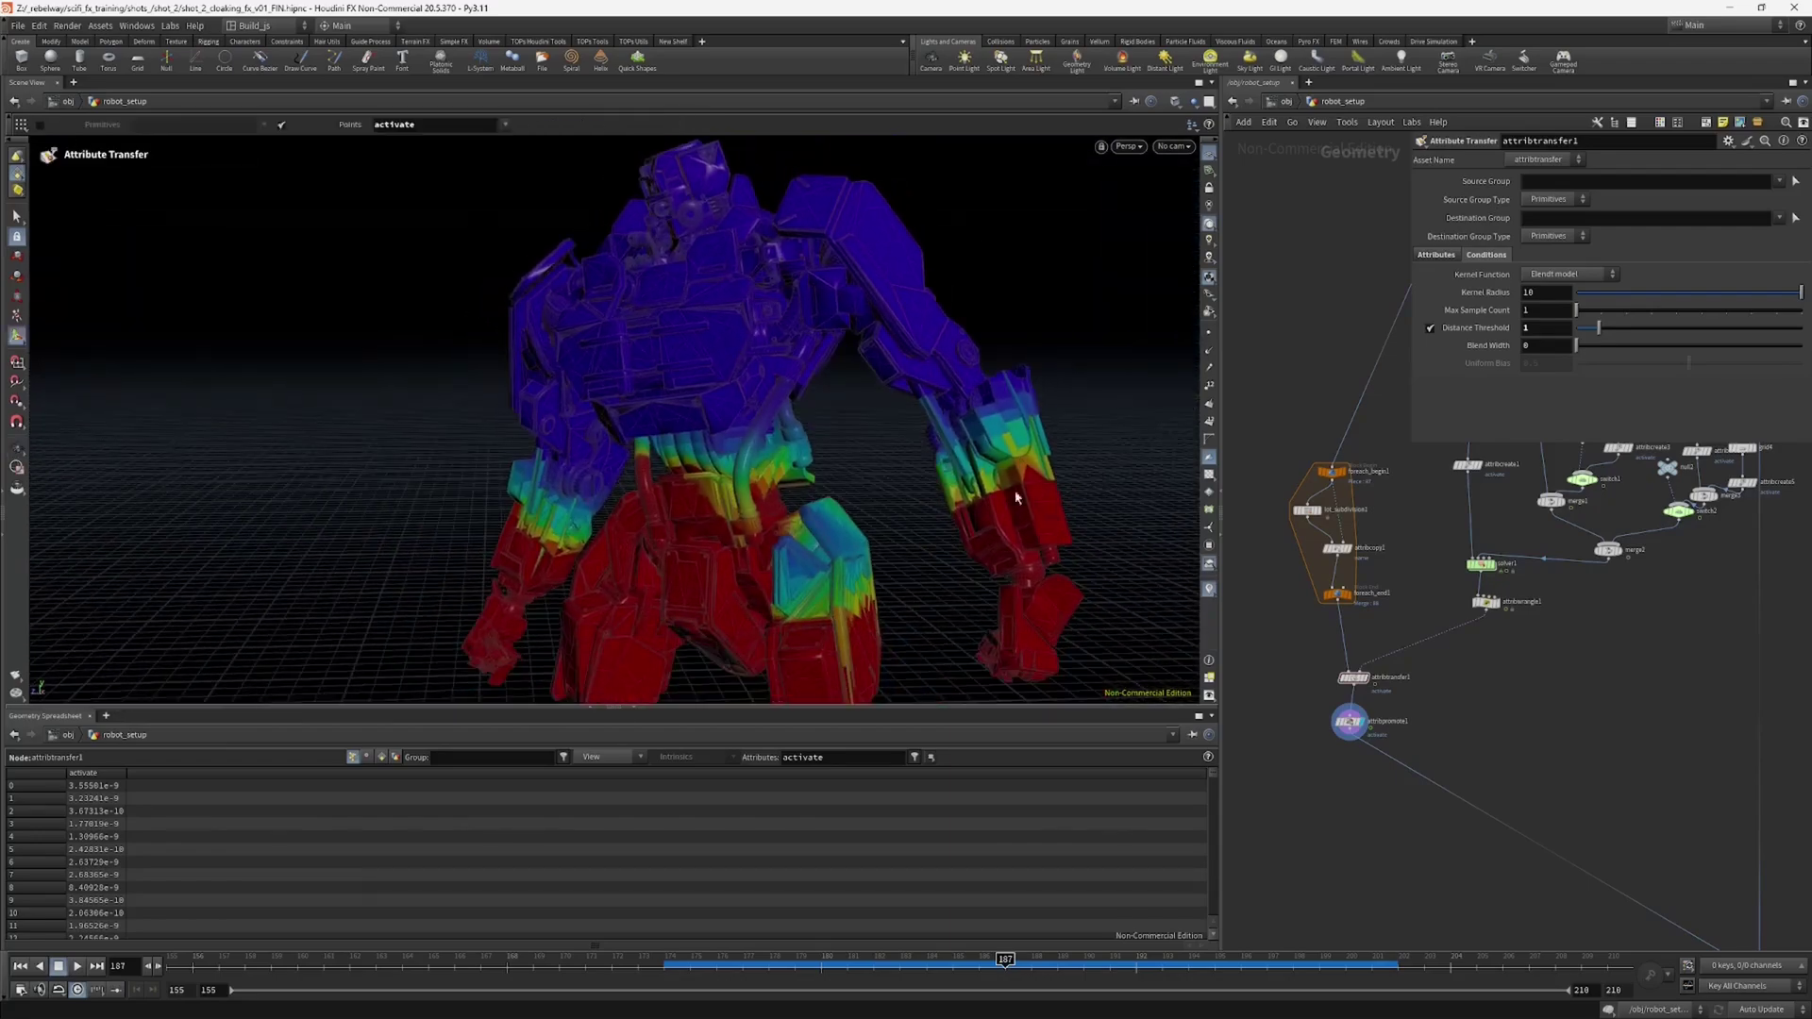
left_click_drag(929, 639, 1021, 528, "alt")
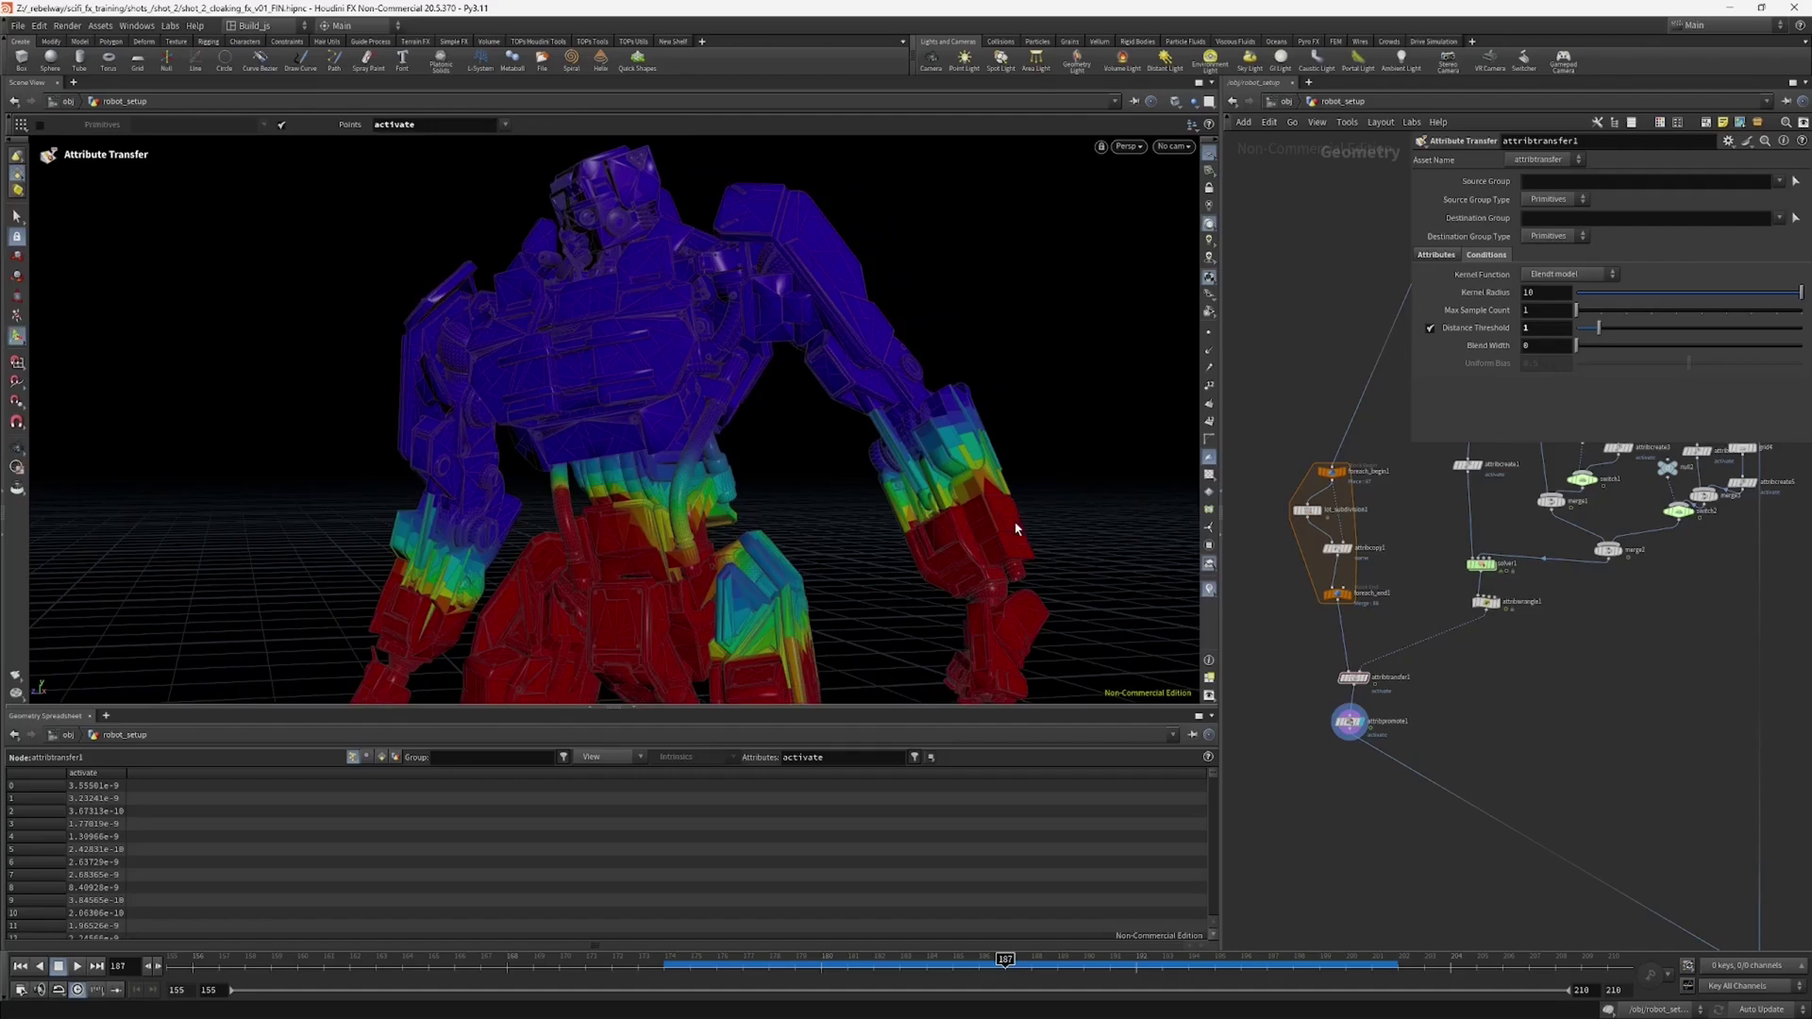
scroll(1047, 510, "up", 3)
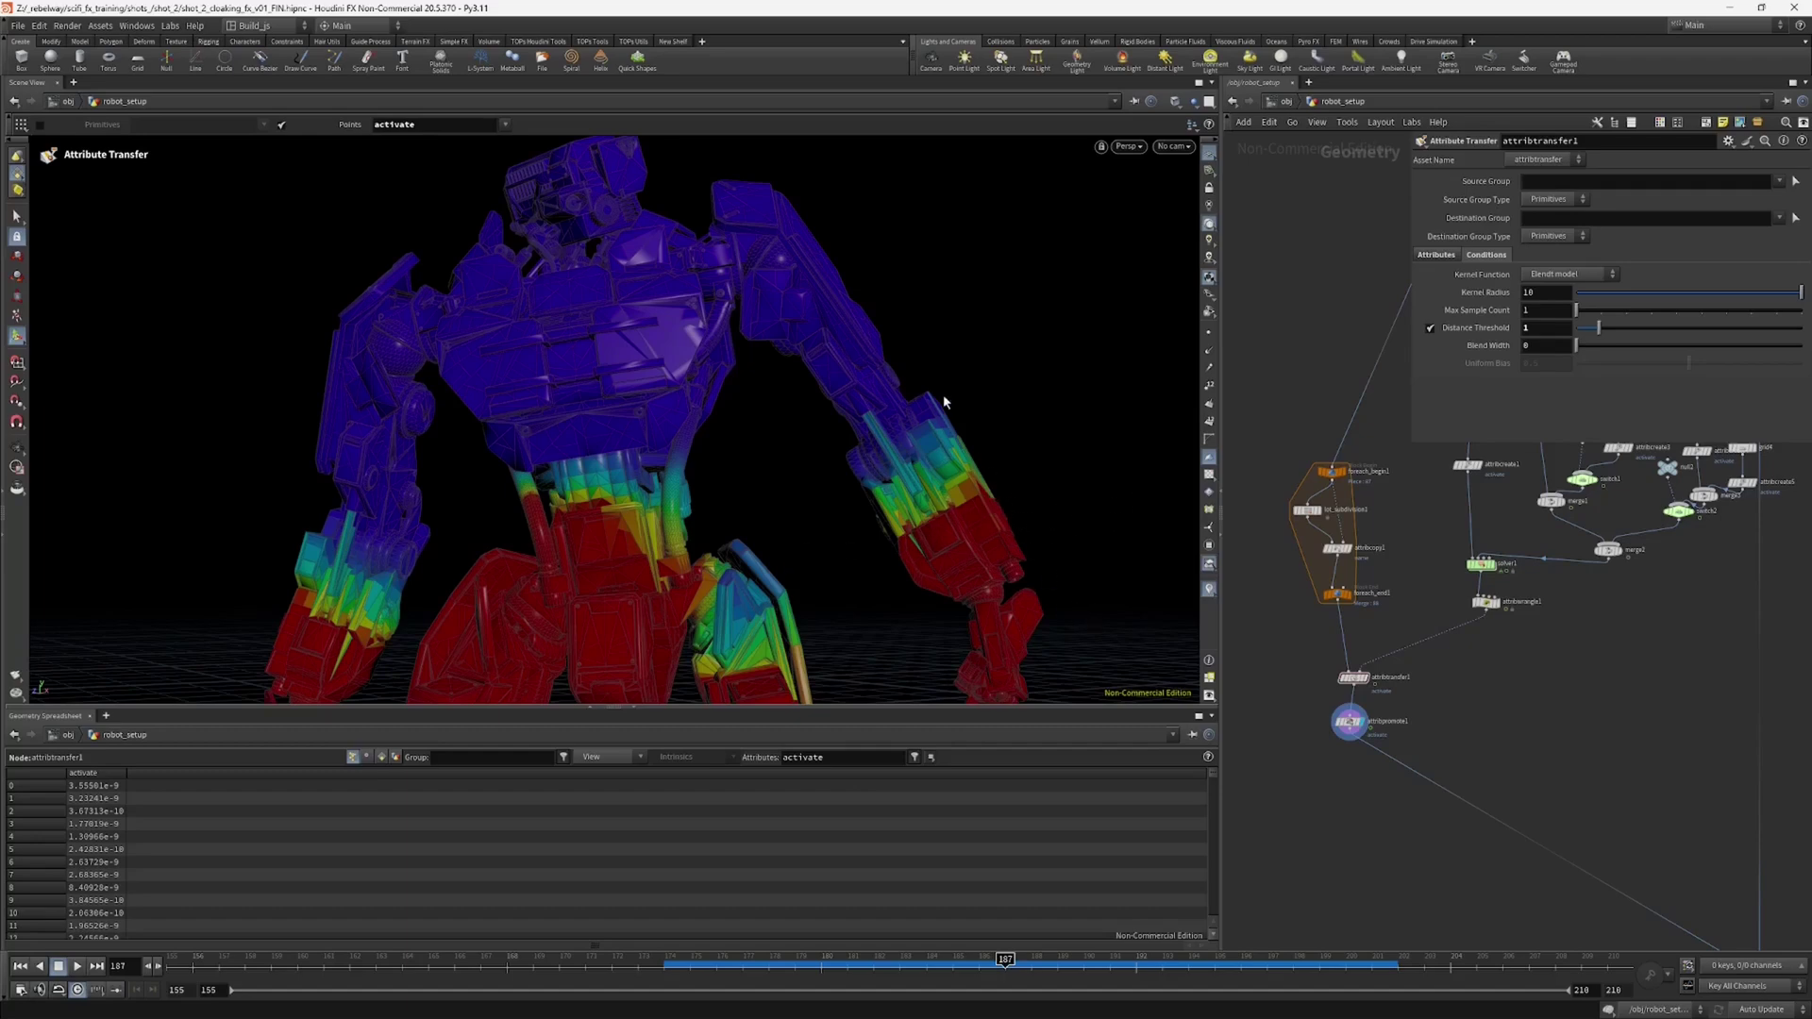
left_click_drag(972, 514, 911, 583, "alt")
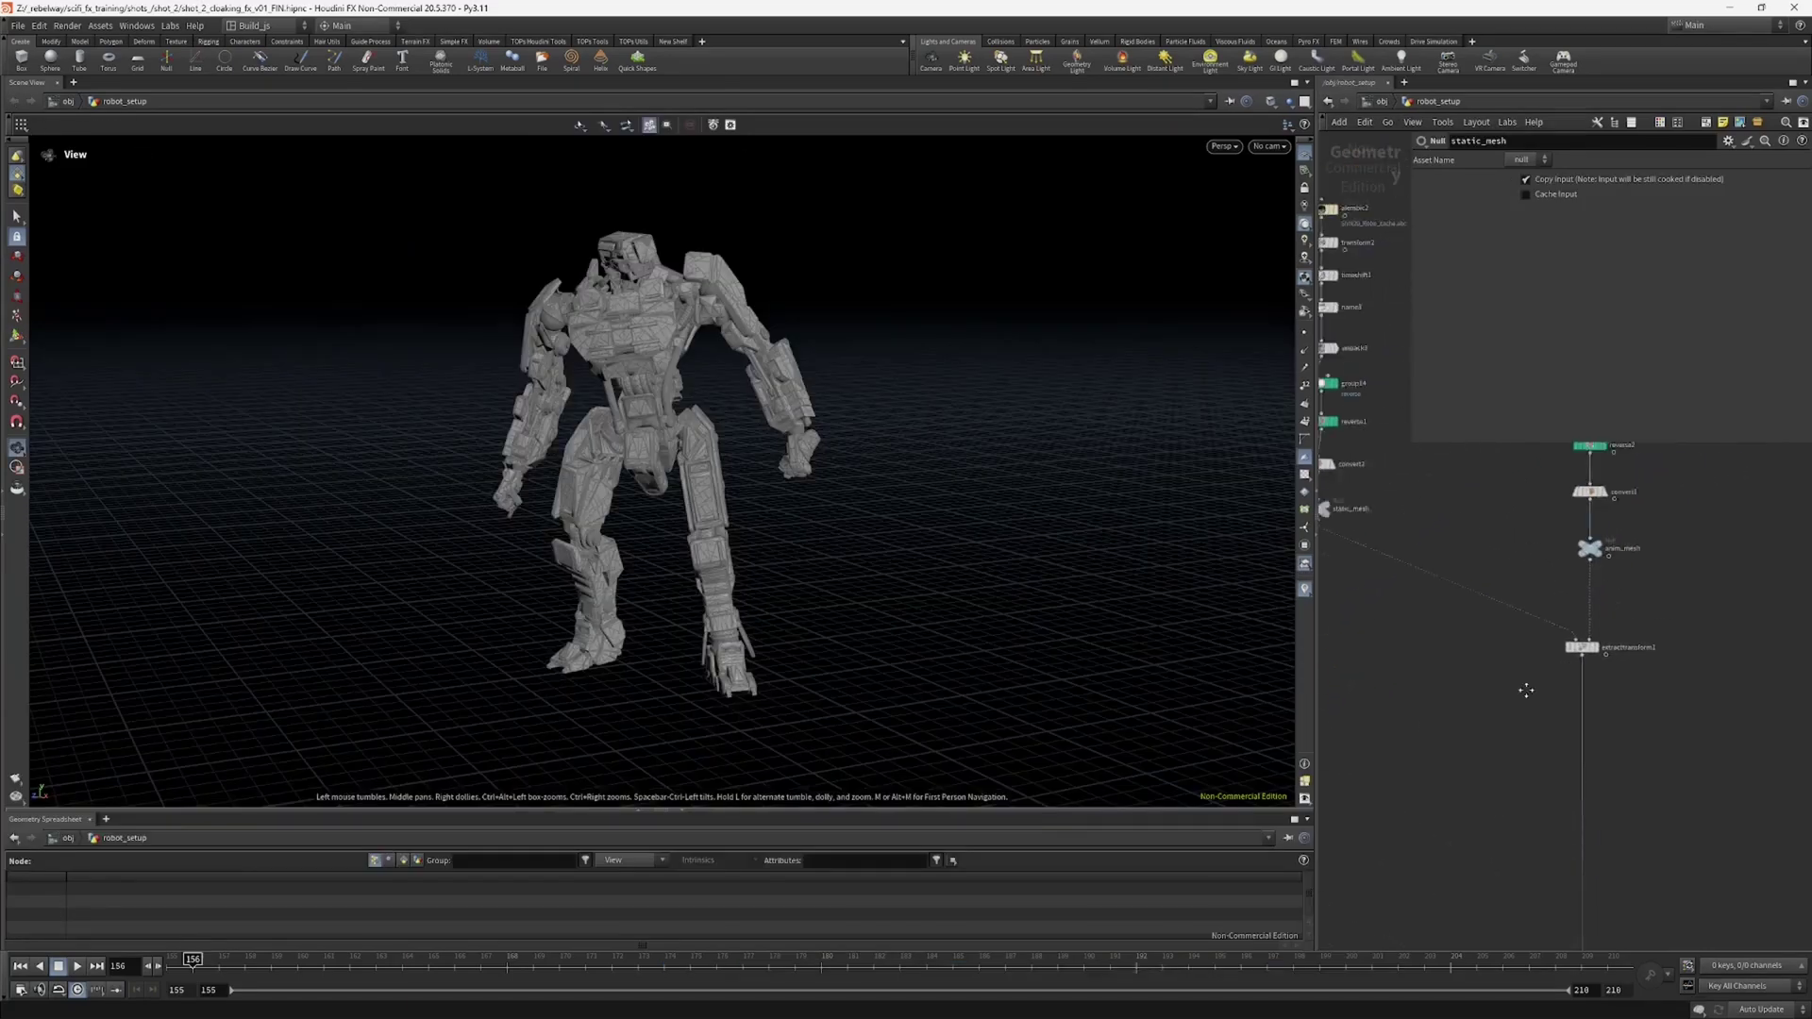
Step: Display the anim_mesh null at frame 177 and view it through the final shot camera
left_click(1574, 572)
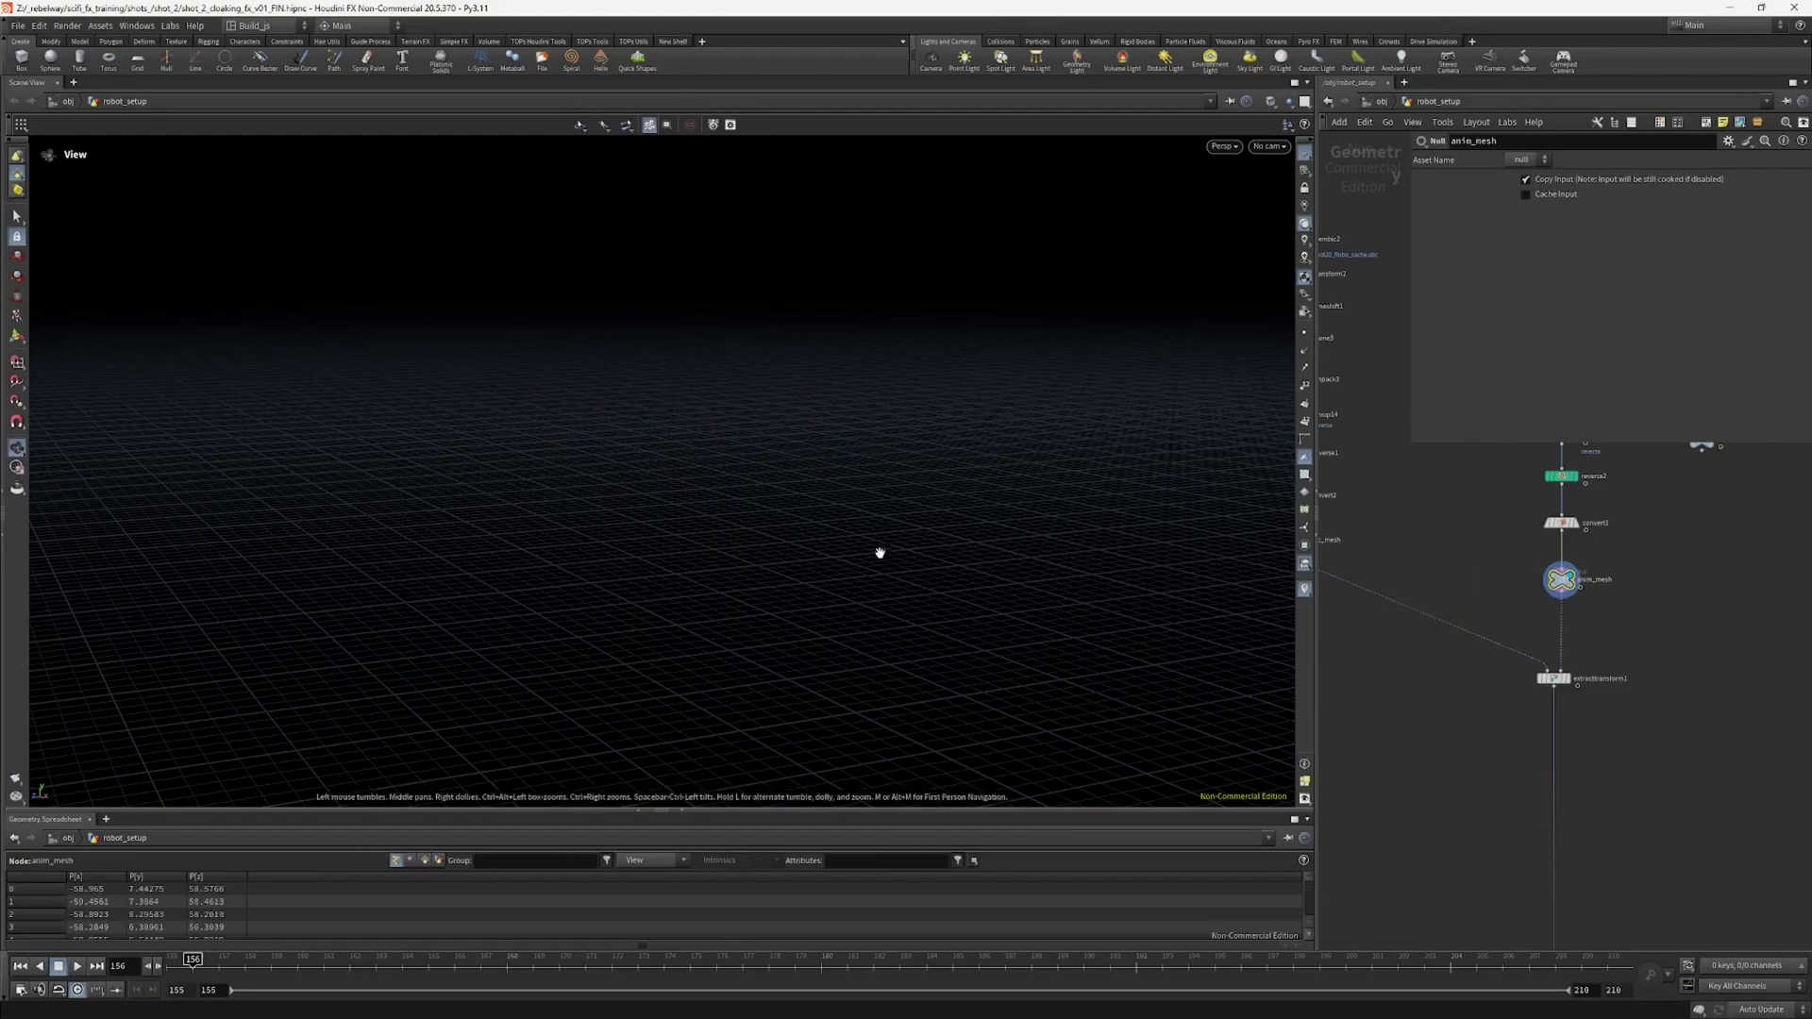
key("g")
right_click_drag(880, 534, 481, 684)
left_click_drag(490, 623, 698, 689)
left_click_drag(355, 961, 748, 943)
left_click_drag(874, 666, 842, 577)
left_click(1267, 147)
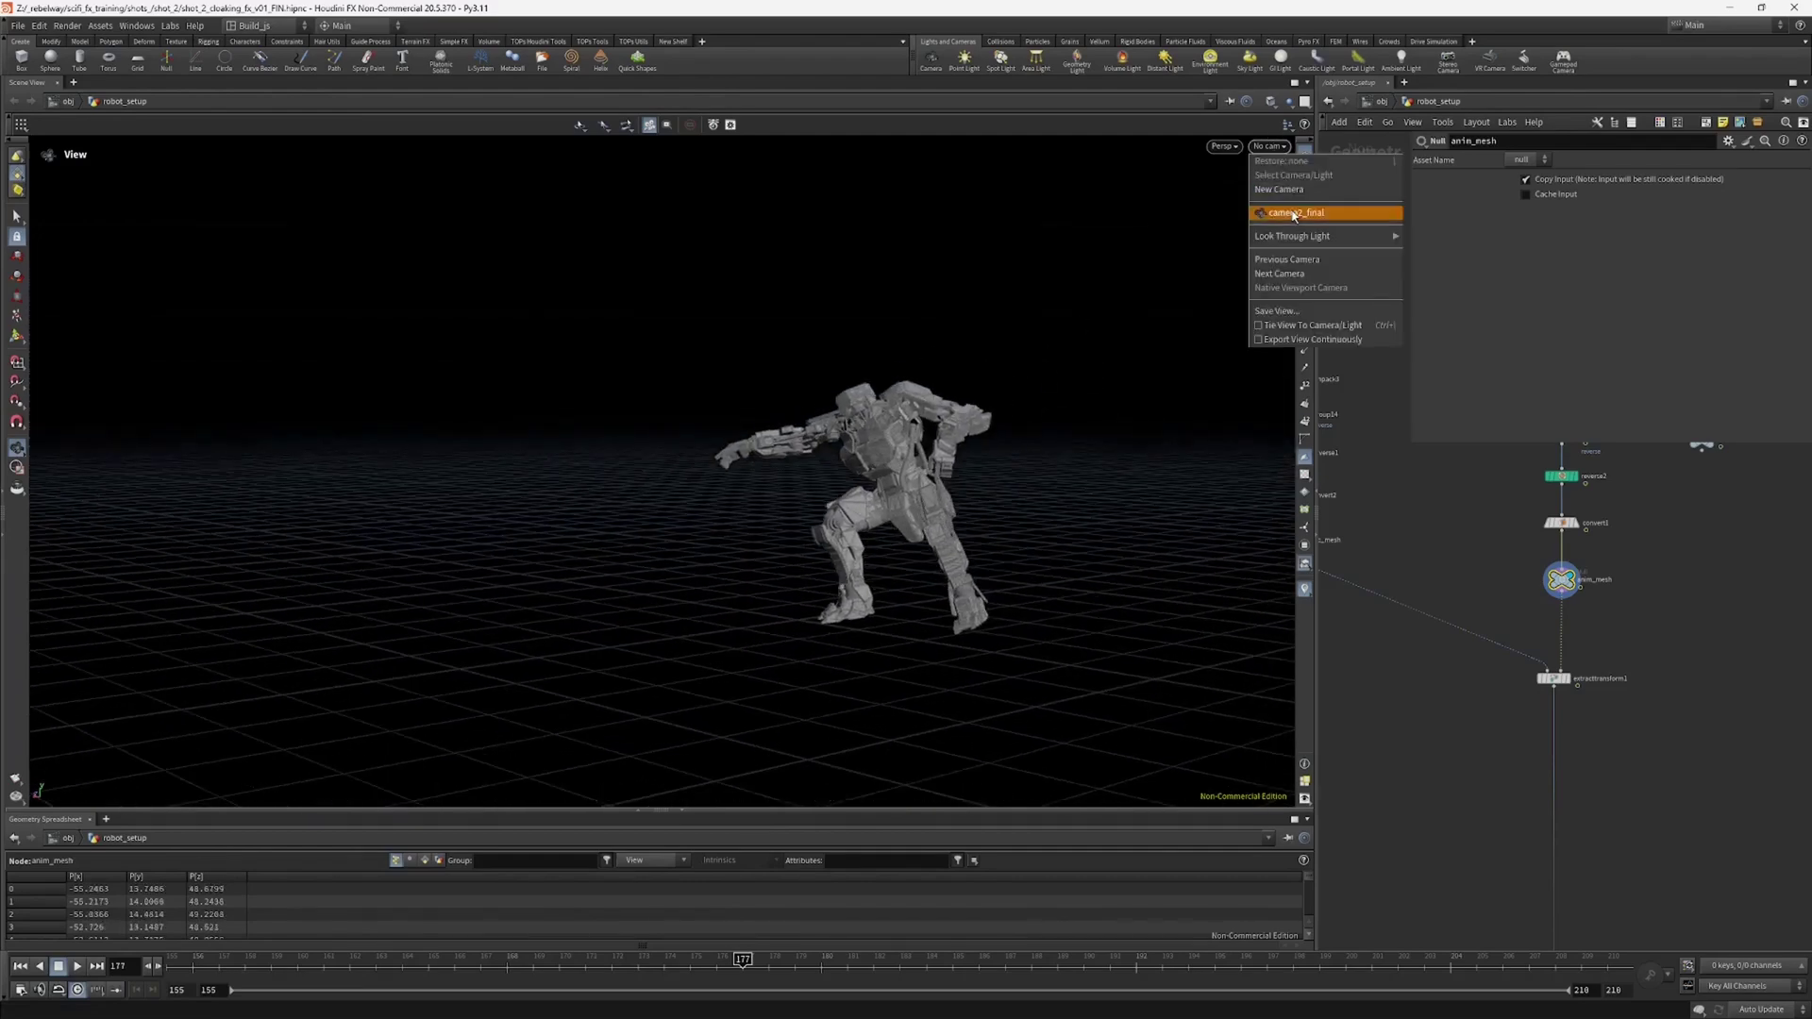
left_click(1321, 215)
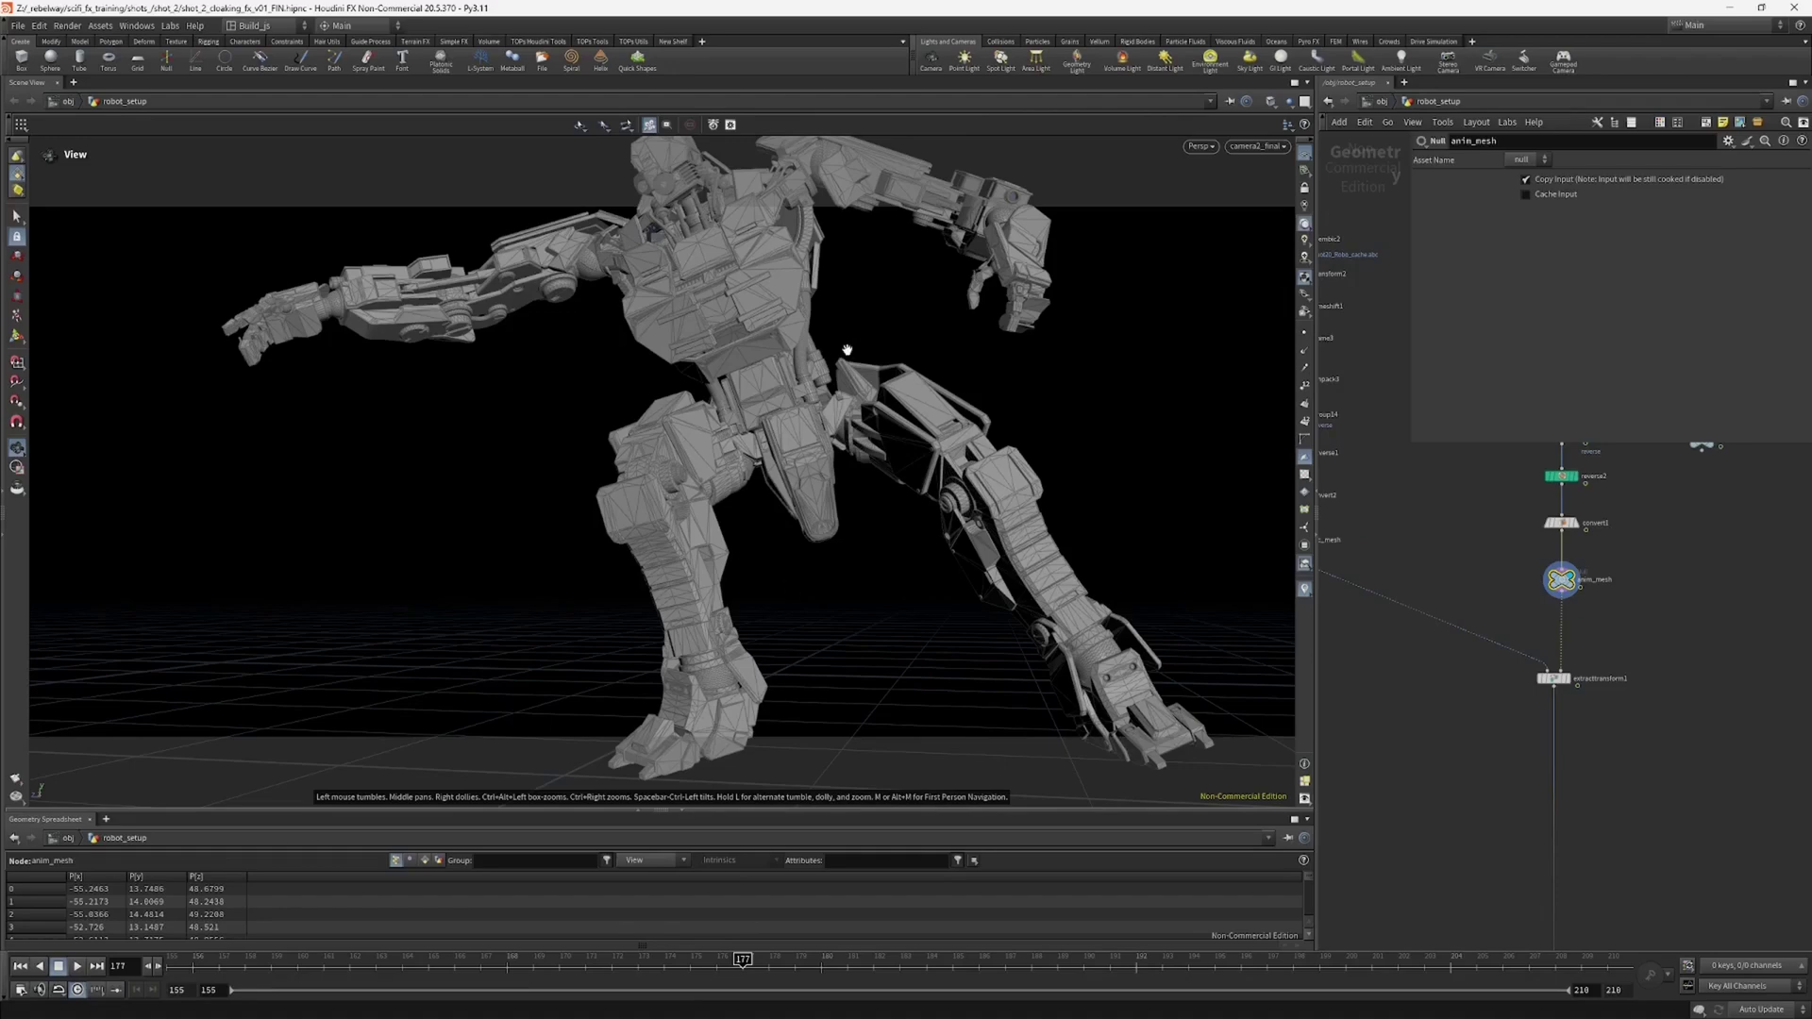
Step: Scrub the animated robot through the shot between frames 169 and 184 to examine its landing and crouch
left_click_drag(742, 960, 821, 961)
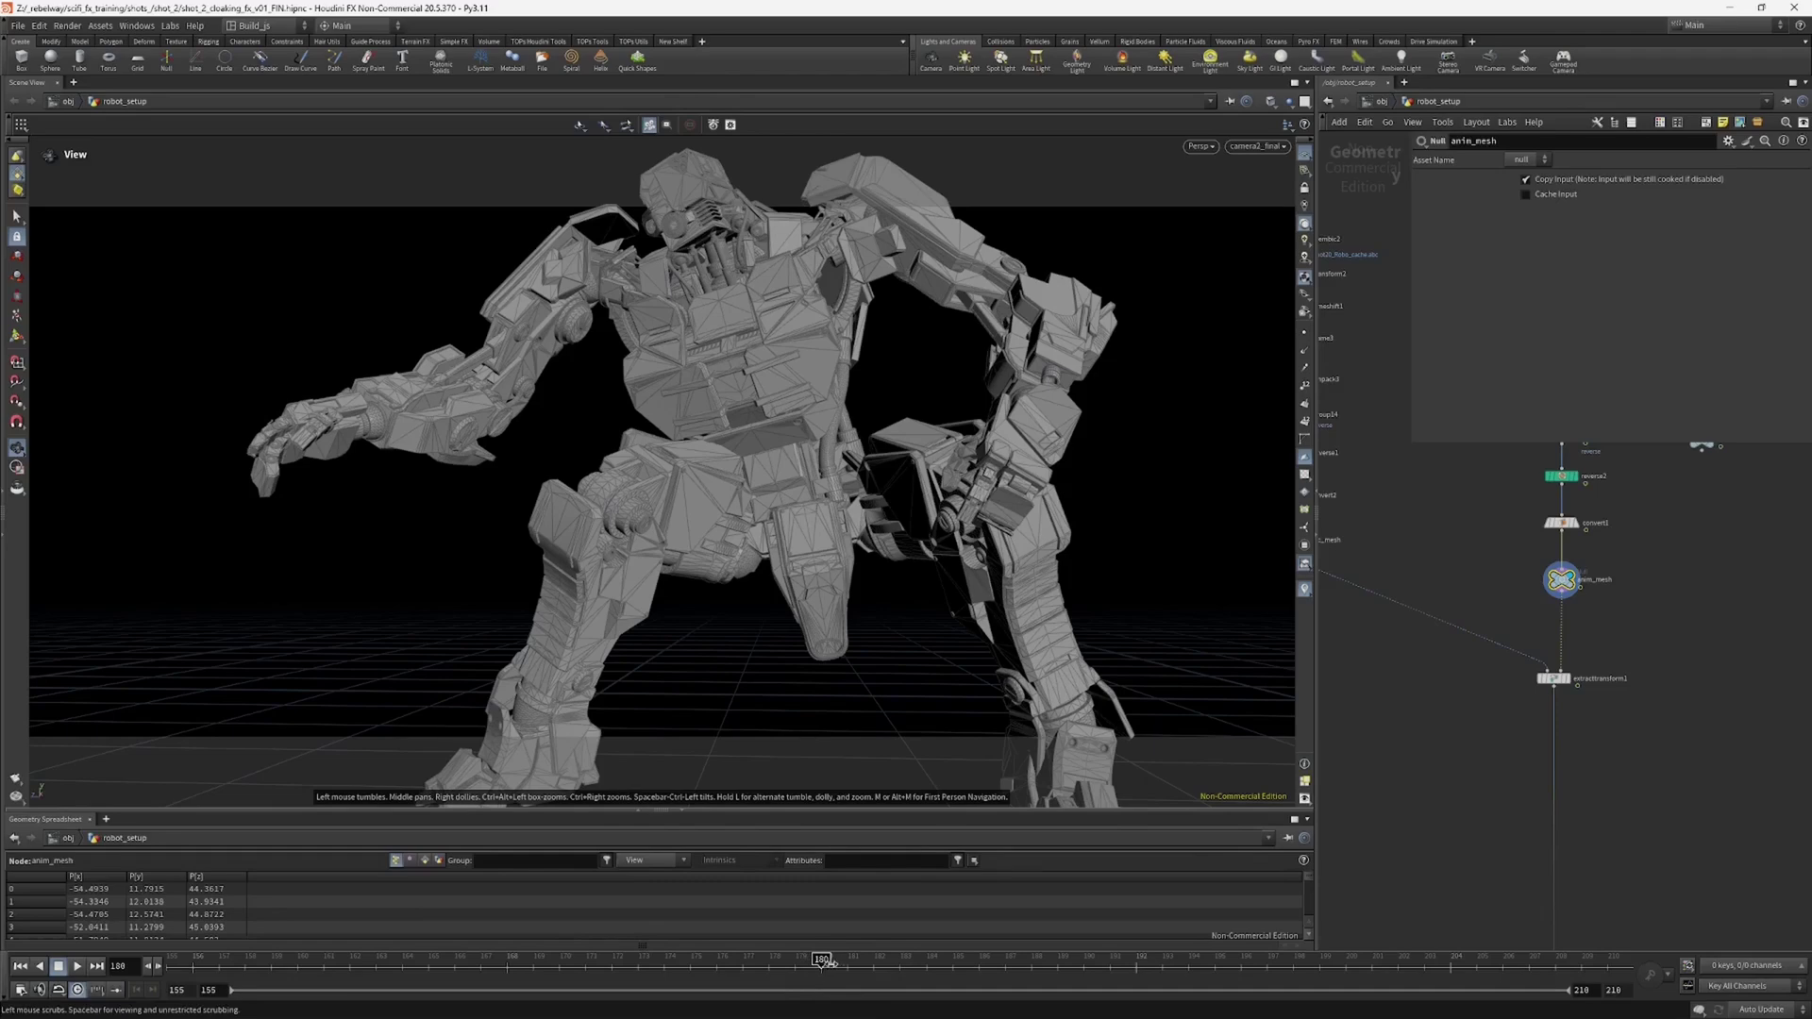
left_click_drag(824, 960, 910, 959)
mouse_move(948, 959)
left_mouse_down()
mouse_move(903, 959)
mouse_move(926, 960)
left_mouse_up()
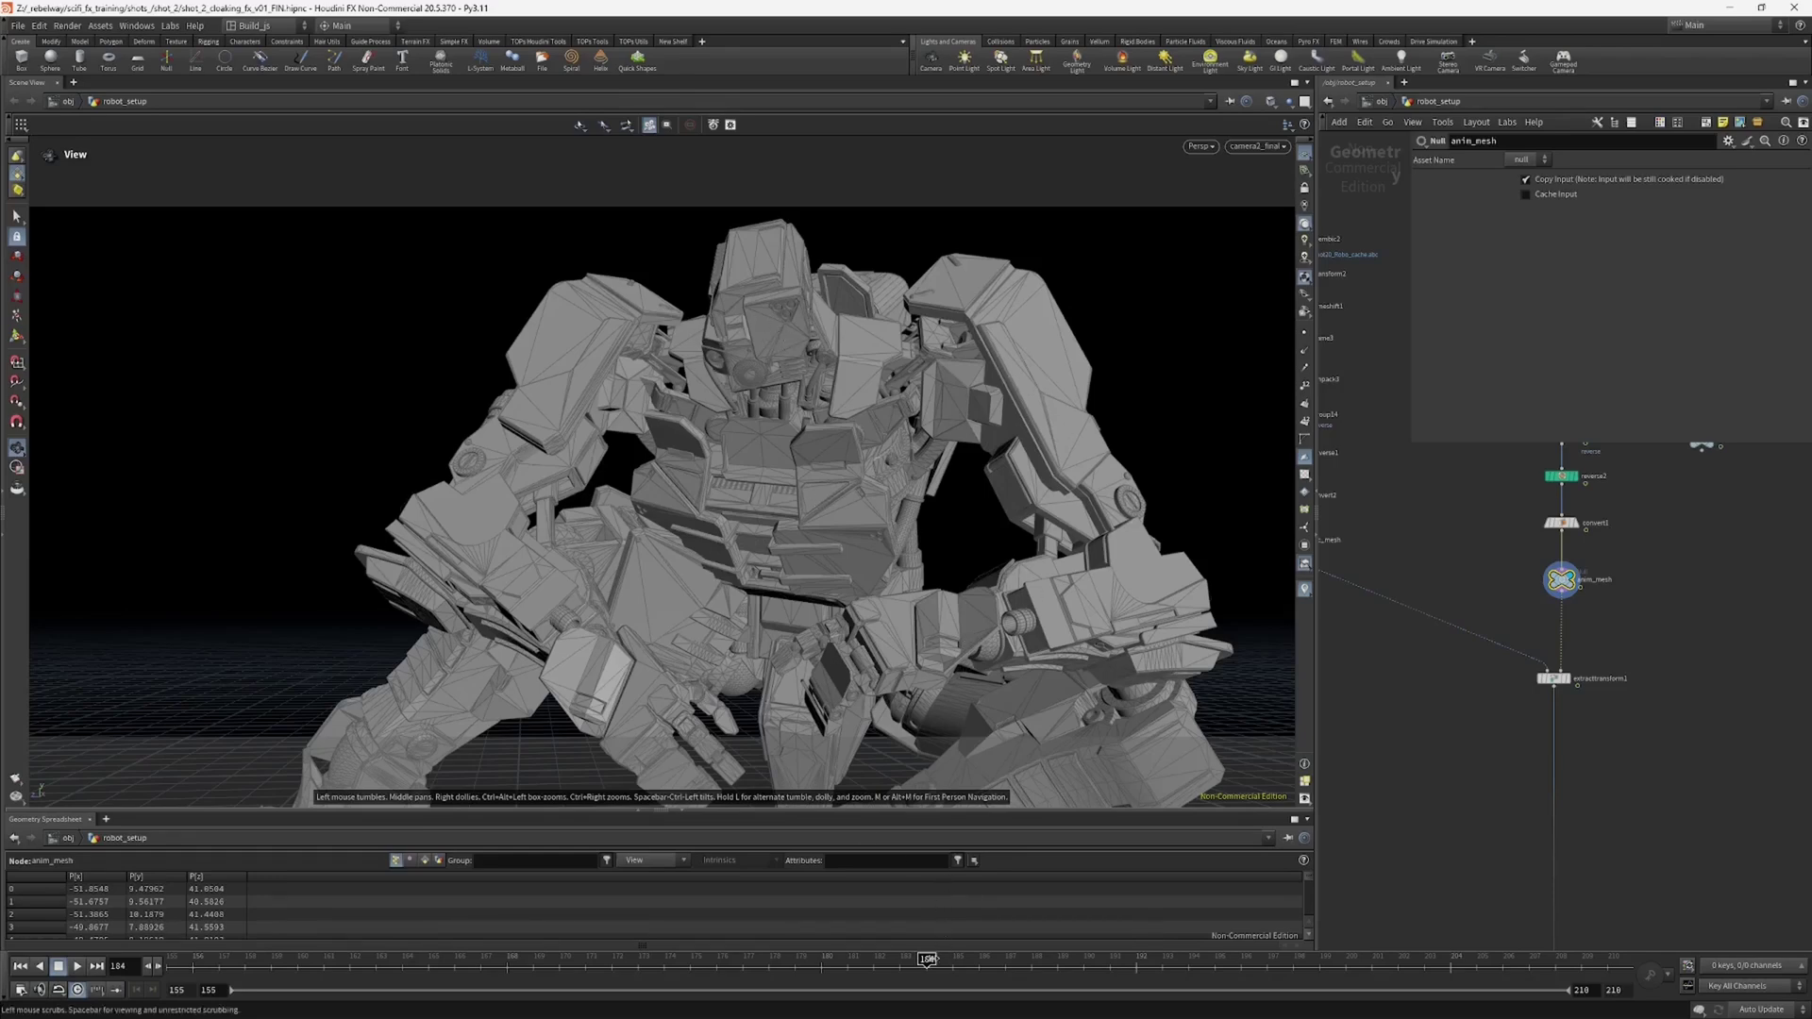
left_click_drag(927, 961, 533, 963)
Step: Add a sticky note to the network beside the extract transform node
middle_click_drag(1532, 694, 1513, 712)
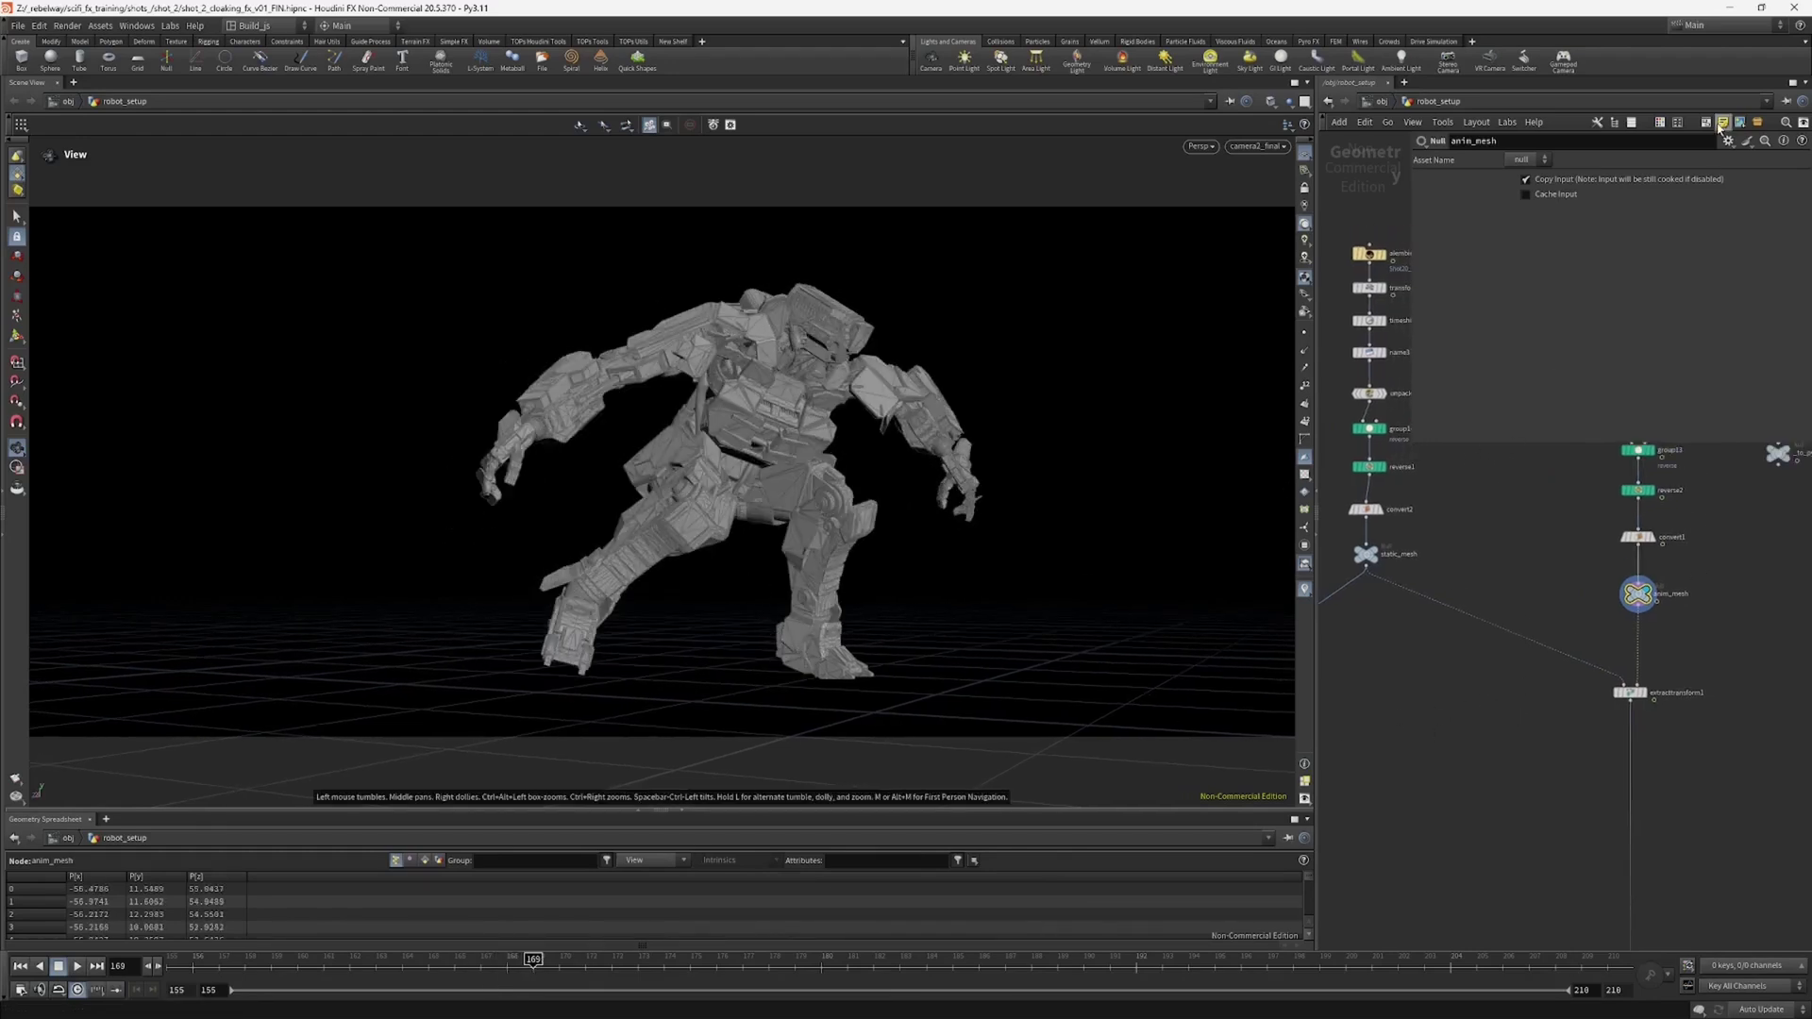
left_click(1721, 123)
left_click_drag(1595, 456, 1476, 690)
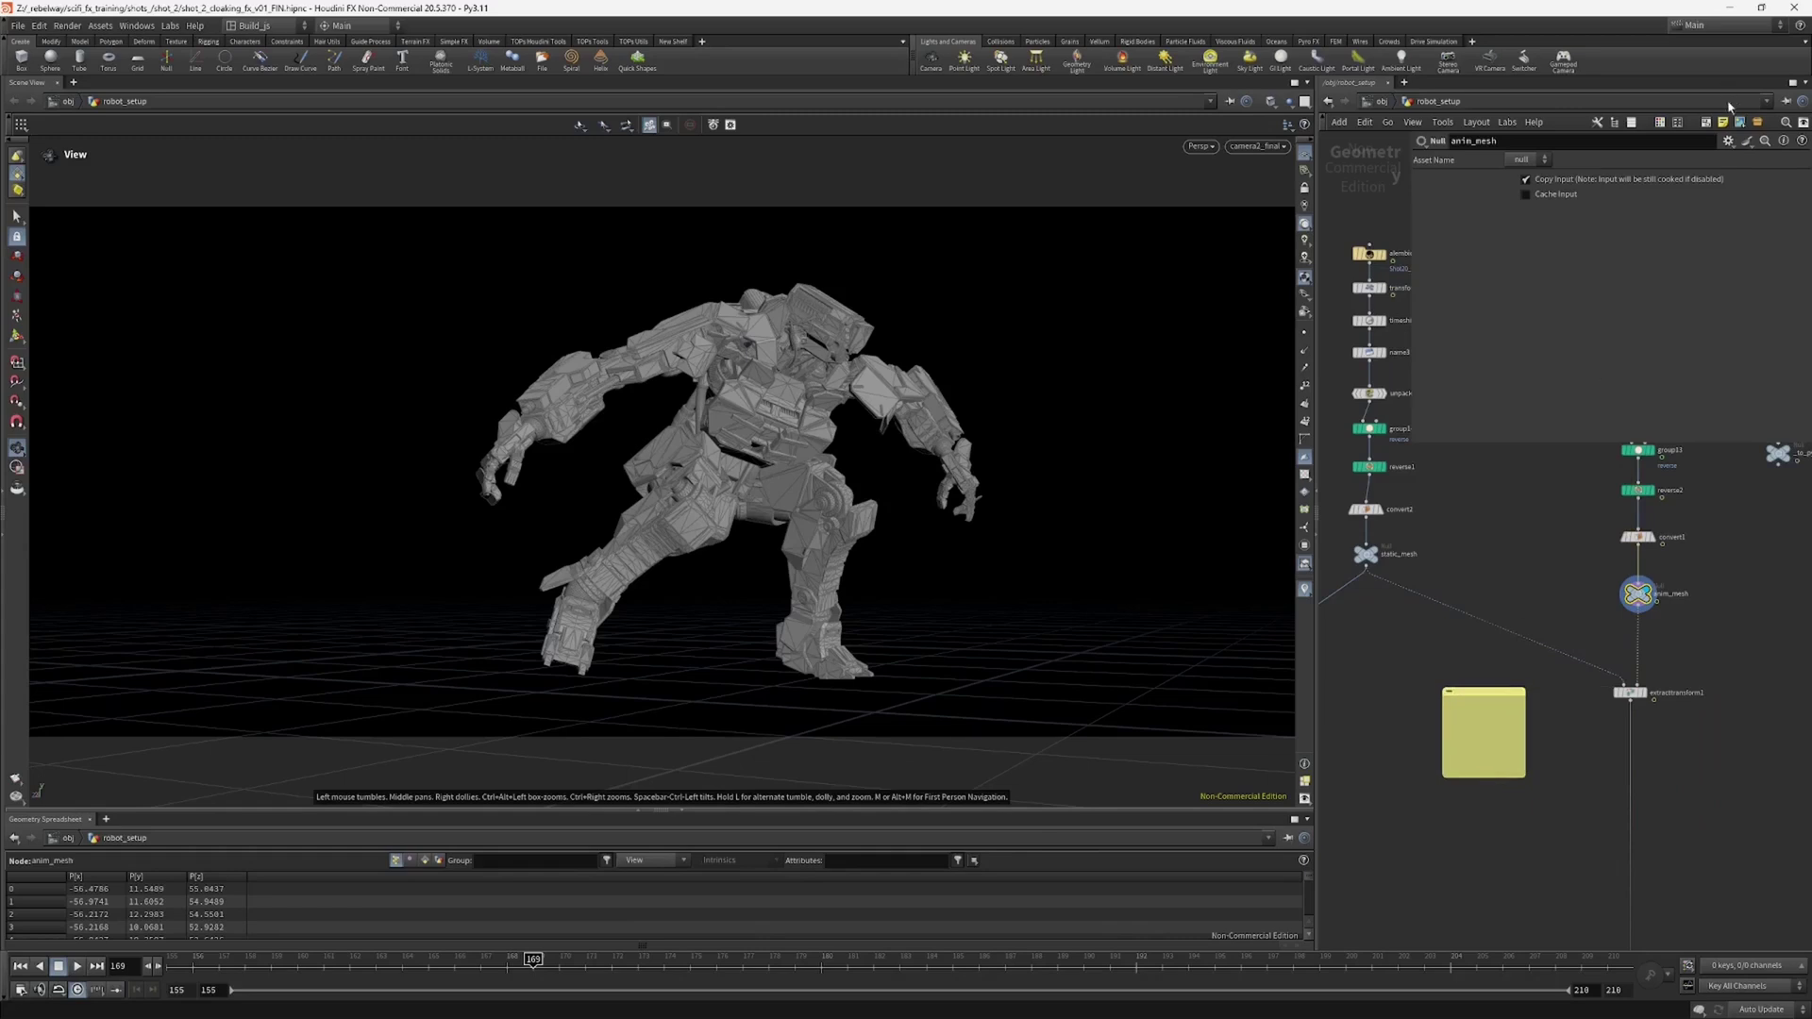
scroll(1379, 719, "up", 5)
scroll(1496, 585, "down", 5)
left_click(1515, 650)
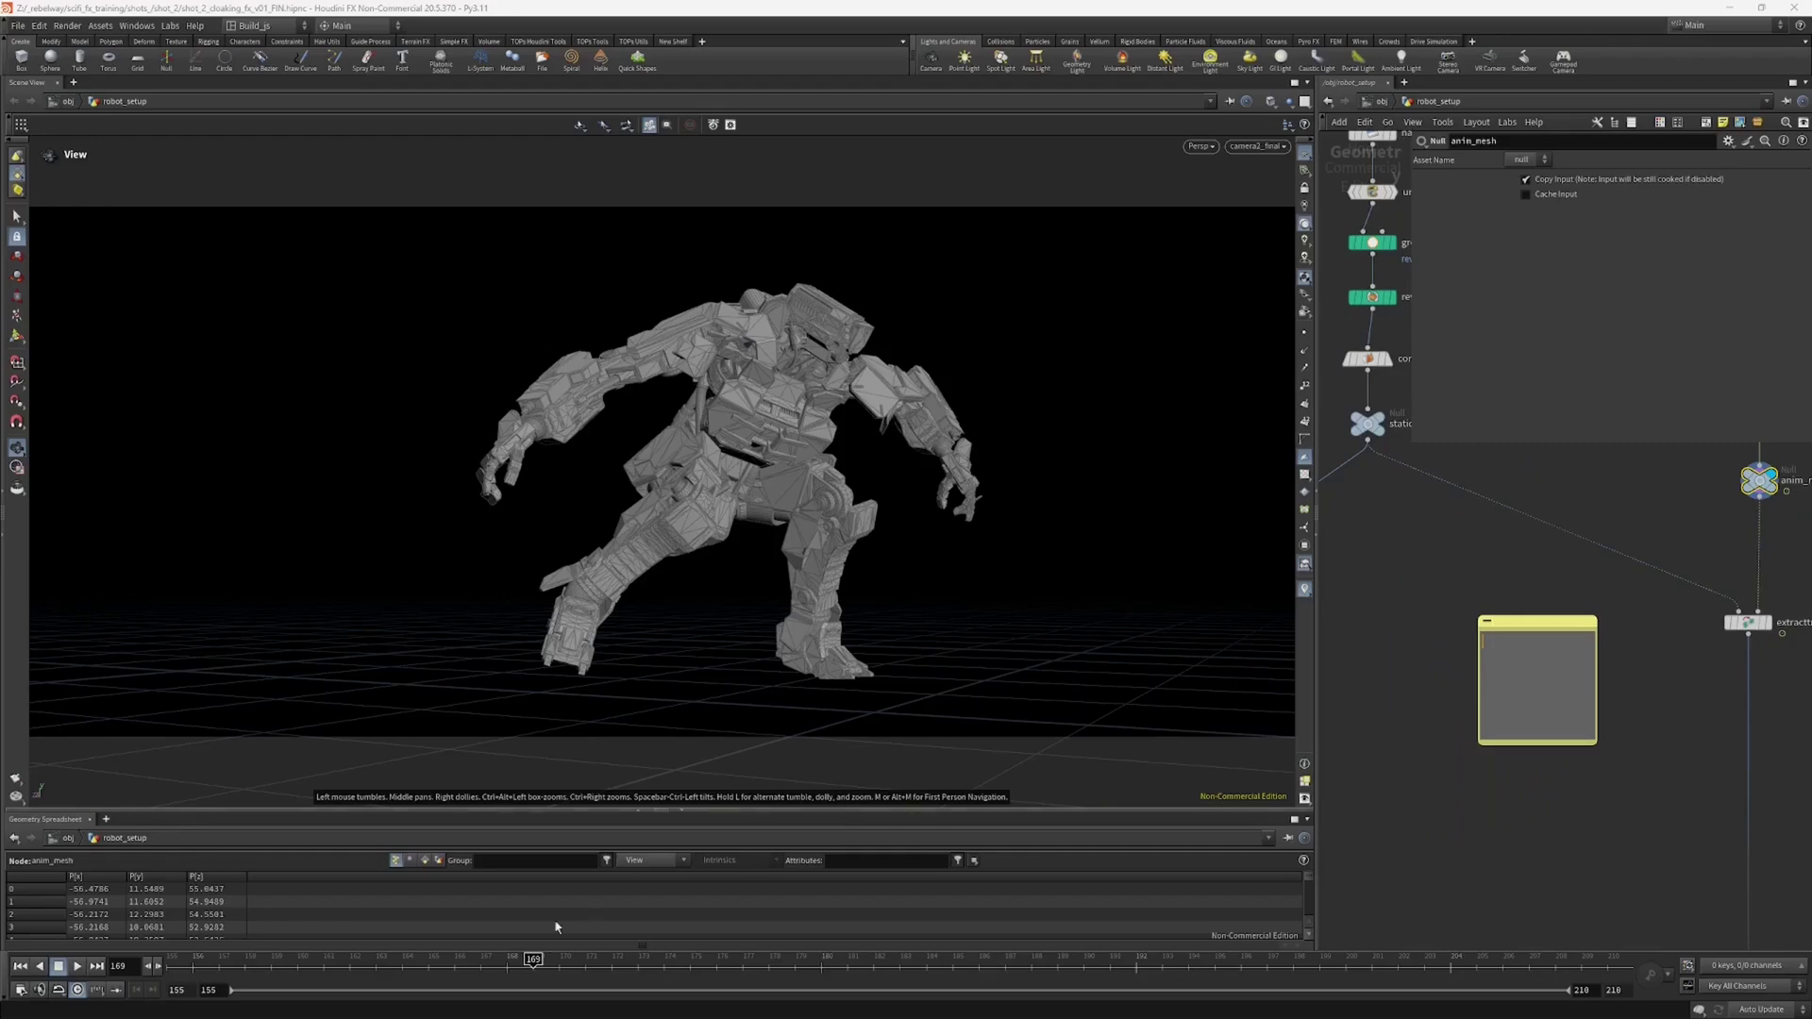
Step: Check the right foot's ground contact around frame 175 and write "right foot 174" in the sticky note
left_click_drag(538, 959, 695, 952)
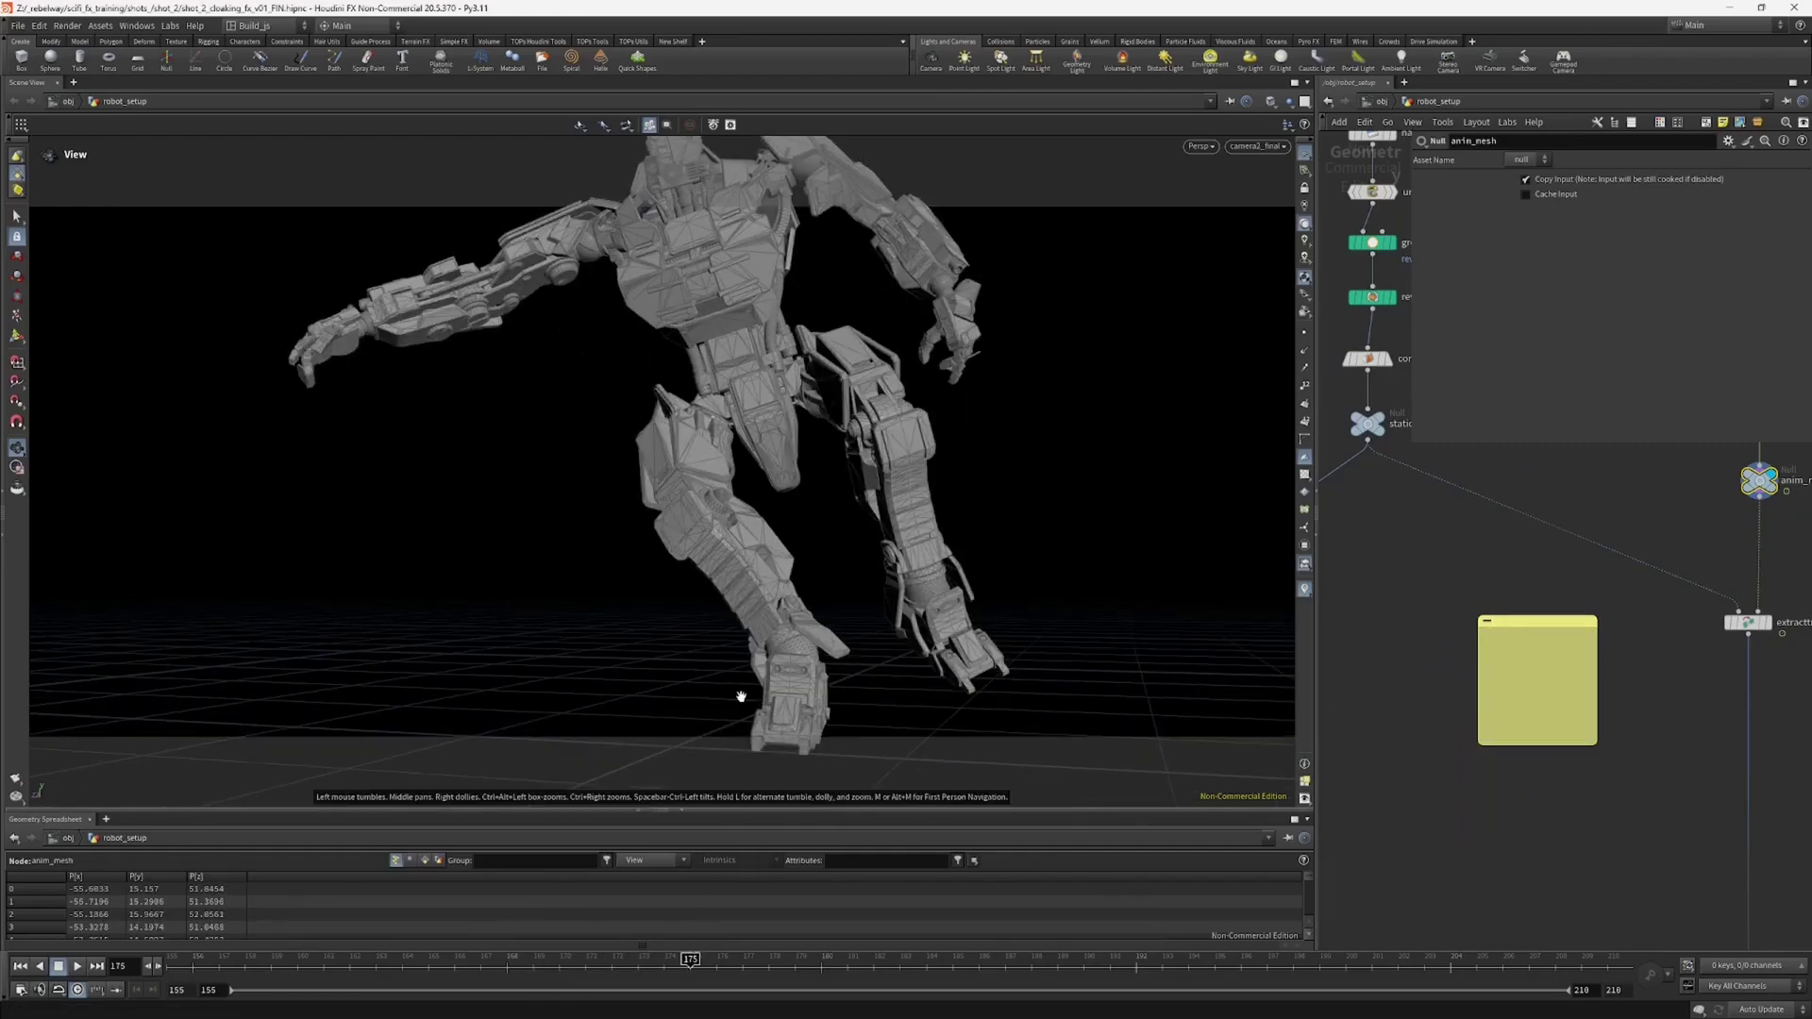
left_click_drag(674, 644, 768, 647)
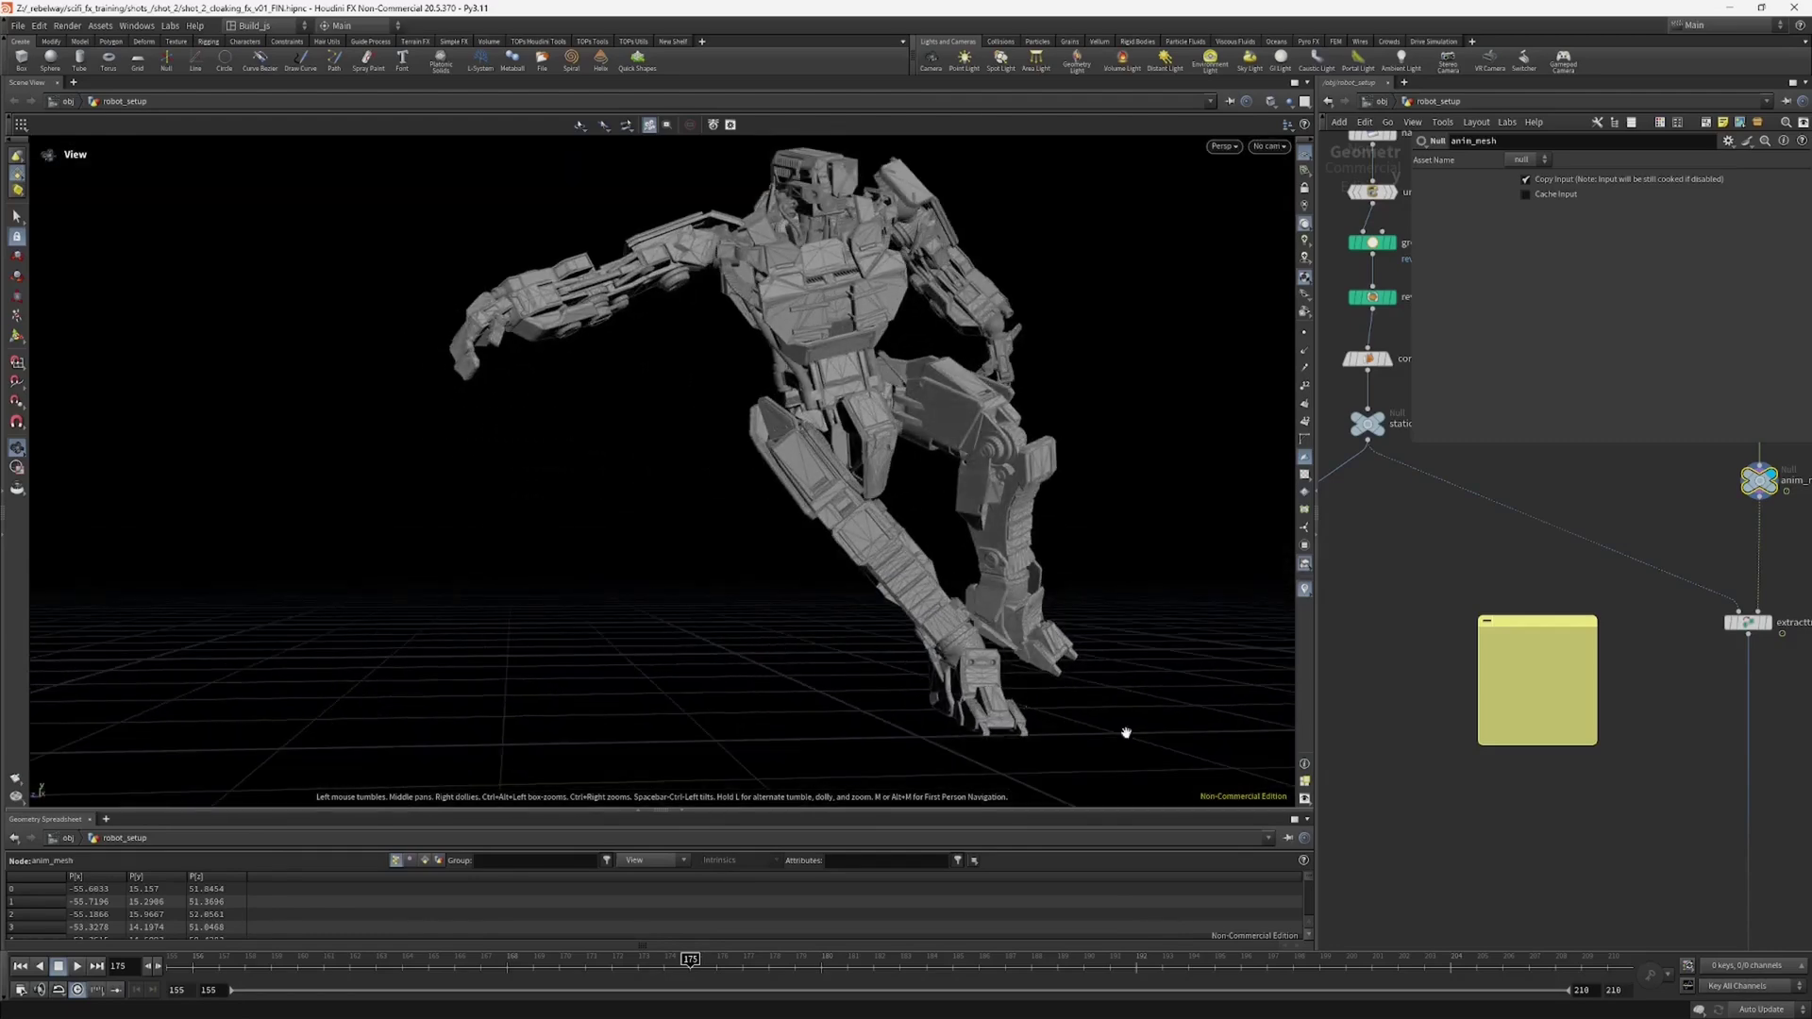
left_click_drag(1385, 710, 1011, 575)
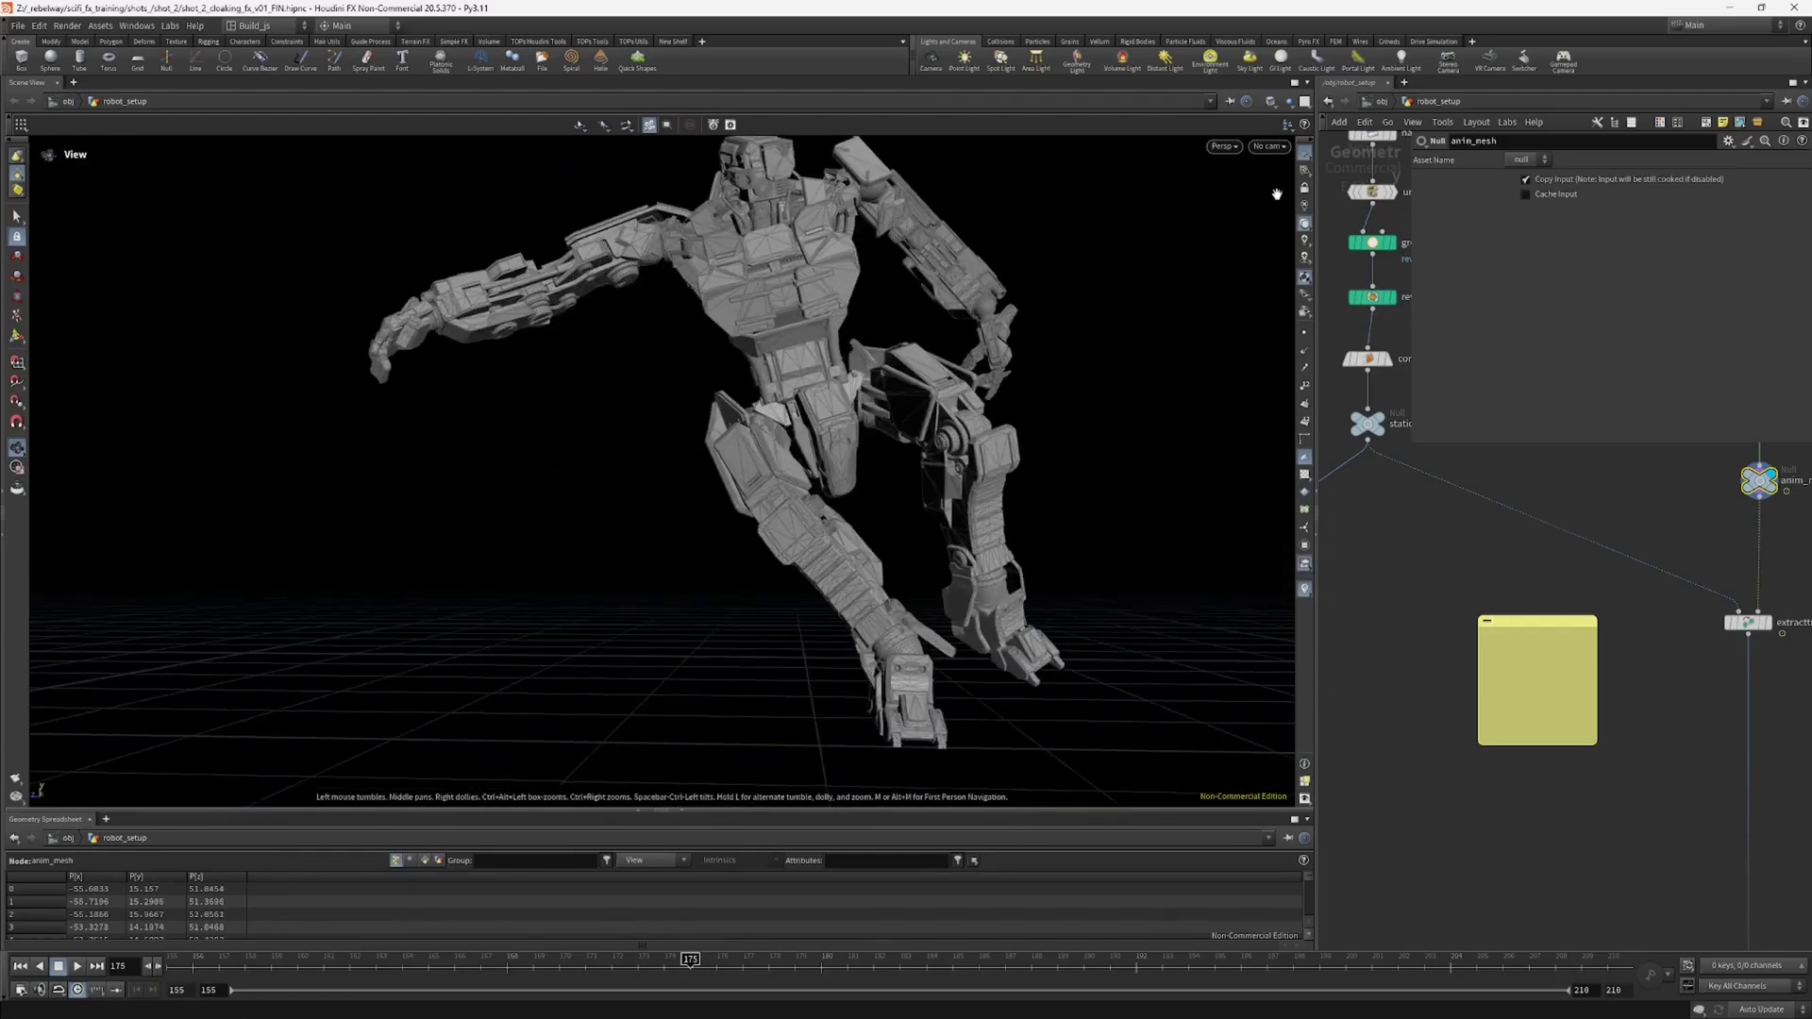
left_click(1269, 146)
left_click(1295, 212)
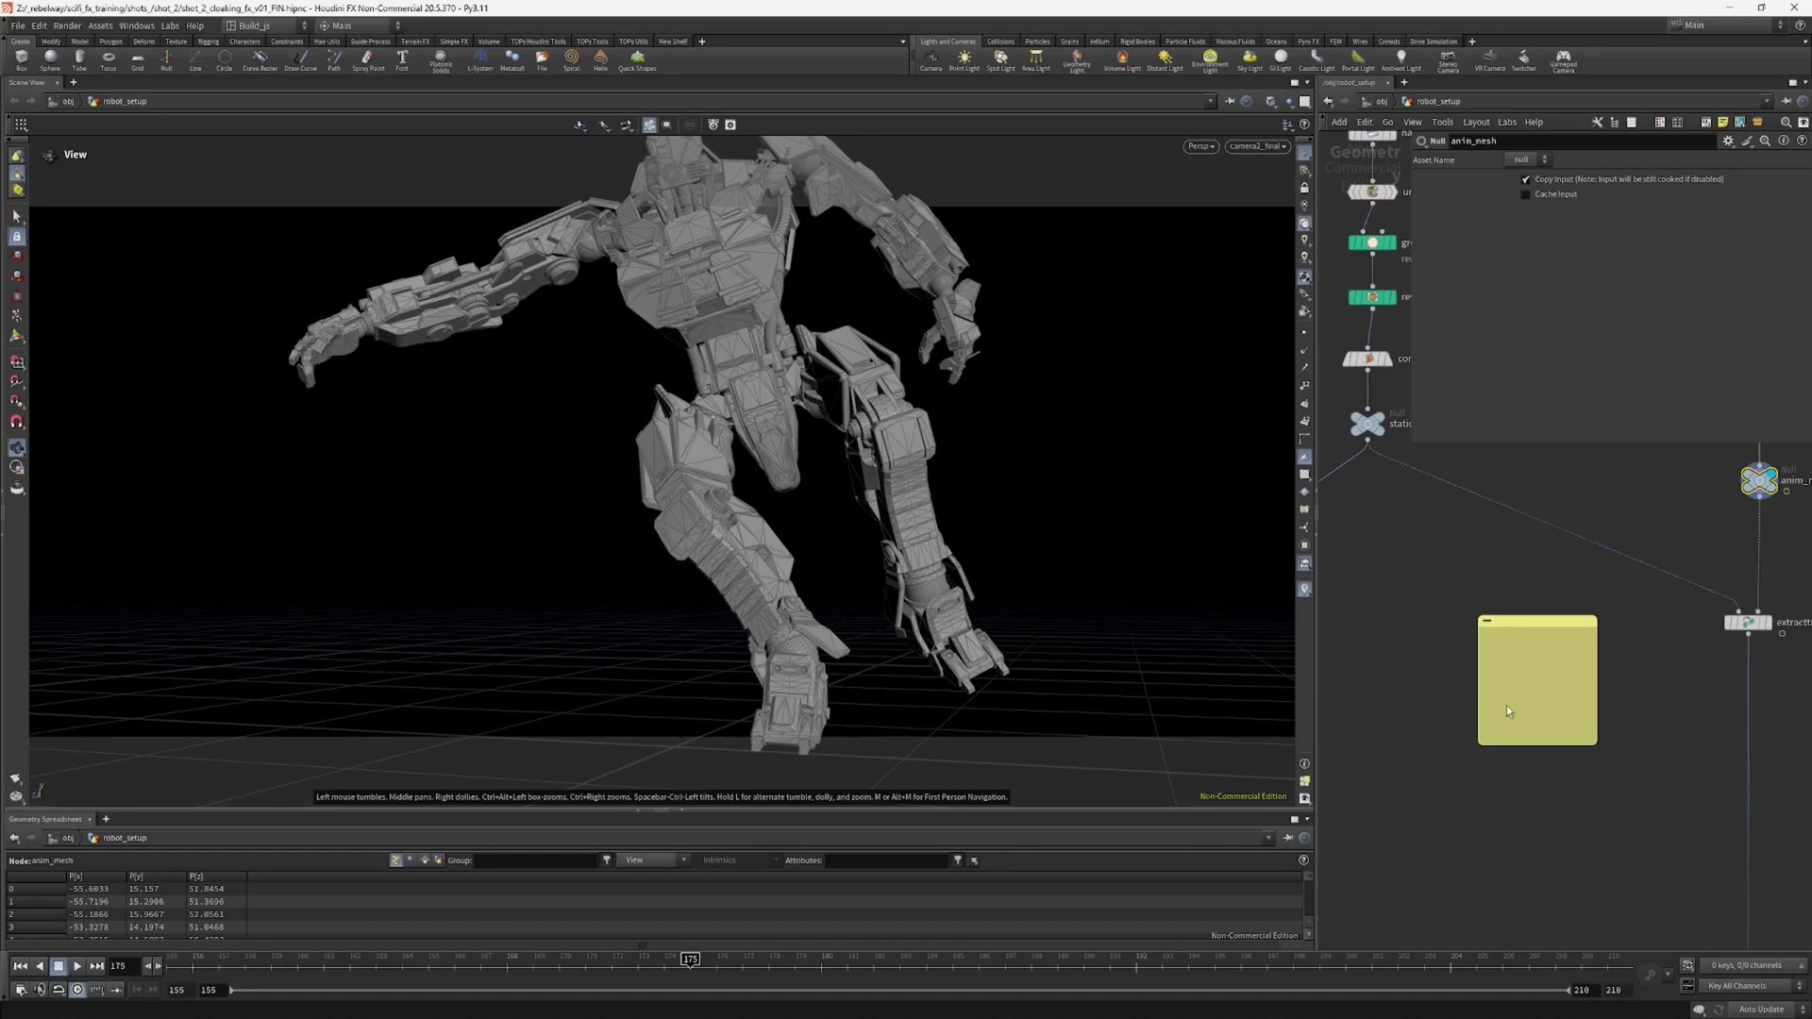
left_click(1524, 671)
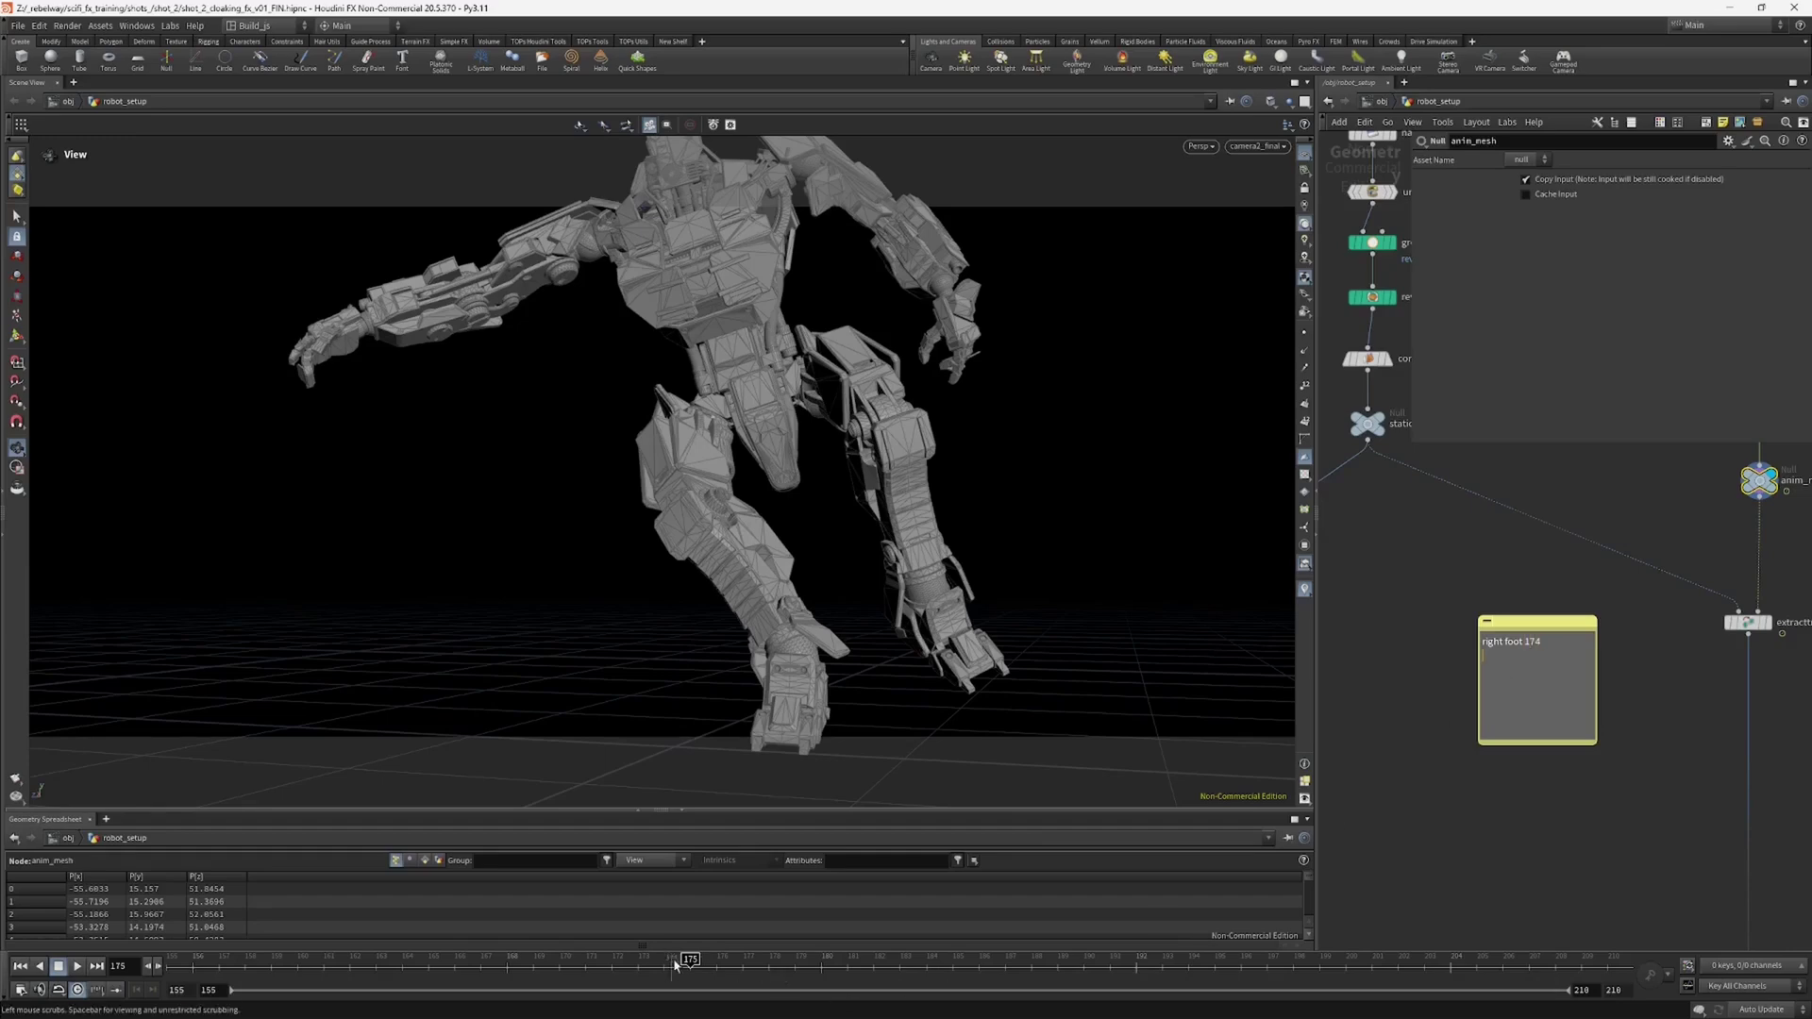
Step: Check the left foot's landing at frames 178 and 179 and add "left foot 179" to the sticky note
left_click_drag(677, 963, 795, 958)
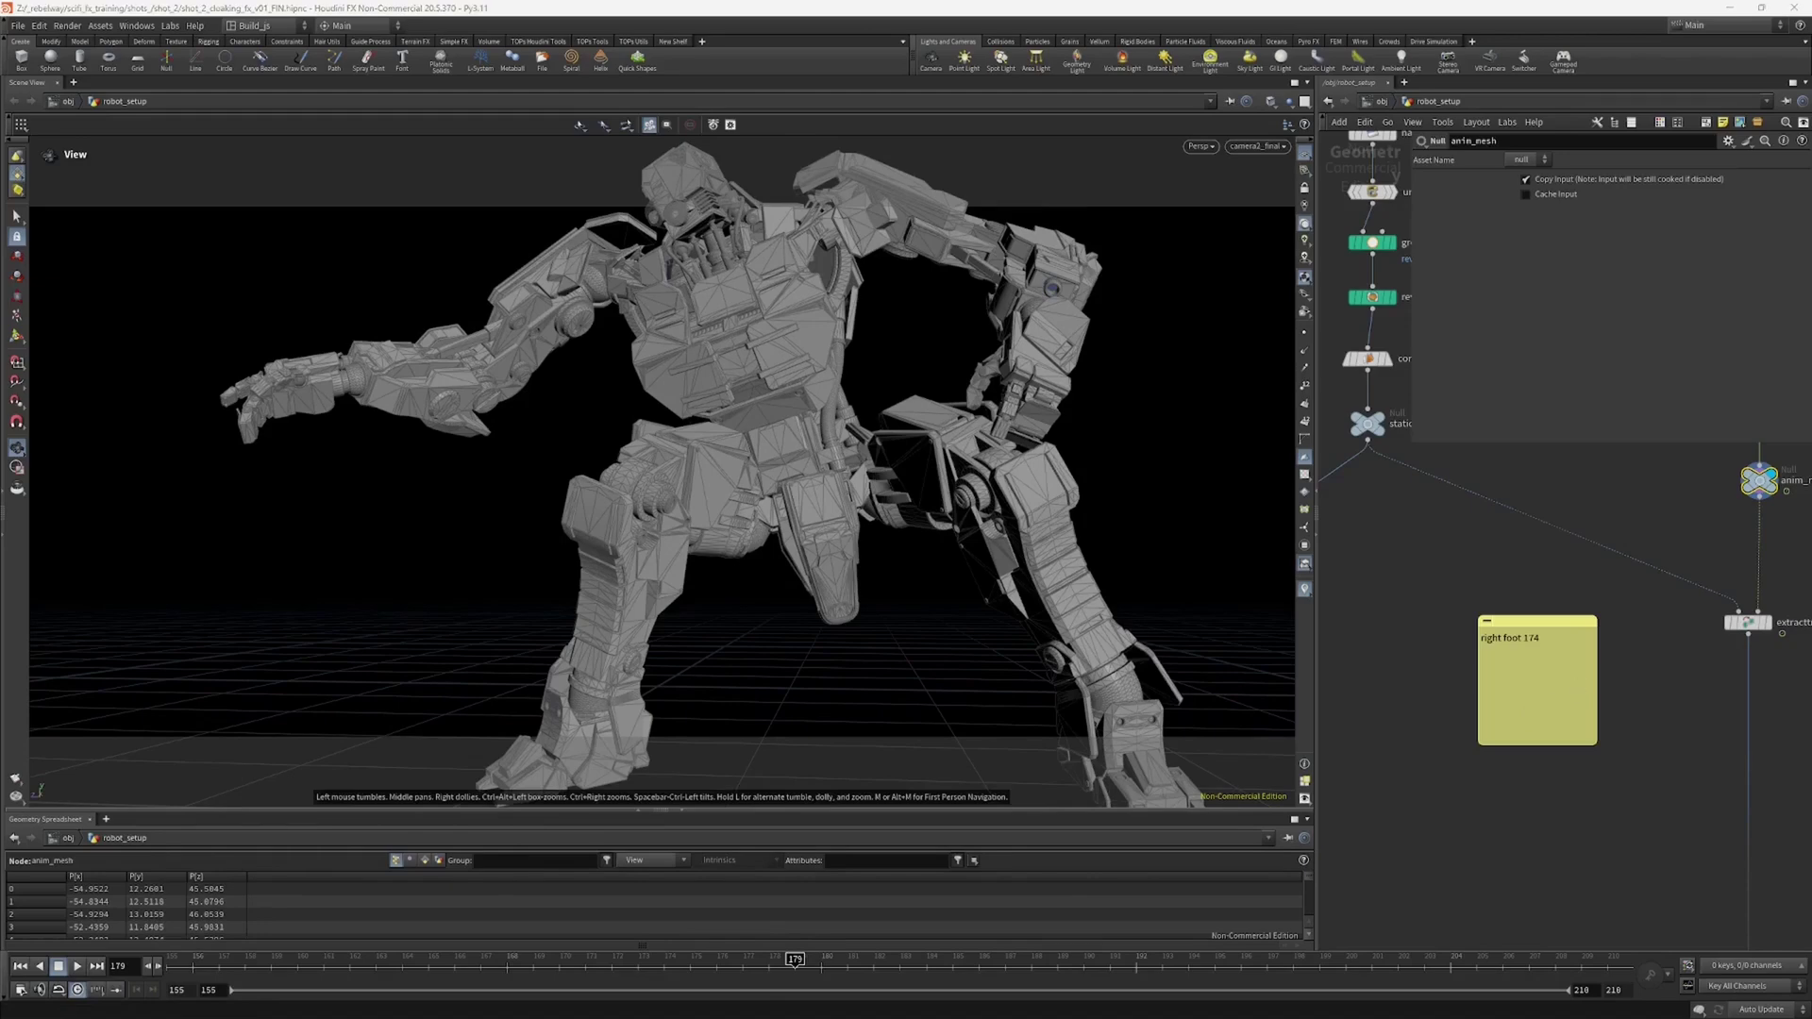
left_click(782, 962)
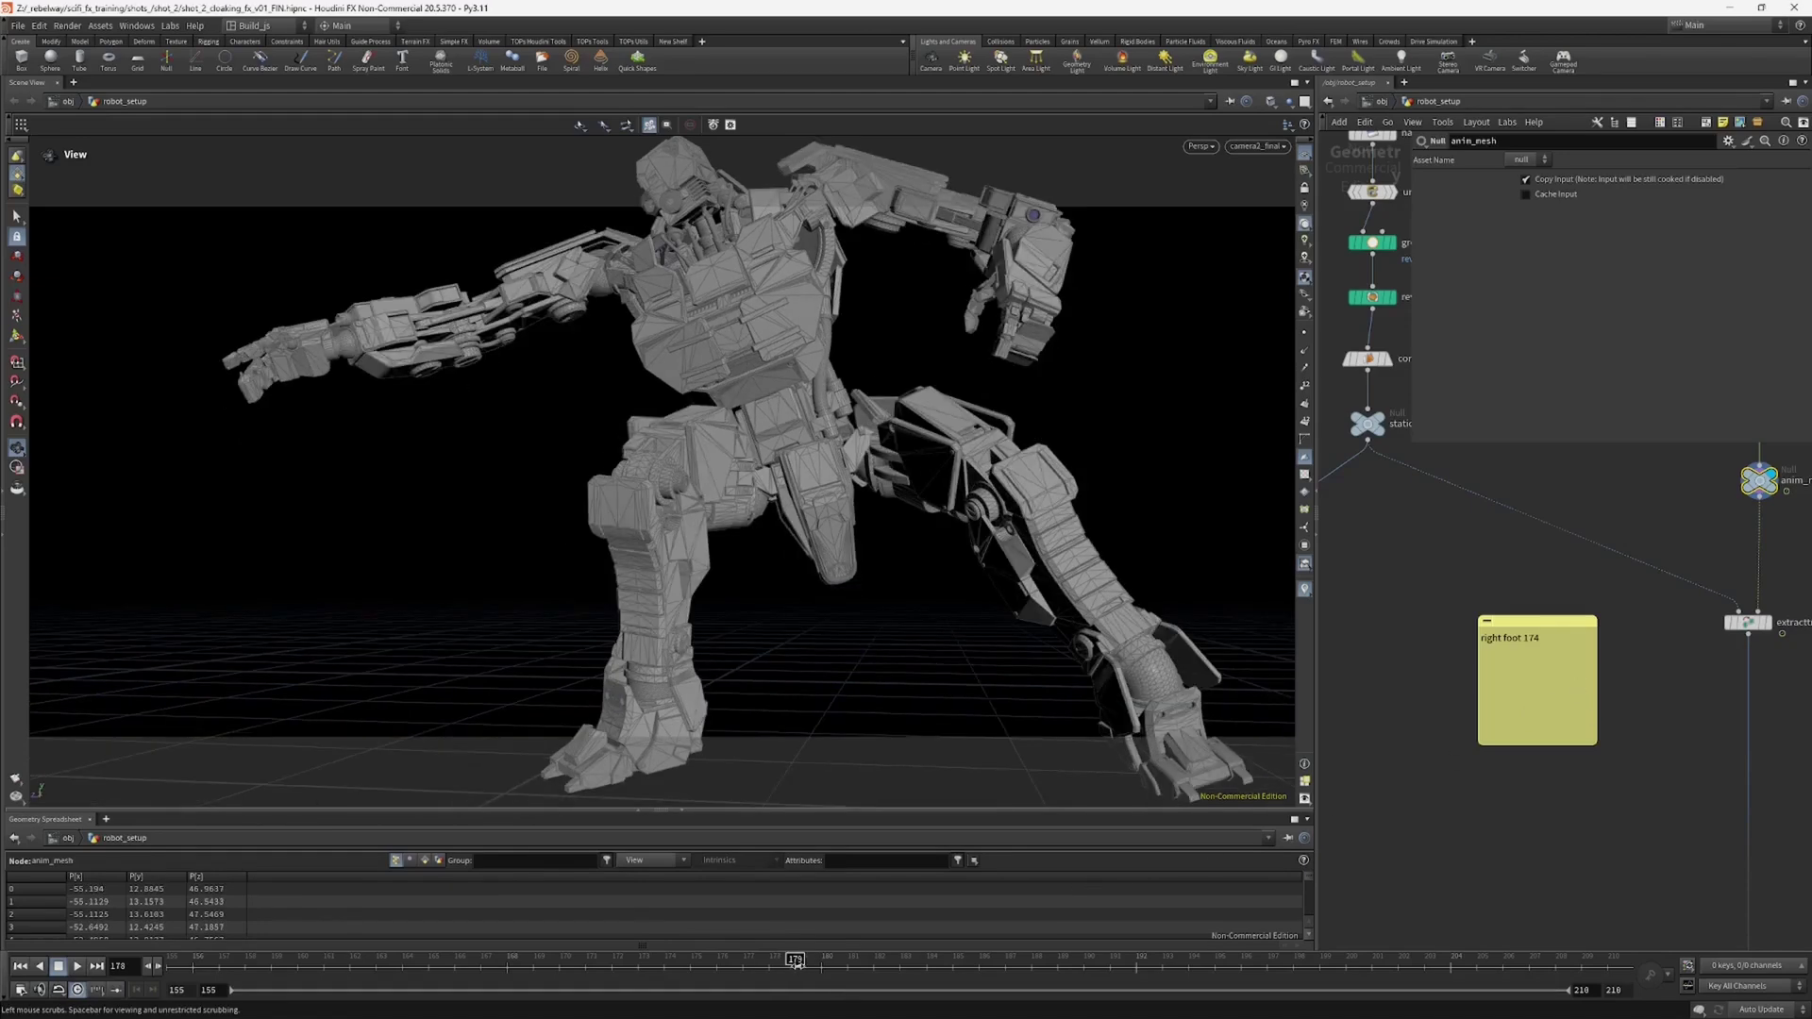
left_click(795, 962)
left_click(1555, 644)
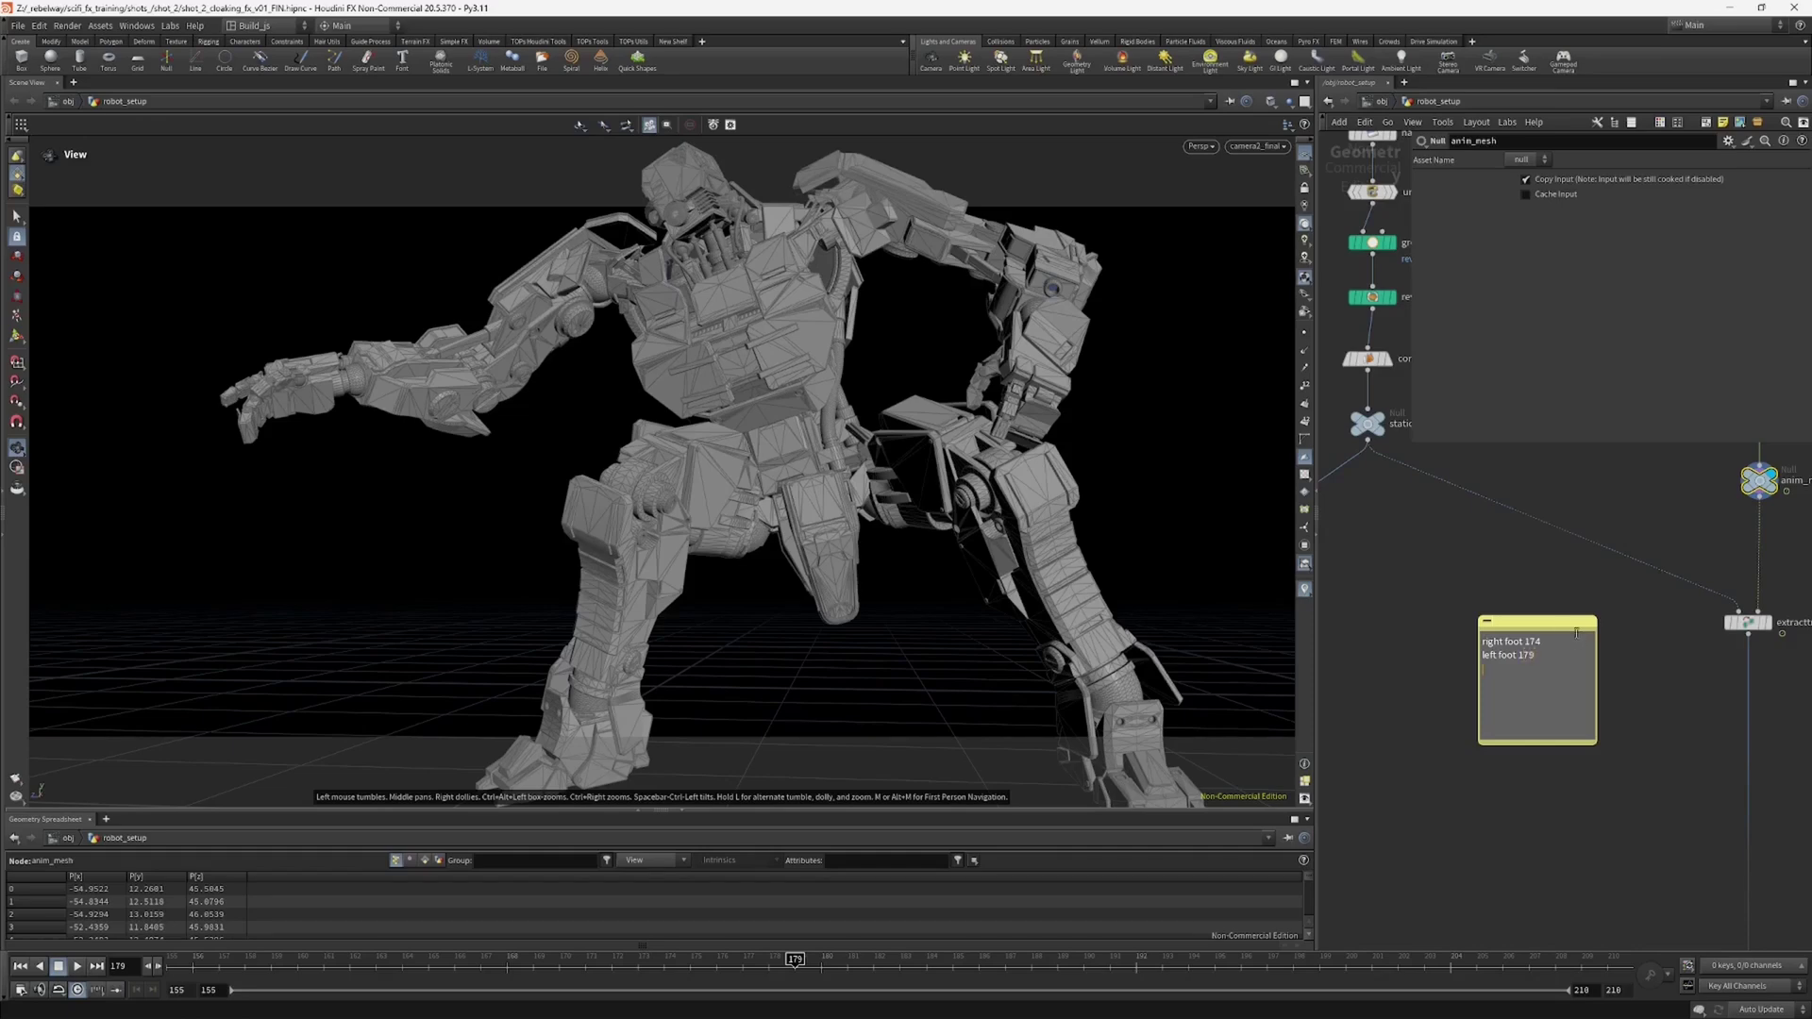
Step: Scrub on to frame 194 and add "fx end 194" to the sticky note below a blank line
left_click_drag(797, 961, 945, 966)
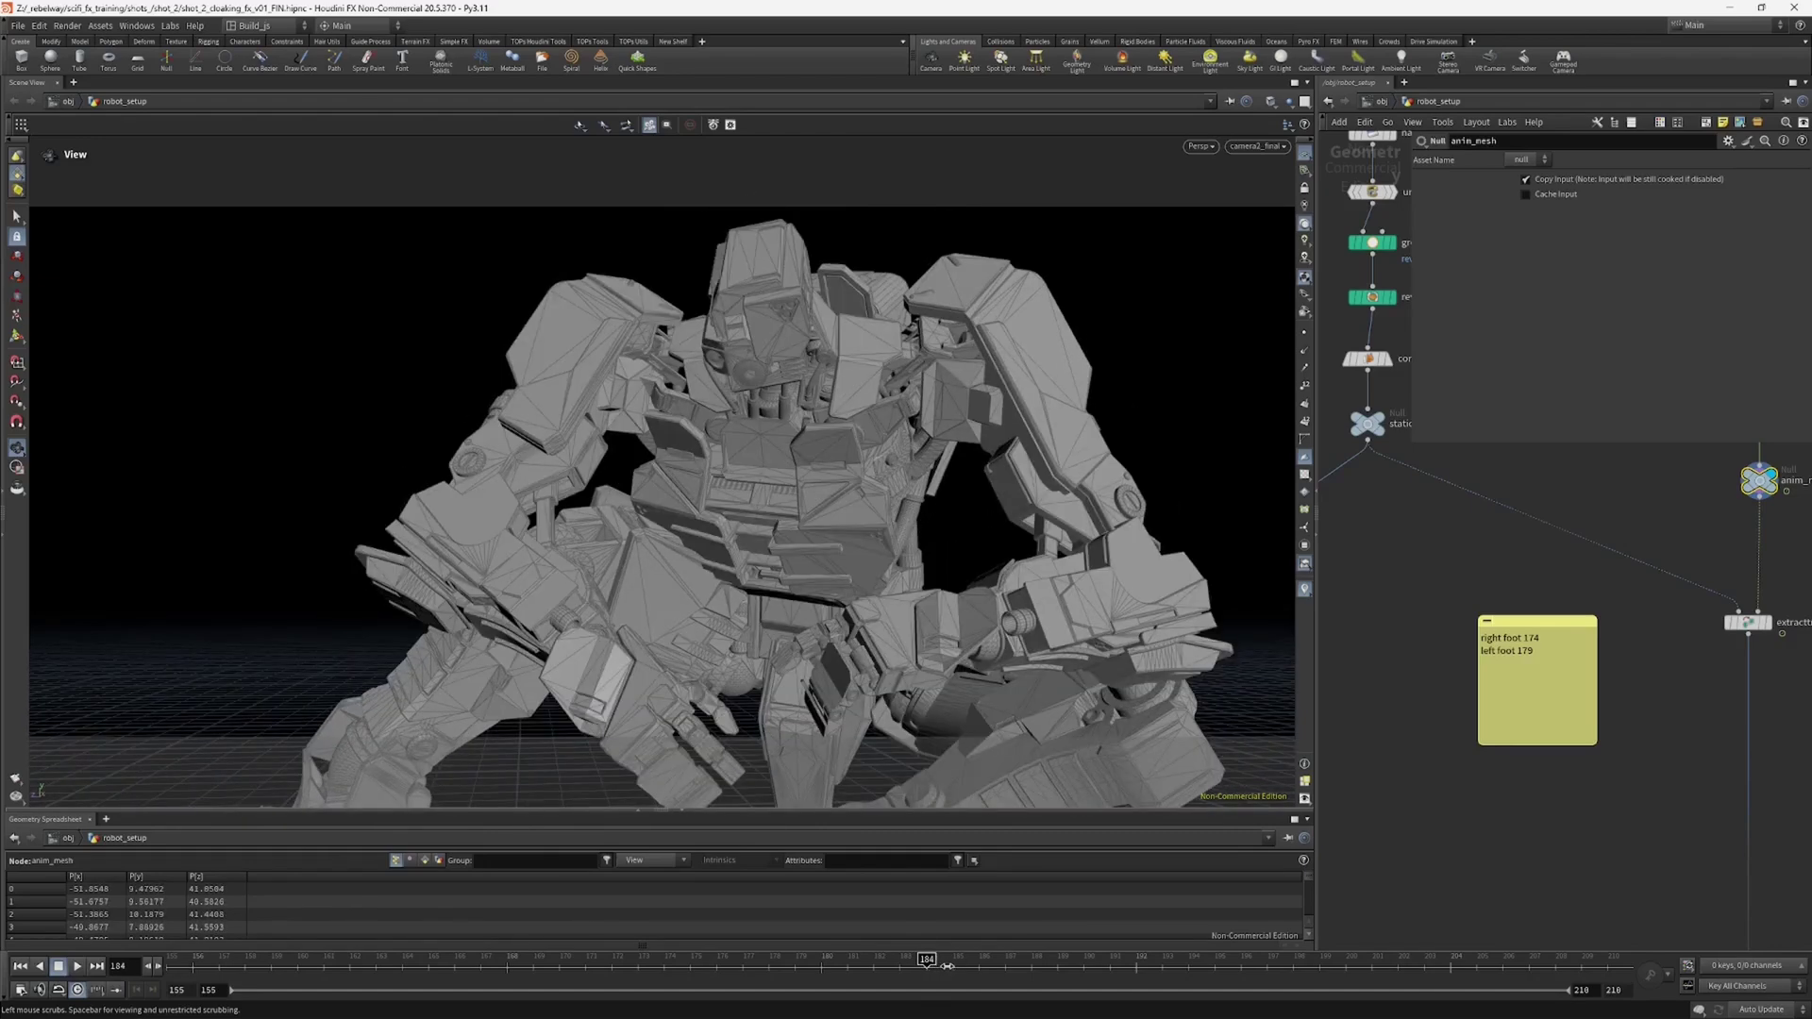
left_click_drag(936, 967, 1189, 960)
left_click(1545, 661)
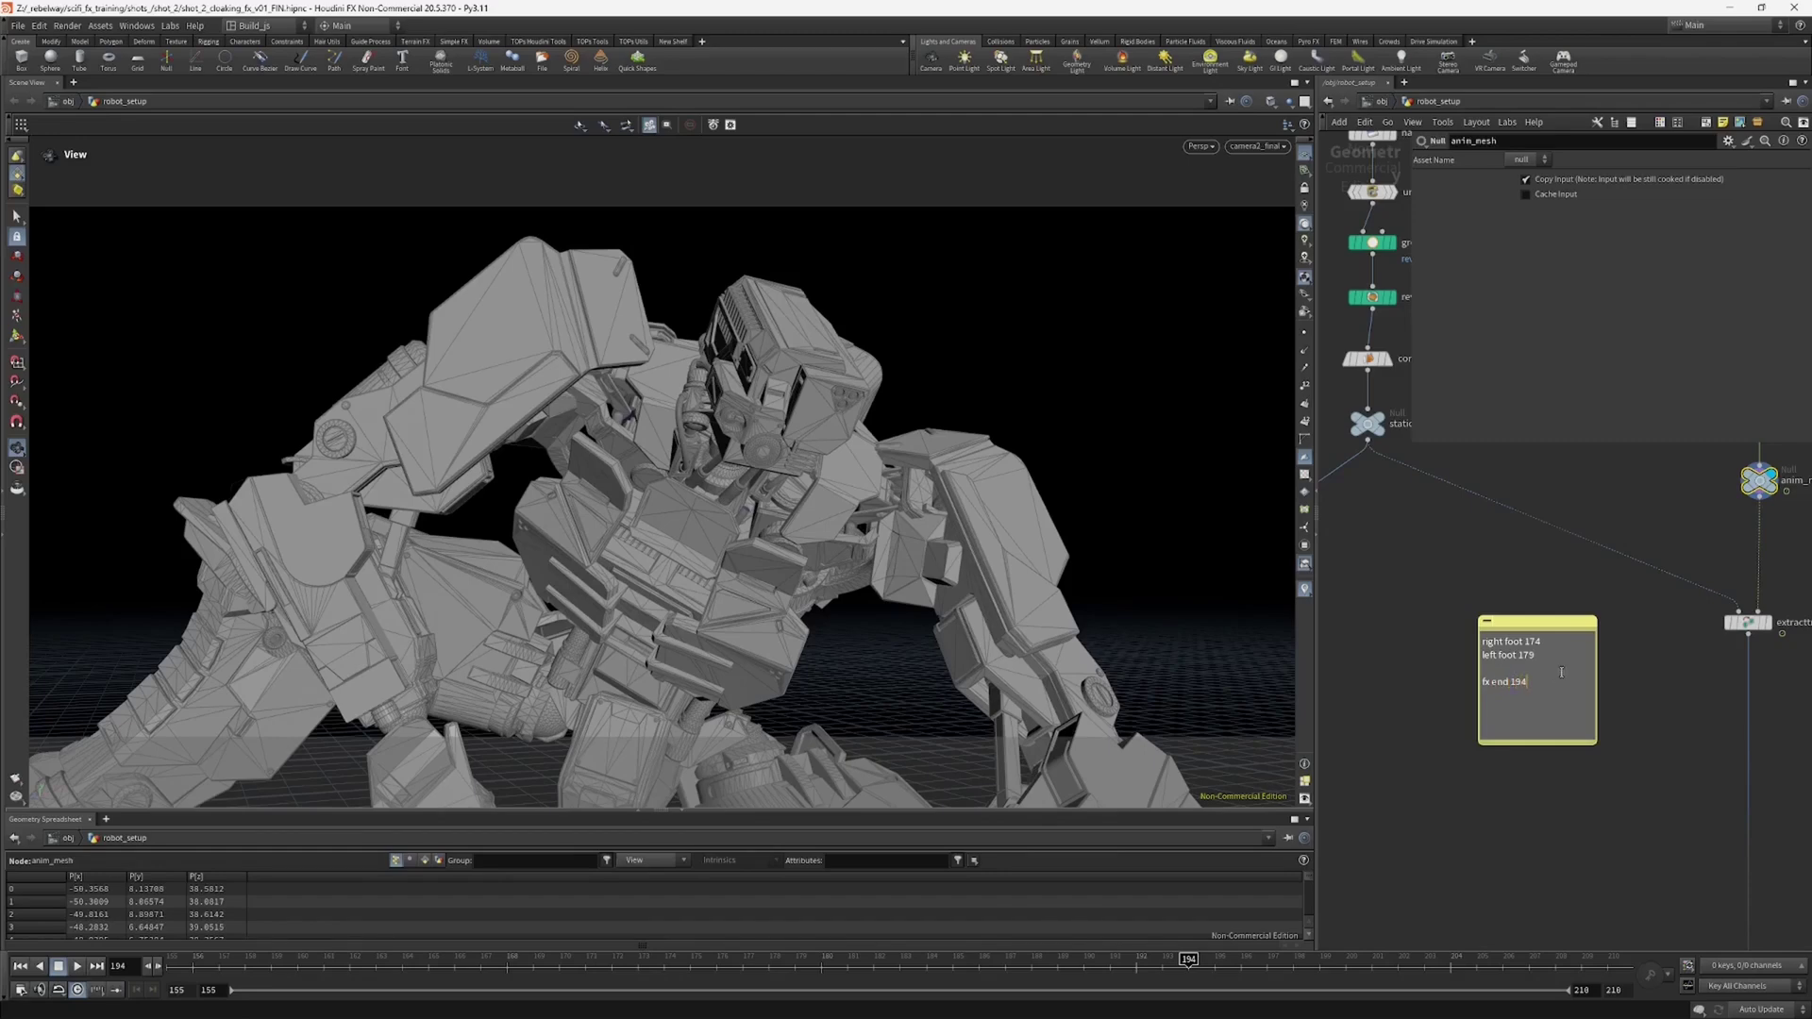
left_click(1429, 799)
Step: Return to frame 185, display the static_mesh null and frame the whole robot in the free perspective view
left_click_drag(1191, 960, 953, 970)
scroll(1444, 770, "down", 4)
middle_click_drag(1428, 817, 1613, 731)
middle_click_drag(1436, 809, 1430, 802)
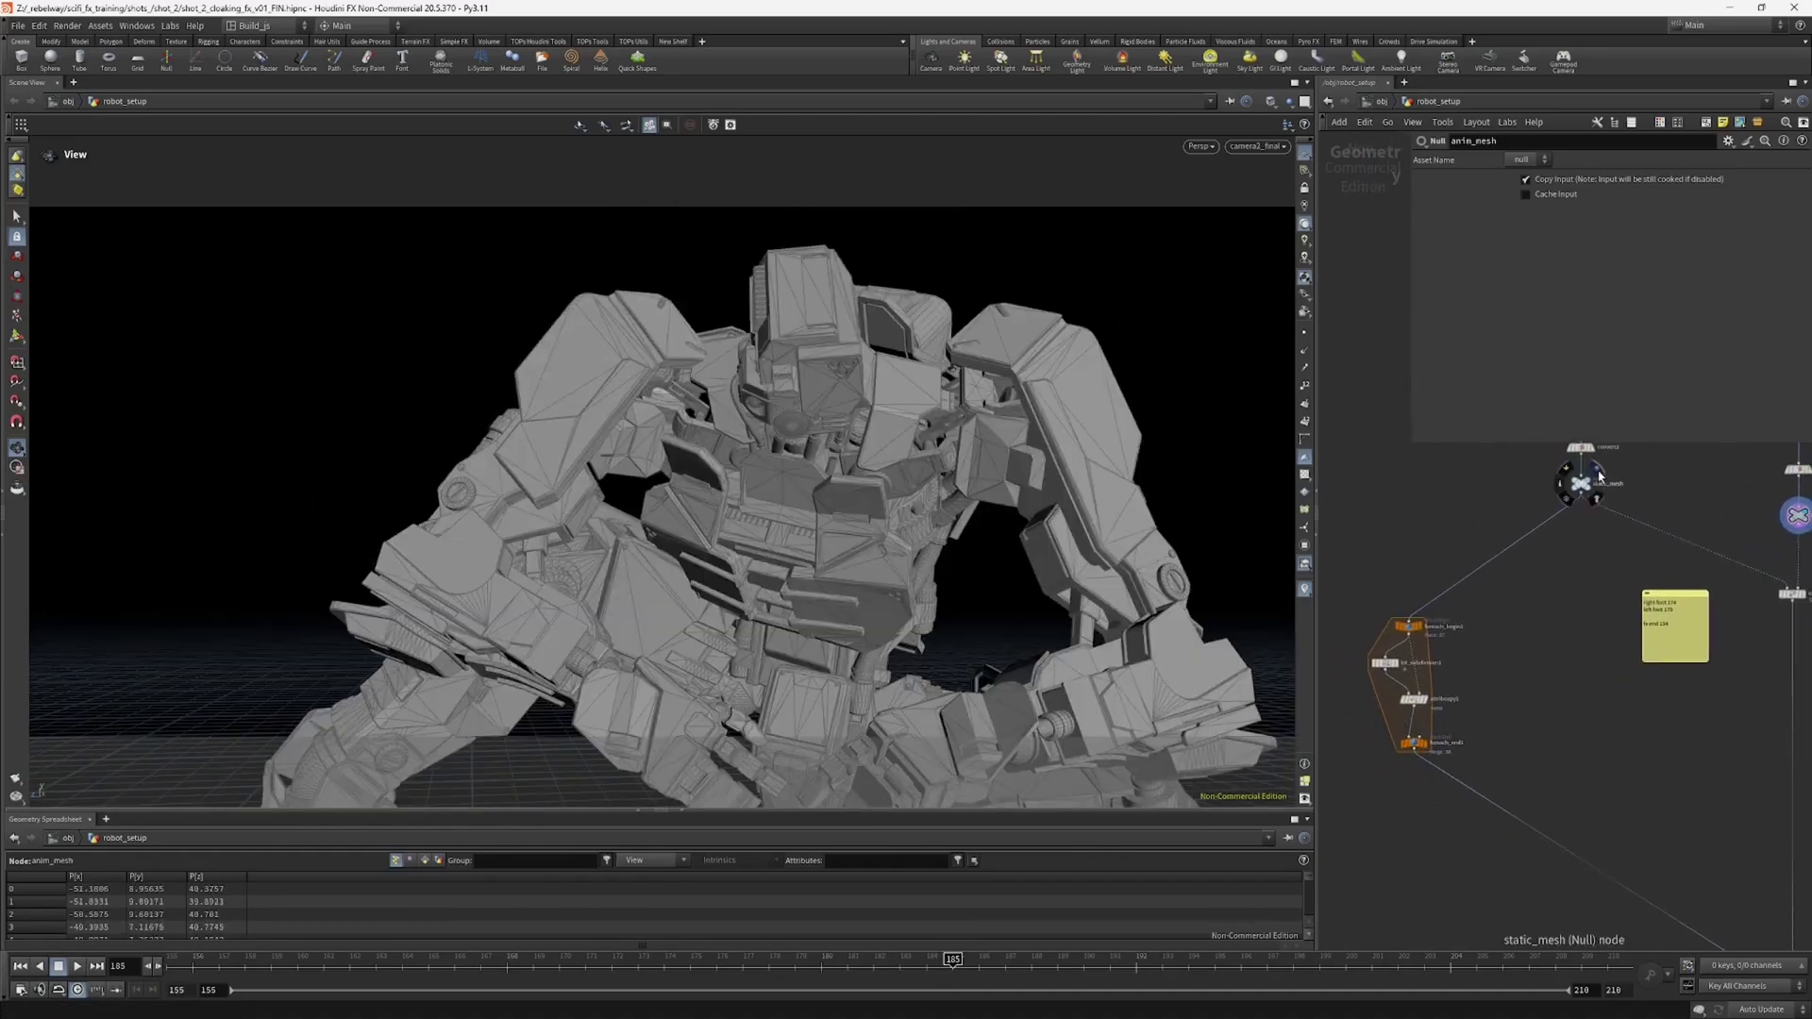
left_click(1580, 483)
key("space+g")
left_click_drag(807, 561, 698, 493)
scroll(698, 492, "down", 2)
middle_click_drag(1755, 533, 1718, 545)
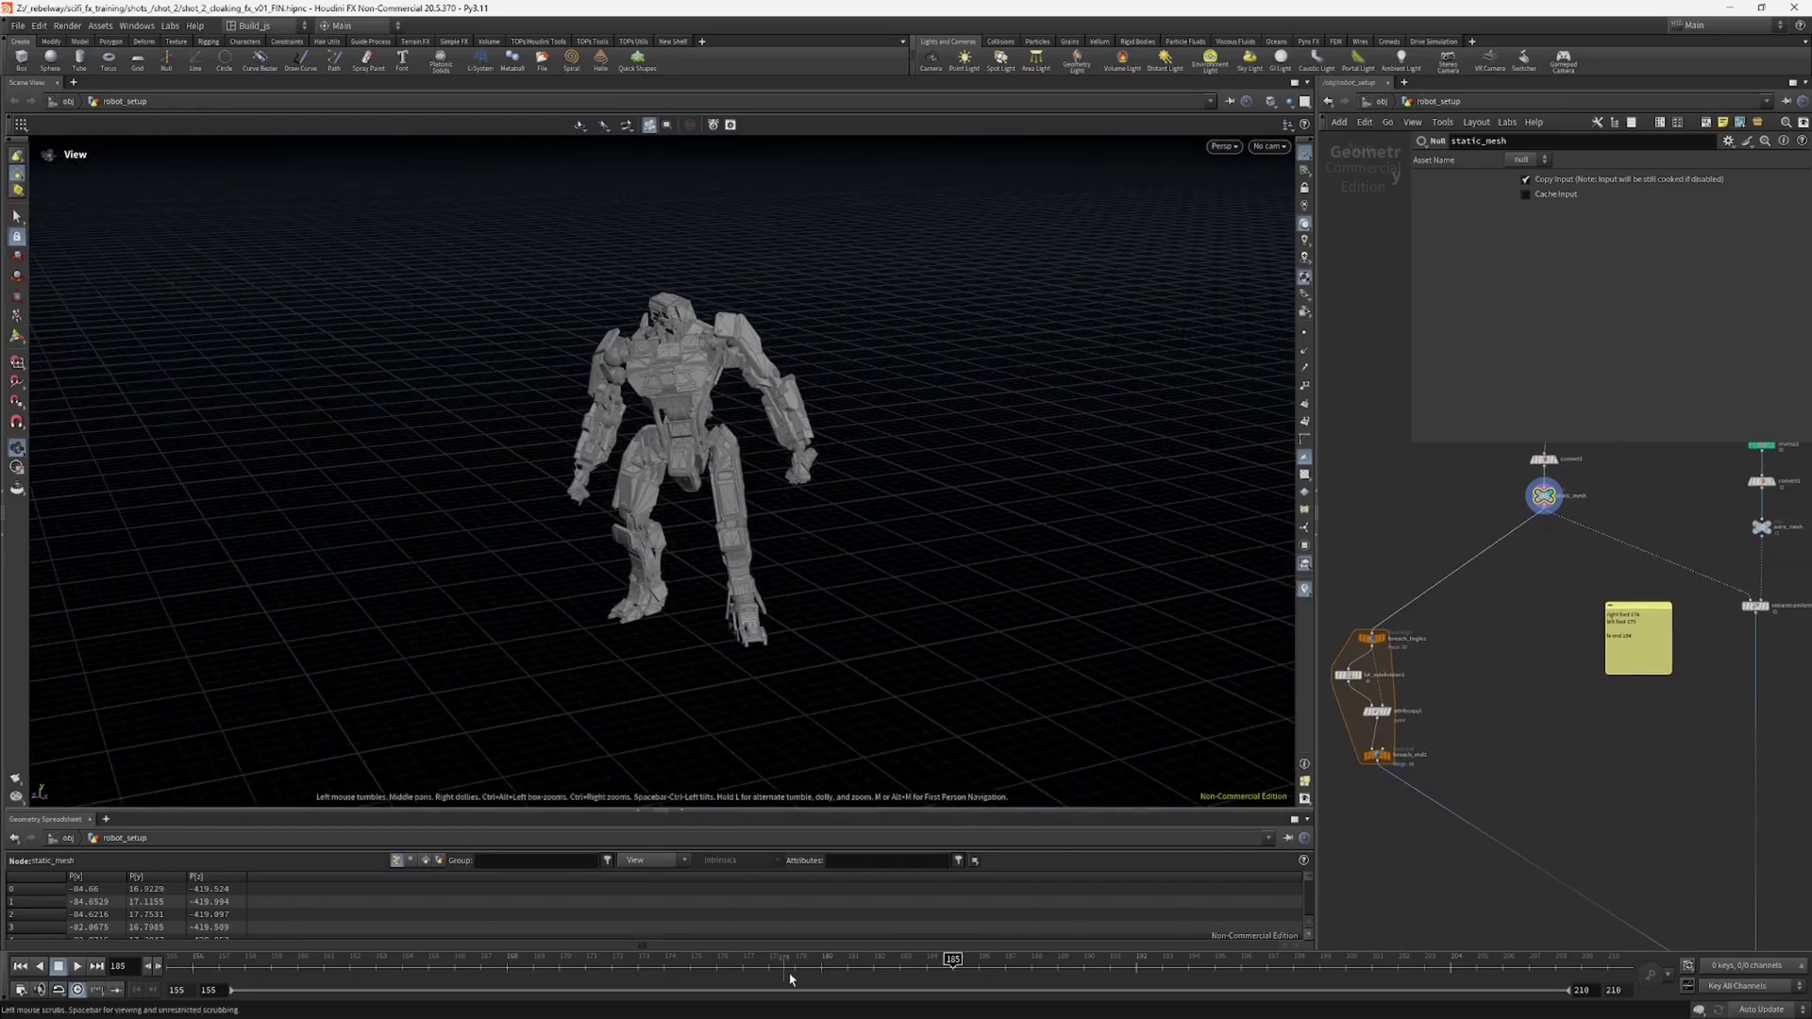
Step: Compare the static mesh at frames around 184 to 188 and examine its feet from several angles
left_click(928, 955)
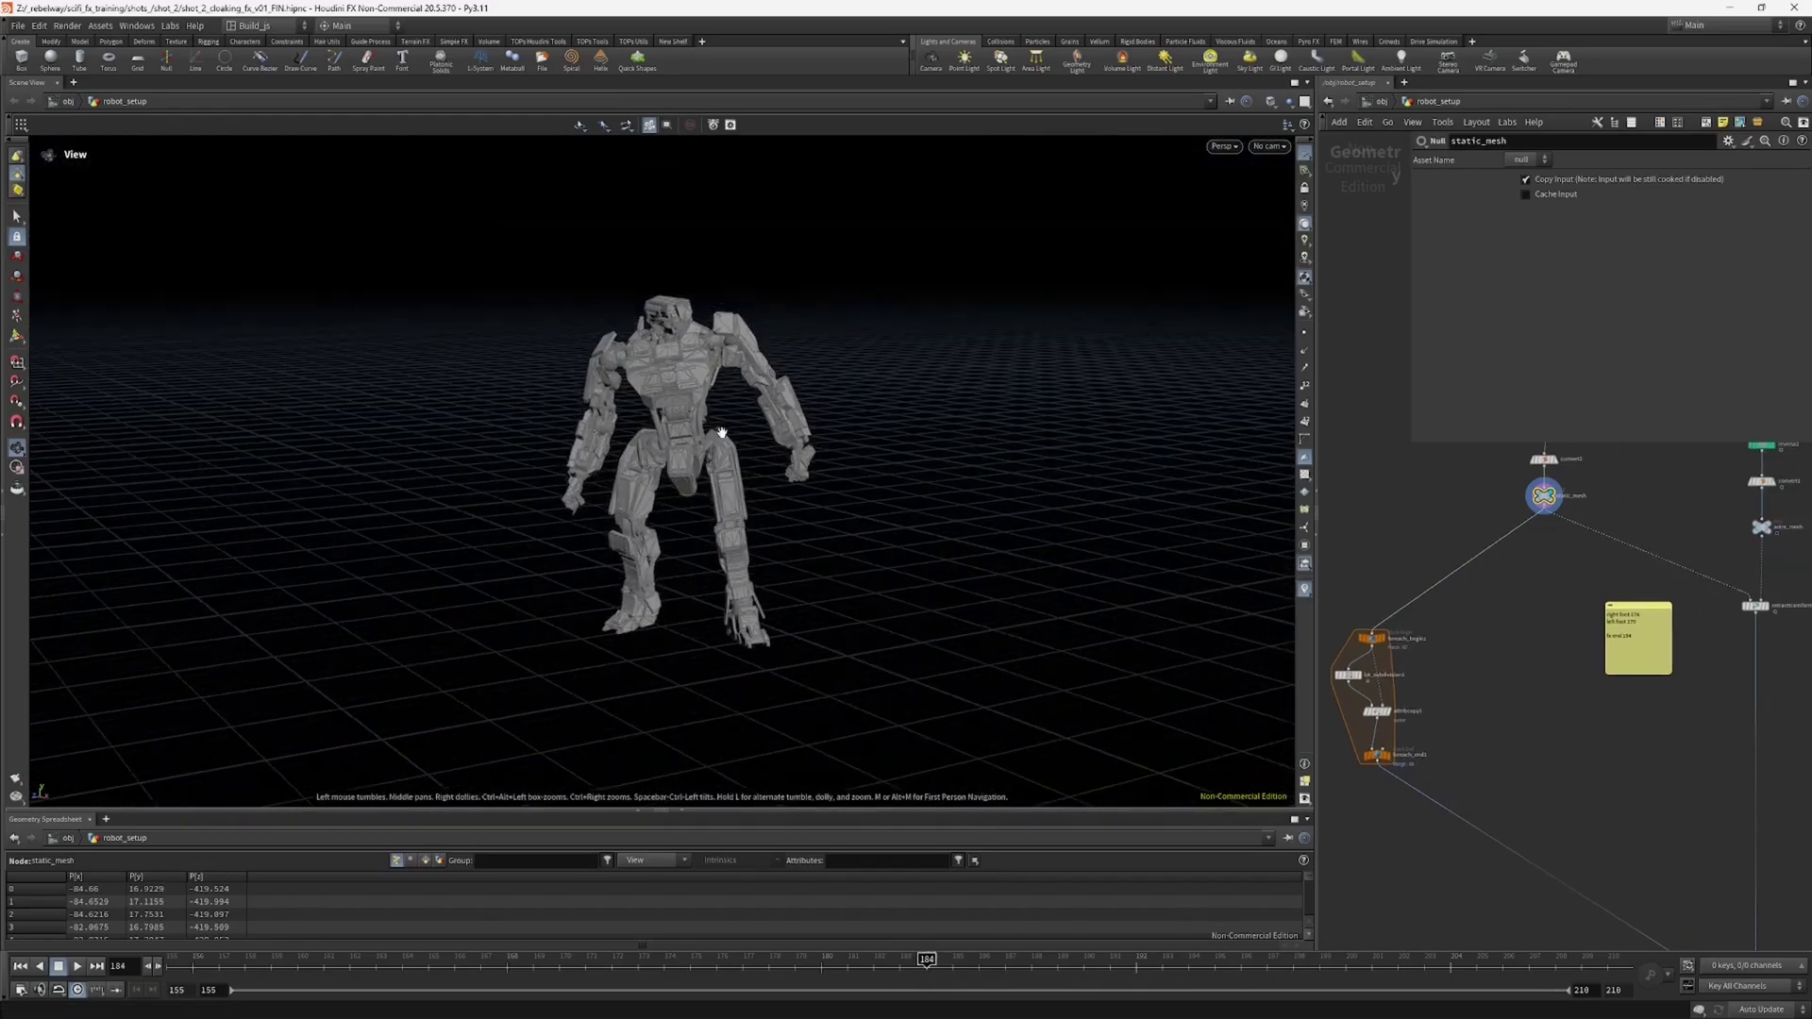
left_click(983, 958)
left_click_drag(818, 582, 778, 437)
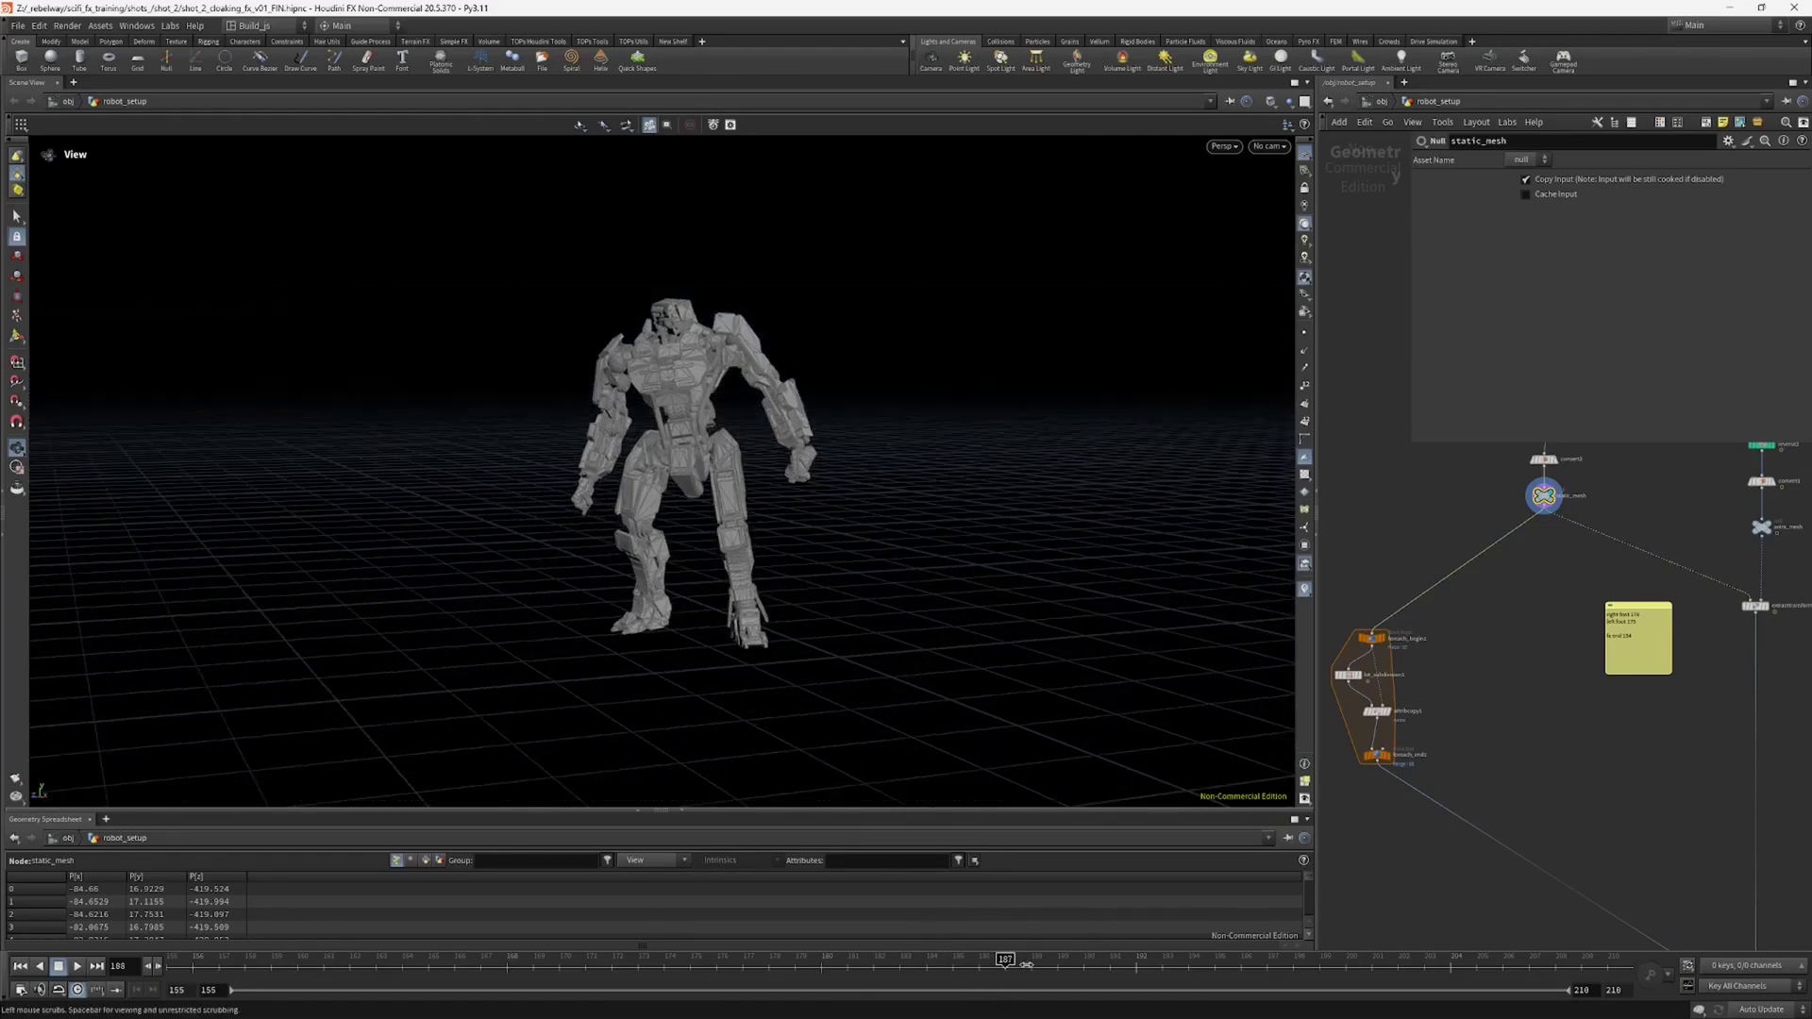
scroll(1533, 690, "up", 2)
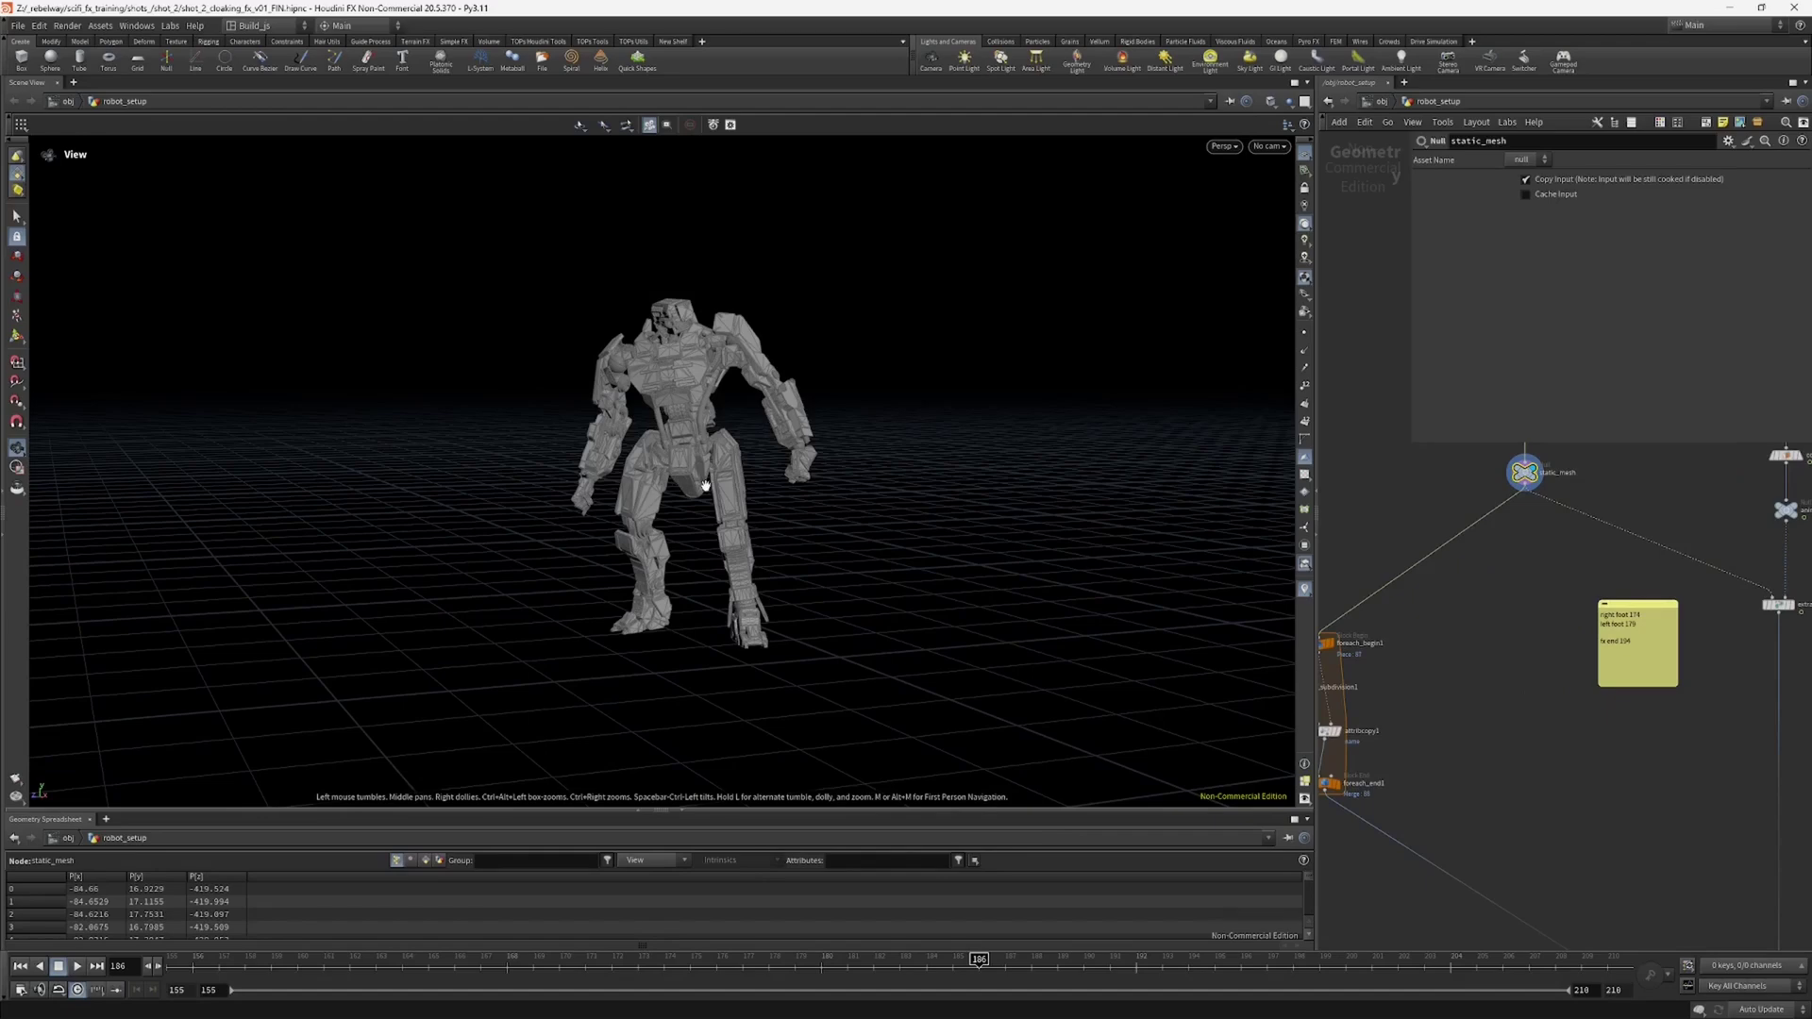
left_click_drag(705, 486, 769, 486)
right_click_drag(769, 486, 852, 612)
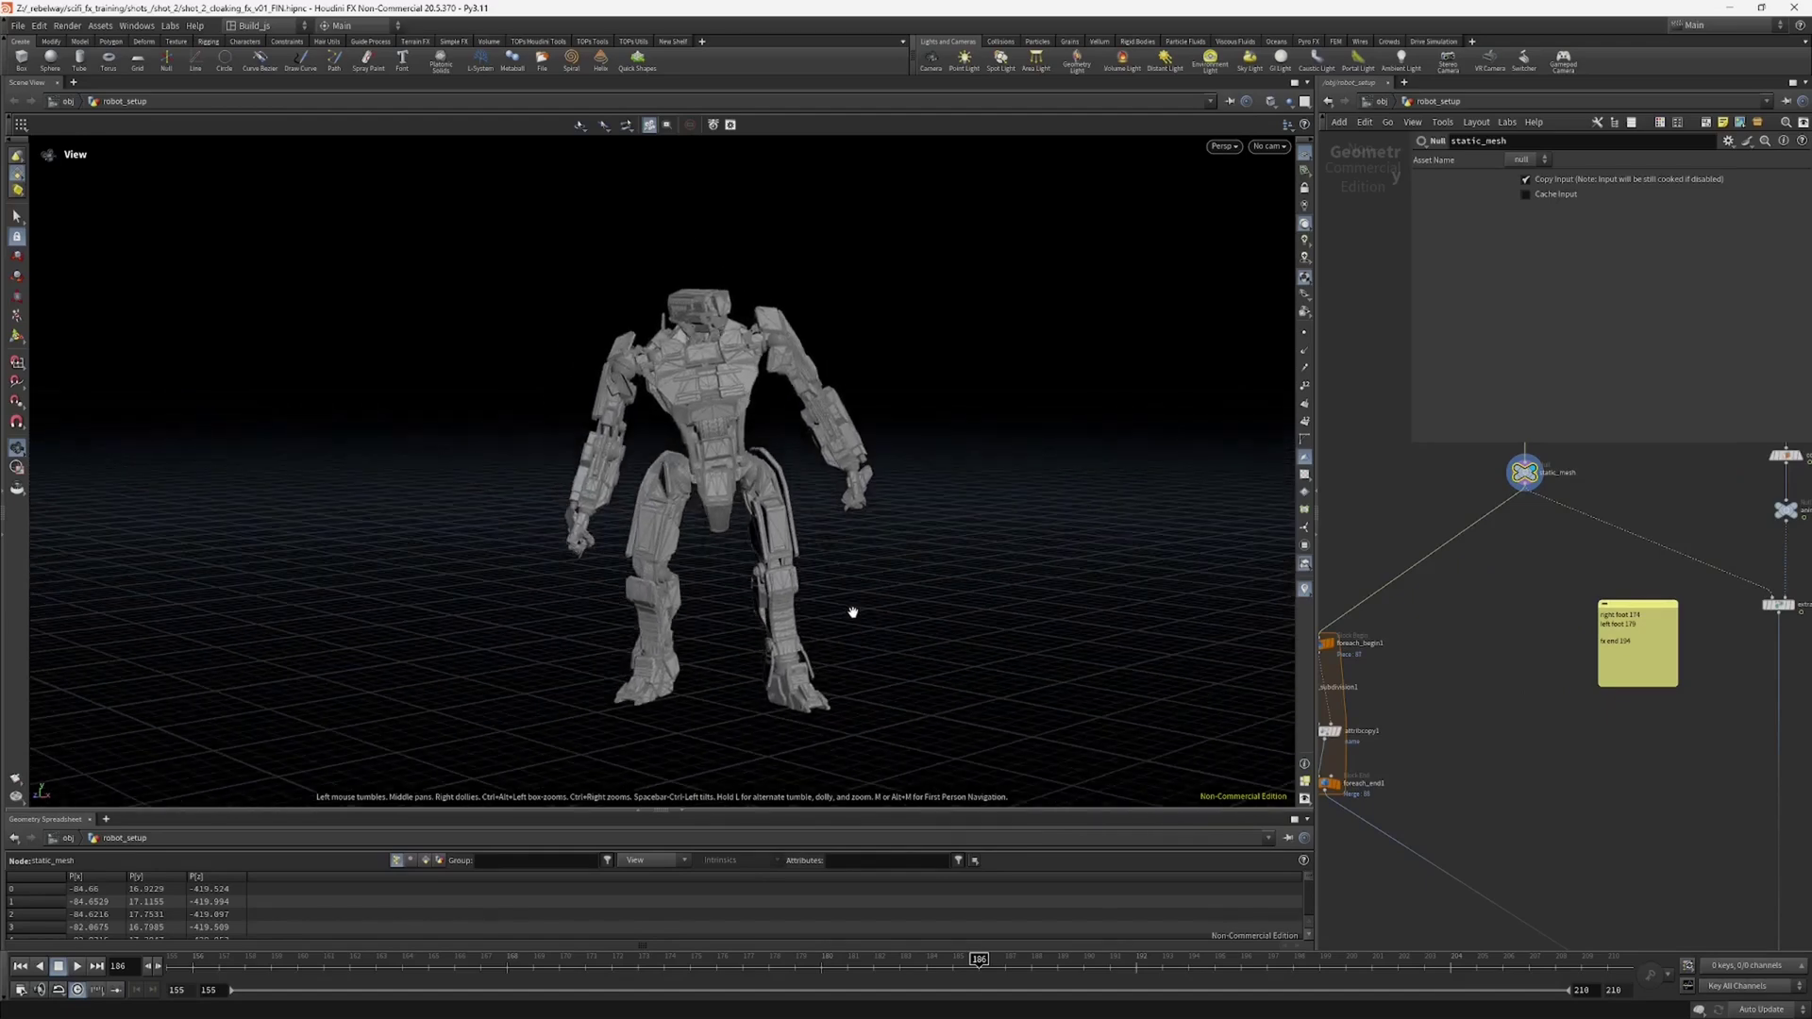
left_click_drag(852, 613, 798, 613)
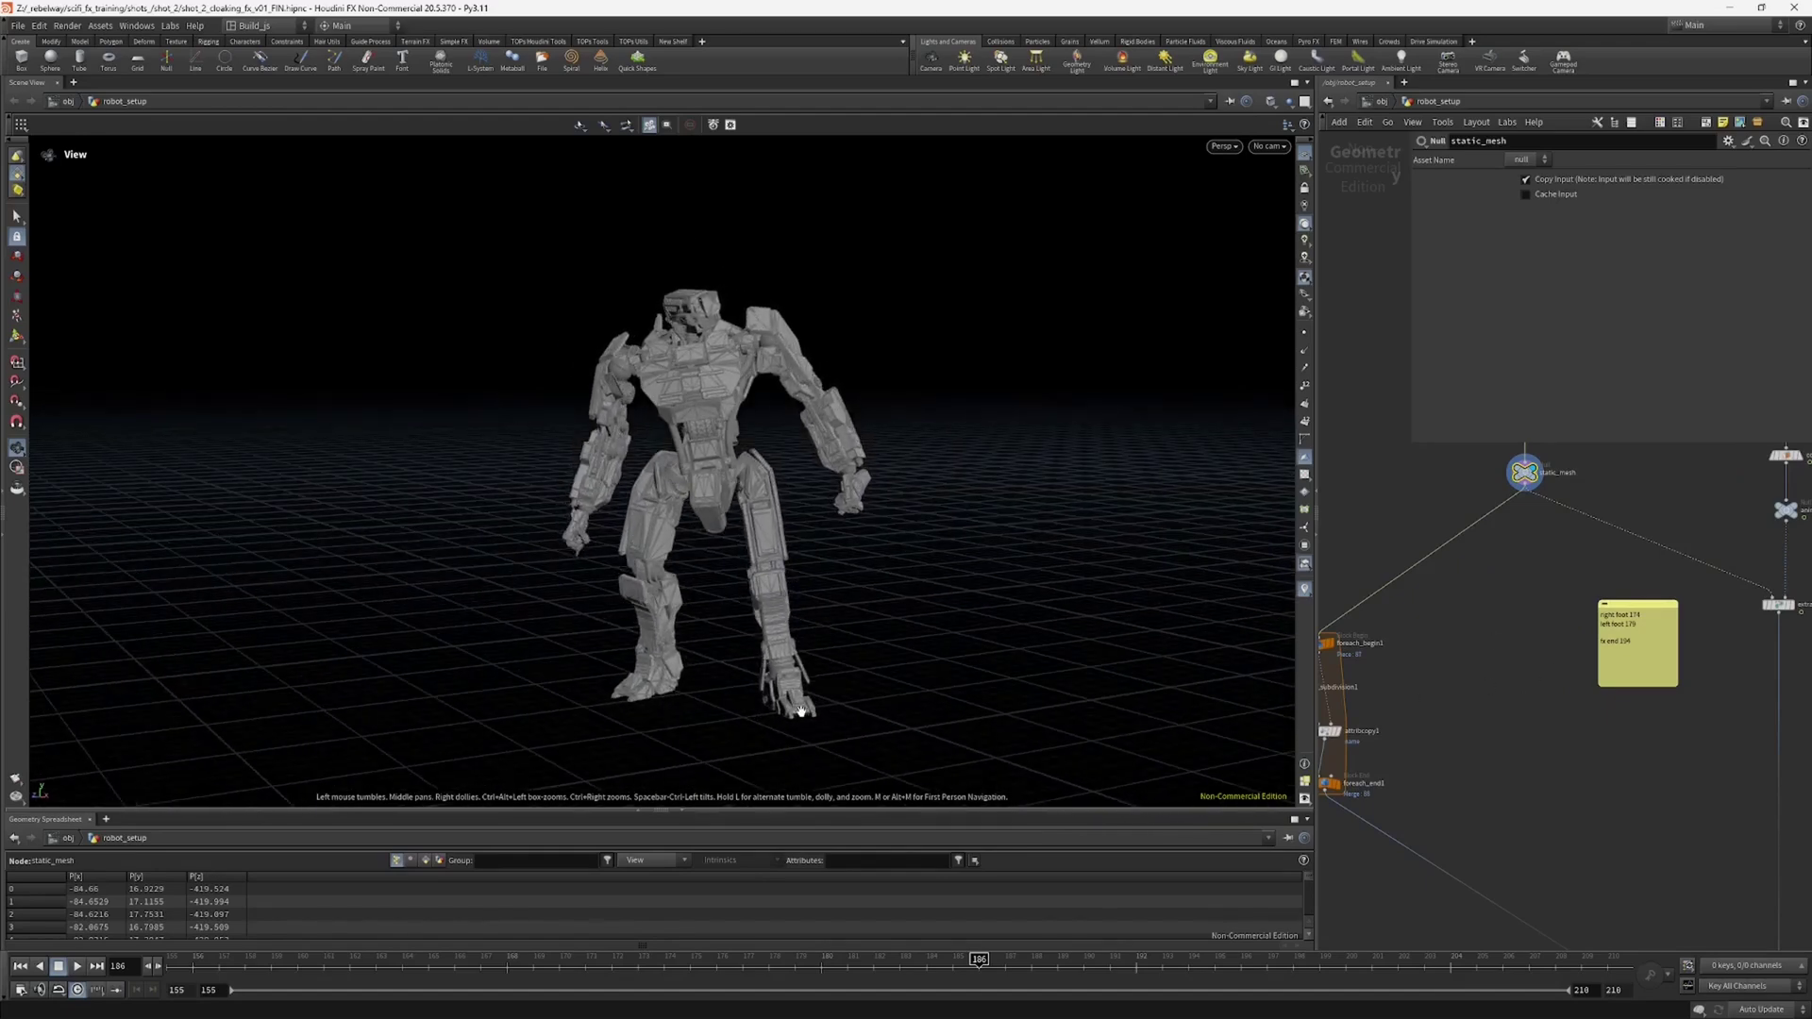
Step: Add an unconnected Grid node below static_mesh, next to the sticky note
middle_click_drag(1531, 695, 1517, 683)
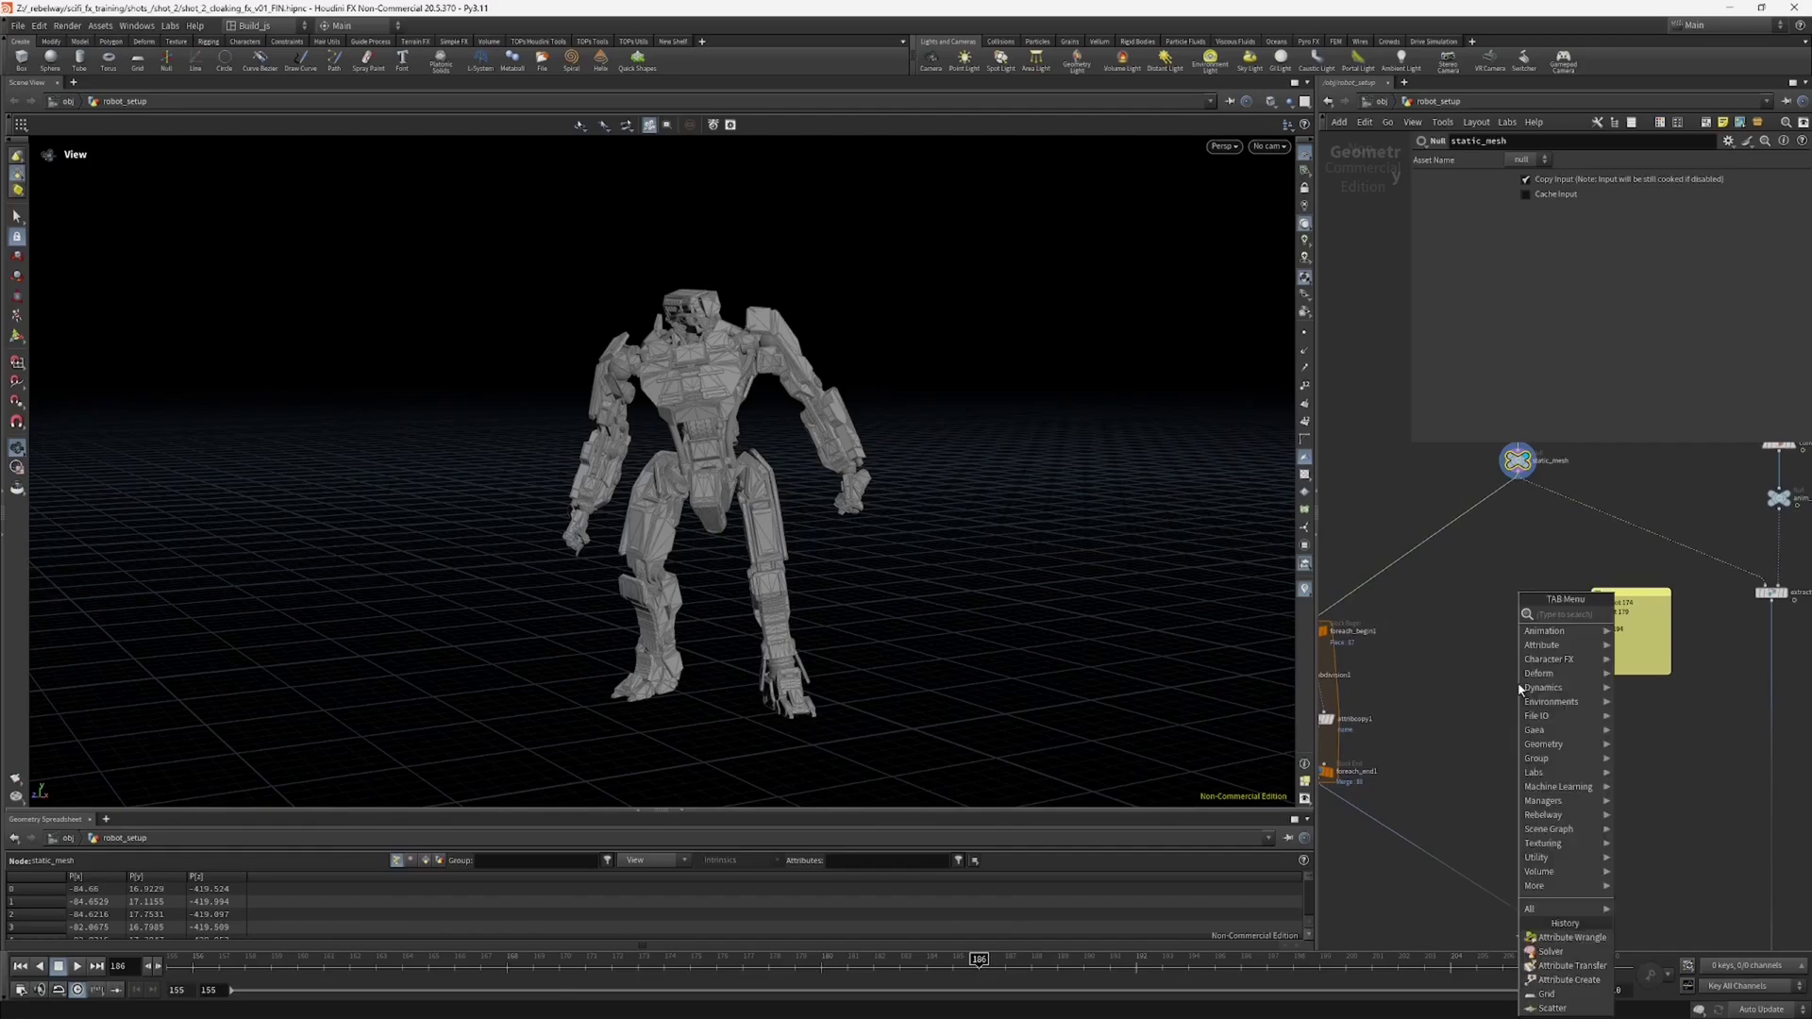
key("Tab")
type("gr")
key("Return")
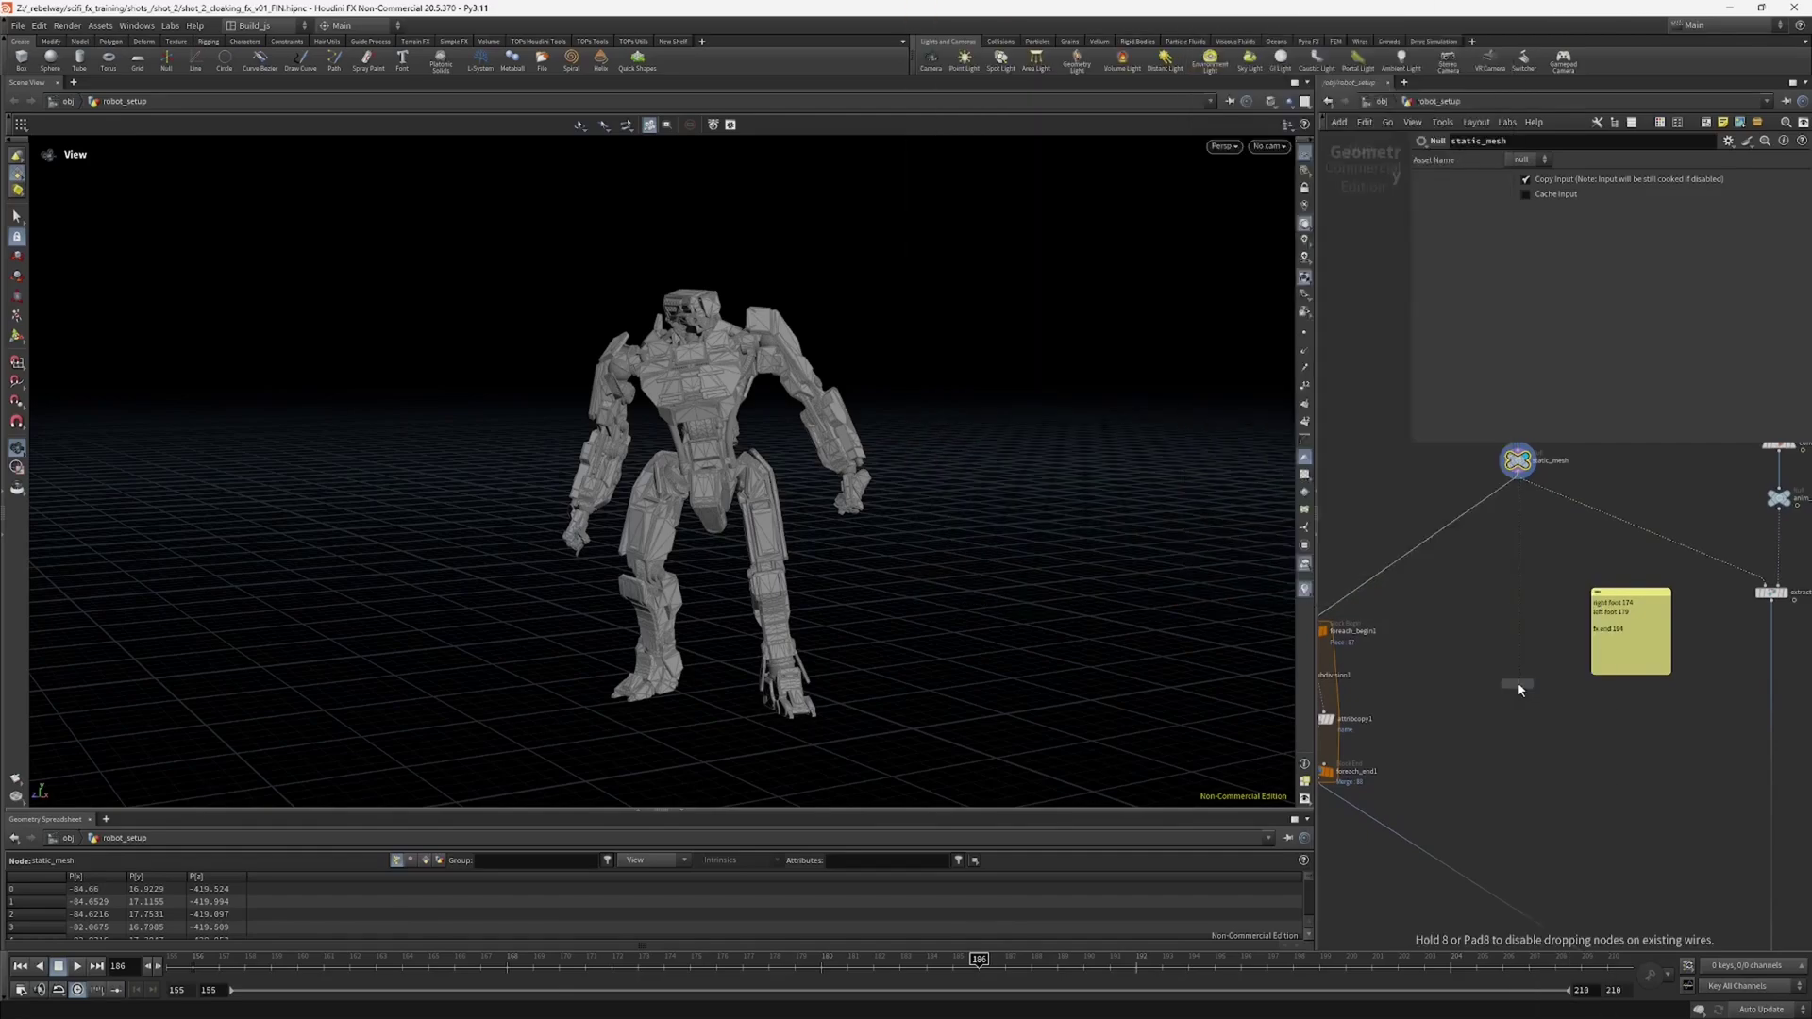
left_click(1519, 690)
Step: Move the grid from the origin to under the robot's foot, centred at about X -87.4, Z -420.2
right_click_drag(997, 543, 619, 724)
right_click_drag(1031, 516, 927, 571)
left_click_drag(927, 571, 660, 752)
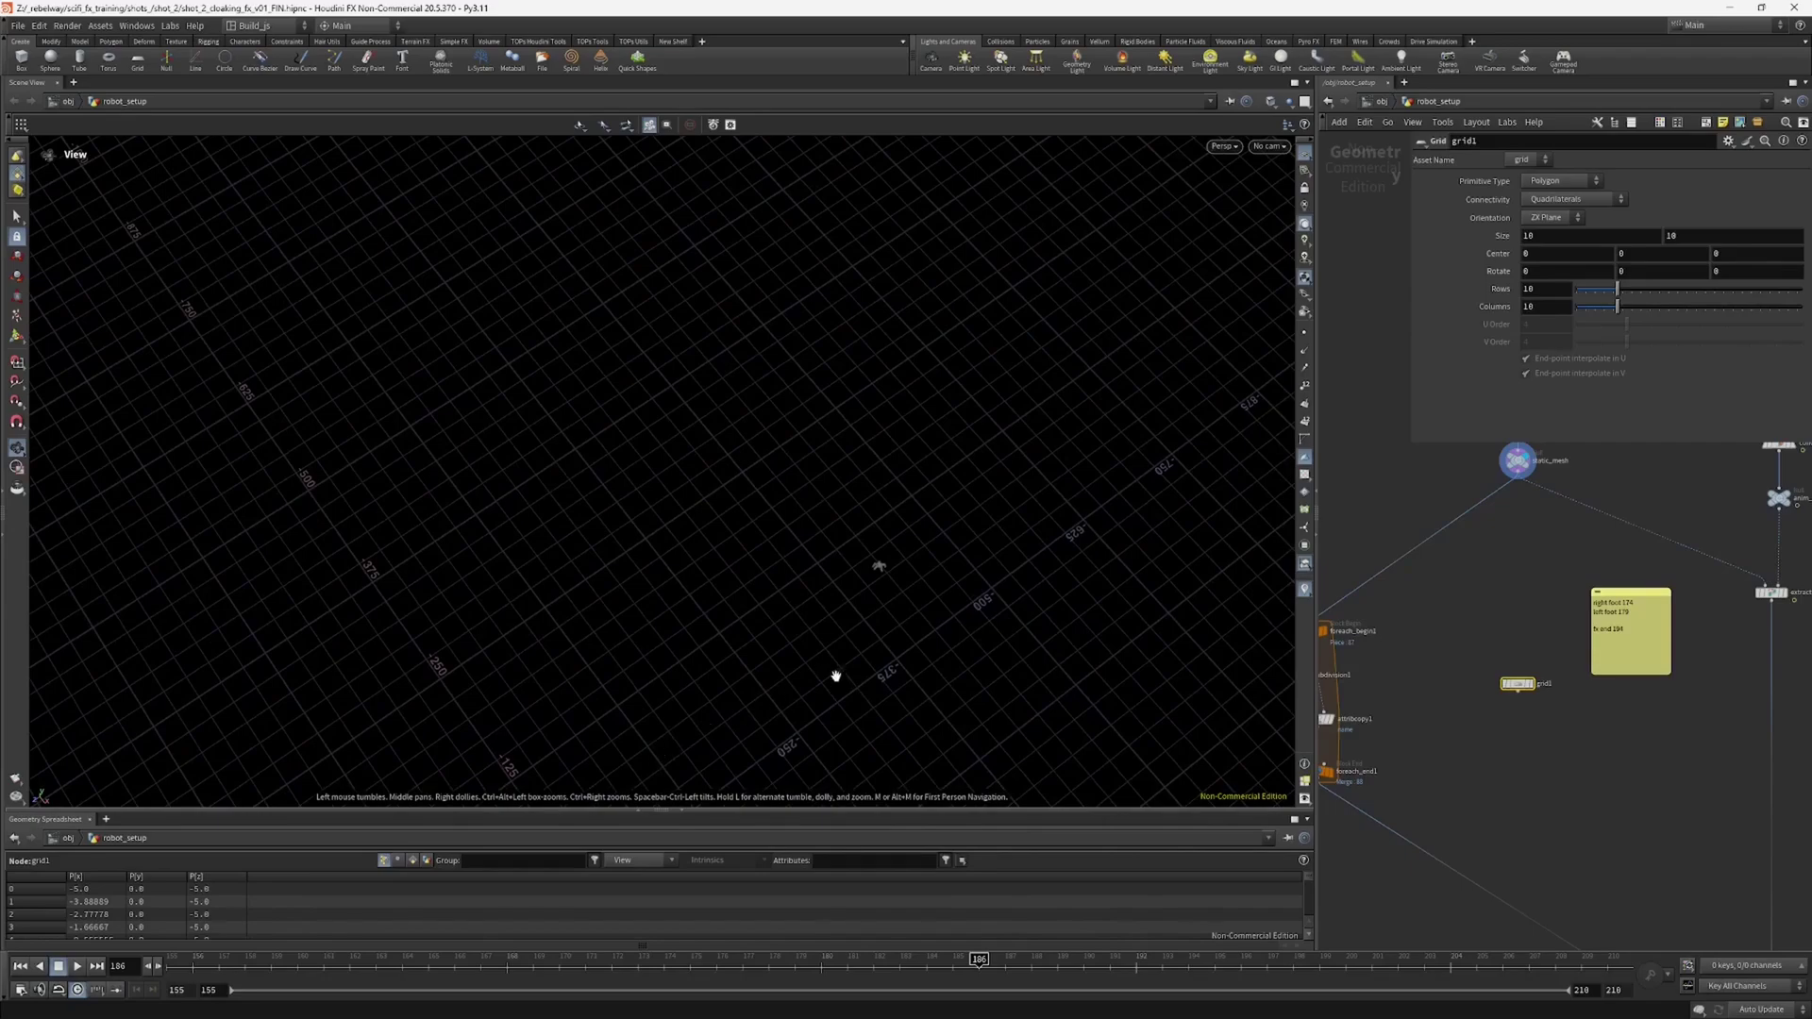
middle_click_drag(713, 703, 847, 551)
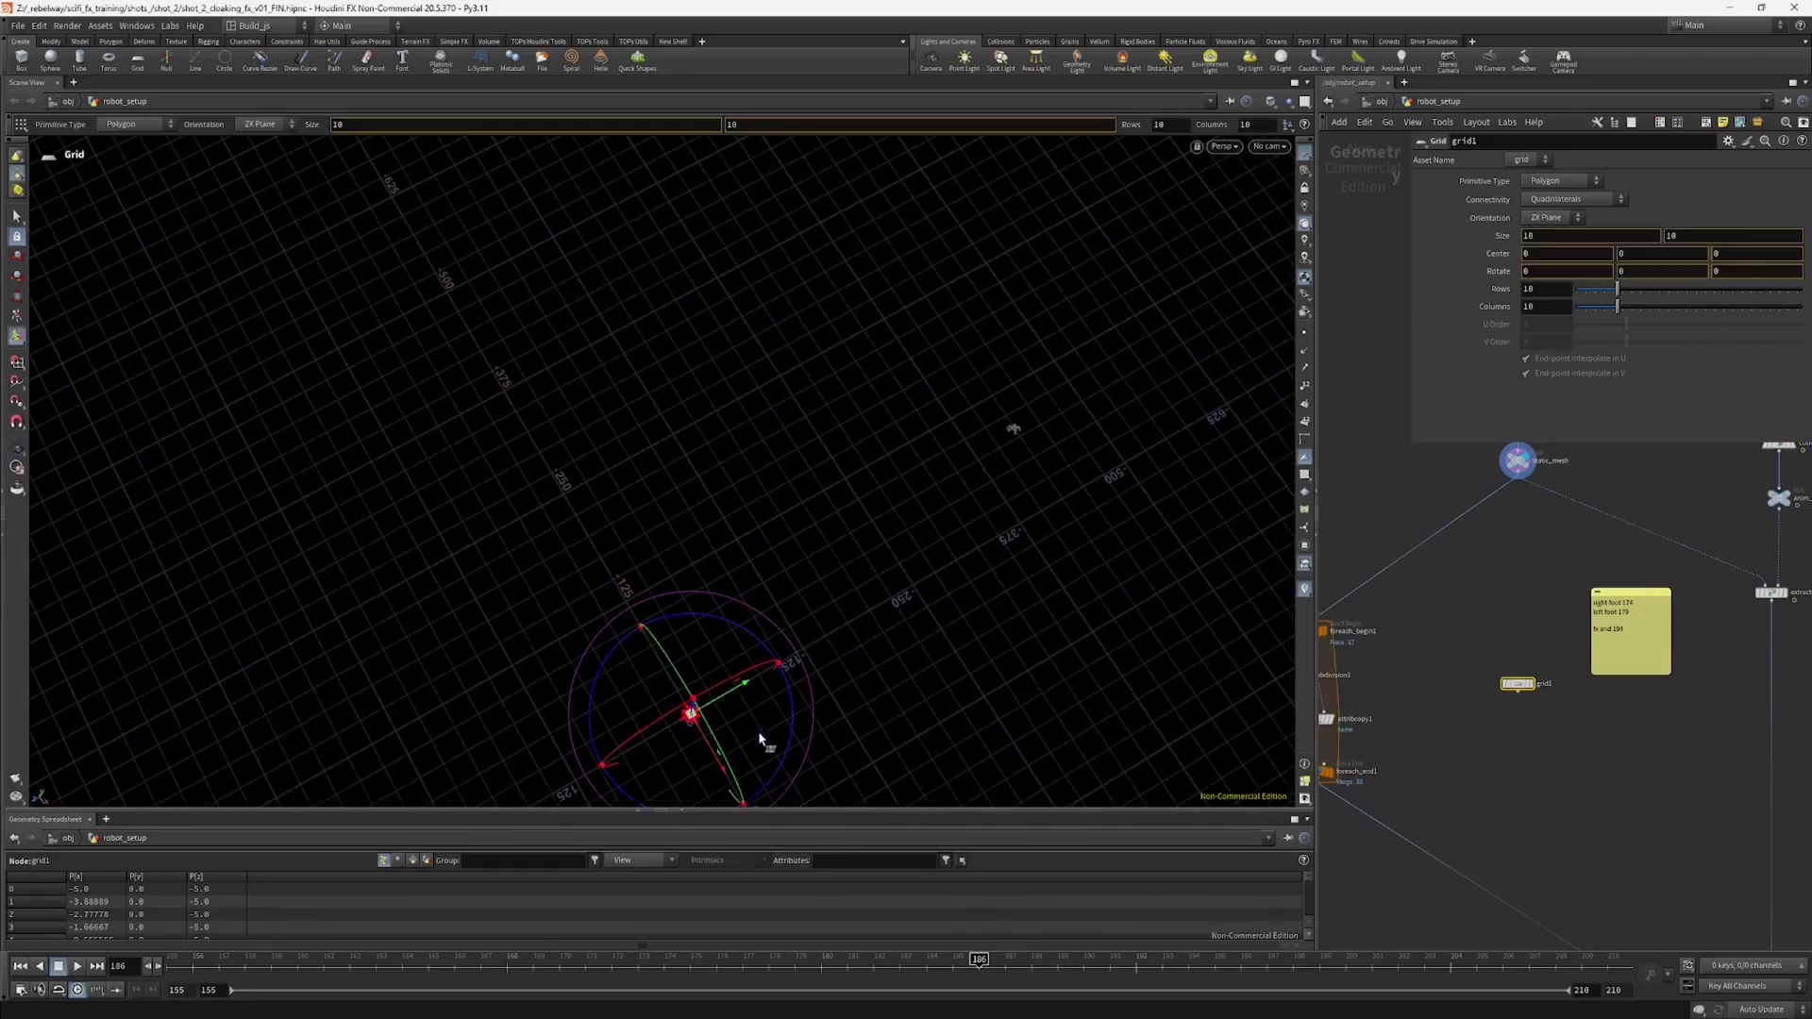
left_click_drag(758, 733, 1074, 447)
right_click_drag(1036, 415, 849, 726)
left_click_drag(849, 727, 905, 509)
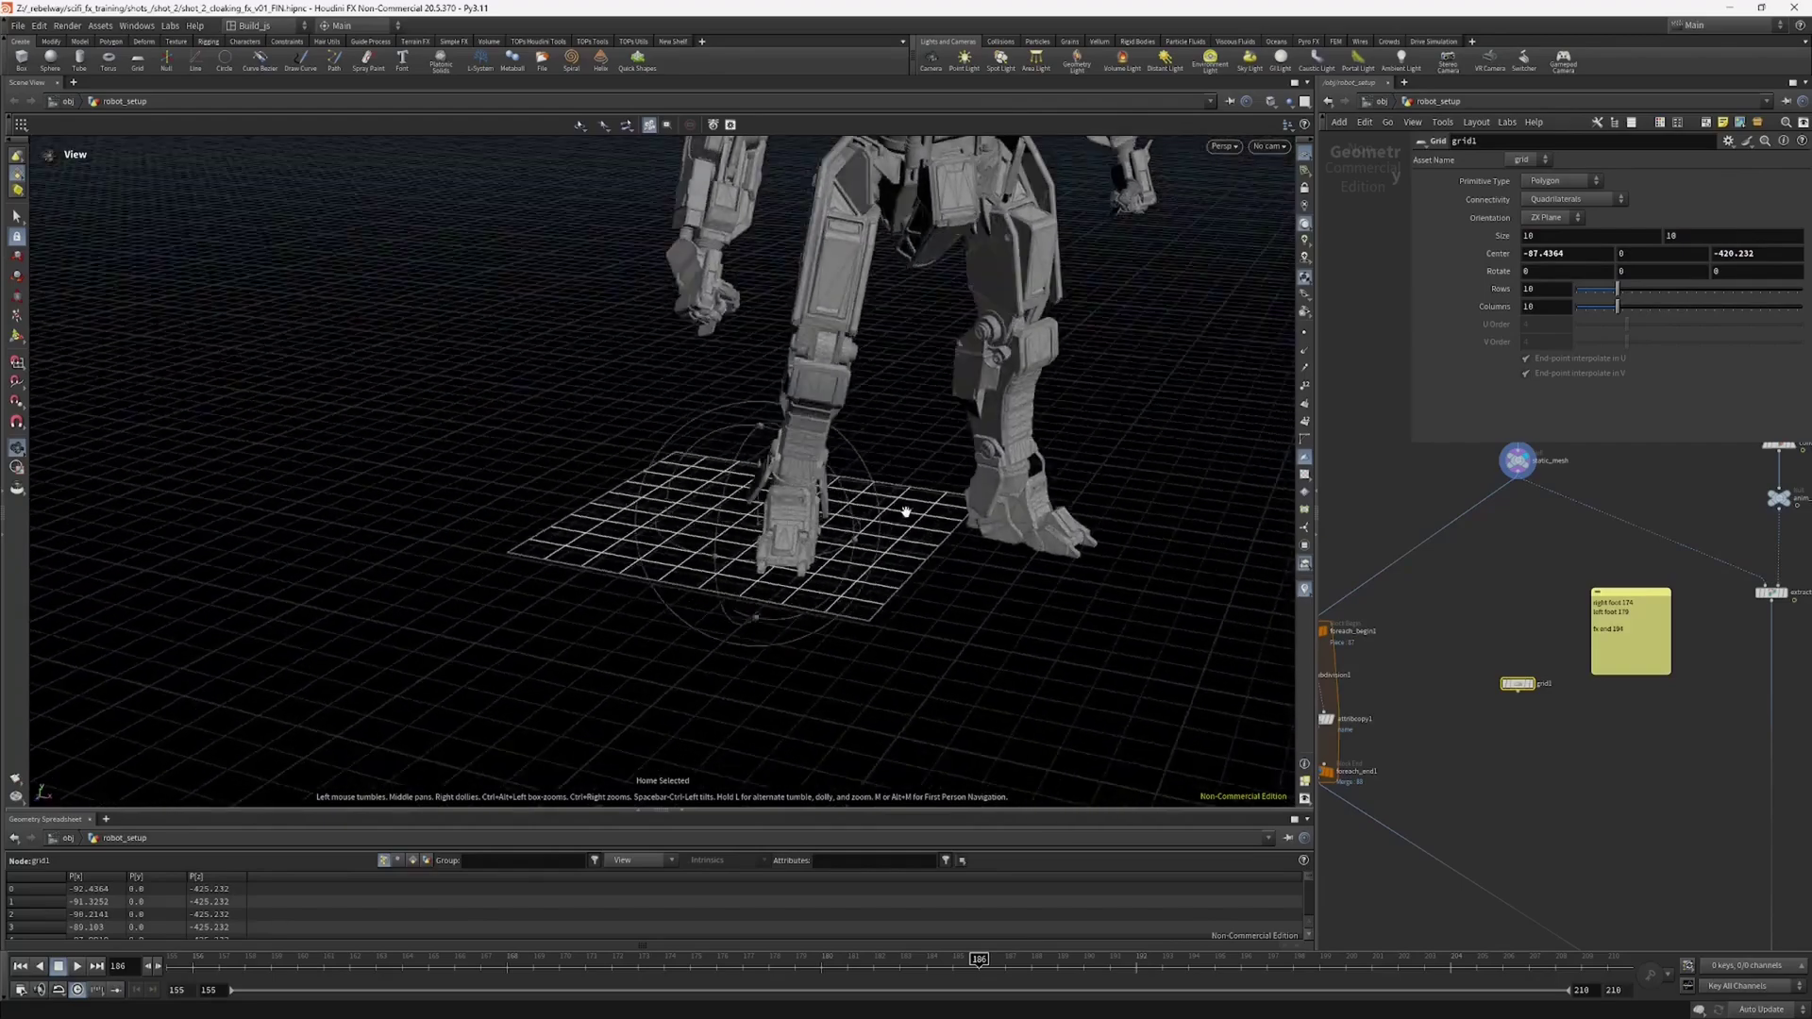
Step: Resize the grid to about 4.38 by 5.31 under the robot's foot, centred near X -86.07, Z -418.21
right_click_drag(906, 510, 830, 535)
middle_click_drag(830, 535, 943, 547)
left_click_drag(943, 547, 830, 477)
left_click_drag(700, 422, 759, 523)
left_click_drag(758, 523, 744, 445)
left_click_drag(864, 616, 745, 605)
left_click_drag(750, 628, 760, 578)
right_click_drag(760, 577, 887, 516)
left_click_drag(887, 516, 848, 573)
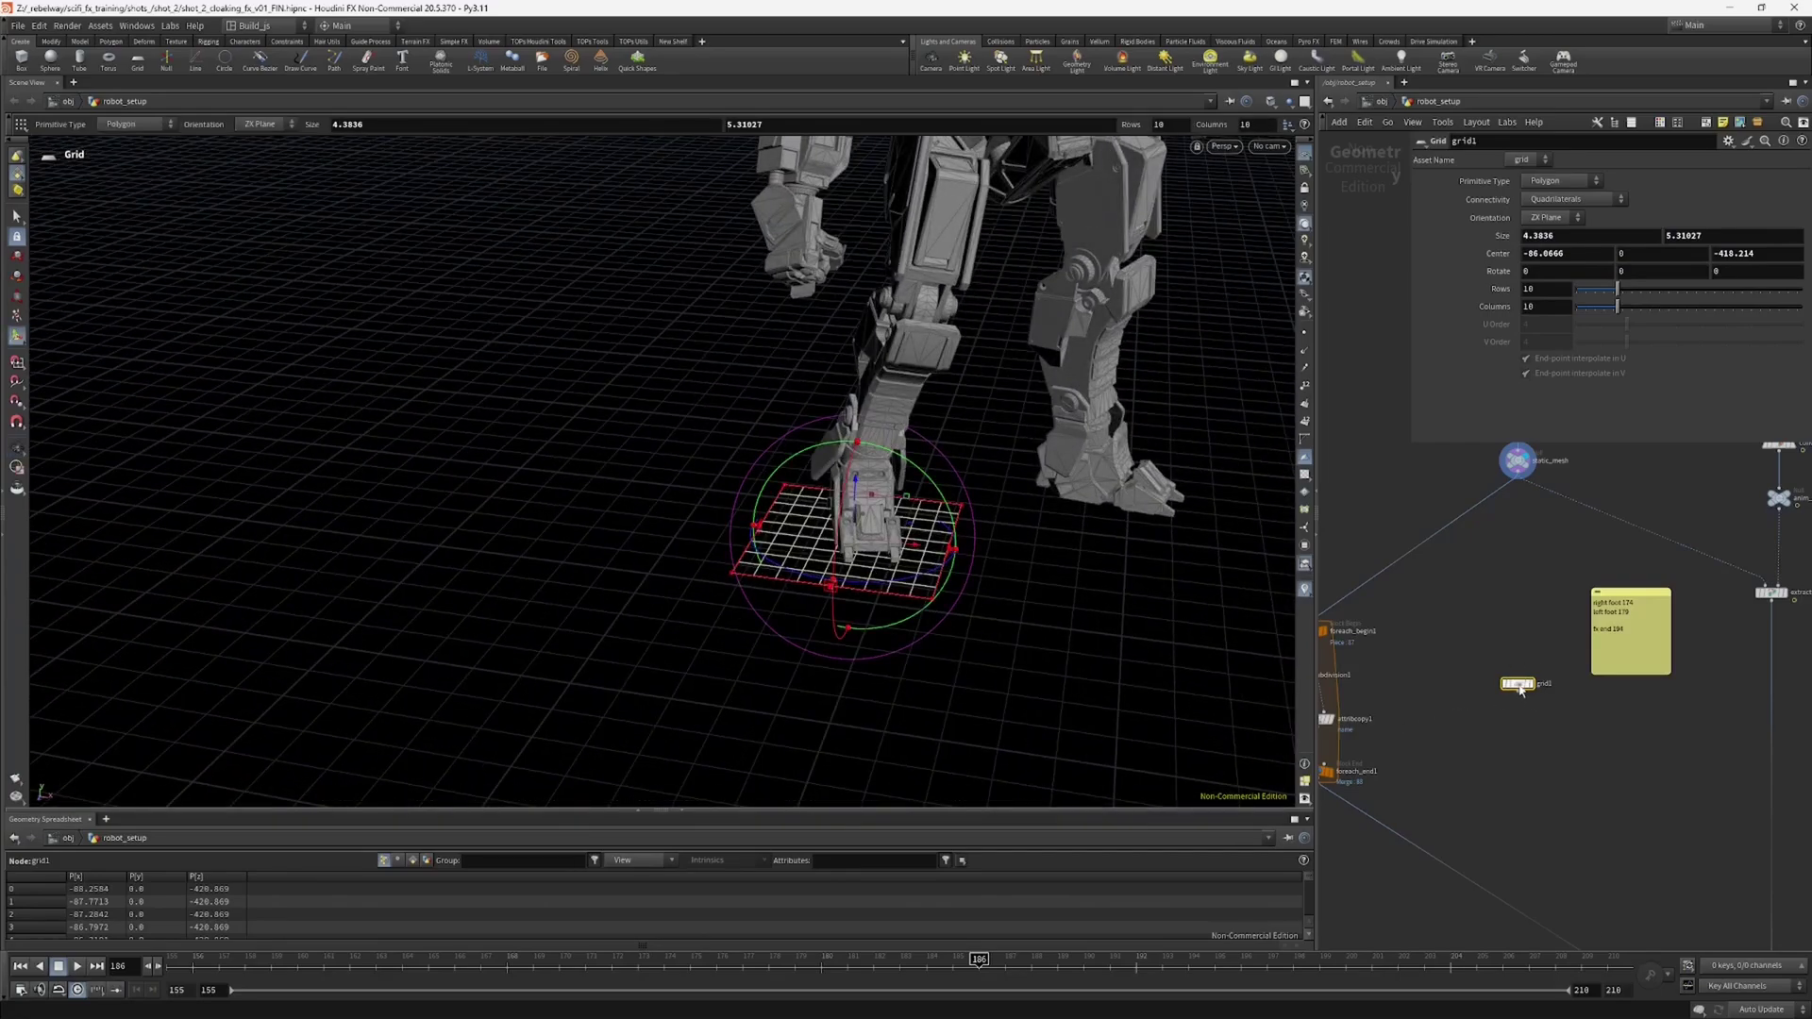
Step: Inspect the resized grid against the robot's foot from several angles and in a view of the whole robot
mouse_move(1520, 690)
left_mouse_down()
mouse_move(1525, 613)
mouse_move(1552, 701)
left_mouse_up()
left_click_drag(920, 561, 846, 545, "alt")
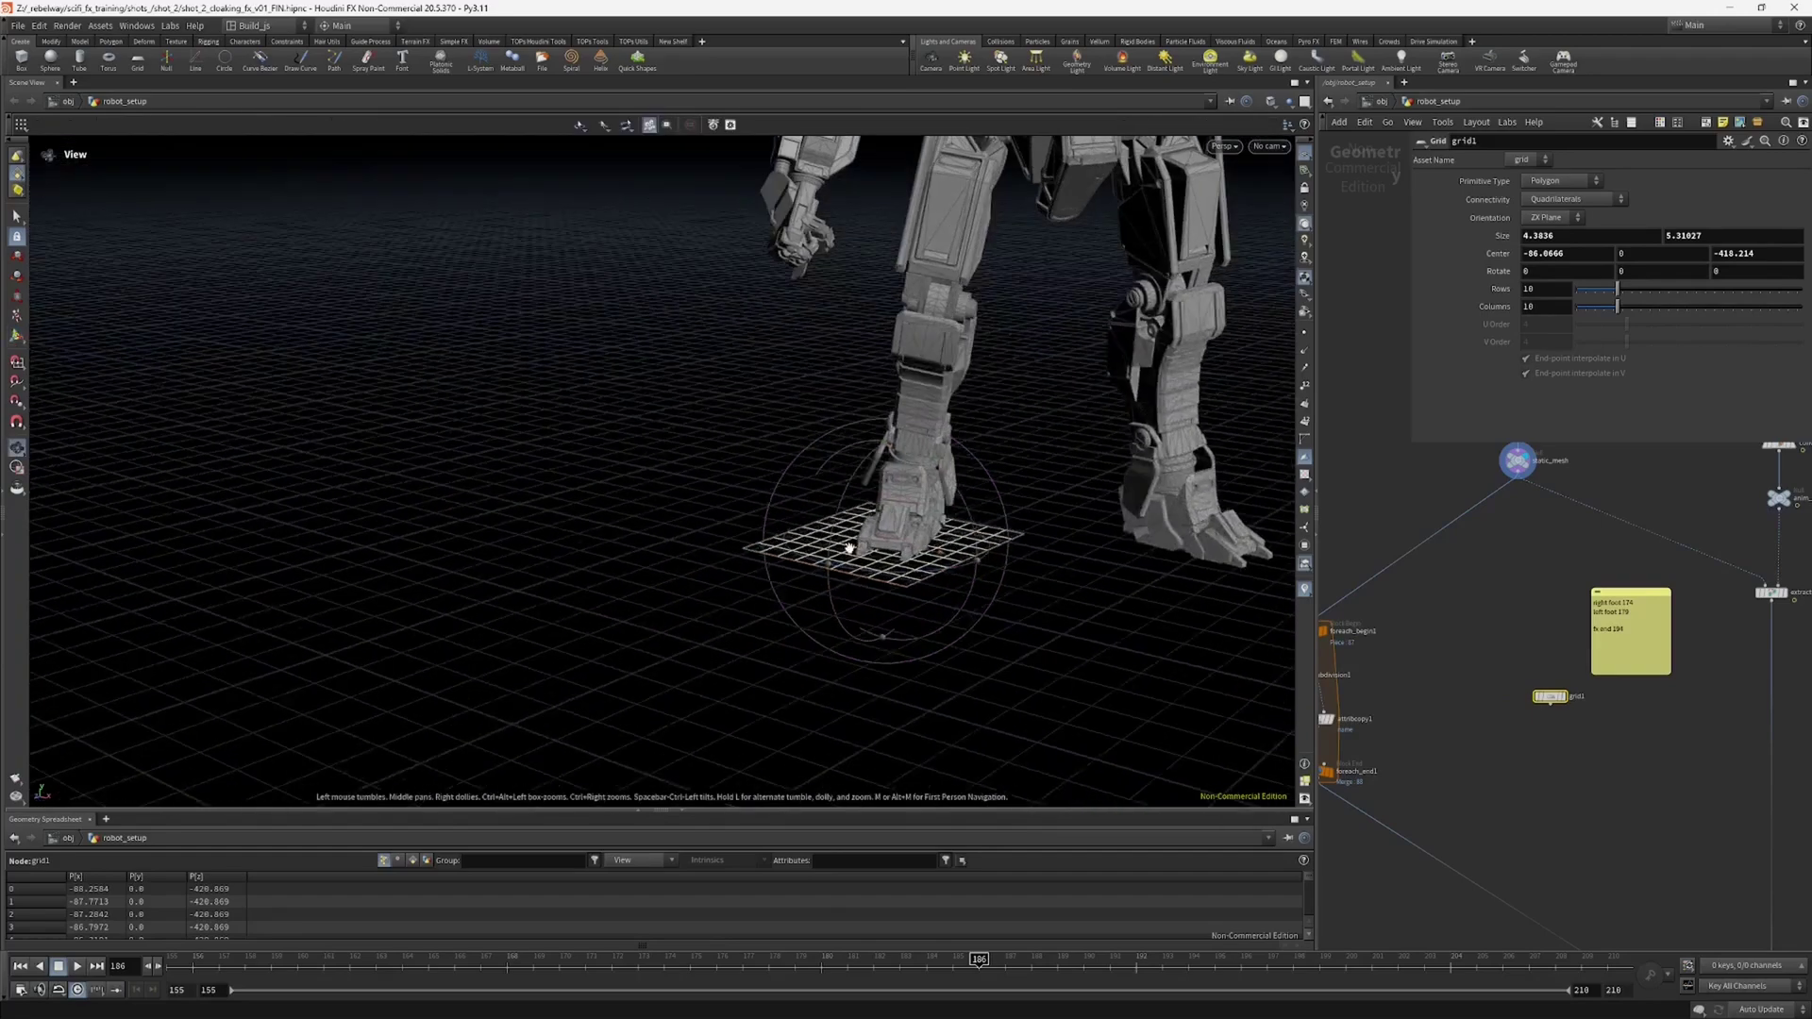
right_click_drag(846, 545, 1019, 326, "alt")
right_click_drag(1481, 622, 1380, 696, "alt")
scroll(1491, 624, "up", 5)
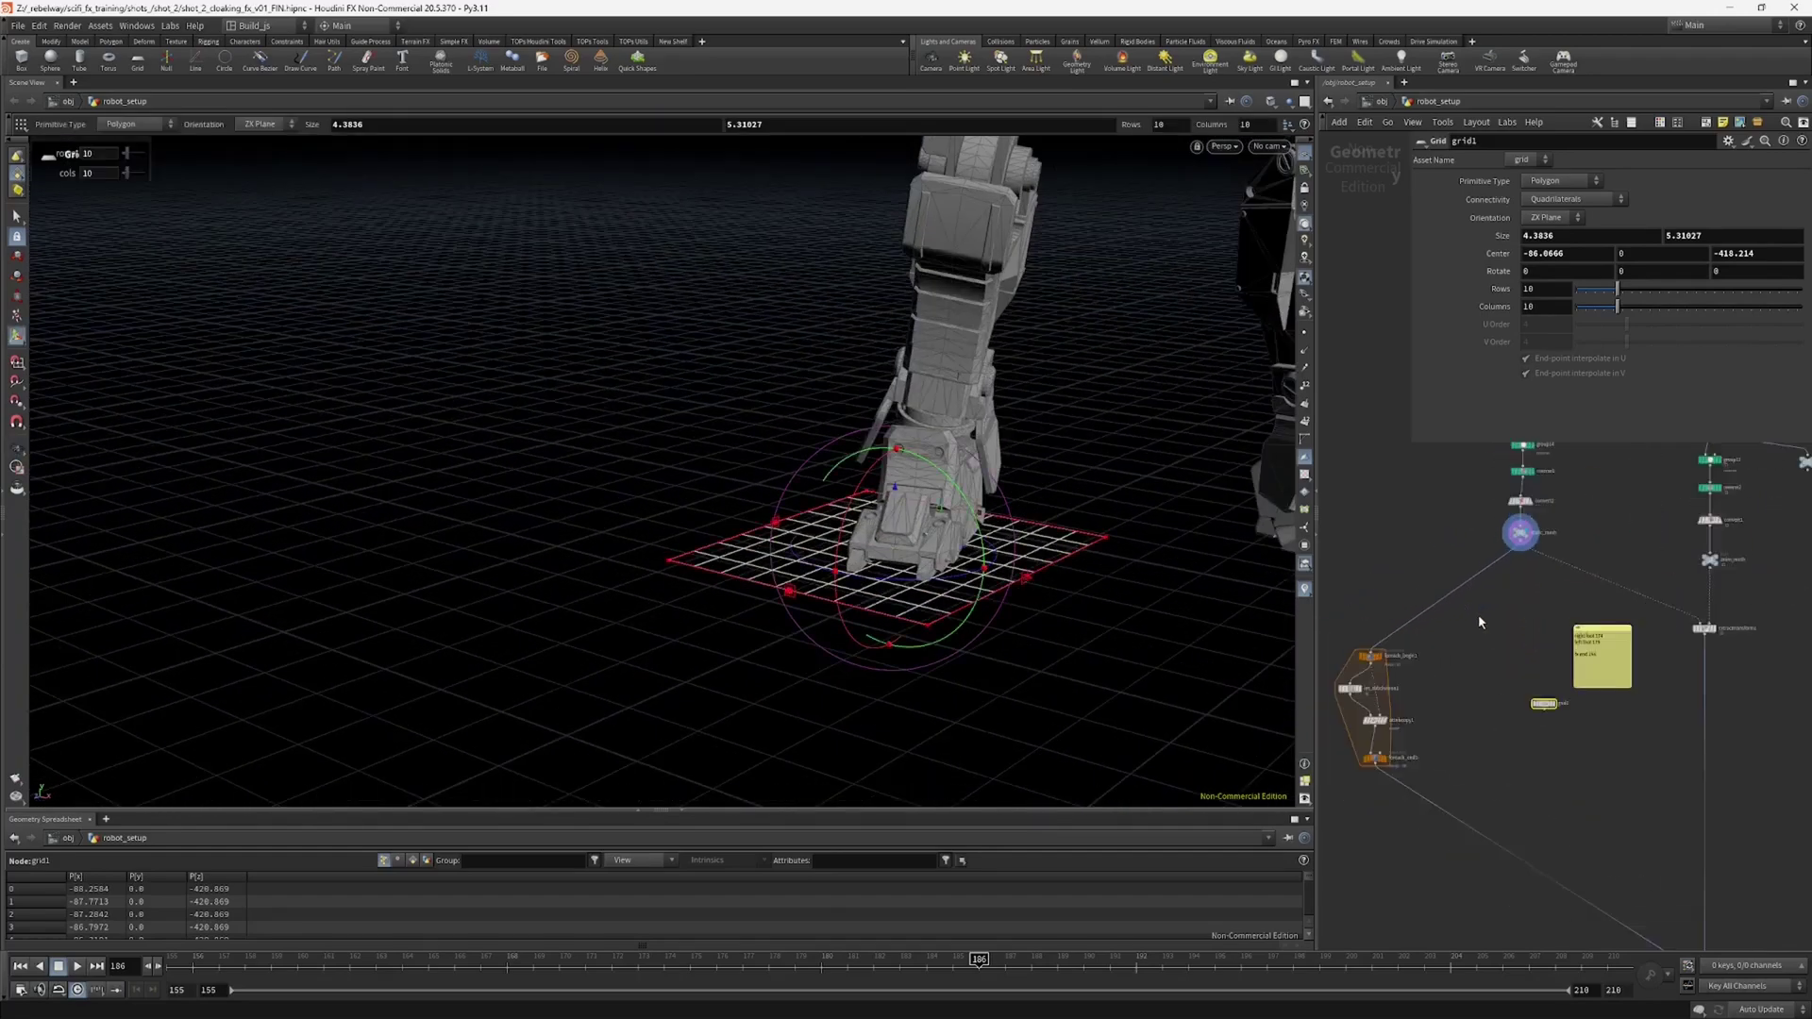
left_click_drag(1624, 627, 1644, 630)
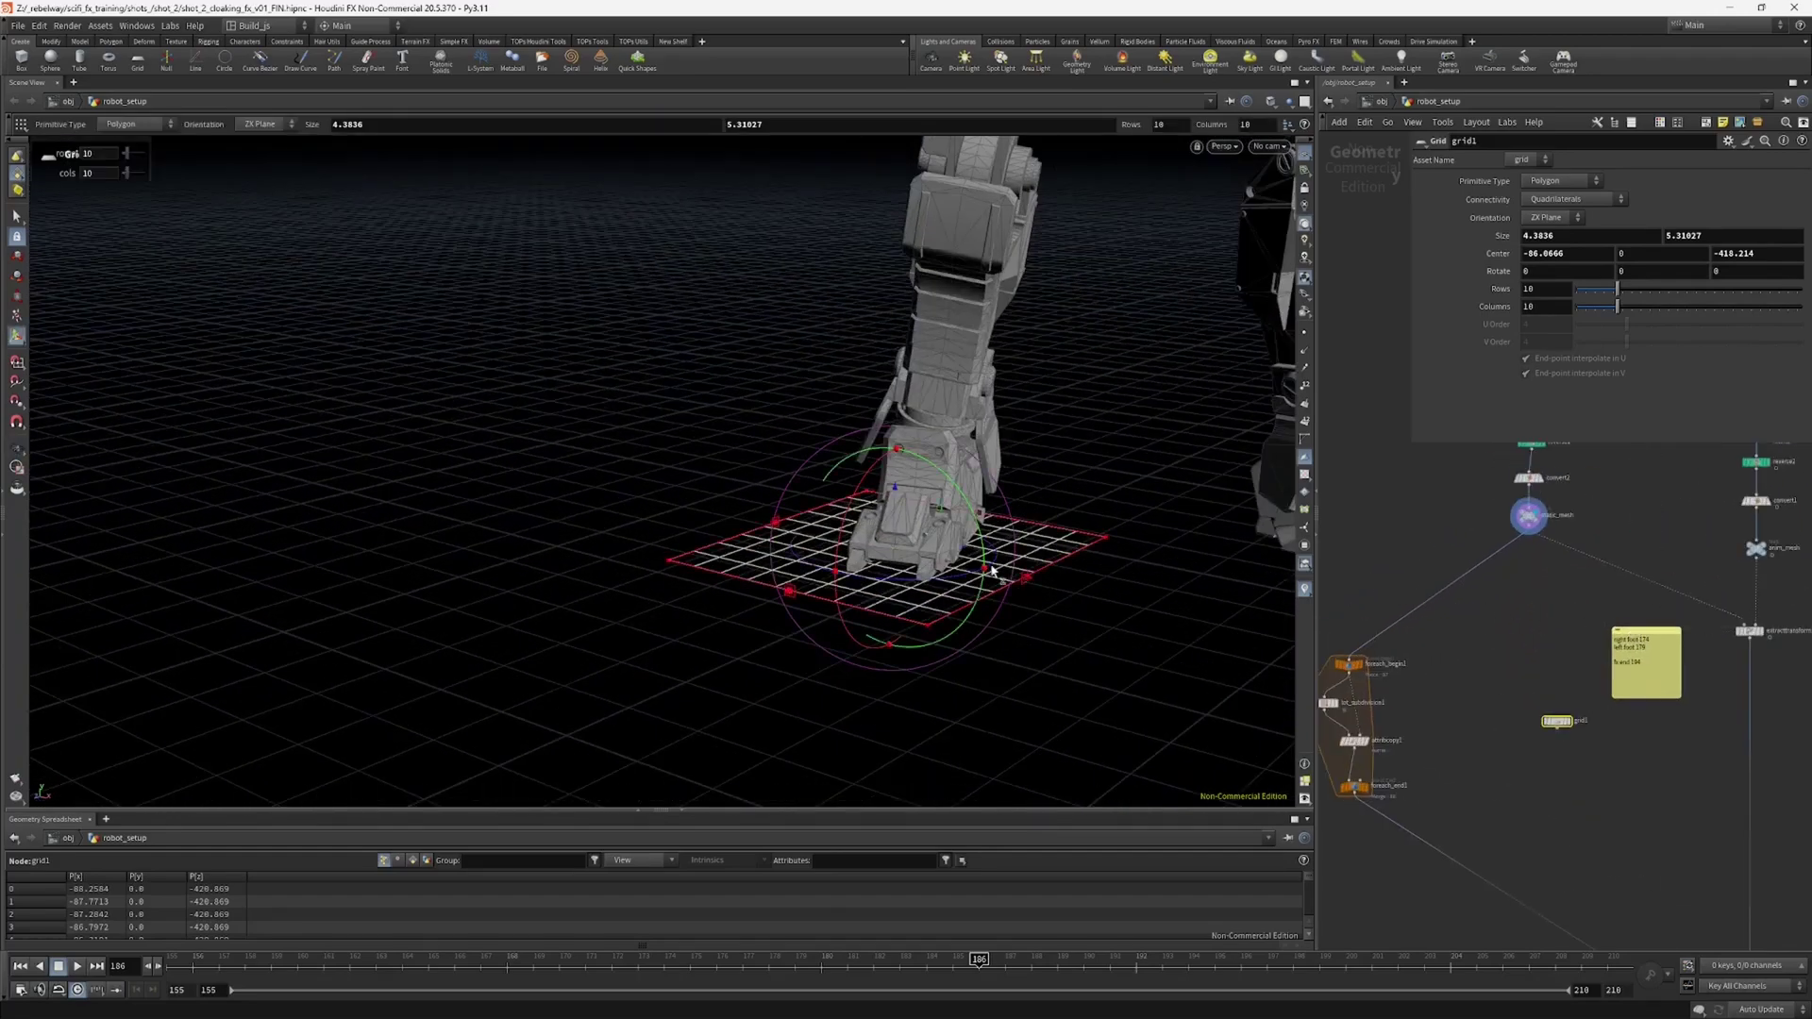
left_click_drag(996, 573, 977, 490, "alt")
middle_click_drag(996, 141, 925, 236, "alt")
left_click_drag(926, 236, 1007, 415, "alt")
right_click_drag(1007, 415, 1136, 231, "alt")
left_click_drag(982, 295, 865, 271, "alt")
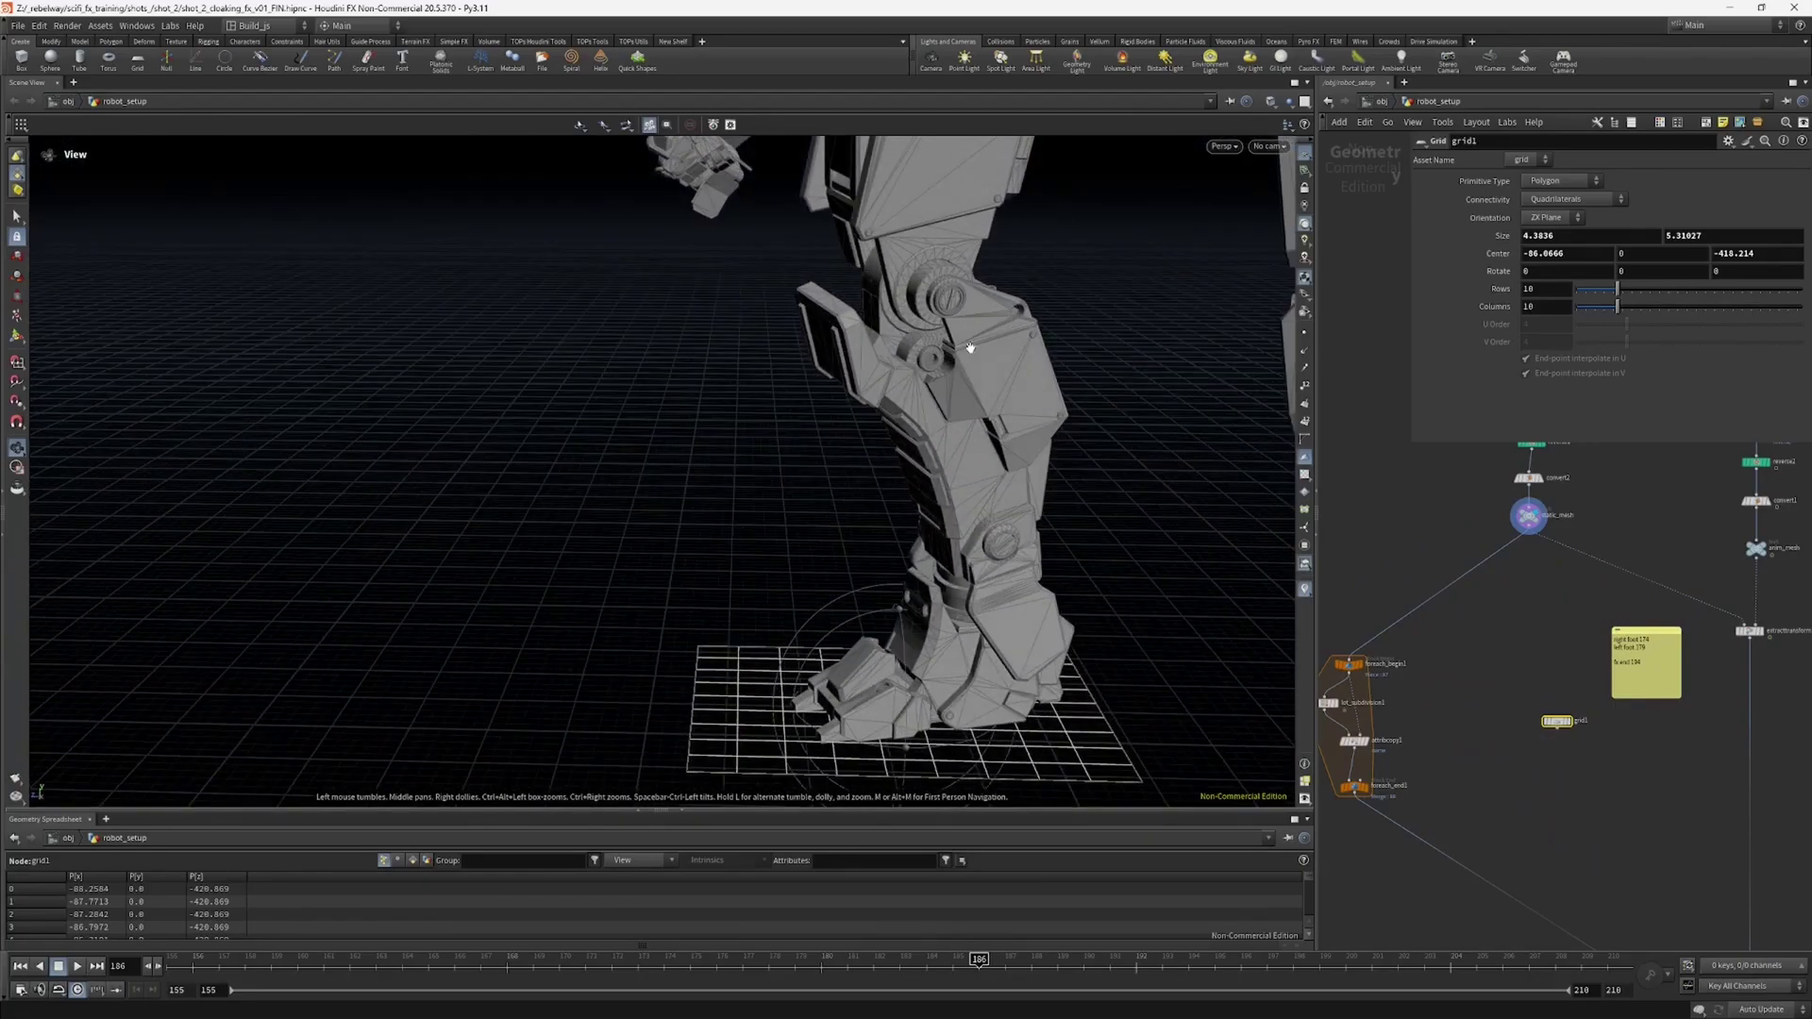
left_click_drag(1022, 386, 951, 513, "alt")
right_click_drag(1071, 264, 883, 590, "alt")
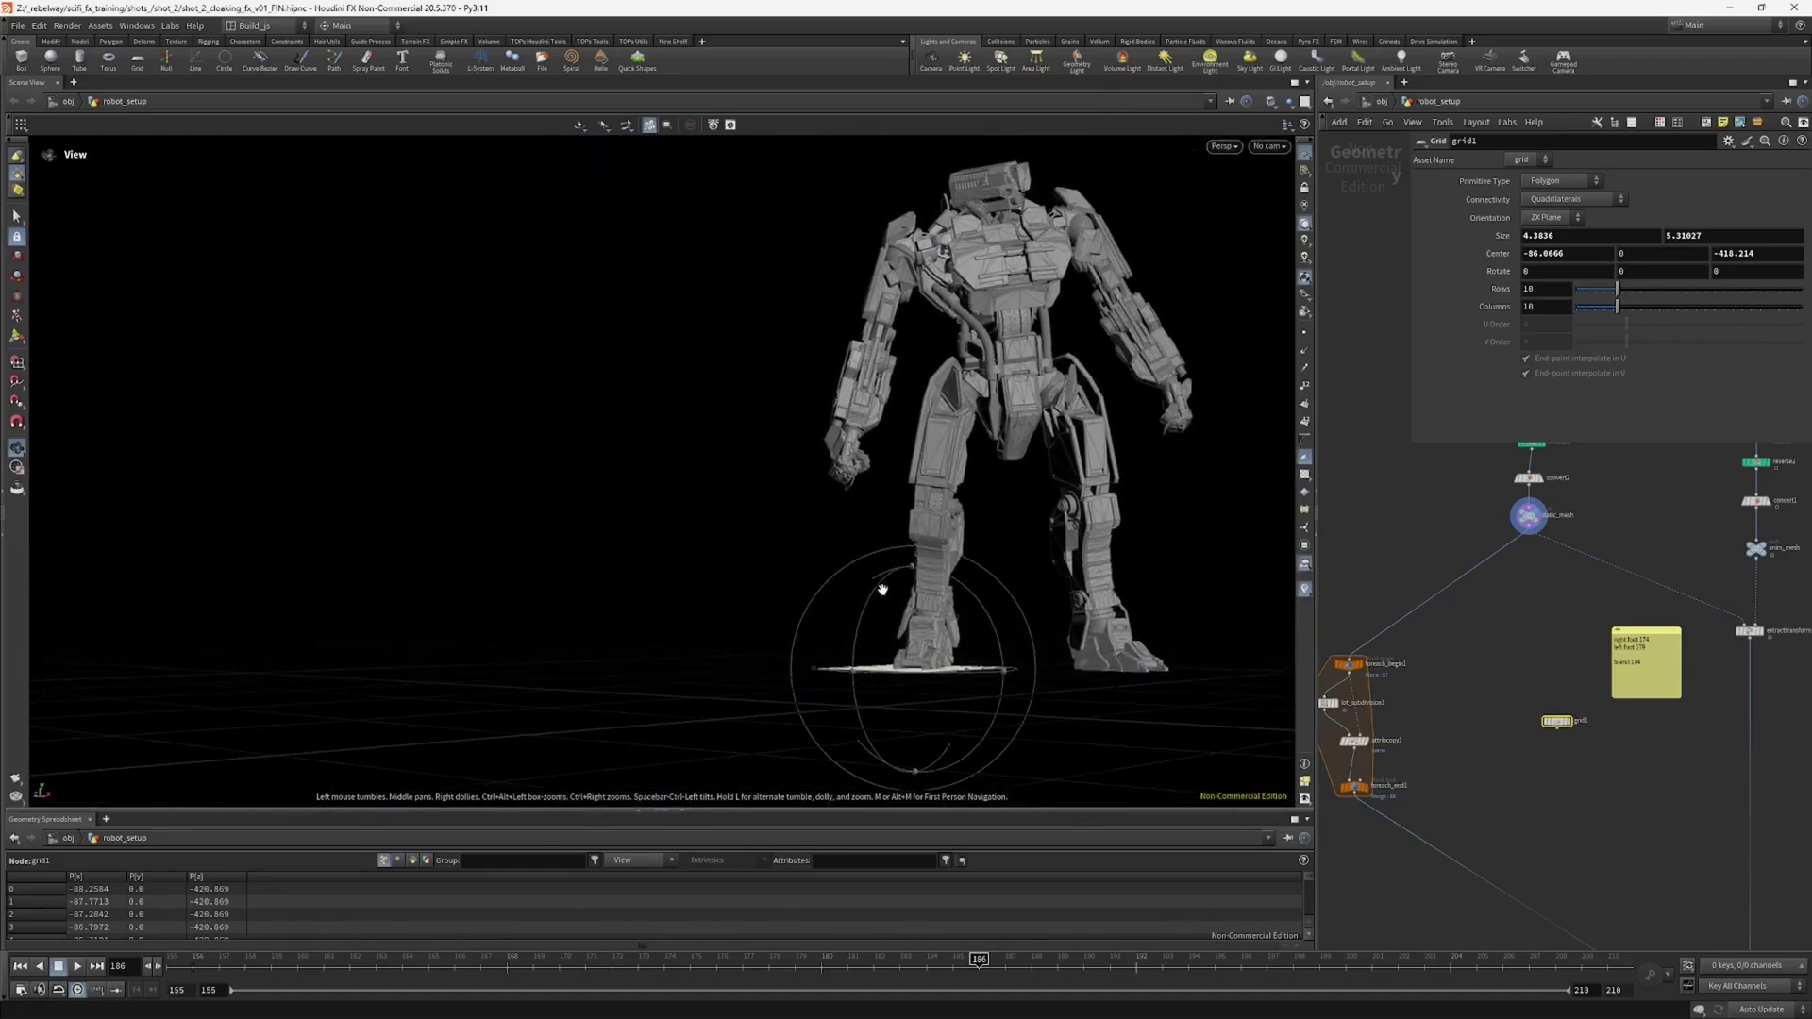
key("Return")
Step: Add a Scatter node below static_mesh, feed it from static_mesh and display its points
scroll(1523, 649, "up", 2)
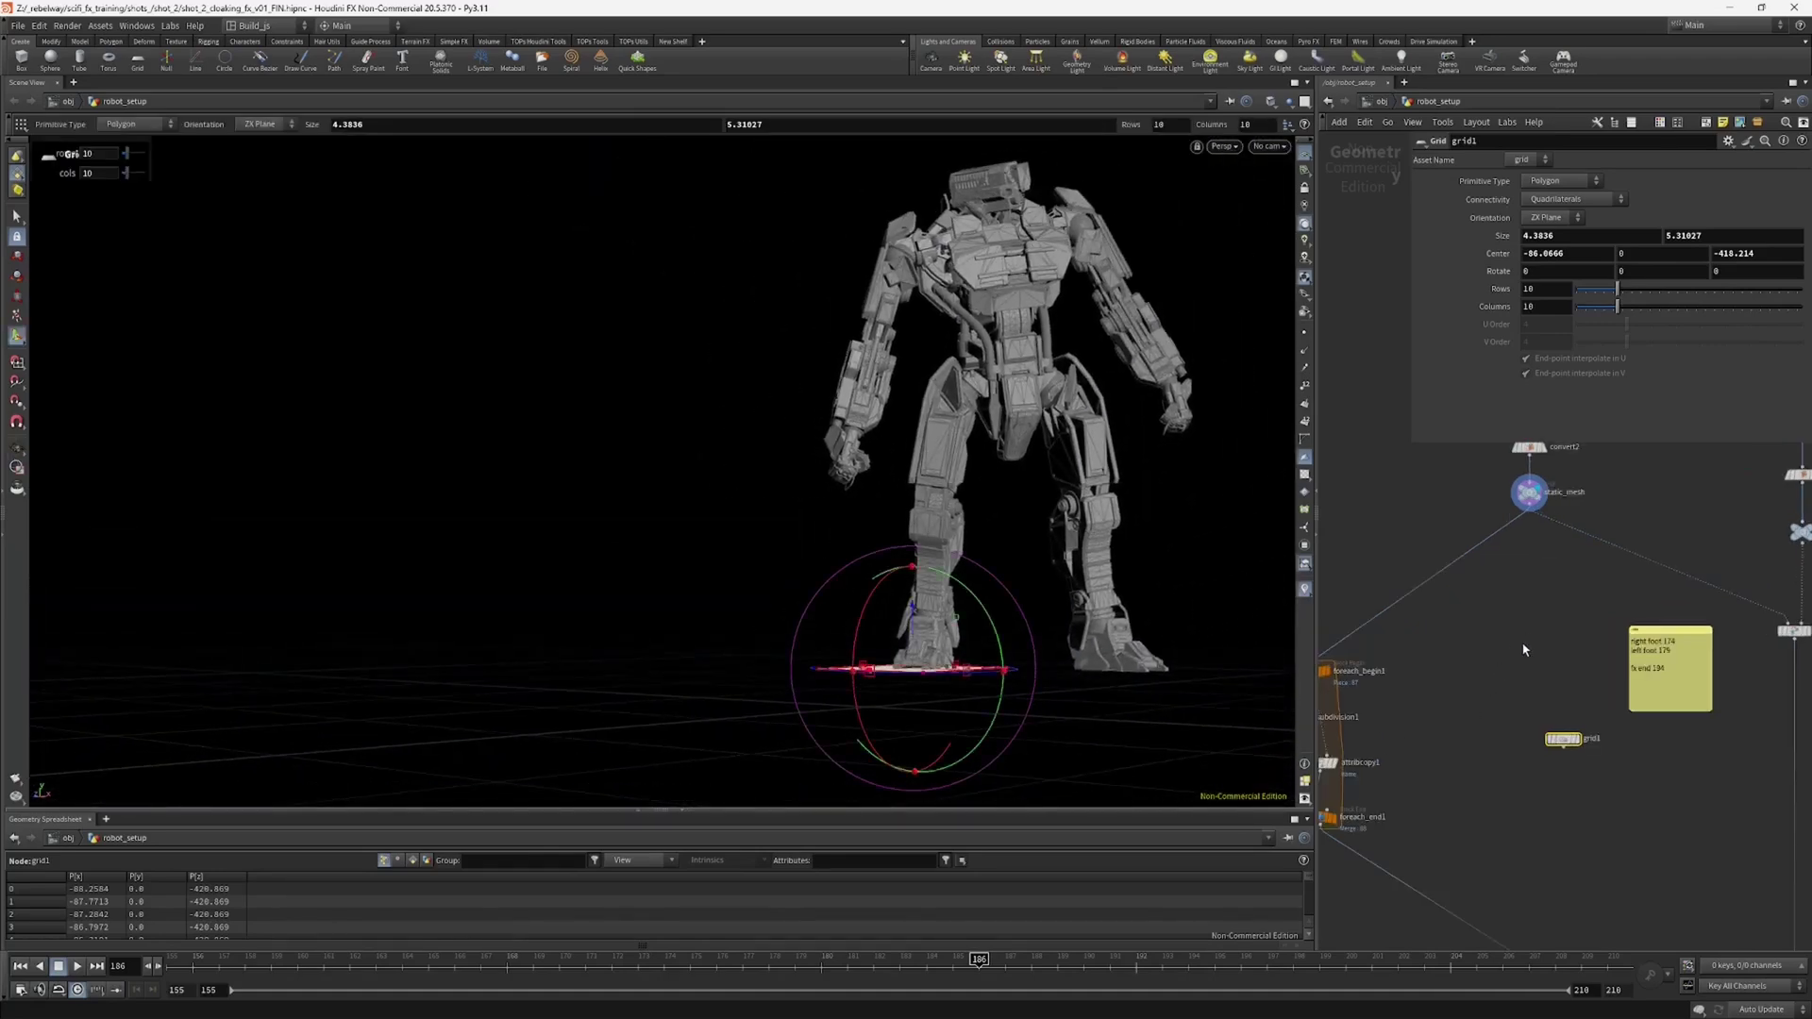
key("Tab")
type("sc")
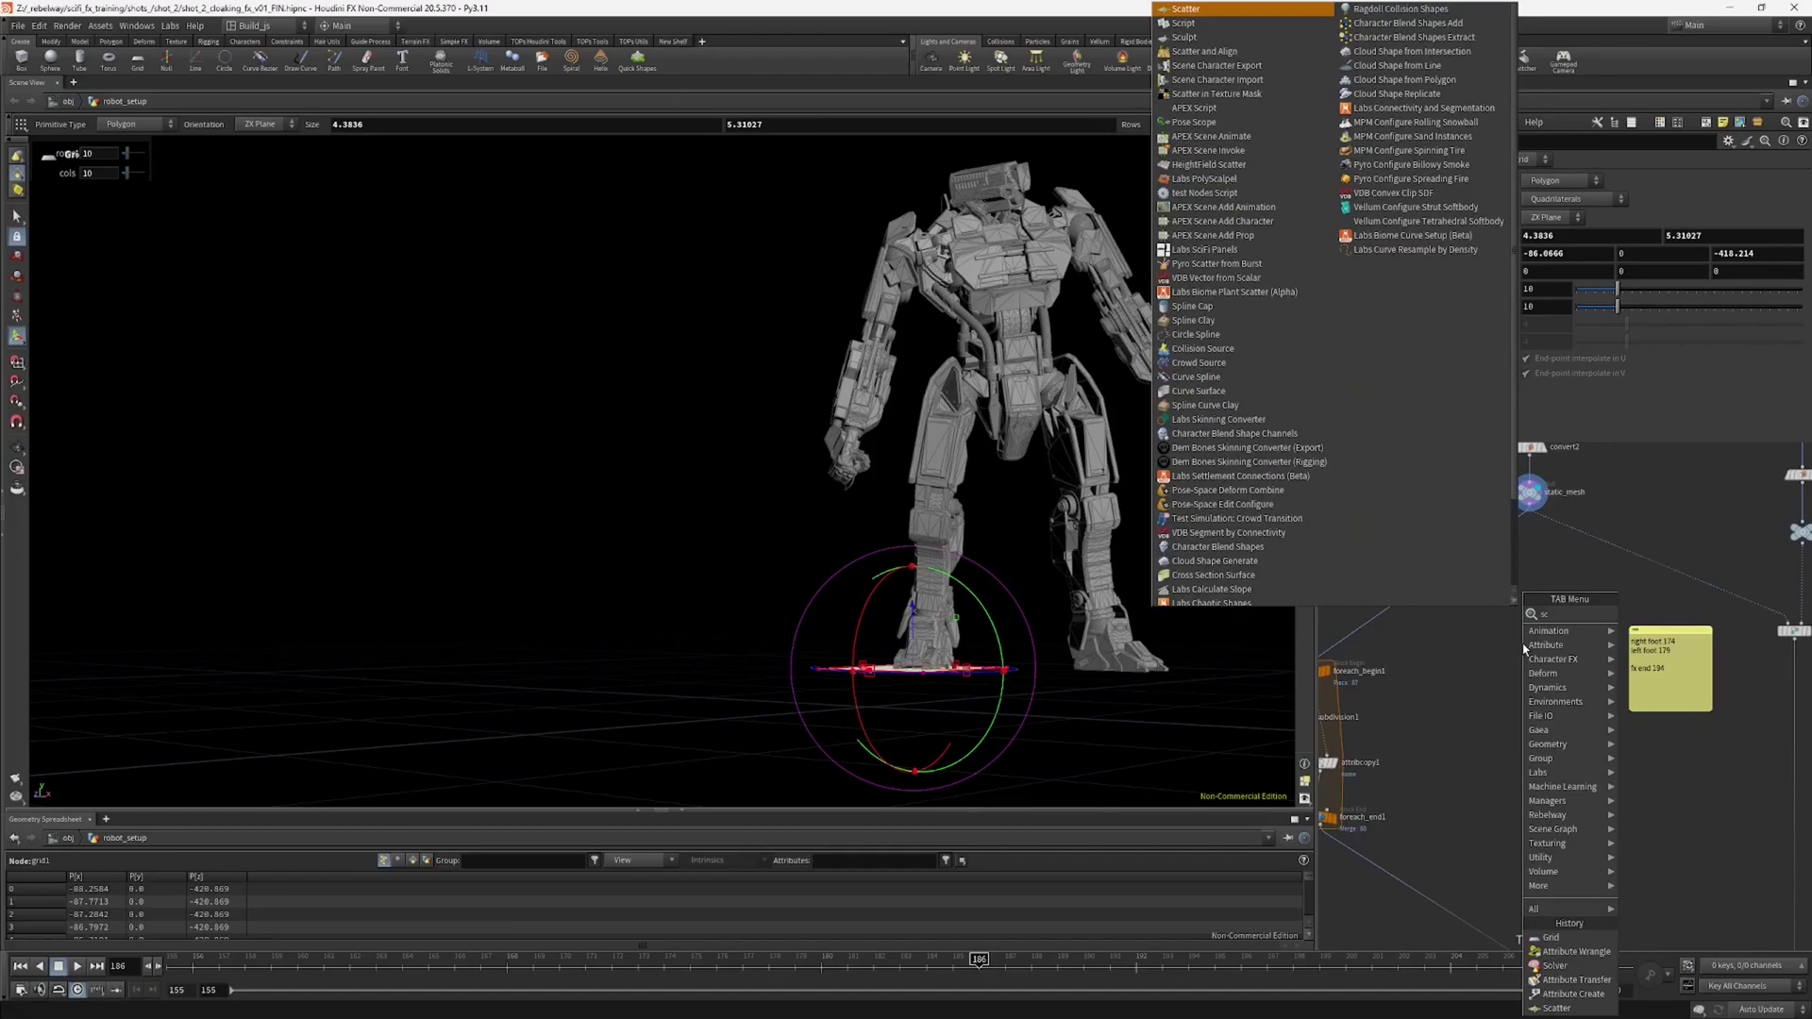
key("Return")
left_click(1524, 648)
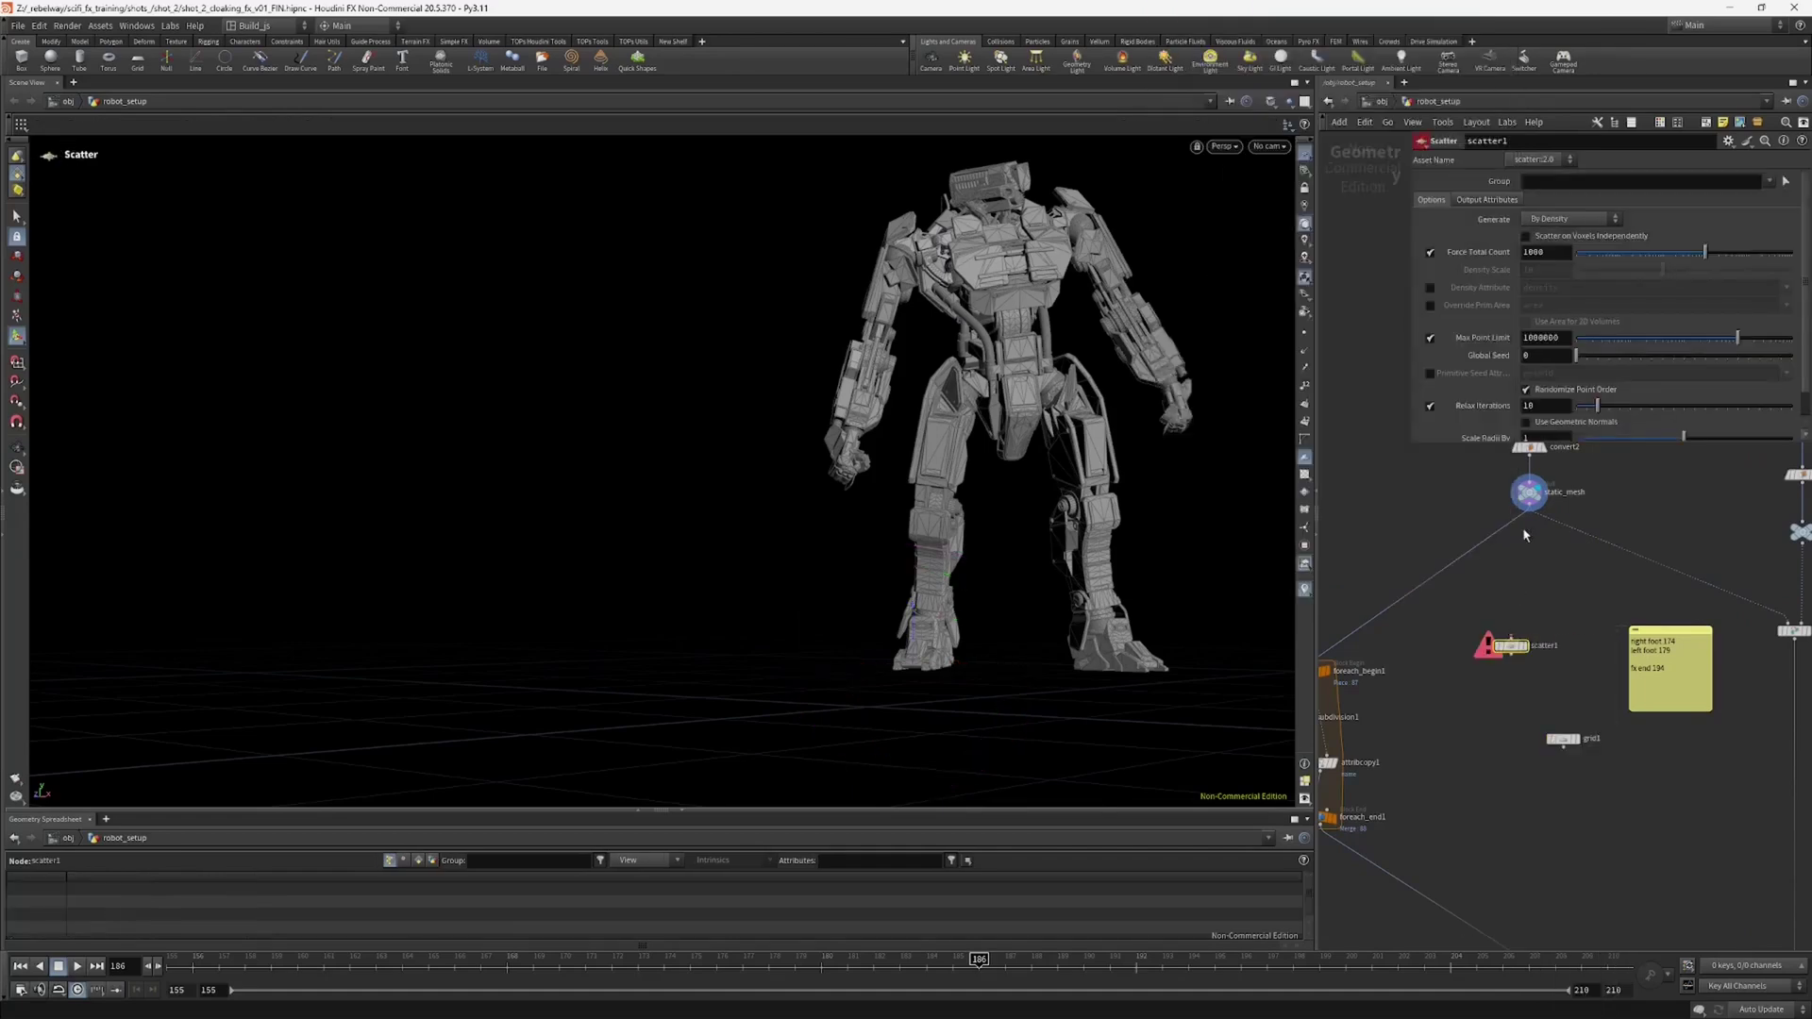
left_click(1525, 648)
left_click_drag(1511, 647, 1524, 665)
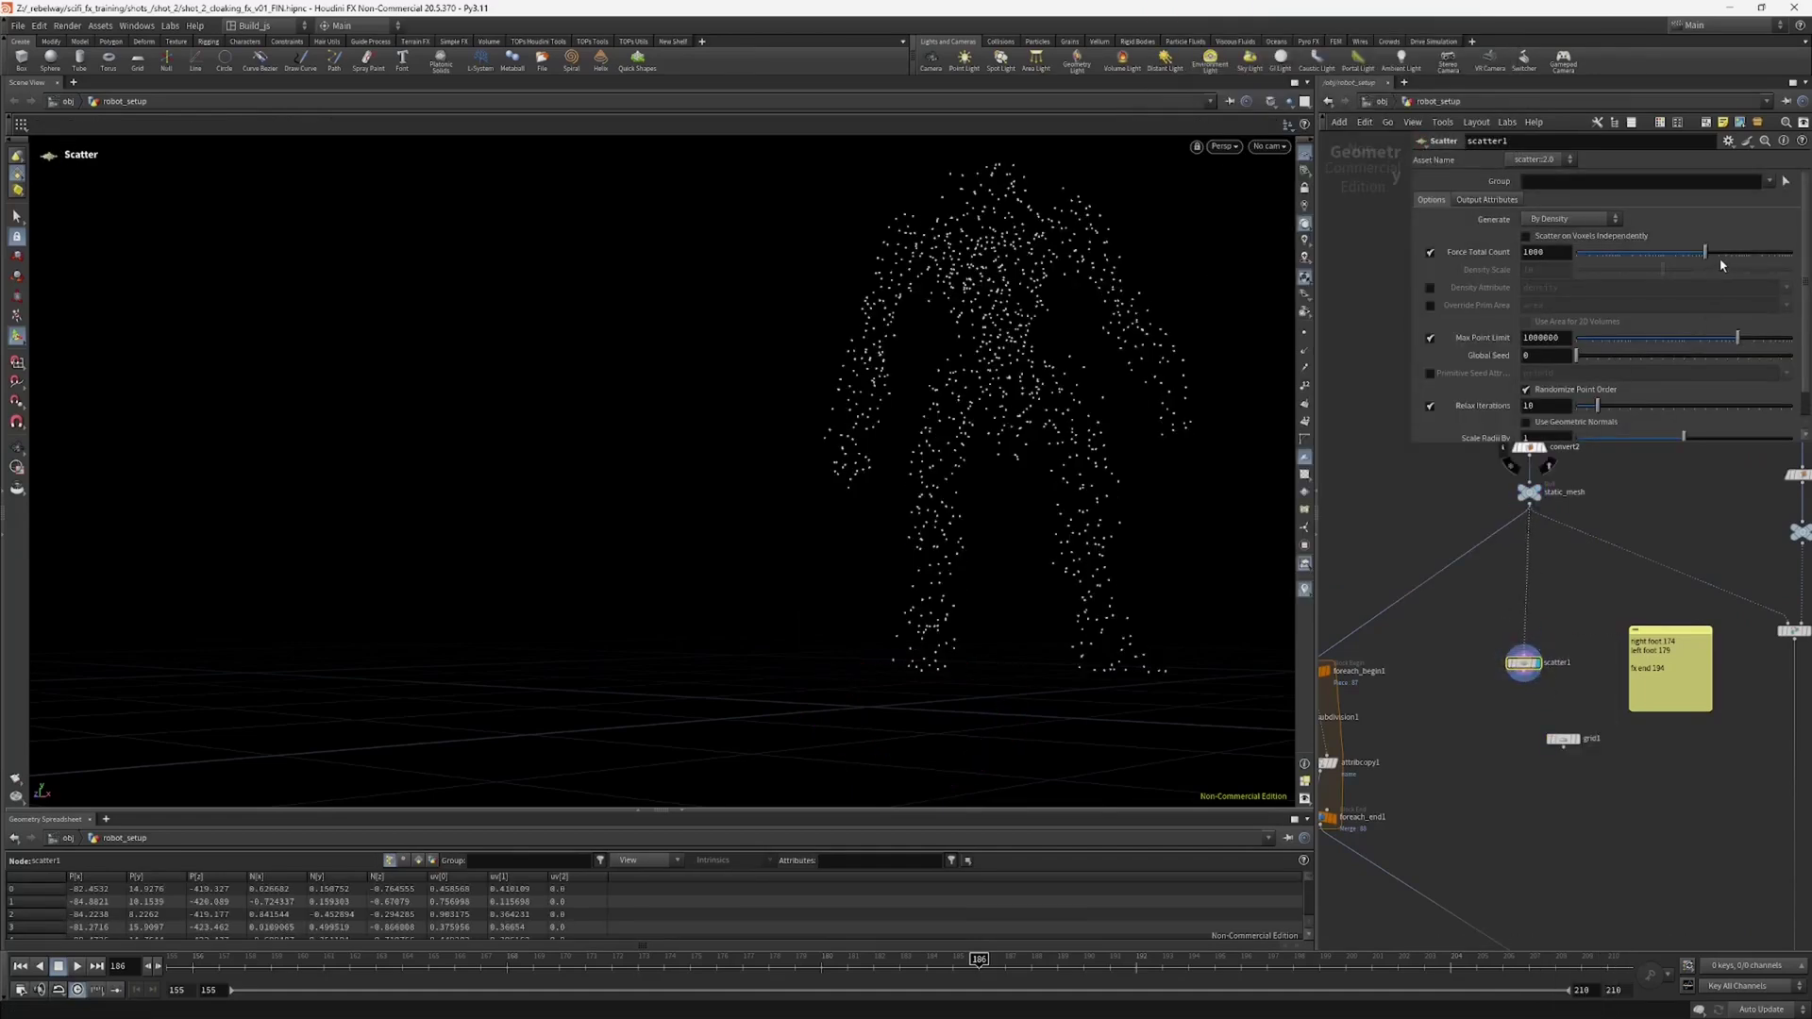
Step: Raise the Scatter node's Force Total Count to about 61120 for denser points on the robot
left_click_drag(1704, 252, 1780, 251)
scroll(1084, 400, "up", 5)
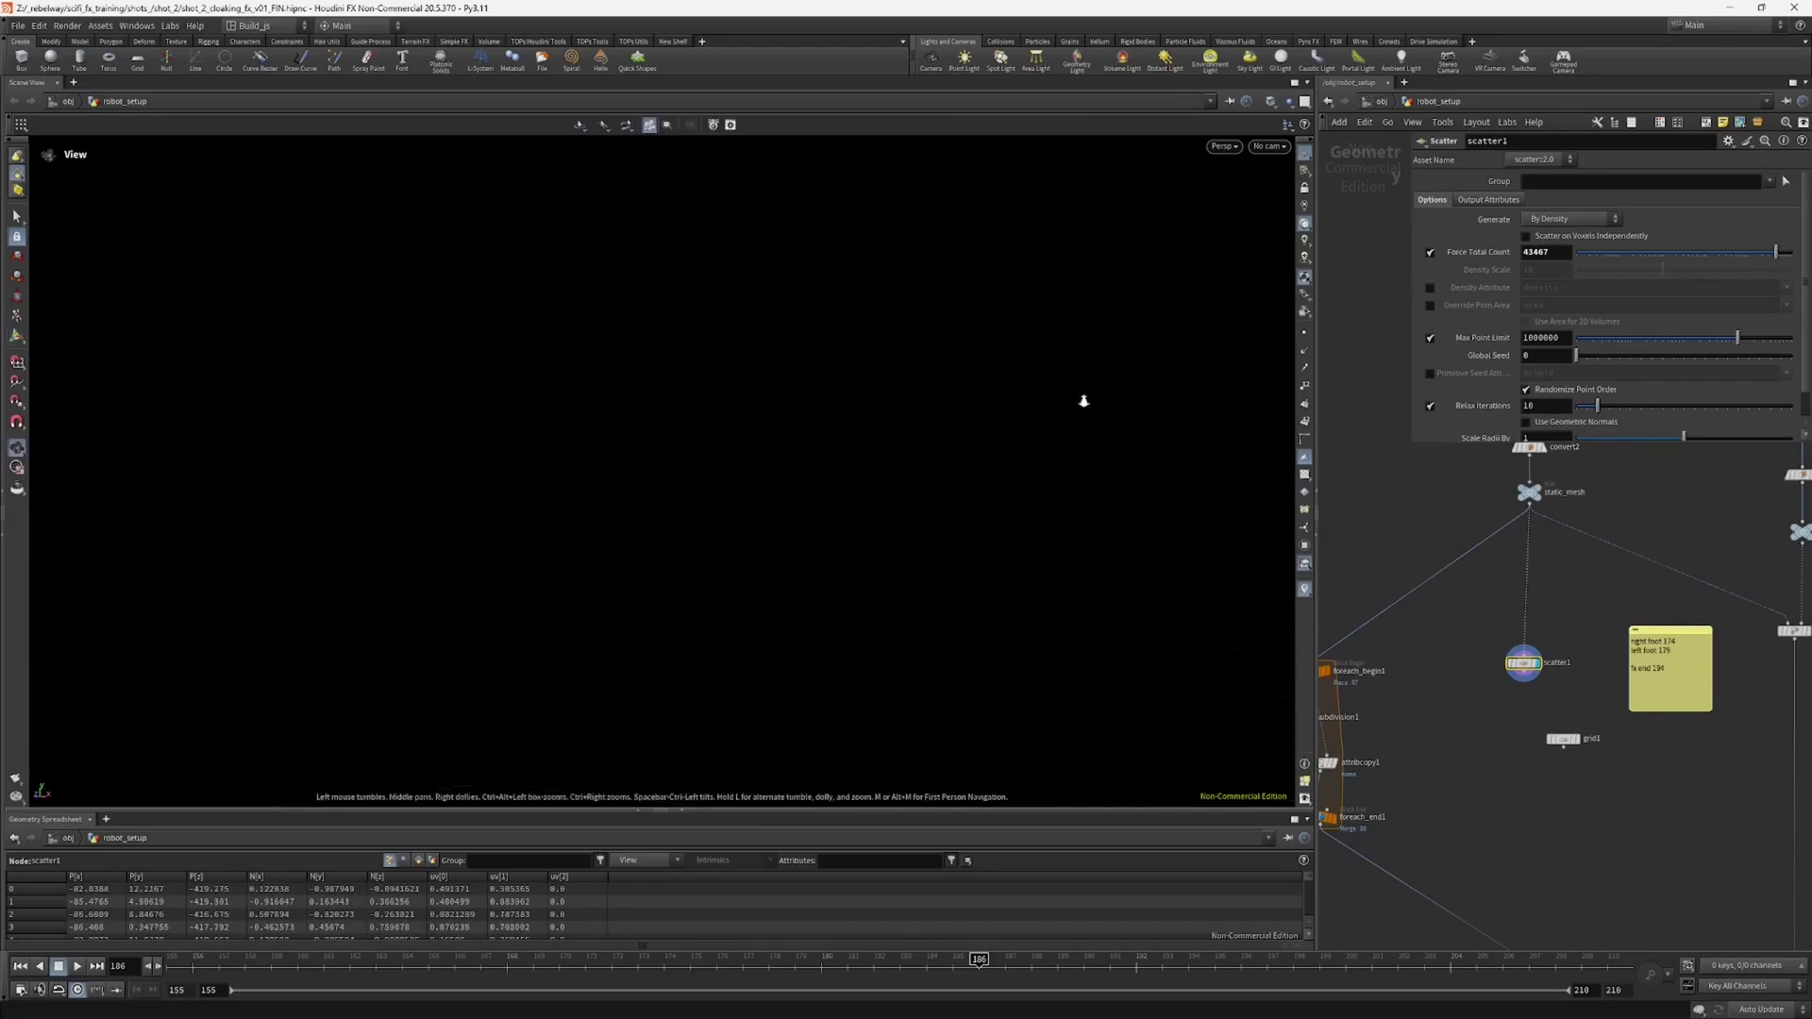
scroll(1114, 398, "down", 3)
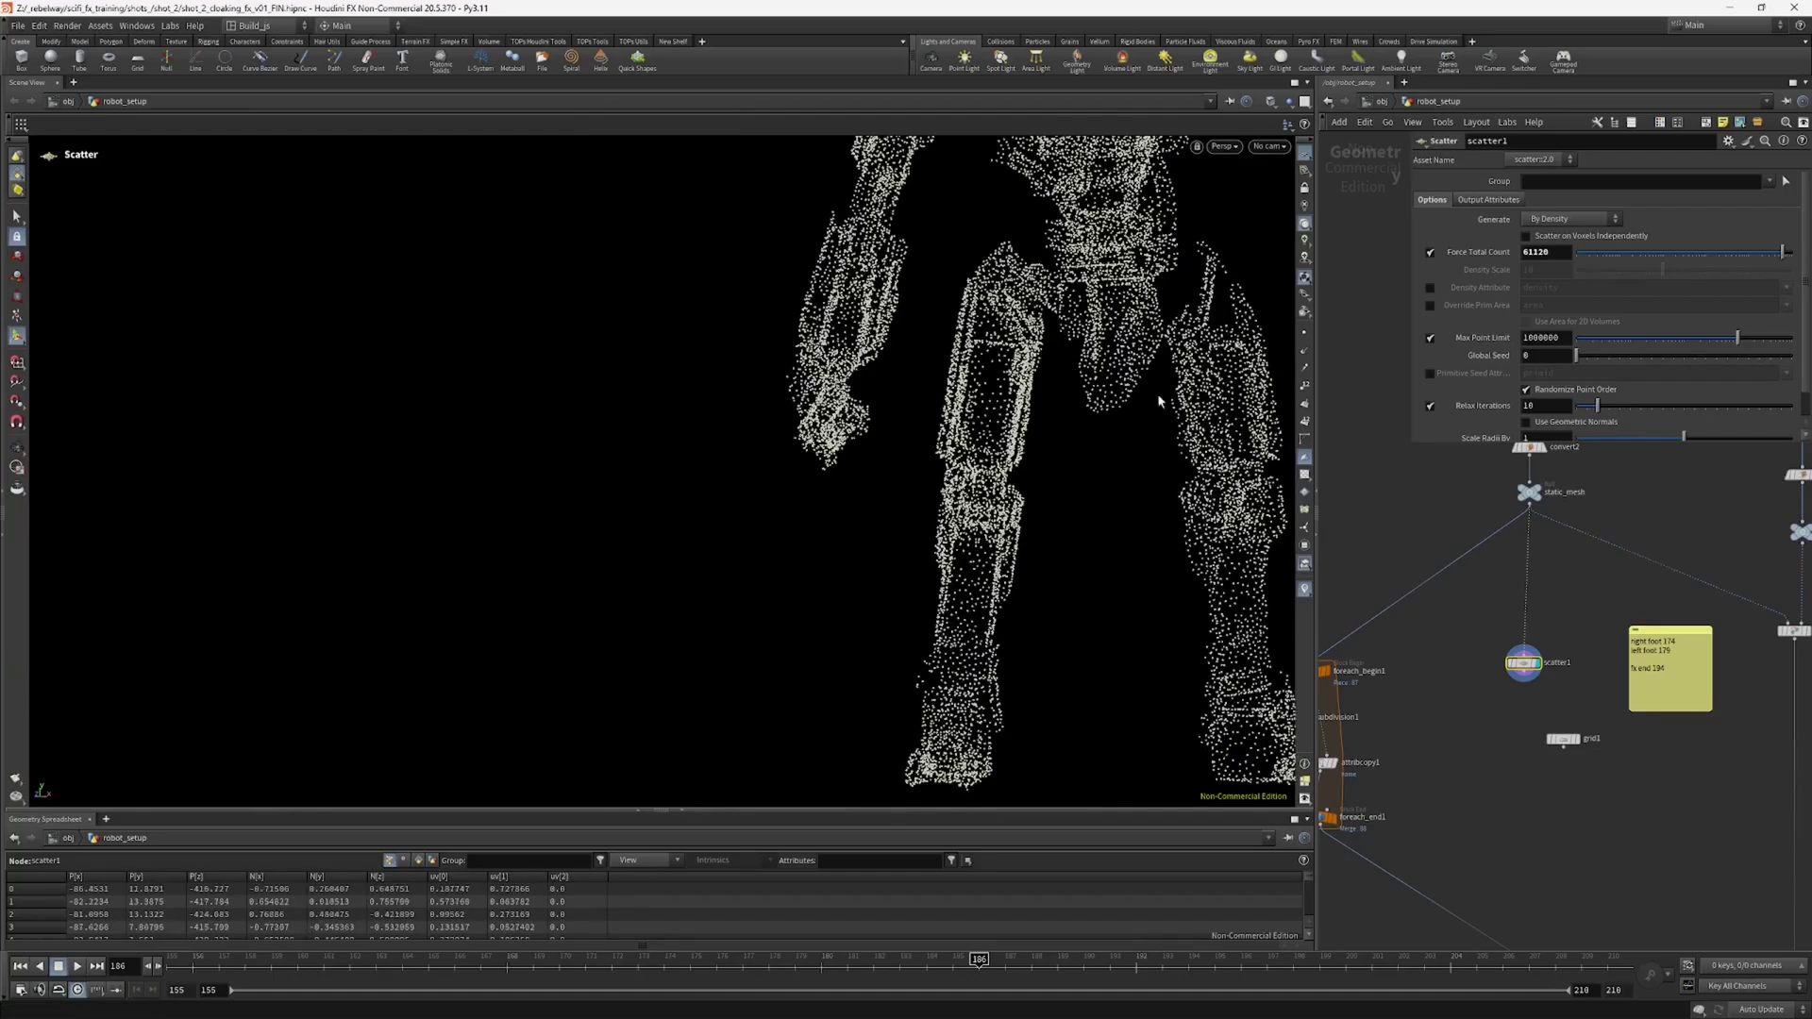
Step: Reset the viewport and frame the whole scattered robot in the perspective view
left_click_drag(1158, 403, 814, 536, "alt")
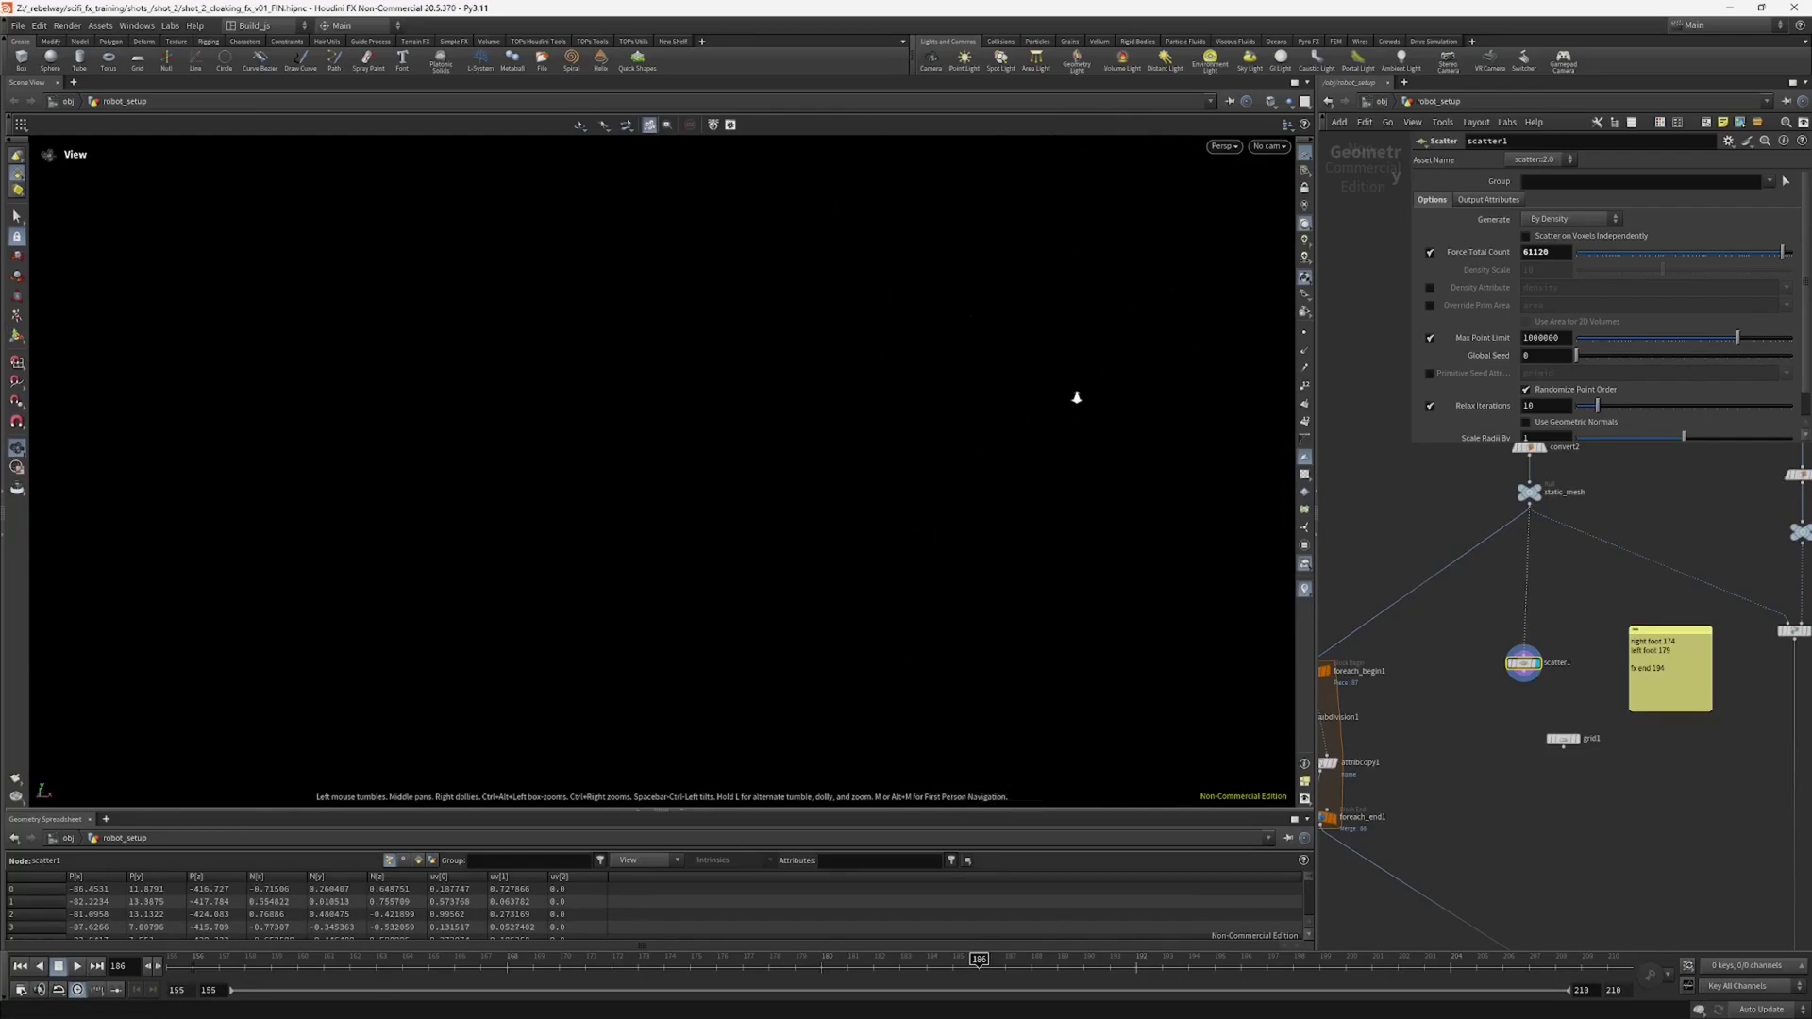
left_click_drag(984, 431, 703, 459)
left_click_drag(708, 567, 756, 526)
middle_click_drag(1382, 621, 1404, 623)
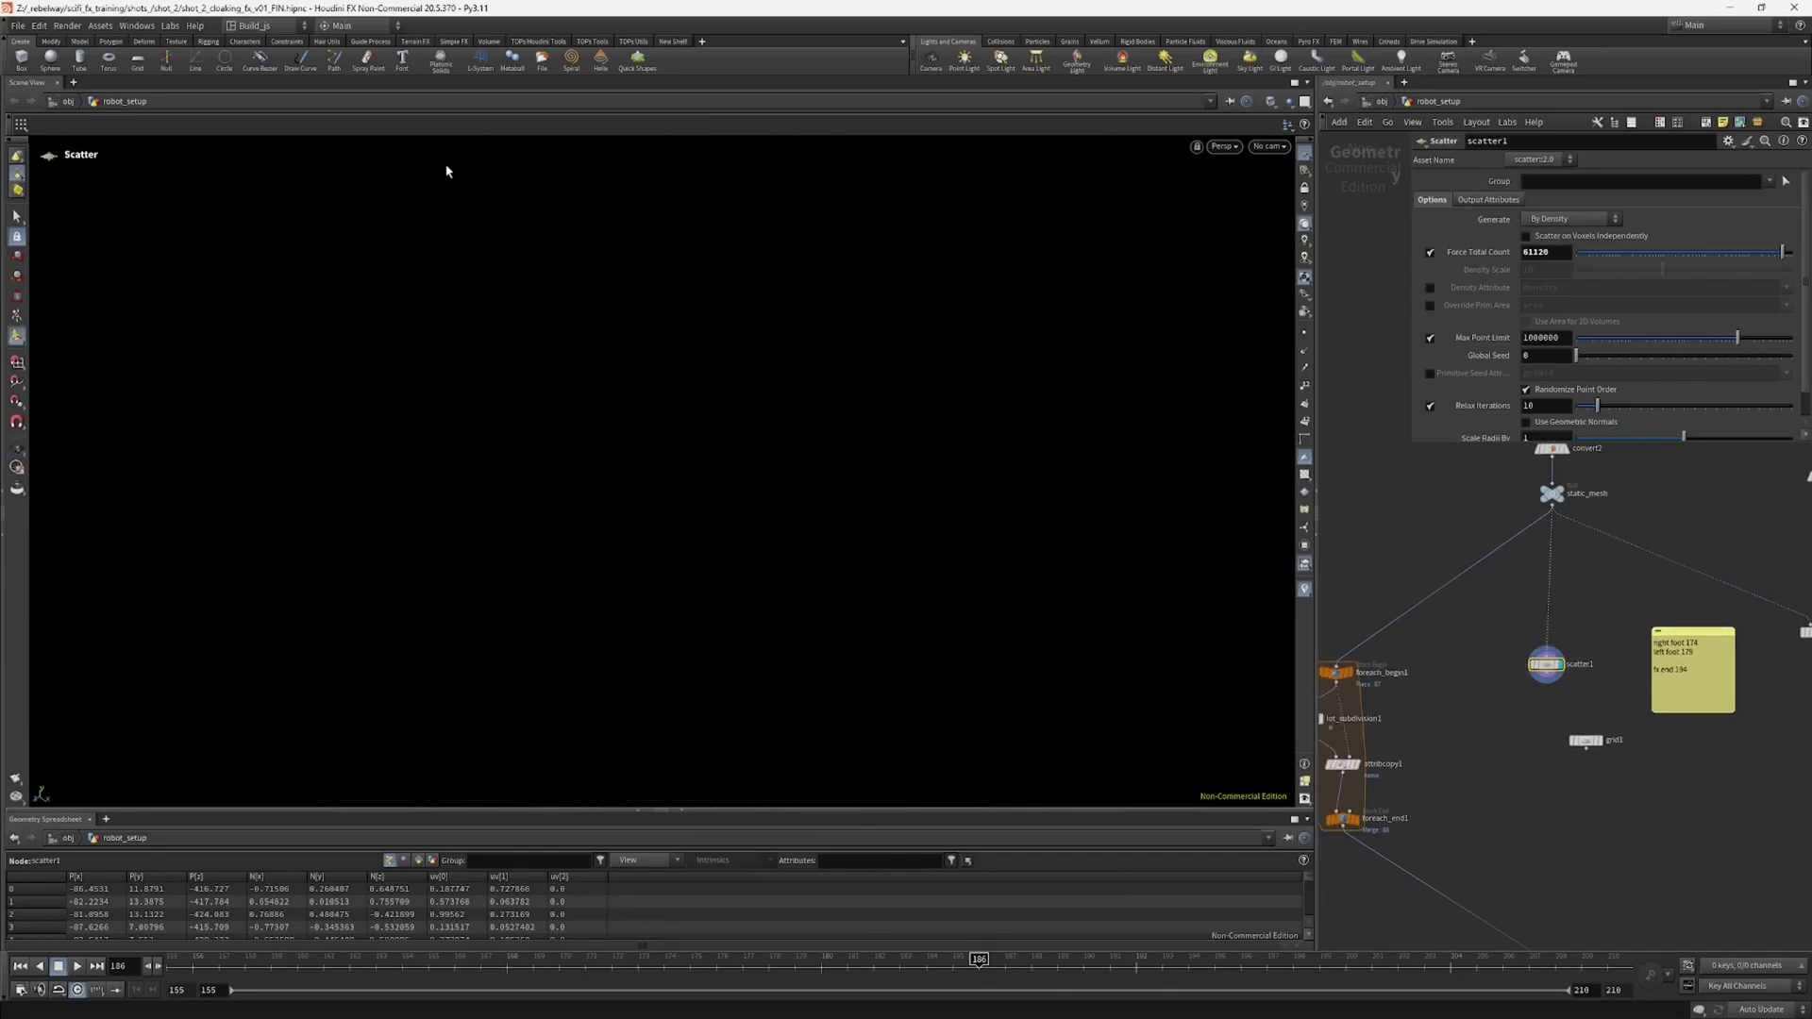
left_click(169, 26)
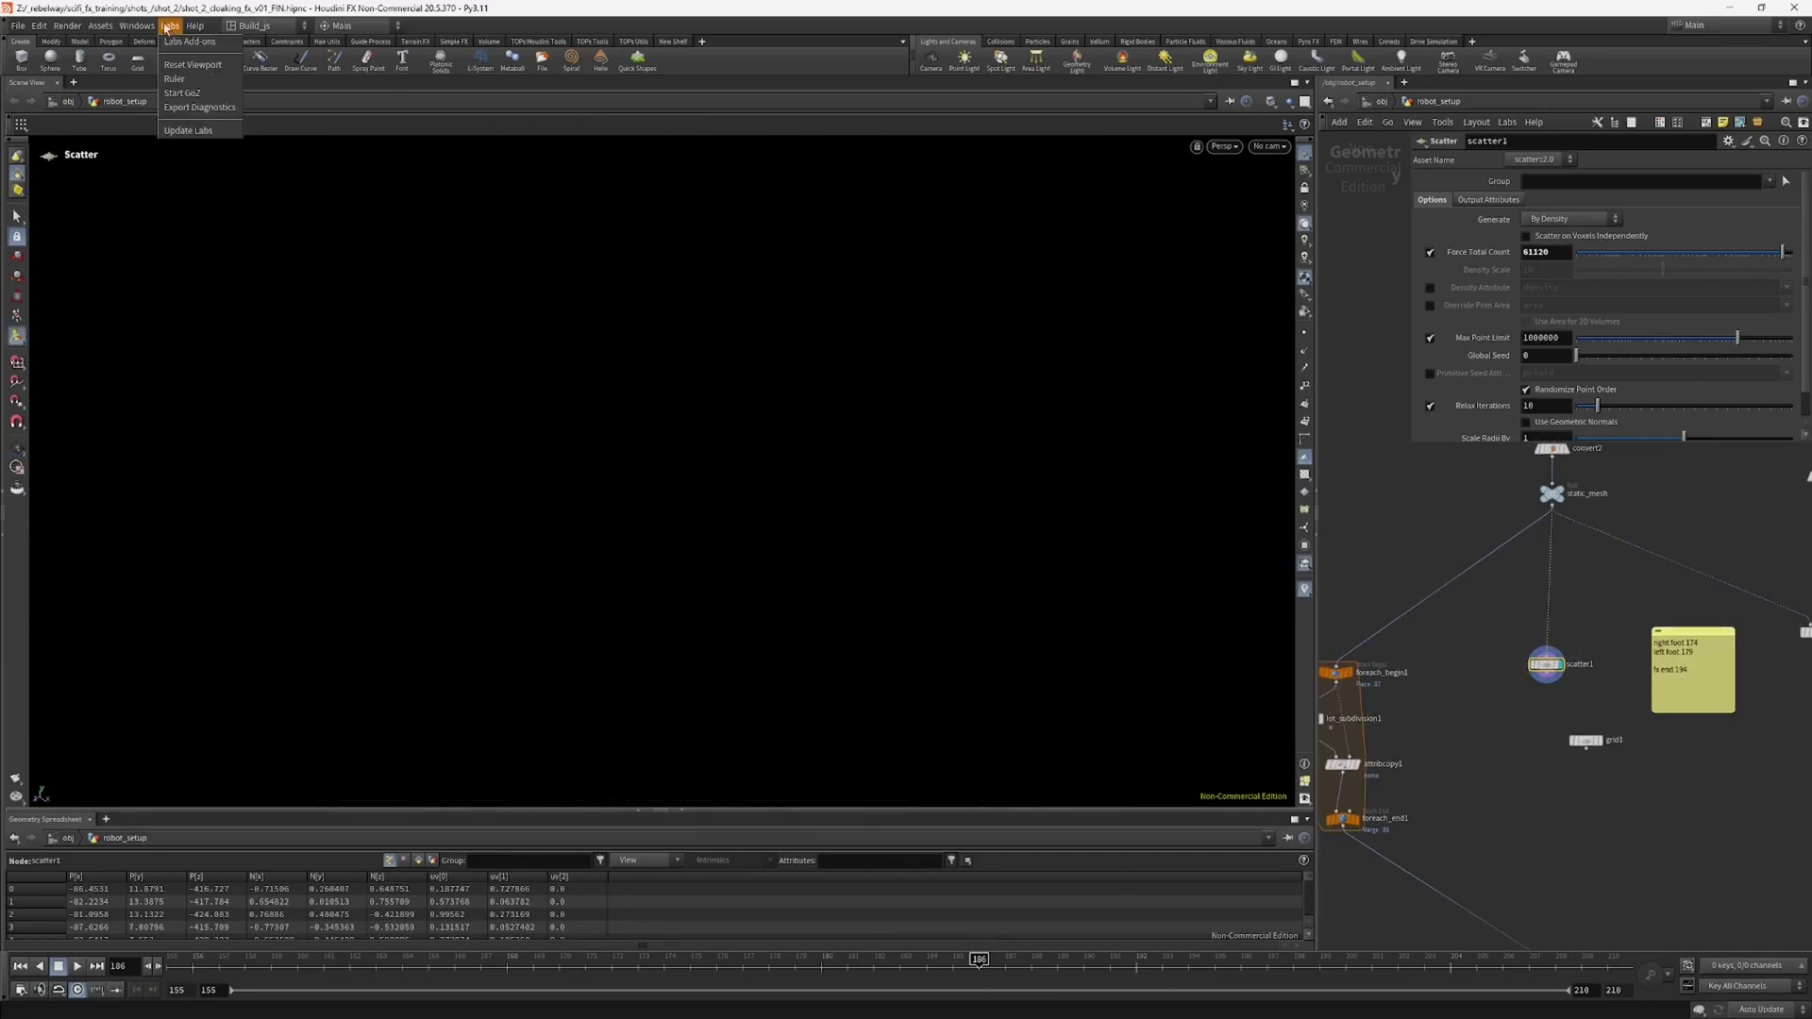
left_click(195, 66)
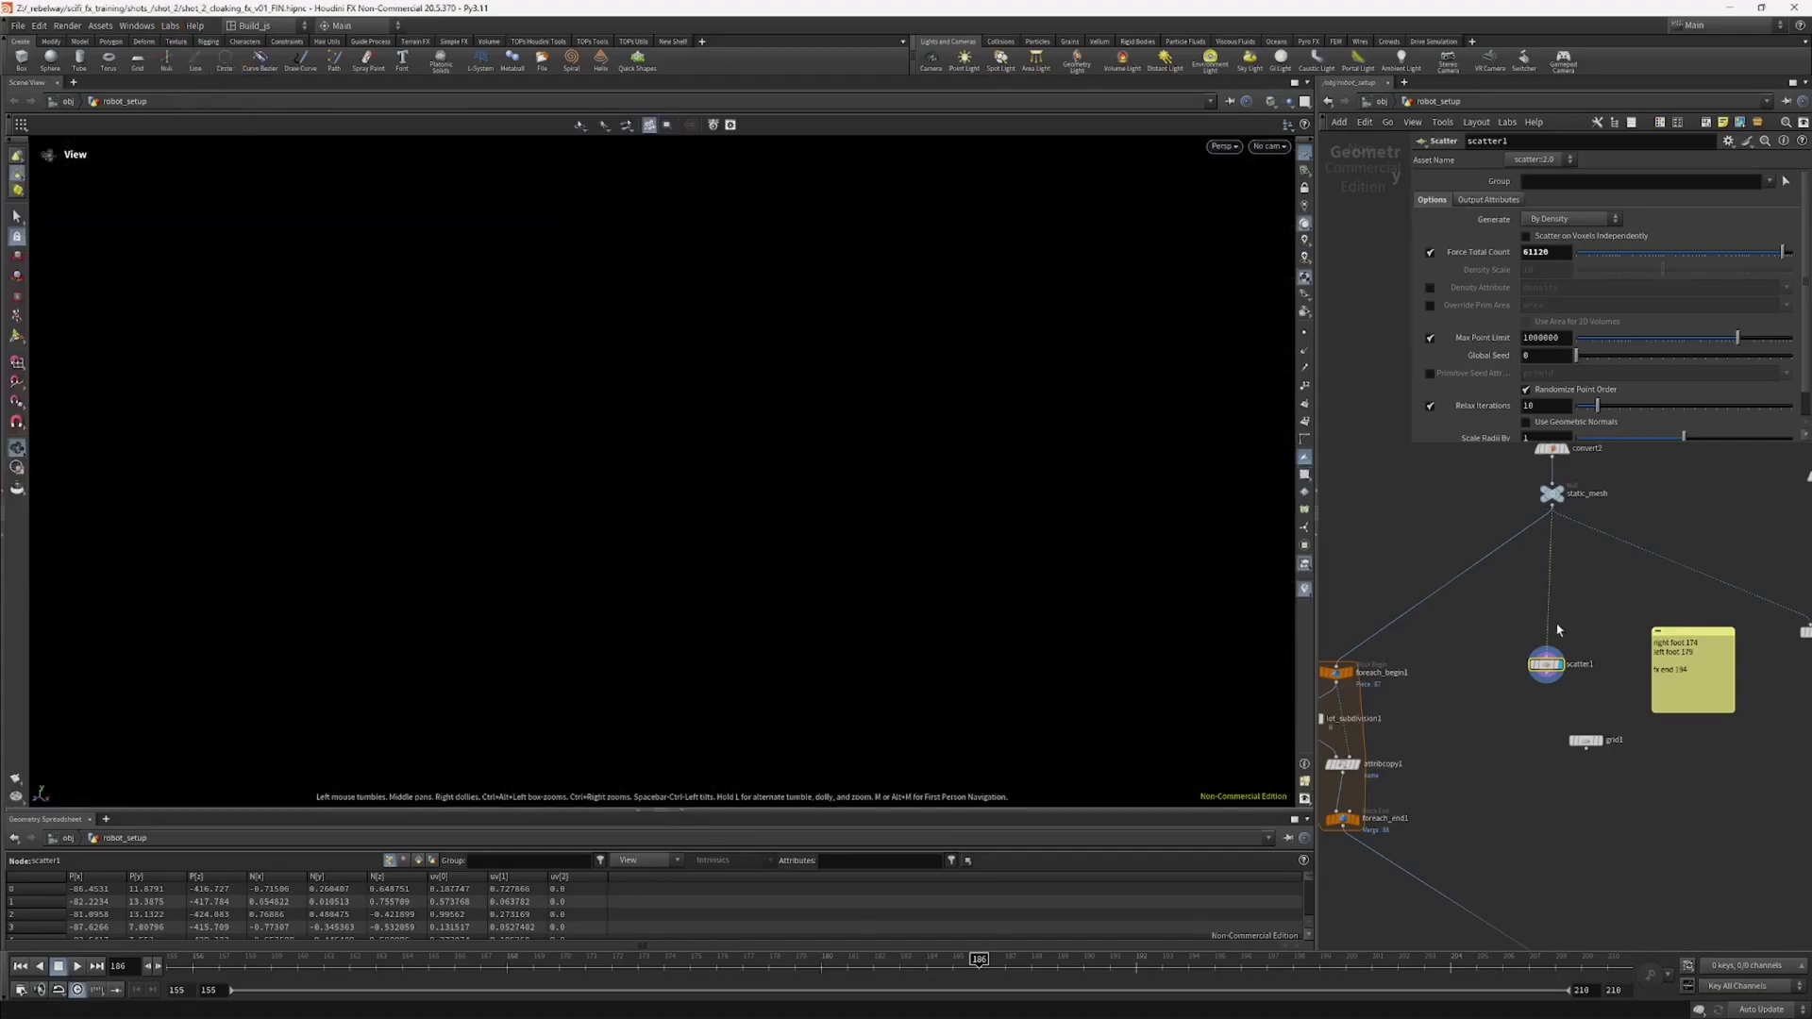
key("g")
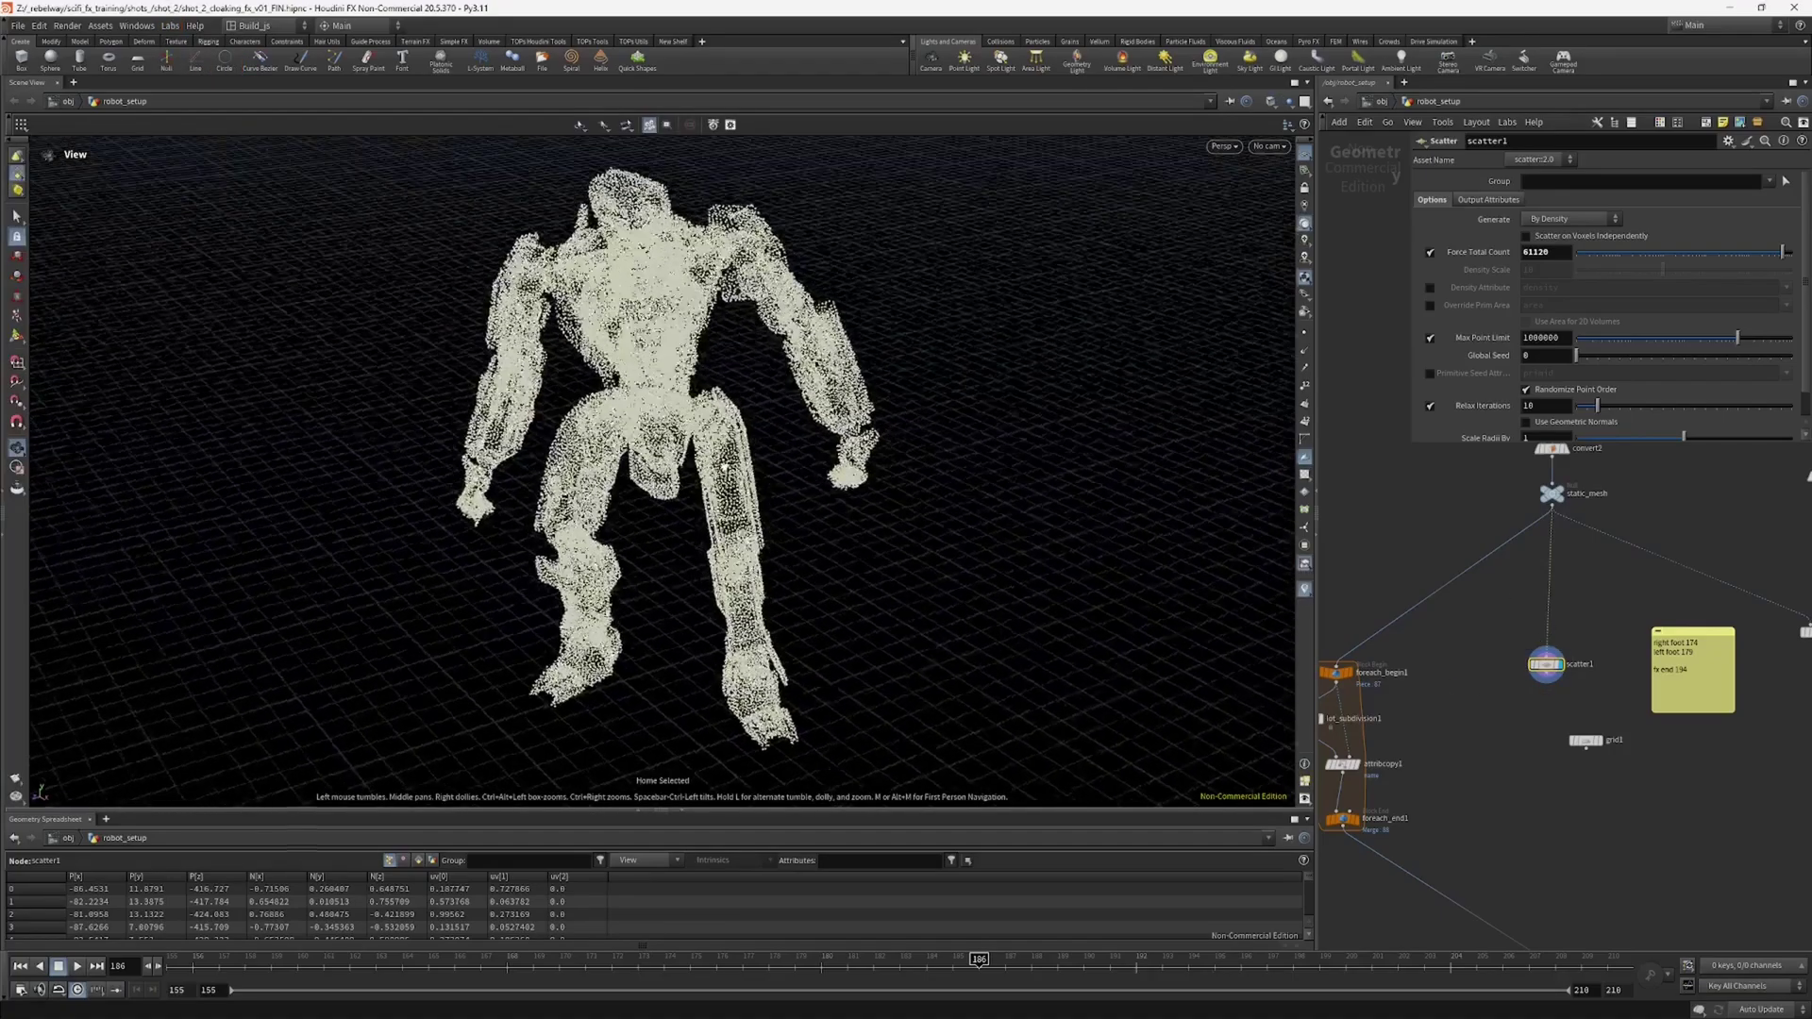
left_click_drag(725, 467, 618, 456)
scroll(902, 433, "down", 2)
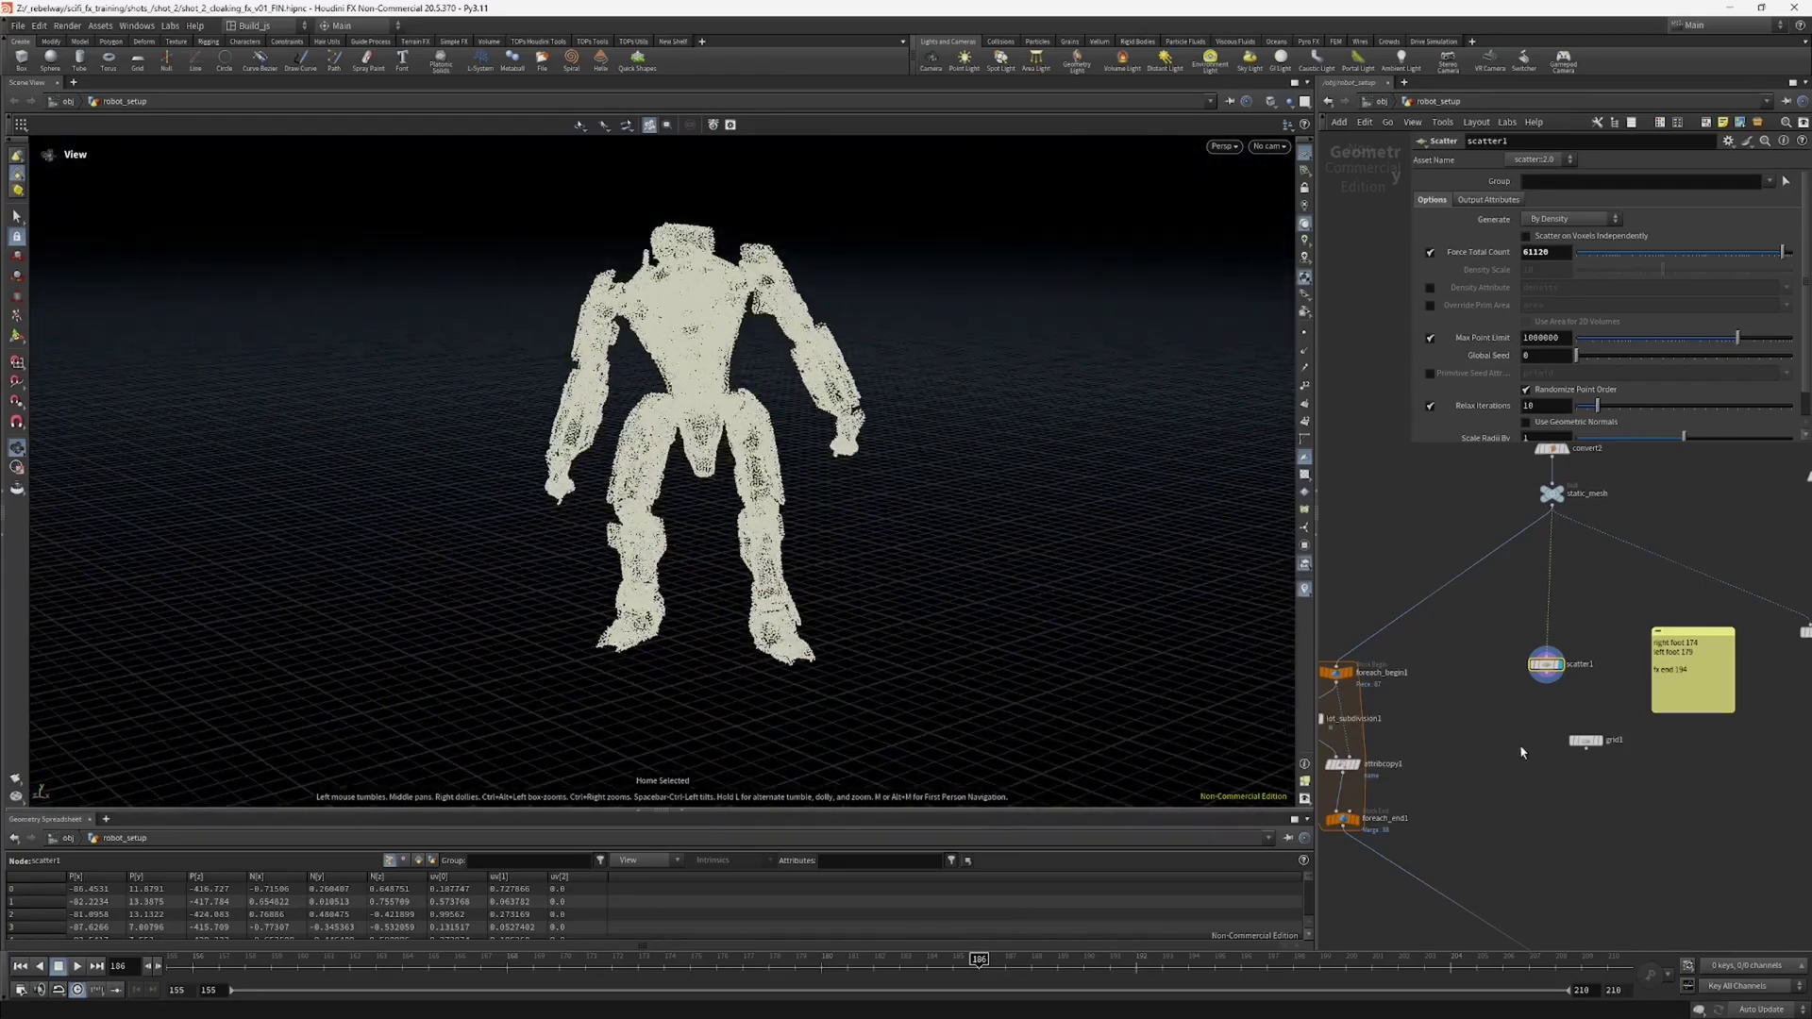
Step: Go to frame 173 with the scattered robot points in view
scroll(1520, 752, "up", 2)
middle_click_drag(1484, 682, 1474, 743)
left_click_drag(1547, 687, 1556, 663)
left_click_drag(695, 512, 748, 530)
scroll(720, 494, "up", 2)
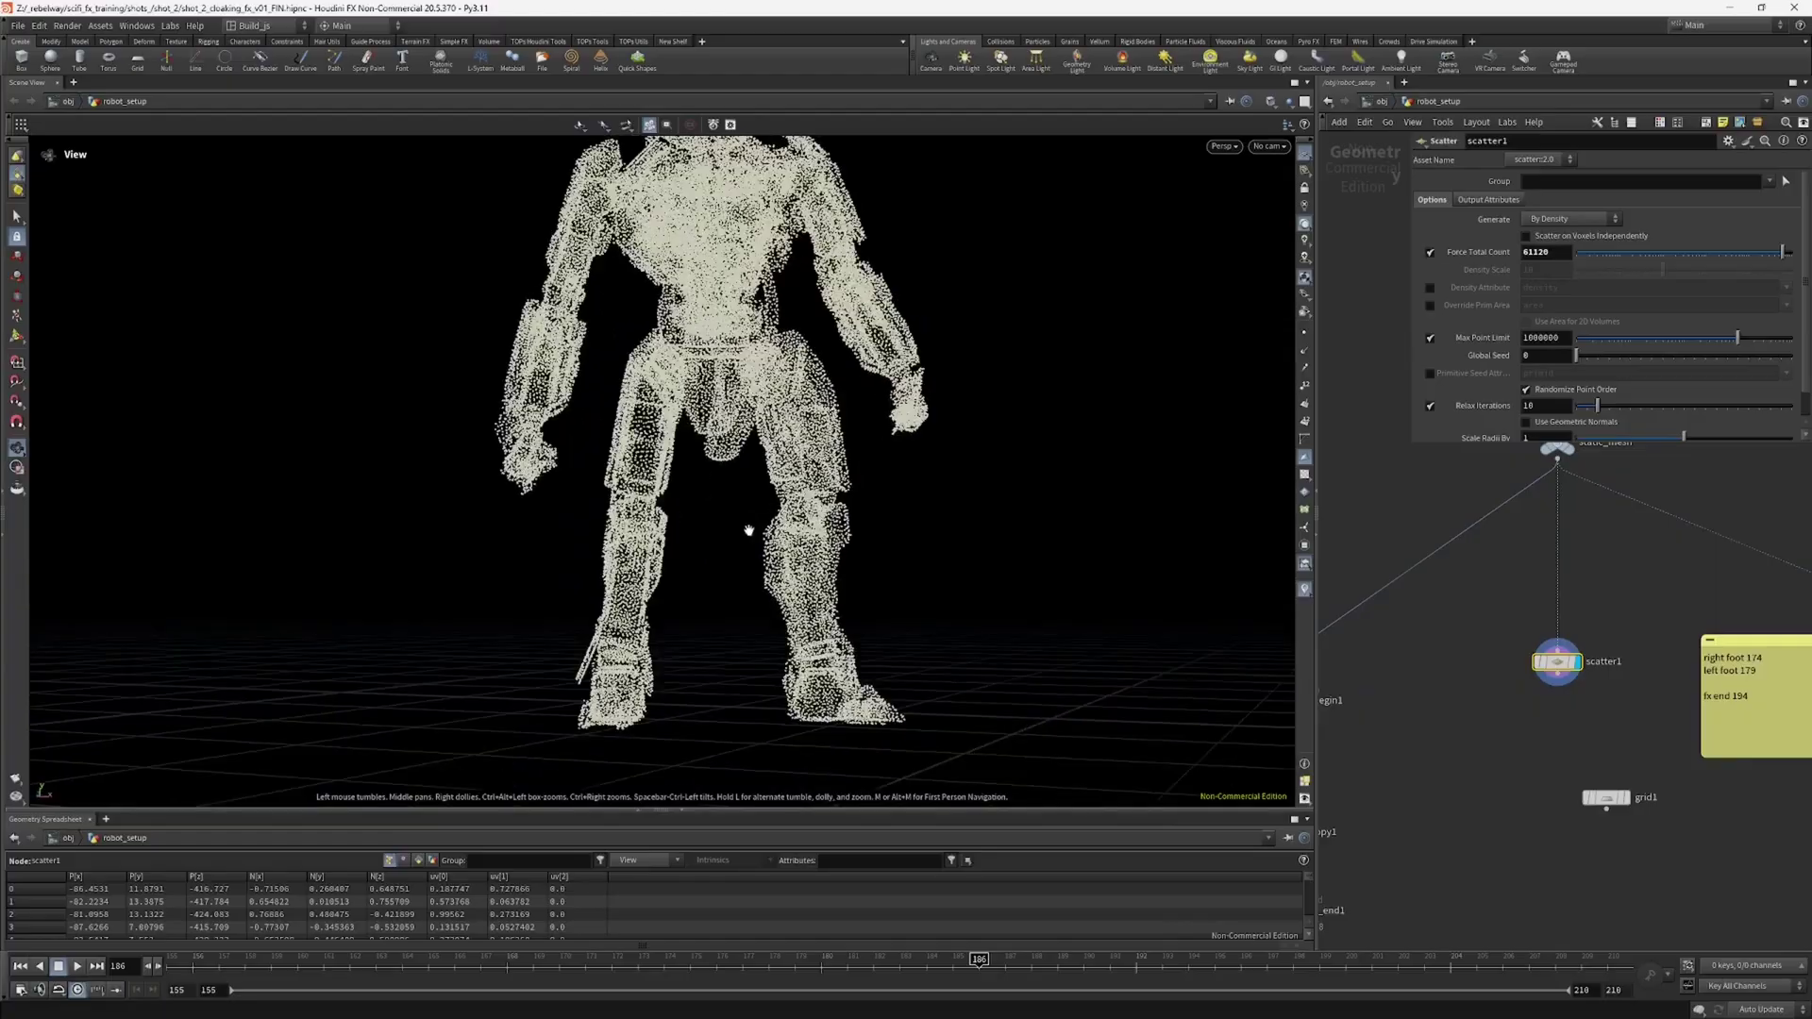
left_click_drag(942, 972, 639, 934)
left_click_drag(752, 550, 896, 530)
middle_click_drag(857, 715, 922, 550)
middle_click_drag(1502, 729, 1447, 670)
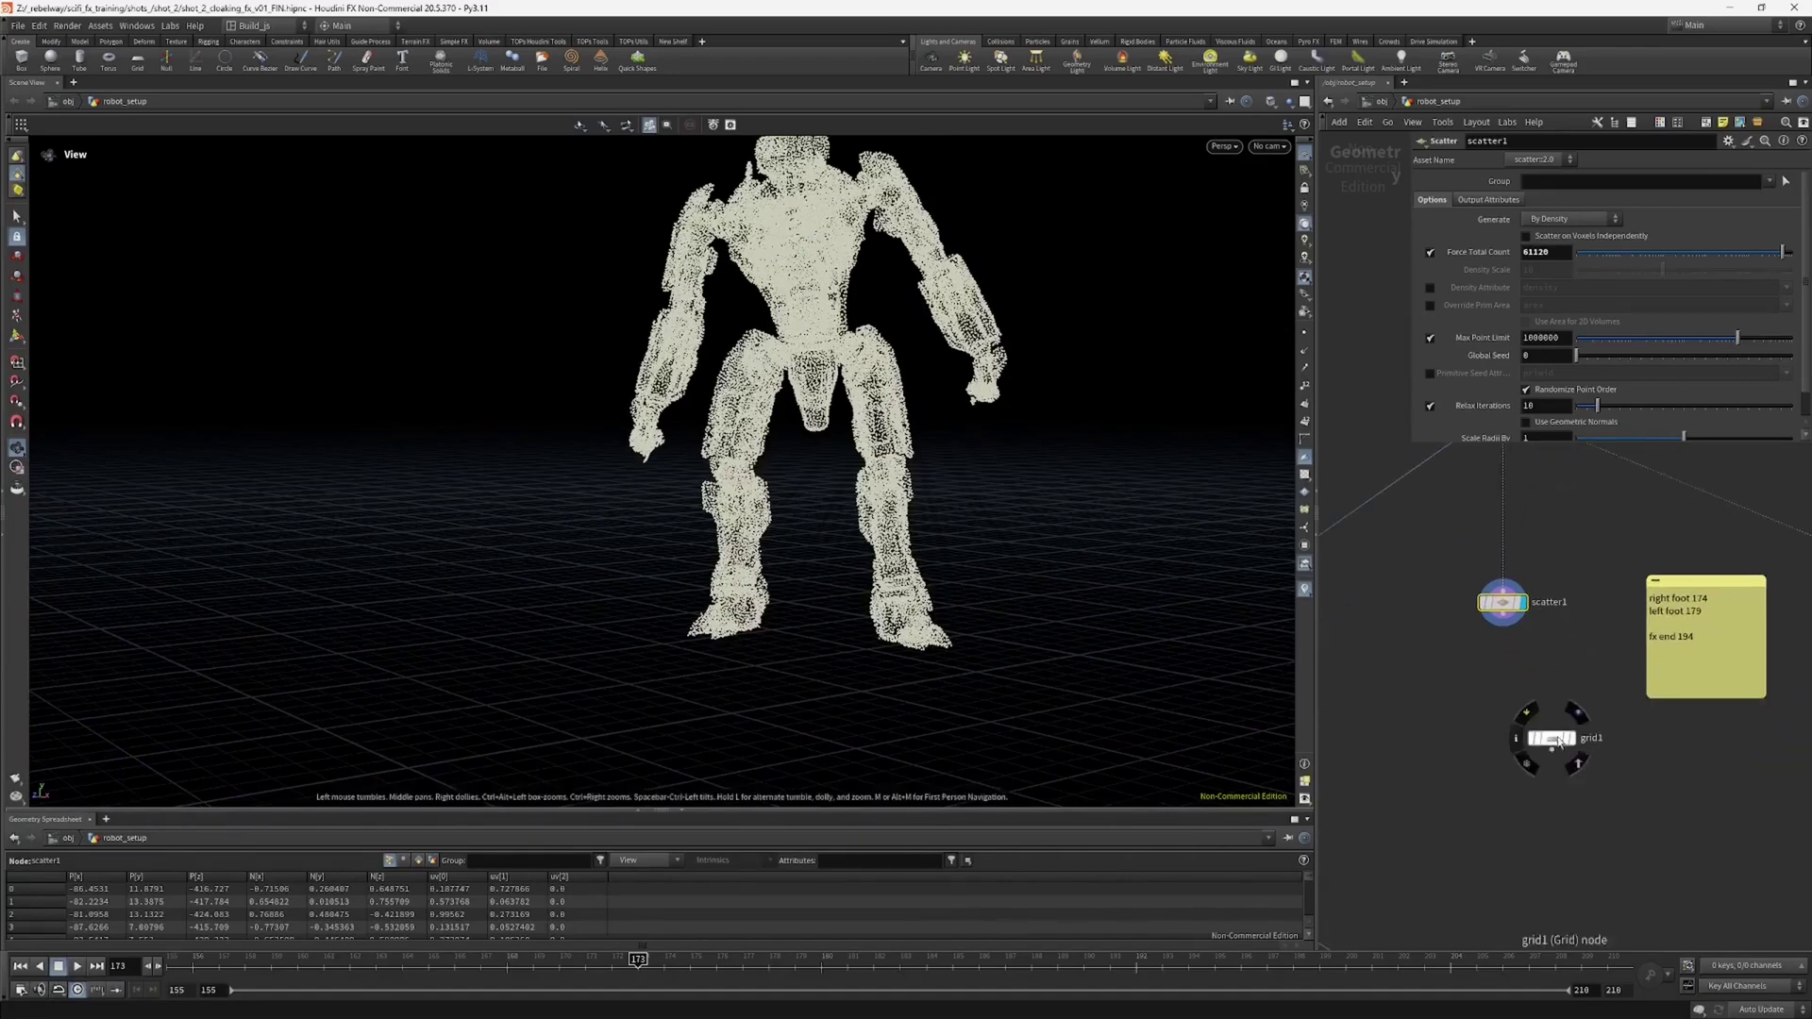
Step: Move grid1 and the sticky note away from scatter1 to make room below it
left_click_drag(1559, 741, 1589, 727)
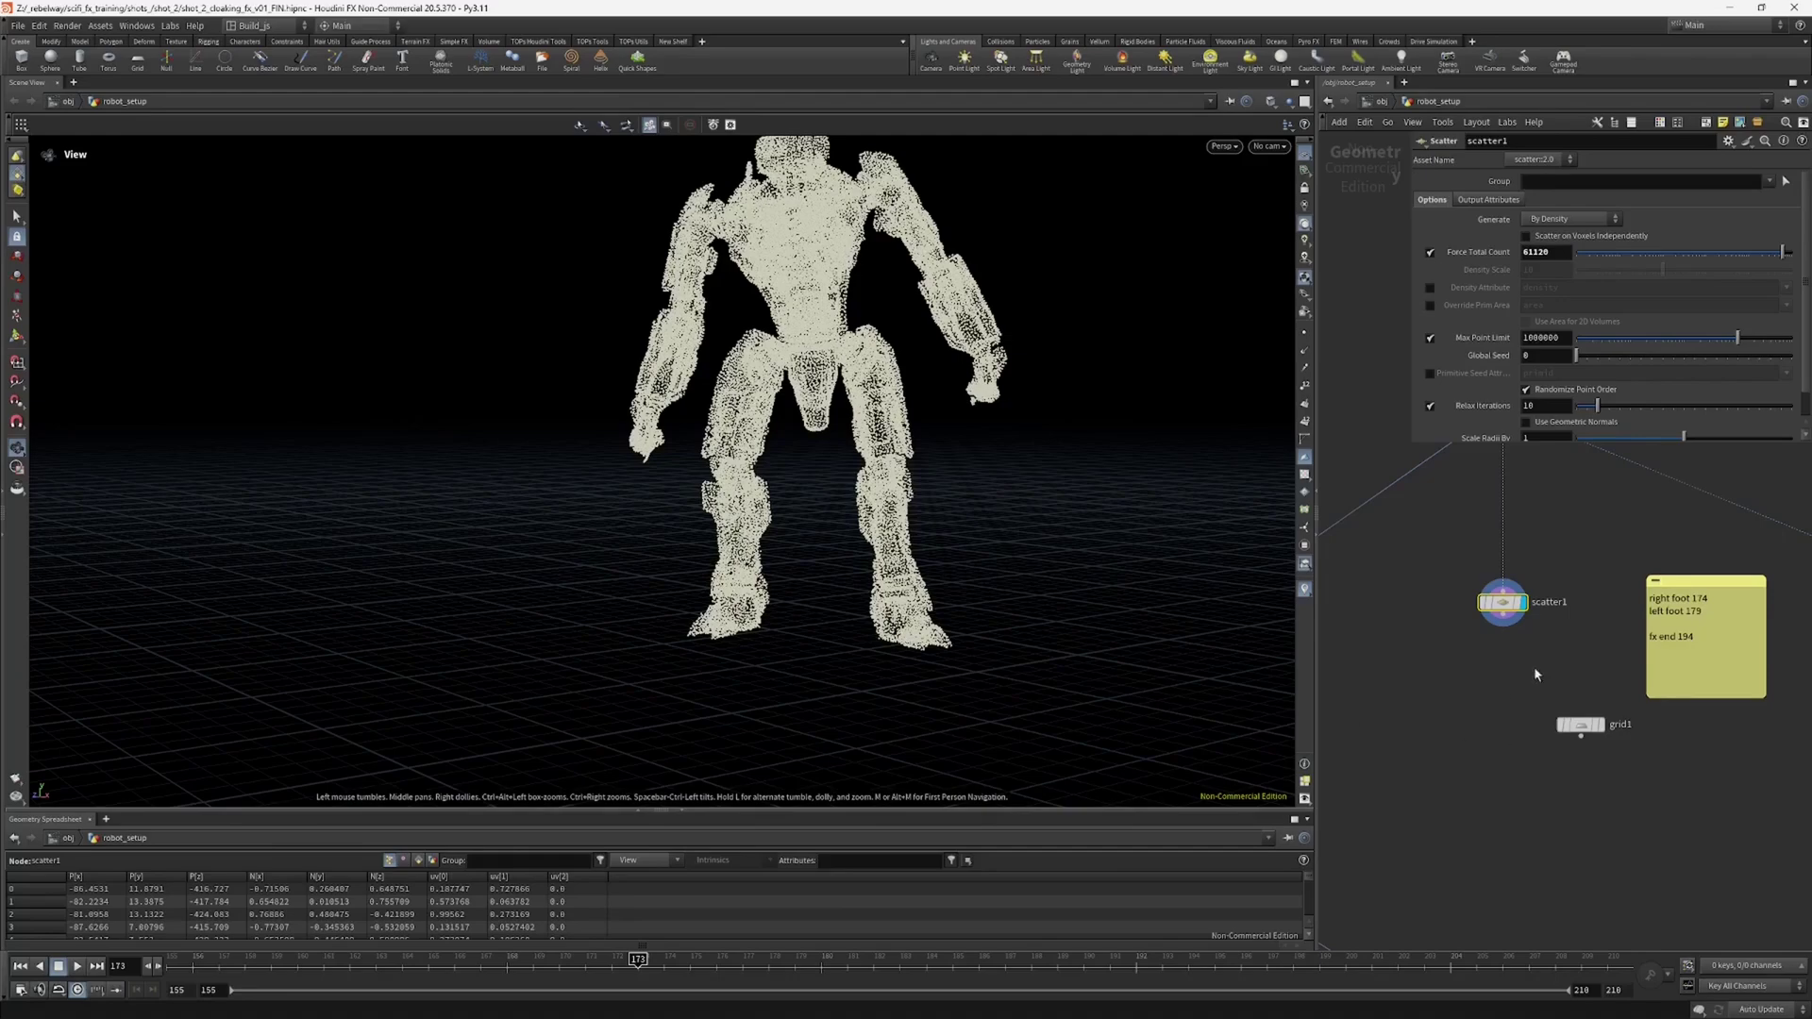
mouse_move(865, 625)
left_mouse_down()
mouse_move(817, 625)
mouse_move(909, 653)
mouse_move(830, 639)
mouse_move(880, 651)
left_mouse_up()
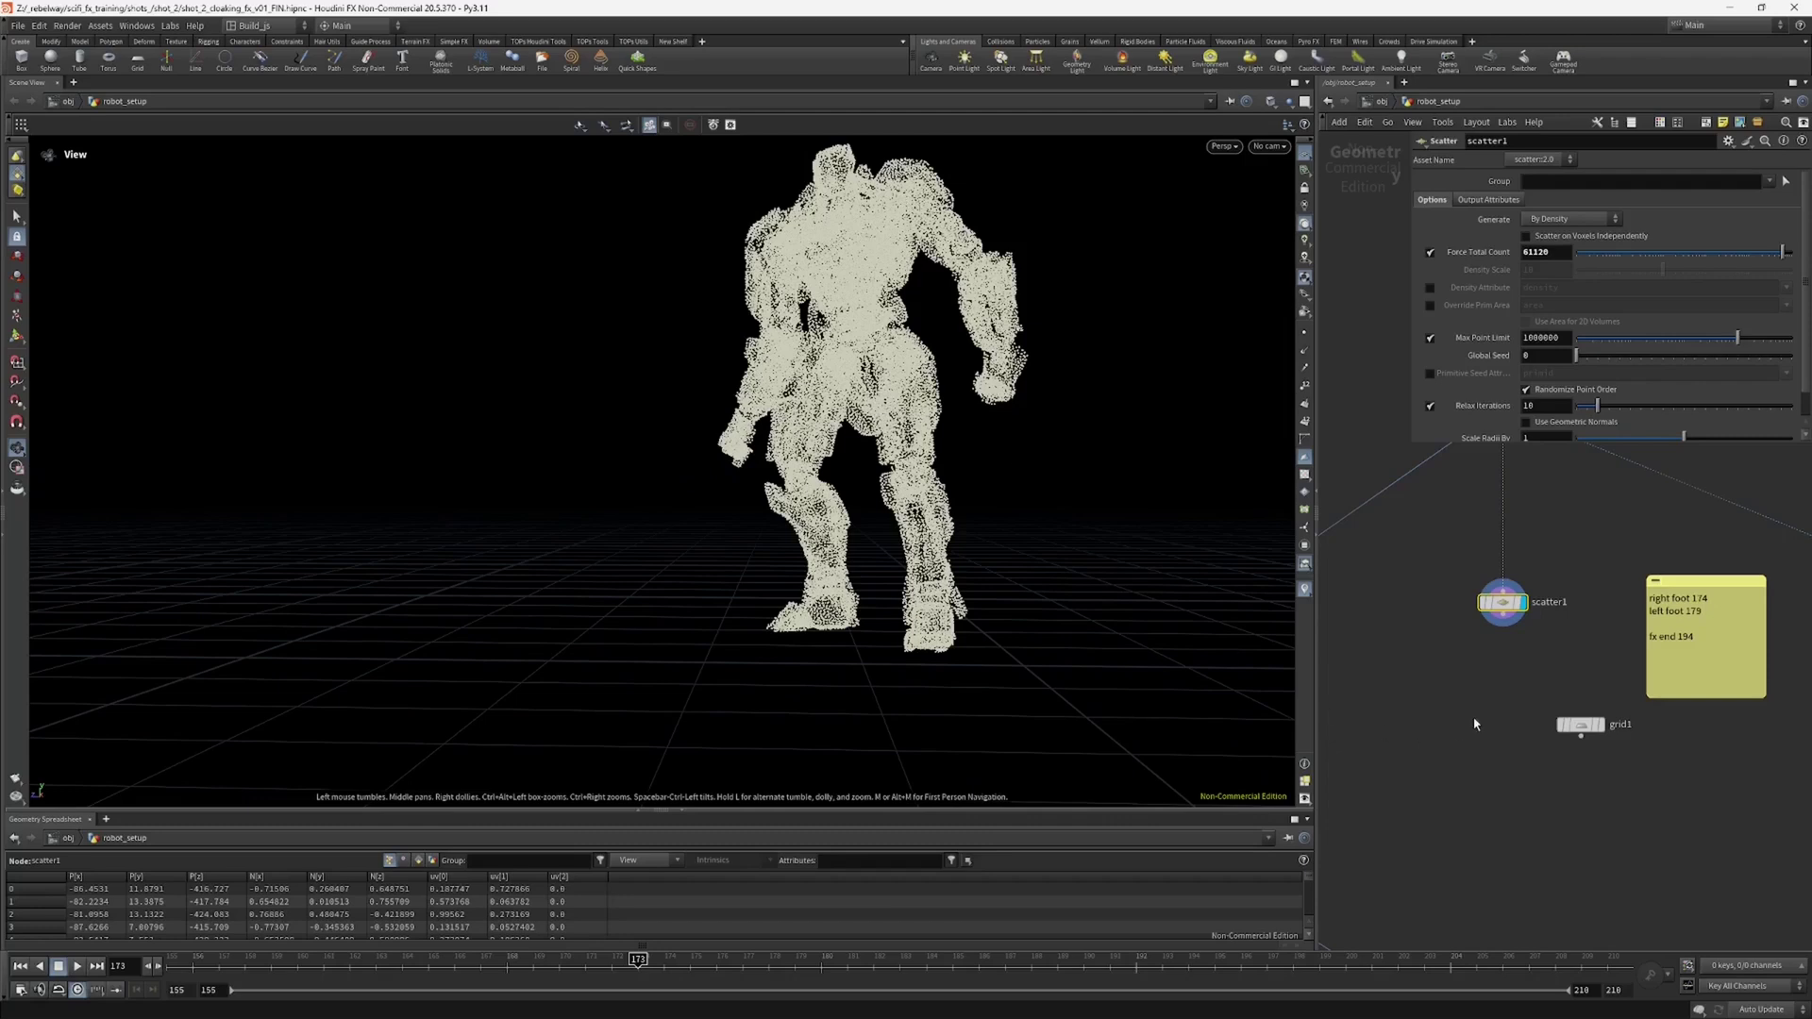
left_click_drag(1563, 724, 1589, 713)
left_click_drag(1688, 580, 1734, 581)
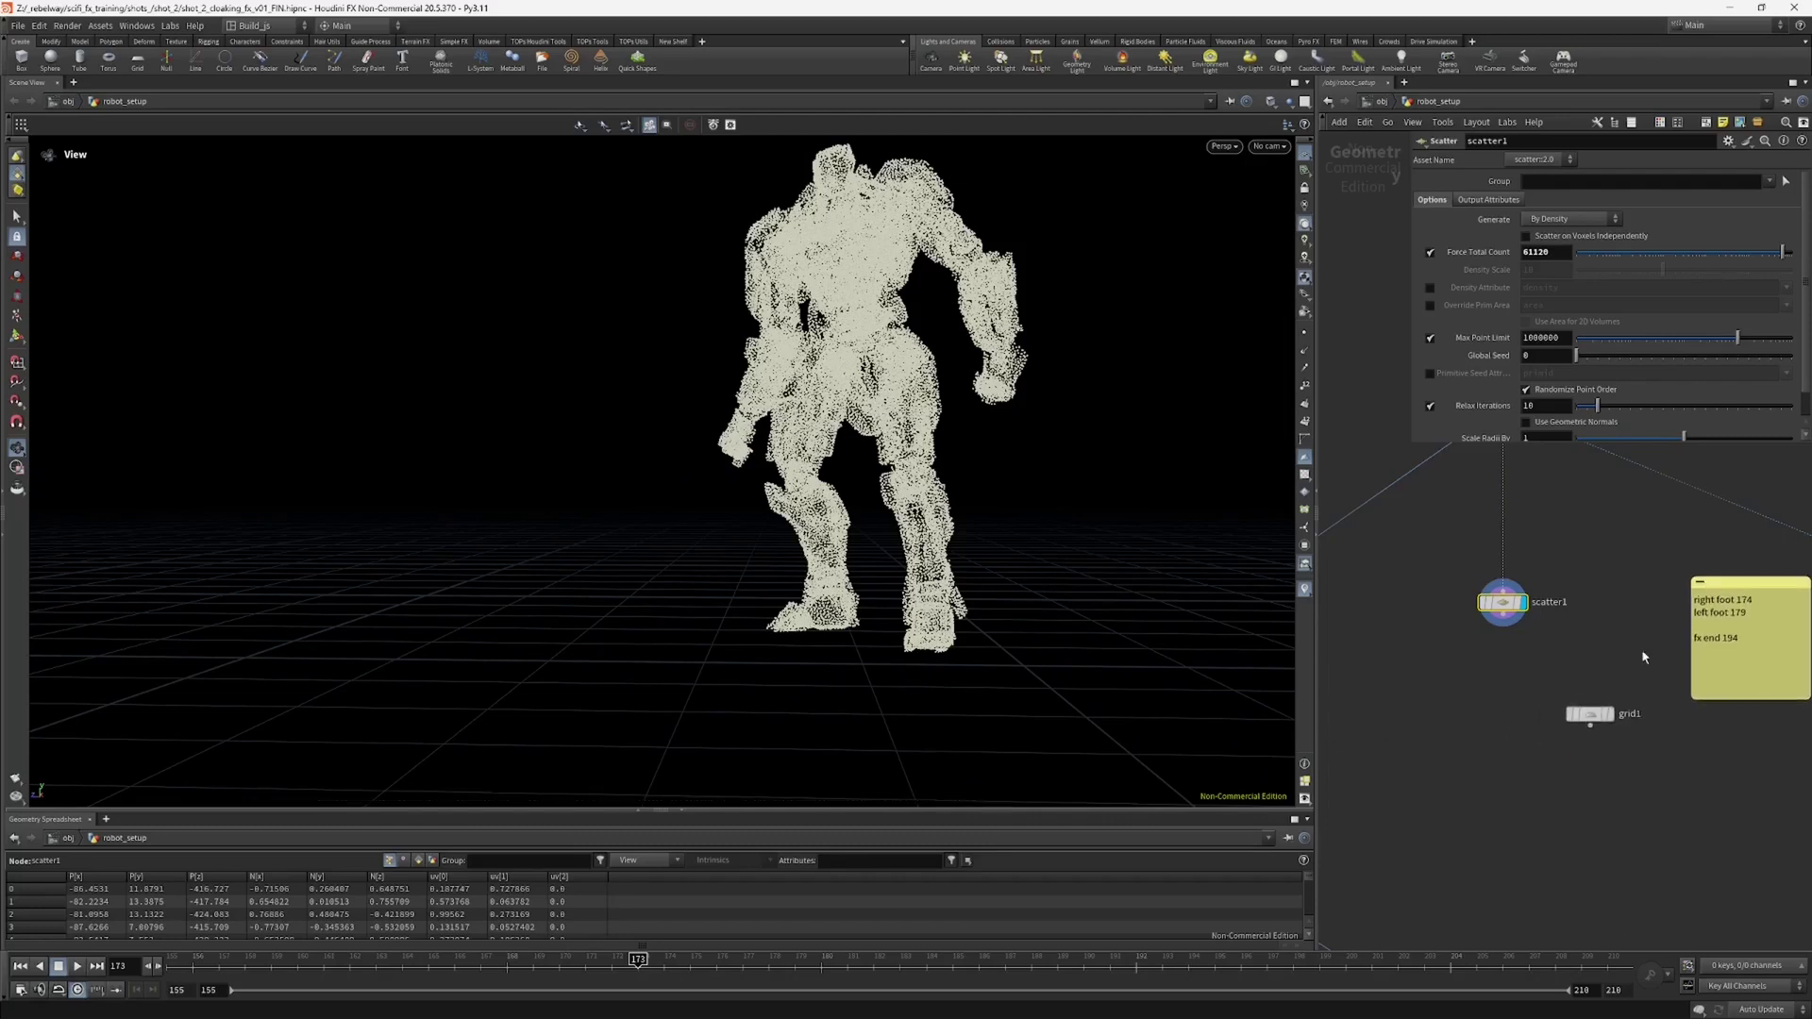
middle_click_drag(1484, 723, 1495, 696)
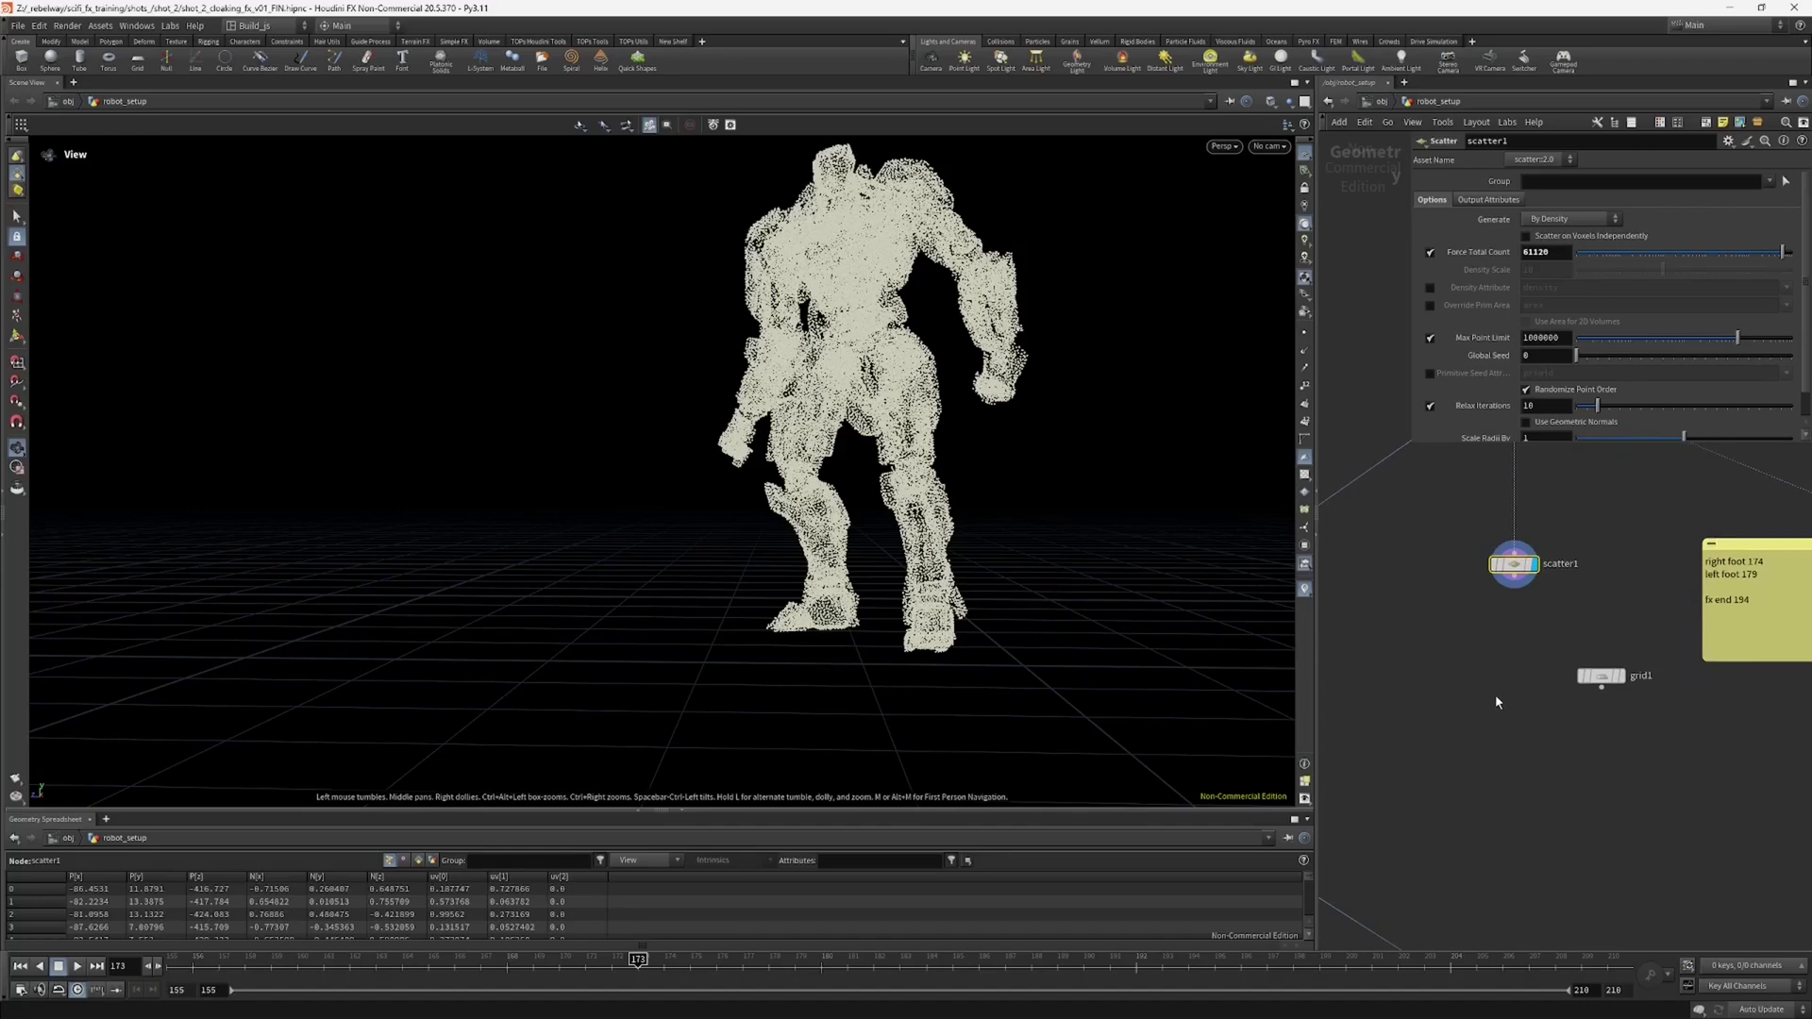
Step: Add an Attribute Create node connected below scatter1, moving grid1 aside to make room for it
key("Tab")
type("atc")
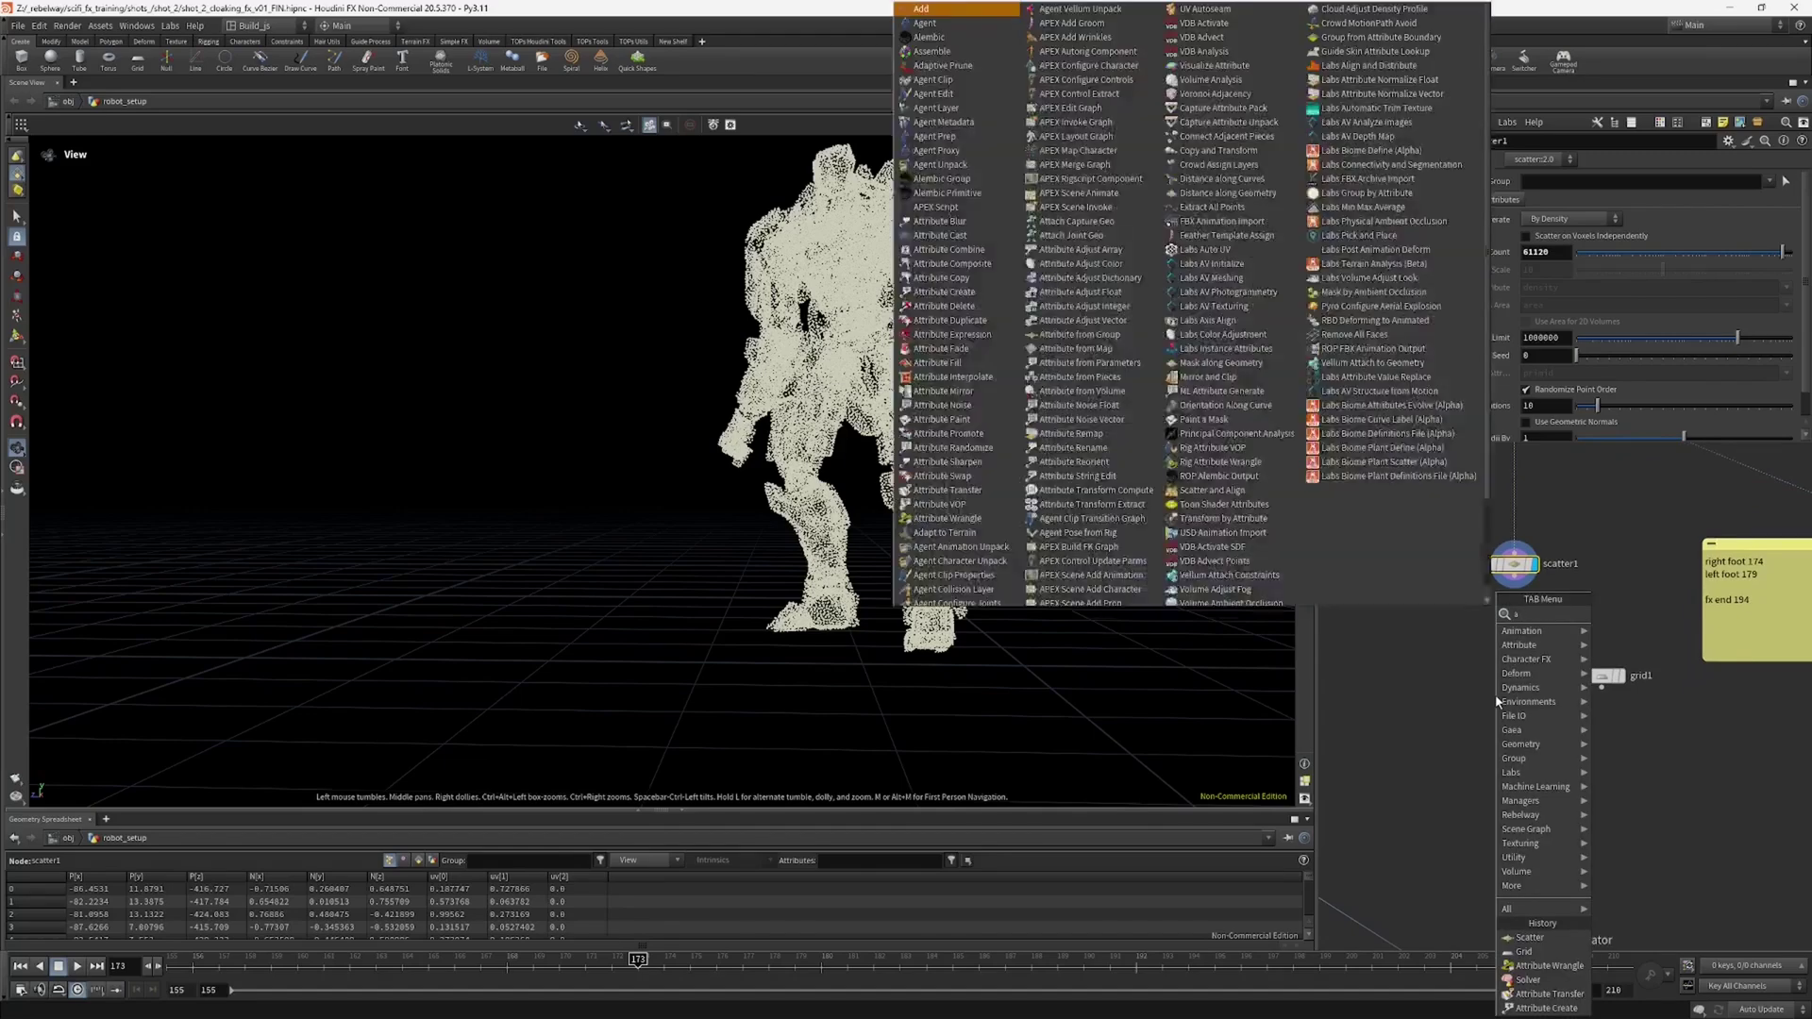
key("Down")
key("Down")
key("Down")
key("Down")
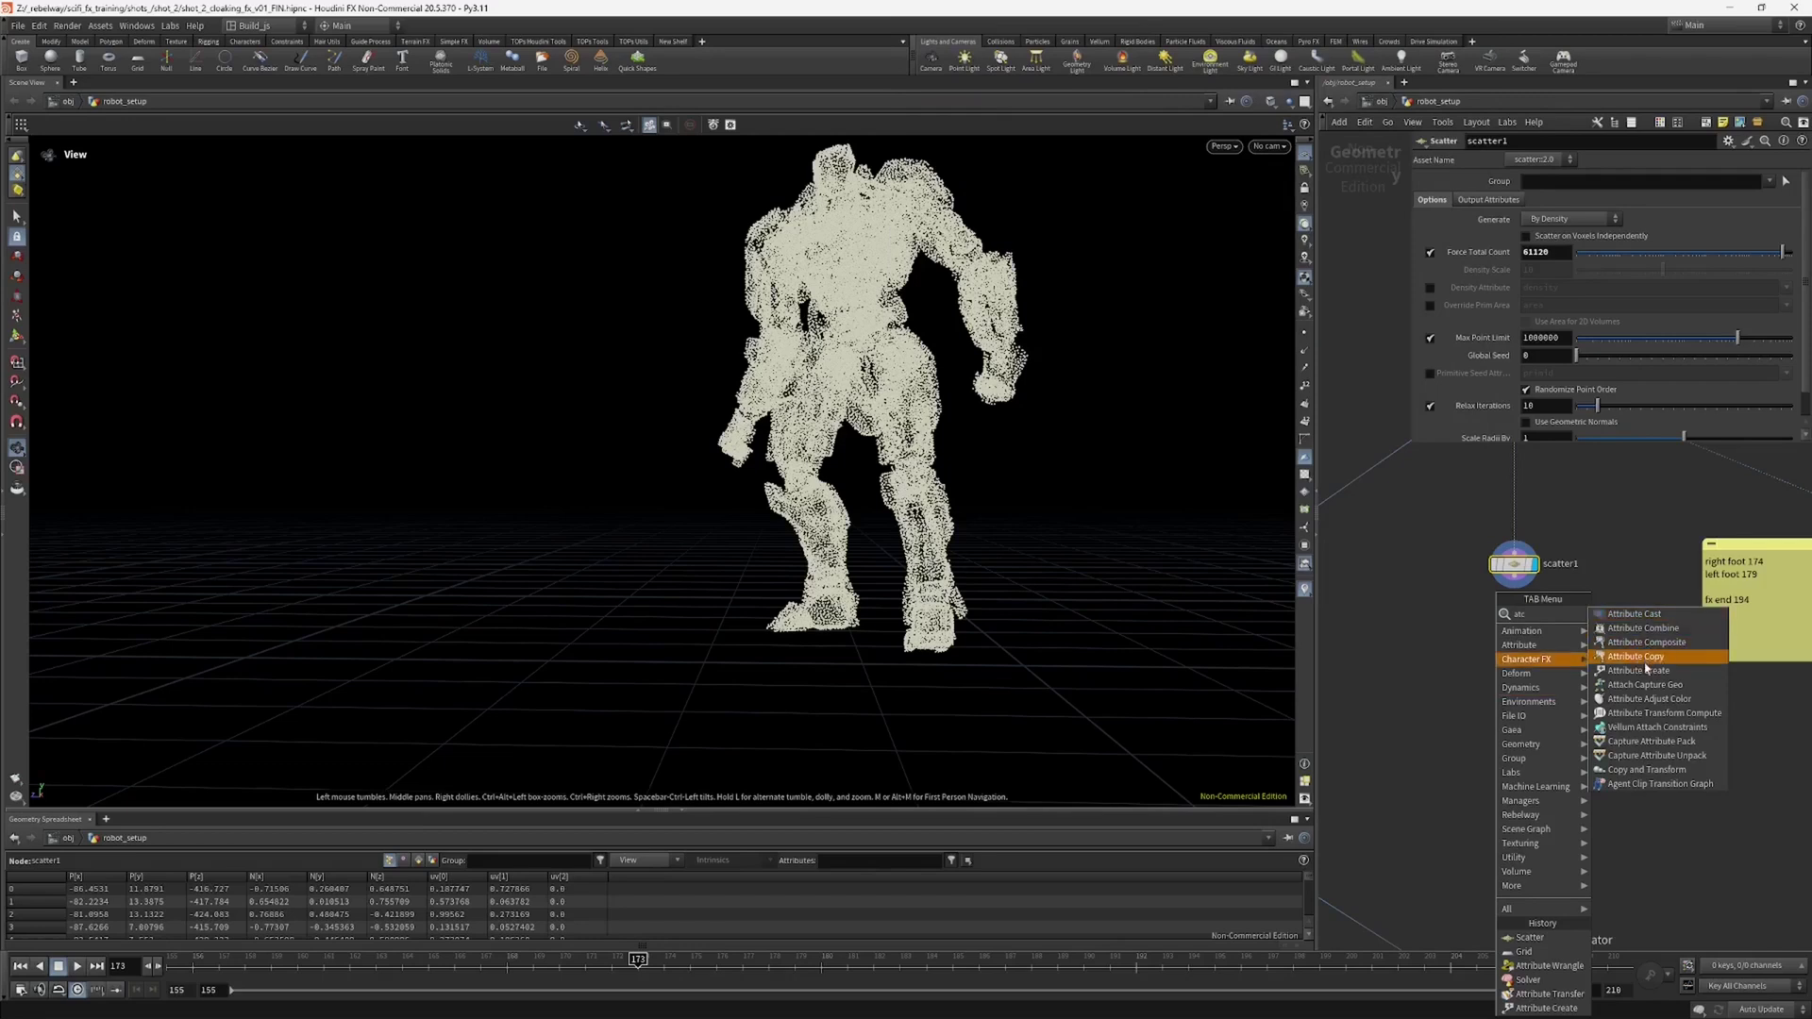
key("Return")
left_click(1500, 676)
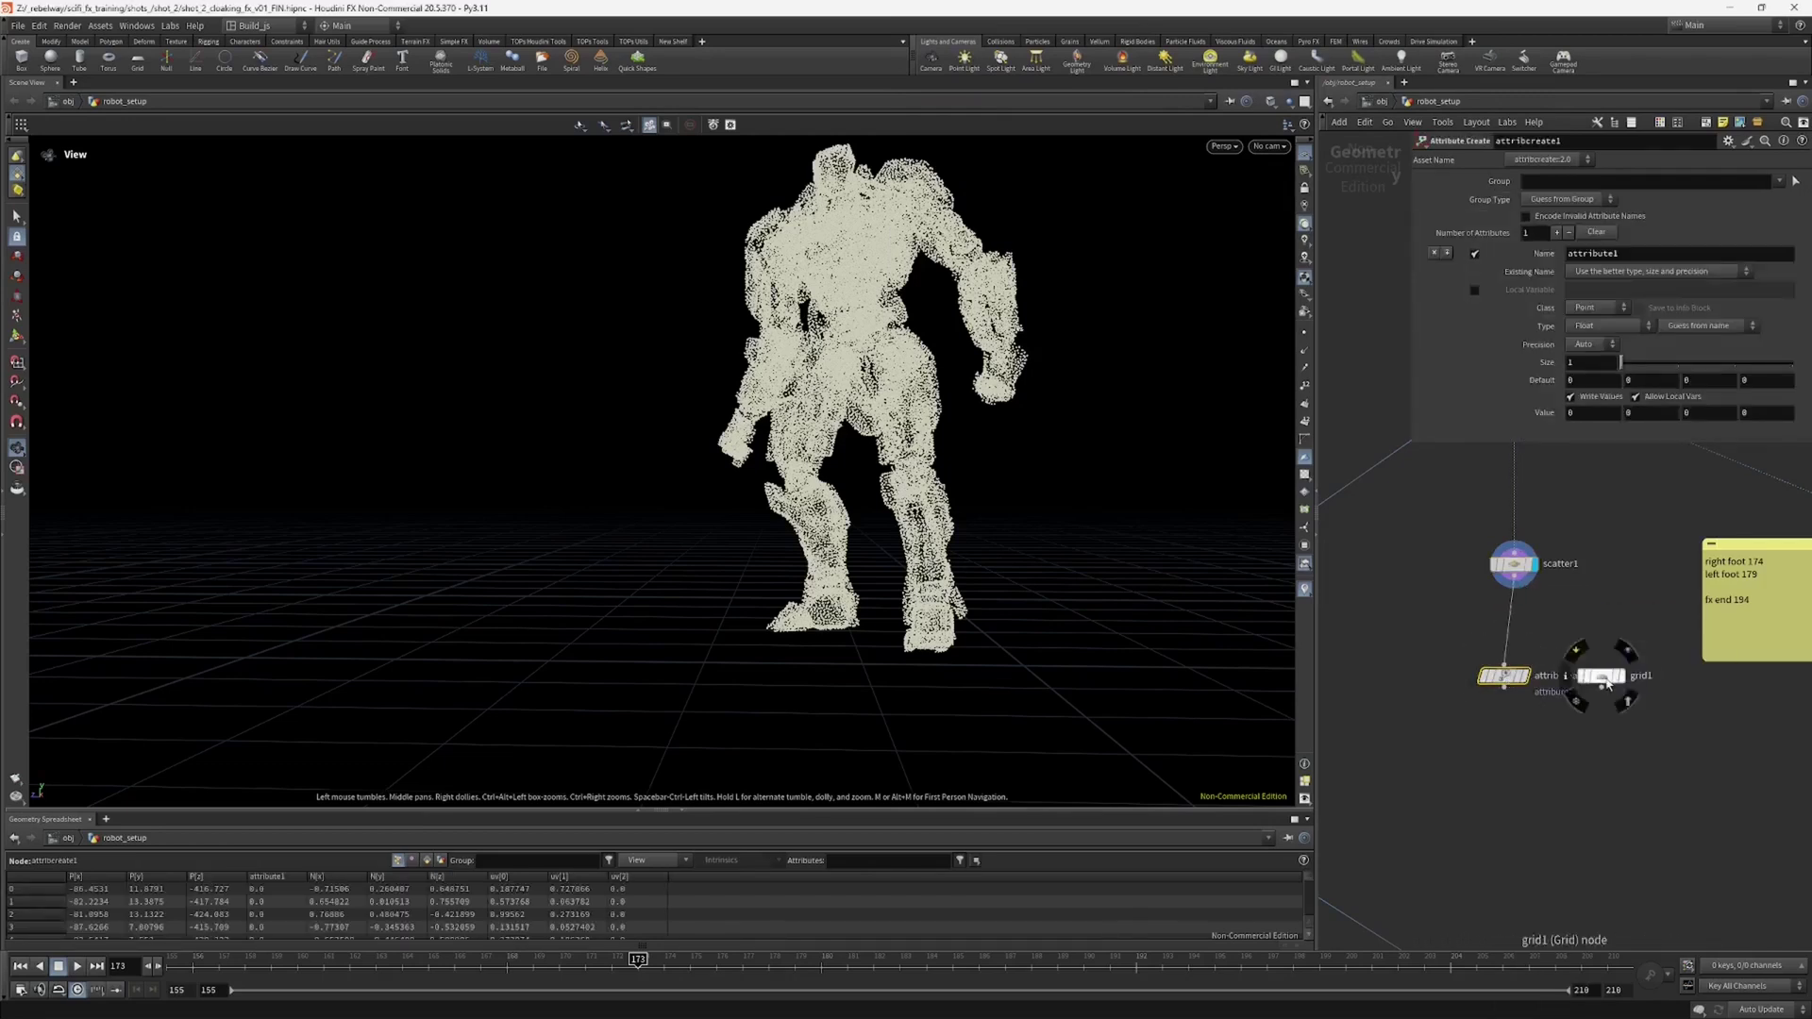
left_click_drag(1601, 677, 1621, 725)
left_click_drag(1505, 679, 1511, 657)
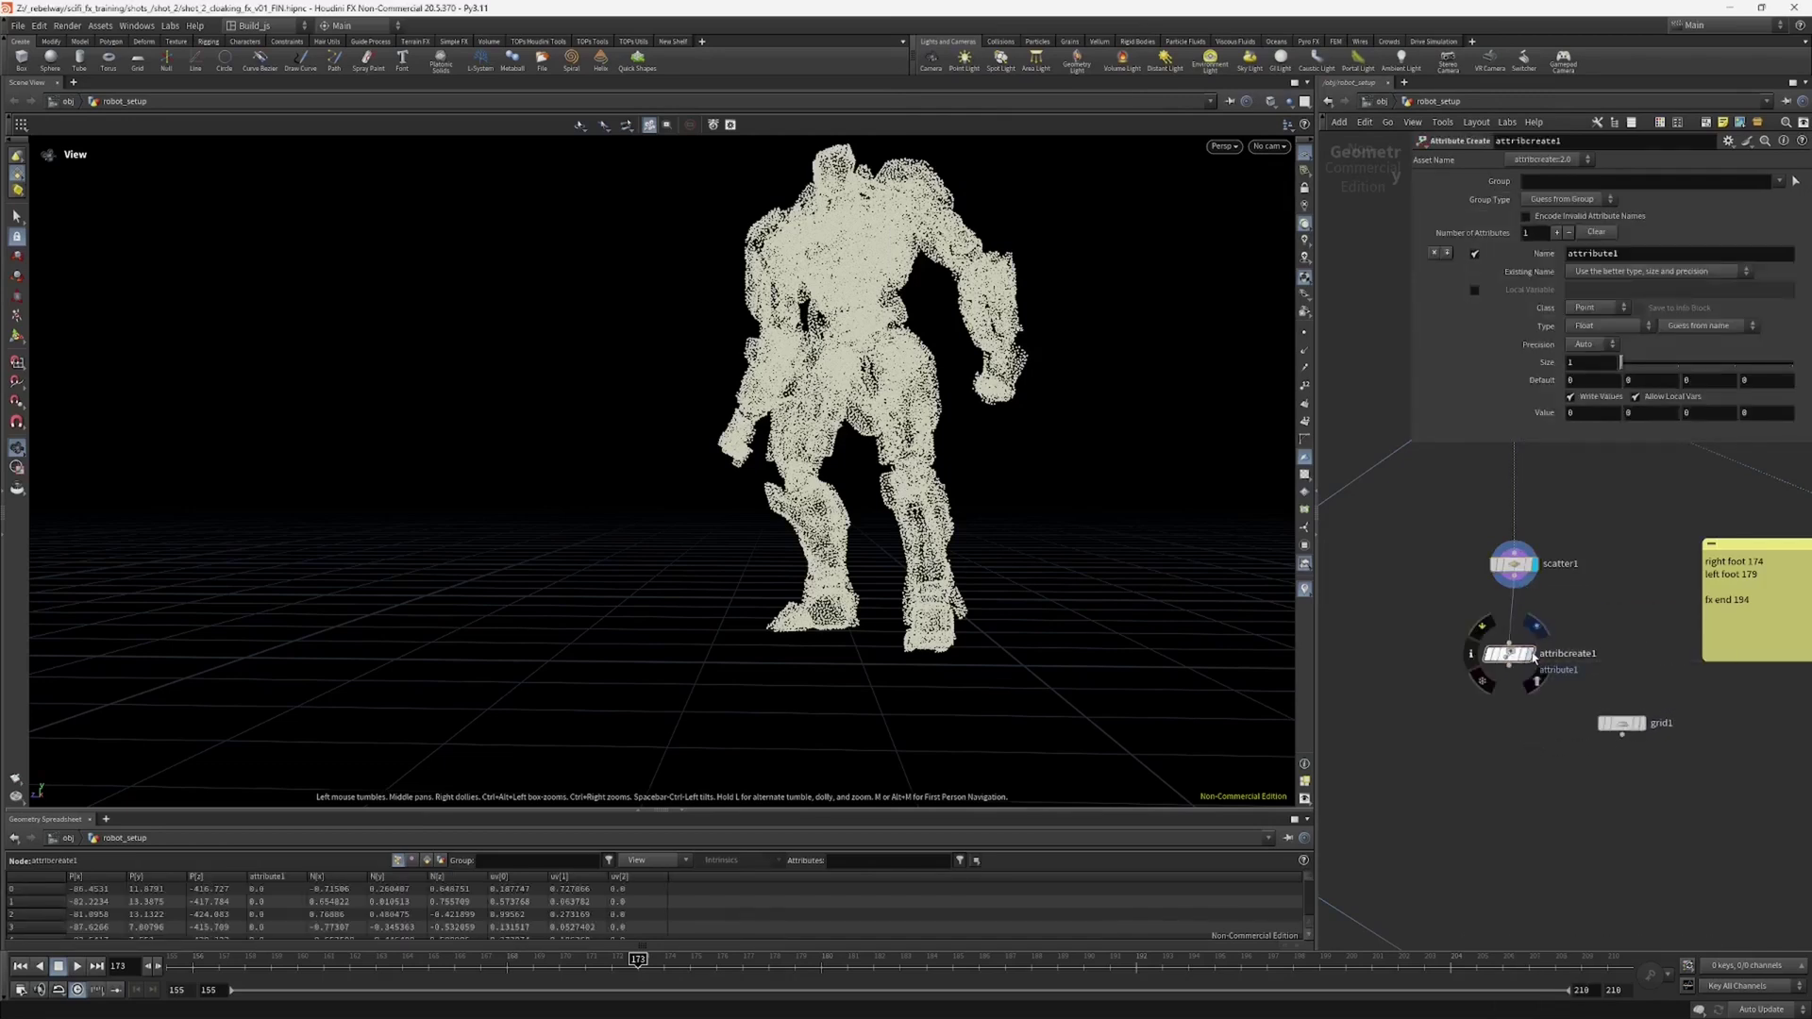
Step: Display the Attribute Create node and name its point attribute activate
left_click(1529, 652)
left_click_drag(1642, 253, 1545, 265)
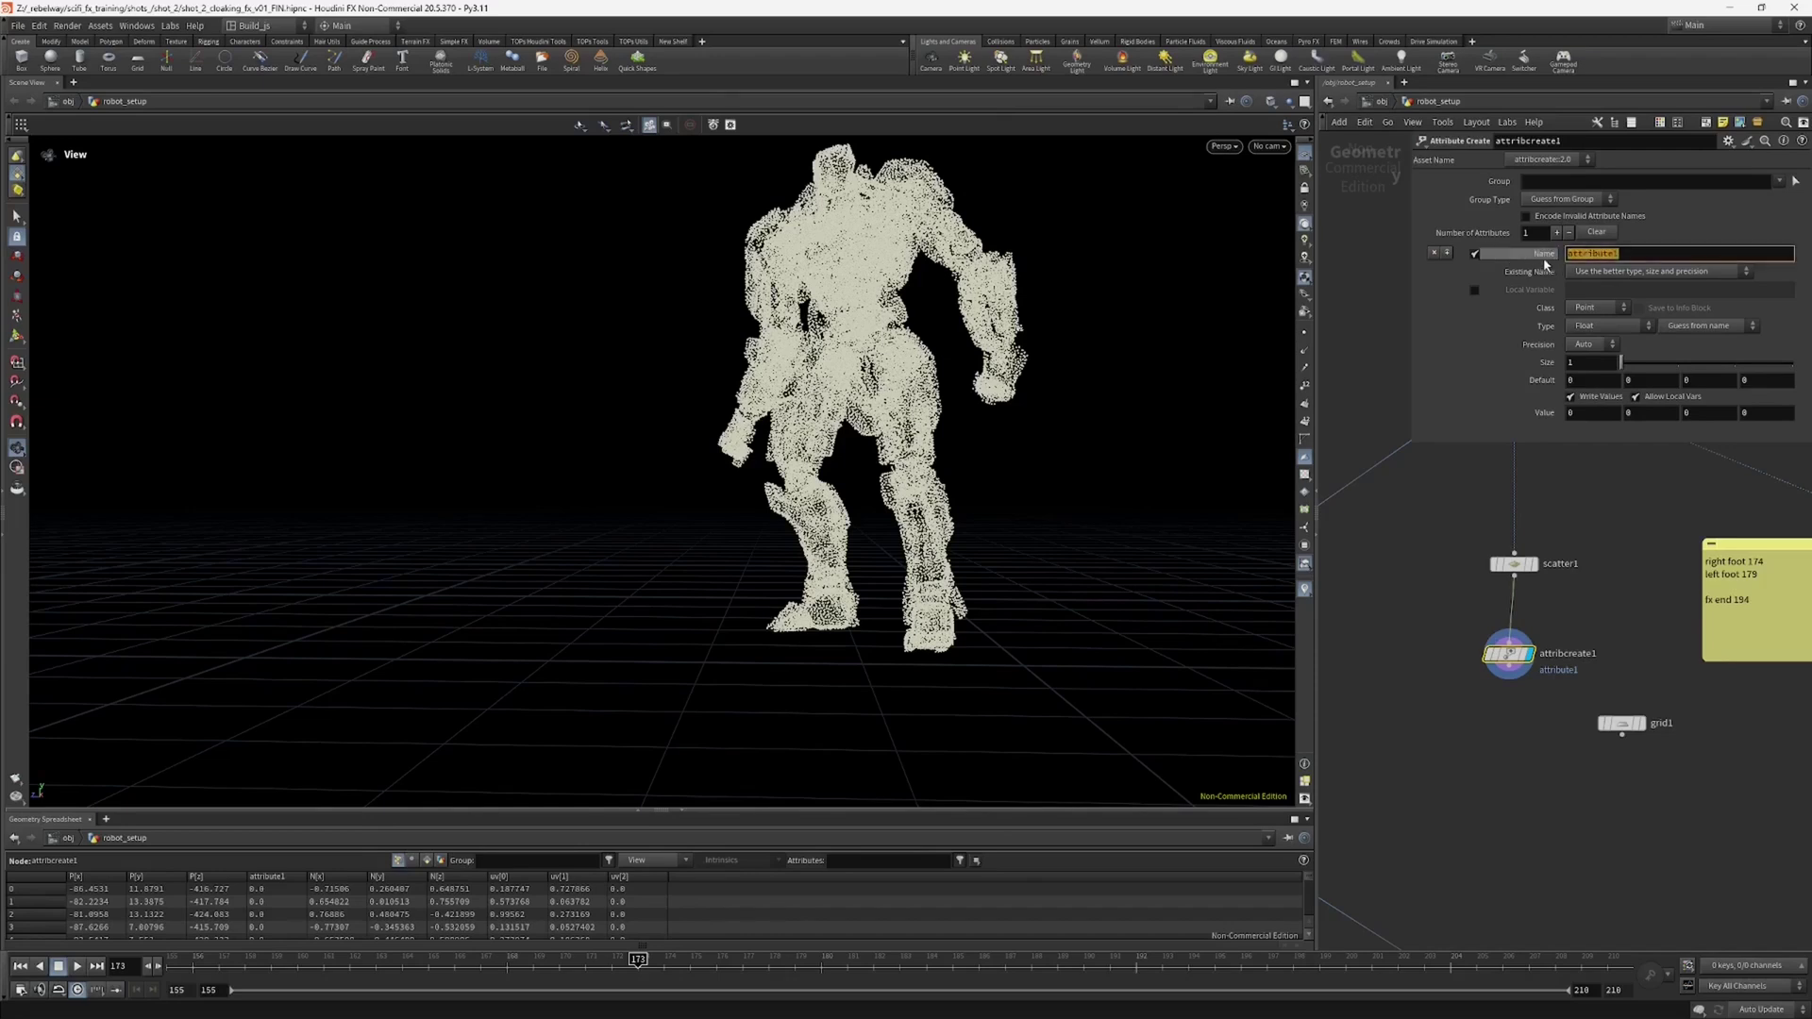
type("activate")
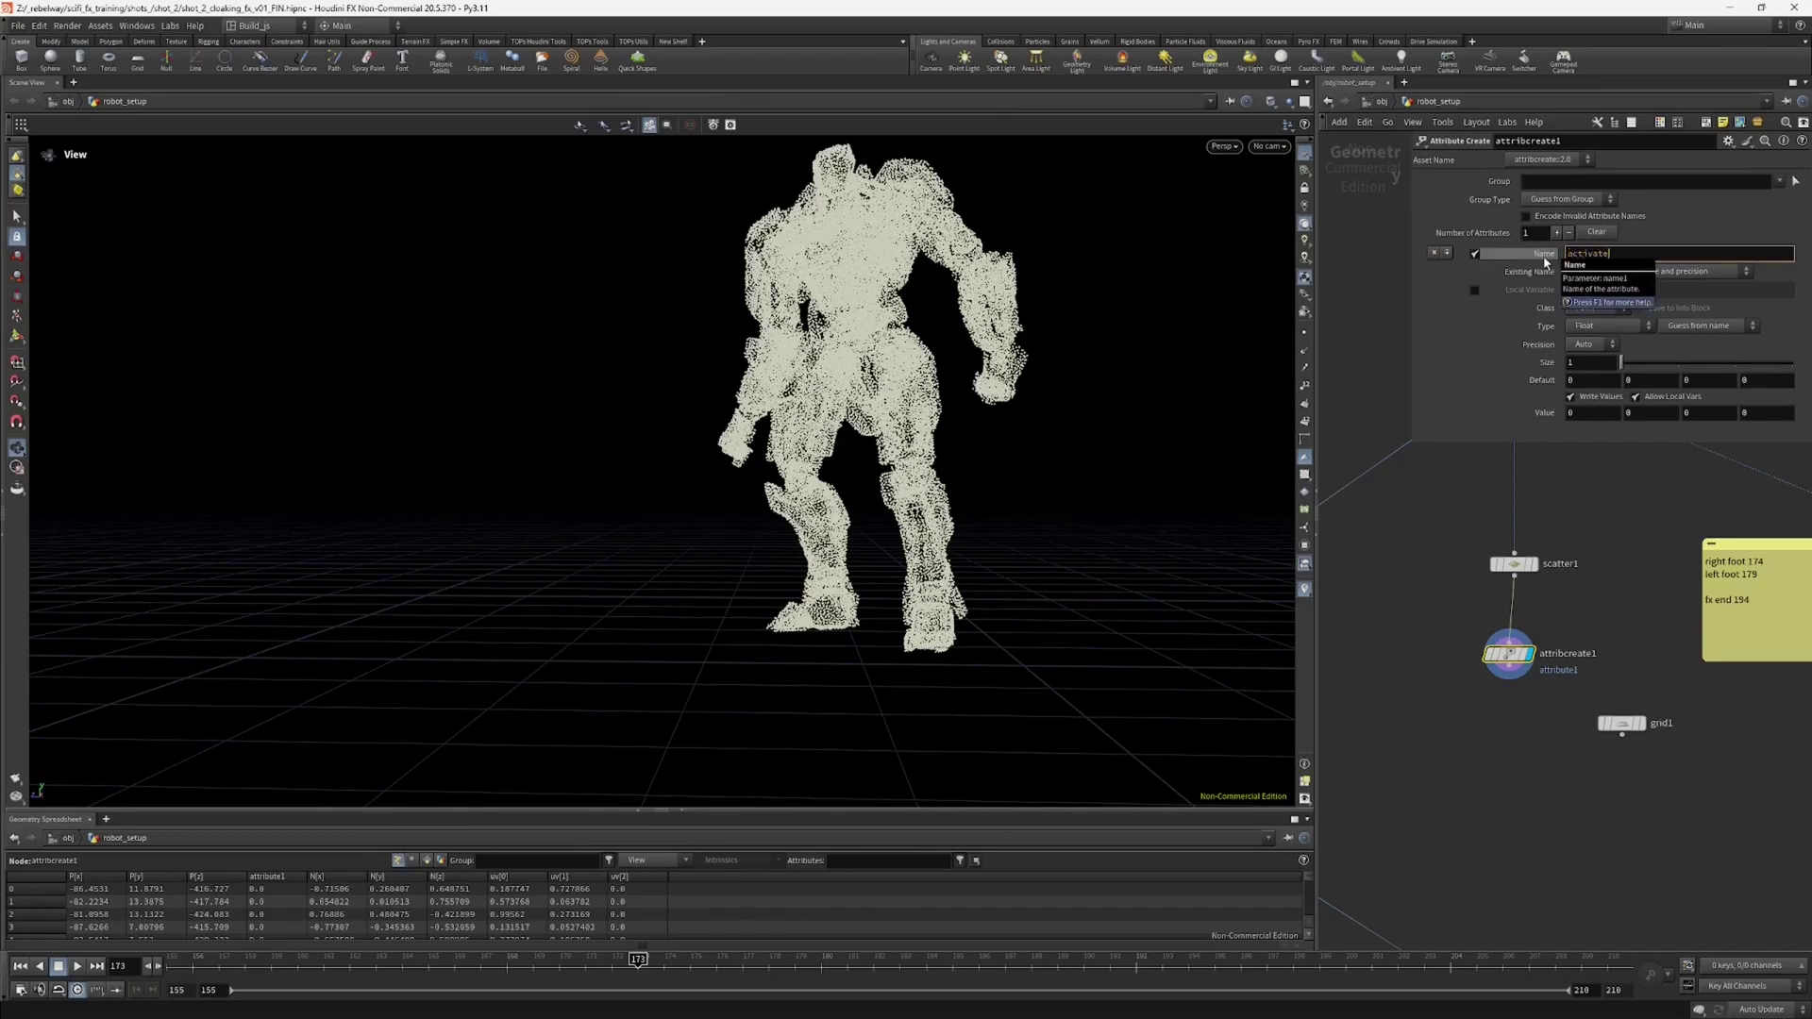
key("Return")
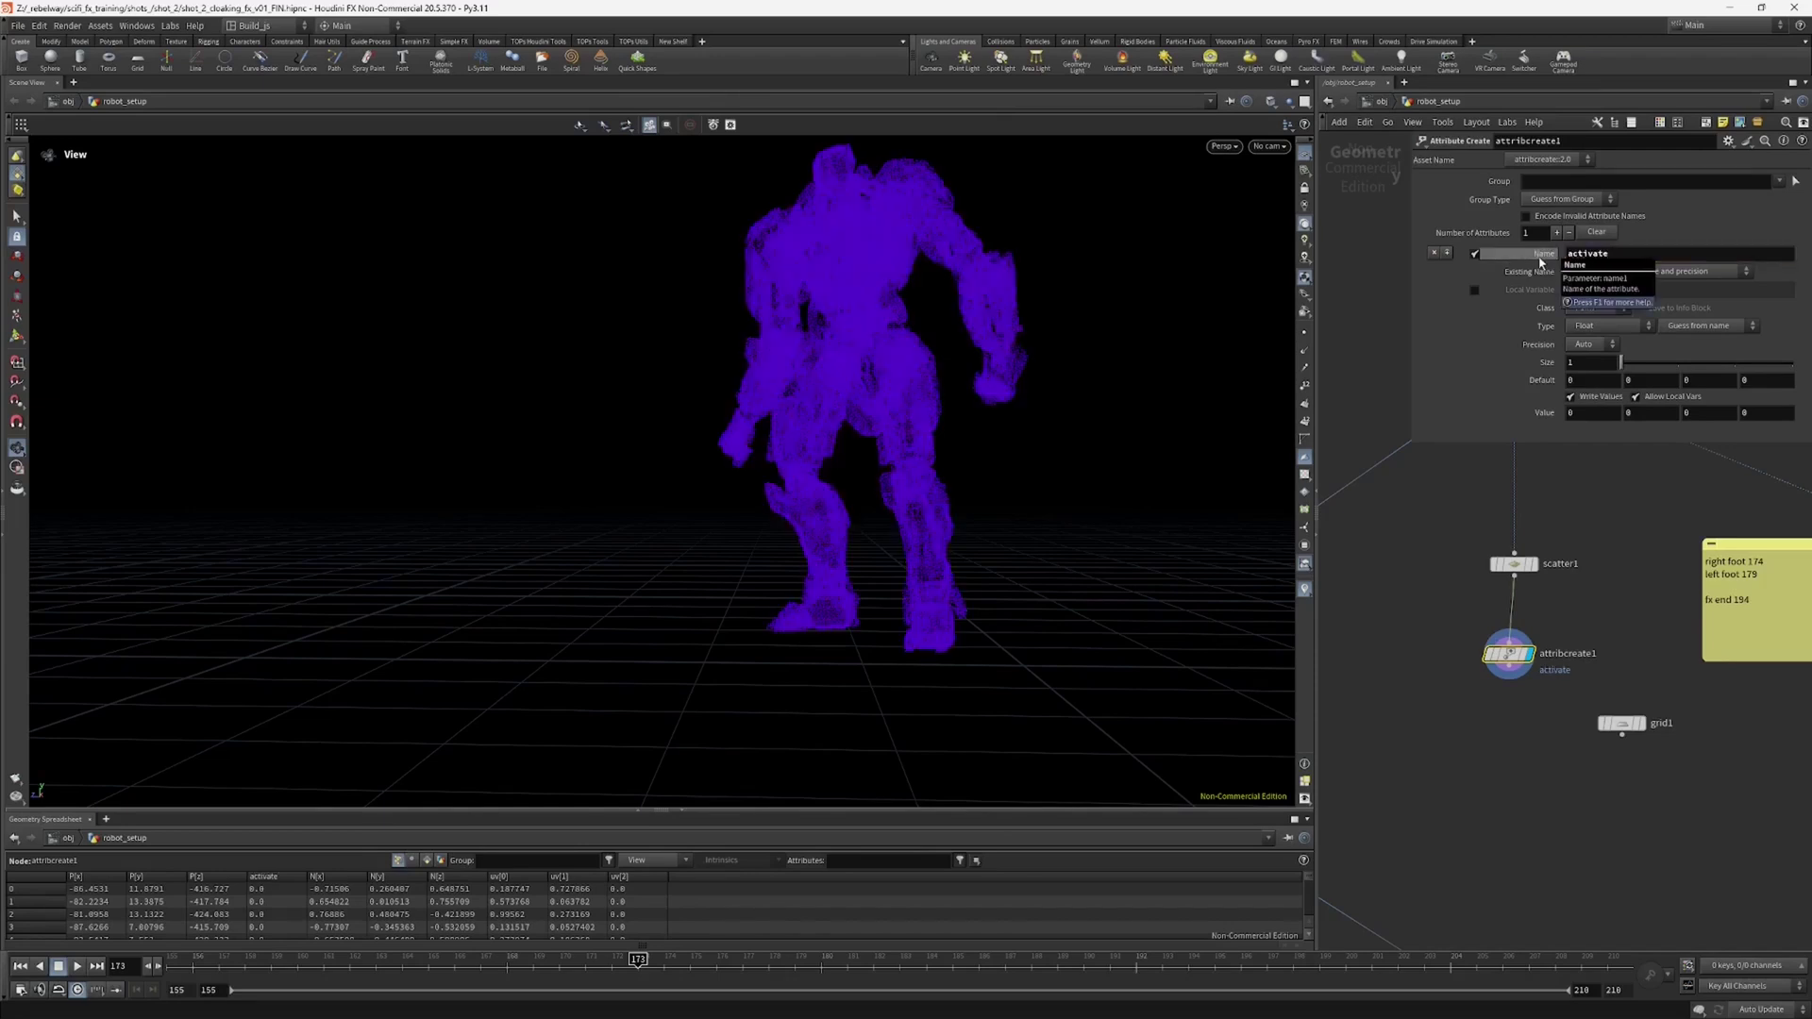
Step: Toggle the activate attribute's visualization off and on in attribcreate1's node info, and move grid1 closer to that node
middle_click(1473, 654)
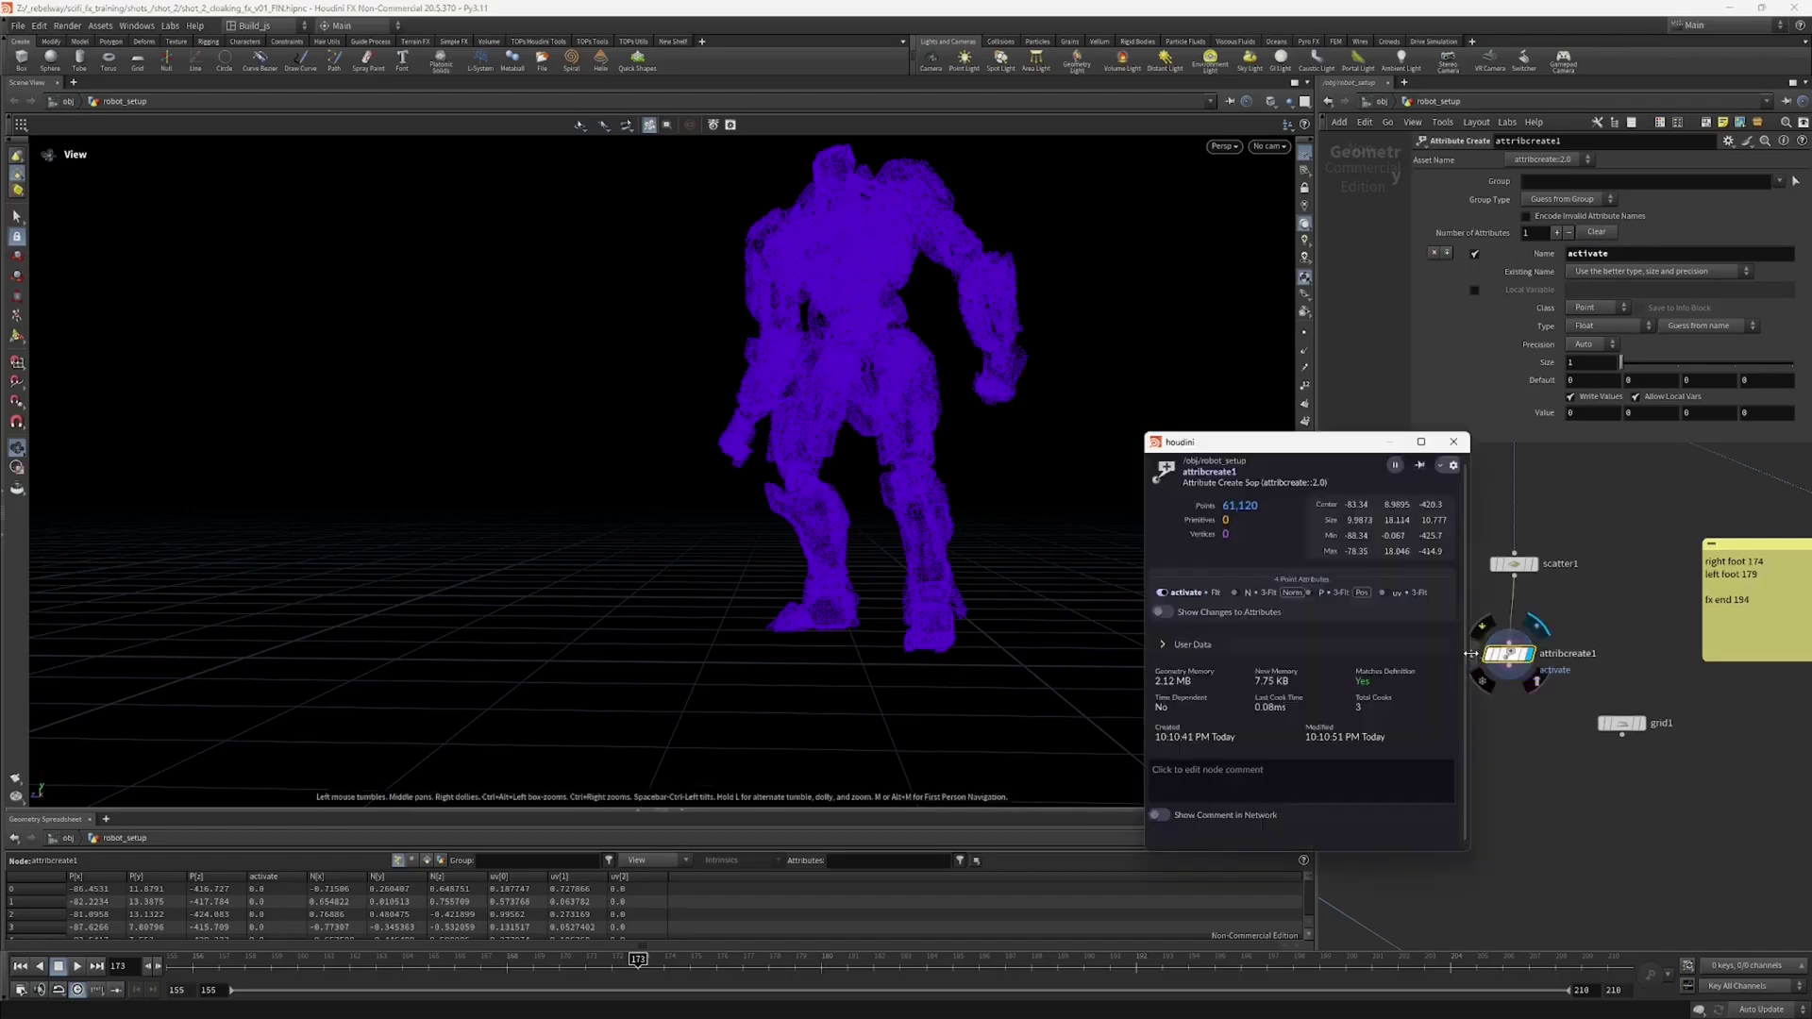
left_click(1162, 594)
left_click(1162, 594)
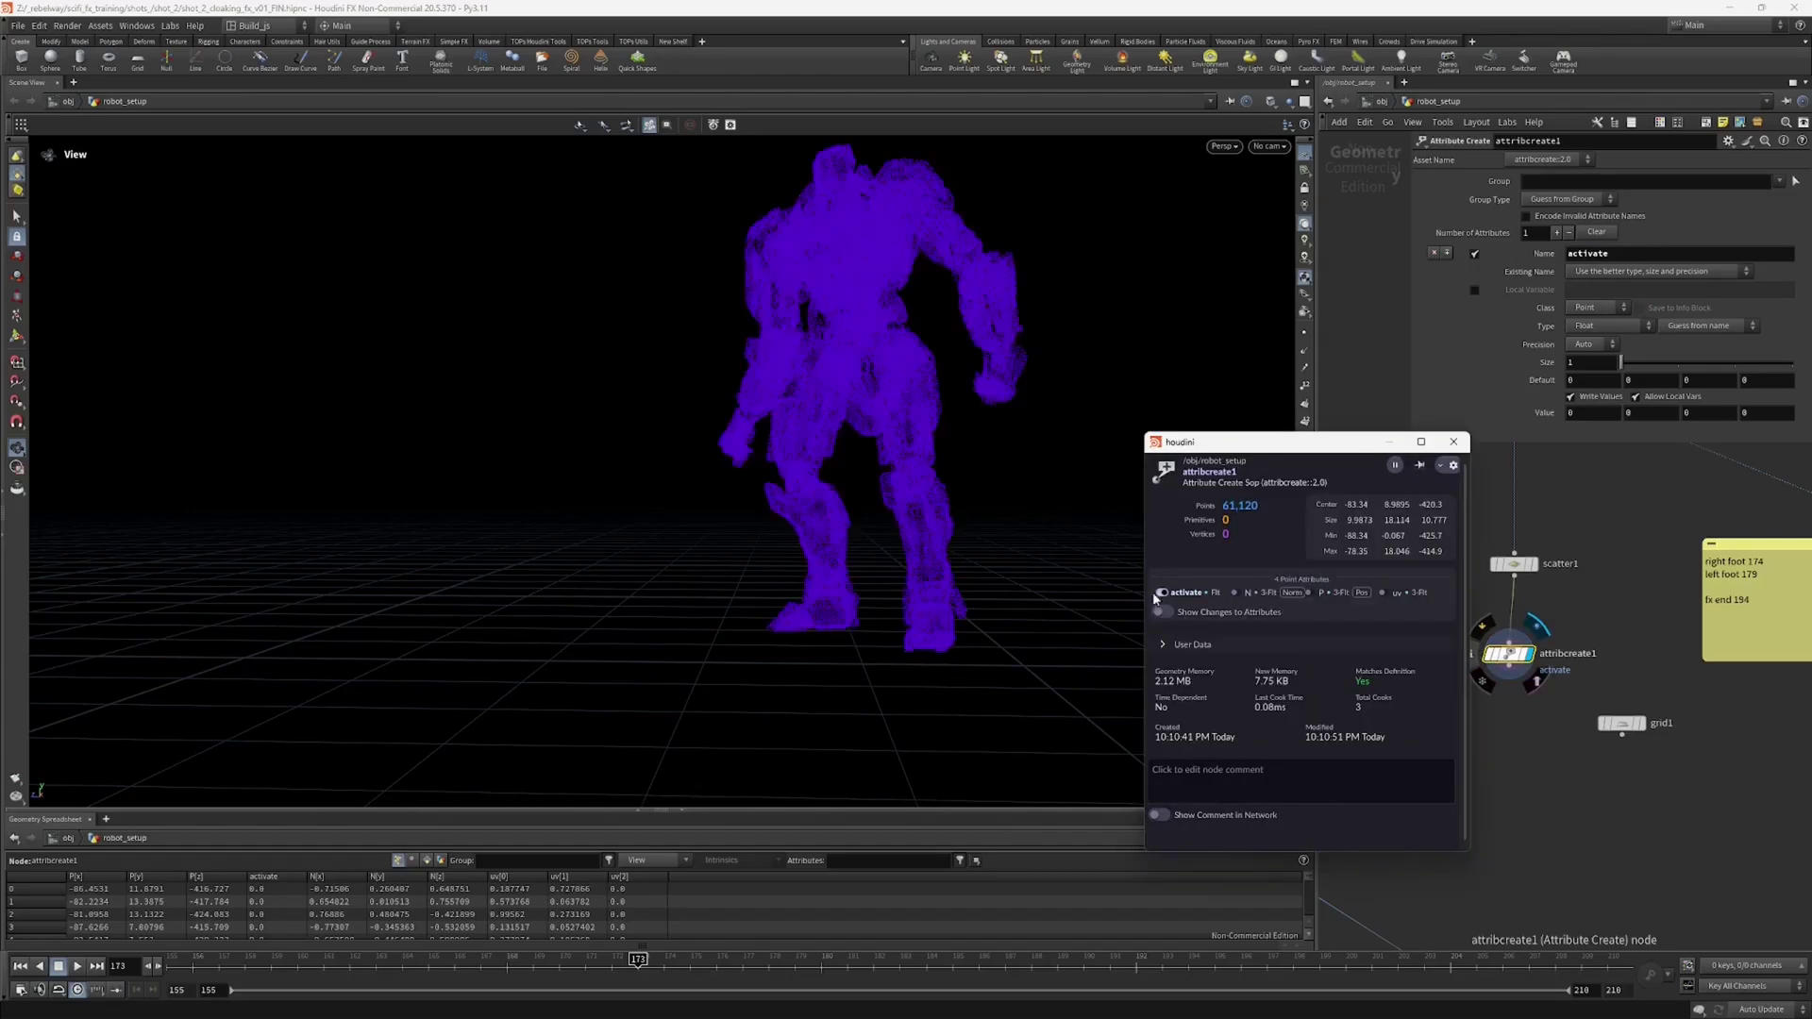
left_click(1451, 442)
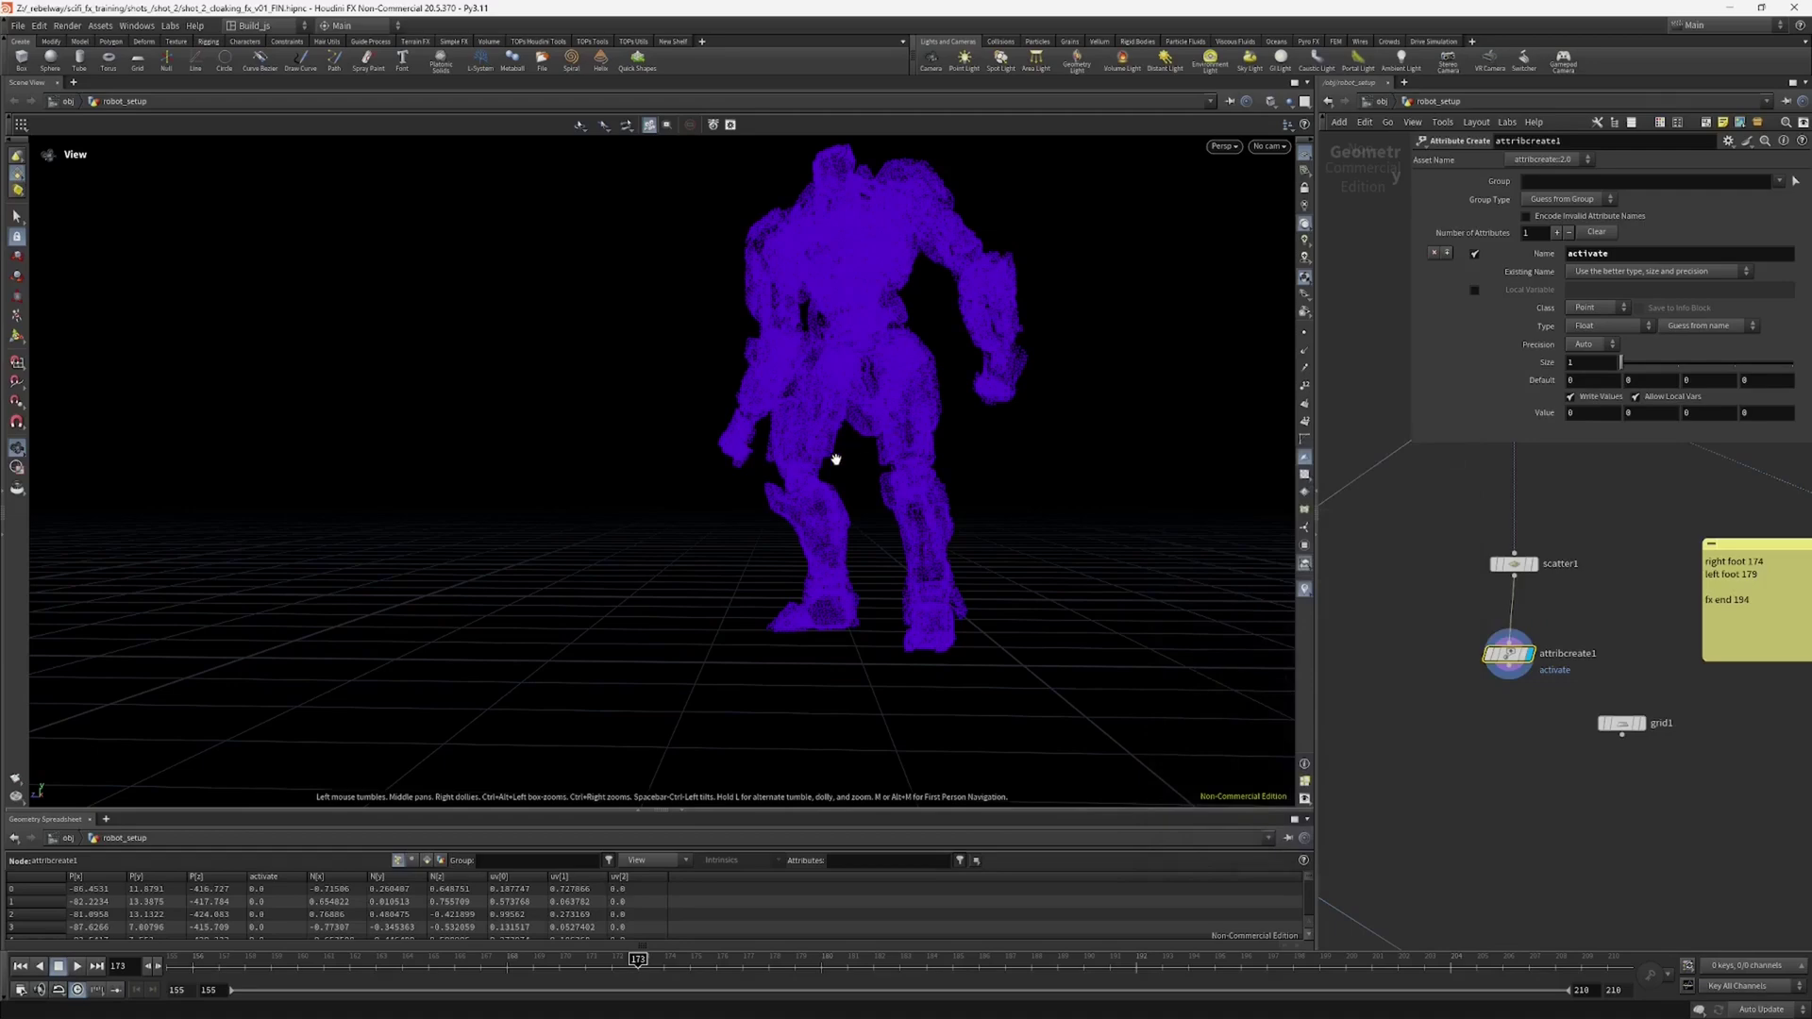
left_click_drag(833, 457, 915, 473)
left_click_drag(1620, 723, 1637, 692)
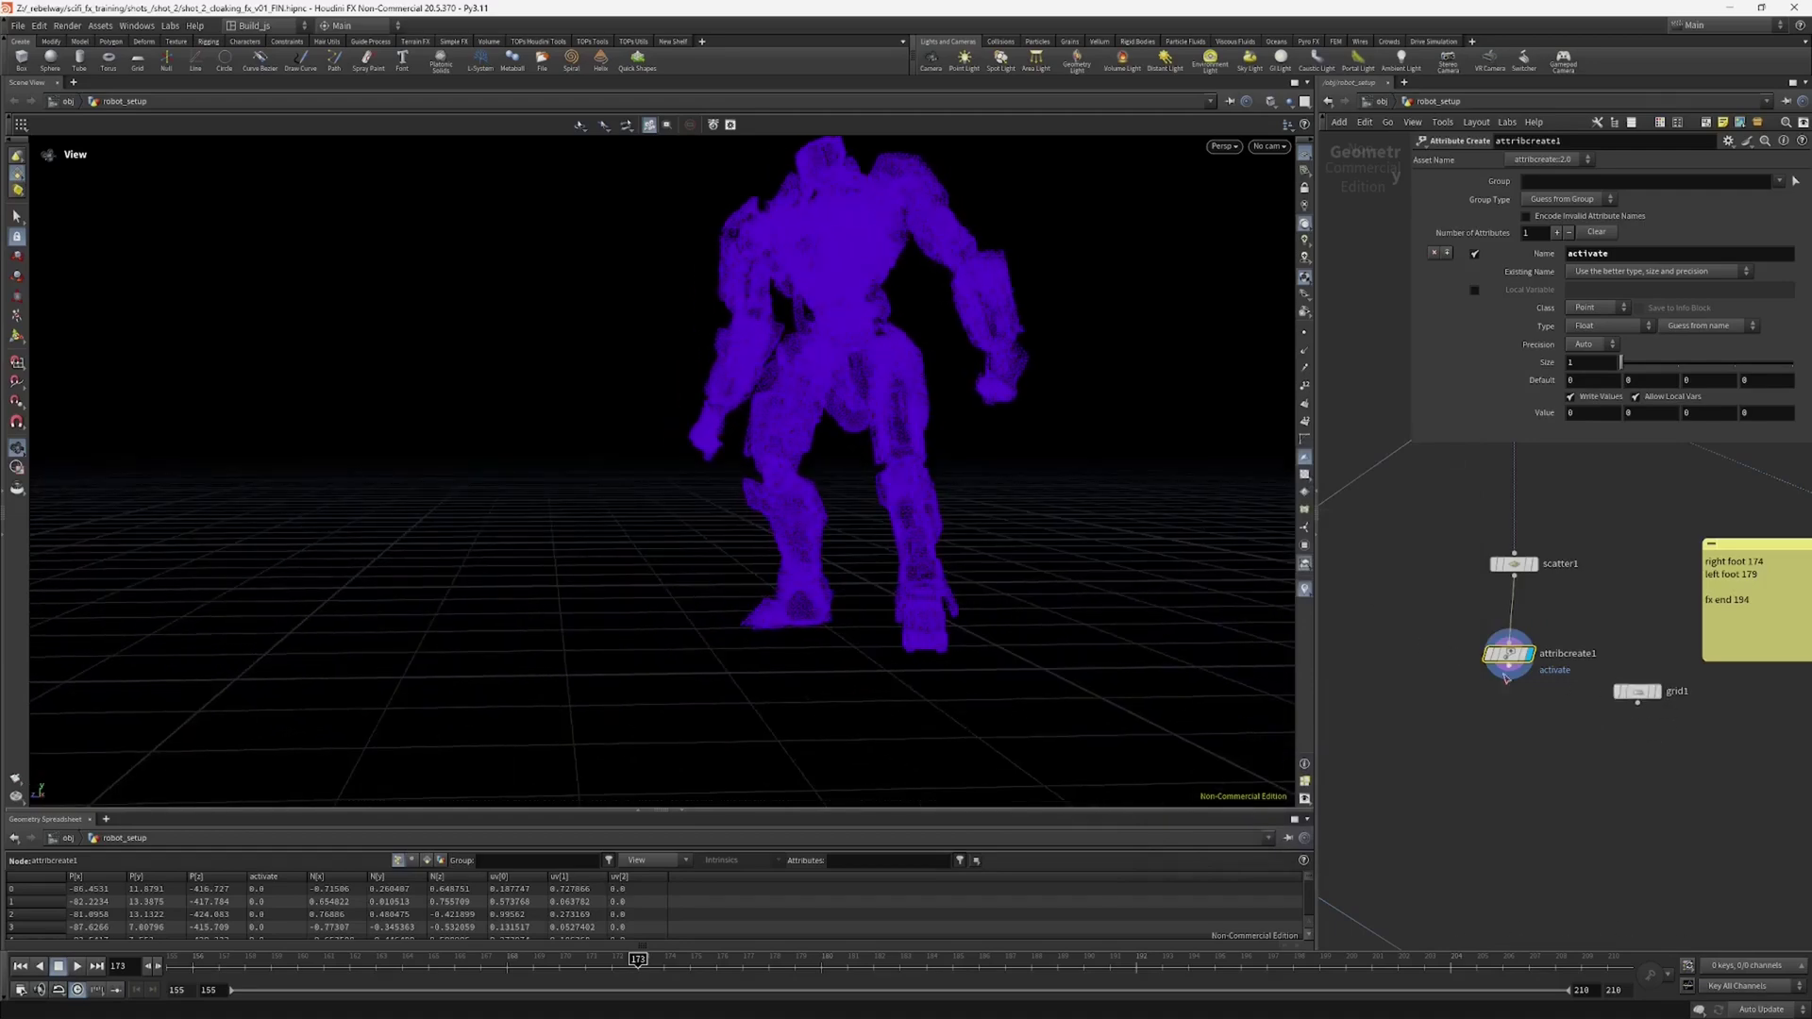
Step: Duplicate attribcreate1, wire the copy below grid1 instead of scatter1, and set its activate value to 1
left_click_drag(1508, 657, 1568, 762, "alt")
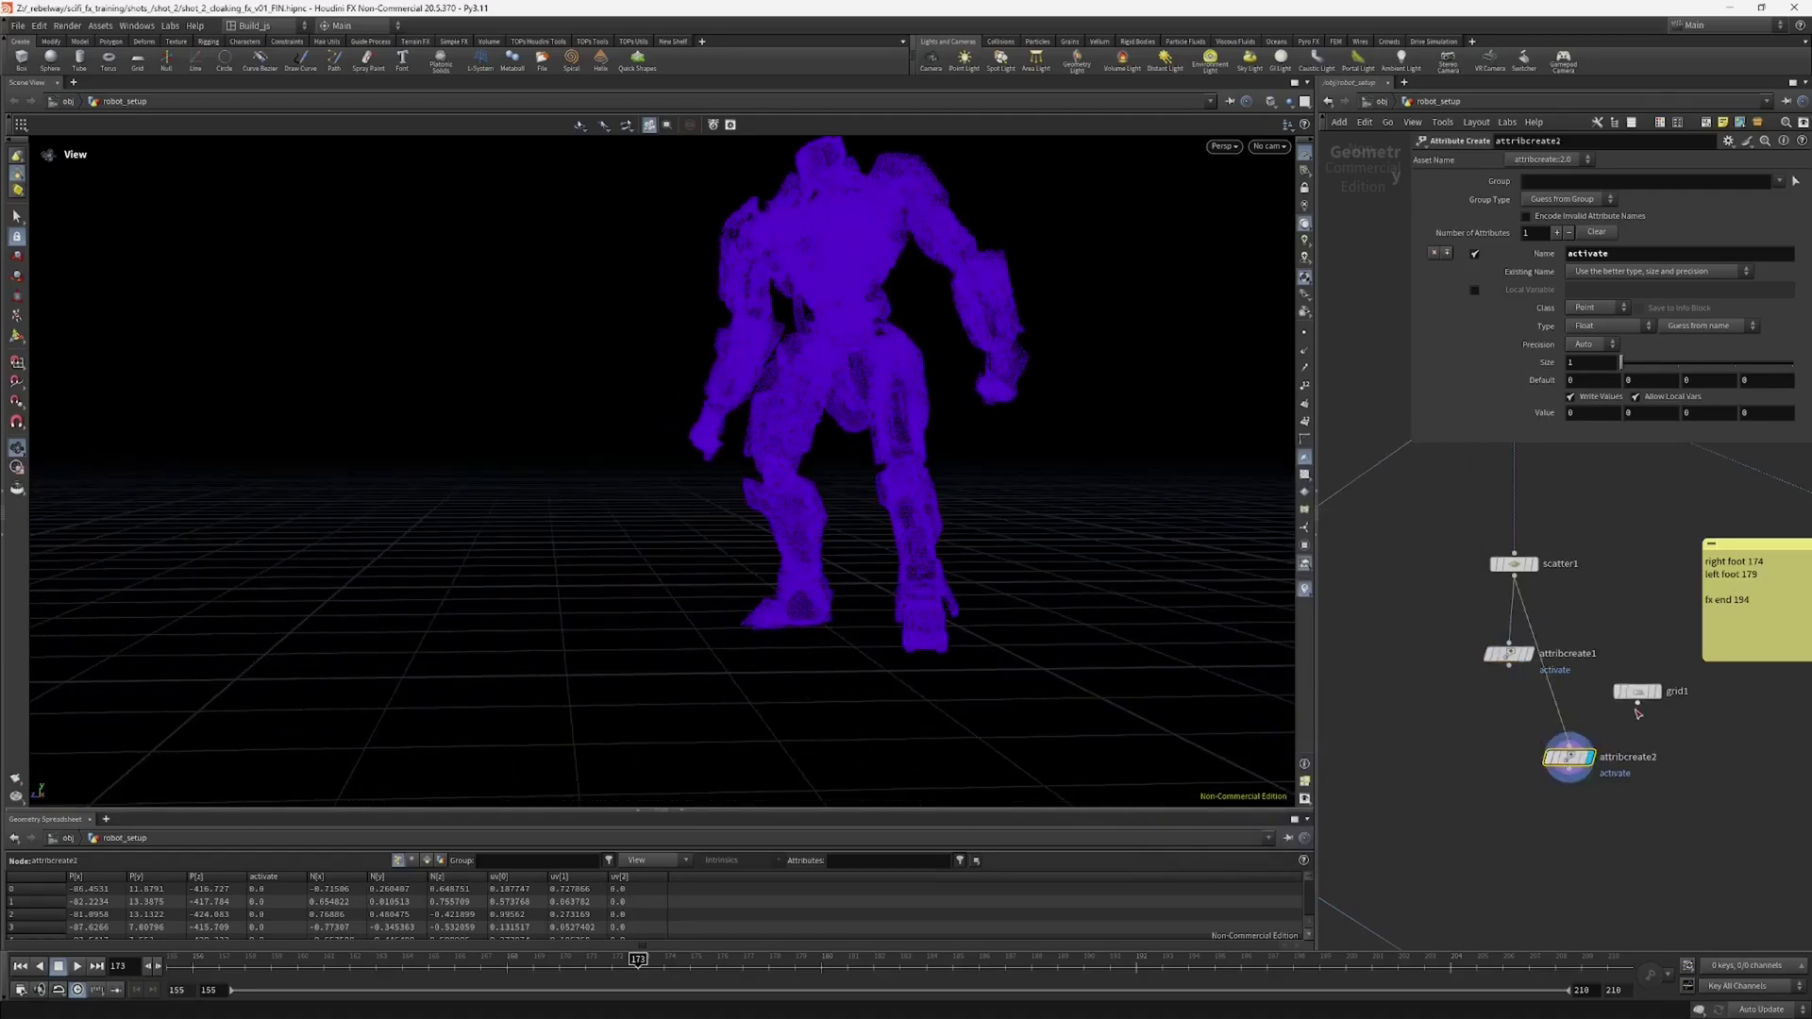
left_click_drag(1637, 703, 1636, 755)
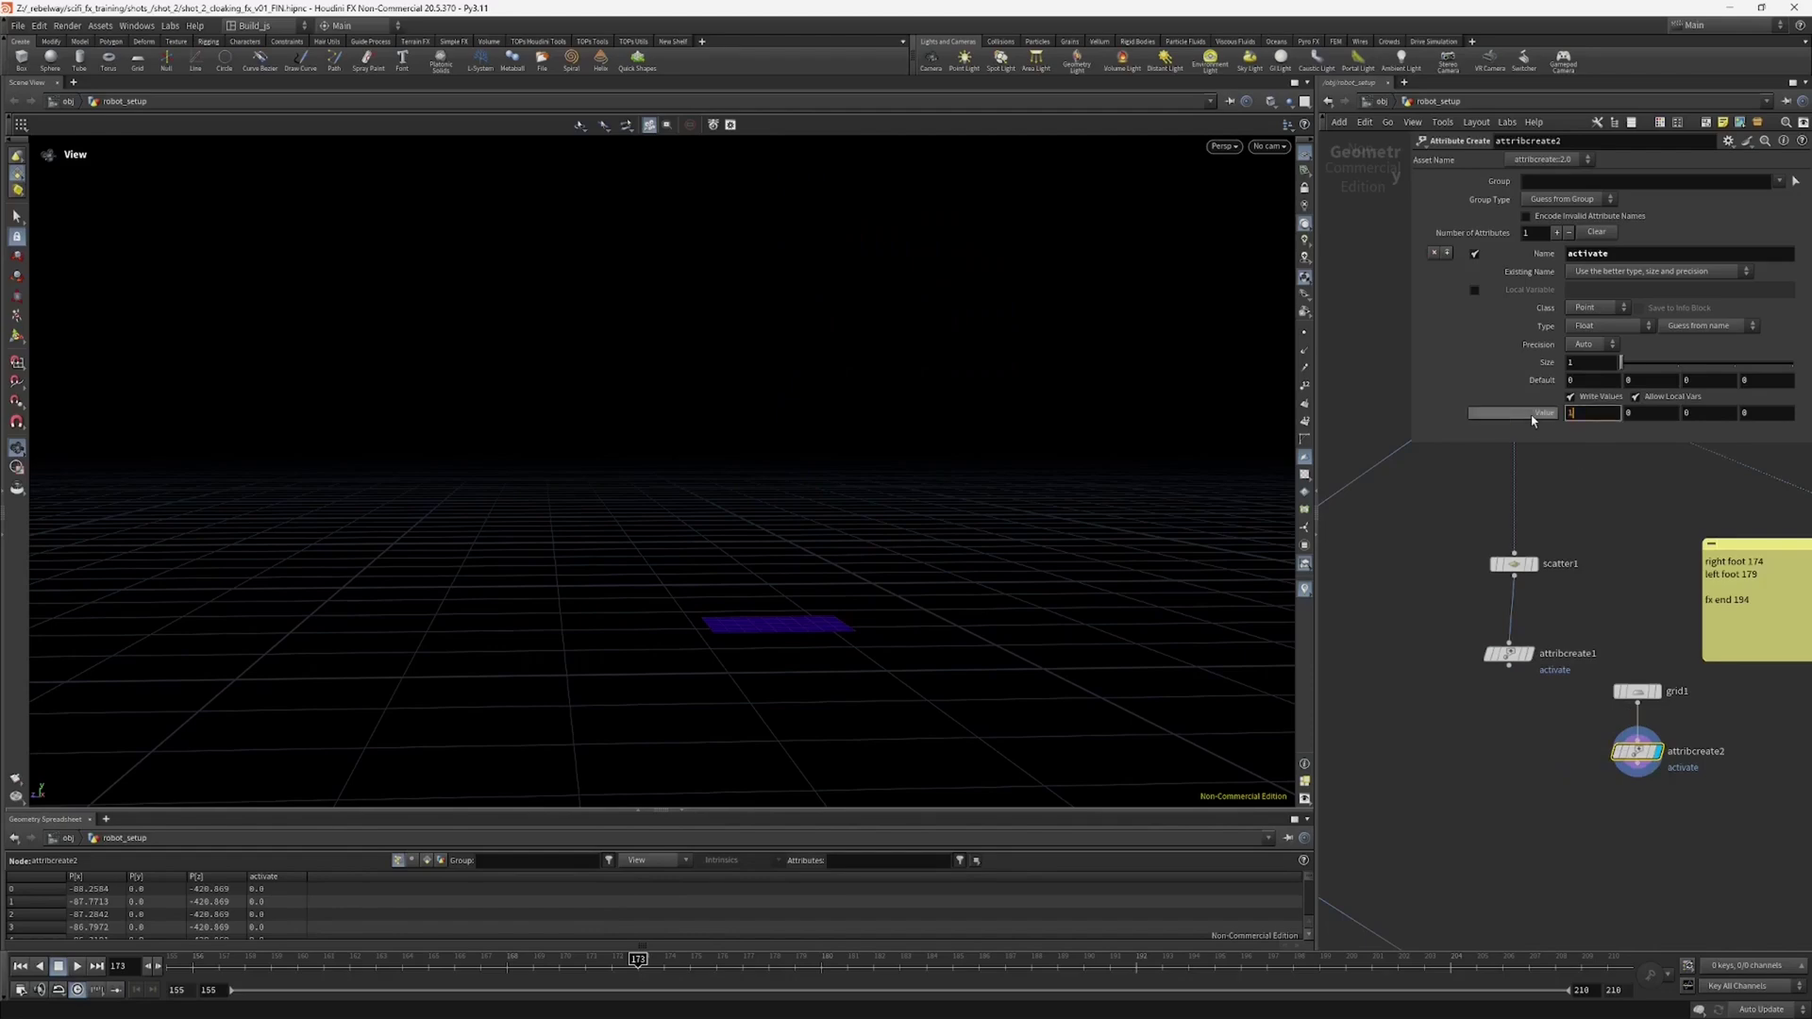
key("Return")
left_click_drag(825, 595, 812, 639)
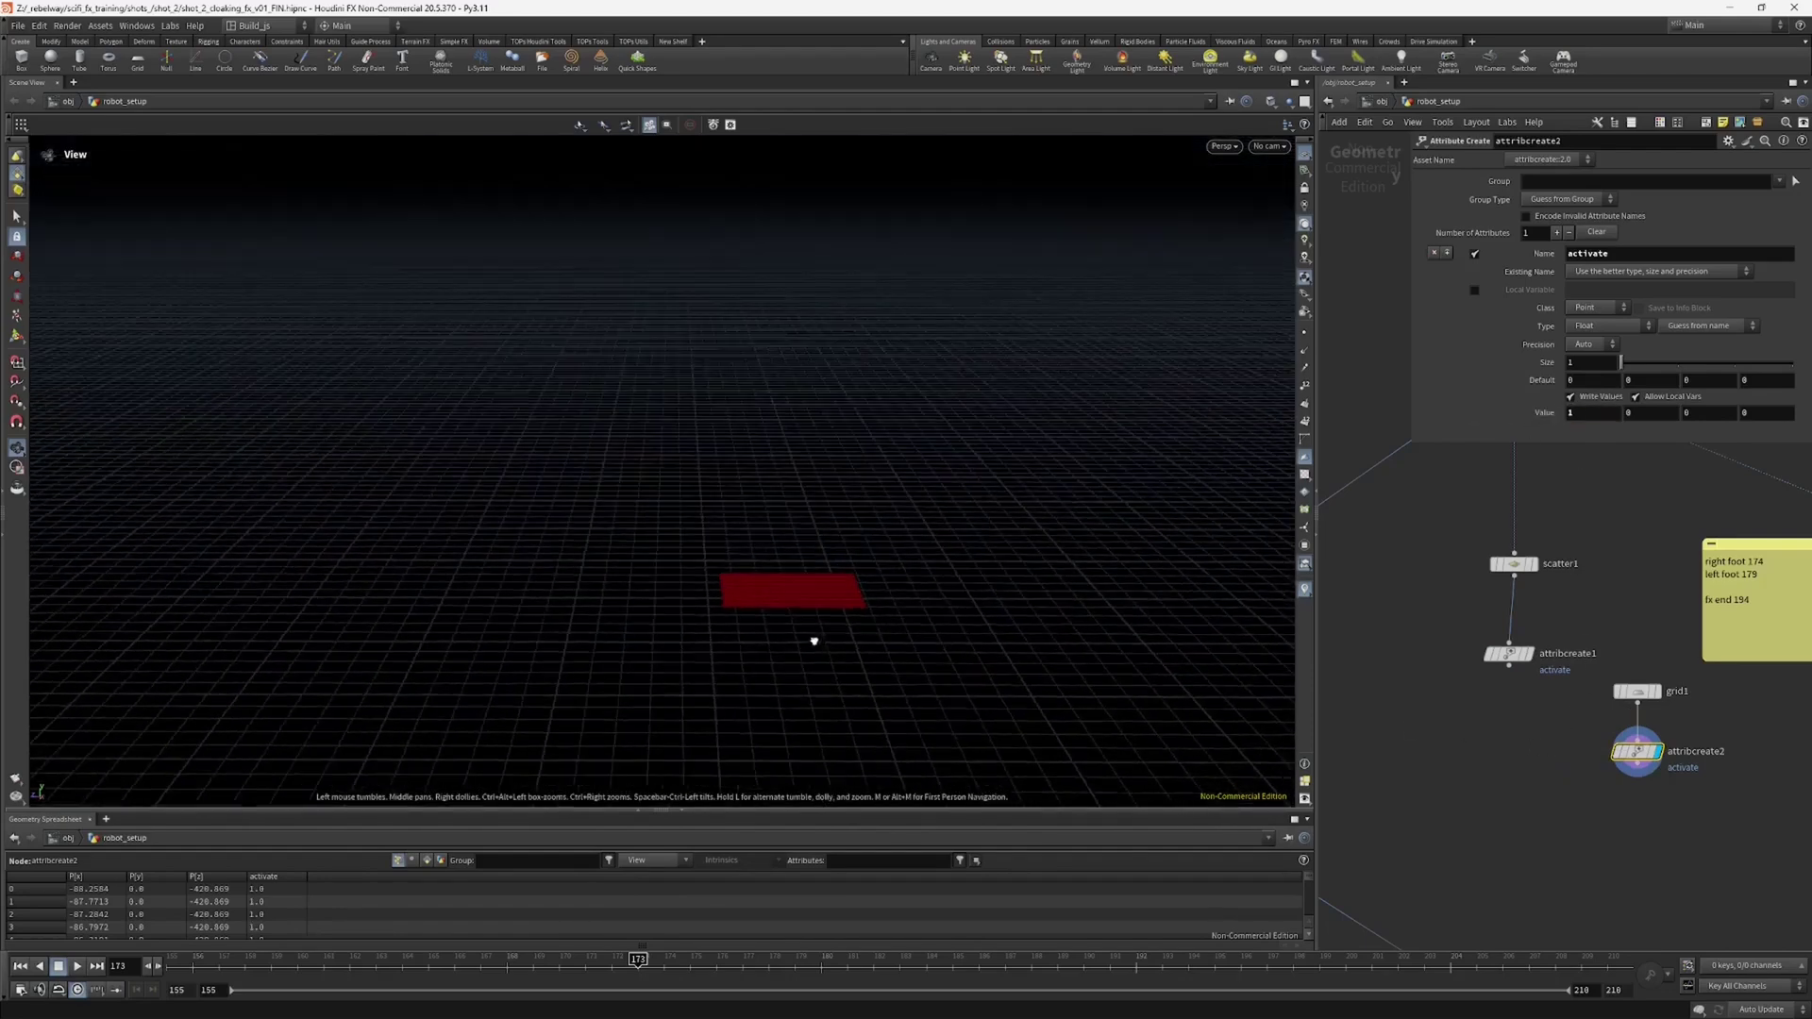
Step: Add an Attribute Transfer node below attribcreate1 and attribcreate2
middle_click_drag(1519, 750, 1518, 696)
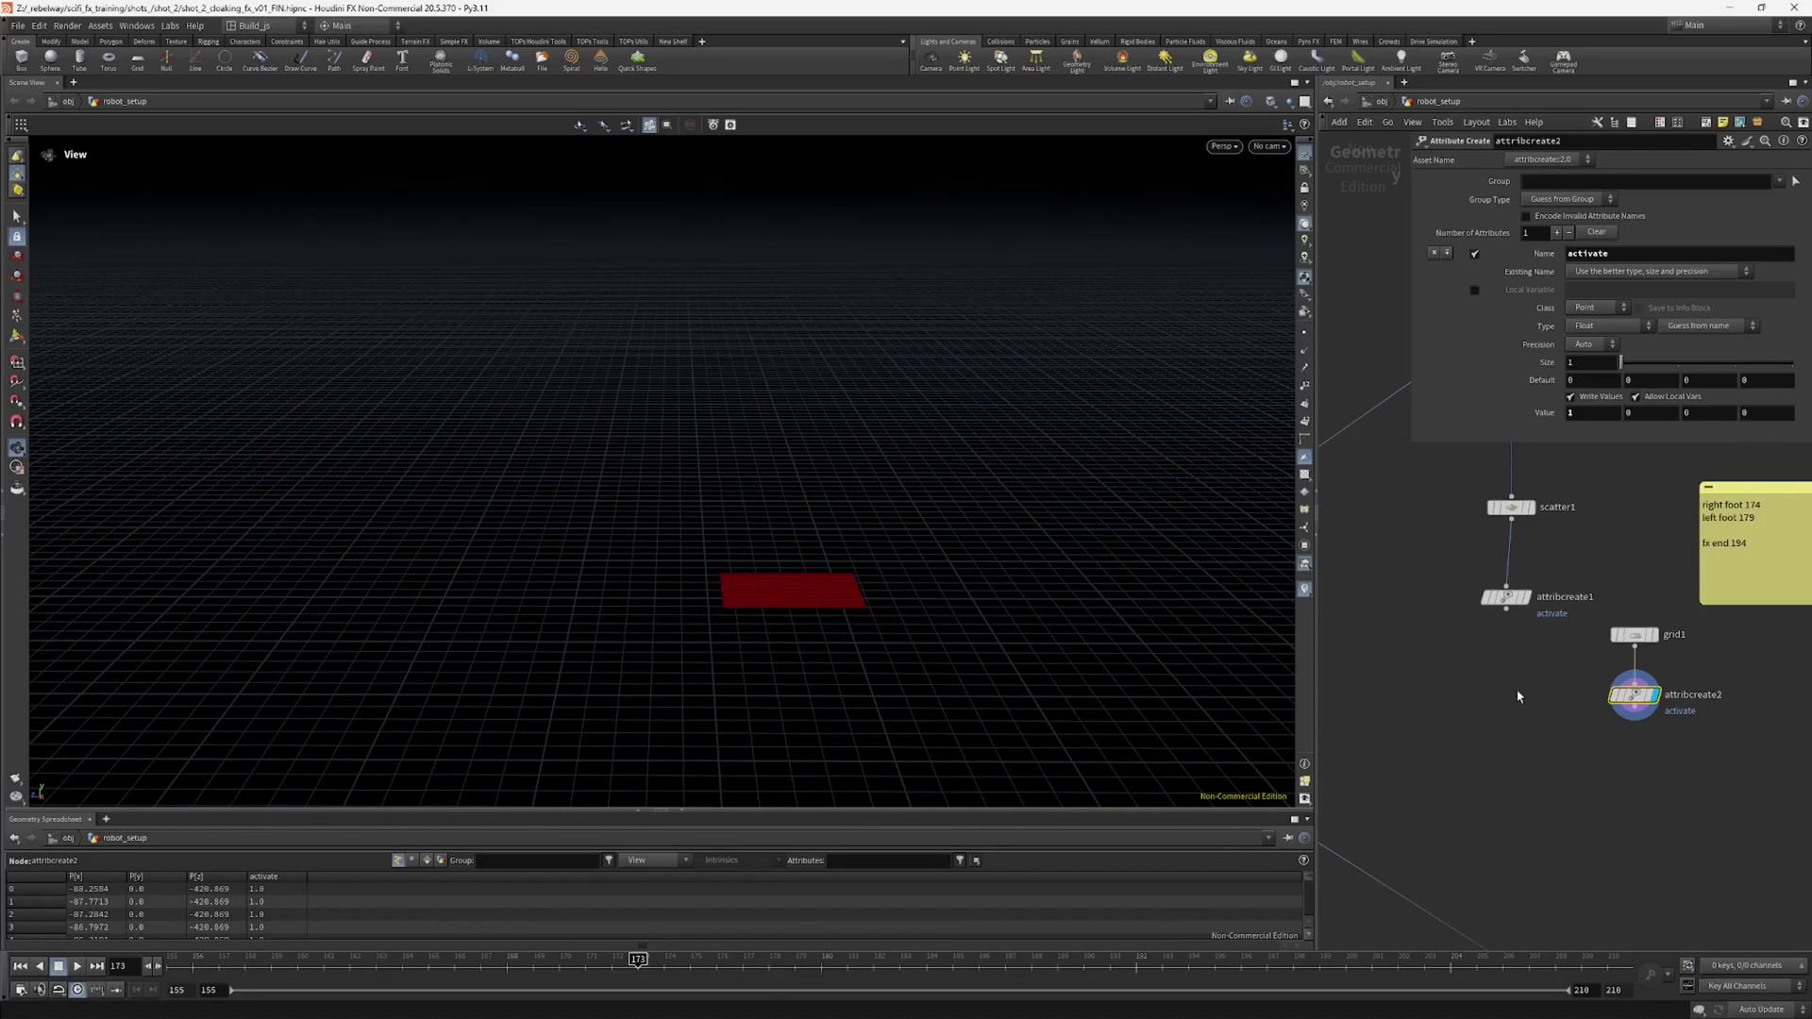
key("Tab")
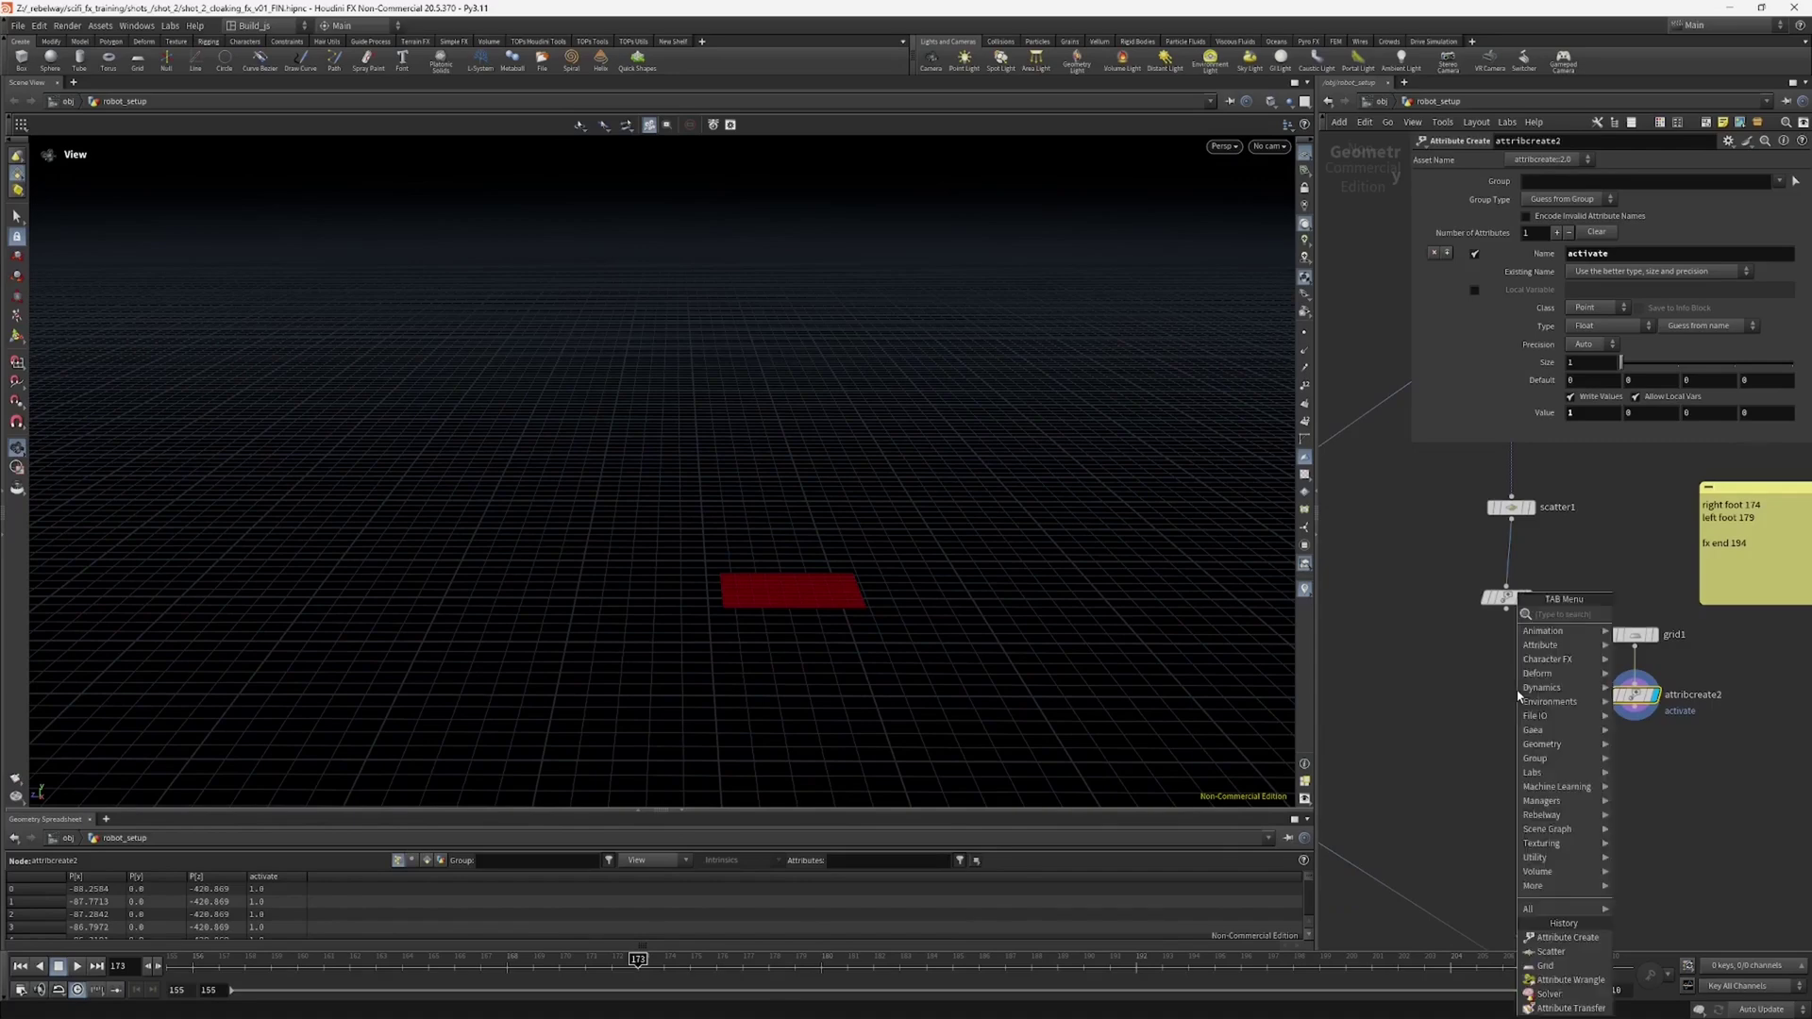
type("at")
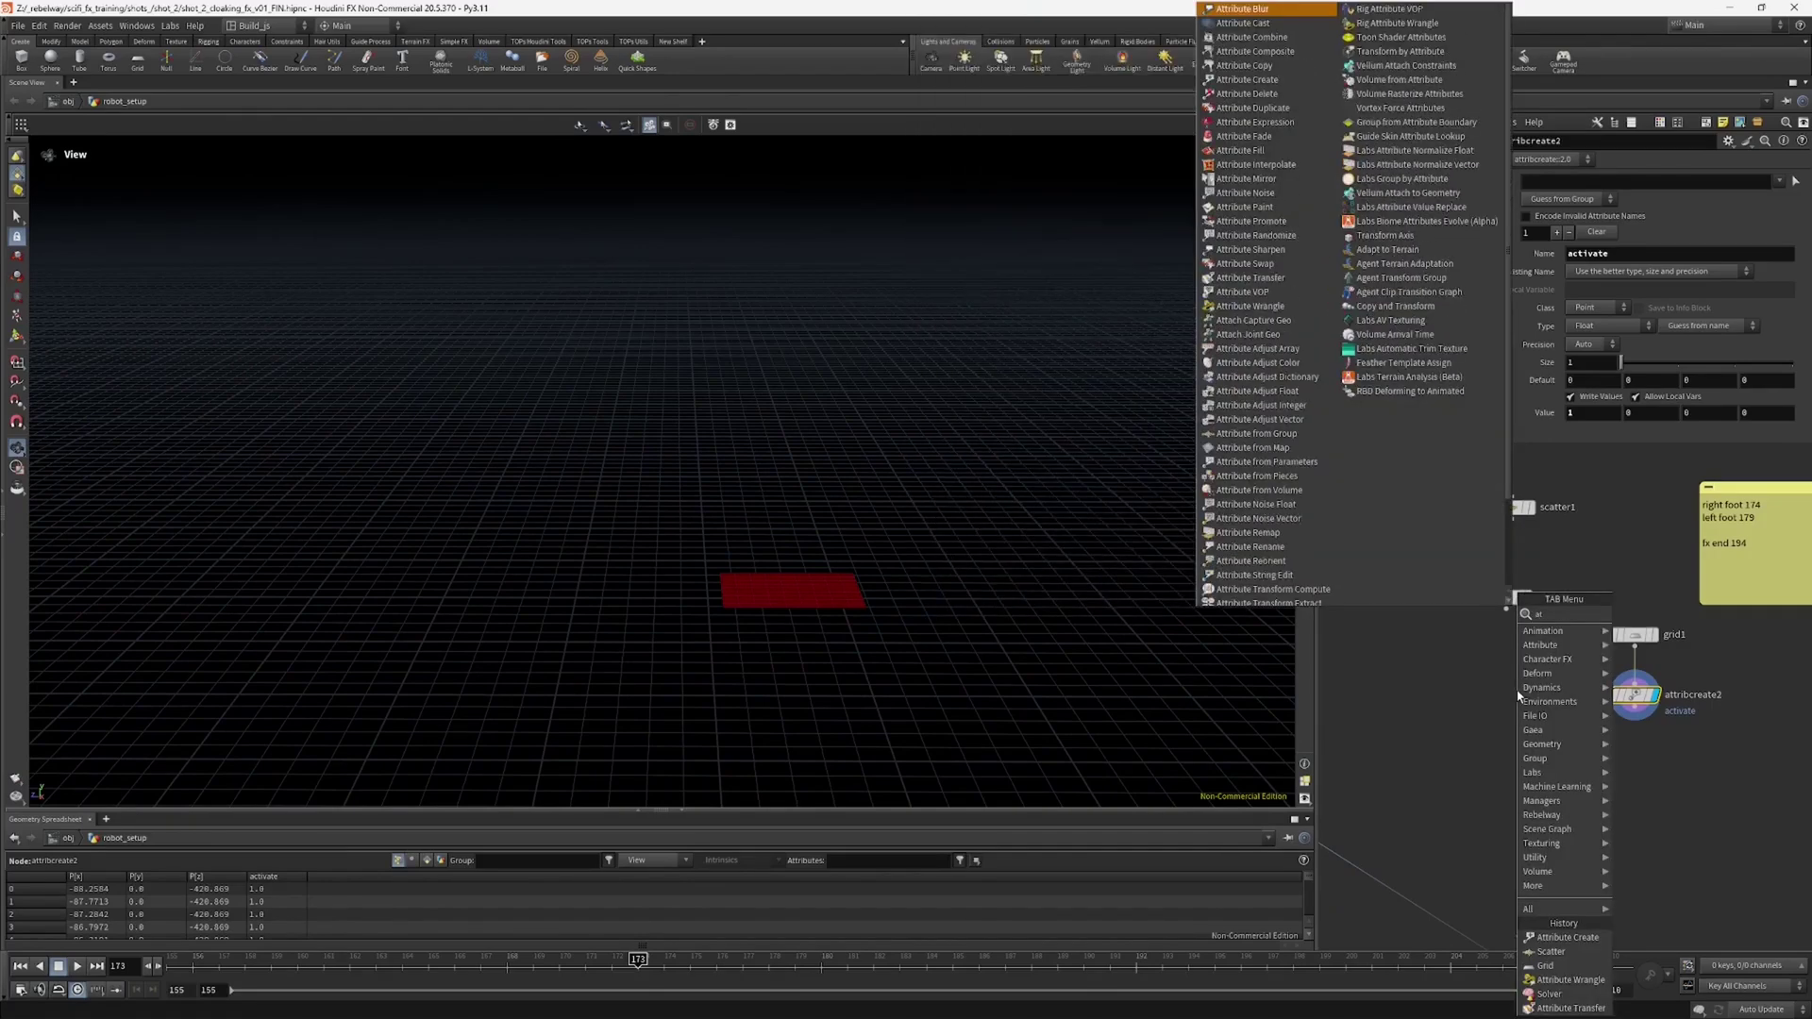
type("ra")
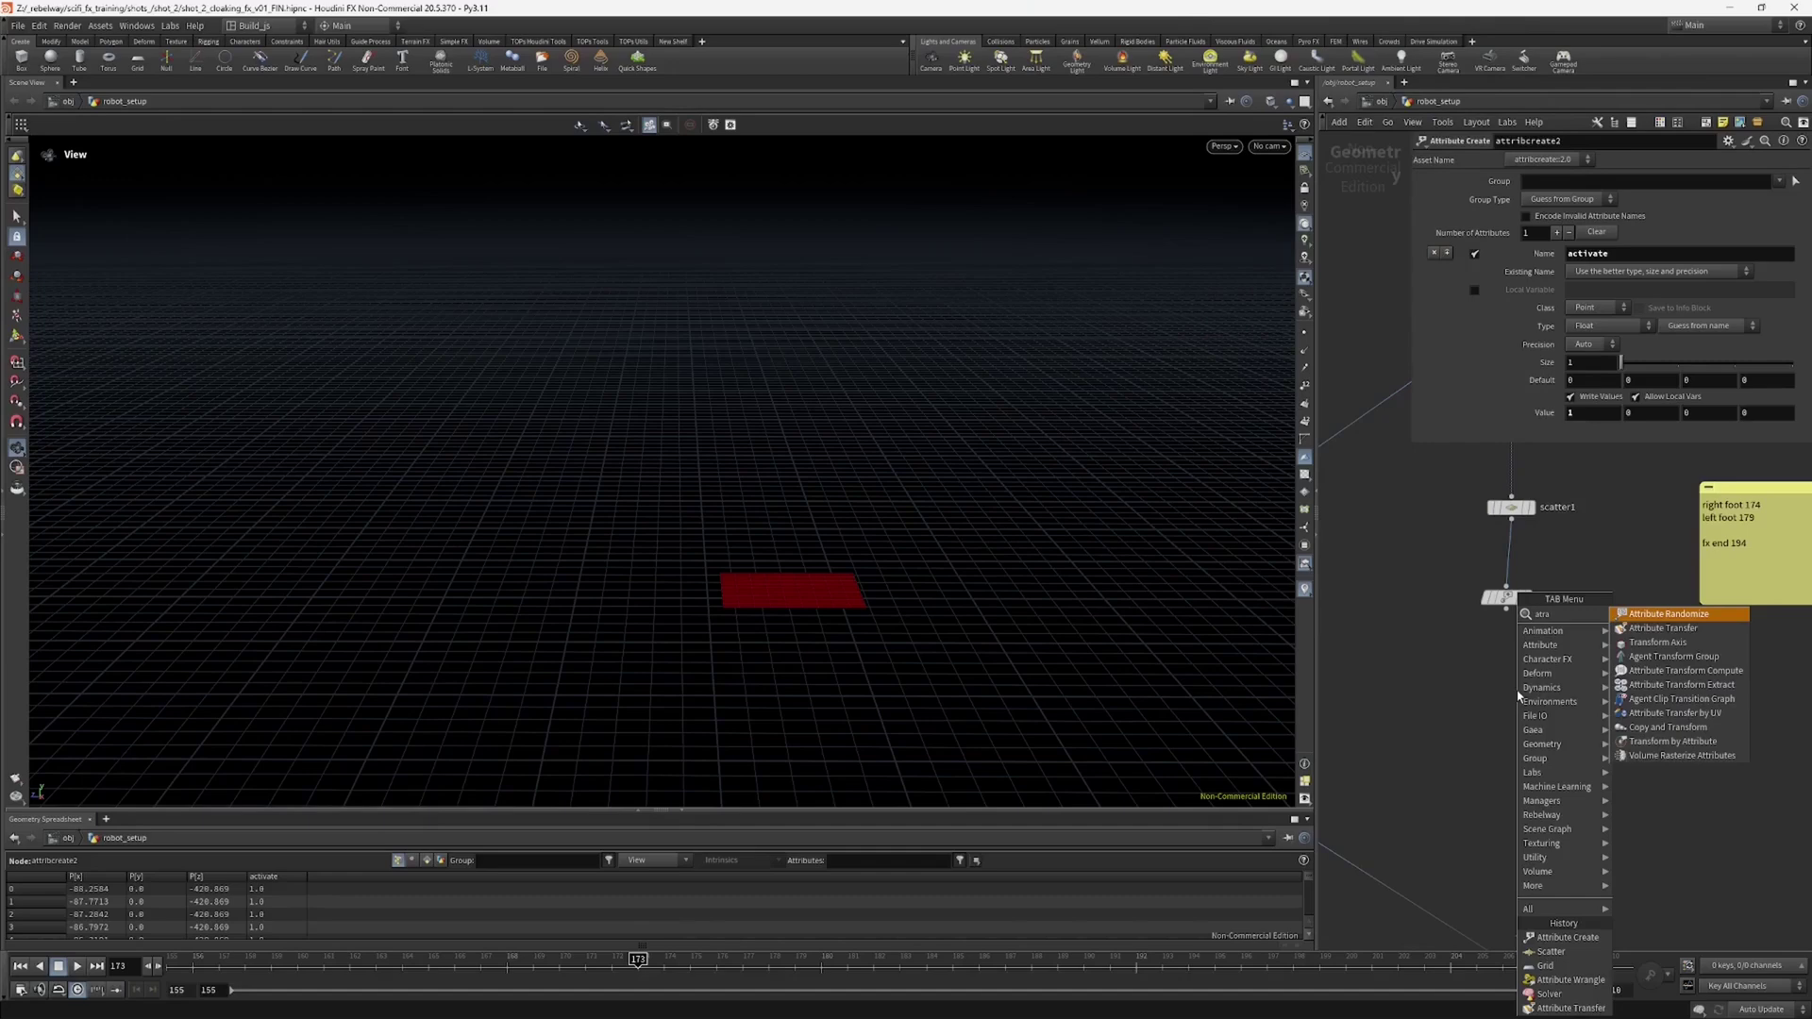
key("Down")
key("Return")
left_click(1513, 658)
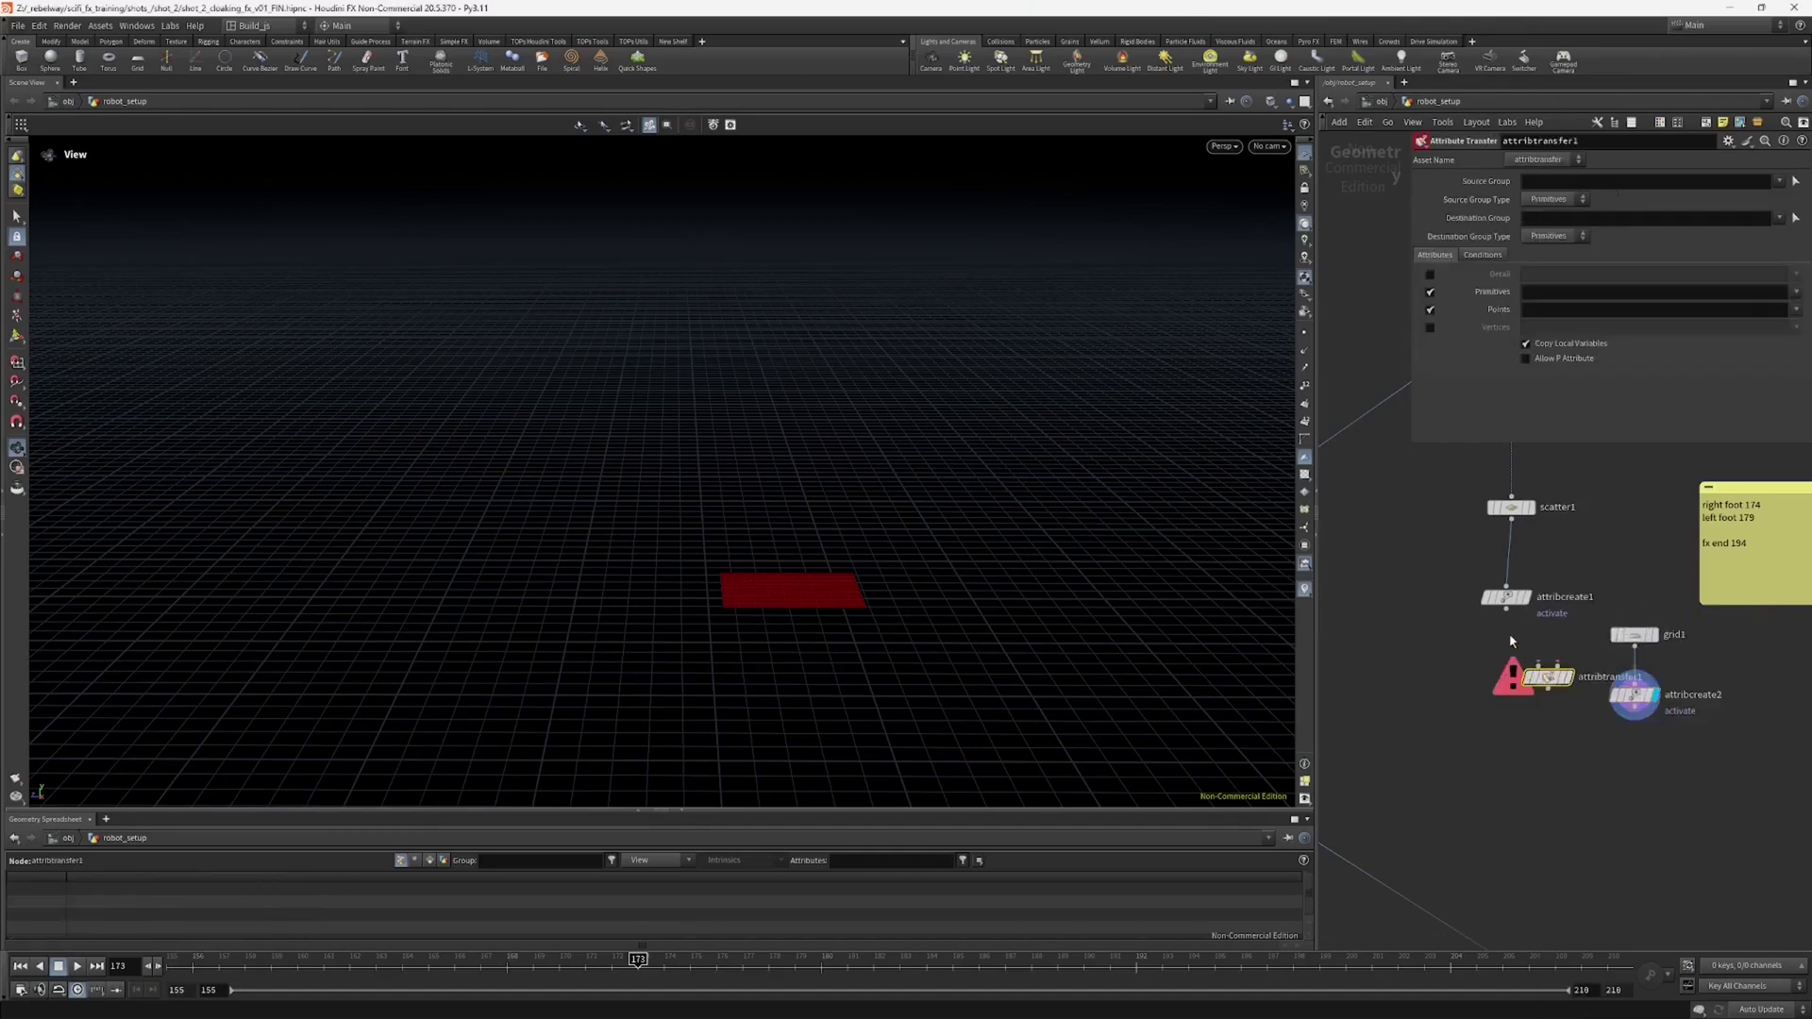
Step: Connect attribcreate1 and attribcreate2 to the first and second inputs of the Attribute Transfer node and display it
left_click_drag(1548, 677, 1559, 787)
left_click_drag(1634, 708, 1569, 775)
left_click_drag(1566, 789, 1569, 769)
left_click(1582, 765)
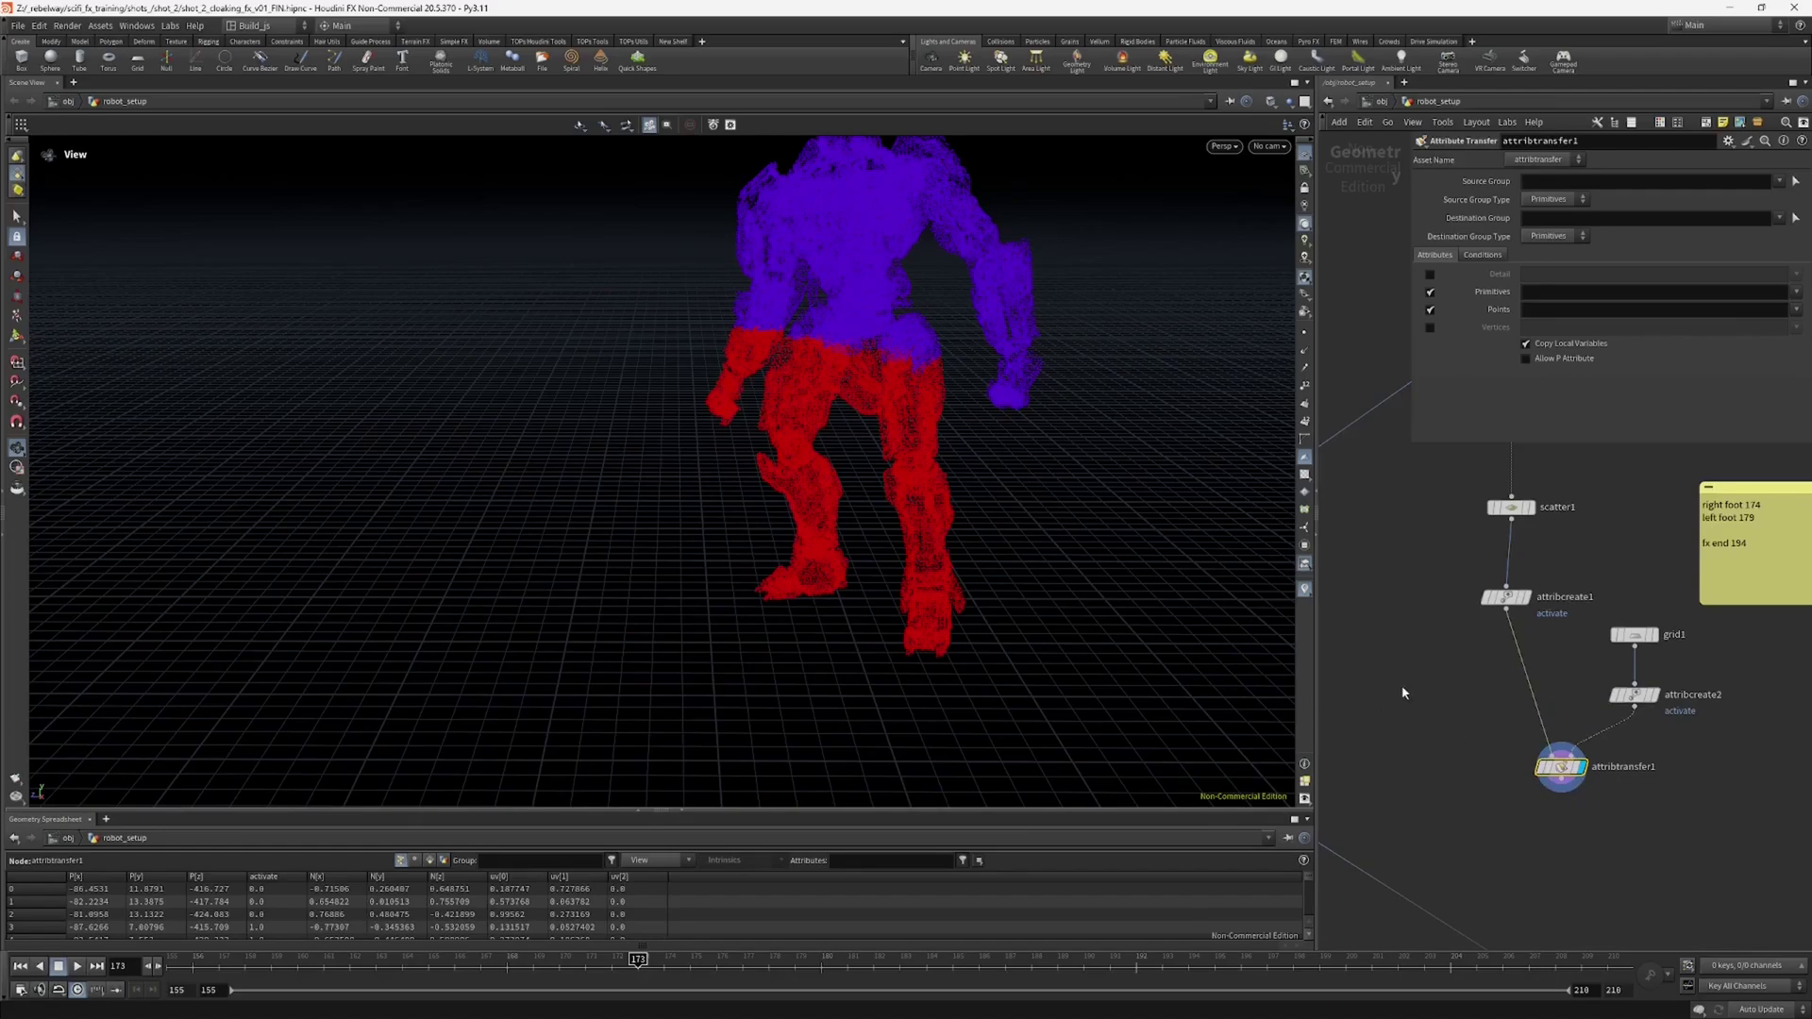
left_click_drag(943, 471, 895, 433)
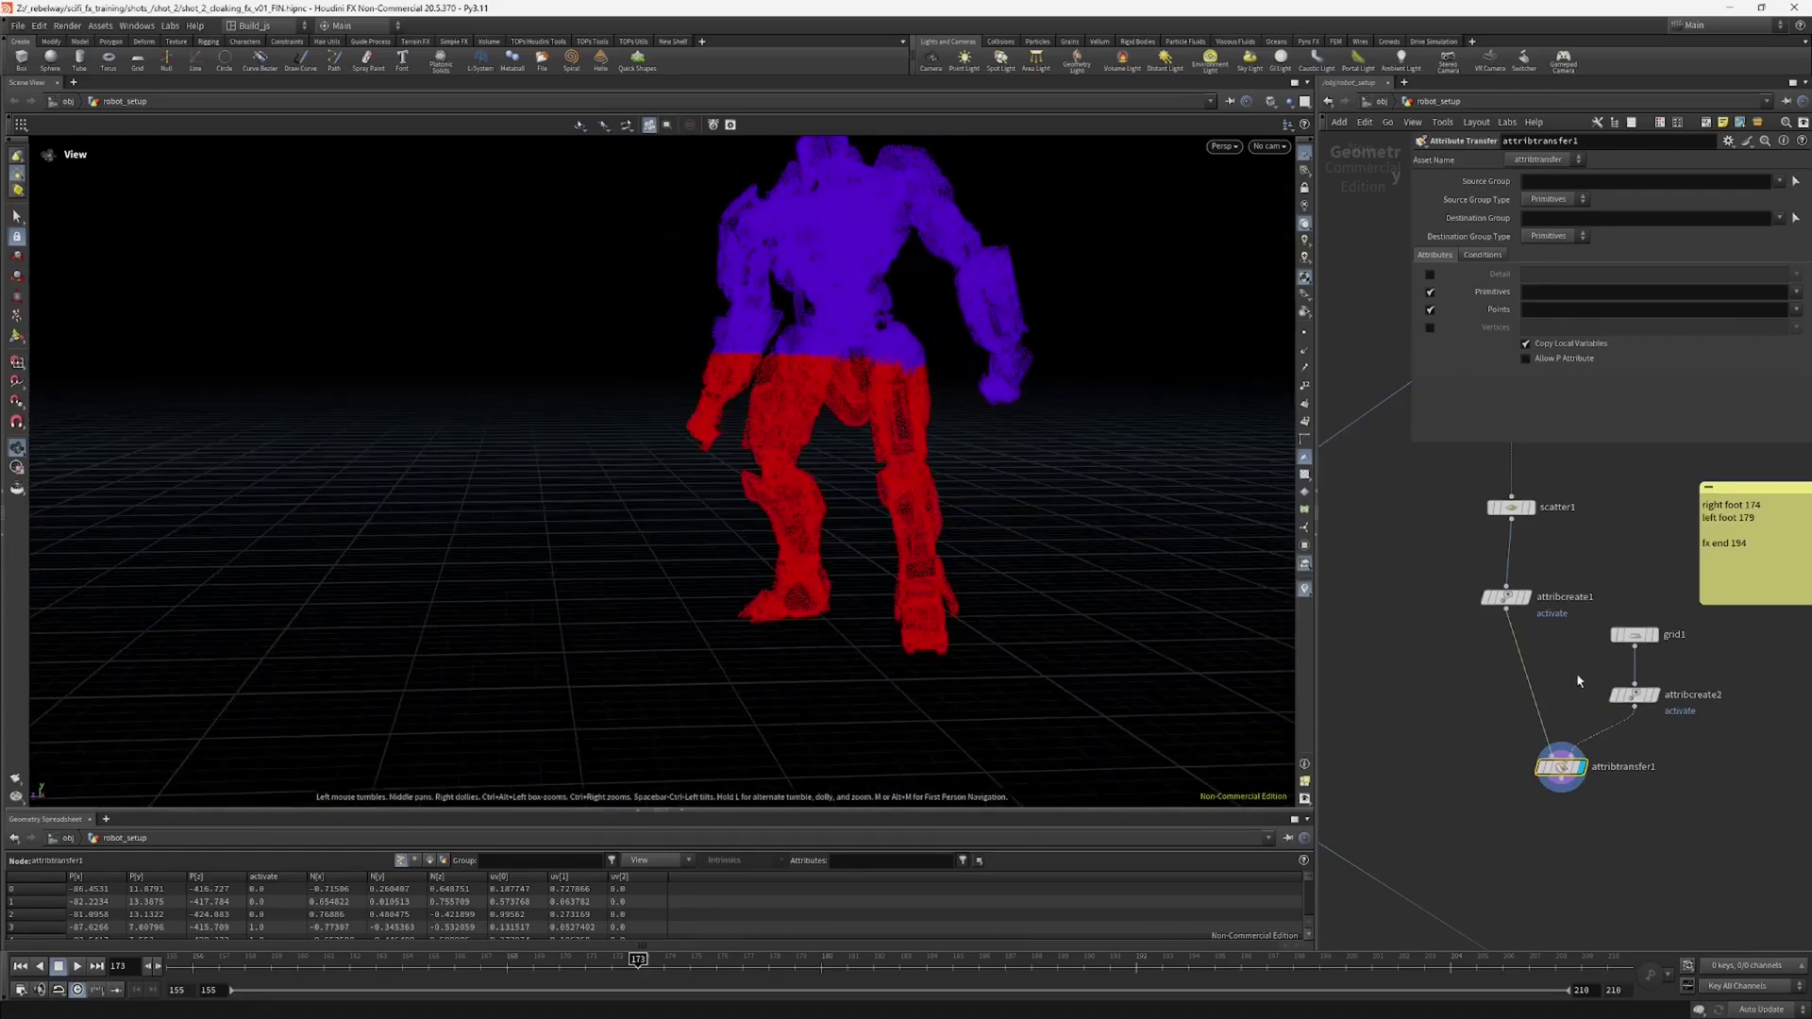
Step: Examine where grid1 sits under the robot's foot using its viewport handle, and return to the Attribute Transfer node
left_click(1634, 636)
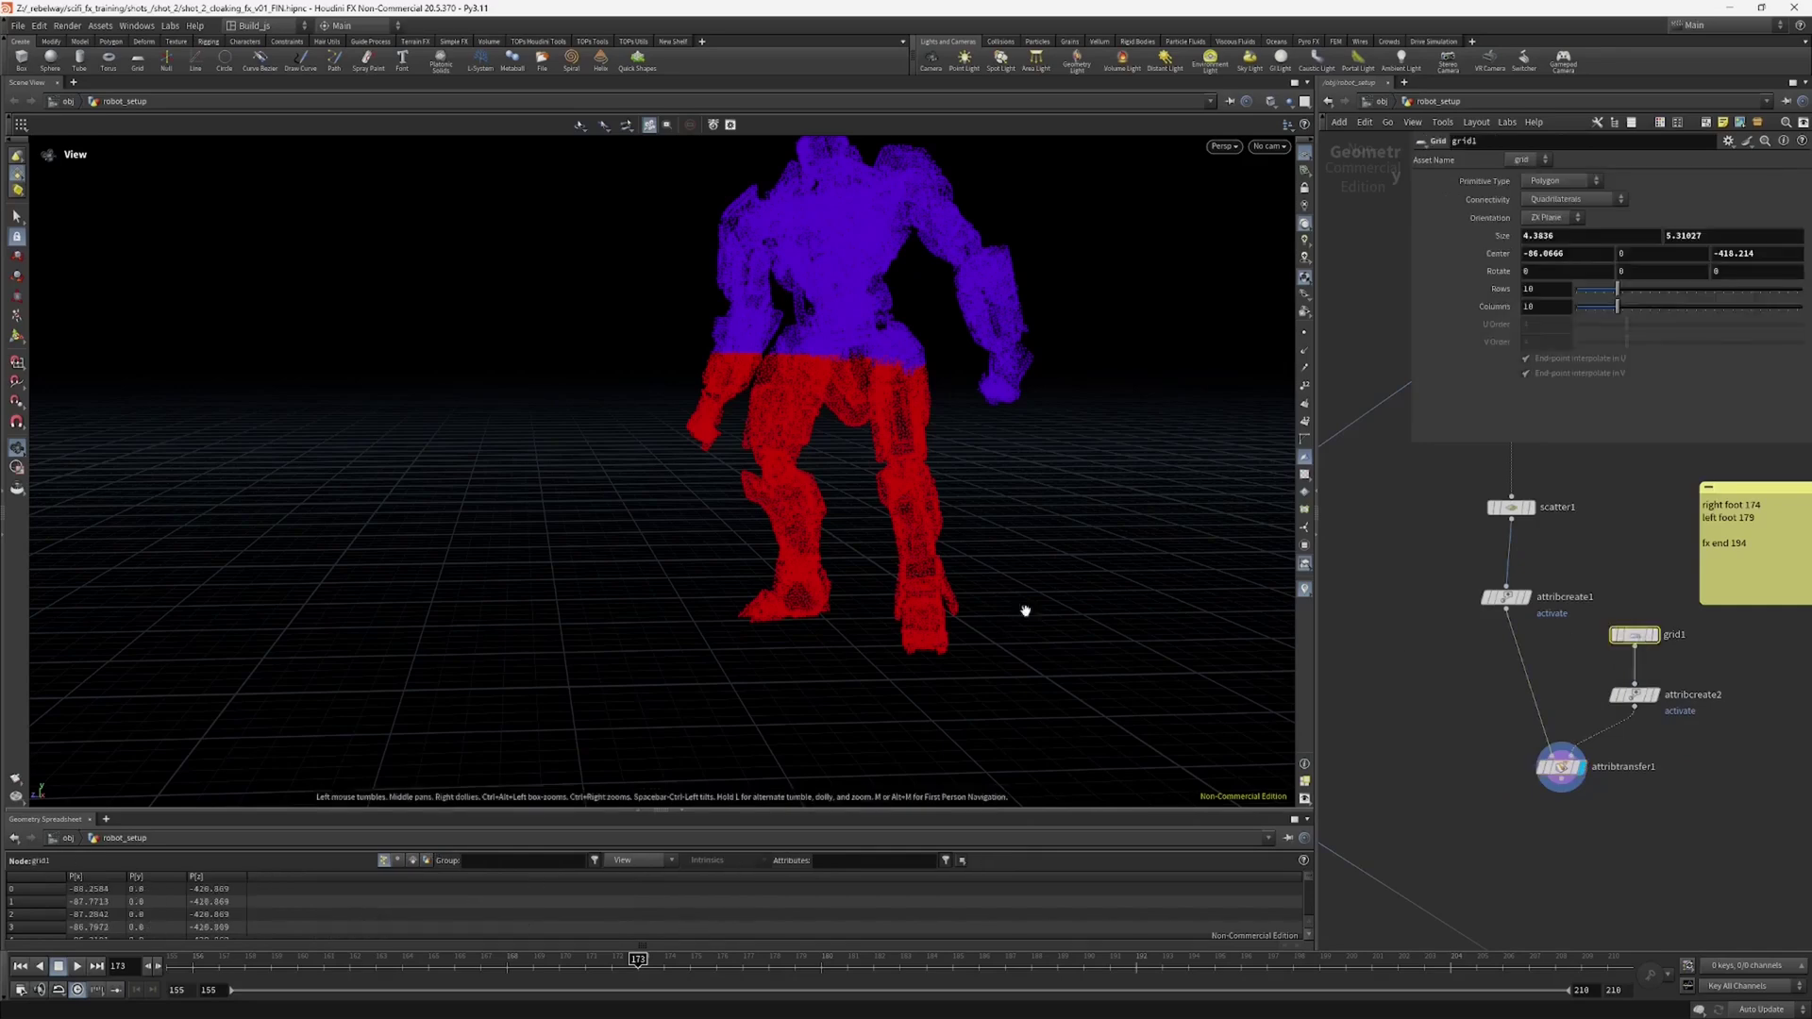
key("Return")
left_click_drag(743, 619, 785, 570, "alt")
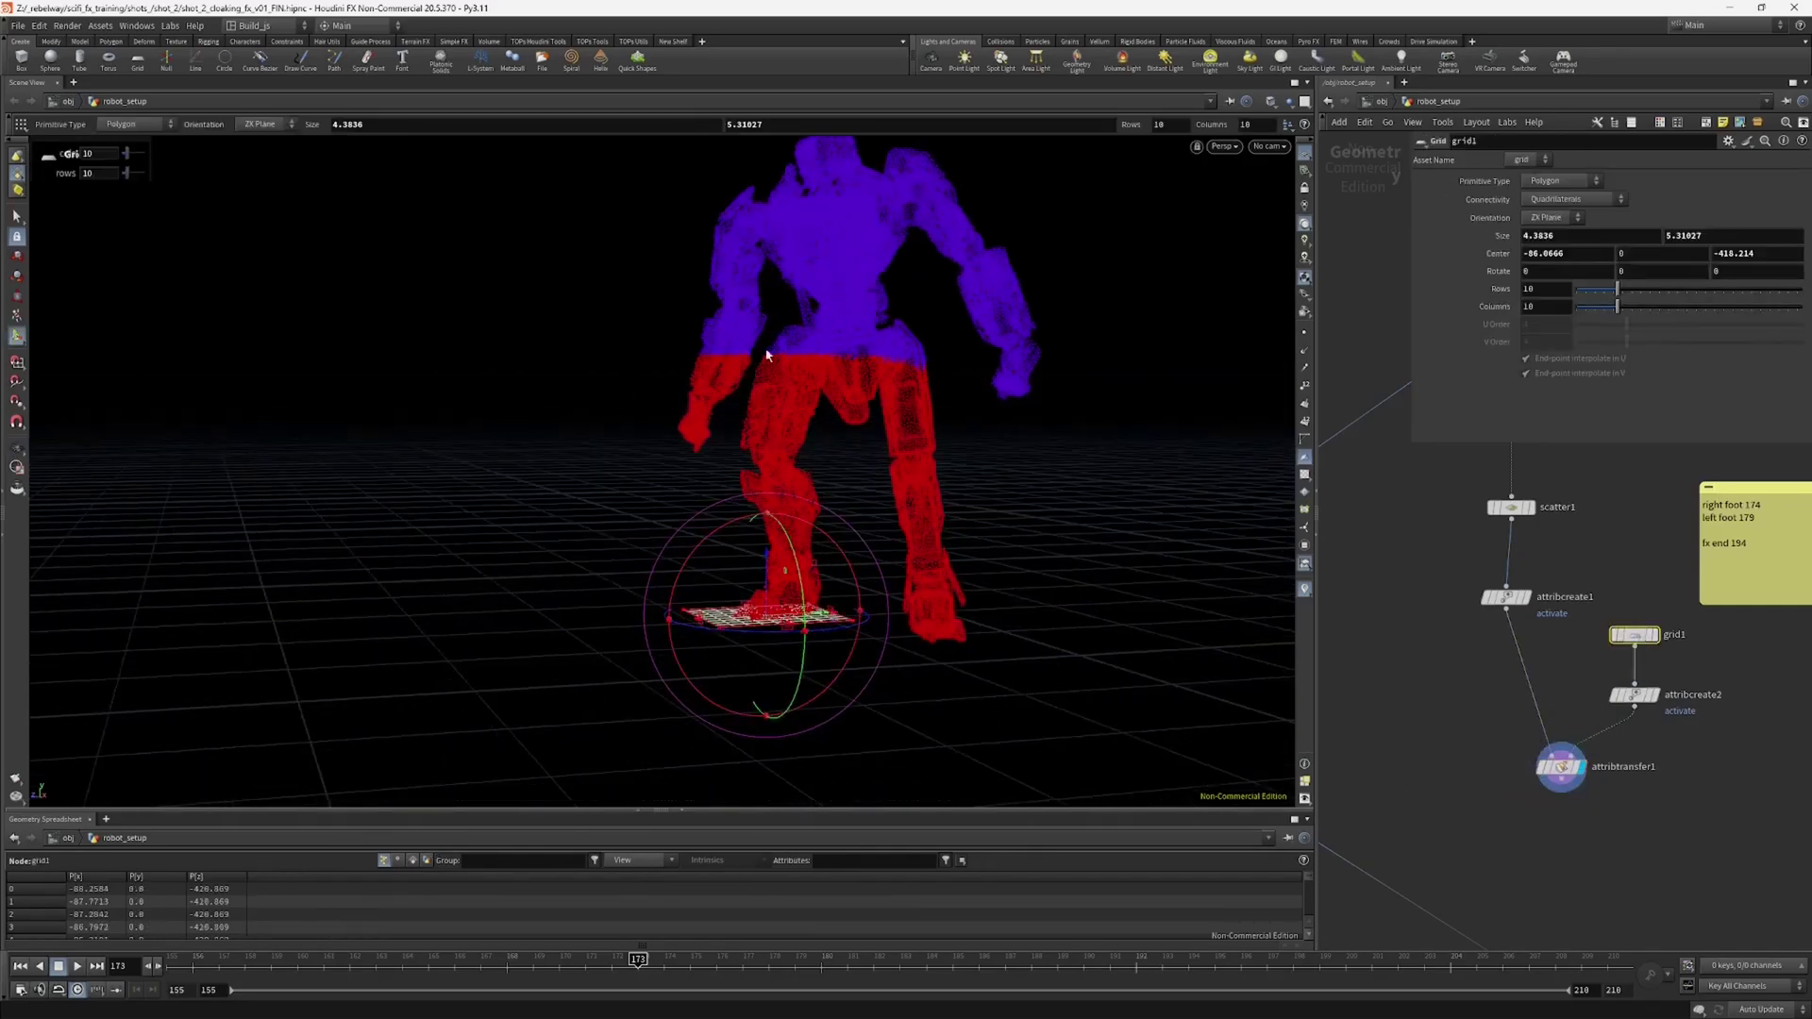
left_click(1544, 770)
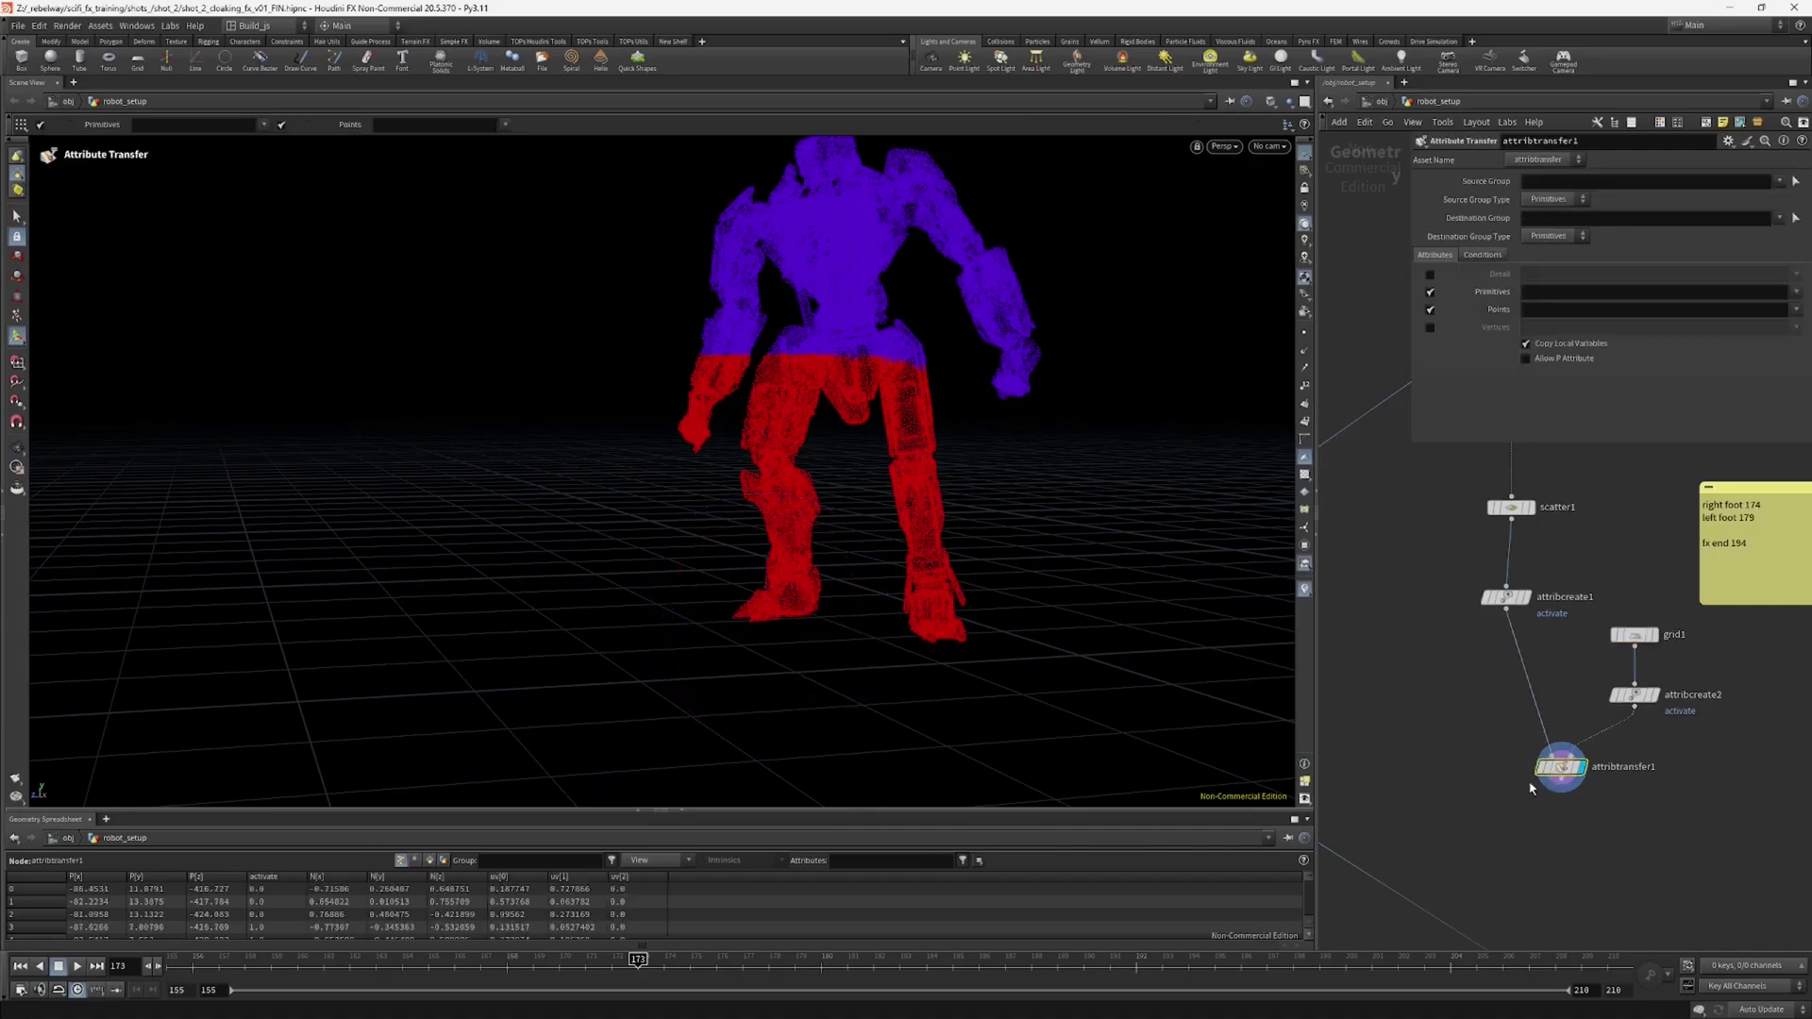
Step: Turn off primitive attributes in the Attribute Transfer and limit the transferred point attributes to activate
middle_click_drag(1451, 787, 1431, 766)
left_click_drag(1540, 746, 1528, 770)
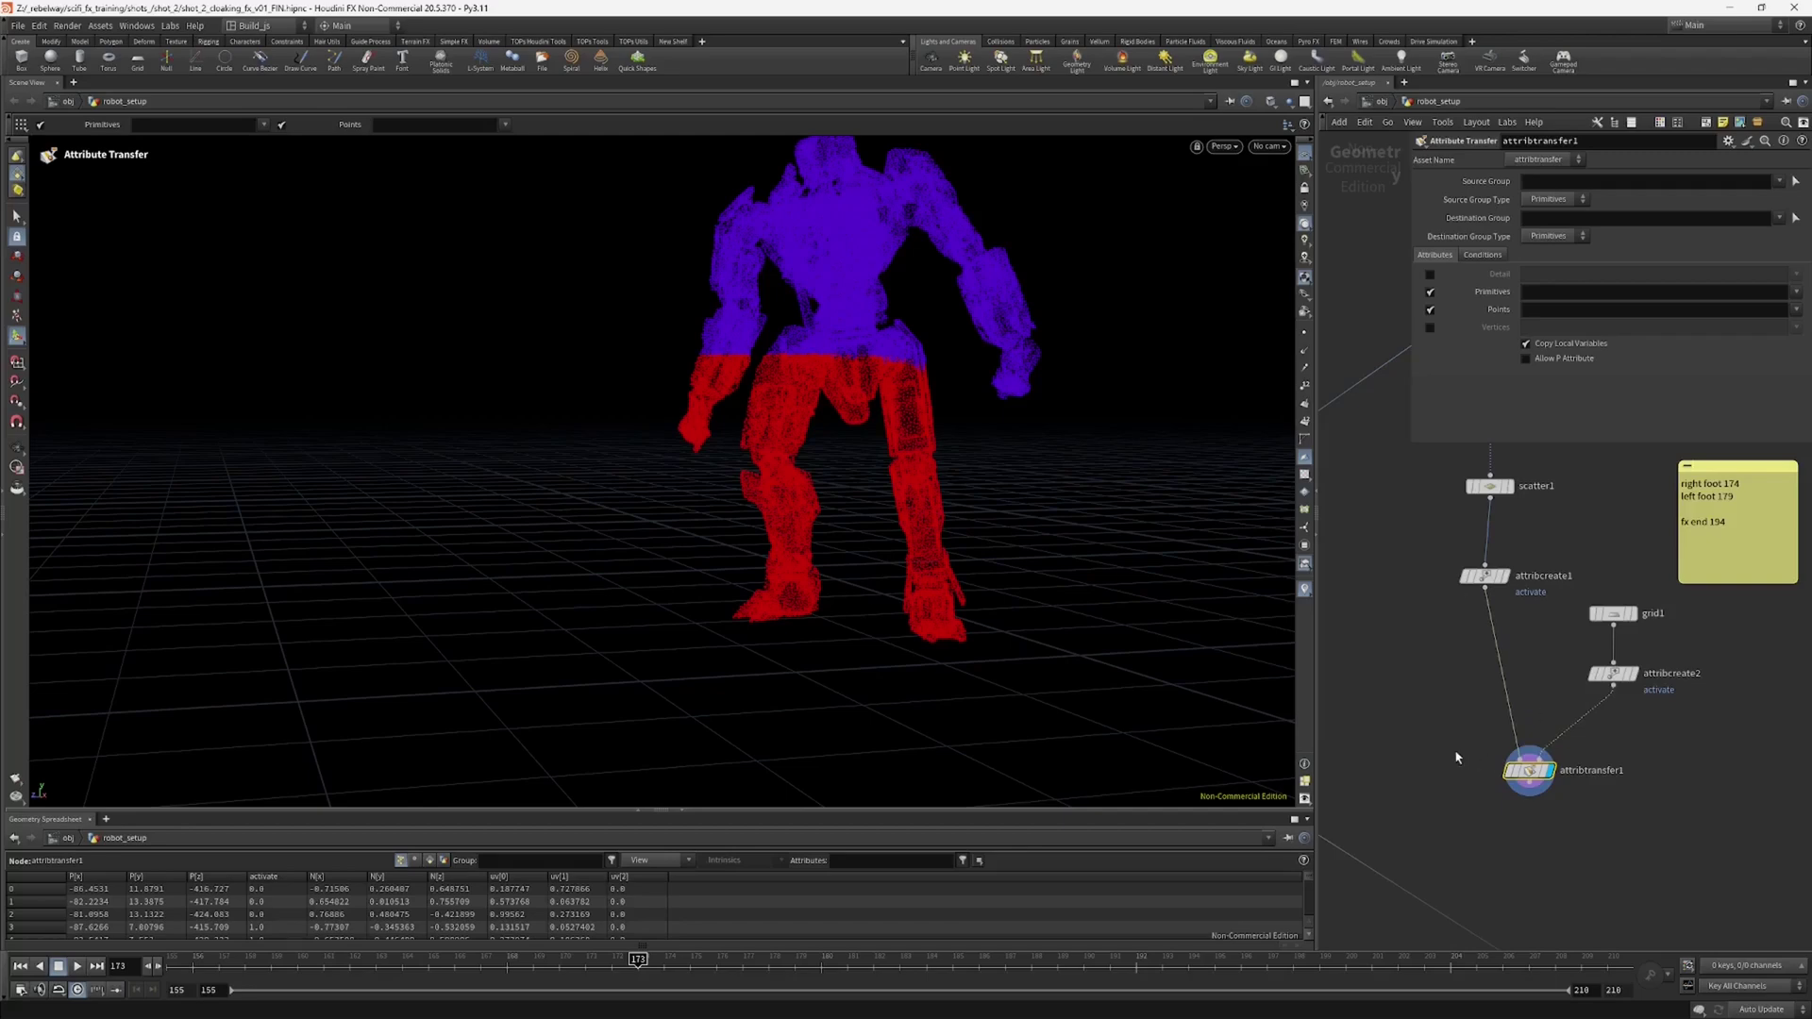
middle_click_drag(1456, 757, 1449, 751)
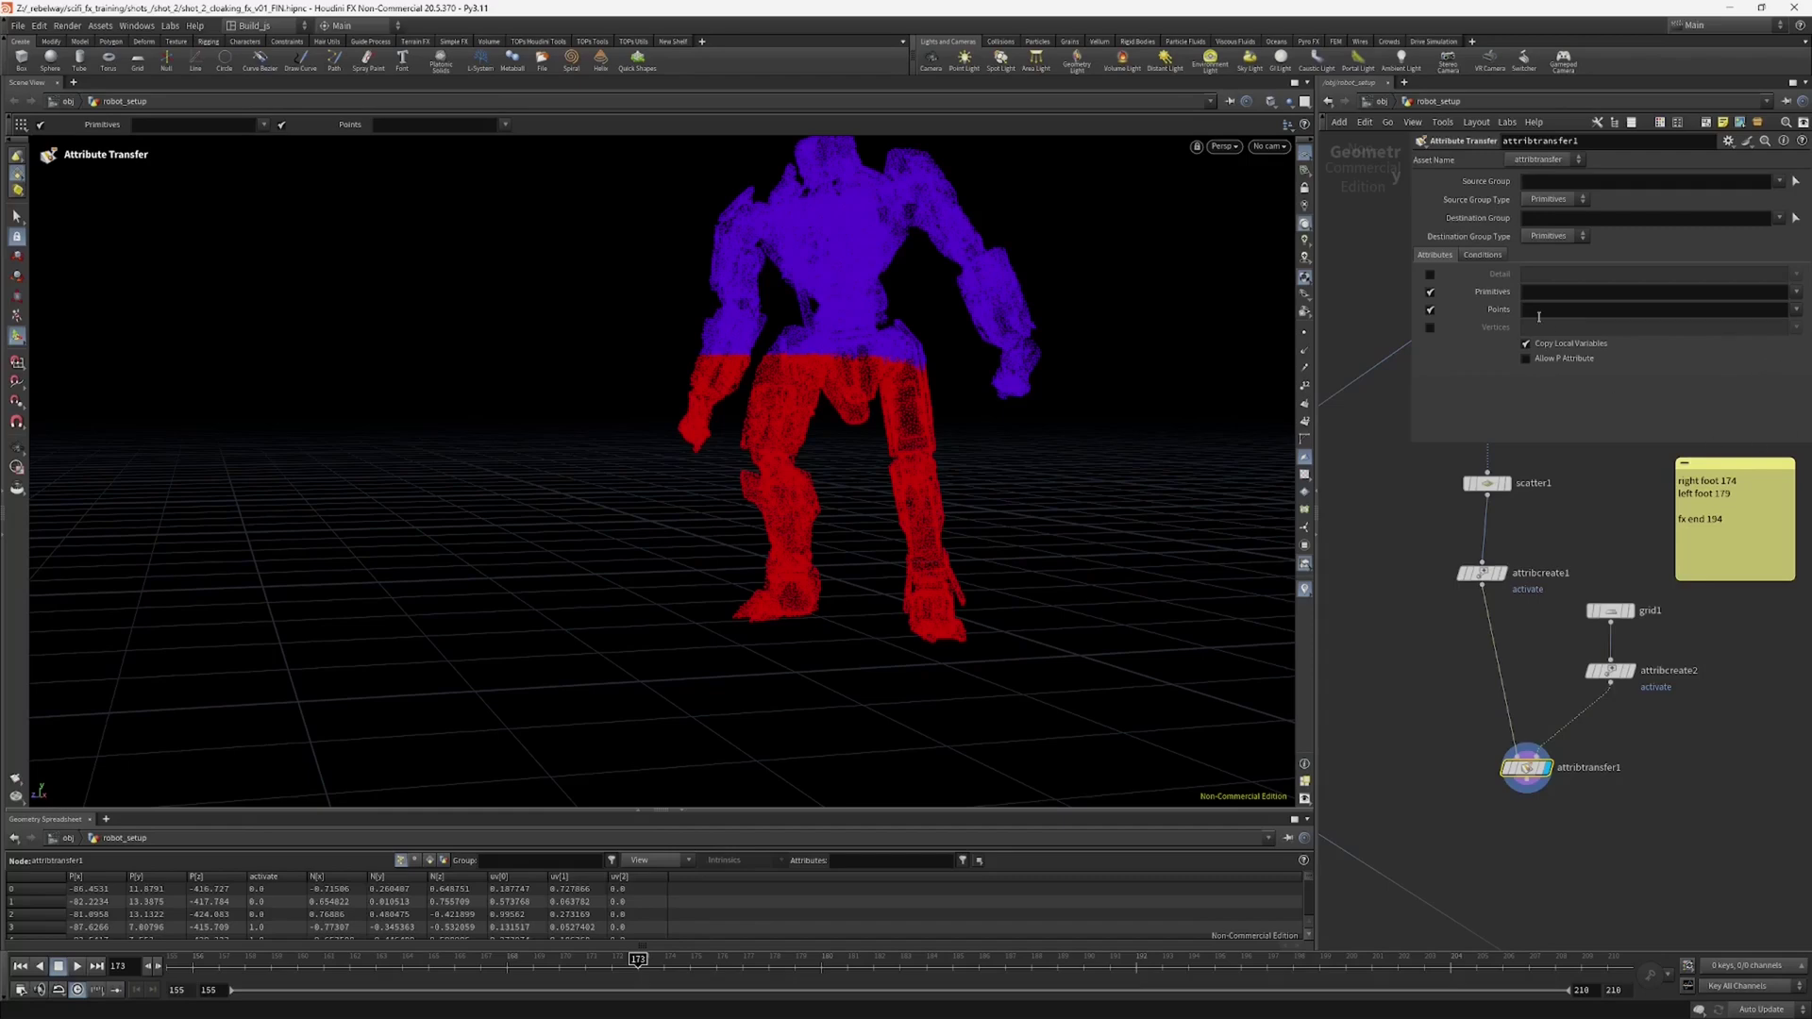
left_click(1430, 294)
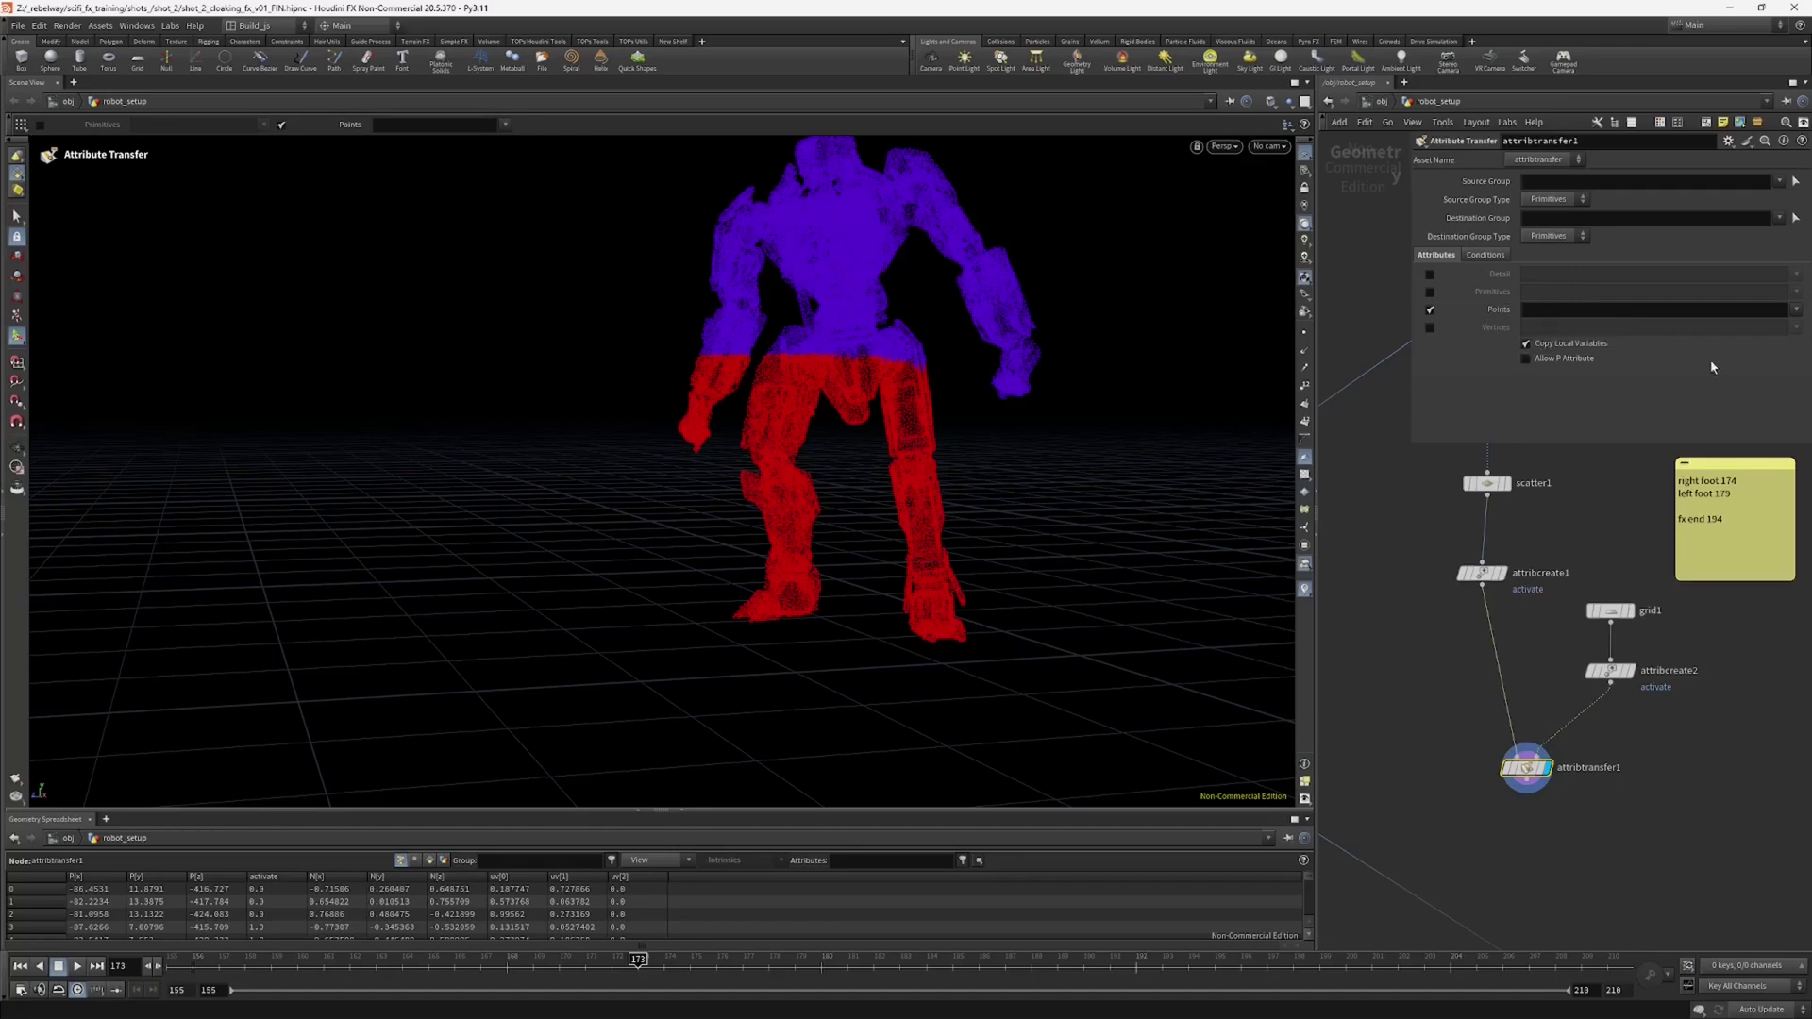
left_click(1796, 313)
left_click(1767, 342)
left_click(1491, 634)
left_click_drag(1521, 767, 1509, 770)
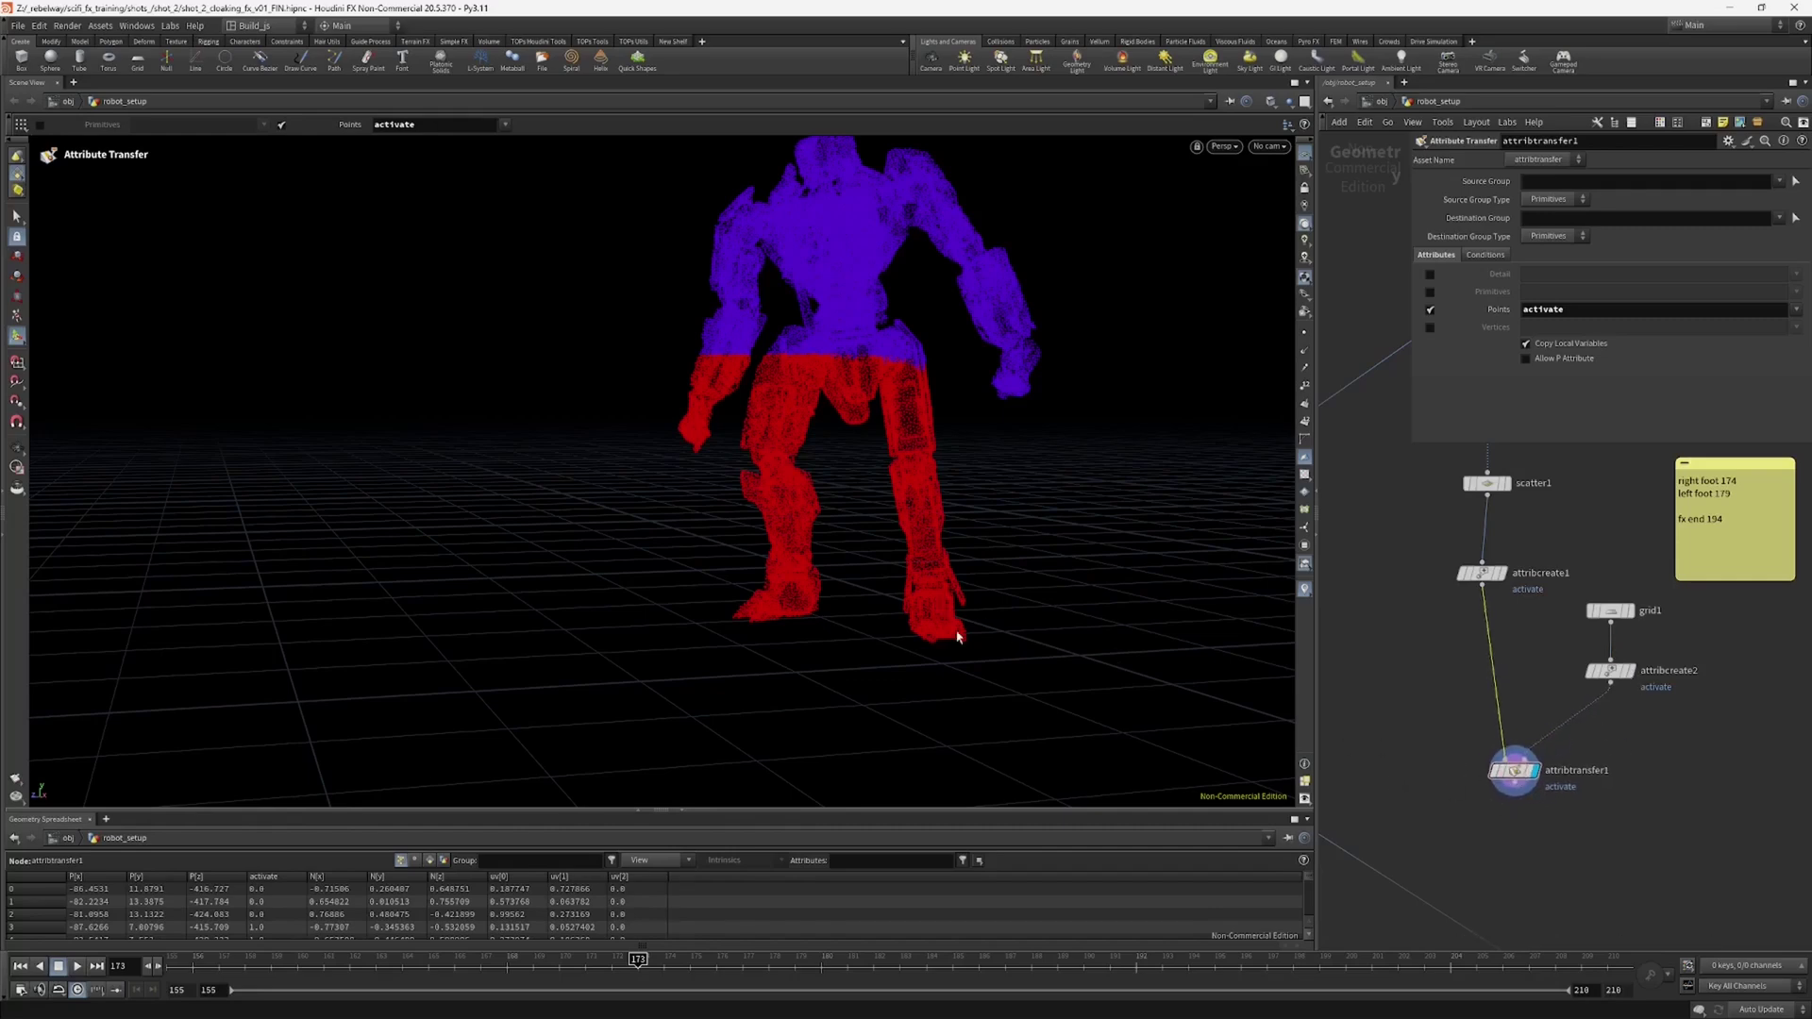
Step: Lower the transfer's distance threshold to 2.99 and show attribcreate2's grid as a template in the viewport
middle_click_drag(1440, 771, 1445, 749)
left_click_drag(825, 591, 892, 574, "alt")
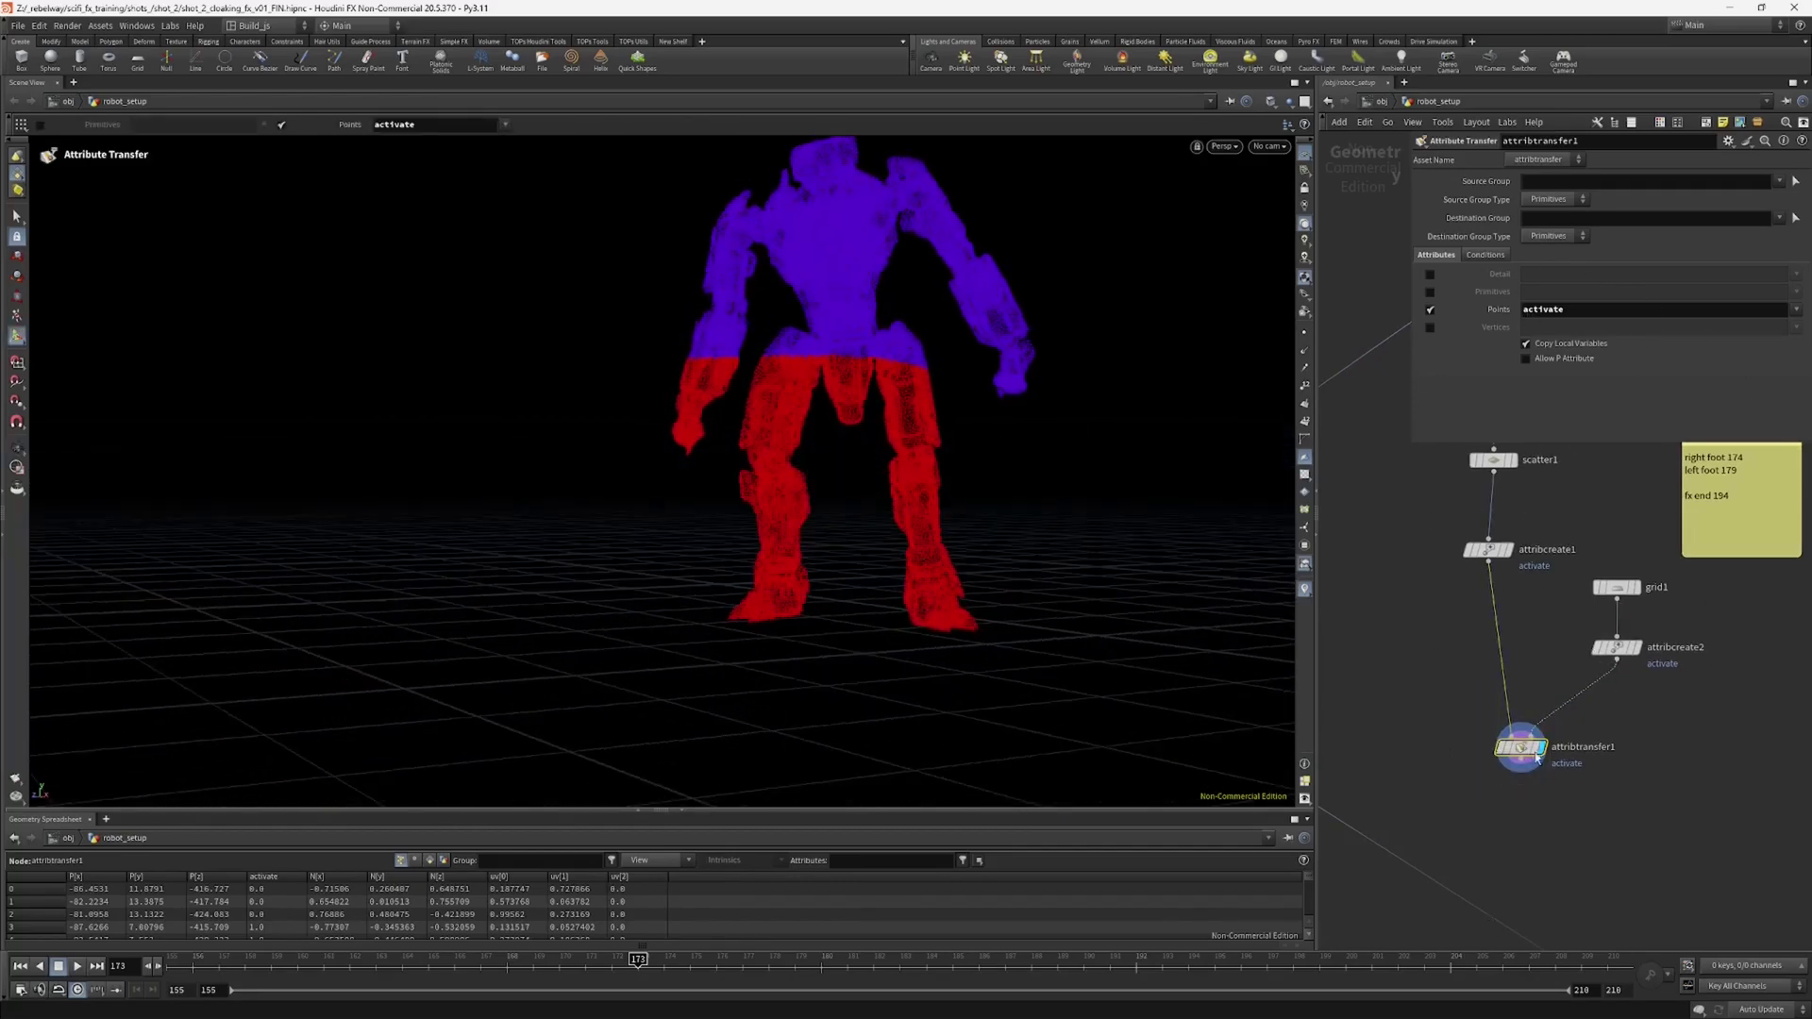
left_click_drag(1526, 755, 1521, 760)
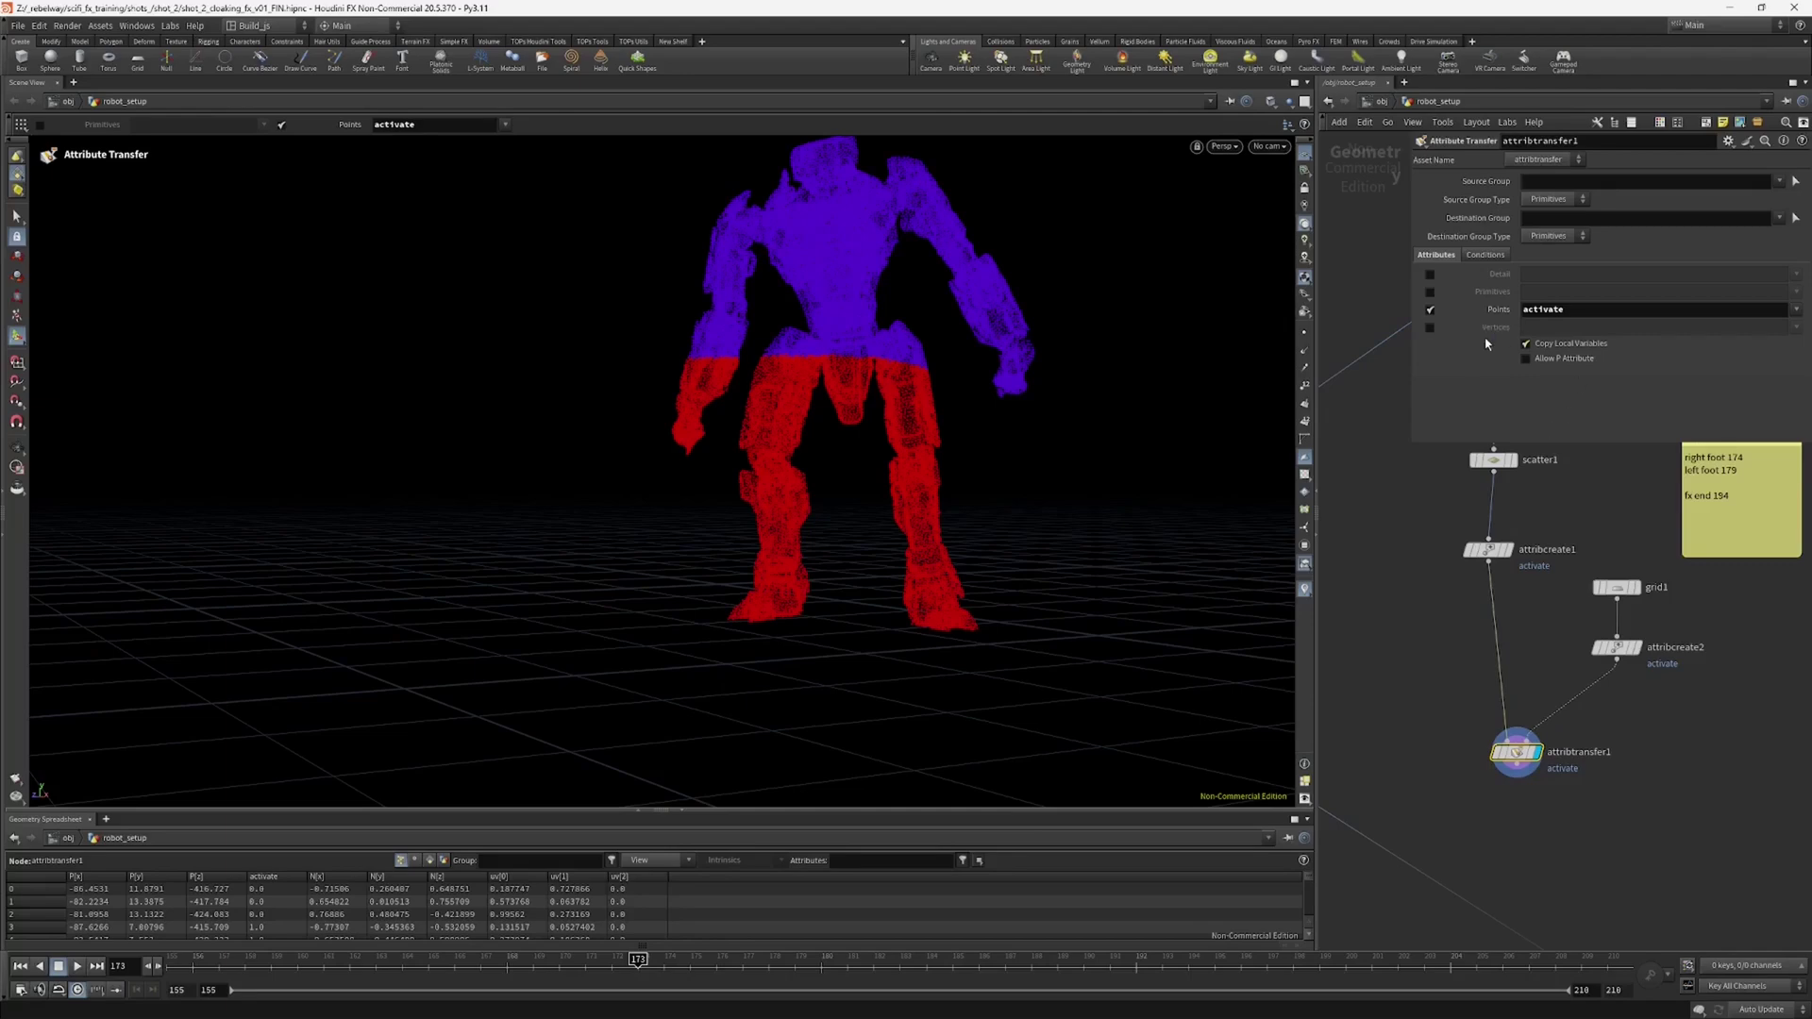
left_click(1481, 256)
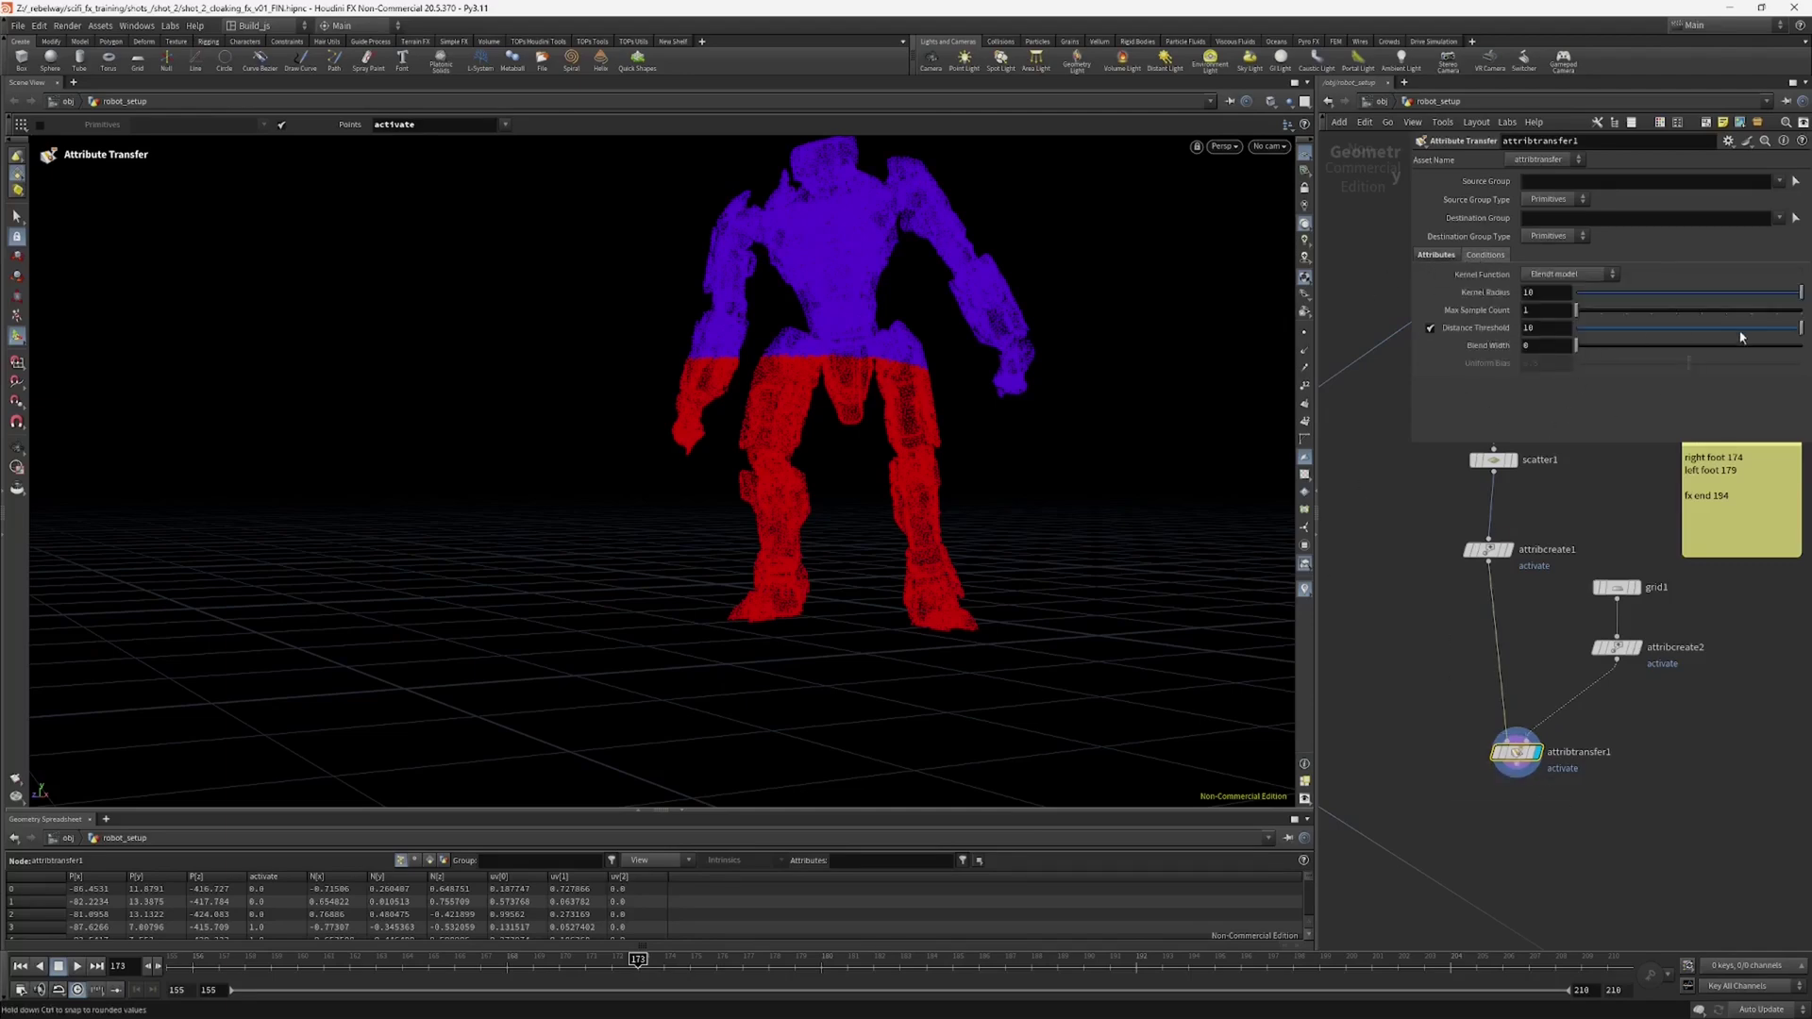
left_click_drag(1800, 327, 1643, 346)
key("Escape")
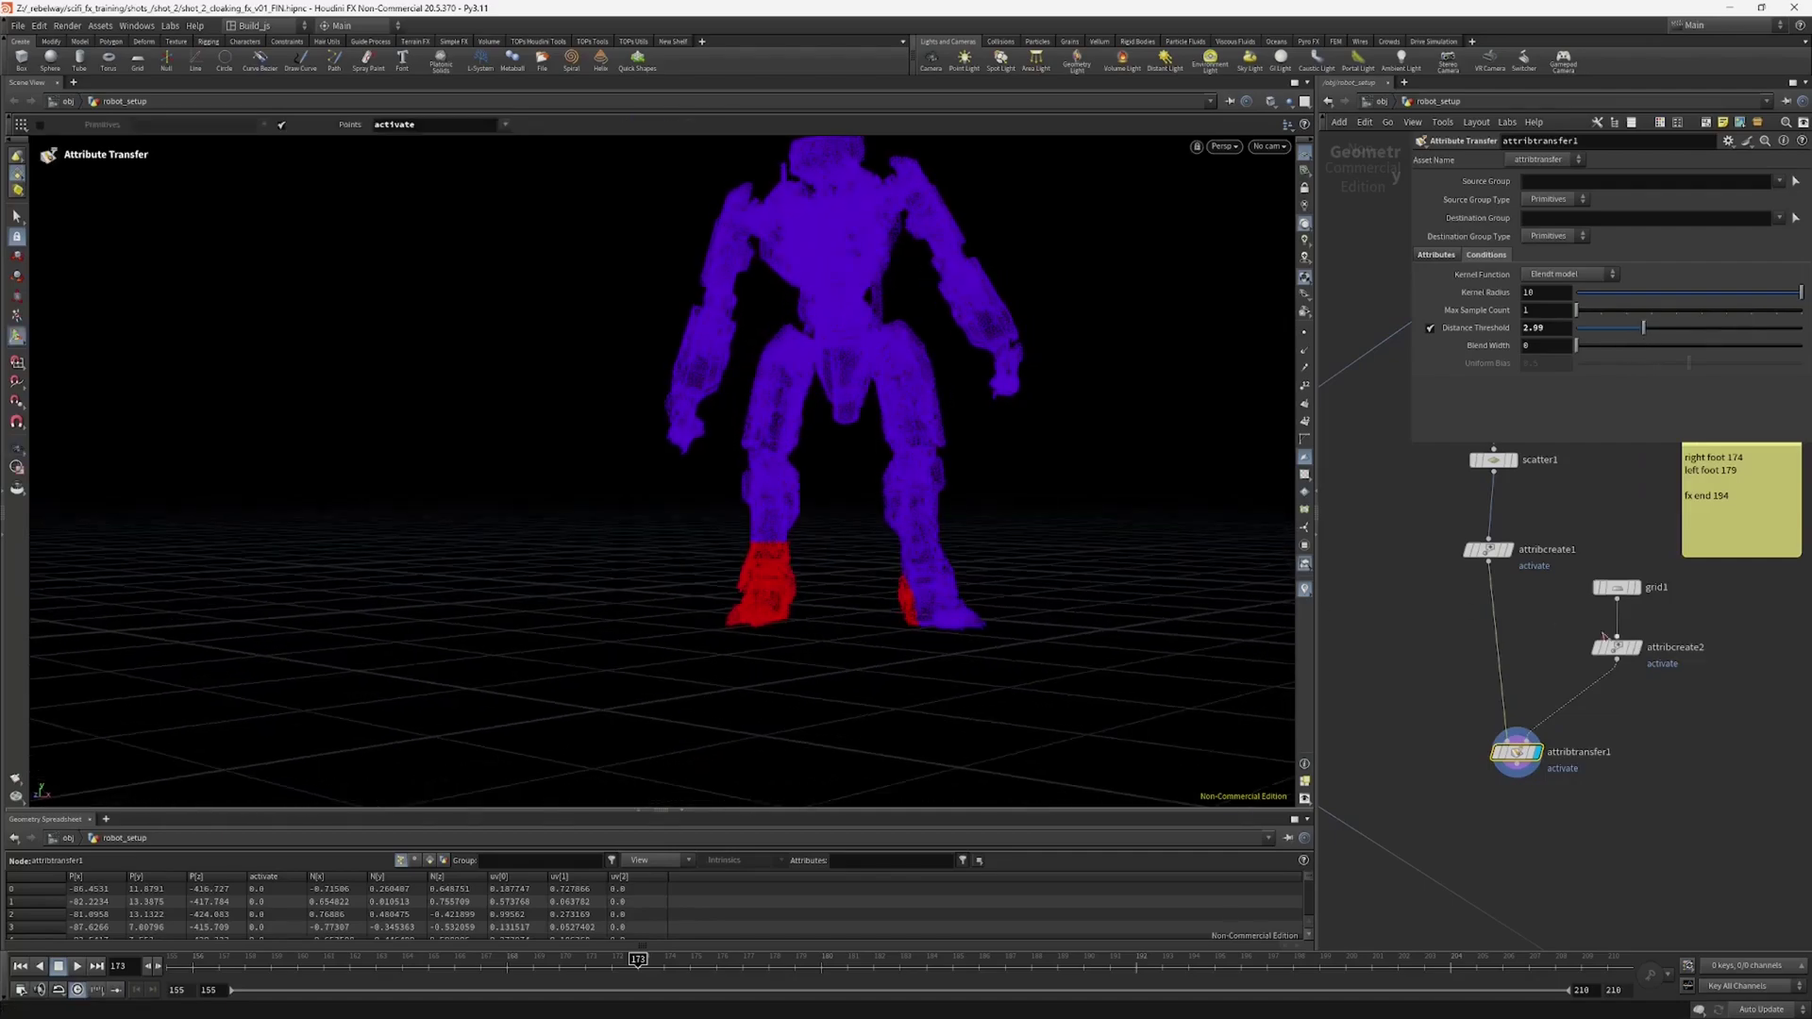
left_click(1639, 674)
left_click_drag(789, 591, 794, 635, "alt")
key("Return")
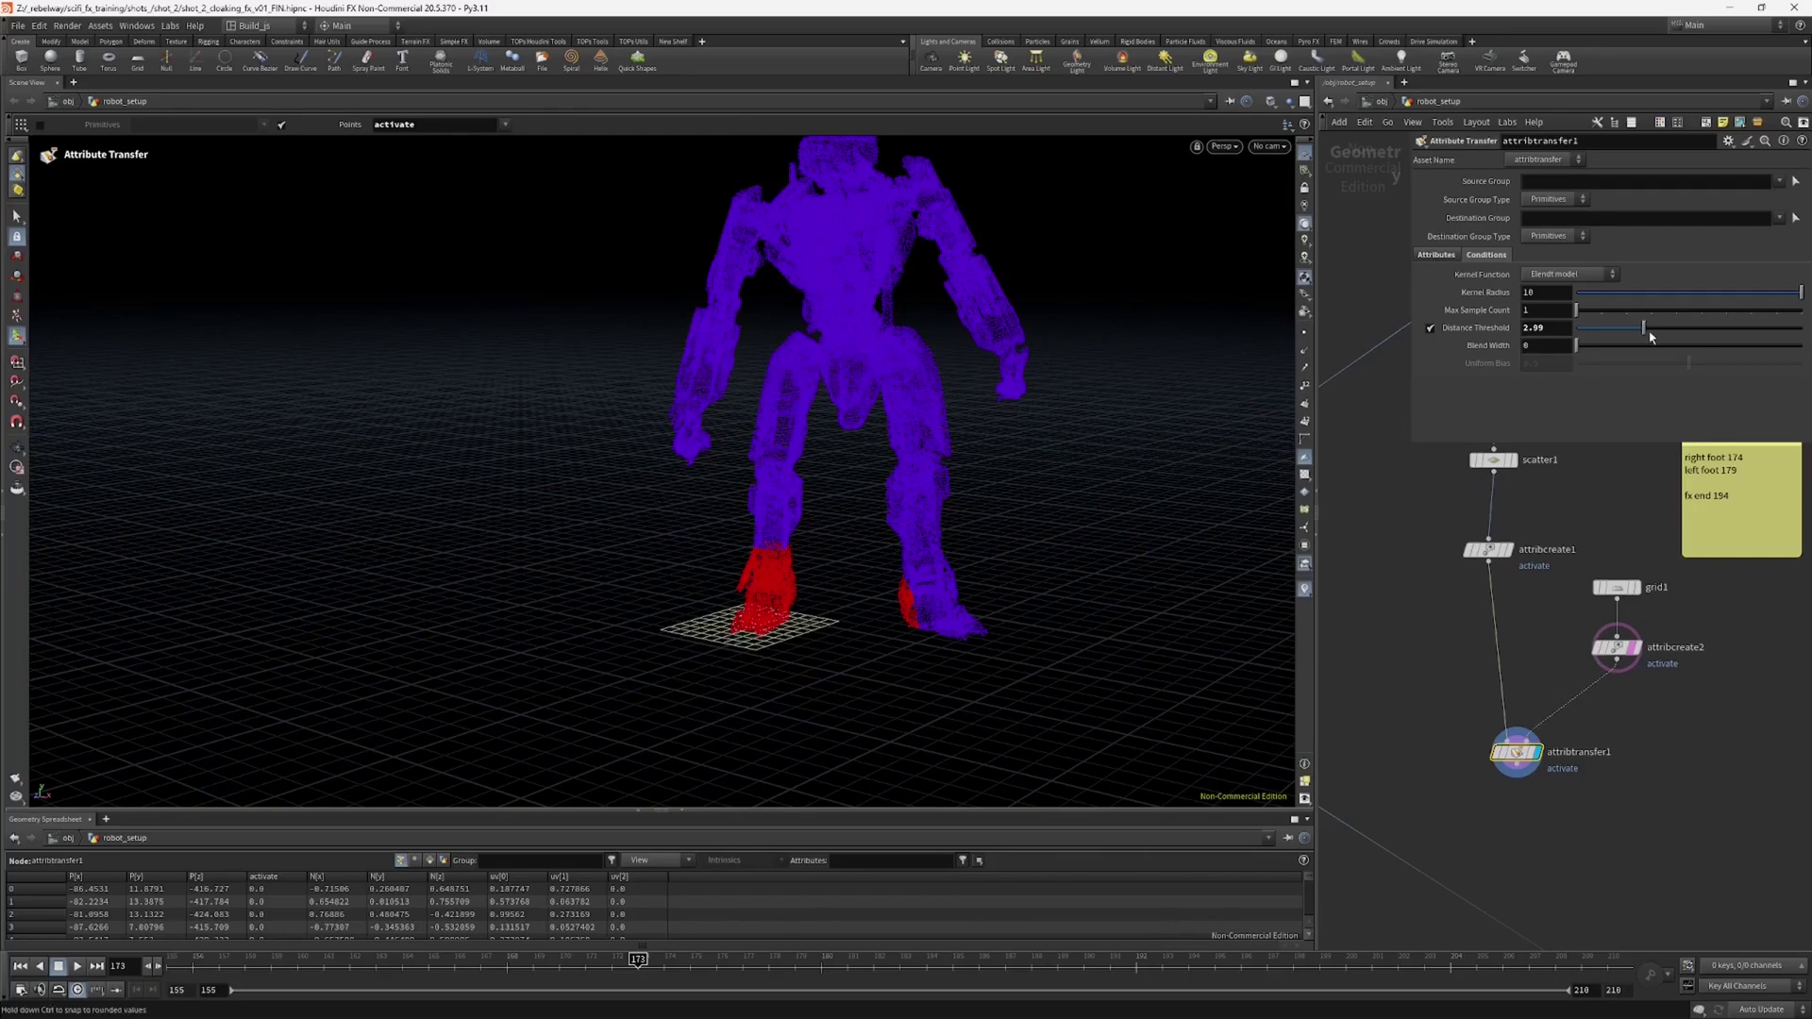
Step: Set the Attribute Transfer's distance threshold to 0.44 and its blend width to 0.38
left_click_drag(1643, 327, 1583, 347)
left_click_drag(839, 703, 715, 647, "alt")
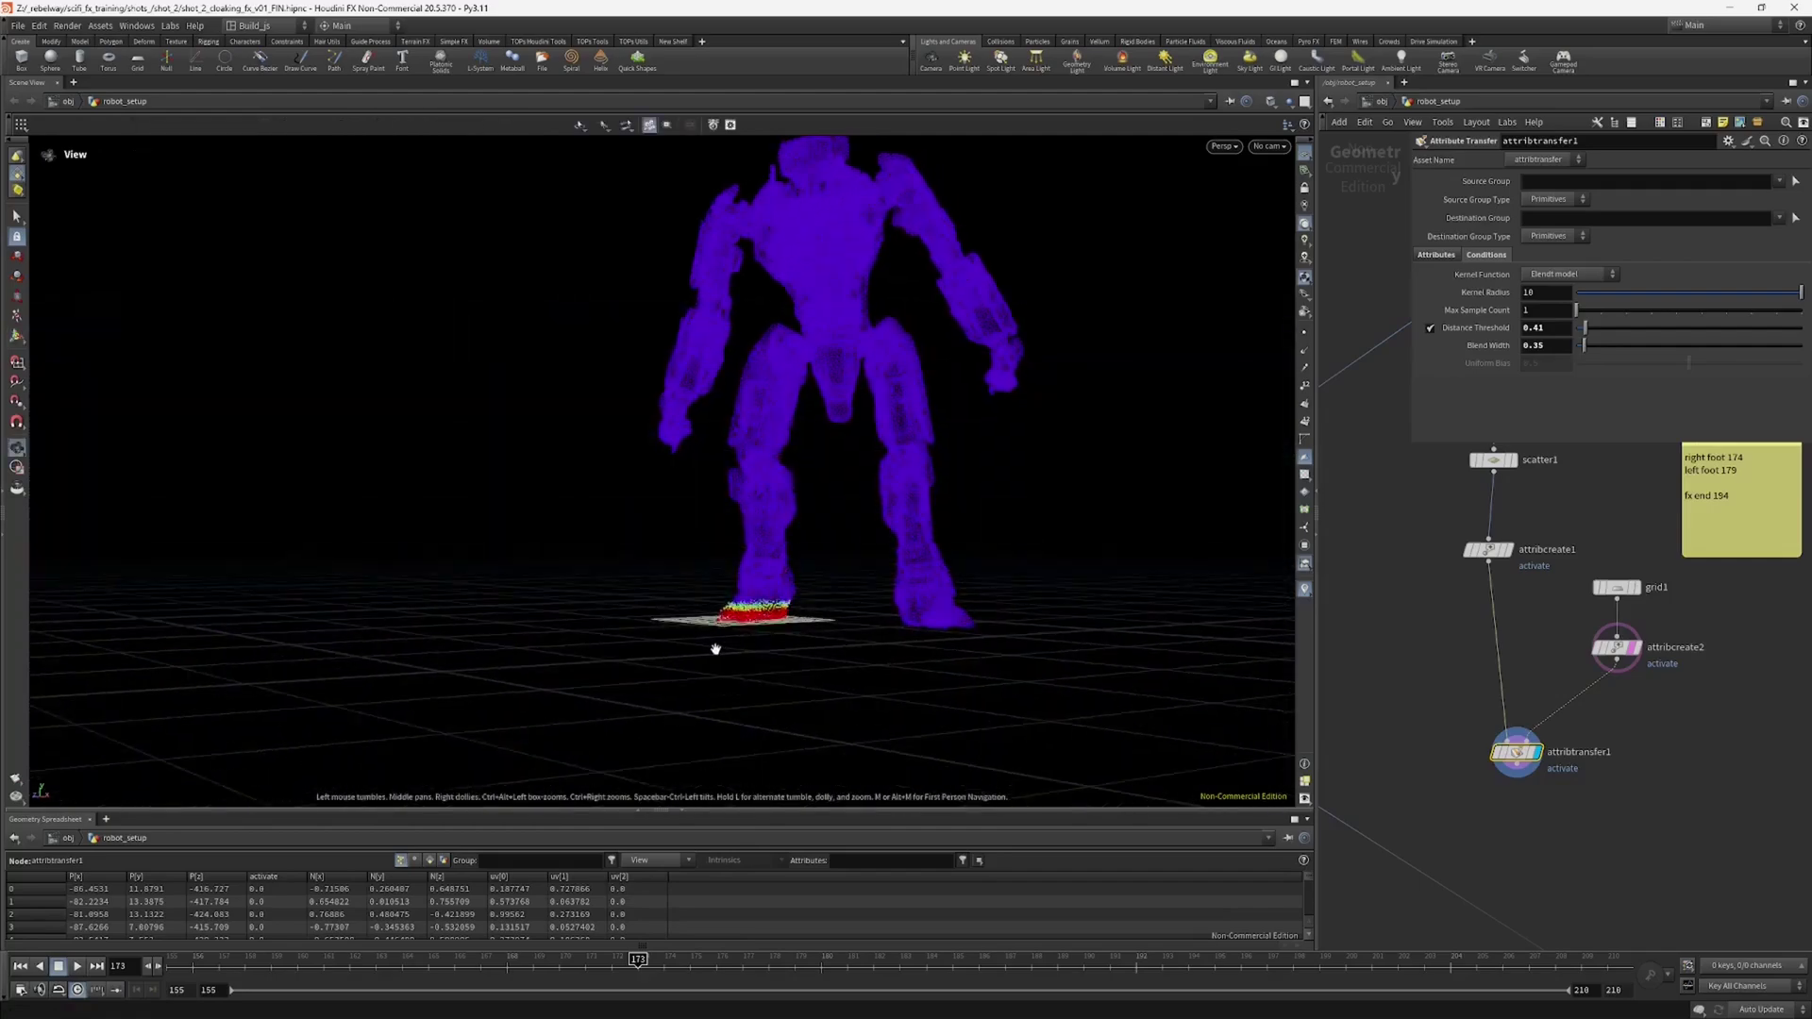
right_click_drag(715, 648, 759, 585, "alt")
left_click_drag(1584, 347, 1587, 333)
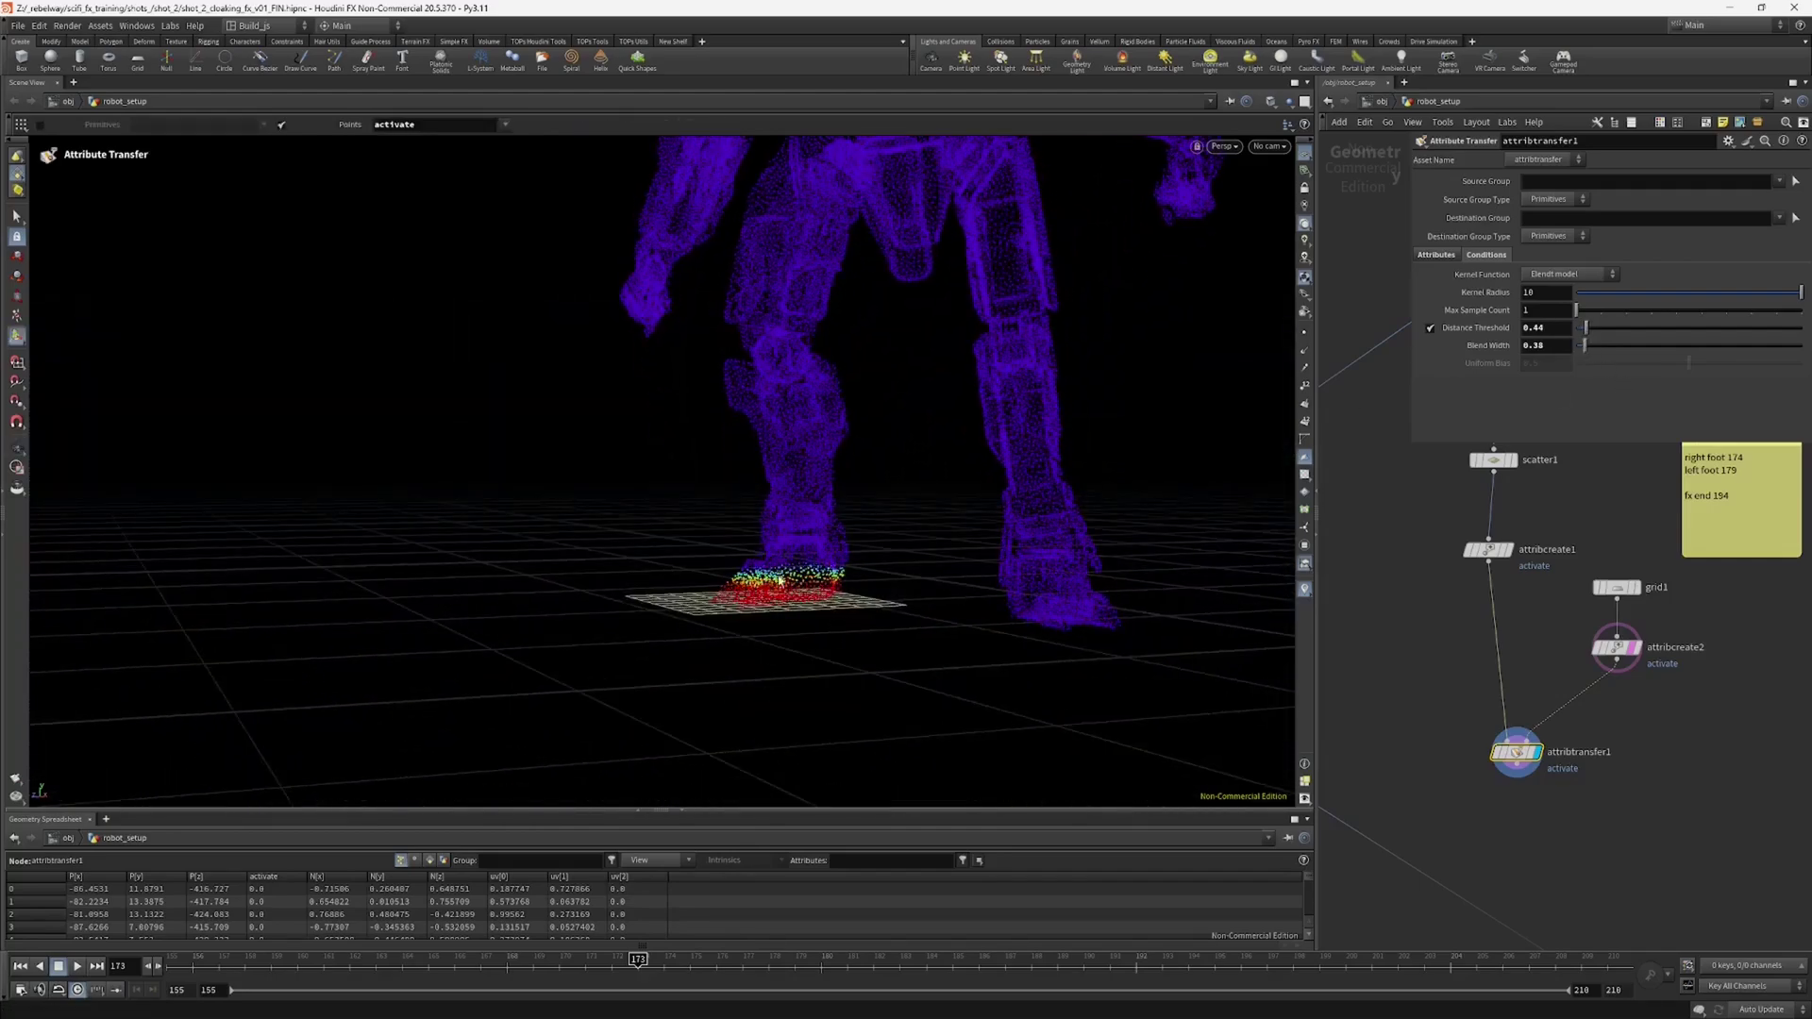
left_click_drag(849, 557, 950, 587, "alt")
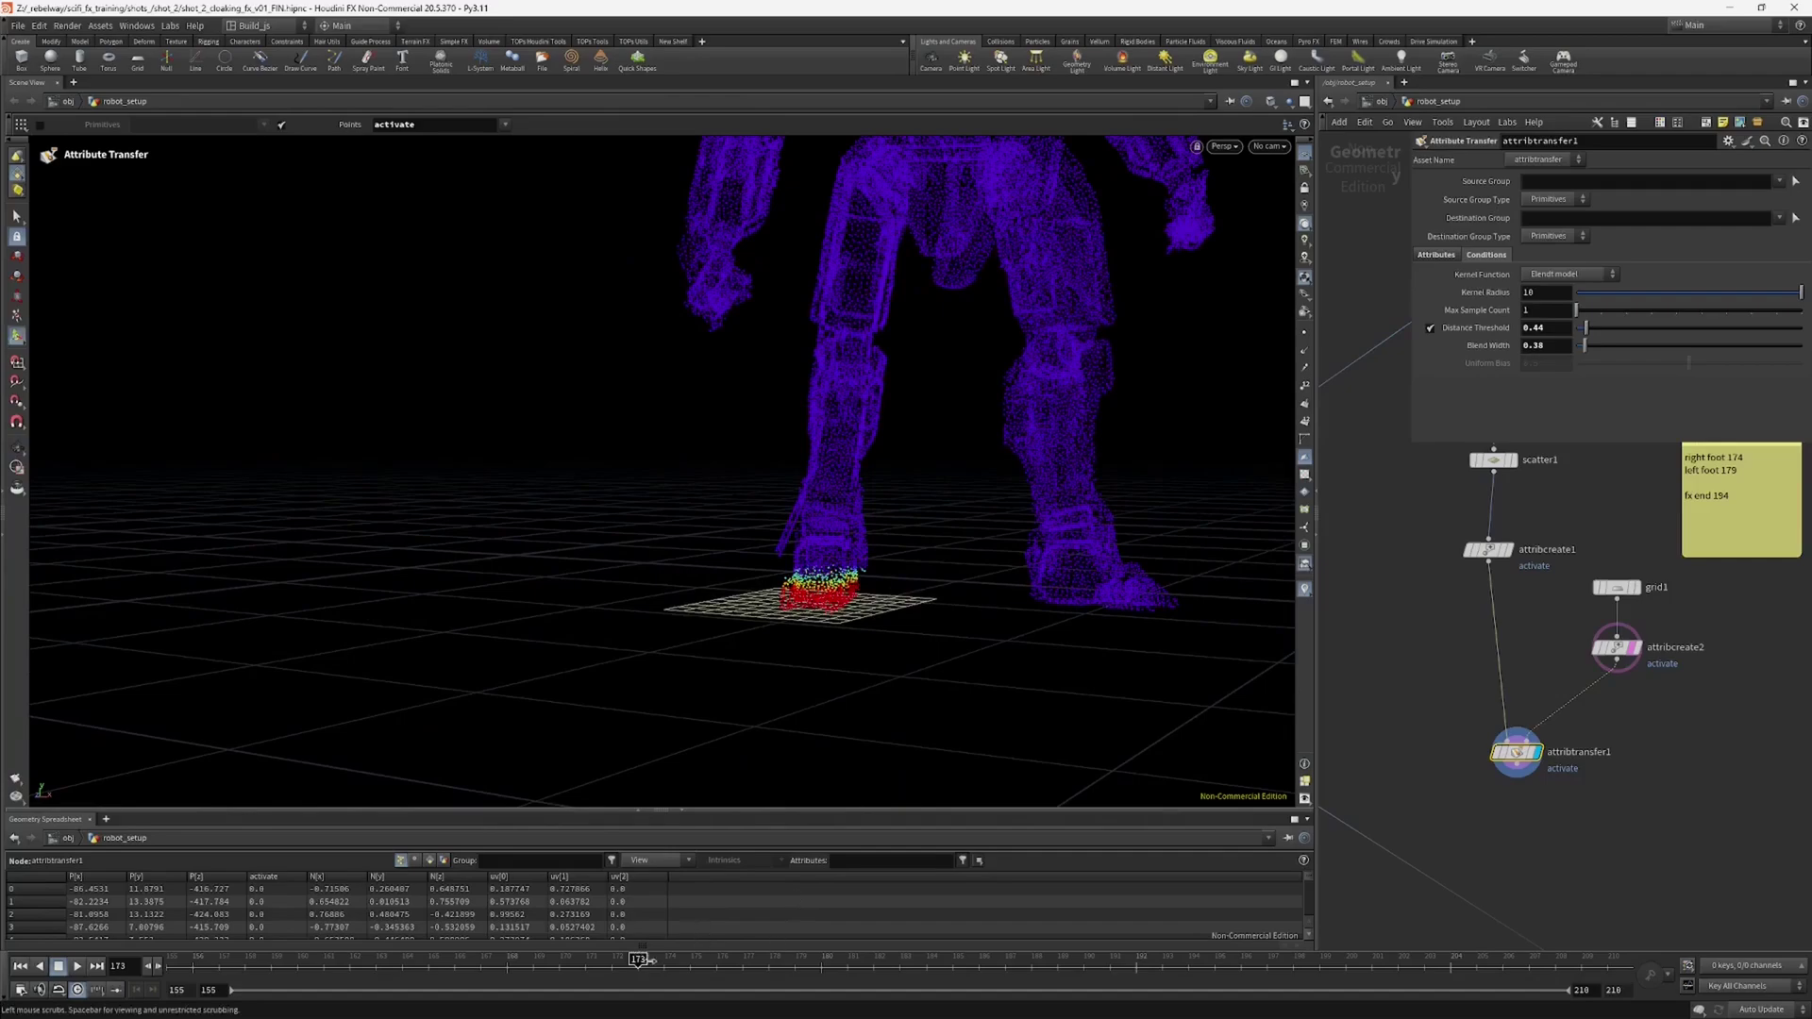
Step: Go to frame 170 and examine the activated area on the foot in relation to the whole robot
left_click_drag(641, 962, 561, 962)
scroll(1402, 671, "down", 2)
left_click_drag(946, 626, 934, 590, "alt")
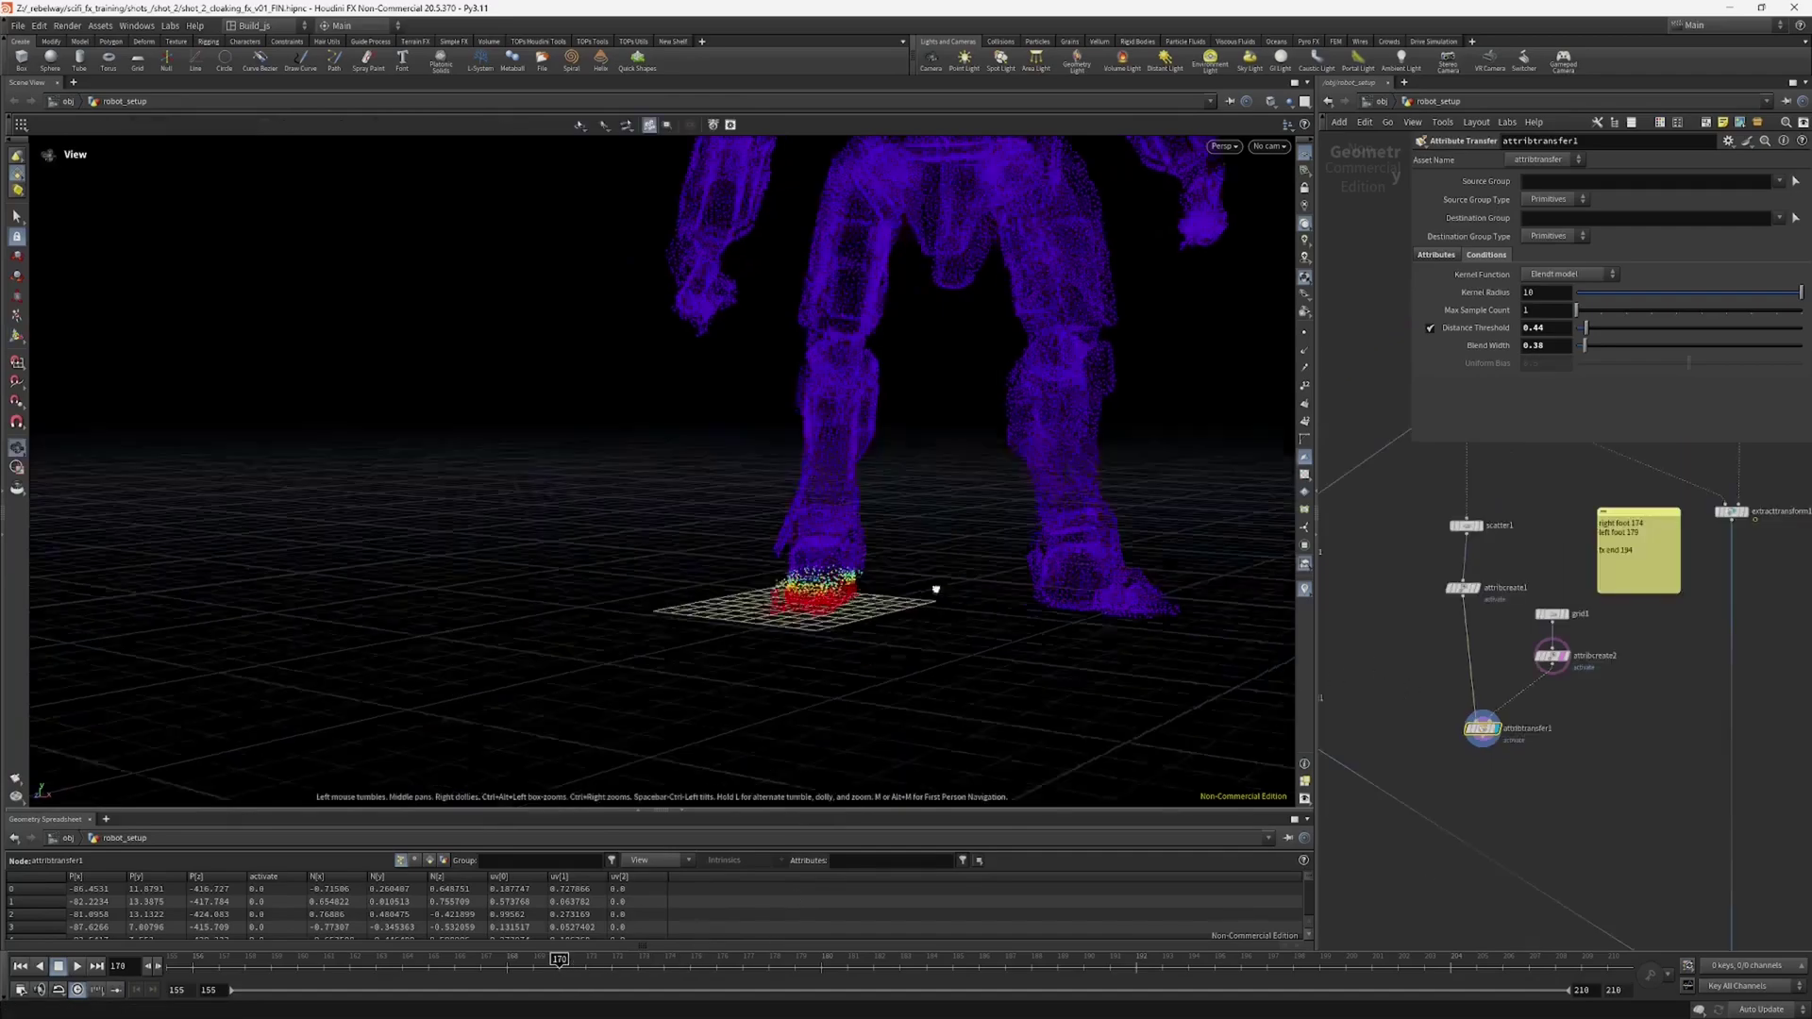
right_click_drag(935, 590, 946, 538, "alt")
middle_click_drag(946, 538, 945, 639, "alt")
mouse_move(984, 601)
left_mouse_down("alt")
mouse_move(918, 616)
mouse_move(1010, 586)
left_mouse_up("alt")
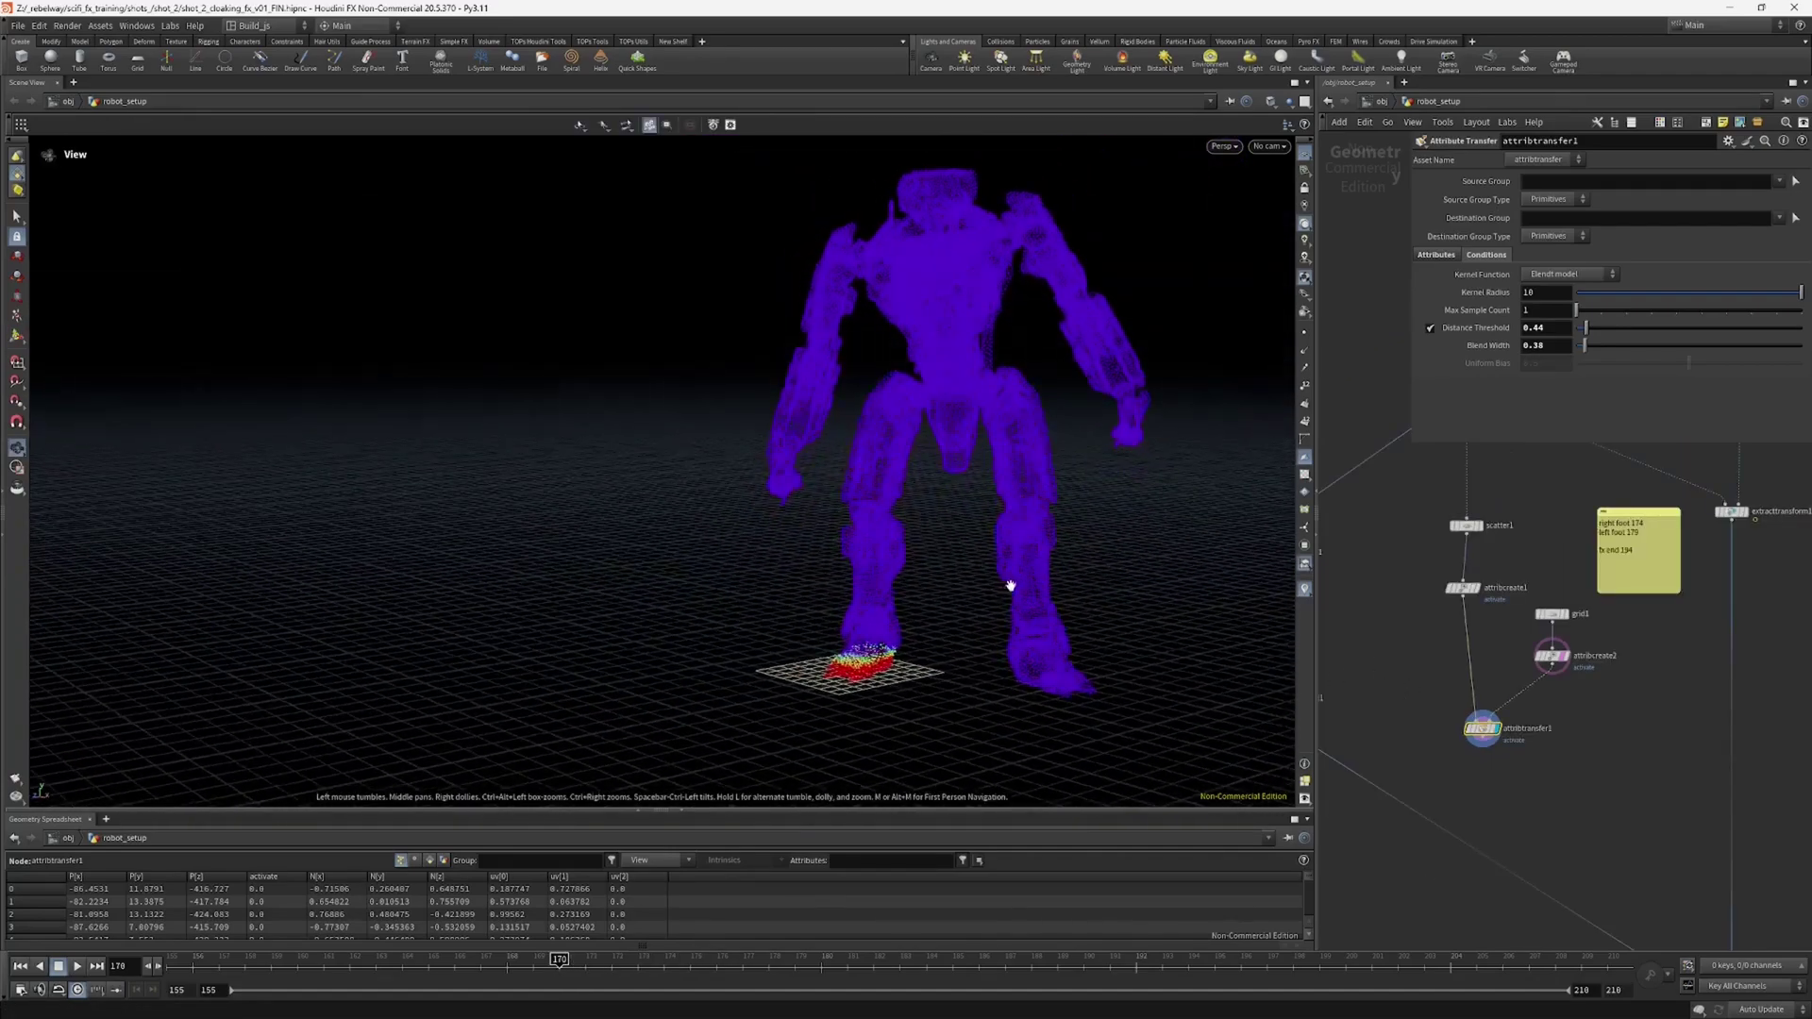
right_click_drag(1011, 586, 962, 609, "alt")
right_click_drag(891, 528, 892, 464, "alt")
left_click_drag(892, 510, 911, 472, "alt")
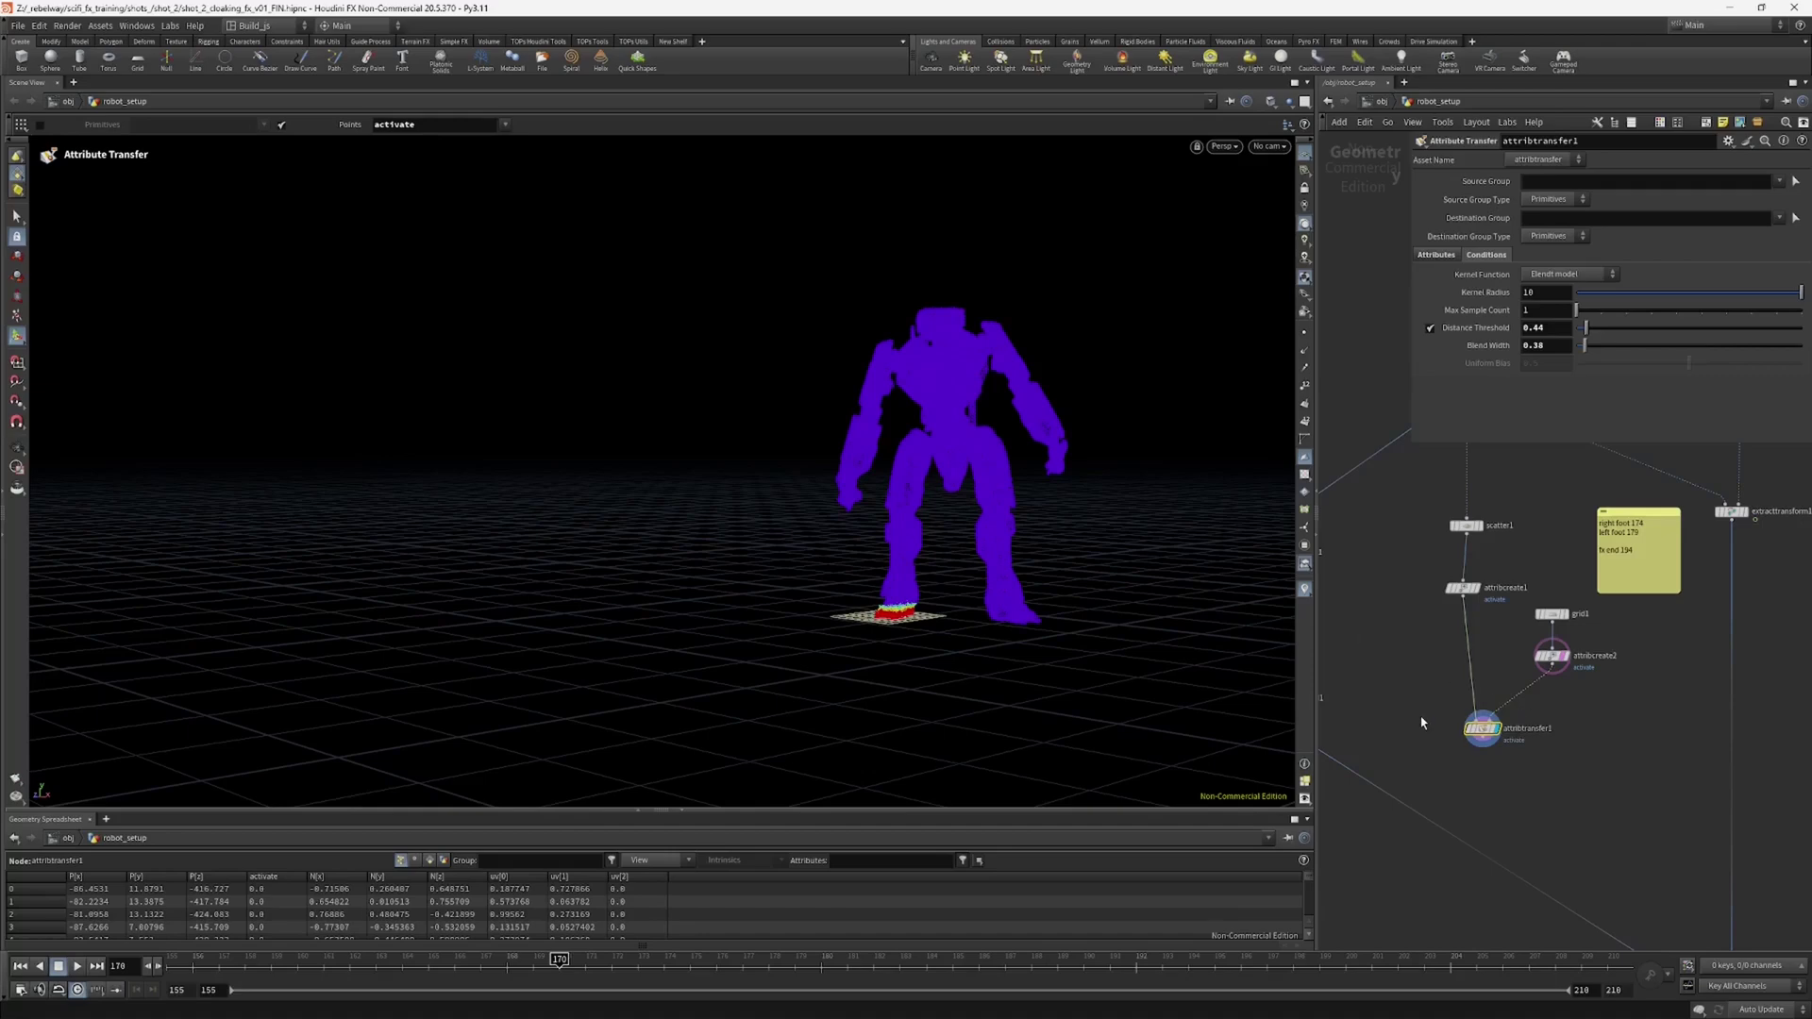
middle_click_drag(1422, 723, 1432, 721)
left_click_drag(994, 596, 1008, 624, "alt")
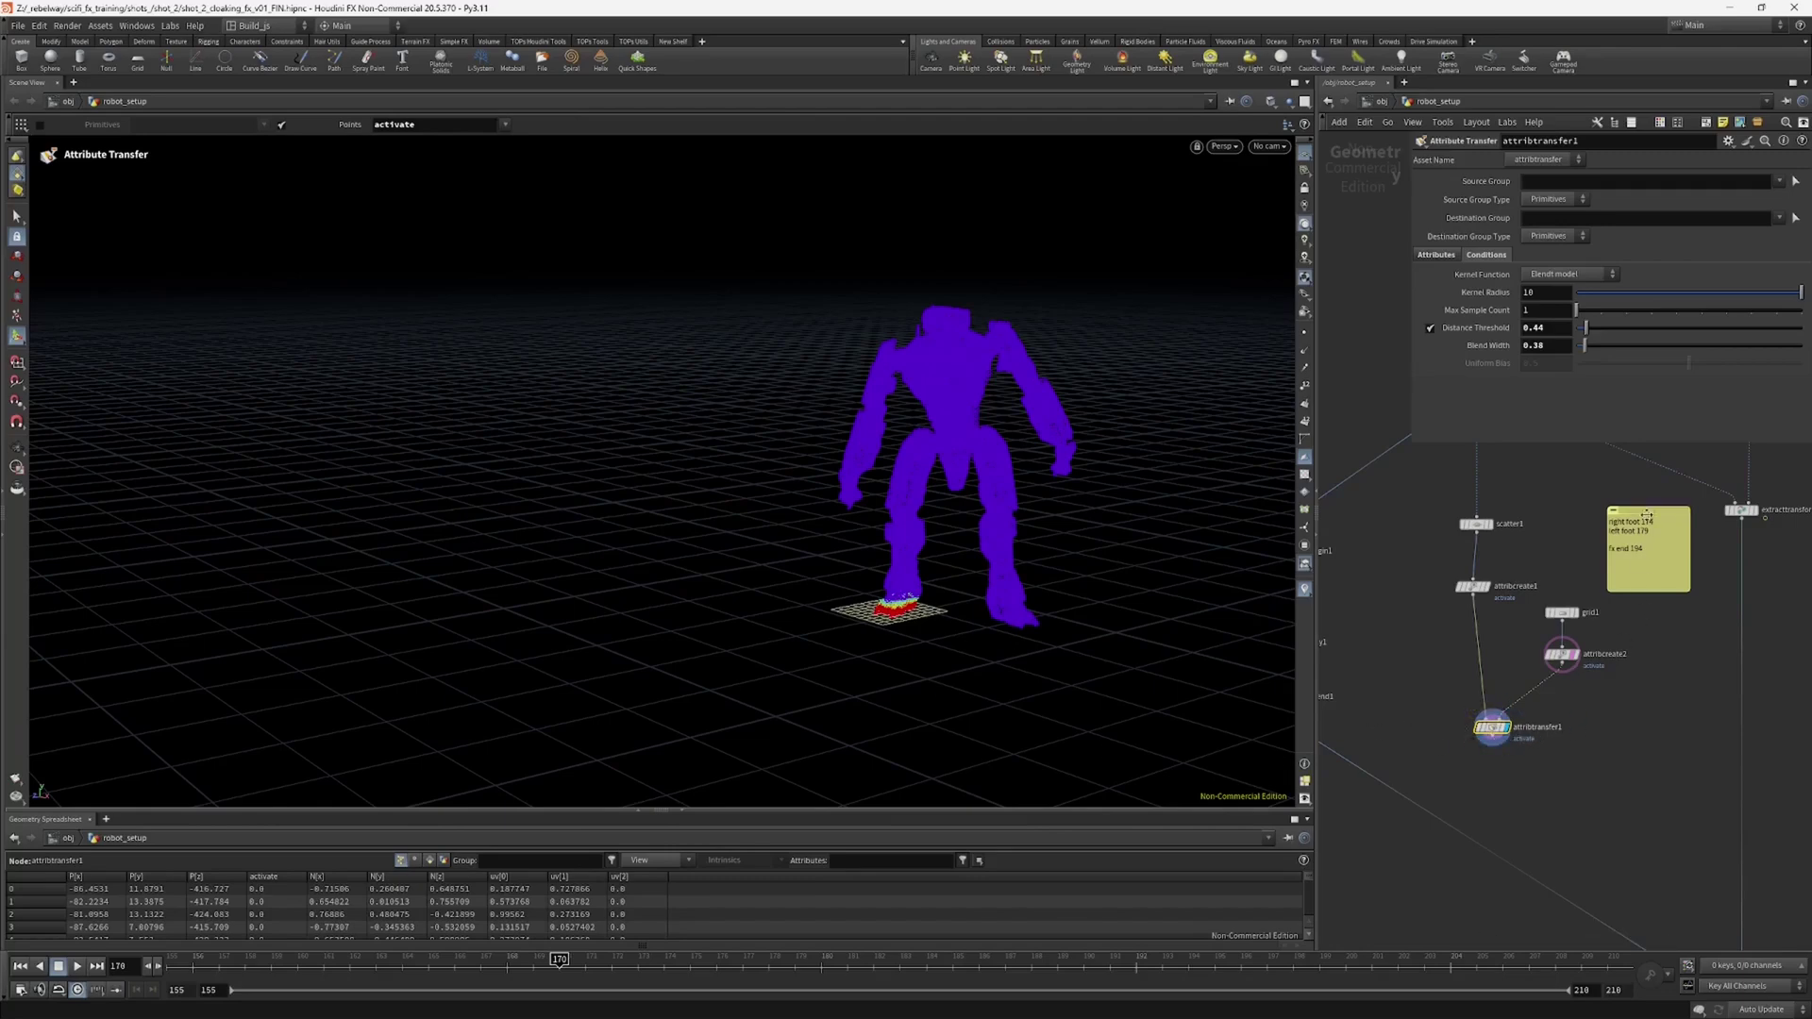
Step: Move the sticky note aside and add a Solver node below attribtransfer1
left_click_drag(1647, 513, 1676, 527)
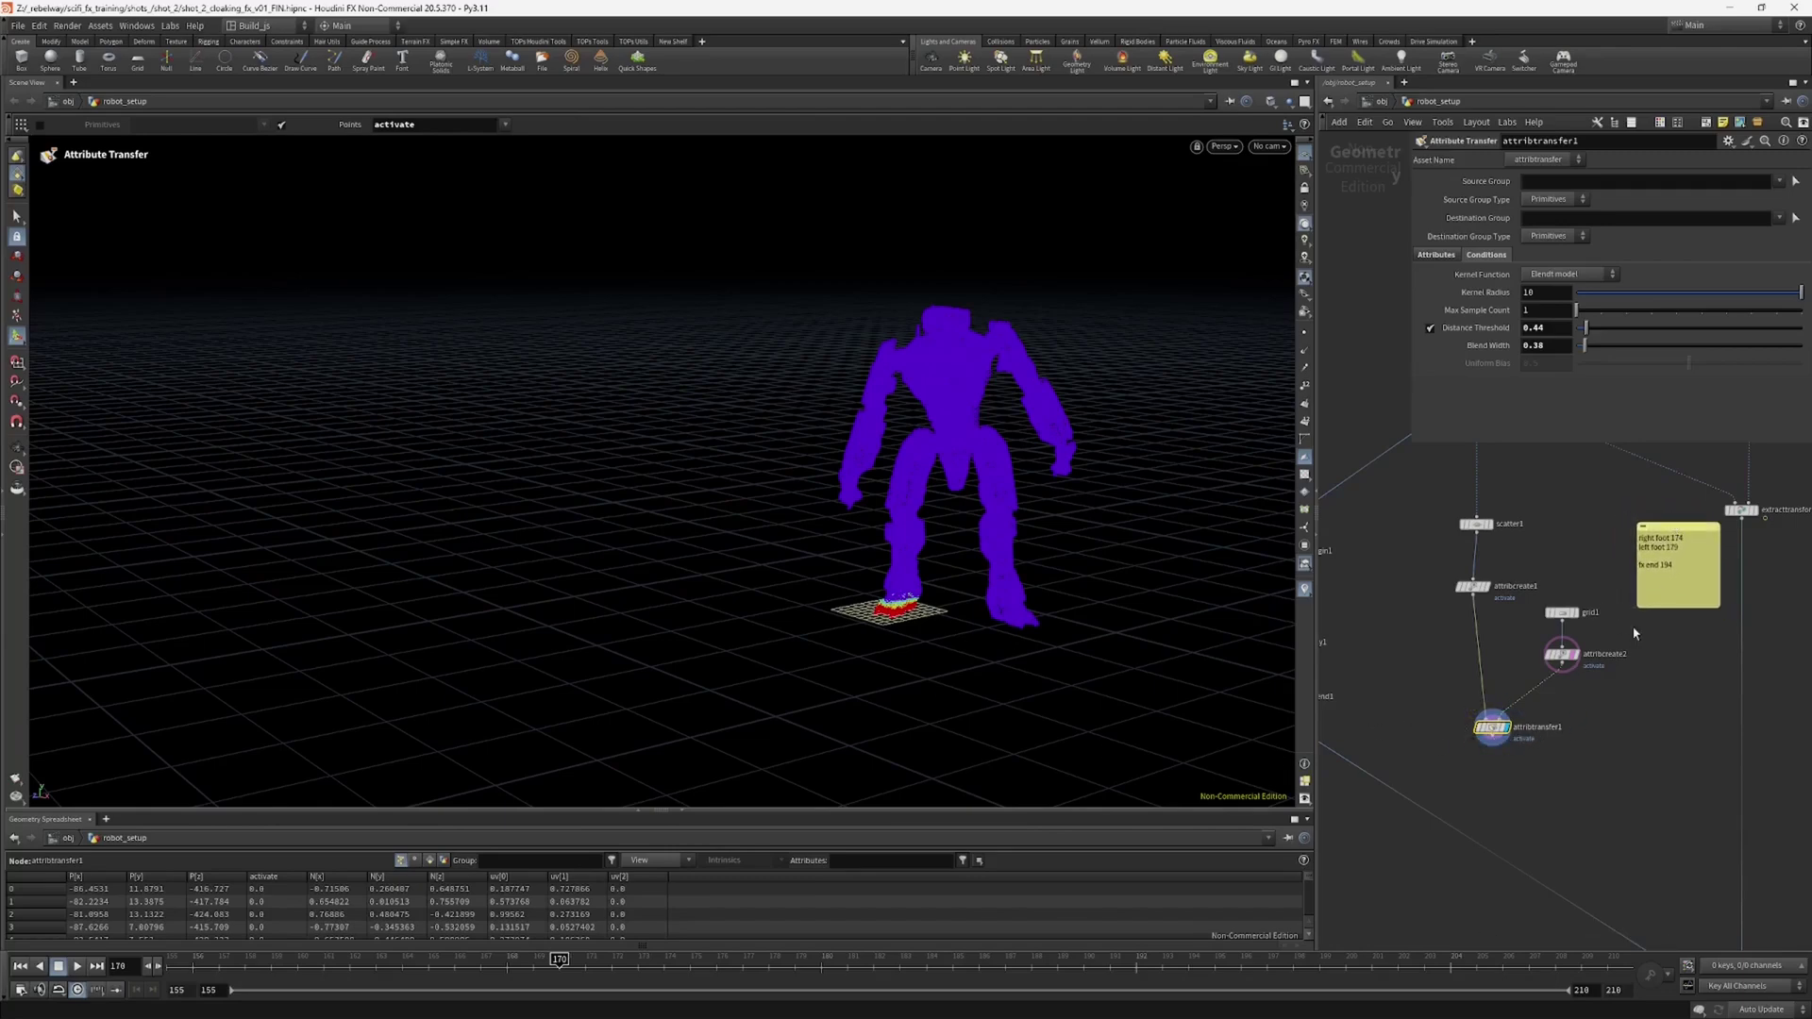
middle_click_drag(1544, 785, 1576, 733)
key("Tab")
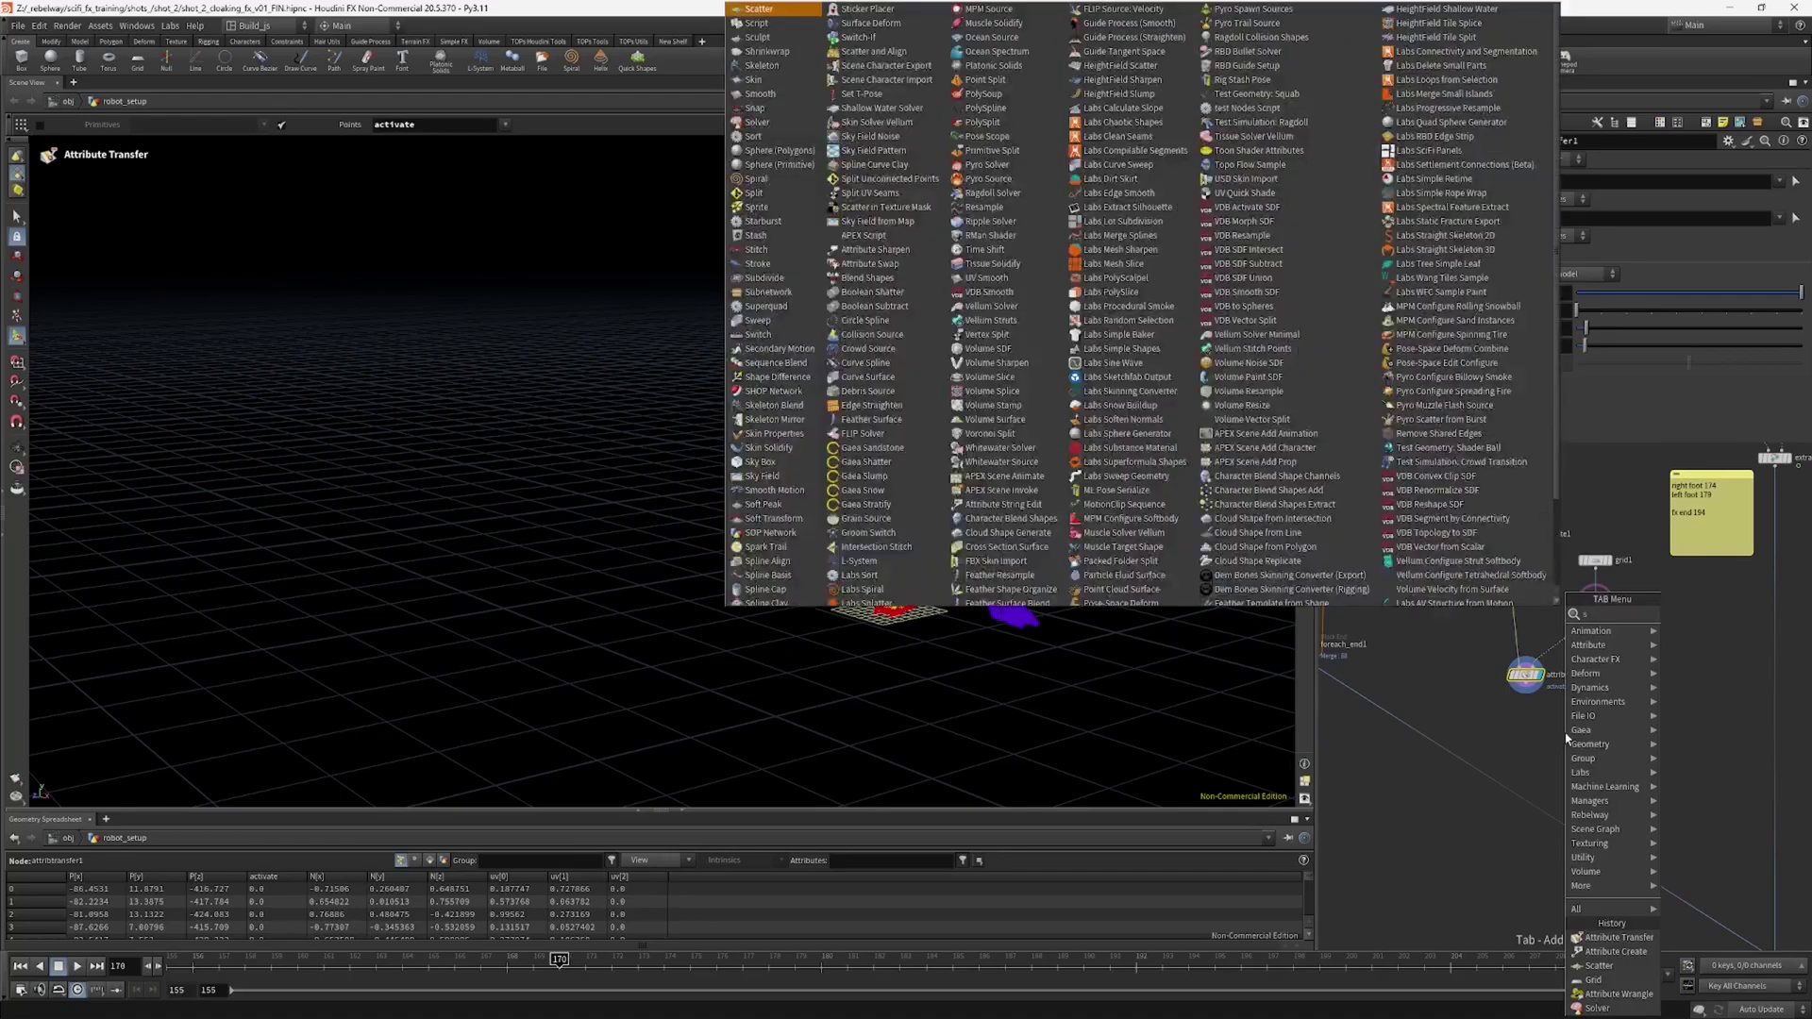
type("sol")
key("Return")
left_click(1541, 745)
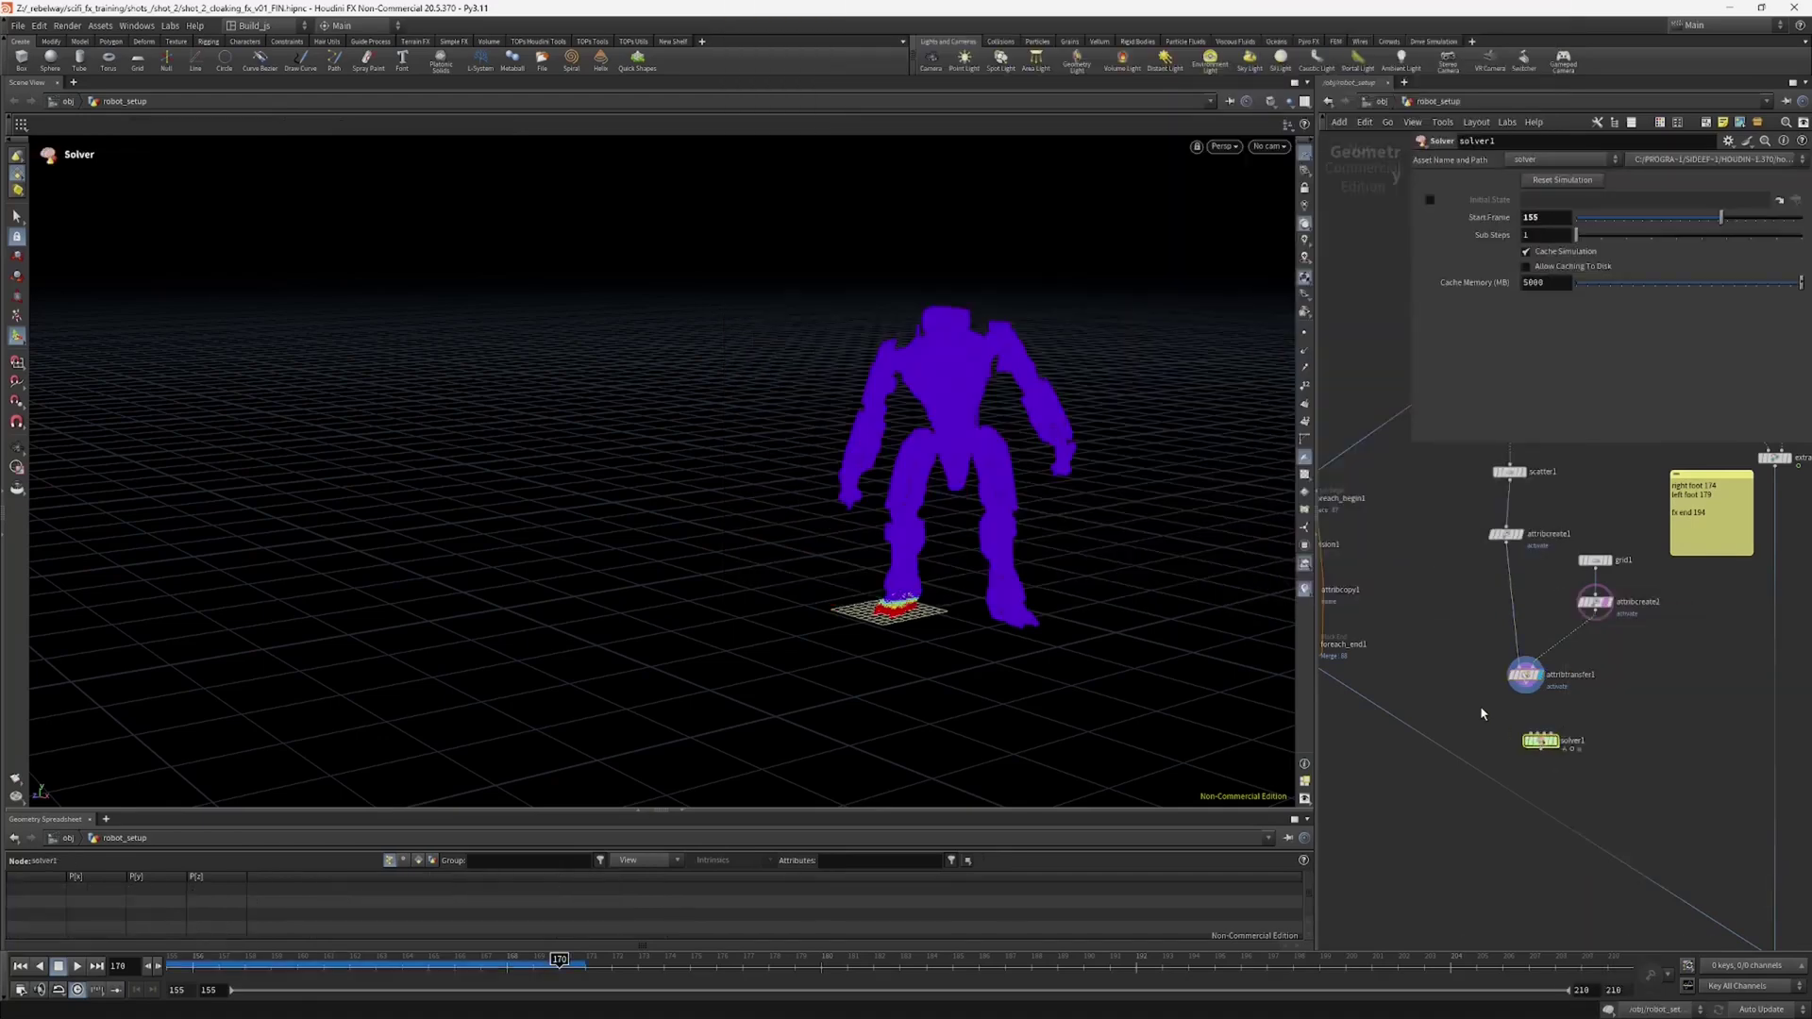
Step: Cut the attribtransfer1 node out of the network, keeping it on the clipboard
scroll(1480, 714, "up", 2)
middle_click_drag(1468, 704, 1472, 661)
left_click(1538, 630)
left_click_drag(1539, 630, 1595, 645)
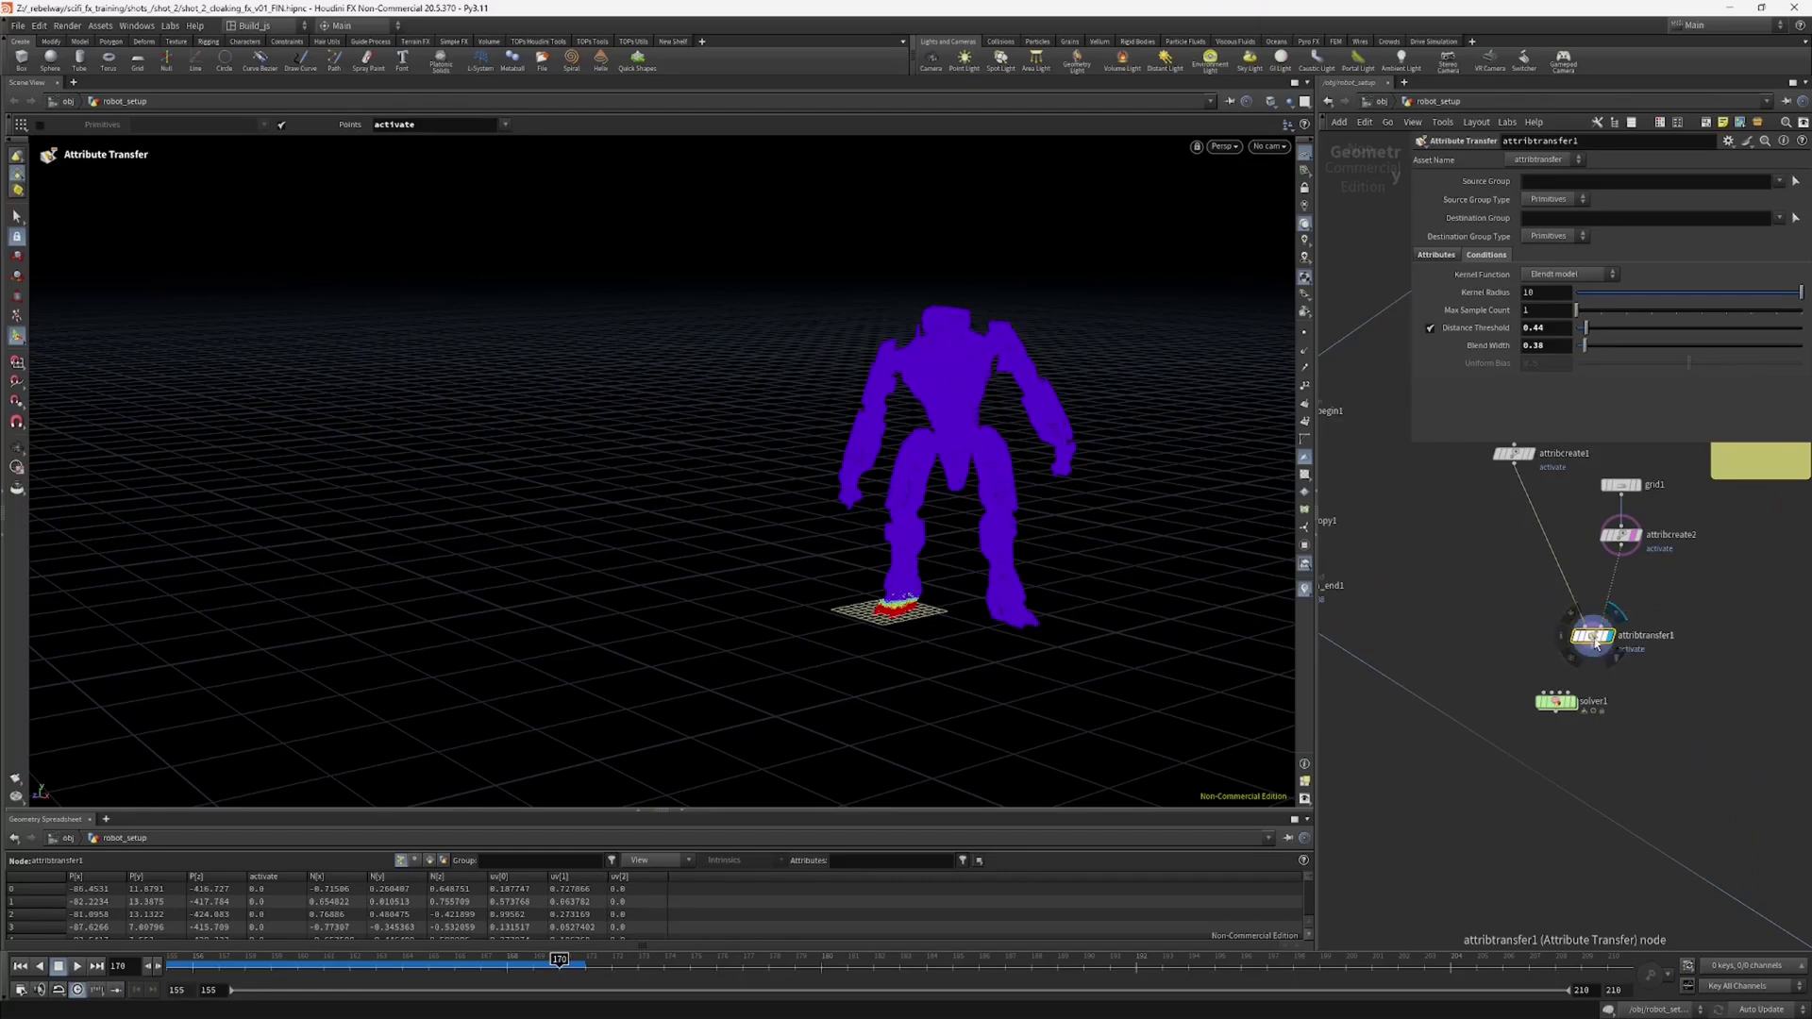
key("ctrl+x")
Step: Display attribcreate1, connect it to solver1's first input, and wire attribcreate2 into the solver's Auxiliary #2 input, tidying the node layout
middle_click_drag(1519, 619, 1526, 711)
left_click(1500, 492)
left_click(1528, 720)
left_click_drag(1409, 525, 1514, 649)
left_click_drag(1488, 601, 1472, 676)
left_click(1528, 851)
left_click_drag(1529, 854, 1501, 775)
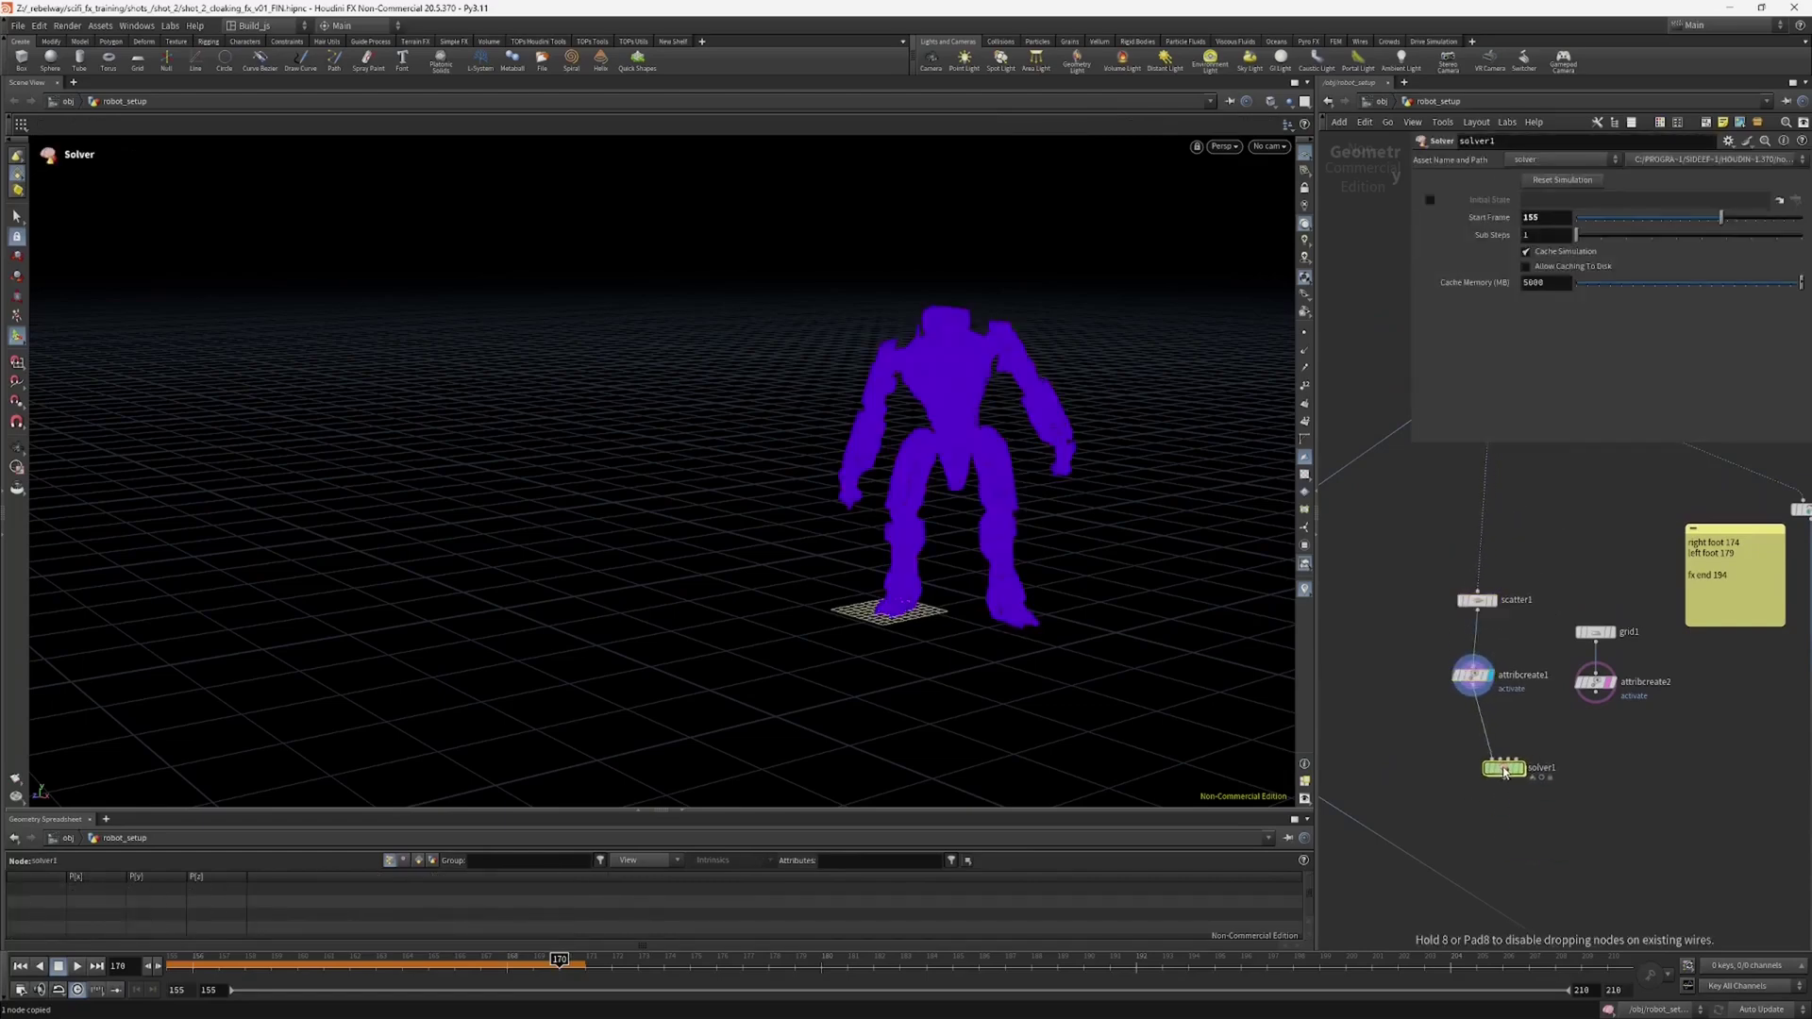
scroll(1462, 752, "up", 3)
left_click(1654, 665)
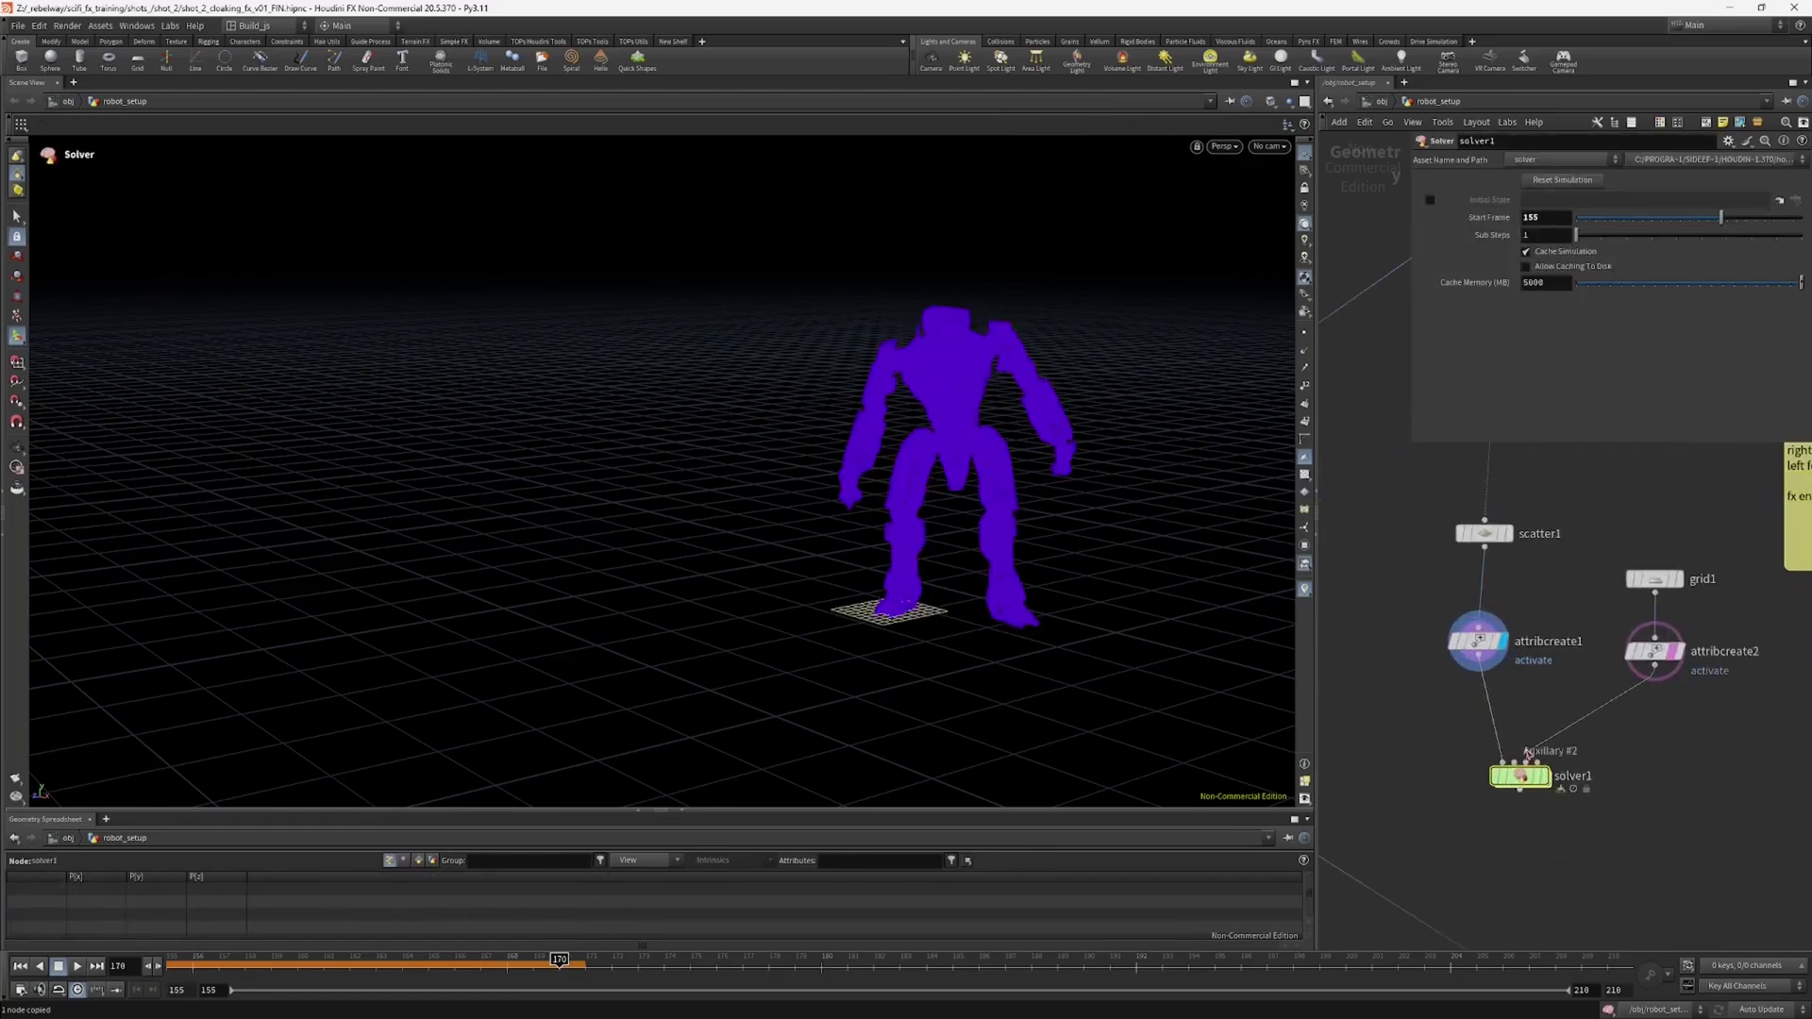
Step: Display solver1, nudge it slightly lower below the attribute nodes, and open its internal network
left_click(1514, 762)
middle_click_drag(1432, 761, 1428, 720)
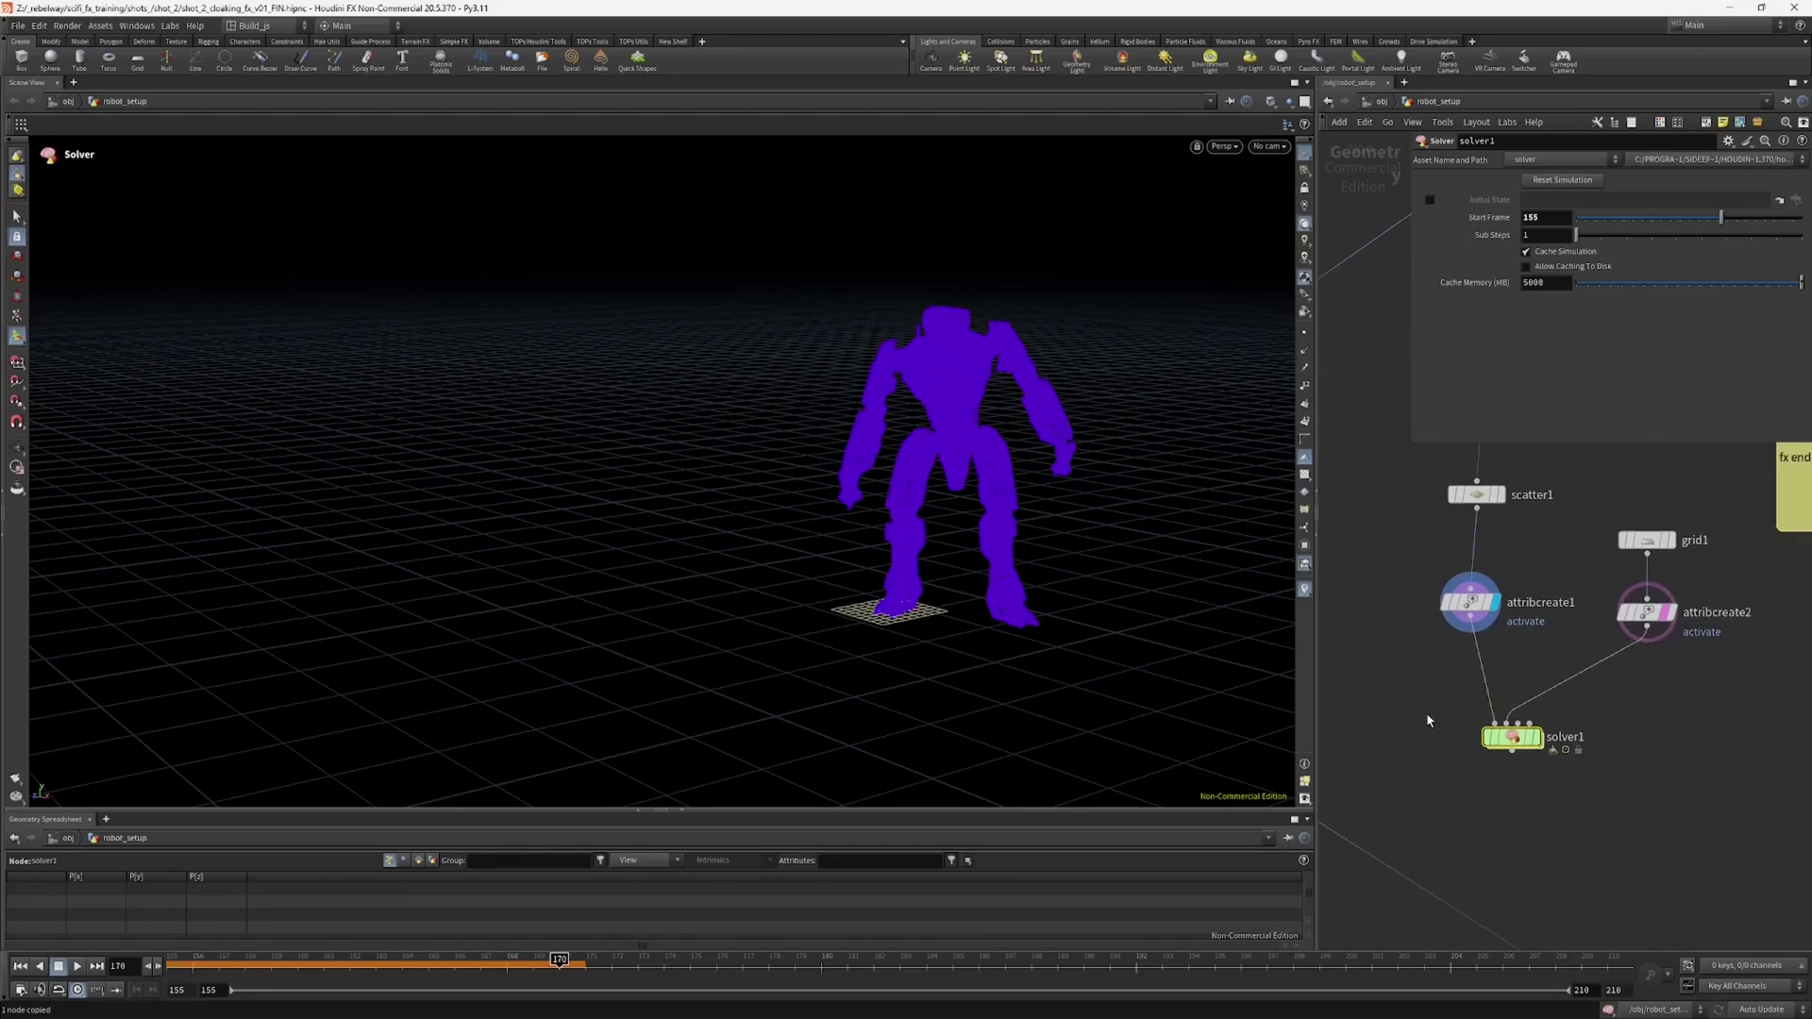
left_click(1538, 745)
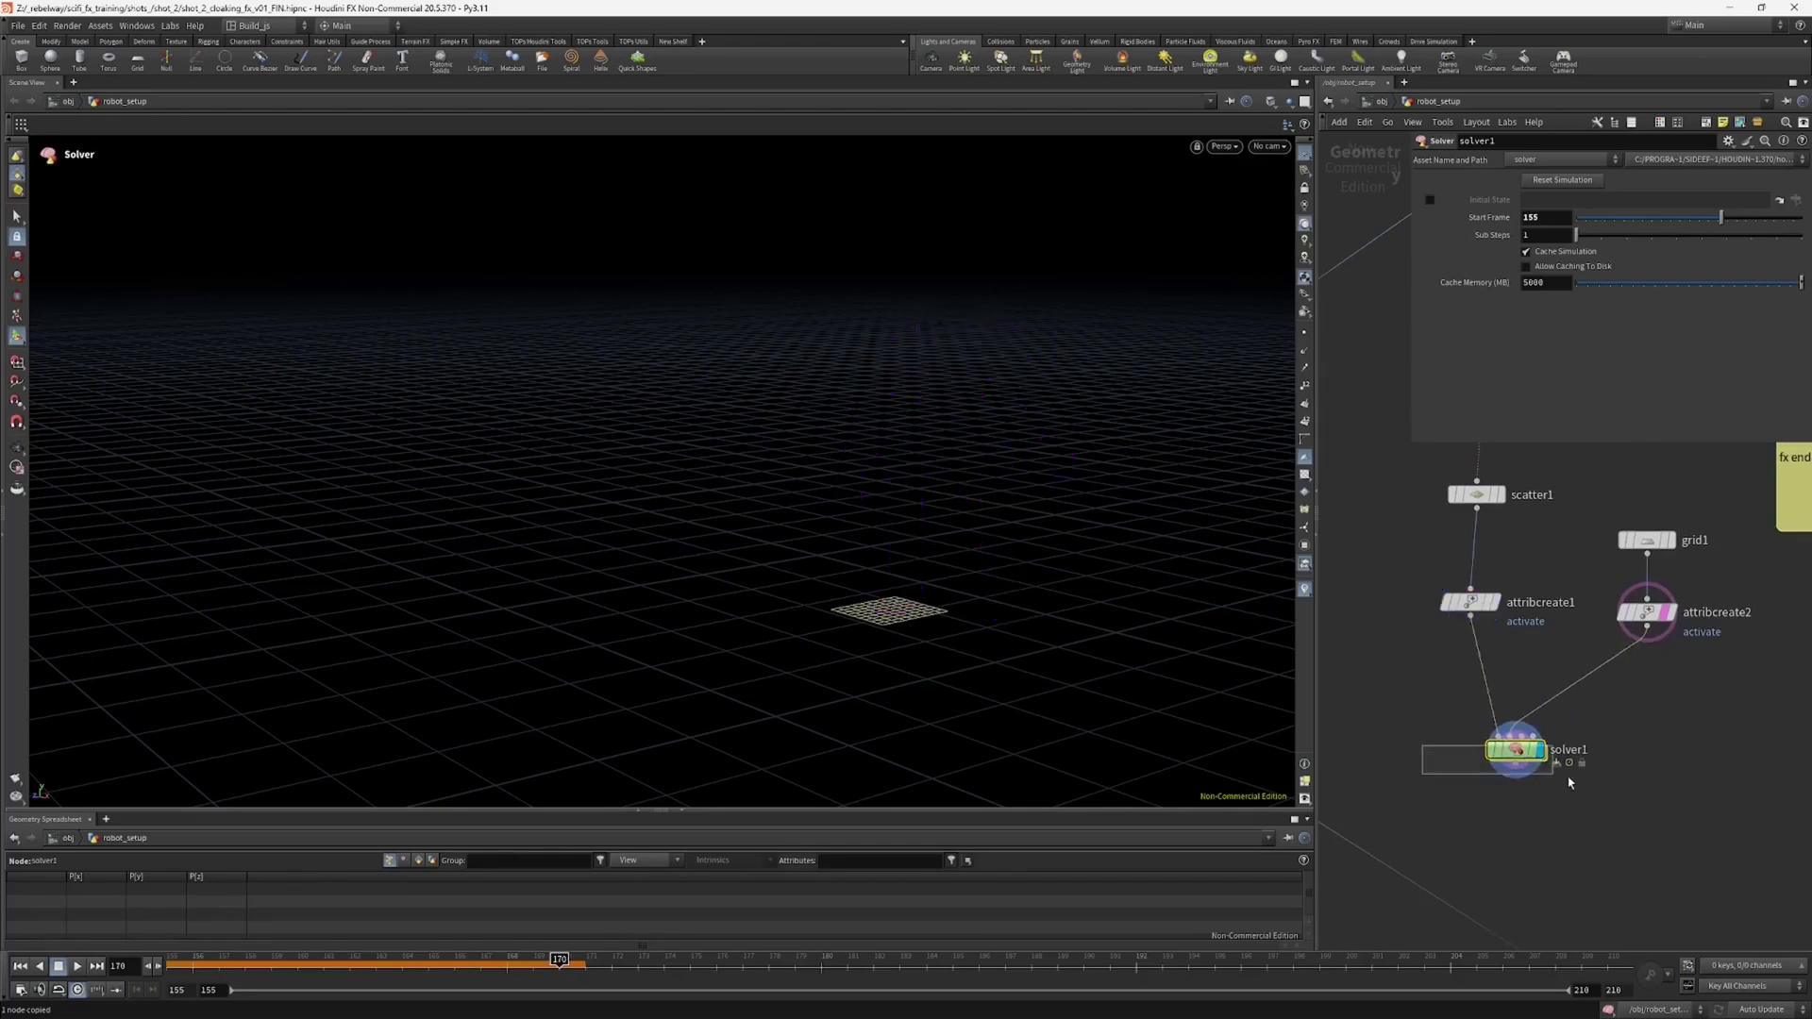
left_click_drag(1517, 746, 1521, 760)
double_click(1520, 759)
middle_click_drag(1440, 677, 1509, 802)
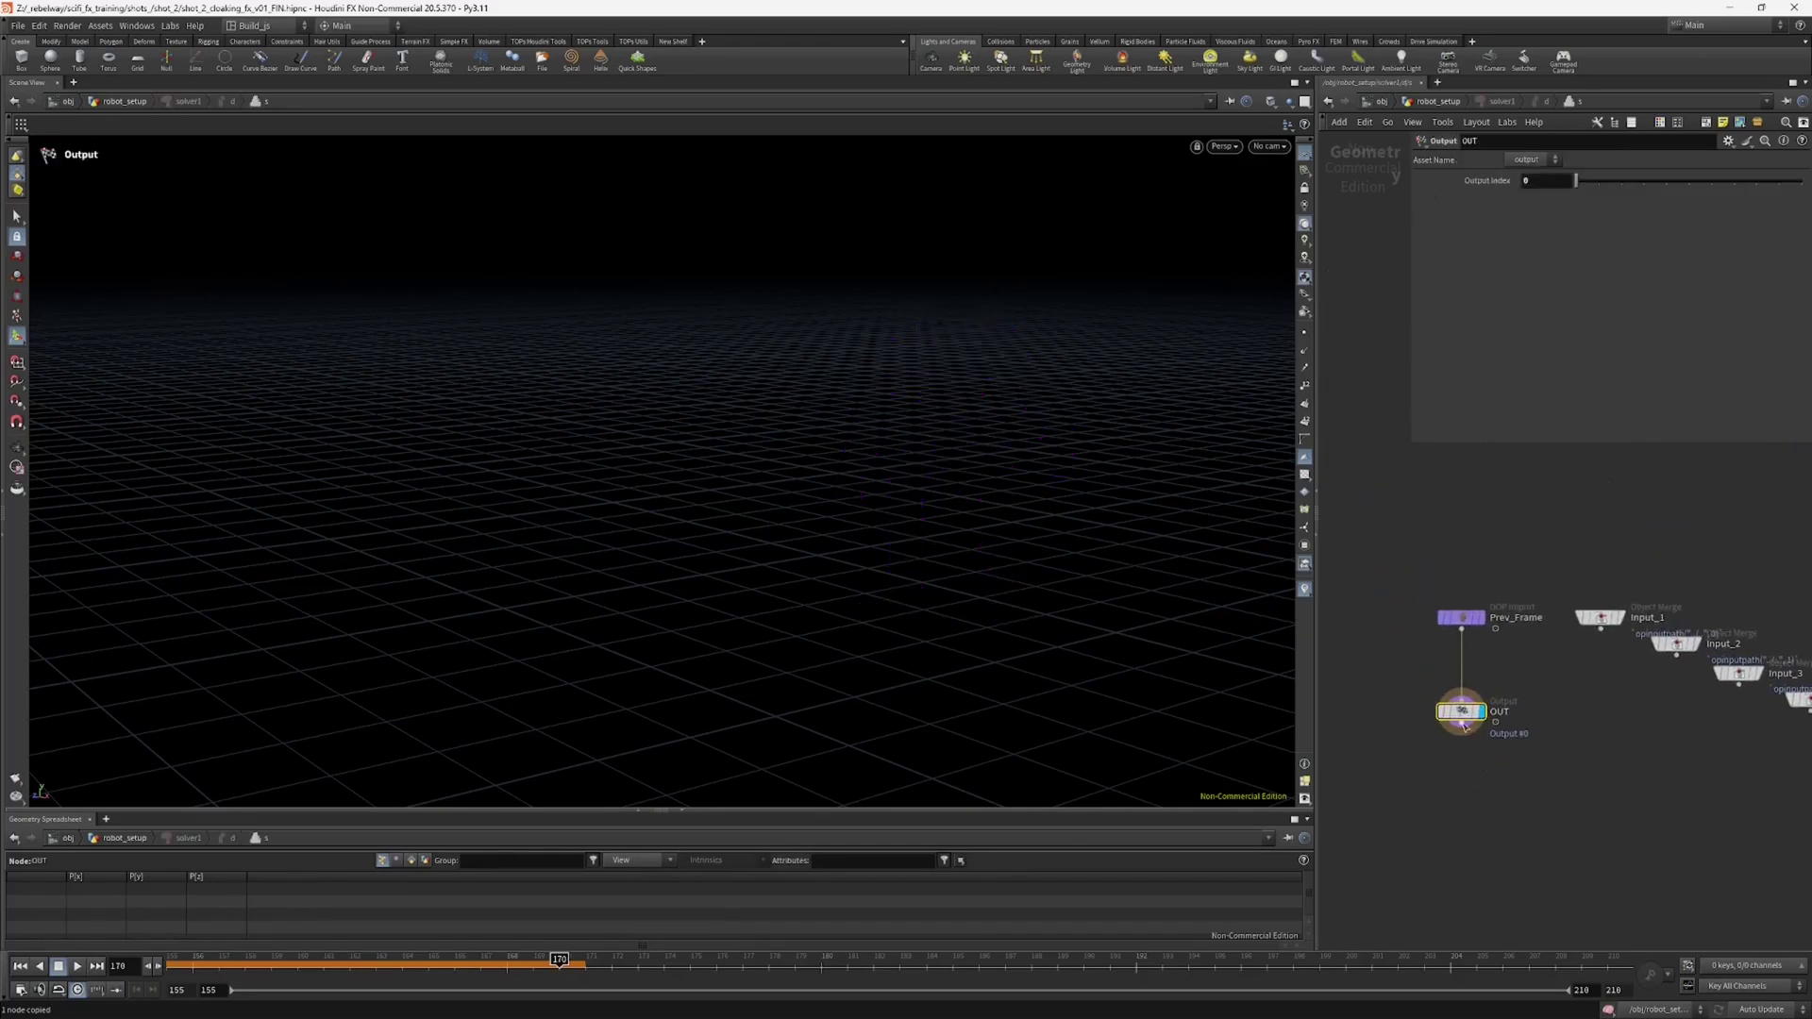
Step: Place OUT well below Prev_Frame and spread out the input nodes inside the solver
left_click_drag(1460, 714, 1461, 868)
middle_click_drag(1536, 749, 1475, 679)
scroll(1475, 679, "down", 2)
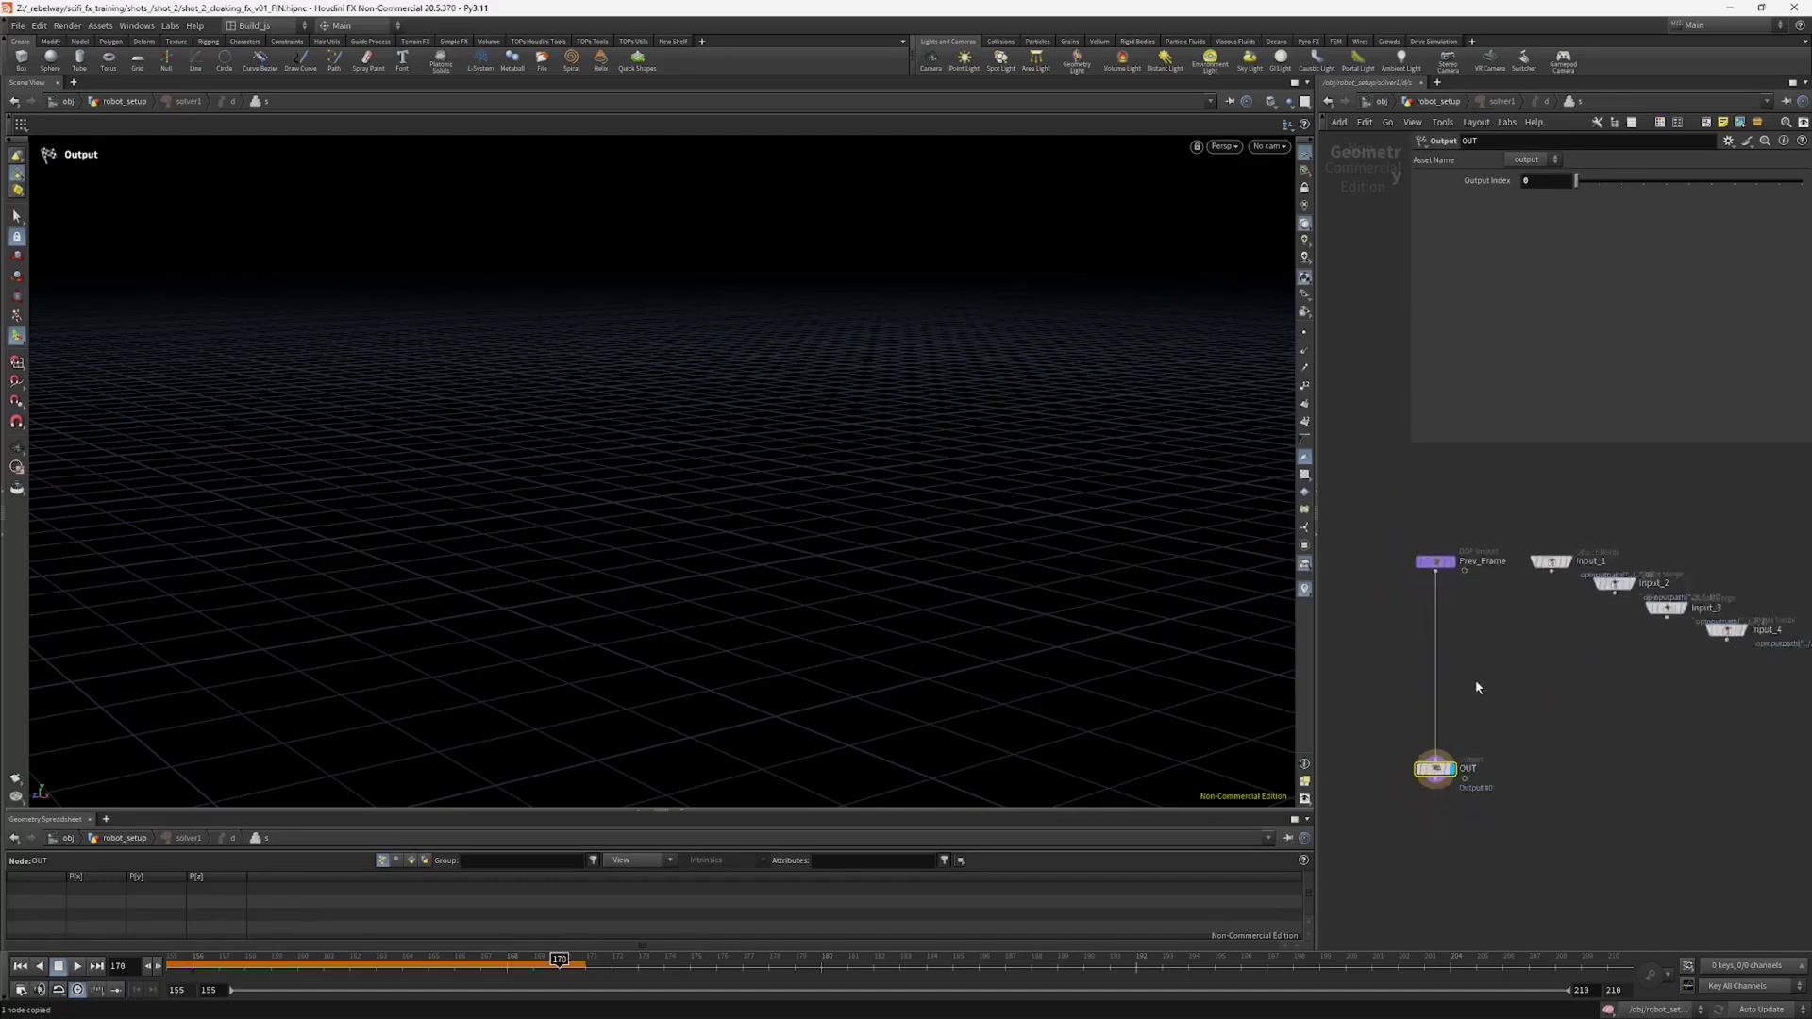
left_click_drag(1652, 631, 1712, 673)
mouse_move(1590, 605)
left_click_drag(1590, 605, 1623, 636)
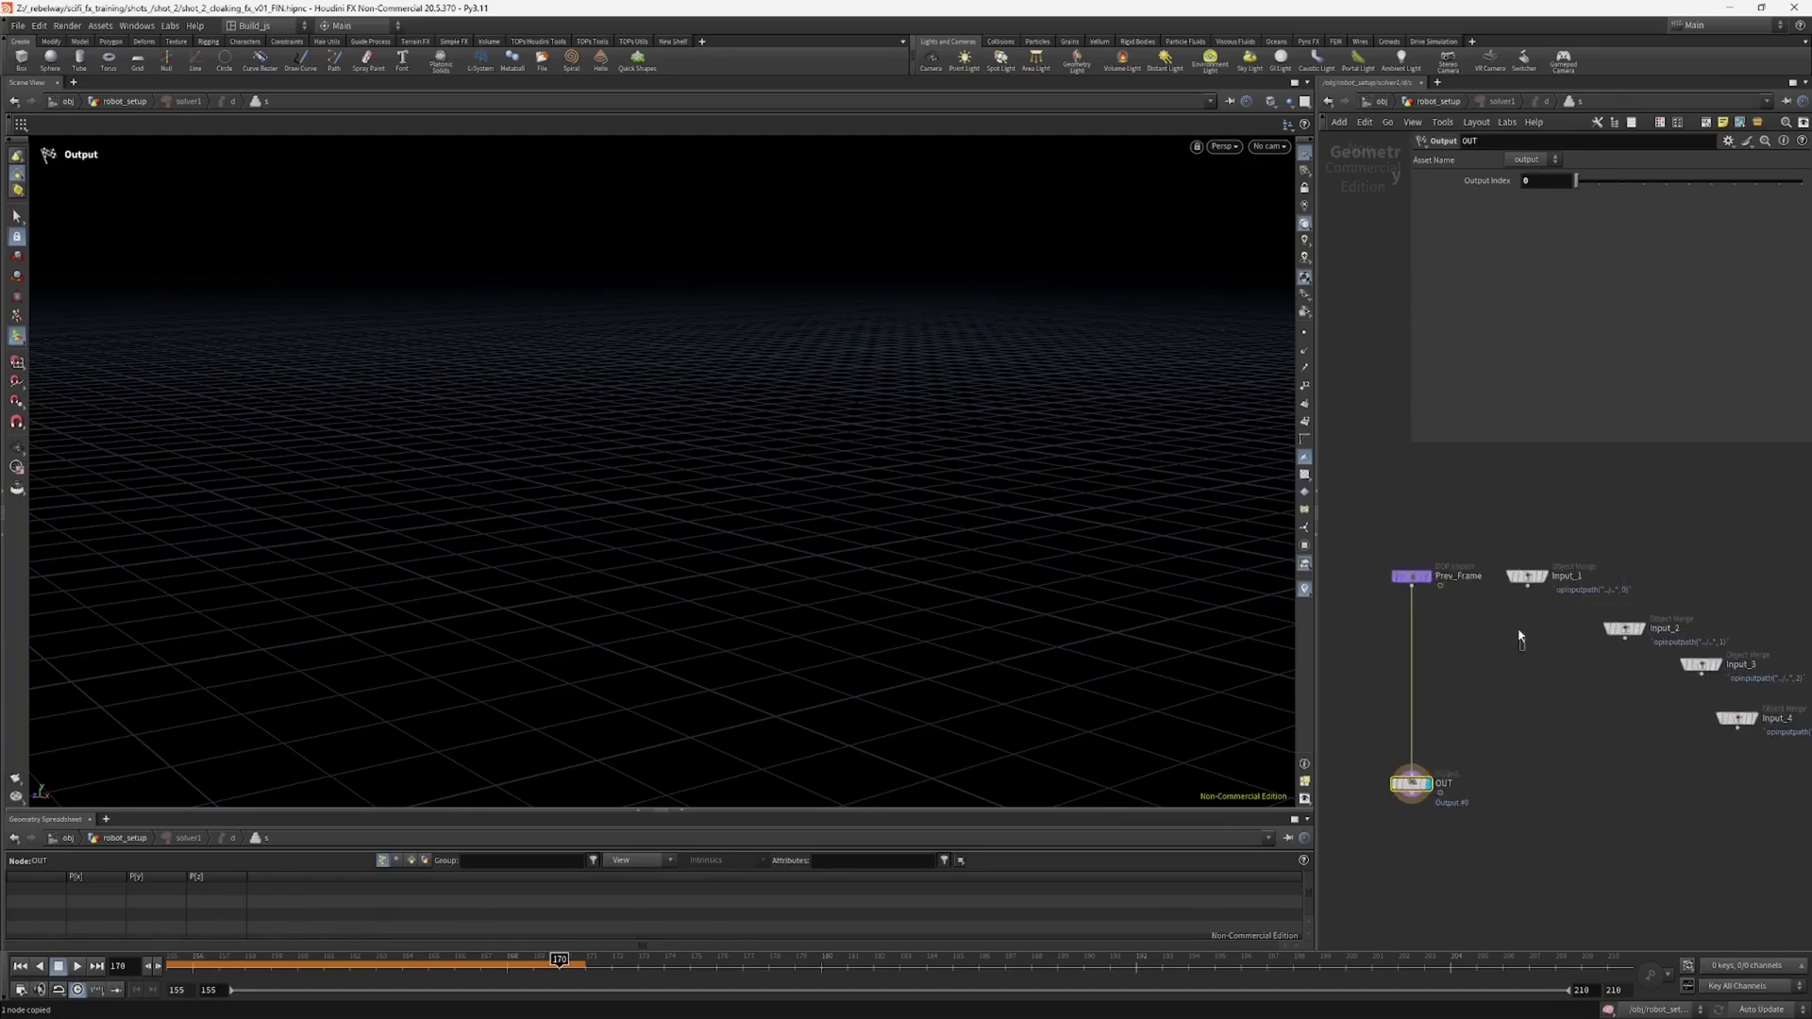
Step: Inspect the geometry and node info of Input_1 and Input_2
left_click(1526, 577)
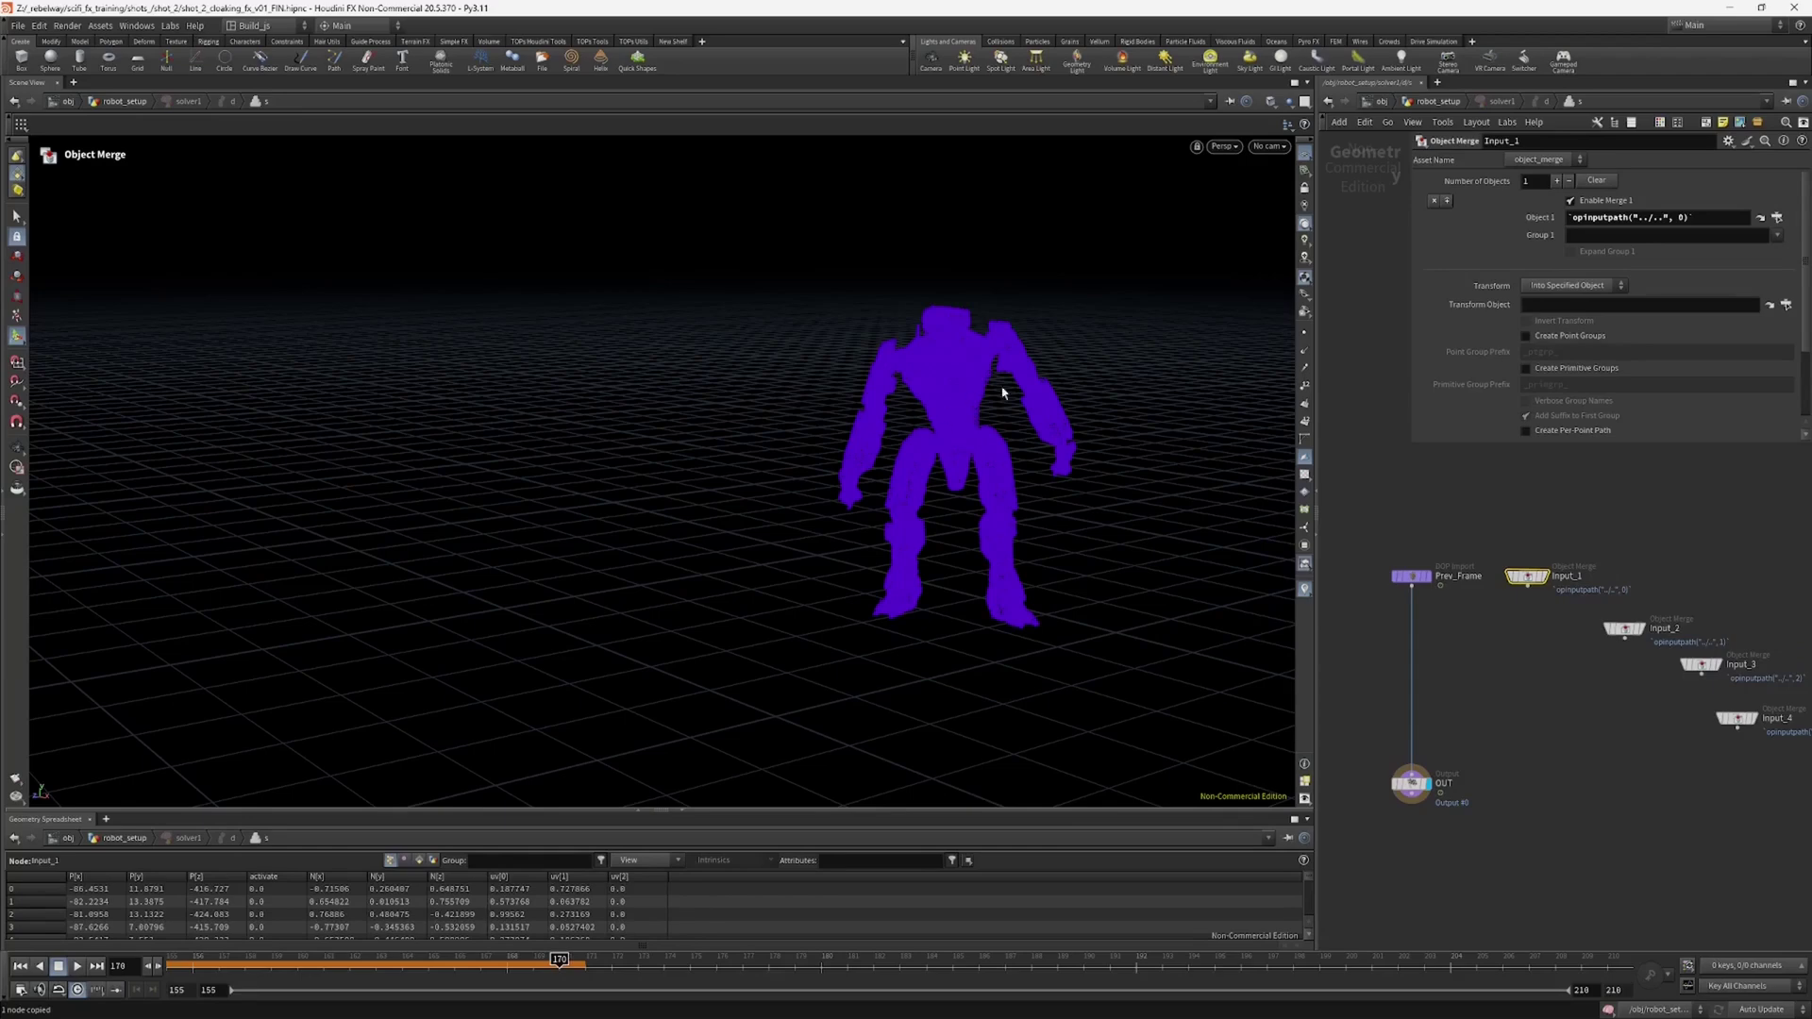
middle_click(1522, 576)
left_click(1623, 628)
middle_click(1623, 629)
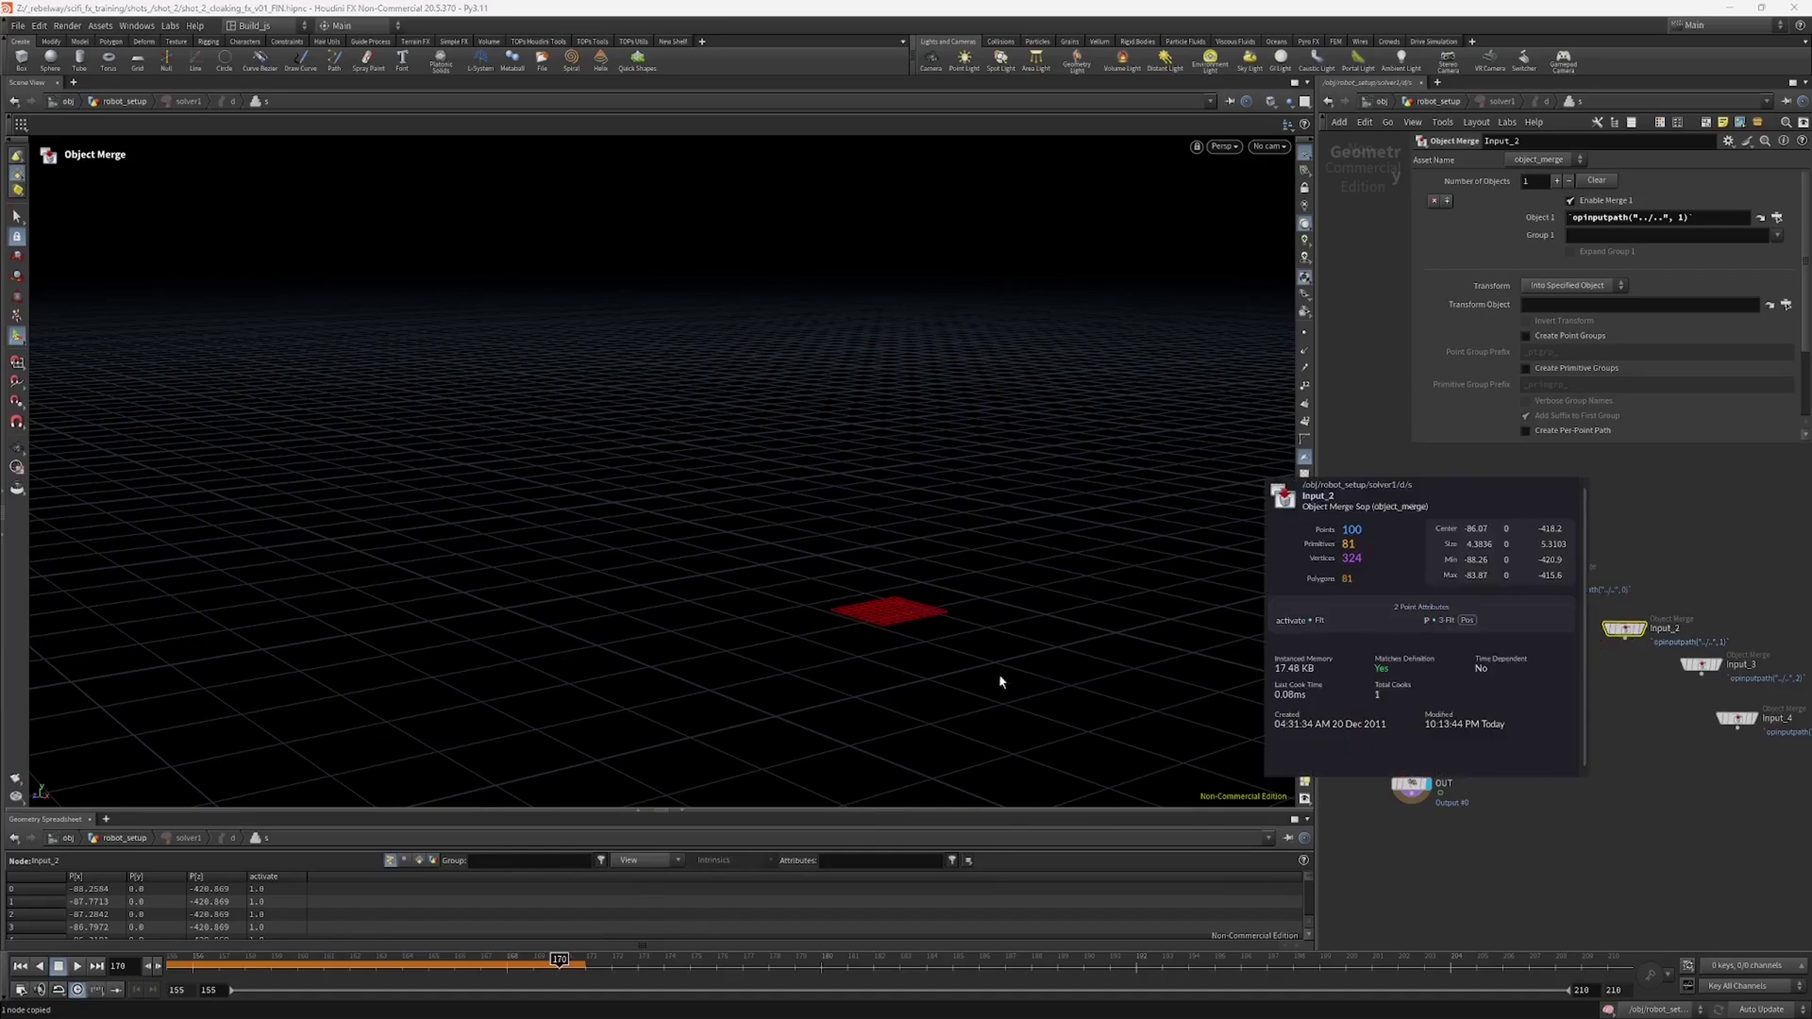
middle_click(1614, 636)
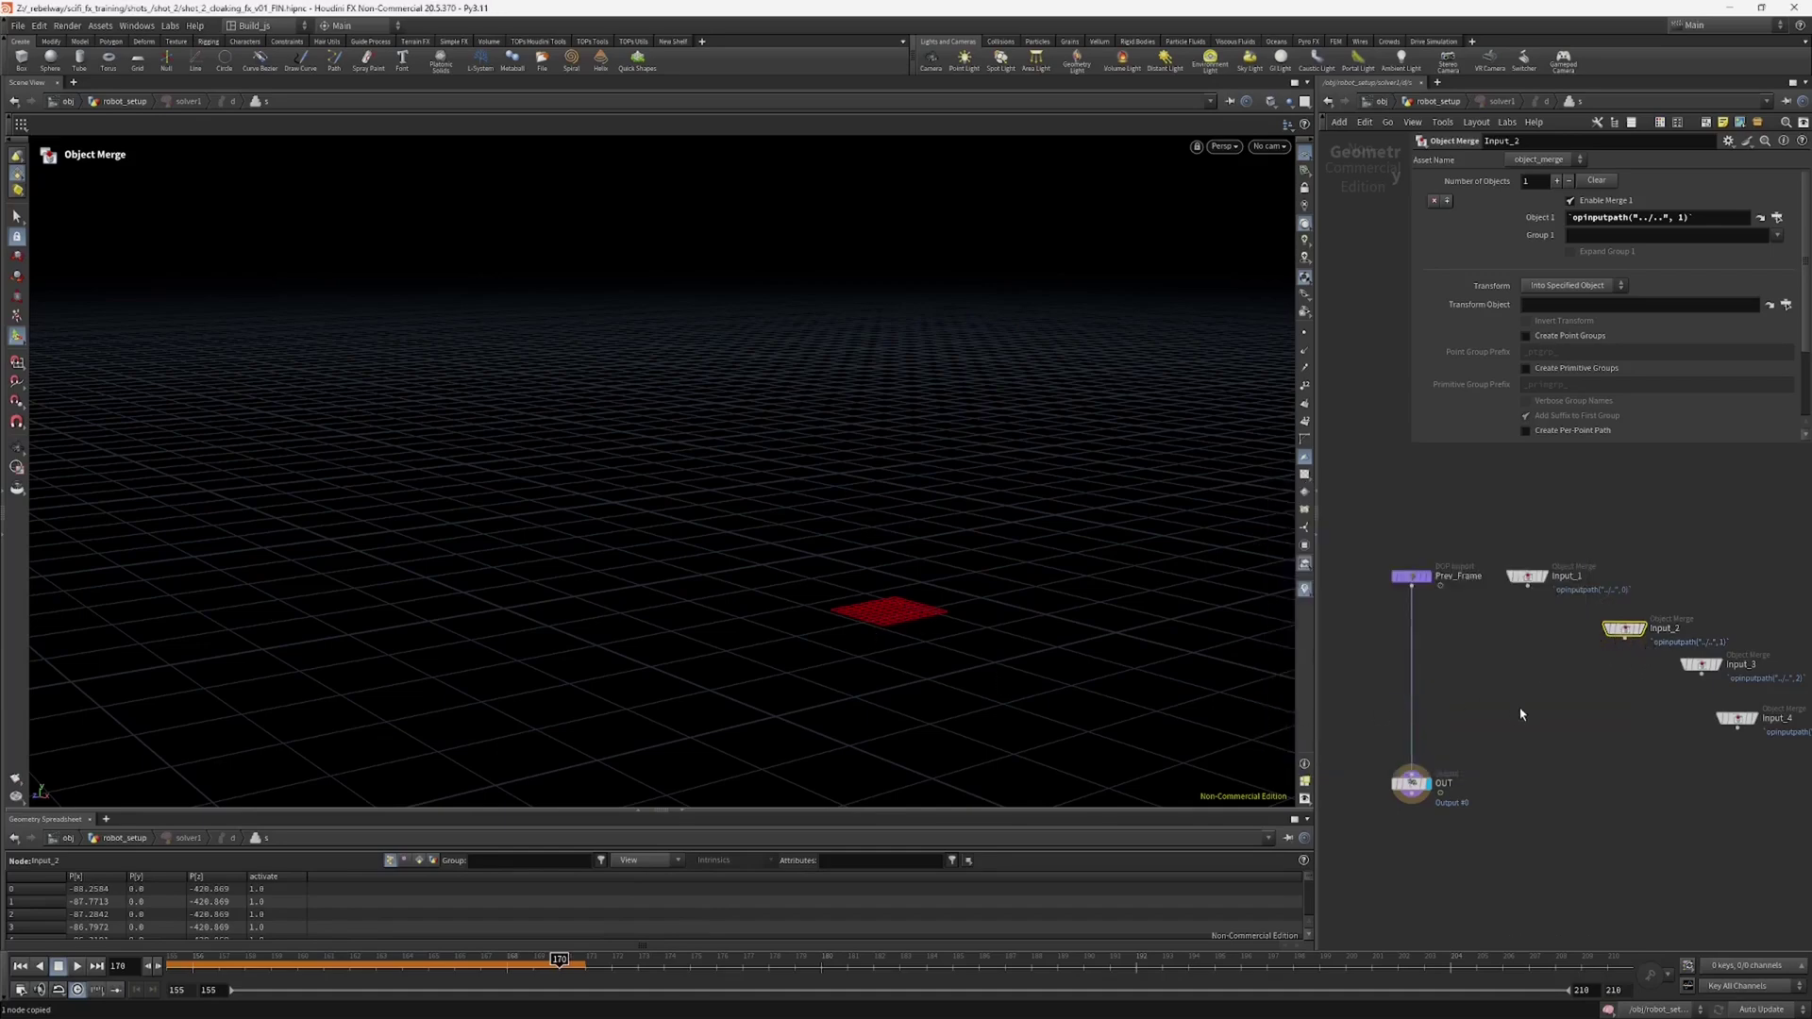
Step: Paste attribtransfer1 between Prev_Frame and OUT, and connect Input_2 to its second input
left_click(1519, 709)
key("ctrl+v")
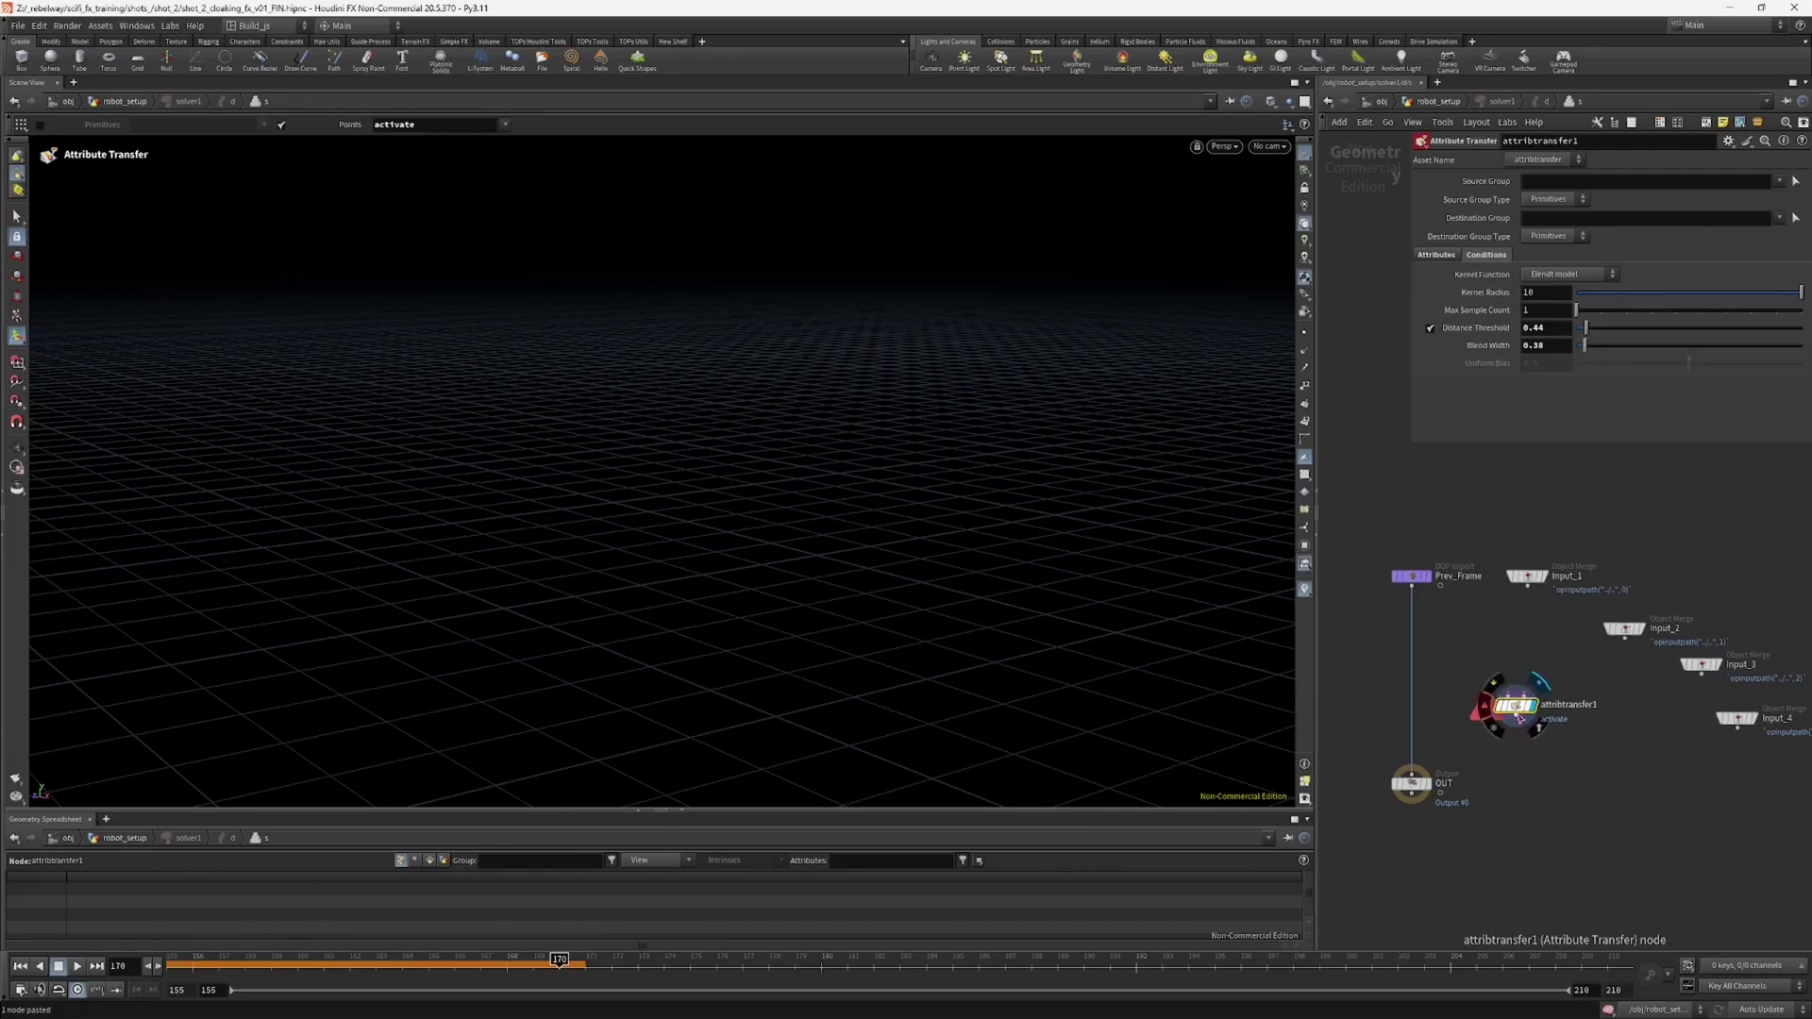
left_click_drag(1521, 713, 1412, 713)
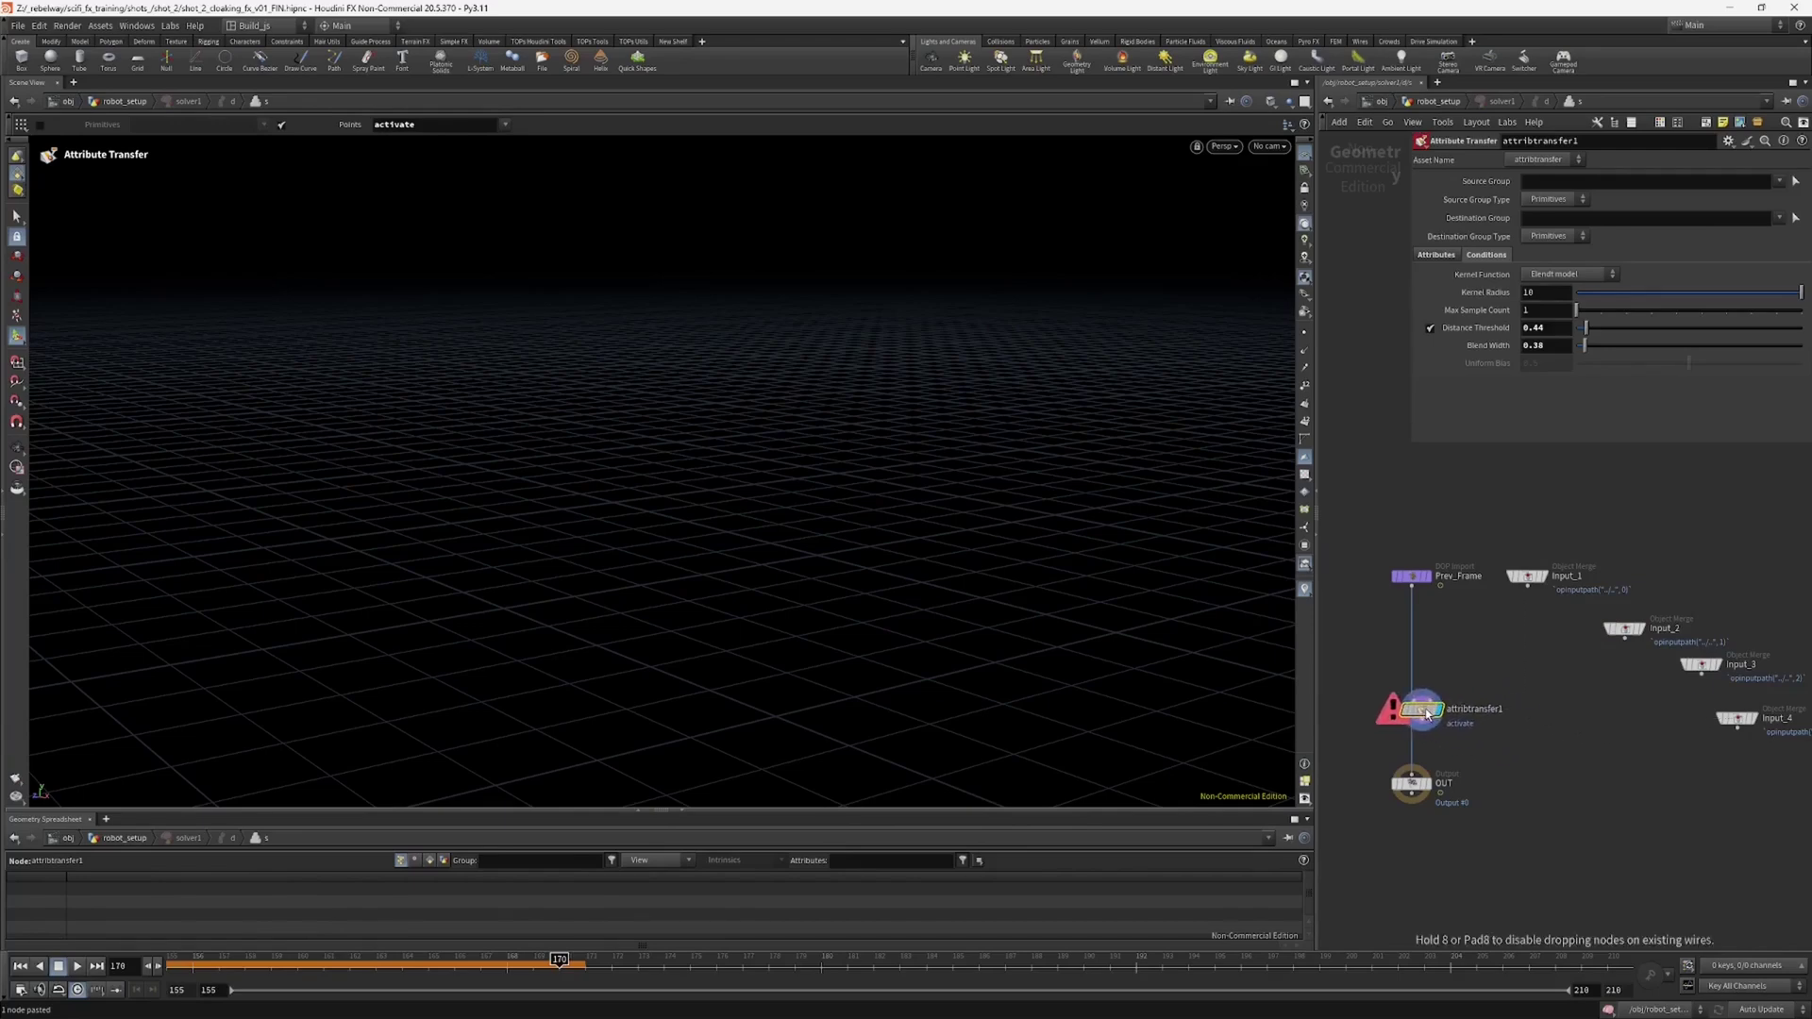
left_click_drag(1410, 576, 1395, 563)
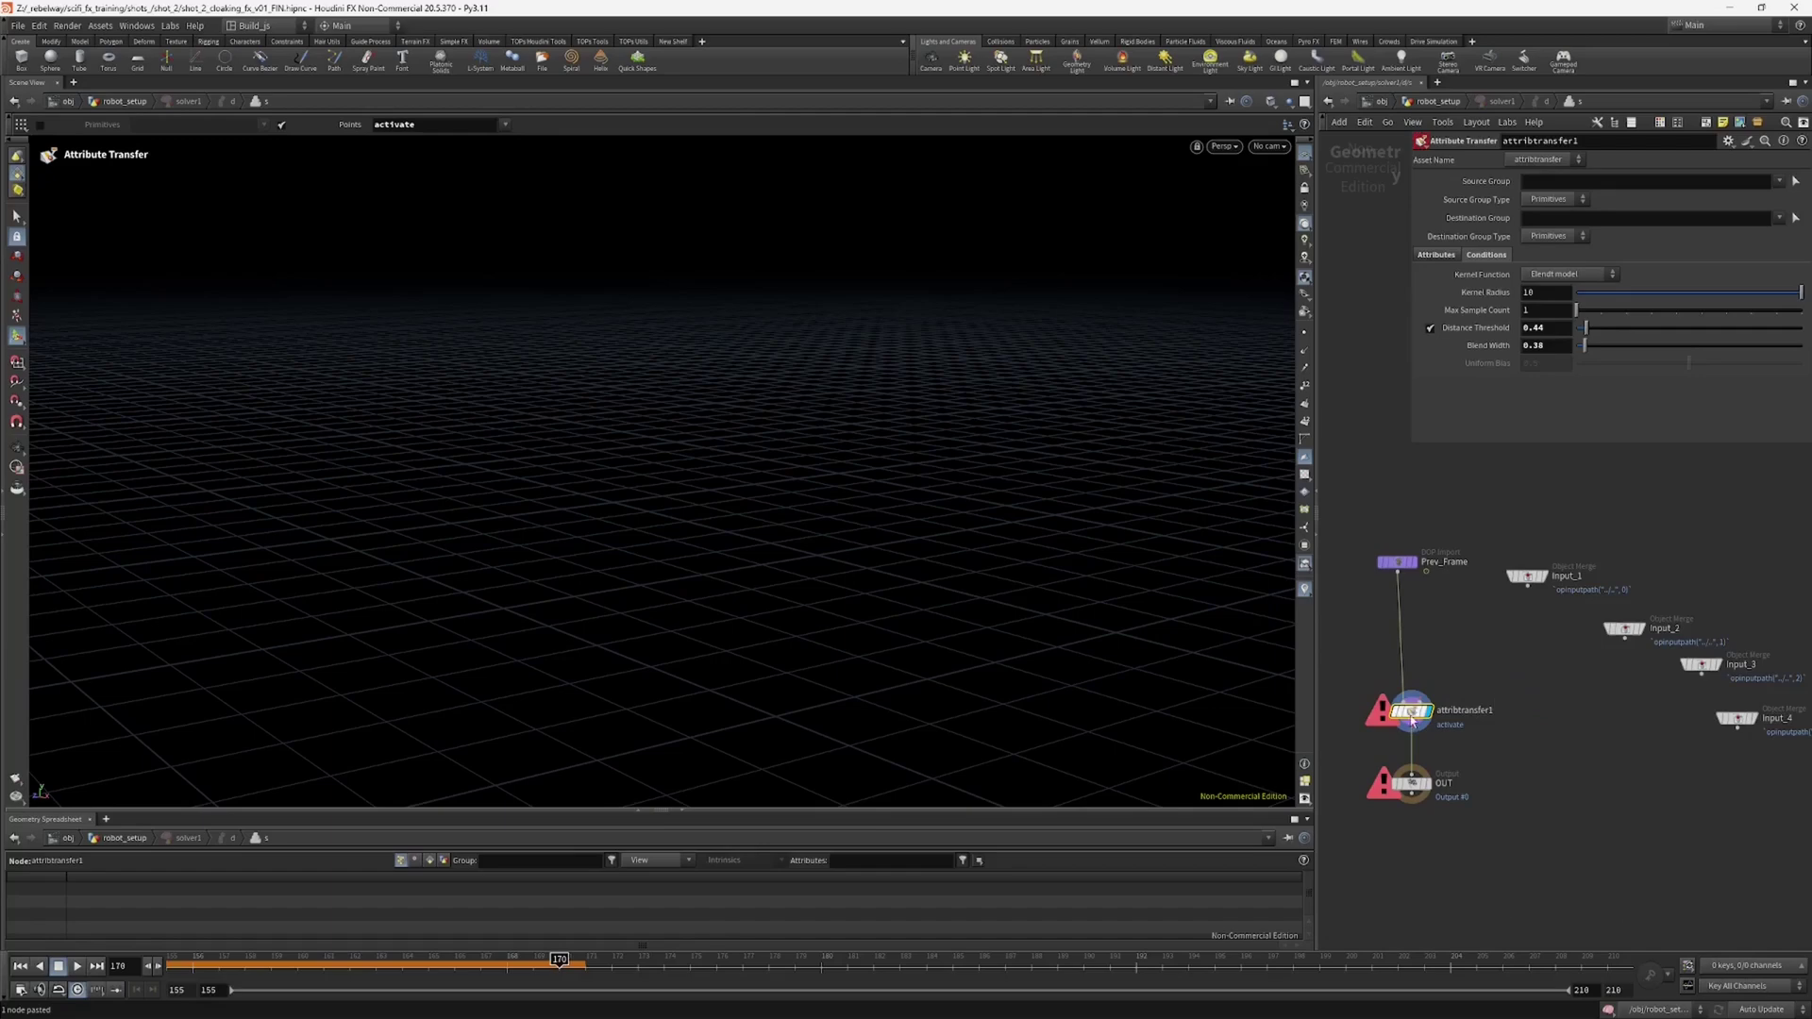
left_click_drag(1410, 710, 1453, 717)
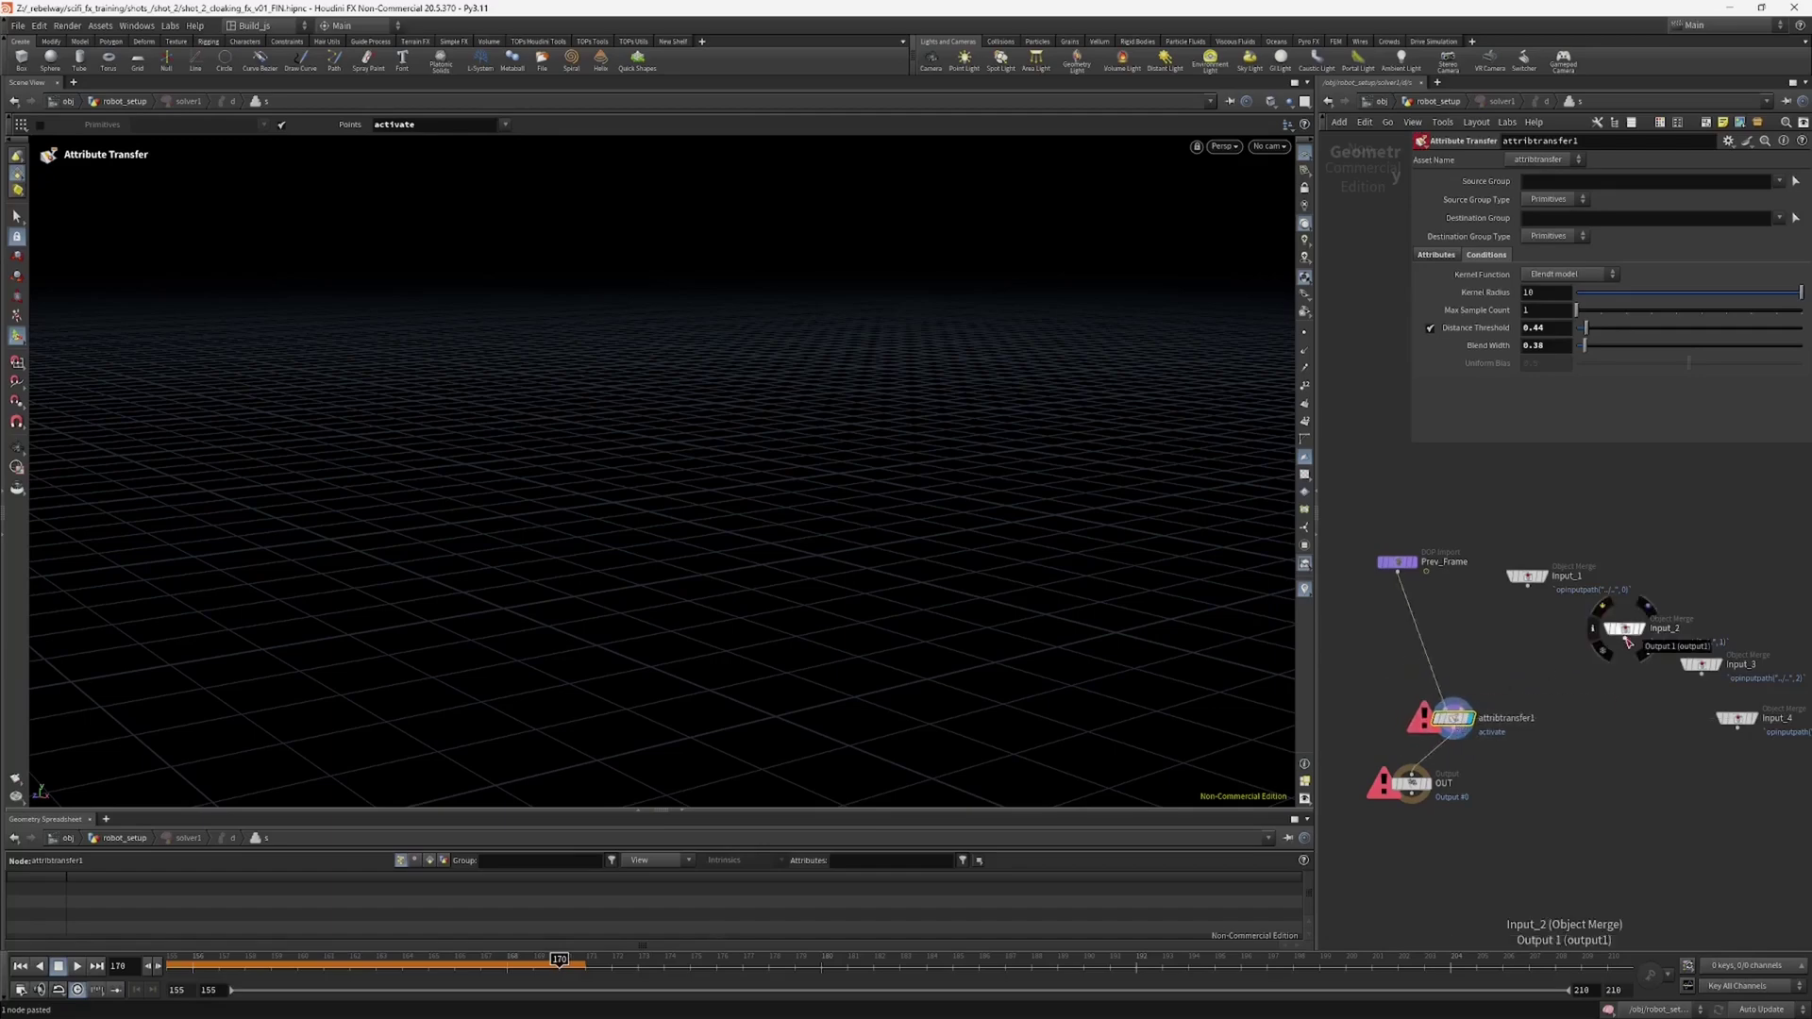
left_click_drag(1626, 642, 1465, 707)
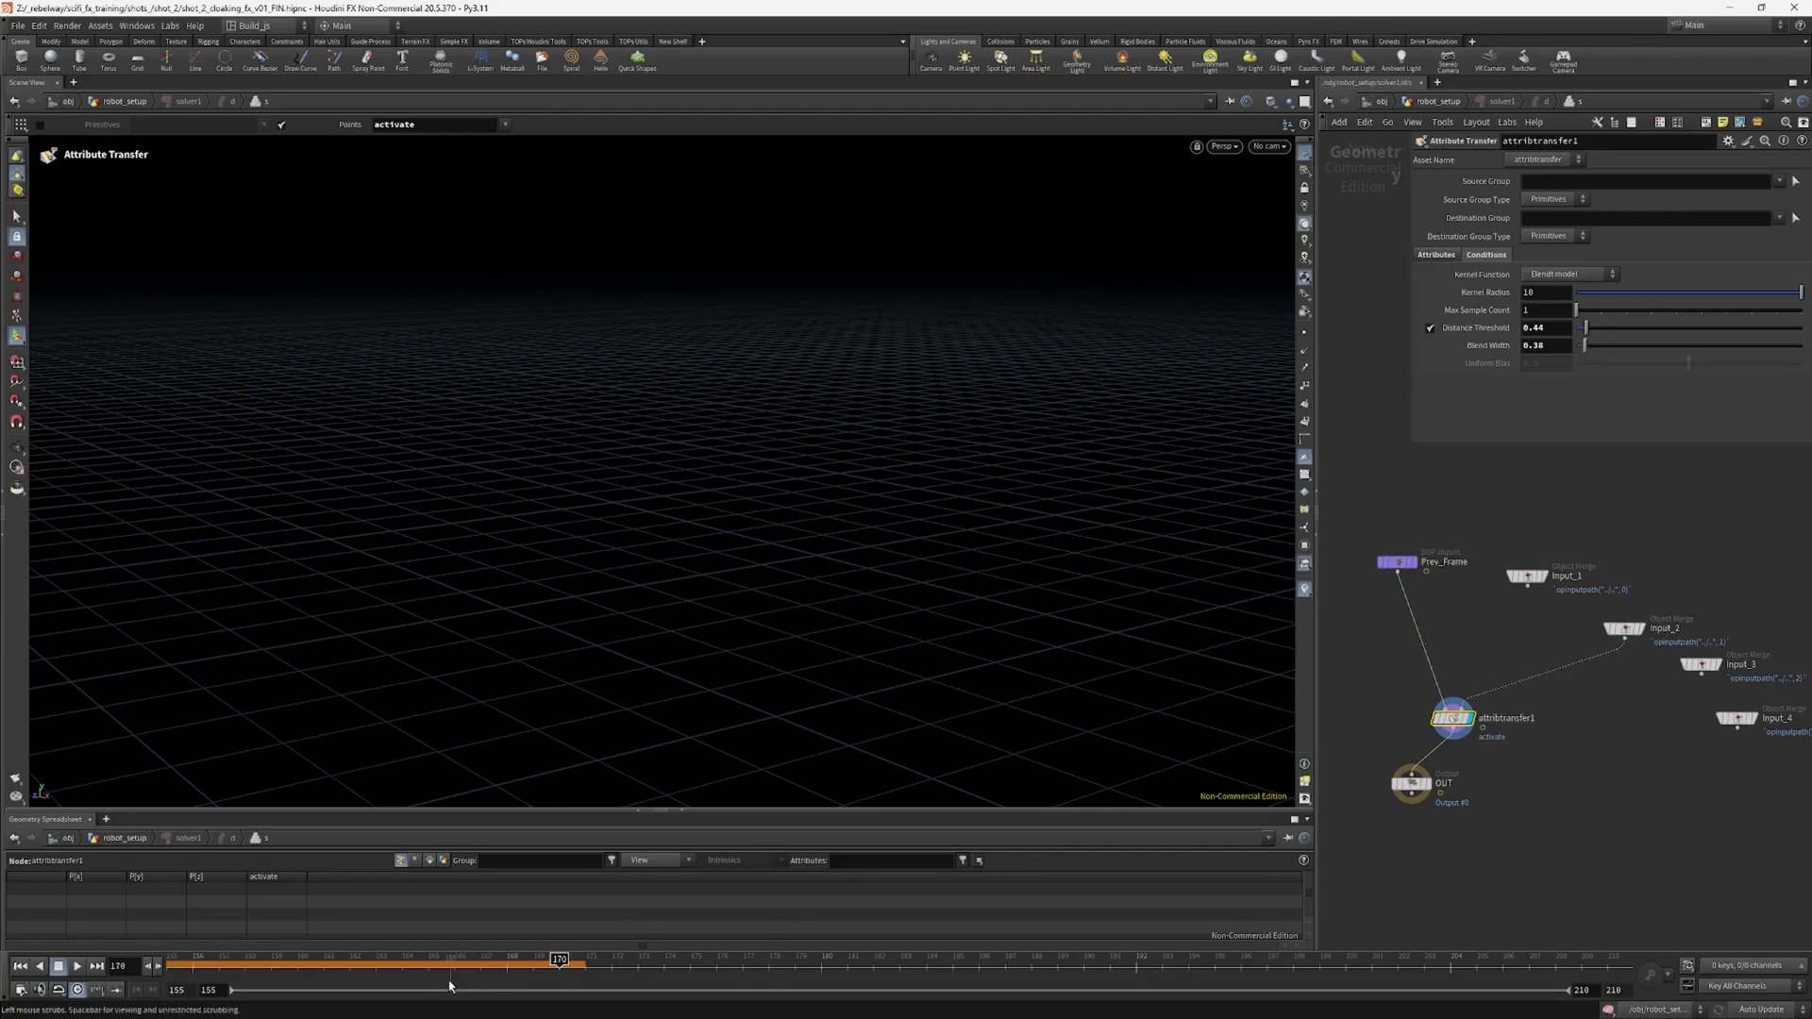
Step: Return to the robot_setup network and set solver1's Start Frame to 174
left_click(1444, 102)
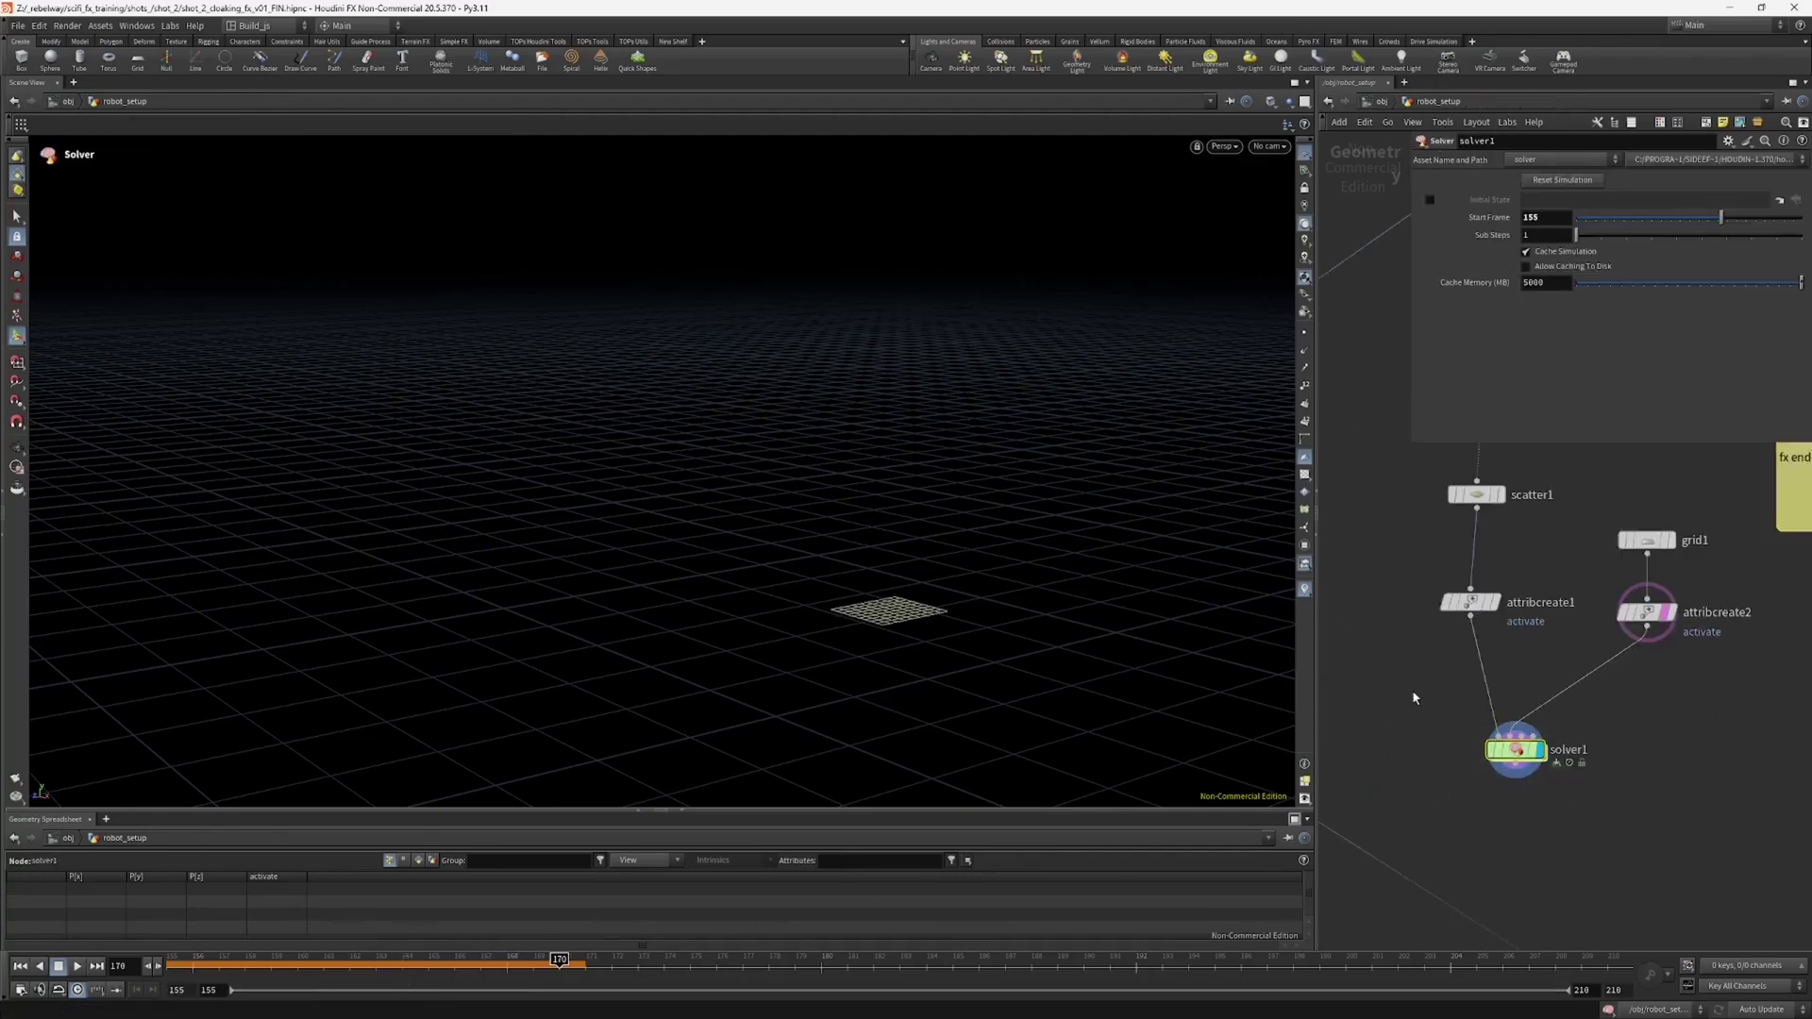
middle_click_drag(1412, 692, 1359, 765)
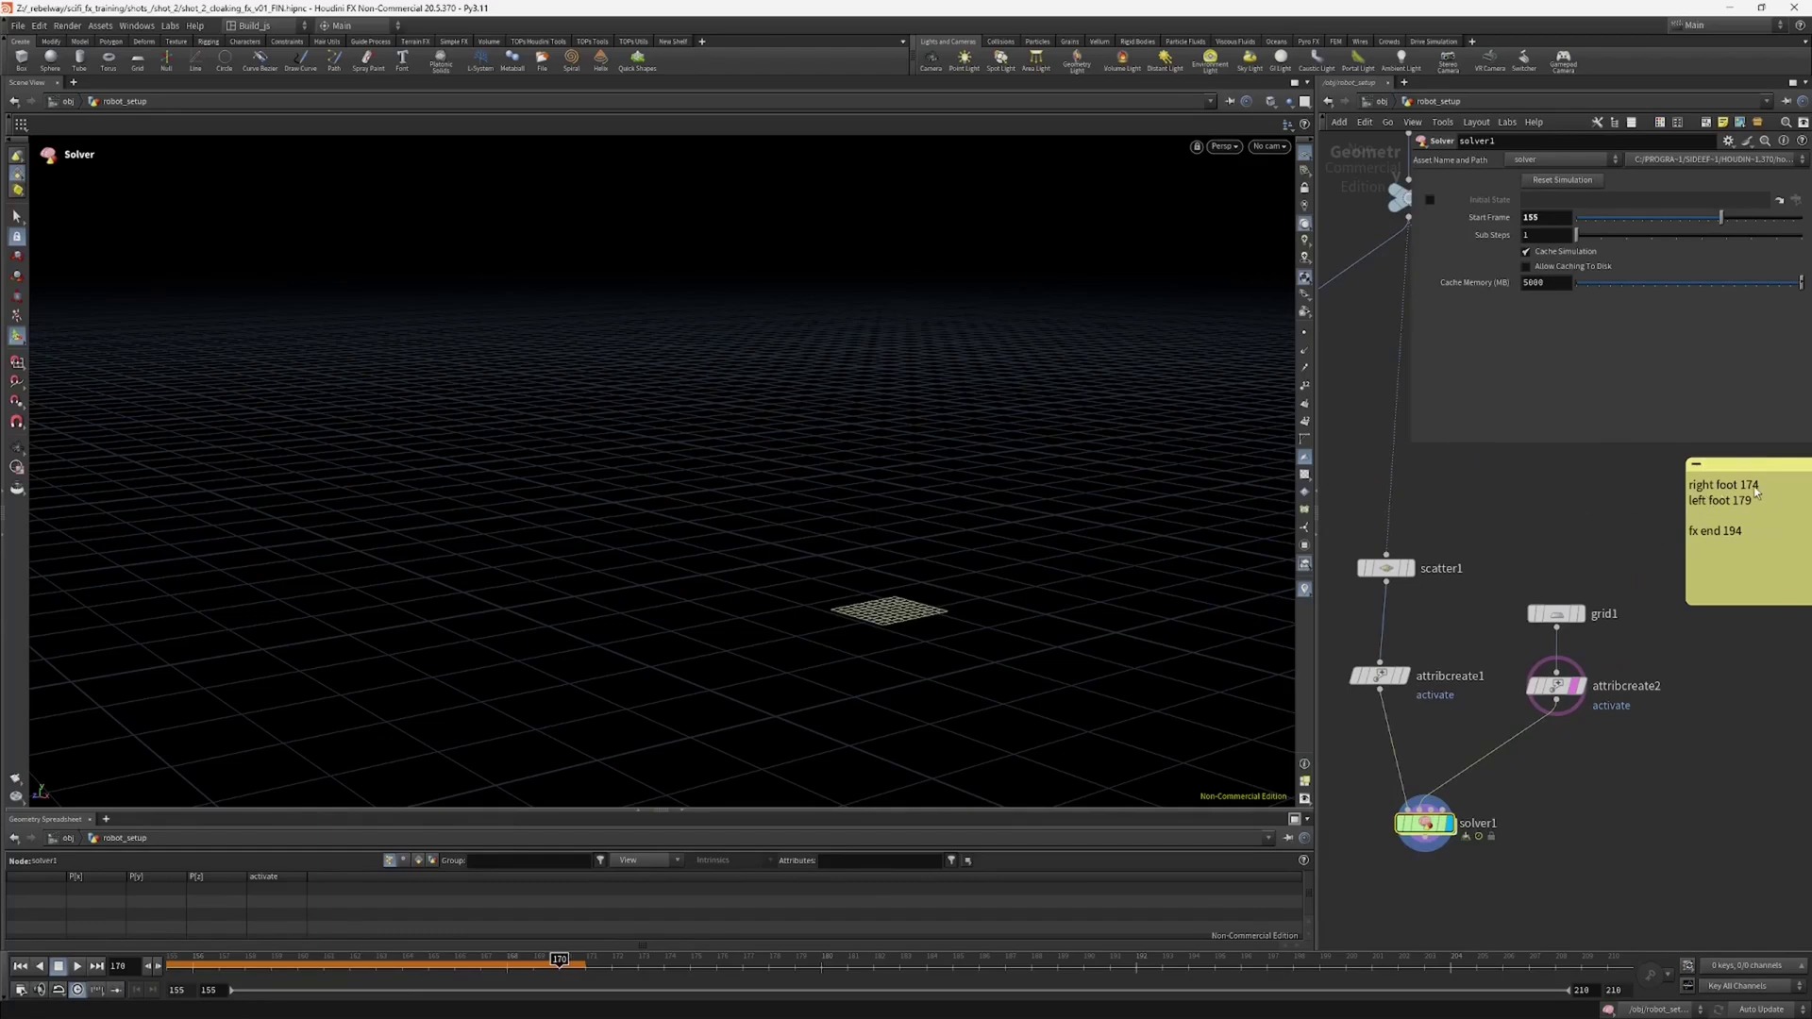
middle_click_drag(1346, 801, 1370, 774)
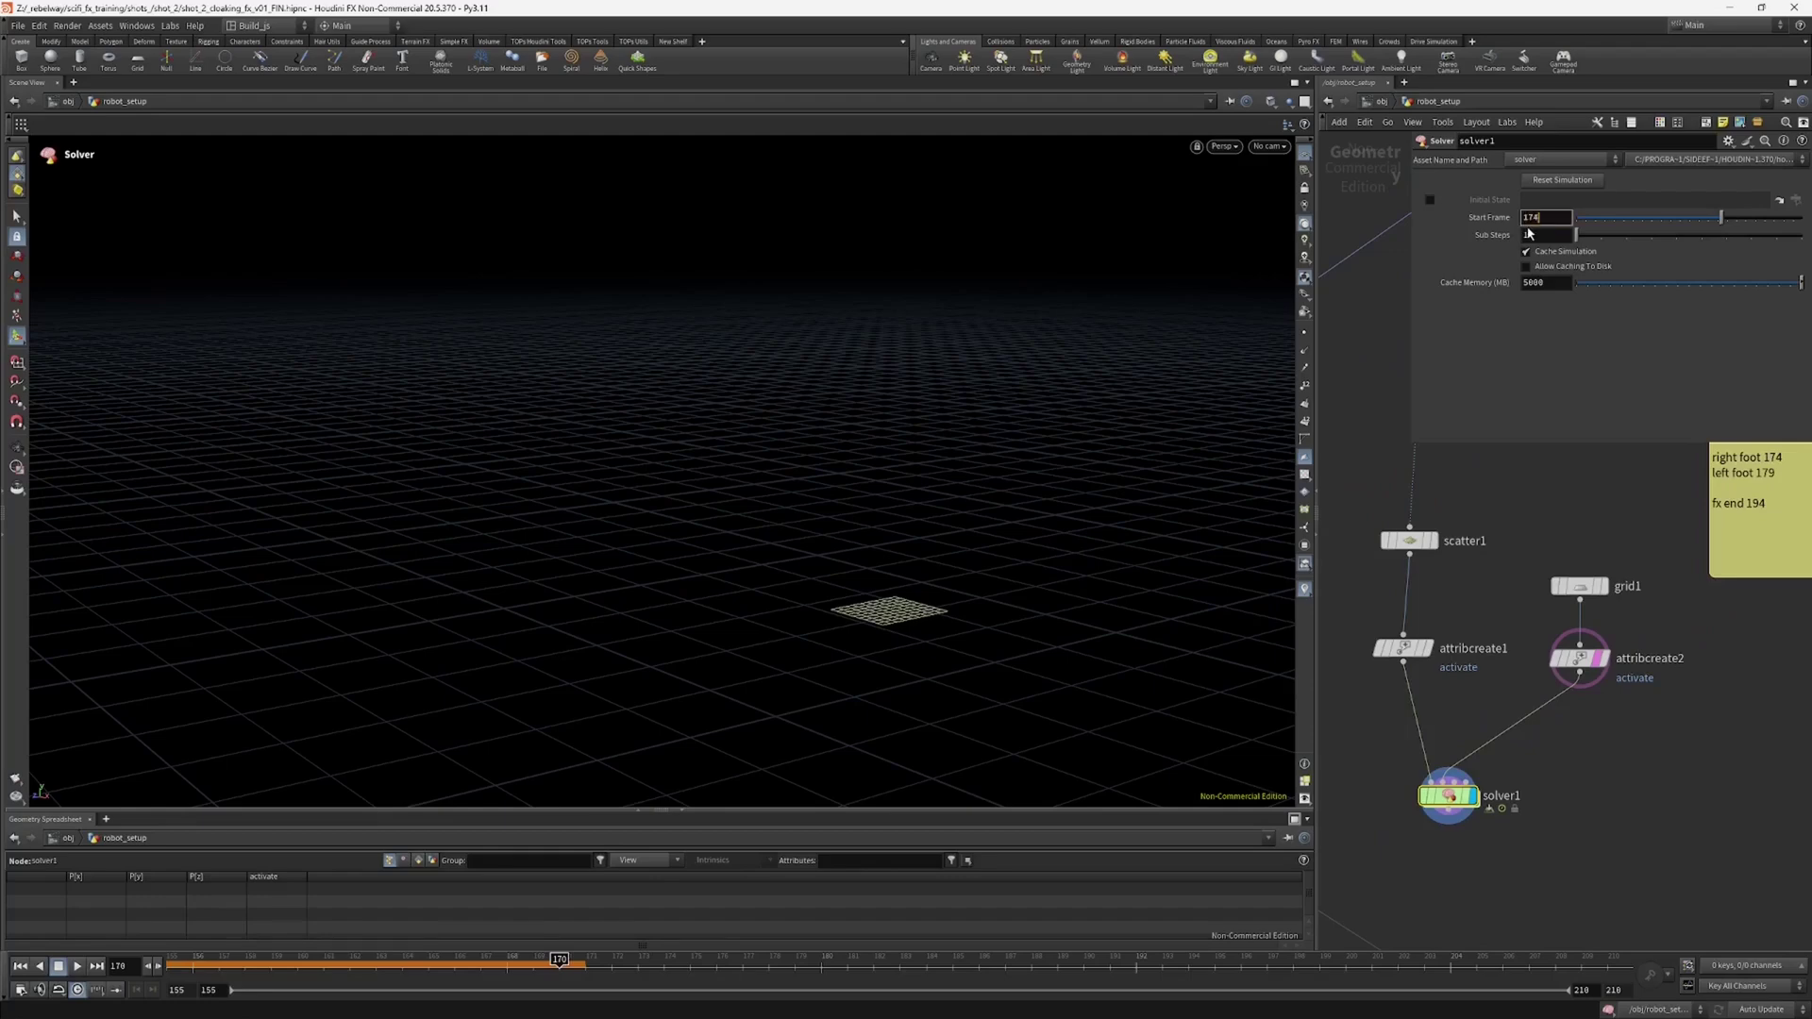
key("Return")
left_click_drag(1378, 759, 1516, 838)
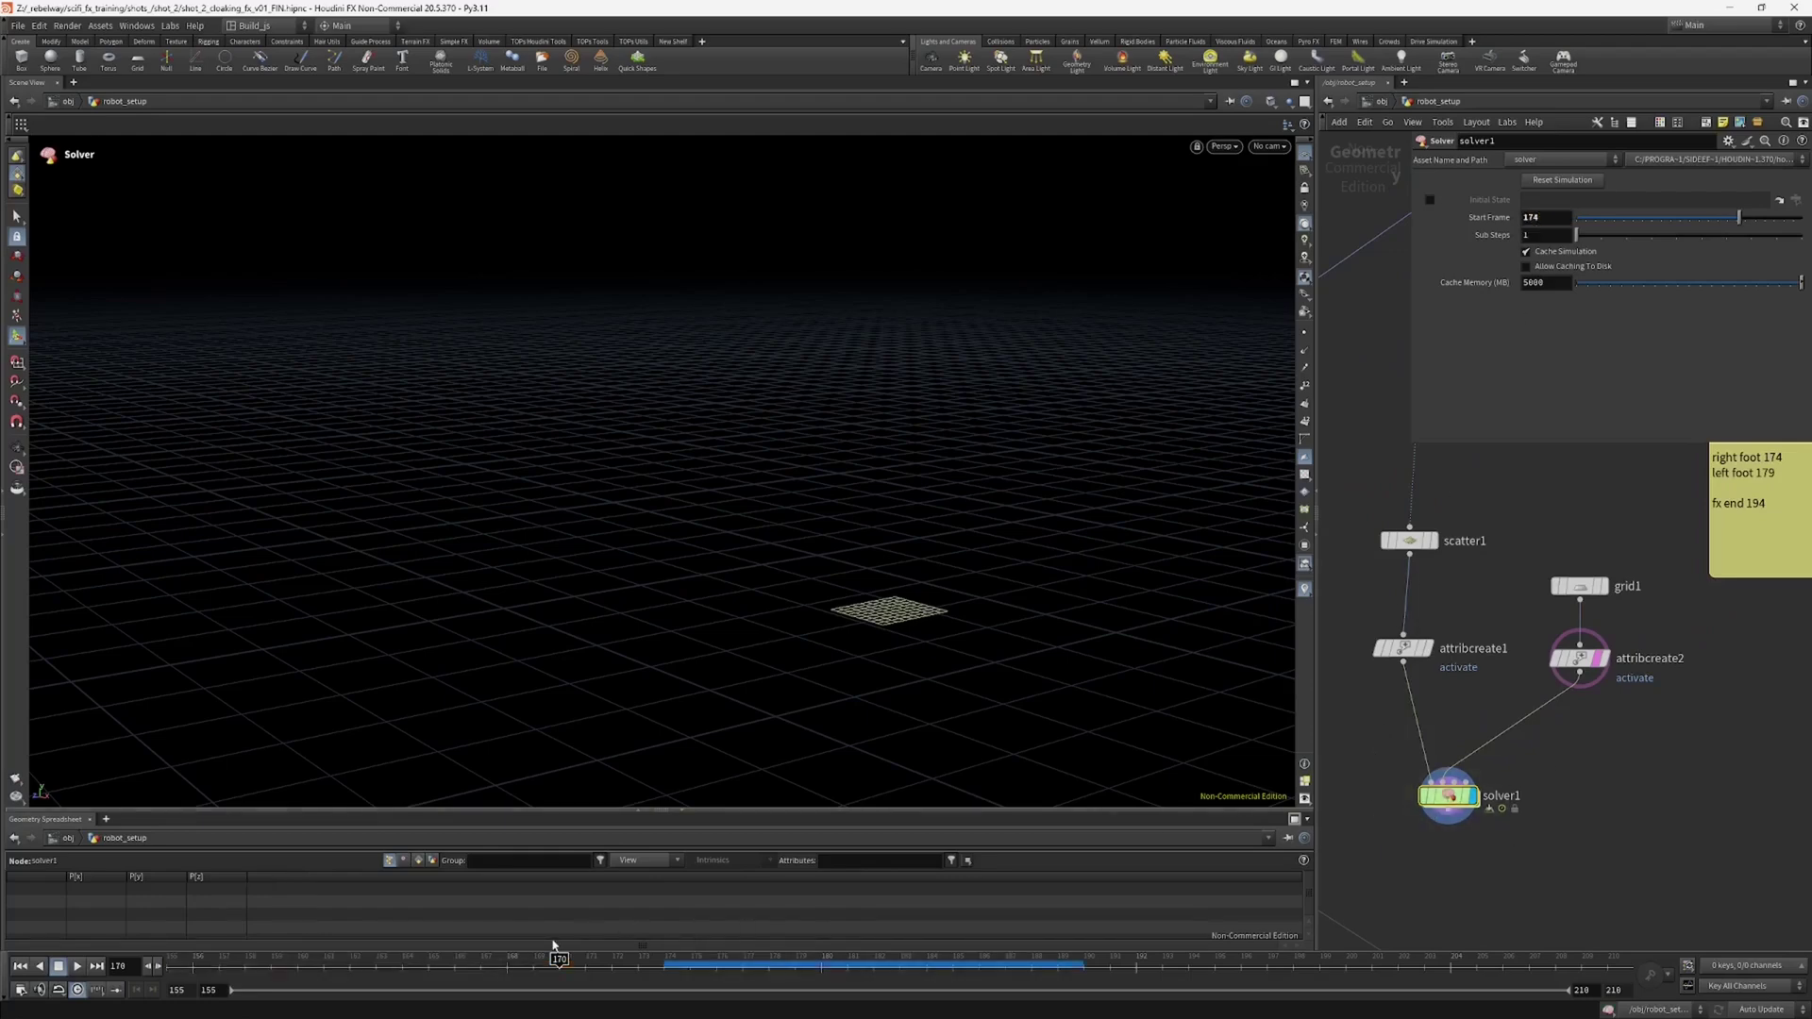
Step: Go to frame 166 and turn off the template display of attribcreate2
left_click_drag(338, 967, 455, 967)
left_click(1611, 705)
middle_click_drag(1516, 719, 1535, 657)
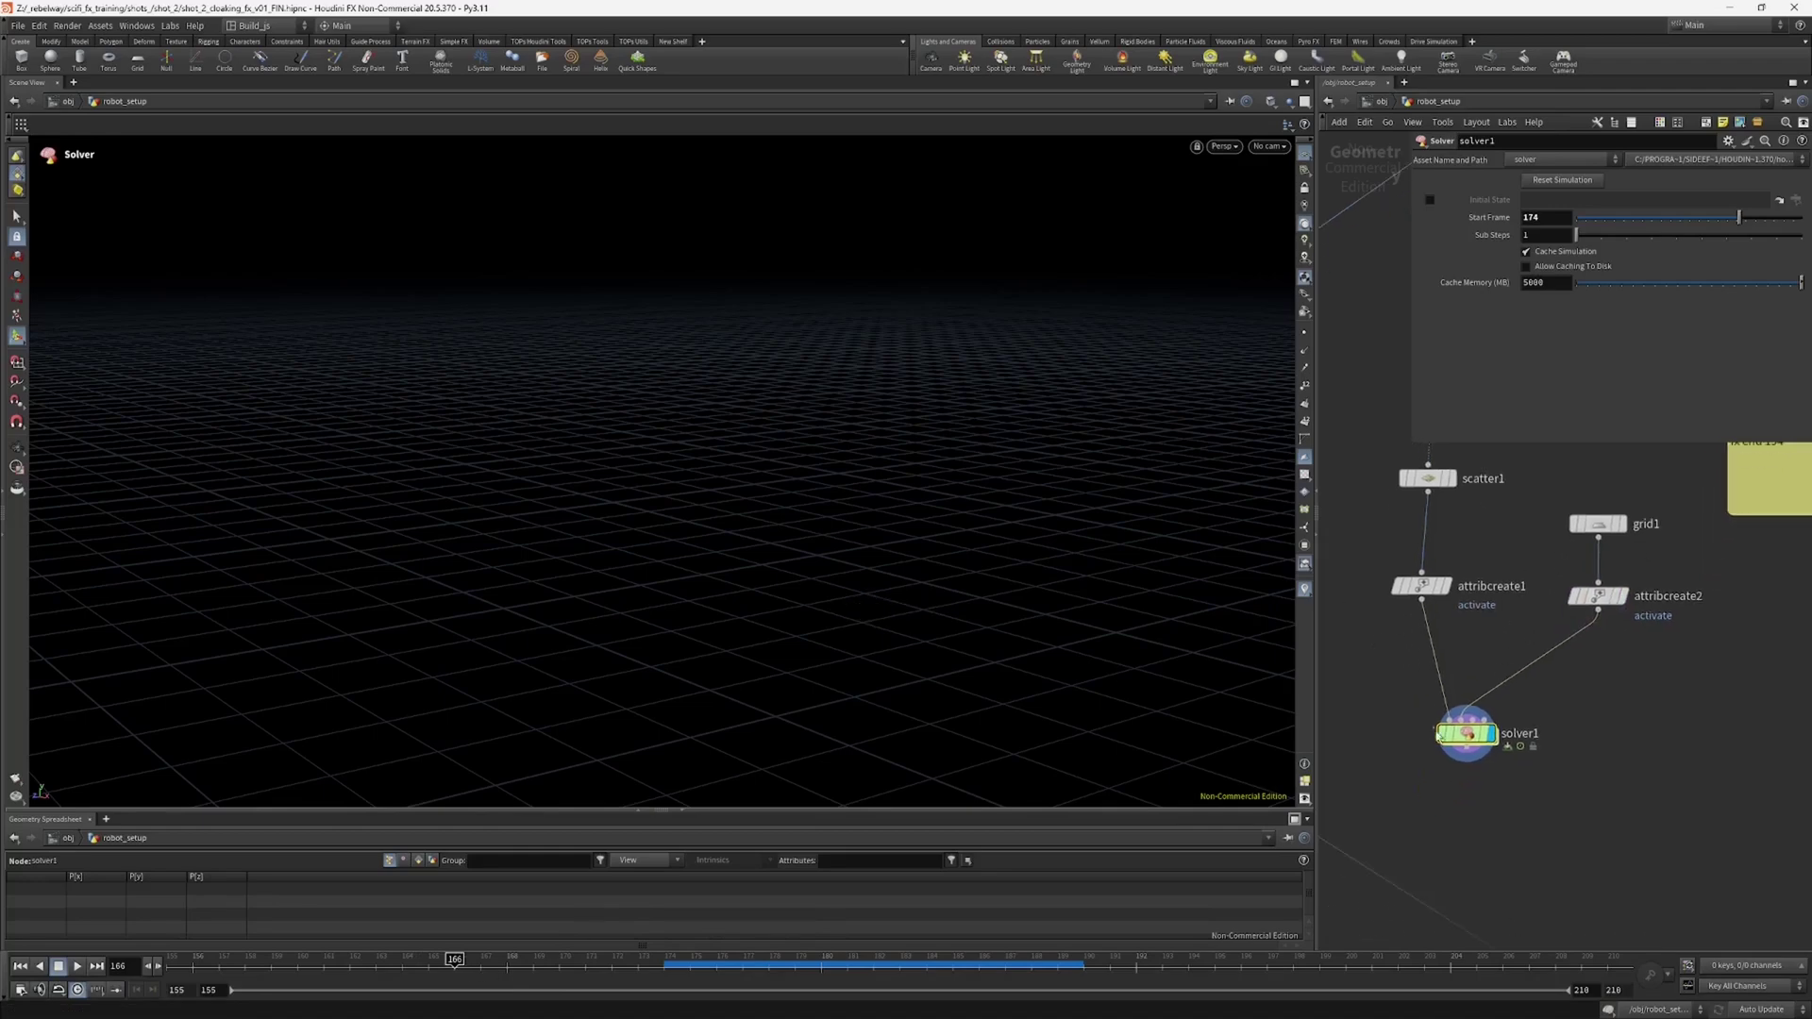
Step: Go to frame 183 and reset the viewport so the whole solver result is framed on the robot's legs
left_click_drag(593, 963, 908, 934)
right_click_drag(870, 653, 951, 552, "alt")
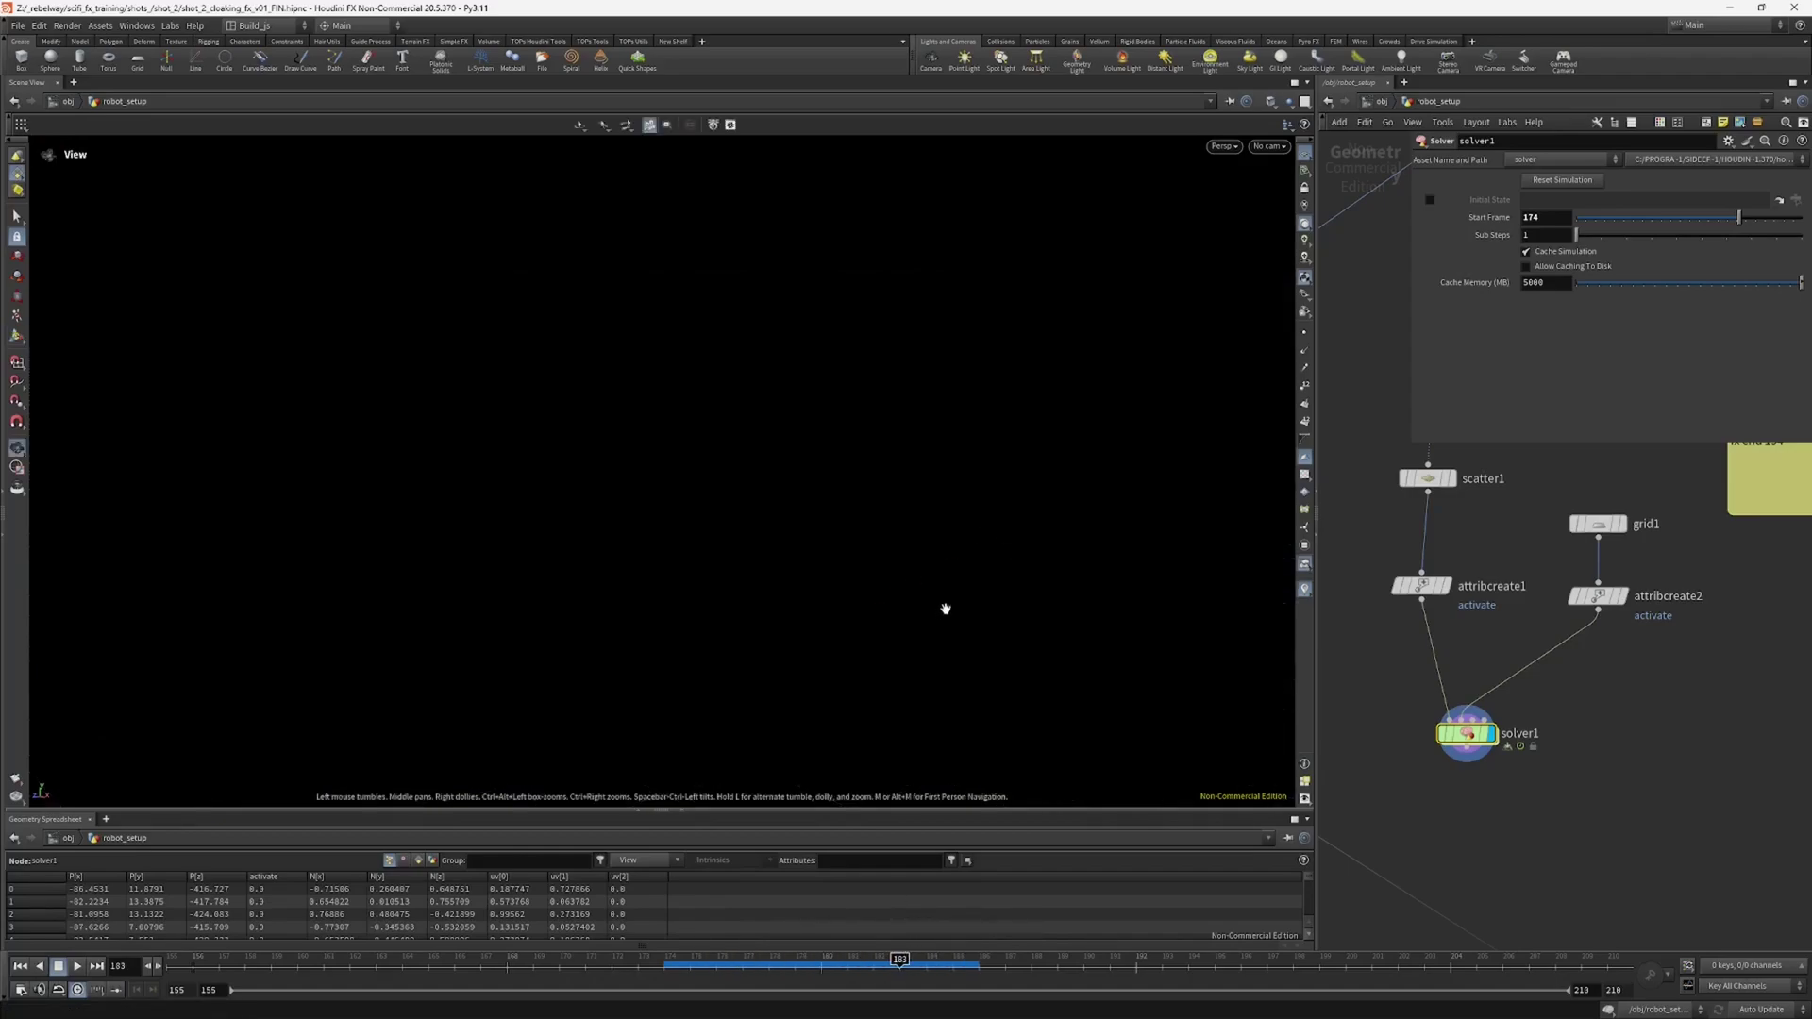
key("space+g")
right_click_drag(910, 631, 793, 630)
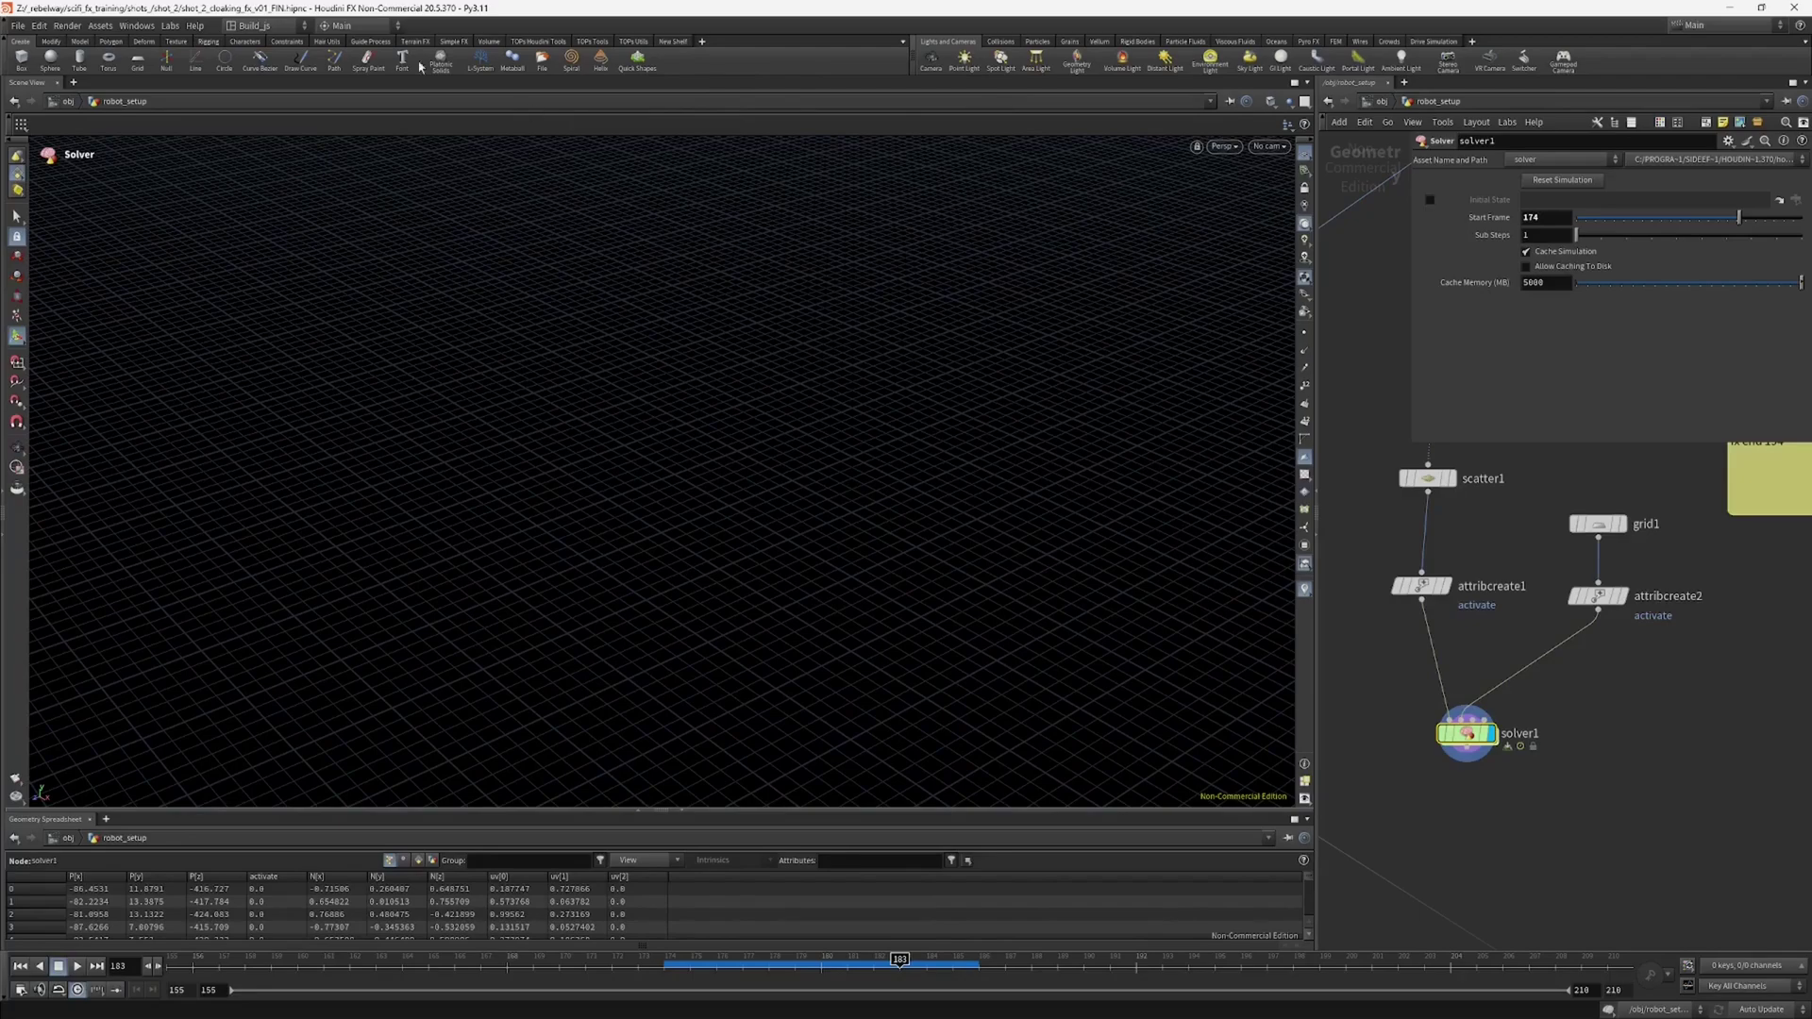
left_click(195, 27)
mouse_move(171, 27)
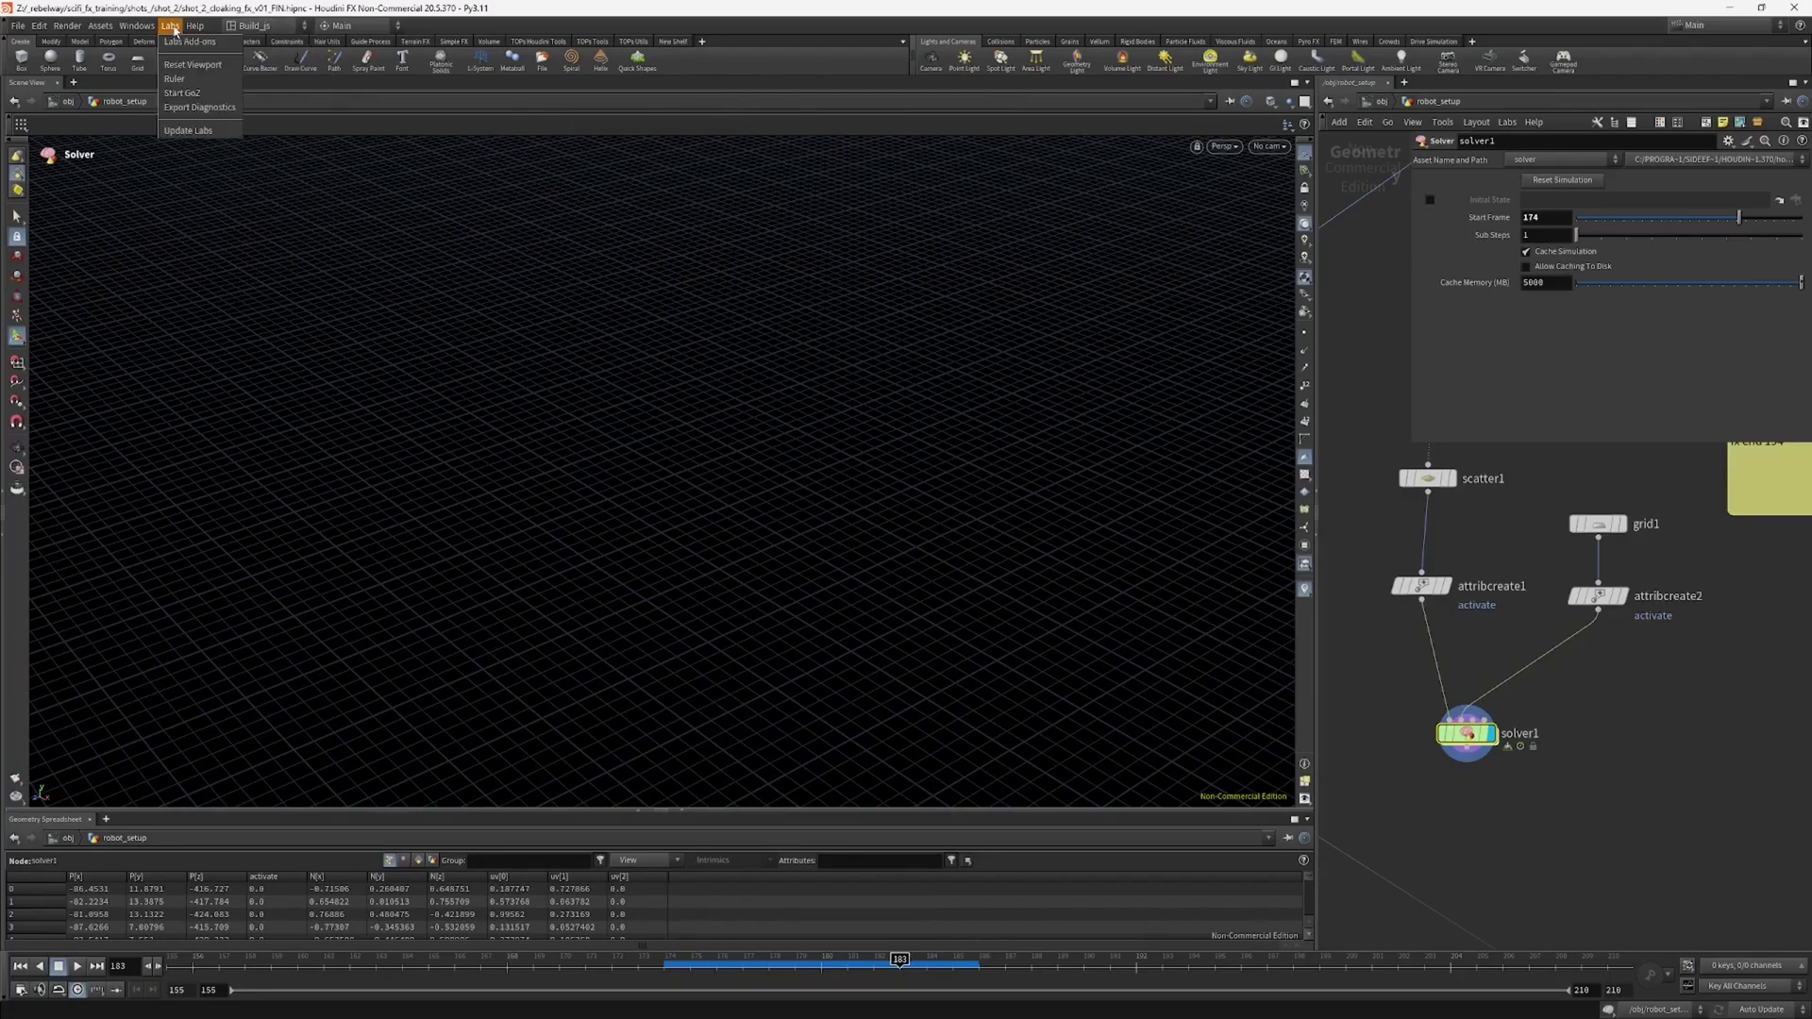
left_click(198, 68)
key("space+g")
left_click_drag(817, 501, 799, 402)
right_click_drag(744, 453, 749, 550)
middle_click_drag(751, 561, 817, 506)
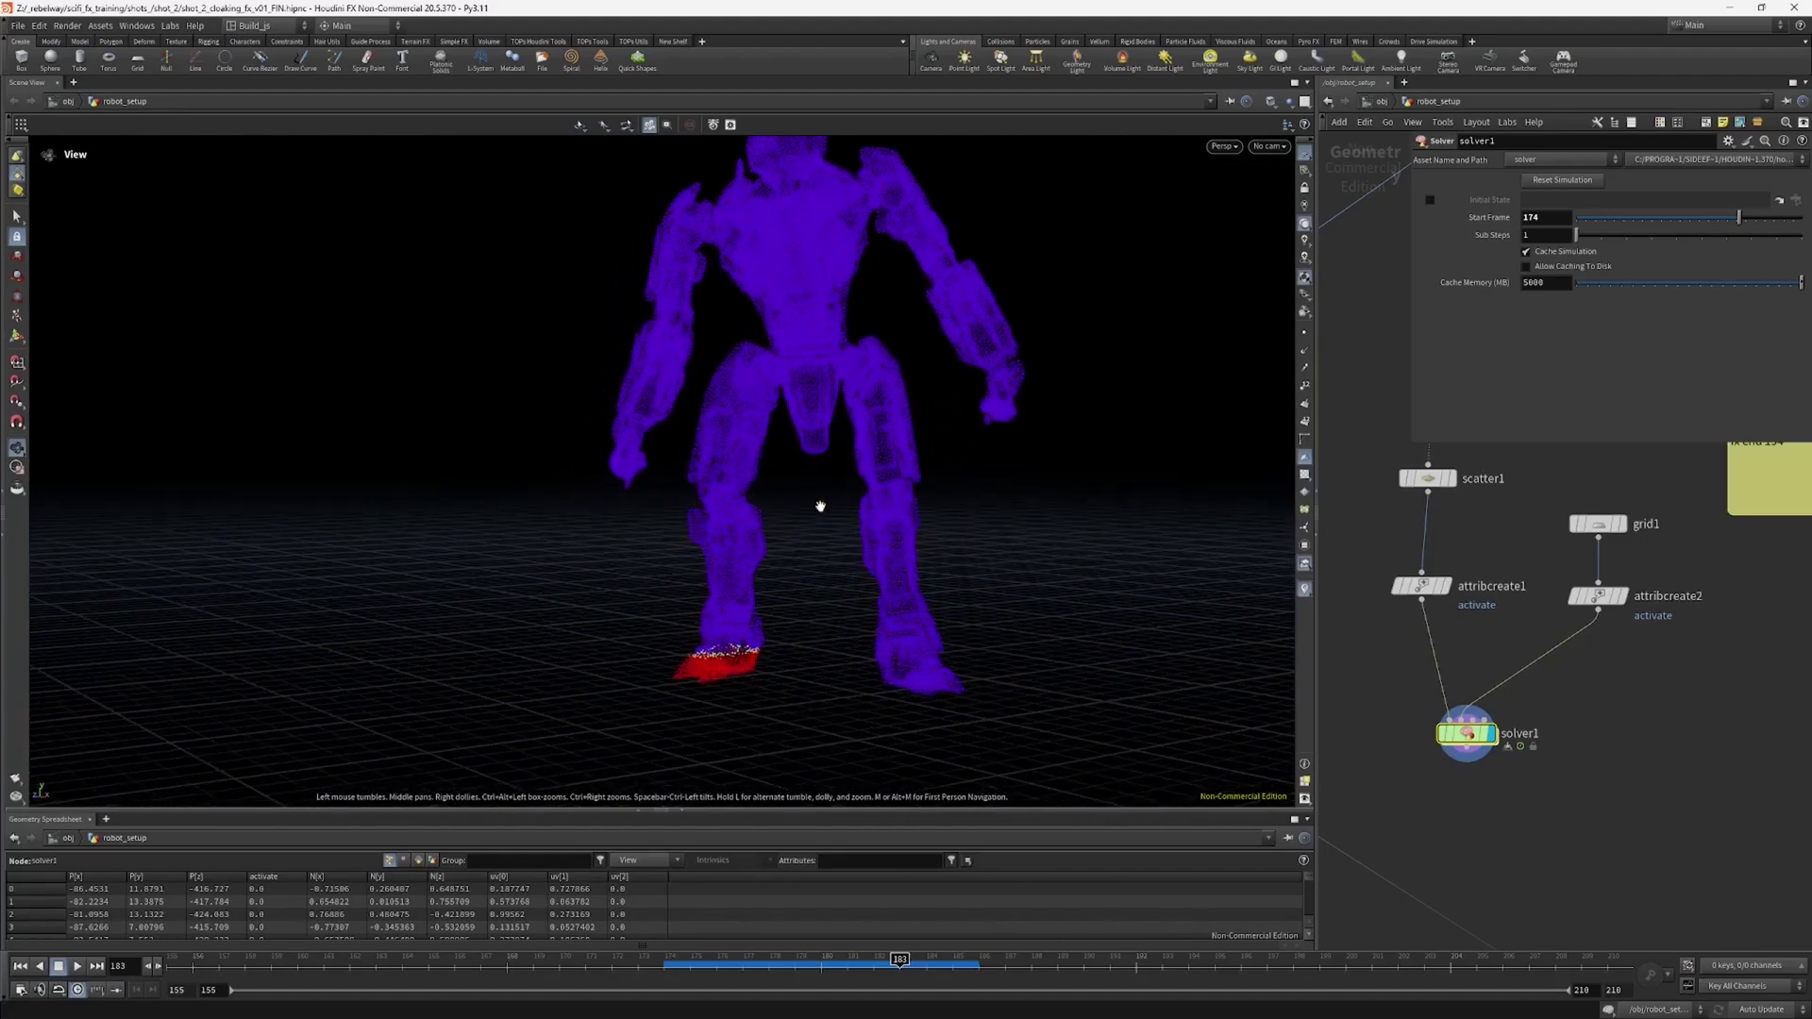
Step: Go to frame 180, filter the Geometry Spreadsheet to the activate attribute, and enlarge the spreadsheet pane
left_click_drag(661, 970, 821, 959)
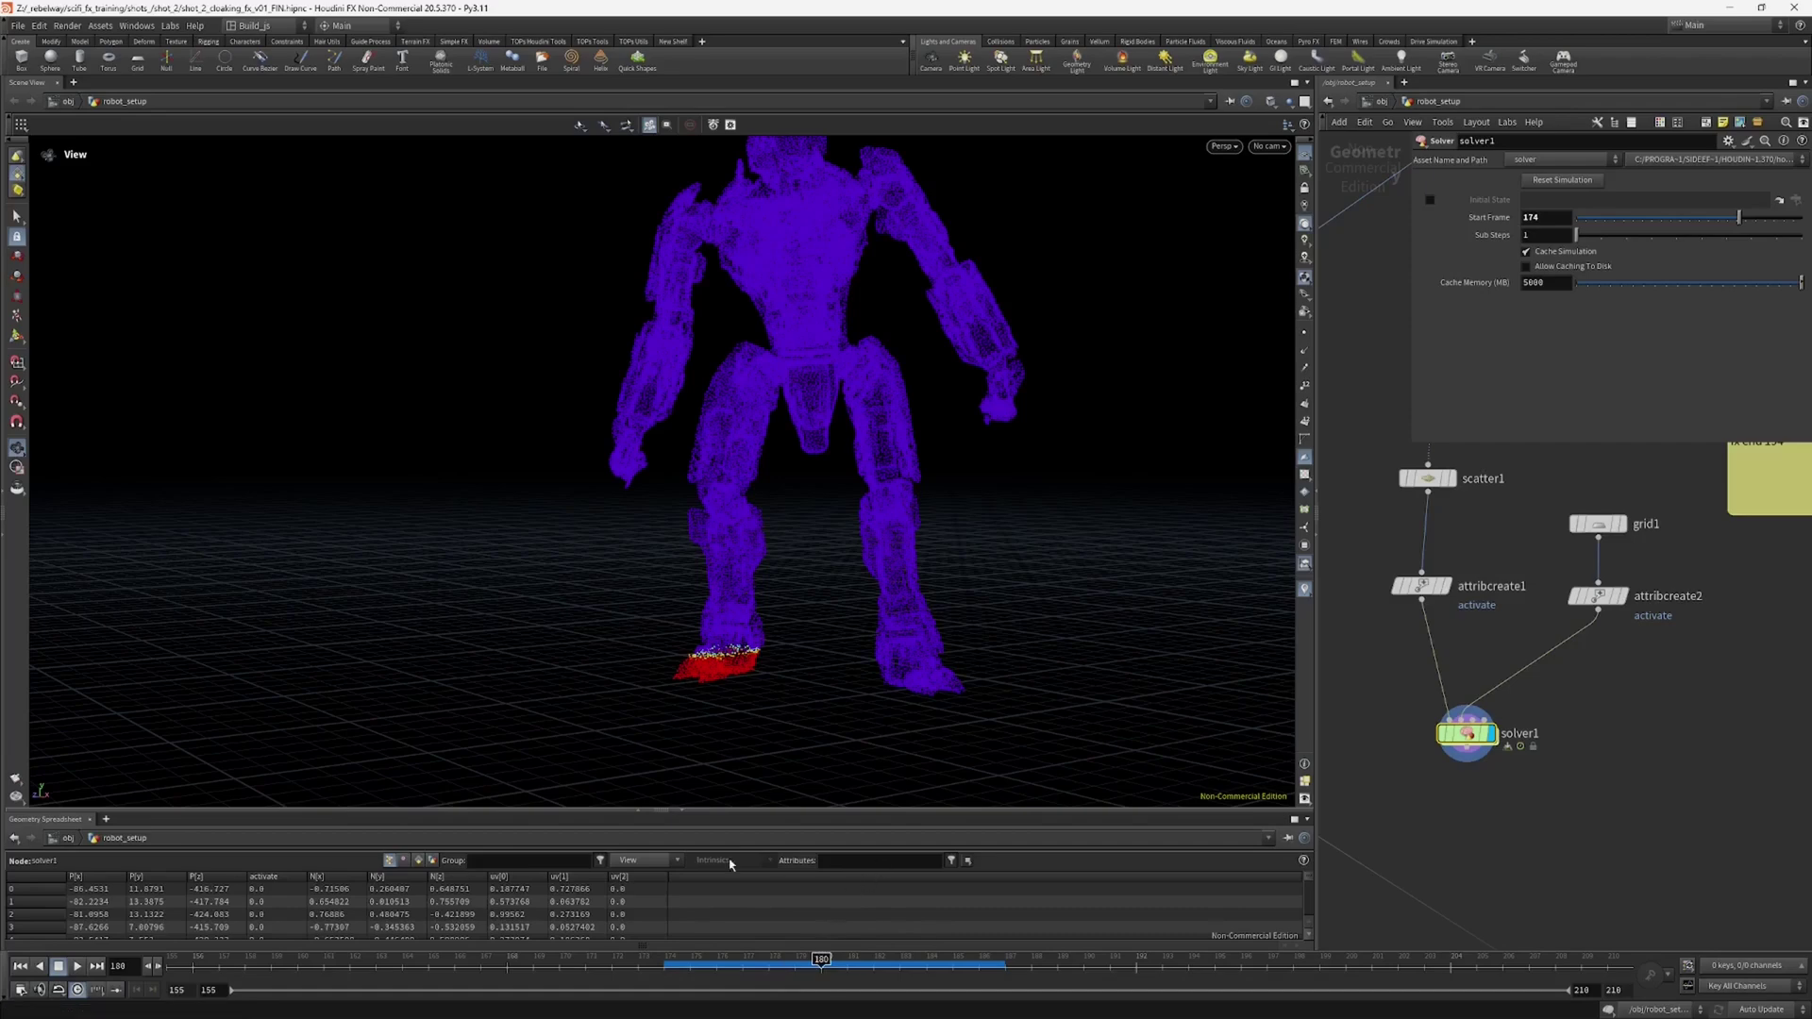
left_click(849, 860)
type("activate")
key("Return")
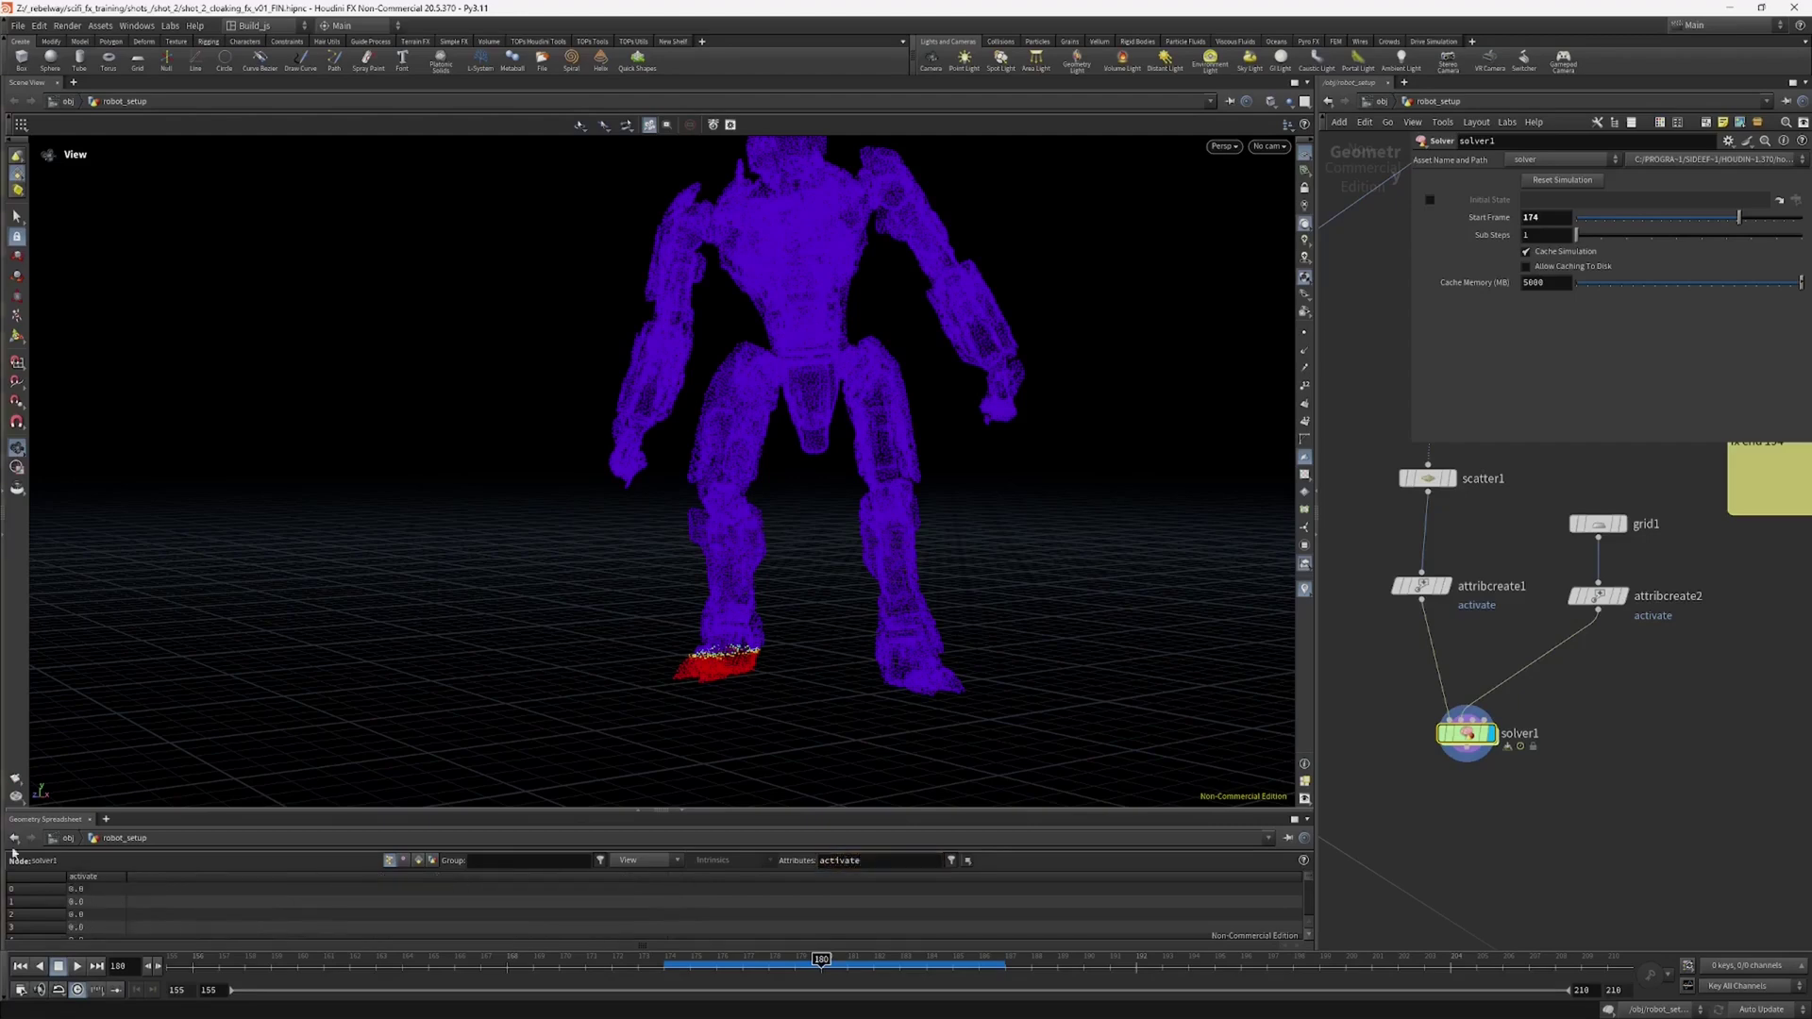
left_click_drag(143, 812, 143, 634)
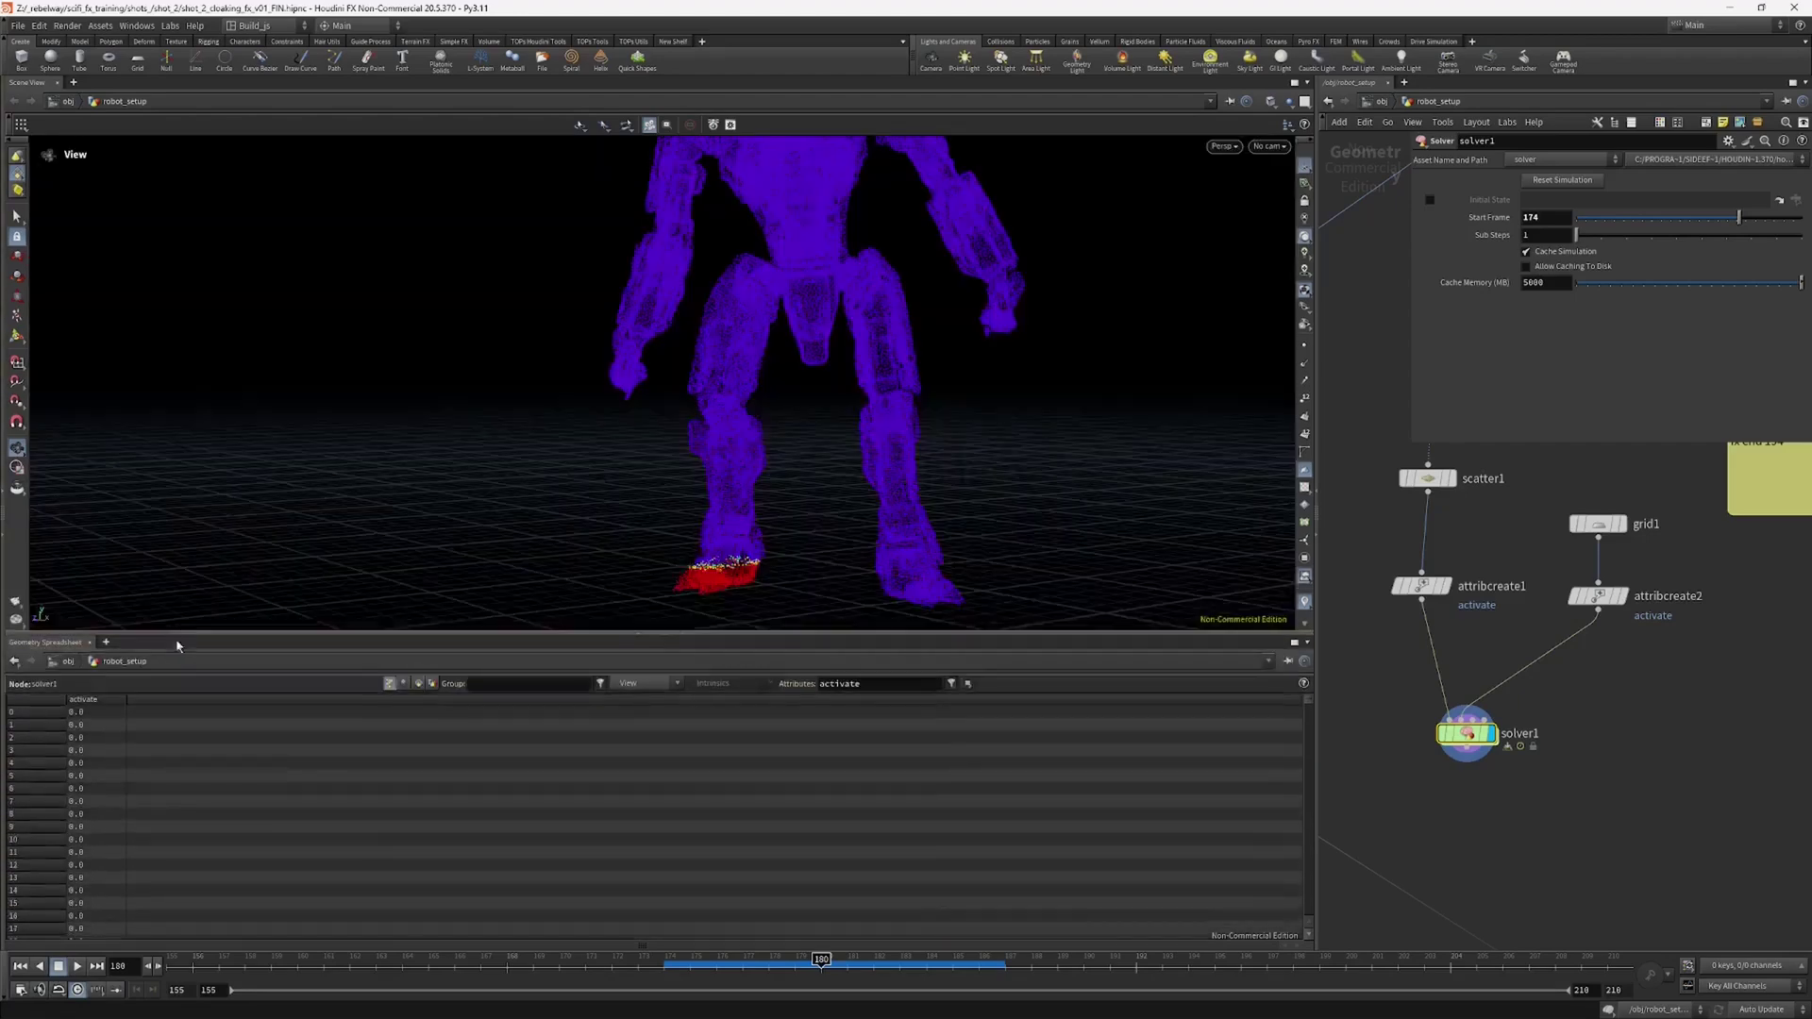
Step: Compare the activate values of points far down the spreadsheet at frames 180 and 183
left_click_drag(1308, 705, 1308, 800)
scroll(81, 823, "up", 2)
scroll(81, 822, "up", 1)
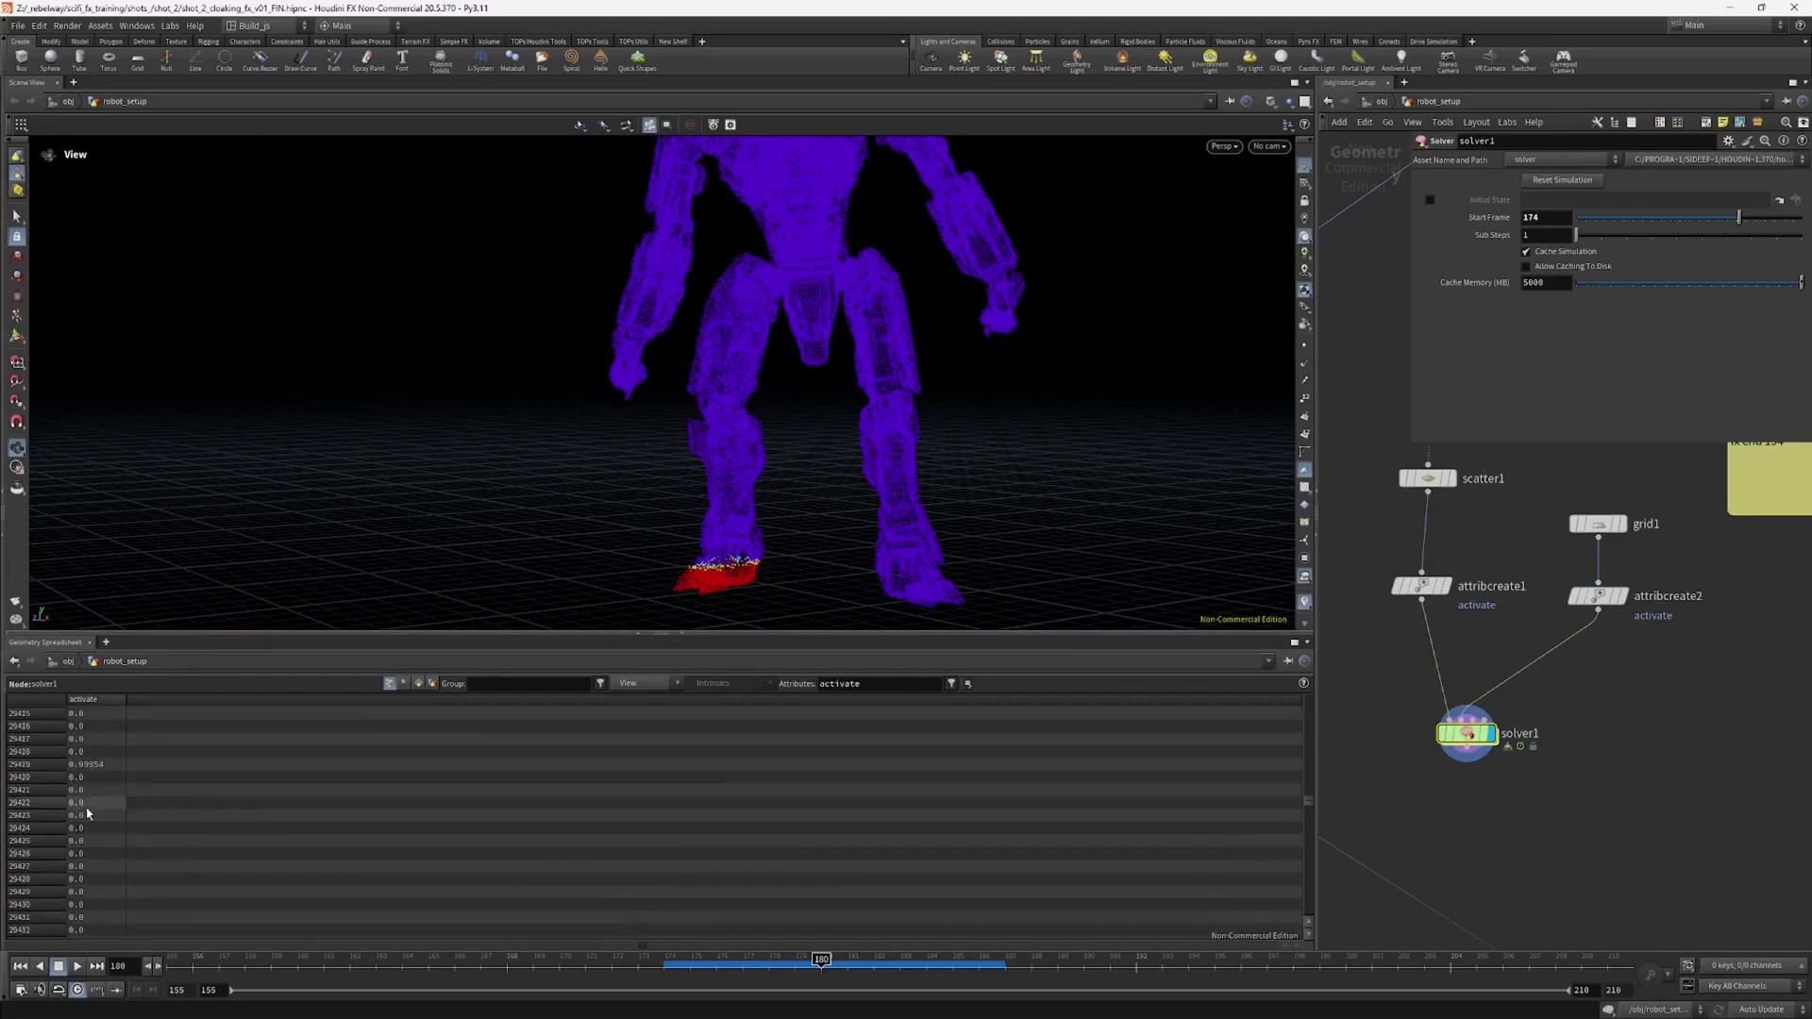
left_click(819, 964)
left_click_drag(819, 965, 899, 961)
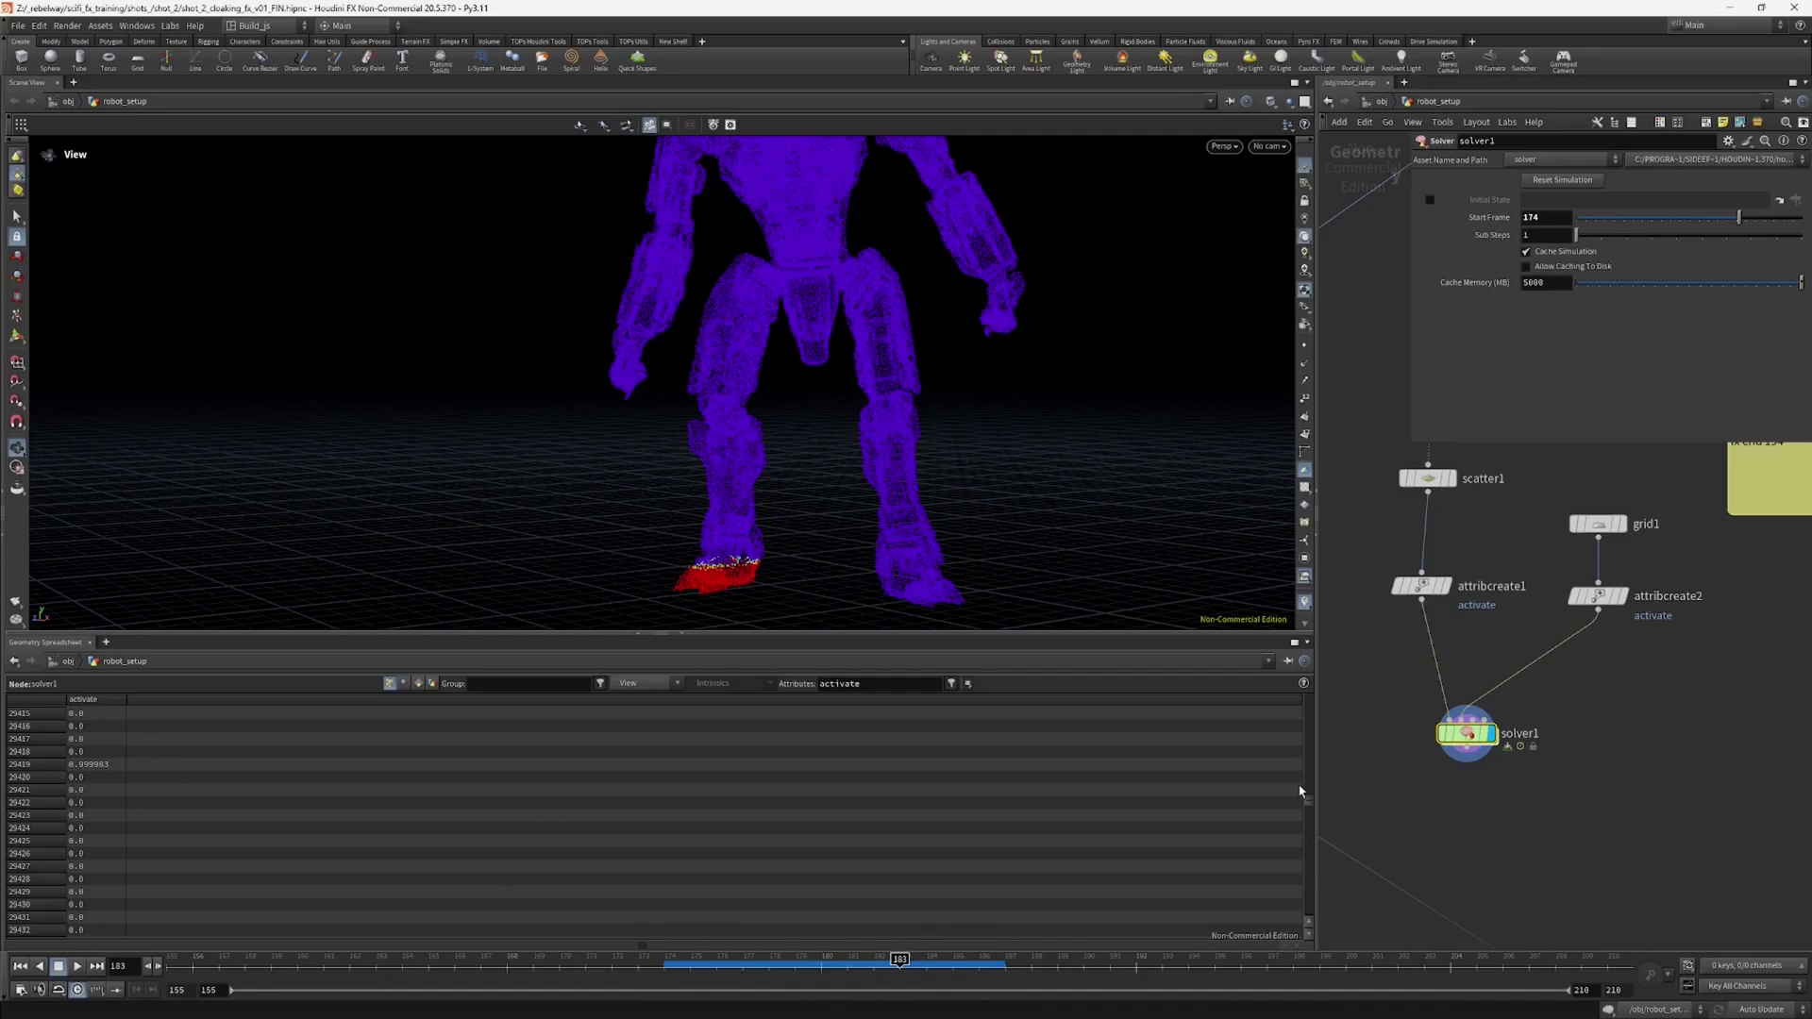
Step: Sort the spreadsheet by activate from highest to lowest, and go back to frame 174
left_click_drag(1308, 800, 1345, 690)
left_click(95, 701)
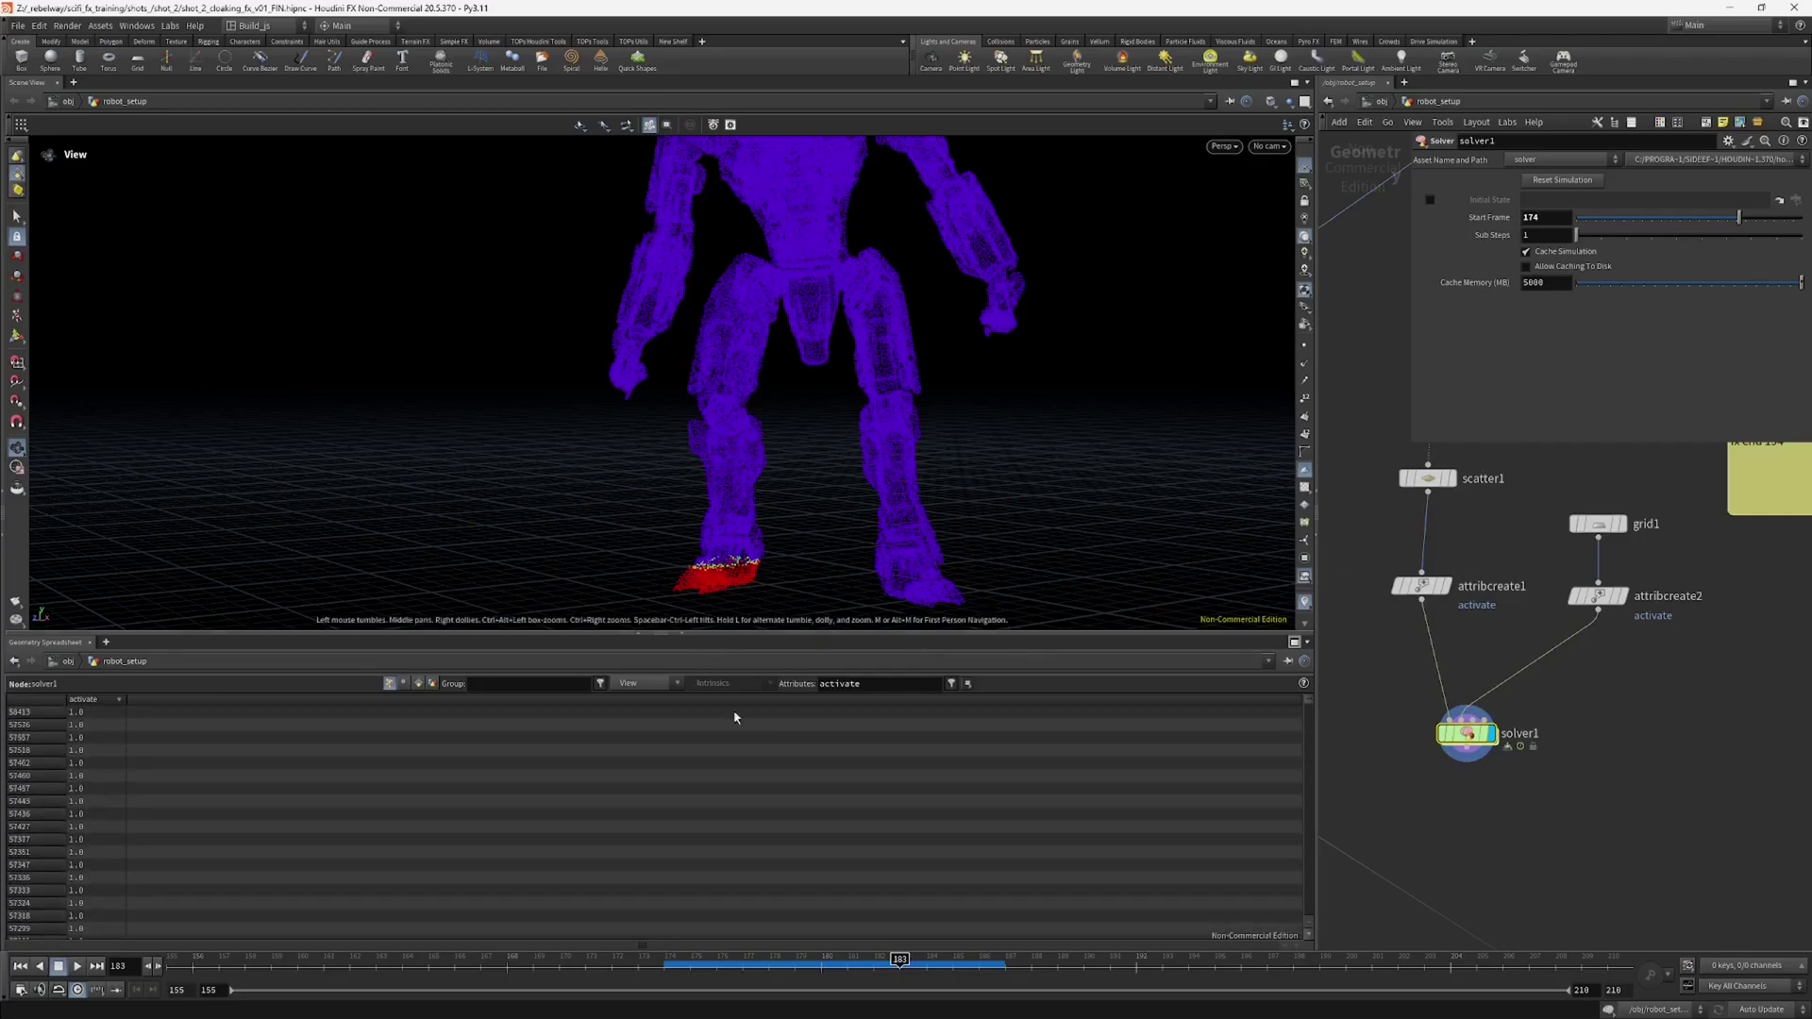
left_click_drag(718, 960, 665, 960)
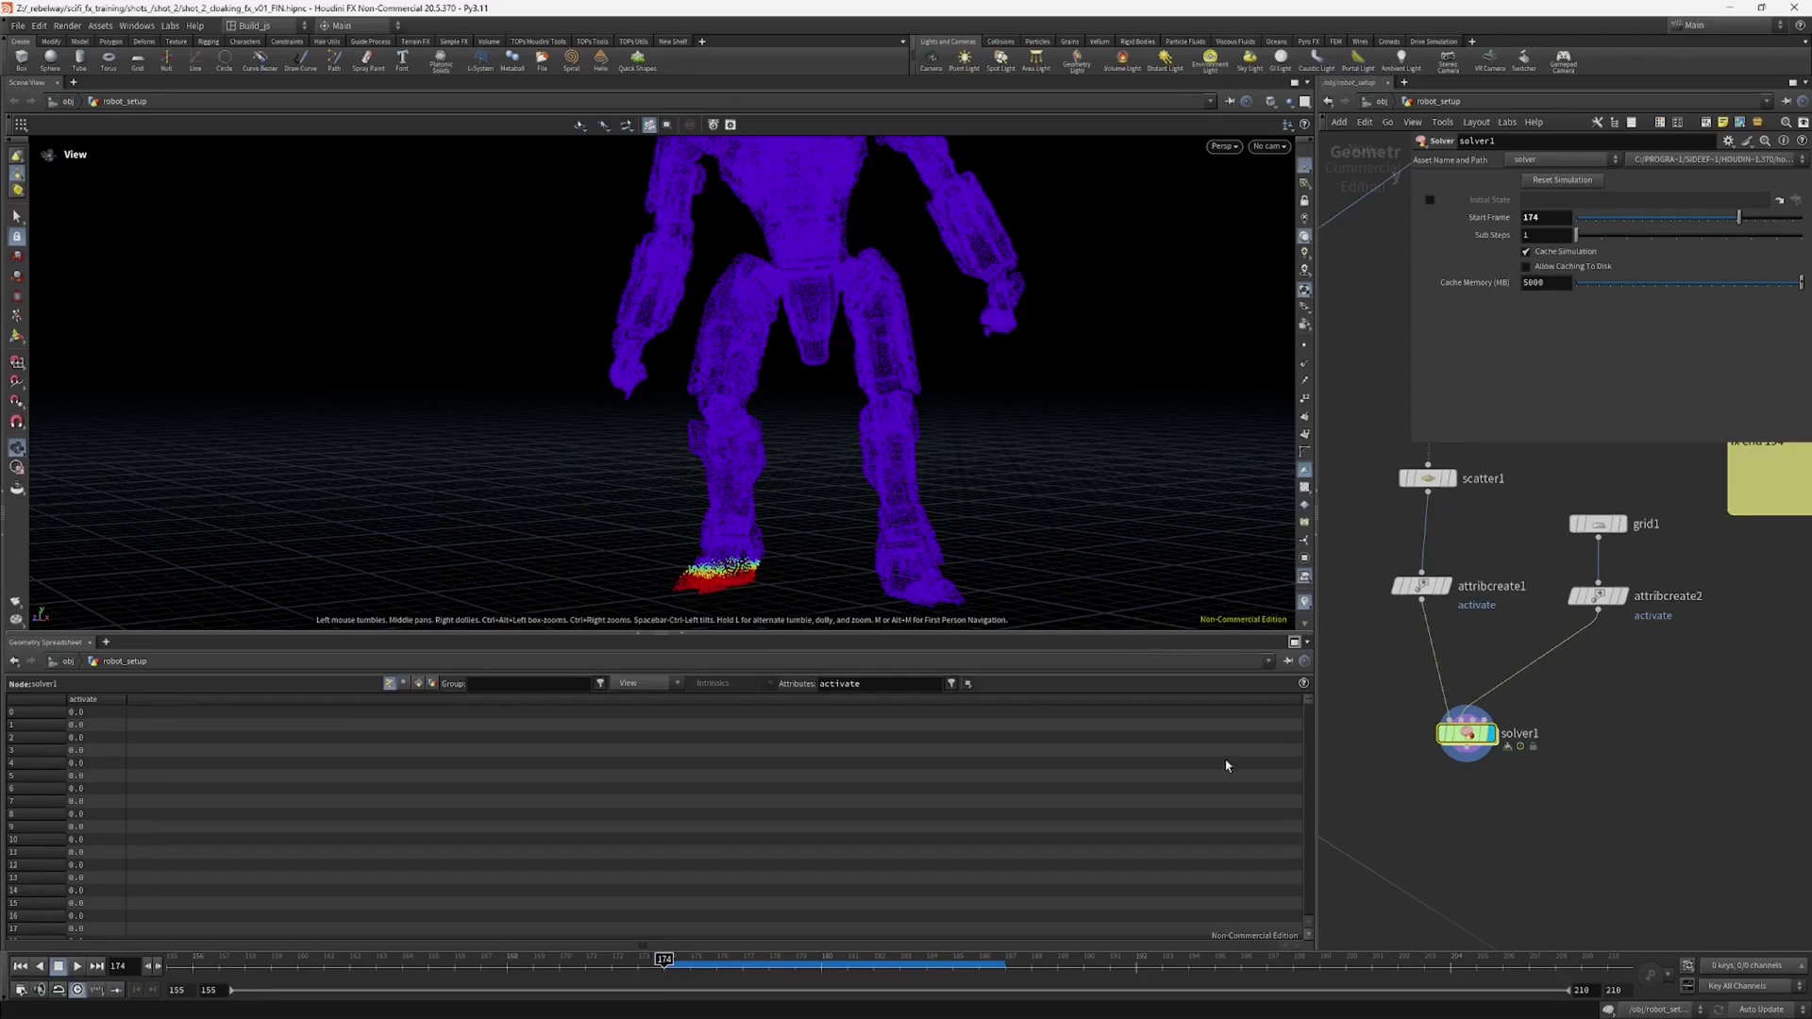
Step: Shift solver1 closer under attribcreate1, open its internal network, and align OUT beneath attribtransfer1
middle_click_drag(1422, 821, 1460, 802)
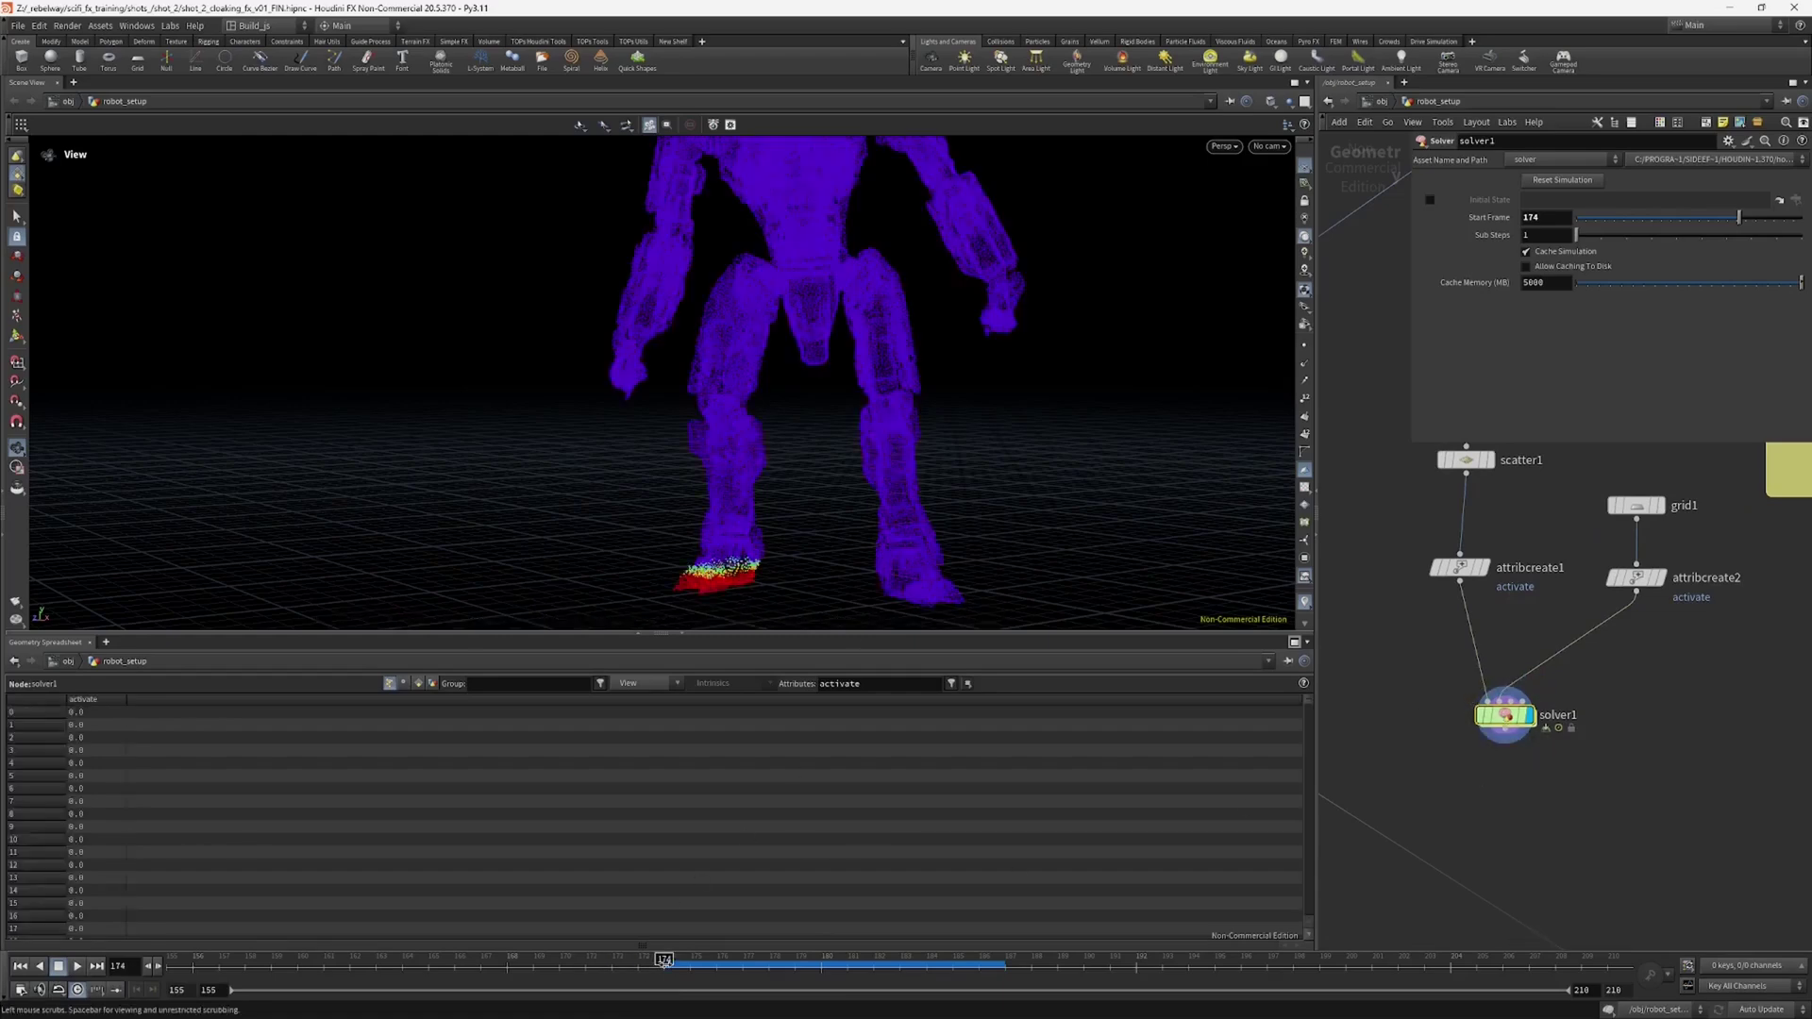
middle_click_drag(1434, 751, 1417, 793)
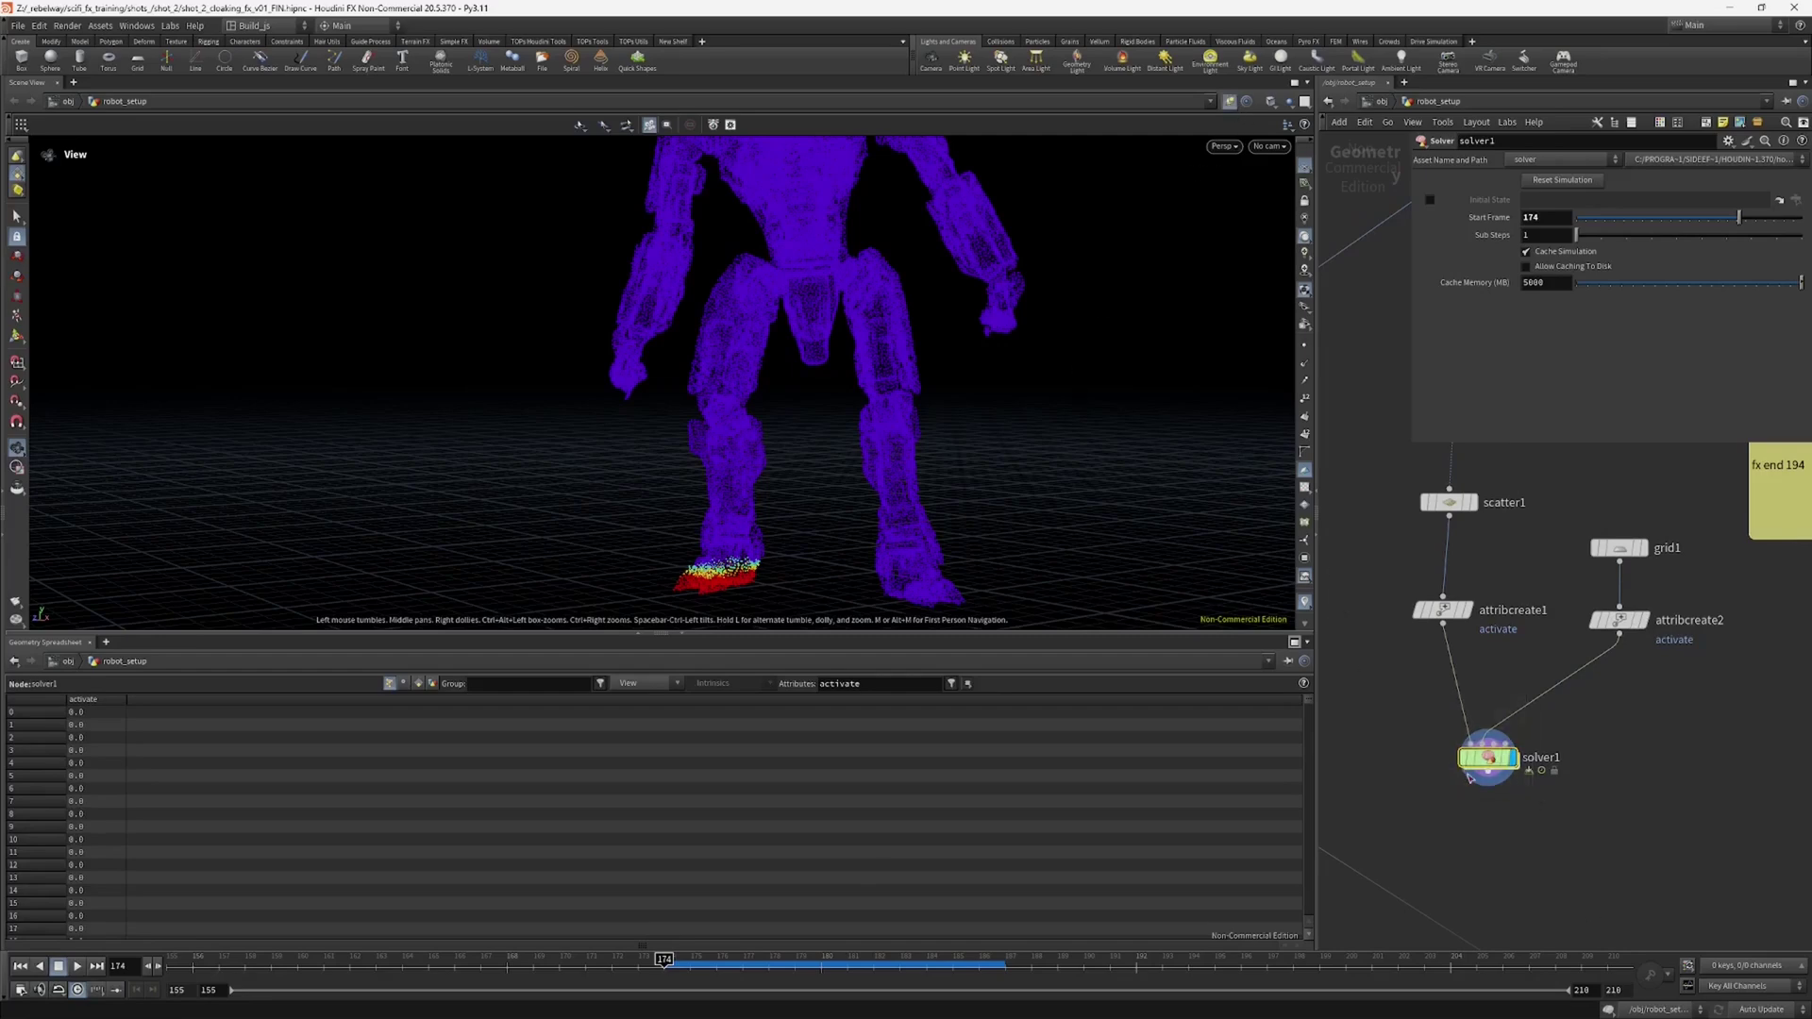
left_click_drag(1469, 775, 1452, 775)
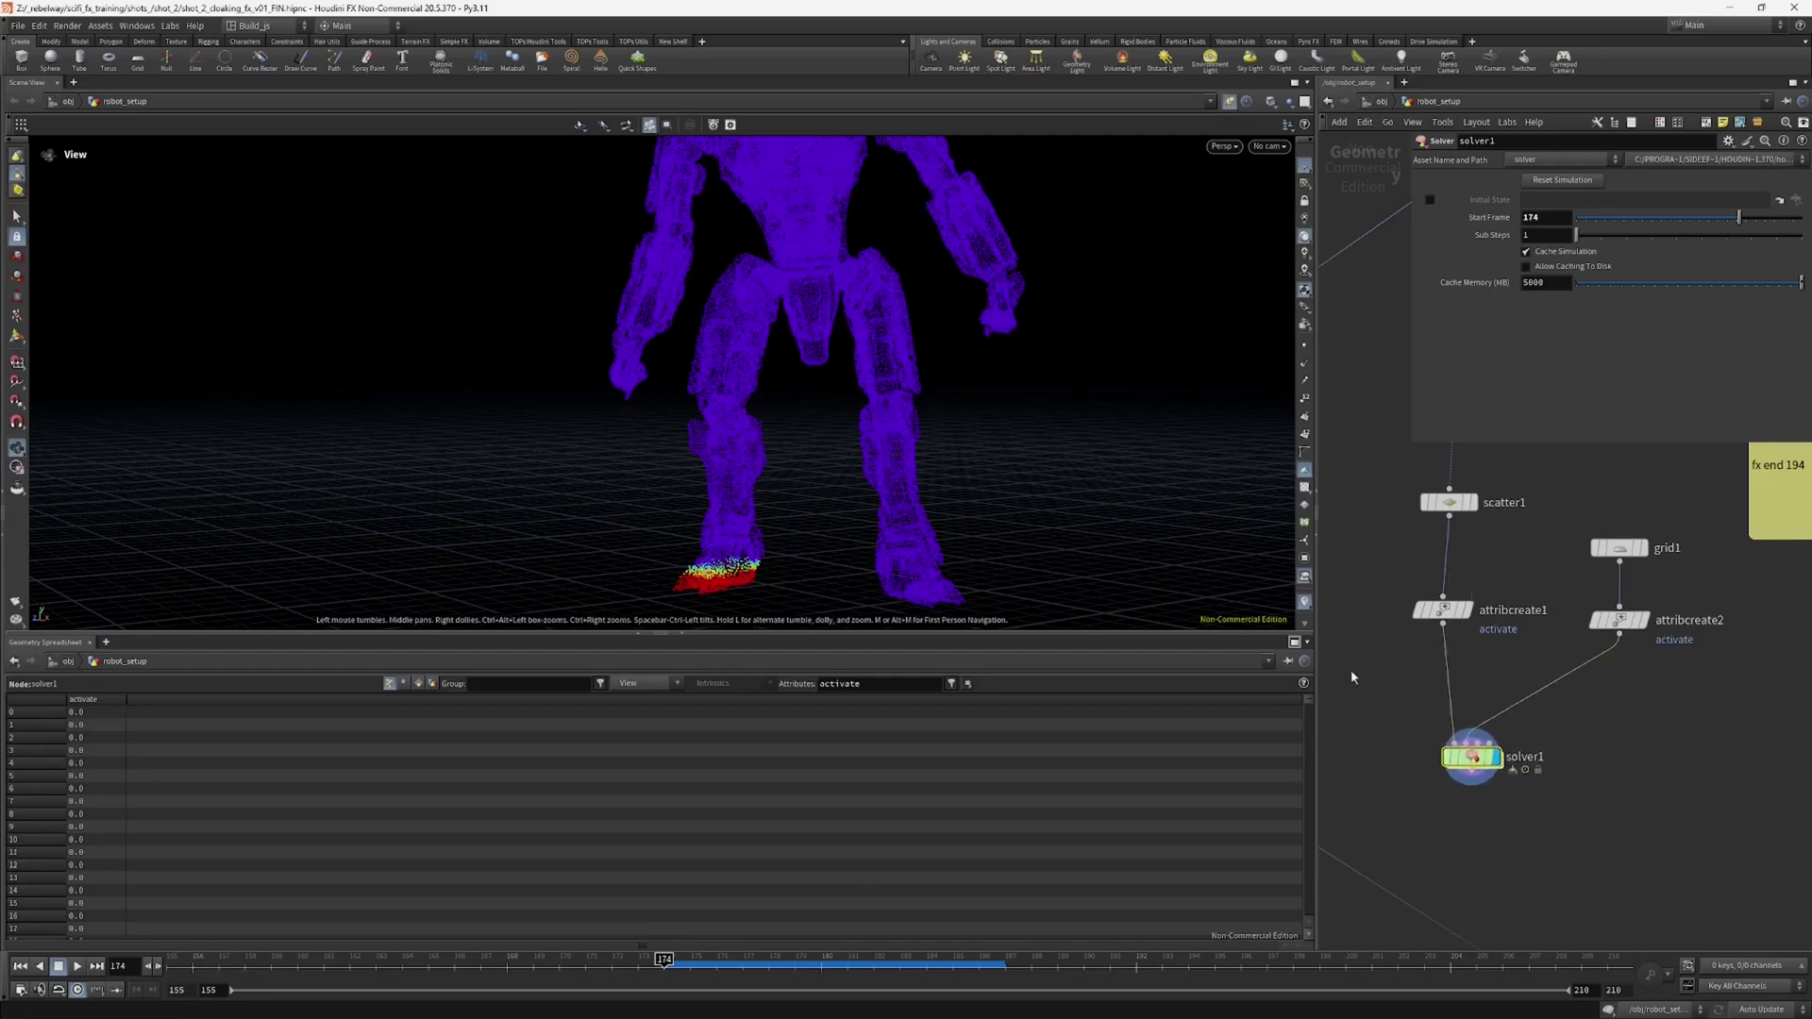
left_click_drag(824, 390, 783, 423)
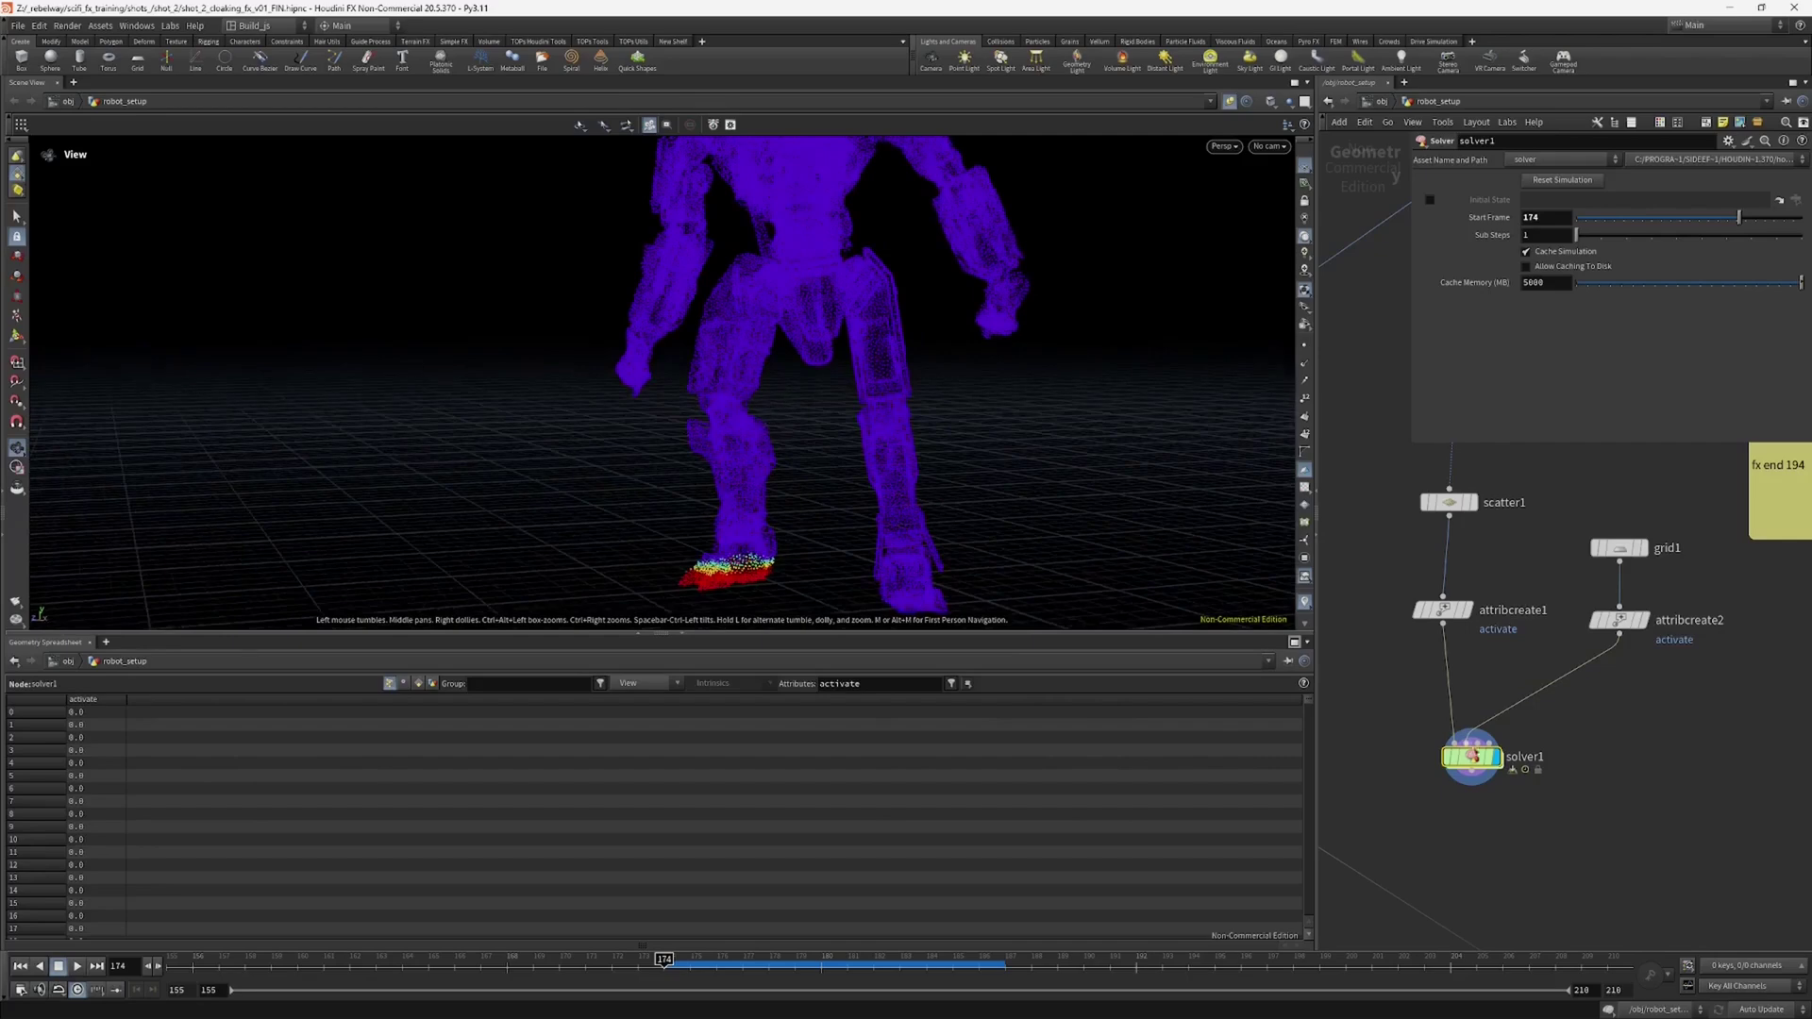
double_click(1478, 783)
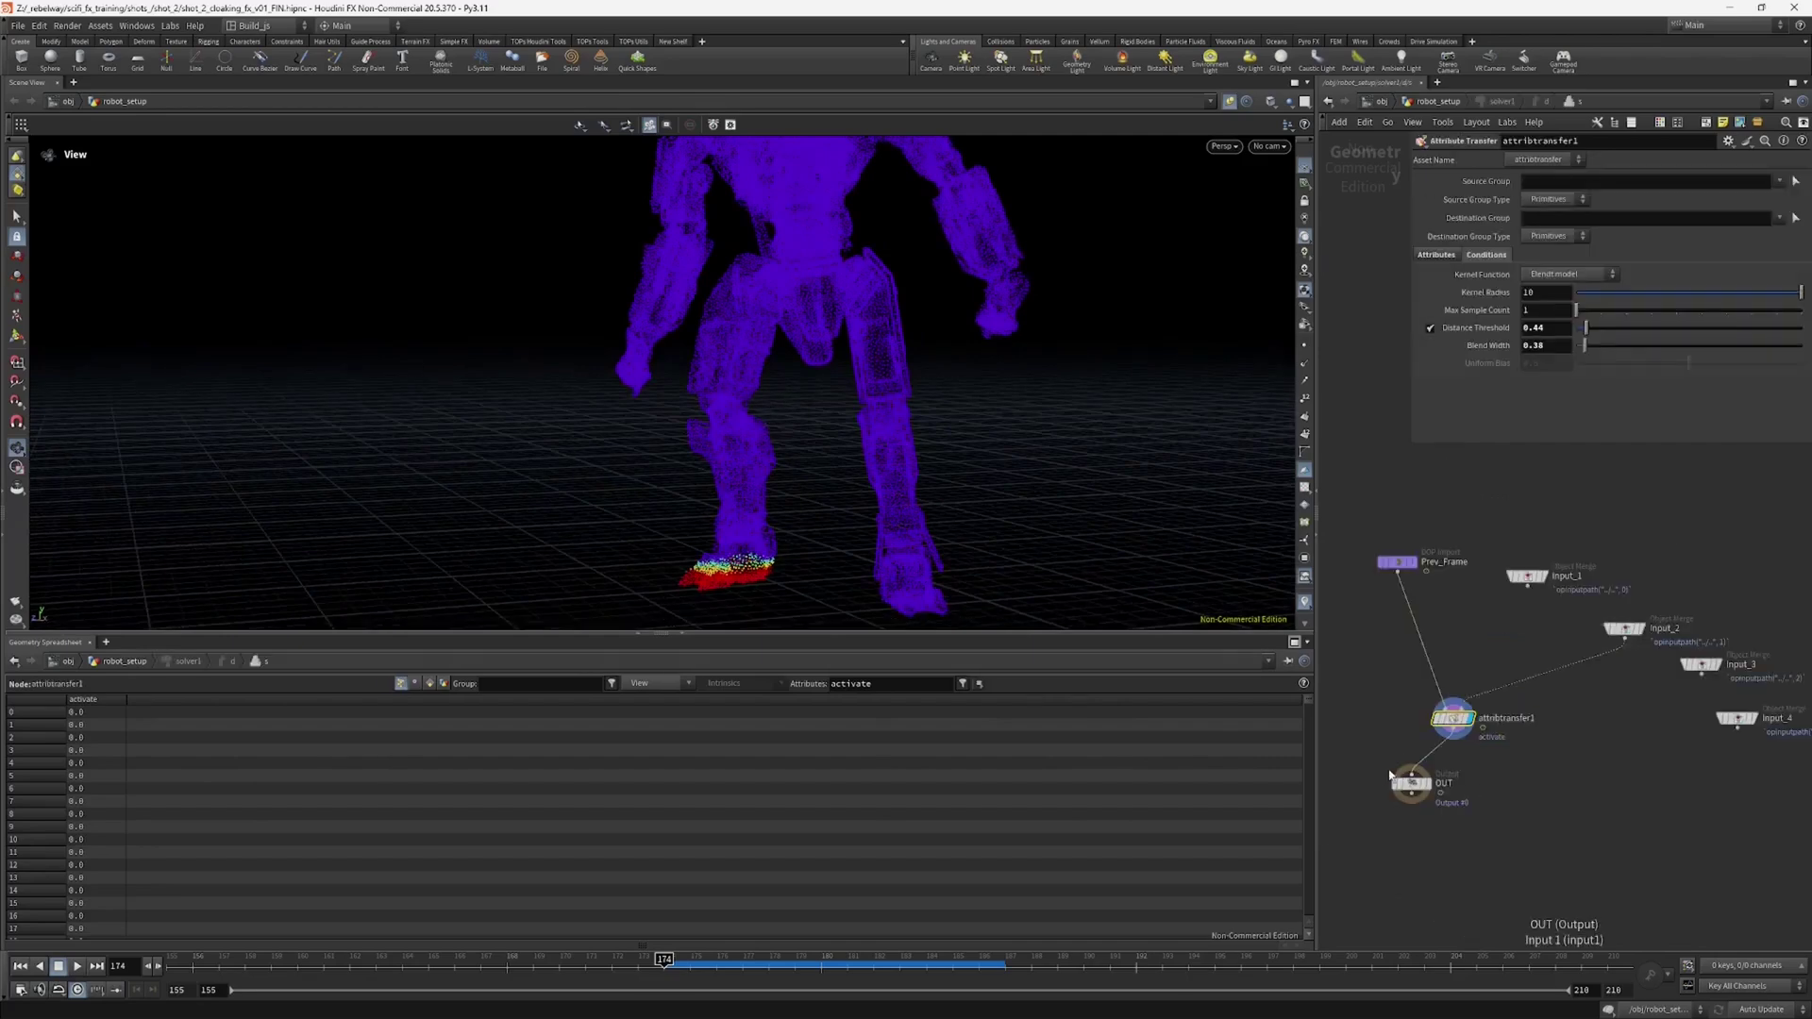
left_click_drag(1389, 775, 1441, 776)
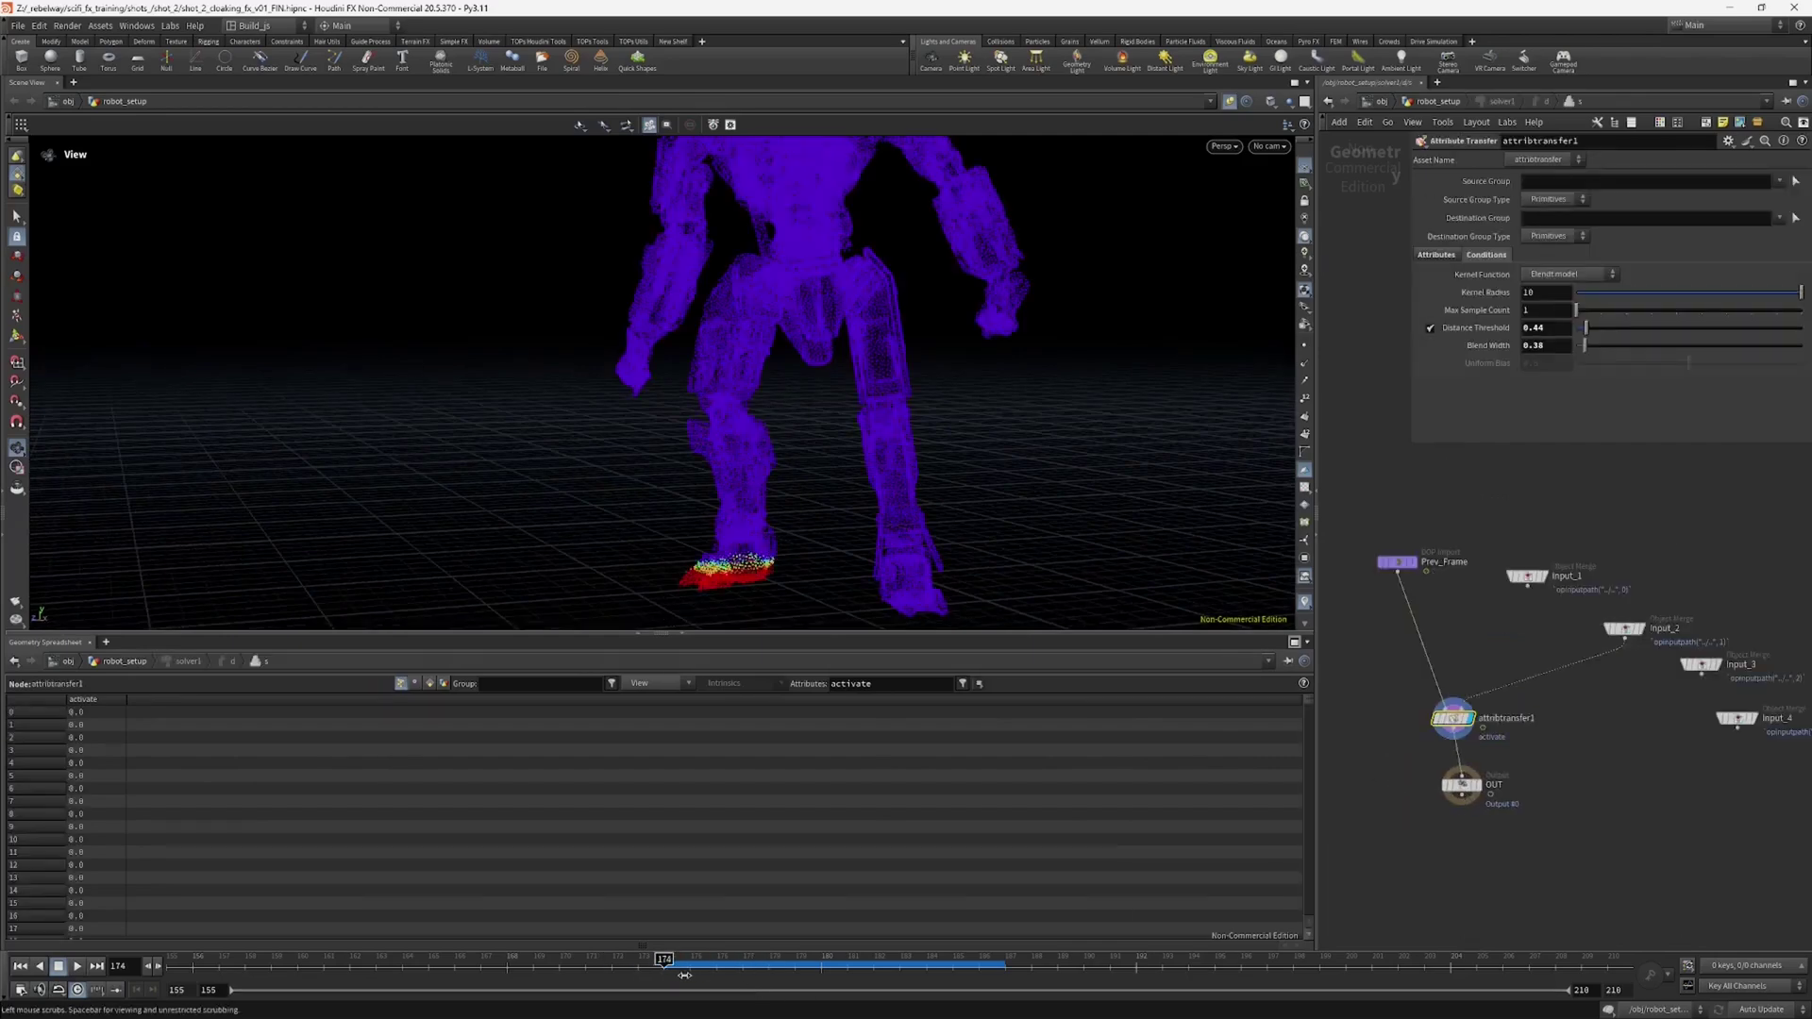
Step: Move OUT lower and insert an Attribute Wrangle between attribtransfer1 and OUT inside the solver
mouse_move(684, 975)
left_mouse_down()
mouse_move(720, 978)
mouse_move(653, 972)
mouse_move(762, 969)
mouse_move(666, 969)
left_mouse_up()
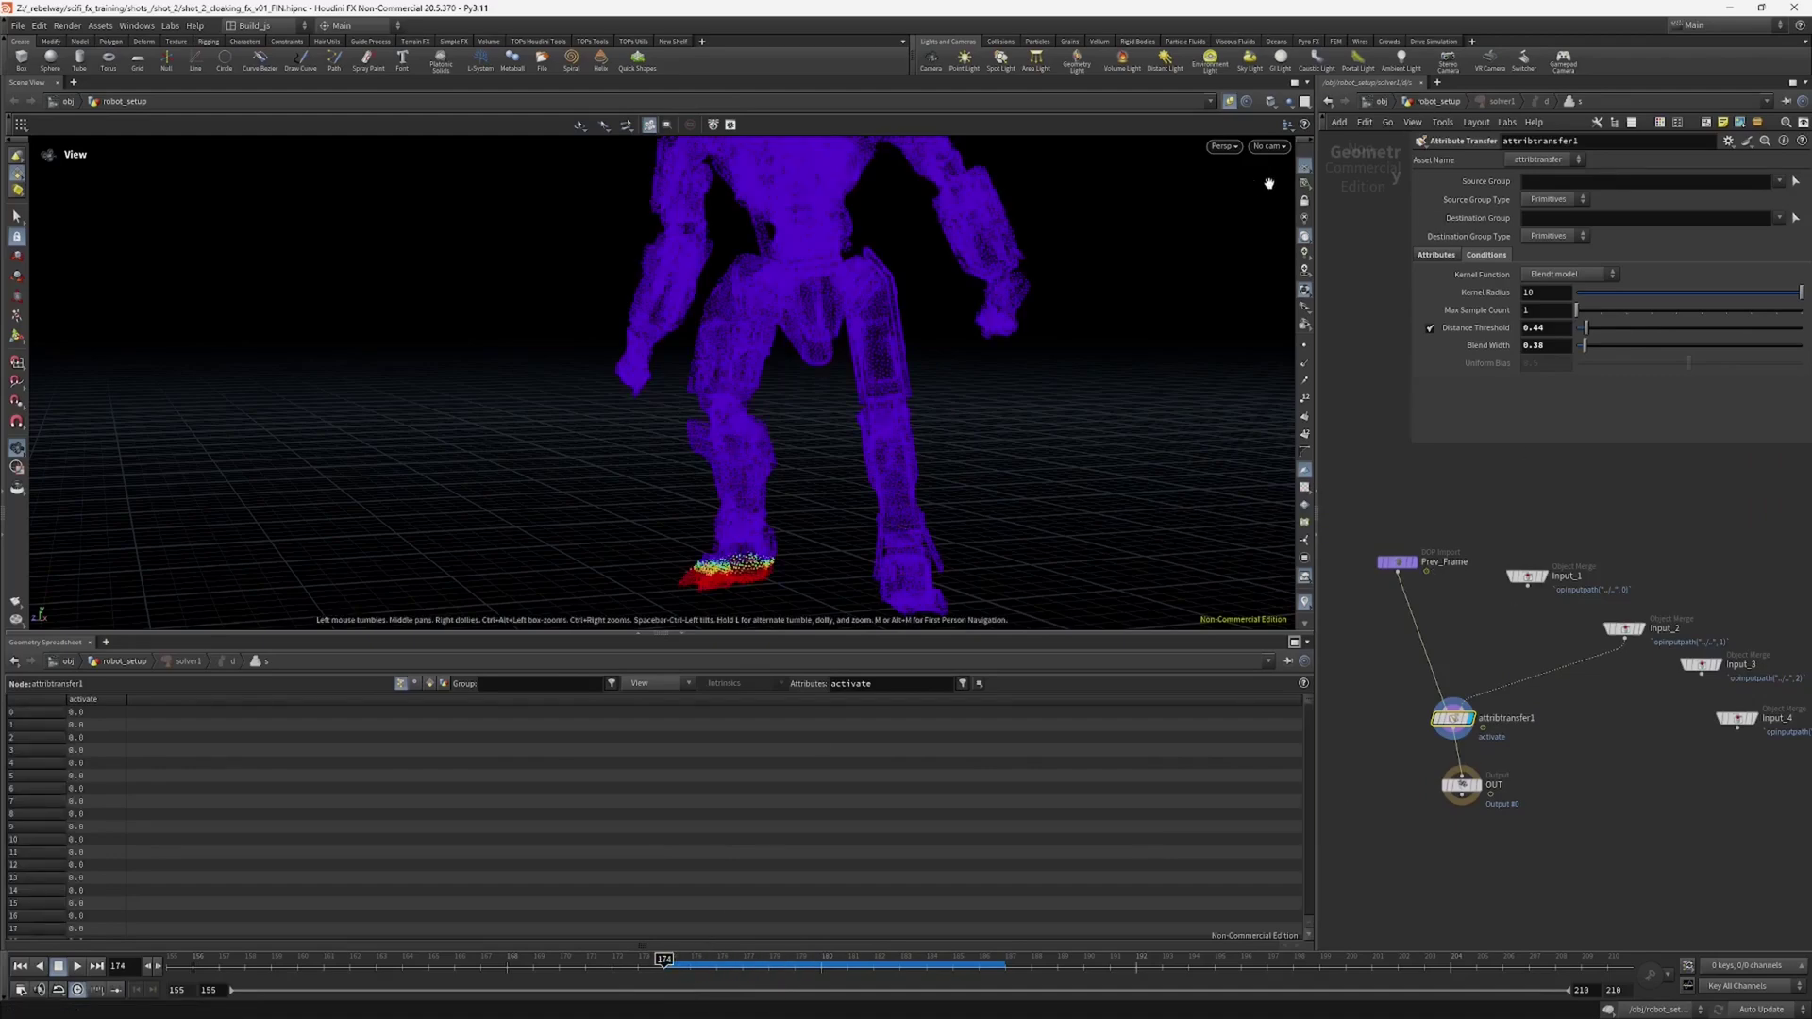
middle_click_drag(1381, 760, 1392, 709)
left_click_drag(1471, 735, 1456, 796)
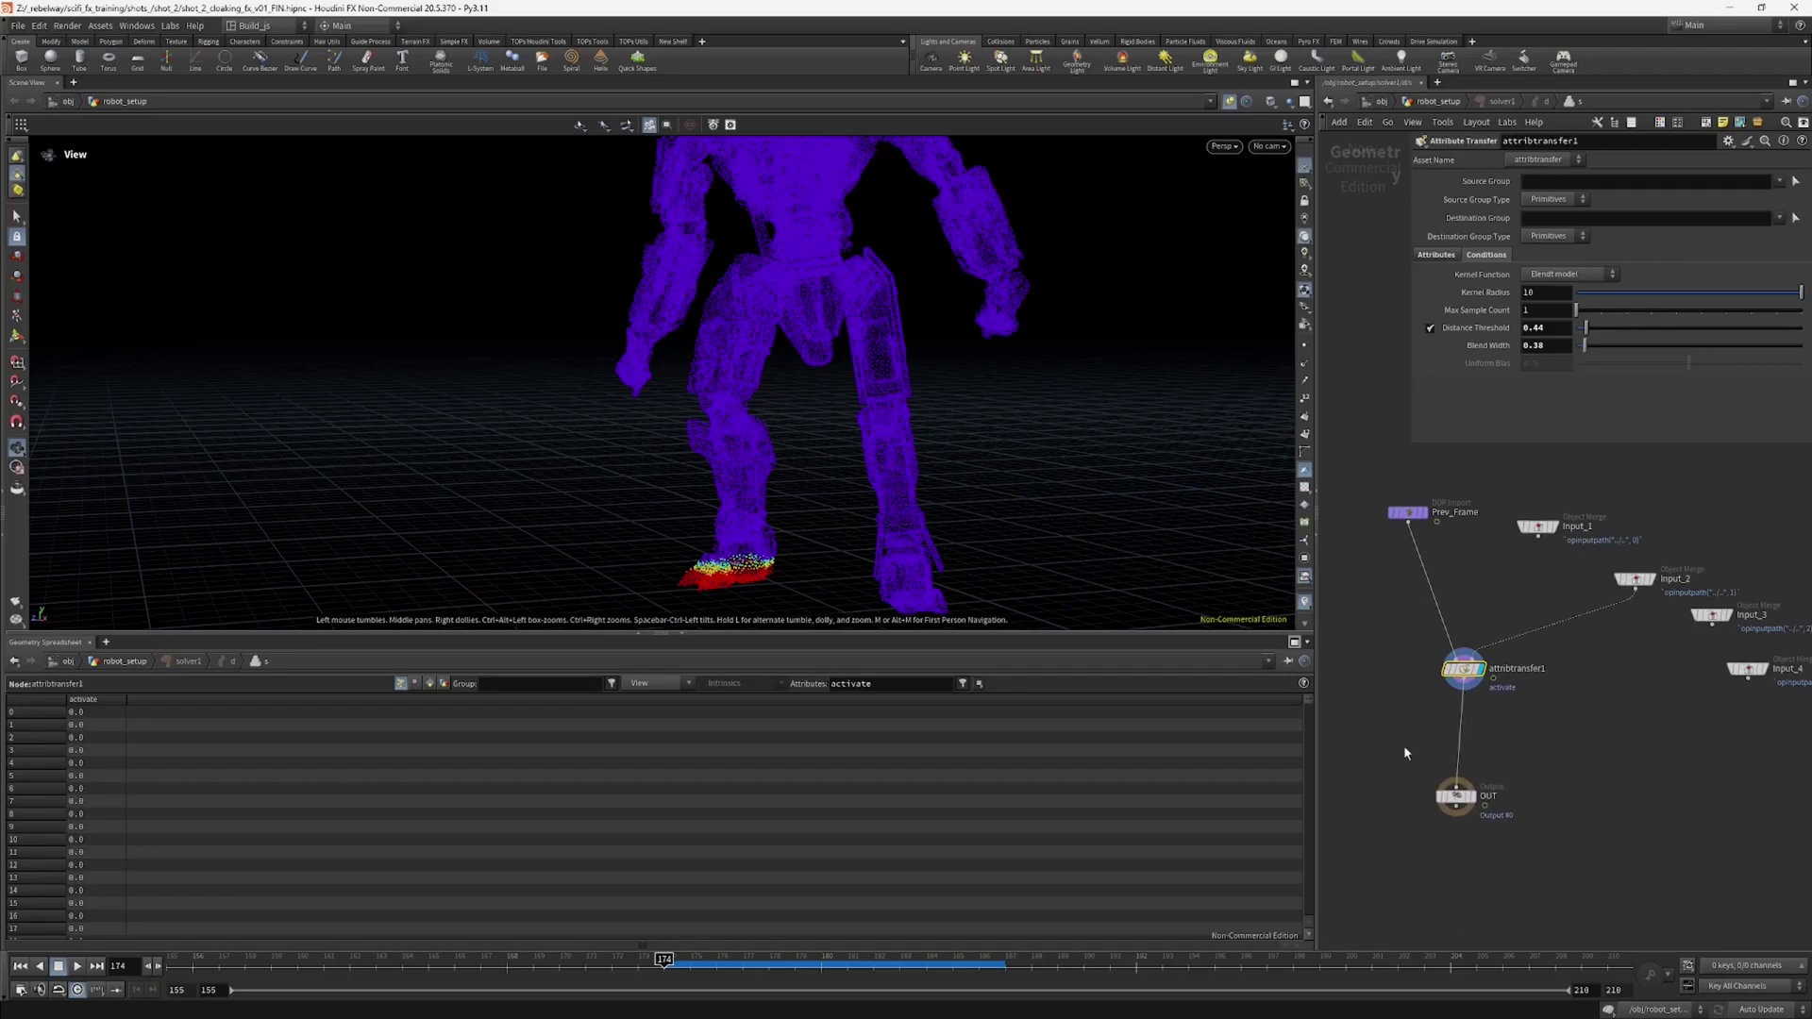
middle_click_drag(1392, 725, 1406, 692)
key("Tab")
type("wi")
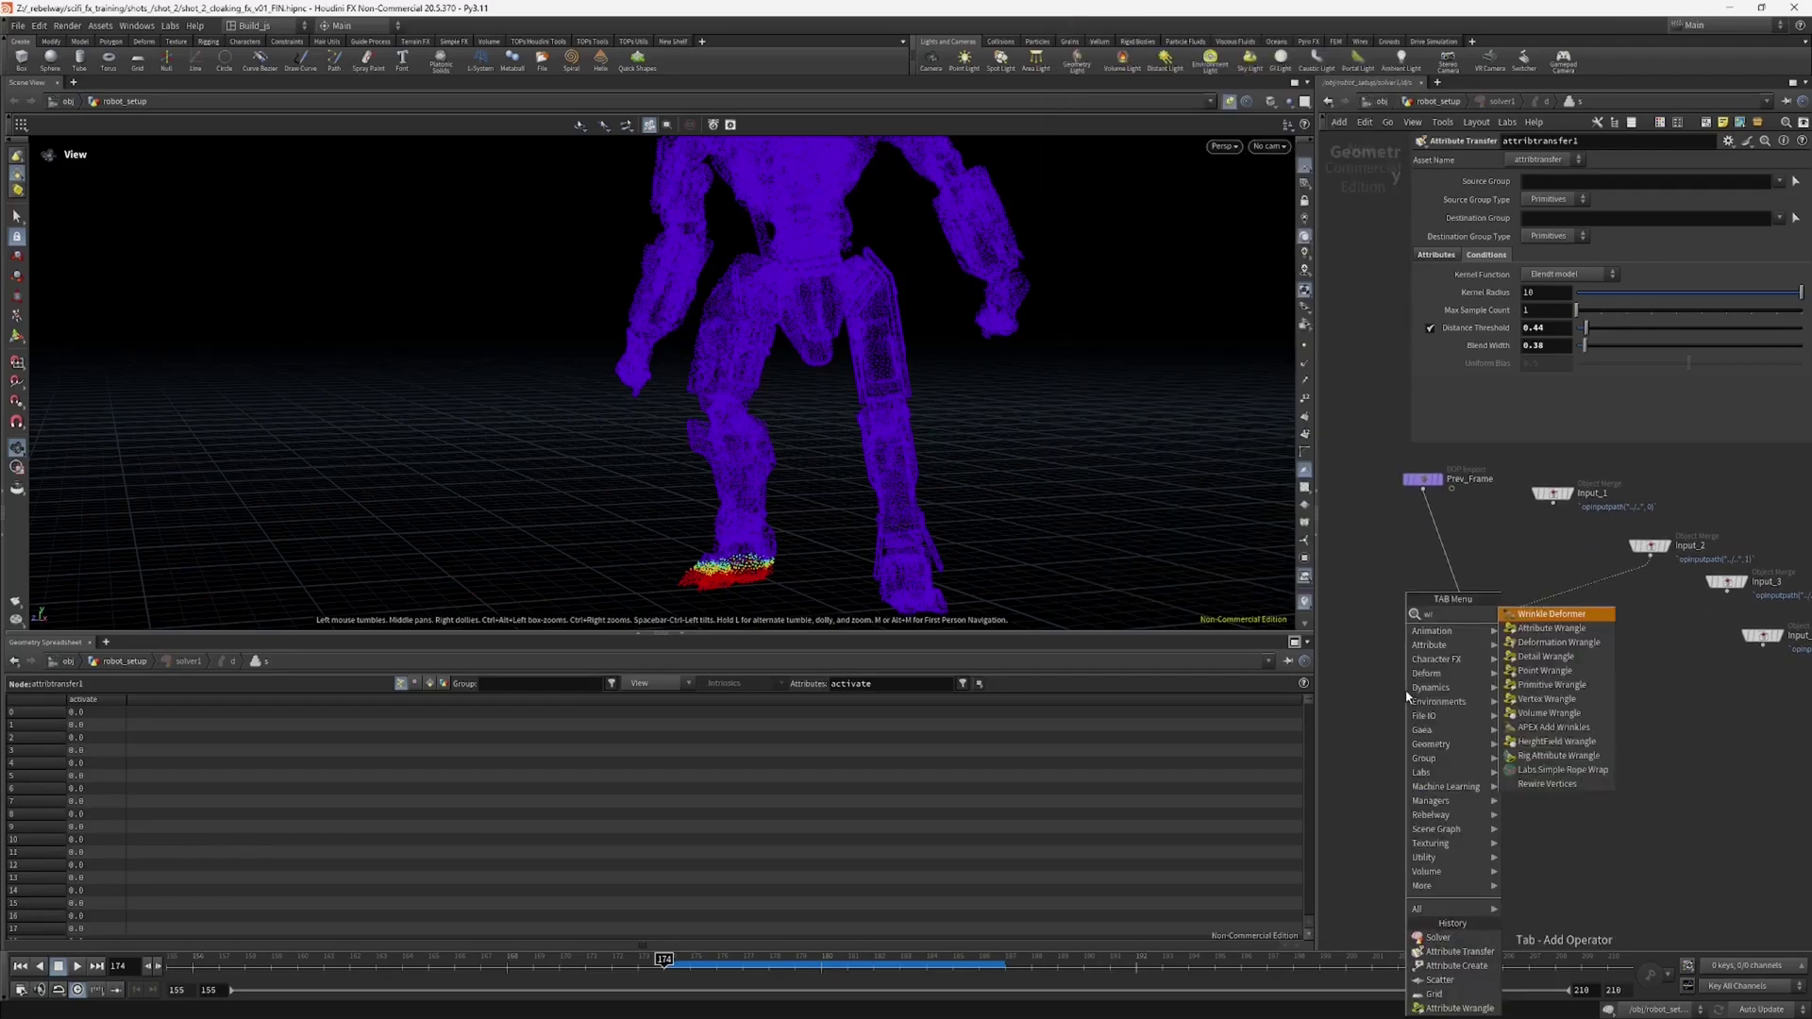
key("Down")
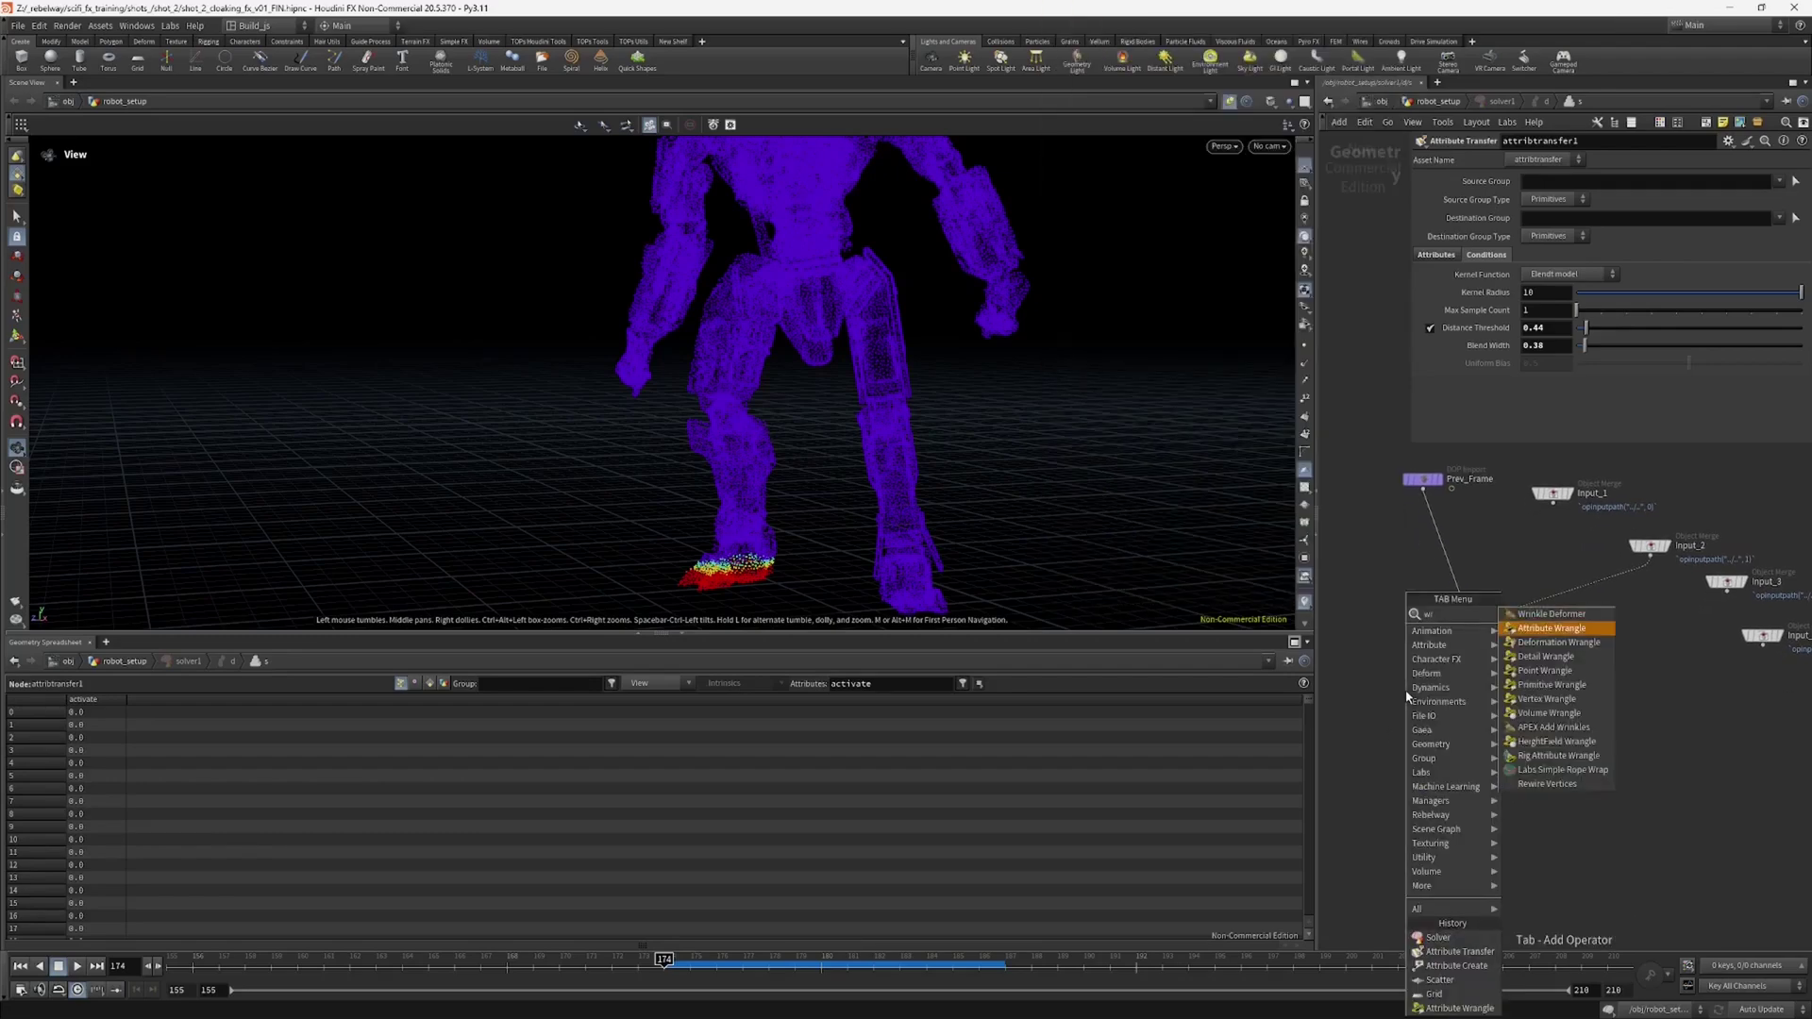
key("Return")
left_click(1471, 684)
left_click_drag(1476, 695, 1484, 713)
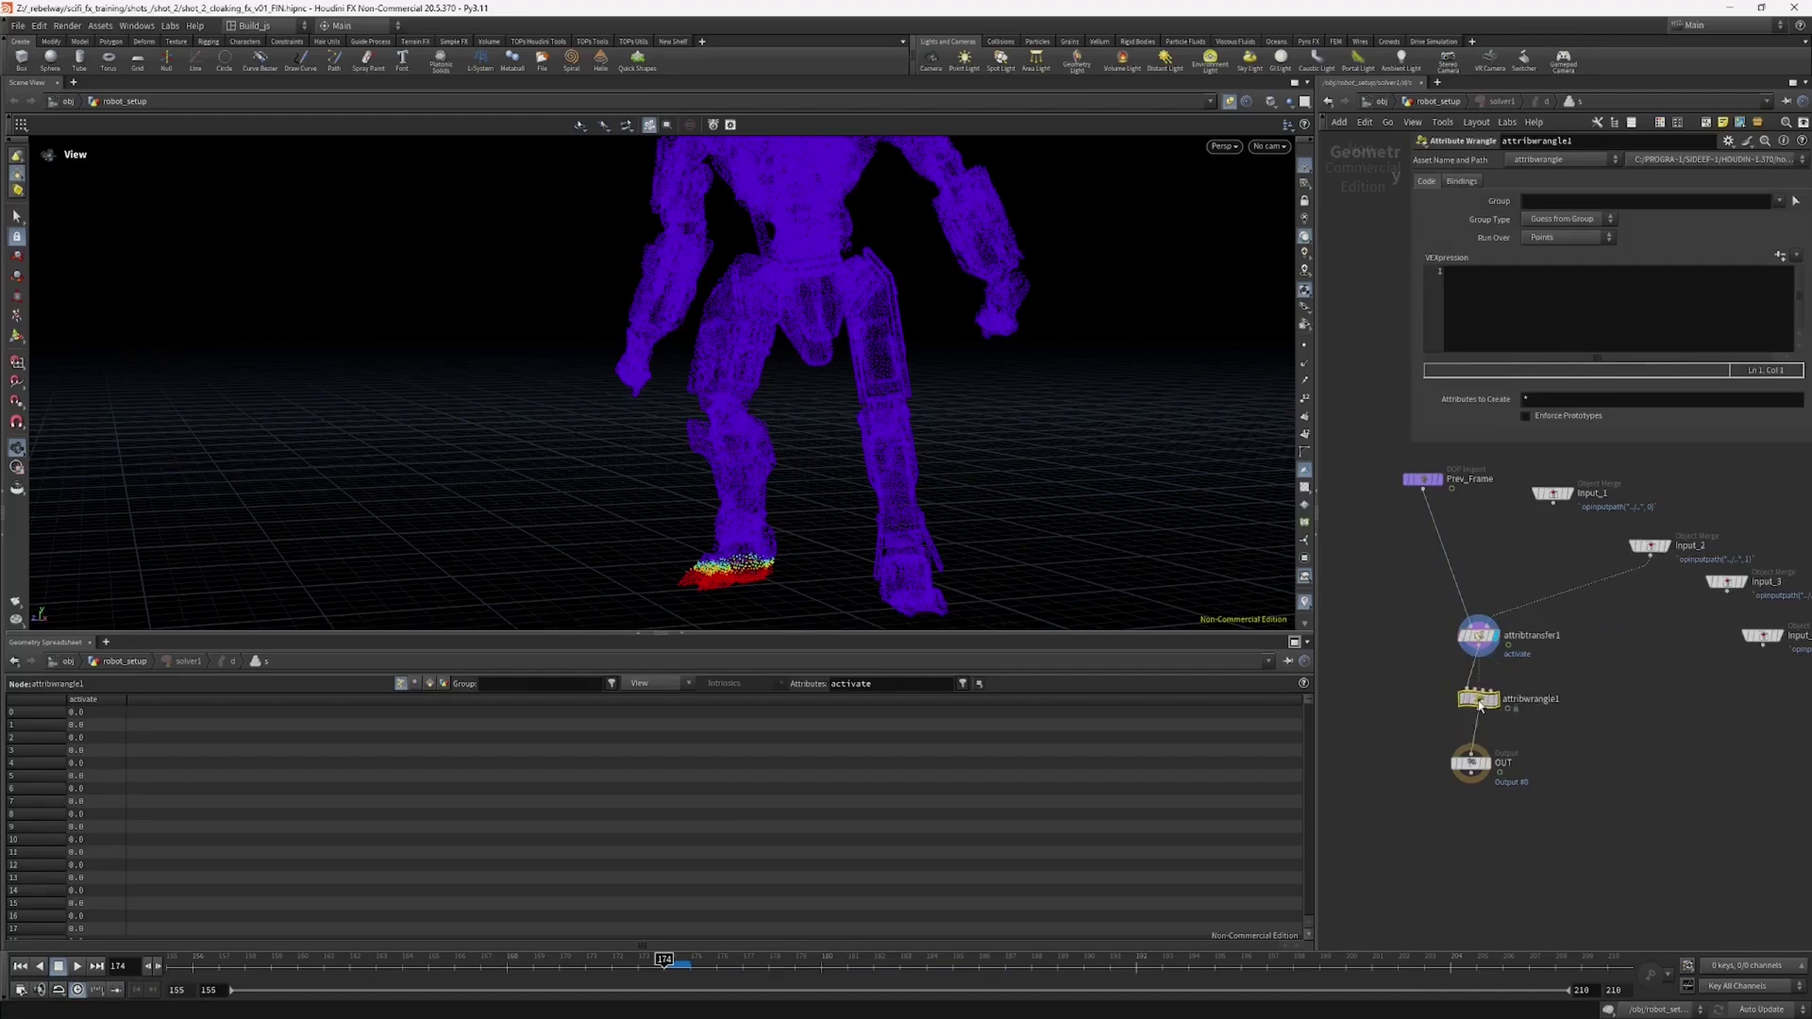
Step: Check the point attribute name on attribtransfer1, and enter f@activate *= 1.5; as the VEXpression of attribwrangle1
left_click(1477, 635)
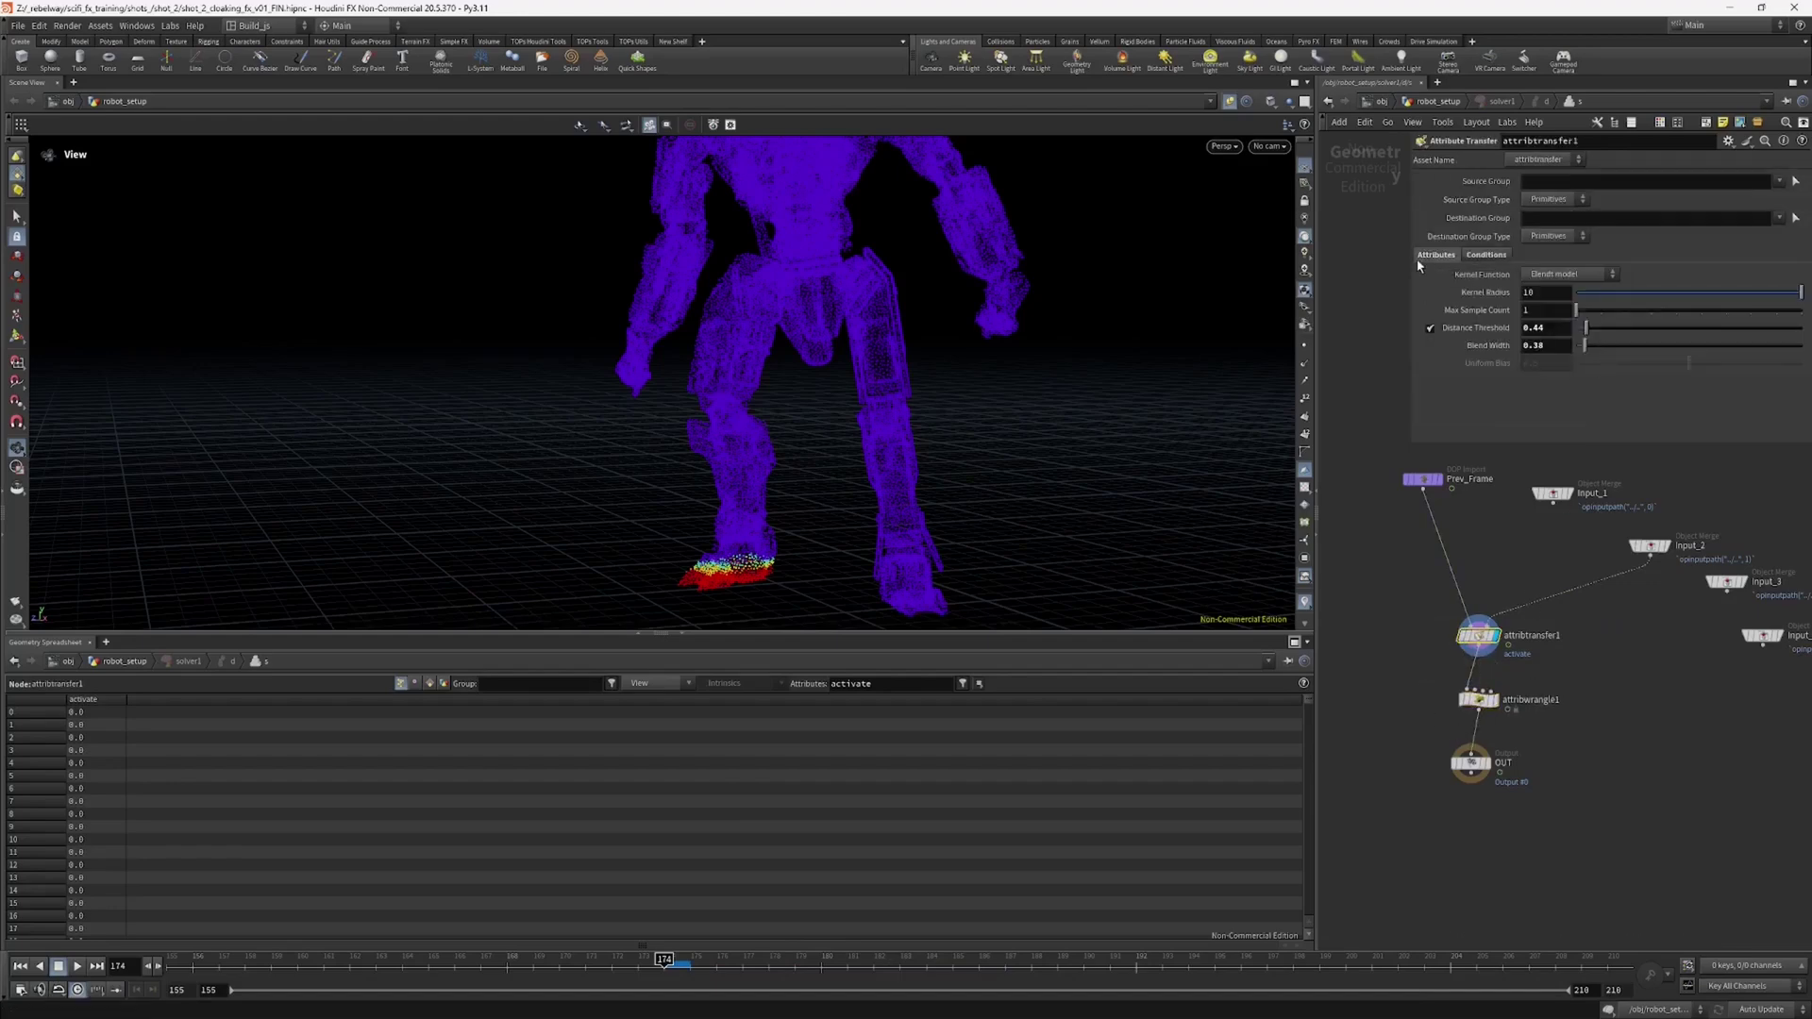
double_click(1544, 310)
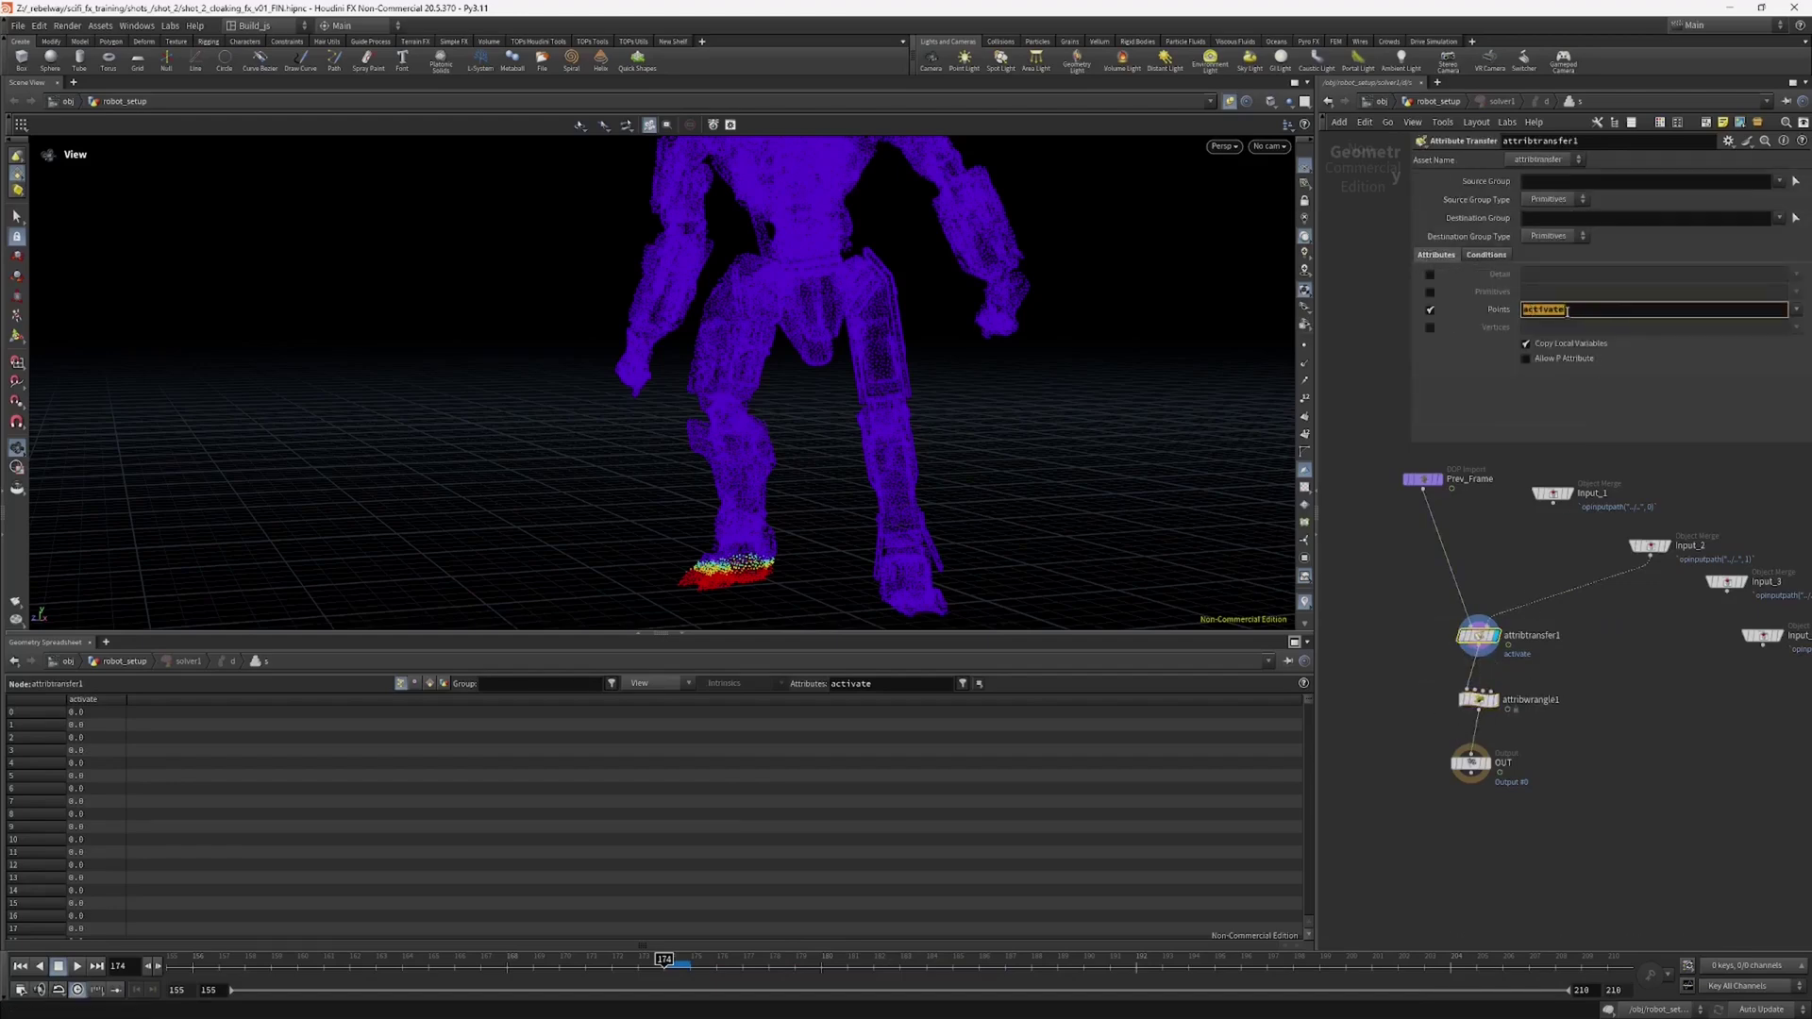
middle_click_drag(1407, 673, 1399, 644)
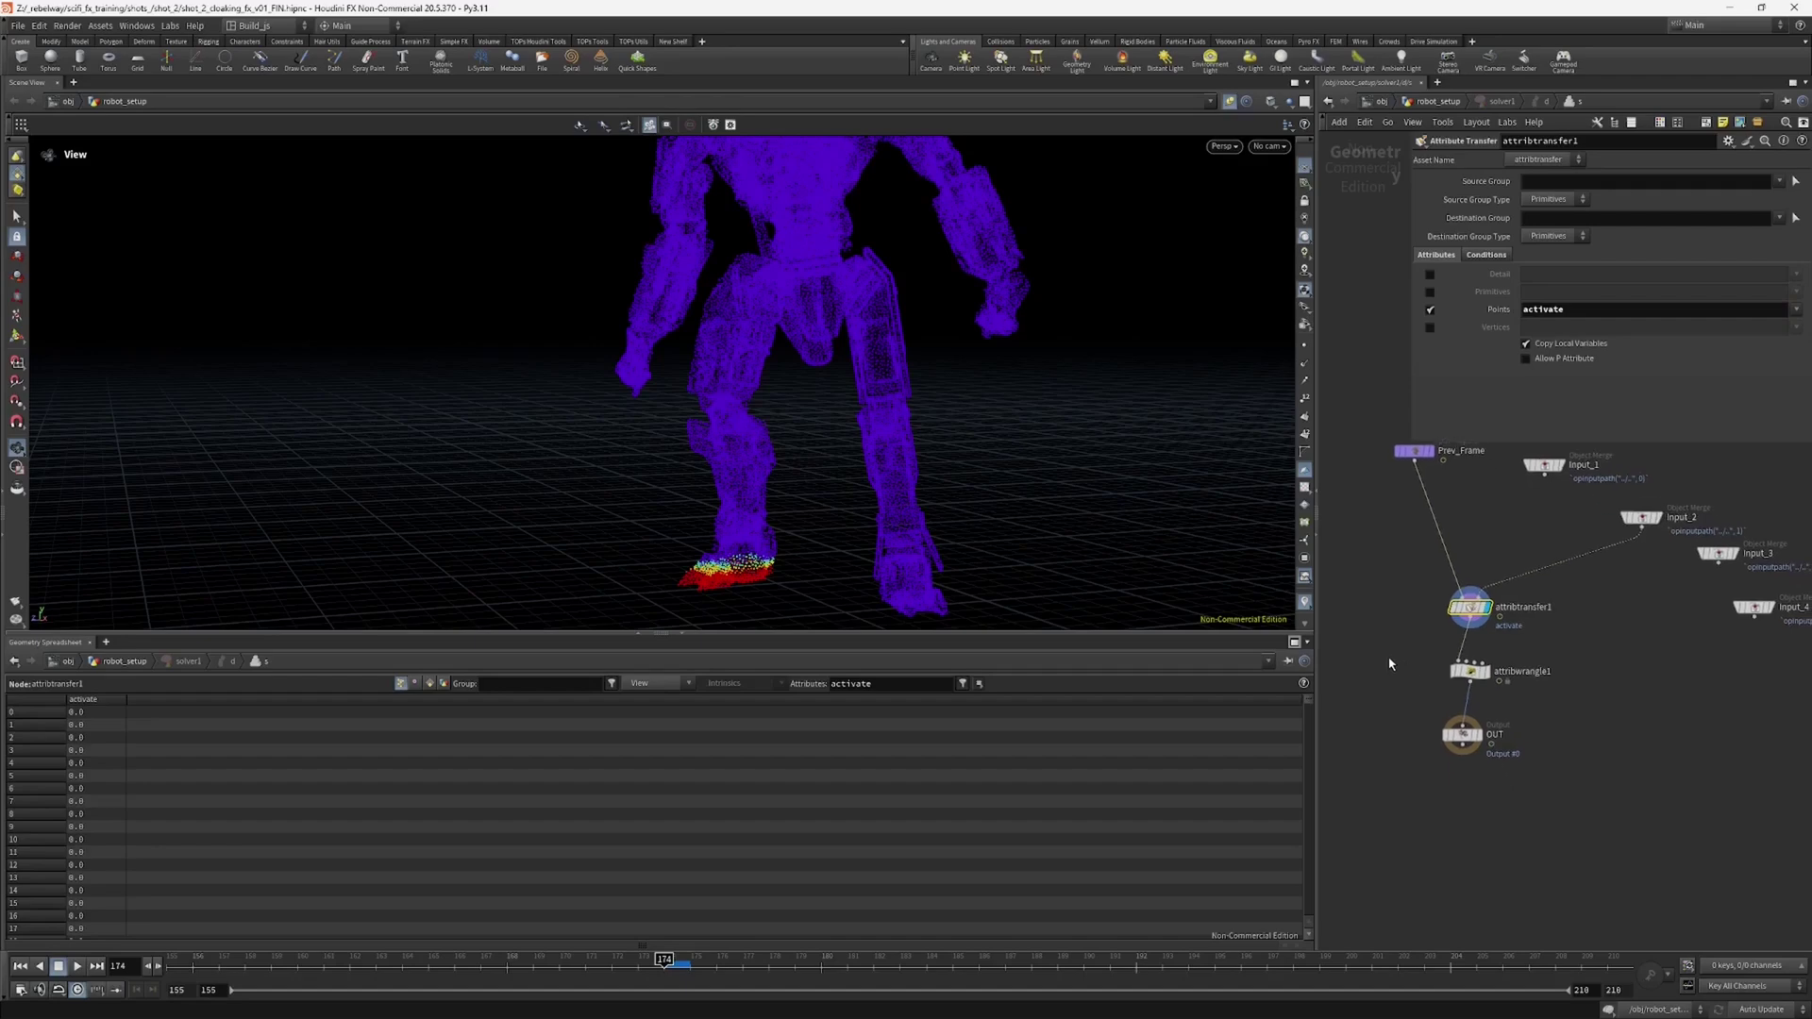
left_click(1476, 674)
left_click(1527, 300)
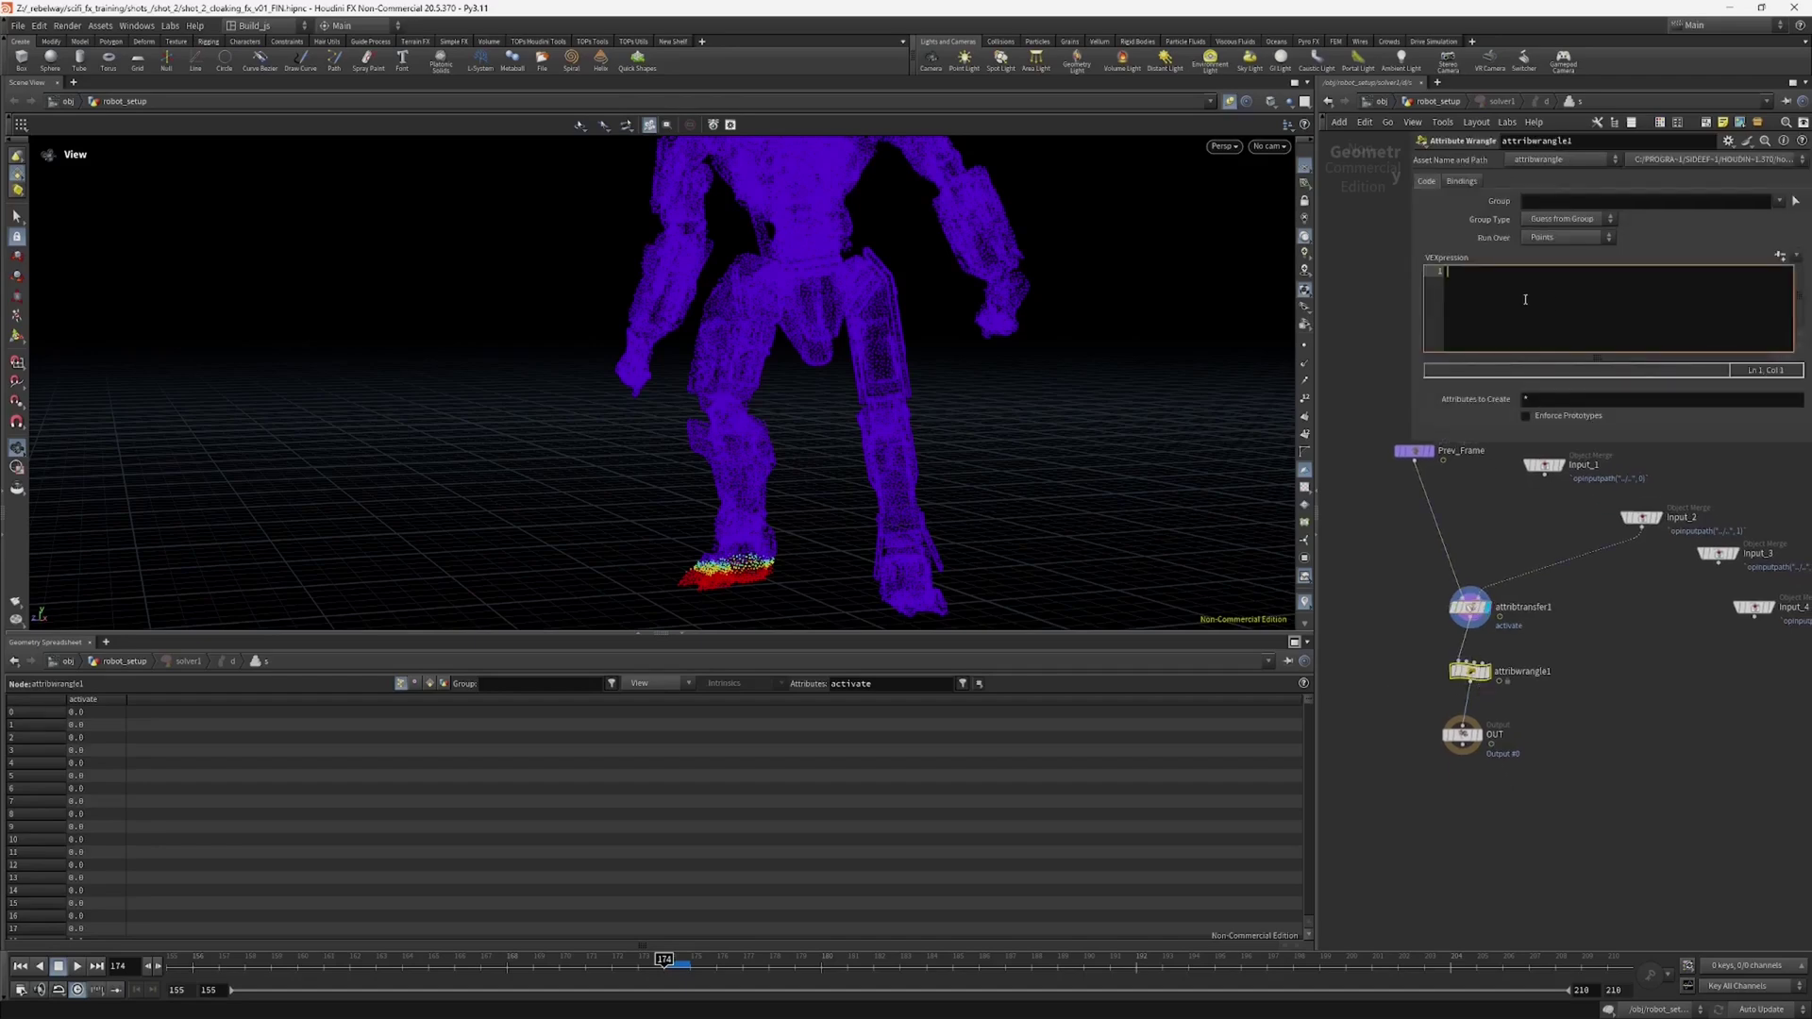
type("f")
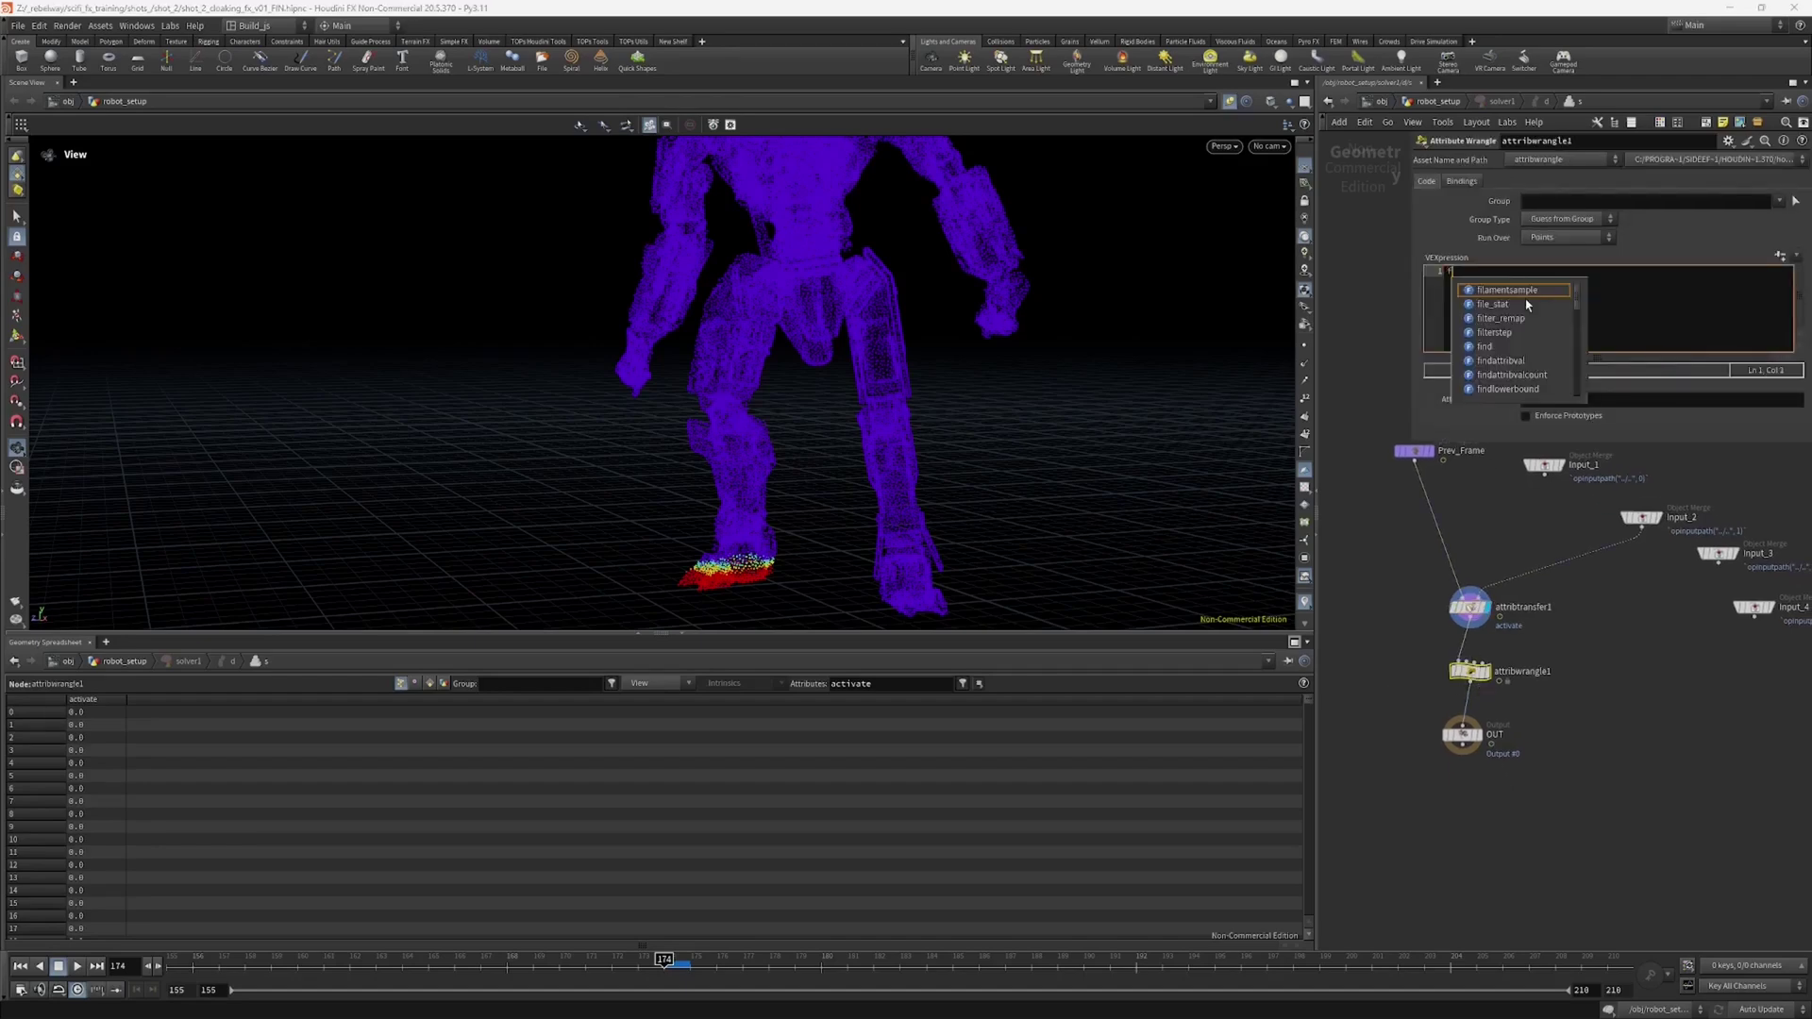
type("o")
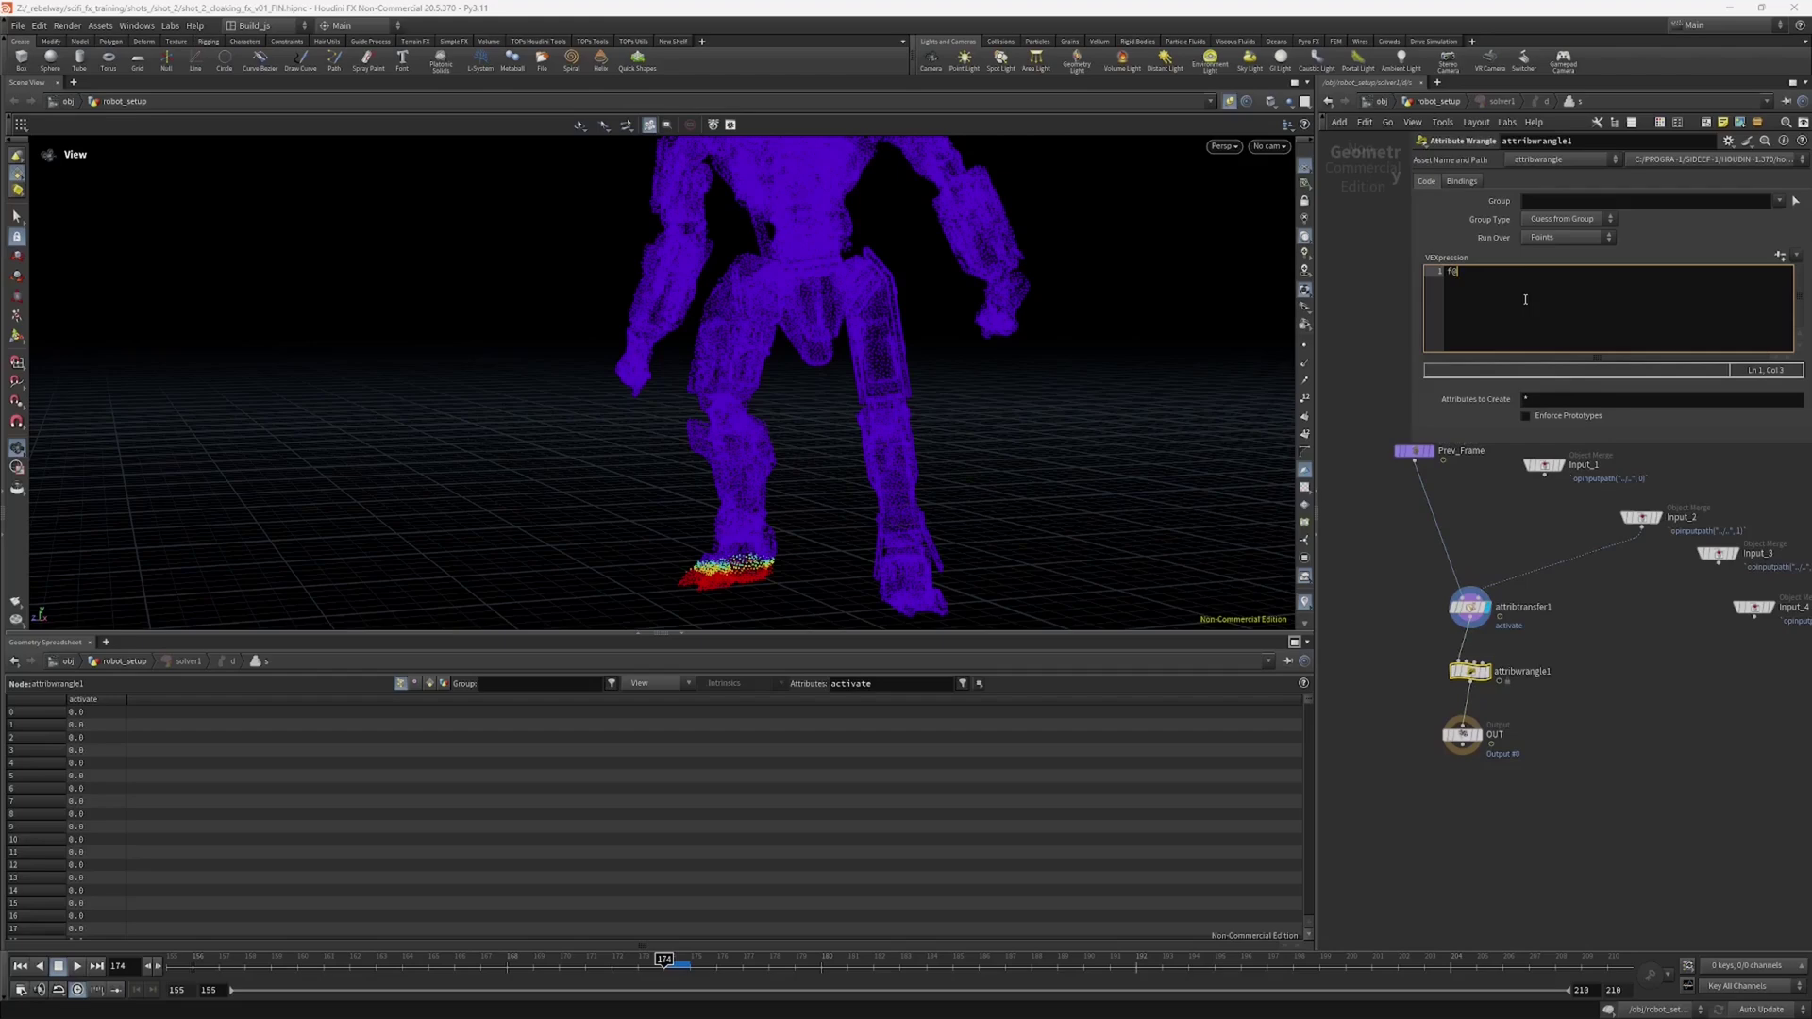
type("activate *= 1.5;")
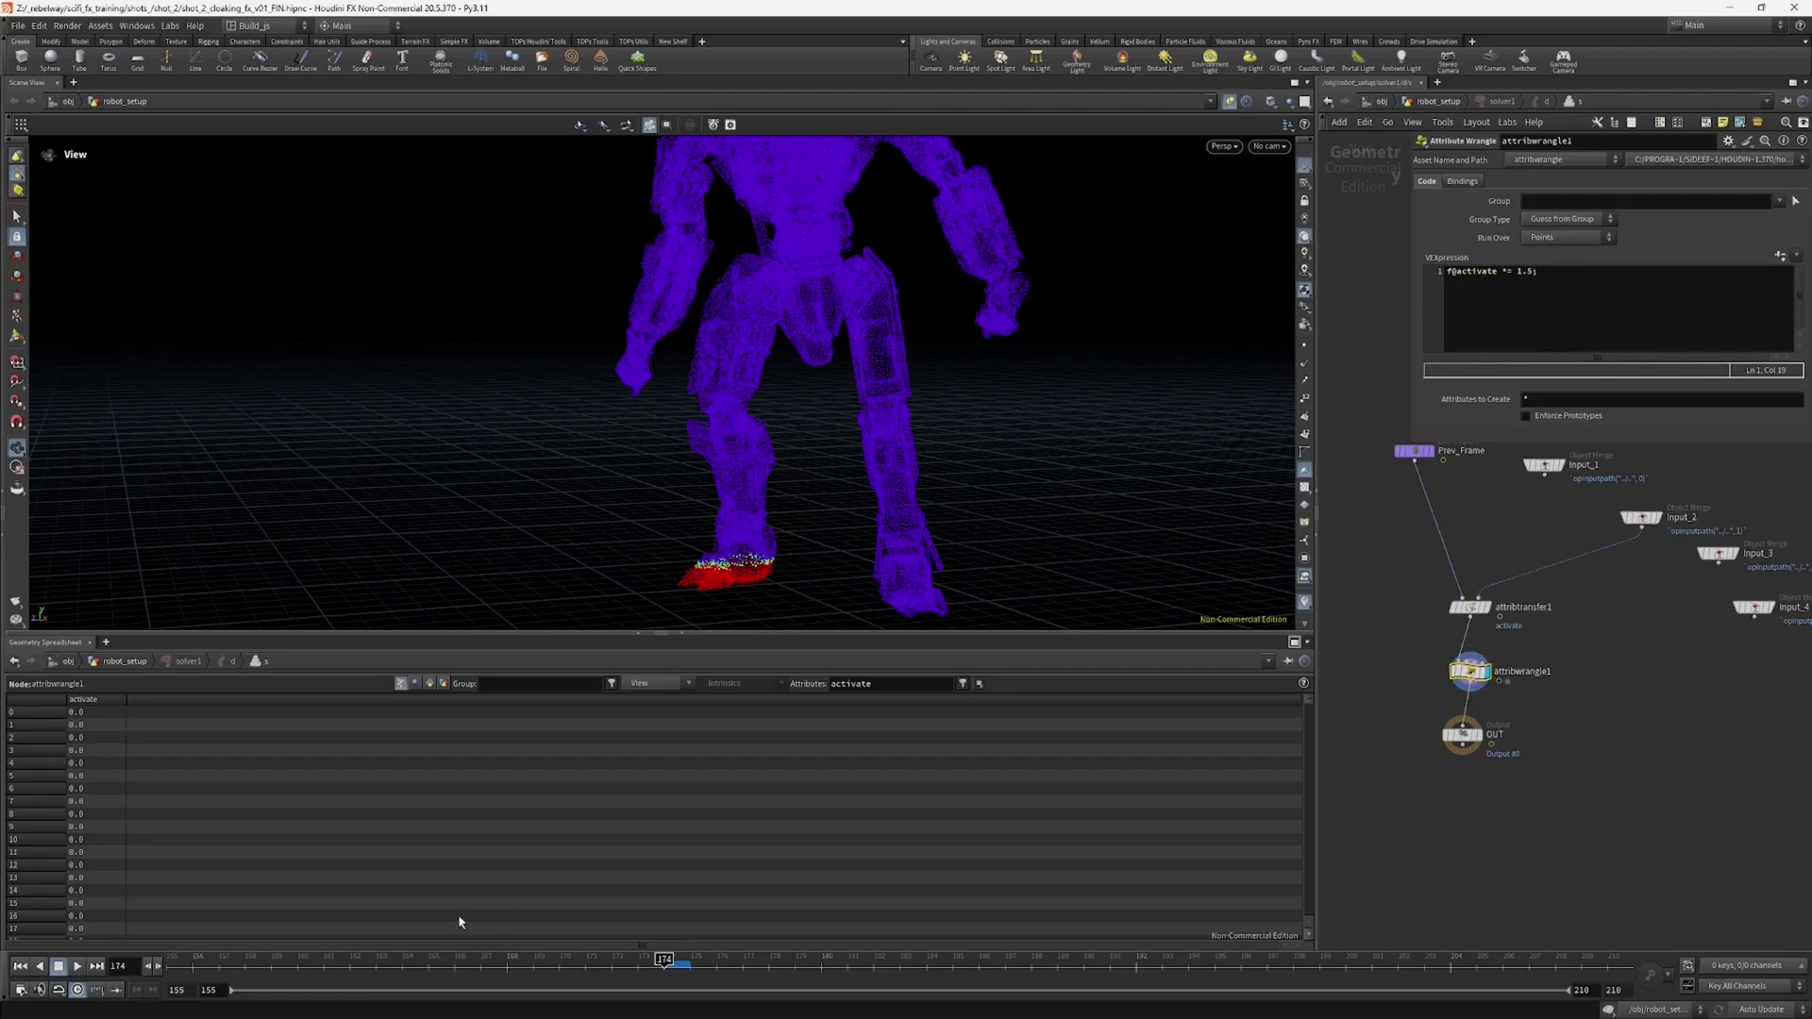
Step: Sort the spreadsheet by activate from highest to lowest and compare the values at frames 182, 185, 186 and 179
left_click_drag(664, 958, 890, 946)
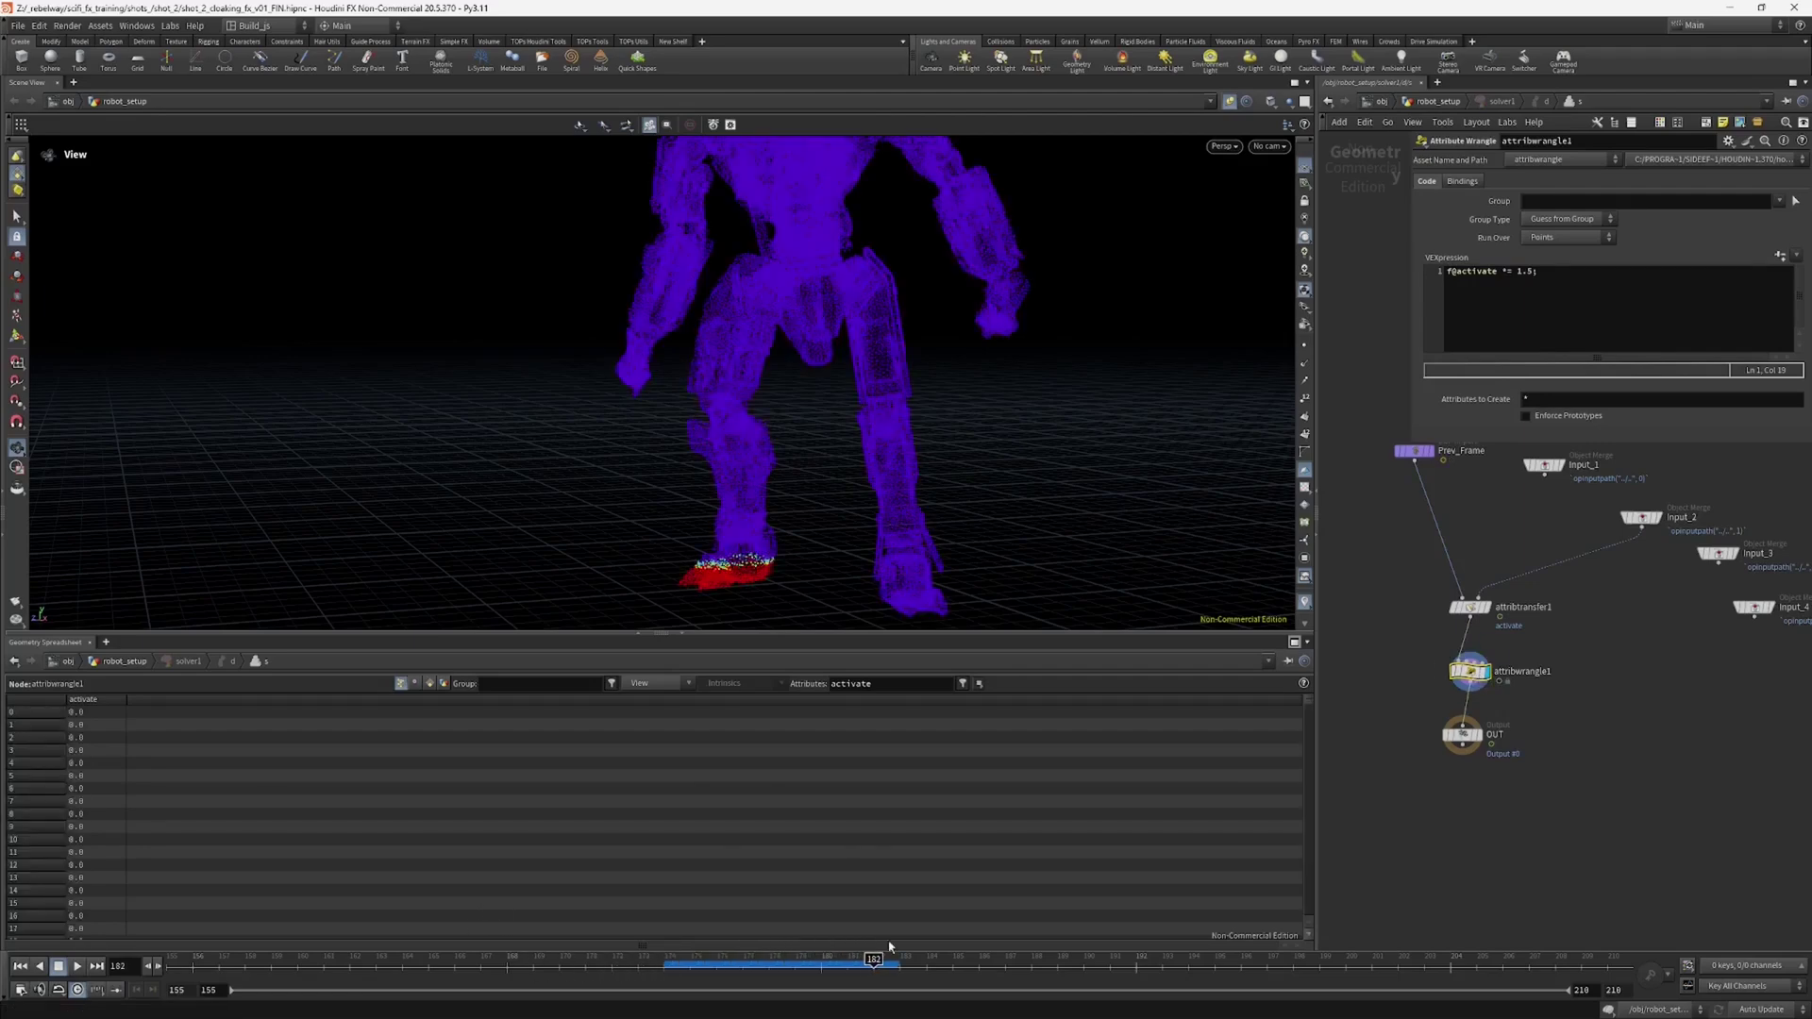
left_click(109, 699)
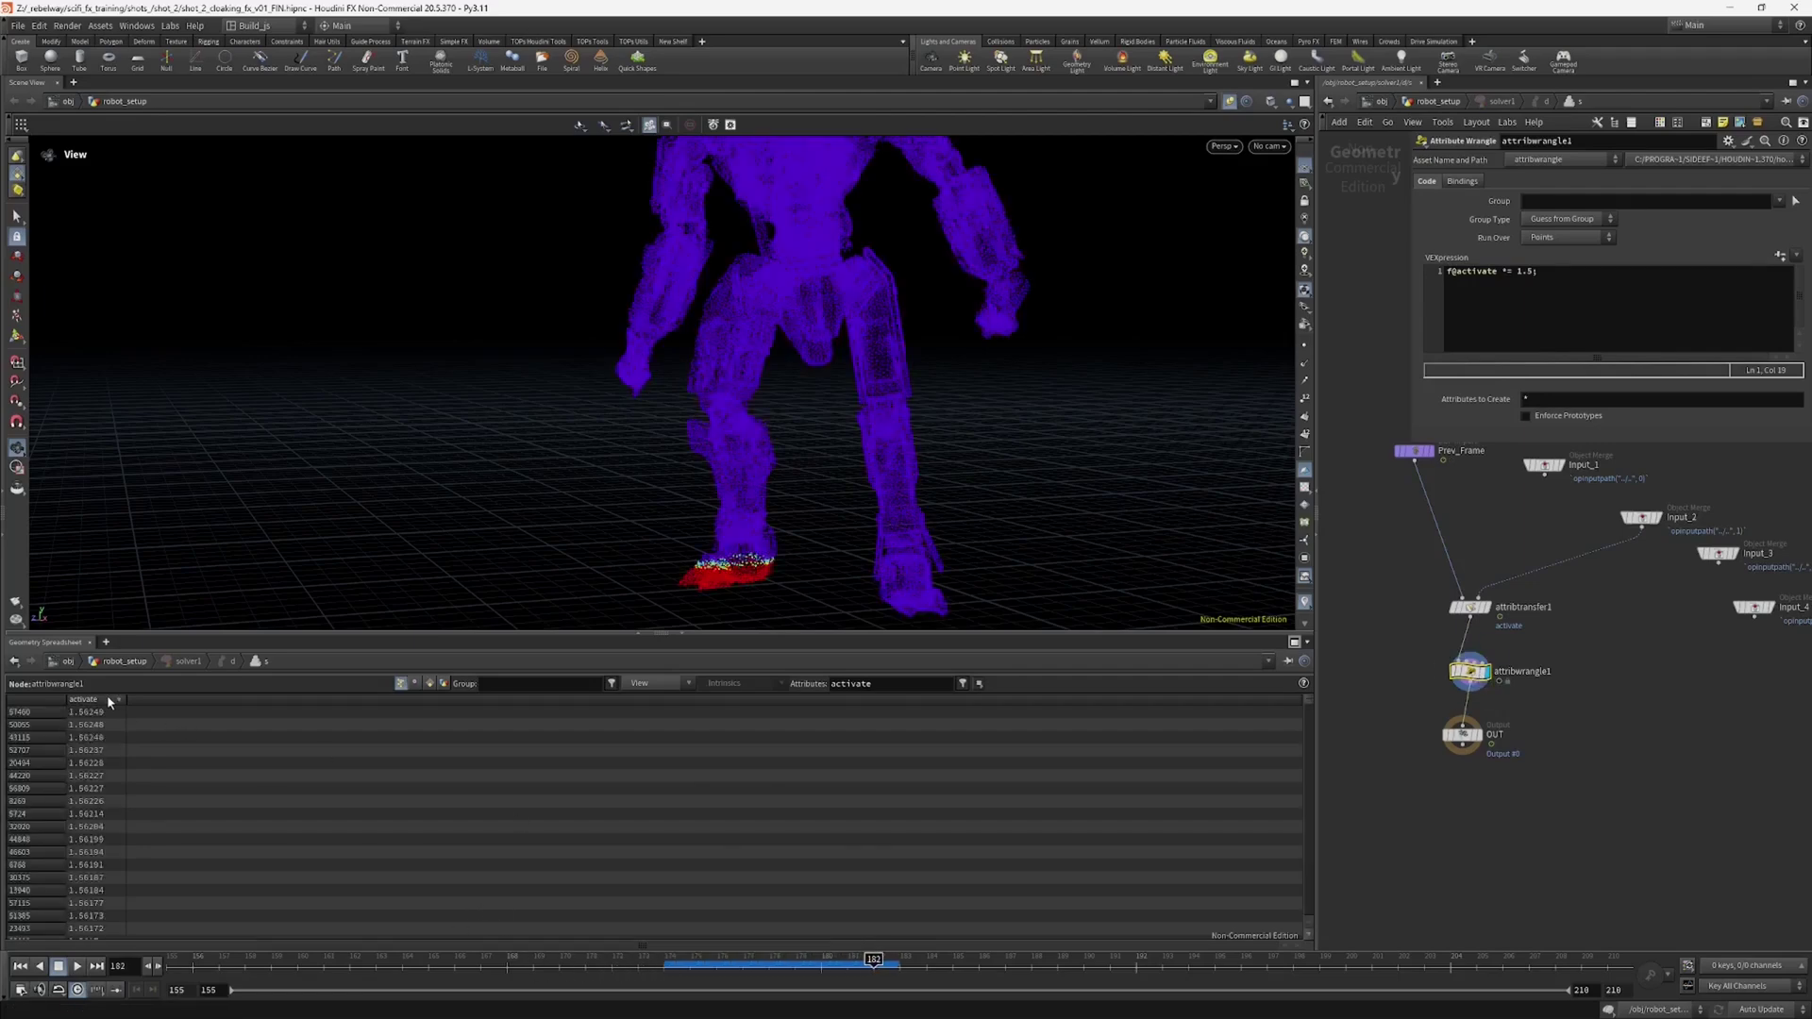
left_click_drag(736, 958, 955, 934)
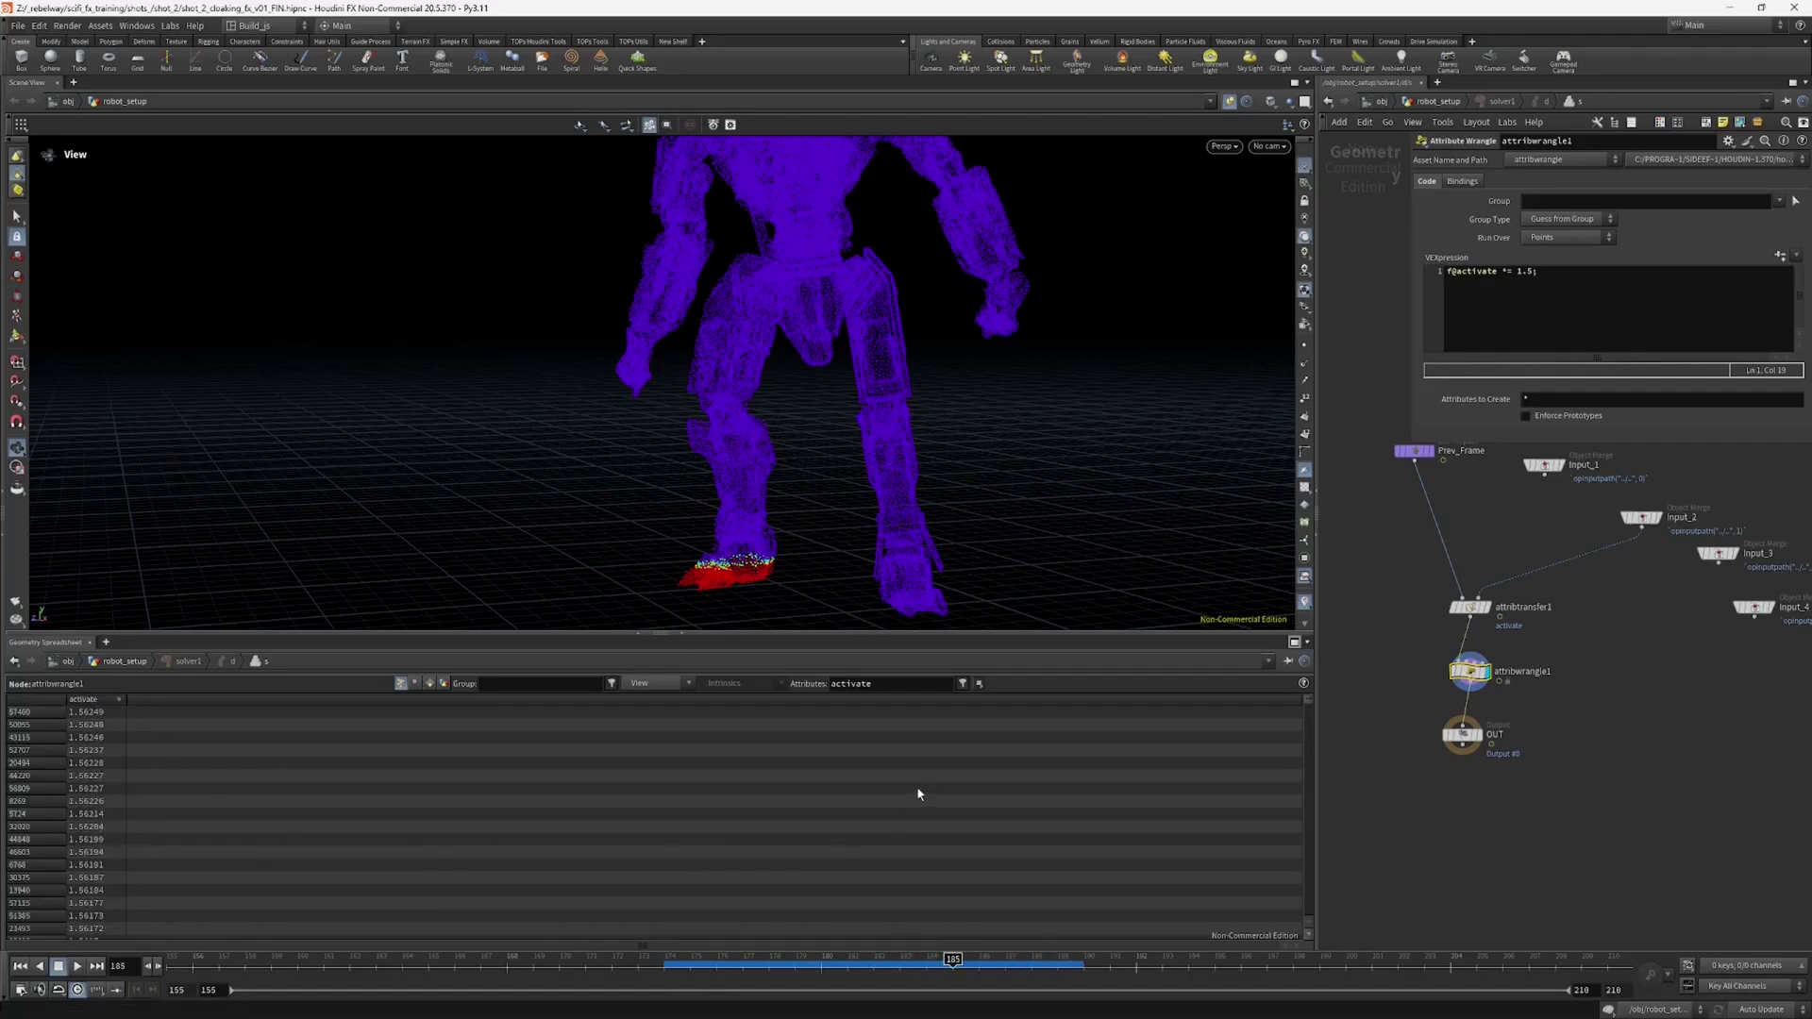
left_click_drag(925, 958, 979, 959)
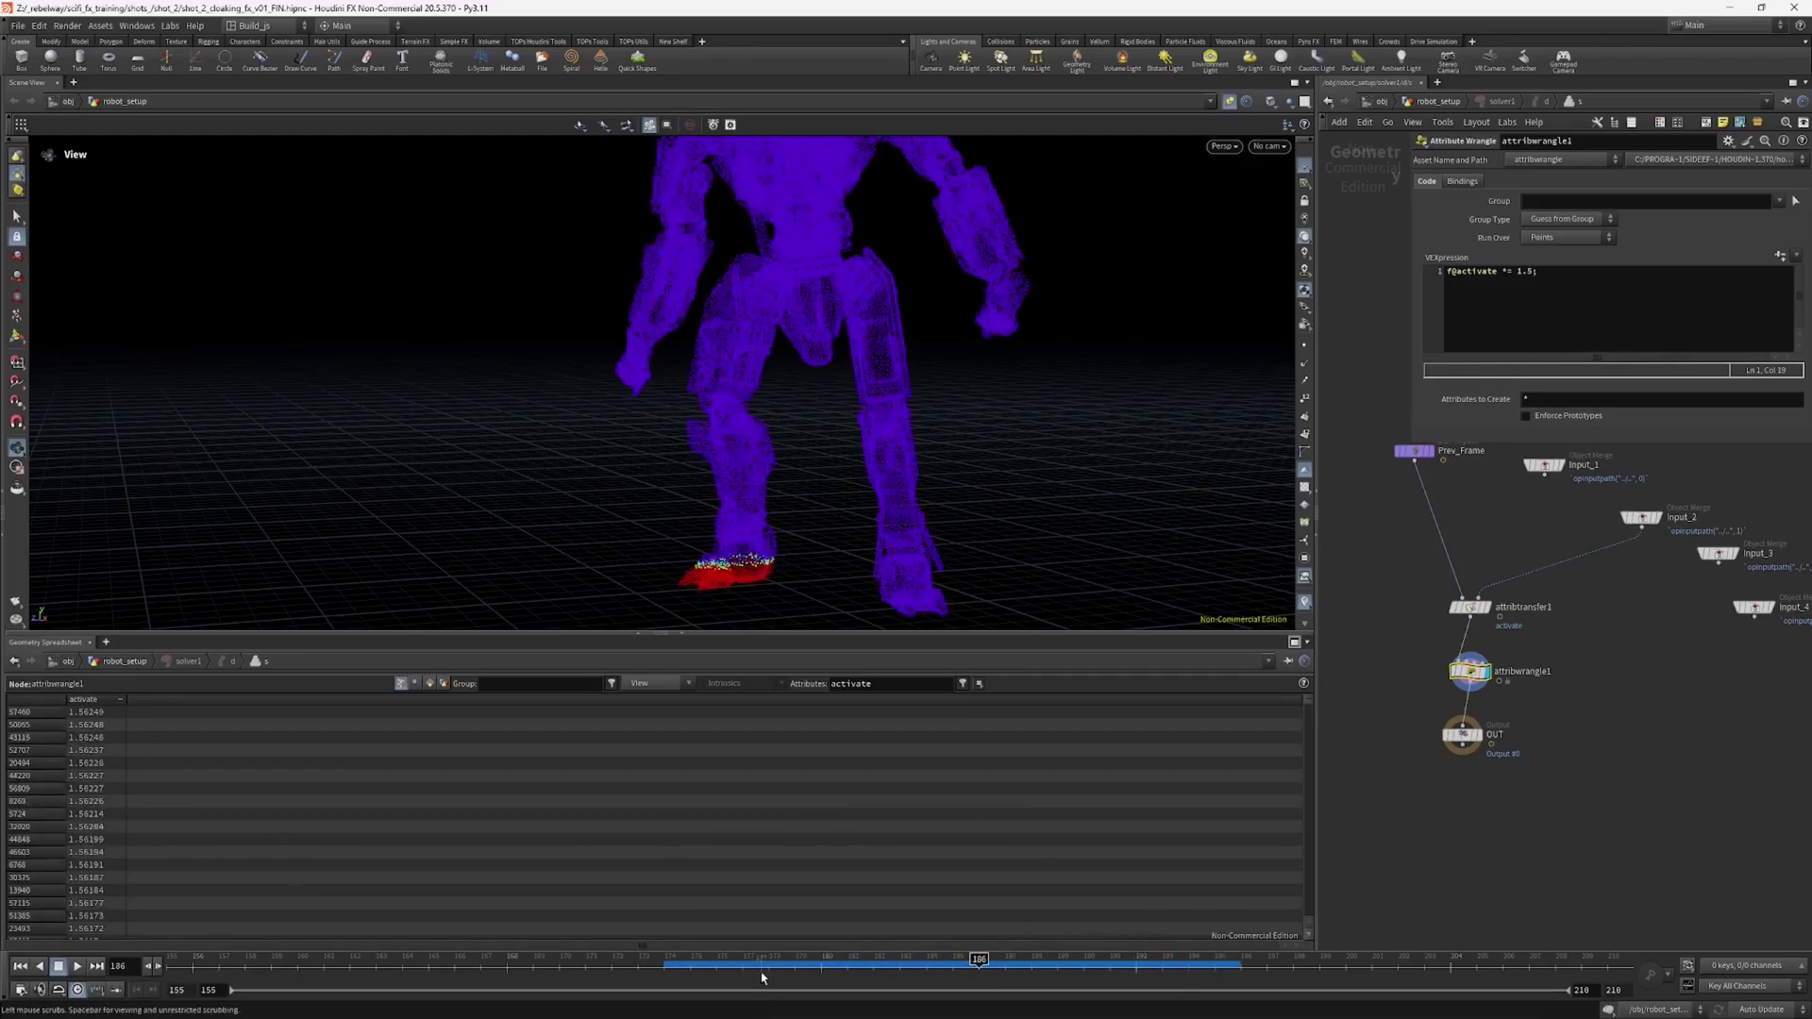
left_click_drag(608, 959, 795, 960)
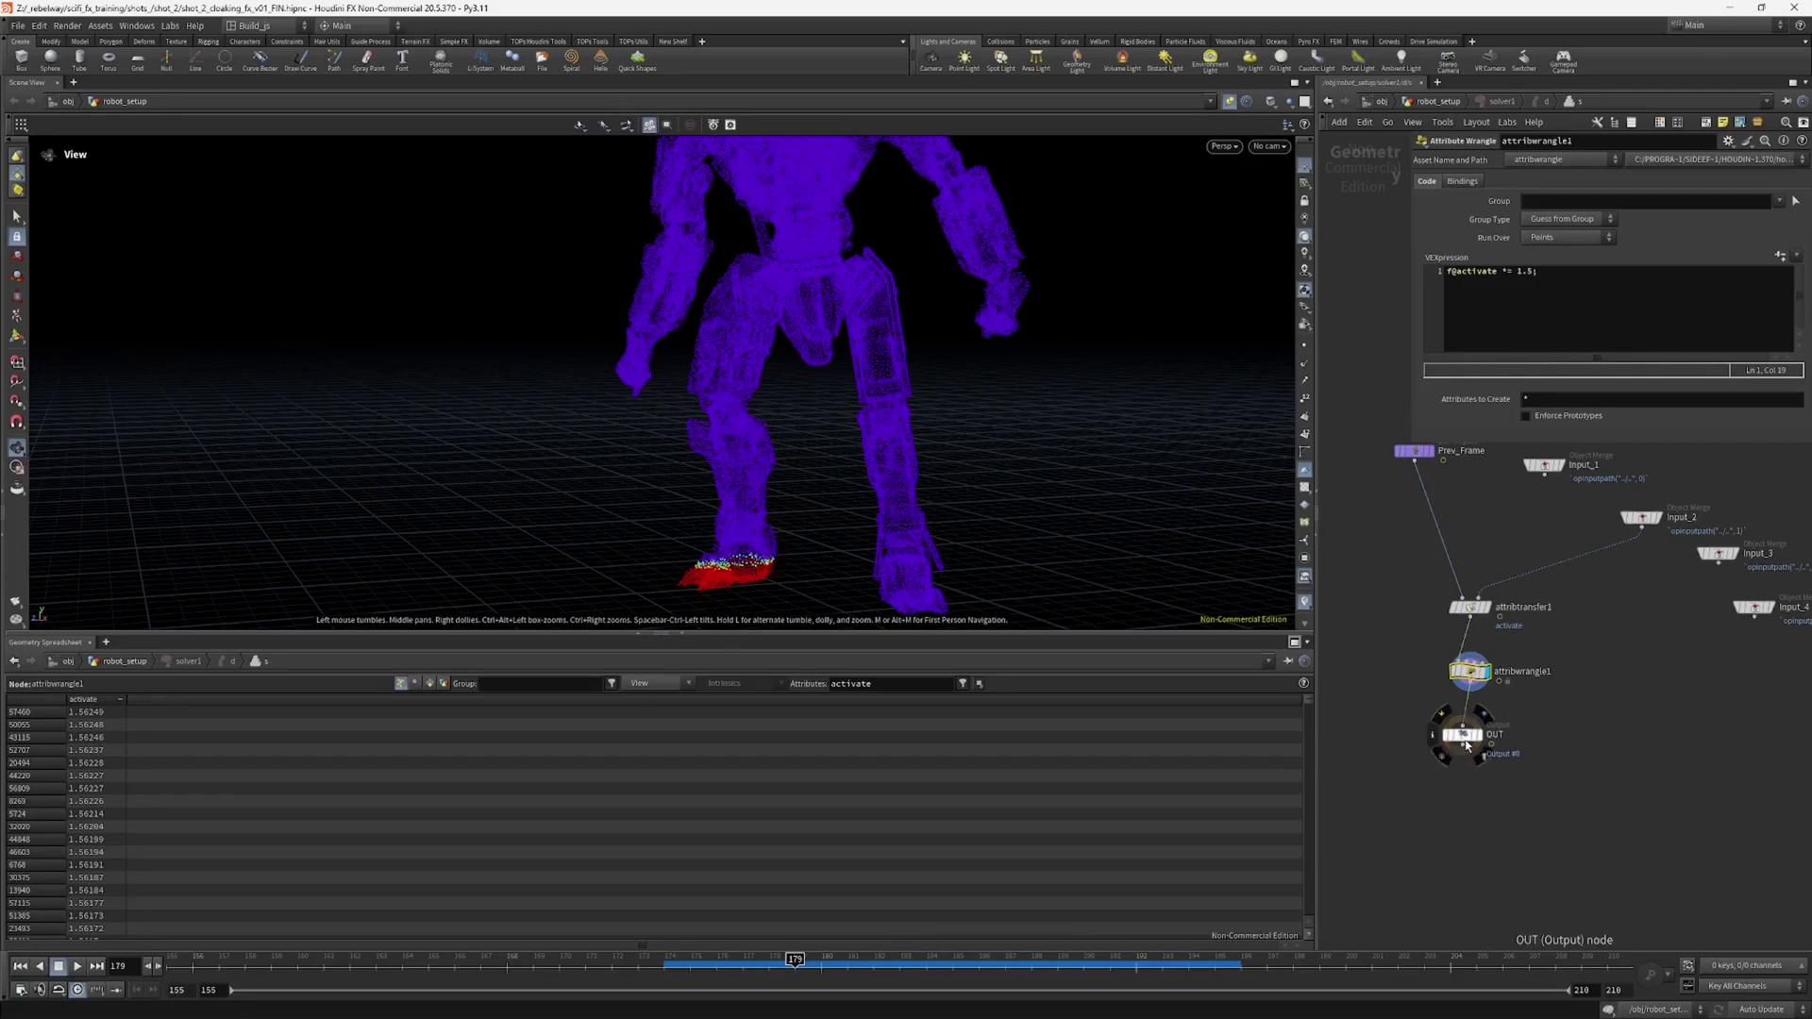
Step: Shift OUT further down and insert an Attribute Blur between attribwrangle1 and OUT
left_click_drag(1462, 735, 1469, 766)
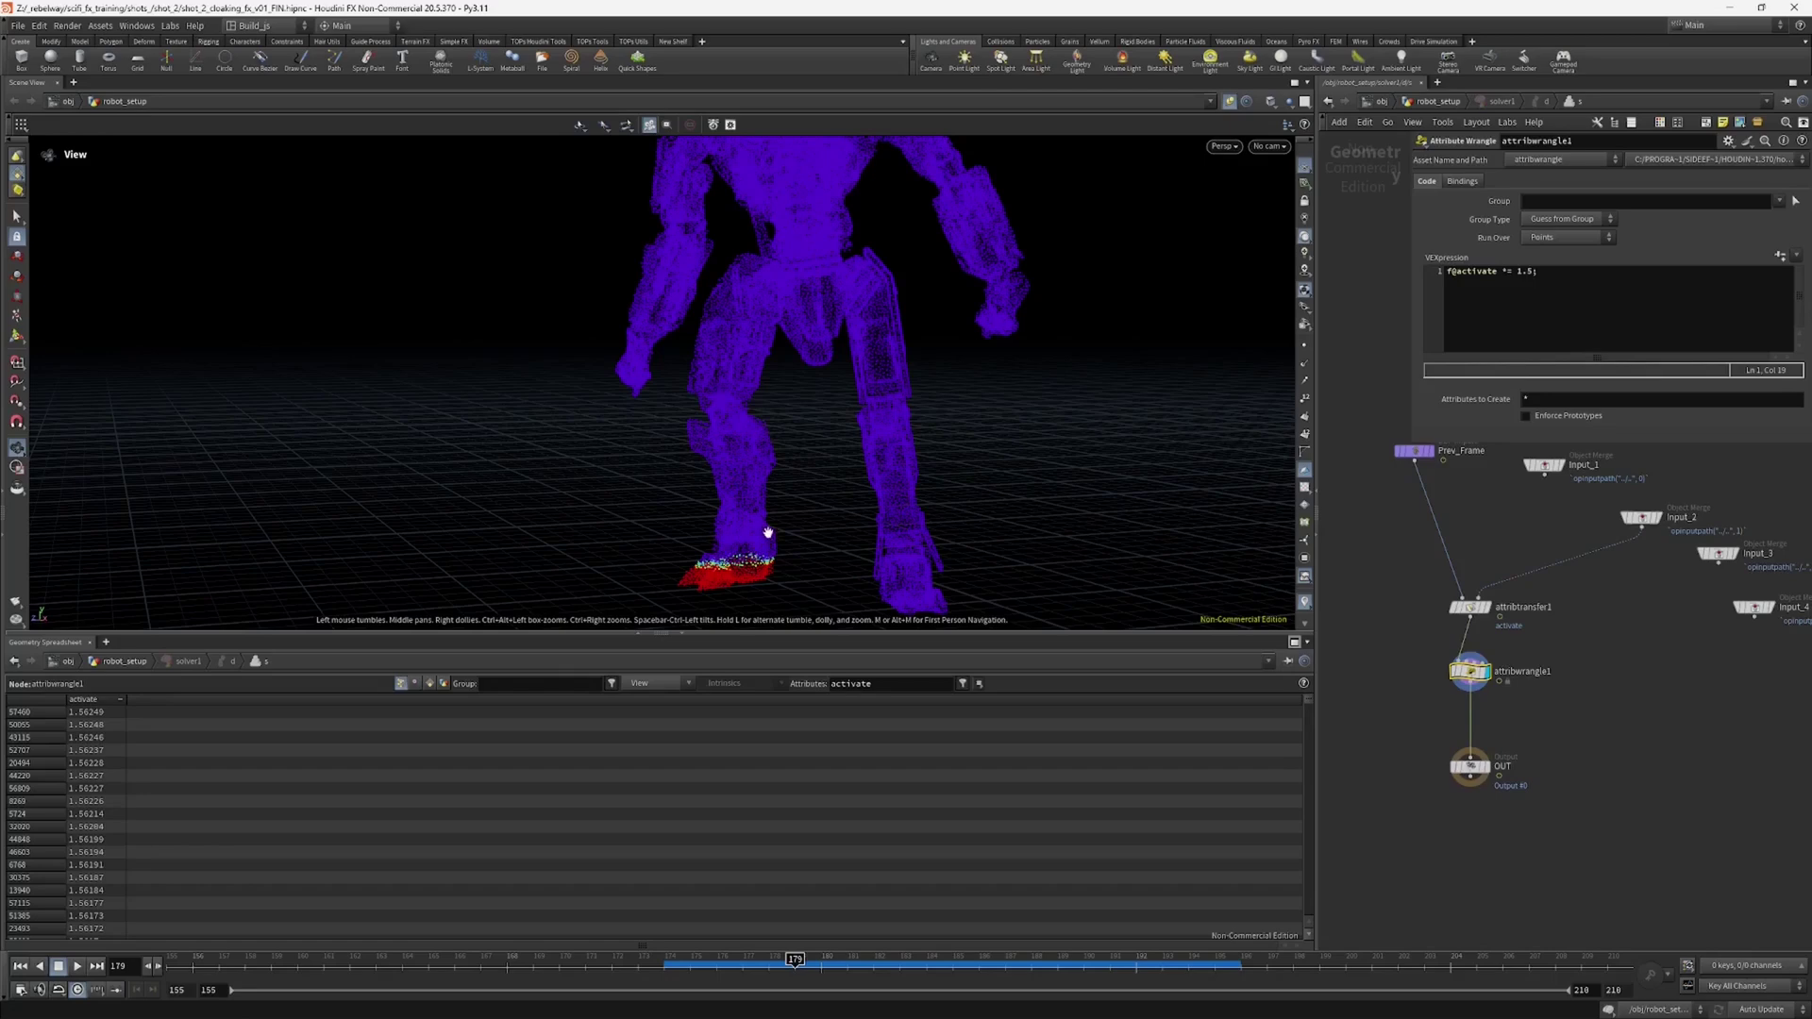
middle_click_drag(1407, 741, 1400, 721)
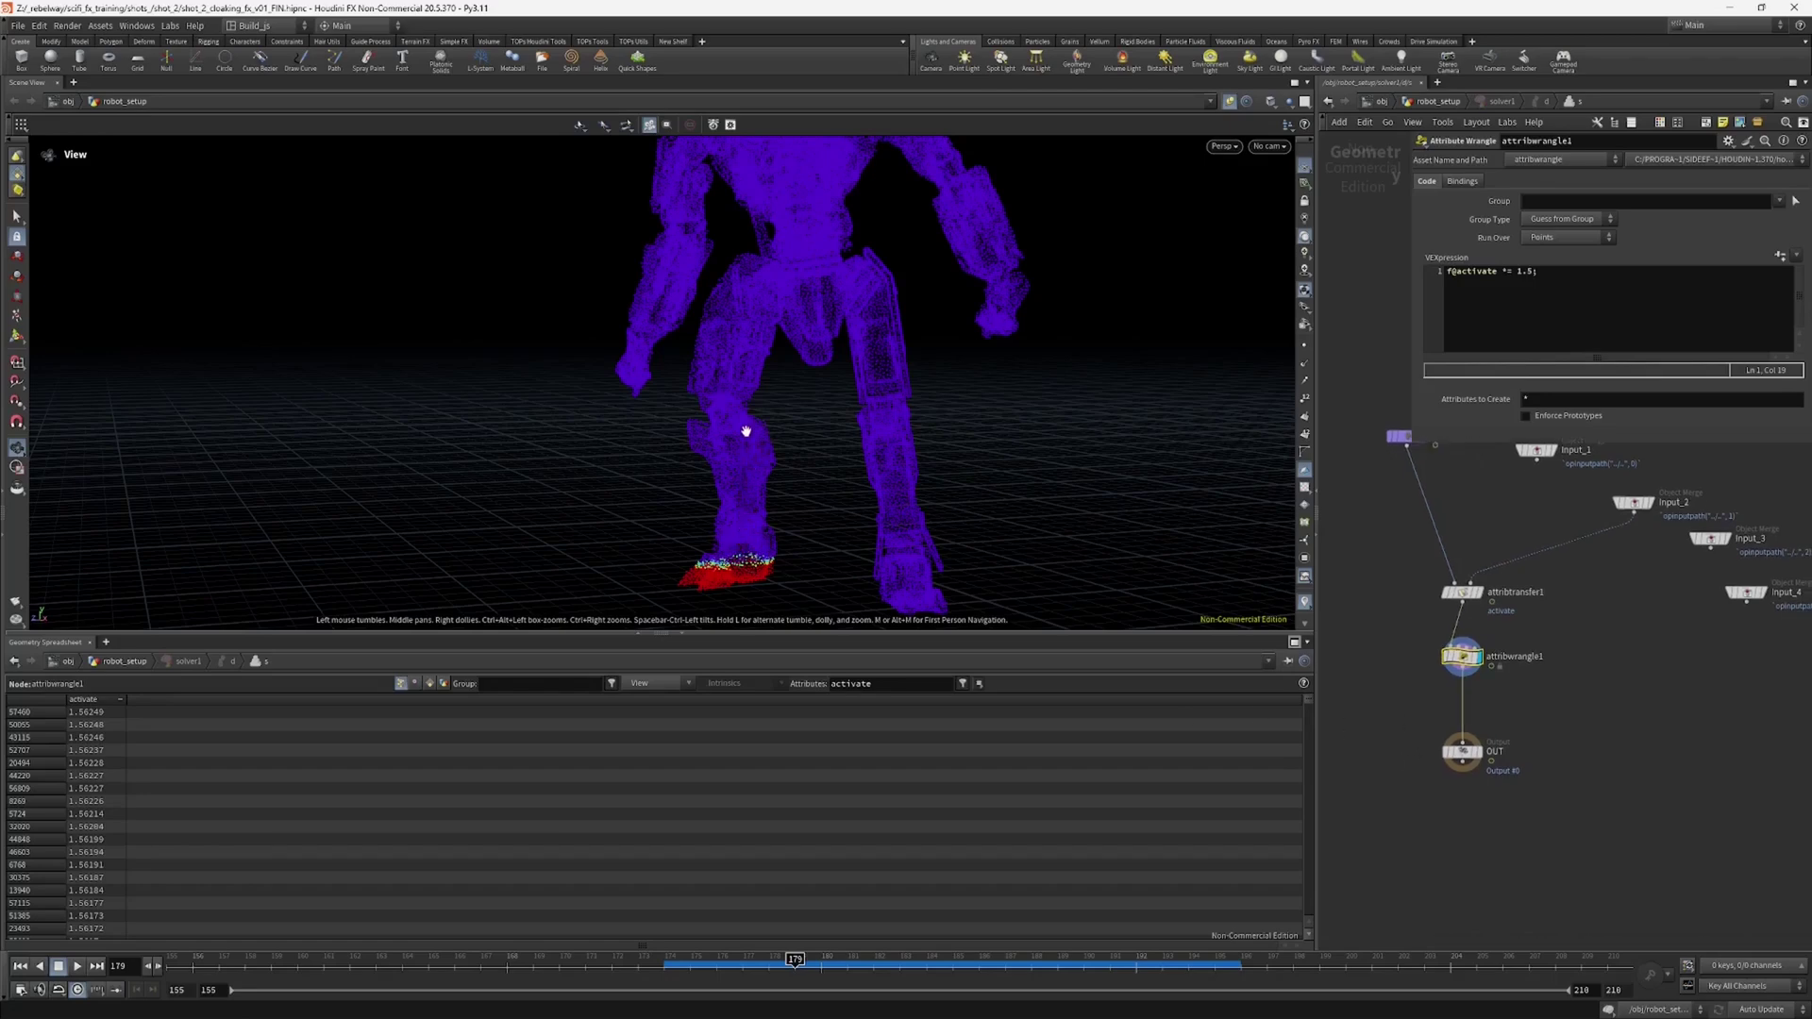
middle_click_drag(1375, 695, 1436, 691)
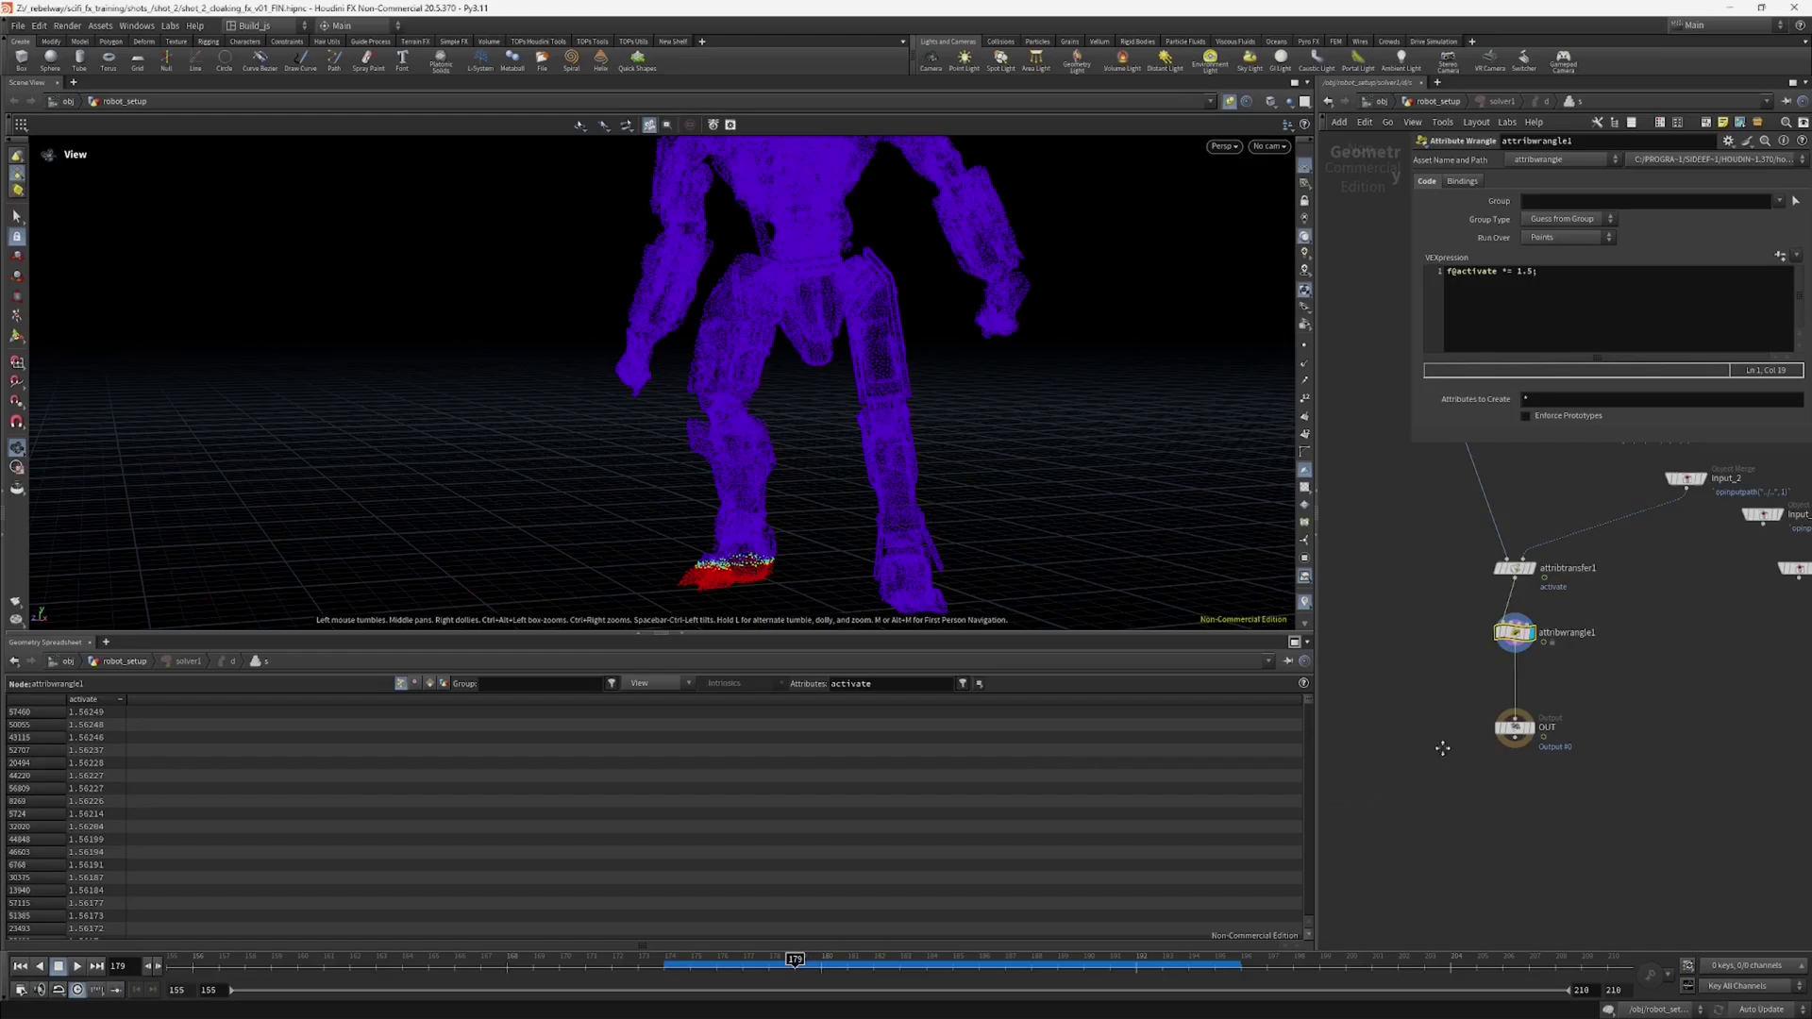
middle_click_drag(1435, 749, 1438, 781)
key("Tab")
type("att")
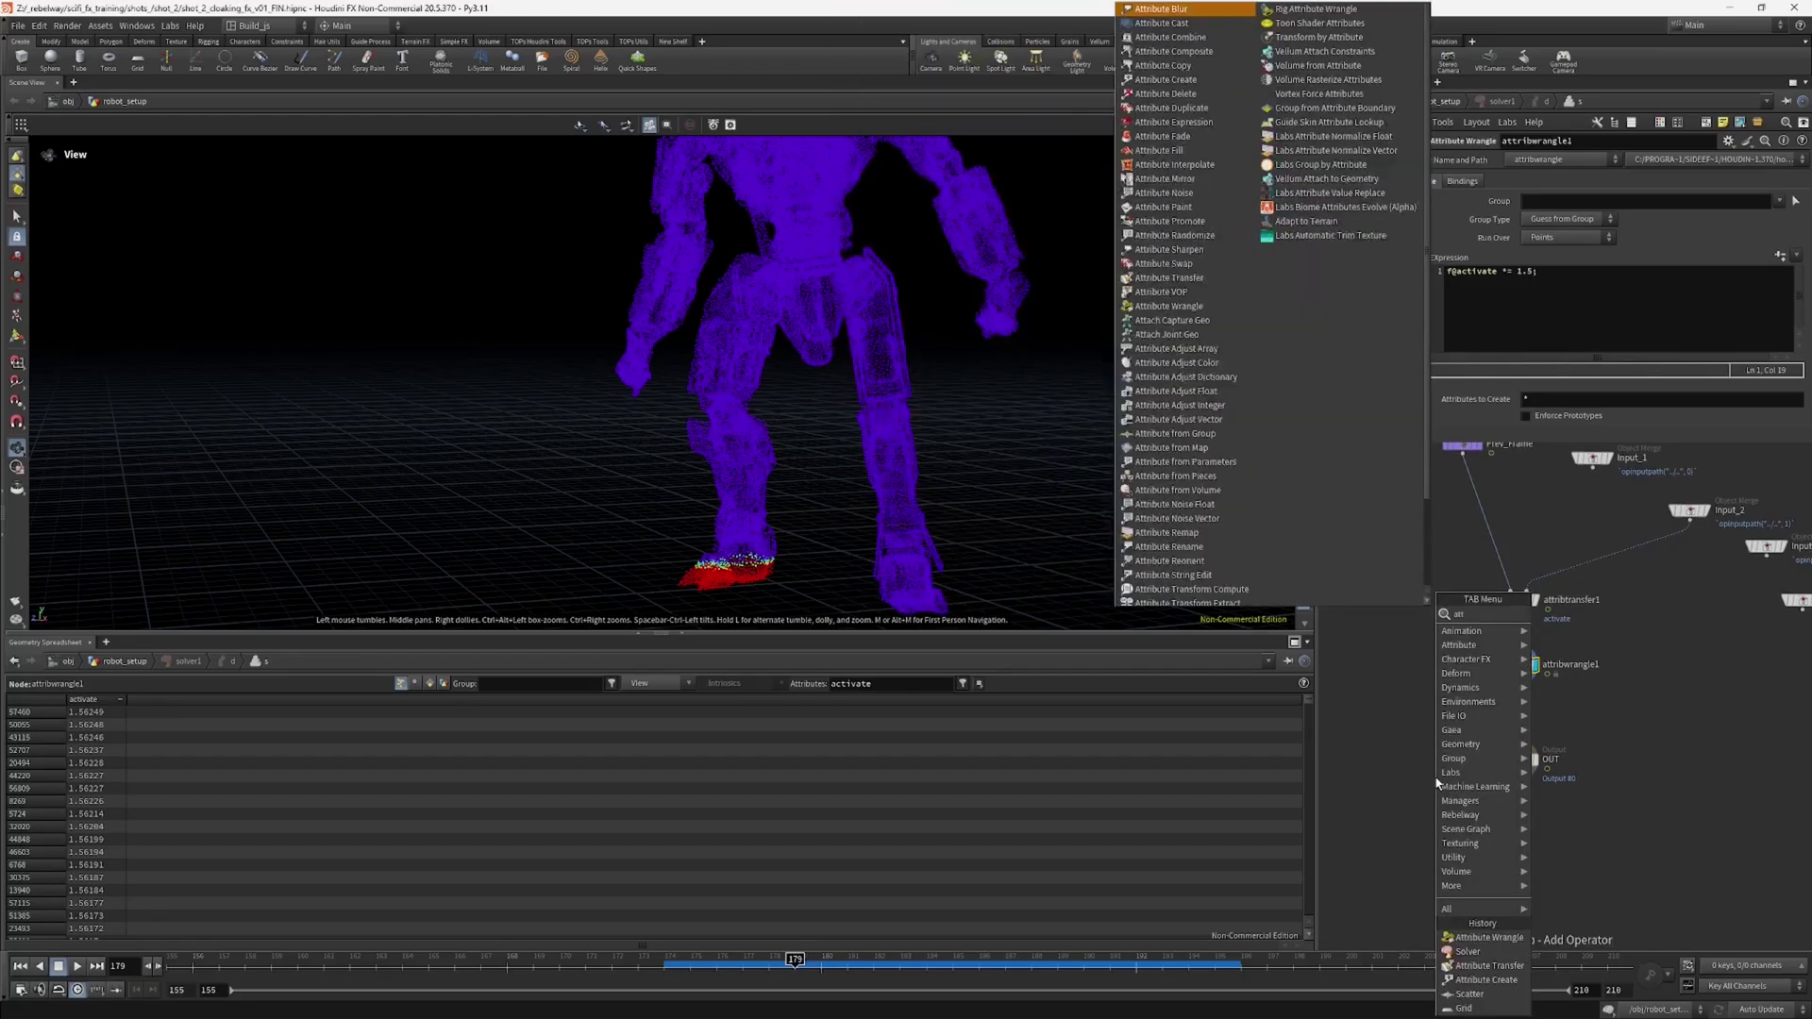
key("Return")
left_click(1519, 705)
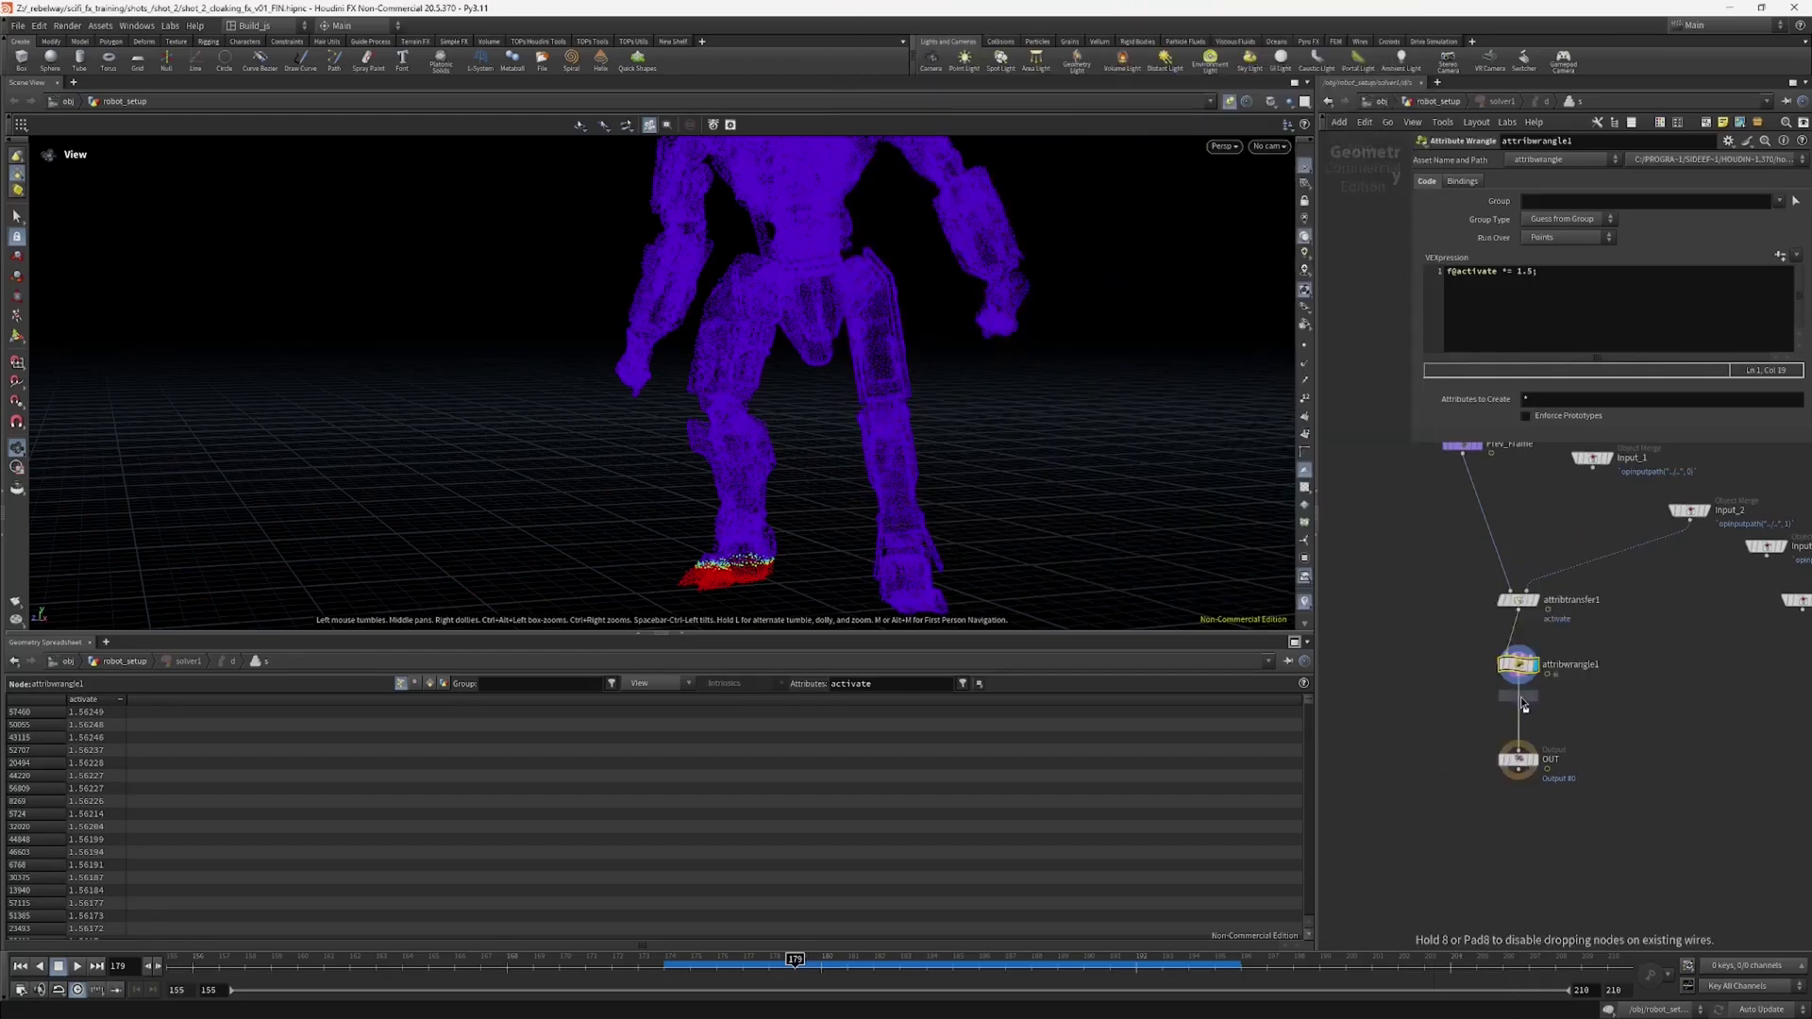
left_click_drag(1523, 710, 1516, 722)
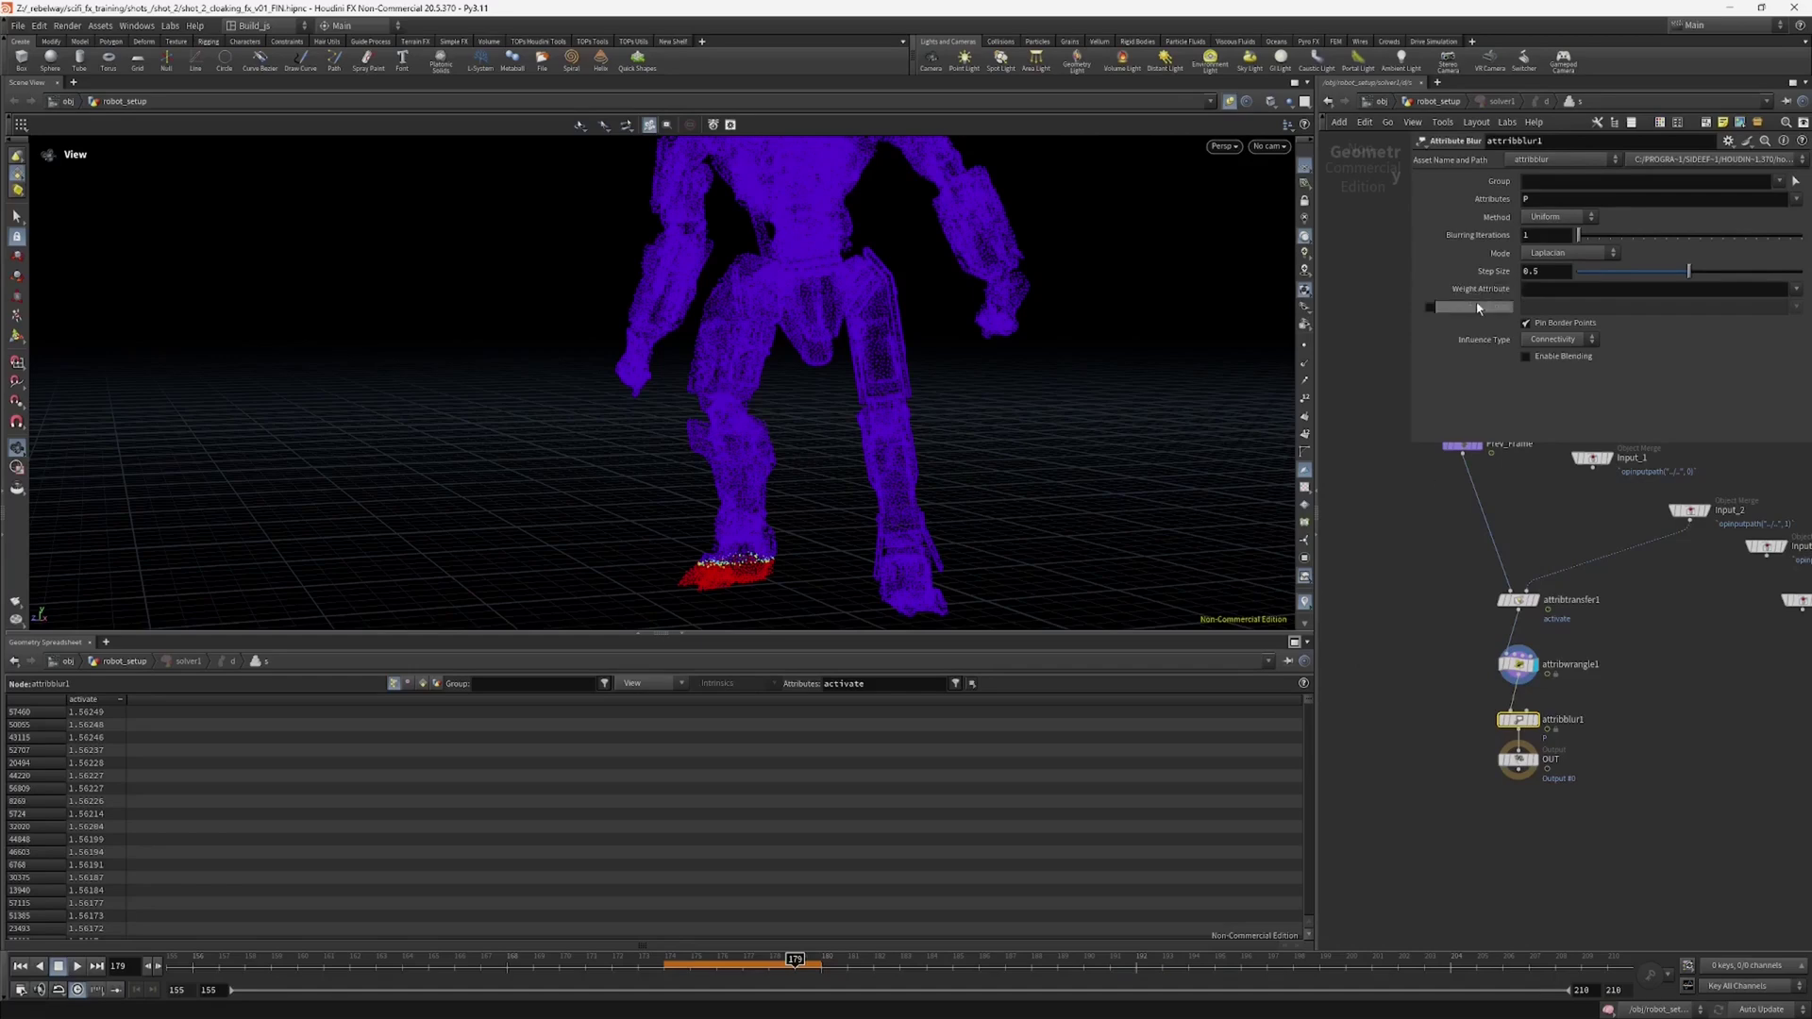
Step: Make attribblur1 blur only the activate attribute instead of P, display it, and space OUT below it
left_click(1797, 201)
left_click(1776, 265)
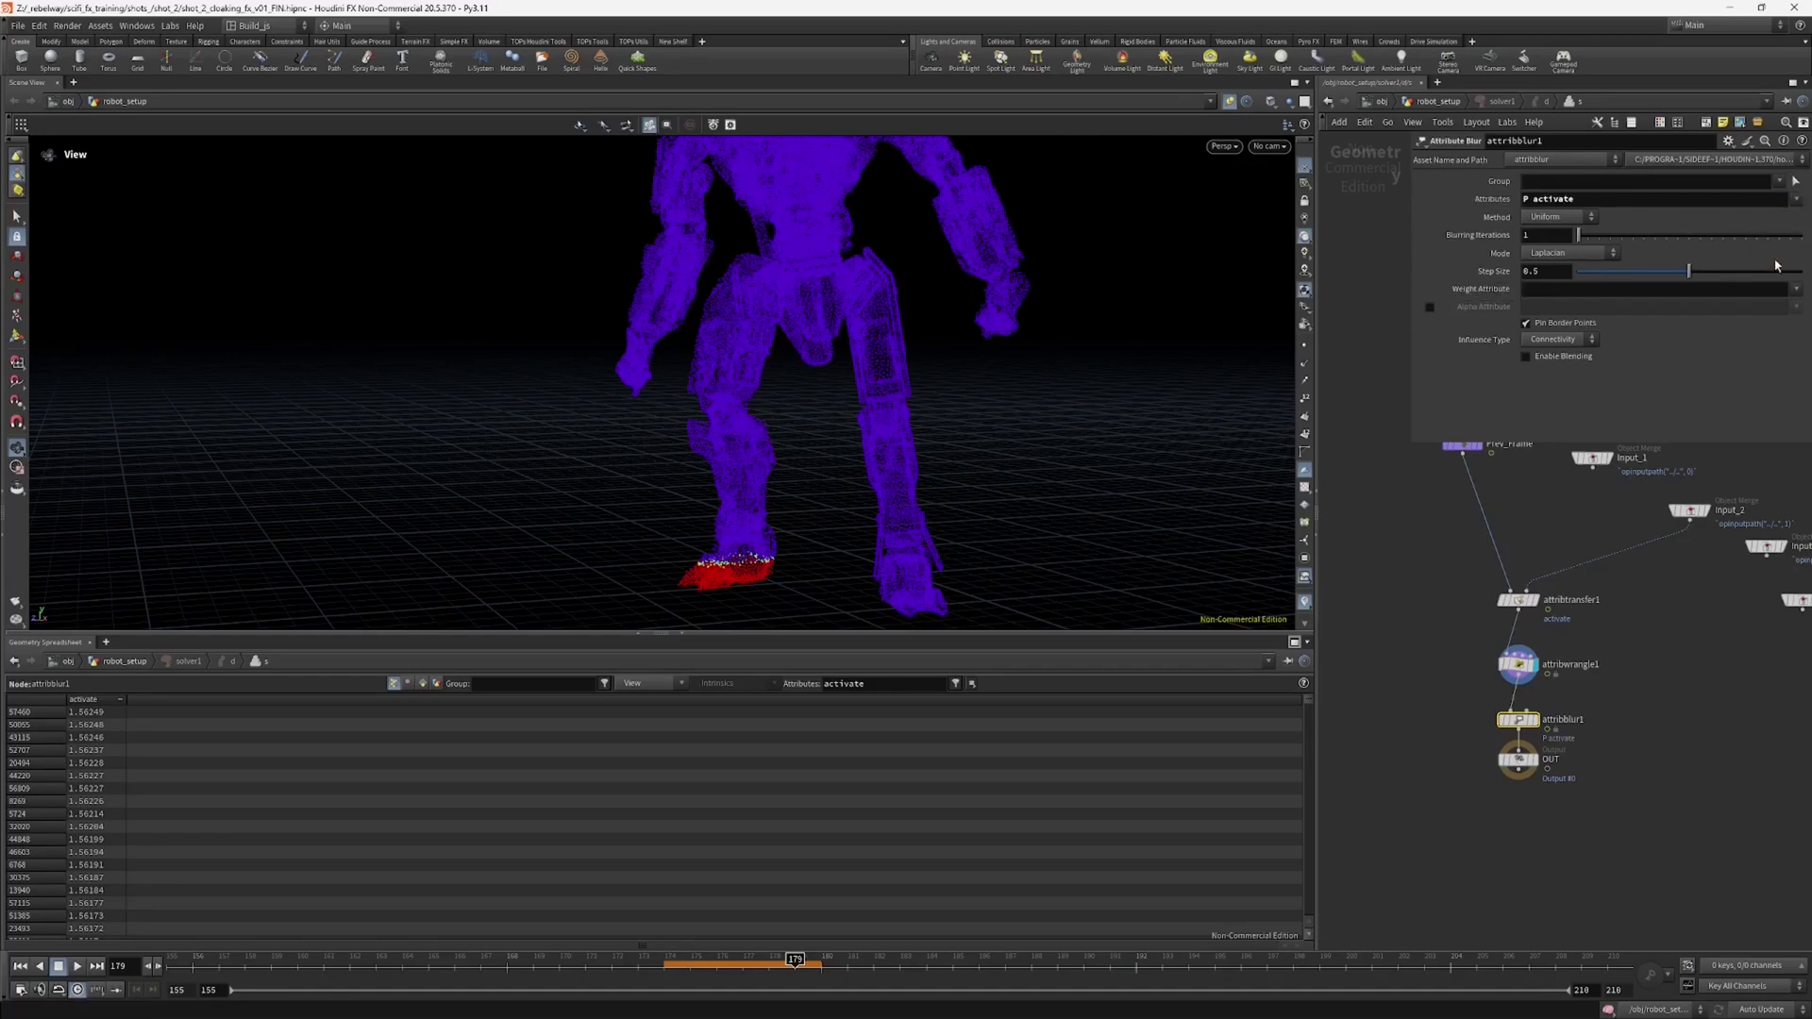
double_click(1527, 199)
key("BackSpace")
key("Return")
left_click(1536, 720)
left_click_drag(1519, 759, 1519, 780)
Step: Go to frame 176 and inspect the activation colors on the robot's legs and feet from other angles
left_click(690, 961)
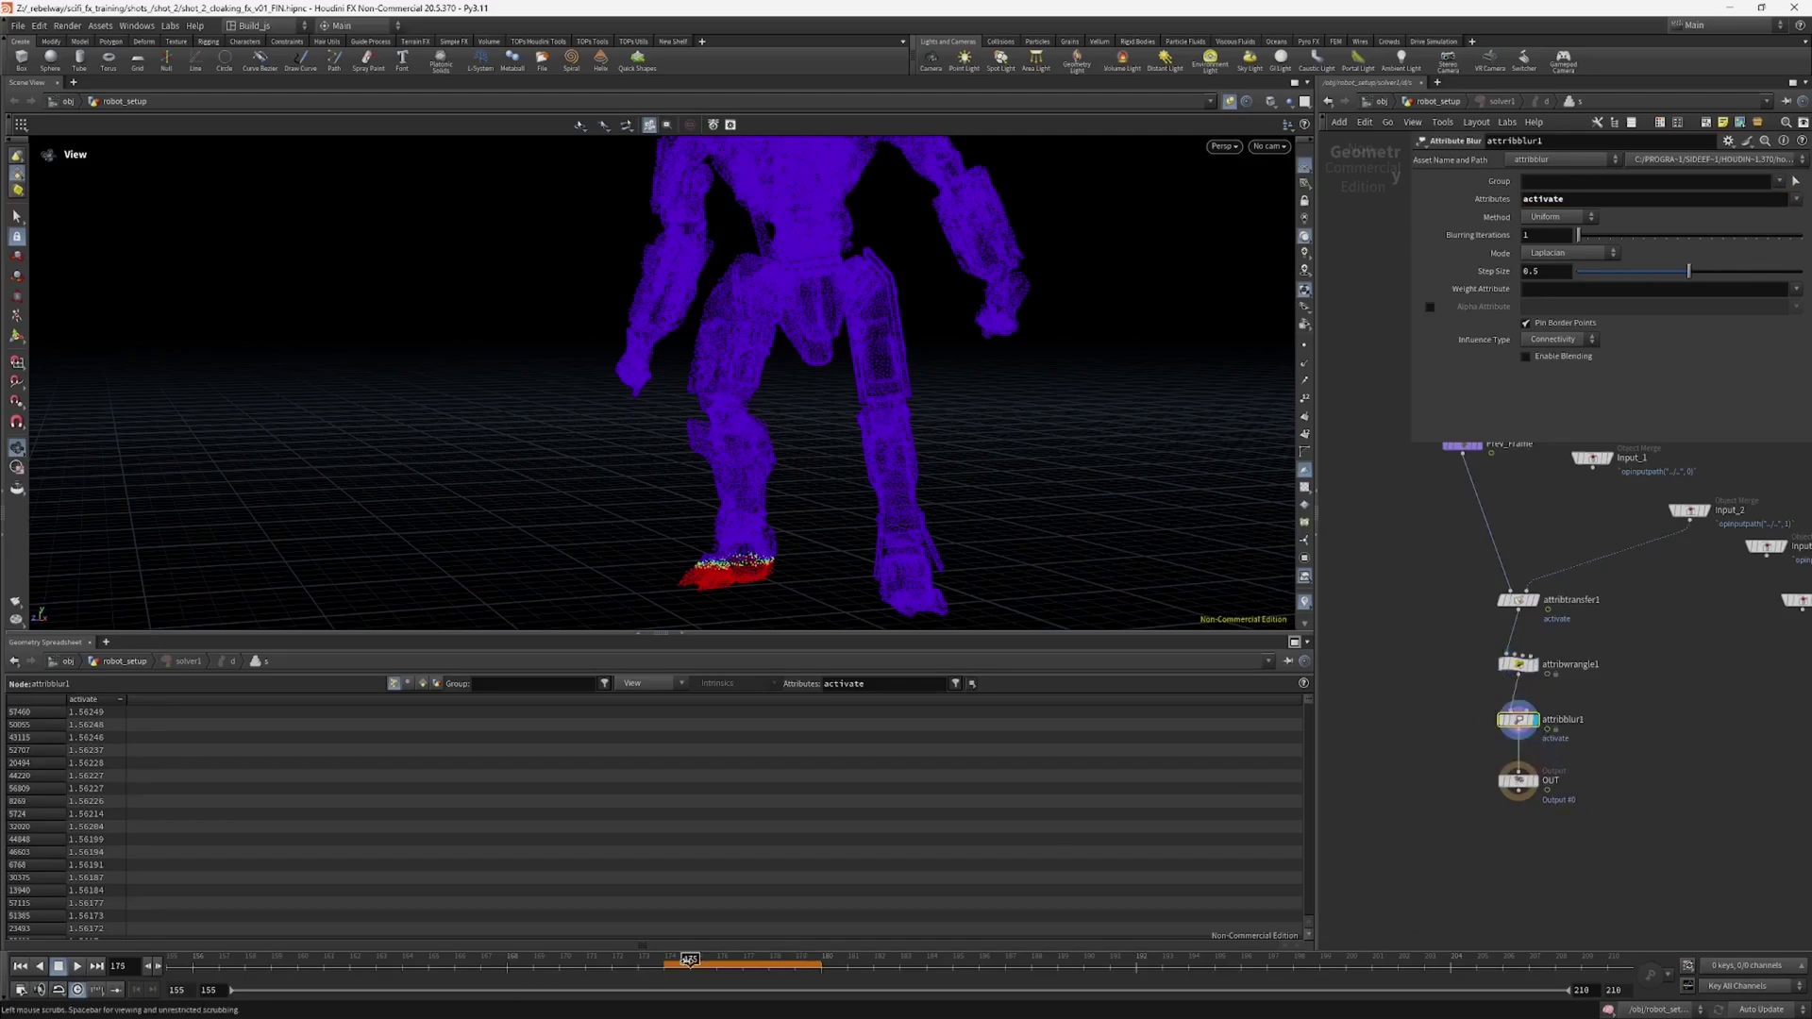
mouse_move(689, 960)
left_mouse_down()
mouse_move(889, 943)
mouse_move(647, 944)
mouse_move(716, 944)
left_mouse_up()
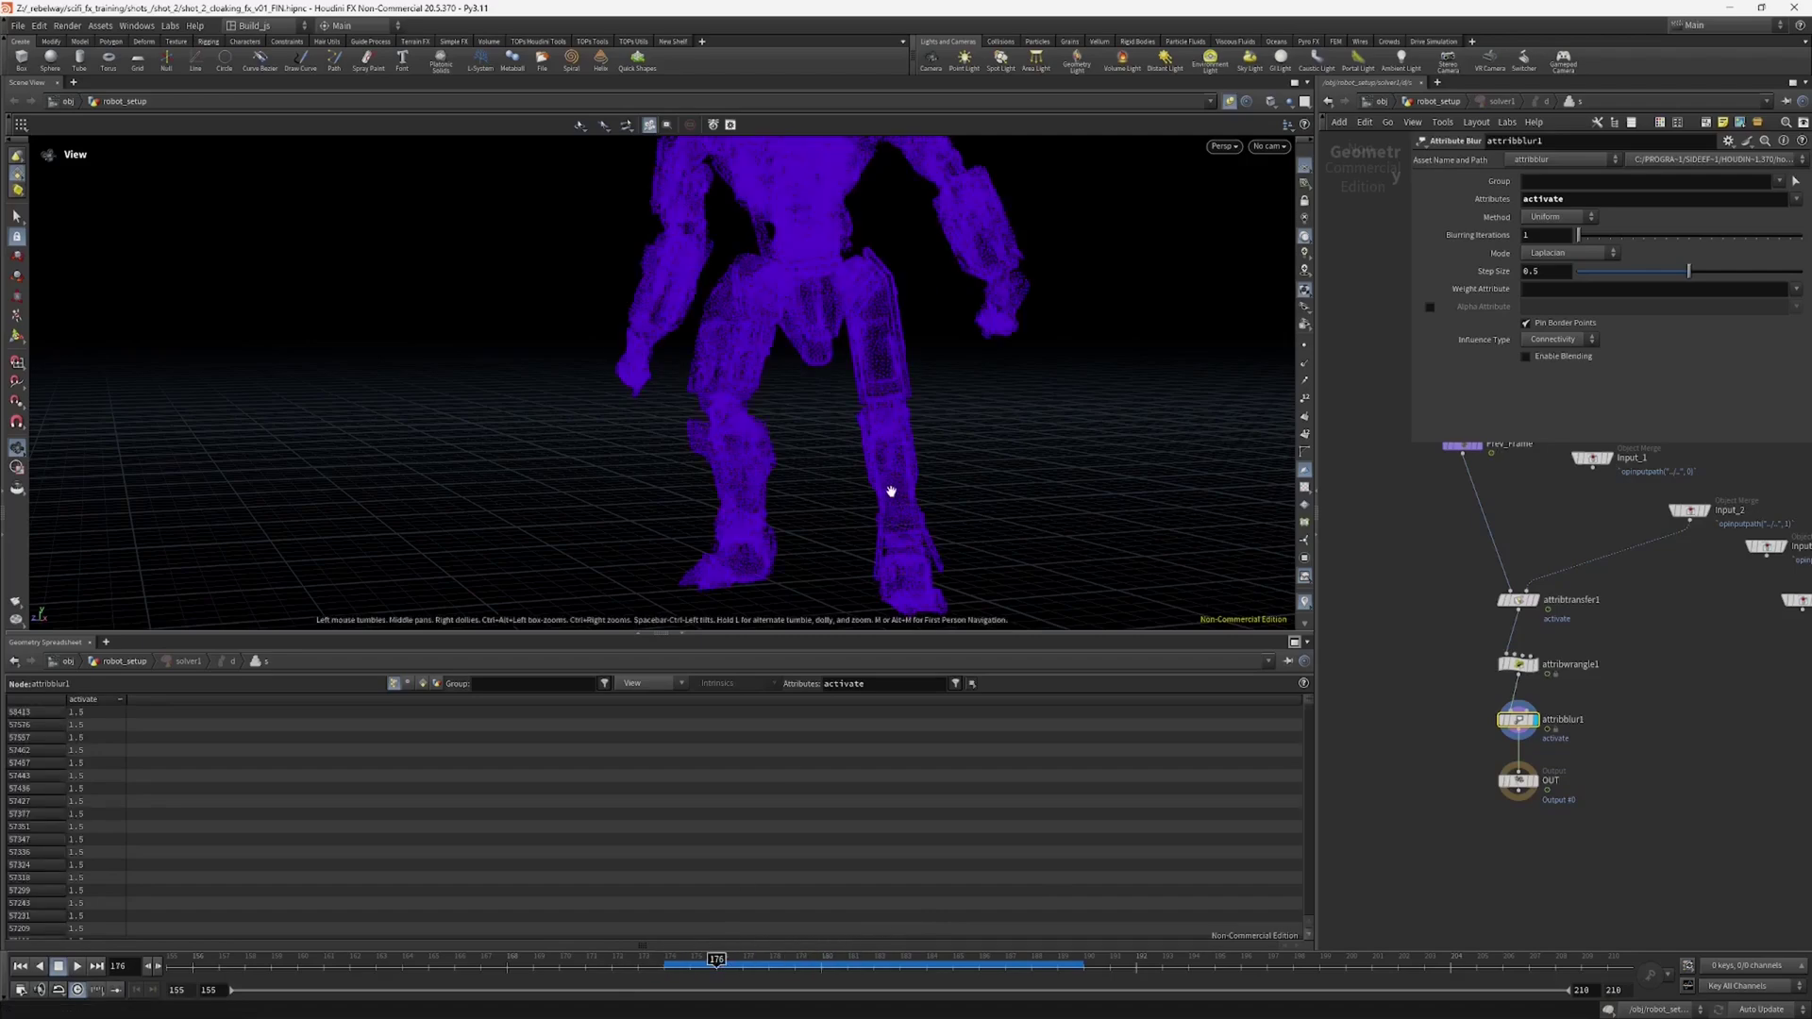
left_click_drag(892, 361, 839, 381)
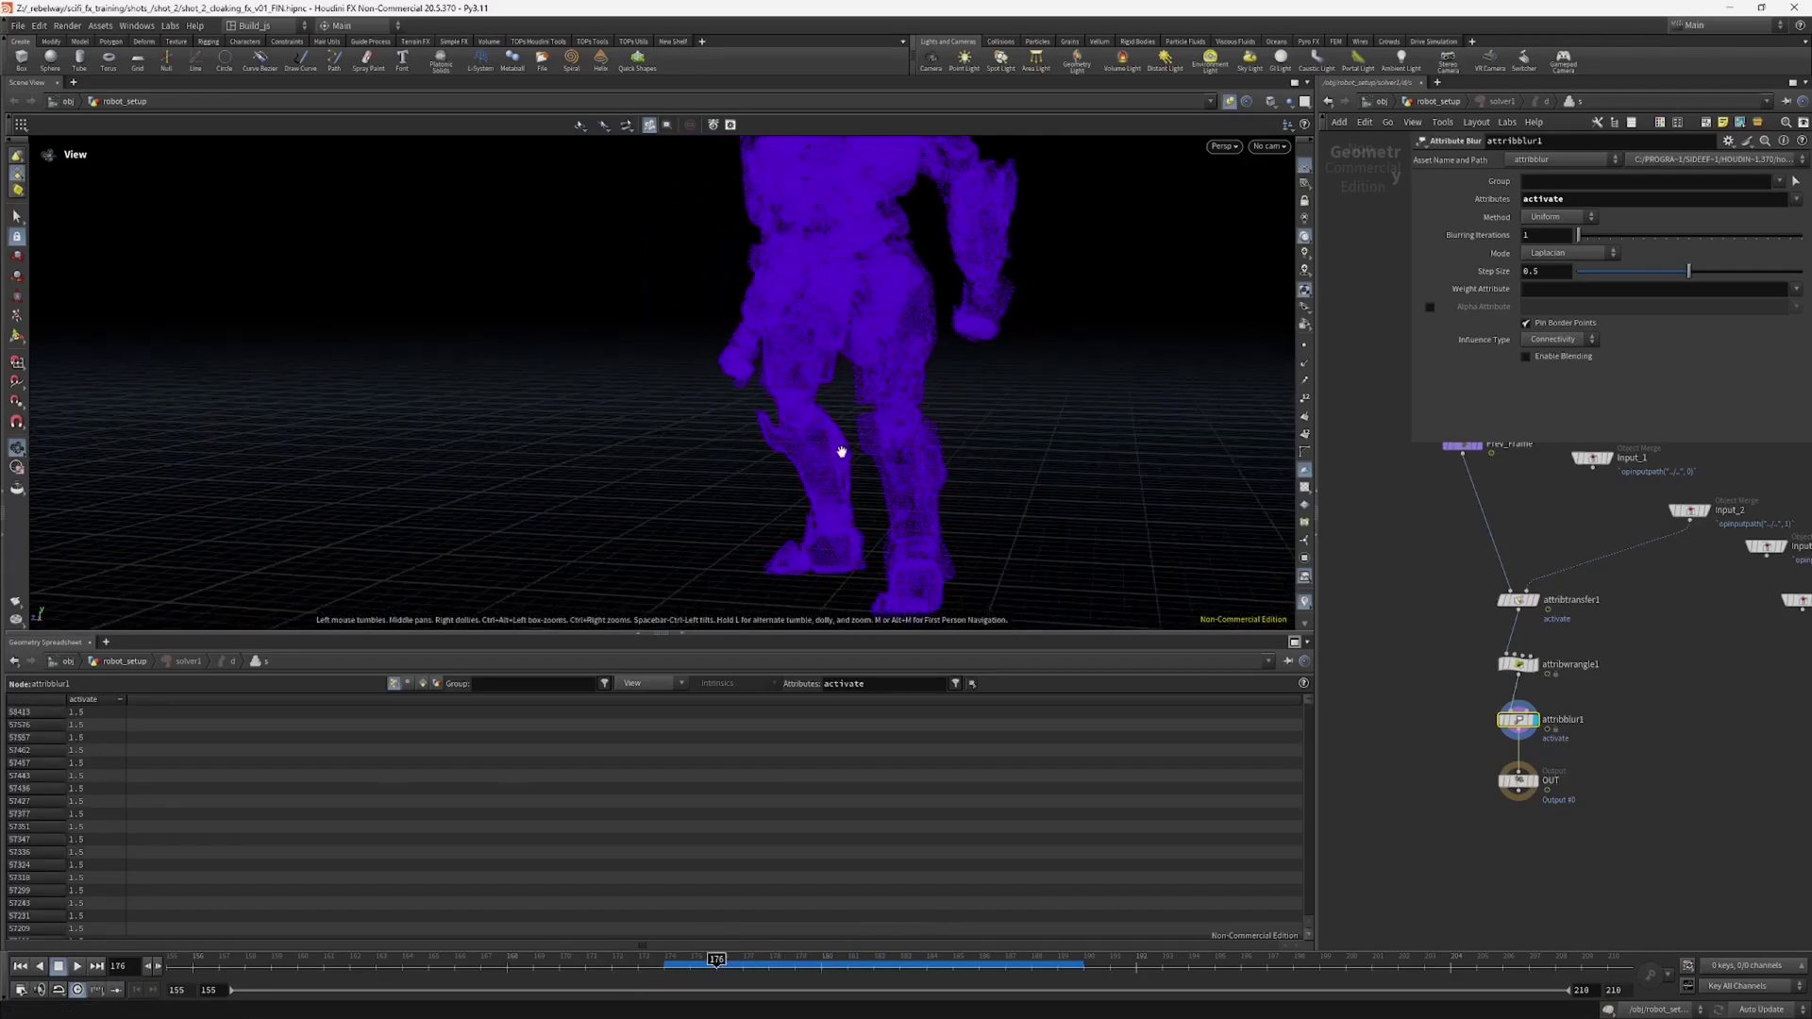
left_click_drag(841, 452, 879, 521)
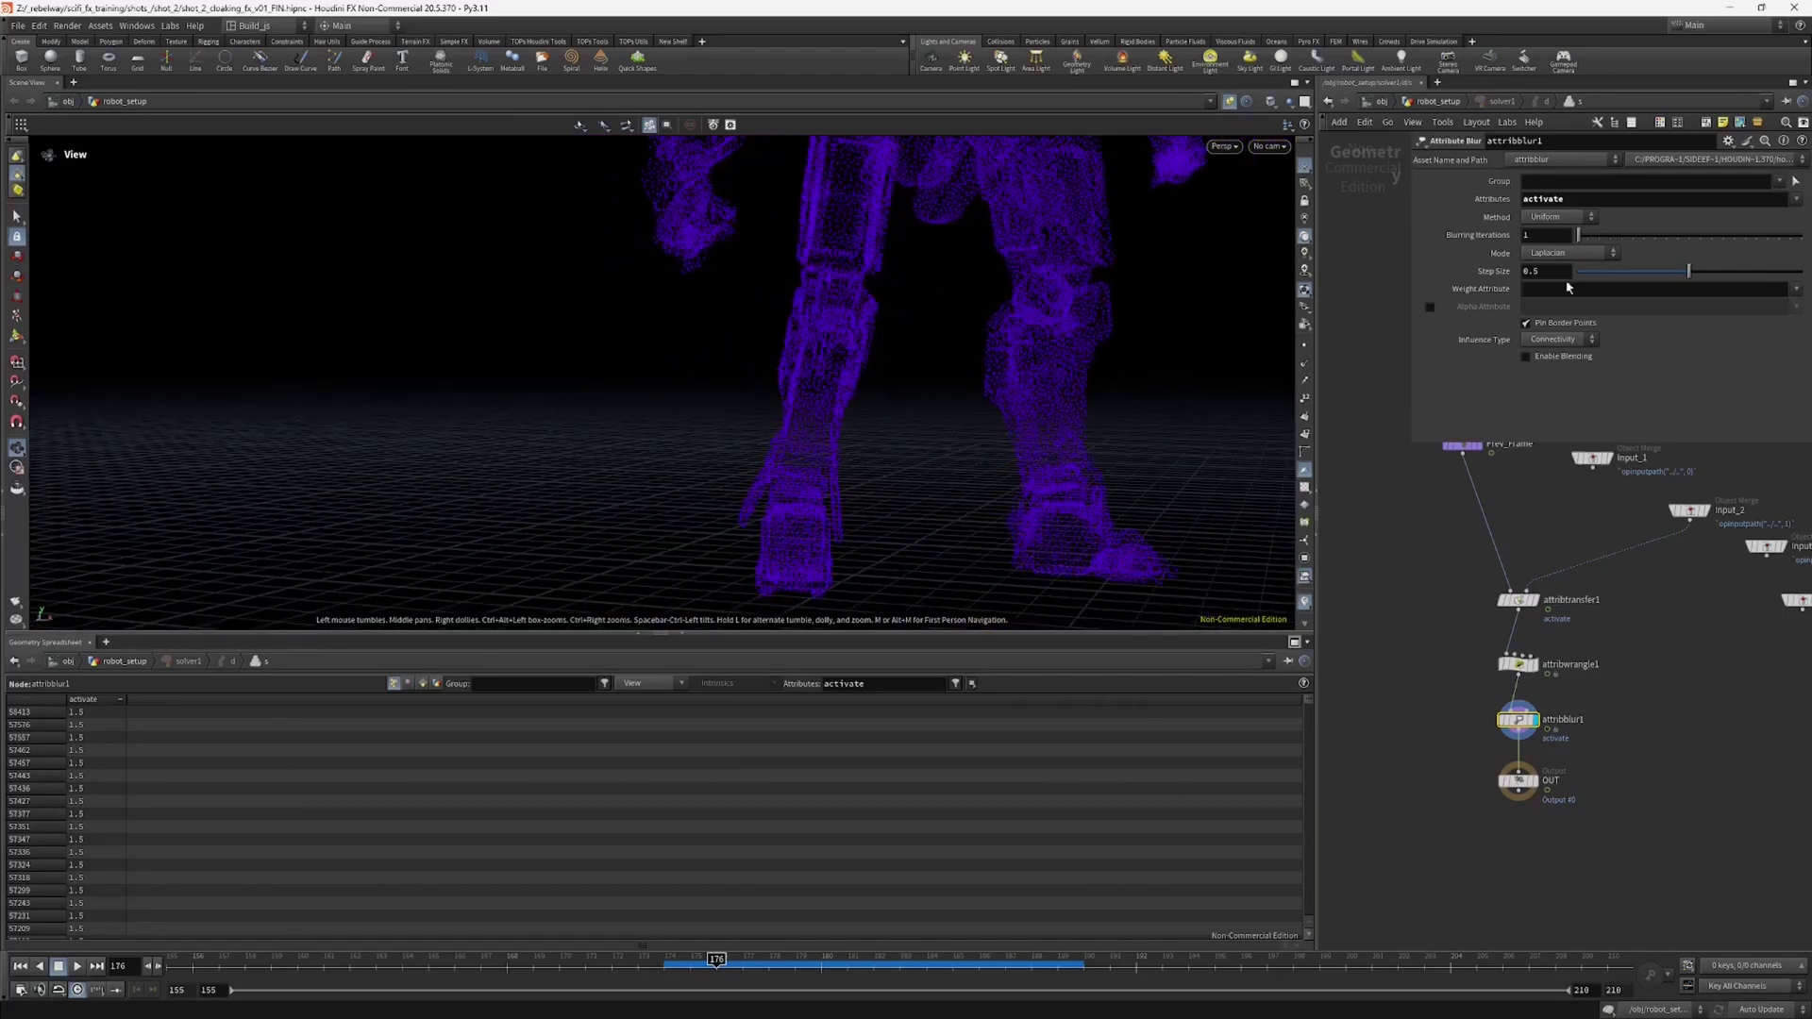
Step: Turn off Pin Border Points on attribblur1 and set its Influence Type to Proximity
left_click(1521, 342)
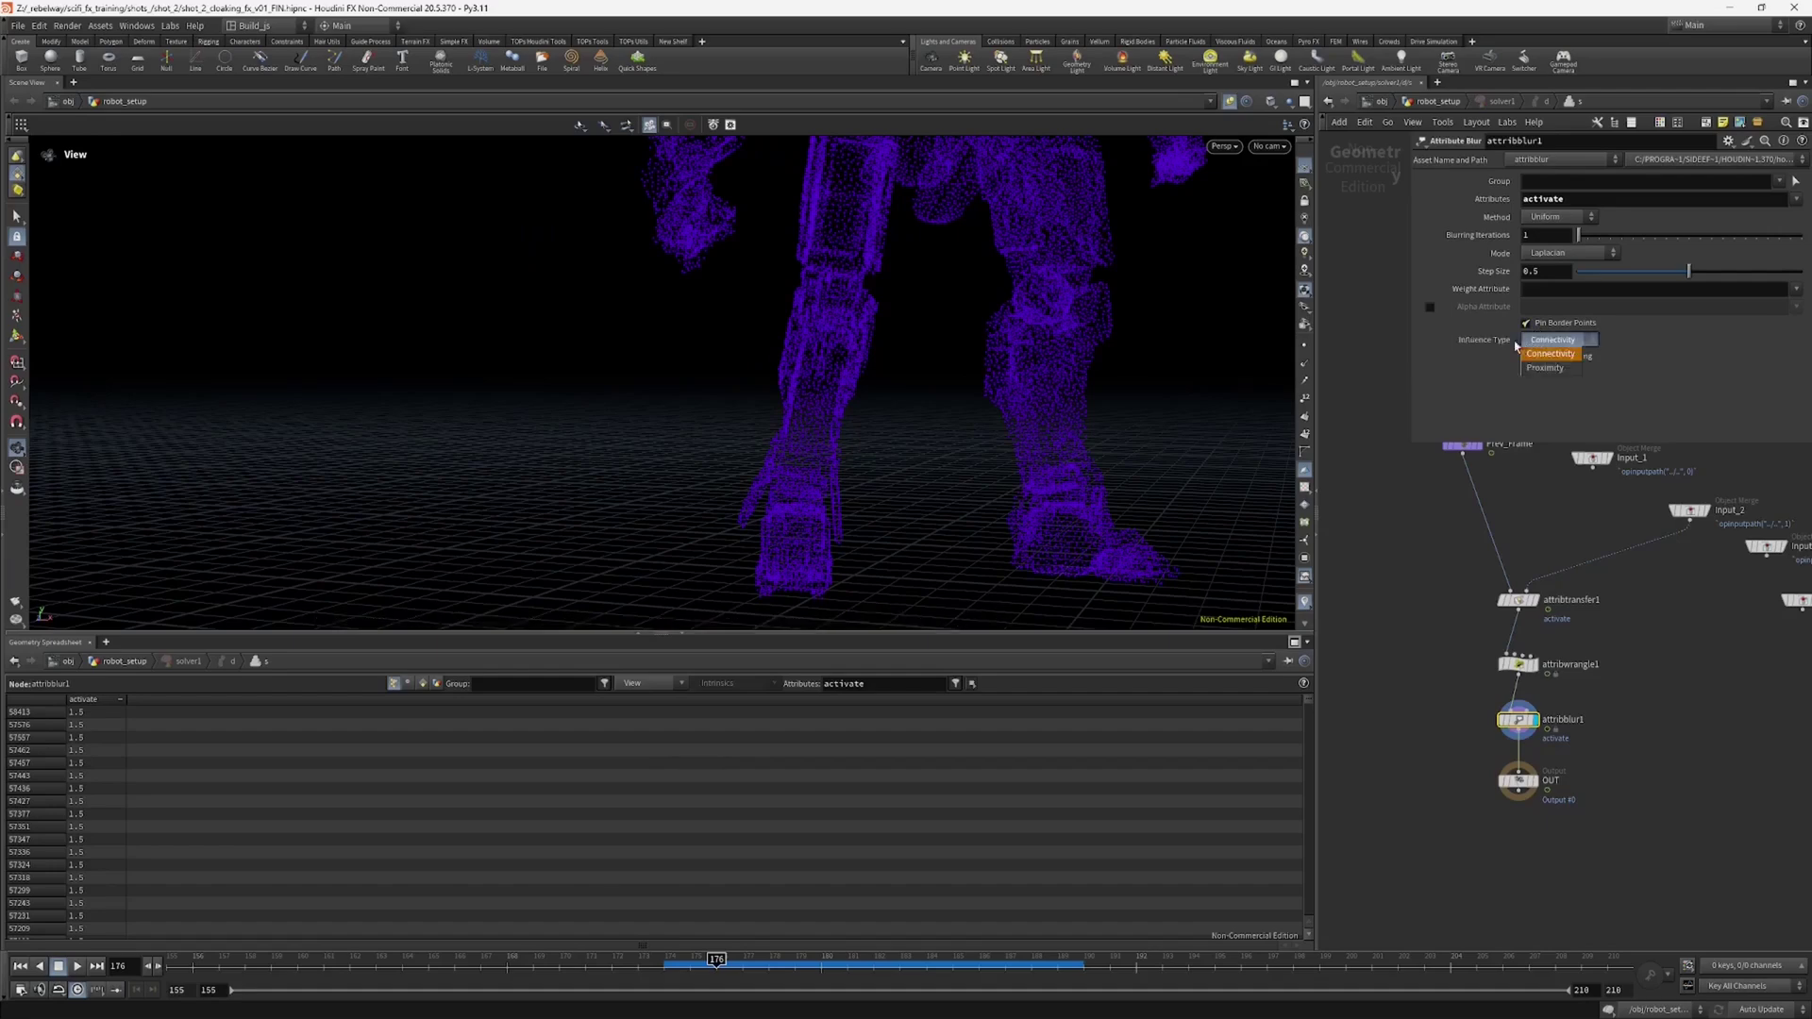
left_click(1544, 339)
left_click(1526, 324)
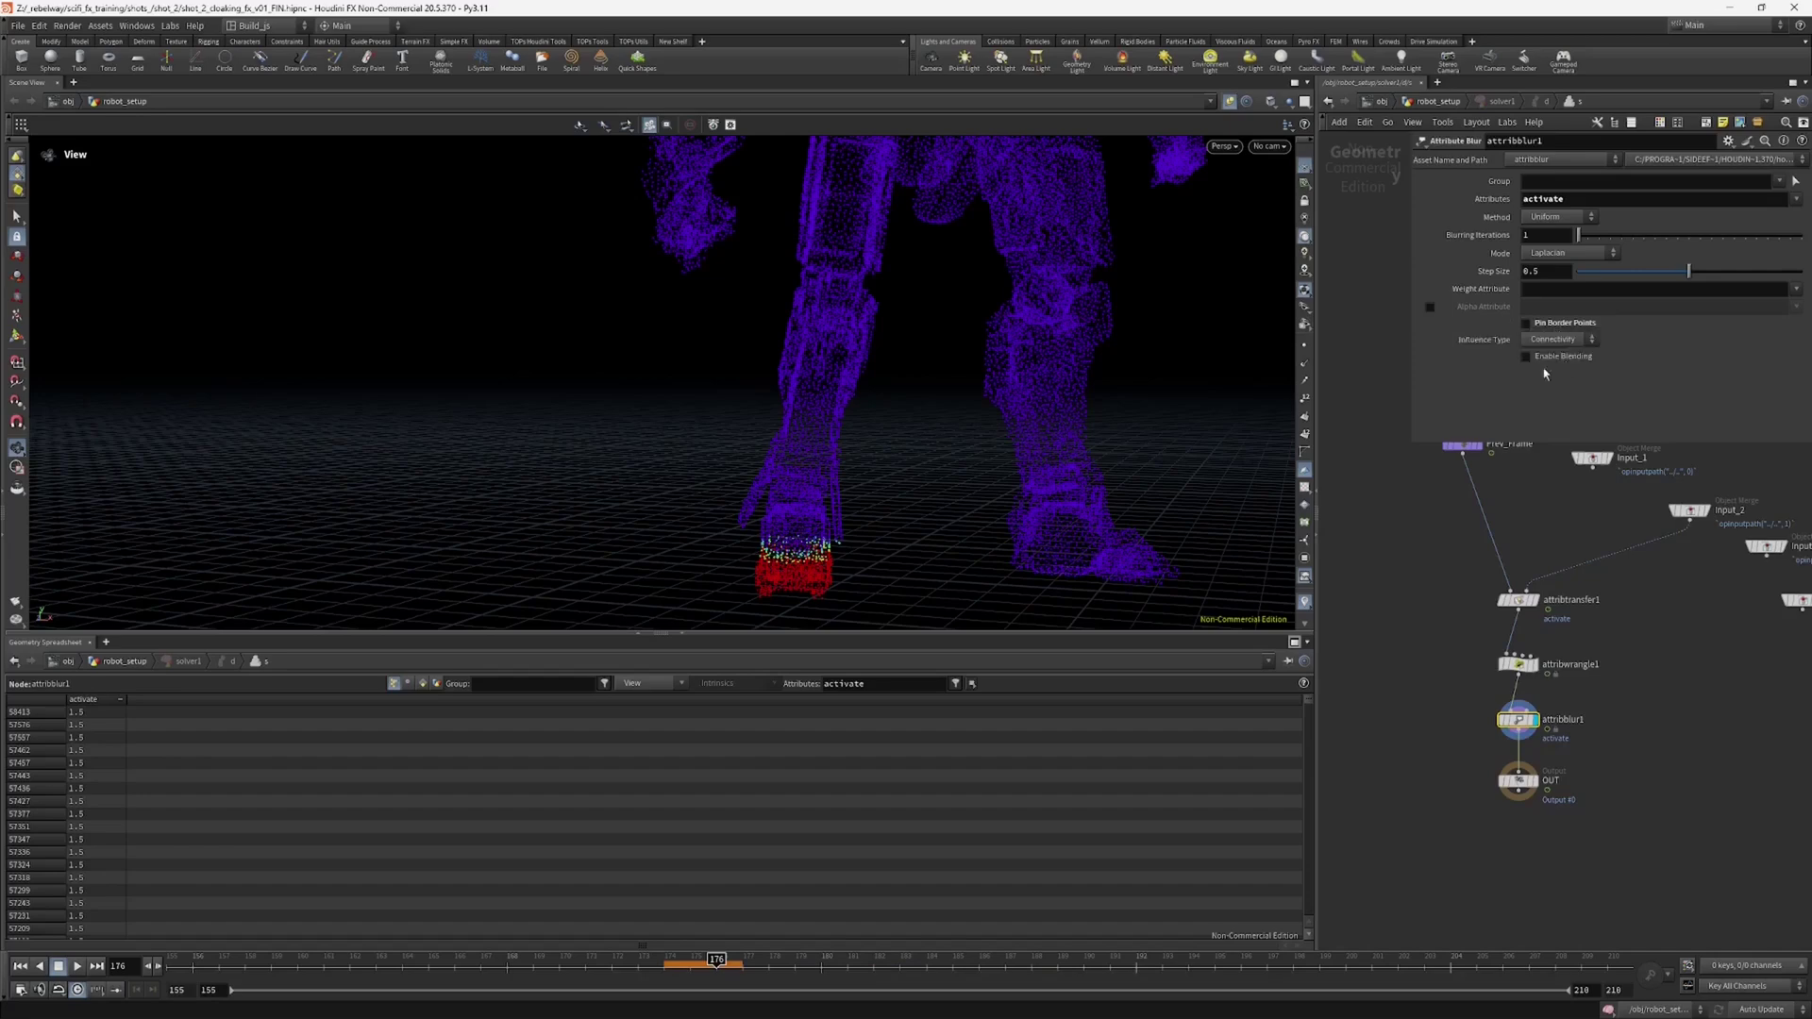
left_click(1547, 340)
left_click(1540, 369)
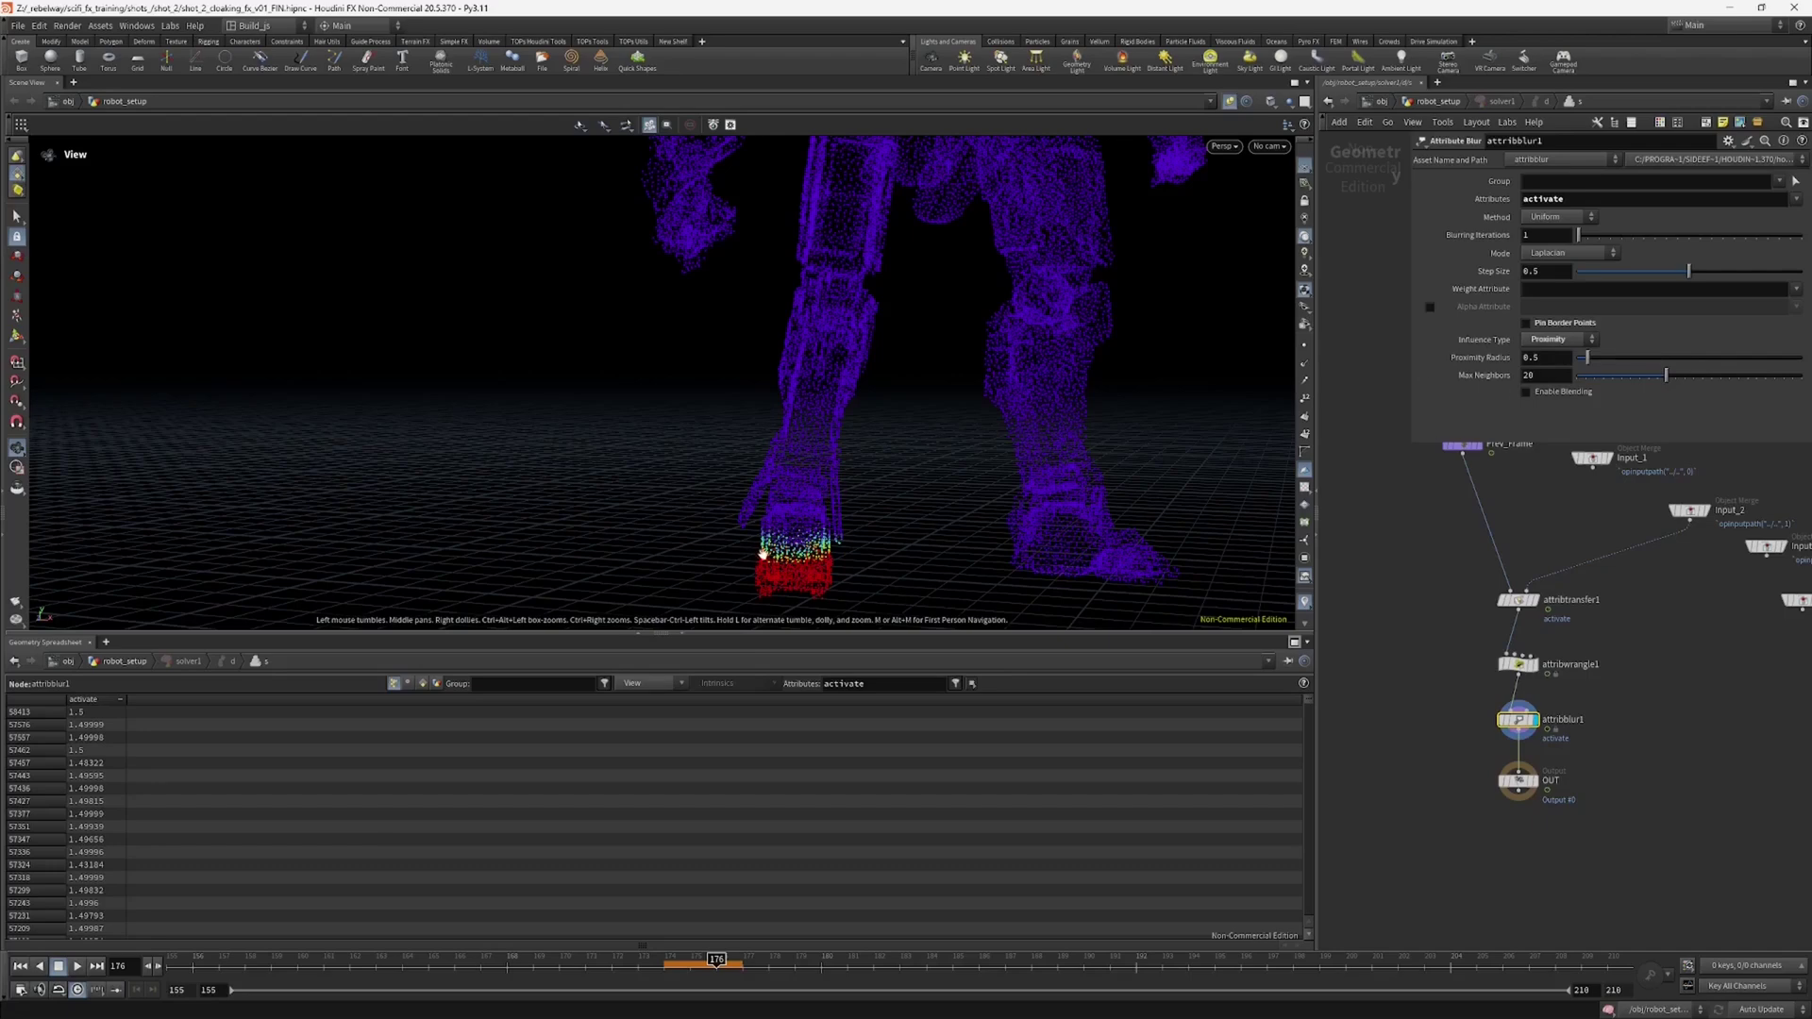
Step: Scrub to frame 183 and examine the proximity-blurred activation around the robot's legs and feet
left_click_drag(661, 959, 917, 935)
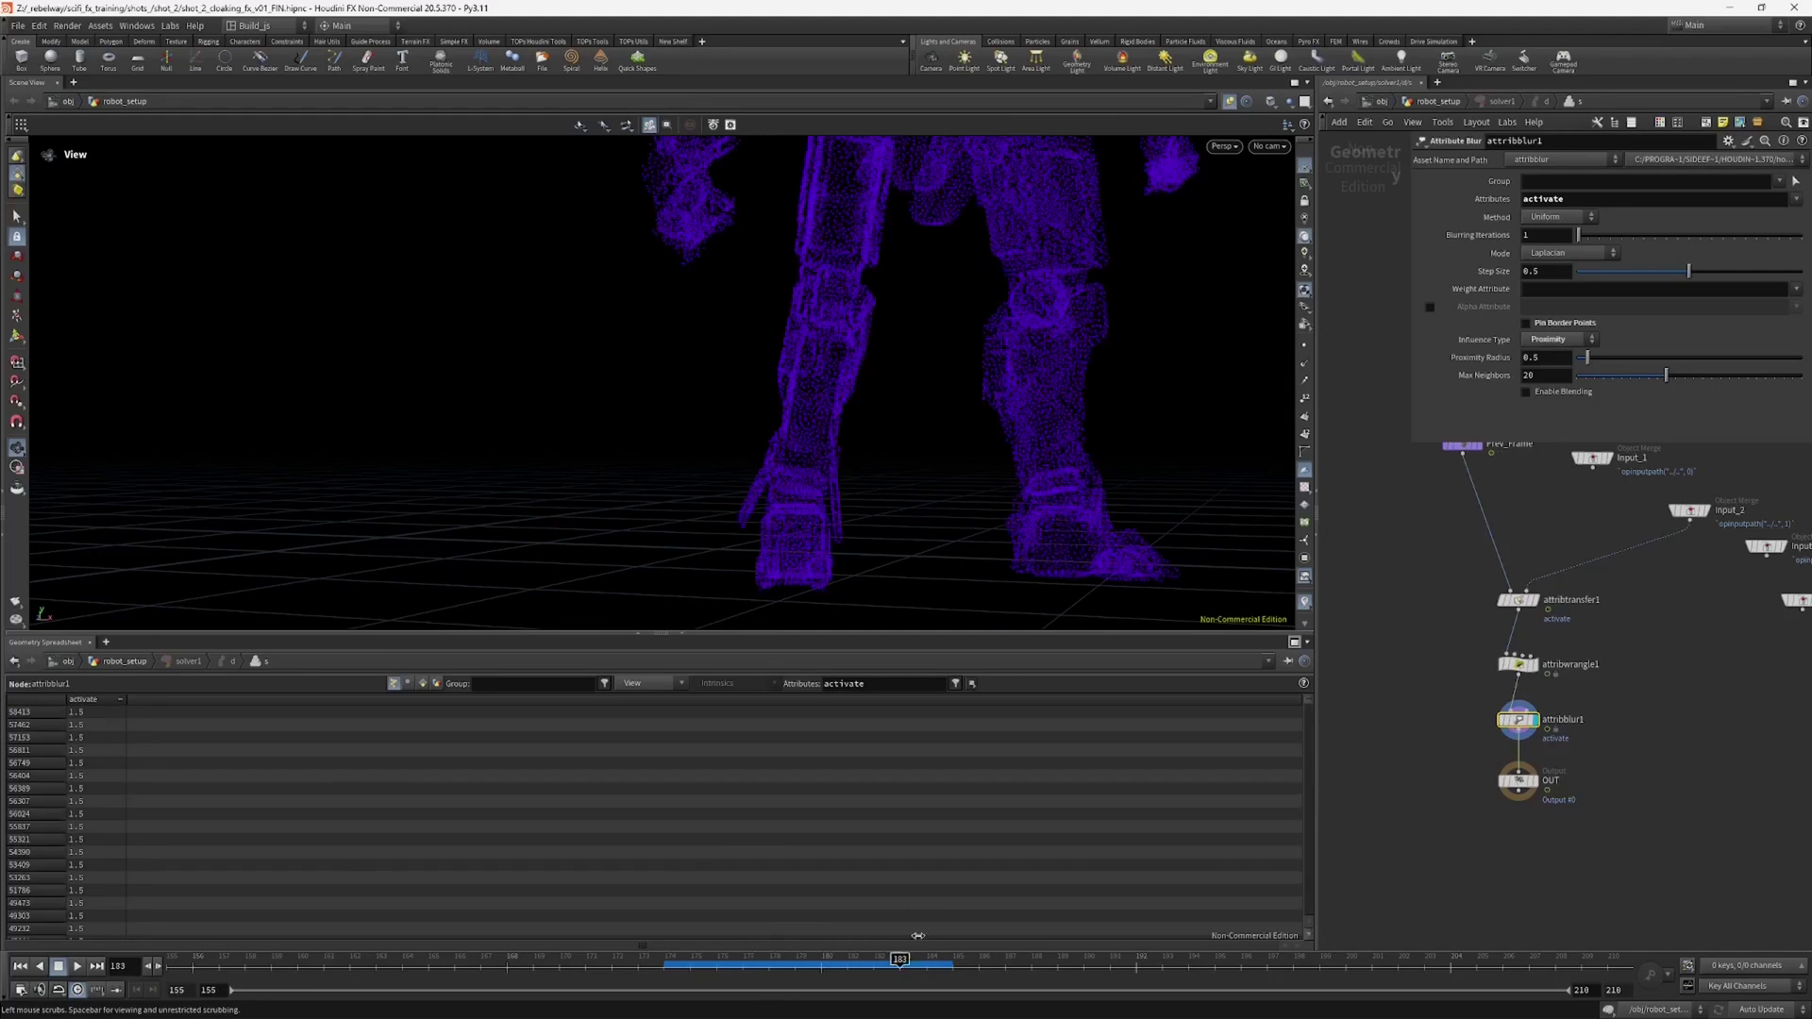
middle_click_drag(1430, 703, 1416, 671)
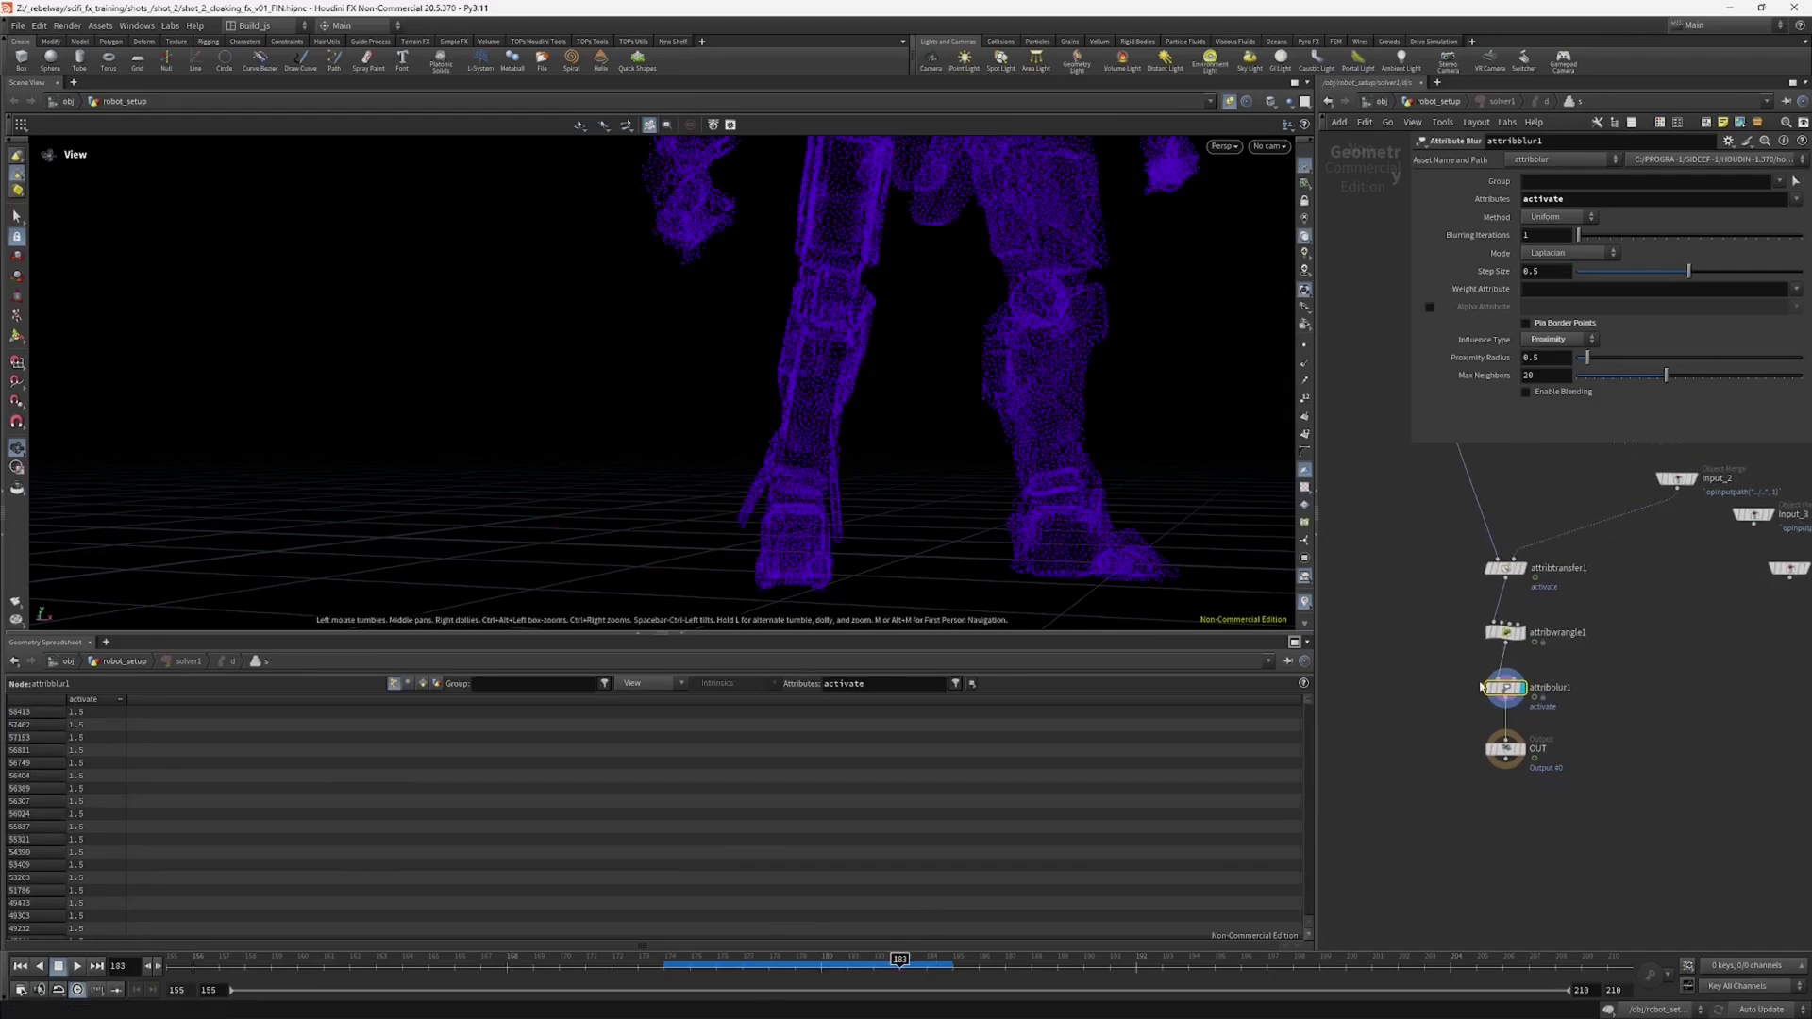
left_click_drag(837, 454, 1019, 453)
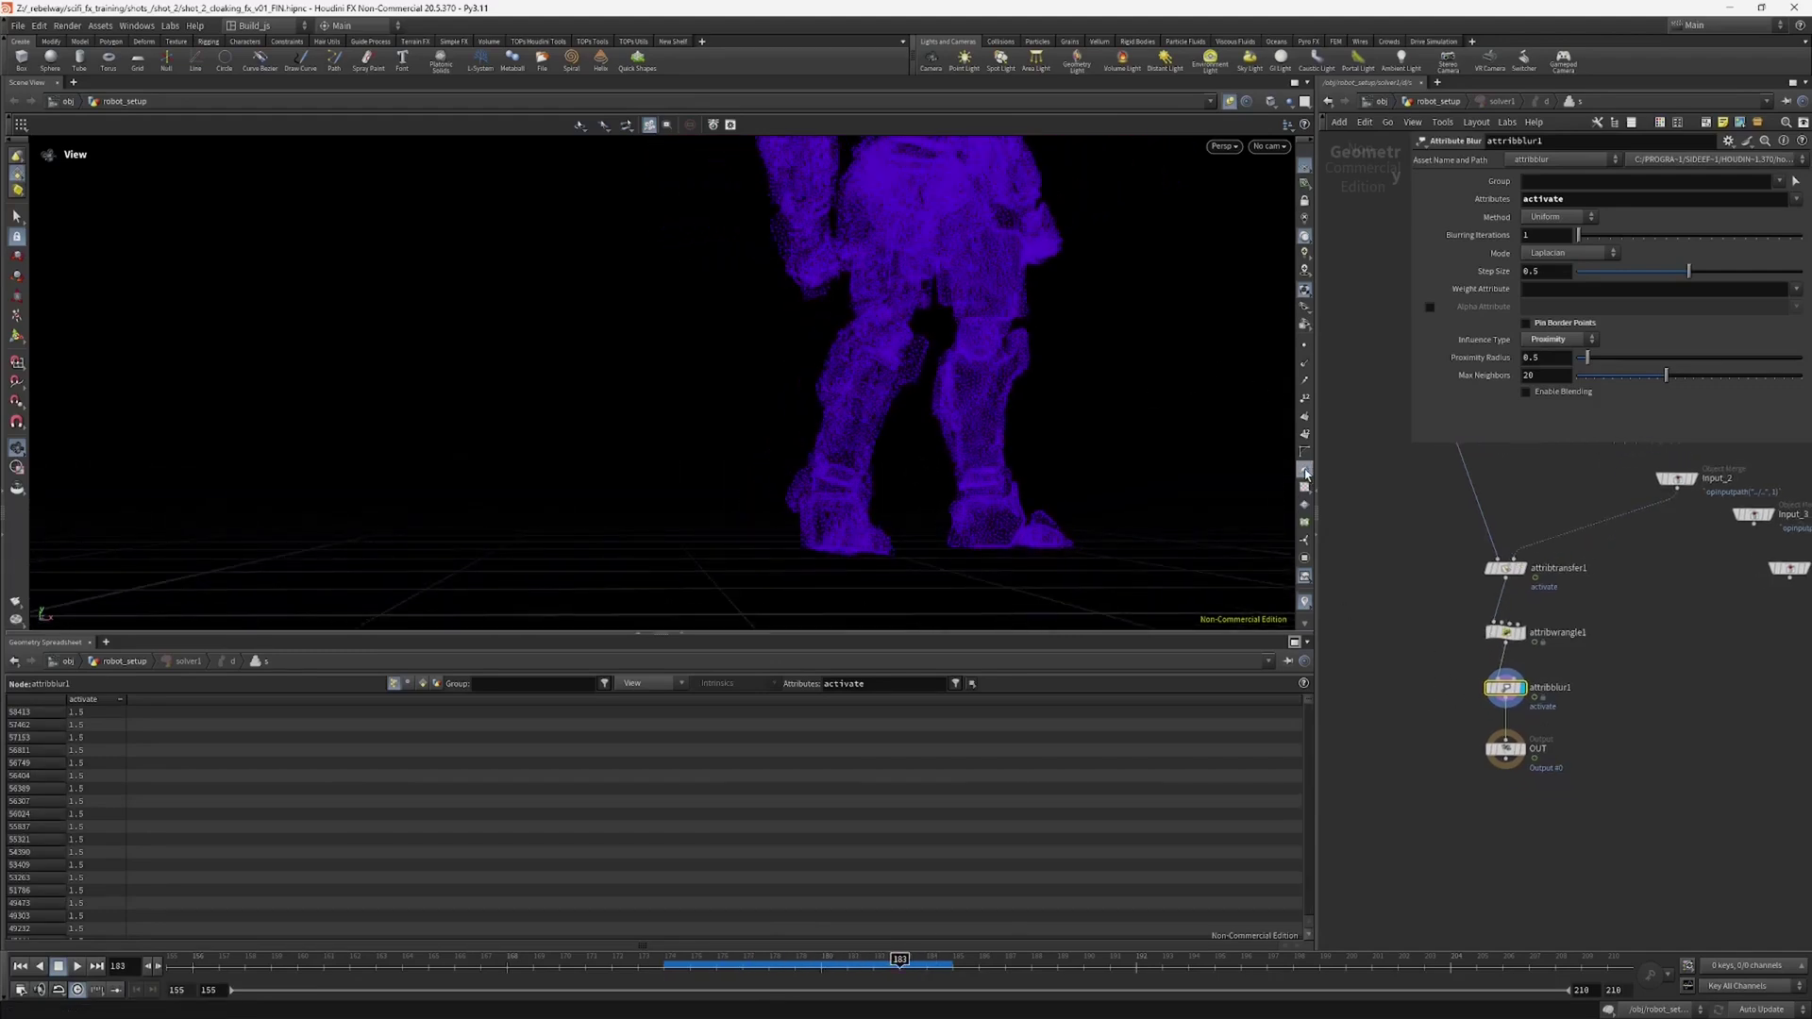
left_click_drag(892, 538, 858, 546)
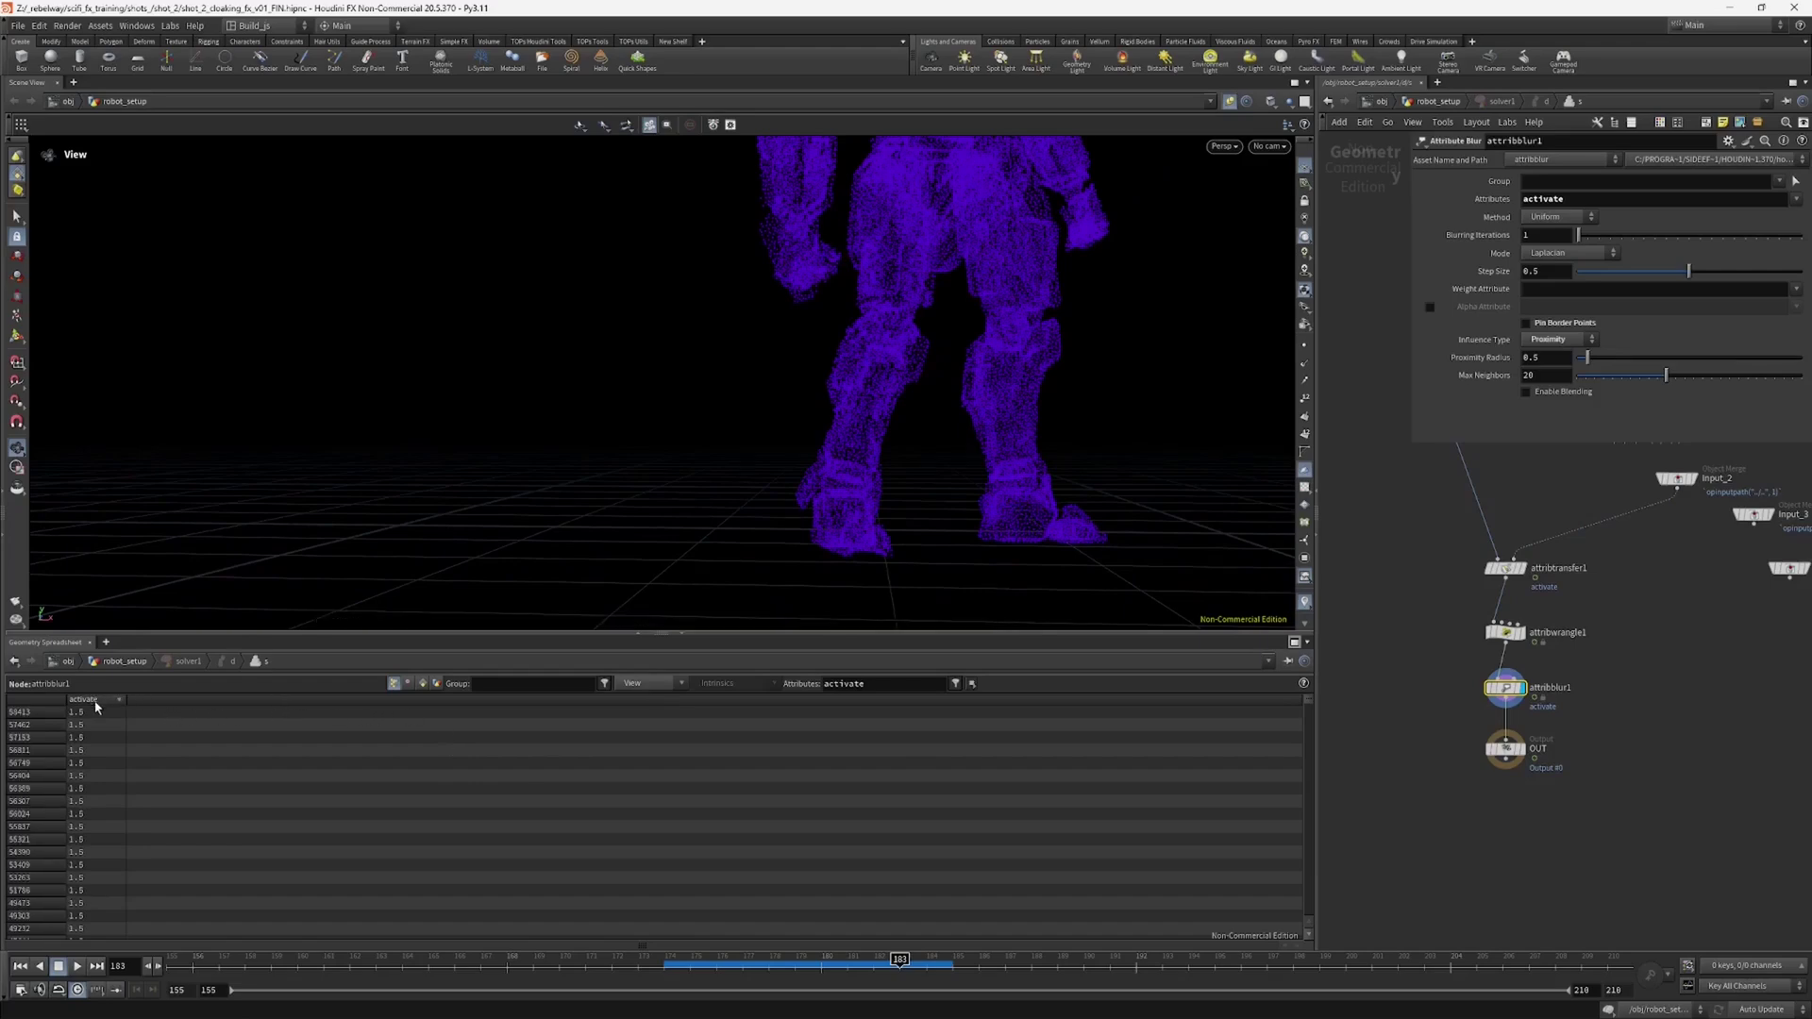
Step: Return to frame 174, leave the solver network for robot_setup, and reset the solver1 simulation
left_click(708, 963)
left_click_drag(708, 965, 934, 962)
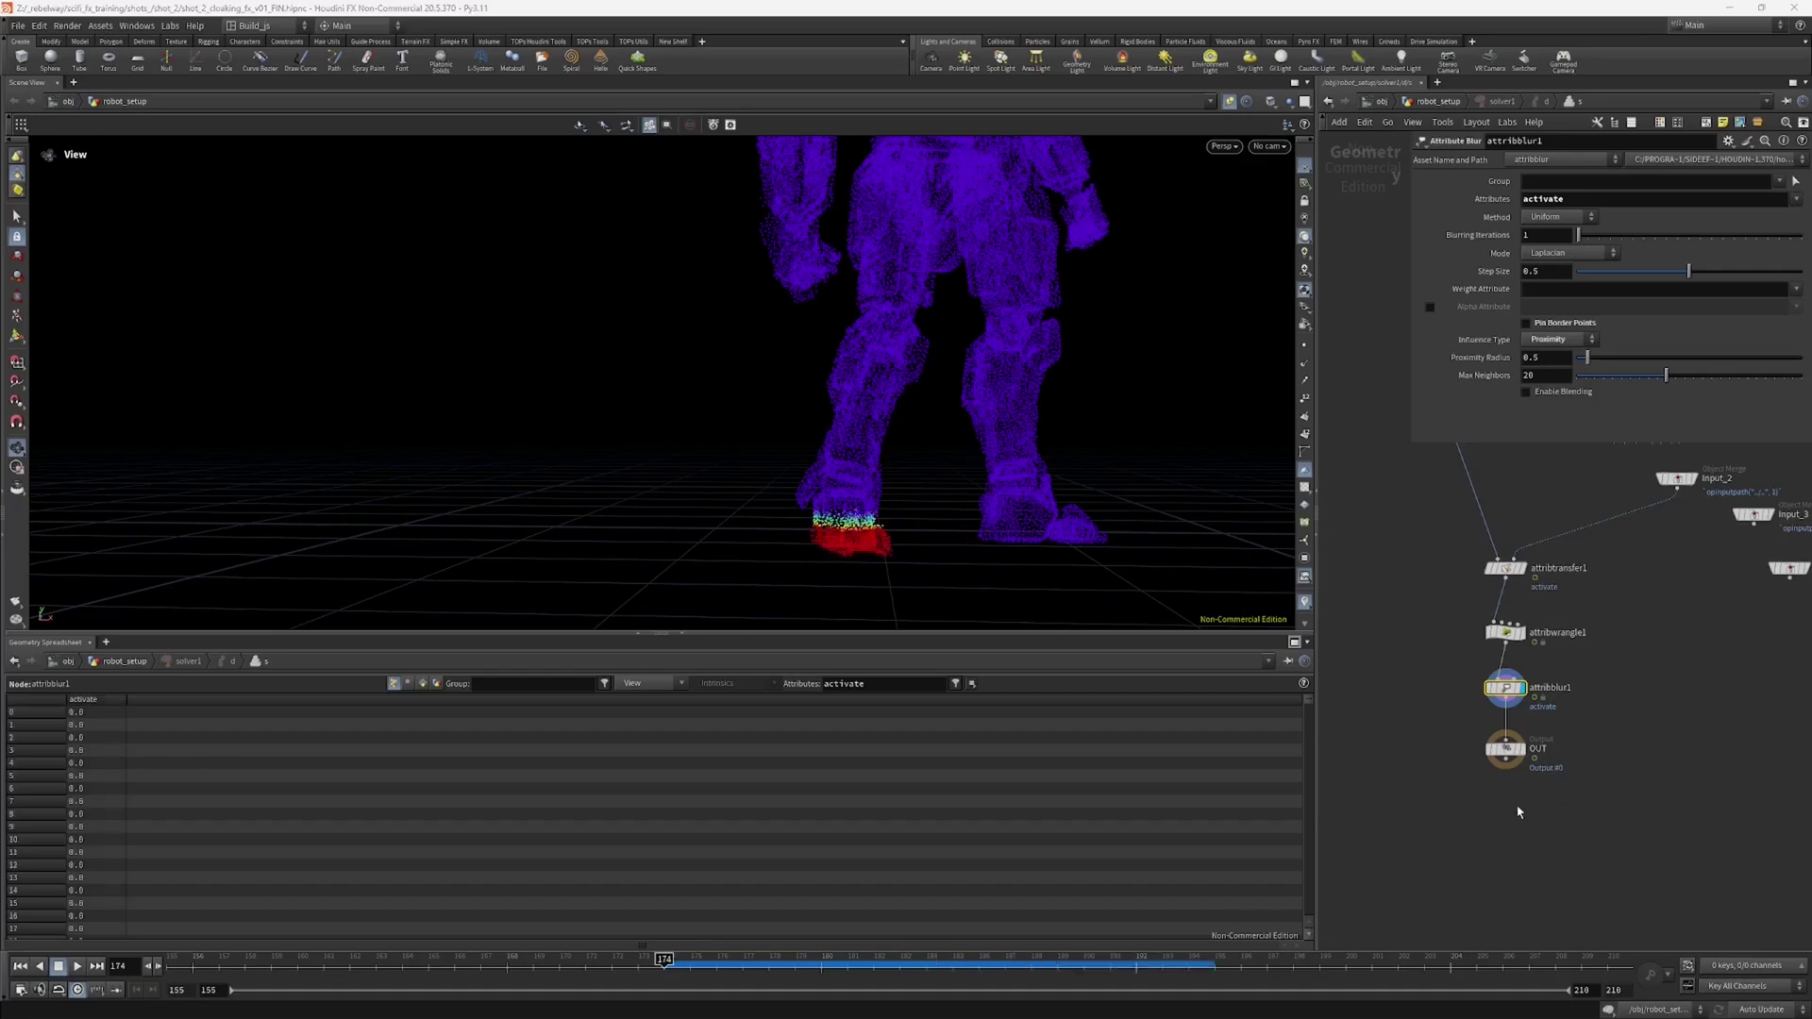
left_click(1438, 101)
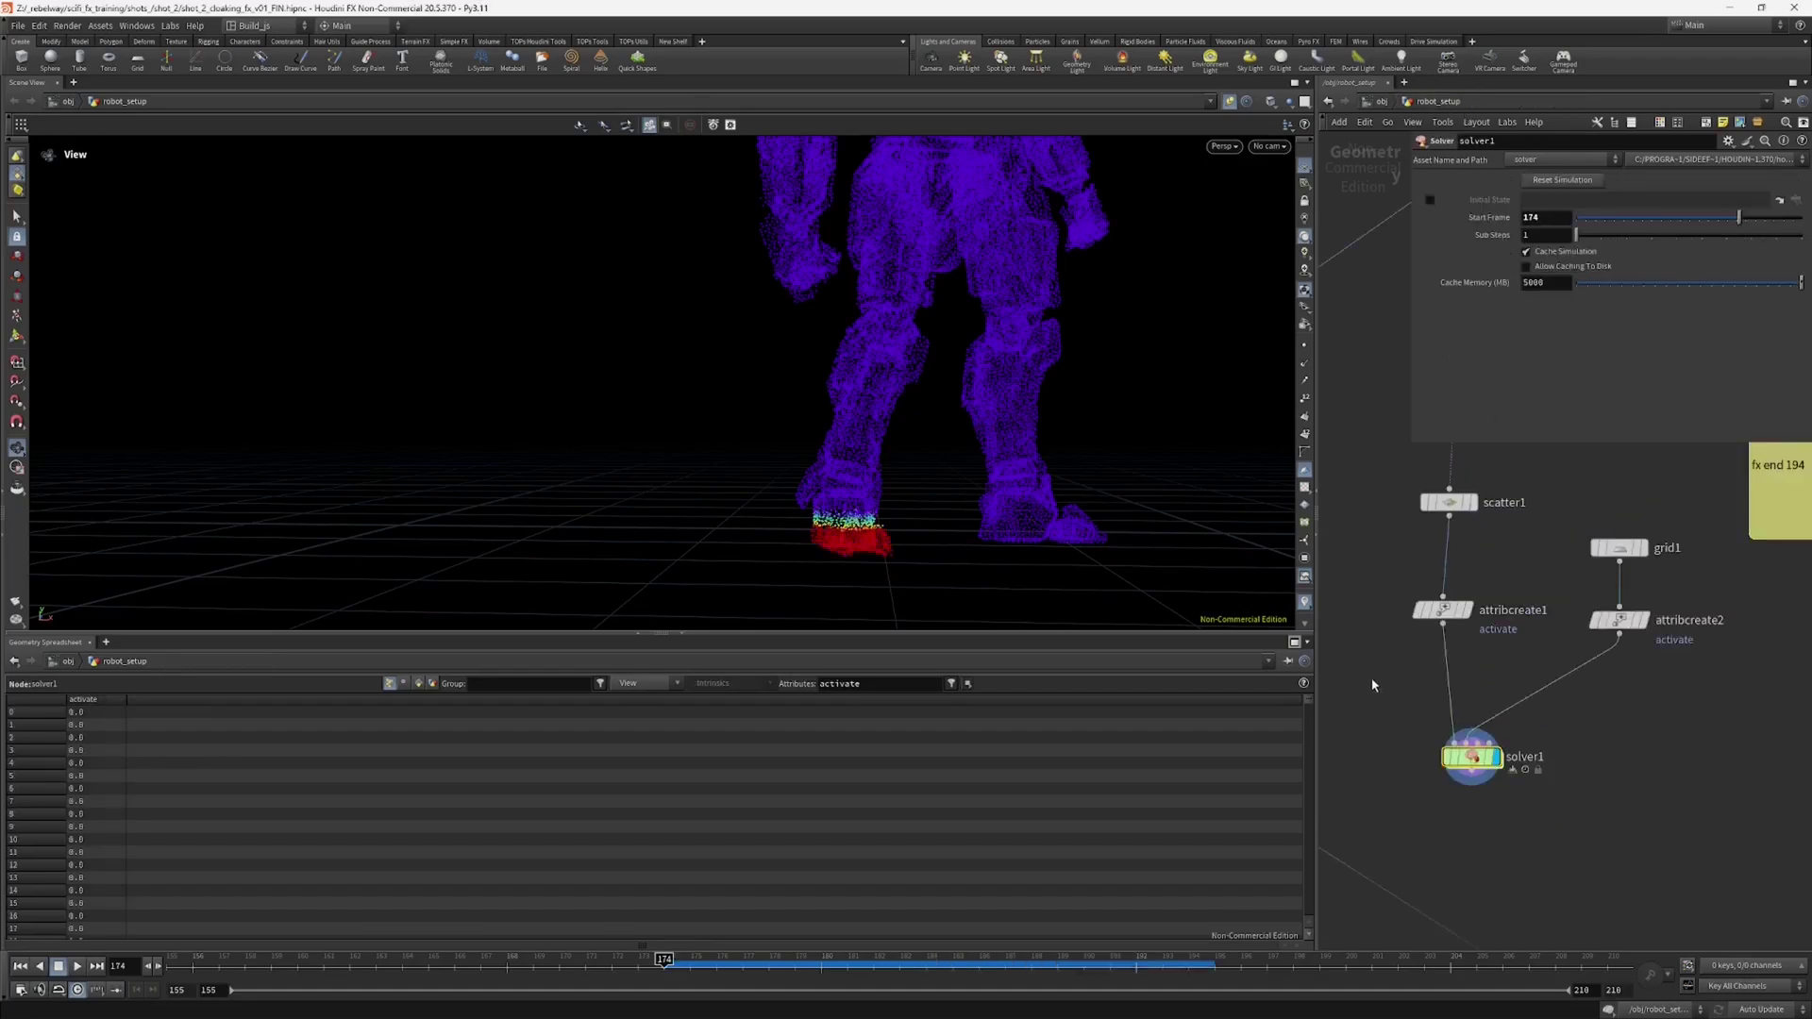
left_click(1557, 180)
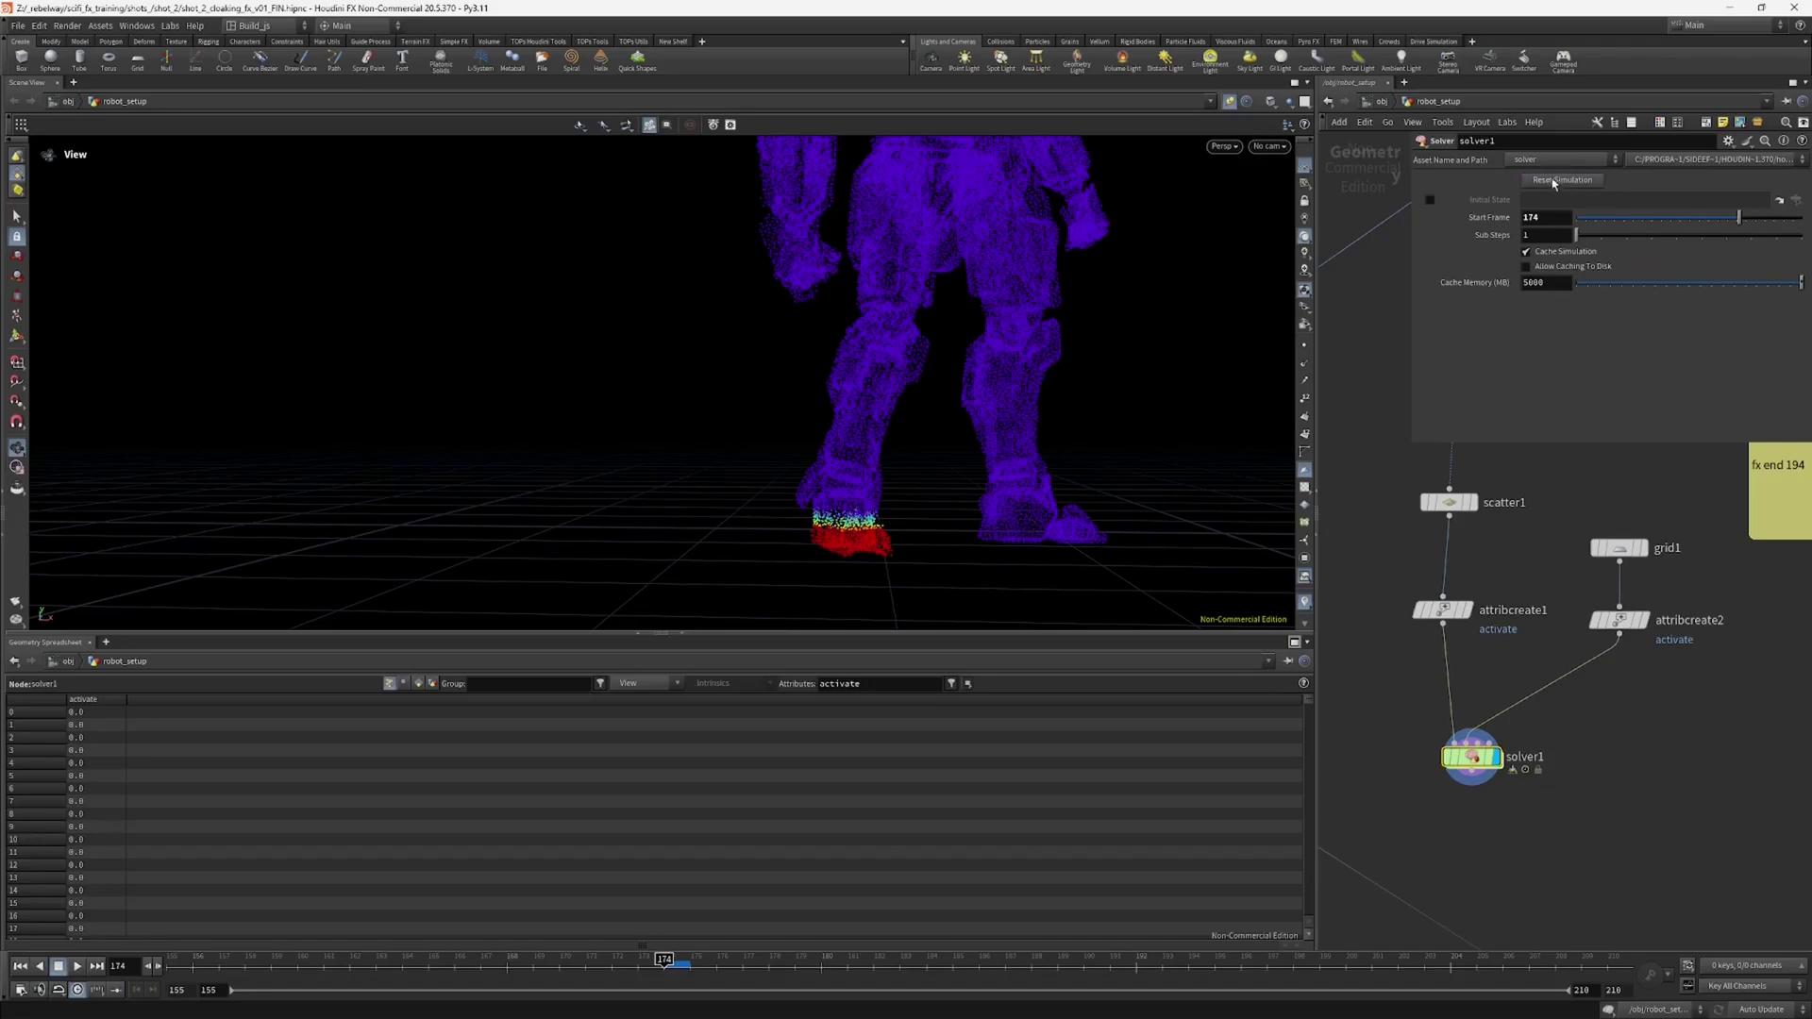
middle_click_drag(1402, 777, 1432, 801)
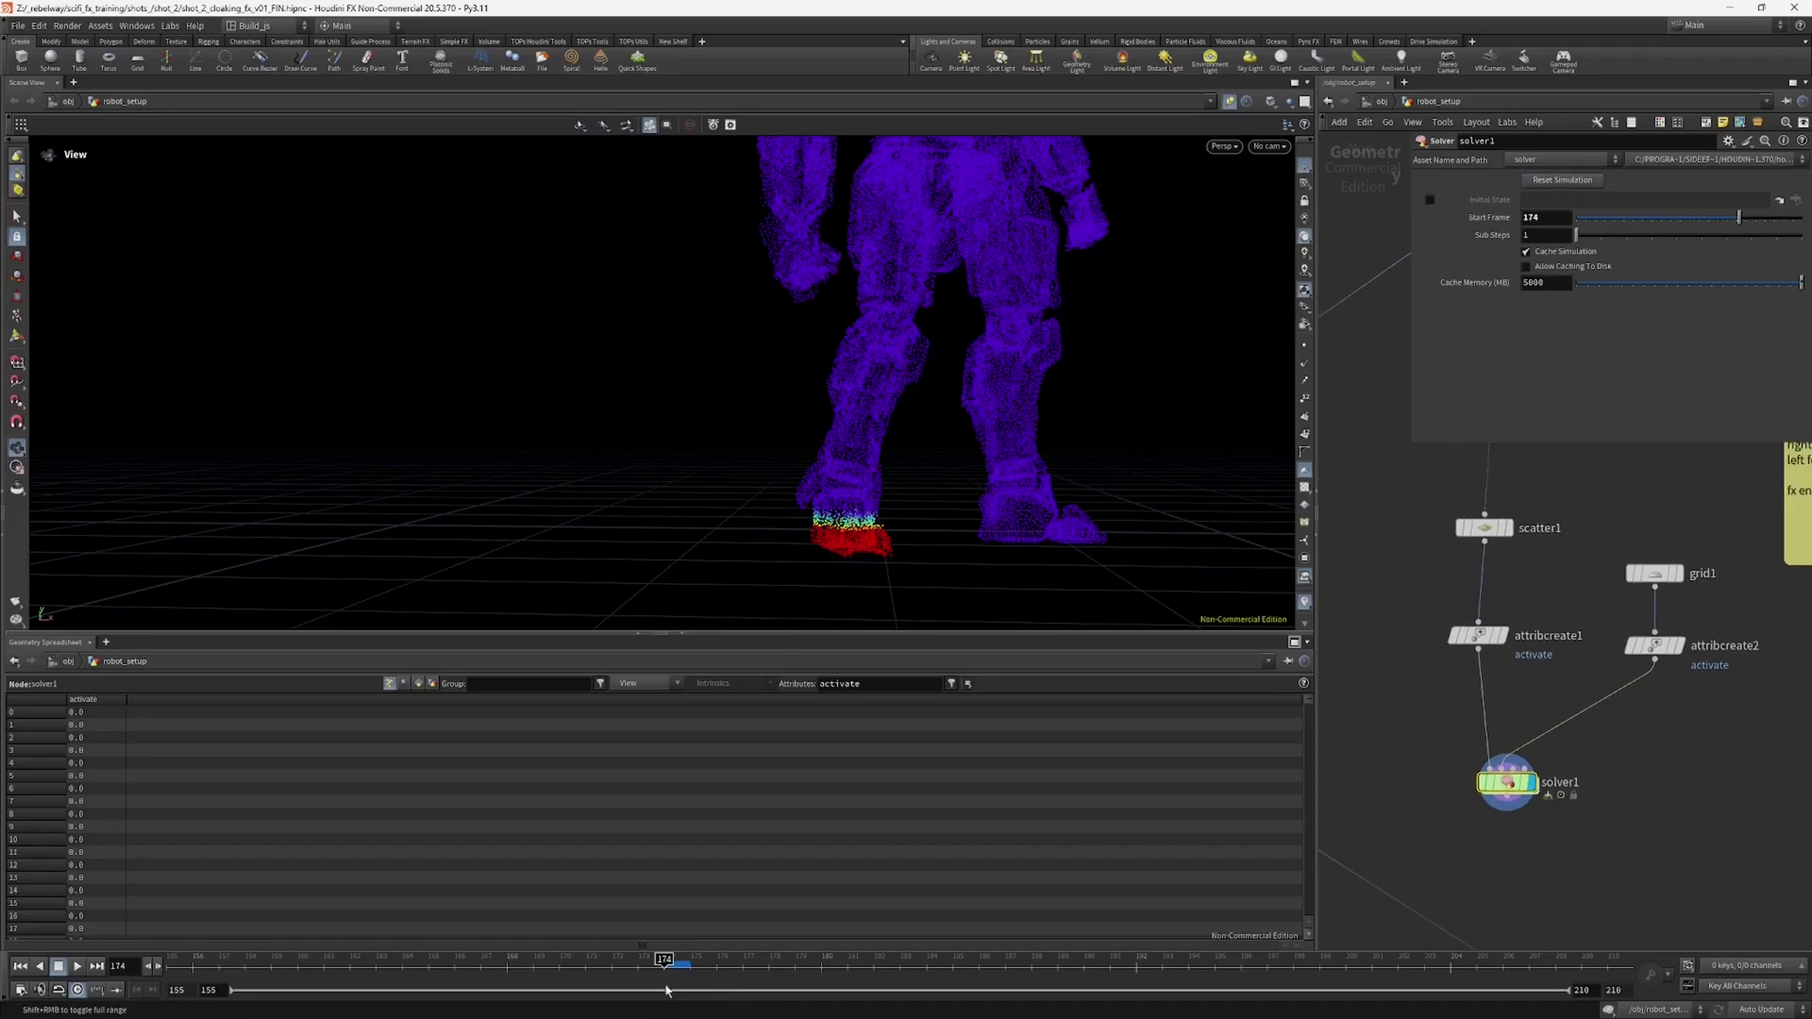
Step: Scrub solver1 forward from frame 174 to 196 and examine its activate values sorted from highest, in a widened column
left_click(698, 962)
left_click_drag(711, 963, 1106, 943)
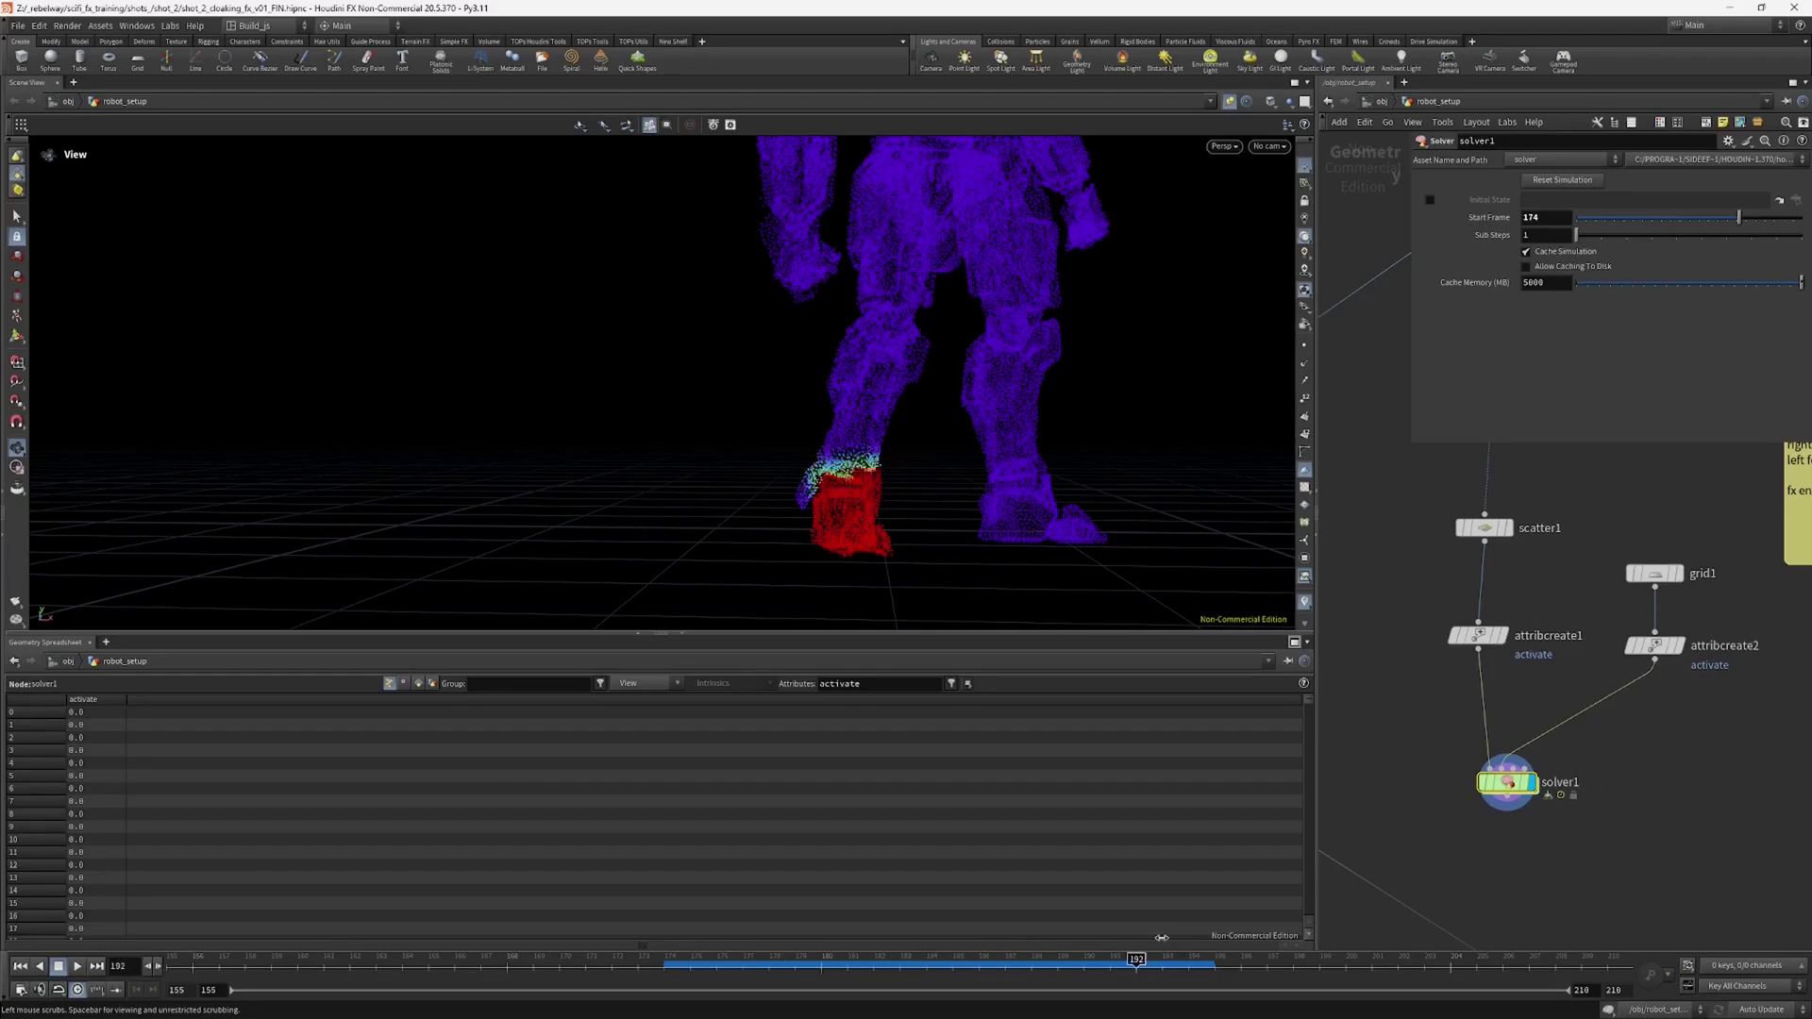
left_click(101, 703)
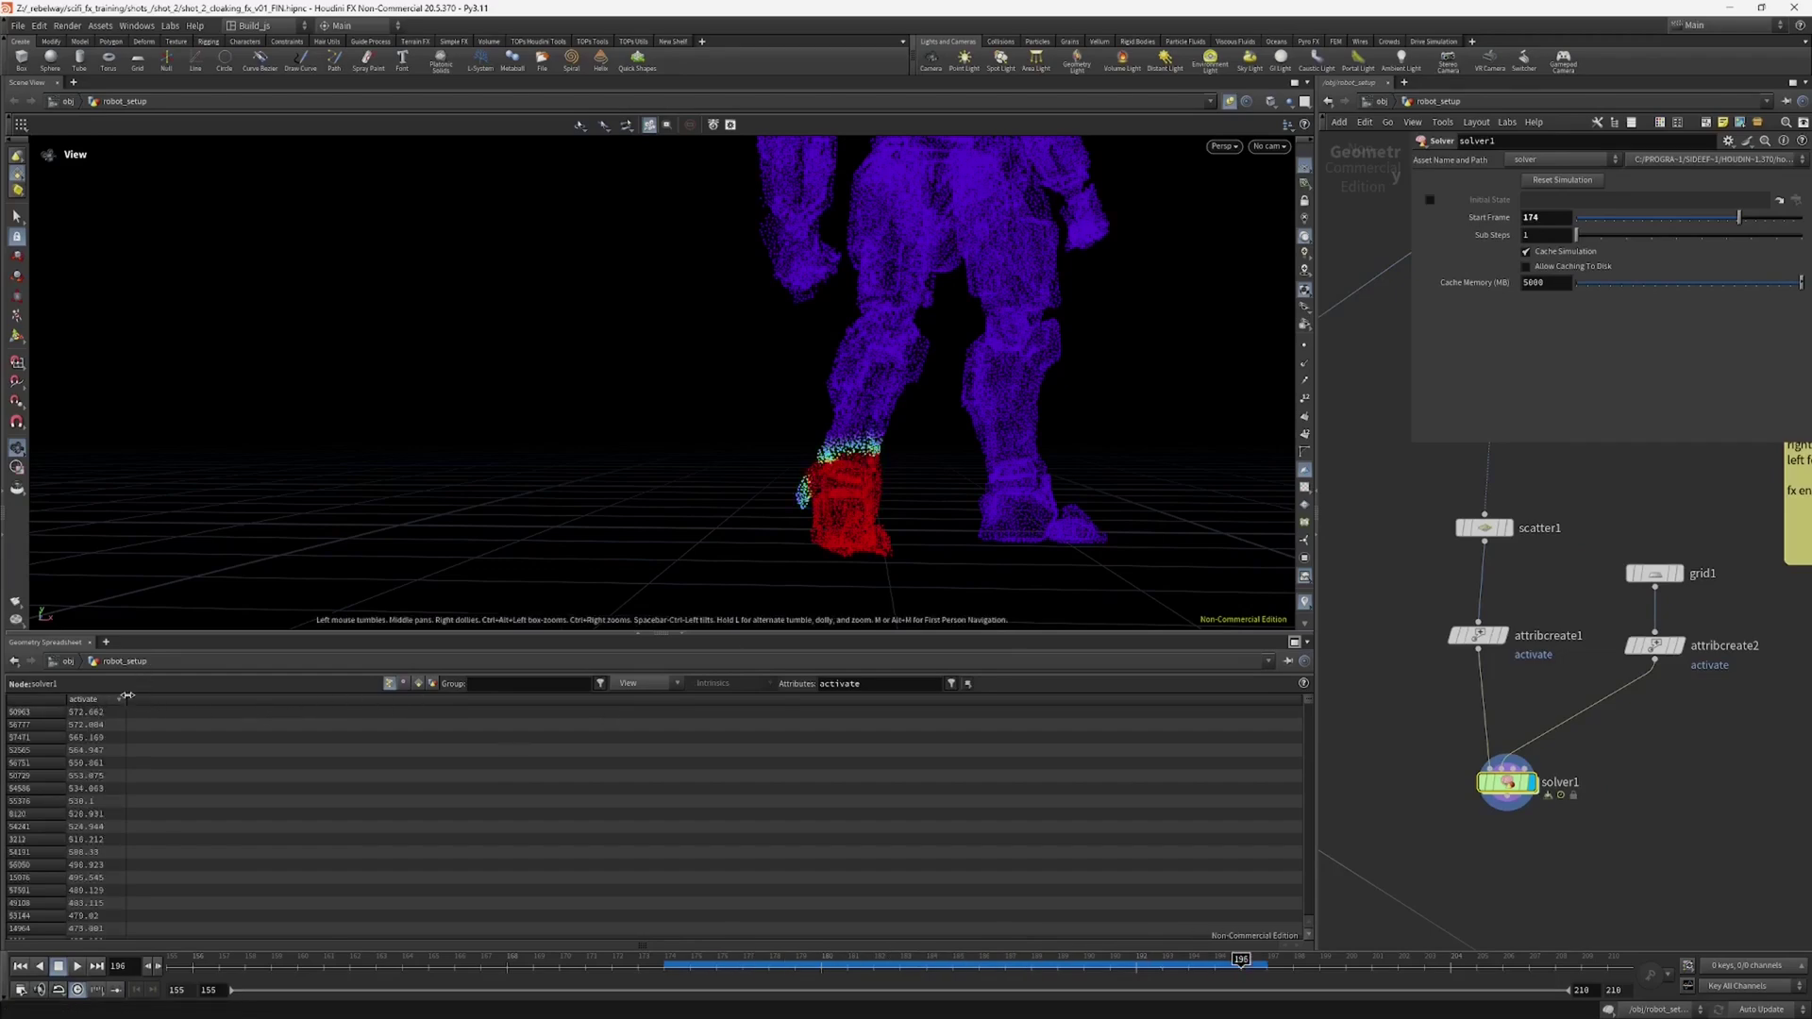
left_click_drag(128, 700, 394, 699)
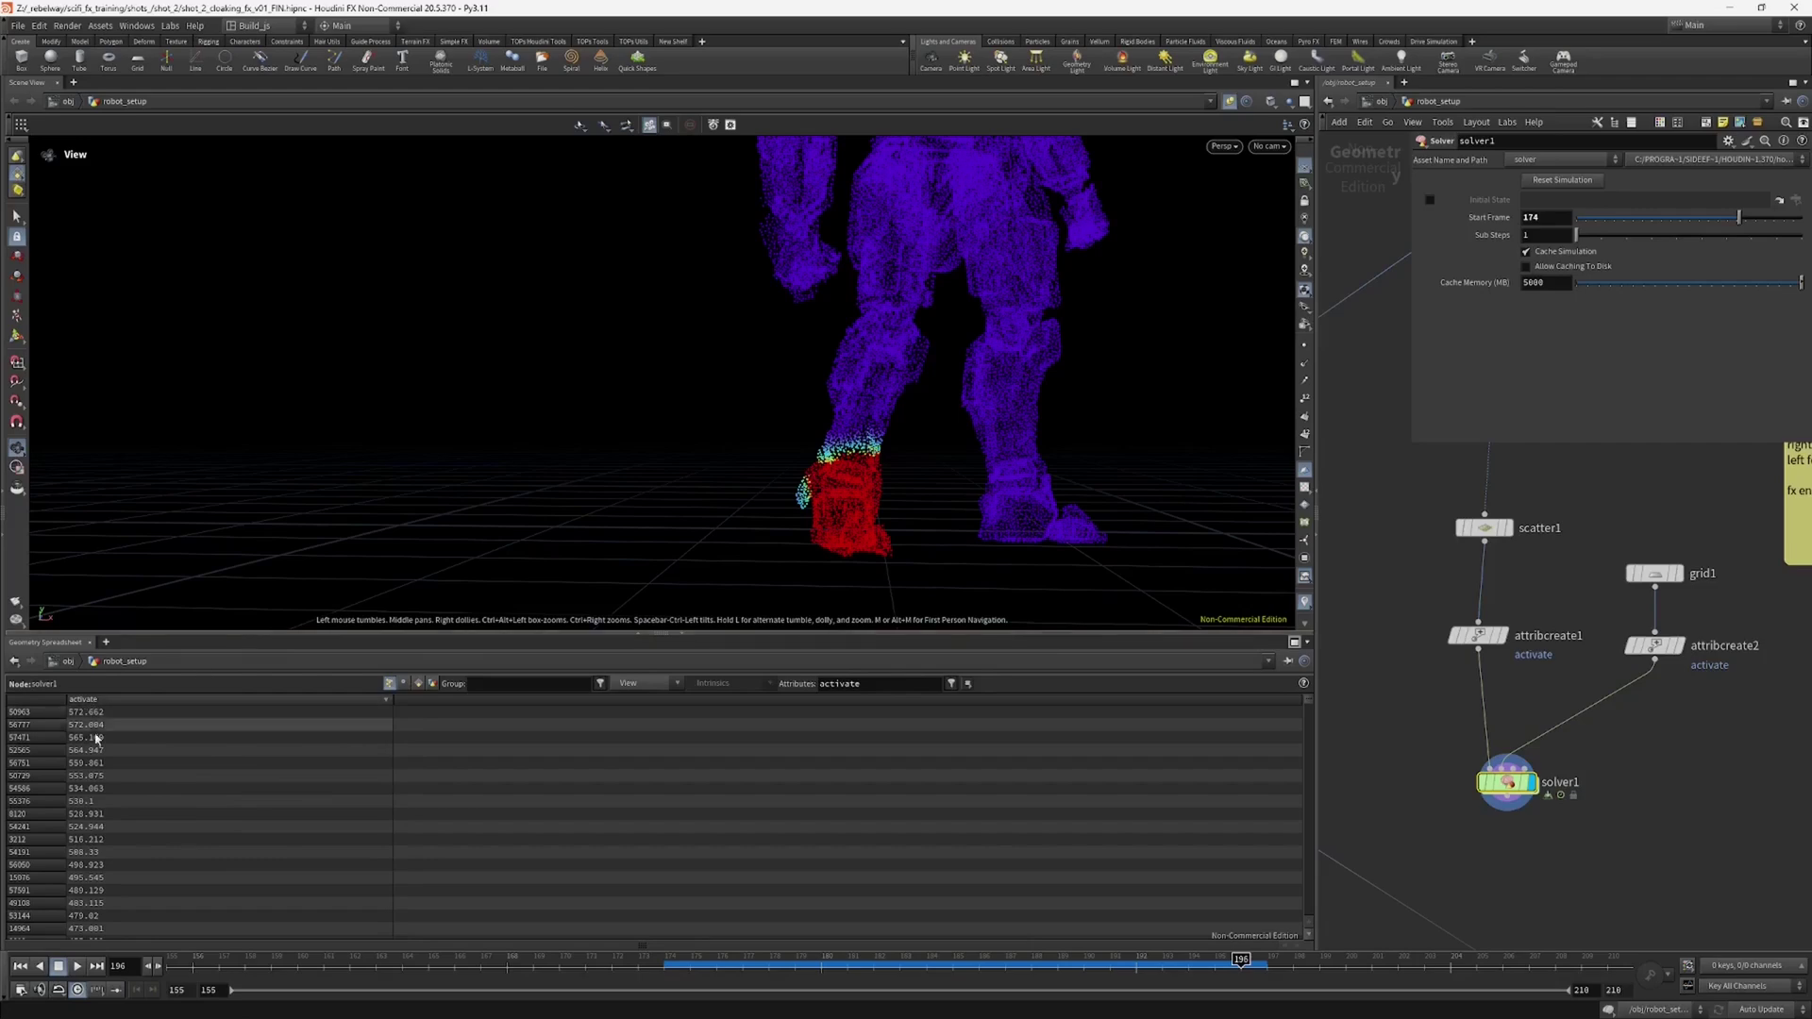
Step: Run solver1 through the frame range, restart at frame 174, and check the sorted activate values around frame 197
left_click(902, 956)
left_click_drag(906, 950, 1109, 955)
mouse_move(682, 953)
left_mouse_down()
mouse_move(821, 955)
mouse_move(590, 955)
mouse_move(668, 963)
left_mouse_up()
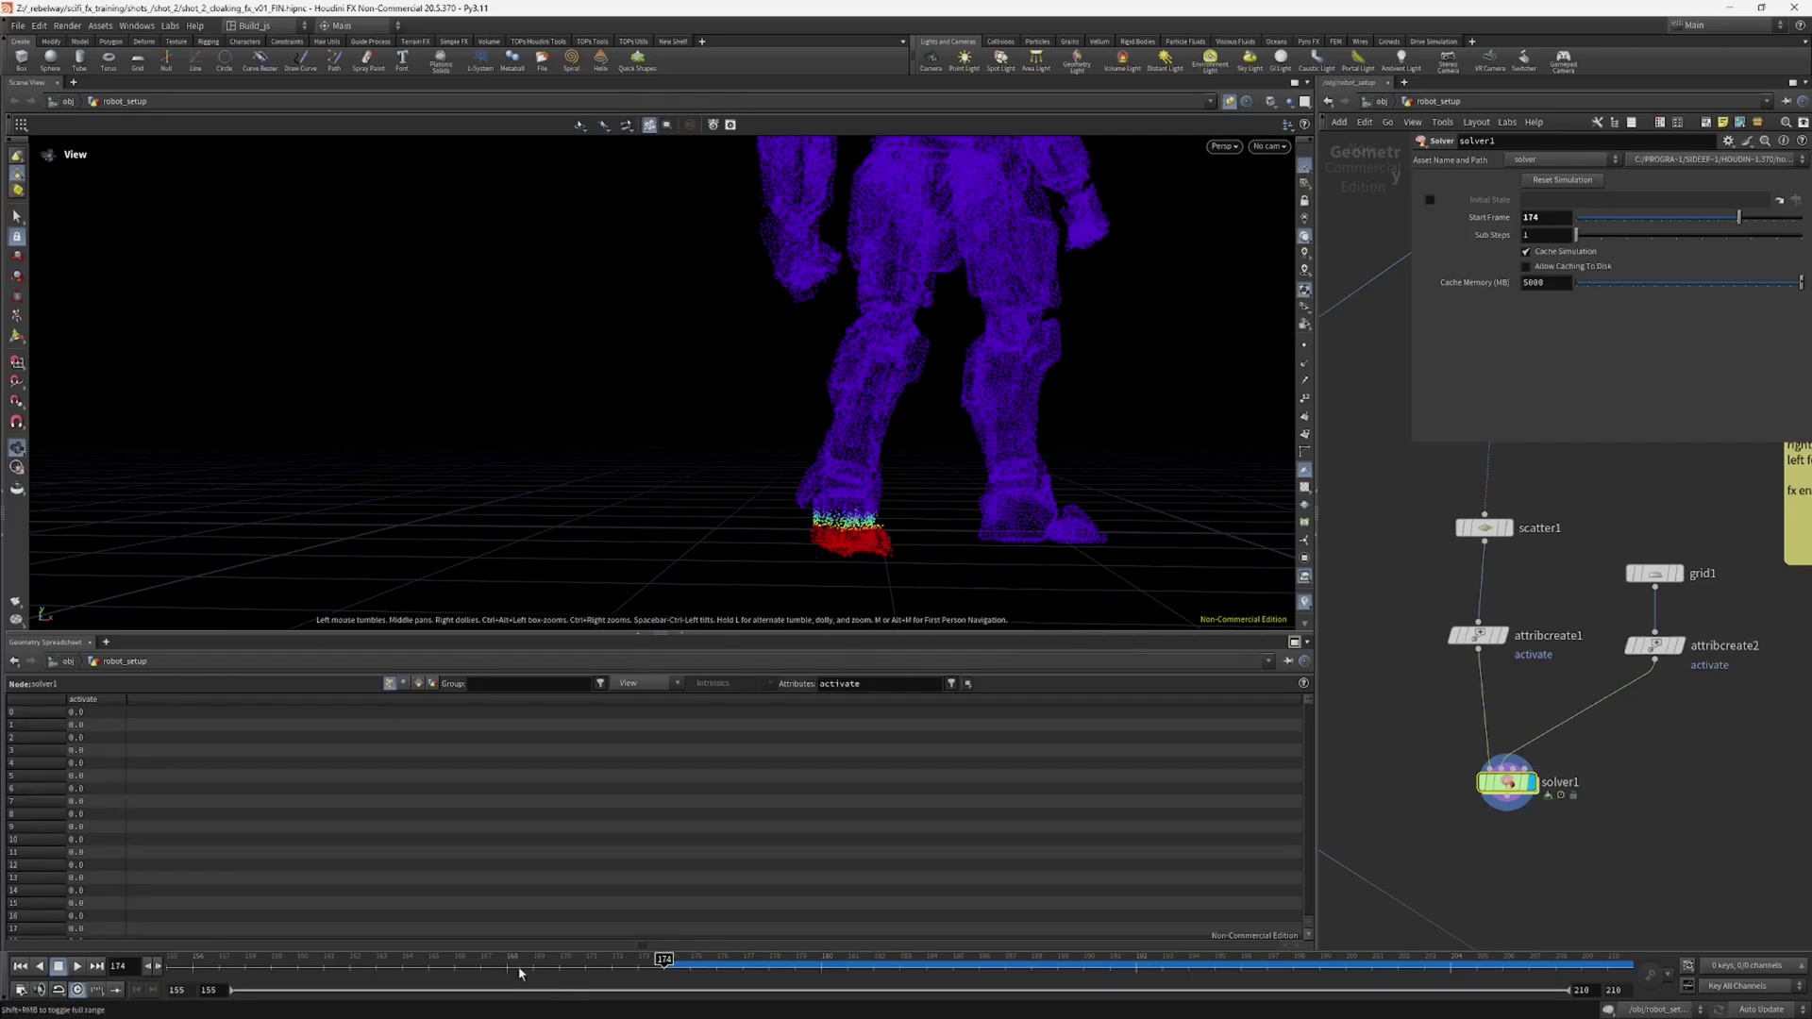
left_click(78, 966)
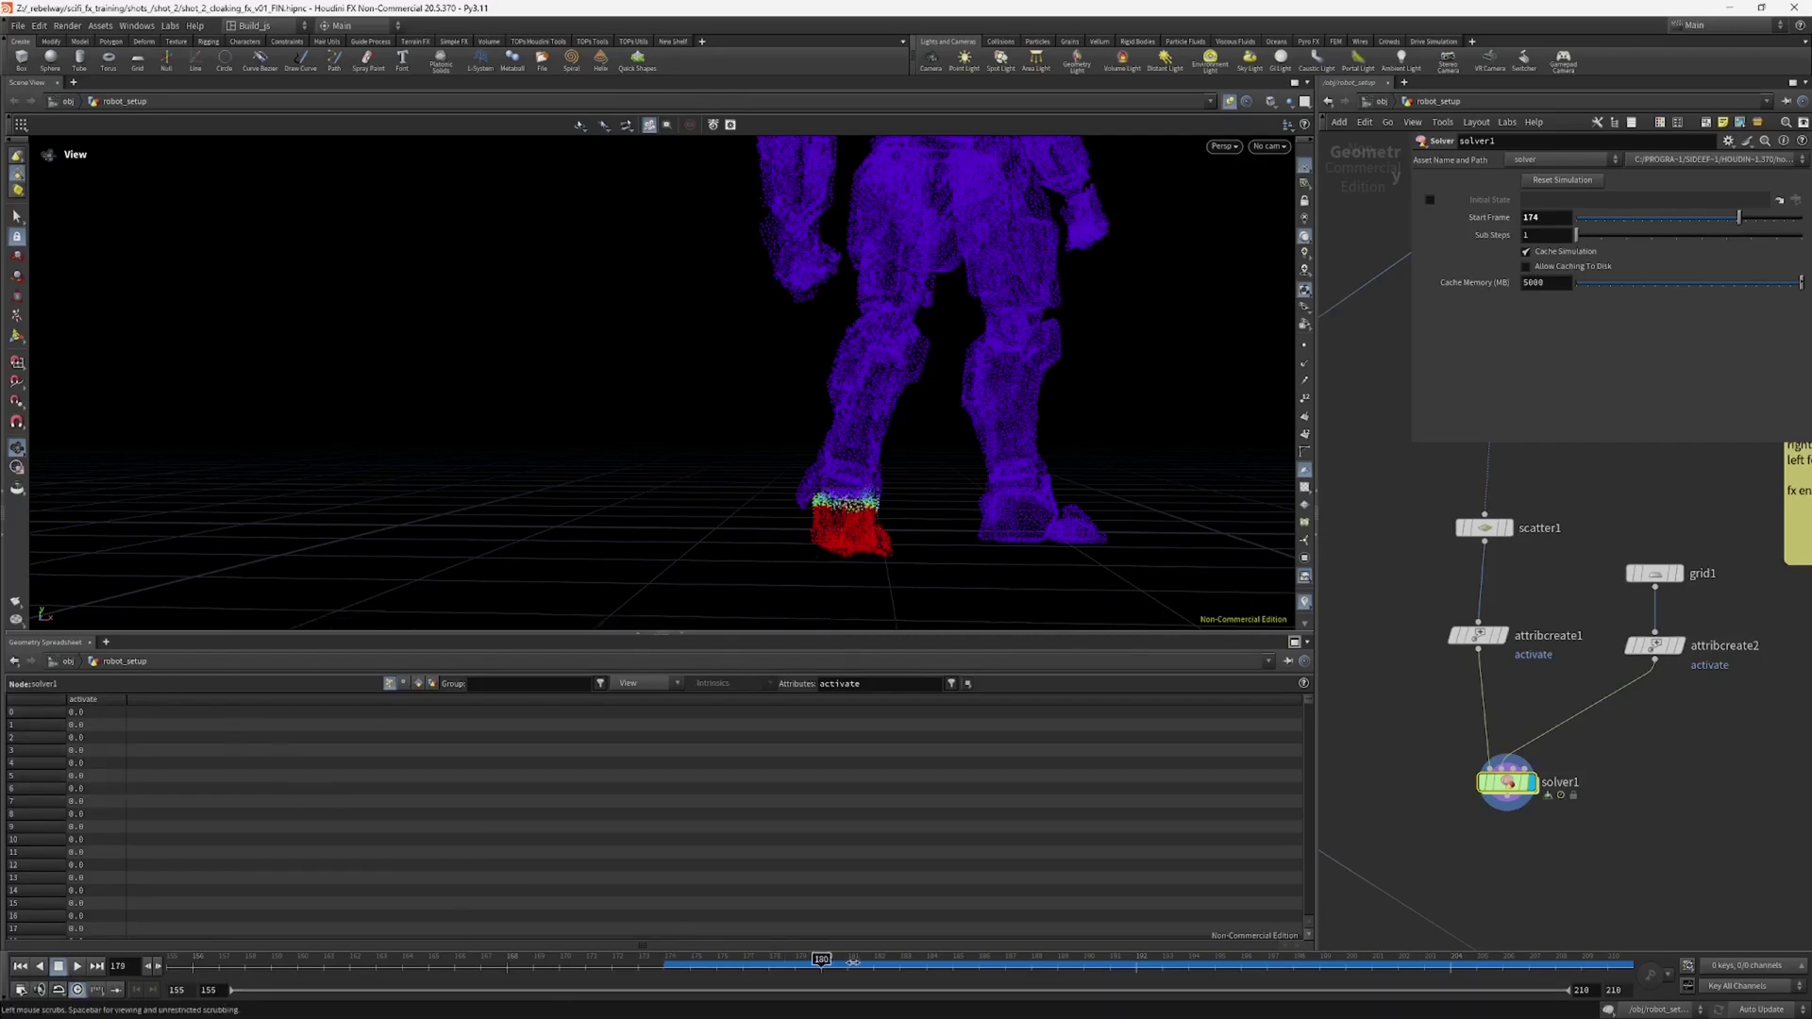
left_click(94, 700)
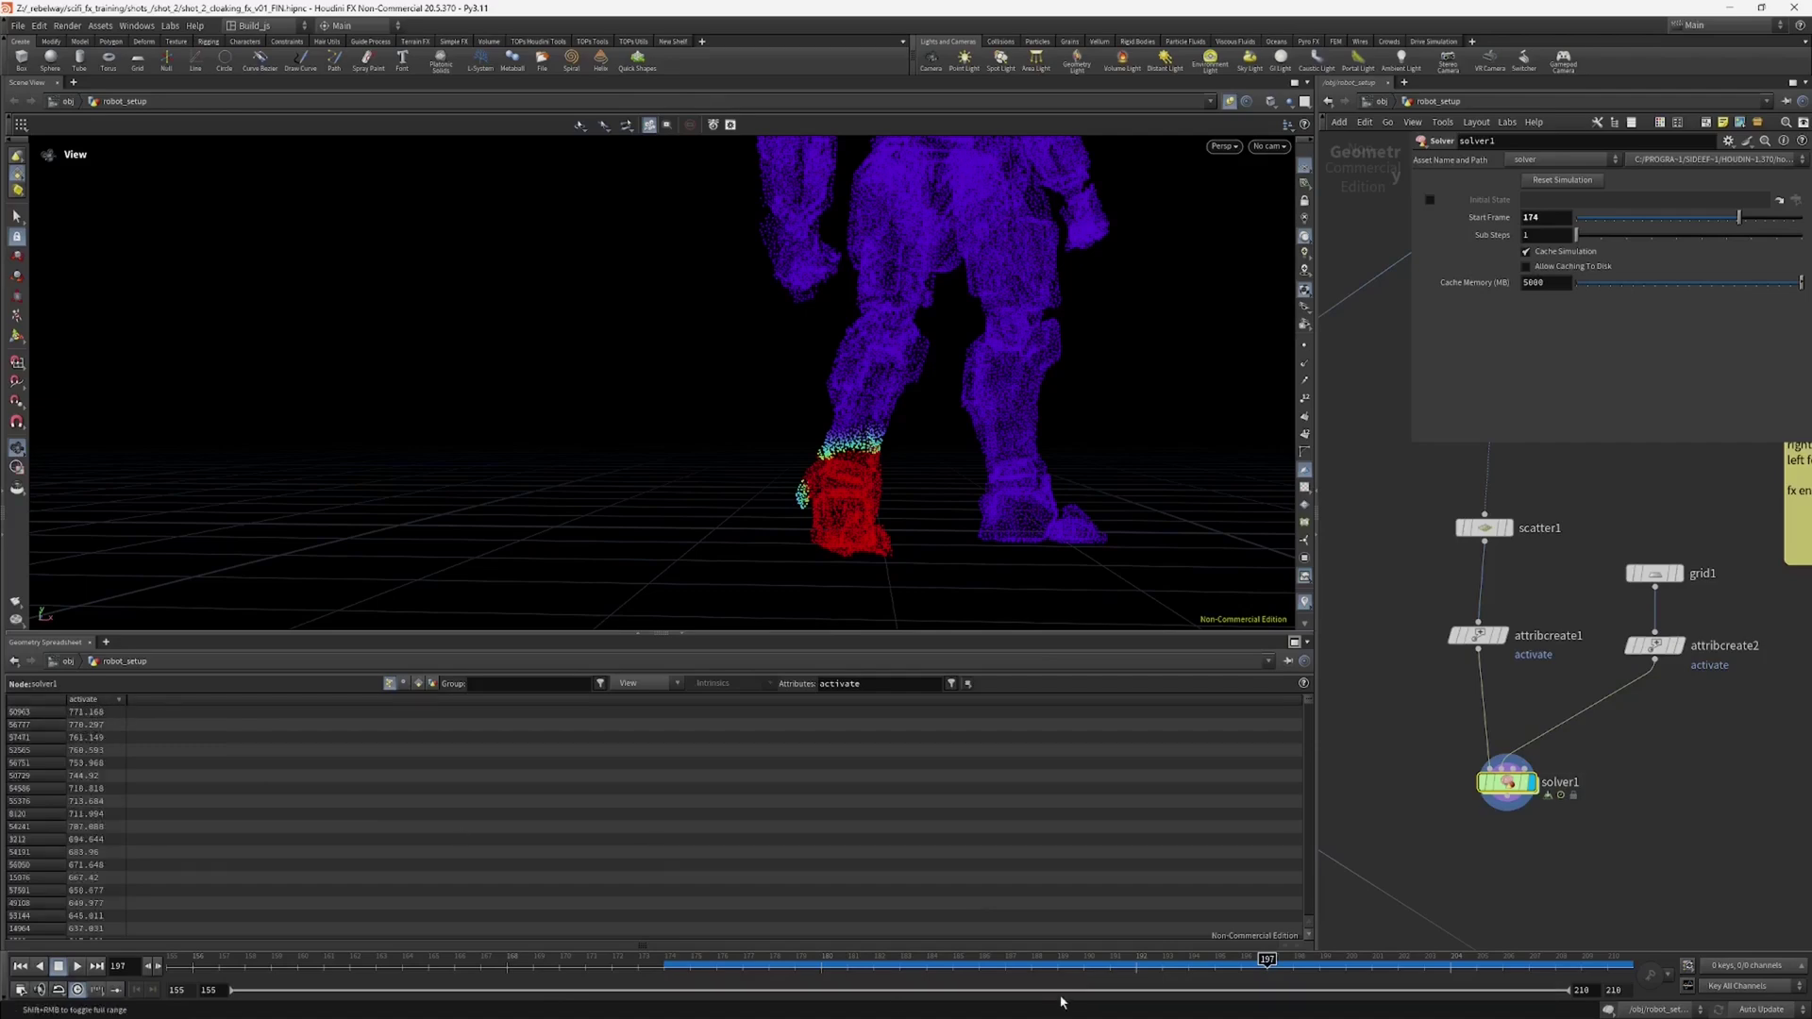
left_click_drag(1356, 961, 1162, 961)
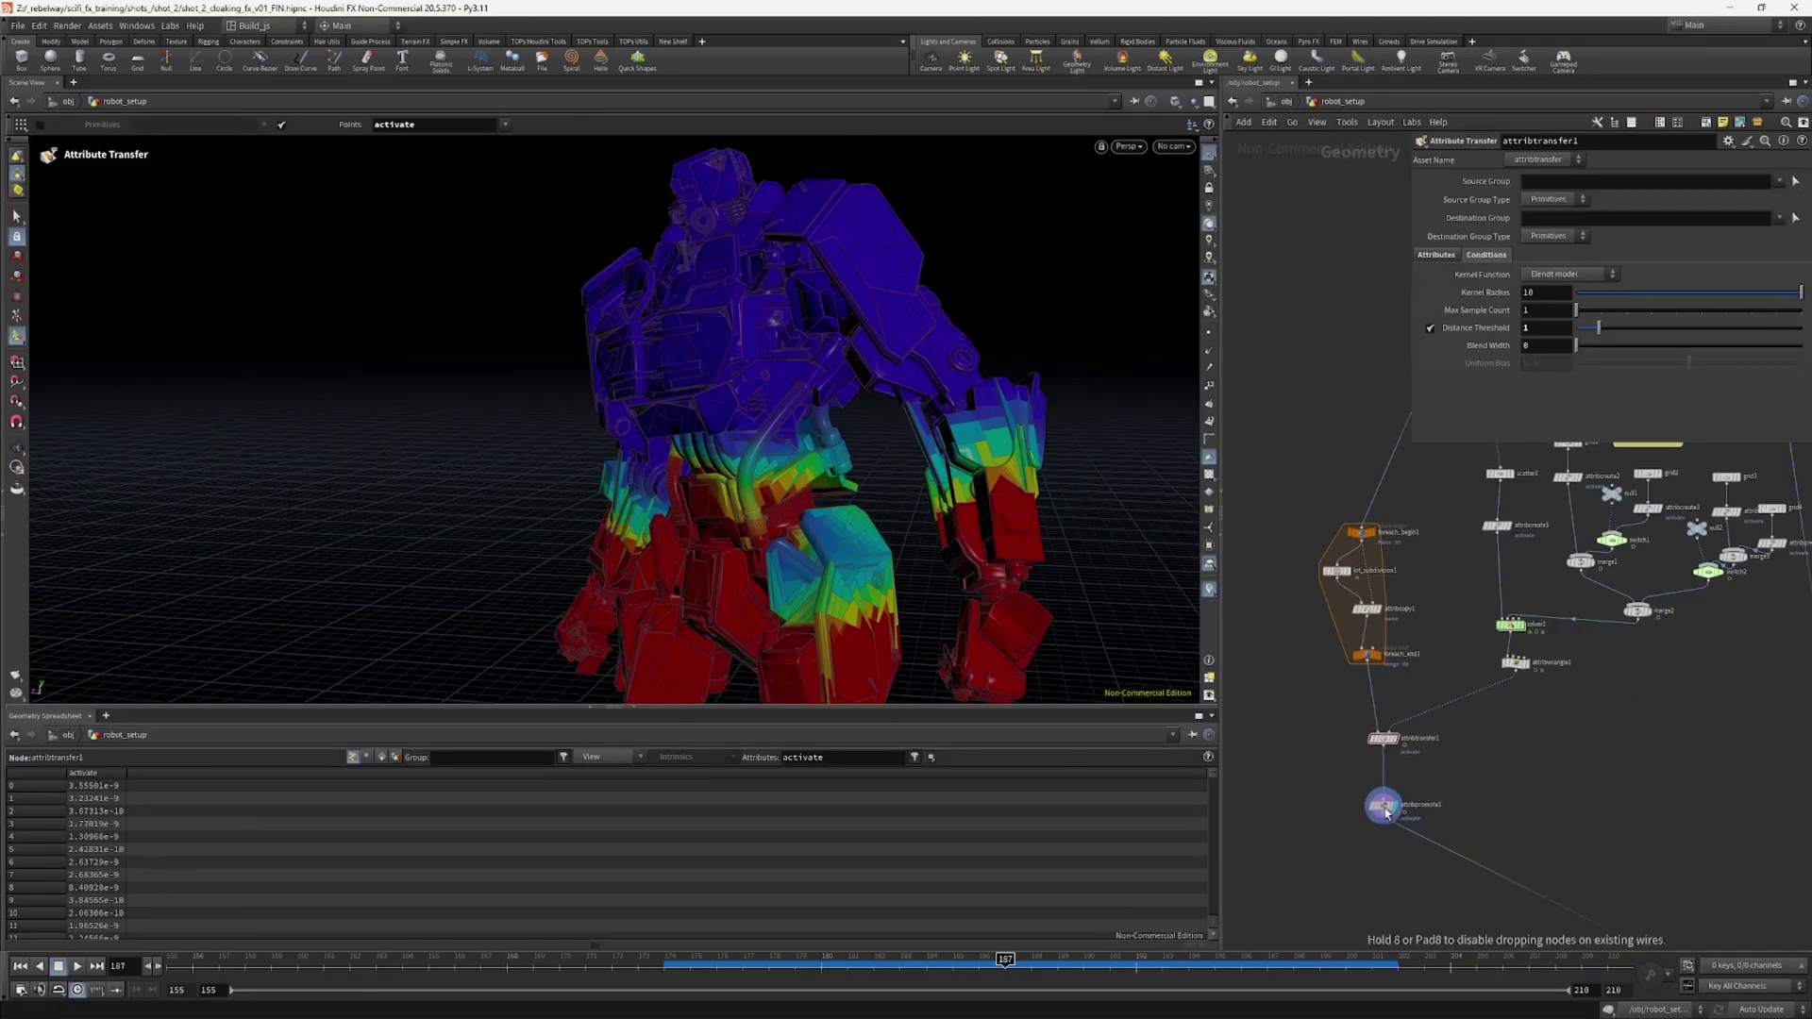
Step: Move attribtransfer1 and attribpromote1 further down below the foreach block, and shift the transform node fed by both mesh branches outward
left_click_drag(1378, 749, 1376, 796)
middle_click_drag(1473, 658, 1412, 788)
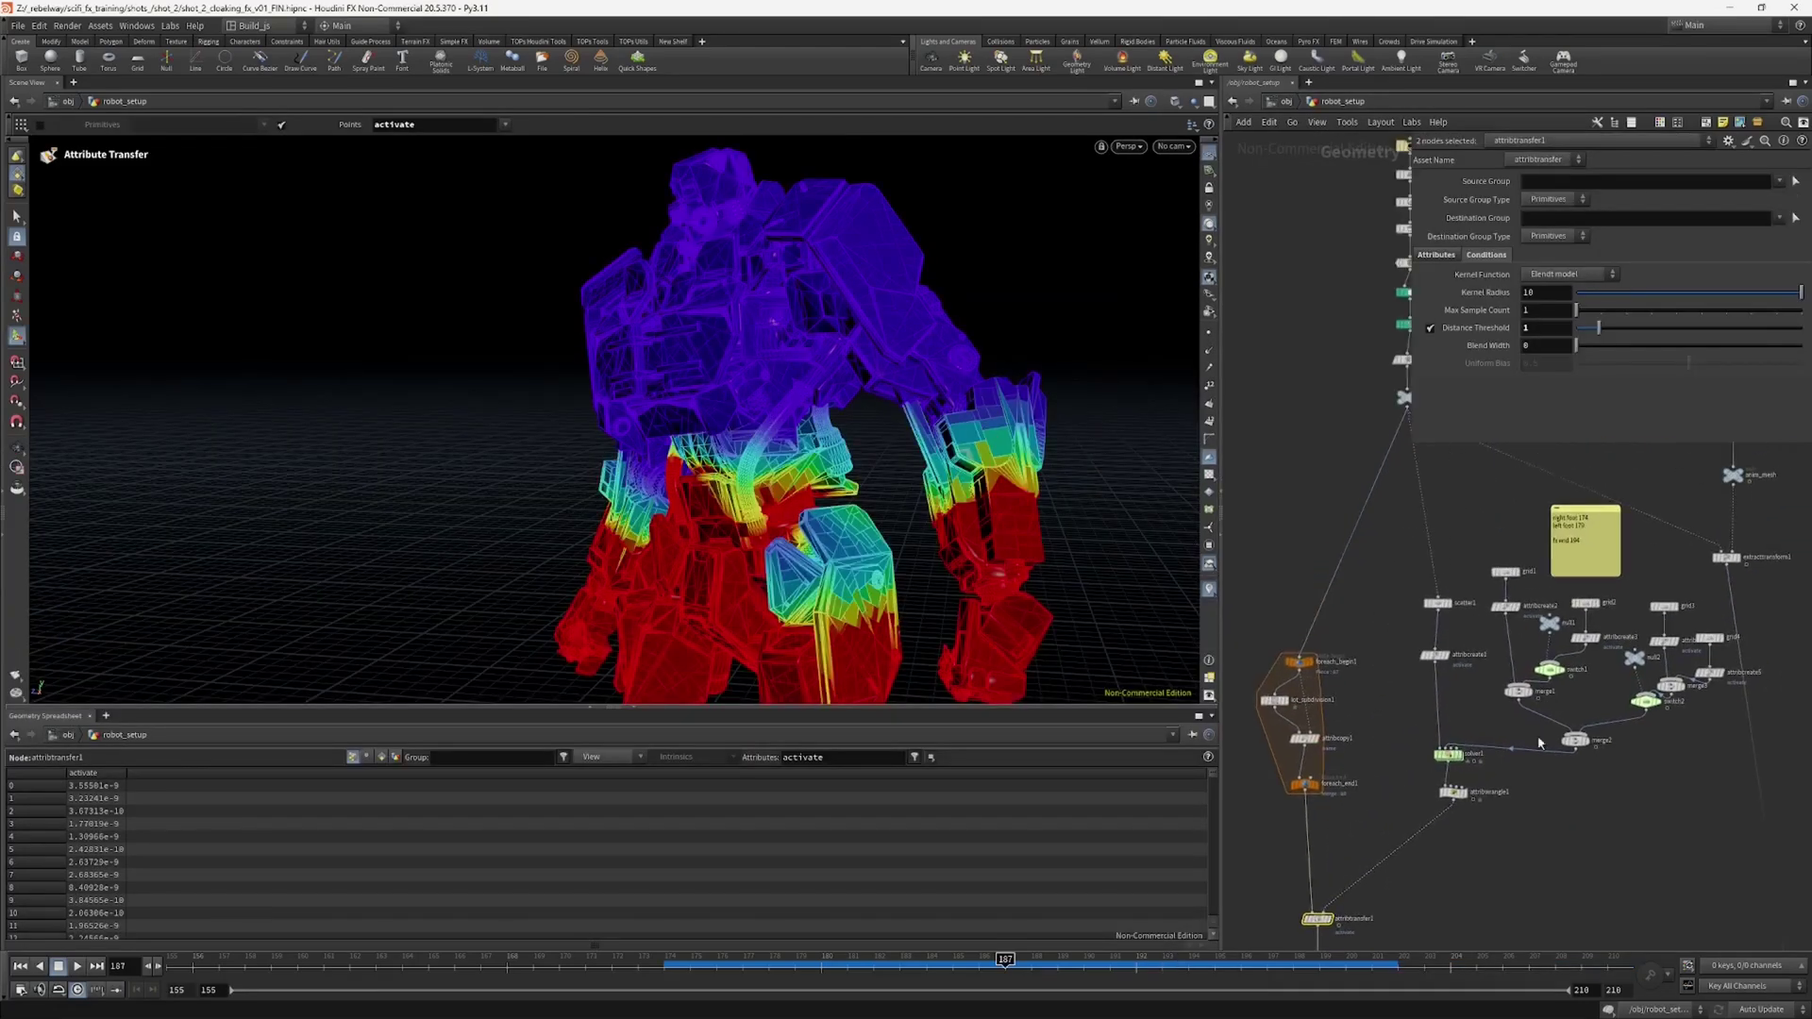
left_click_drag(1748, 561, 1793, 558)
scroll(1669, 472, "down", 1)
middle_click_drag(1669, 448, 1533, 595)
Step: Shift the whole second mesh branch, including its pyro null, away from the solver setup and shorten the foot-timing sticky note
left_click_drag(1506, 467, 1699, 735)
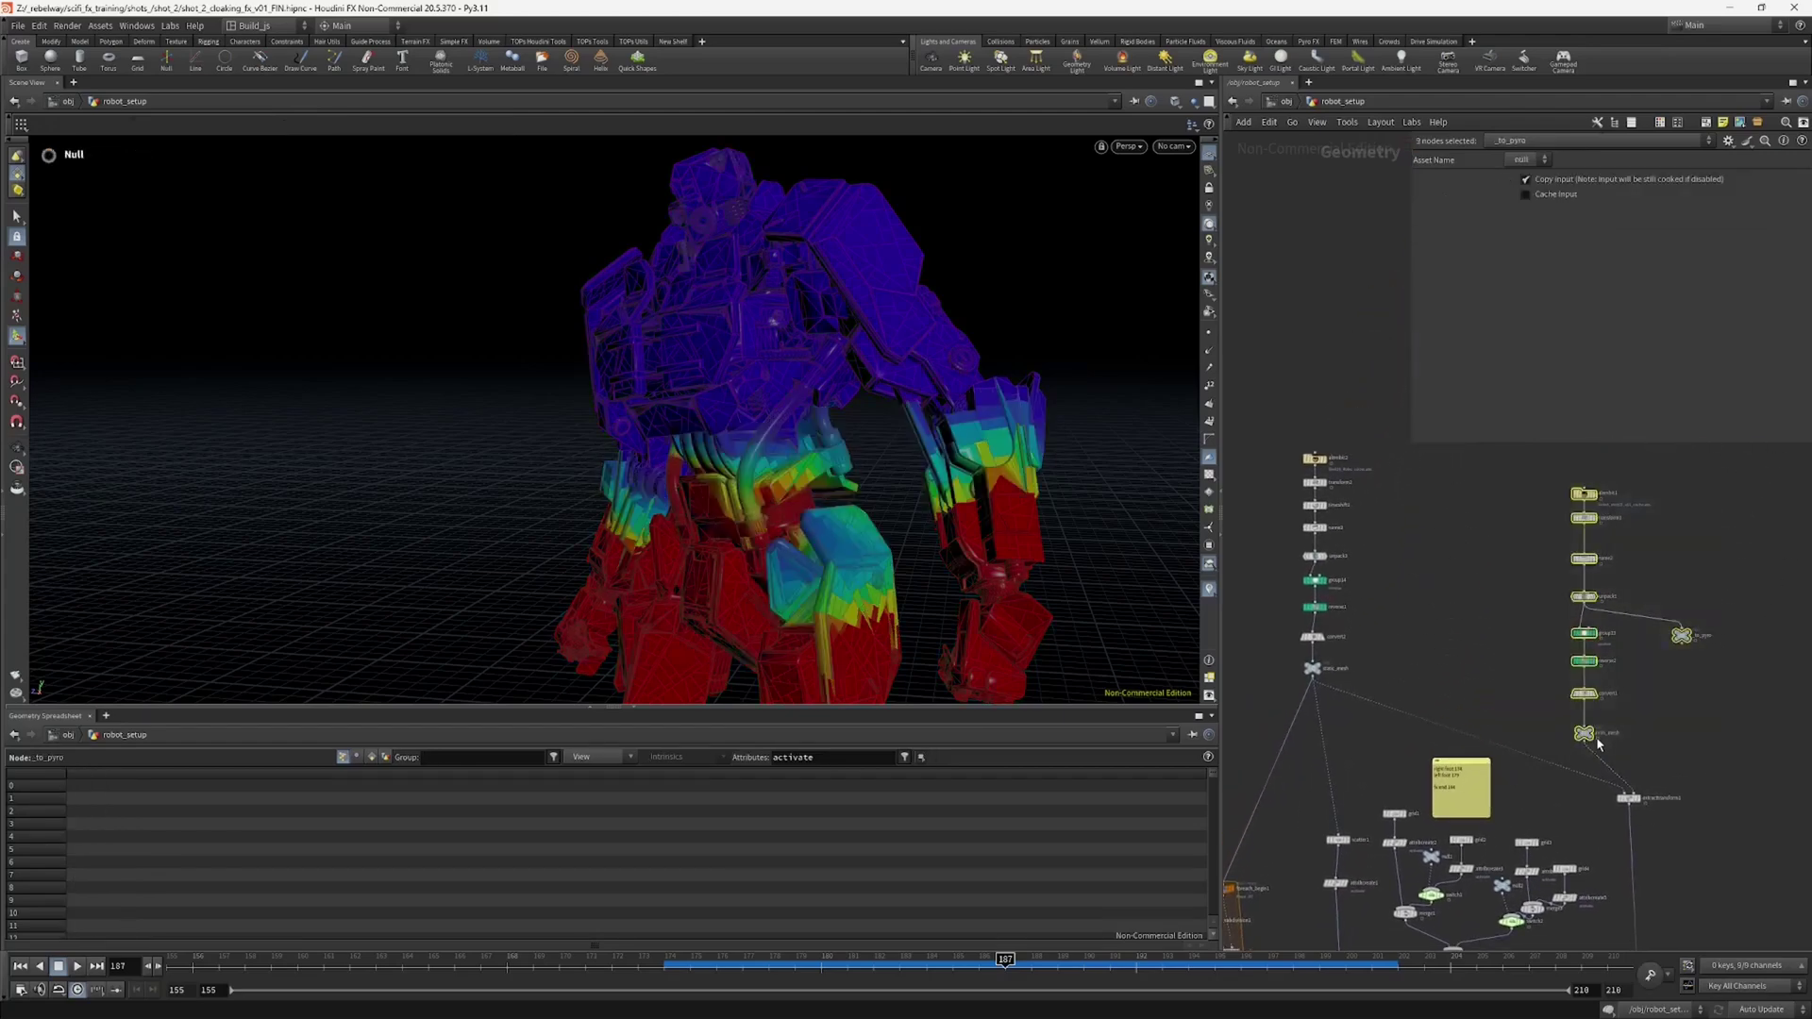
left_click_drag(1587, 735, 1649, 728)
middle_click_drag(1579, 730, 1654, 547)
scroll(1557, 575, "up", 2)
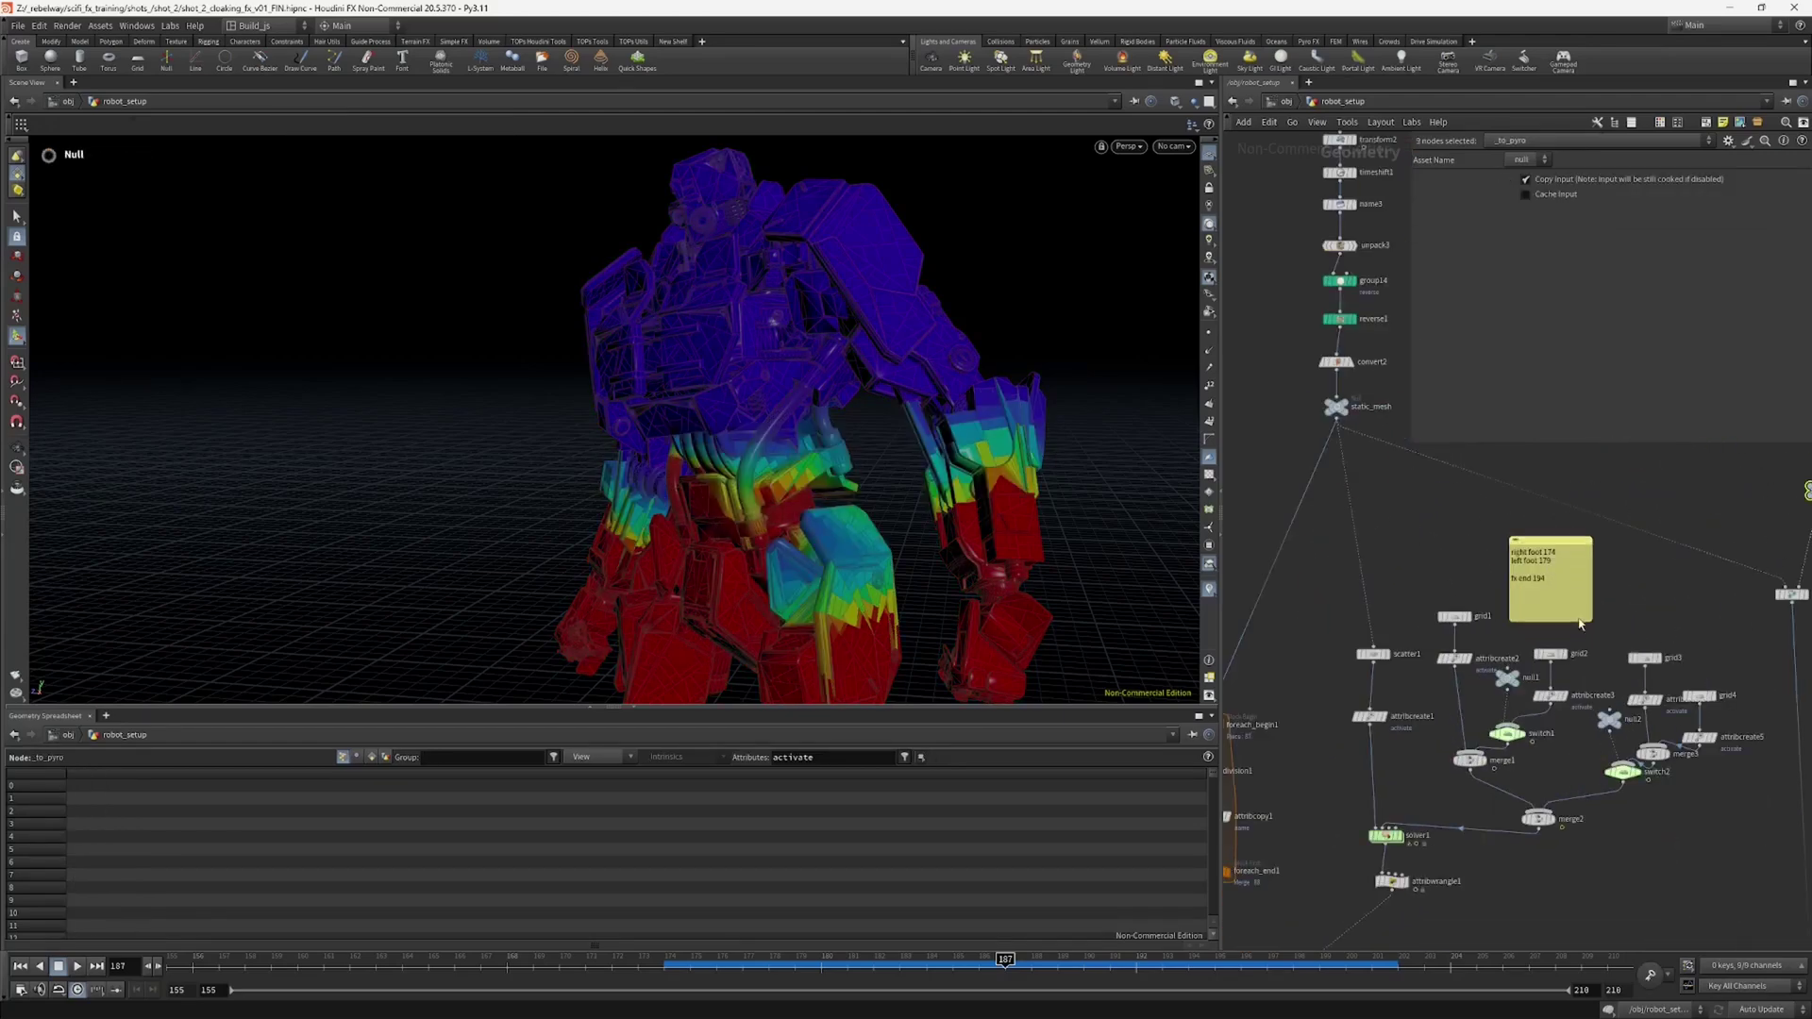
left_click_drag(1590, 624, 1597, 589)
middle_click_drag(1481, 636, 1520, 602)
scroll(1392, 547, "down", 1)
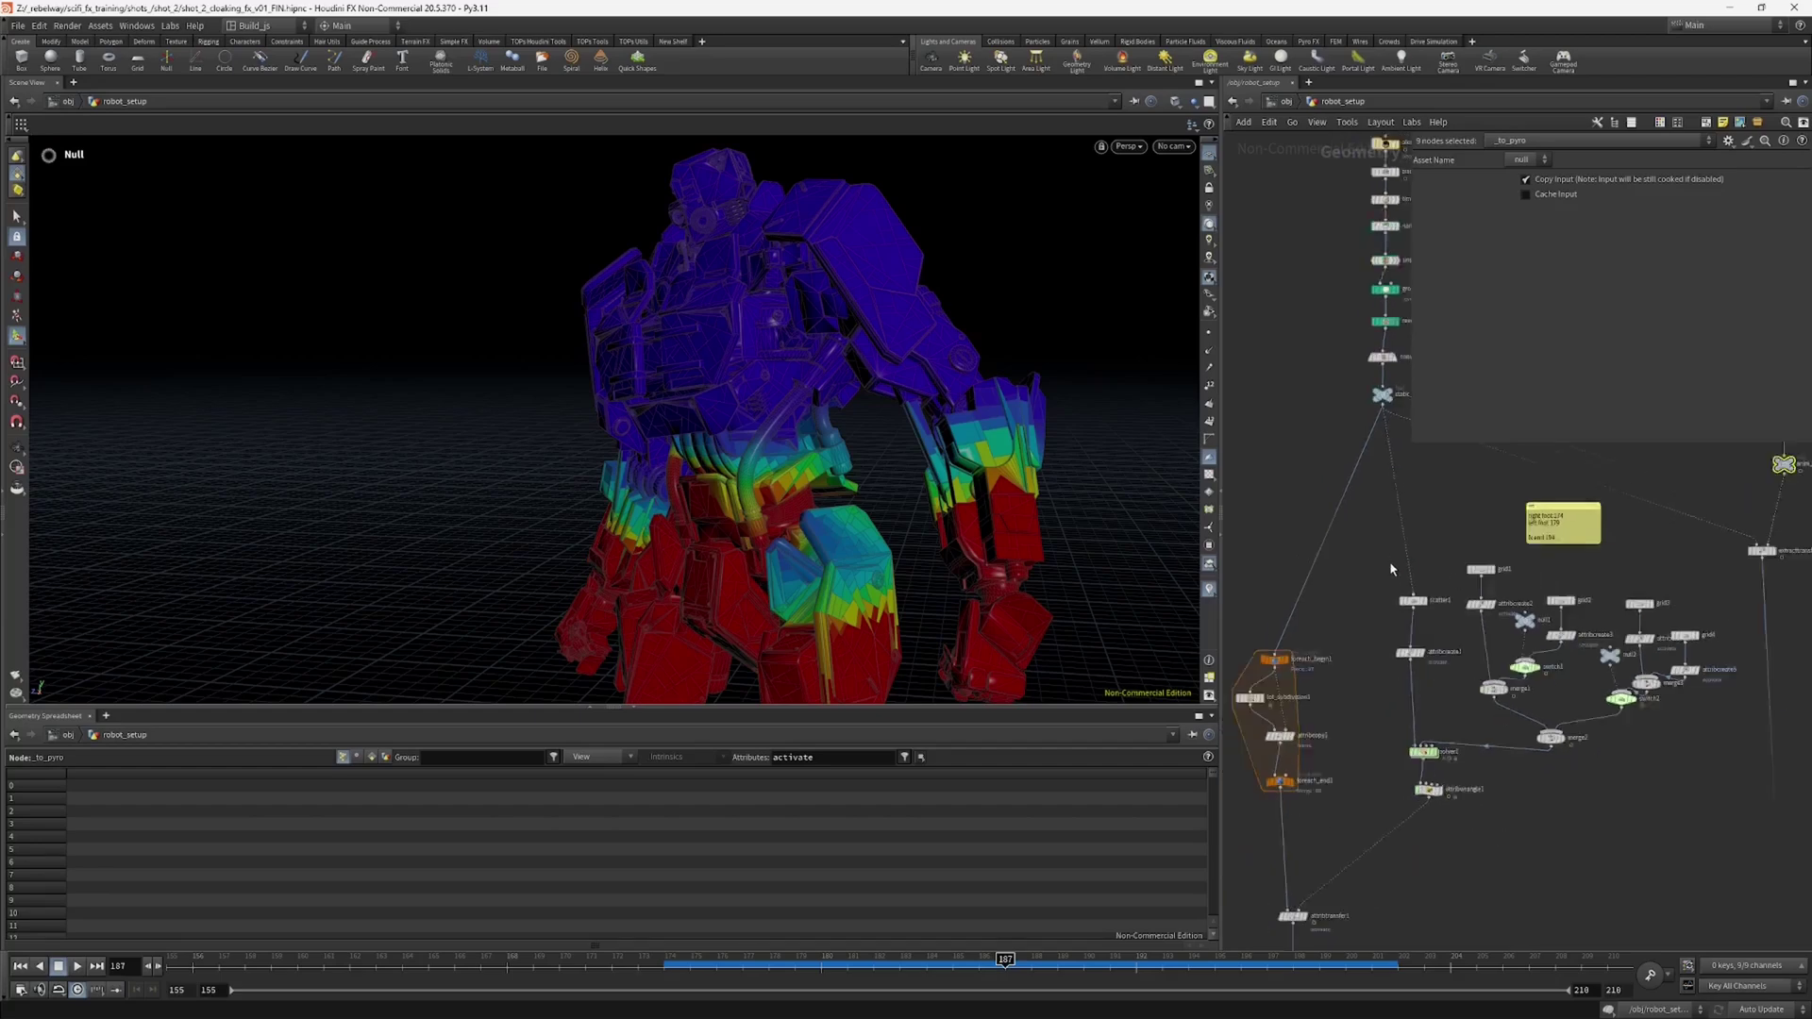
Step: Enclose the scatter, grid, switch, merge and solver nodes in a network box, reposition it, and tidy merge2 and solver1 inside
middle_click_drag(1390, 618, 1389, 603)
left_click_drag(1369, 548, 1723, 831)
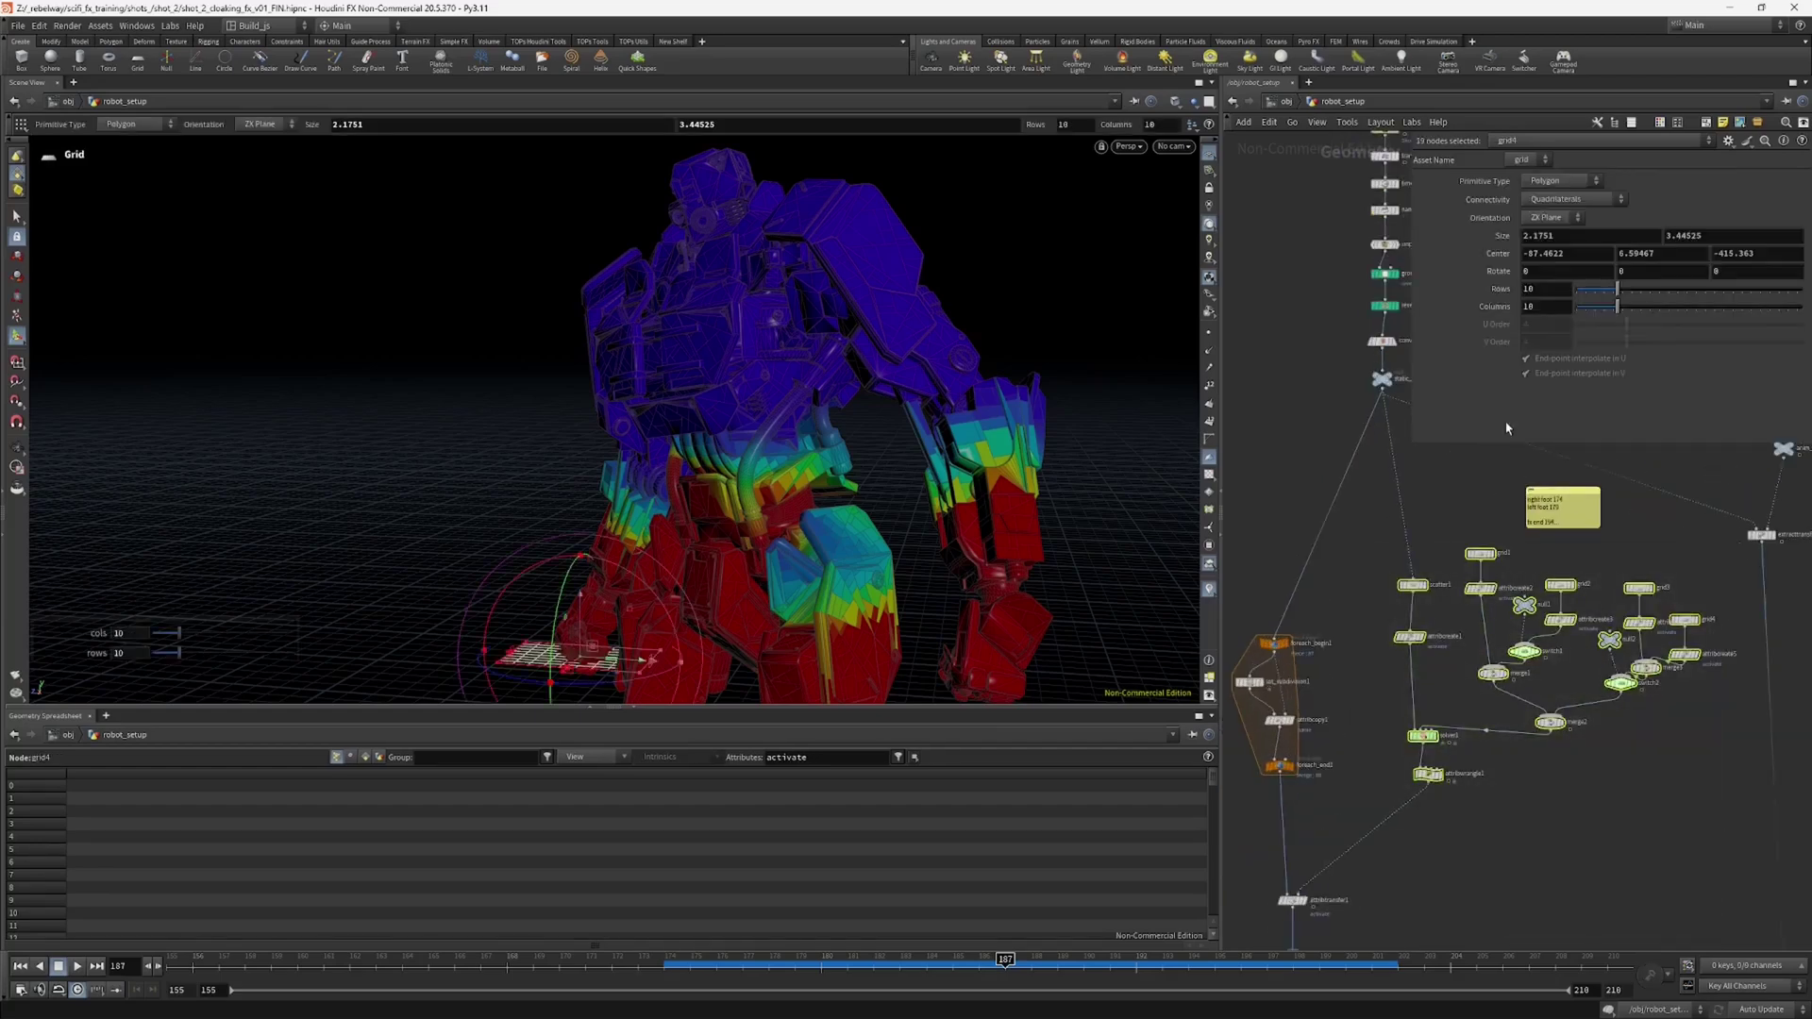
left_click(1677, 124)
left_click_drag(1406, 540, 1394, 568)
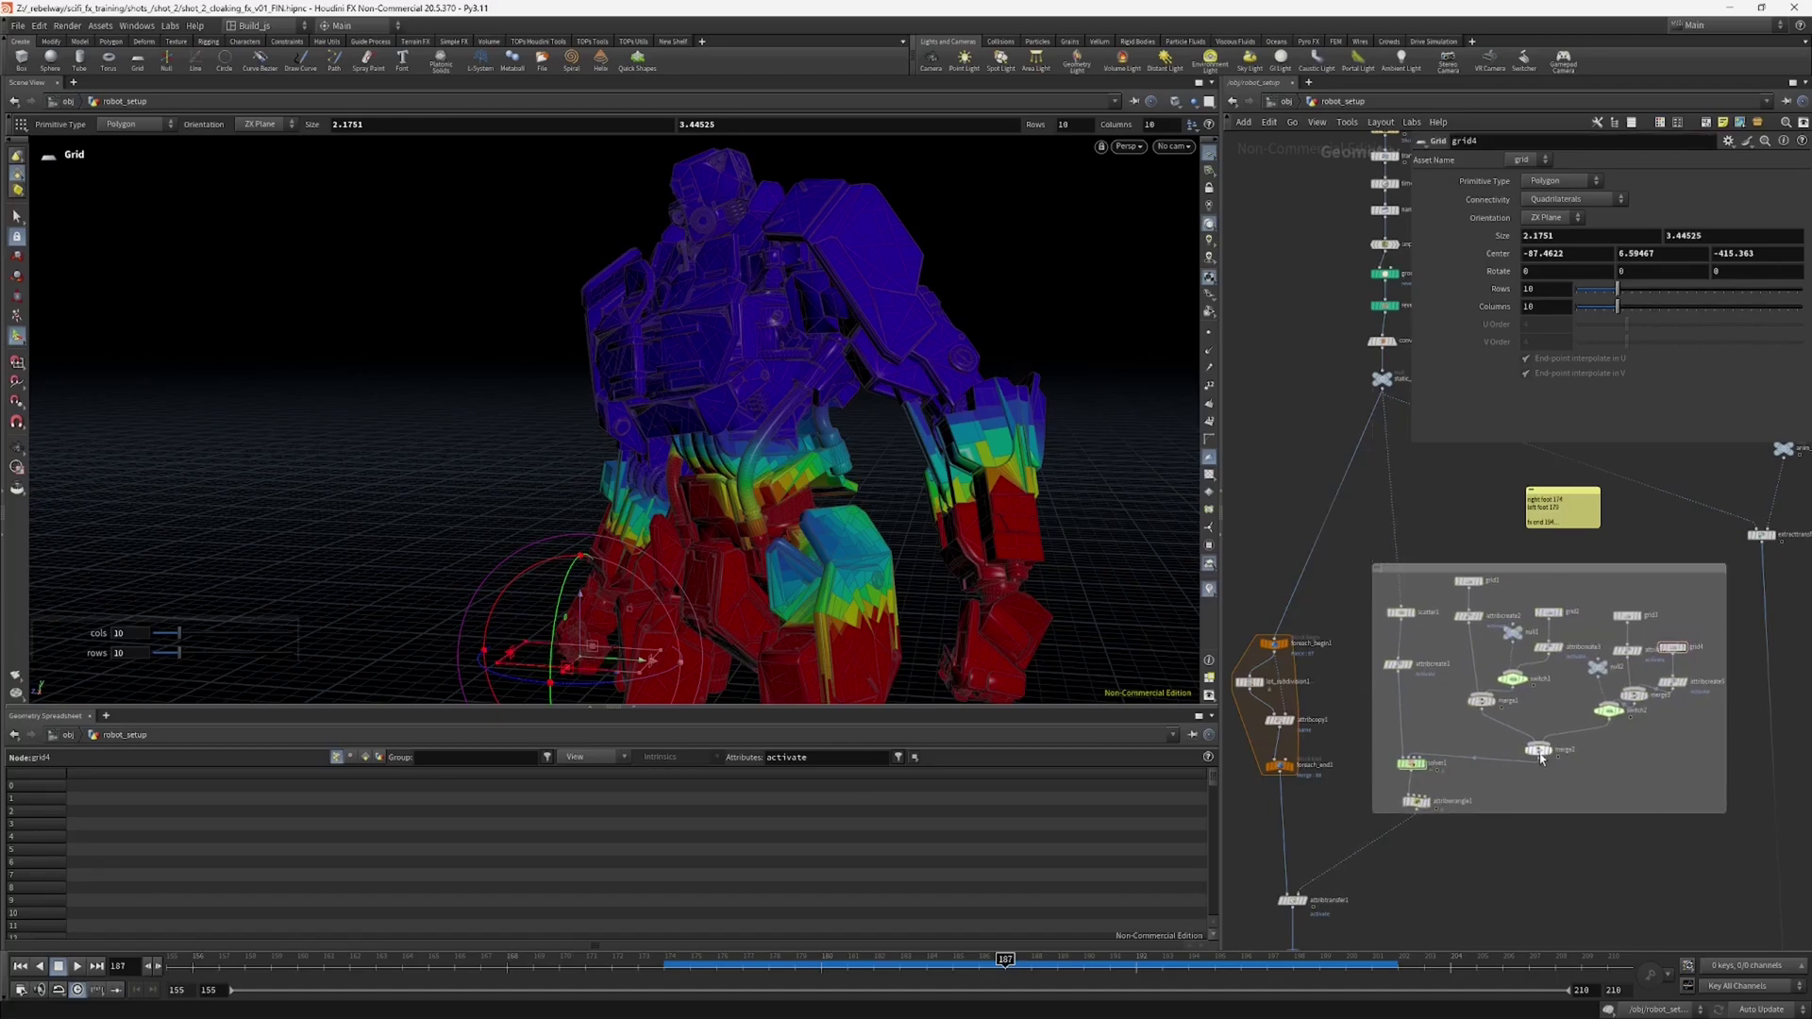
left_click_drag(1541, 758, 1524, 760)
left_click_drag(1410, 769, 1414, 783)
Step: Color the network box around the solver setup dark grey and shrink it slightly to fit the nodes
left_click(1437, 568)
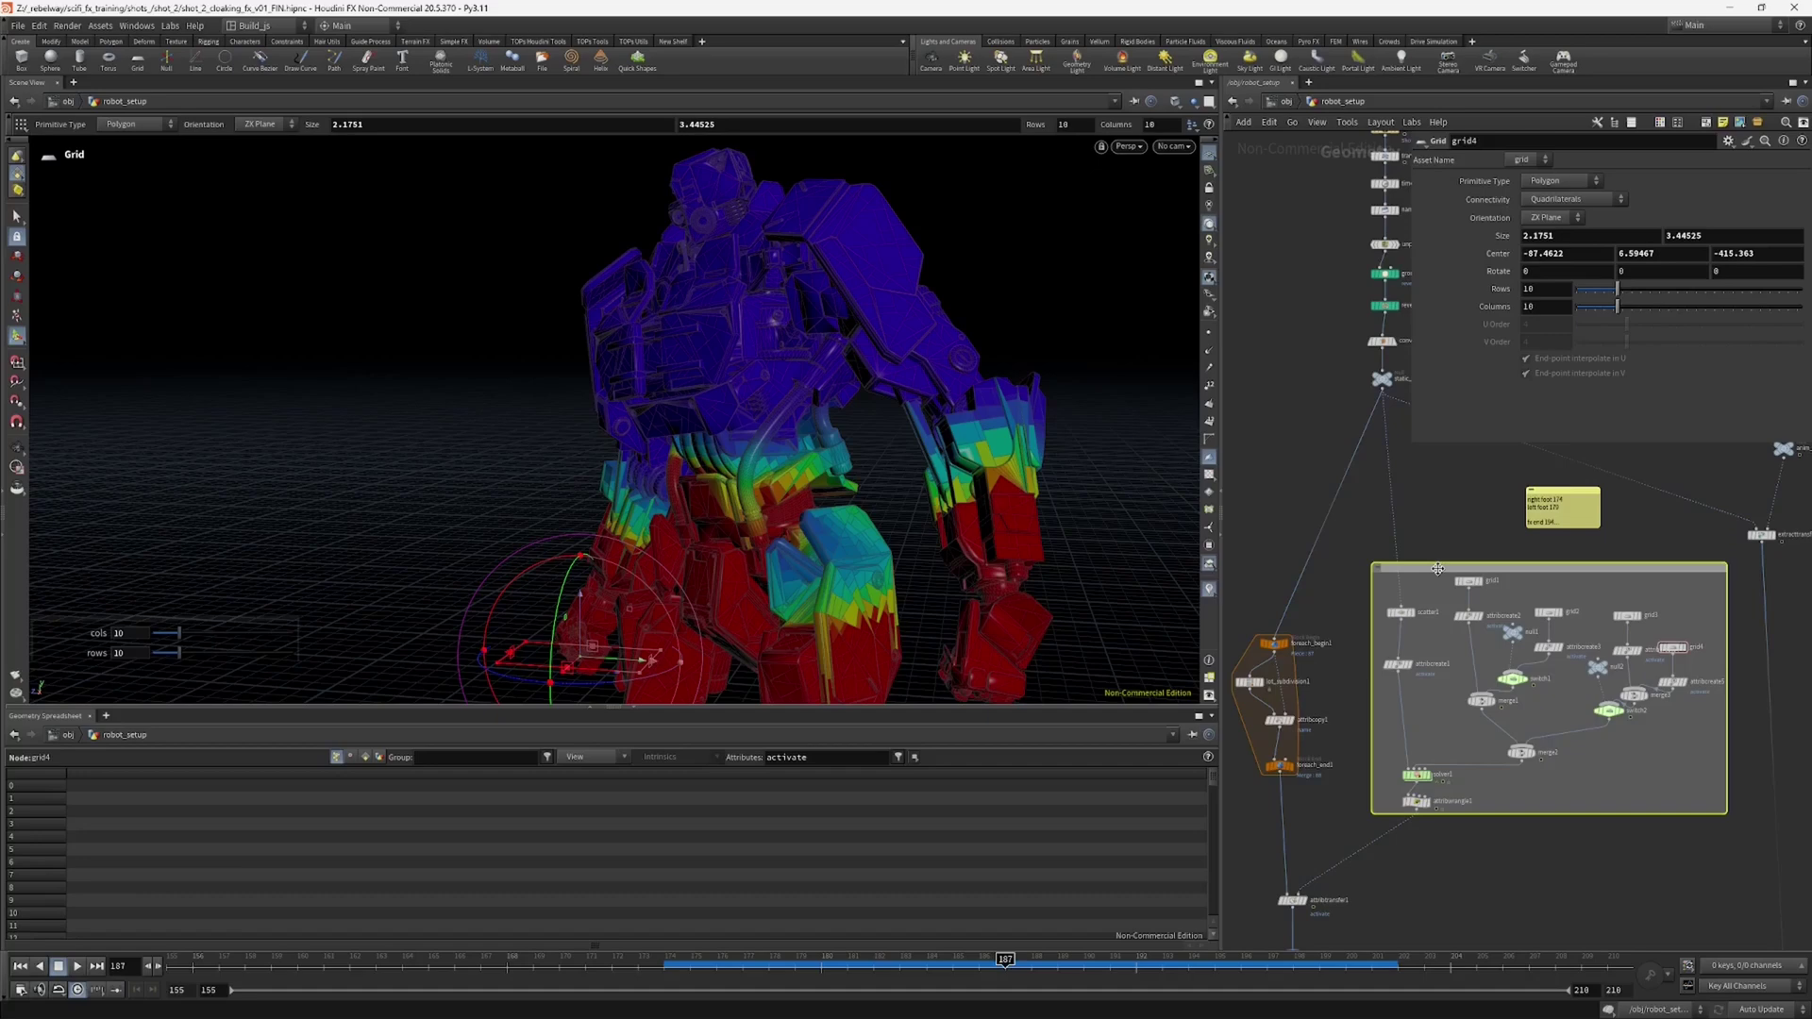
key("c")
left_click(1734, 941)
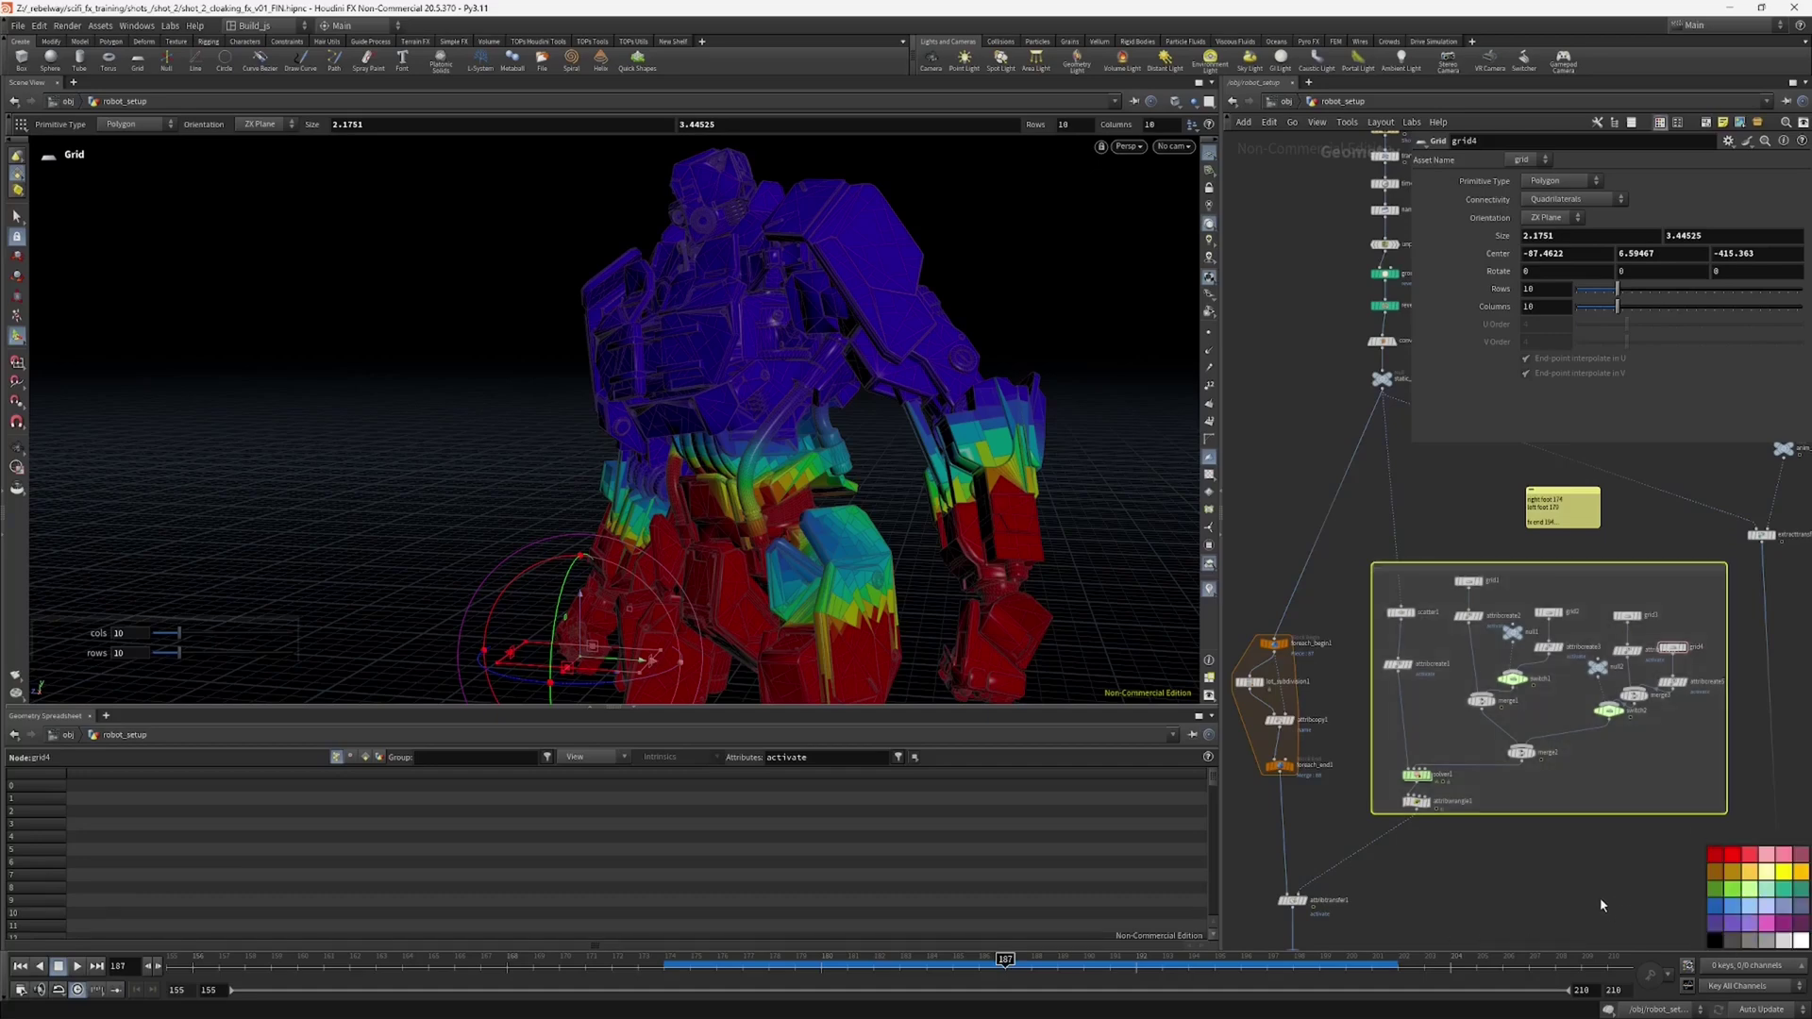
key("c")
left_click(1579, 857)
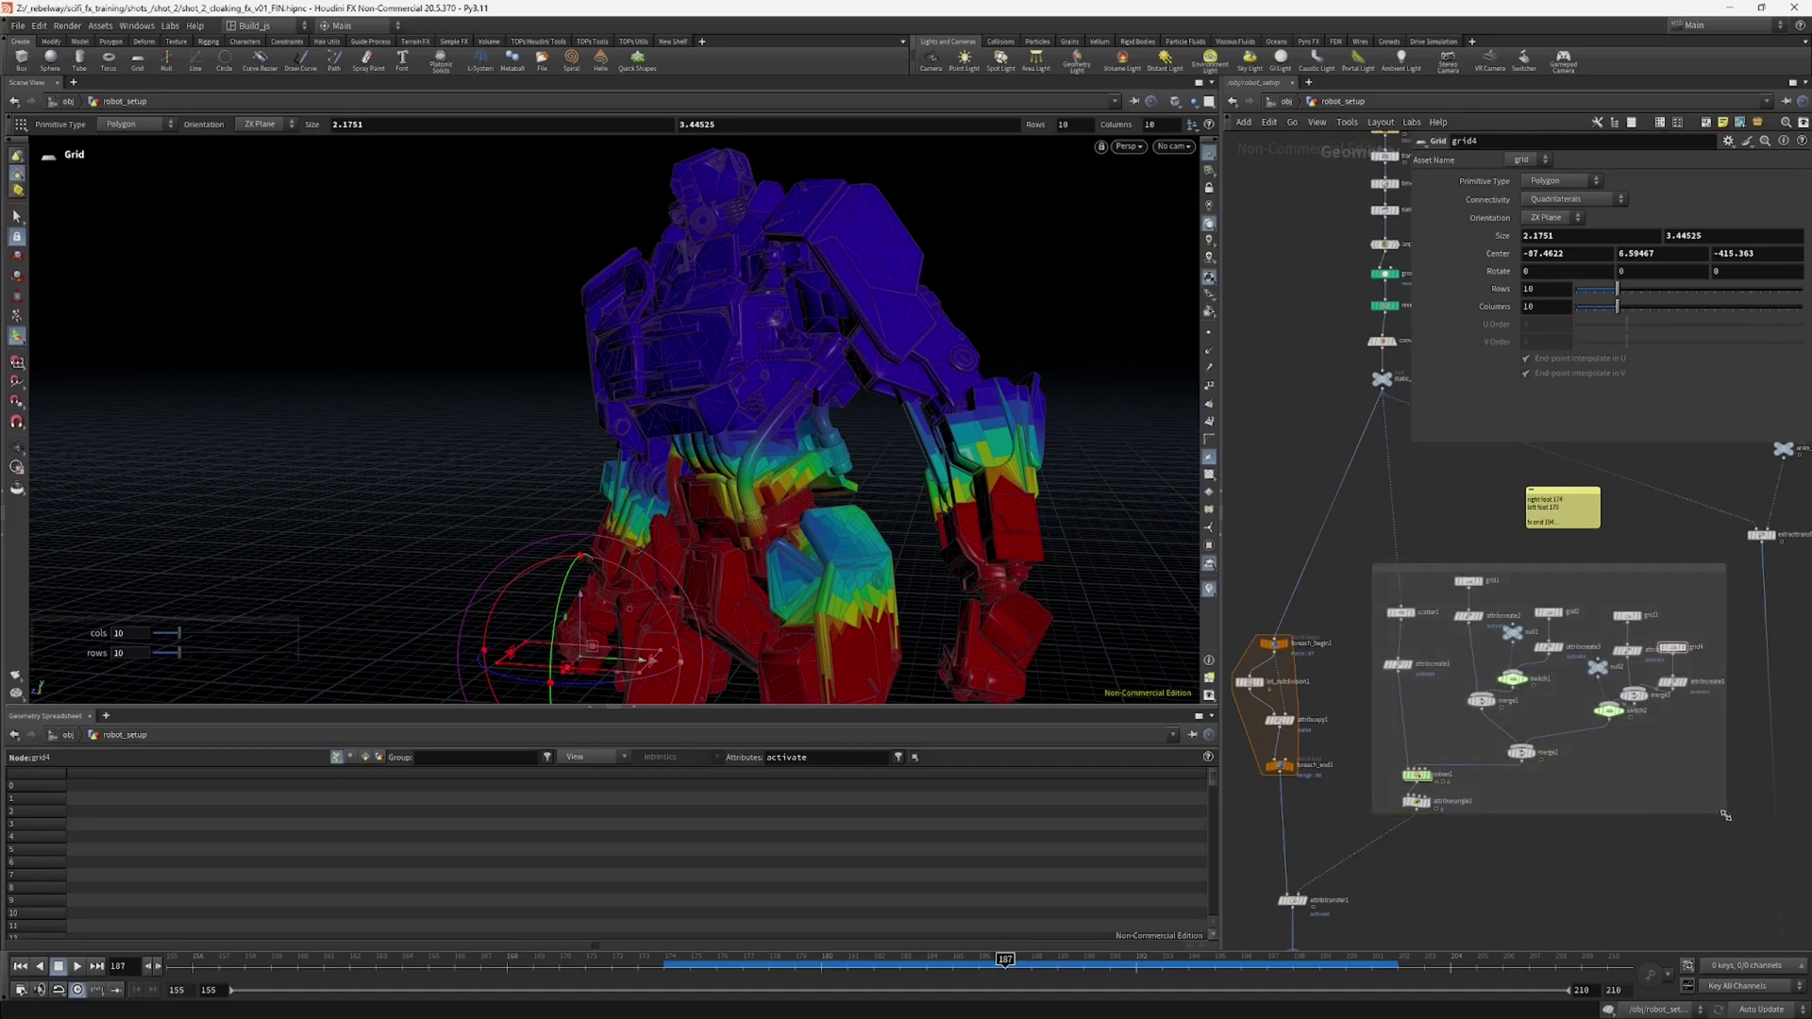
left_click_drag(1722, 813, 1711, 803)
Step: Select attribpromote1 and examine its promotion settings and the activation colors on the robot's legs and arms
middle_click_drag(1439, 875, 1542, 670)
scroll(1308, 732, "up", 2)
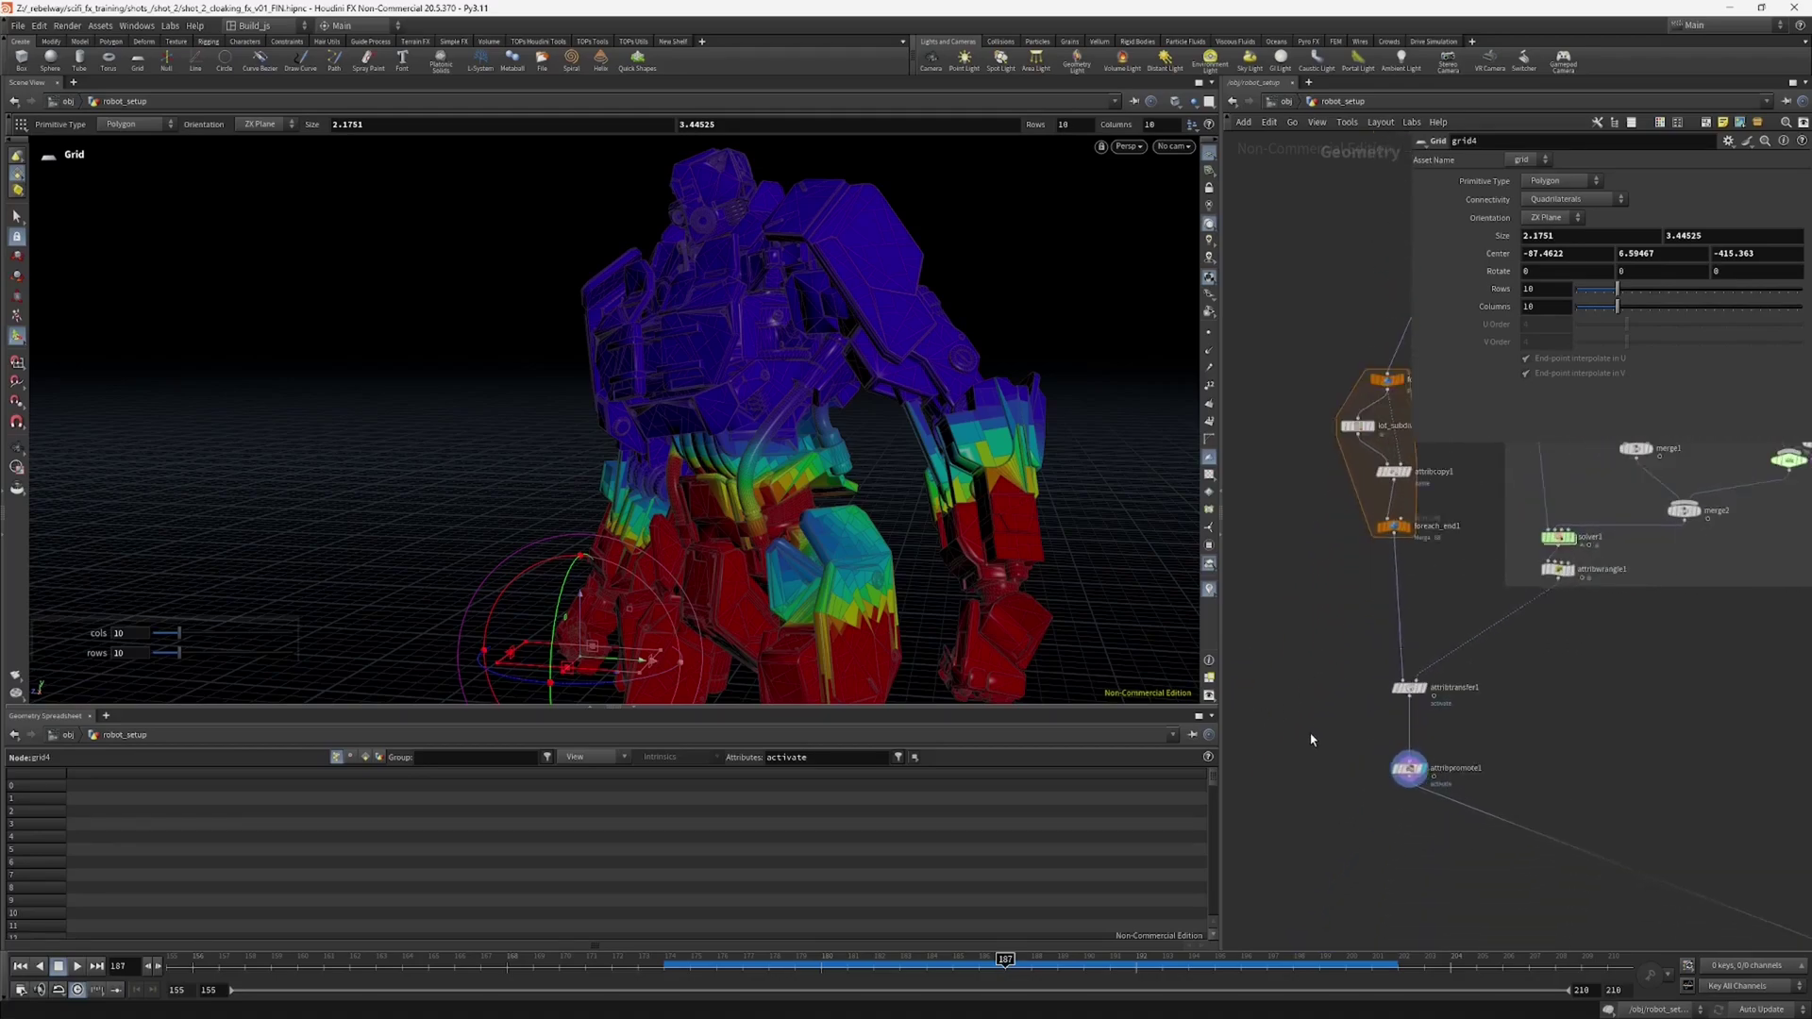
left_click(1406, 769)
left_click_drag(951, 618, 1002, 519, "alt")
key("Return")
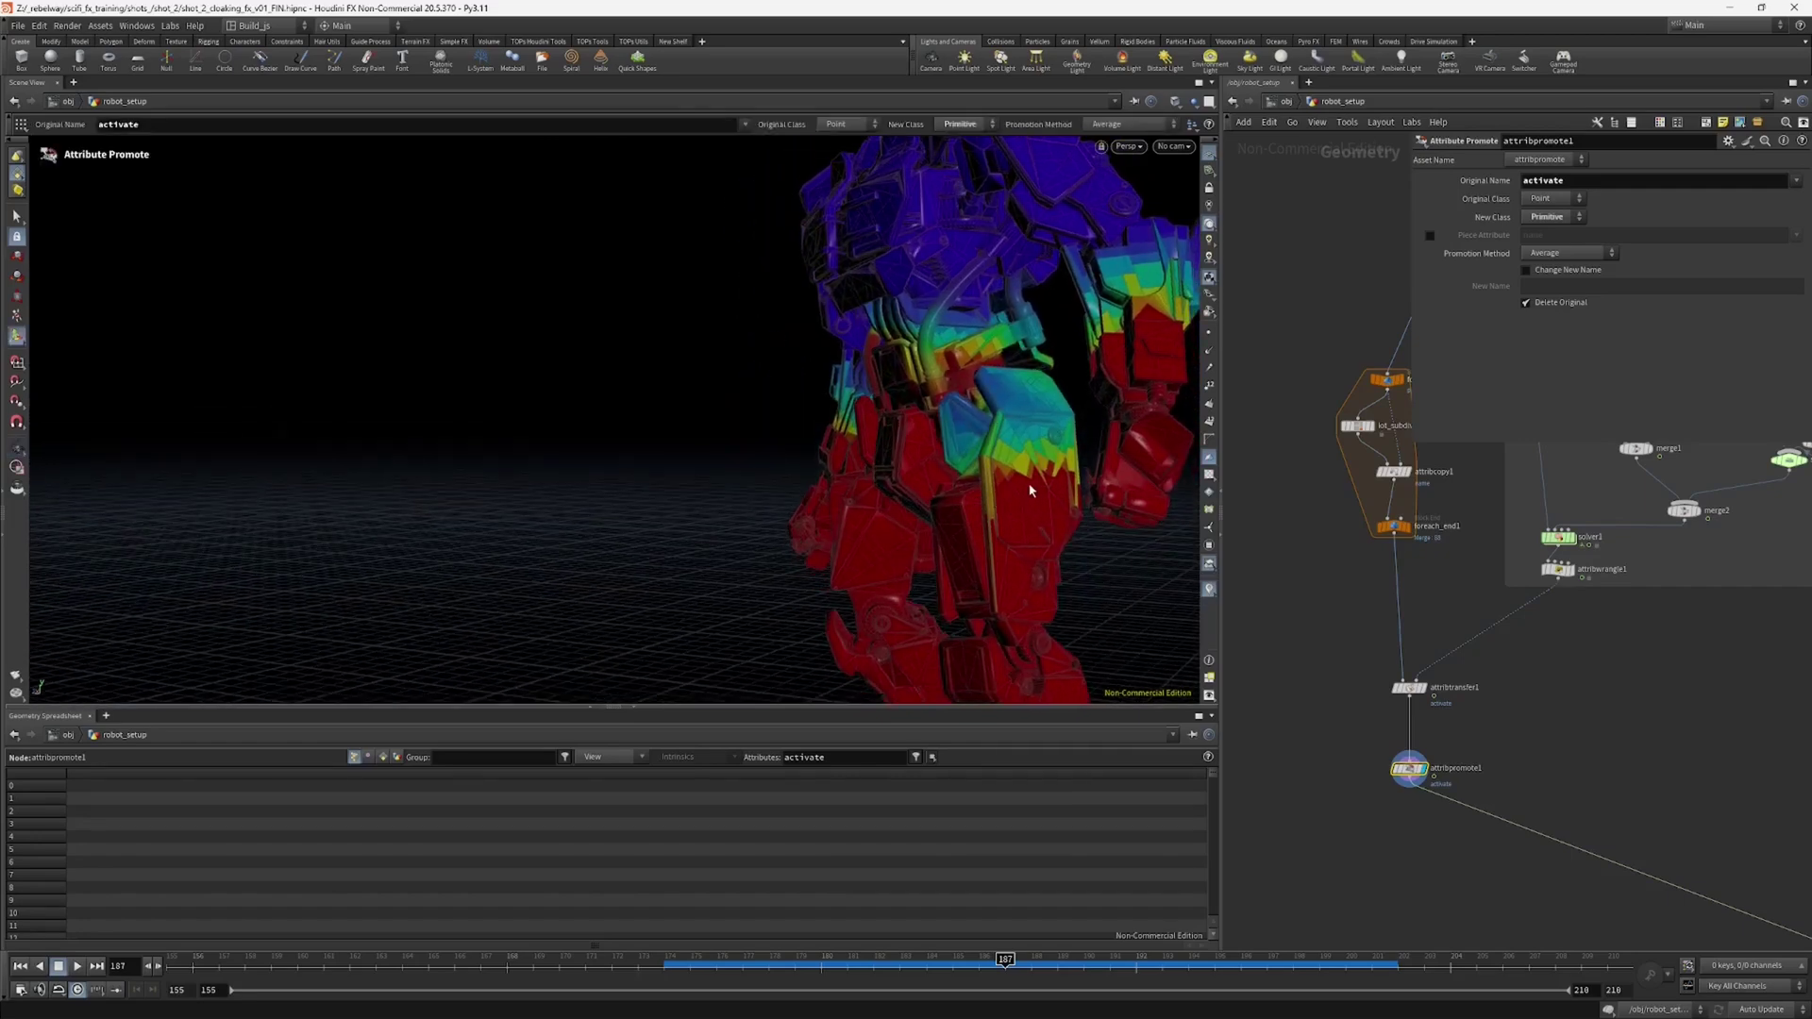
middle_click_drag(1368, 764, 1413, 722)
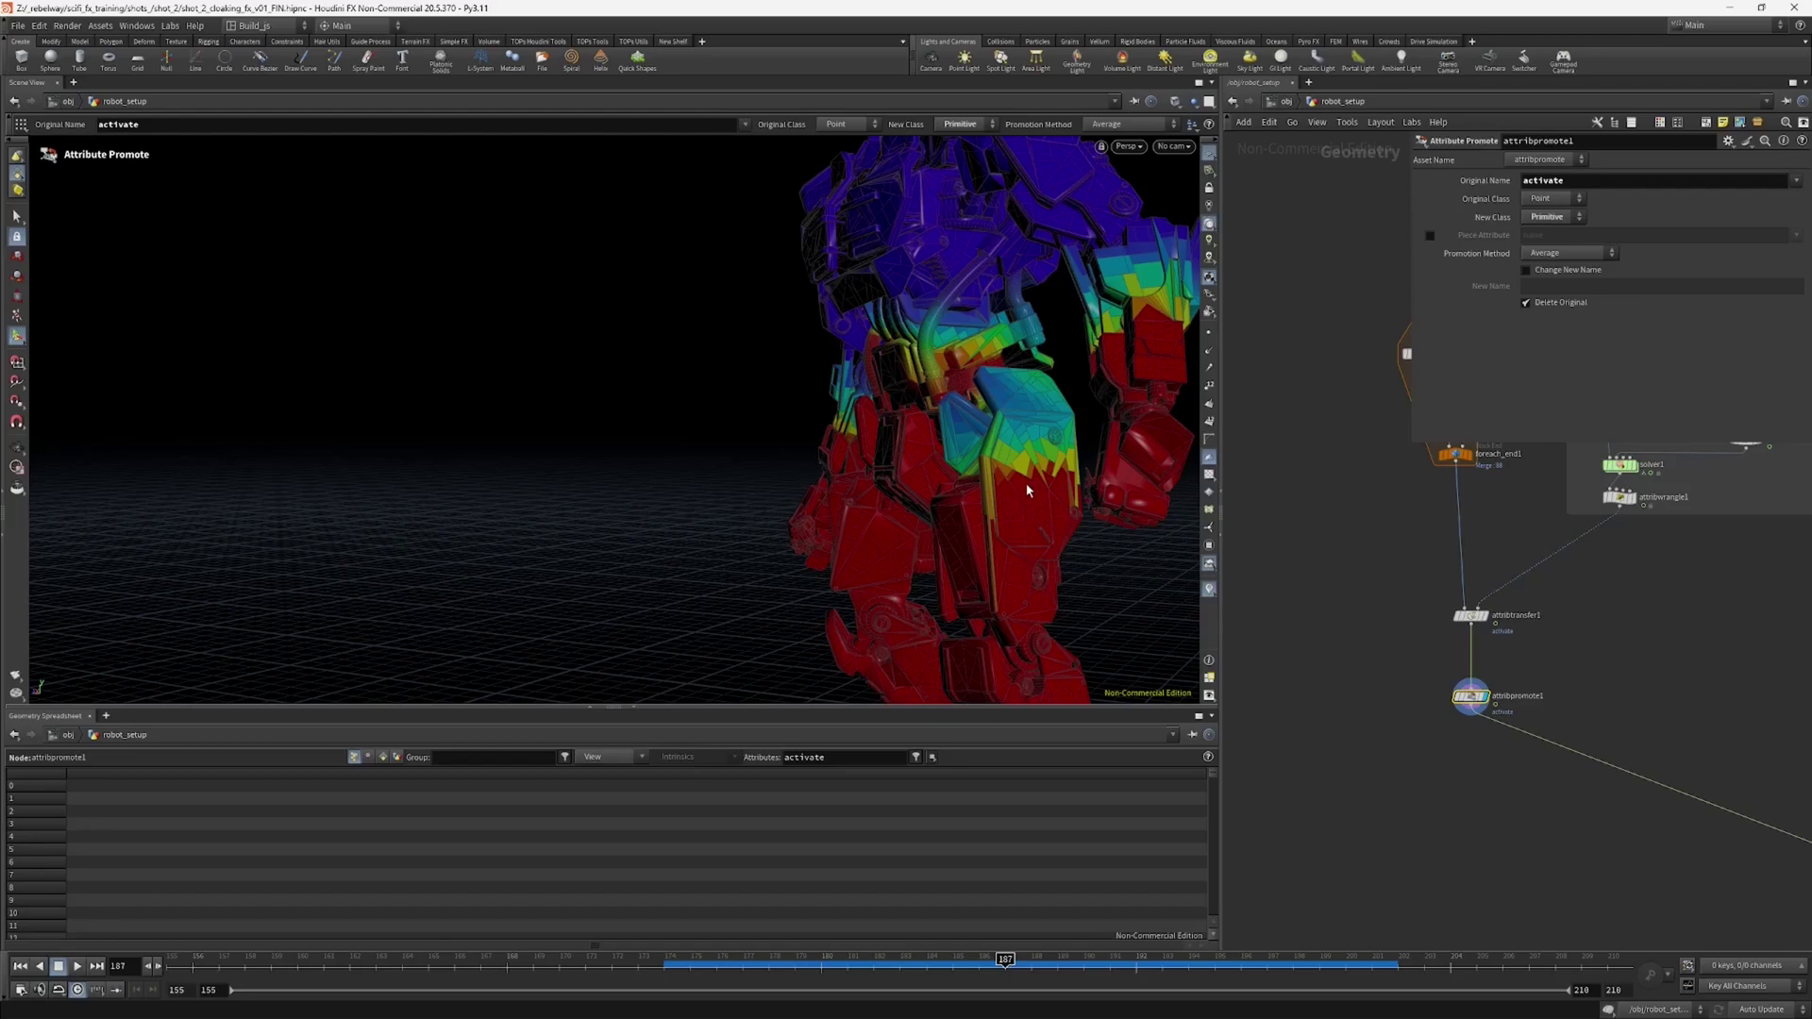
middle_click_drag(1456, 738, 1416, 740)
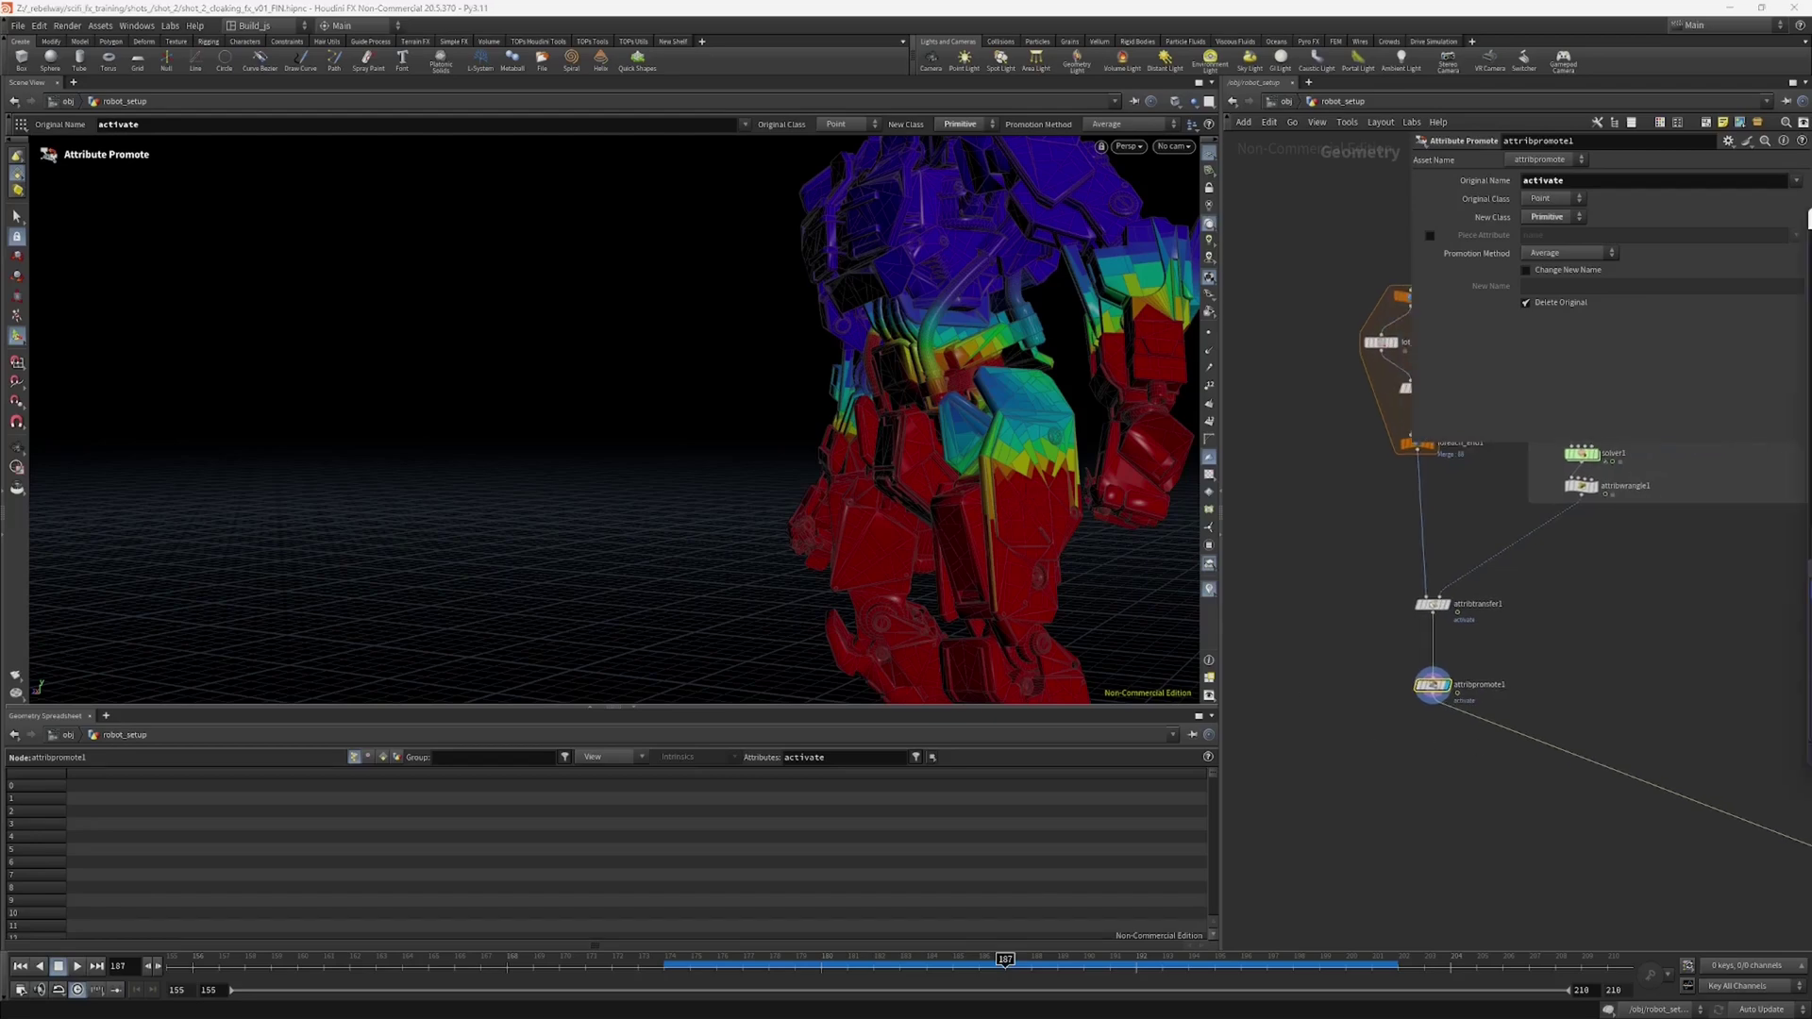
middle_click_drag(1418, 764, 1428, 757)
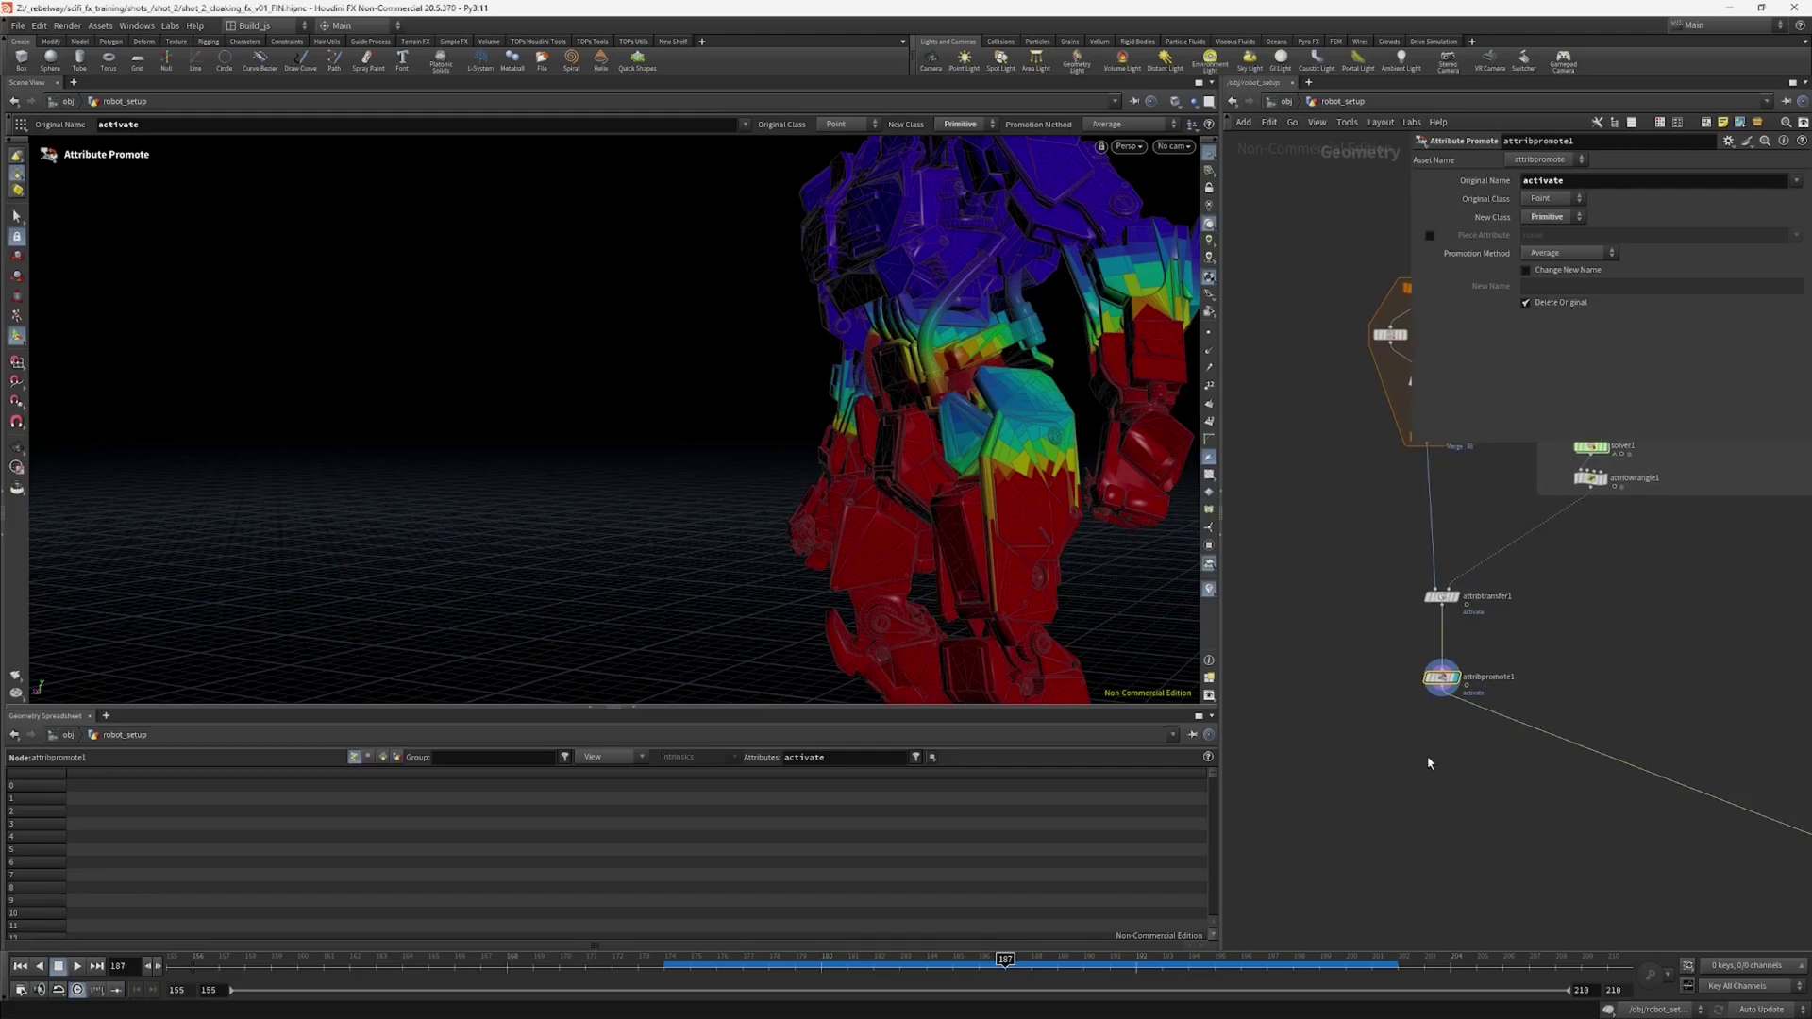
Step: Add an Extract Centroid node after attribpromote1 and display its output
key("Tab")
type("ex")
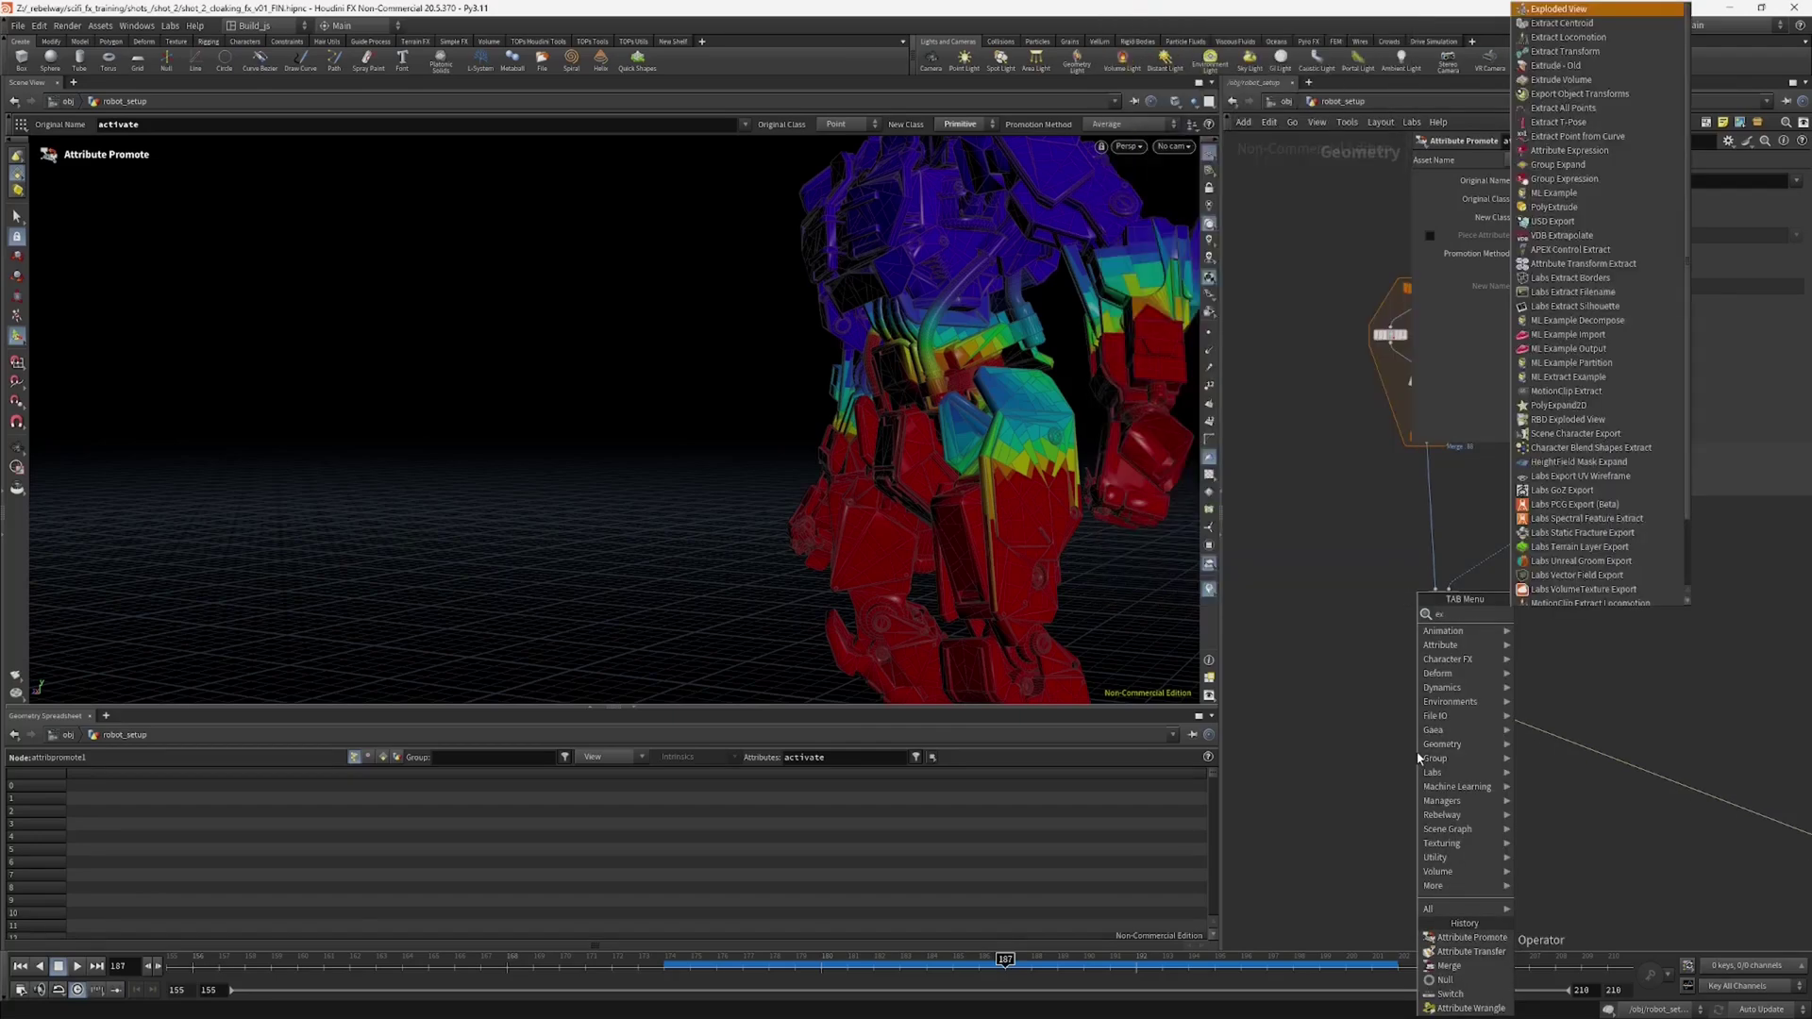
type("tr")
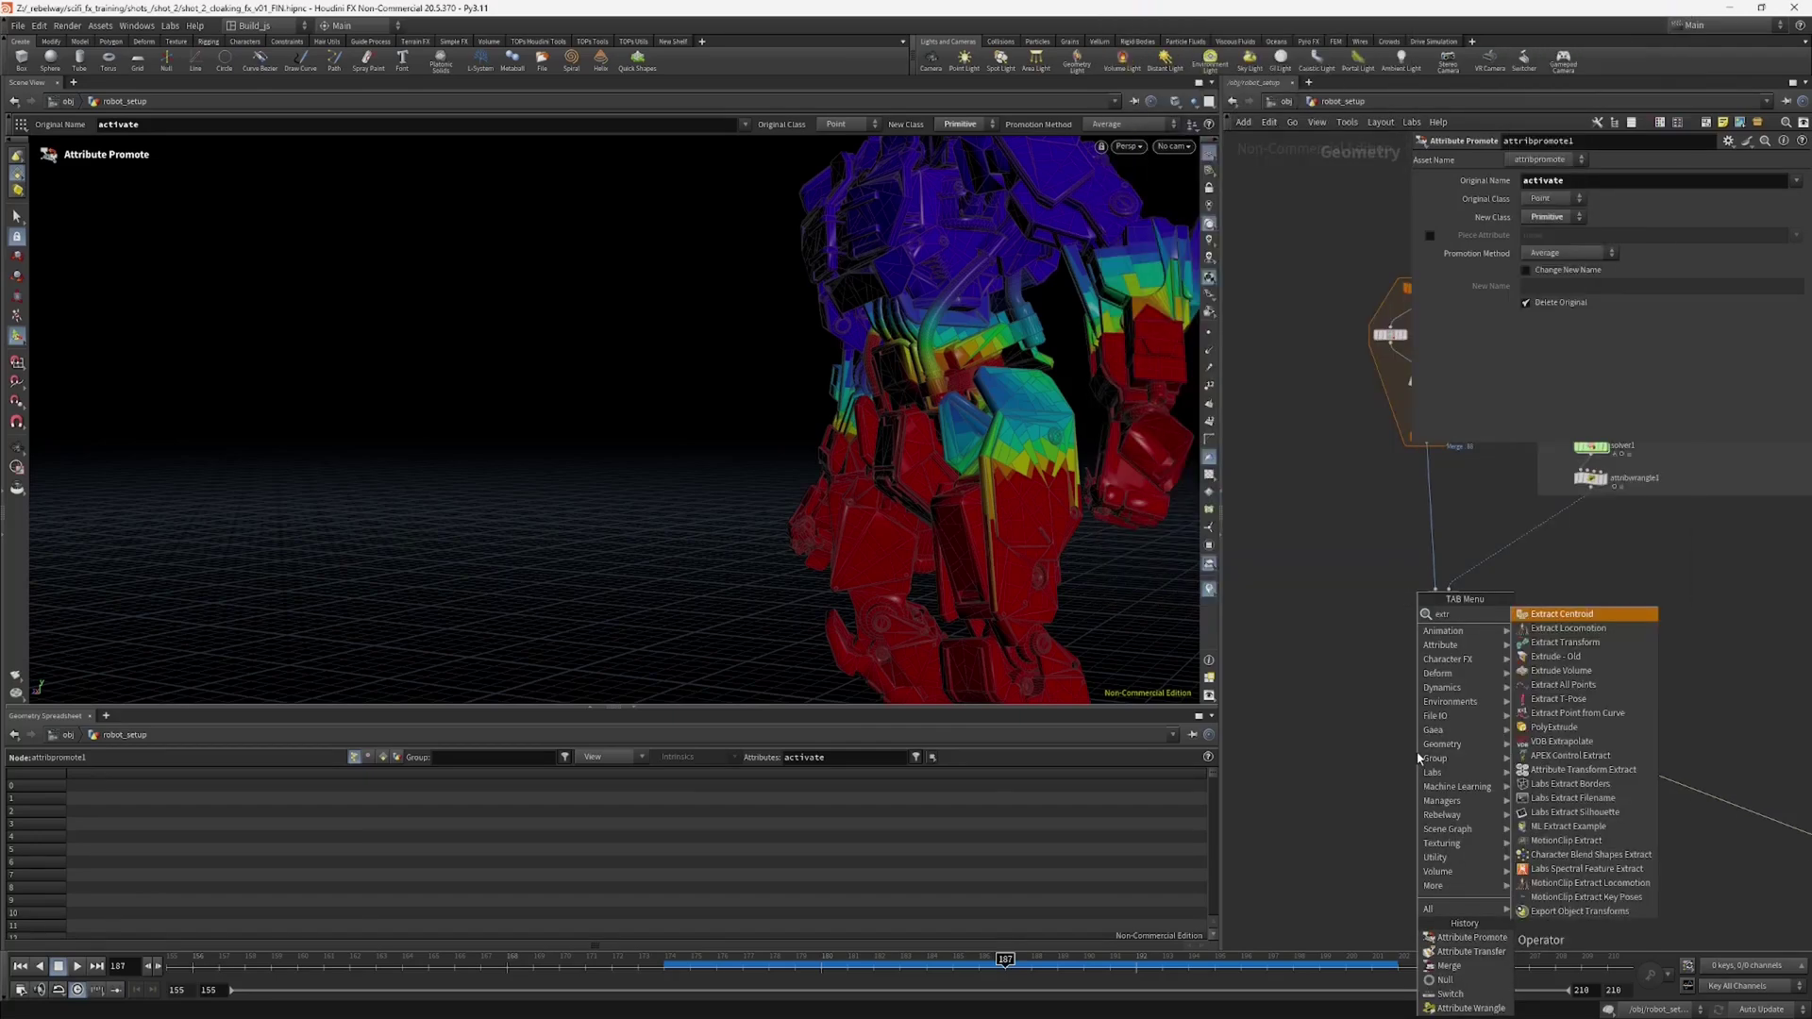
key("Return")
left_click(1491, 726)
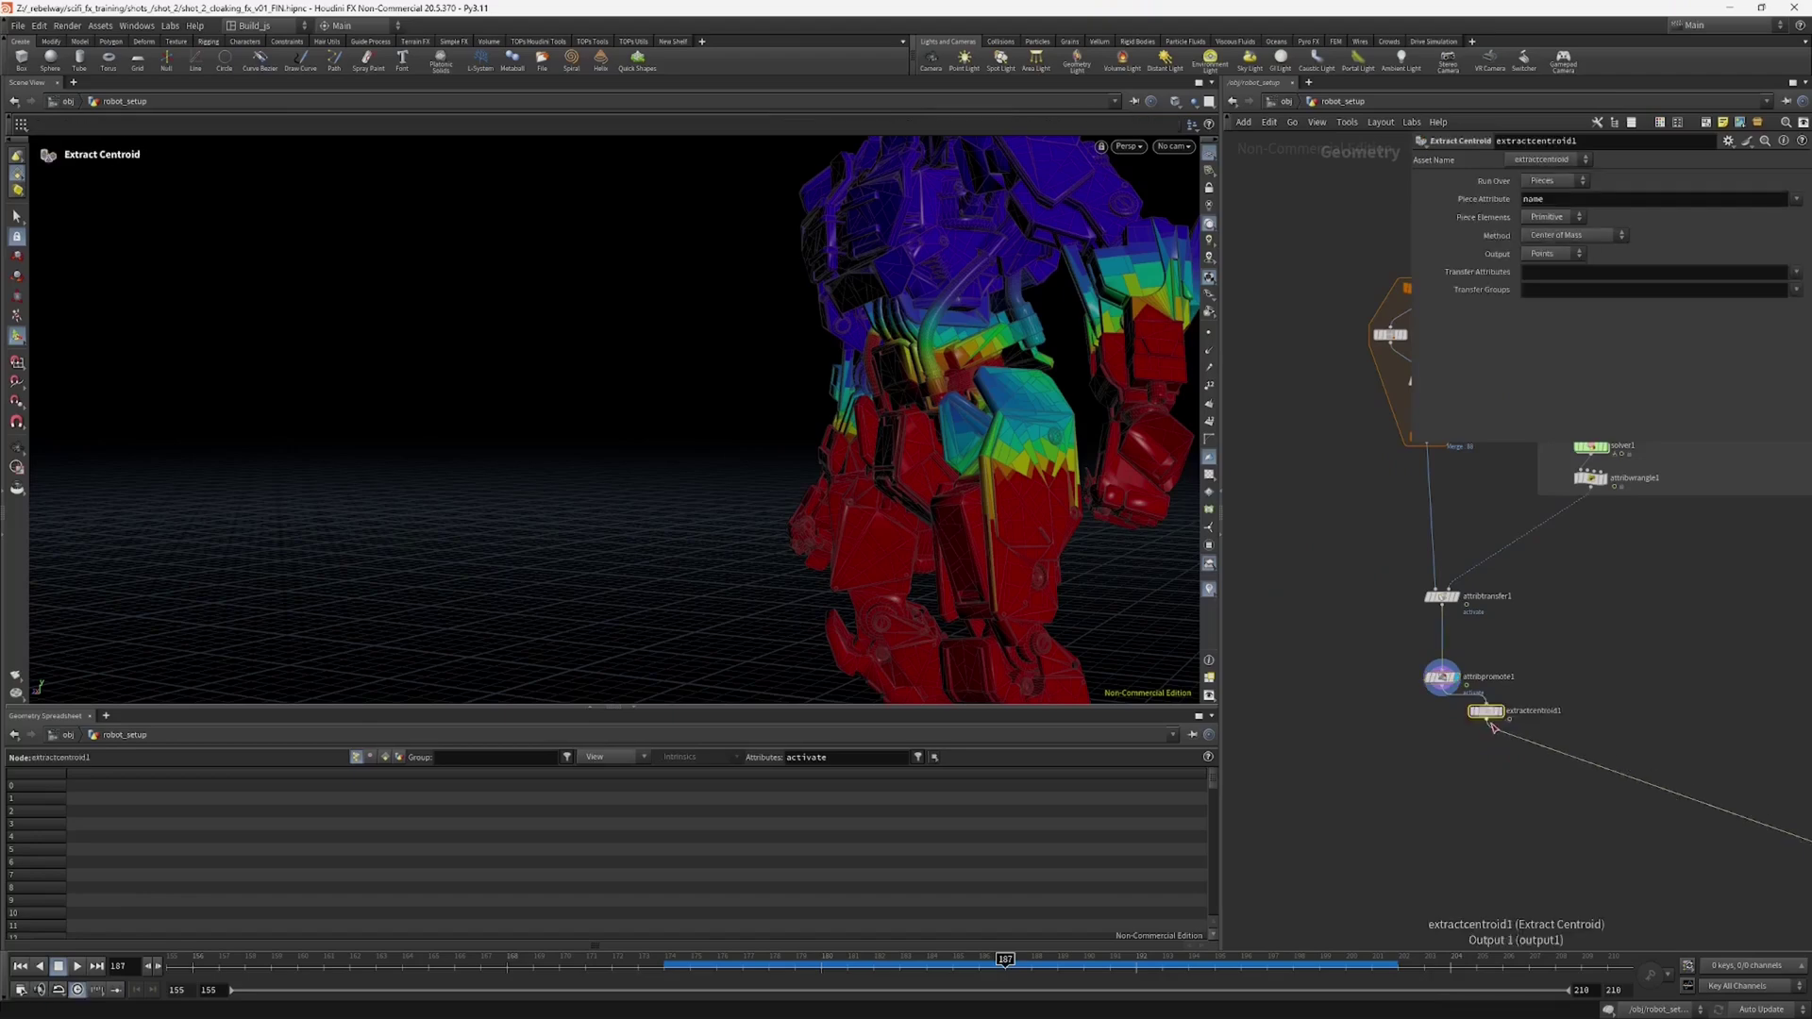
left_click_drag(1486, 713, 1442, 754)
left_click(1458, 754)
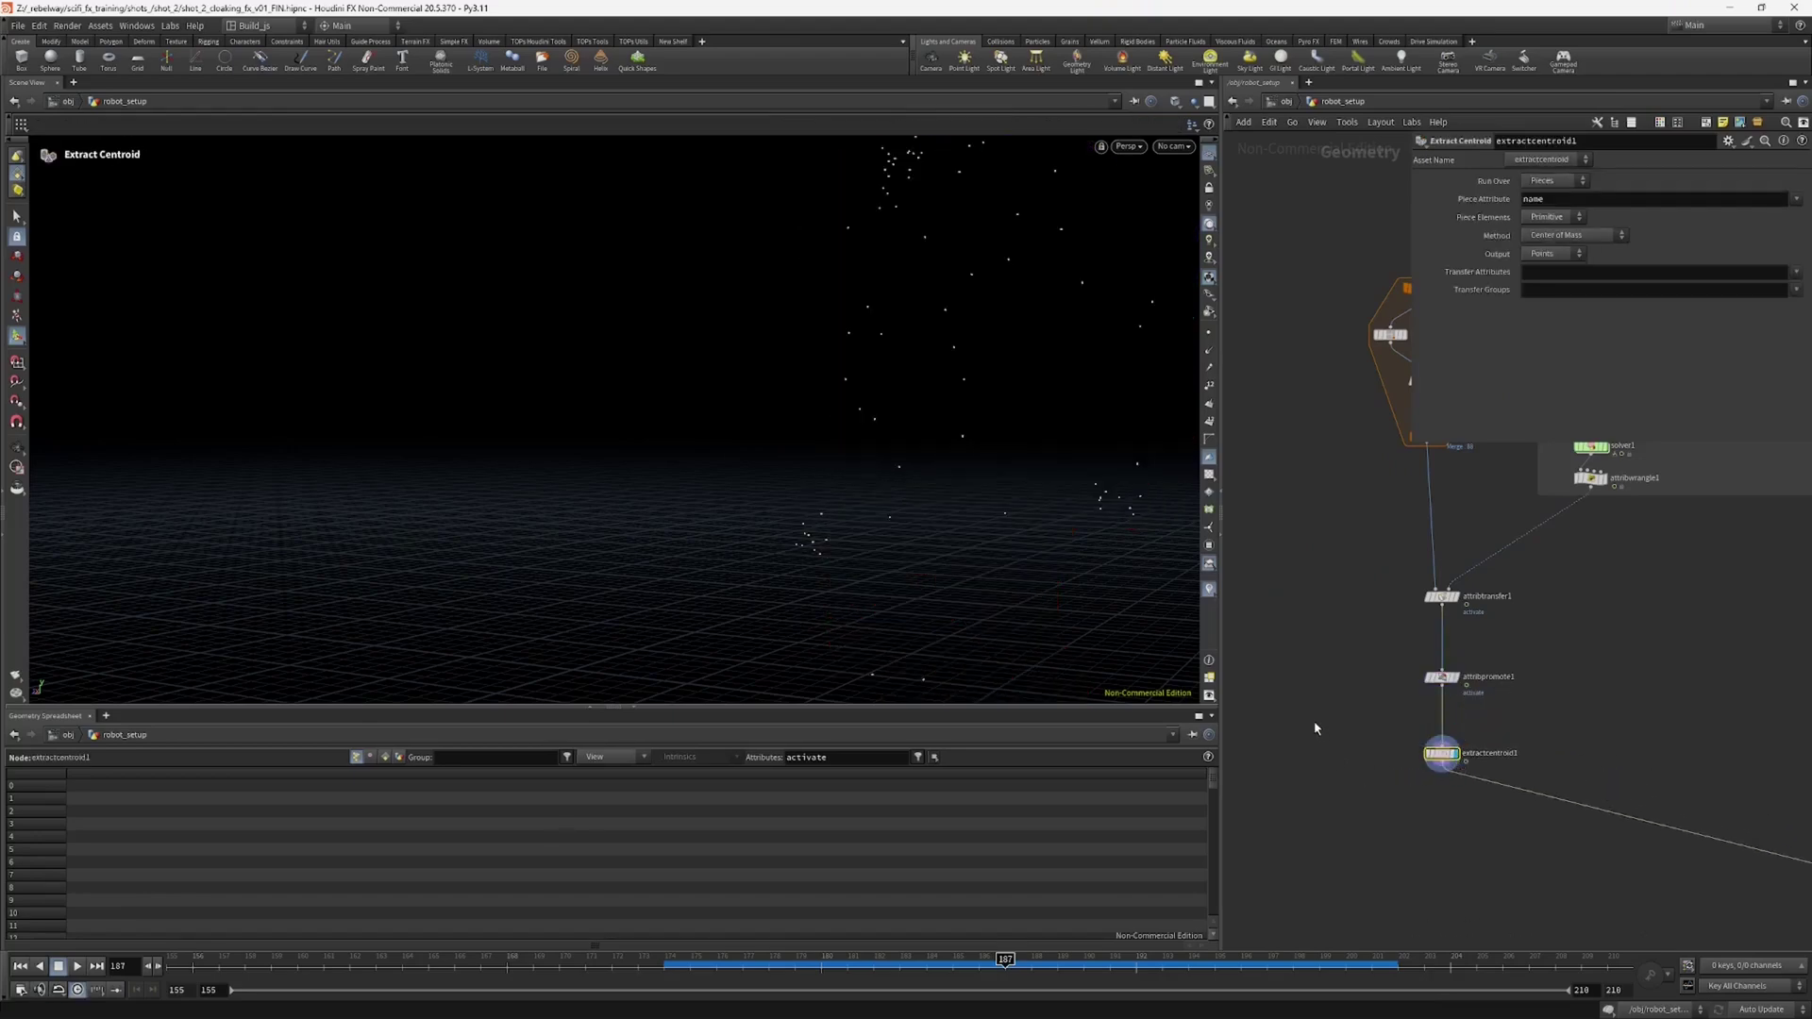
Step: Template attribpromote1 over the centroid points and examine how the points sit against the robot's parts
left_click_drag(1034, 494, 1123, 458)
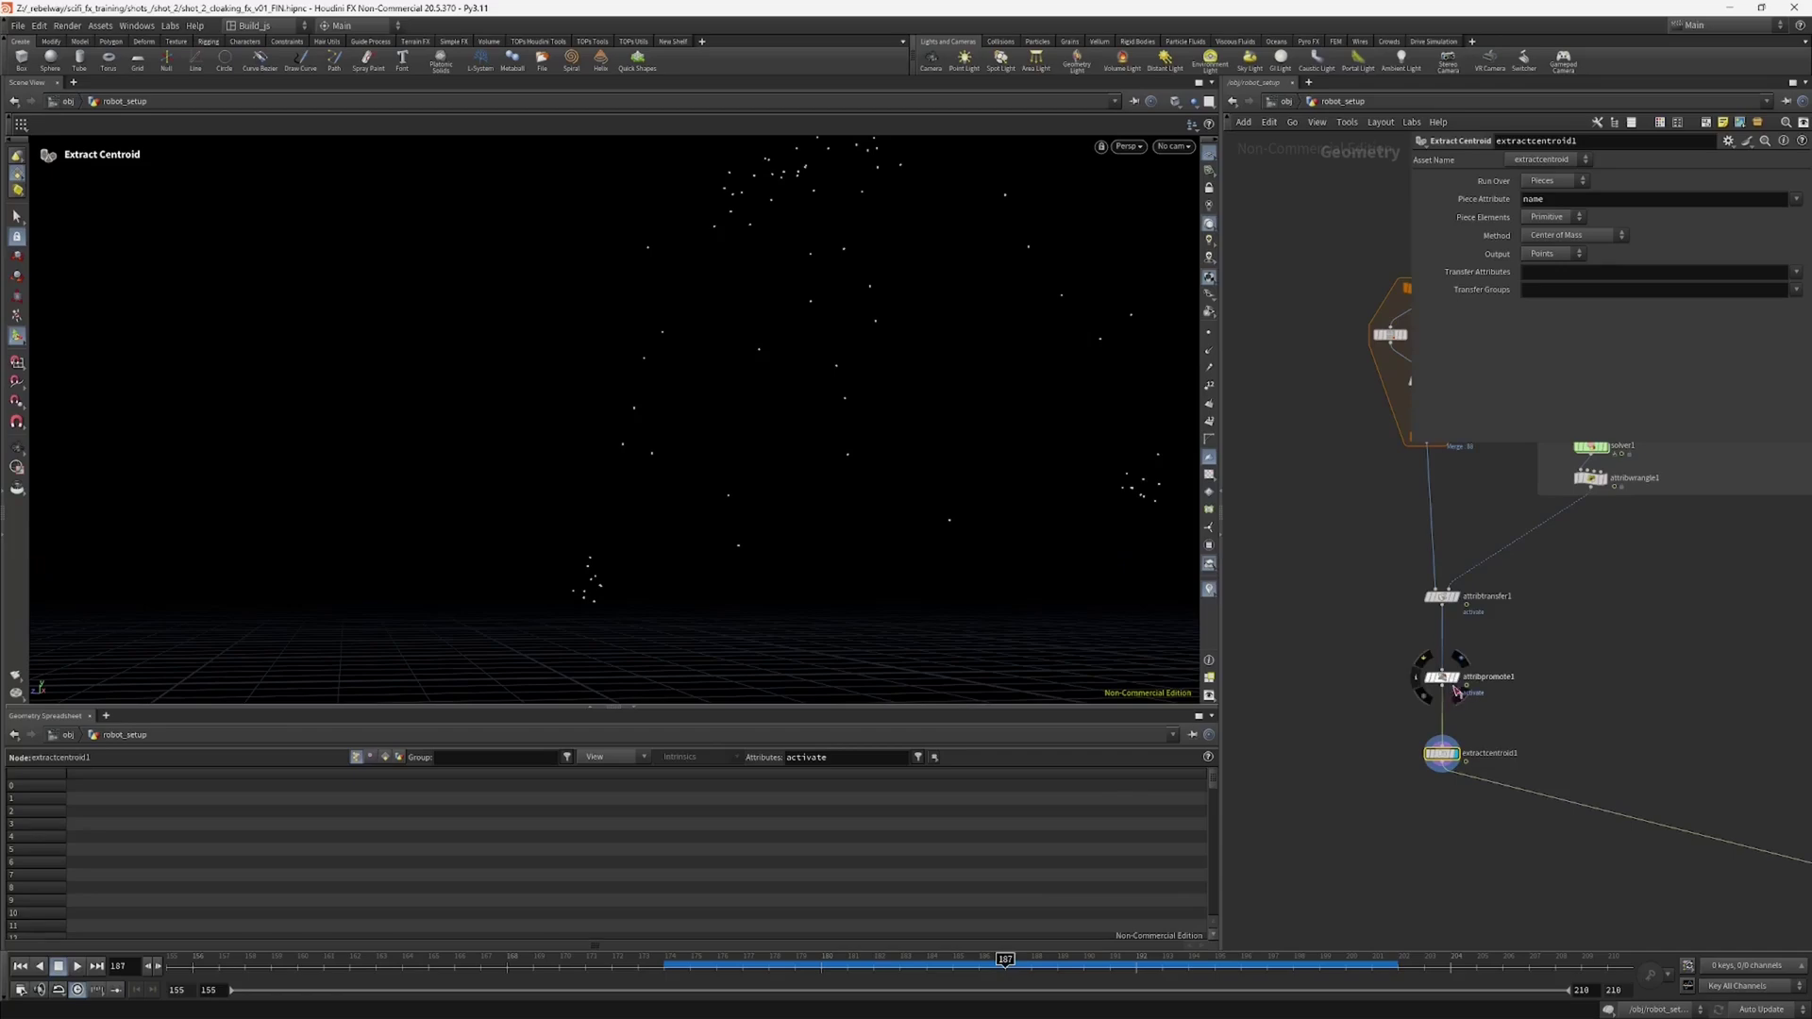
left_click(1460, 703)
left_click_drag(1068, 525, 974, 540, "alt")
middle_click_drag(1028, 468, 918, 594)
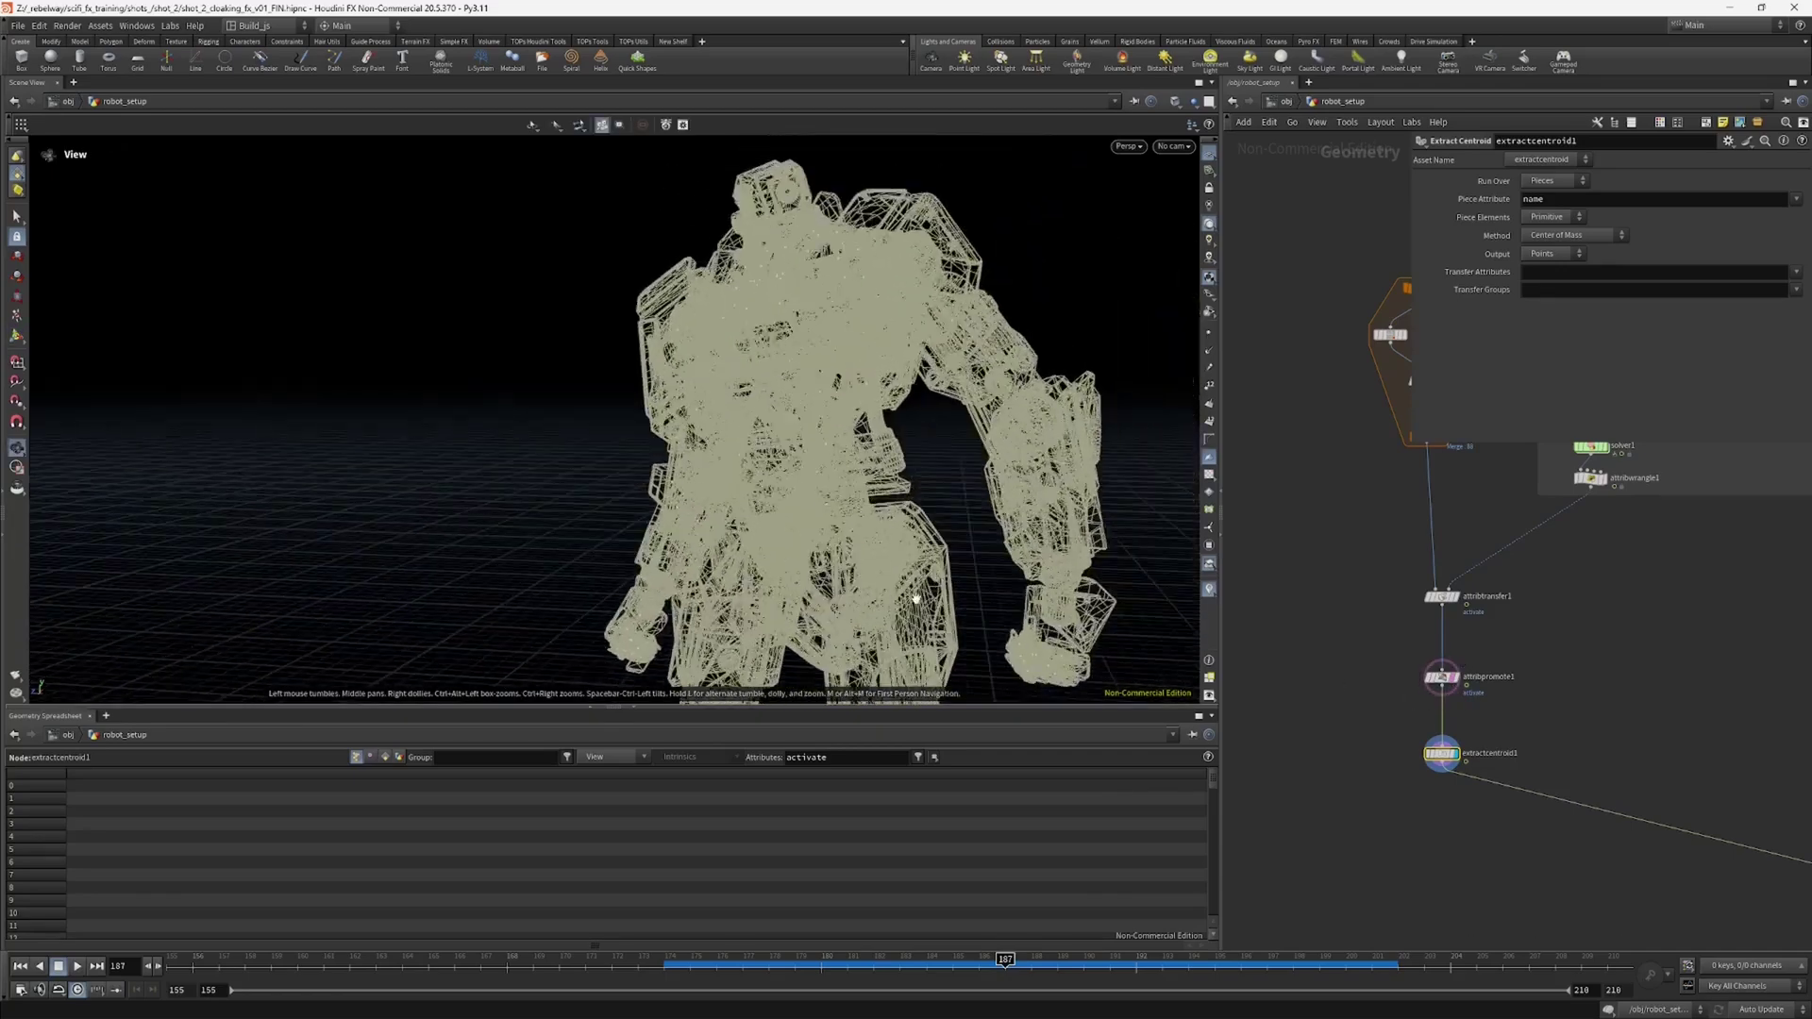
scroll(918, 595, "up", 4)
left_click_drag(918, 595, 1003, 383)
middle_click_drag(1003, 383, 1023, 434)
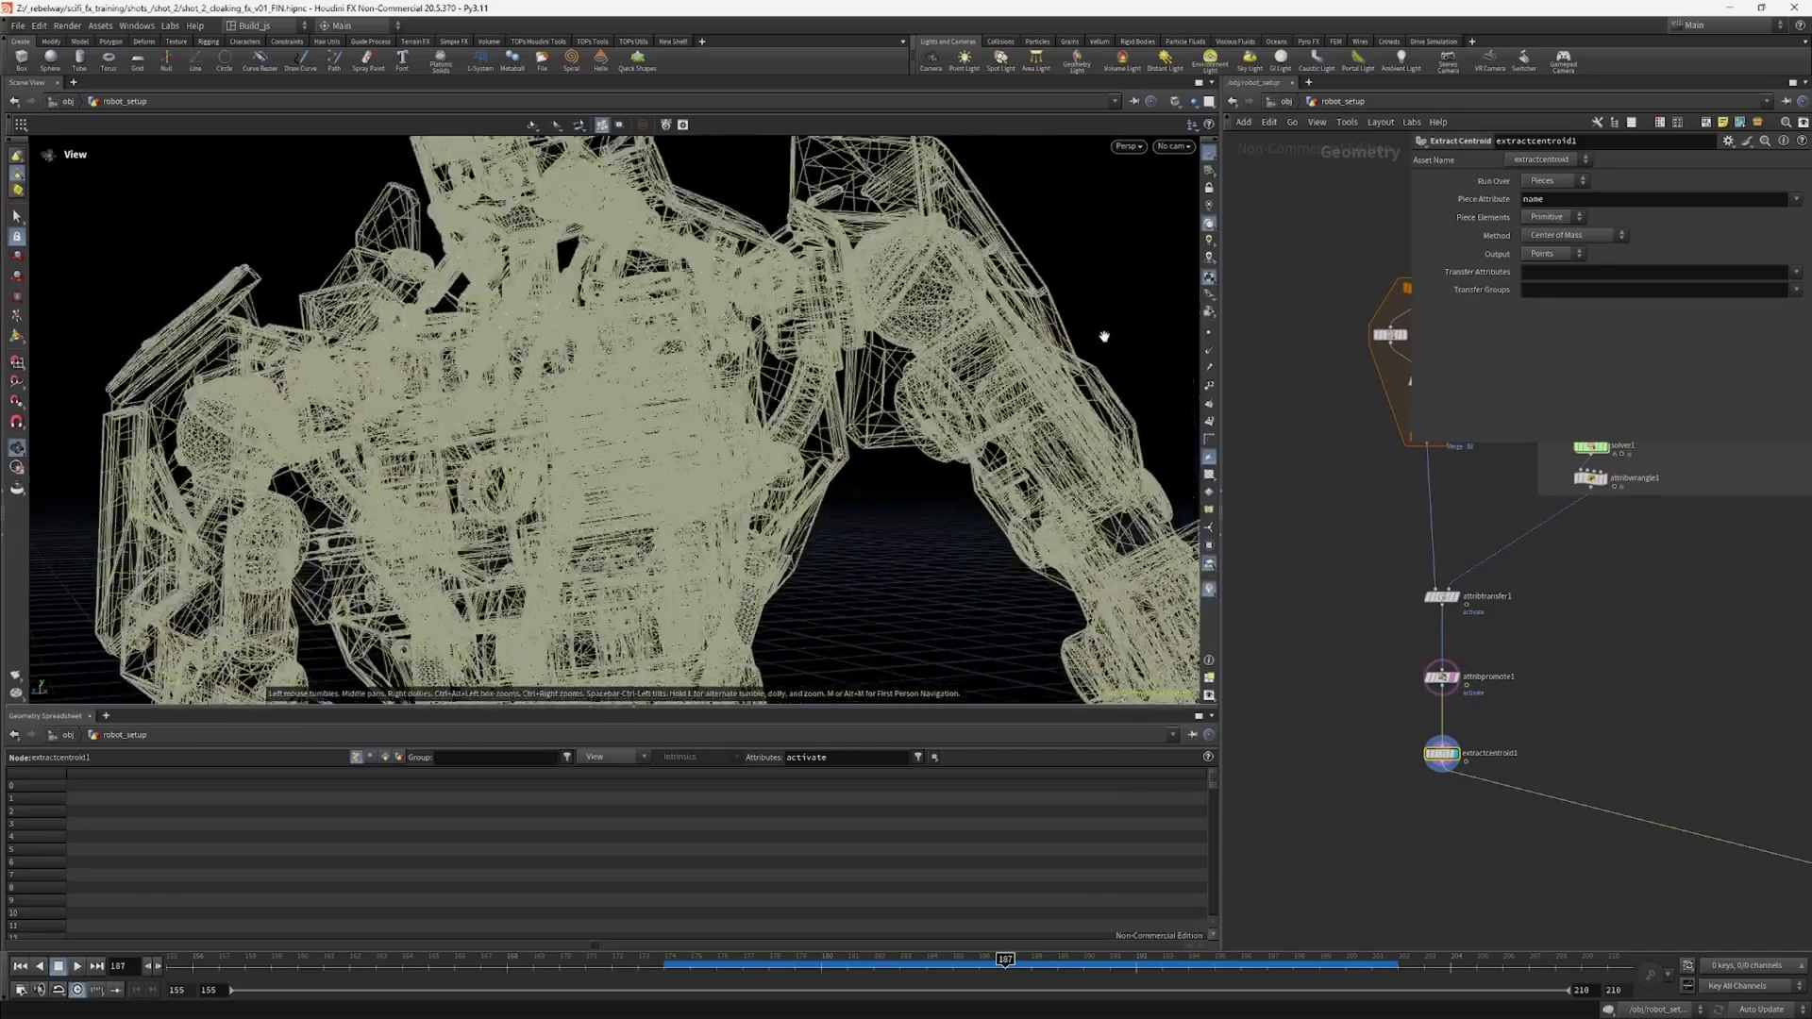
left_click_drag(1104, 337, 862, 405)
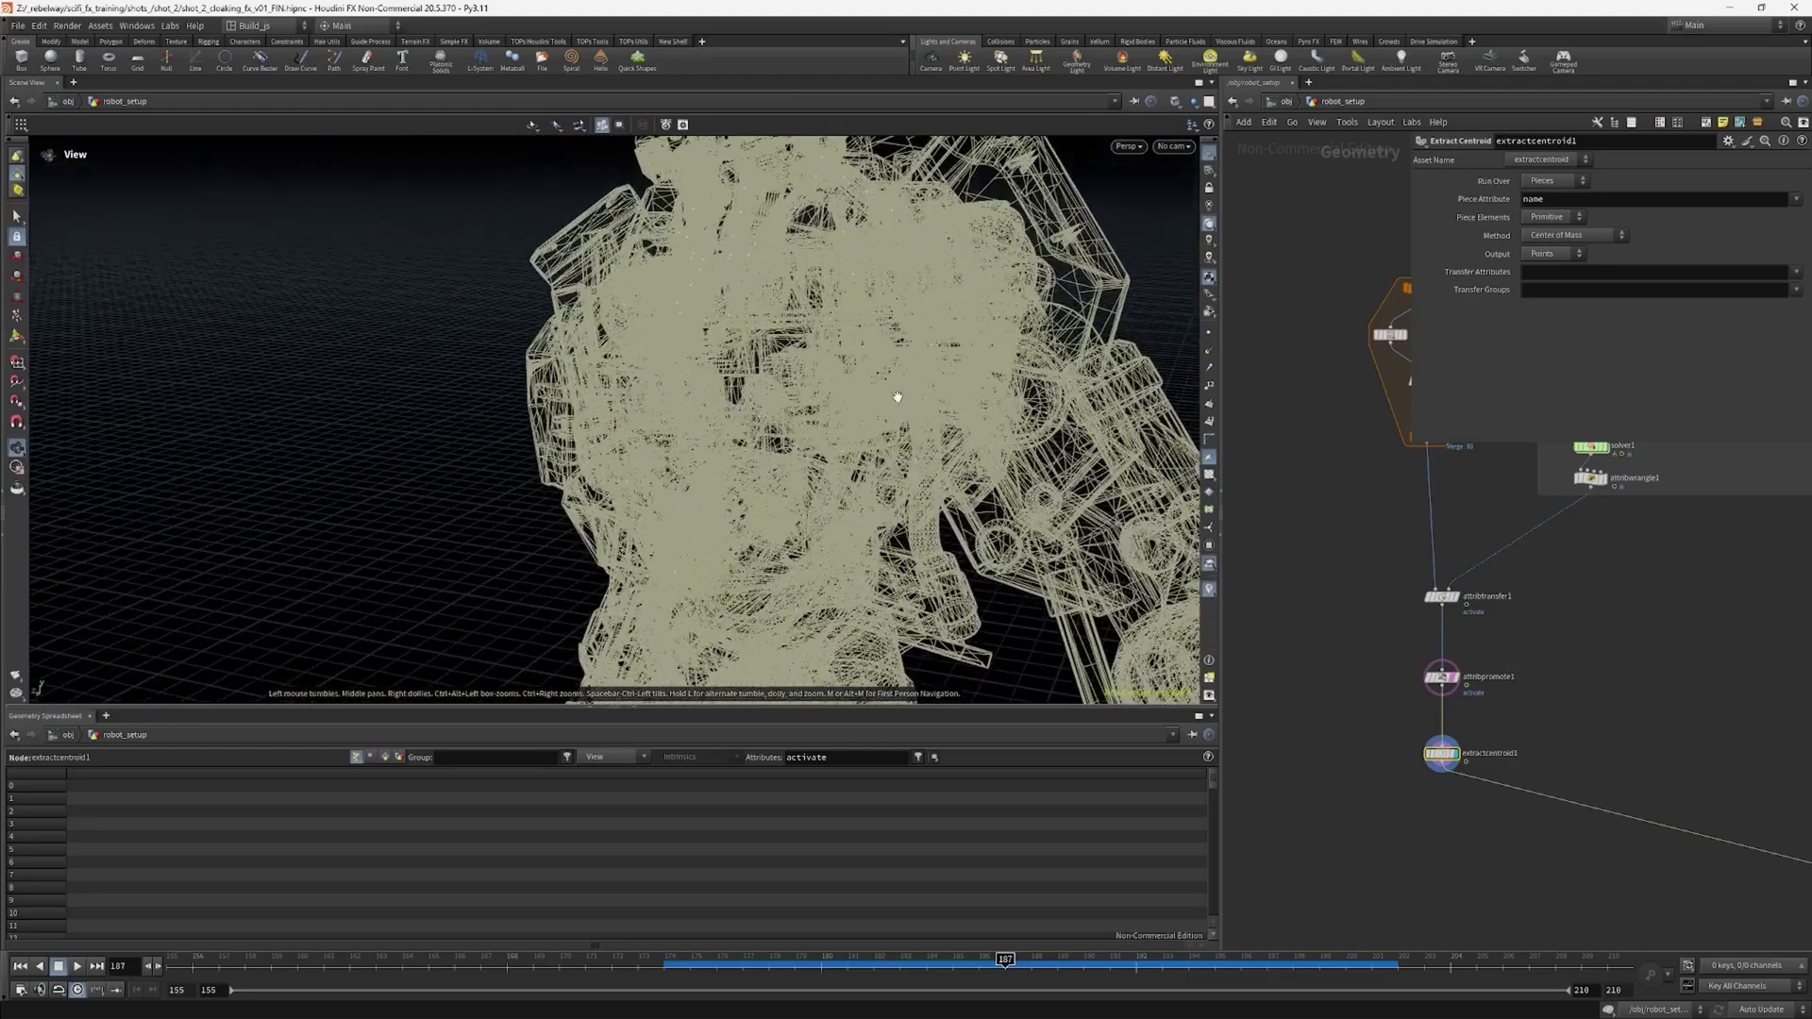
left_click(1417, 683)
middle_click_drag(1345, 543, 1333, 585)
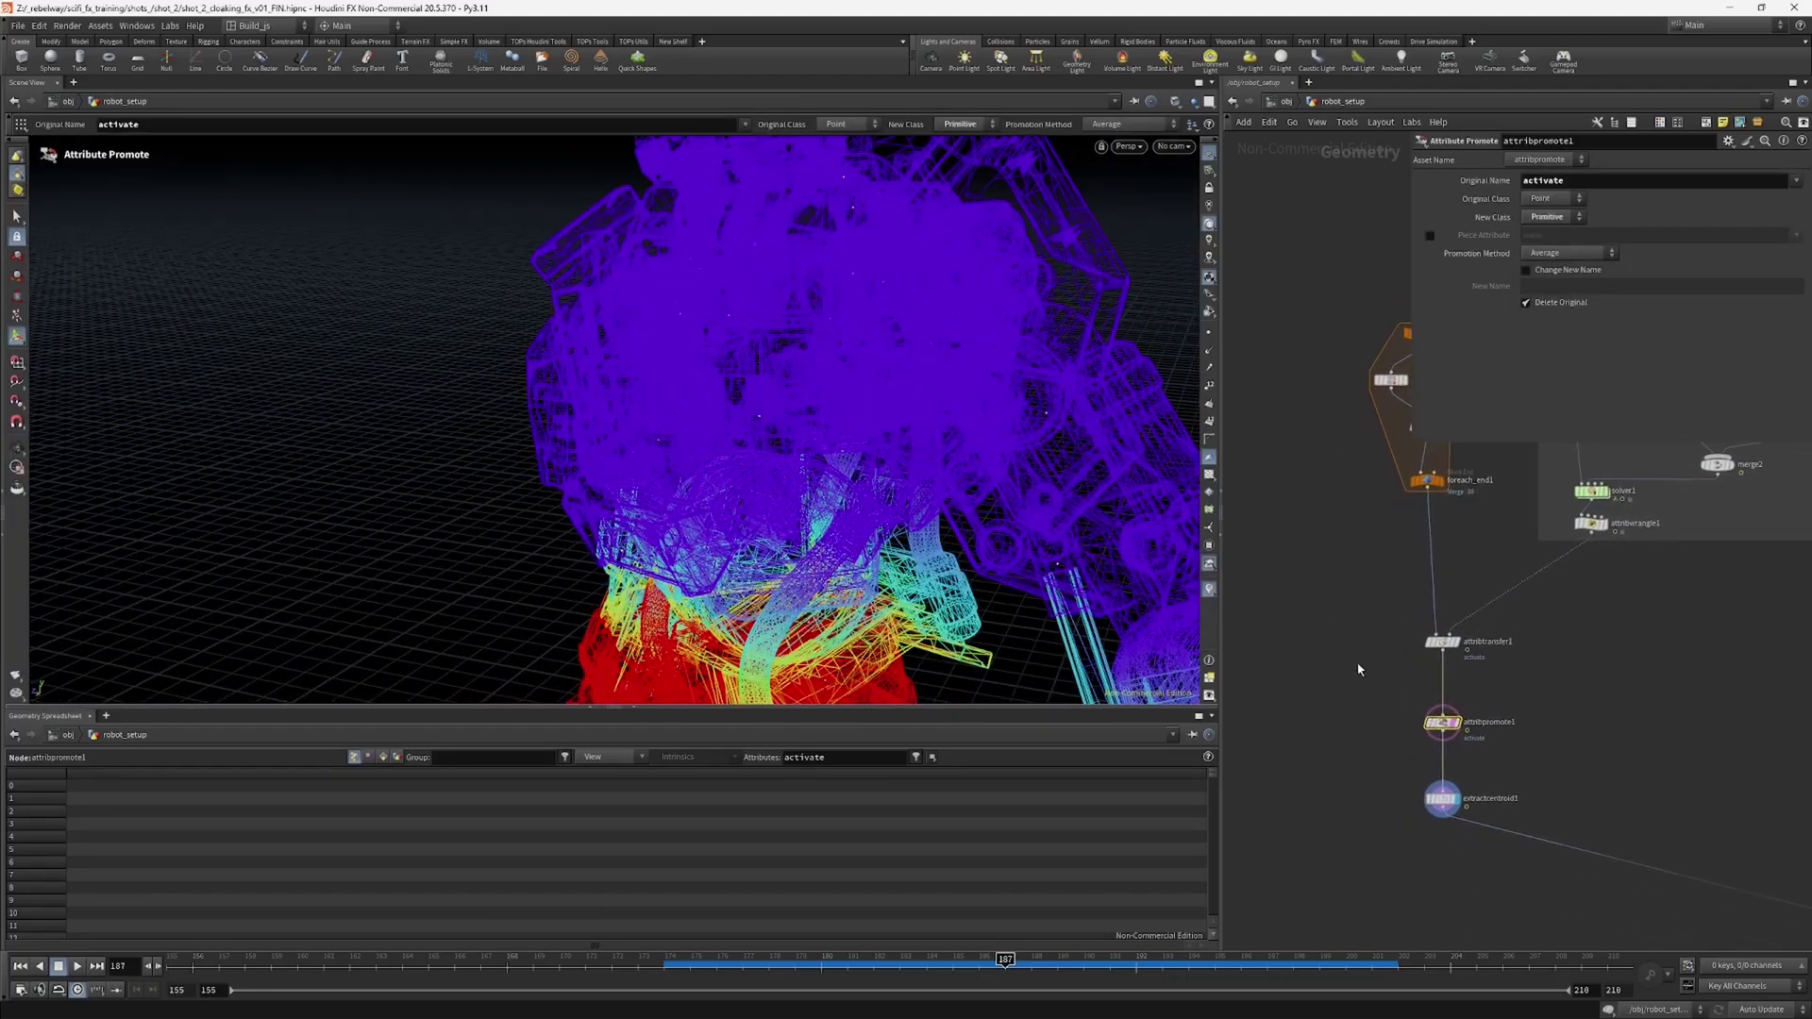
left_click_drag(1000, 470, 1153, 441, "alt")
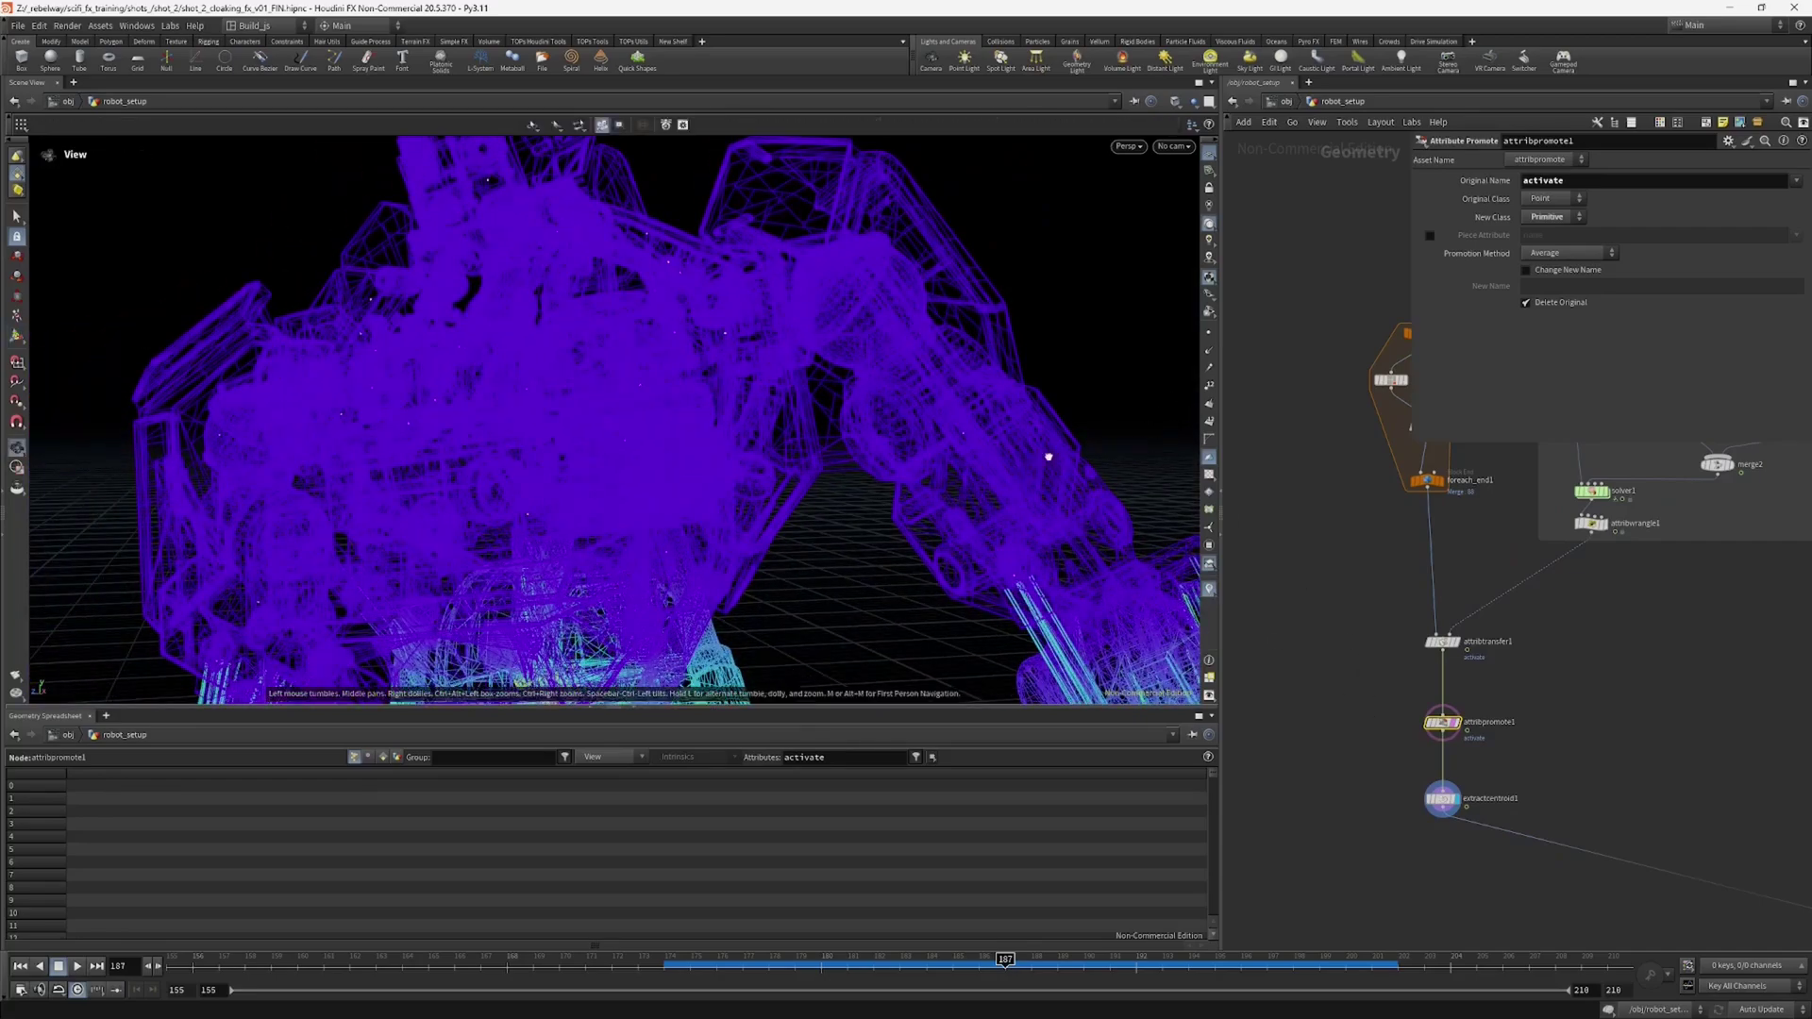
left_click_drag(1047, 457, 914, 529, "alt")
left_click_drag(975, 375, 987, 377, "alt")
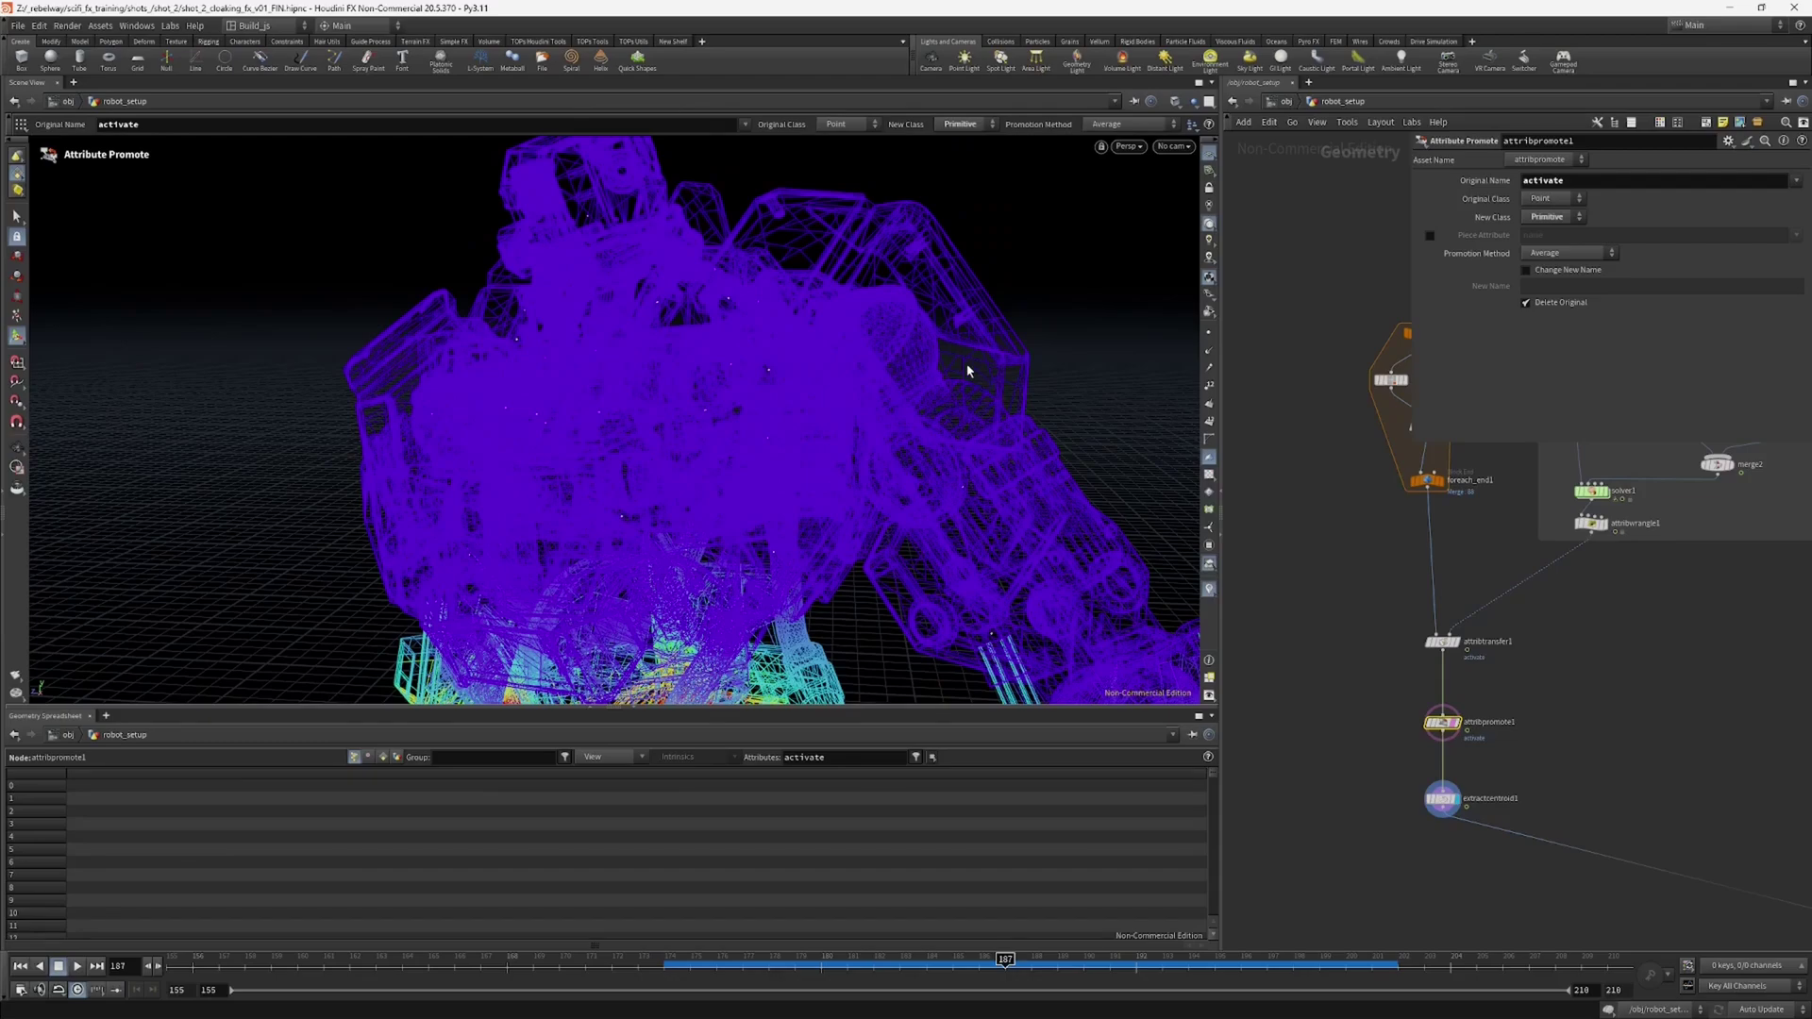
middle_click_drag(1320, 727, 1328, 702)
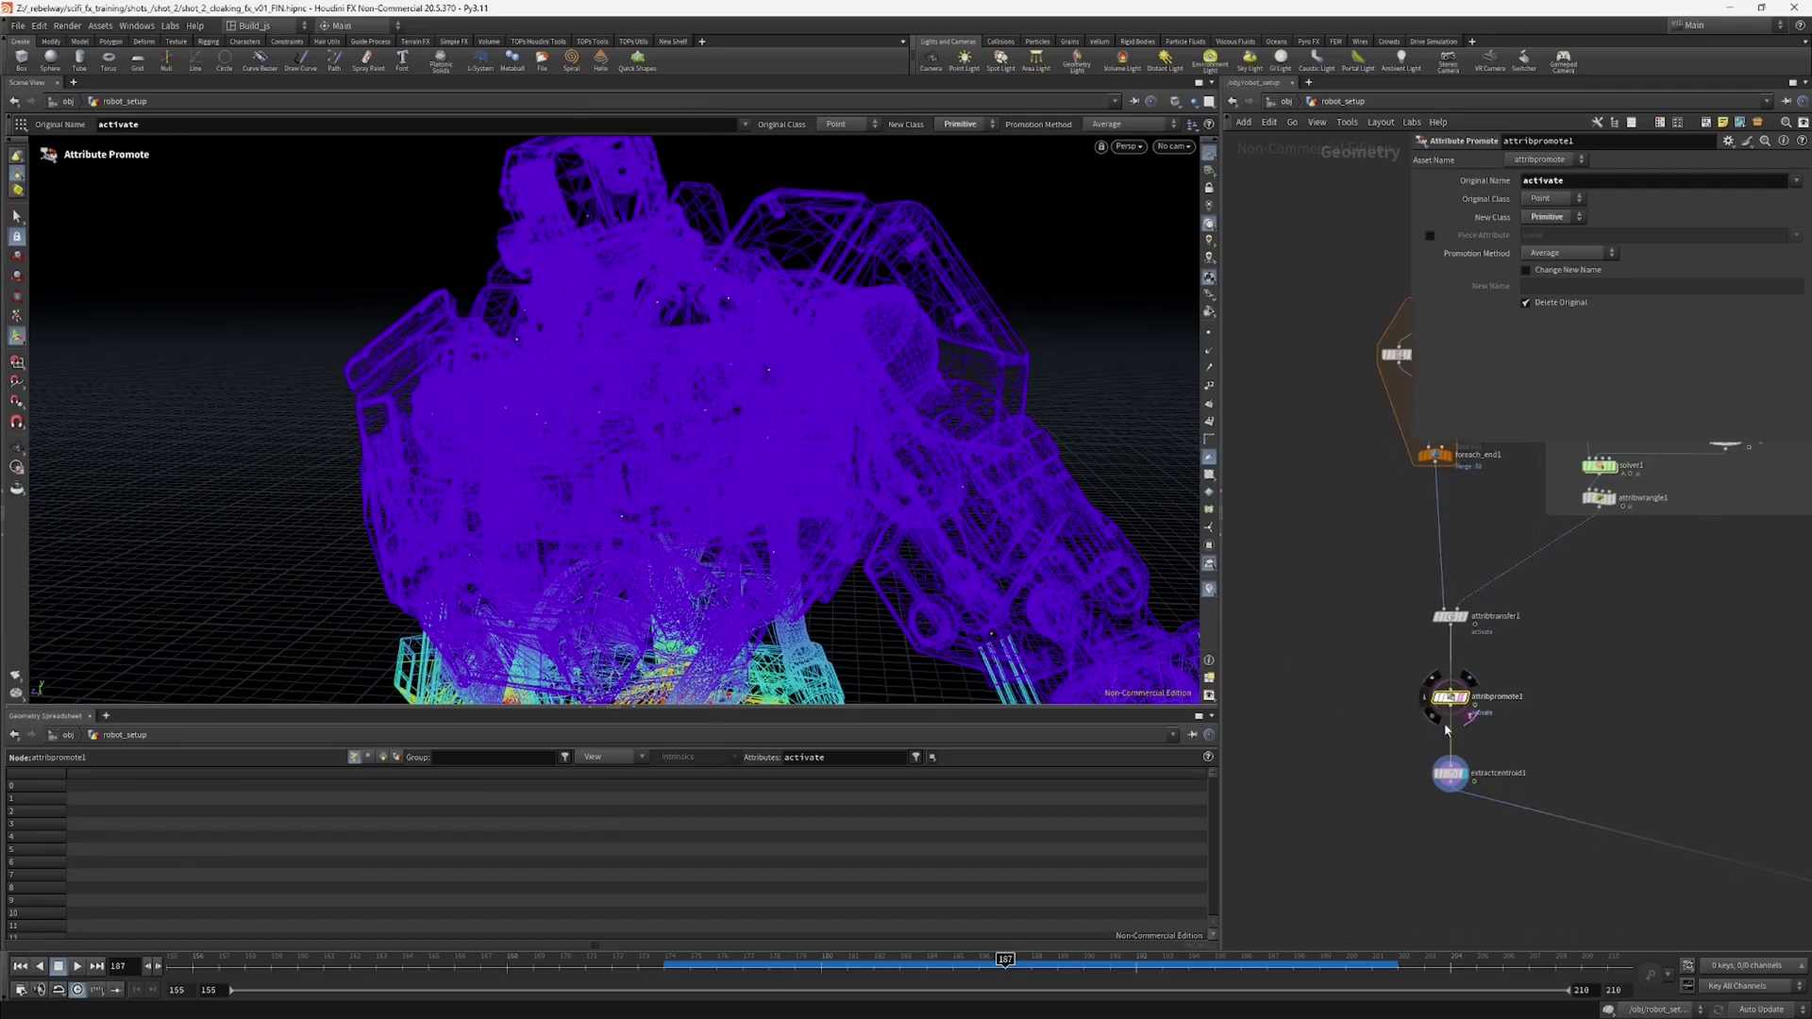
middle_click(1448, 706)
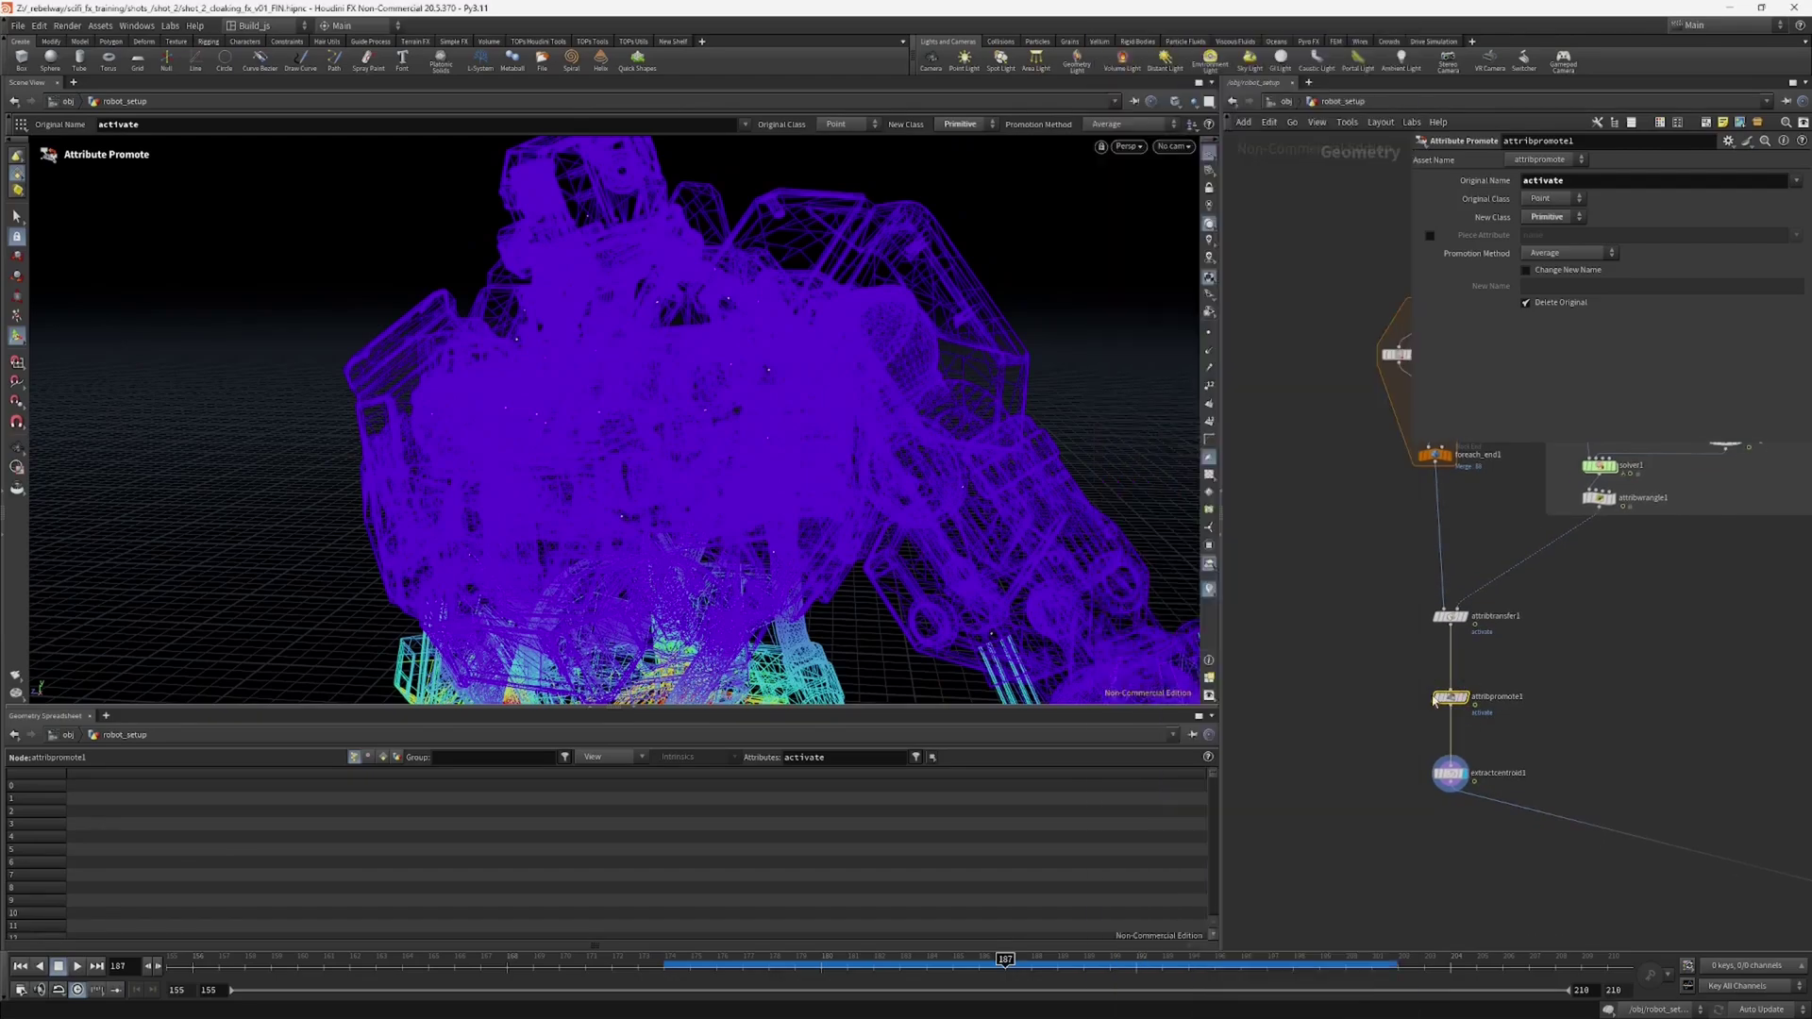
mouse_move(992, 389)
left_mouse_down("alt")
mouse_move(939, 415)
mouse_move(1003, 392)
left_mouse_up("alt")
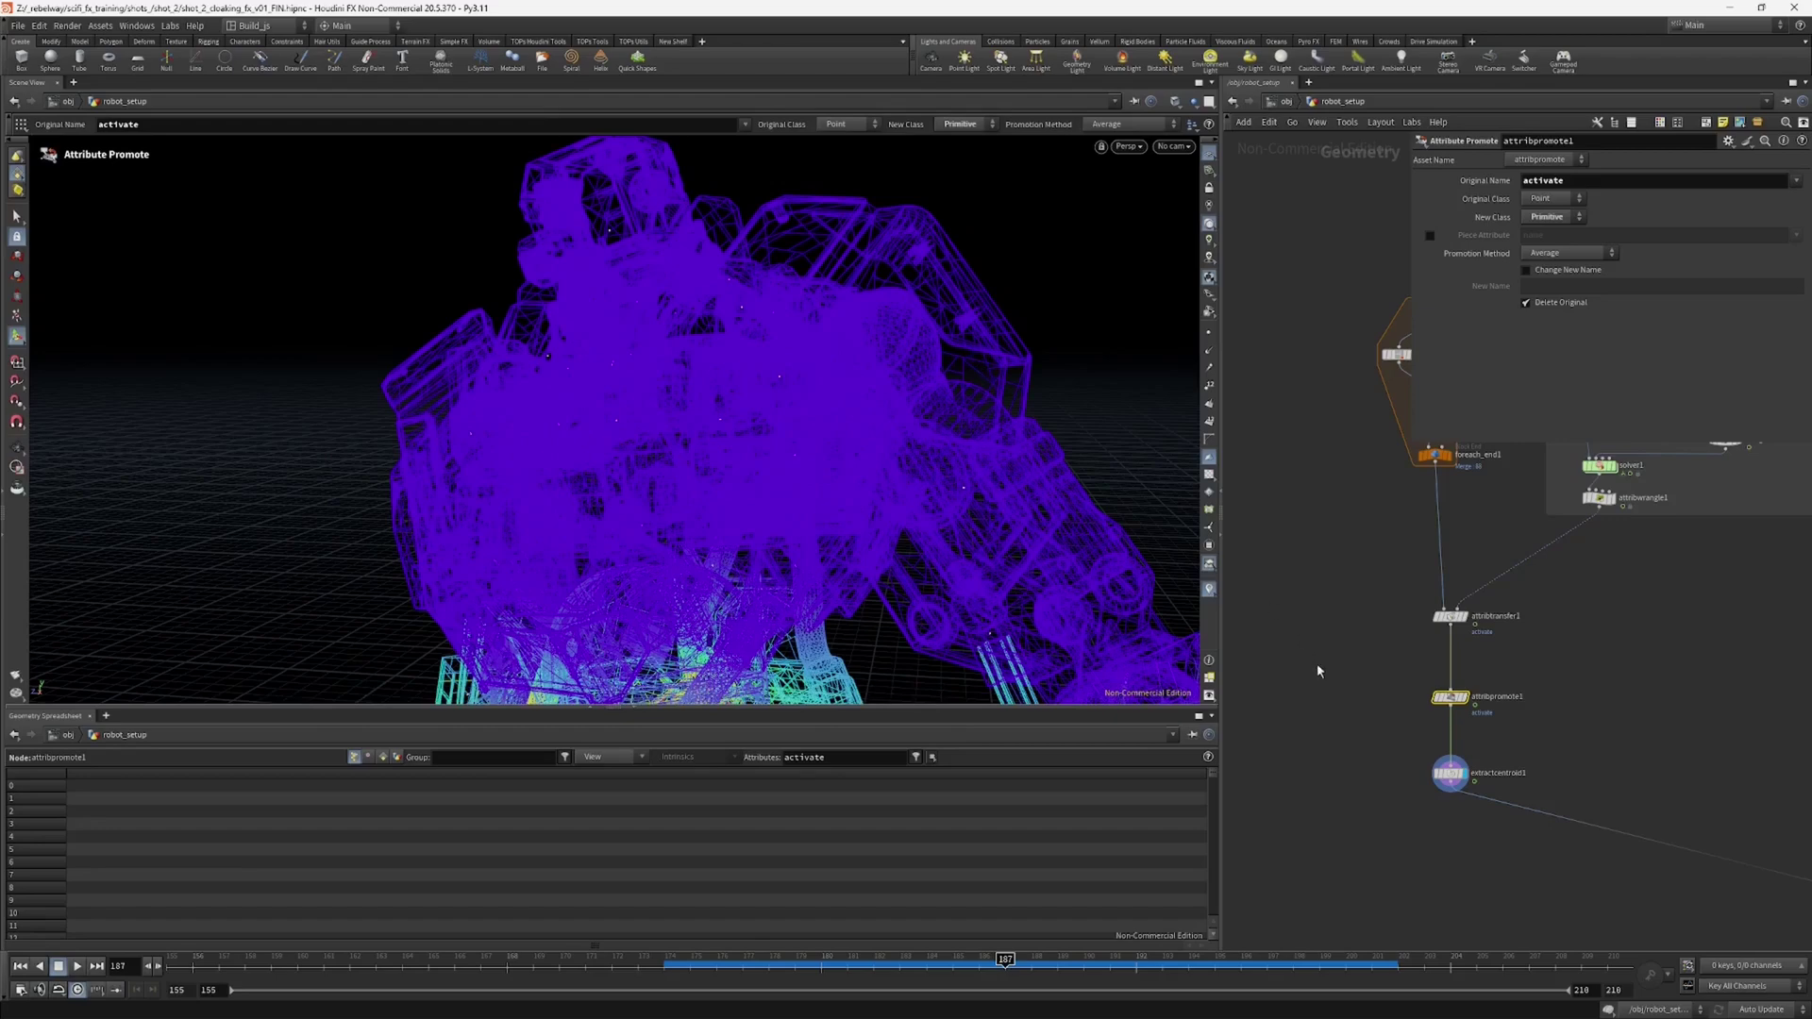
Step: Insert a Primitive Split node between attribpromote1 and extractcentroid1
middle_click_drag(1378, 711, 1384, 660)
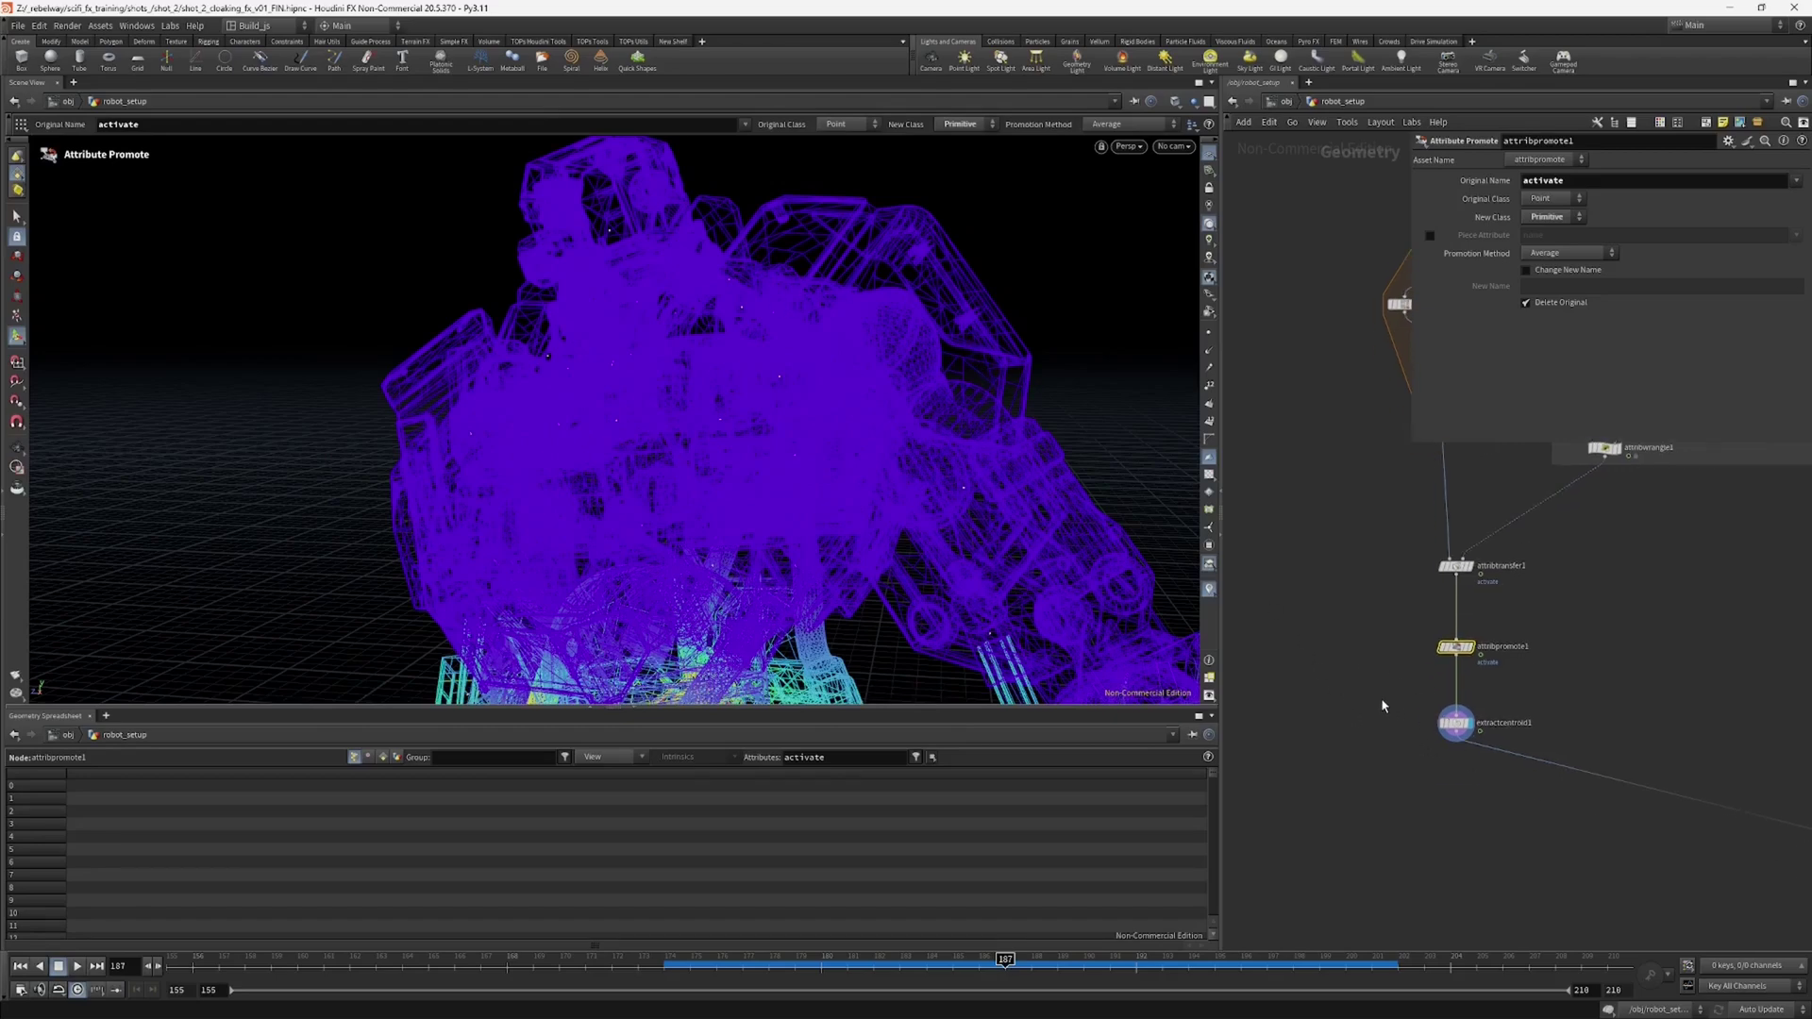
key("Tab")
type("pr")
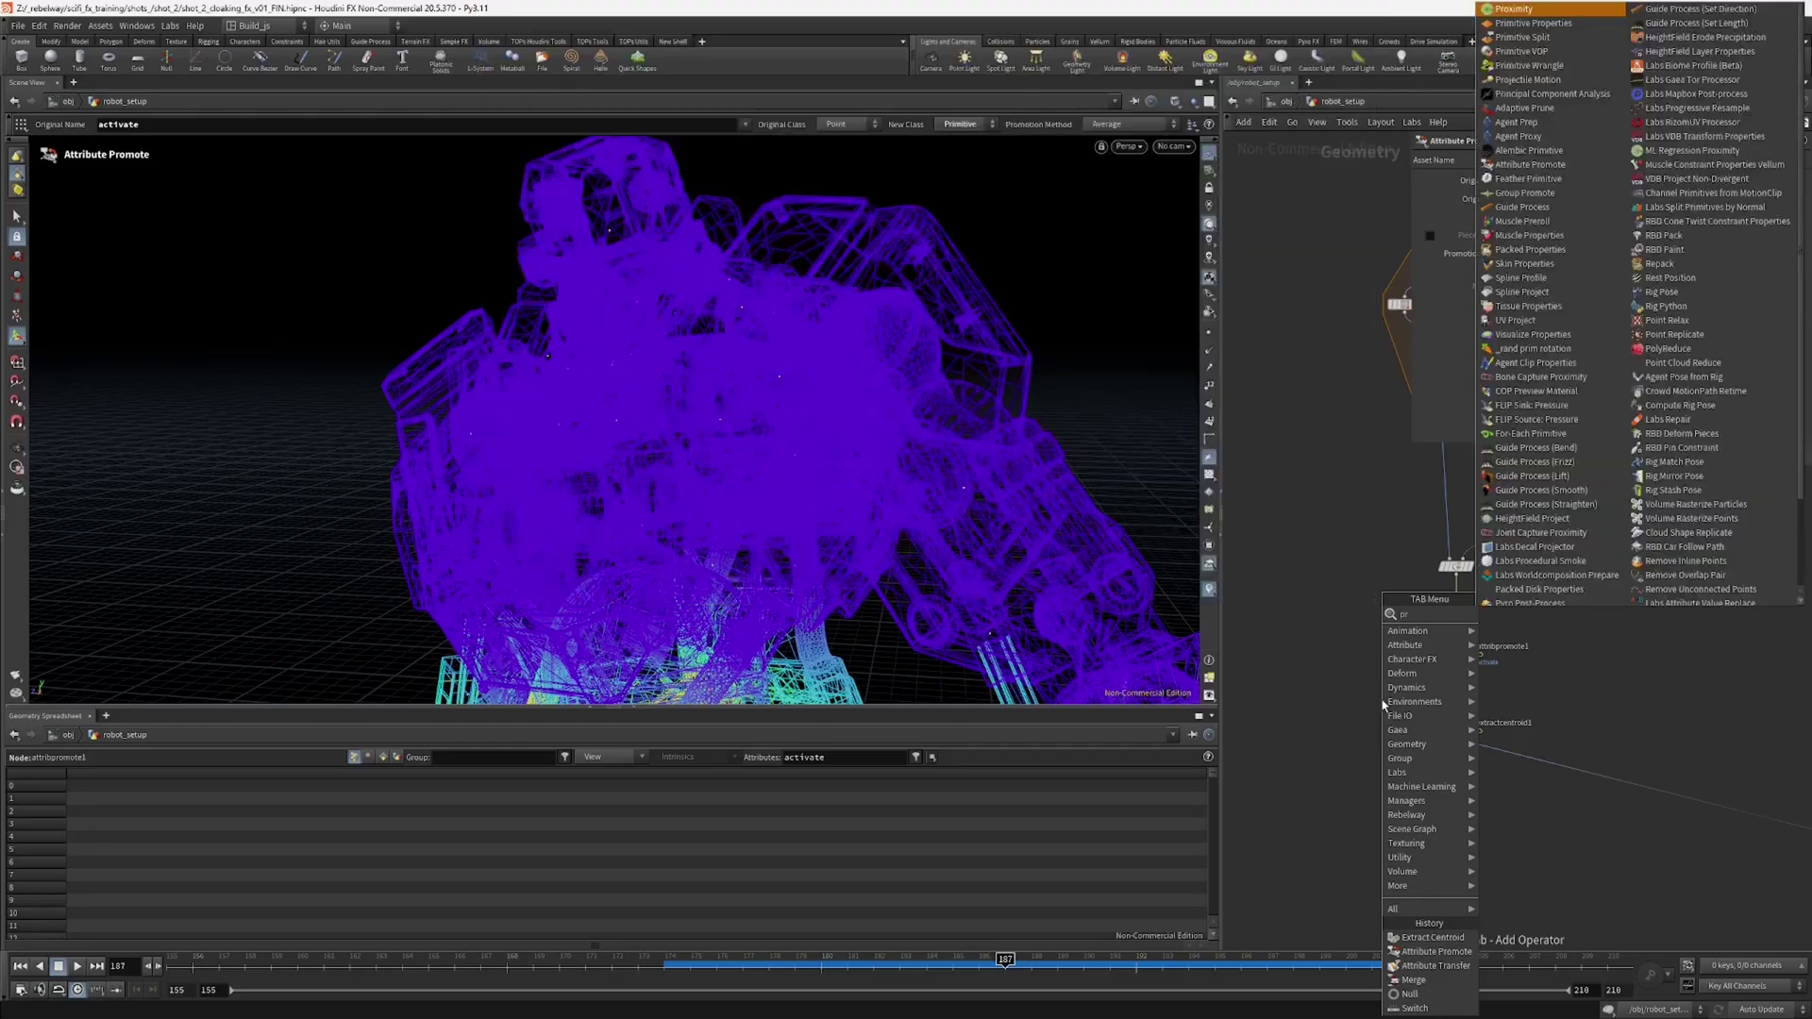
type("is")
key("Return")
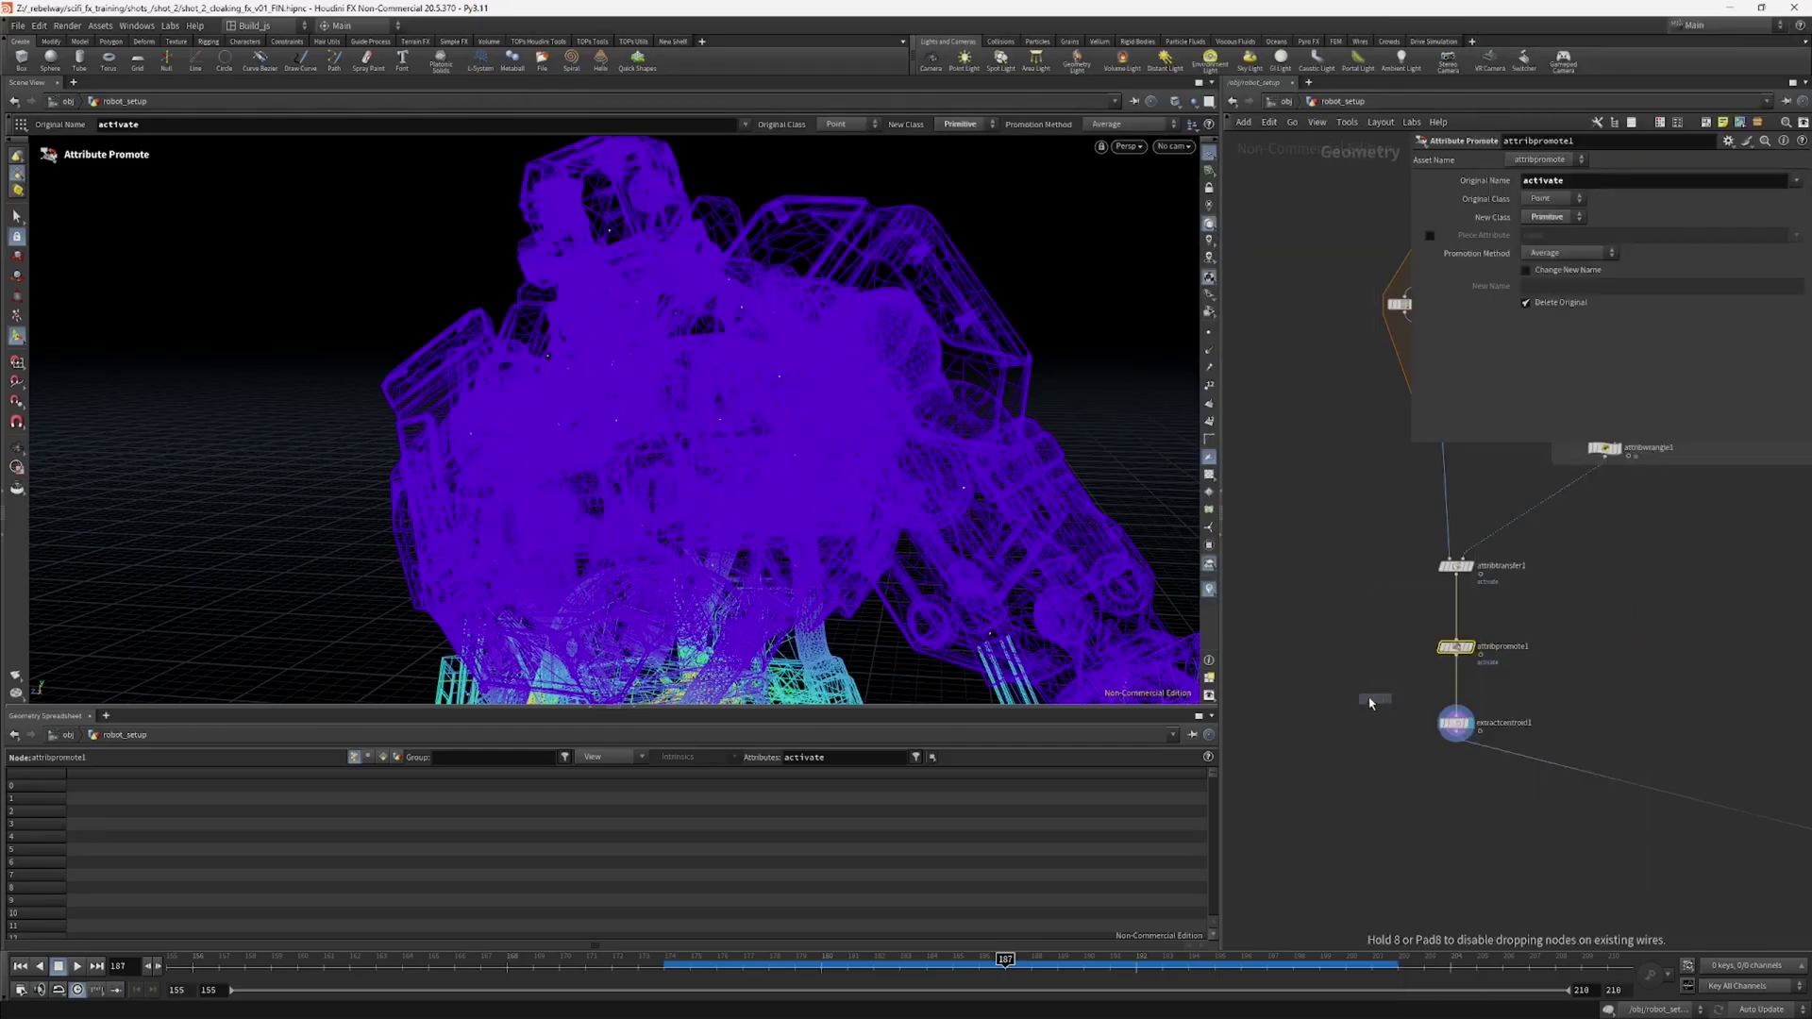
left_click(1461, 694)
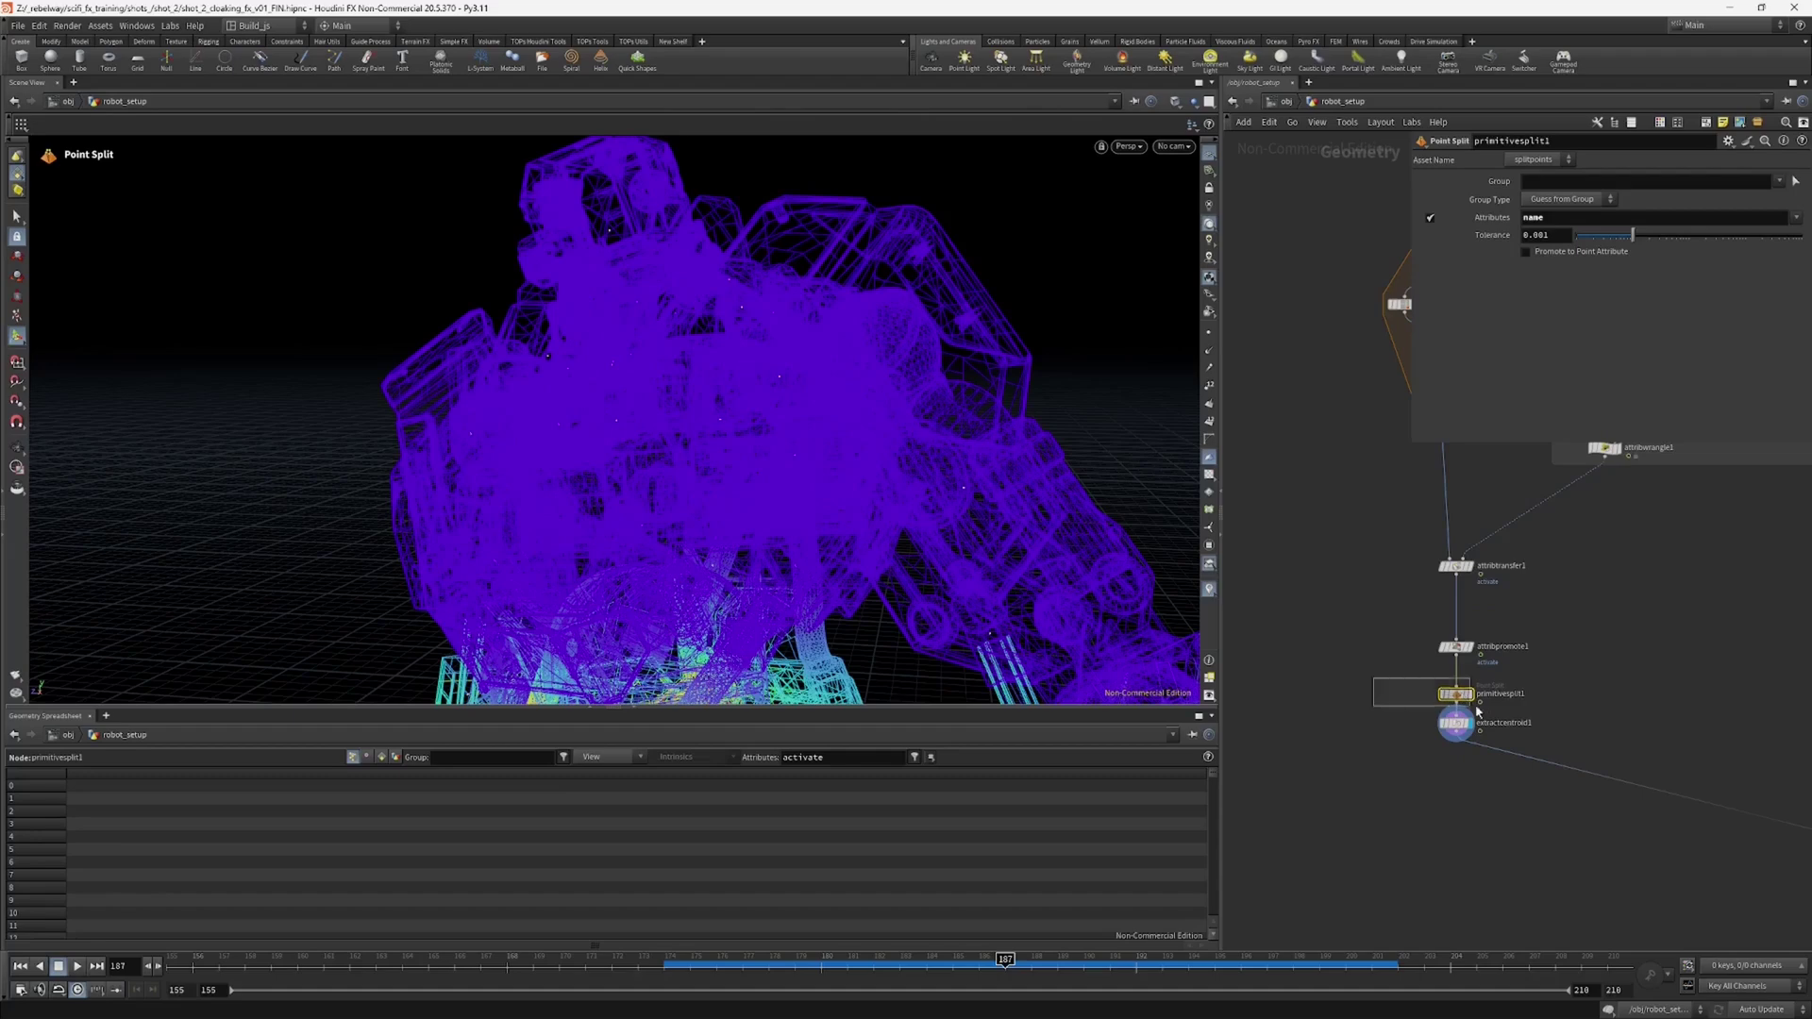
Step: Disable the attribute option on primitivesplit1, space the node within the chain and display its result
left_click(1430, 220)
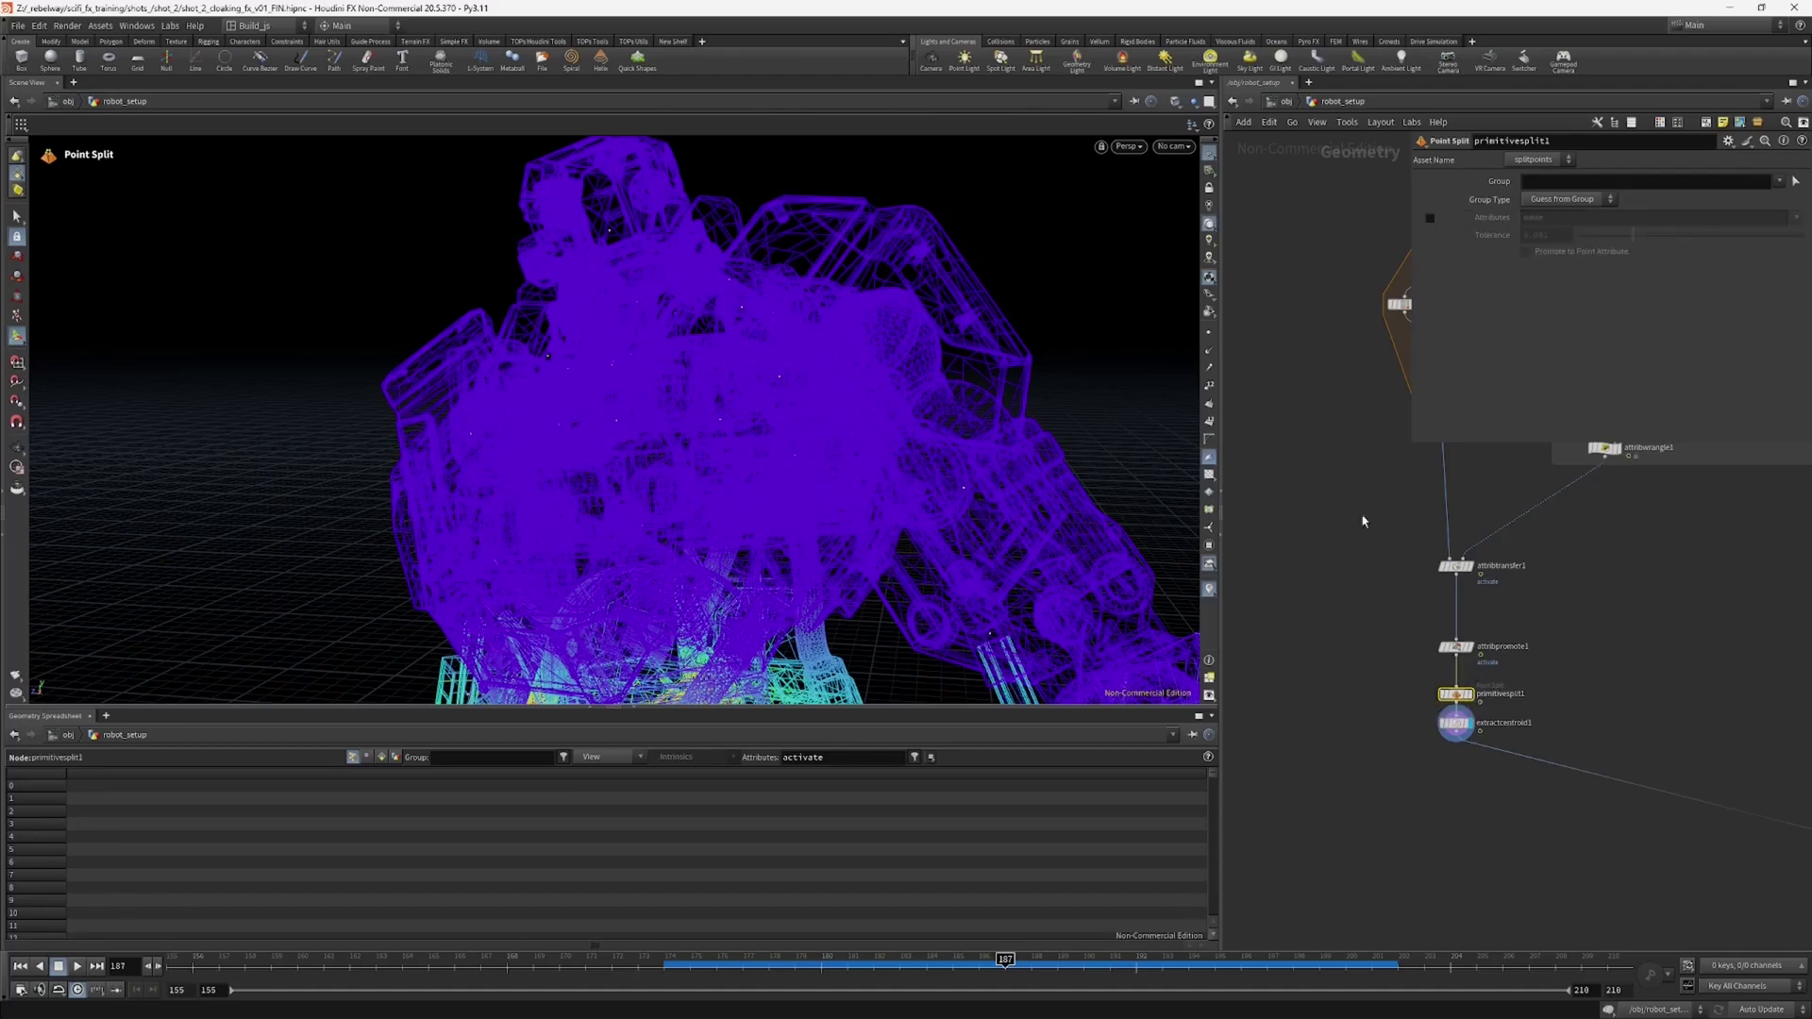
left_click(1362, 520)
left_click(1466, 696)
left_click_drag(1457, 698, 1453, 681)
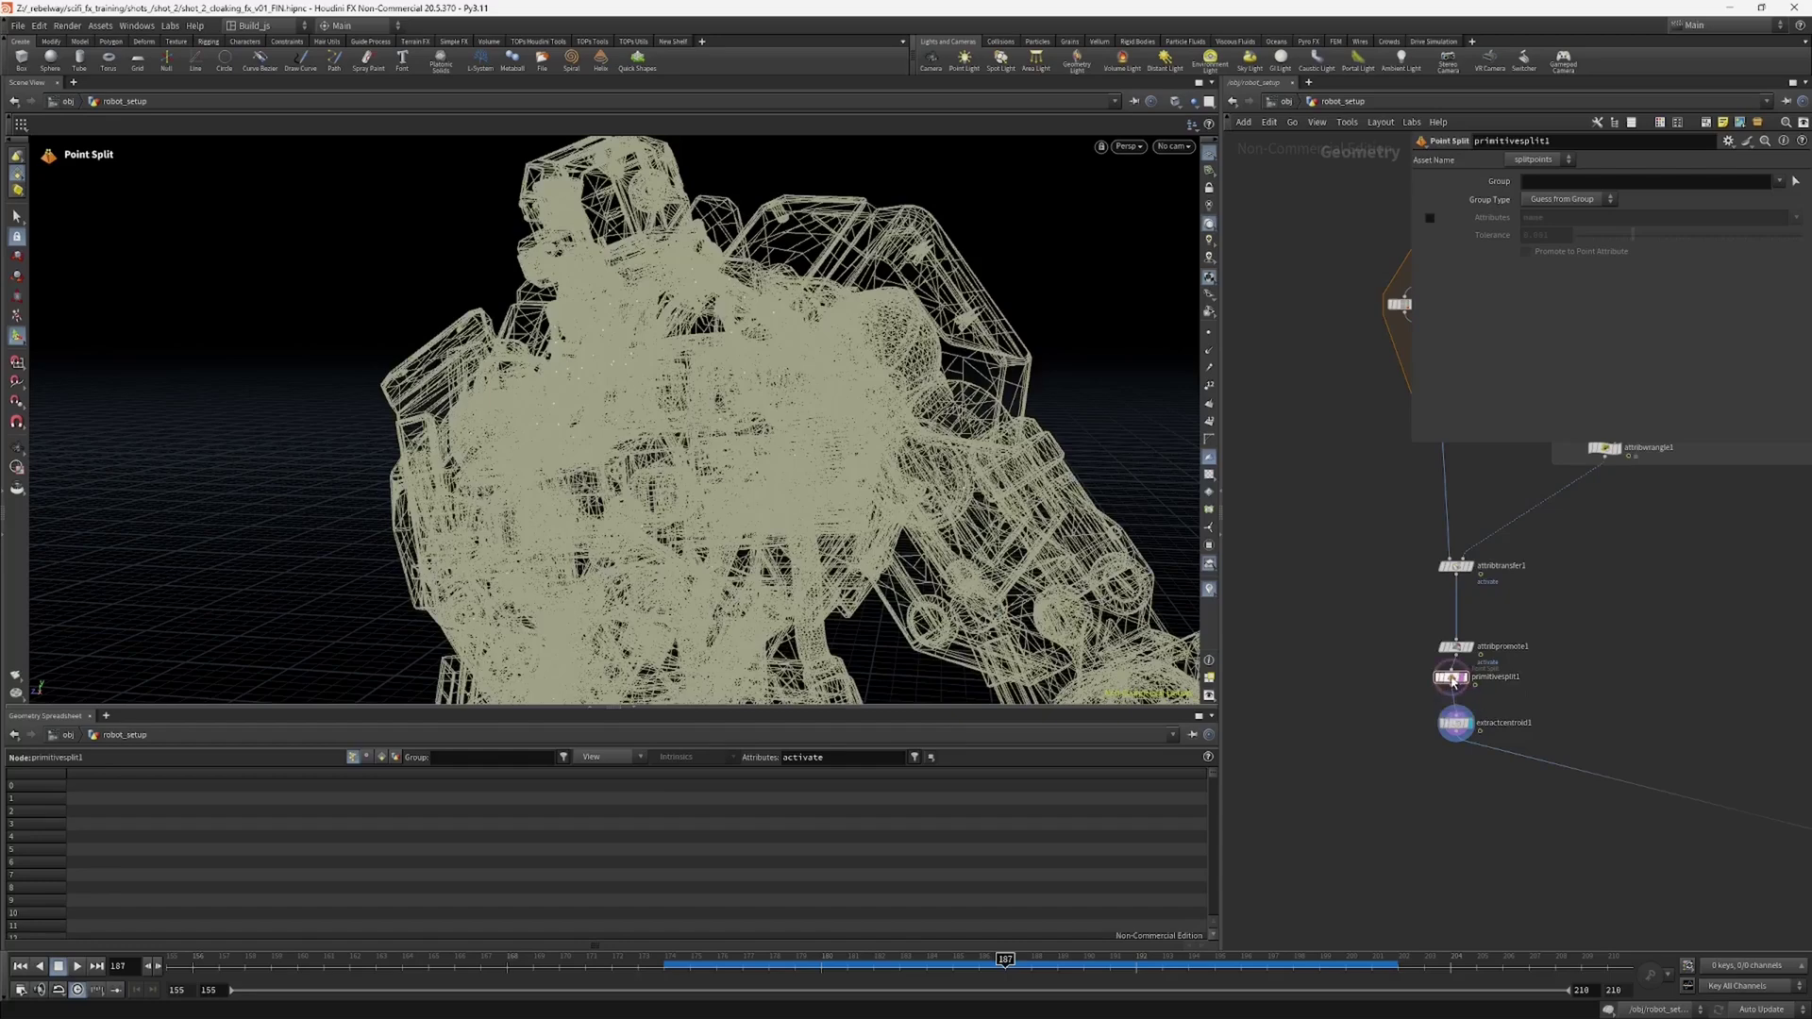
left_click(1453, 681)
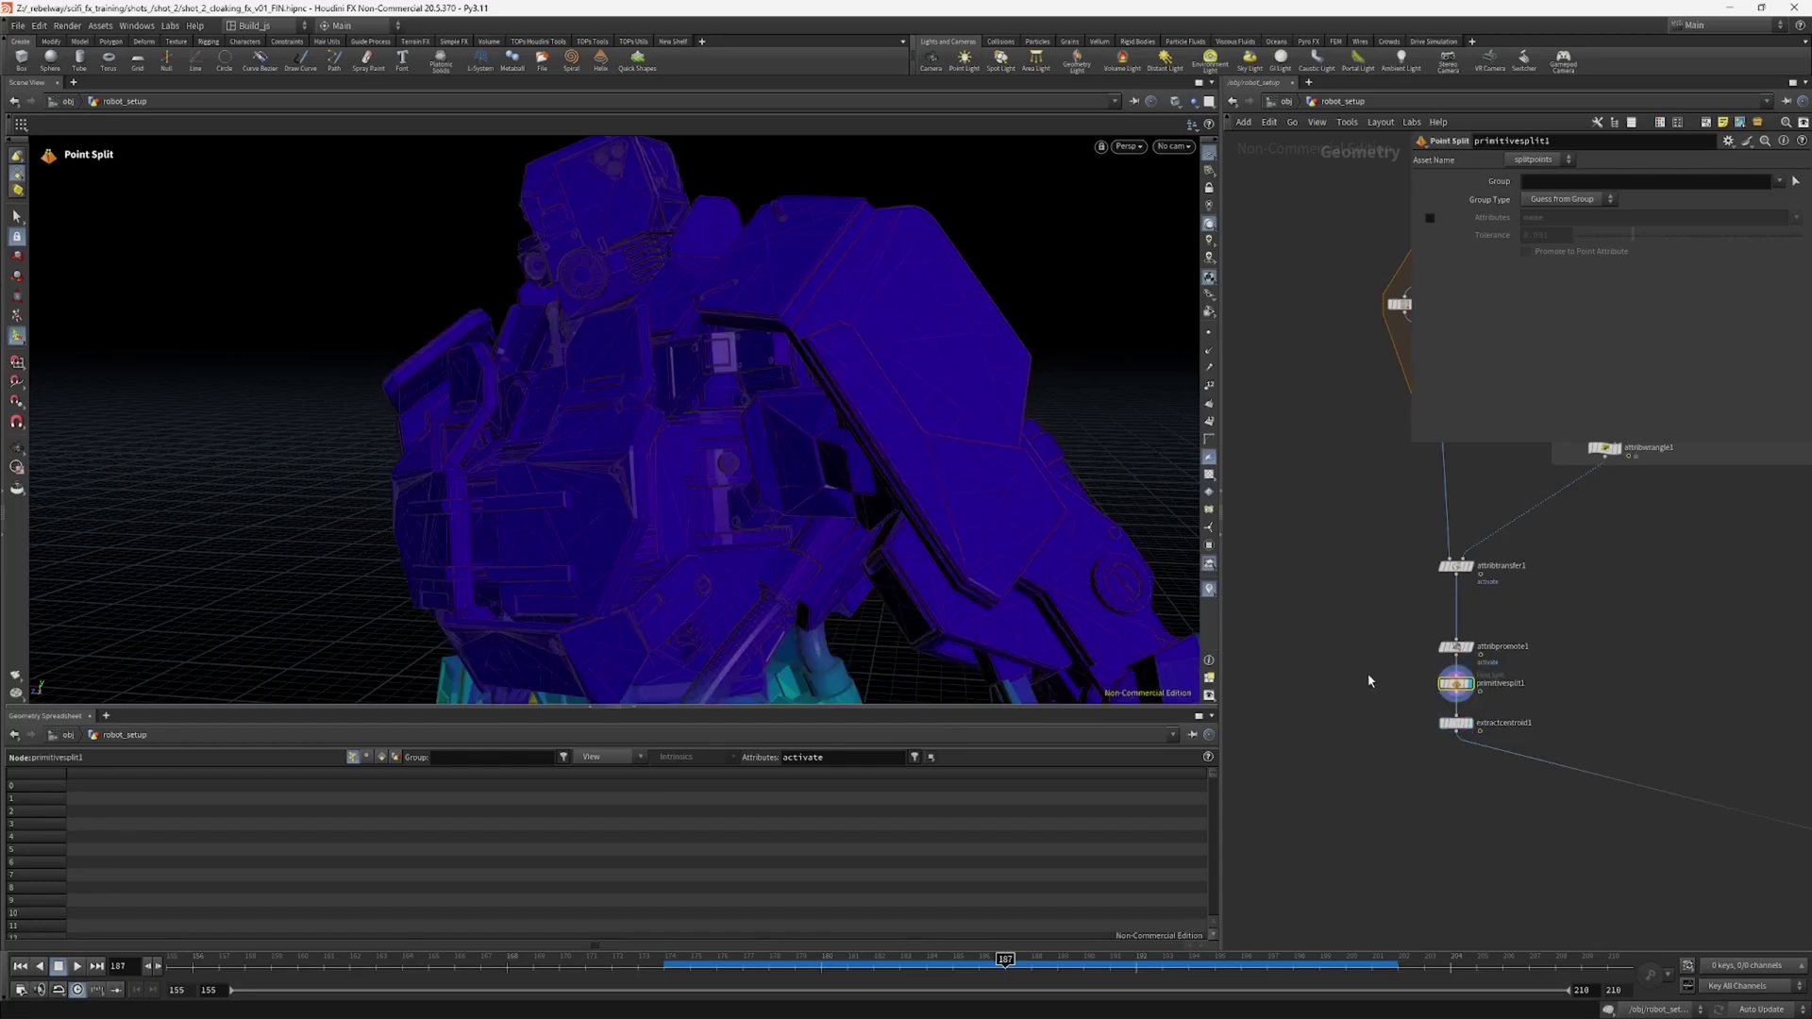
Step: Compare the centroid points from extractcentroid1 with the split robot geometry from primitivesplit1
middle_click_drag(1373, 682, 1346, 634)
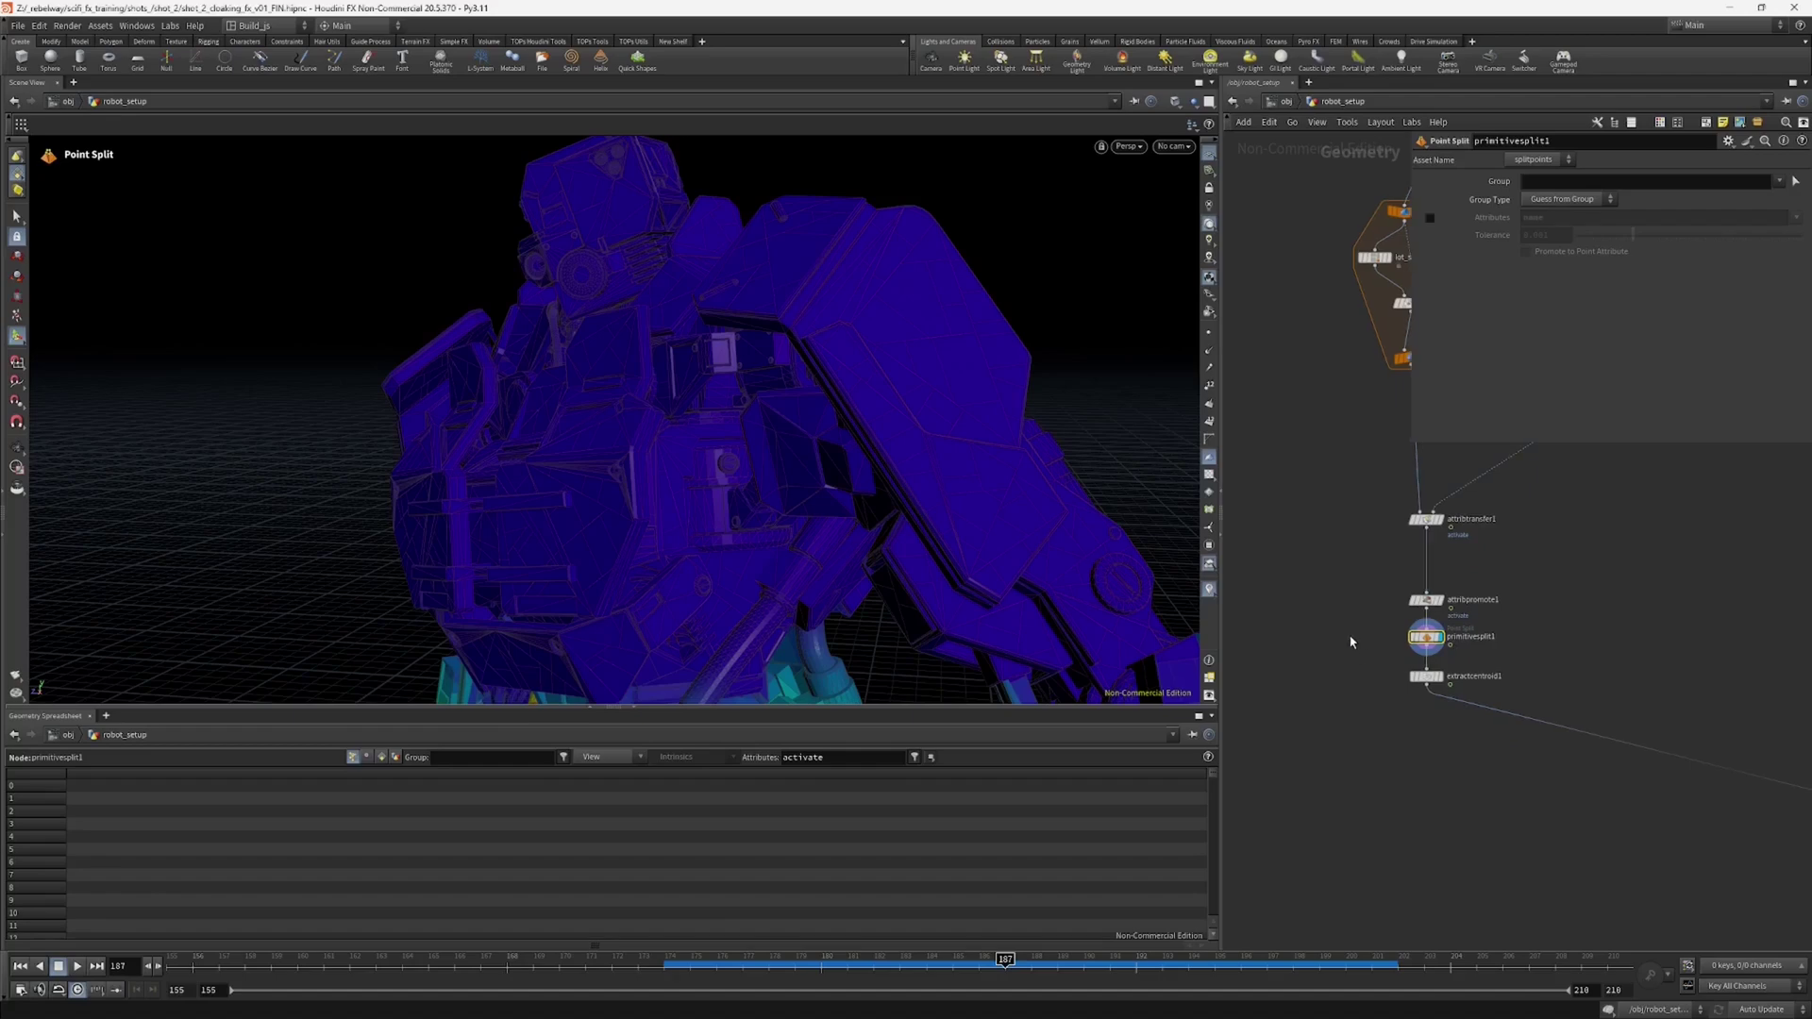
left_click(1444, 678)
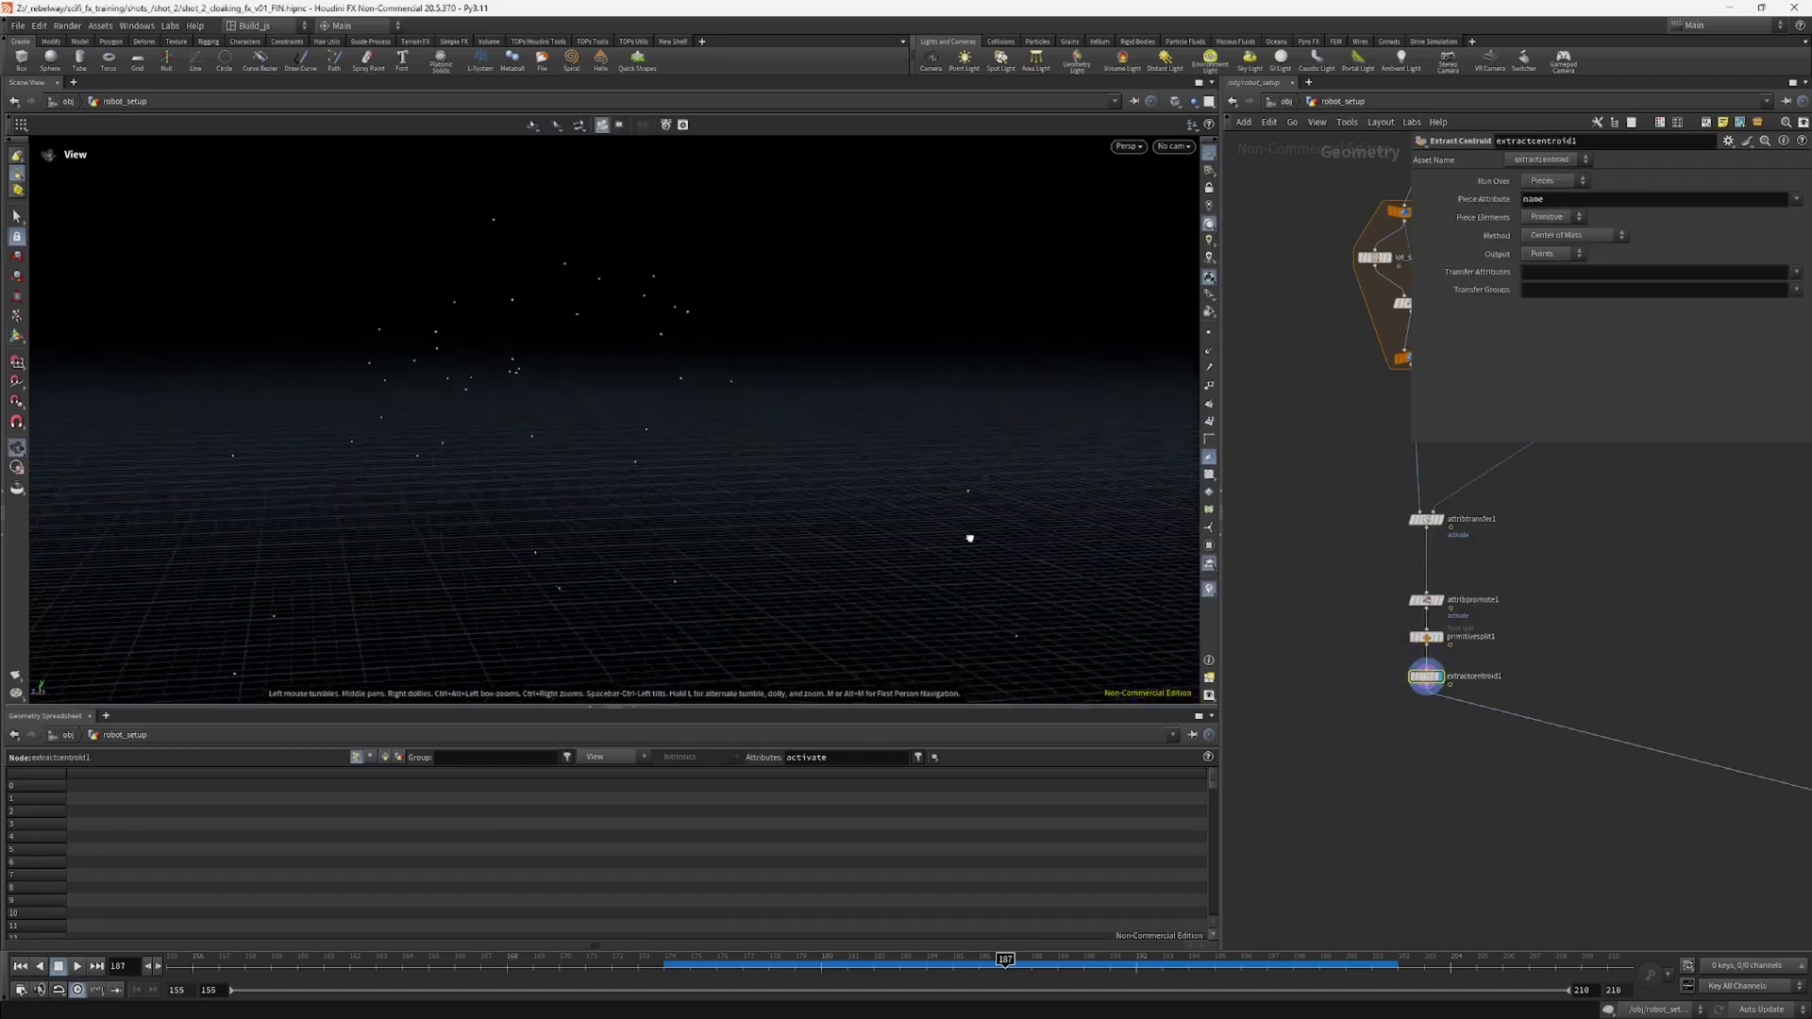
left_click(1435, 637)
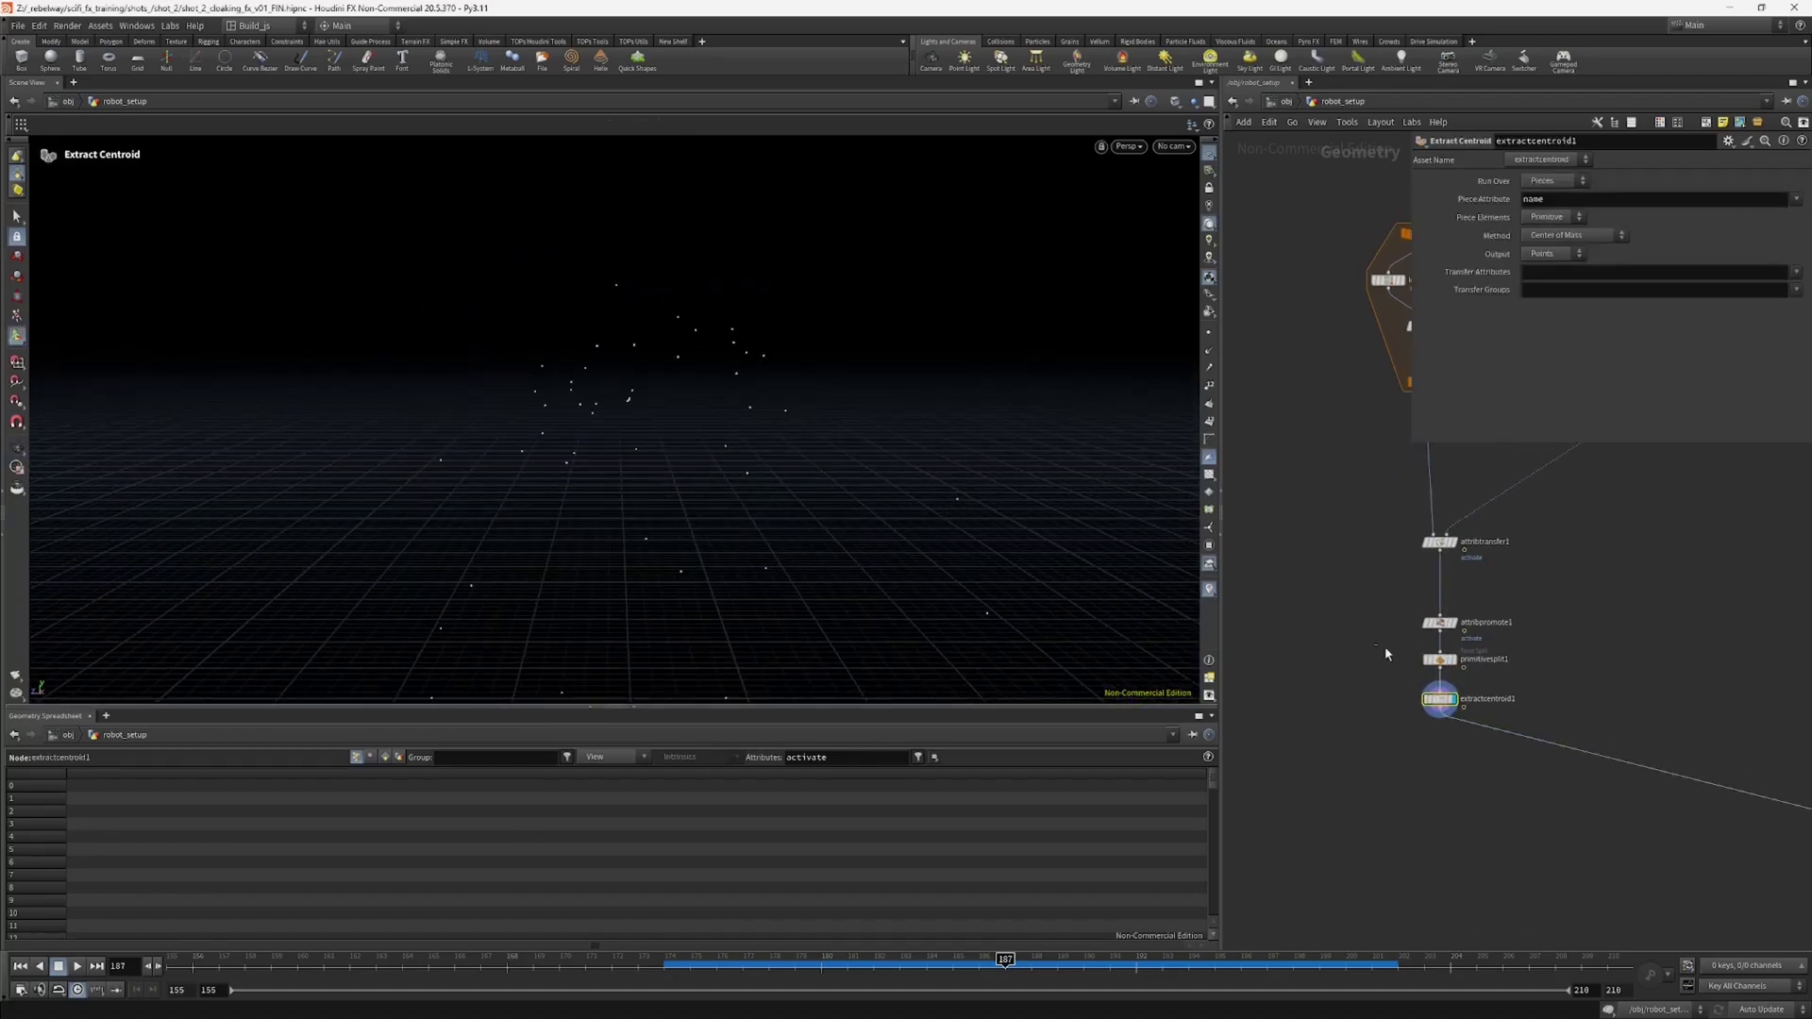
left_click(1439, 698)
middle_click_drag(1338, 615, 1341, 577)
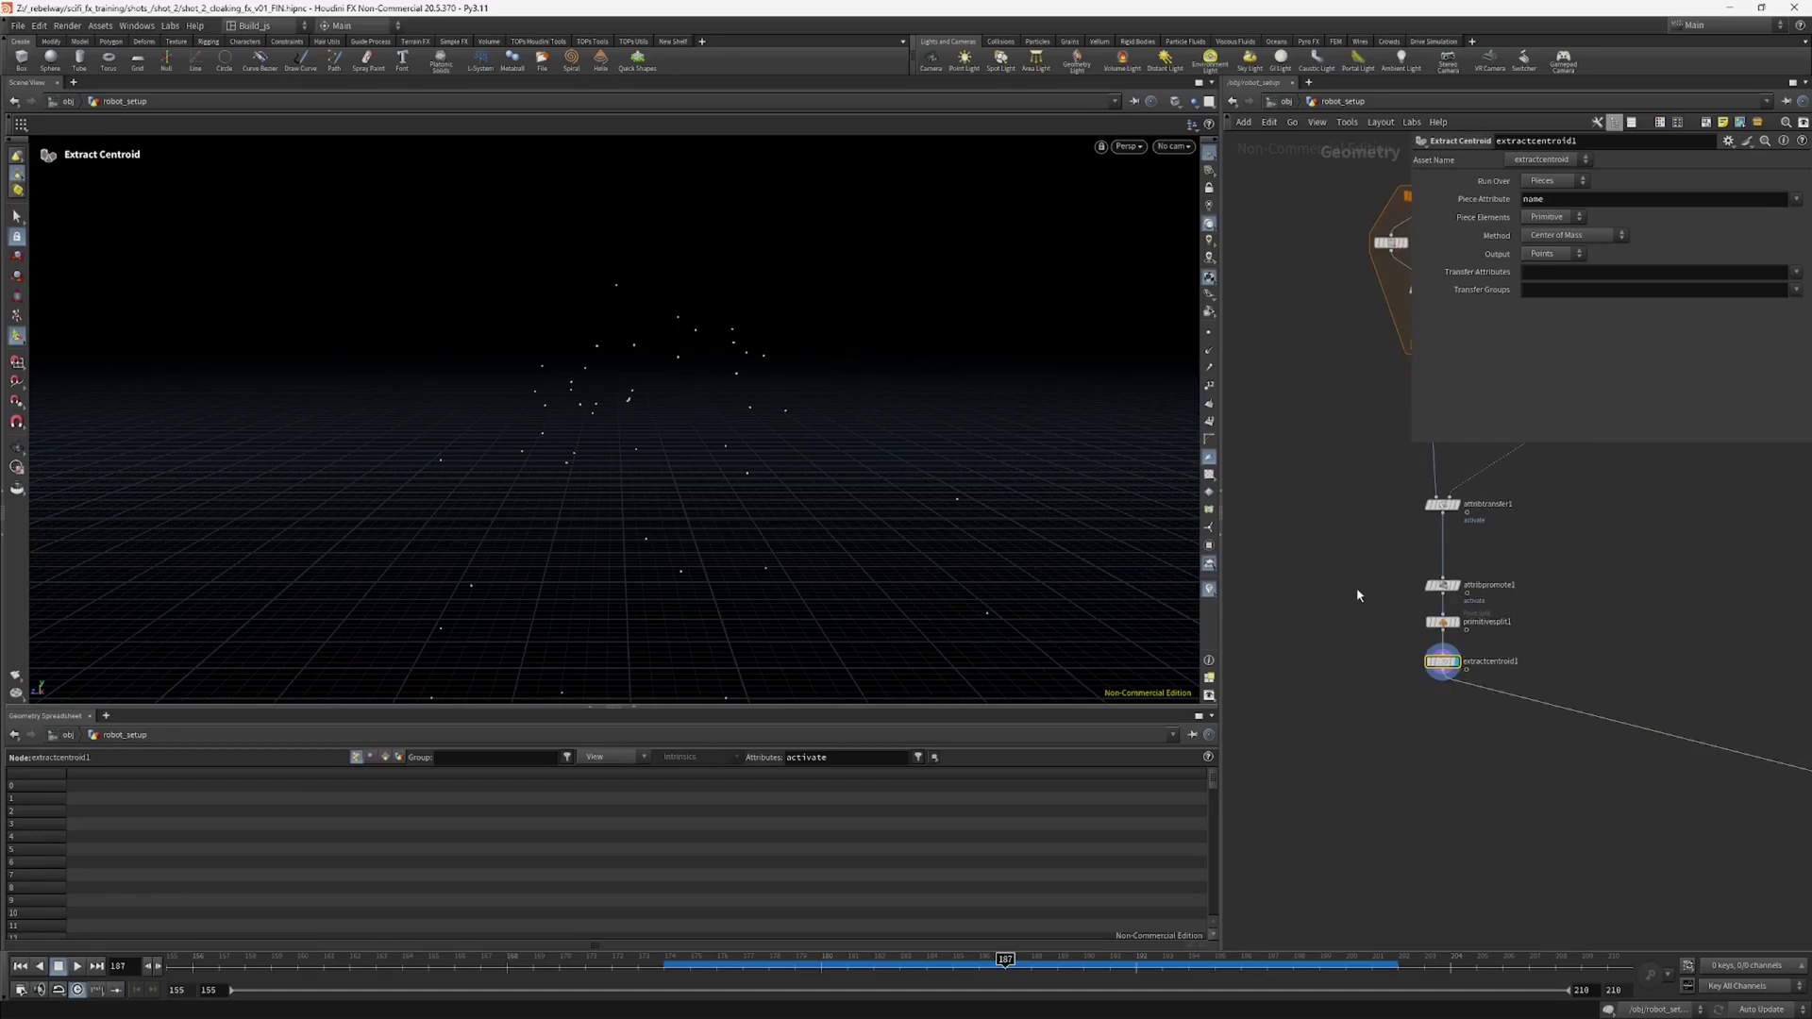
left_click(1455, 621)
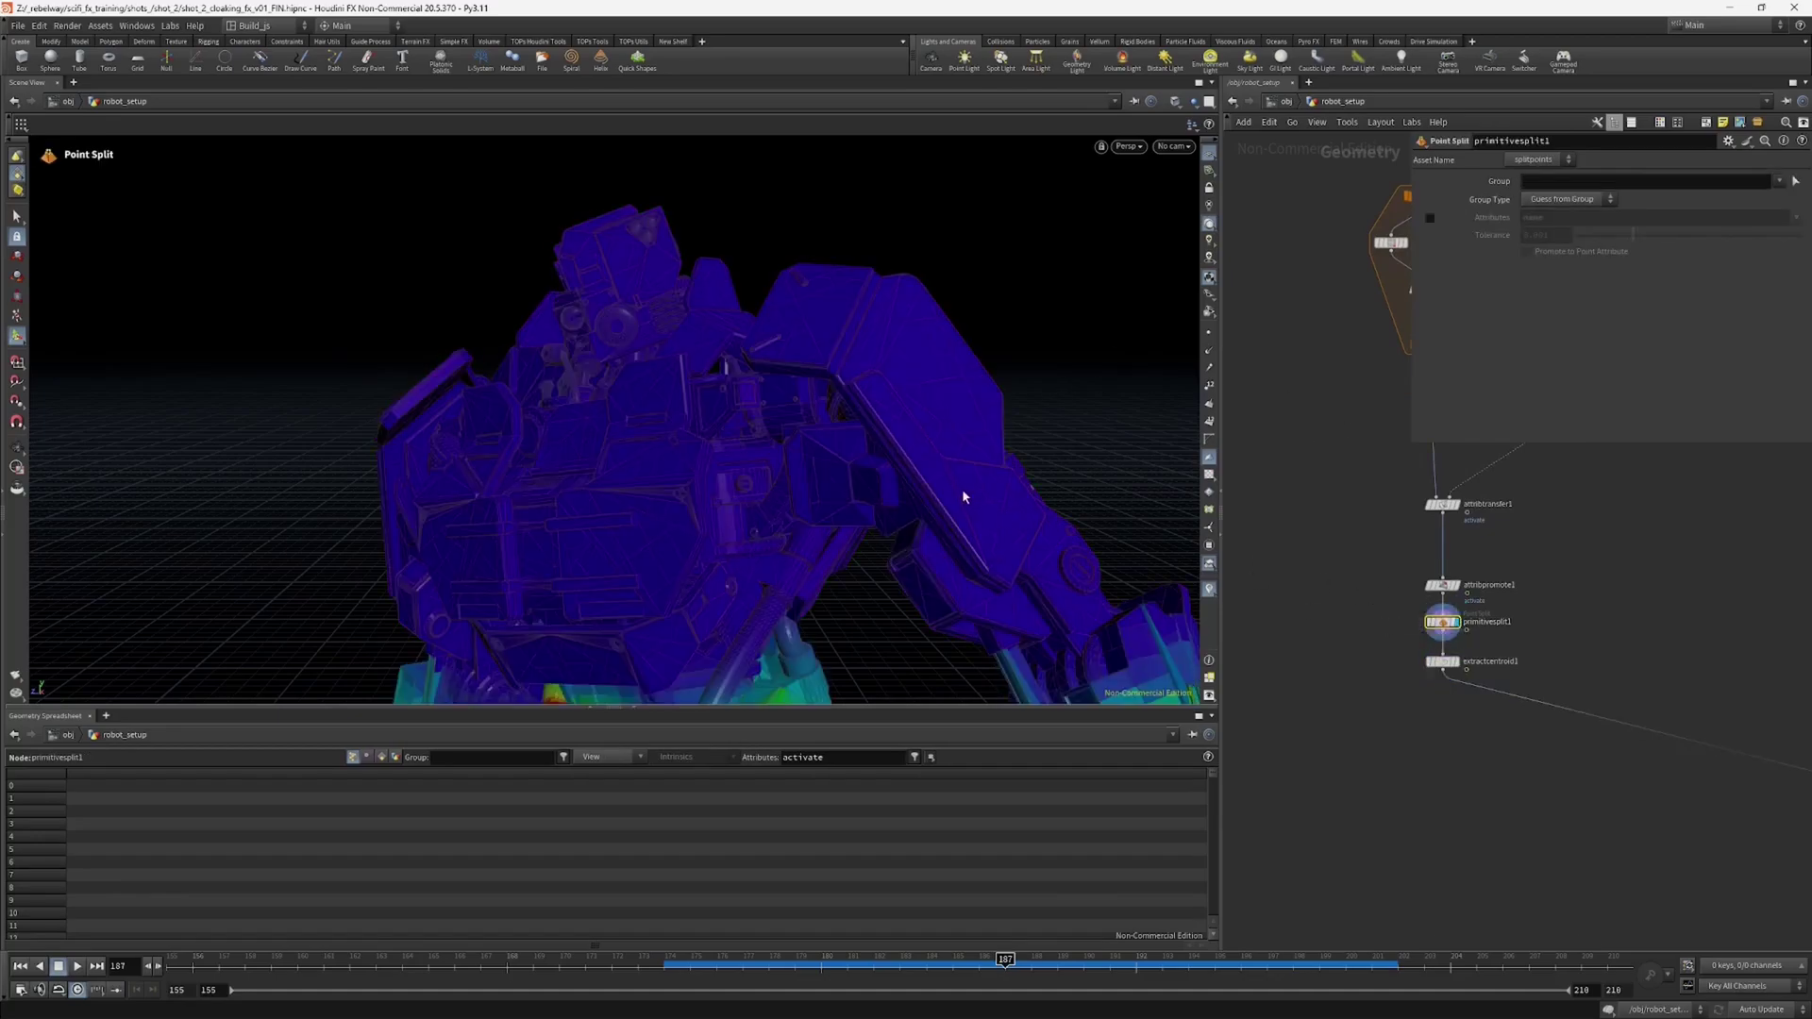
left_click_drag(963, 497, 904, 439)
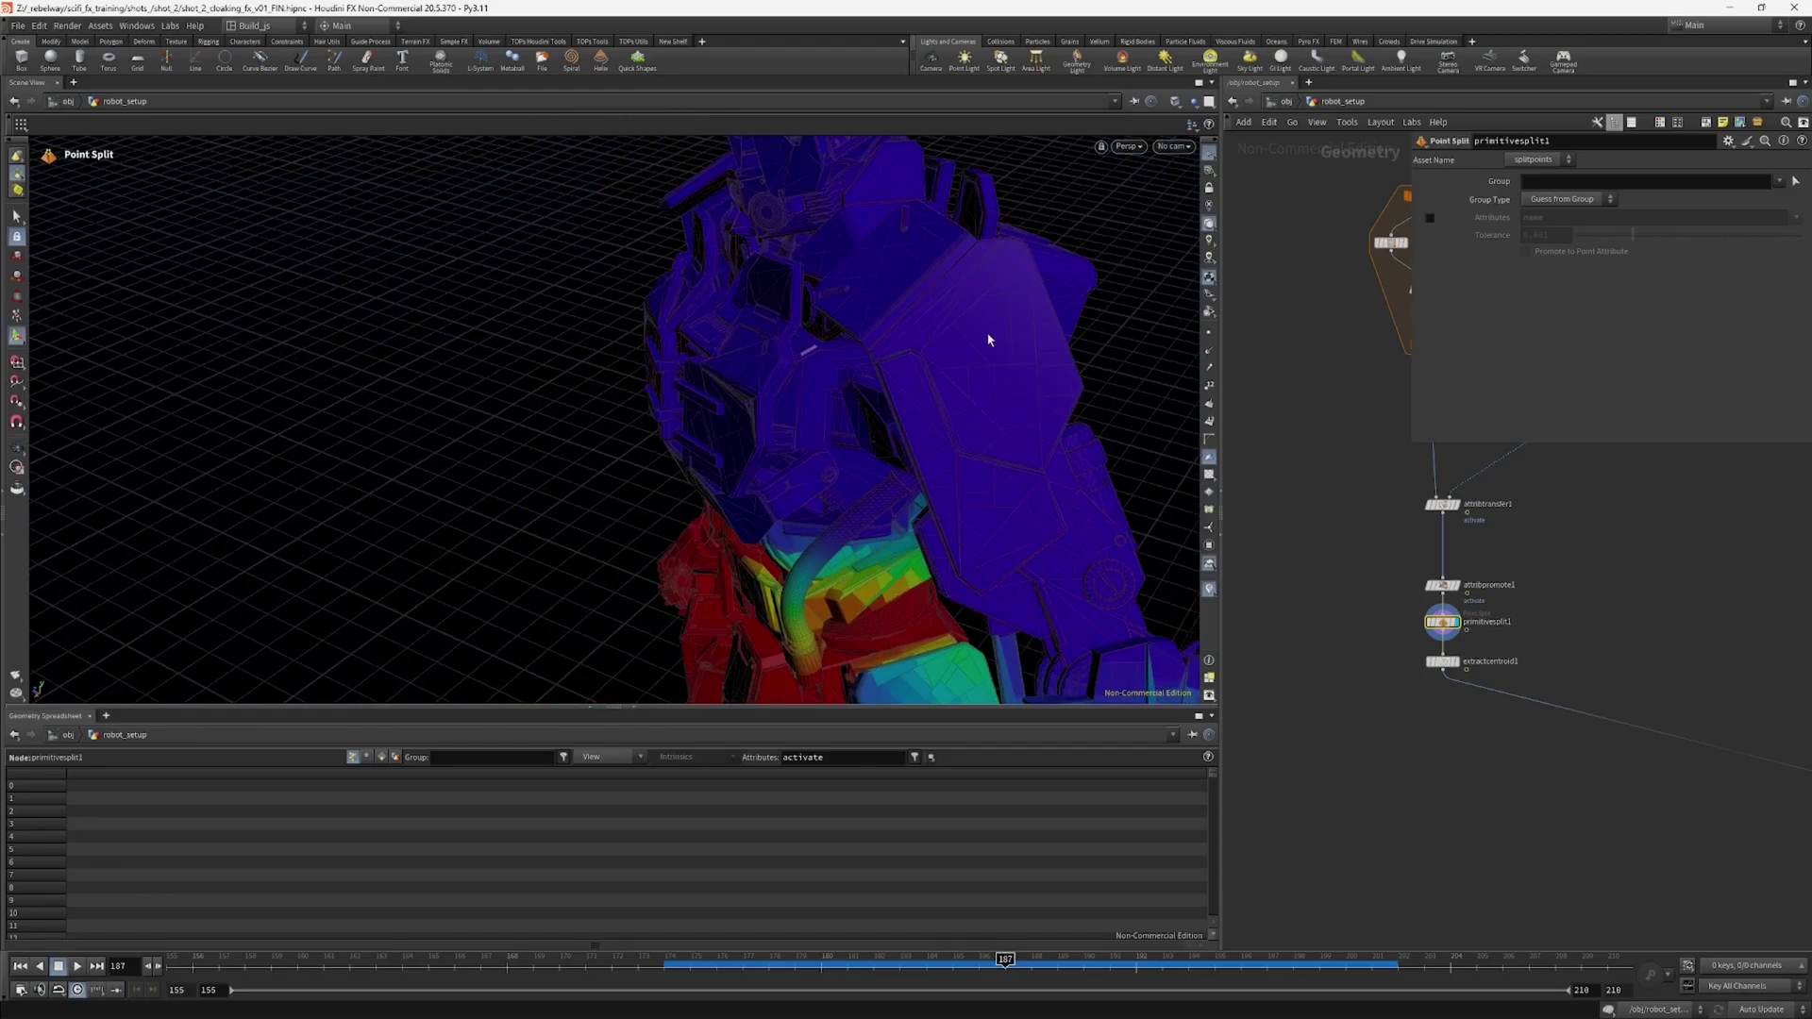
middle_click_drag(1359, 613, 1361, 619)
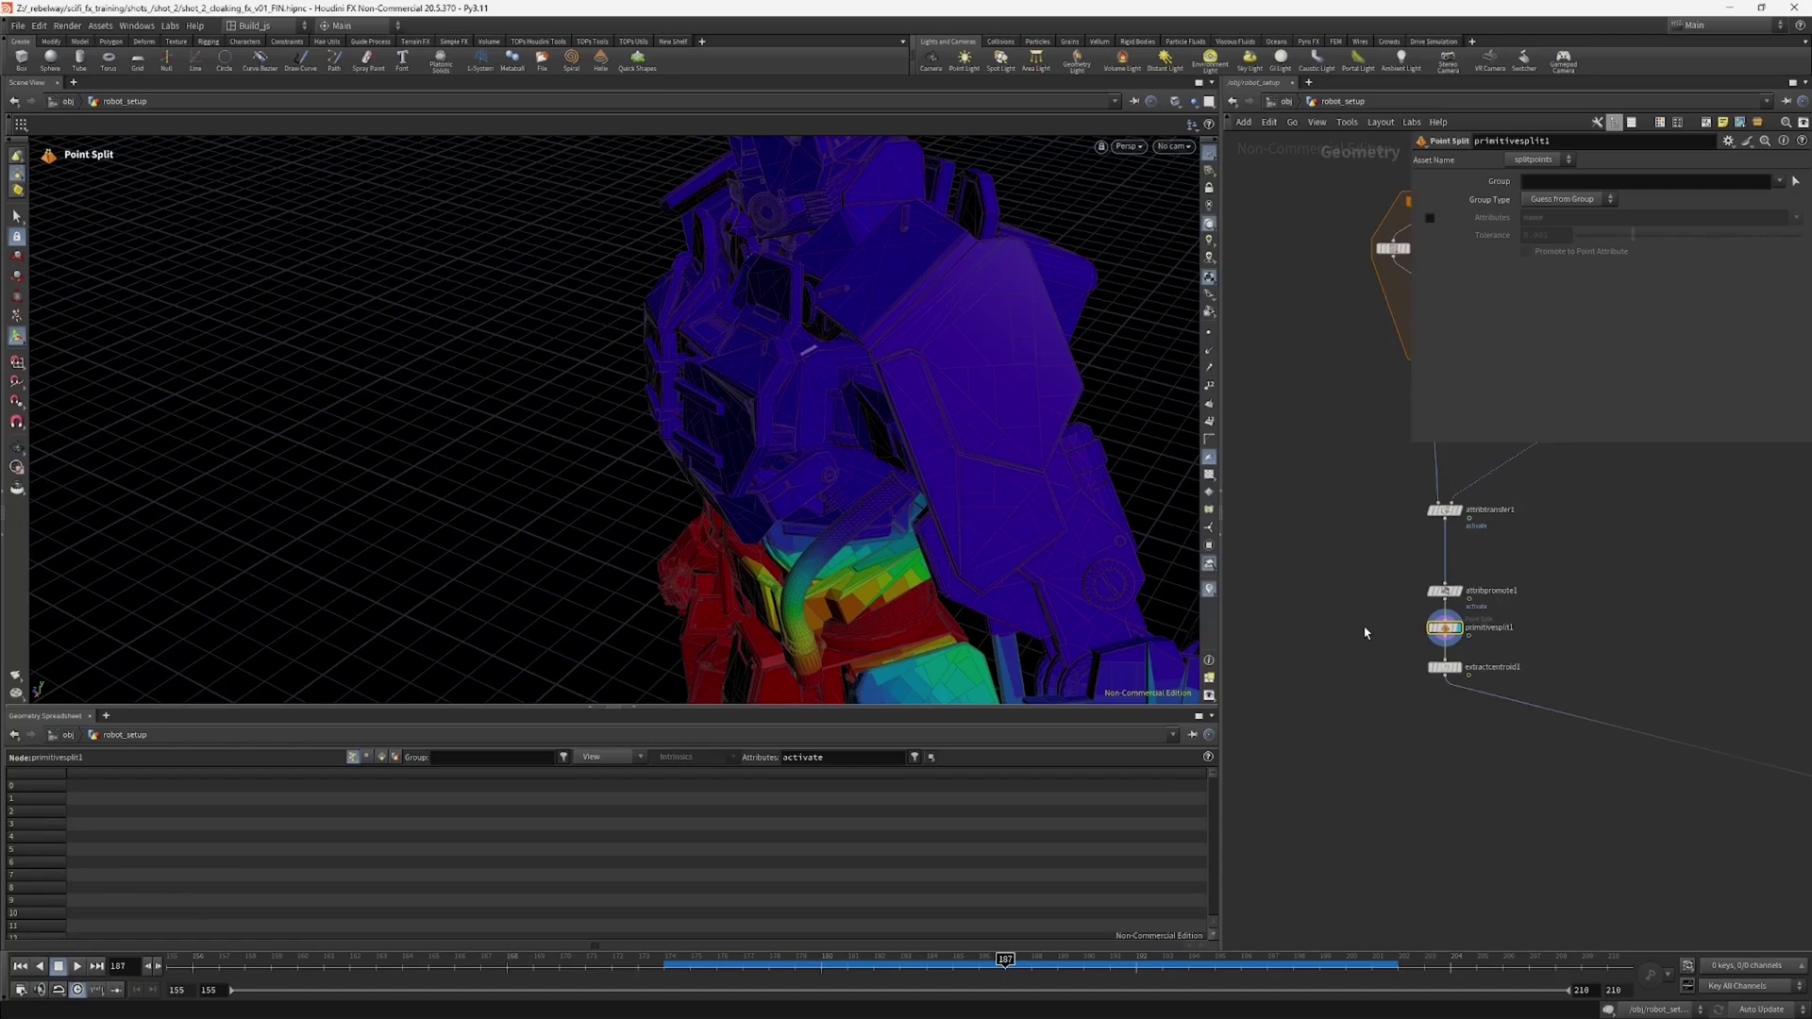
key("c")
key("o")
key("n")
left_click(1312, 602)
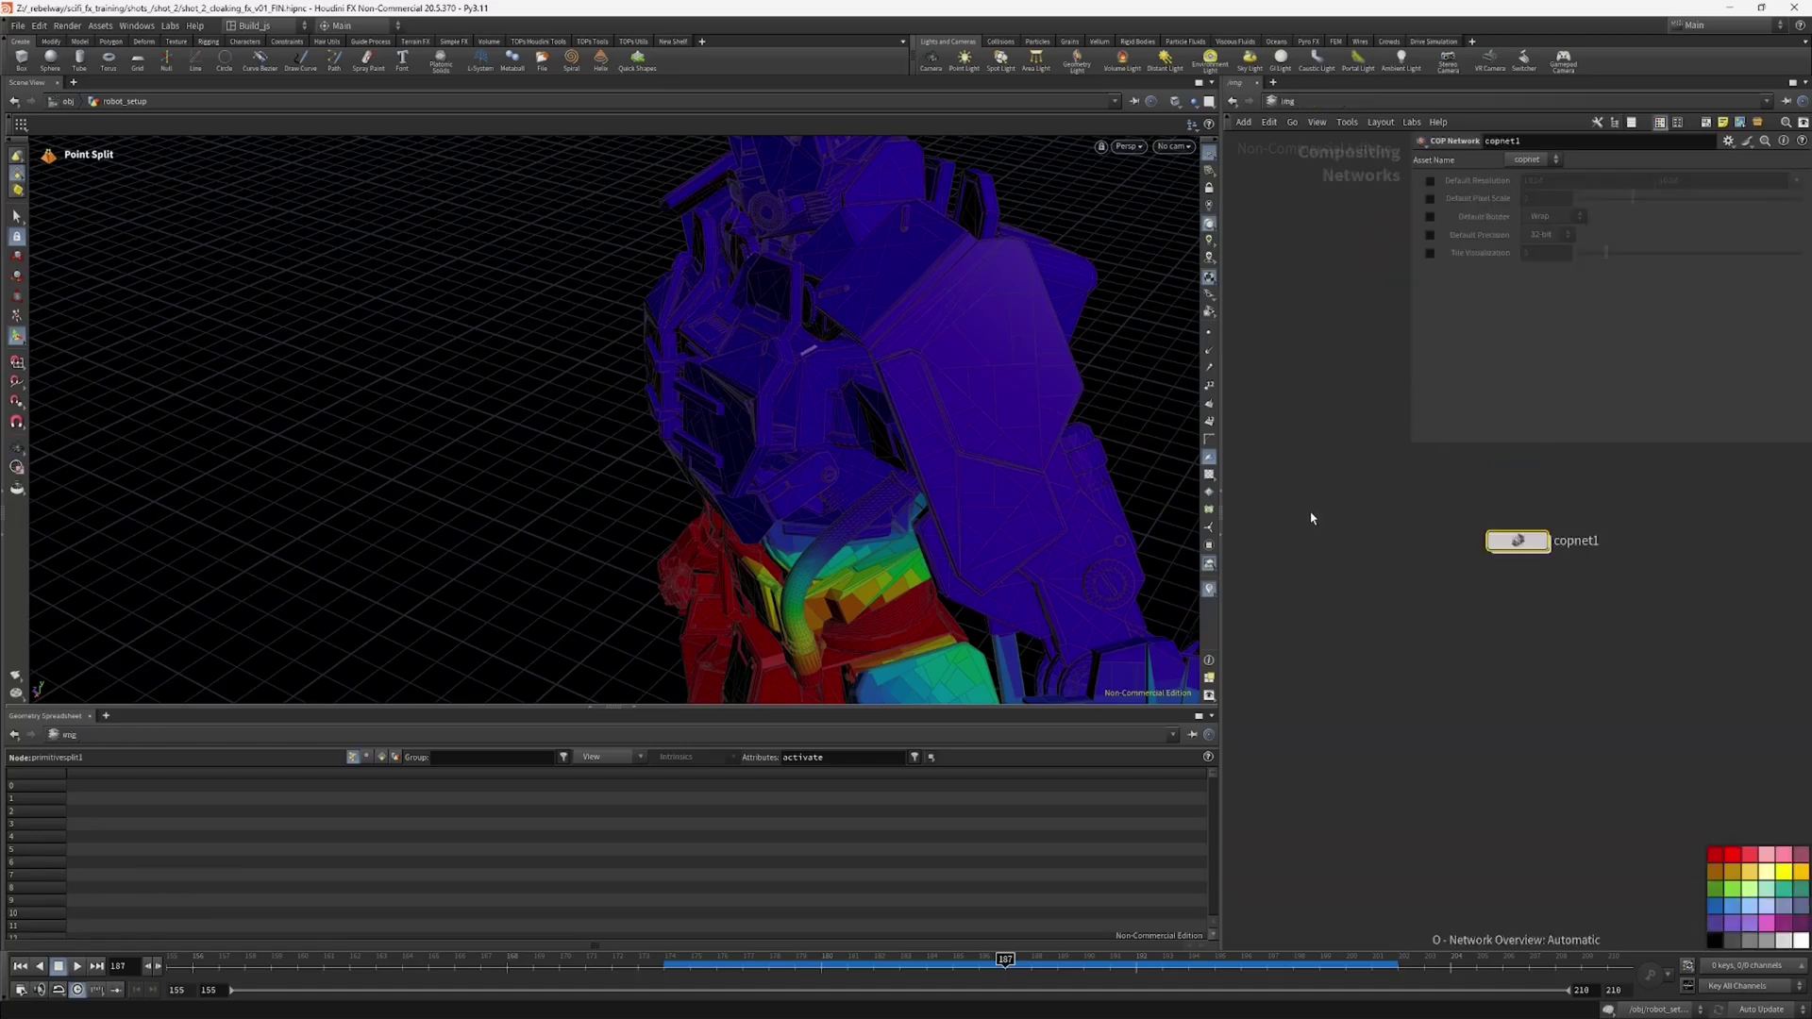
left_click(1233, 102)
Step: Insert a Connectivity node between primitivesplit1 and extractcentroid1
key("Tab")
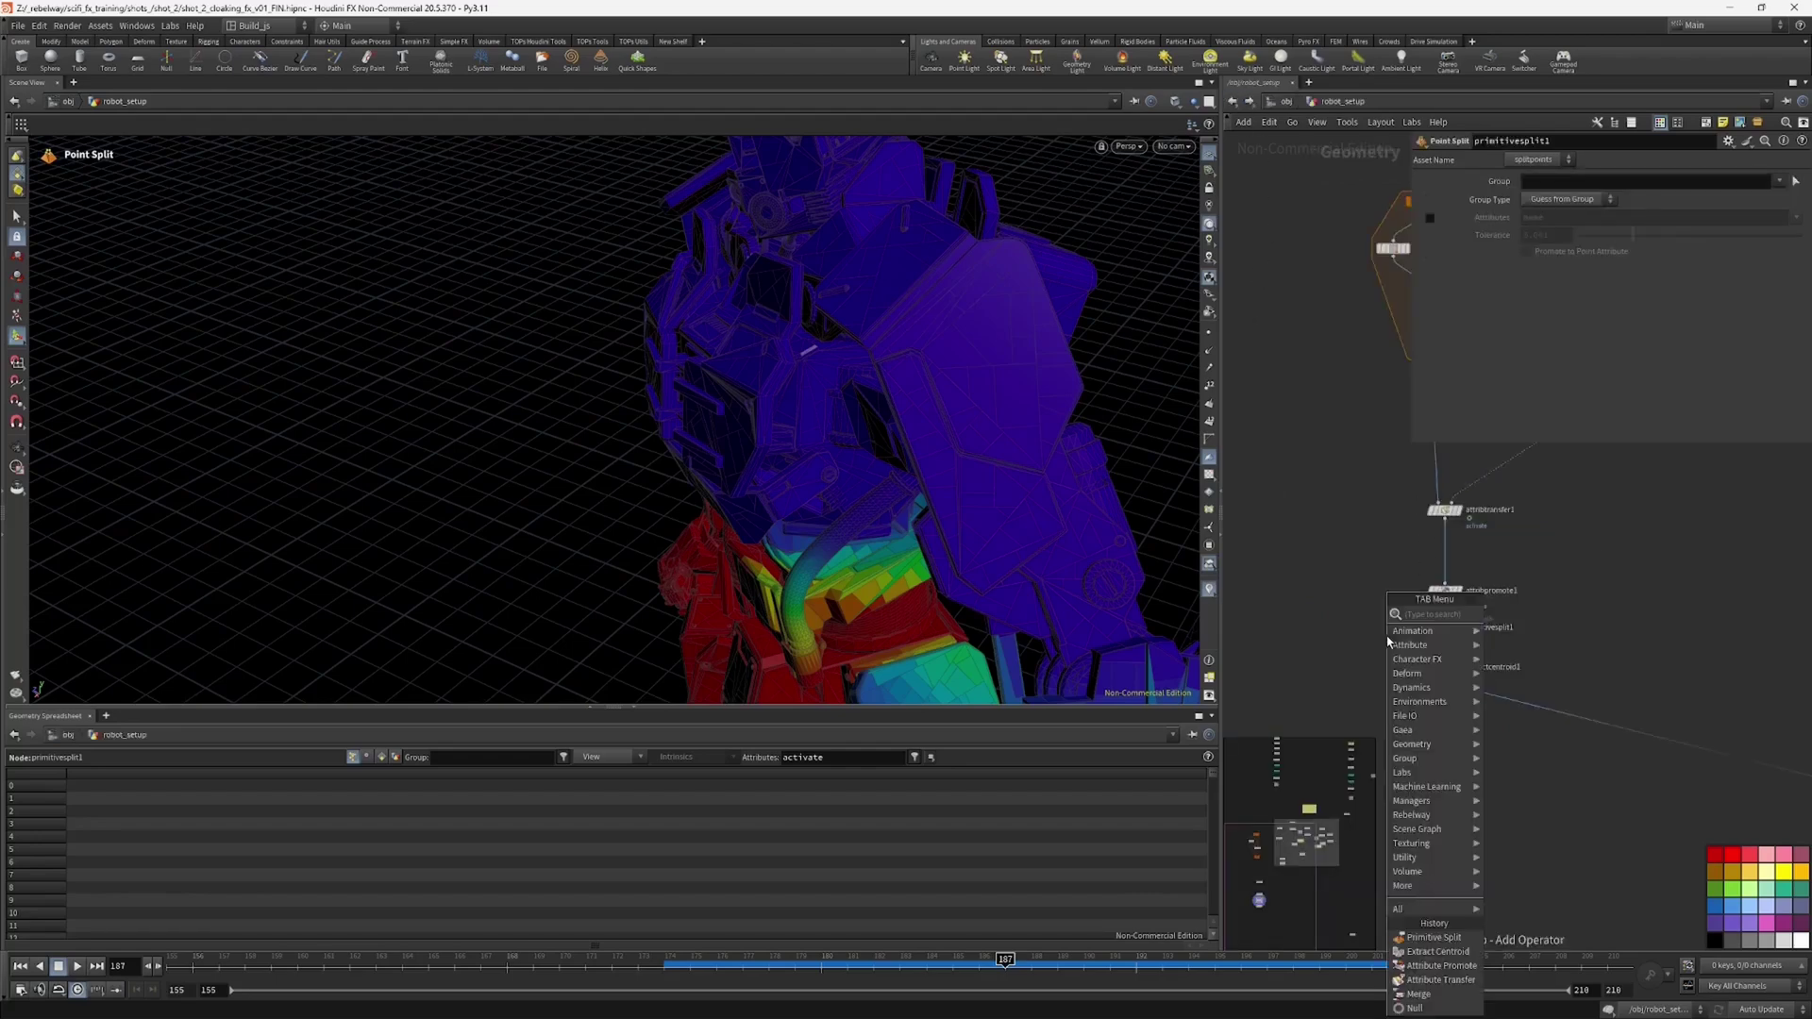
type("conn")
key("Return")
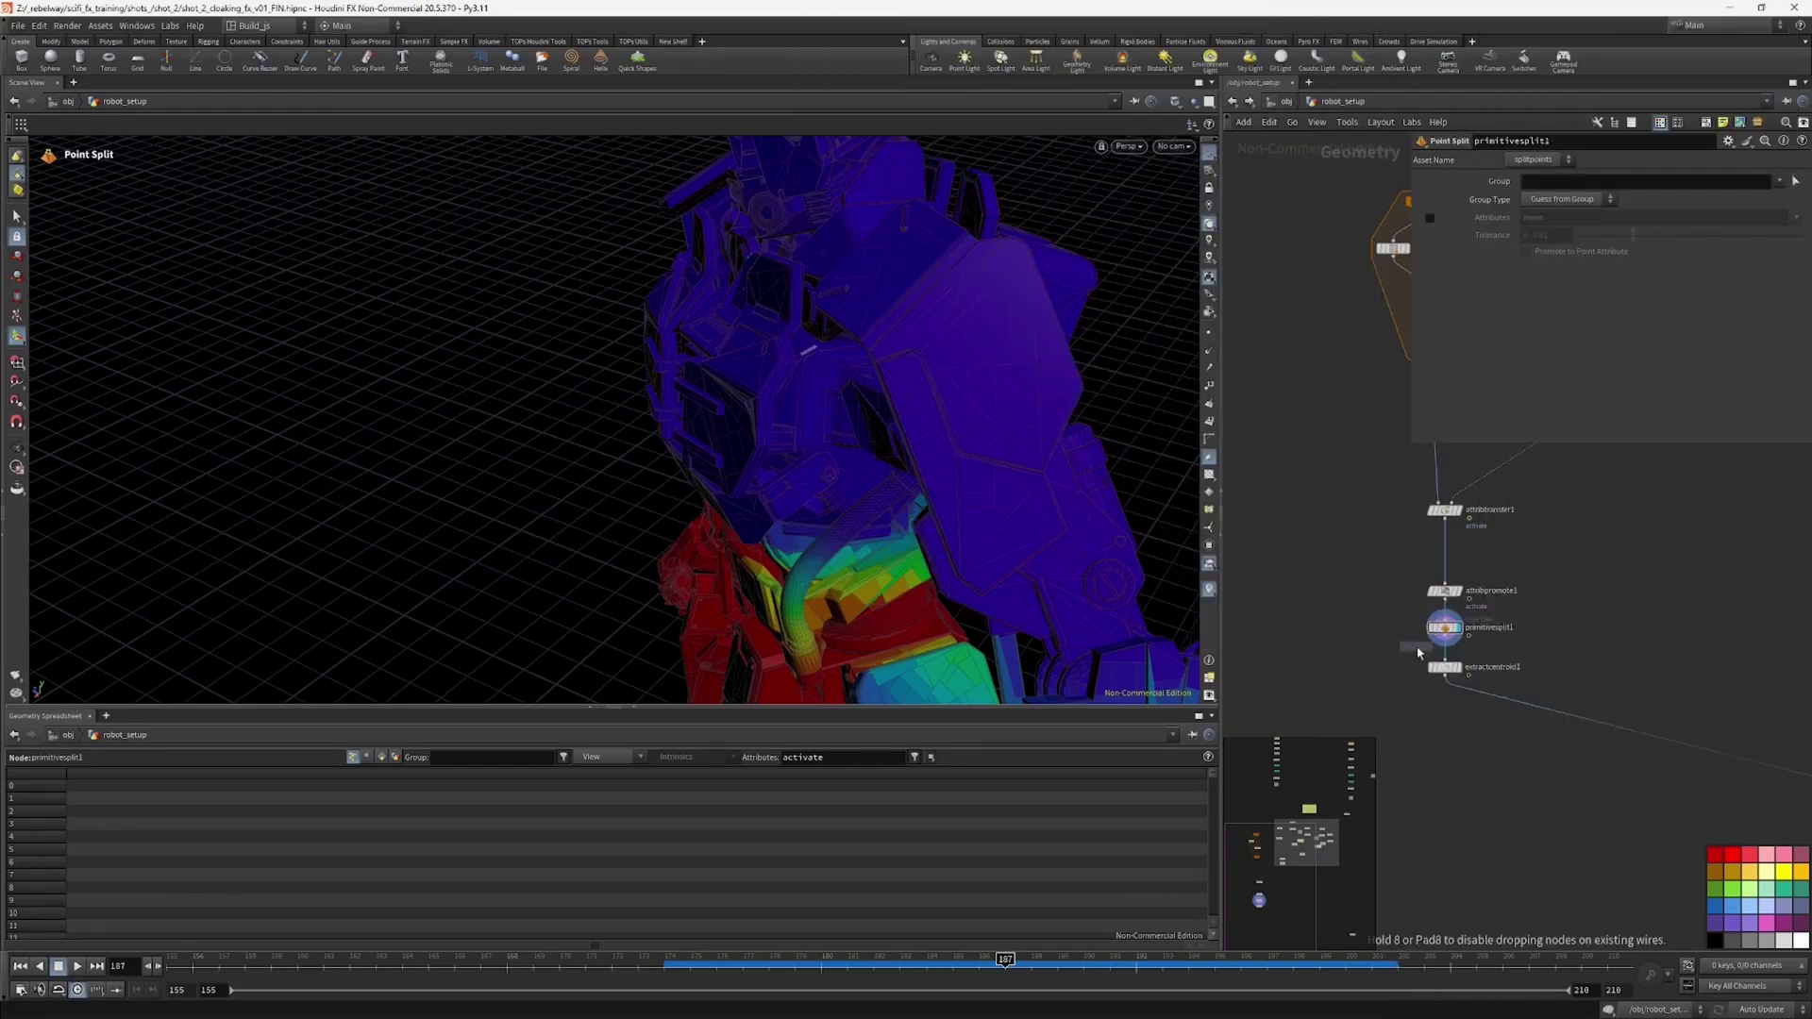
left_click(1446, 672)
left_click_drag(1452, 677, 1452, 673)
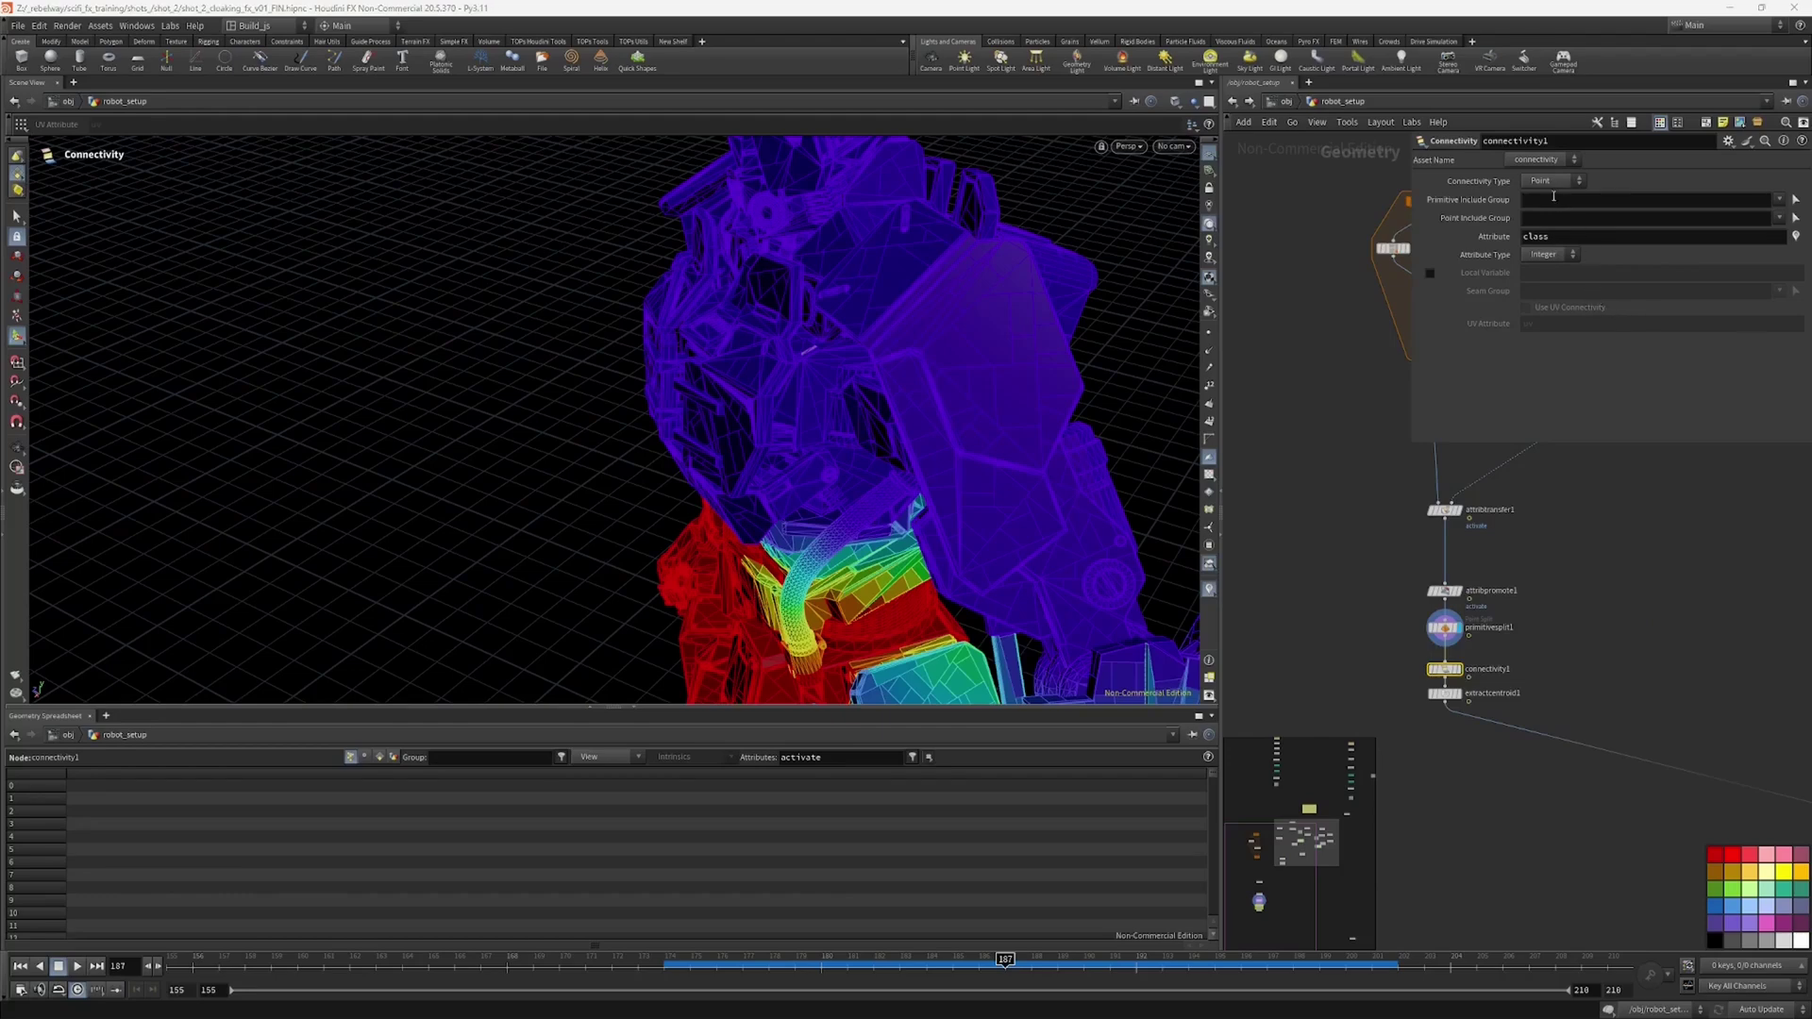
Step: Set the Connectivity node's output attribute name to panels
middle_click_drag(1384, 660, 1387, 643)
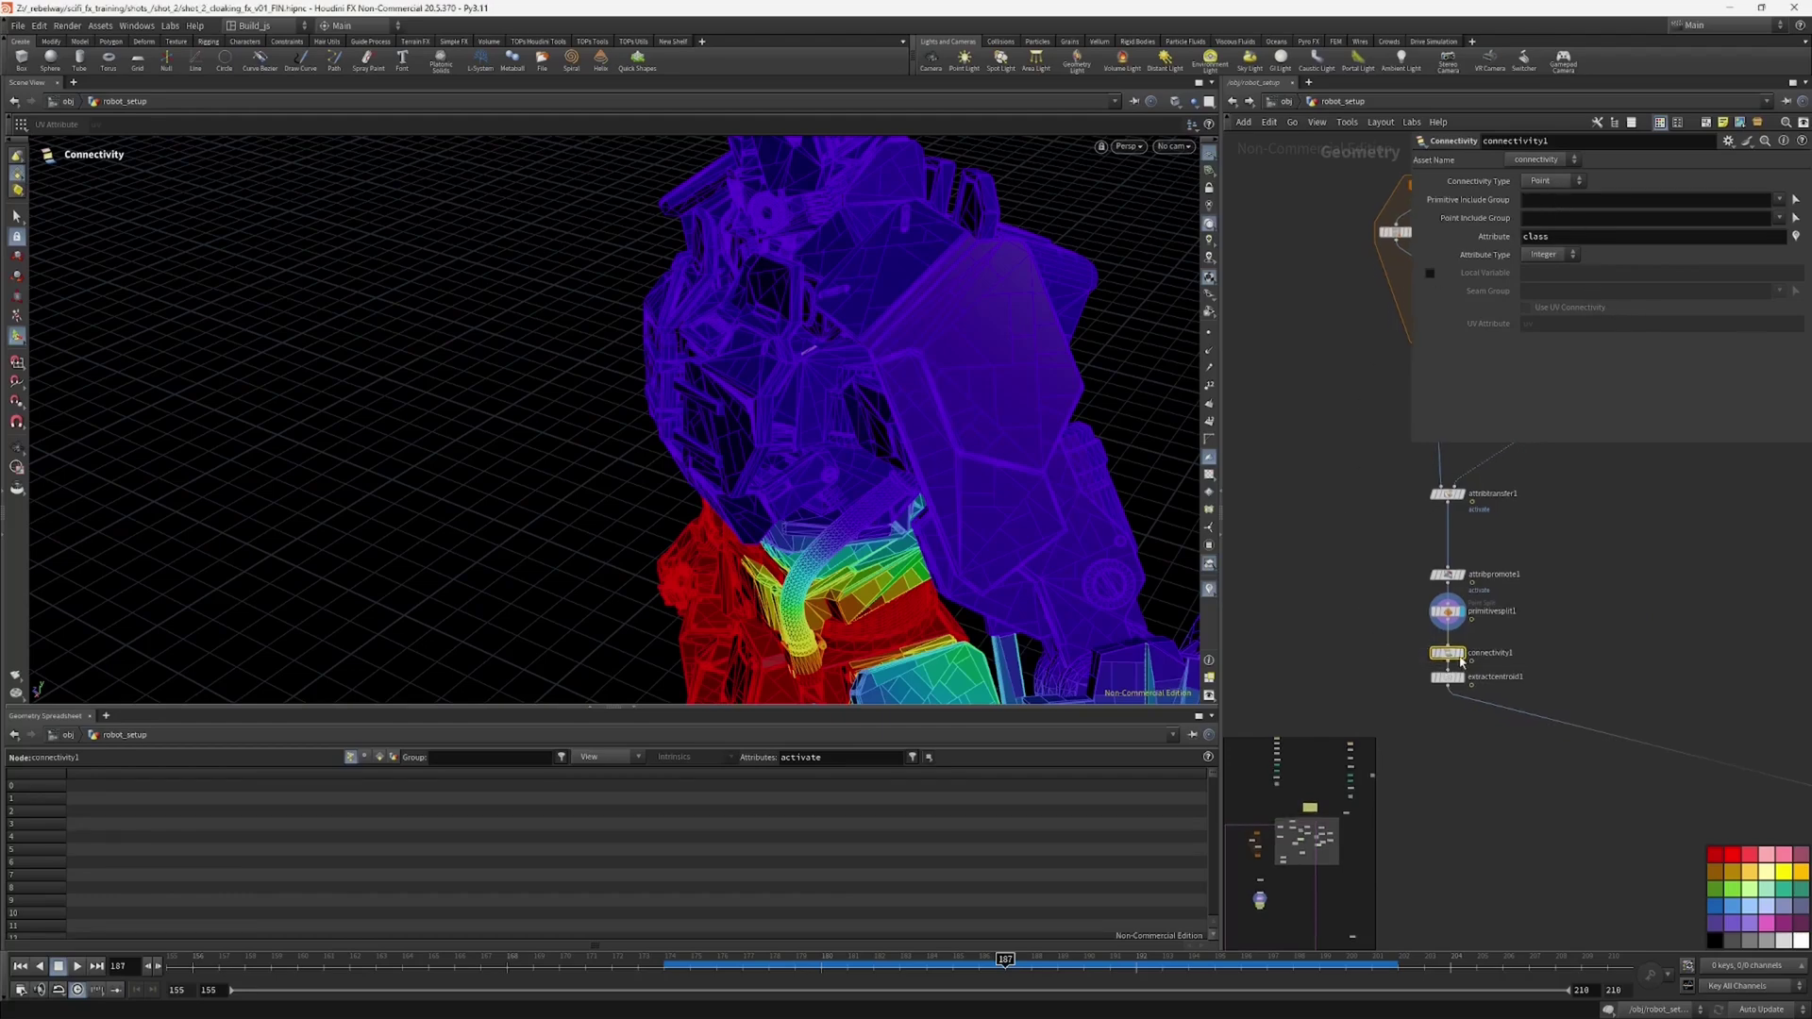
double_click(1580, 241)
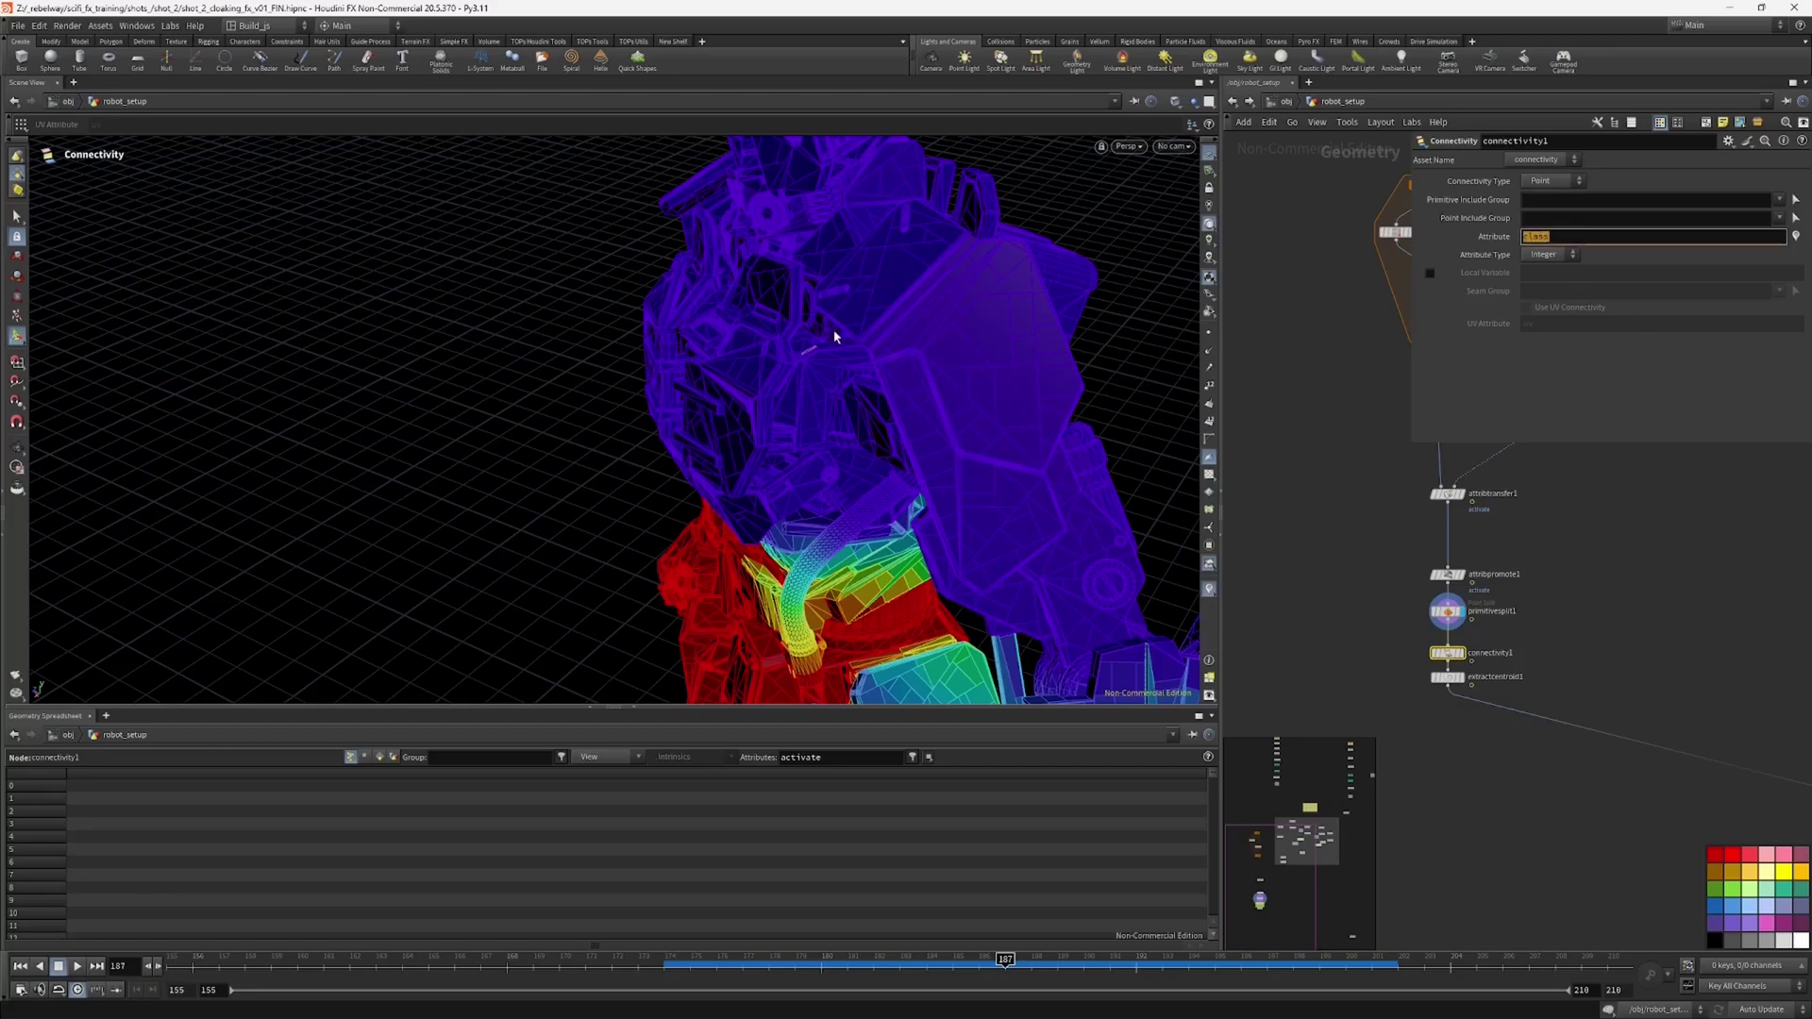
type("panels")
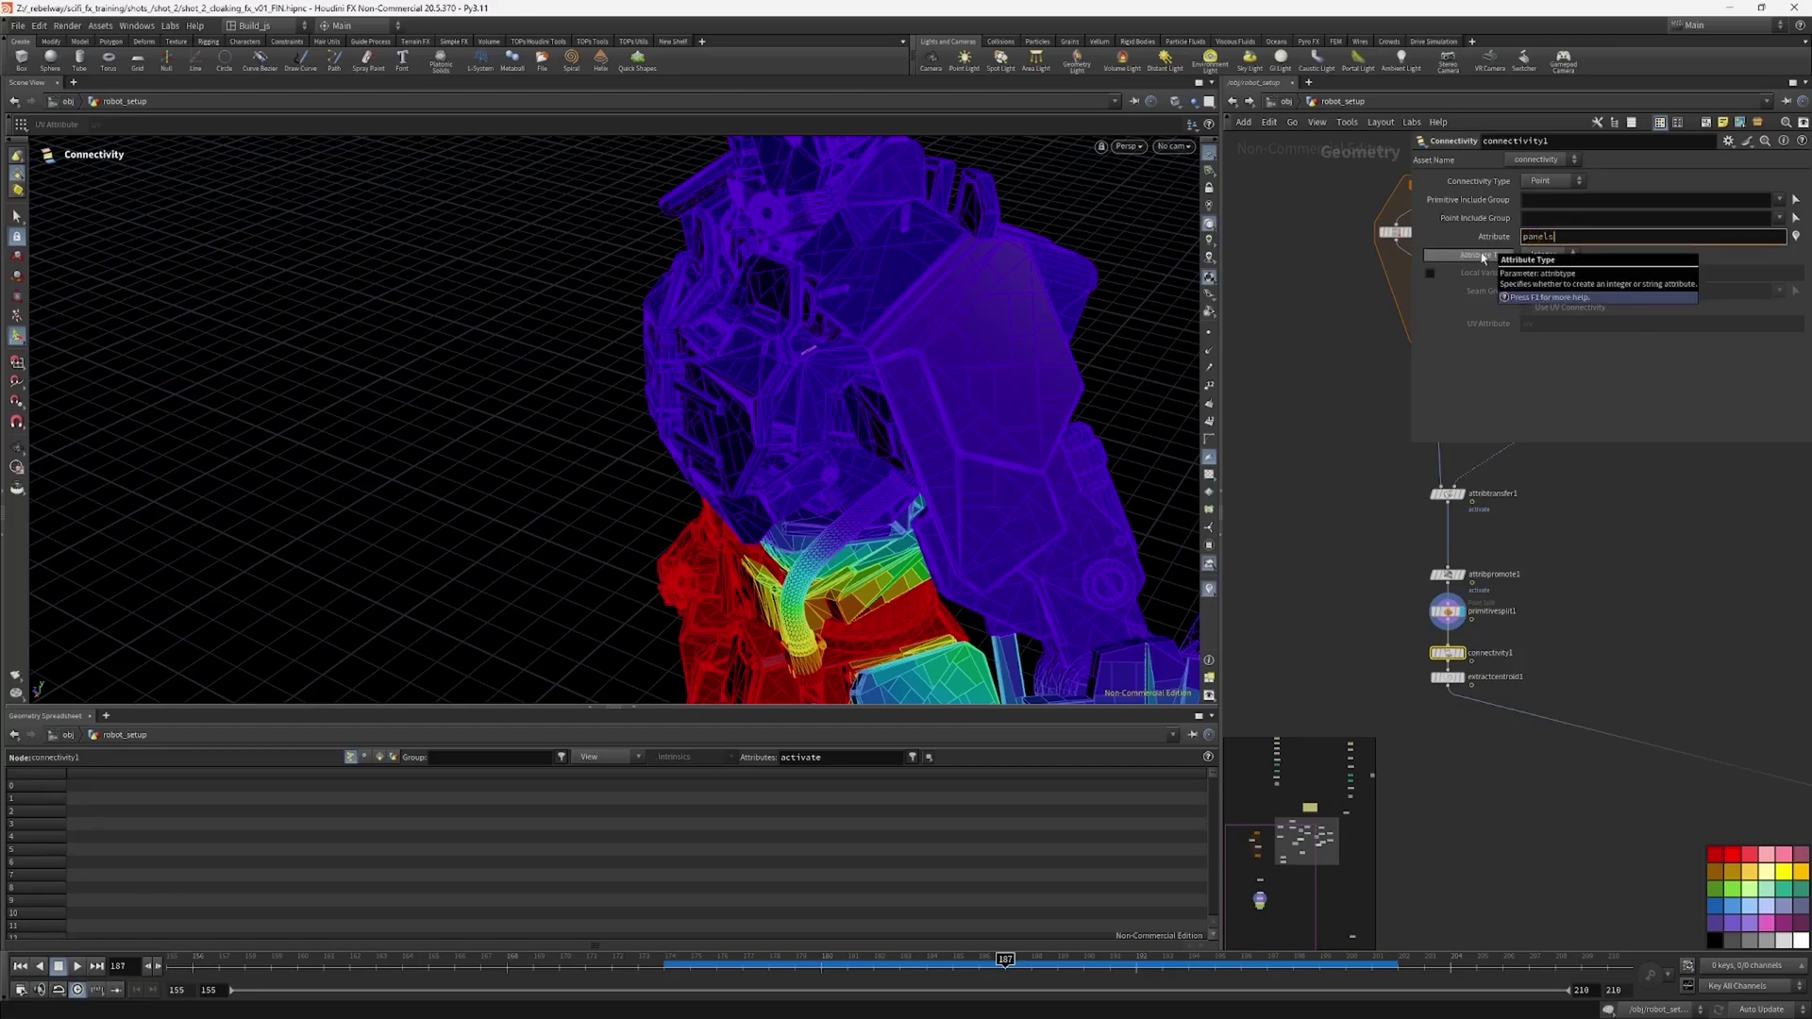
Step: Display connectivity1's result and clear the attribute filter in the geometry spreadsheet
key("Return")
scroll(1398, 643, "up", 3)
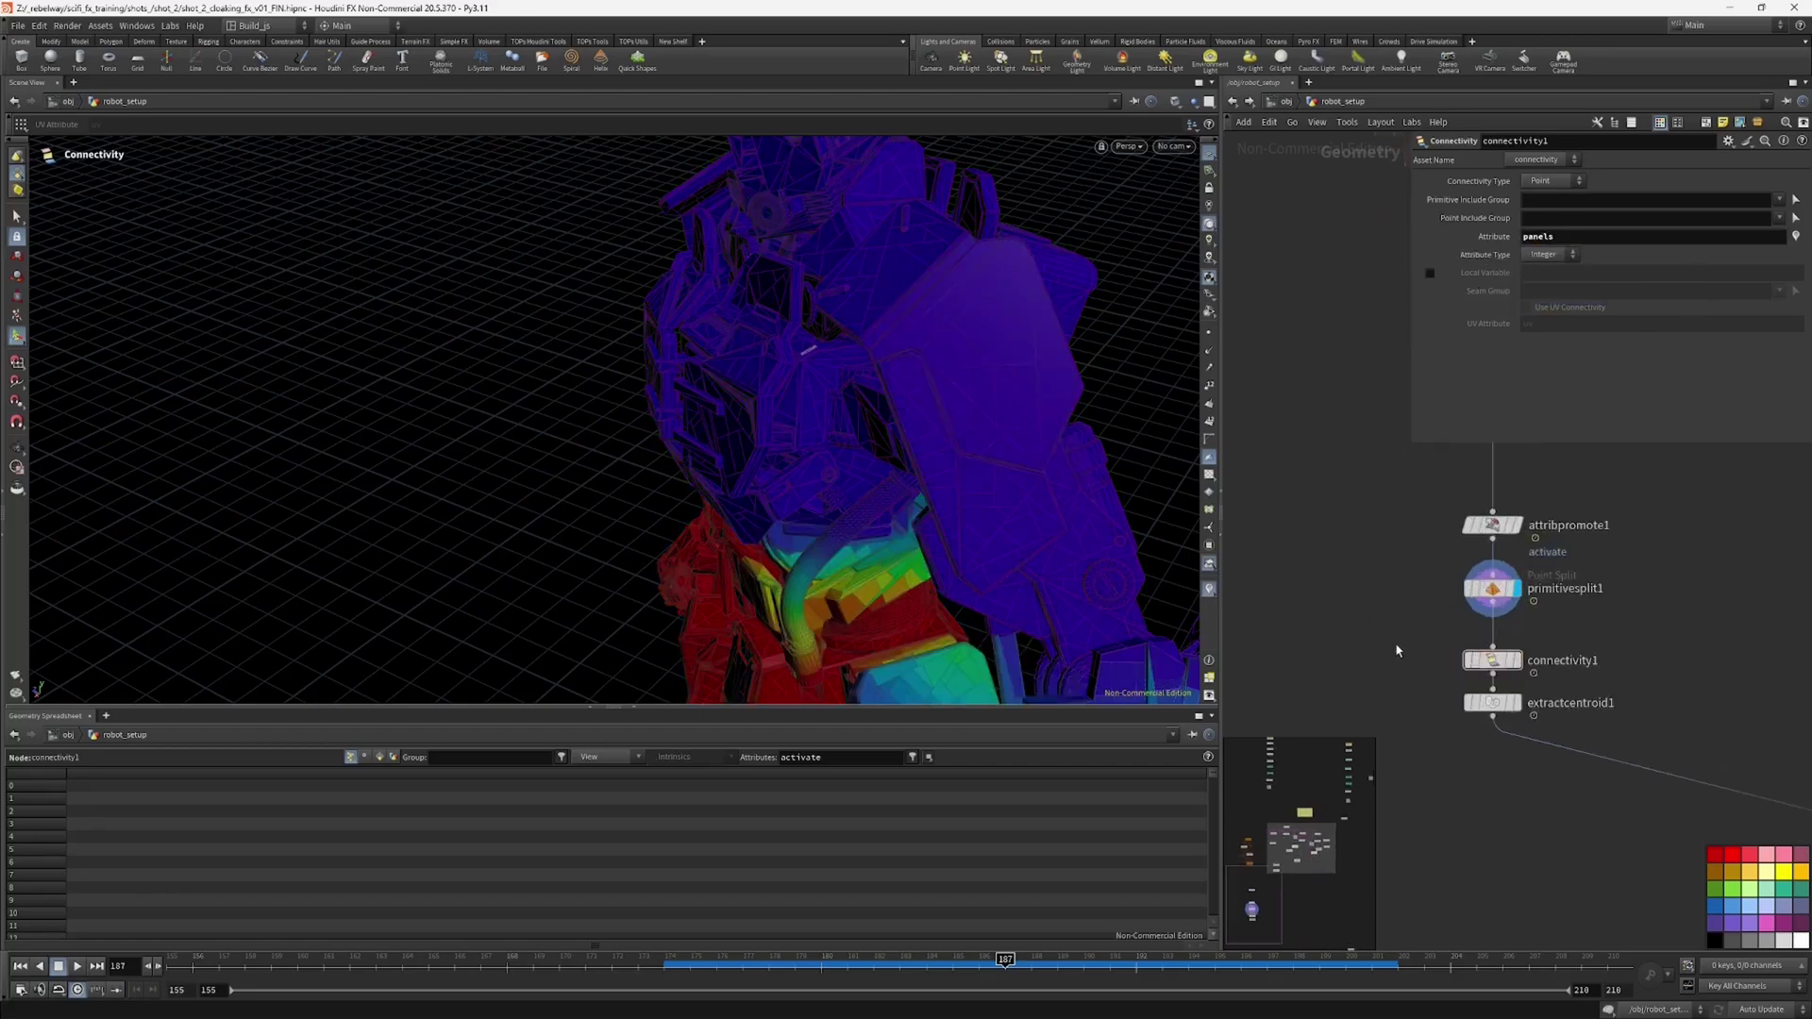
left_click(1498, 673)
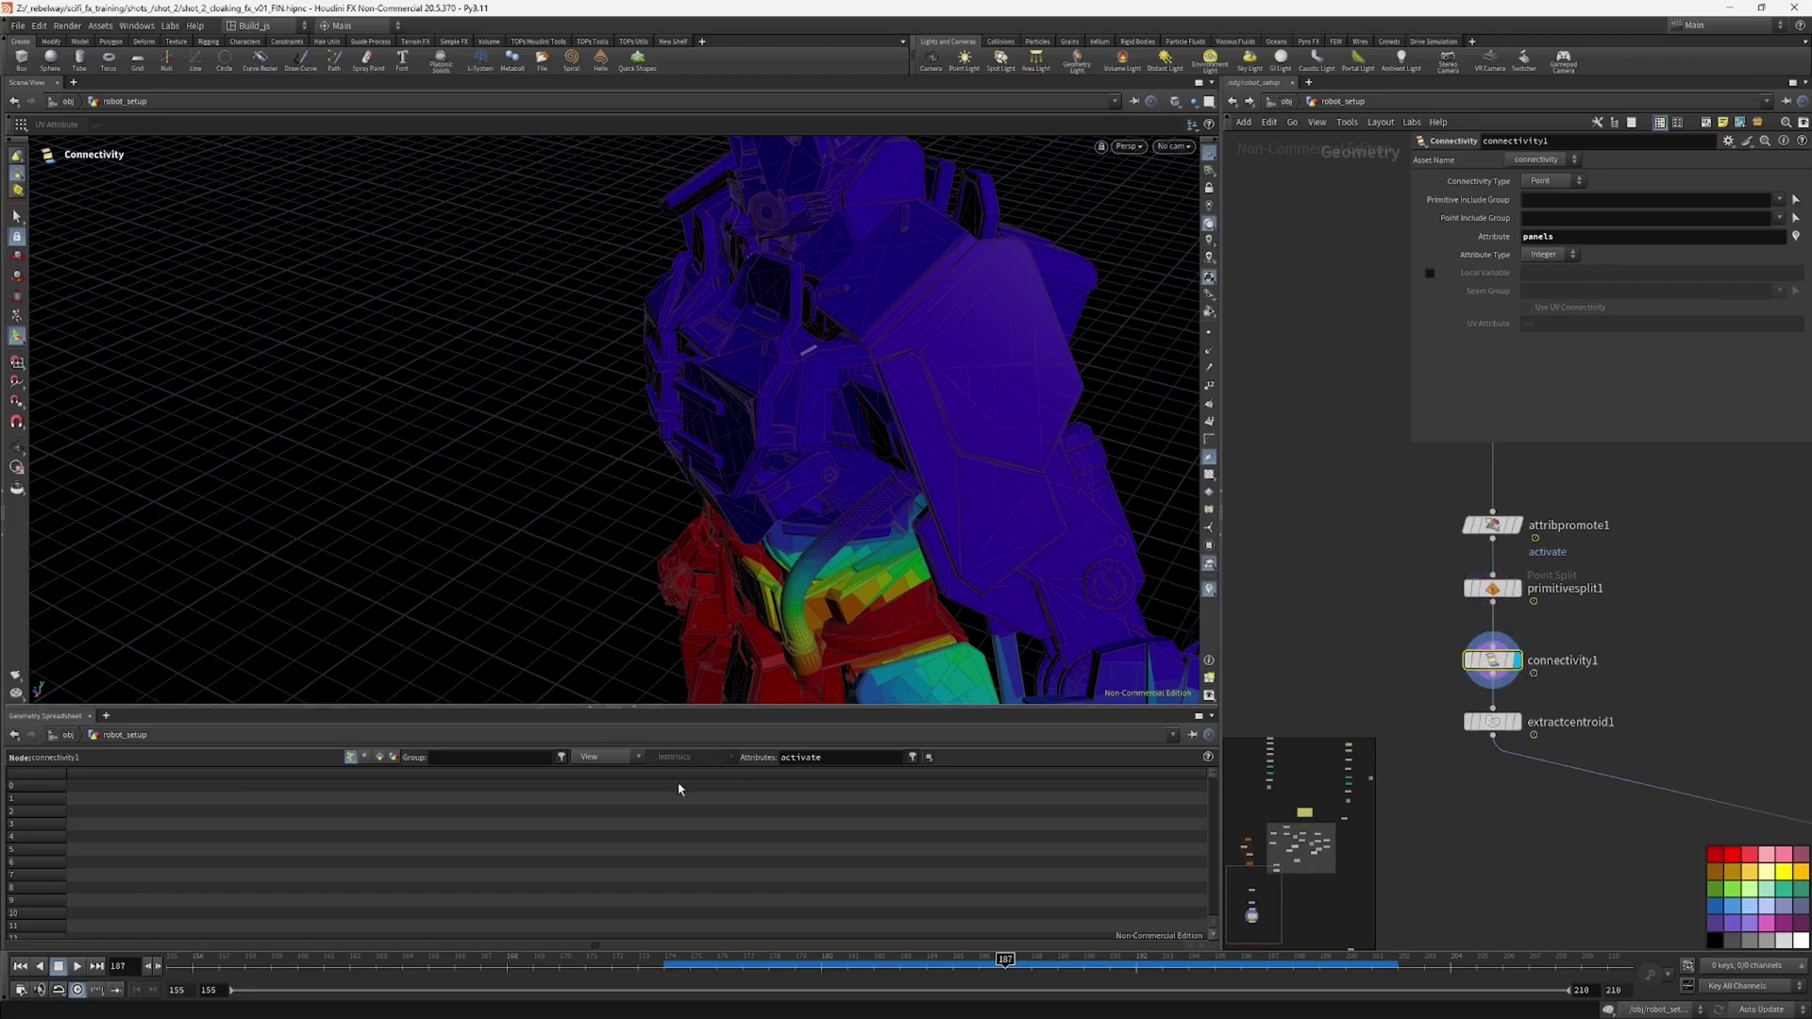
left_click_drag(847, 762, 781, 776)
key("BackSpace")
key("Return")
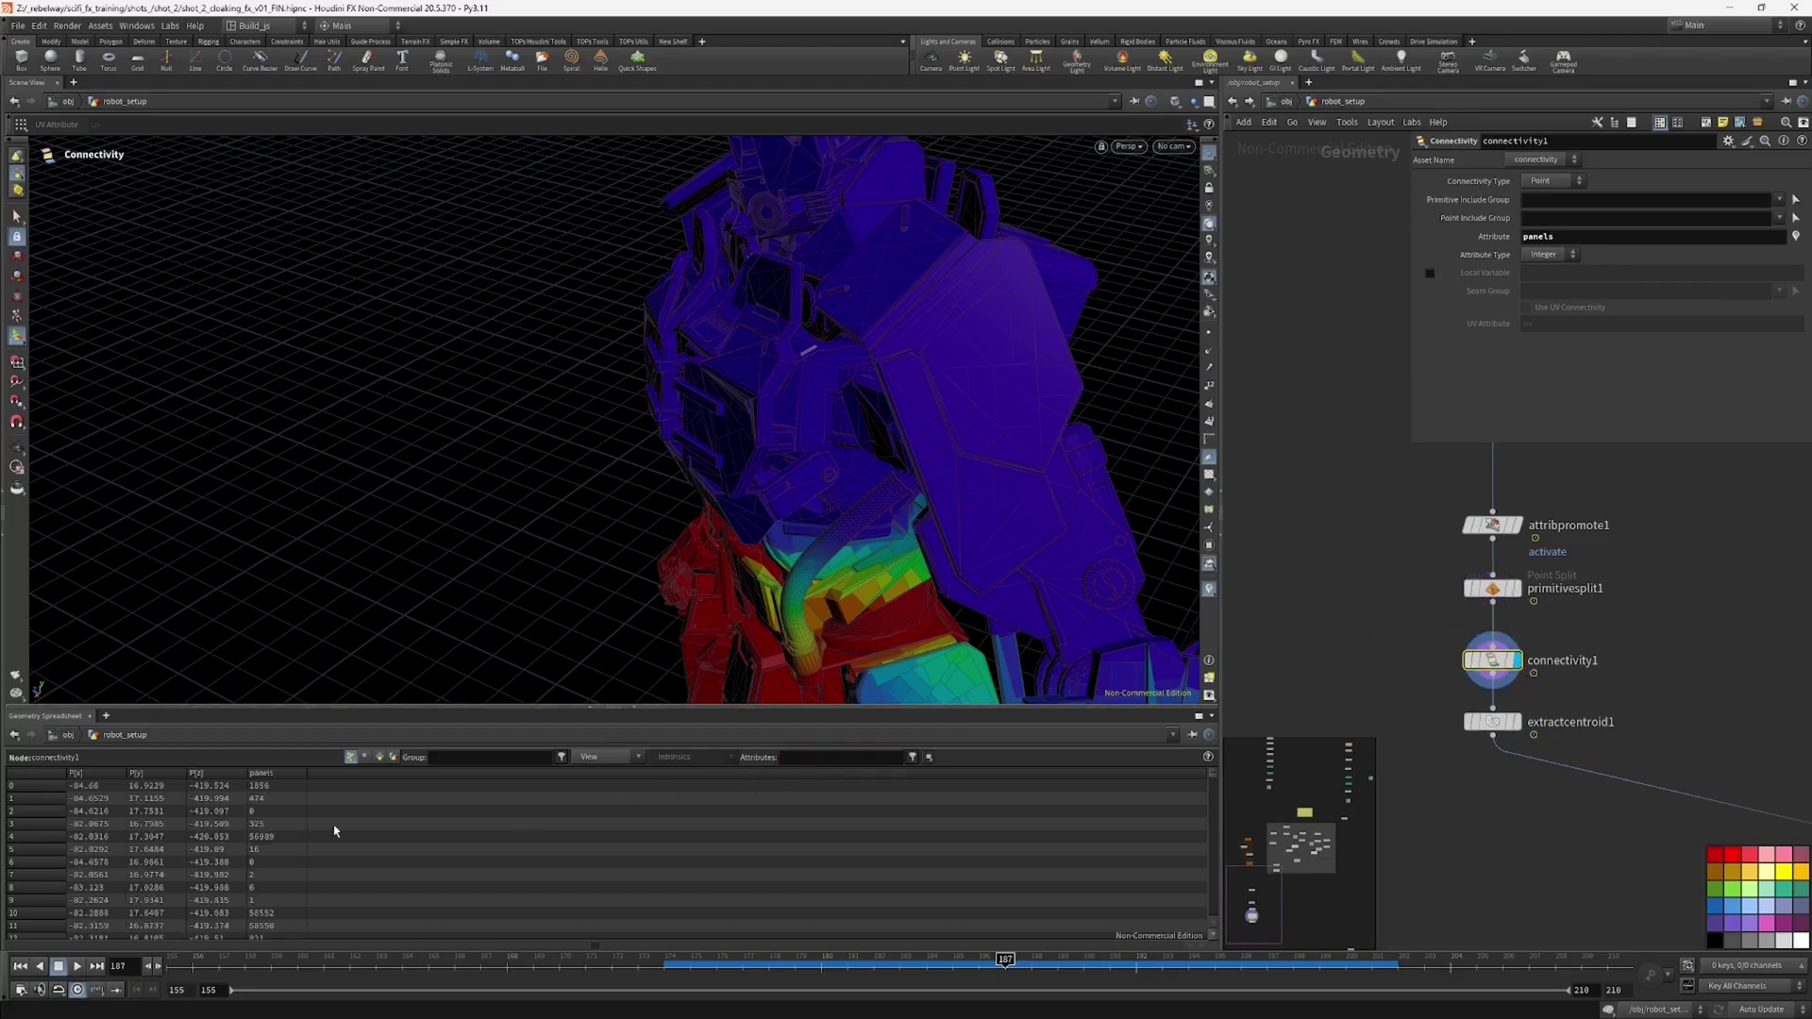
Step: Sort the spreadsheet by the panels attribute and compare its highest values with connectivity1's node information
left_click(263, 774)
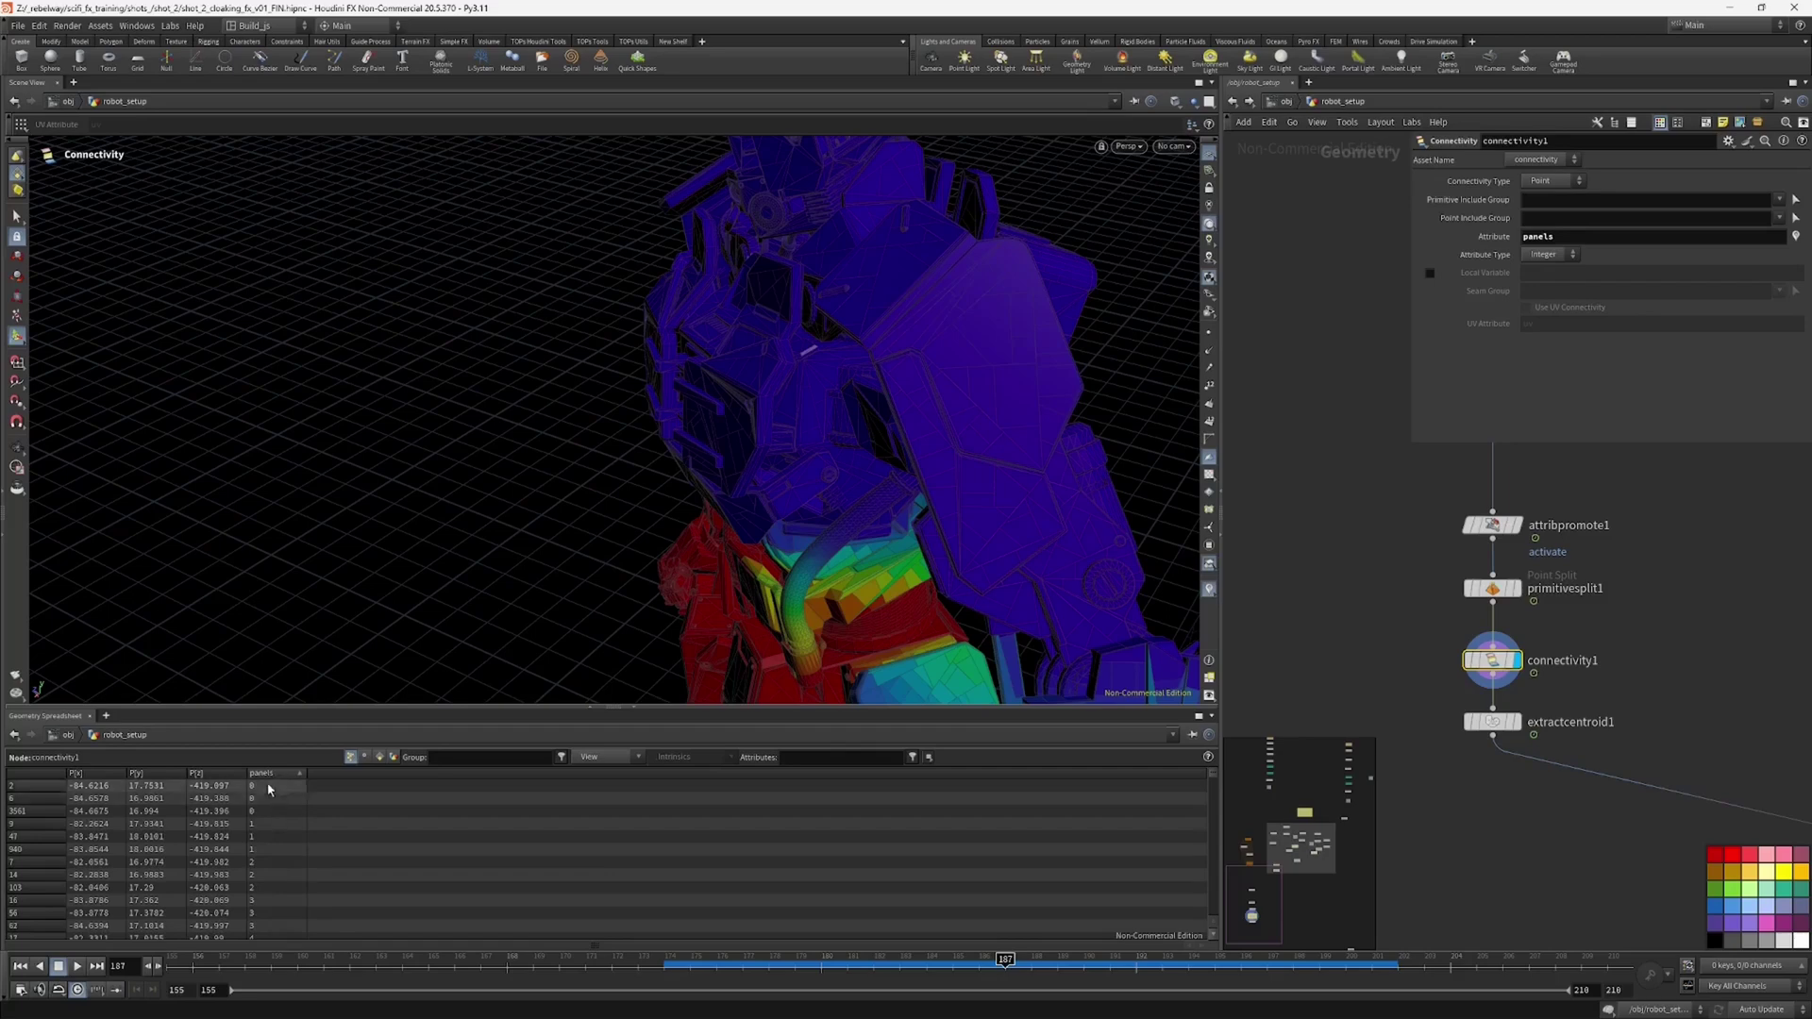
left_click_drag(1215, 777, 1214, 936)
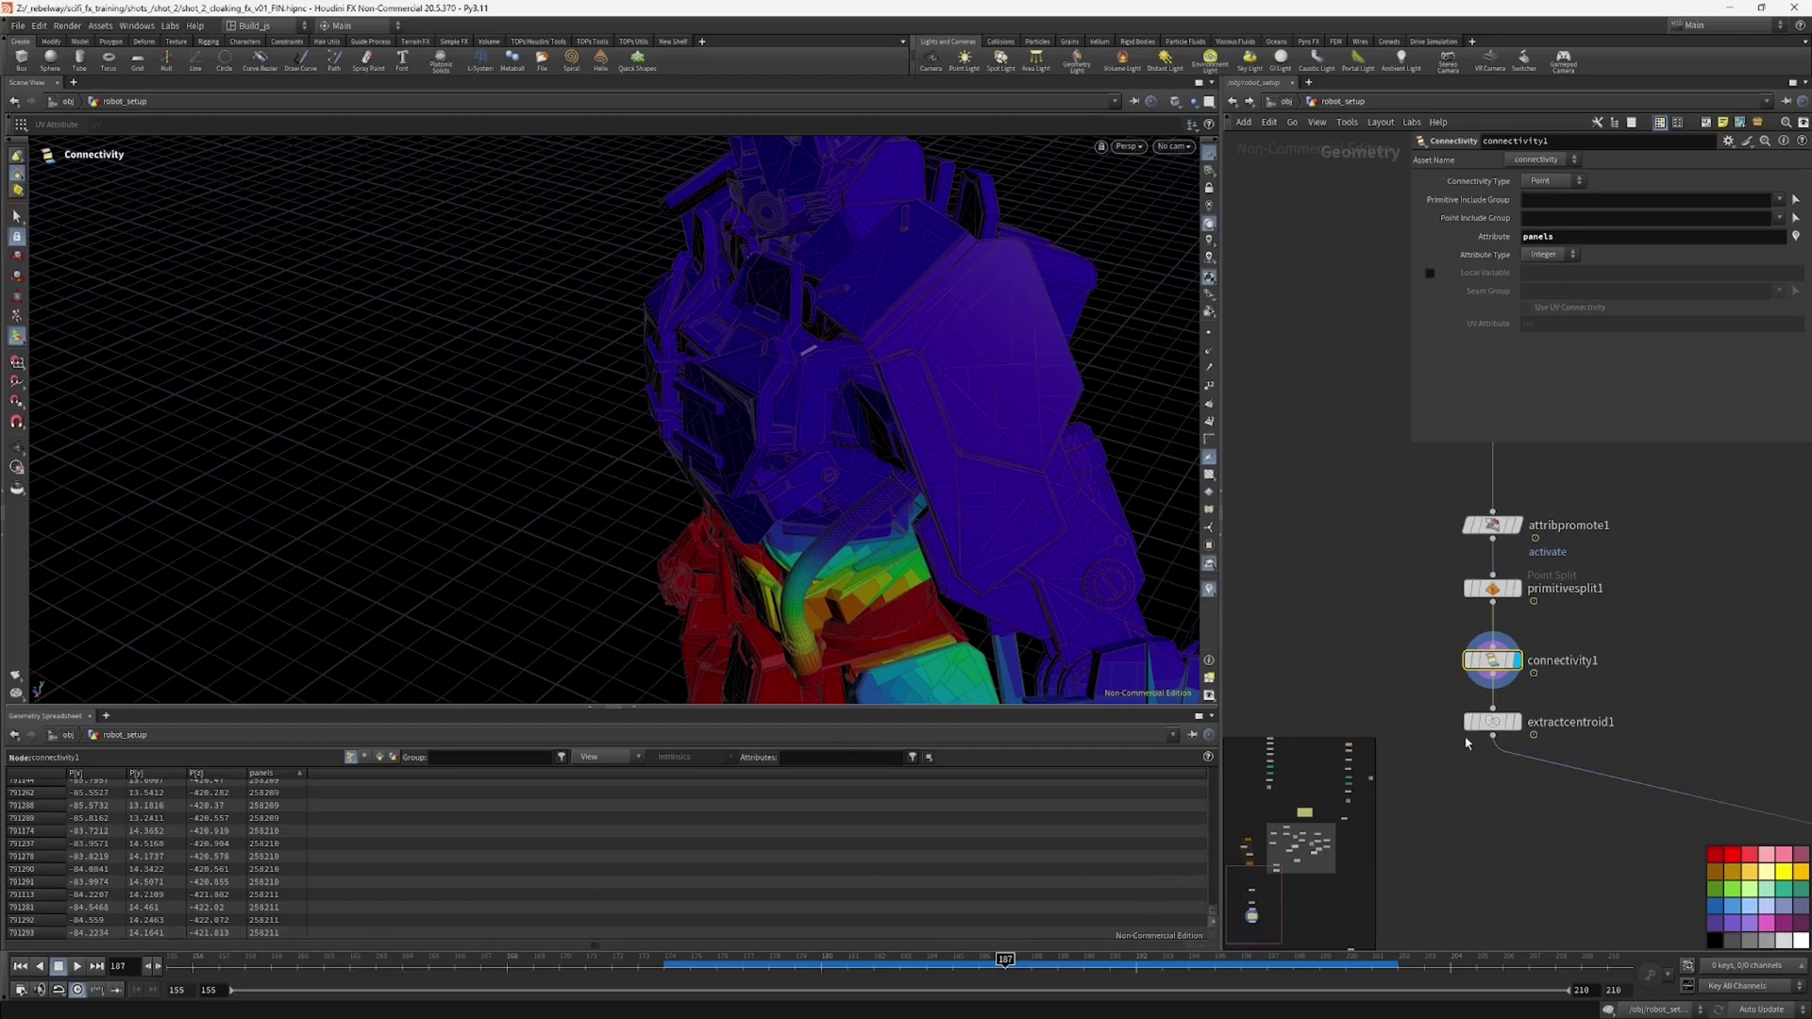
scroll(1465, 743, "up", 3)
middle_click(1504, 630)
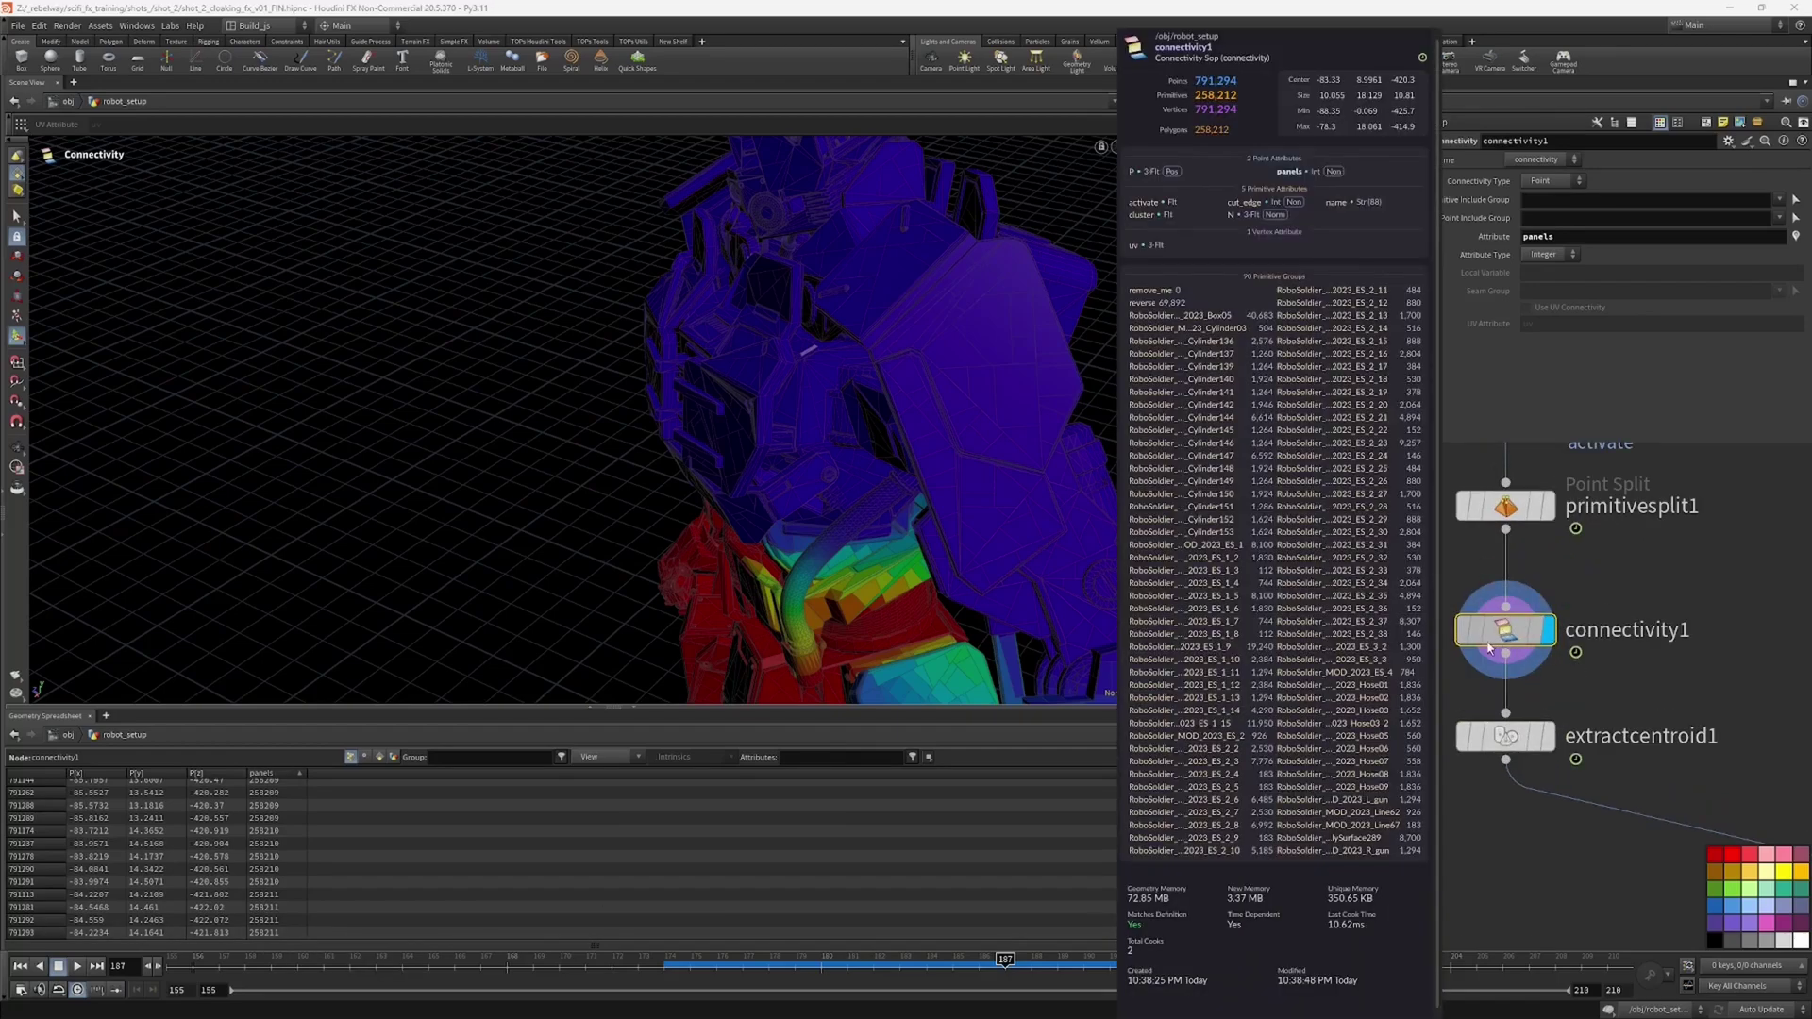
scroll(1438, 671, "down", 3)
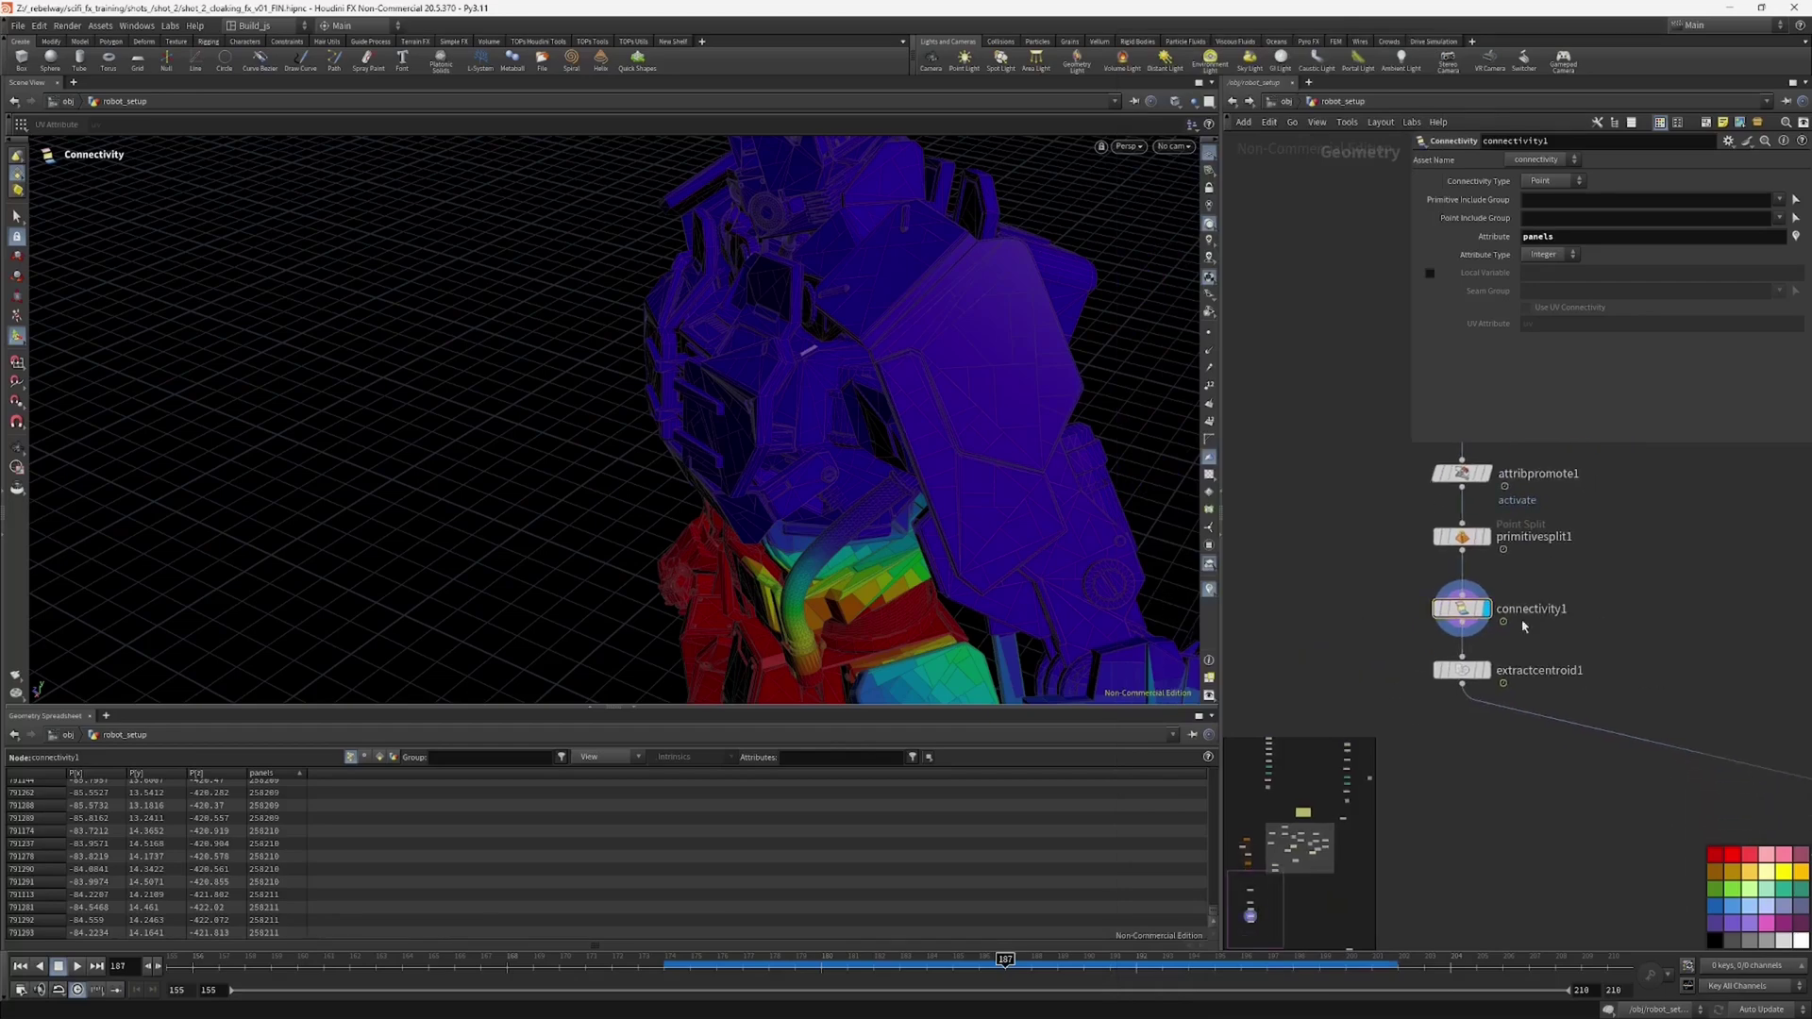
Step: Display extractcentroid1 and check its available piece attributes against the settings of connectivity1
left_click(1483, 676)
left_click(1483, 681)
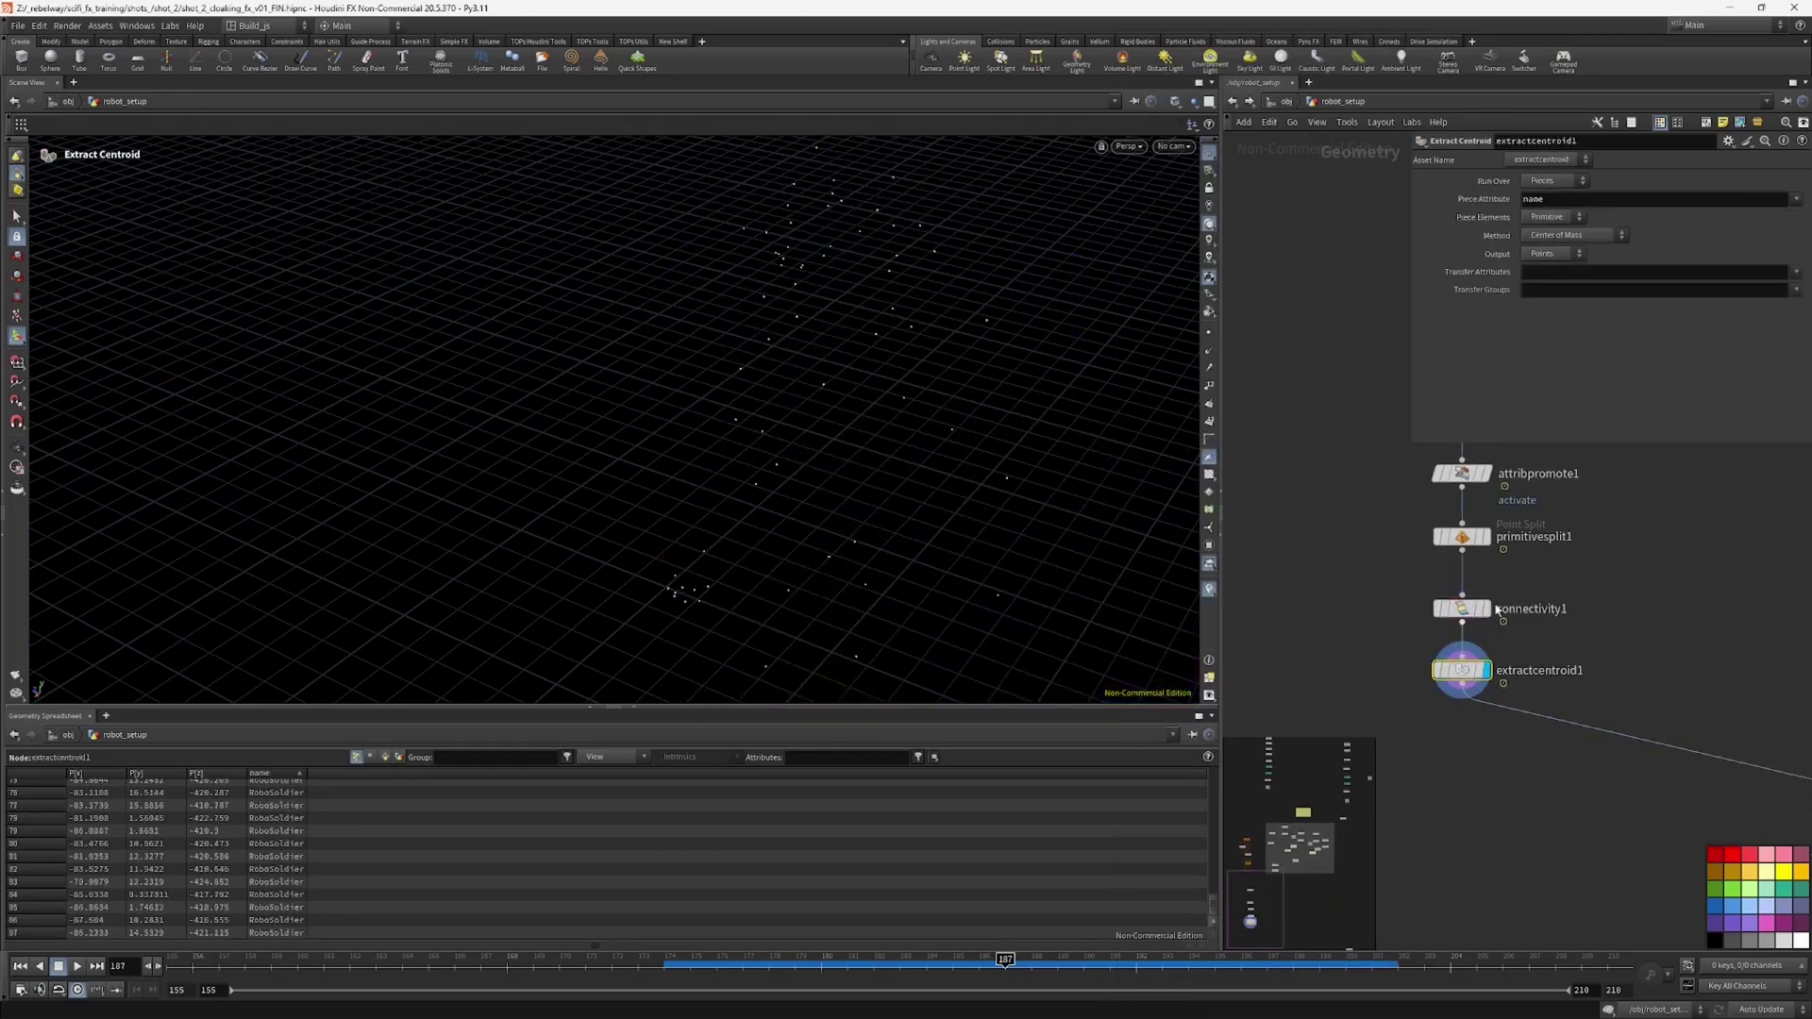
left_click(1795, 199)
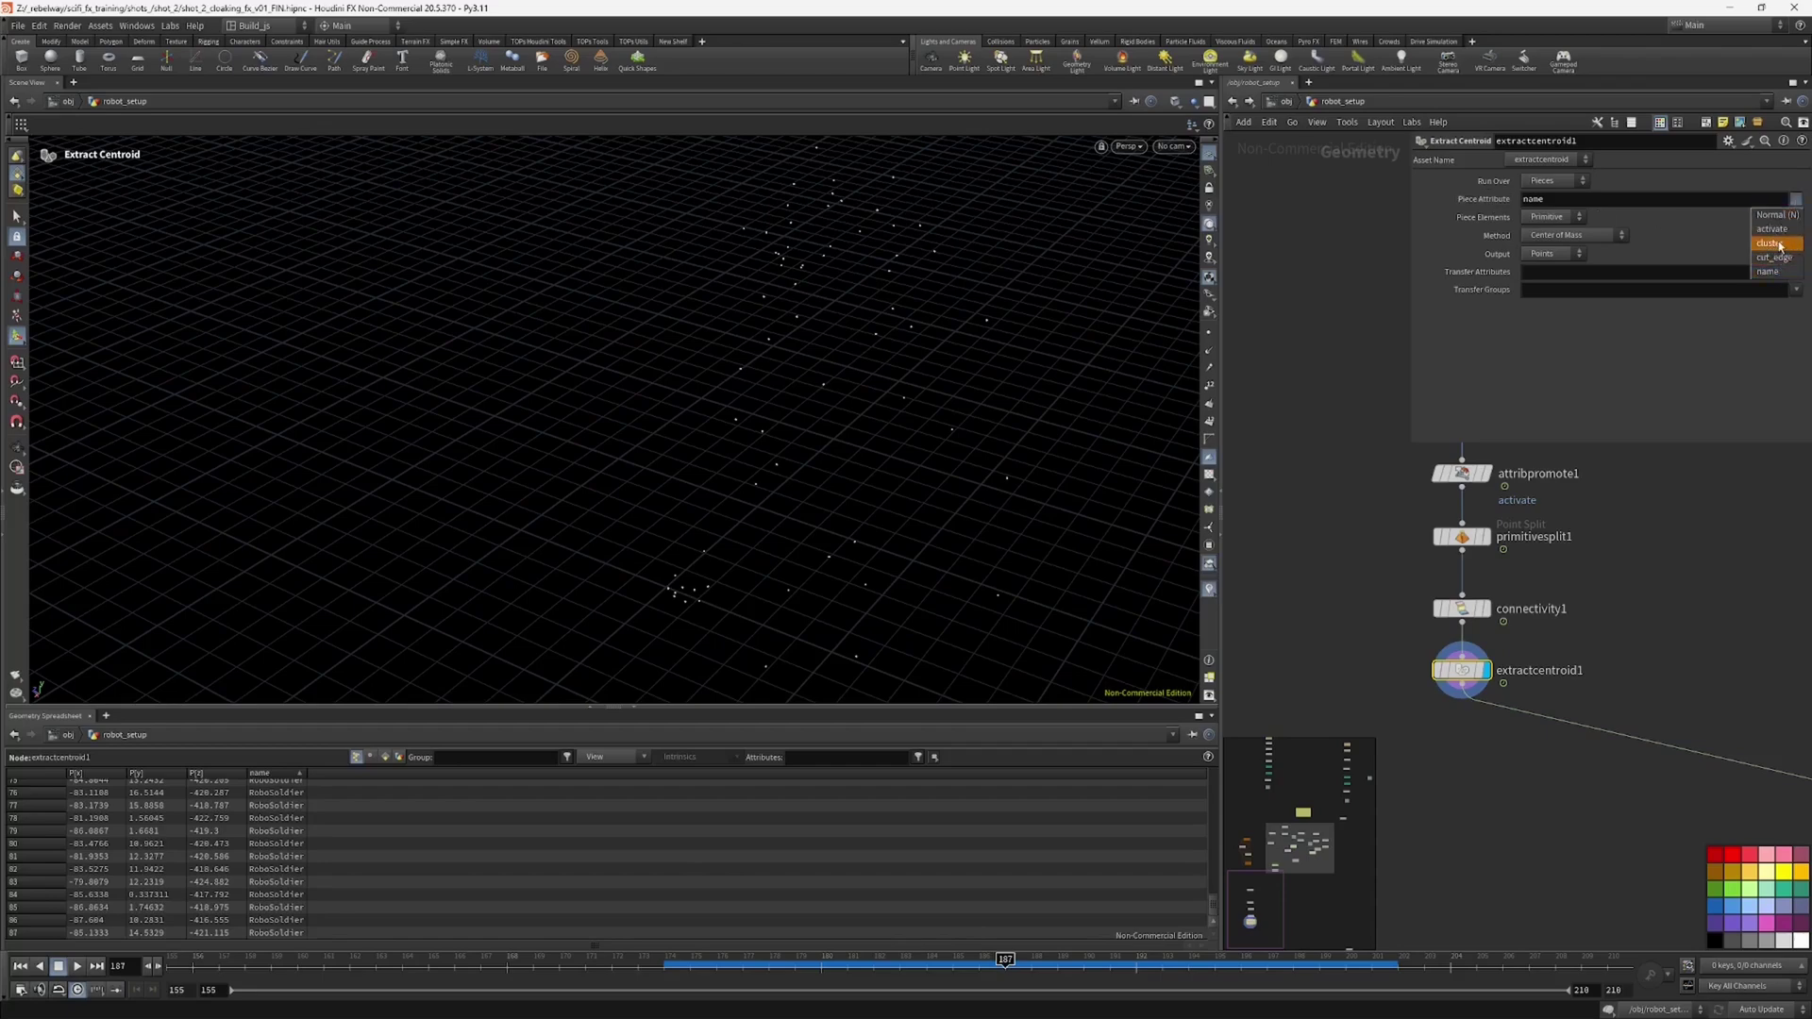
left_click(1426, 581)
left_click(1451, 609)
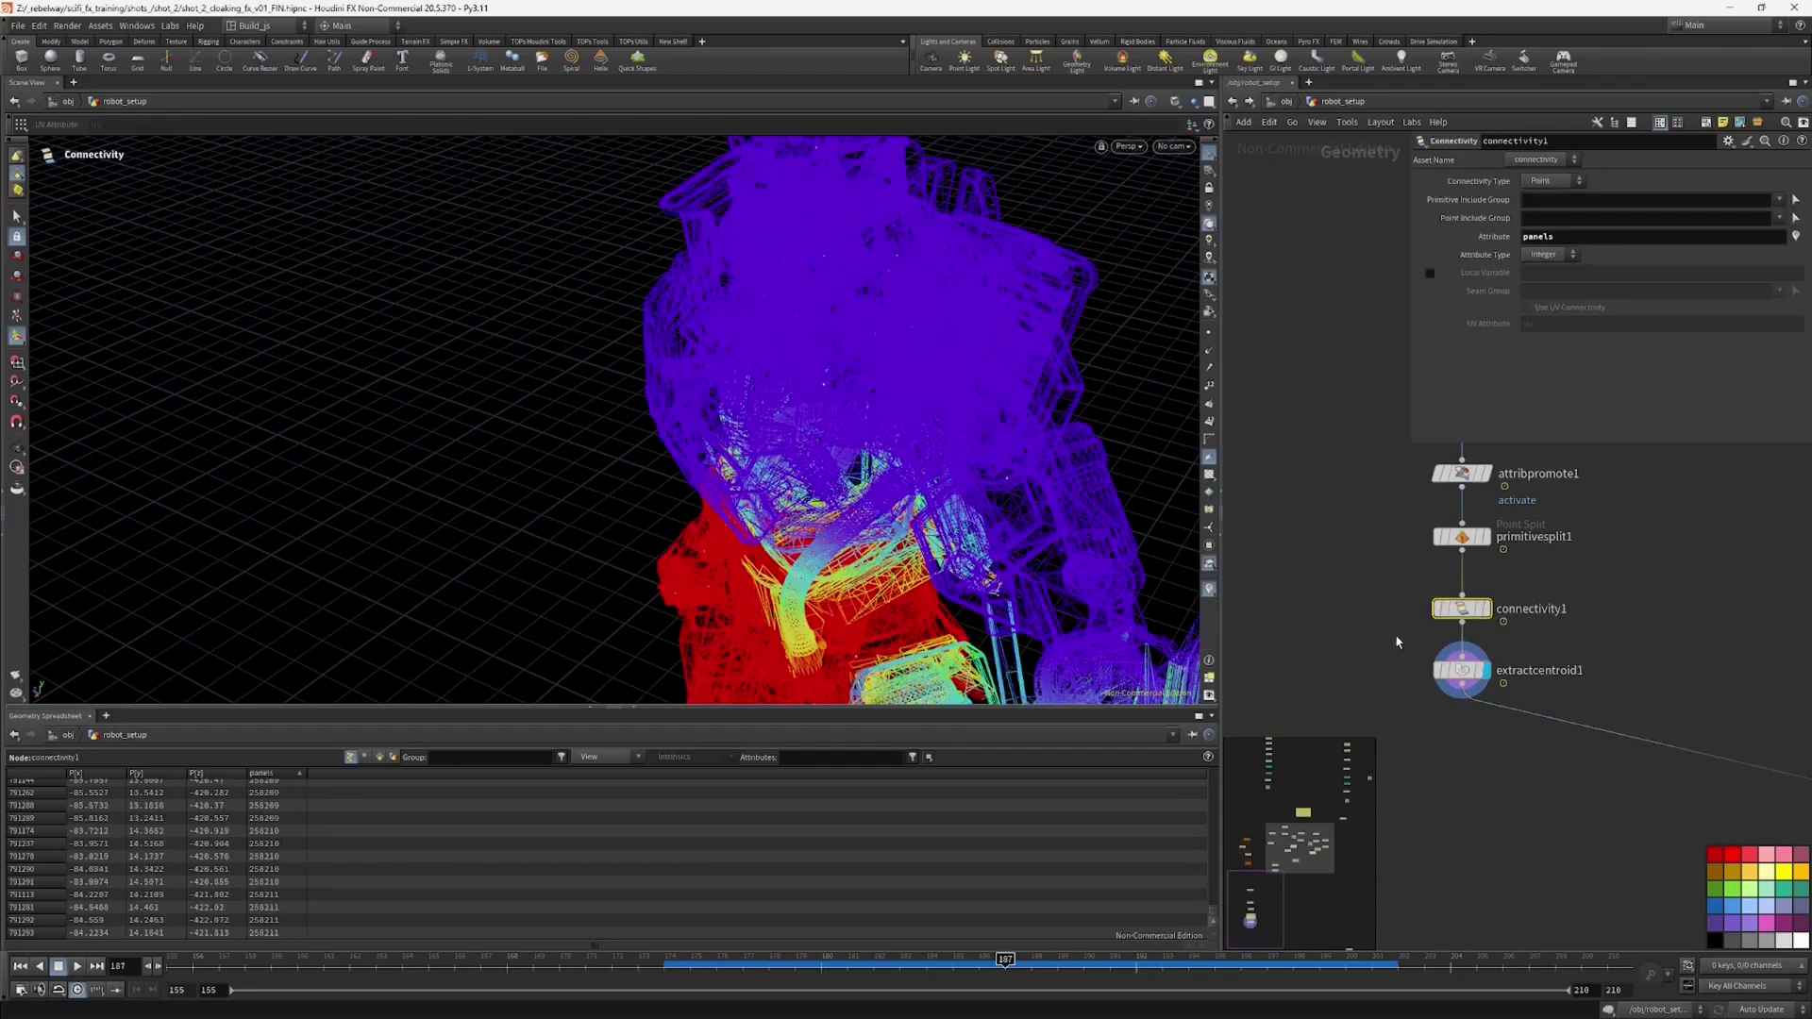
left_click(1348, 638)
Step: Set extractcentroid1's Piece Elements to Point and its Piece Attribute to panels
left_click(1458, 677)
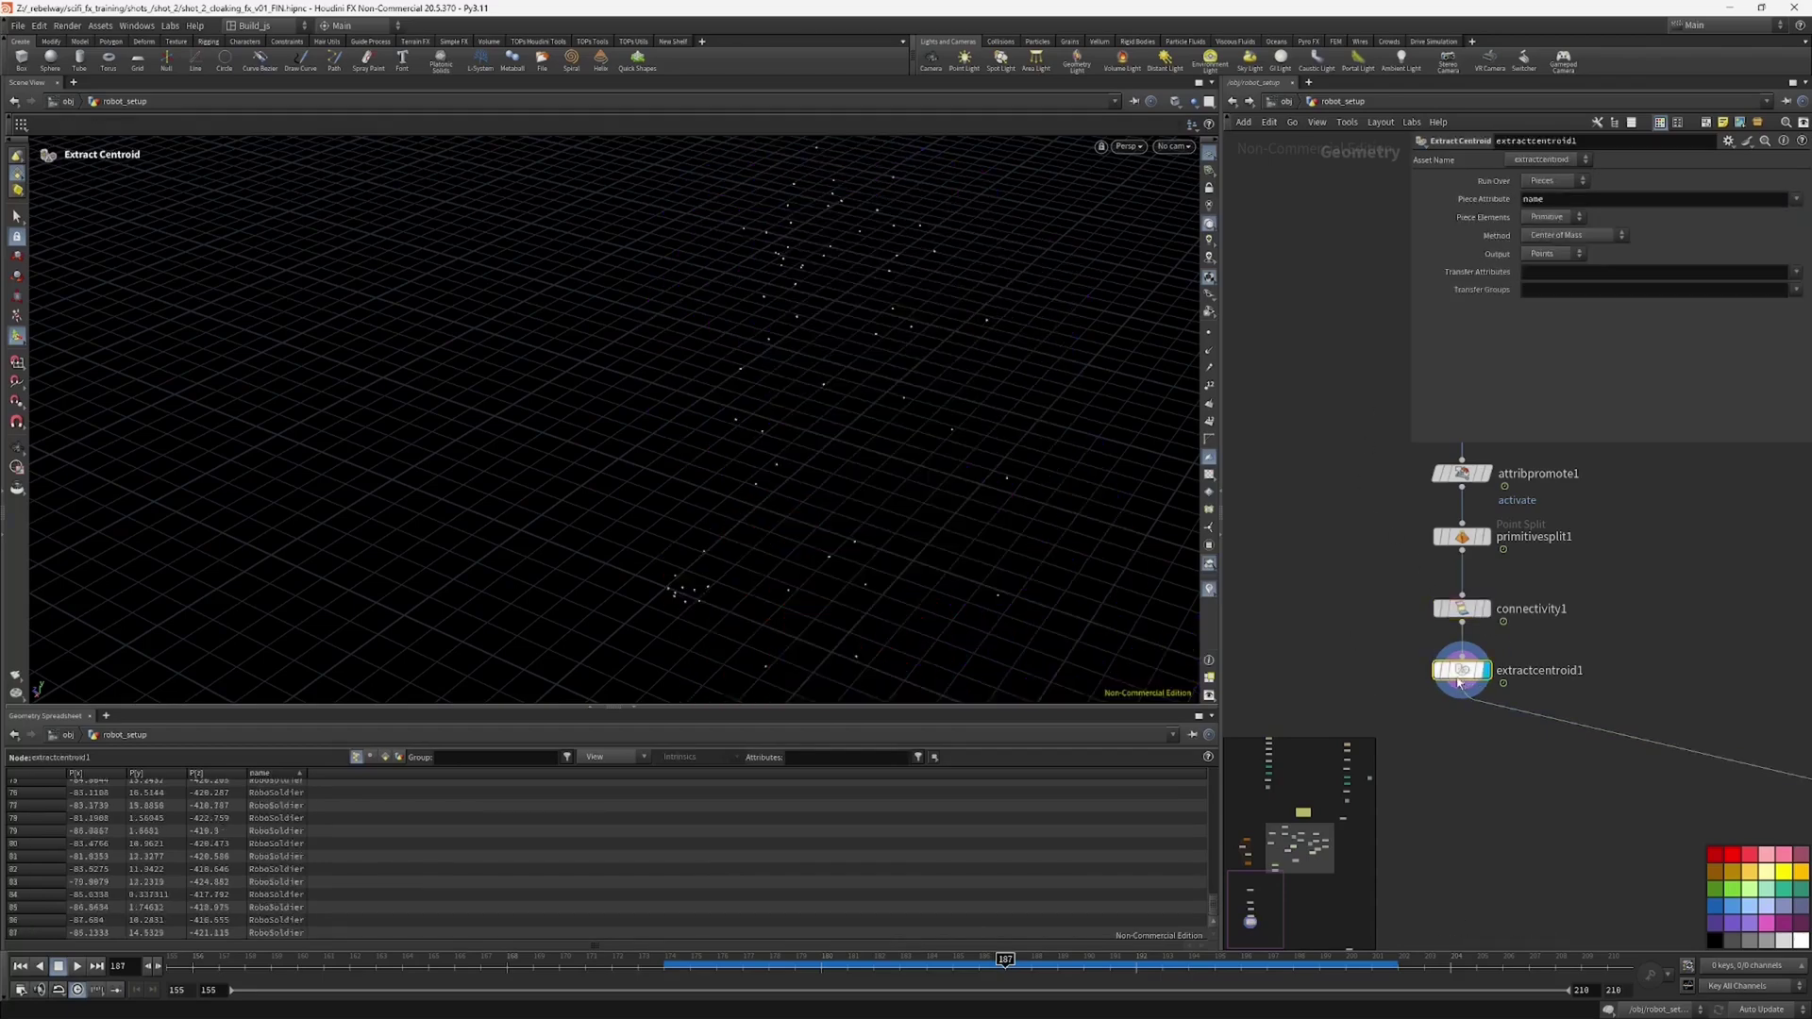
left_click(1552, 216)
left_click(1544, 244)
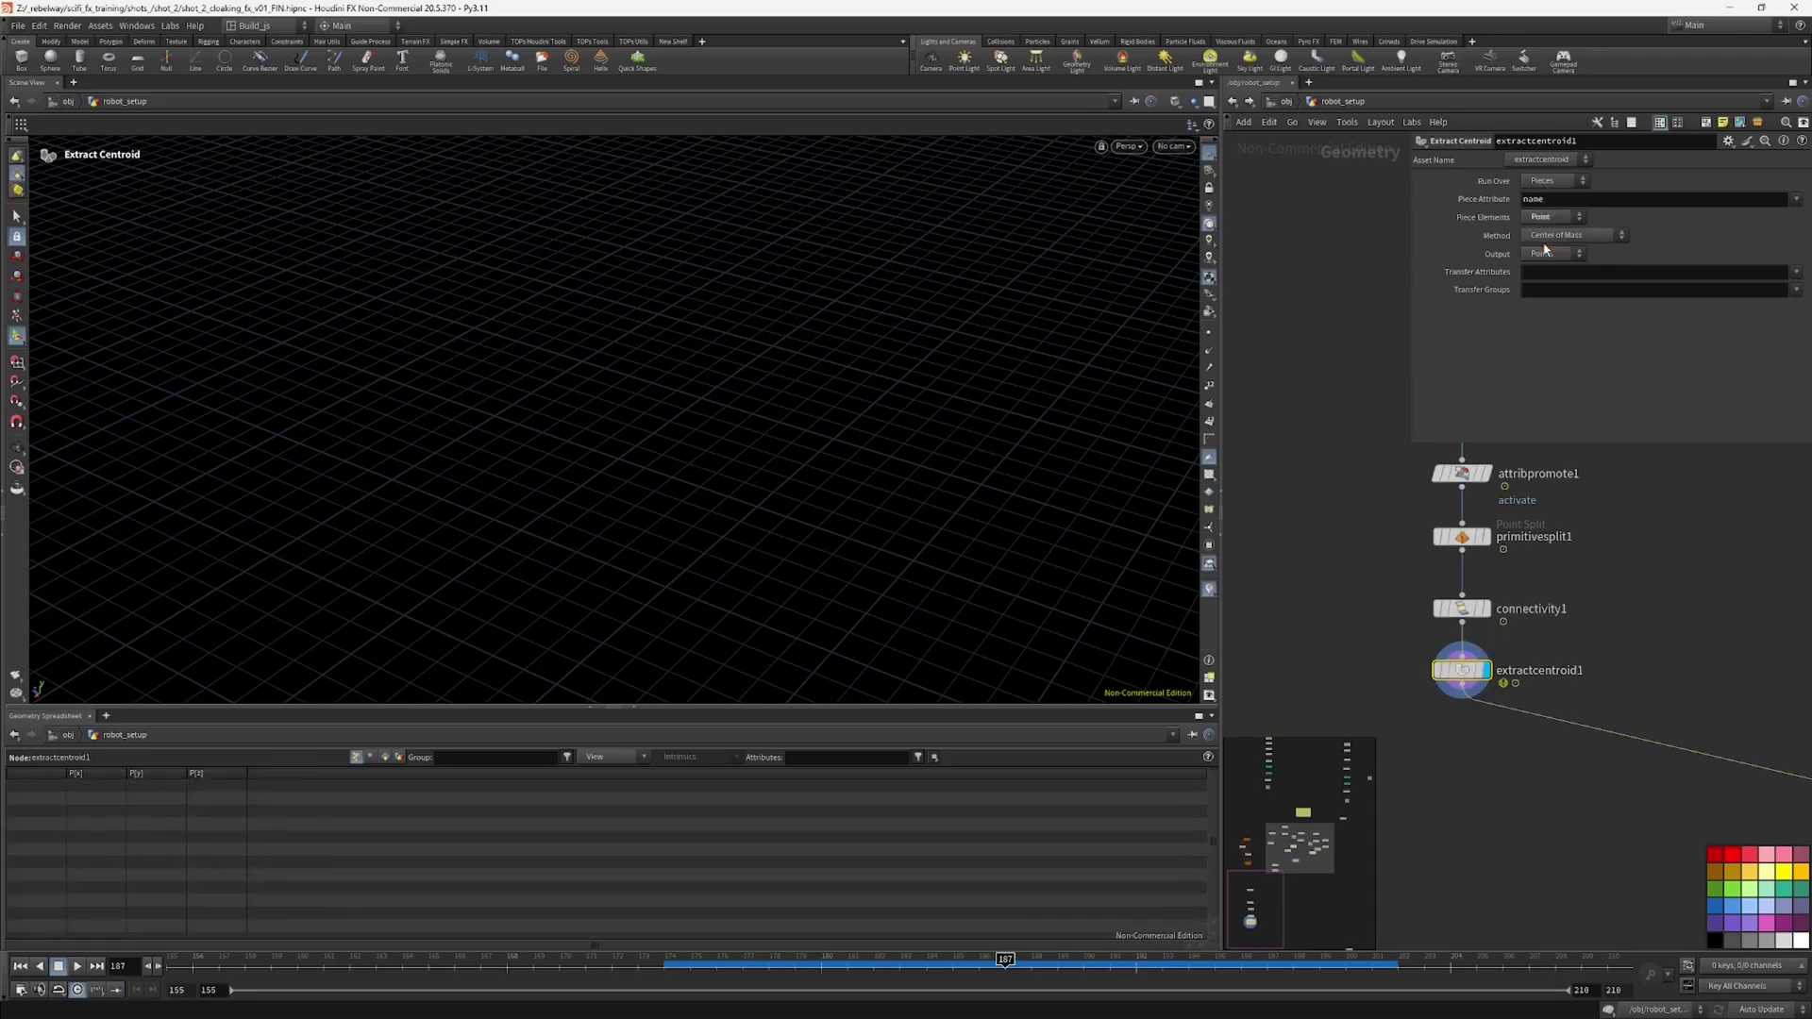
left_click(1795, 199)
left_click(1768, 231)
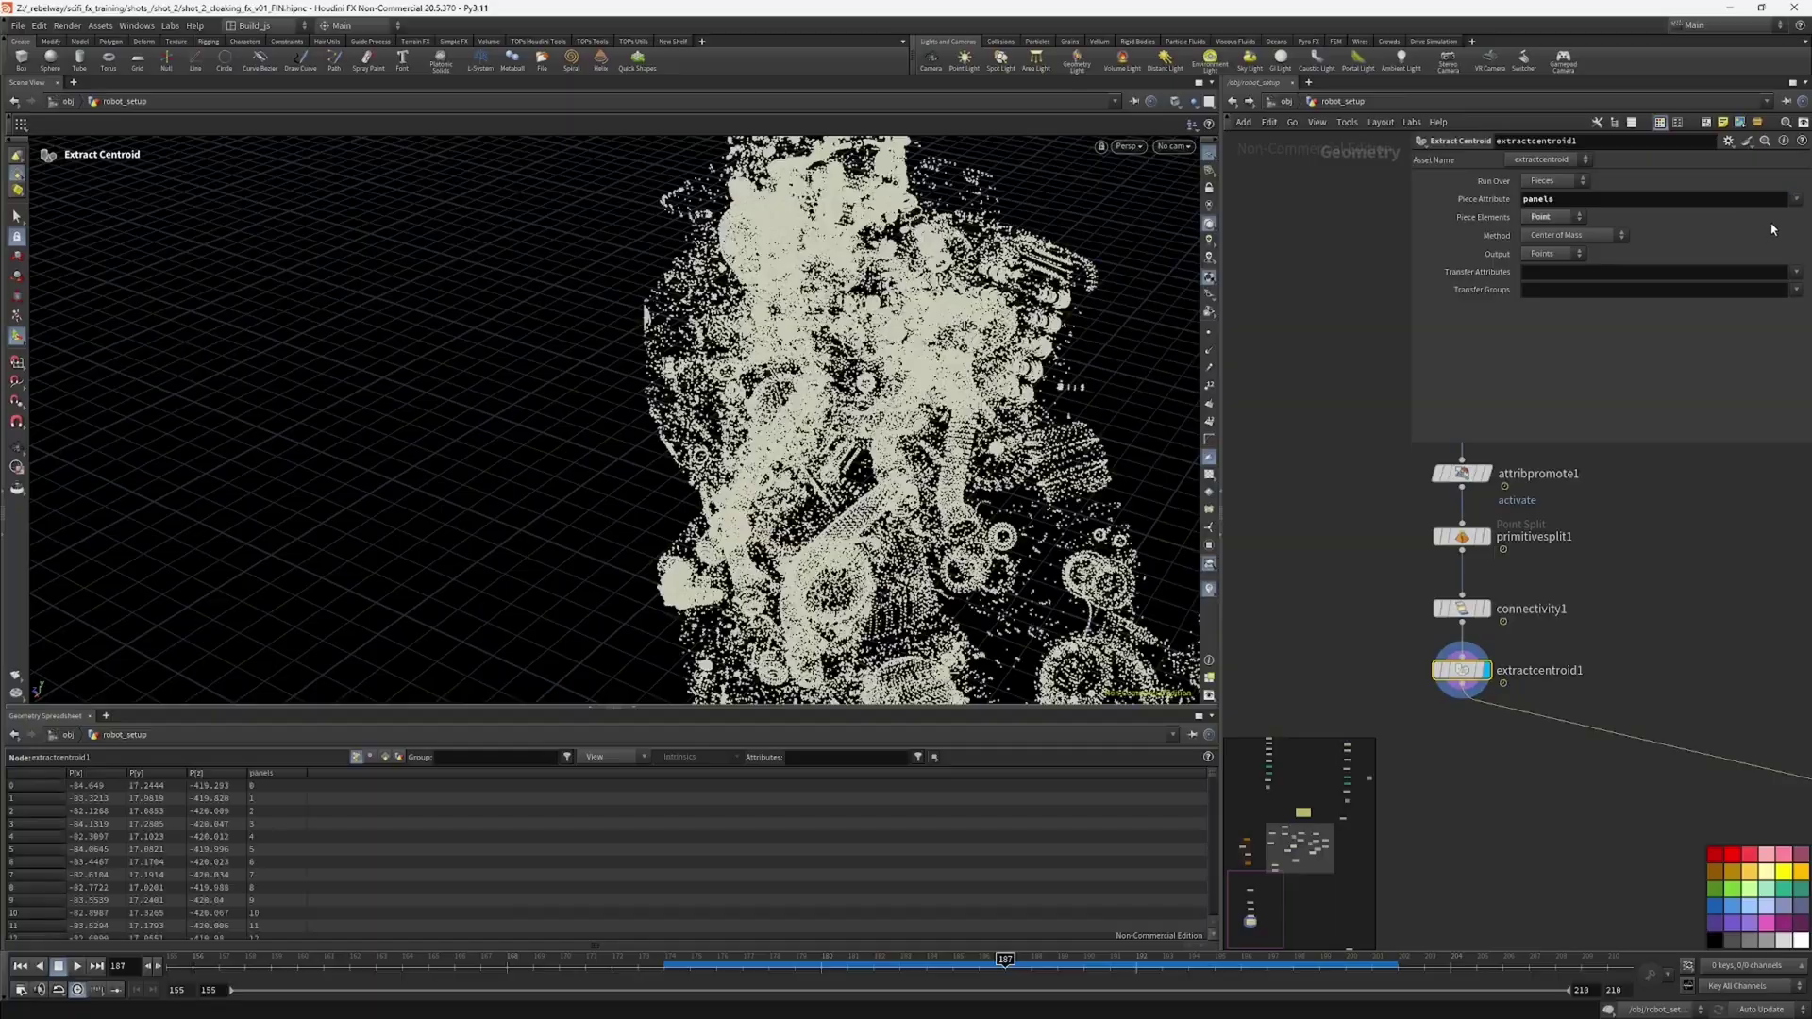
Step: Template connectivity1 and inspect the extracted centroid points against the robot's panel wireframe
left_click_drag(1062, 523, 981, 364, "alt")
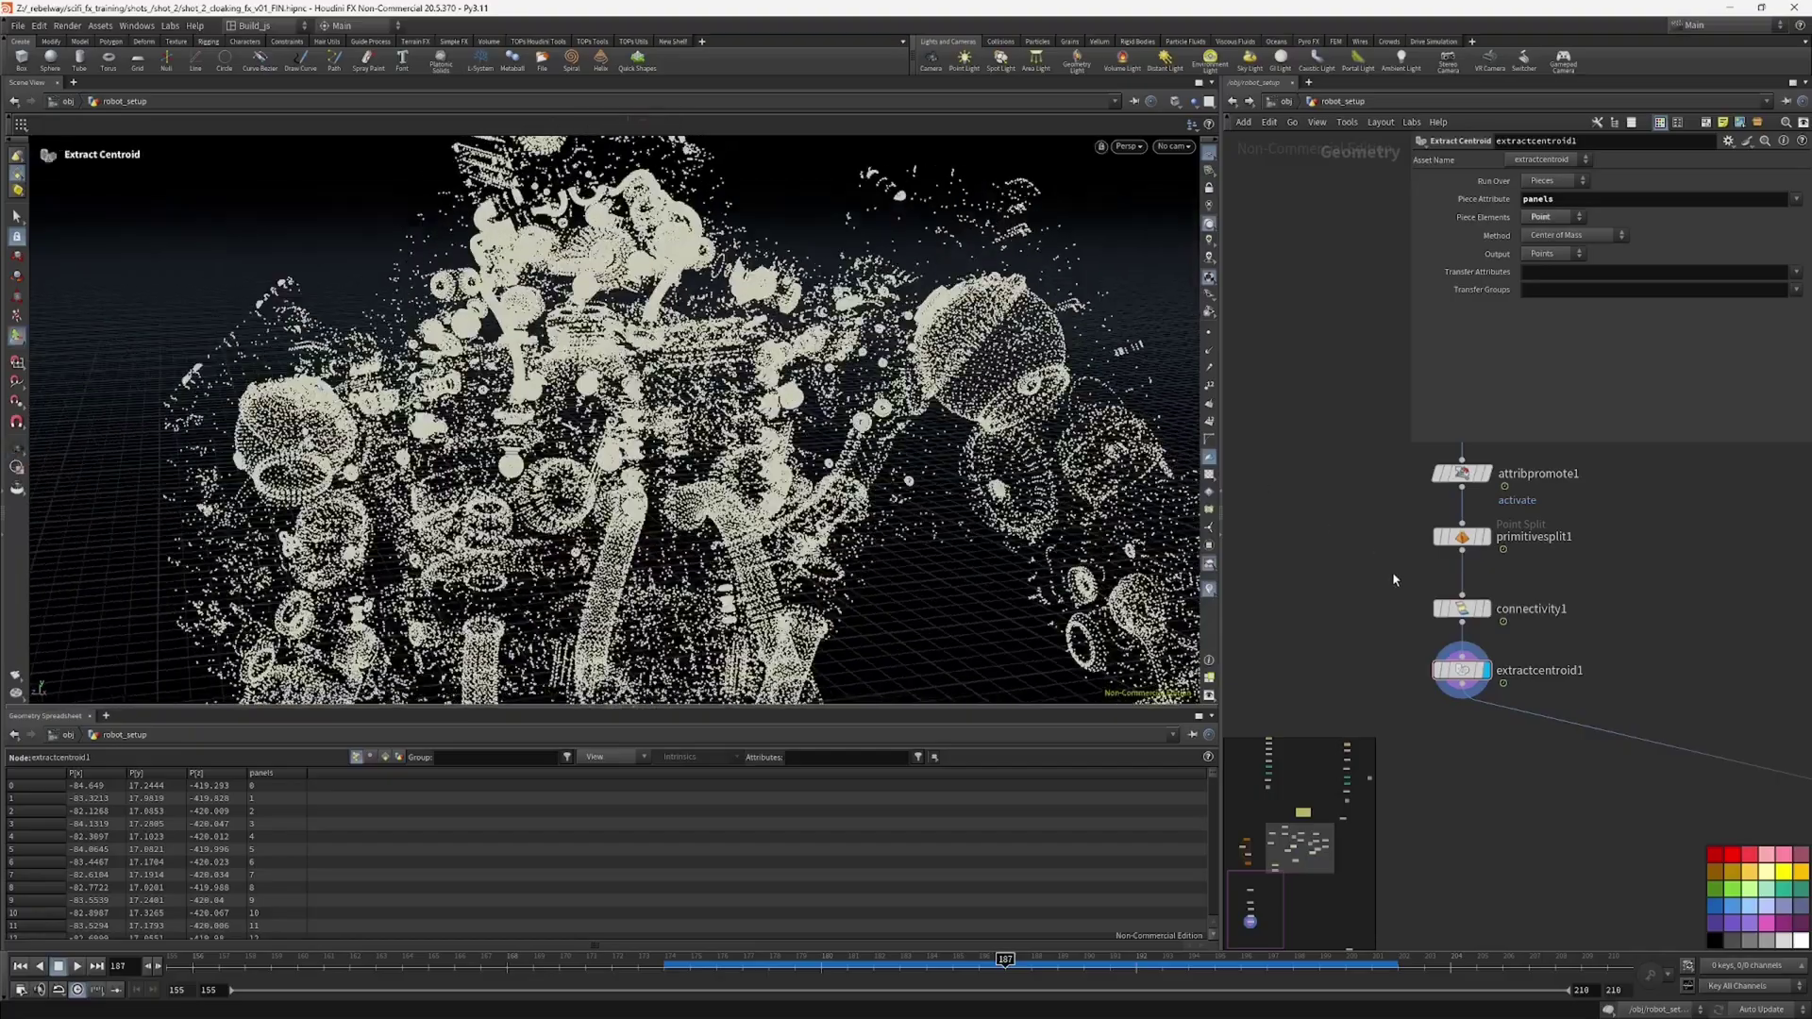
left_click(1480, 611)
left_click_drag(1355, 592, 1442, 625)
left_click_drag(1019, 306, 960, 341, "alt")
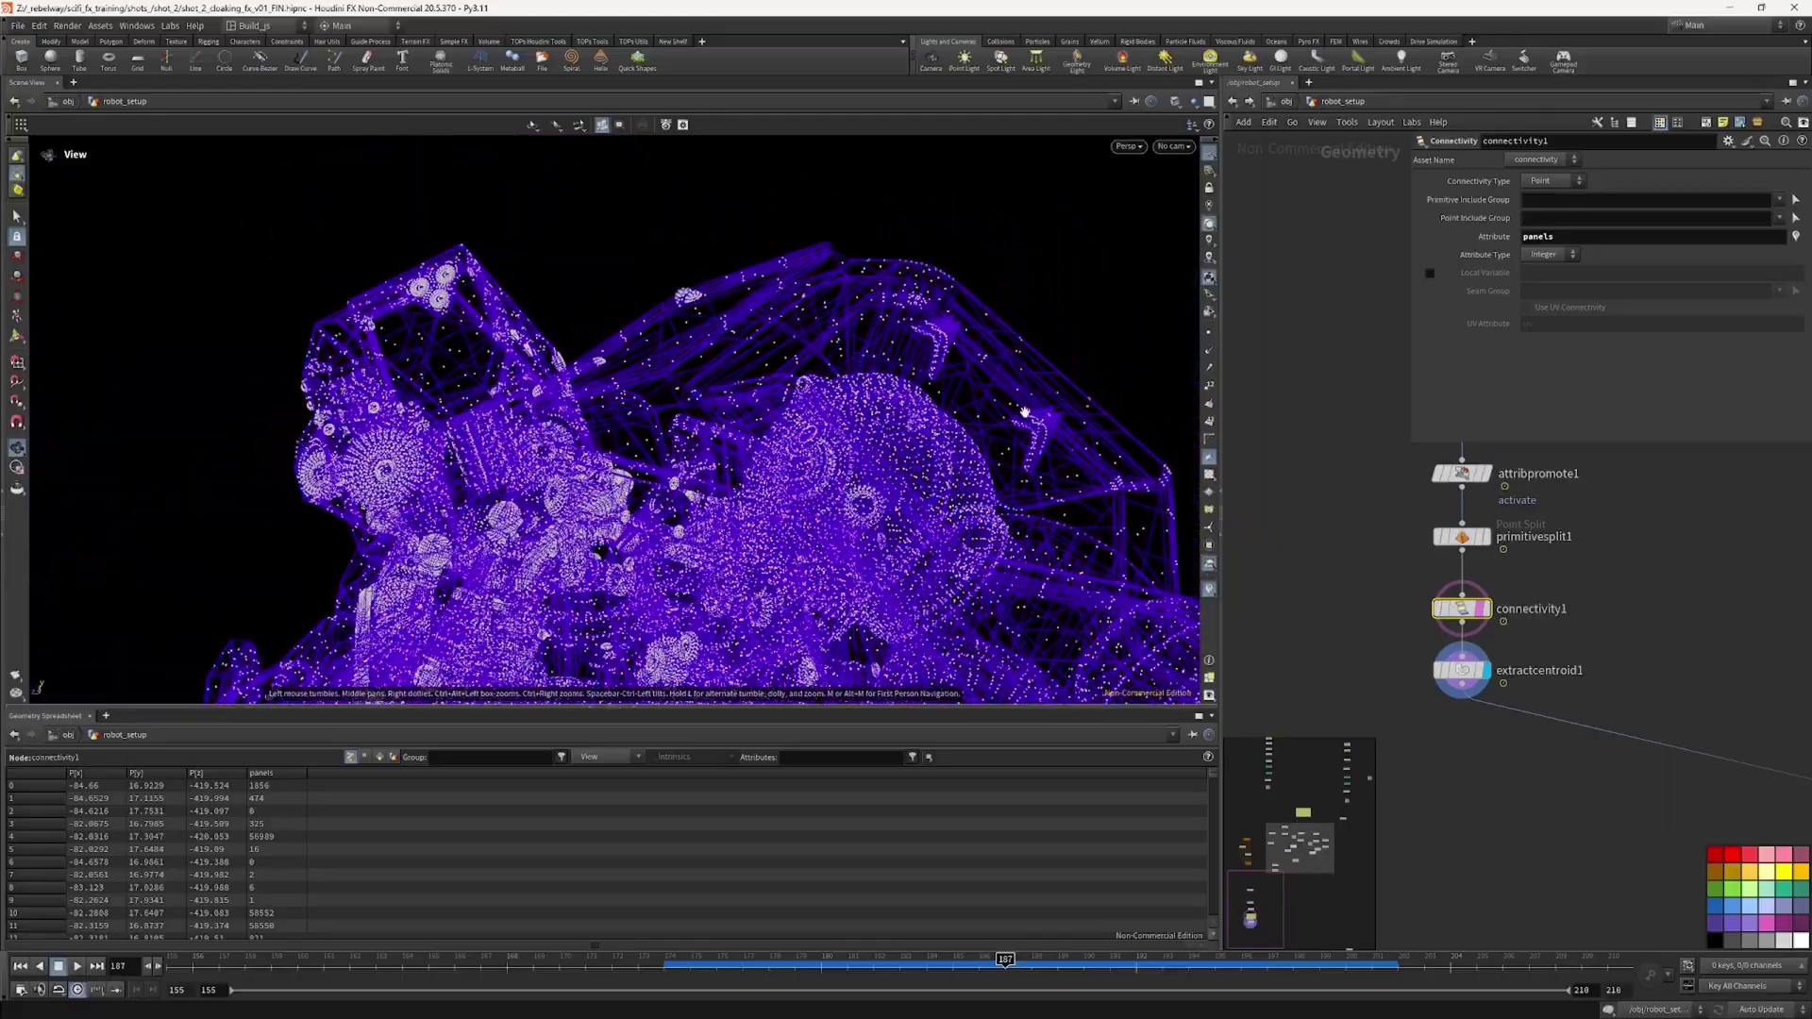
left_click_drag(1024, 413, 1080, 308, "alt")
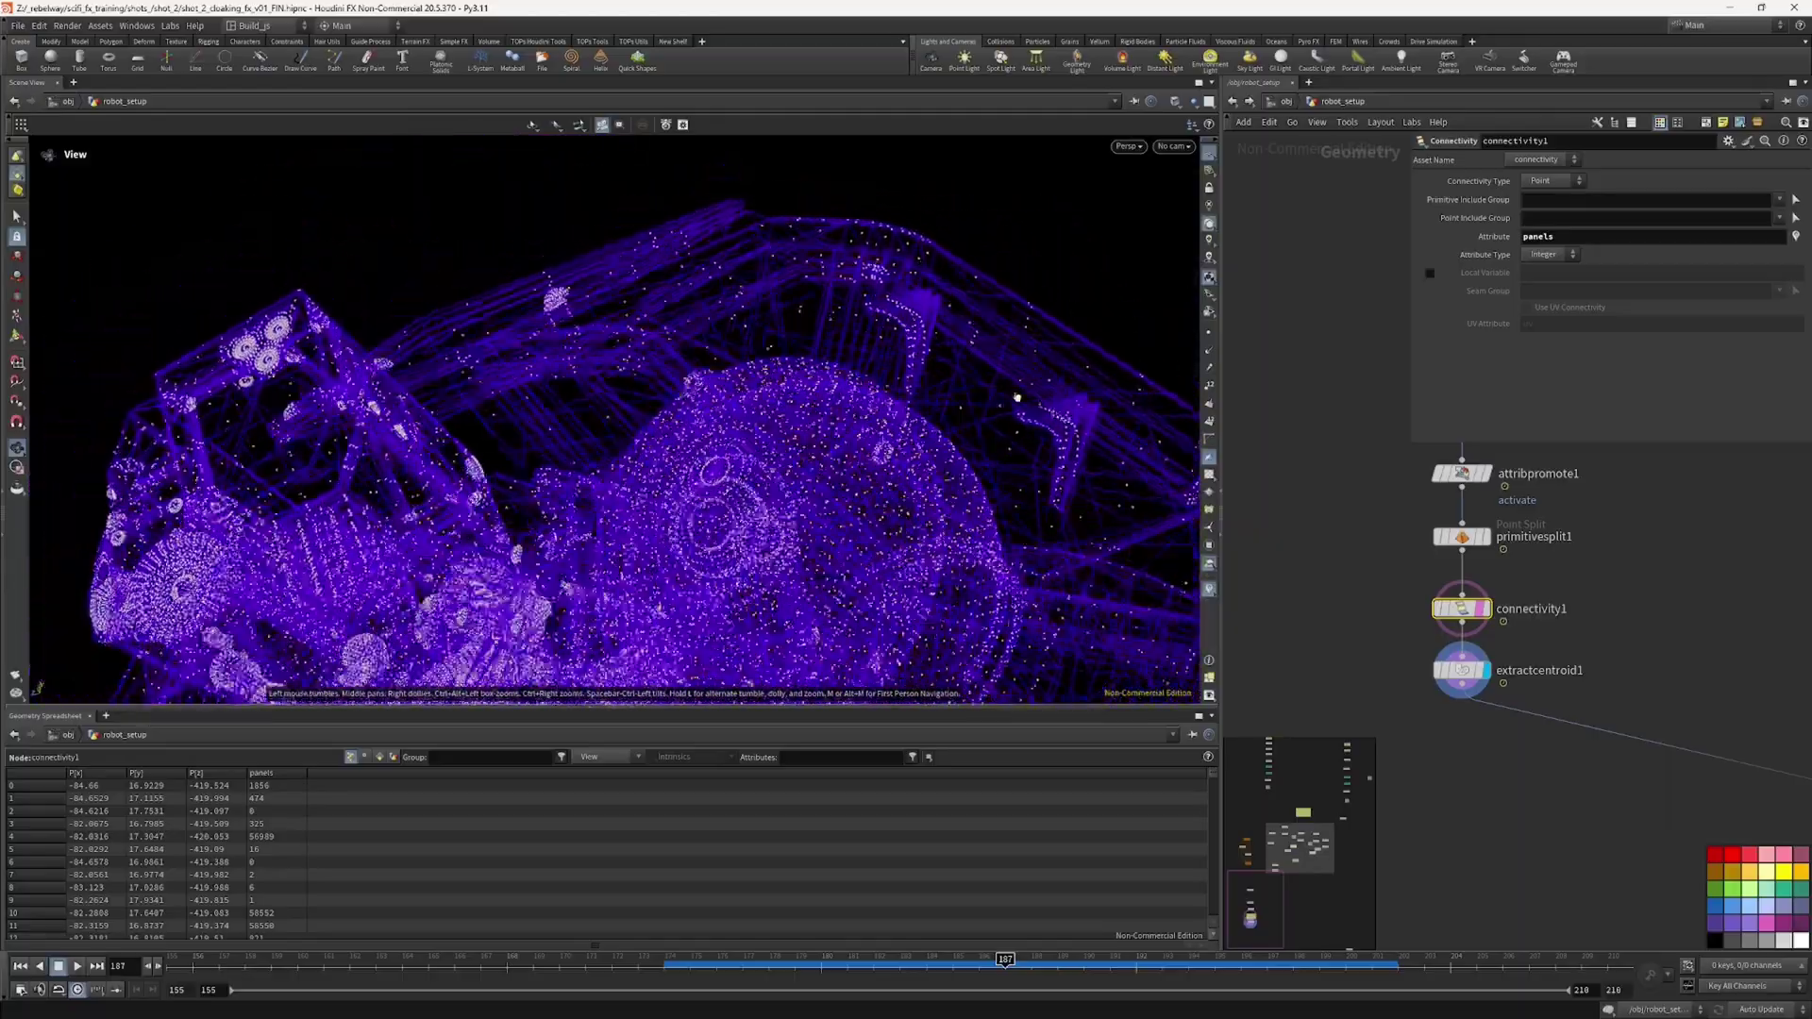
left_click_drag(1016, 397, 918, 318, "alt")
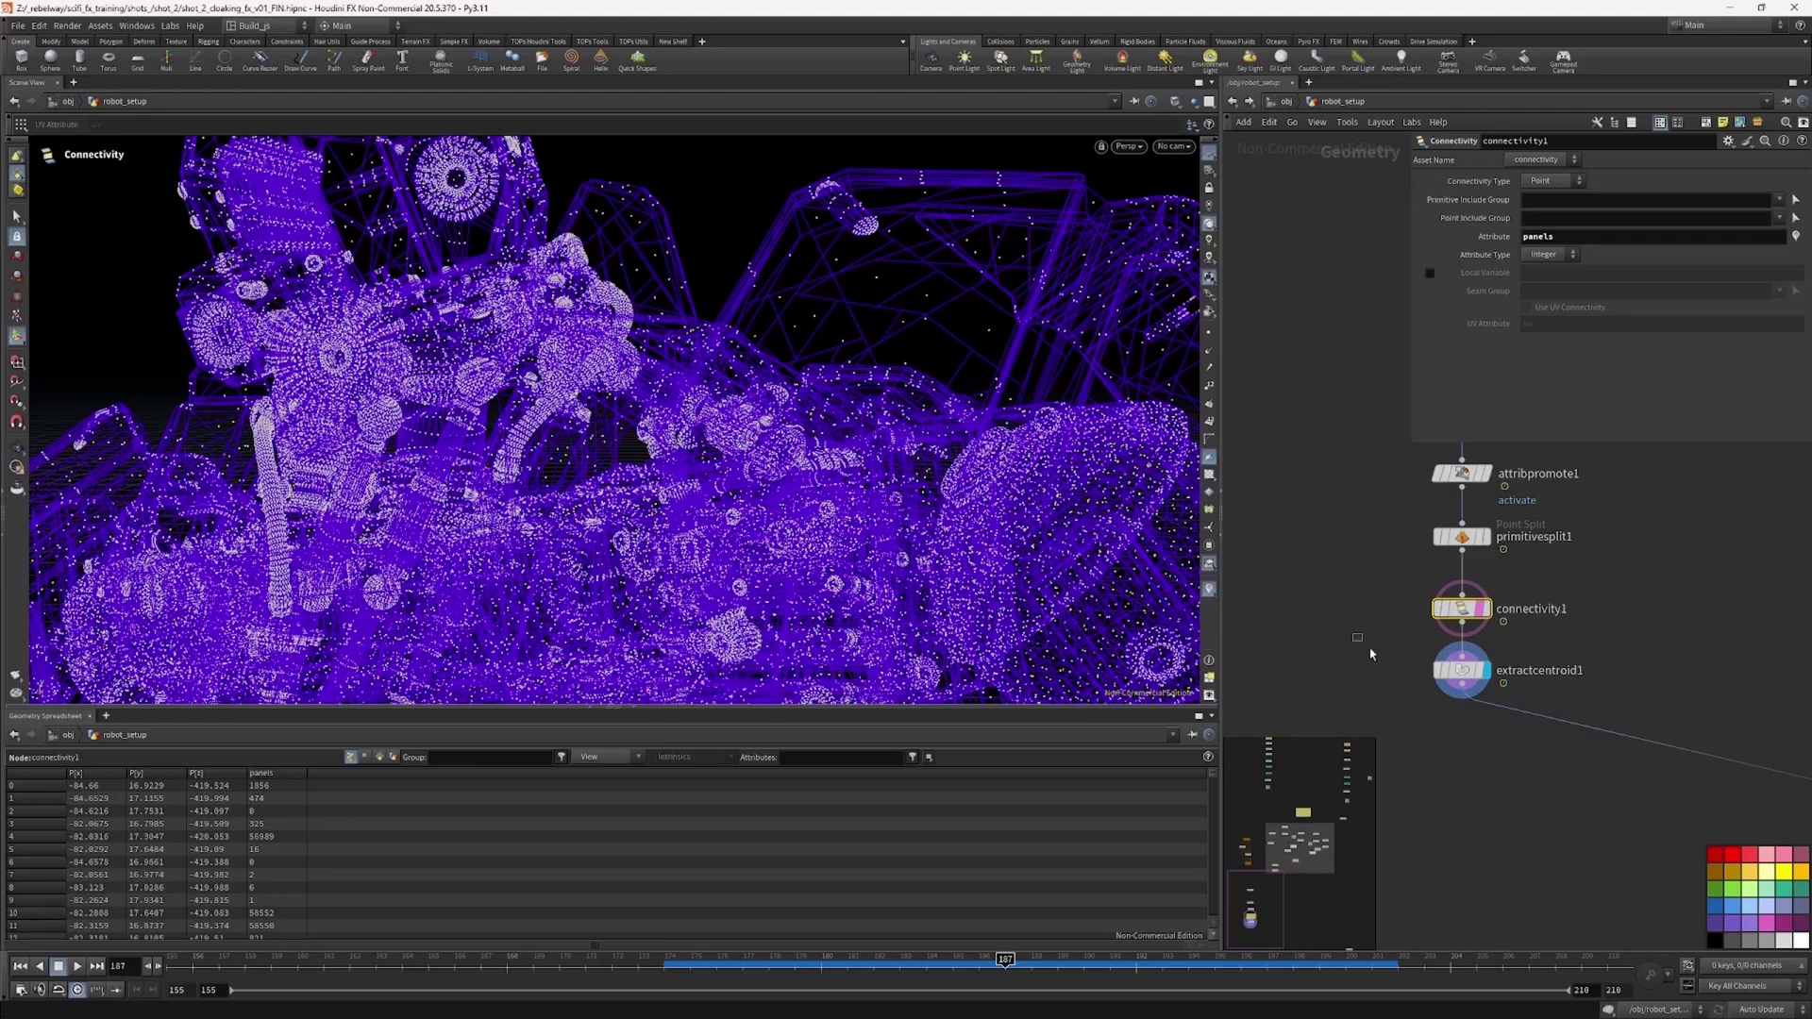
Step: Set extractcentroid1's Output to Attribute, keeping centroid as the centroid attribute name
left_click(1480, 690)
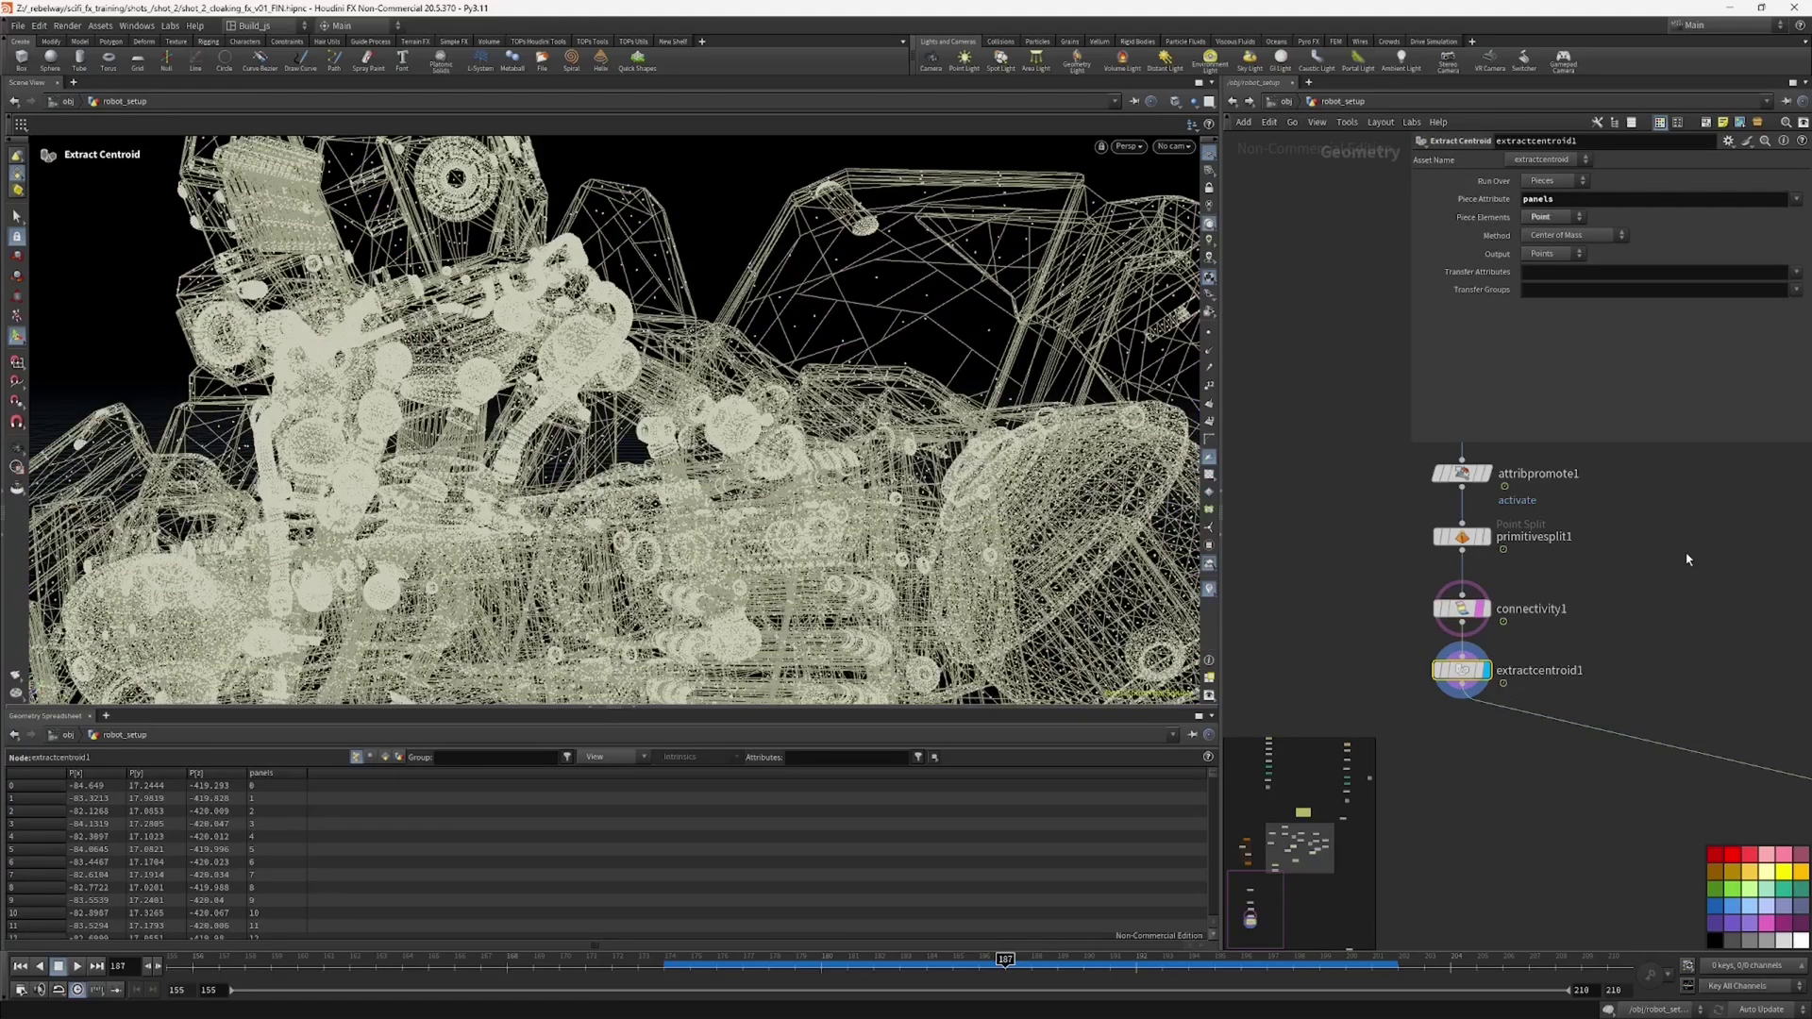
left_click(1547, 257)
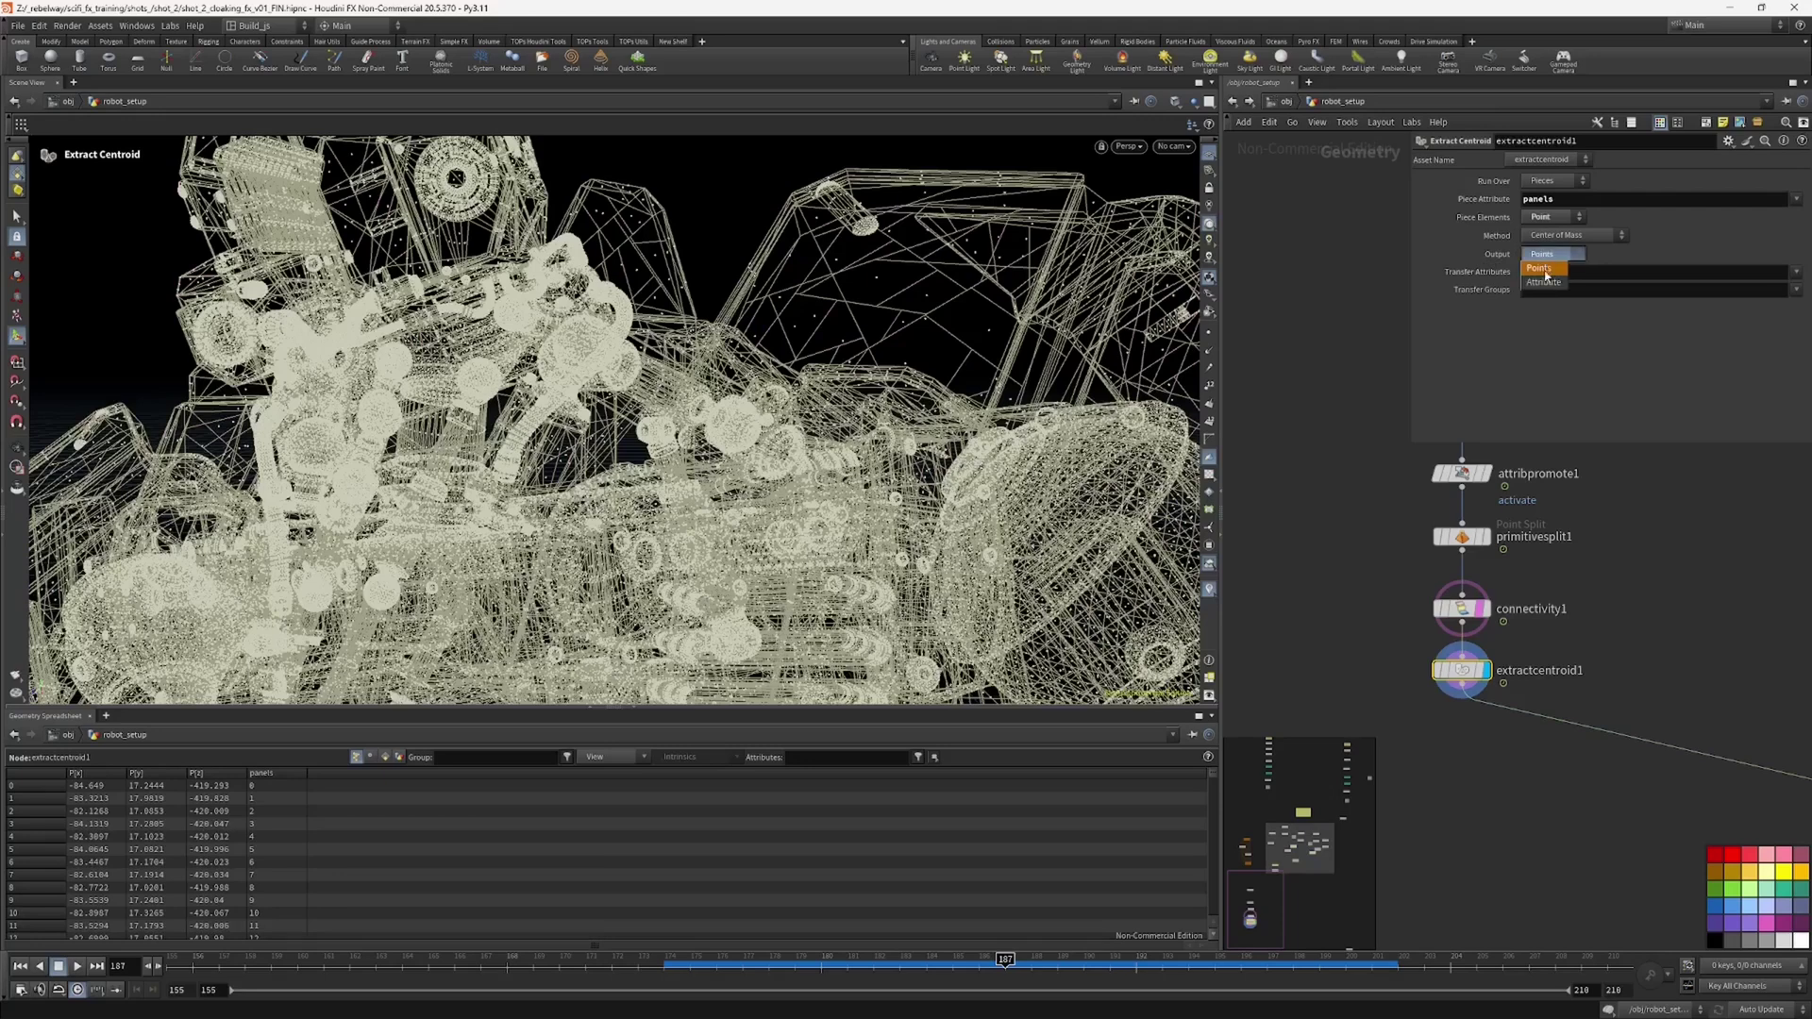
left_click(1543, 281)
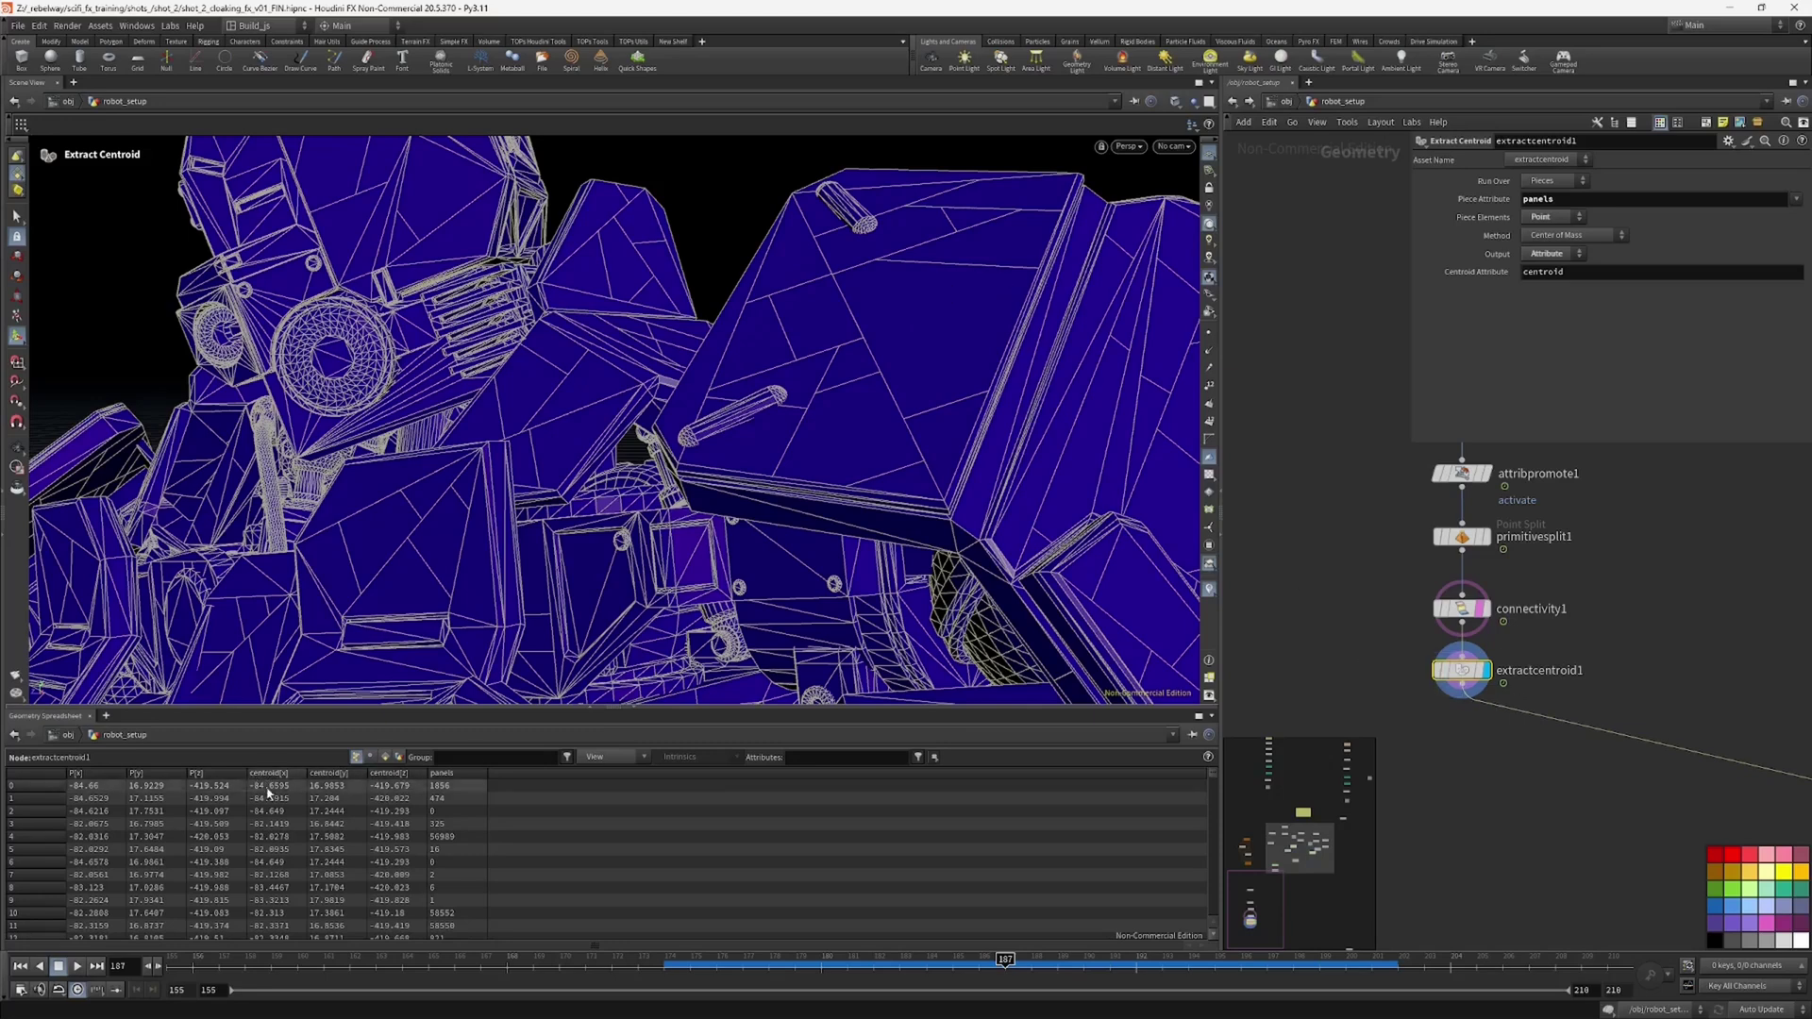
mouse_move(1427, 653)
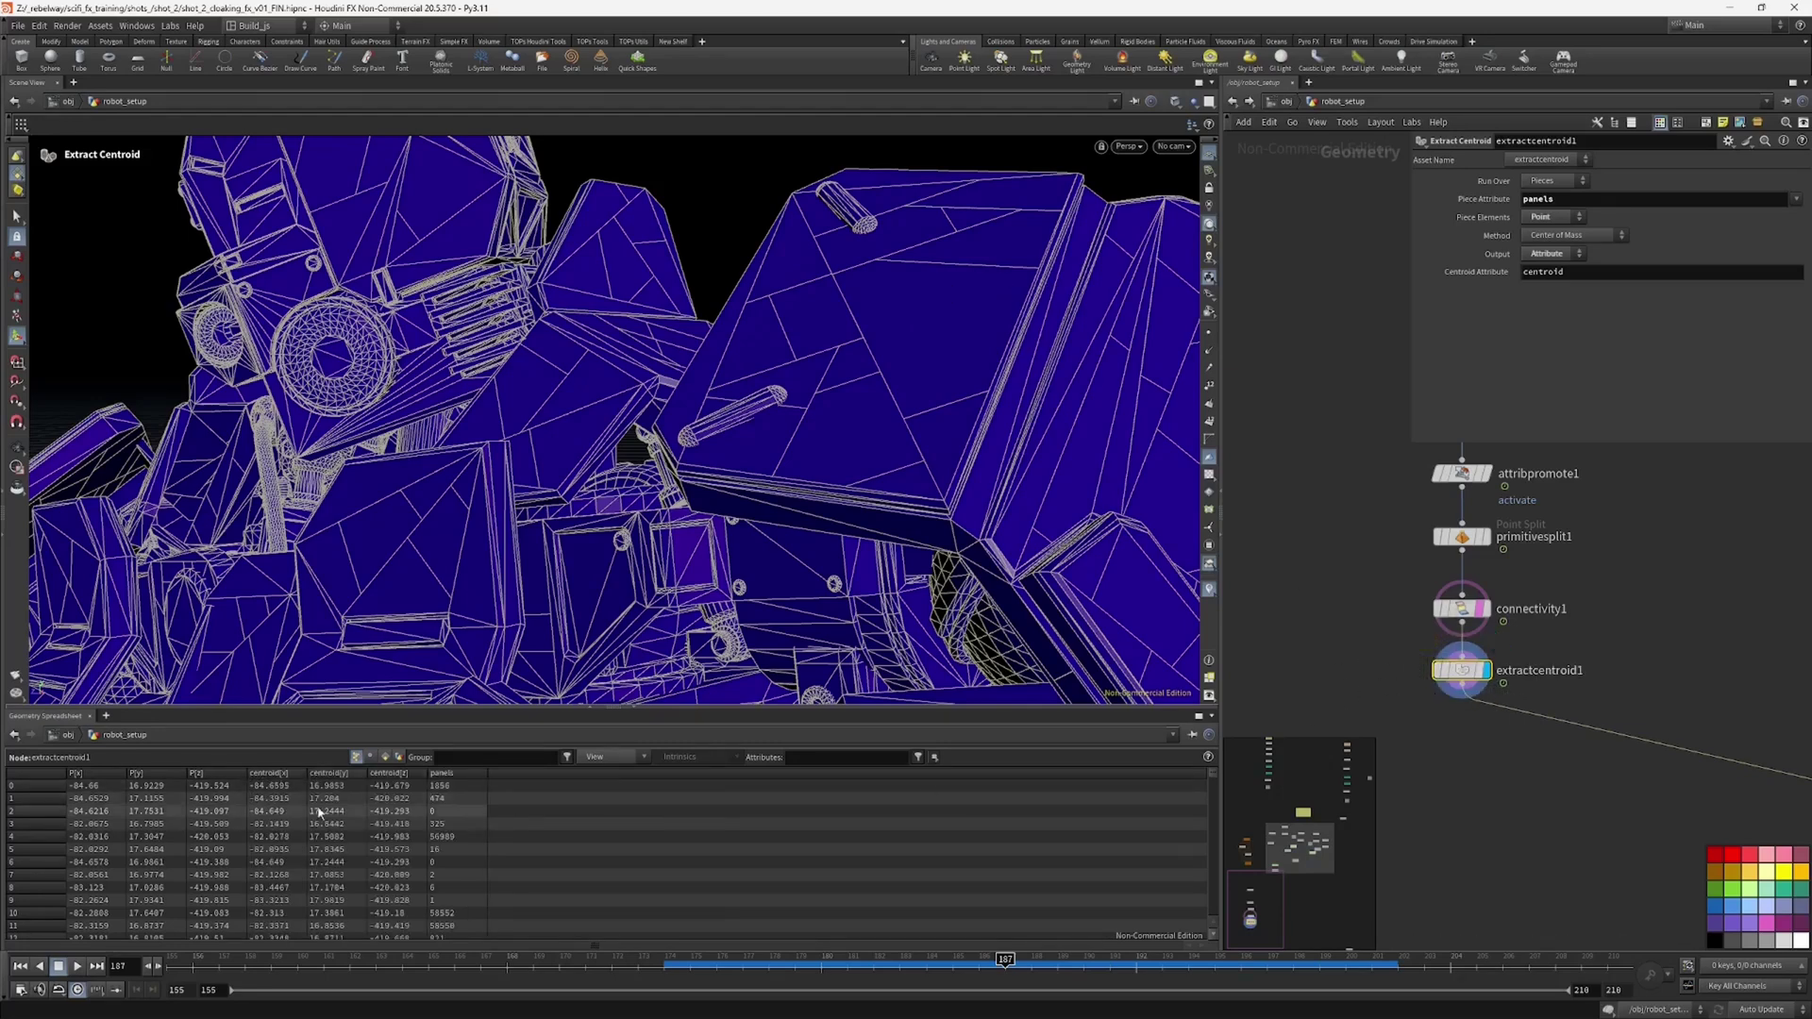
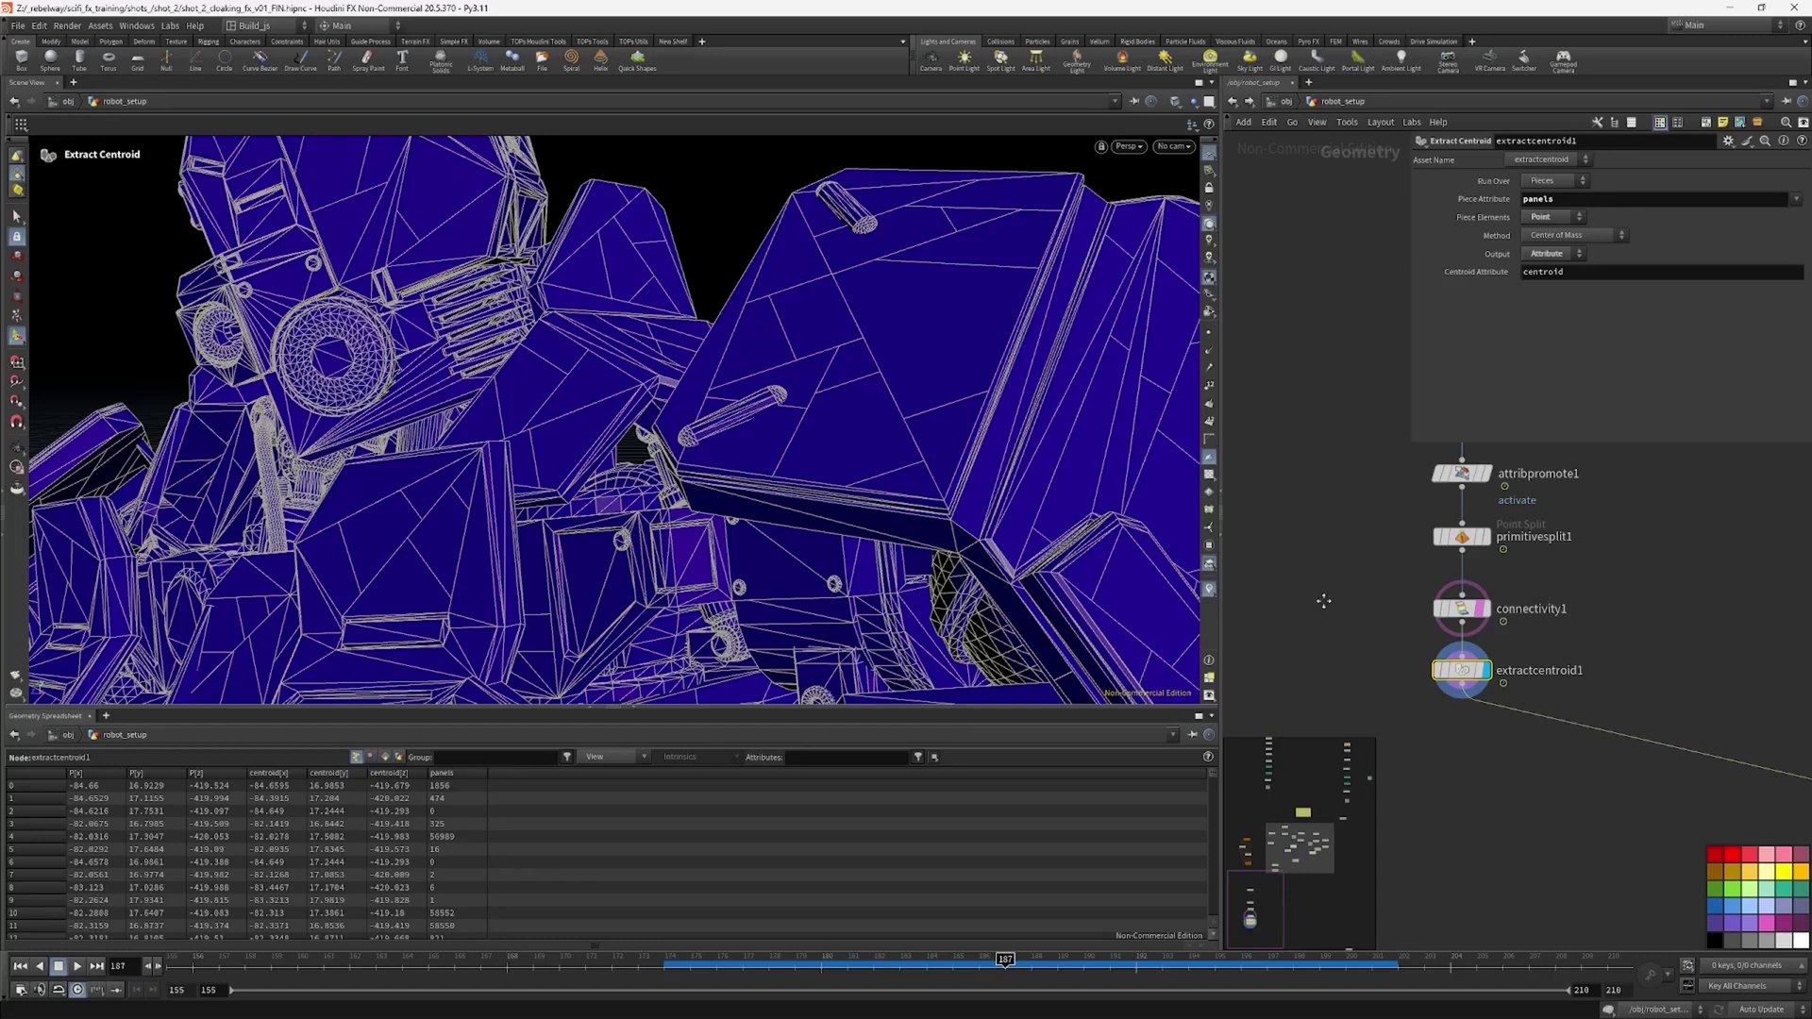
Step: Turn off the template display of connectivity1 and view the robot panels without the wireframe overlay
middle_click_drag(1322, 601, 1412, 593)
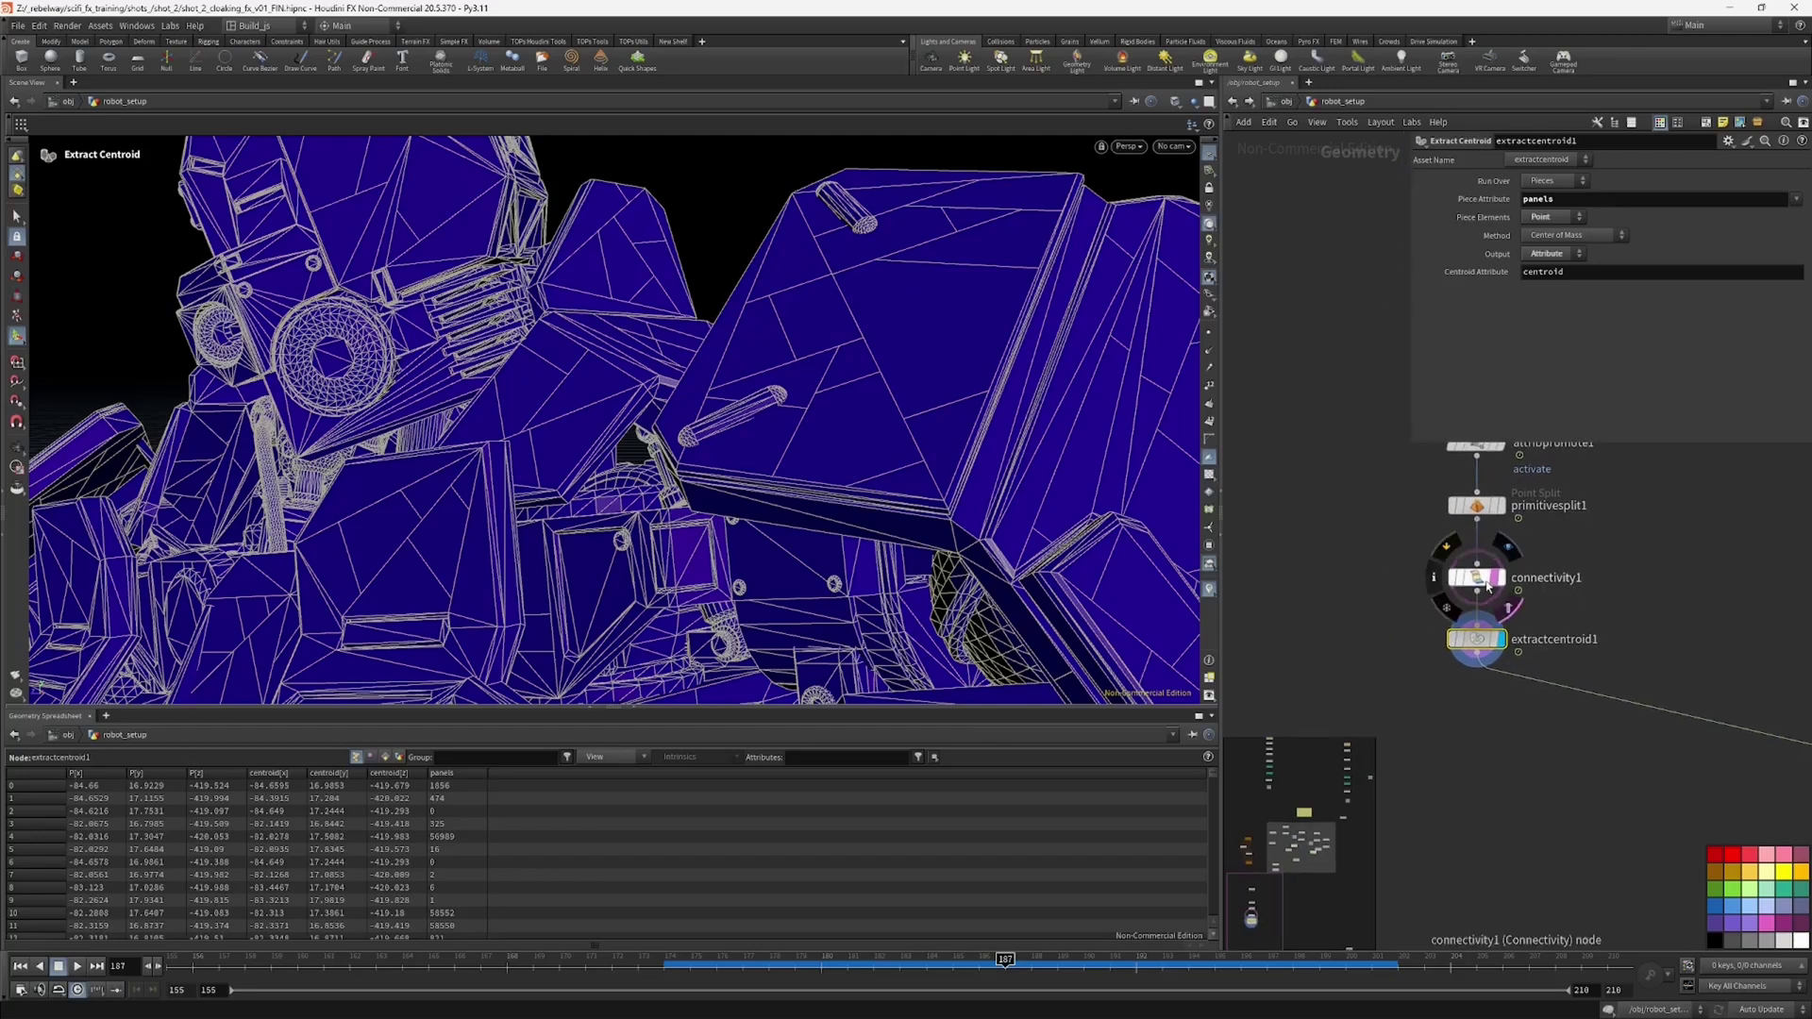
left_click(1506, 608)
left_click_drag(864, 464, 909, 618, "alt")
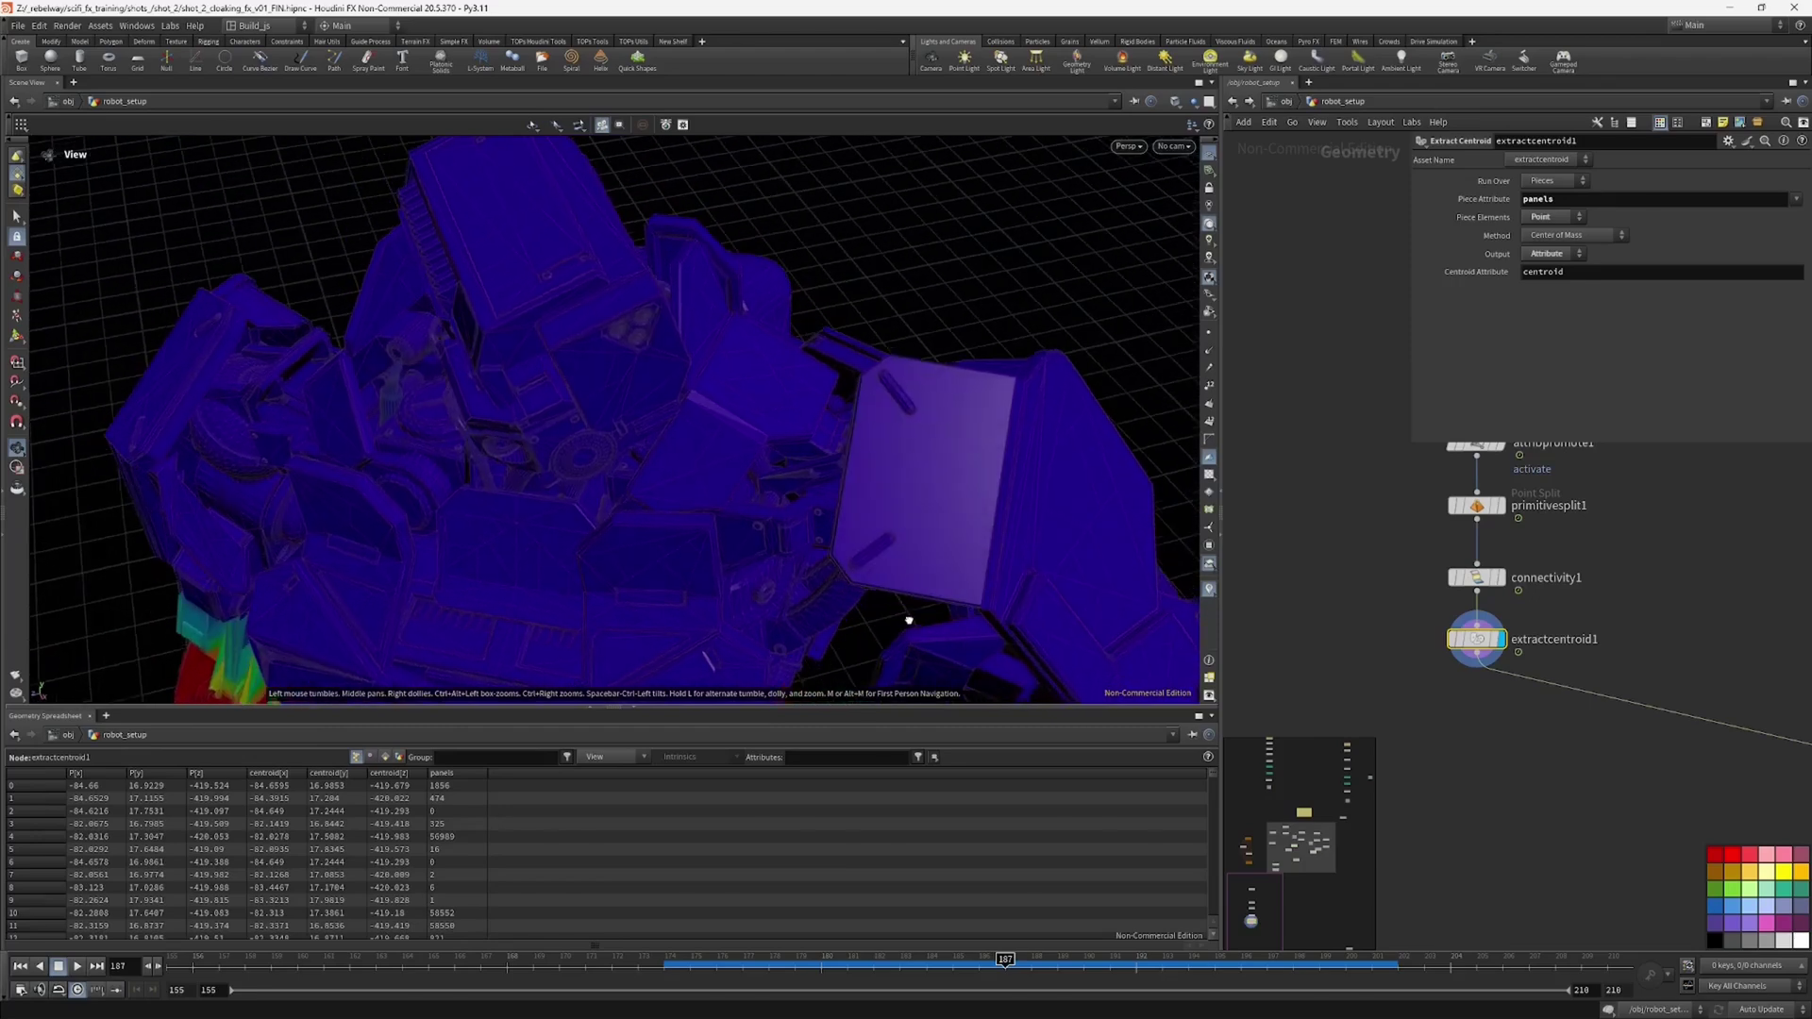
middle_click_drag(1397, 547, 1499, 540)
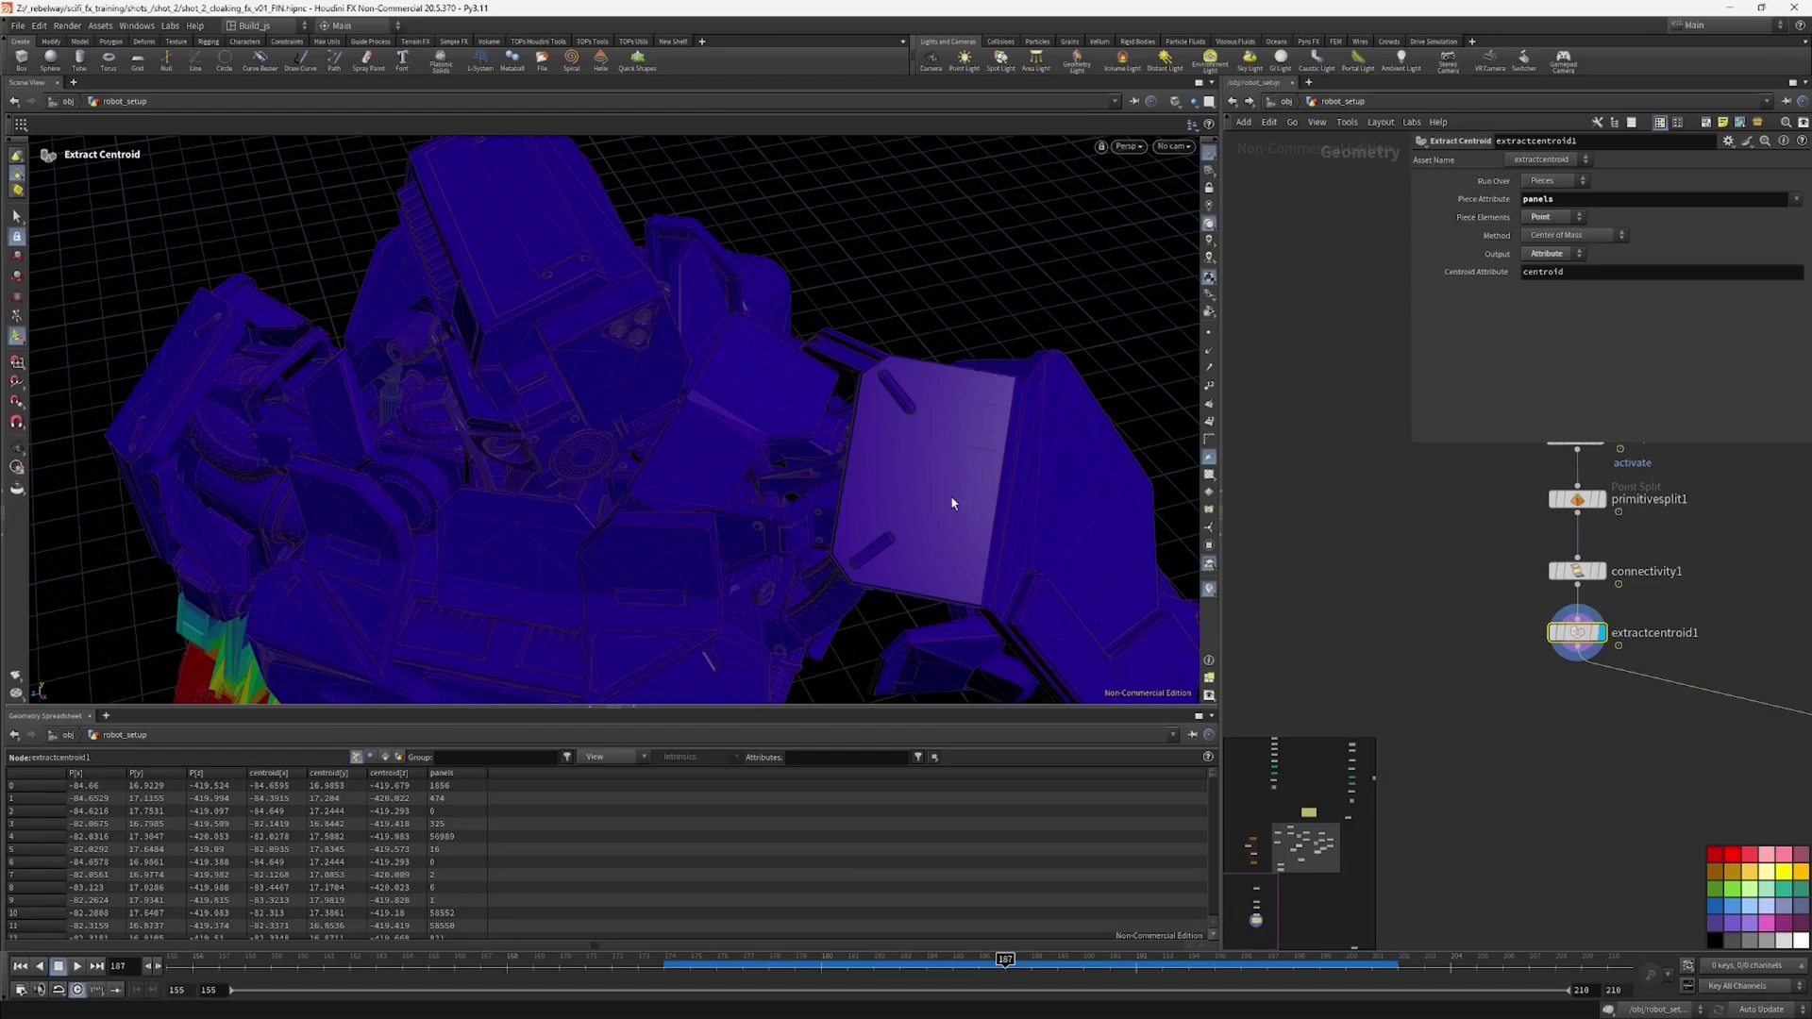
Step: Insert an Attribute VOP node between extractcentroid1 and its downstream connection
middle_click_drag(1512, 681, 1453, 666)
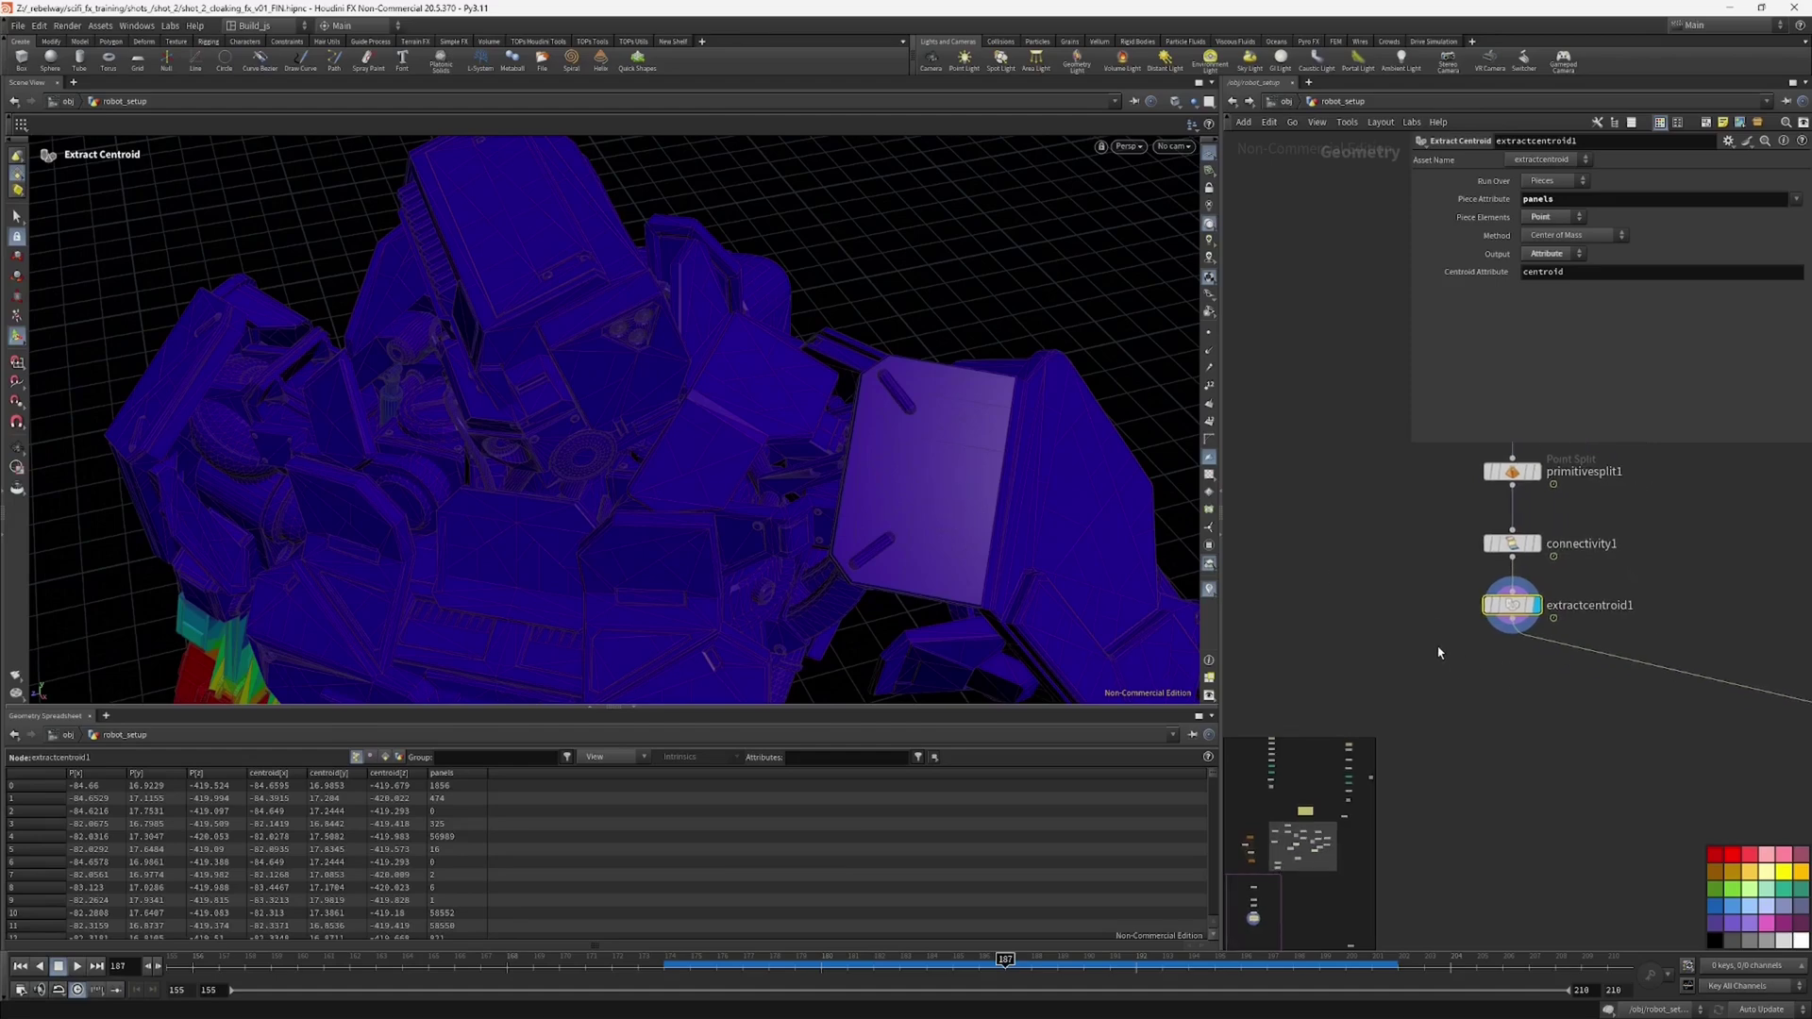
key("Tab")
type("atv")
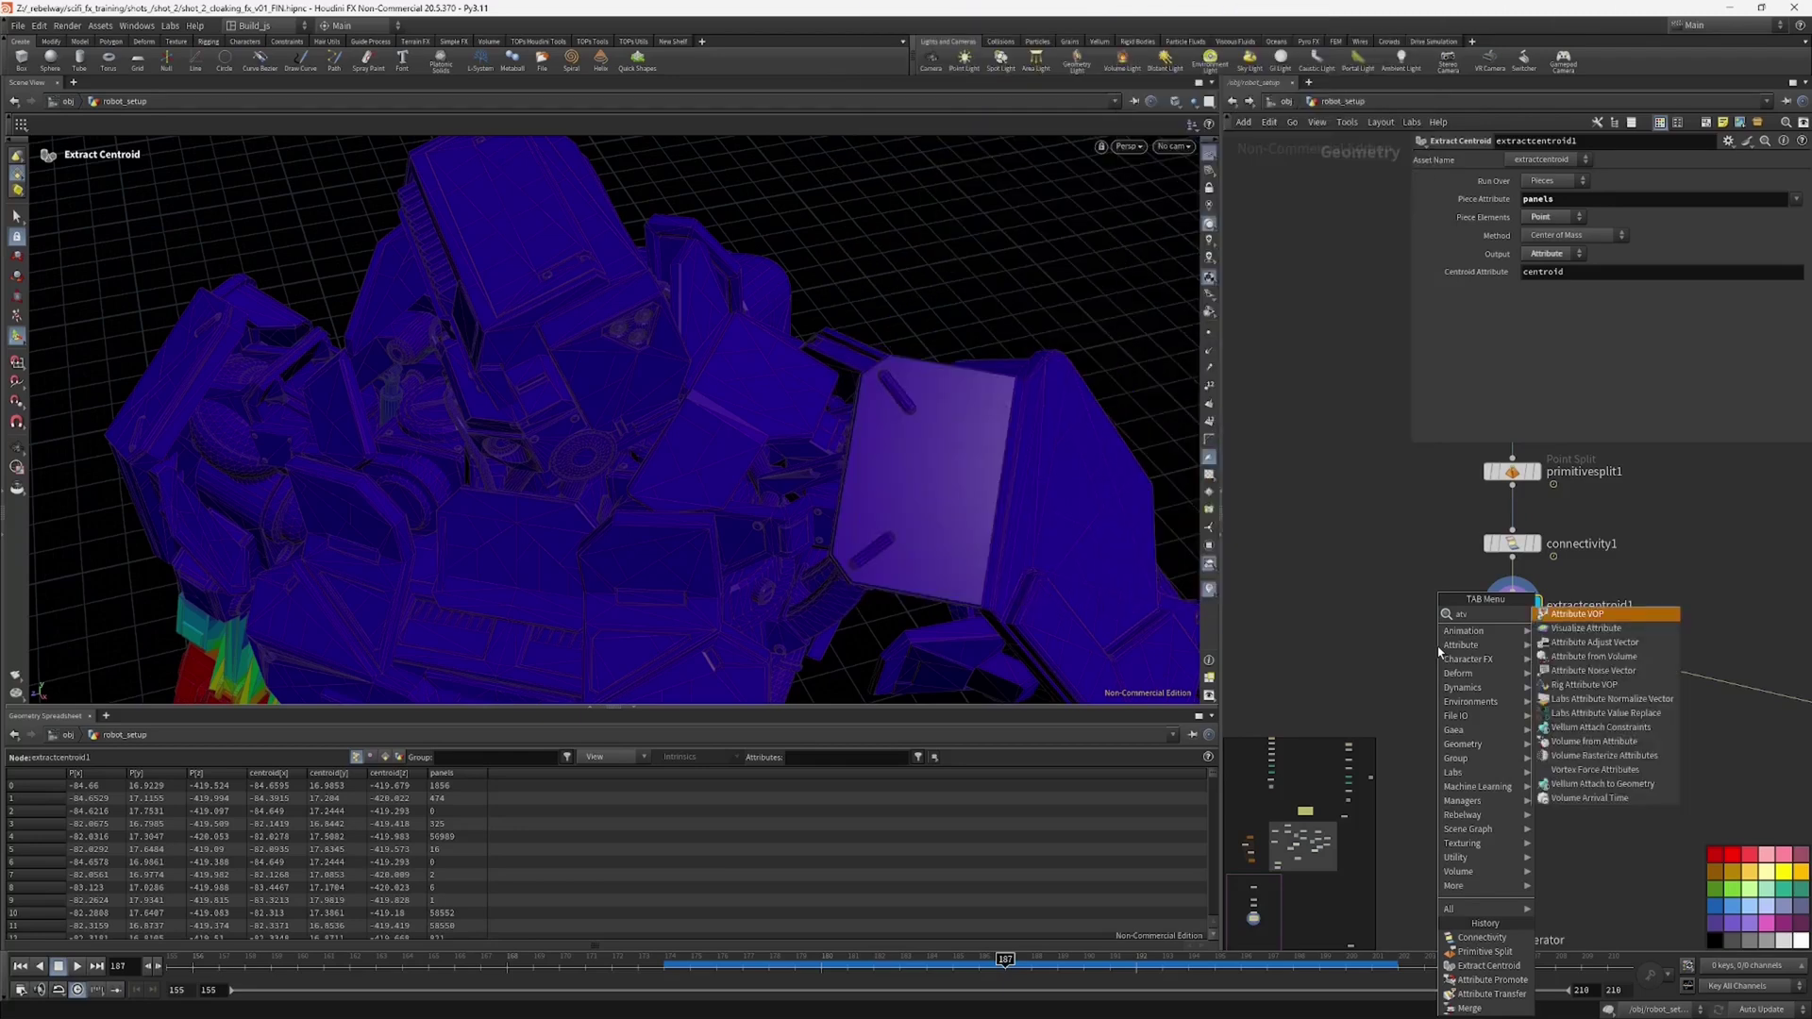
key("Return")
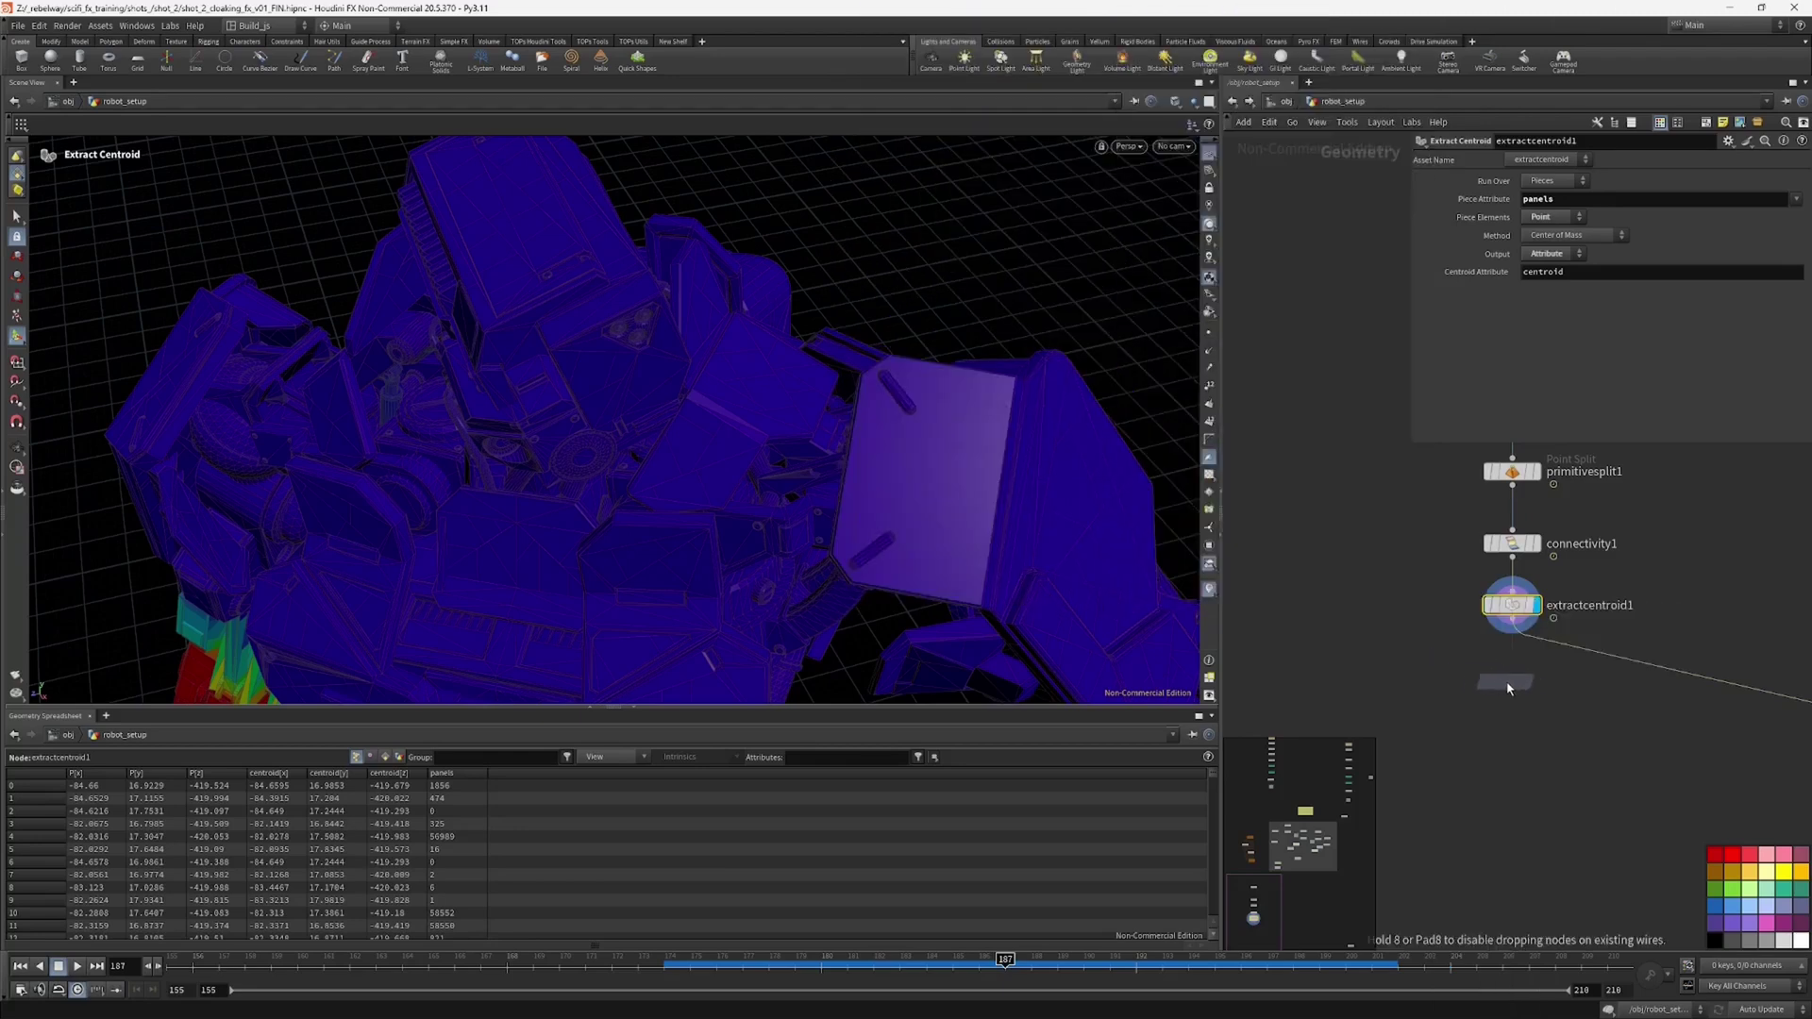
left_click(1511, 686)
left_click_drag(1570, 712, 1573, 714)
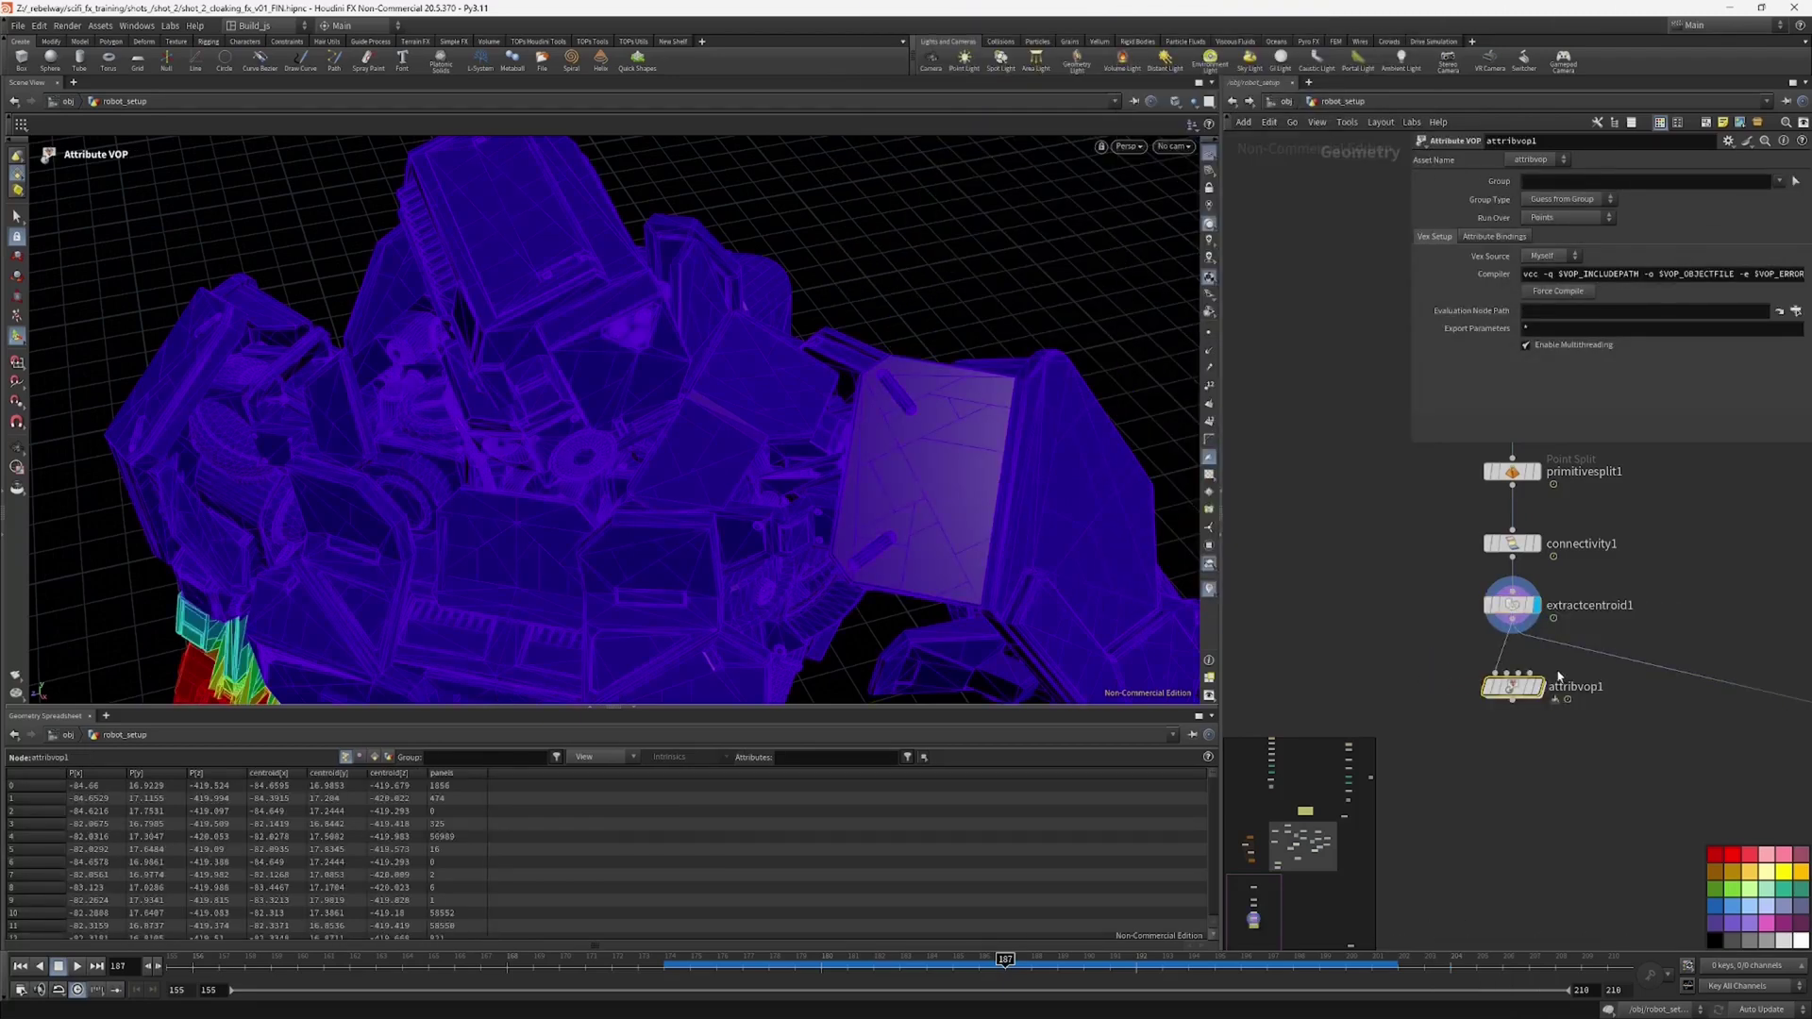
left_click_drag(1567, 646, 1518, 702)
middle_click_drag(1459, 692, 1432, 659)
Step: Rename the new Attribute VOP node as attribvop_scale_rot_prims
double_click(1552, 663)
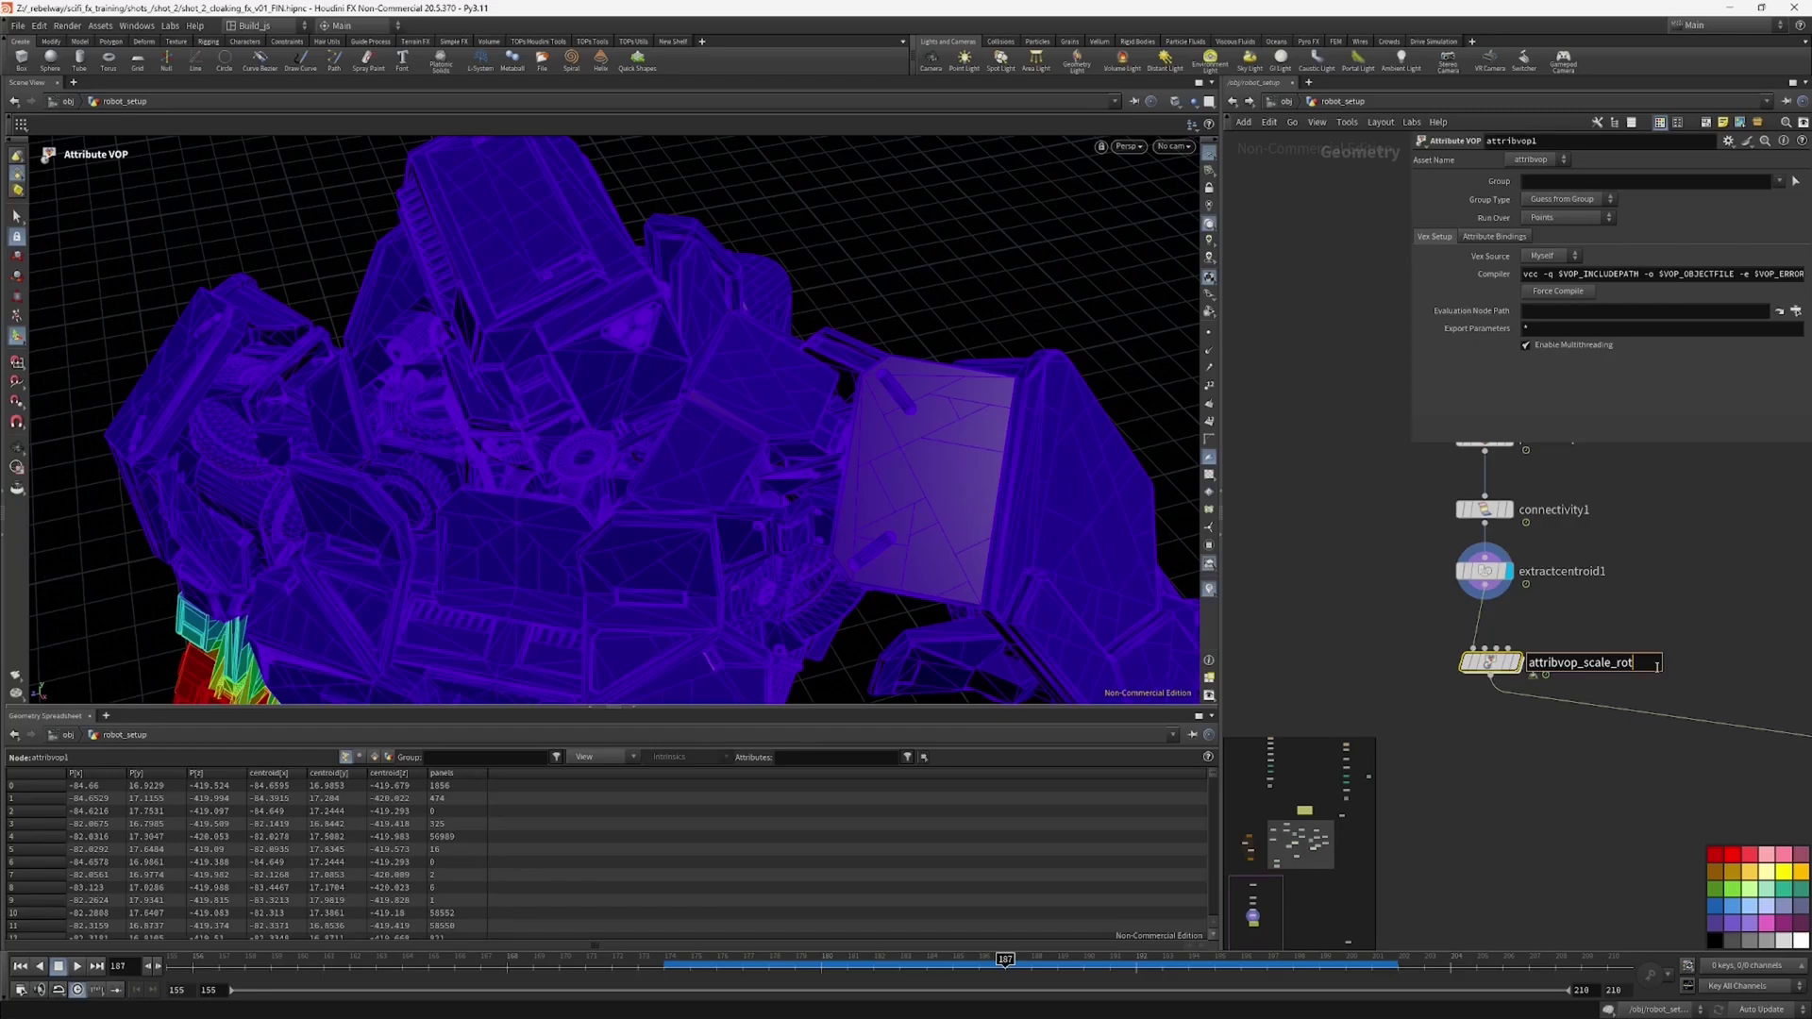
type("rims")
key("Return")
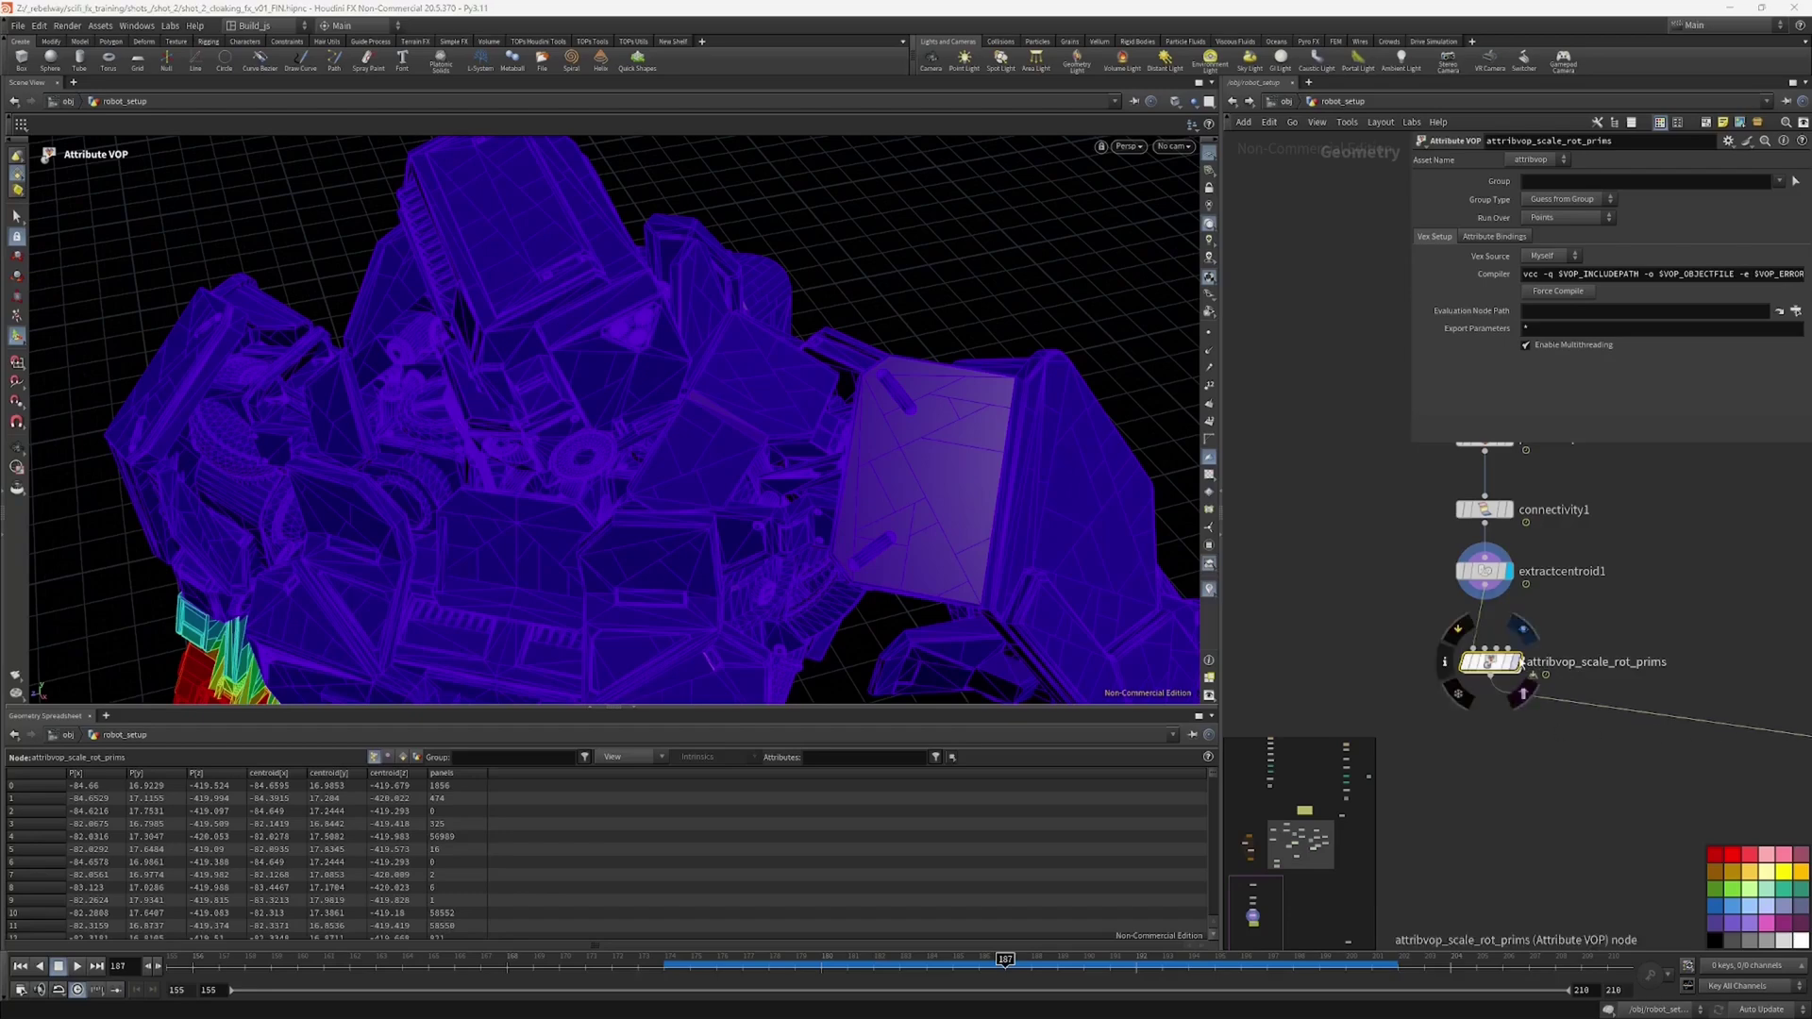
Step: Open the network inside attribvop_scale_rot_prims and add a Transform Matrix node between the geometry globals and output nodes
key("Return")
middle_click_drag(1586, 655, 1510, 769)
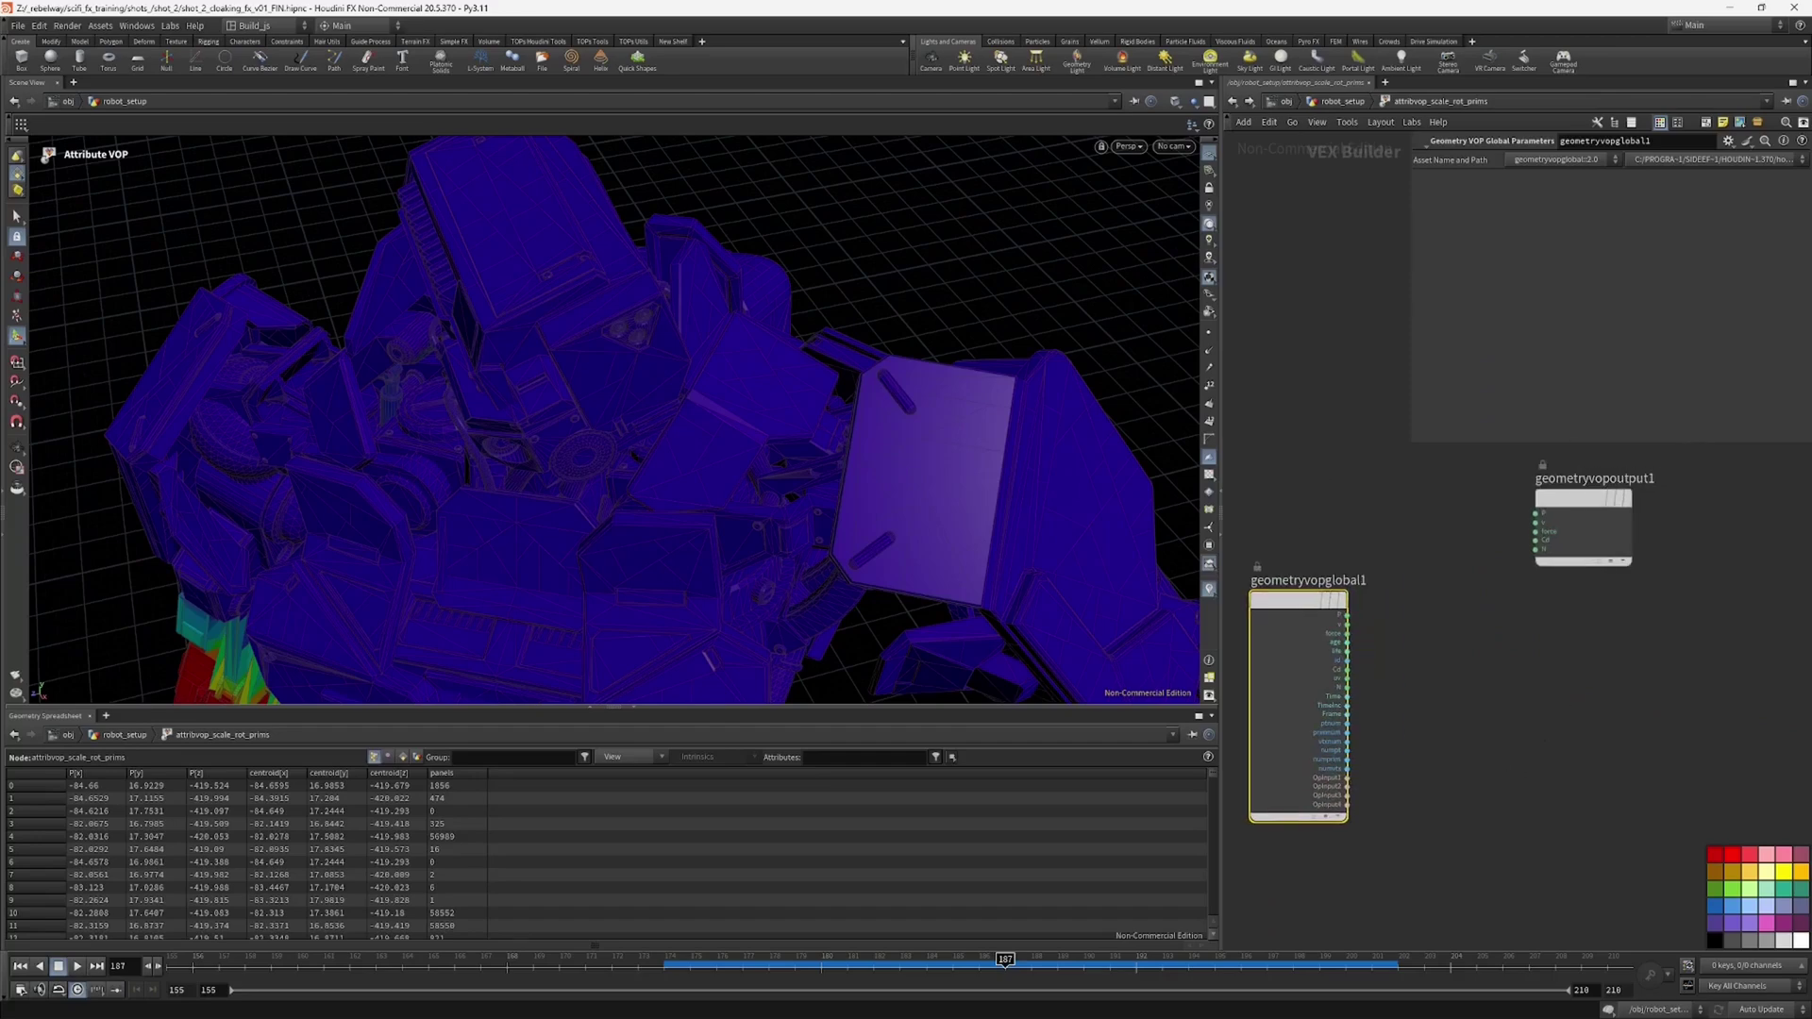
middle_click_drag(1511, 634, 1497, 621)
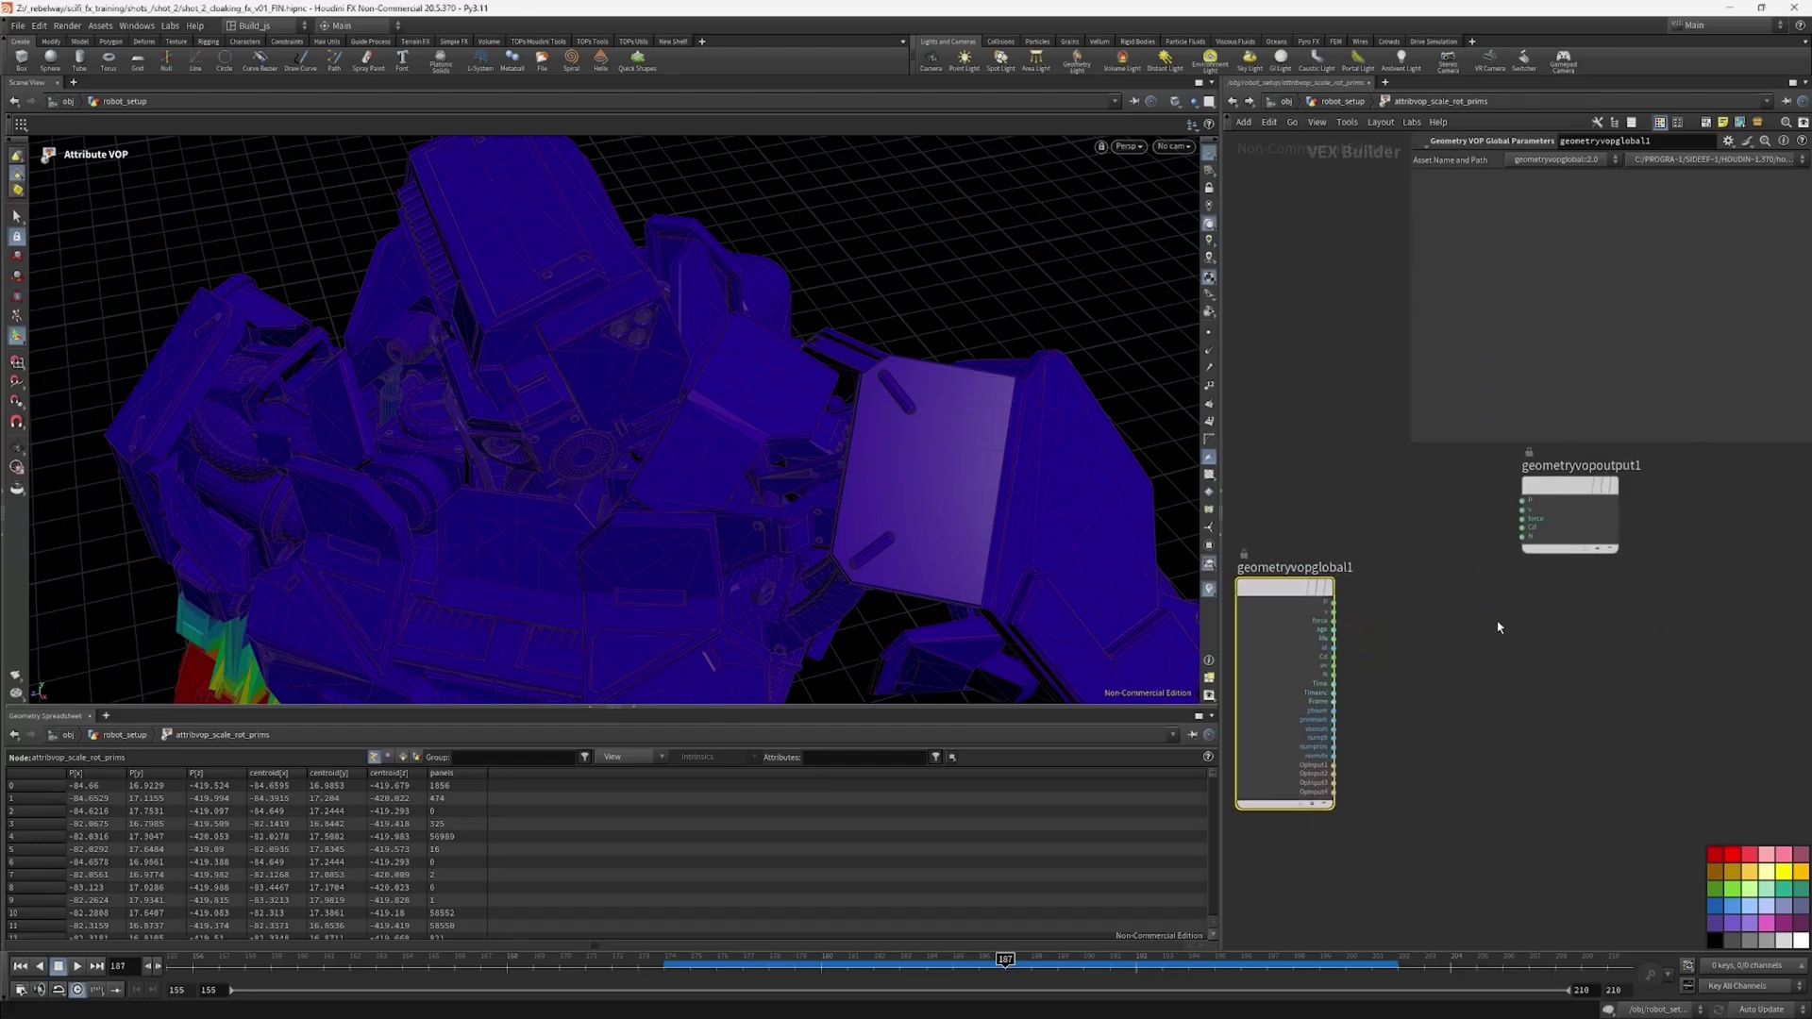
key("Tab")
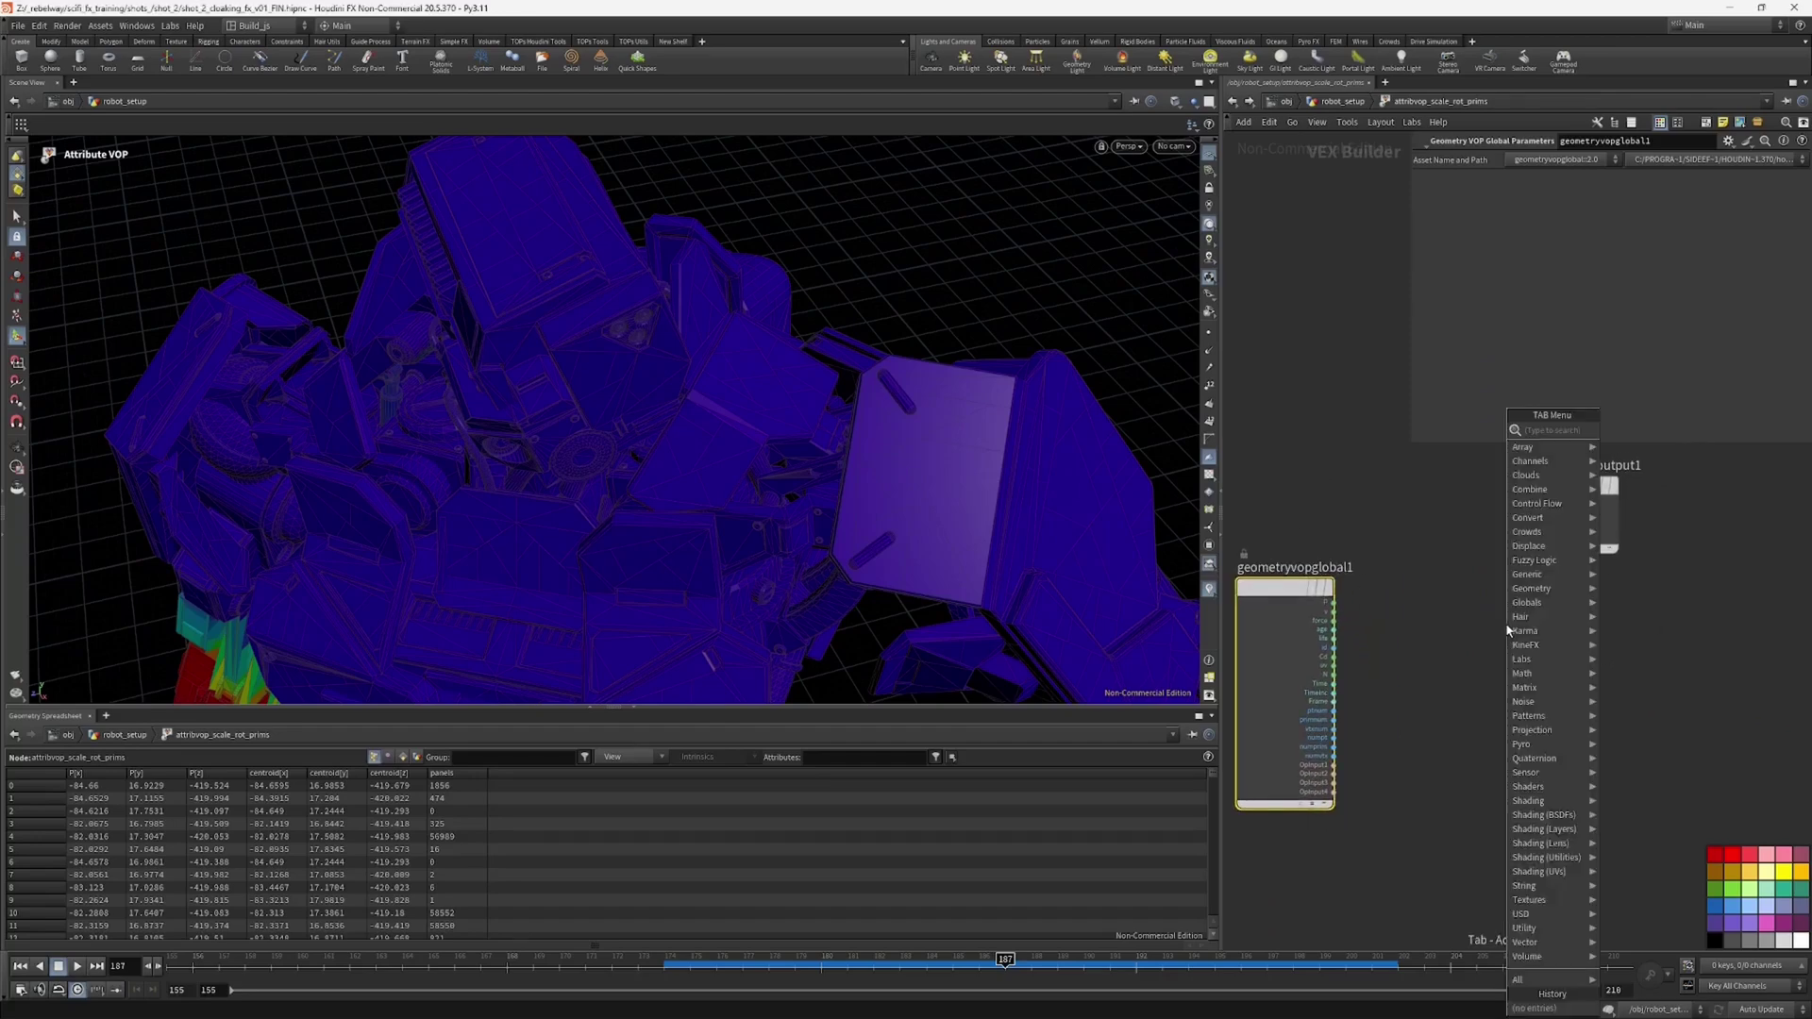
type("tra")
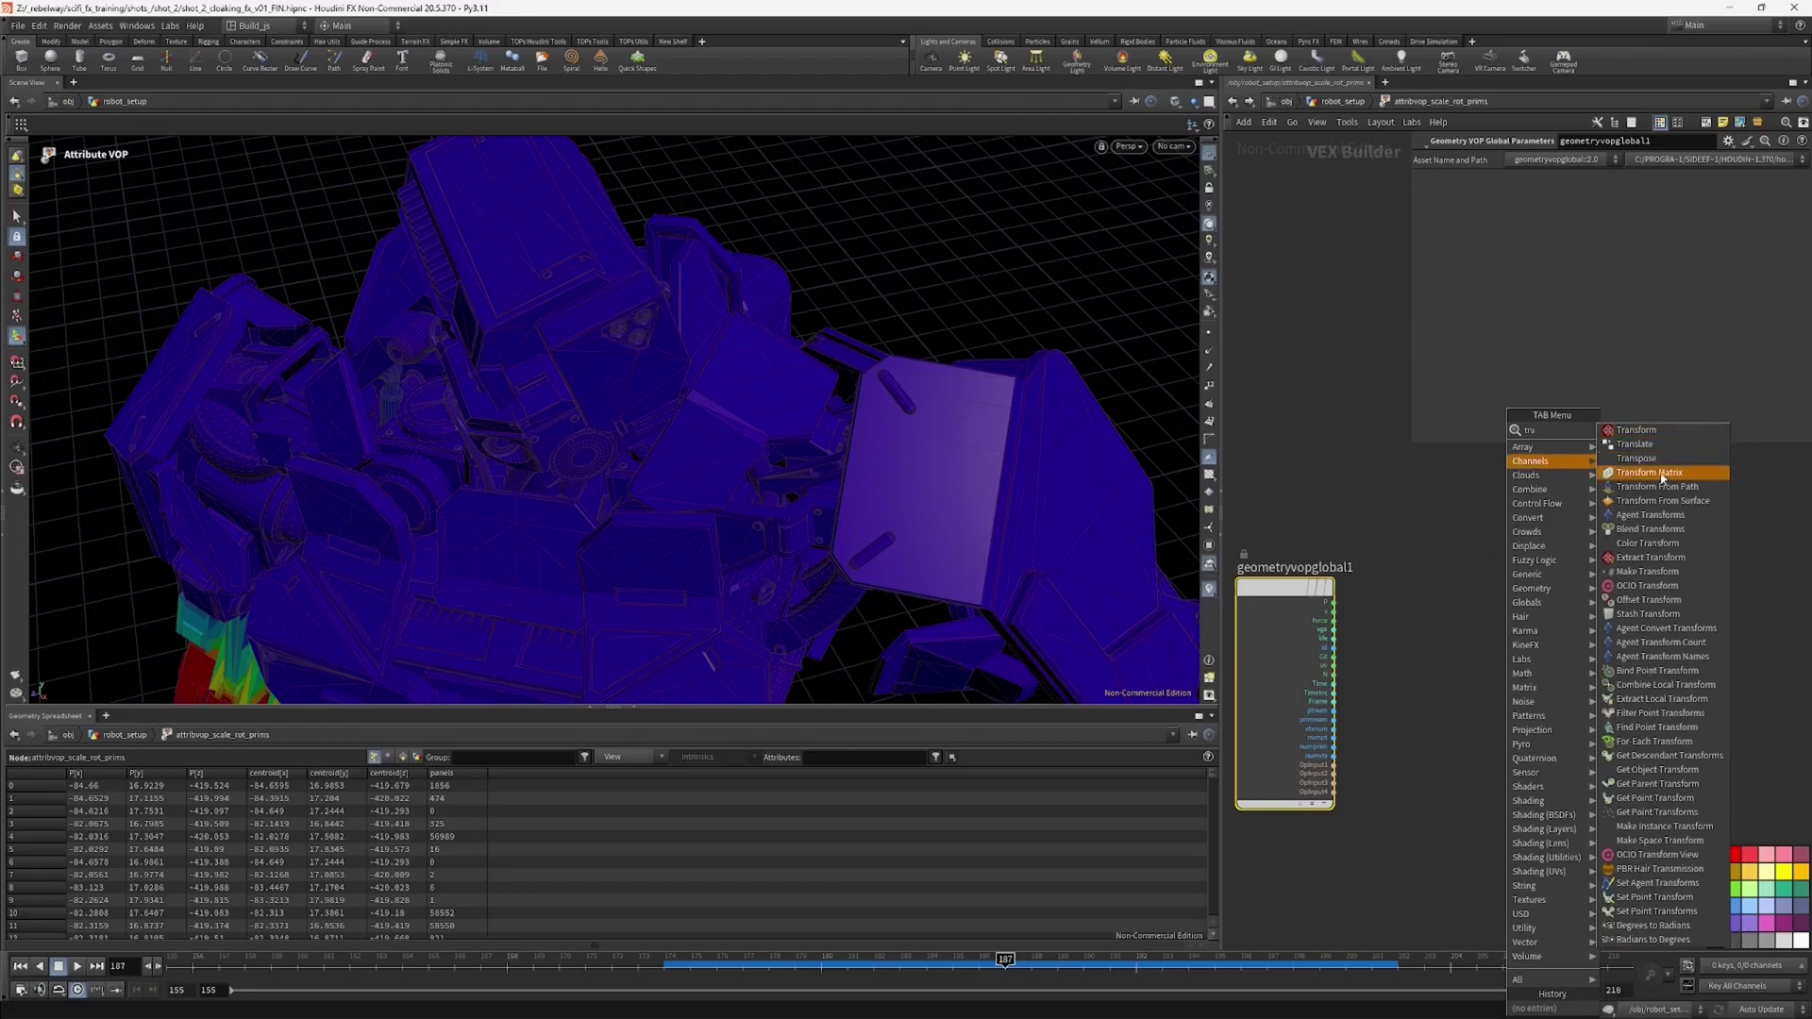
left_click(1651, 477)
left_click(1530, 651)
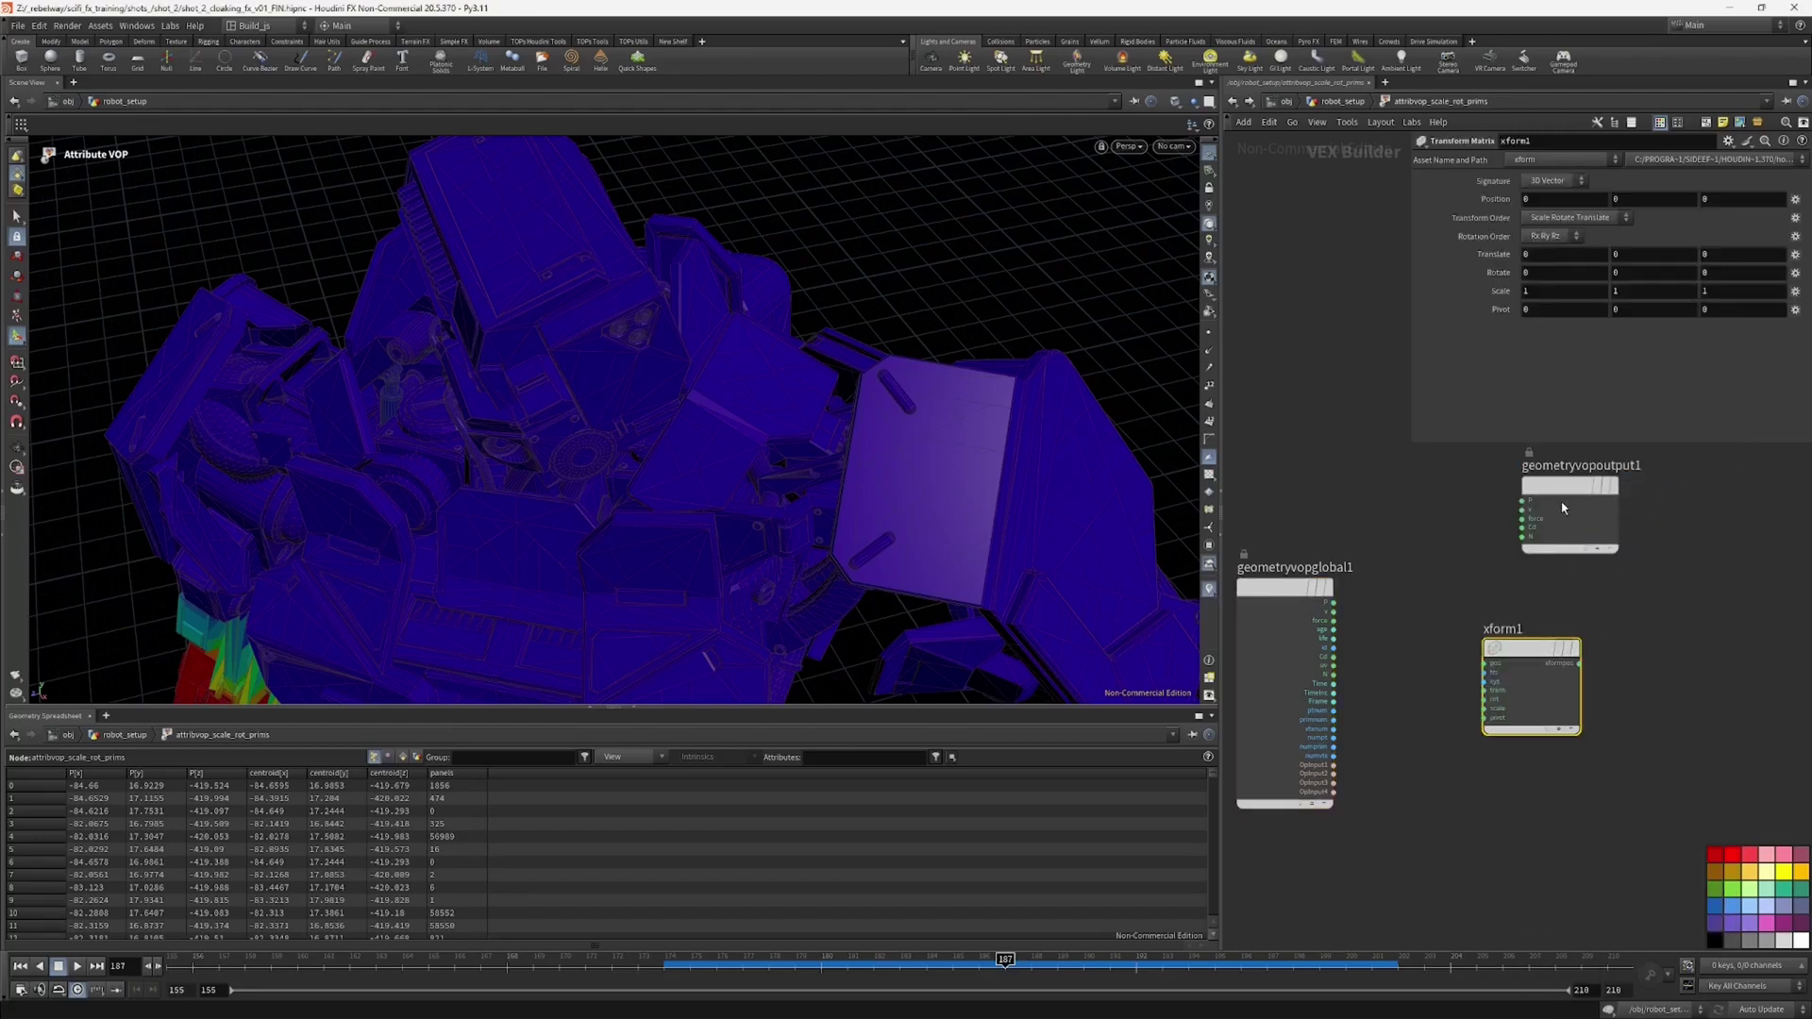
Step: Line up the nodes and wire the global P through xform1's position input into P of geometryvopoutput1
left_click_drag(1566, 498, 1719, 619)
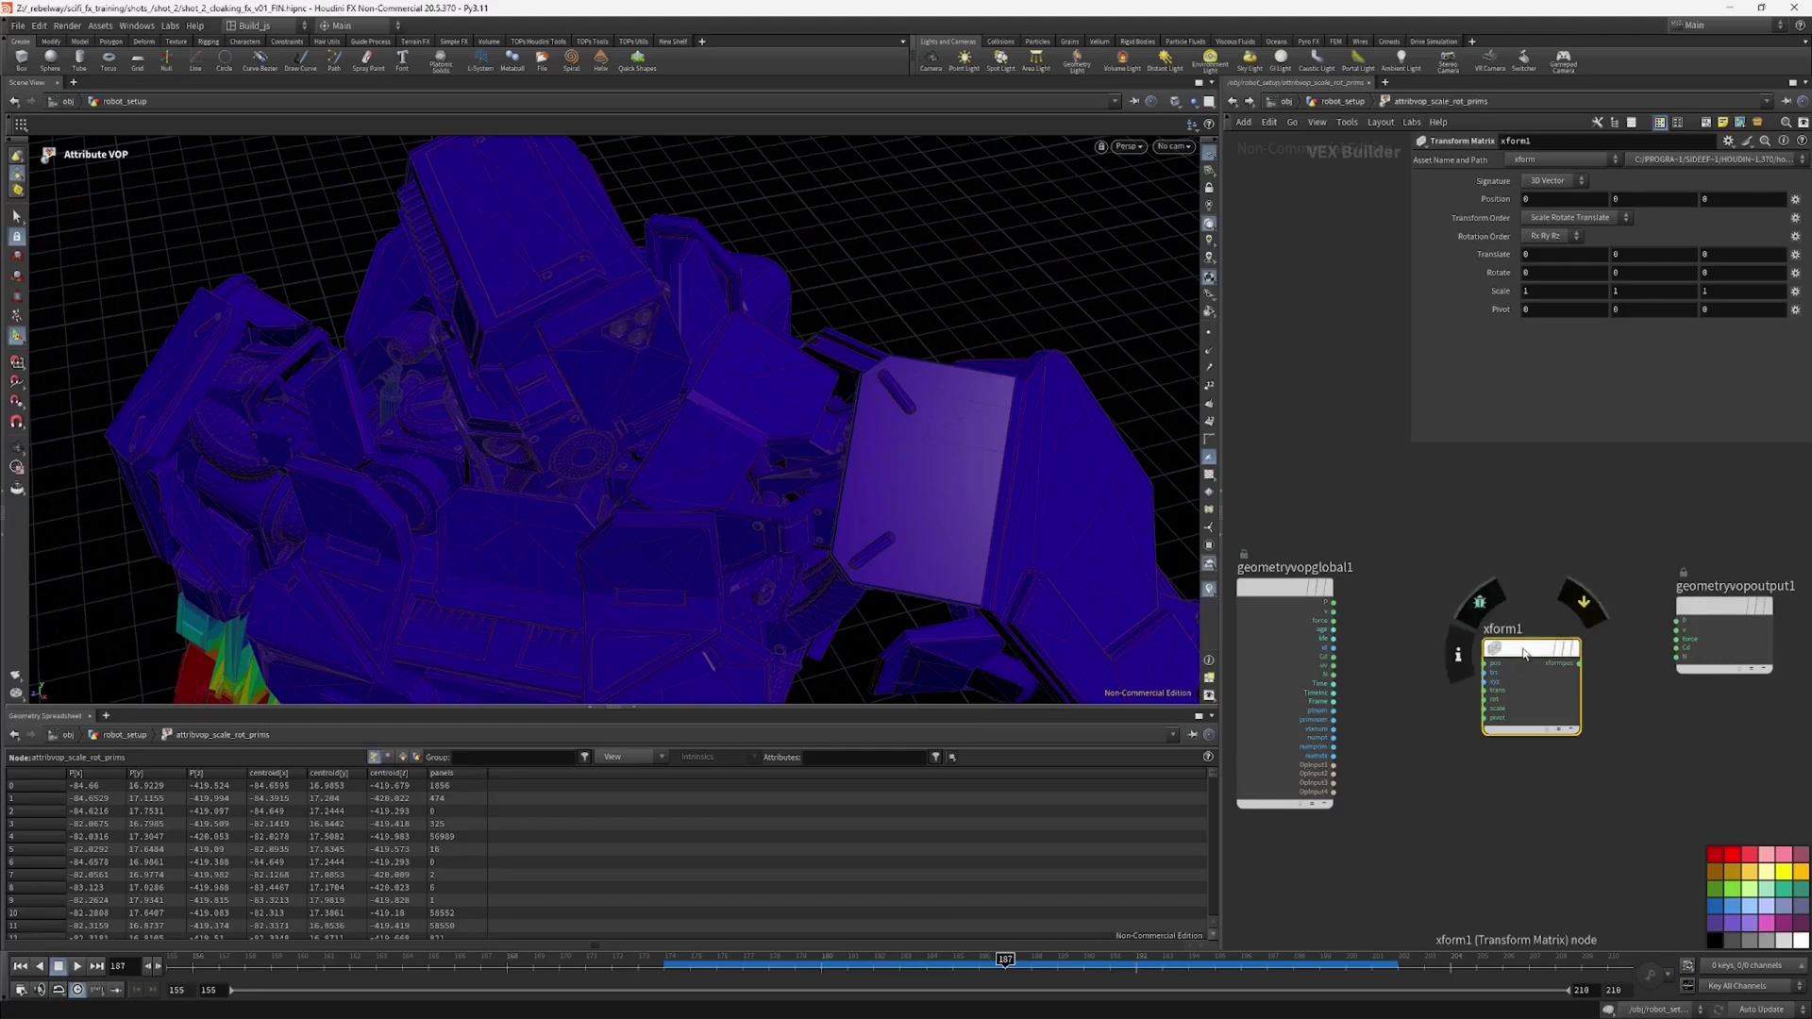
left_click_drag(1524, 649, 1544, 584)
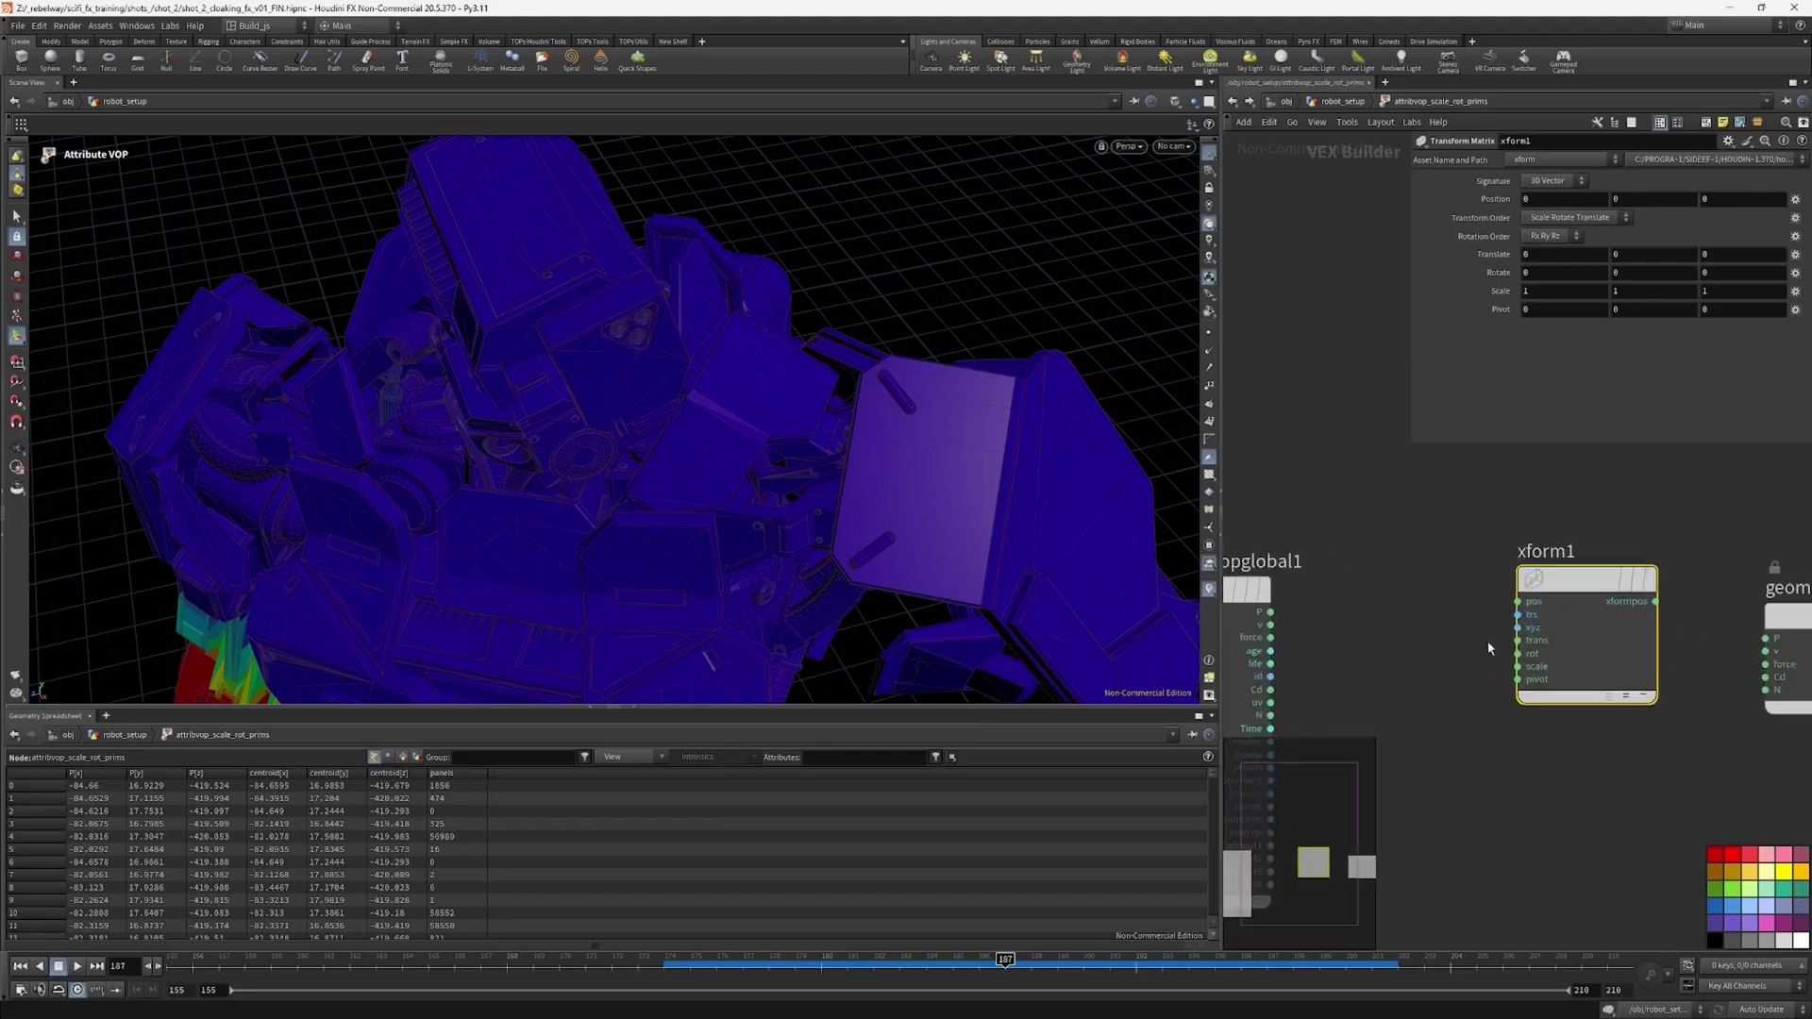
scroll(1453, 580, "up", 3)
left_click_drag(1325, 542, 1601, 607)
scroll(1567, 533, "down", 3)
Step: Reset the viewport and frame the whole robot from head to feet
right_click_drag(979, 577, 821, 368, "alt")
middle_click_drag(821, 368, 808, 412, "alt")
left_click_drag(808, 412, 632, 657, "alt")
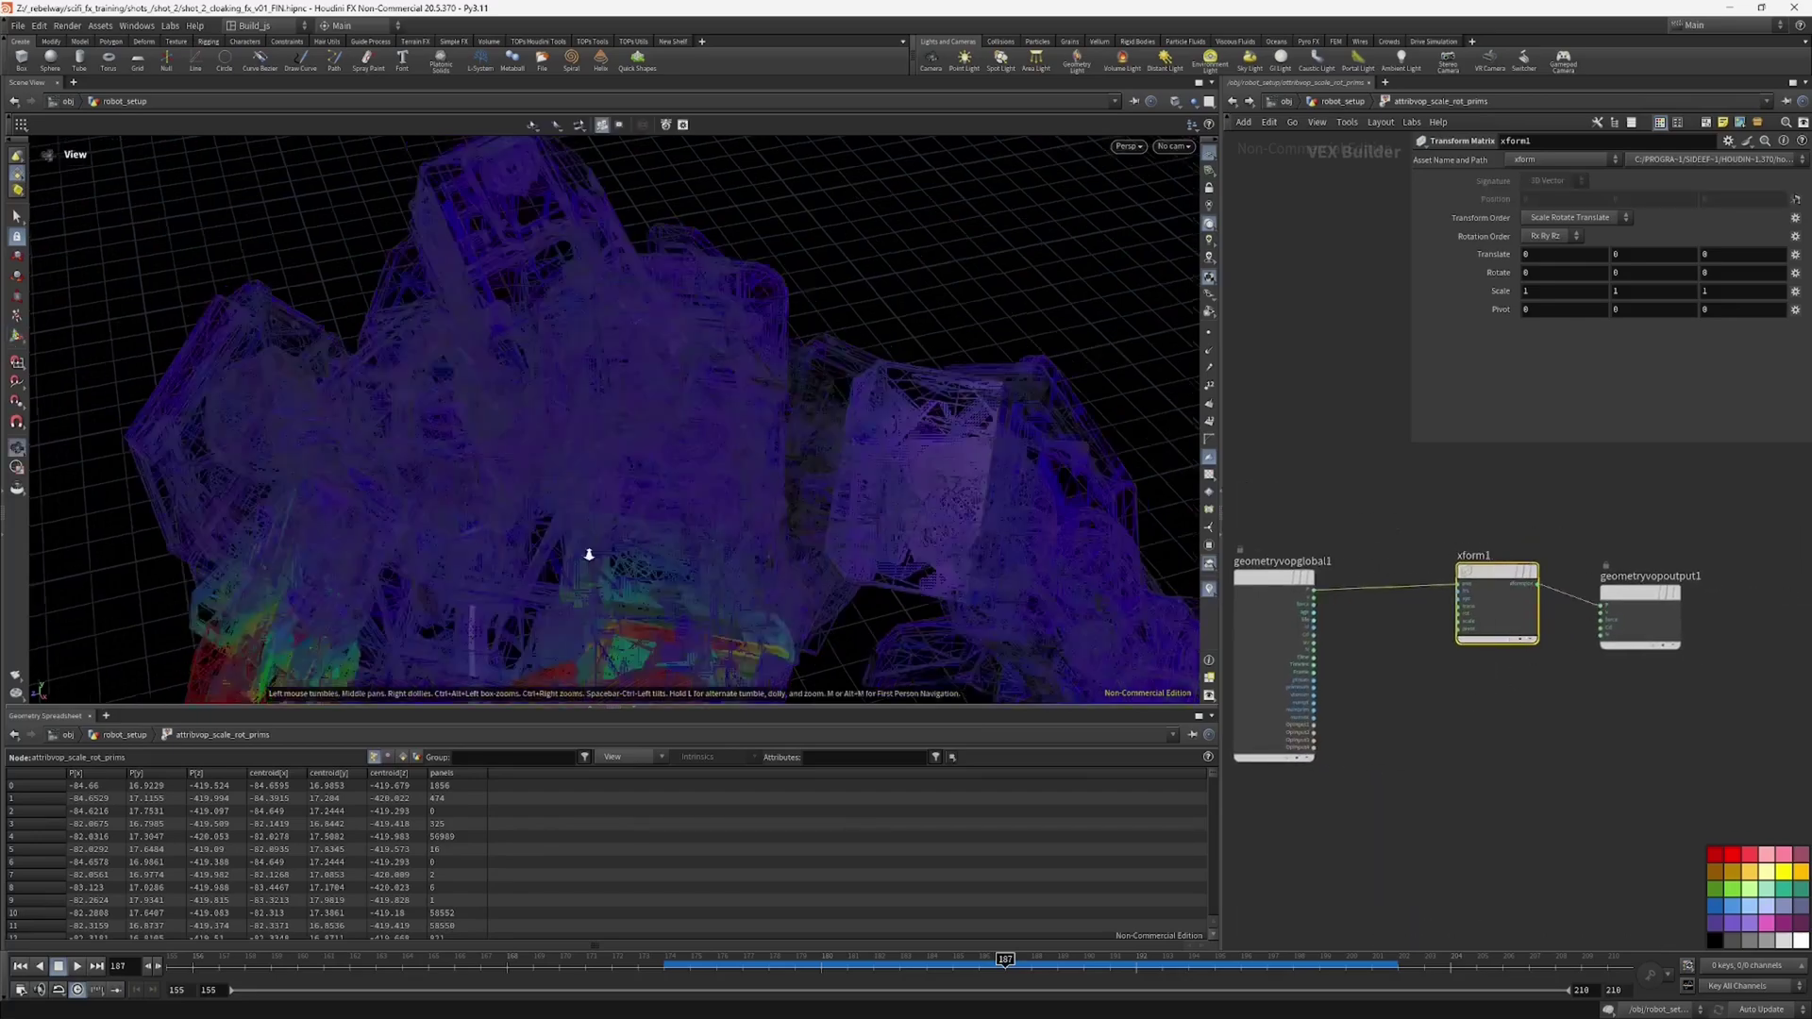
middle_click_drag(632, 657, 805, 416, "alt")
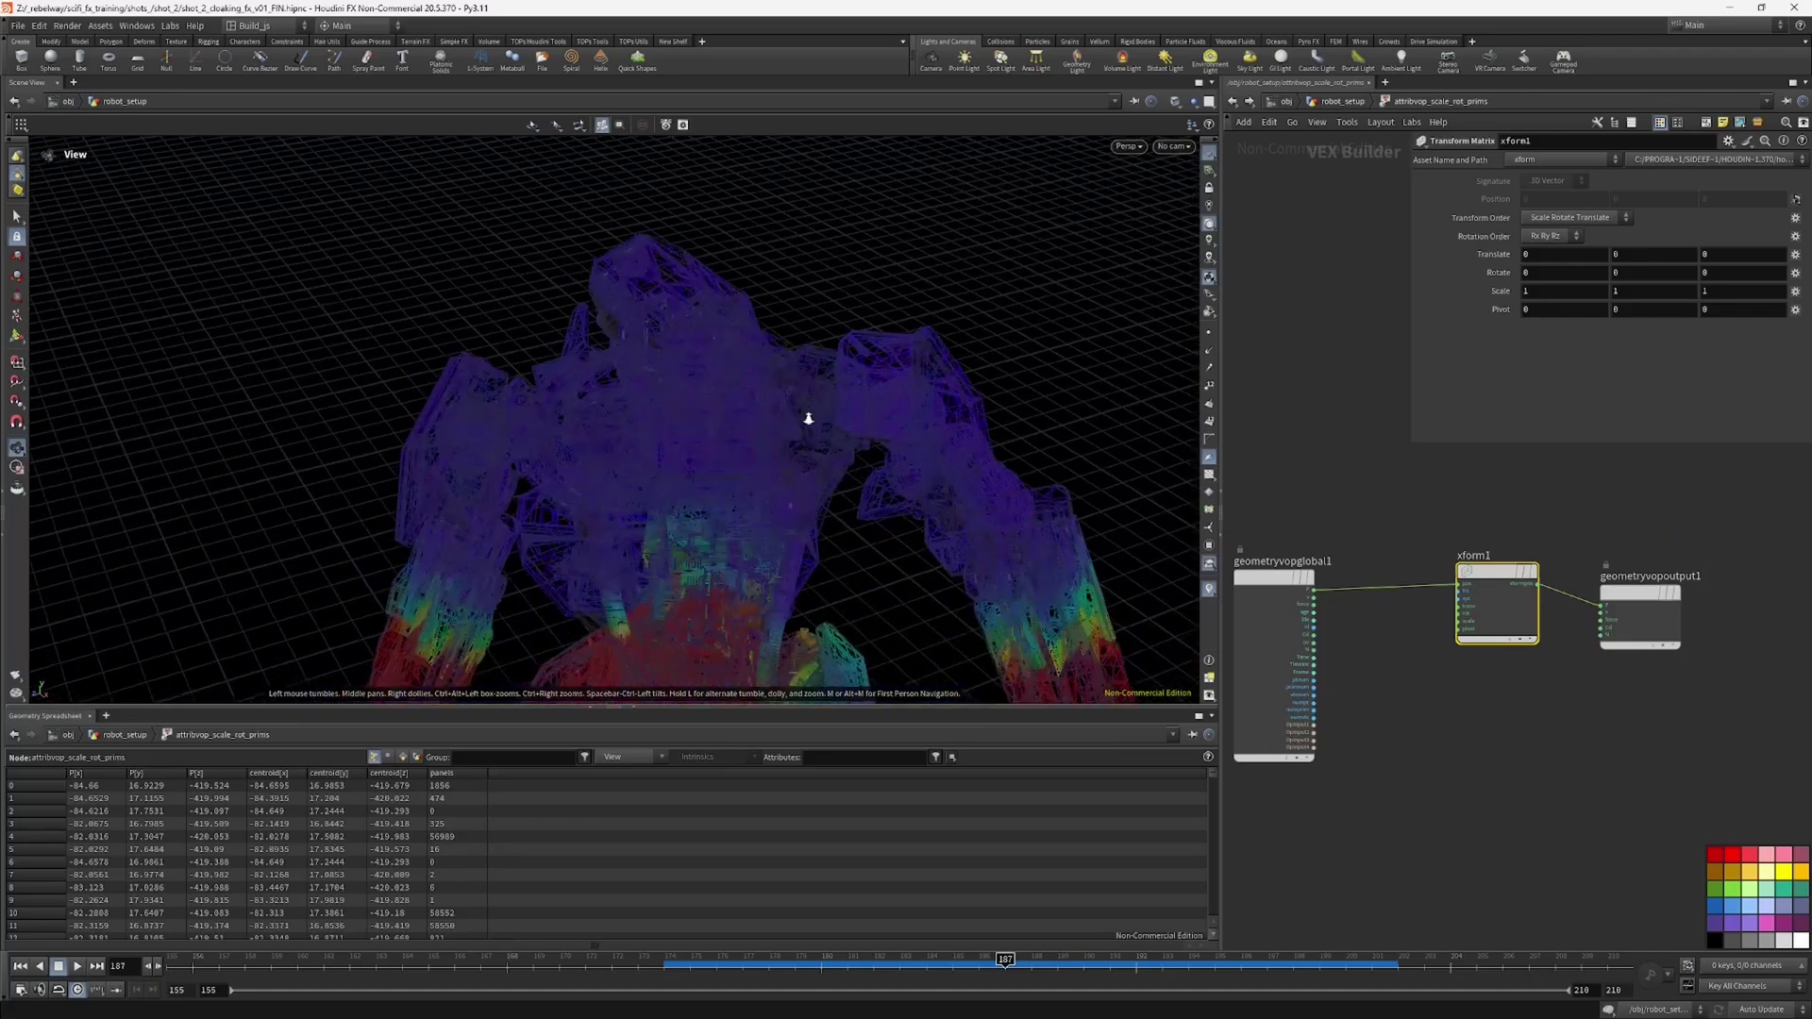
left_click_drag(805, 416, 771, 484, "alt")
left_click_drag(893, 475, 845, 226, "alt")
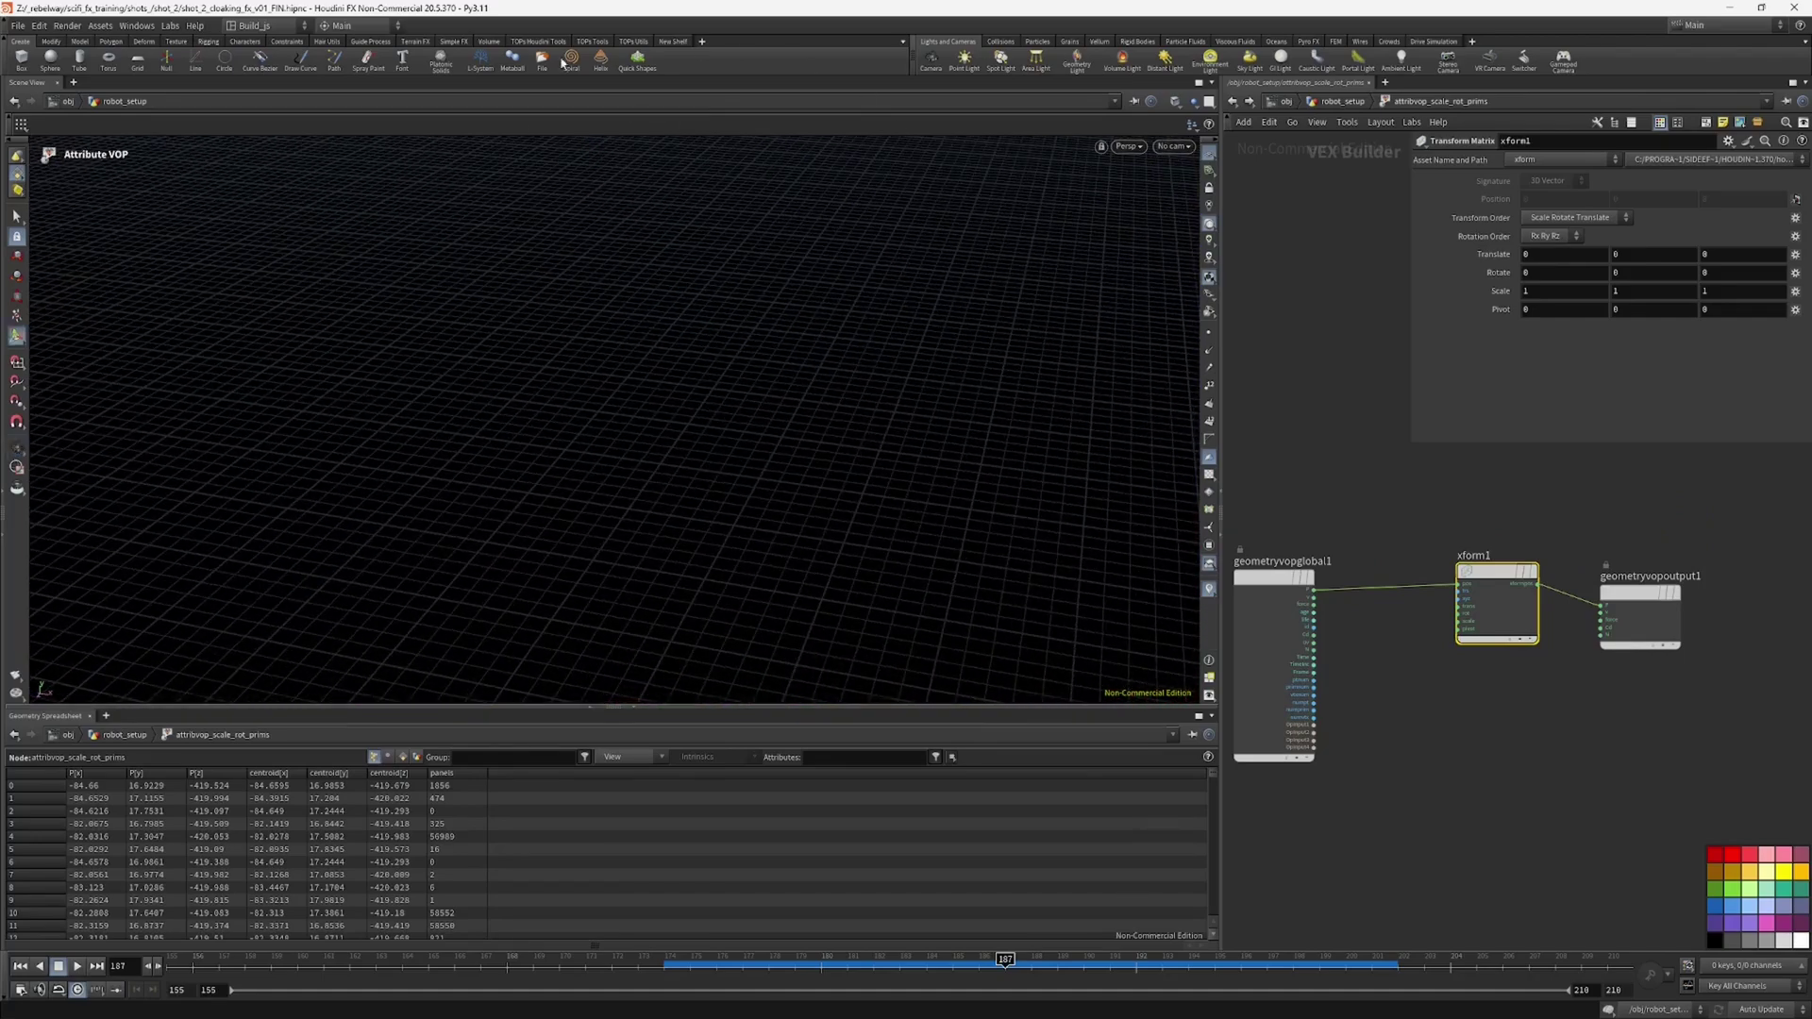
left_click(172, 26)
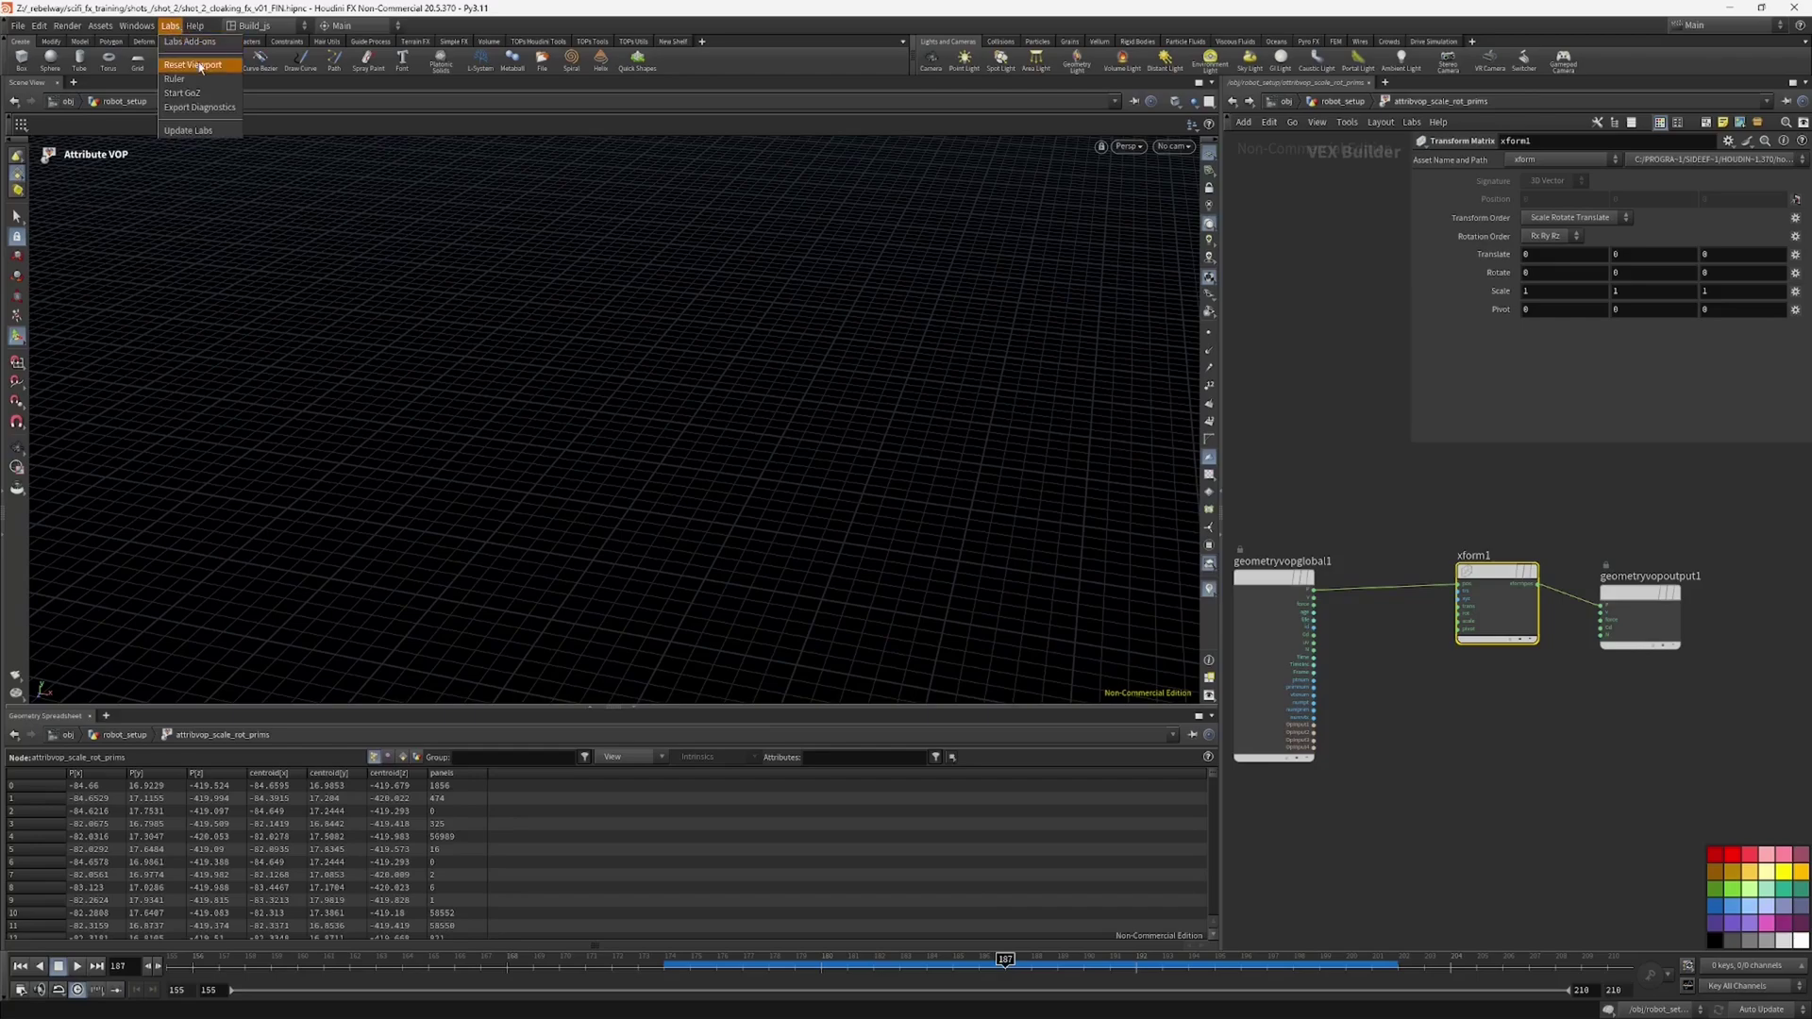
left_click(194, 65)
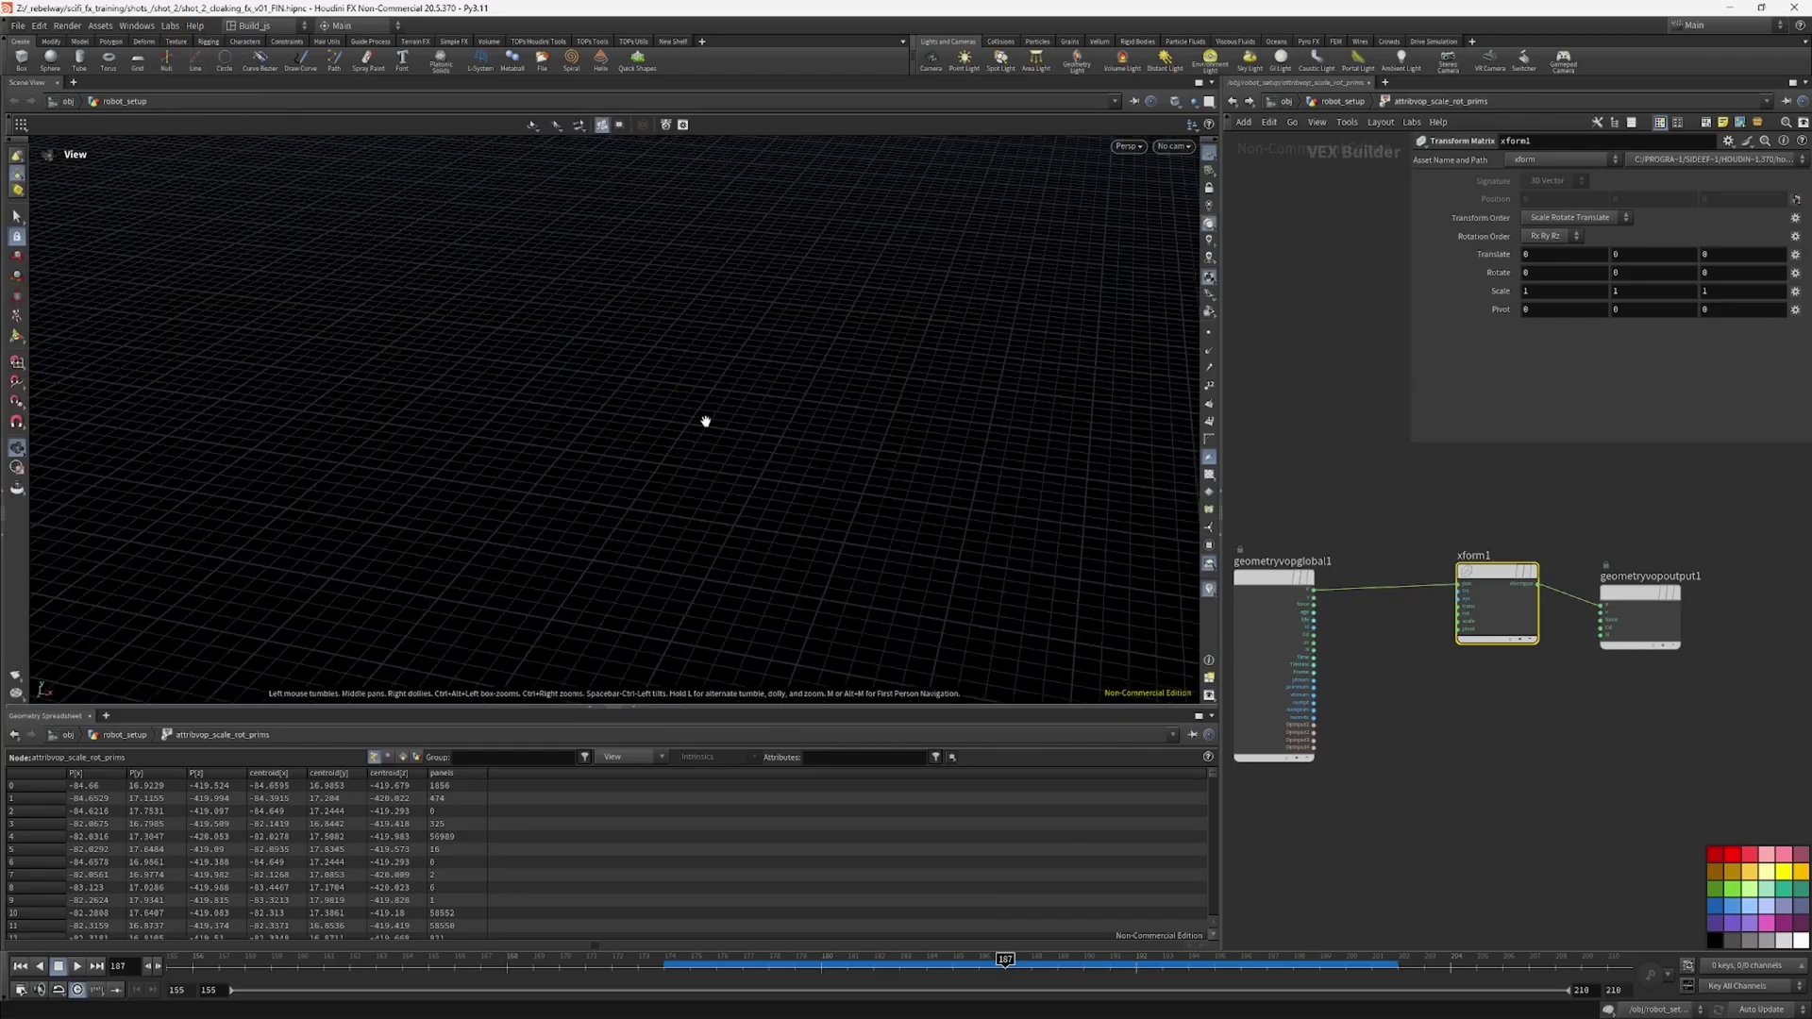
key("space+g")
left_click_drag(671, 404, 579, 347)
Step: Try uniform Scale values of 0.97, 0.7 and 0.9 on xform1 with the pivot at the origin
middle_click_drag(1493, 293, 1472, 331)
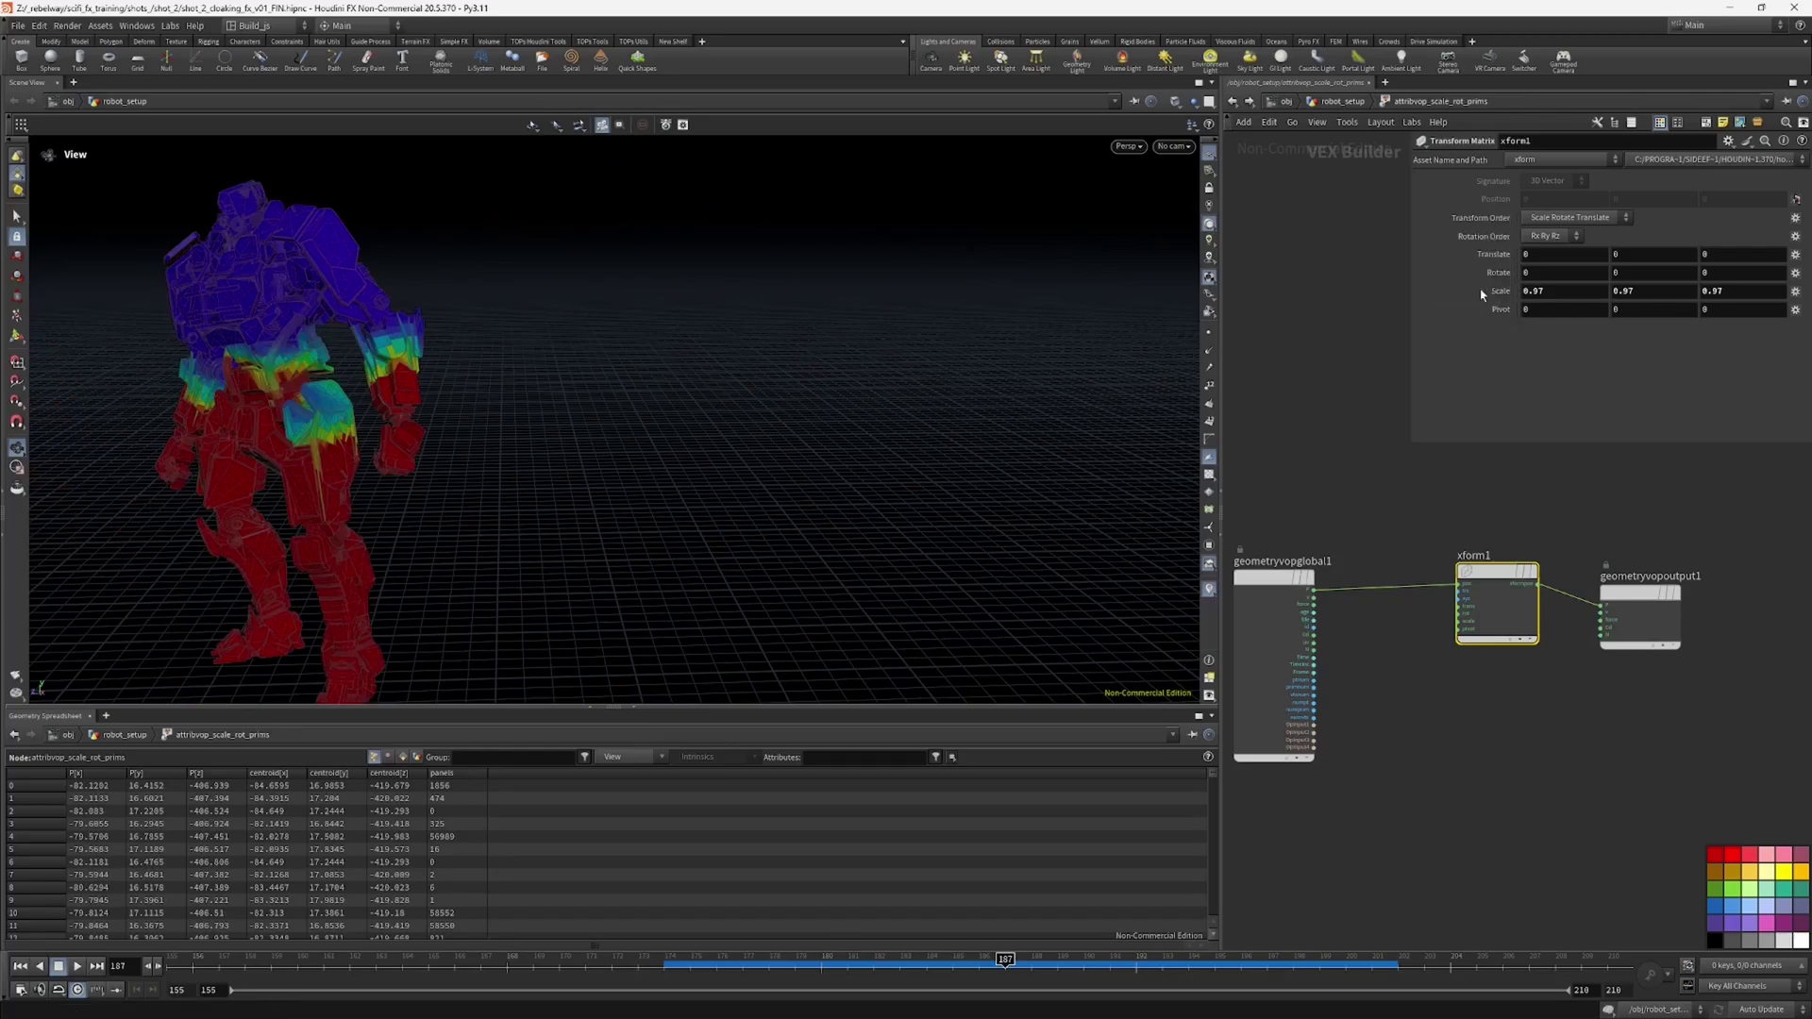
left_click_drag(708, 469, 320, 475)
middle_click_drag(1479, 292, 1302, 319)
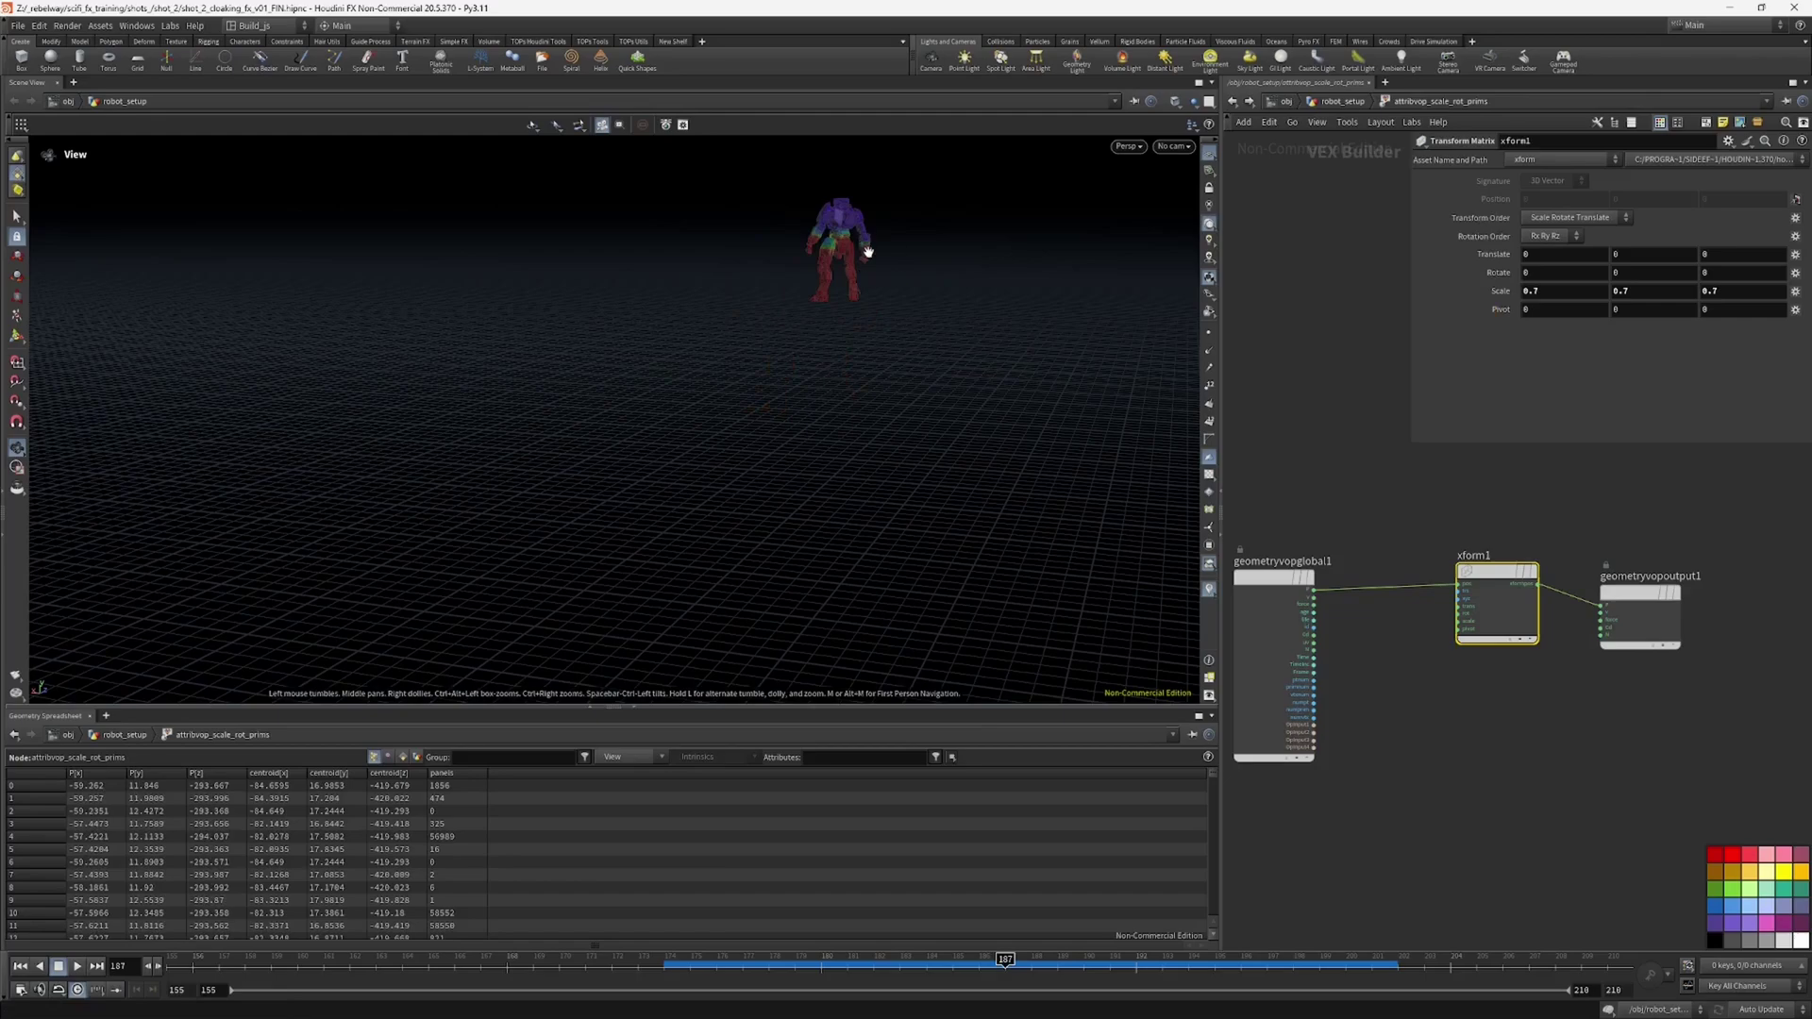
middle_click_drag(1509, 299, 1456, 296)
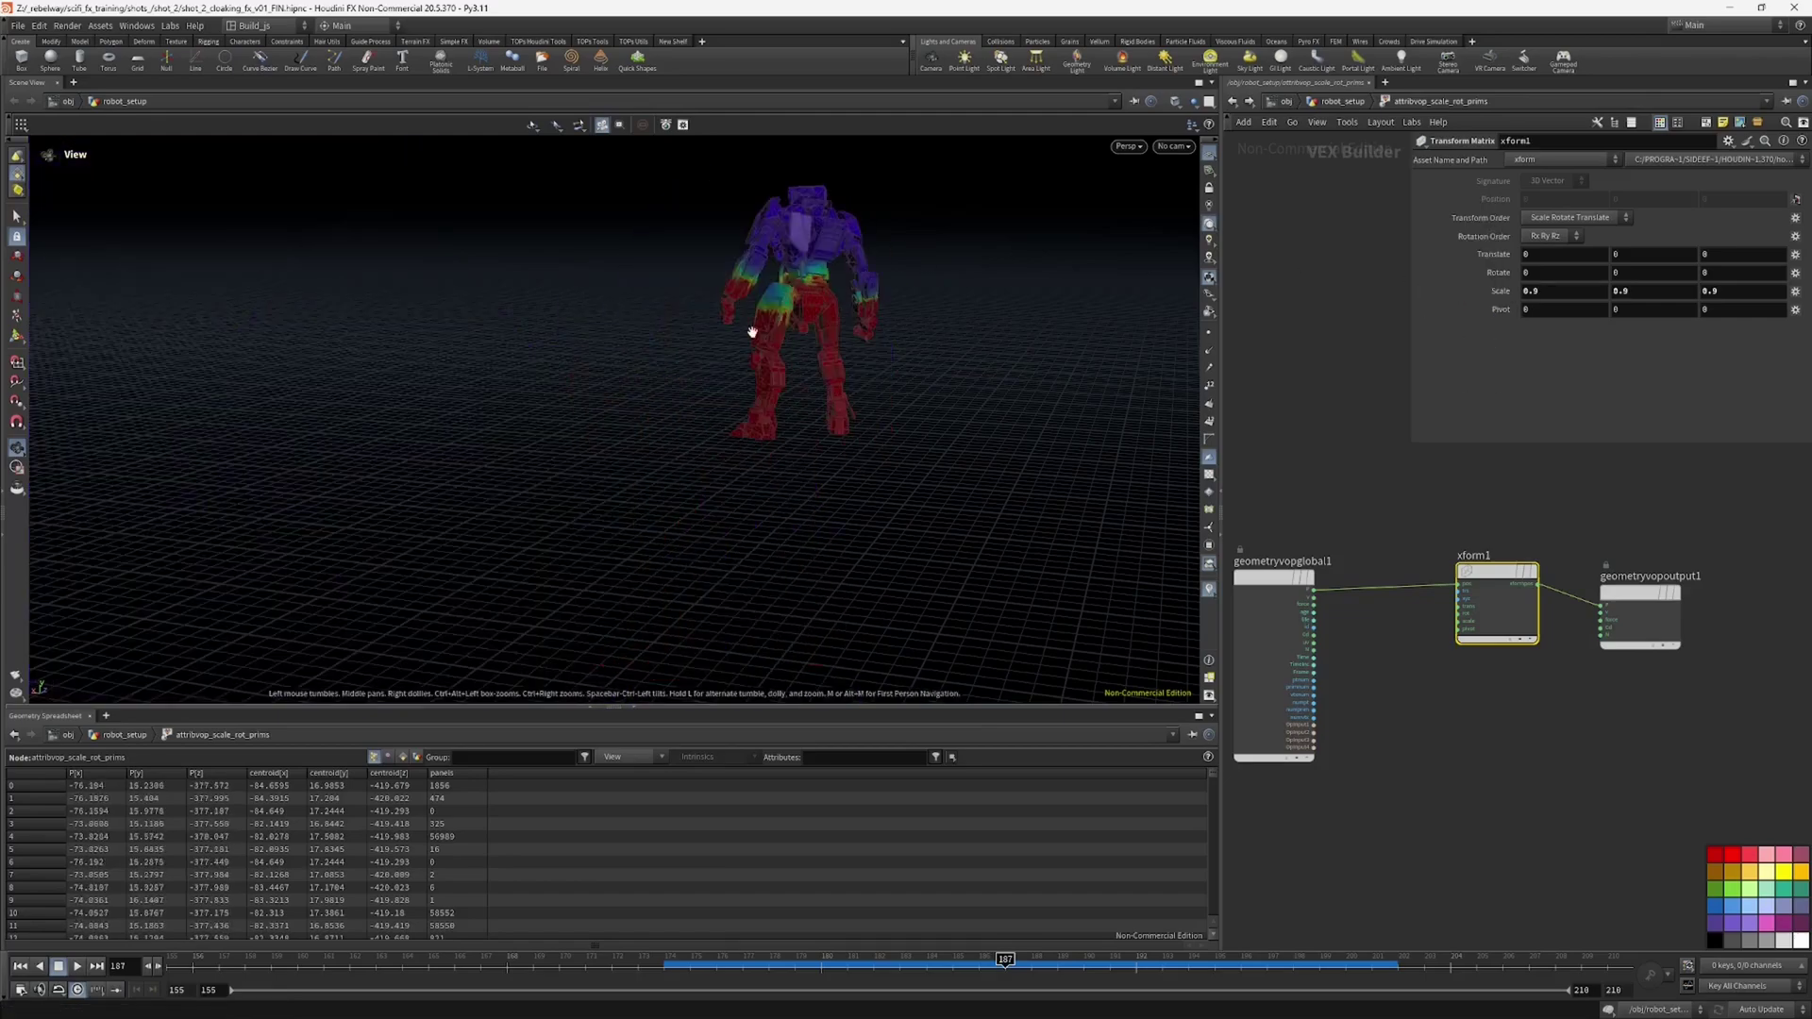
left_click_drag(803, 282, 1122, 396)
Step: Try a Y Pivot of 80 on xform1, then reset its Scale and Pivot to their defaults
middle_click_drag(1532, 312, 1727, 264)
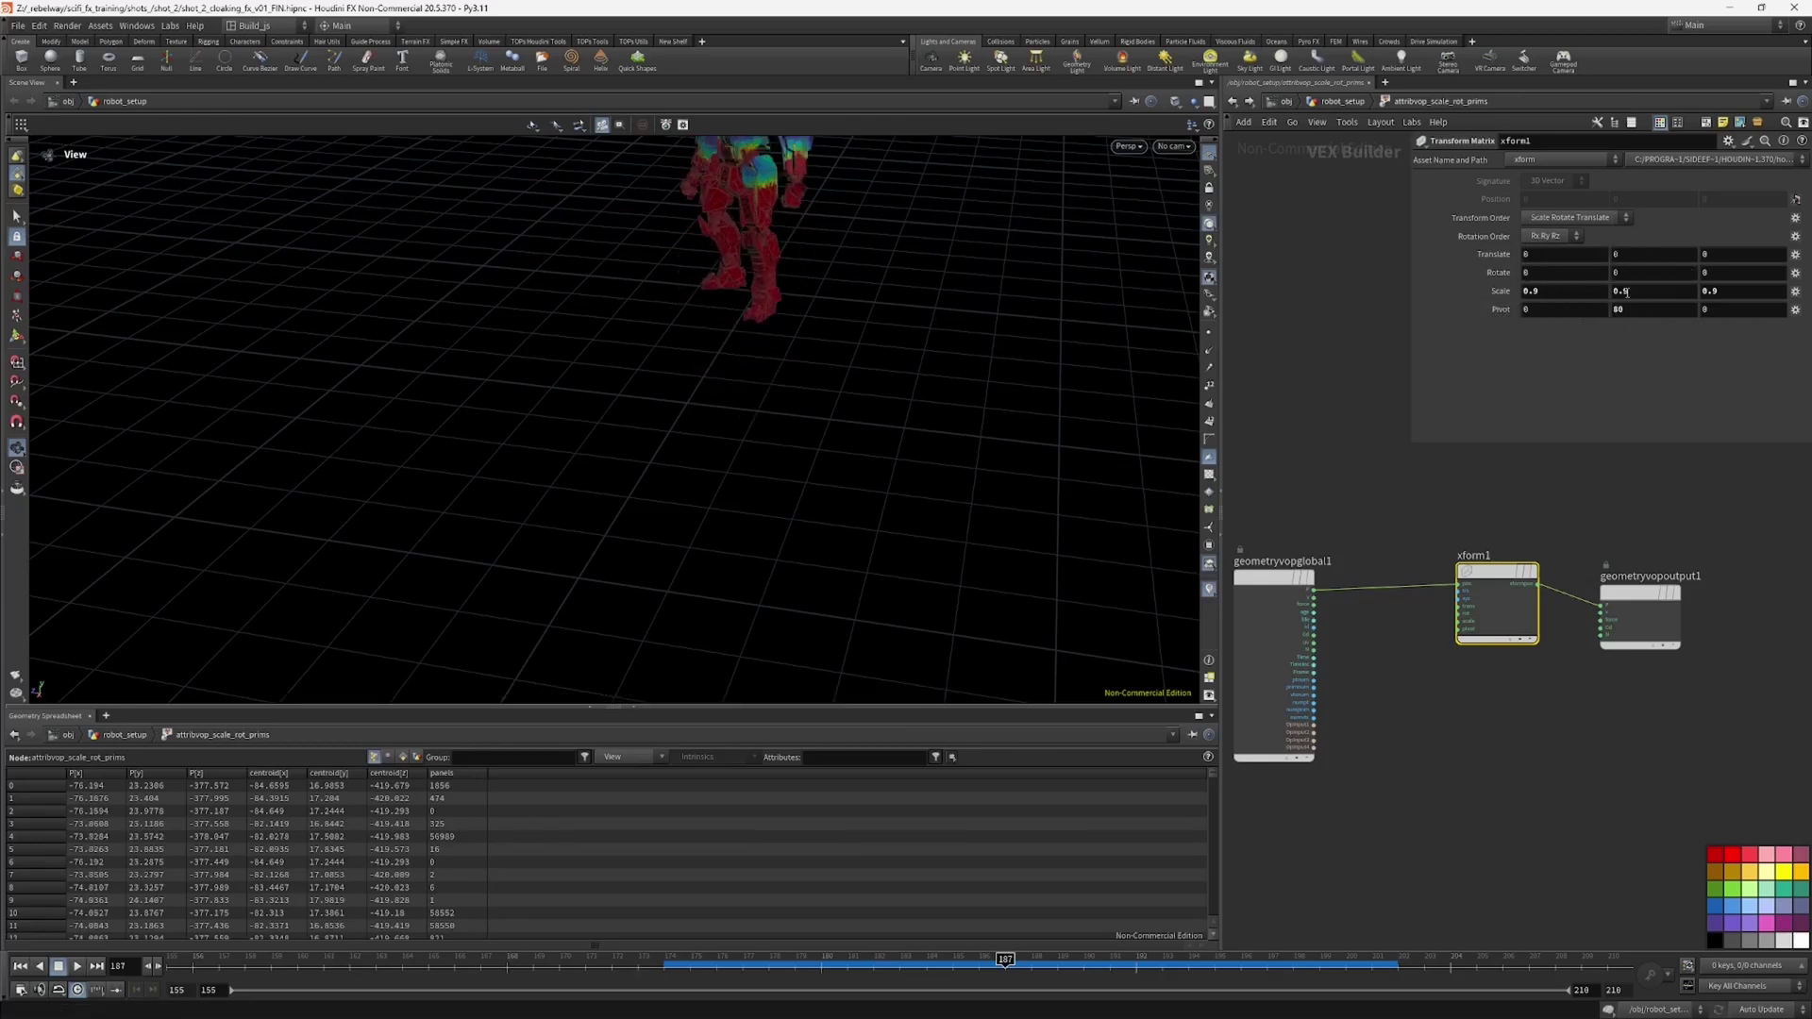
mouse_move(1625, 292)
middle_mouse_down()
mouse_move(1660, 304)
mouse_move(1609, 303)
mouse_move(1638, 305)
middle_mouse_up()
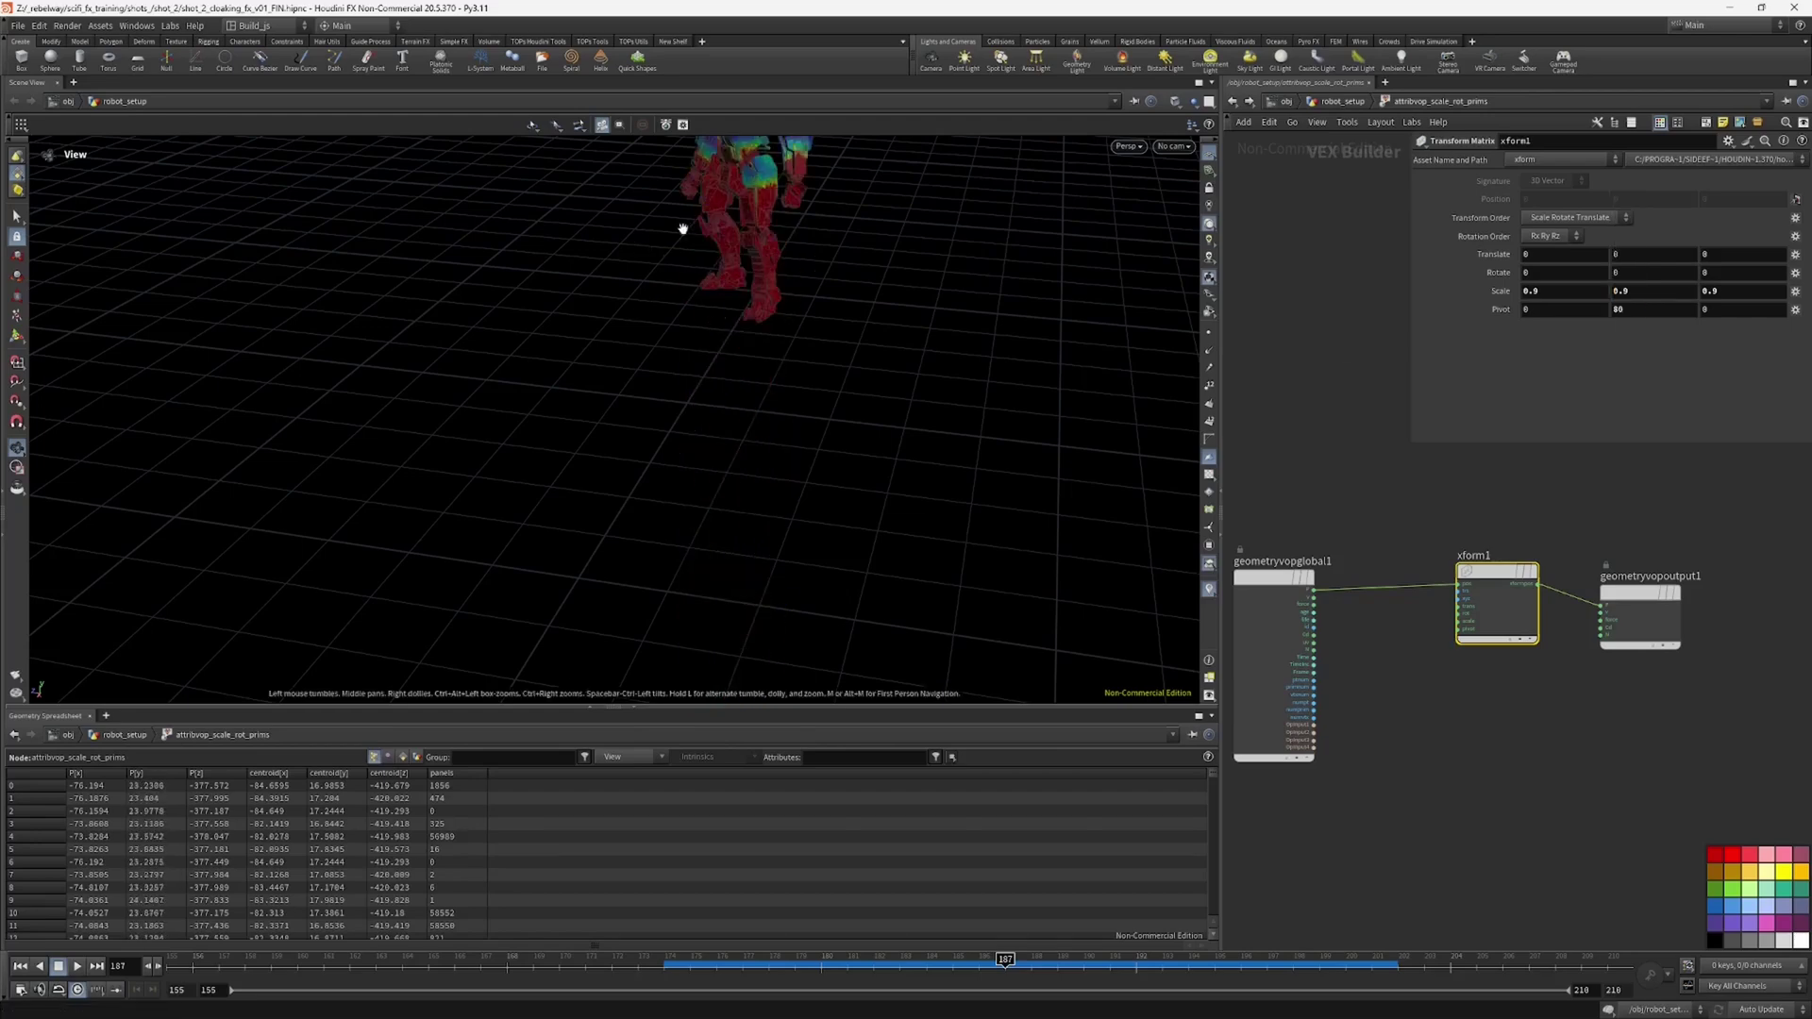
middle_click(1507, 293, "ctrl")
middle_click(1505, 311, "ctrl")
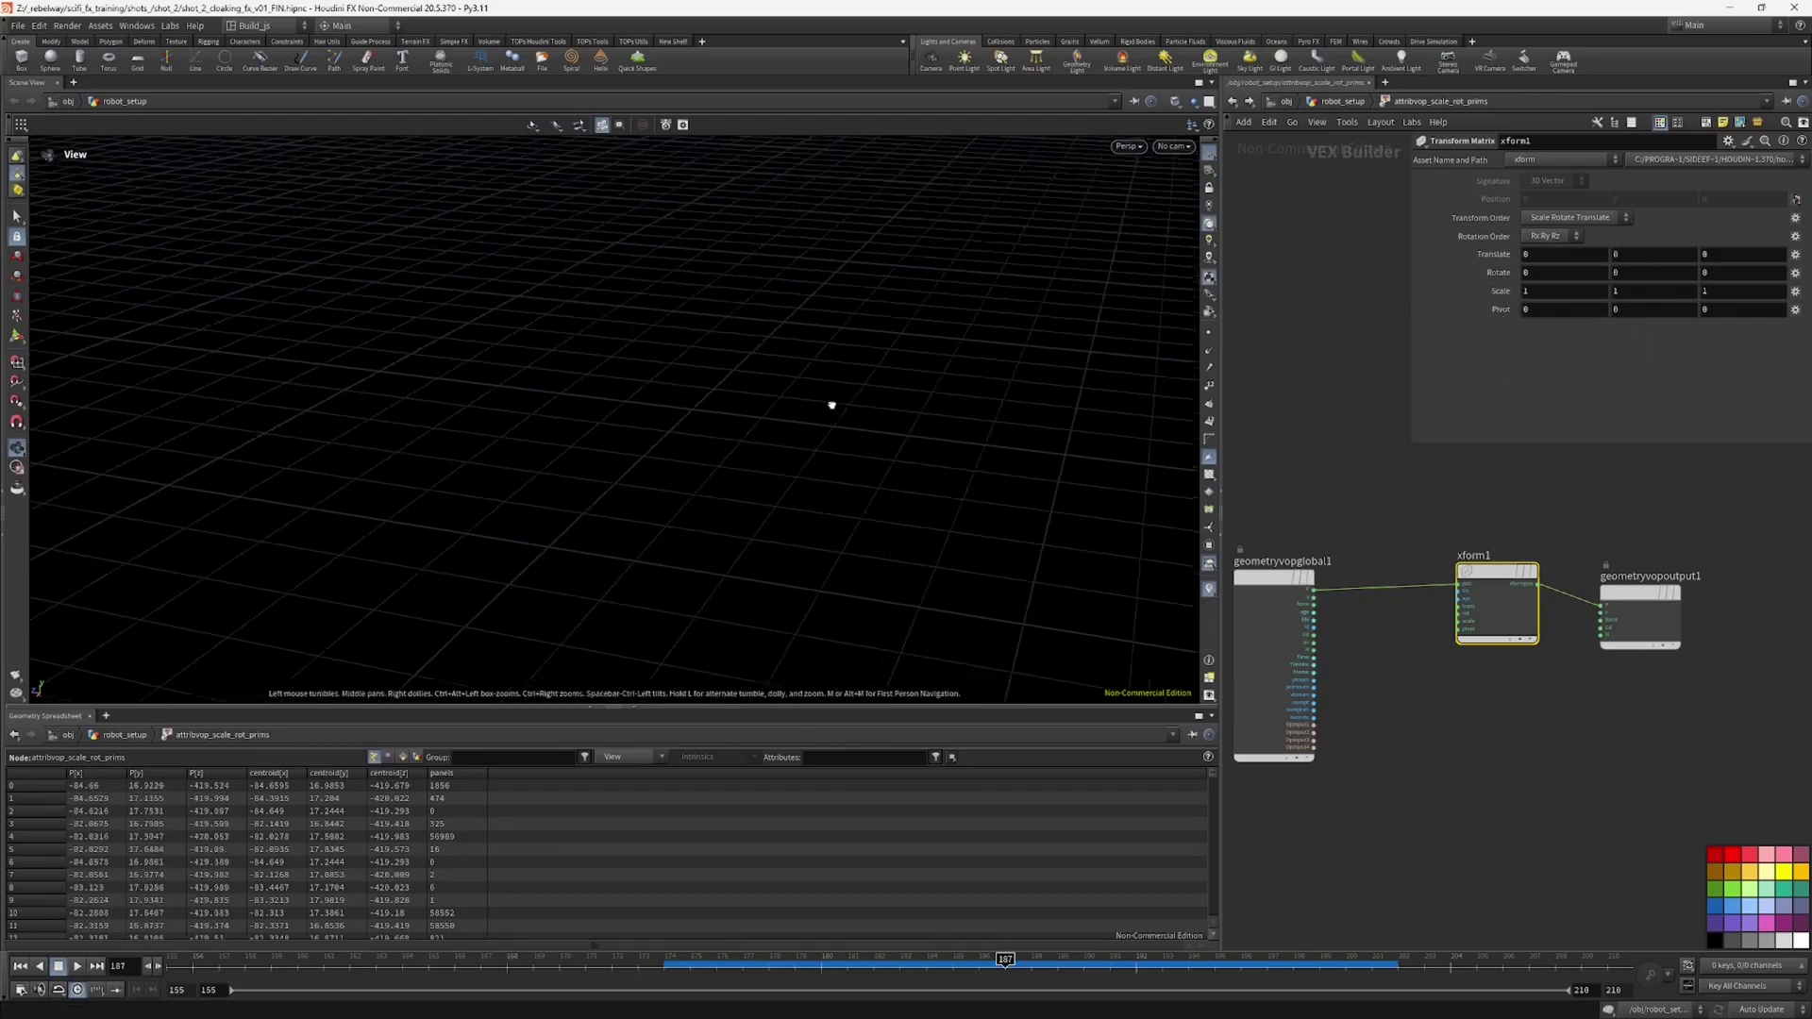
left_click_drag(870, 417, 723, 453)
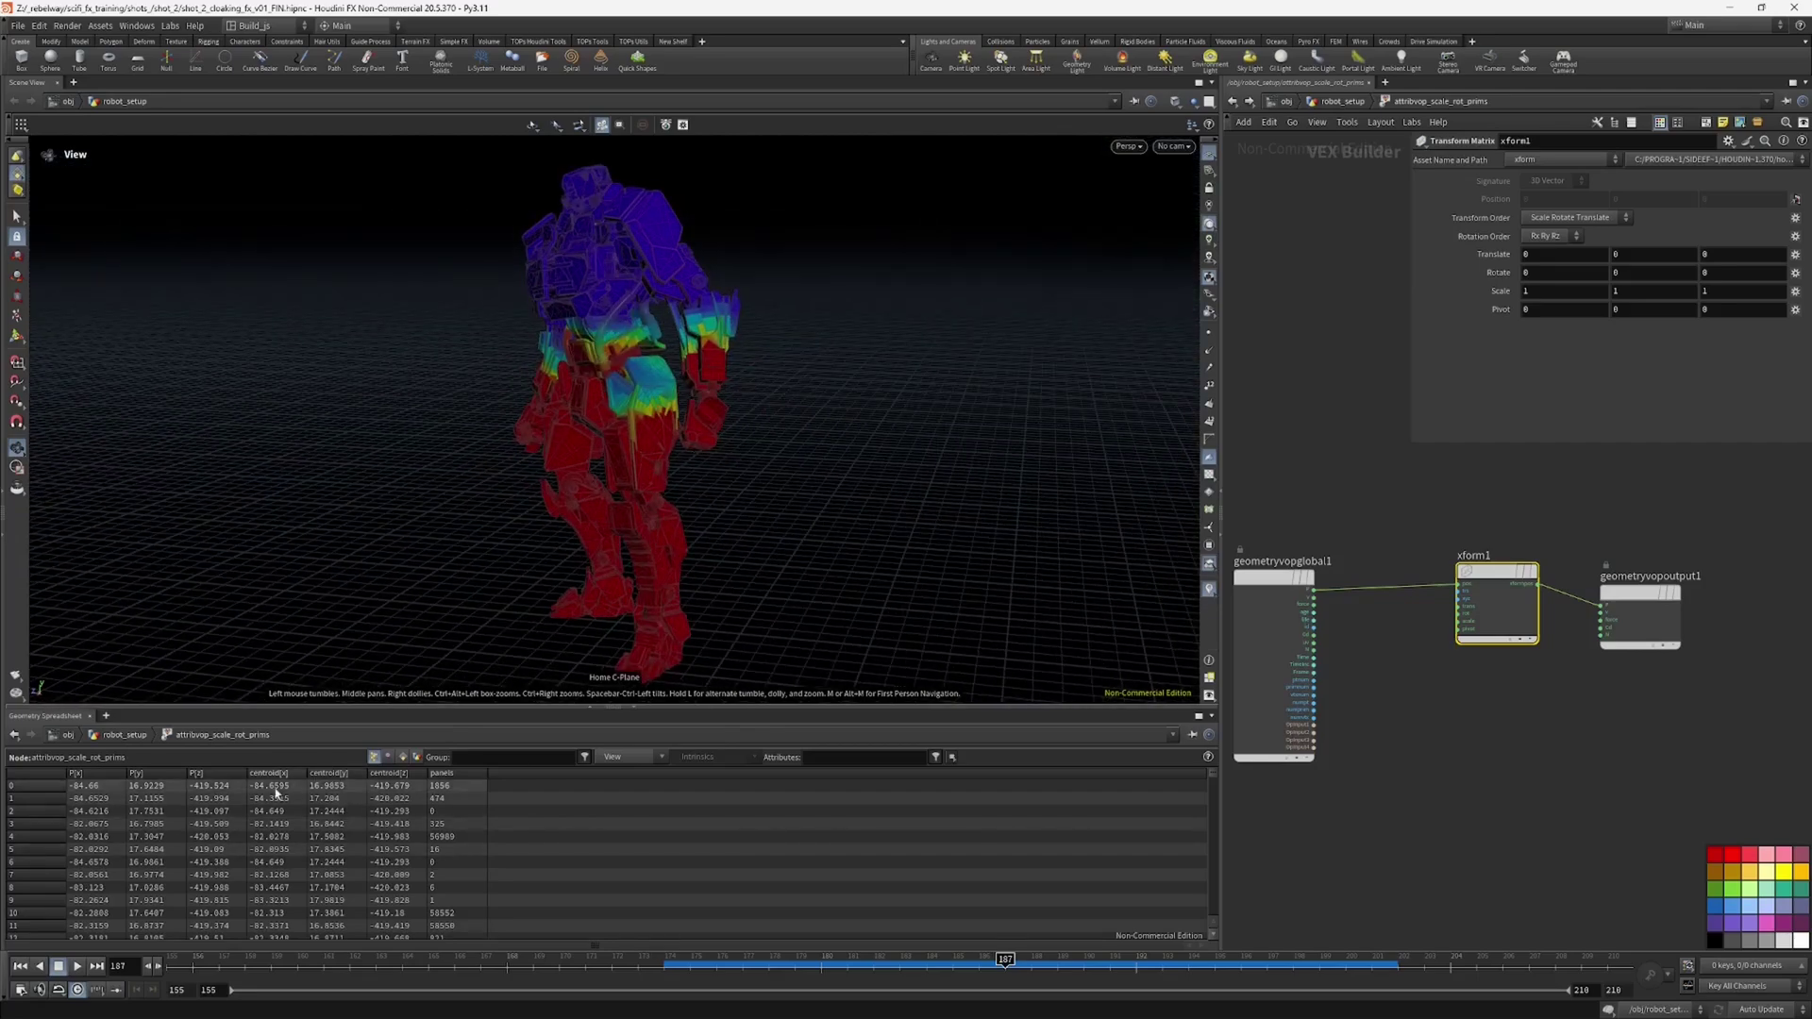
Step: Add a Bind node below xform1 in the VOP network
middle_click_drag(1403, 762, 1496, 720)
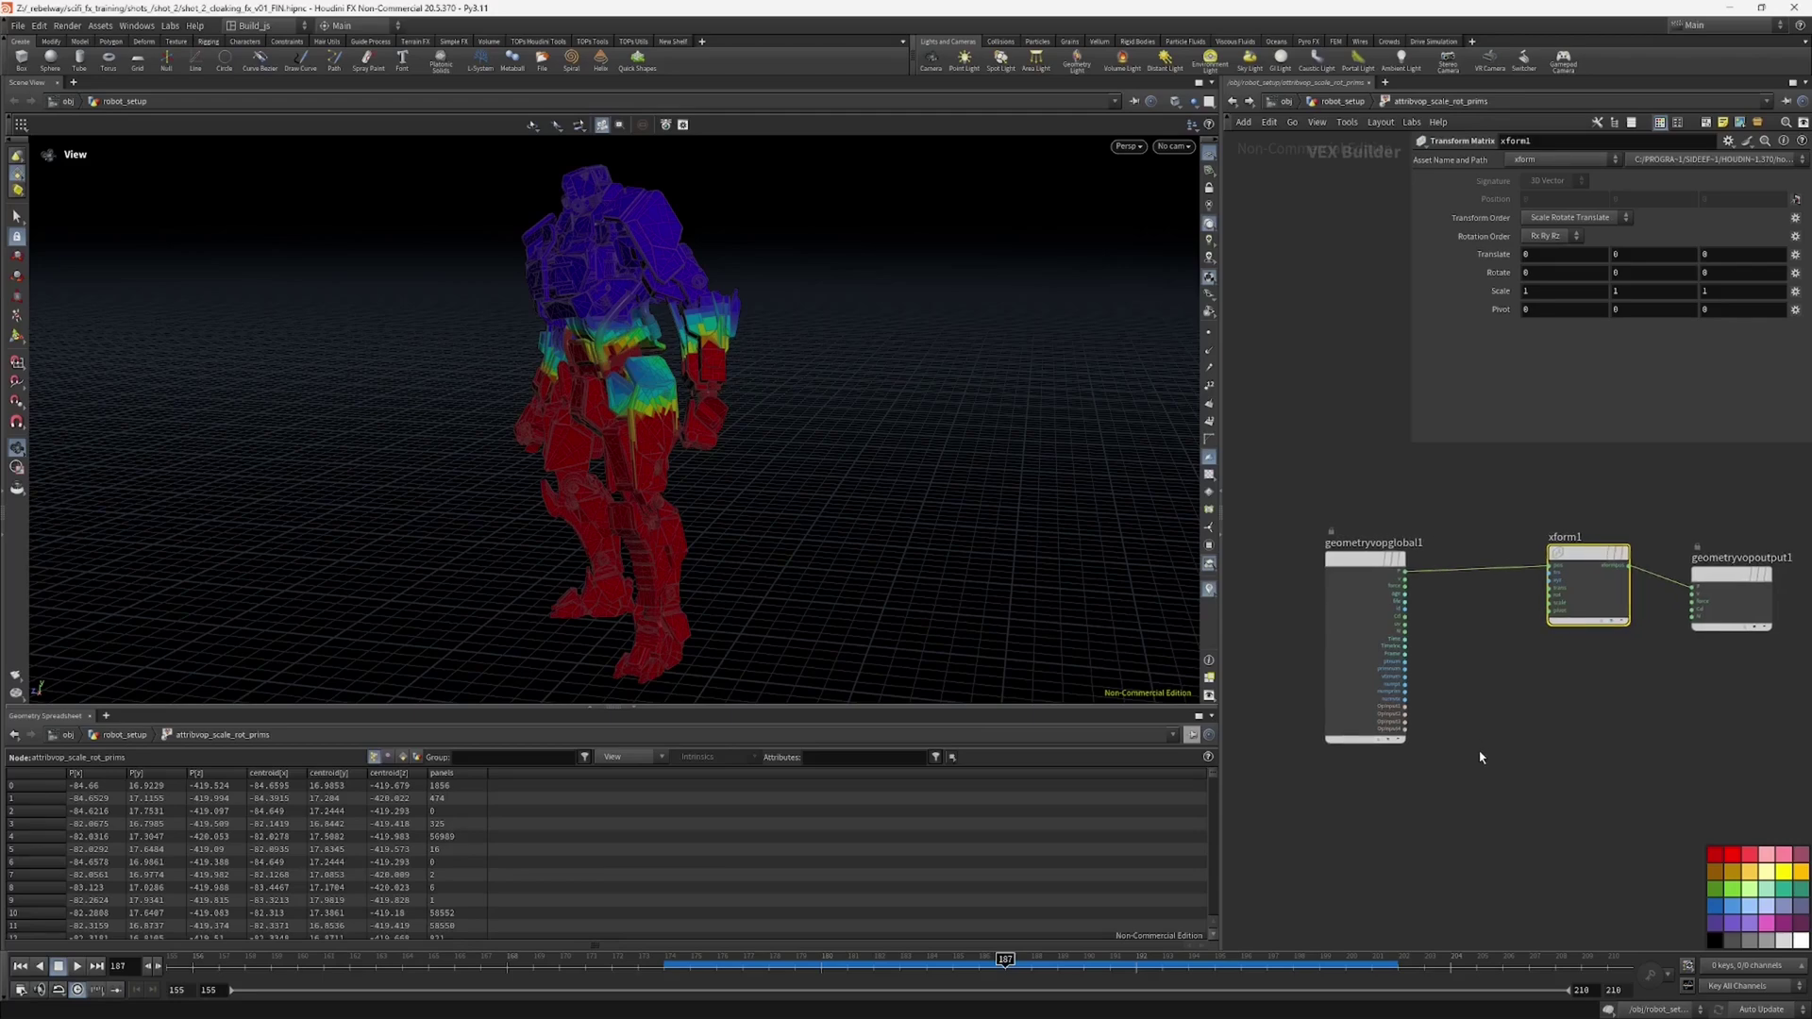
key("Tab")
type("bin")
key("Return")
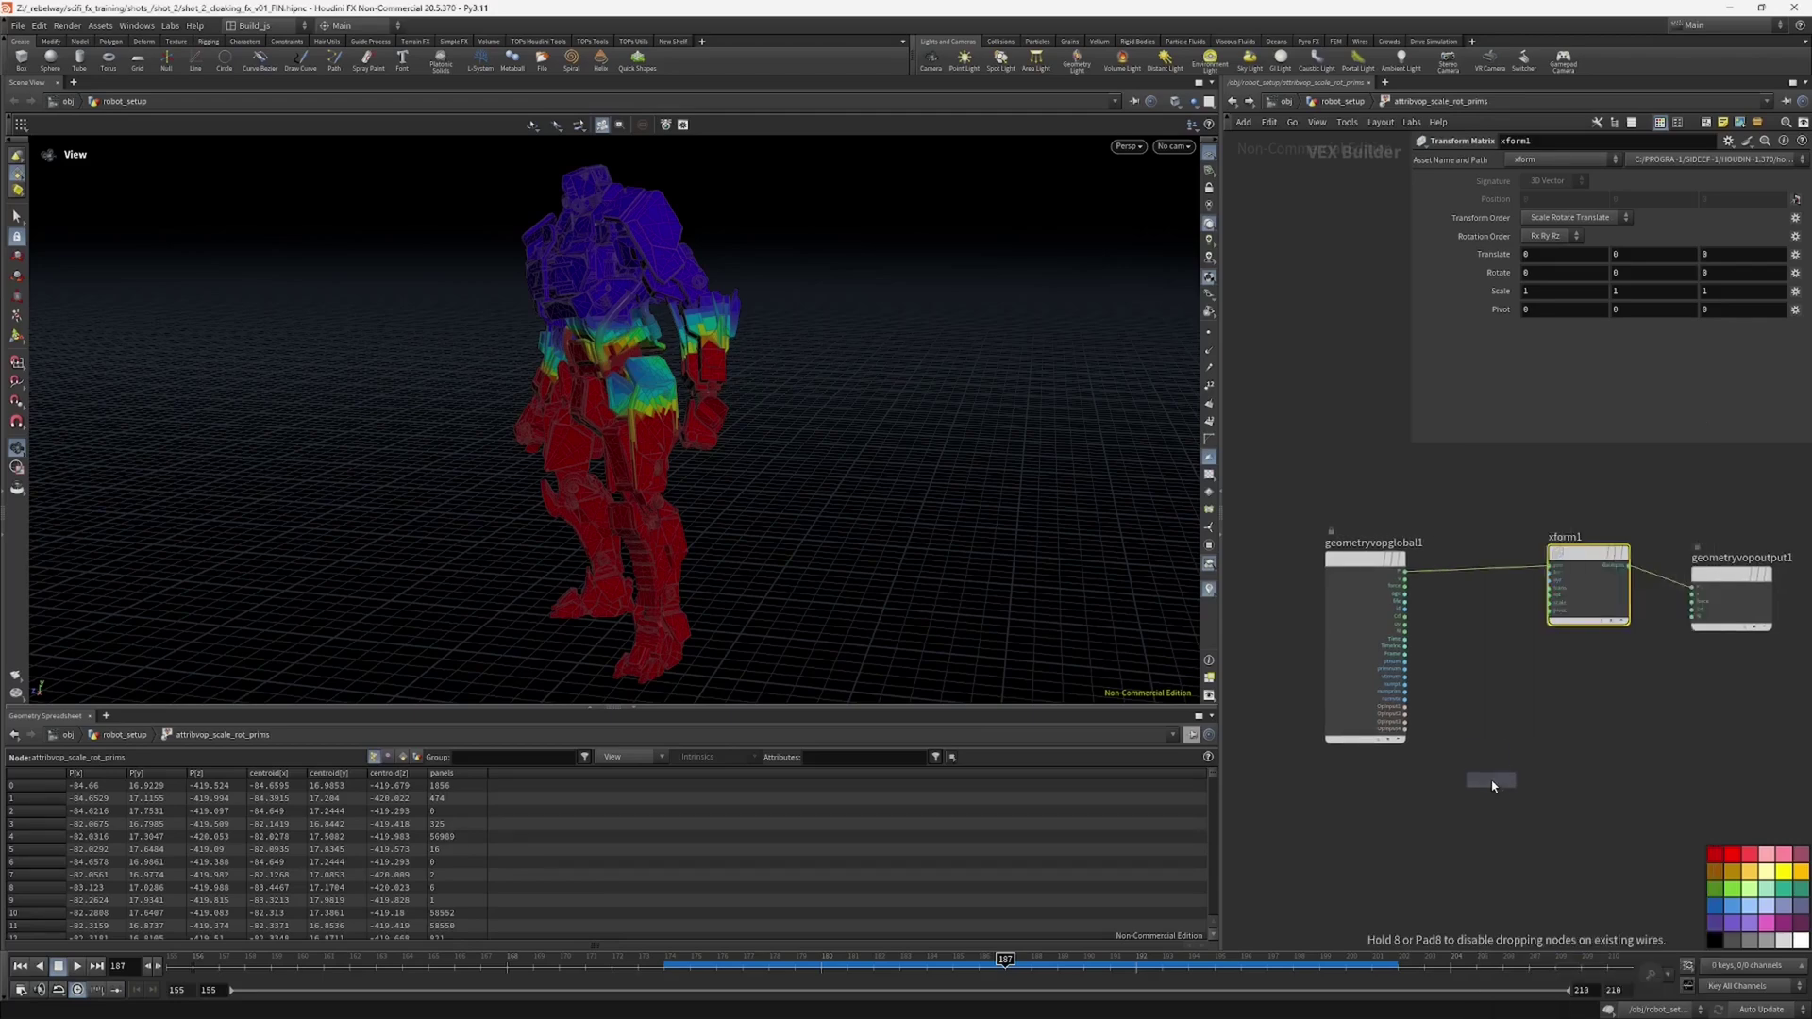
left_click(1489, 790)
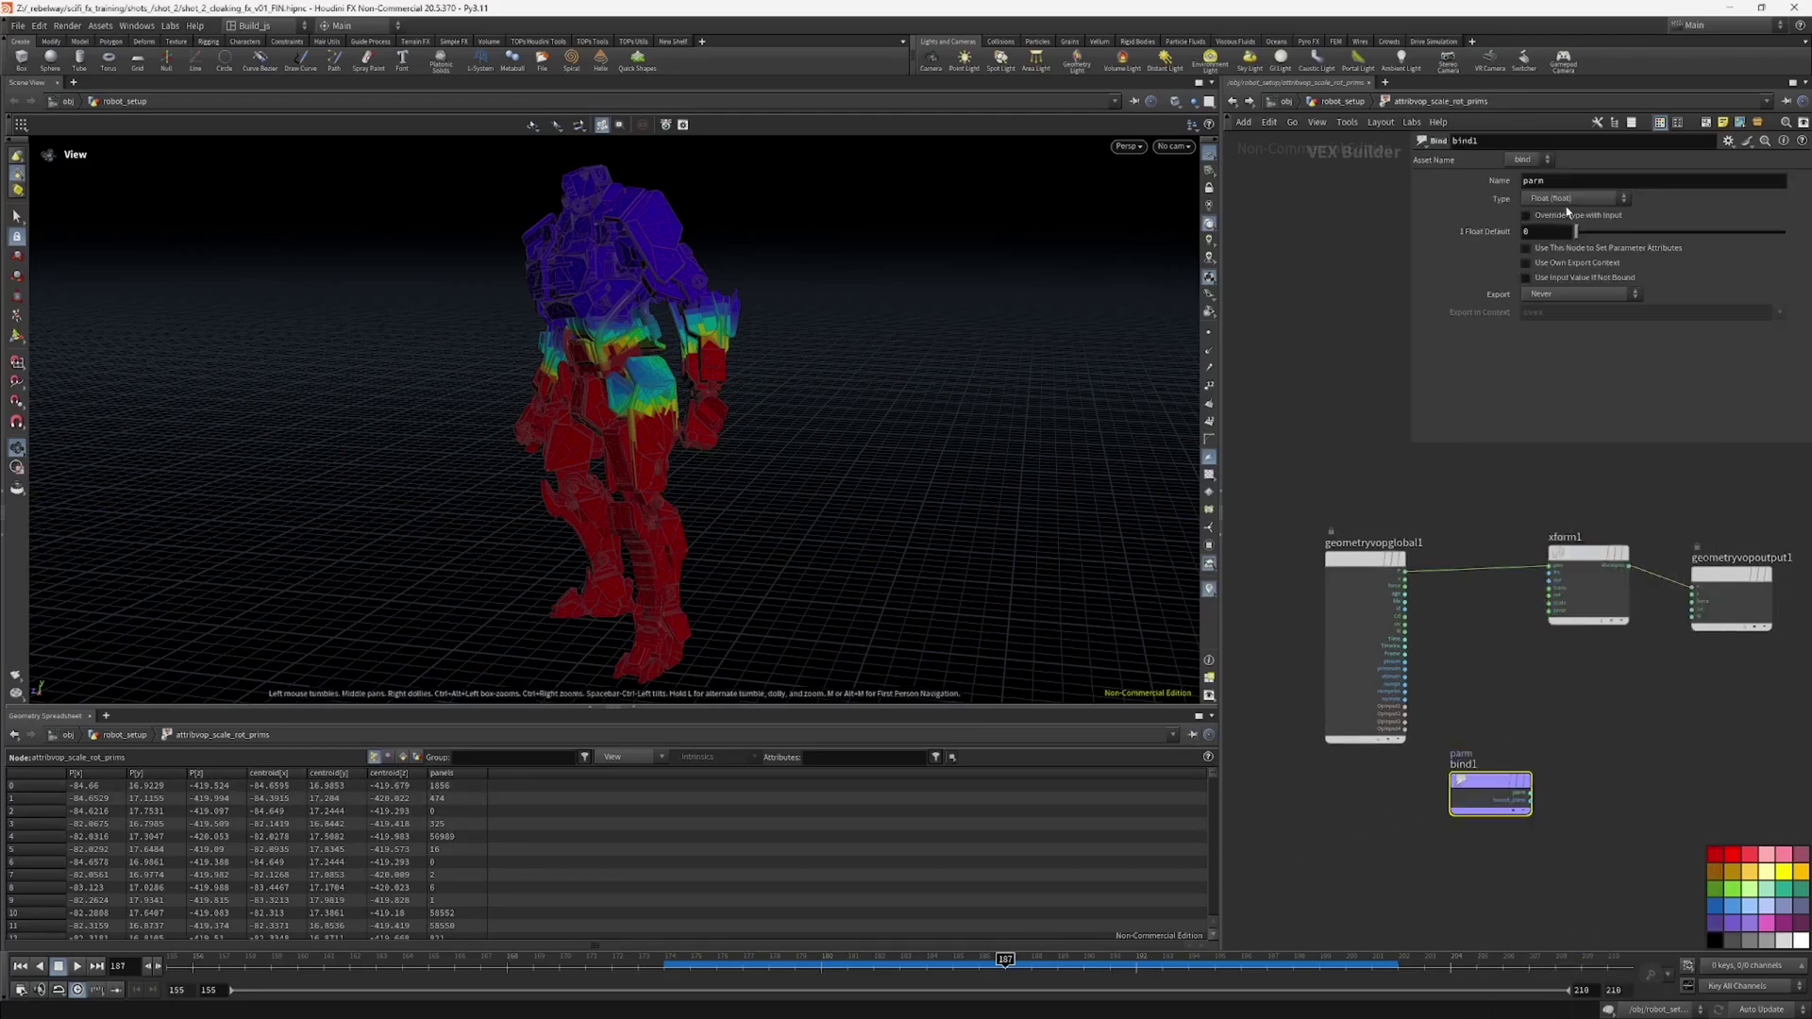
Step: Set the Bind node's Name to centroid and its Type to Vector (vector)
left_click_drag(1561, 182, 1454, 184)
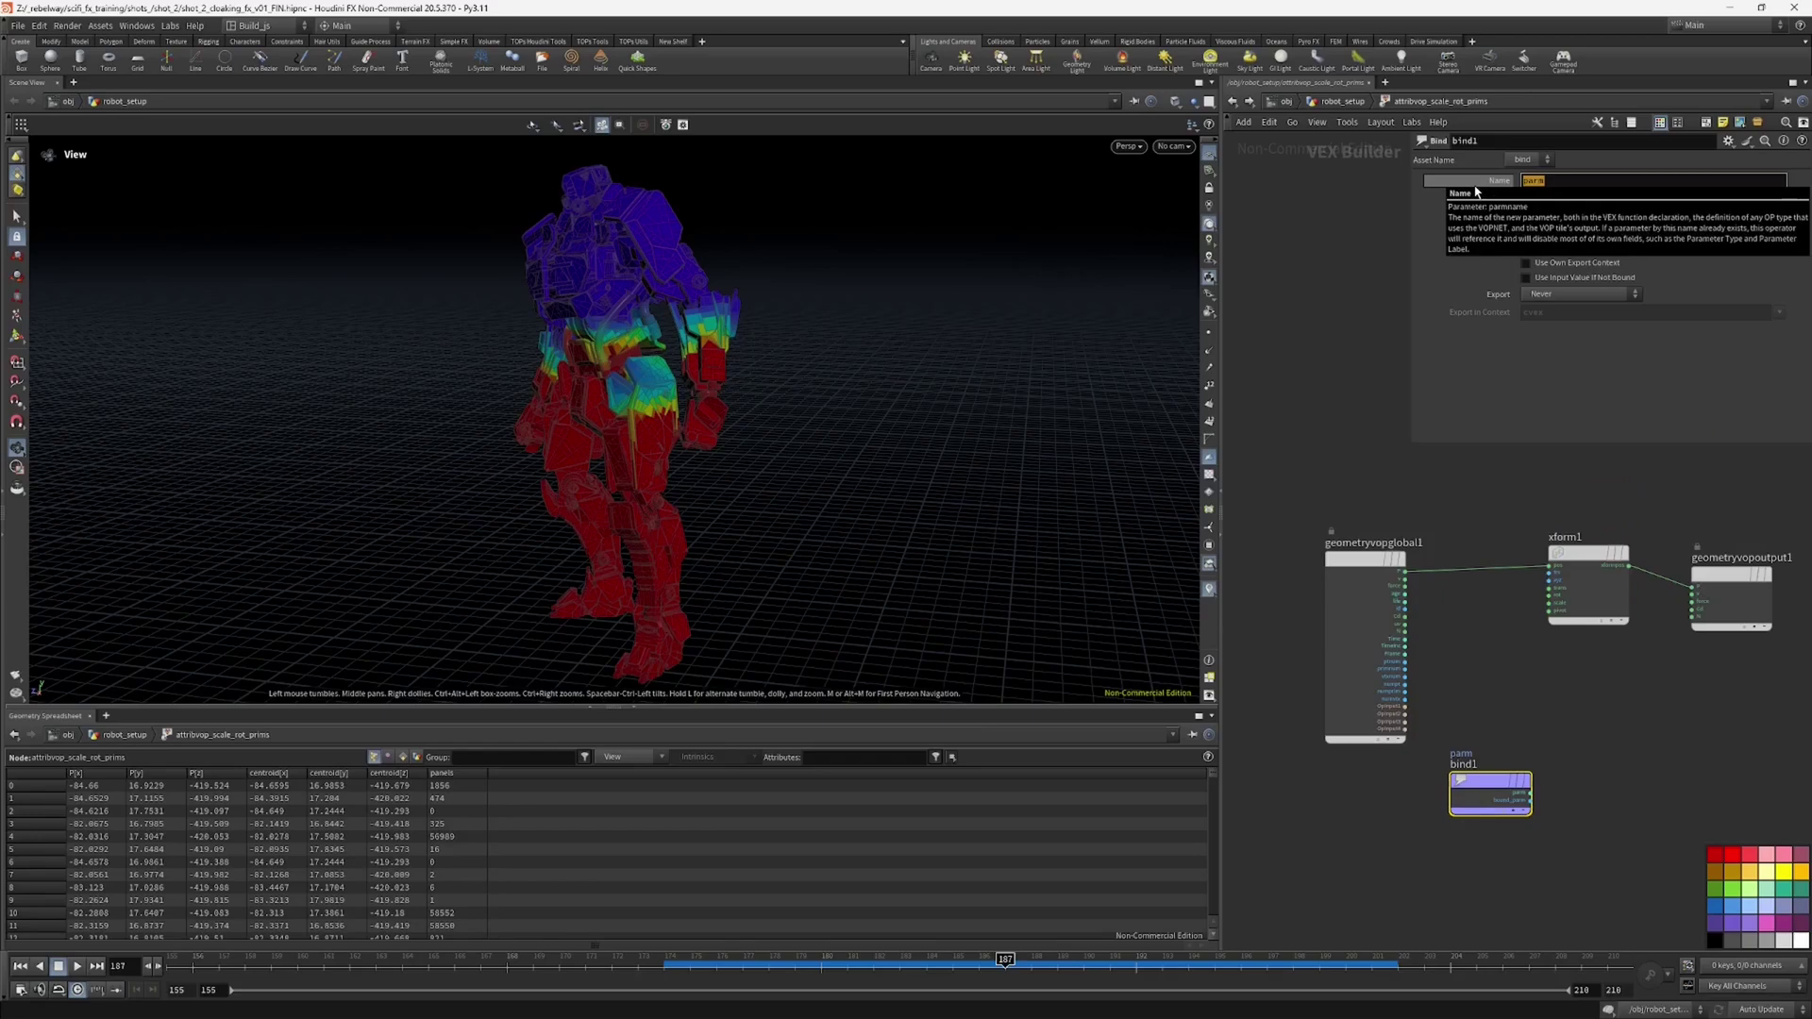
type("centroid")
key("Return")
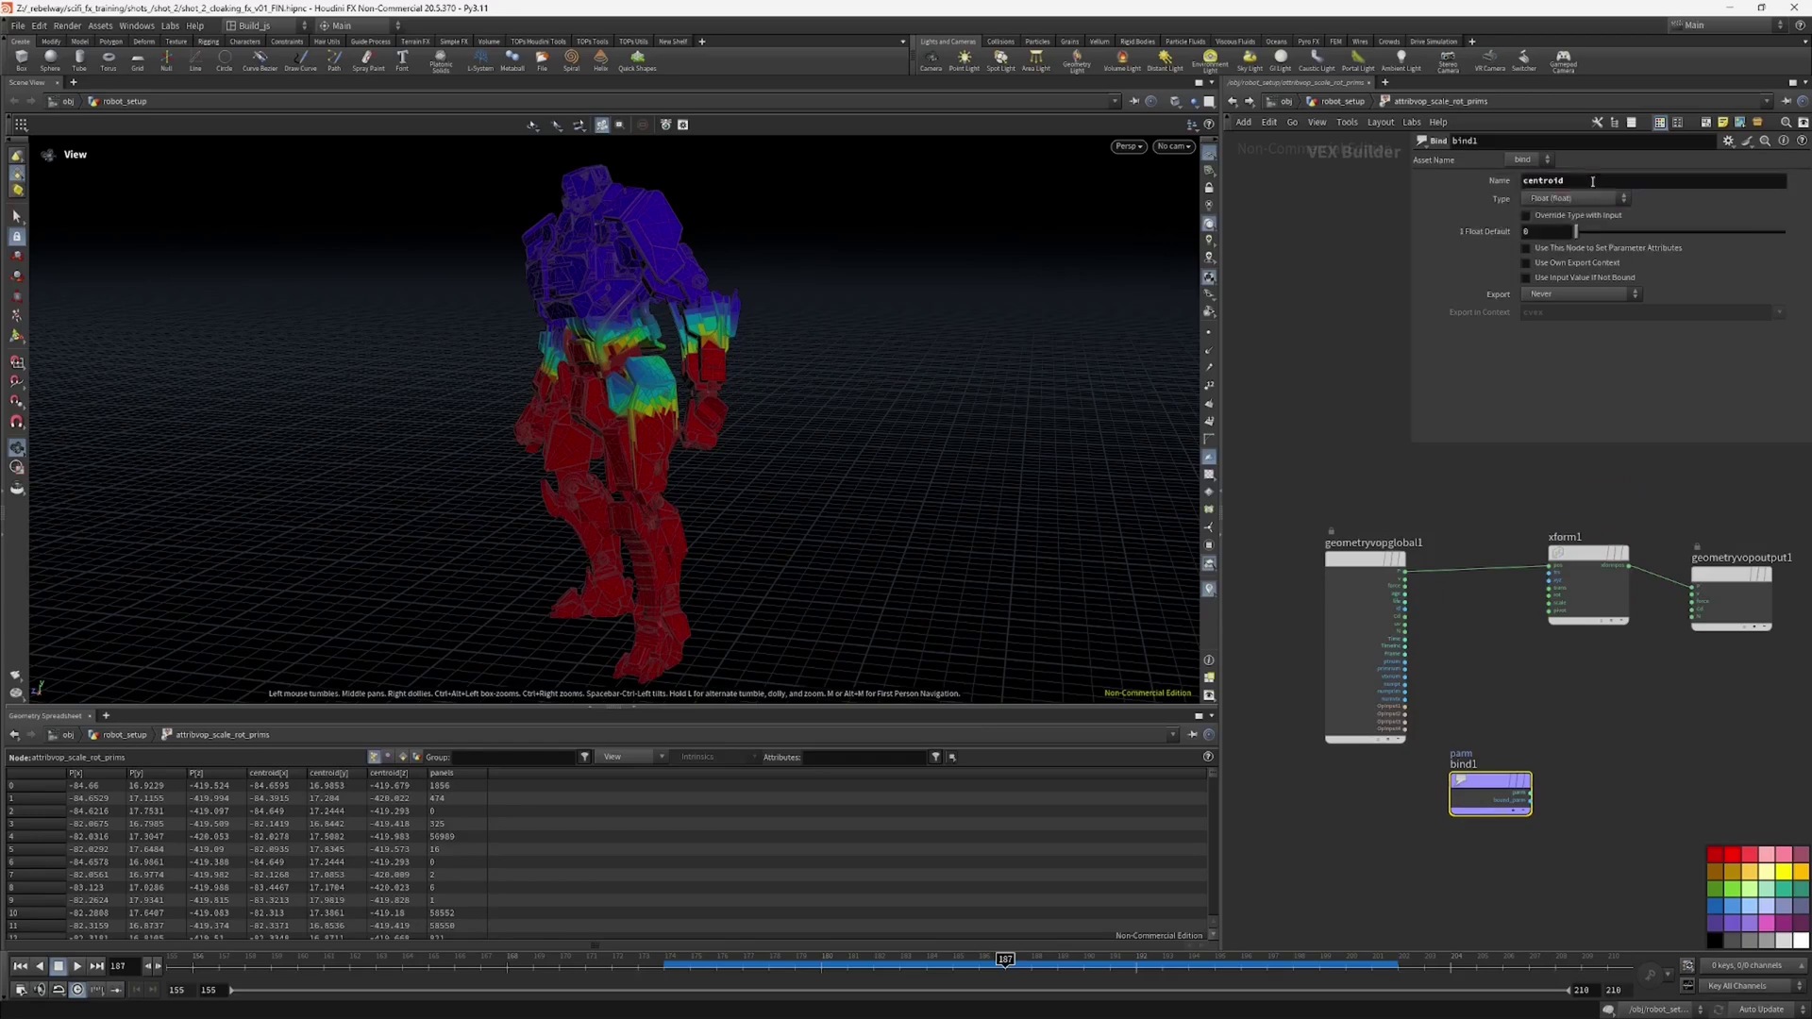
left_click(1533, 199)
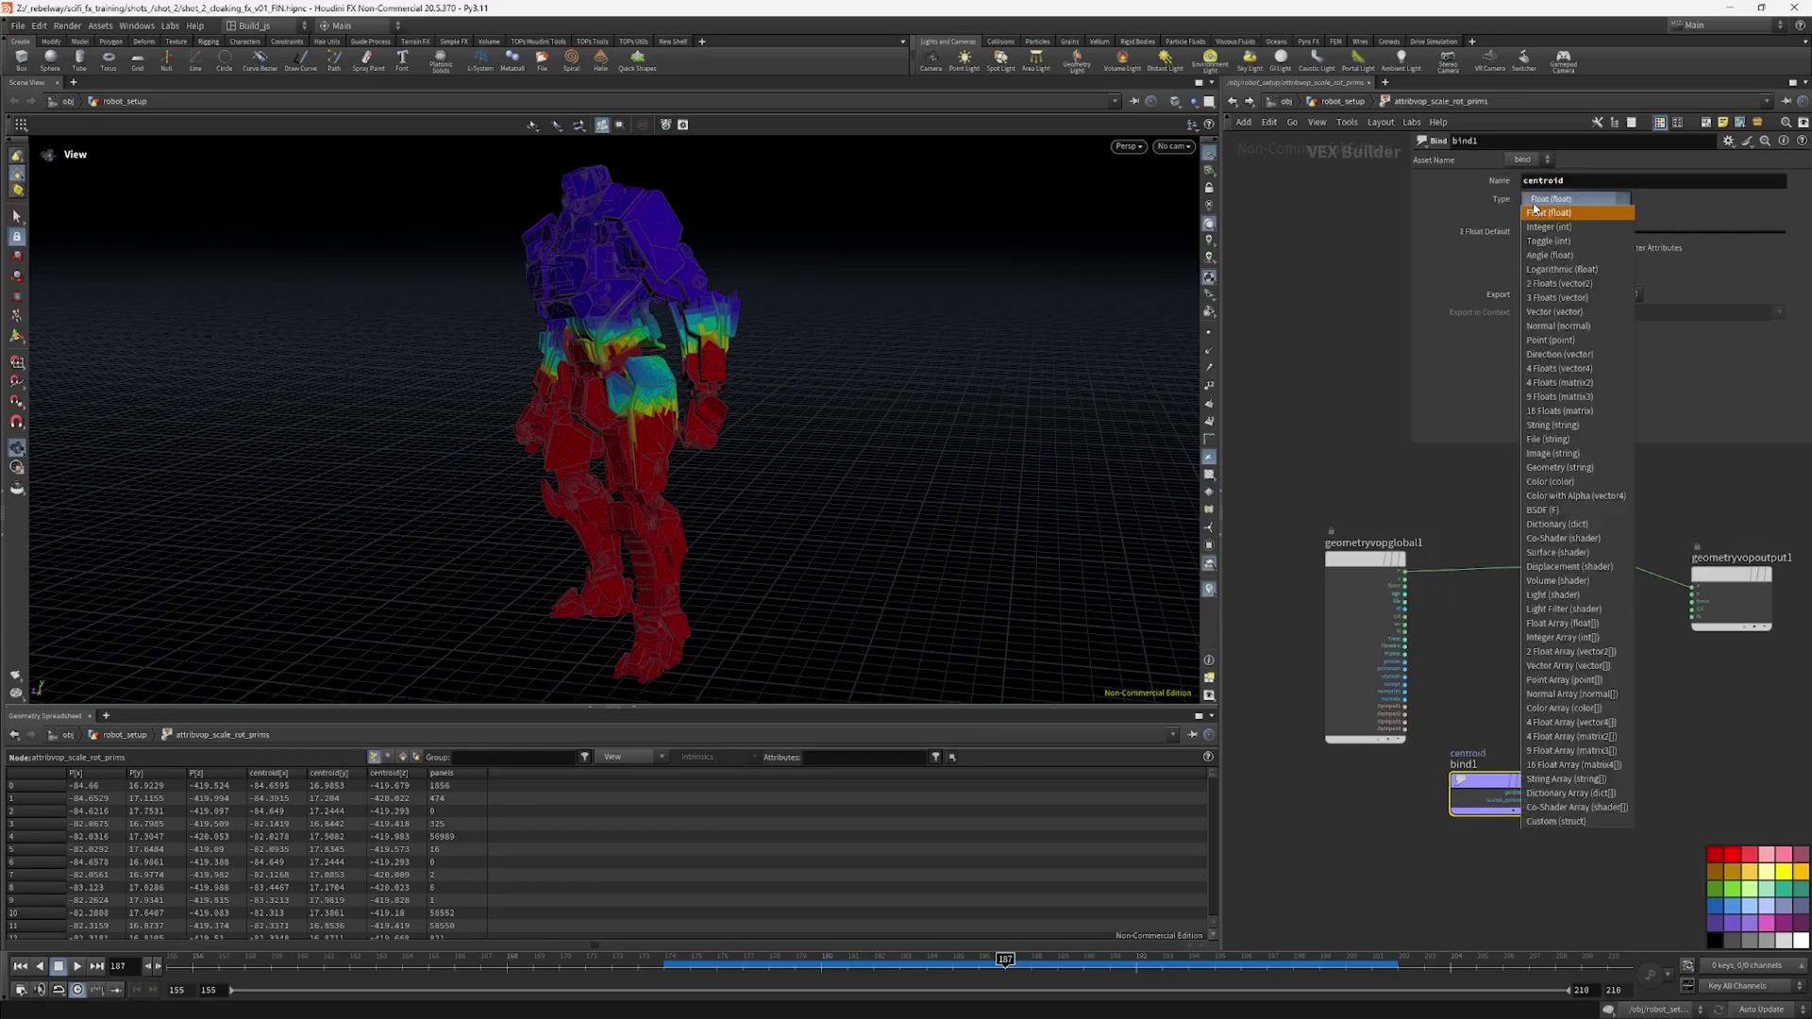
left_click(1560, 311)
Step: Connect the Bind node's centroid output to the pivot input of xform1
middle_click_drag(1706, 757, 1656, 769)
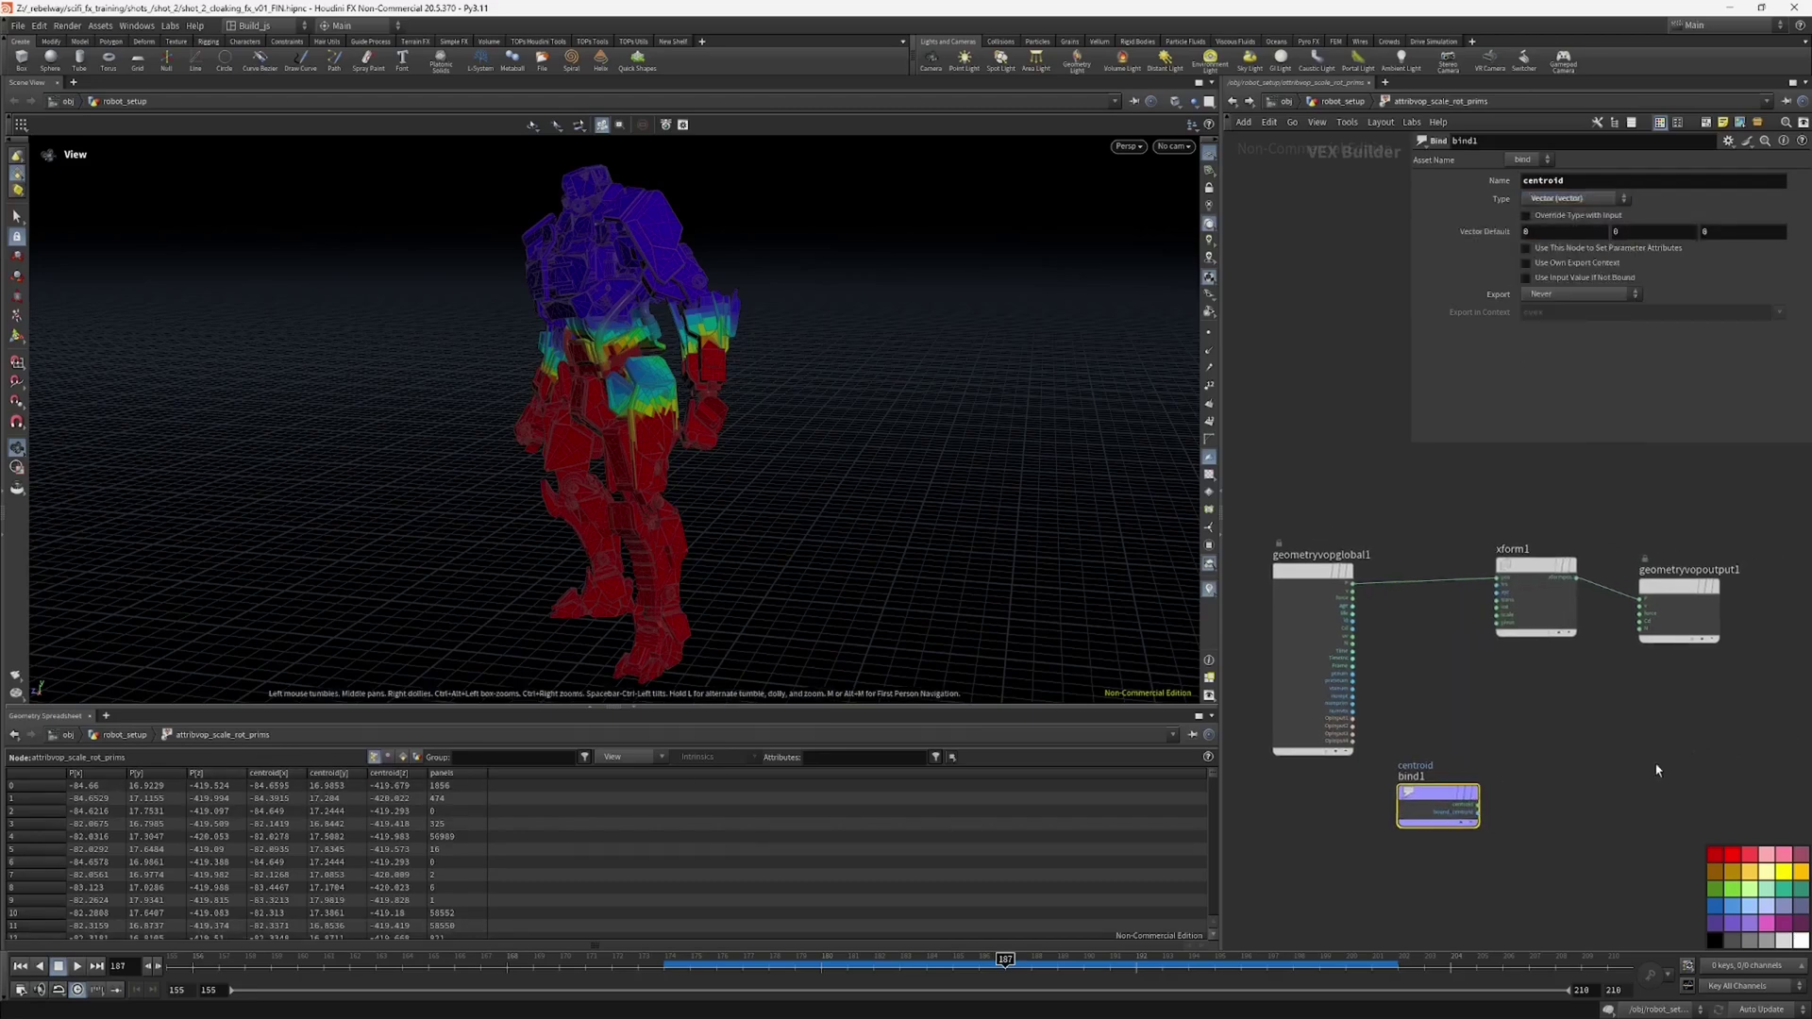
left_click_drag(1478, 804, 1496, 623)
middle_click_drag(1444, 653, 1418, 691)
Step: Try a uniform Scale of 0.51 on xform1 with the centroid pivot and inspect the shrunken robot panels
left_click(1510, 624)
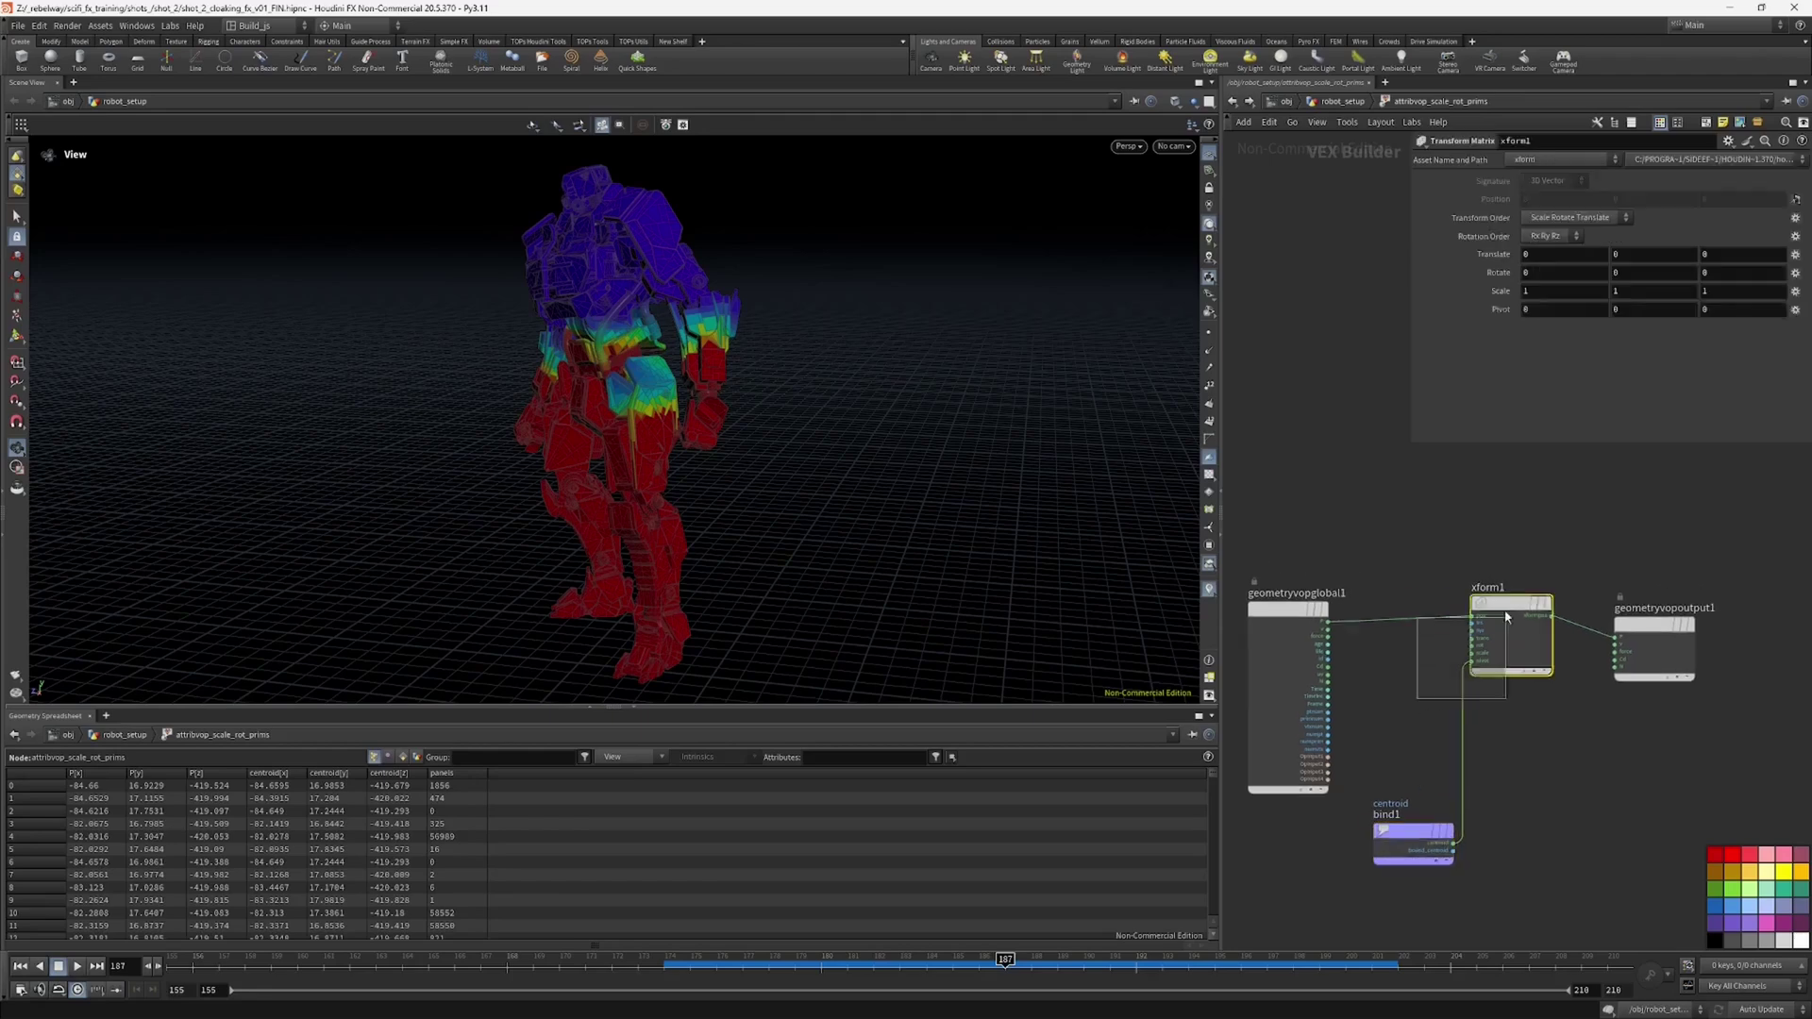
left_click_drag(1112, 481, 1029, 535)
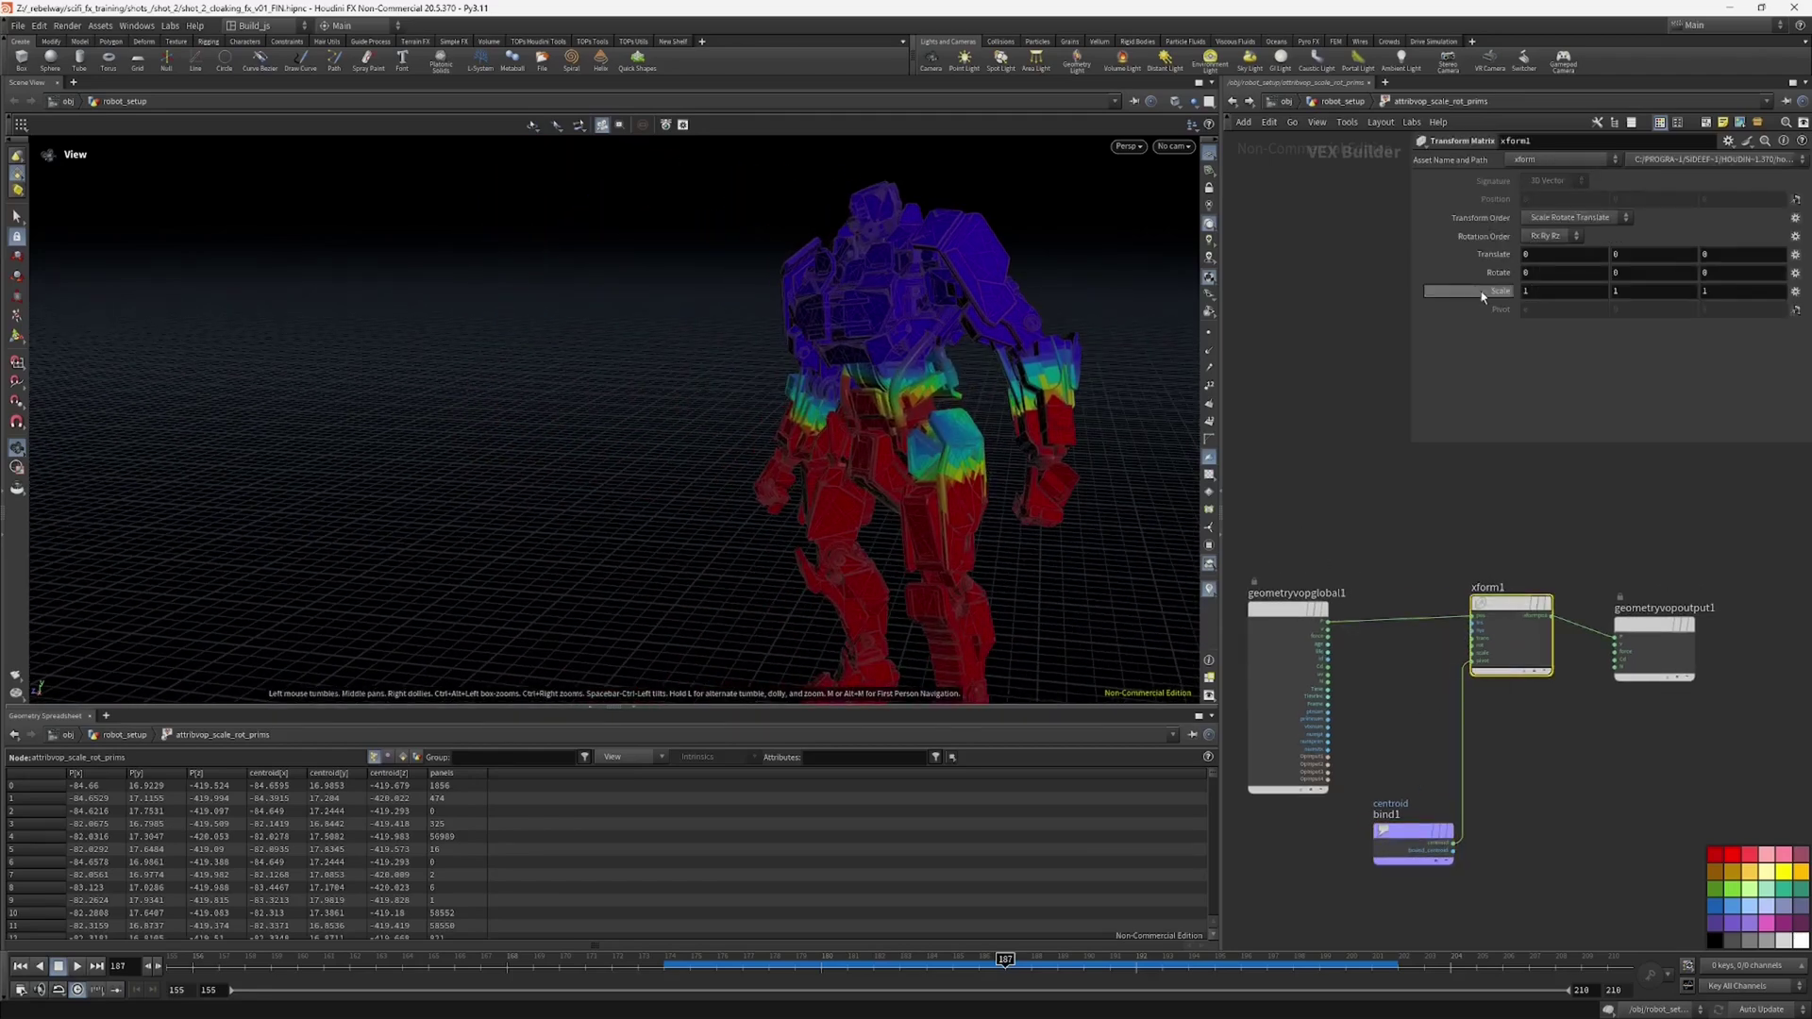
middle_click_drag(1487, 289, 1179, 342)
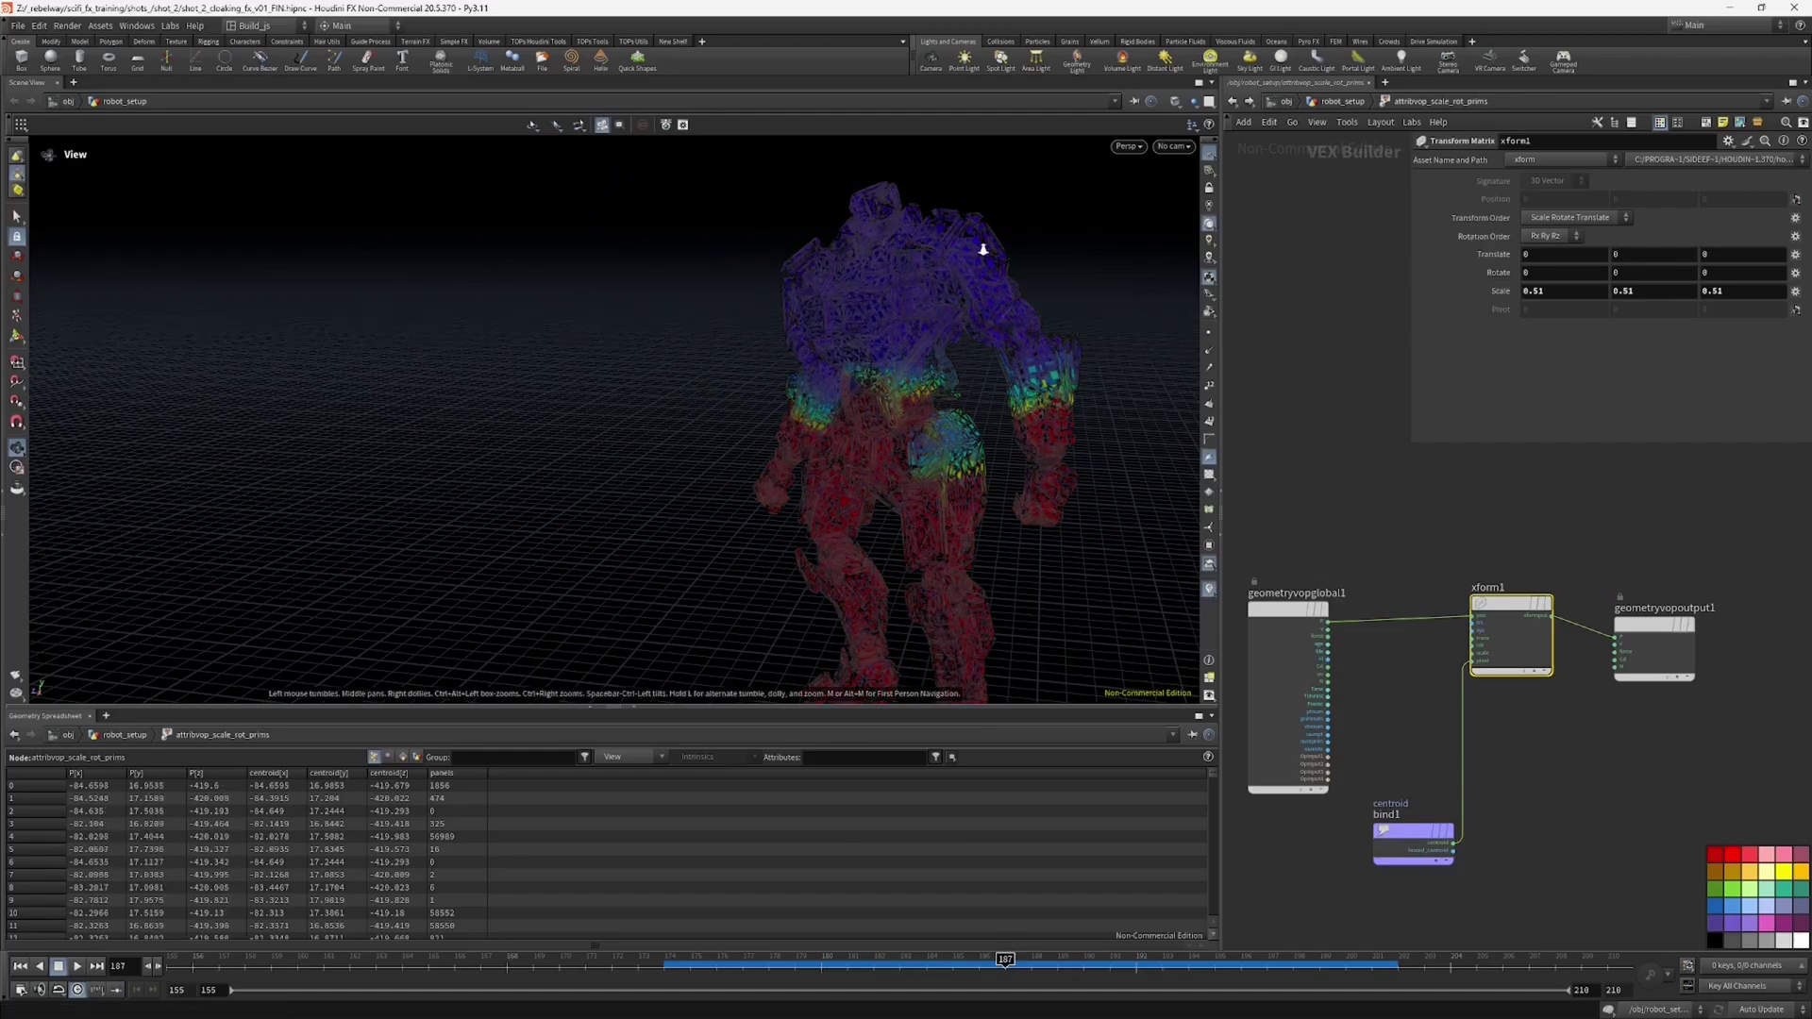
scroll(983, 242, "up", 5)
right_click_drag(1306, 155, 1326, 151)
left_click_drag(1047, 221, 1036, 351)
Step: Set xform1's uniform Scale to 0.83 and inspect the panels from several angles
middle_click_drag(1486, 290, 1696, 239)
left_click_drag(838, 459, 1075, 443)
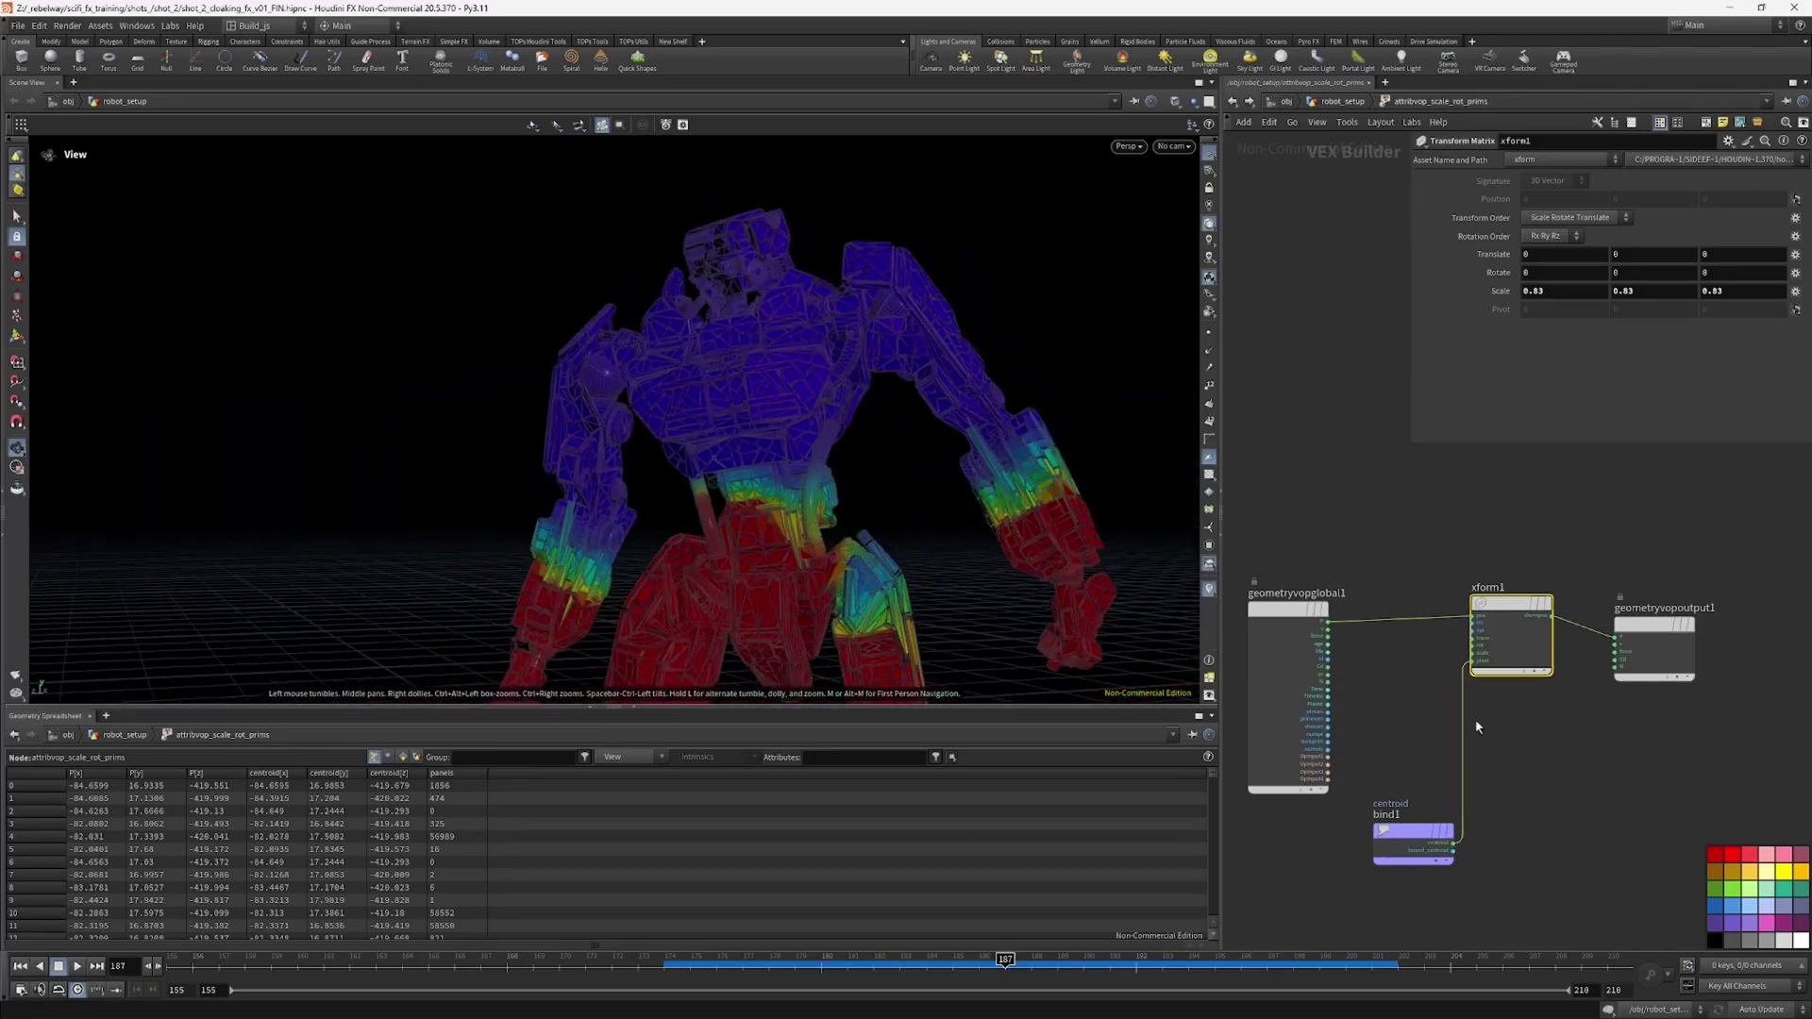
left_click_drag(876, 484, 916, 468)
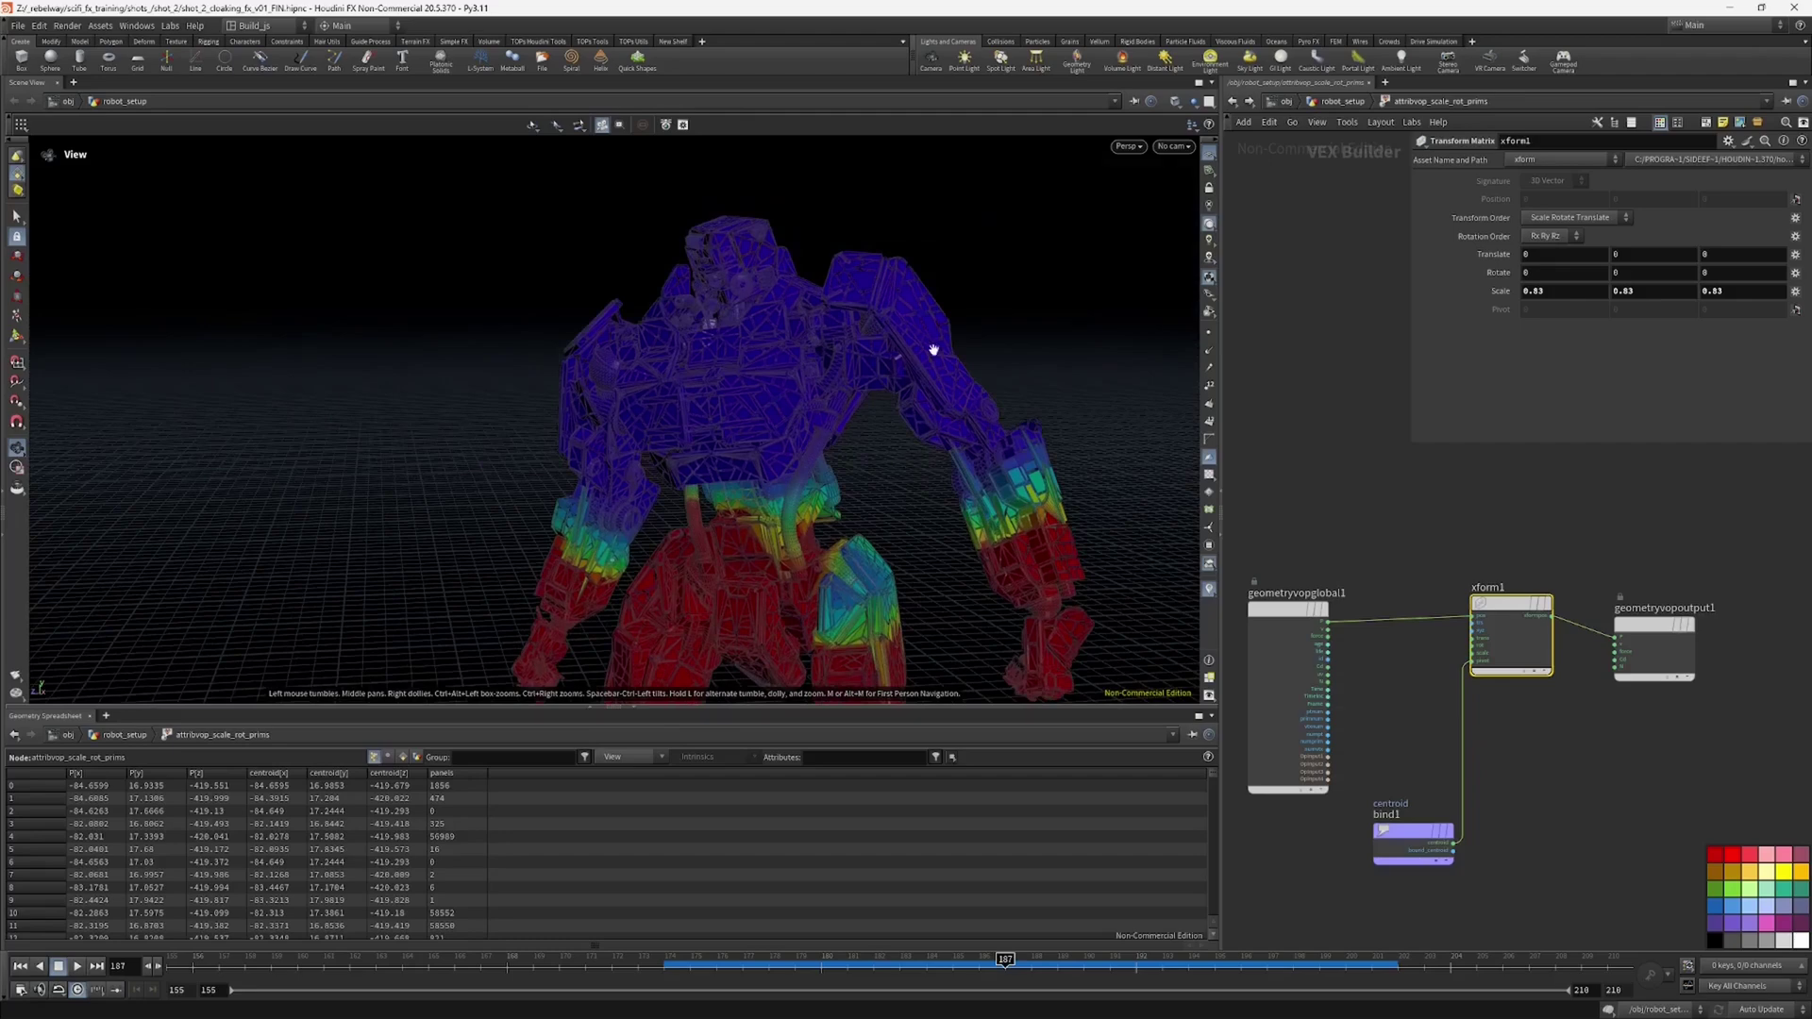
left_click_drag(821, 404, 874, 377)
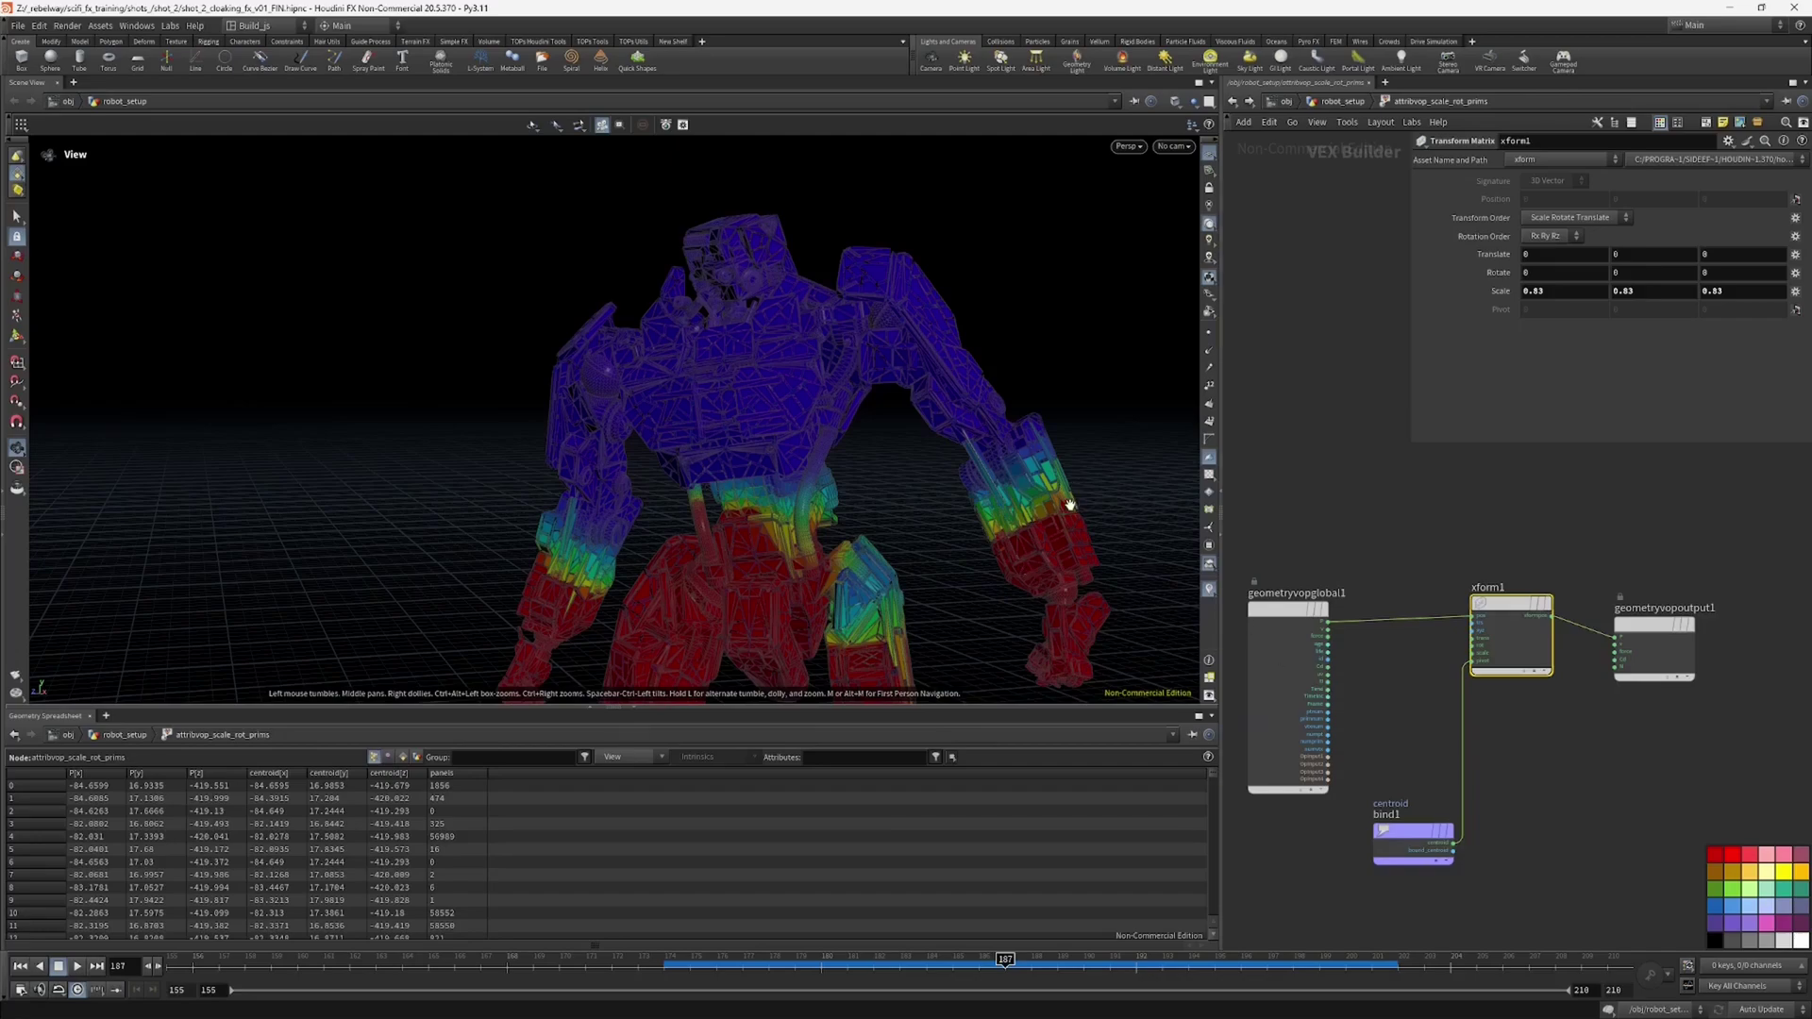
left_click_drag(910, 360, 983, 332)
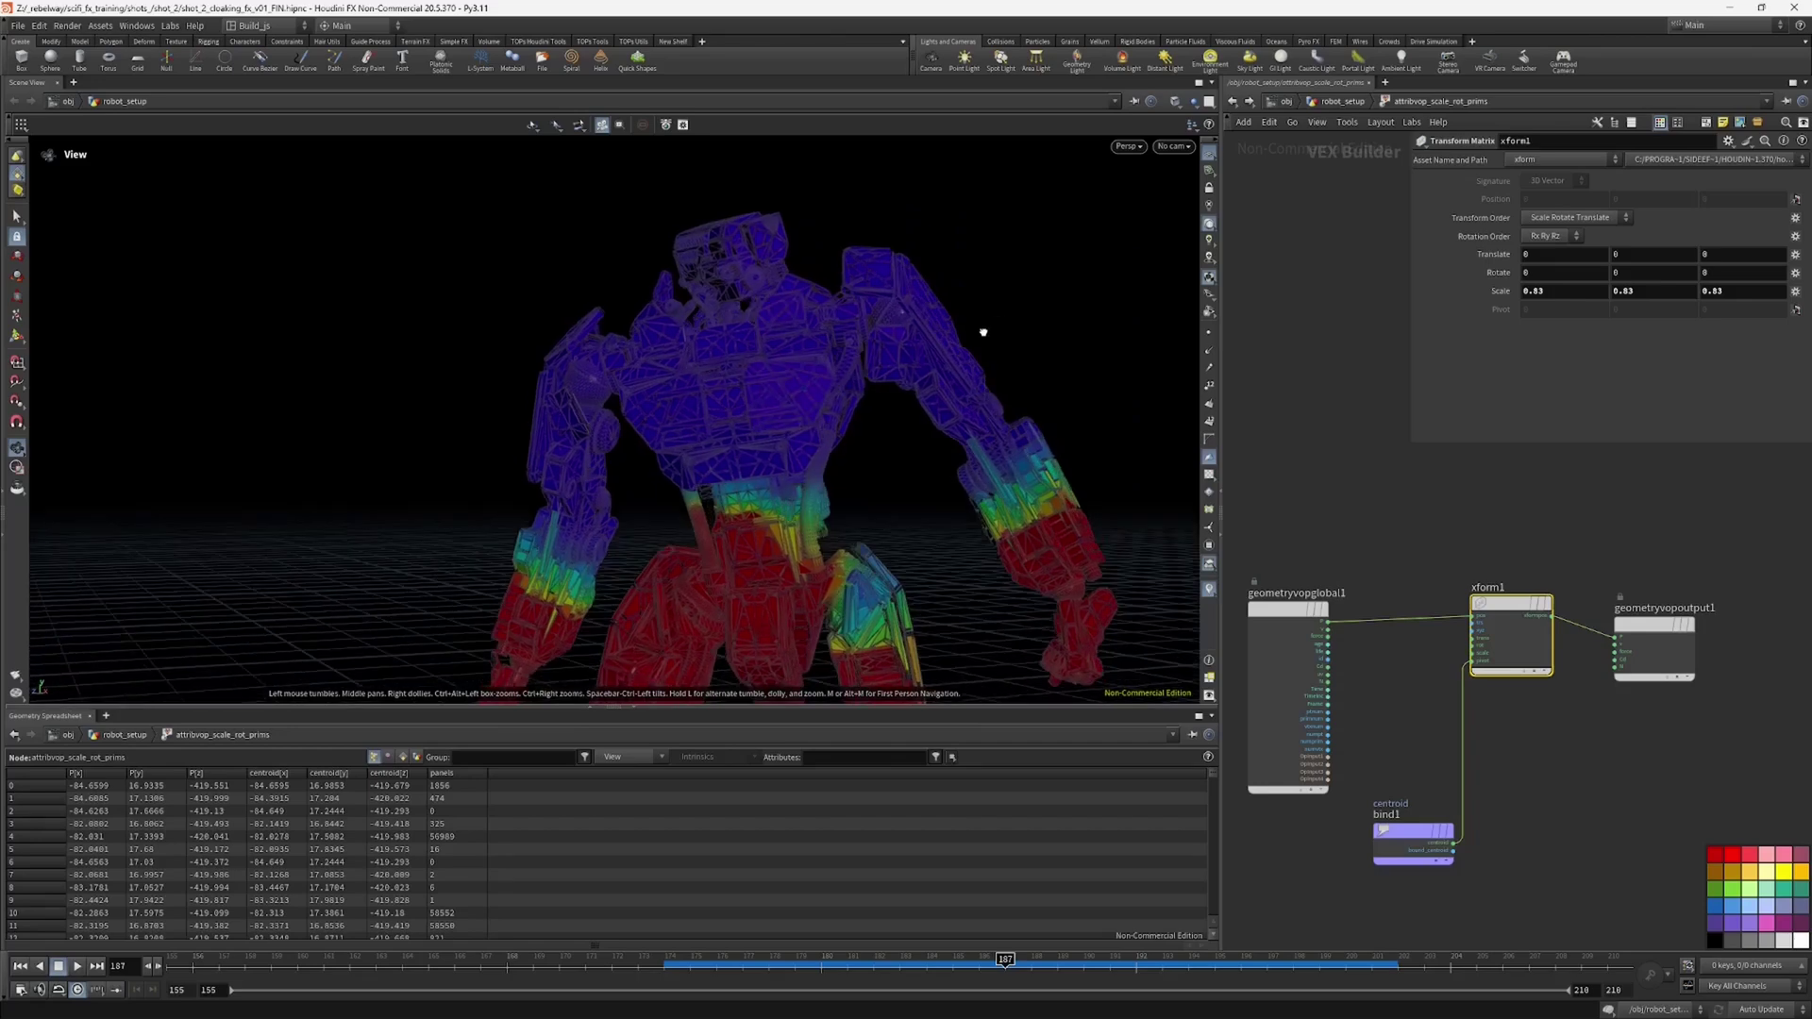
Step: Move geometryvopglobal1 higher and the centroid Bind node closer beneath it, and shrink the network overview map
middle_click_drag(1426, 574, 1572, 533)
left_click_drag(1444, 568, 1436, 518)
left_click_drag(1547, 799, 1469, 788)
left_click_drag(959, 578, 892, 555)
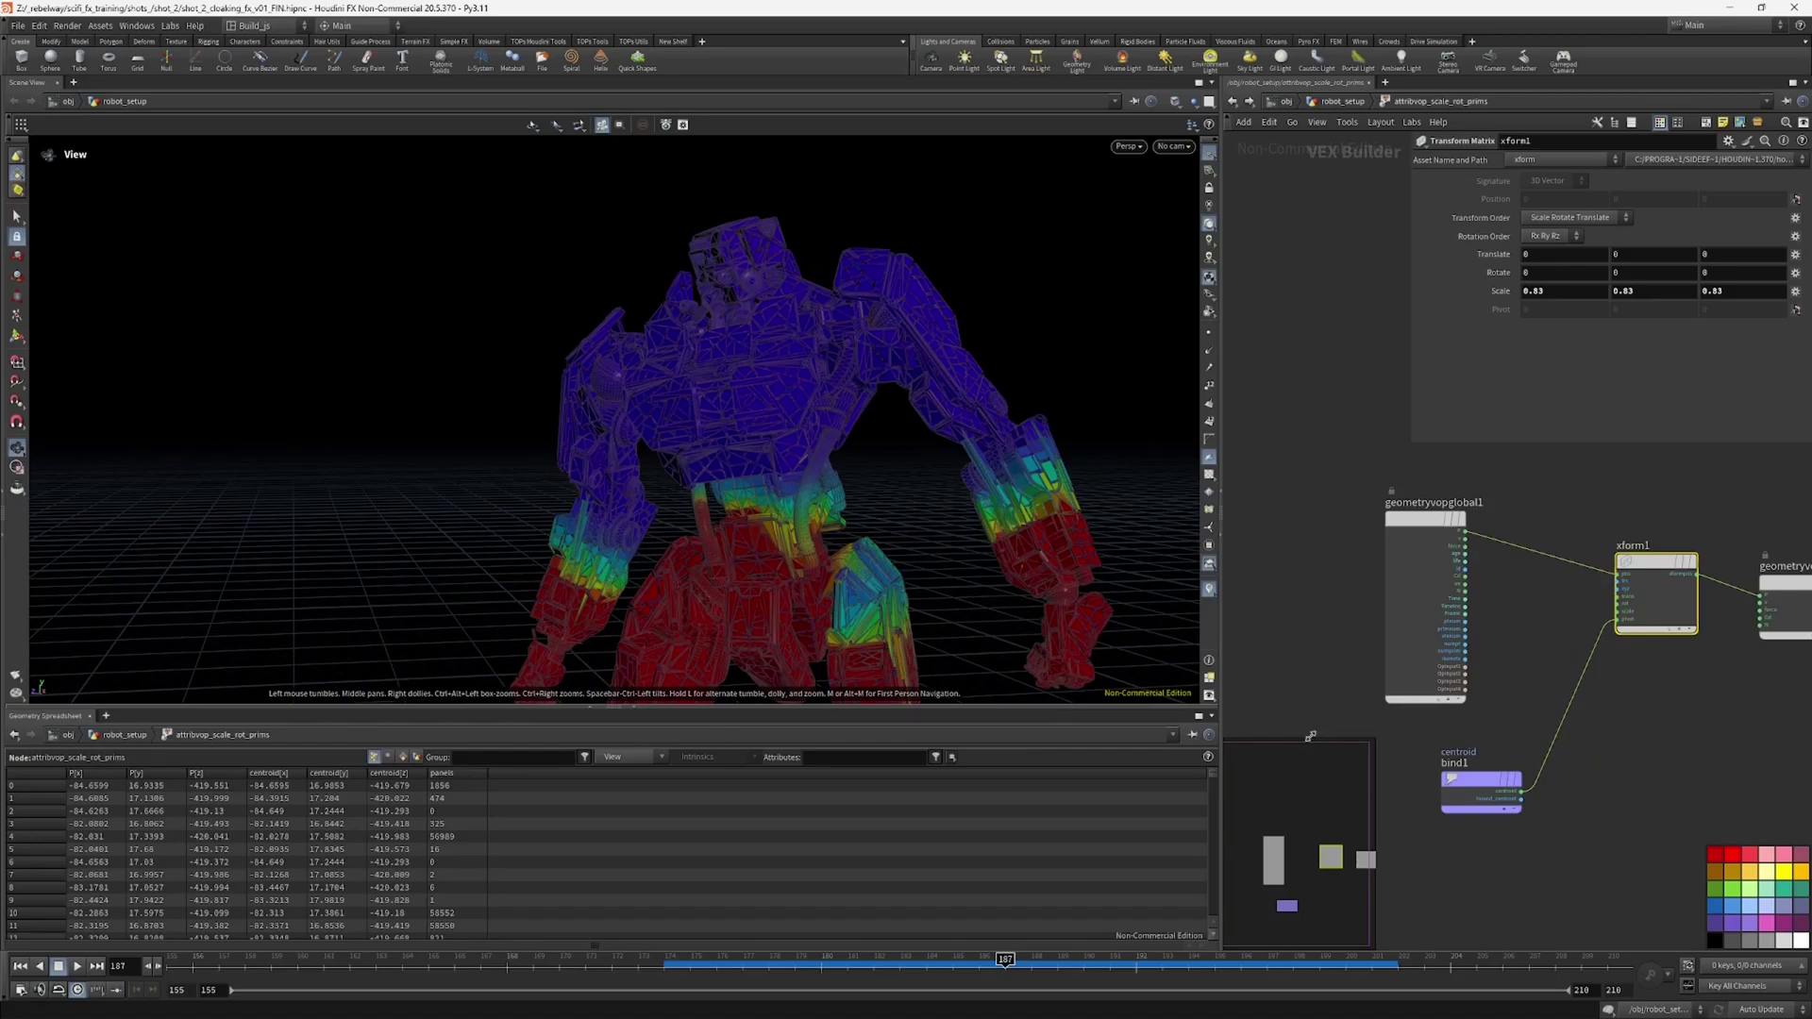
left_click_drag(1310, 736, 1295, 796)
middle_click_drag(1295, 748, 1317, 743)
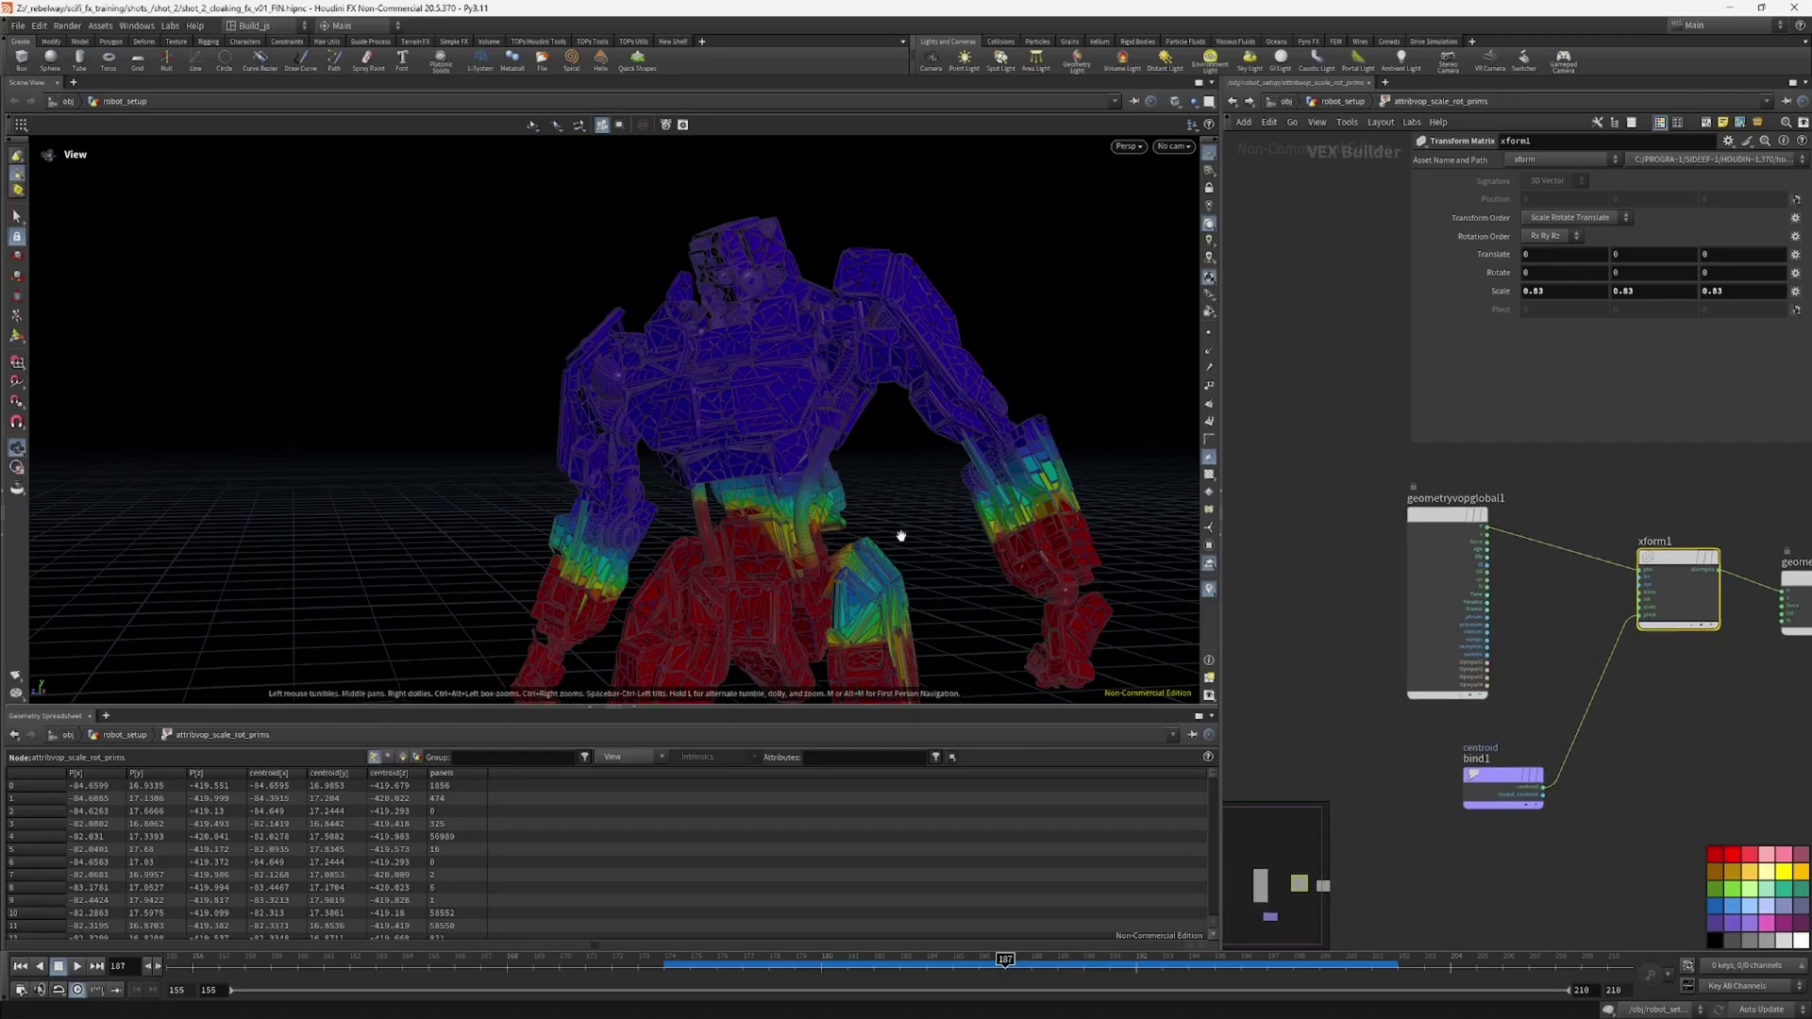
Step: Move geometryvopglobal1 up and away from xform1, and shift the centroid Bind node slightly down to free space between them
left_click_drag(901, 536, 981, 502)
left_click_drag(1416, 514, 1356, 485)
left_click_drag(1478, 768, 1462, 789)
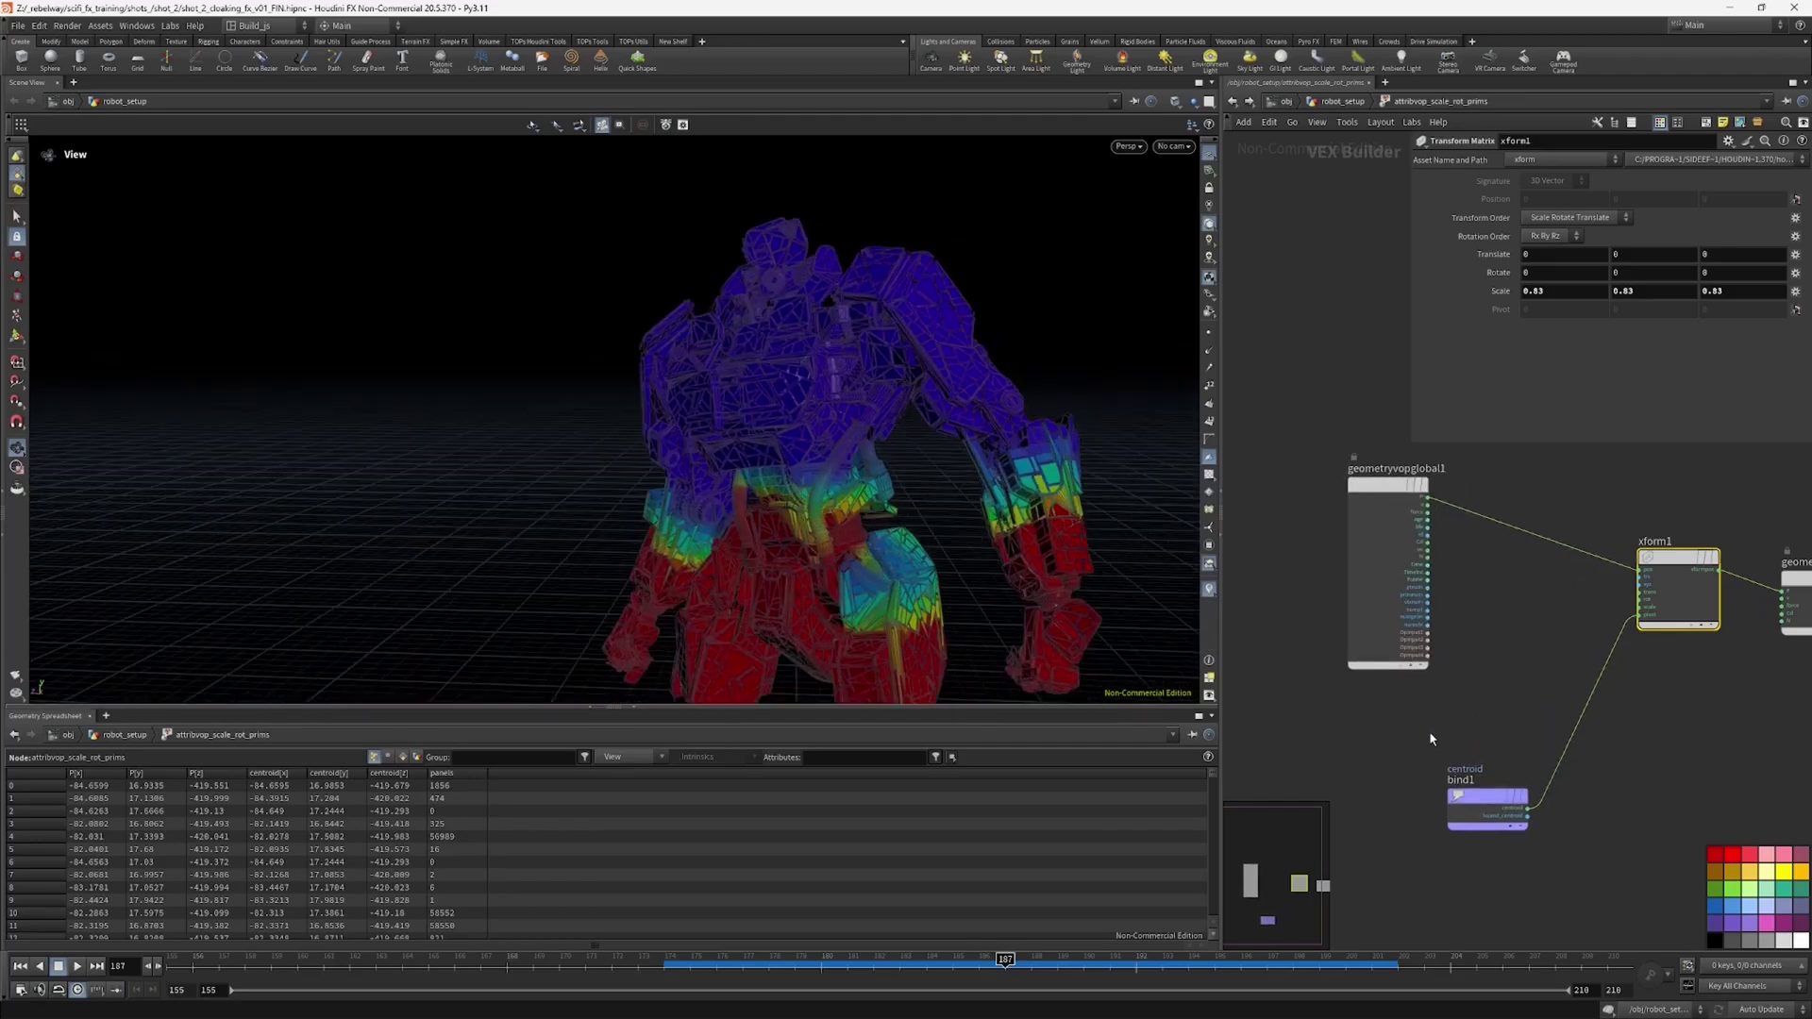
Step: Add a second Bind node above the centroid Bind node and set its Name to activate
key("Tab")
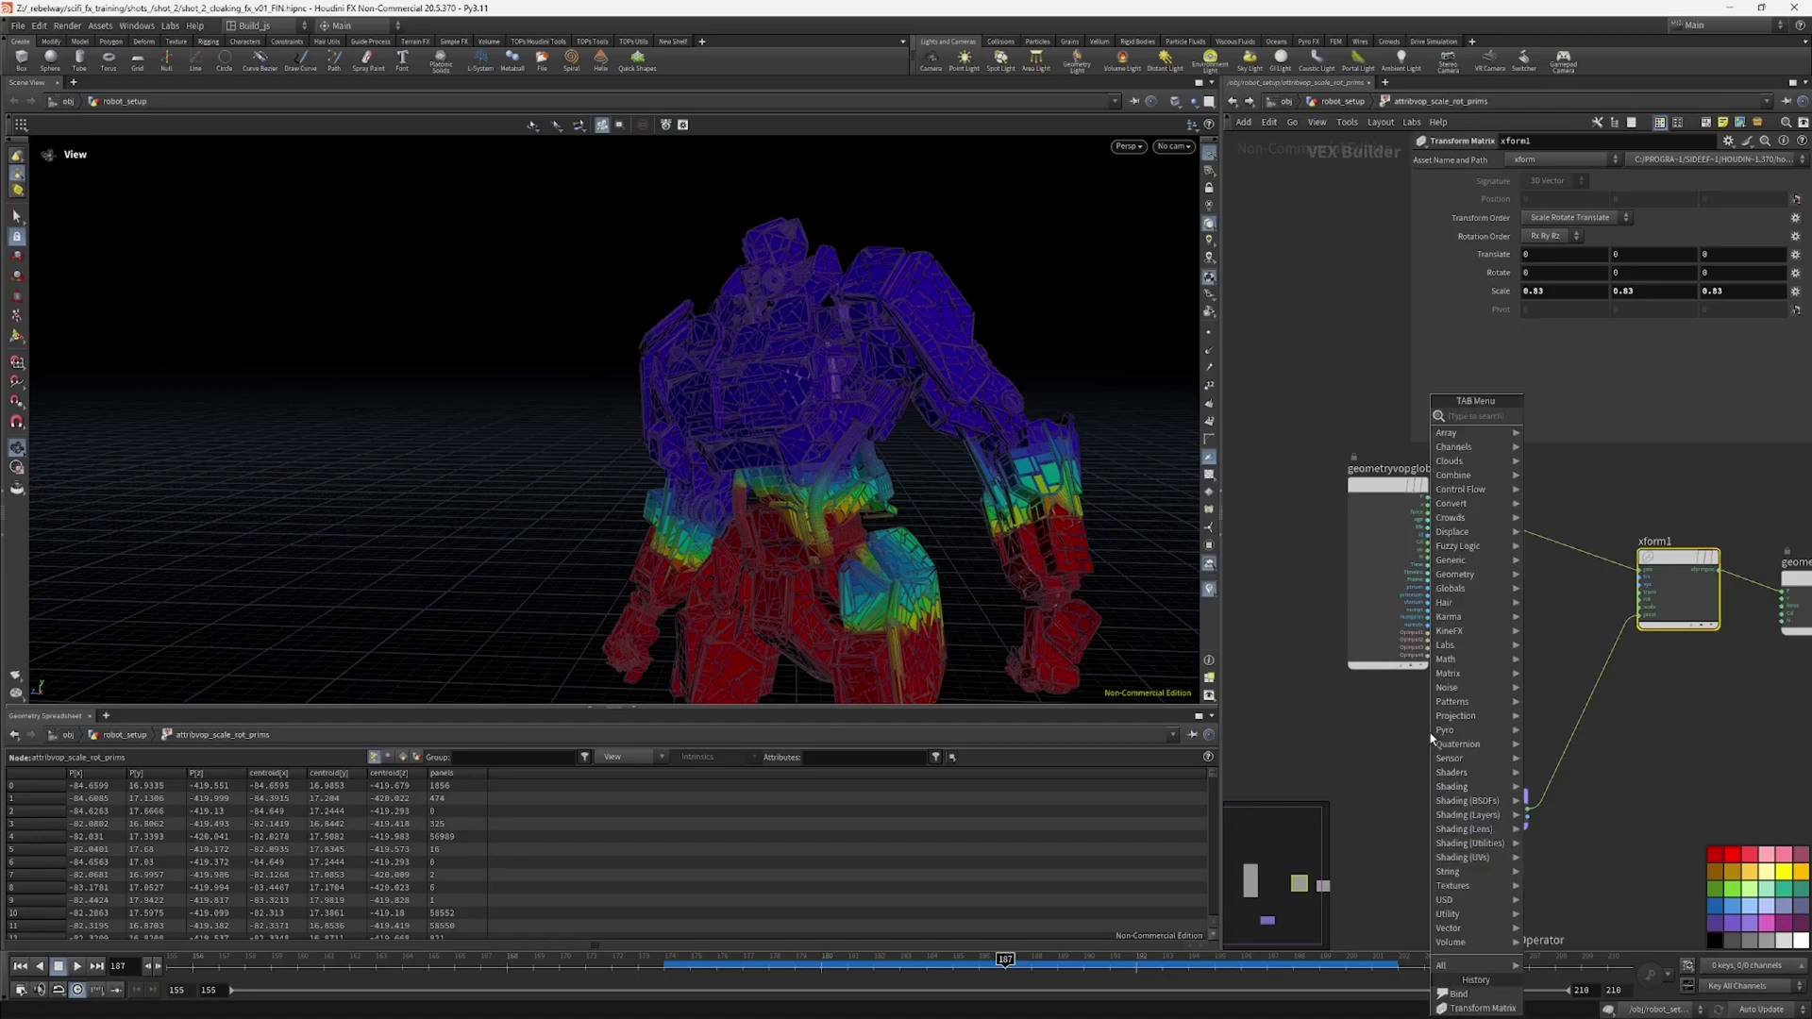
type("bon")
key("BackSpace")
key("BackSpace")
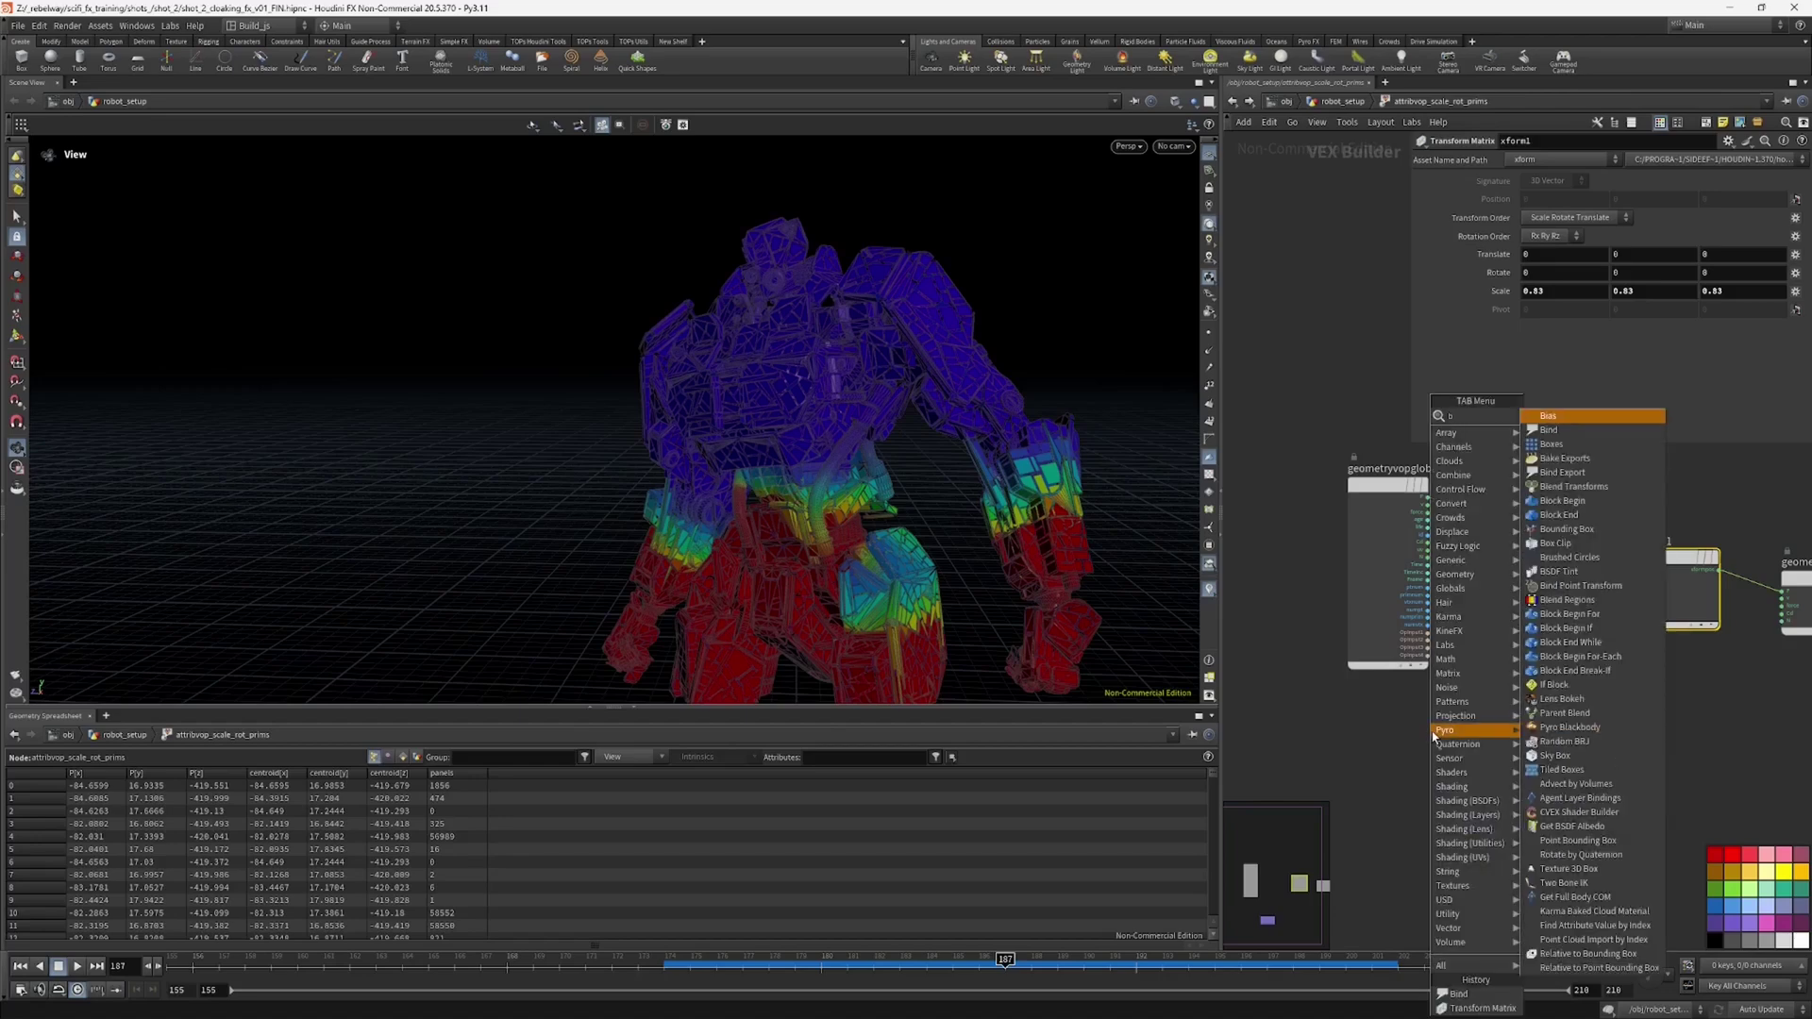
type("in")
key("Return")
left_click(1432, 742)
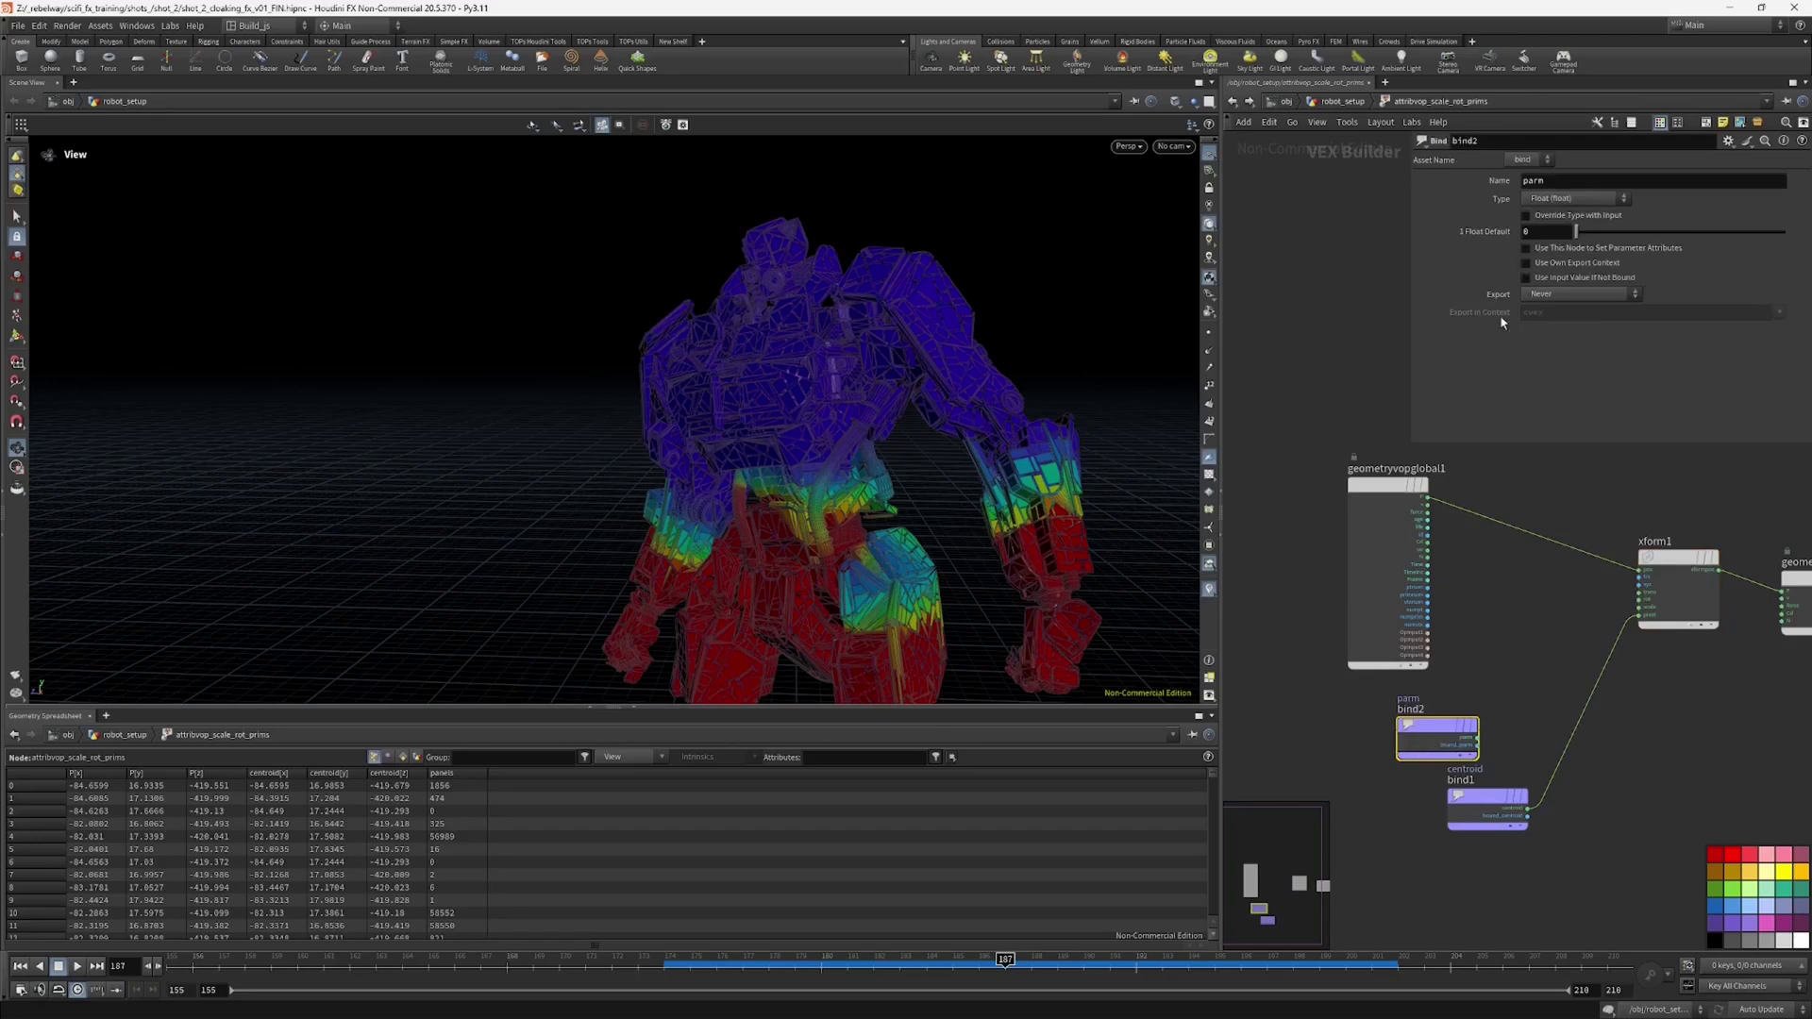
double_click(1531, 181)
type("activat")
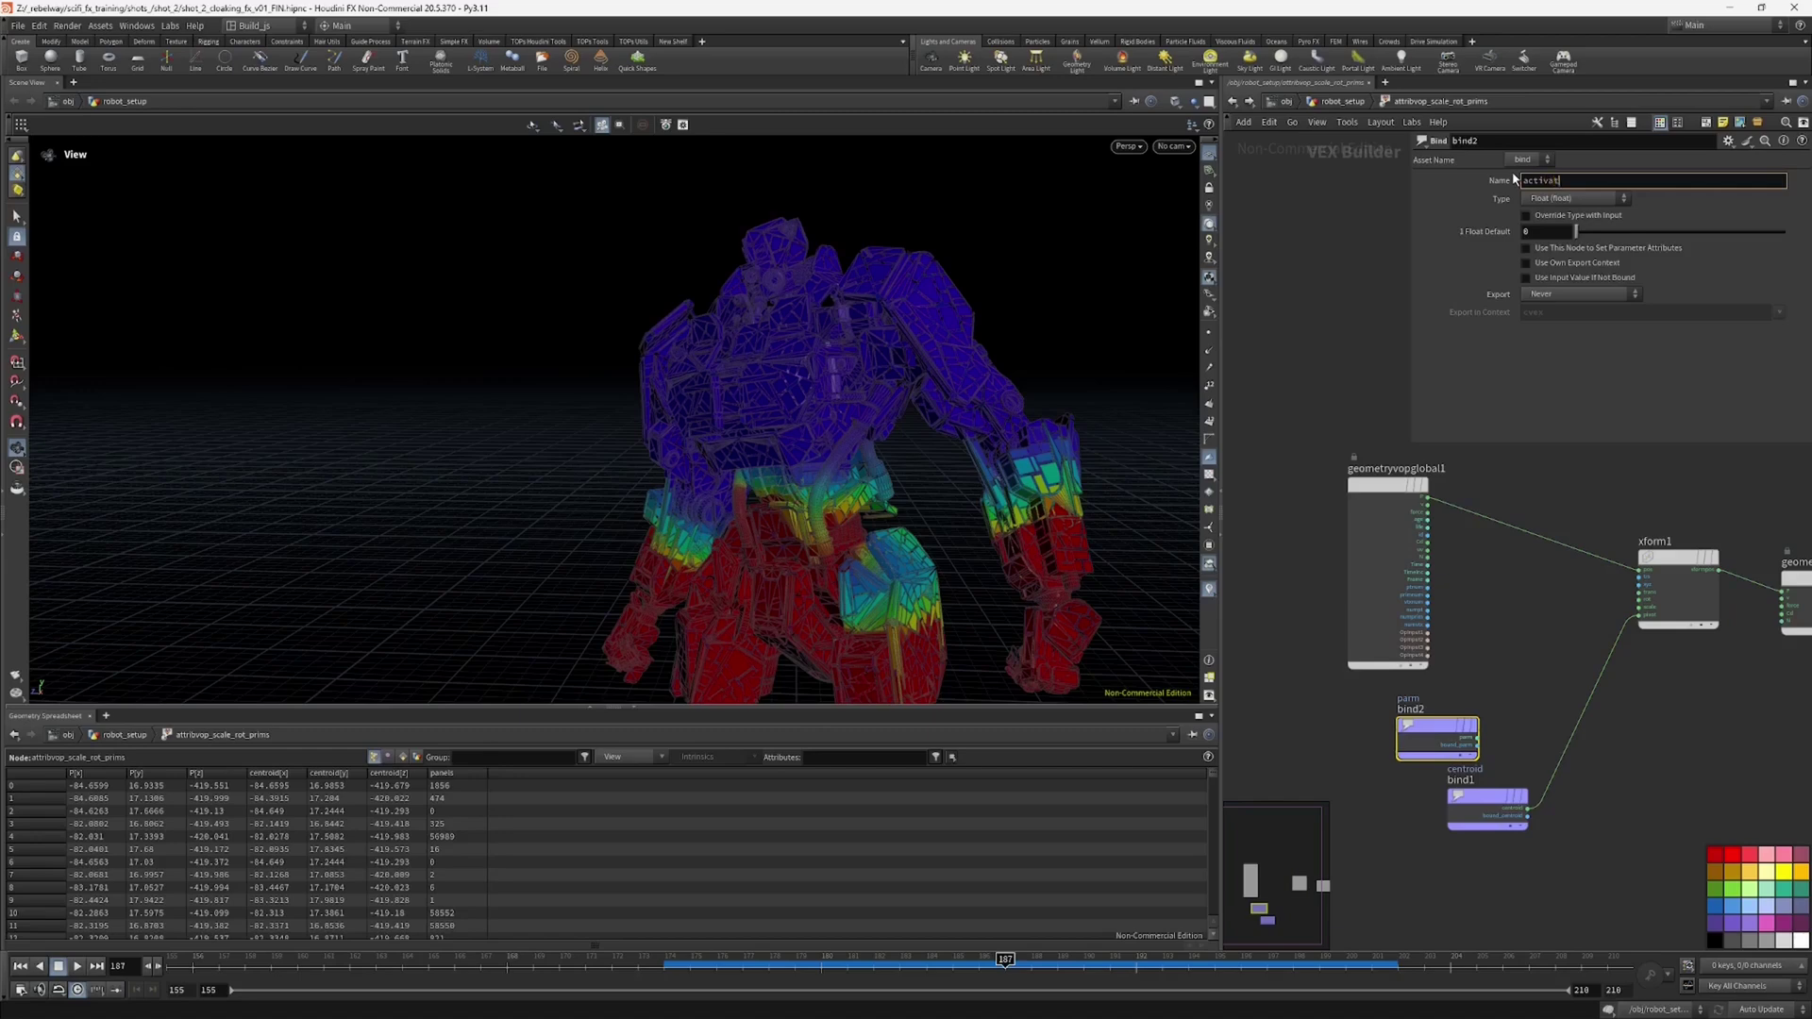
type("e")
key("Return")
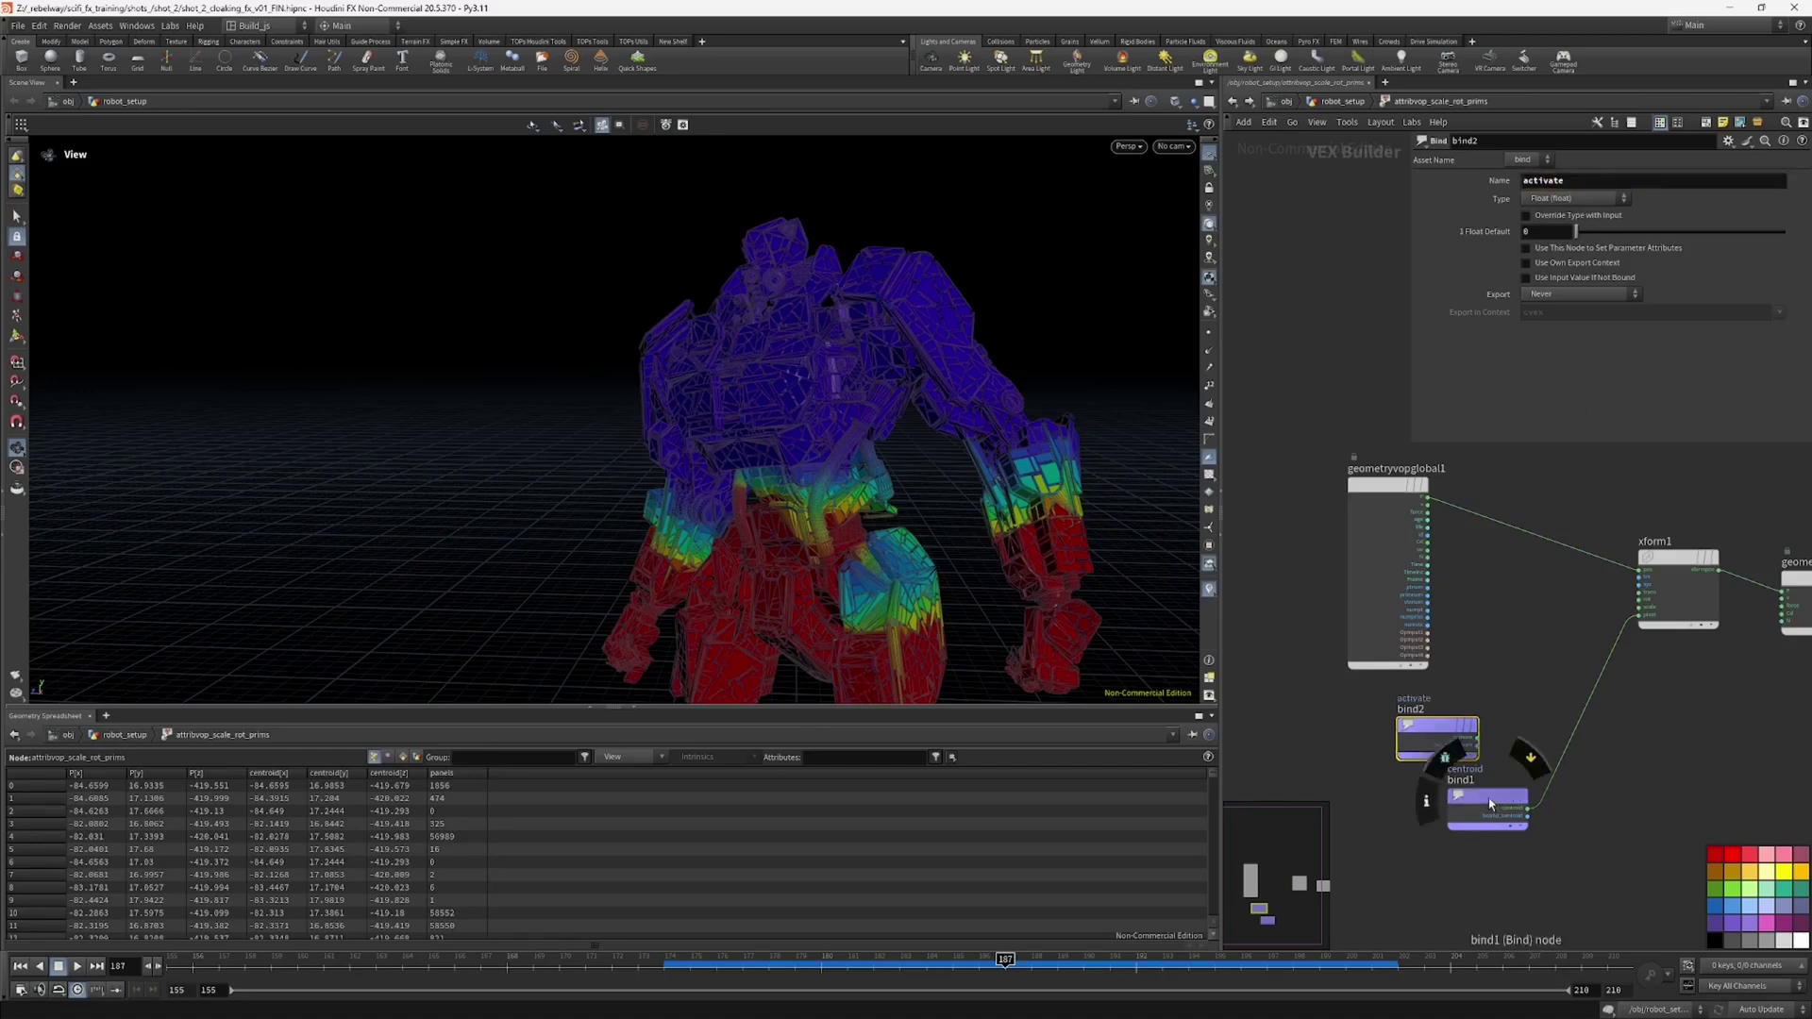
Step: Spread out the nodes by lowering the centroid Bind node and raising geometryvopglobal1 and the activate Bind node
left_click_drag(1493, 801, 1488, 845)
scroll(1542, 740, "down", 2)
scroll(1477, 737, "up", 2)
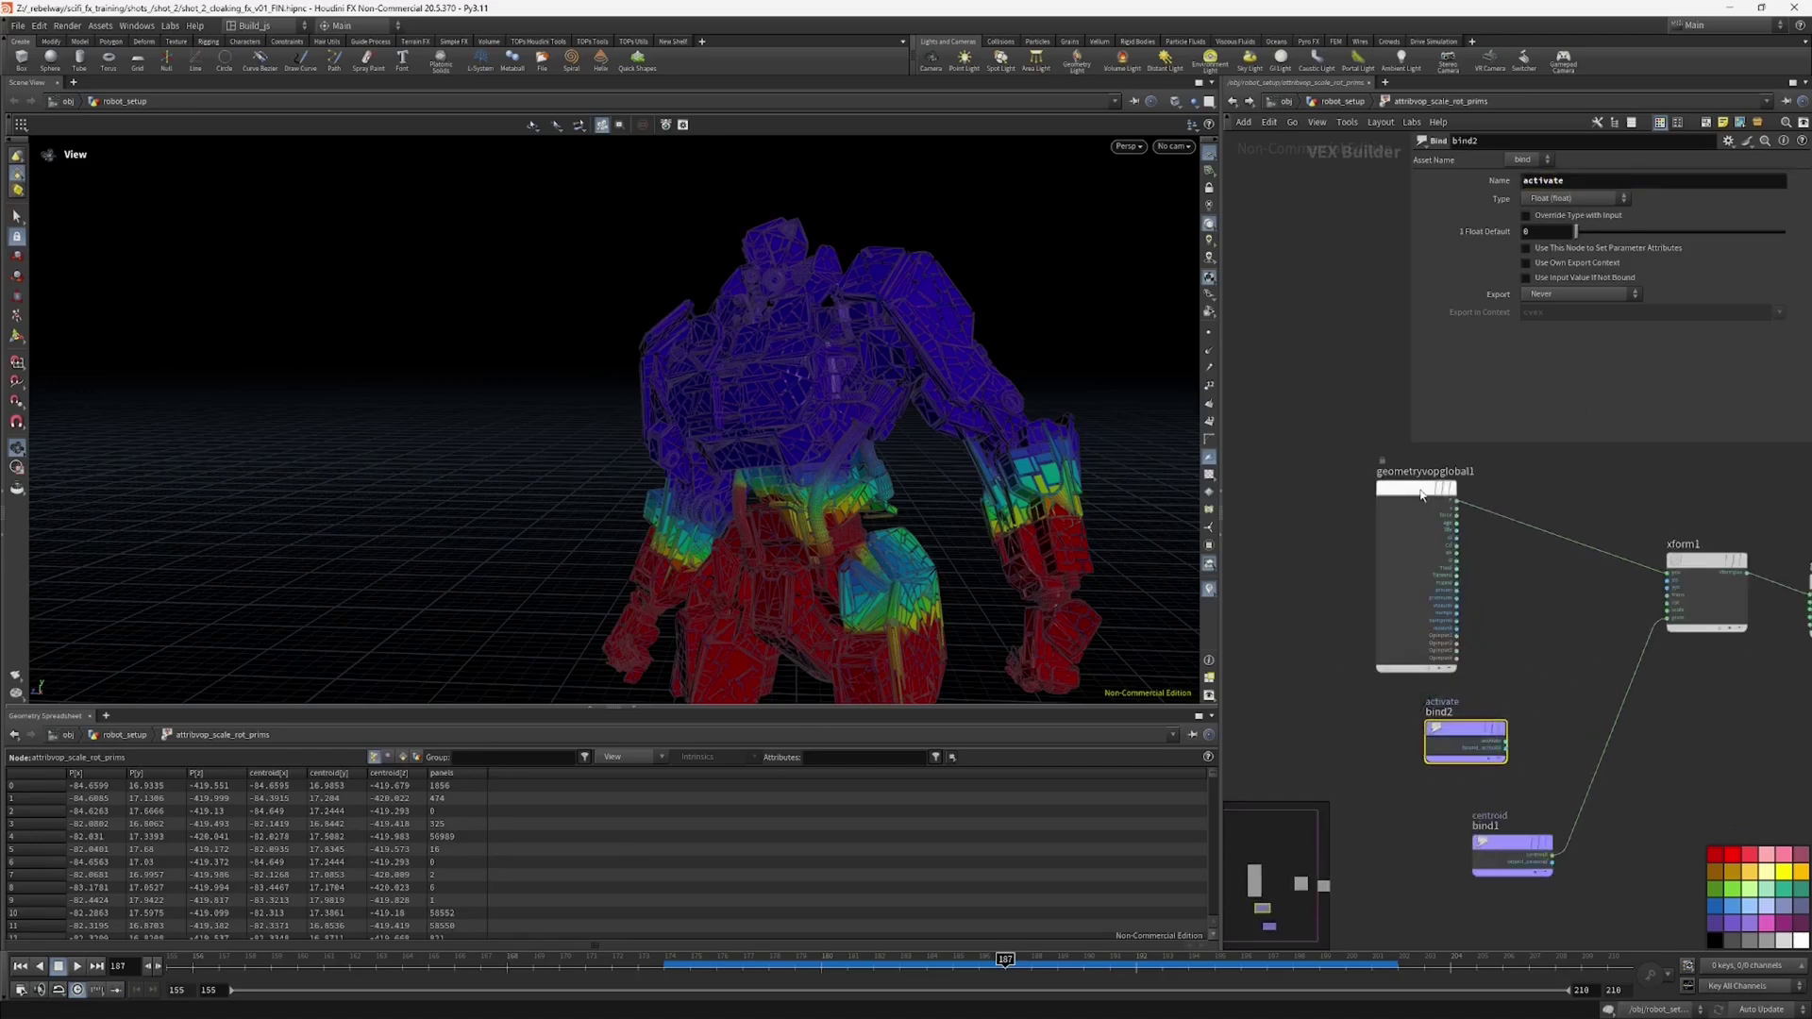
left_click_drag(1416, 566, 1337, 525)
left_click_drag(1465, 734, 1436, 677)
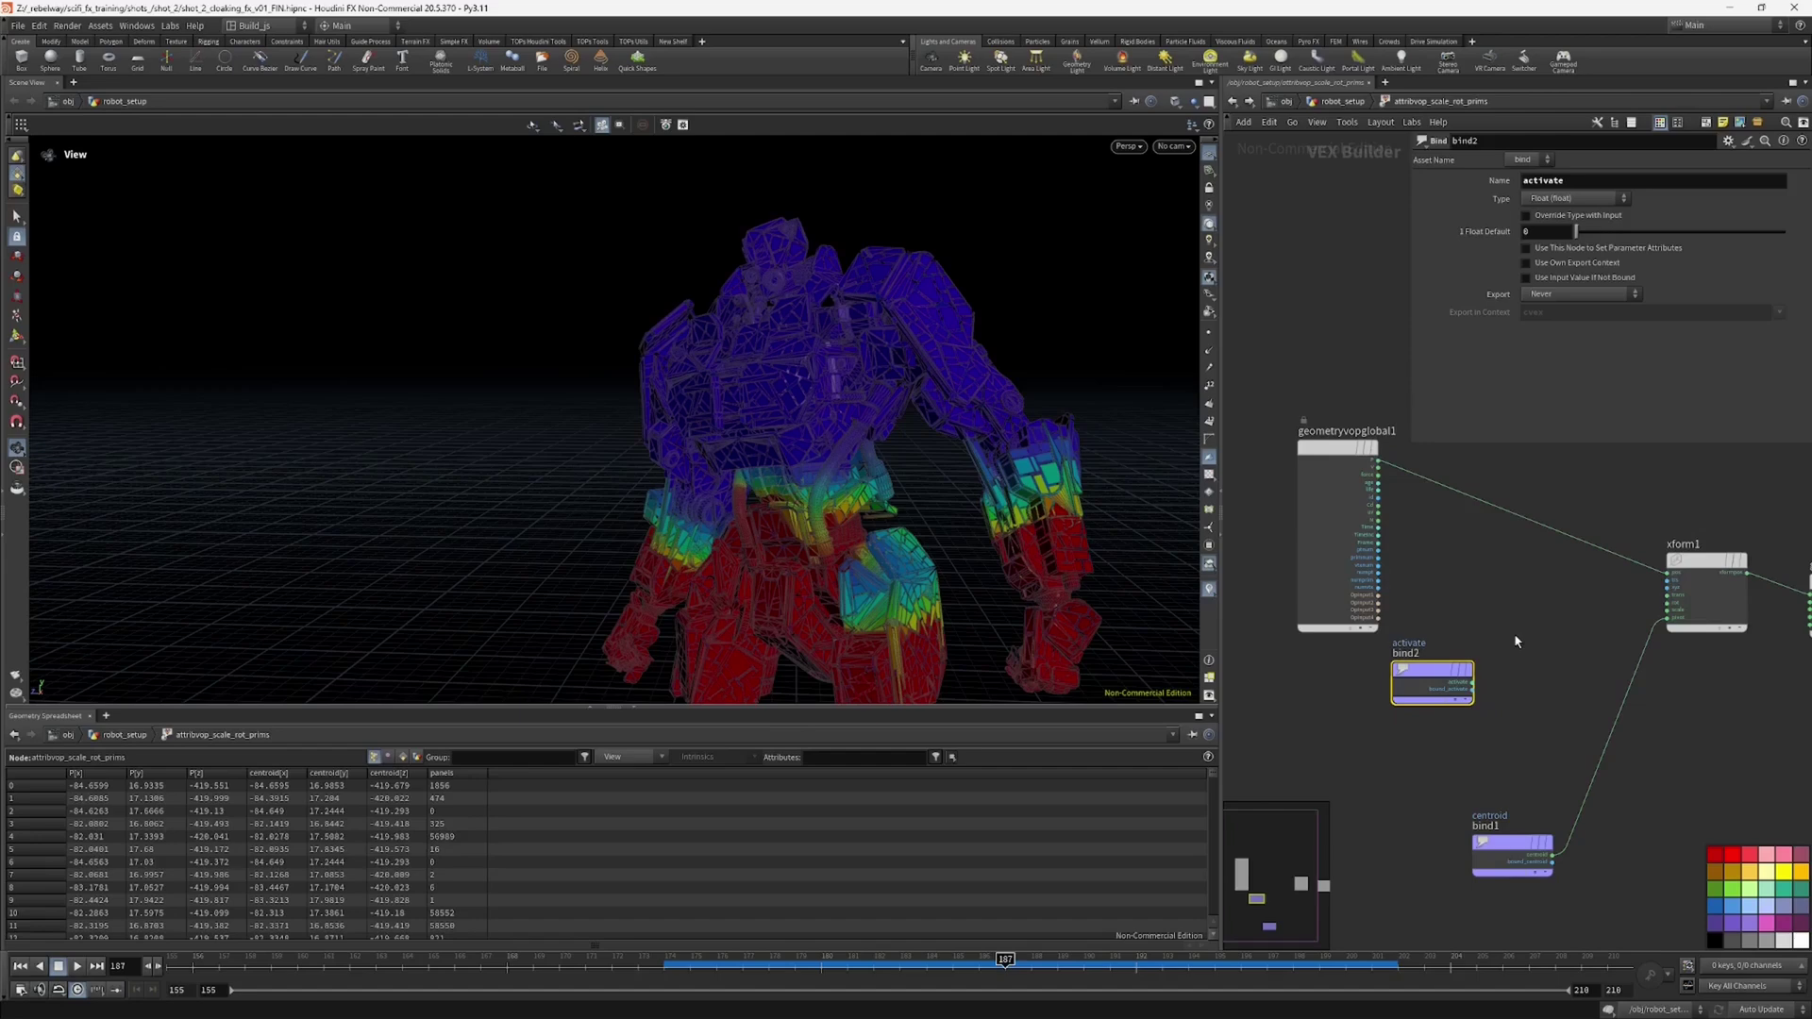
Step: Add a Fit Range node, feed it the activate value, and connect its shift output to xform1's scale input
key("Tab")
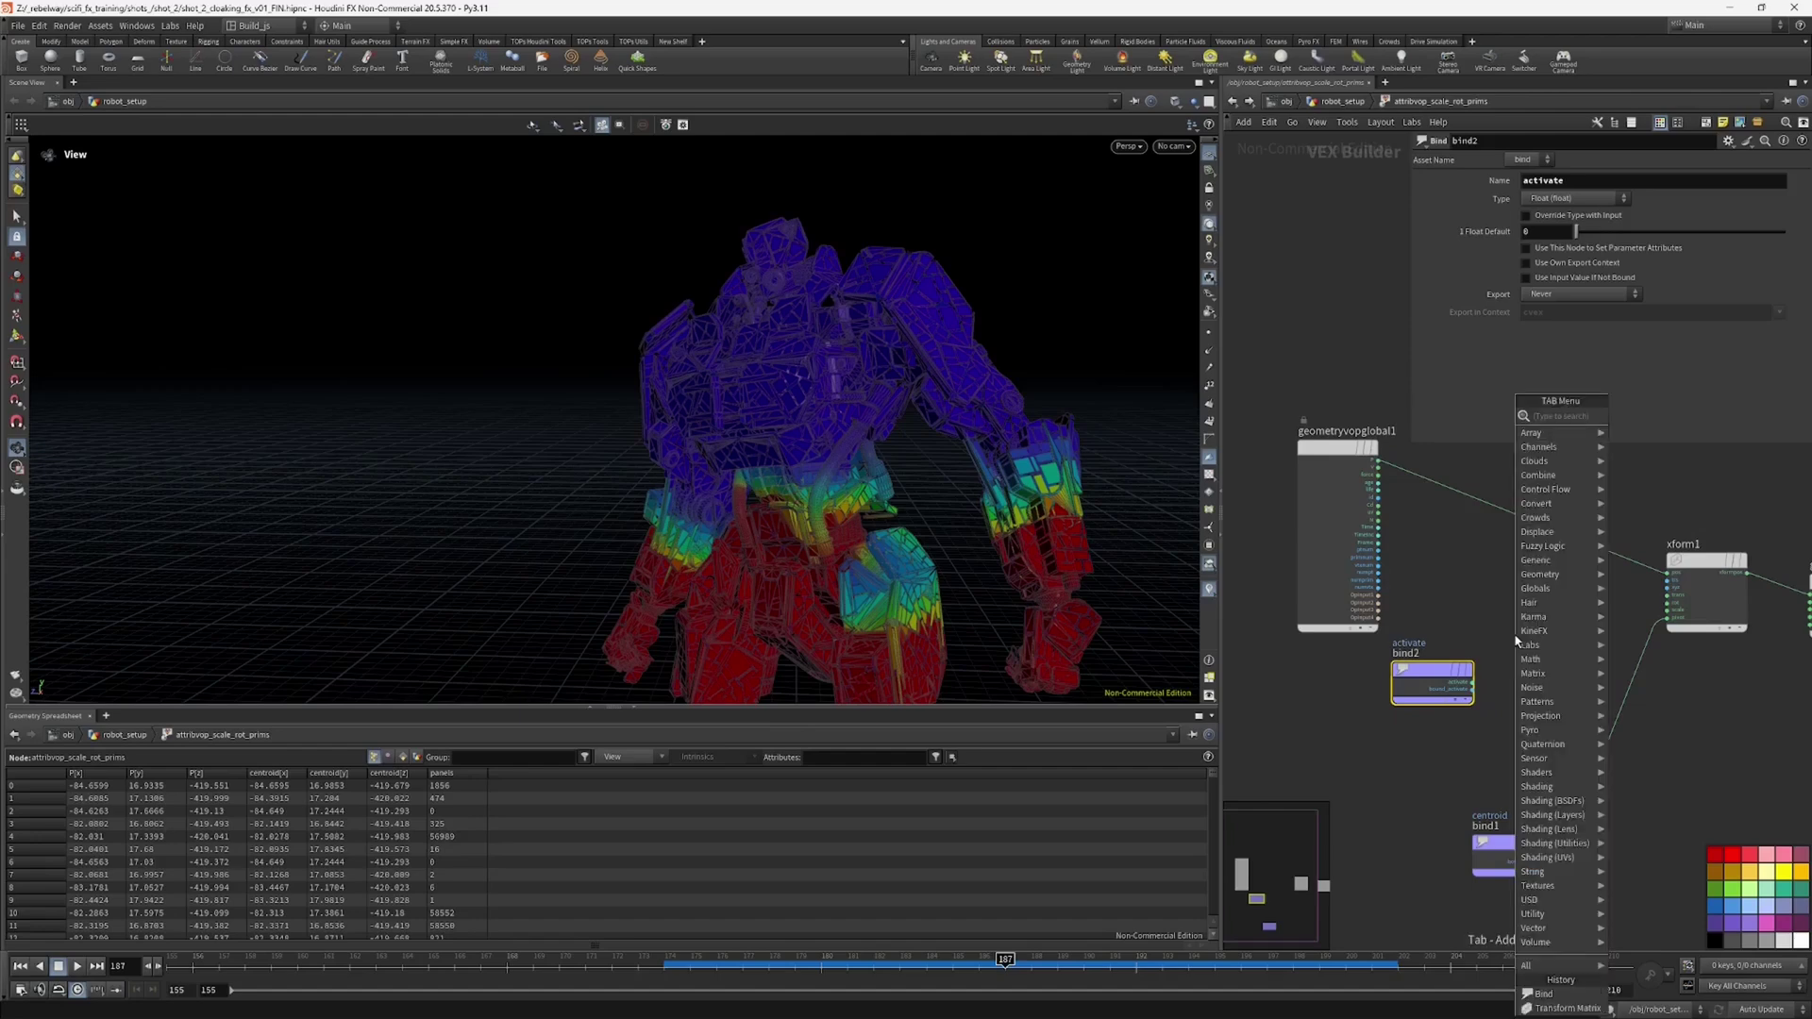
type("fit")
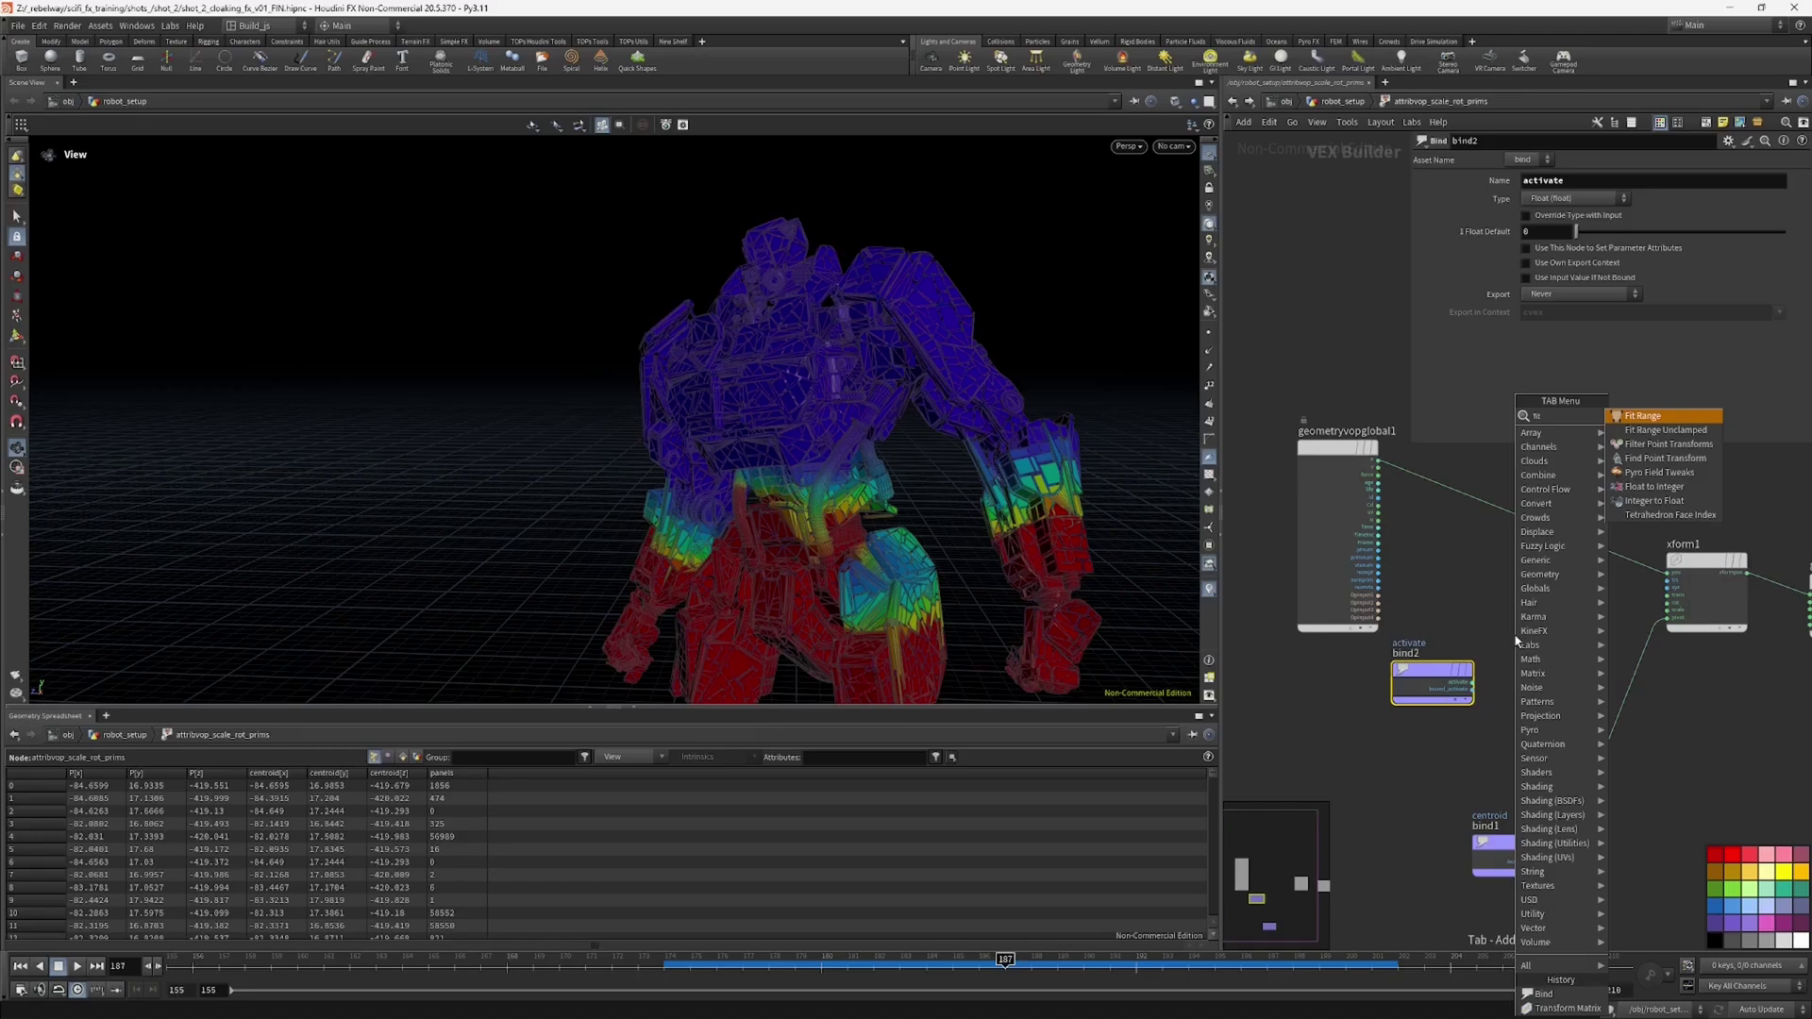
key("Return")
left_click(1548, 619)
left_click_drag(1441, 686, 1649, 625)
left_click(1510, 630)
scroll(1686, 601, "up", 4)
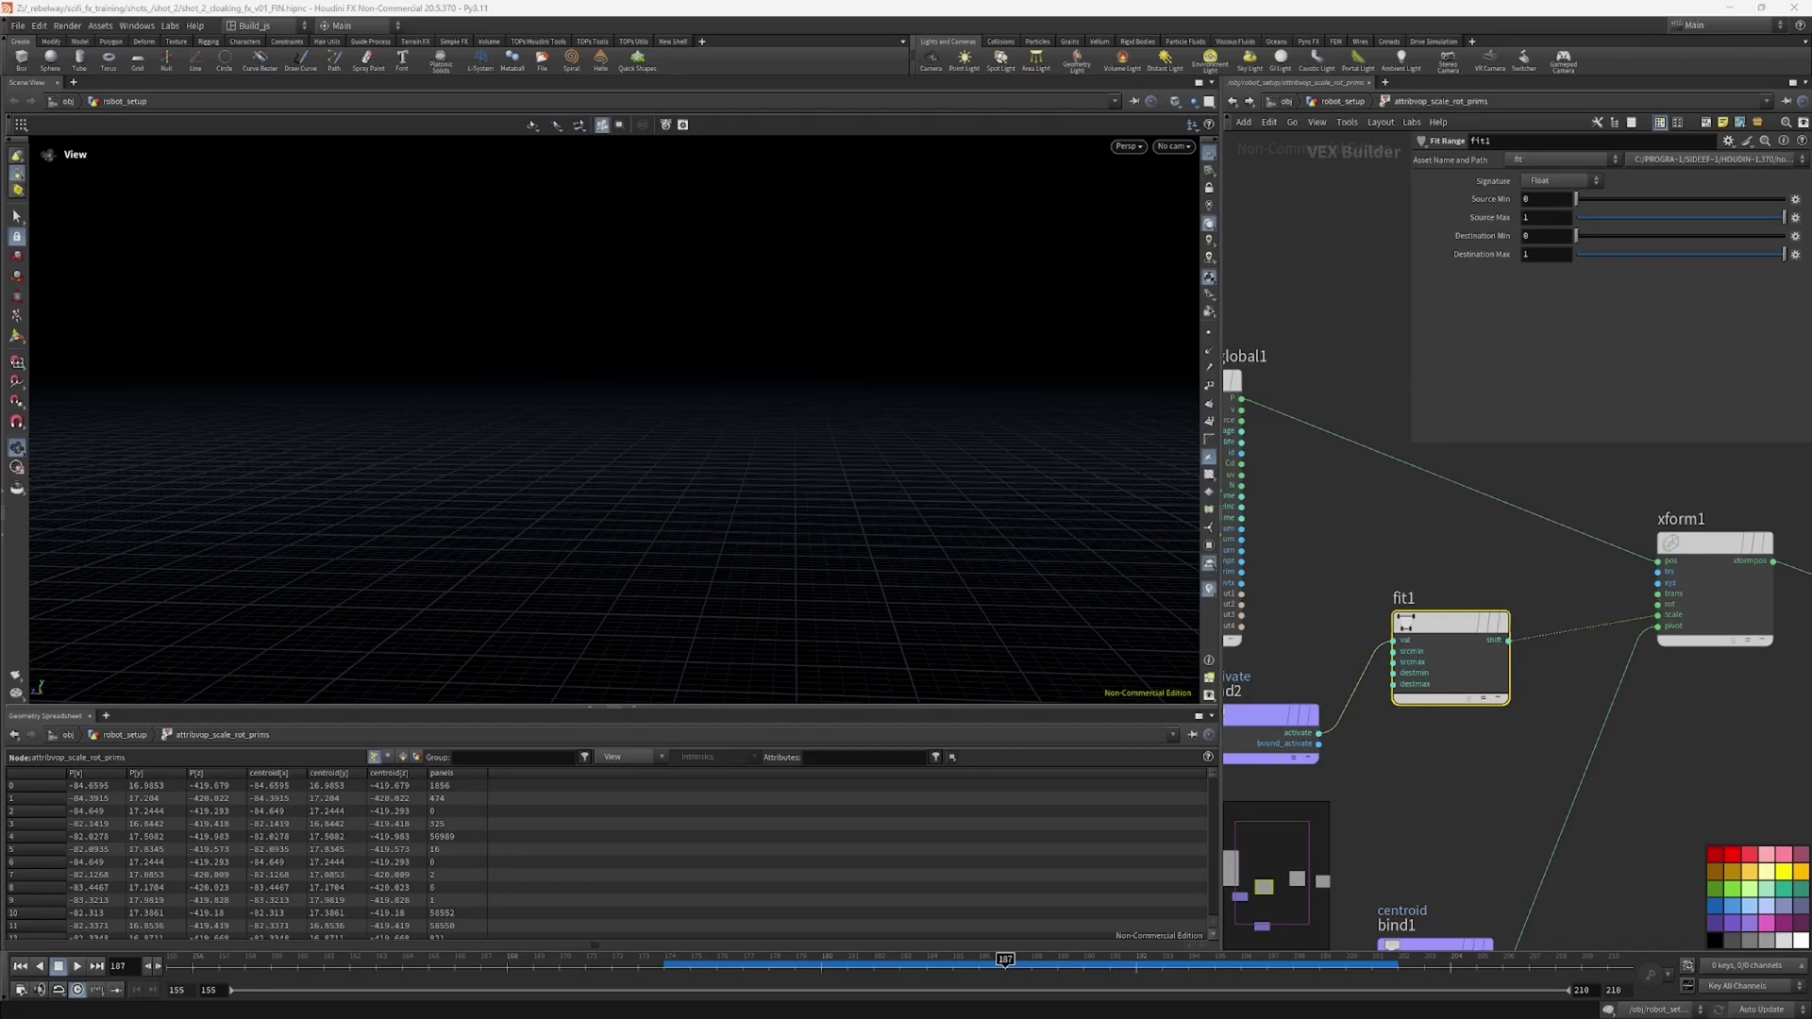
Step: Scrub the timeline to frame 186 and move fit1 and the activate Bind node closer to xform1
middle_click_drag(1424, 765, 1626, 721)
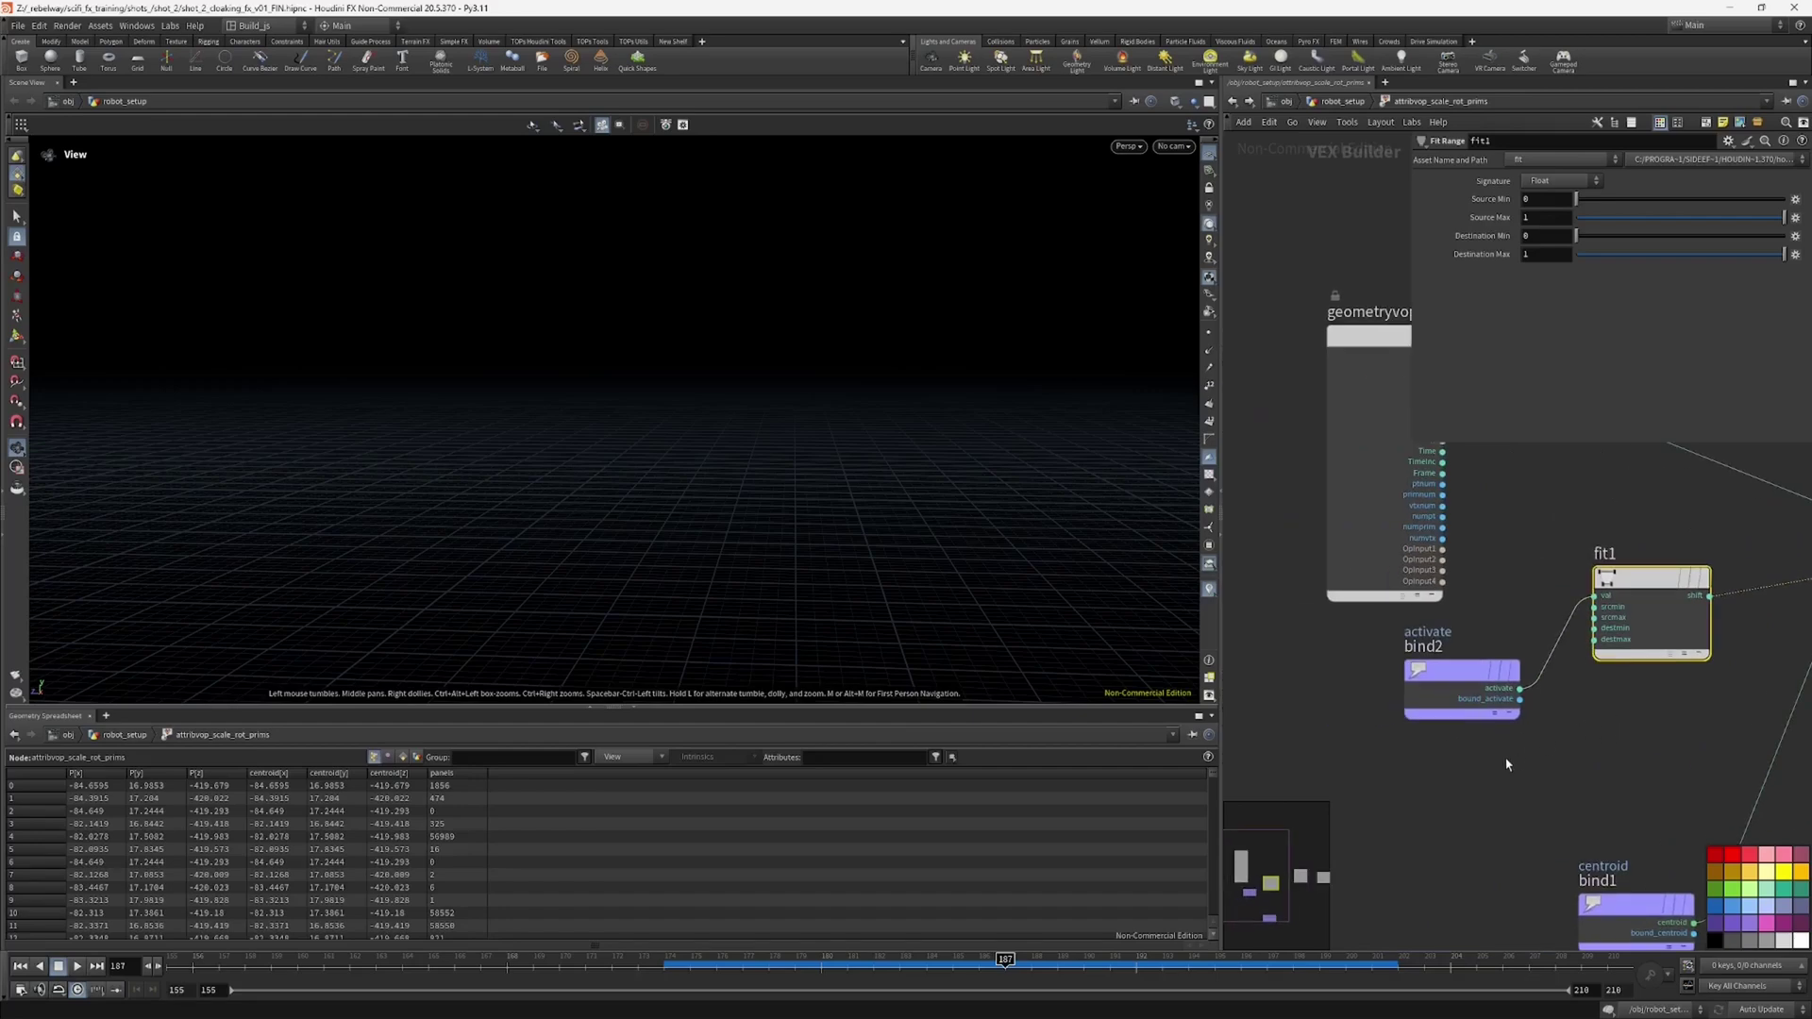
left_click(1470, 686)
scroll(1523, 630, "down", 1)
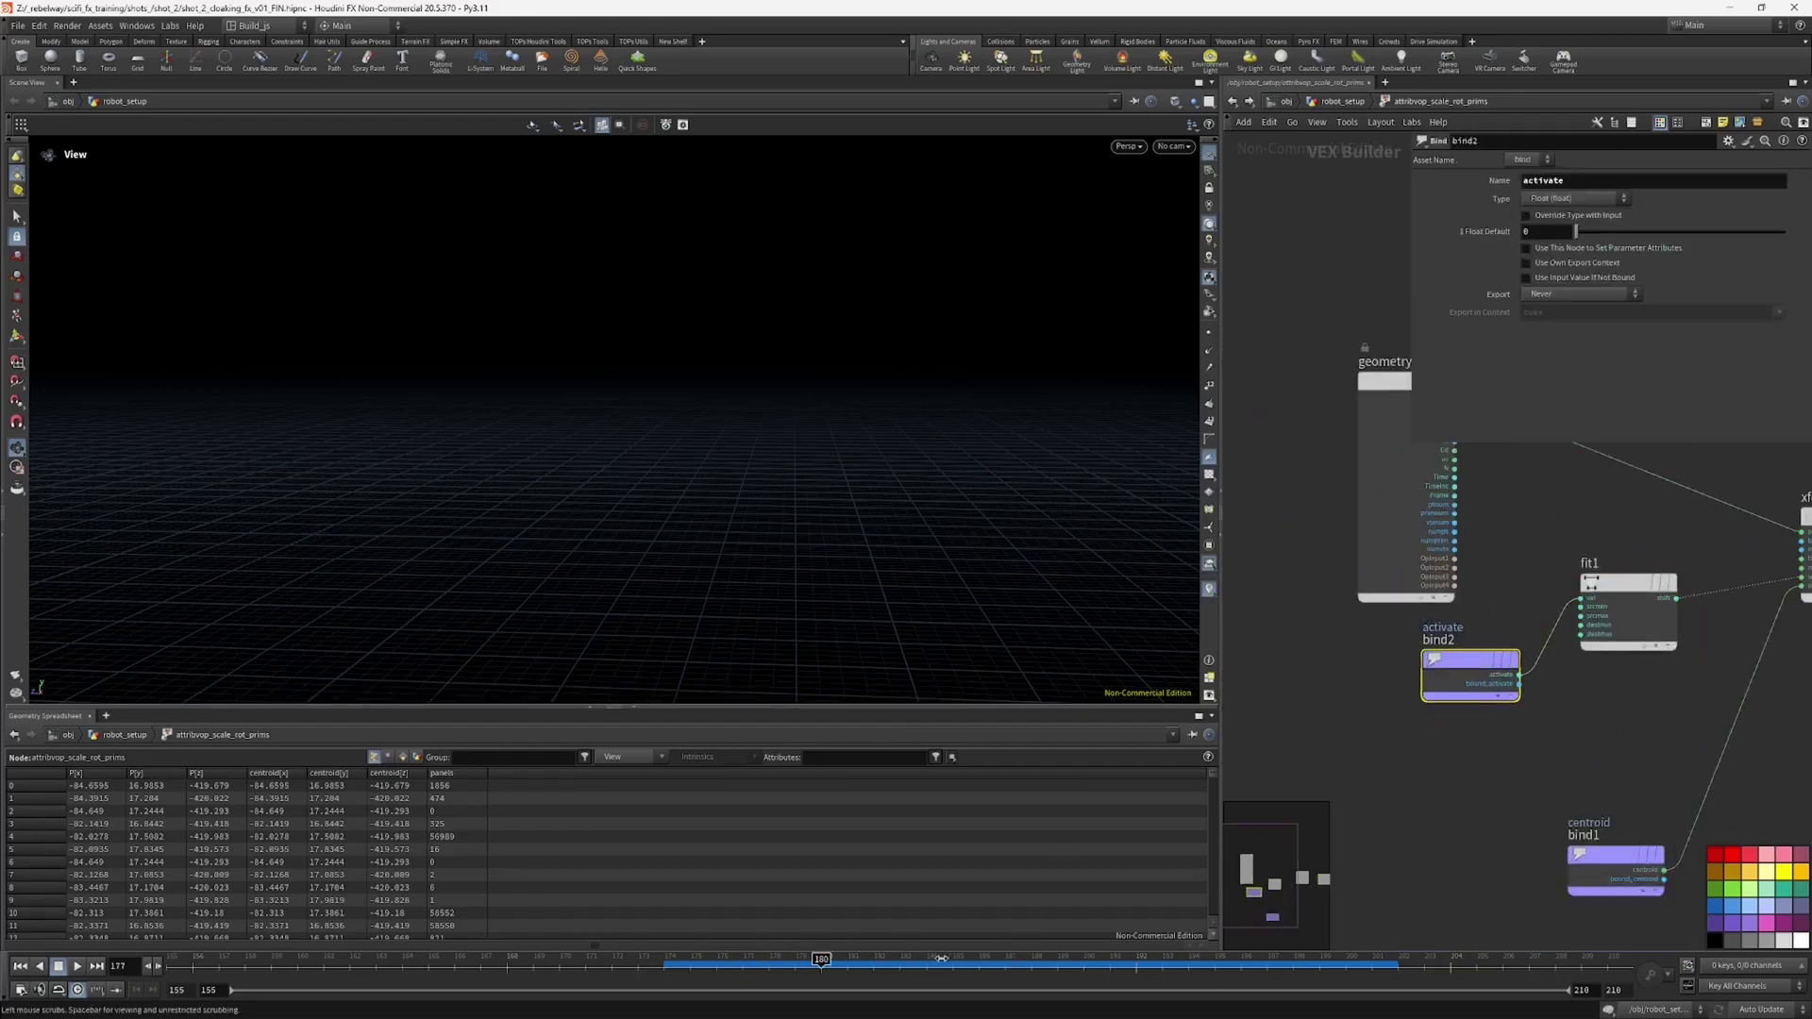
left_click_drag(905, 525, 736, 590)
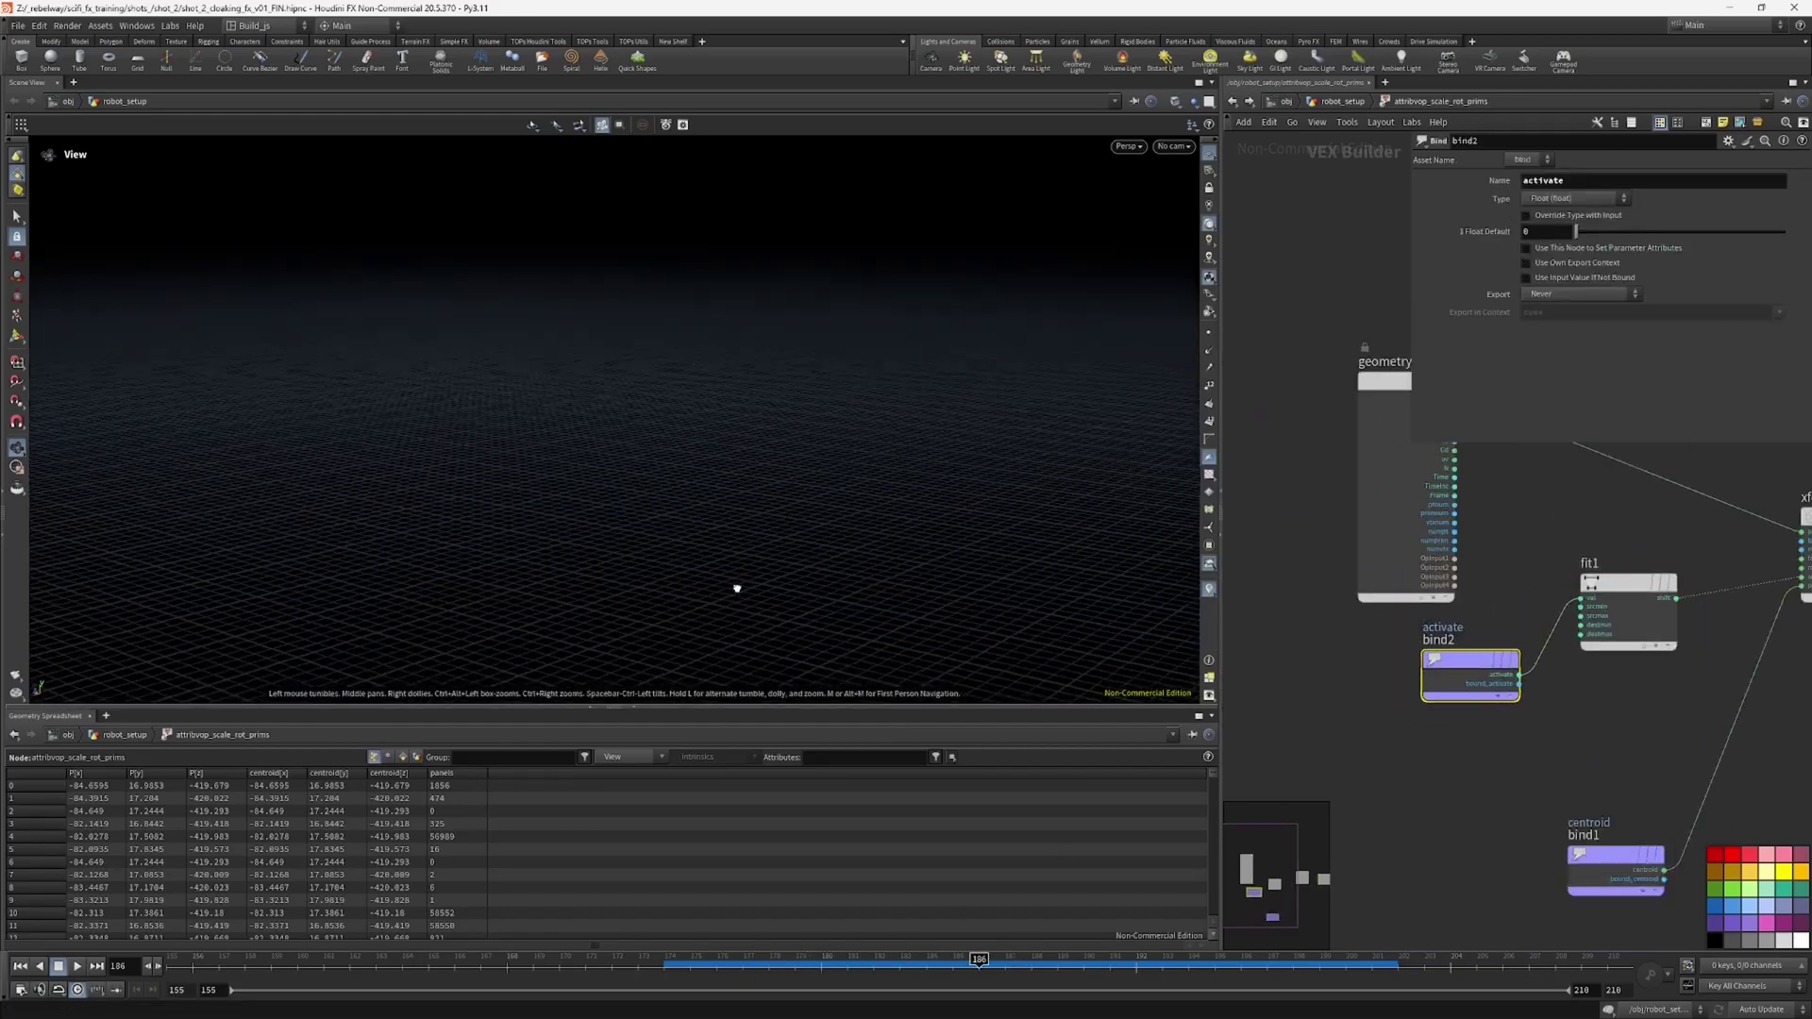
scroll(1343, 716, "down", 2)
middle_click_drag(1656, 675, 1581, 705)
scroll(1456, 717, "up", 2)
left_click_drag(1450, 639, 1478, 639)
left_click_drag(1299, 703, 1340, 679)
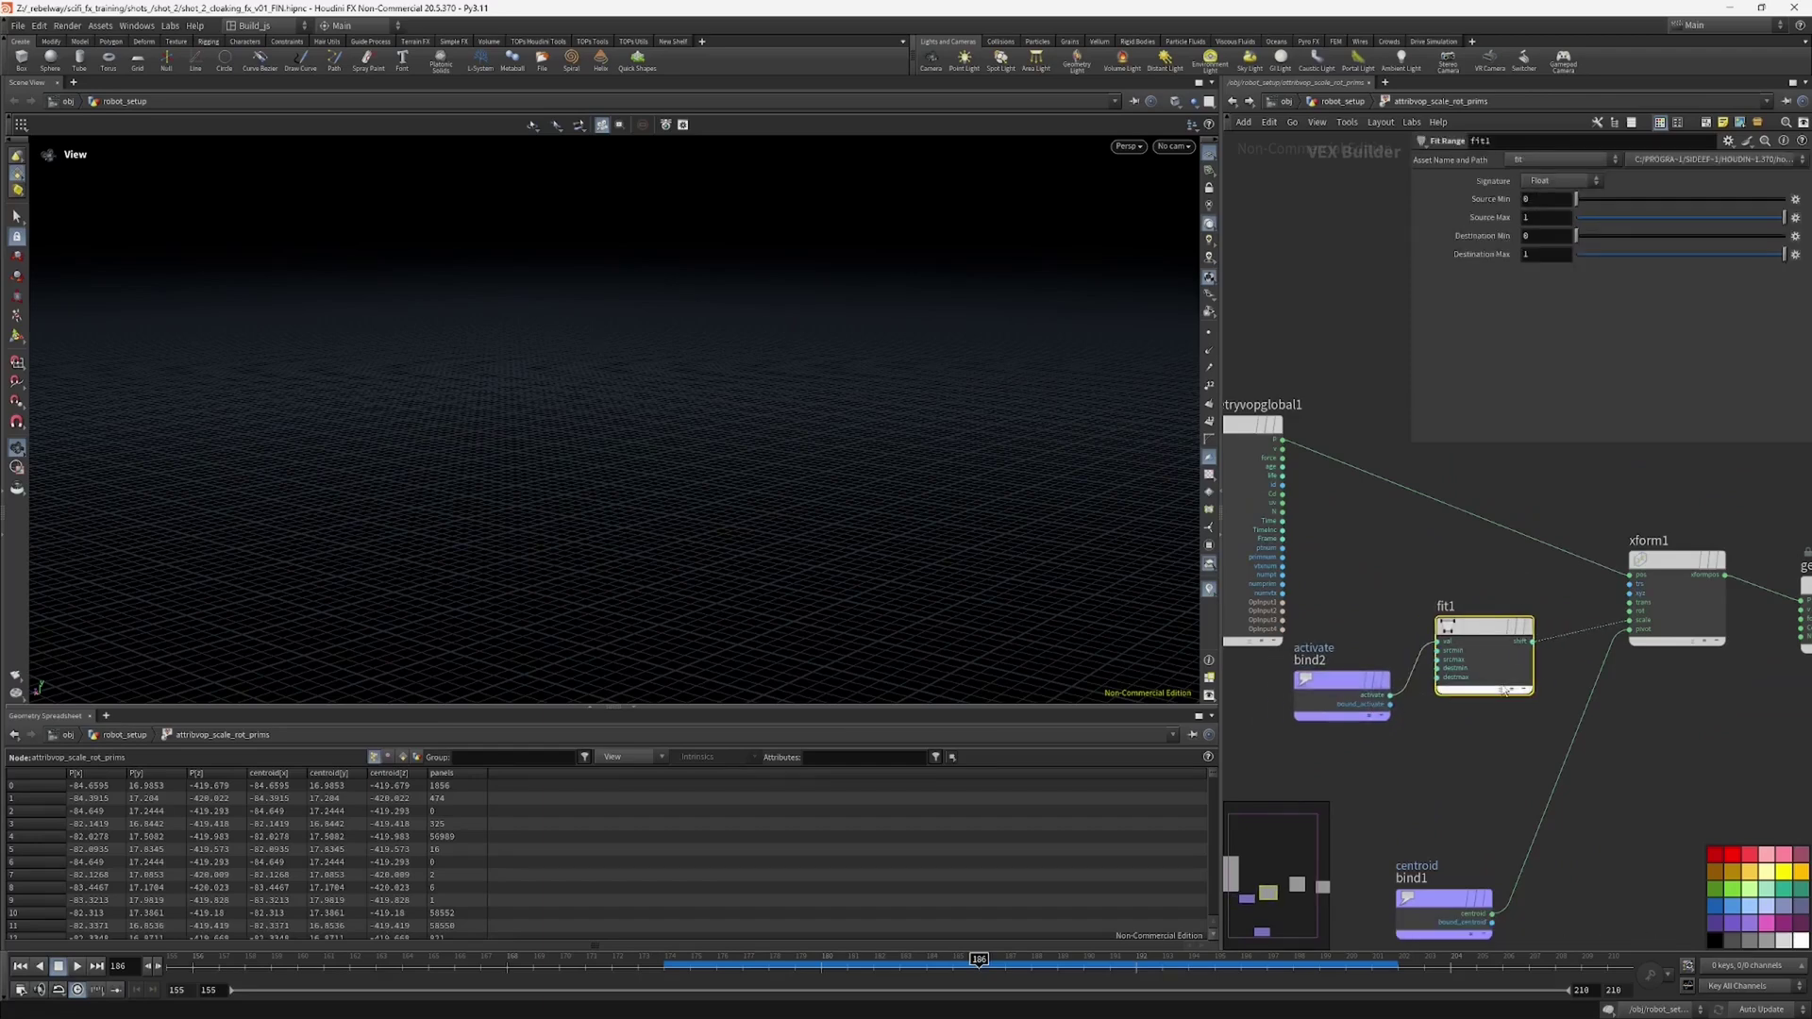
Step: Disconnect fit1 from xform1's scale input, inspect the robot in the viewport, and reconnect the shift output to scale
left_click_drag(1621, 633, 1629, 621)
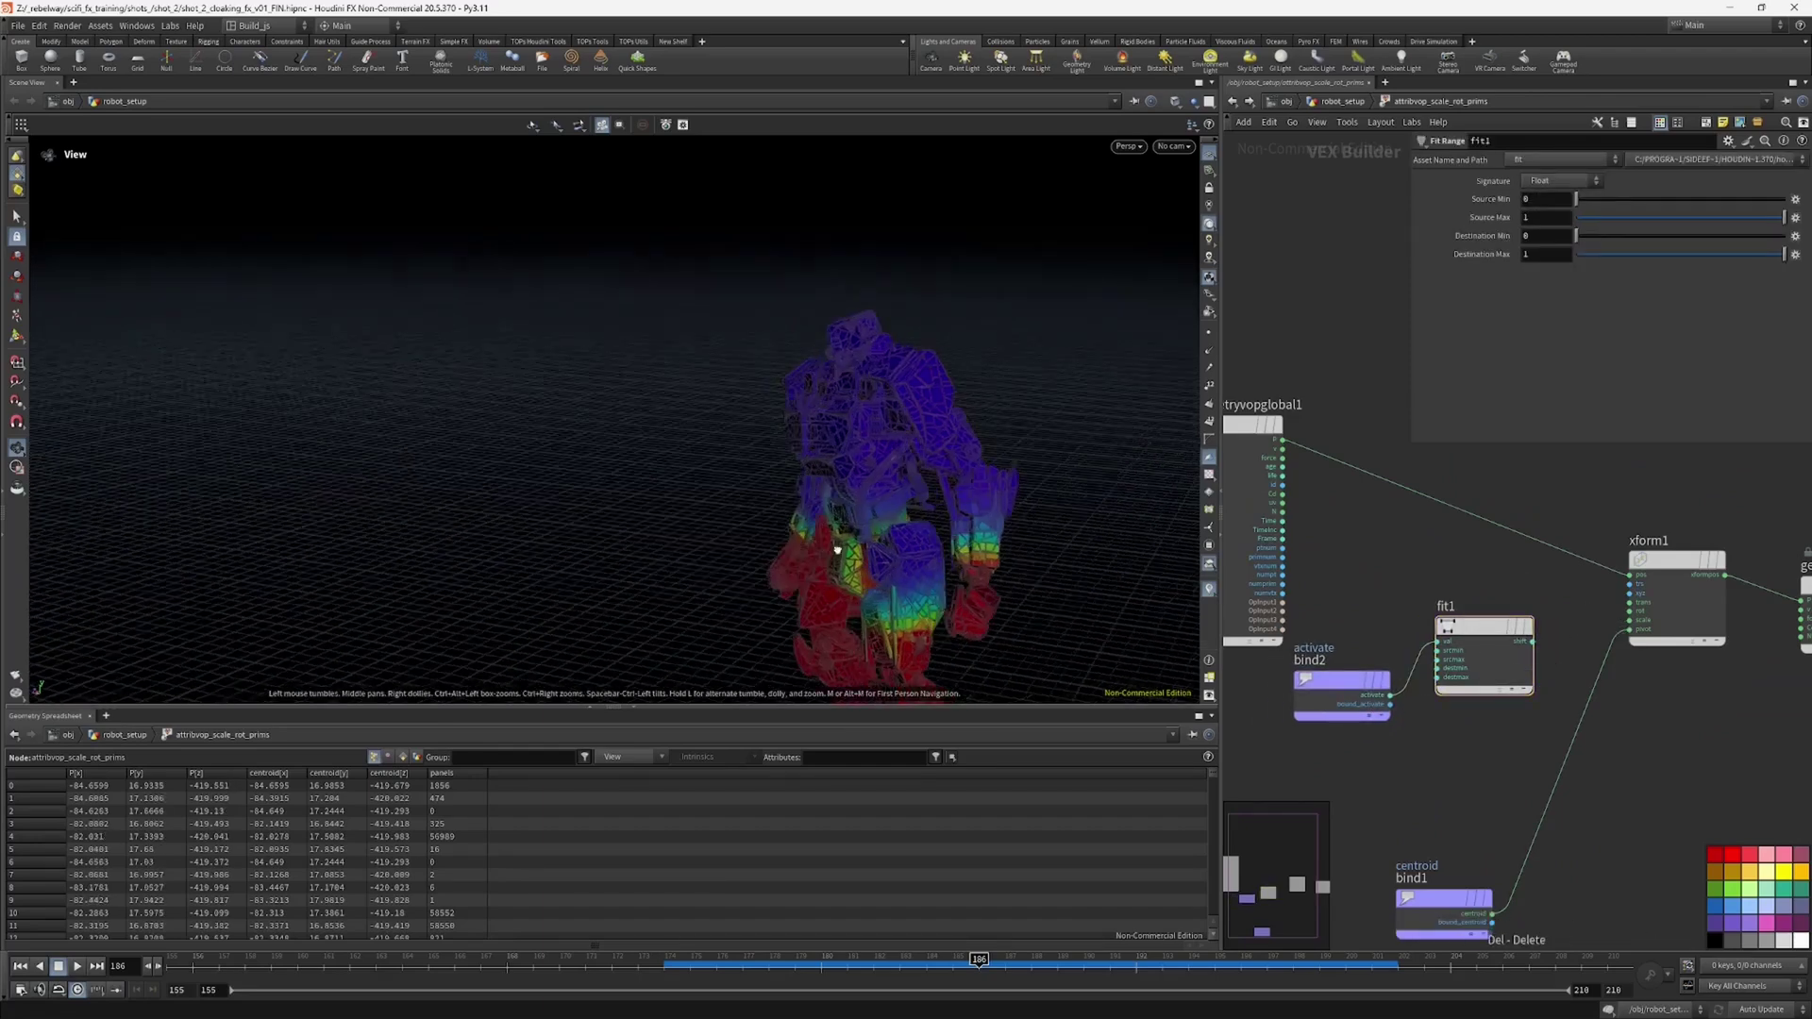
scroll(1516, 608, "up", 2)
left_click_drag(1482, 564, 1493, 643)
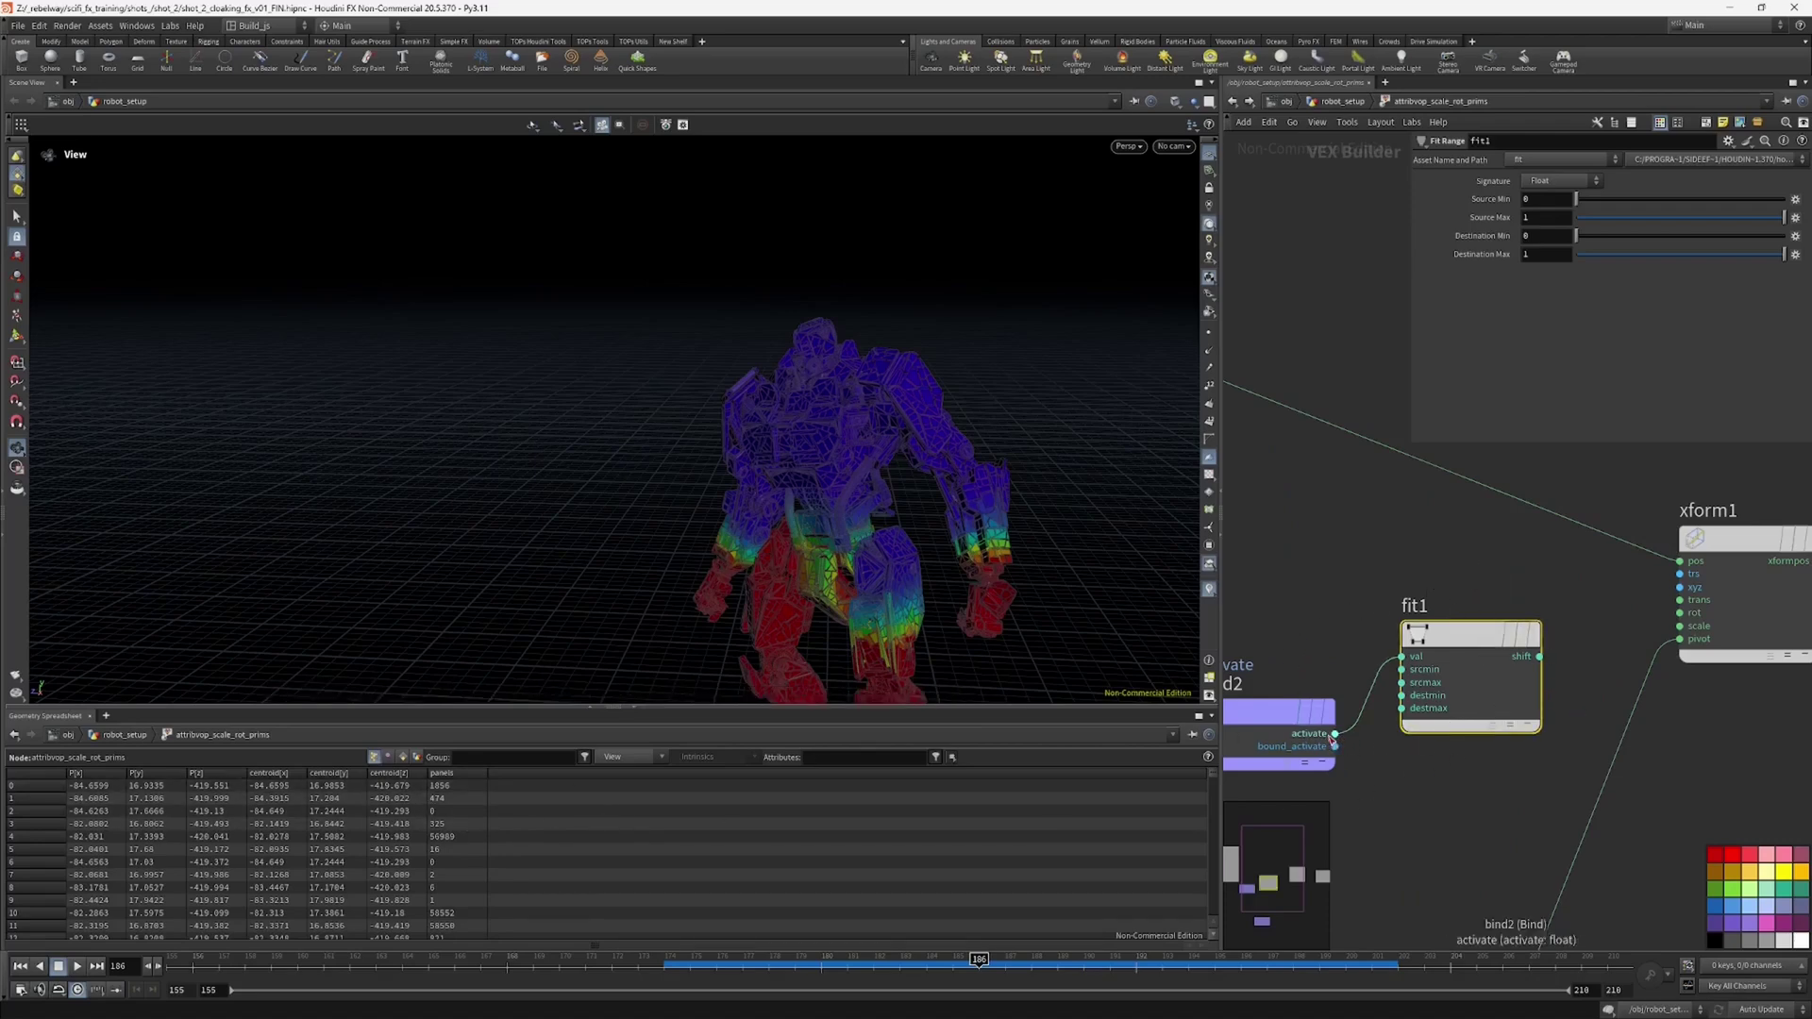
left_click_drag(1538, 657, 1680, 626)
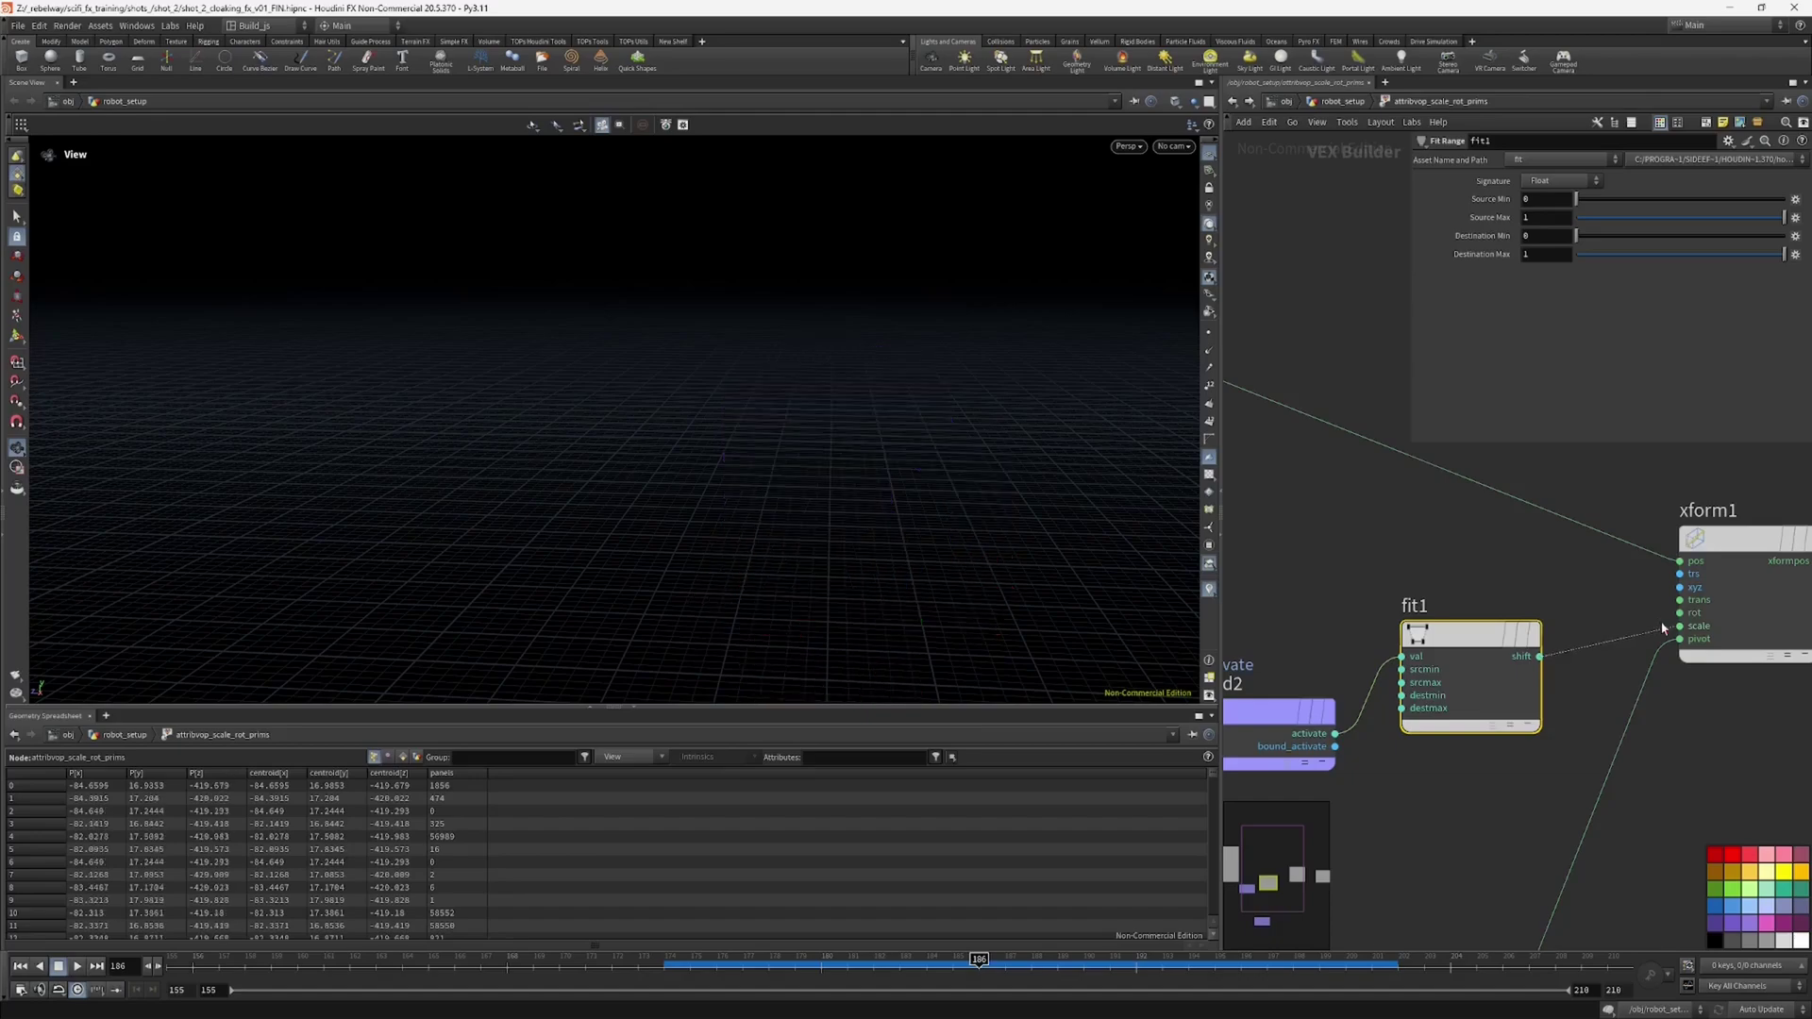
Step: Set fit1's Destination Min to 0.201 and inspect the scaled robot panels up close from several angles
left_click_drag(1575, 235, 1624, 247)
right_click_drag(925, 542, 1163, 443)
middle_click_drag(922, 595, 943, 485)
middle_click_drag(1299, 562, 1422, 540)
left_click_drag(899, 504, 987, 461)
right_click_drag(987, 461, 1113, 443)
middle_click_drag(1113, 443, 1009, 444)
left_click_drag(1011, 444, 902, 513)
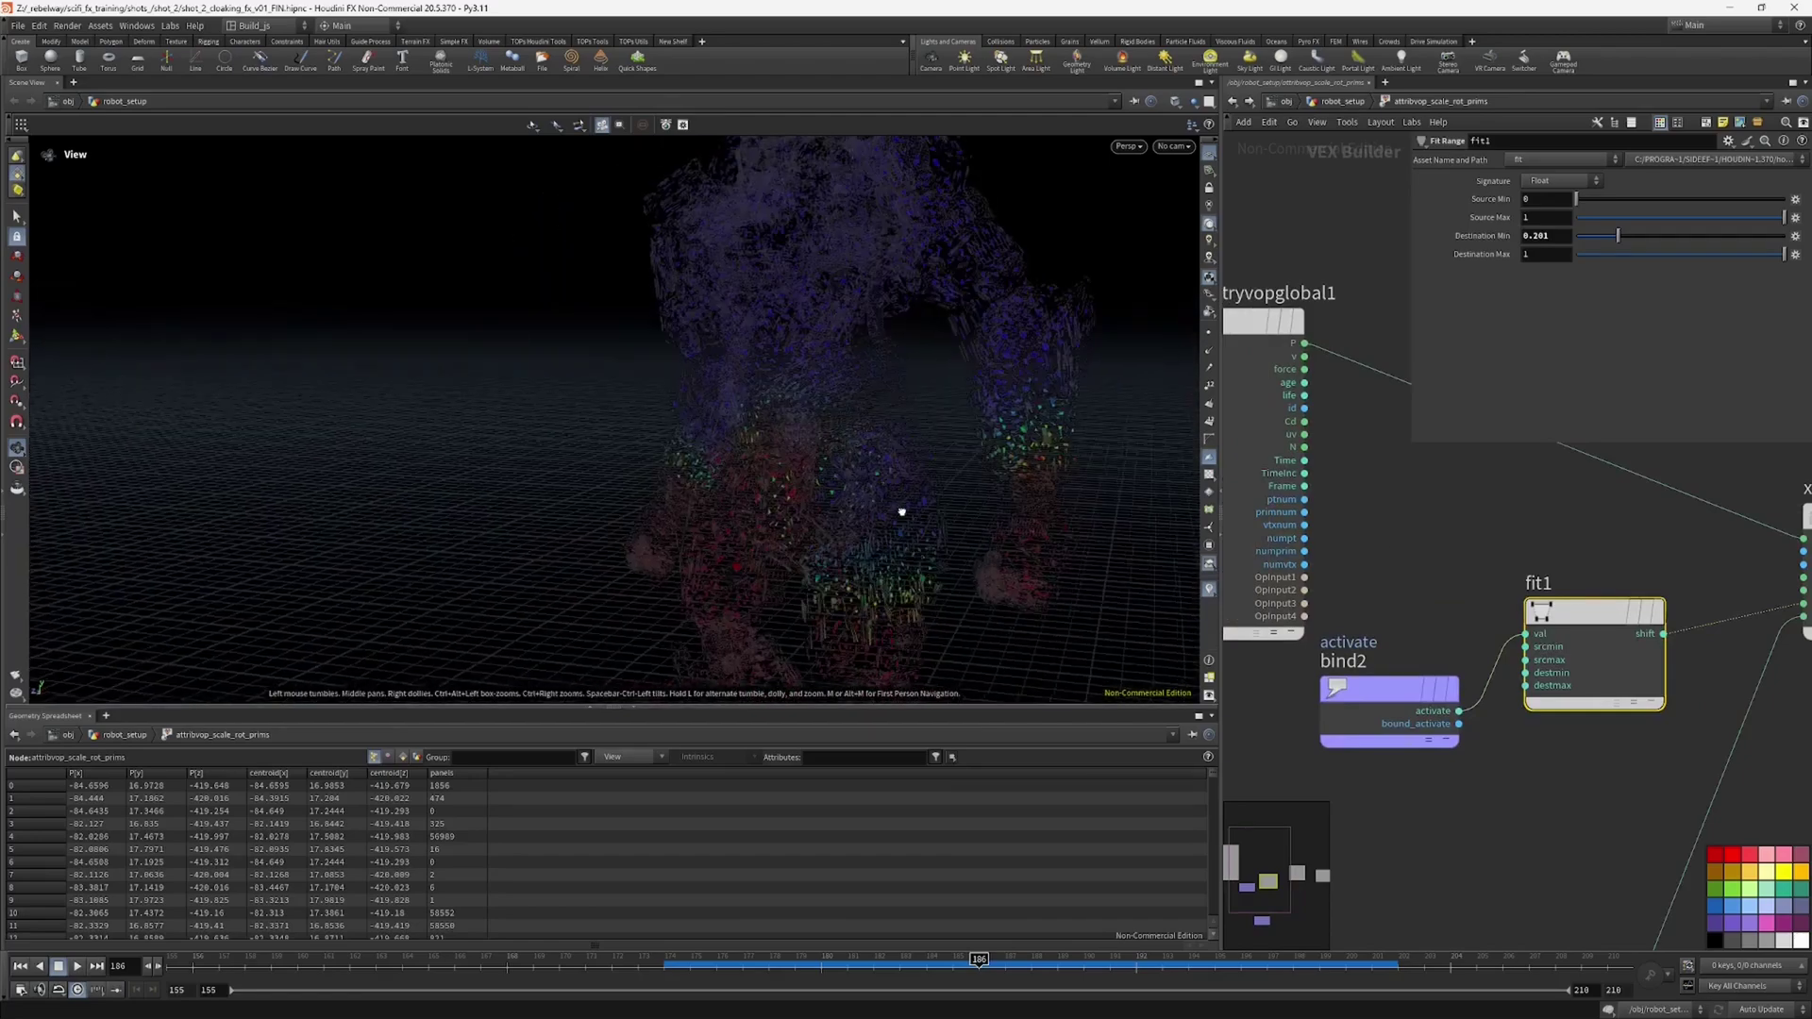
Step: Scrub to frame 196, select the activate Bind node, and compare the spreadsheet's primitive and point attributes
left_click_drag(976, 955, 1240, 955)
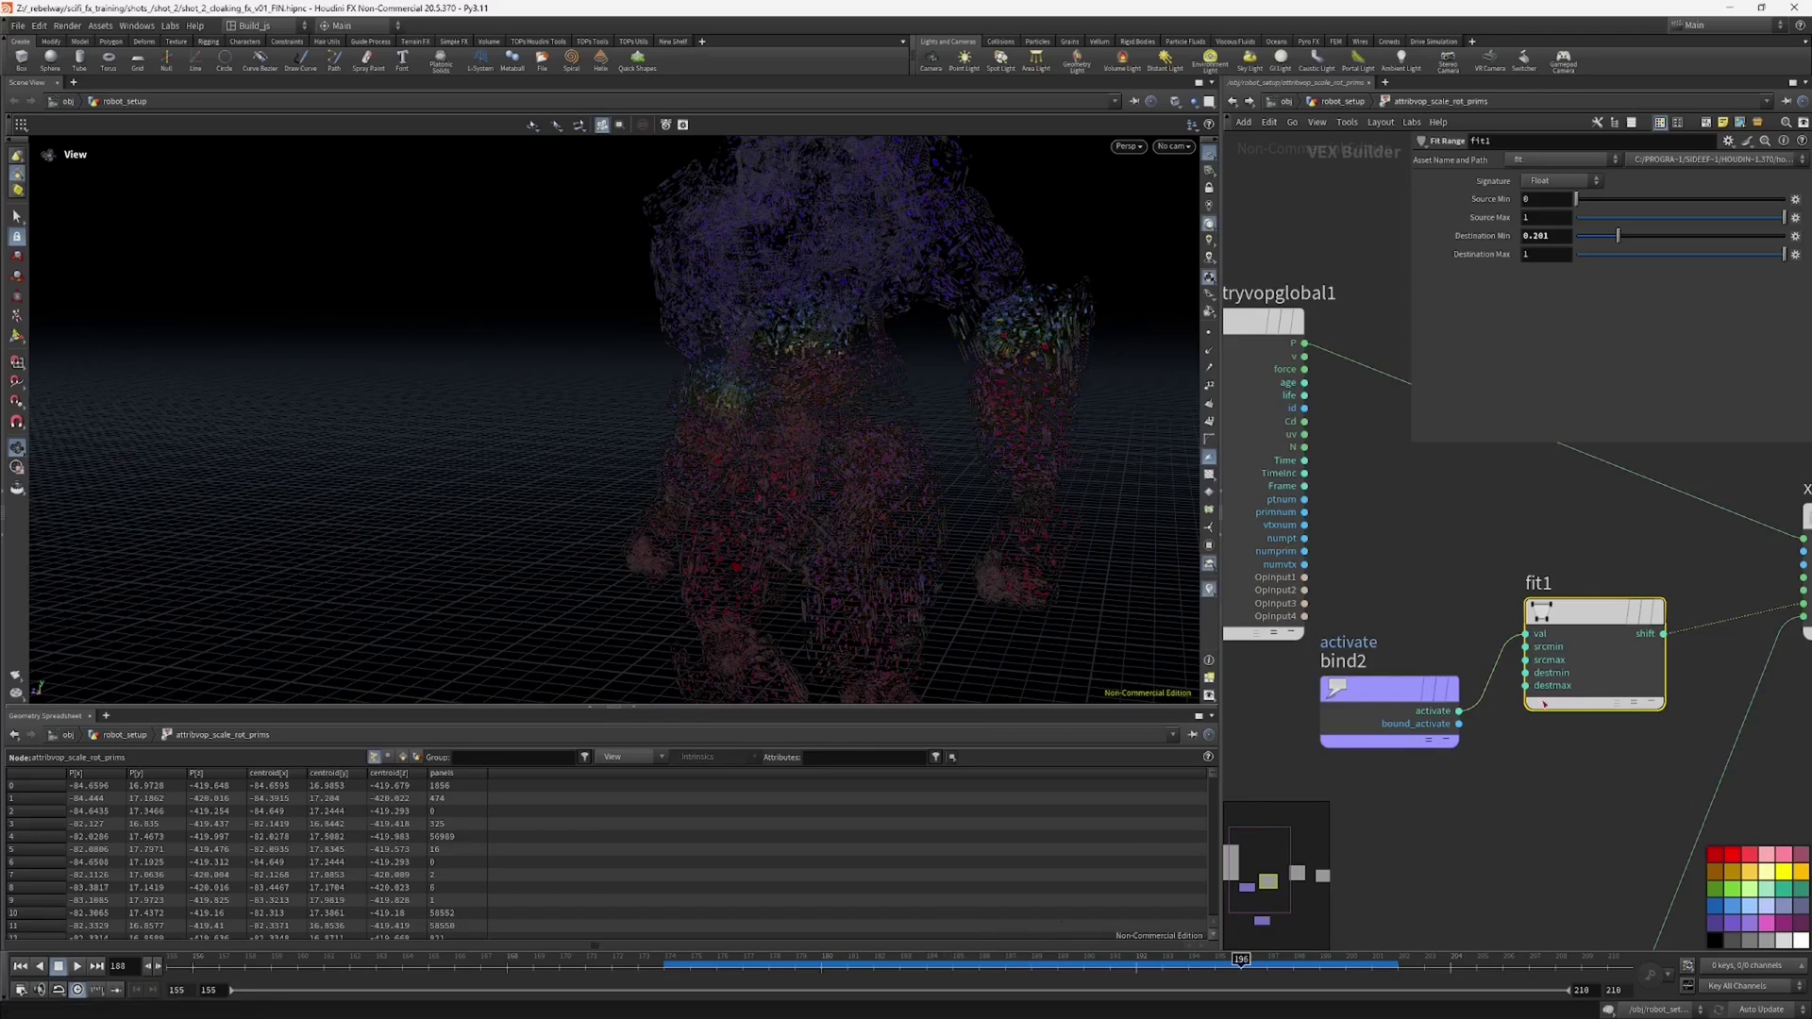
left_click(1401, 732)
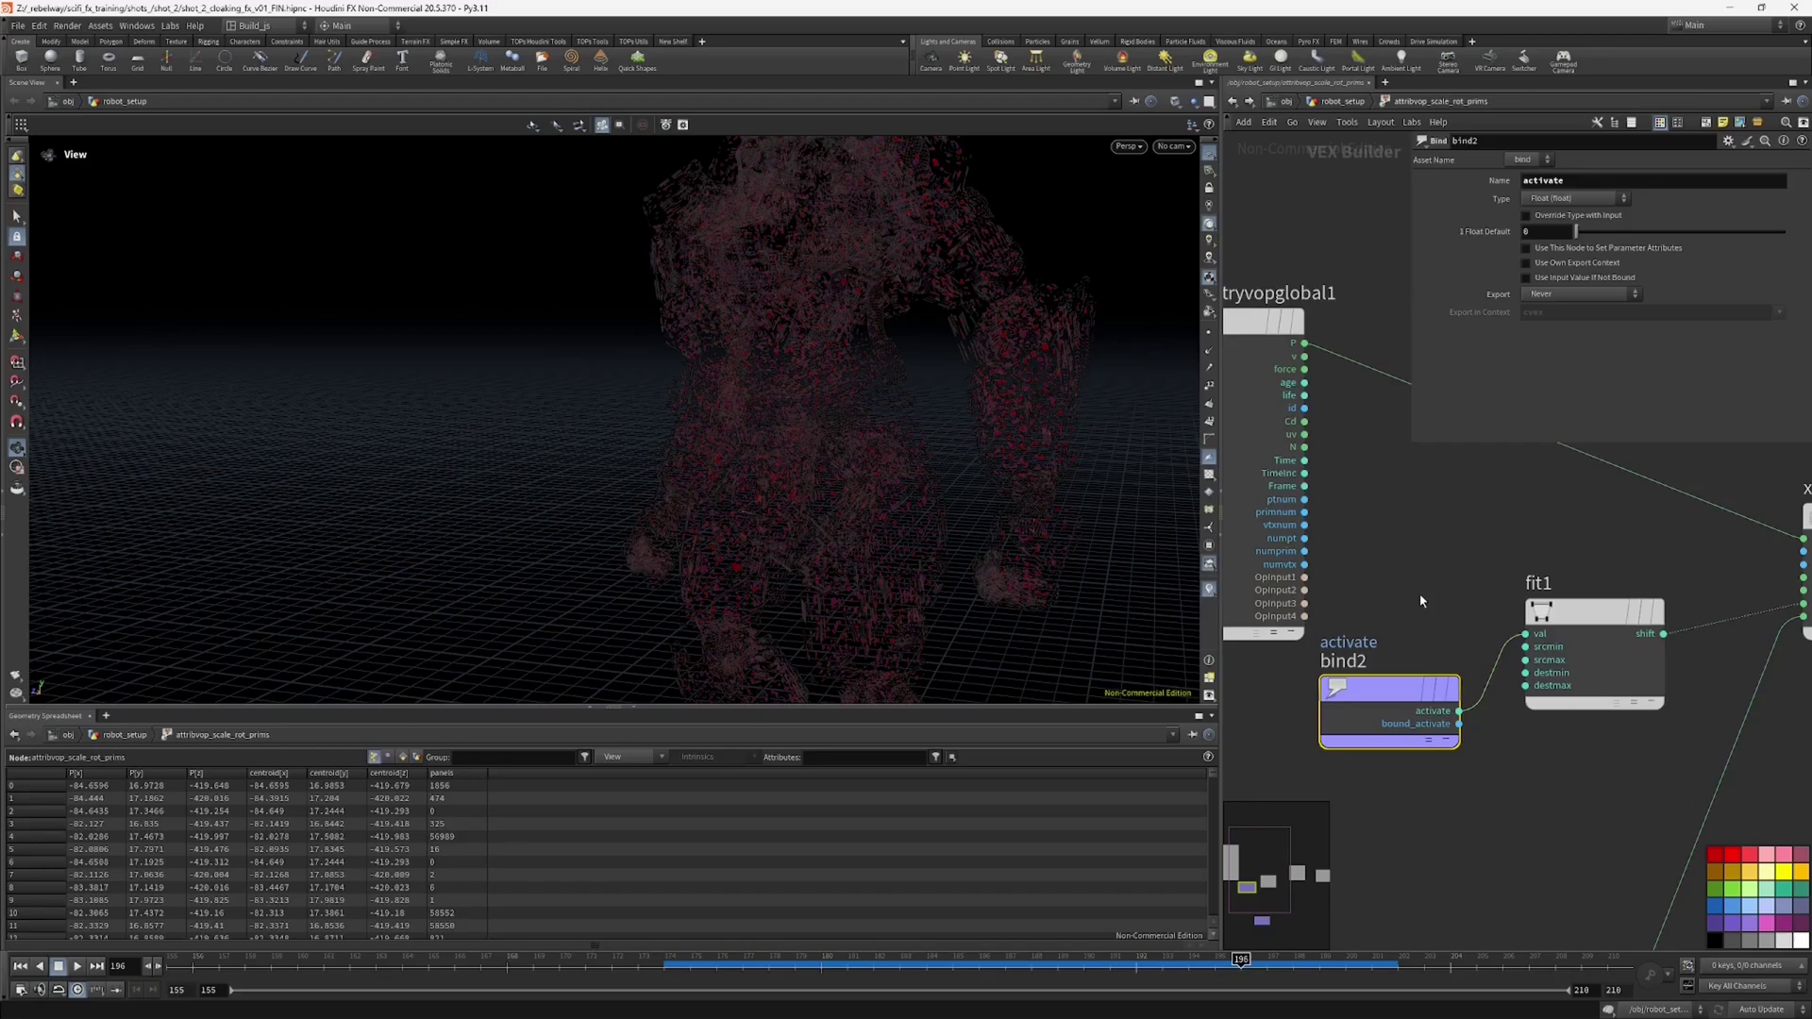
left_click(403, 757)
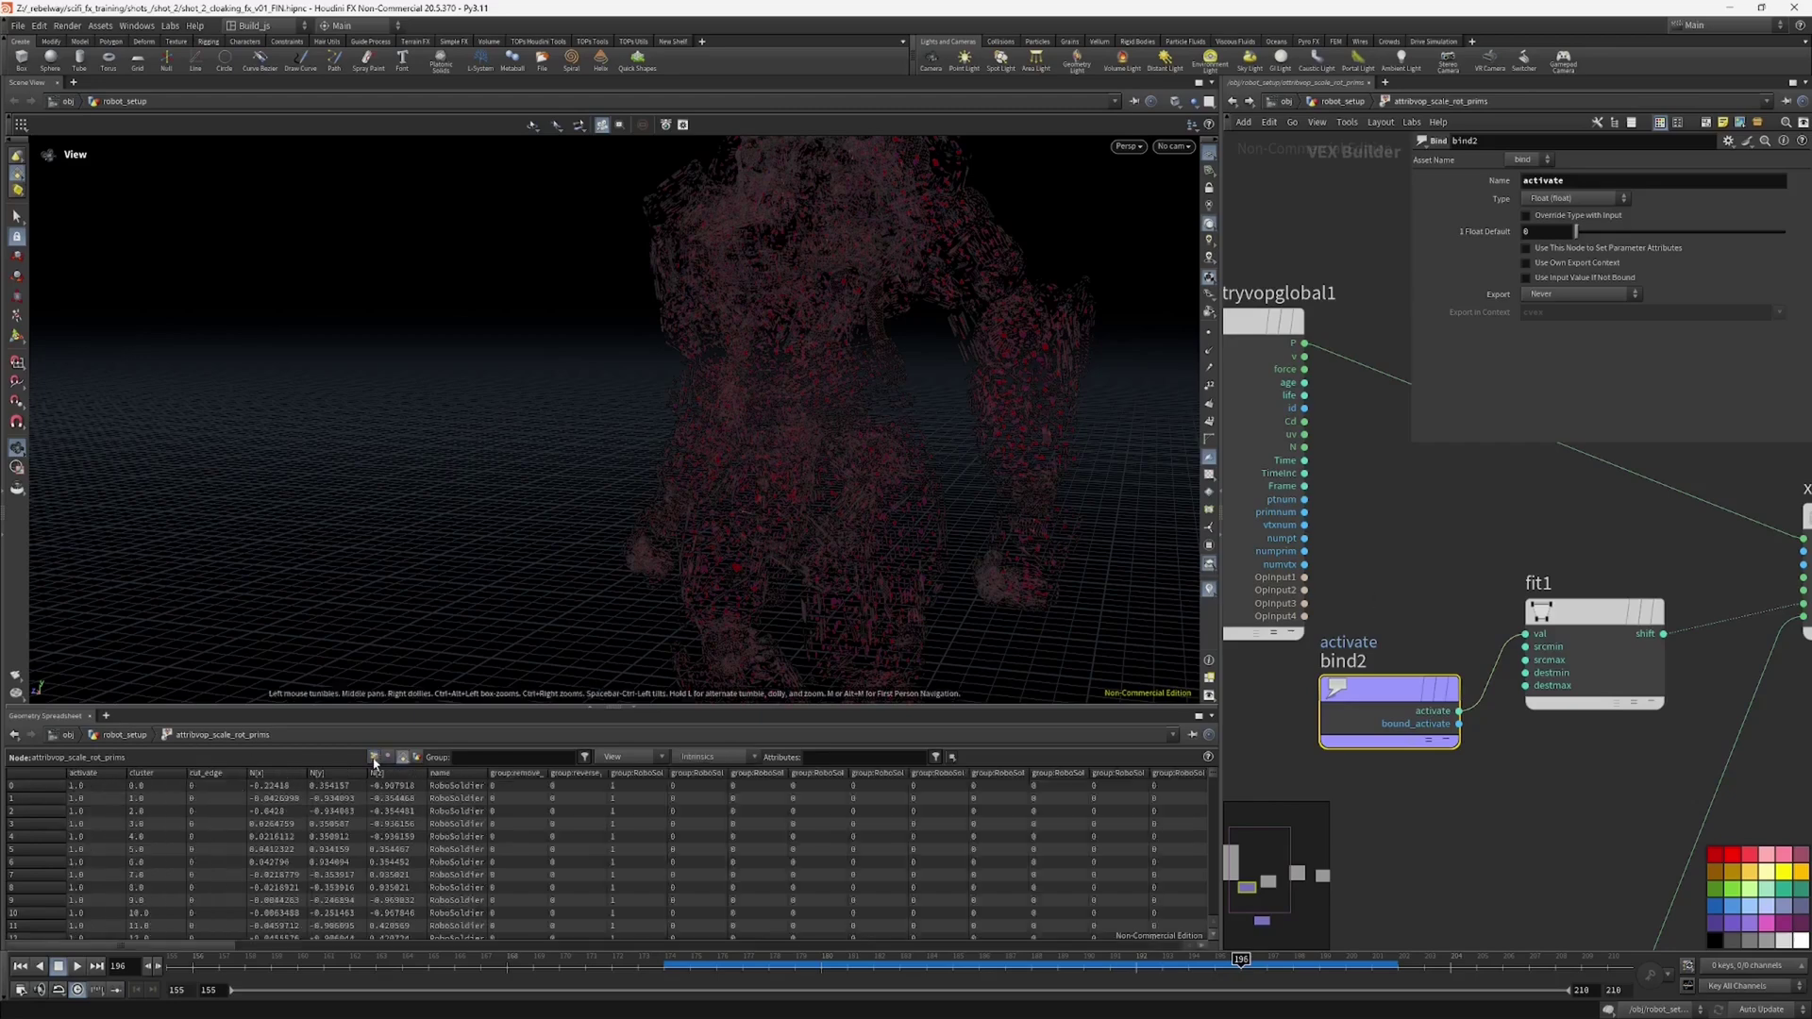
left_click(373, 758)
Step: Return to the robot_setup network and review the settings of extractcentroid1 and attribpromote1
left_click(1359, 106)
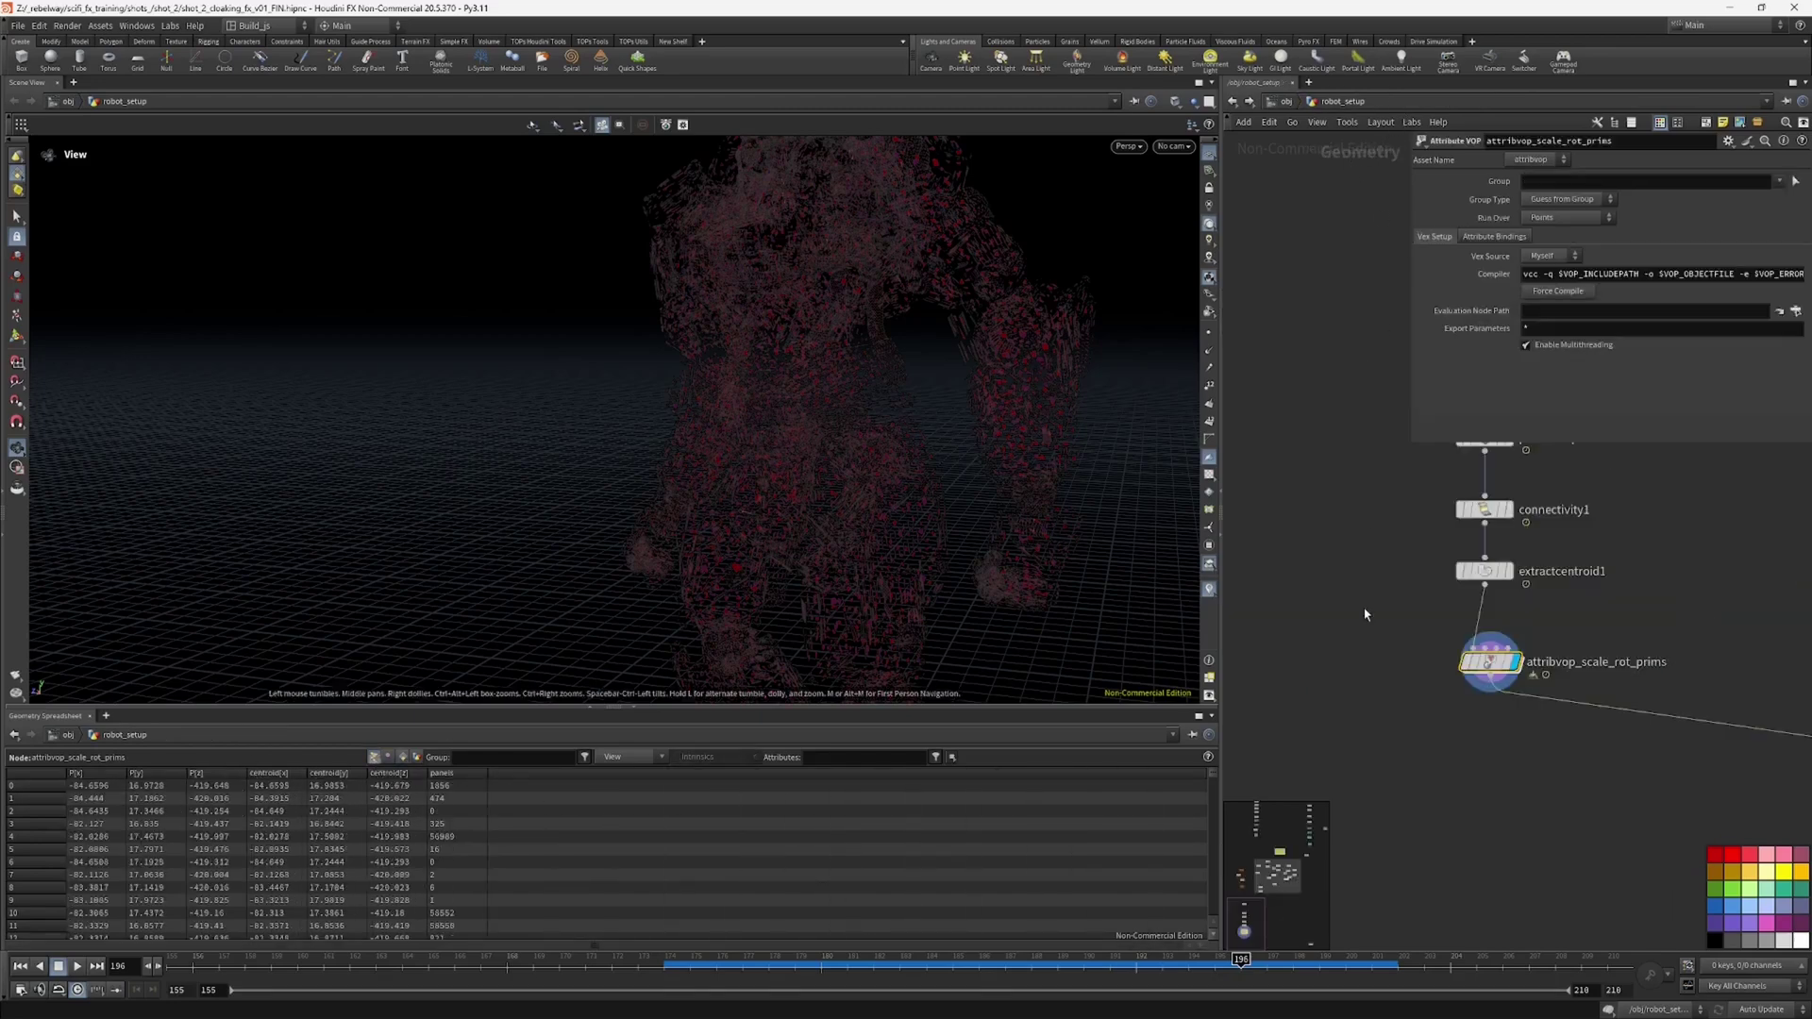
middle_click_drag(1344, 685, 1345, 644)
scroll(1368, 642, "up", 3)
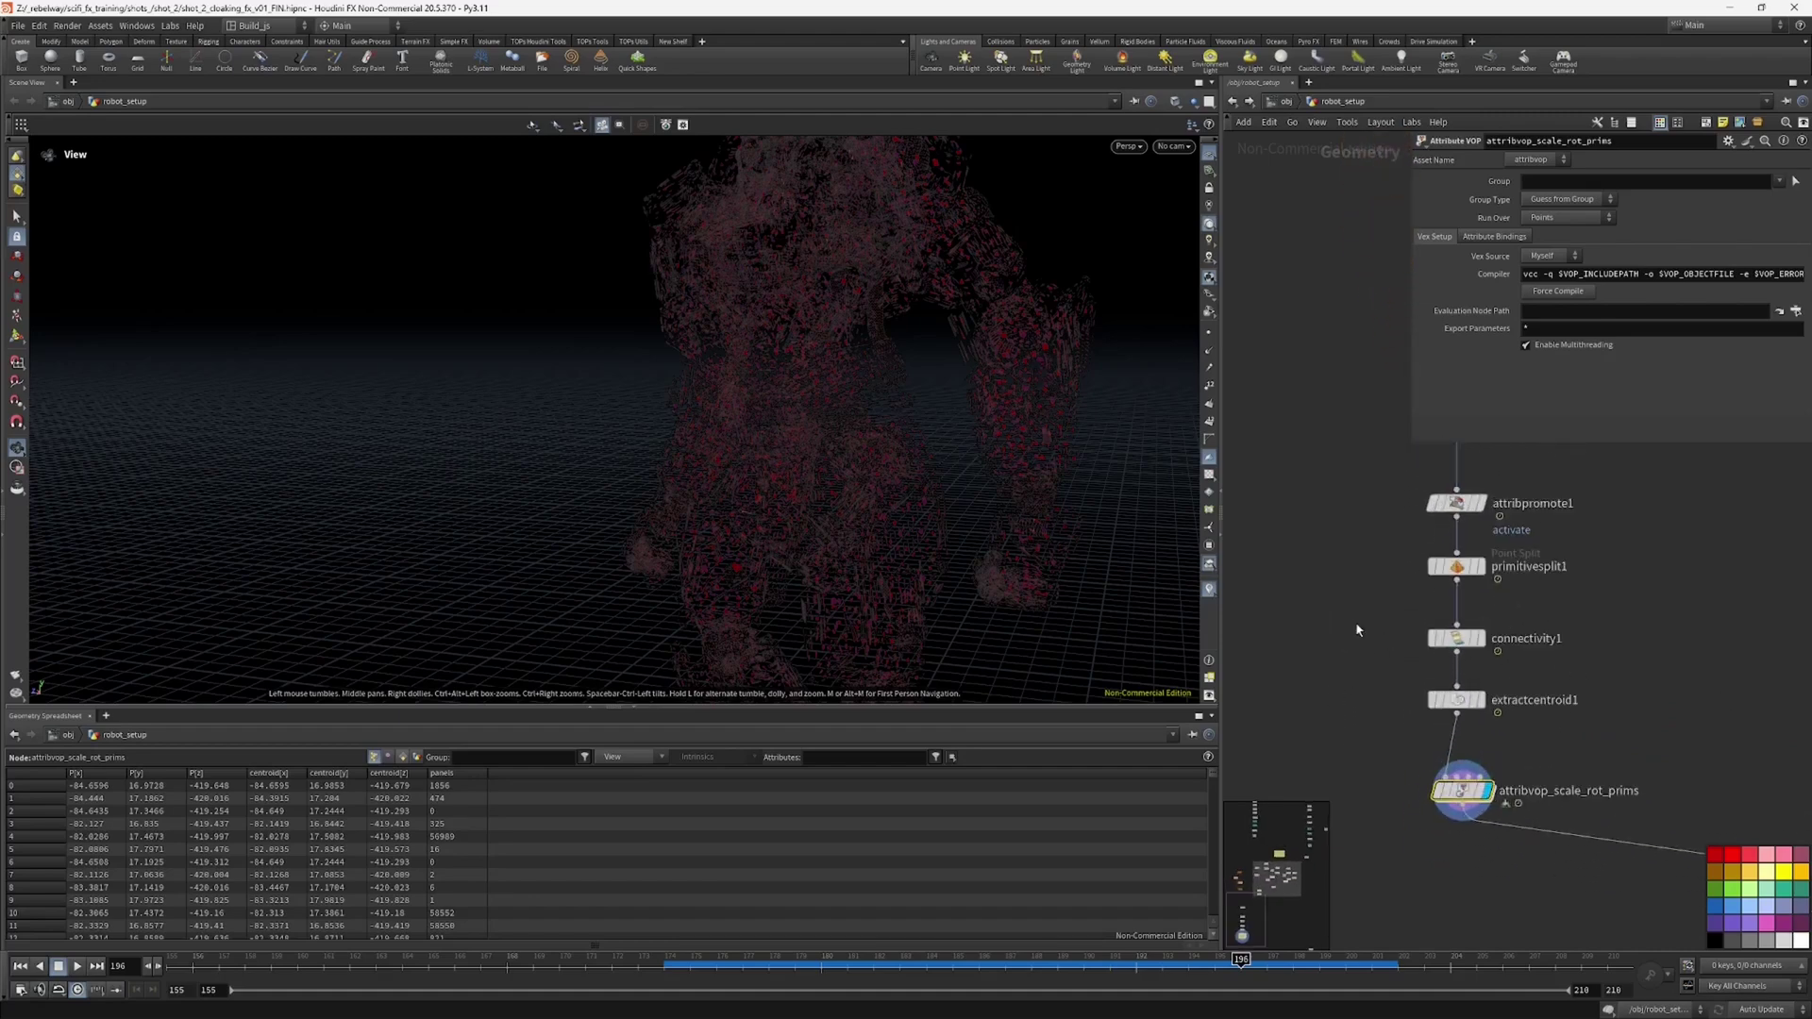
left_click(1455, 699)
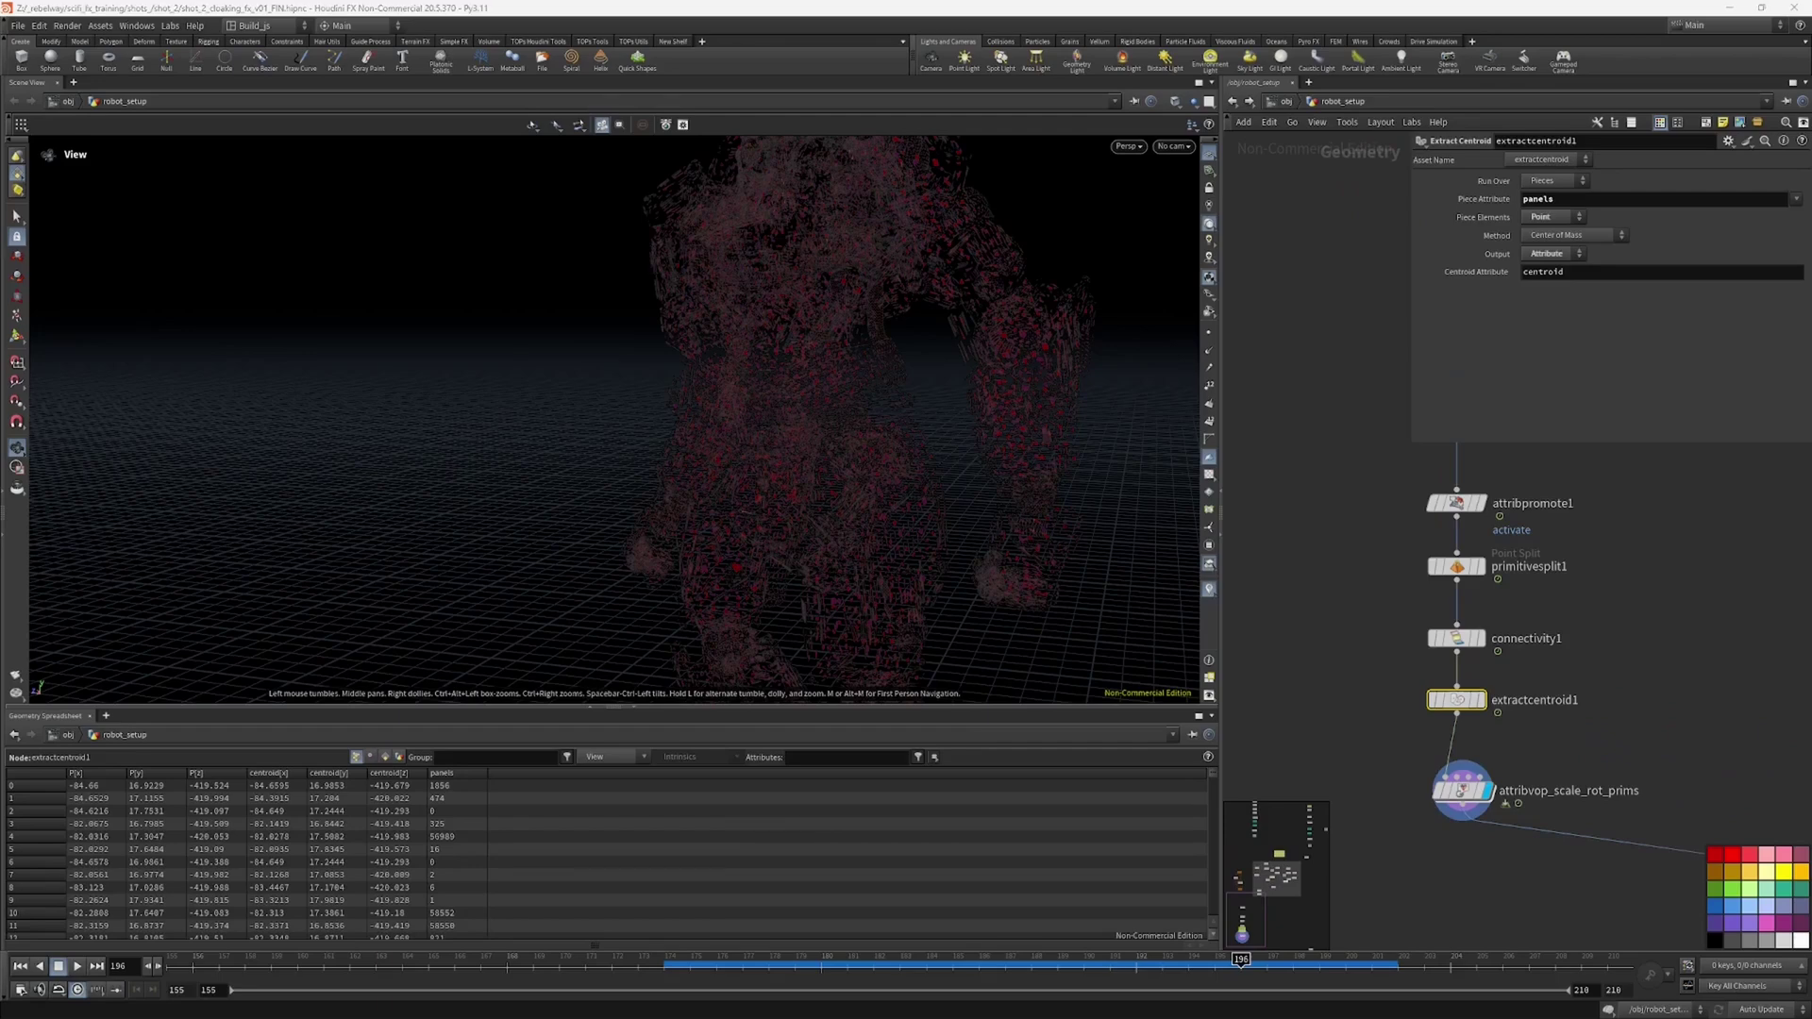
left_click(1456, 503)
middle_click_drag(1423, 619, 1379, 632)
middle_click_drag(1375, 569, 1415, 588)
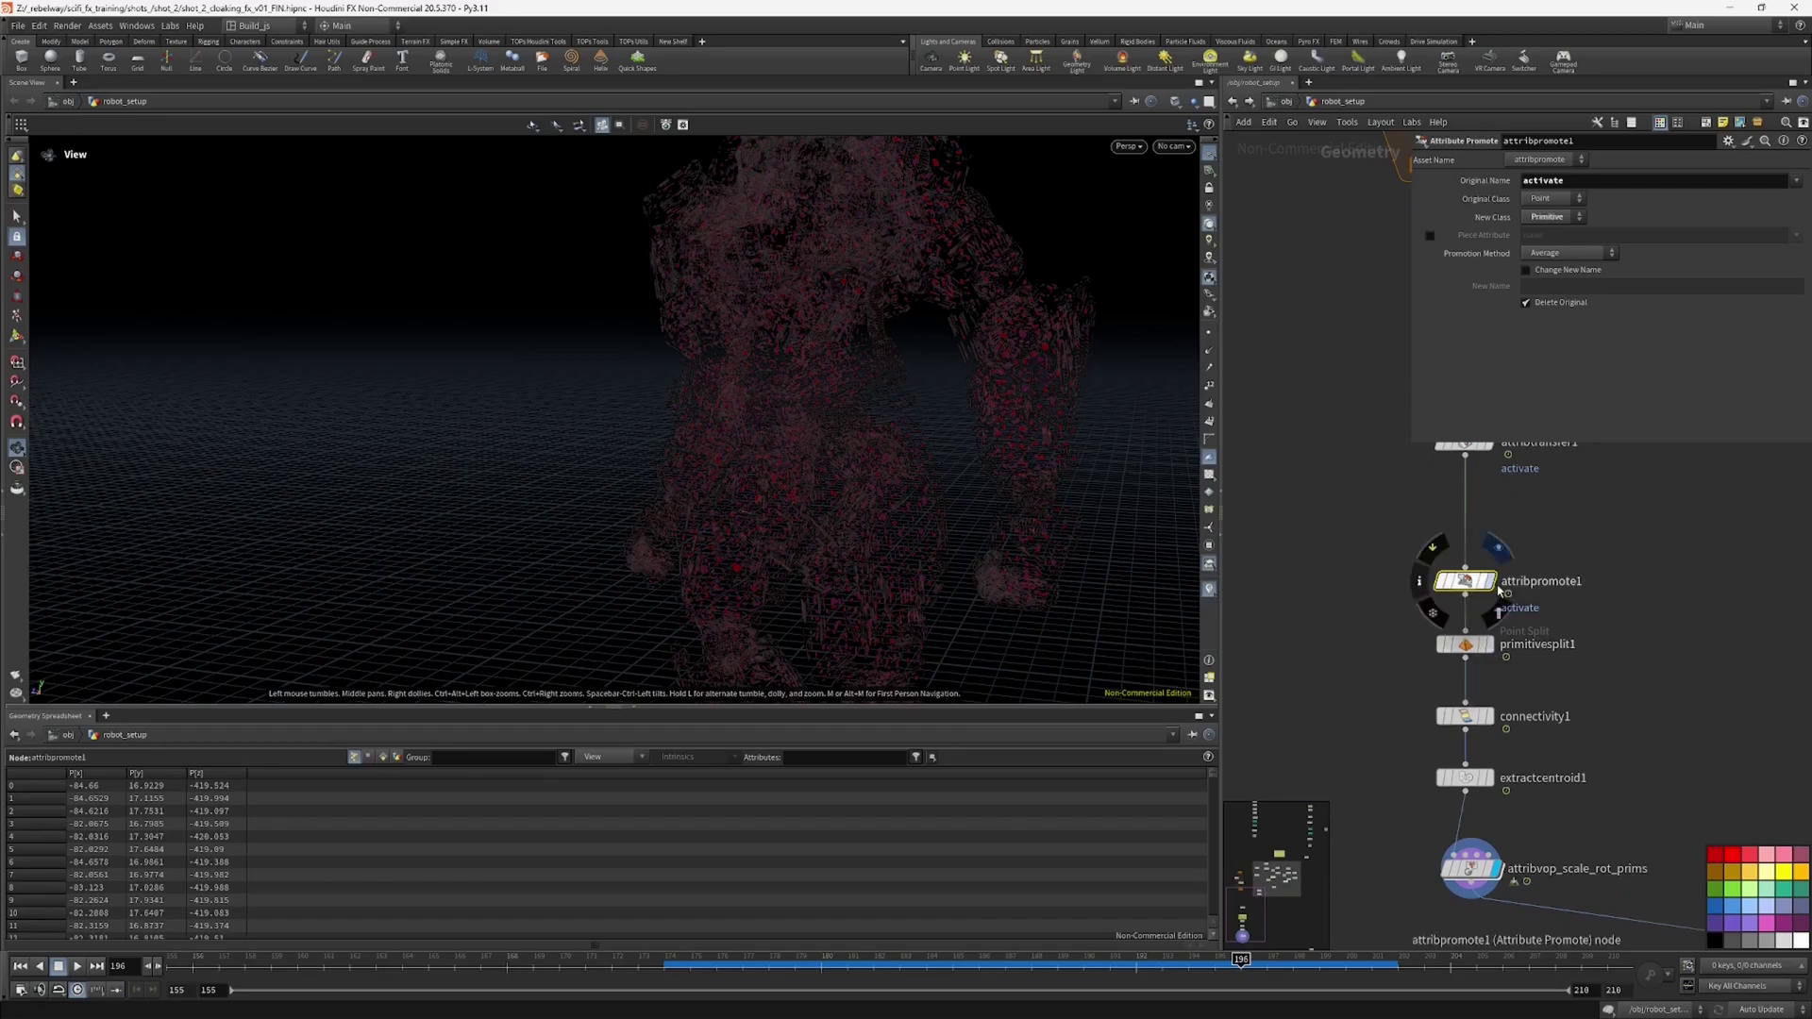
middle_click_drag(1415, 742, 1410, 865)
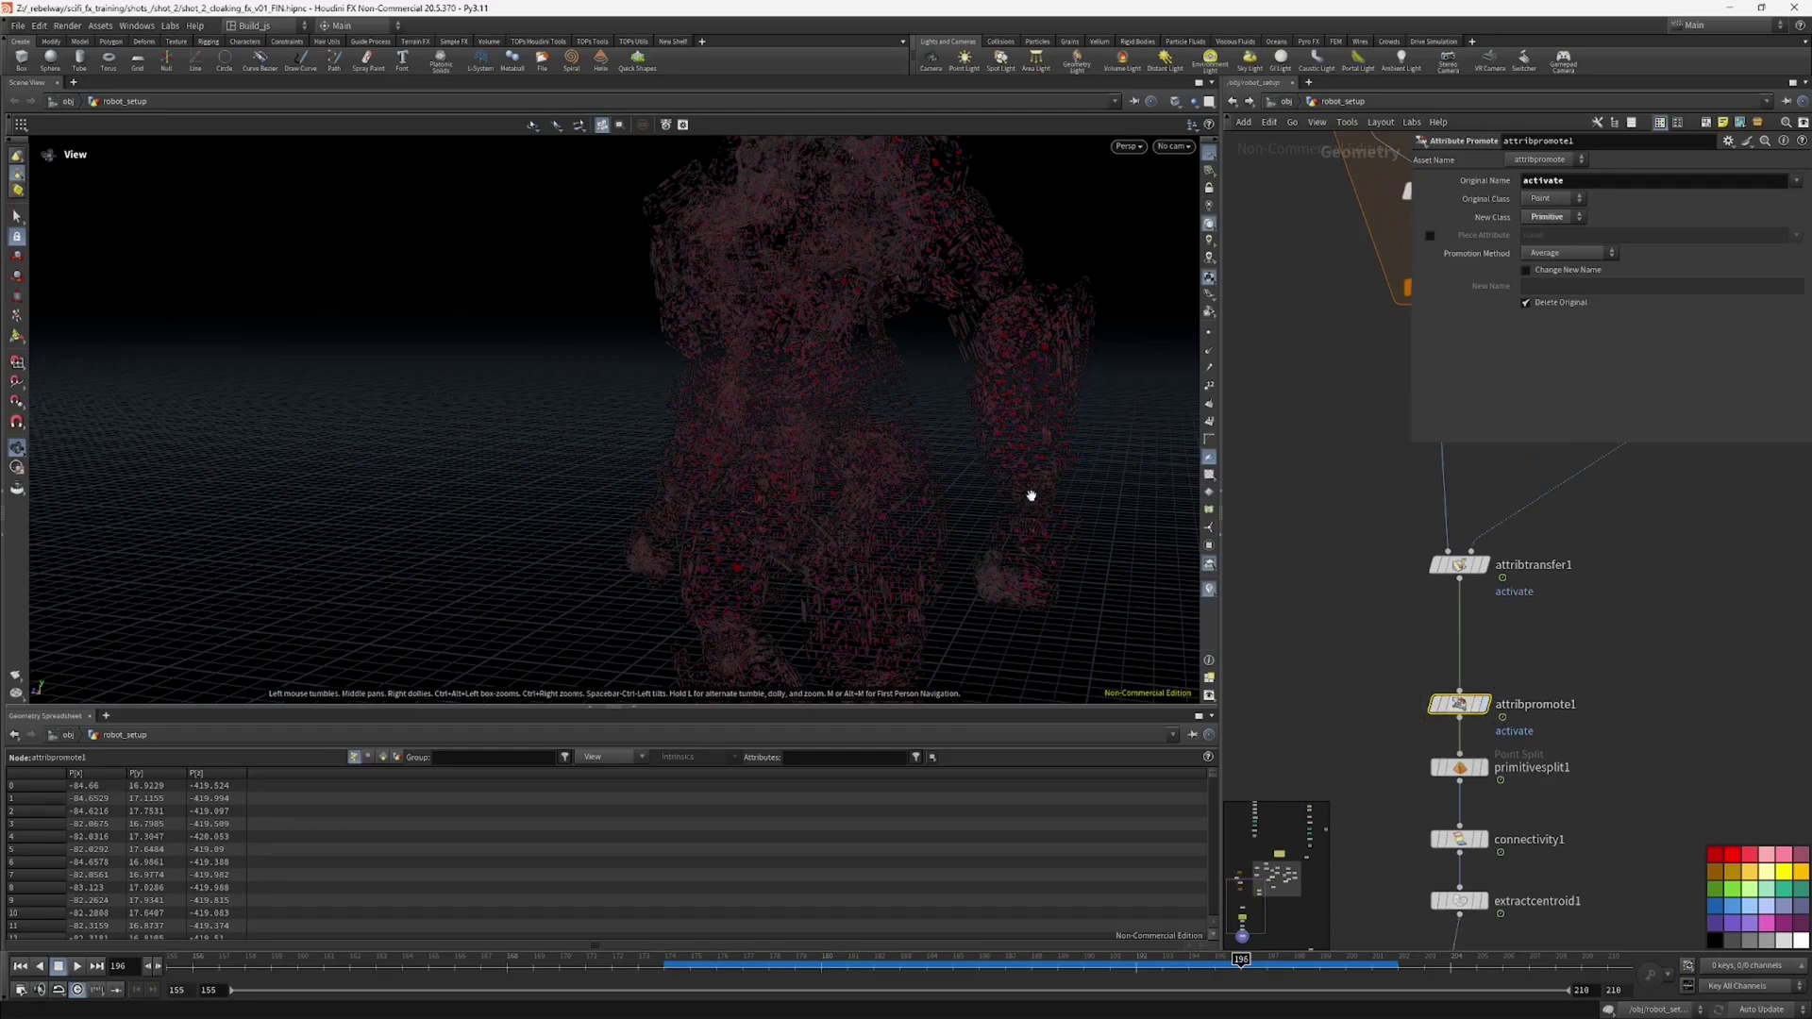
middle_click_drag(1477, 712, 1466, 618)
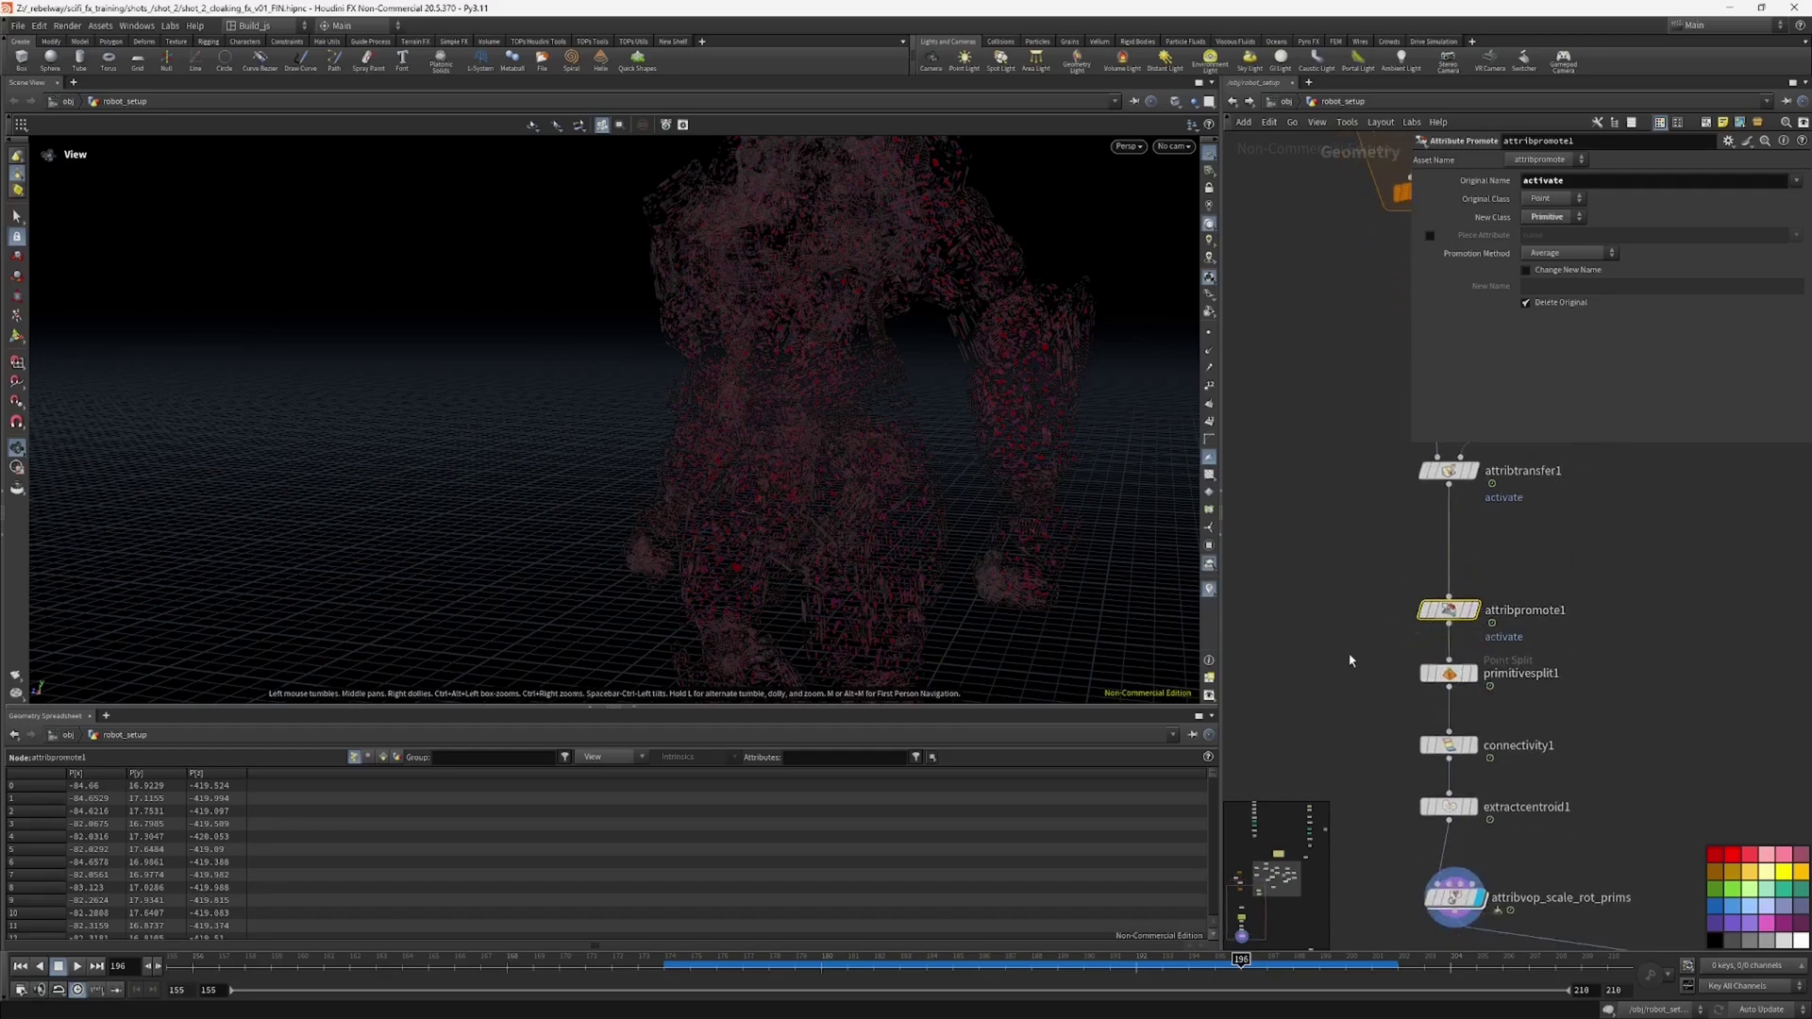
Step: Compare attribpromote1's primitive and point attributes in the spreadsheet, and check the point attributes of extractcentroid1
left_click(382, 757)
left_click(353, 757)
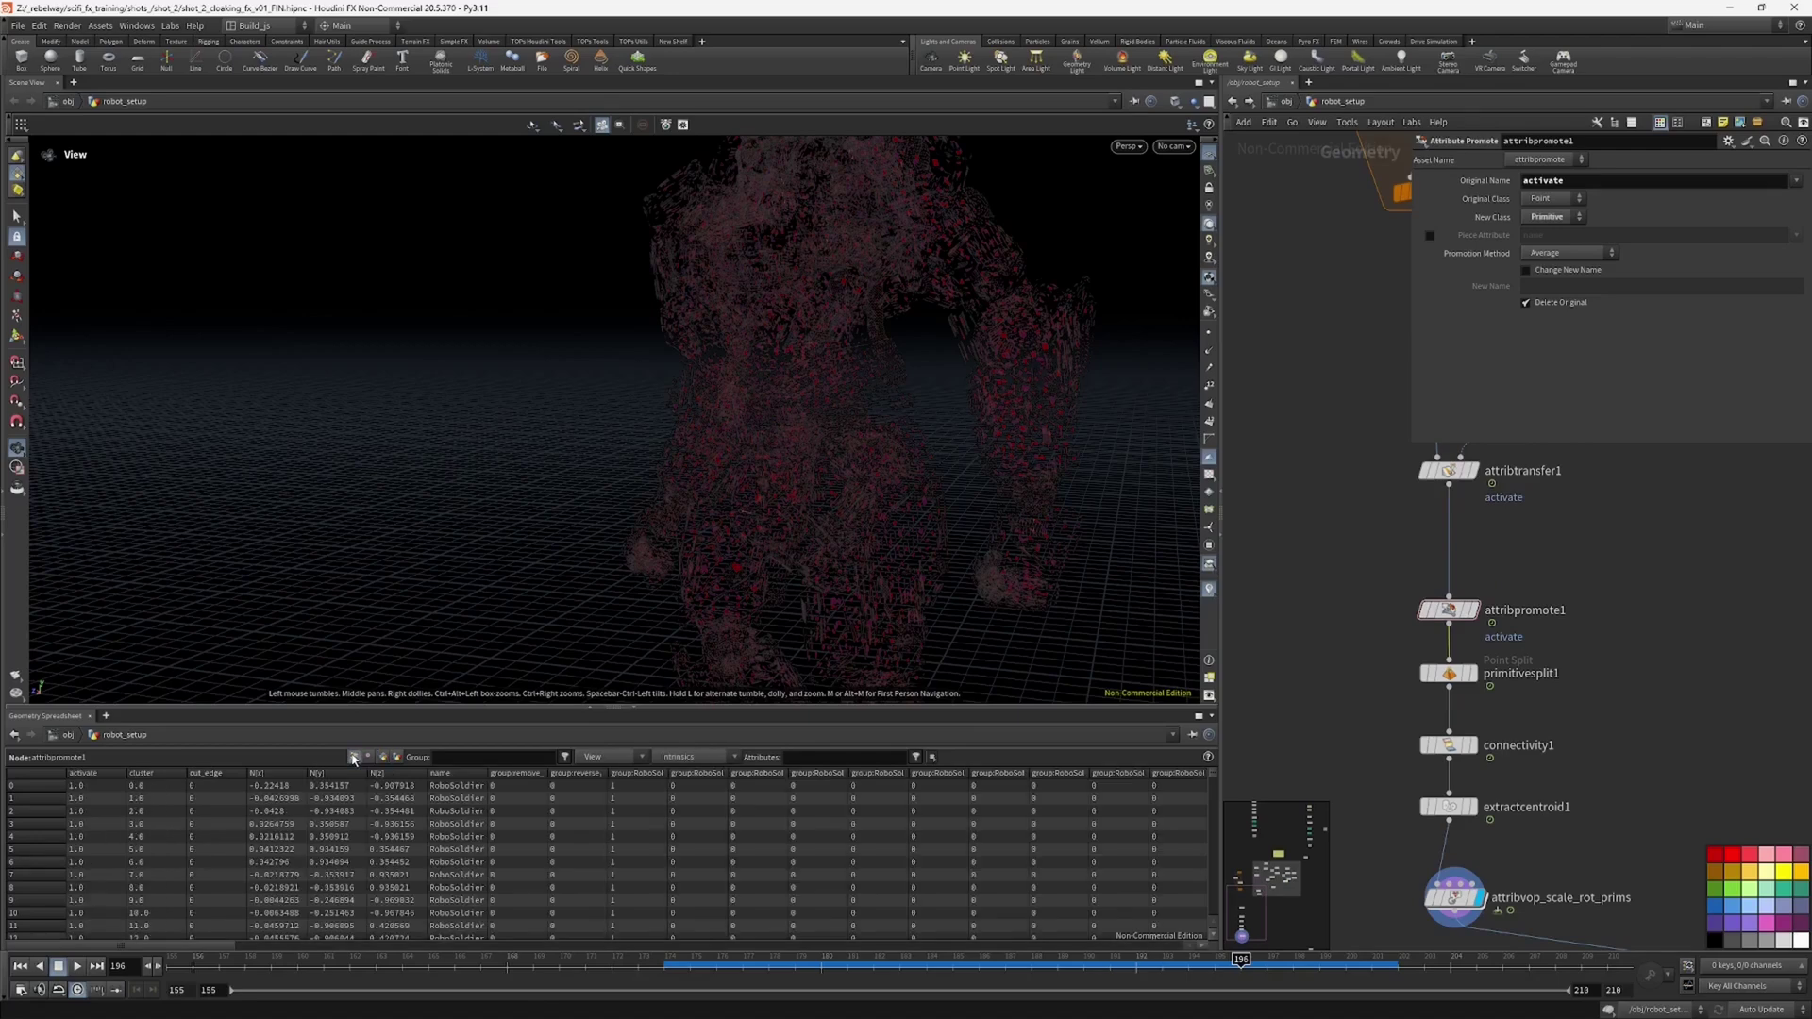
middle_click_drag(1511, 717, 1515, 655)
left_click(1453, 744)
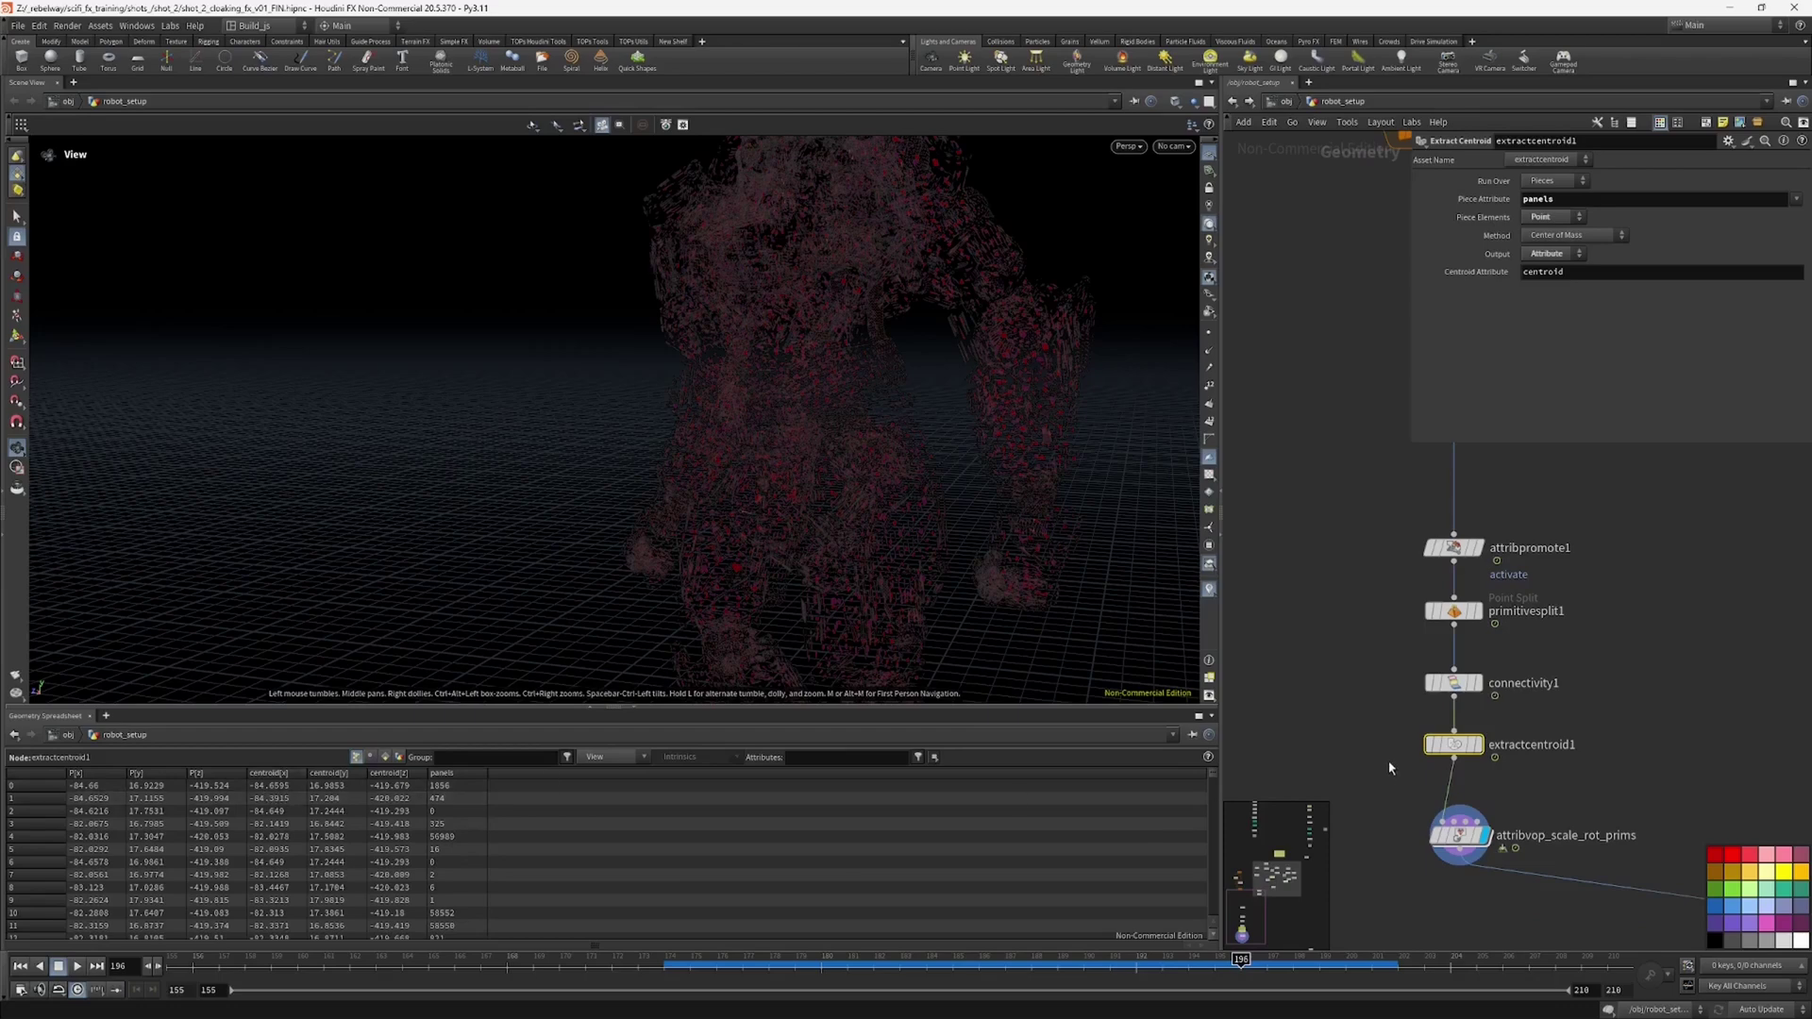
middle_click_drag(1373, 702, 1378, 740)
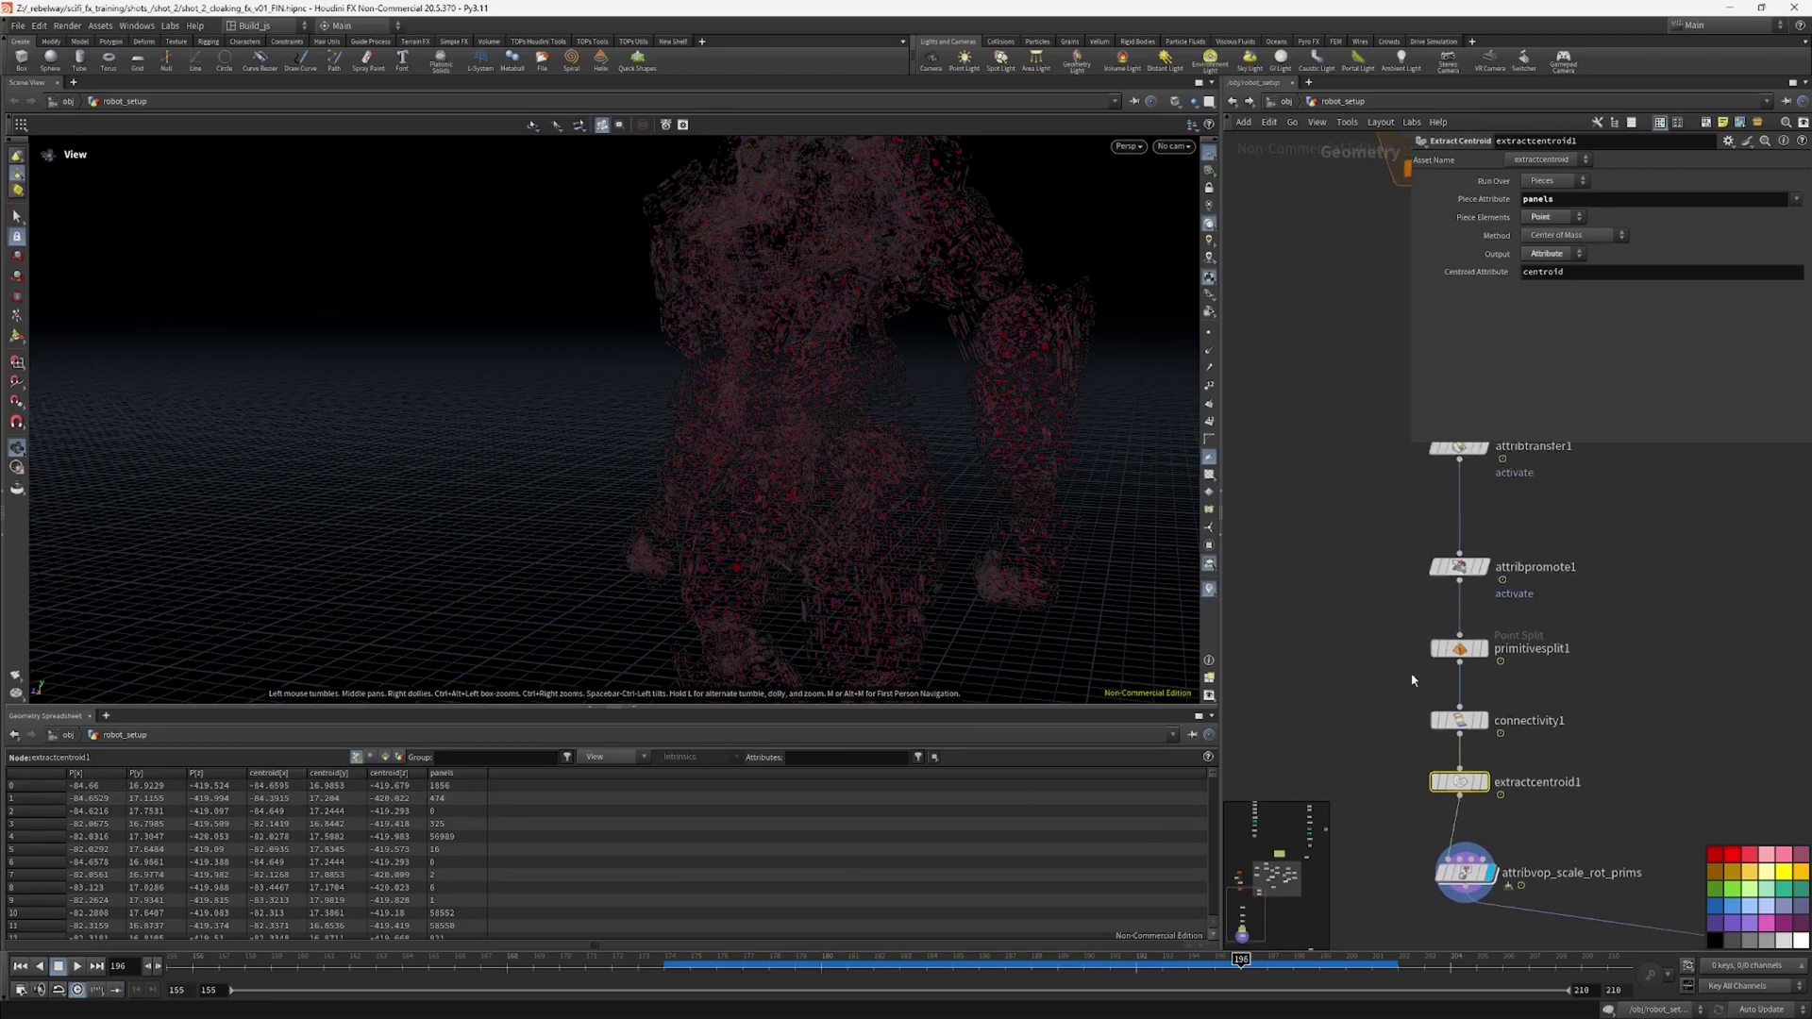
Step: Check the Run Over setting of attribvop_scale_rot_prims against the attribute class that attribpromote1 outputs
middle_click_drag(1459, 905, 1455, 817)
left_click(1456, 817)
mouse_move(1455, 817)
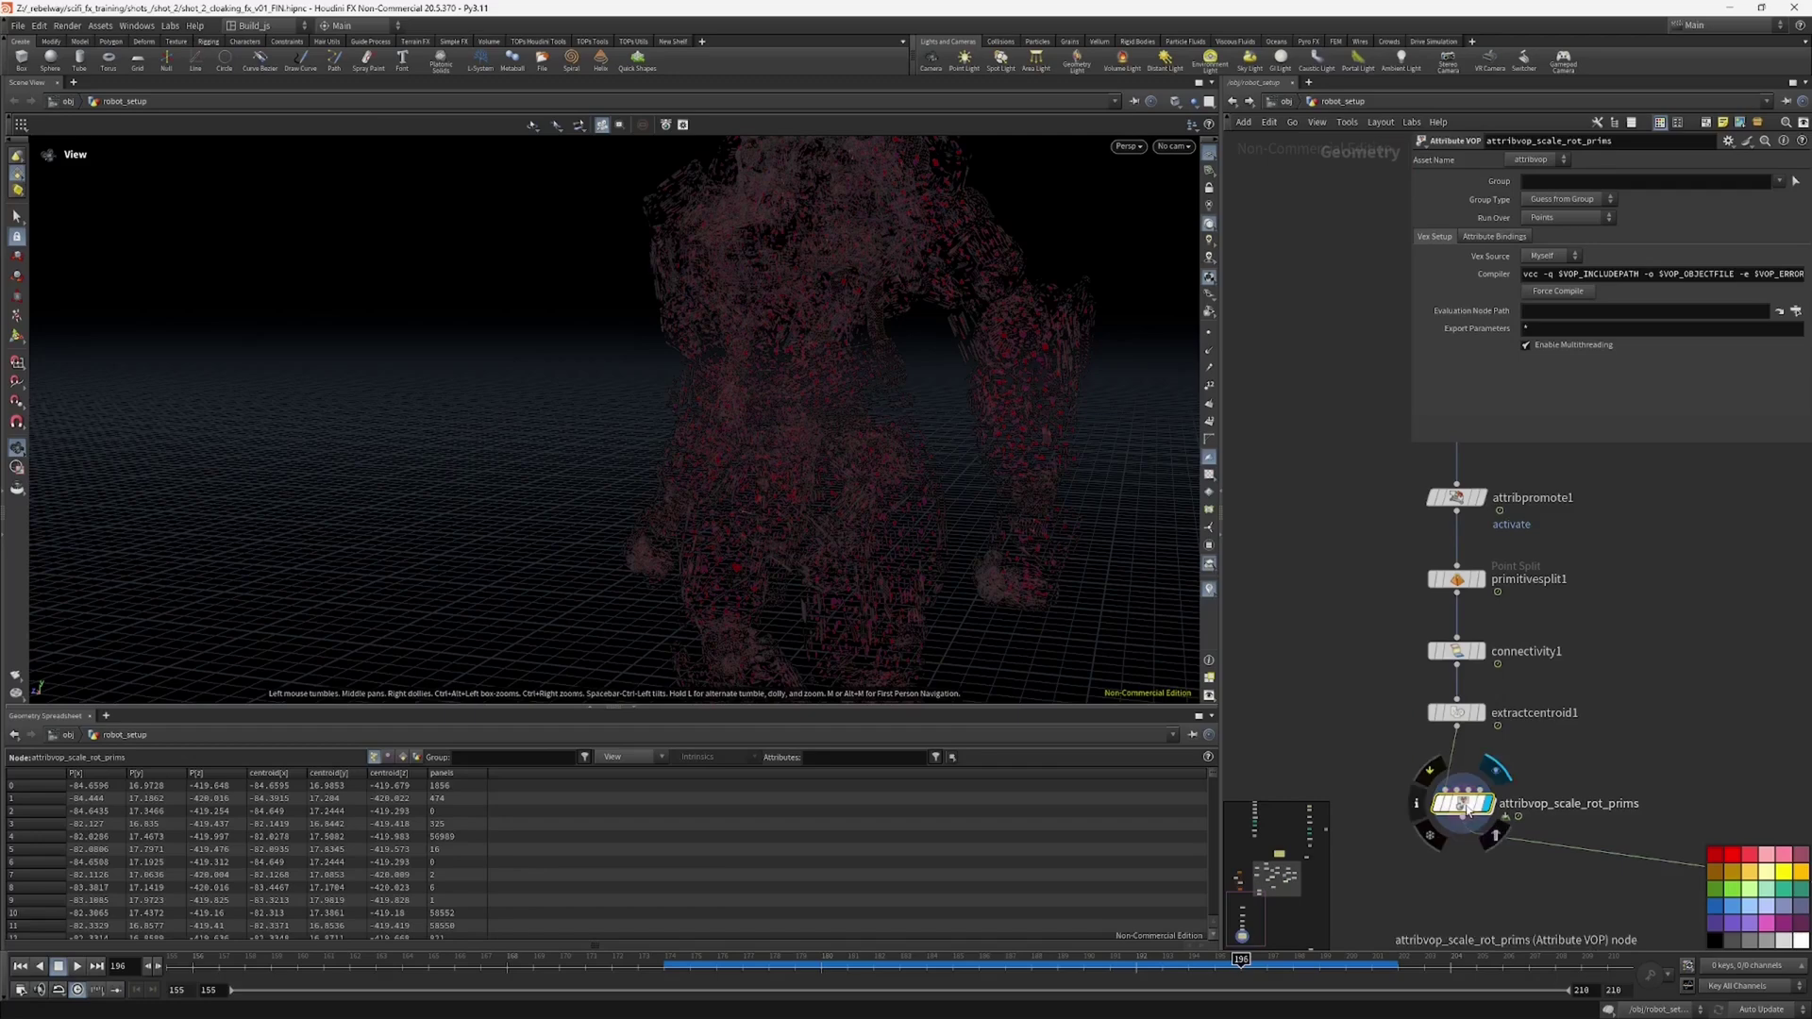
middle_click_drag(1398, 714, 1415, 780)
middle_click_drag(1411, 551, 1402, 589)
left_click(1439, 607)
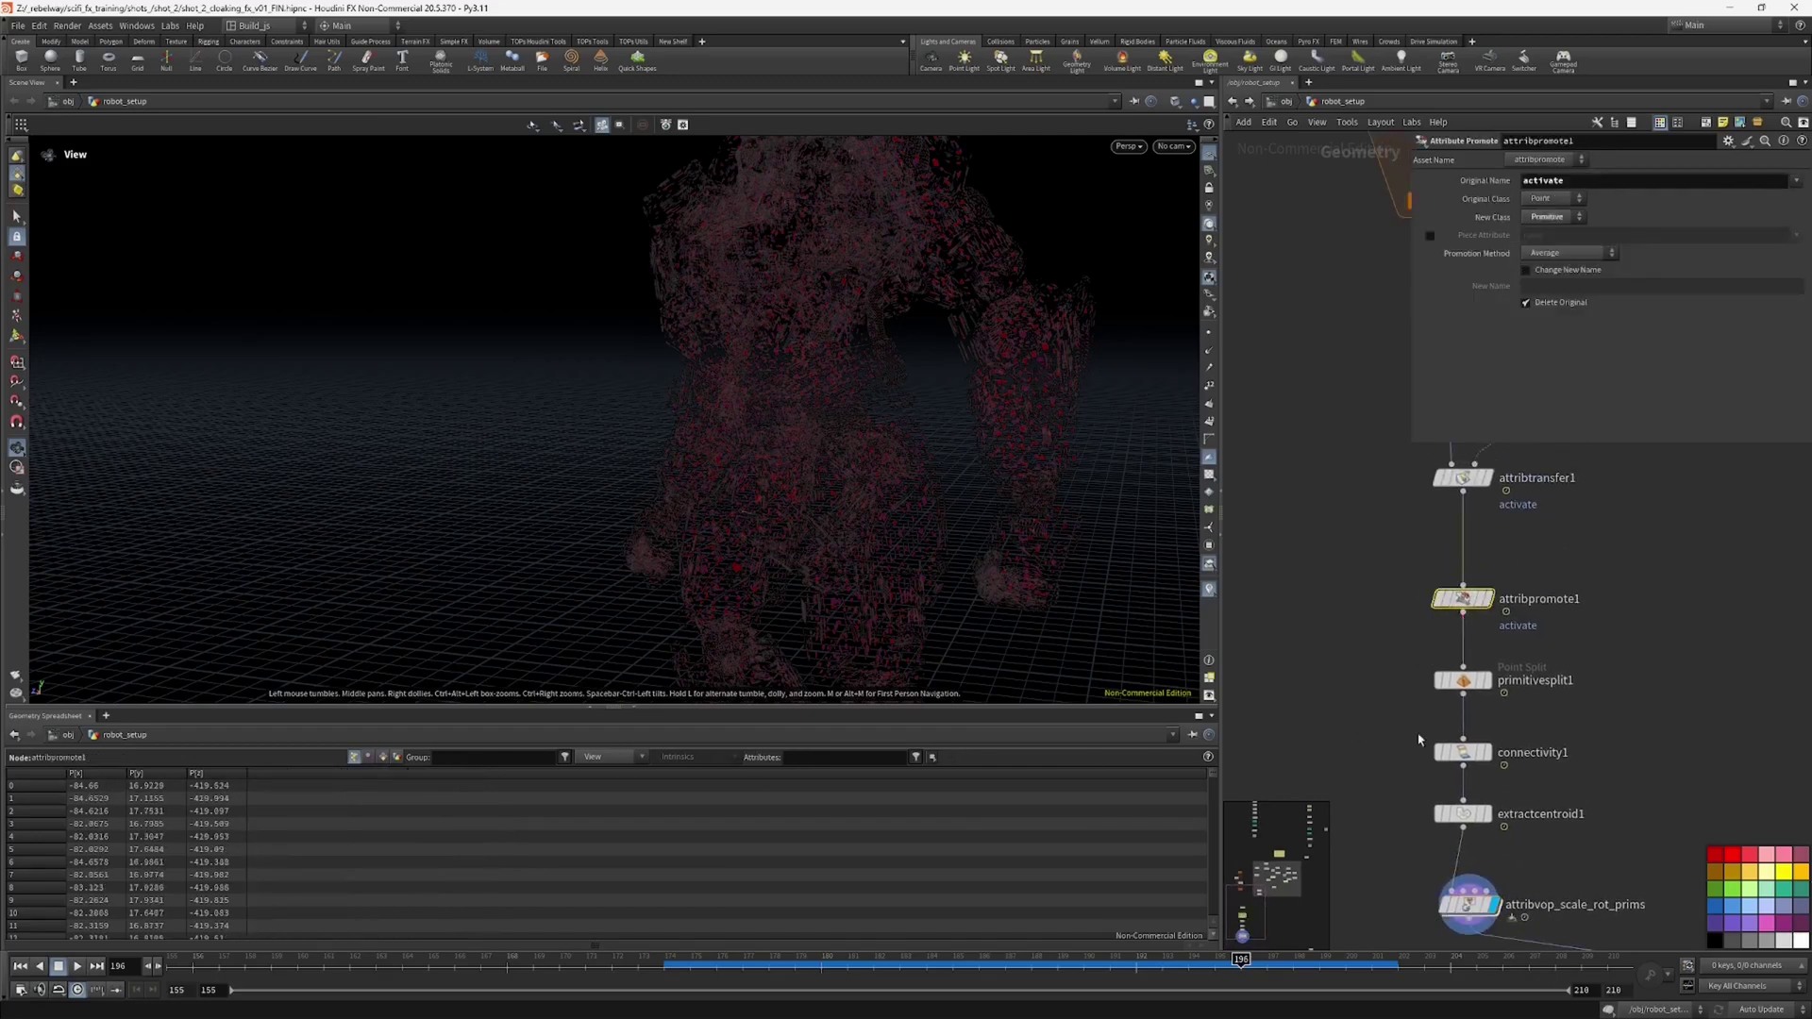
Step: Reopen the VOP network inside attribvop_scale_rot_prims
middle_click_drag(1461, 688, 1453, 577)
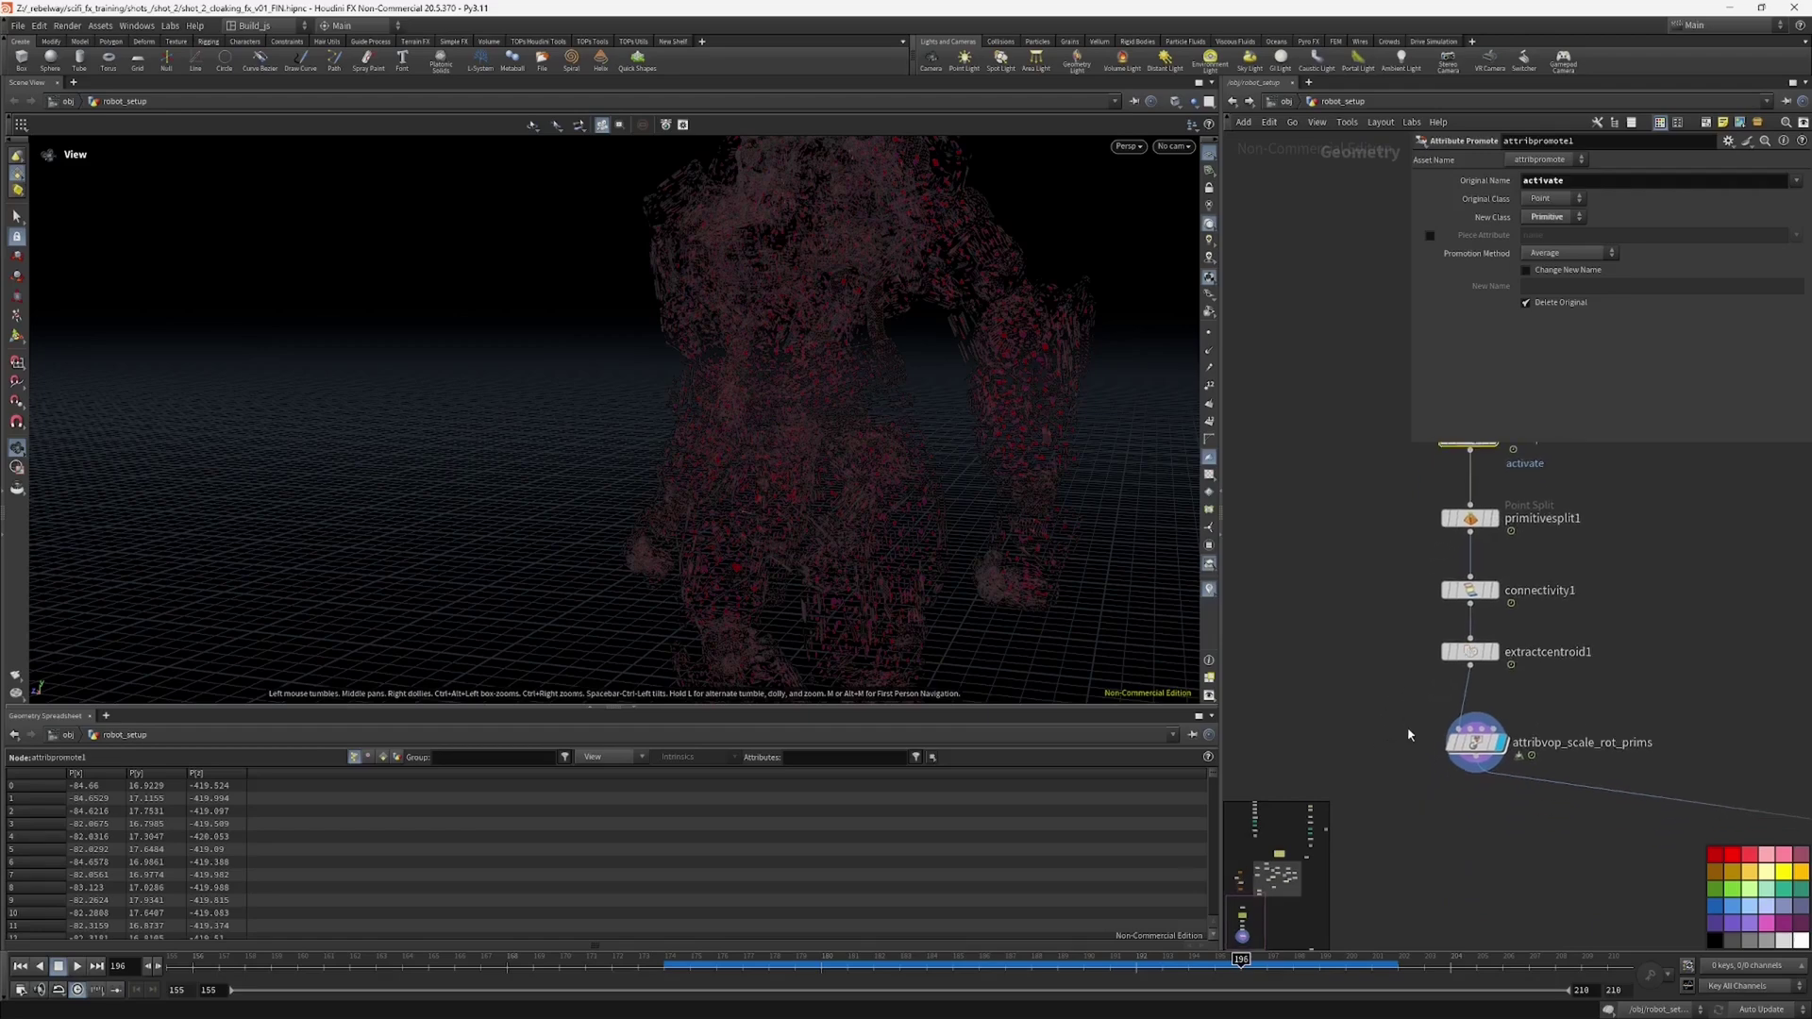
left_click(1463, 791)
key("Return")
scroll(1469, 761, "down", 3)
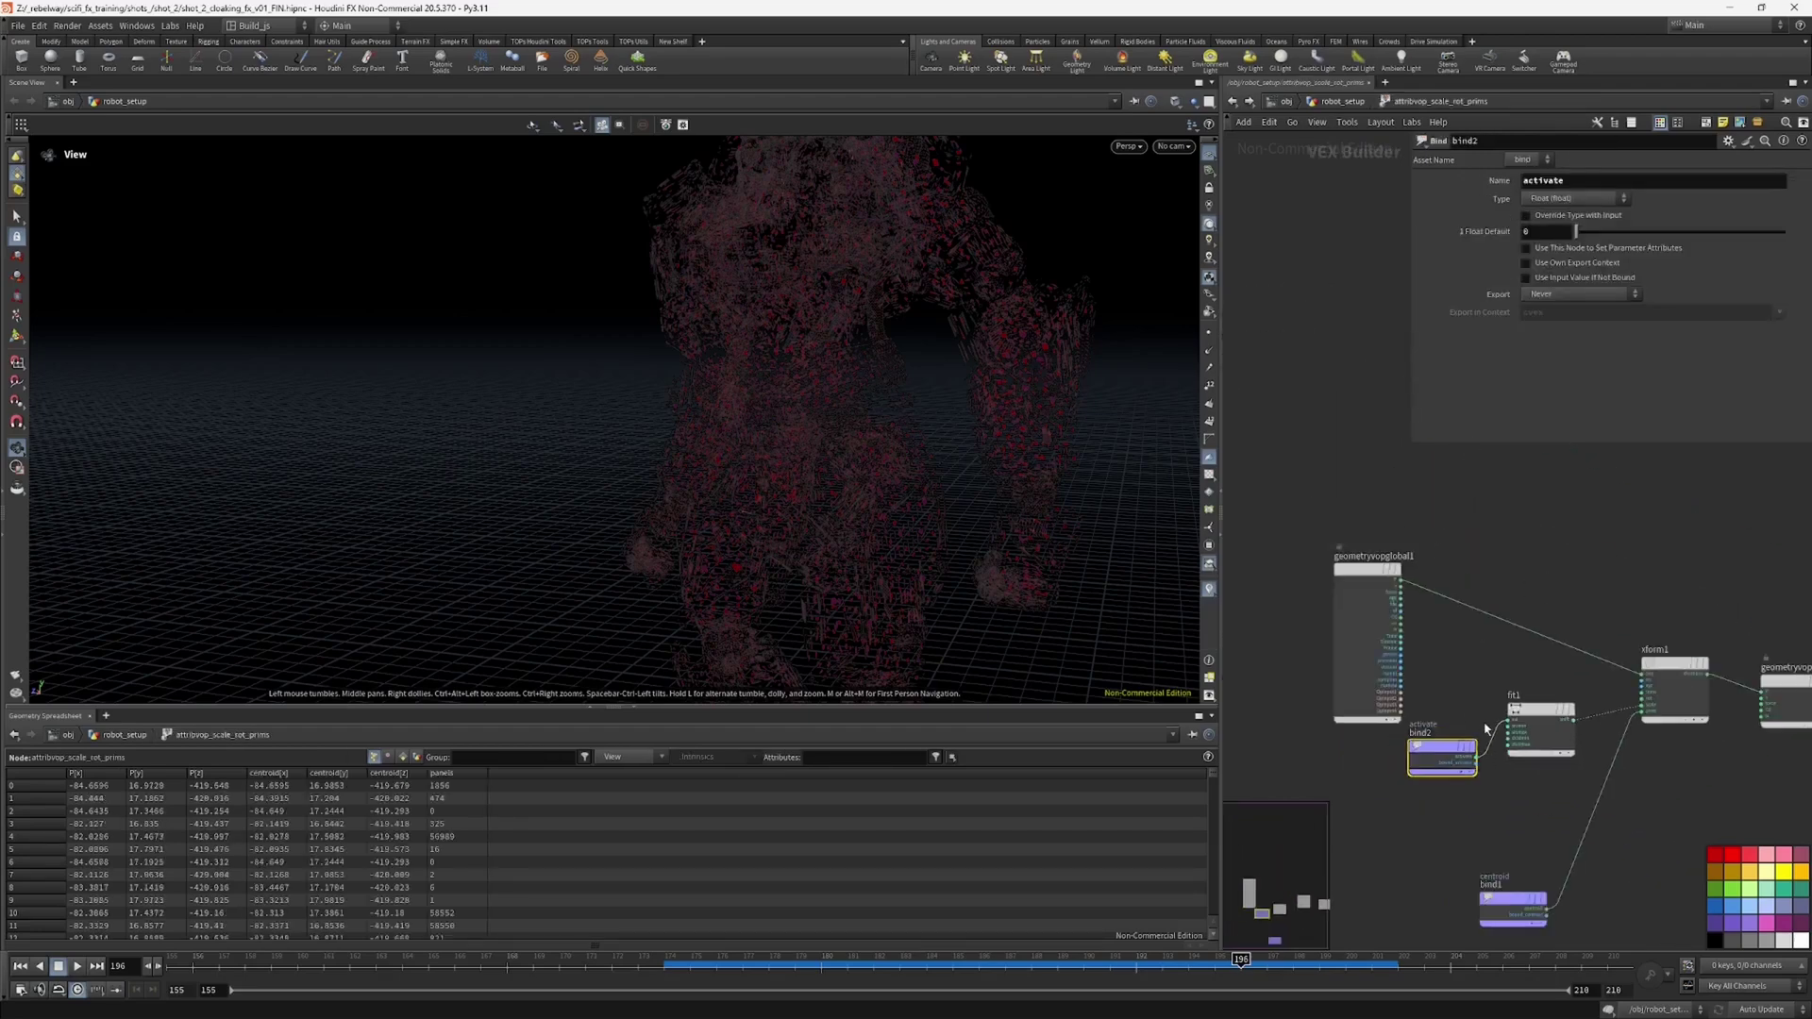
Step: Add an Import Primitive Attribute node beside the activate bind
scroll(1411, 781, "down", 3)
left_click_drag(1538, 729, 1516, 747)
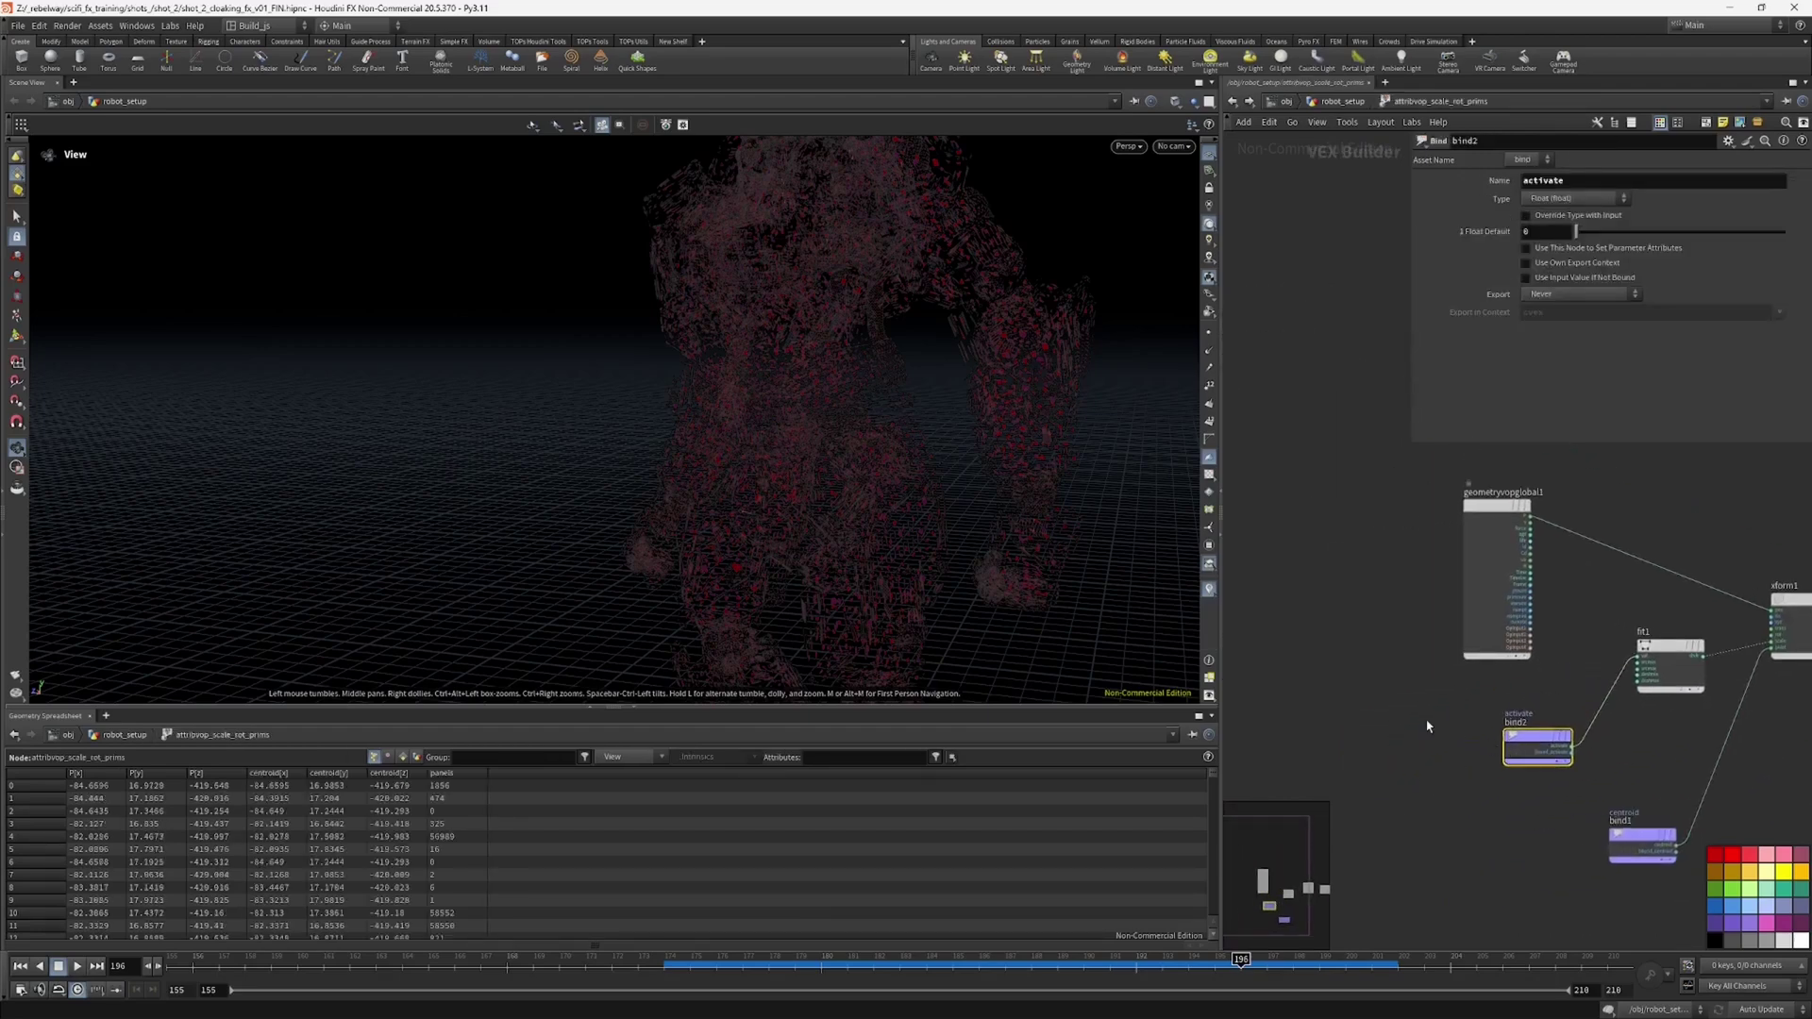
key("Tab")
type("im")
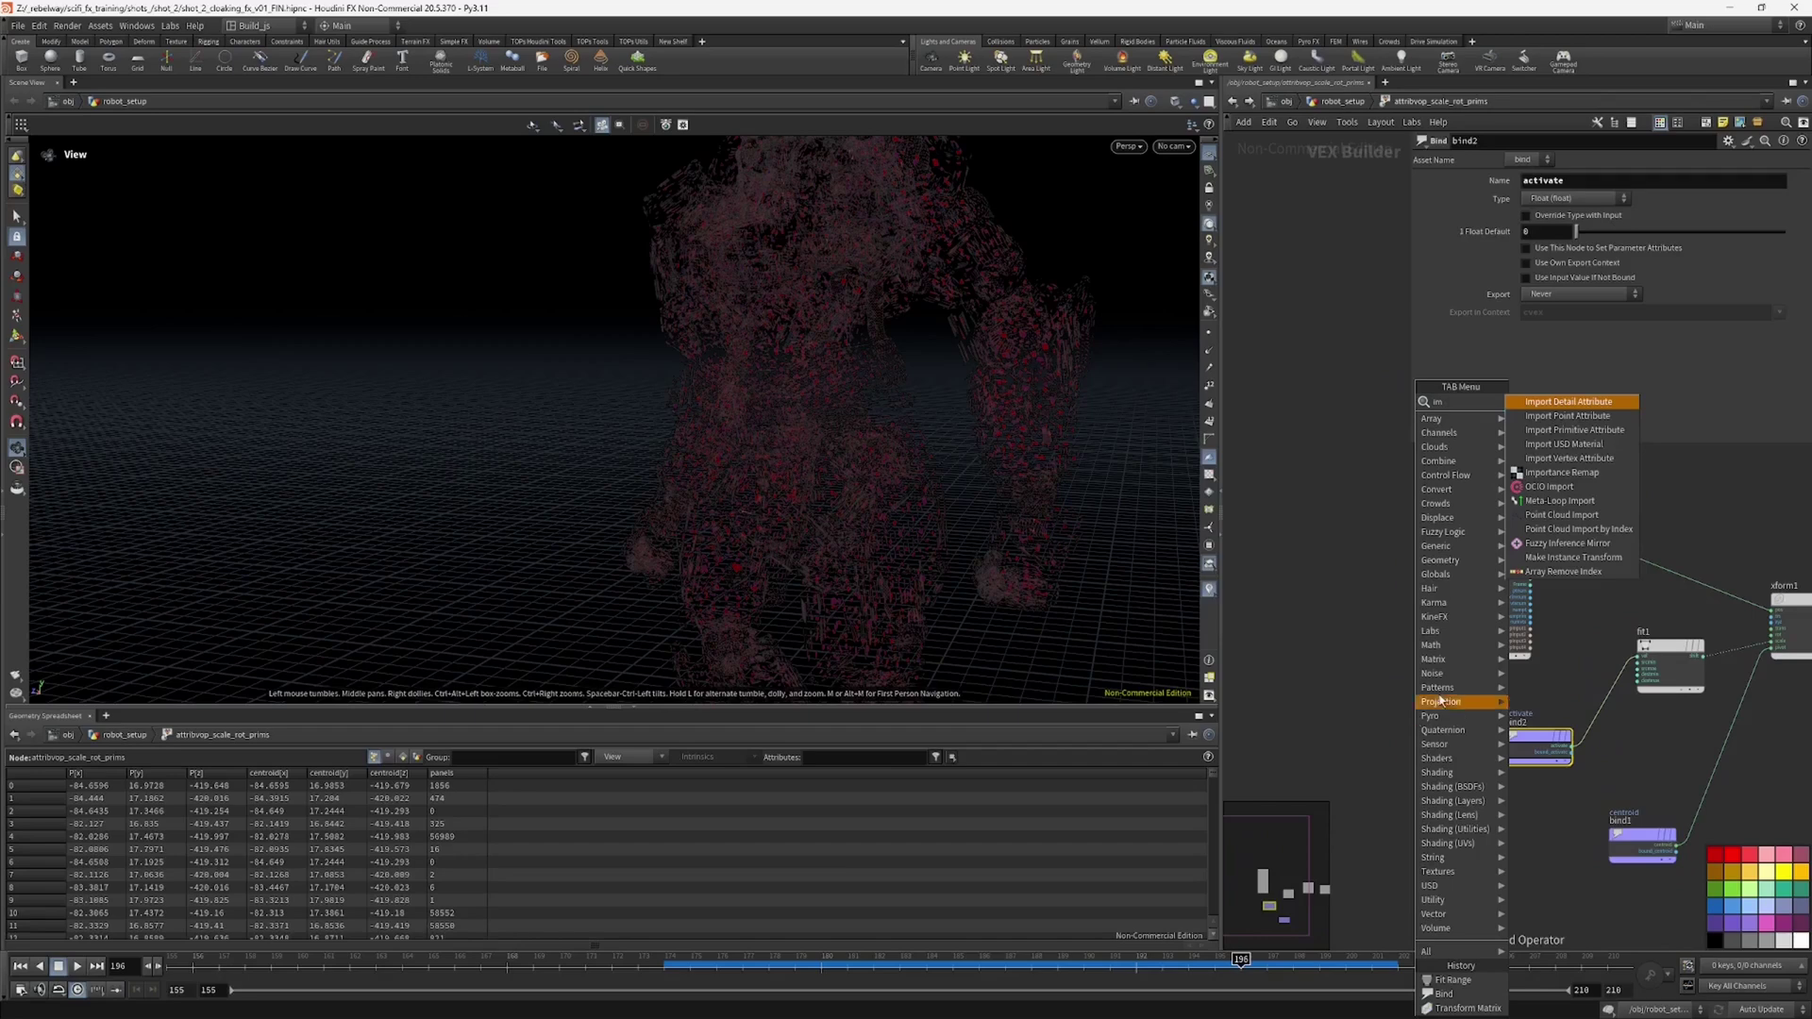
left_click(1559, 432)
left_click(1399, 723)
Step: Copy the attribute name activate from bind2 into the Attribute setting of importprim1
left_click_drag(1495, 799, 1534, 730)
double_click(1531, 181)
key("ctrl+c")
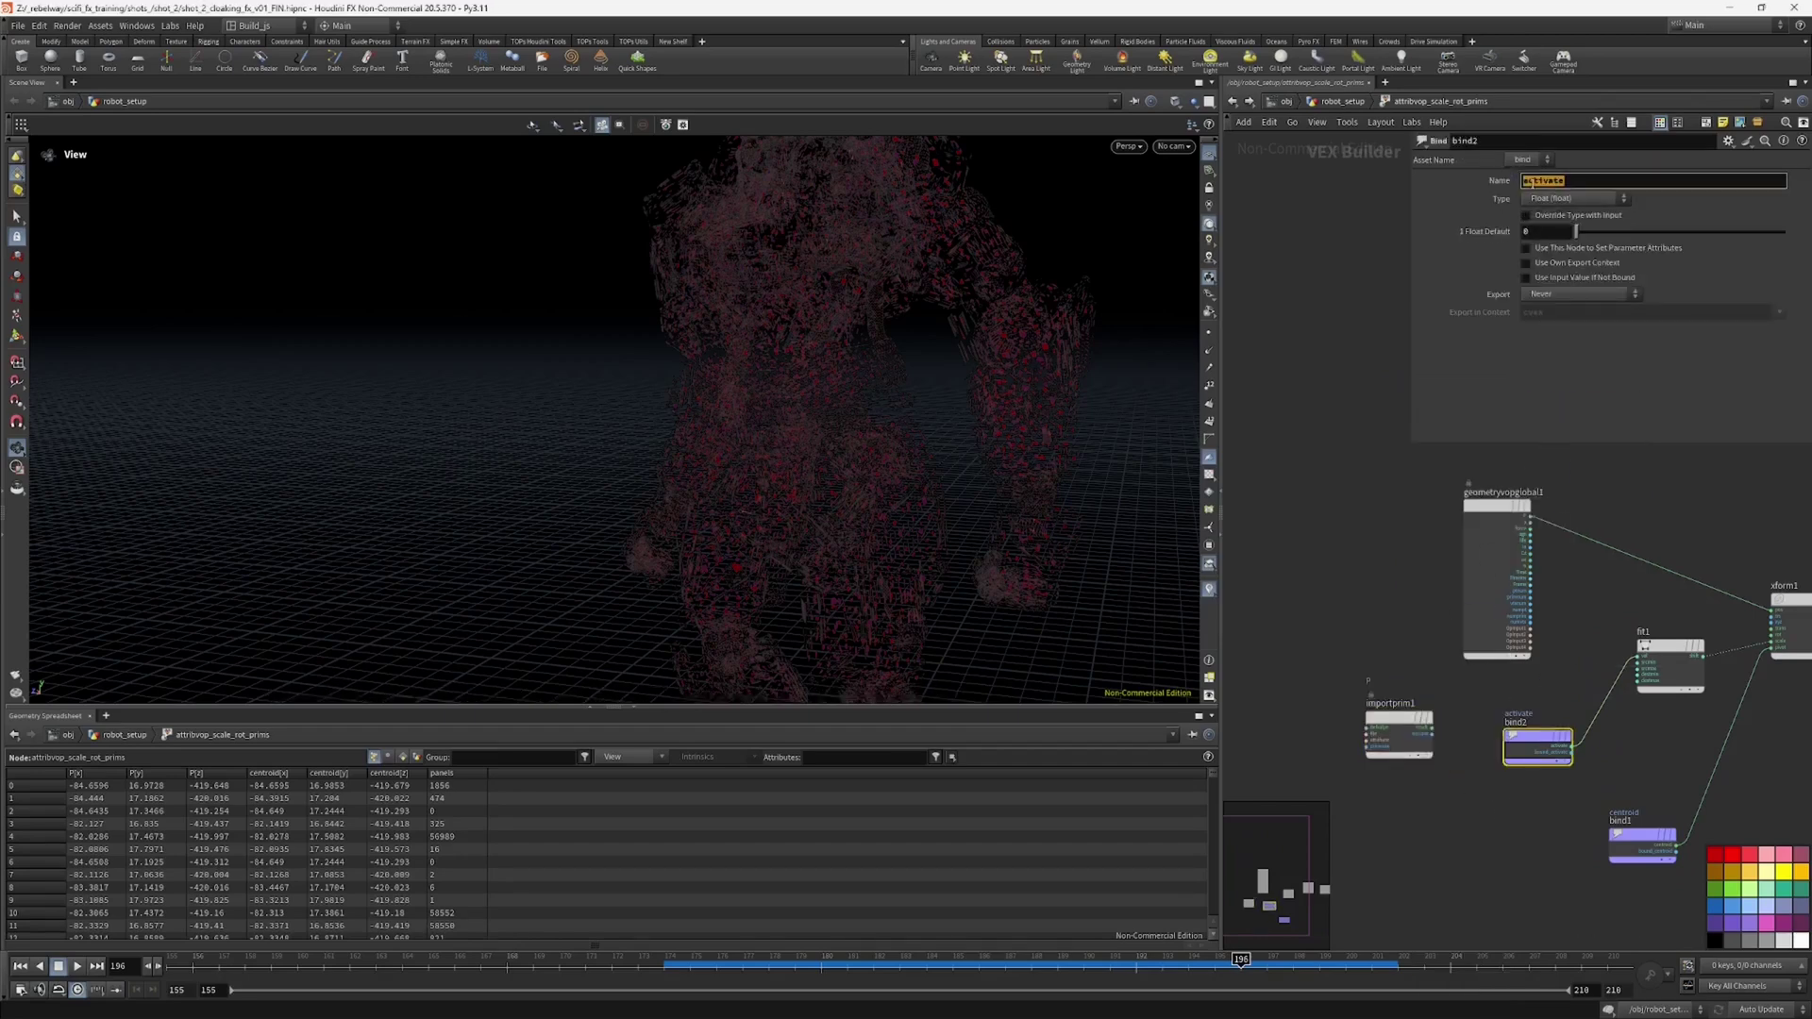
left_click(1397, 719)
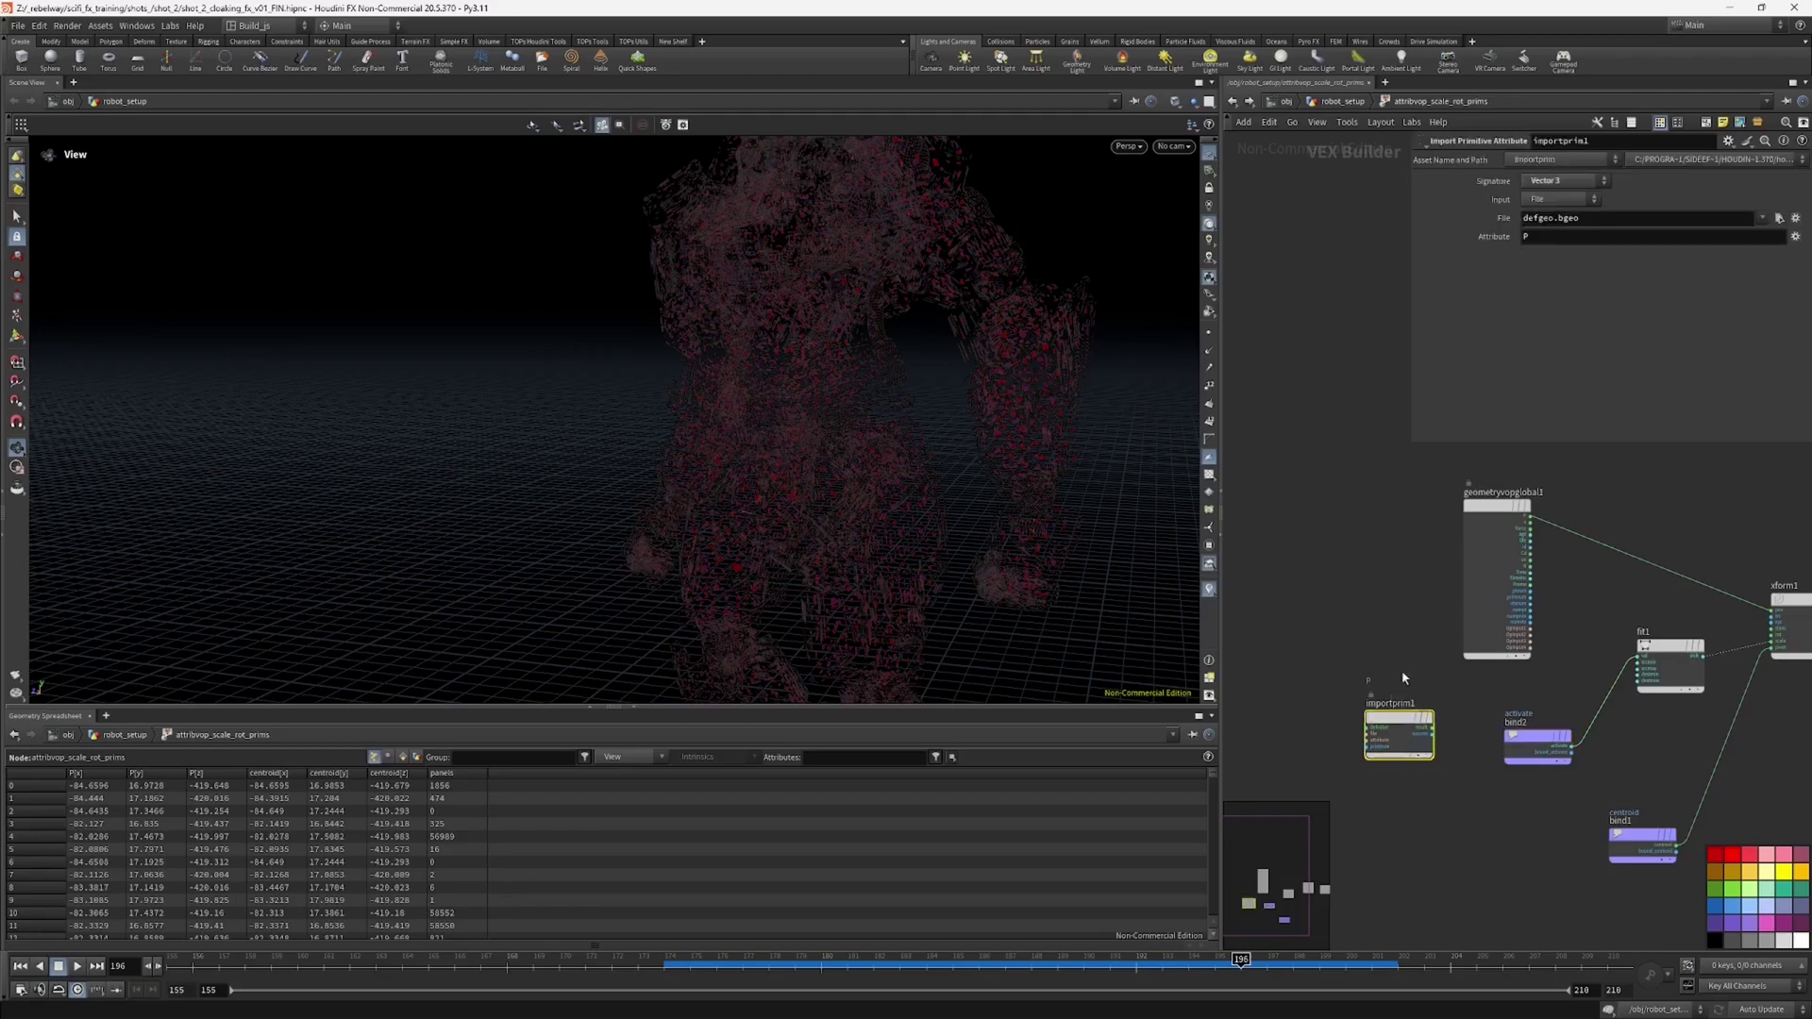
left_click_drag(1531, 244, 1522, 254)
key("ctrl+v")
left_click(1422, 575)
Step: Place importprim1 ahead of fit1, move bind2 aside, and wire geometryvopglobal1's OpInput1 into importprim1's file input
scroll(1477, 656, "up", 2)
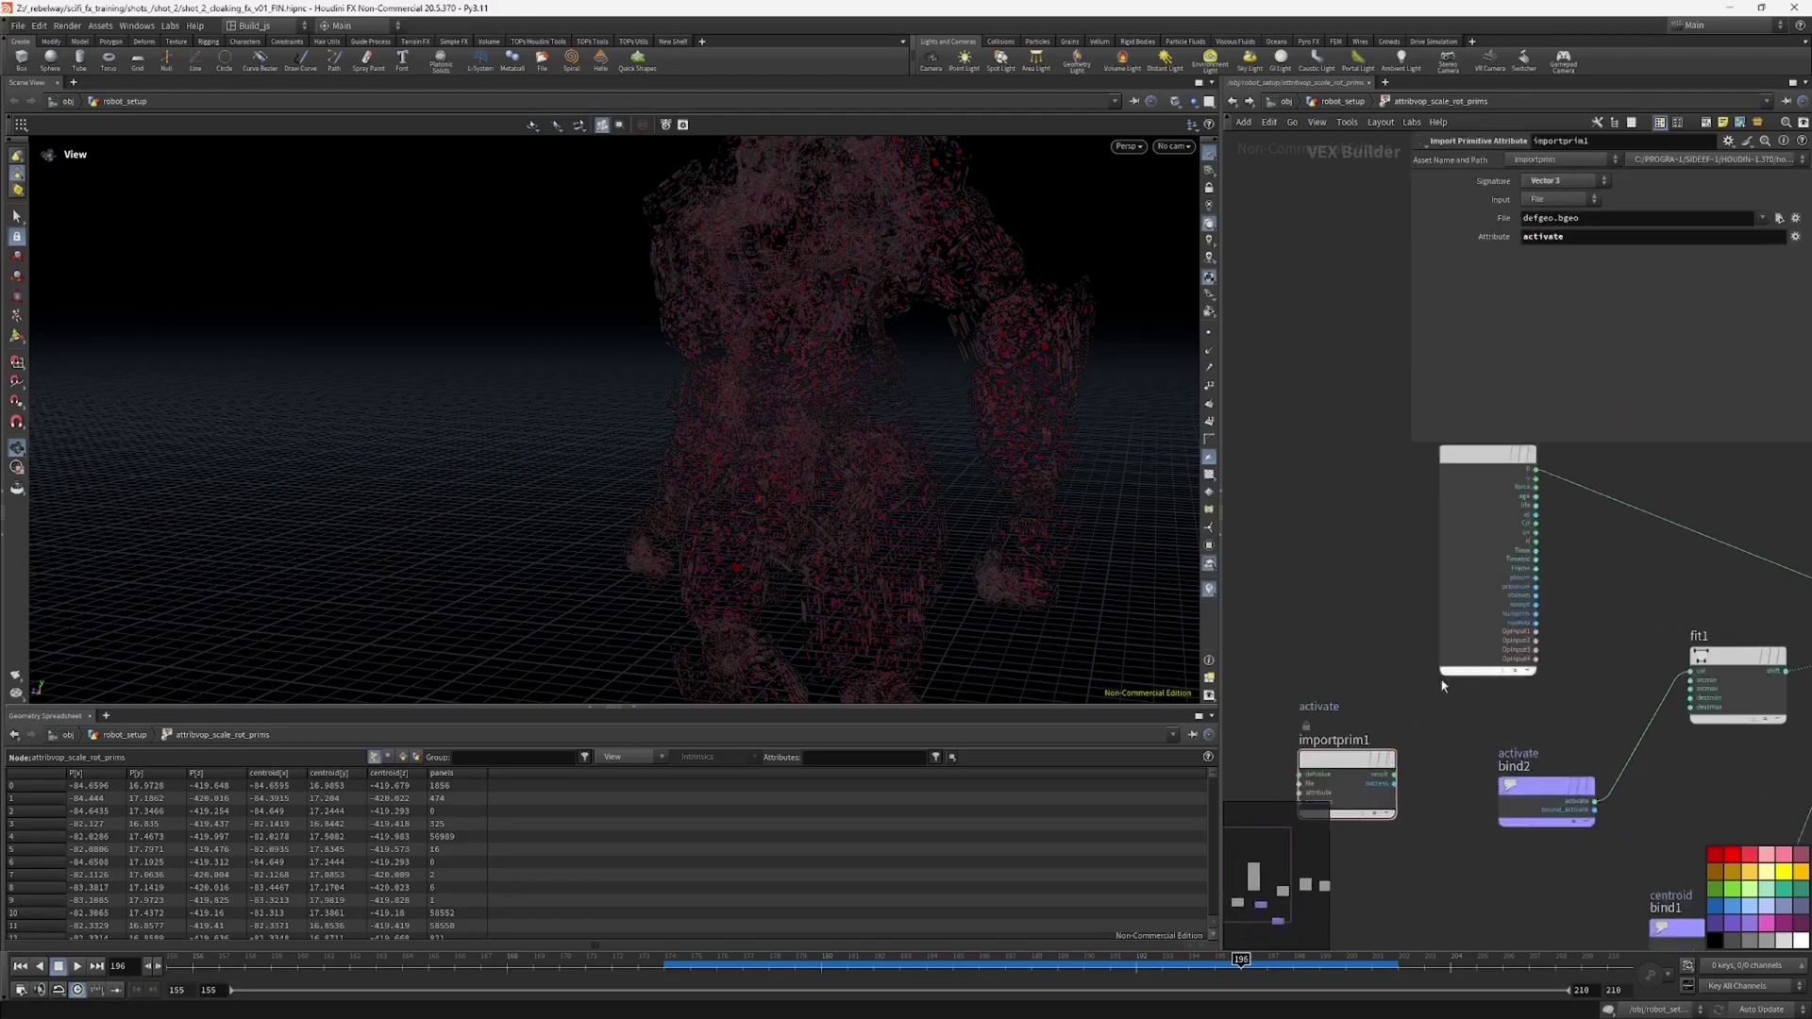
left_click_drag(1552, 793, 1648, 810)
left_click_drag(1340, 761, 1557, 741)
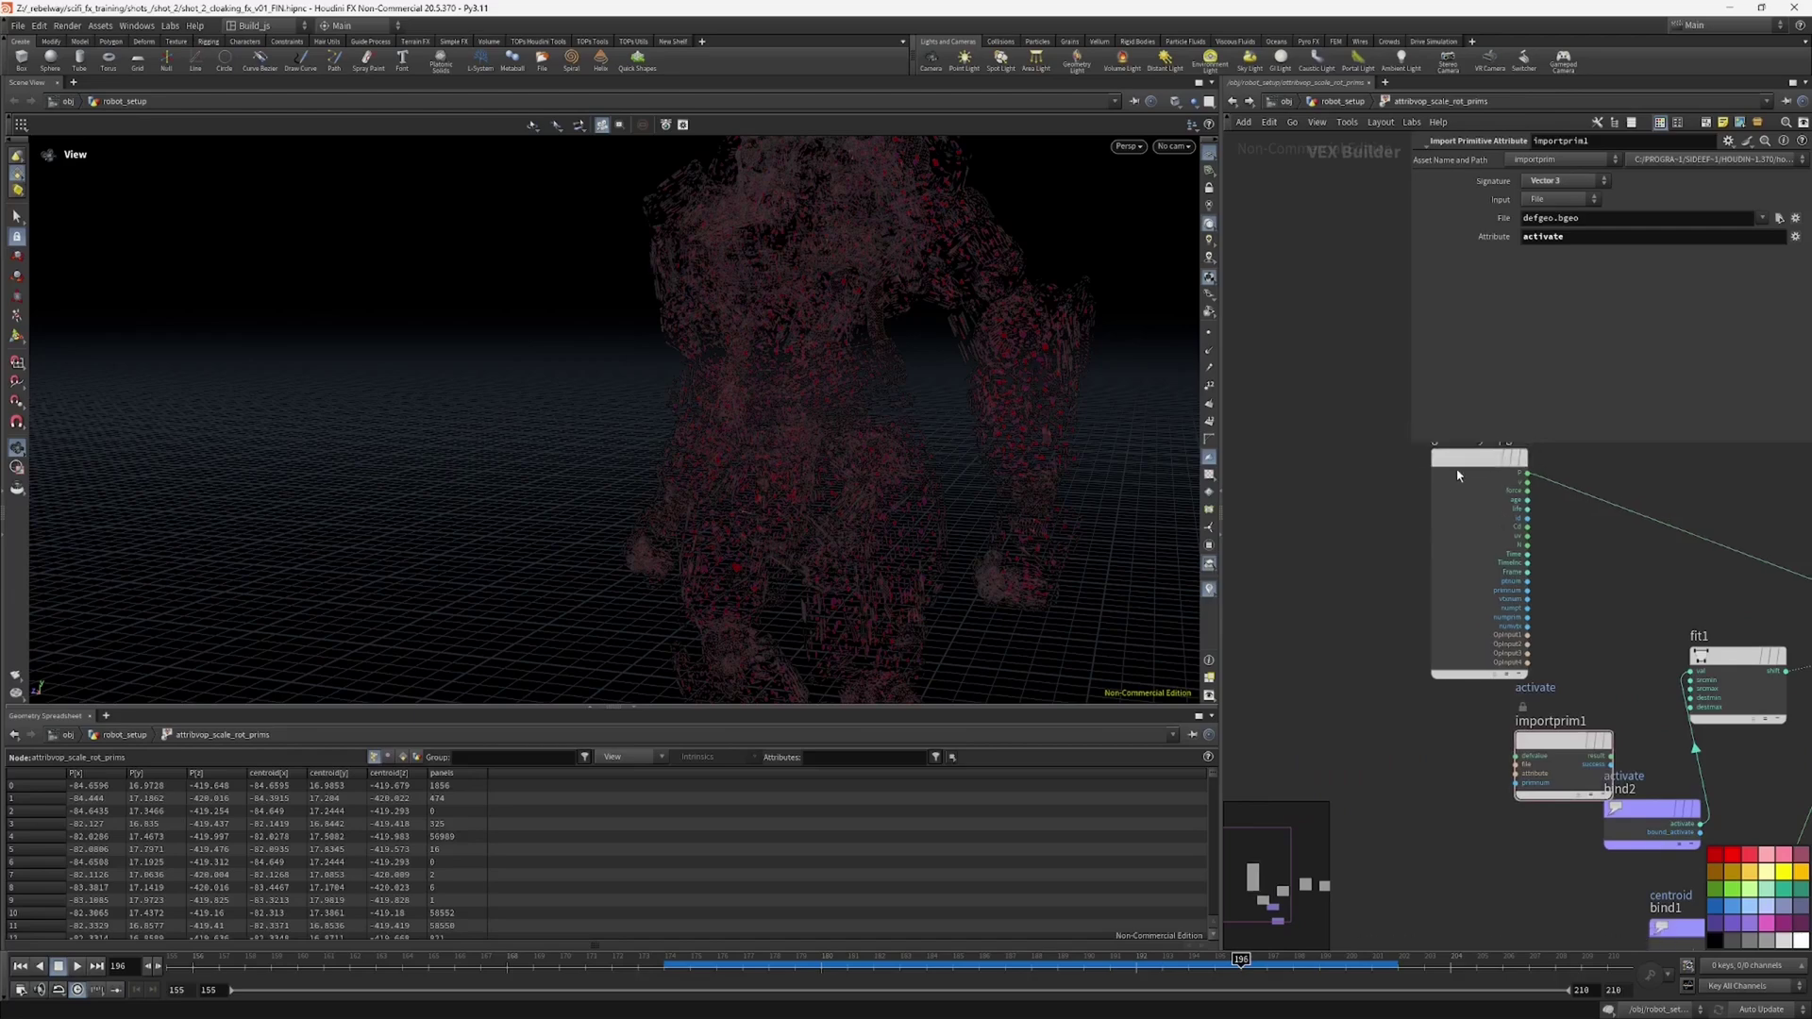
left_click_drag(1530, 650, 1396, 653)
left_click(1400, 635)
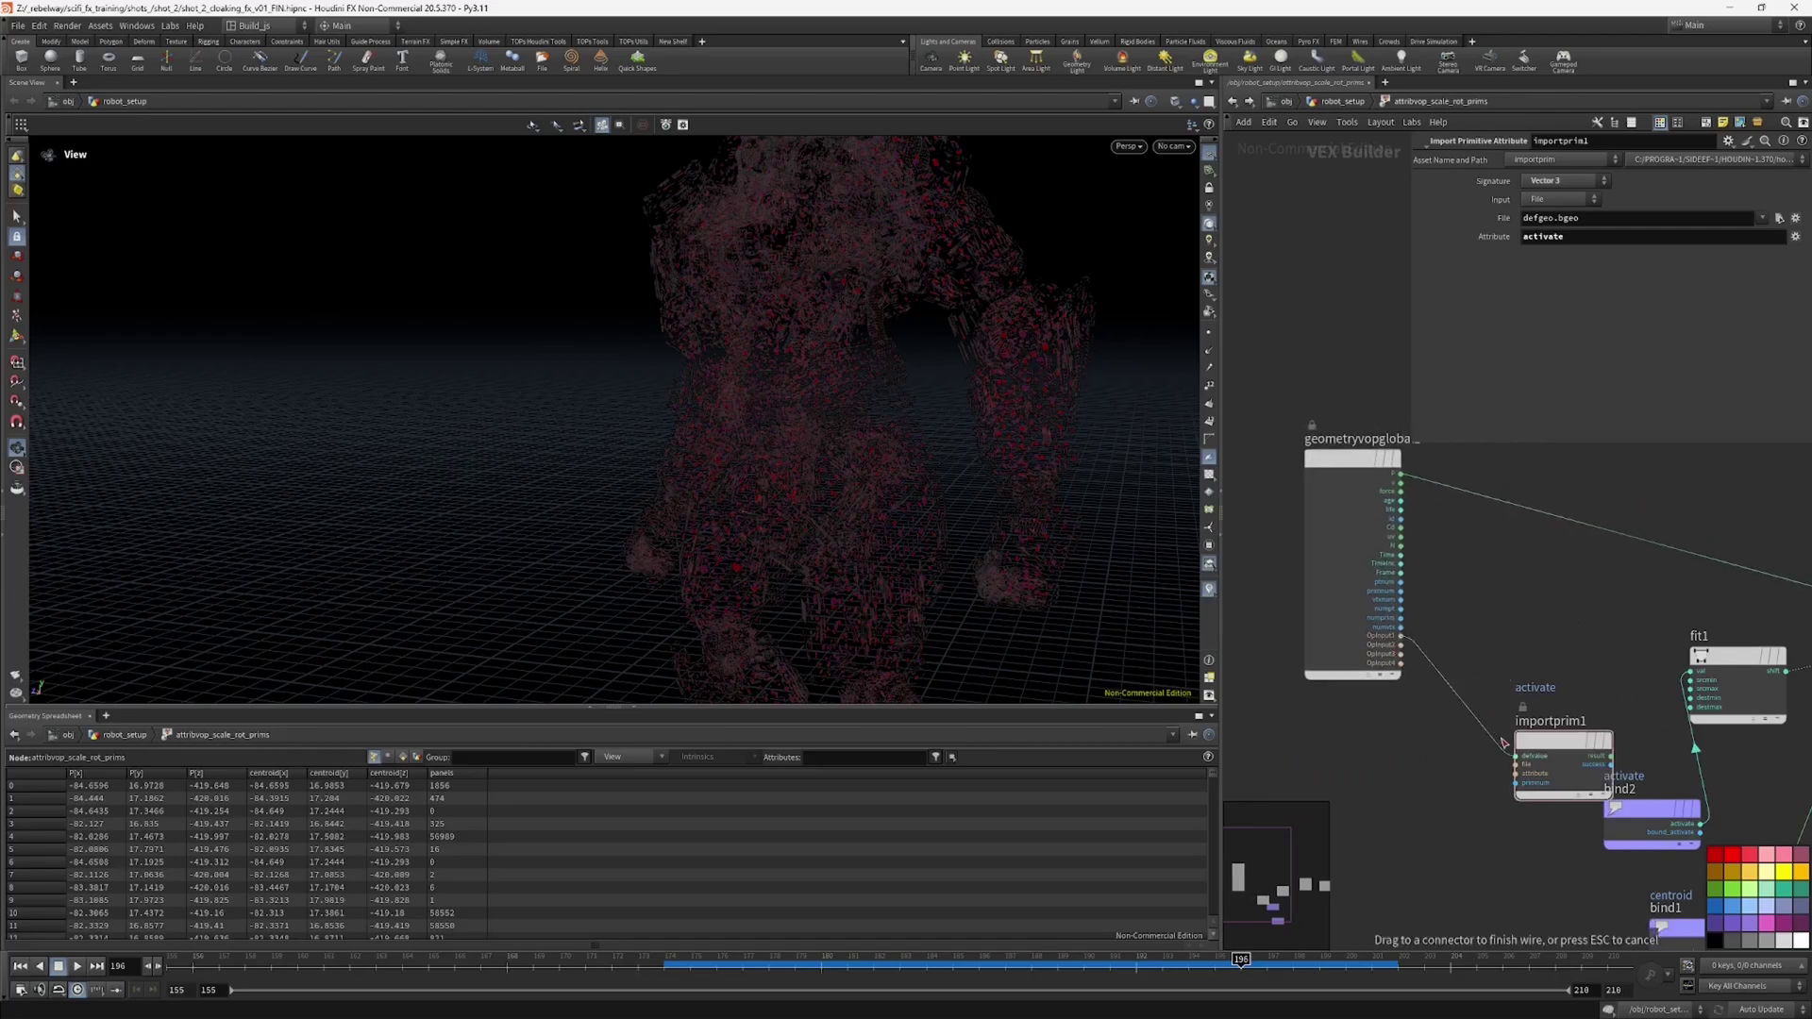
left_click(1508, 766)
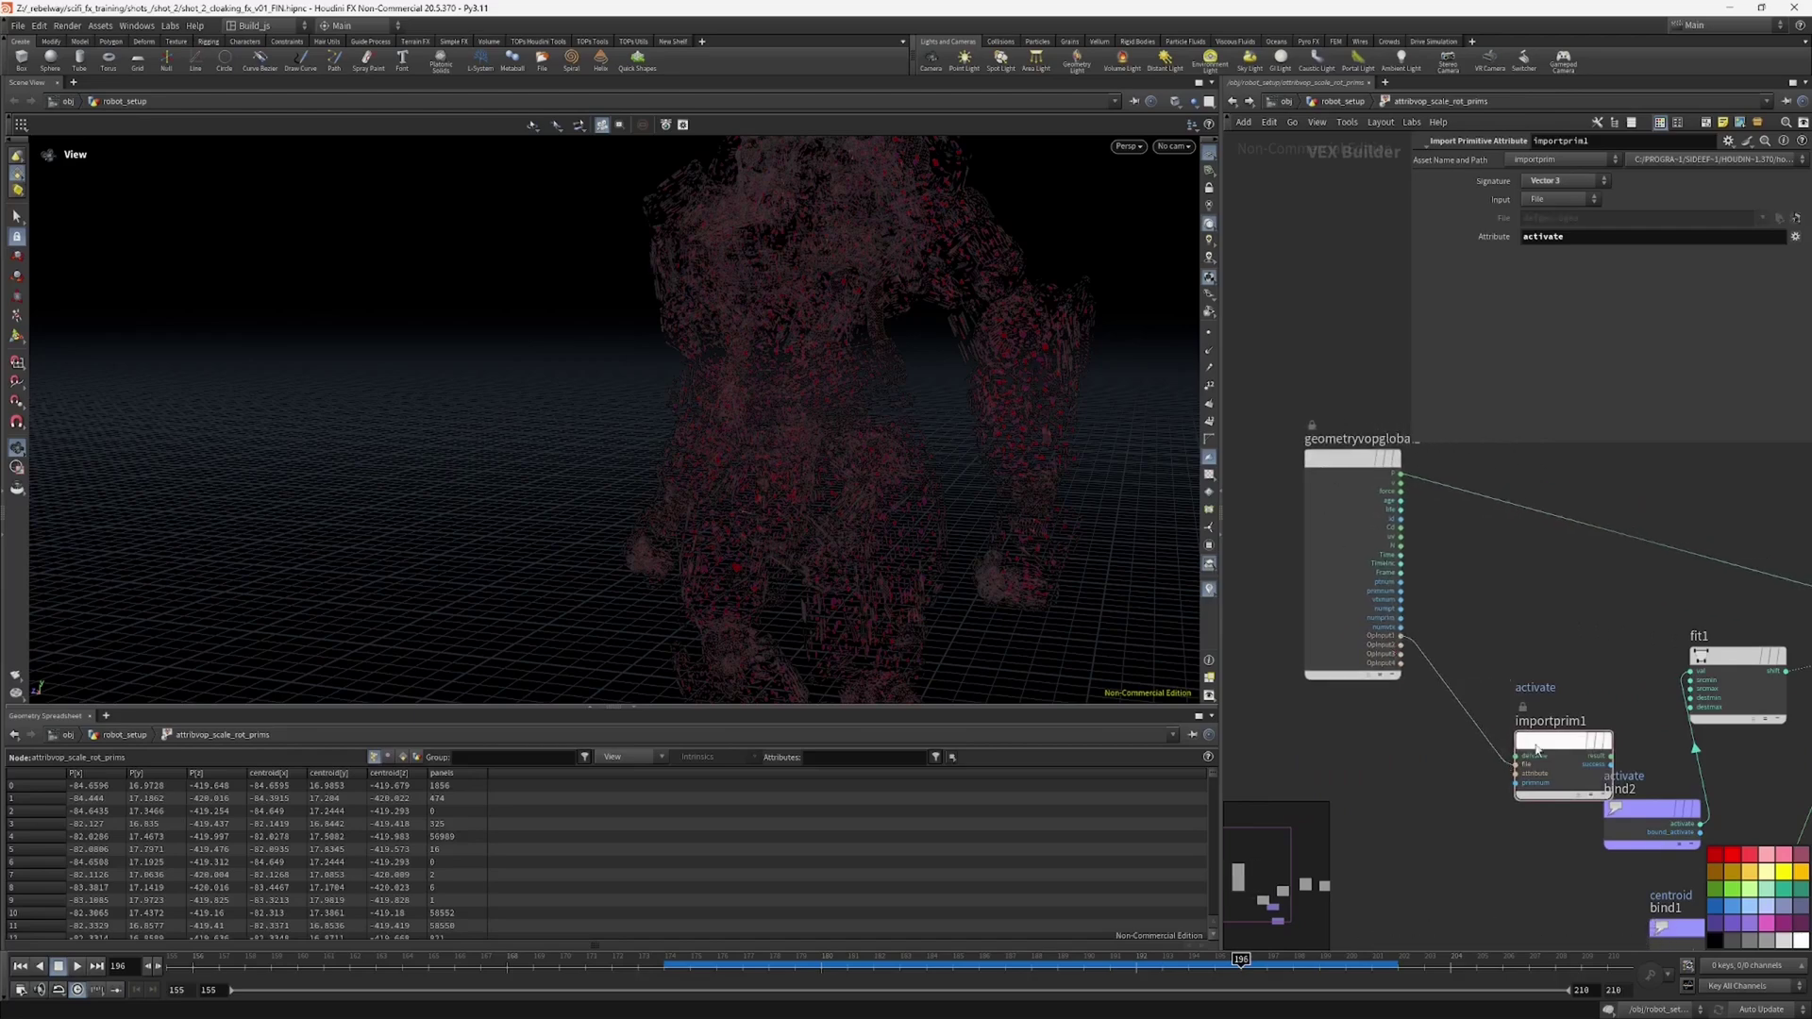
left_click_drag(1557, 743, 1525, 658)
Step: Set importprim1's signature to Float and wire its result into fit1's value input in place of bind2
middle_click_drag(1613, 673, 1472, 624)
left_click(1409, 646)
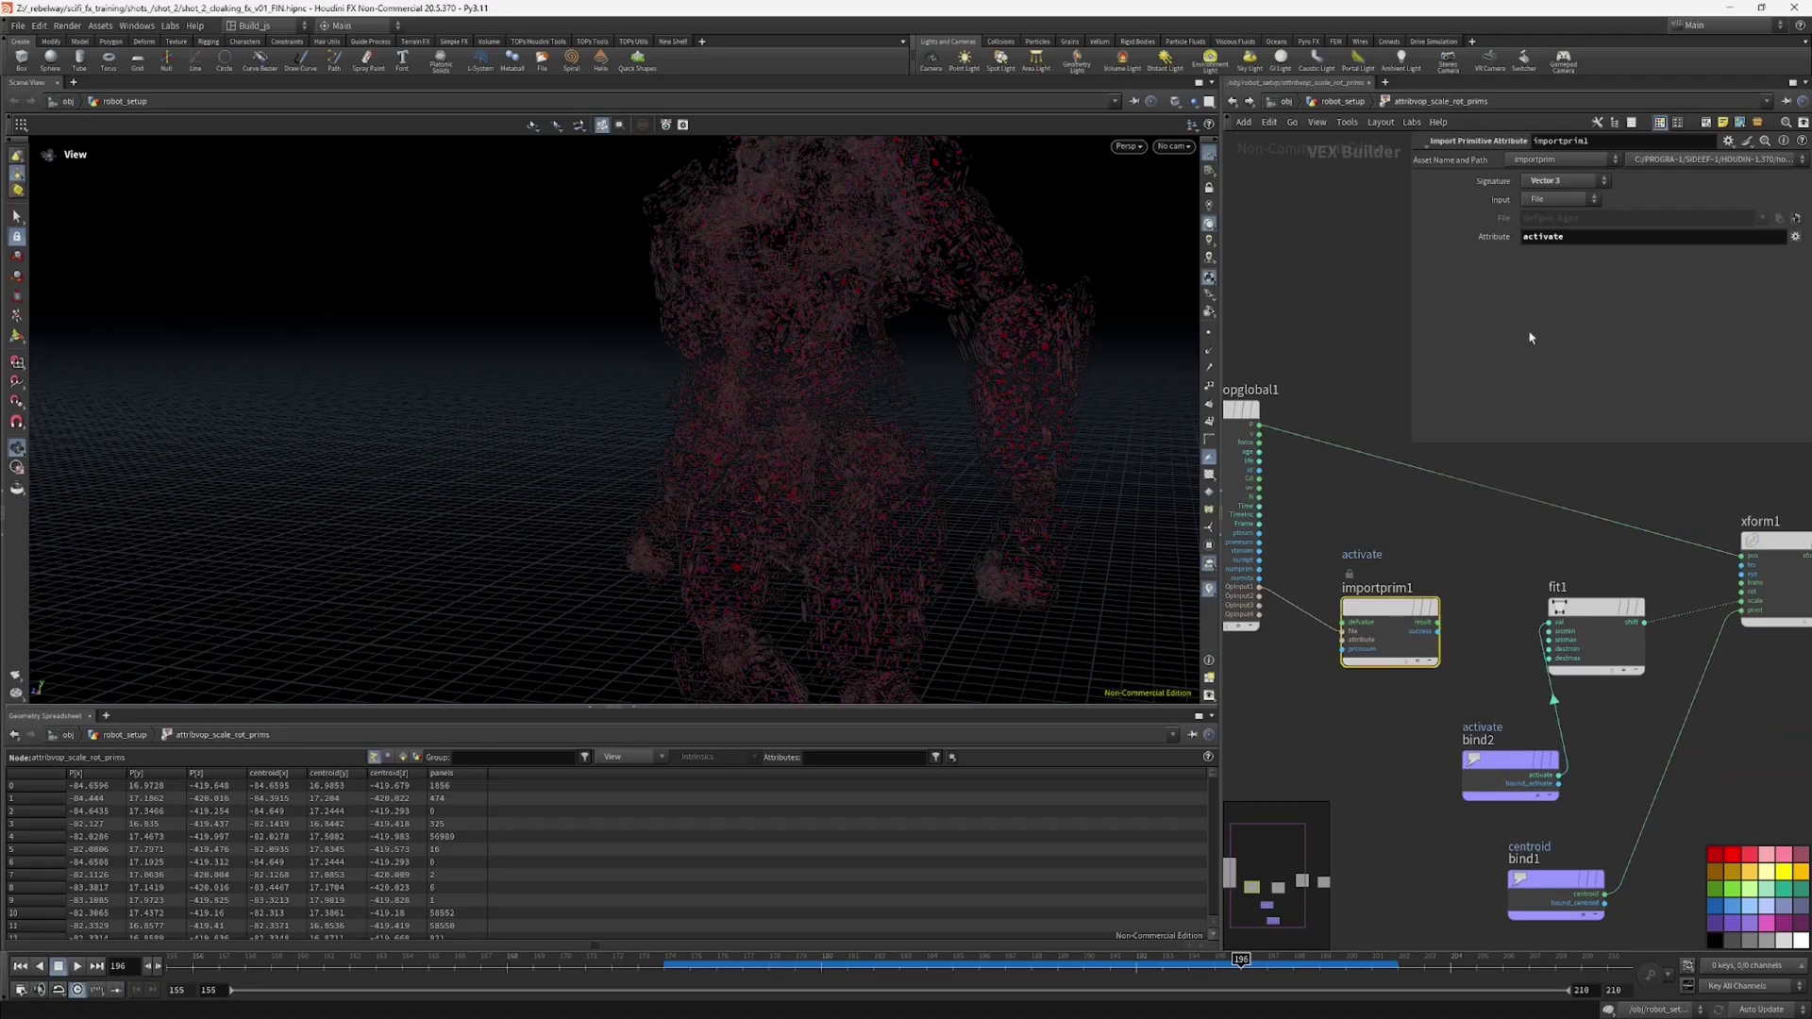
left_click(1552, 189)
left_click(1555, 200)
left_click_drag(1437, 621, 1548, 622)
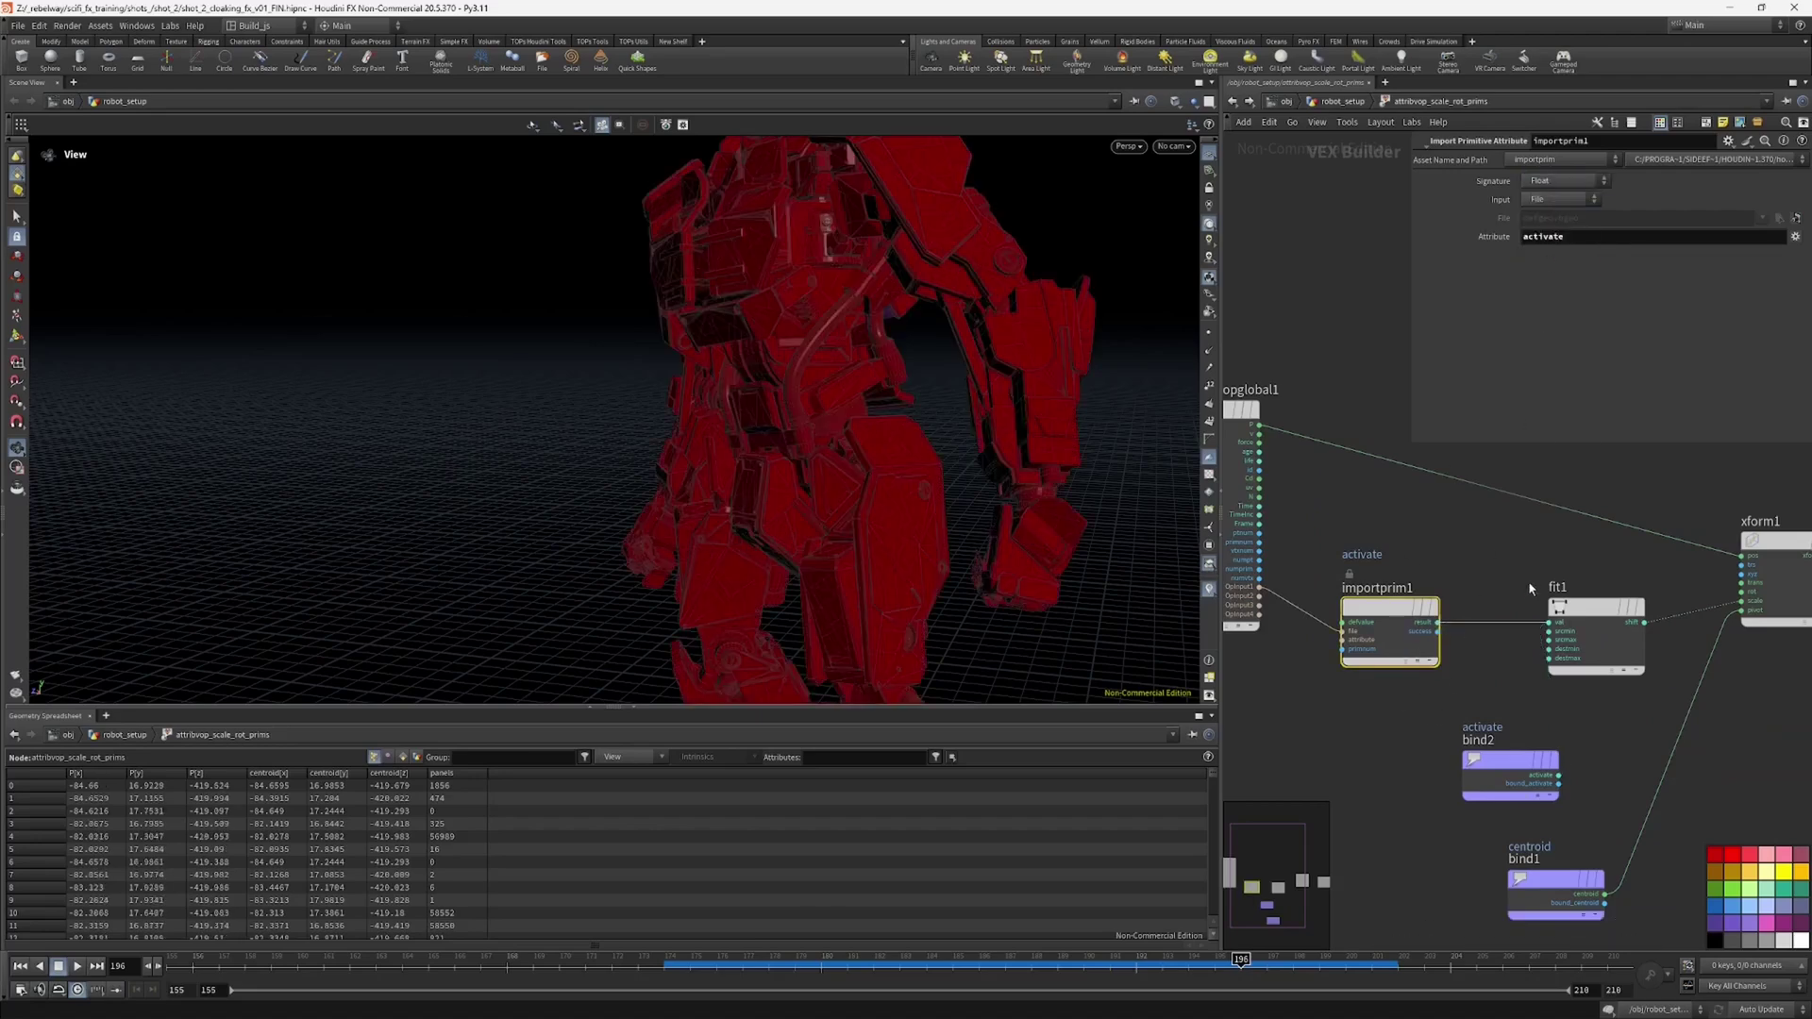
Step: With fit1's settings shown, scrub to the start of the activation and examine how the leg panels scale up
left_click(1594, 647)
mouse_move(1618, 236)
left_mouse_down()
mouse_move(1597, 240)
mouse_move(1620, 241)
left_mouse_up()
left_click(922, 973)
left_click_drag(922, 972, 874, 959)
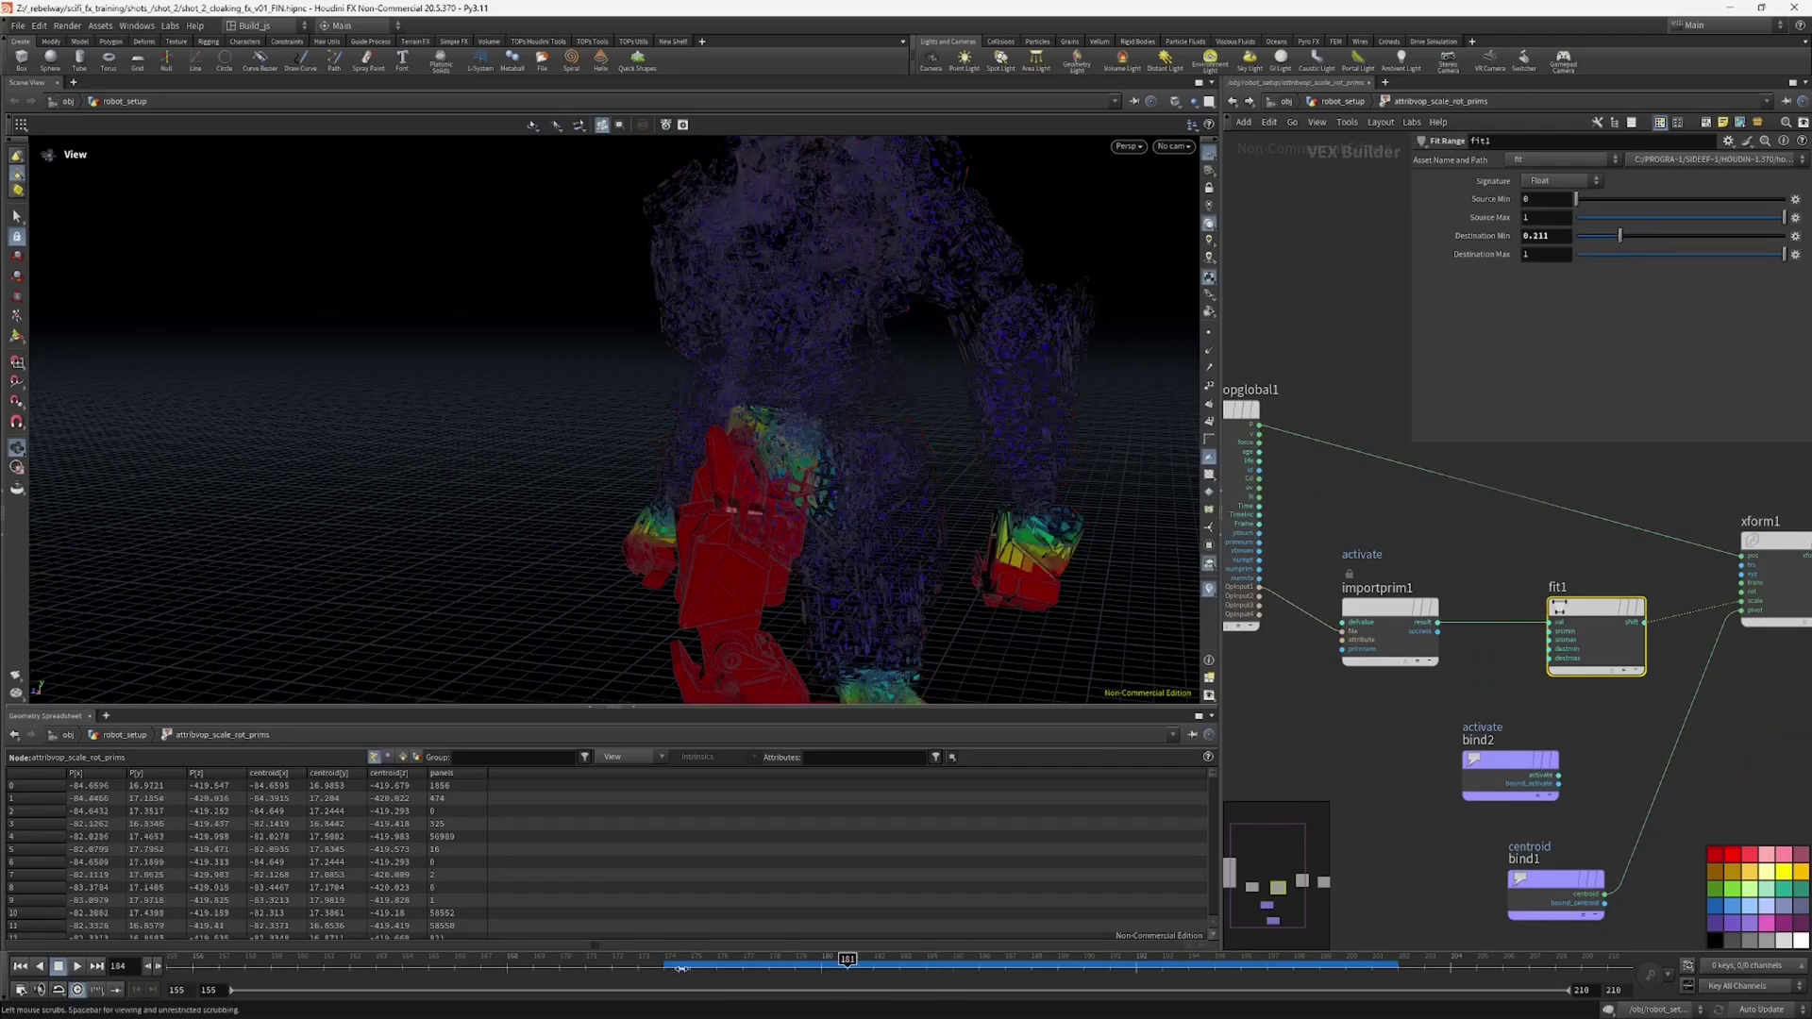
left_click_drag(756, 578, 877, 574)
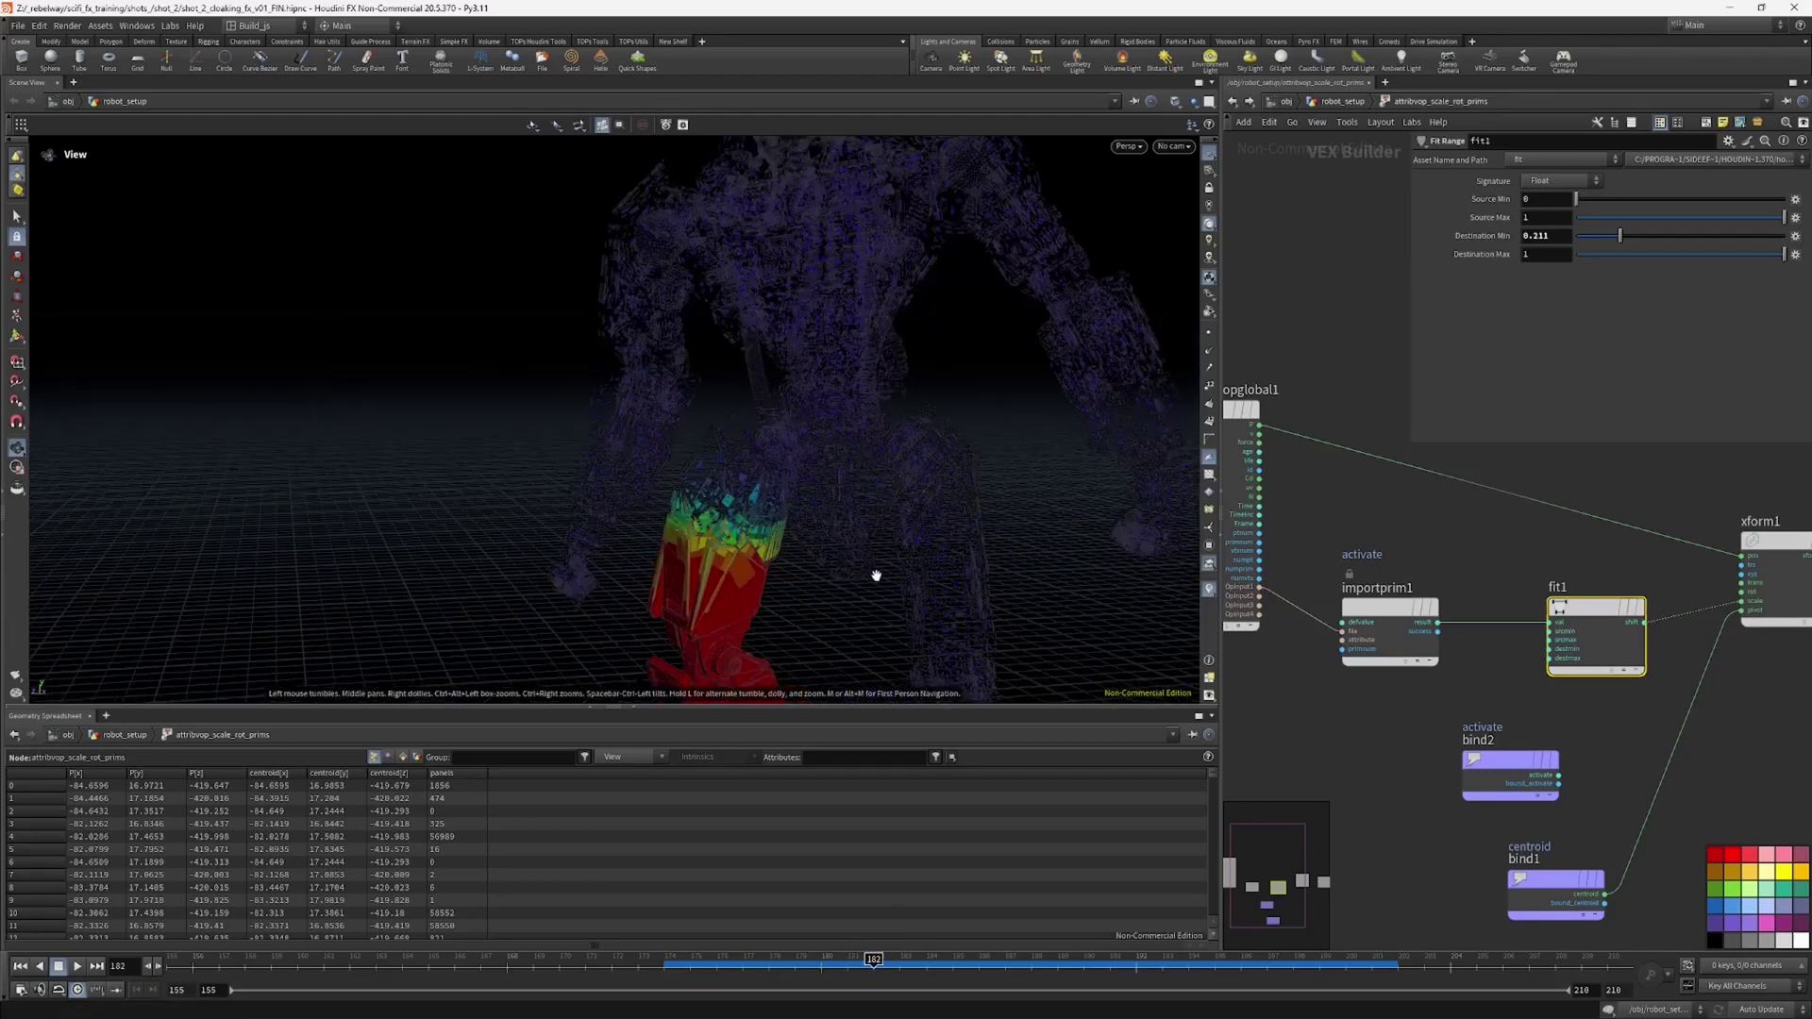
middle_click_drag(721, 602, 962, 506)
right_click_drag(962, 506, 982, 466)
left_click_drag(982, 465, 934, 439)
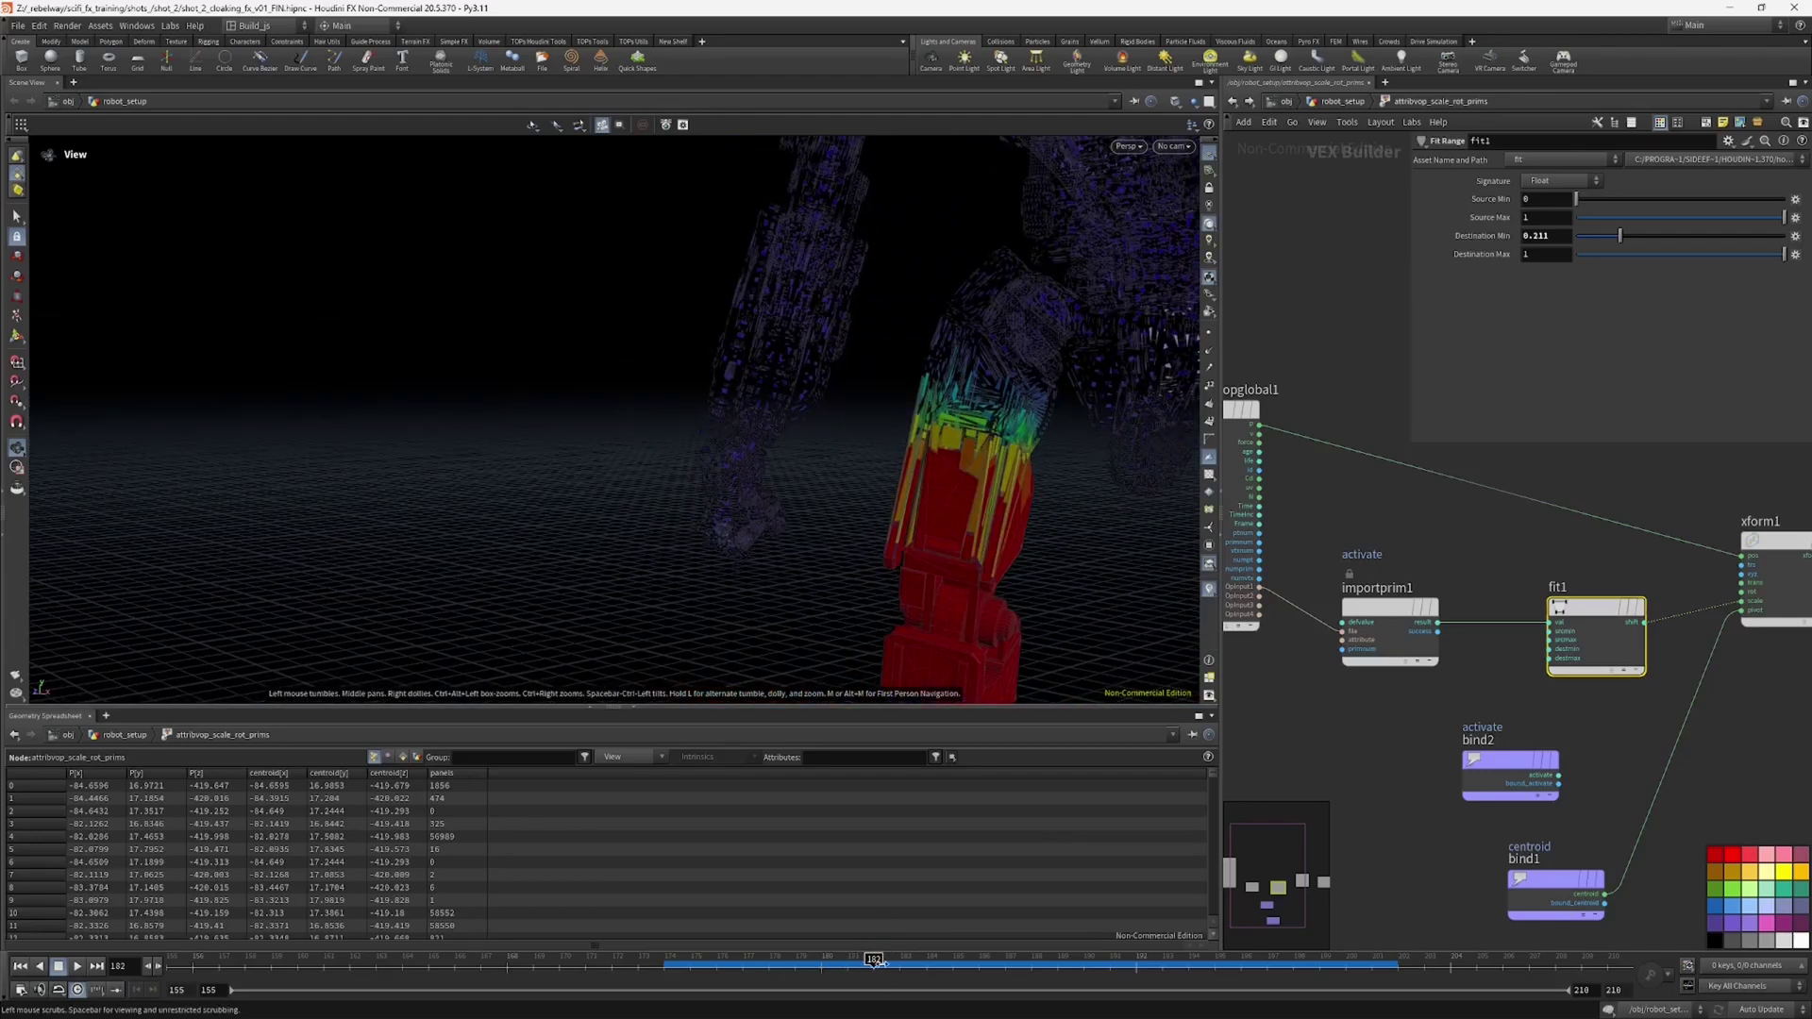
key("Right")
left_click_drag(1017, 575, 997, 485)
key("Right")
Step: Set fit1's Destination Min to 0 and check the panel scaling over the following frames up to 187
left_click_drag(1619, 235, 1574, 238)
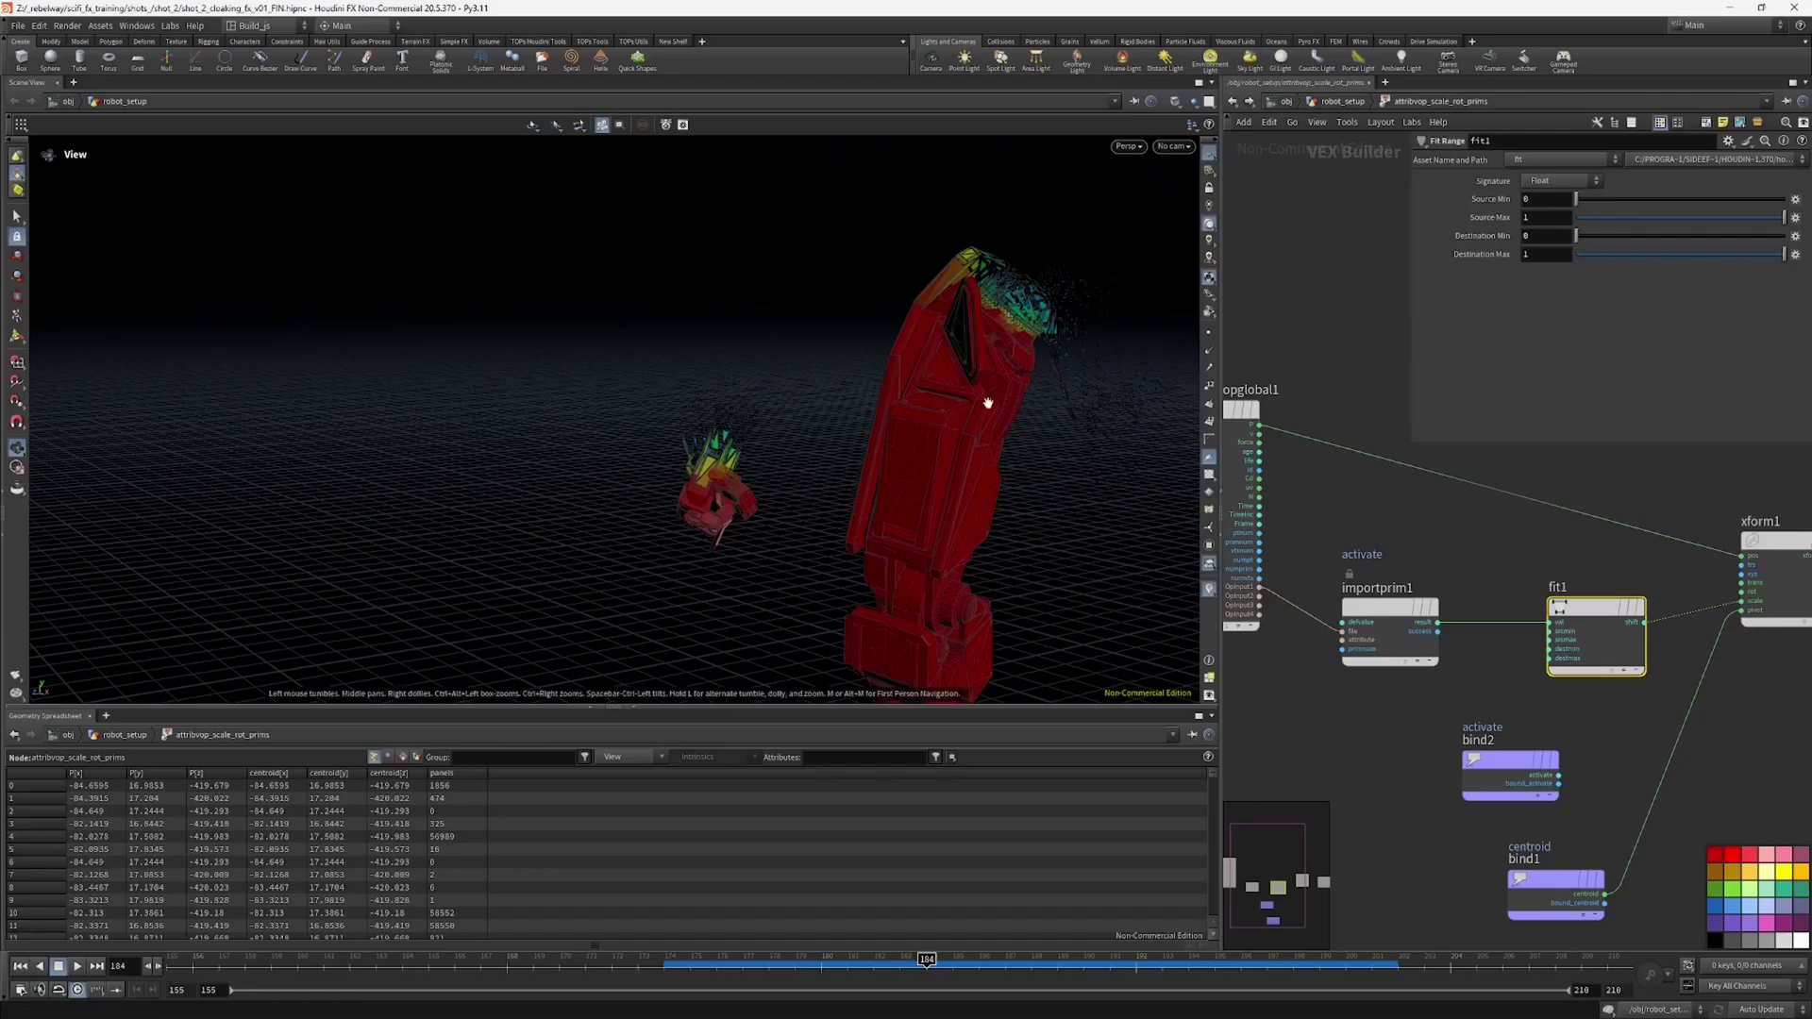
left_click_drag(982, 405, 862, 349)
left_click(1208, 336)
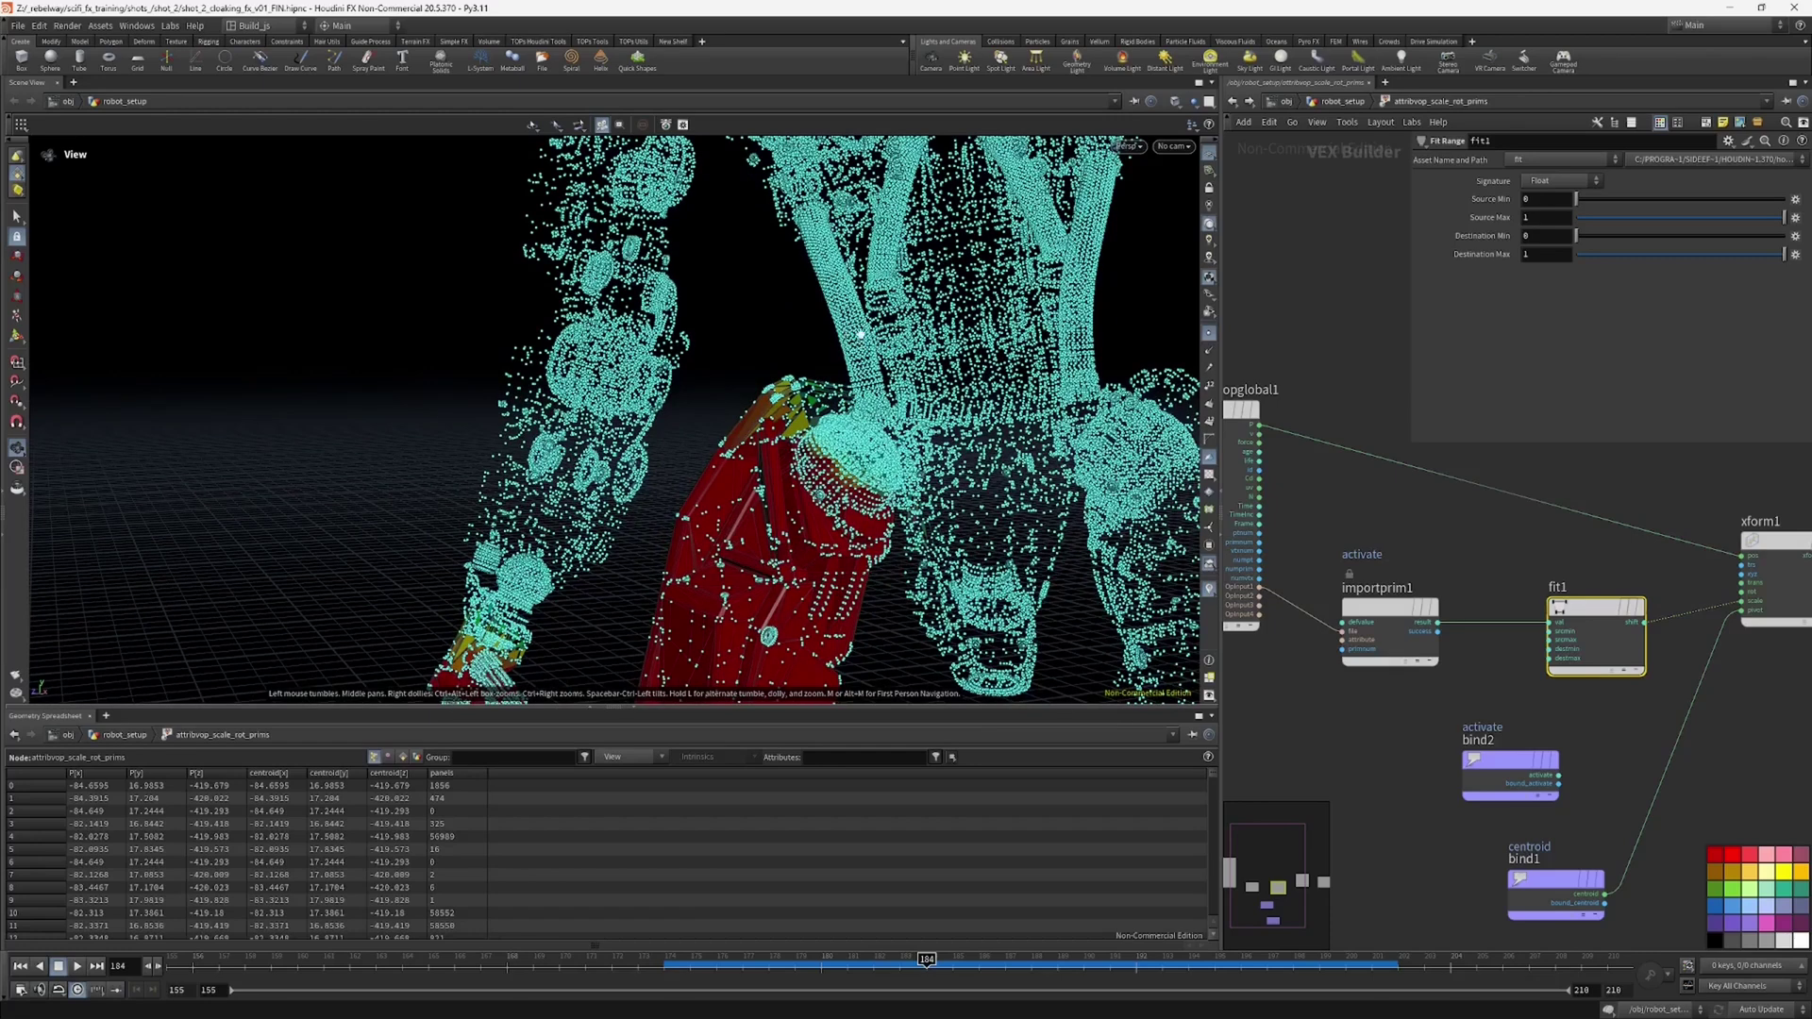
left_click(1208, 333)
key("Right")
key("Right")
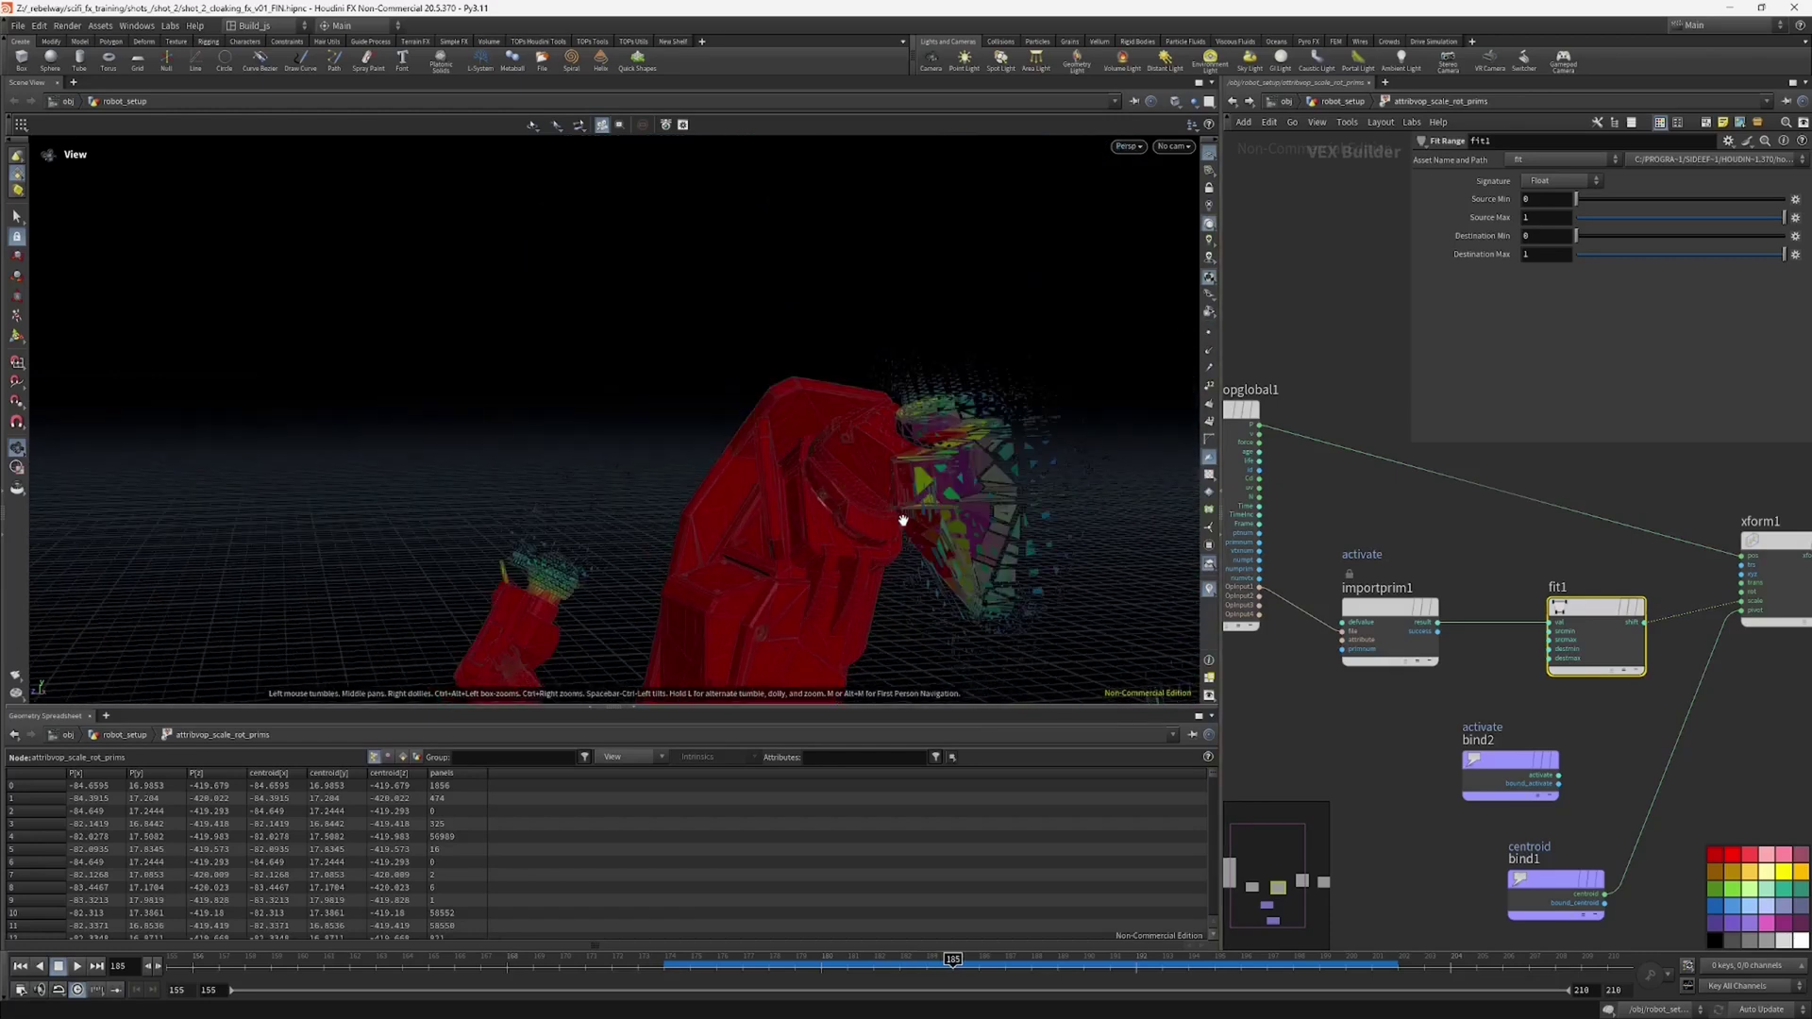
right_click_drag(954, 508, 868, 580)
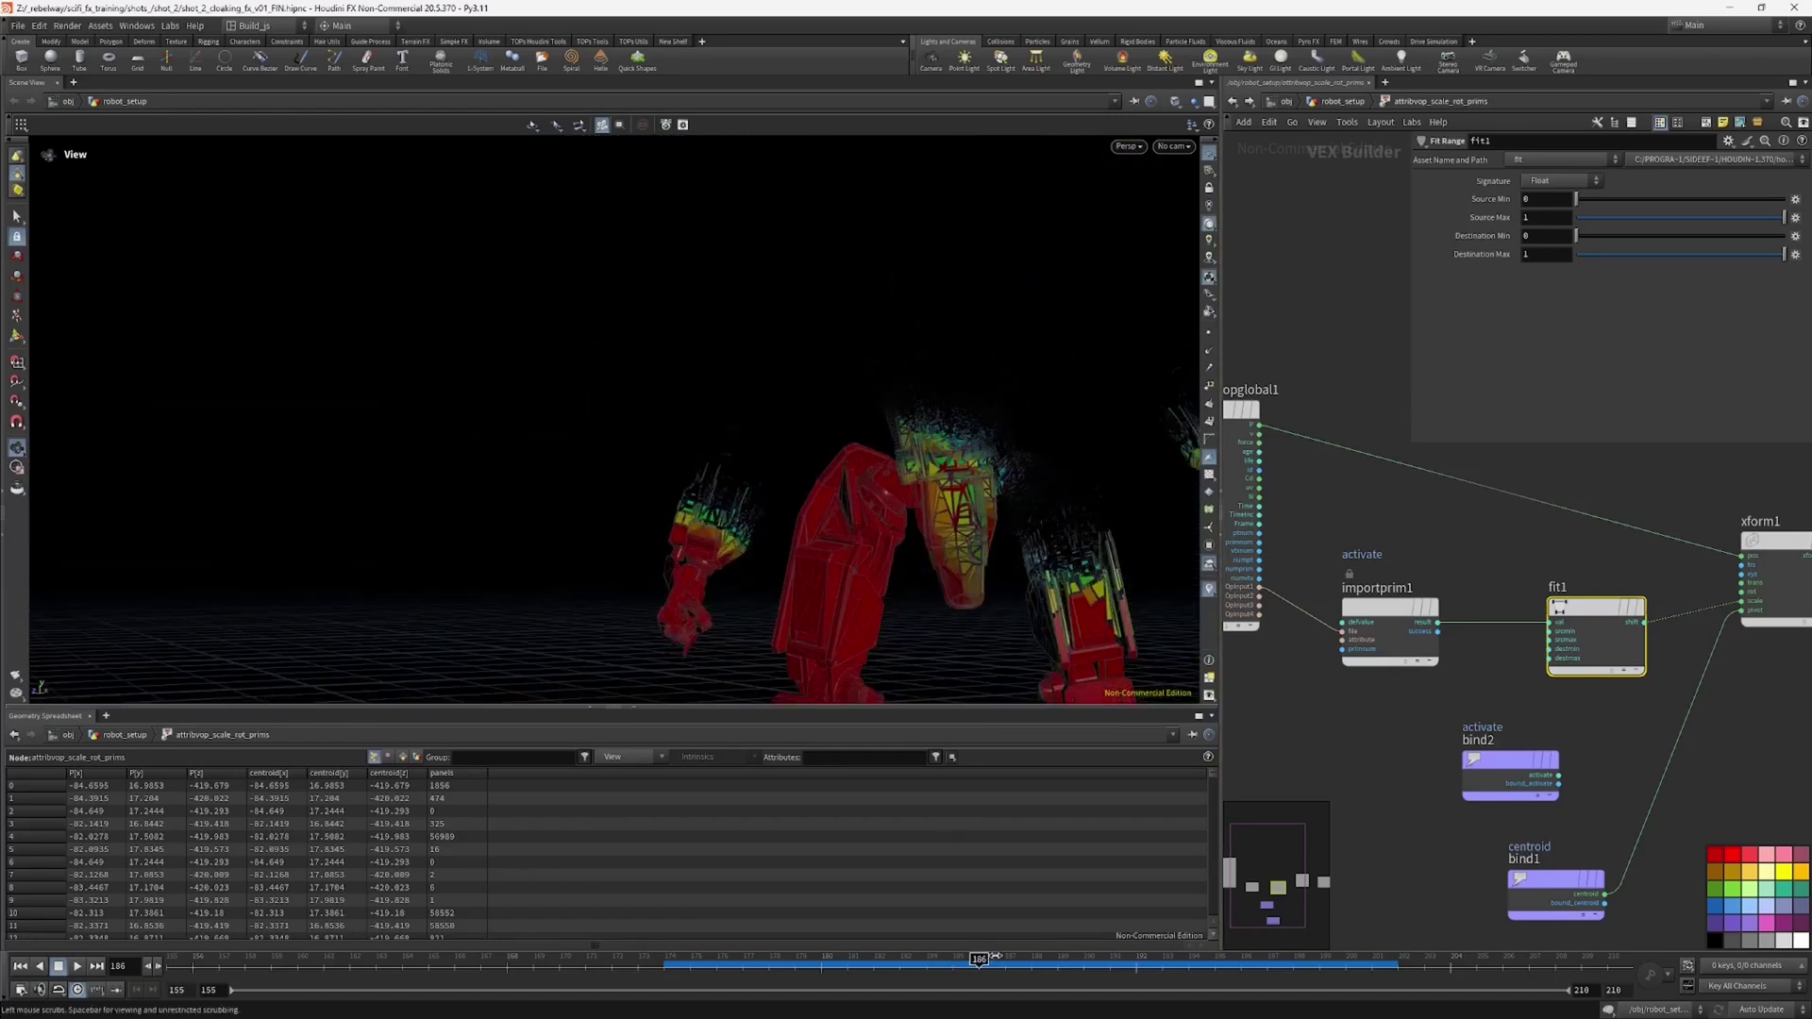
mouse_move(1019, 957)
left_mouse_down()
mouse_move(1056, 946)
mouse_move(919, 949)
mouse_move(1023, 944)
left_mouse_up()
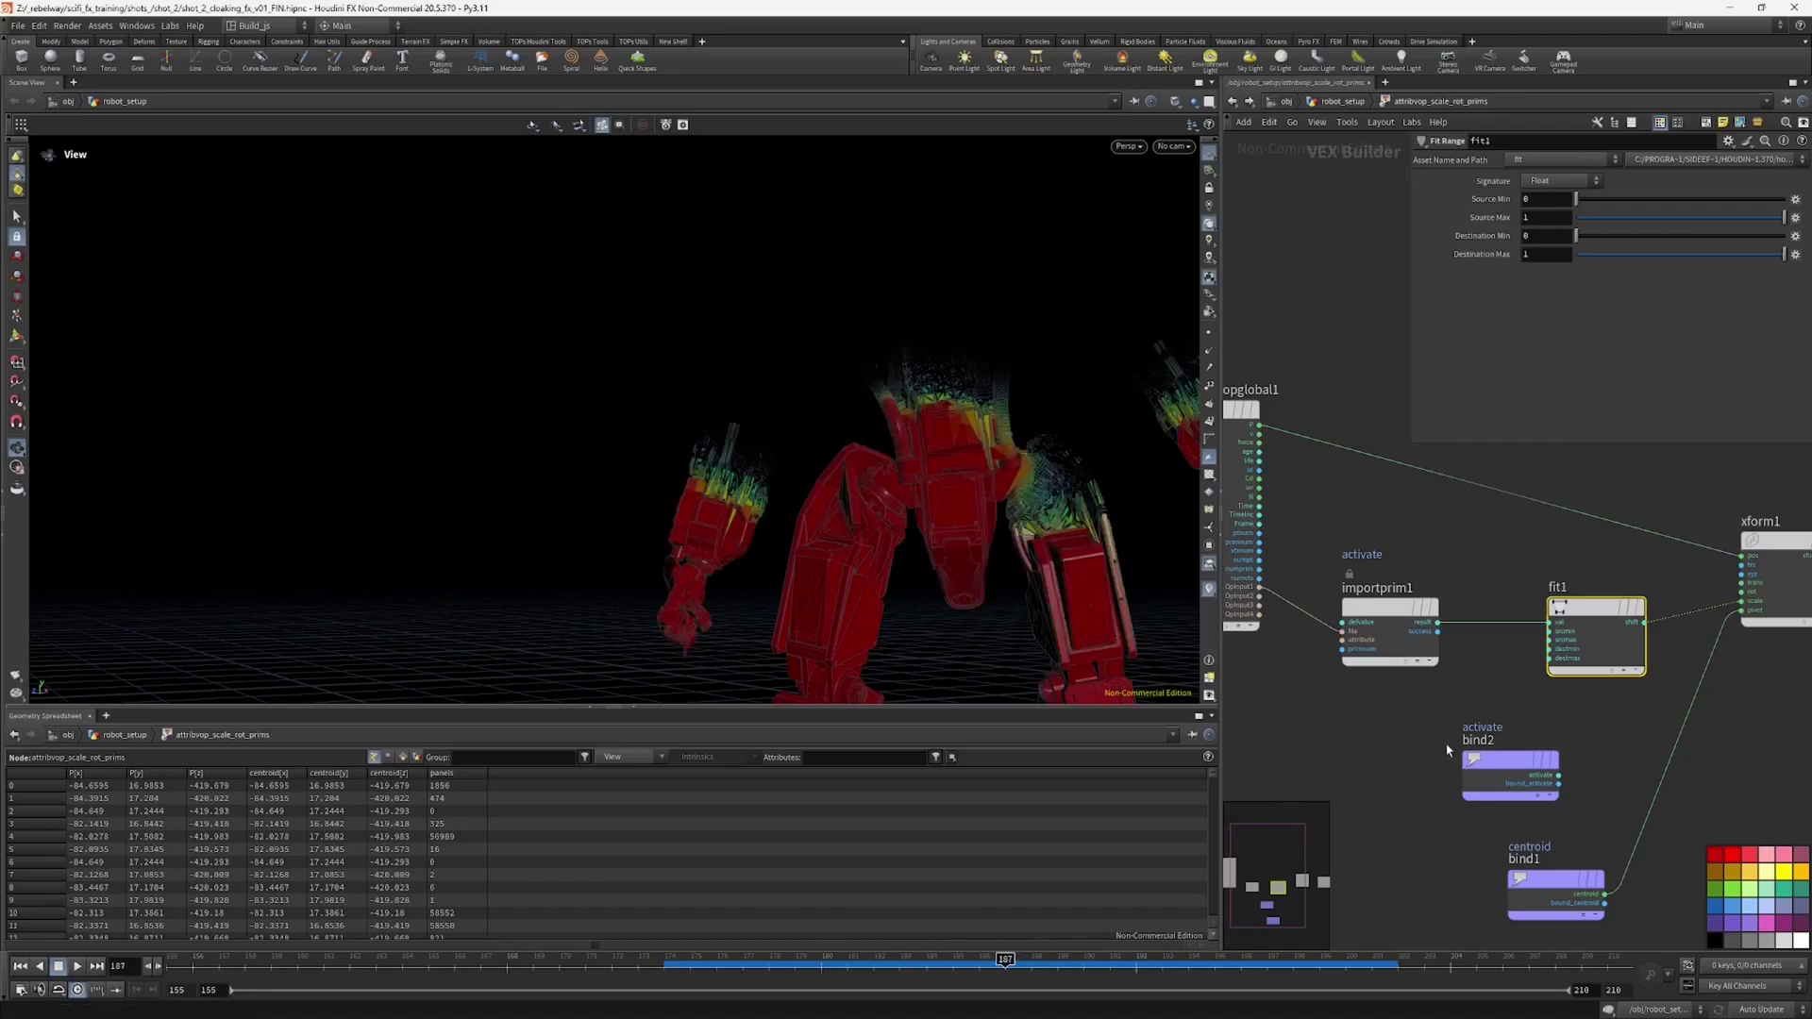
Step: Set fit1's Destination Max to 0.932 to leave slight gaps between the robot's panels
middle_click_drag(1472, 708, 1385, 722)
left_click_drag(950, 517, 934, 509)
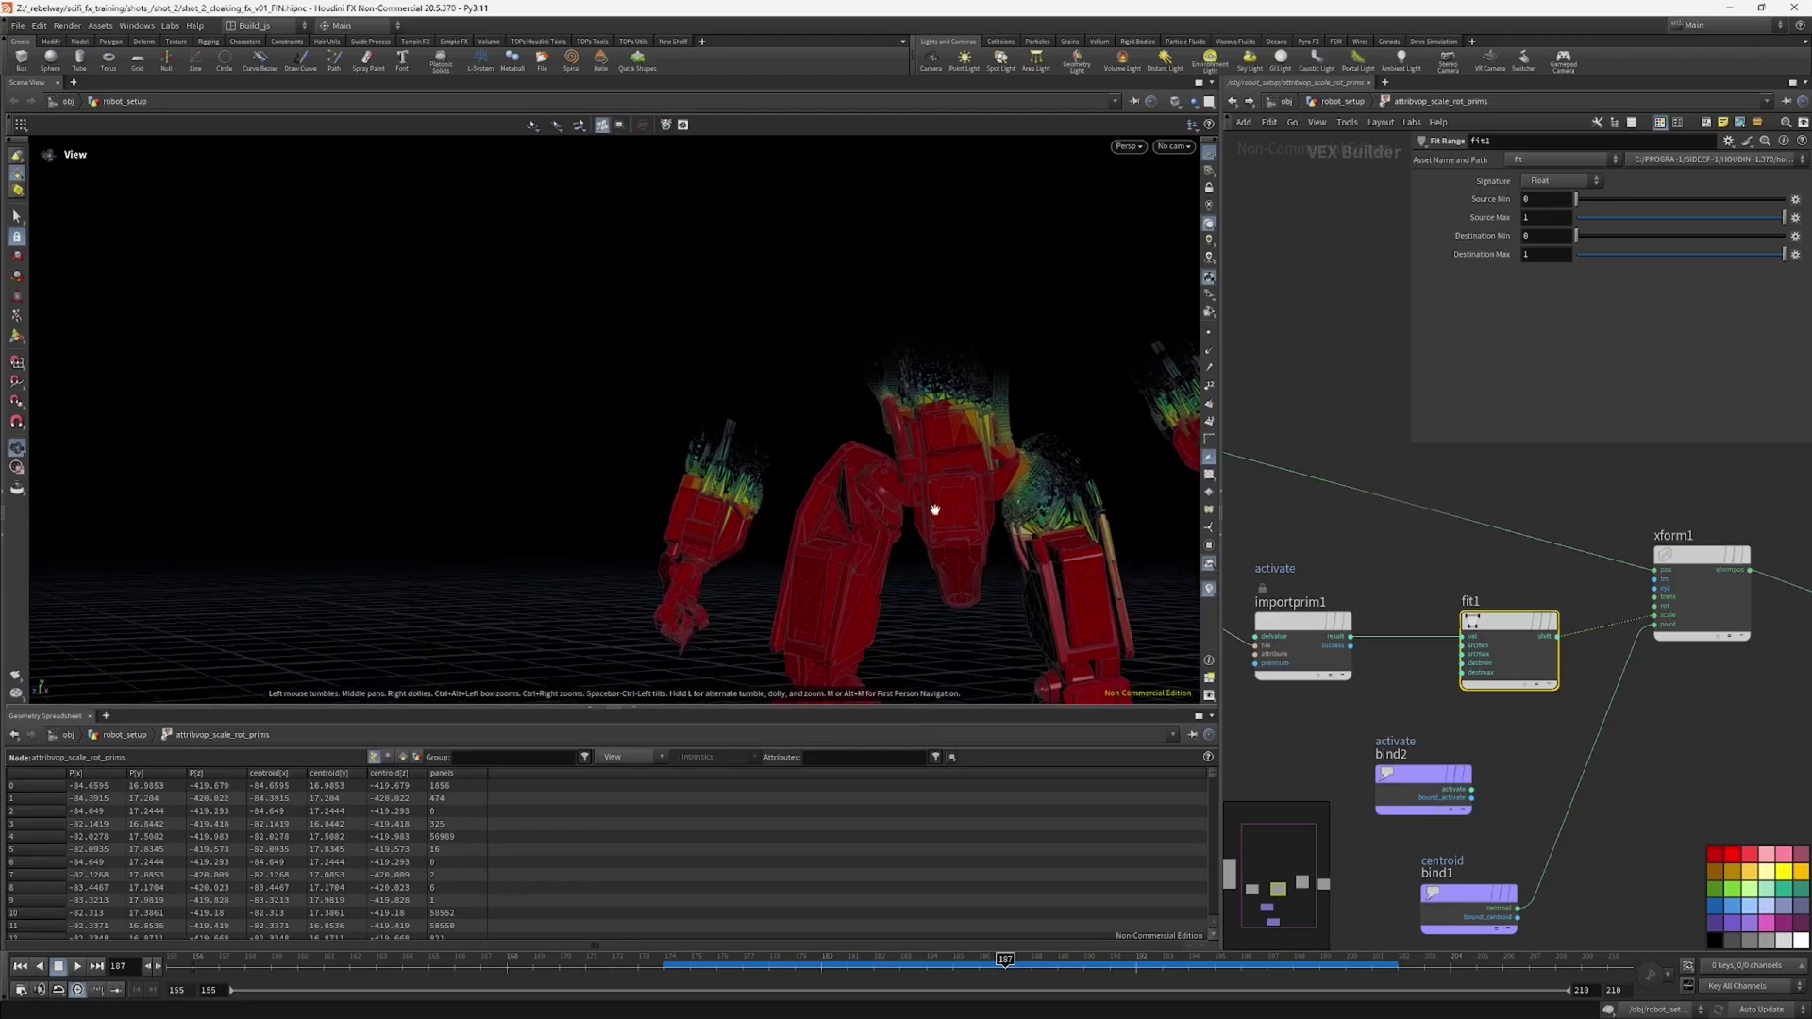
left_click_drag(923, 589, 1014, 525)
scroll(1010, 515, "up", 3)
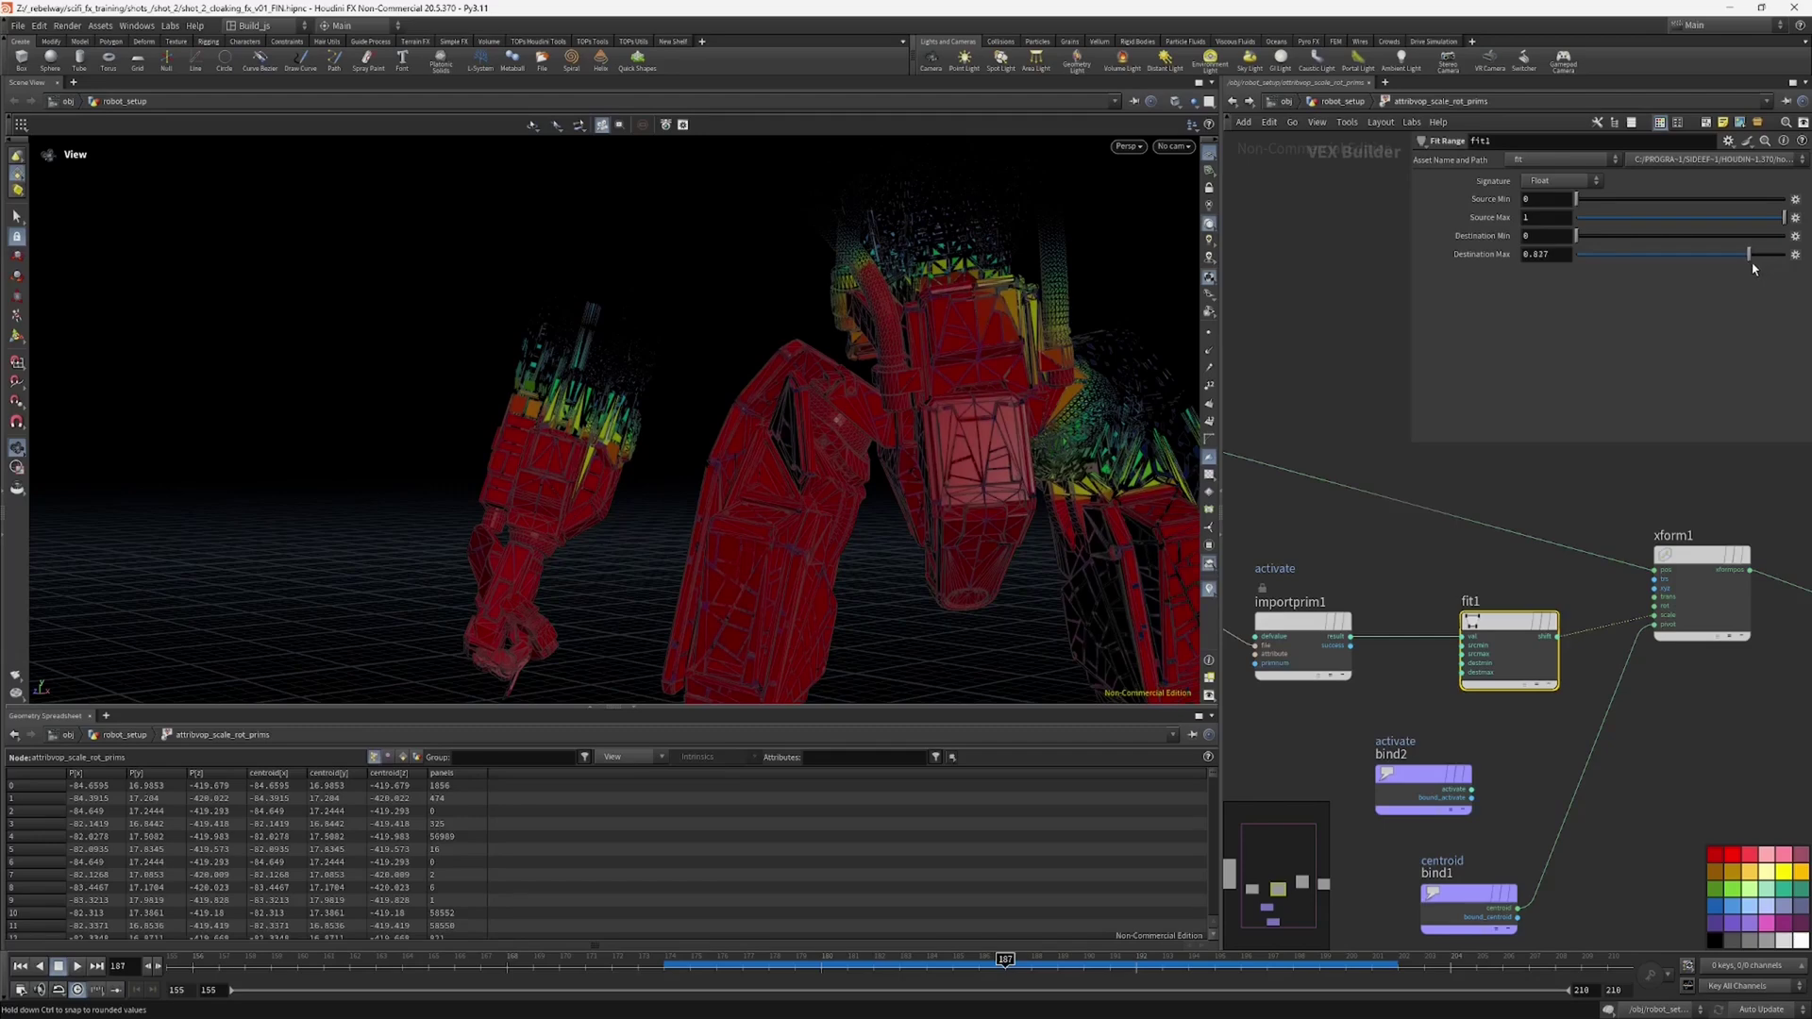
left_click_drag(1758, 267, 1781, 261)
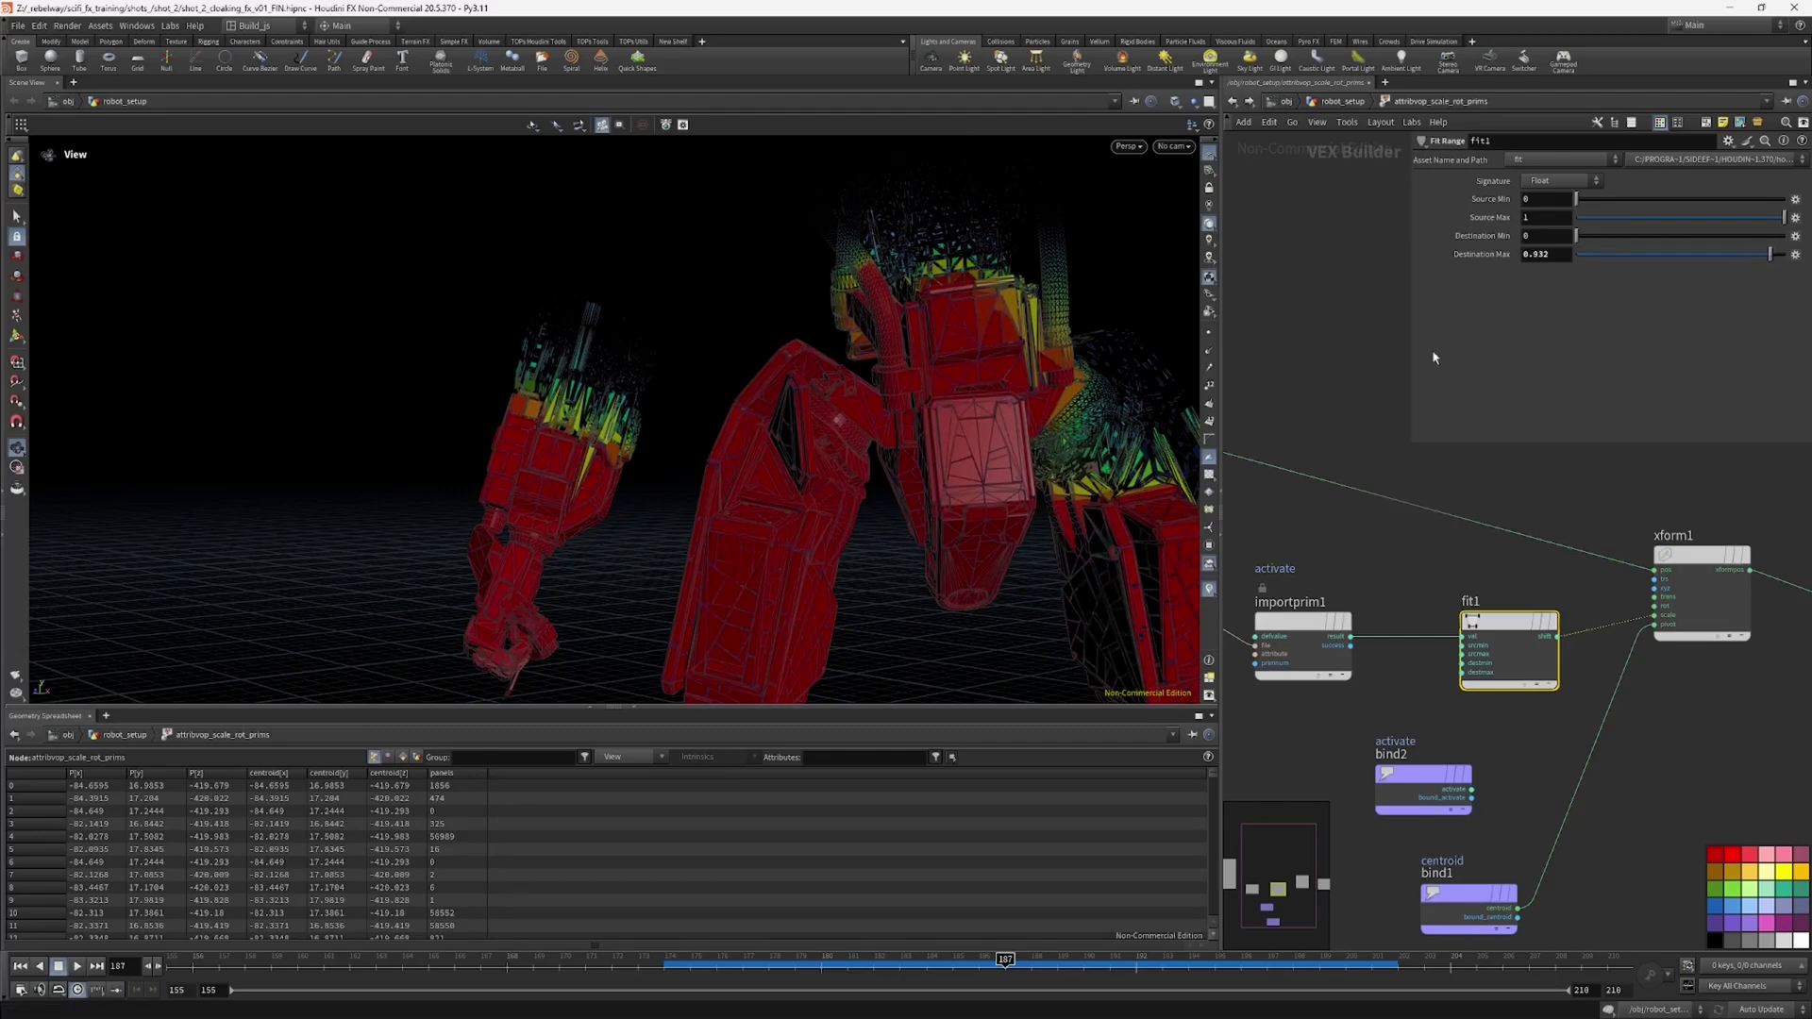
Step: Check the reduced panel size across the whole robot around frame 196
scroll(959, 472, "down", 3)
left_click_drag(959, 473, 864, 446)
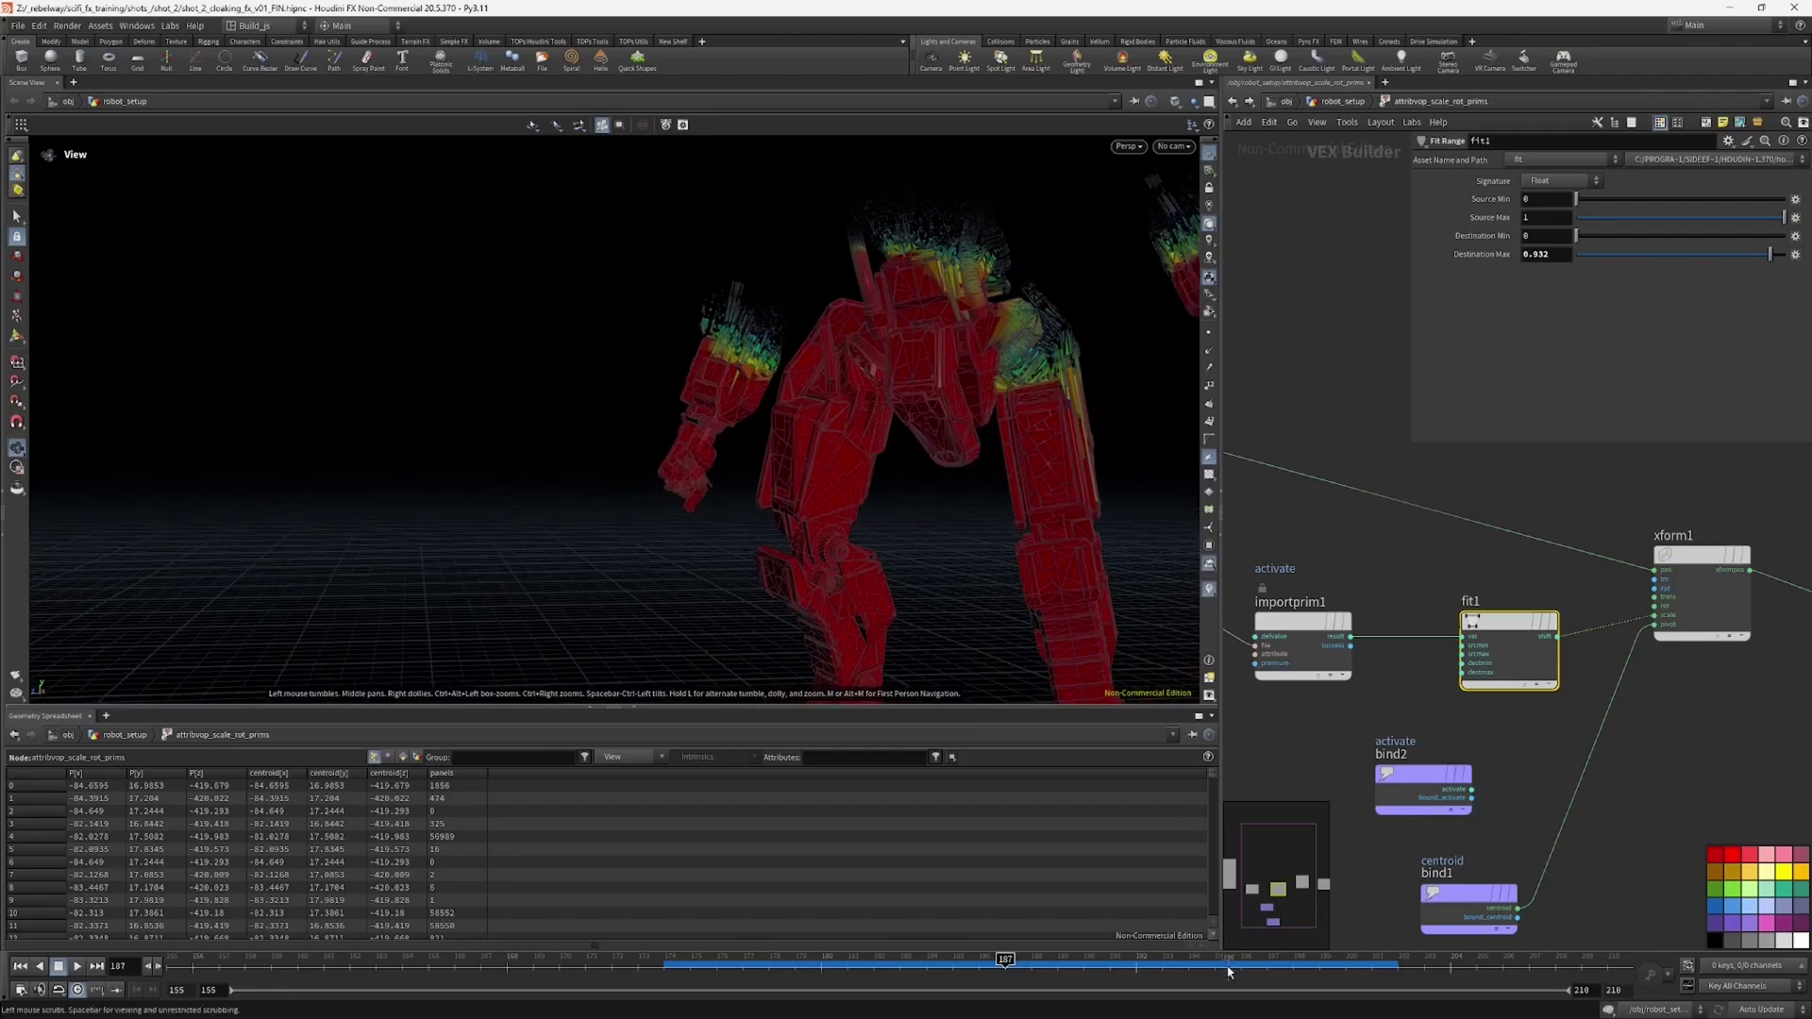
left_click_drag(1228, 971, 1214, 960)
left_click_drag(865, 400, 1085, 679)
left_click_drag(1234, 964, 1259, 965)
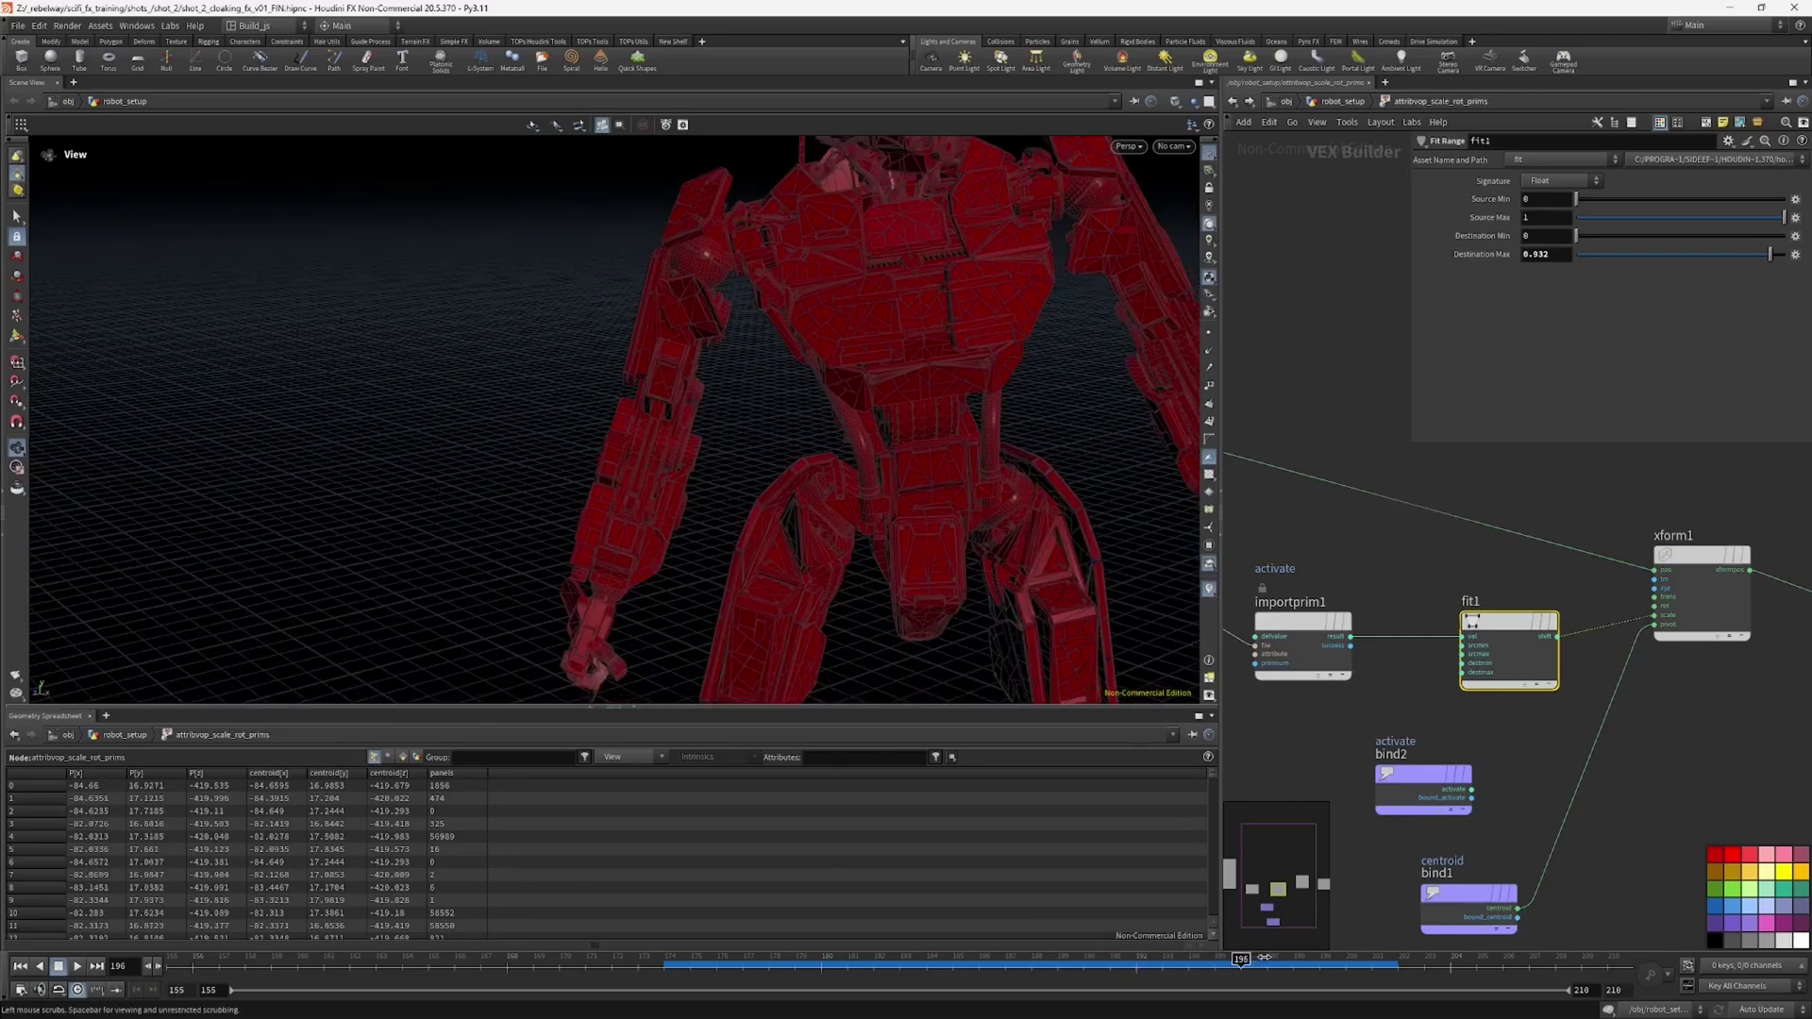
Step: Scrub through the early frames from 182 to 186 and inspect the scaling transition on the legs, hips and hands
mouse_move(988, 946)
left_mouse_down()
mouse_move(886, 940)
mouse_move(978, 940)
left_mouse_up()
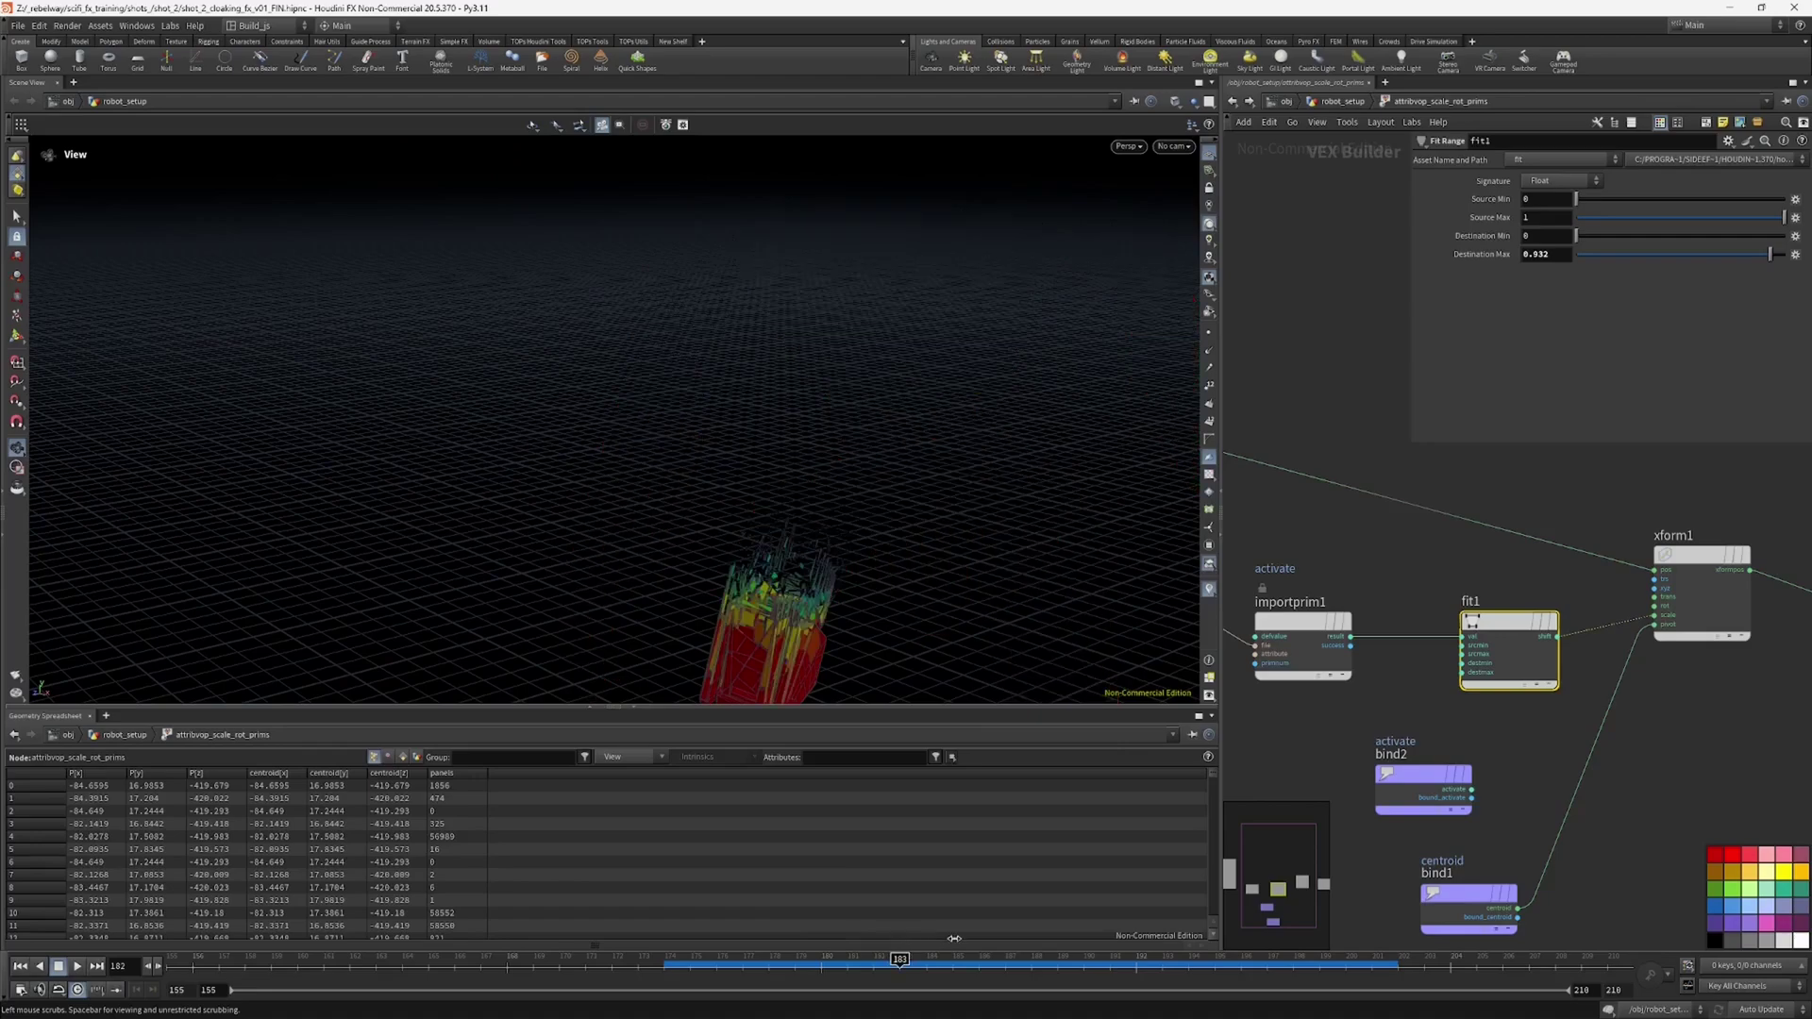
scroll(837, 567, "down", 3)
left_click_drag(837, 566, 822, 505)
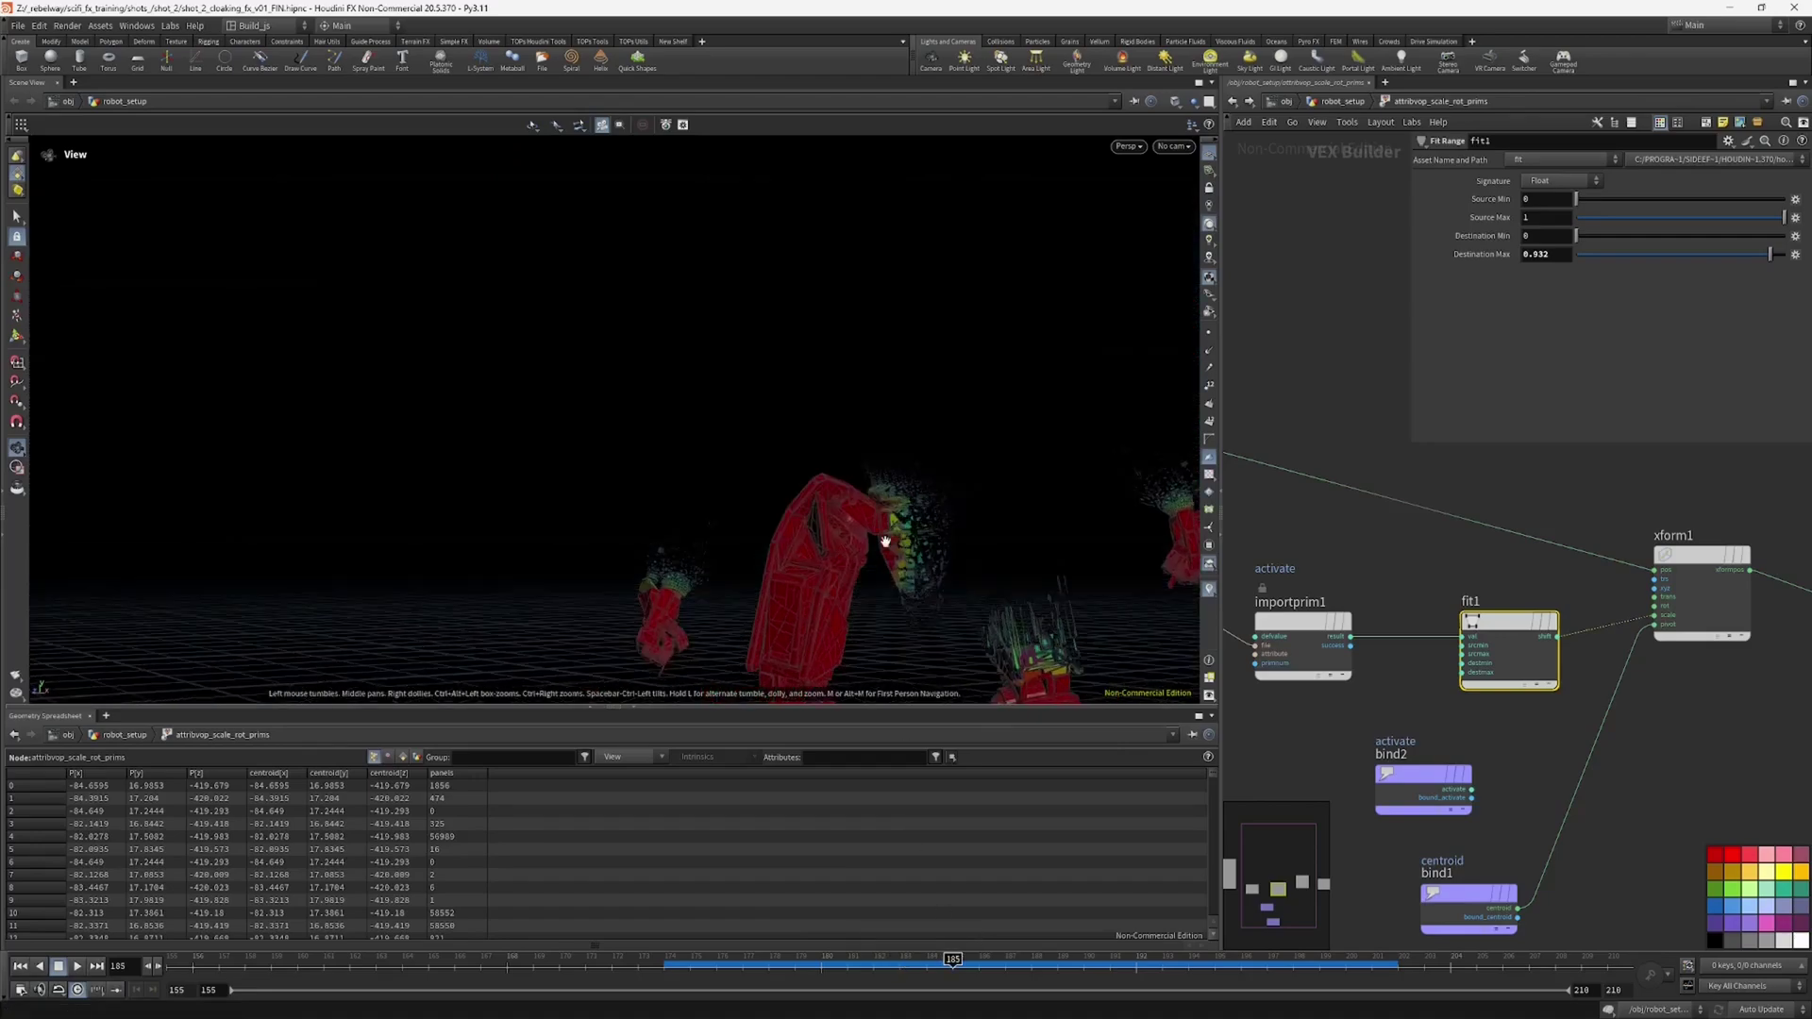
middle_click_drag(886, 565, 946, 403)
left_click_drag(1005, 469, 965, 468)
mouse_move(986, 960)
left_mouse_down()
mouse_move(877, 961)
mouse_move(952, 957)
left_mouse_up()
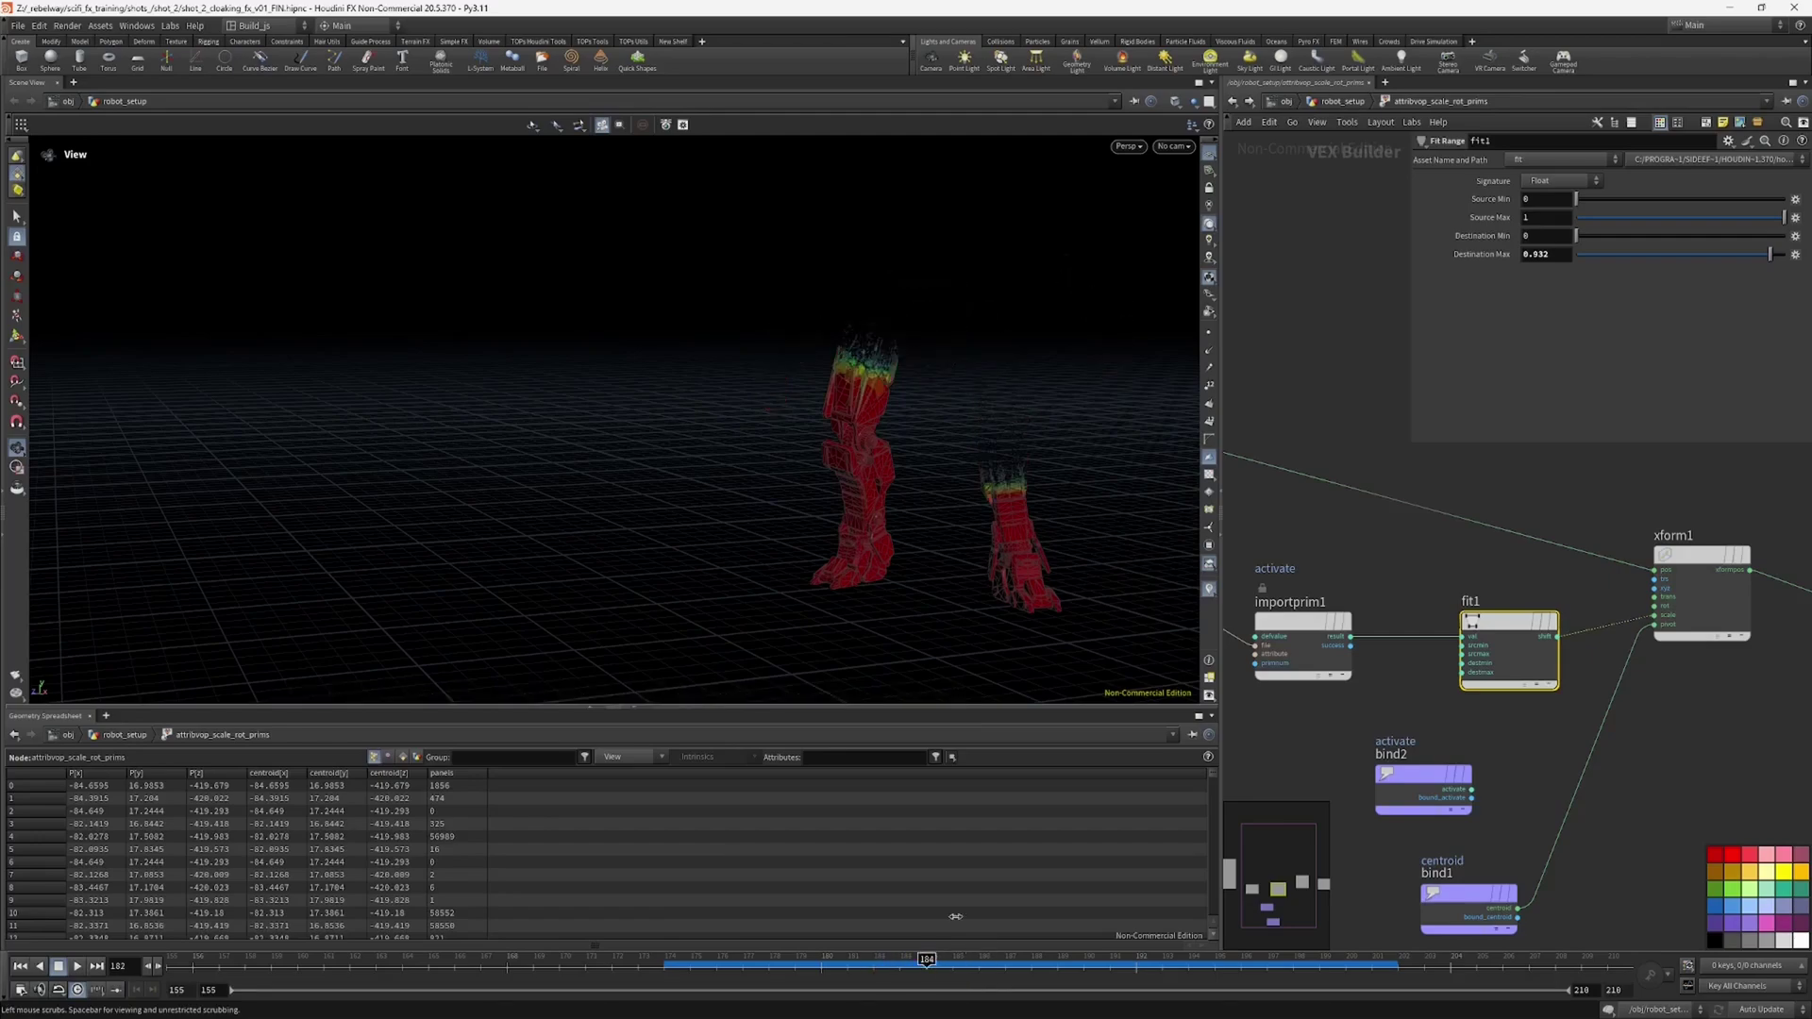
scroll(943, 437, "up", 2)
middle_click_drag(942, 437, 953, 601)
left_click_drag(953, 601, 1026, 513)
scroll(1005, 531, "up", 3)
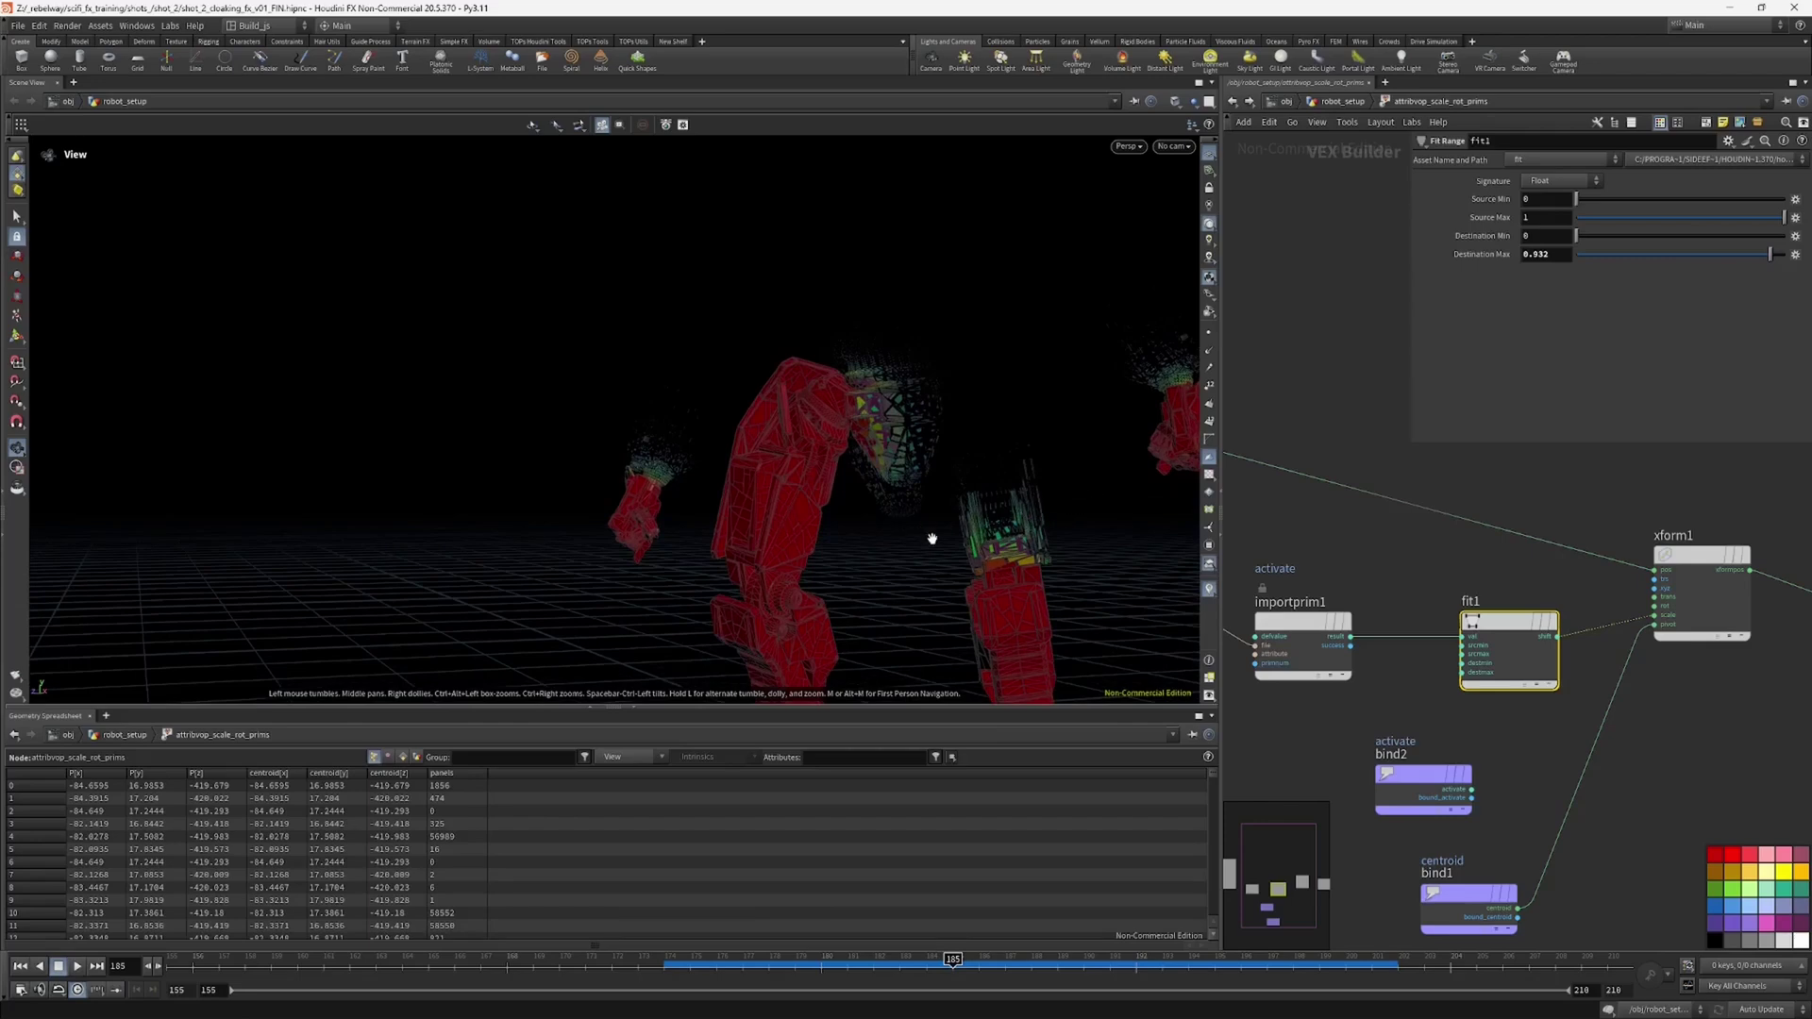
mouse_move(1035, 551)
left_mouse_down()
mouse_move(739, 570)
mouse_move(1027, 545)
left_mouse_up()
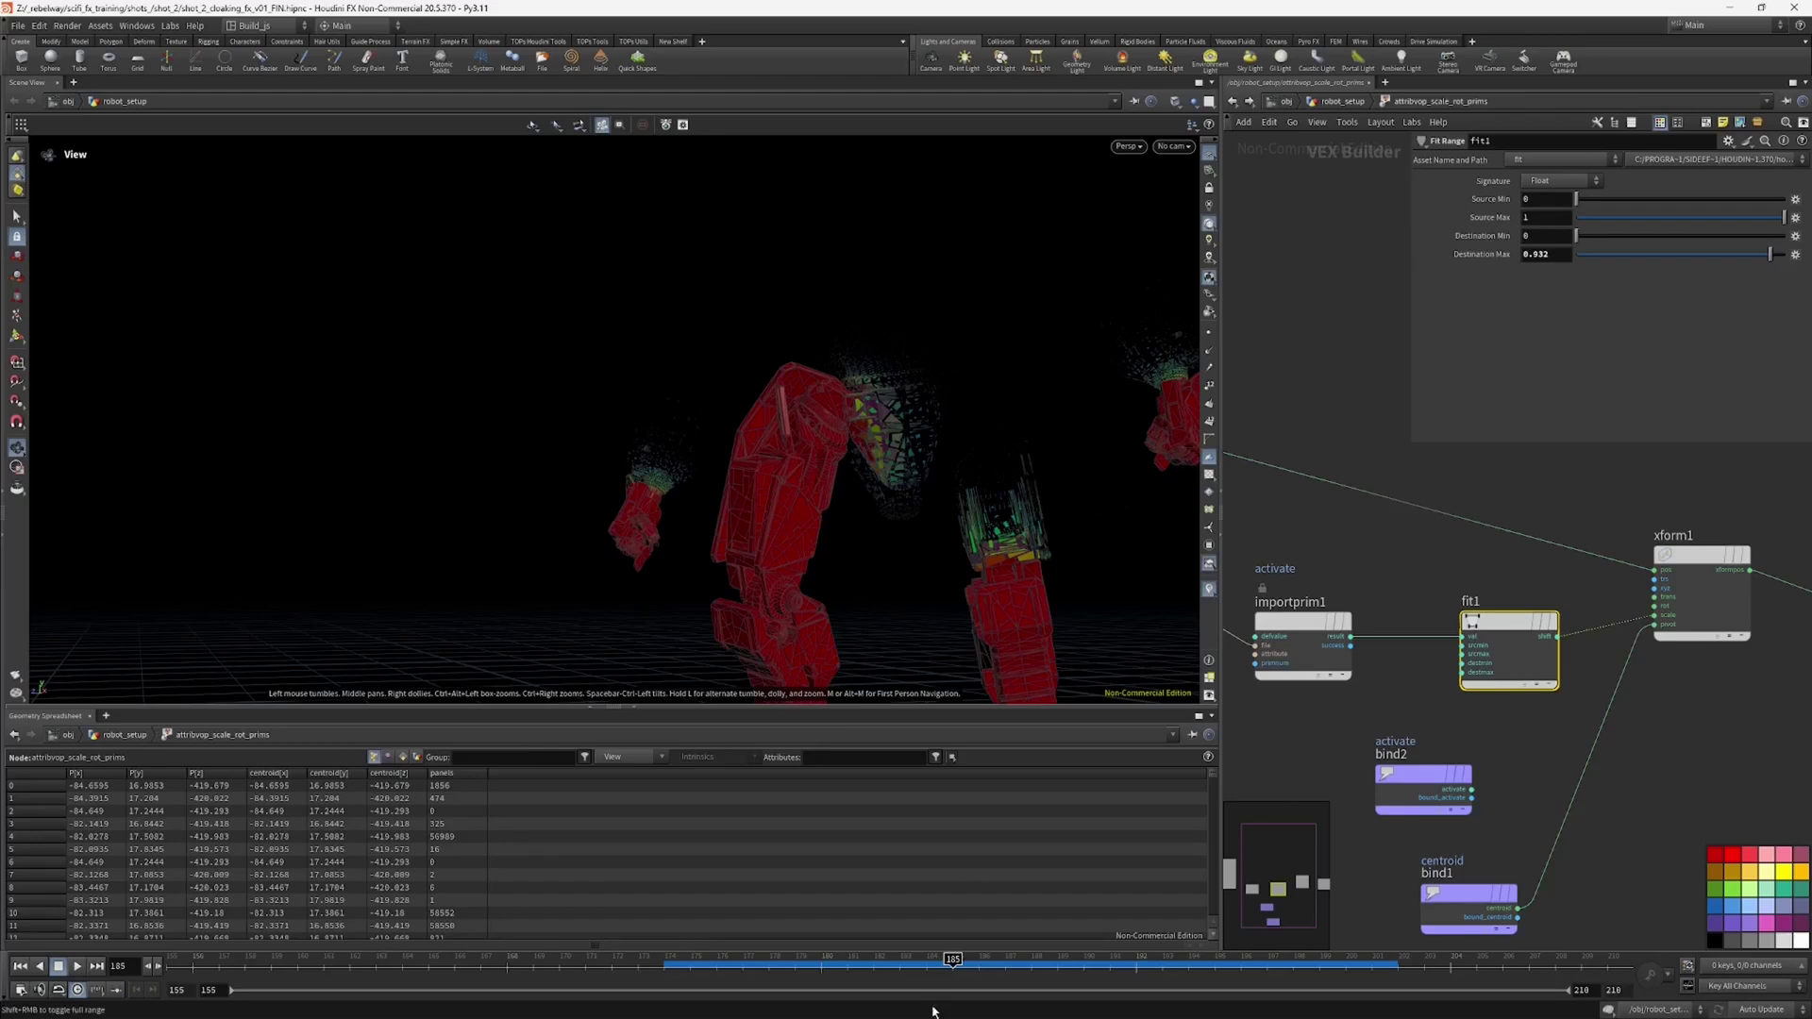
left_click_drag(978, 959, 899, 959)
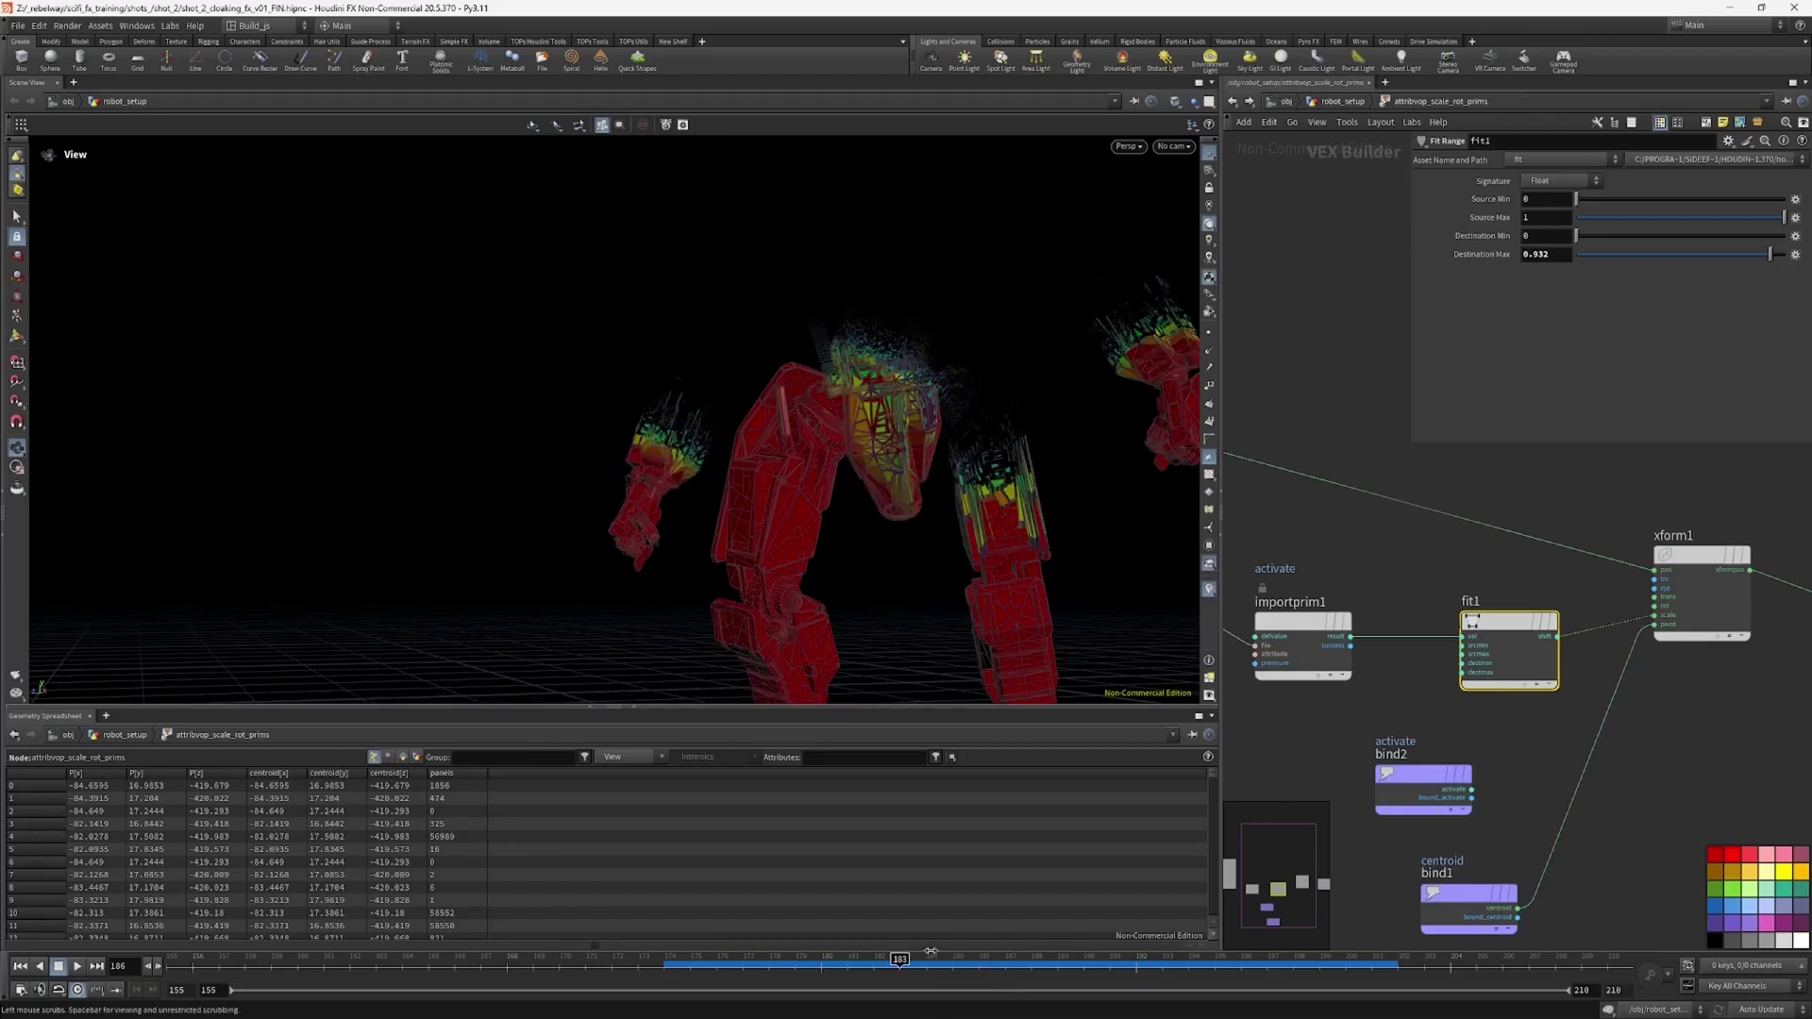
scroll(1378, 569, "down", 4)
left_click_drag(1021, 618, 1059, 630)
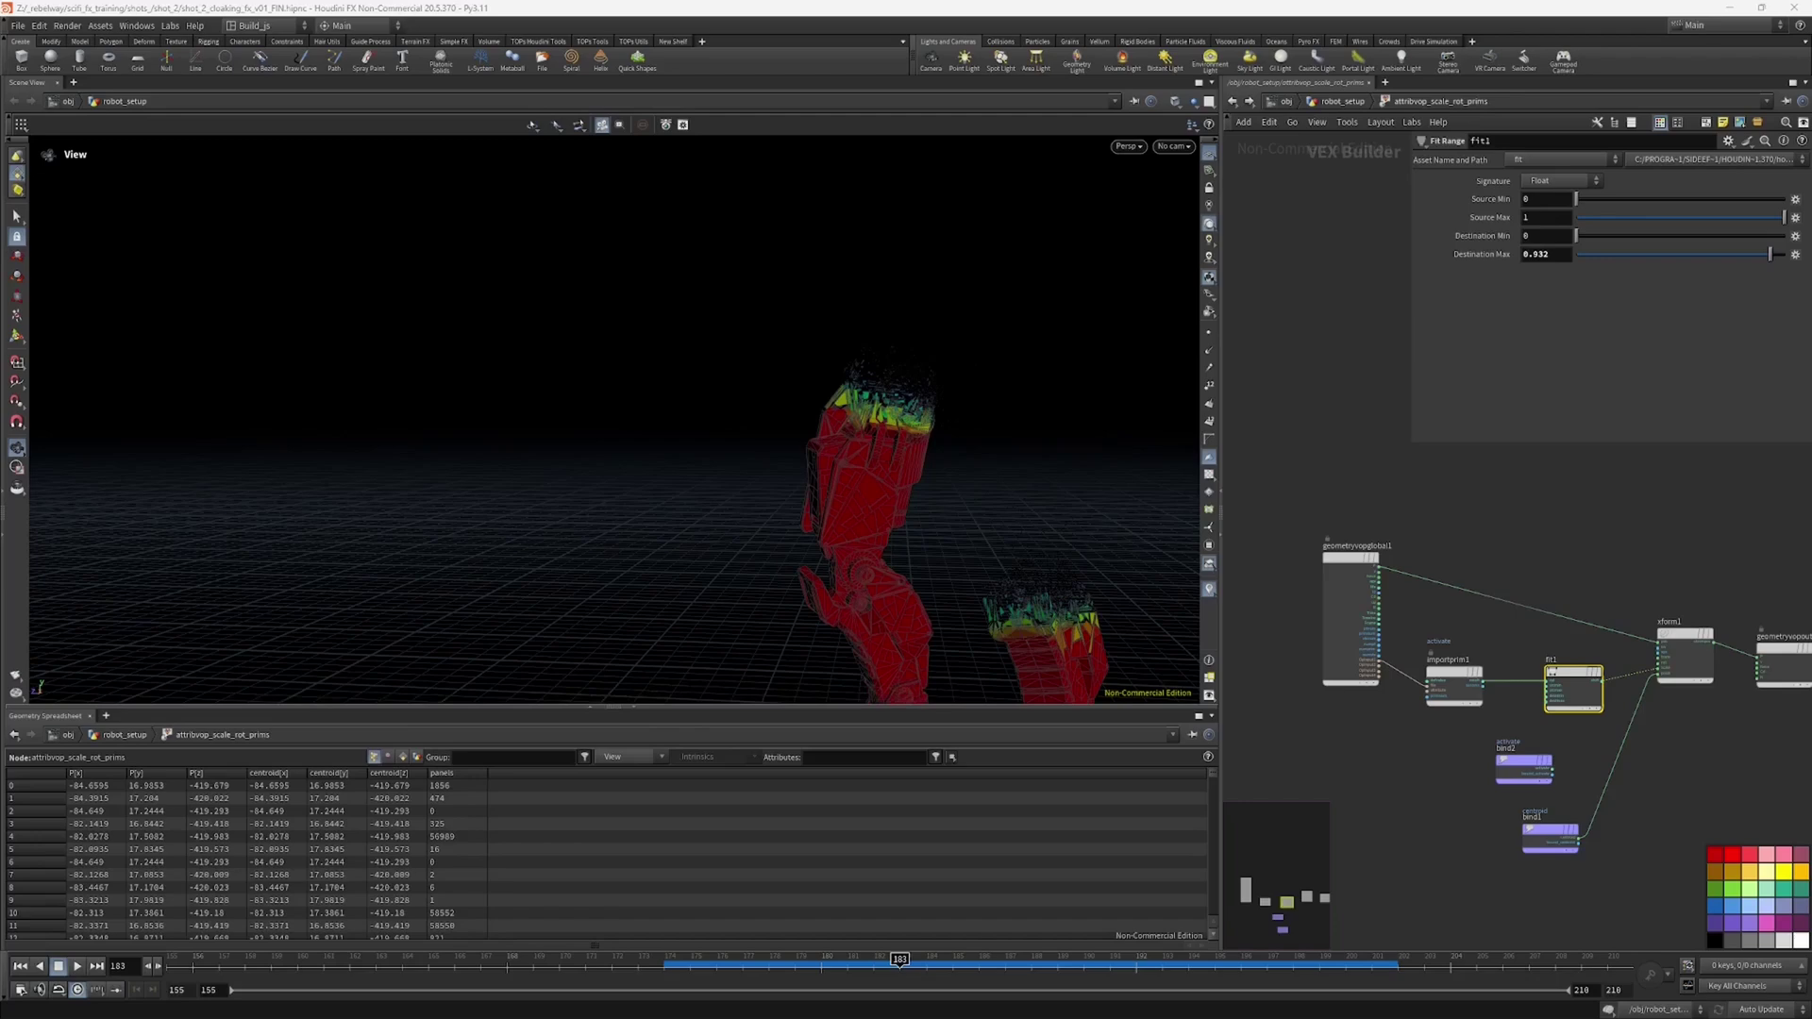
Step: Return to the robot_setup network and display extractcentroid1 to view the unscaled robot
middle_click_drag(1430, 629, 1408, 673)
left_click(1341, 101)
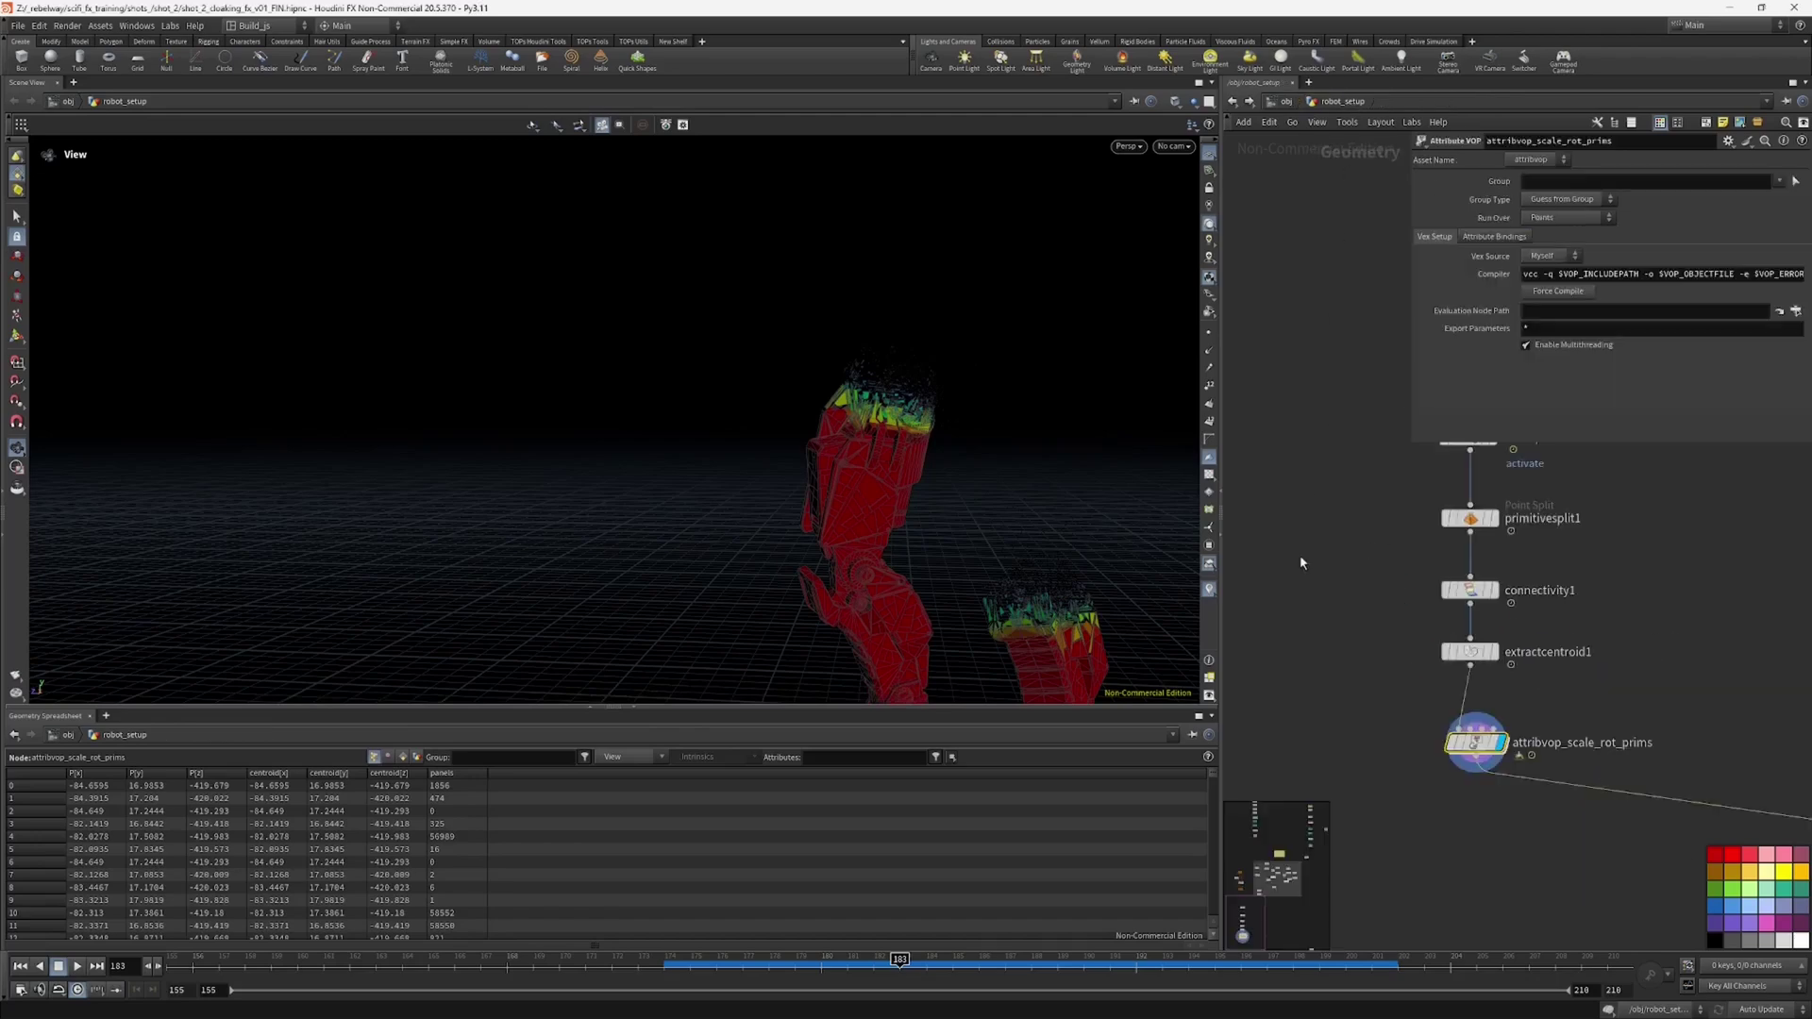
left_click(1471, 673)
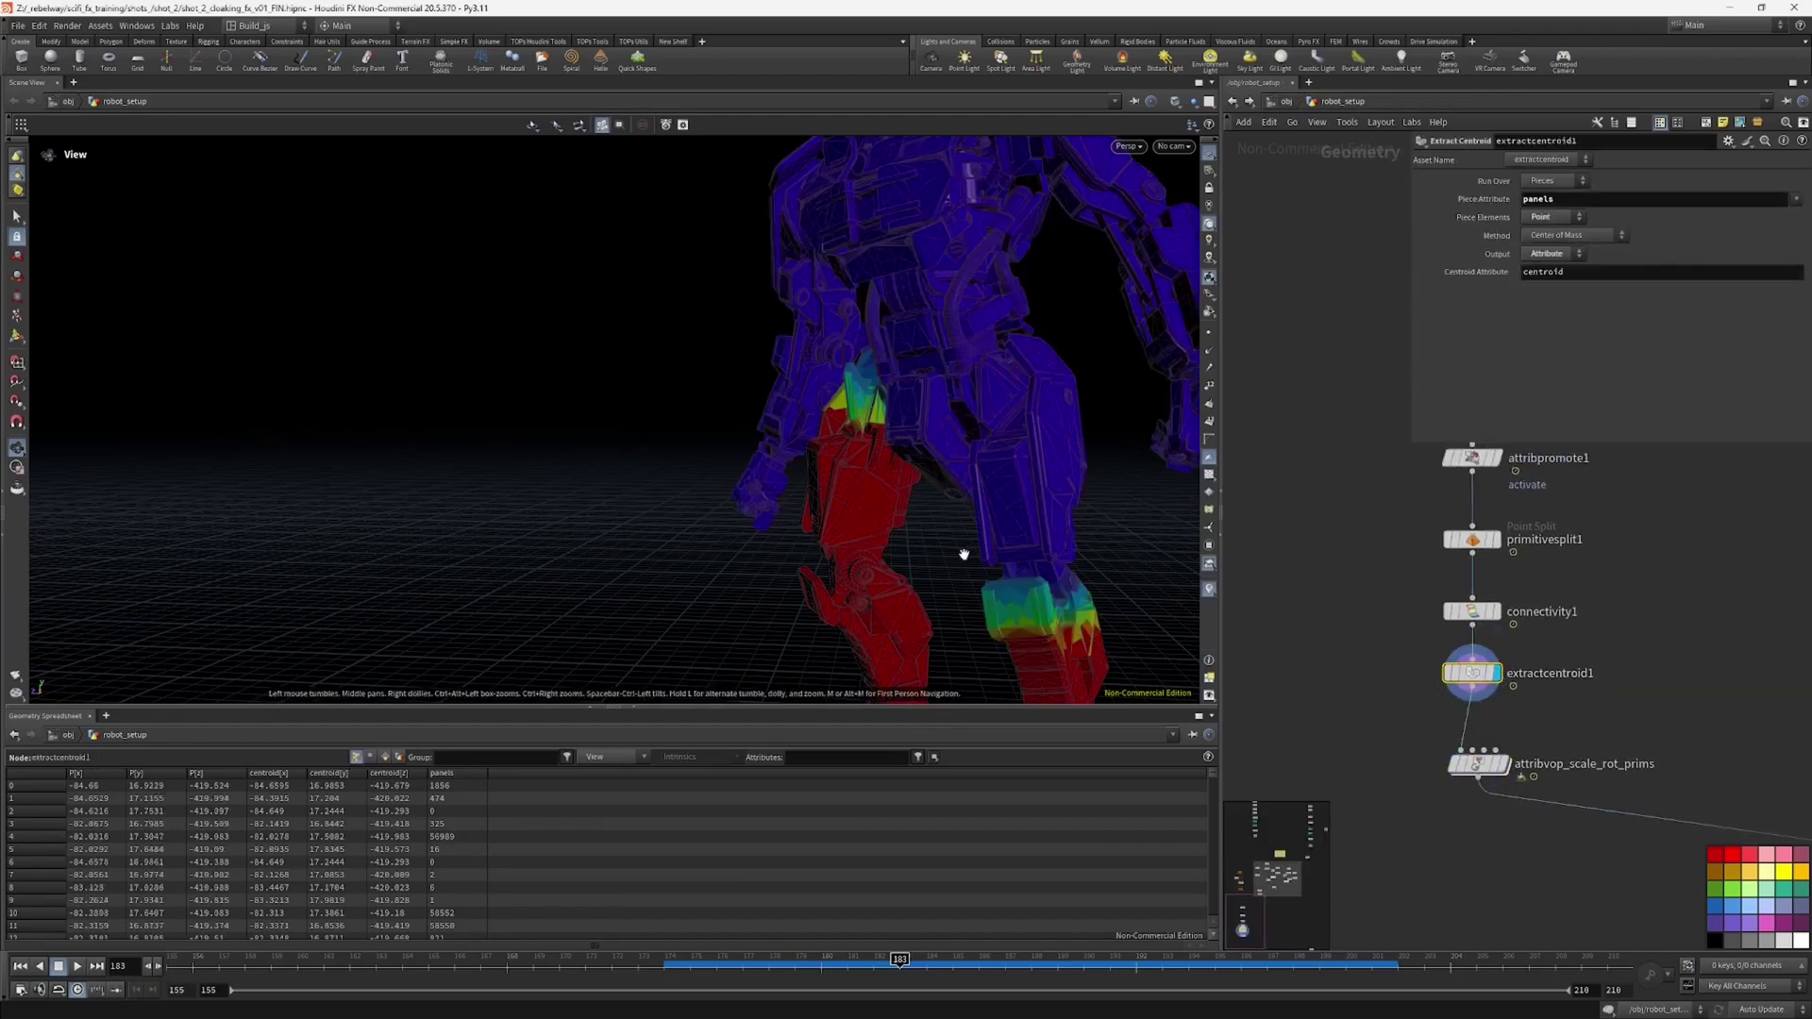
left_click_drag(994, 528, 1067, 521)
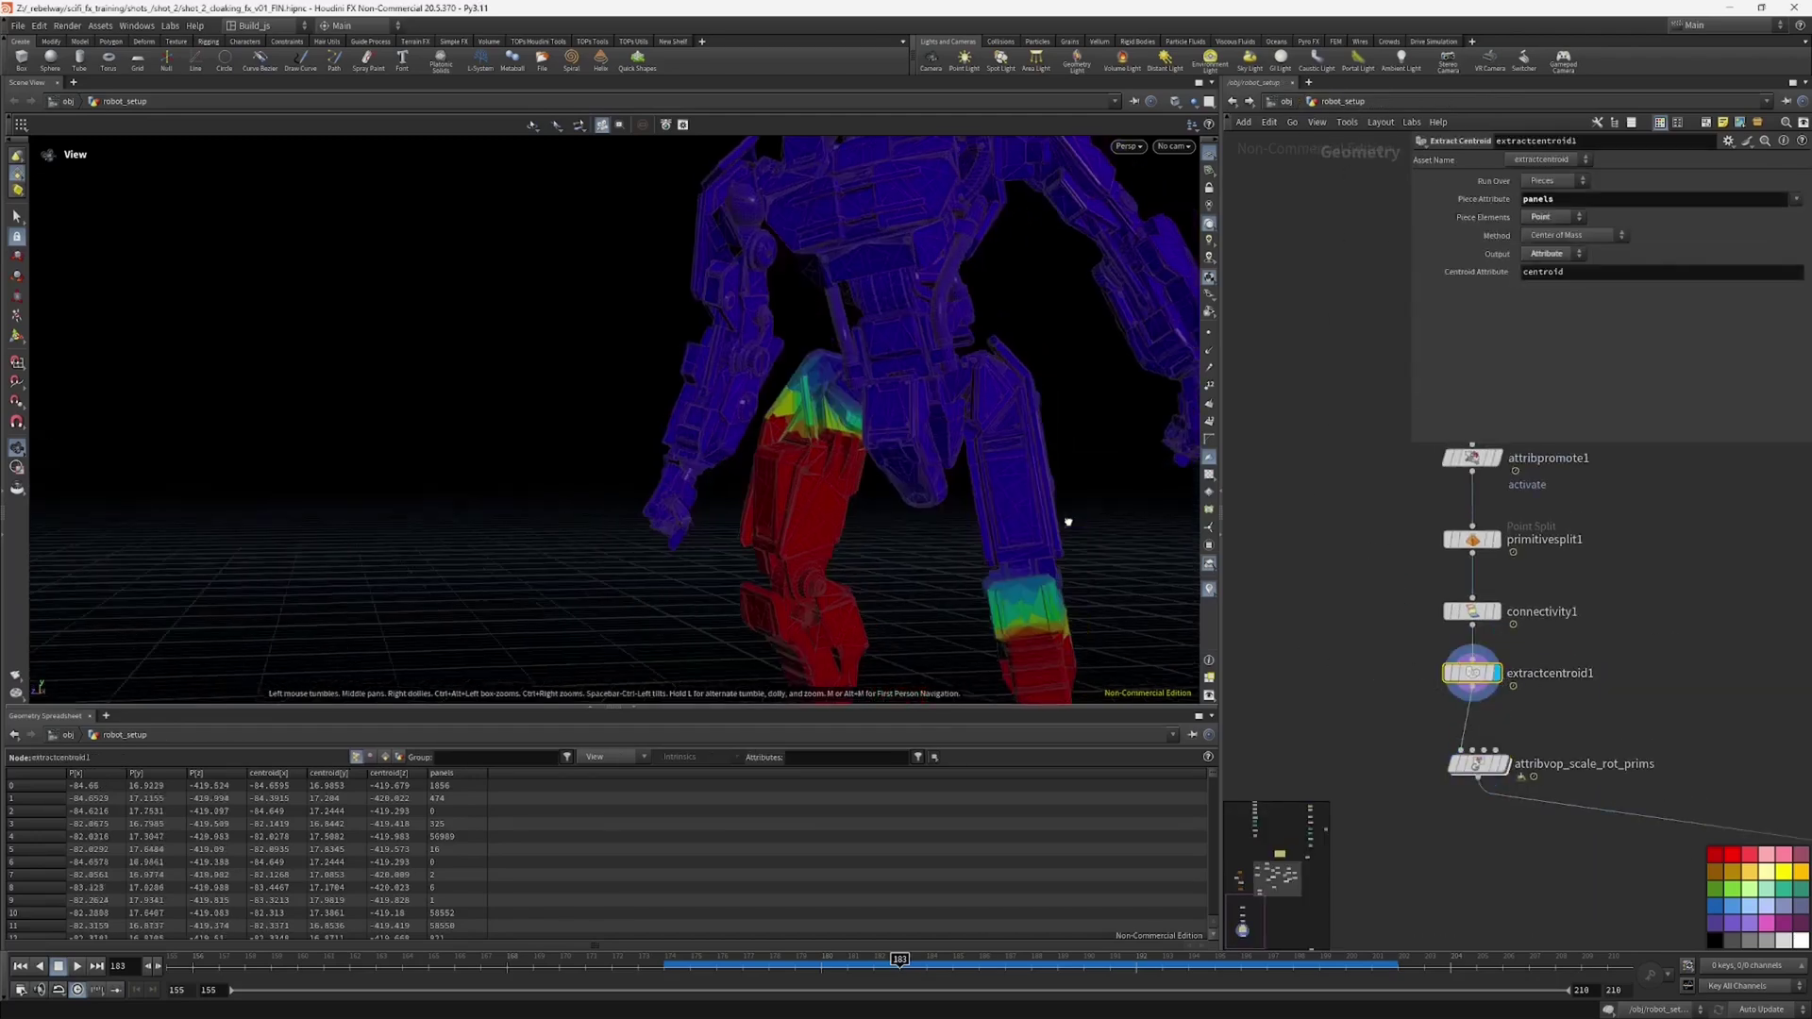
Step: Show point normals in the viewport and inspect their directions on the arm and leg panels
left_click(1209, 353)
left_click_drag(938, 450, 720, 460)
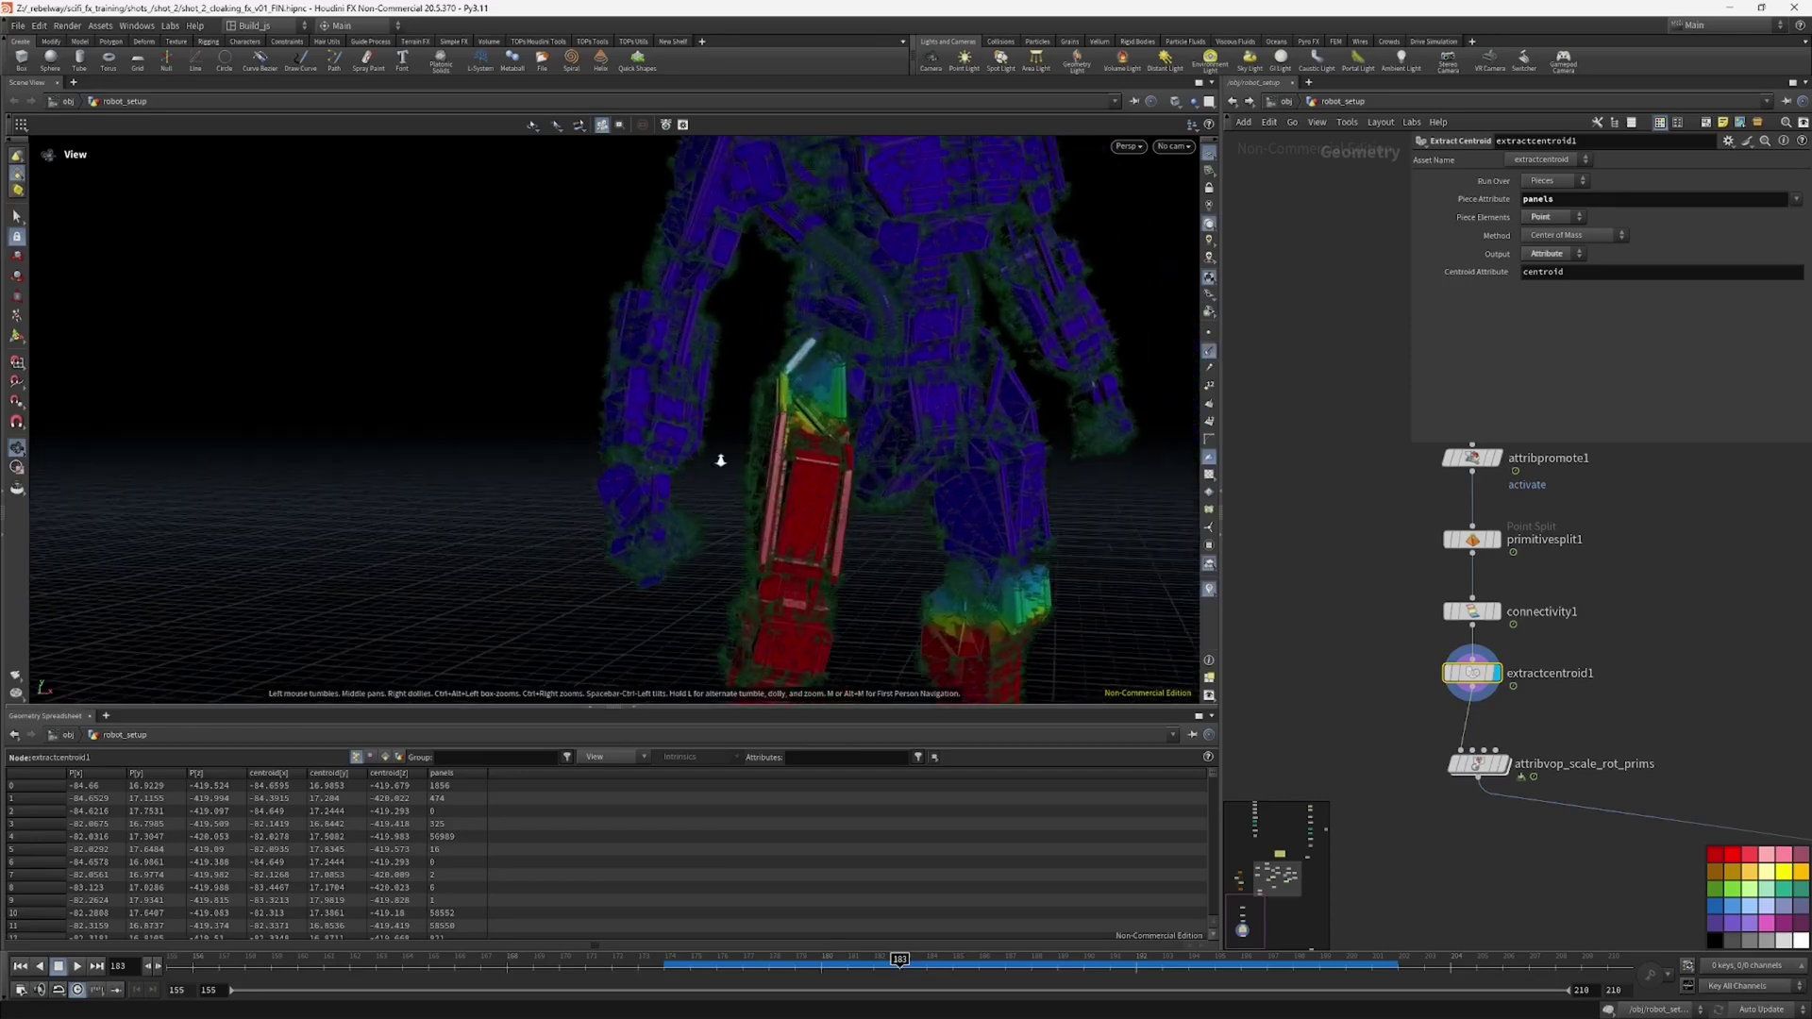
right_click_drag(720, 461, 744, 447)
left_click_drag(743, 447, 757, 398)
middle_click_drag(1427, 522, 1434, 487)
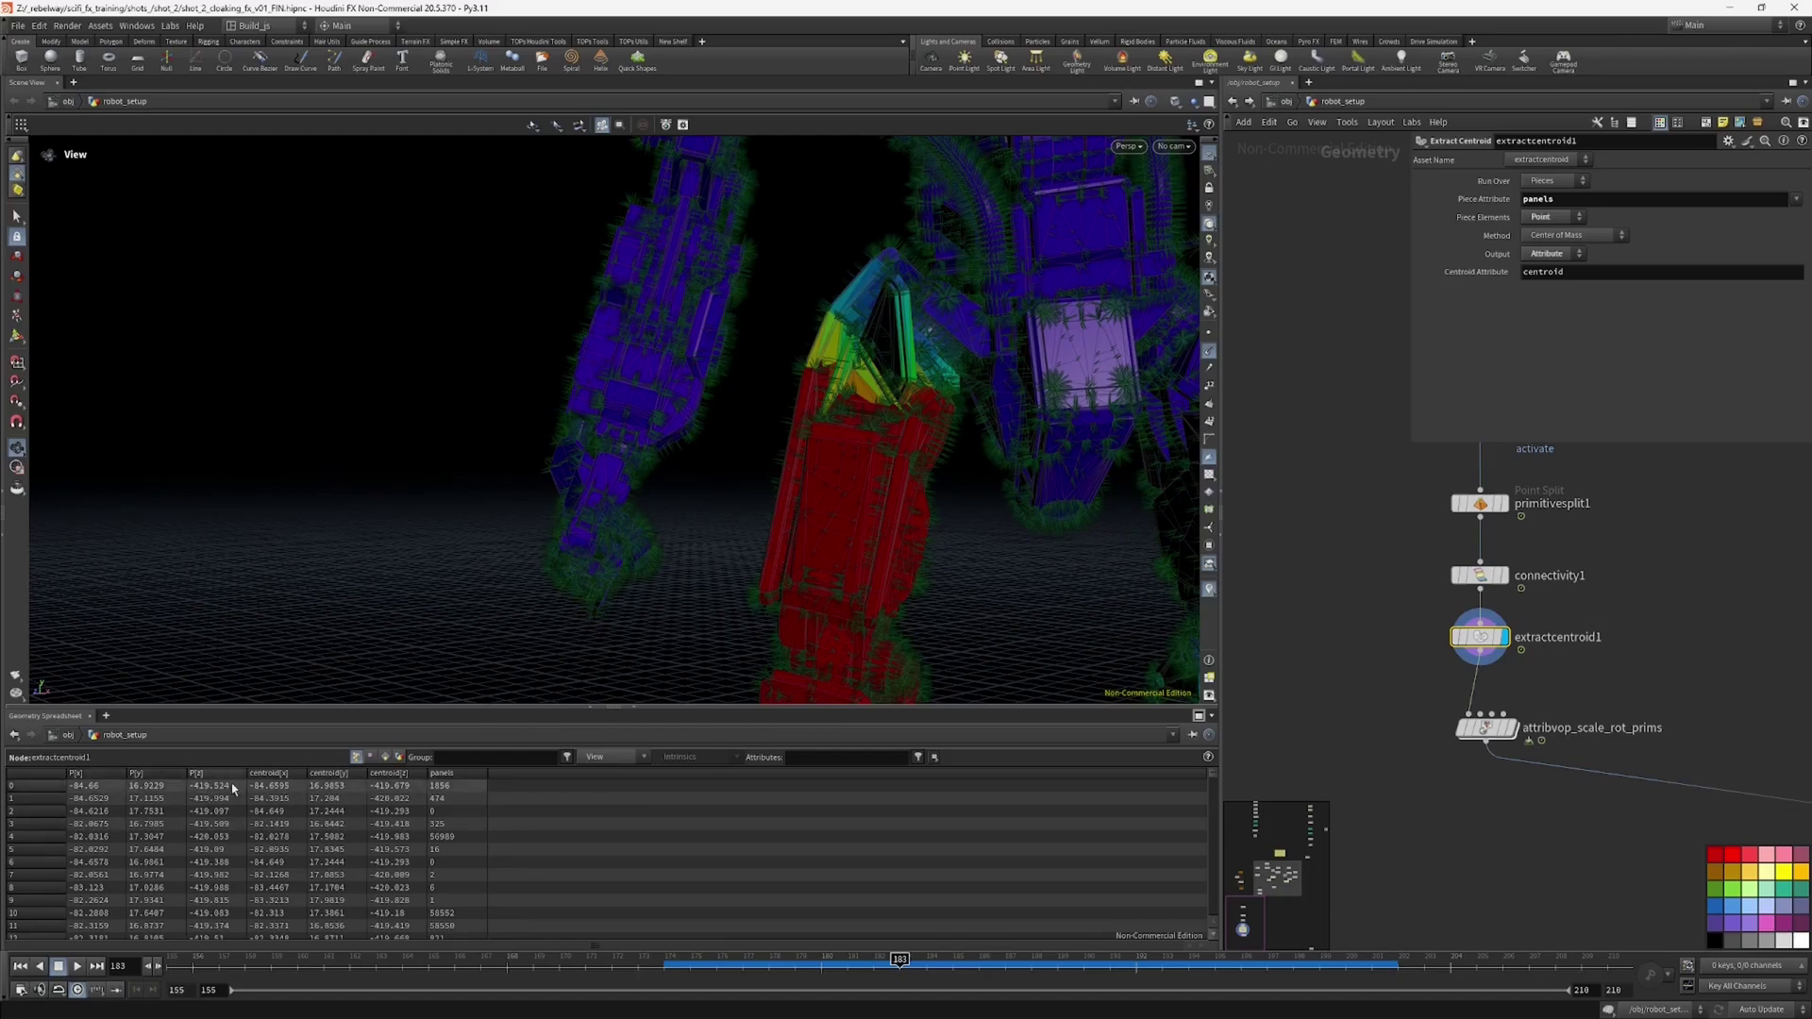
Step: Insert a Normal node between extractcentroid1 and attribvop_scale_rot_prims and display it
left_click(371, 758)
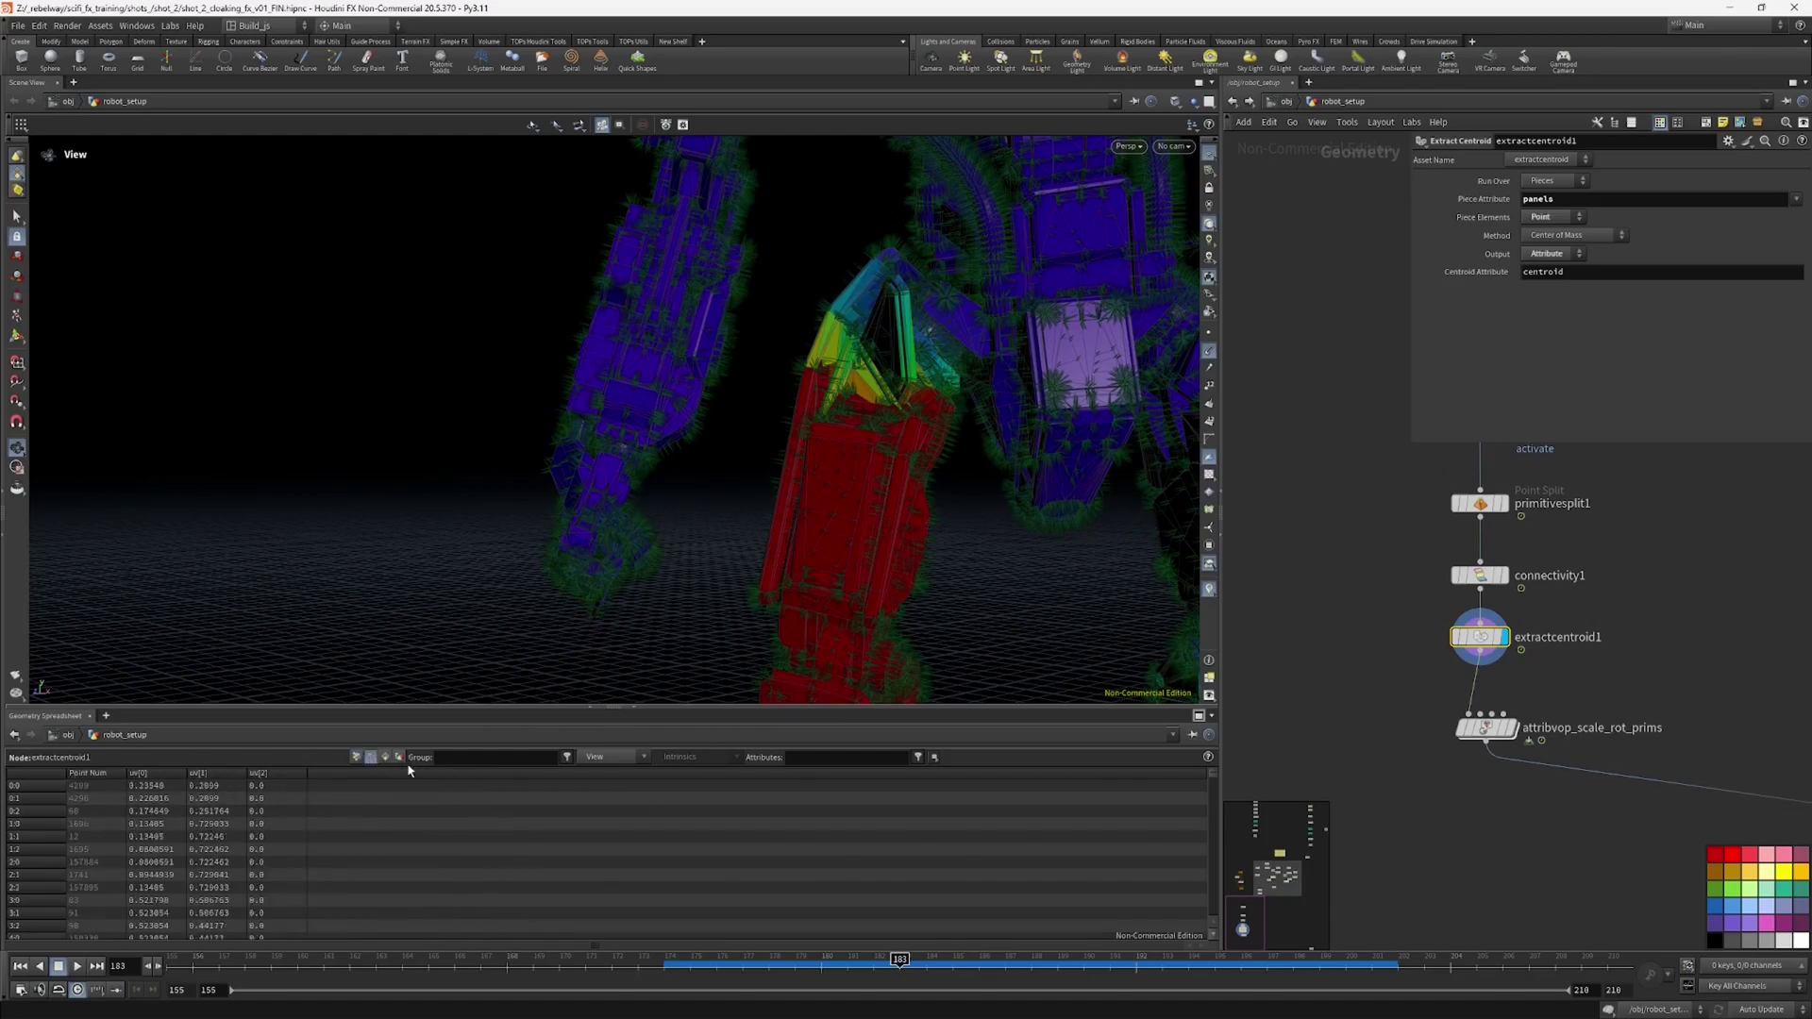
left_click(356, 757)
middle_click_drag(1412, 630, 1413, 638)
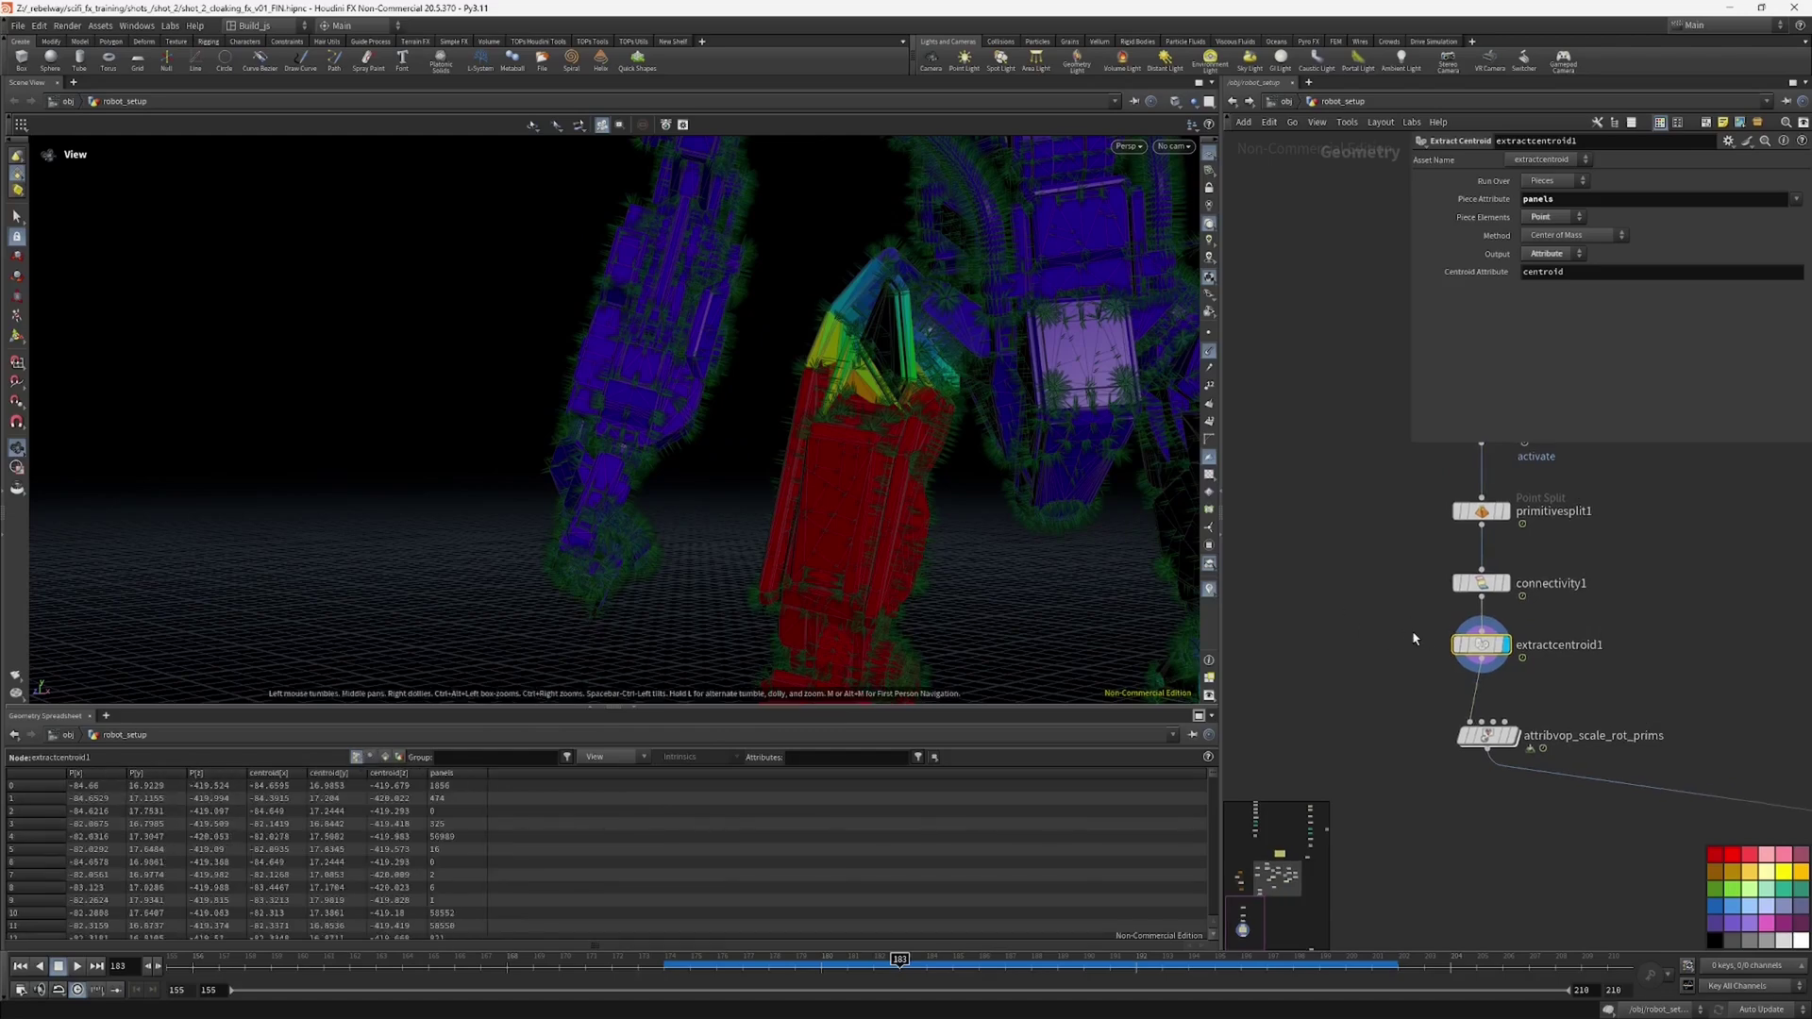
key("Tab")
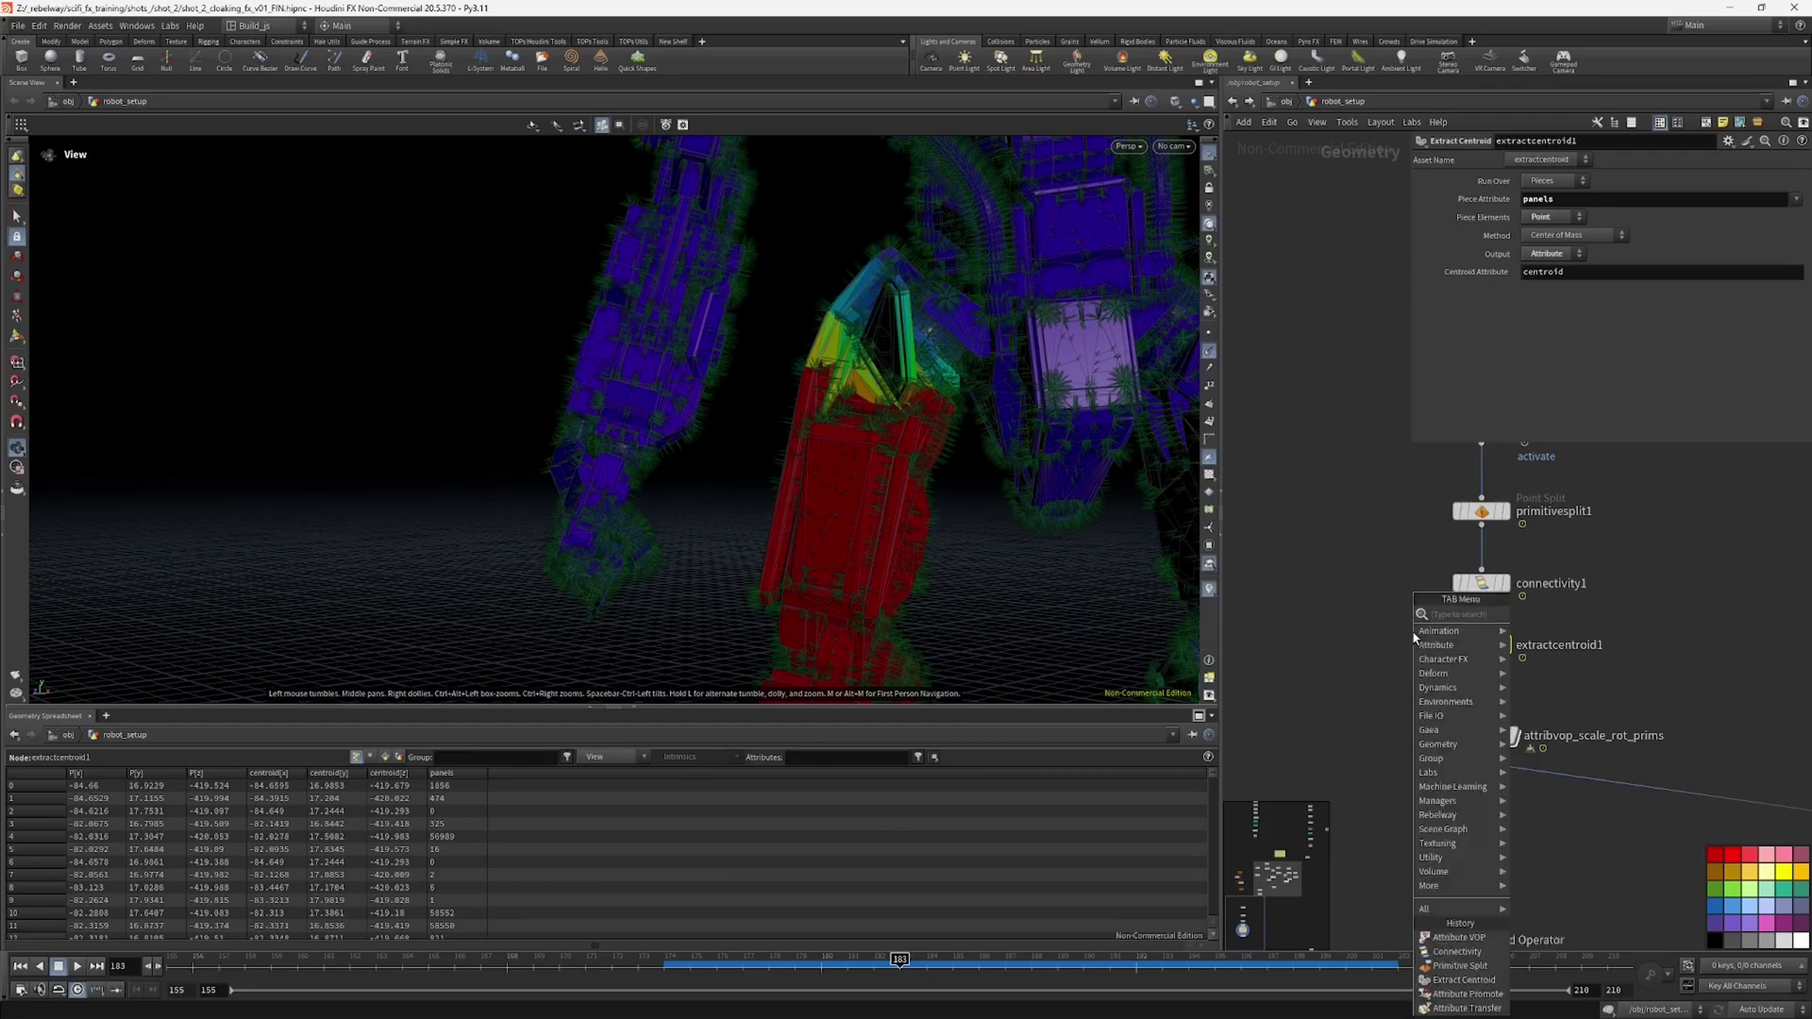
type("no")
key("Return")
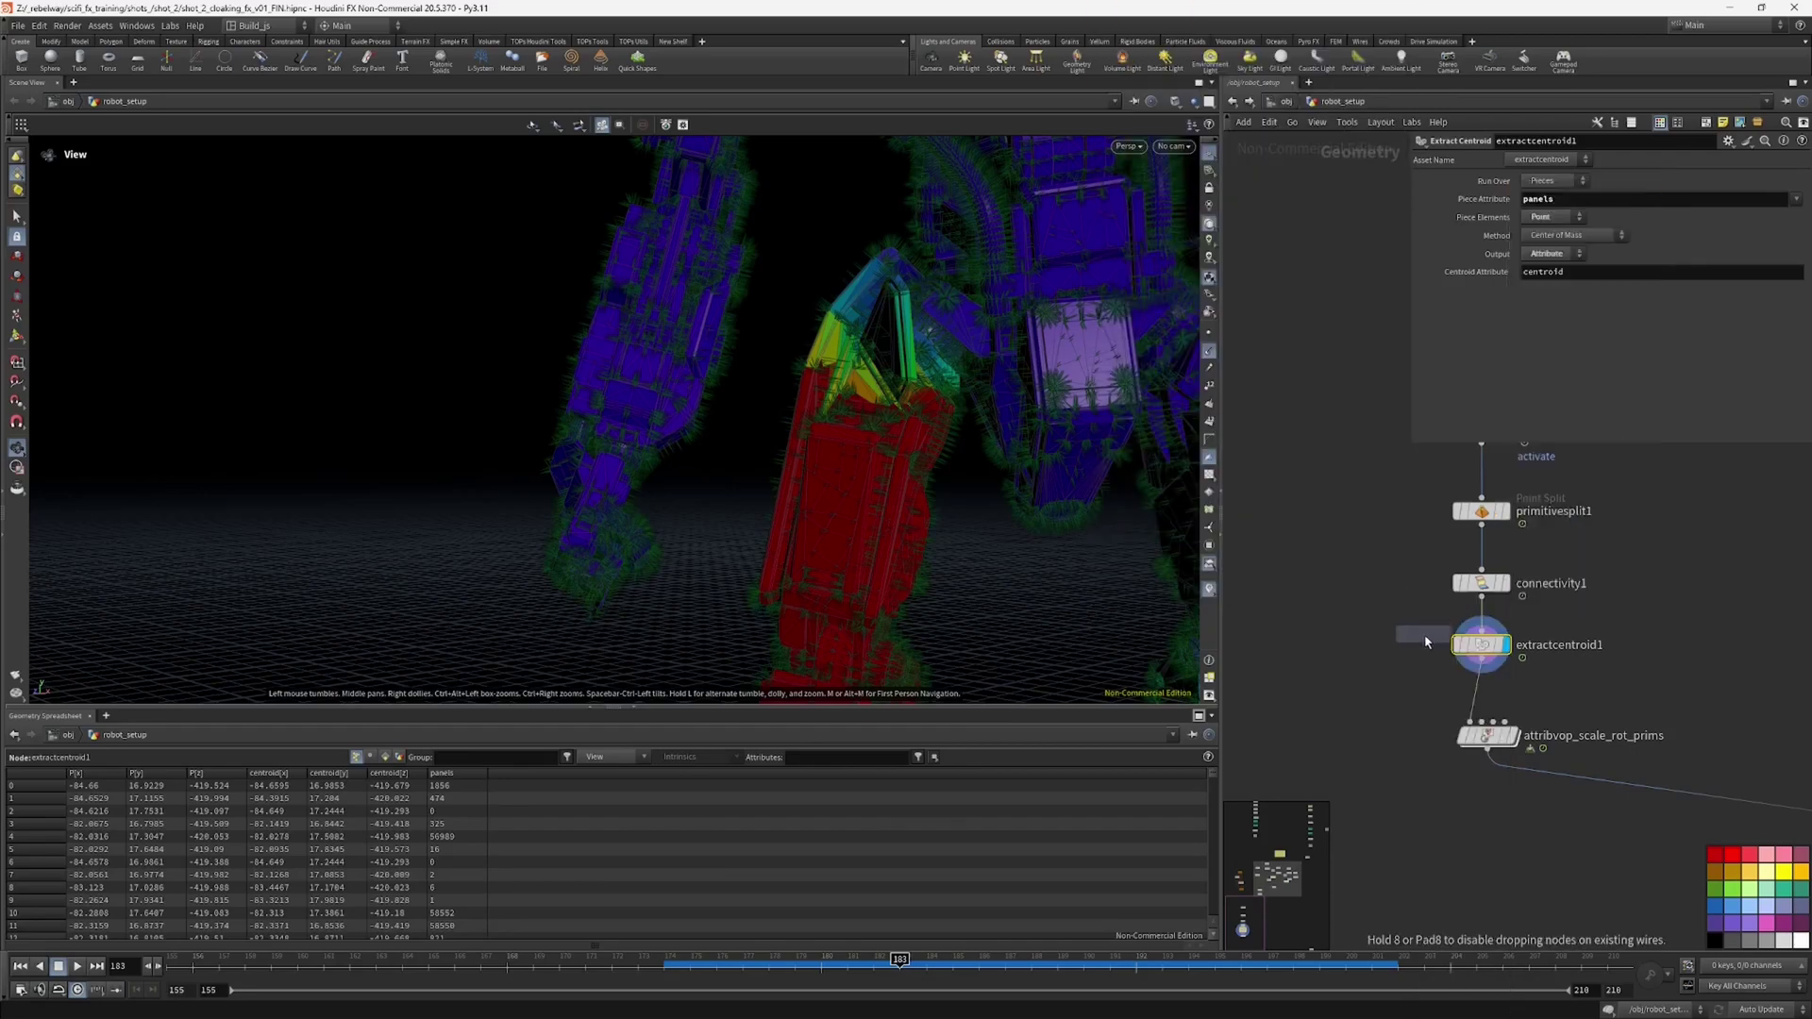
left_click(1490, 708)
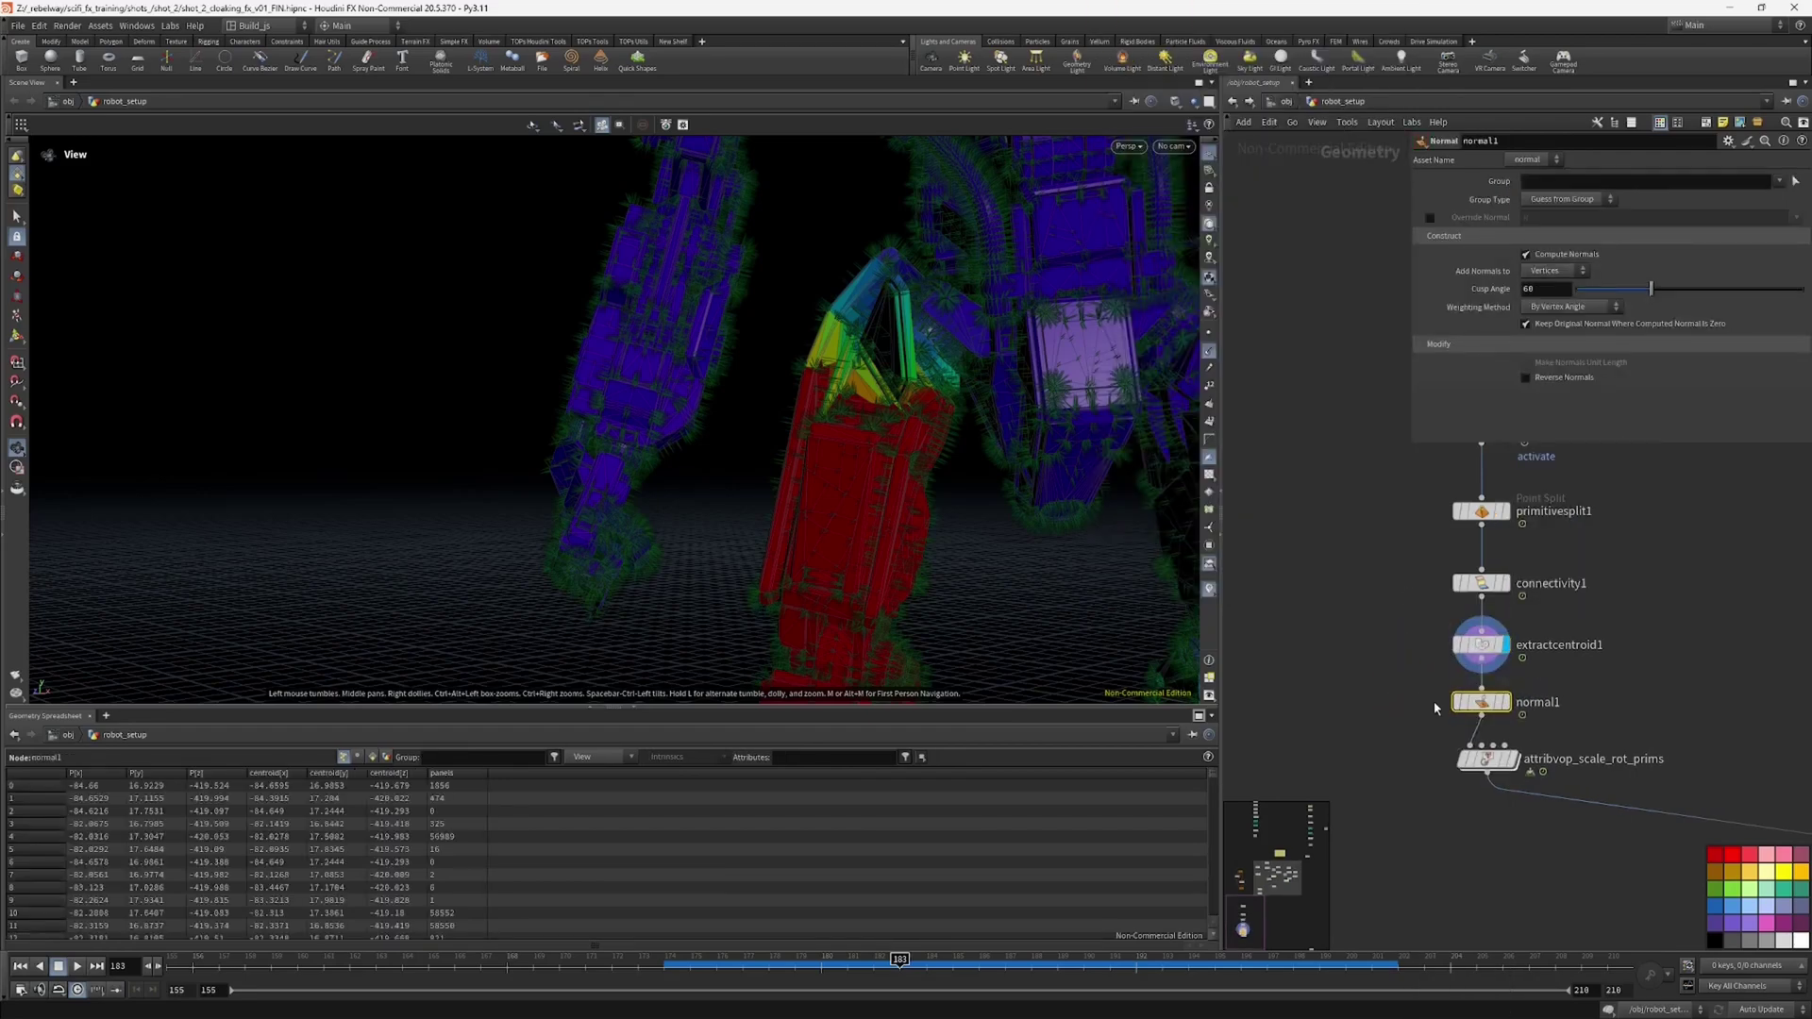
left_click(1507, 702)
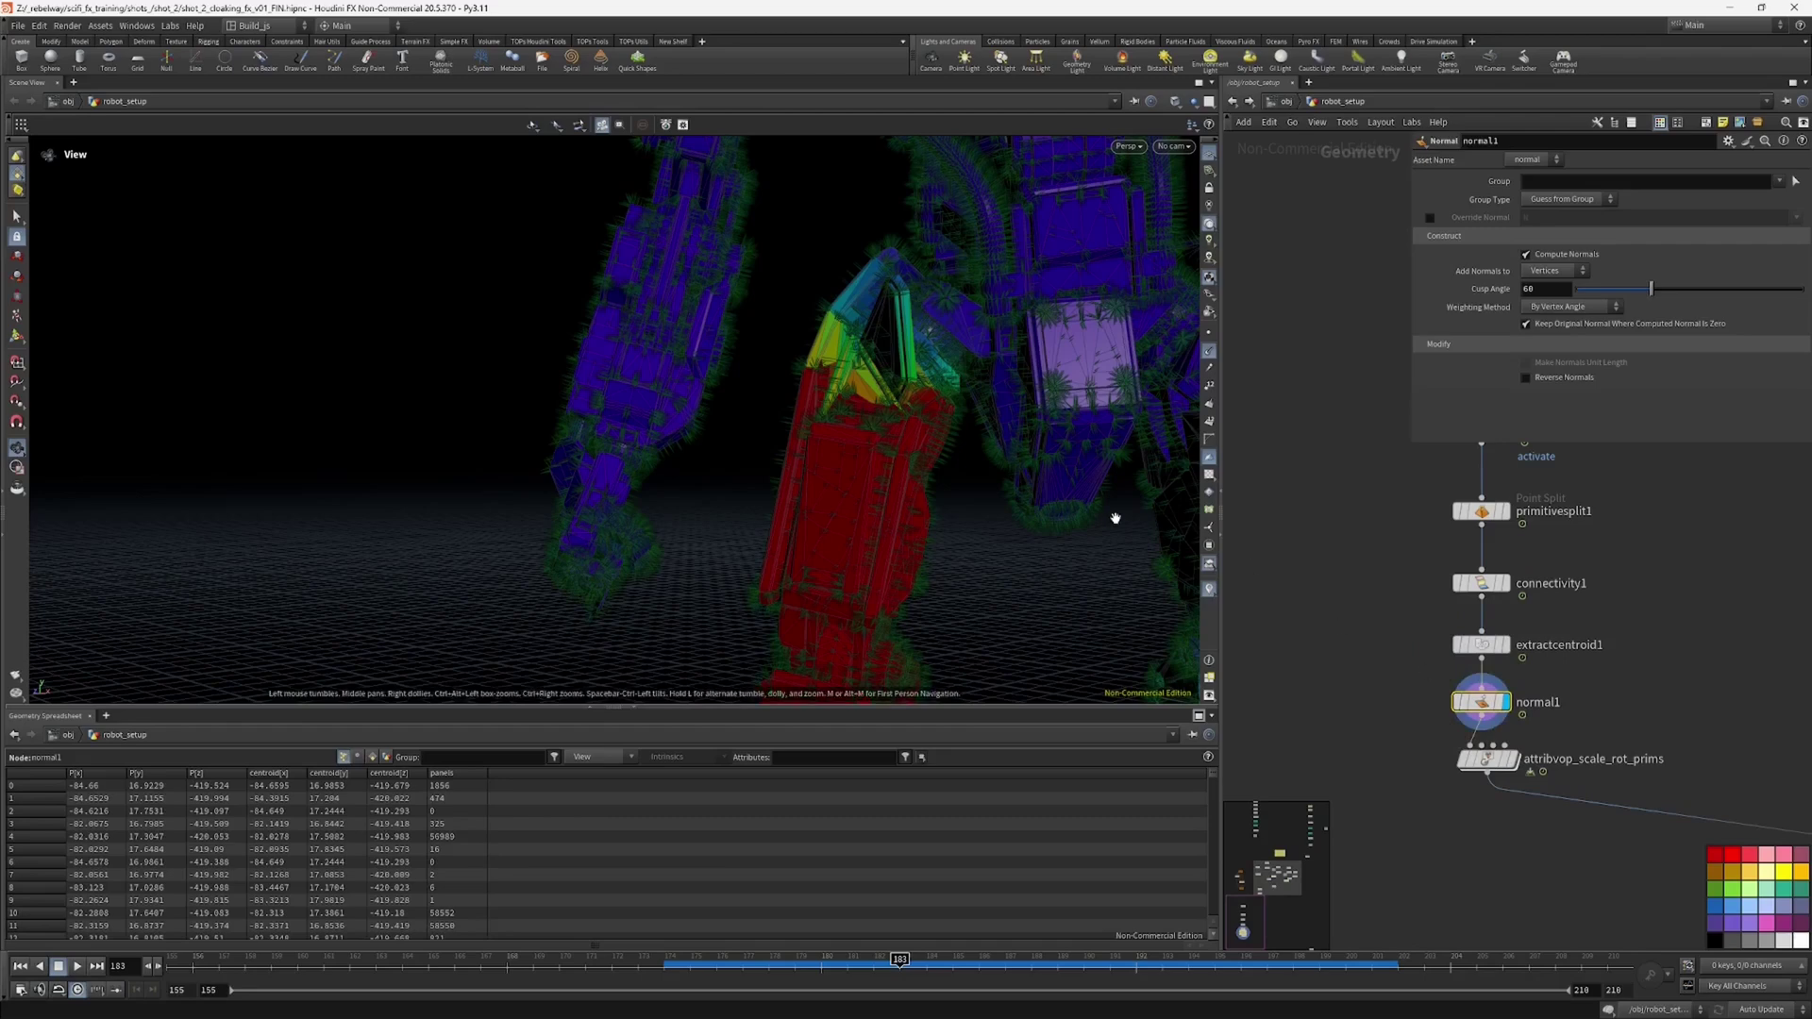
Step: Set the Normal node to add normals to points and inspect them on the torso and arm
left_click(1552, 271)
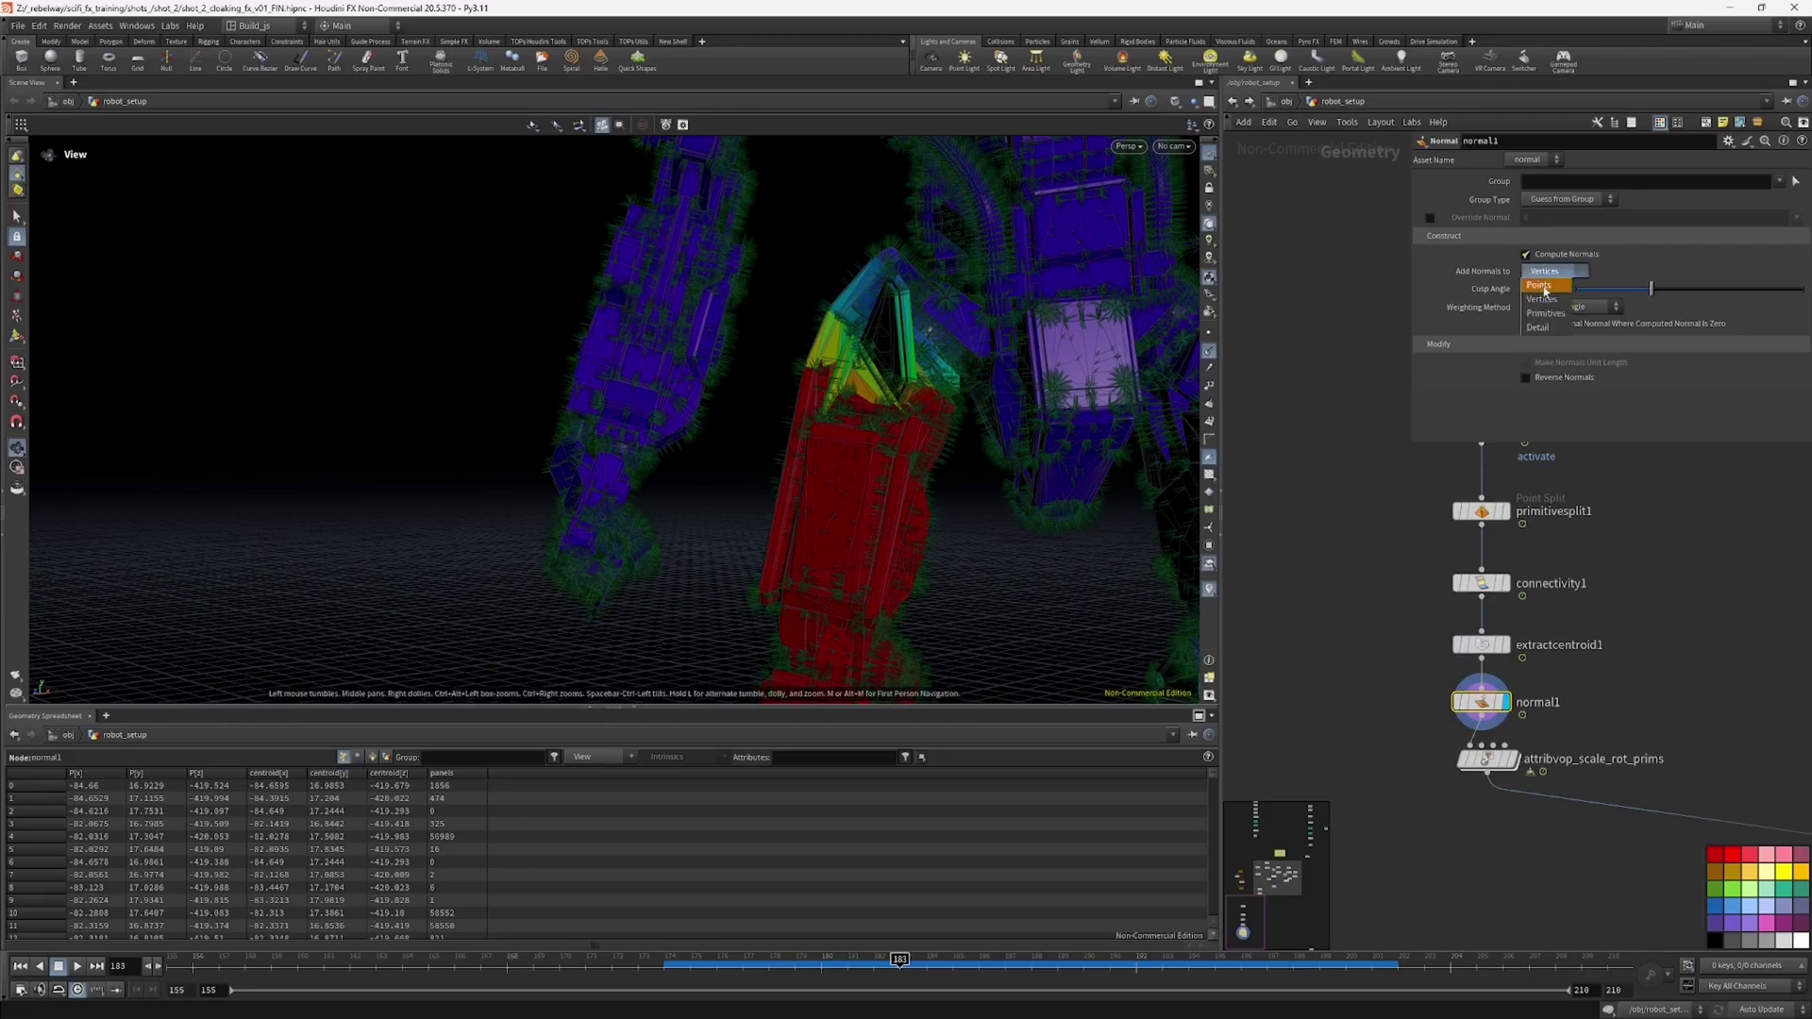
left_click(1548, 256)
left_click_drag(1510, 711, 1513, 714)
left_click_drag(906, 424, 777, 447)
middle_click_drag(1025, 252, 1019, 481)
left_click_drag(1019, 481, 1066, 481)
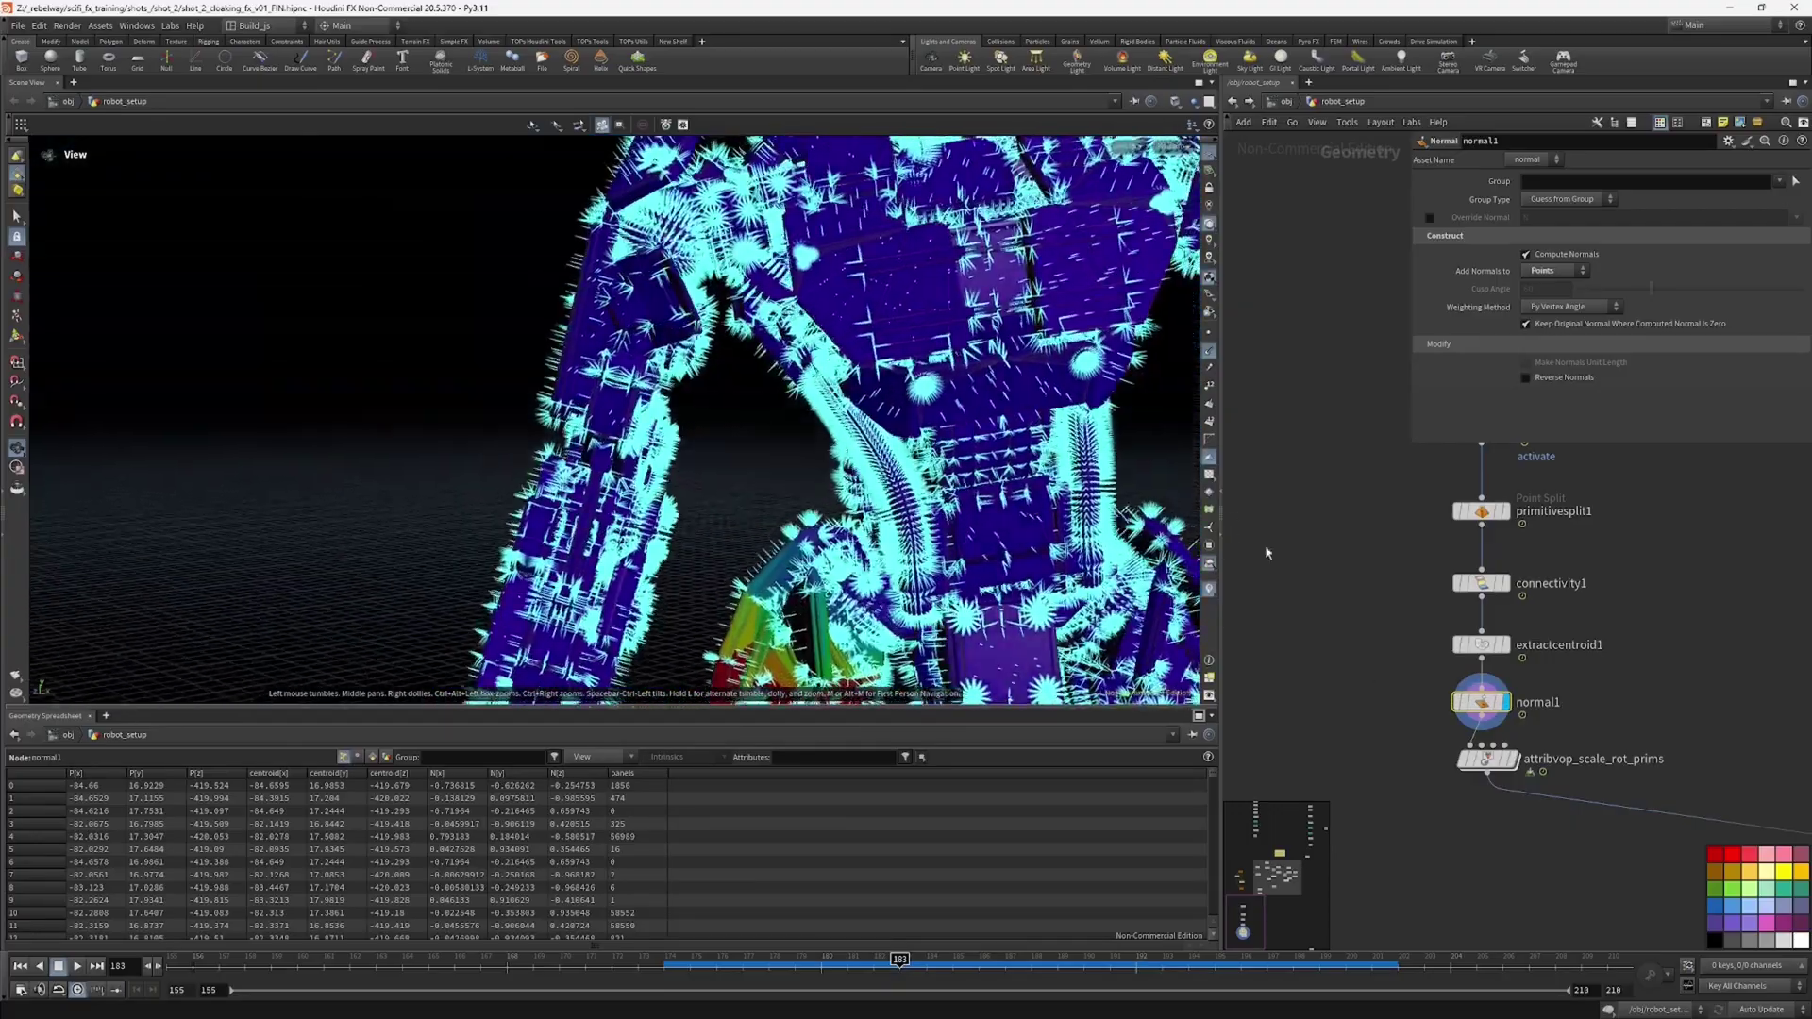
Step: Display attribvop_scale_rot_prims and open its inner network
scroll(1340, 684, "down", 2)
middle_click_drag(1340, 697, 1343, 601)
left_click(1465, 650)
left_click(1482, 652)
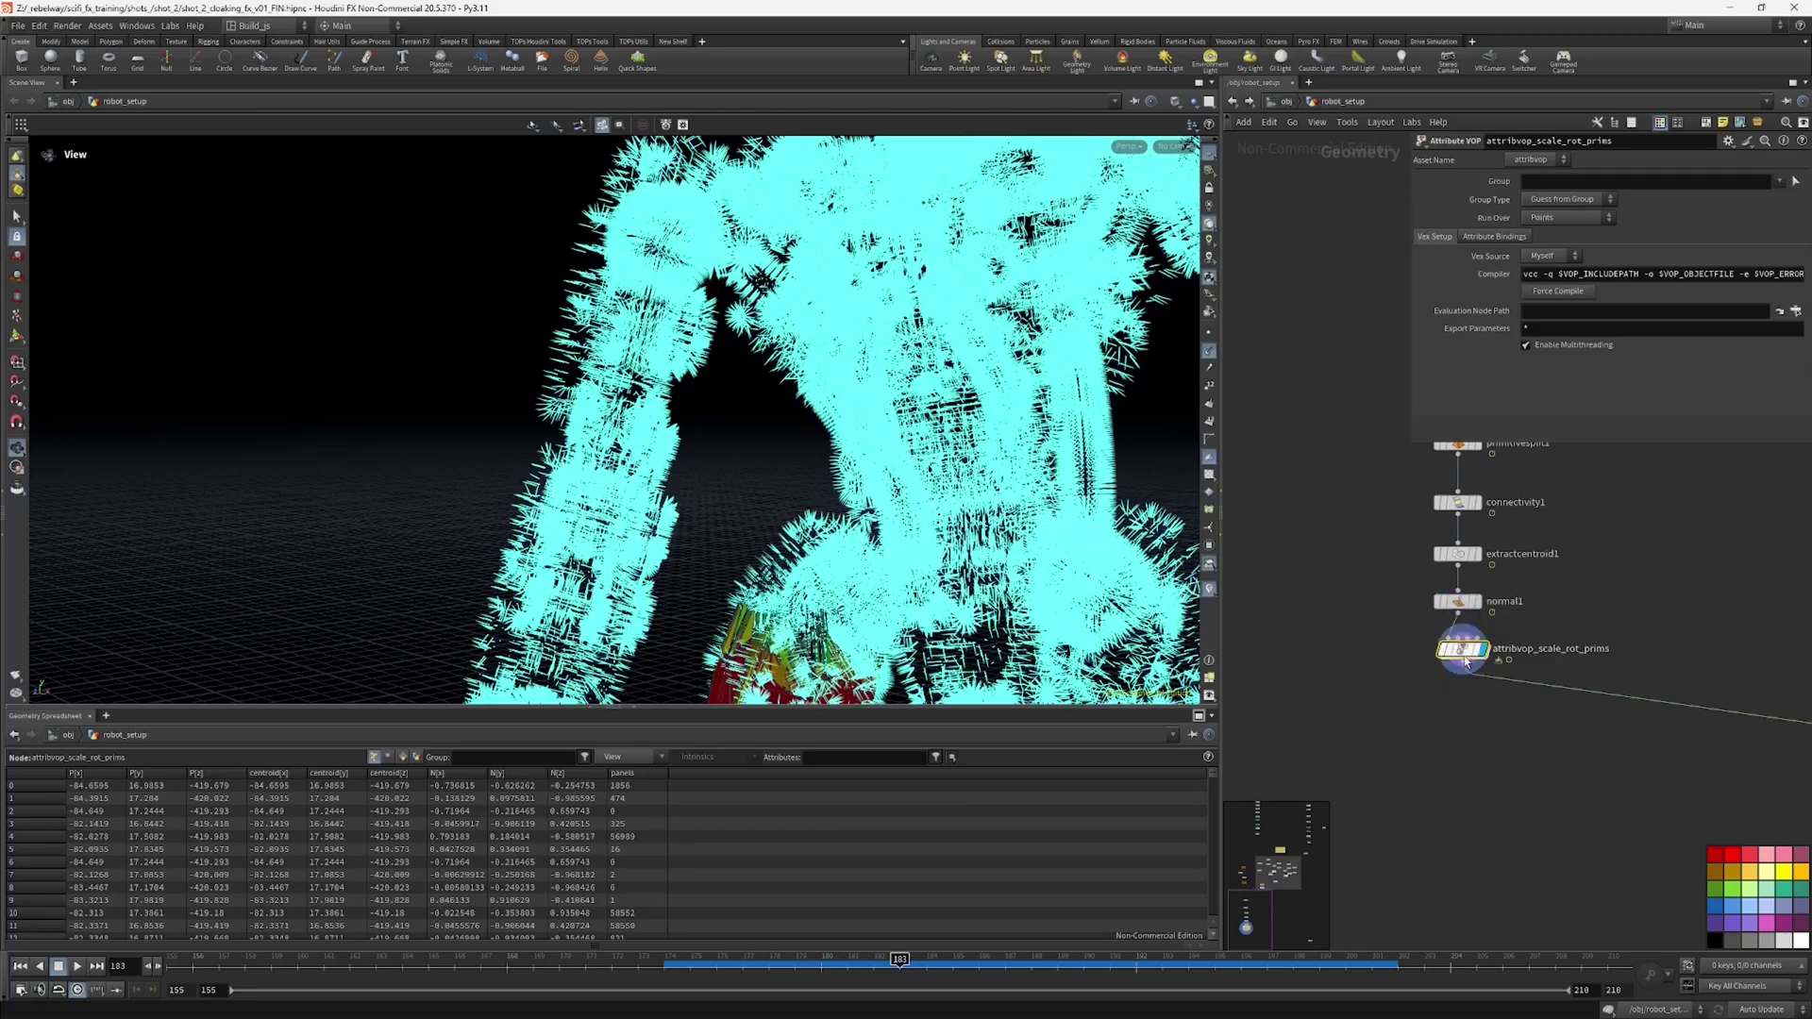
double_click(1472, 651)
scroll(1346, 601, "up", 2)
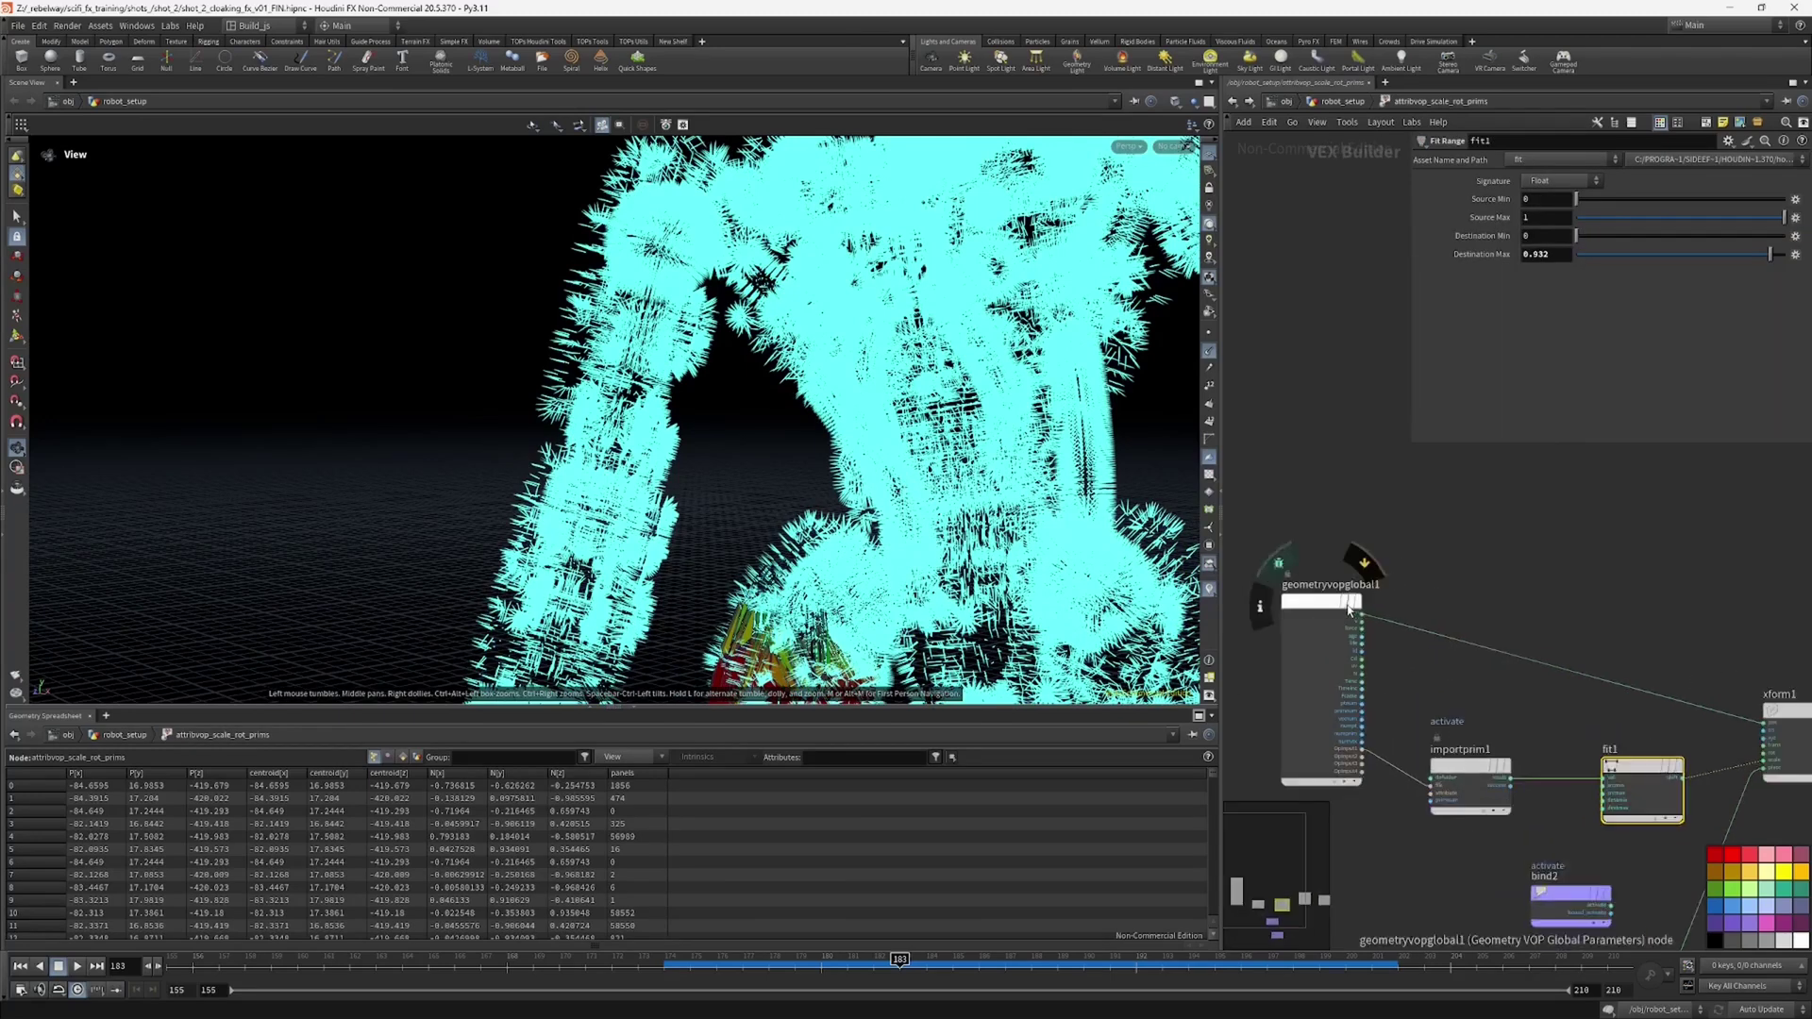
Step: Move the xform1 and geometryvopoutput1 nodes up to clear space in the VOP network
middle_click_drag(1472, 686, 1387, 653)
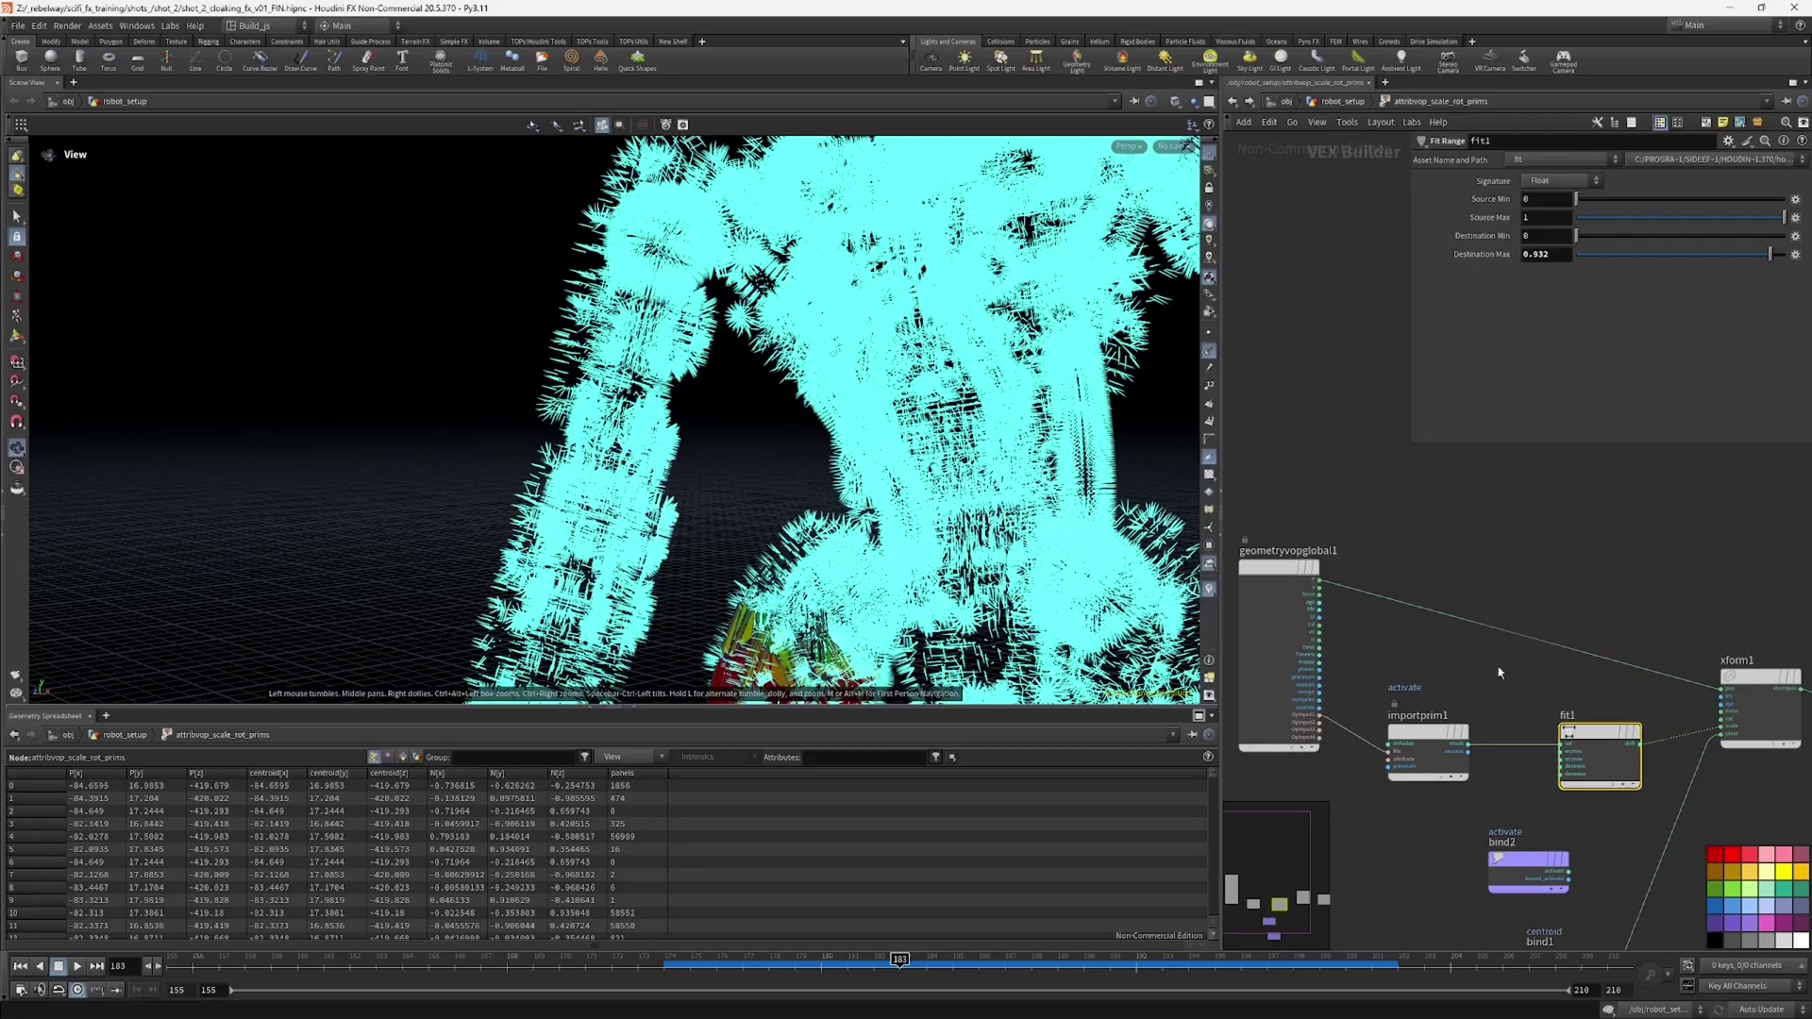
middle_click_drag(1604, 691, 1547, 665)
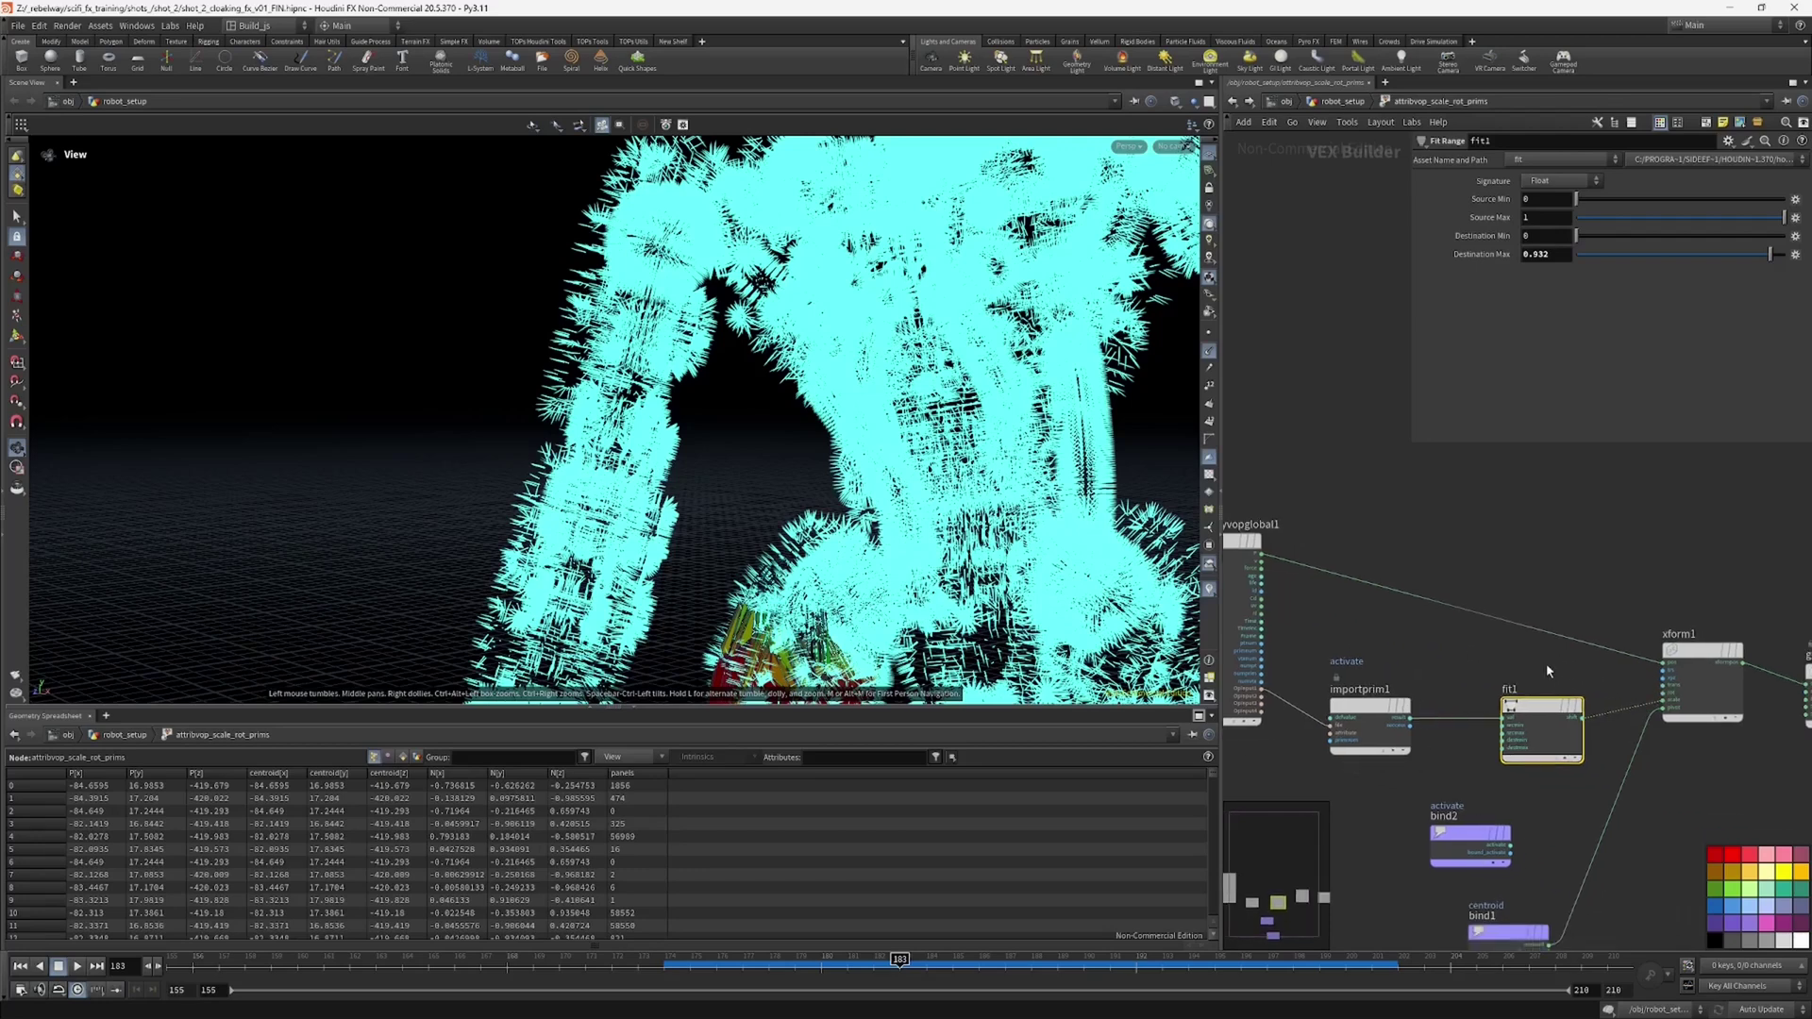
left_click_drag(1697, 653, 1691, 612)
middle_click_drag(1612, 662, 1457, 643)
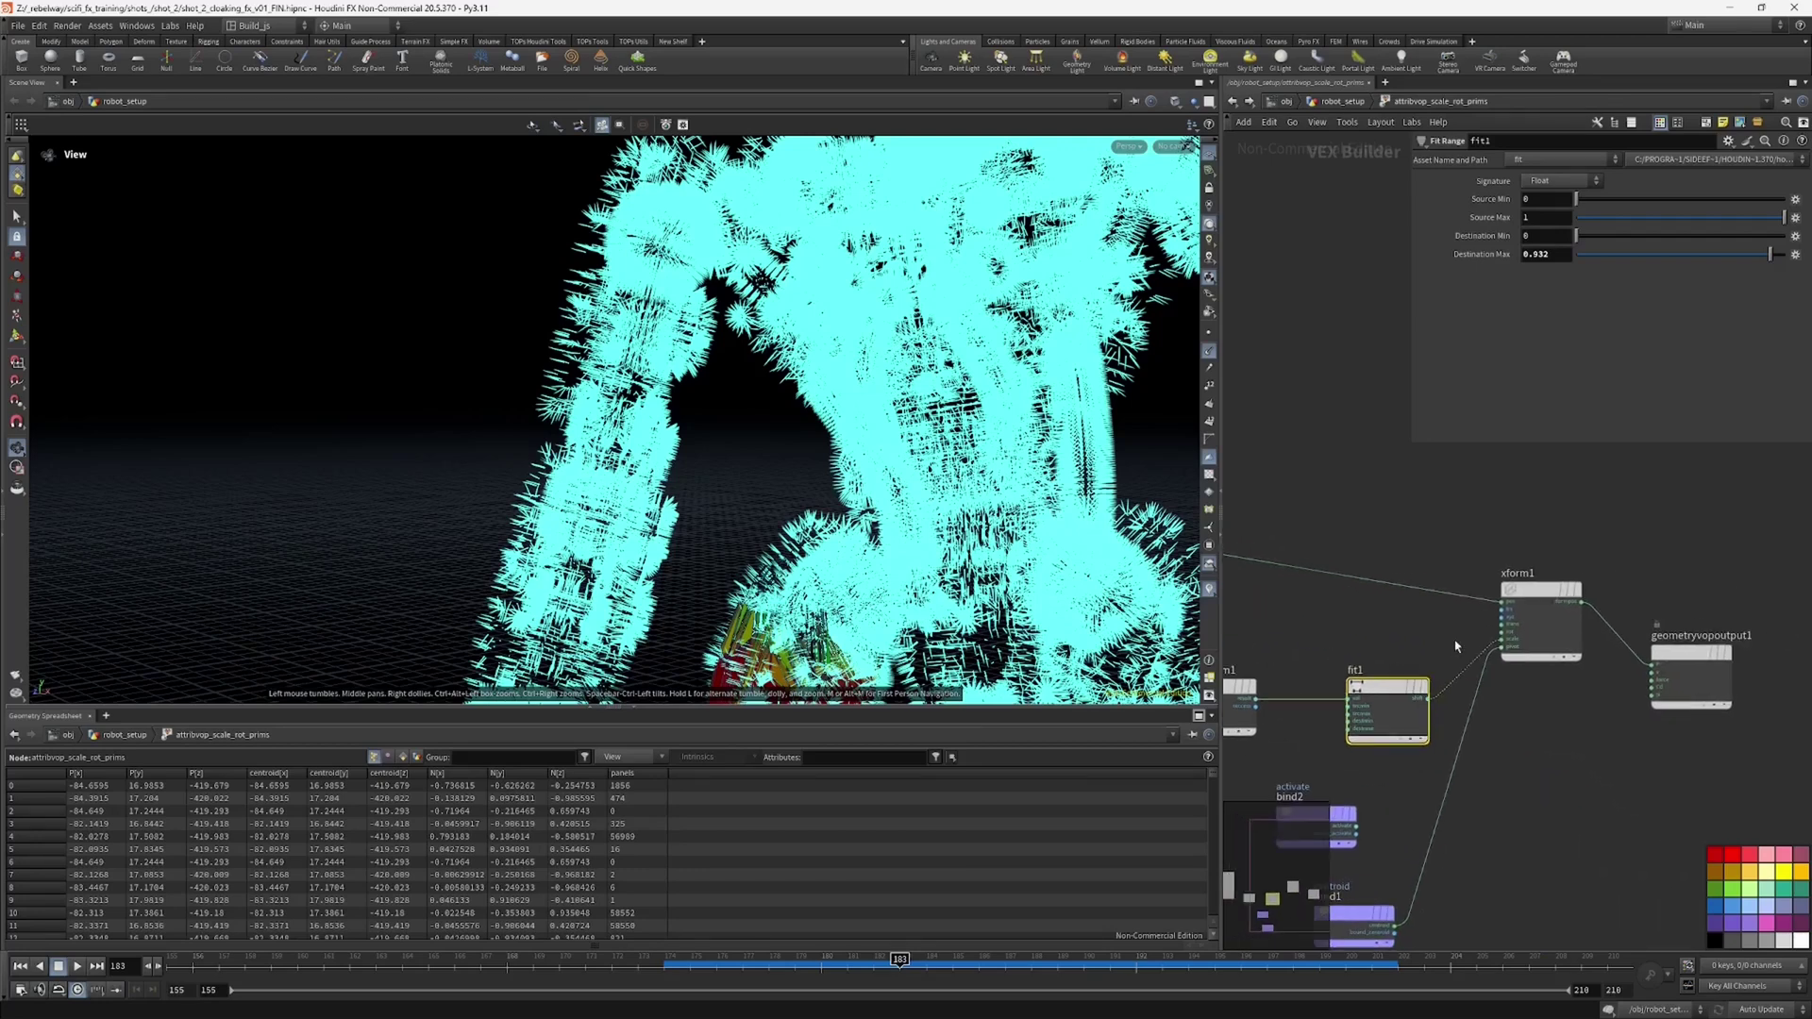
left_click_drag(1692, 647, 1718, 582)
middle_click_drag(1272, 613, 1507, 622)
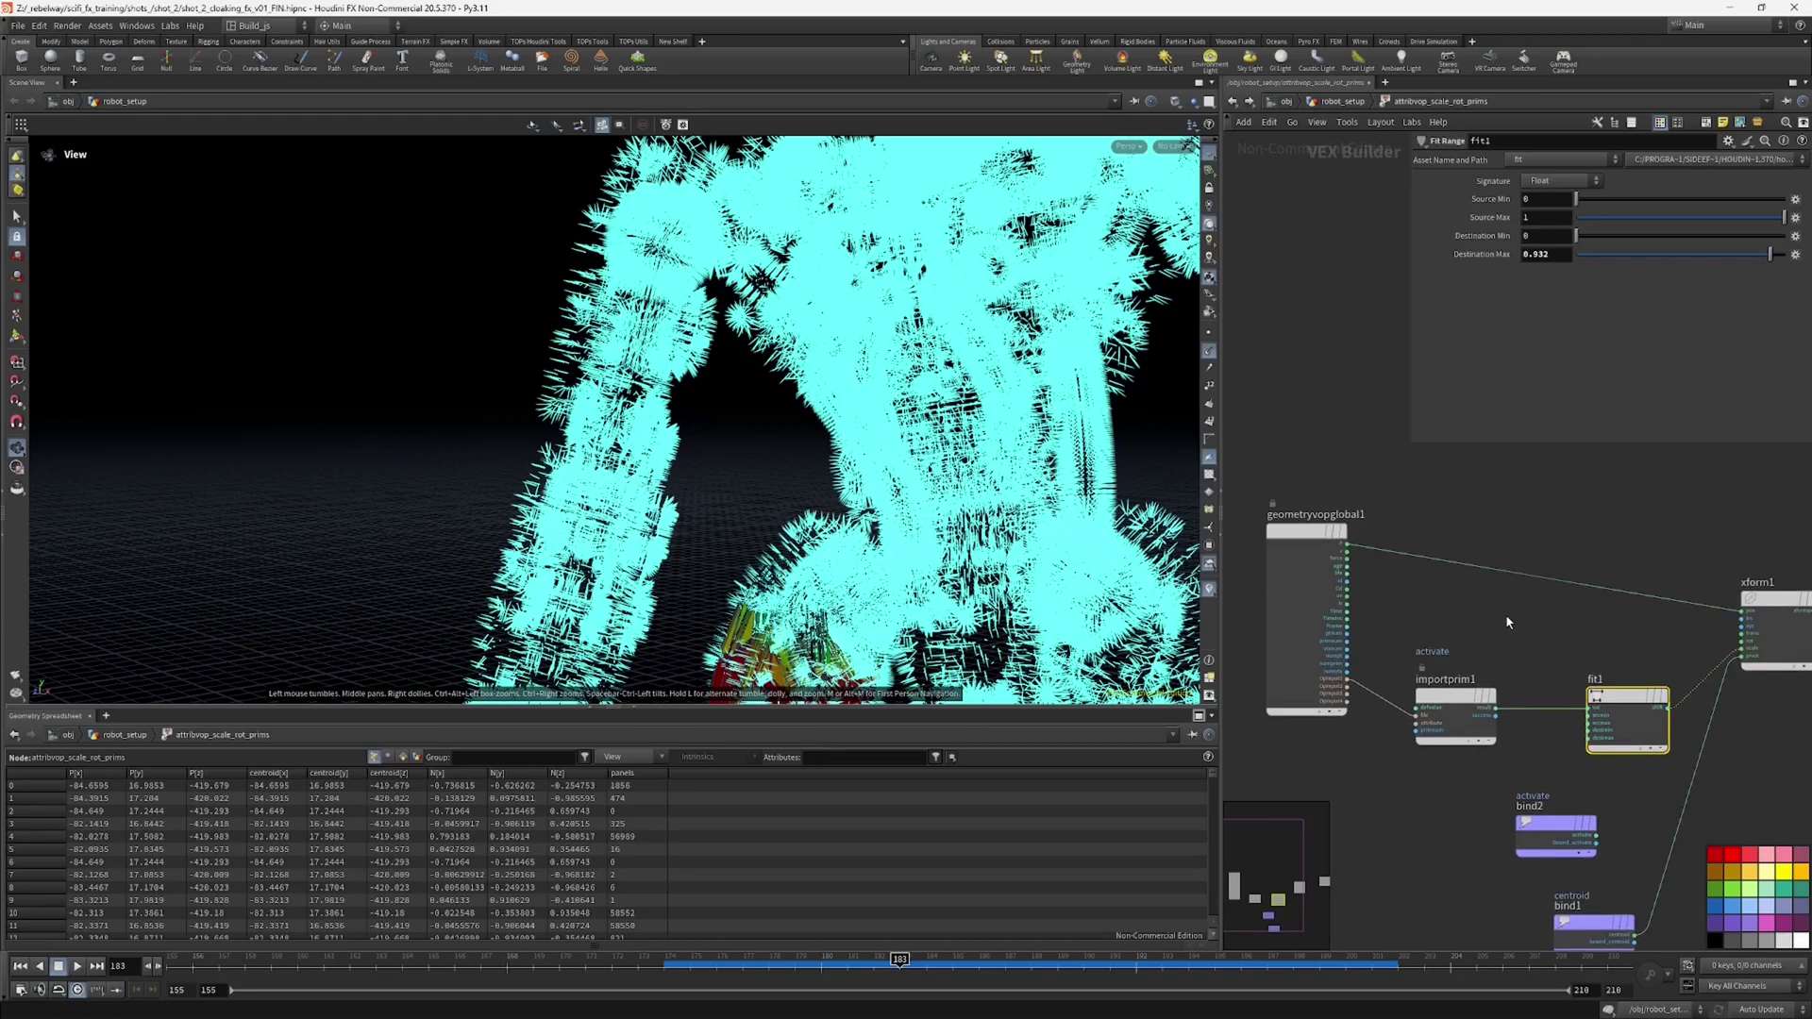
Step: Add a Multiply node fed by the global N output and connect its product to xform1's translation input
left_click(1347, 603)
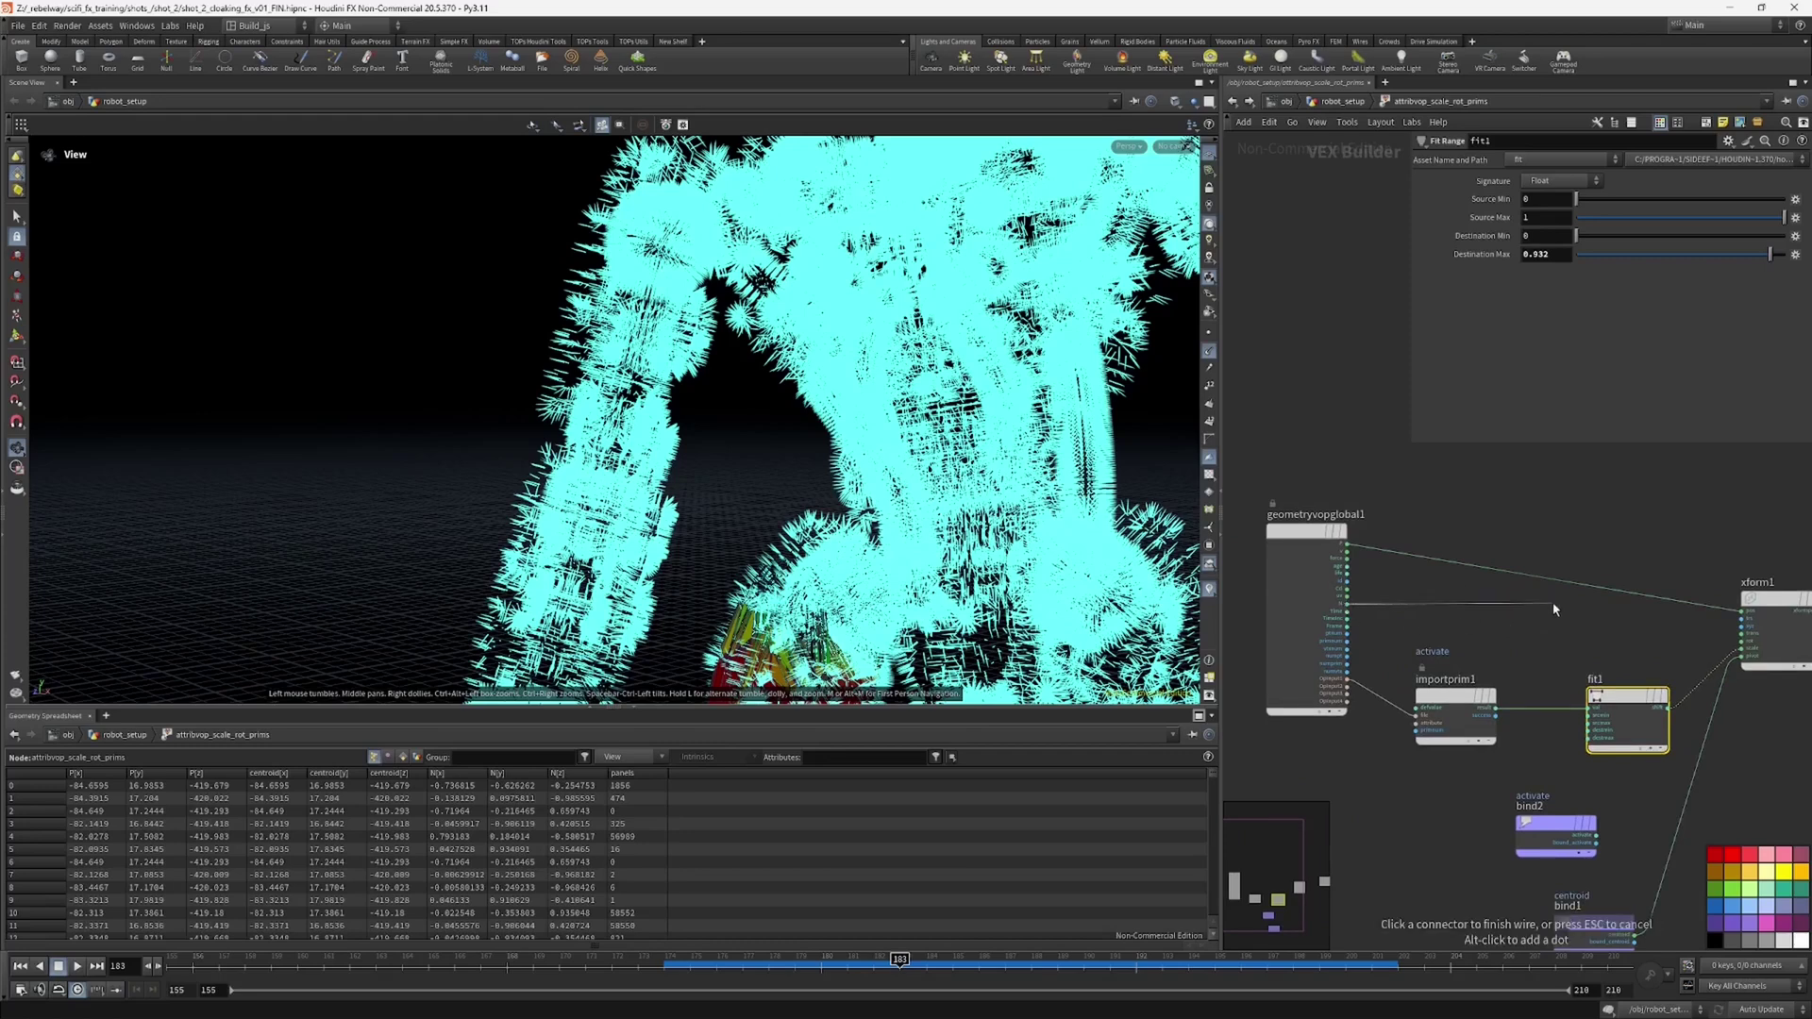
key("Tab")
type("mu")
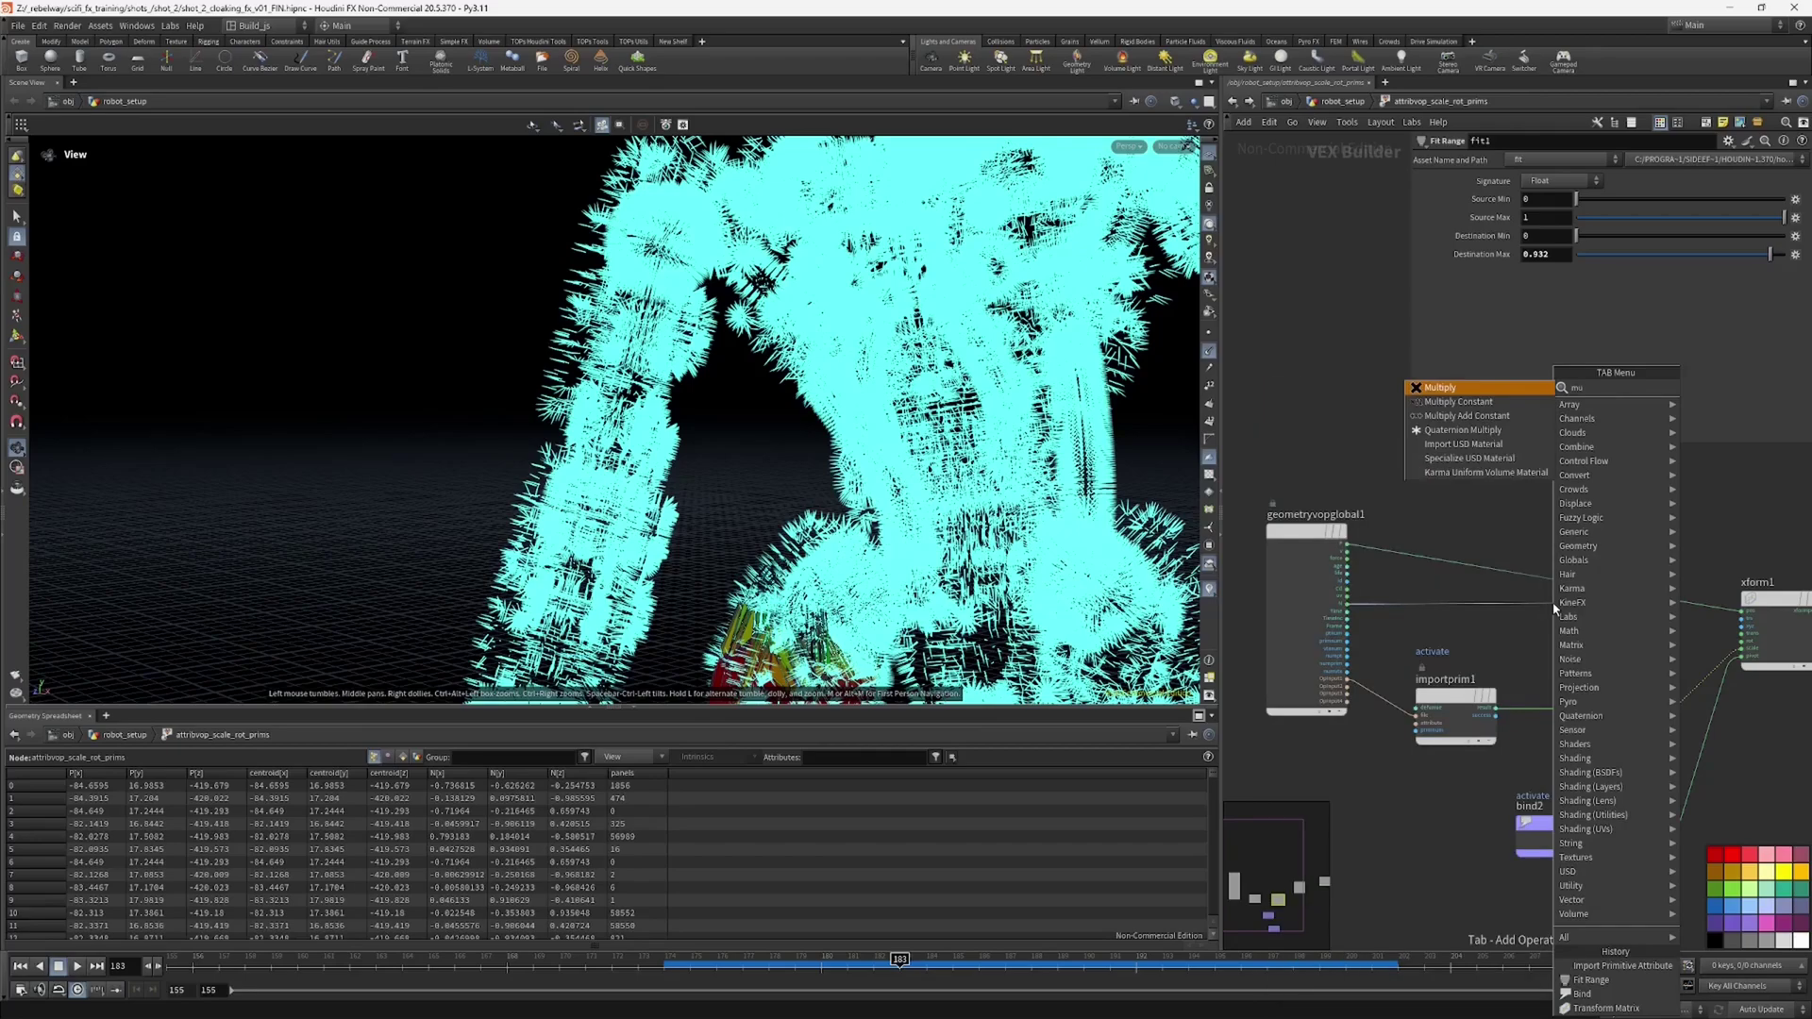
key("Return")
left_click(1553, 615)
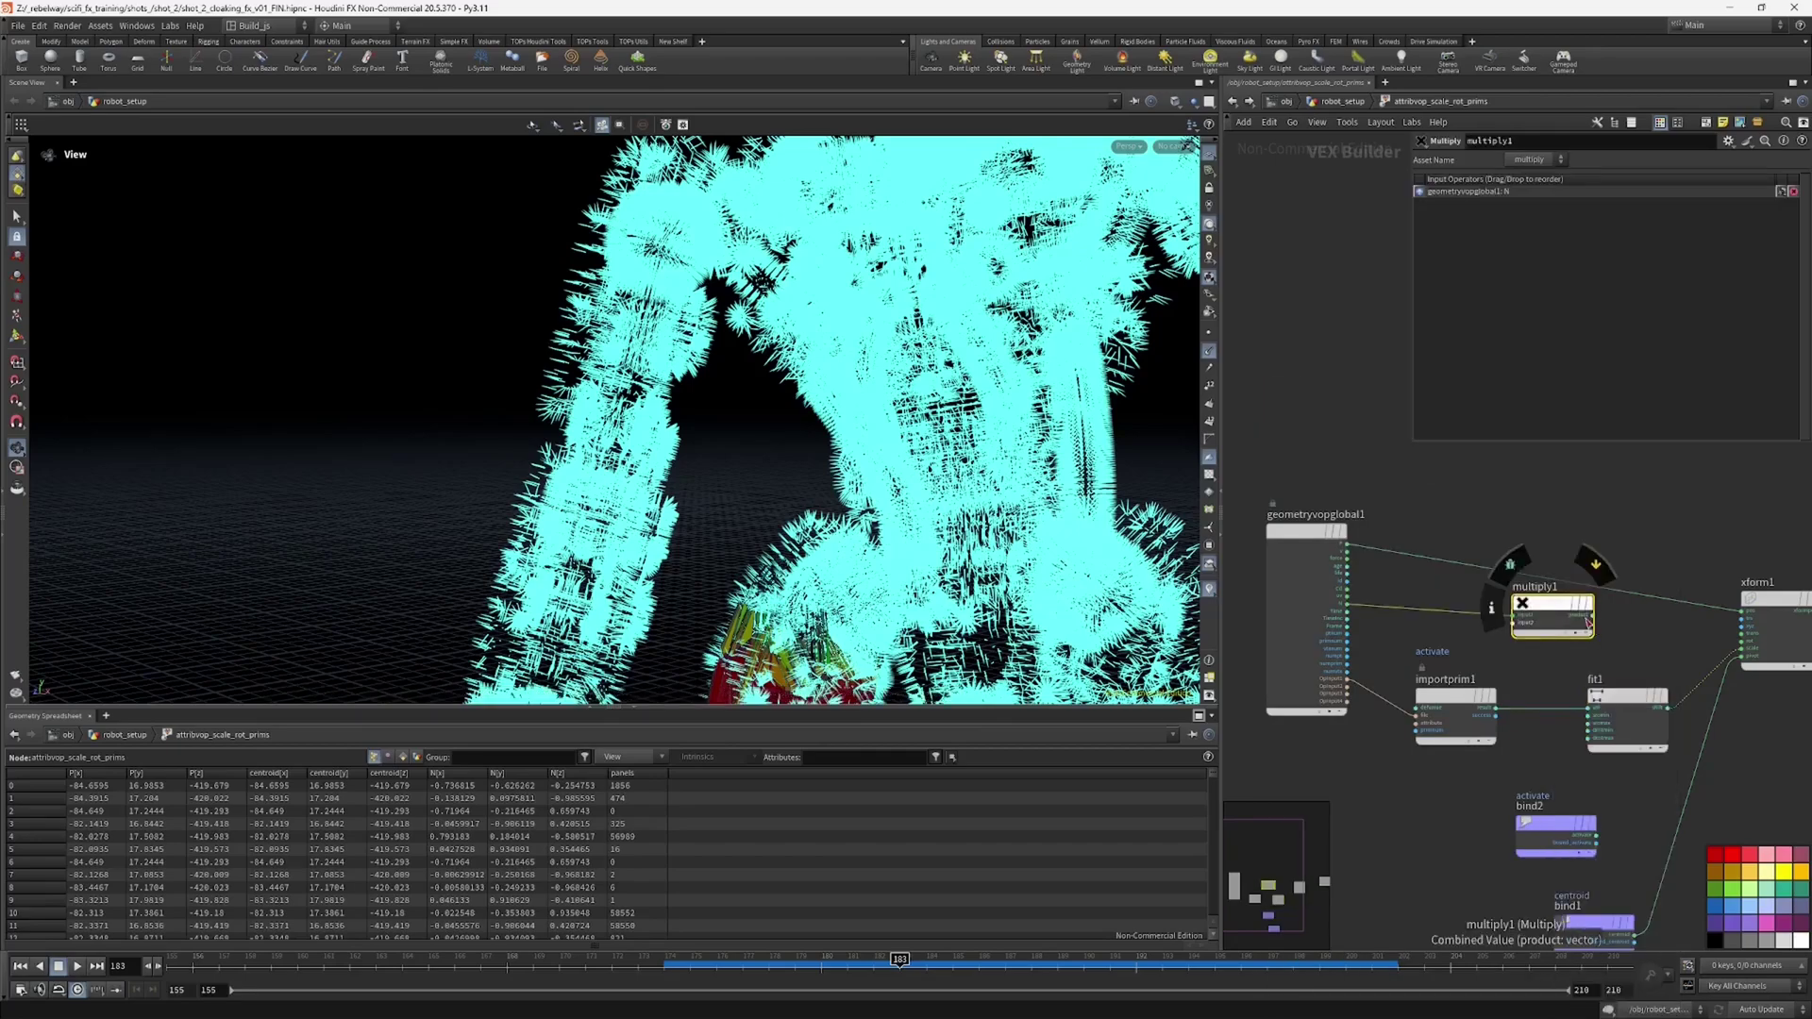
left_click_drag(1593, 615, 1720, 642)
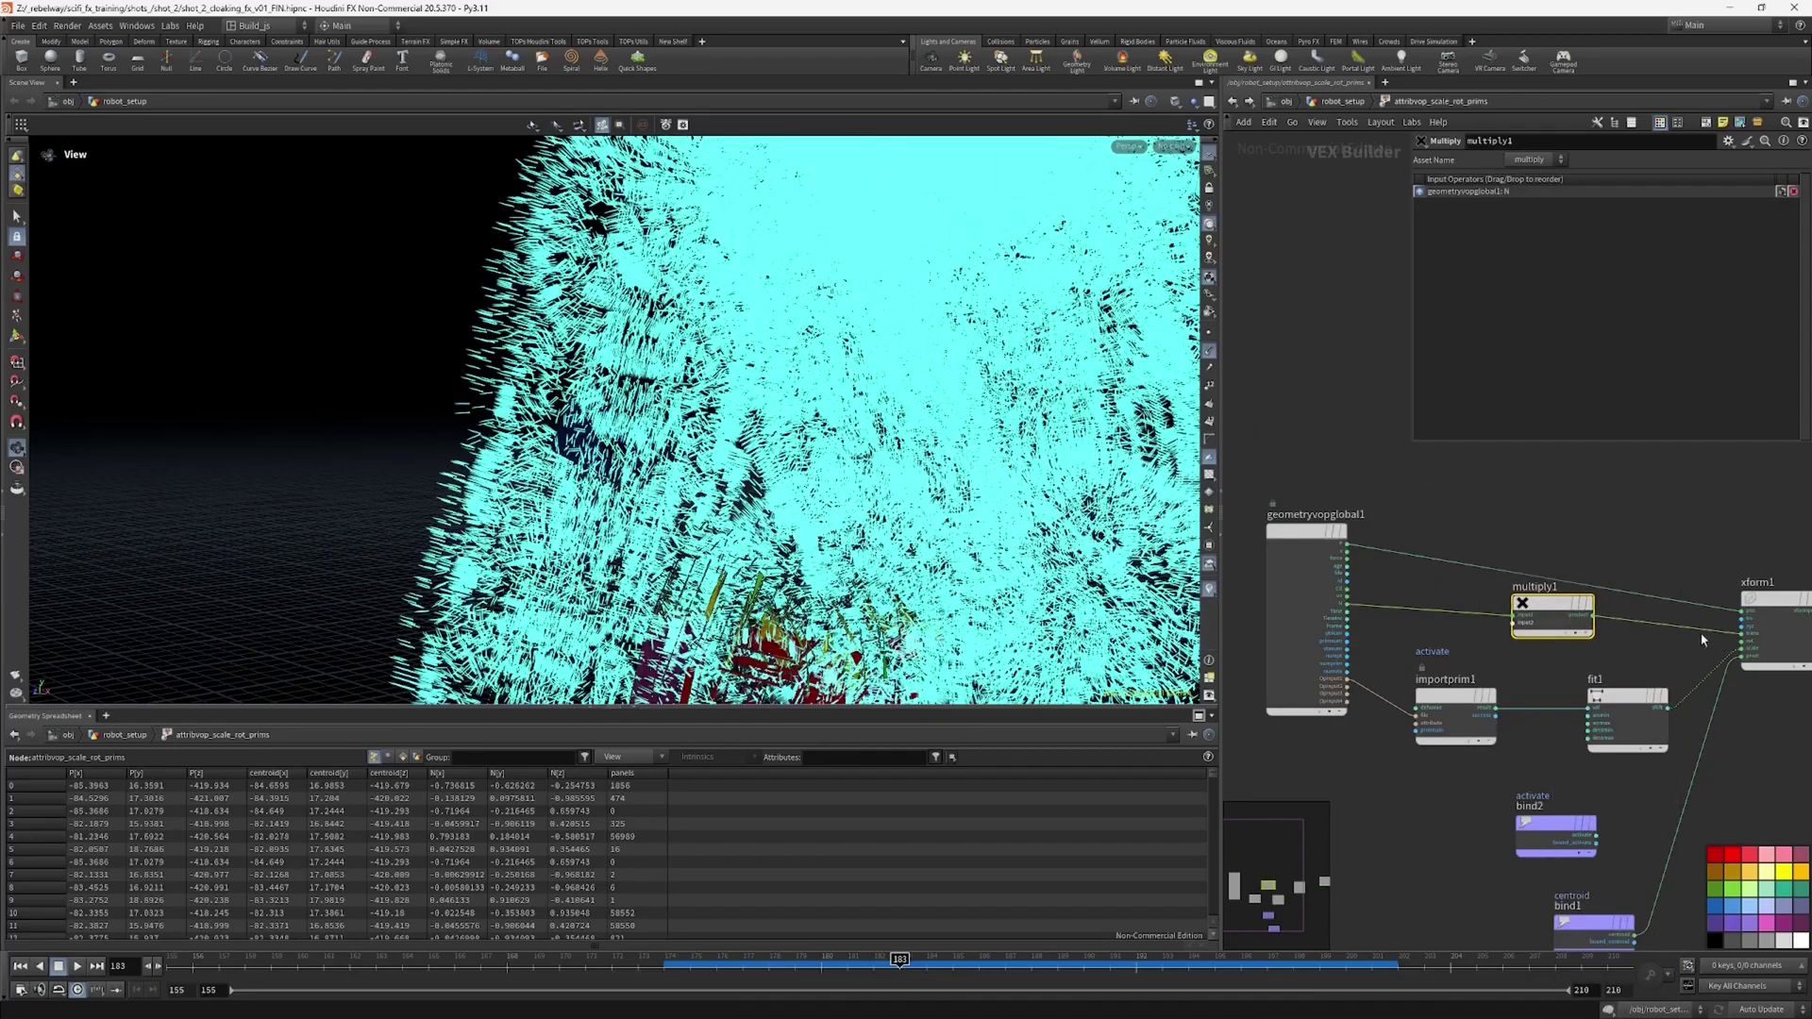
Step: Turn off the point normals display and inspect the displaced panels on the whole robot
scroll(929, 477, "down", 8)
middle_click_drag(754, 641, 752, 505)
left_click_drag(752, 505, 941, 446)
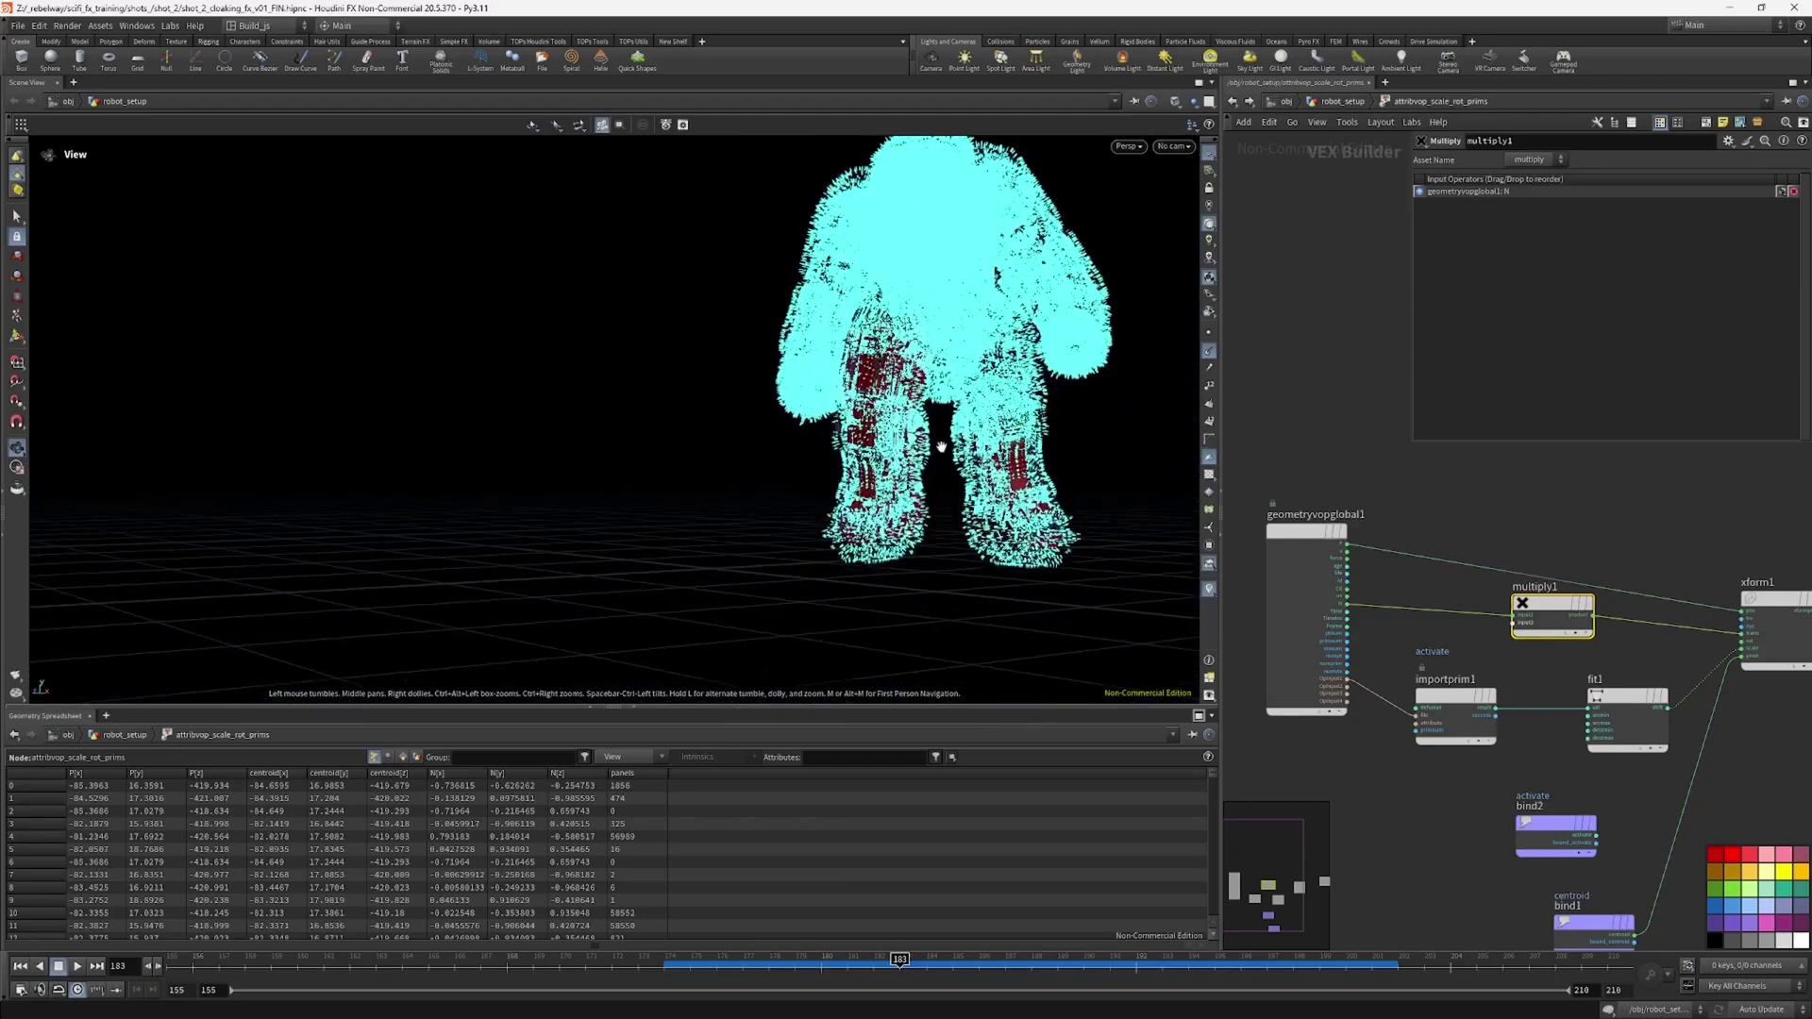
left_click(1210, 357)
left_click_drag(841, 497, 971, 420)
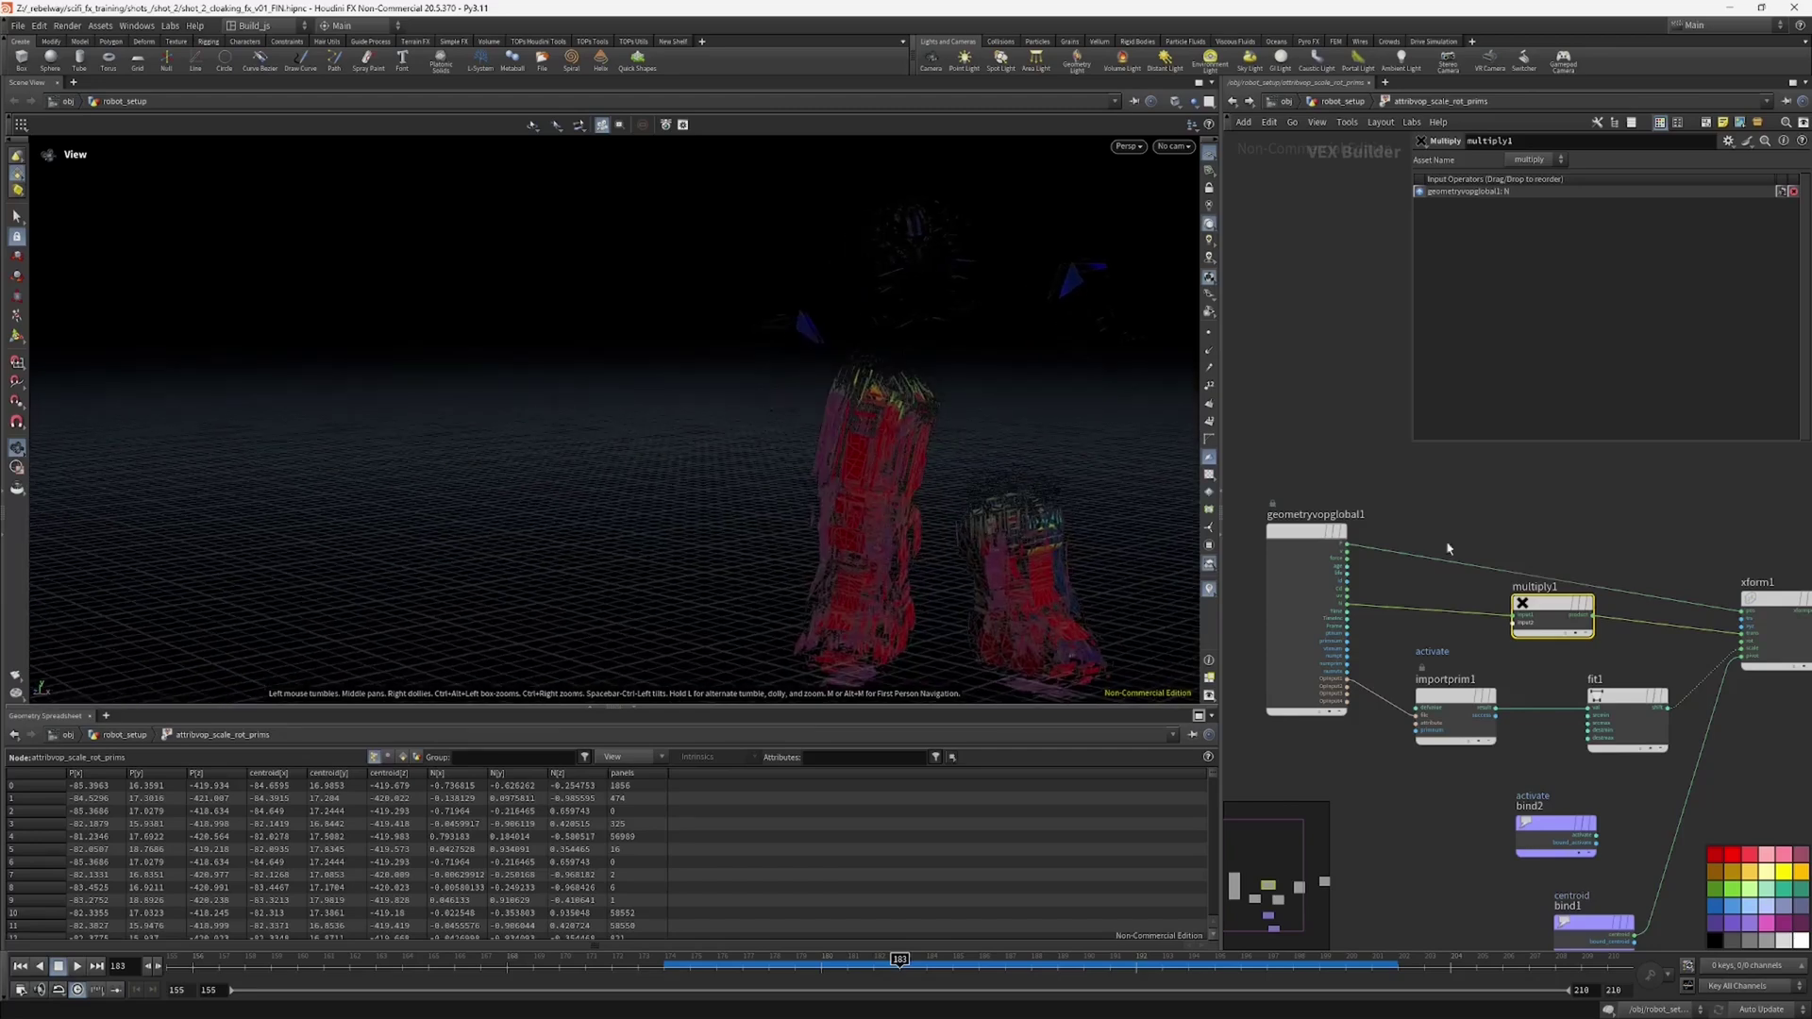
Step: Move geometryvopglobal1 away from the other nodes and promote the Multiply node's second input as a parameter
mouse_move(1451, 601)
middle_mouse_down()
mouse_move(1469, 502)
mouse_move(1452, 622)
middle_mouse_up()
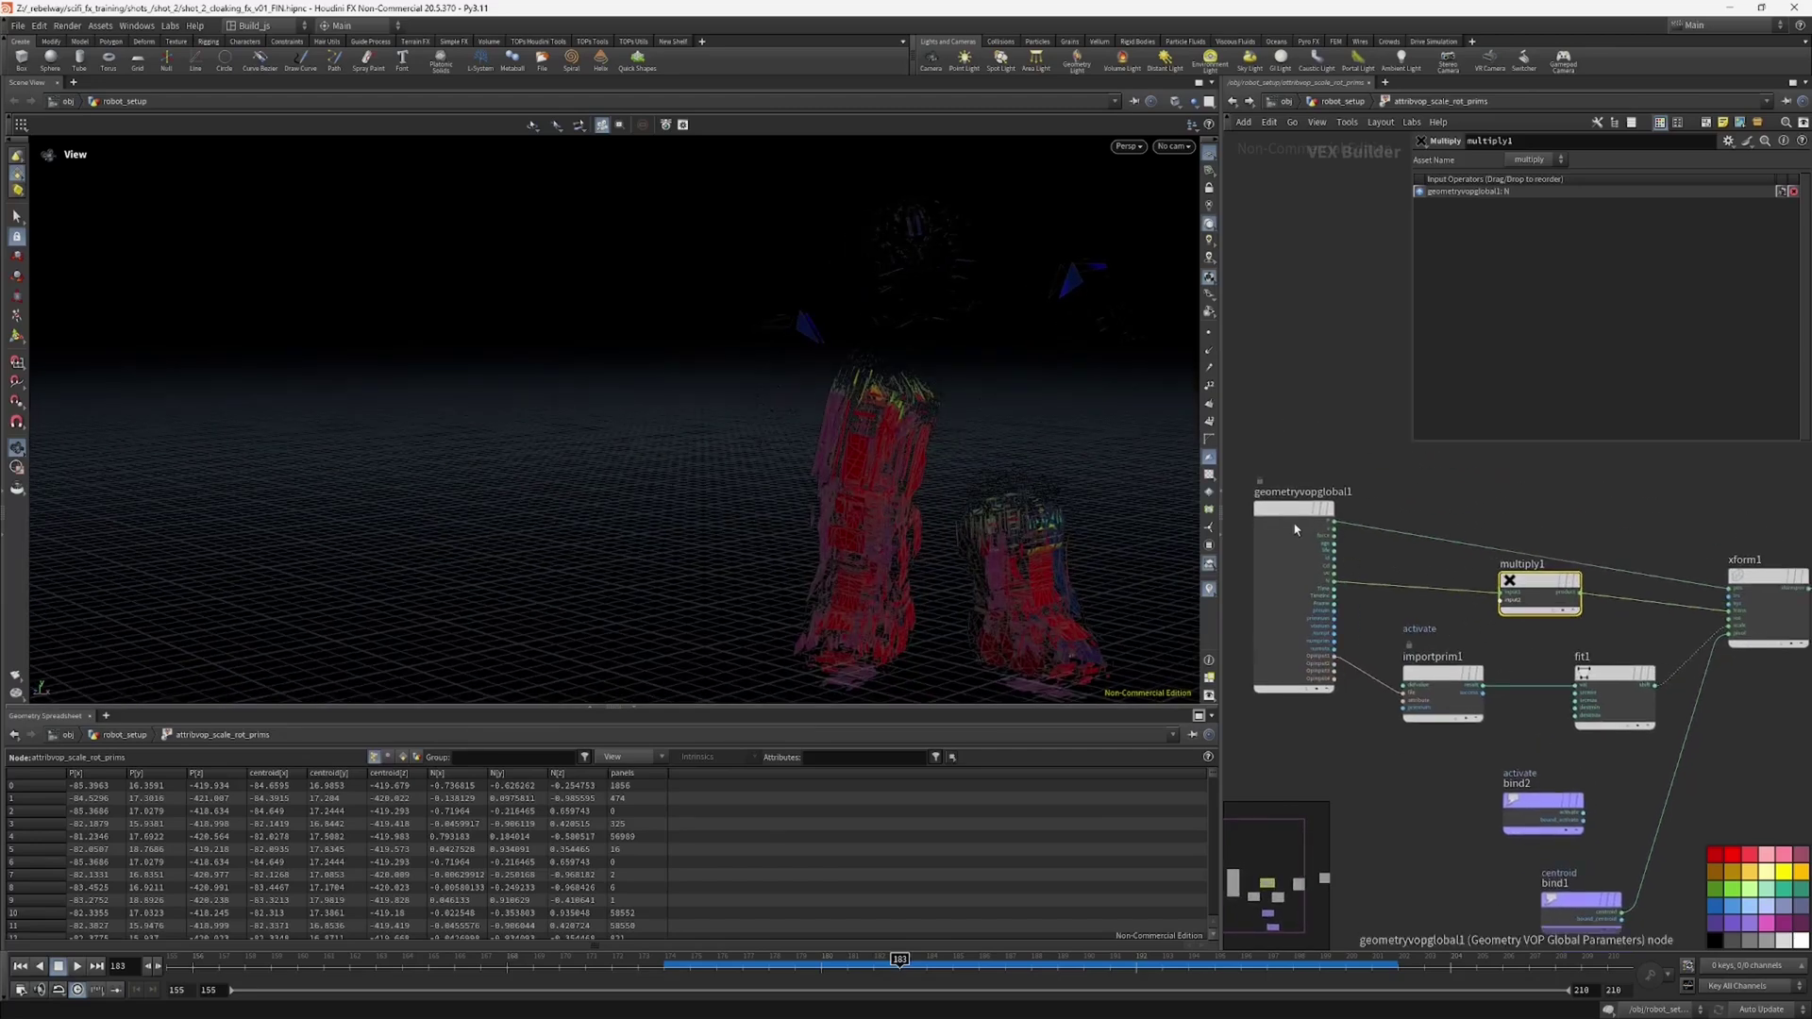
left_click_drag(1294, 530, 1270, 477)
right_click(1500, 601)
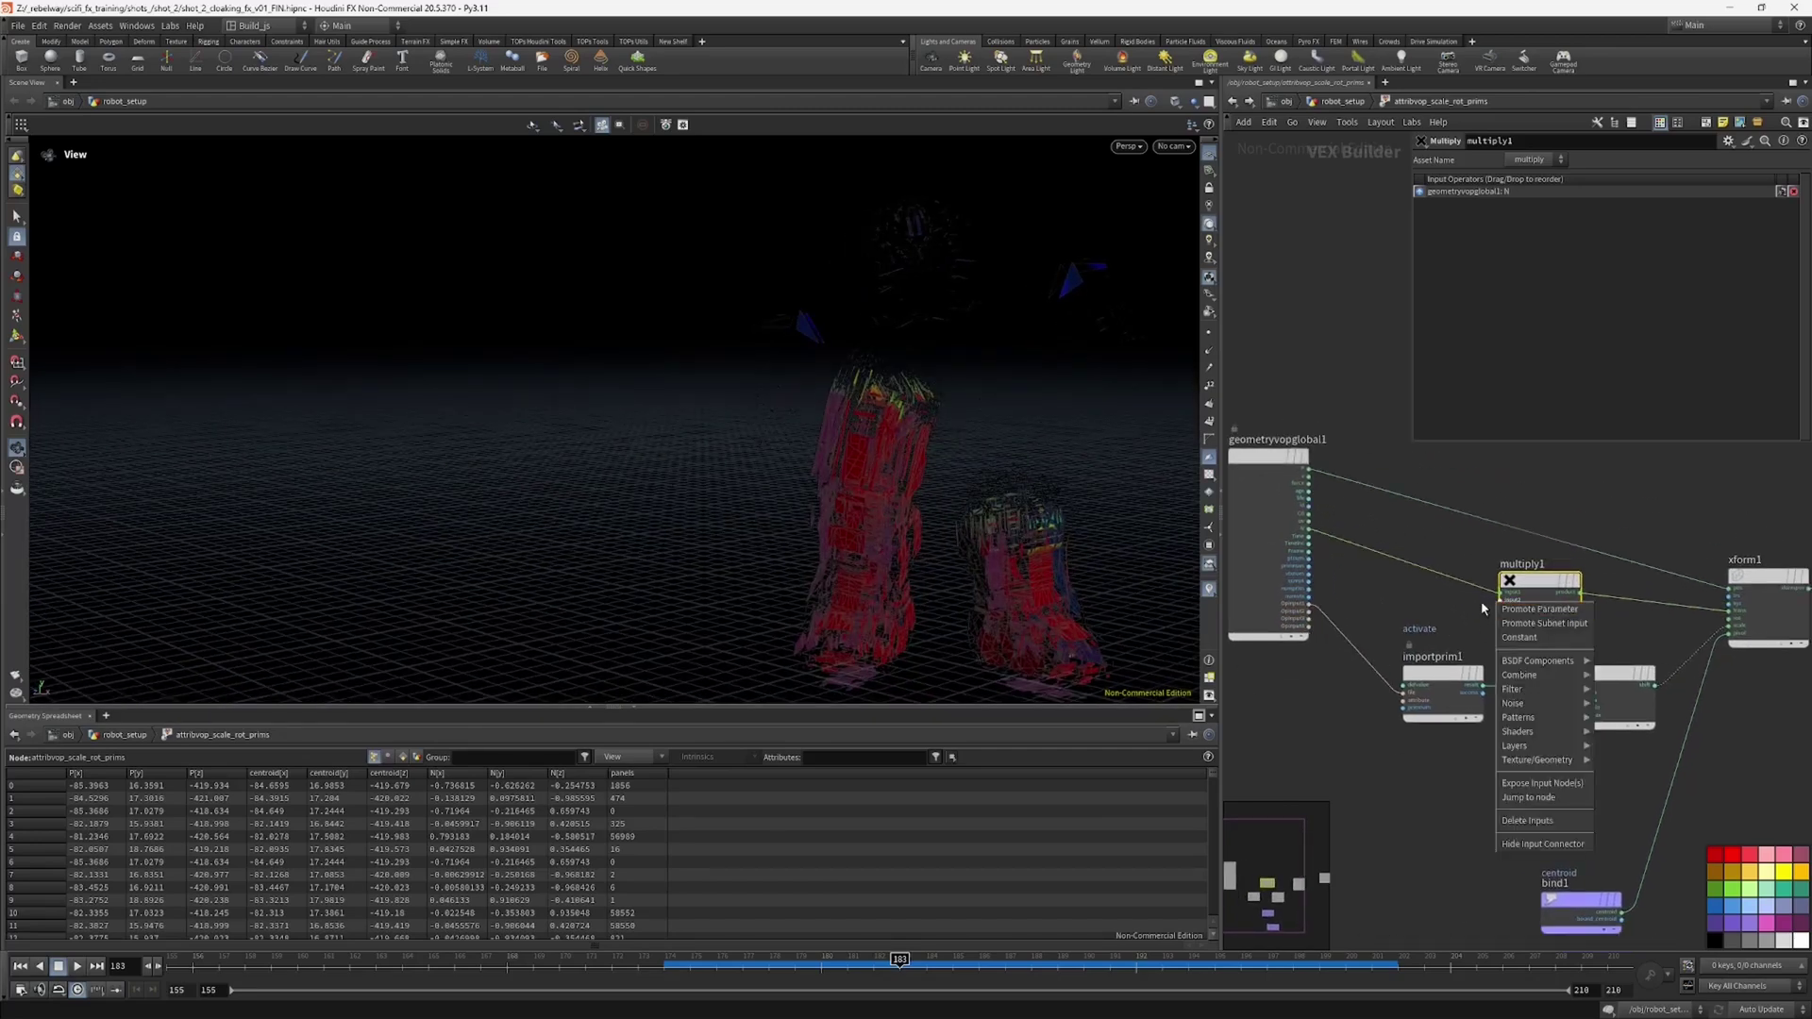
left_click(1539, 610)
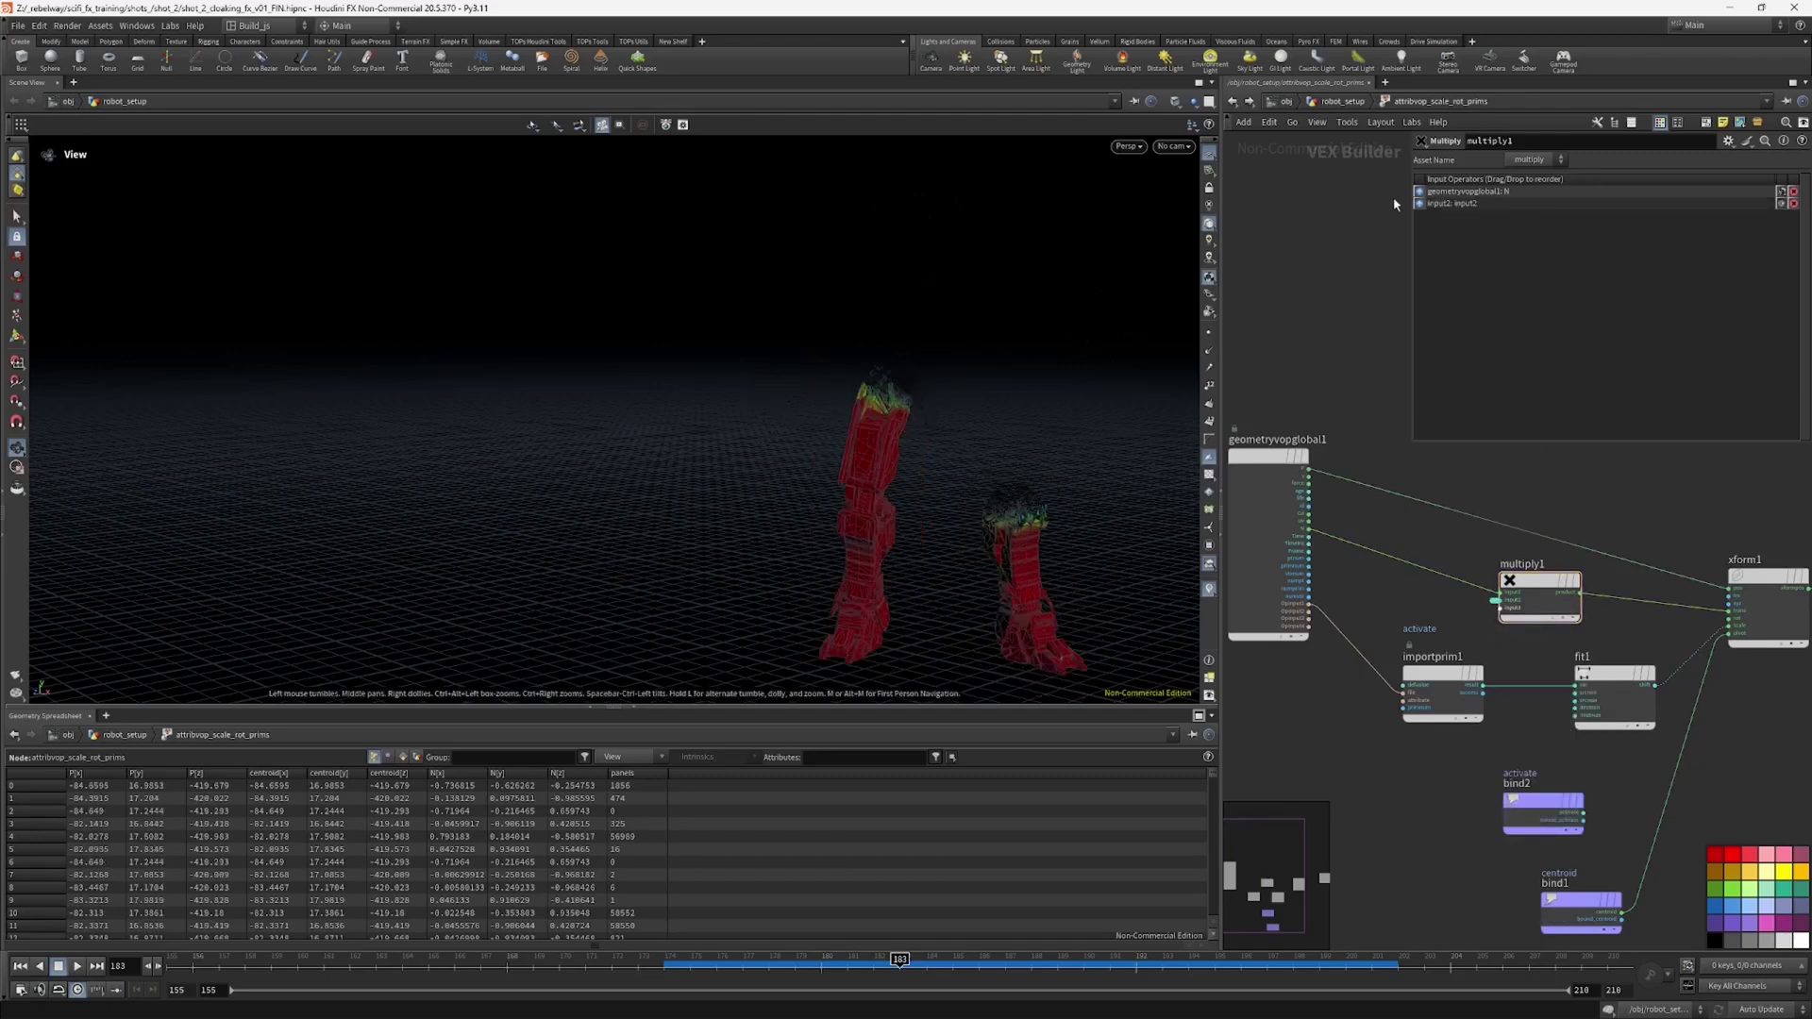
Step: Adjust Input Number 2 on attribvop_scale_rot_prims, trying 0.585 and 0.145 and ending slightly lower, while checking the panel offset on the legs
left_click(1361, 101)
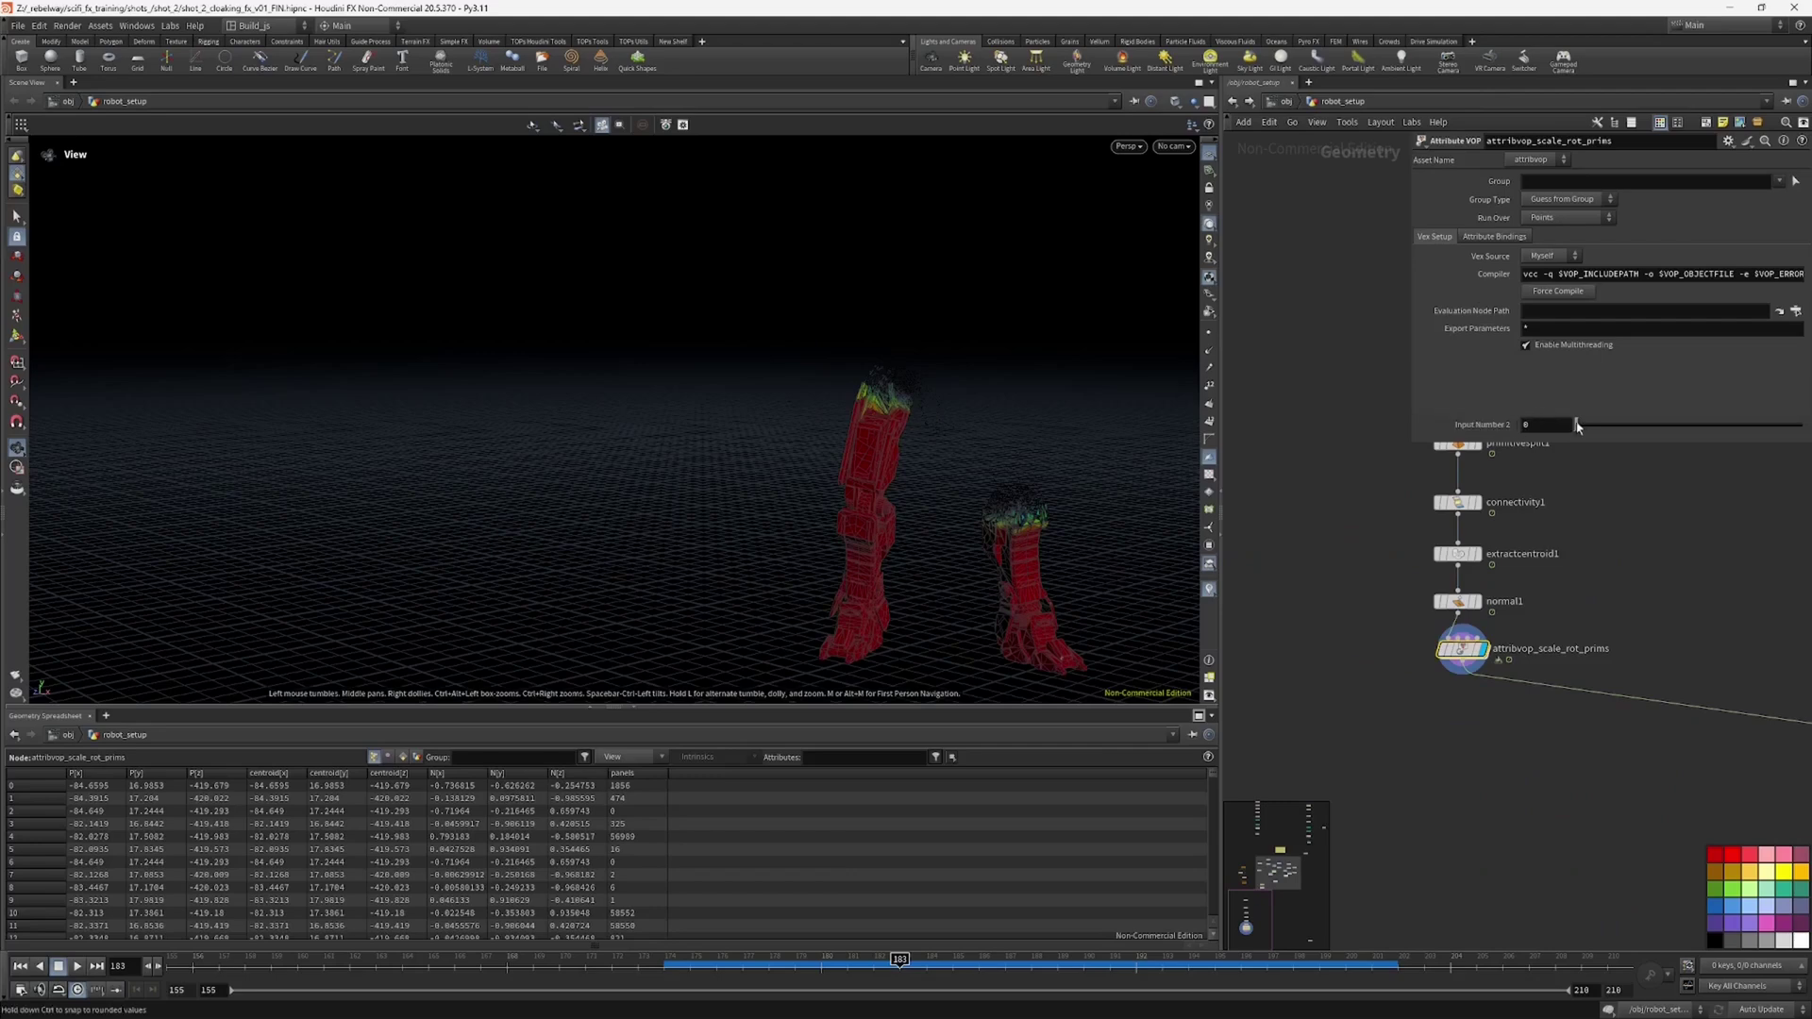
left_click_drag(1575, 424, 1709, 428)
scroll(994, 416, "up", 3)
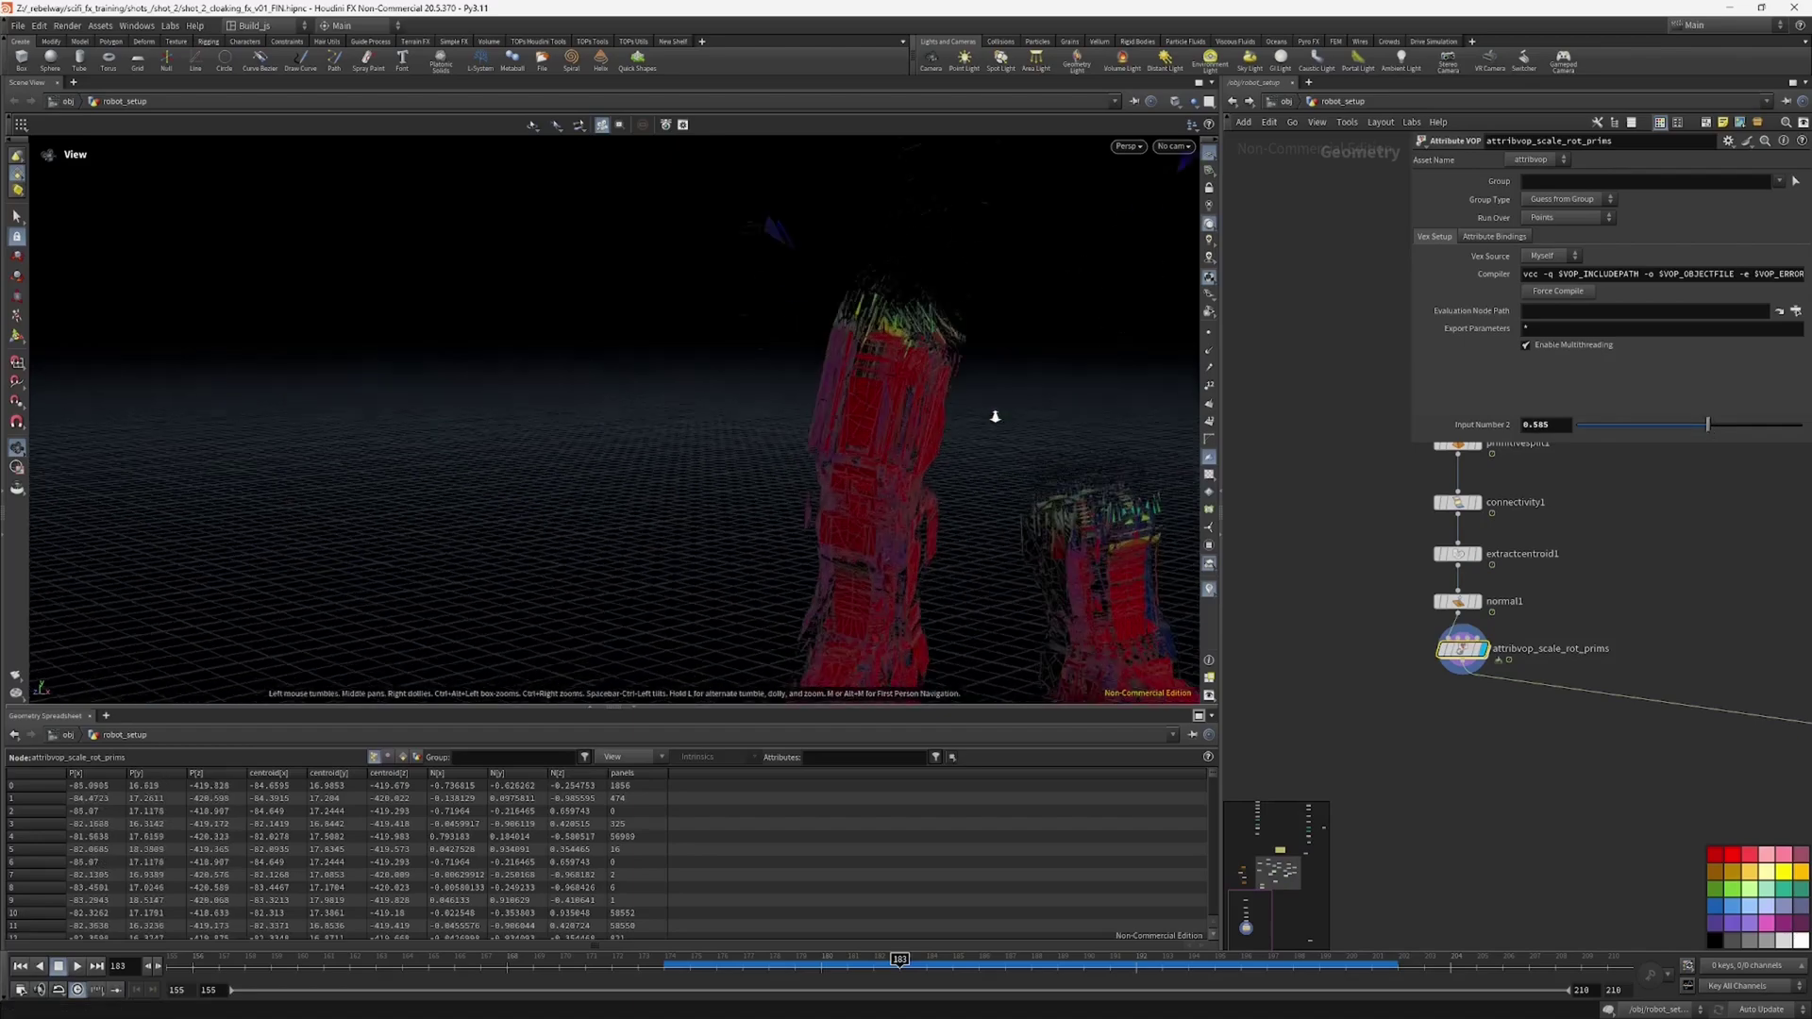
left_click_drag(995, 417, 801, 452)
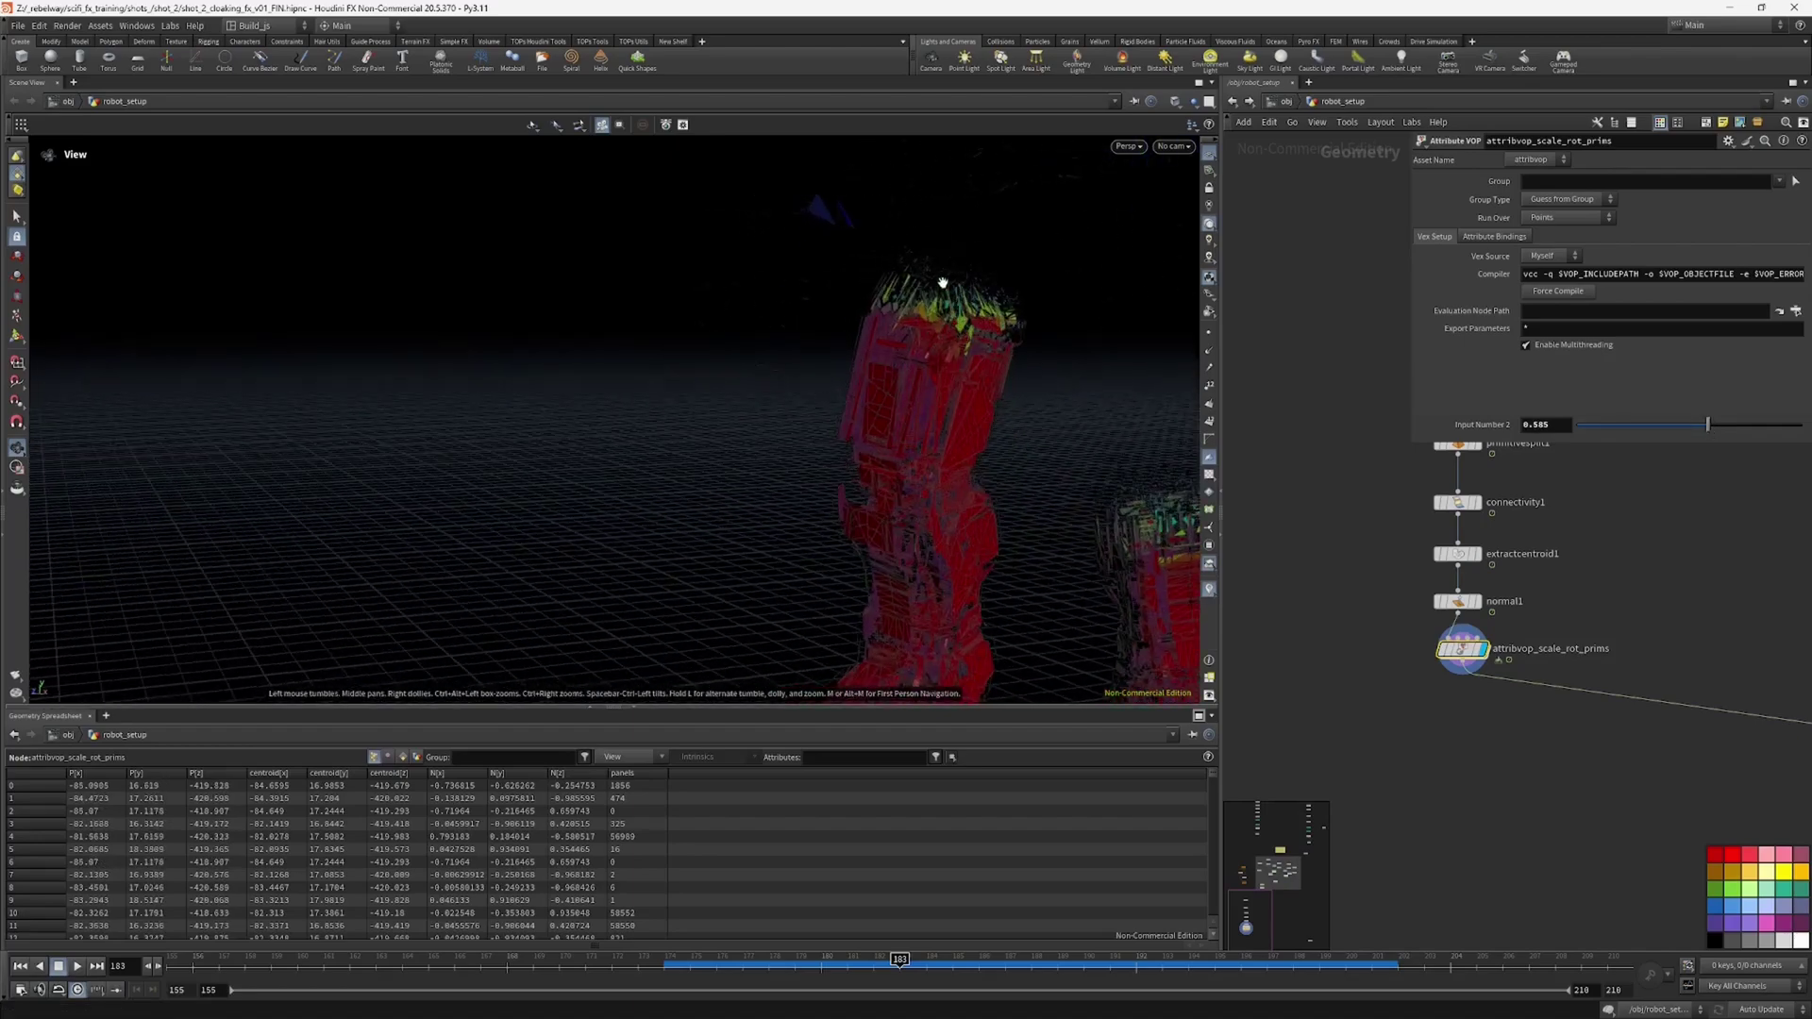
left_click_drag(938, 286, 924, 386)
left_click_drag(1587, 424, 1609, 428)
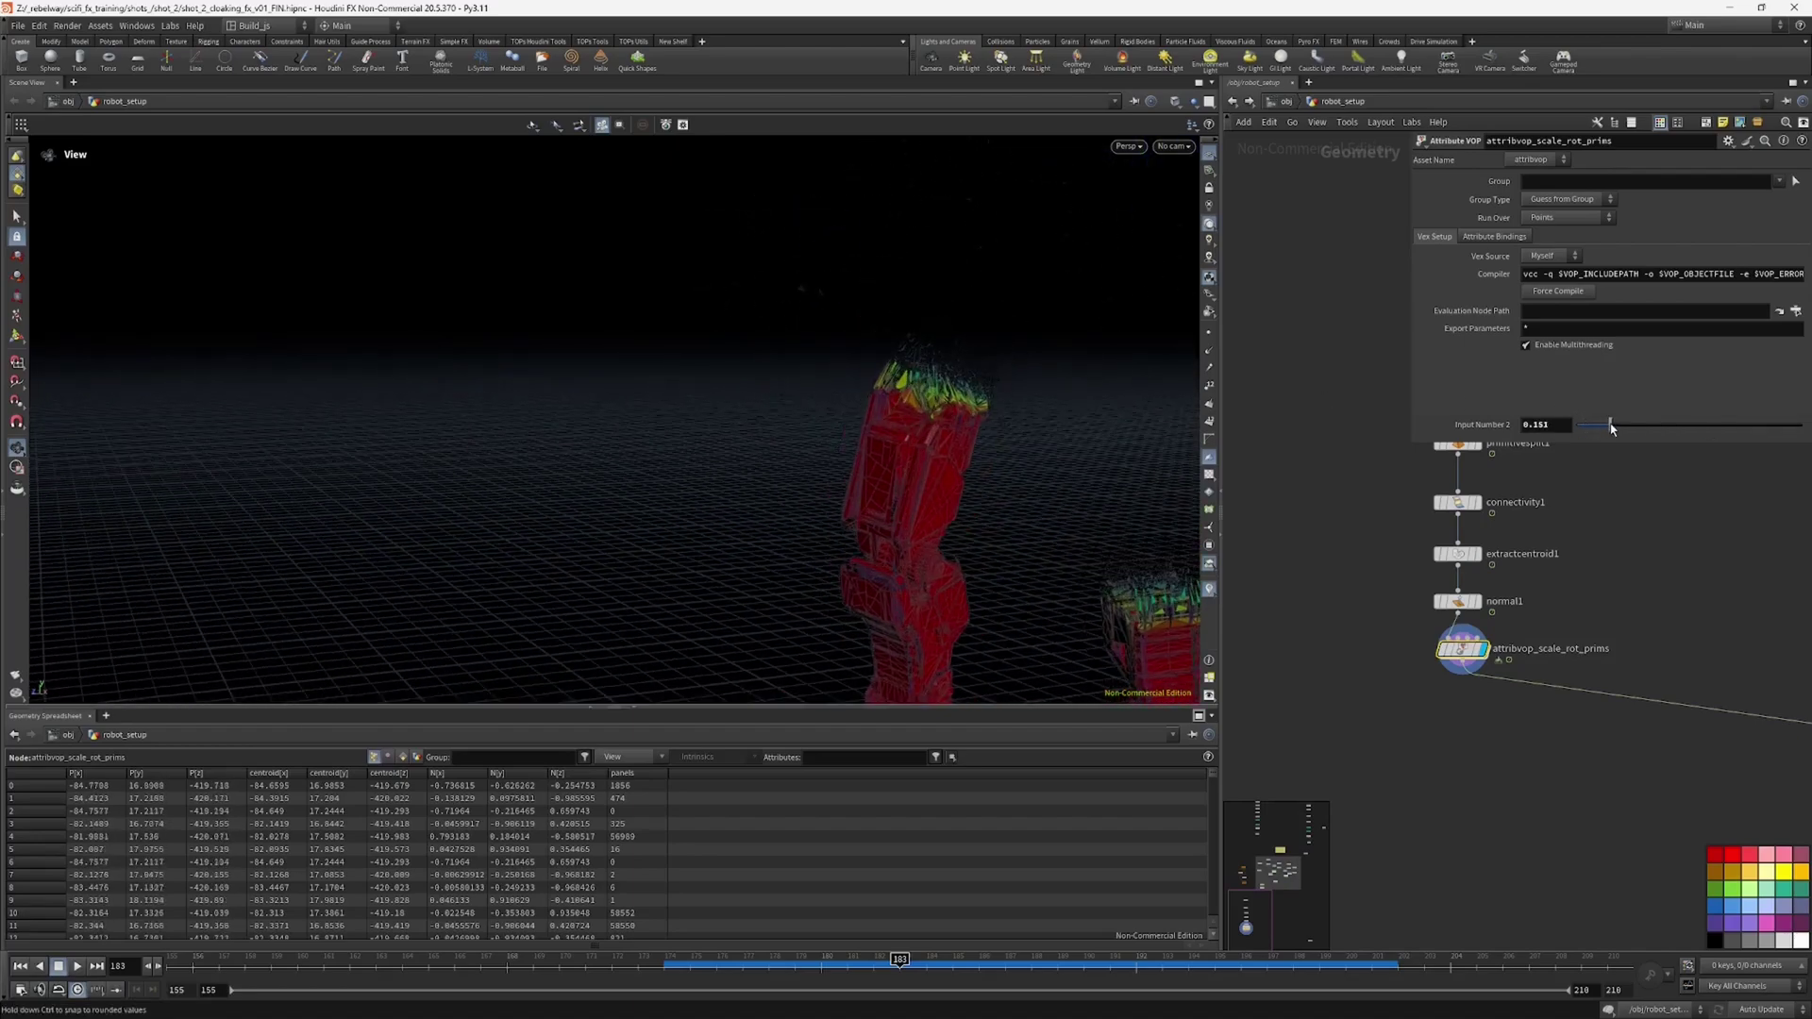
left_click_drag(986, 405, 872, 391)
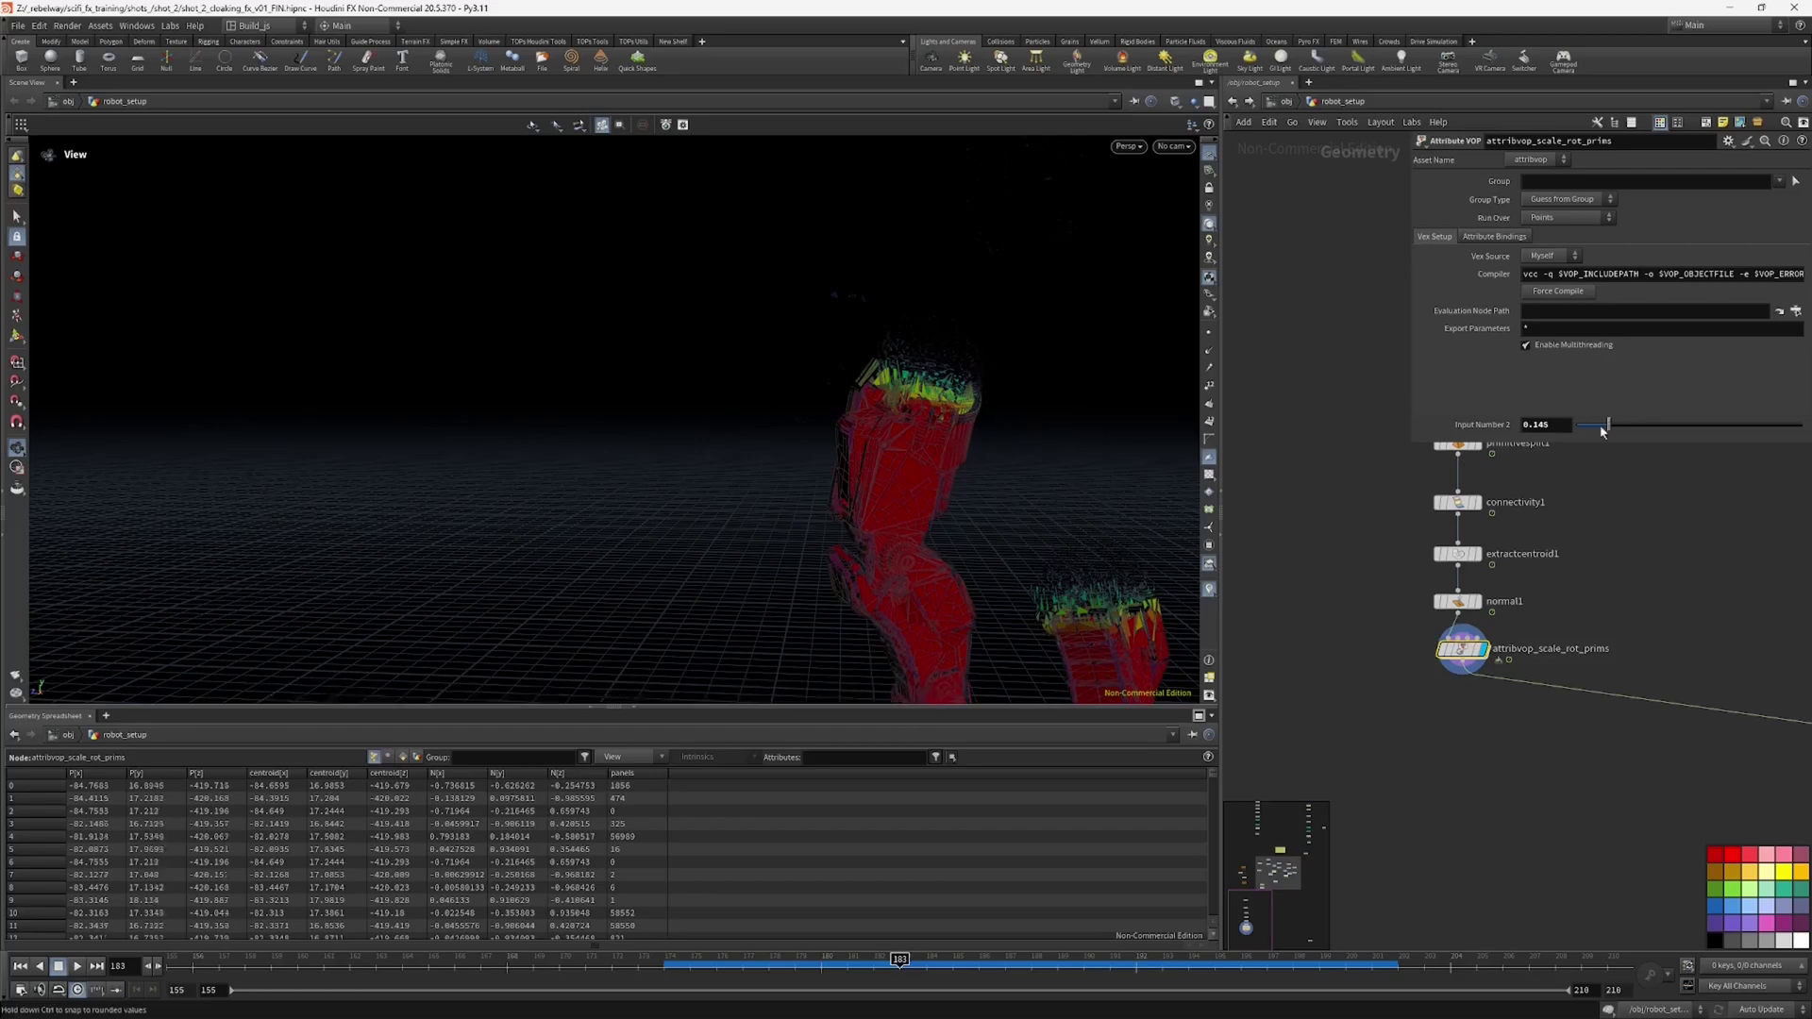
left_click_drag(1608, 428, 1590, 428)
Step: Reopen the attribvop_scale_rot_prims network and spread geometryvopglobal1, xform1 and geometryvopoutput1 farther apart
double_click(1461, 651)
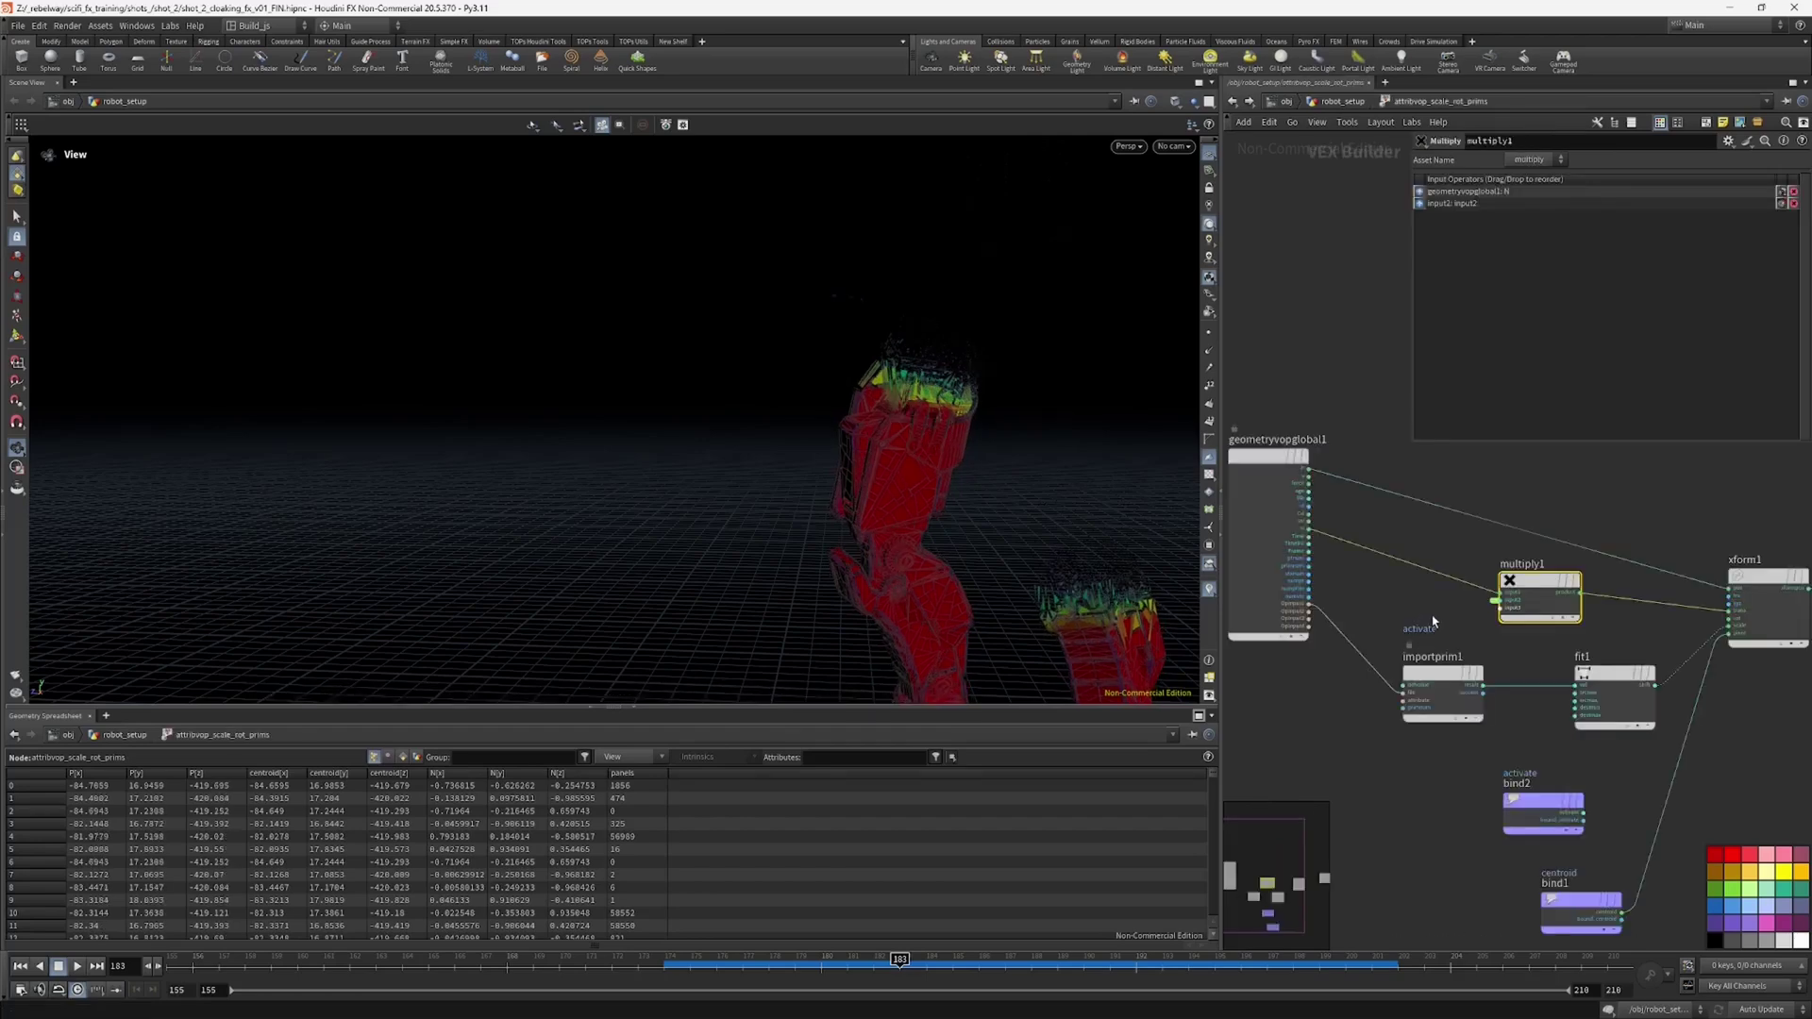
middle_click_drag(1521, 726, 1473, 704)
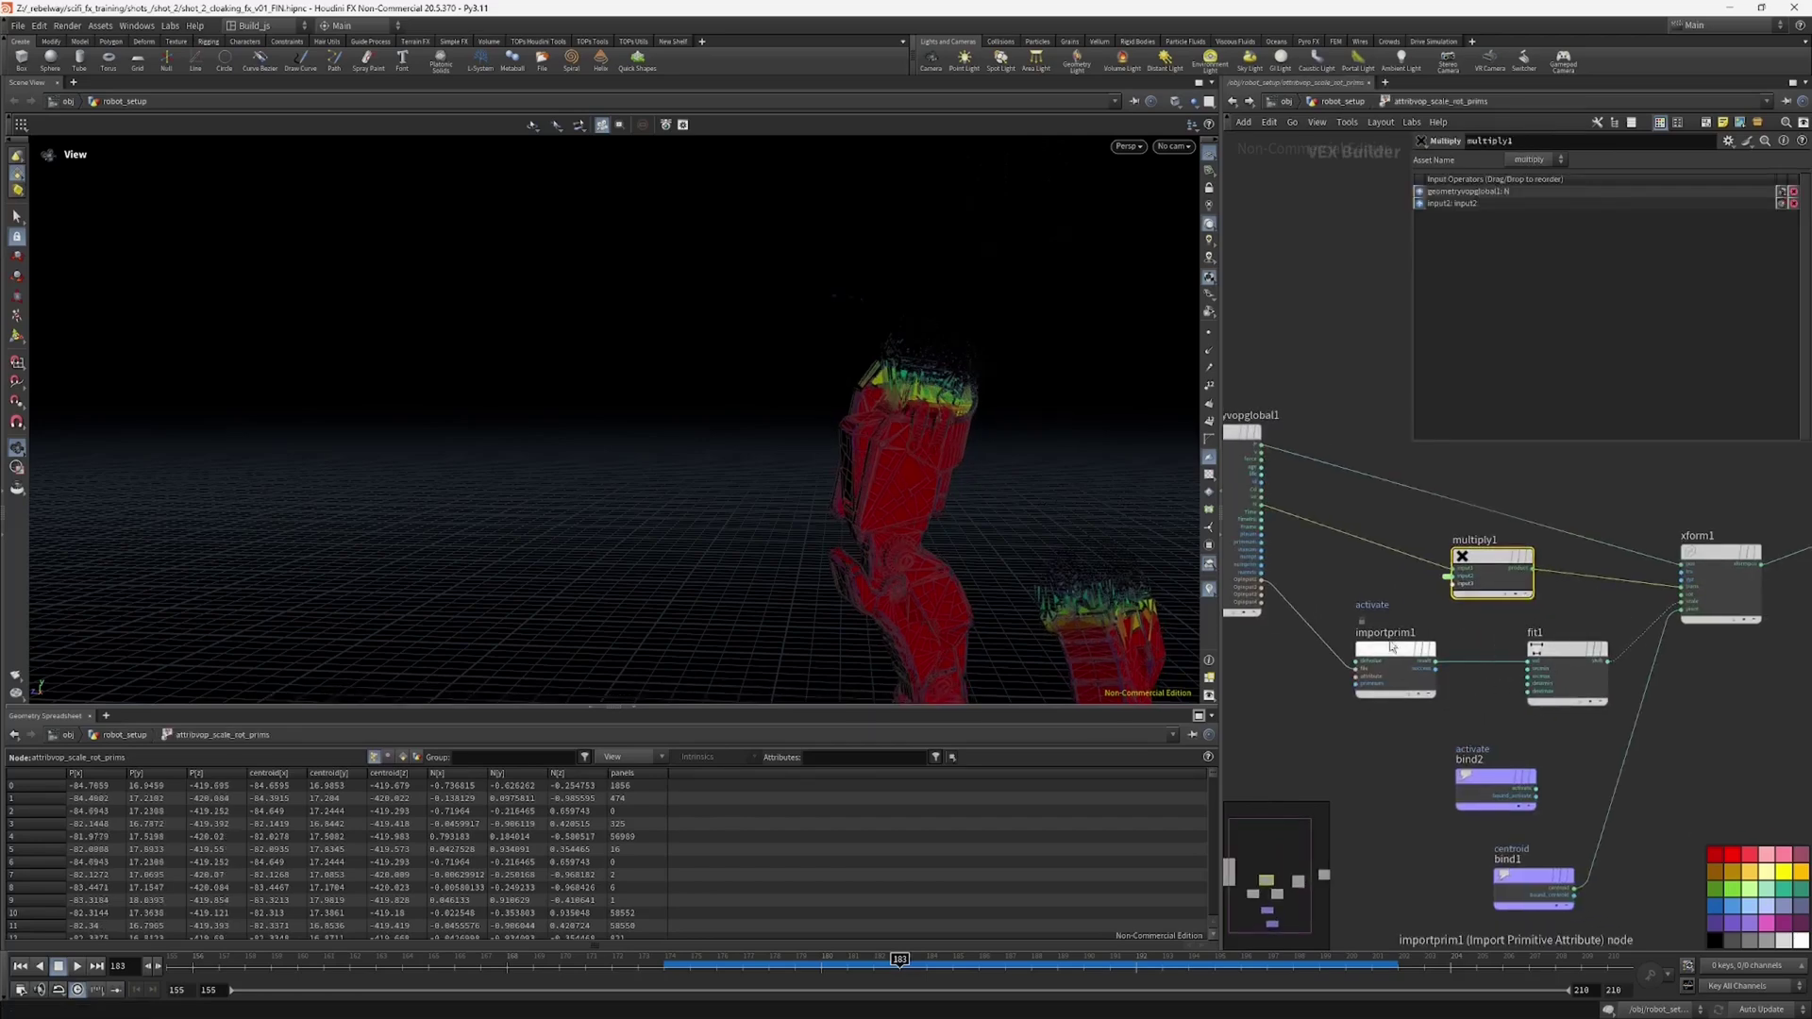
mouse_move(1405, 622)
scroll(1406, 622, "down", 4)
middle_click_drag(1355, 708, 1448, 741)
left_click_drag(1391, 635, 1349, 595)
scroll(1636, 614, "up", 1)
left_click_drag(1647, 630, 1658, 573)
left_click_drag(1756, 608, 1778, 569)
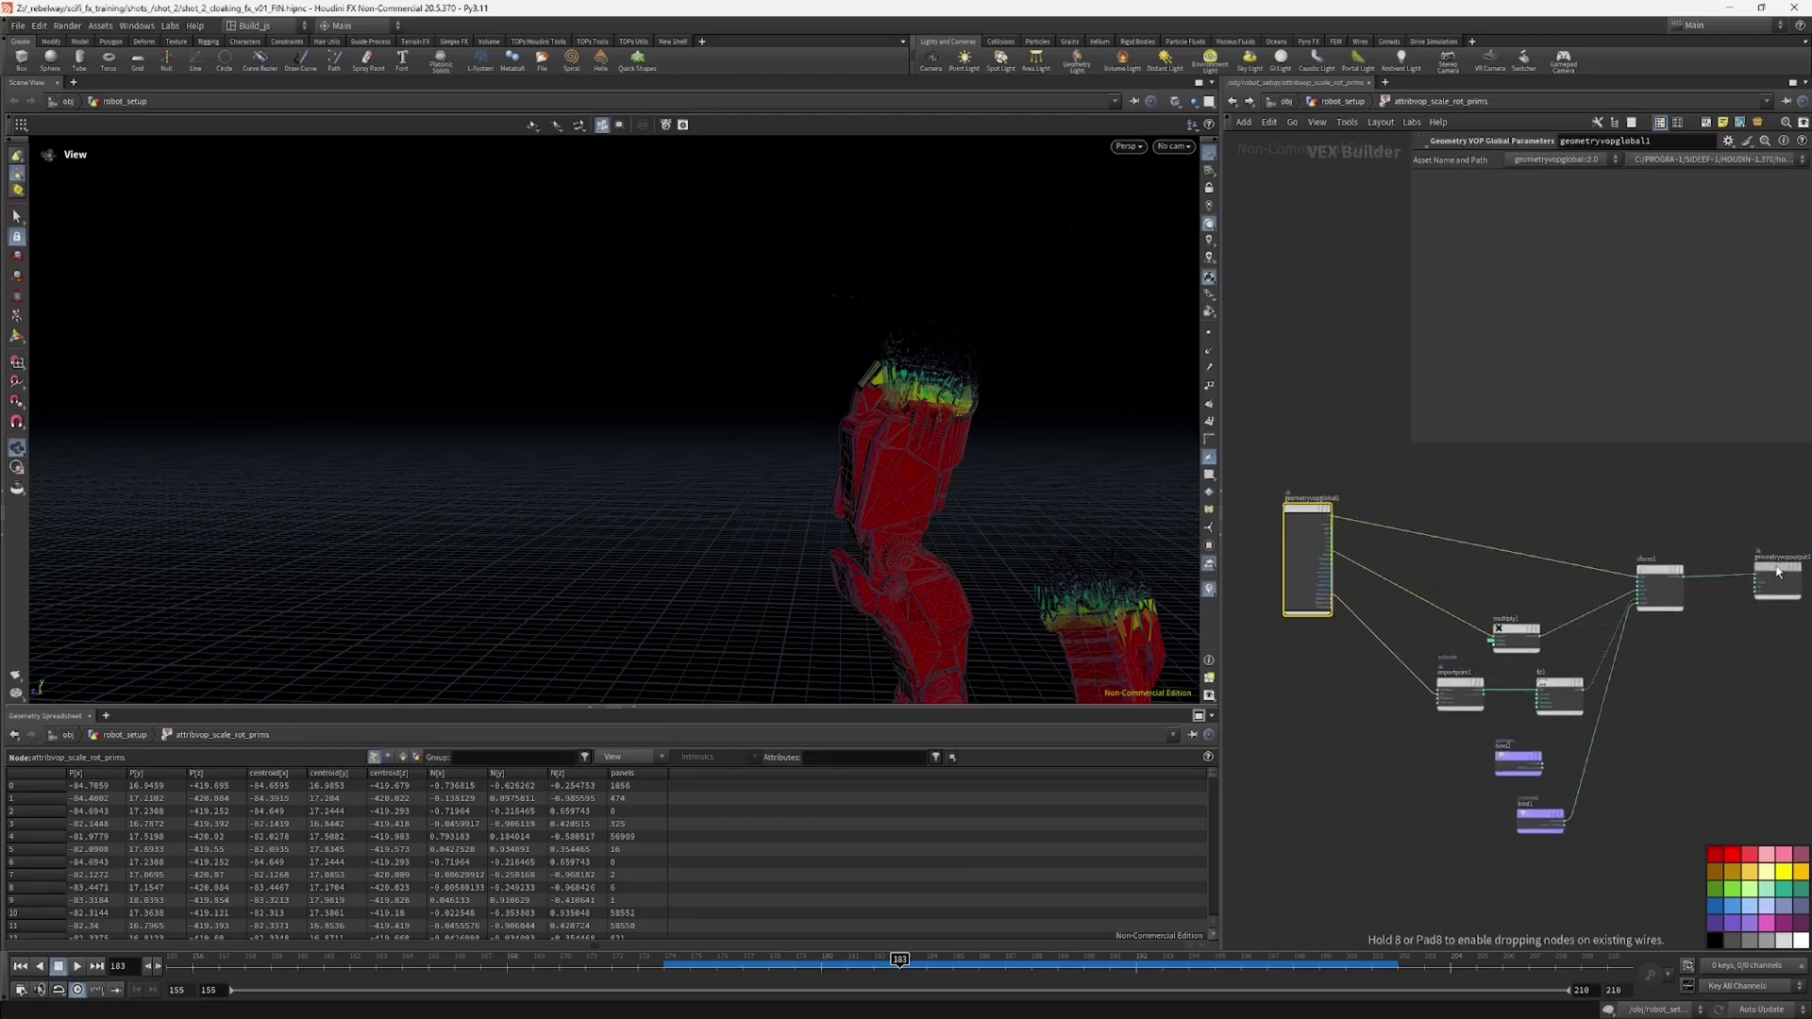
Step: Rearrange the multiply1, importprim1 and fit1 nodes to make room for another node between them
scroll(1657, 575, "up", 2)
left_click_drag(1657, 575, 1674, 542)
middle_click_drag(1503, 664, 1519, 641)
left_click_drag(1474, 630, 1517, 557)
middle_click_drag(1413, 623, 1509, 558)
left_click_drag(1624, 645, 1617, 658)
left_click_drag(1481, 647, 1433, 665)
left_click_drag(1520, 618, 1596, 655)
Step: Duplicate the fit1 node and connect the copy's output, driven by the imported activate attribute, to an input of multiply1
left_click_drag(1031, 555, 1076, 536)
left_click_drag(1622, 655, 1537, 565, "alt")
scroll(1424, 580, "up", 2)
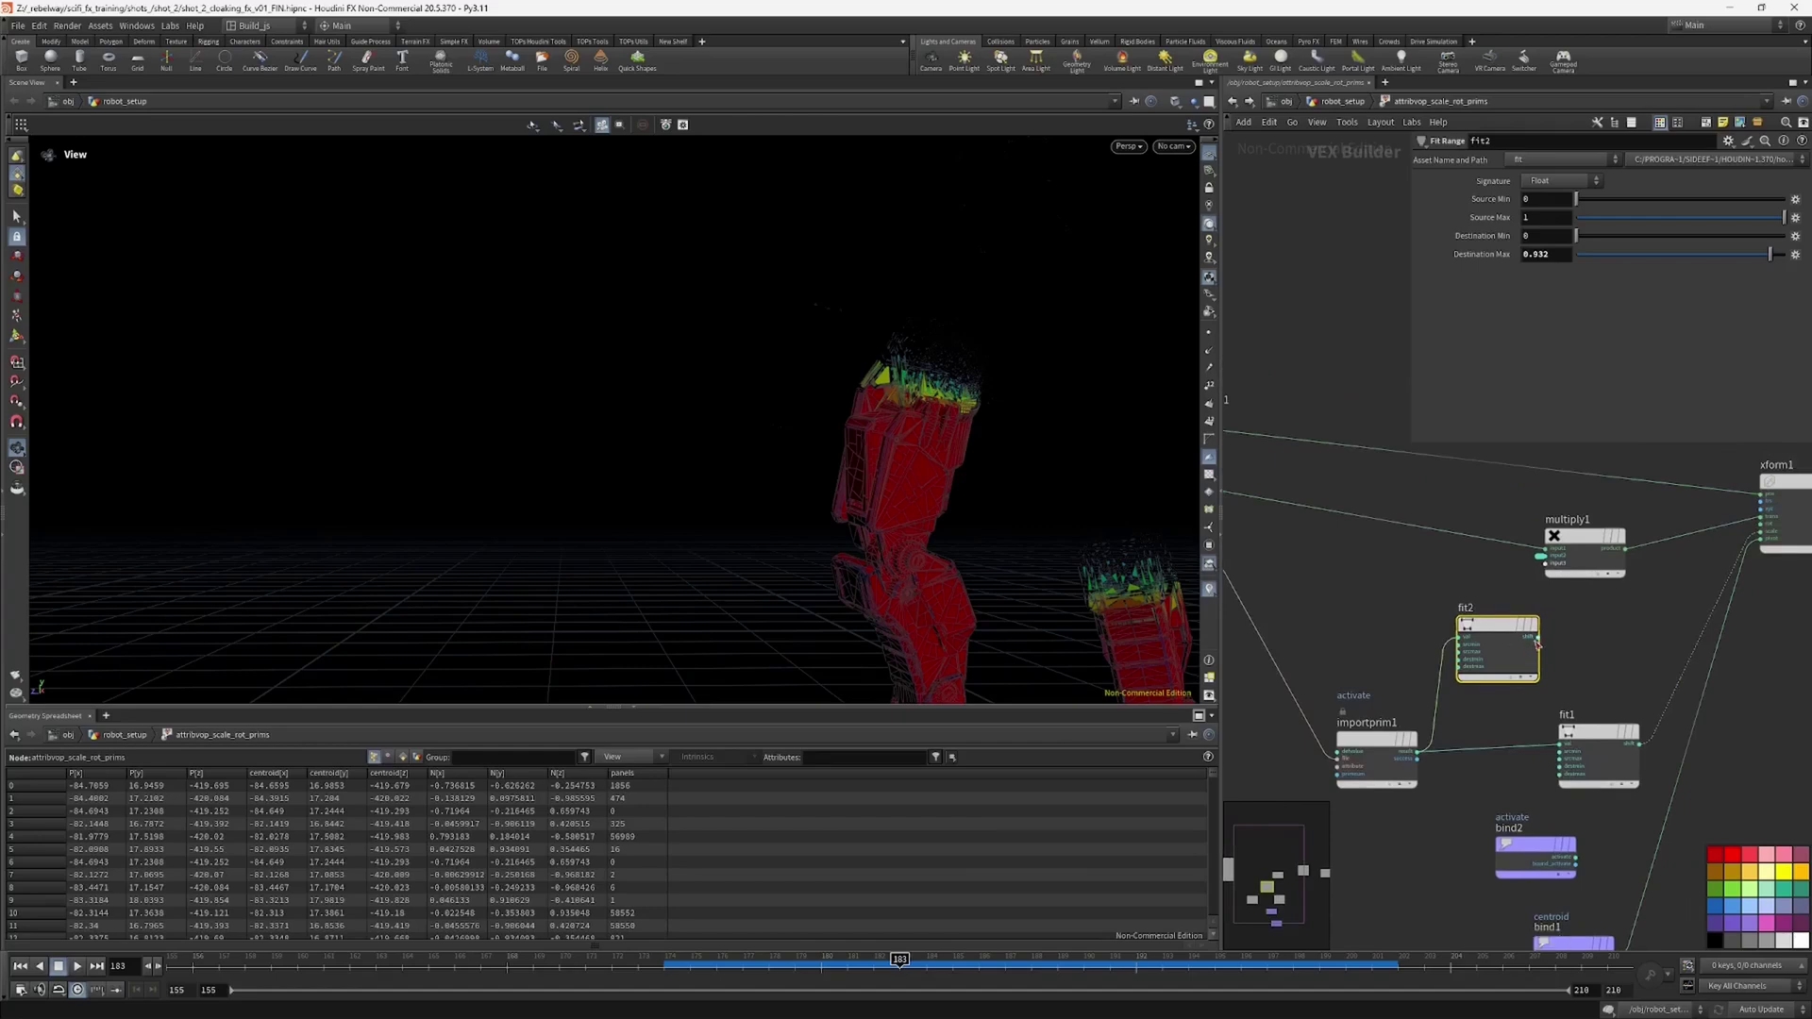
left_click_drag(1536, 642, 1553, 576)
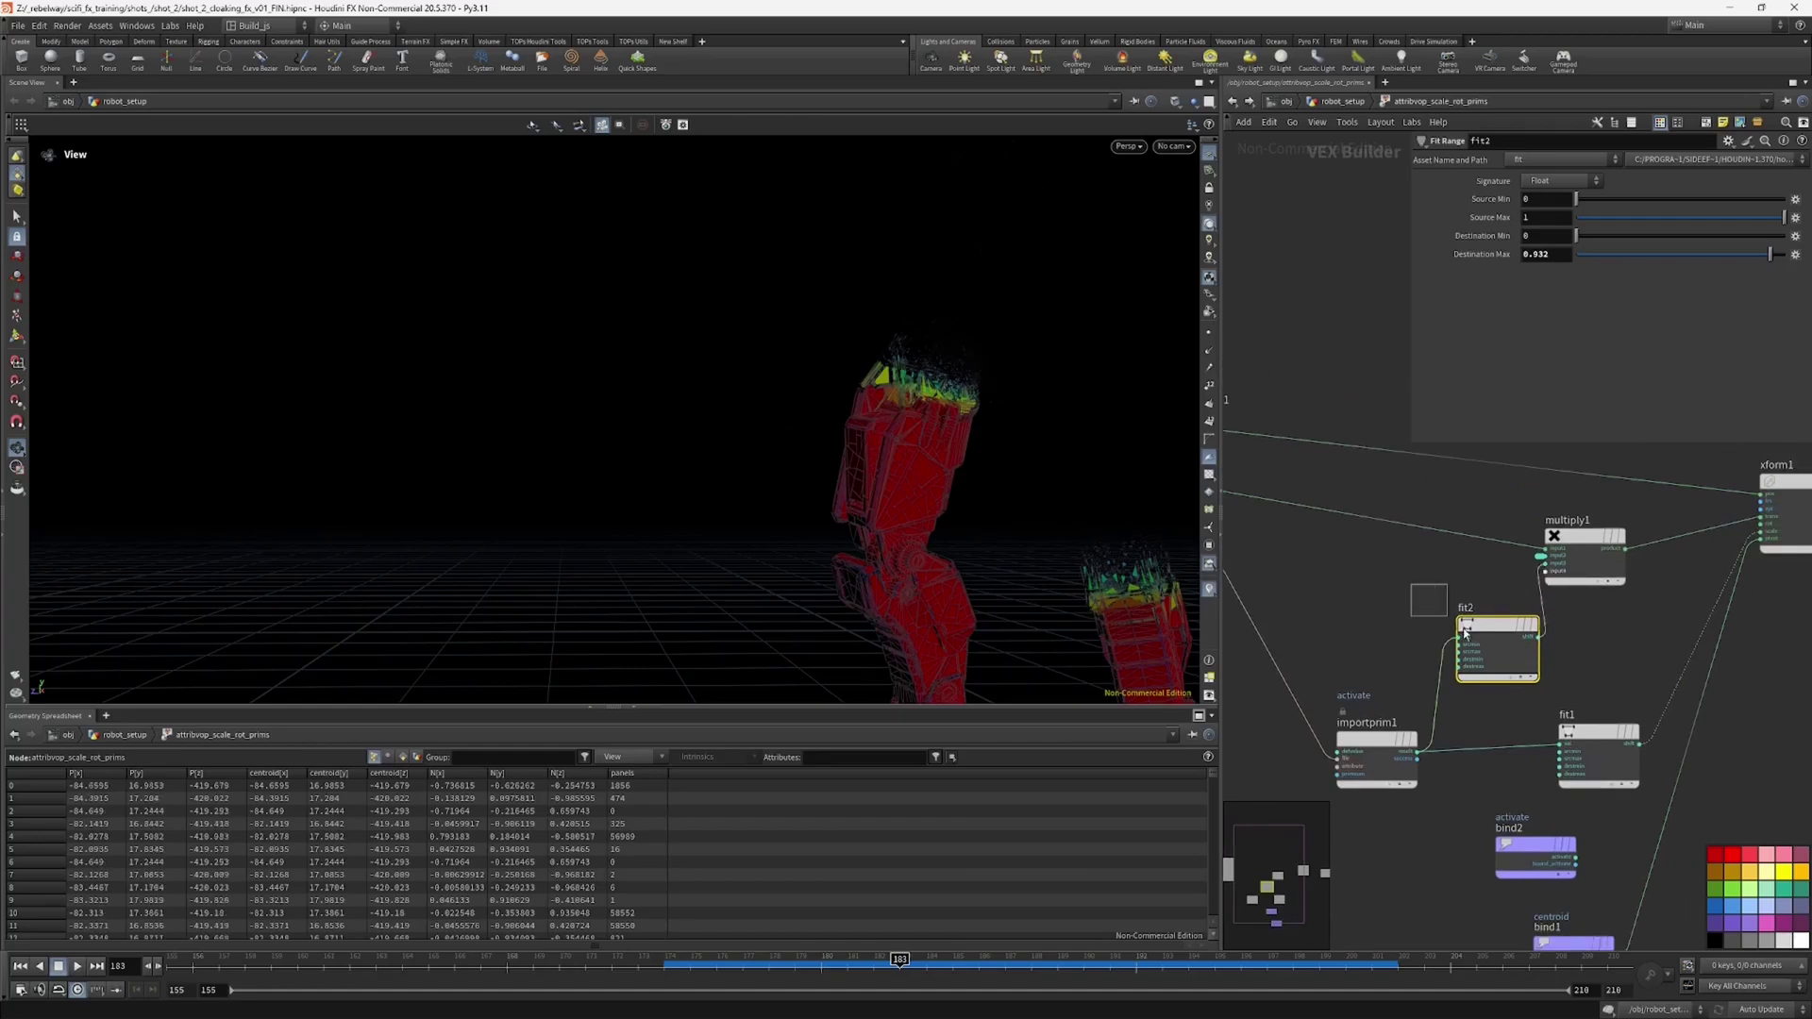
Step: Set the Destination Max of the duplicated Fit Range node to 1 and check the leg panels
left_click_drag(962, 580, 1084, 582)
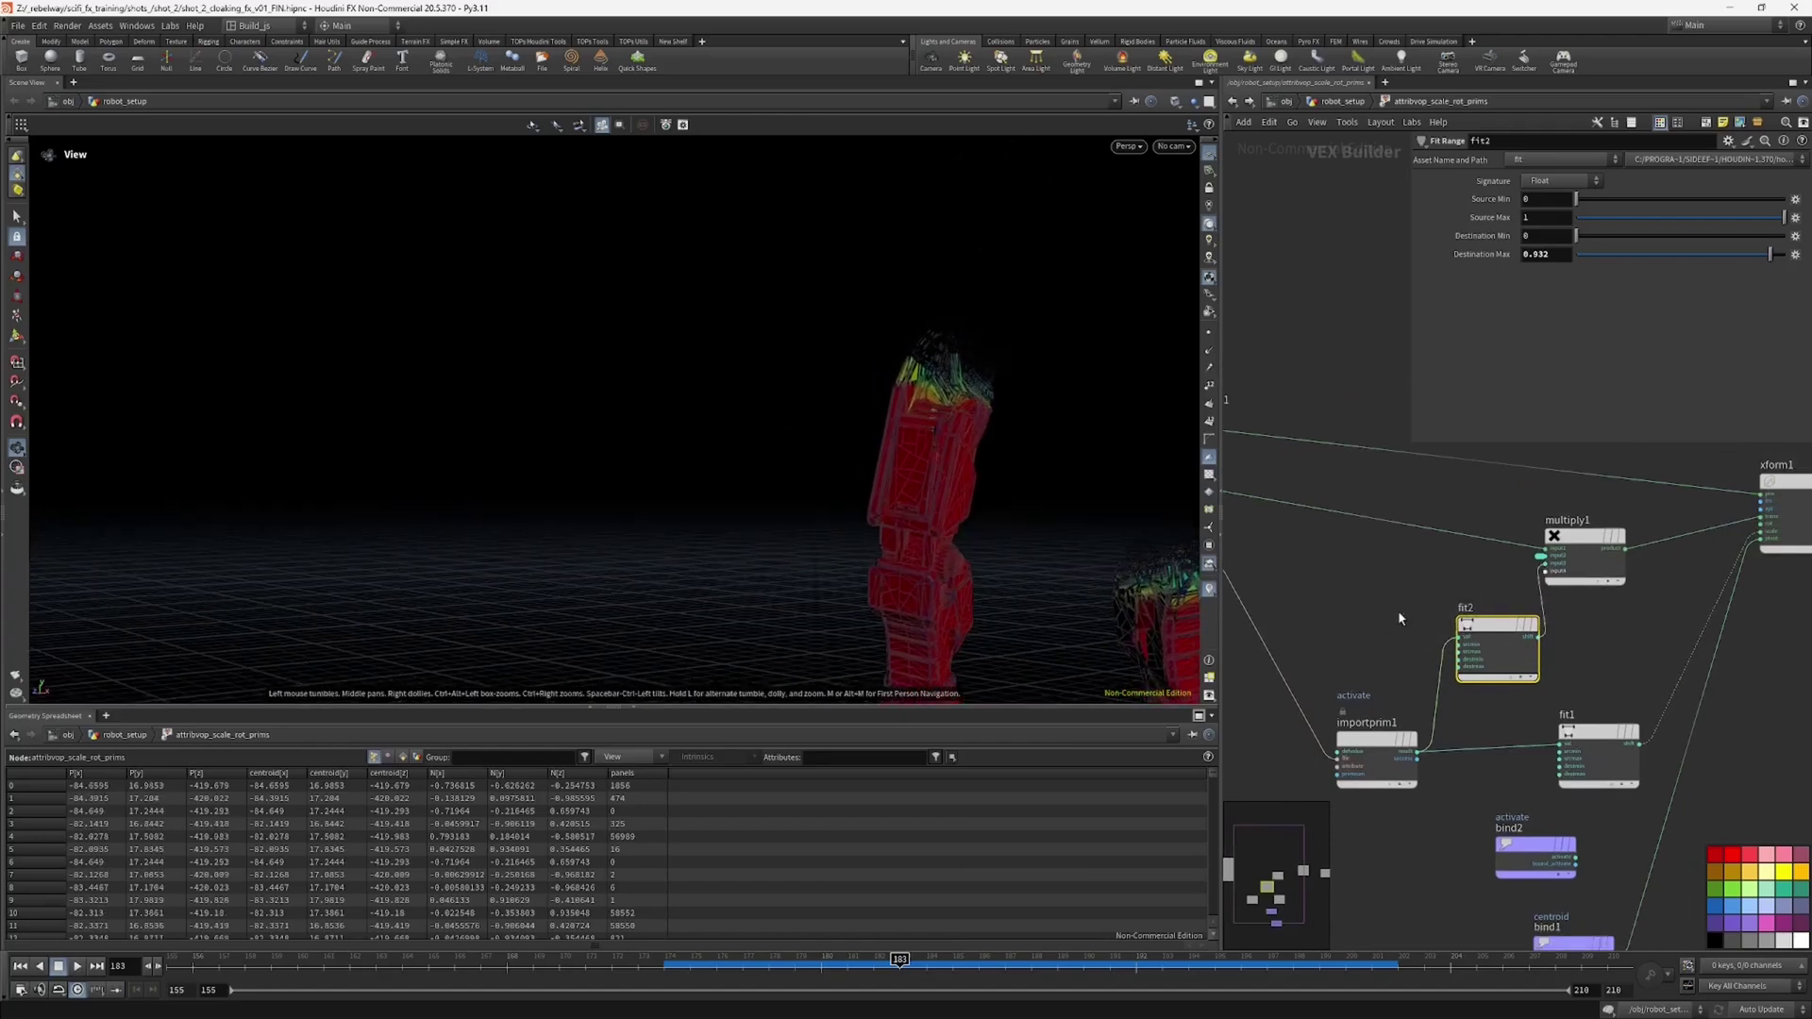
left_click_drag(1560, 262, 1793, 267)
left_click_drag(1046, 447, 930, 457)
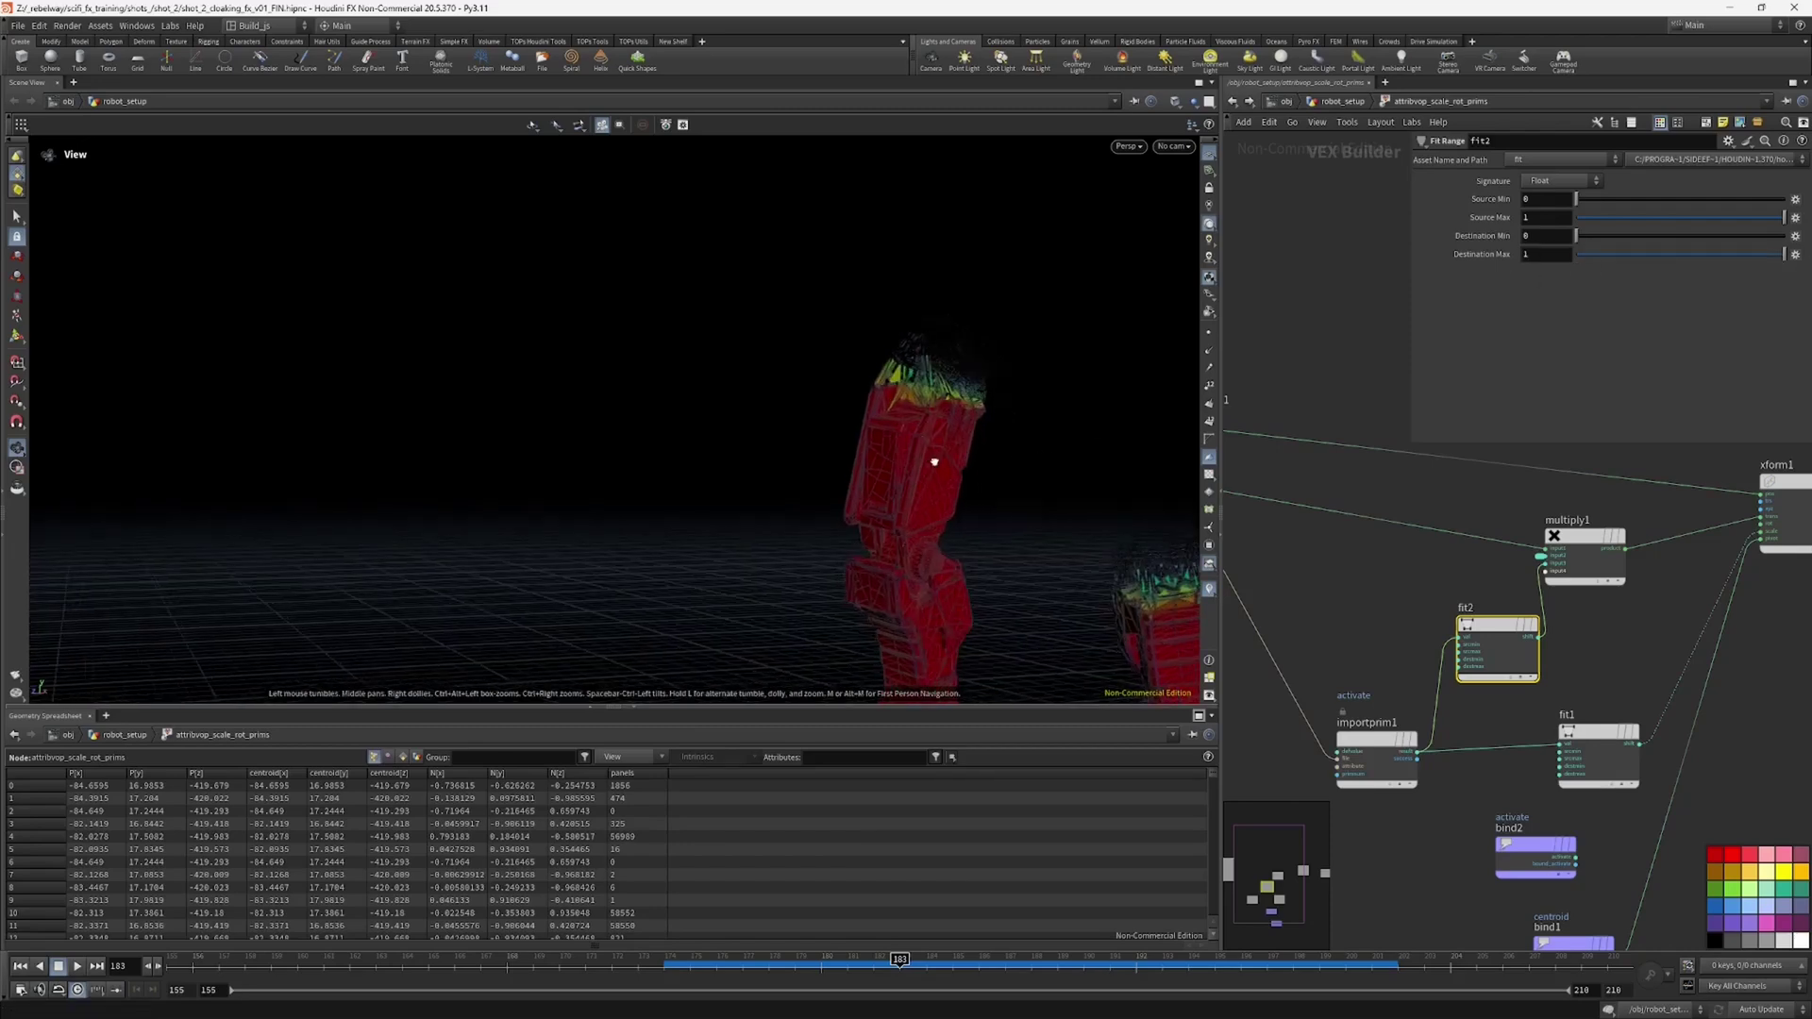
Step: Raise Input Number 2 of attribvop_scale_rot_prims to 1 and reverse fit2's destination range to Min 1 and Max 0
left_click_drag(1597, 240, 1687, 234)
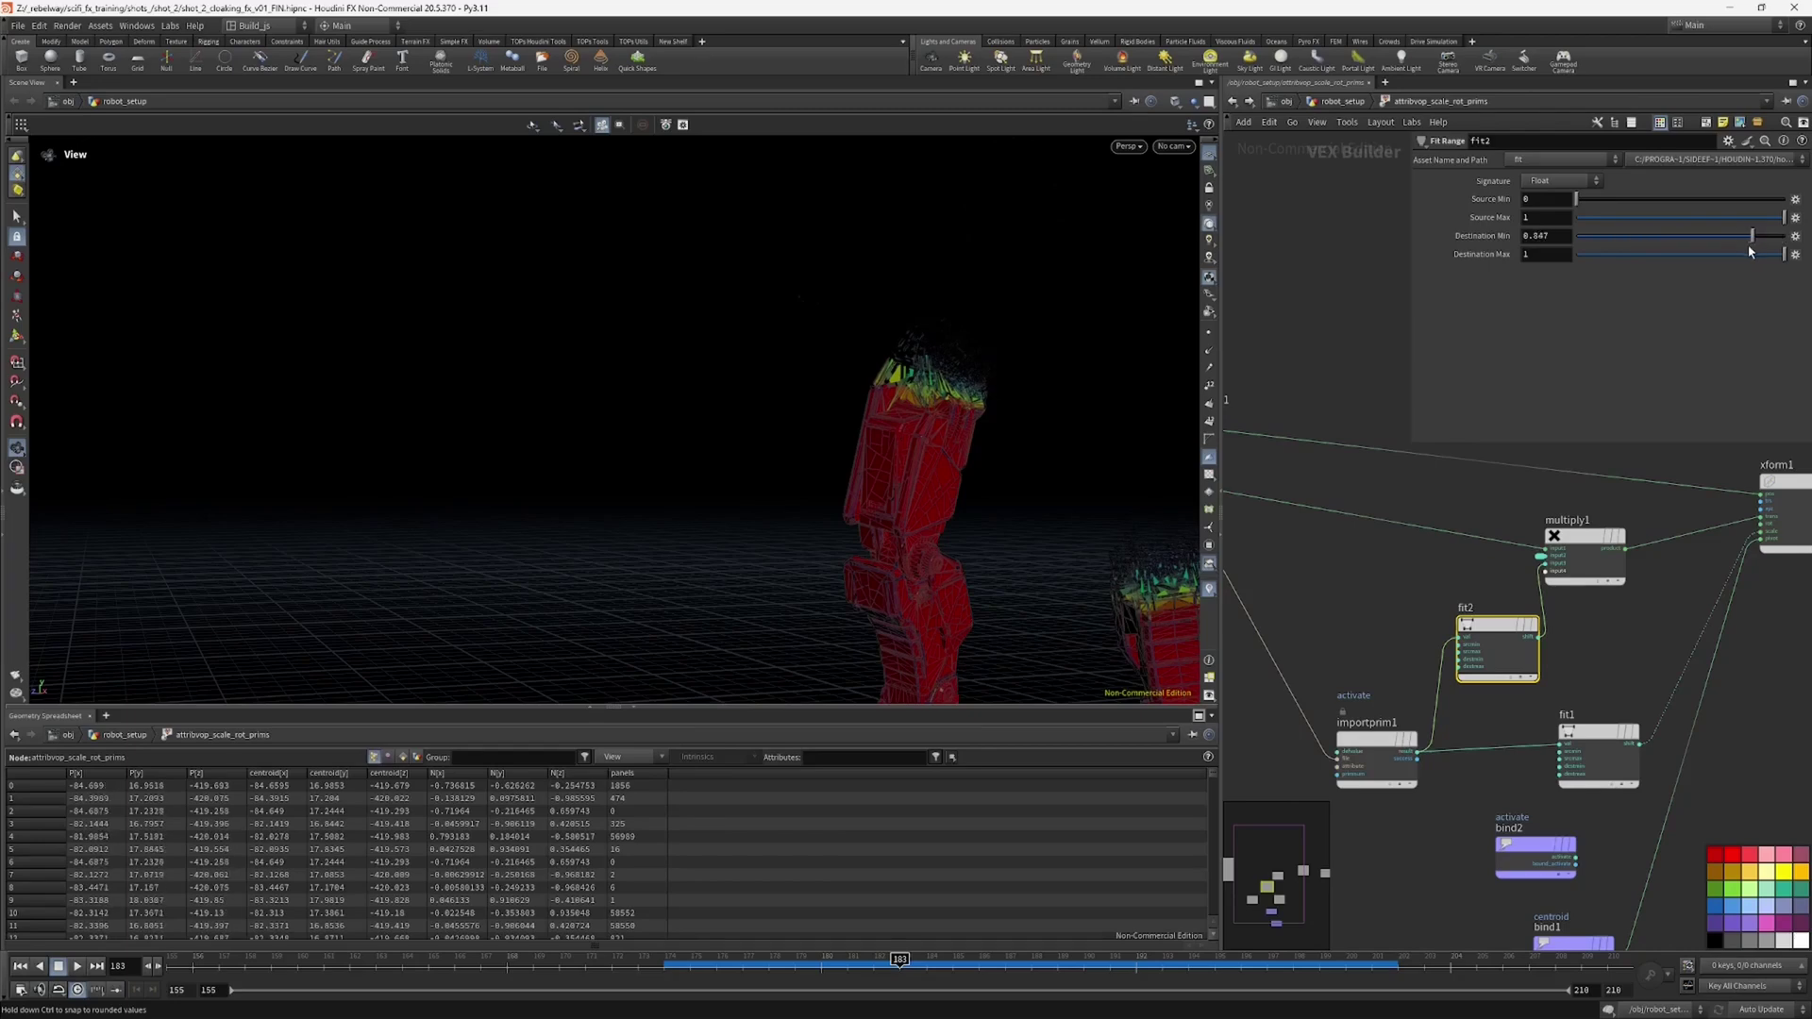
left_click(1358, 104)
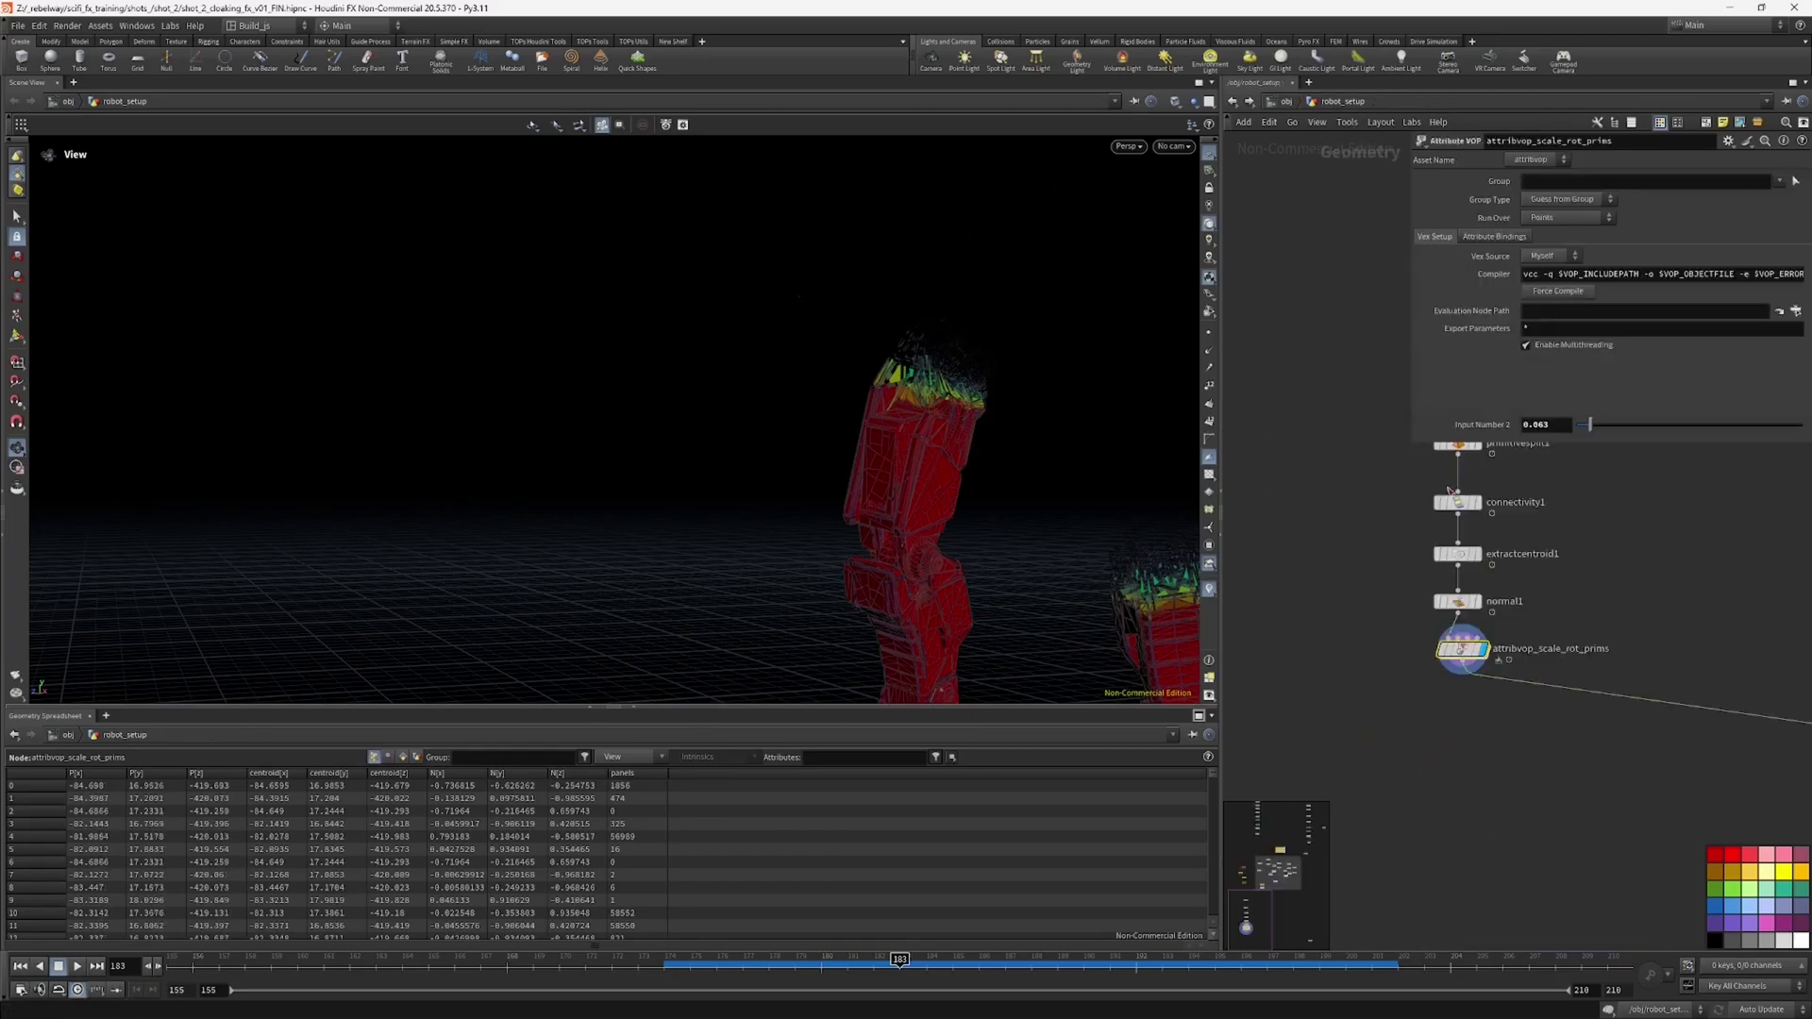
left_click_drag(1588, 433, 1801, 427)
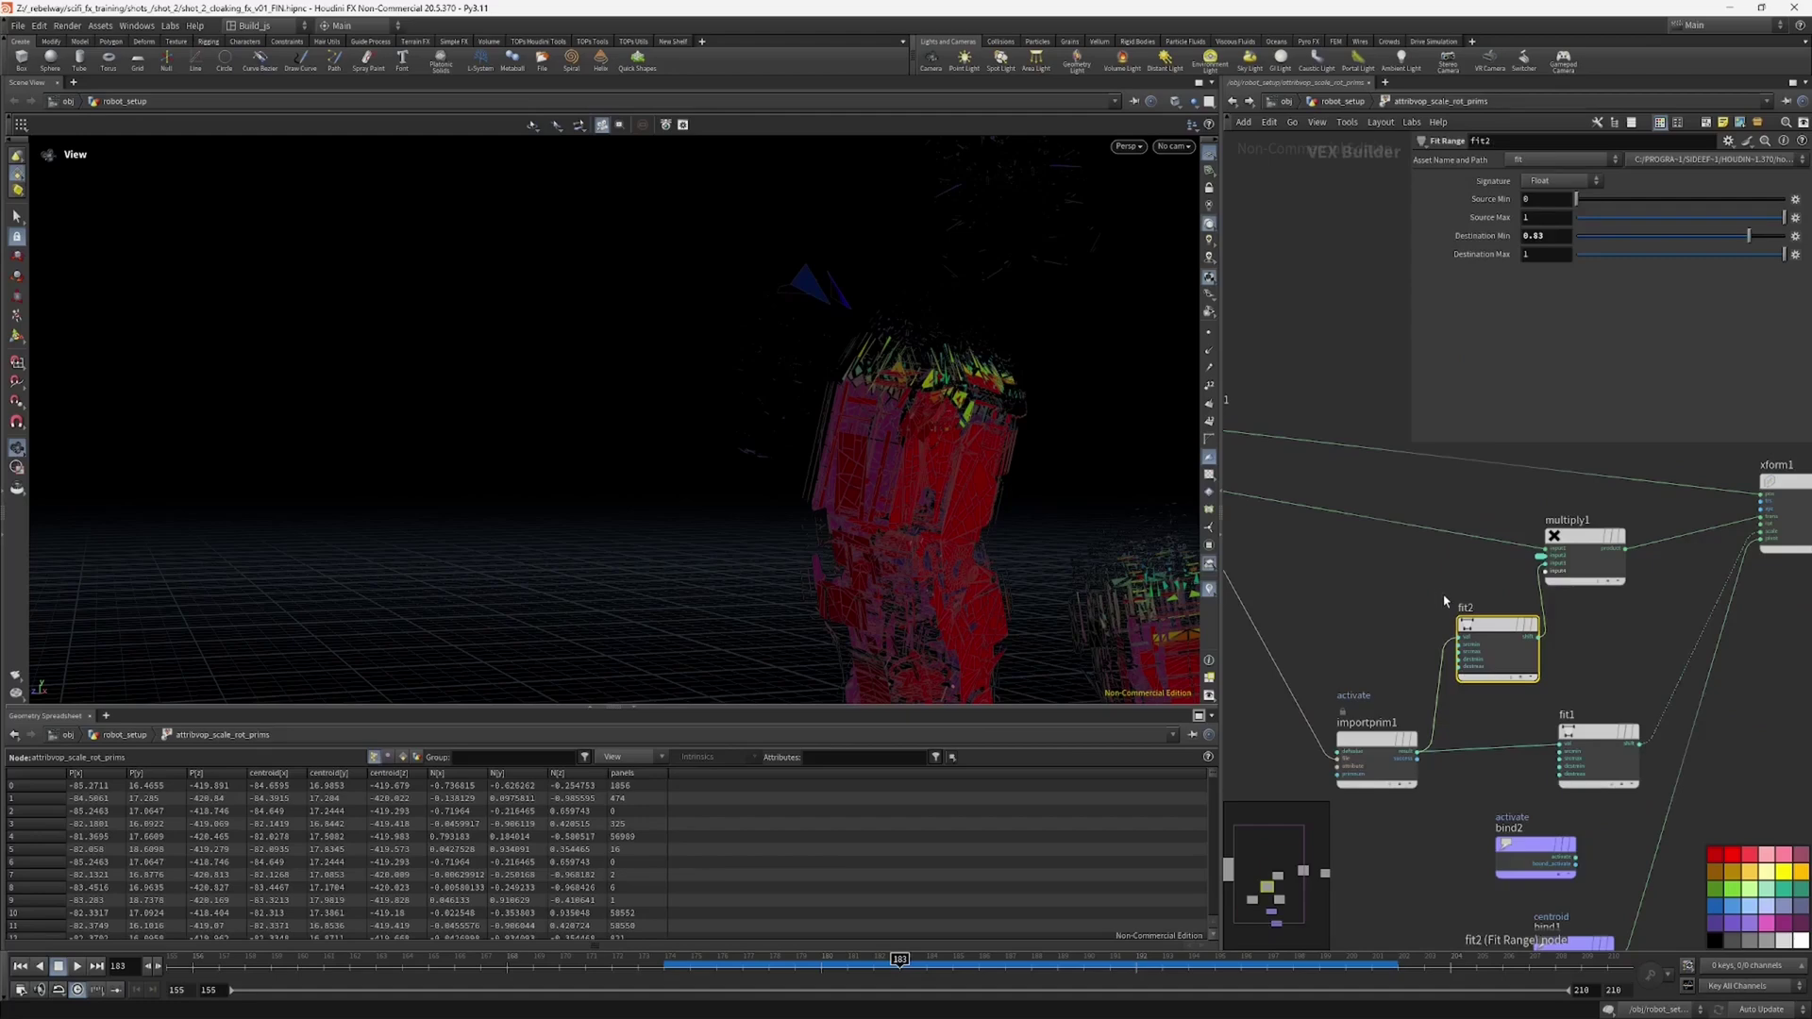
left_click_drag(1492, 631, 1478, 615)
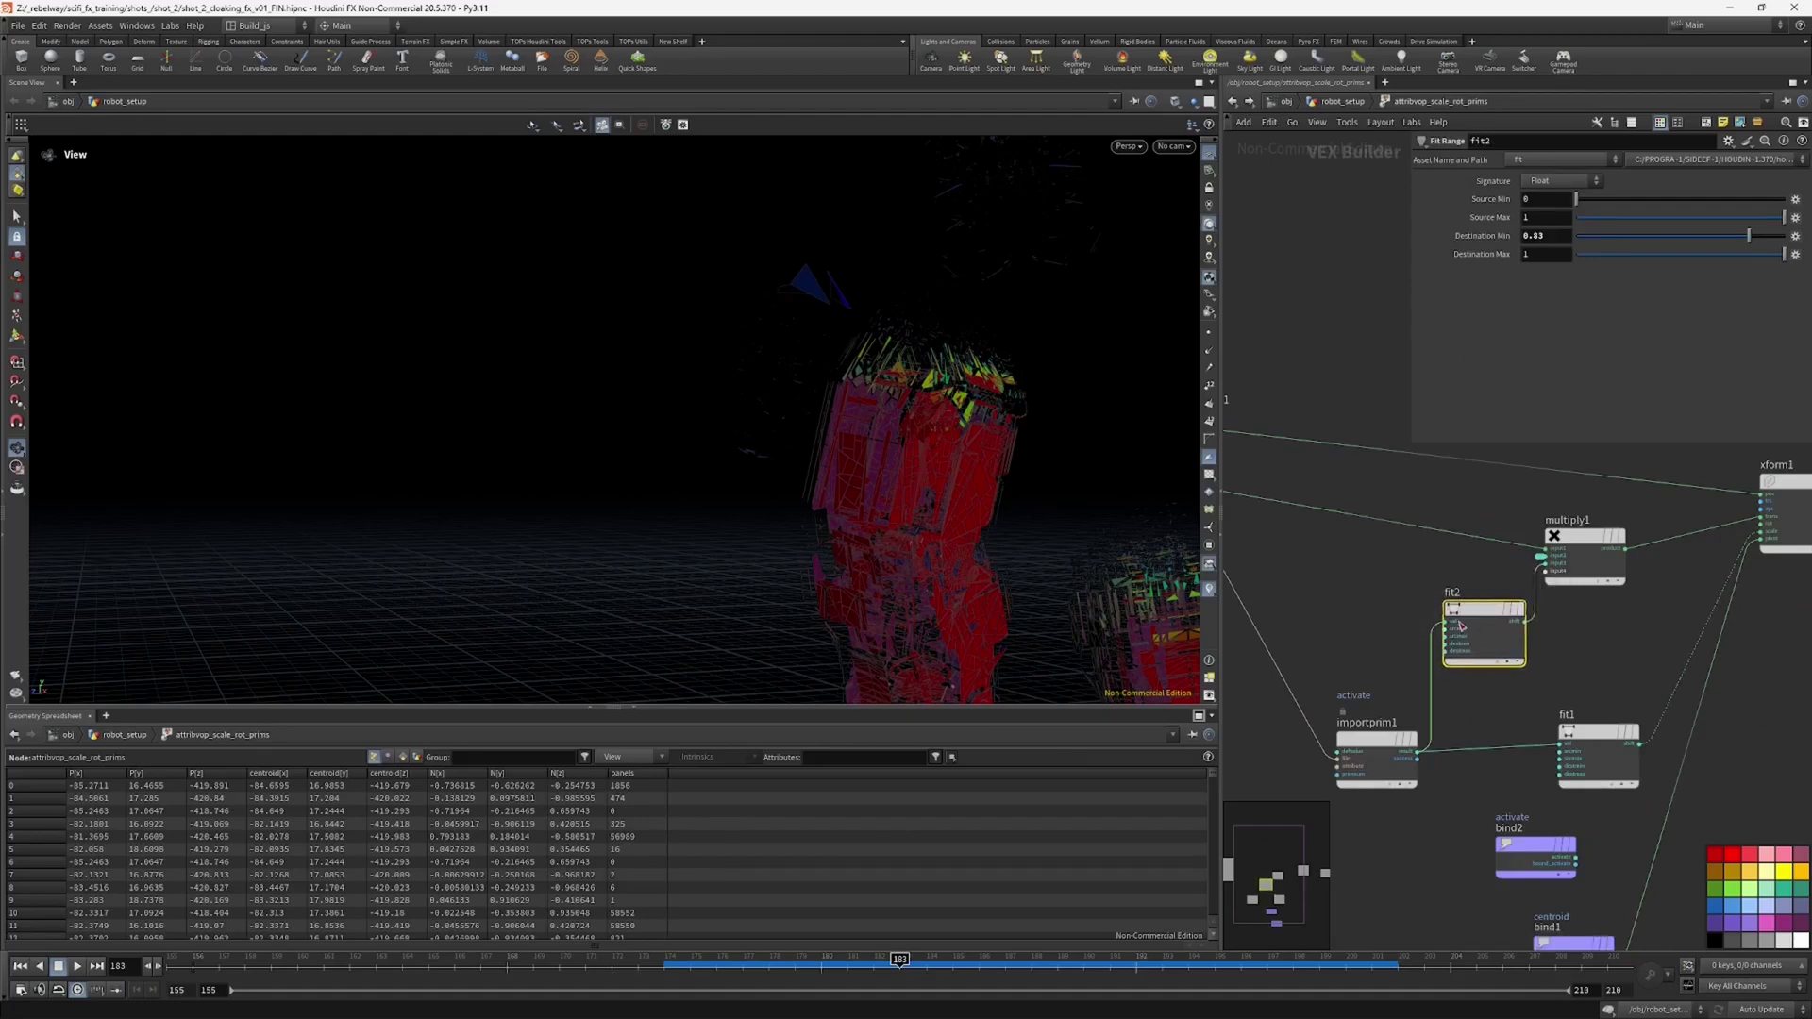
left_click_drag(1748, 237, 1575, 253)
Step: Examine the offset panels on the robot's legs, arms and torso from several angles and frames
left_click_drag(868, 461, 934, 640)
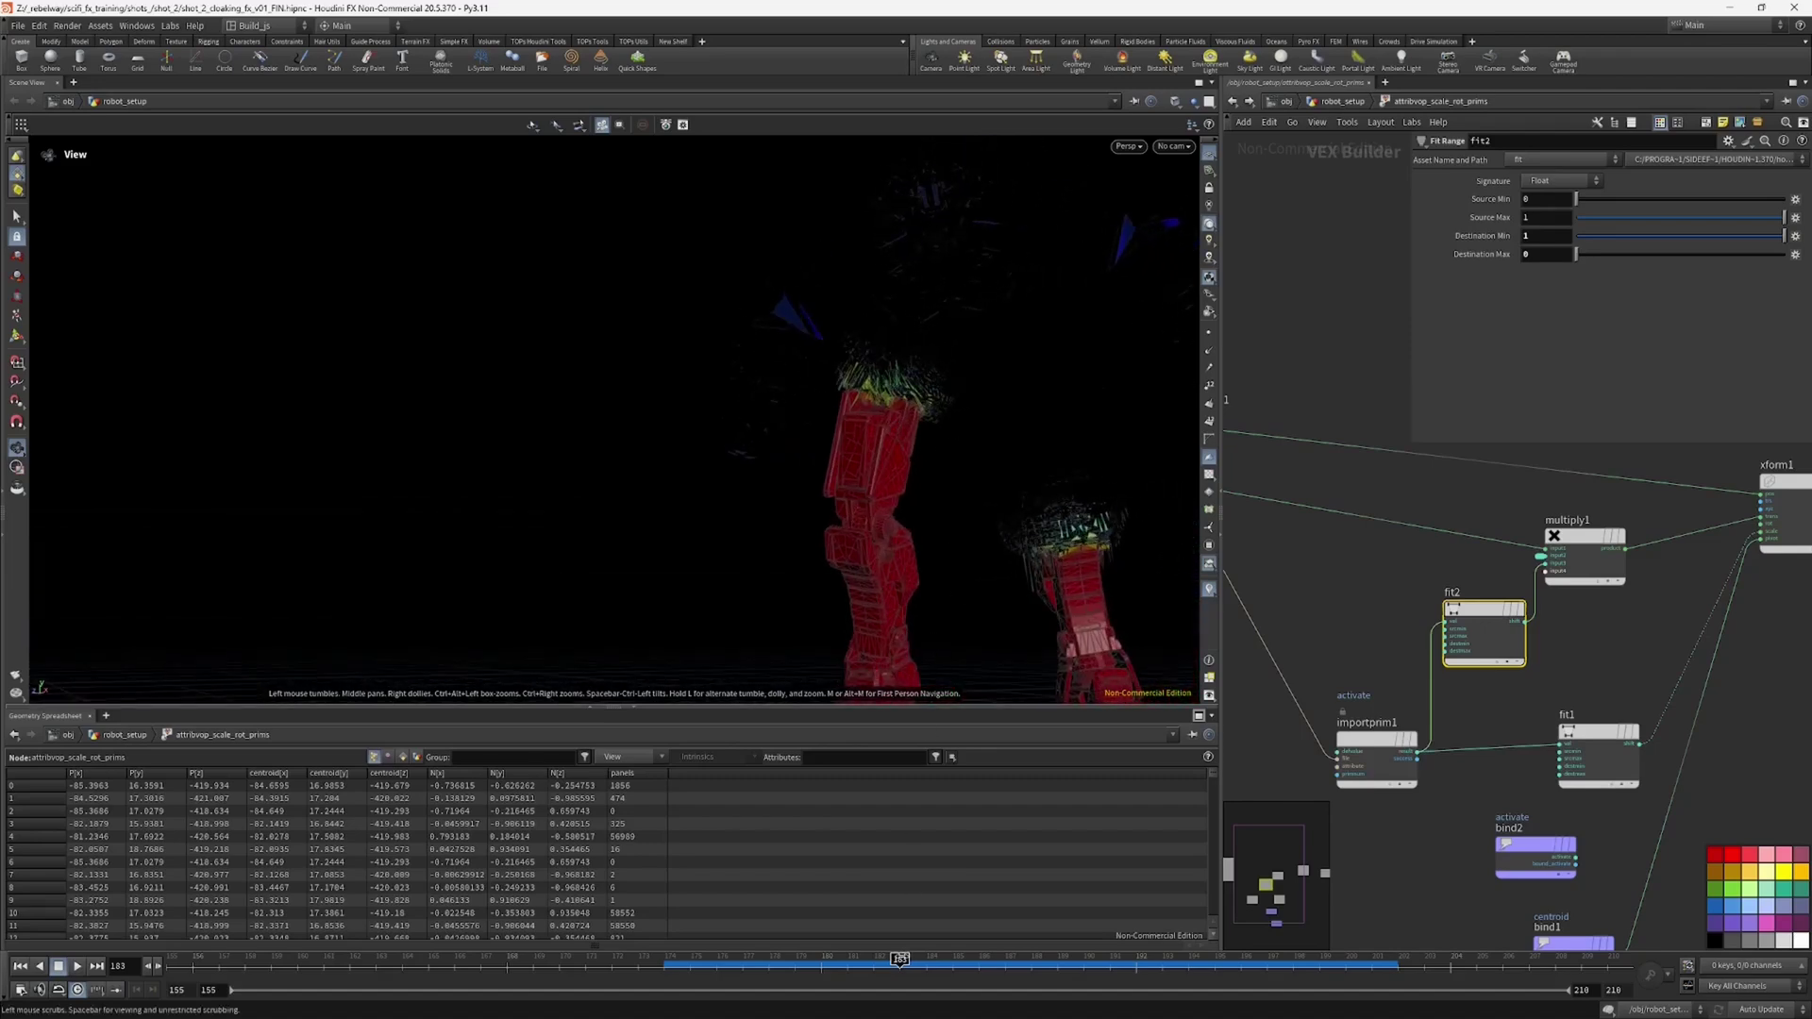
left_click(929, 956)
left_click_drag(930, 957, 901, 956)
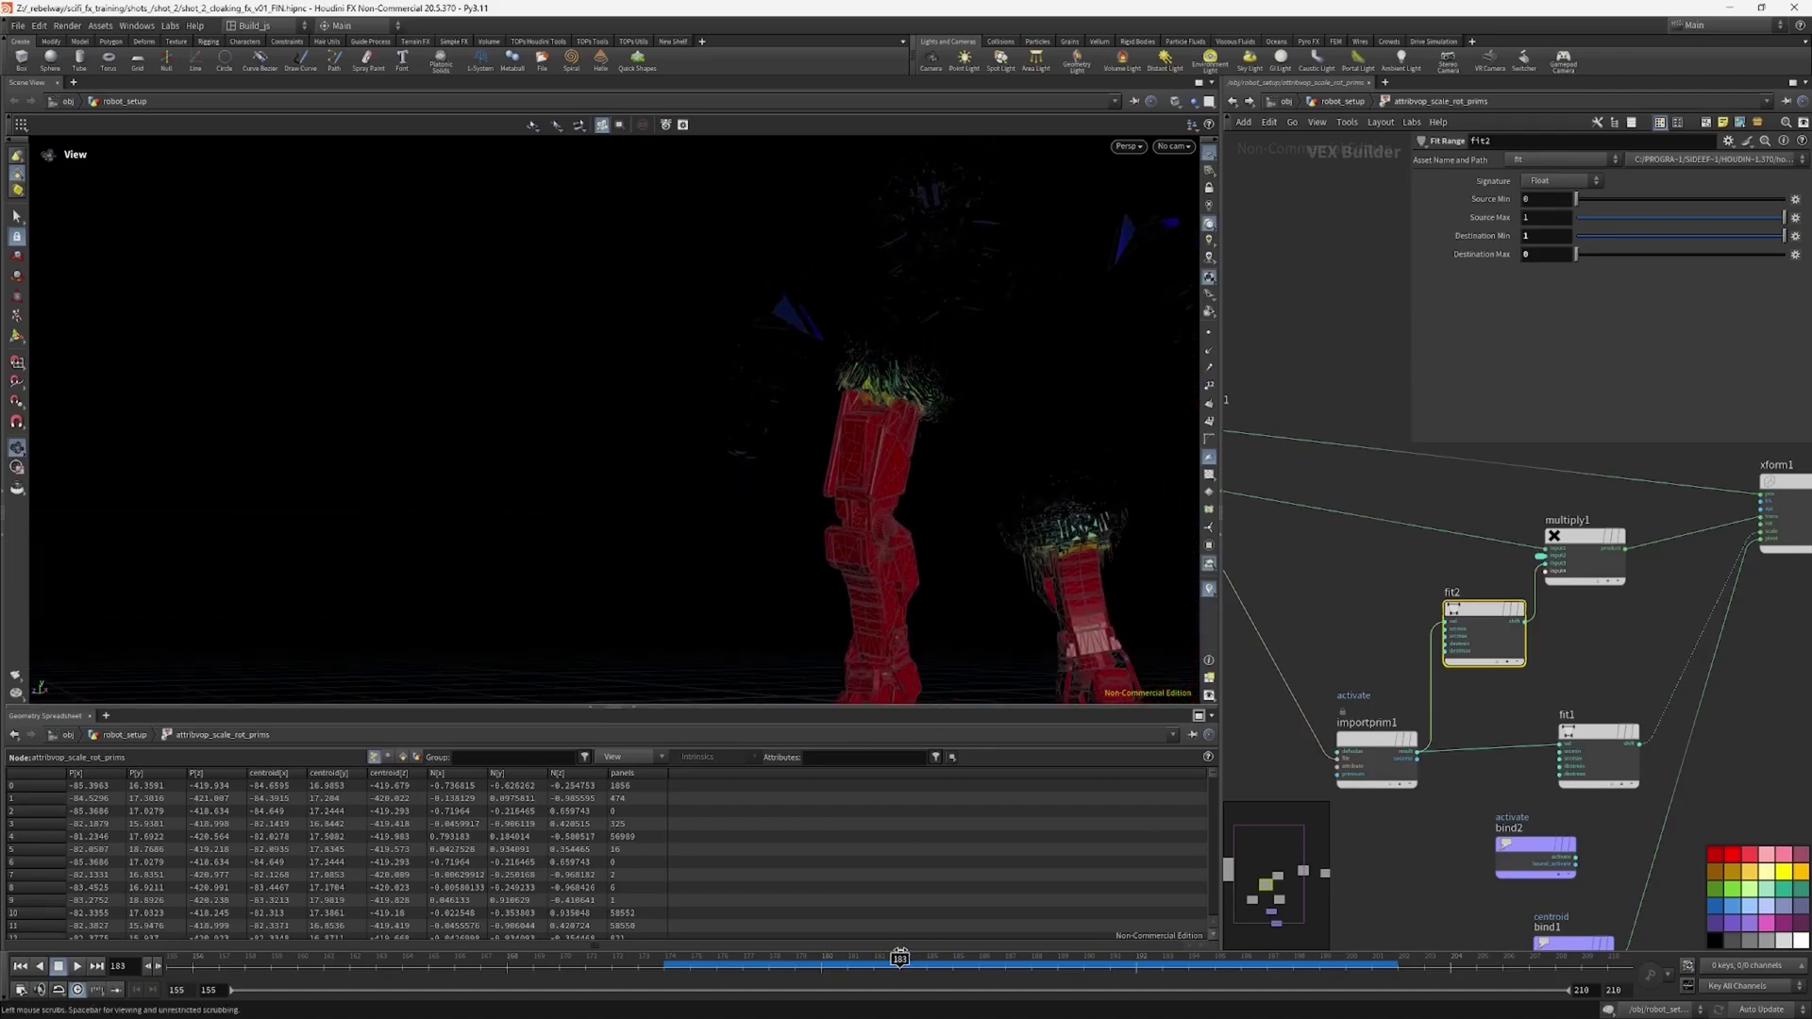
left_click_drag(1015, 555, 957, 564)
left_click_drag(1084, 534, 1050, 675)
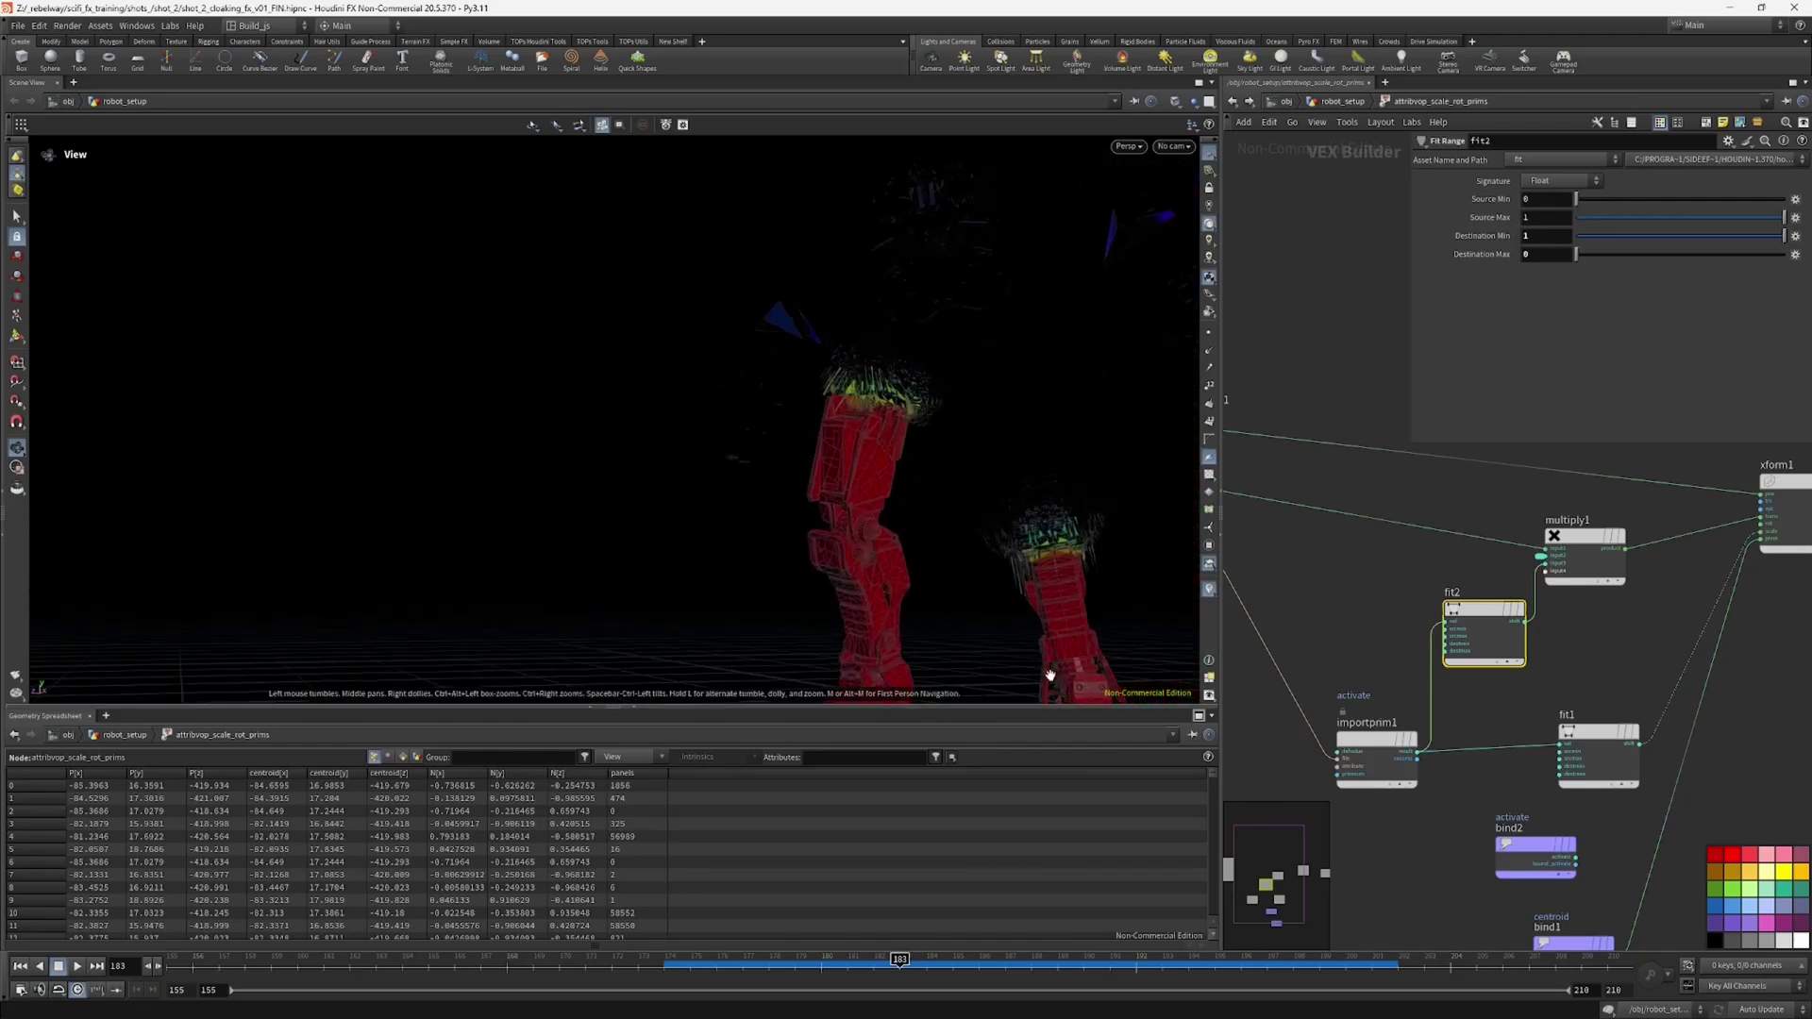
left_click_drag(1030, 559, 708, 442)
key("Right")
key("Right")
key("Right")
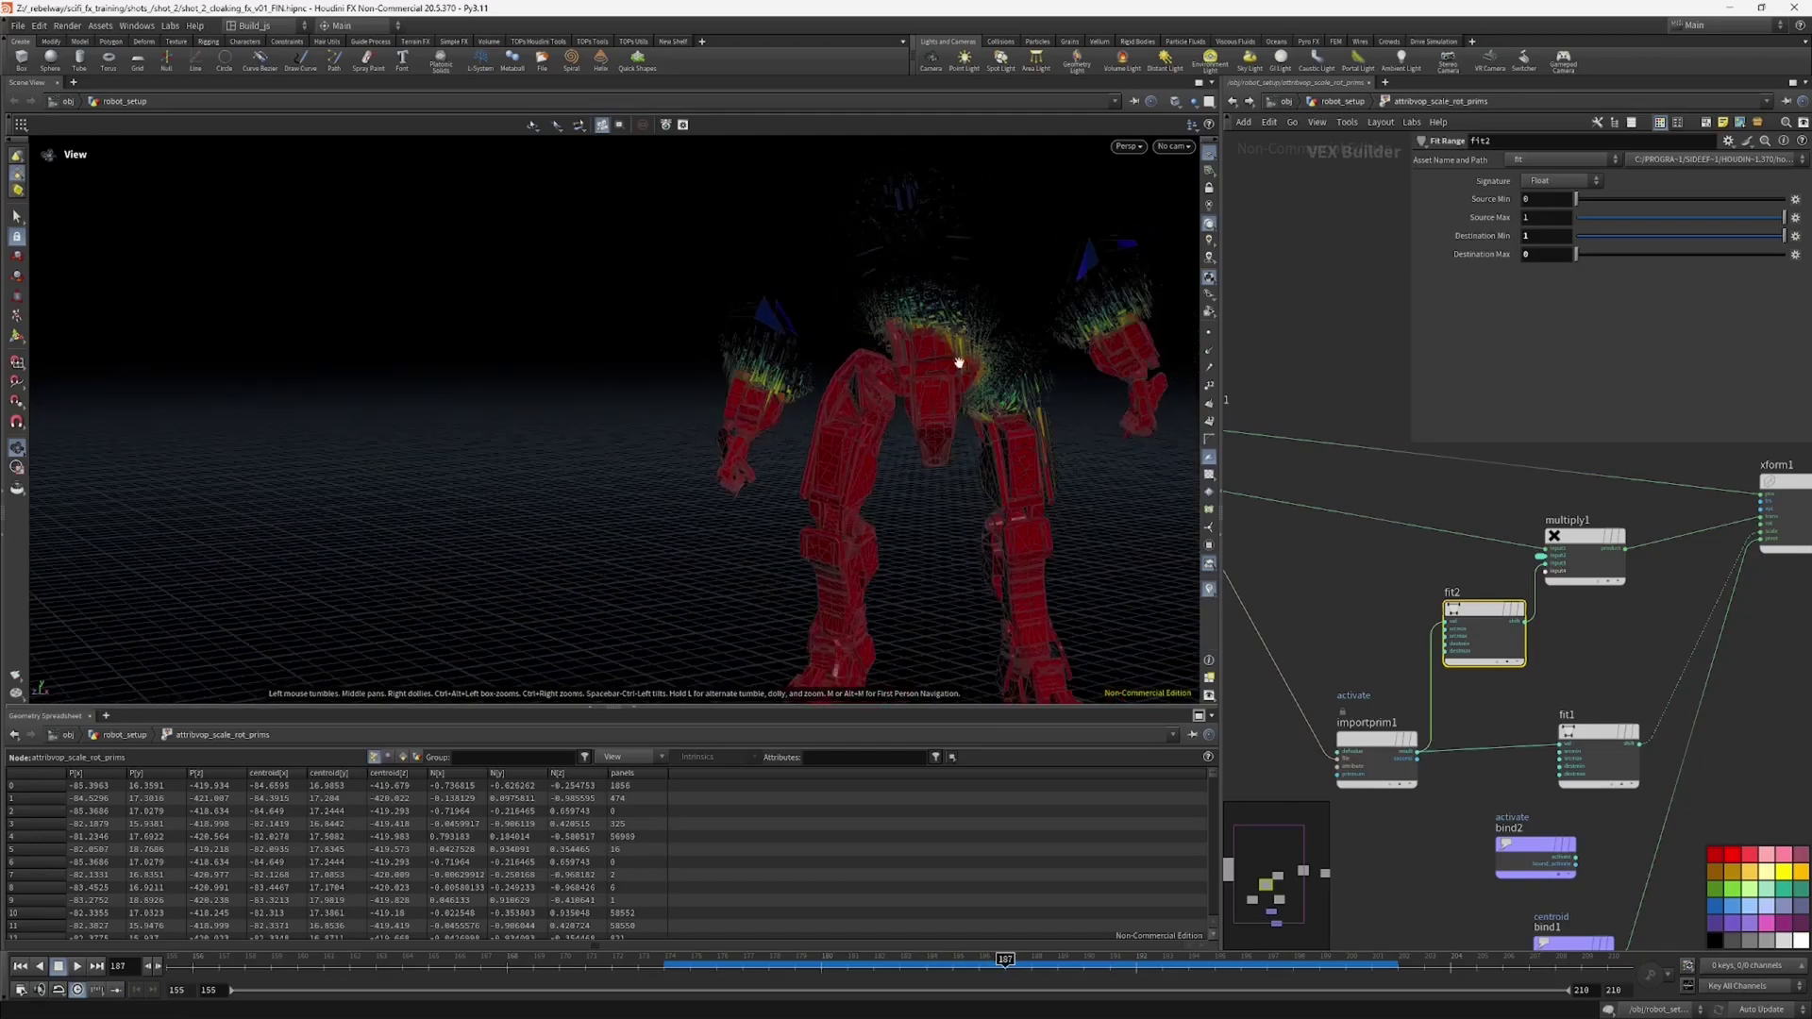
left_click_drag(1102, 275, 903, 483)
key("Right")
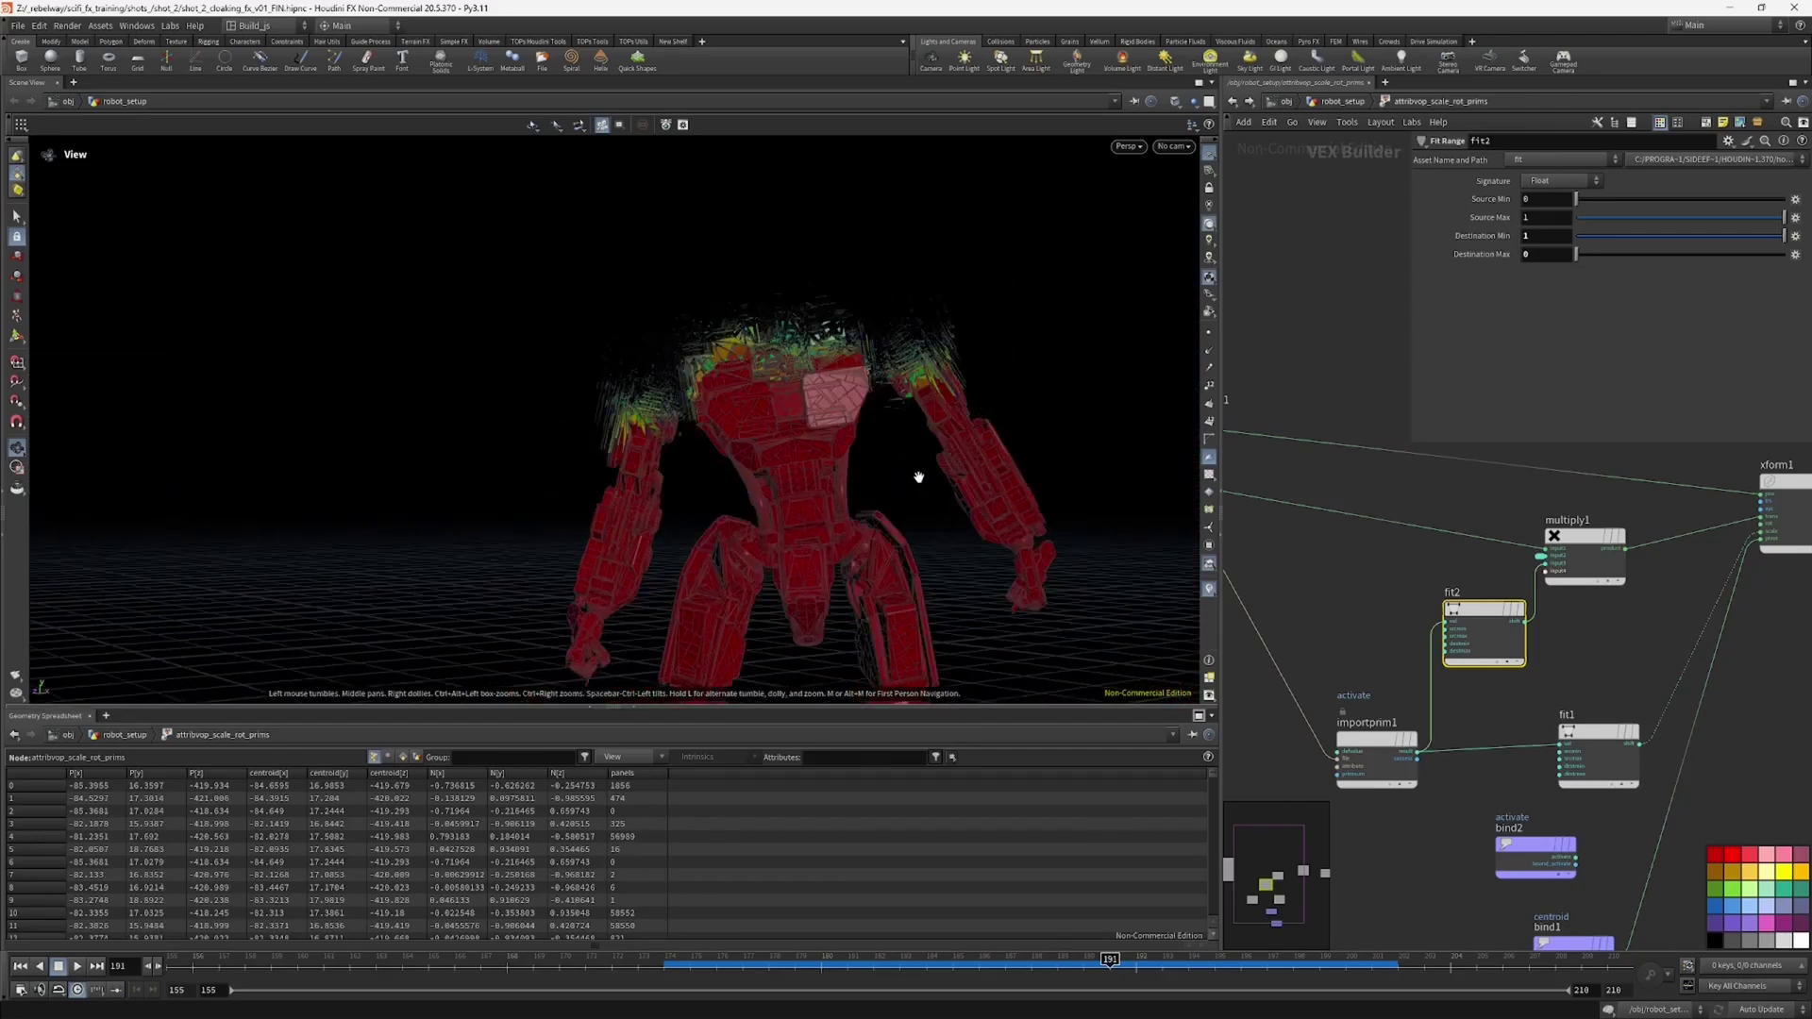
key("Left")
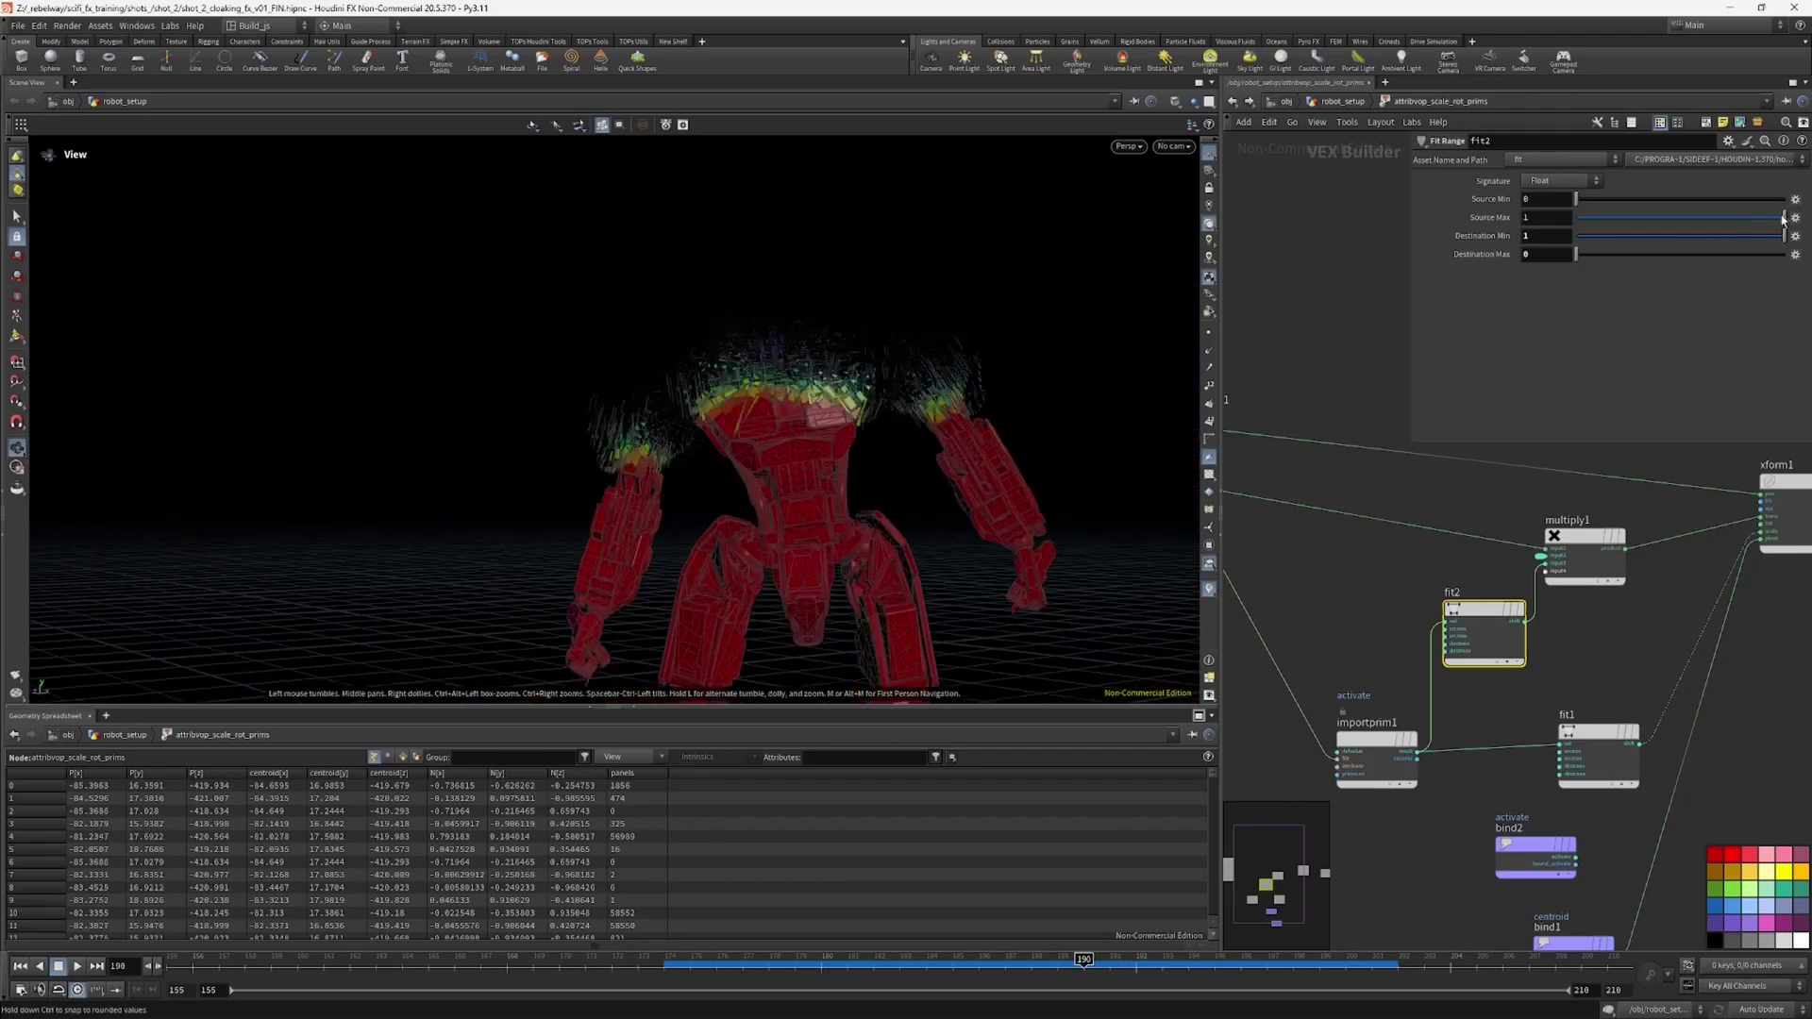
Step: Narrow fit2's source range to Source Min 0.391 and Source Max 0.786, checking the torso and arm panels
left_click_drag(1782, 219, 1717, 224)
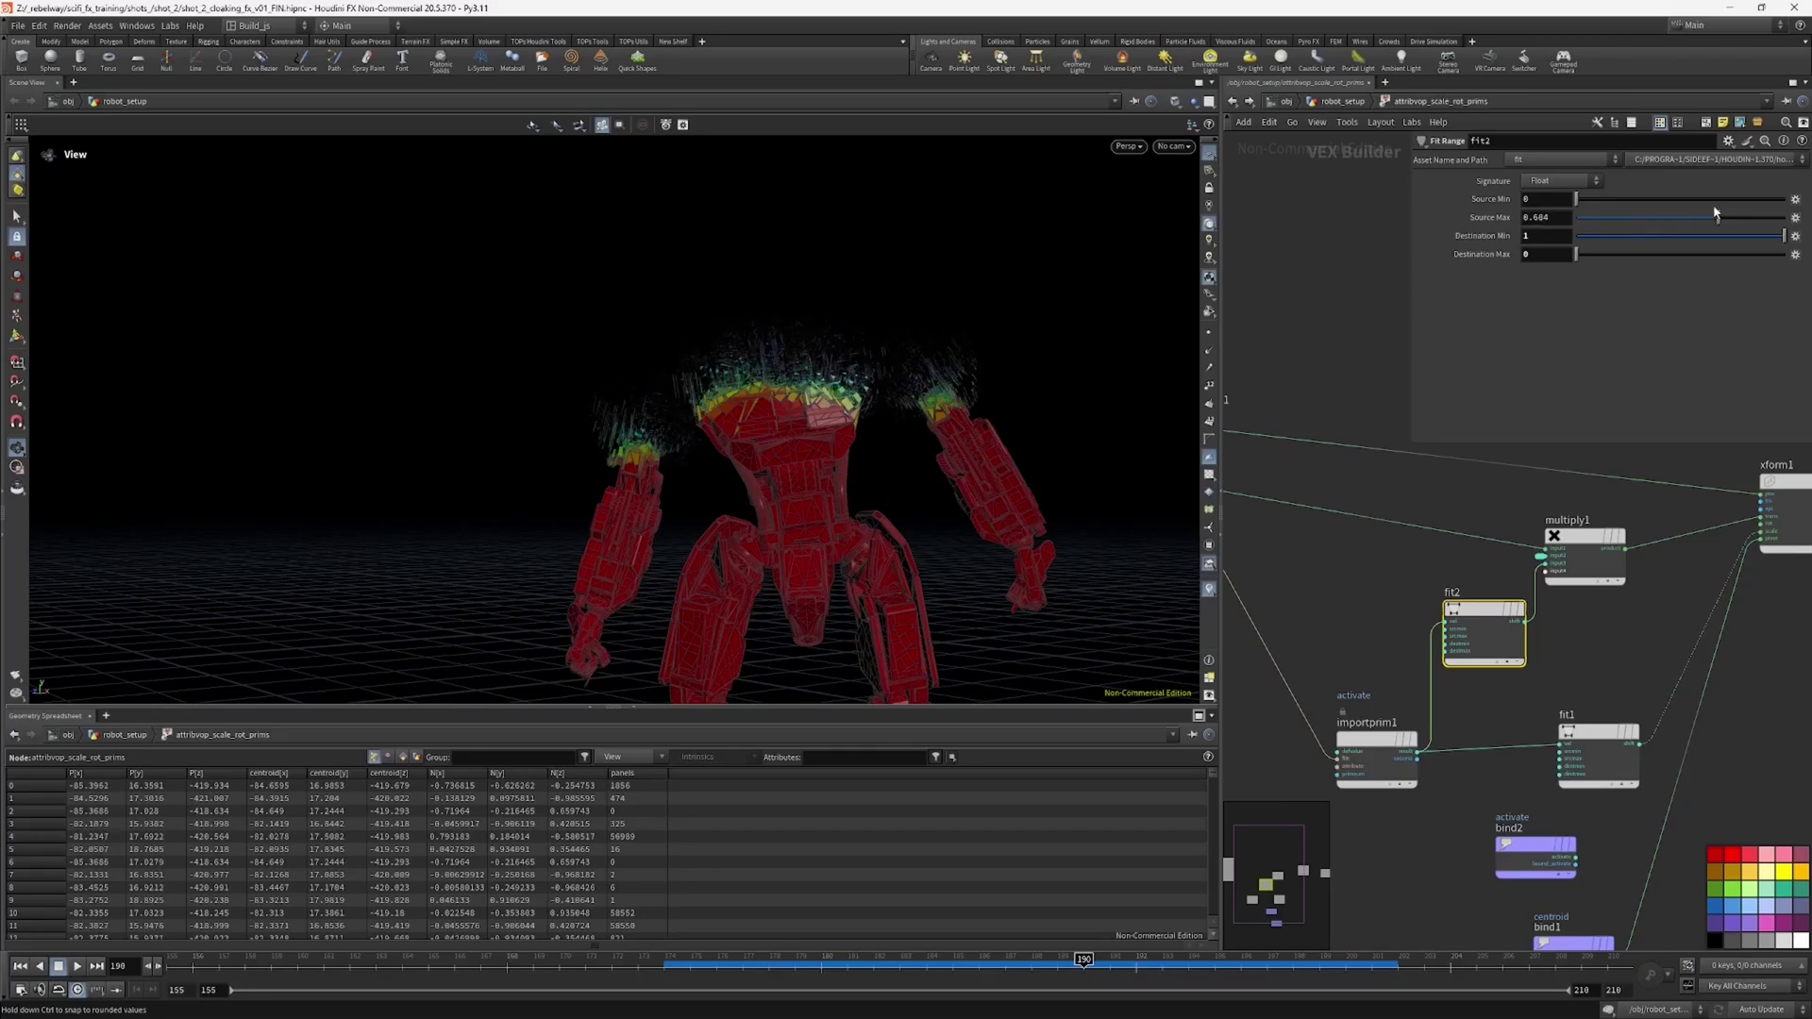
left_click_drag(1771, 219, 1786, 219)
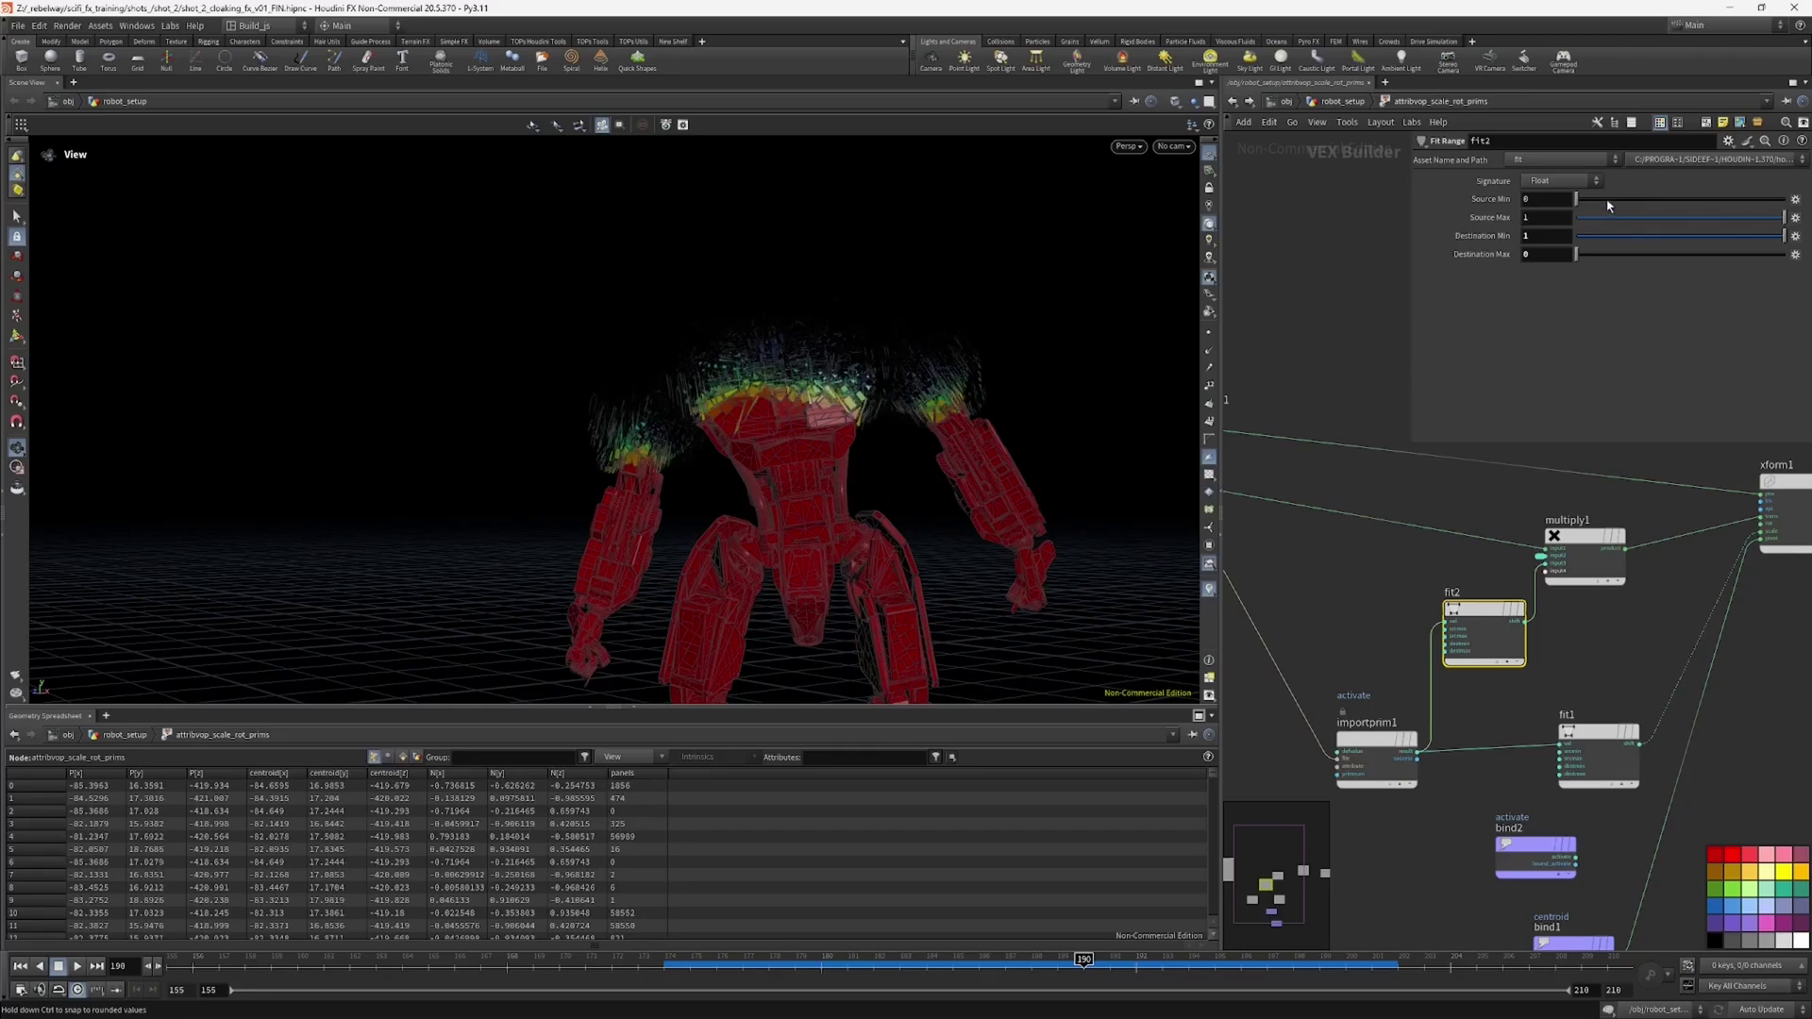
left_click_drag(1605, 201, 1731, 197)
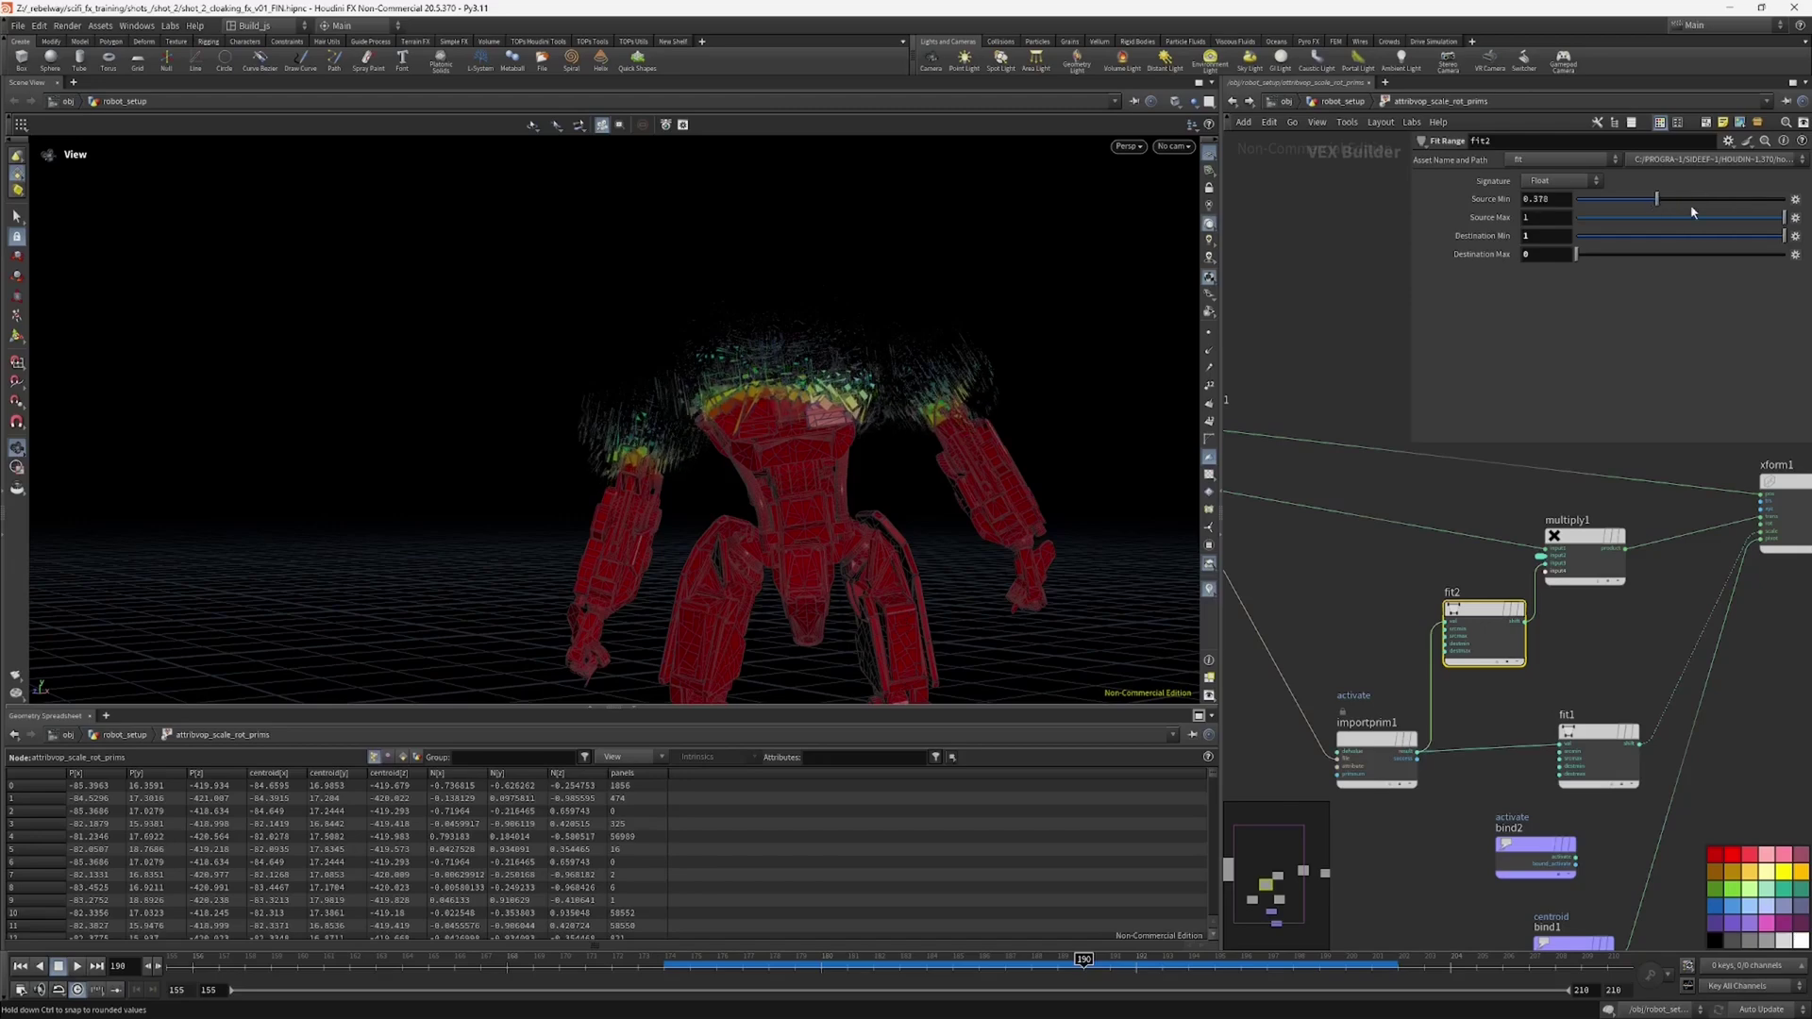
left_click_drag(1740, 220, 1744, 220)
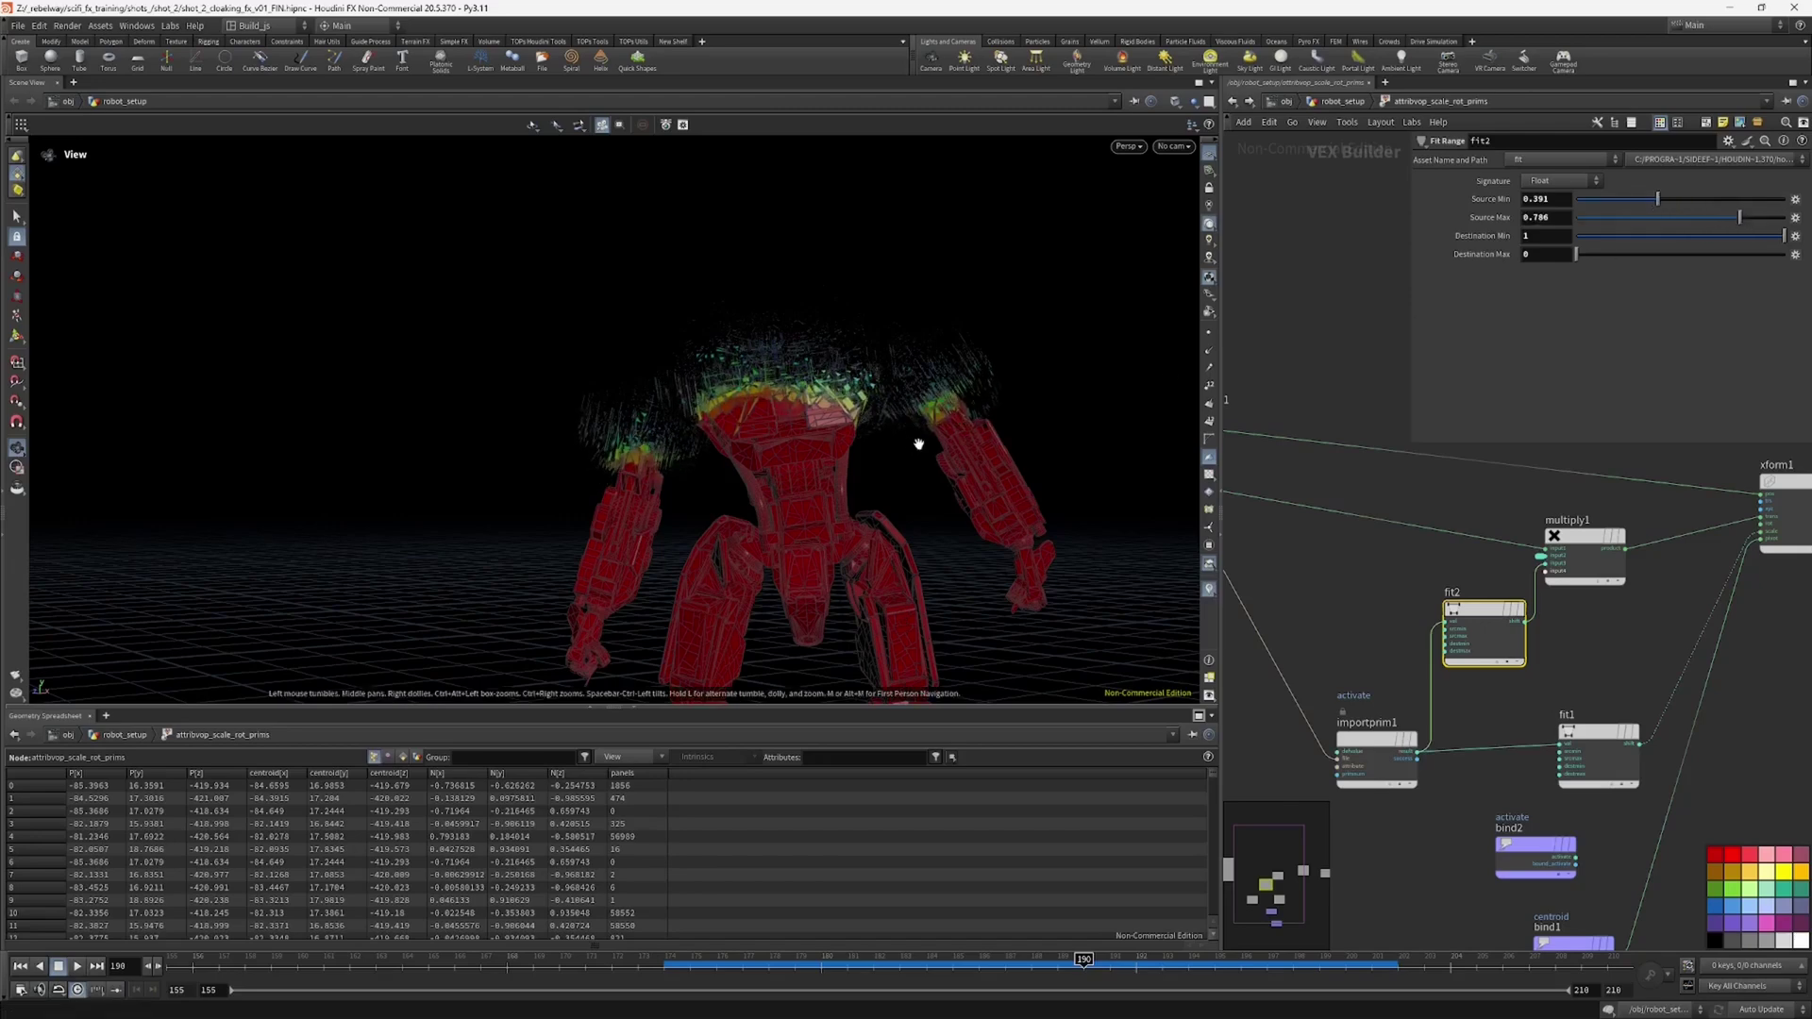
left_click_drag(918, 445, 756, 456)
right_click_drag(756, 457, 925, 434)
left_click_drag(924, 434, 1126, 363)
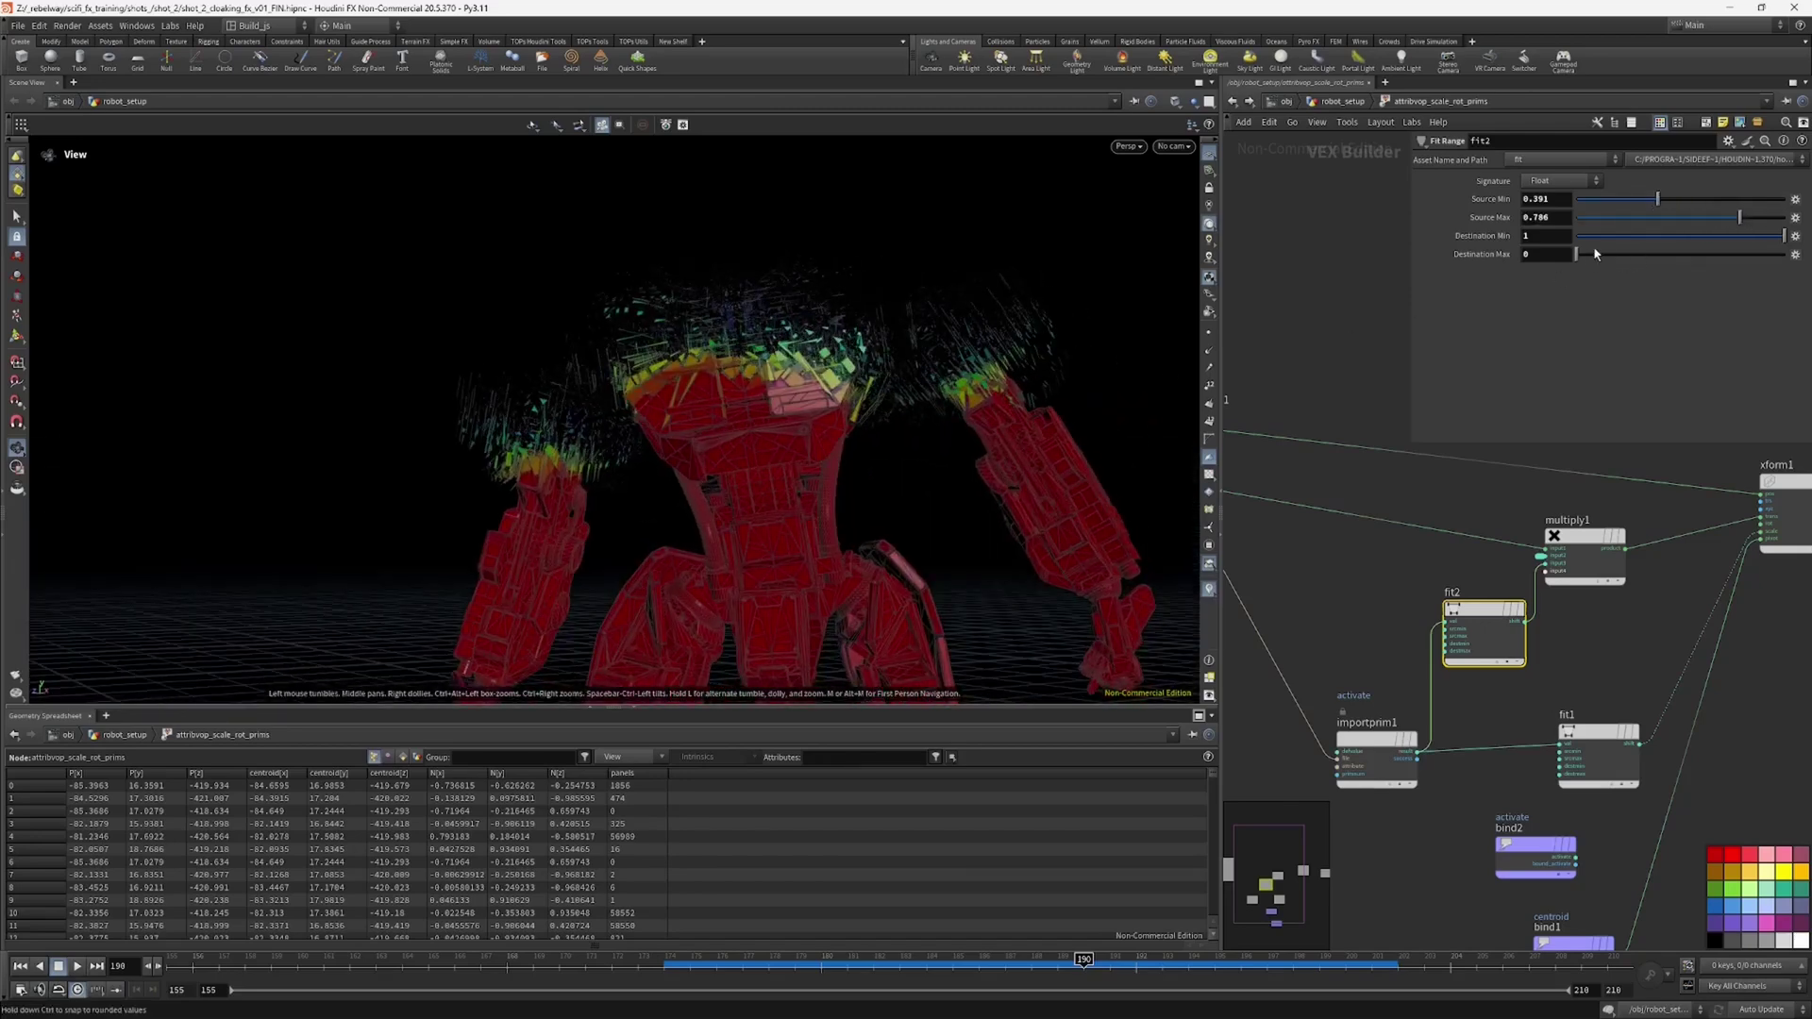
mouse_move(1782, 235)
left_mouse_down()
mouse_move(1564, 250)
mouse_move(1774, 255)
left_mouse_up()
Step: Set Input Number 2 of attribvop_scale_rot_prims to 0.277 and check the cloaking transition at several frames
left_click(1363, 104)
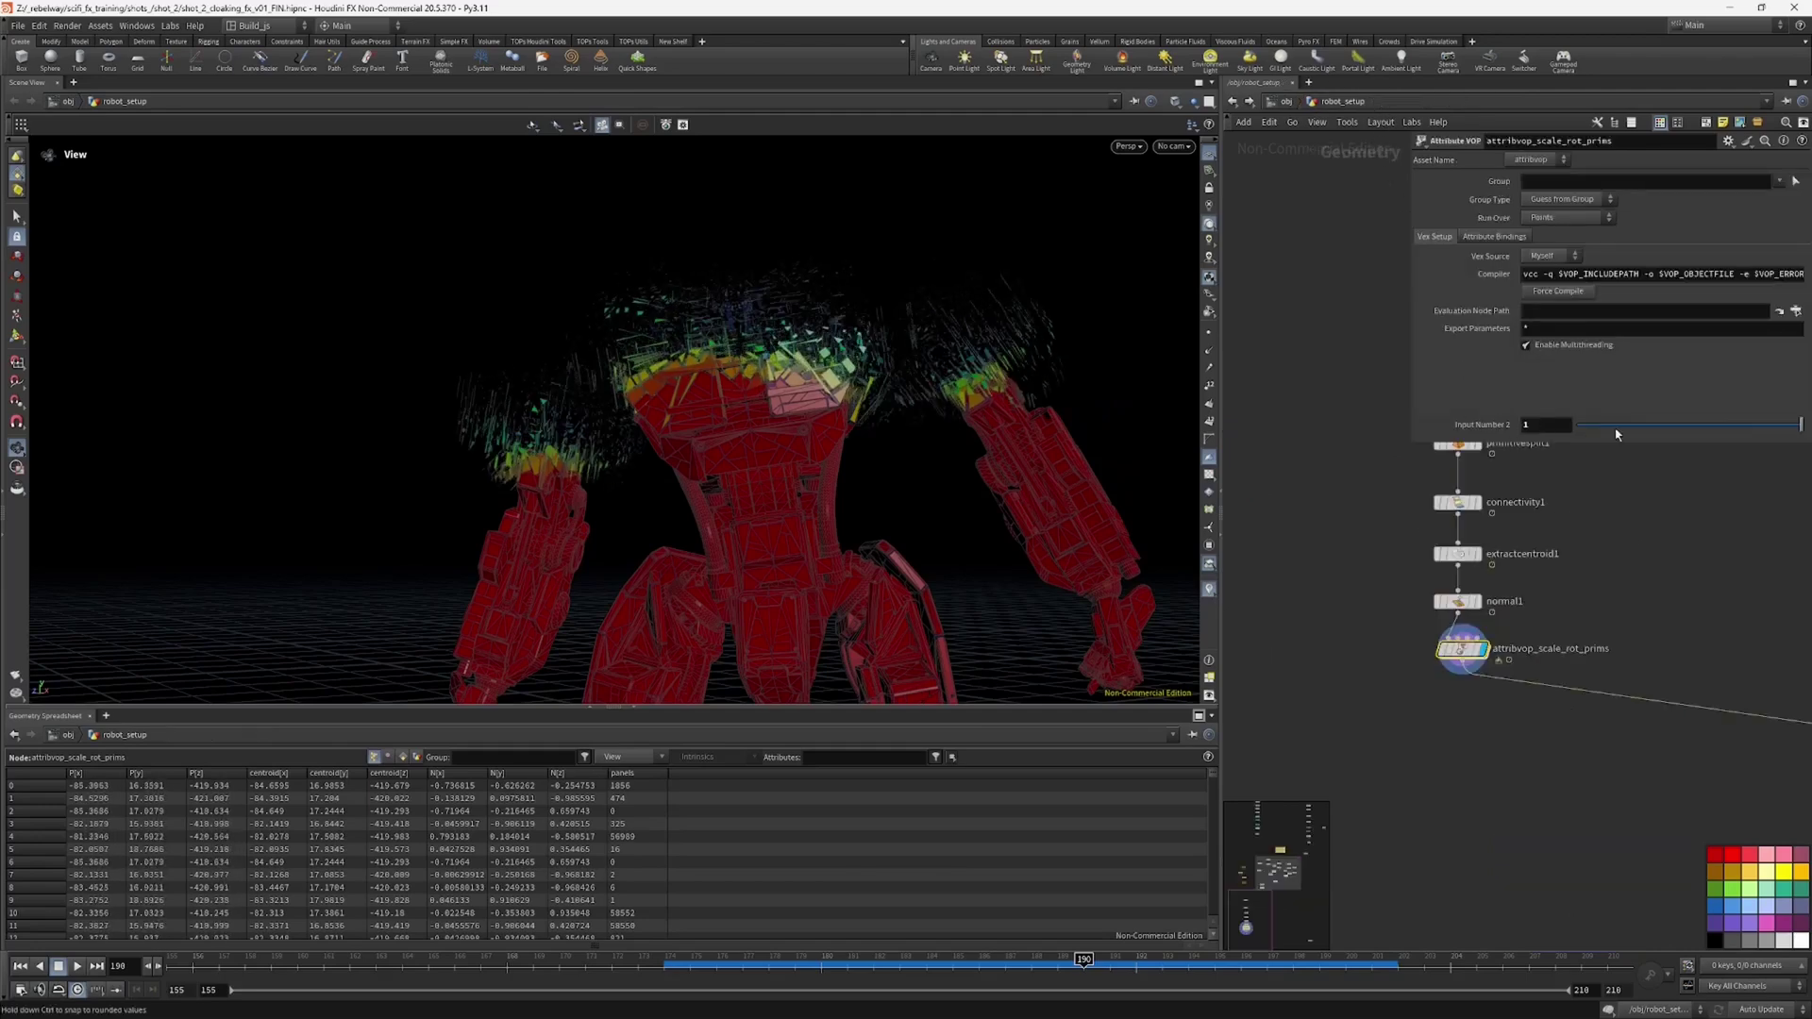
left_click_drag(1786, 429, 1639, 422)
left_click_drag(909, 445, 983, 928)
left_click_drag(1085, 958, 1187, 939)
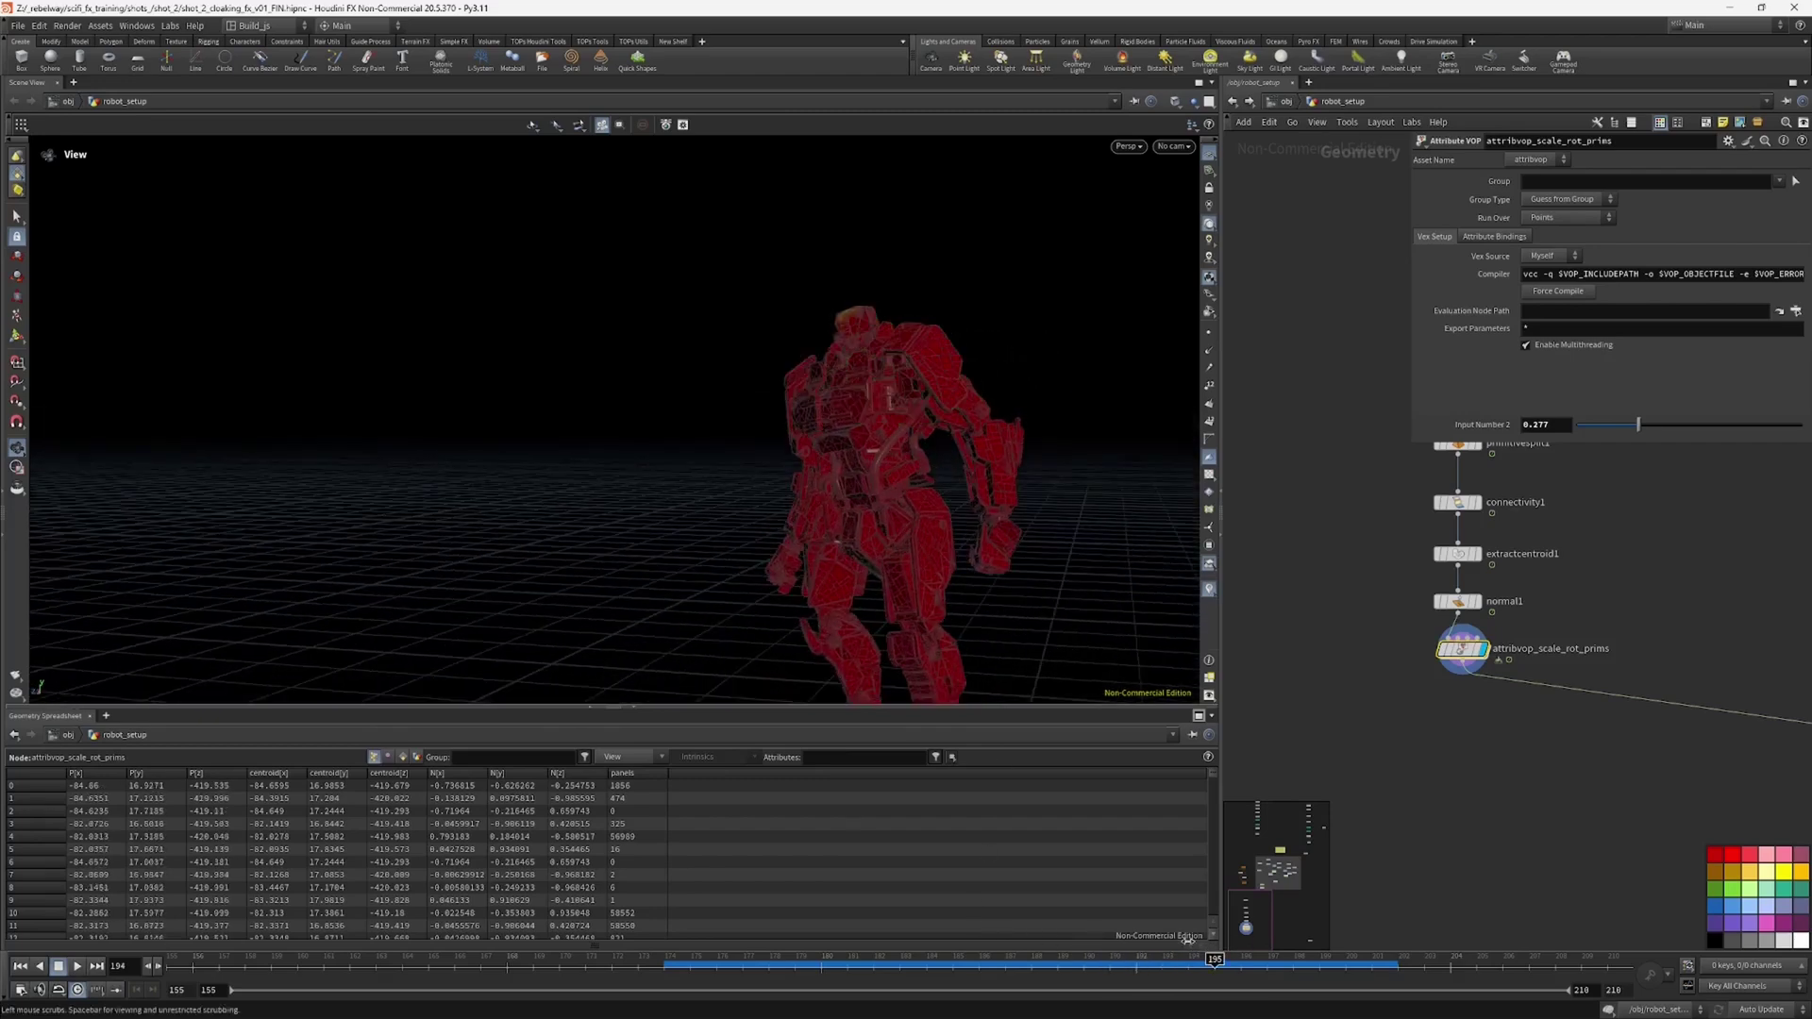
left_click_drag(957, 947, 1083, 956)
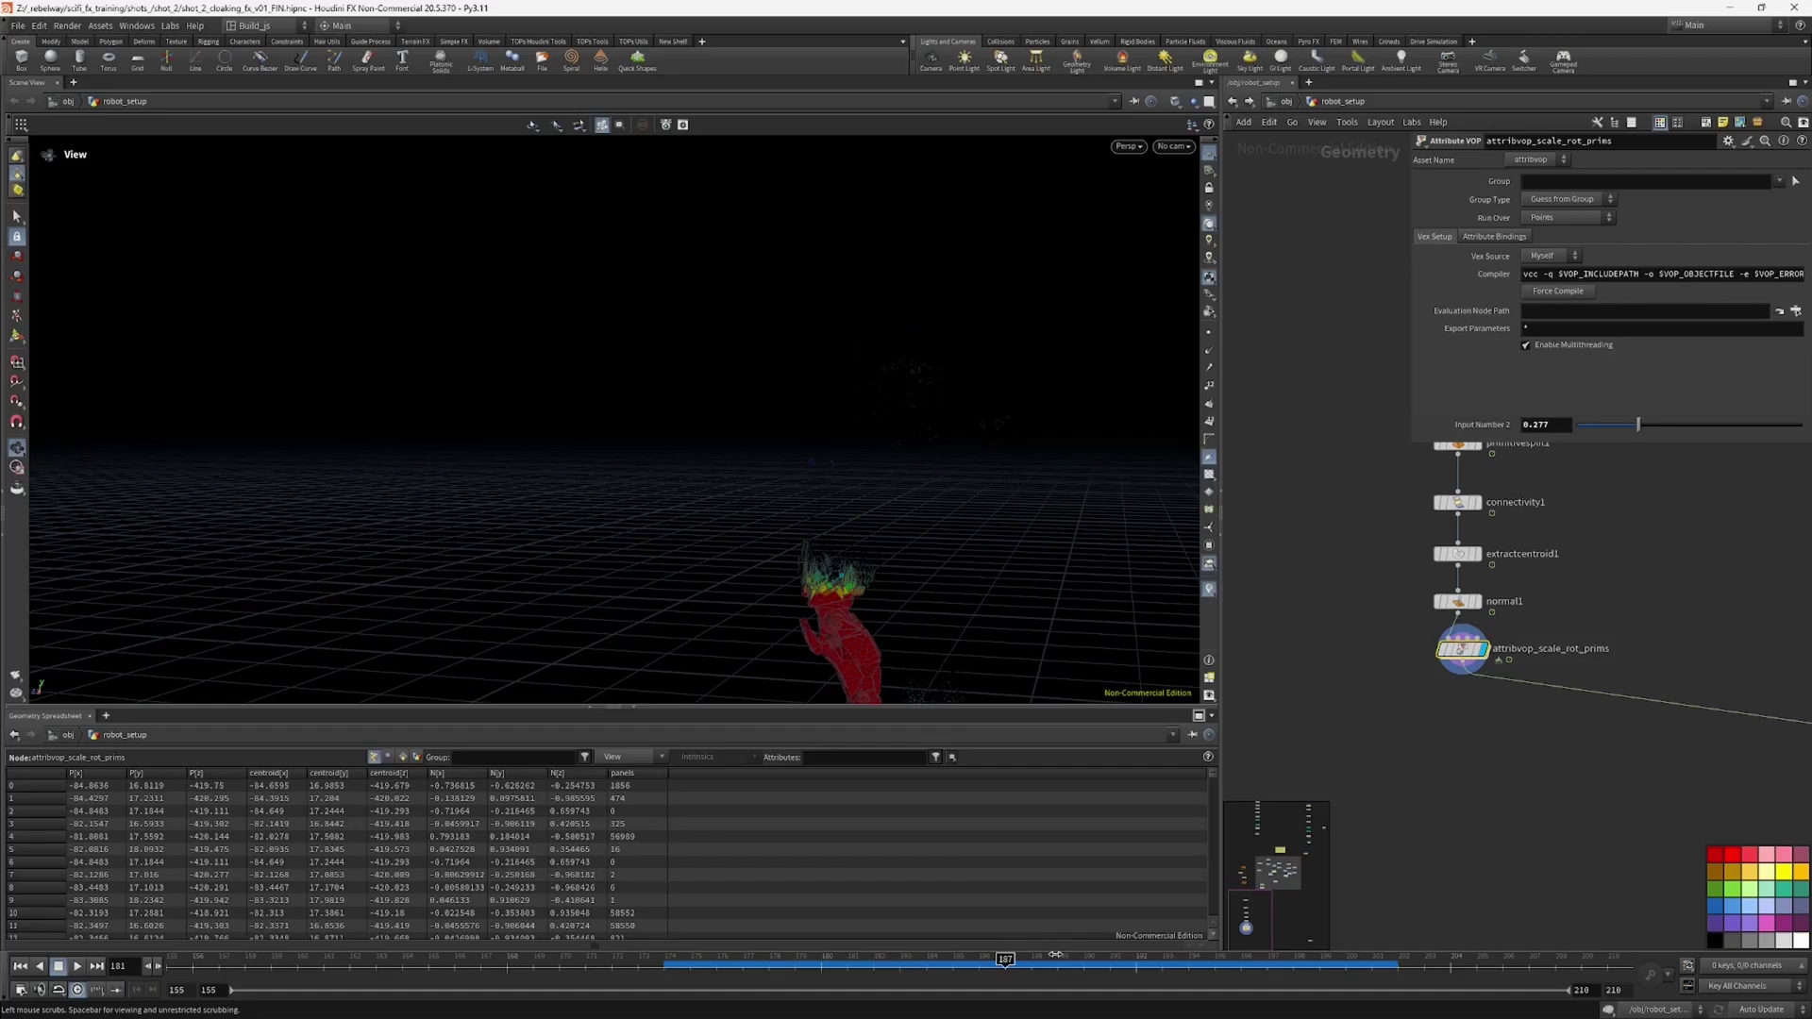
scroll(1017, 400, "up", 5)
scroll(1017, 400, "up", 5)
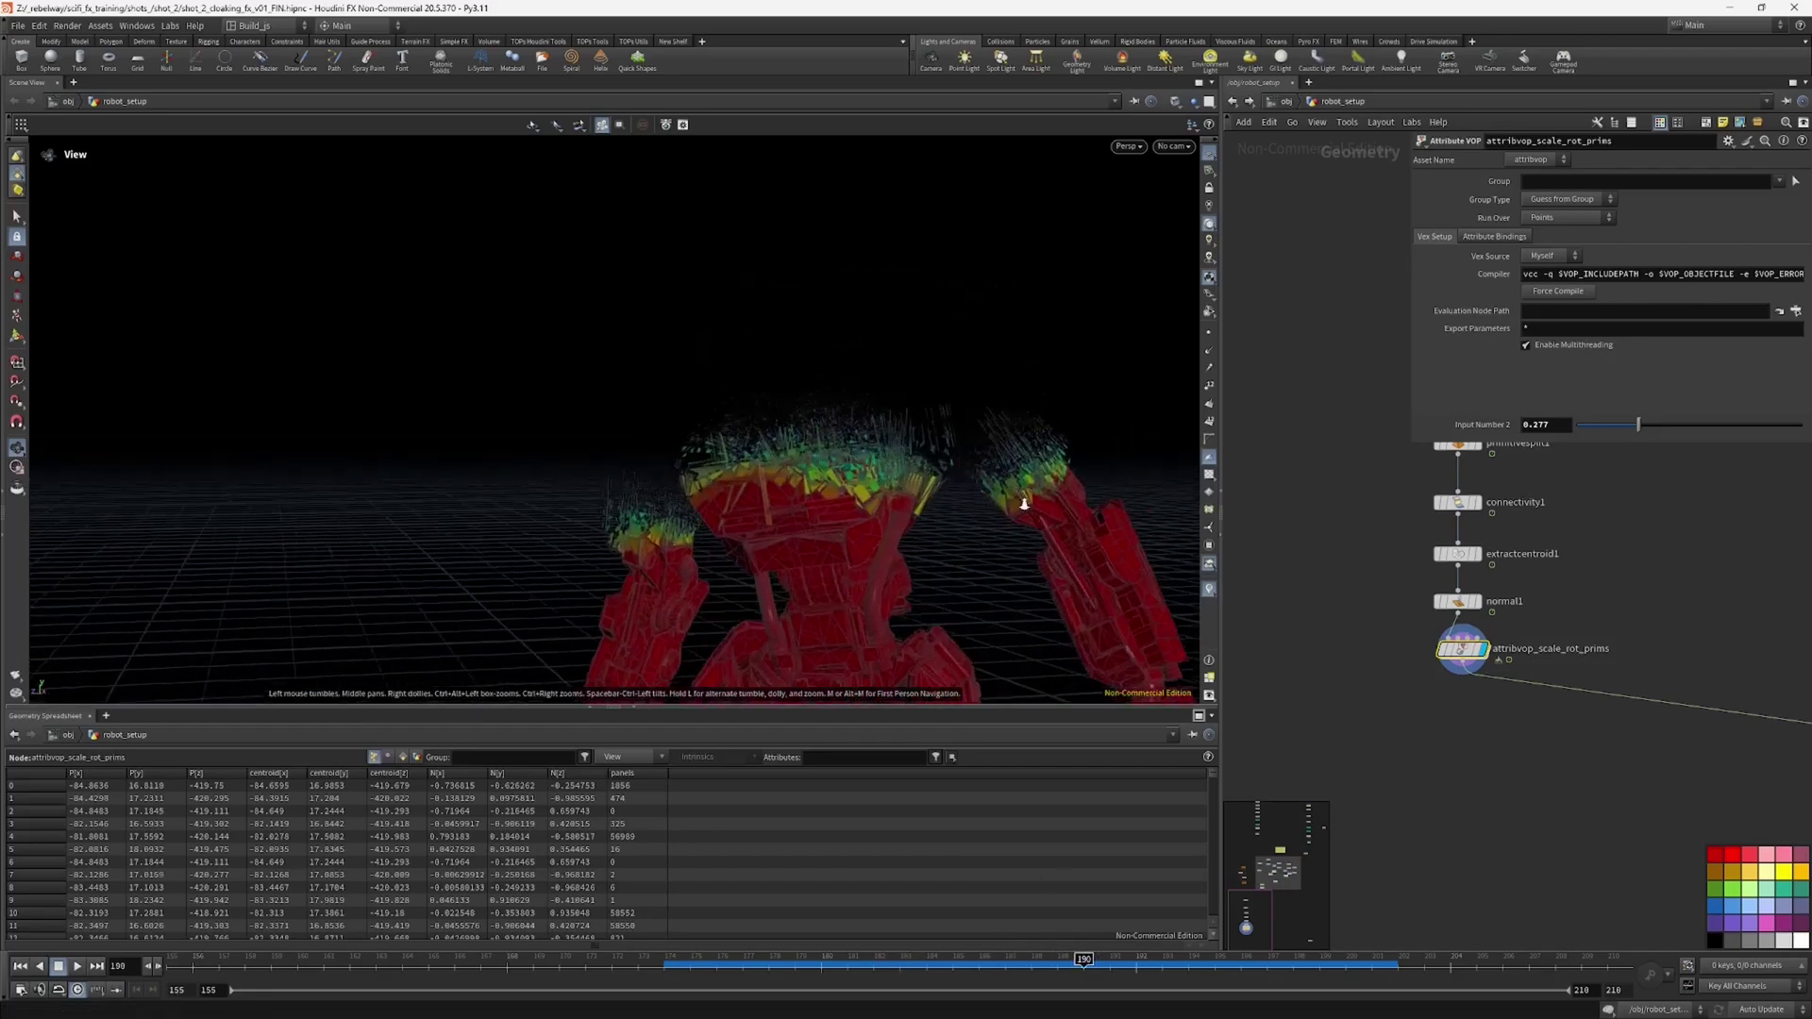
Step: Reopen the attribvop_scale_rot_prims network and set the first Rotate component of xform1 to 11
key("Return")
middle_click_drag(1553, 659, 1433, 729)
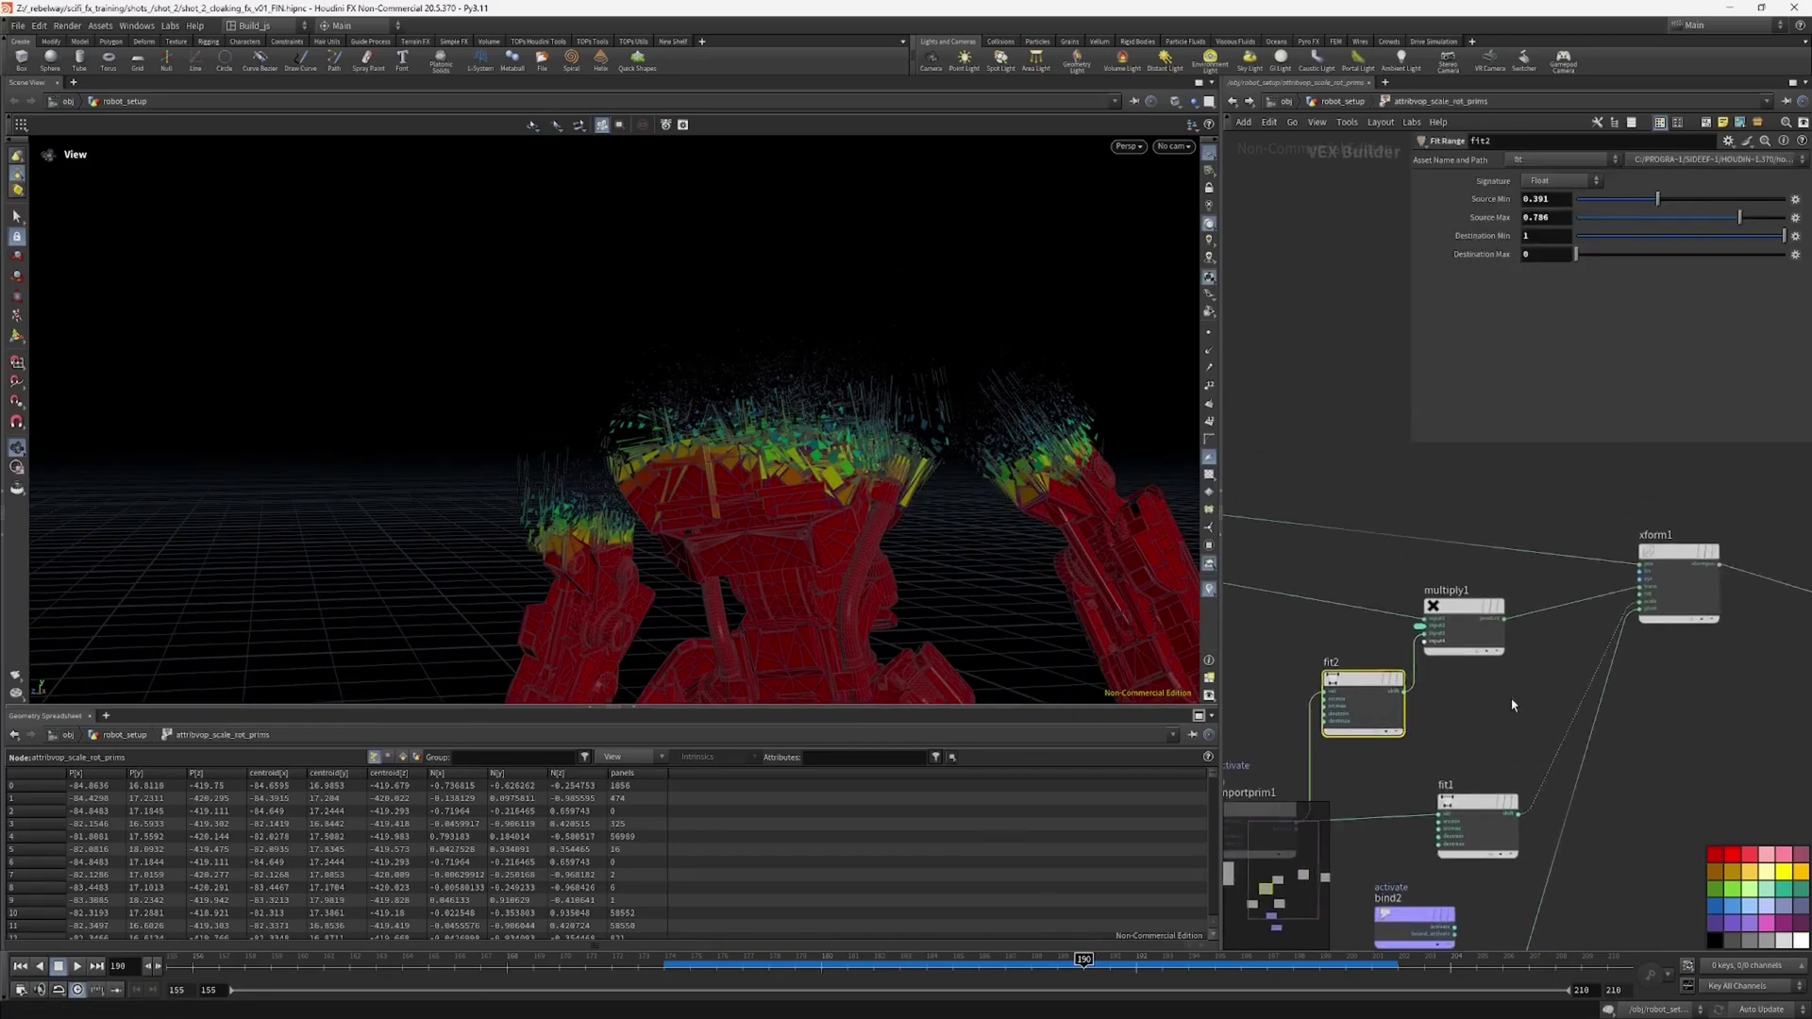
left_click(1676, 585)
middle_click(1538, 275)
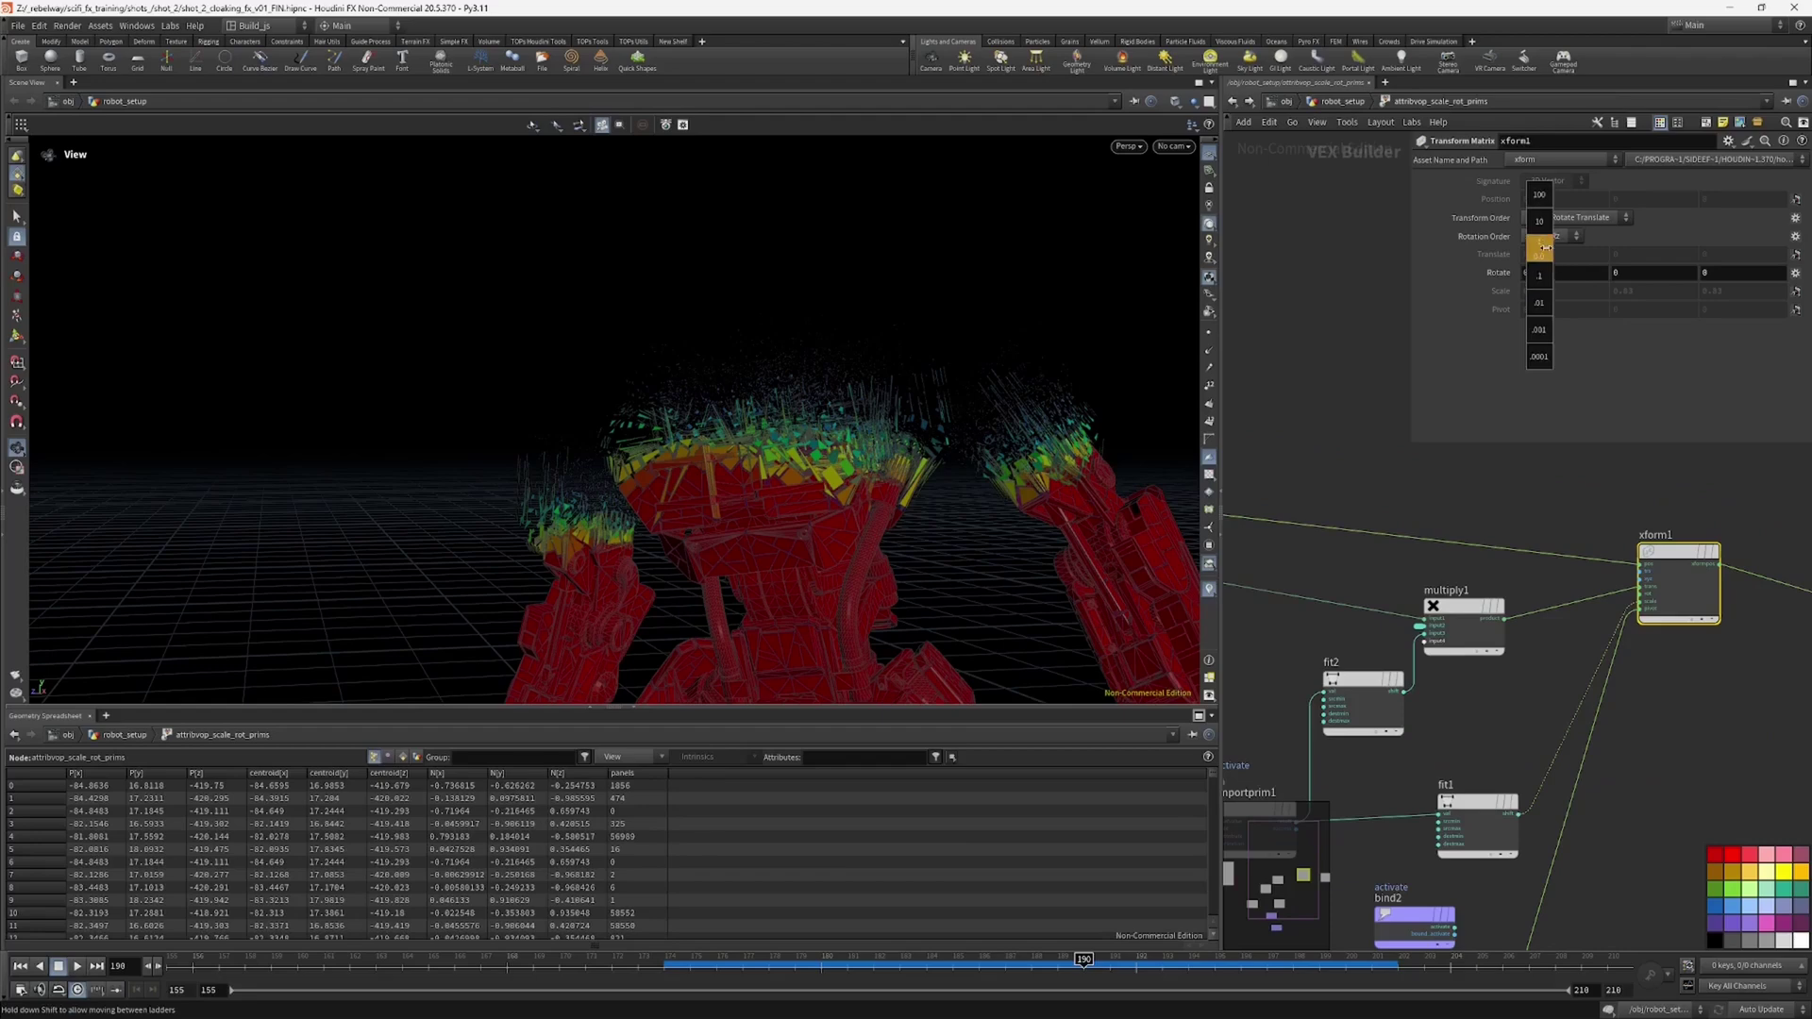
mouse_move(1608, 243)
middle_mouse_down()
mouse_move(1550, 235)
mouse_move(1620, 234)
middle_mouse_up()
Step: Move geometryvopoutput1 and xform1 farther from the multiply and fit nodes, and shift importprim1 slightly
middle_click_drag(1353, 606, 1476, 484)
middle_click_drag(1603, 587, 1407, 655)
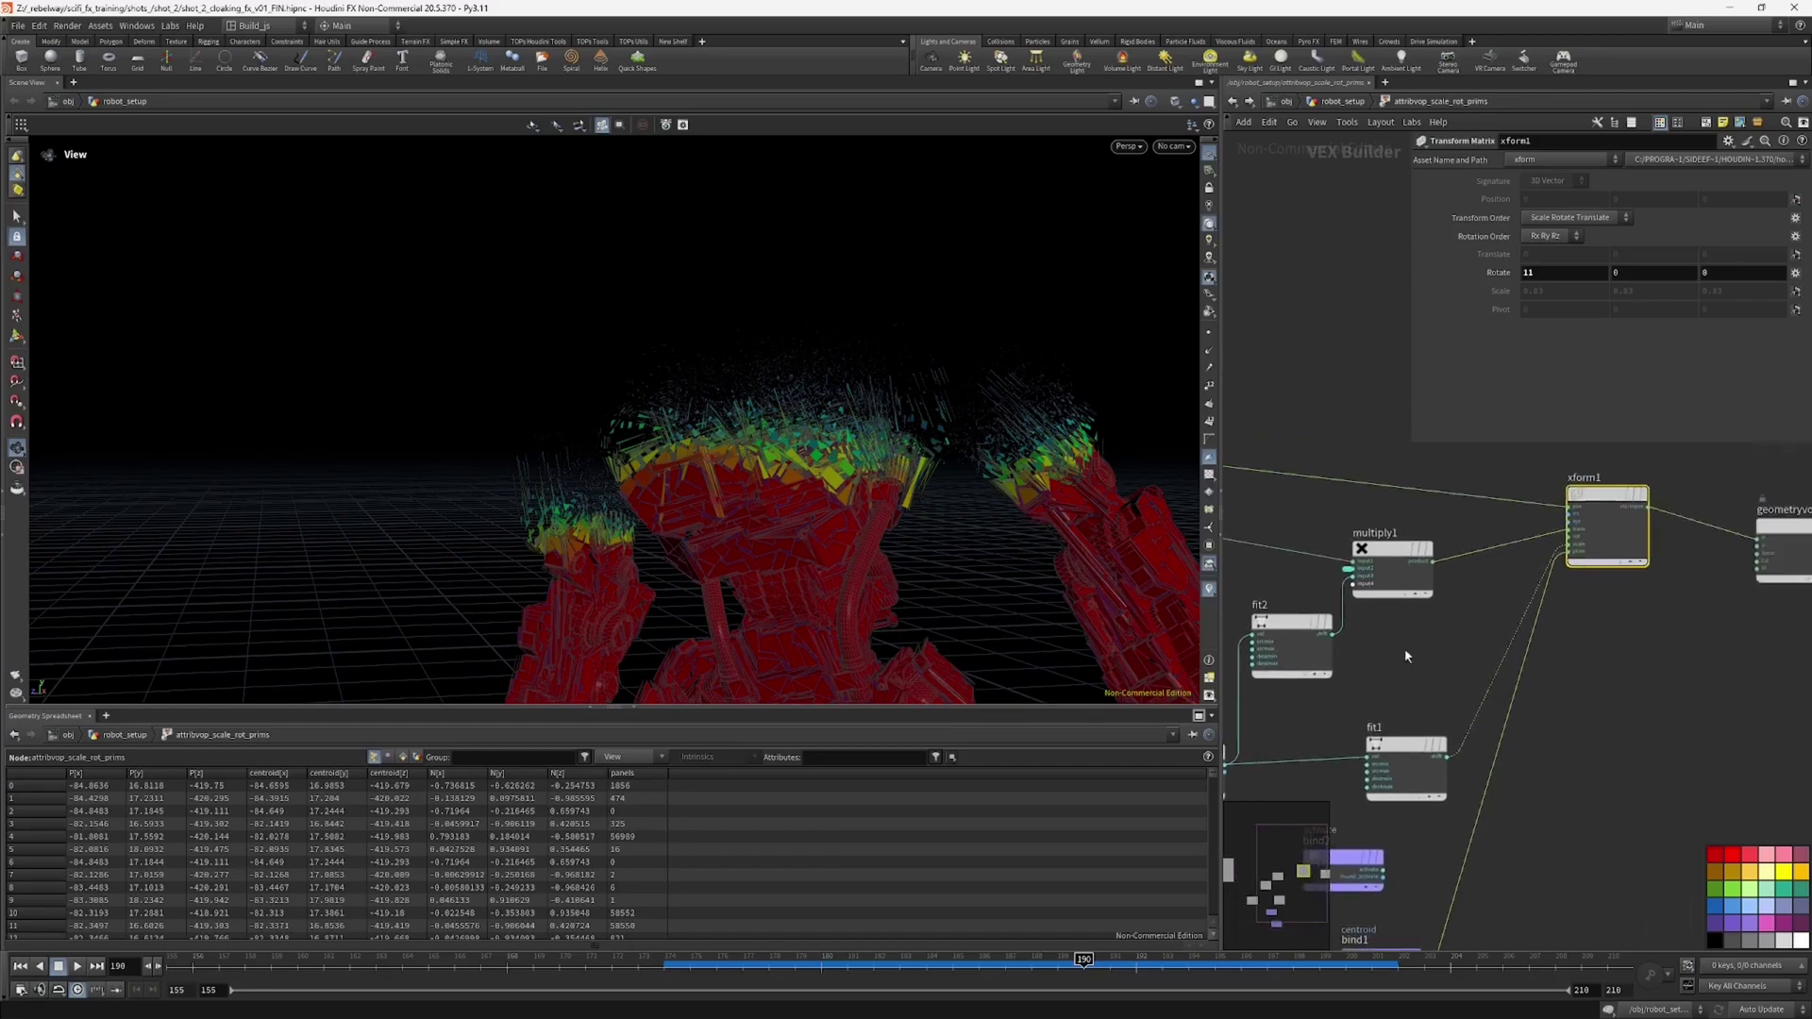
scroll(1564, 624, "down", 3)
left_click_drag(1725, 557, 1786, 534)
left_click_drag(1582, 537, 1695, 545)
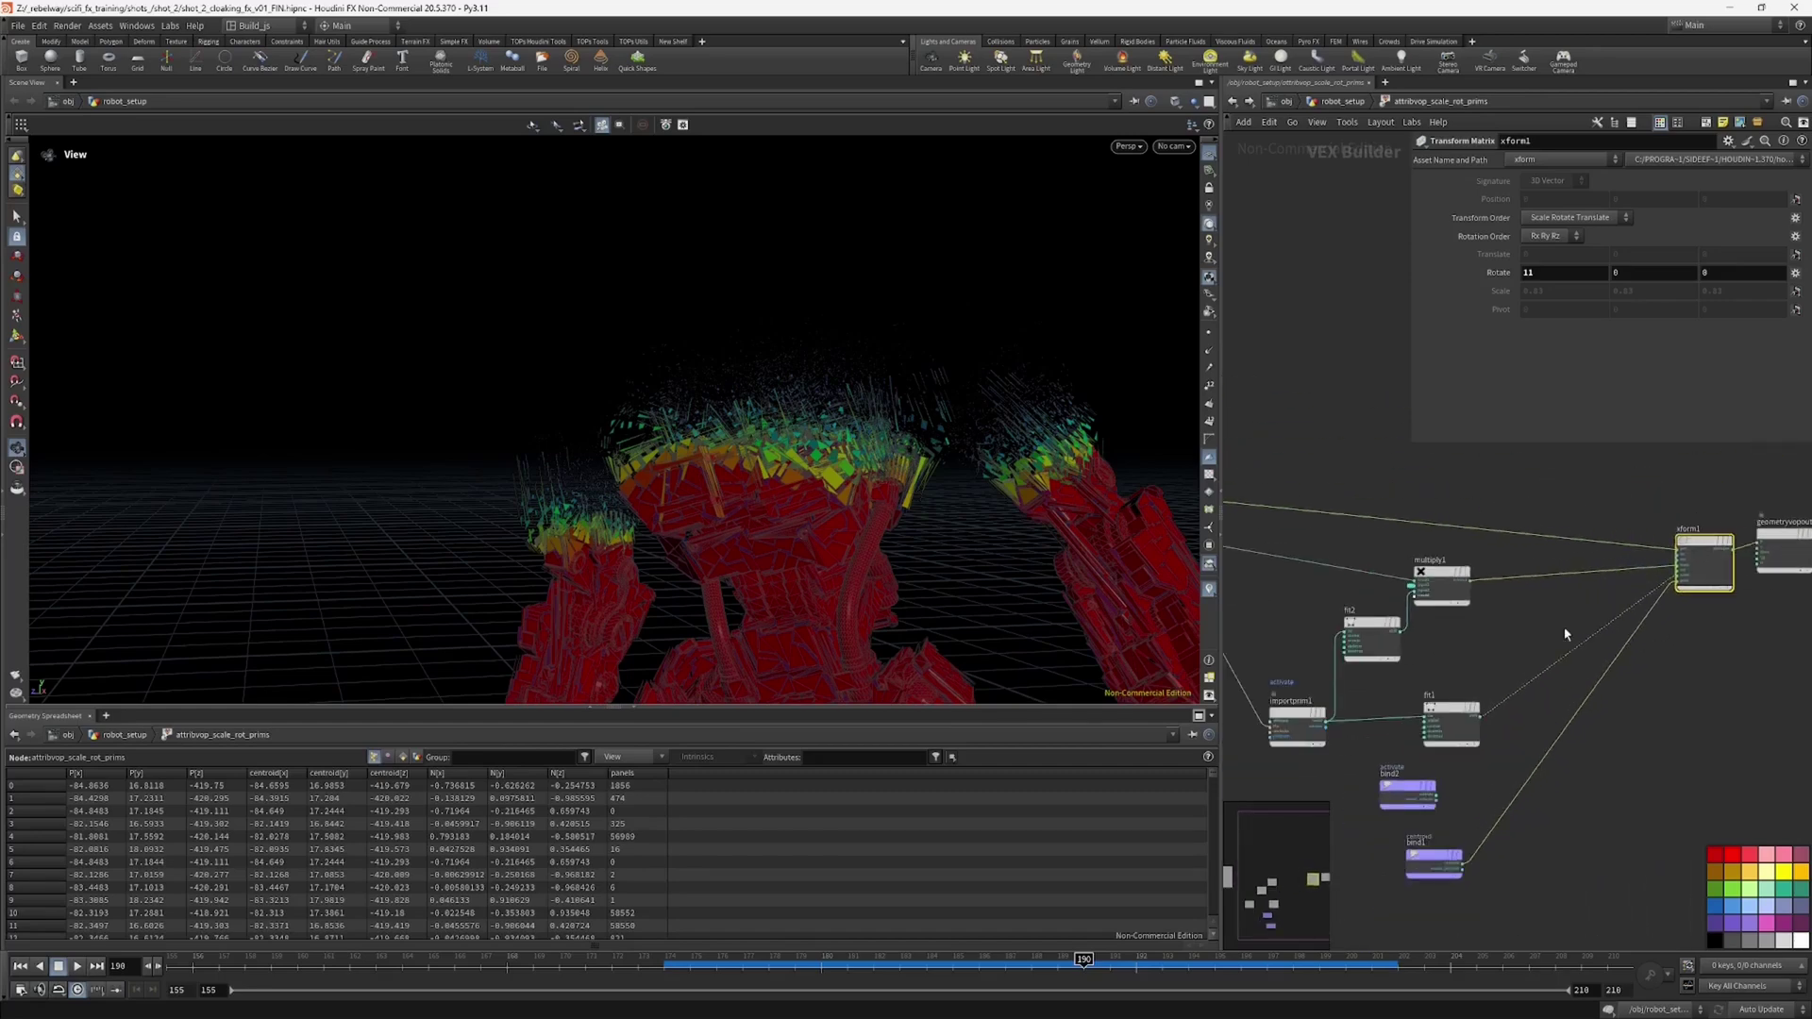
middle_click_drag(1389, 685, 1519, 673)
left_click_drag(1420, 705, 1393, 692)
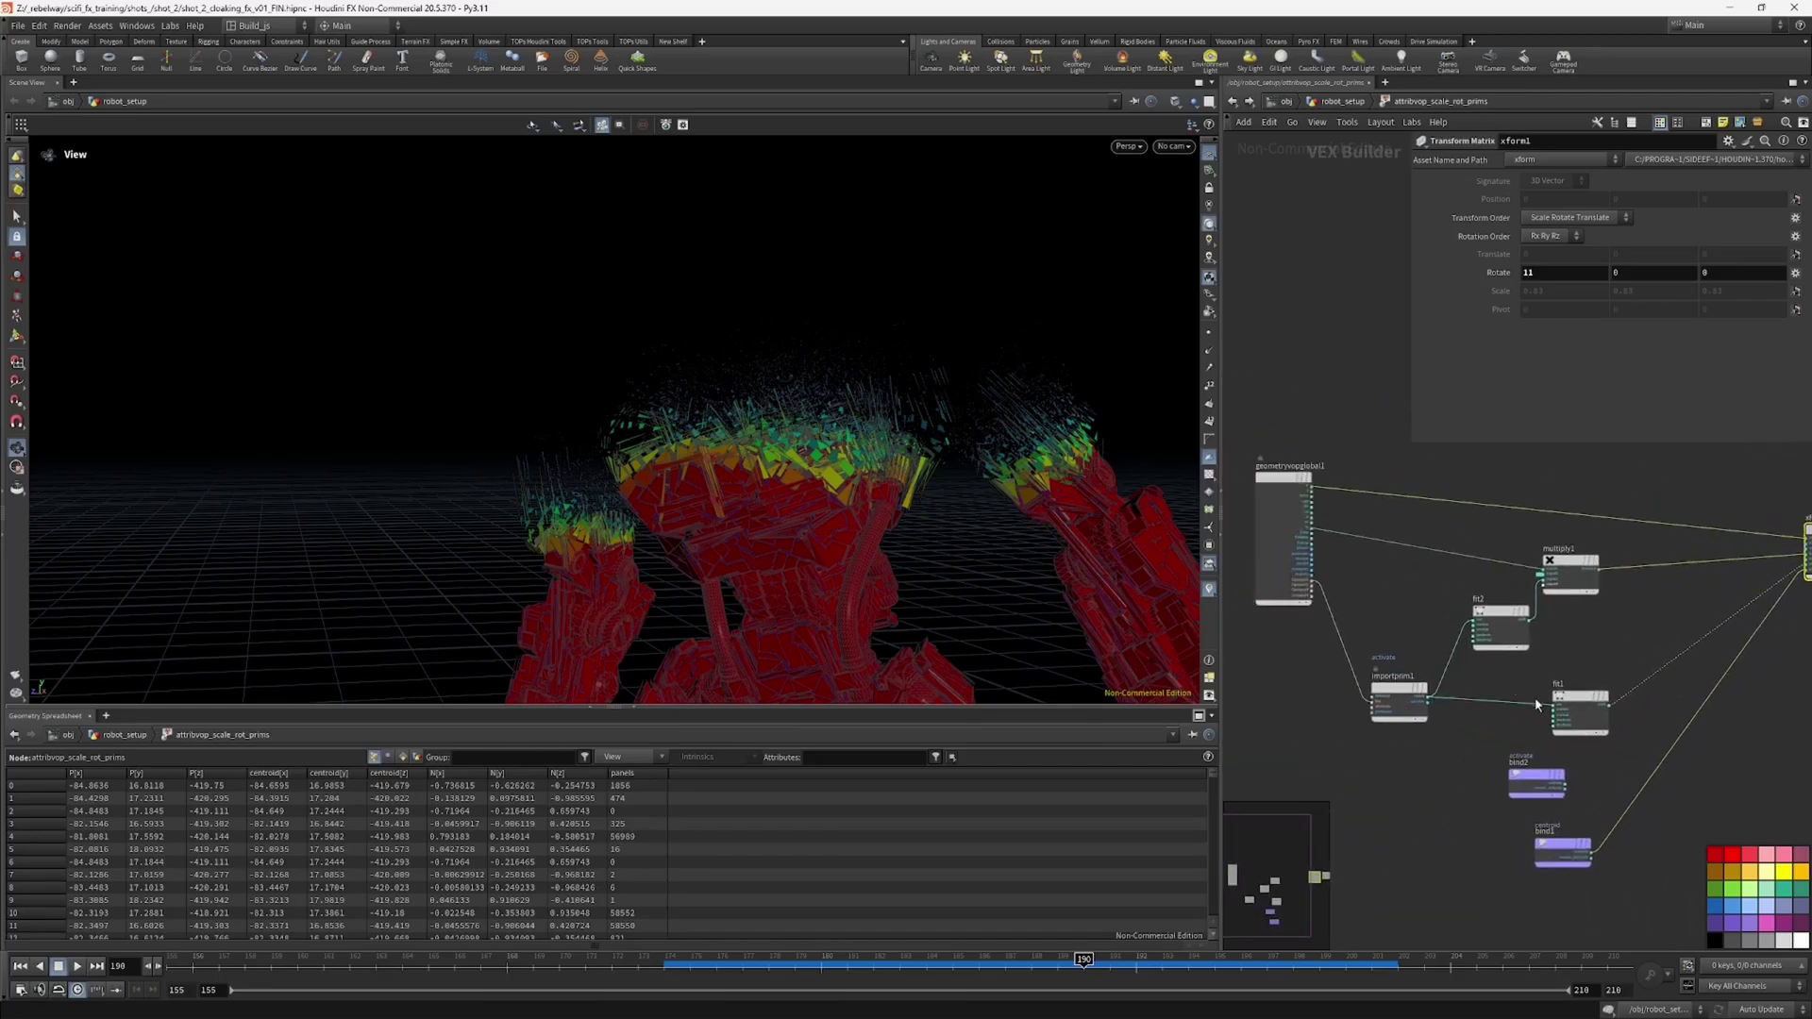
middle_click_drag(1604, 667, 1502, 665)
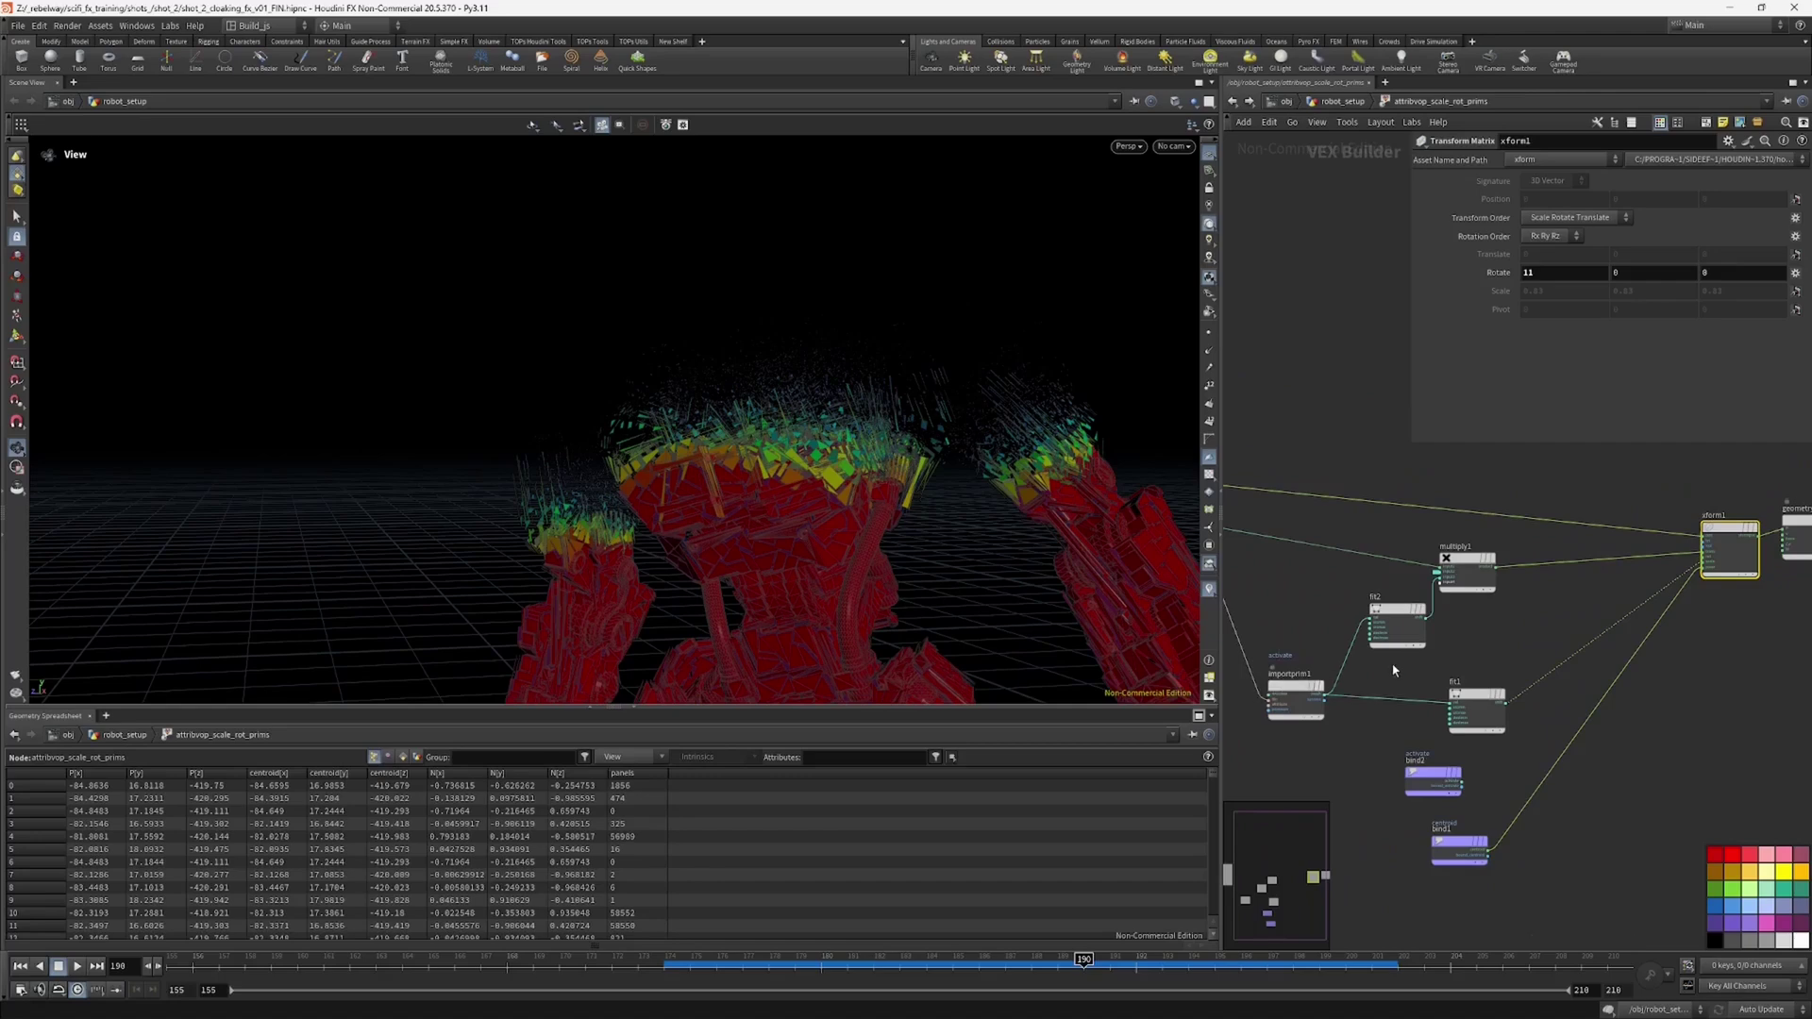
Step: Duplicate fit2 with its activate input still connected, and reposition multiply1 and fit2 to make room for the copy
scroll(1492, 633, "up", 2)
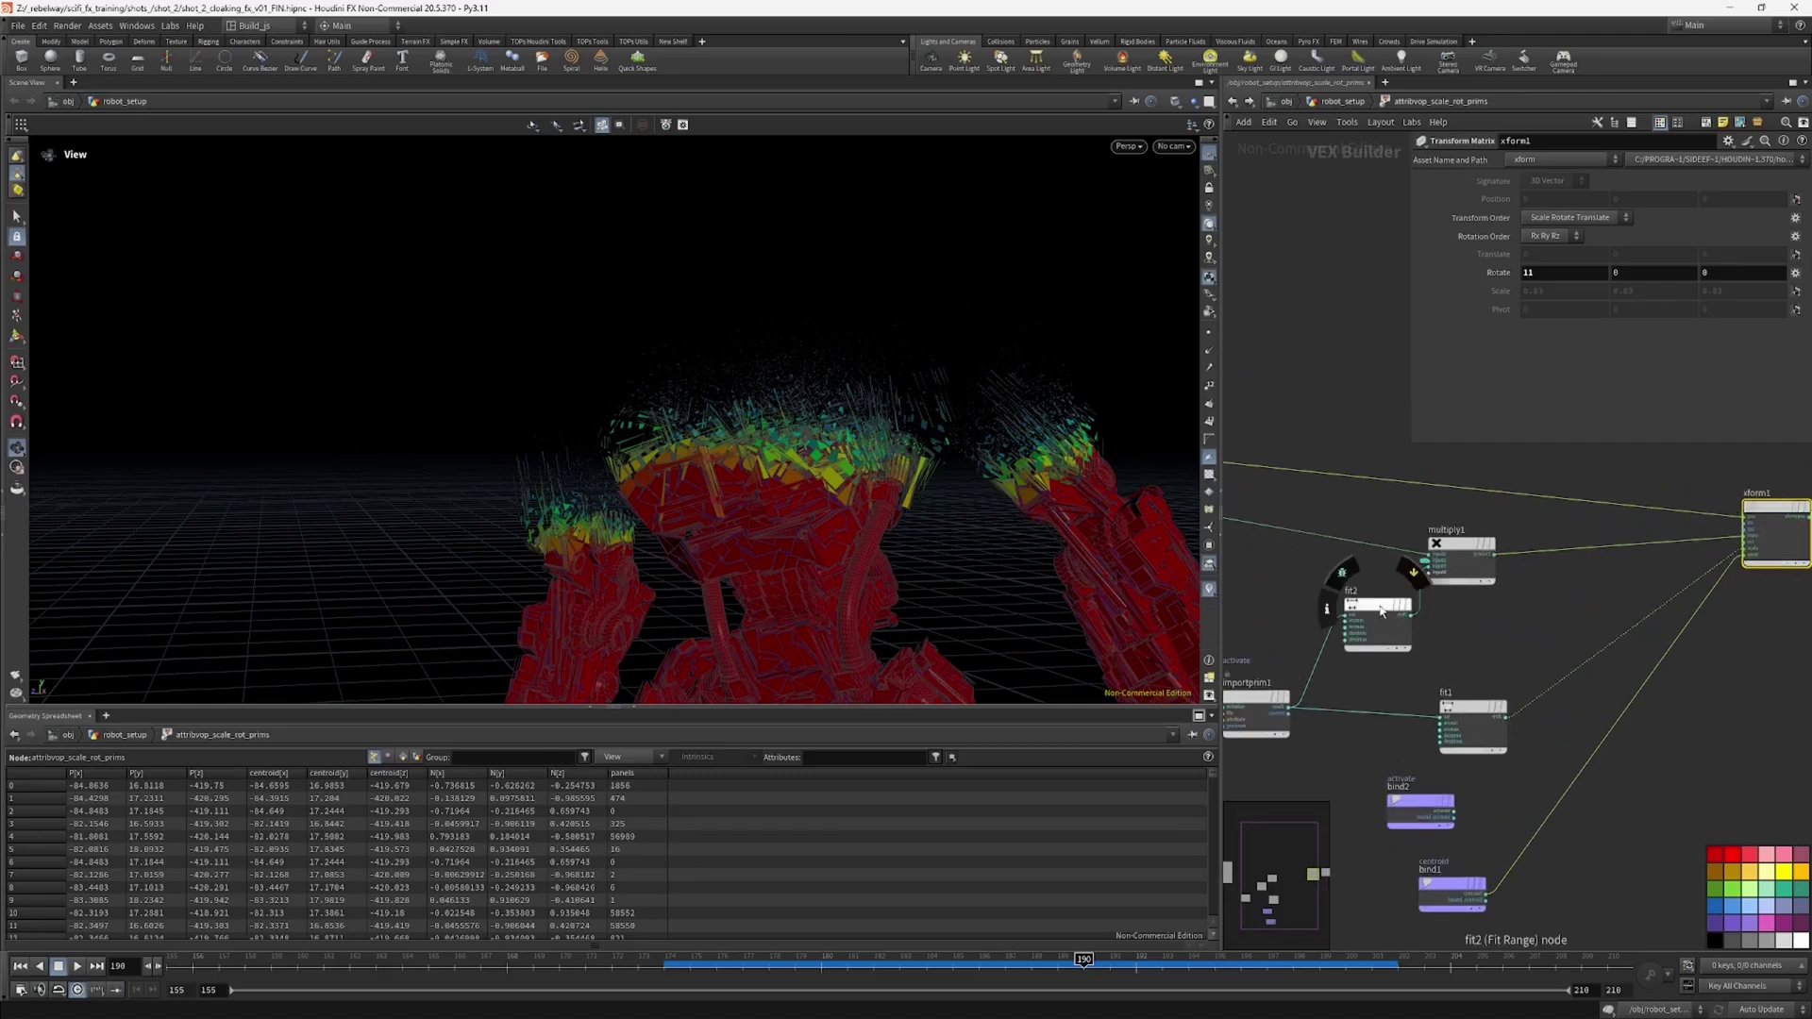
left_click_drag(1377, 611, 1449, 545, "alt")
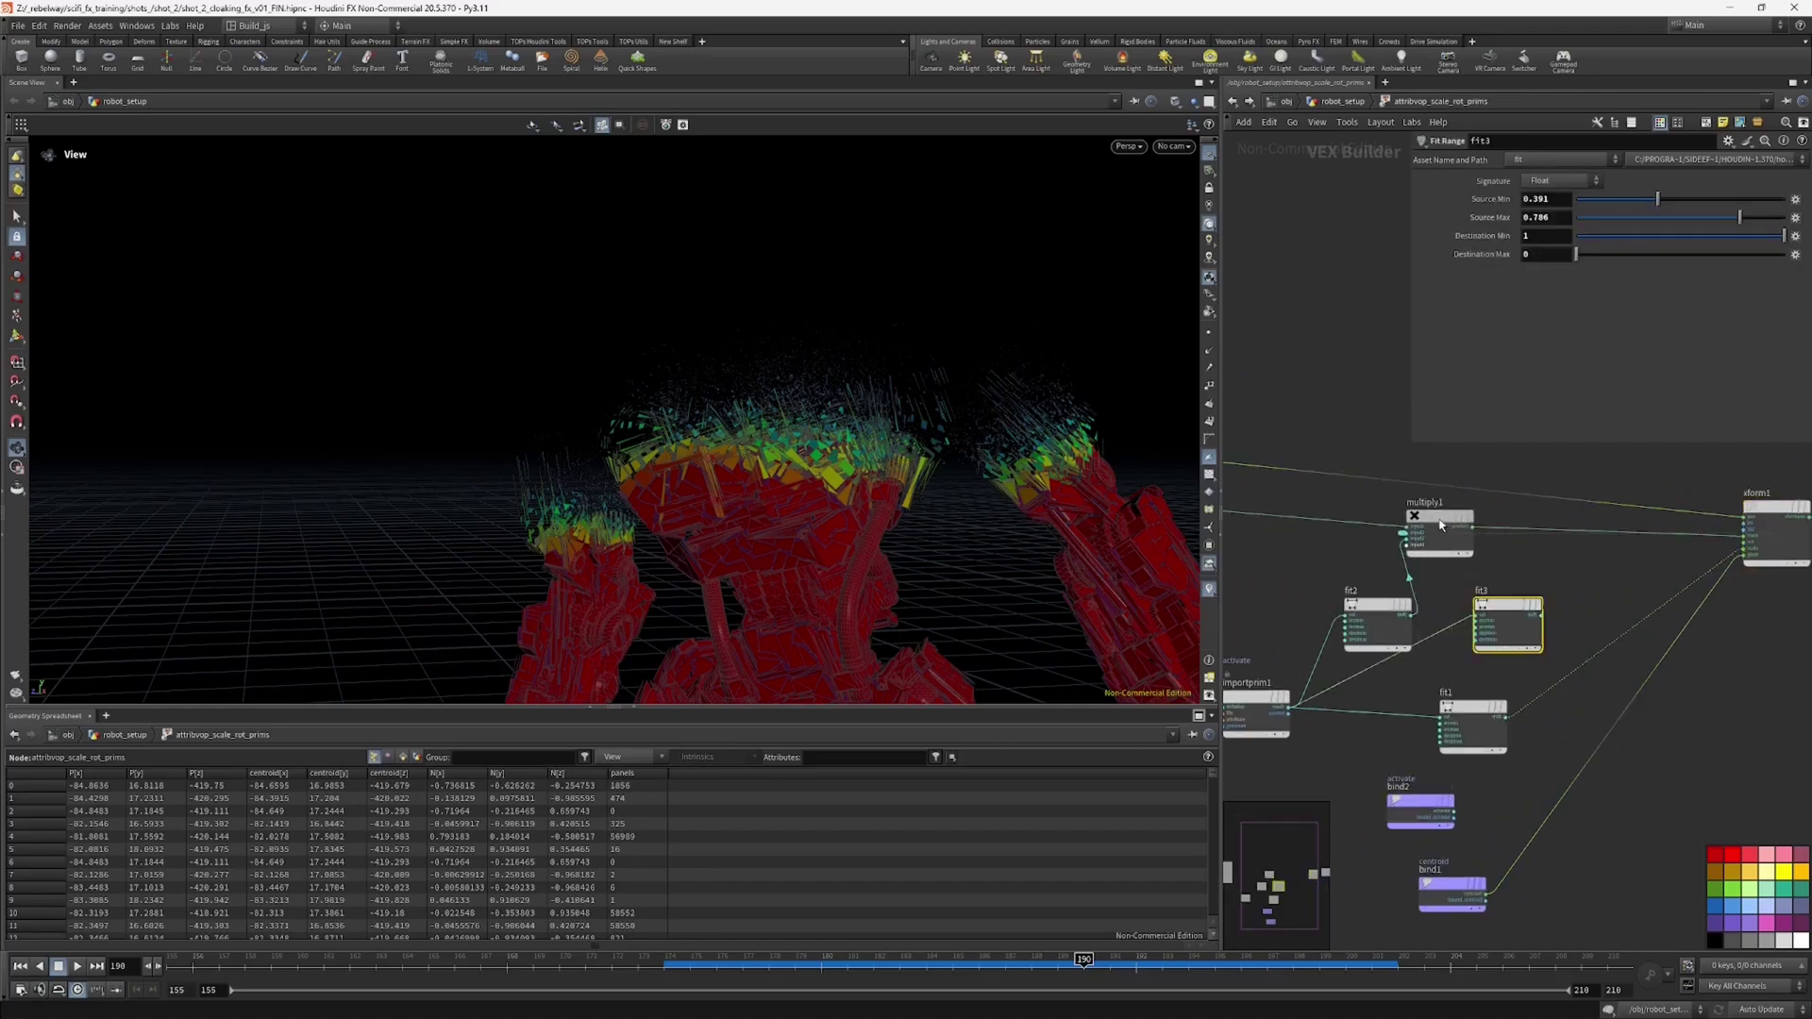
left_click_drag(1380, 610, 1312, 568)
scroll(1687, 578, "up", 3)
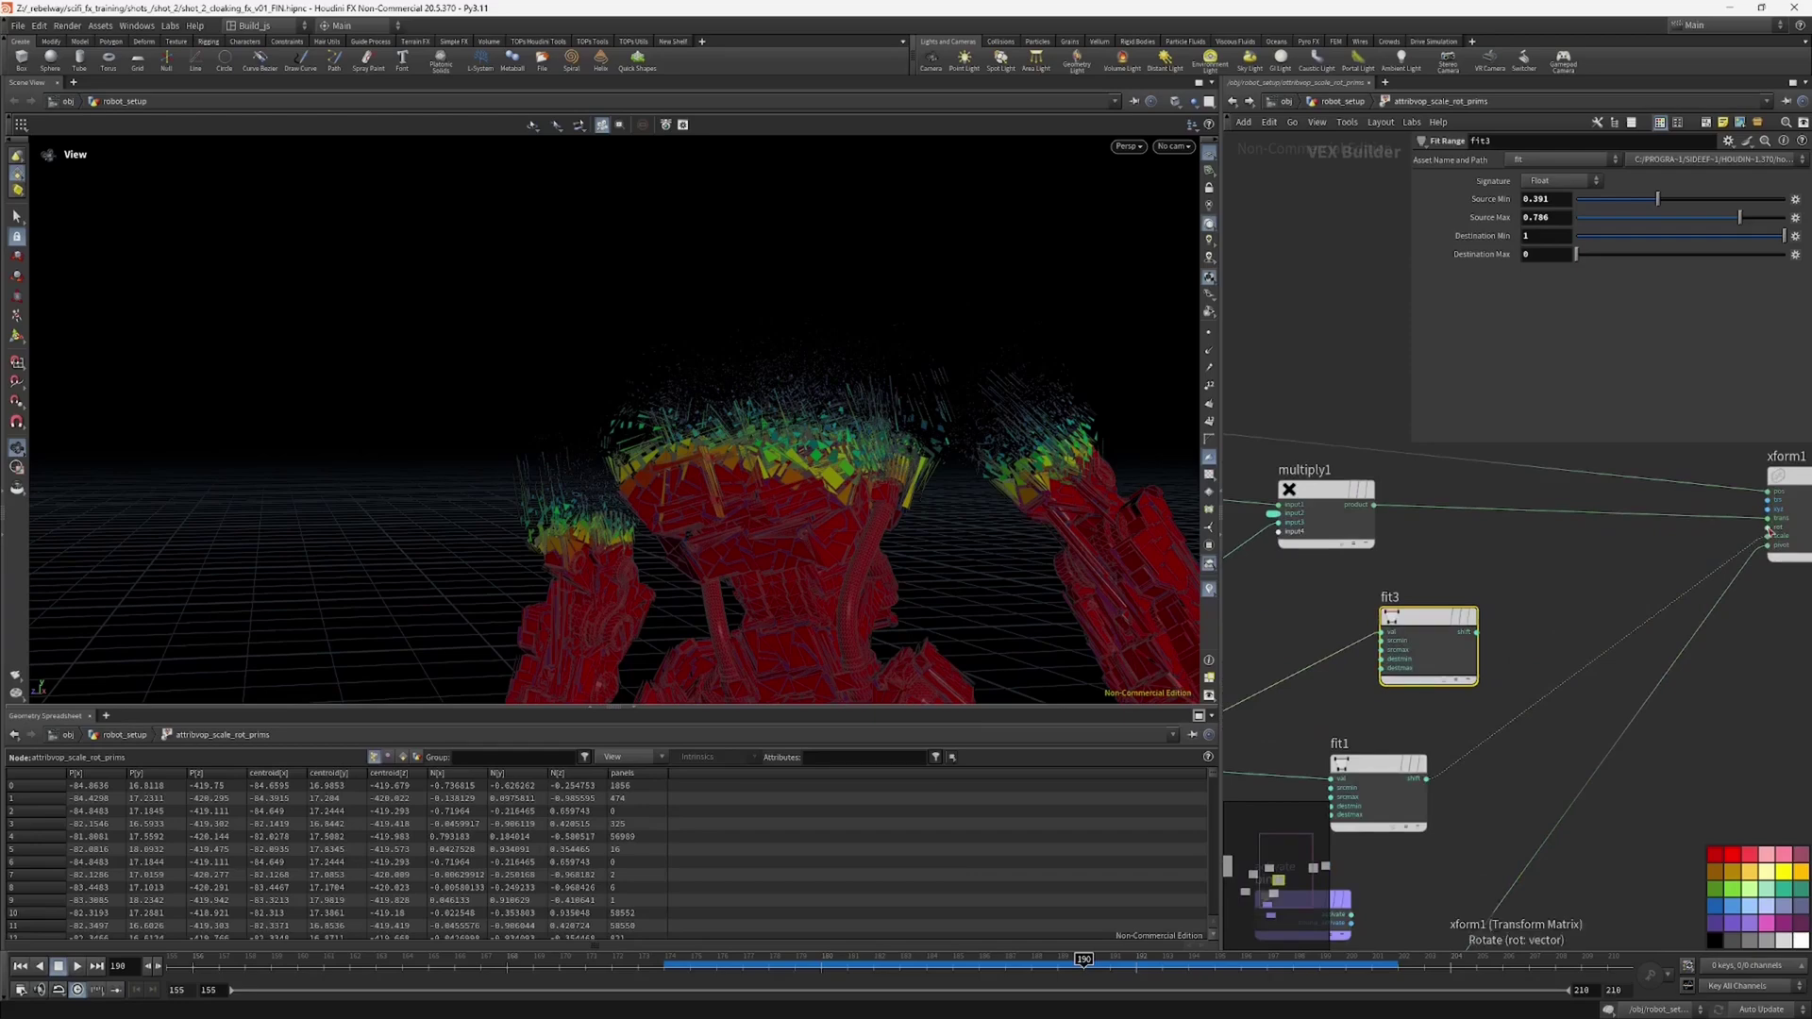
left_click(1769, 533)
middle_click_drag(1650, 552, 1536, 578)
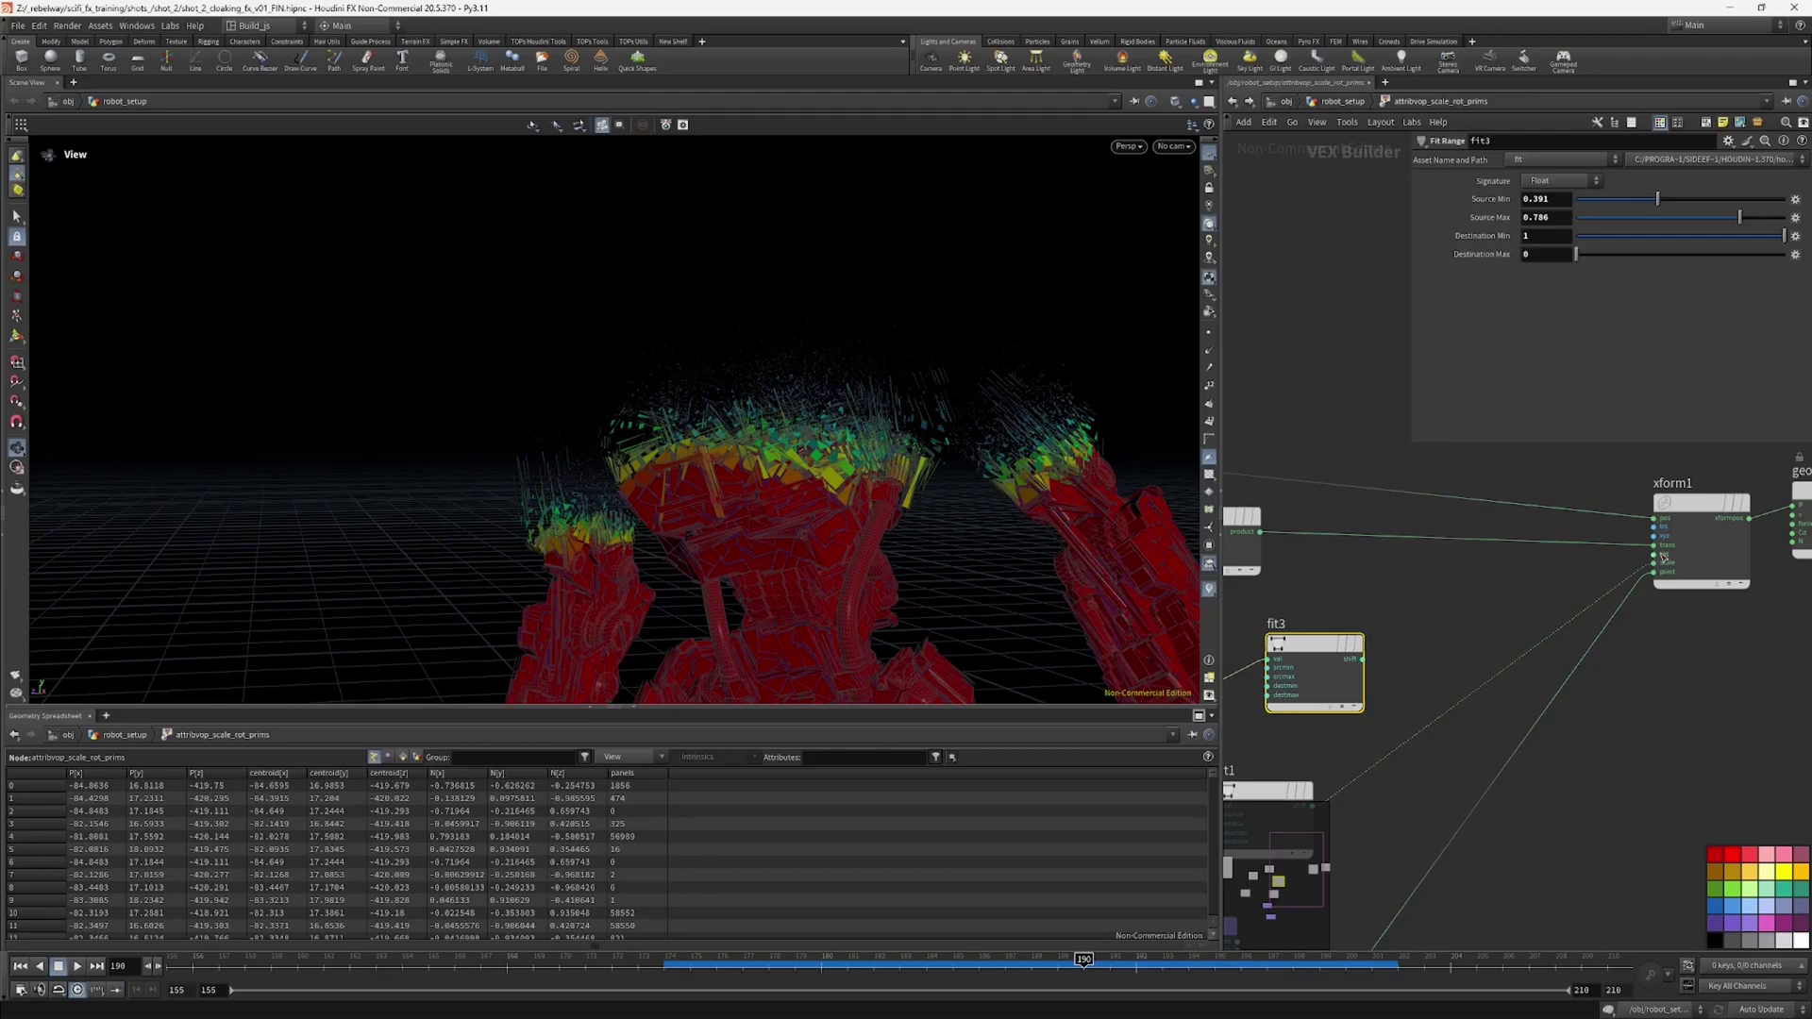
middle_click_drag(1527, 585, 1554, 610)
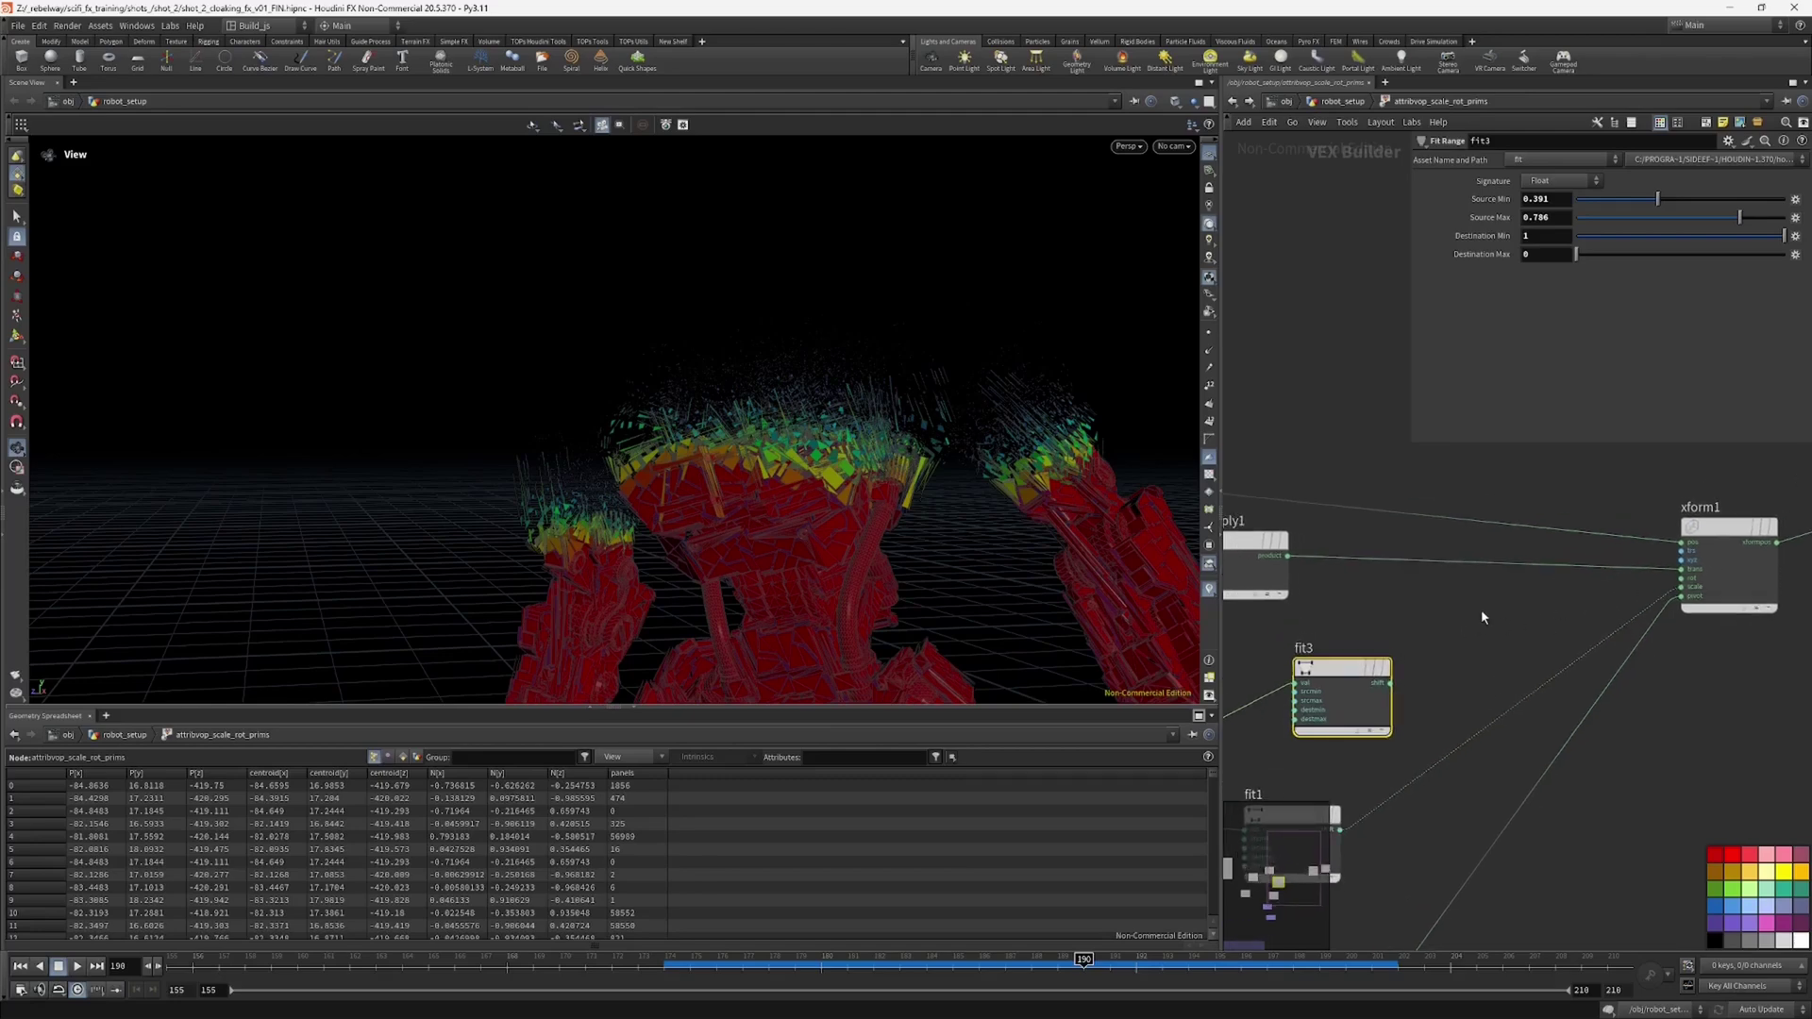
Step: Add a Float to Vector node, feed fit3 into its first component, and connect its output to xform1's rotation input
key("Tab")
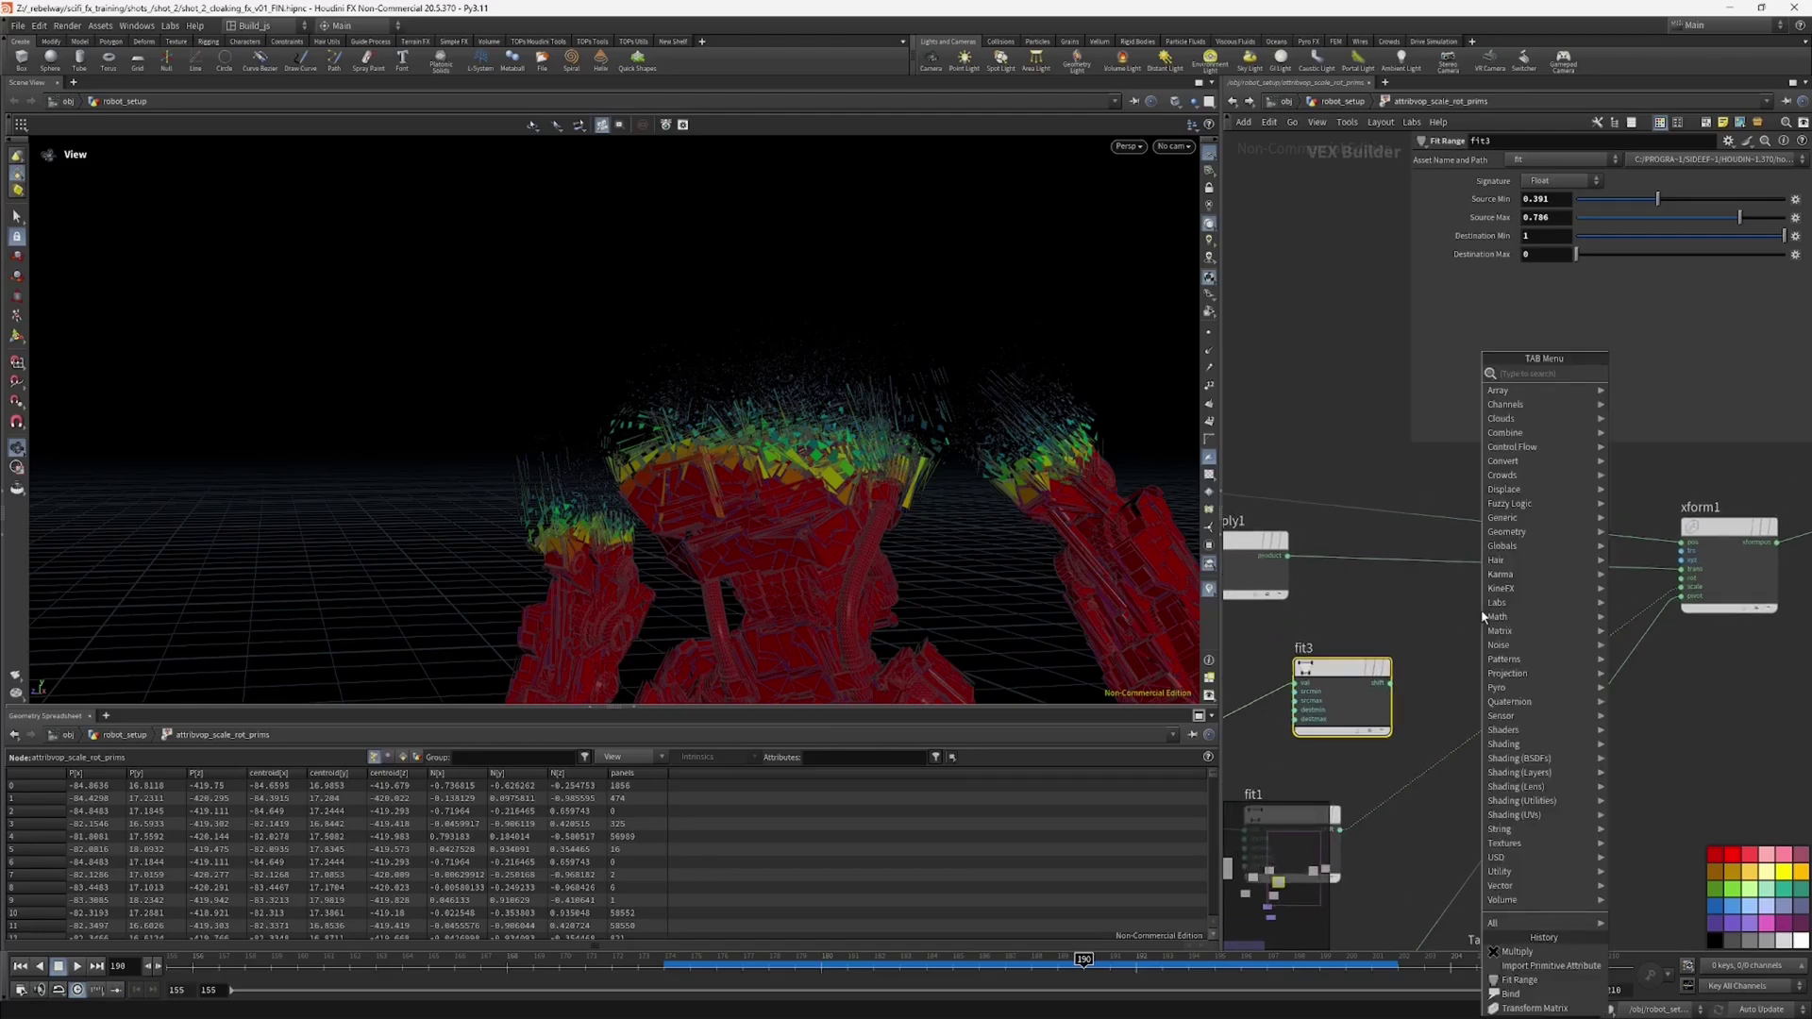
type("fl")
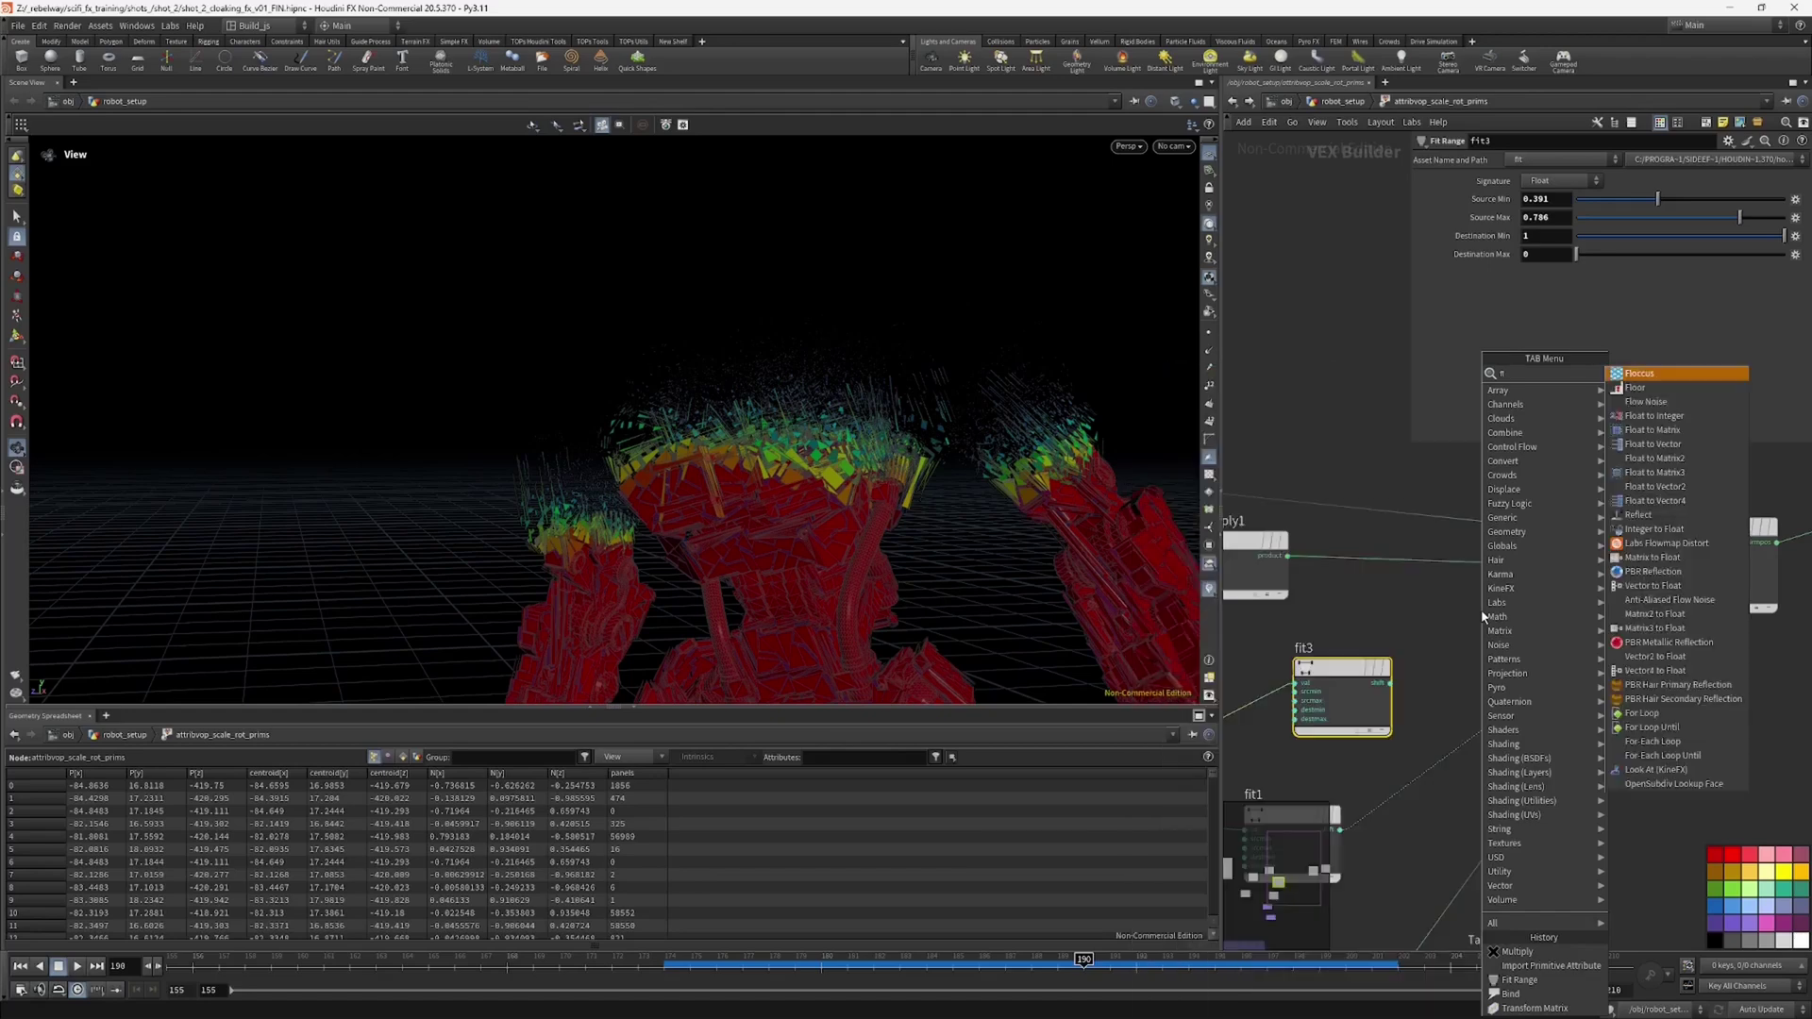
left_click(1641, 444)
left_click(1506, 645)
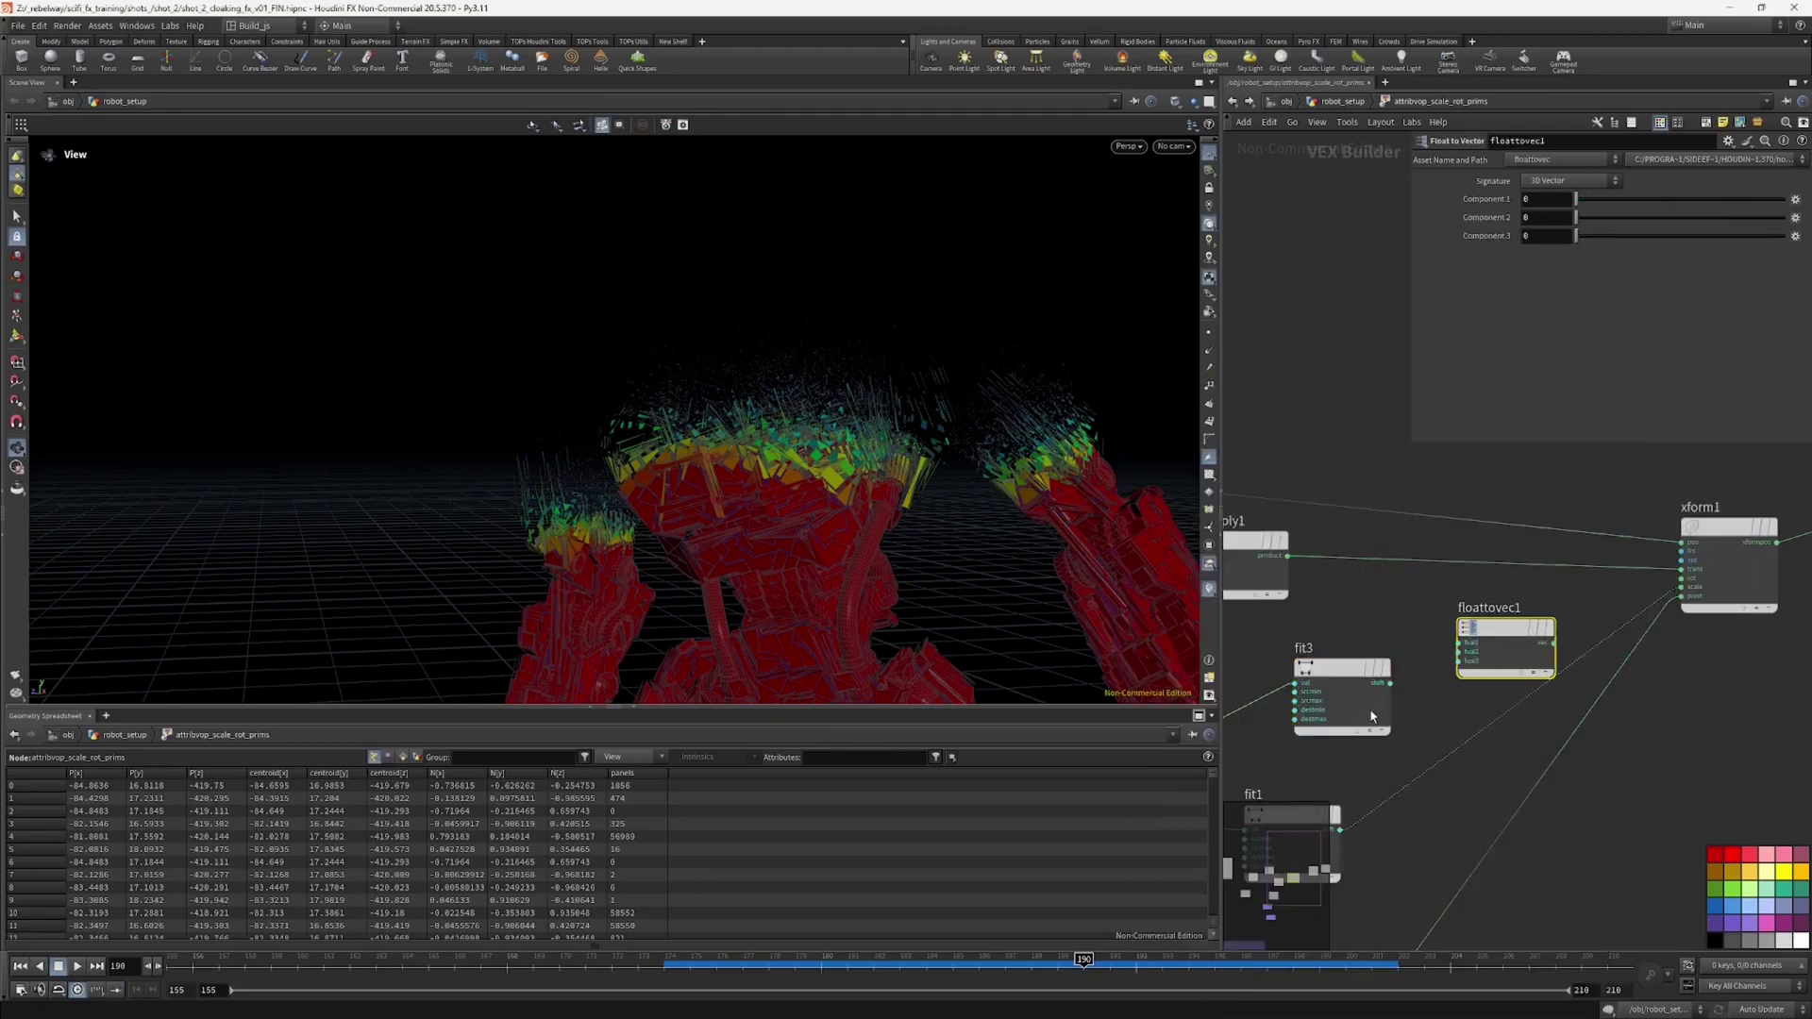
left_click(1470, 647)
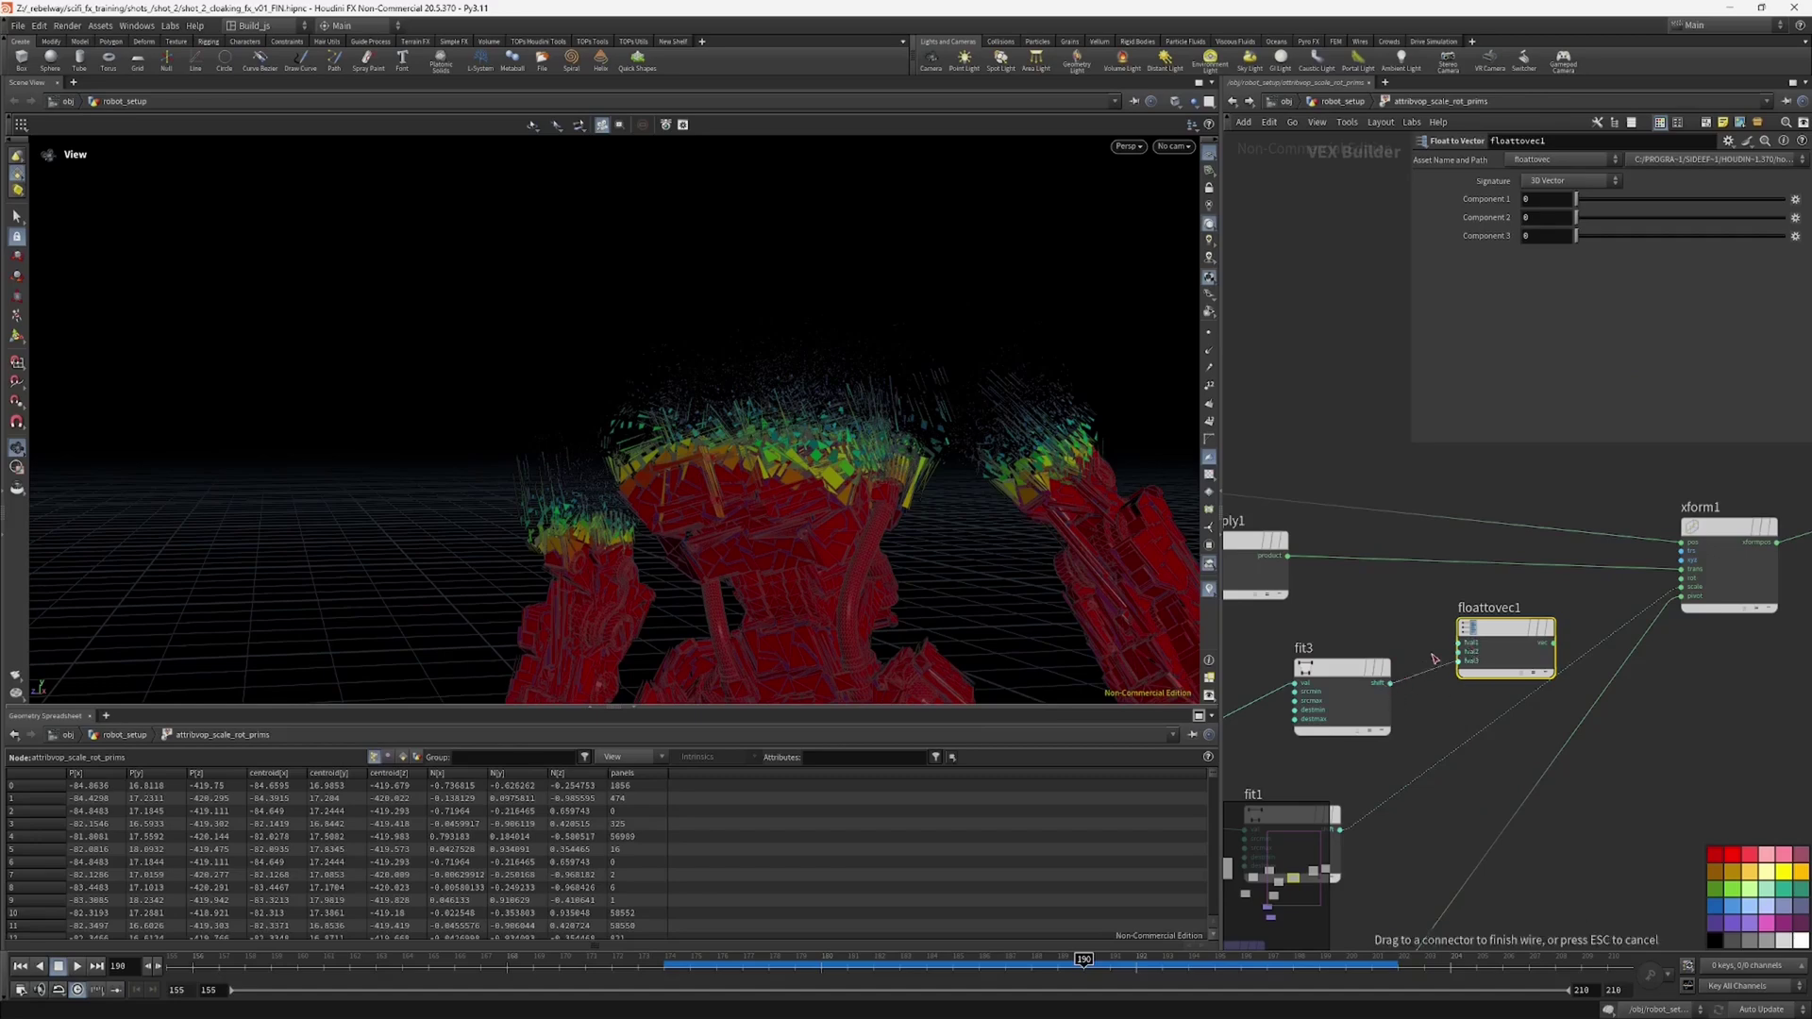
left_click_drag(1446, 645, 1674, 583)
middle_click_drag(1399, 628, 1512, 598)
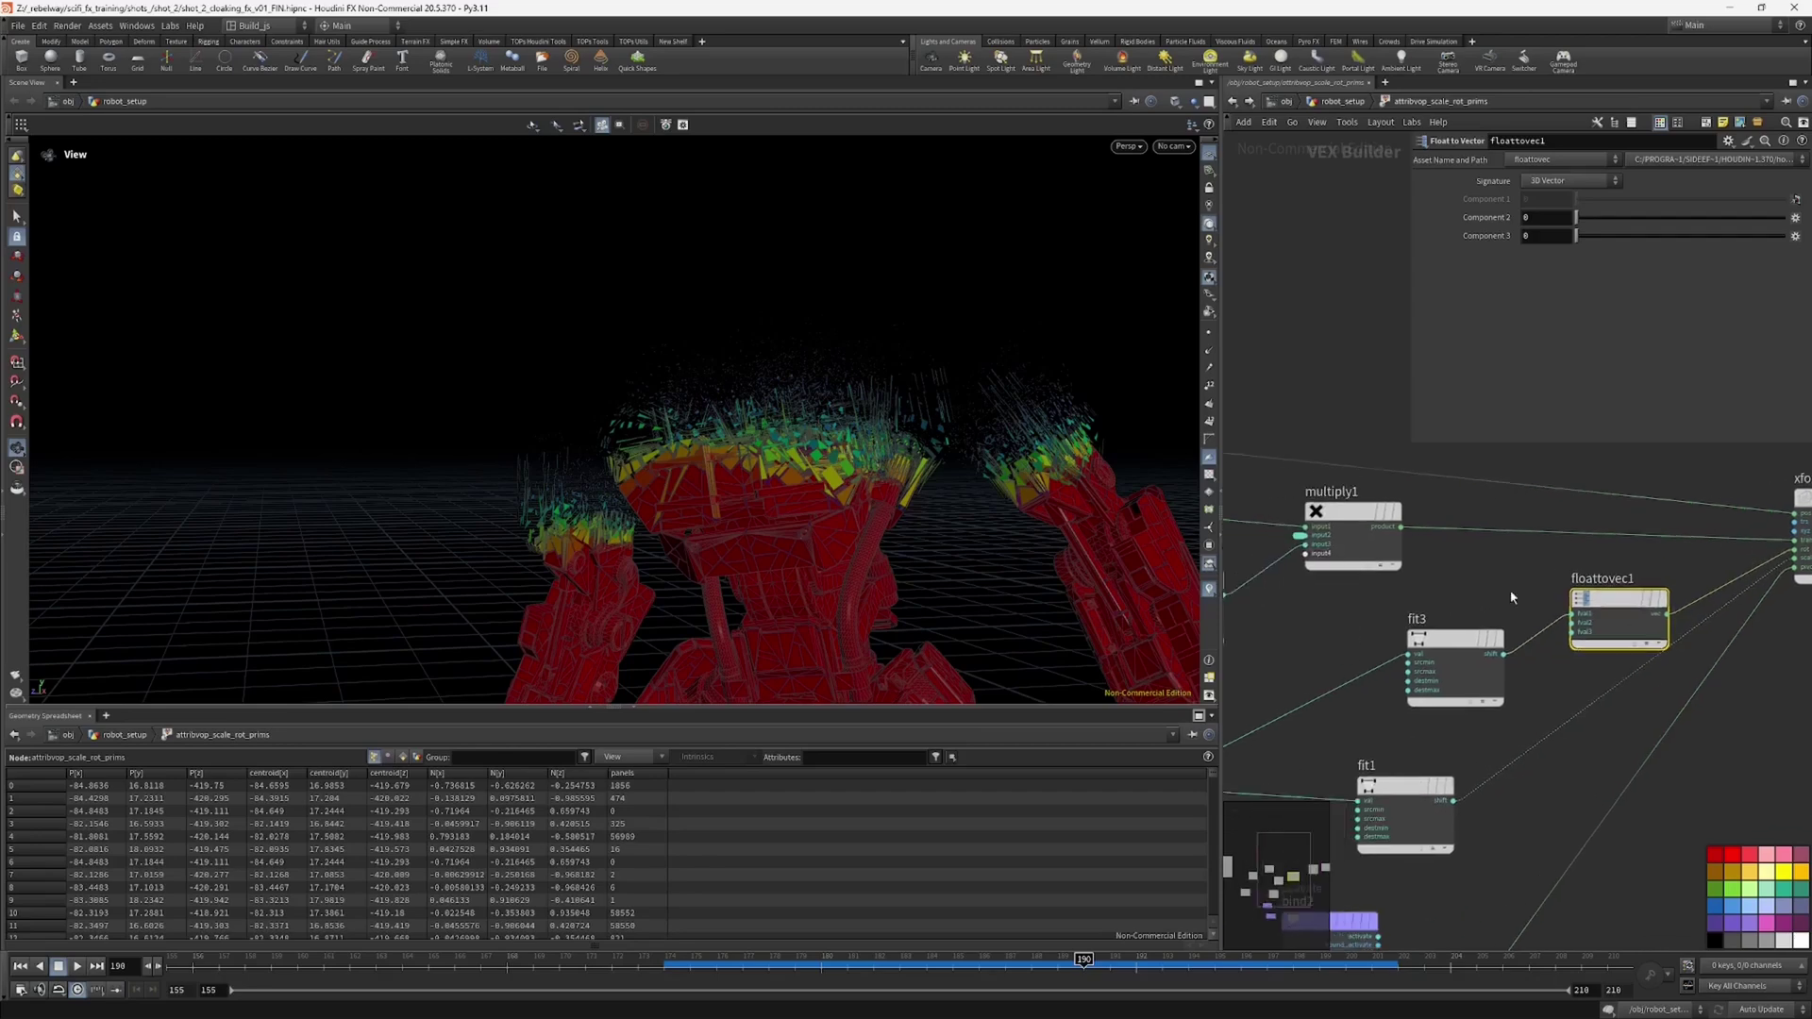
Step: On fit3, set the source maximum to 1 and the destination minimum to 141
left_click(1456, 660)
left_click_drag(1599, 216, 1472, 234)
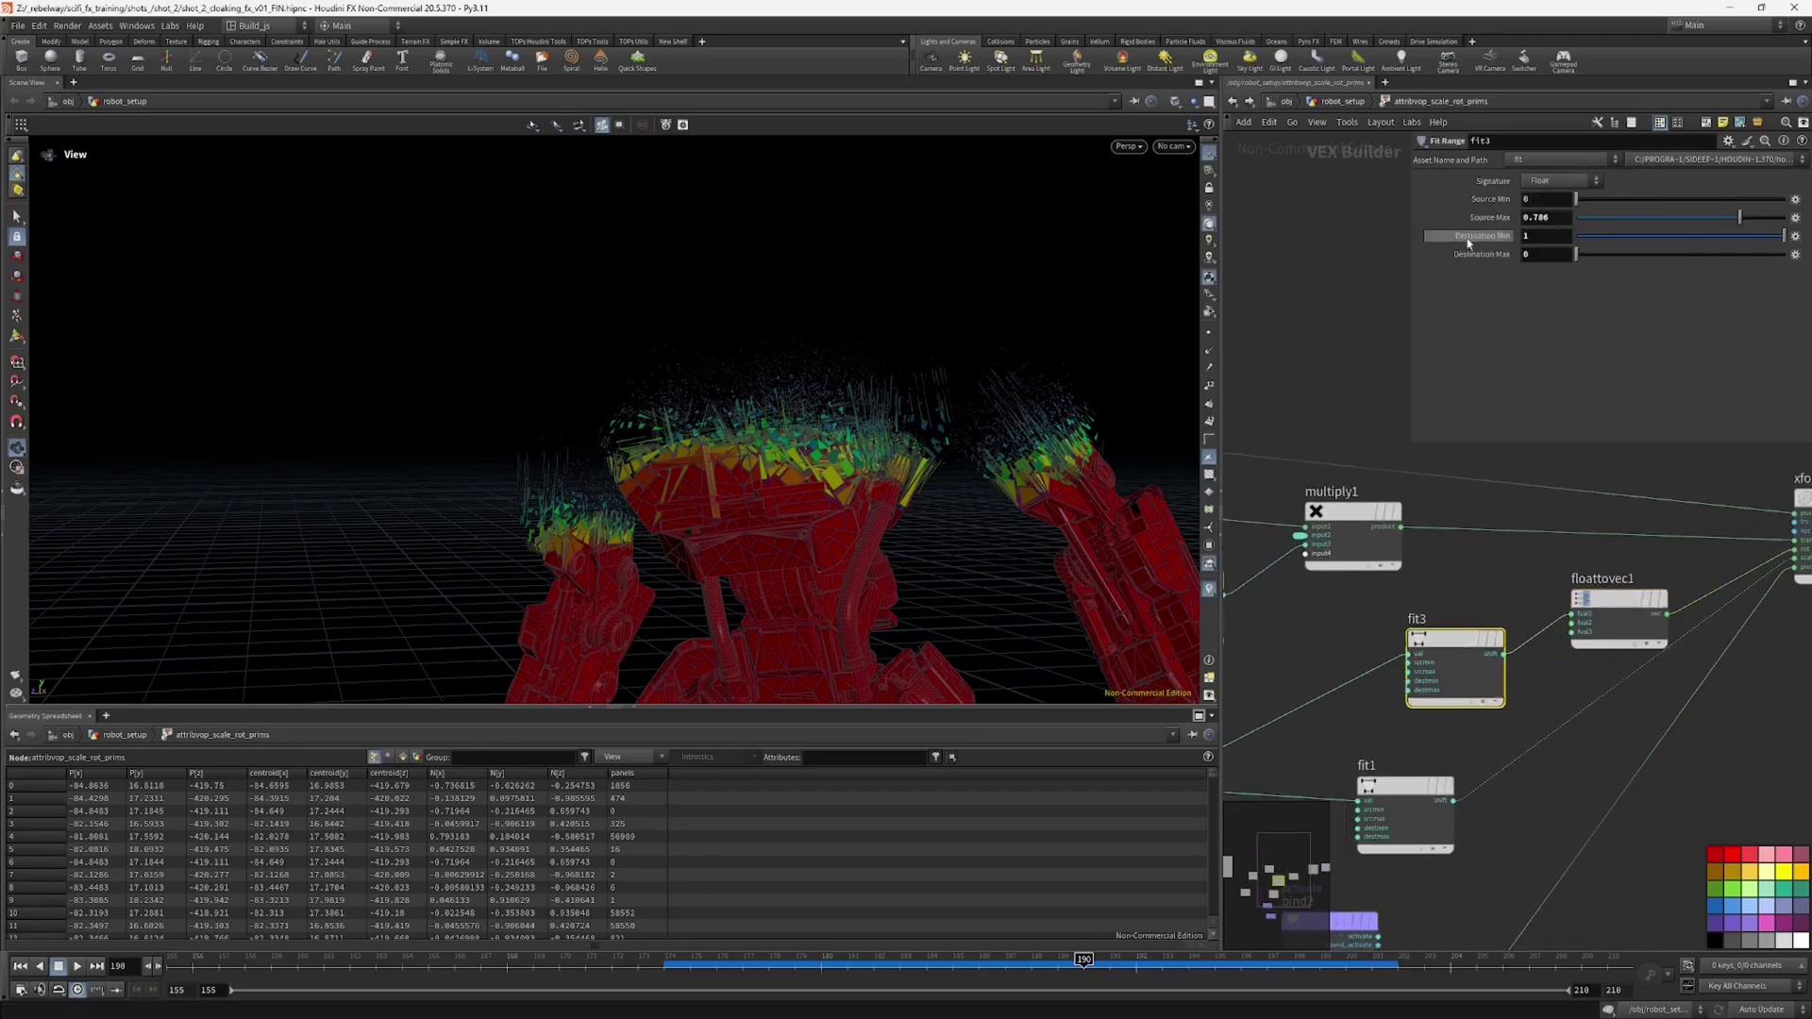
left_click_drag(1740, 219, 1756, 223)
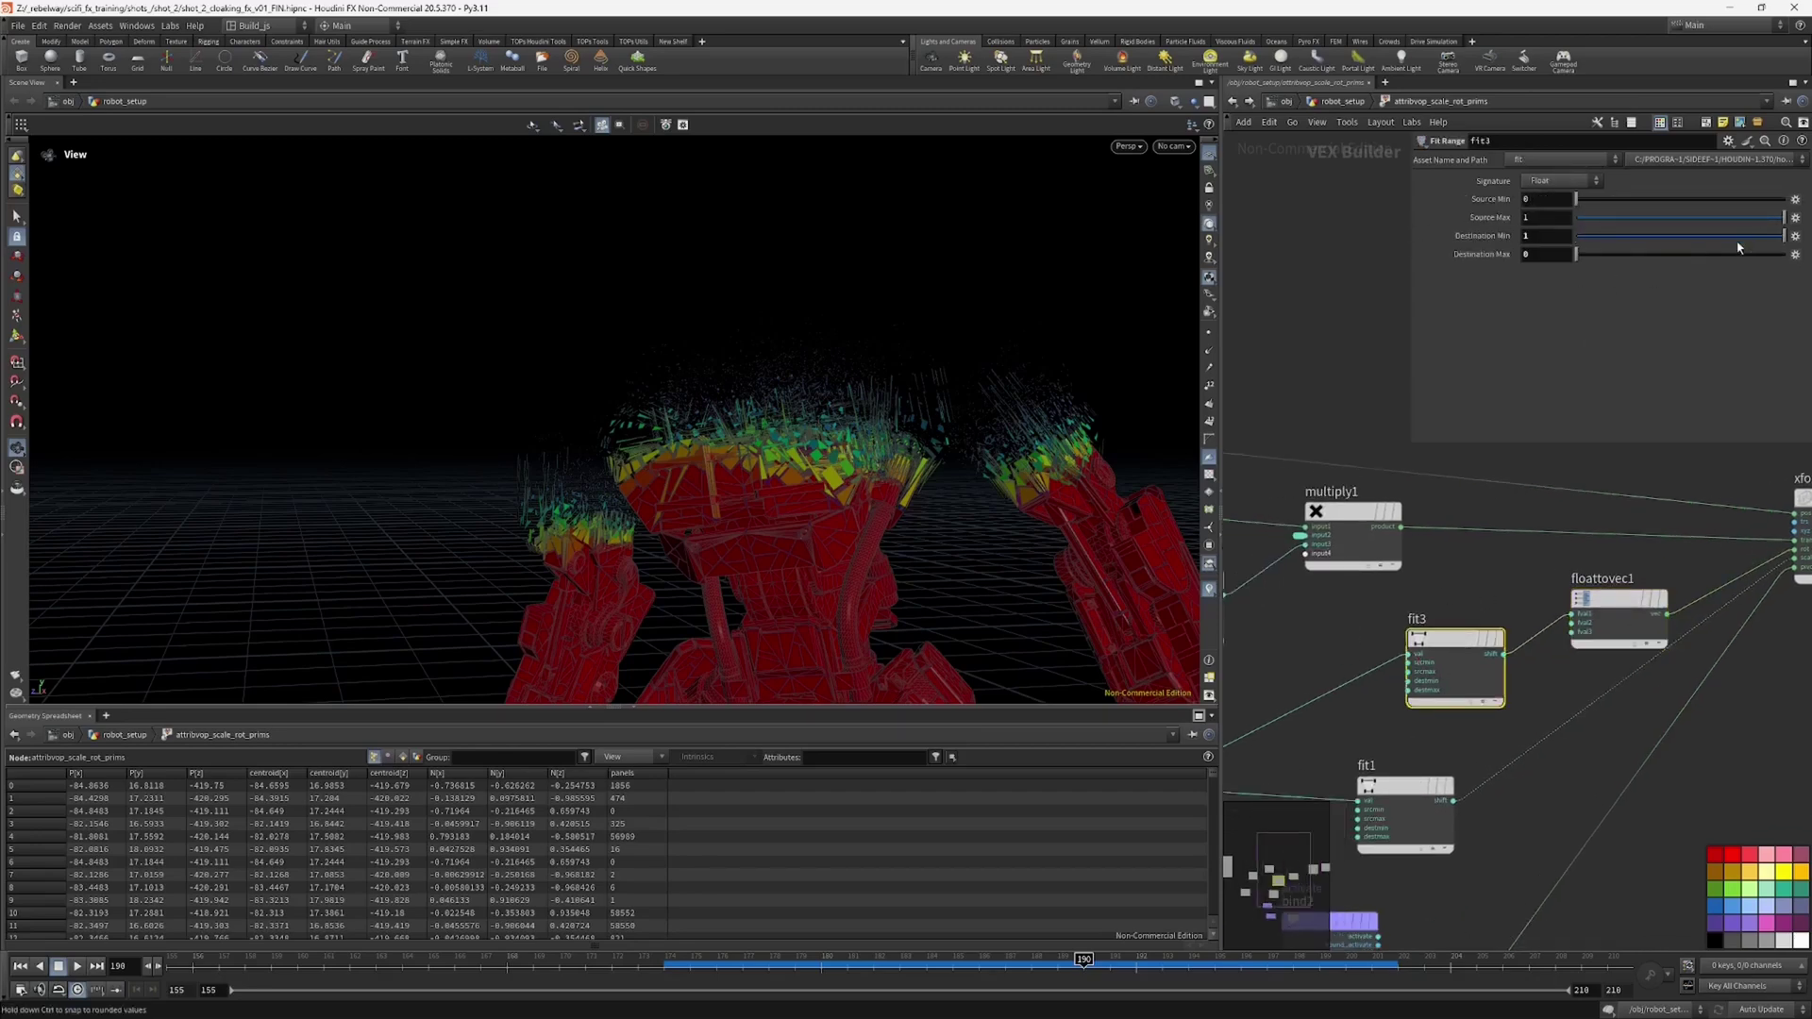
left_click_drag(1635, 269, 1568, 261)
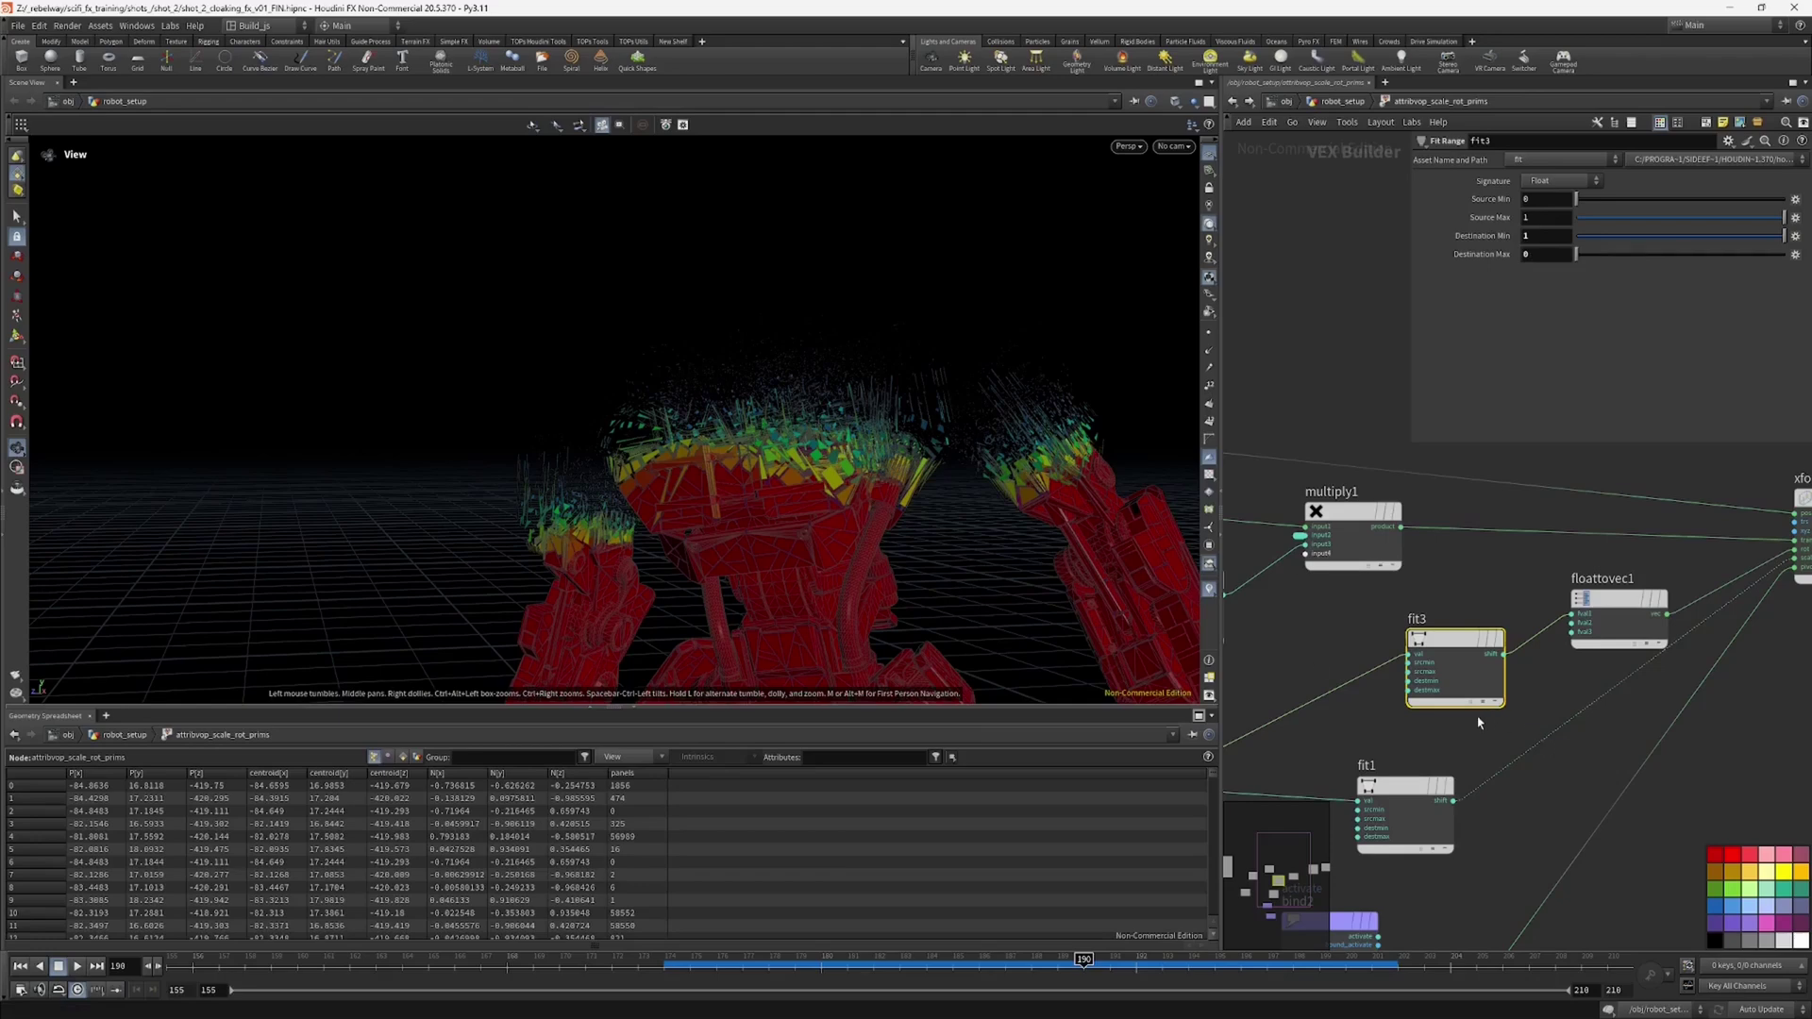
middle_click_drag(1528, 215, 1609, 193)
Step: Move fit3's connection on floattovec1 to the second component, and finally to the third component
left_click(1547, 636)
left_click(1571, 622)
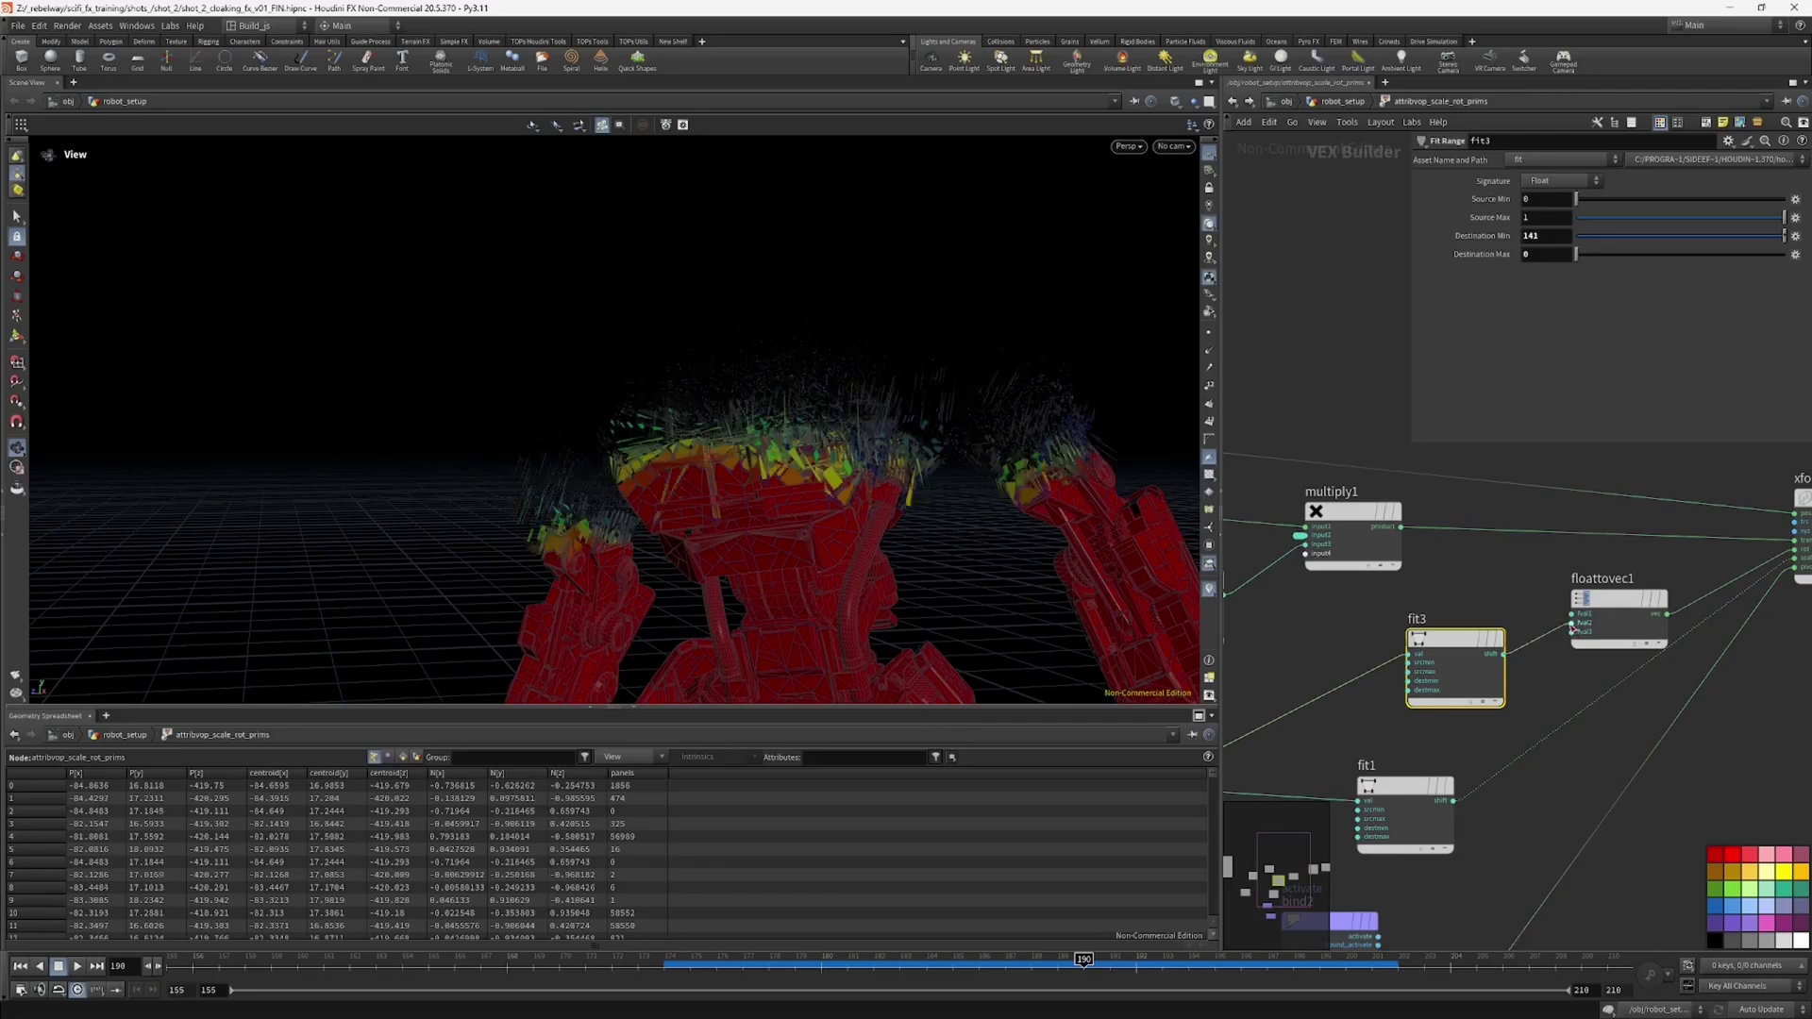
left_click_drag(1017, 483, 978, 472)
left_click(1548, 634)
left_click(1569, 632)
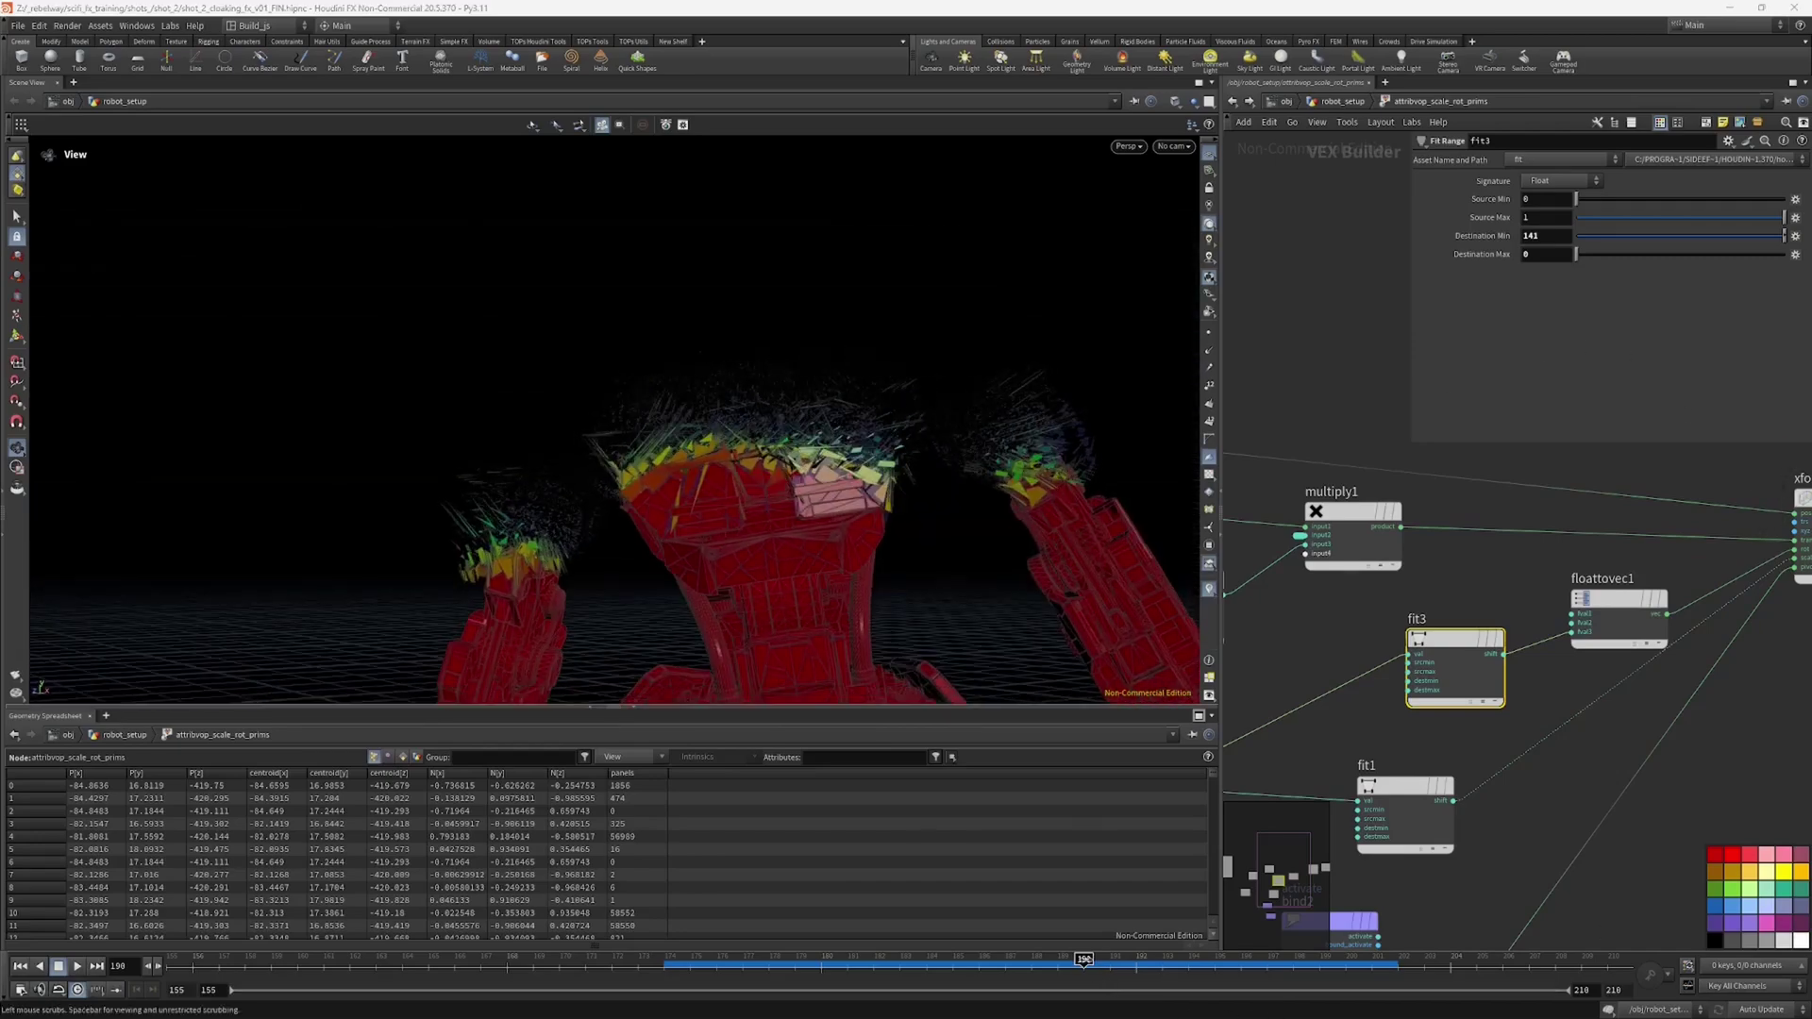
Step: Go to frame 191 and set fit3's destination minimum to 44
mouse_move(1081, 958)
left_mouse_down()
mouse_move(957, 957)
mouse_move(1111, 957)
left_mouse_up()
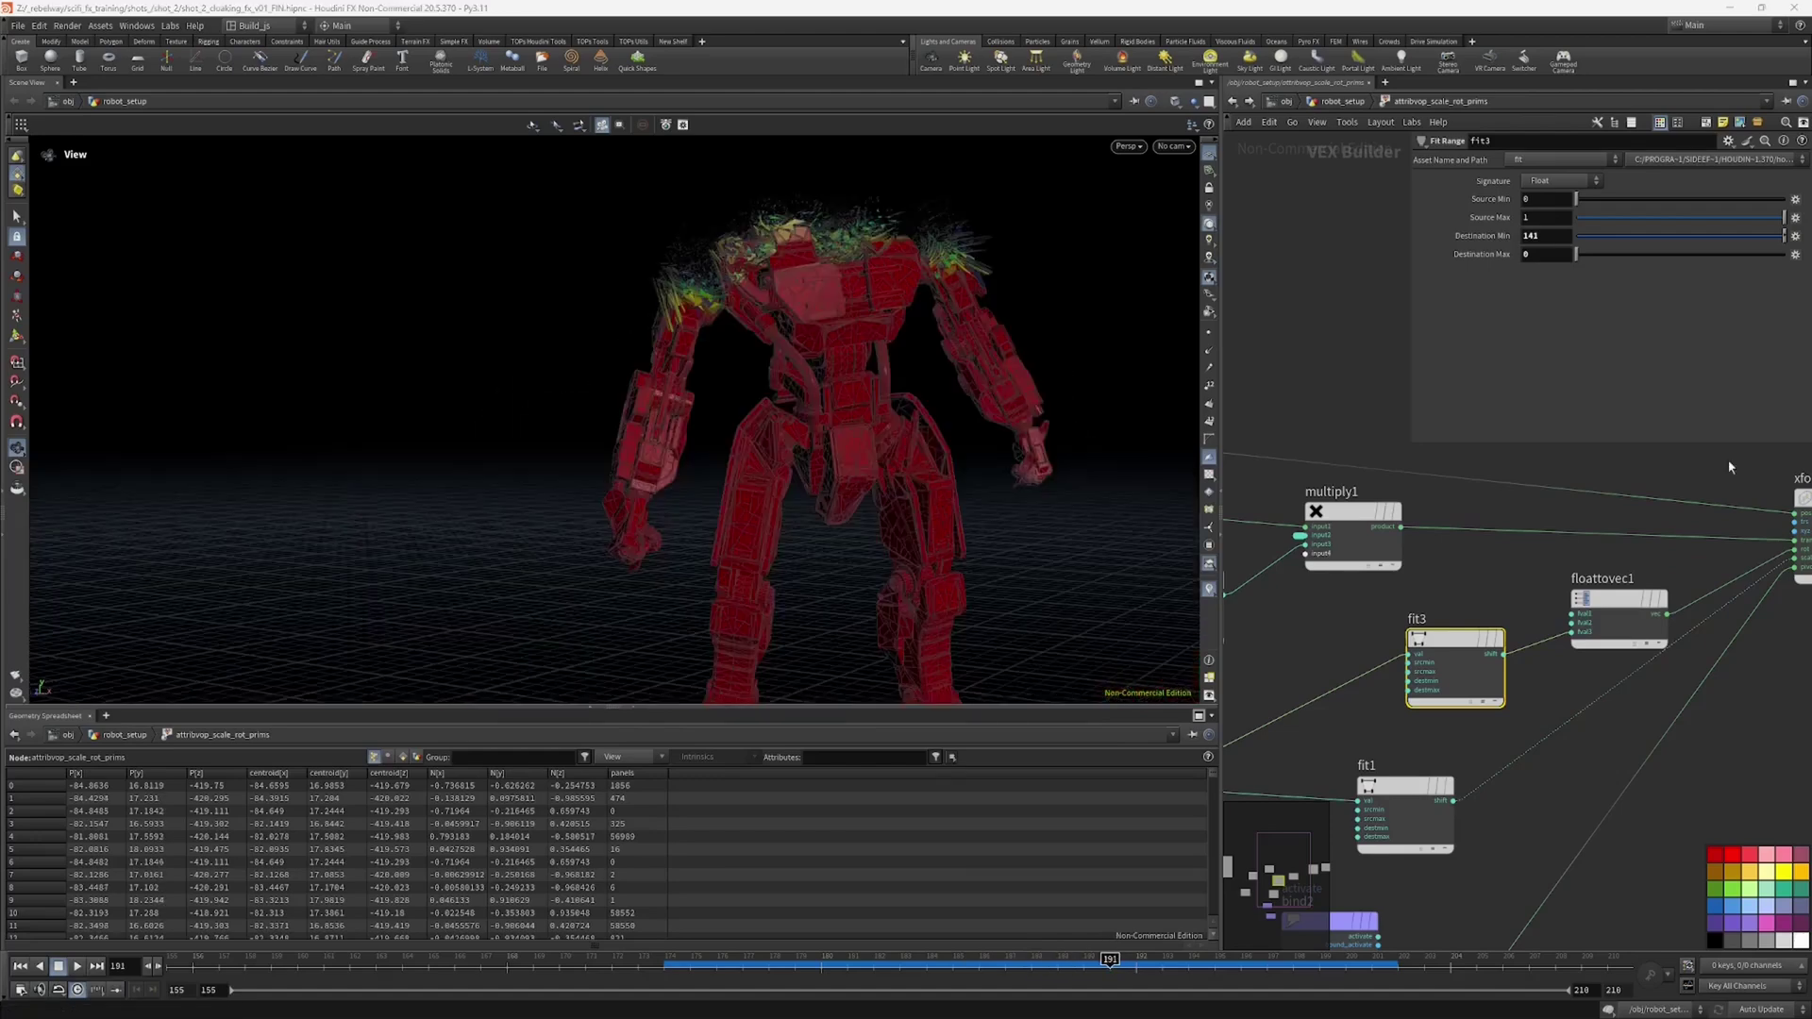
left_click_drag(1007, 352, 850, 356)
left_click_drag(1644, 233, 1704, 240)
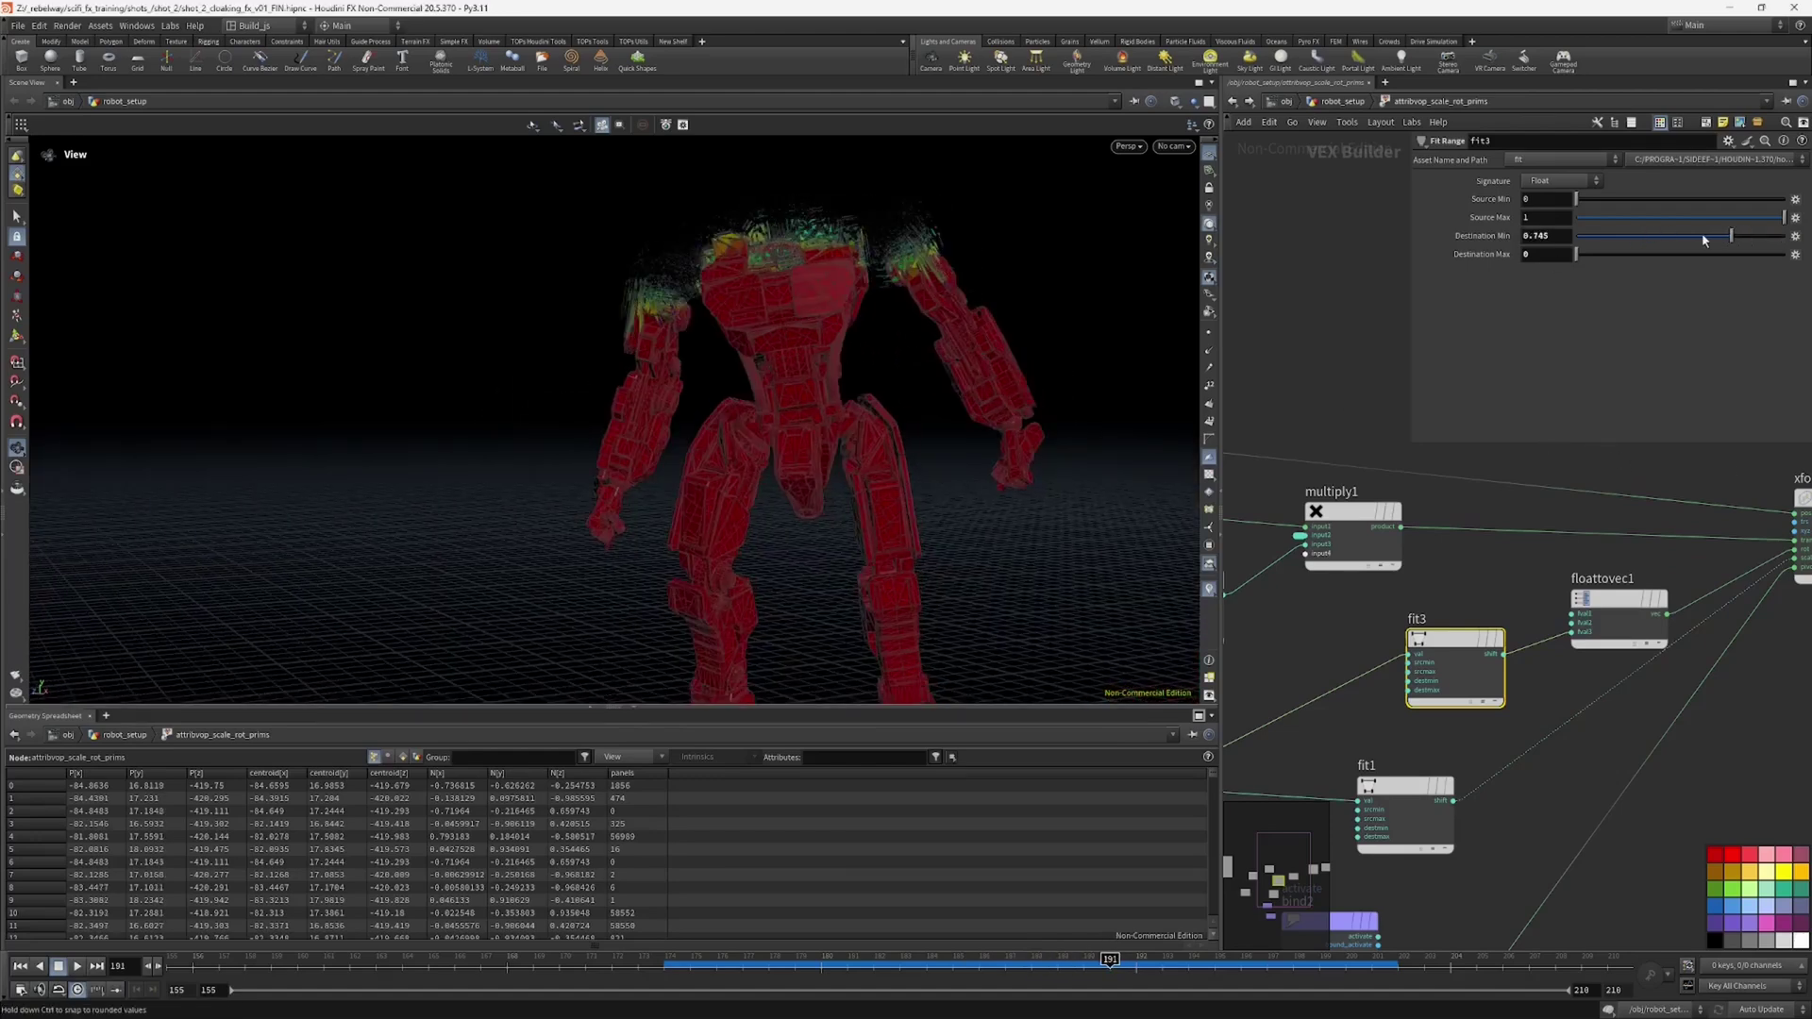
middle_click_drag(1529, 233, 1550, 223)
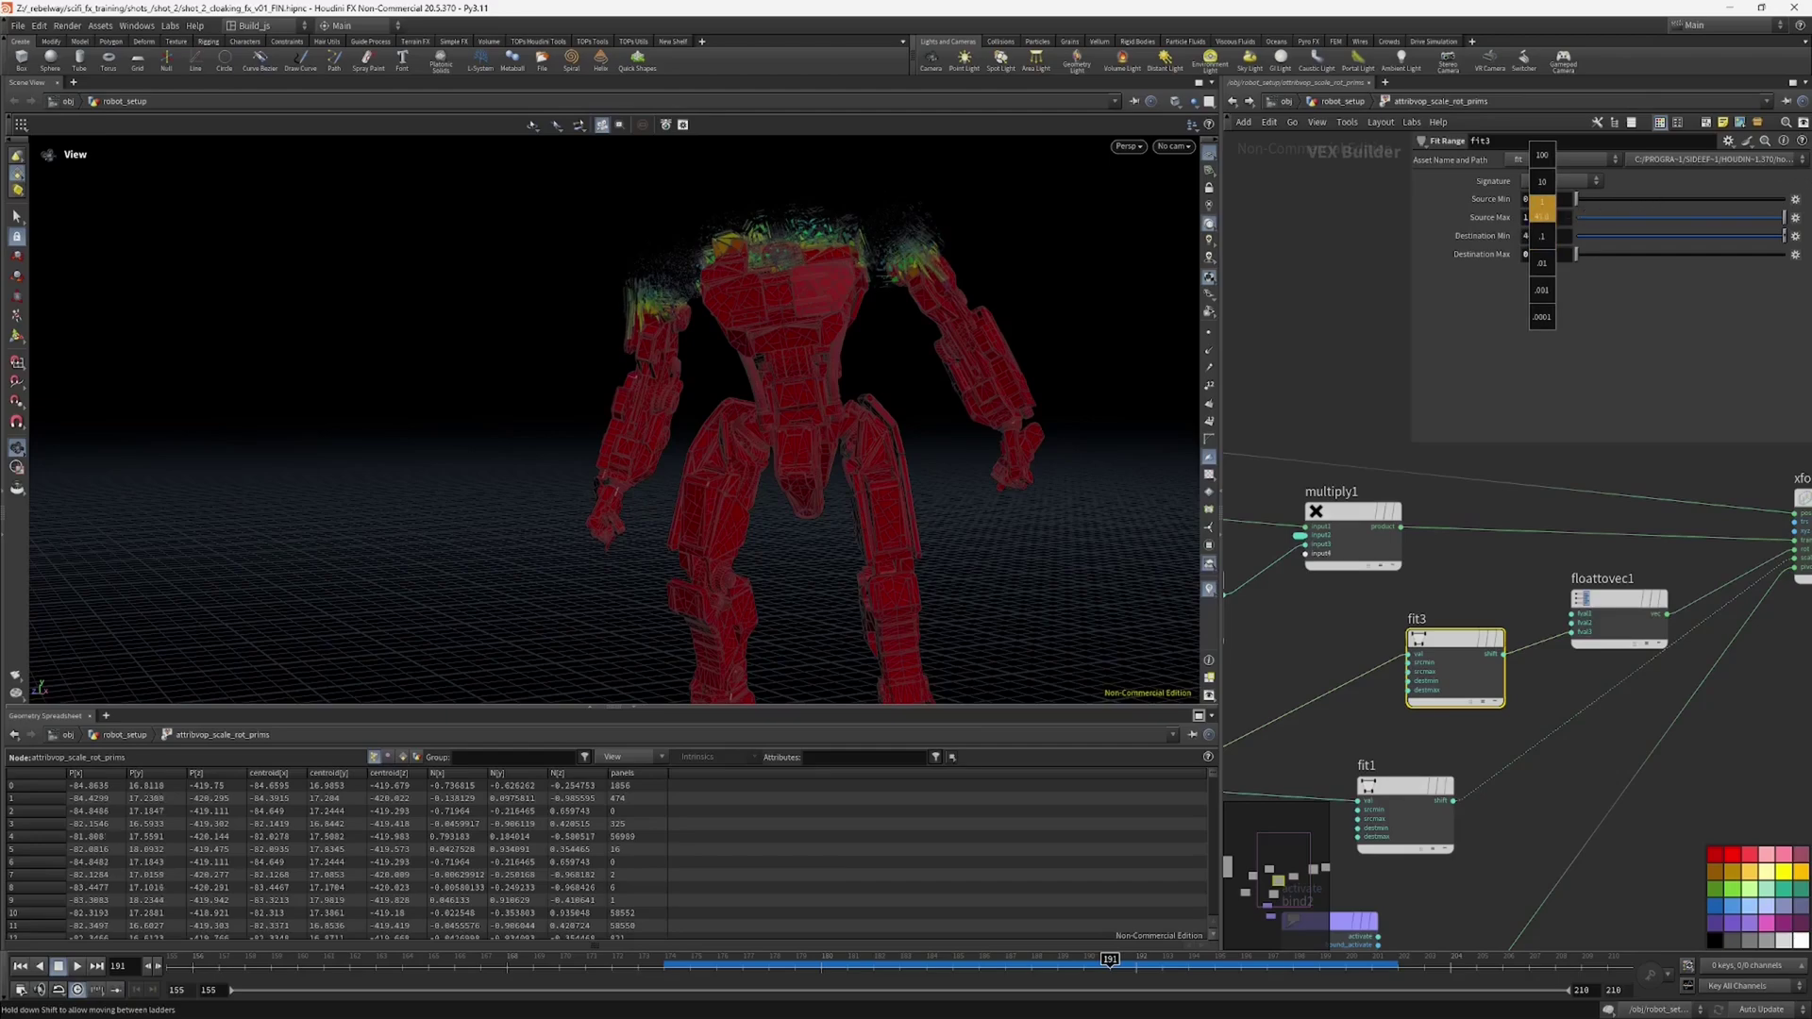
middle_click_drag(1541, 210, 1547, 212)
Step: Examine the rotating panels around the robot's head and shoulders from several angles, between frames 192 and 196
left_click_drag(802, 351, 582, 396)
right_click_drag(582, 396, 910, 202)
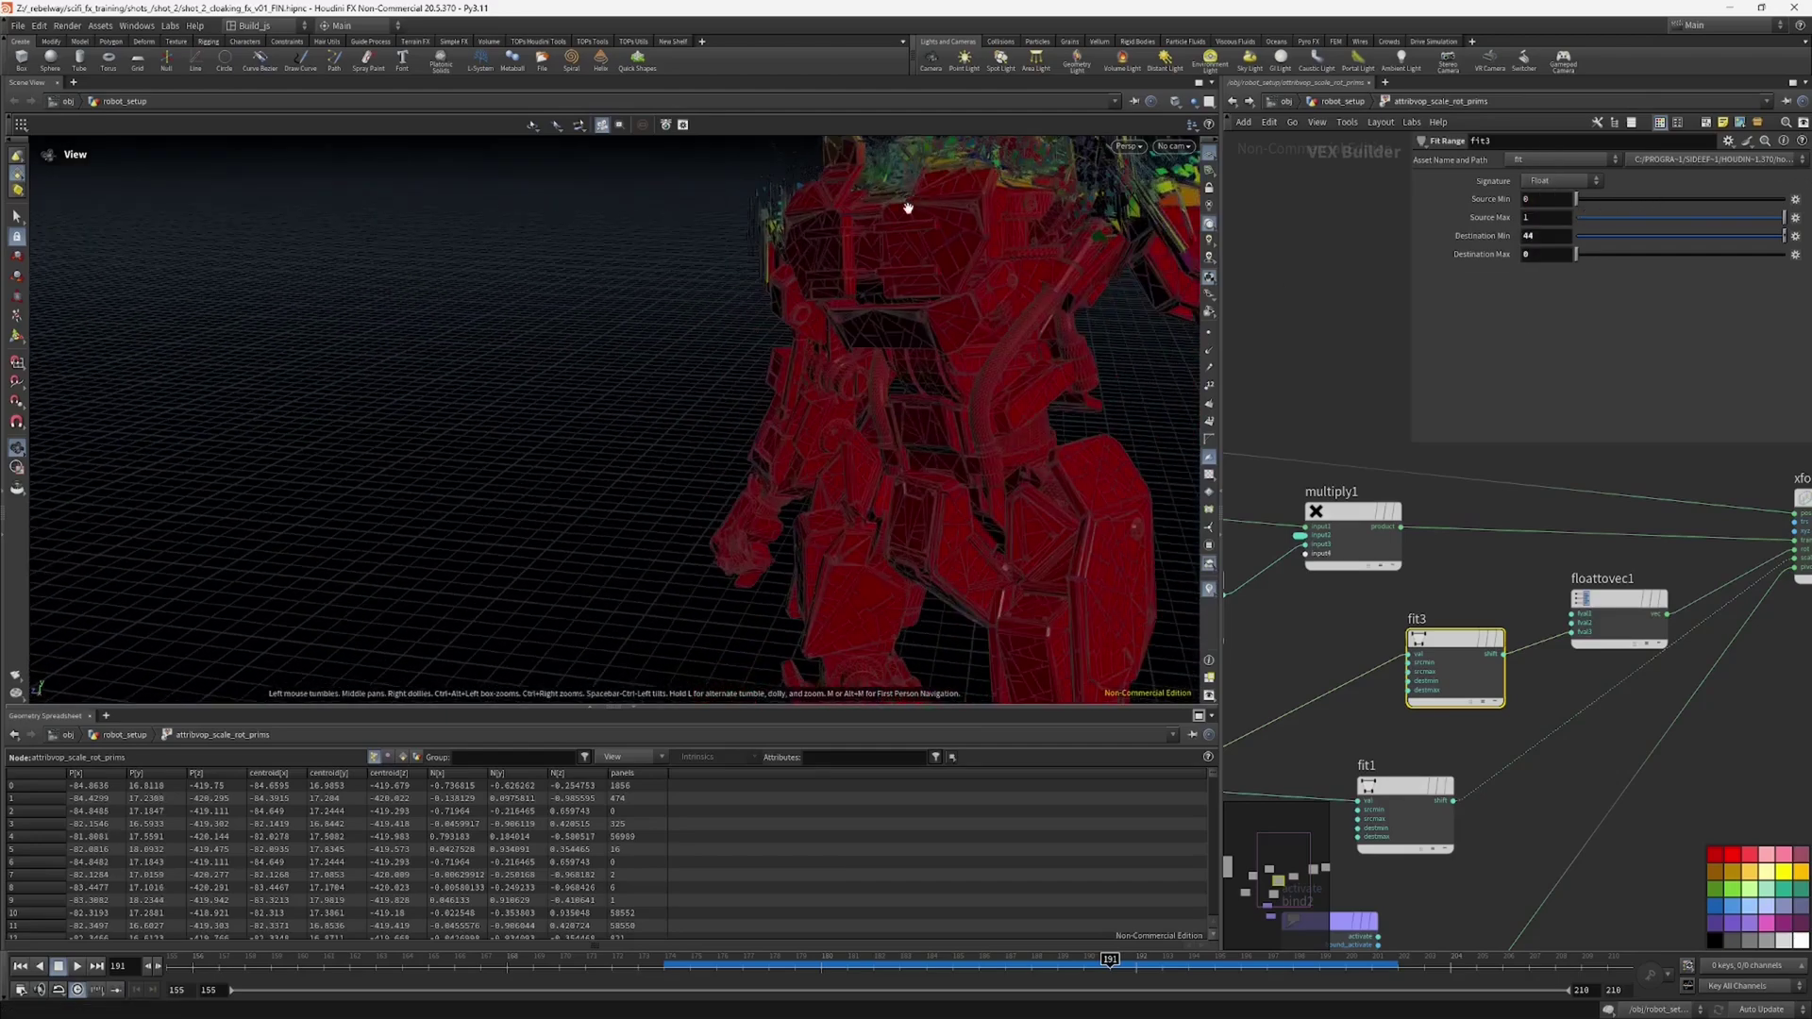
middle_click_drag(910, 202, 859, 379)
left_click_drag(859, 379, 918, 360)
mouse_move(1012, 969)
left_mouse_down()
mouse_move(979, 967)
mouse_move(1136, 966)
mouse_move(1170, 932)
left_mouse_up()
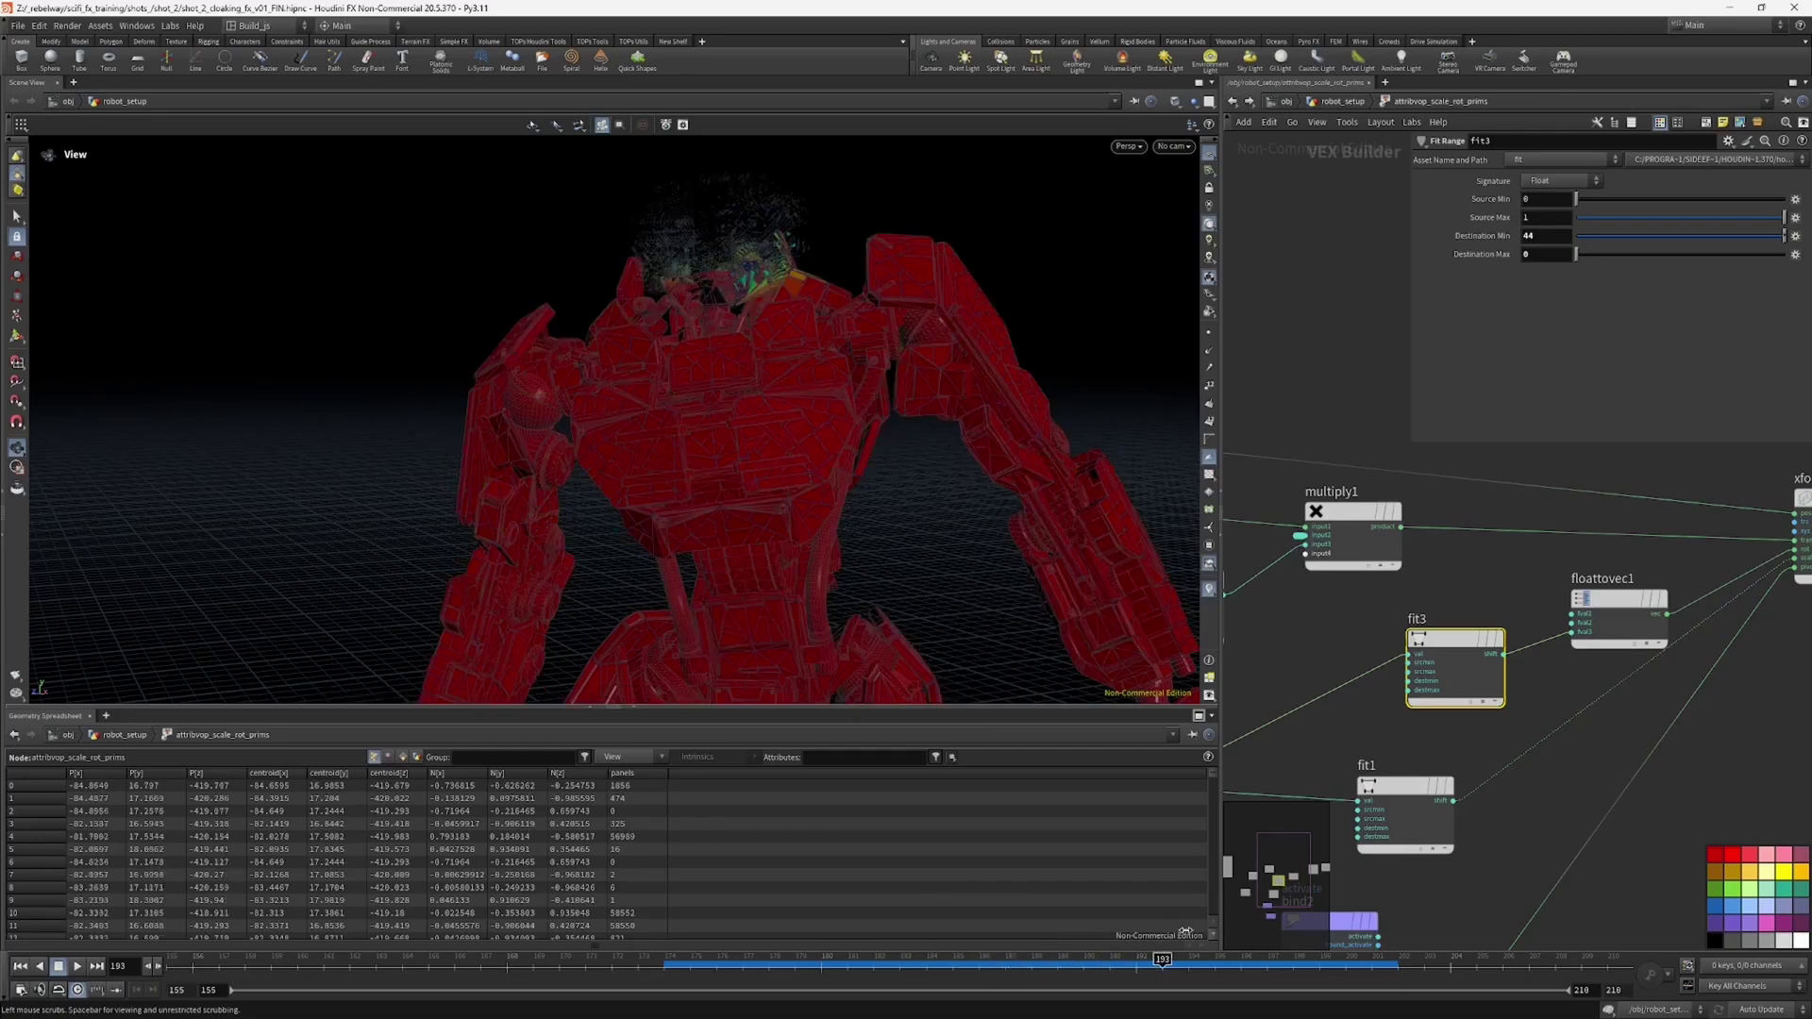
right_click_drag(914, 392, 692, 534)
mouse_move(692, 534)
left_mouse_down()
mouse_move(788, 422)
mouse_move(857, 478)
left_mouse_up()
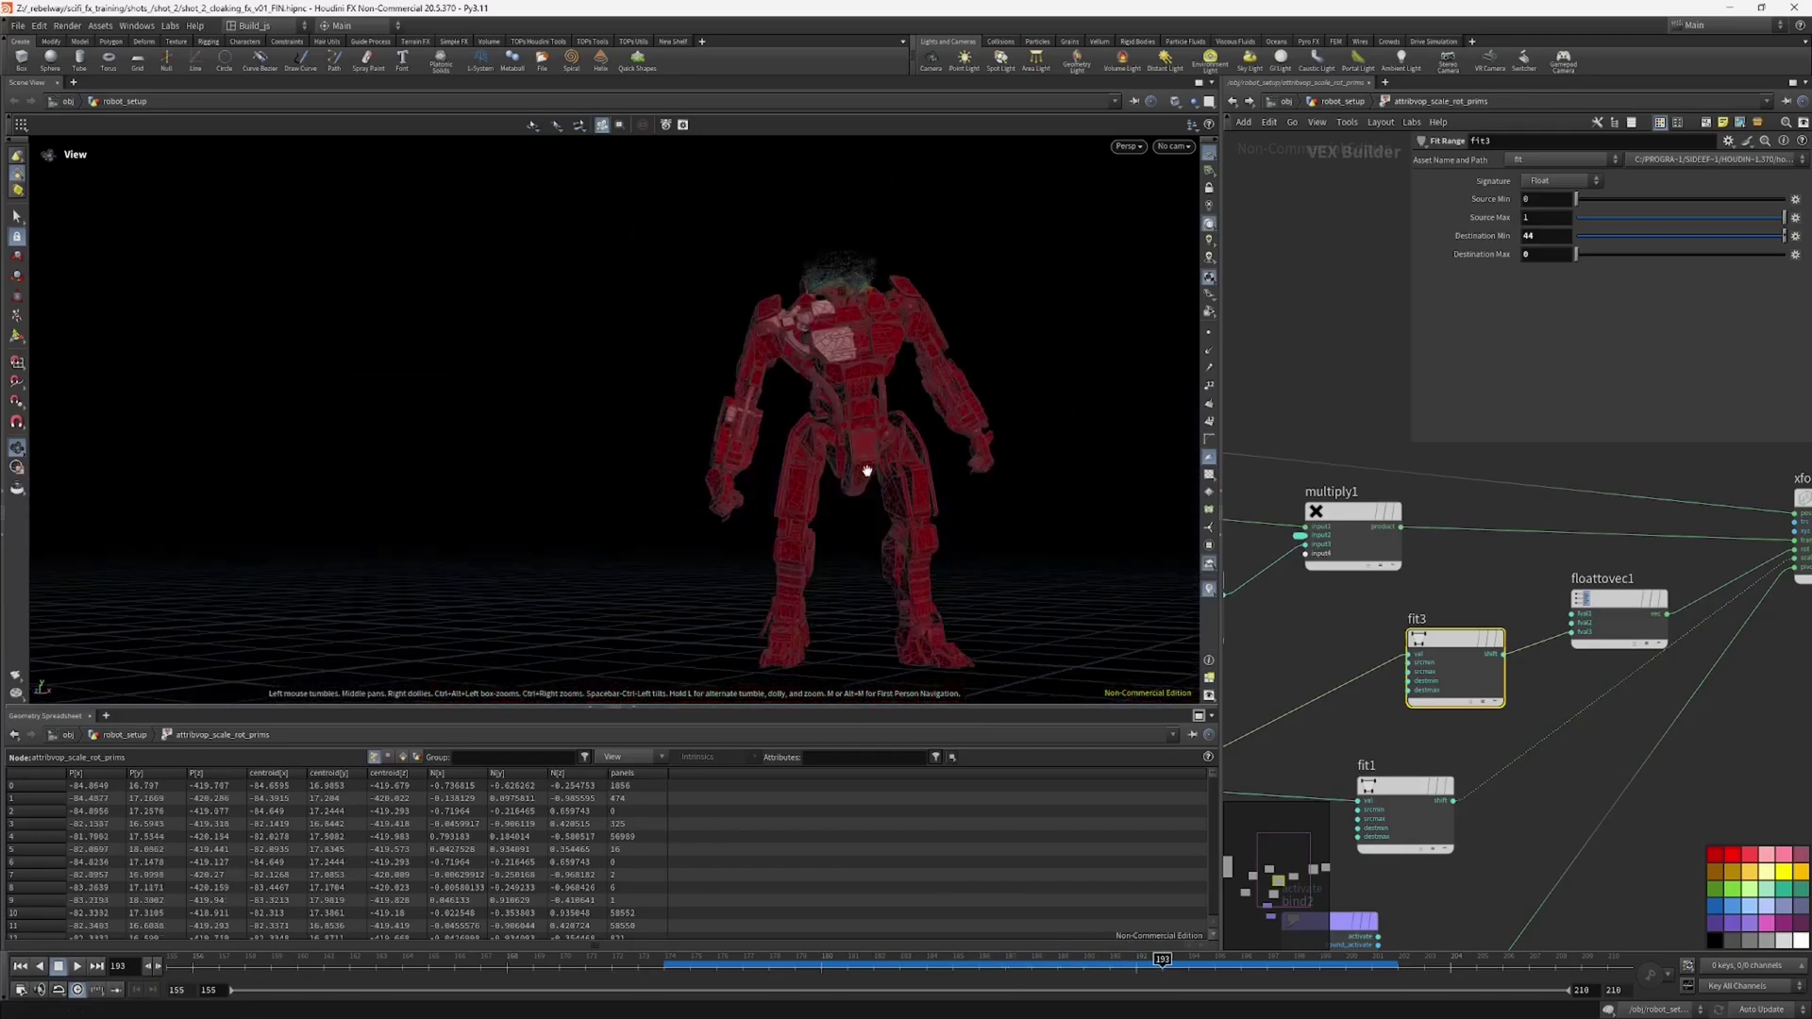
left_click(1214, 961)
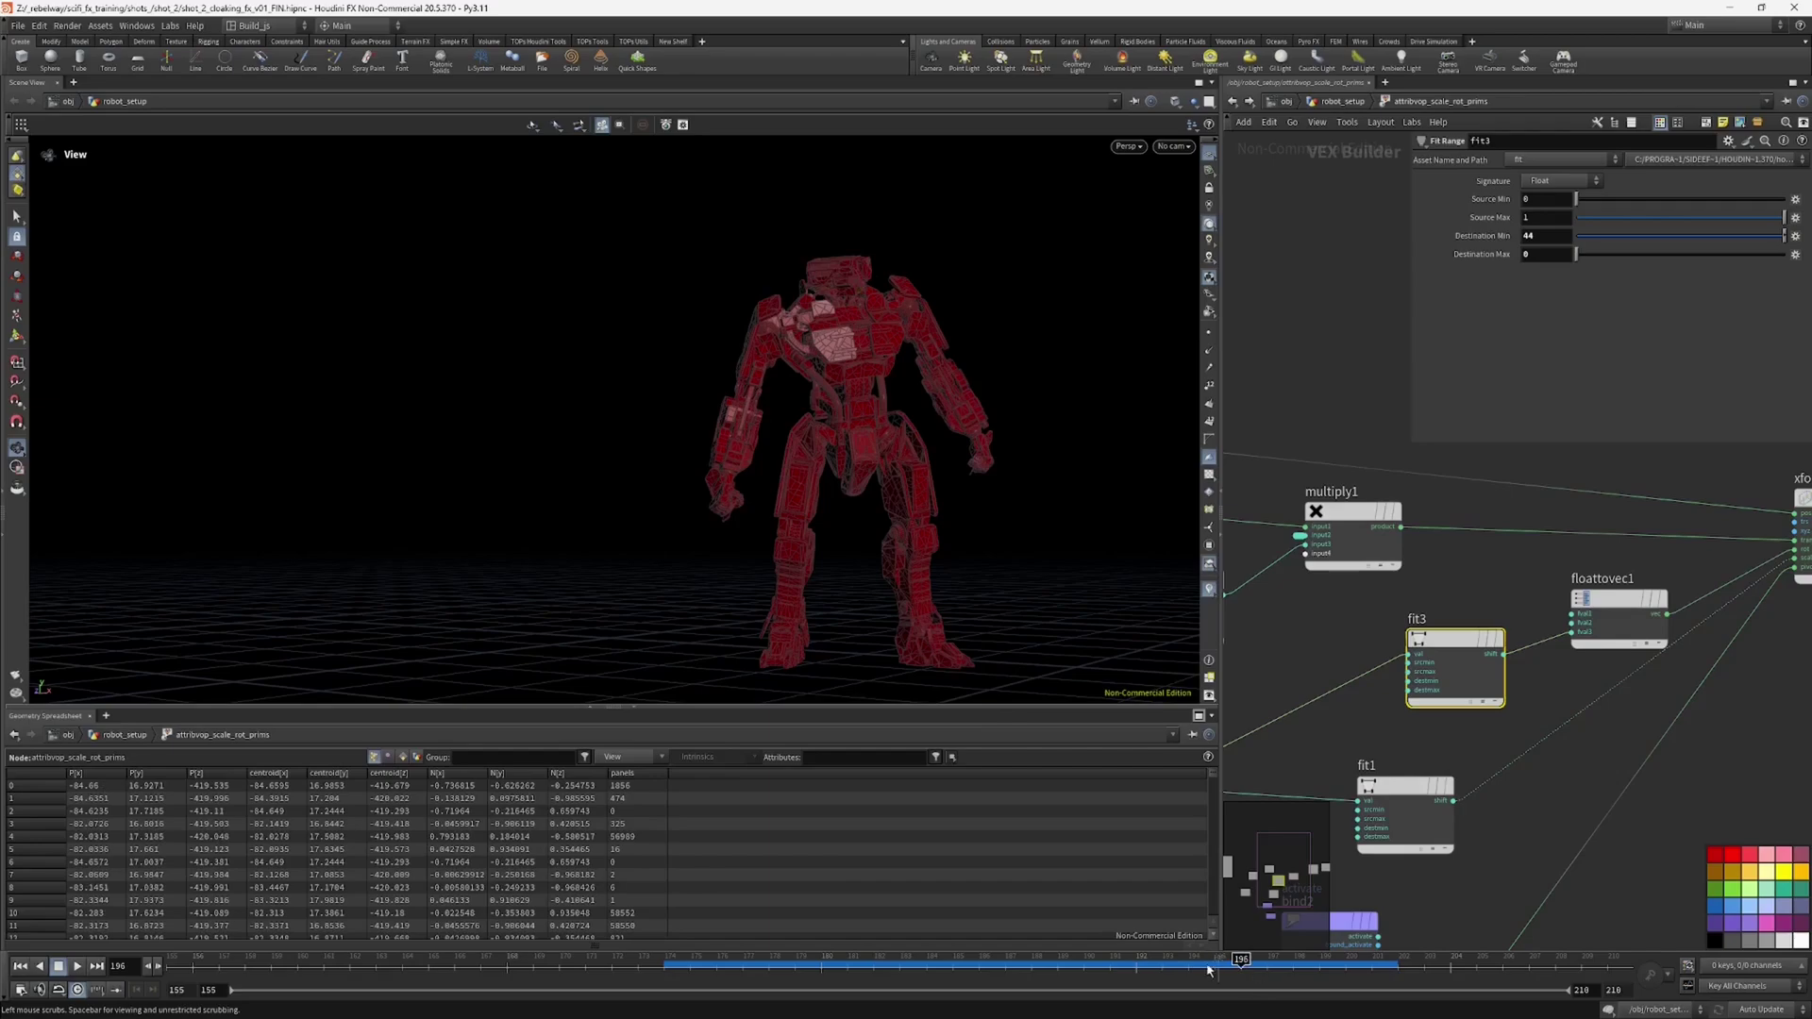
mouse_move(1208, 969)
left_mouse_down()
mouse_move(1009, 964)
mouse_move(1167, 959)
left_mouse_up()
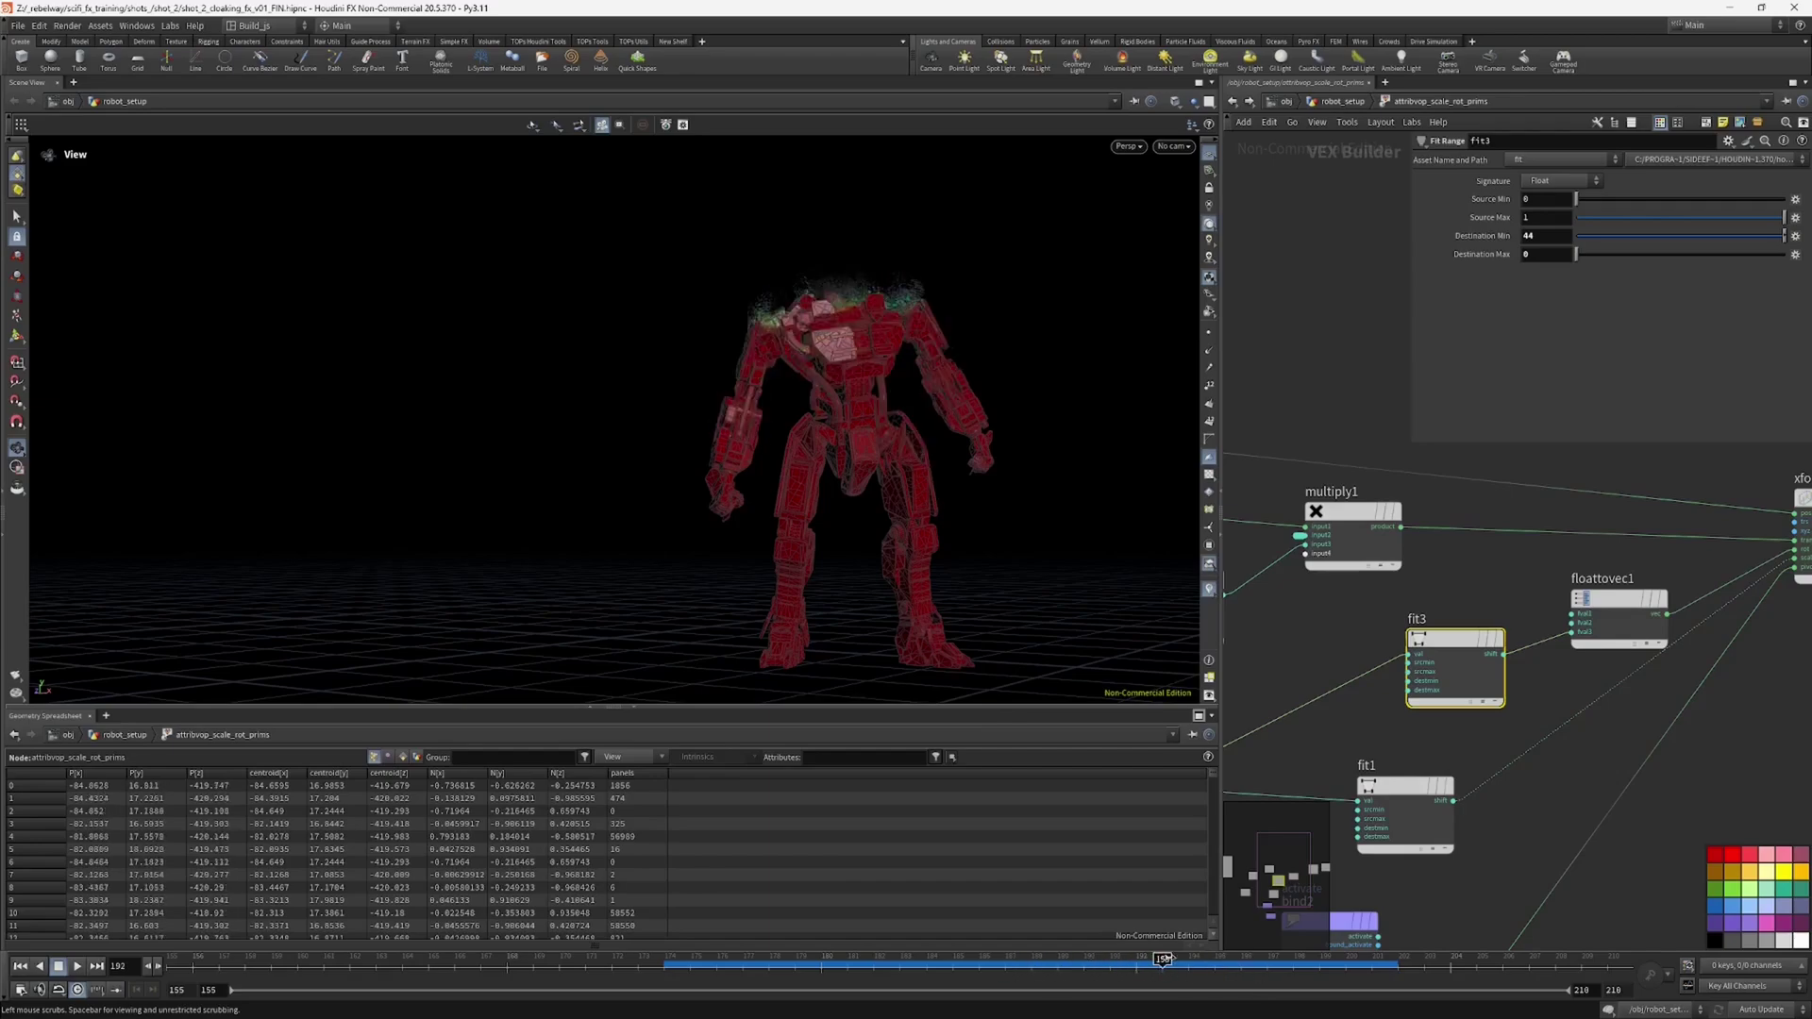
left_click_drag(947, 395, 906, 348)
middle_click_drag(905, 348, 888, 411)
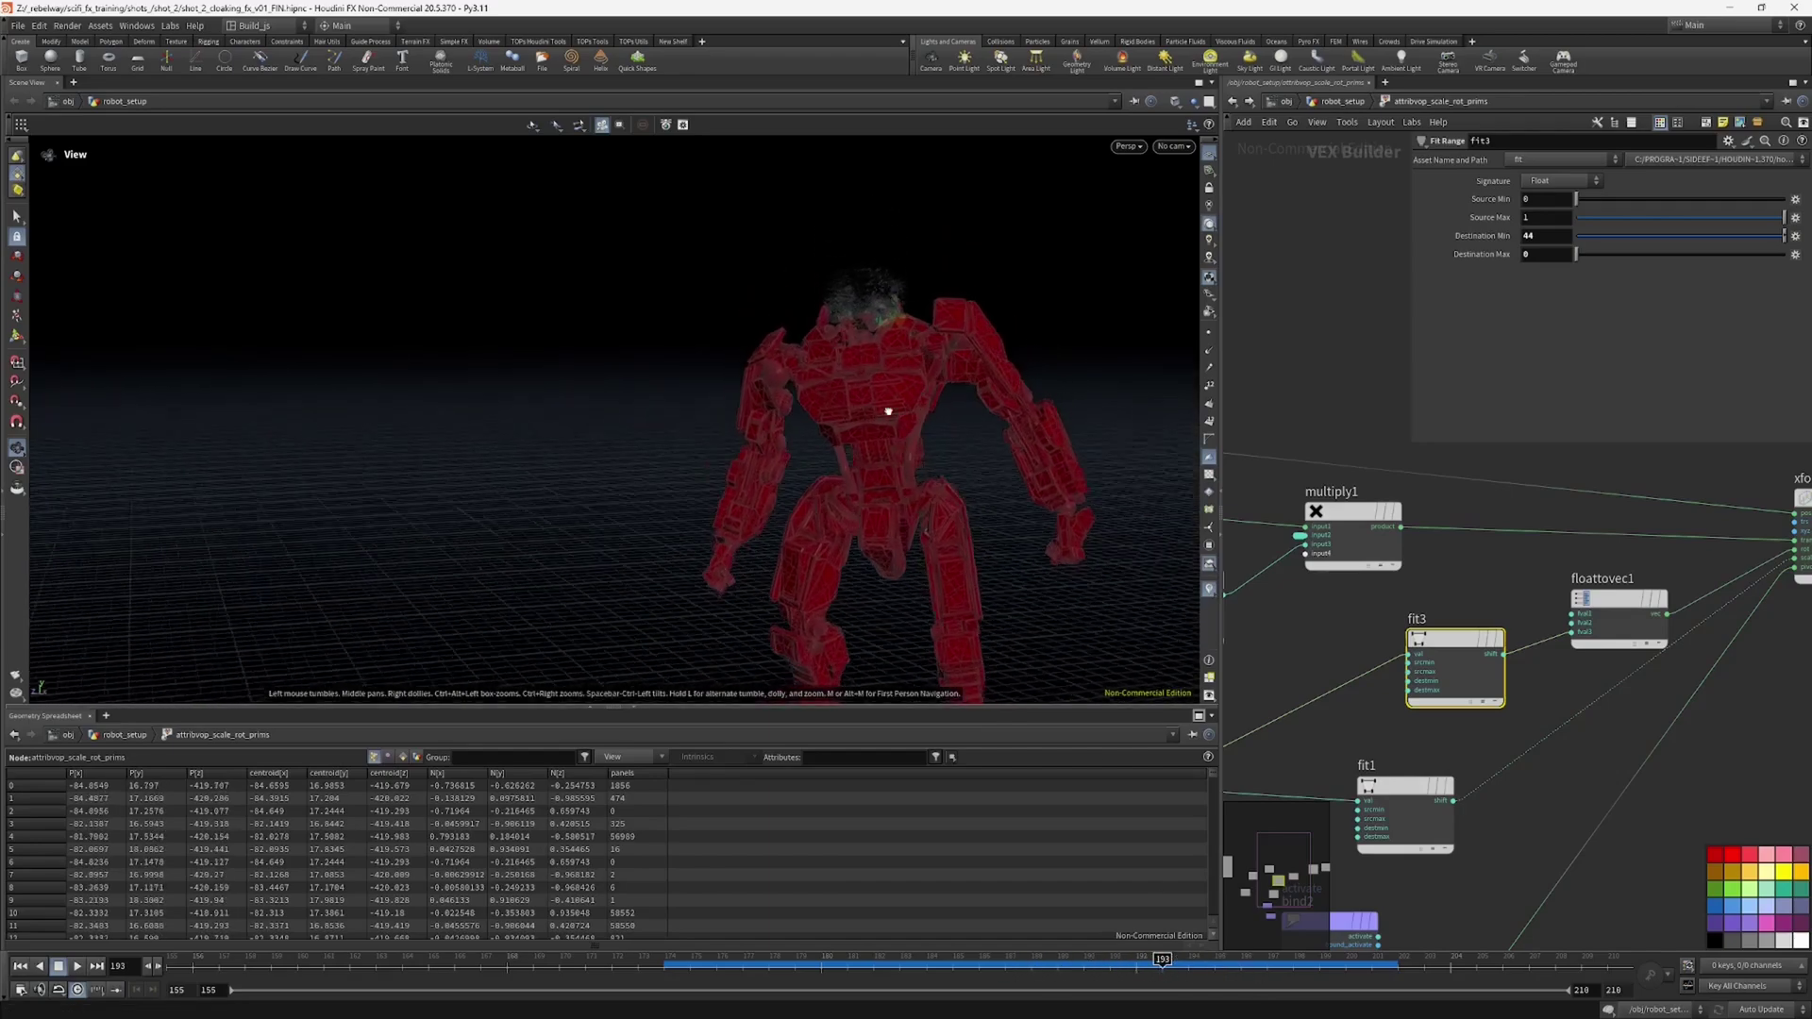
left_click_drag(888, 411, 873, 453)
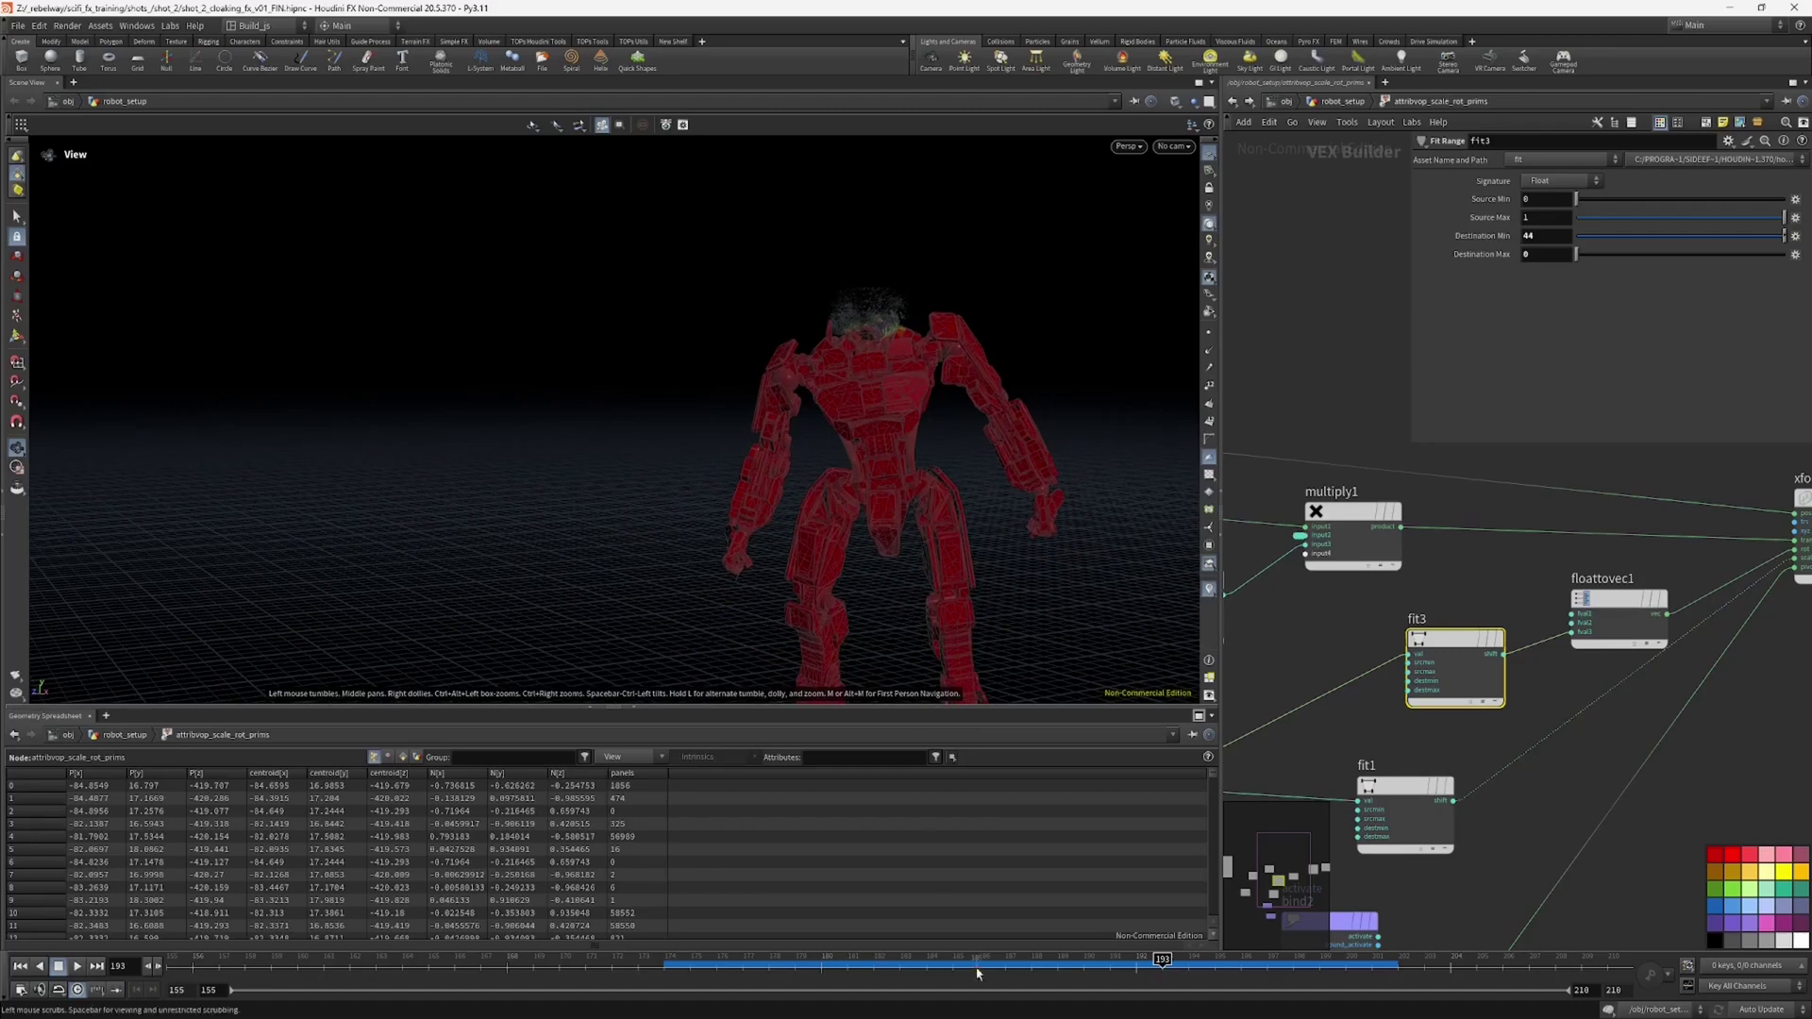
Step: Examine the panel dissolve on the robot's arms, hips and legs from several angles, between frames 185 and 188
left_click(995, 970)
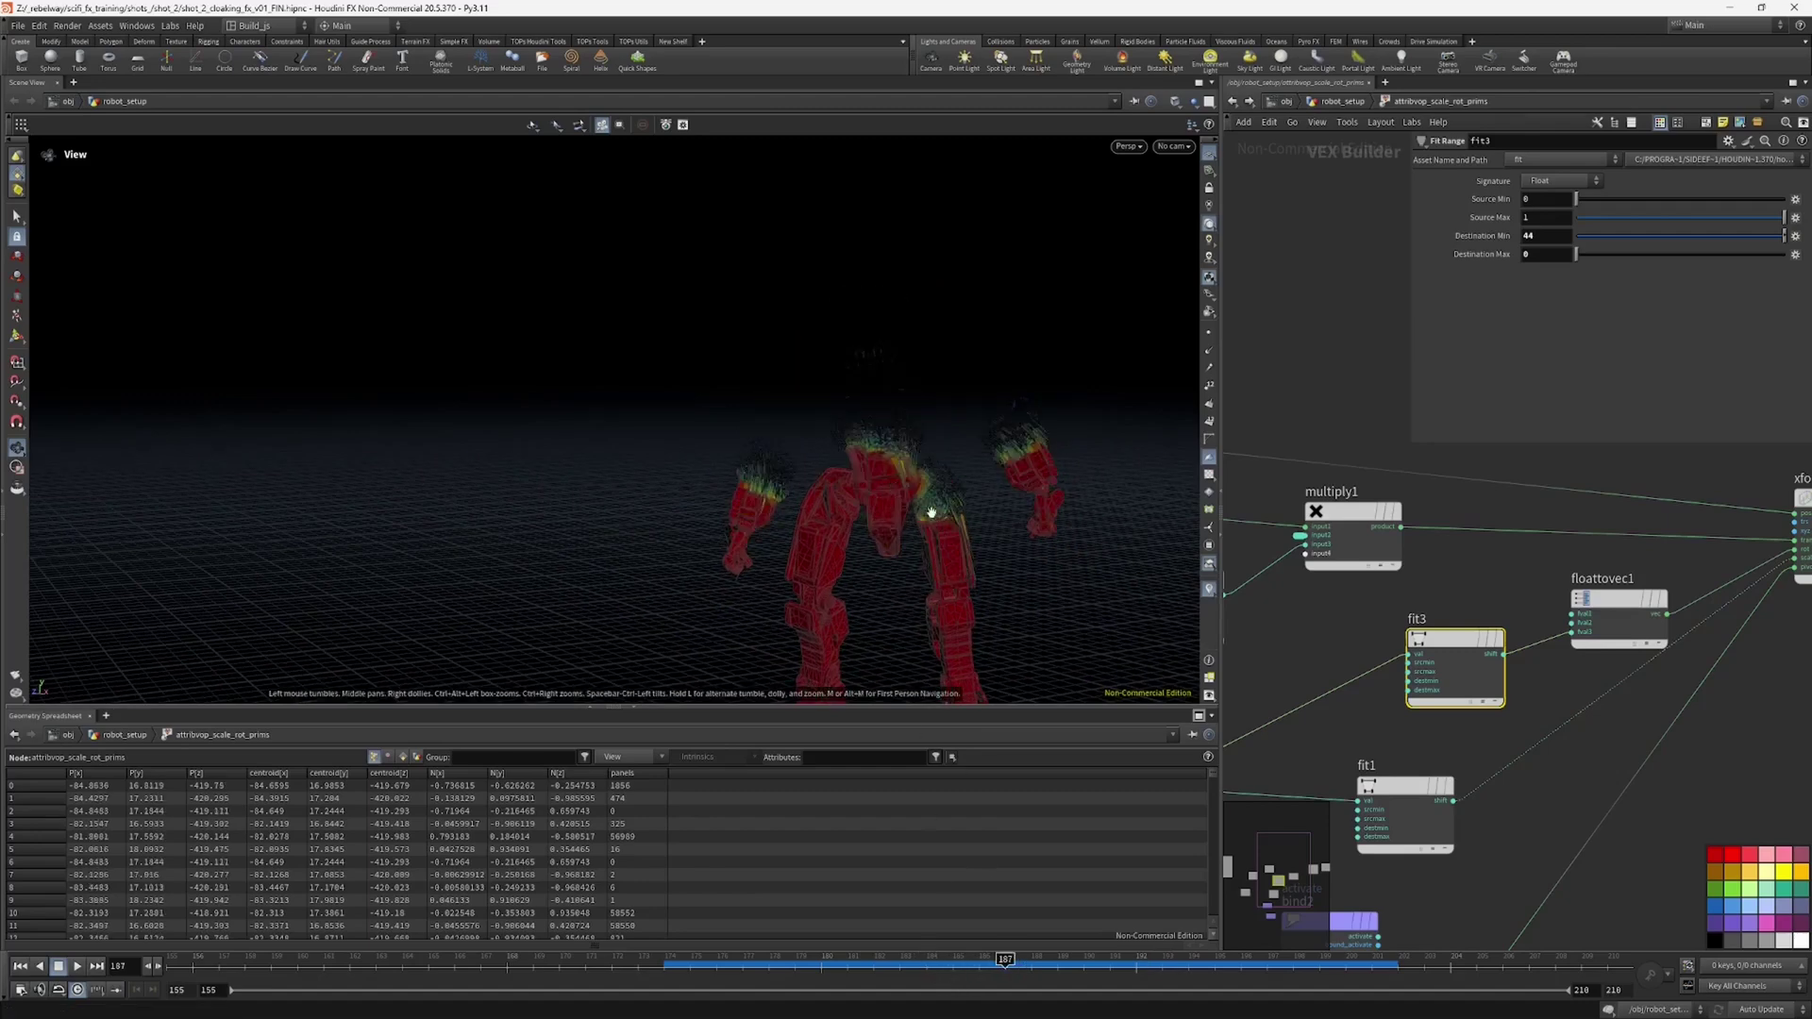
left_click_drag(931, 513, 928, 470)
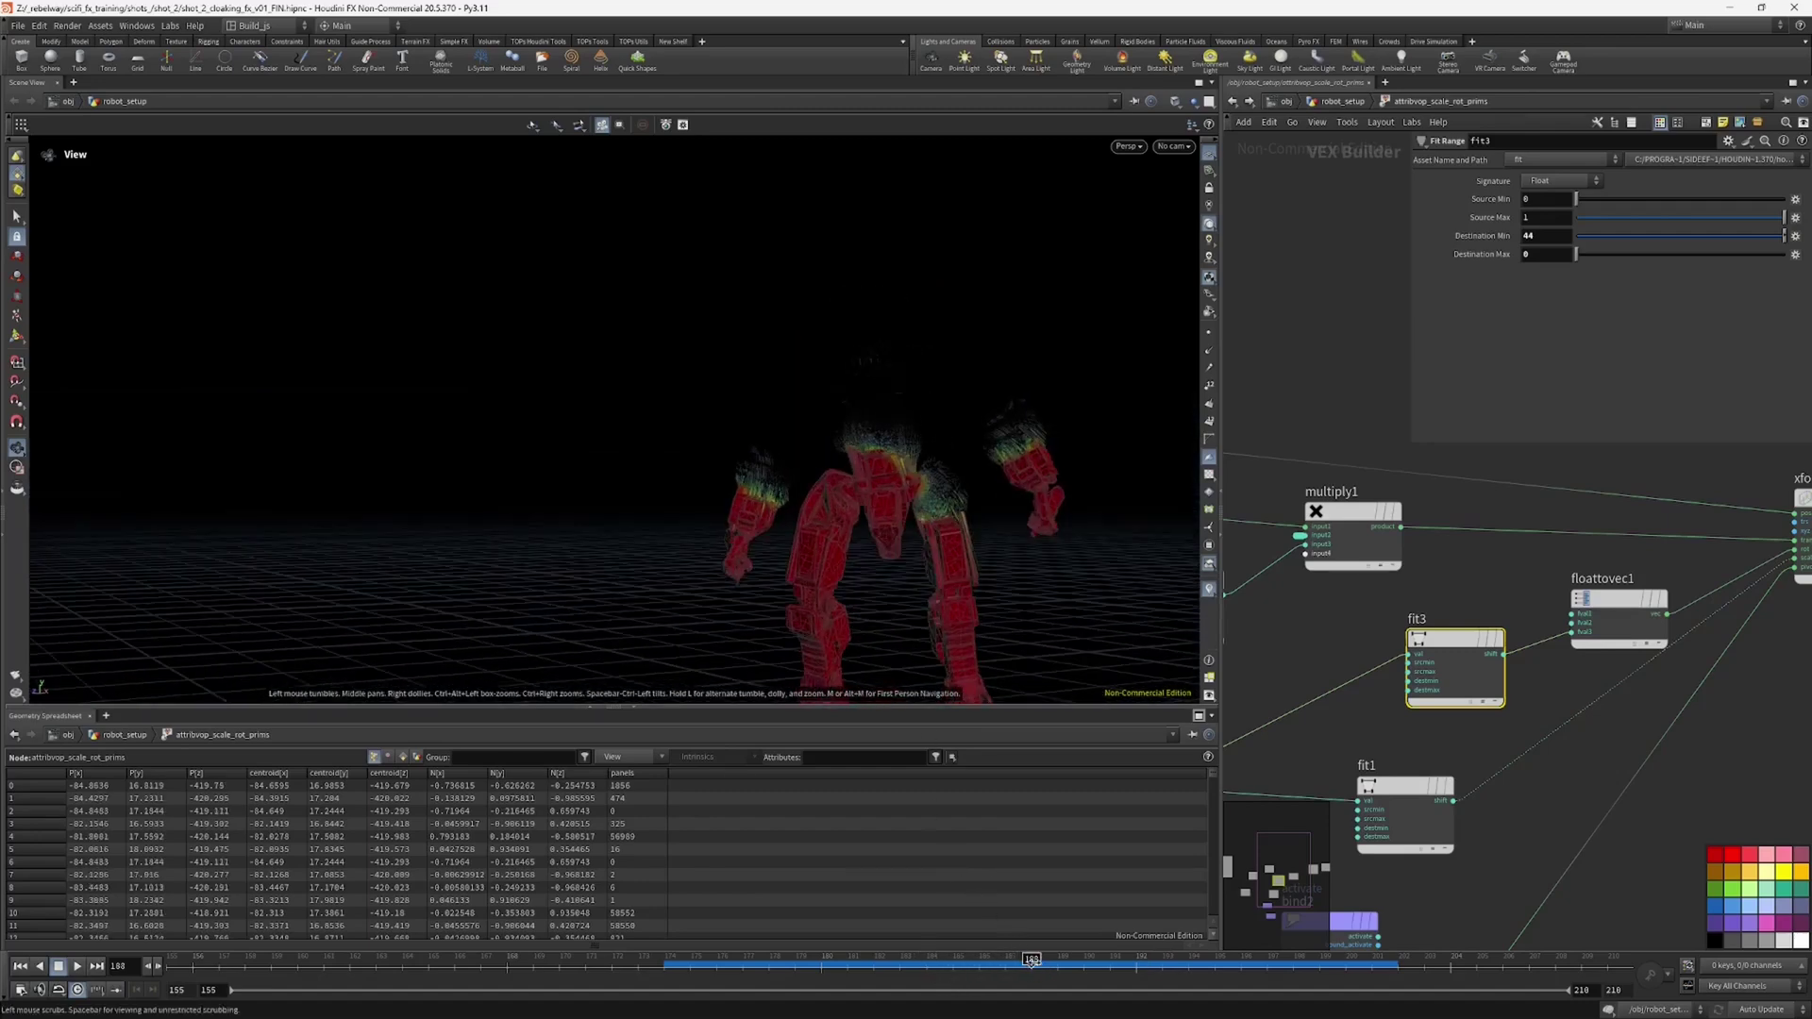
left_click_drag(885, 534, 830, 651)
right_click_drag(829, 651, 905, 529)
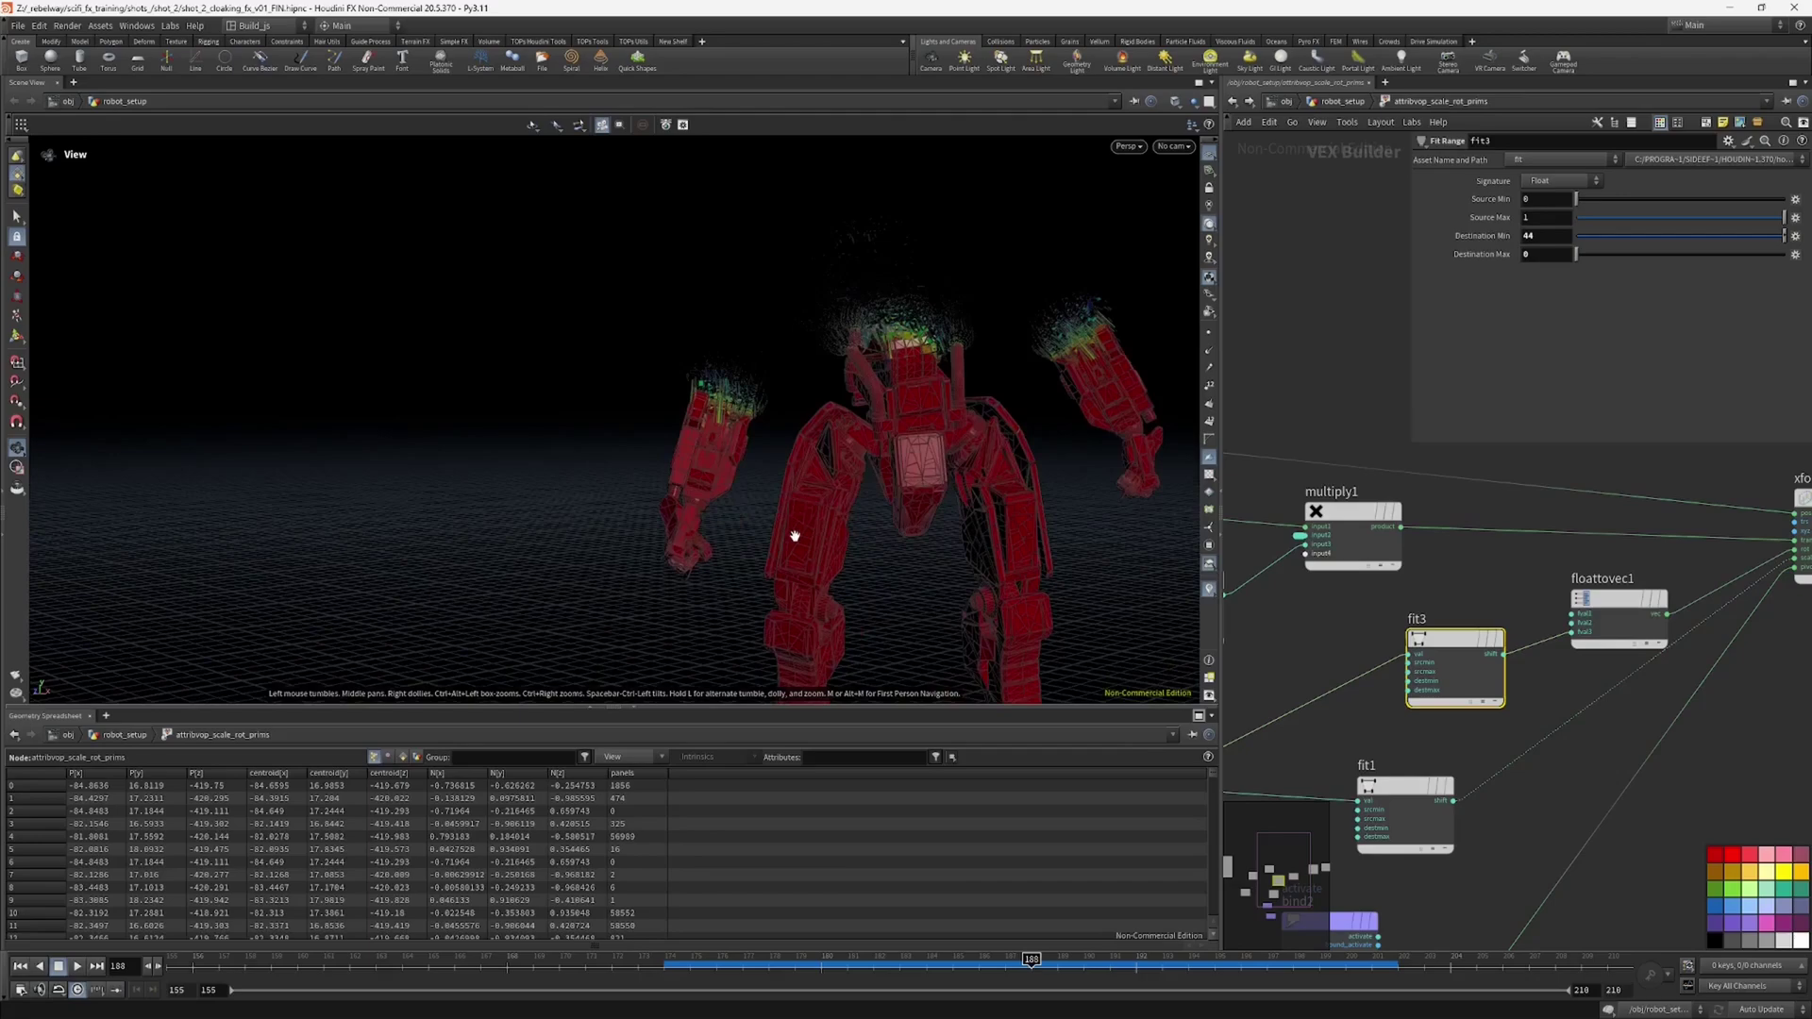
left_click_drag(795, 536, 982, 369)
right_click_drag(982, 369, 878, 419)
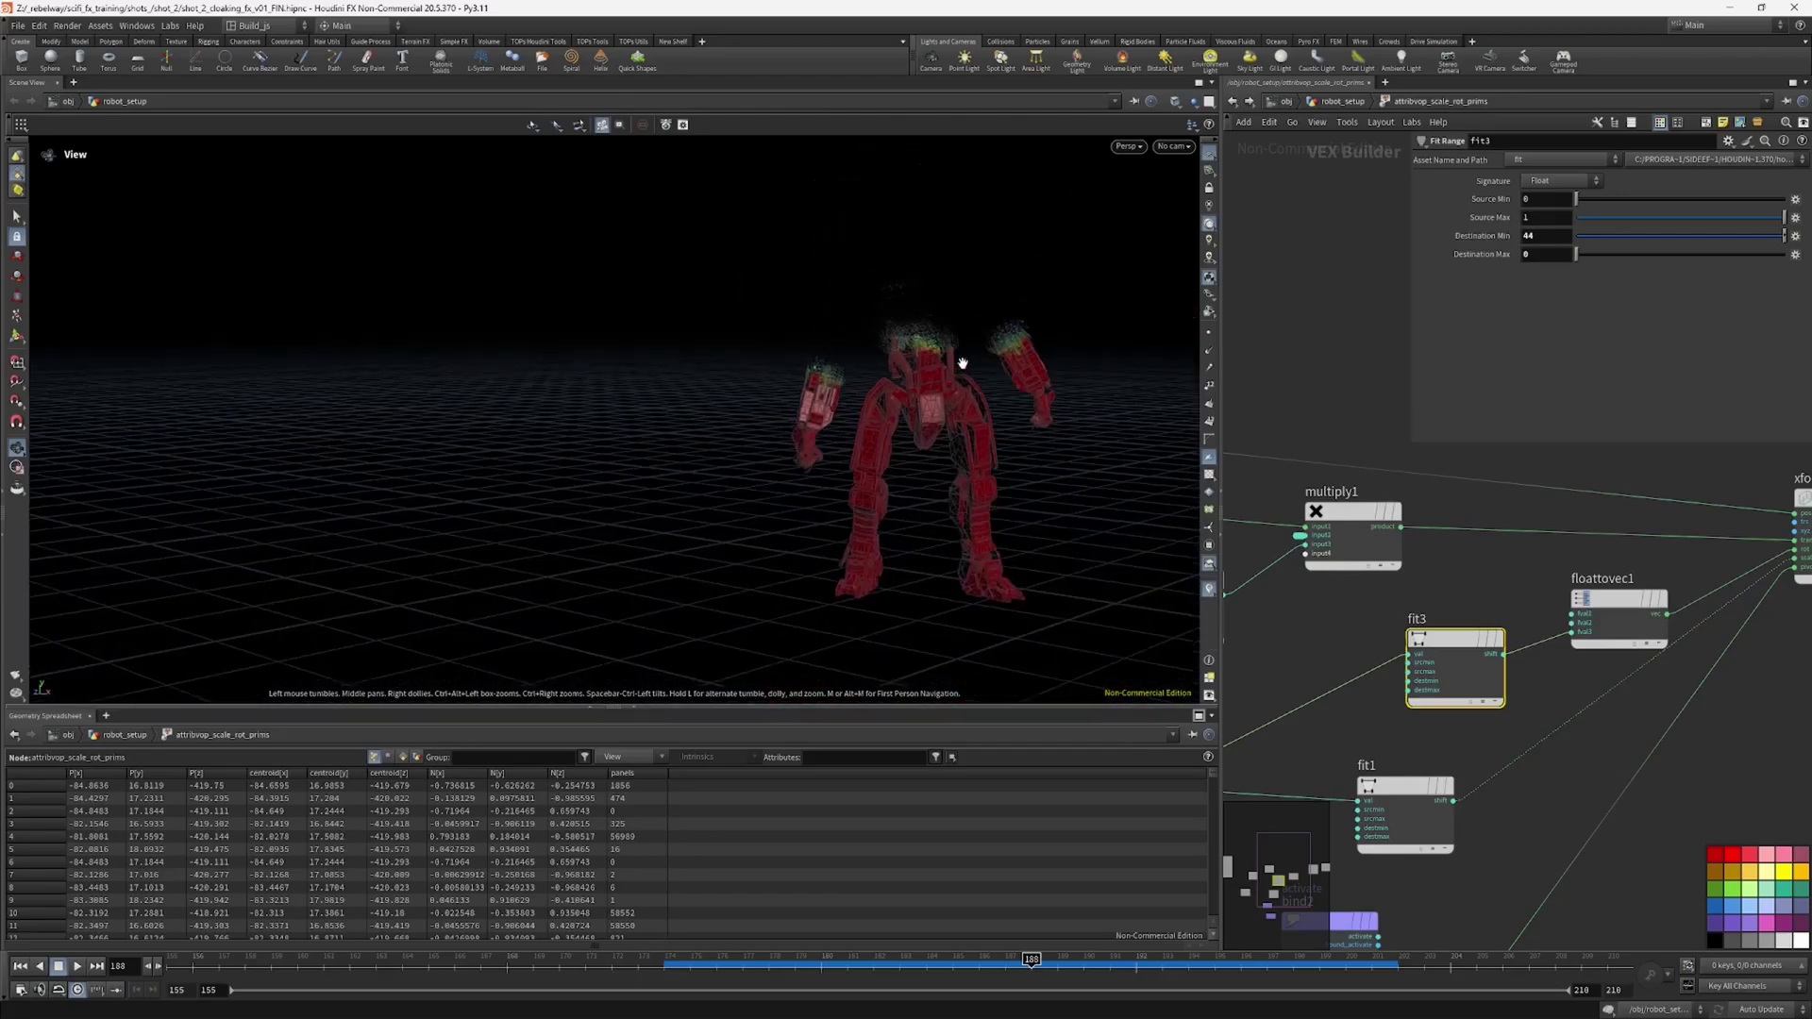
left_click_drag(1032, 397, 969, 447)
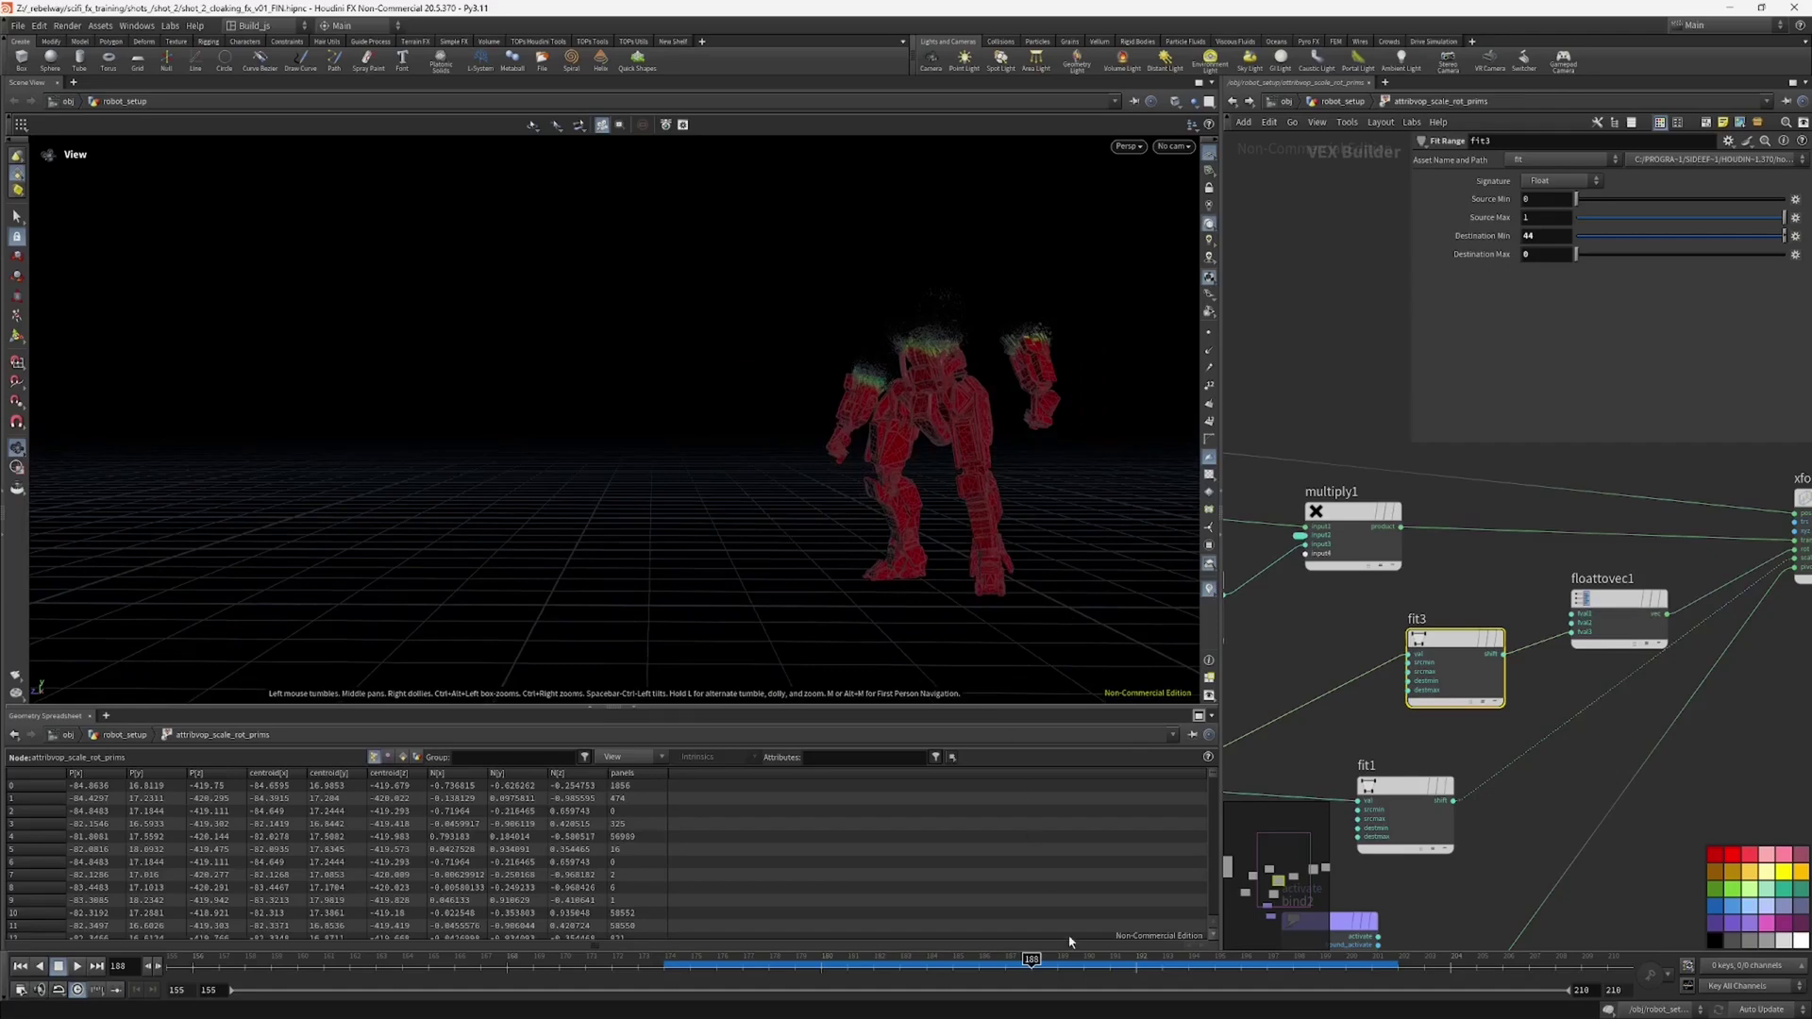
mouse_move(1083, 953)
left_mouse_down()
mouse_move(972, 946)
mouse_move(1083, 939)
left_mouse_up()
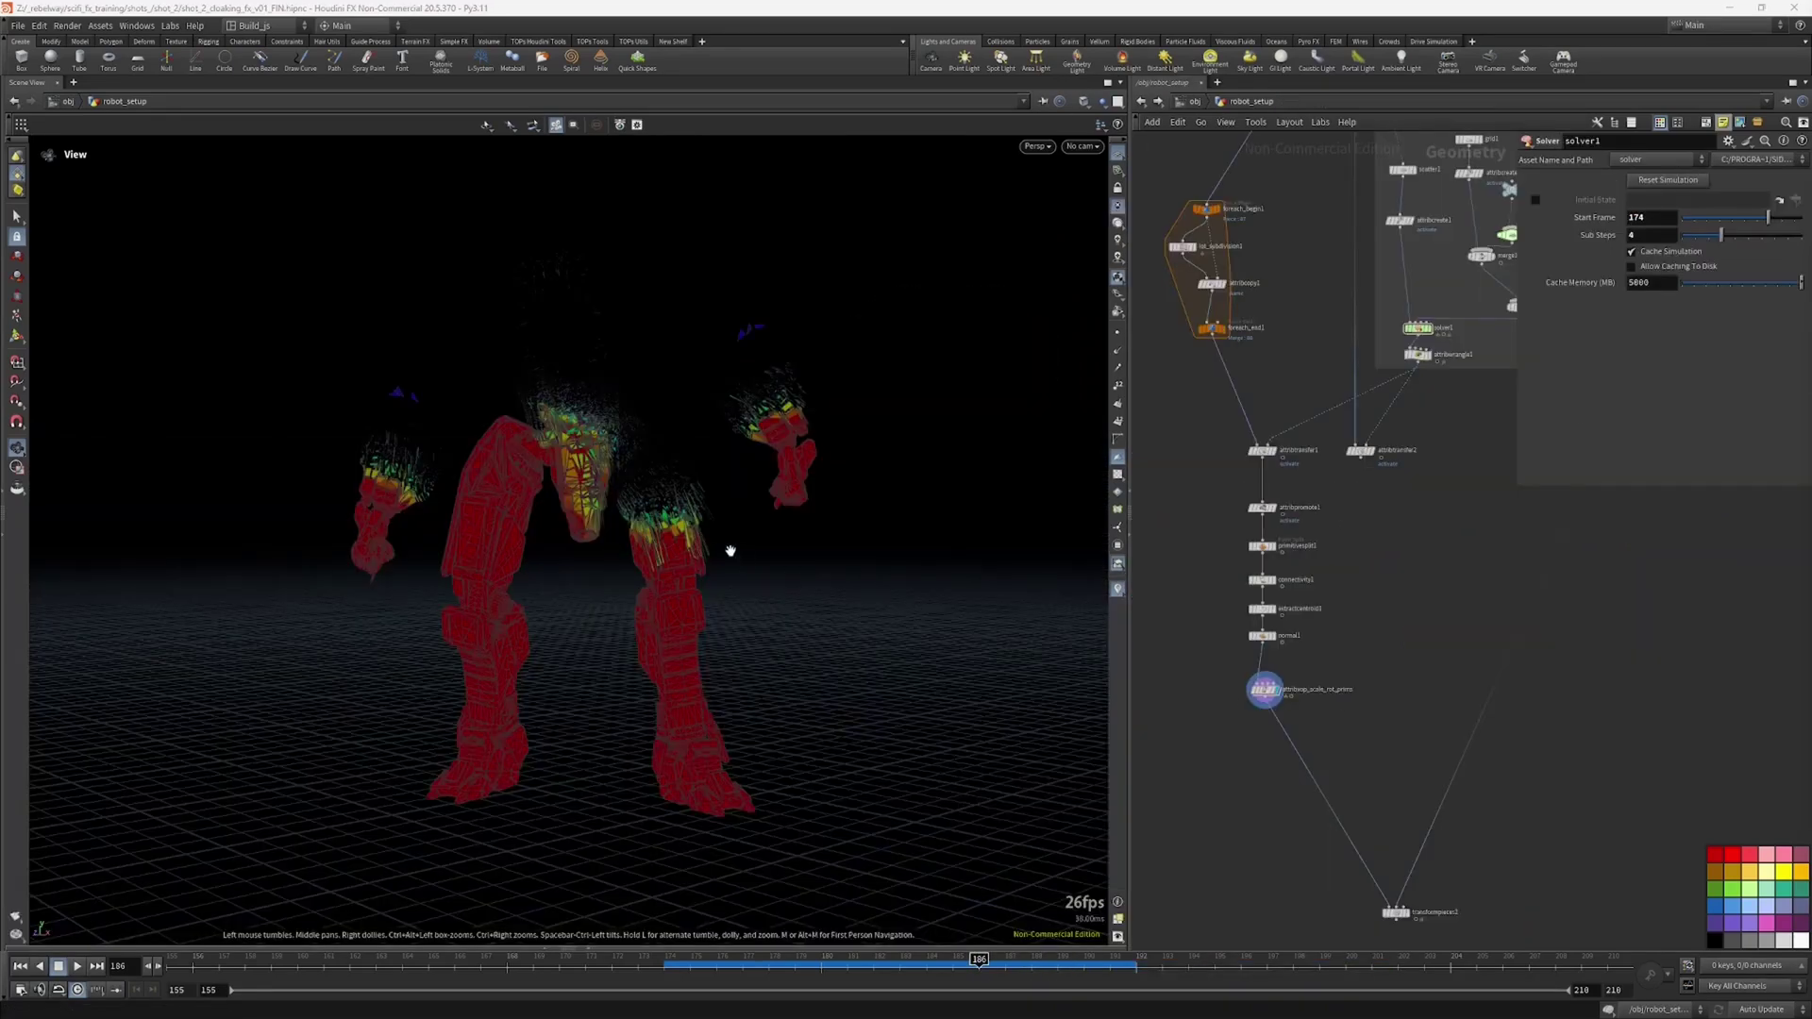
left_click_drag(730, 550, 607, 549)
left_click_drag(934, 967, 986, 955)
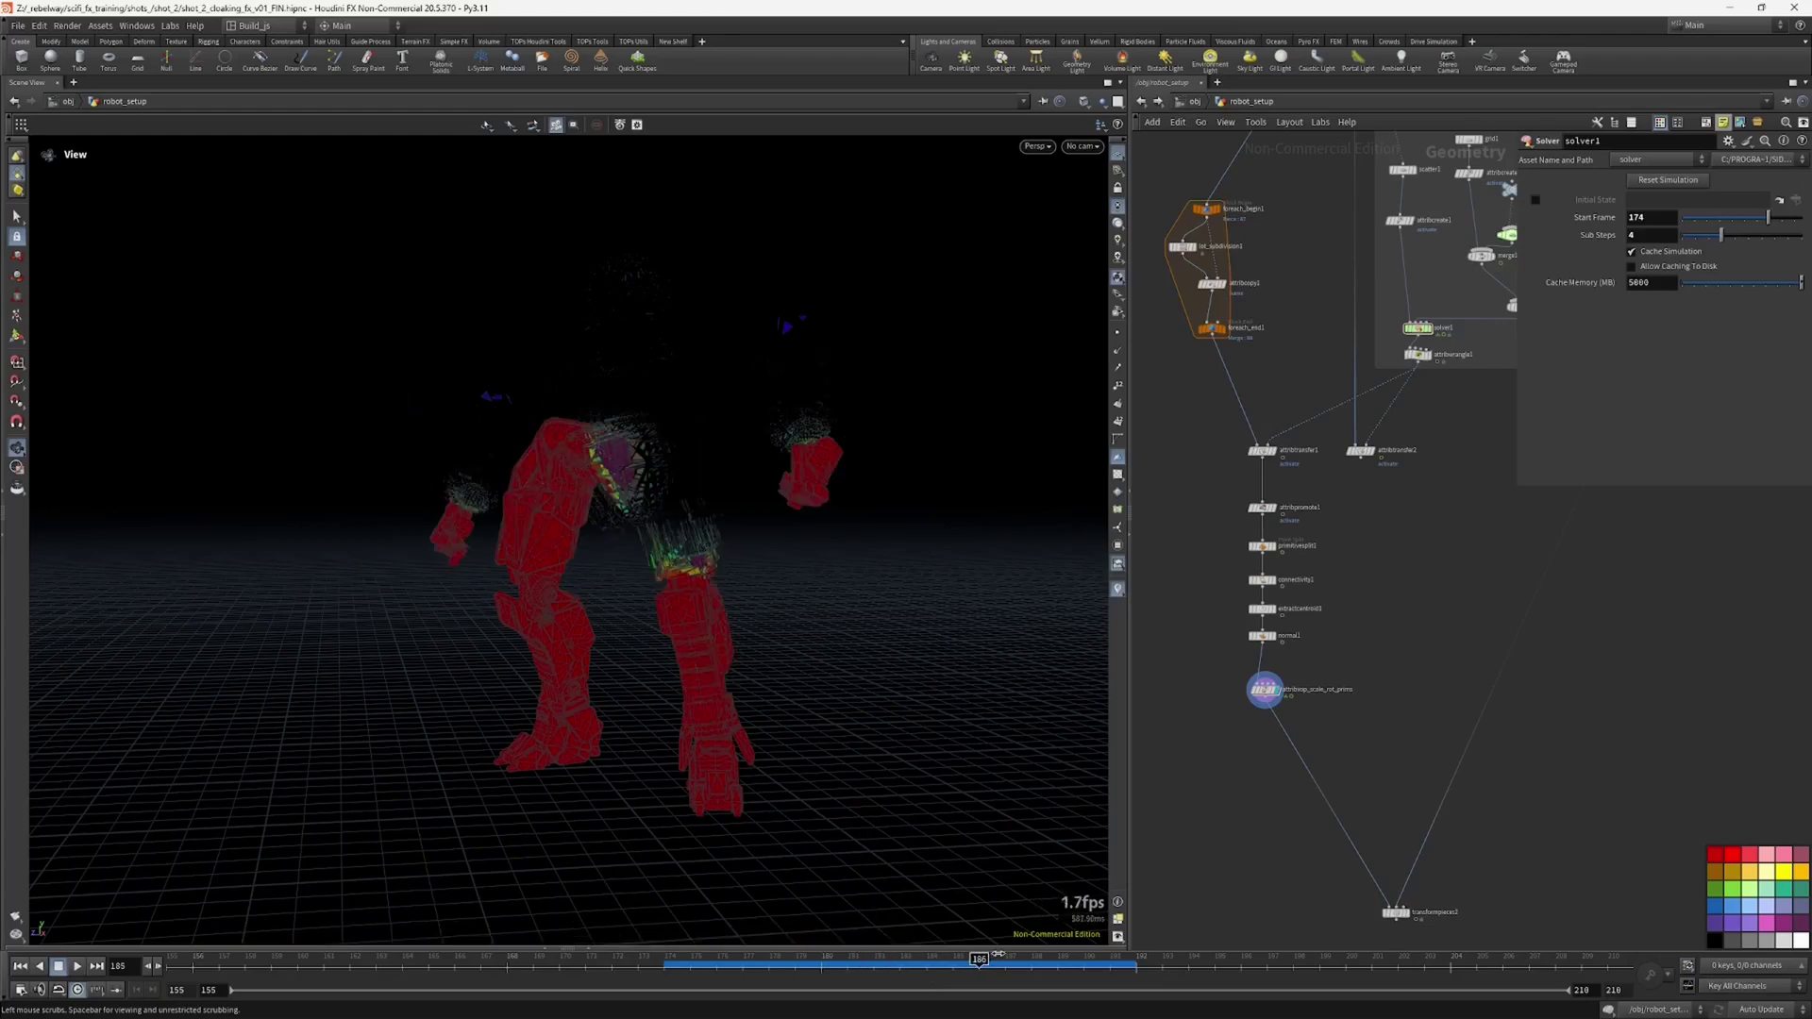
left_click_drag(698, 585, 717, 586)
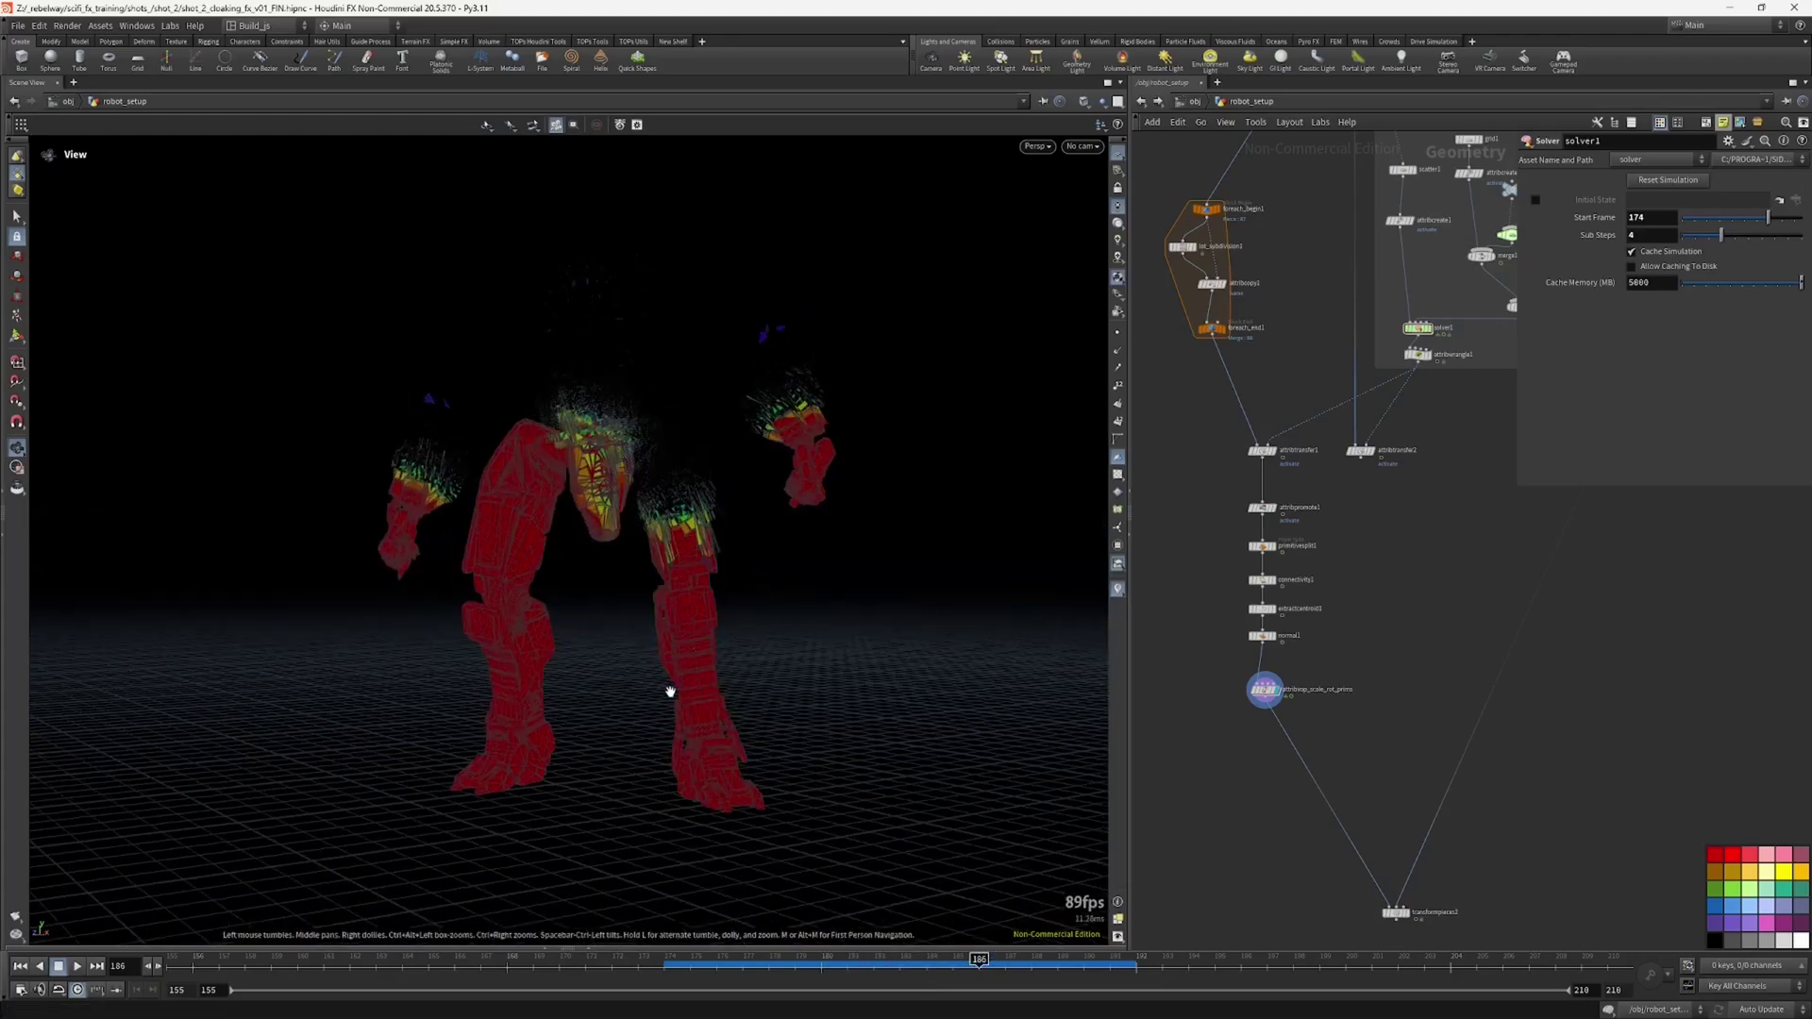
middle_click_drag(775, 458, 767, 499)
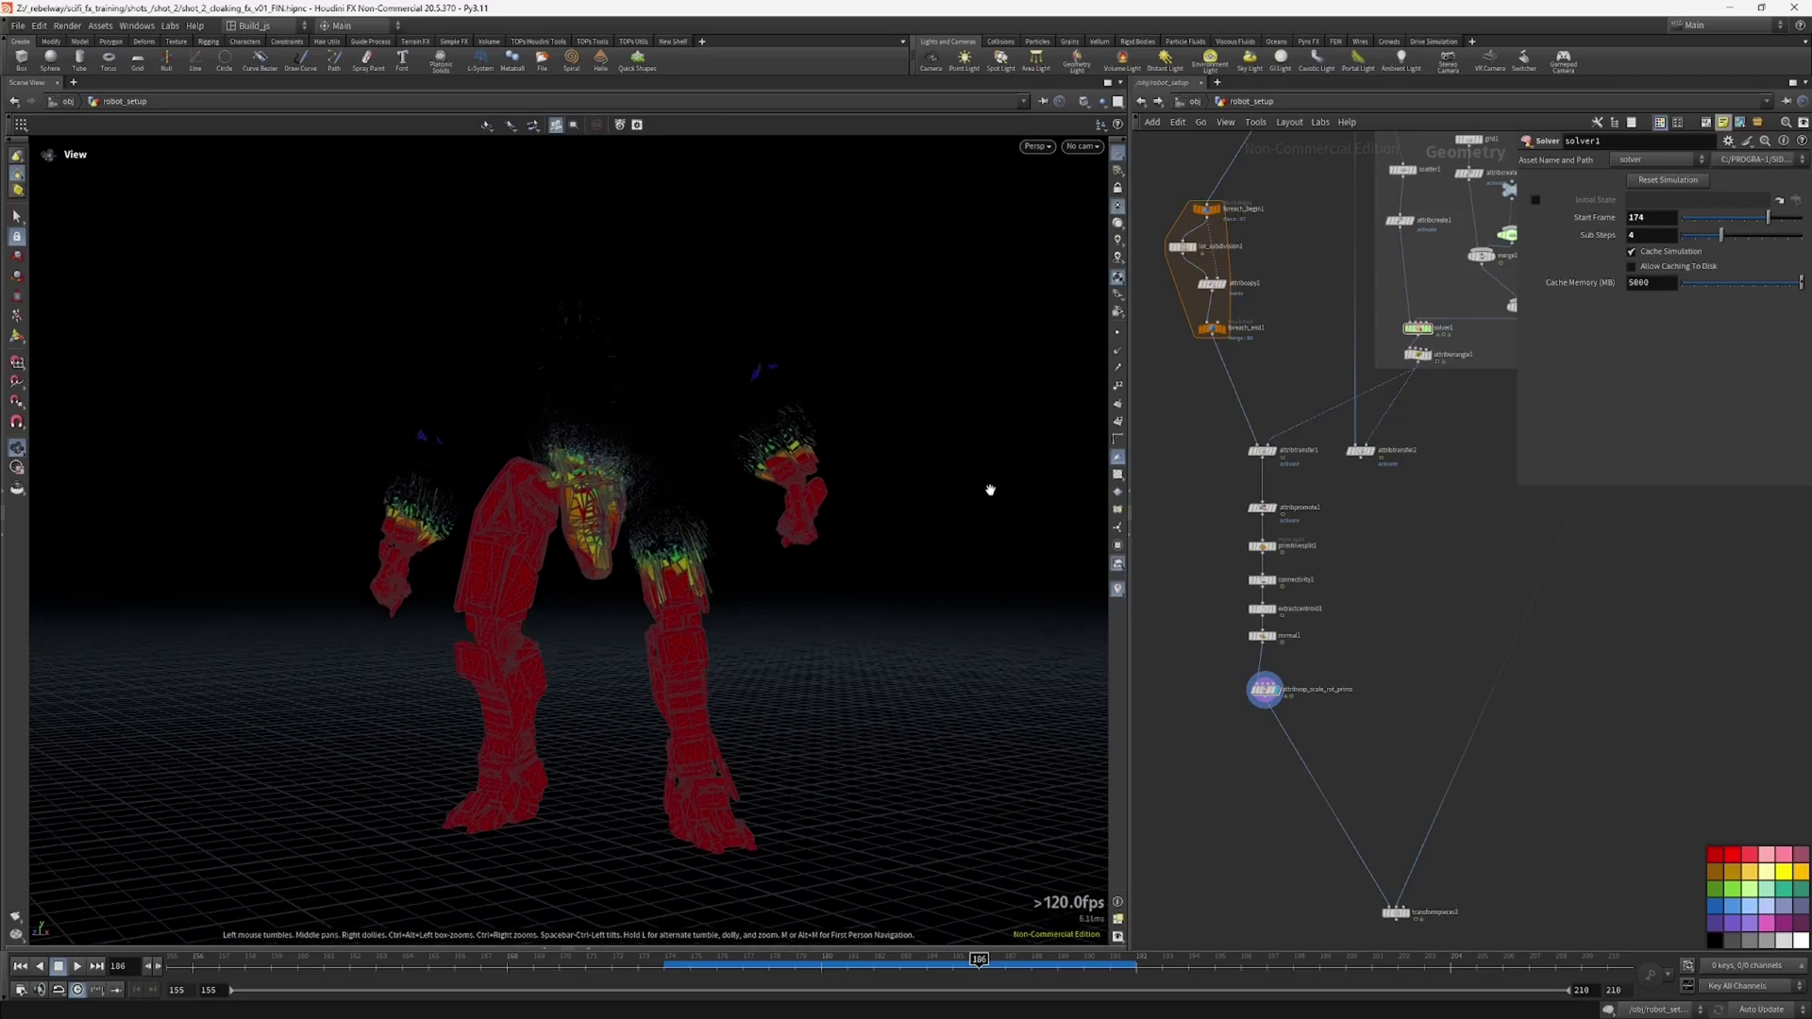
Step: Move attribwrangle1 farther below solver1 in robot_setup and open the solver1 network
scroll(1368, 415, "up", 3)
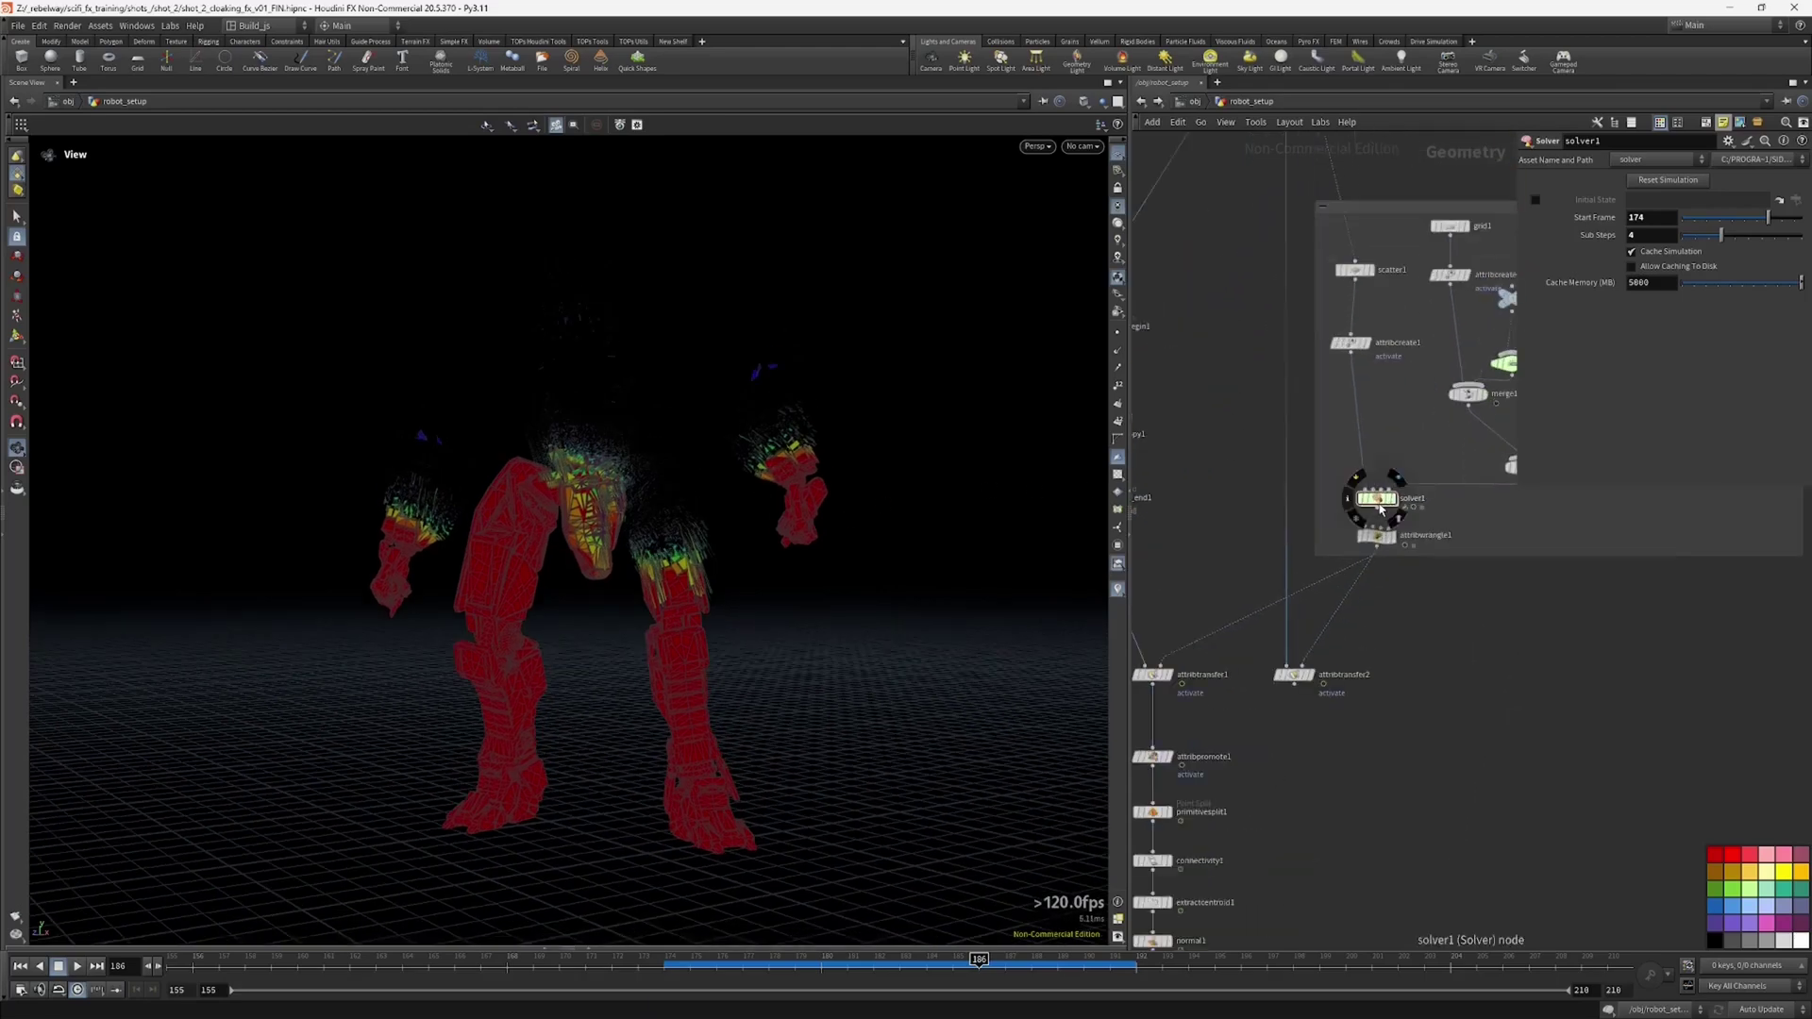
left_click_drag(1378, 539, 1378, 566)
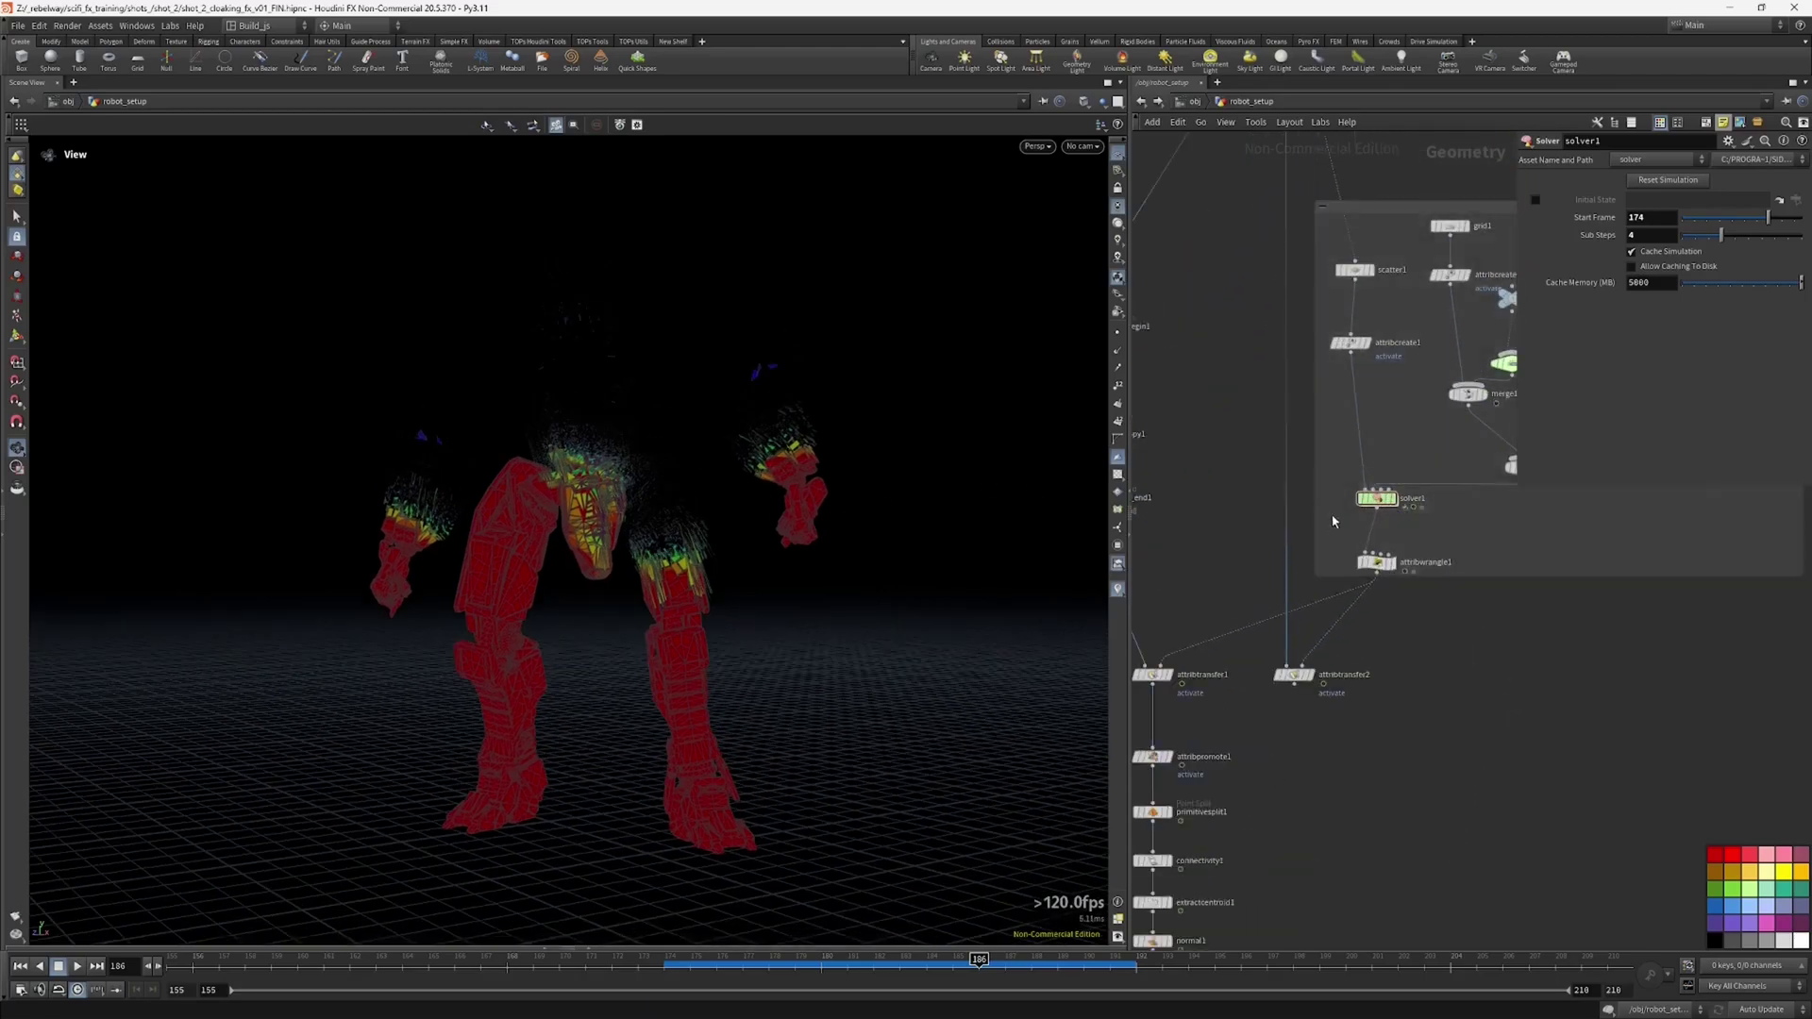
double_click(1377, 497)
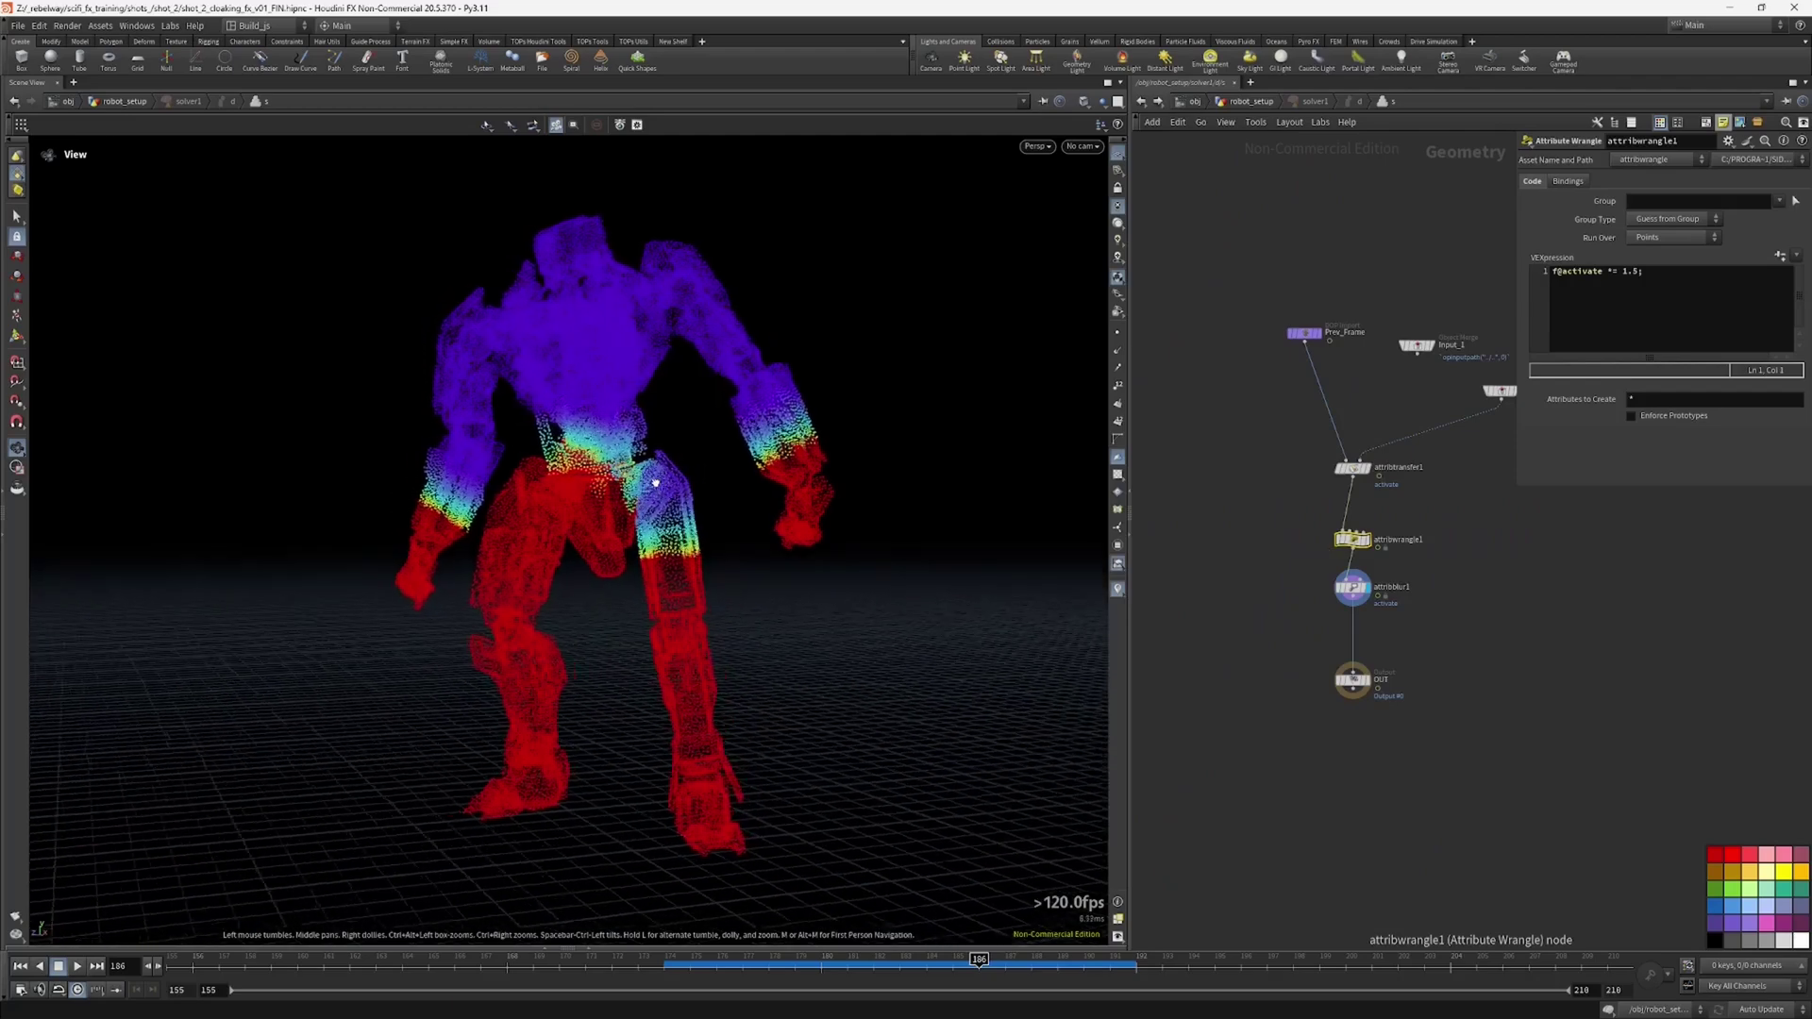
Step: Insert an Attribute Adjust Float node between attribtransfer1 and attribwrangle1 inside the solver
key("Tab")
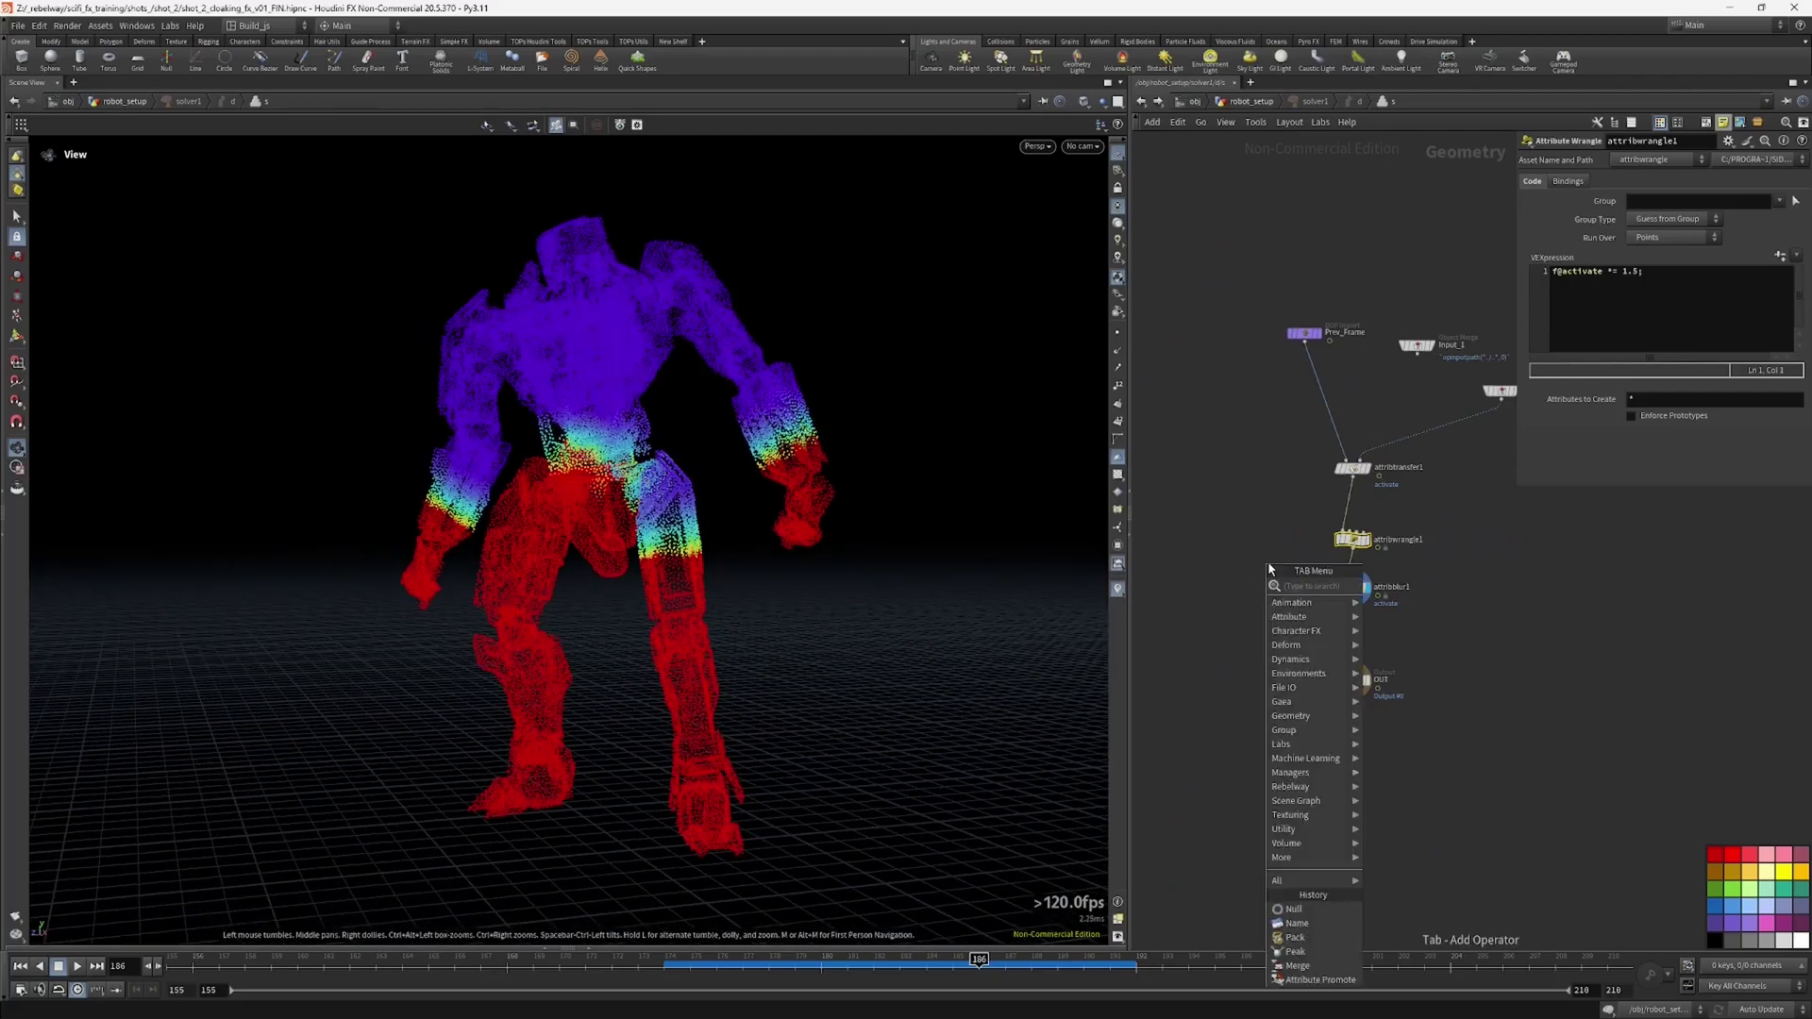
type("a")
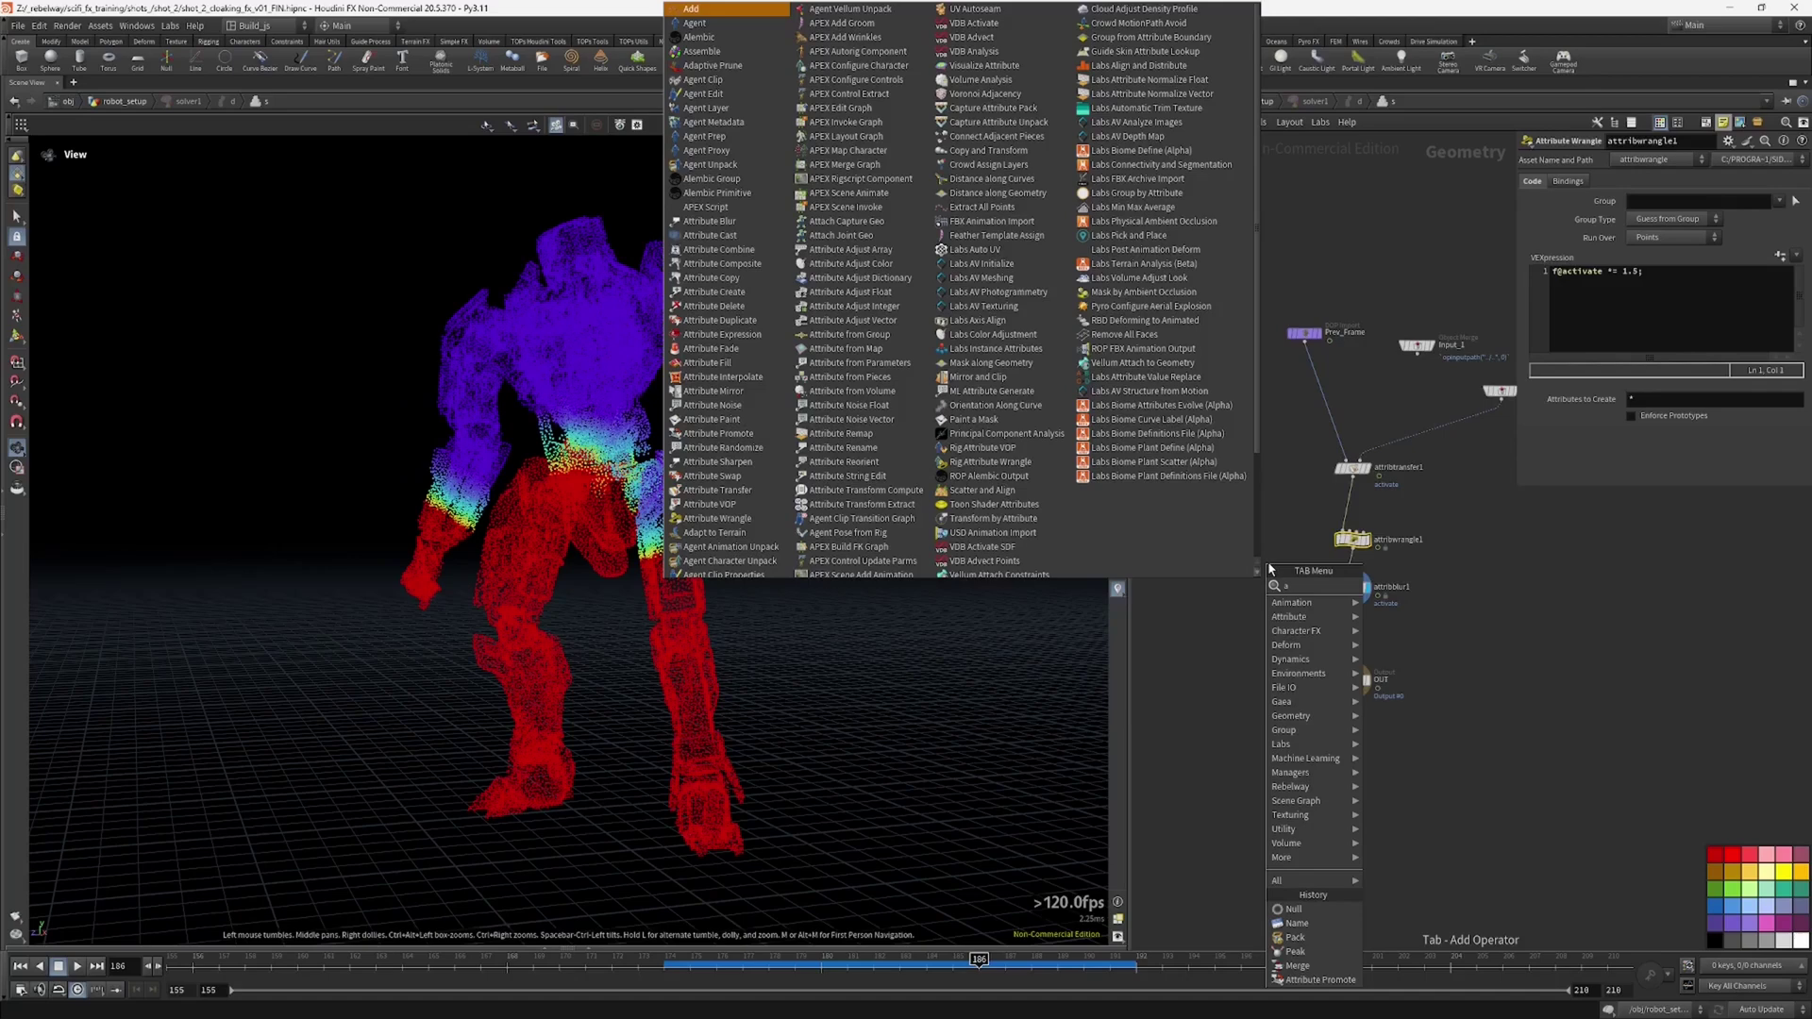
type("d")
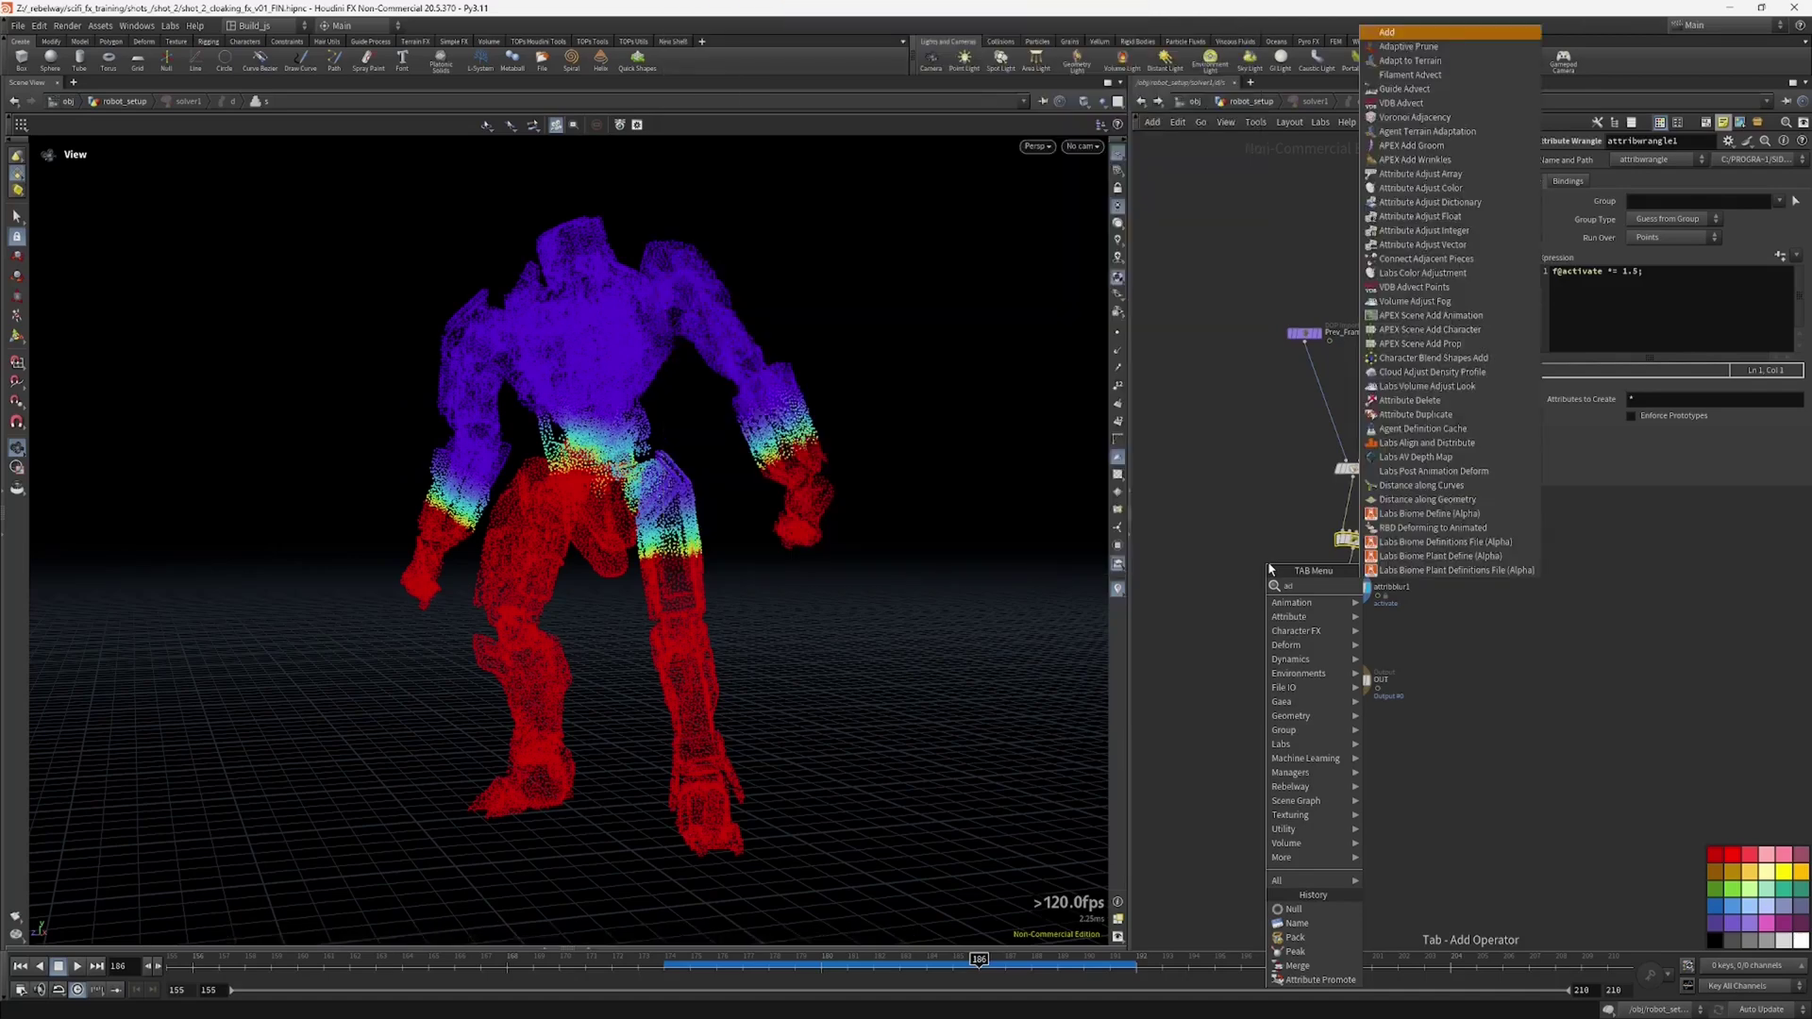
type("f")
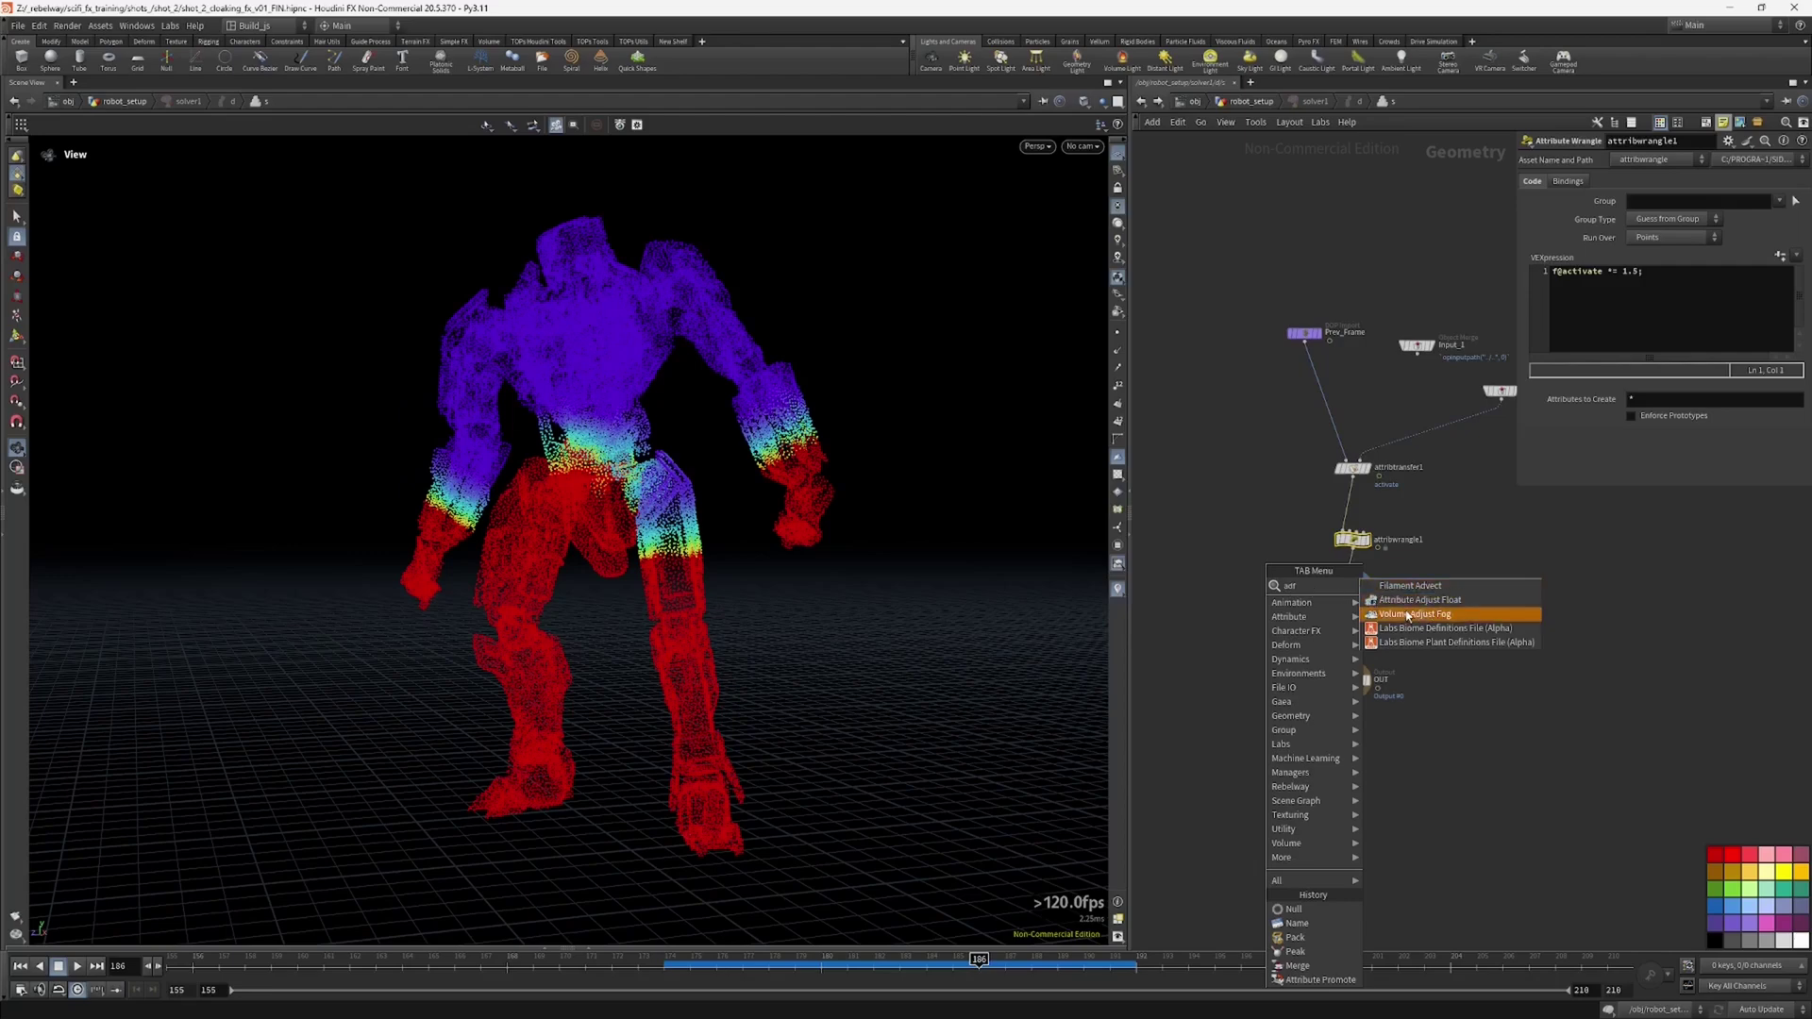
left_click(1406, 602)
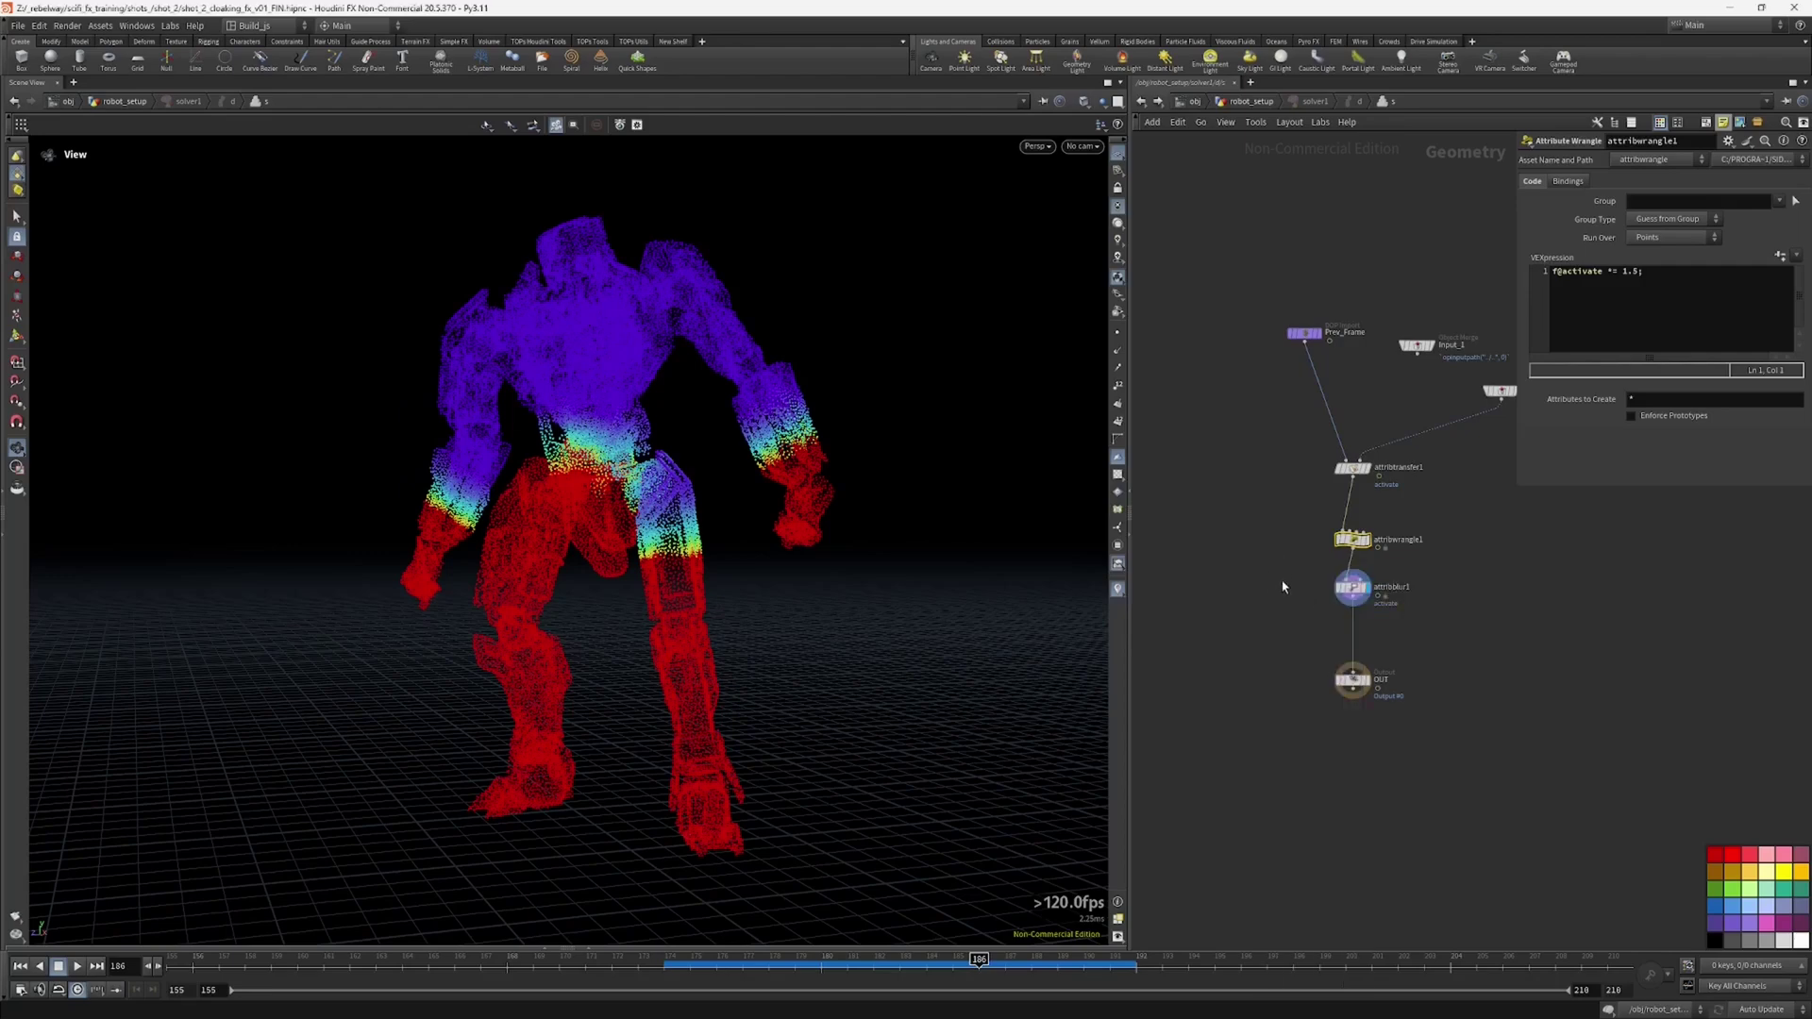
left_click(1287, 562)
left_click_drag(1289, 565, 1327, 559)
scroll(1351, 507, "up", 3)
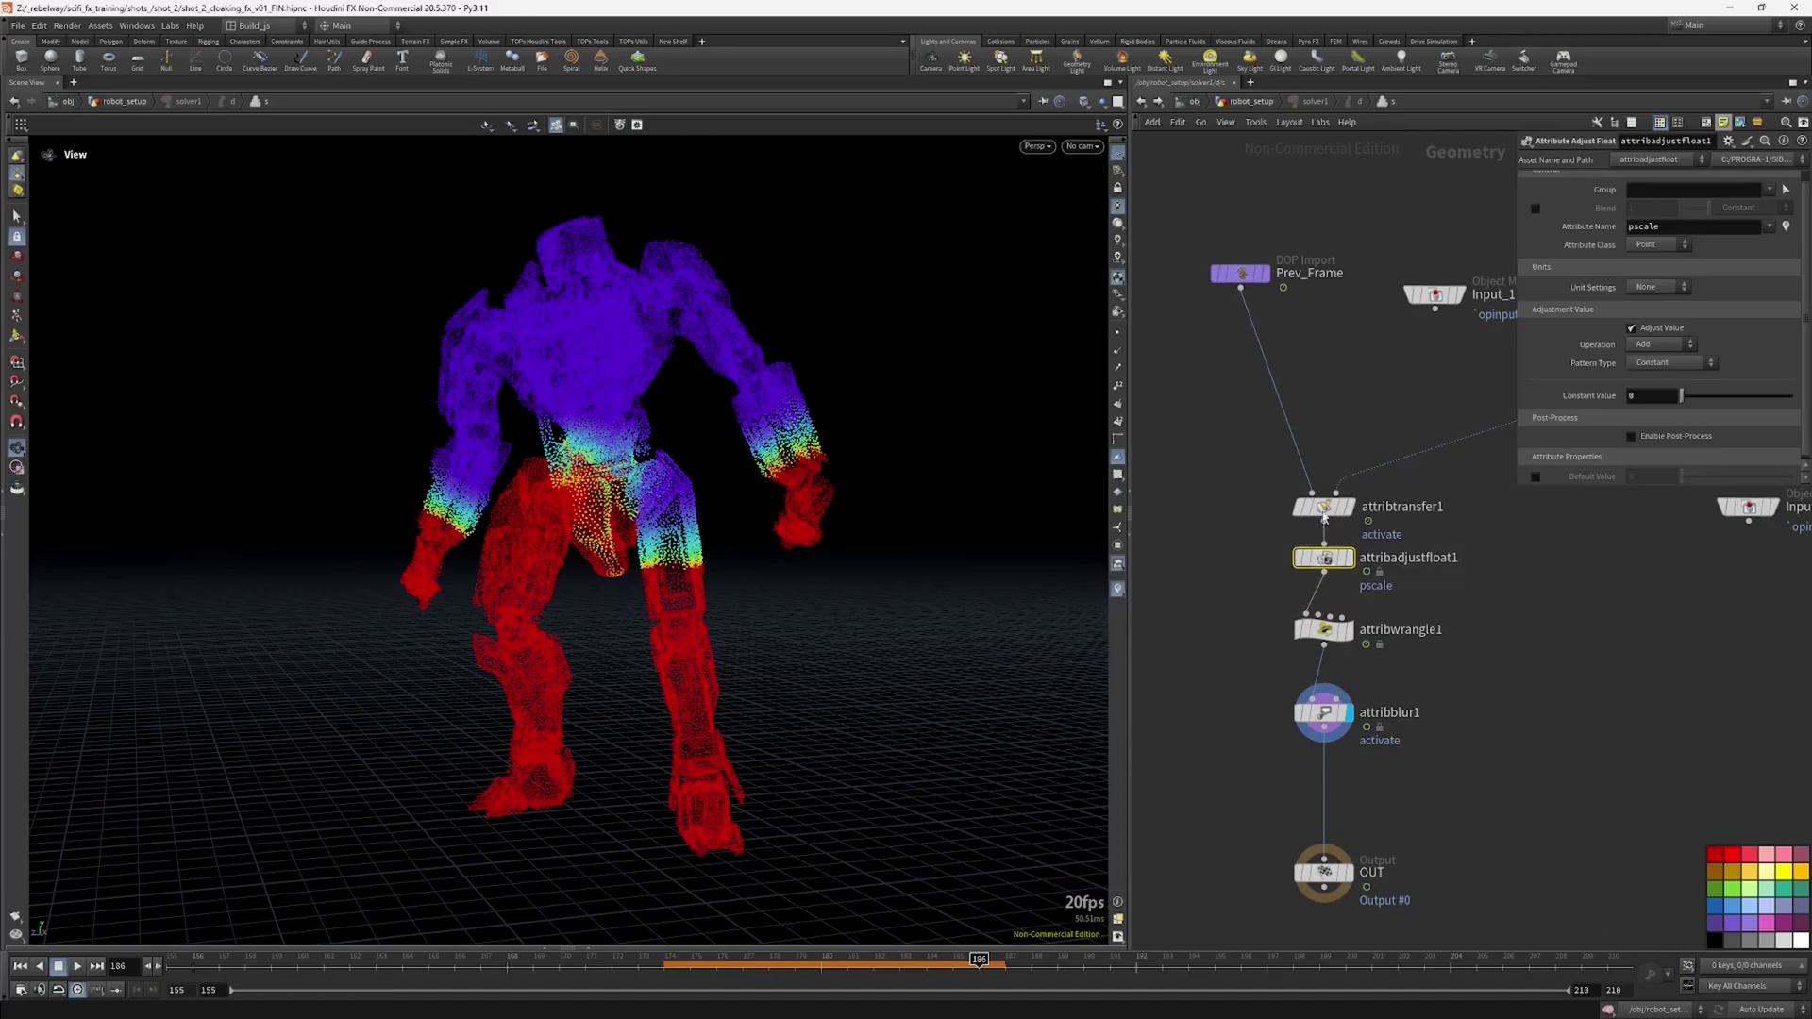
middle_click_drag(1265, 568, 1254, 553)
Step: Check the activate expression in the solver's attribwrangle1
left_click(1312, 614)
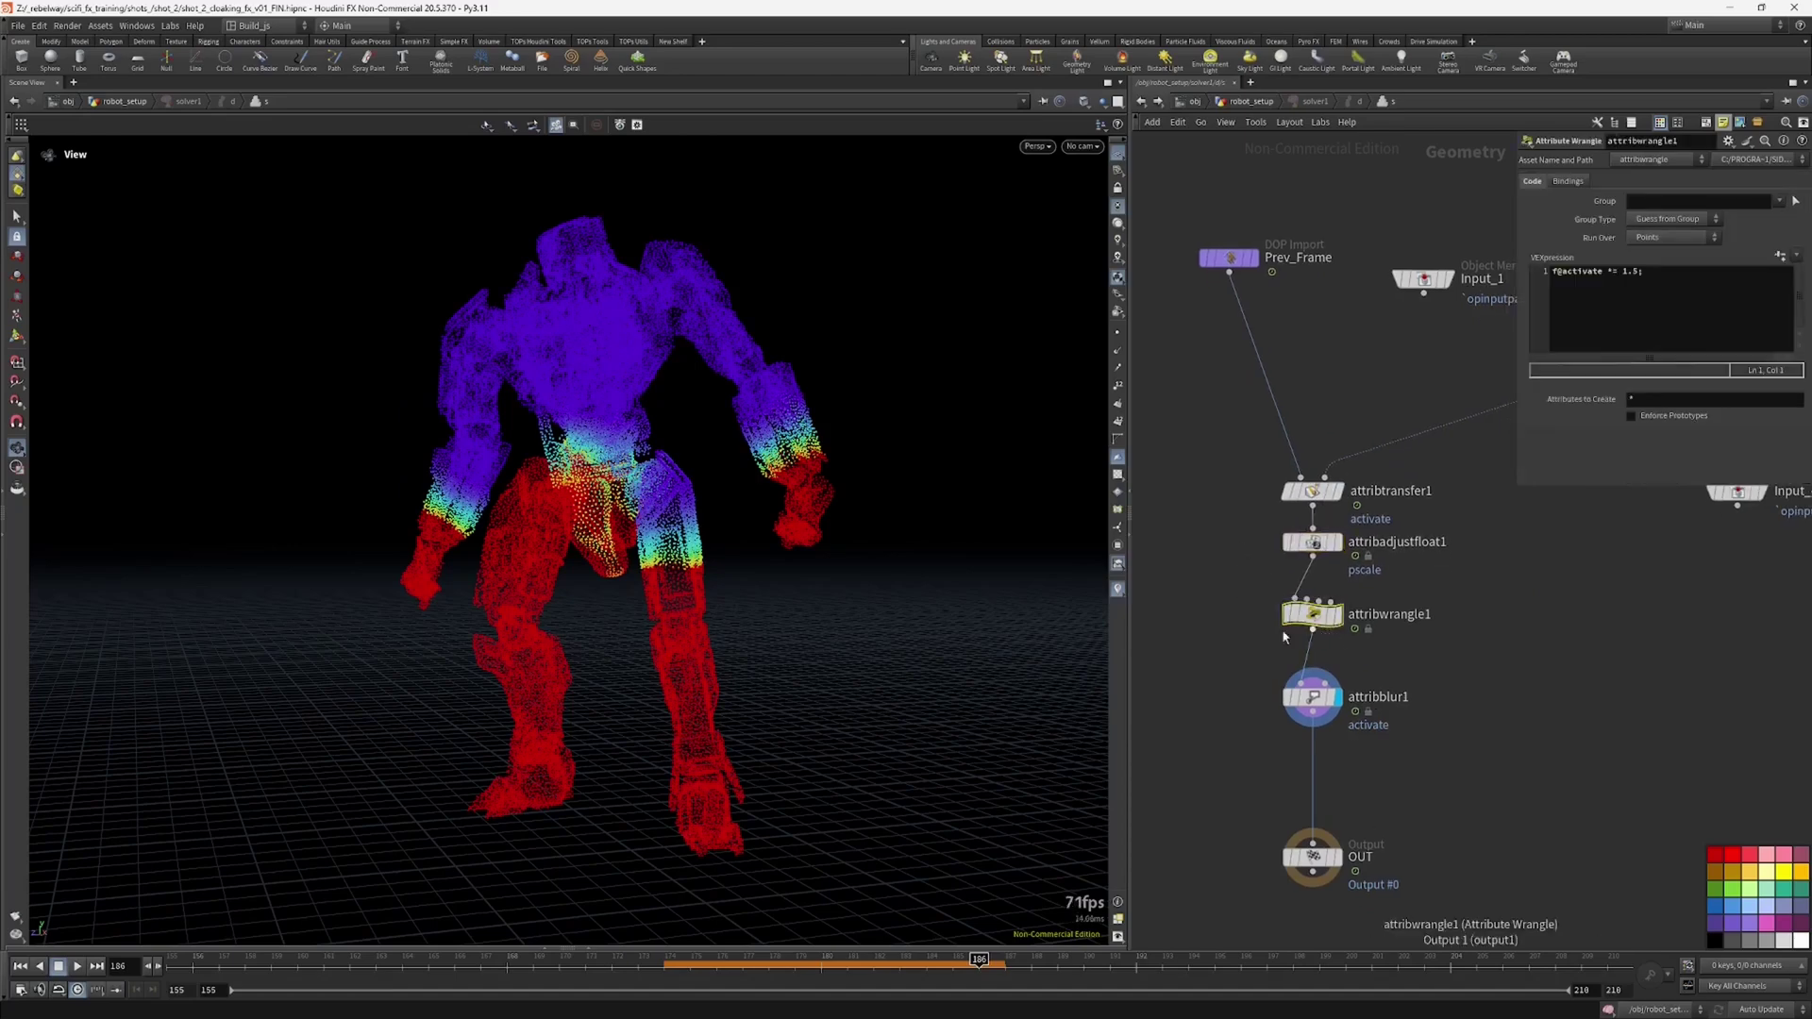
middle_click_drag(1382, 625, 1344, 613)
middle_click_drag(1255, 567, 1287, 618)
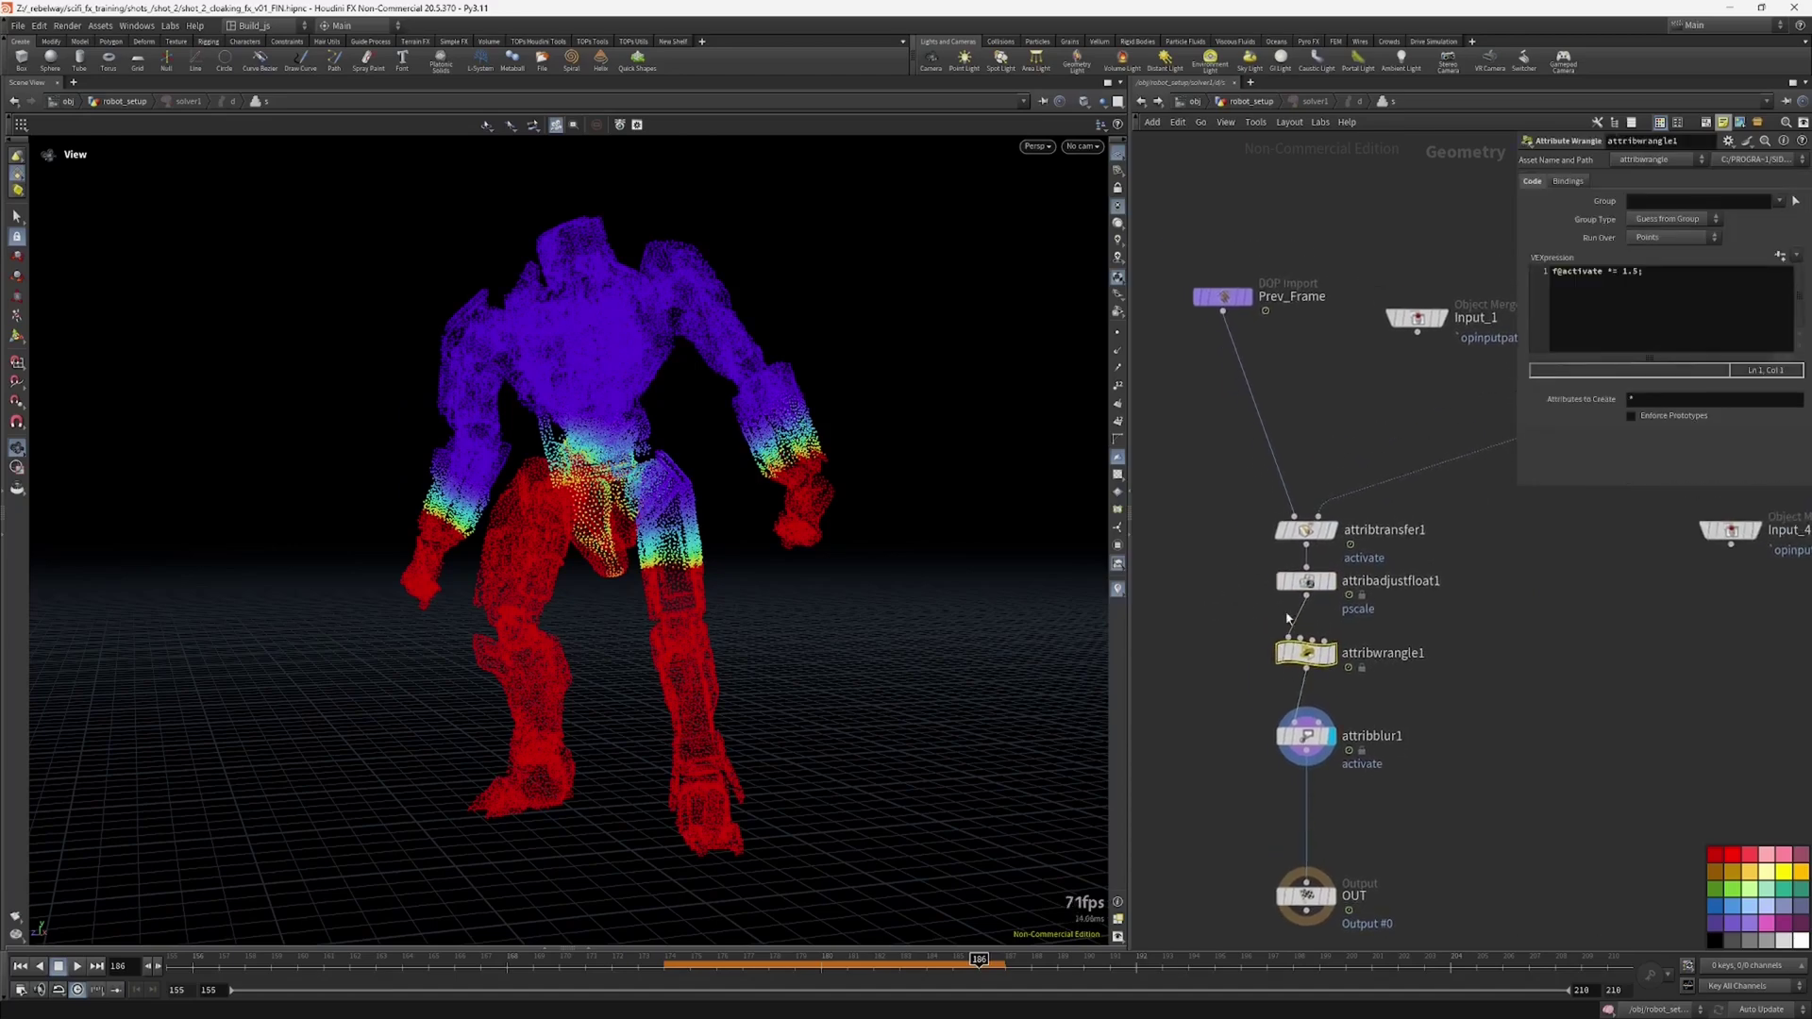
Step: Set attribadjustfloat1 to adjust the activate attribute with a Noise pattern type
left_click(1323, 585)
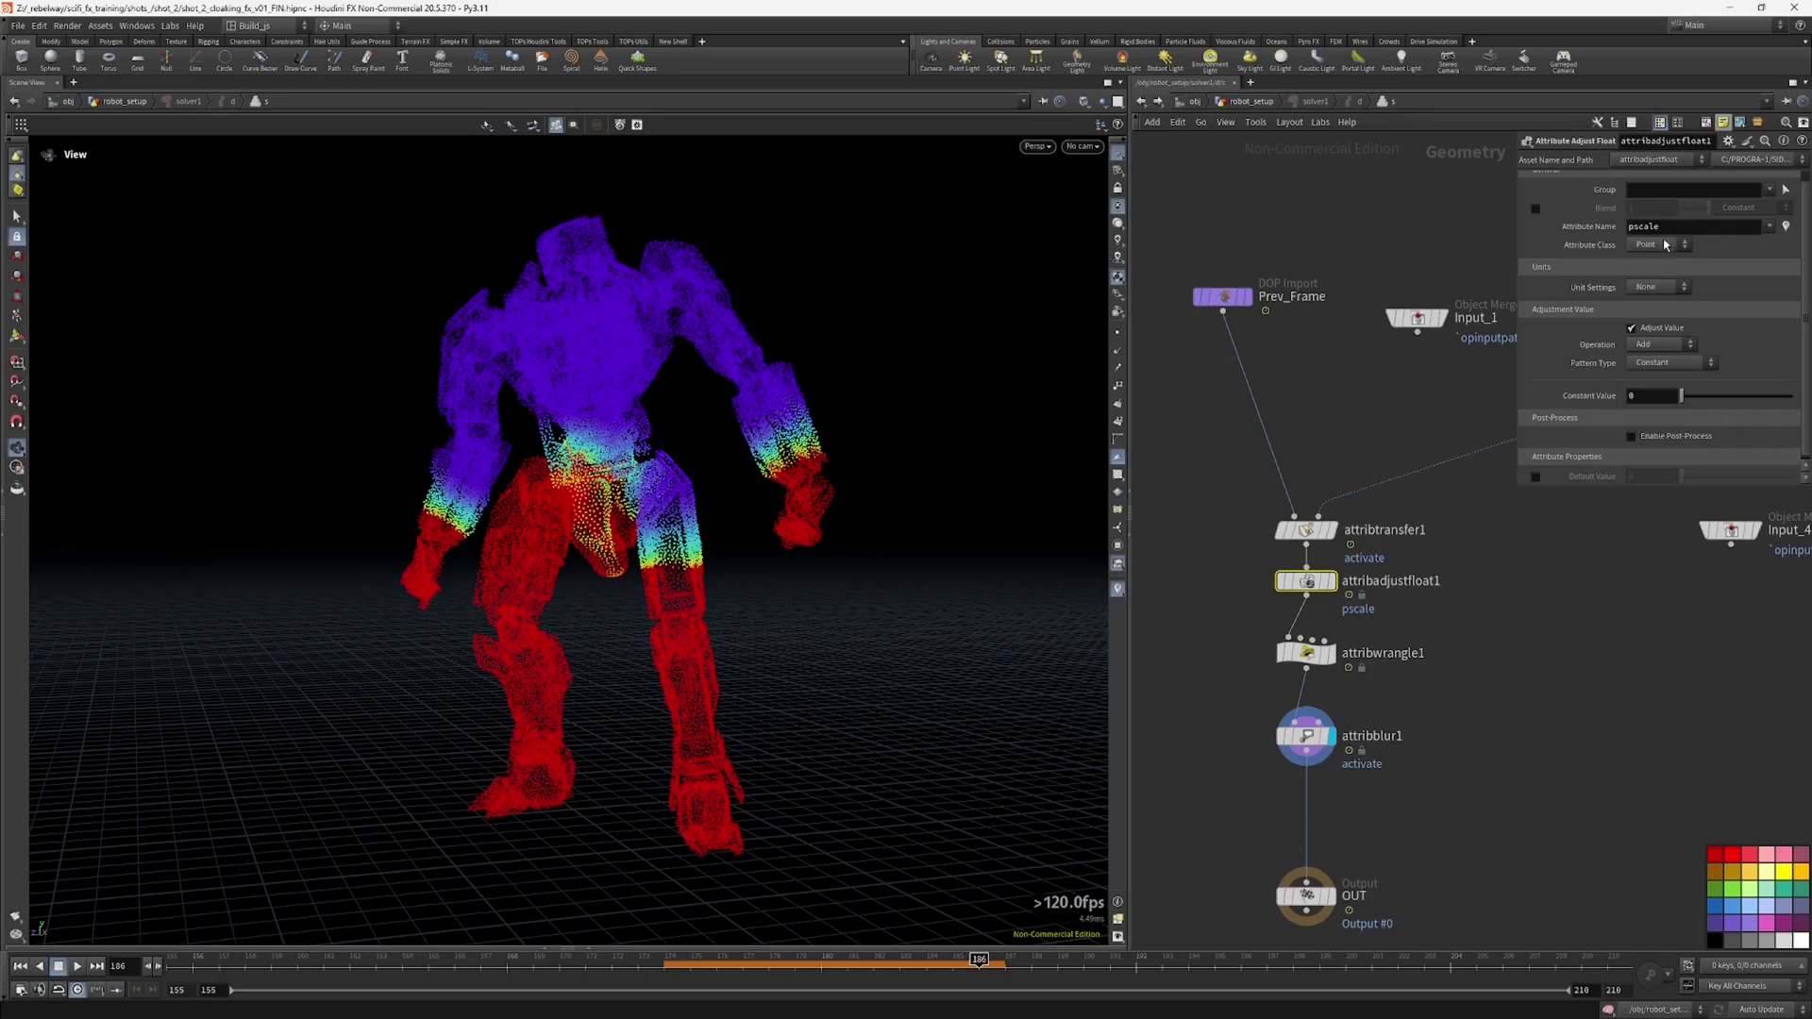
left_click(1767, 227)
left_click(1773, 245)
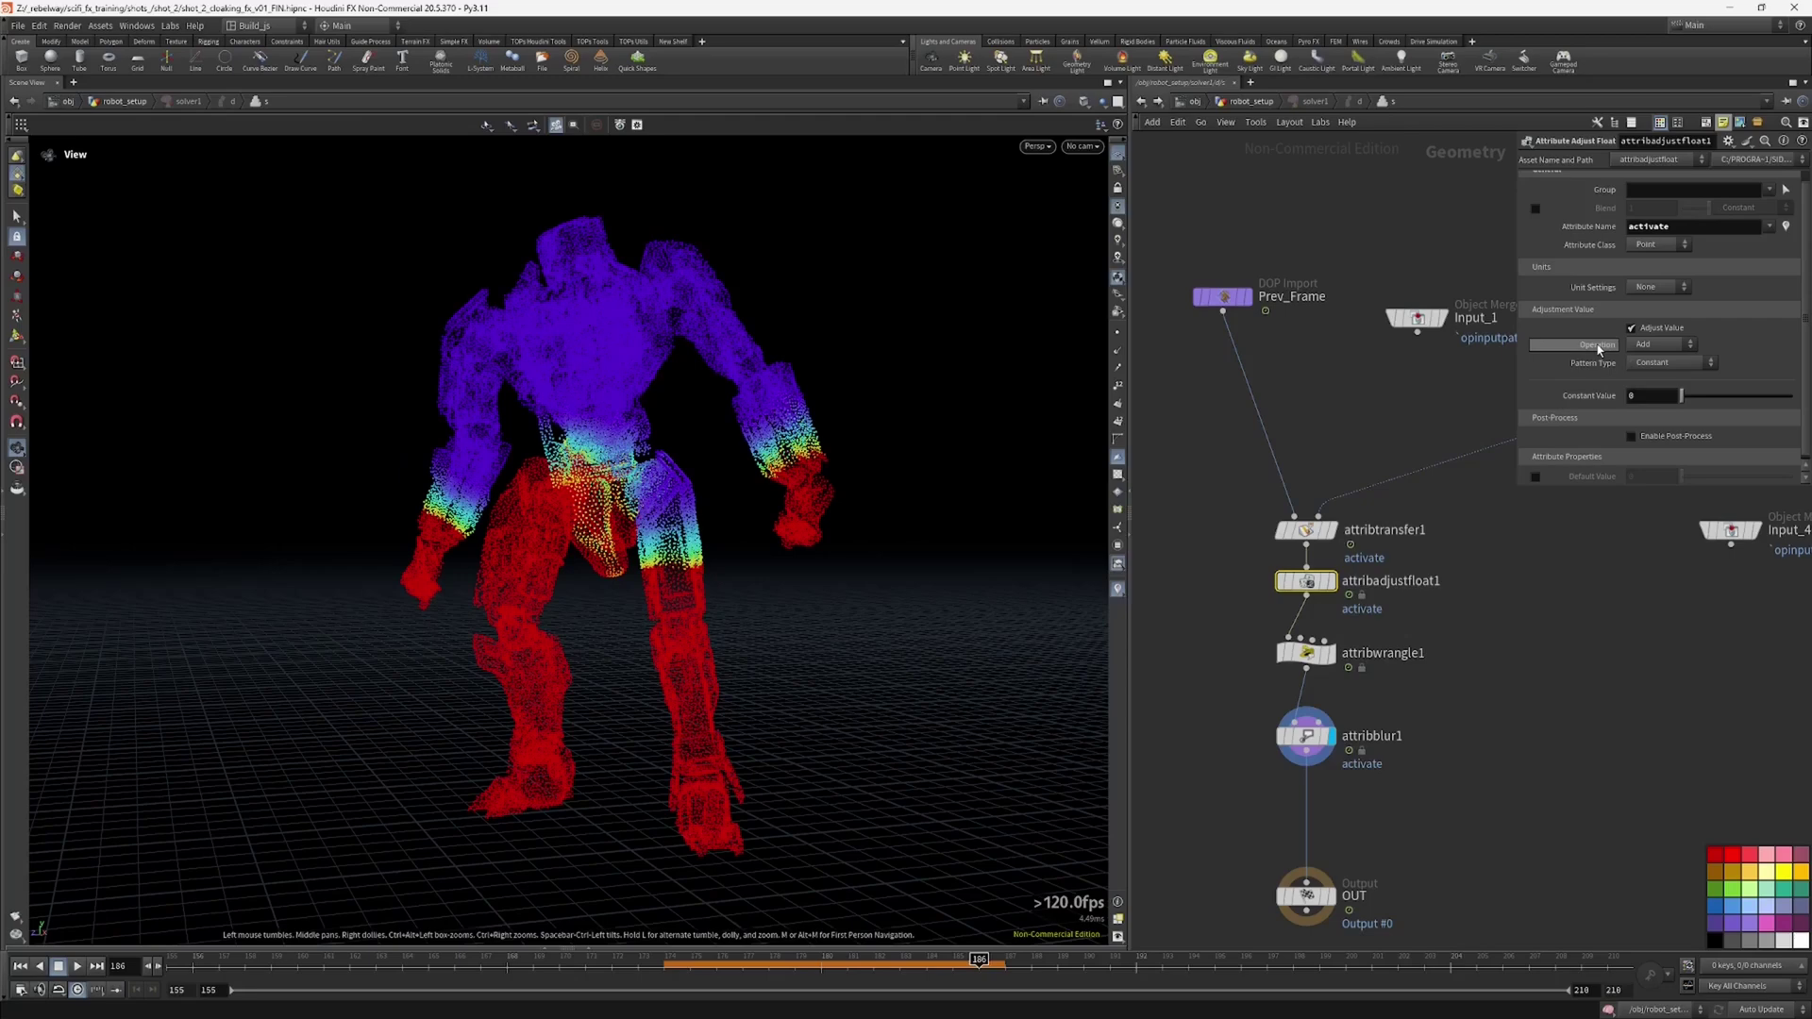
left_click(1662, 368)
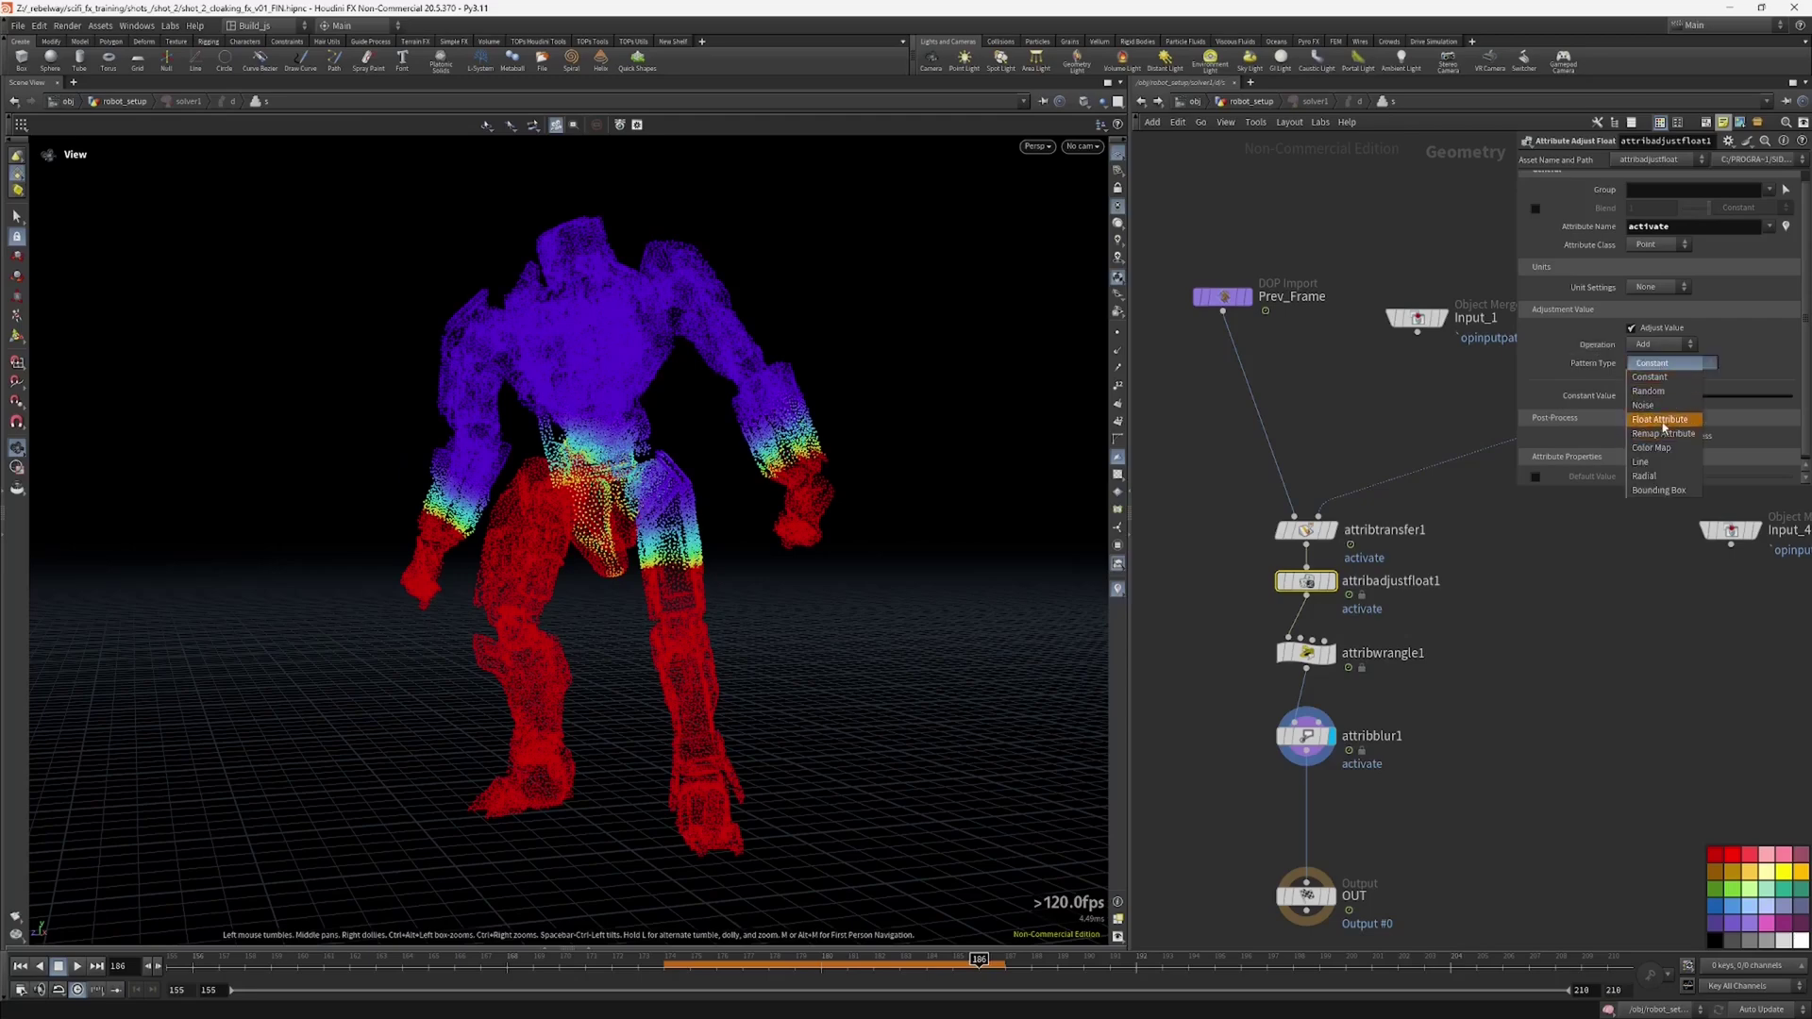
left_click(1654, 408)
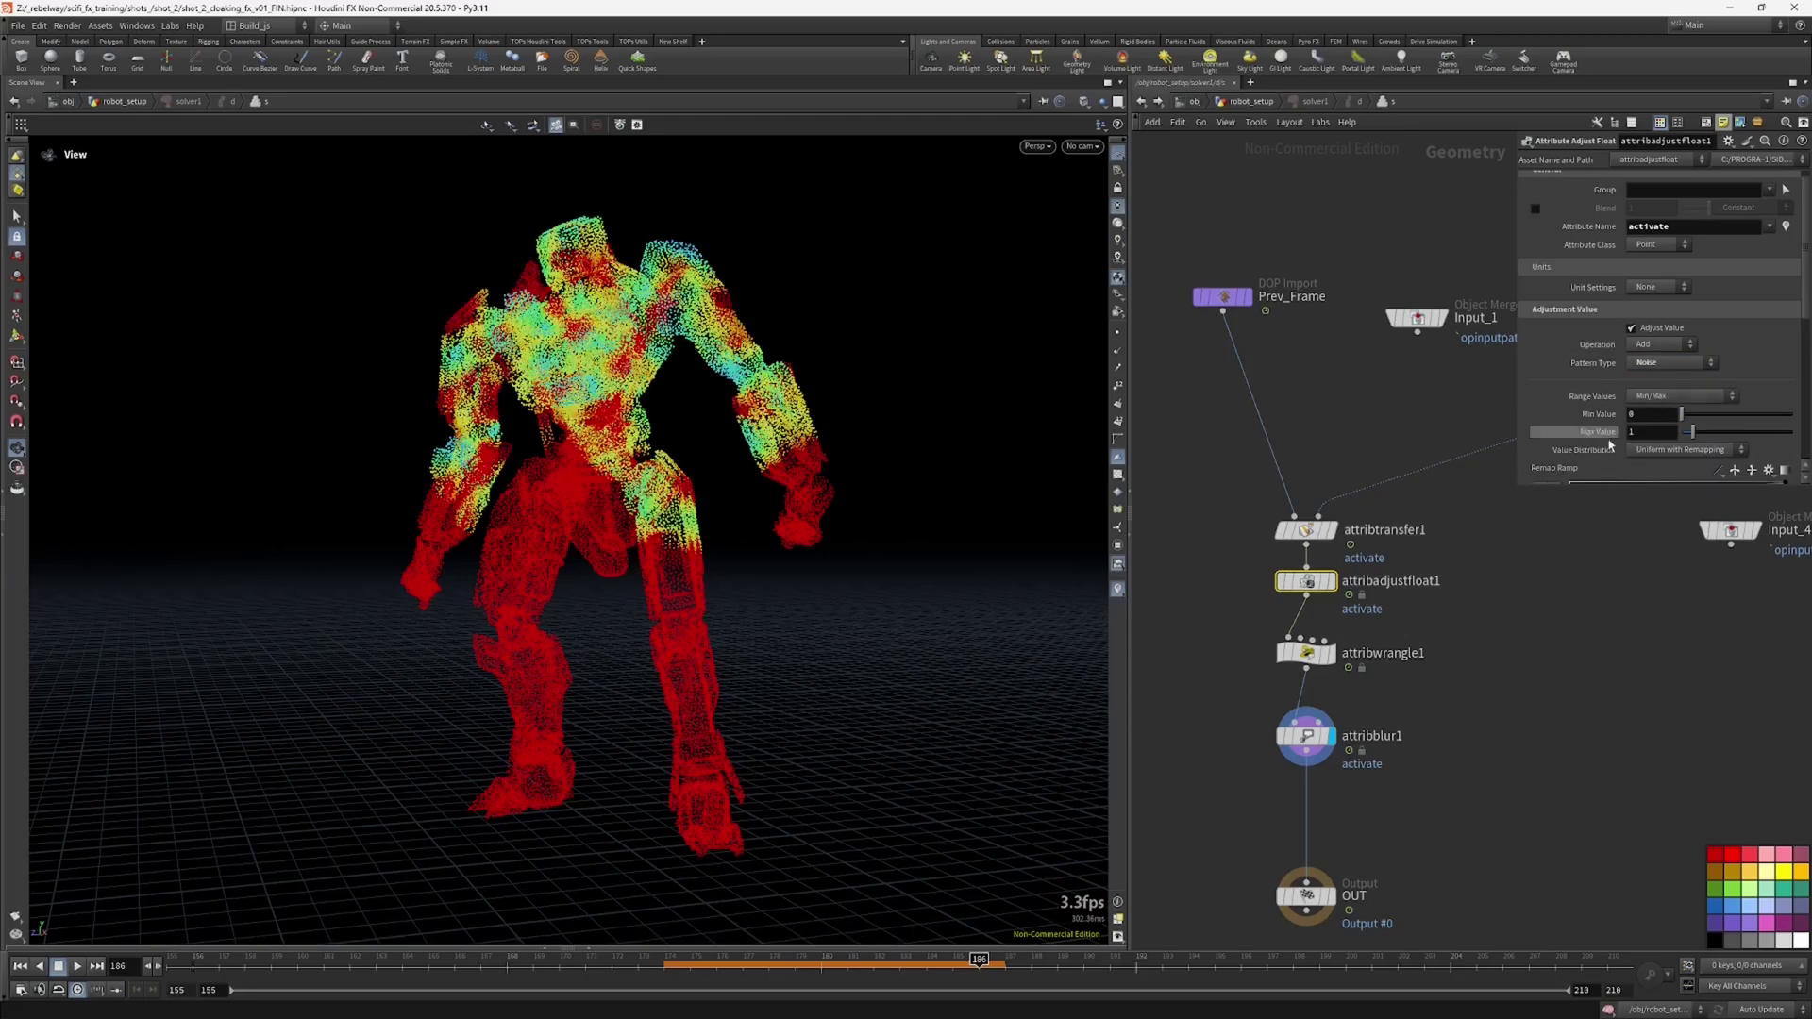
Step: Check the added noise at earlier frames and change the adjustment operation to Multiply
left_click(769, 961)
left_click_drag(843, 959, 857, 960)
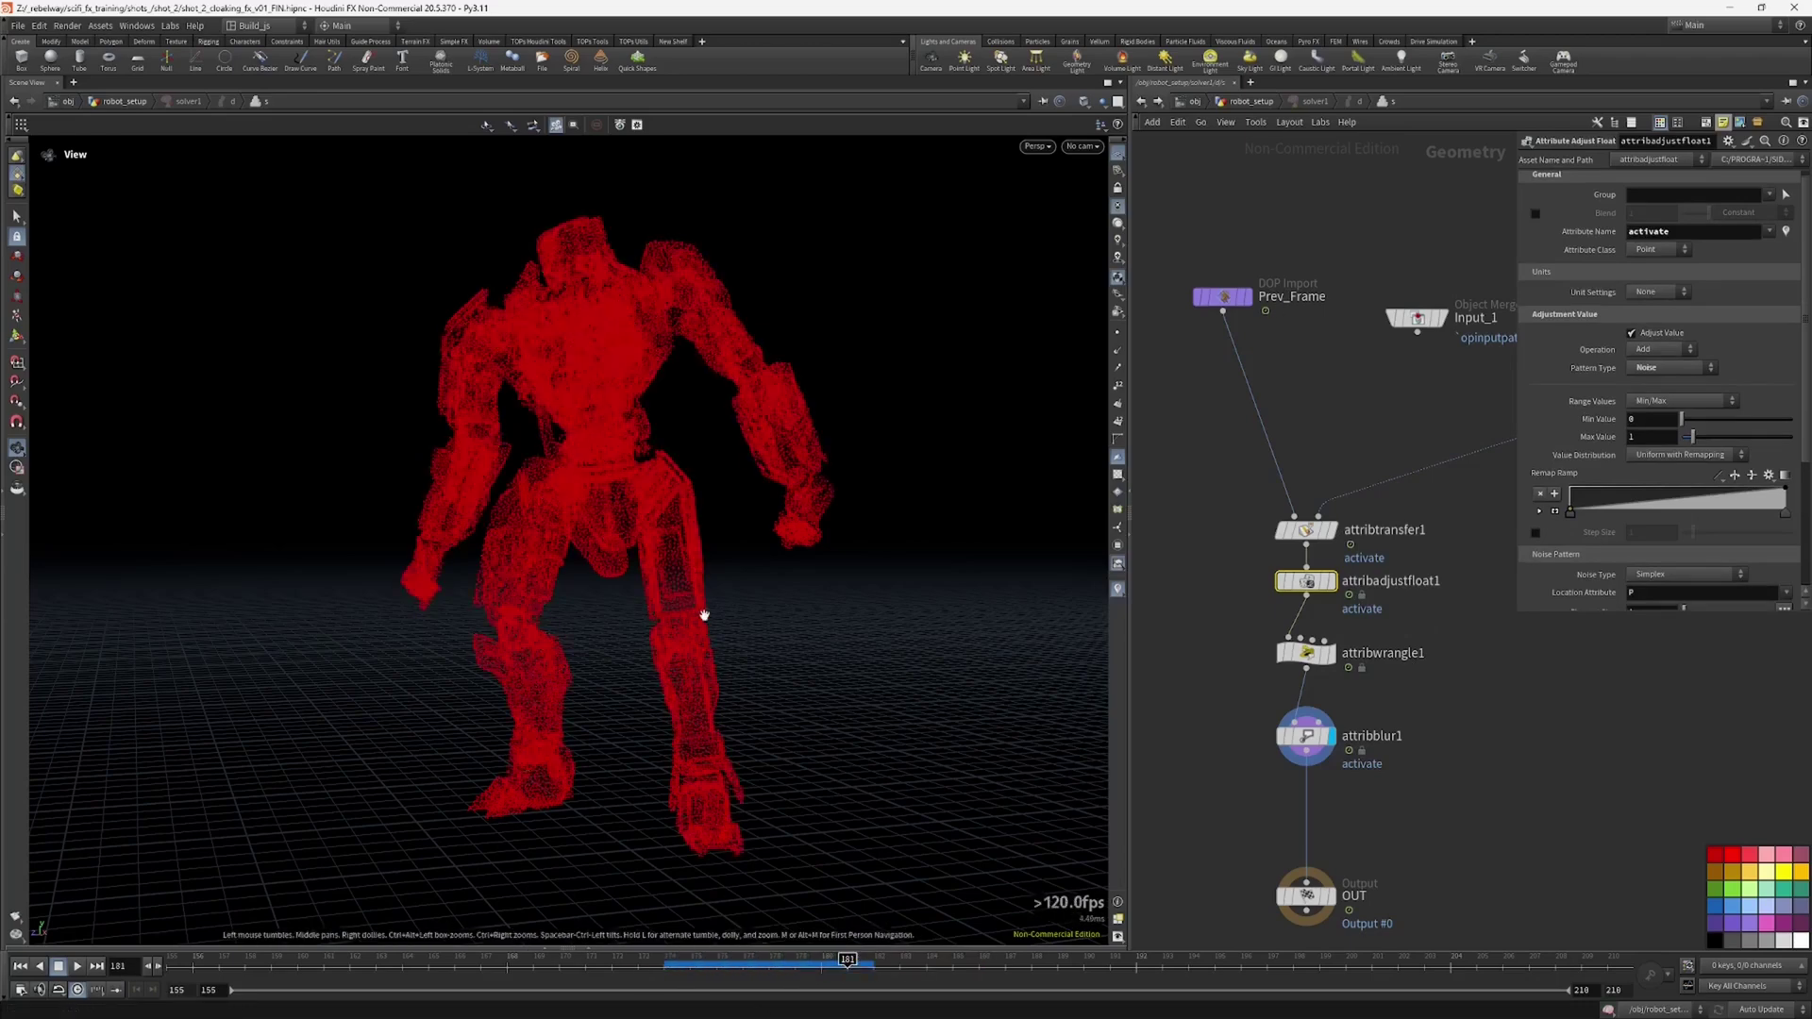
mouse_move(732, 963)
left_mouse_down()
mouse_move(689, 963)
mouse_move(727, 963)
left_mouse_up()
left_click(1653, 351)
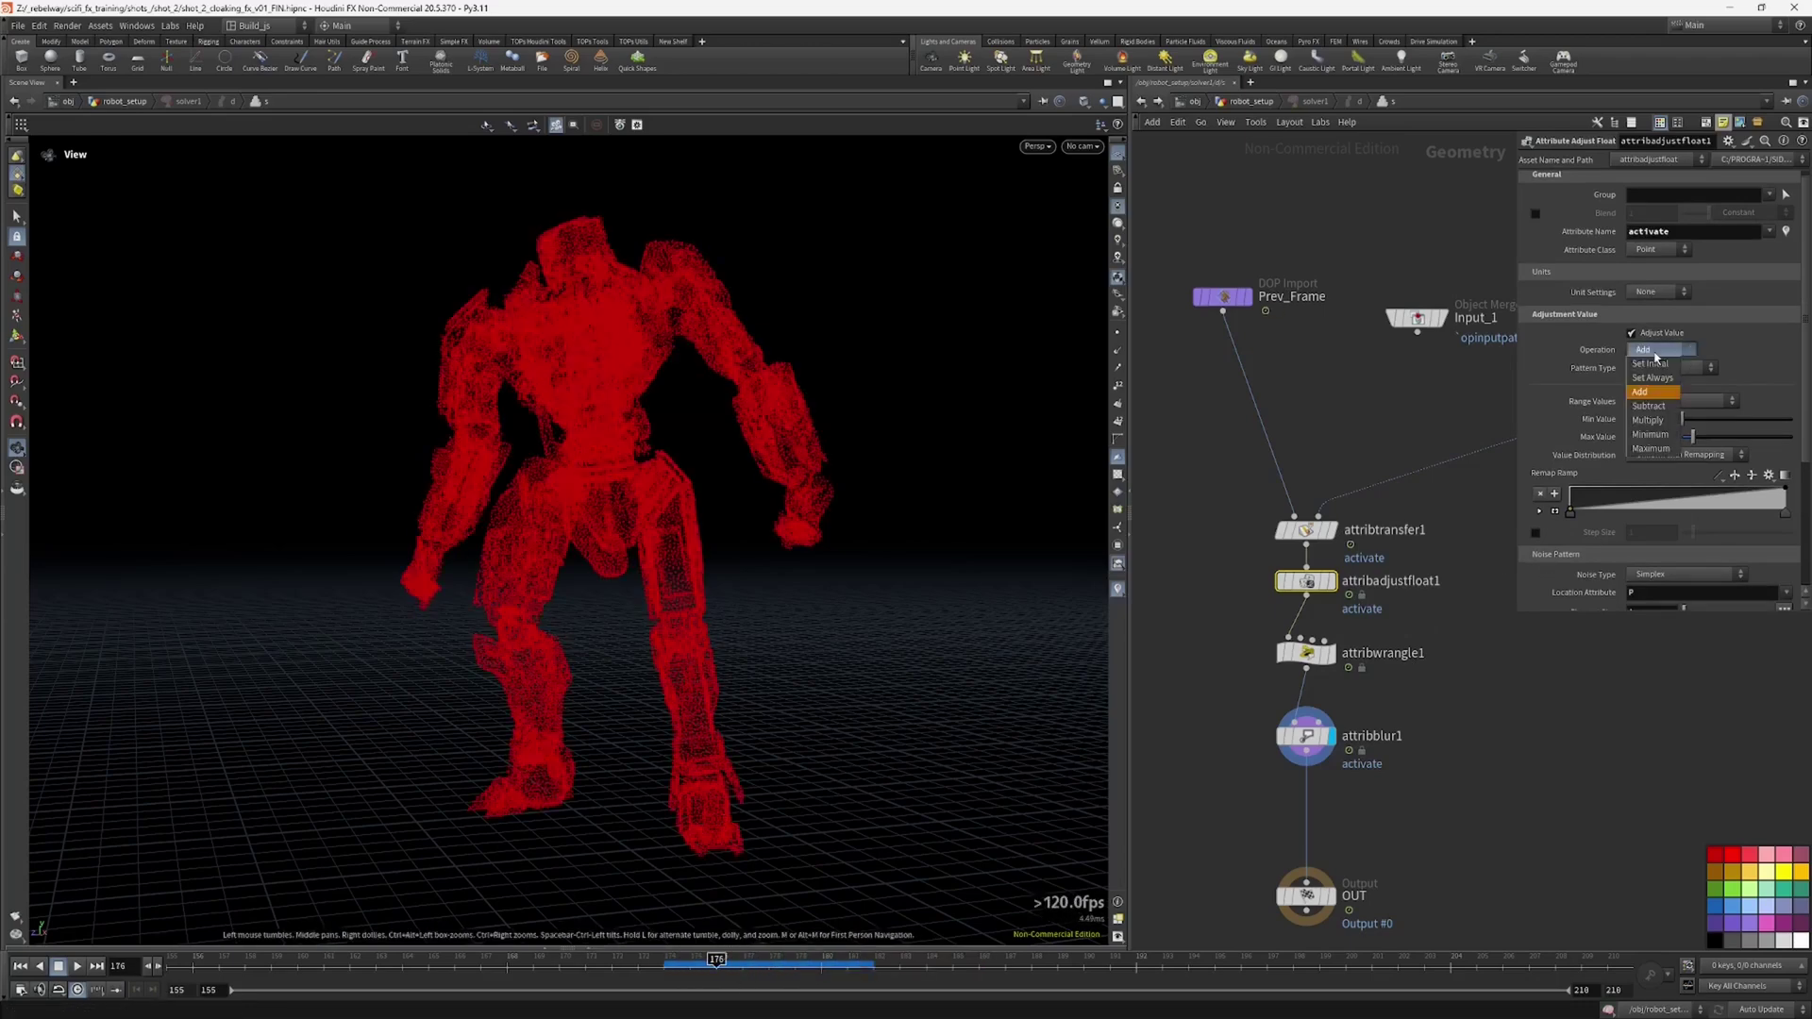
left_click(1664, 422)
Step: Examine how the multiplied noise breaks up the activate spread on the legs and hands from several angles, between frames 174 and 194
left_click_drag(640, 965, 1170, 917)
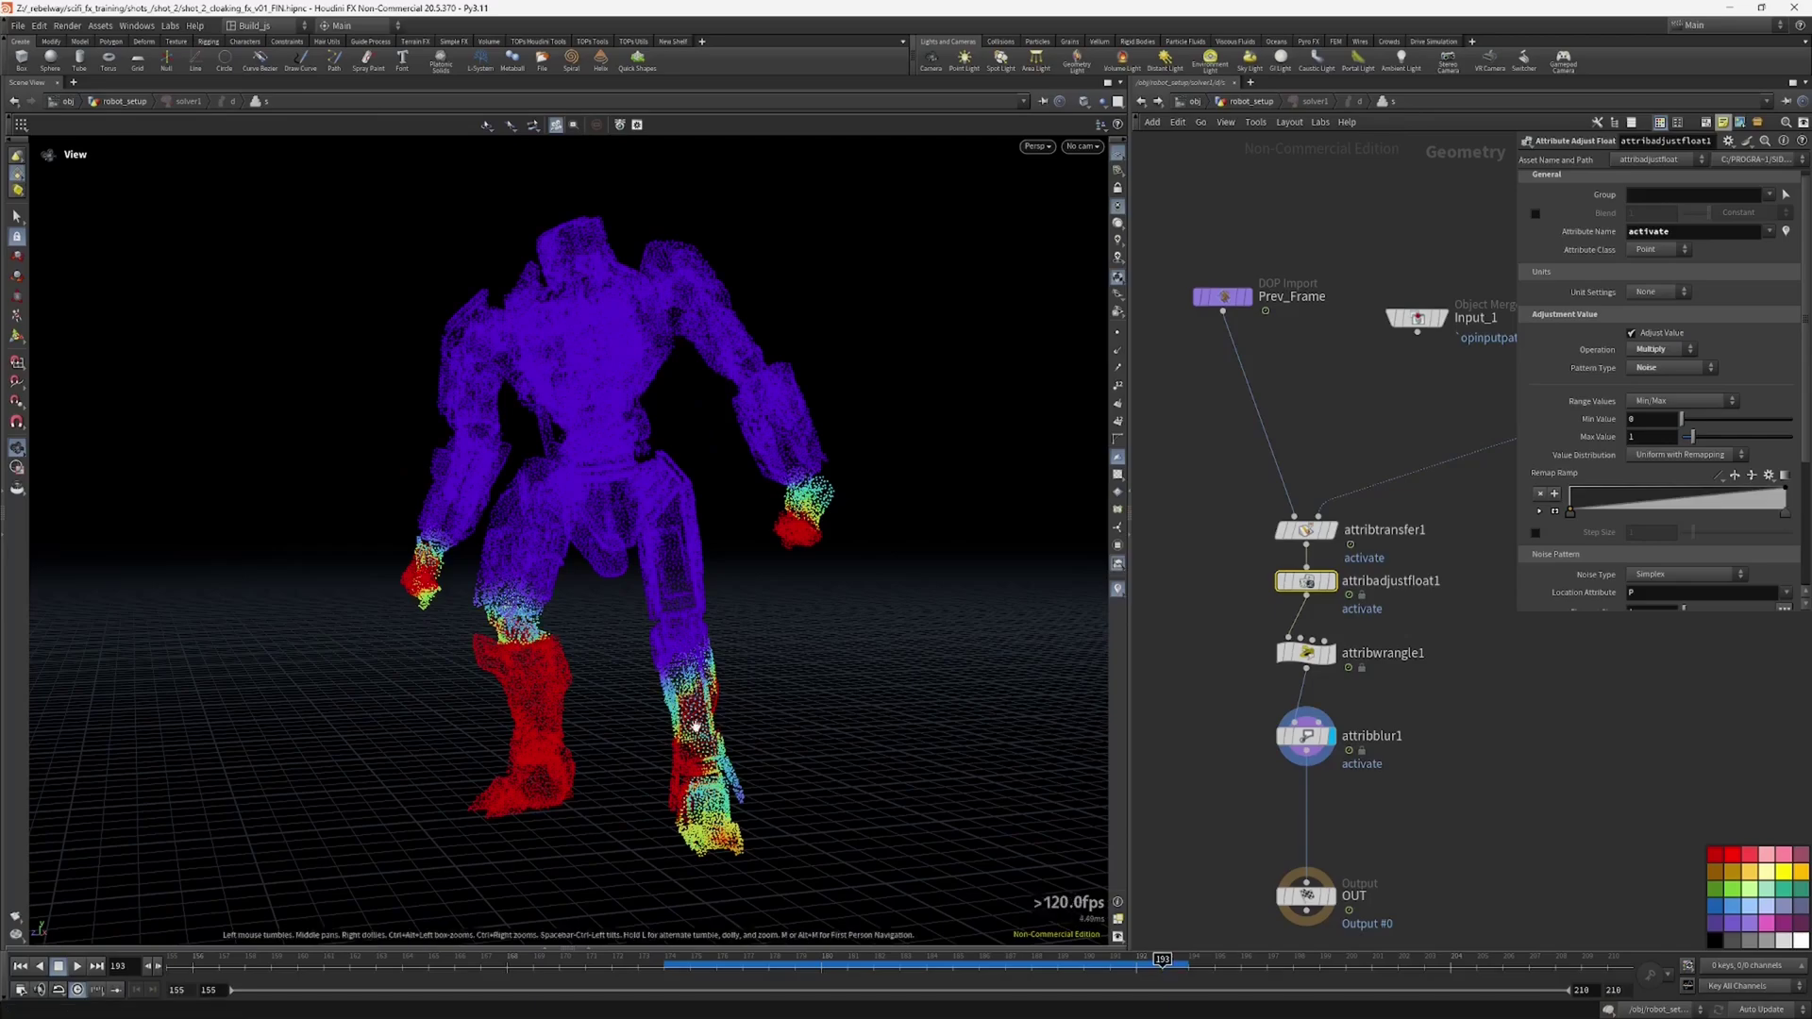
left_click_drag(548, 698, 941, 695)
left_click(1110, 958)
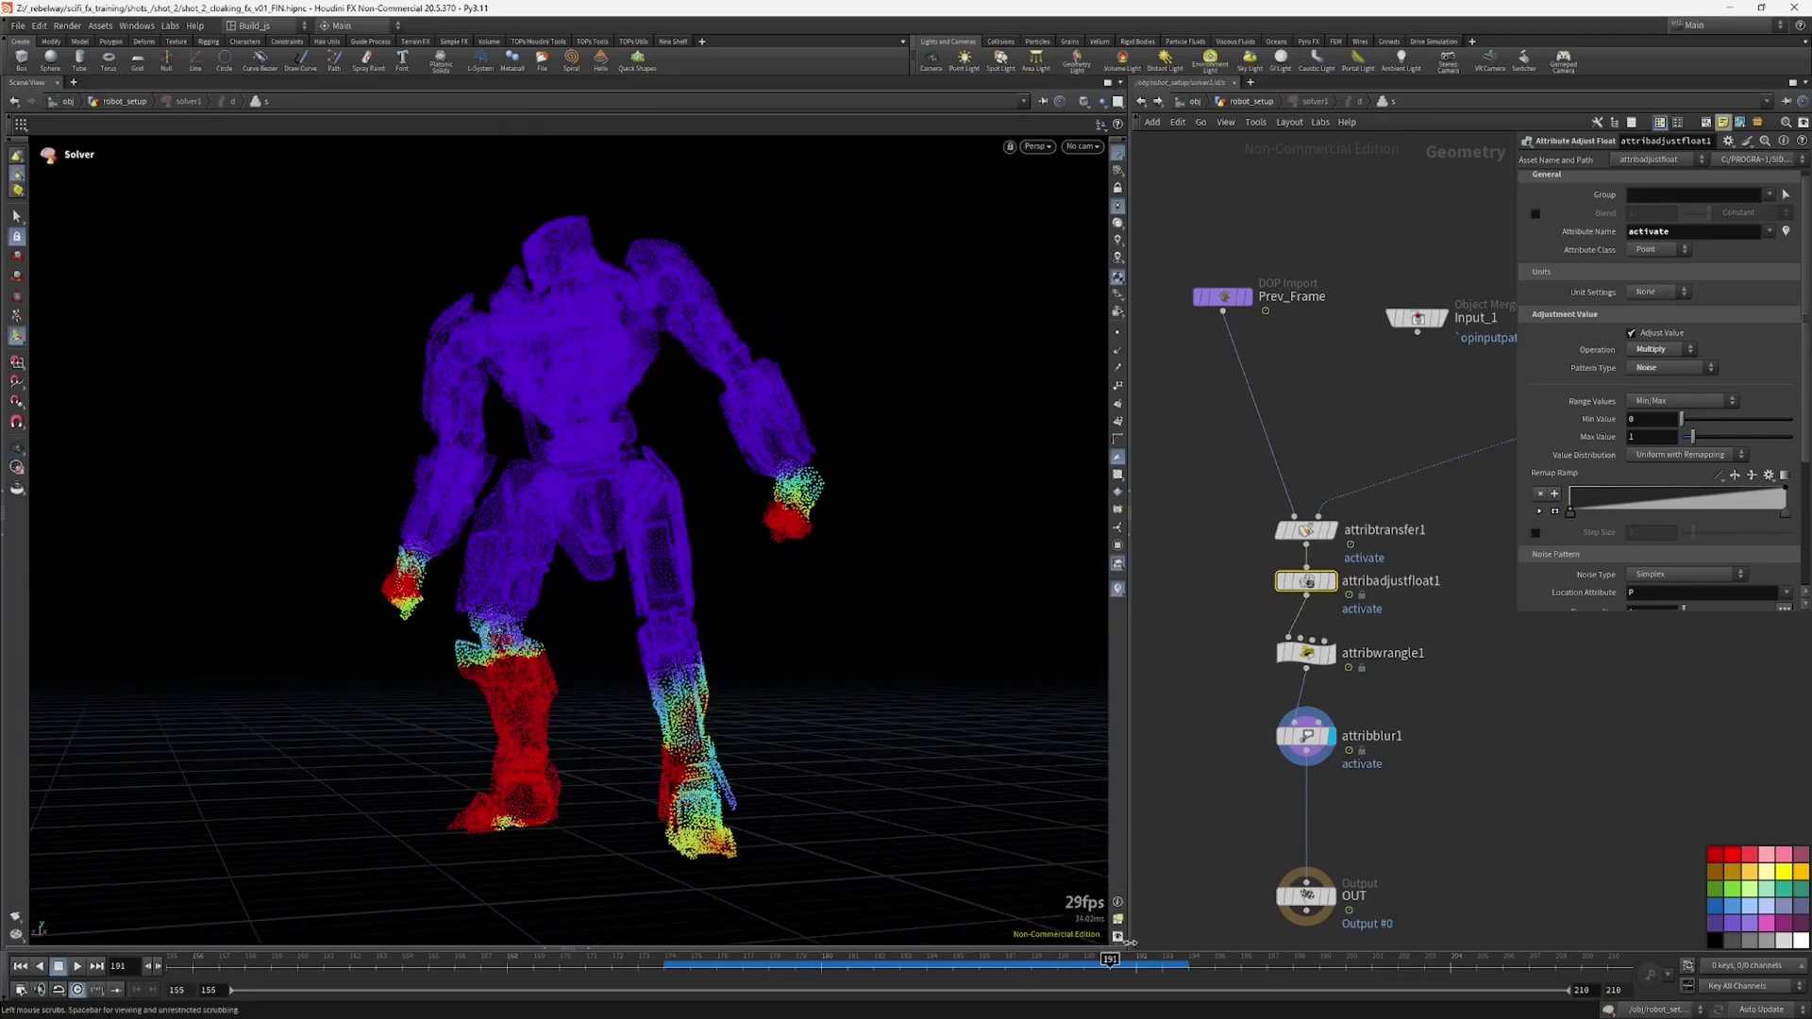
left_click_drag(1130, 942, 655, 922)
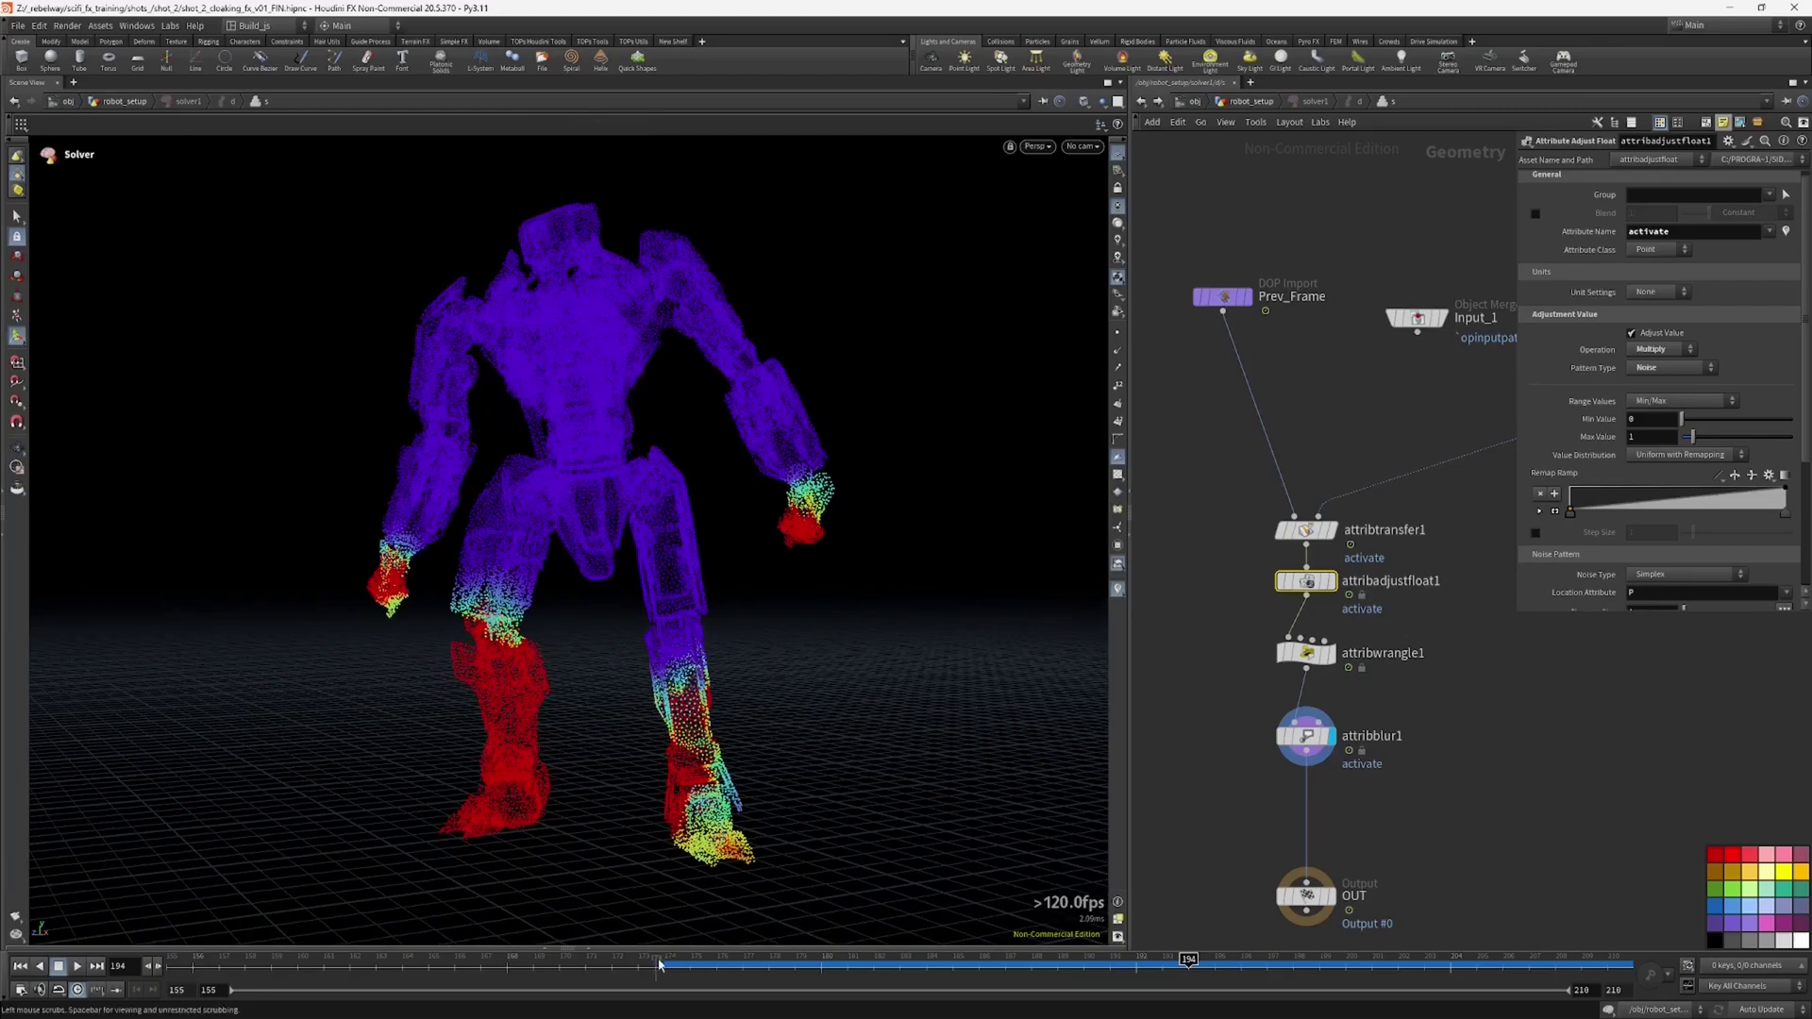
left_click_drag(771, 681, 538, 722, "alt")
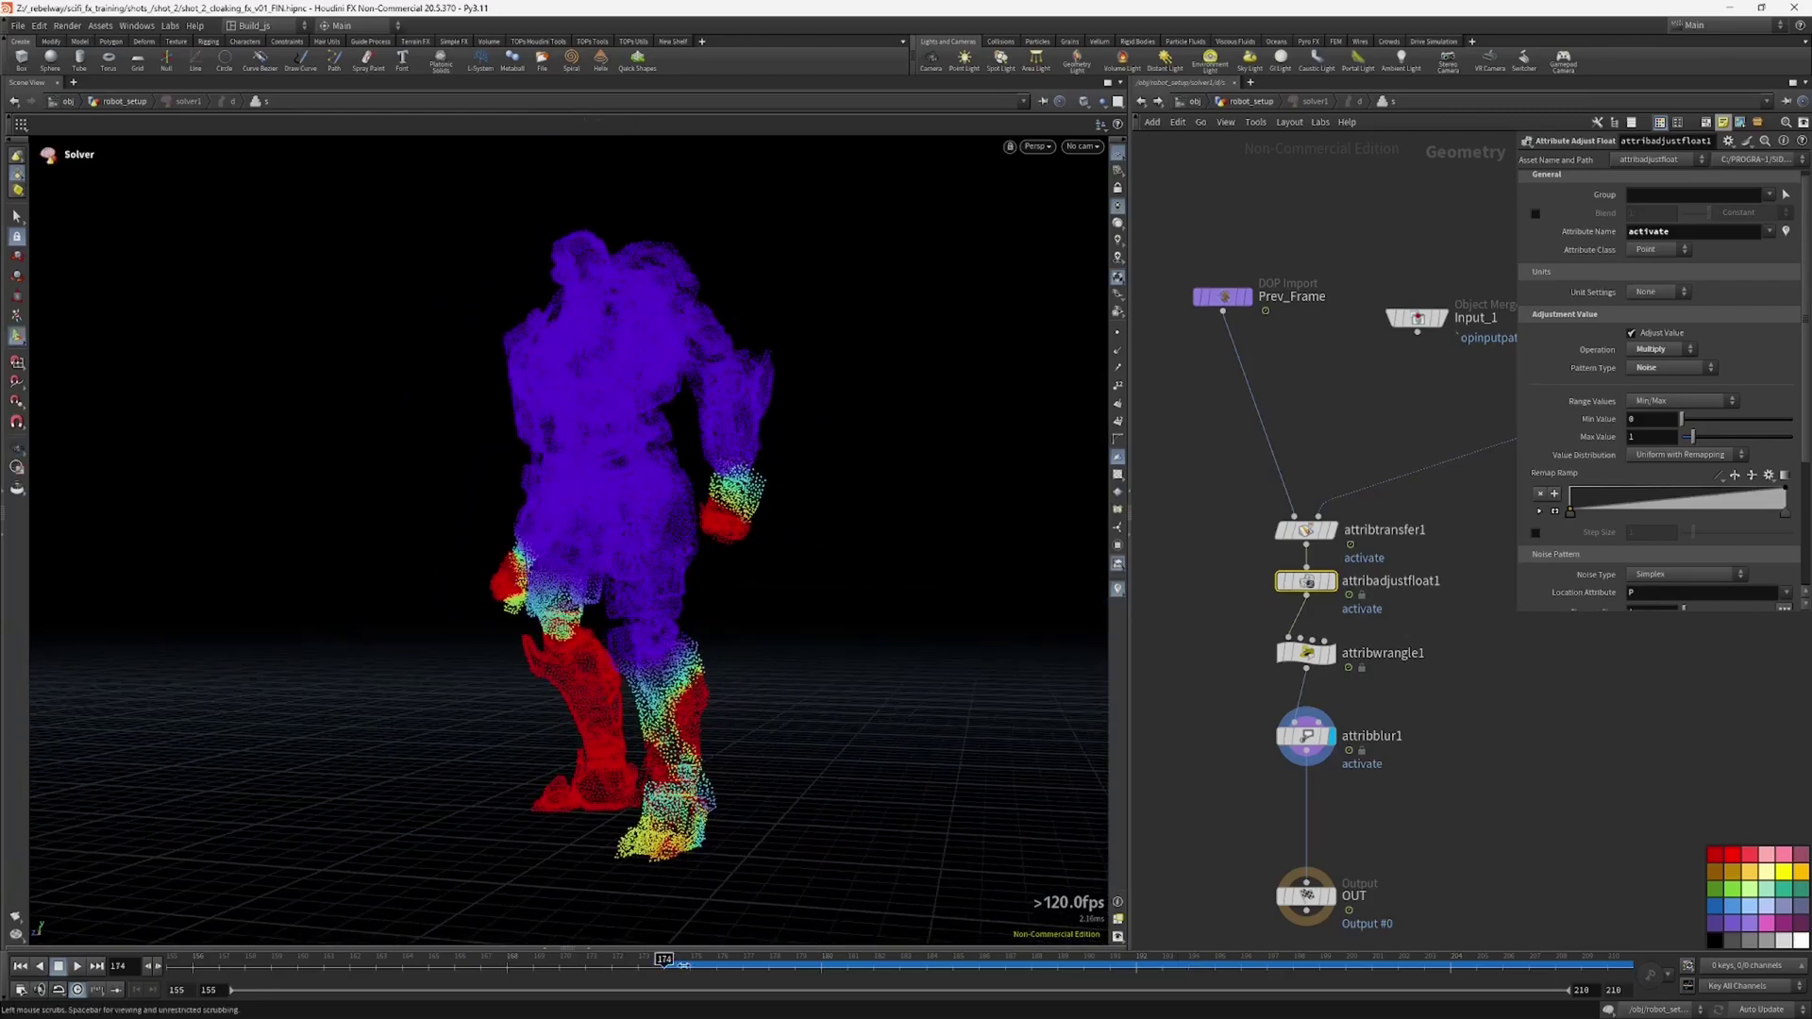
left_click_drag(684, 965, 1012, 958)
left_click_drag(425, 728, 591, 727, "alt")
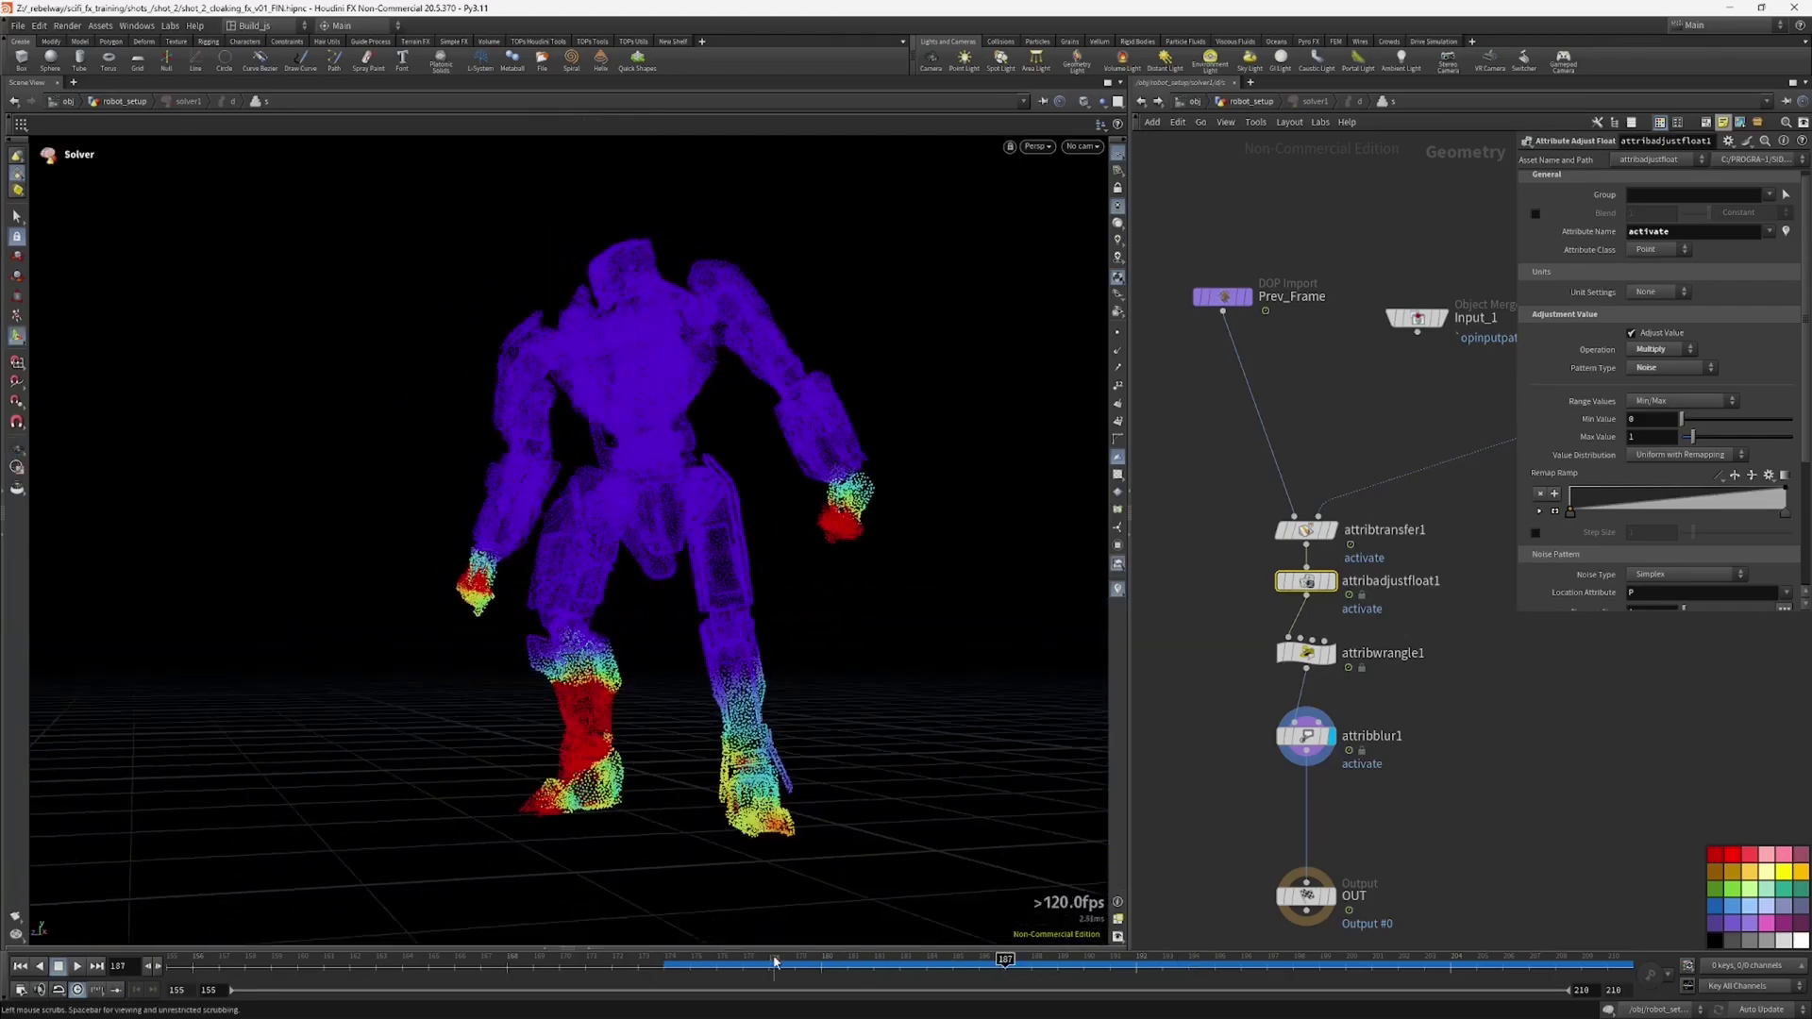
left_click_drag(721, 962, 899, 959)
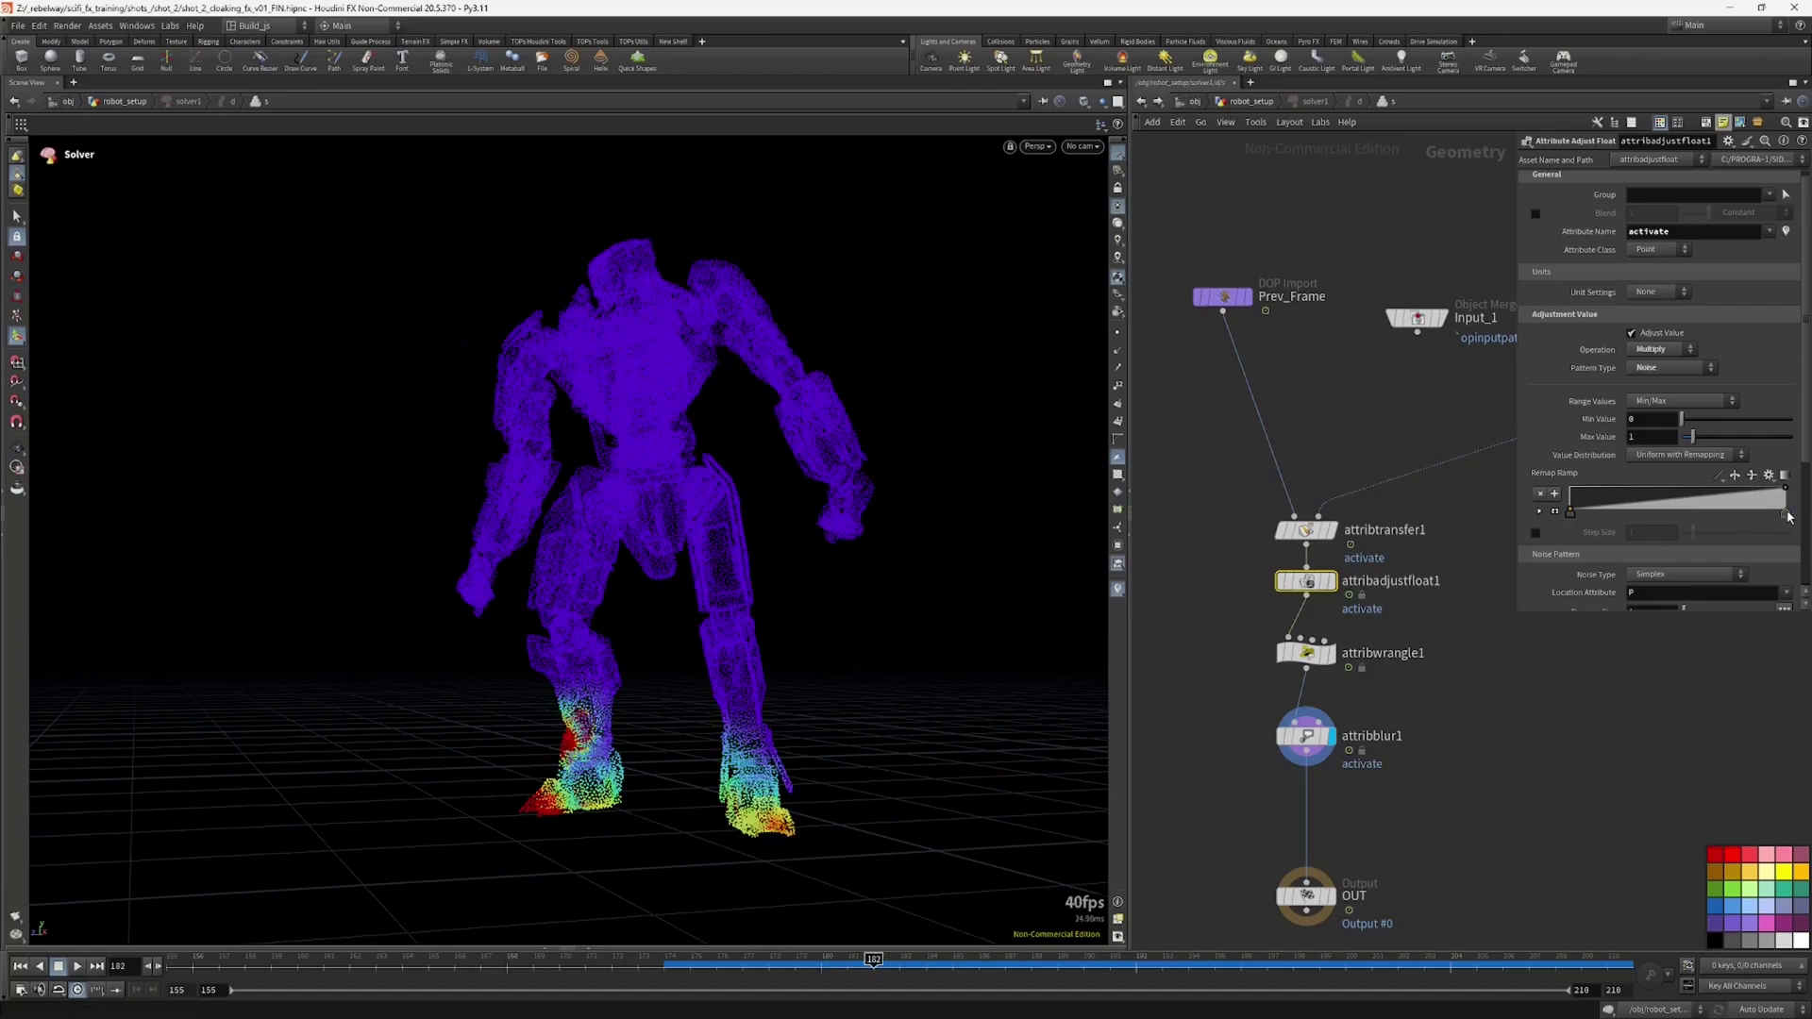
Step: Move the end point of the noise remap ramp to about a third of its range and set the Element Size to 2.4
left_click_drag(1786, 514, 1586, 518)
left_click_drag(623, 781, 752, 711, "alt")
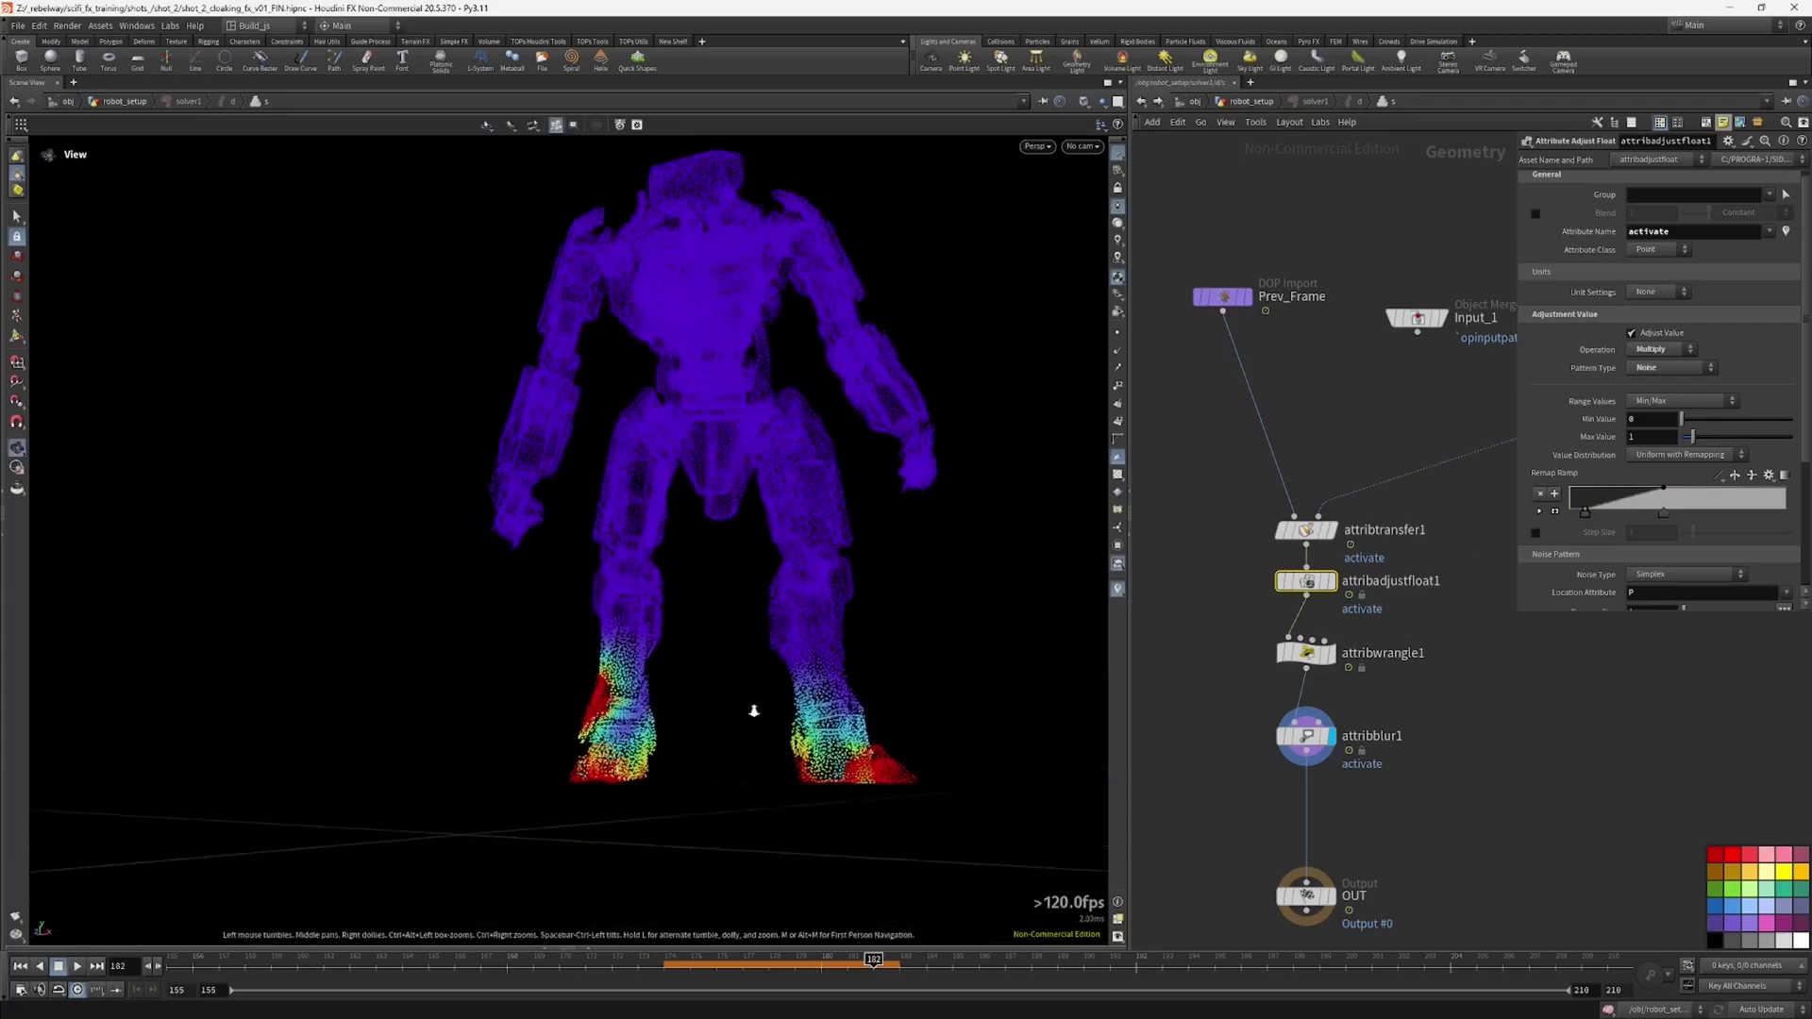
scroll(752, 711, "up", 2)
left_click_drag(1557, 616, 1534, 785)
left_click_drag(1687, 627, 1687, 625)
left_click_drag(764, 752, 856, 829, "alt")
Step: Reset the simulation of solver1 in robot_setup and review the activate spread over the whole robot up to frame 204
left_click(1253, 100)
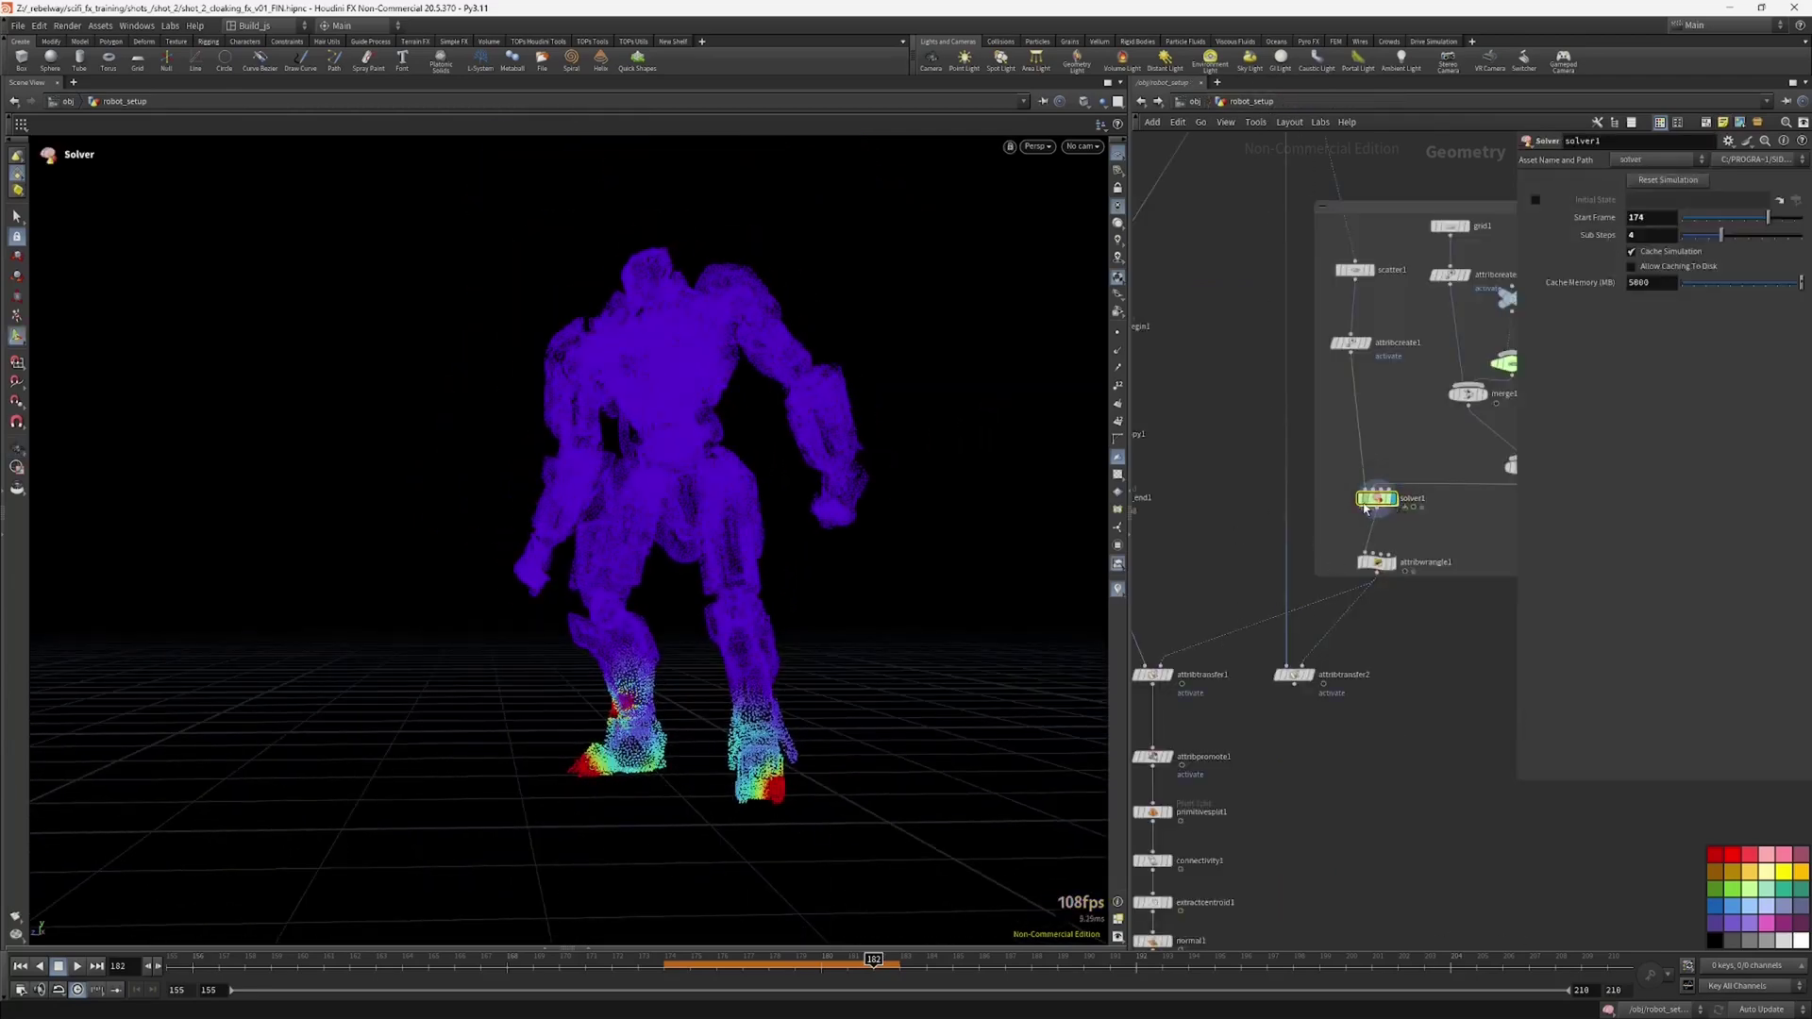
left_click(1653, 189)
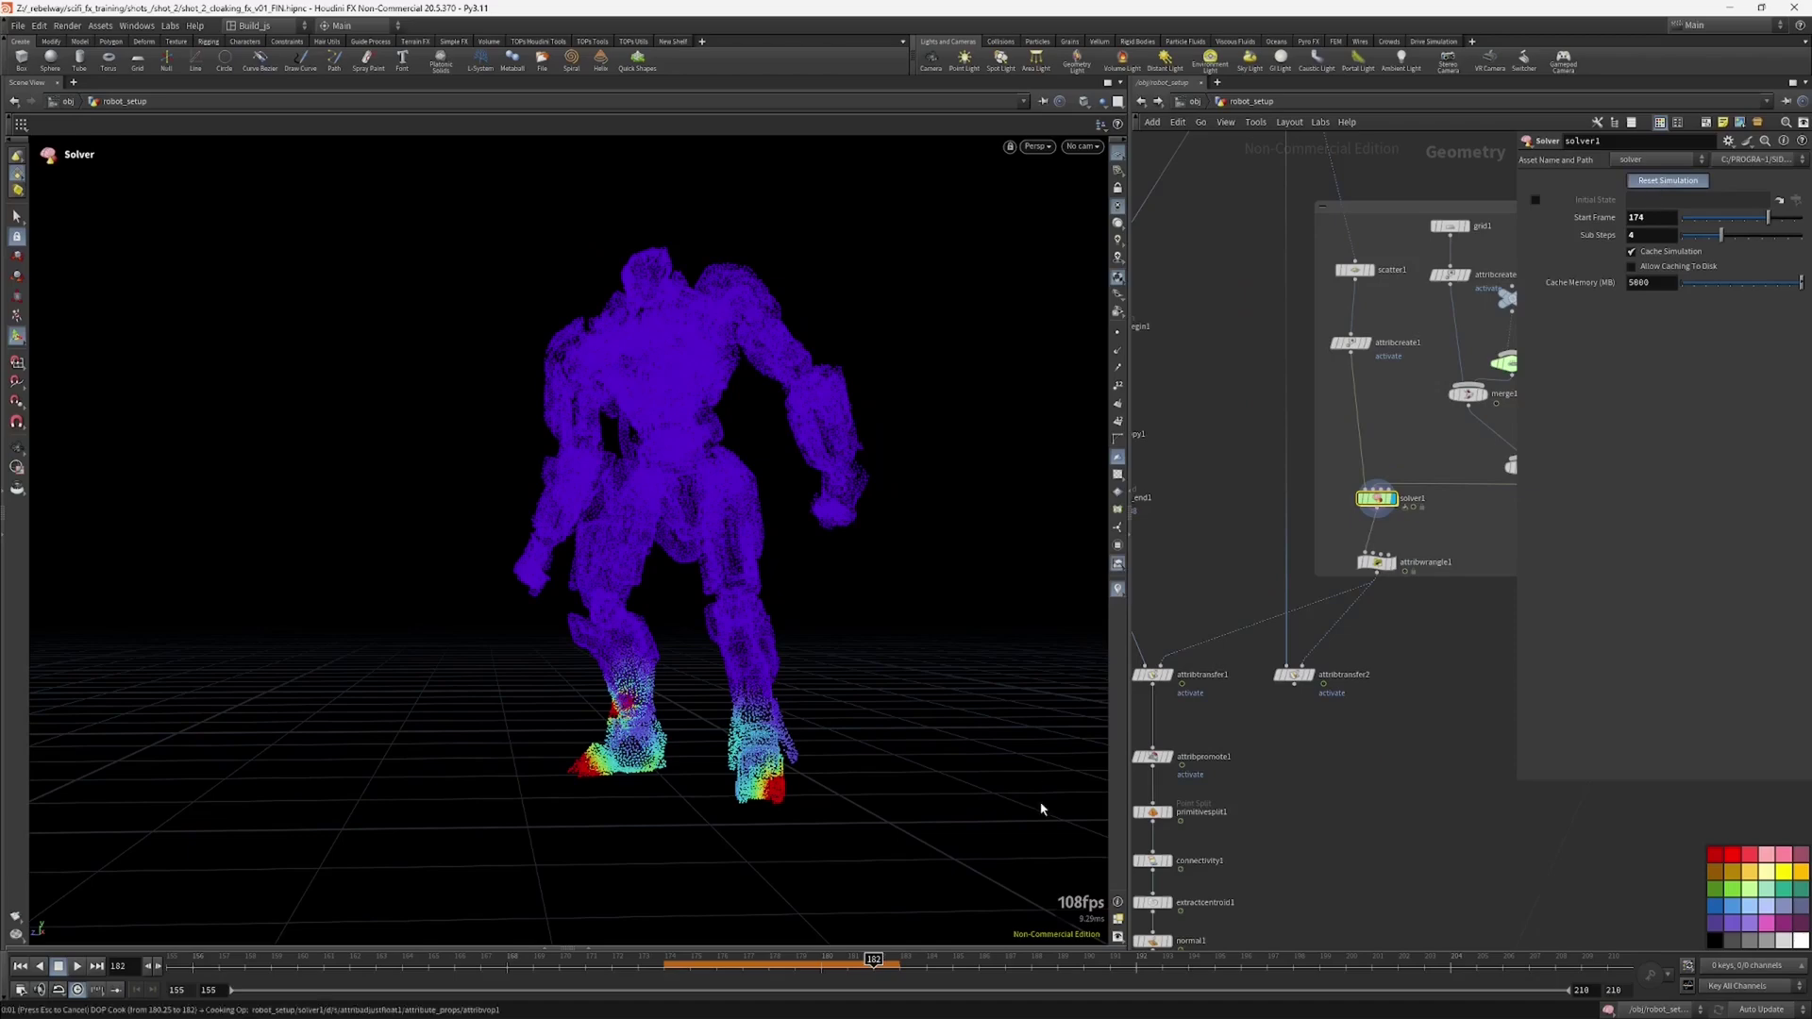
left_click_drag(649, 964, 1319, 959)
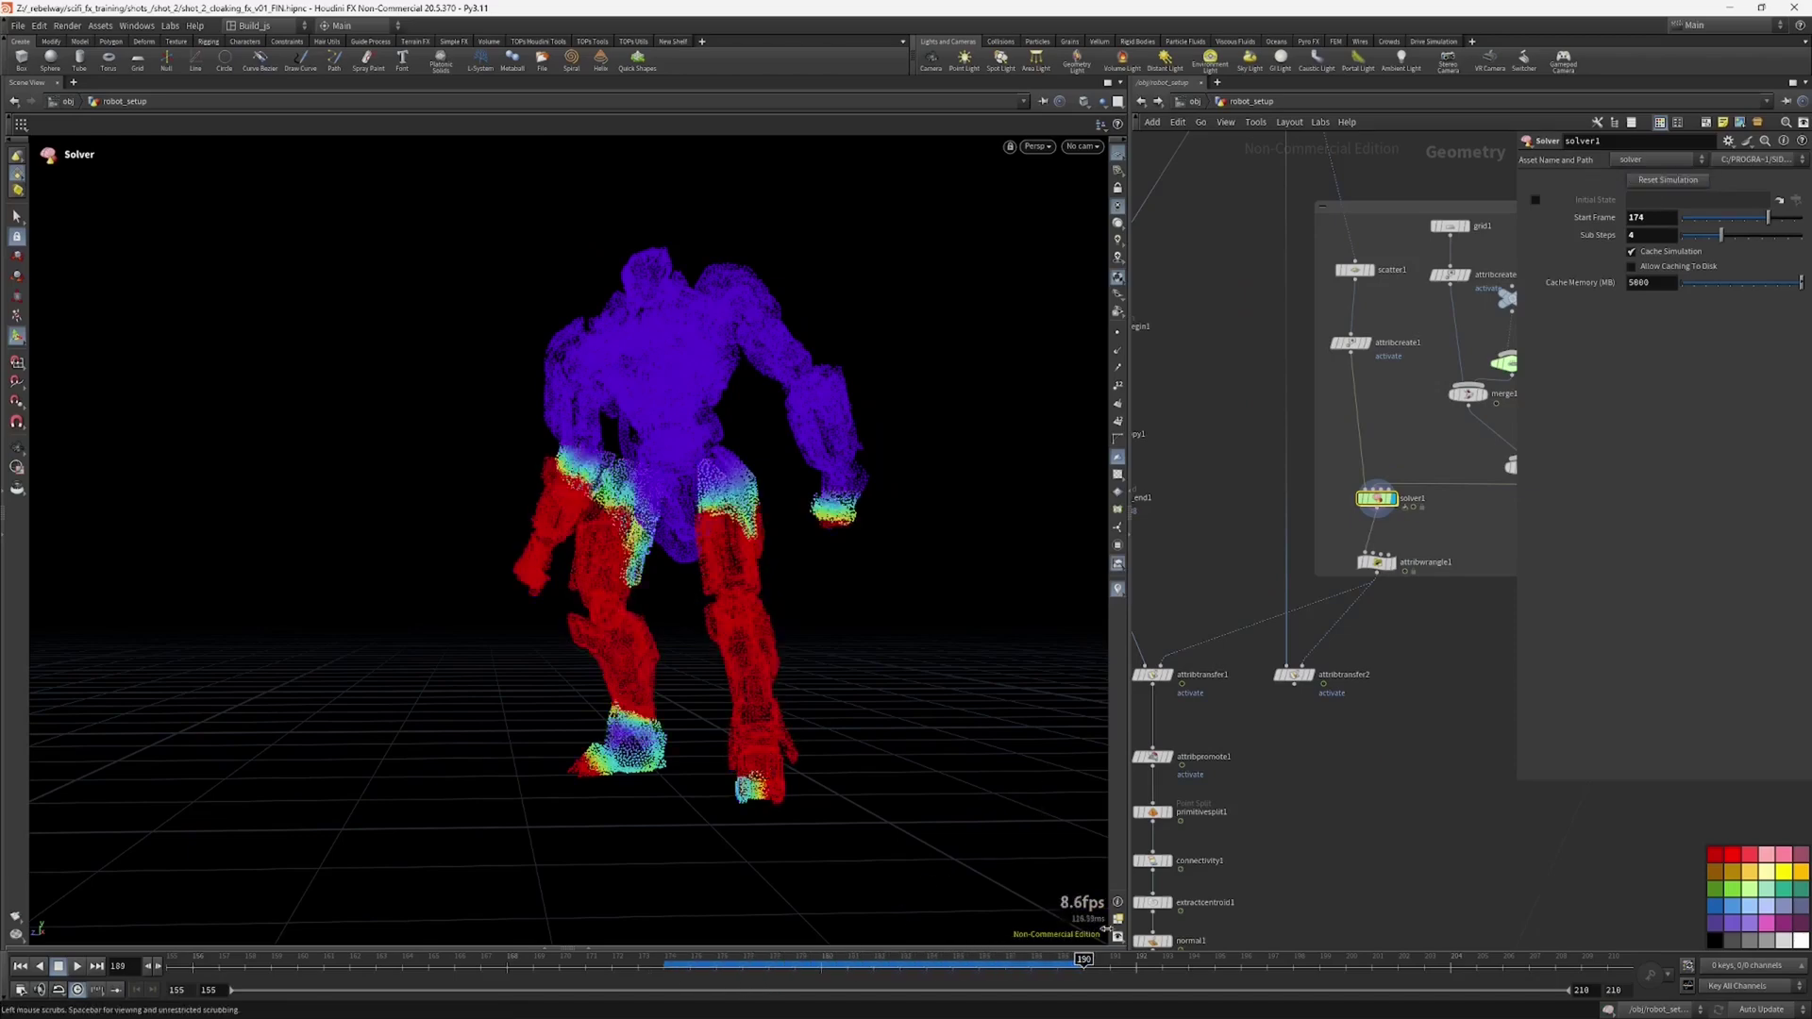
left_click_drag(1349, 897, 1463, 907)
right_click_drag(632, 594, 558, 651, "alt")
left_click_drag(558, 651, 698, 717, "alt")
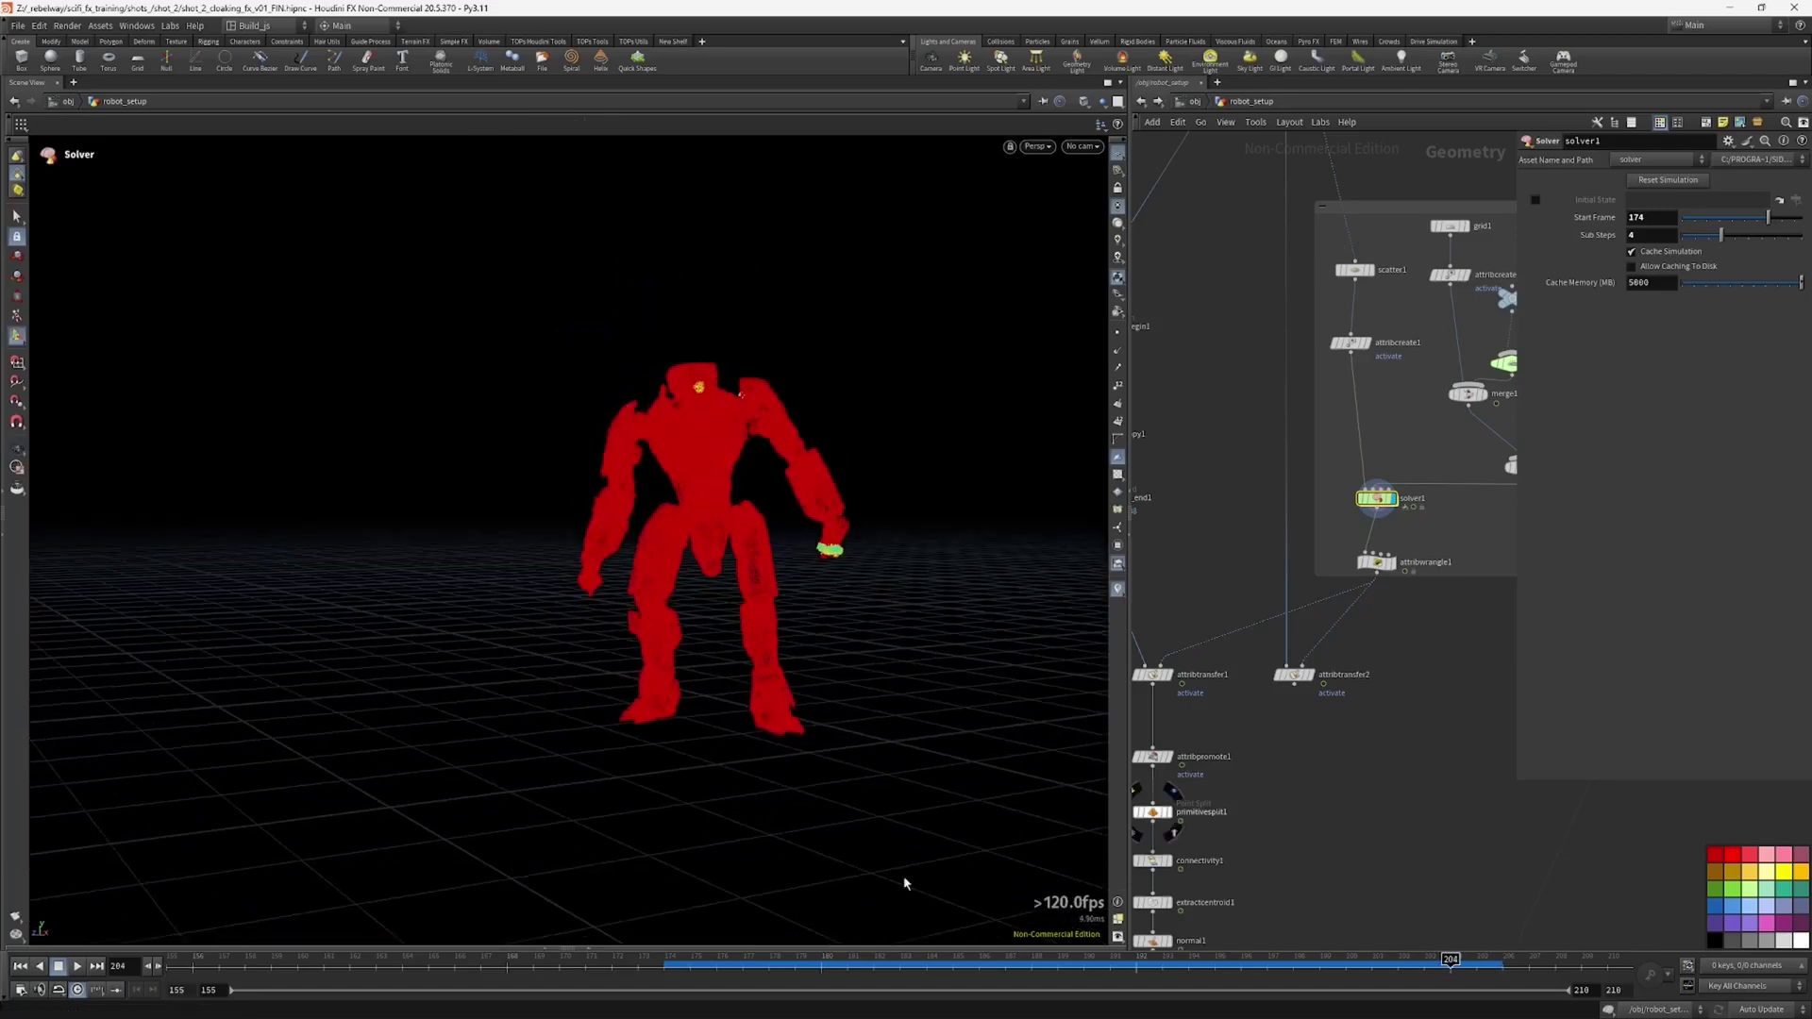
left_click_drag(746, 962, 1066, 942)
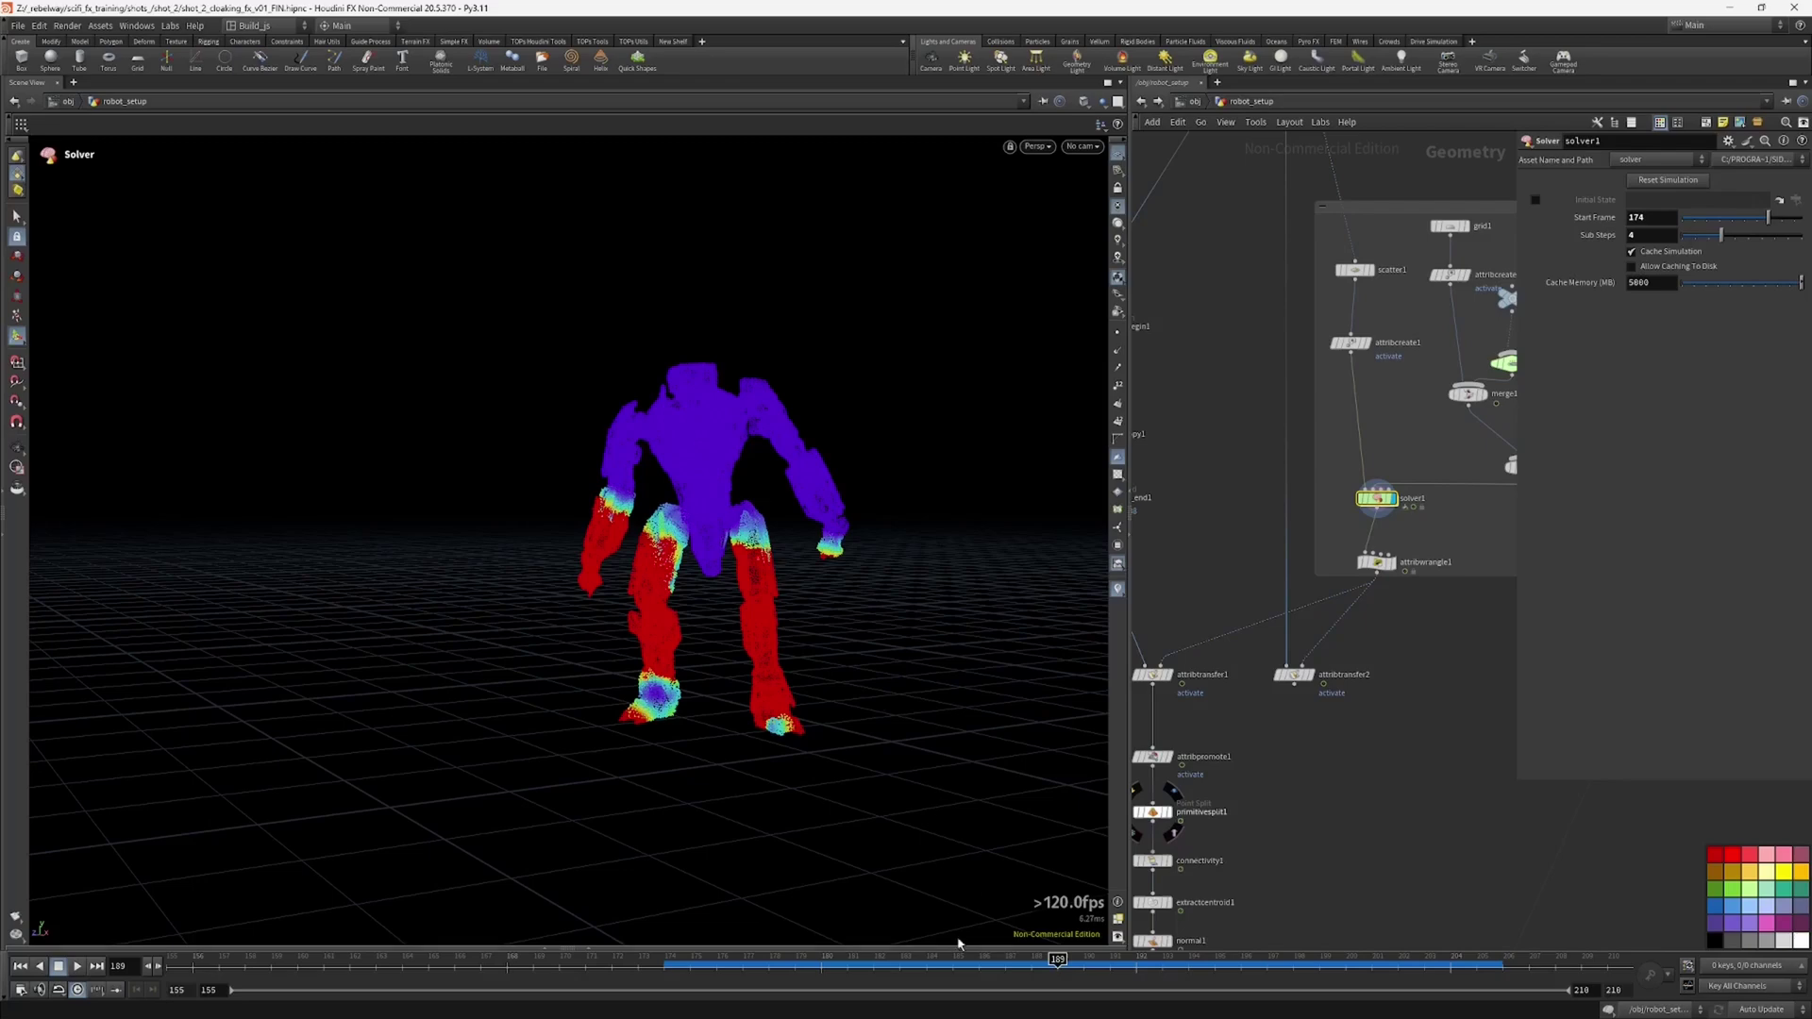
left_click_drag(863, 957, 585, 939)
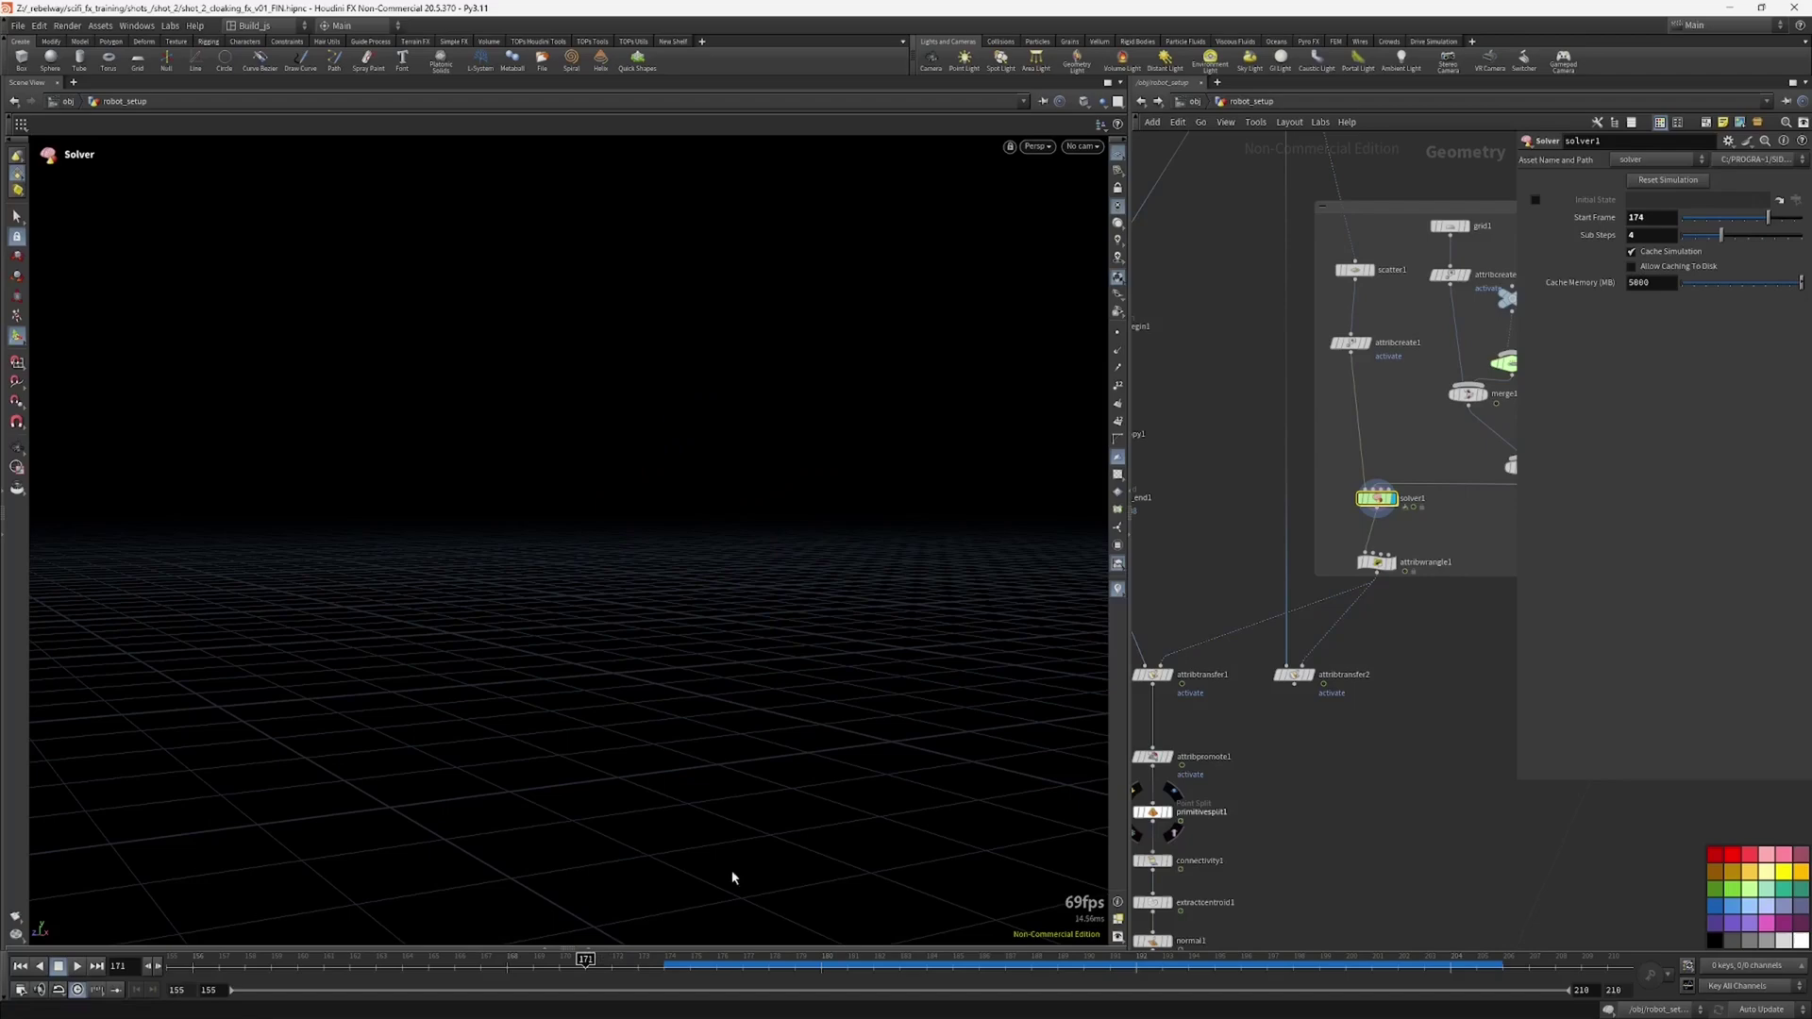
Step: Set the noise Element Size of attribadjustfloat1 inside solver1 to 2.2 and recheck the spread from robot_setup
double_click(1375, 499)
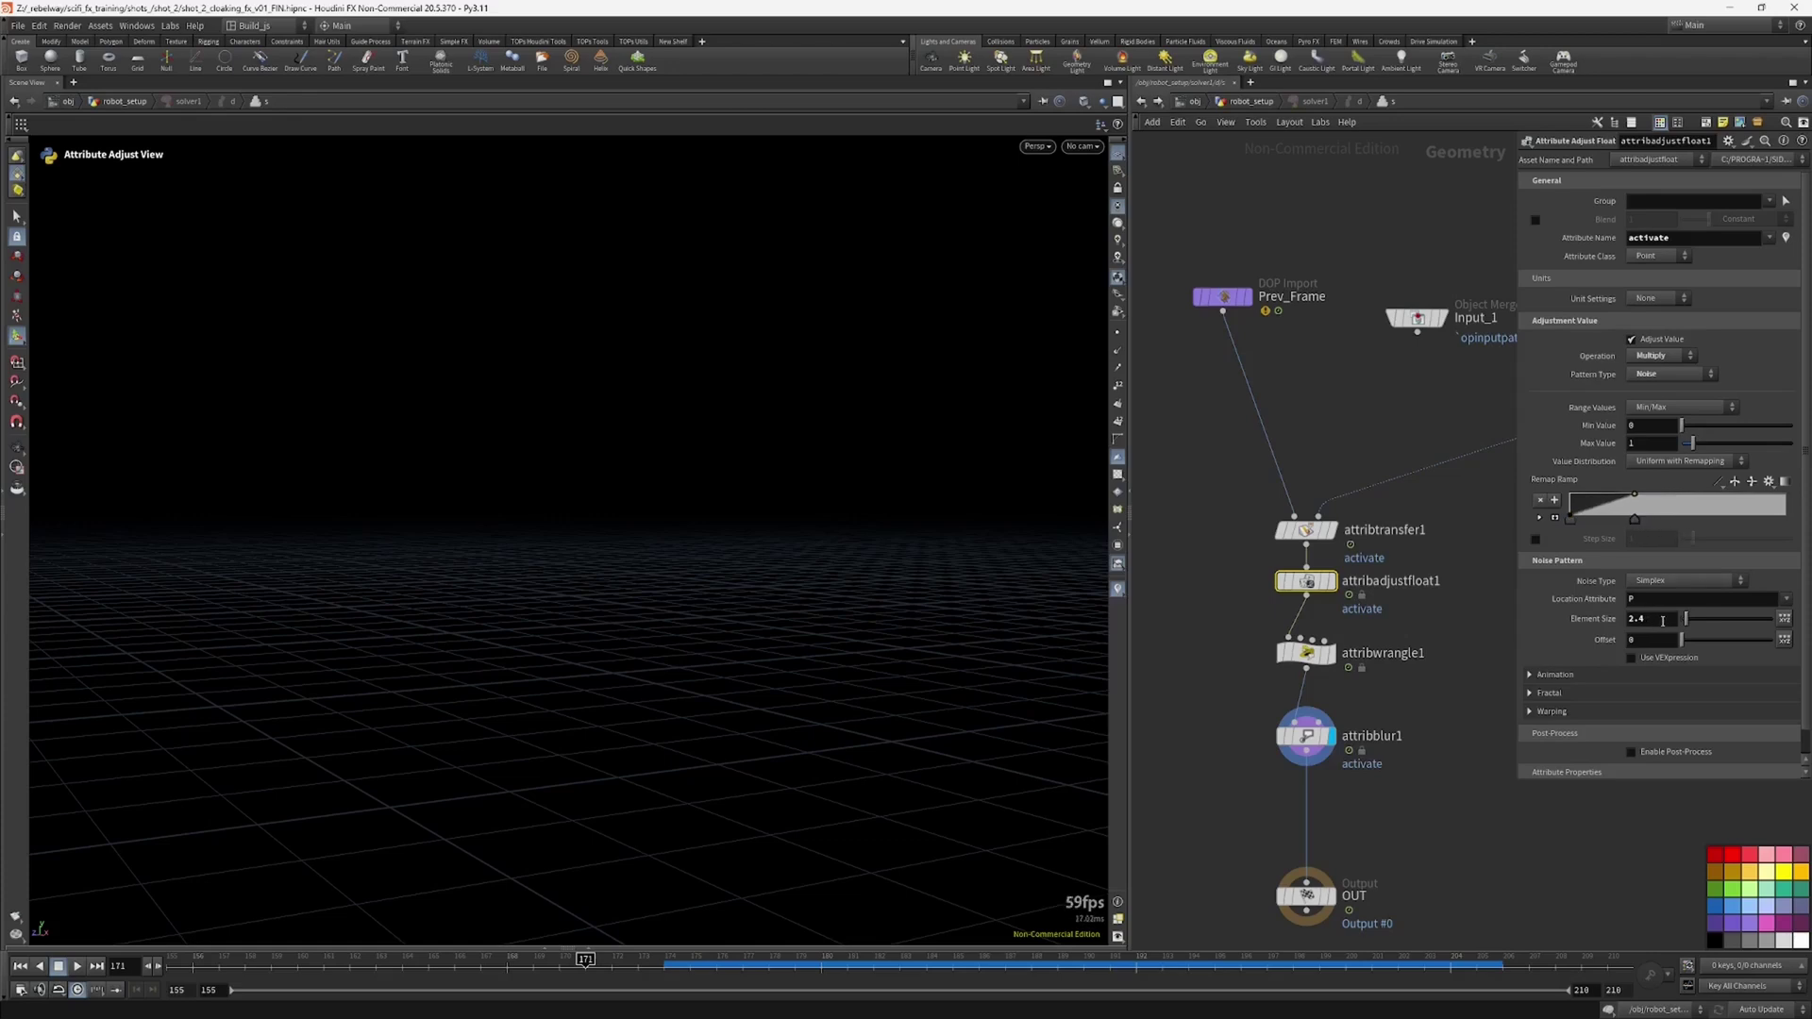
type("2")
key("Return")
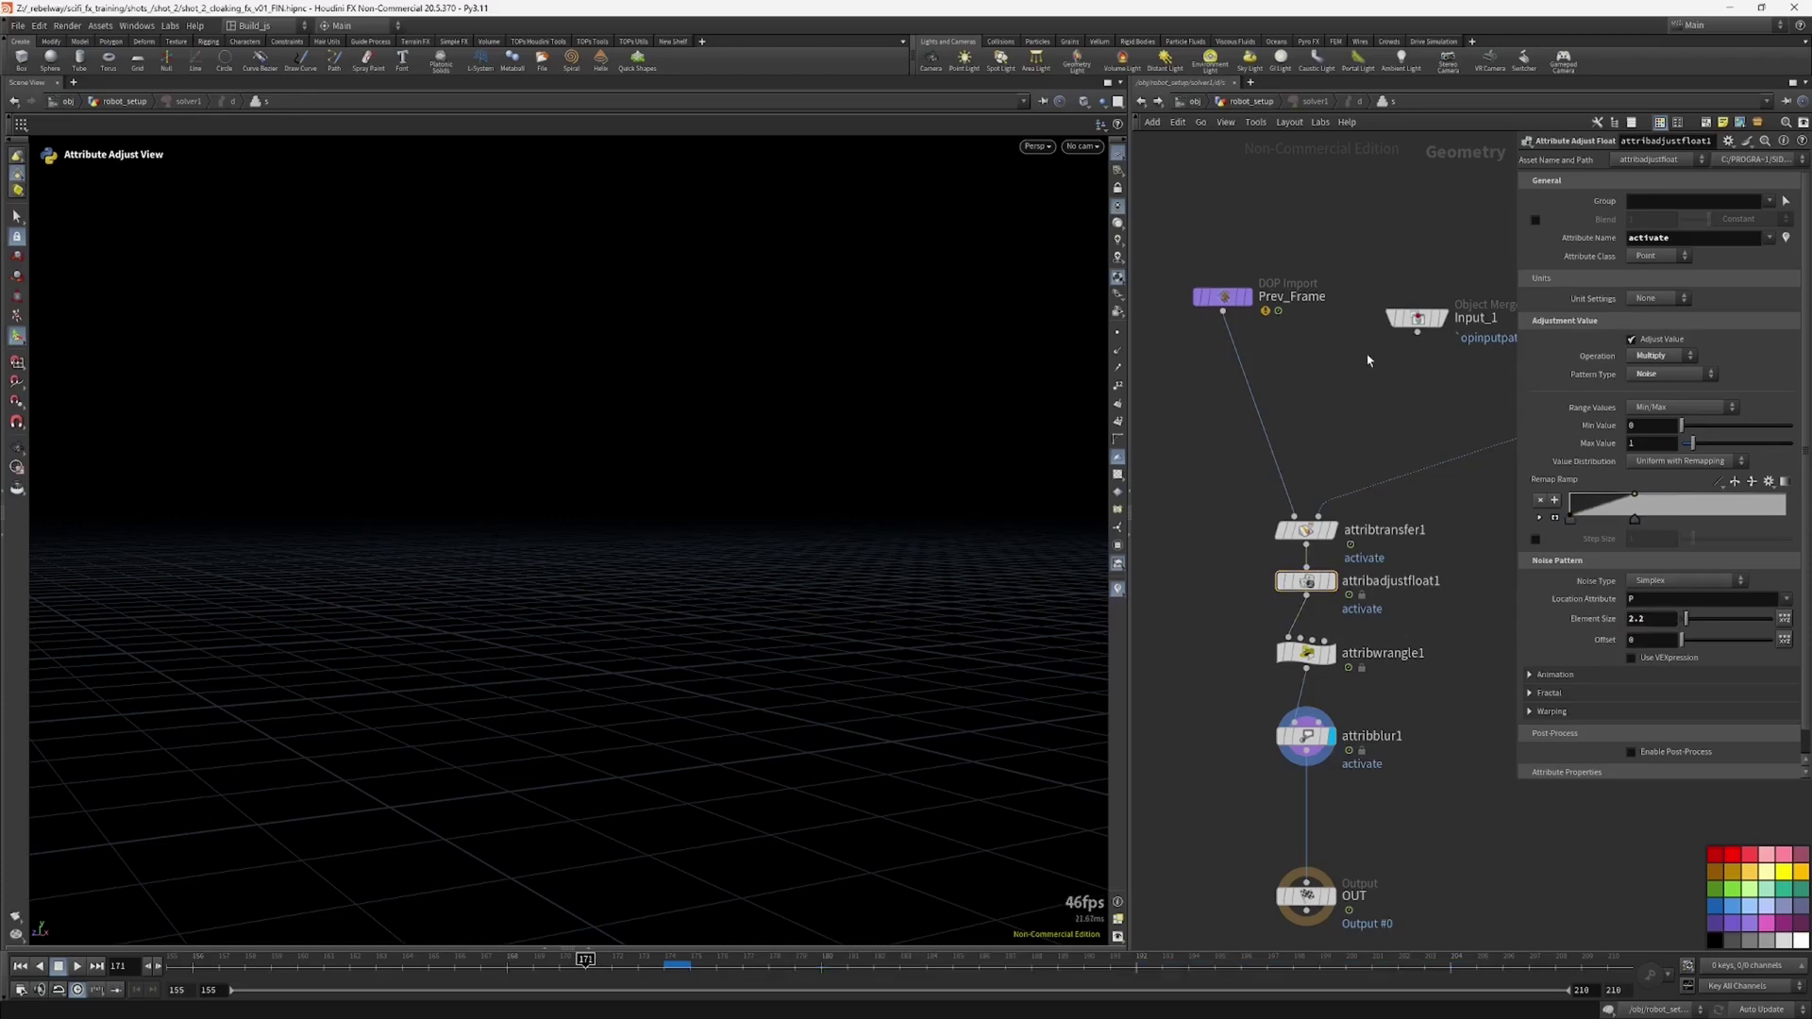
left_click(1255, 101)
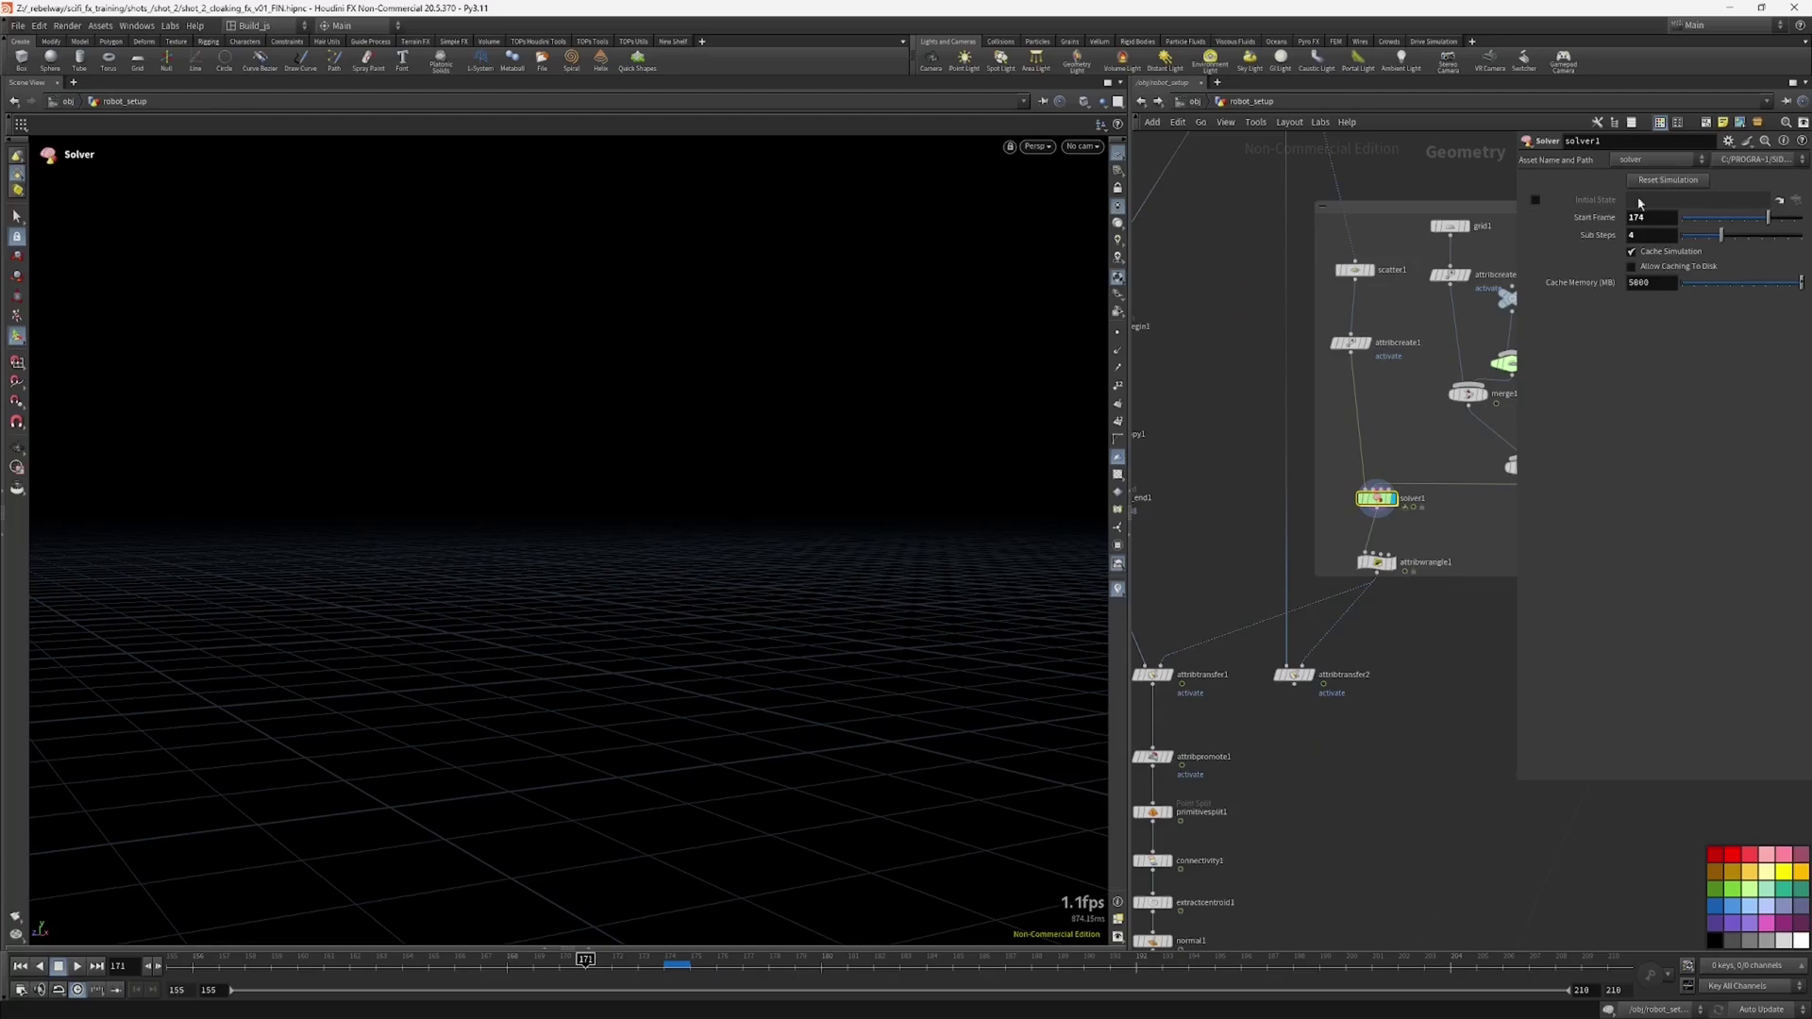
left_click_drag(663, 934, 1149, 792)
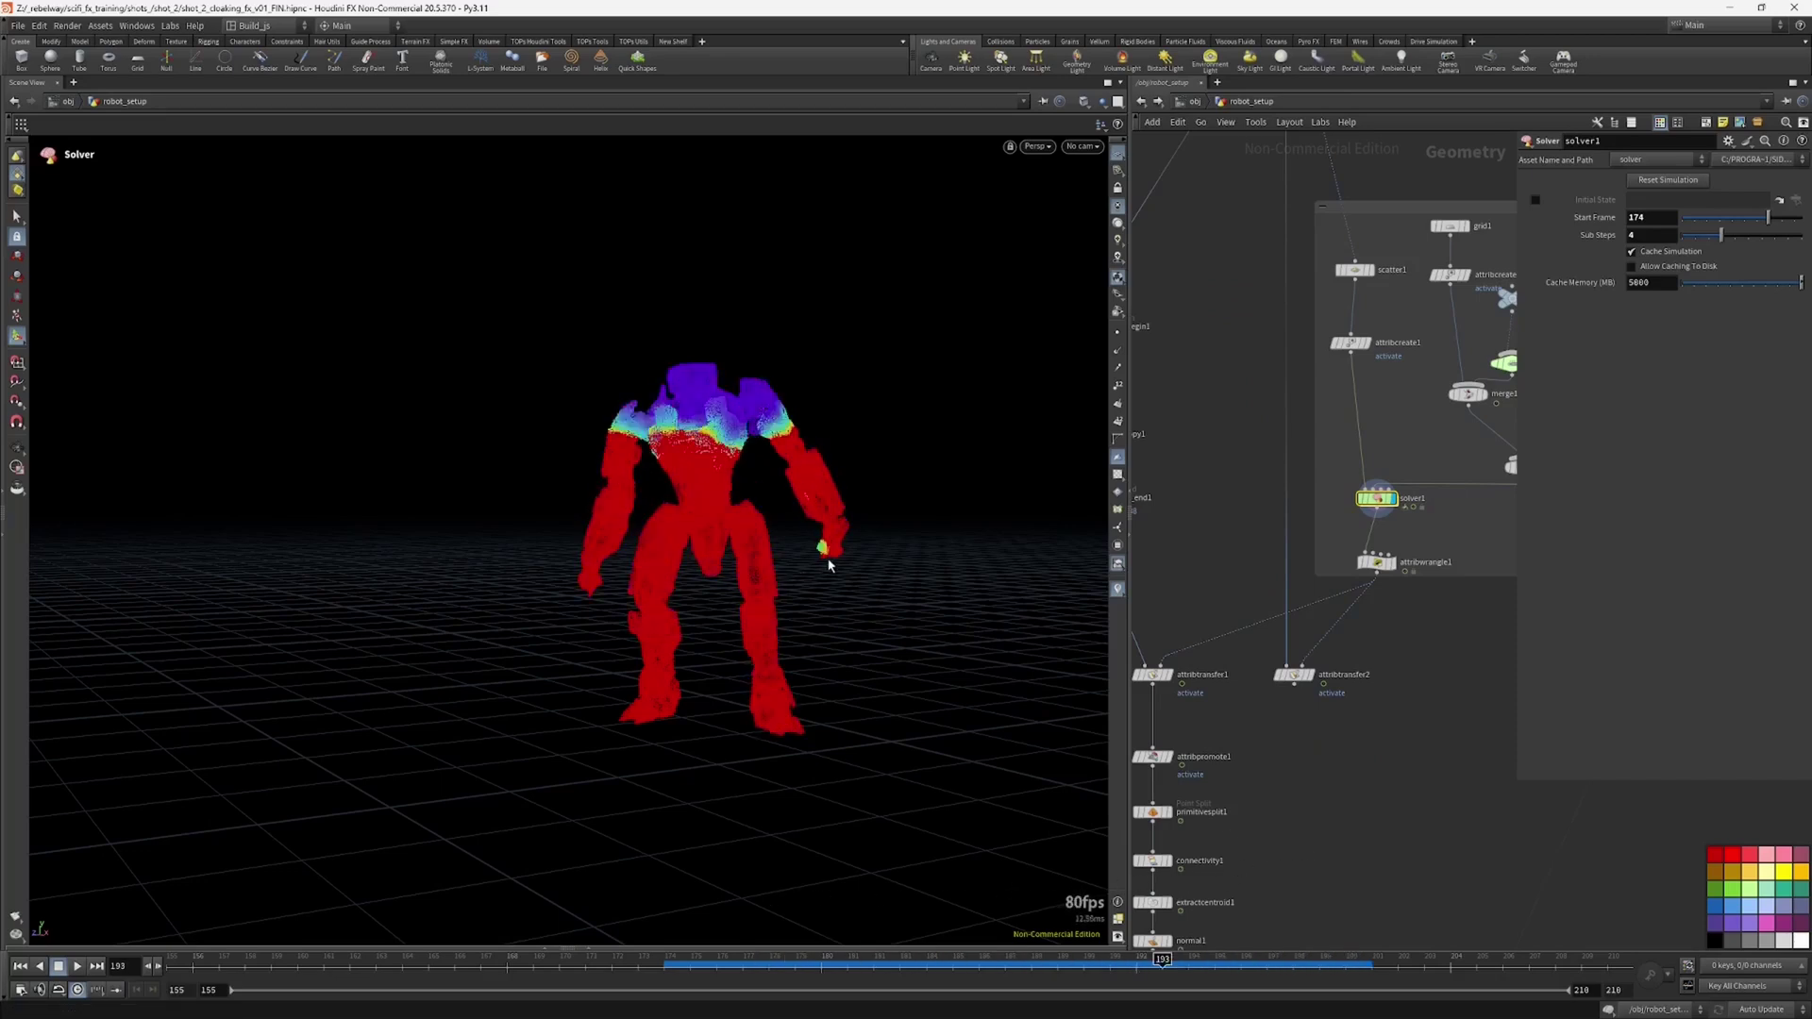
left_click_drag(838, 968, 940, 930)
Step: Delete the attribtransfer2 node below the solver branch in robot_setup
scroll(1253, 781, "down", 2)
middle_click_drag(1253, 781, 1330, 759)
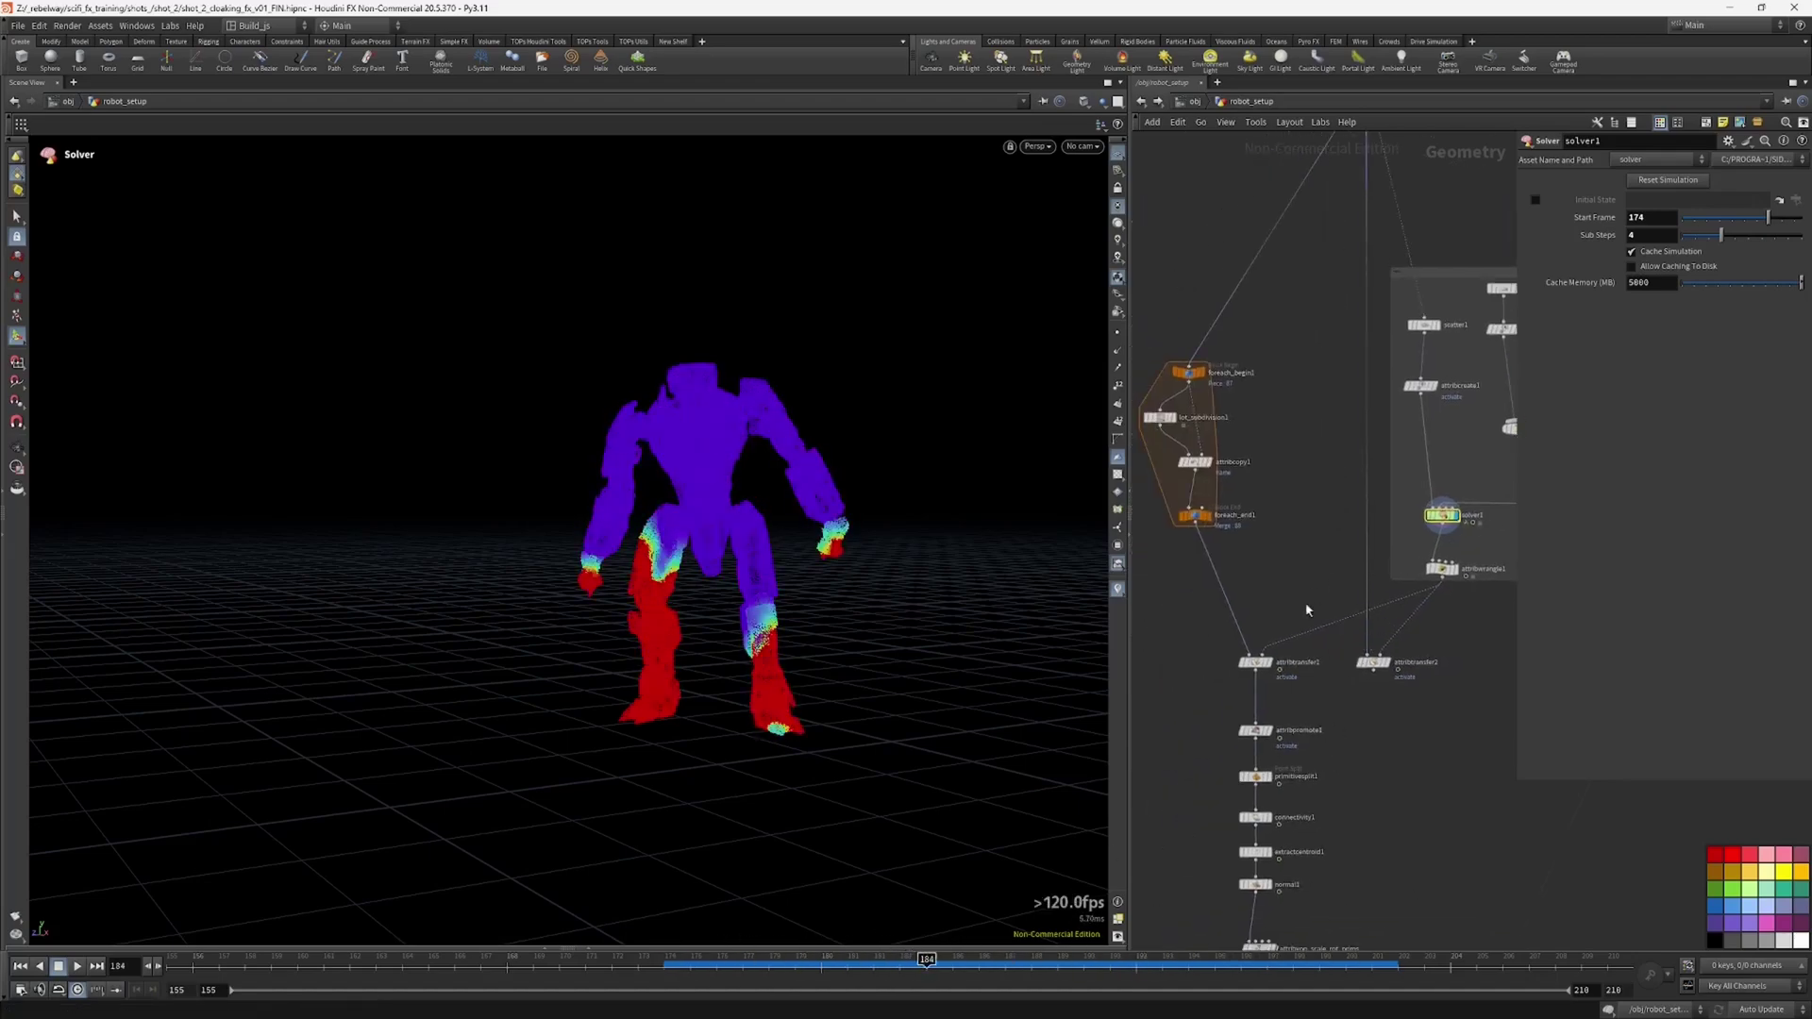
middle_click_drag(1198, 722, 1224, 642)
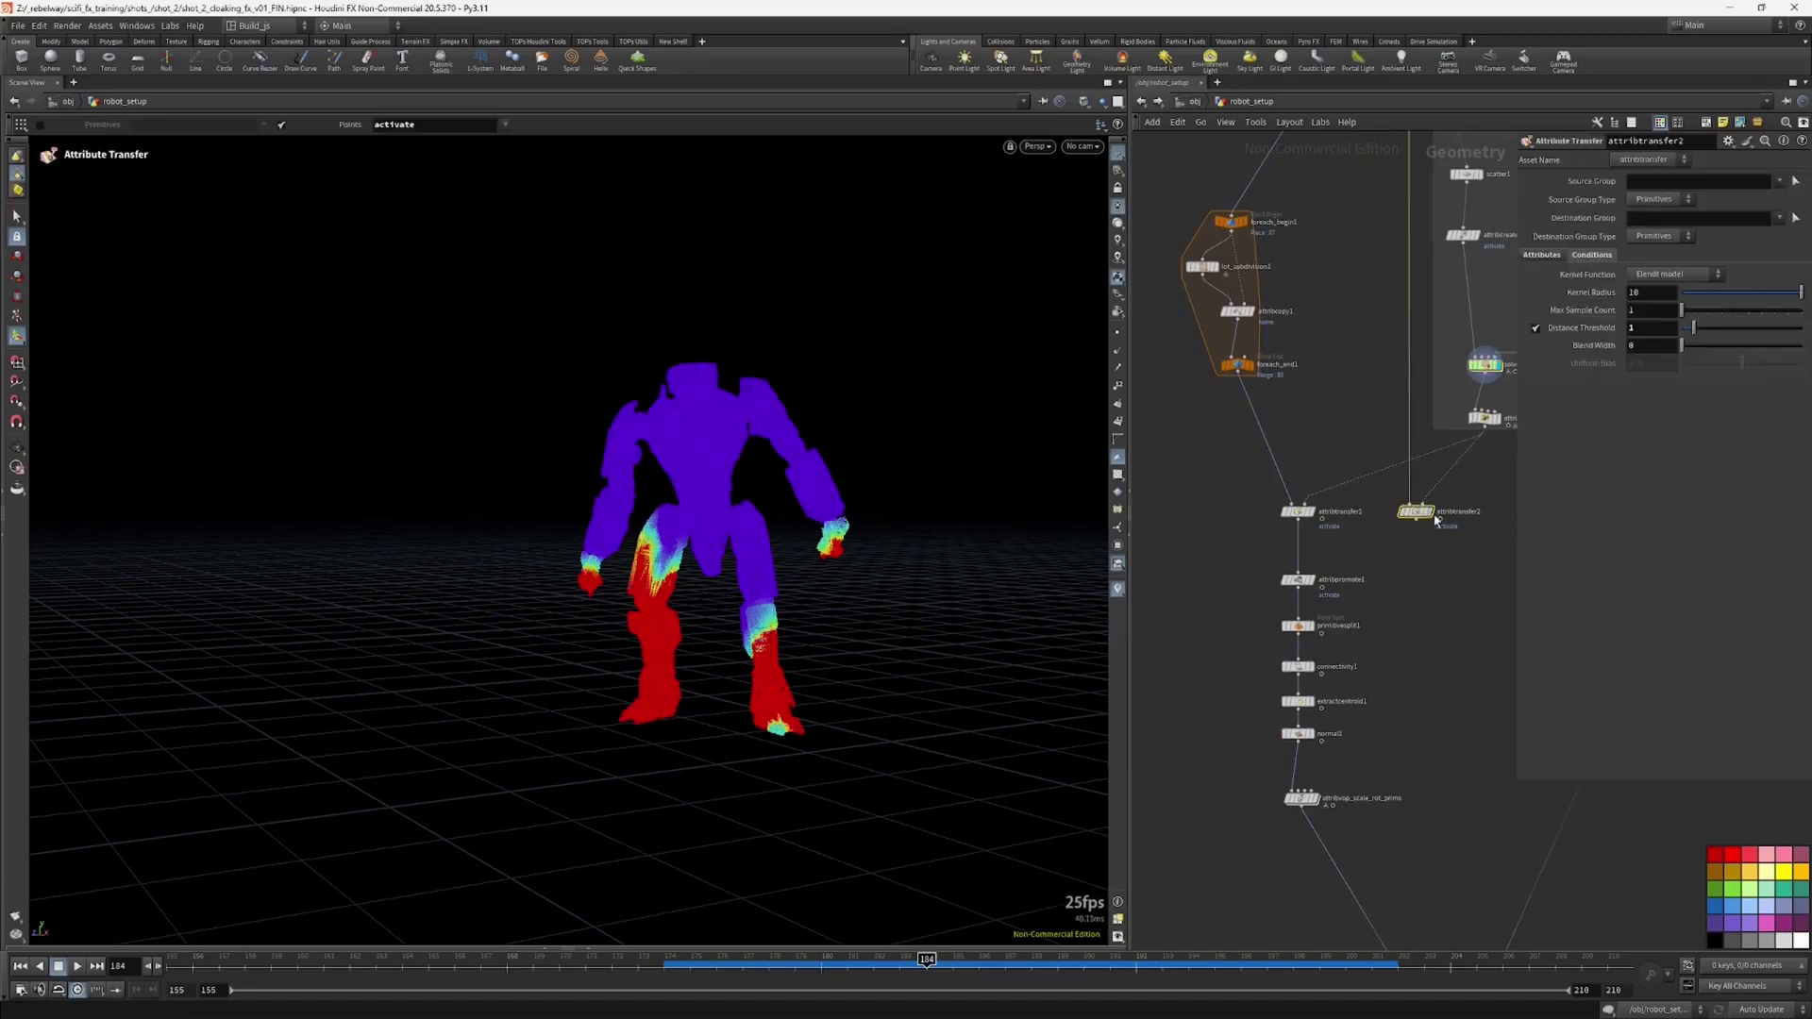
middle_click_drag(1297, 592, 1292, 446)
Step: Display the attribvop_scale_rot_prims output and inspect the panel dissolve between frames 187 and 194
left_click(1291, 438)
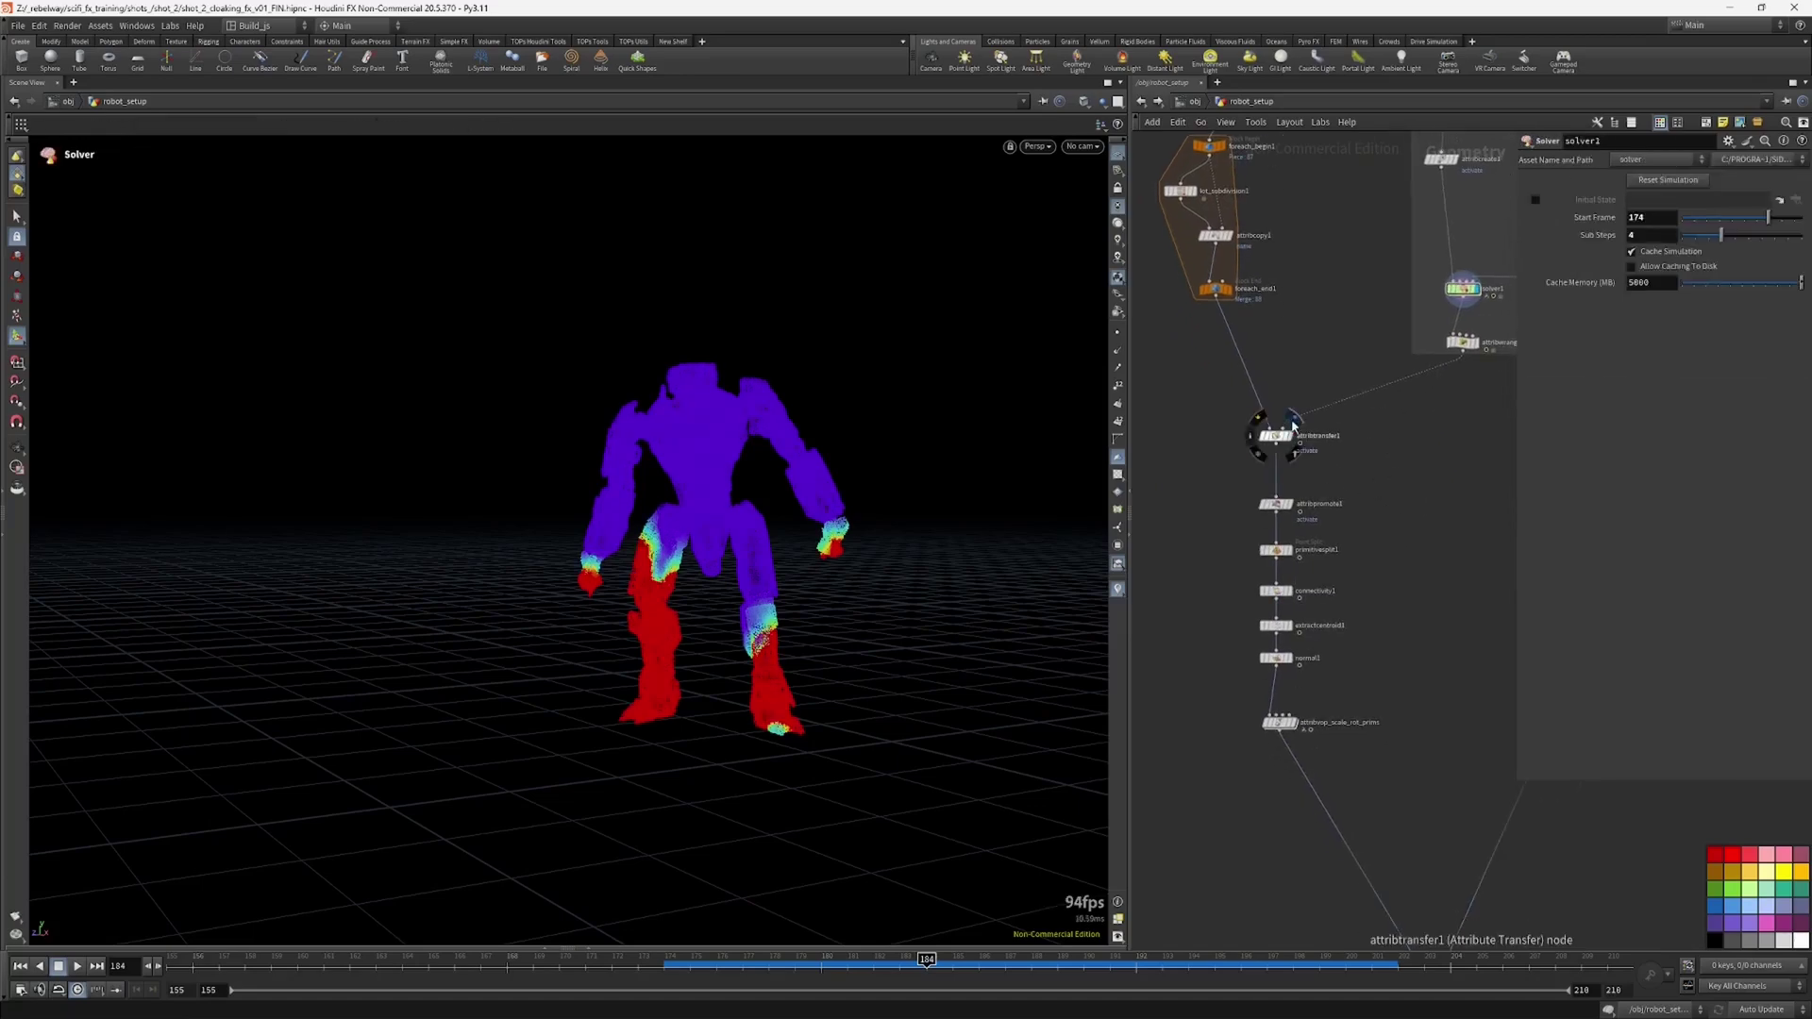
left_click(1299, 723)
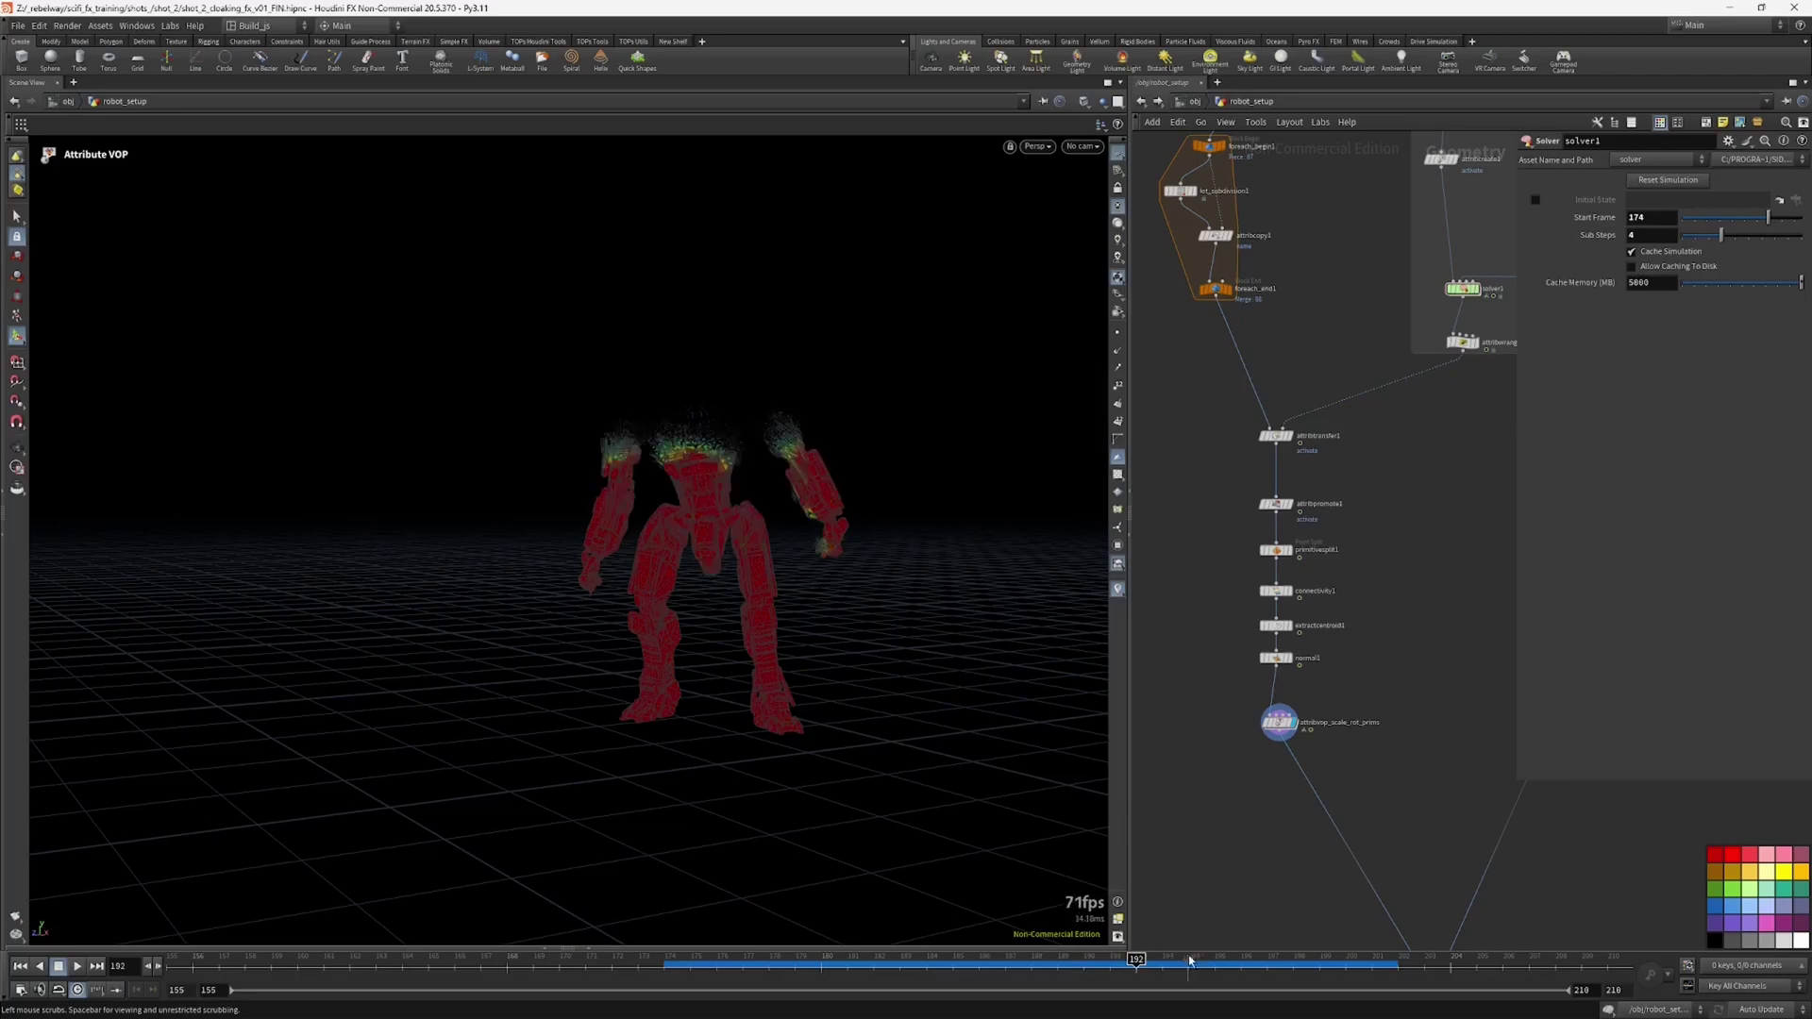
right_click_drag(660, 464, 817, 377, "alt")
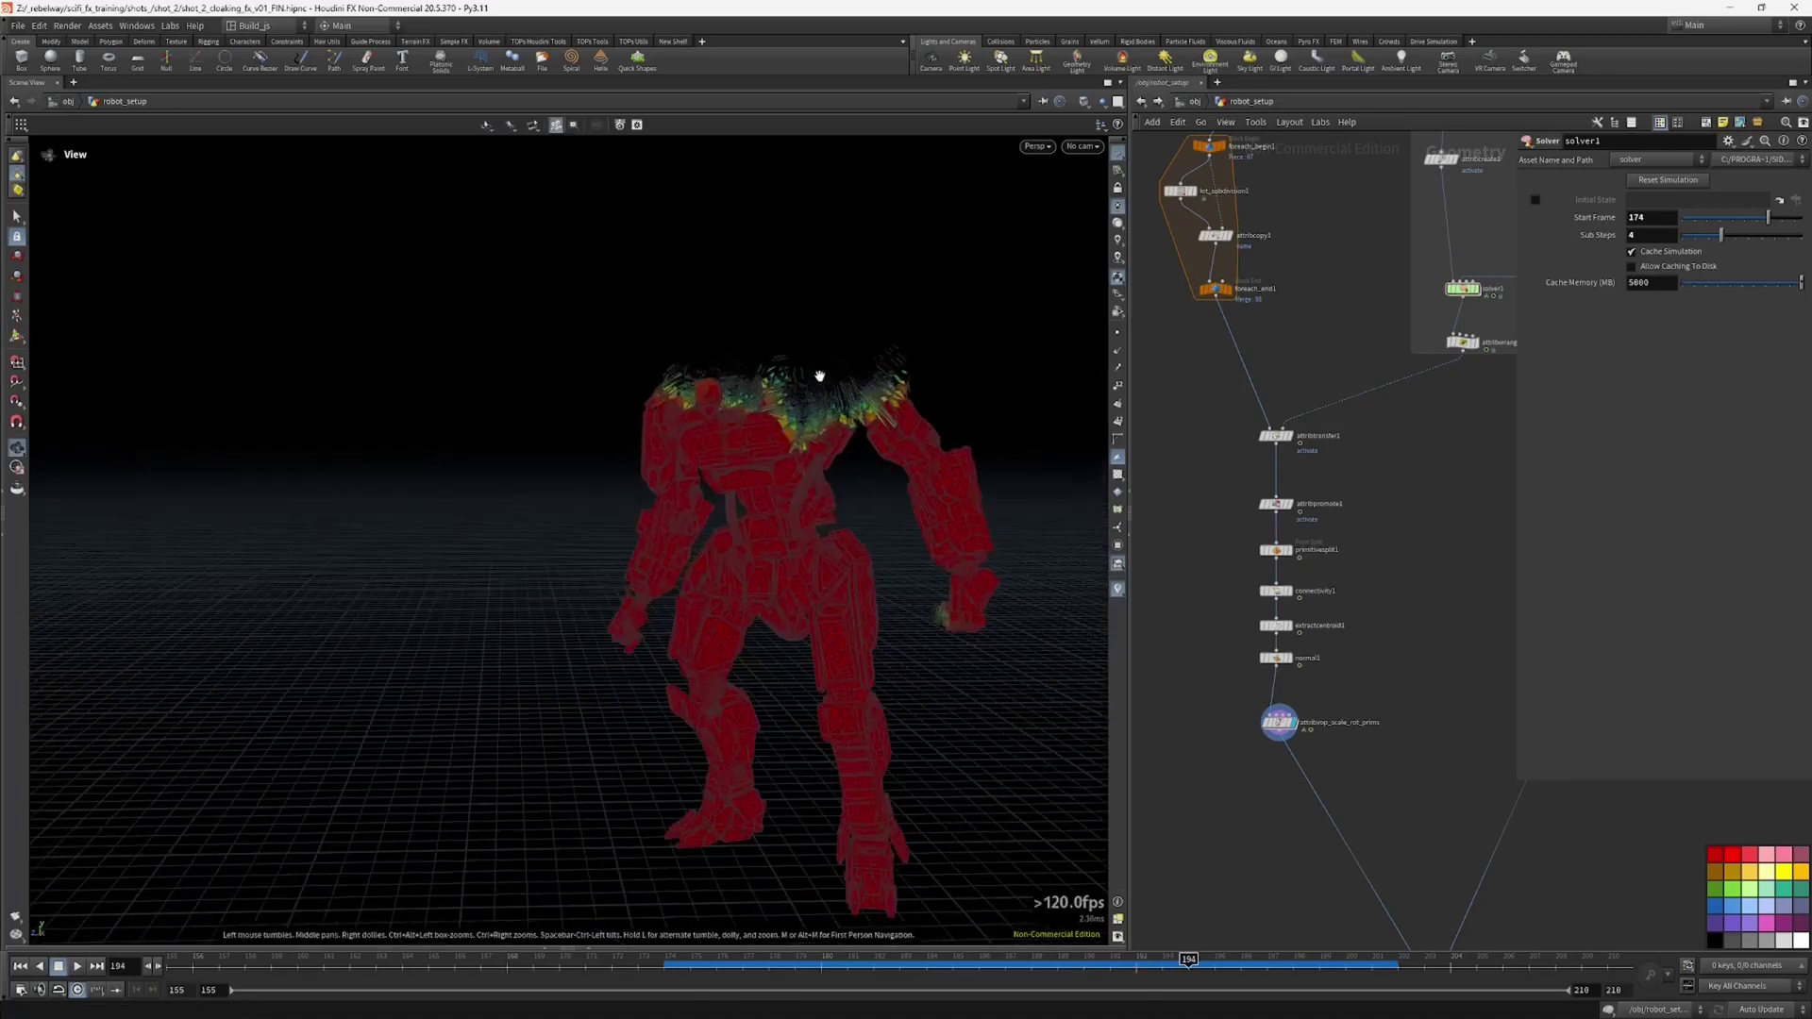
left_click_drag(817, 377, 915, 405, "alt")
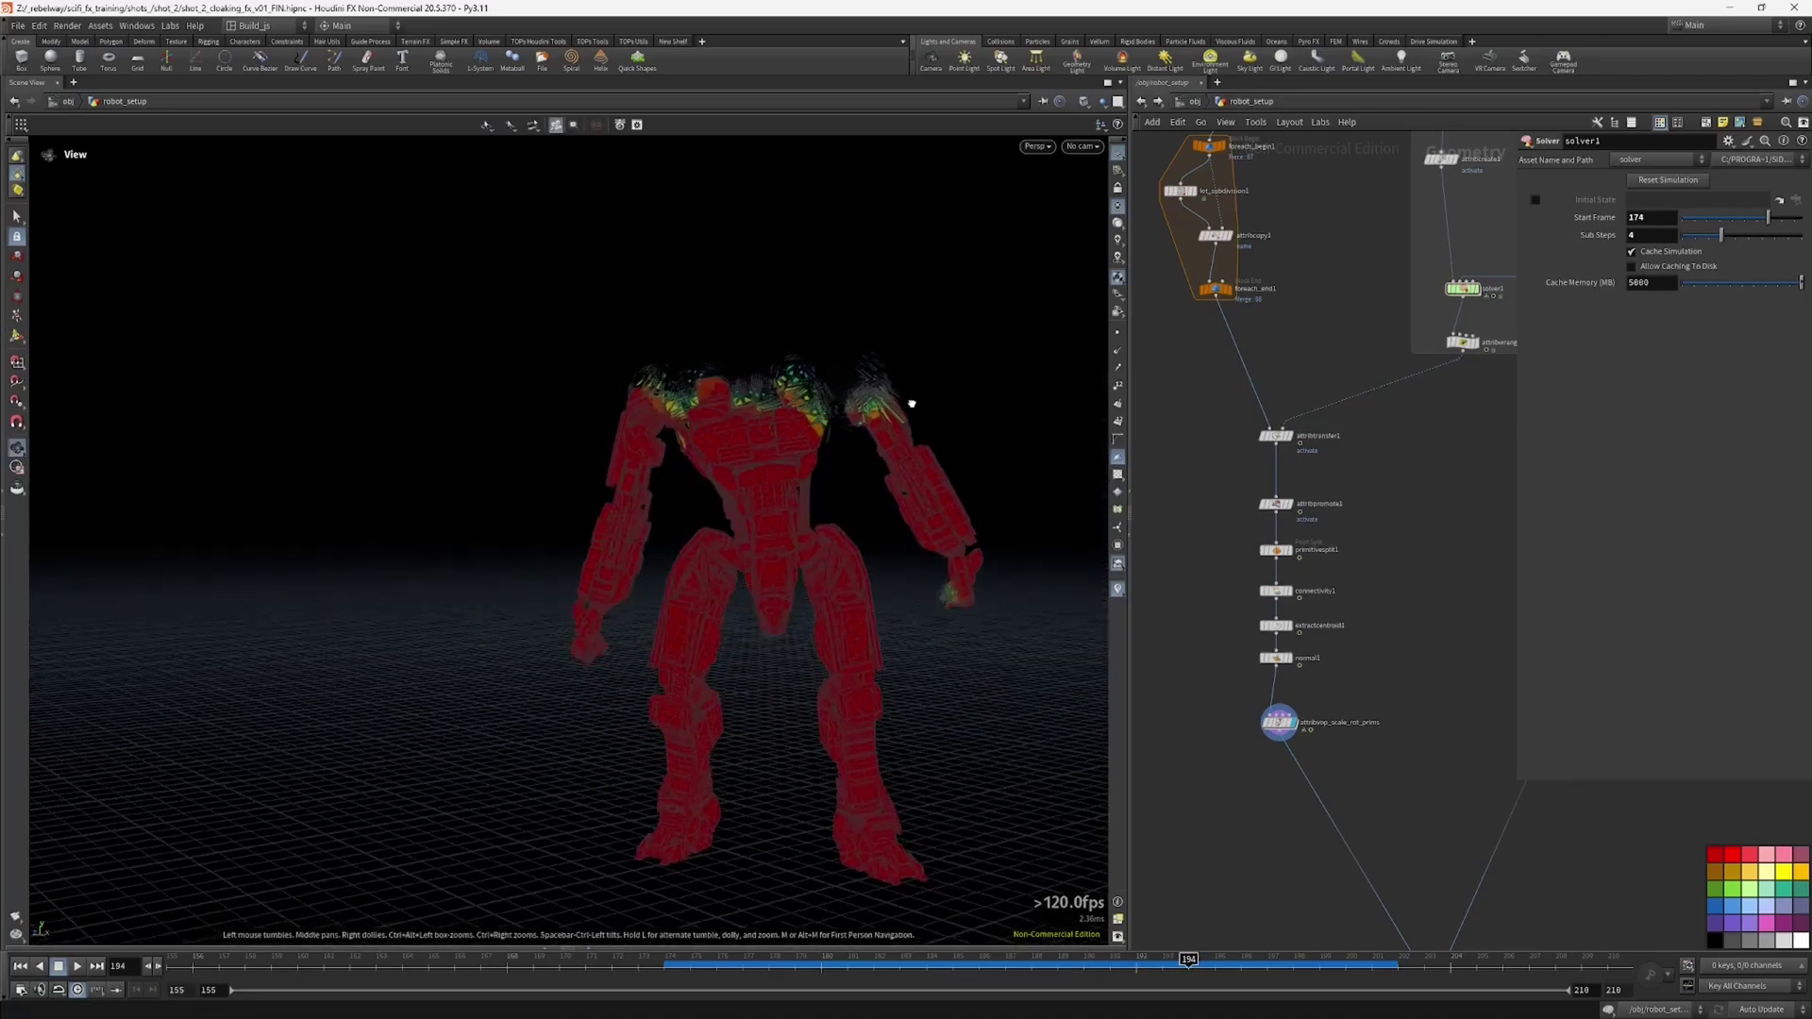
key("Return")
left_click(1006, 954)
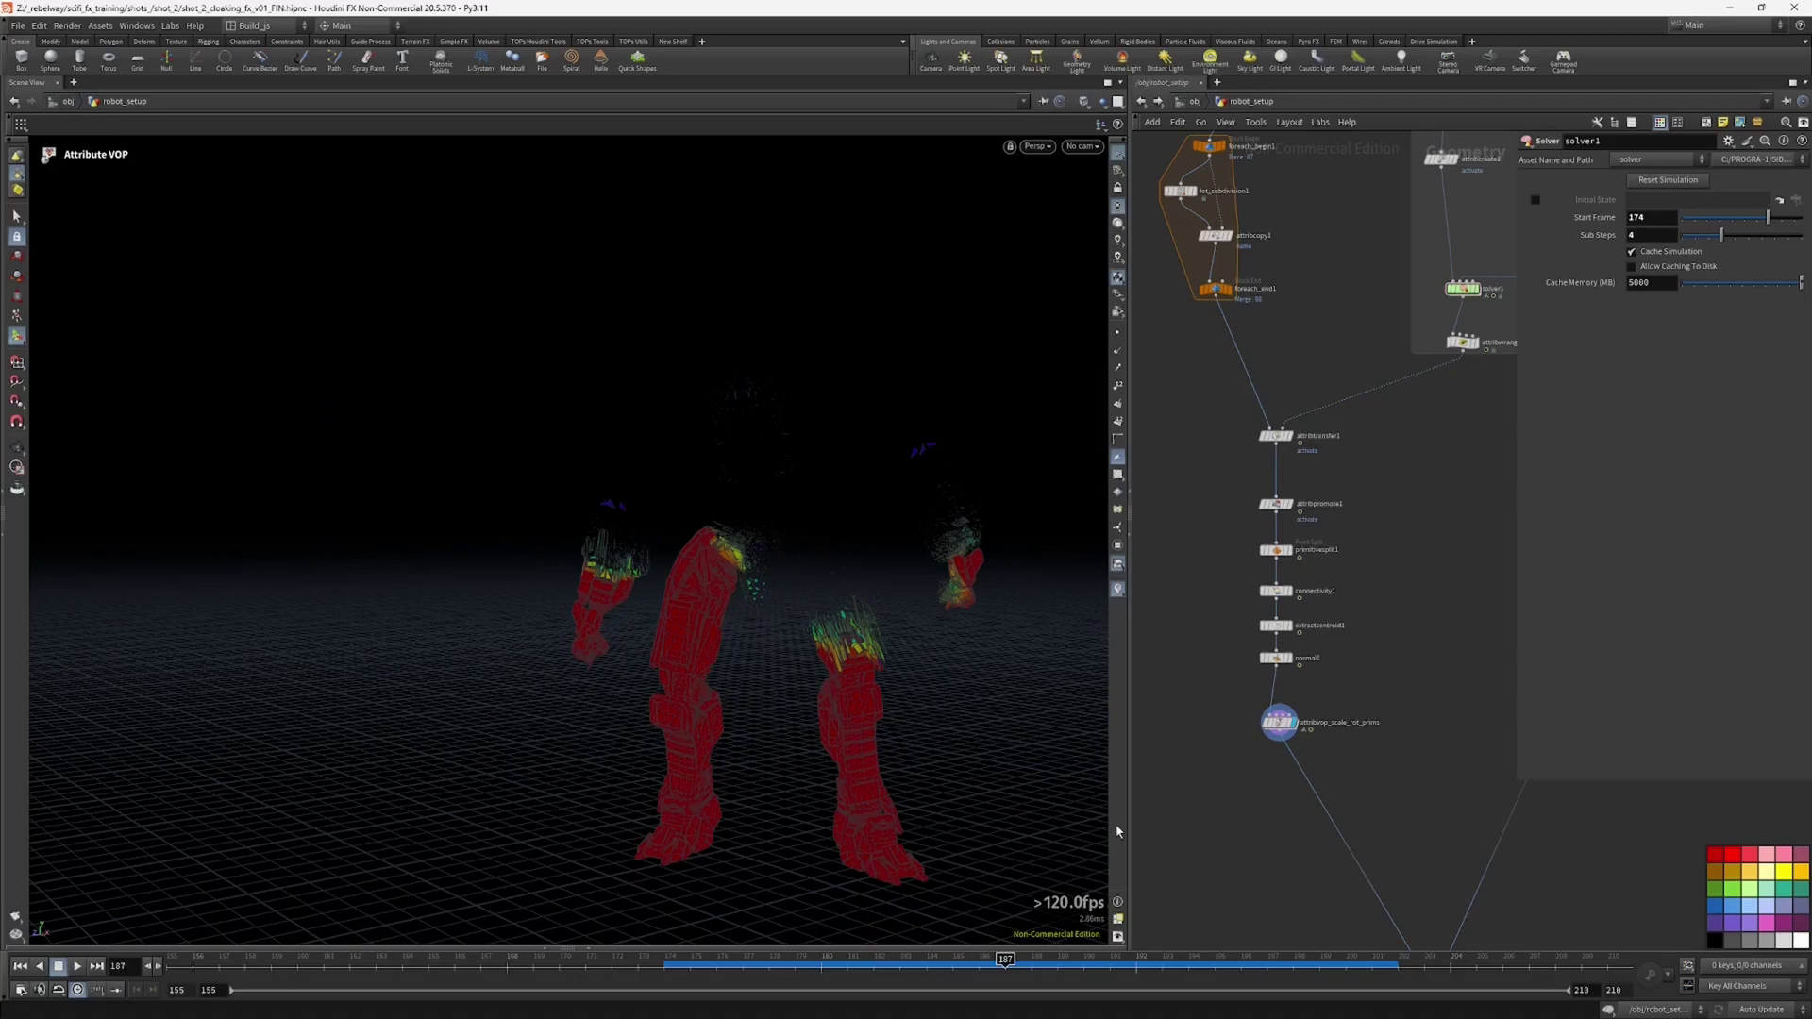
Step: Turn on point display in the viewport and compare the robot's points with the dissolved panels at frame 187
middle_click_drag(1186, 819, 1271, 809)
scroll(1229, 769, "down", 1)
mouse_move(858, 614)
left_mouse_down("alt")
mouse_move(921, 550)
mouse_move(971, 564)
mouse_move(1003, 676)
mouse_move(946, 616)
mouse_move(849, 635)
left_mouse_up("alt")
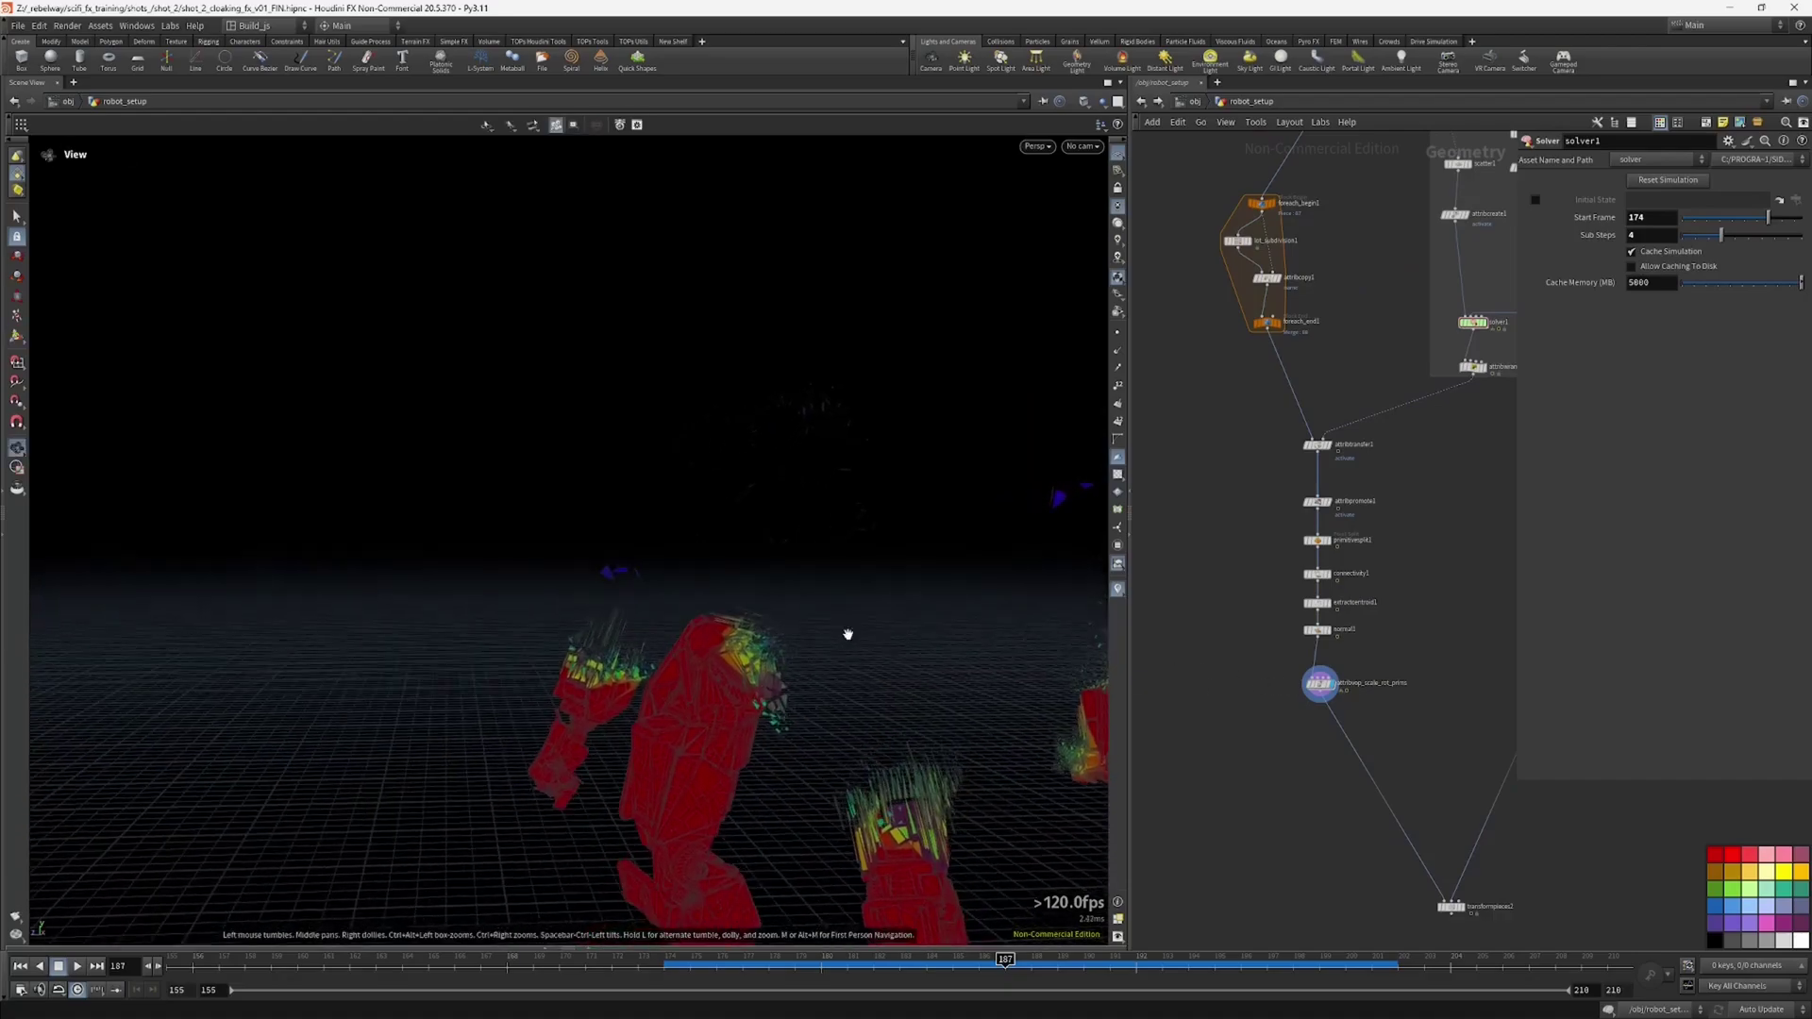
left_click(1118, 333)
left_click_drag(715, 545, 788, 535, "alt")
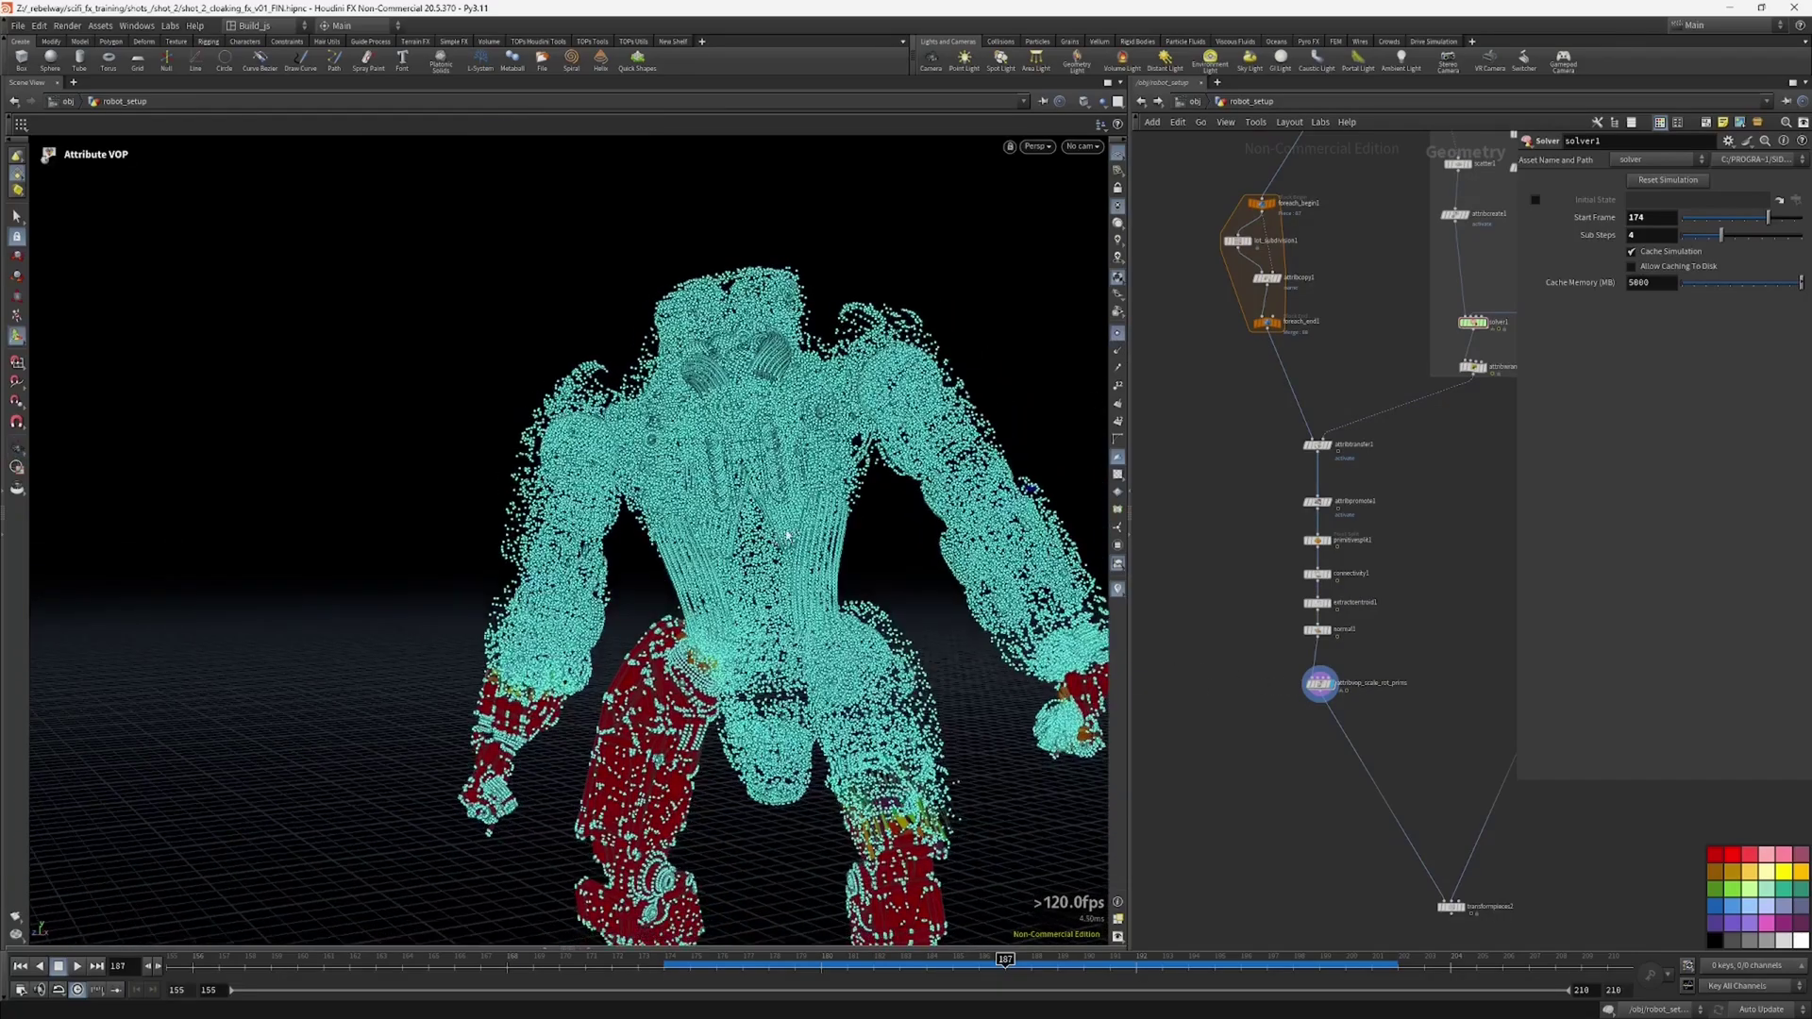
left_click(1118, 333)
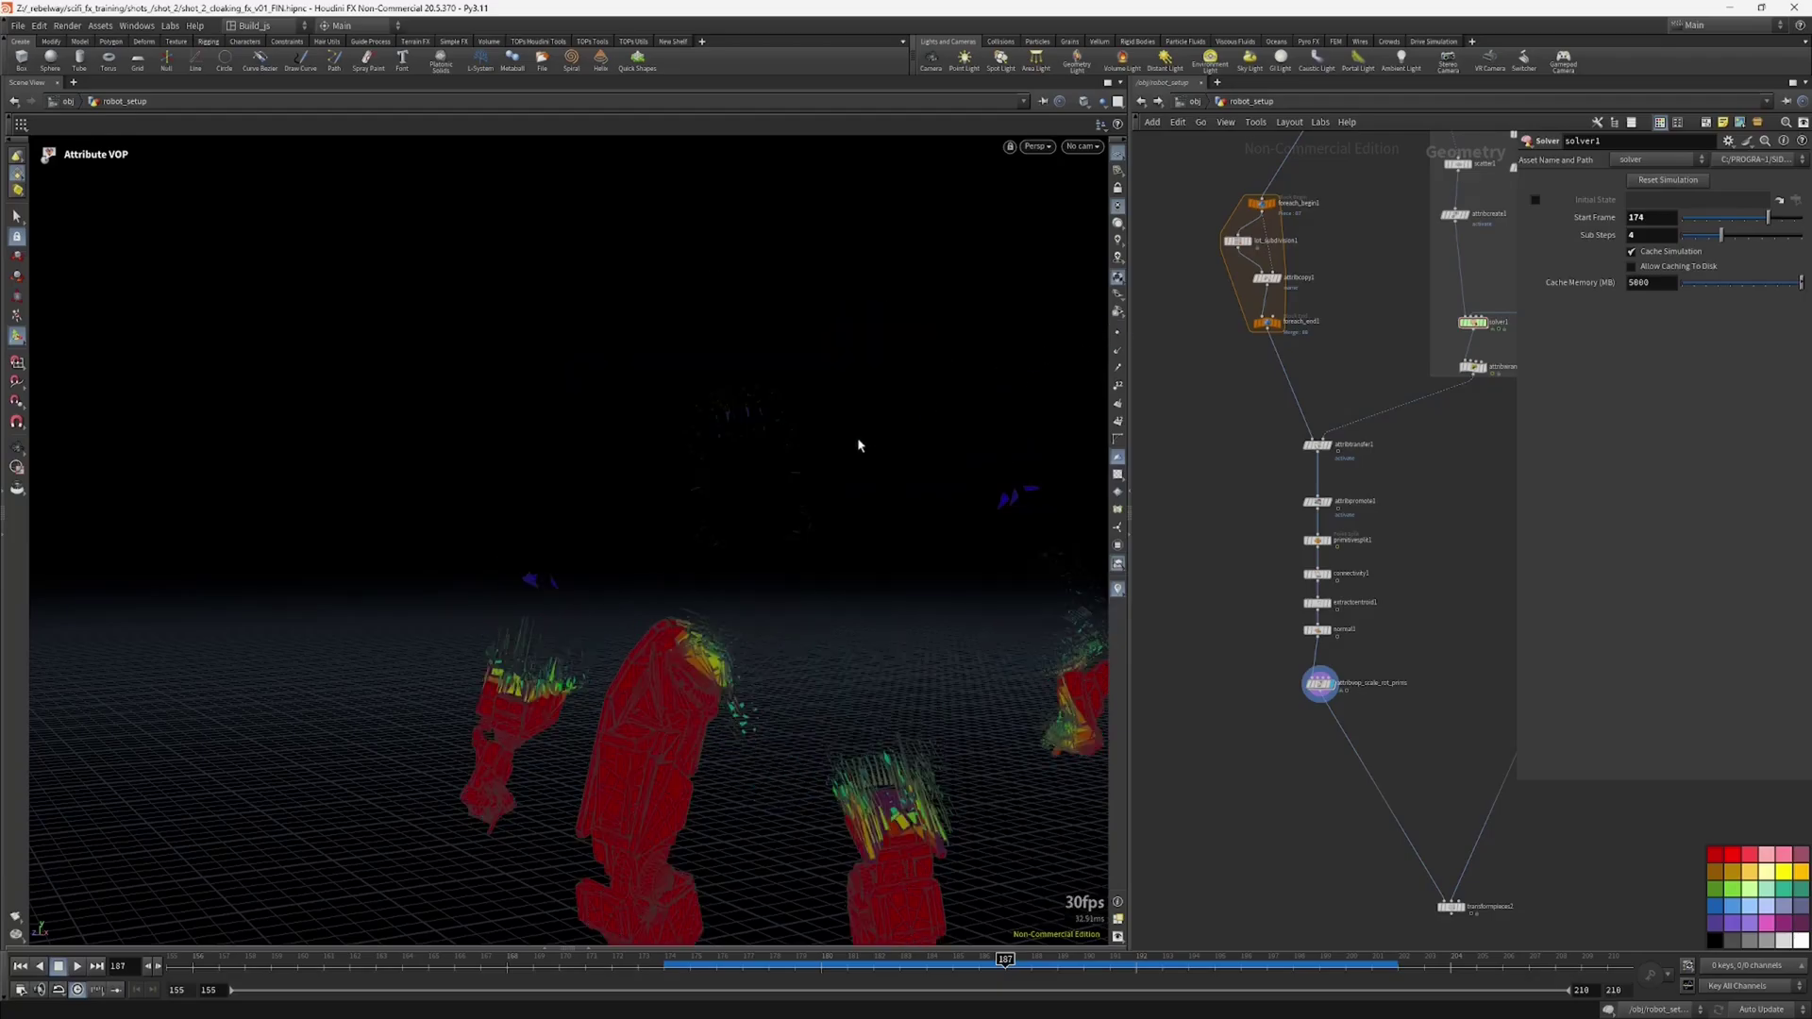
left_click(1118, 333)
left_click_drag(809, 516, 847, 536, "alt")
middle_click_drag(847, 536, 831, 490, "alt")
Step: Insert a Blast node on the wire between attribvop_scale_rot_prims and transformpieces2 in robot_setup
middle_click_drag(1278, 743, 1268, 722)
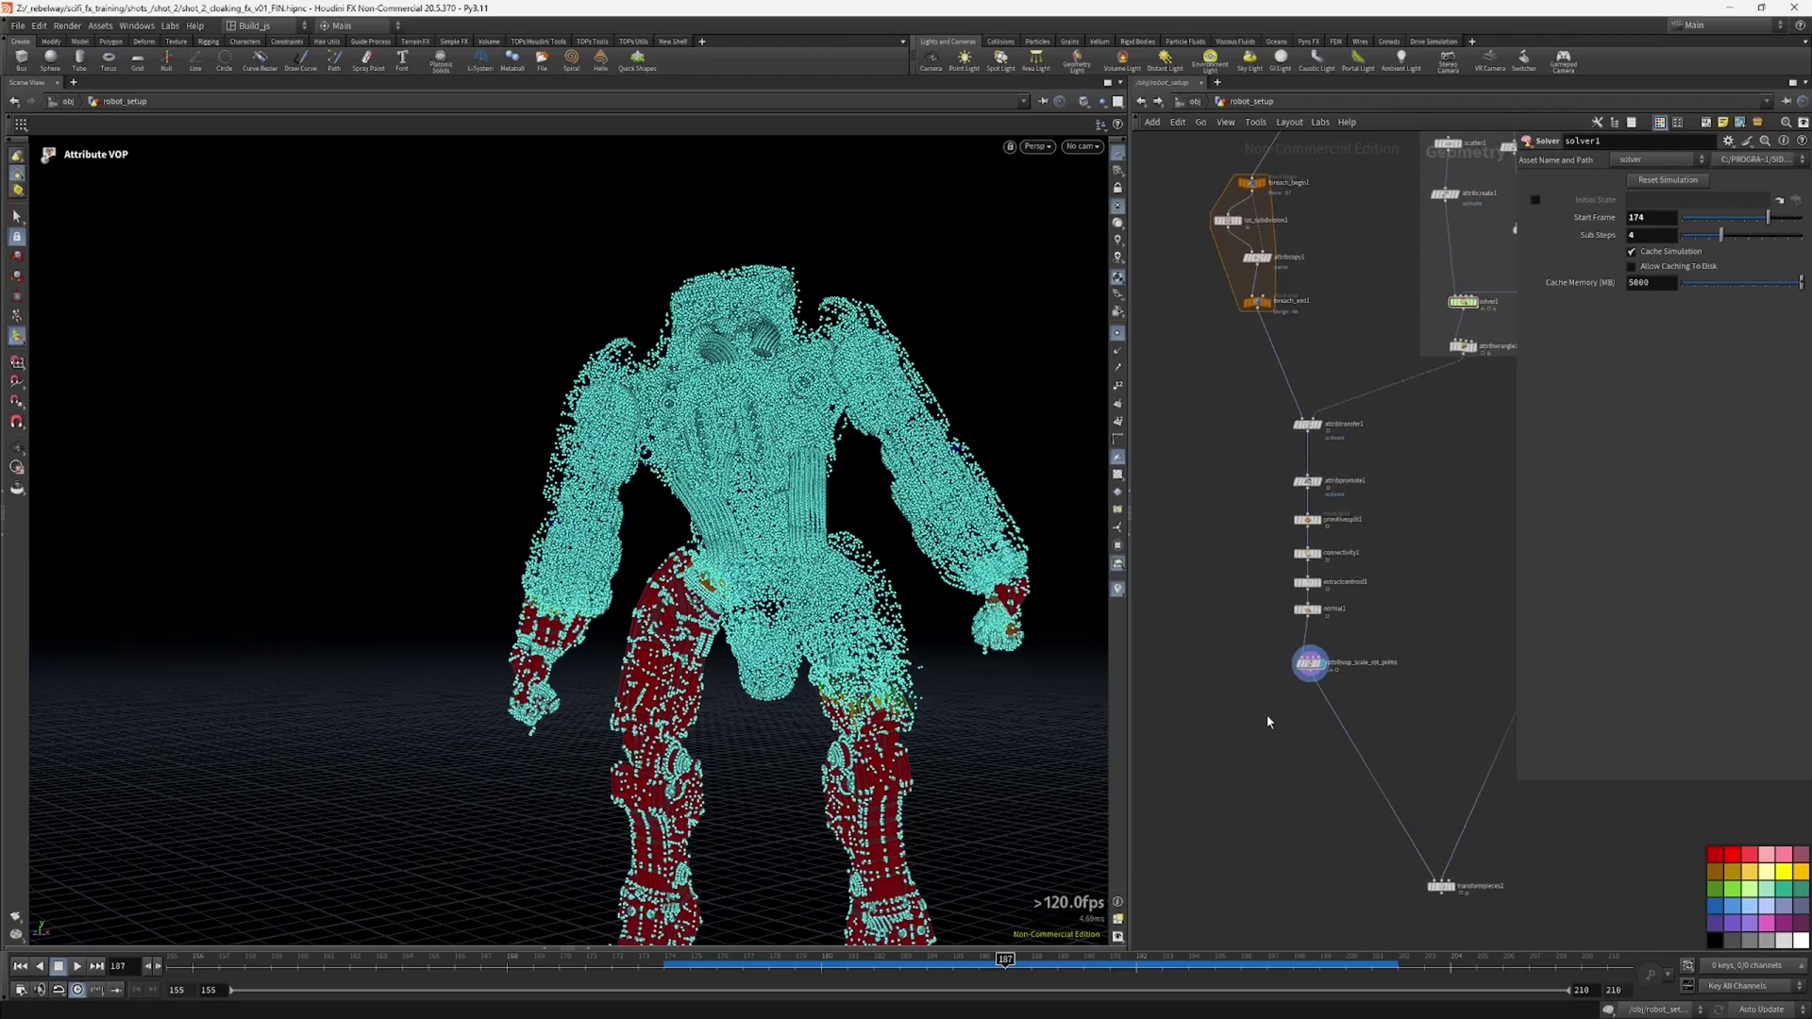
key("Tab")
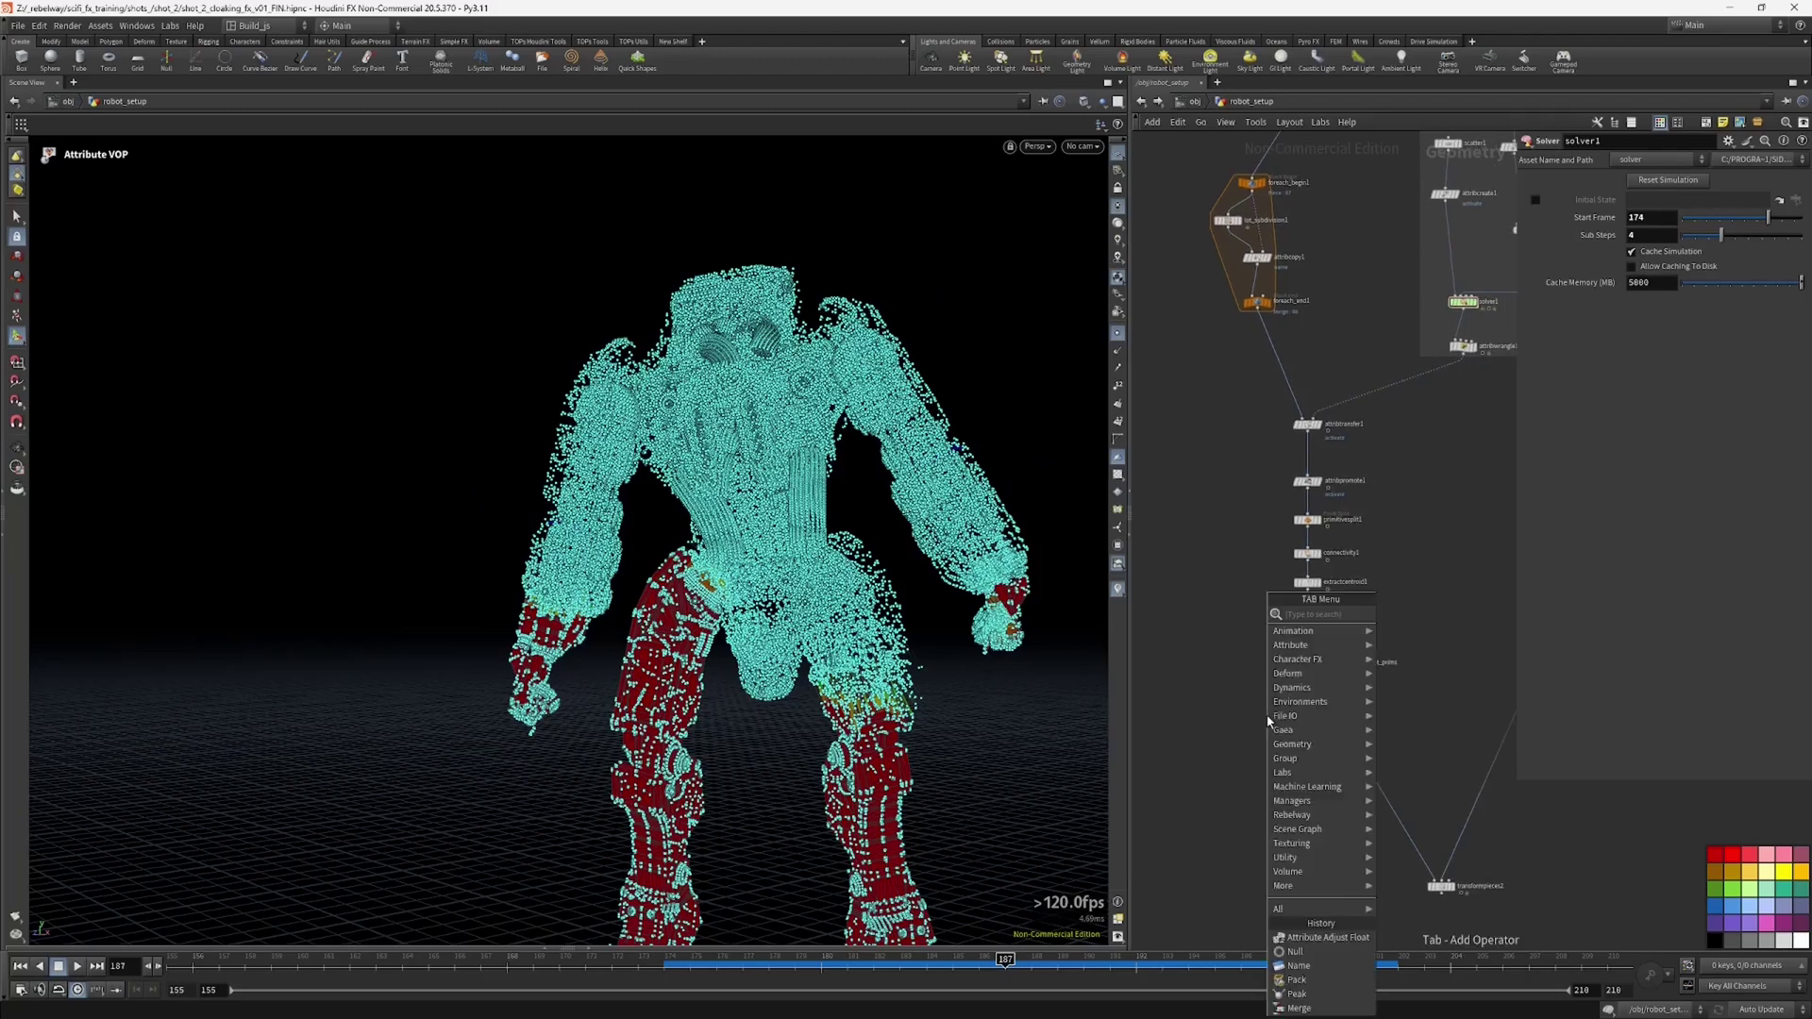
type("bl")
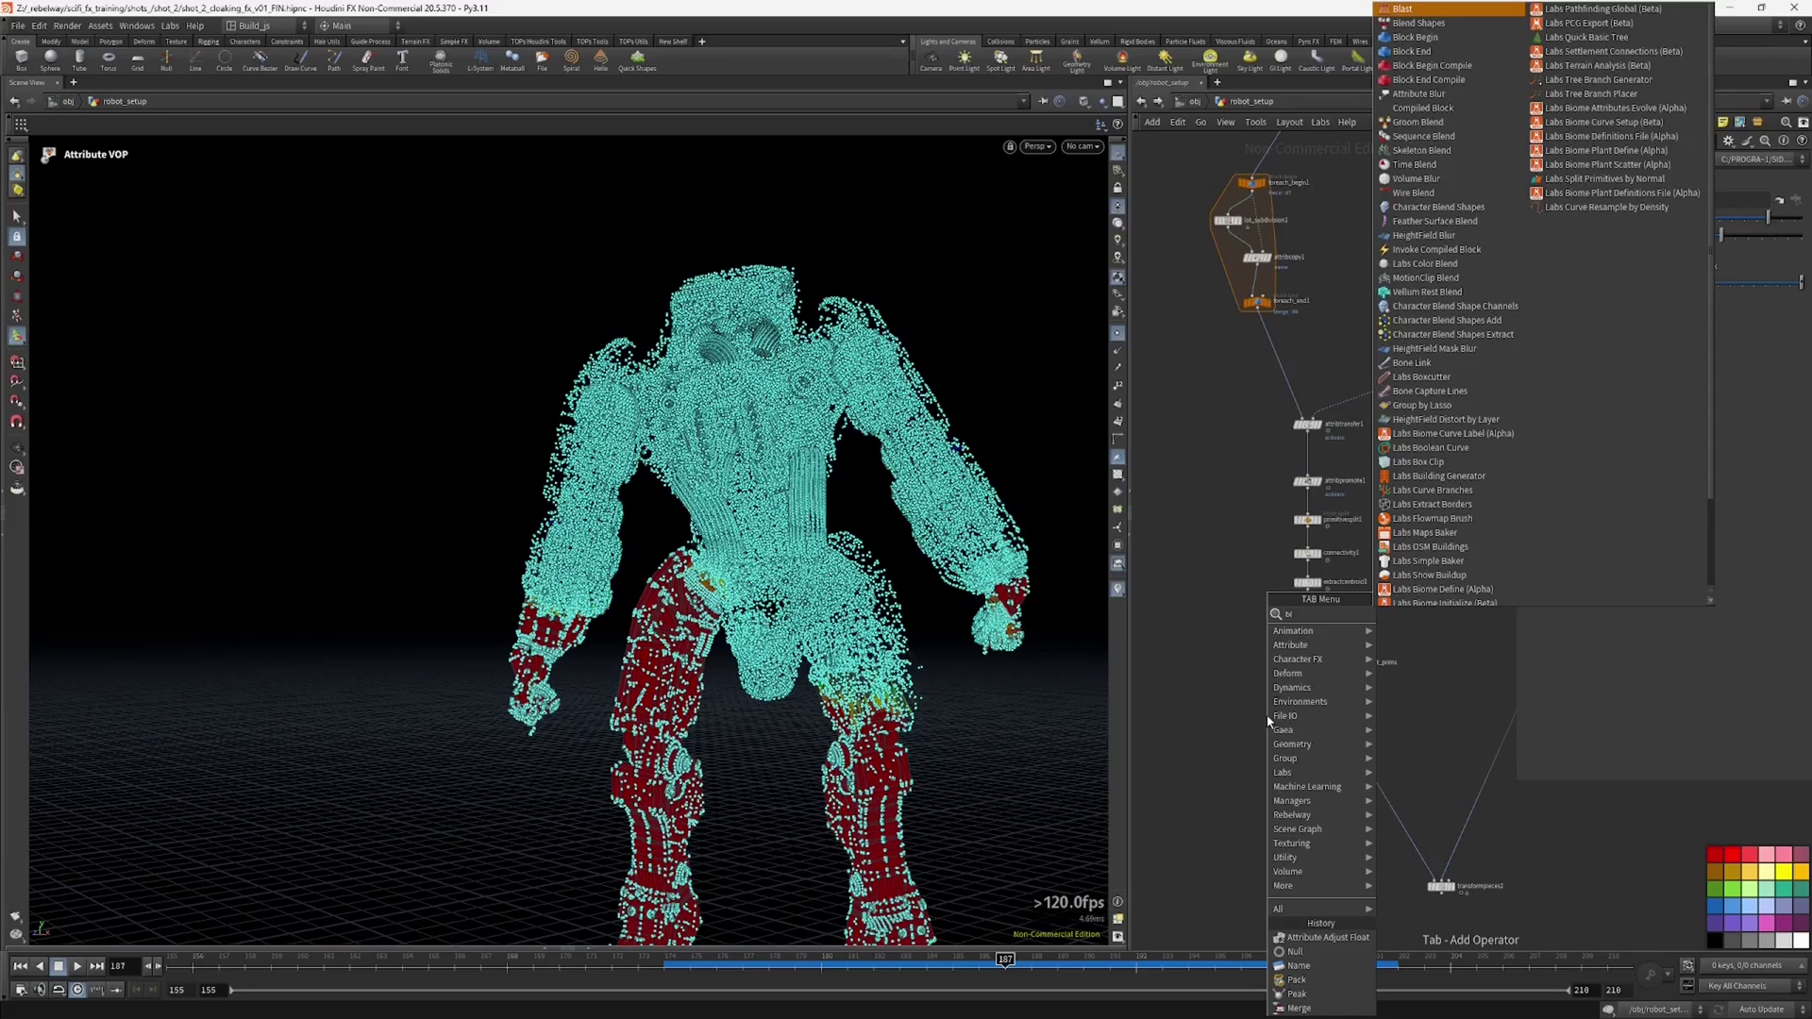
key("Return")
left_click(1319, 706)
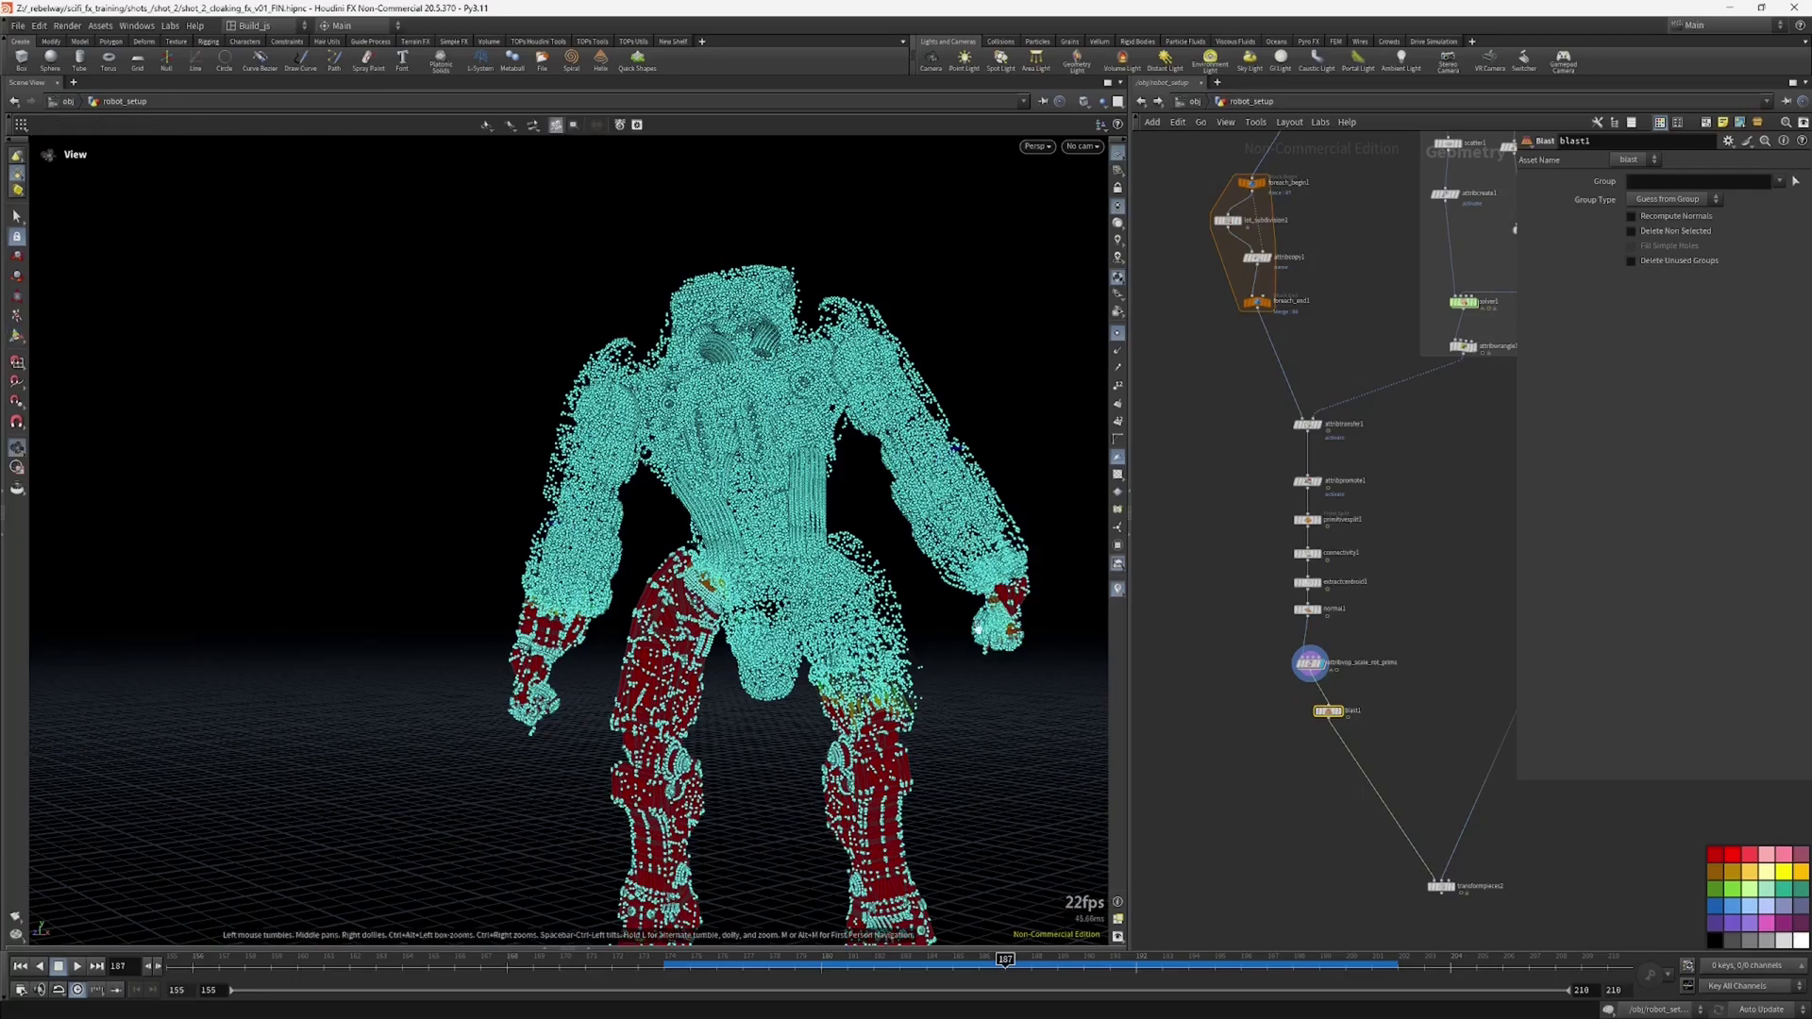
Step: Inspect the dissolved robot from several angles with point display off and on at frame 187
left_click_drag(912, 654, 1090, 340, "alt")
left_click(1116, 334)
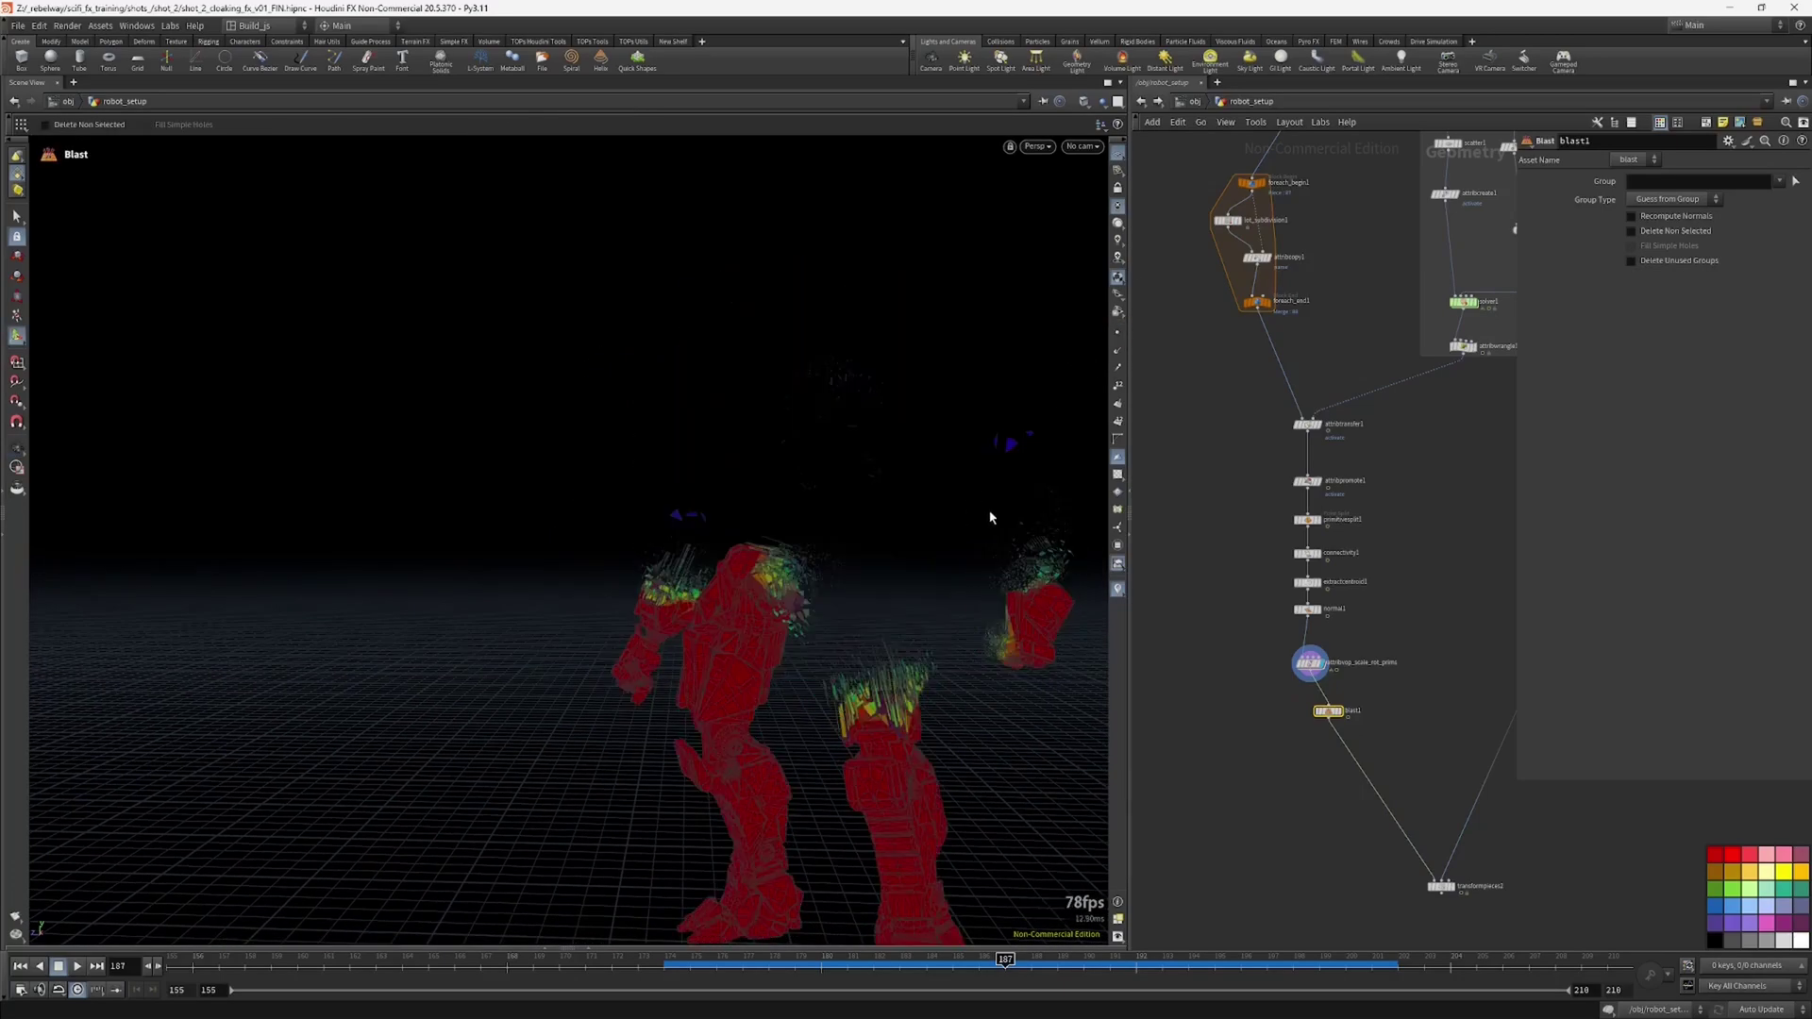
left_click(1119, 332)
left_click_drag(914, 531, 1014, 462, "alt")
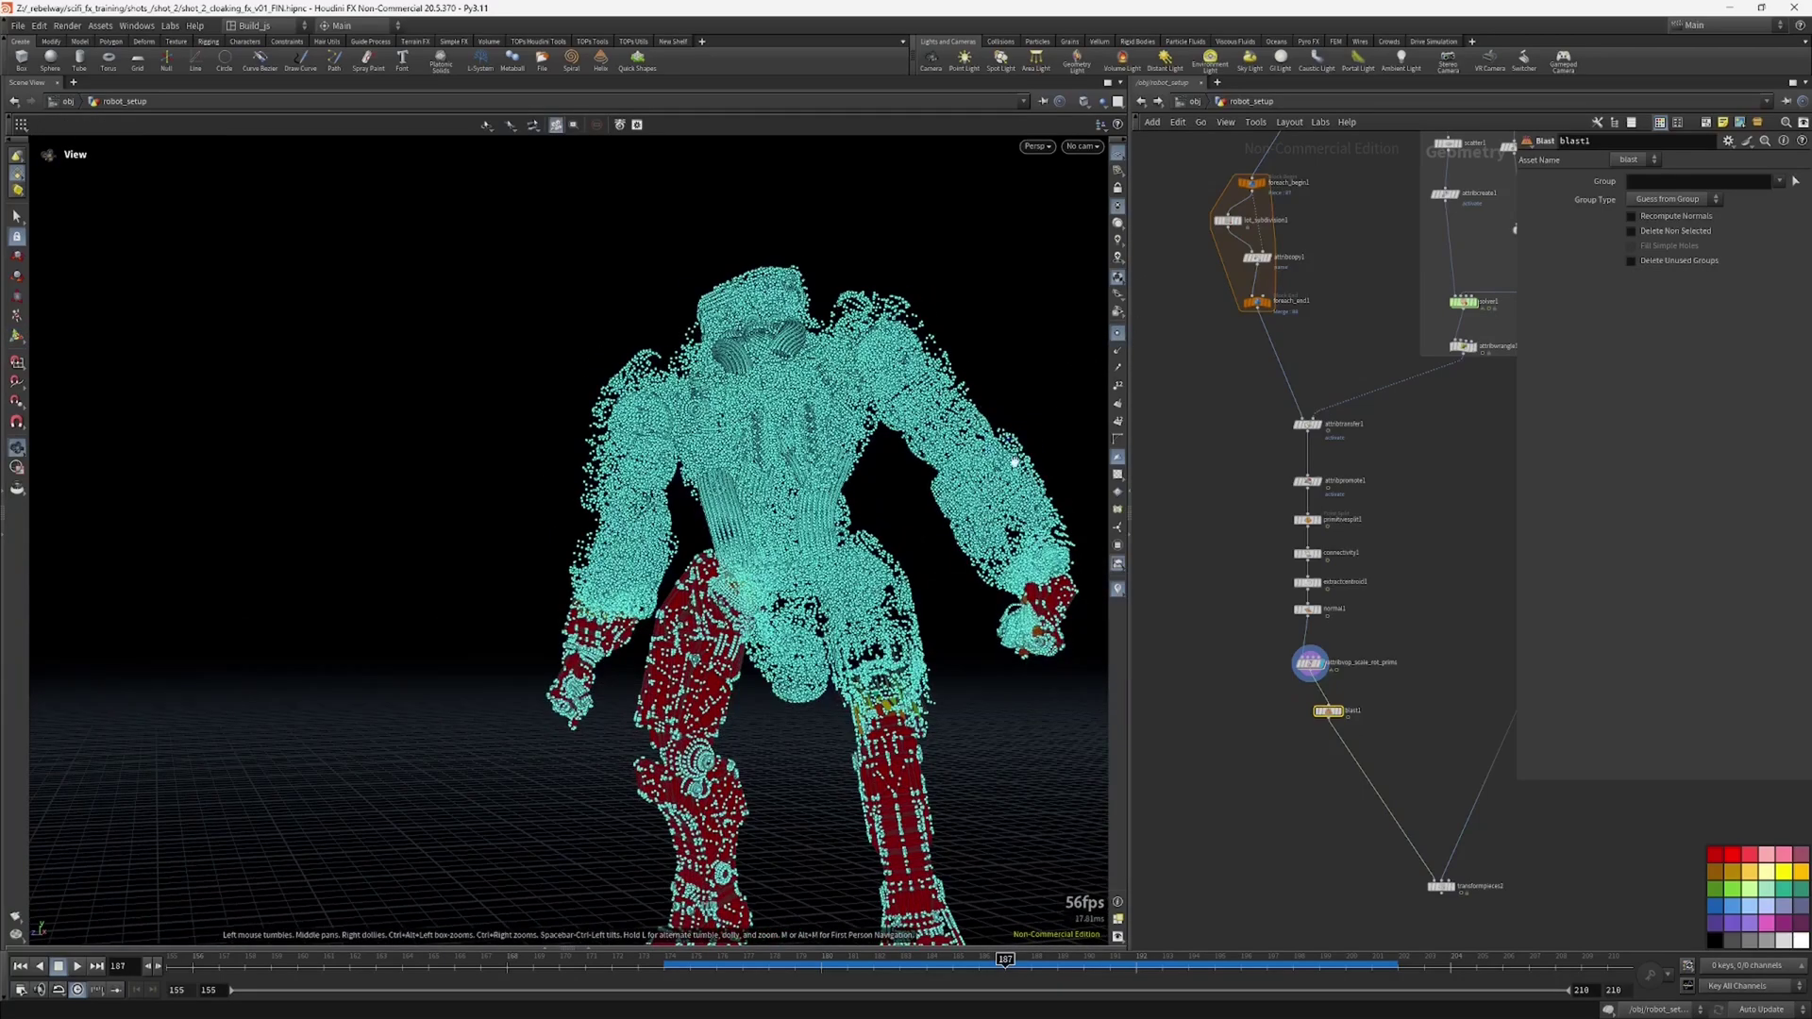
key("Return")
scroll(1310, 686, "up", 3)
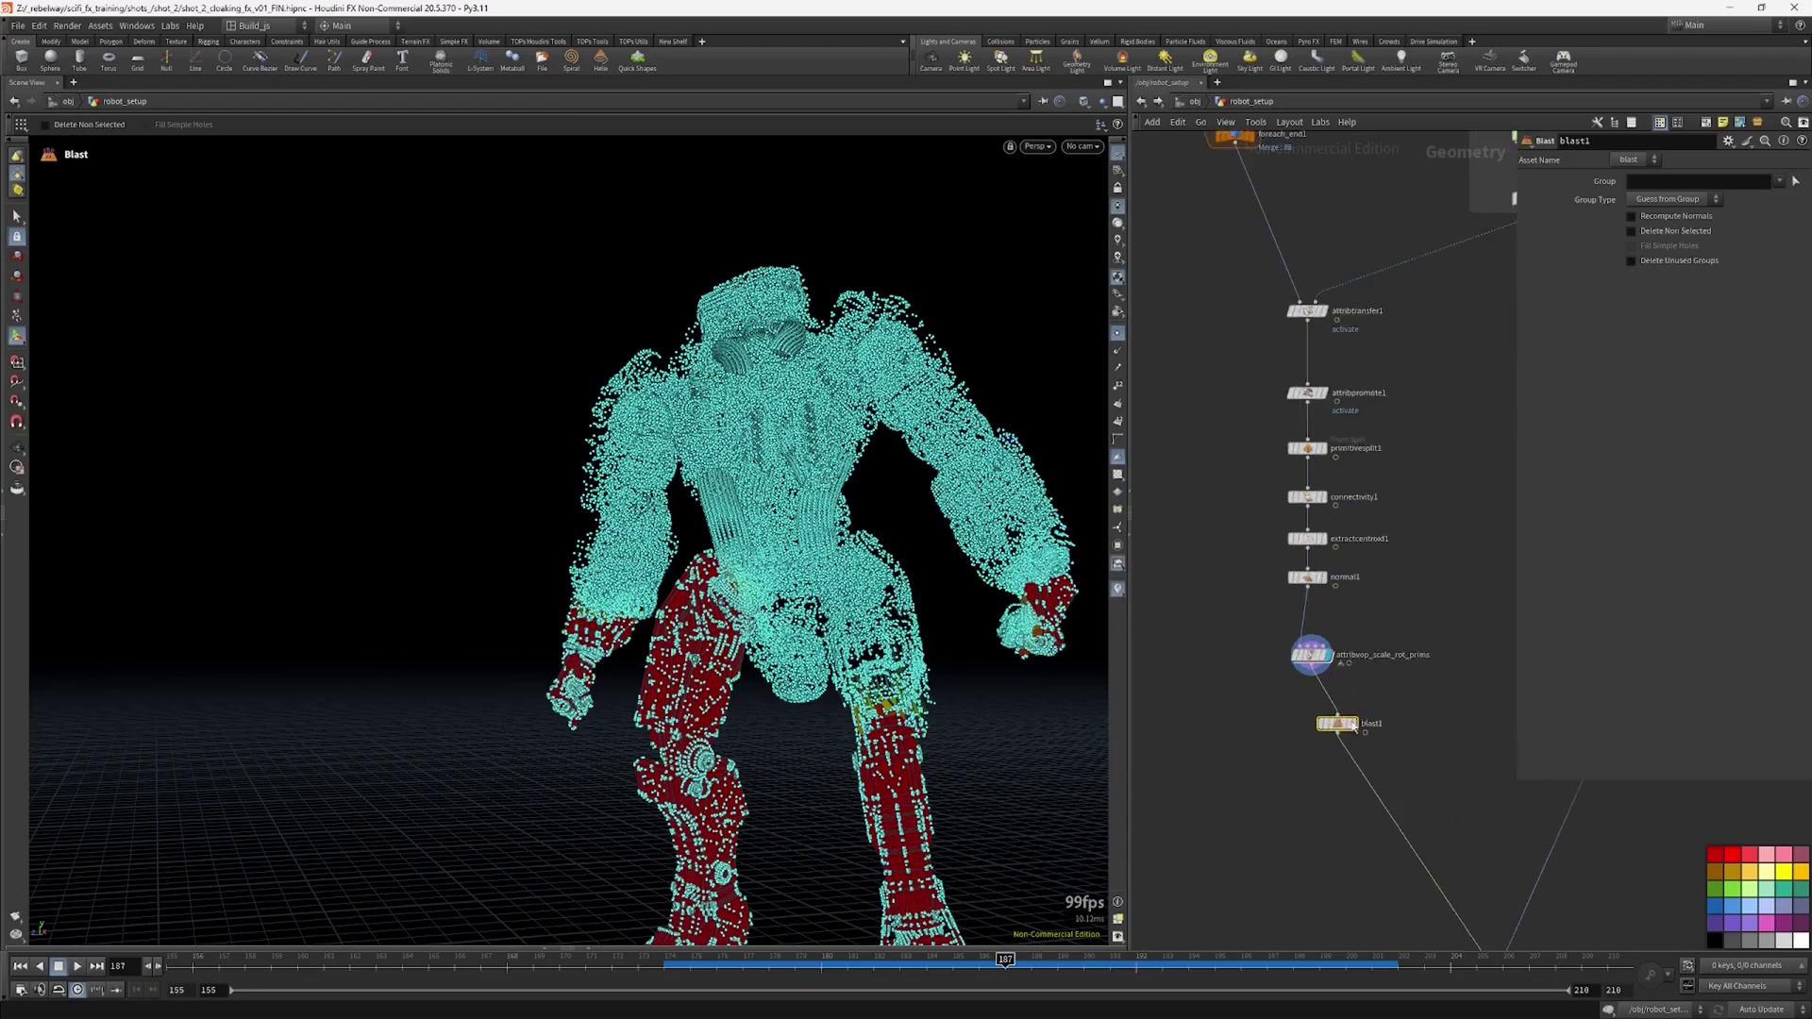
left_click(1330, 744)
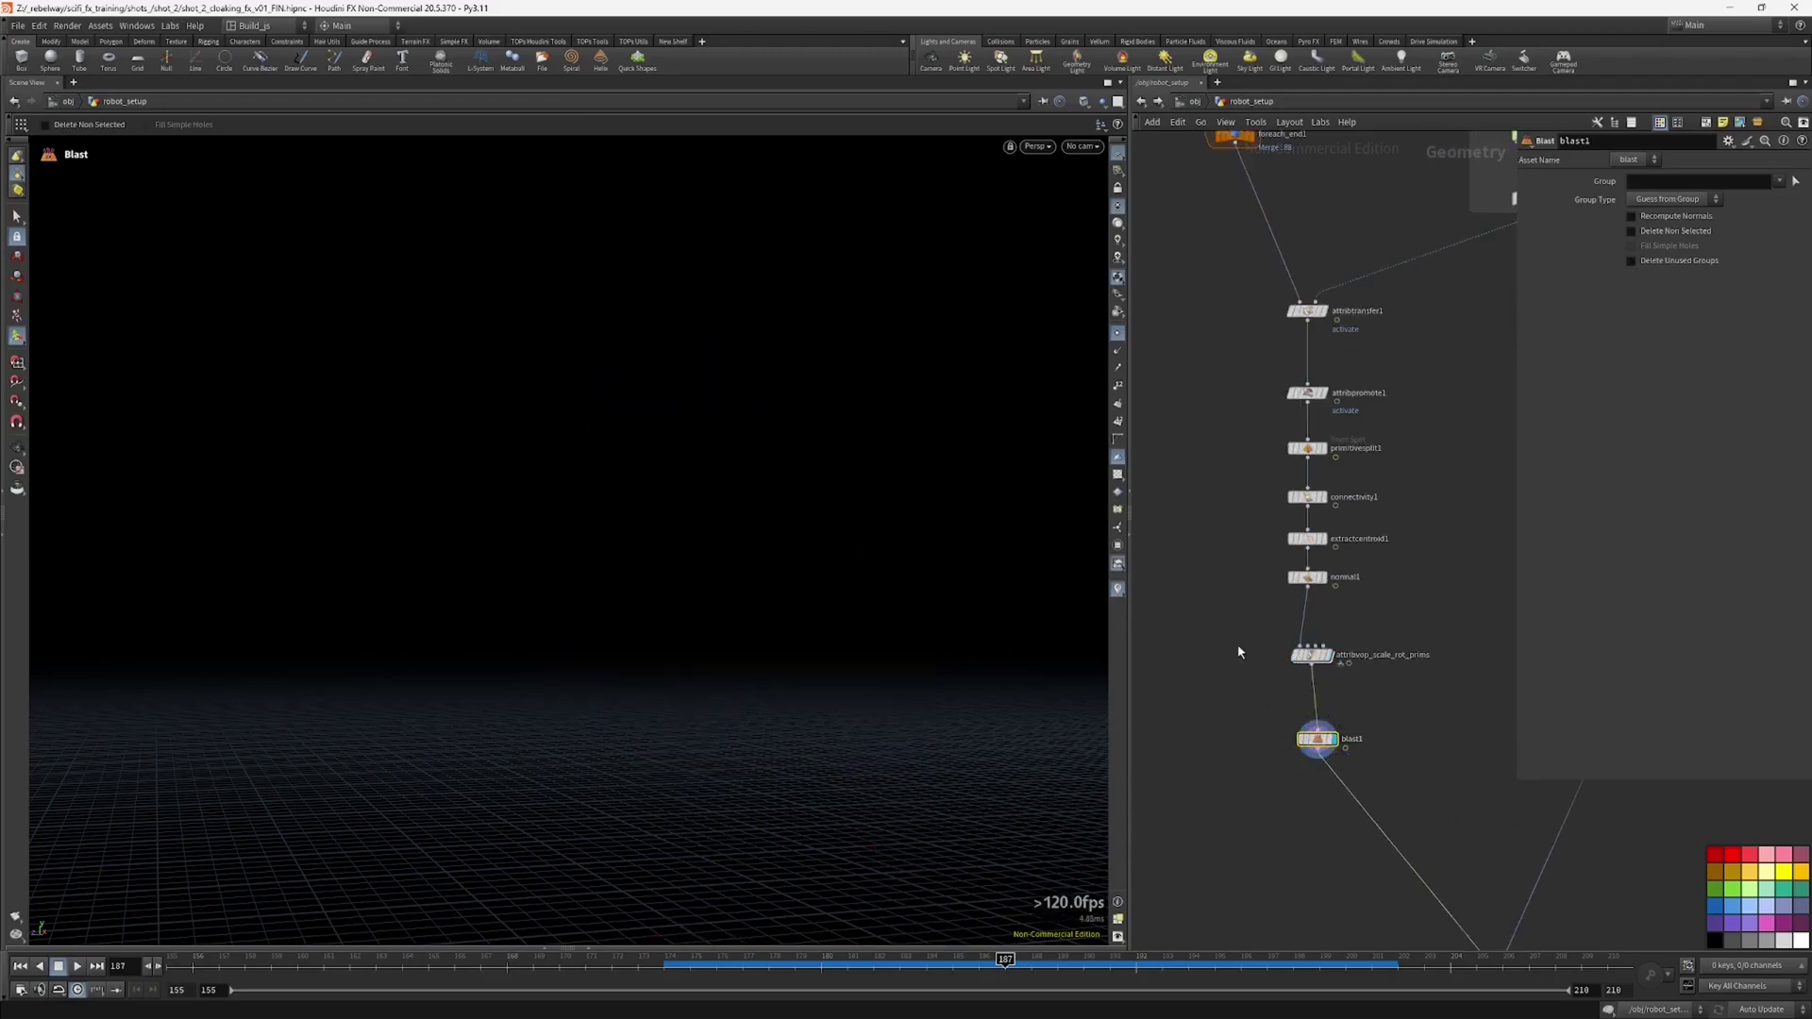
left_click(1310, 655)
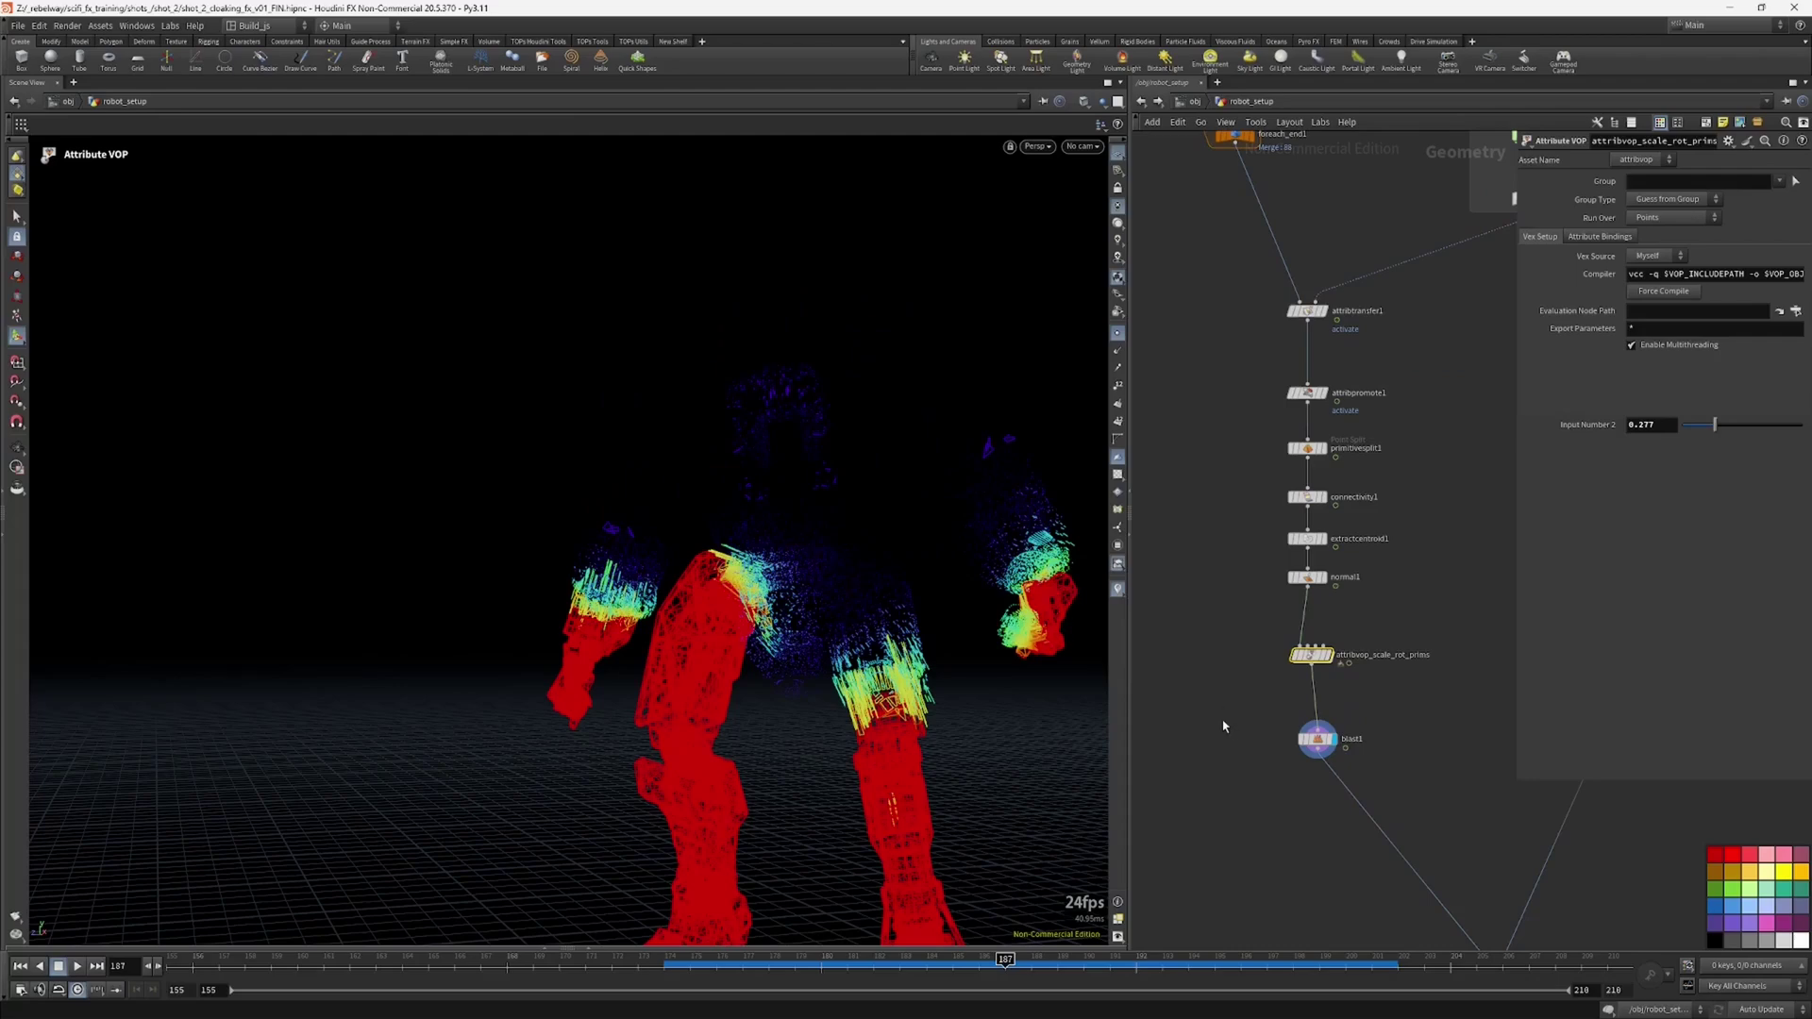
left_click(1317, 739)
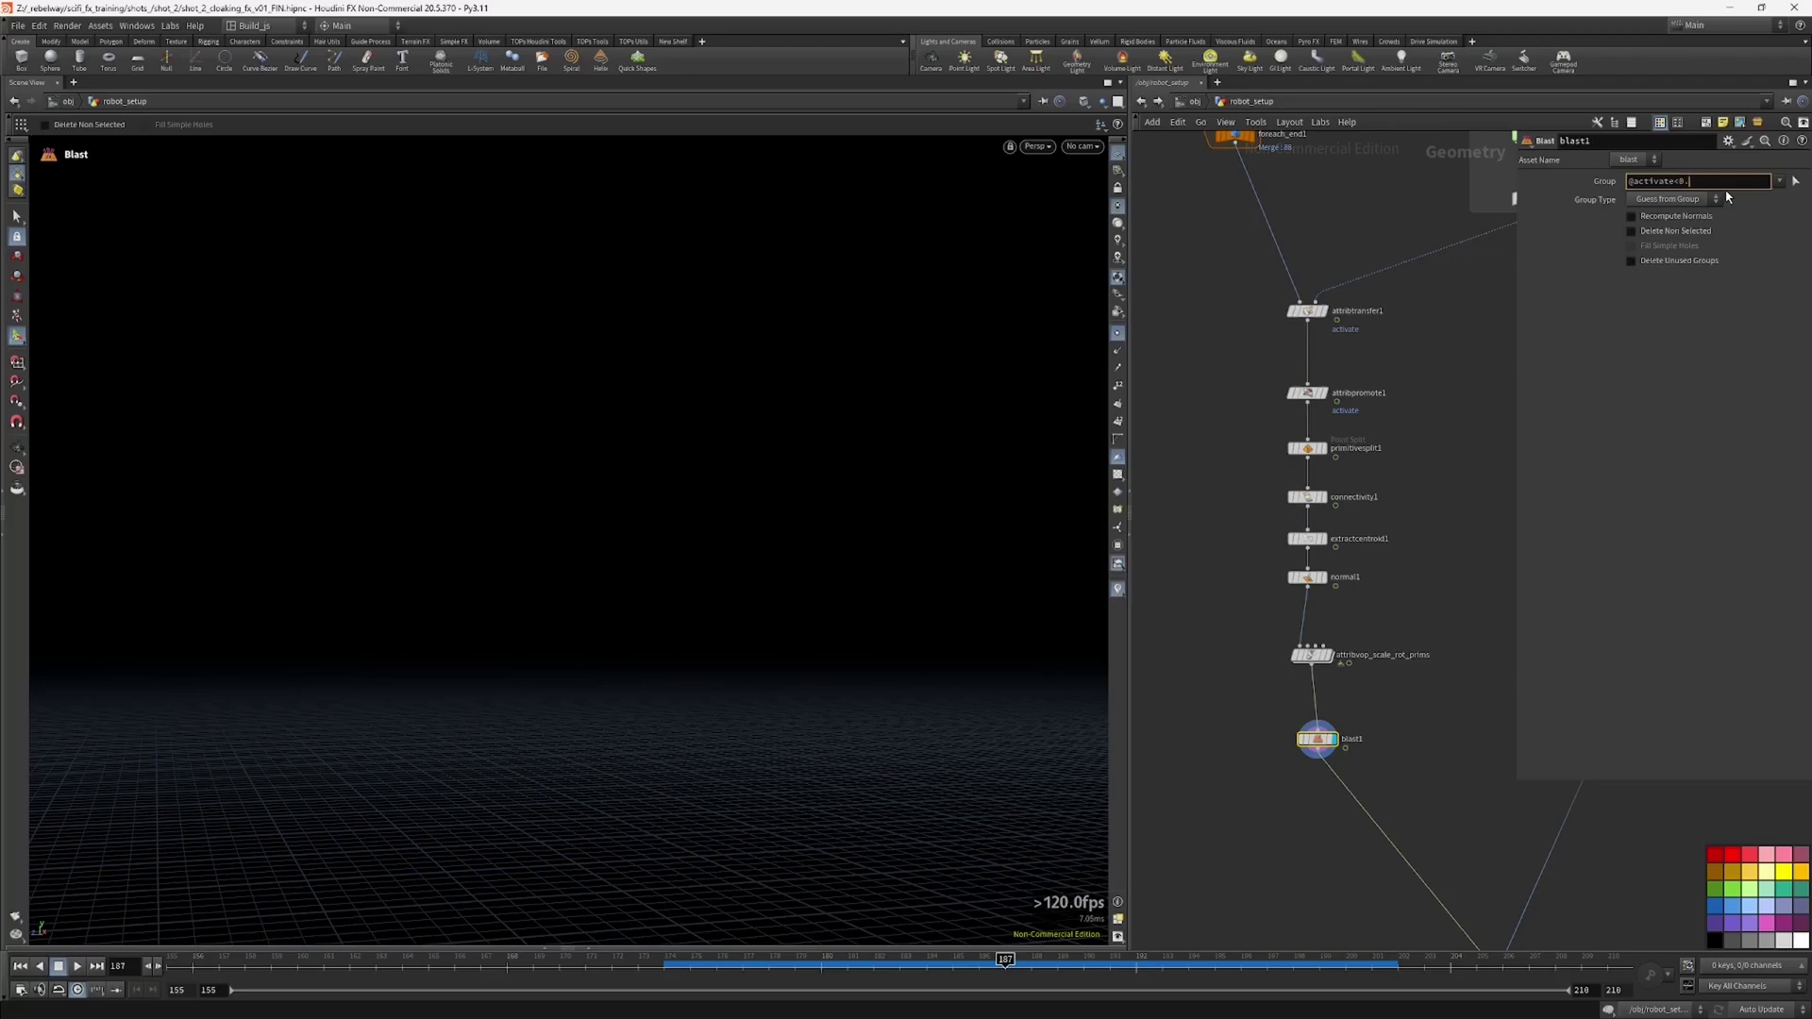
key("Return")
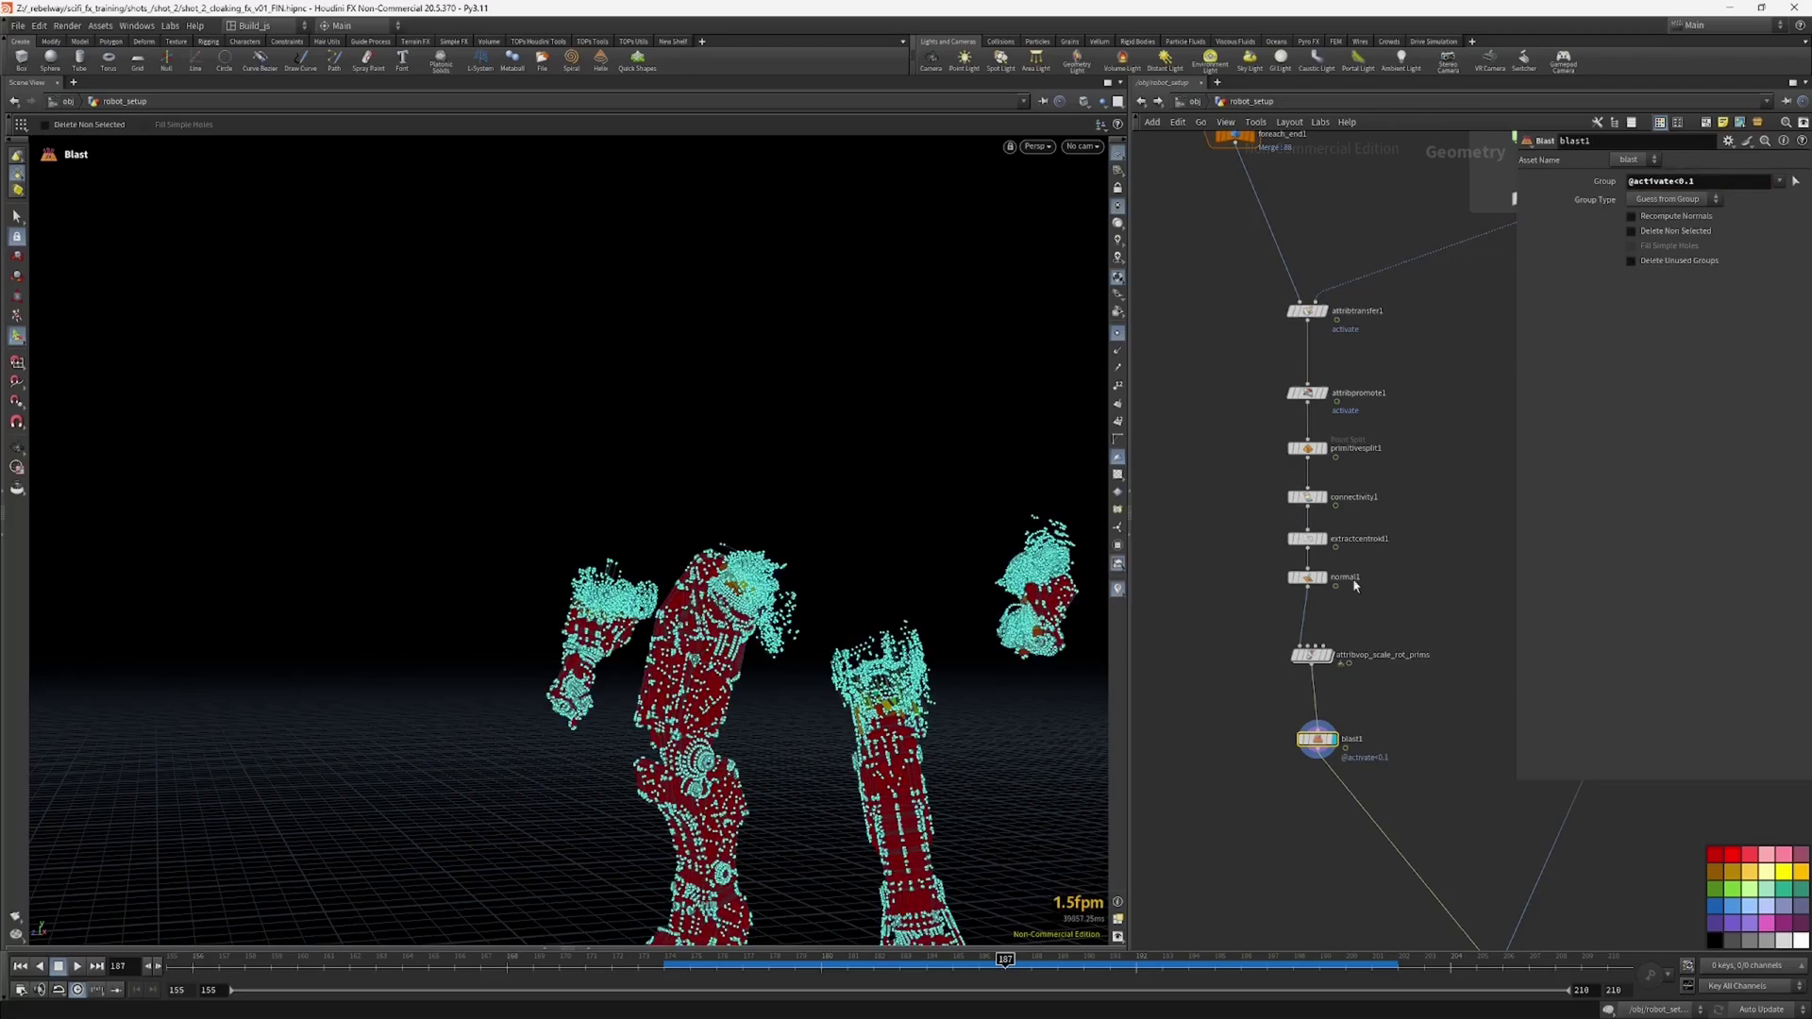
Step: Bypass and re-enable blast1 to compare the robot's points with and without the deletion
left_click(1302, 739)
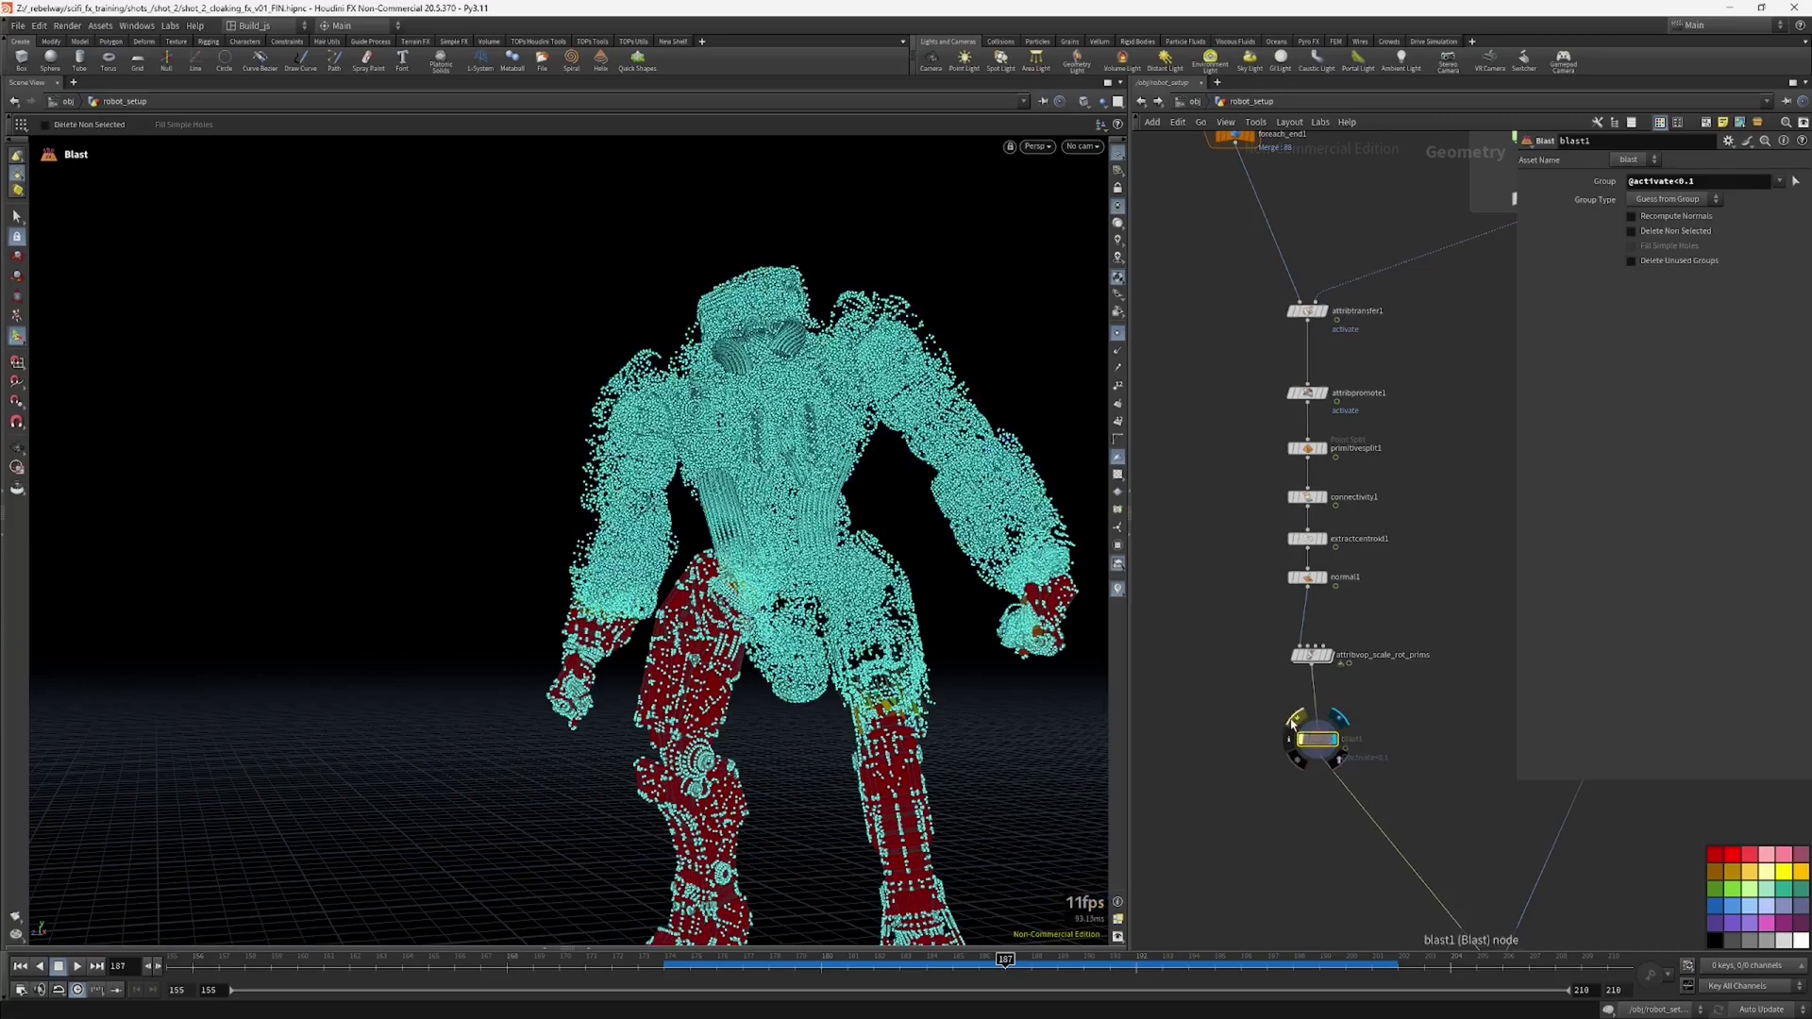
left_click(1302, 740)
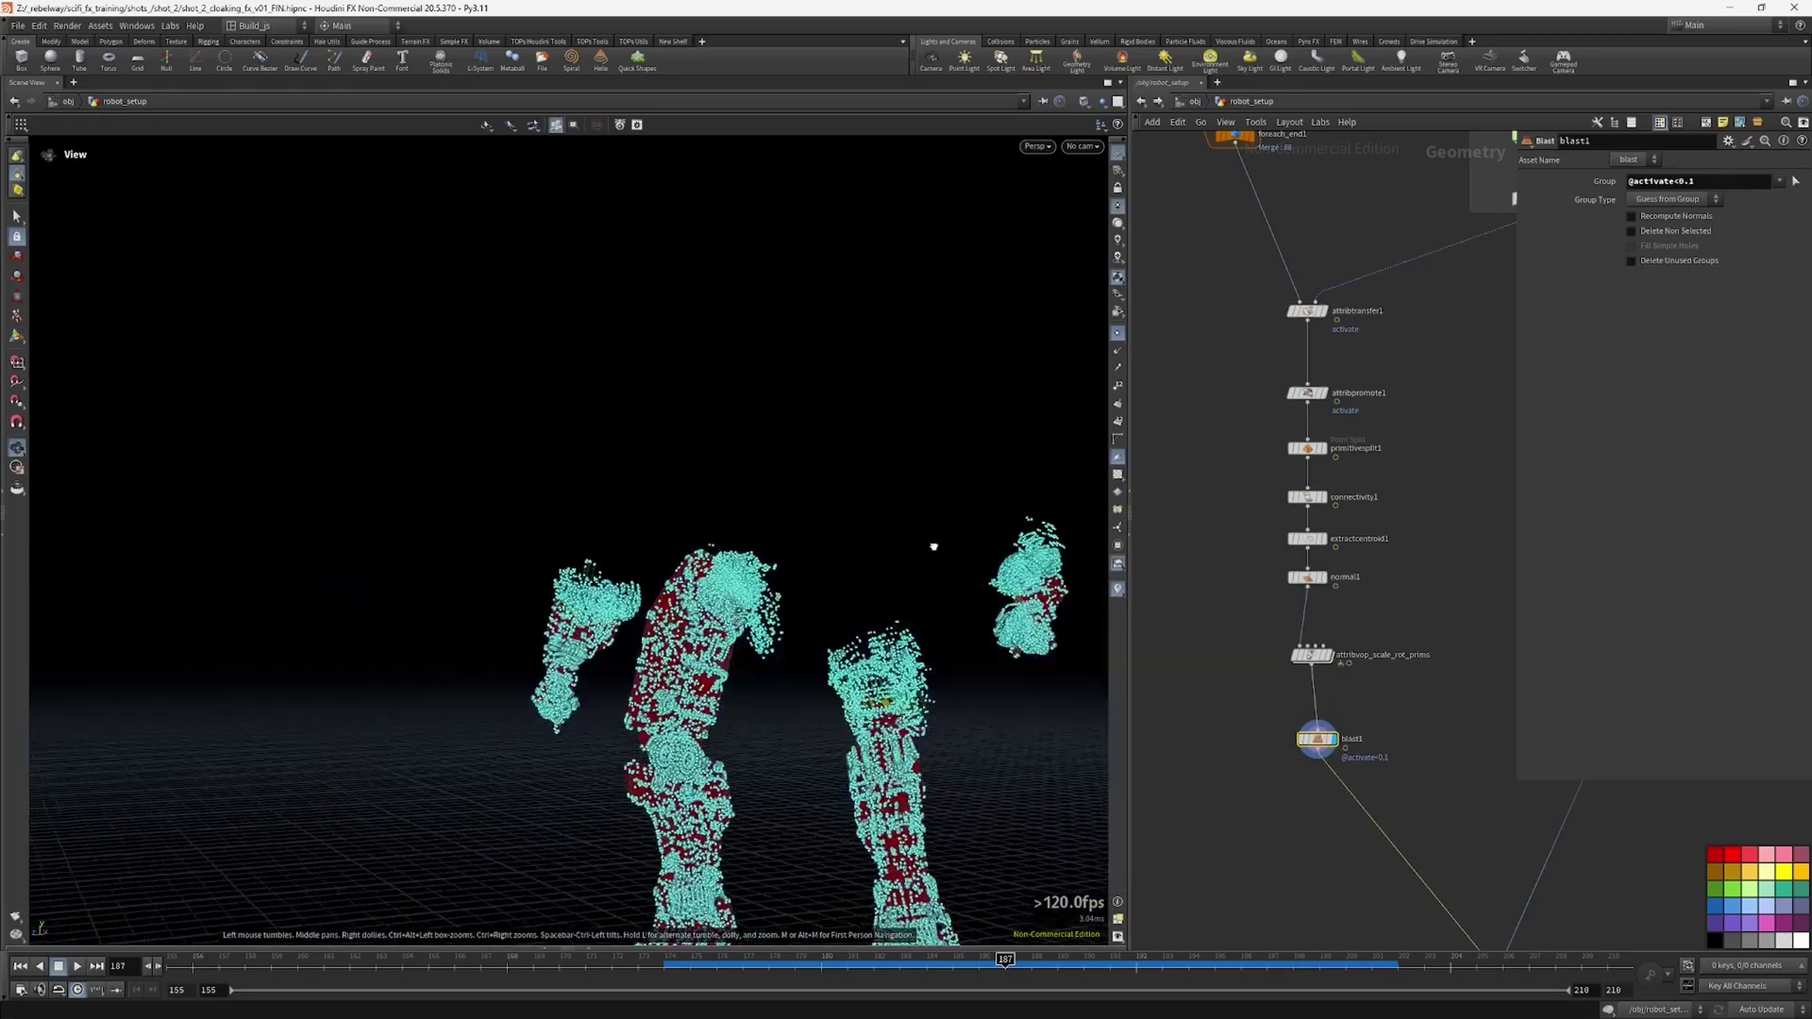
left_click(1302, 740)
left_click(1302, 740)
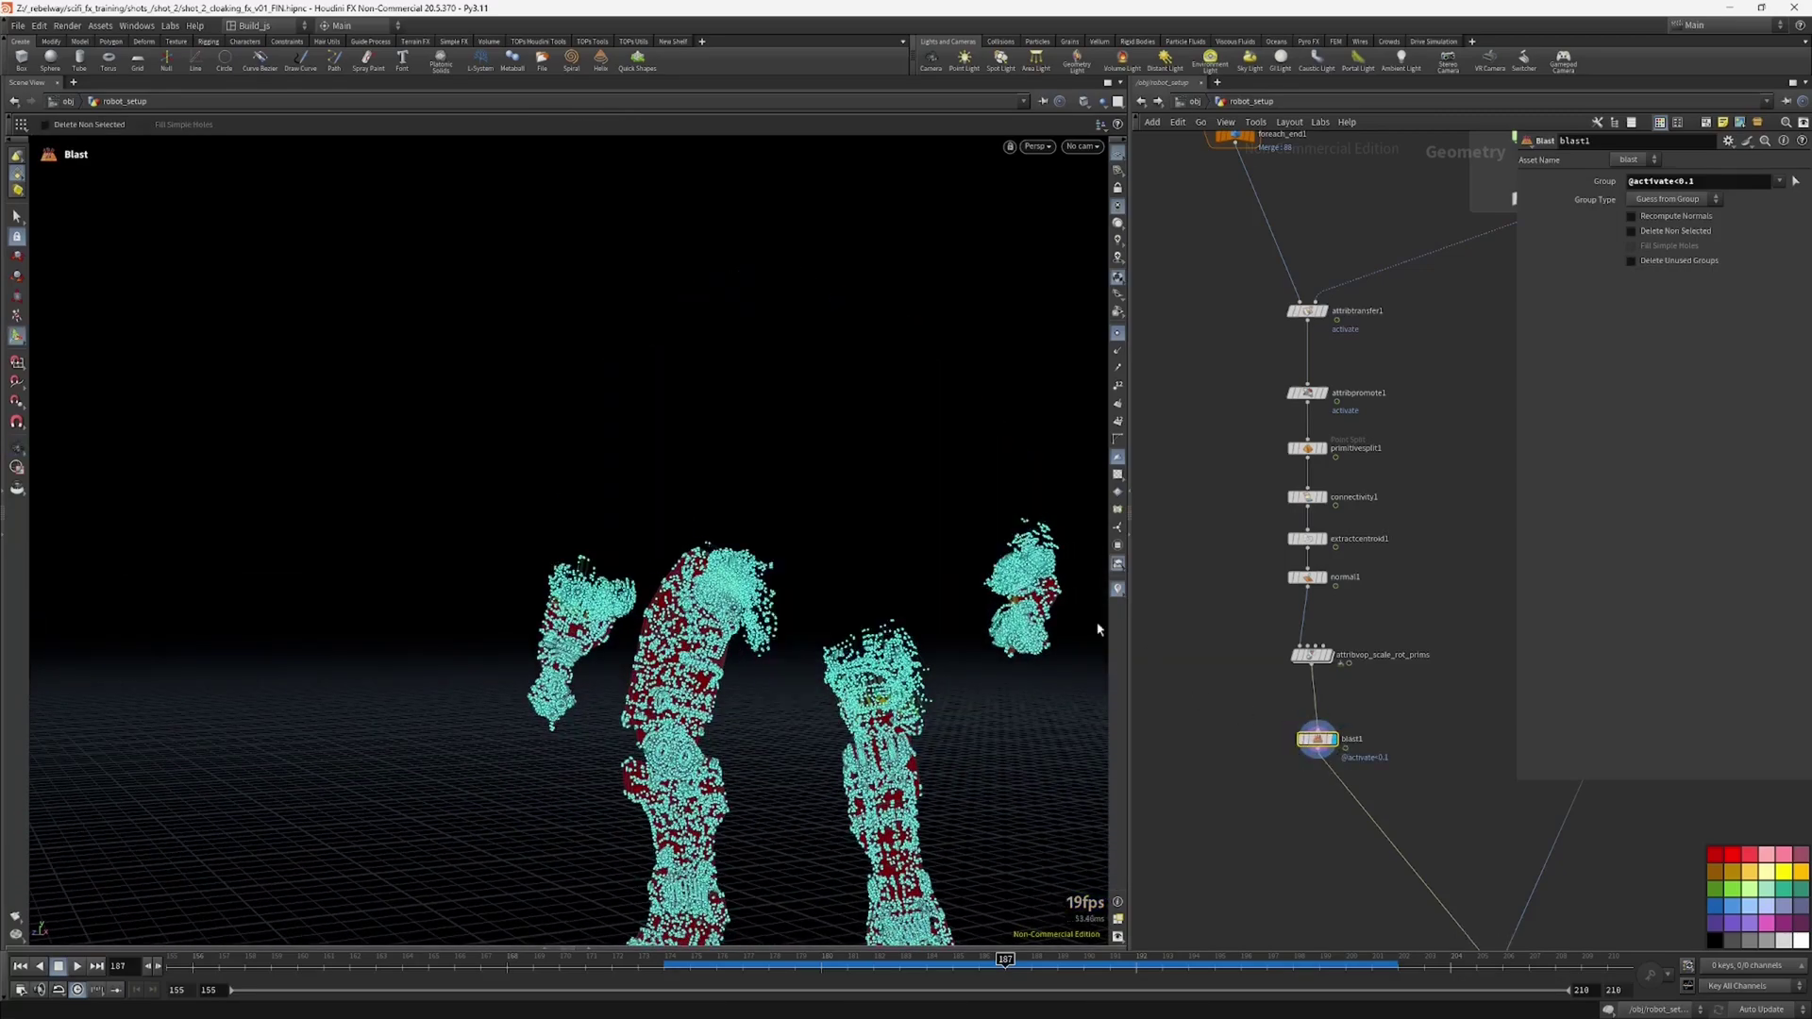
Step: Hide the viewport points and compare the geometry info of attribvop_scale_rot_prims with that of blast1
left_click(1118, 334)
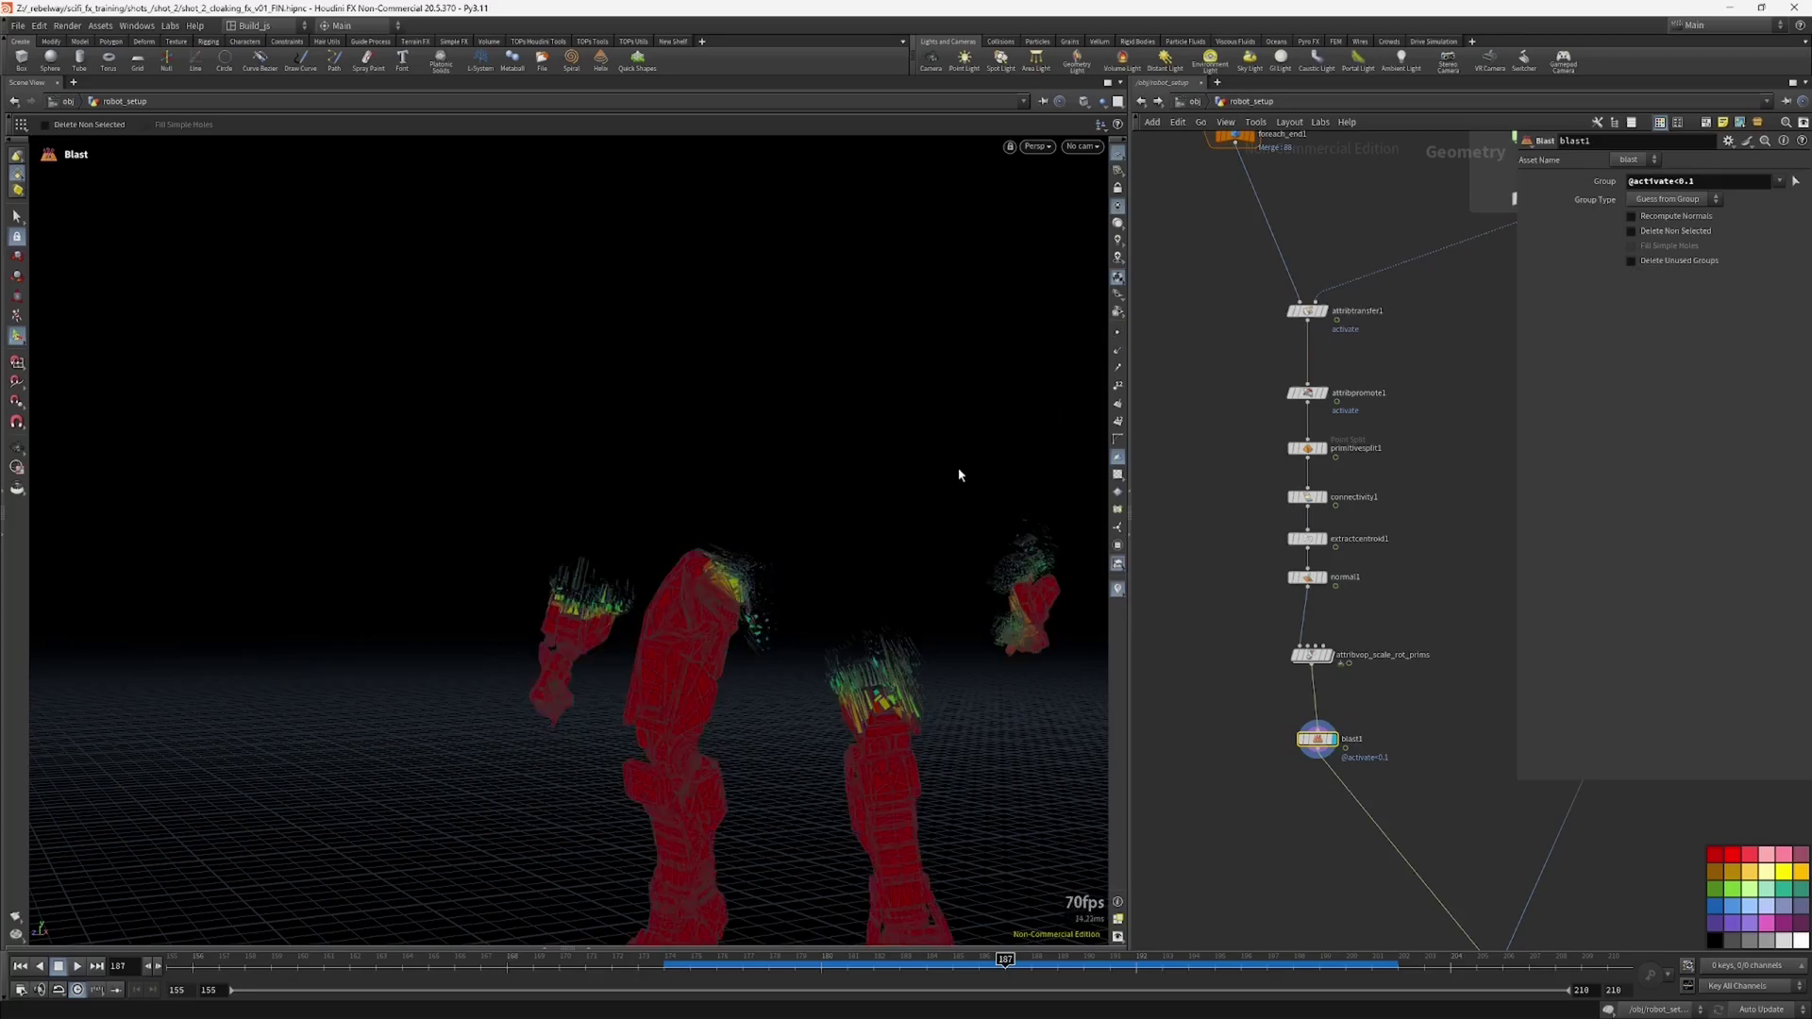
left_click_drag(950, 566, 849, 490, "alt")
left_click_drag(835, 564, 897, 534)
key("Return")
middle_click(1313, 662)
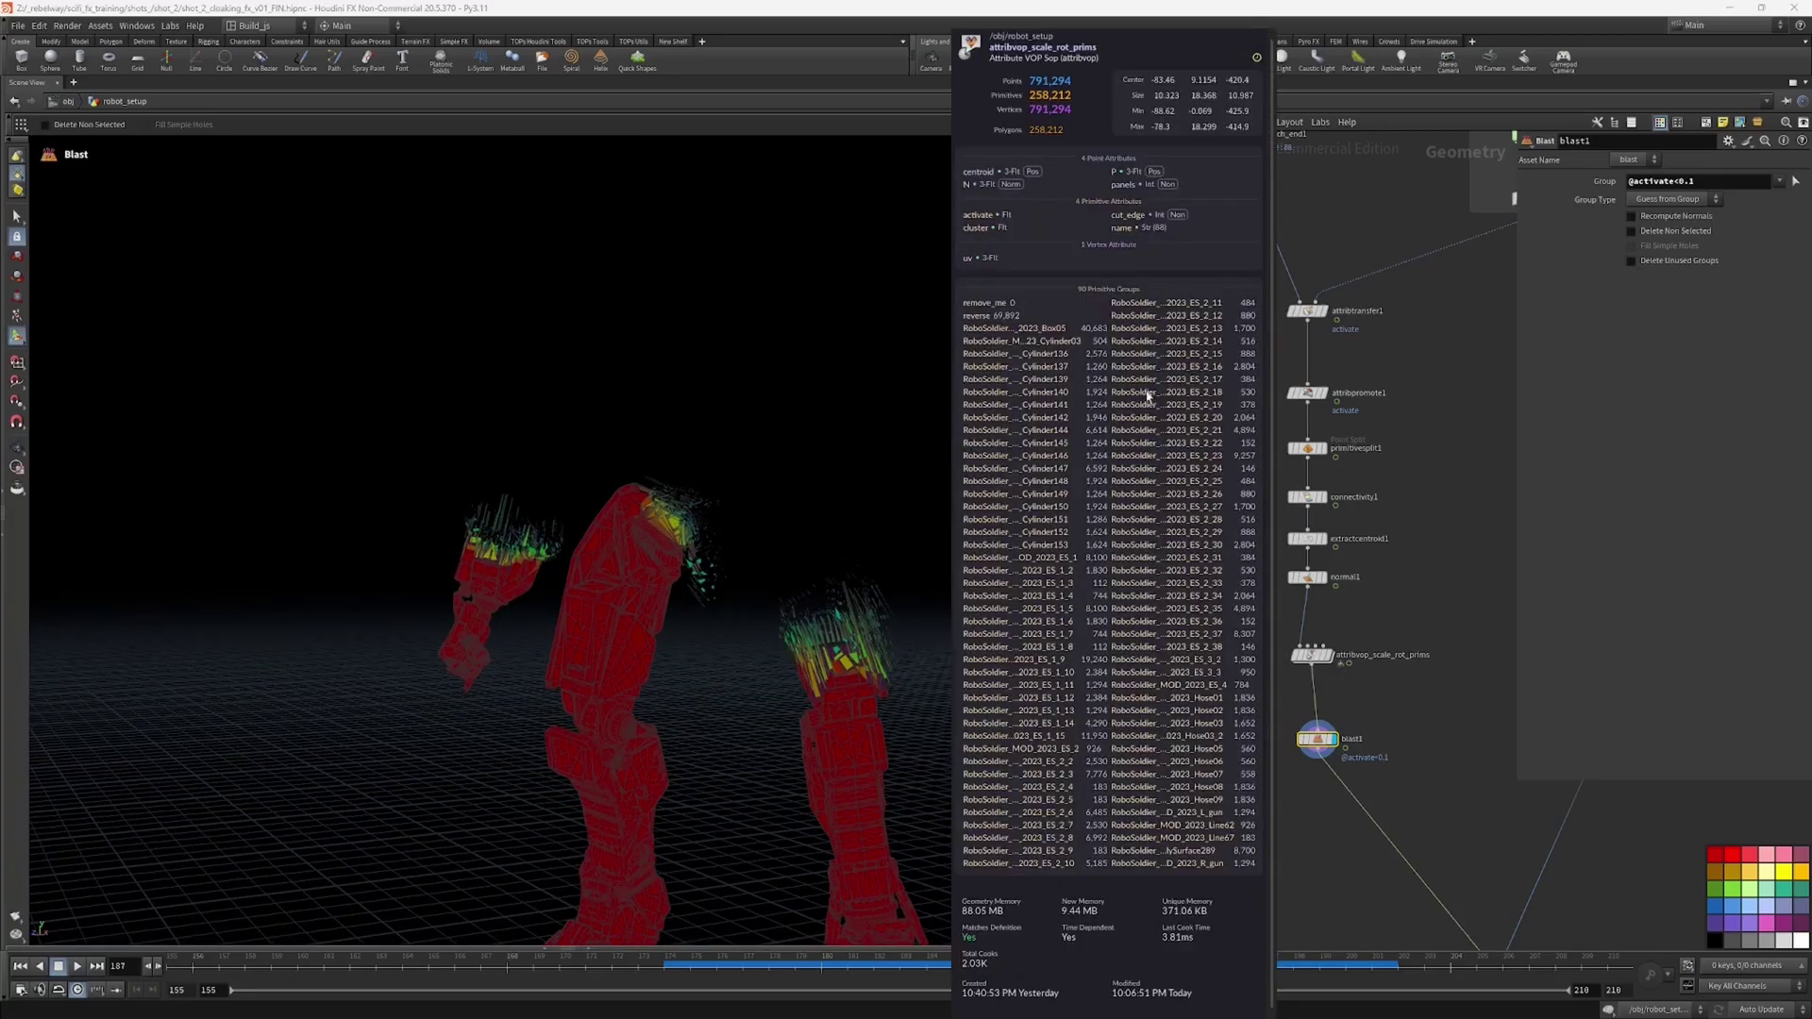
middle_click(1317, 738)
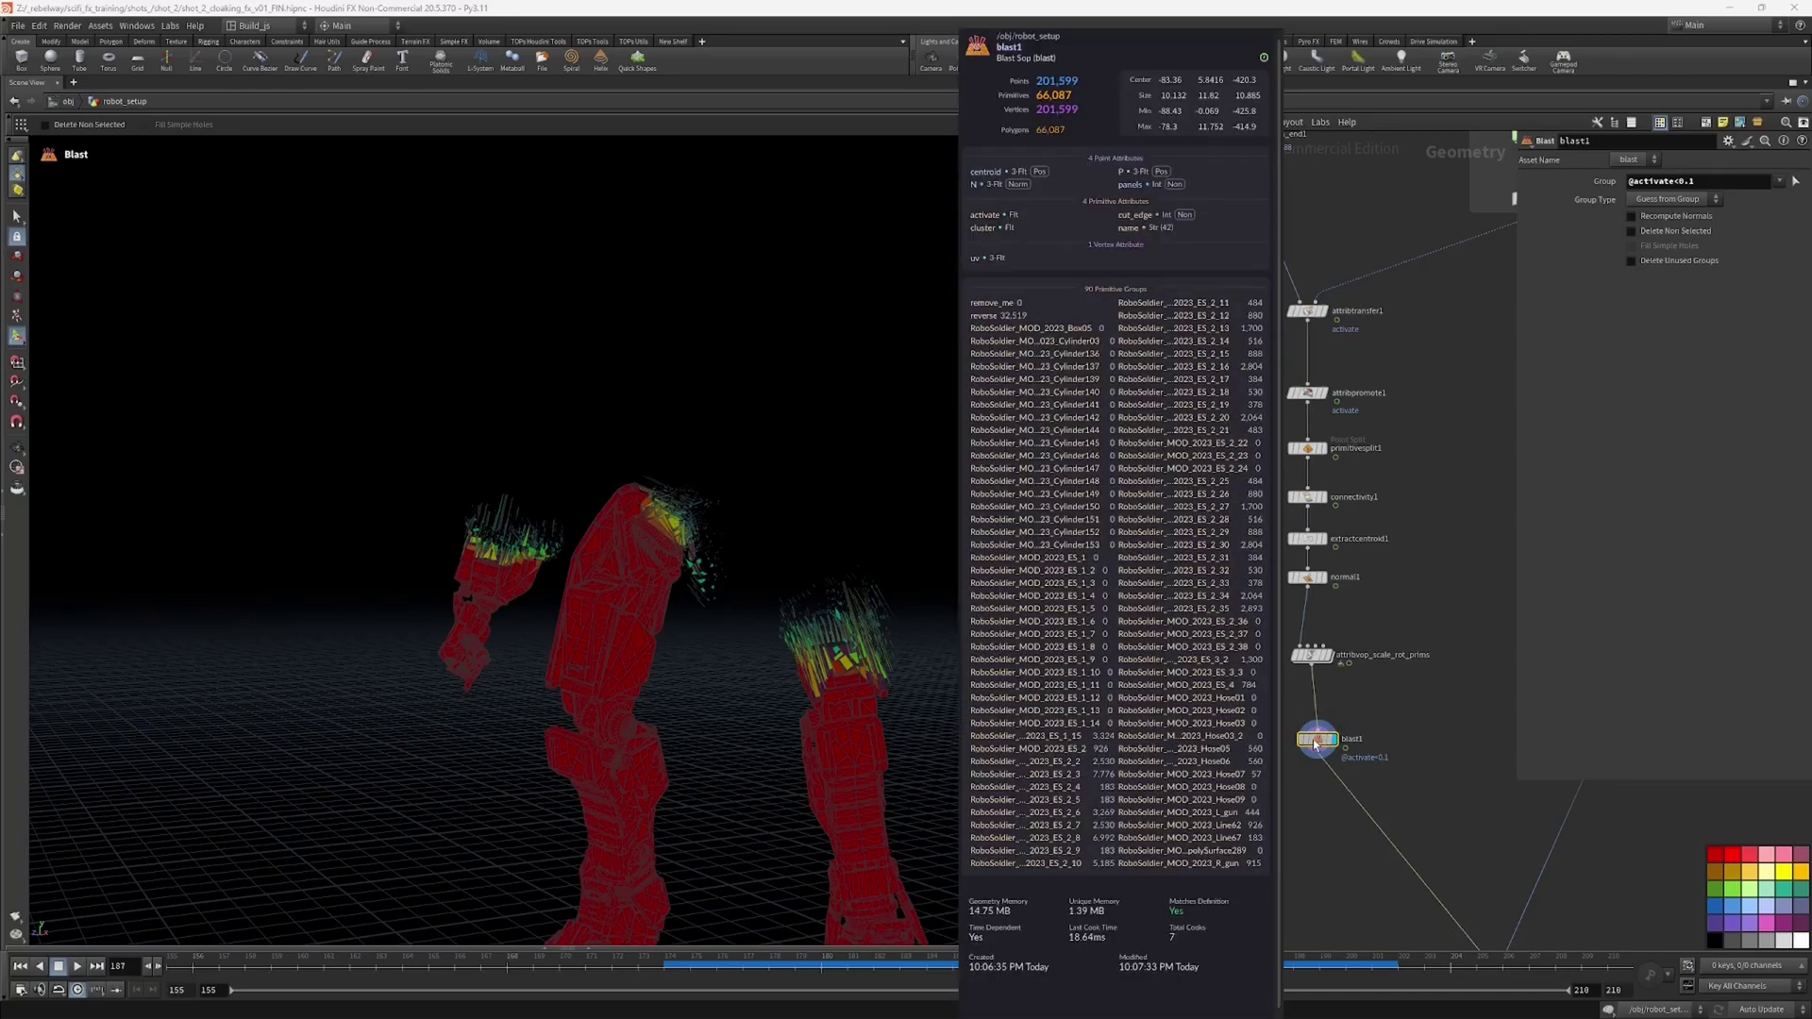
left_click(1690, 182)
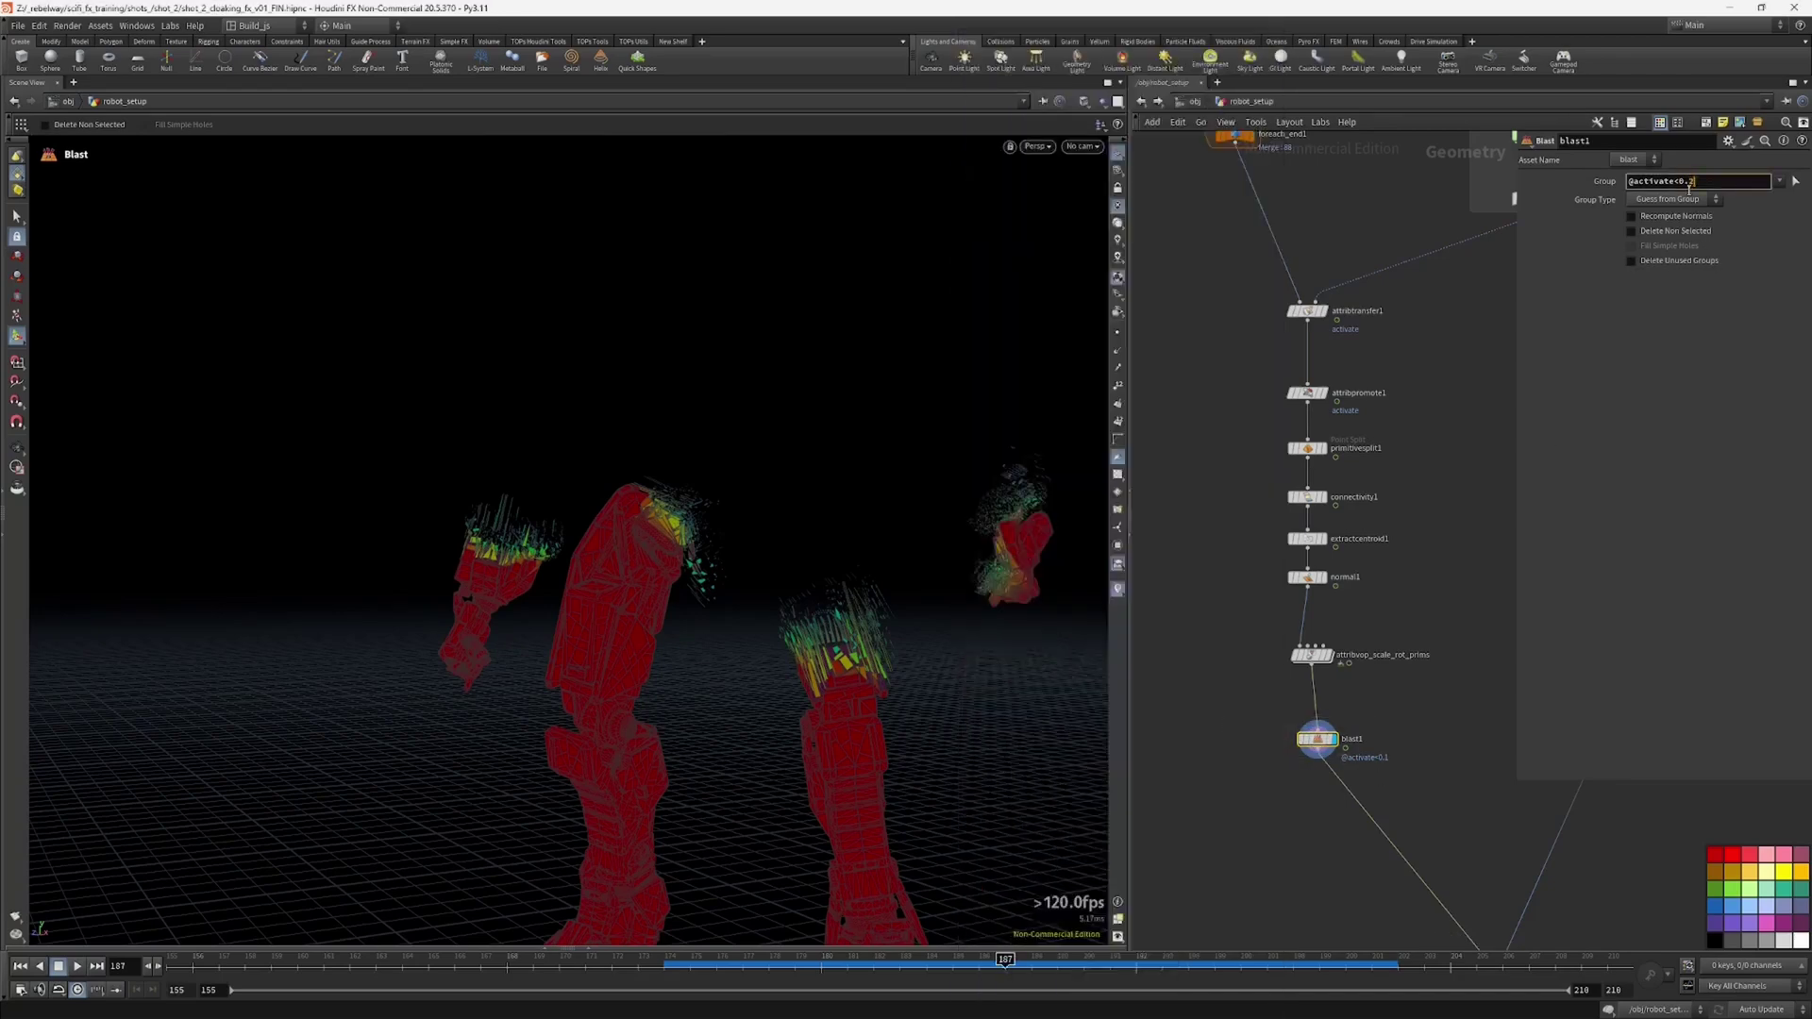
key("Return")
left_click(1700, 183)
key("Return")
left_click_drag(857, 554, 732, 562, "alt")
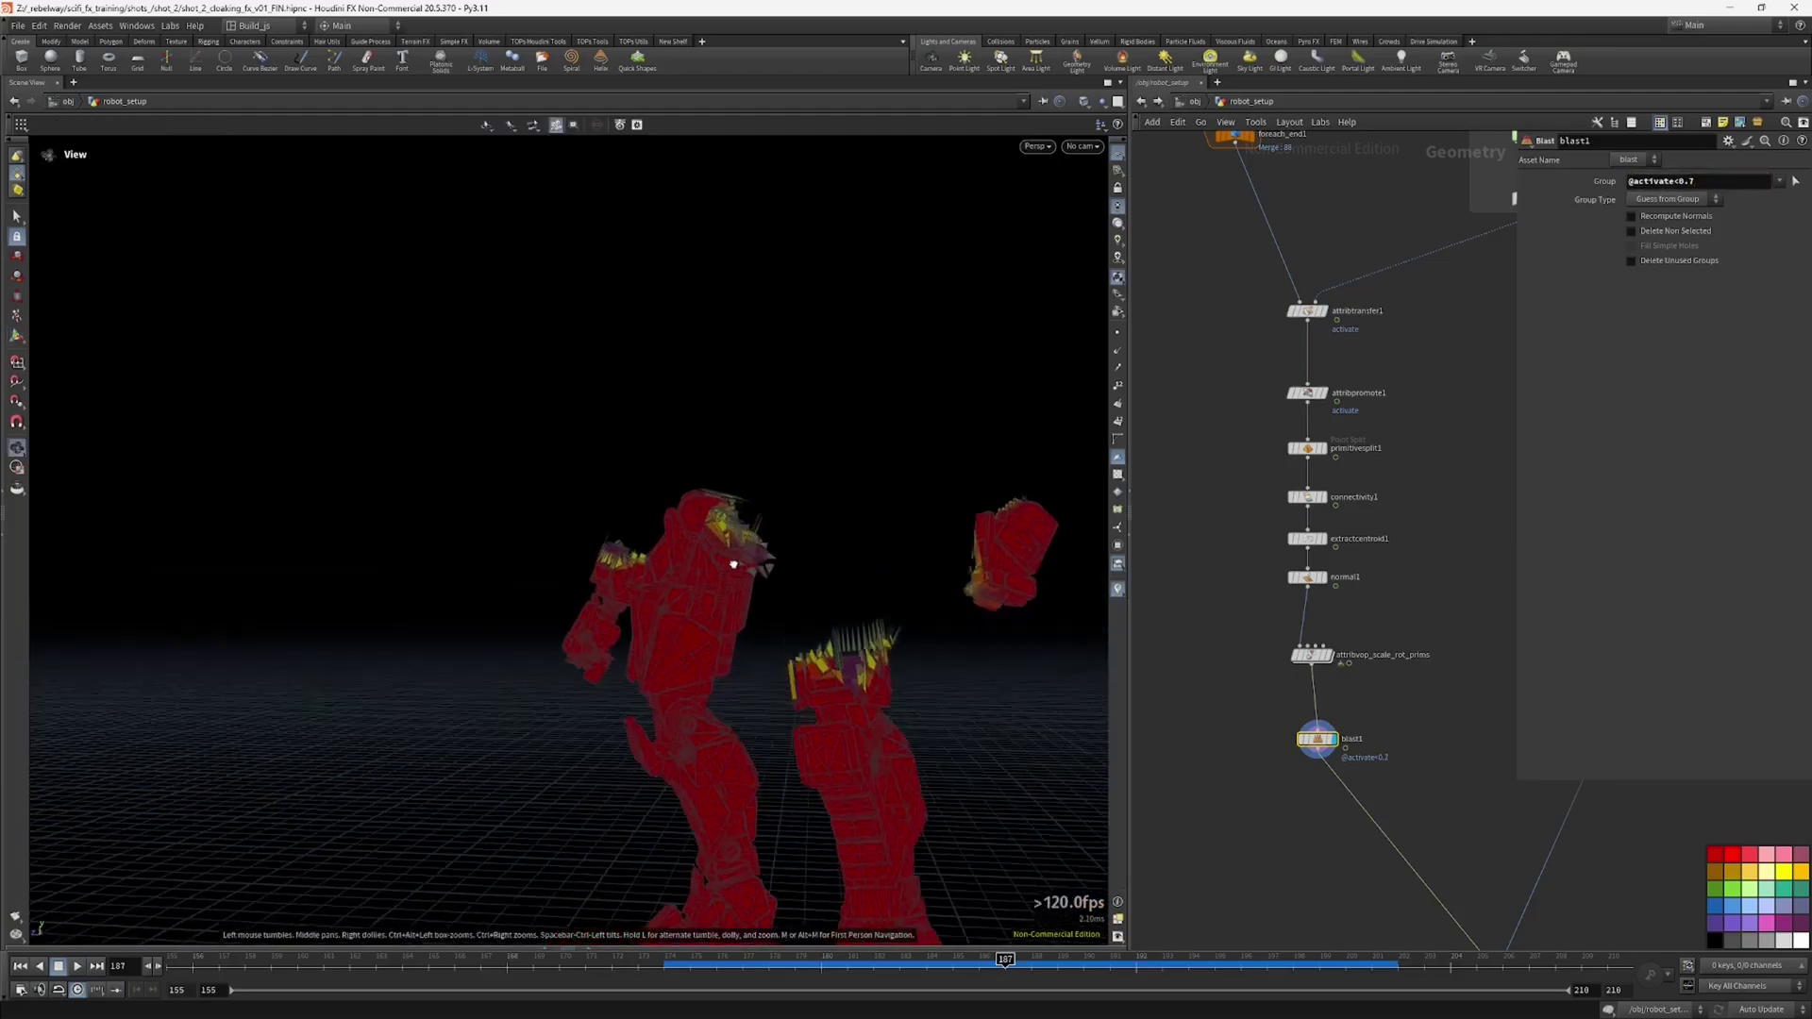
left_click_drag(789, 676, 842, 666, "alt")
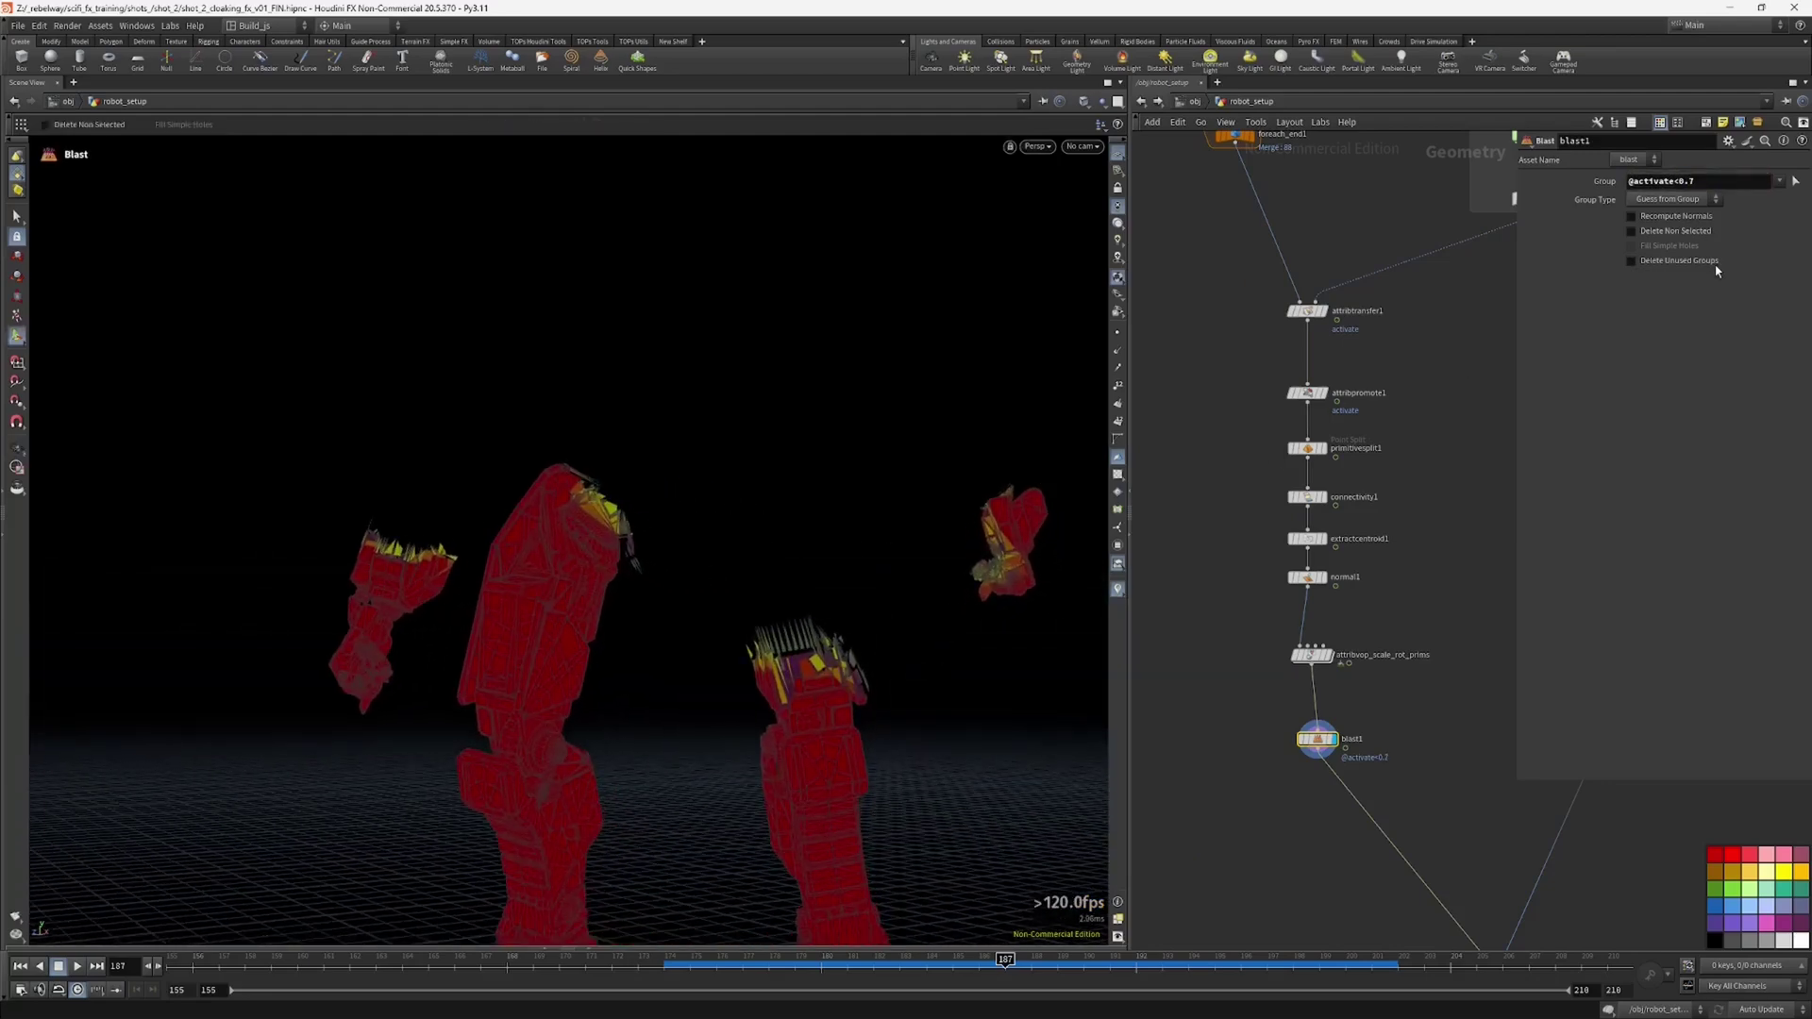
left_click_drag(1697, 183, 1687, 186)
type("05")
key("Return")
left_click_drag(930, 489, 1033, 426, "alt")
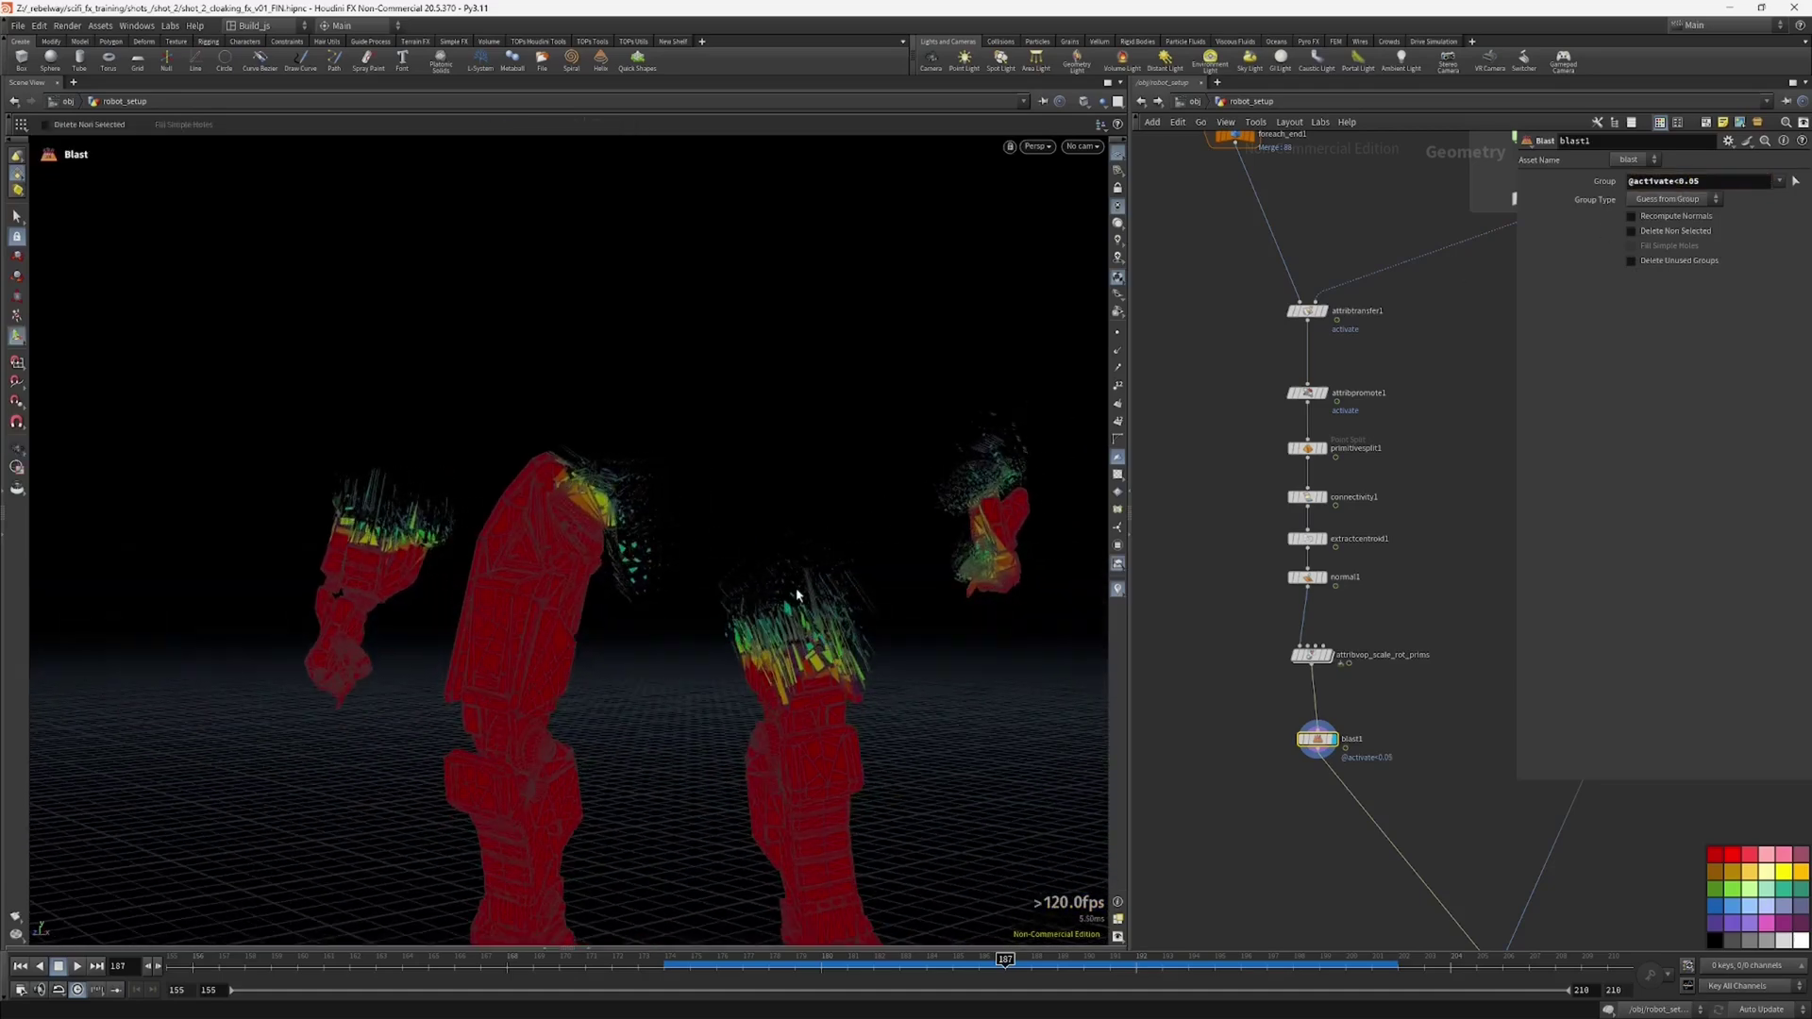
Step: Check the blast1 result at frame 189, comparing the view with point display on and off
left_click_drag(796, 594, 783, 689, "alt")
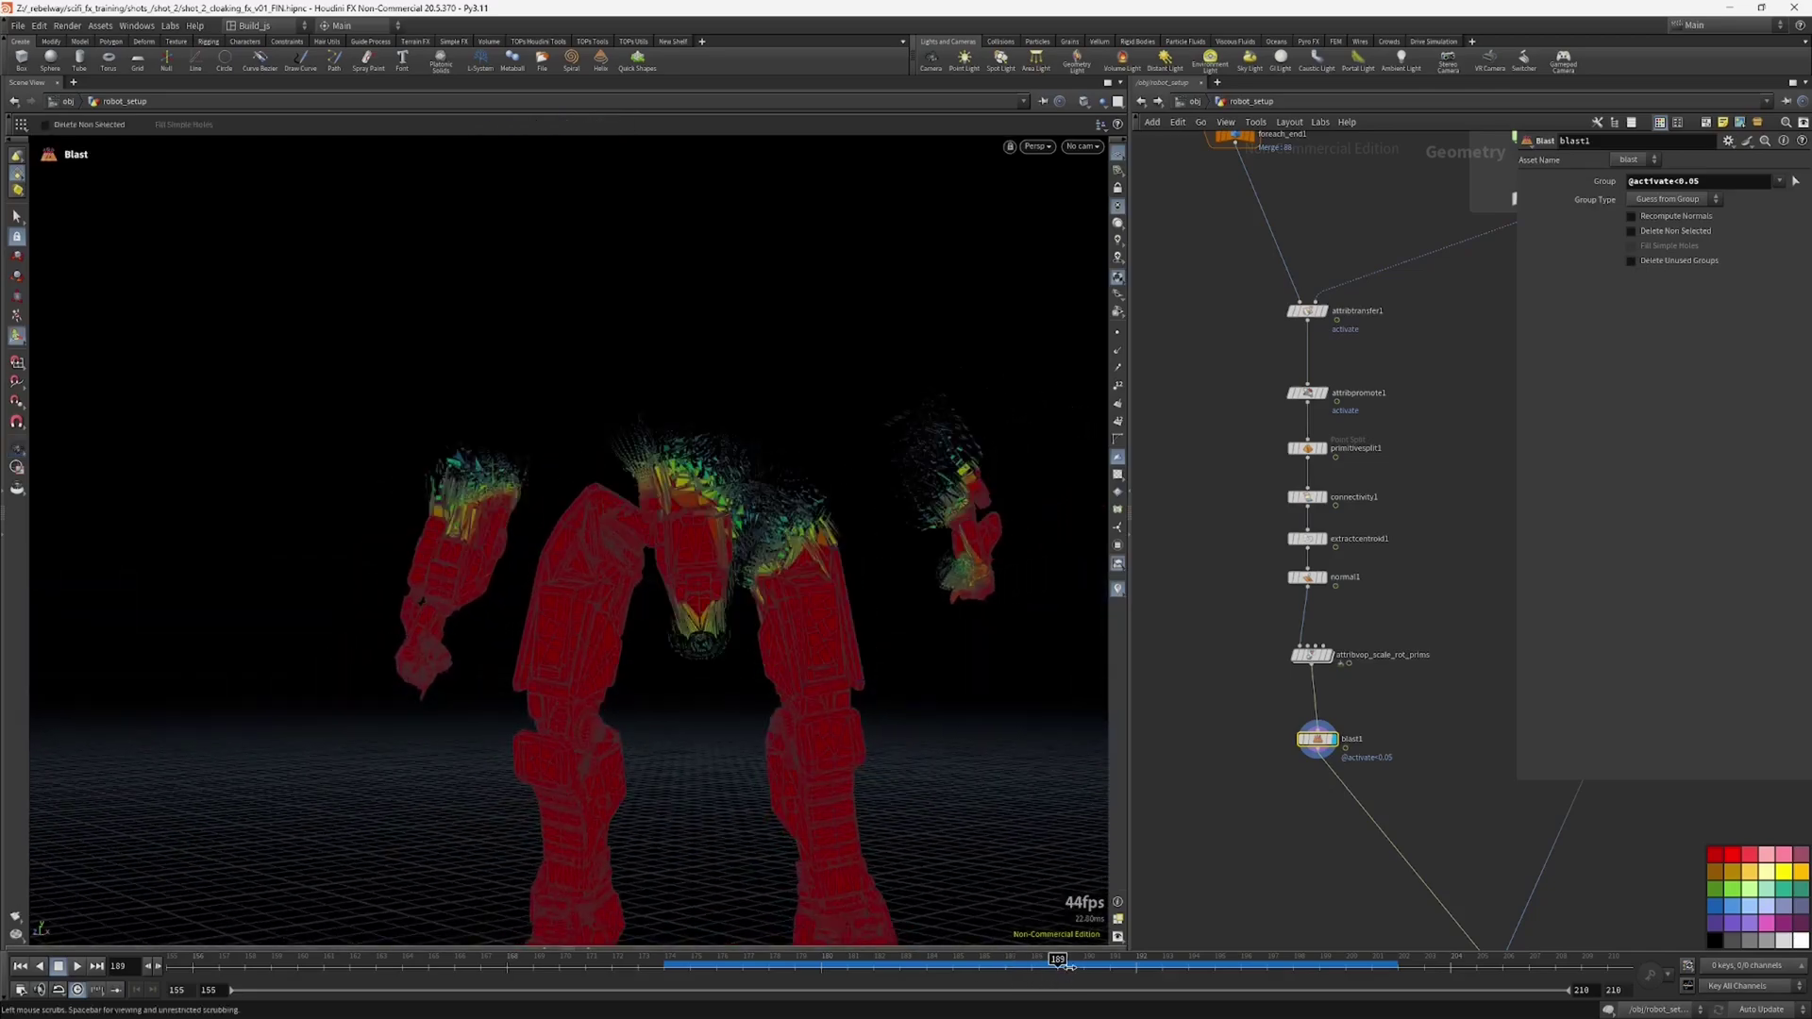
left_click_drag(870, 504, 868, 406, "alt")
key("Escape")
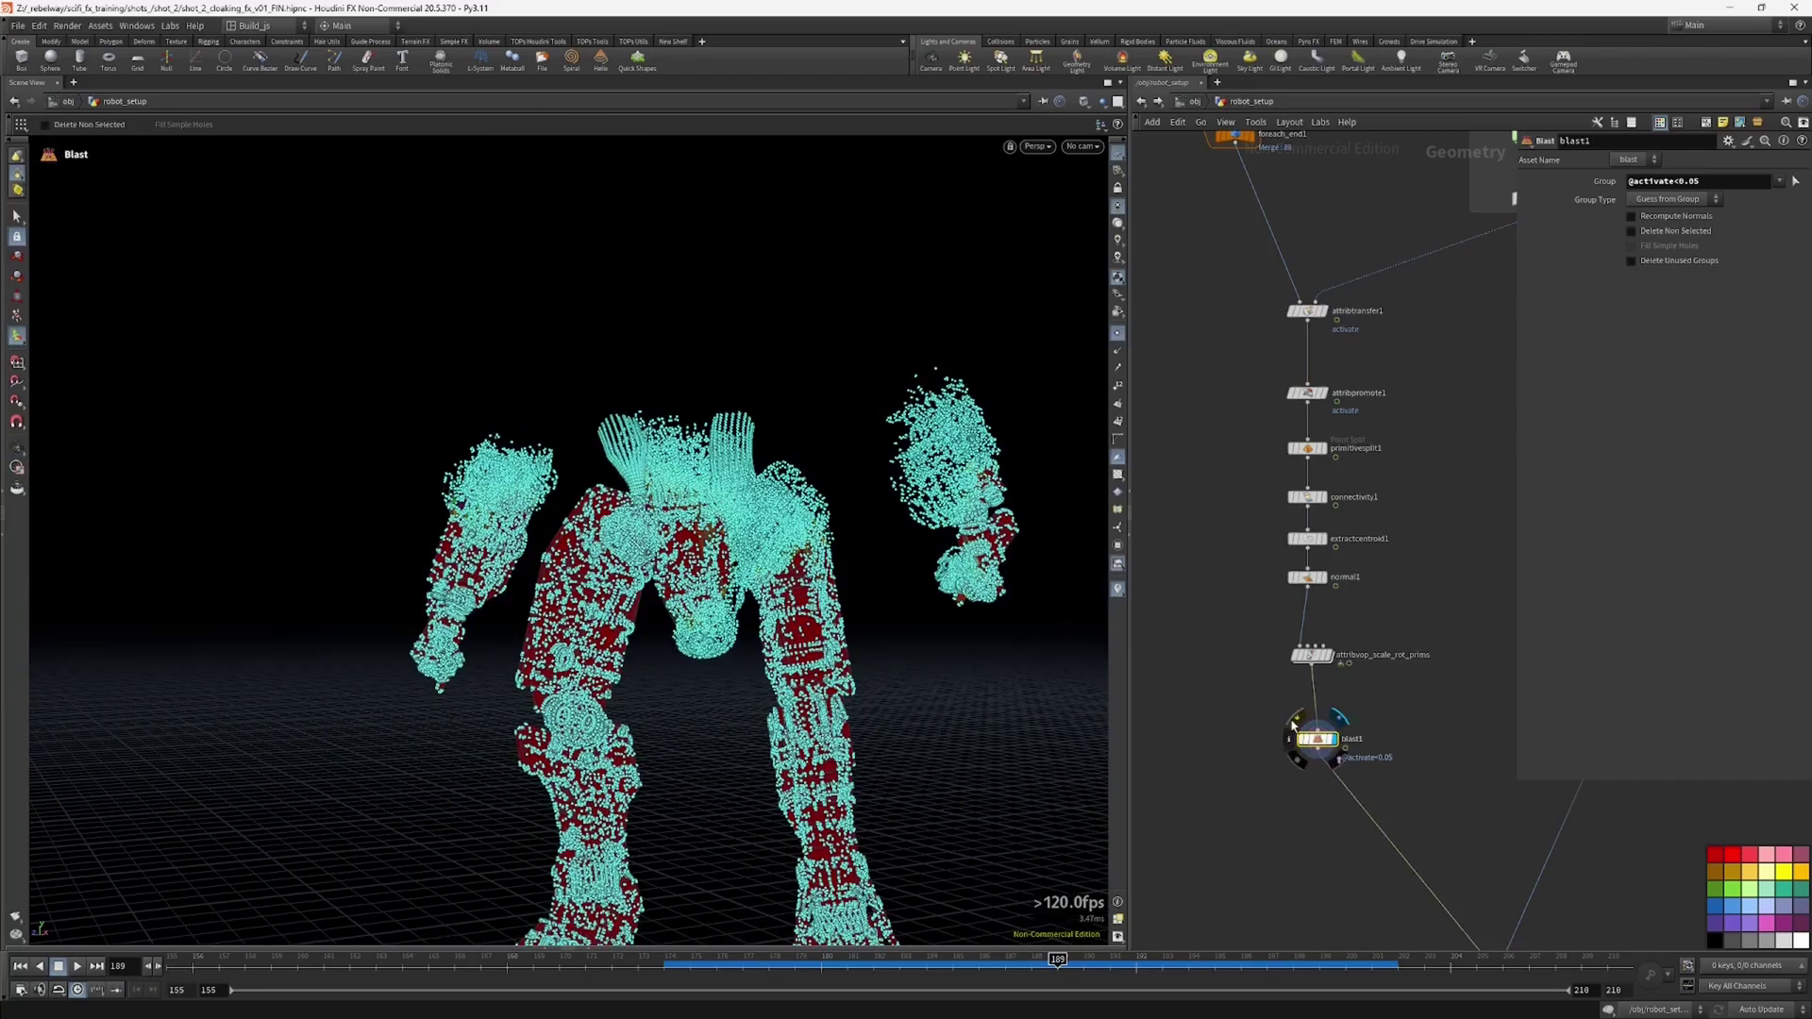
key("Return")
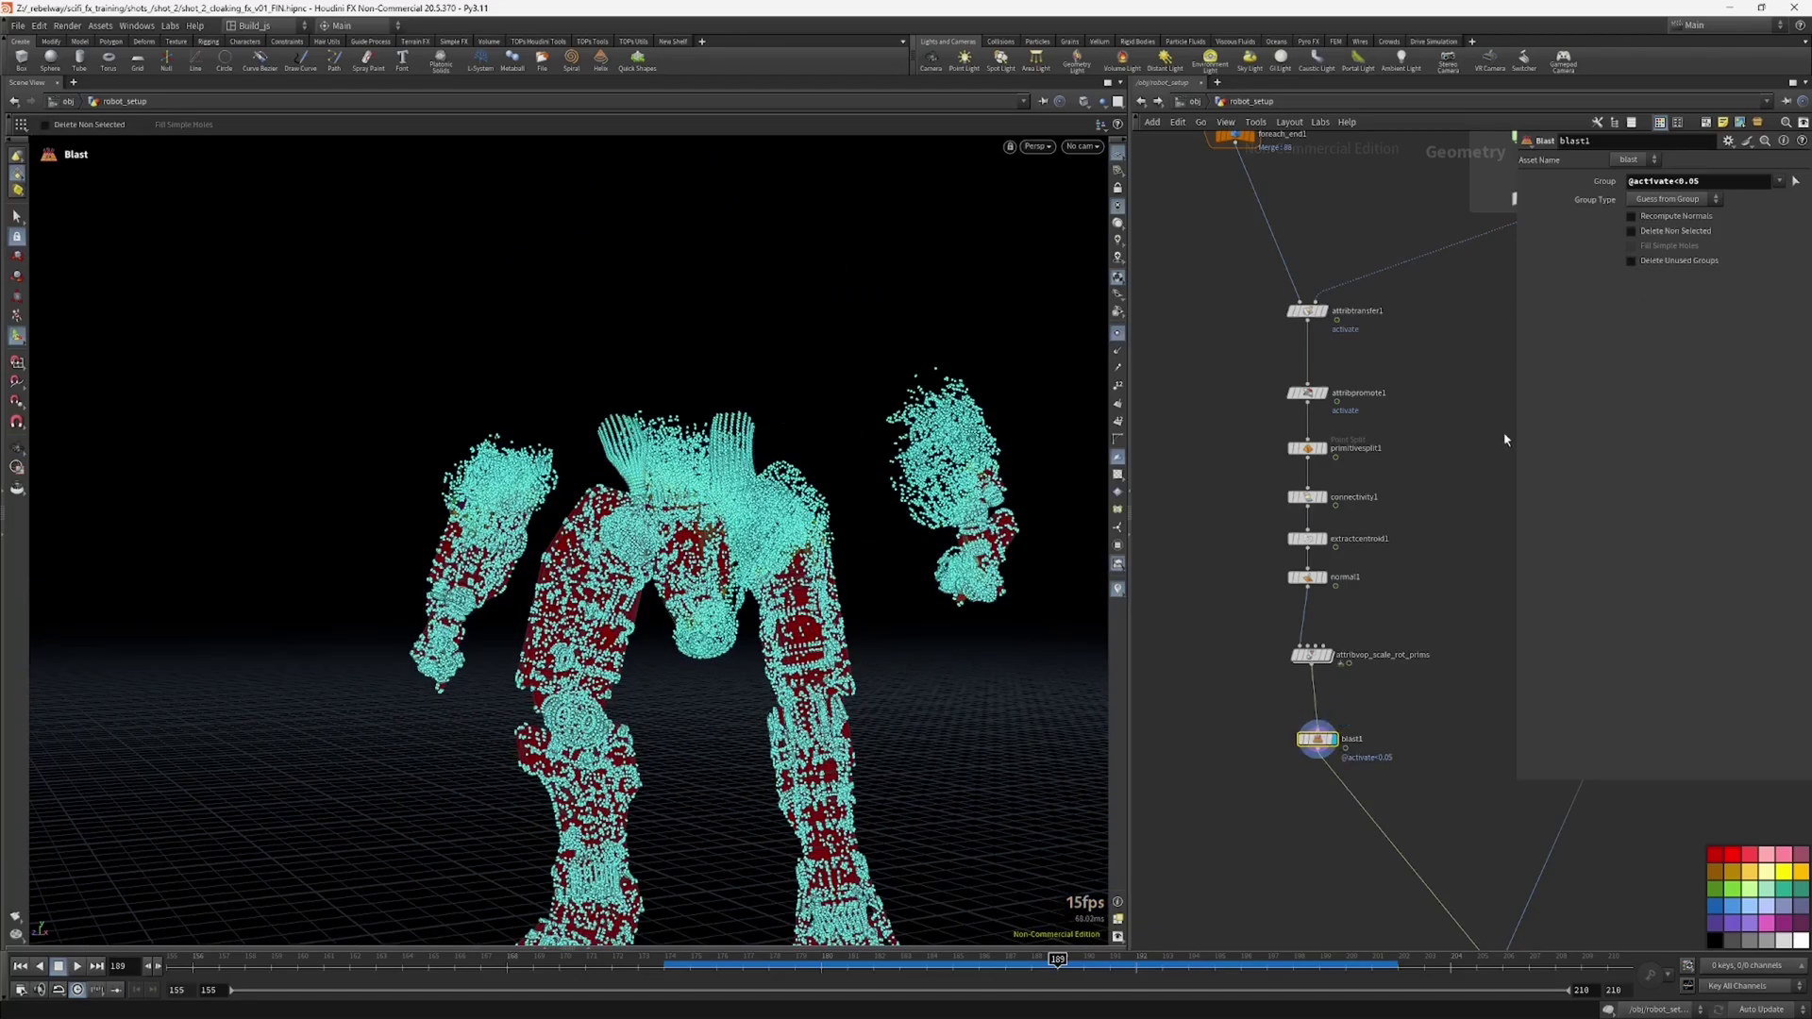
middle_click_drag(1254, 815, 1203, 664)
scroll(1203, 665, "down", 1)
left_click(1277, 695)
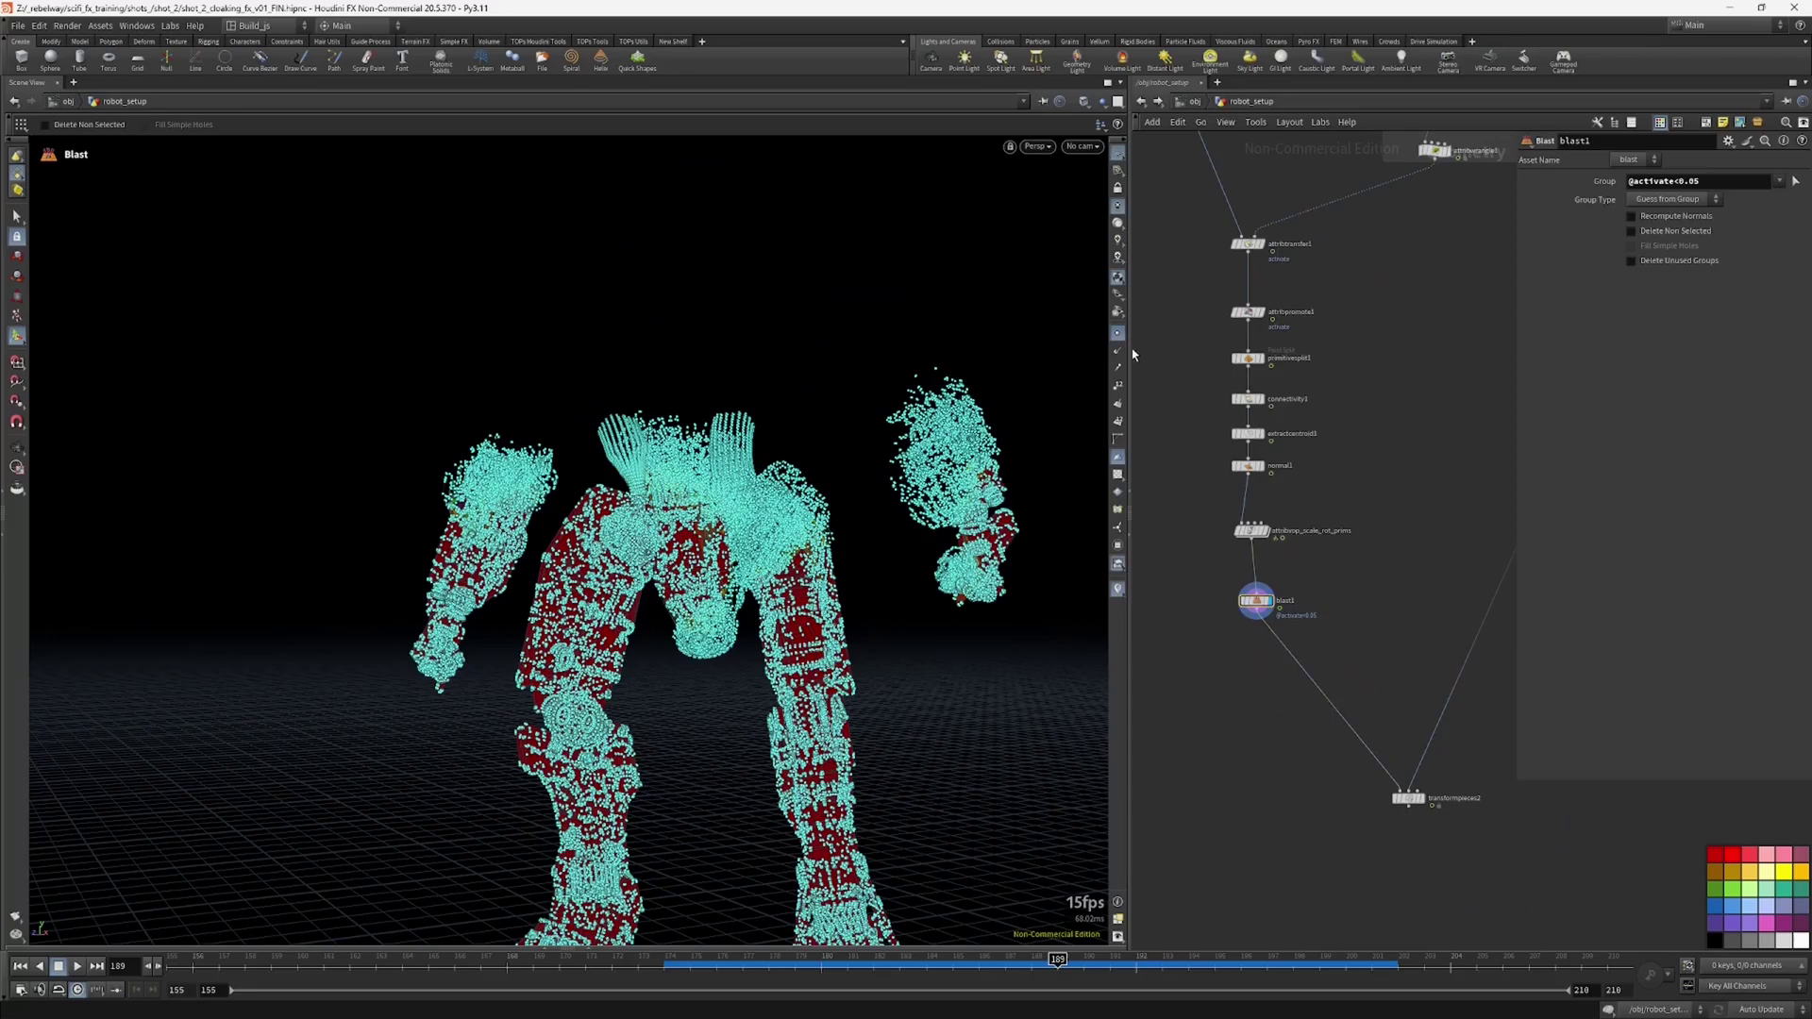
left_click(1118, 333)
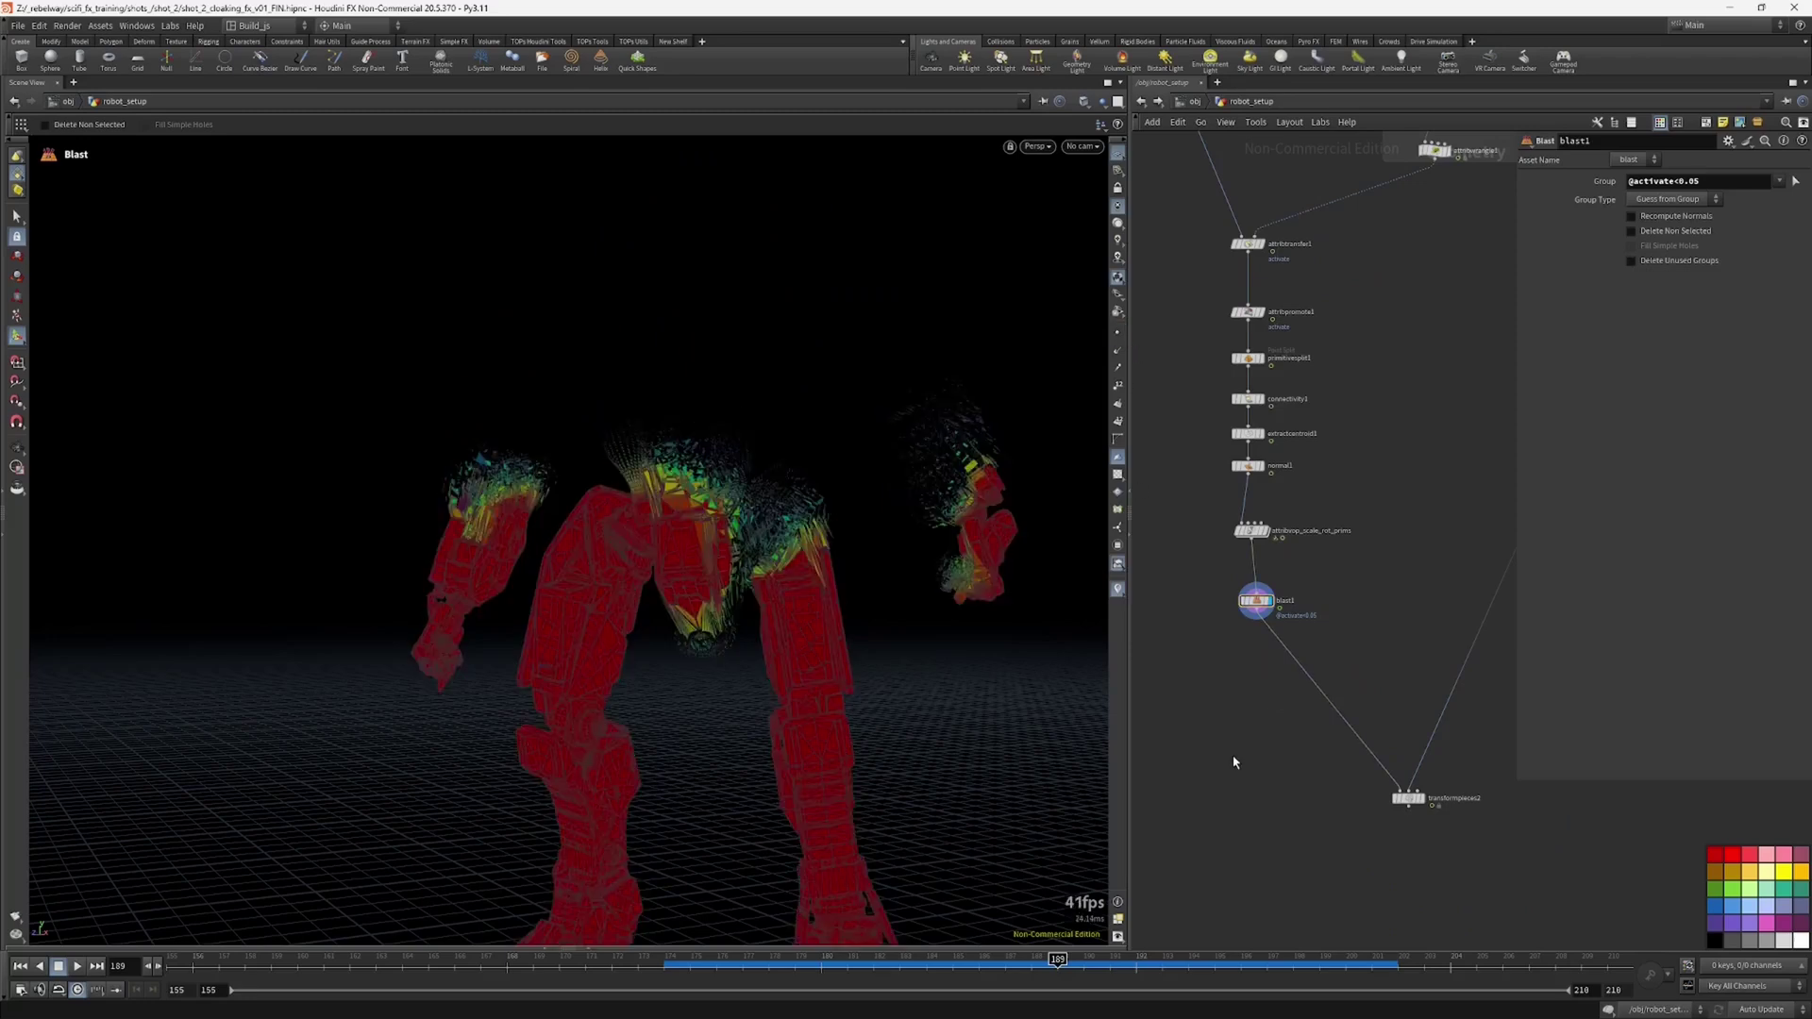
Step: Display the transformpieces2 output and frame the posed, dissolving robot in the viewport
left_click(1418, 800)
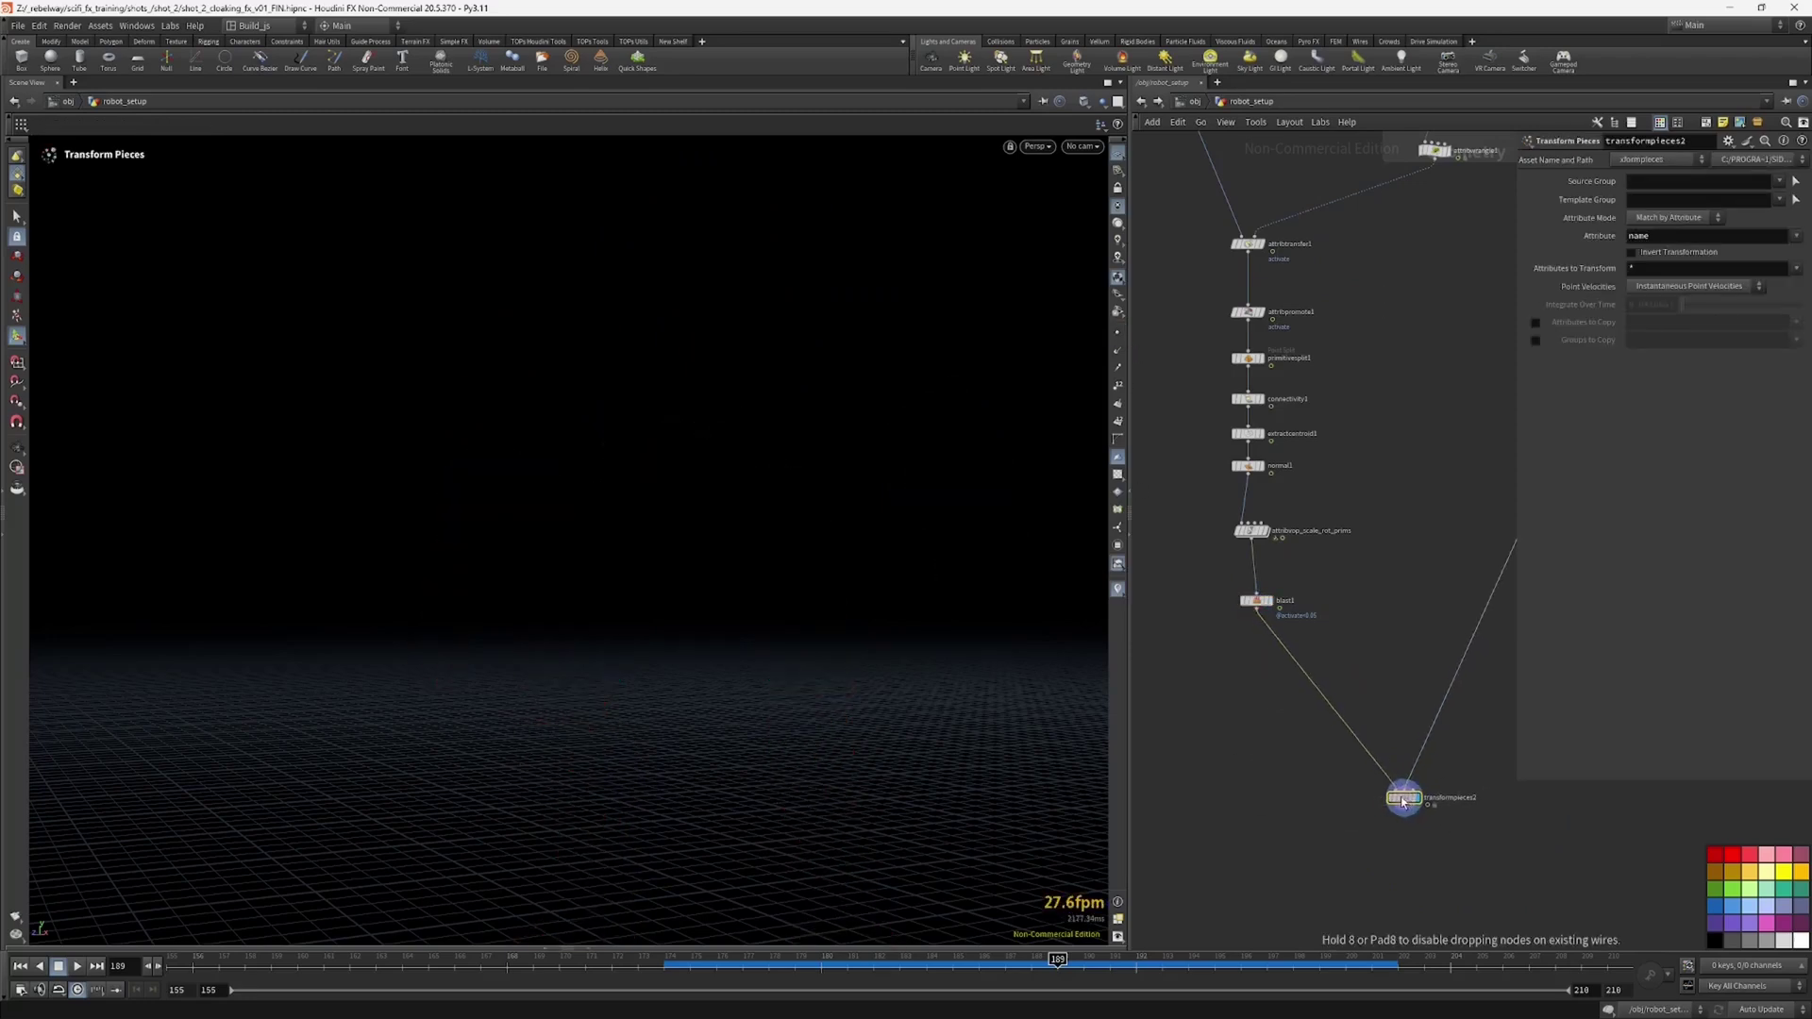
key("Escape")
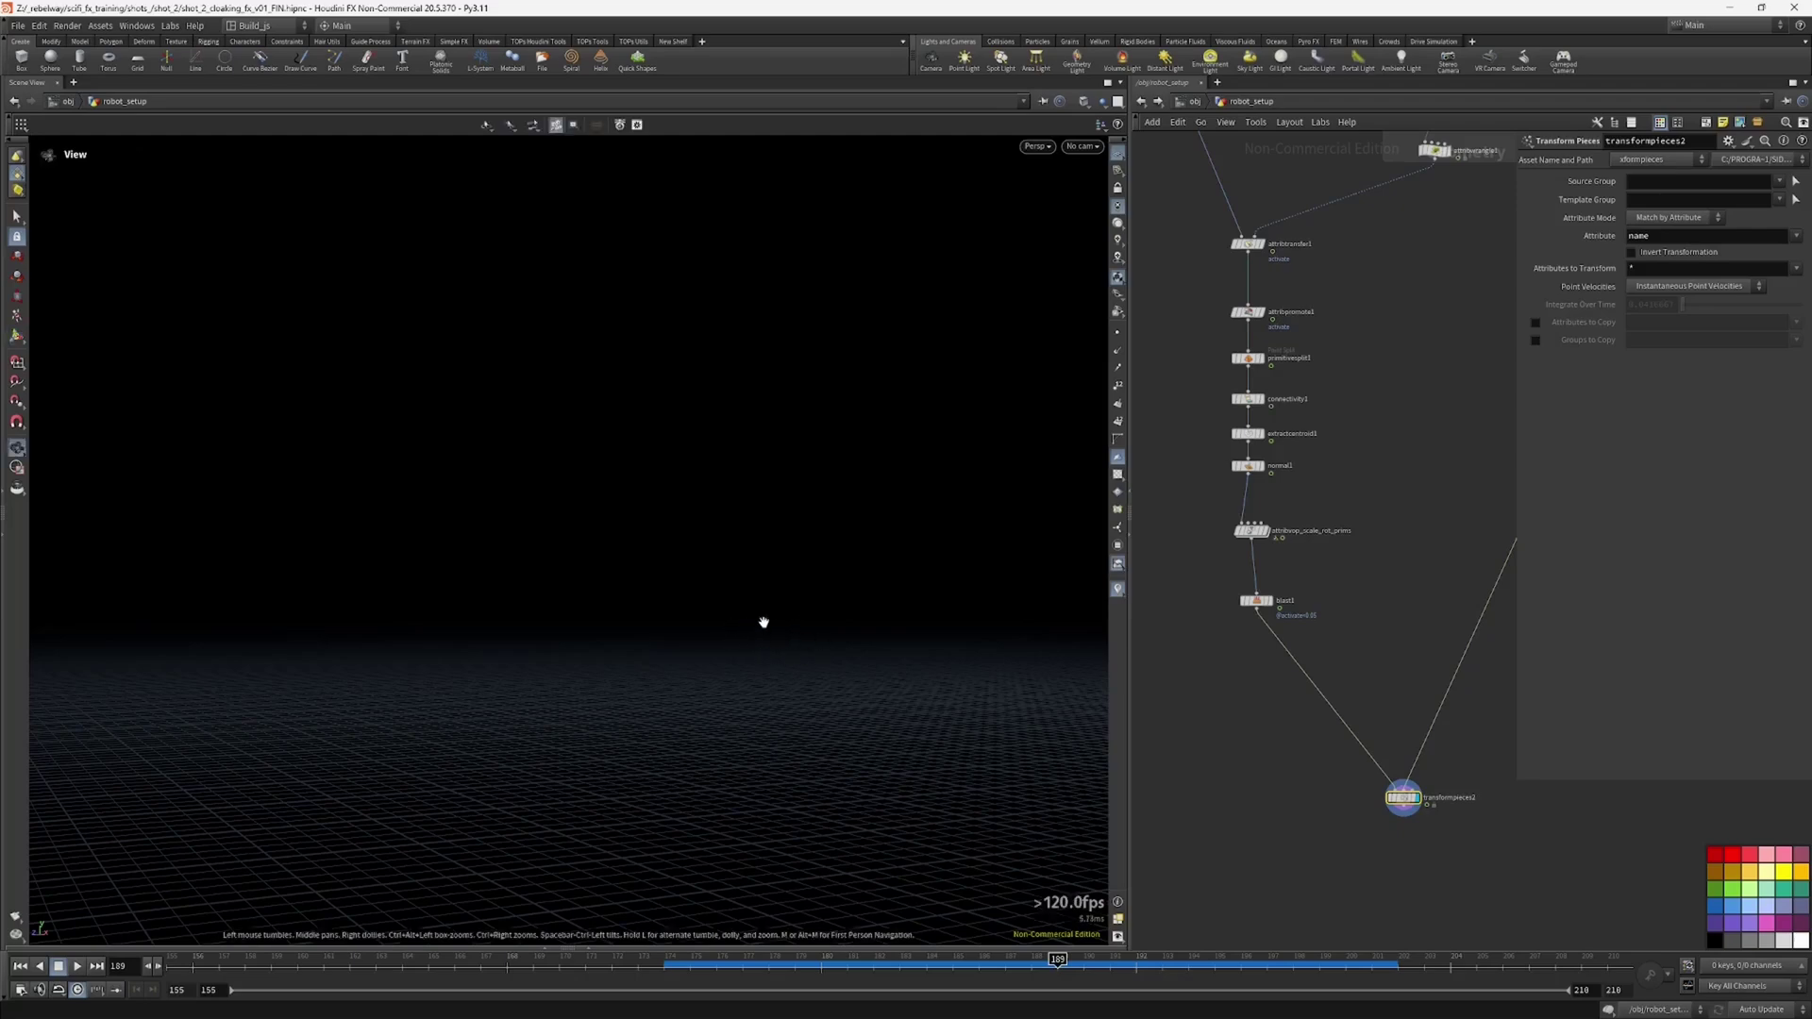
key("g")
left_click_drag(743, 615, 831, 459)
key("Return")
Step: Look through camera2_final and scrub the timeline to review how the posed robot dissolves
left_click(1082, 146)
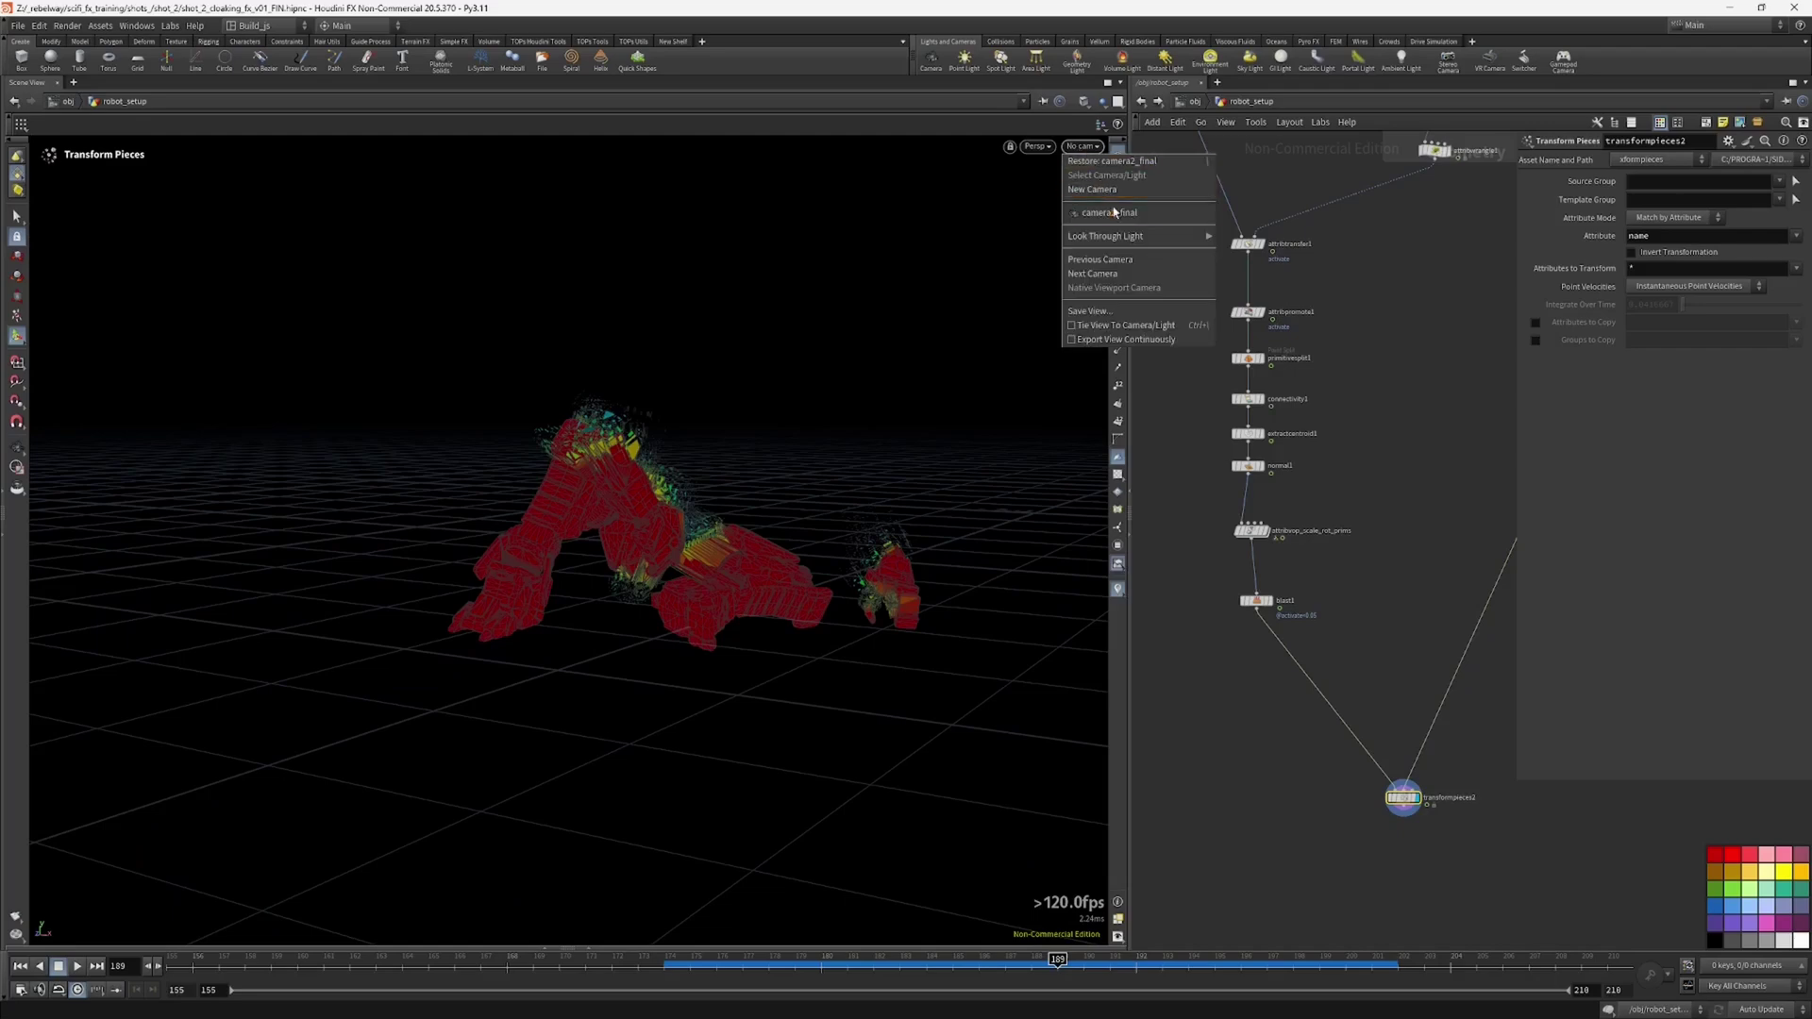
left_click(1132, 215)
left_click(873, 959)
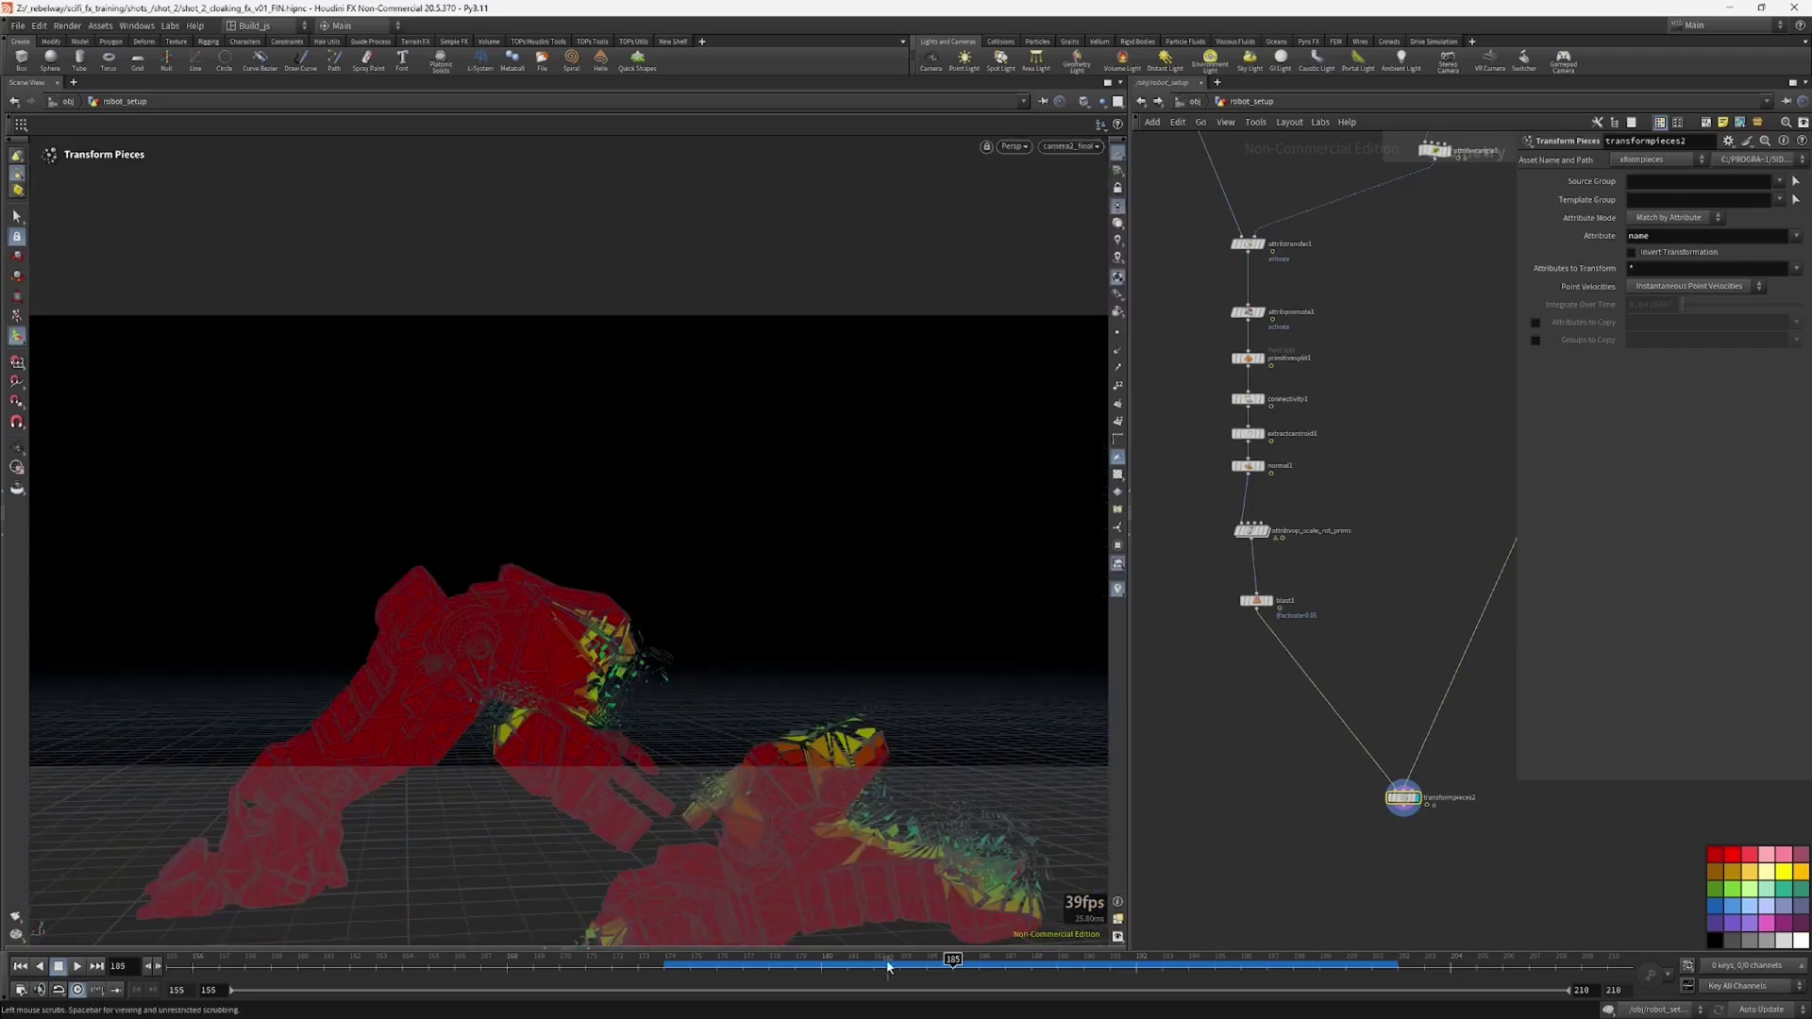
left_click_drag(771, 975, 718, 963)
left_click(981, 963)
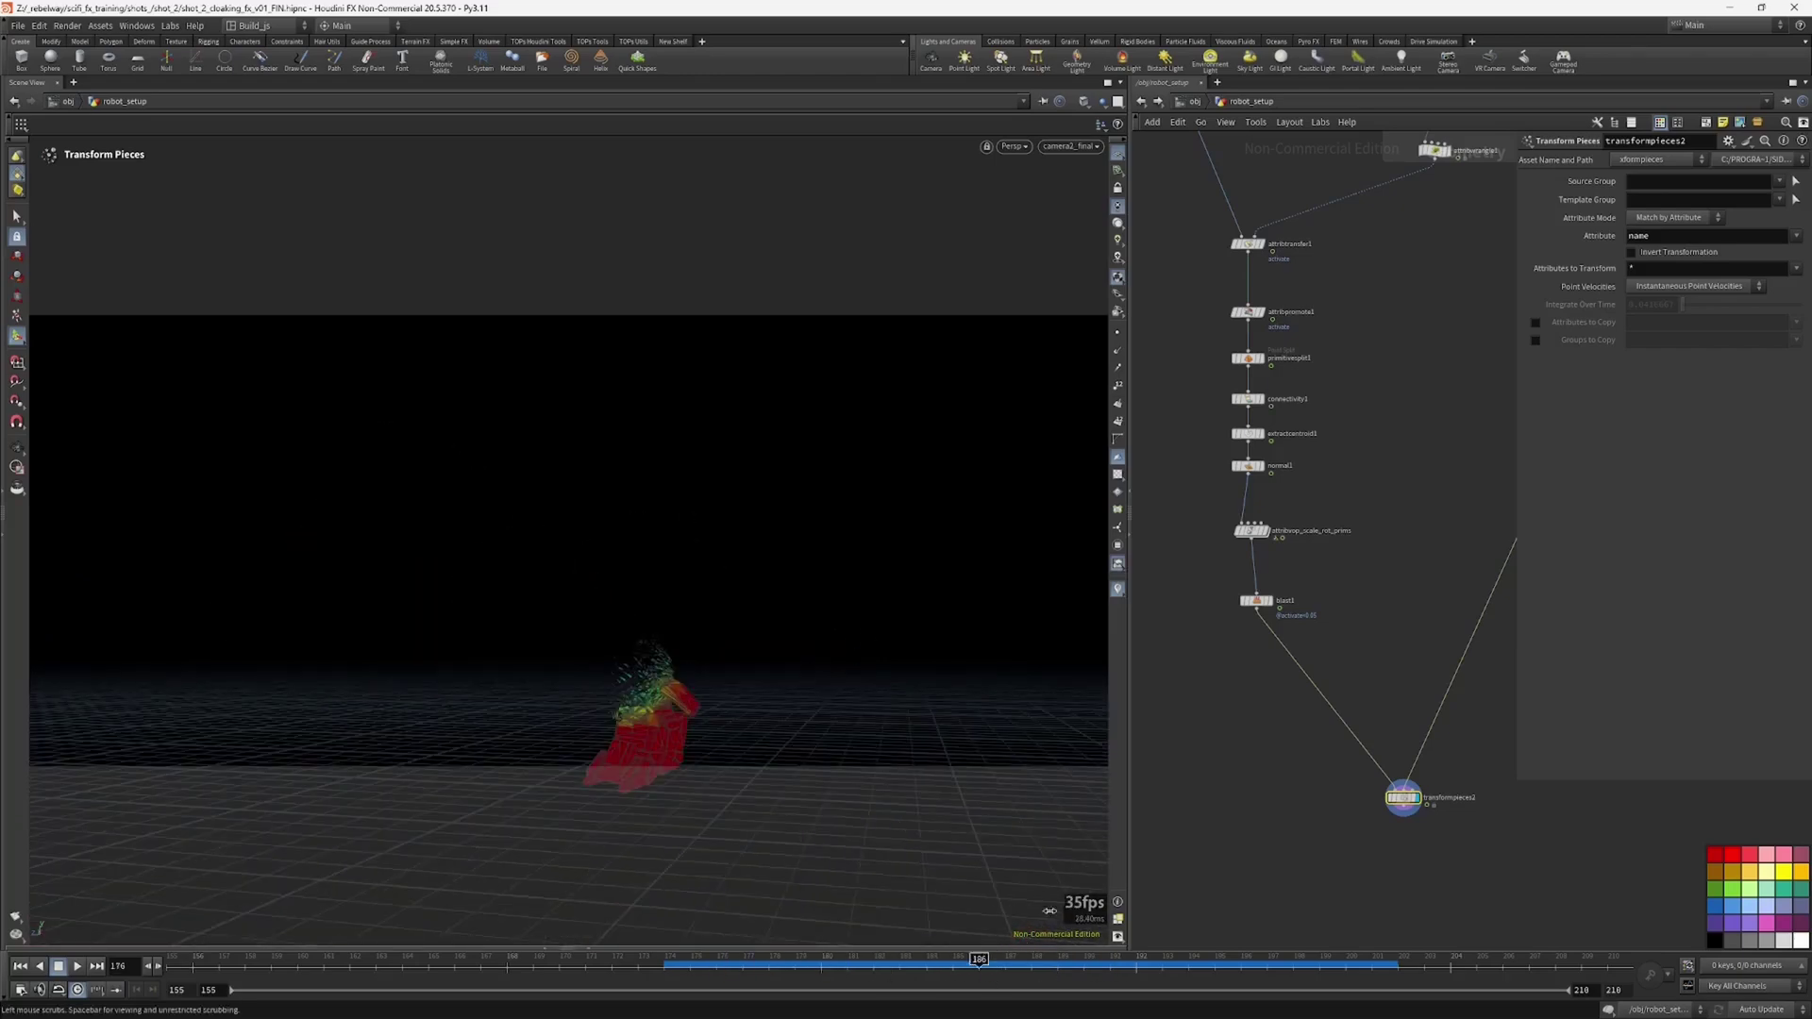
Step: Switch the displayed output back to blast1 in robot_setup
left_click(1270, 601)
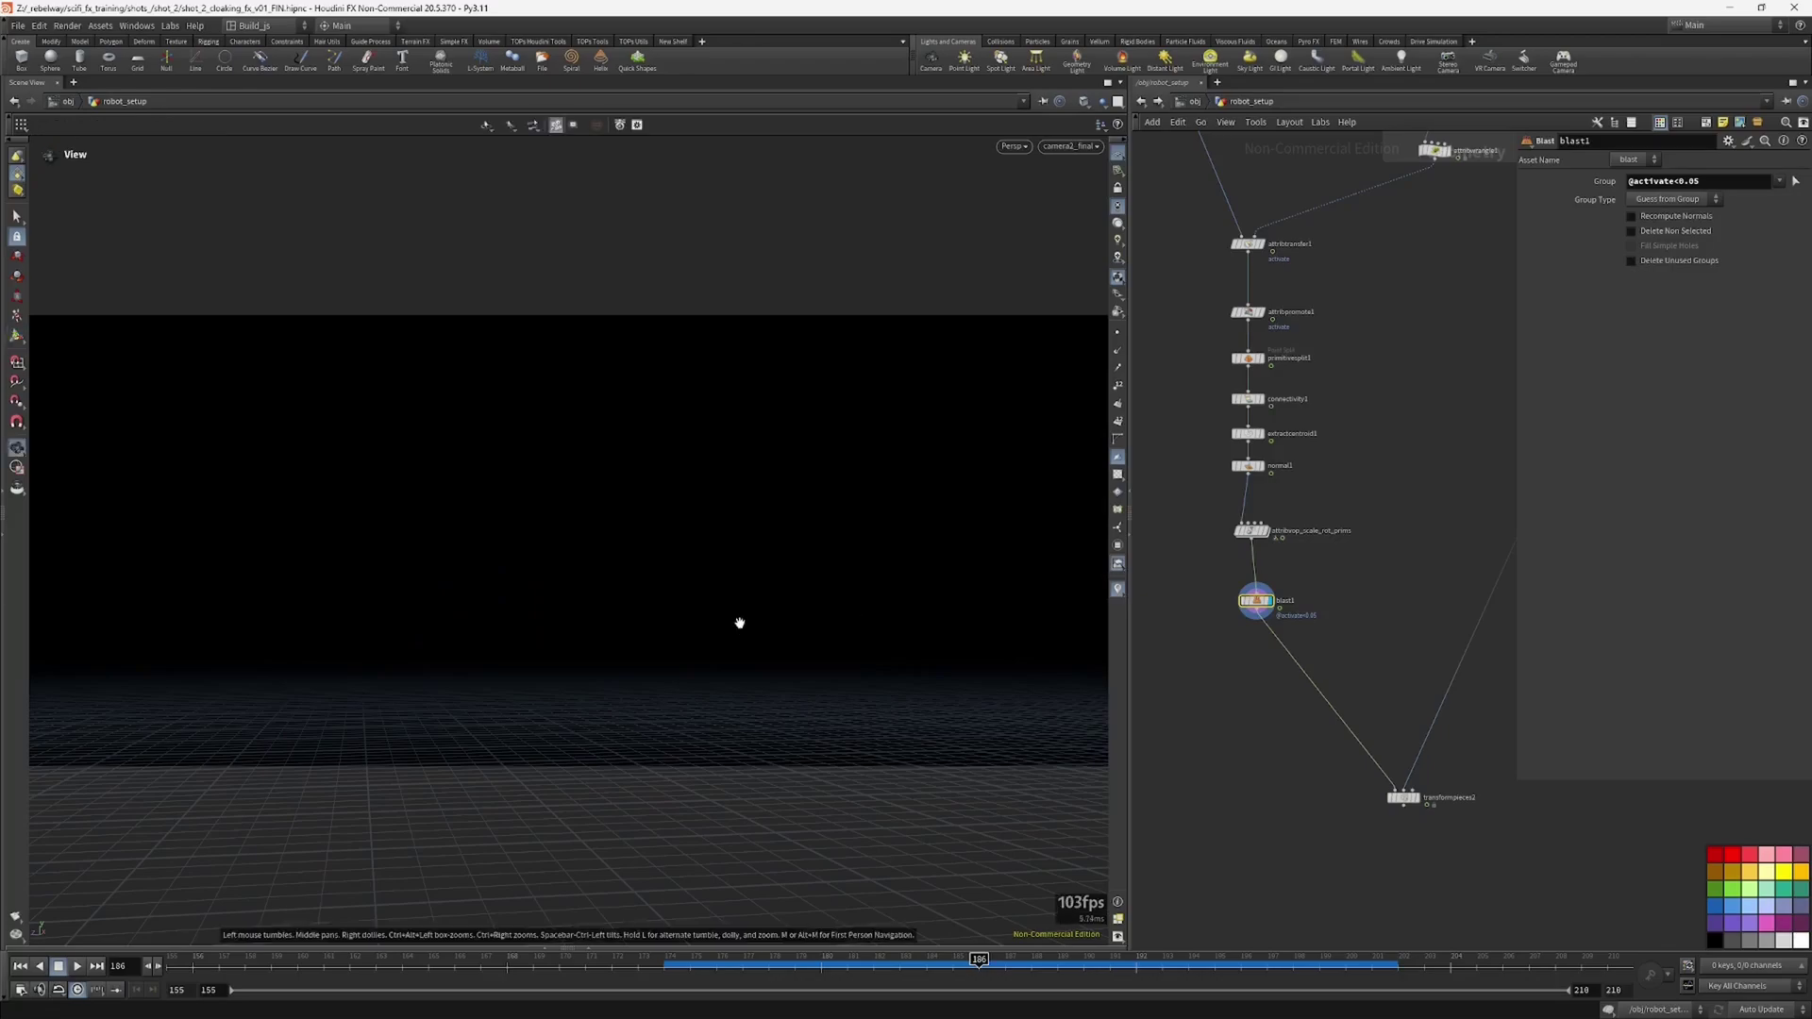
Step: Frame the robot and examine the flying panel fragments around the activation edges of its legs and arms from several angles and distances
key("space+g")
left_click_drag(664, 632, 659, 510)
right_click_drag(660, 510, 726, 521)
middle_click_drag(726, 522, 819, 577)
left_click_drag(819, 578, 745, 591)
right_click_drag(745, 591, 950, 472)
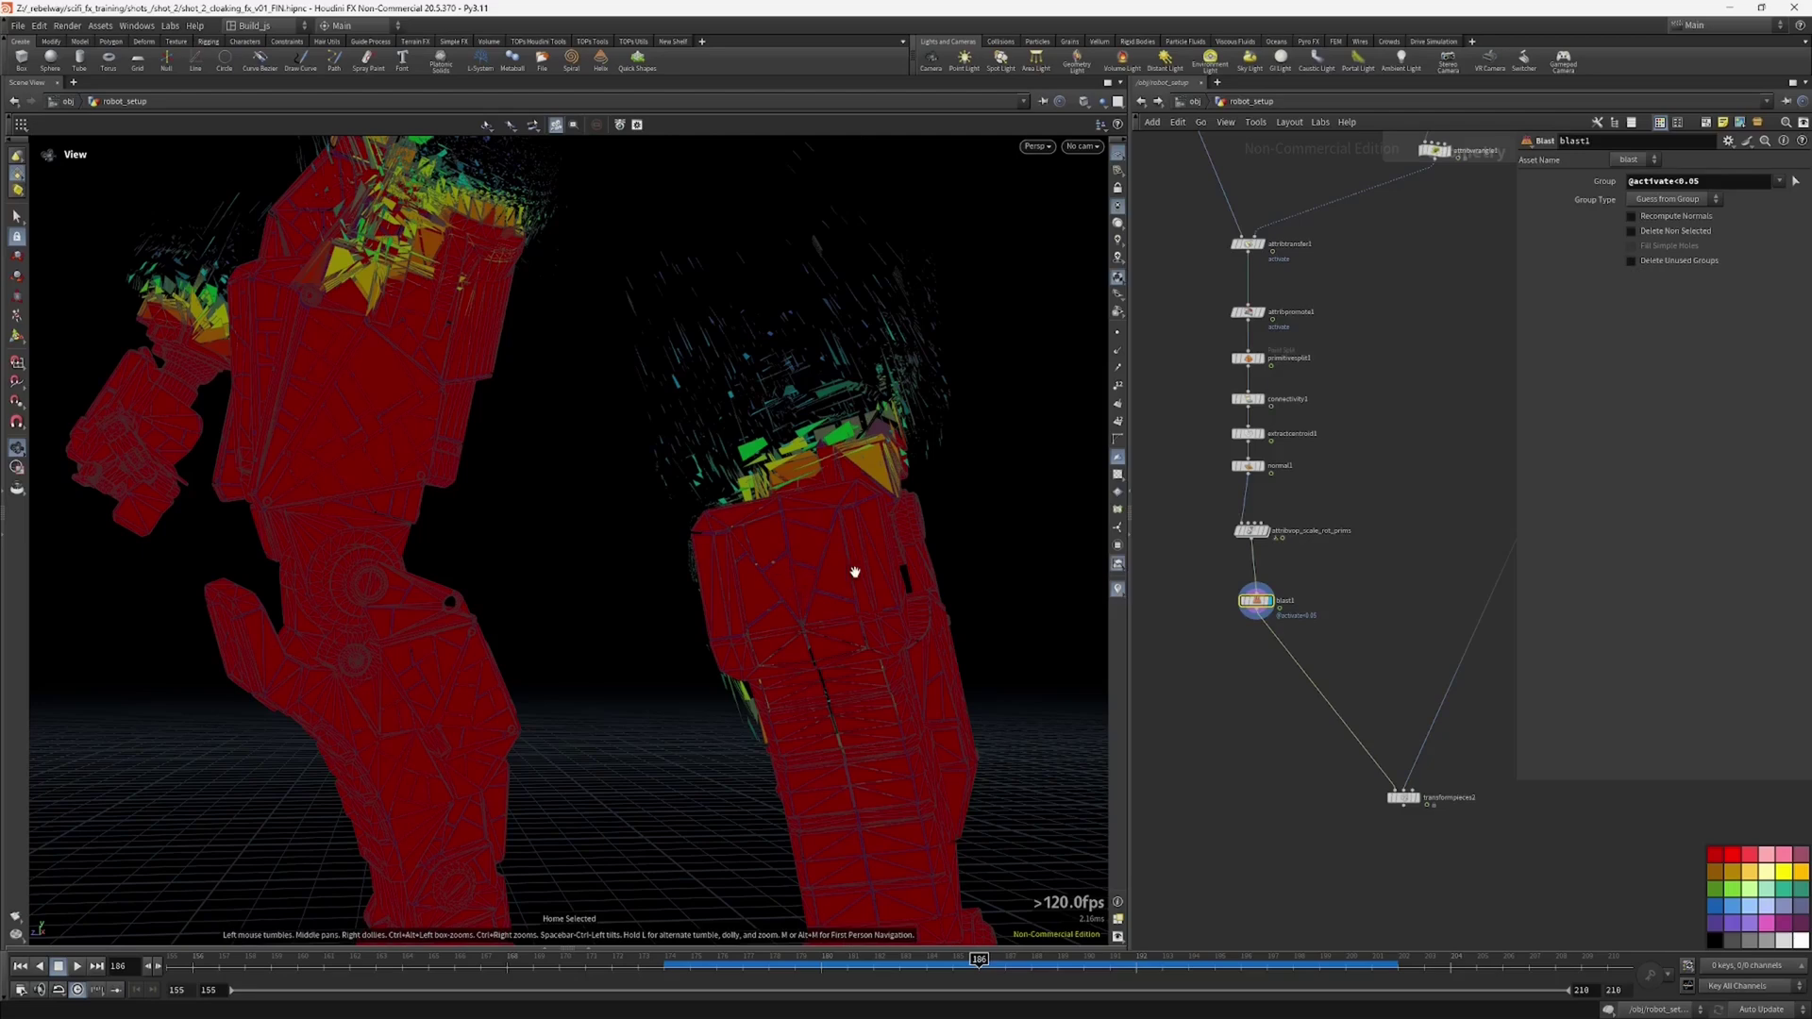
left_click_drag(855, 572, 885, 539)
key("Return")
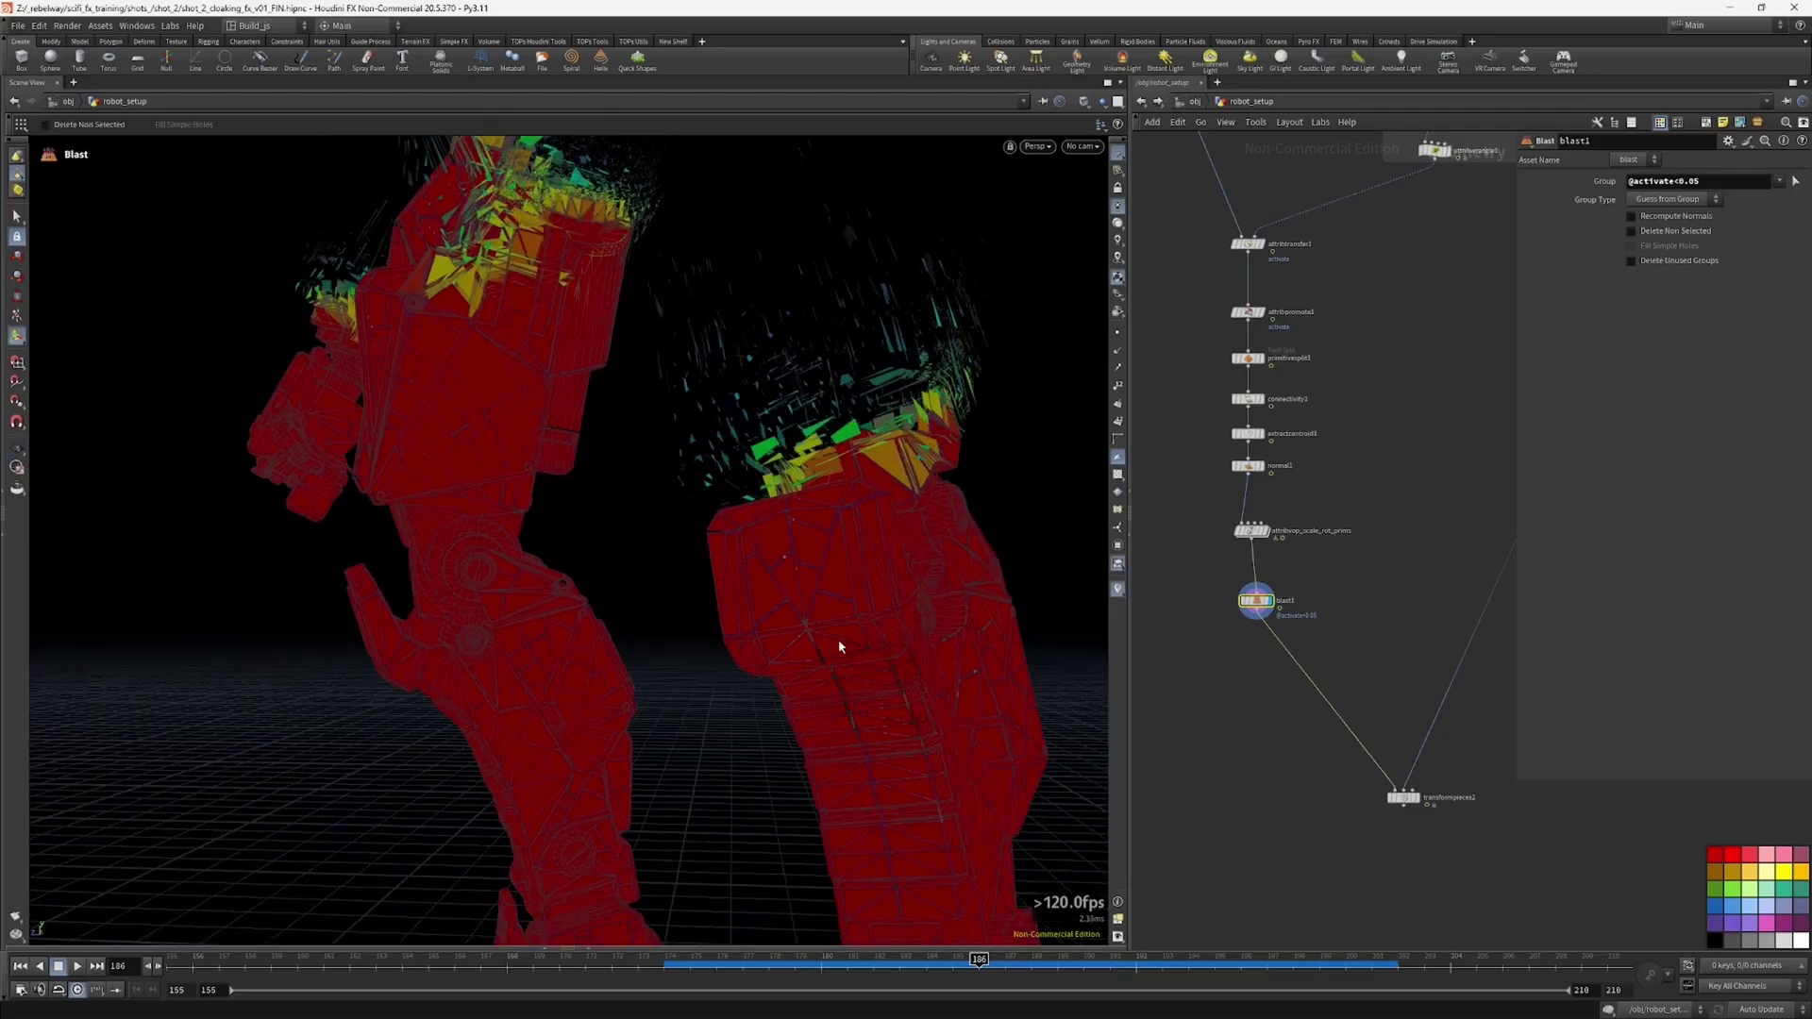
key("Escape")
mouse_move(603, 478)
left_mouse_down()
mouse_move(562, 513)
mouse_move(619, 501)
left_mouse_up()
right_click_drag(618, 501, 550, 550)
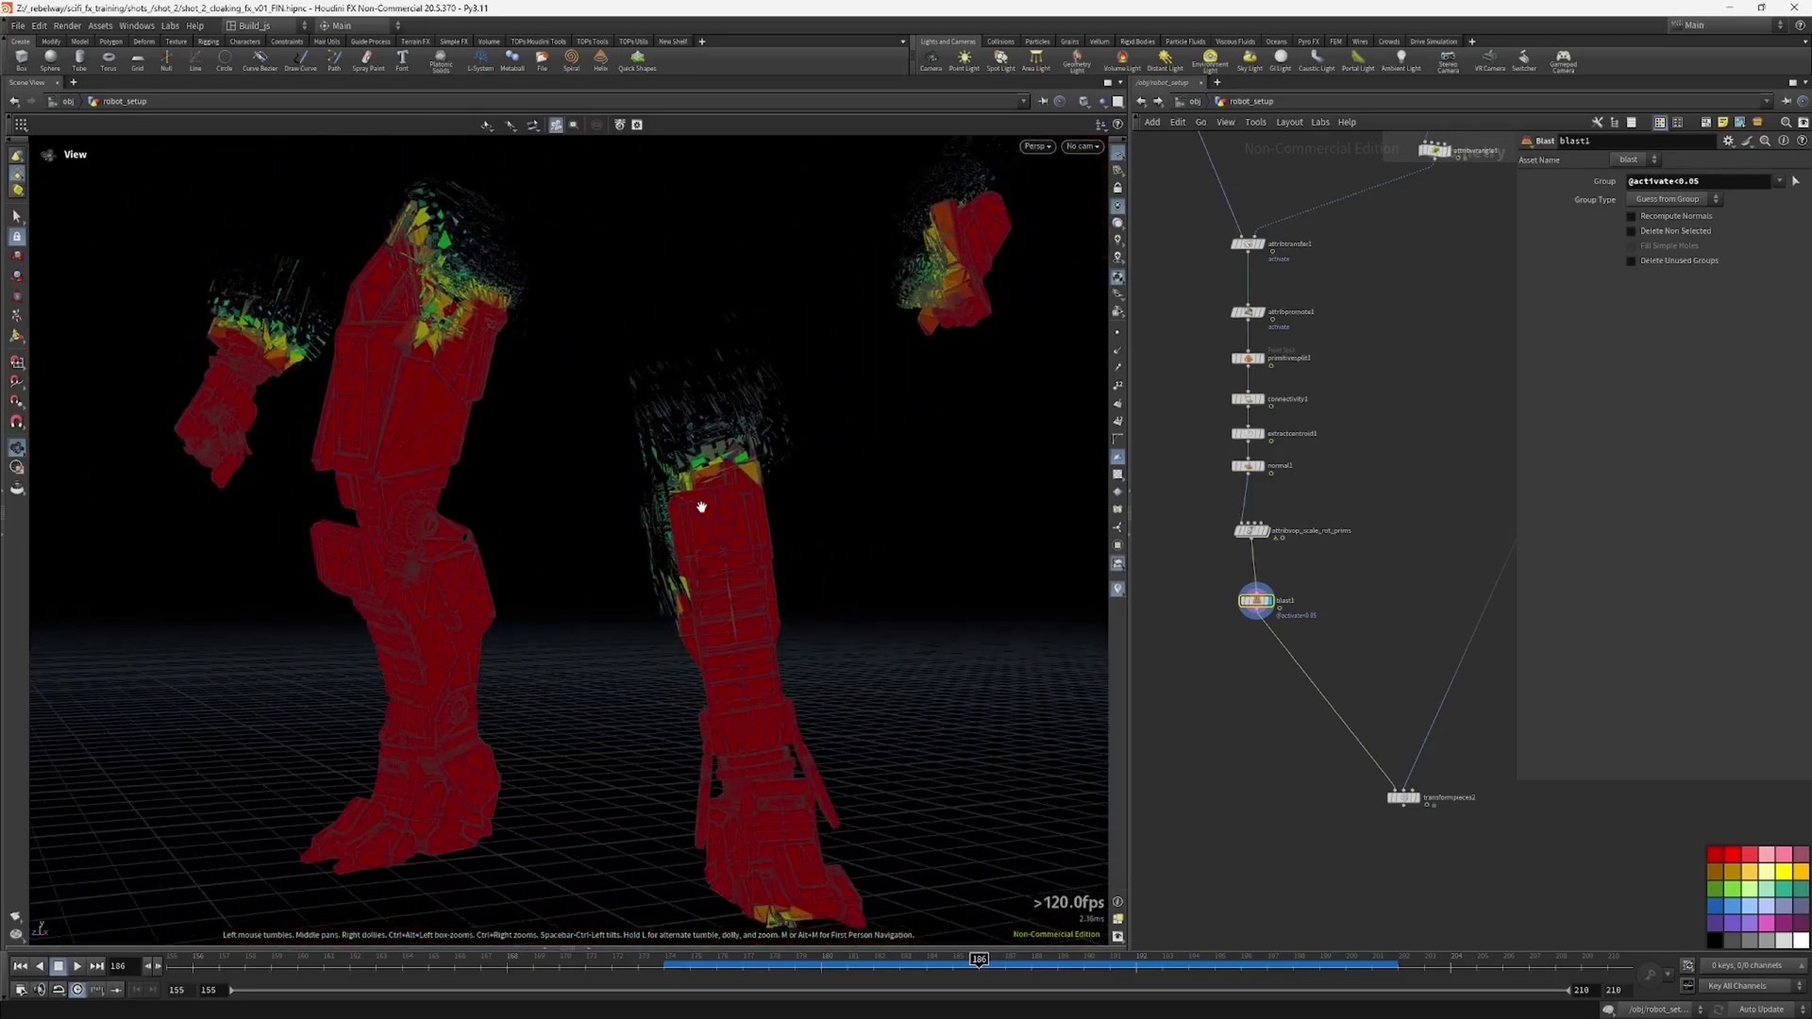
left_click_drag(699, 535, 685, 676)
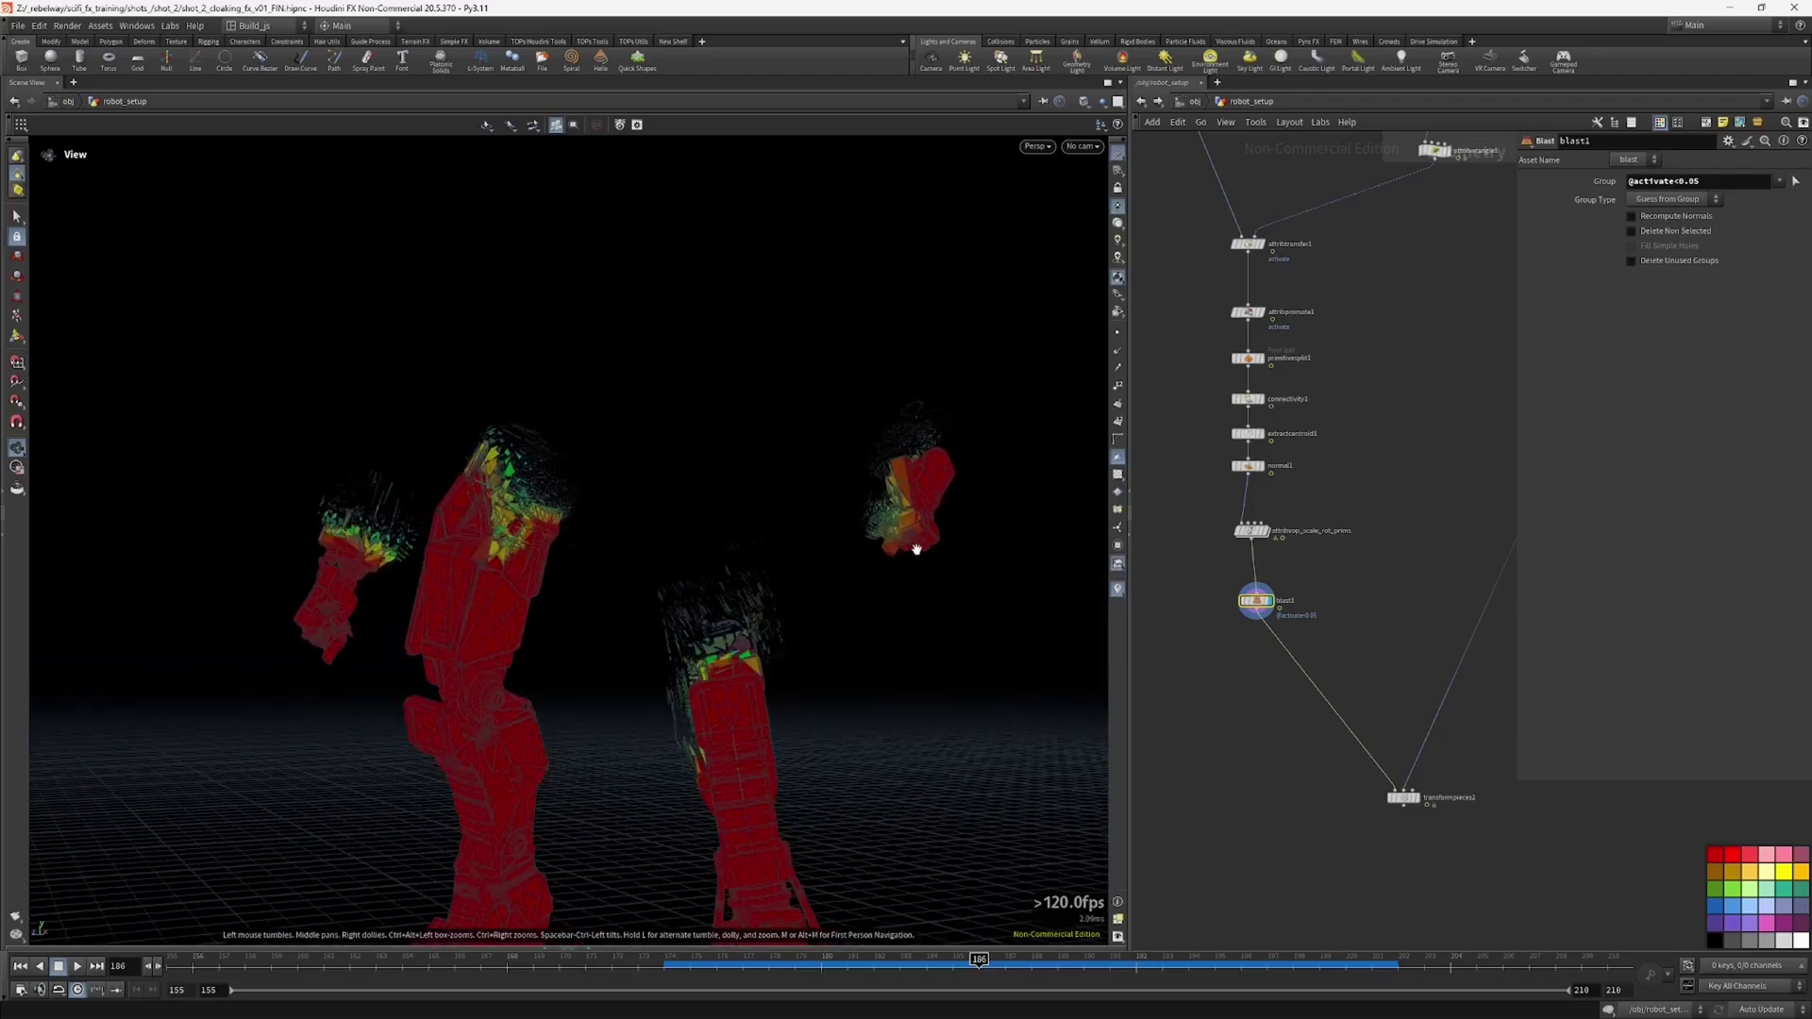
left_click_drag(699, 599, 698, 604)
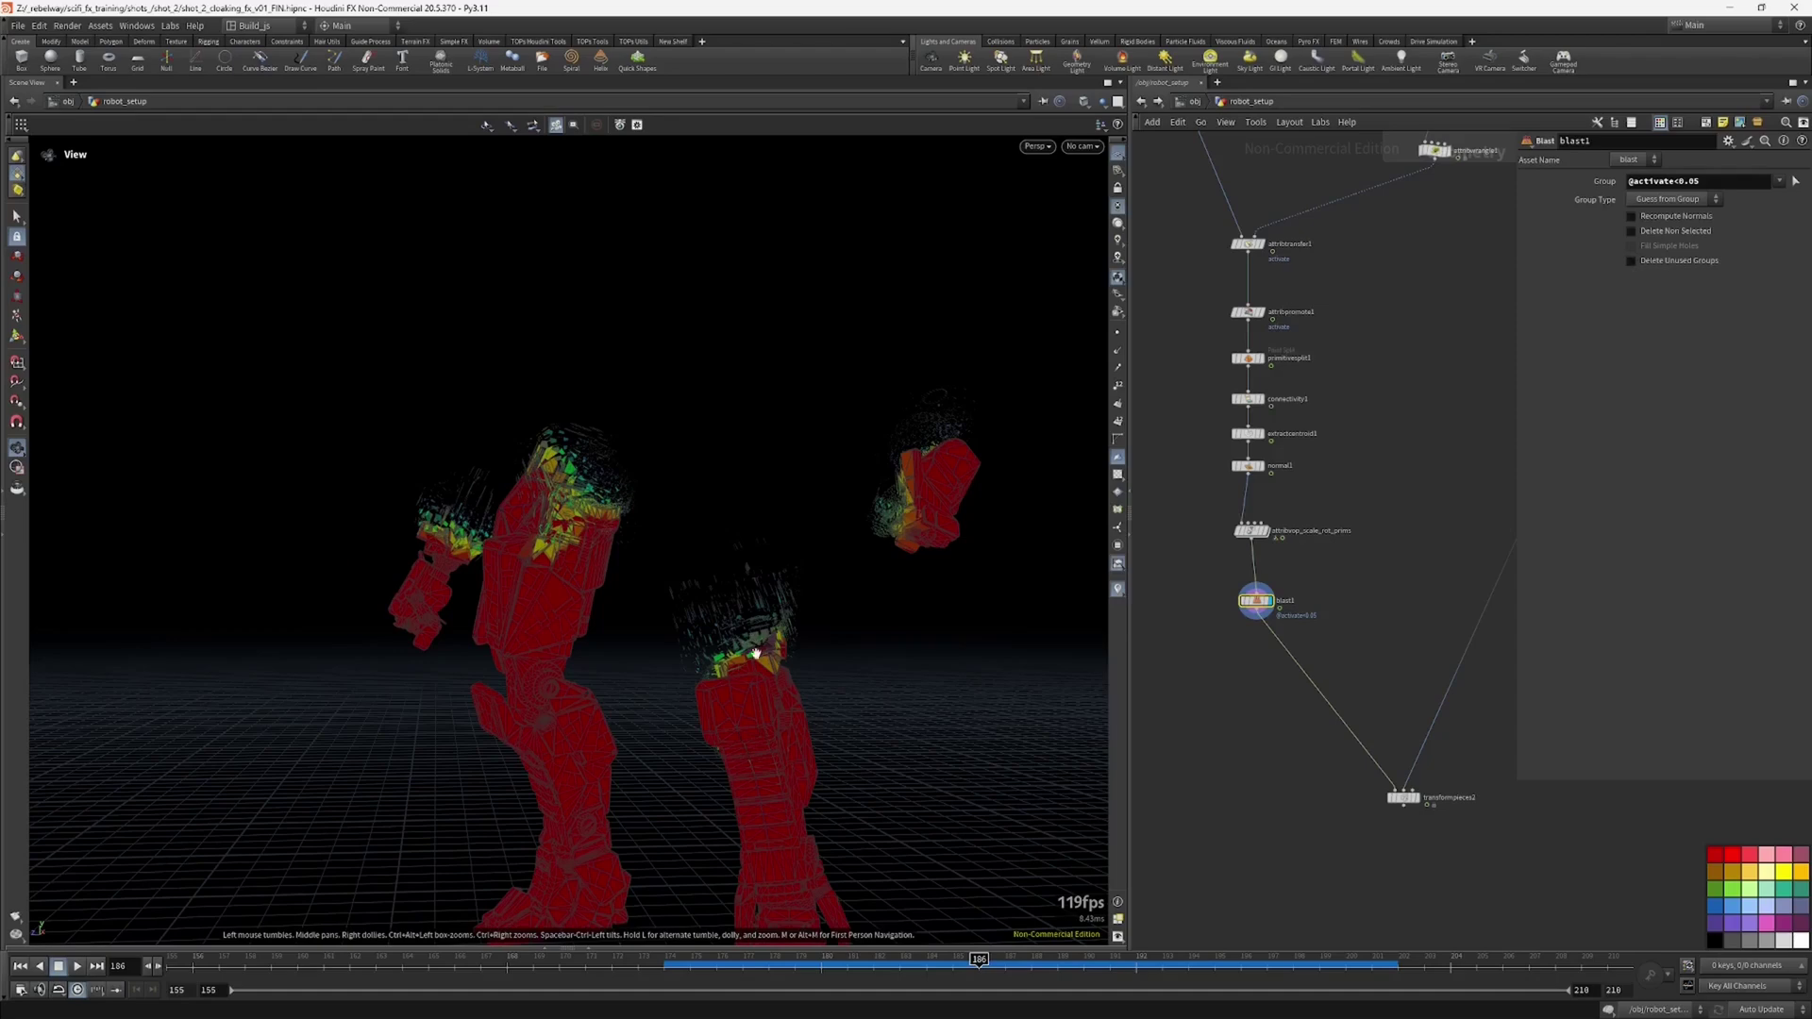
left_click_drag(745, 670, 647, 590)
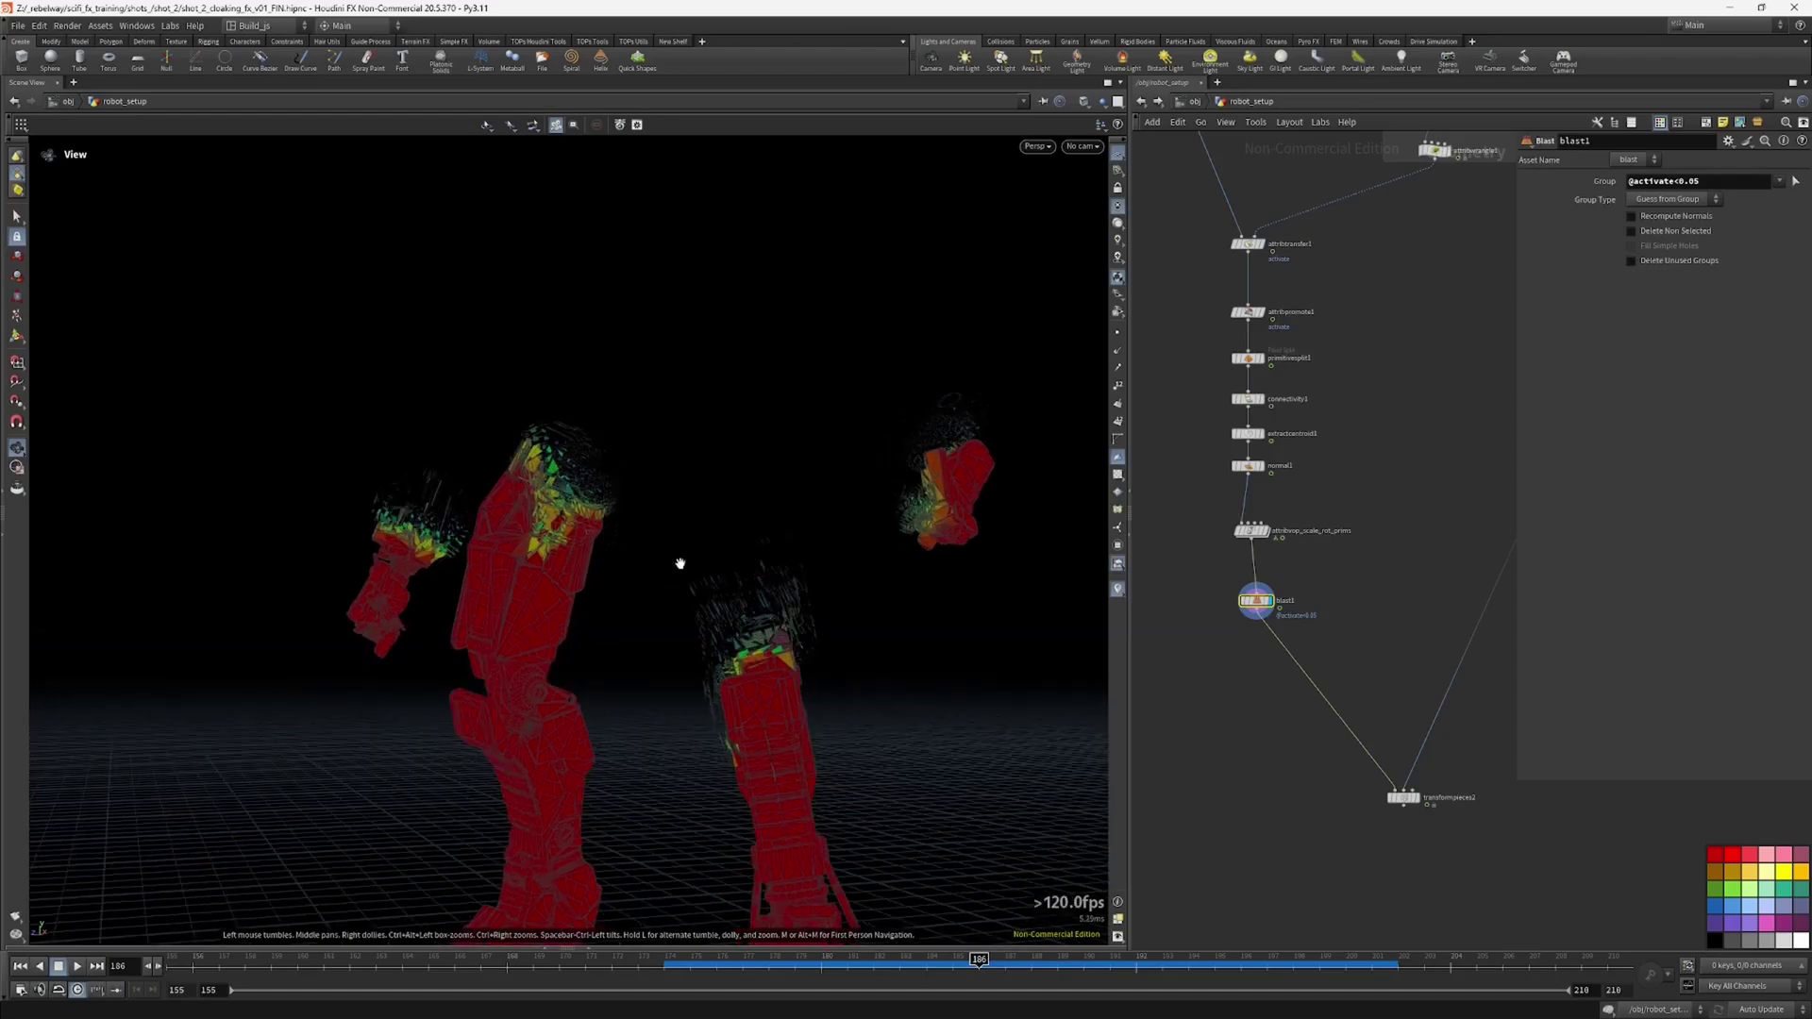
left_click_drag(957, 479, 1009, 415)
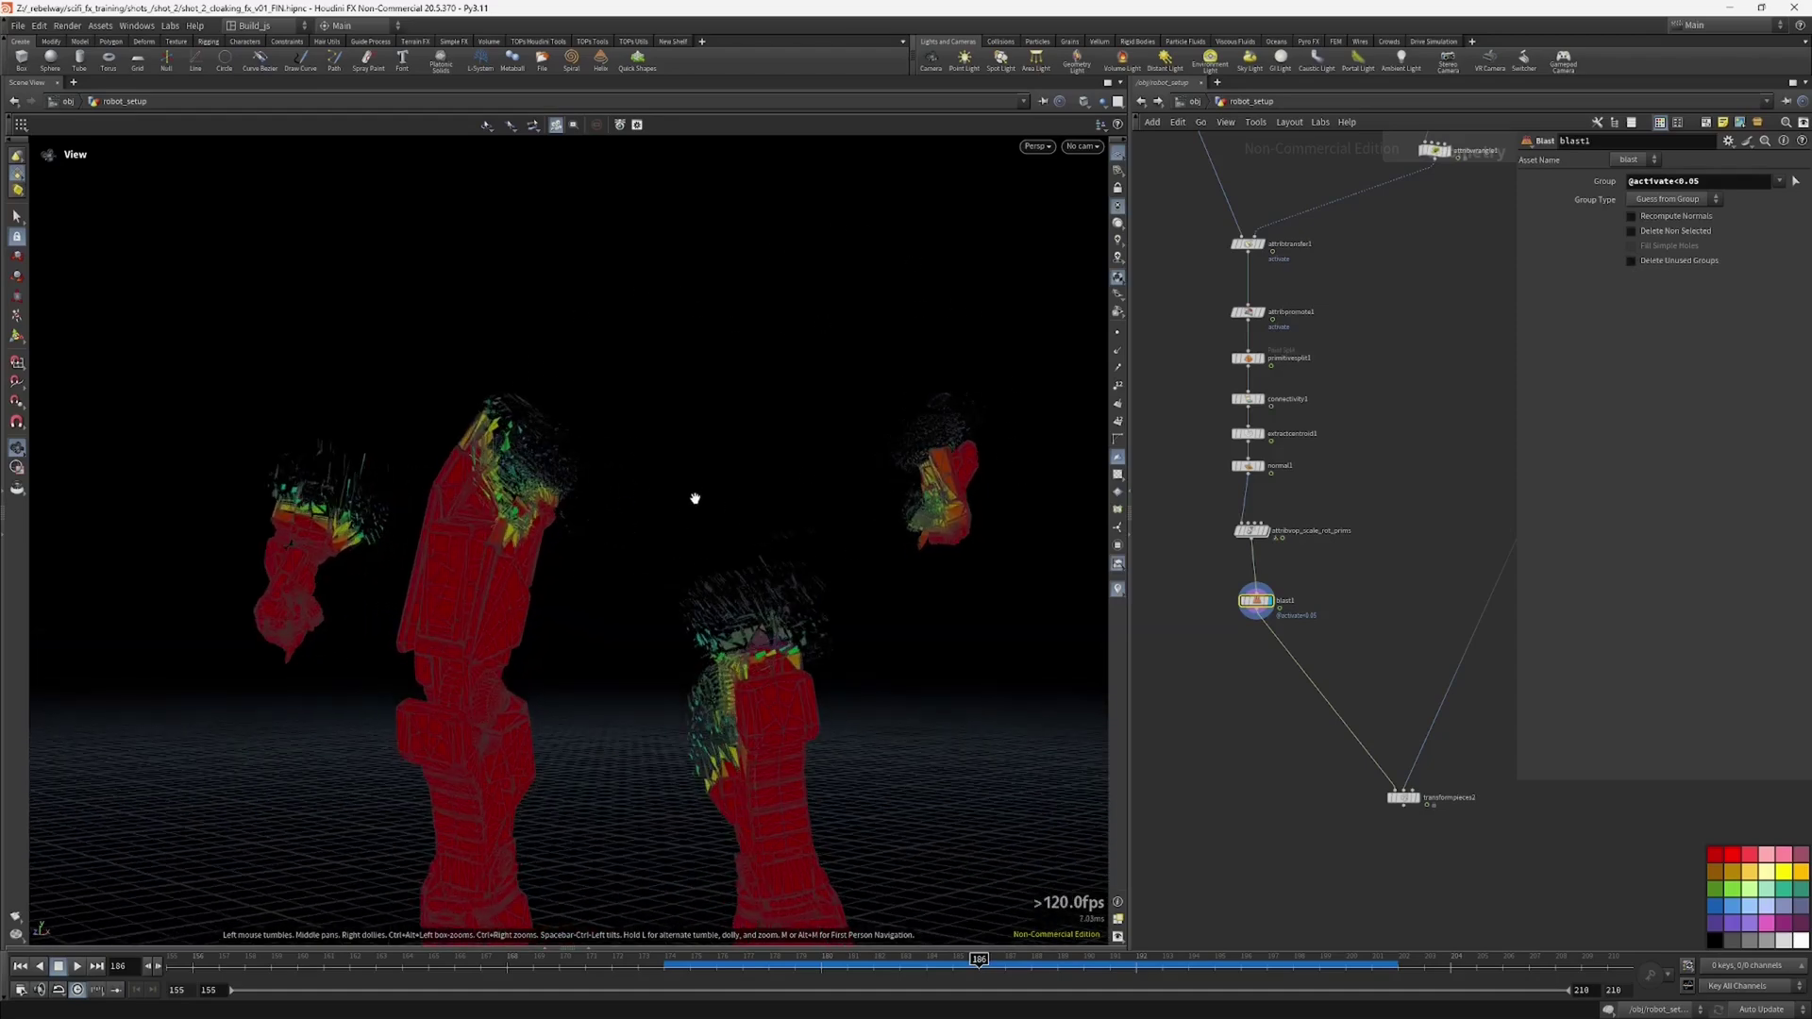
left_click_drag(694, 498, 665, 620)
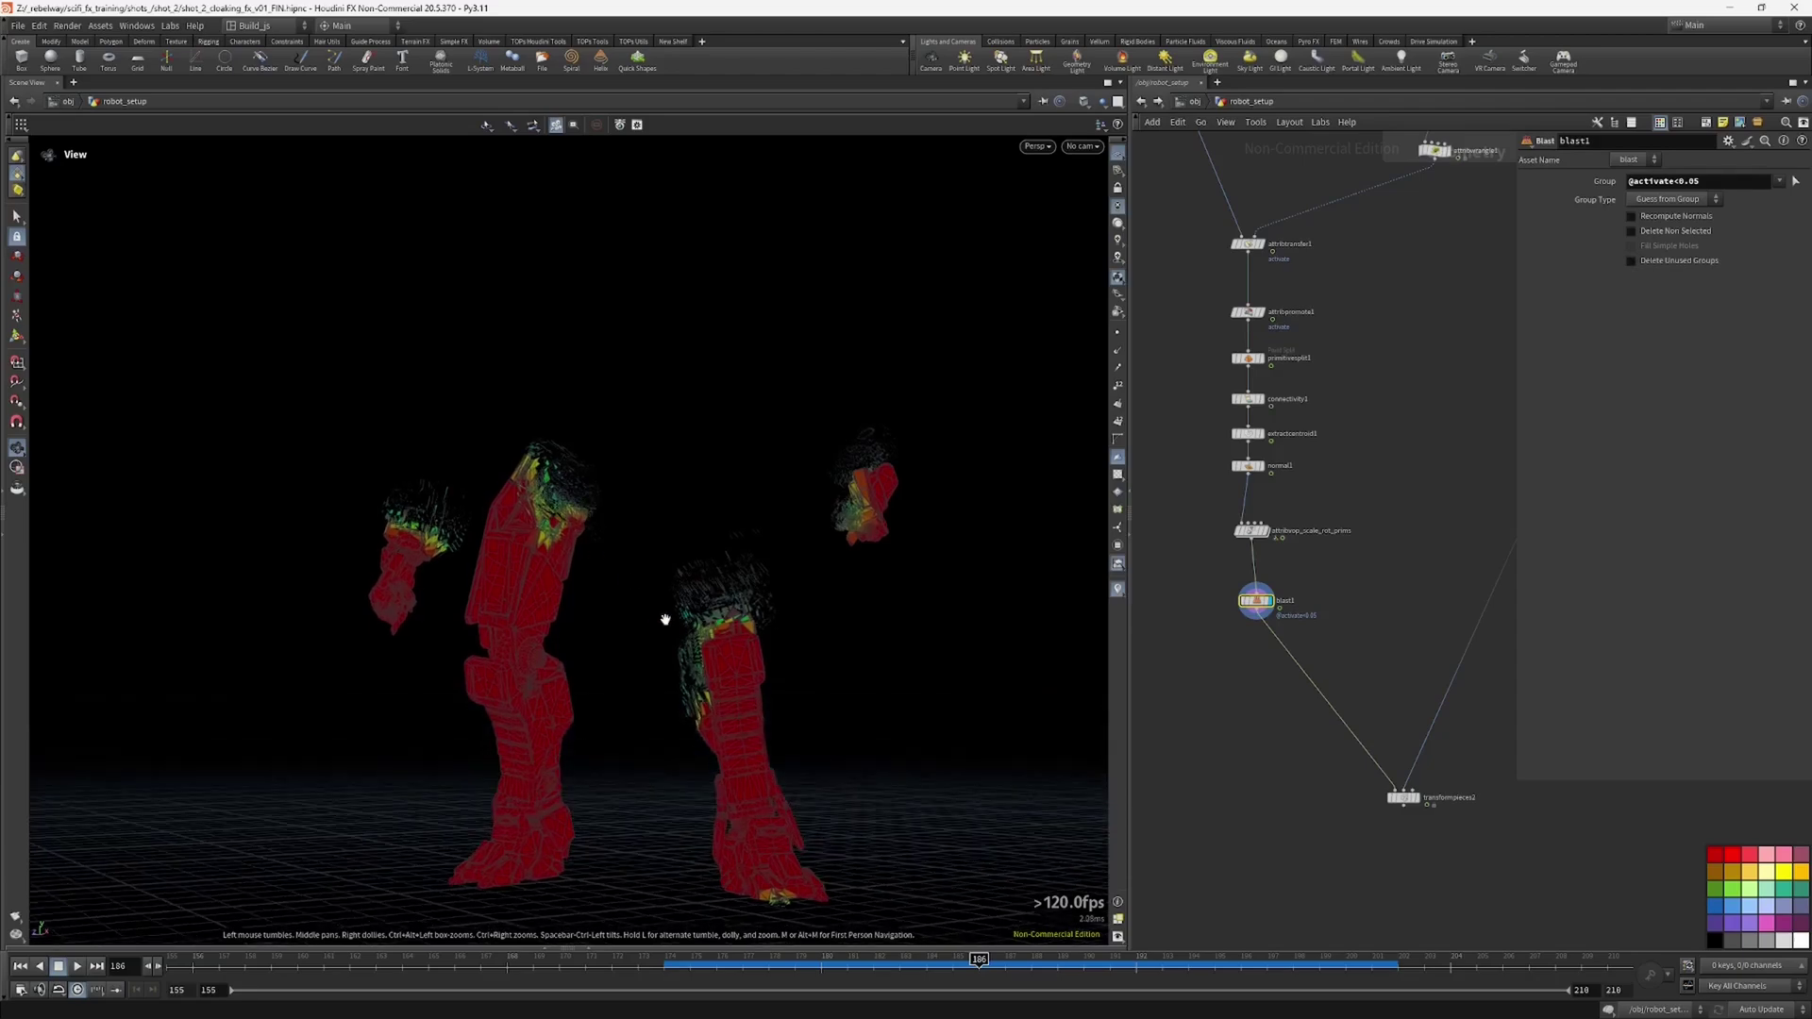
key("Return")
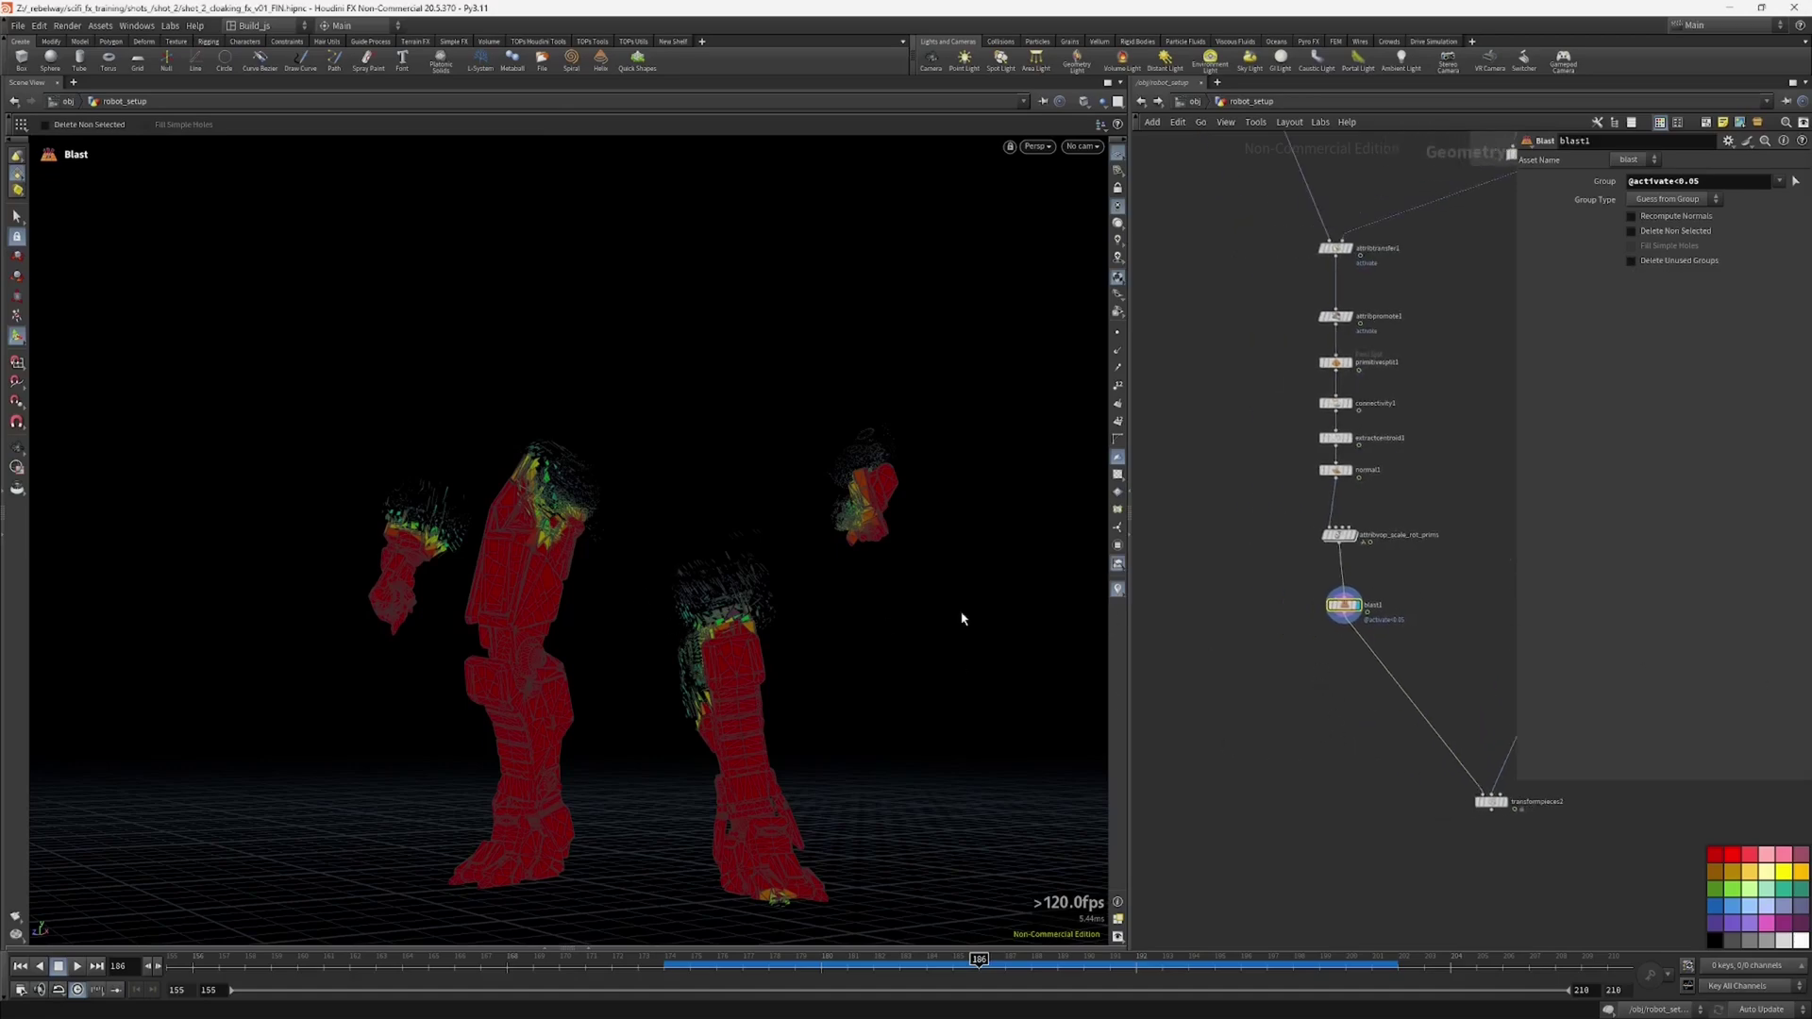
key("Escape")
left_click_drag(958, 619, 813, 578)
key("Return")
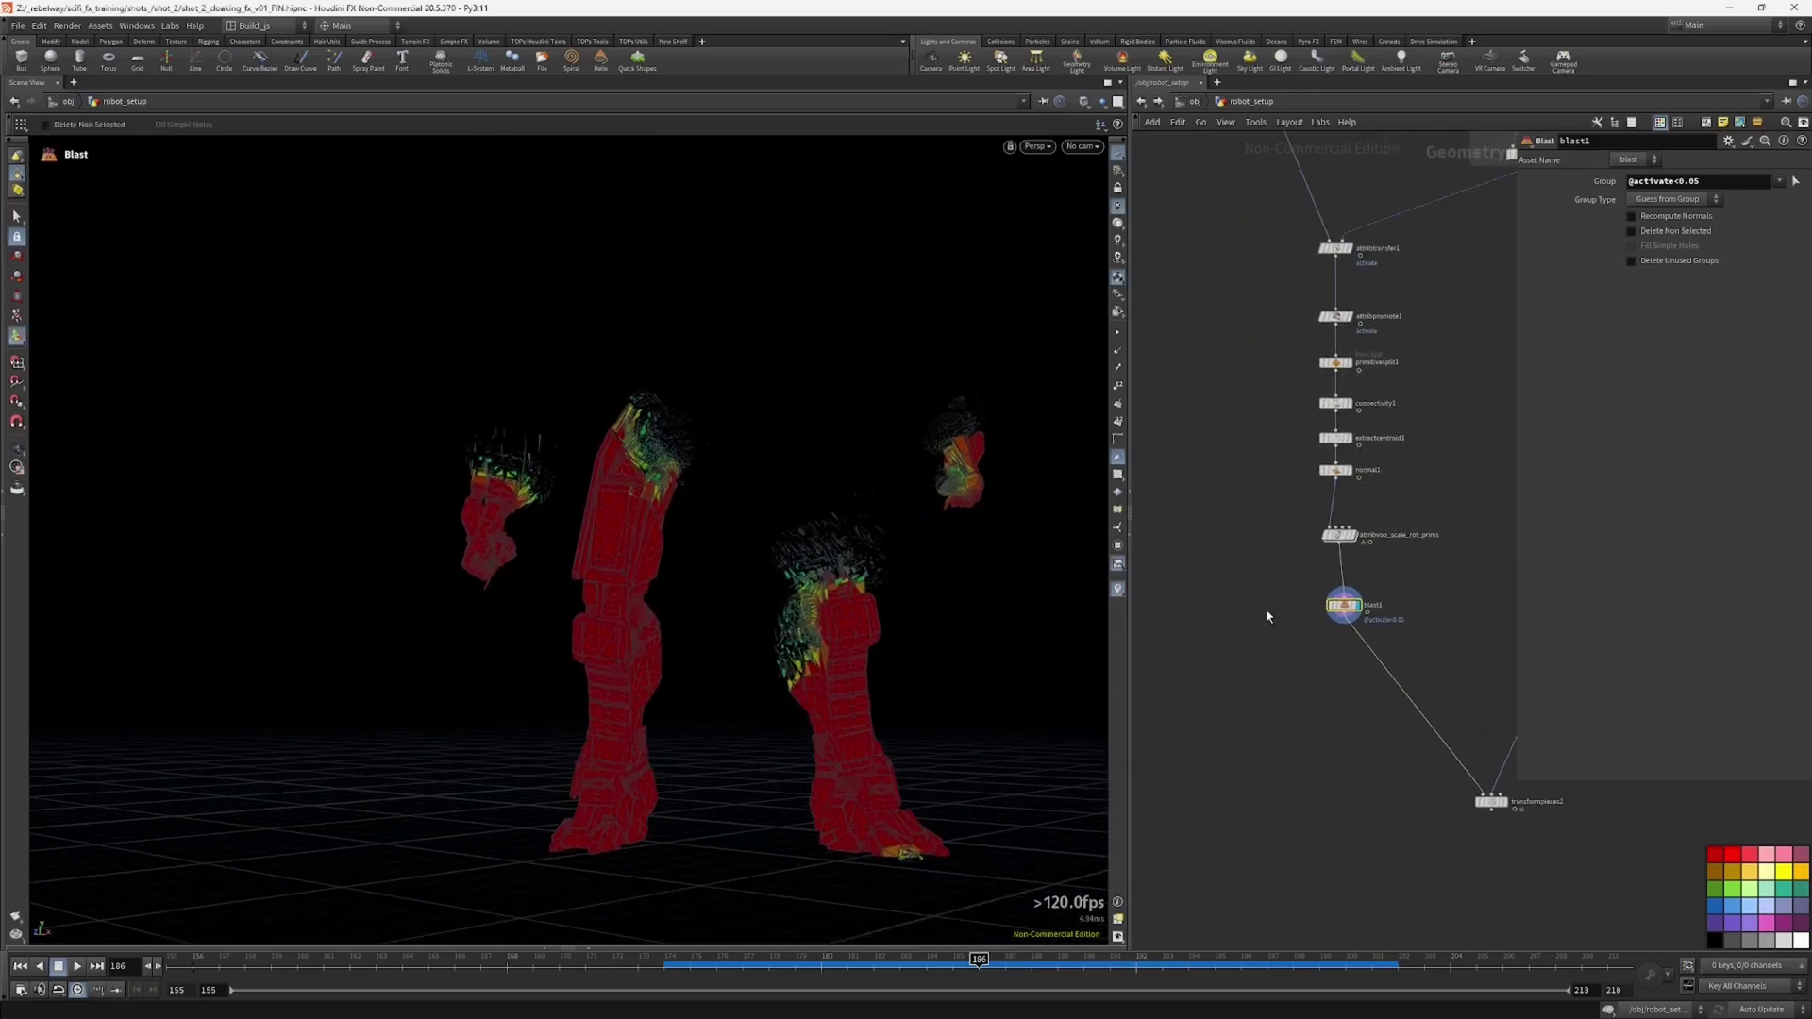
Step: Add a Null node fed by the blast1 output, and widen the network editor for more working room
key("Tab")
type("null")
key("Return")
left_click(1243, 649)
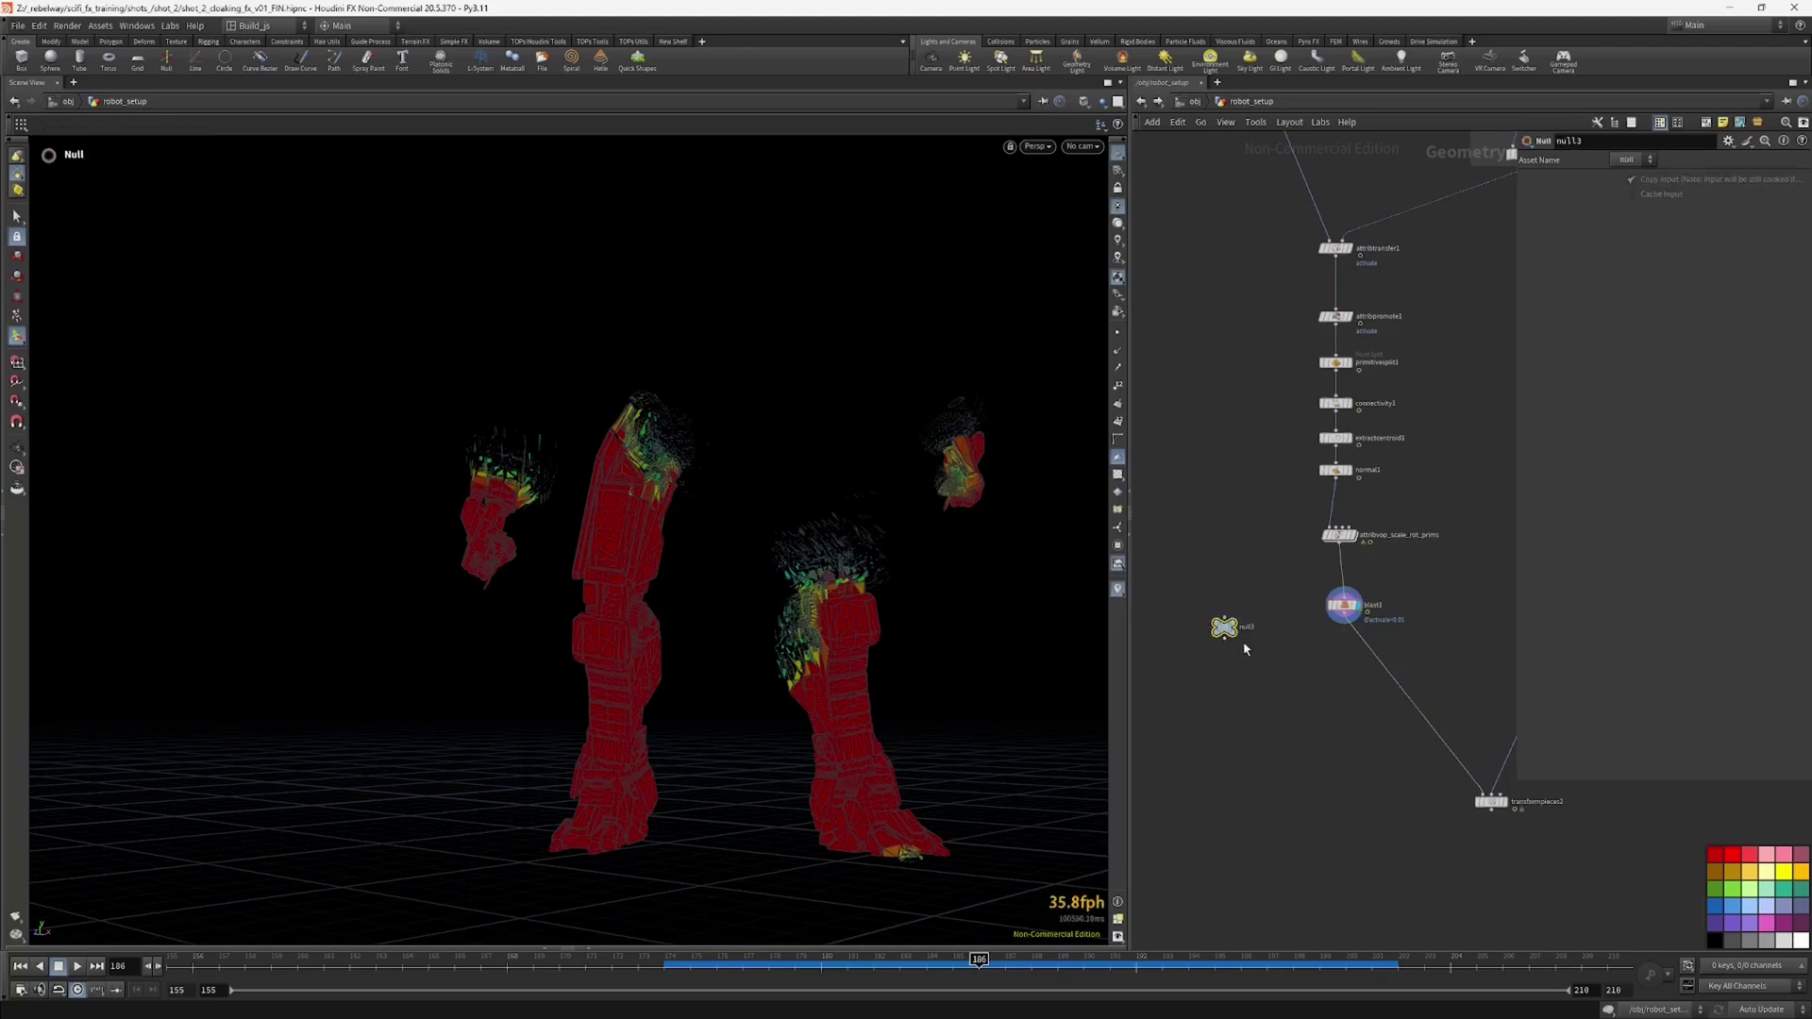
scroll(1243, 649, "down", 3)
left_click_drag(1291, 634, 1208, 635)
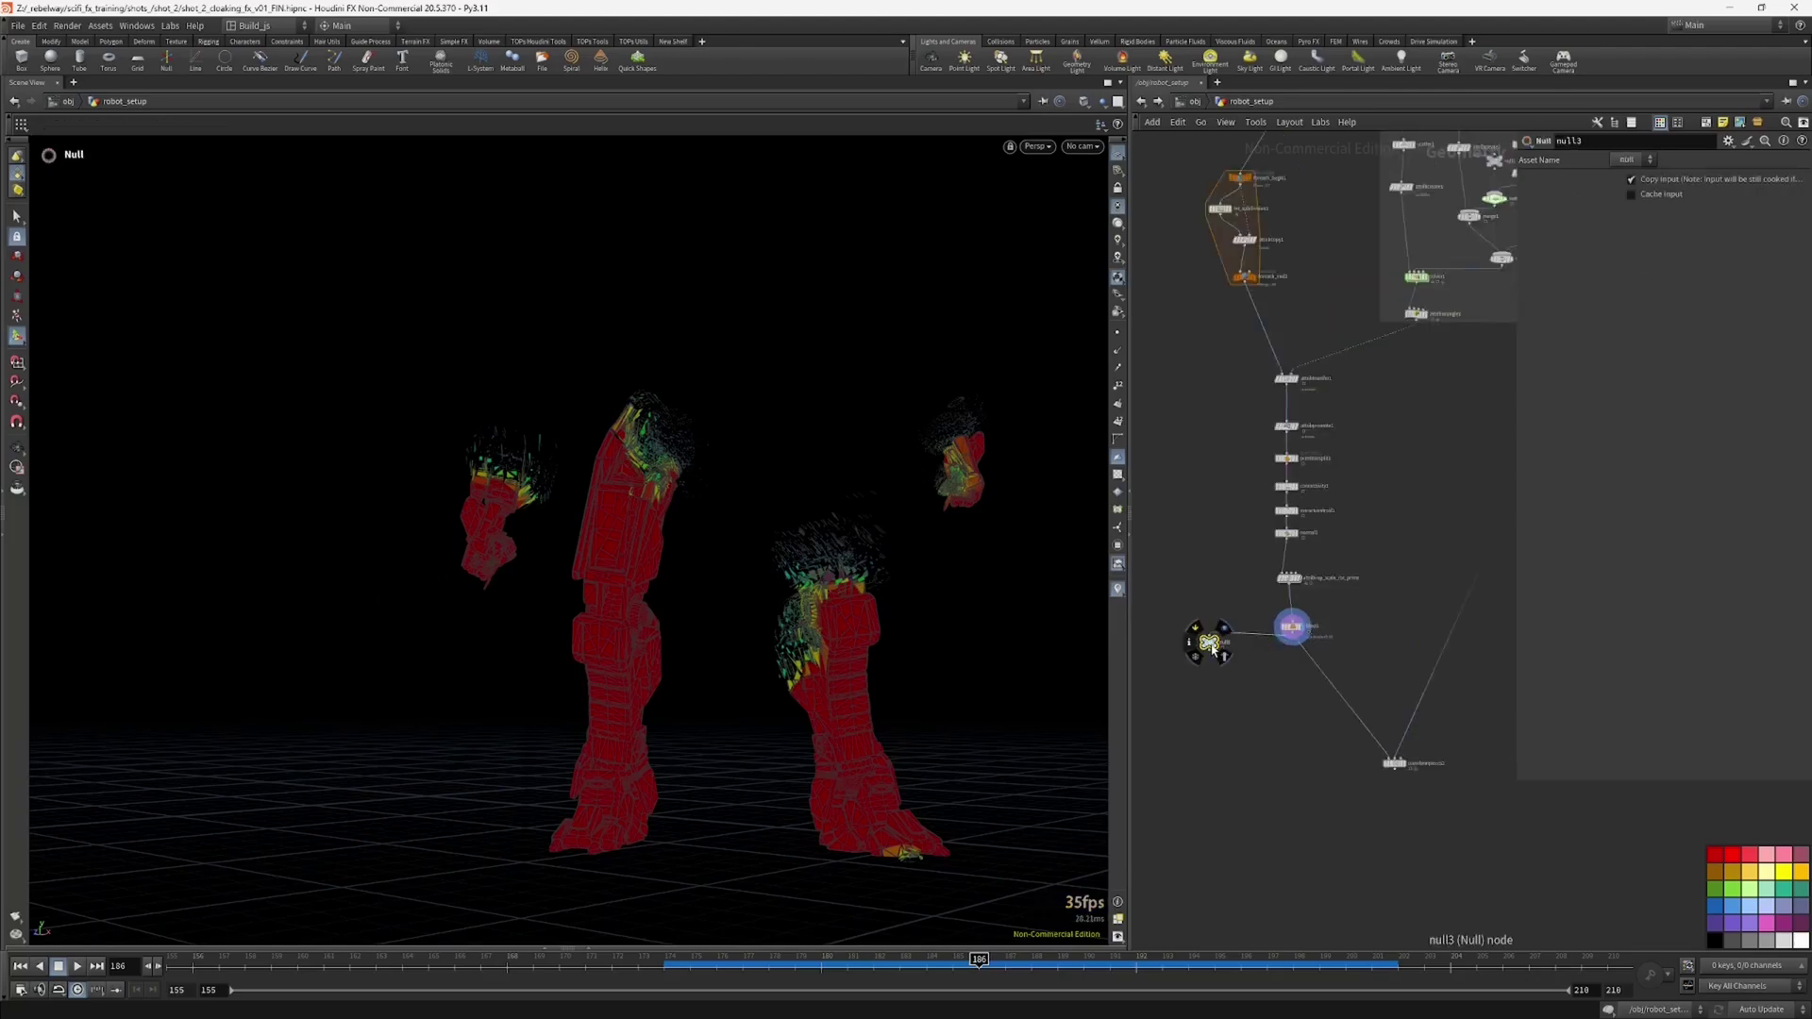
middle_click_drag(1146, 703, 1232, 706)
left_click_drag(1136, 699, 1074, 699)
scroll(1257, 640, "up", 3)
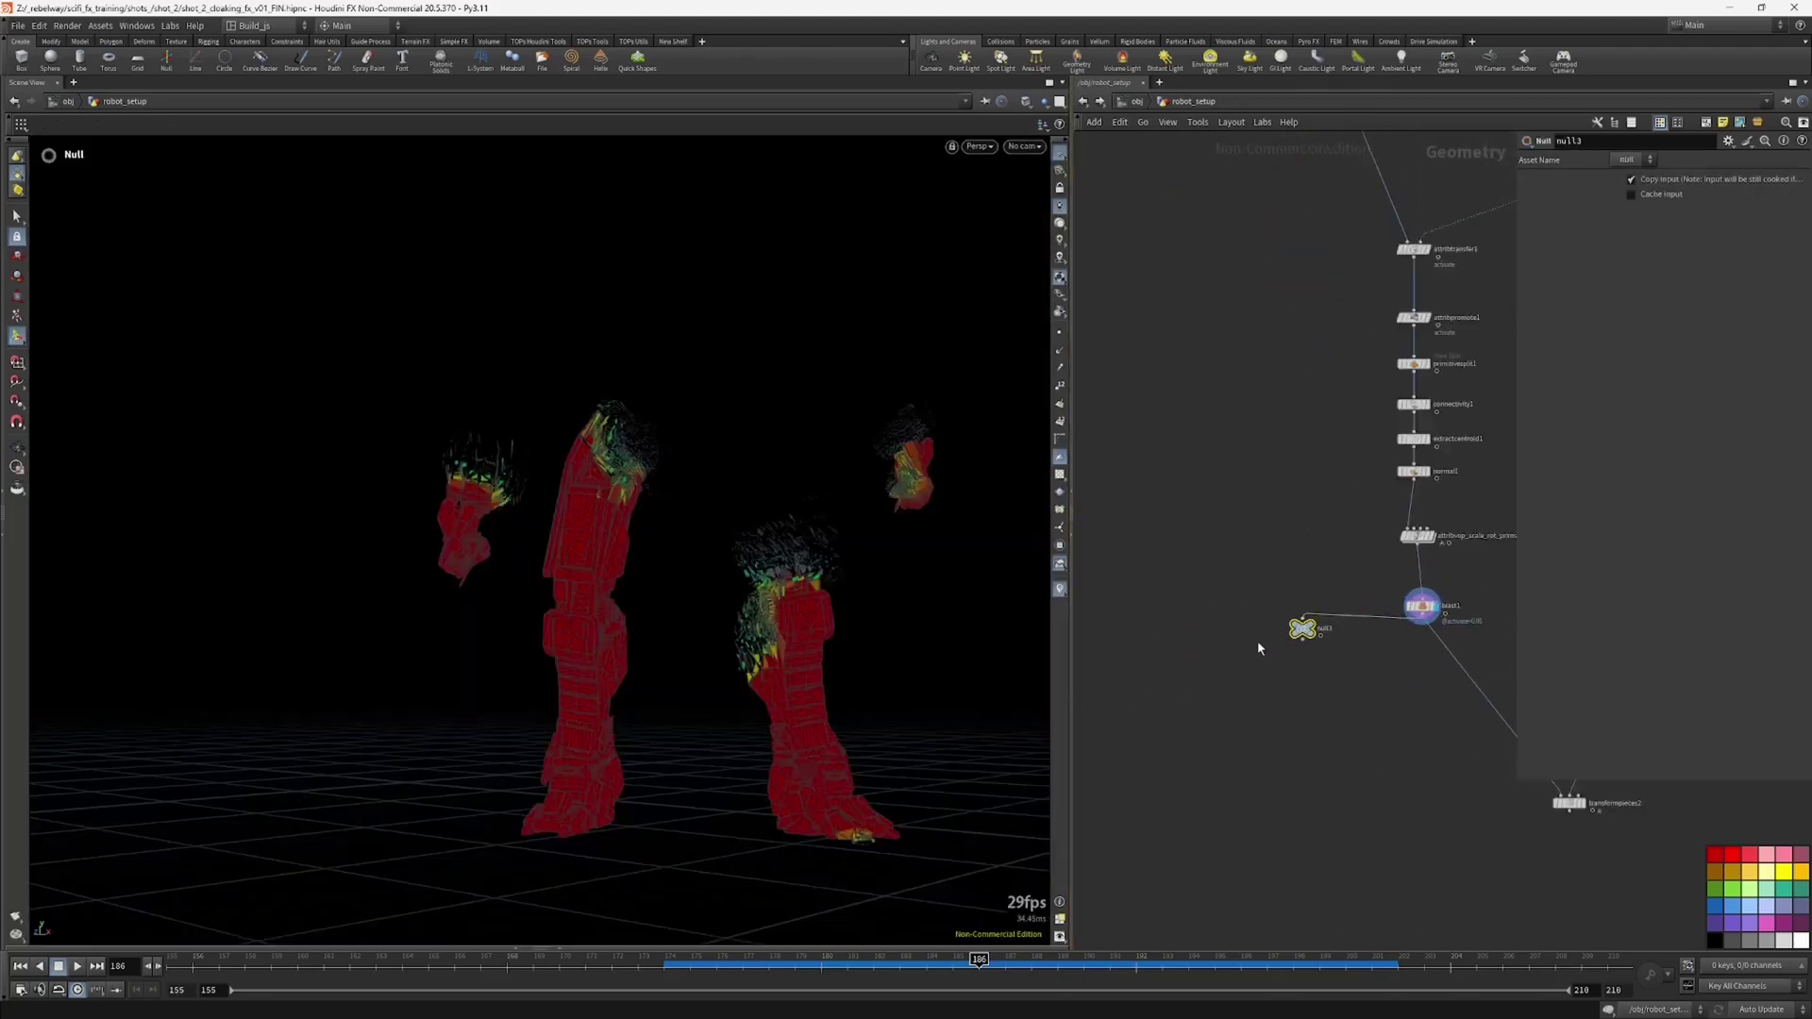
Step: Move the new null farther away from blast1 and rename it outlines
left_click_drag(1323, 639, 1224, 639)
double_click(1224, 636)
type("outlines")
key("Return")
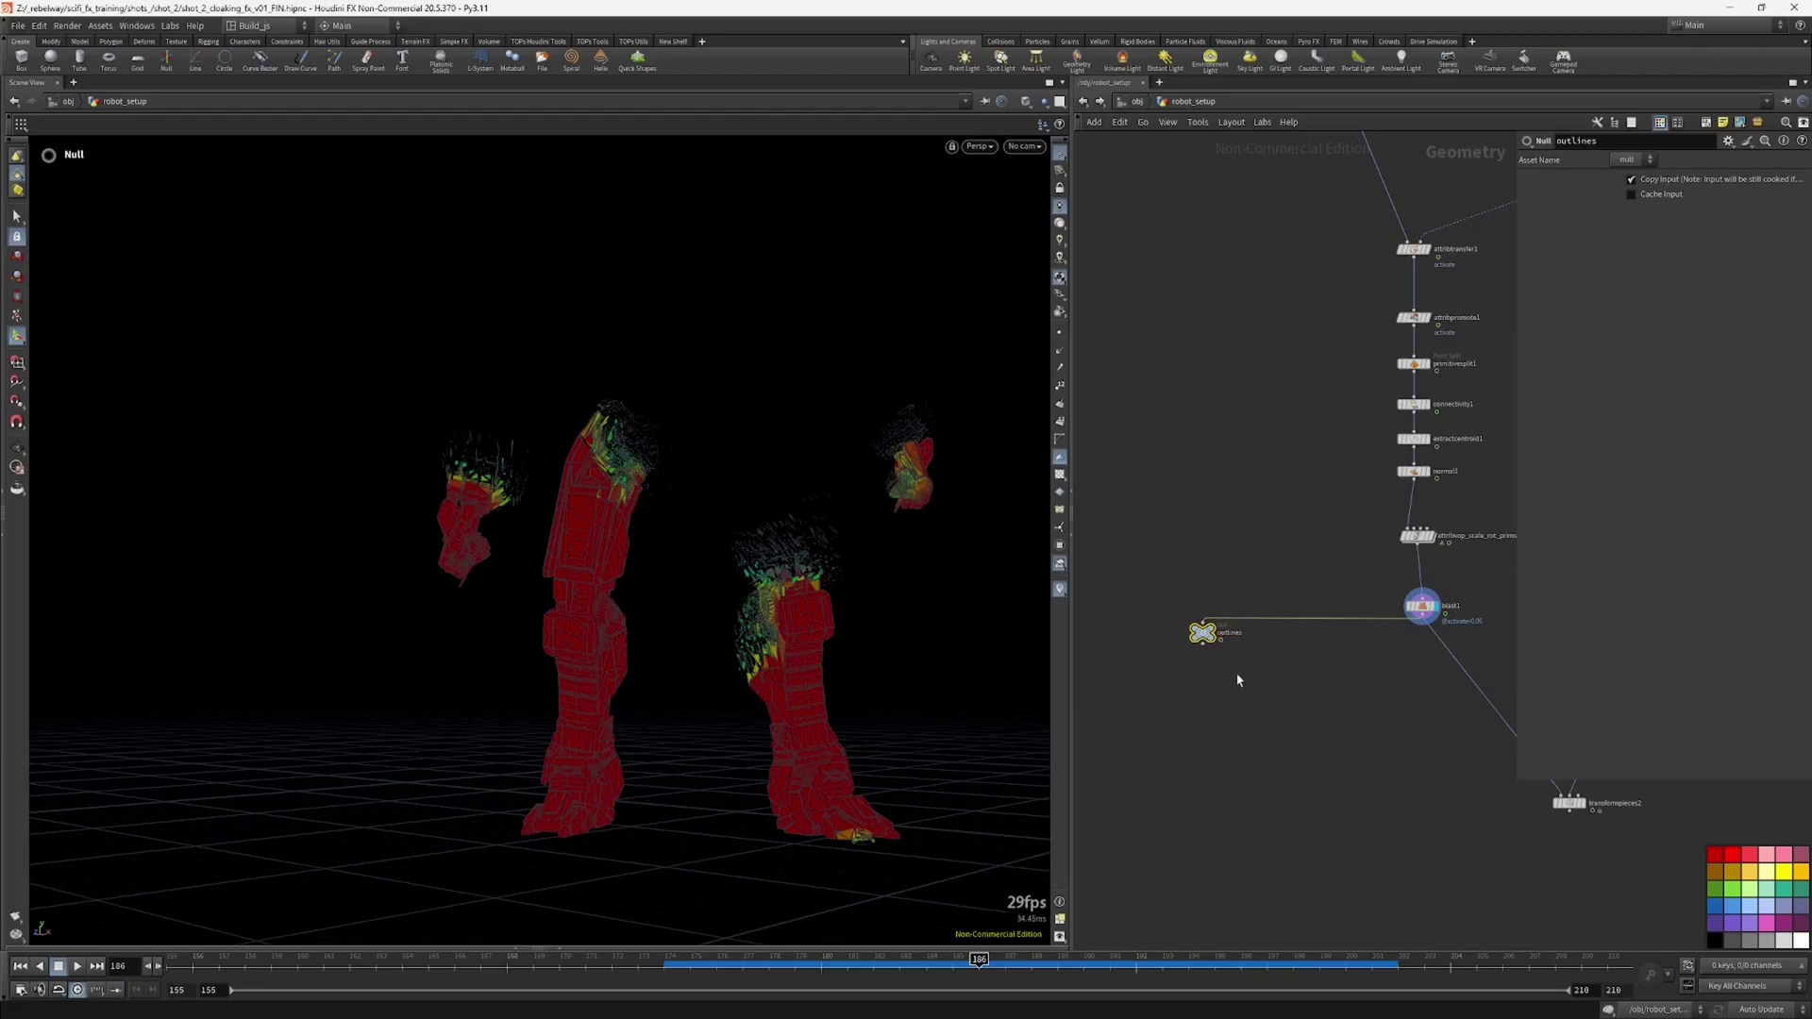
Step: Duplicate the outlines null just below blast1, keeping its blast1 input, and rename the copy panels
scroll(1239, 680, "up", 3)
left_click_drag(1191, 616, 1432, 672, "alt")
middle_click_drag(1425, 686, 1304, 625)
double_click(1302, 620)
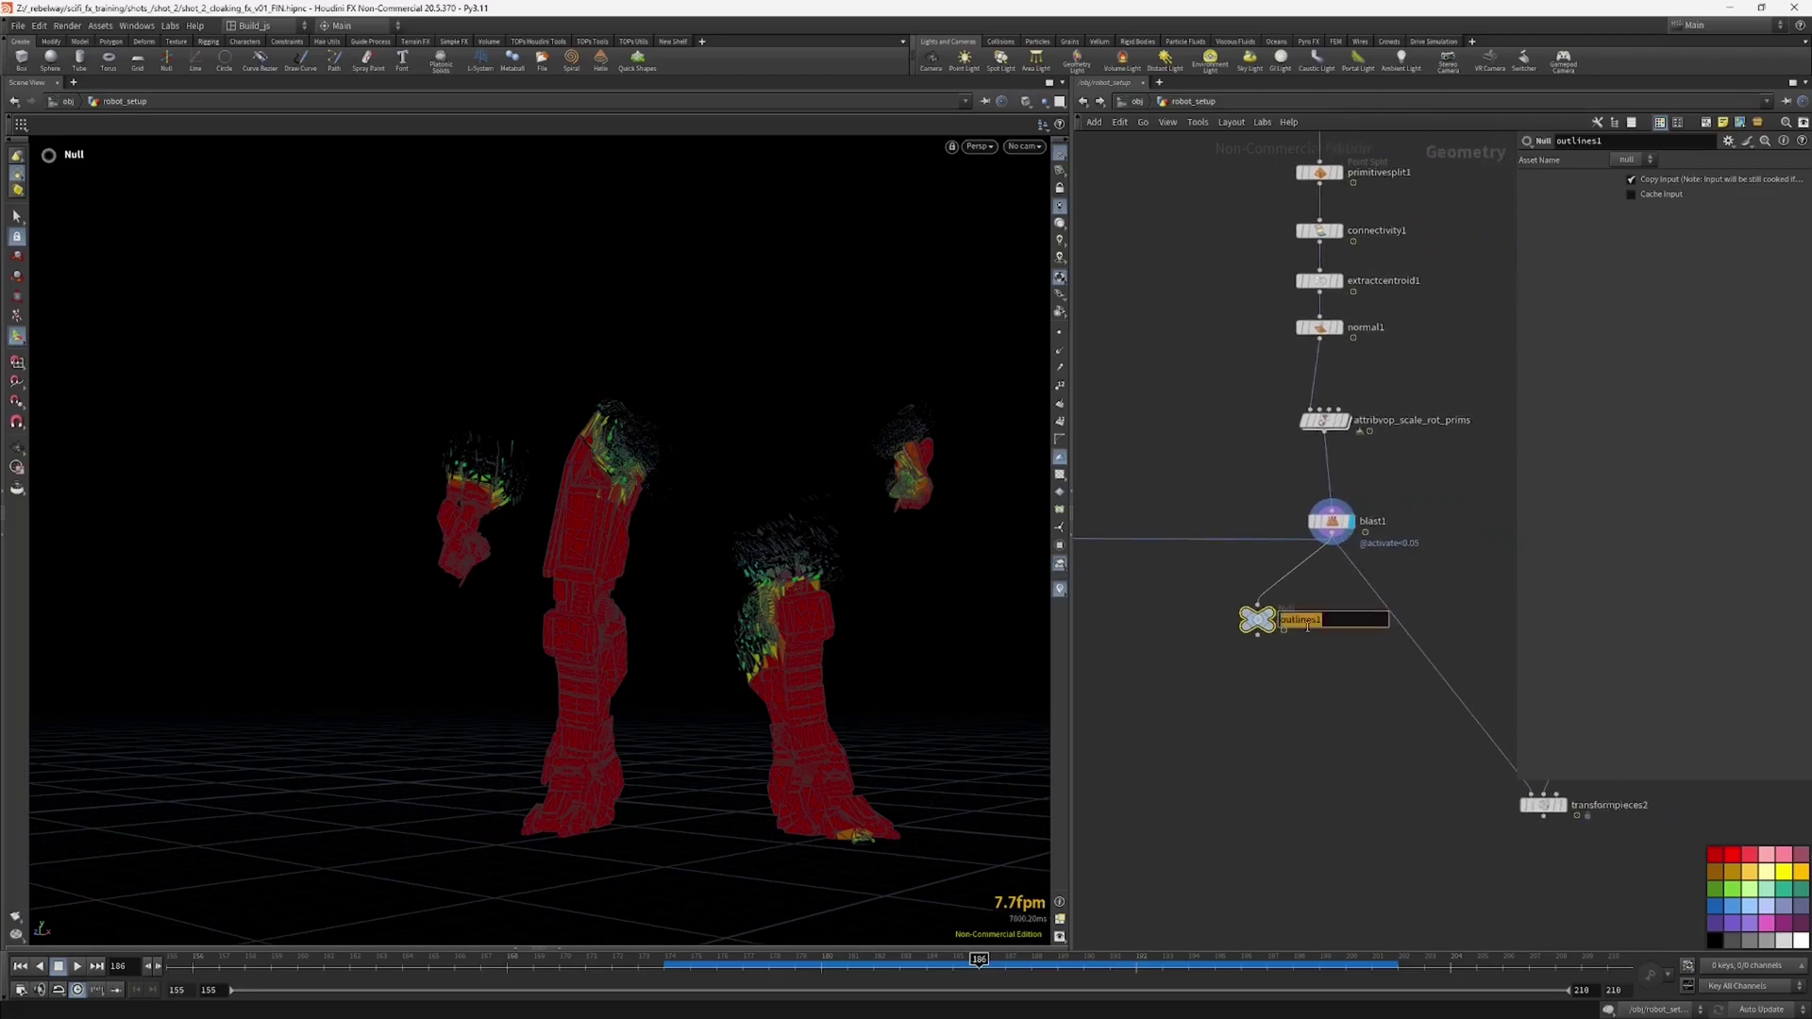
type("panels")
key("Return")
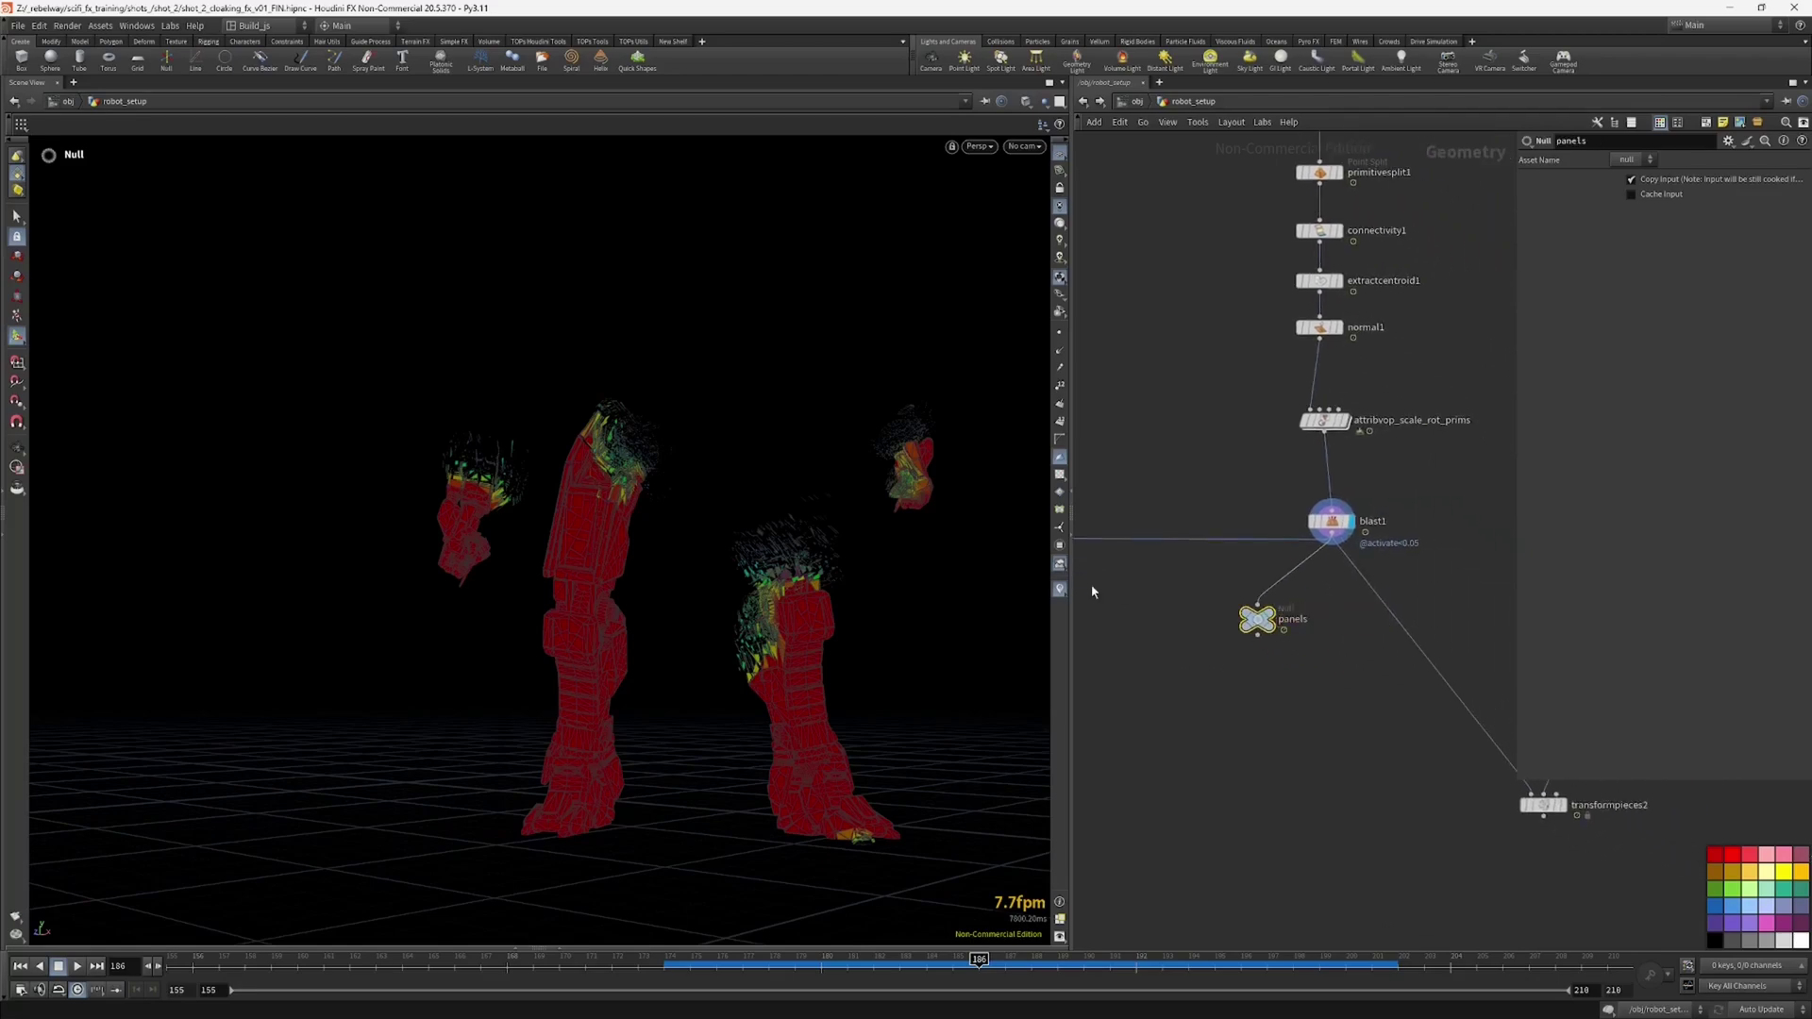
Step: Display the panels null and inspect its leg and arm geometry up close in the viewport
left_click(1207, 664)
left_click(1272, 617)
right_click_drag(703, 630, 662, 496, "alt")
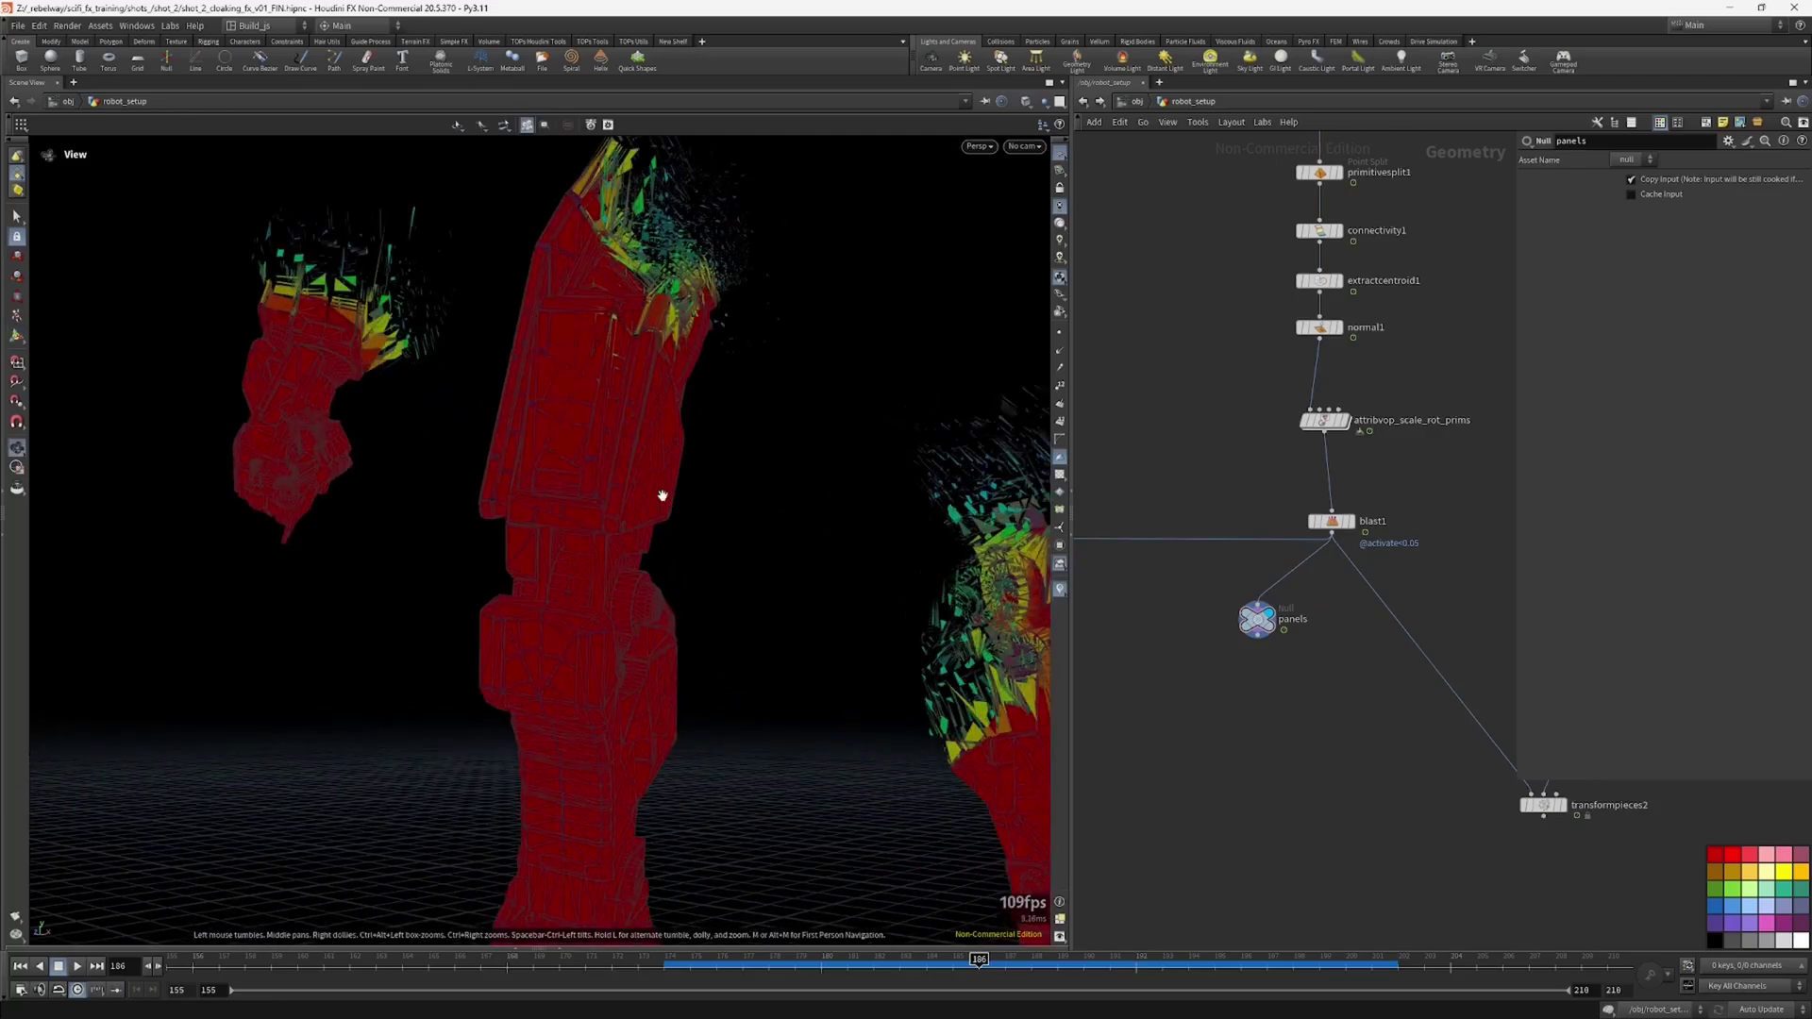
left_click_drag(580, 392, 603, 528)
Step: Duplicate the panels null, place the copy on the other side below blast1, and rename it _main_body
scroll(1185, 652, "down", 4)
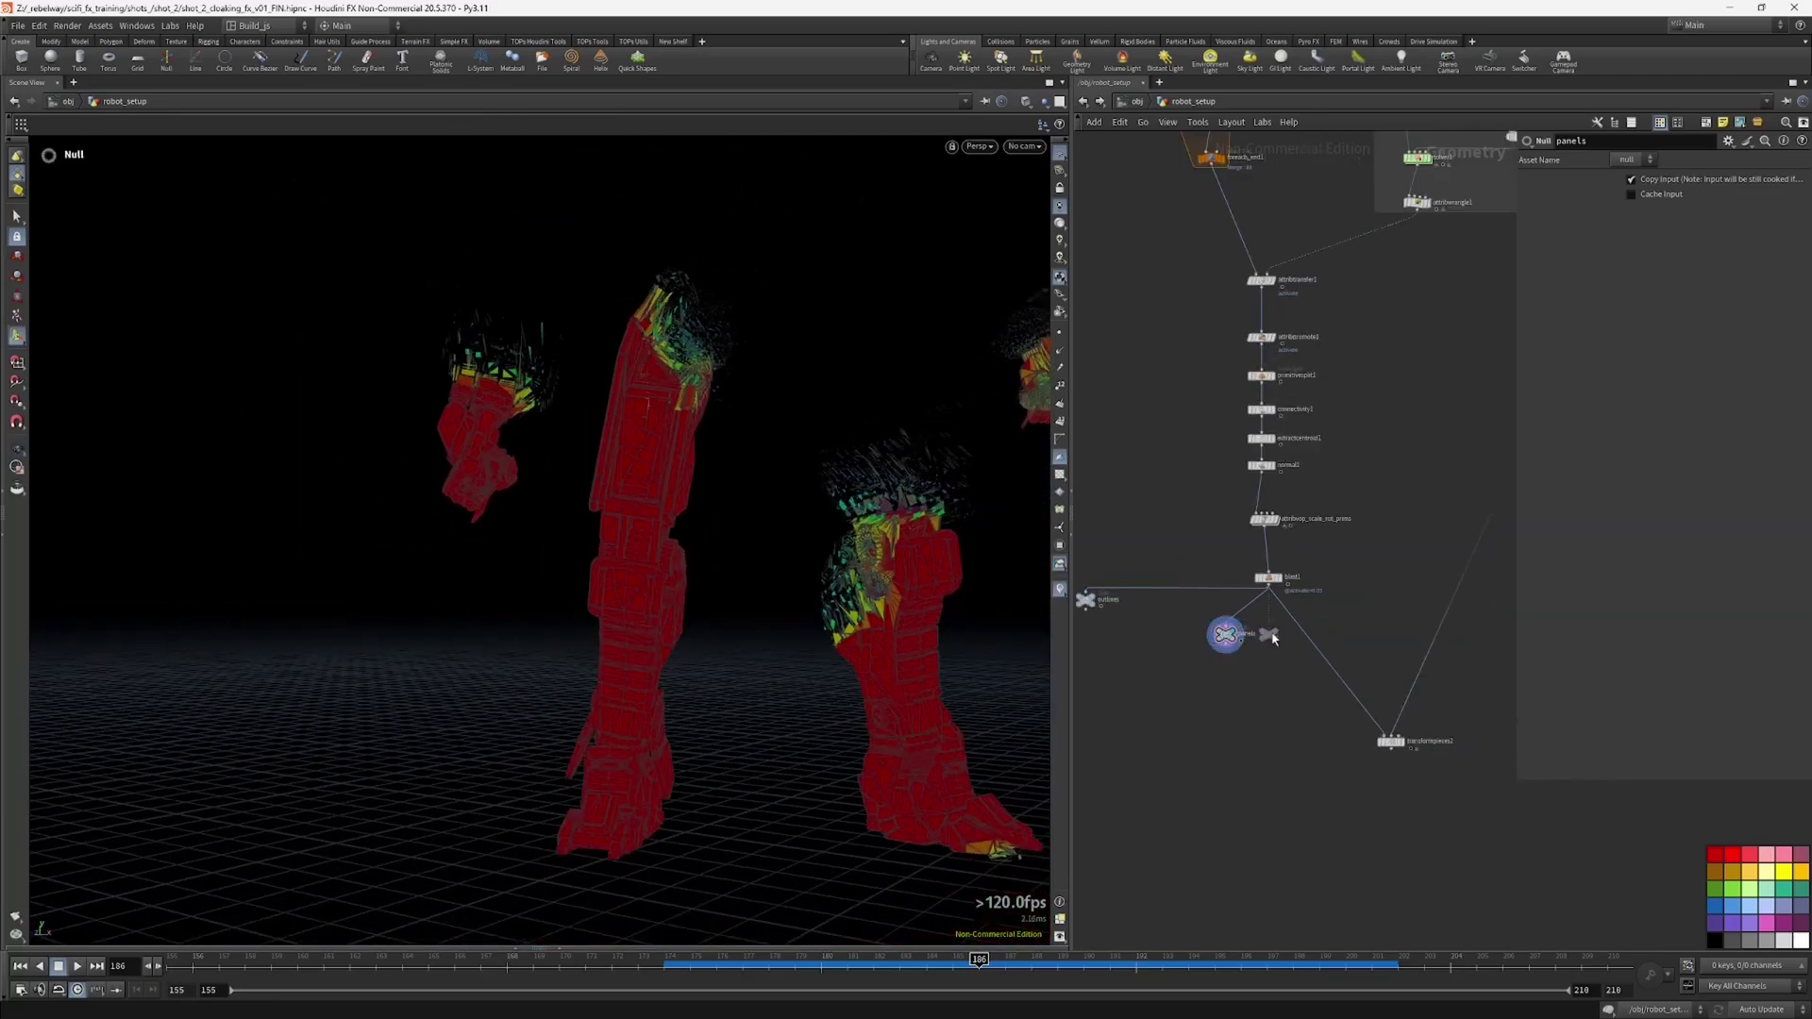
left_click_drag(1220, 650, 1279, 654, "alt")
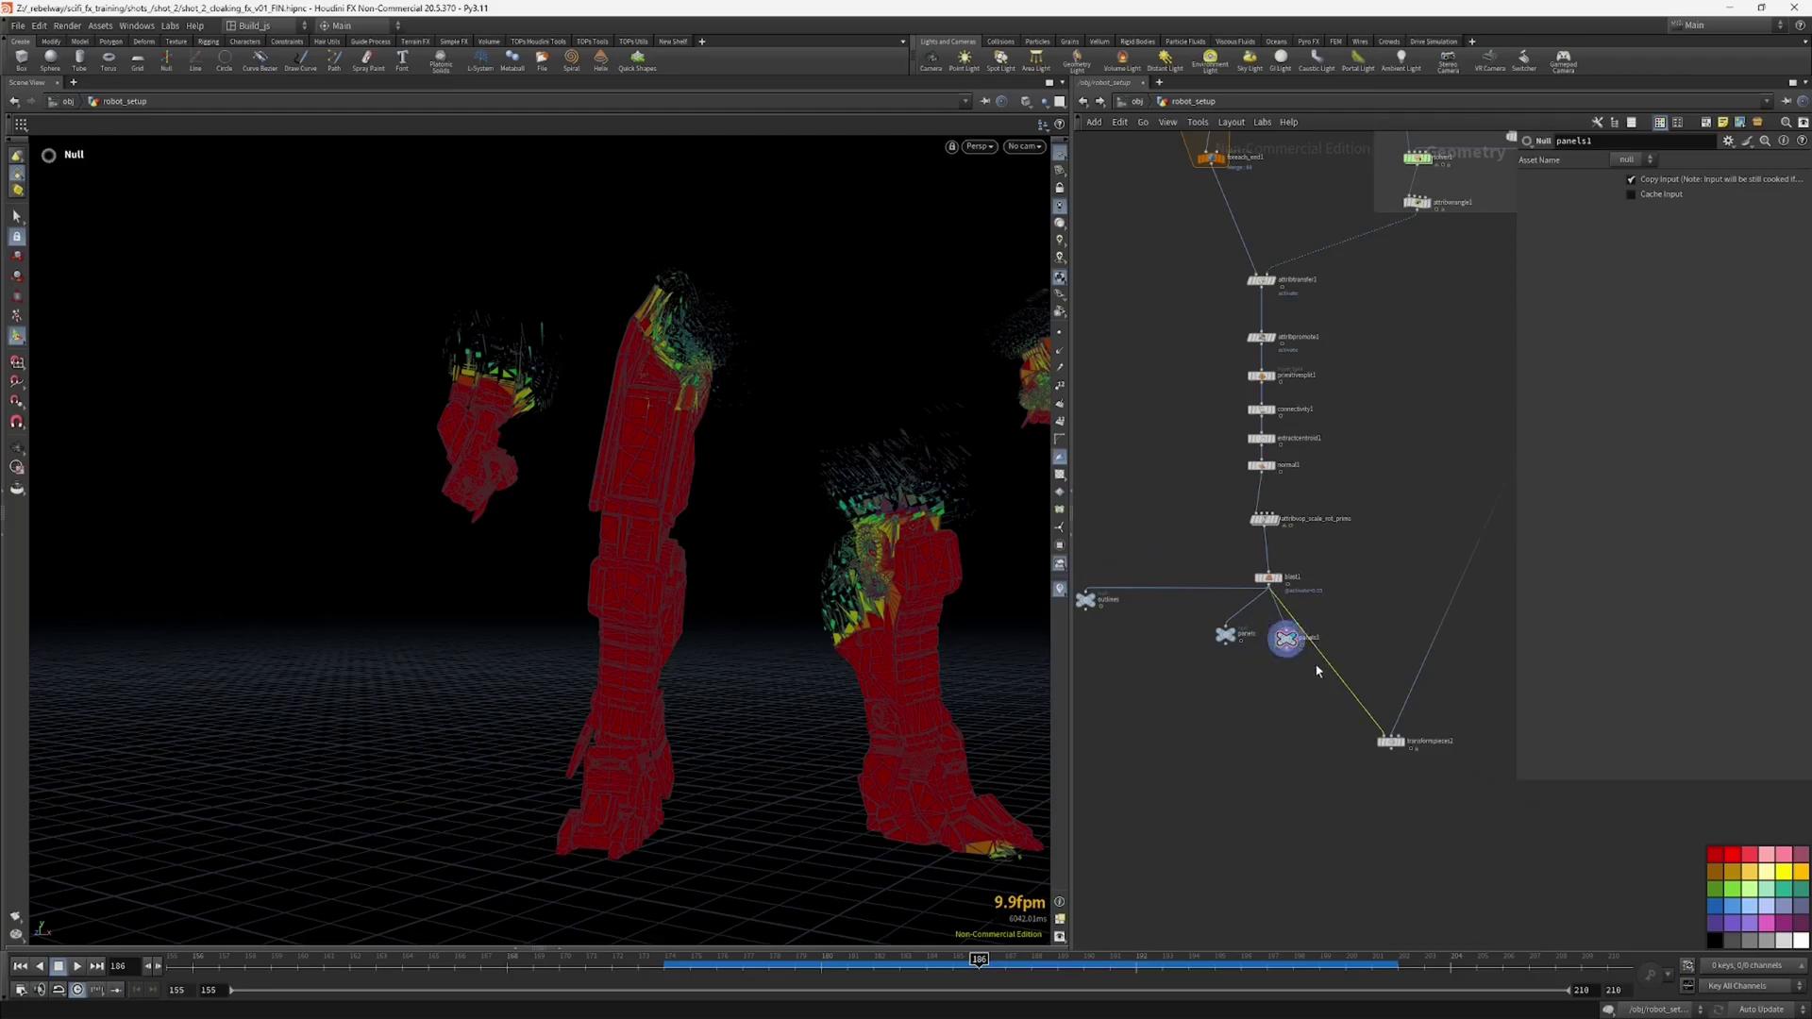
scroll(1321, 667, "up", 2)
left_click_drag(1409, 776, 1378, 817)
left_click_drag(1270, 624, 1325, 618)
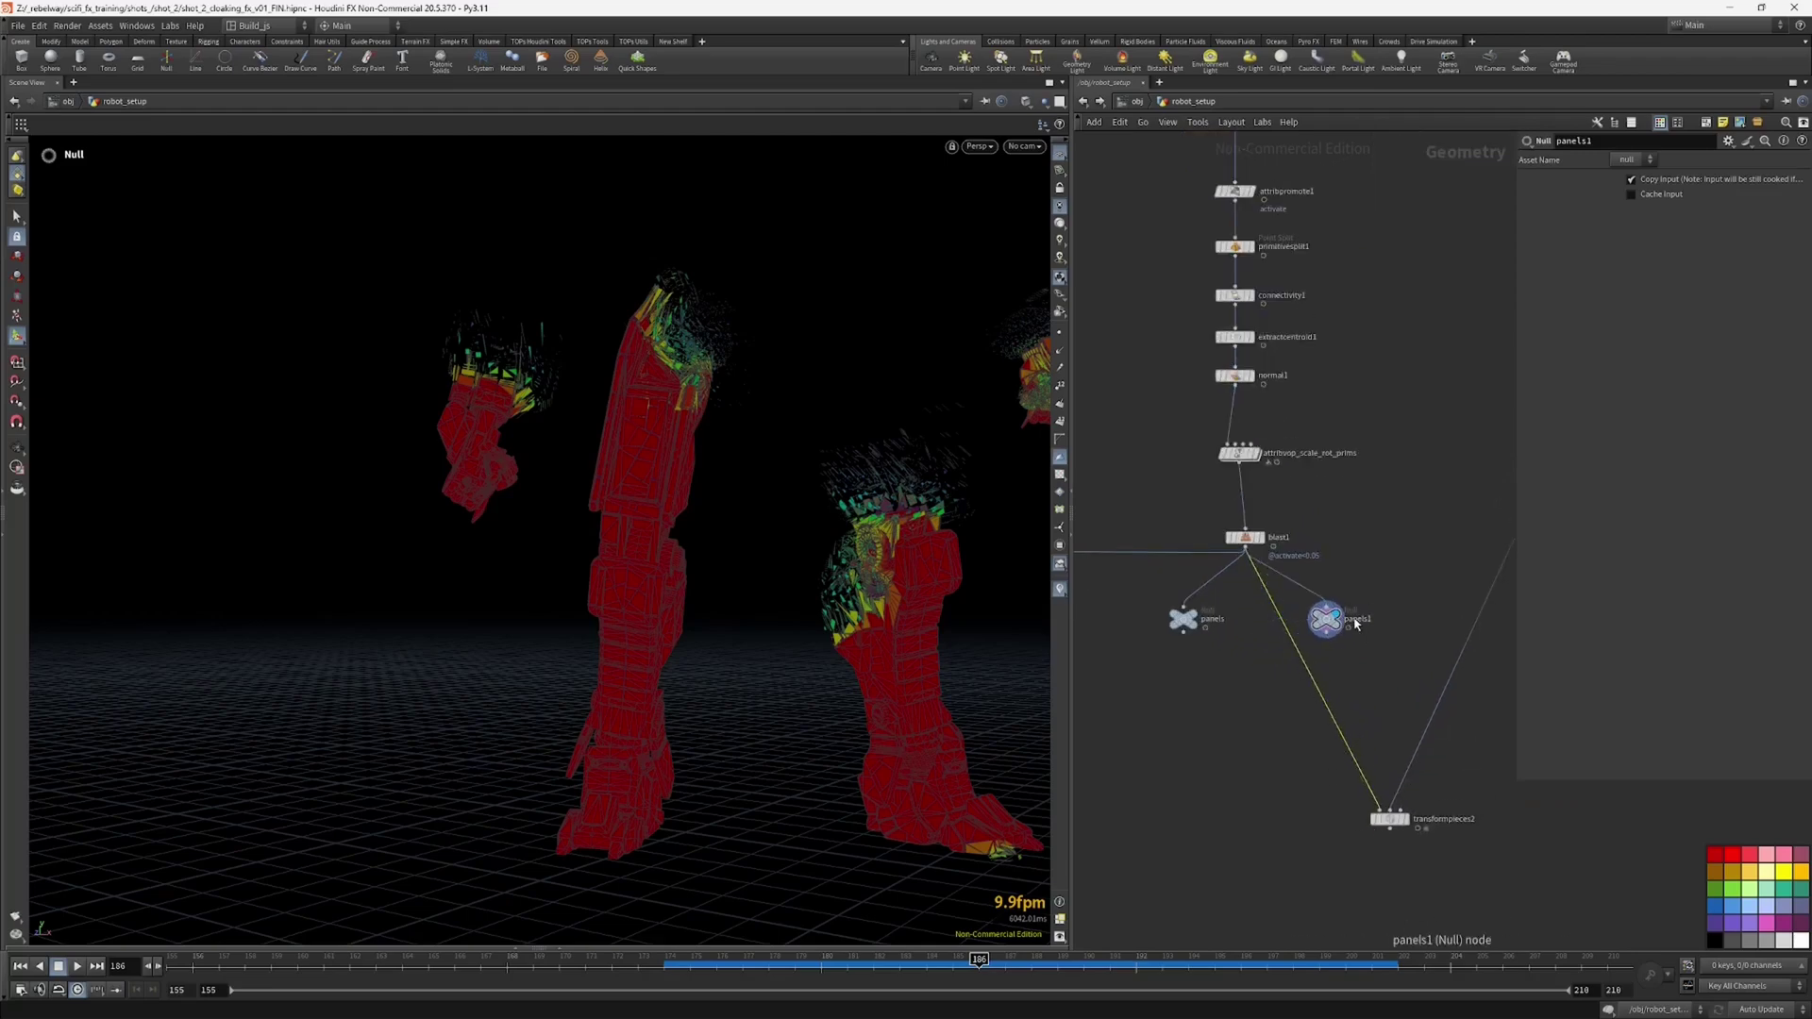
double_click(1363, 620)
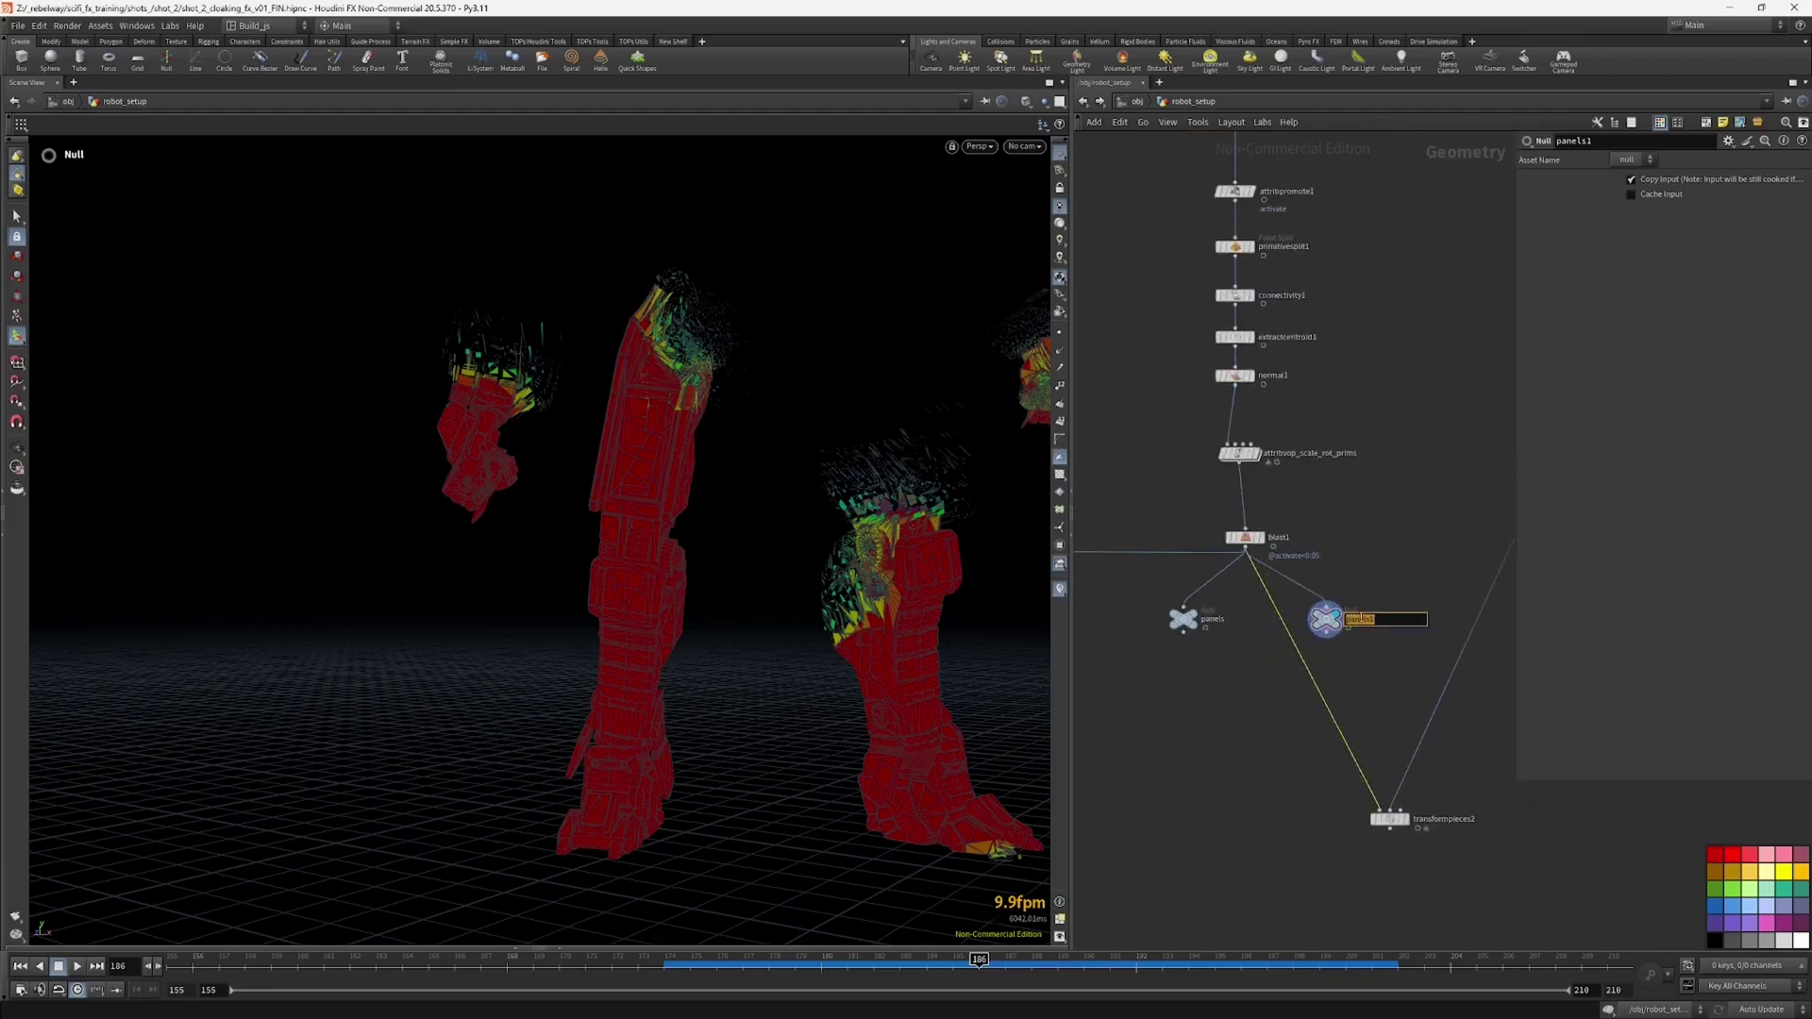
key("BackSpace")
key("Return")
scroll(1330, 608, "down", 3)
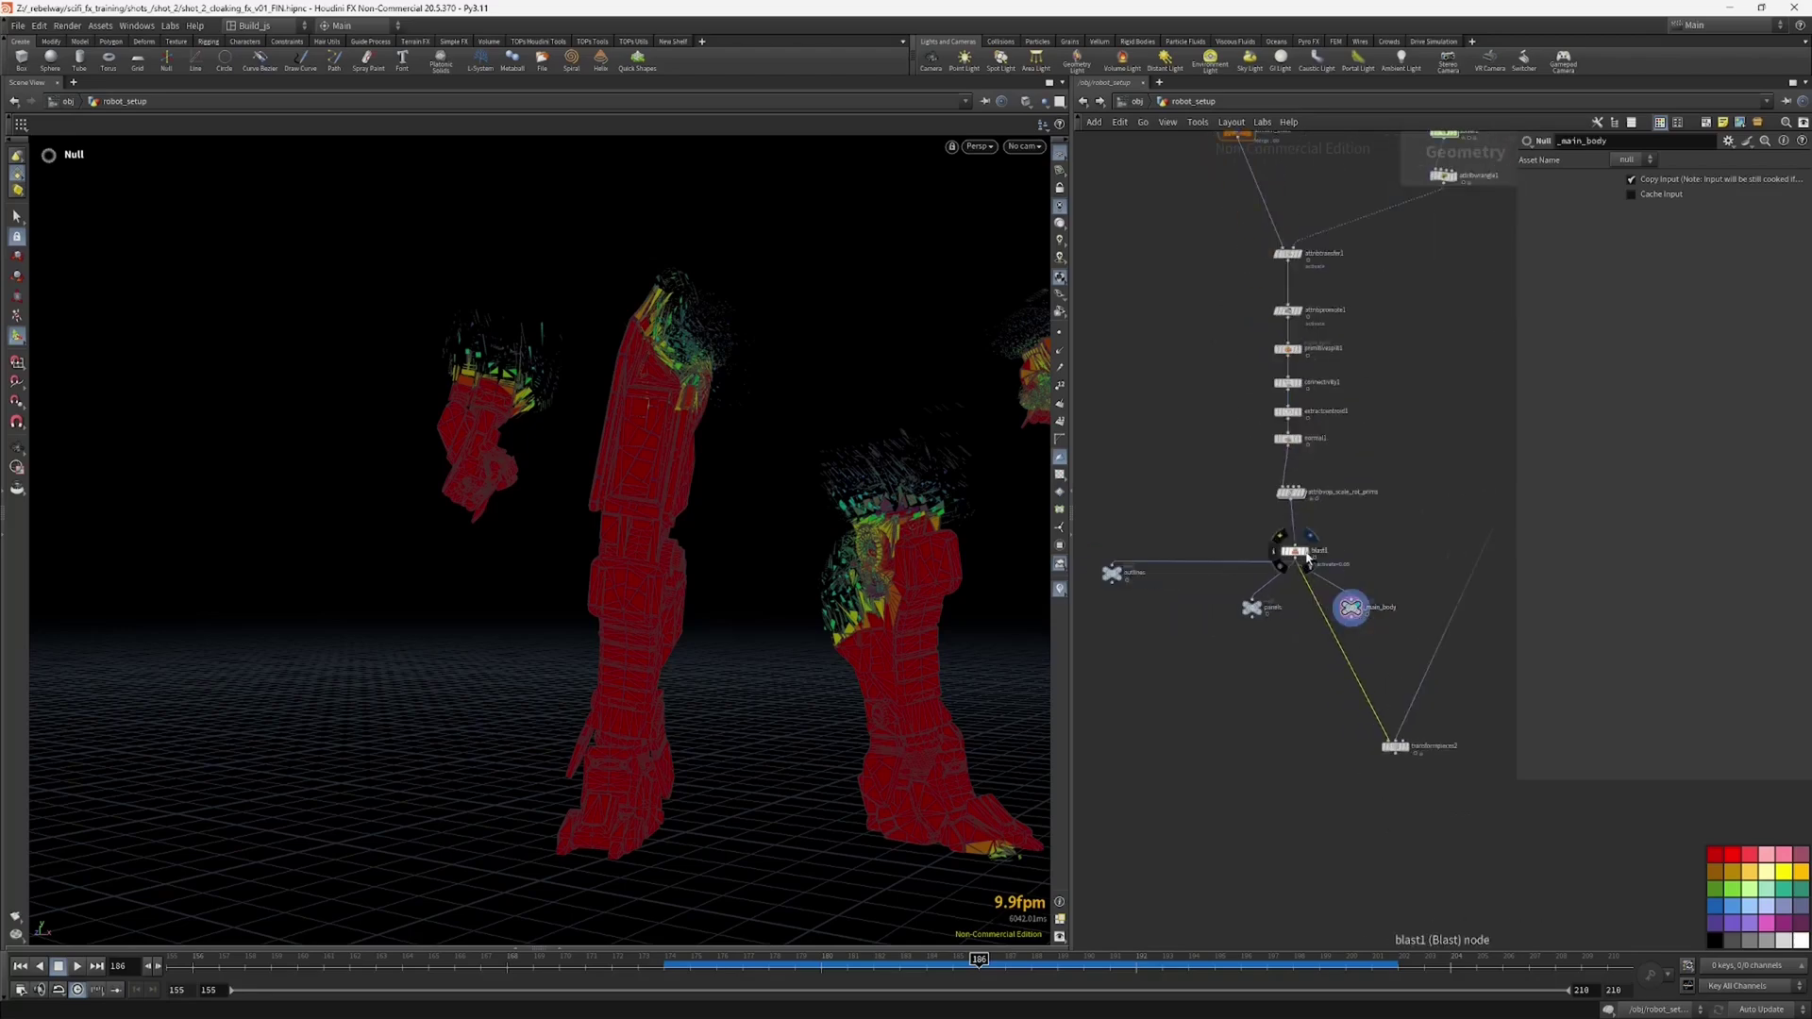
left_click_drag(878, 586, 853, 554, "alt")
scroll(1313, 495, "down", 2)
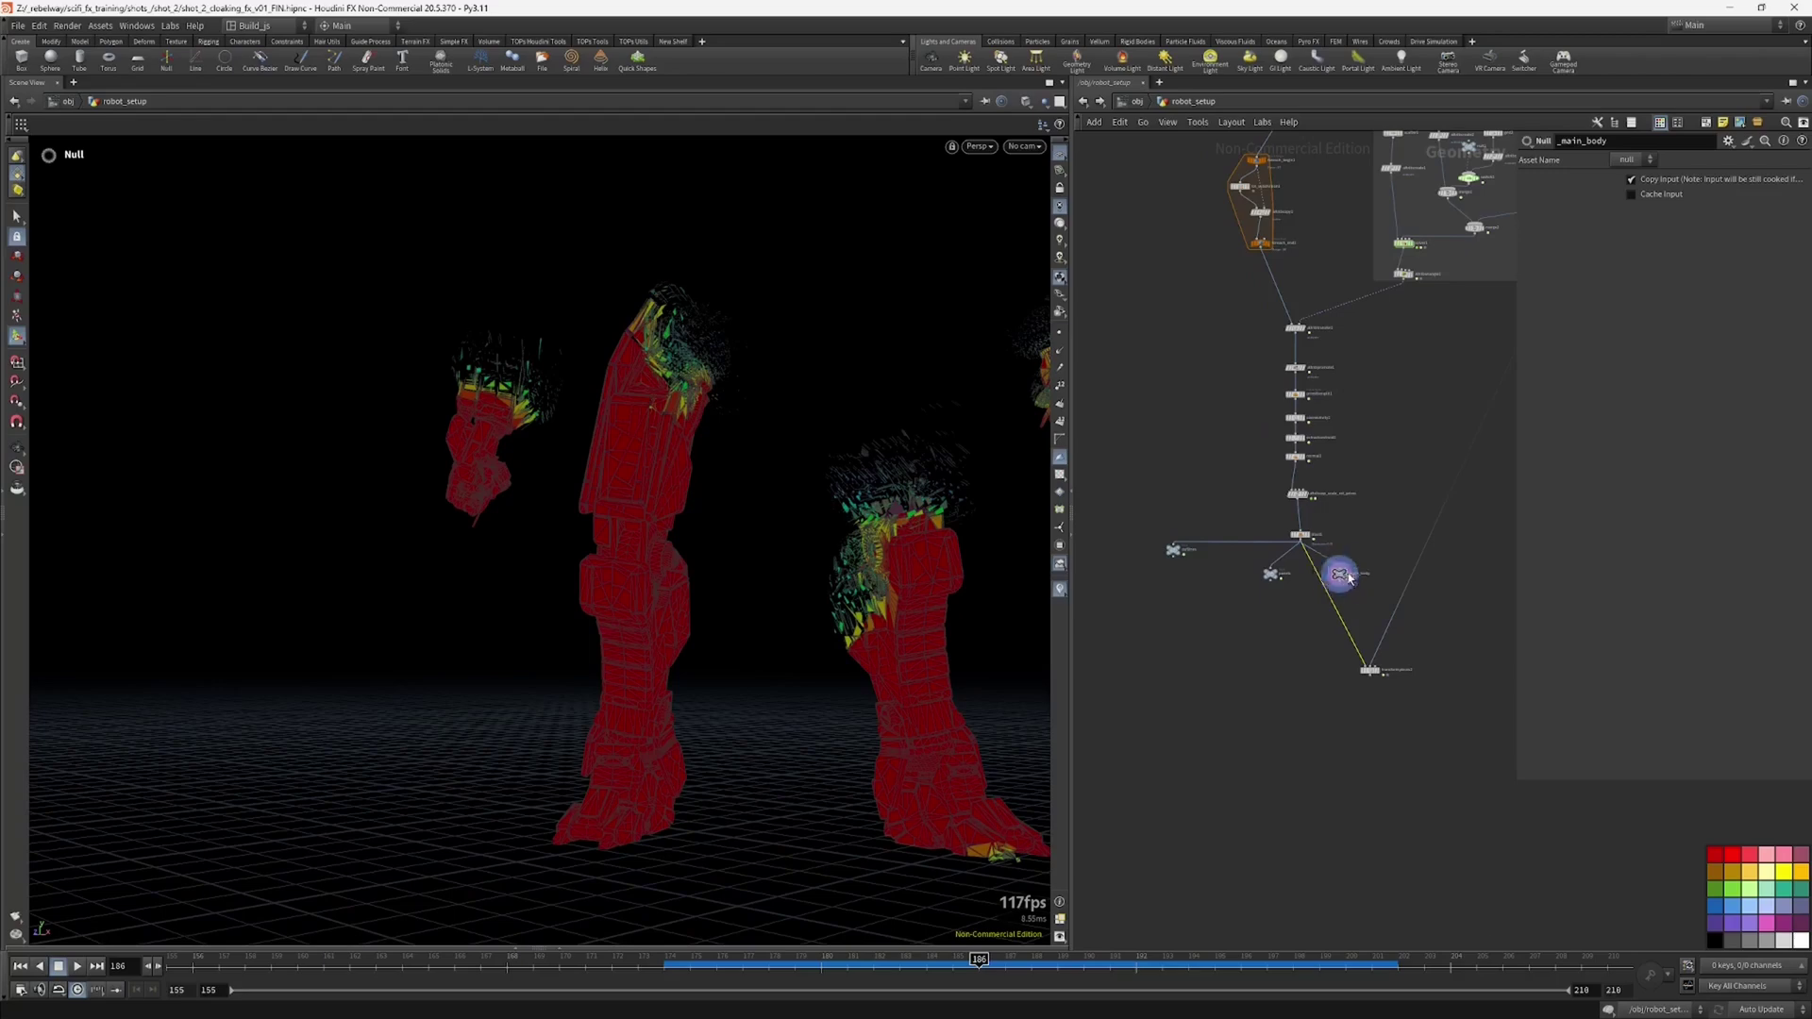
left_click_drag(1349, 578, 1363, 571)
middle_click_drag(1366, 466, 1309, 711)
scroll(1293, 377, "up", 2)
middle_click_drag(1295, 363, 1277, 451)
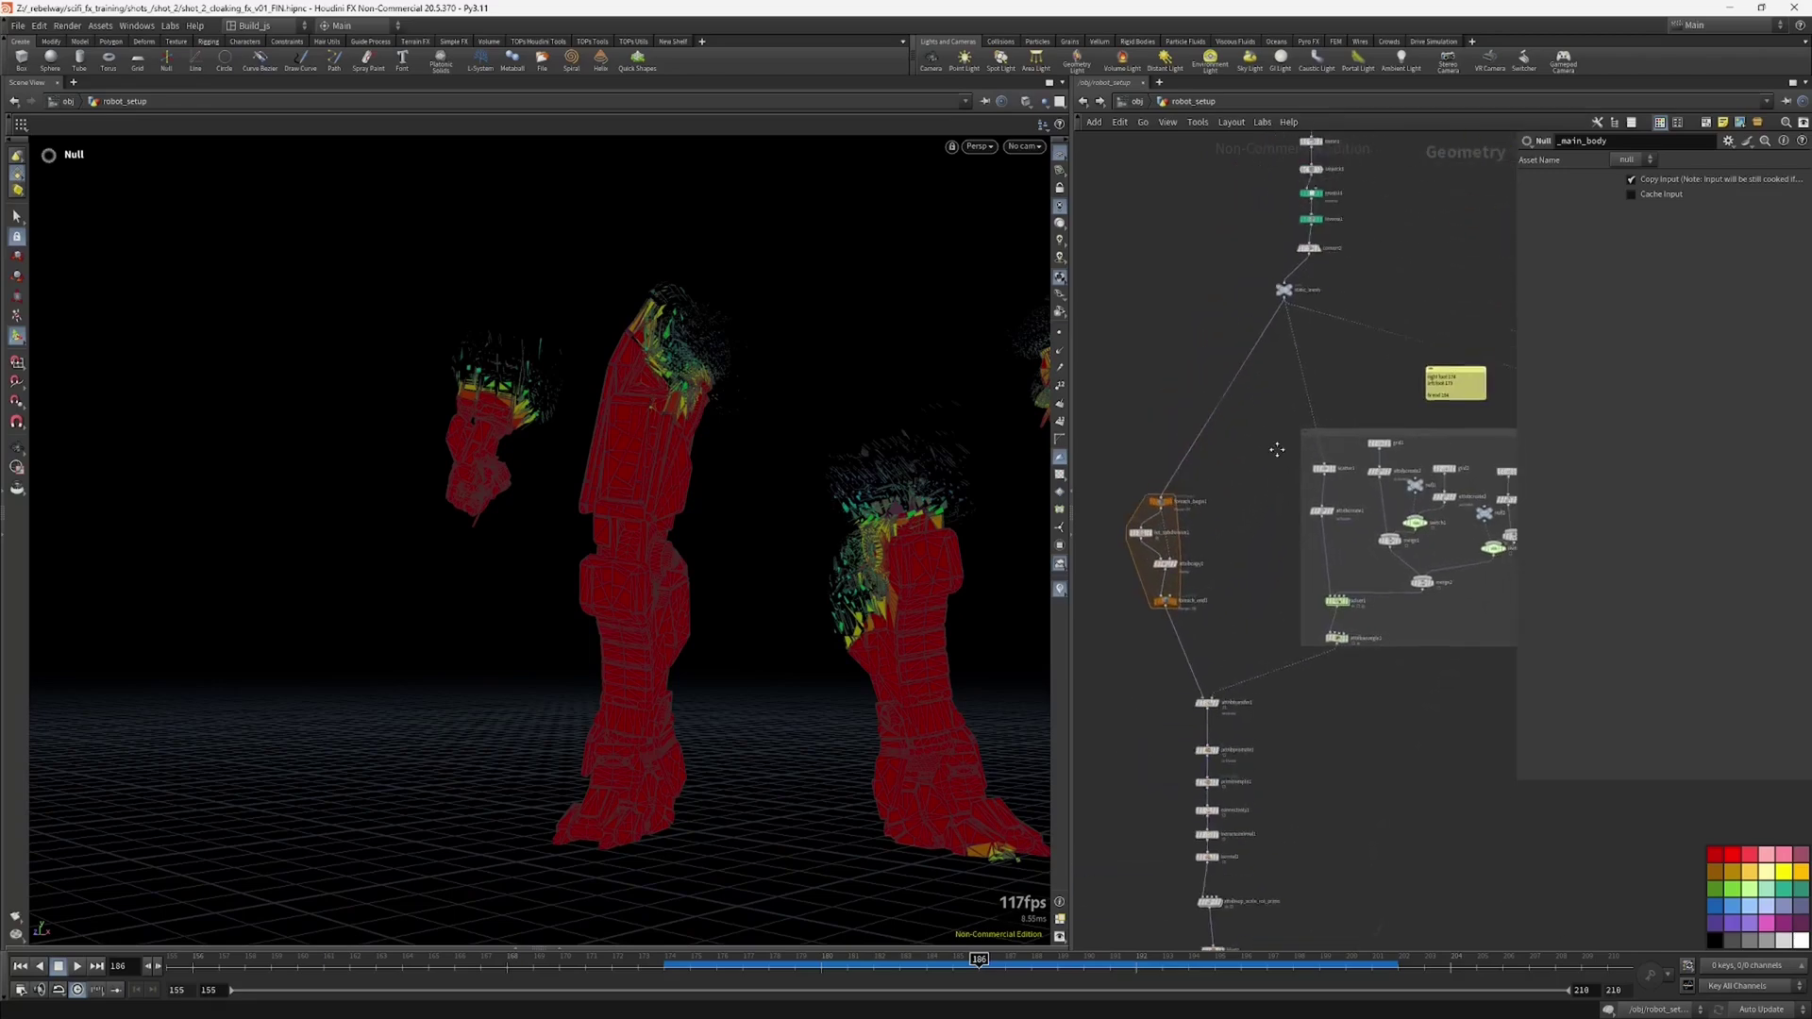
scroll(1325, 219, "up", 1)
left_click(1274, 317)
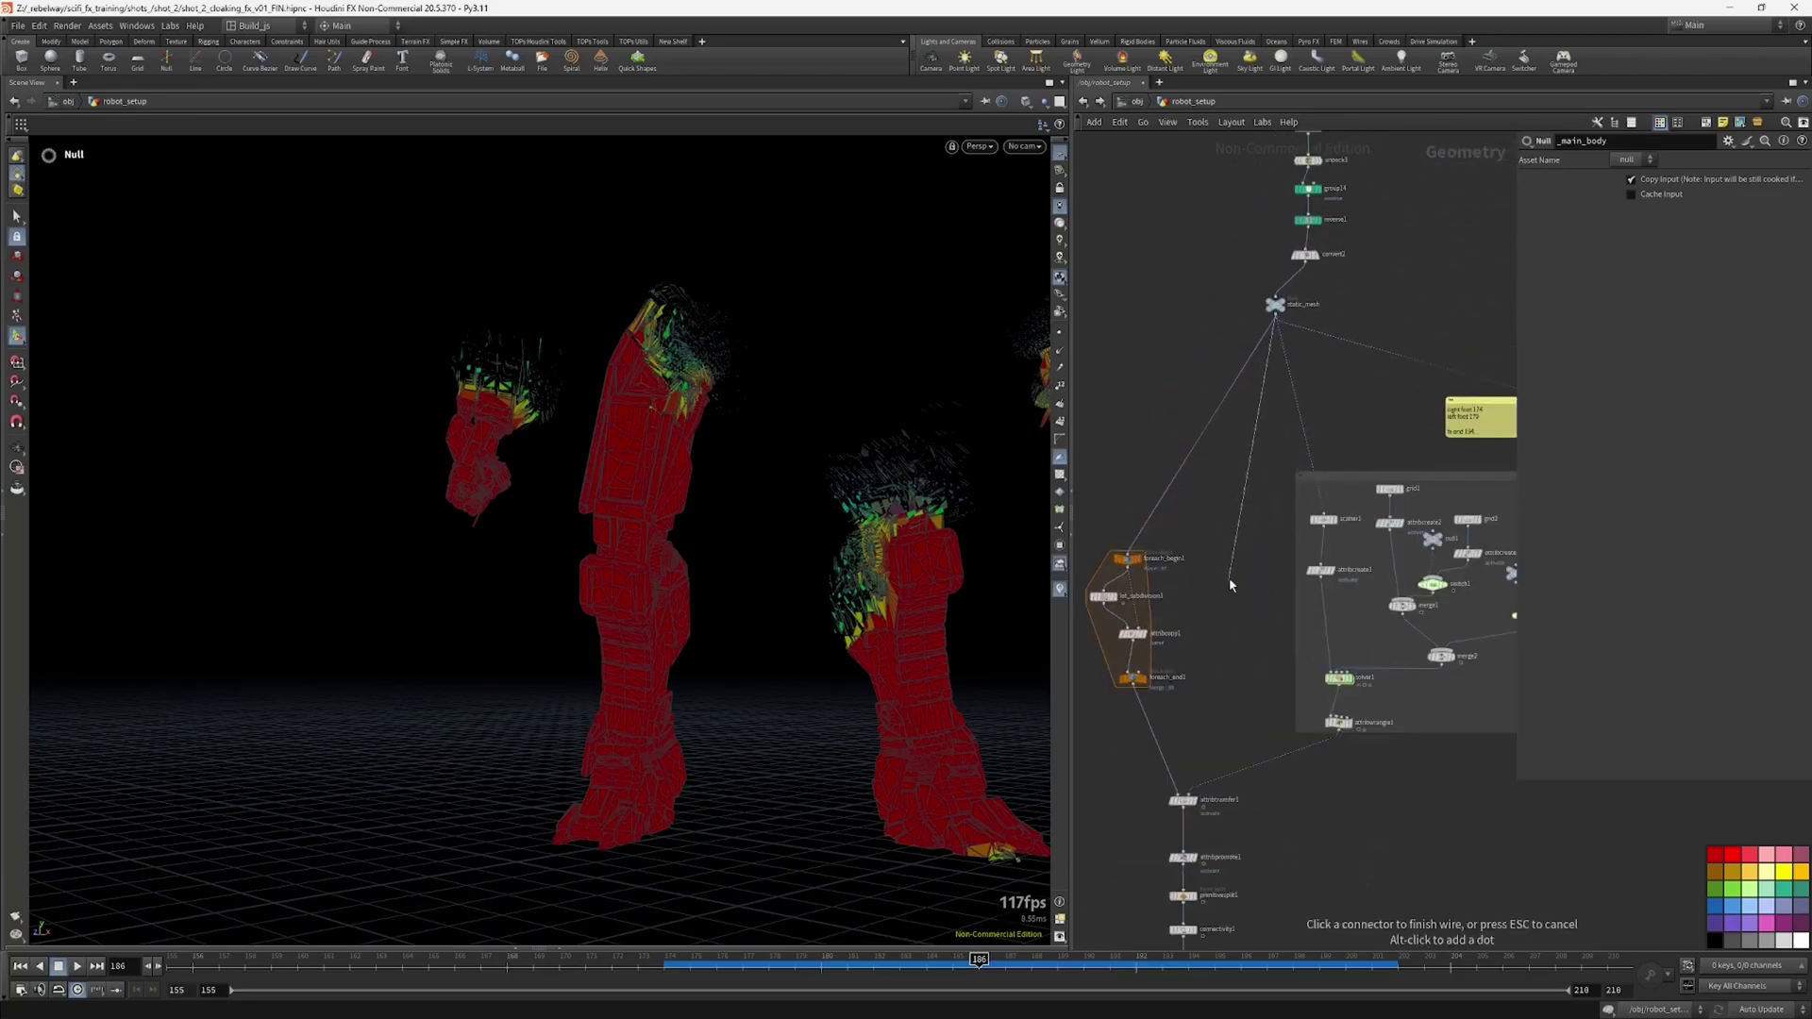
key("Escape")
Step: Display foreach_end1 and the static_mesh null in turn to compare the full robot geometry at both points
middle_click_drag(1163, 709, 1200, 647)
left_click(1181, 619)
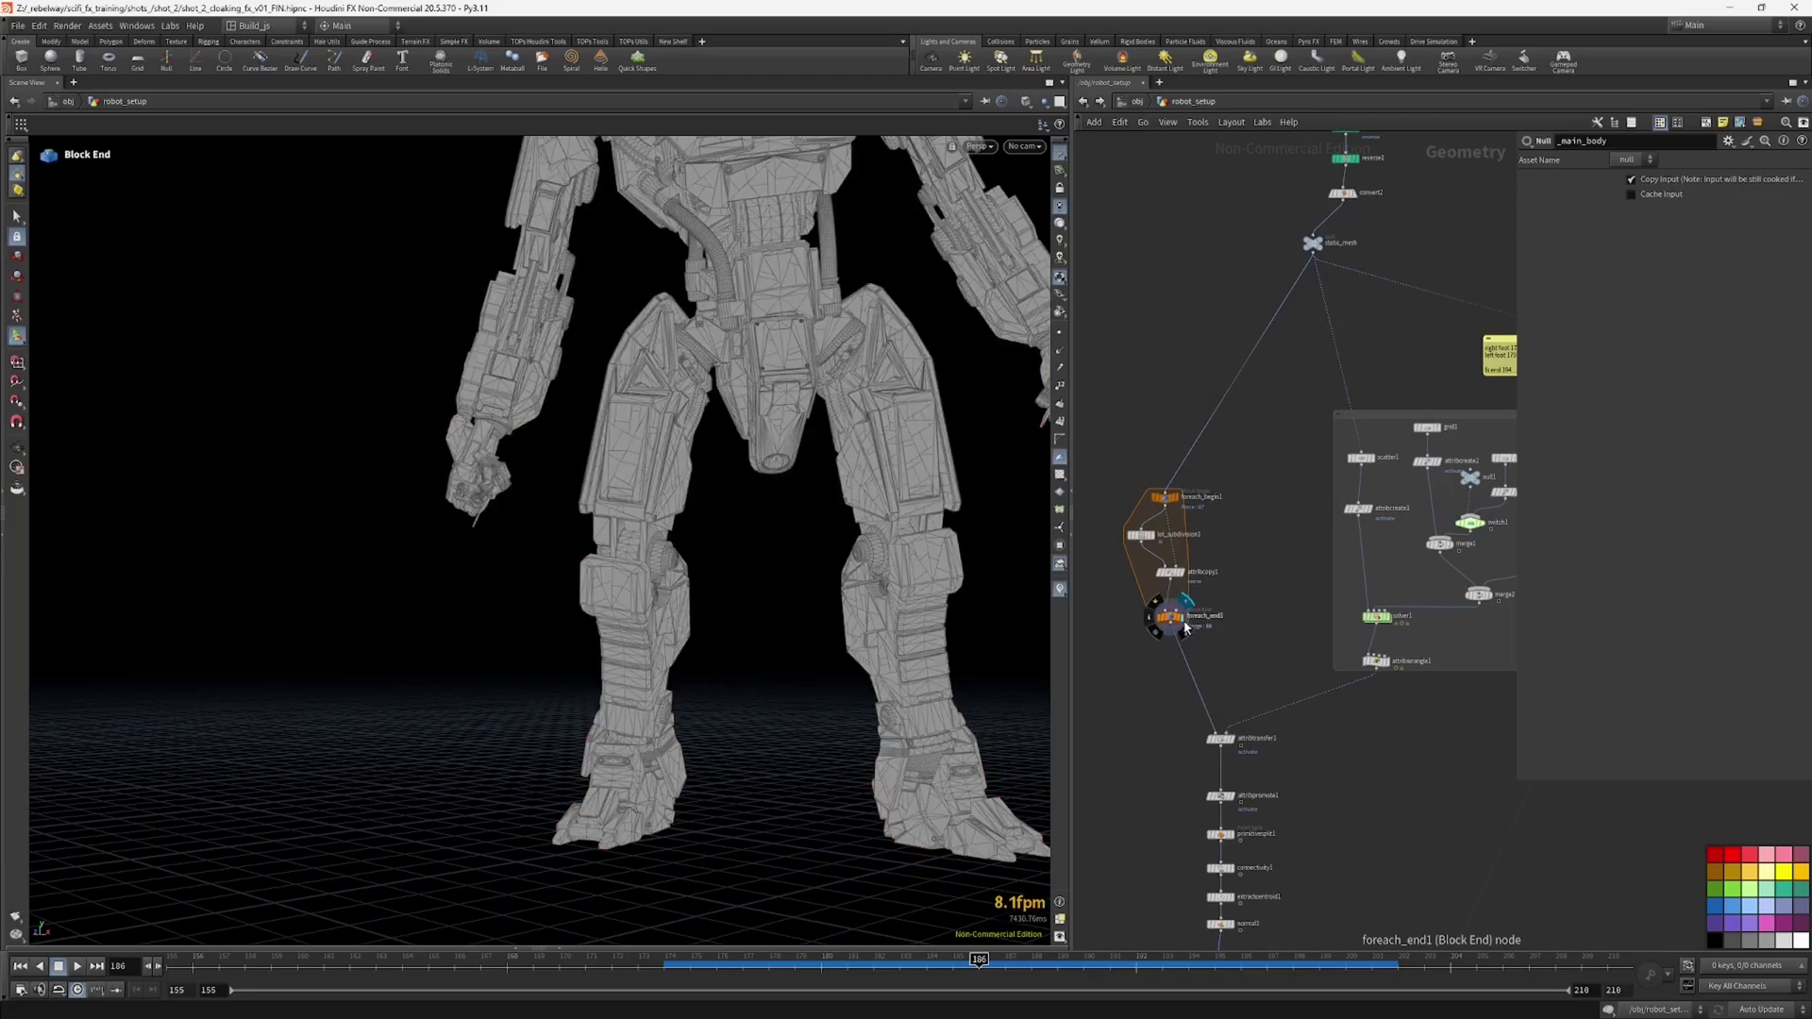
key("Escape")
left_click_drag(861, 510, 896, 470)
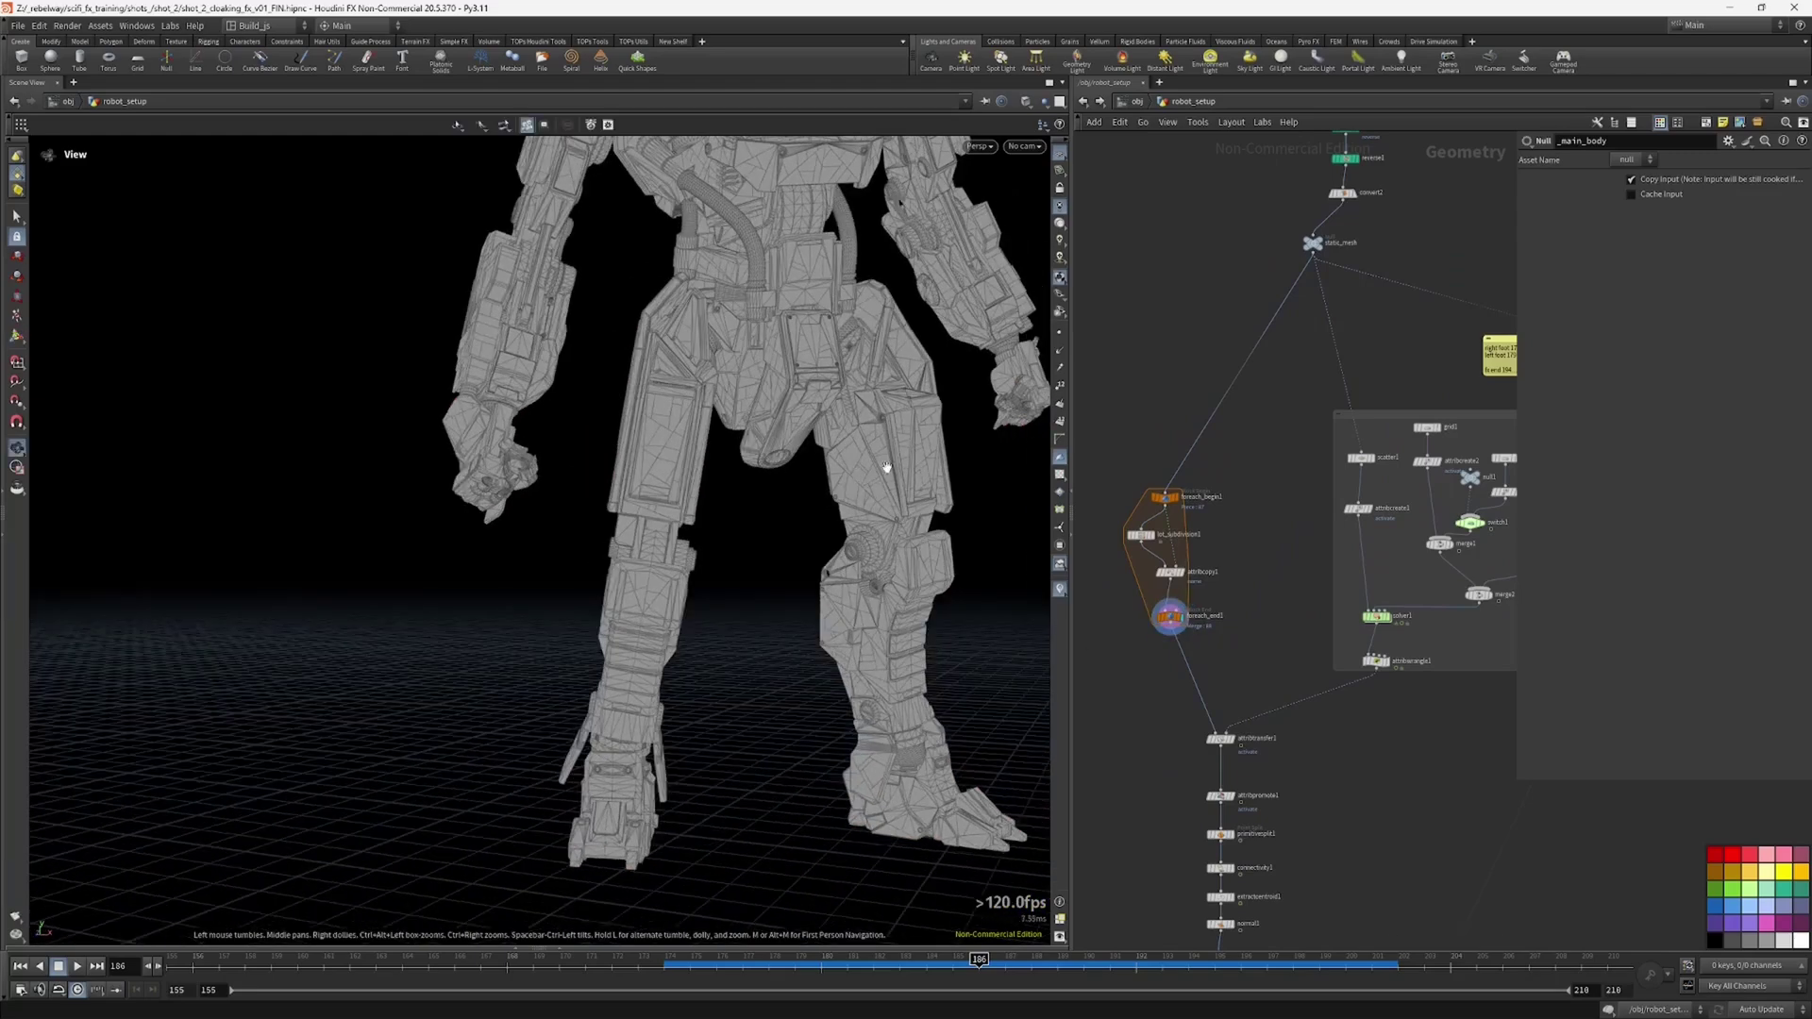
scroll(1240, 487, "down", 1)
middle_click_drag(1242, 502, 1234, 563)
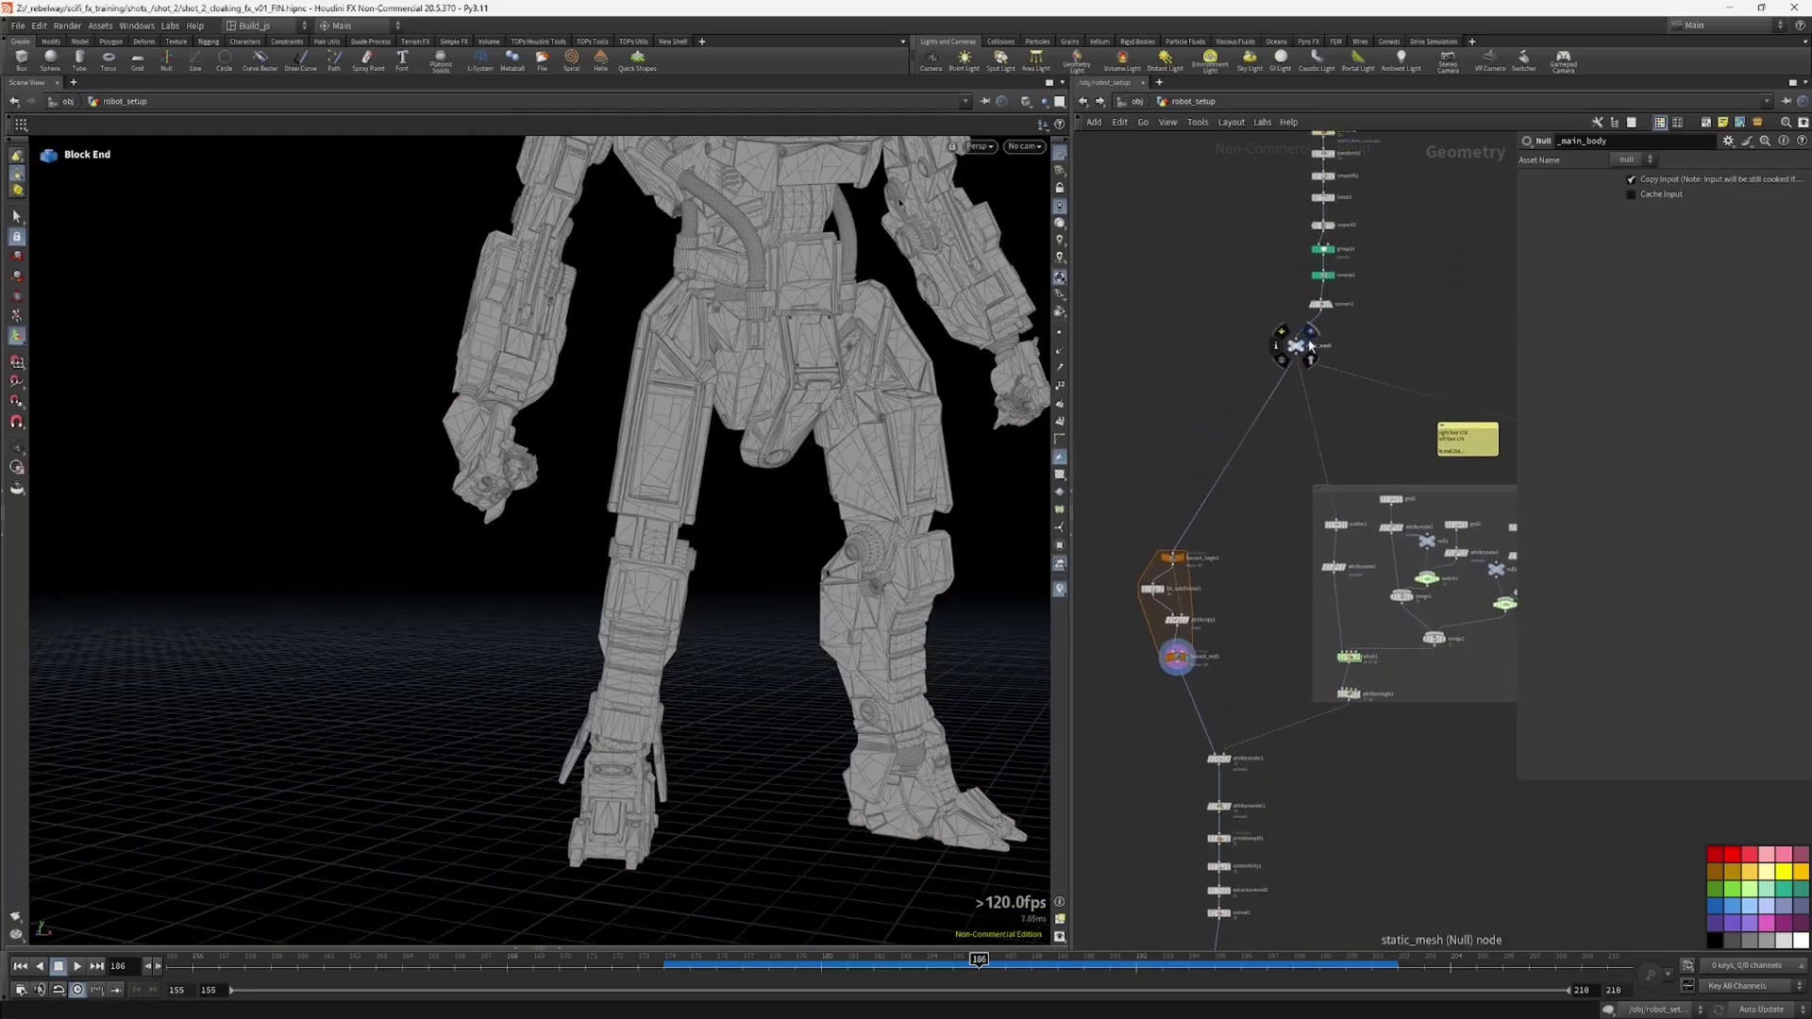
left_click(1312, 334)
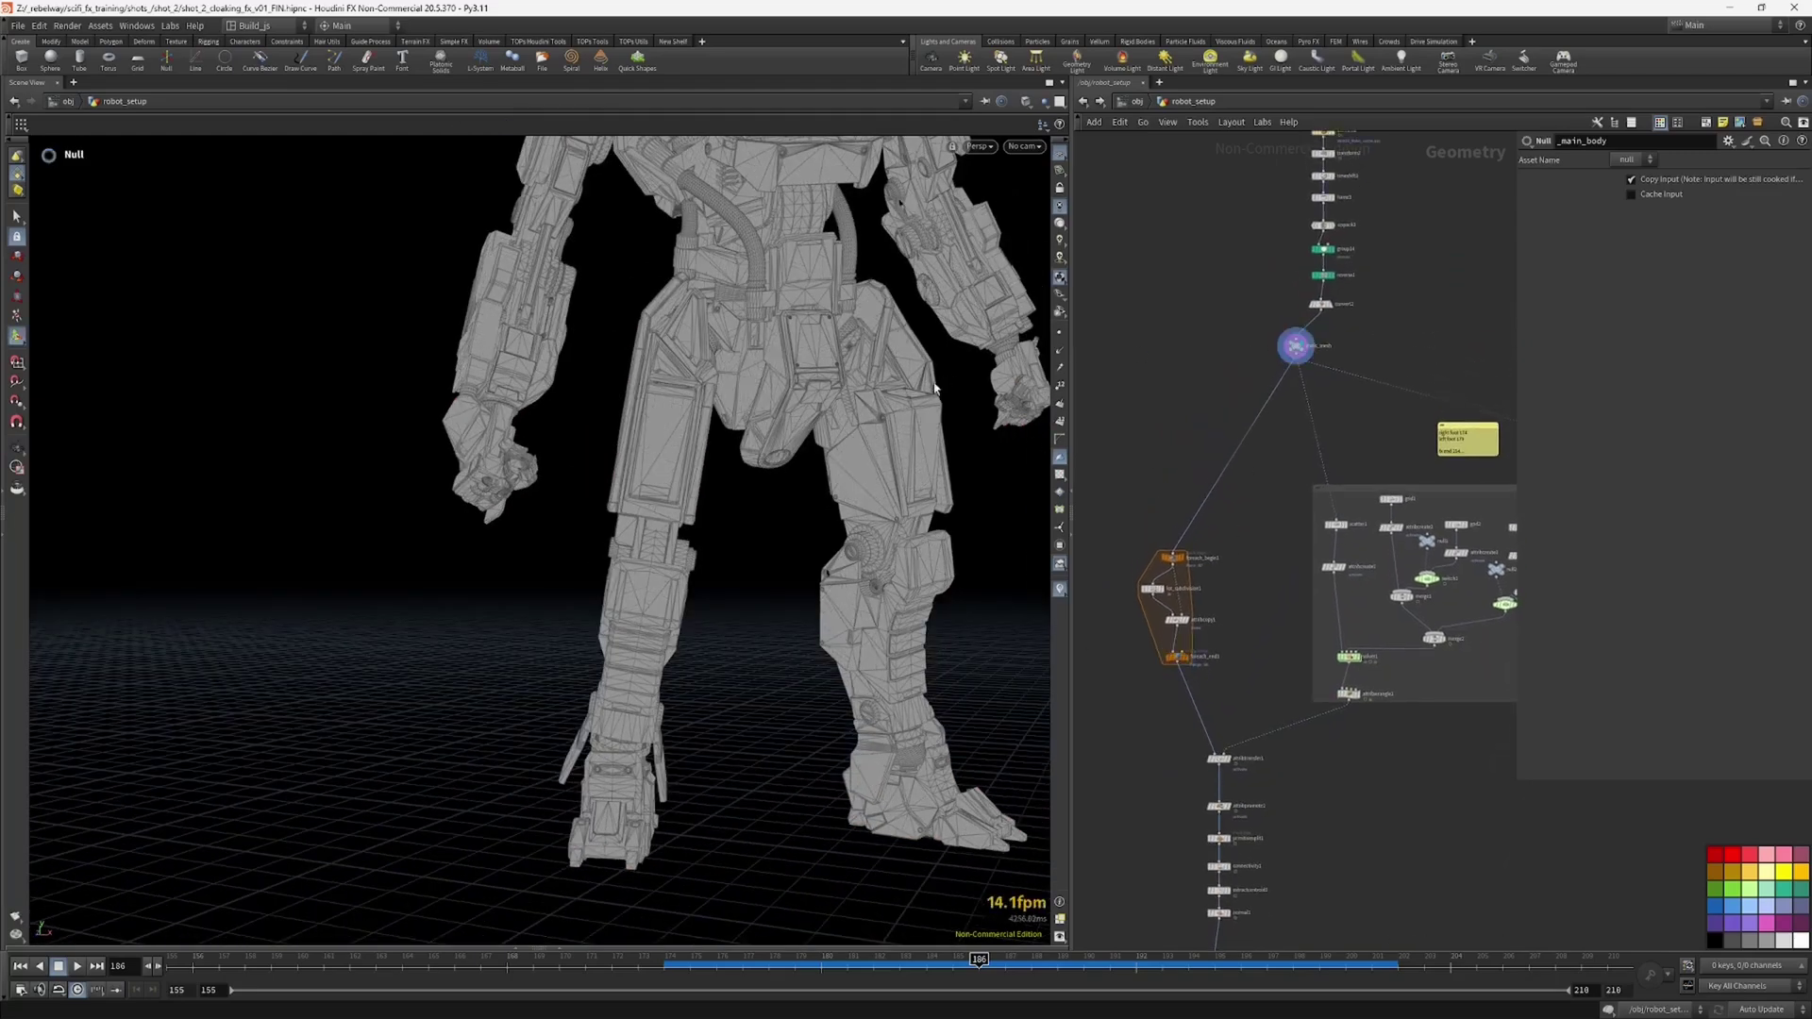
Step: Wire the static_mesh null into _main_body in place of blast1, and move _main_body up beside the attribute node chain
left_click(1296, 359)
middle_click_drag(1262, 625, 1264, 245)
left_click(1292, 653)
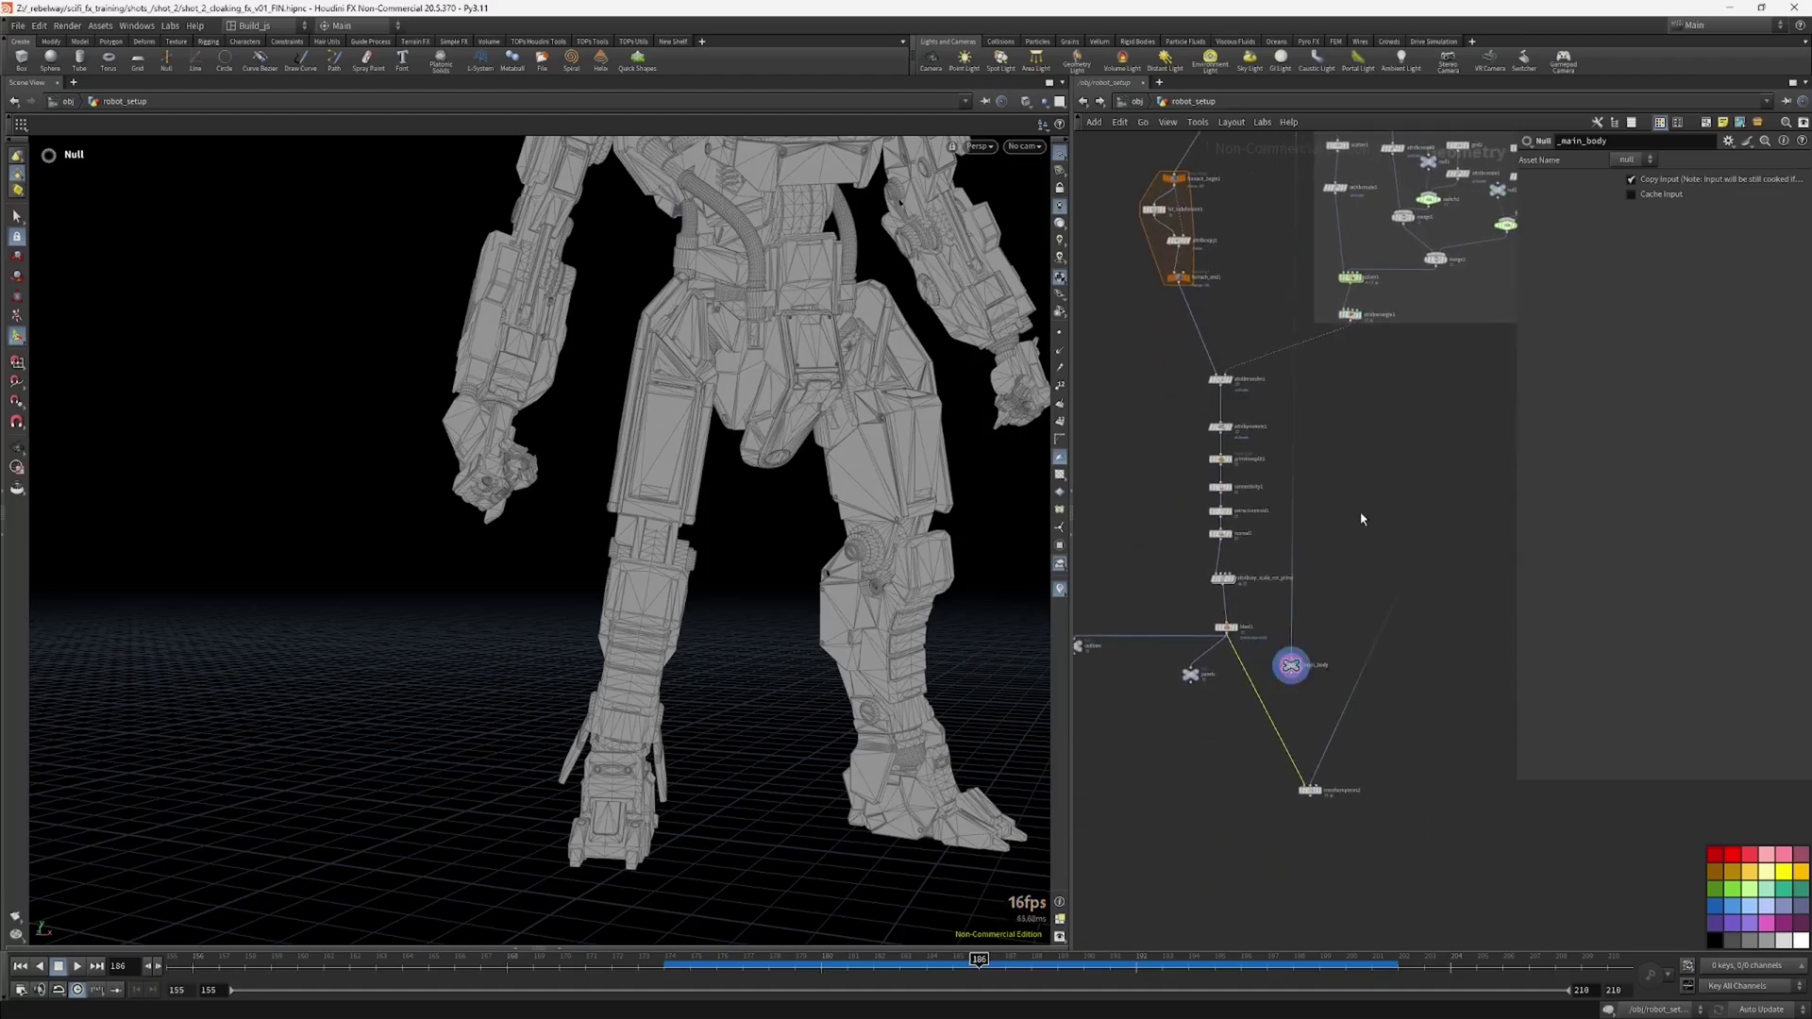
scroll(1317, 620, "down", 4)
scroll(1317, 620, "up", 3)
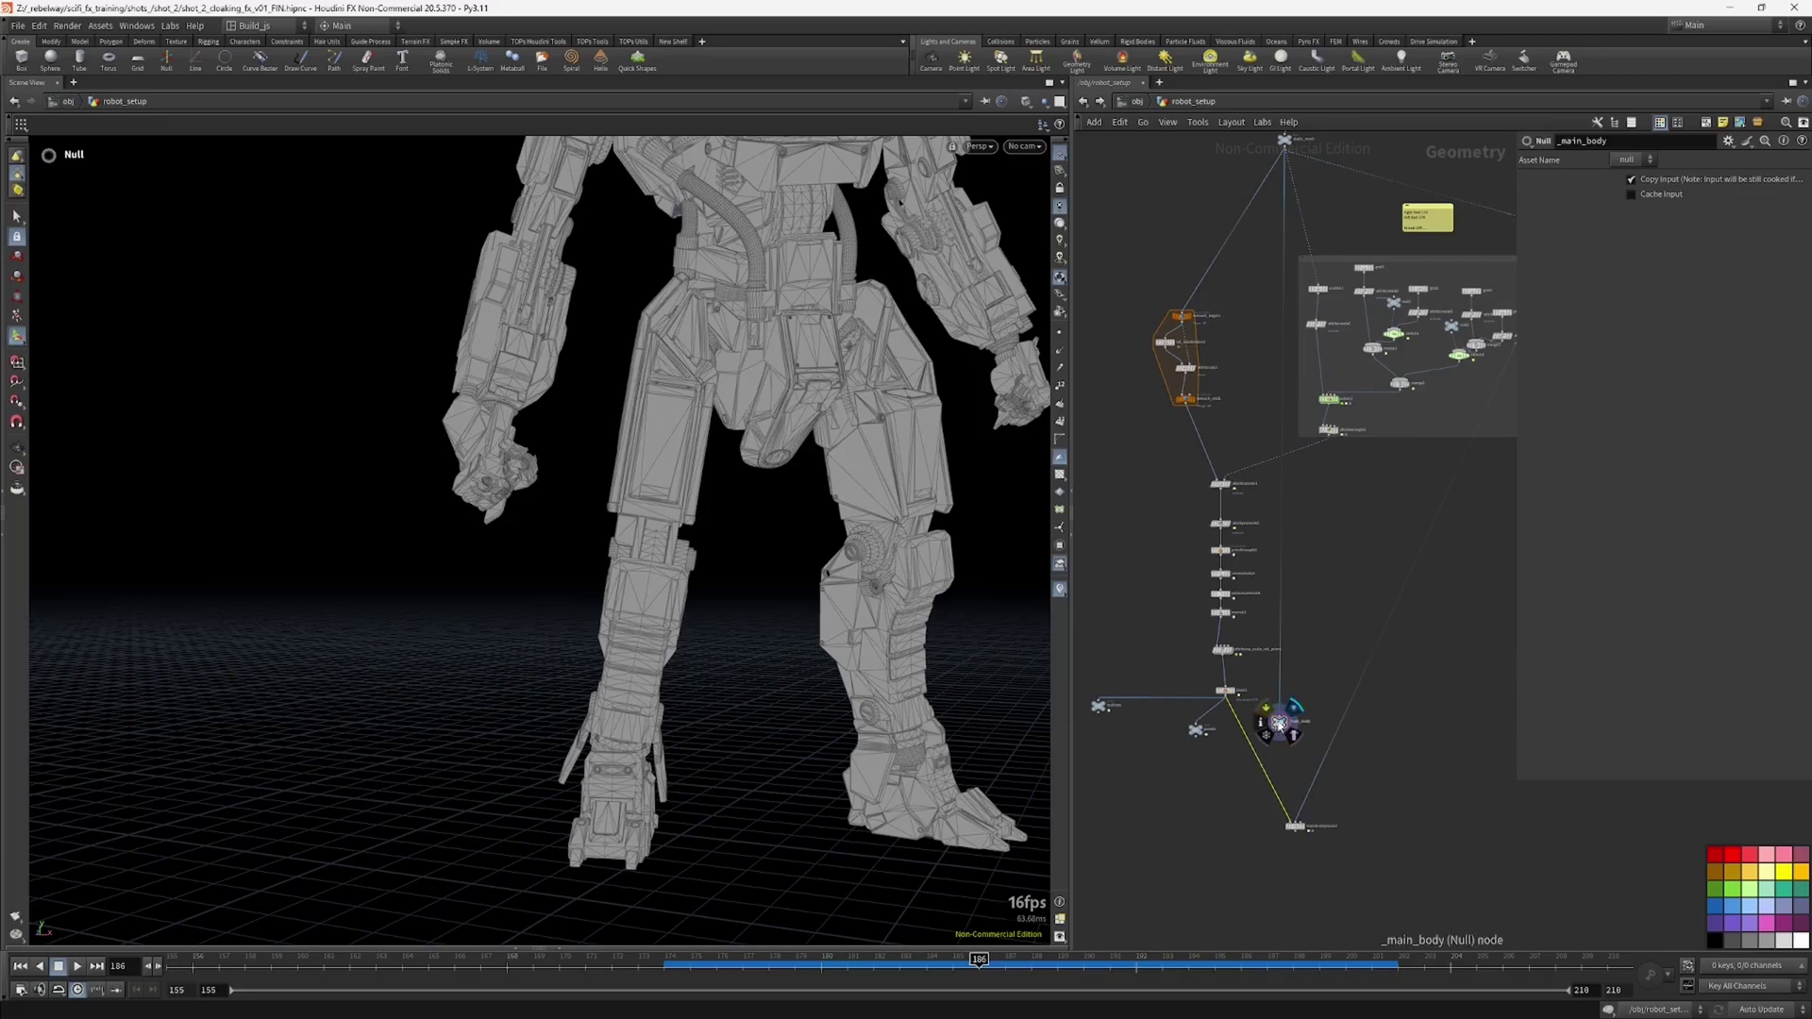
left_click_drag(1283, 722, 1317, 599)
scroll(1236, 481, "up", 3)
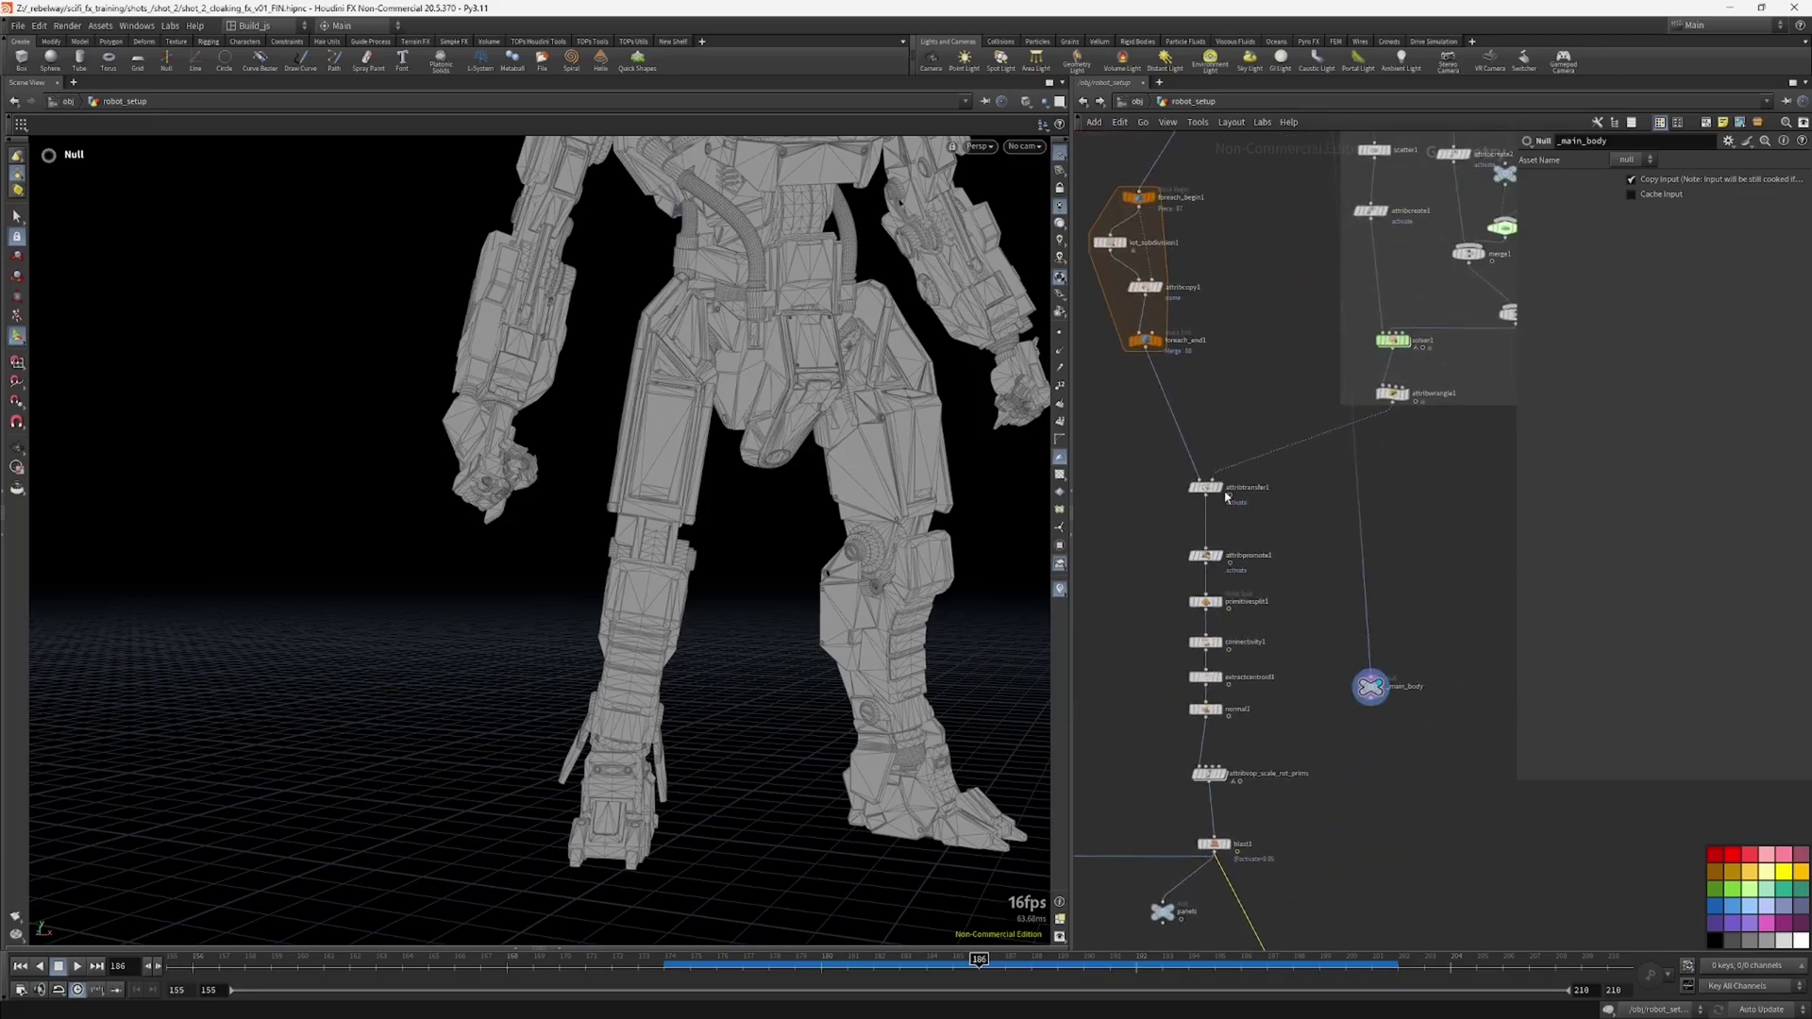
Step: Display the attribtransfer1 activation result, and select the attribute copy and foreach_end1 nodes in the for-each block
left_click(1220, 488)
mouse_move(972, 958)
left_mouse_down()
mouse_move(1036, 958)
mouse_move(930, 959)
mouse_move(979, 958)
left_mouse_up()
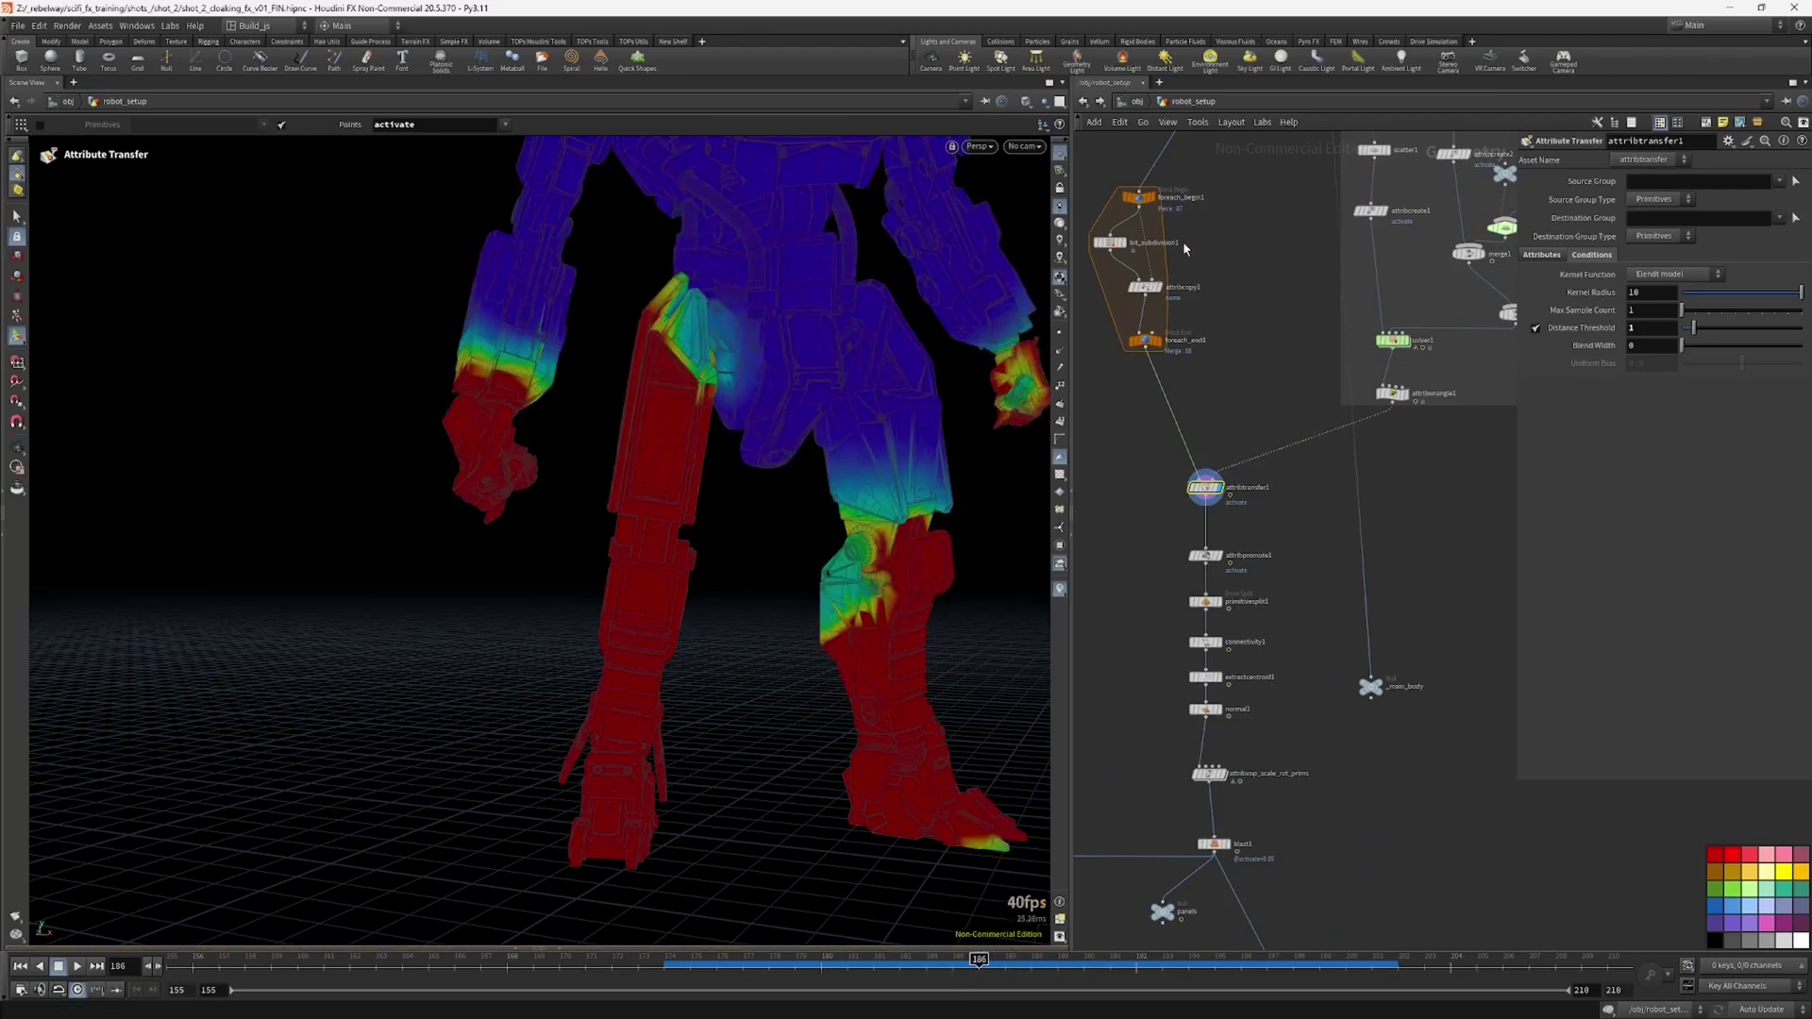
middle_click_drag(1138, 249, 1240, 358)
left_click_drag(1159, 262, 1240, 531)
left_click(1209, 430, "ctrl")
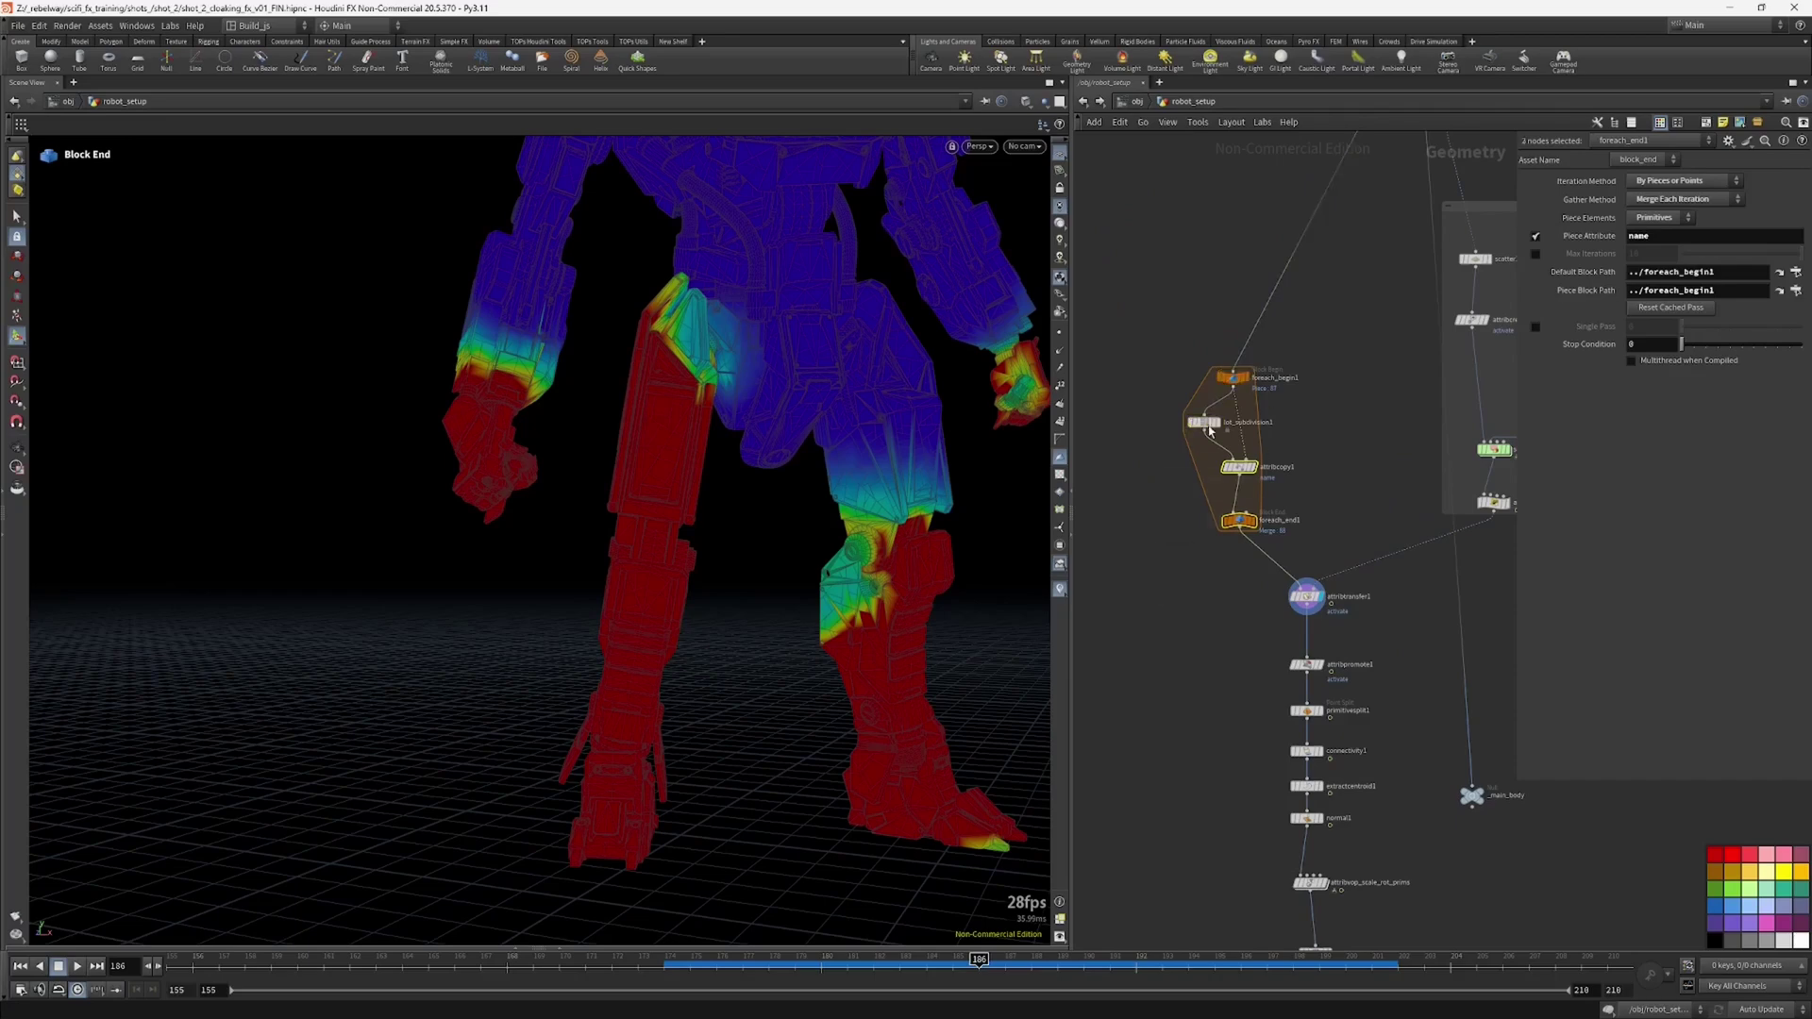
scroll(1198, 571, "down", 2)
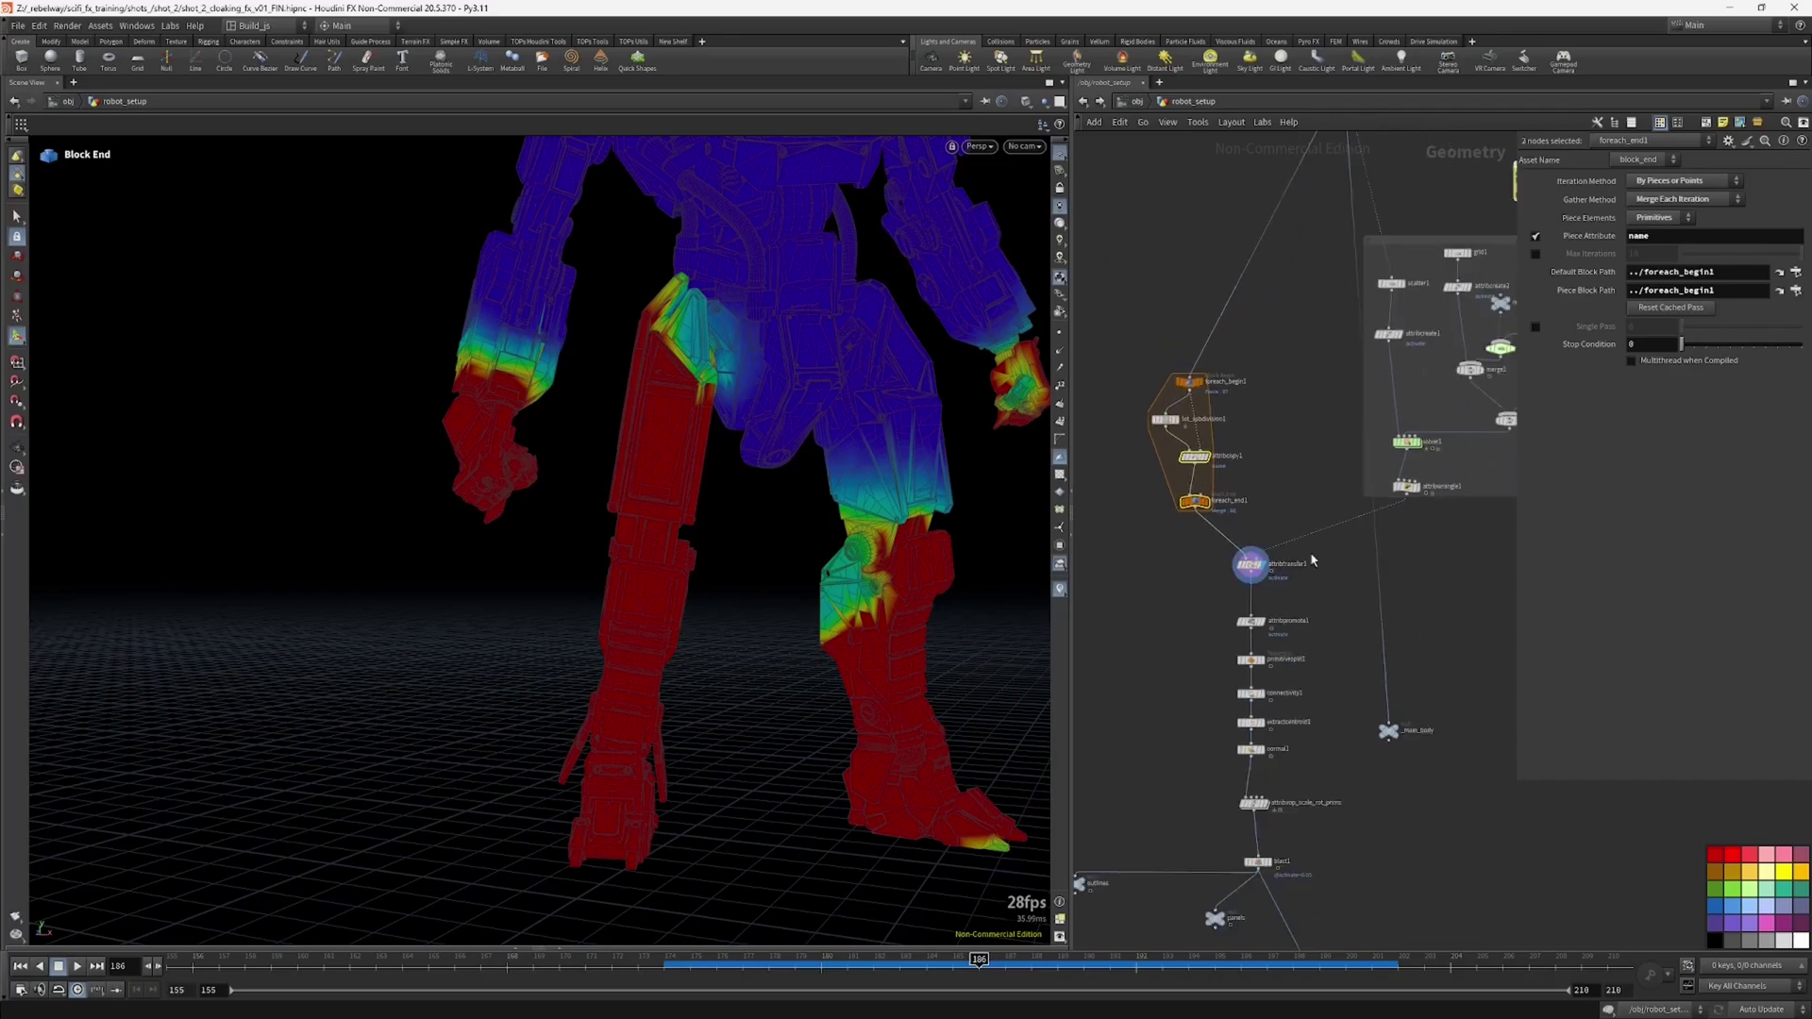
Step: Duplicate attribtransfer1, insert the copy between the static_mesh input and the _main_body null, and display _main_body
middle_click_drag(1352, 699, 1334, 670)
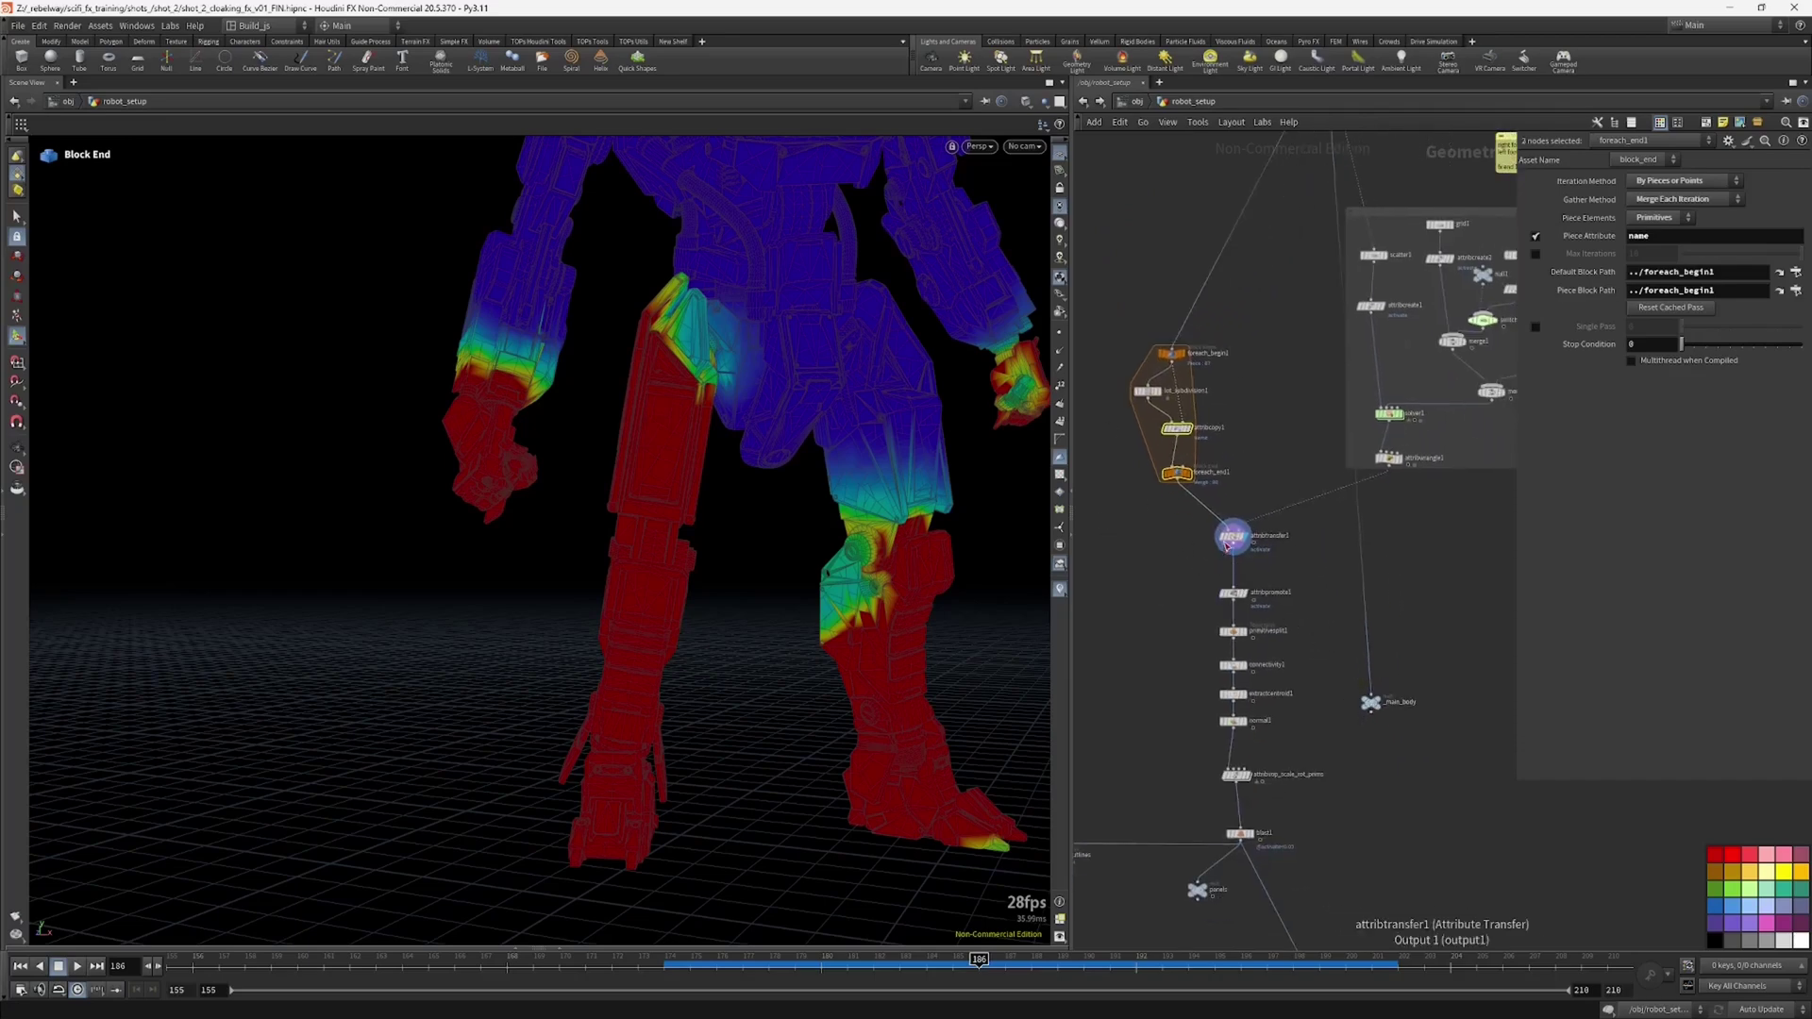
left_click_drag(1371, 705, 1370, 695)
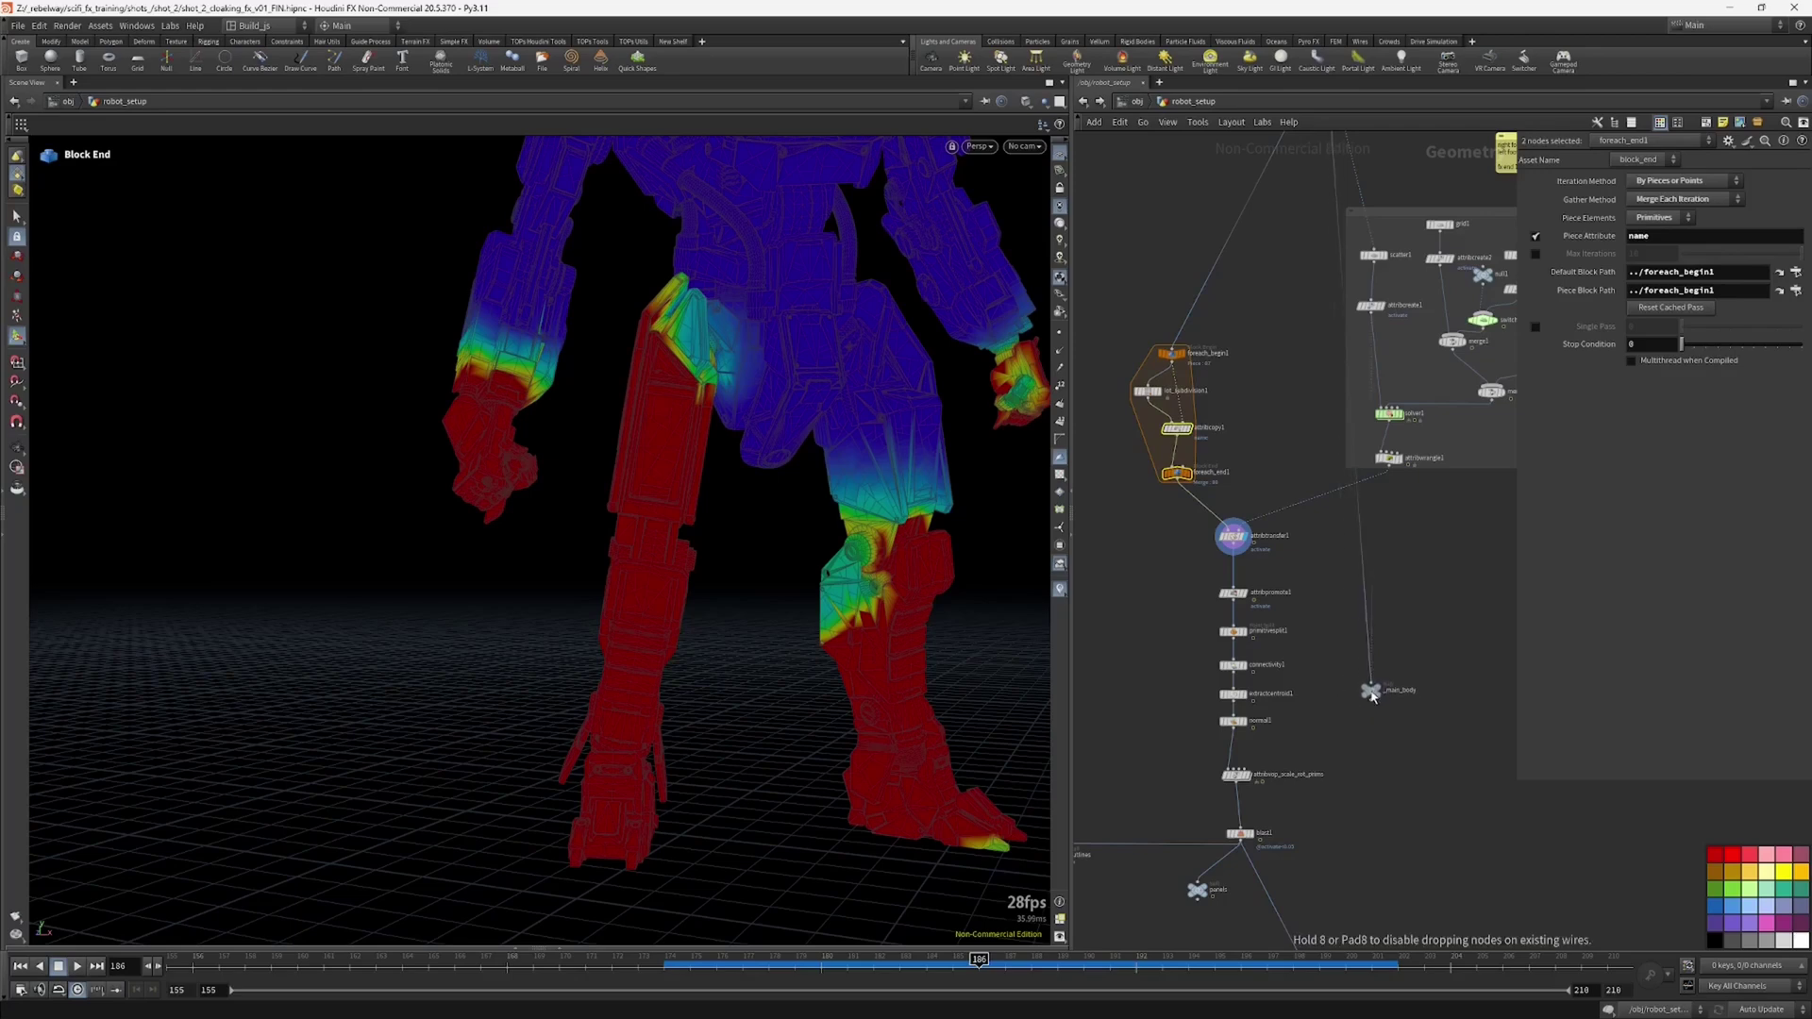
left_click_drag(1235, 545, 1393, 601, "alt")
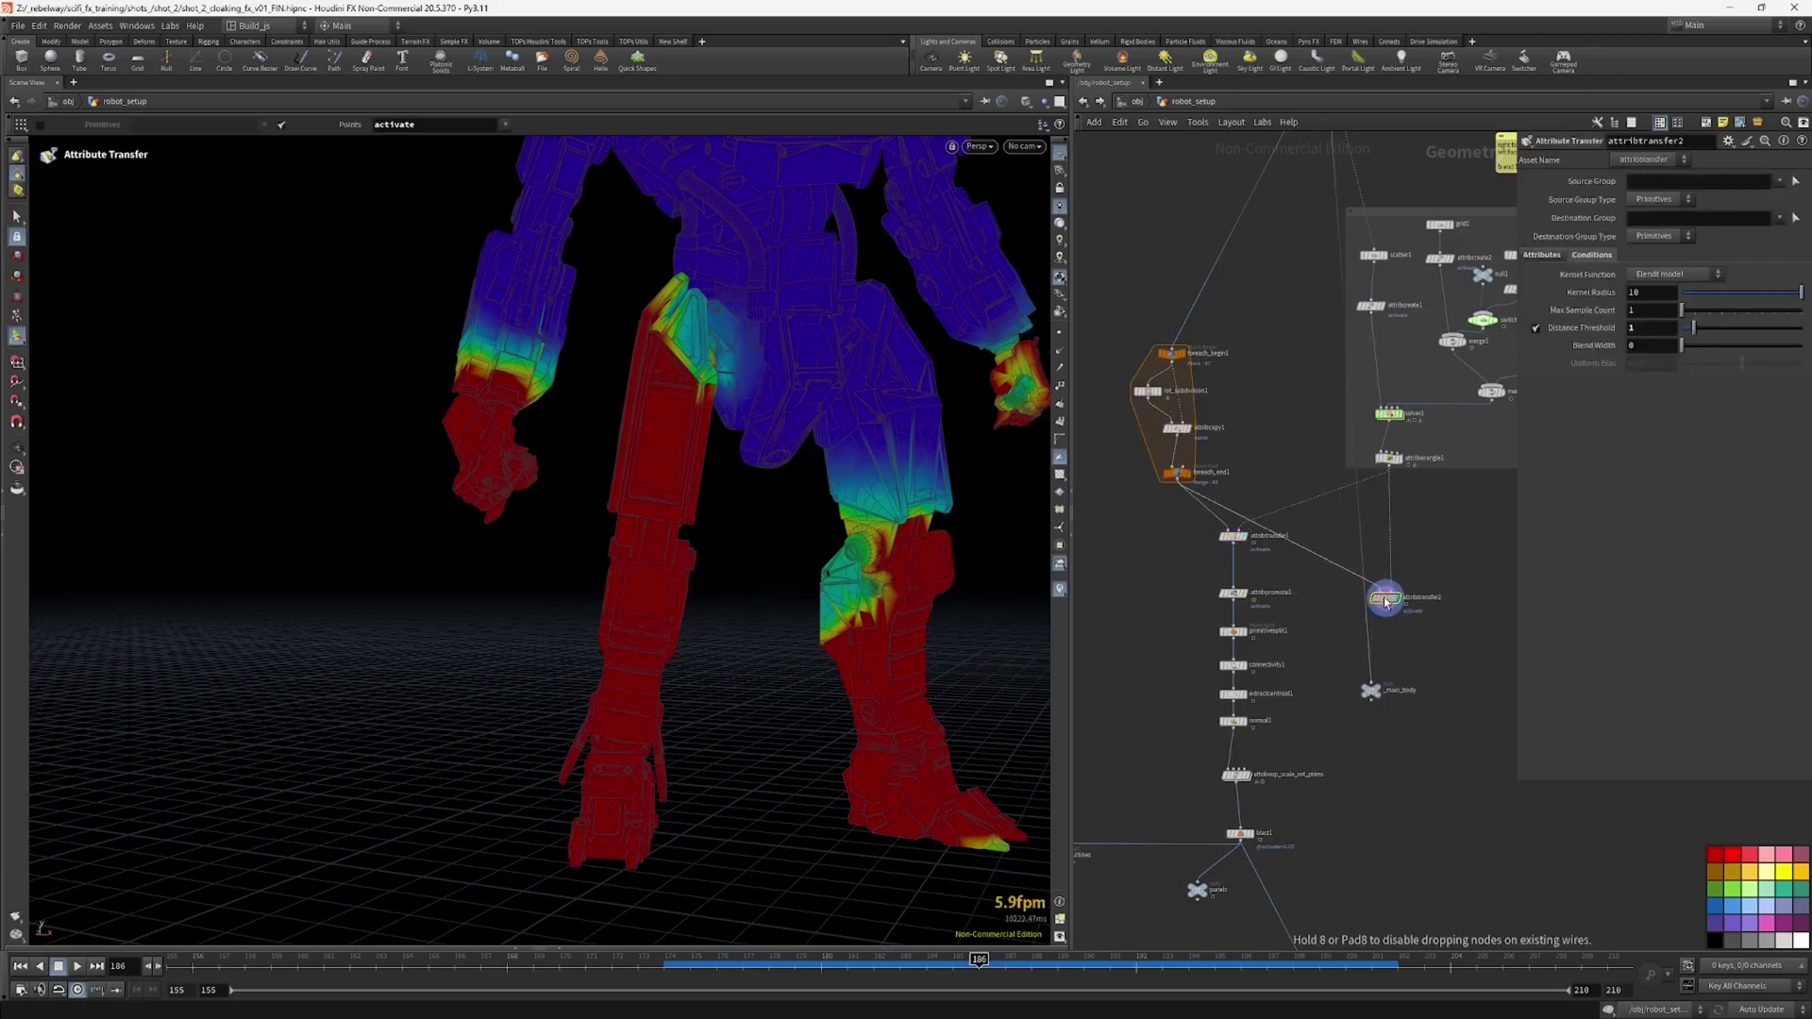
middle_click_drag(1308, 589, 1306, 593)
left_click_drag(1363, 619, 1376, 596)
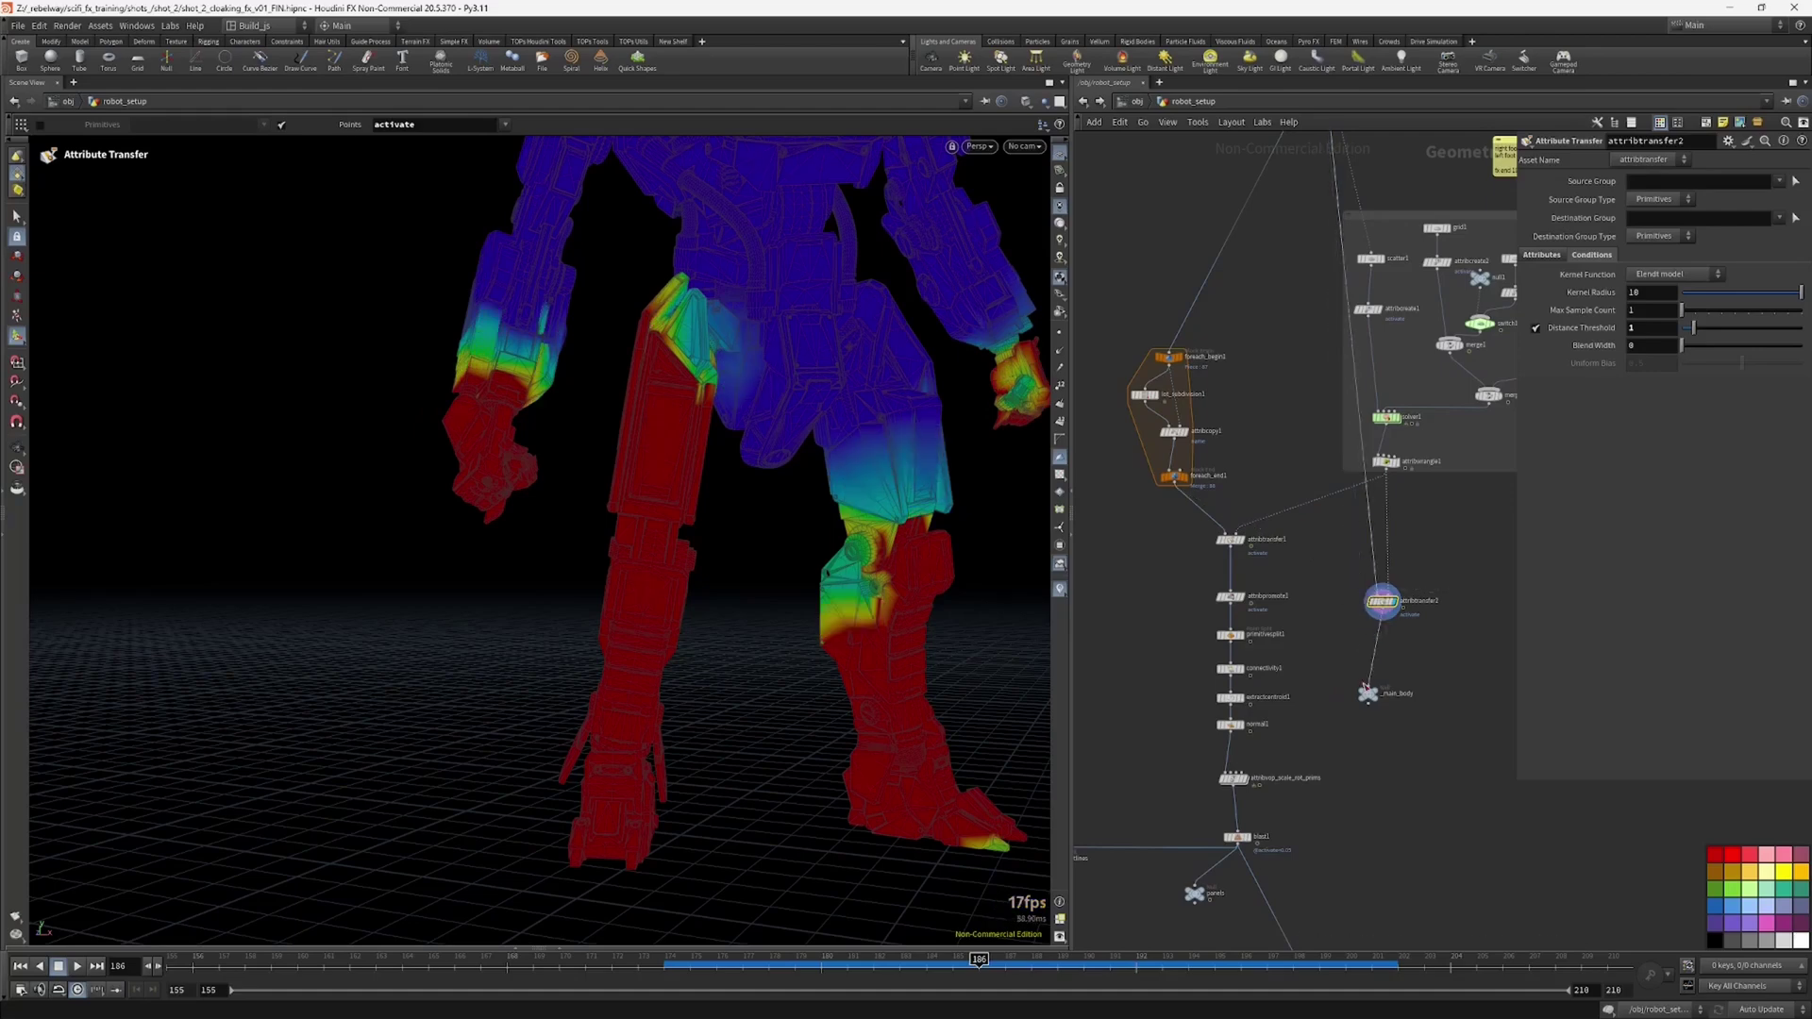
left_click_drag(1371, 698, 1398, 692)
left_click(1401, 678)
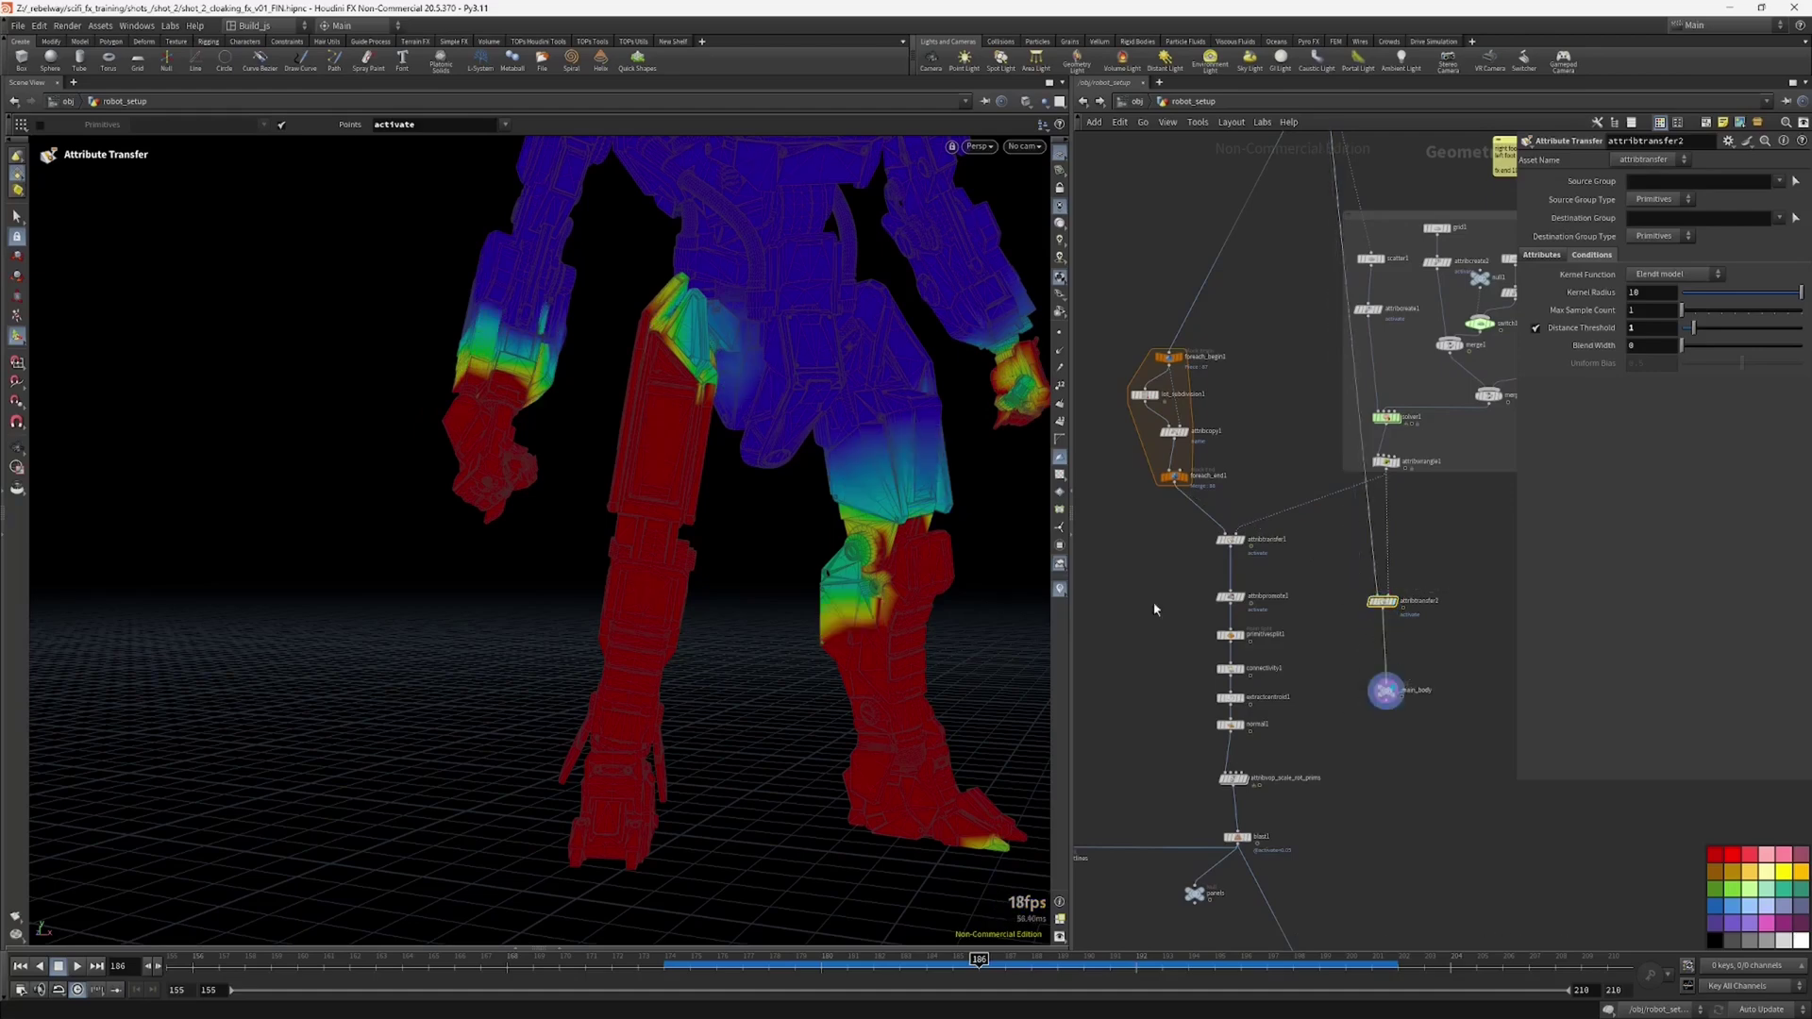
Step: Scrub the timeline to frame 189 and examine the activation gradient on the main body from several angles
left_click_drag(813, 500, 789, 462, "alt")
right_click_drag(789, 462, 914, 513, "alt")
left_click_drag(915, 514, 897, 530, "alt")
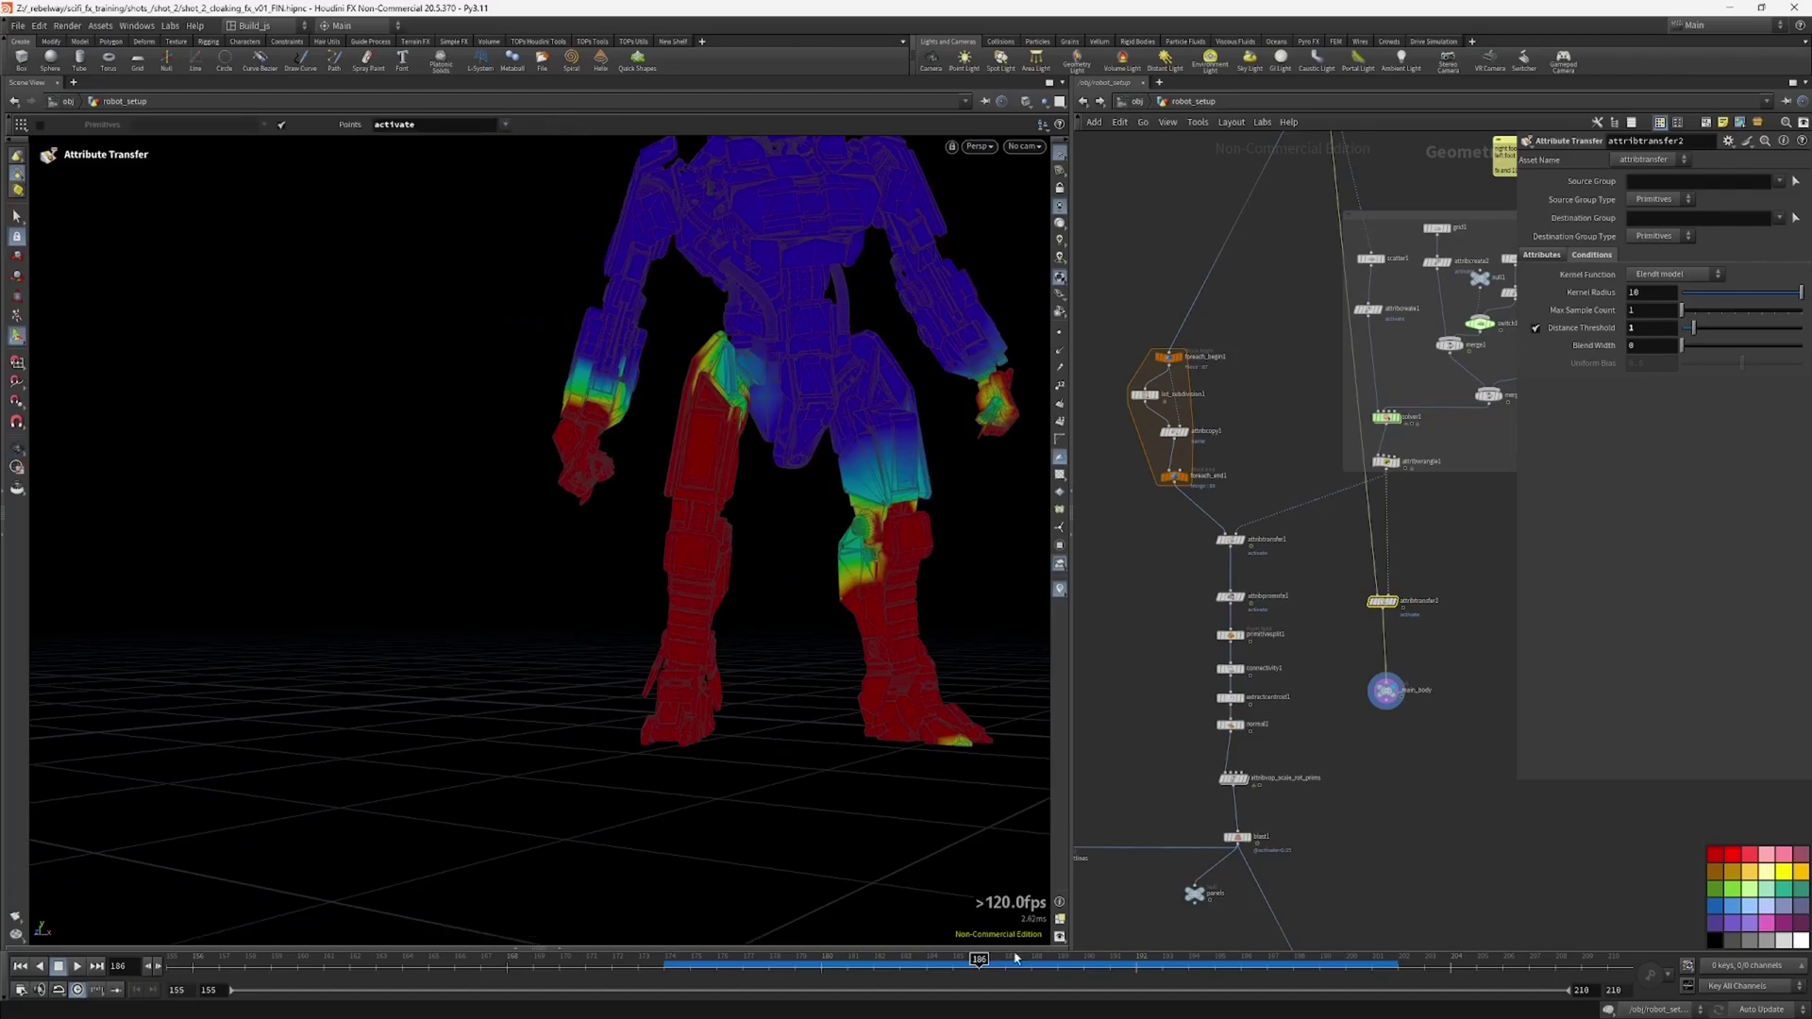
left_click_drag(1012, 959, 1056, 948)
left_click_drag(846, 531, 739, 524, "alt")
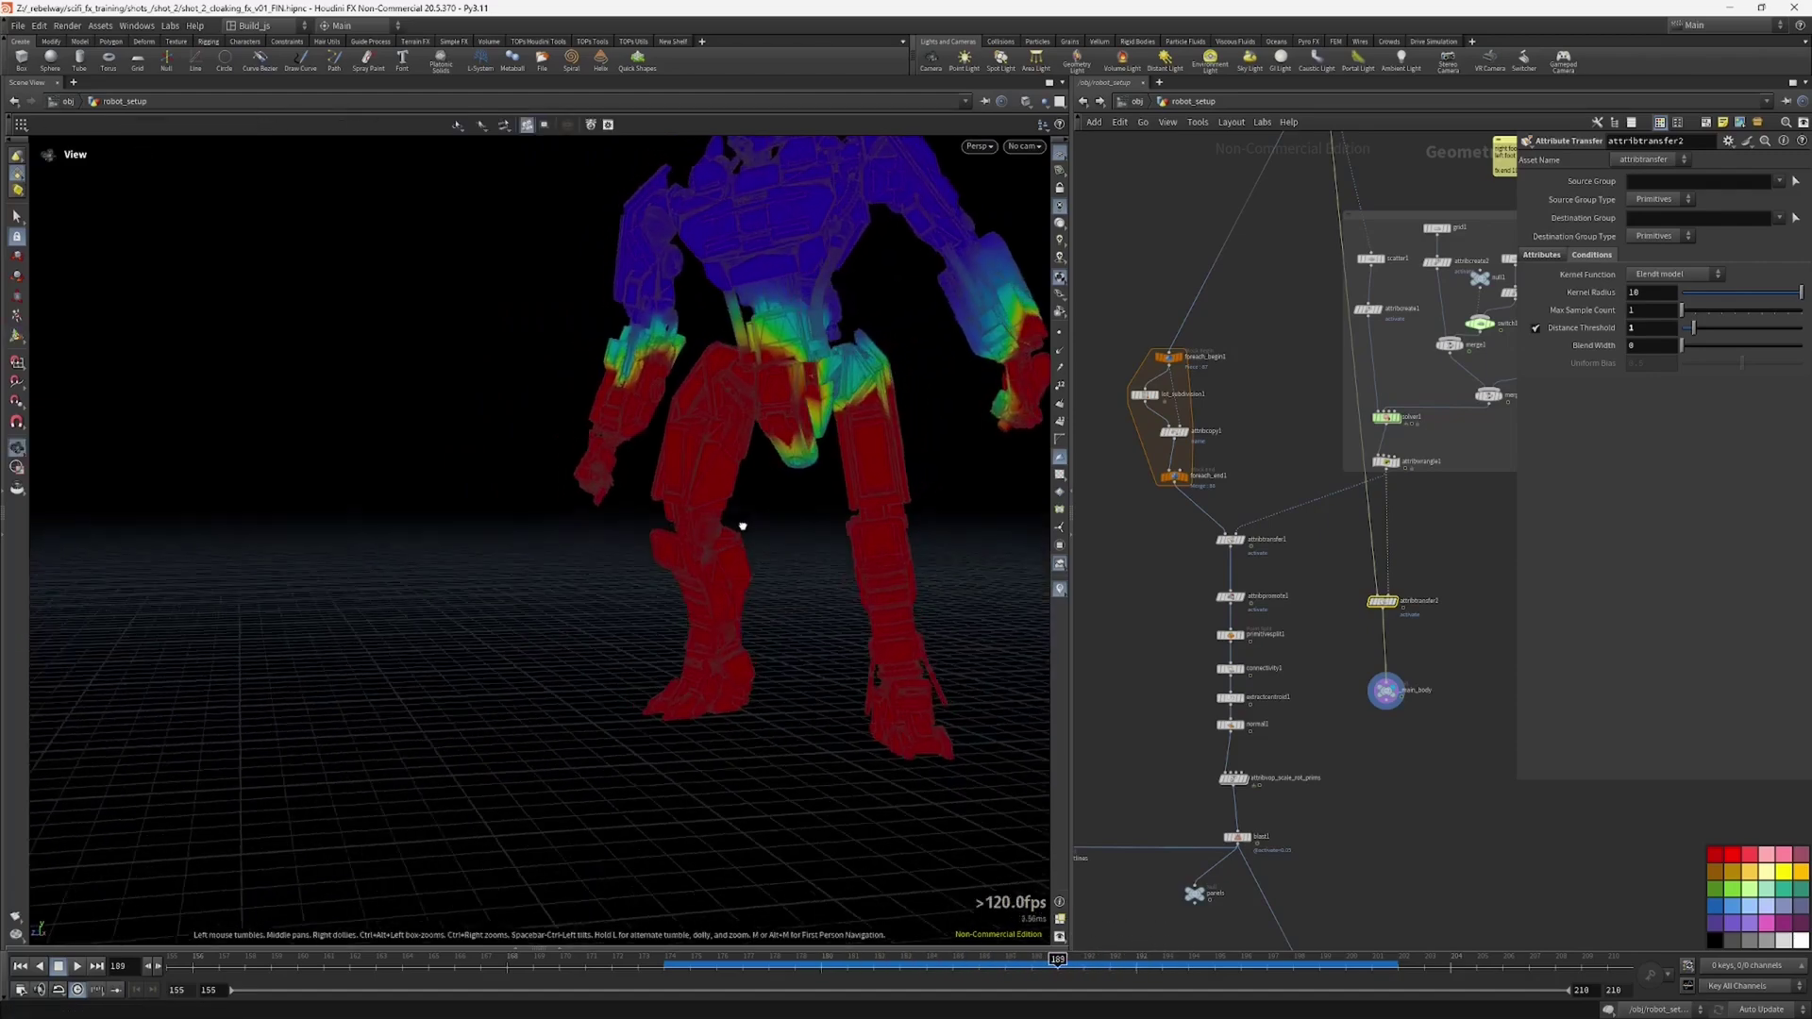
middle_click_drag(740, 523, 834, 612, "alt")
left_click_drag(833, 613, 959, 568, "alt")
right_click_drag(959, 568, 820, 497, "alt")
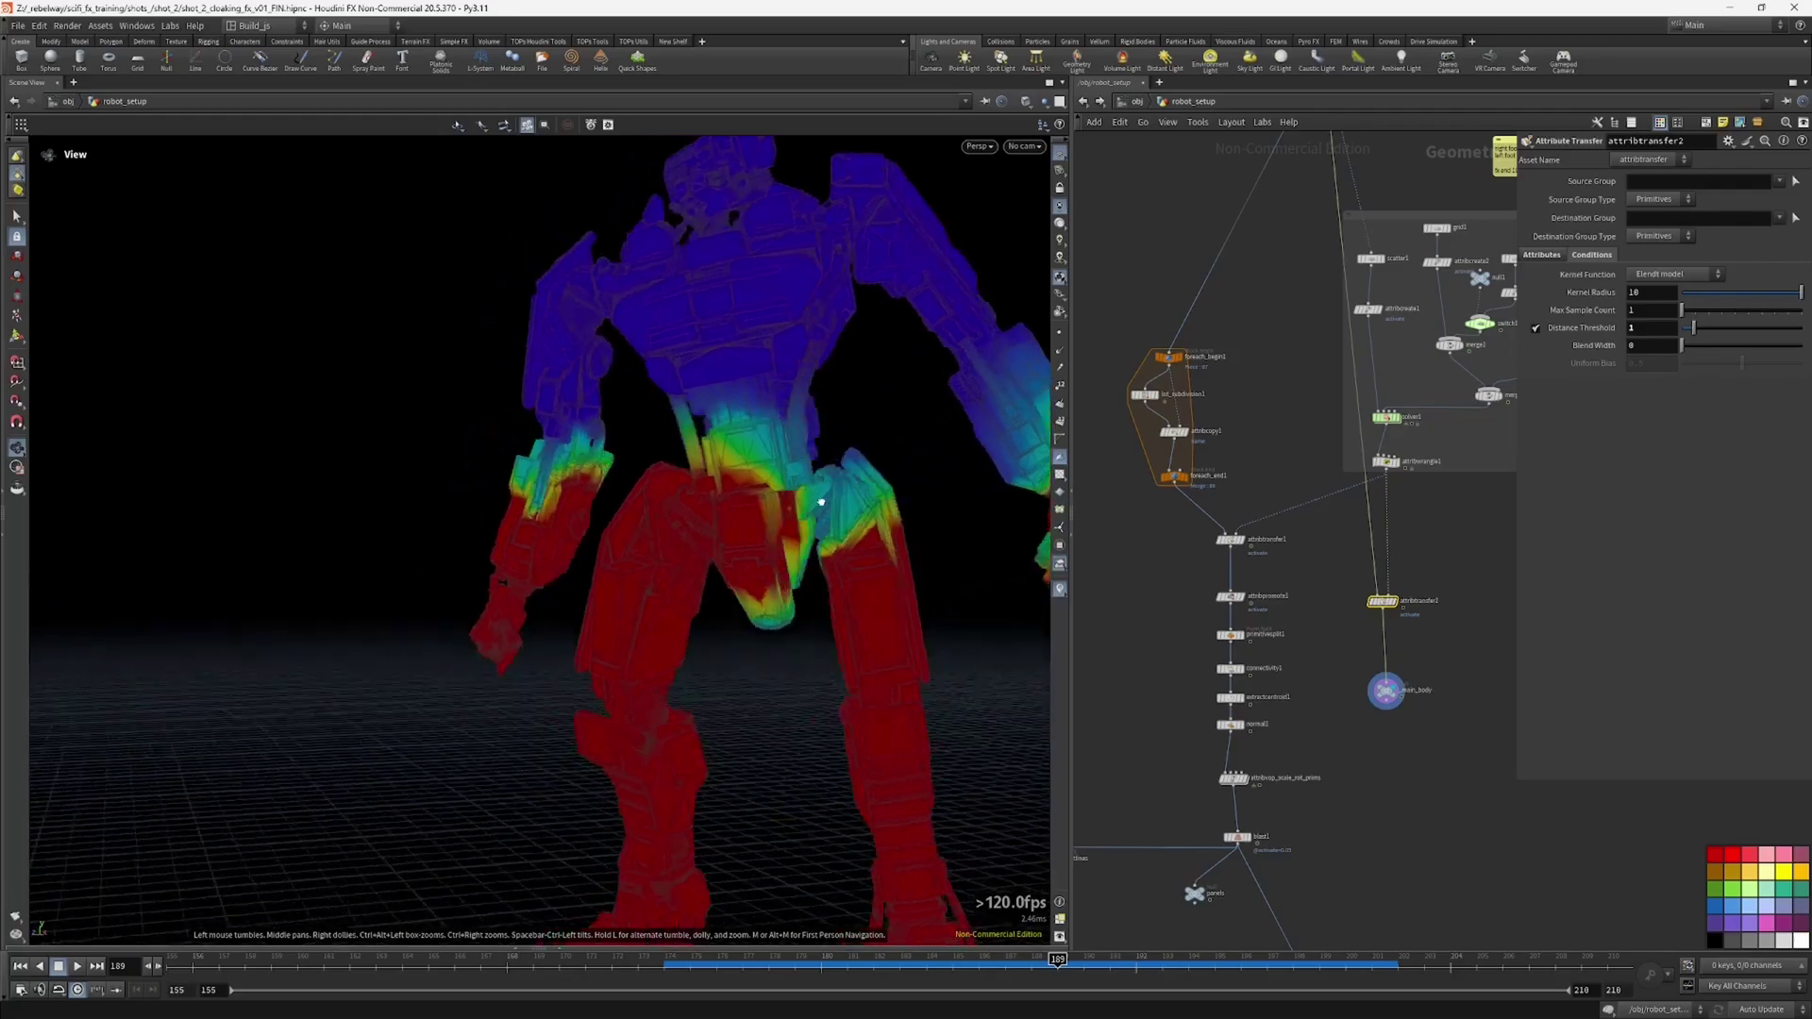
left_click_drag(821, 497, 849, 538, "alt")
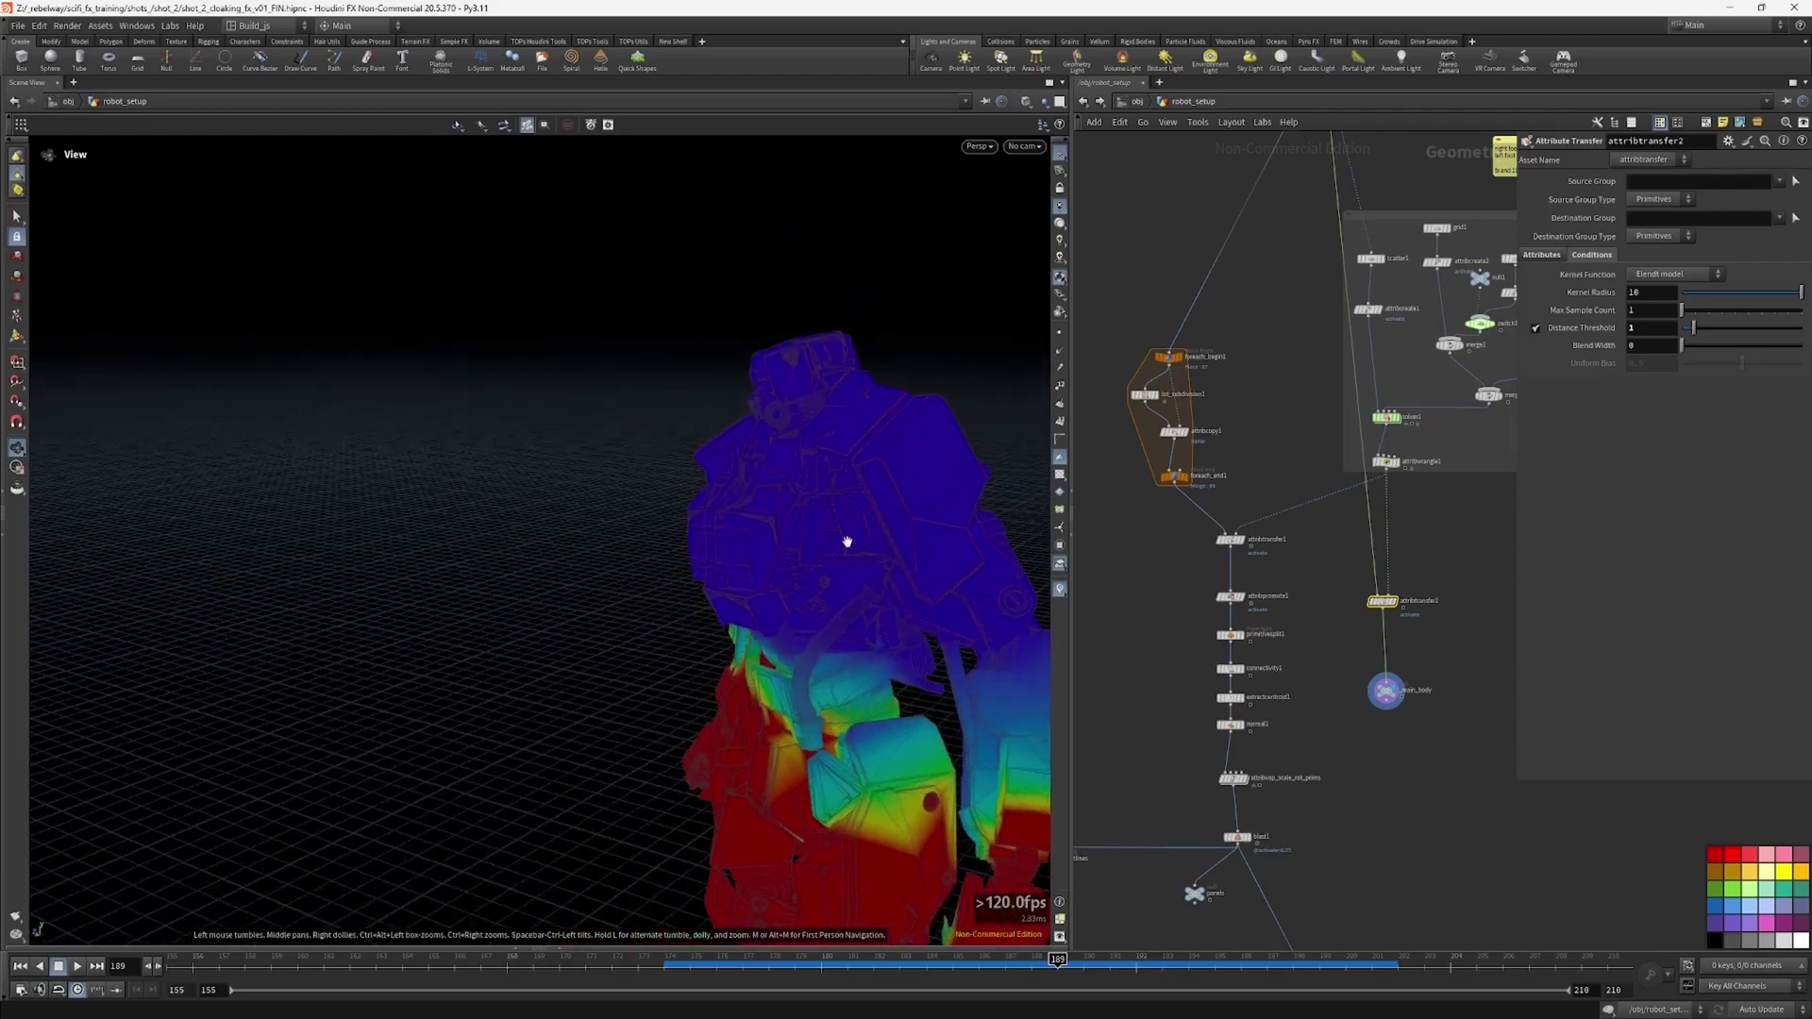
key("Return")
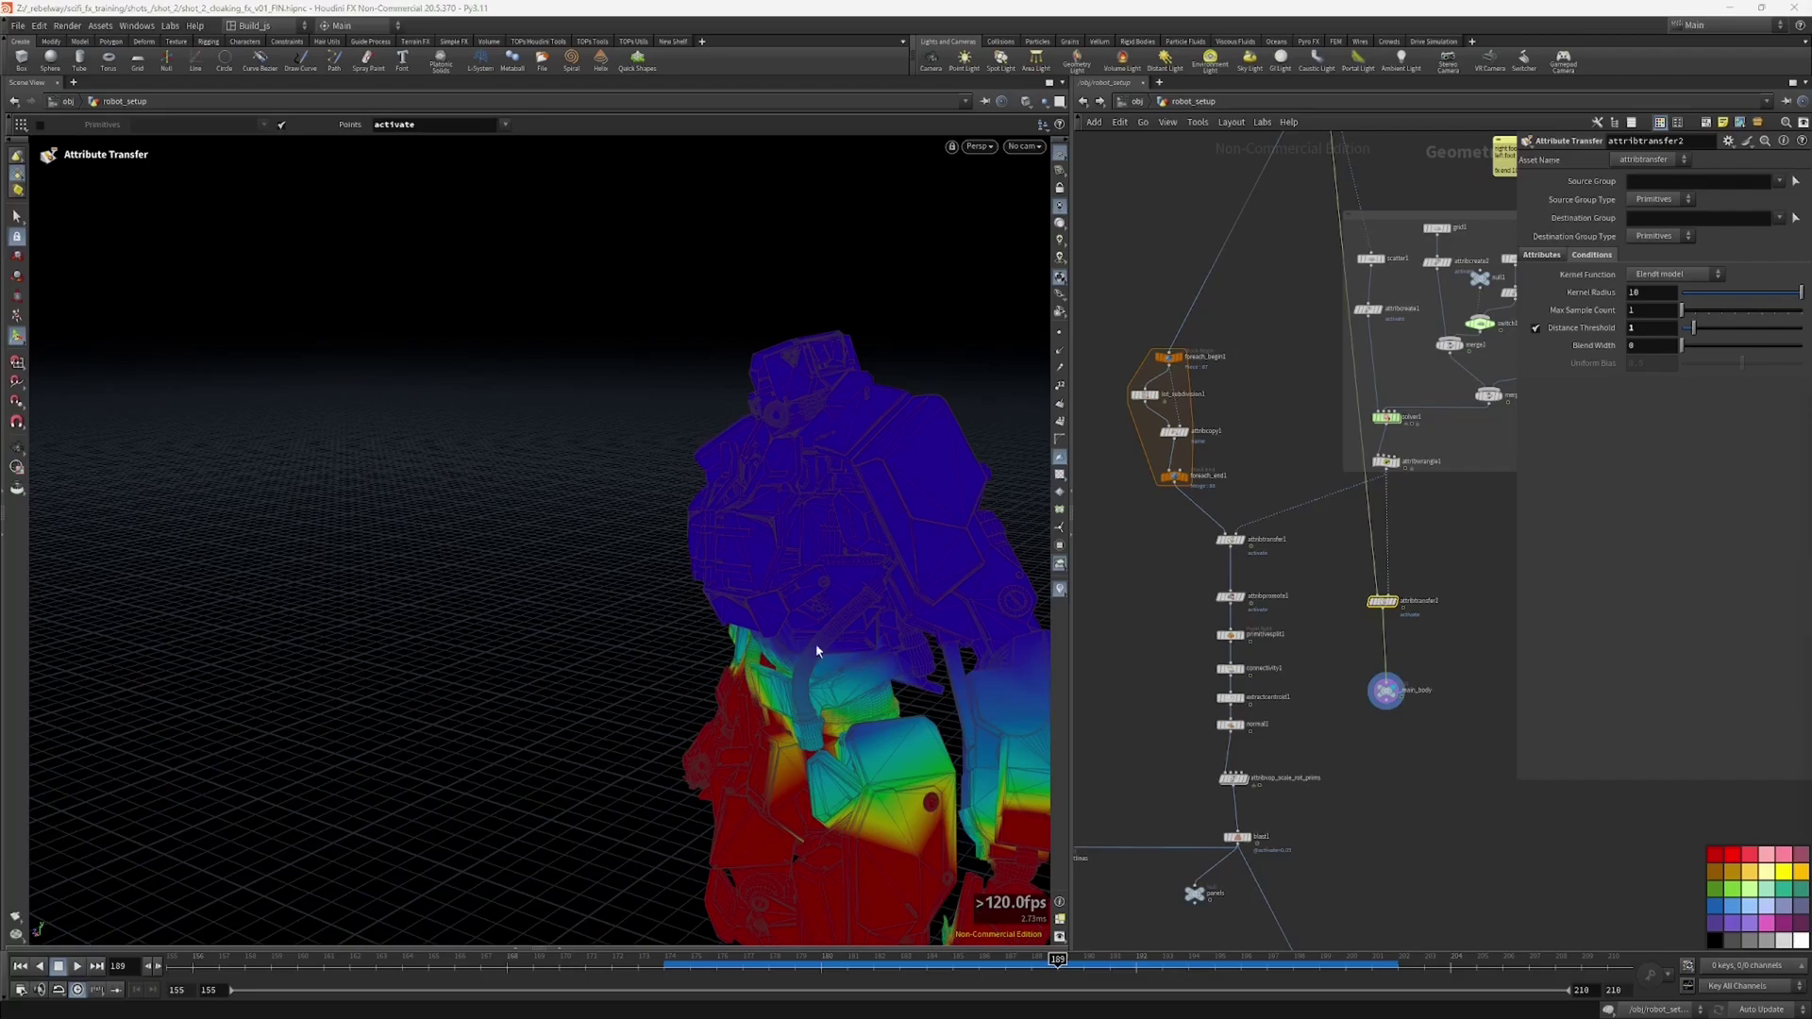
key("Escape")
left_click_drag(906, 661, 971, 580)
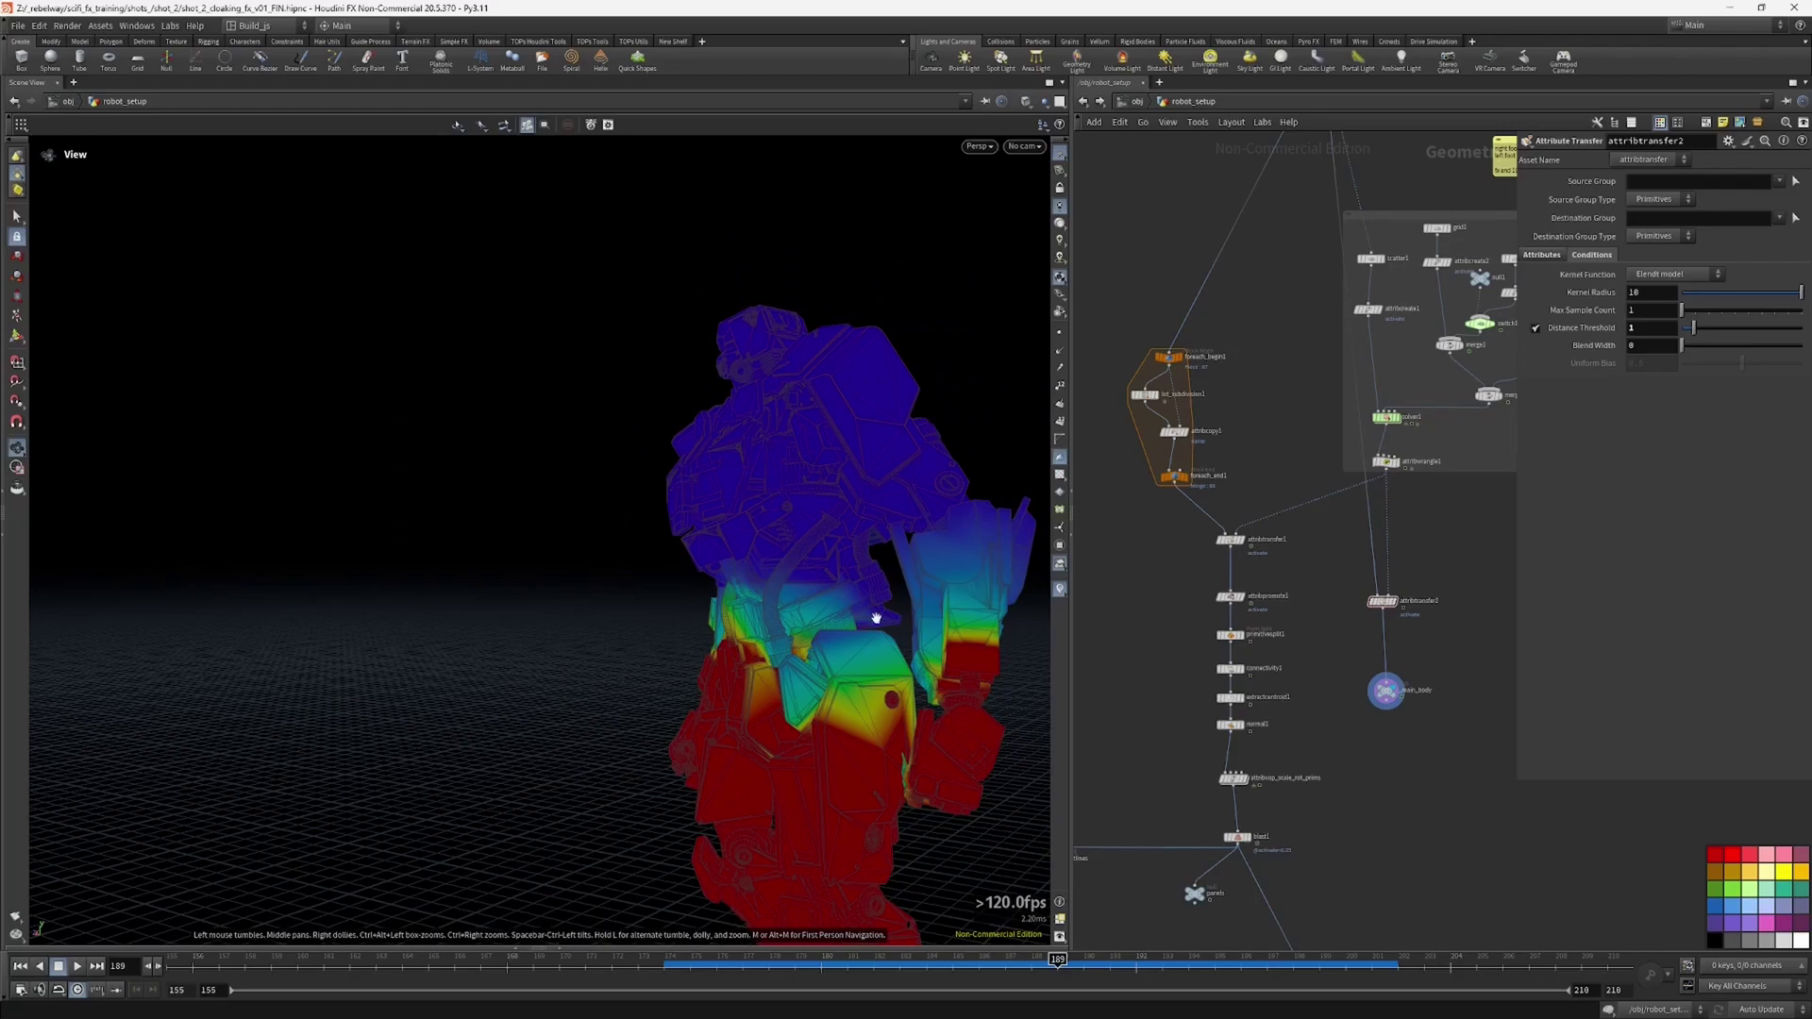
mouse_move(875, 618)
left_mouse_down()
mouse_move(925, 647)
mouse_move(1169, 619)
mouse_move(845, 626)
left_mouse_up()
left_click_drag(779, 743, 852, 687)
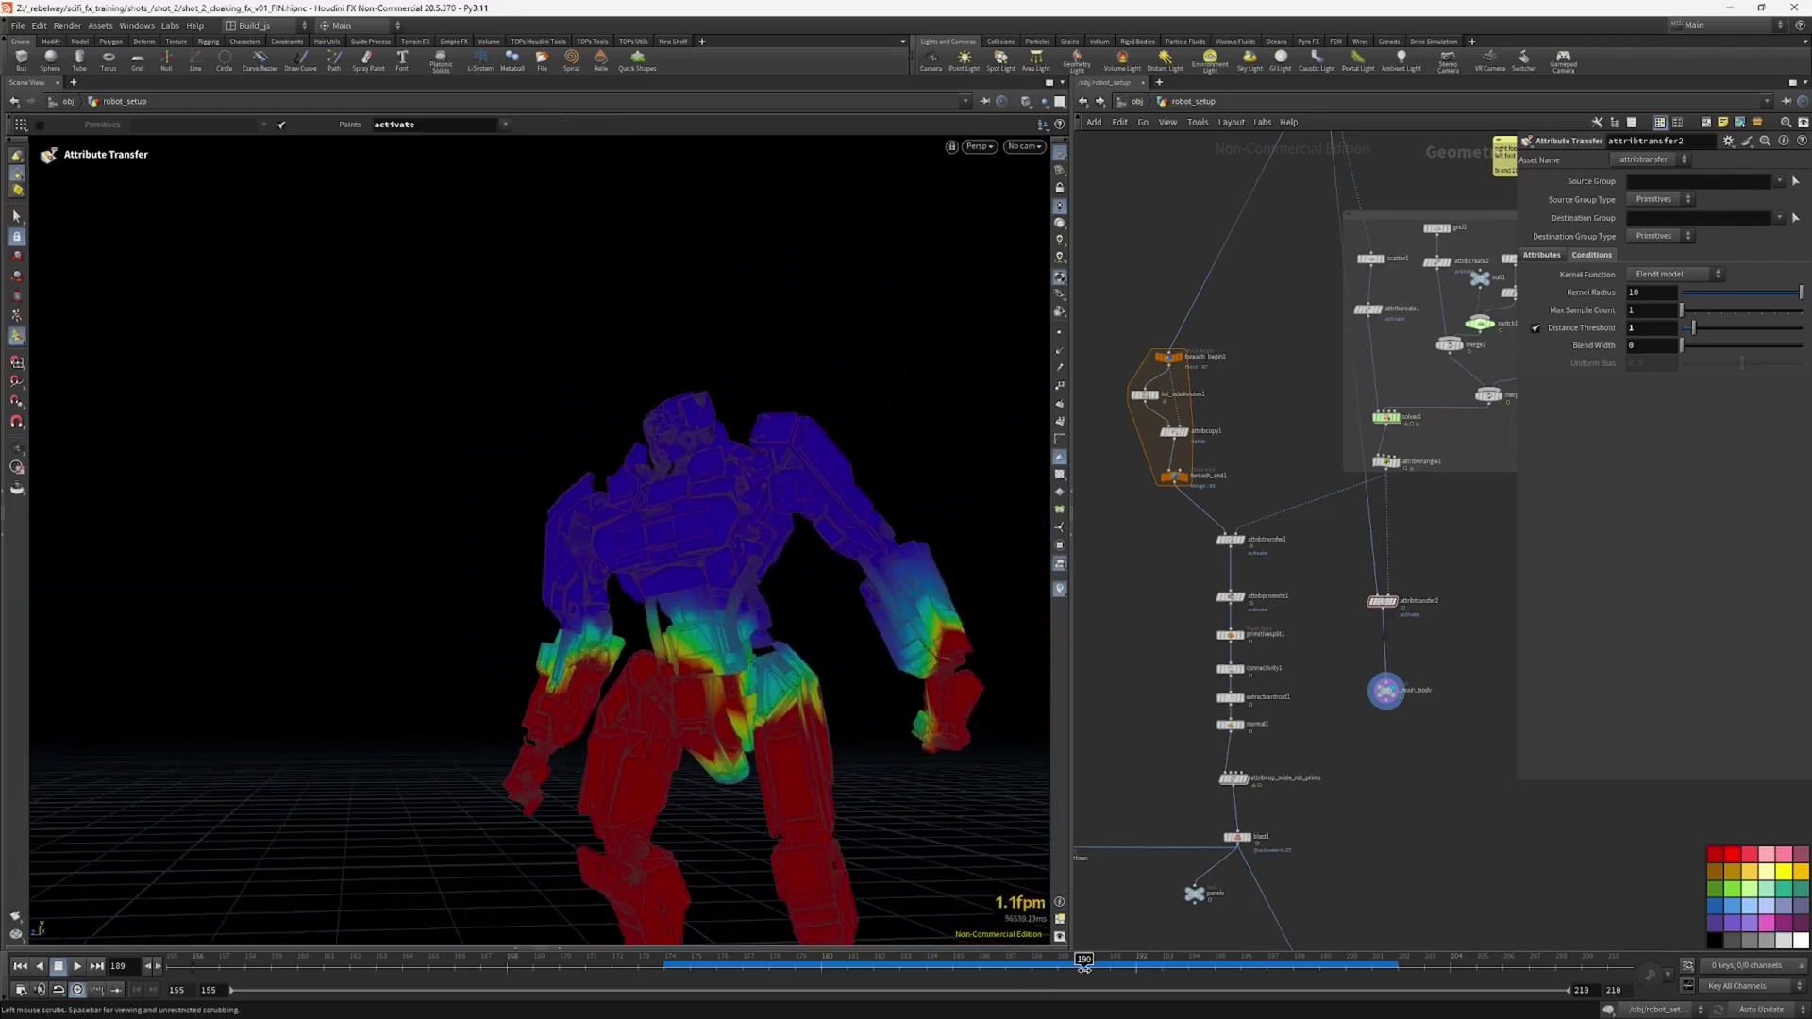
Step: Advance the timeline to frame 191 and examine the activation gradient around the robot's waist and arms
mouse_move(1084, 968)
left_mouse_down()
mouse_move(909, 947)
mouse_move(1140, 943)
mouse_move(1080, 927)
mouse_move(1368, 943)
mouse_move(1111, 943)
left_mouse_up()
key("space")
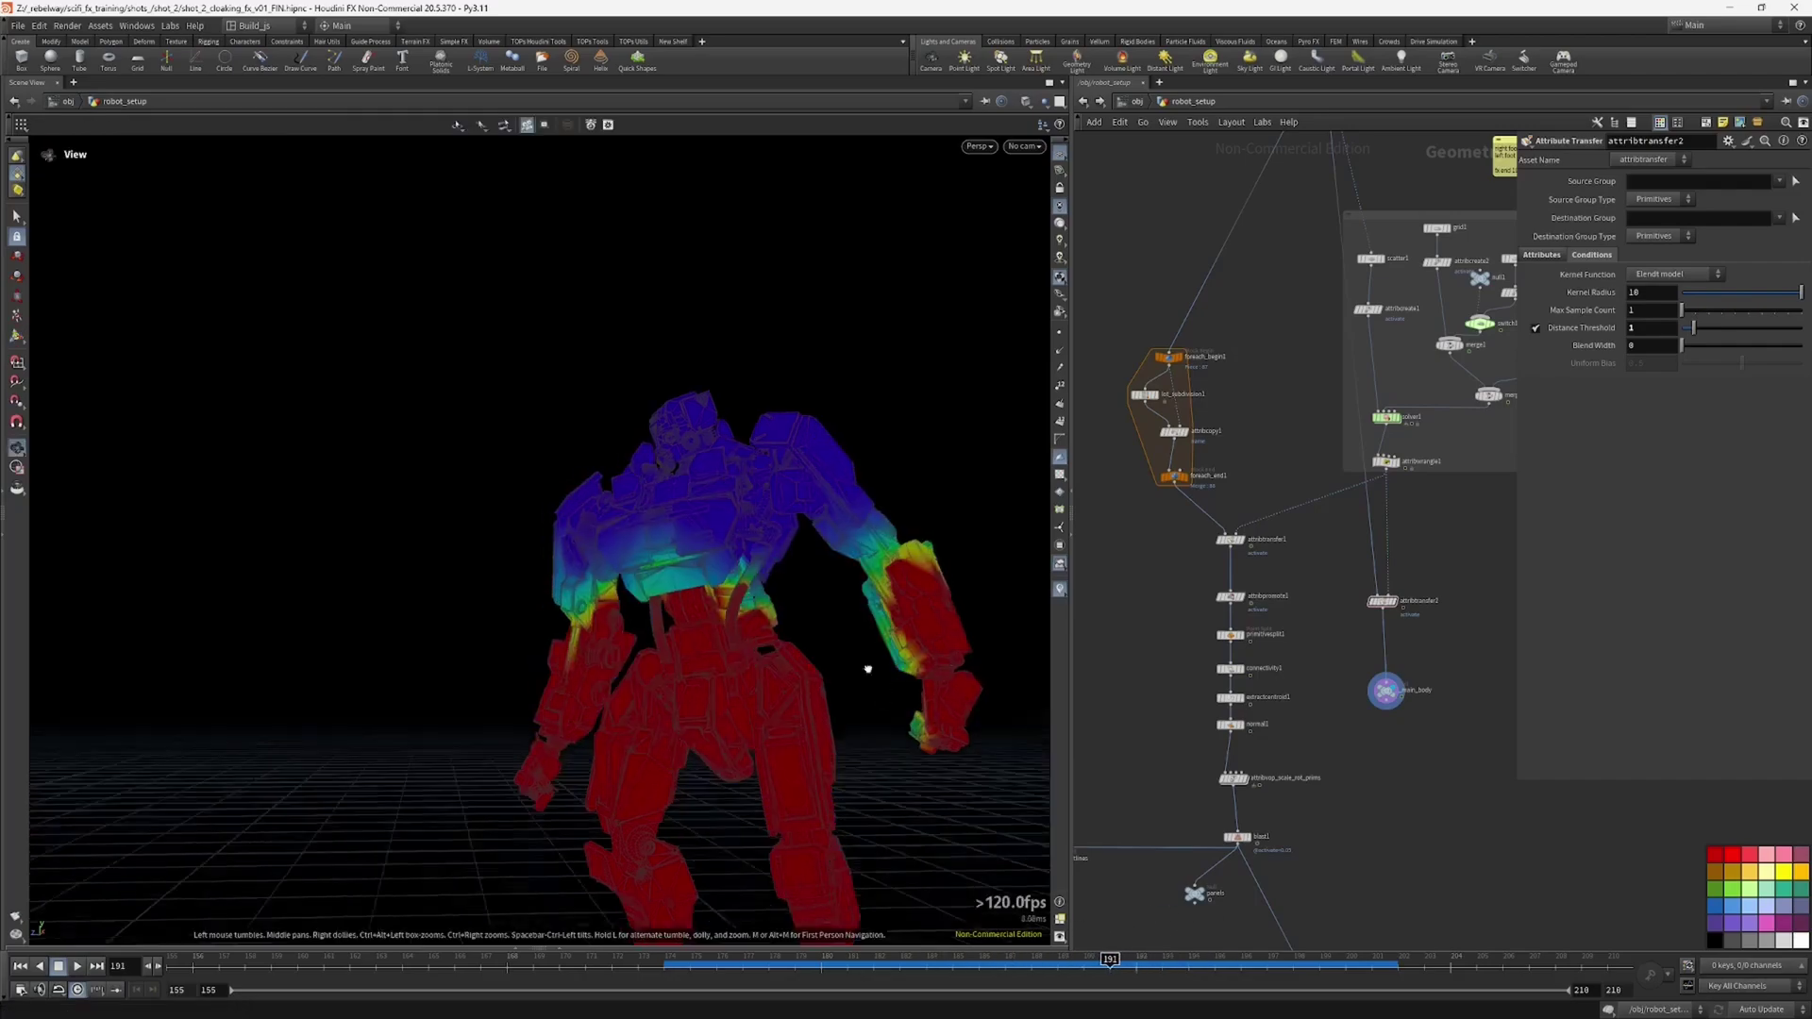
left_click_drag(867, 669, 723, 720)
left_click_drag(935, 580, 974, 555)
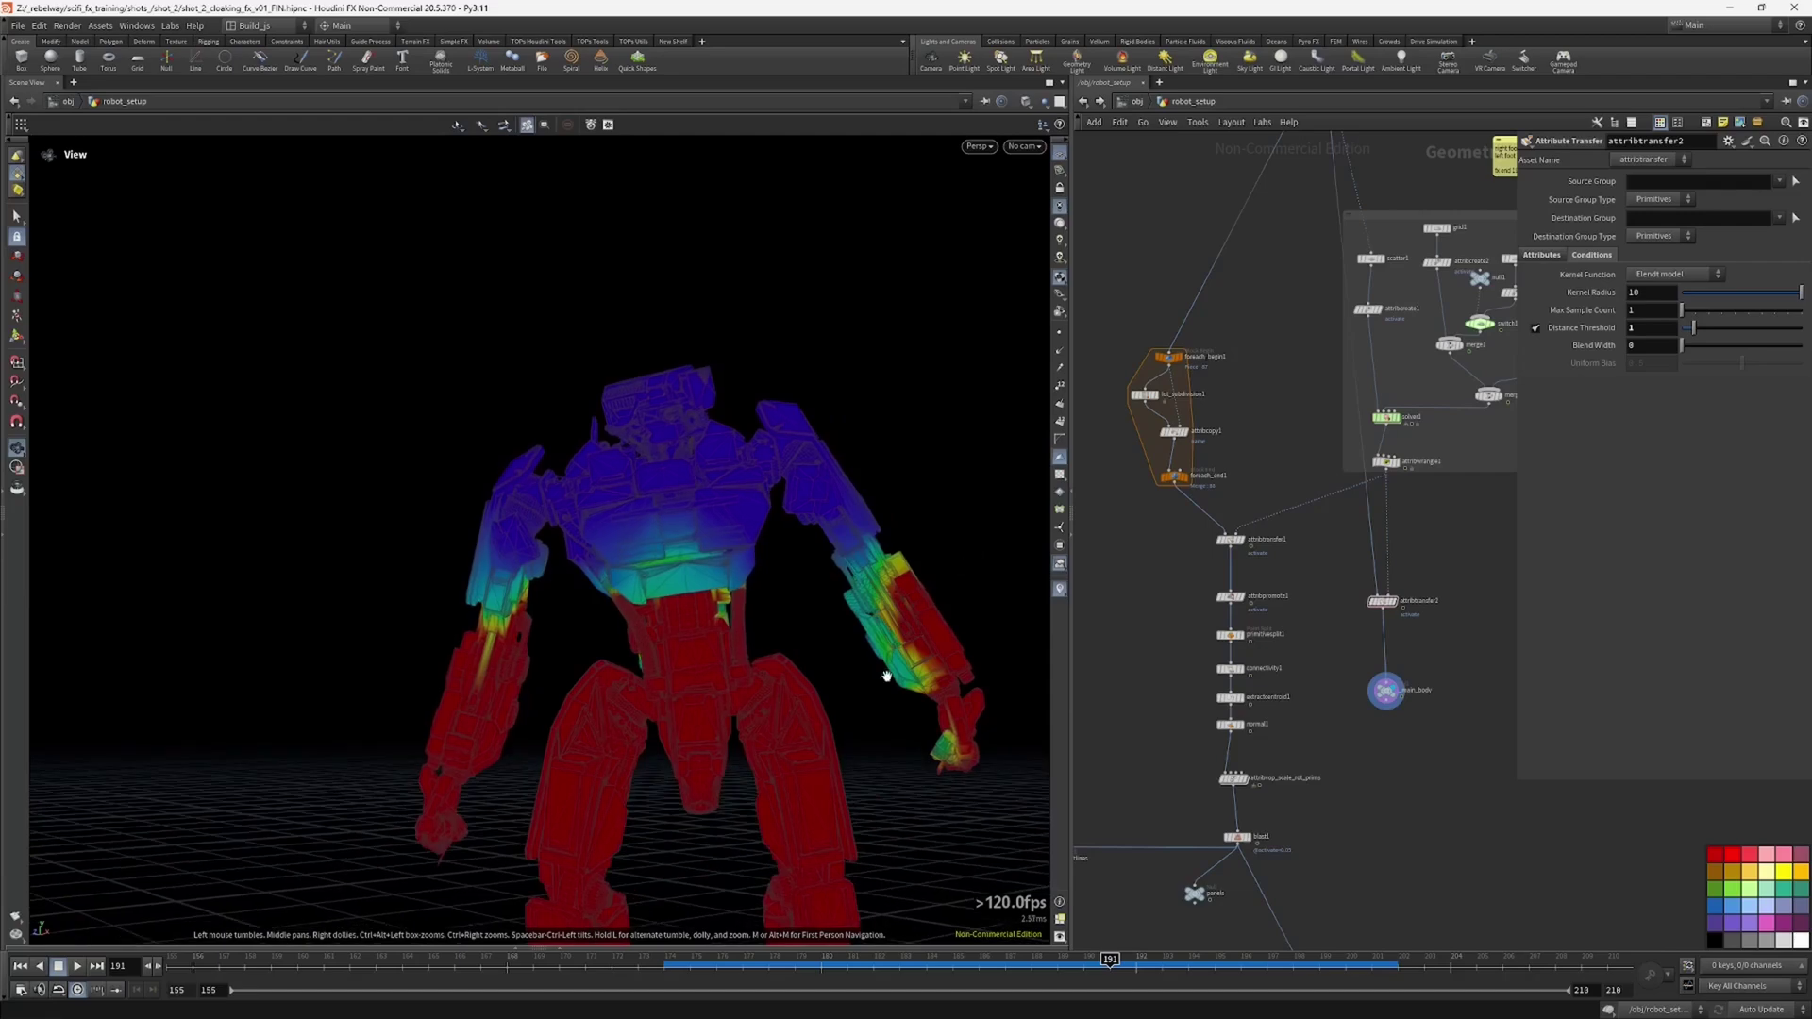
key("Return")
Step: Move attribtransfer2 and _main_body together down the network, level with blast1 and the other output nulls
left_click_drag(1382, 605, 1391, 847)
middle_click_drag(1337, 894, 1346, 646)
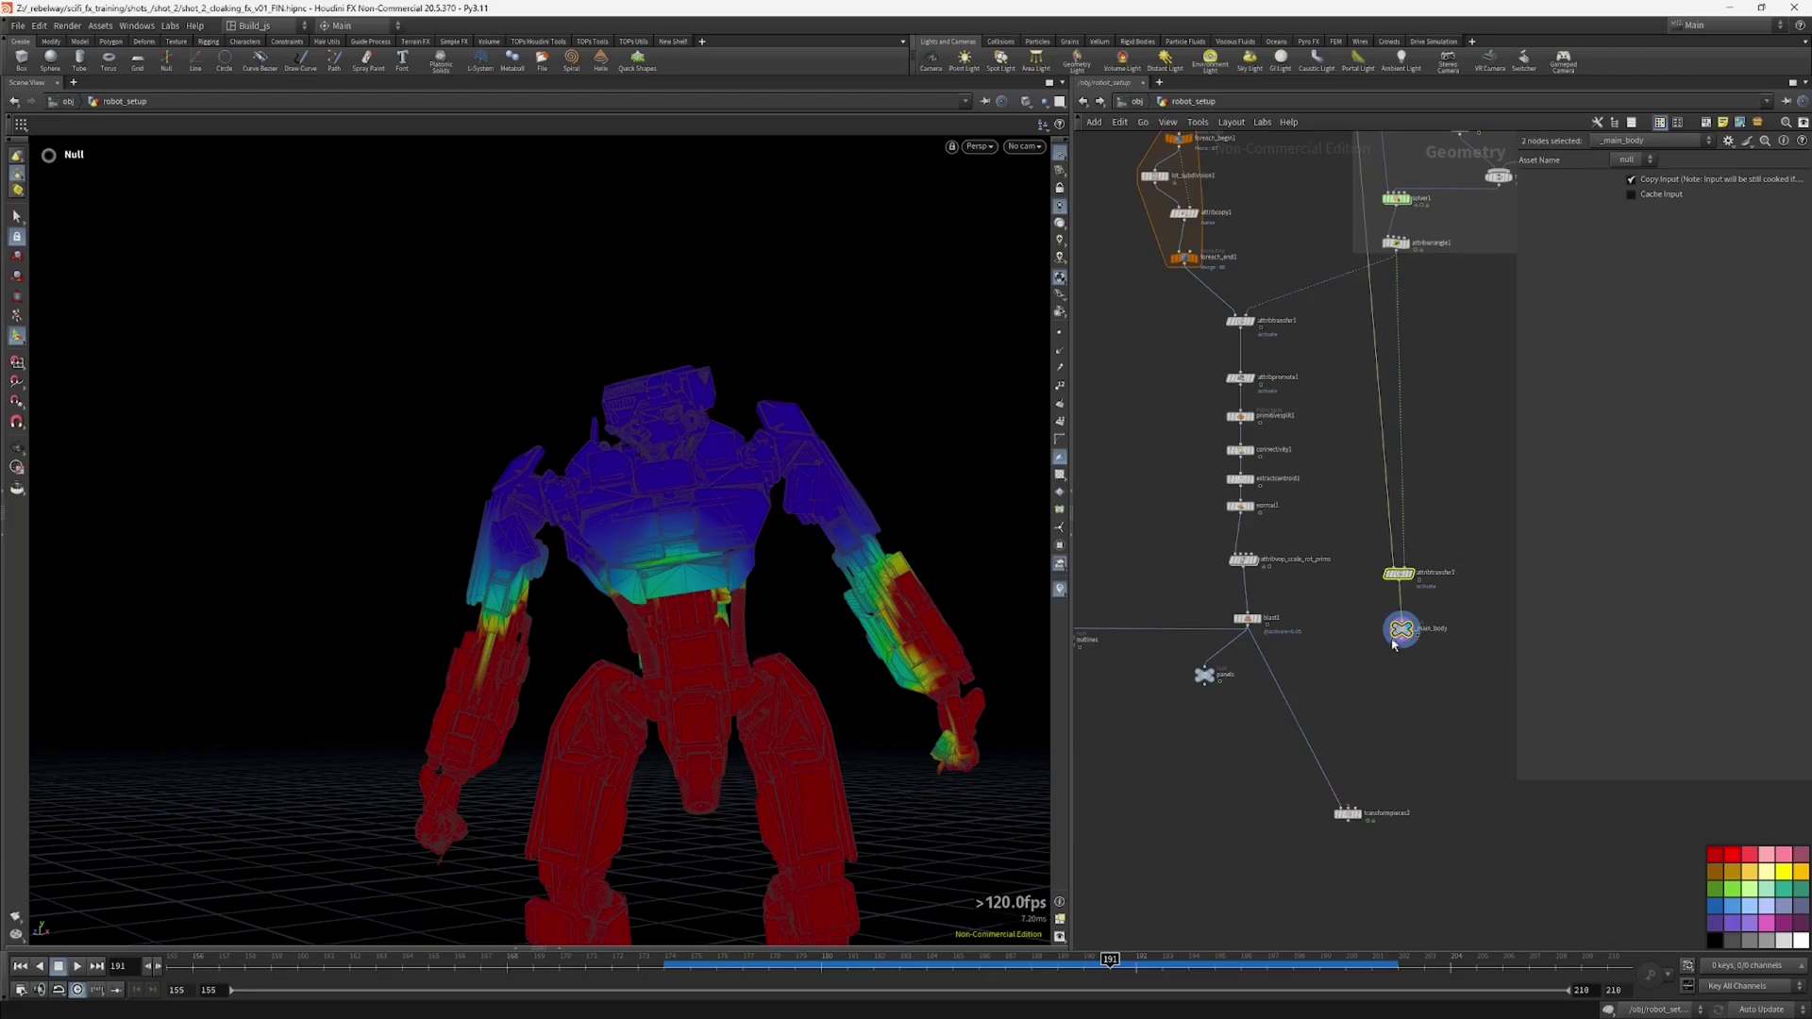
left_click_drag(1394, 644, 1382, 690)
Step: Select the panels null, and spread the outlines and panels nulls further below blast1 to leave room for more nodes
middle_click_drag(1131, 751, 1194, 756)
left_click(1272, 681)
left_click_drag(1136, 652, 1123, 687)
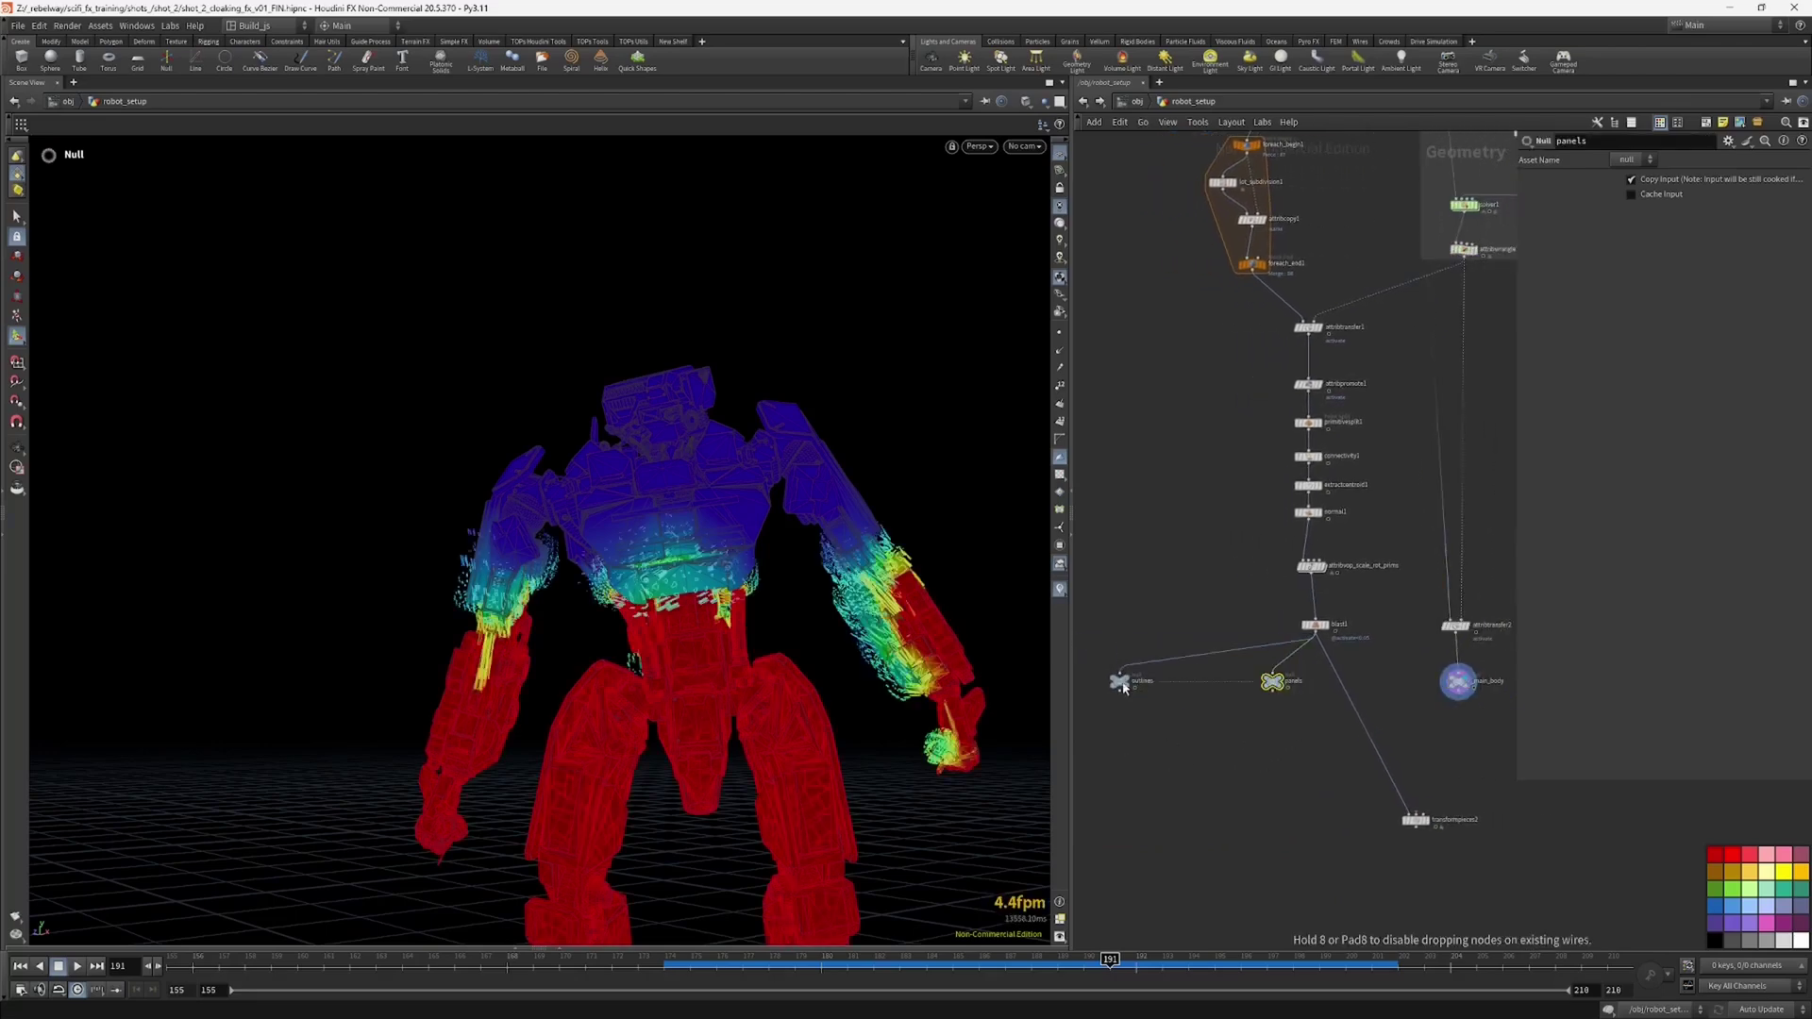
left_click_drag(1271, 683, 1275, 675)
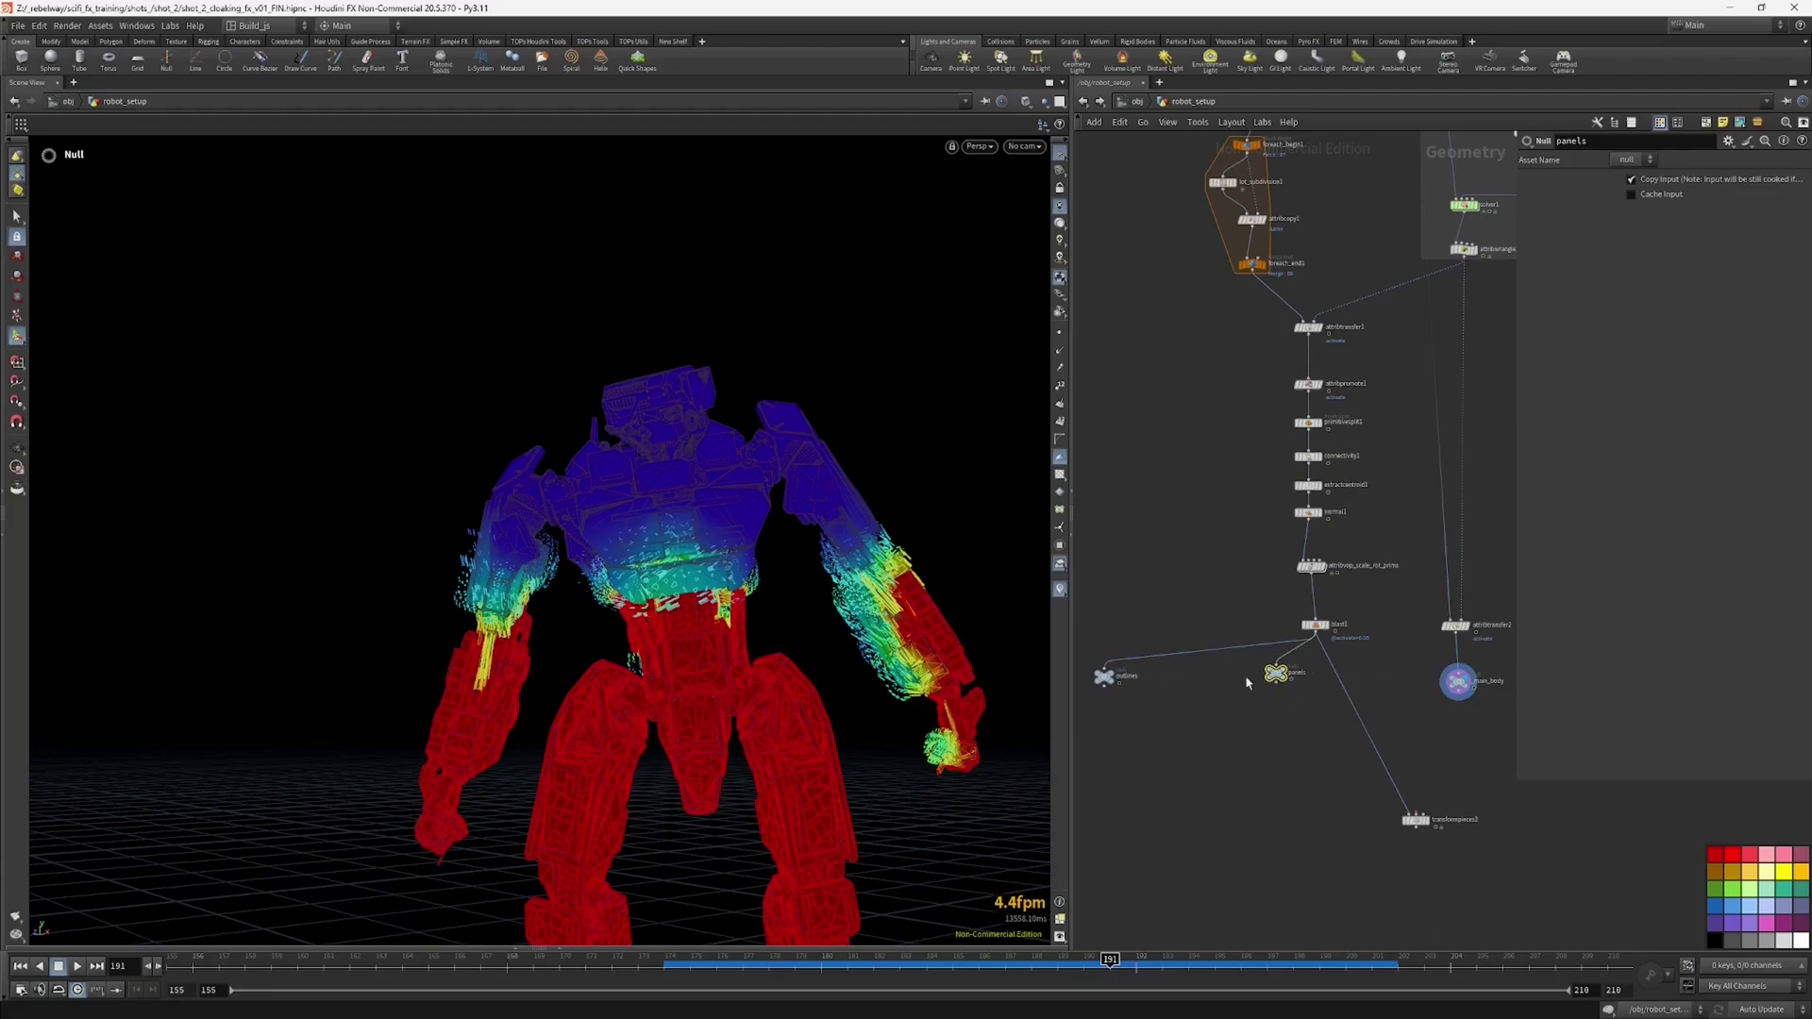
middle_click_drag(1081, 729, 1167, 715)
scroll(1227, 733, "down", 2)
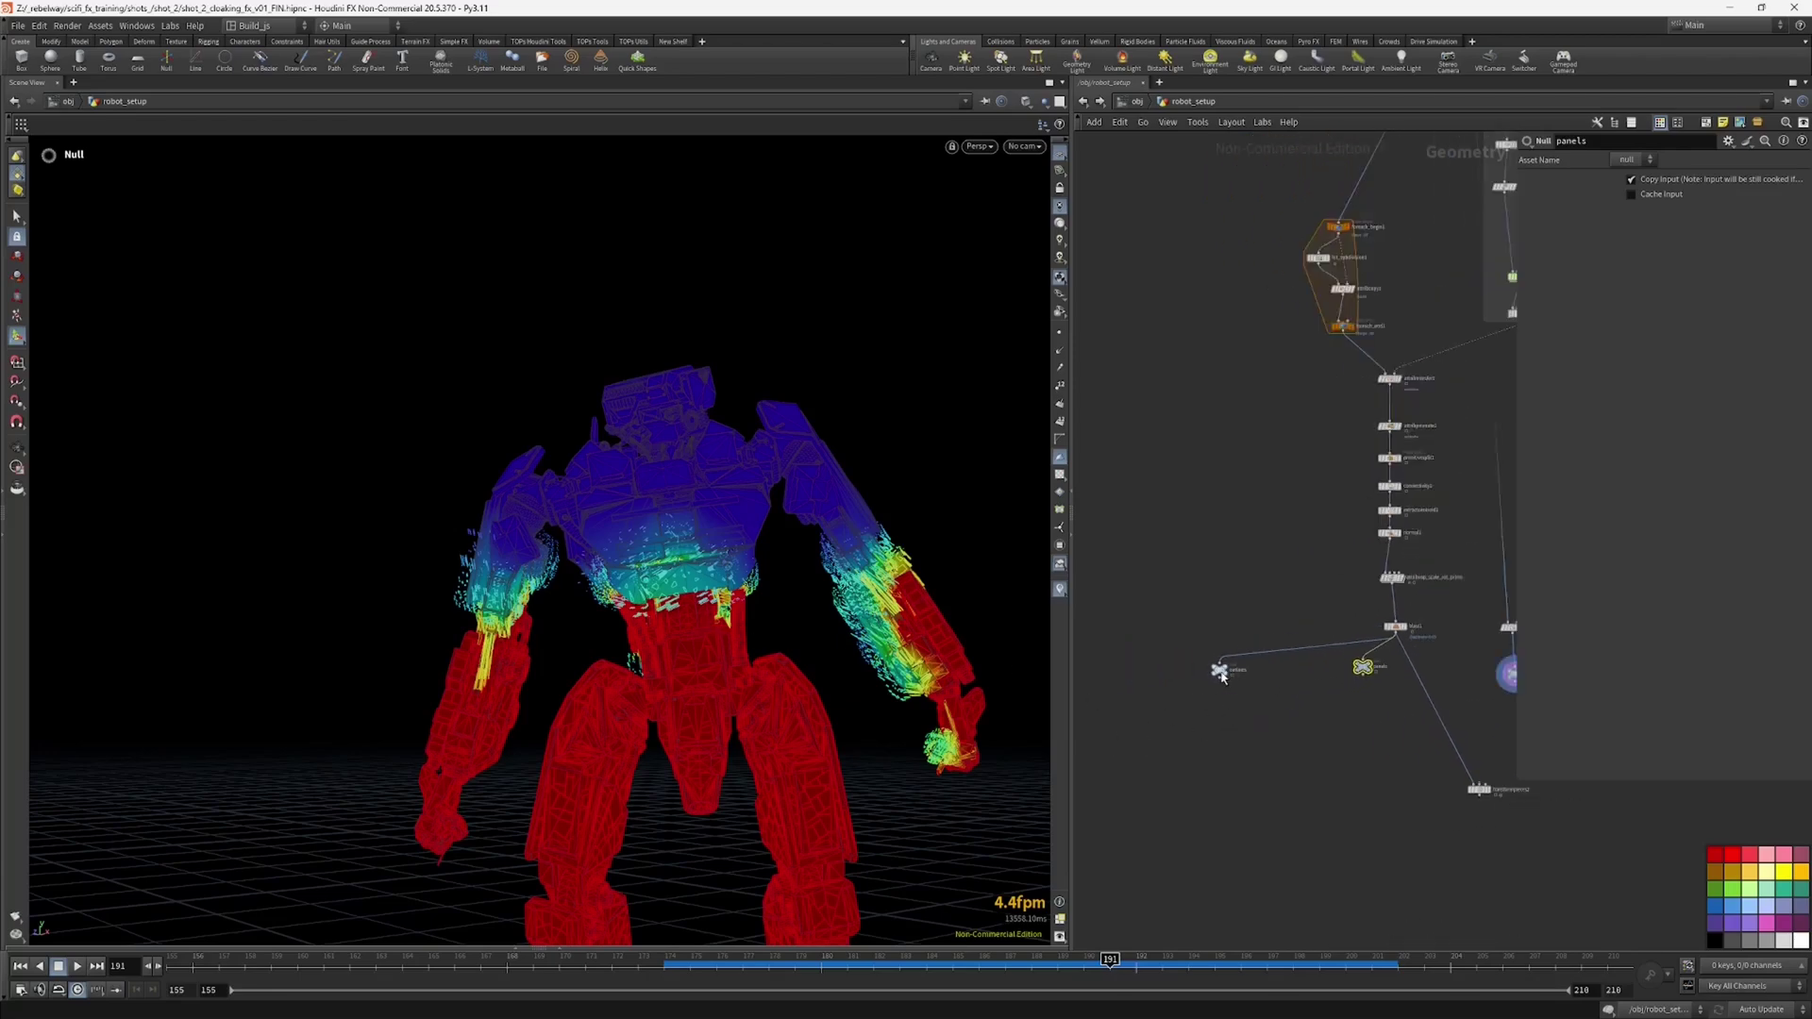
left_click_drag(1221, 673, 1191, 745)
left_click_drag(1362, 667, 1361, 747)
left_click_drag(748, 681, 736, 634, "alt")
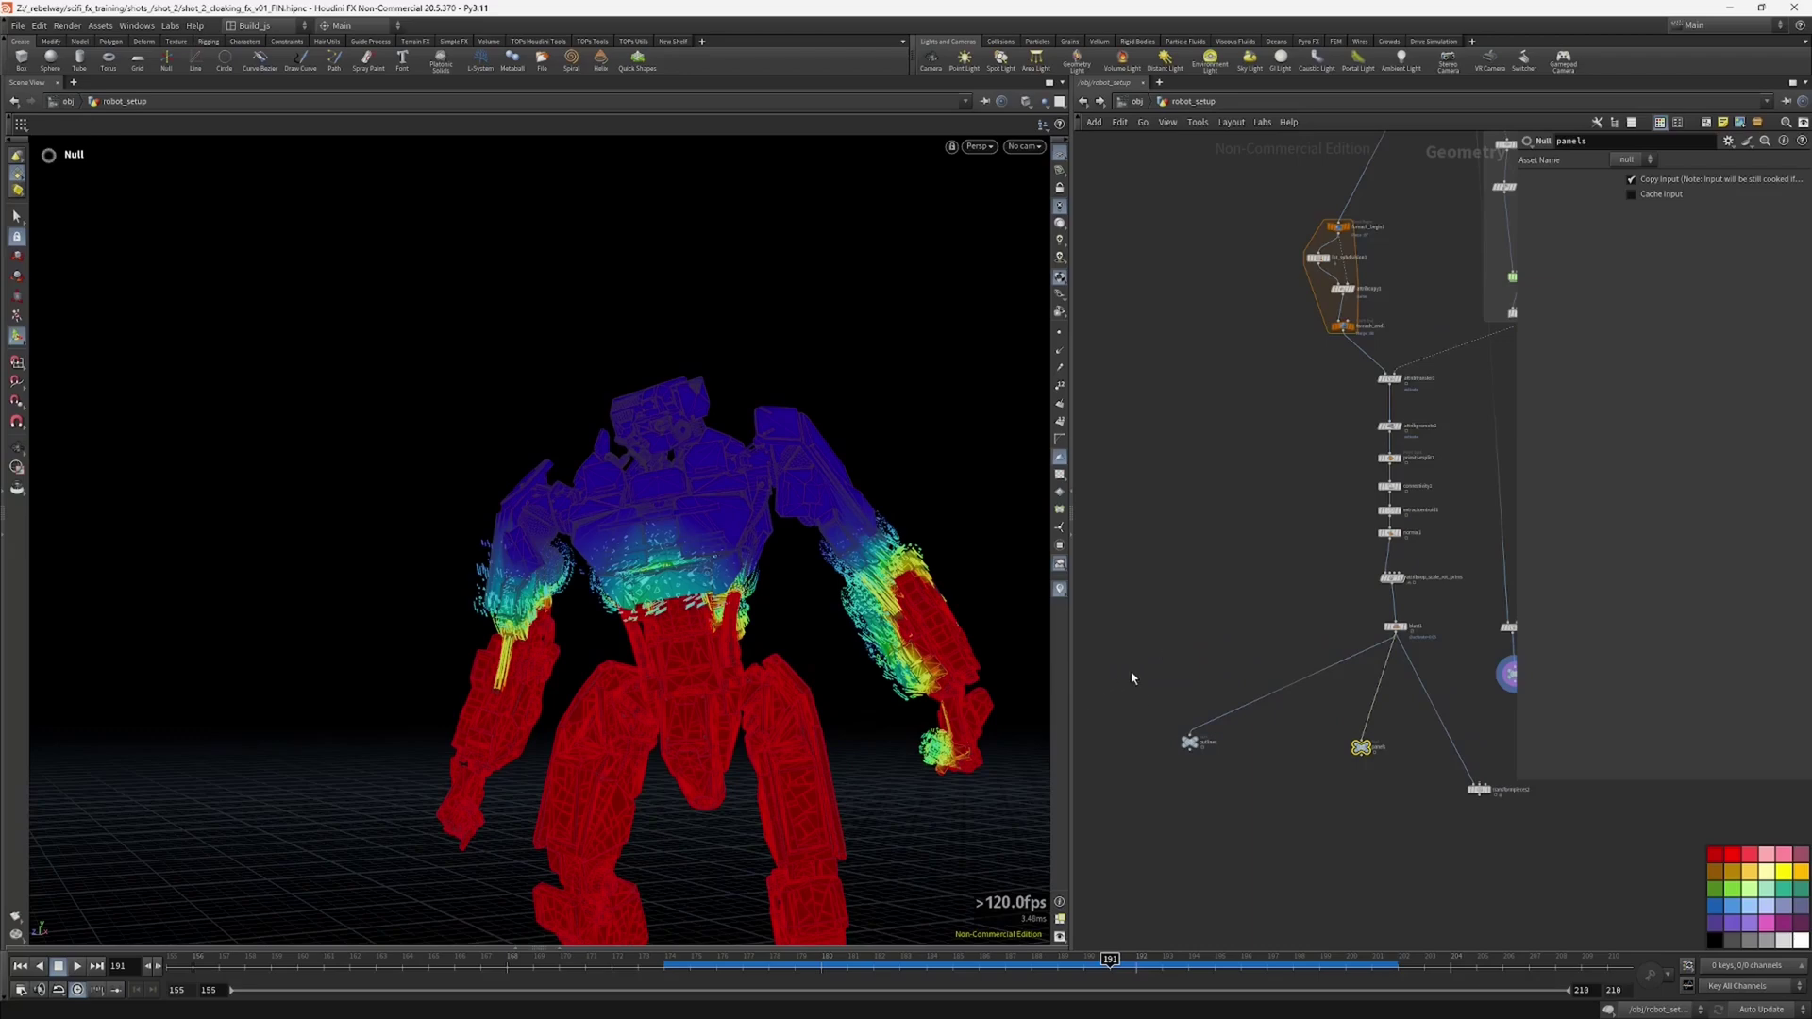
Step: Add a Convert Line node above the outlines null, wire blast1's output into it, and display it
key("Tab")
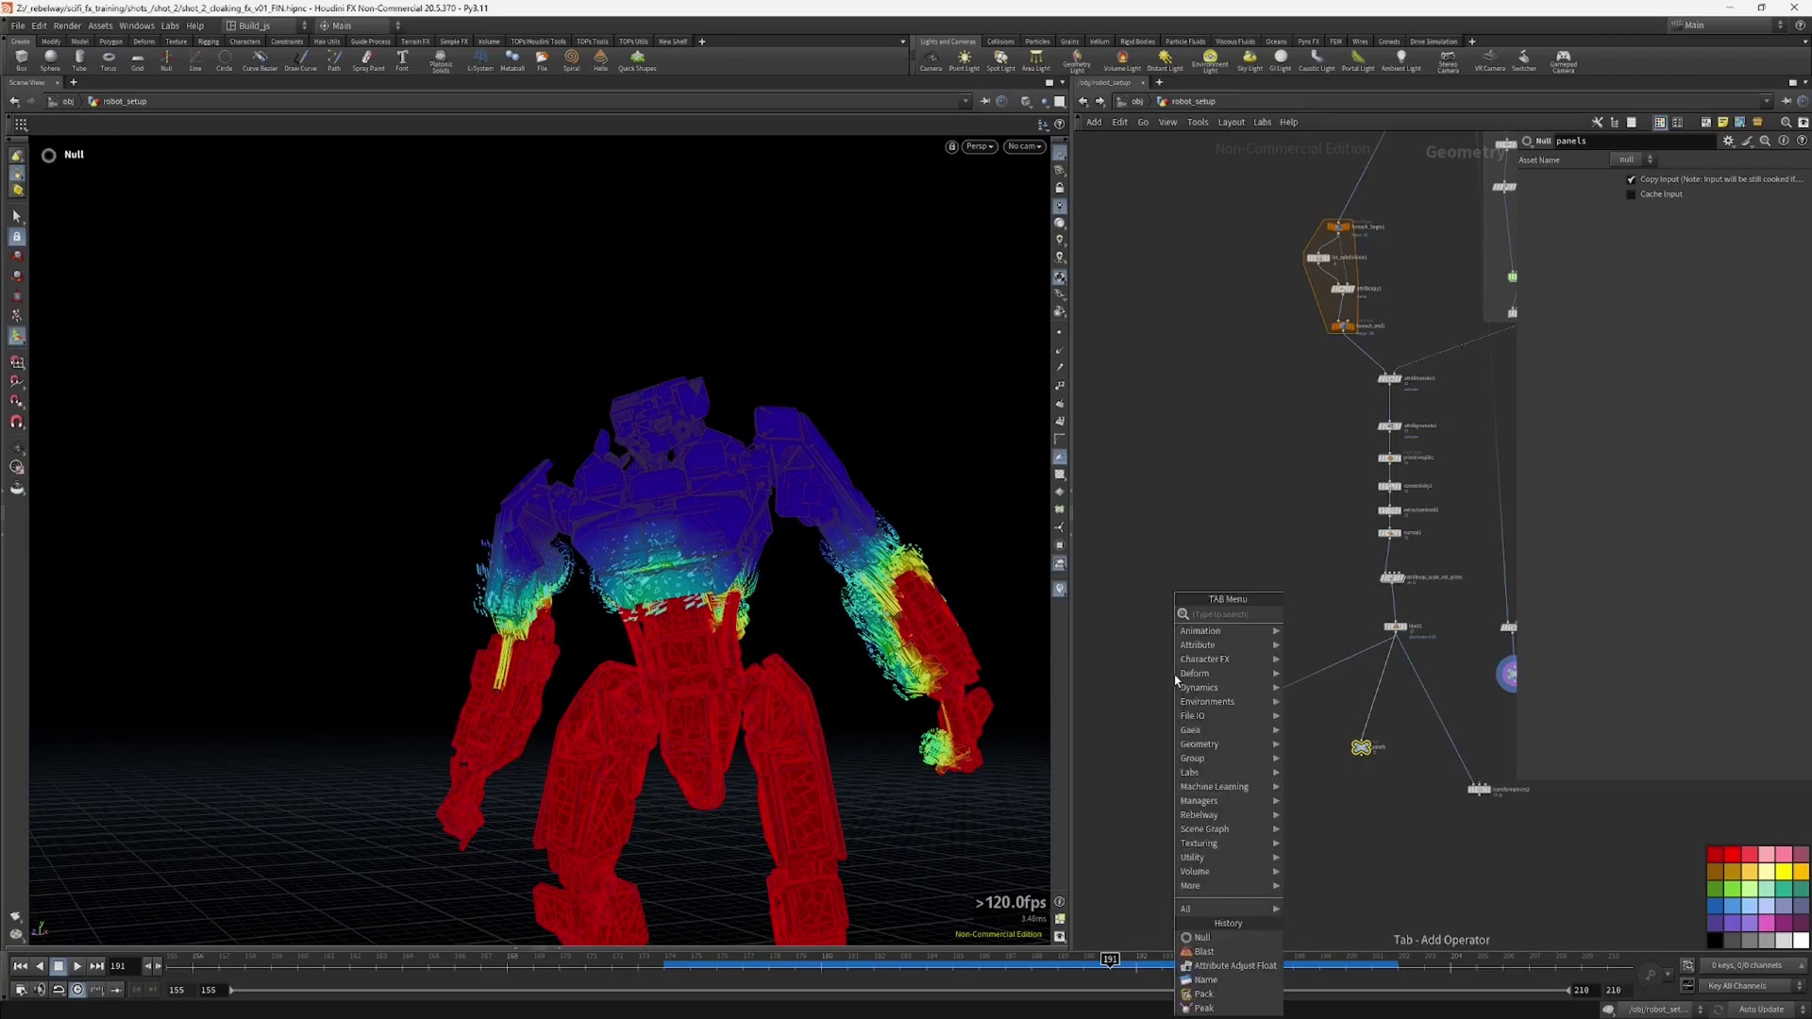
type("conv")
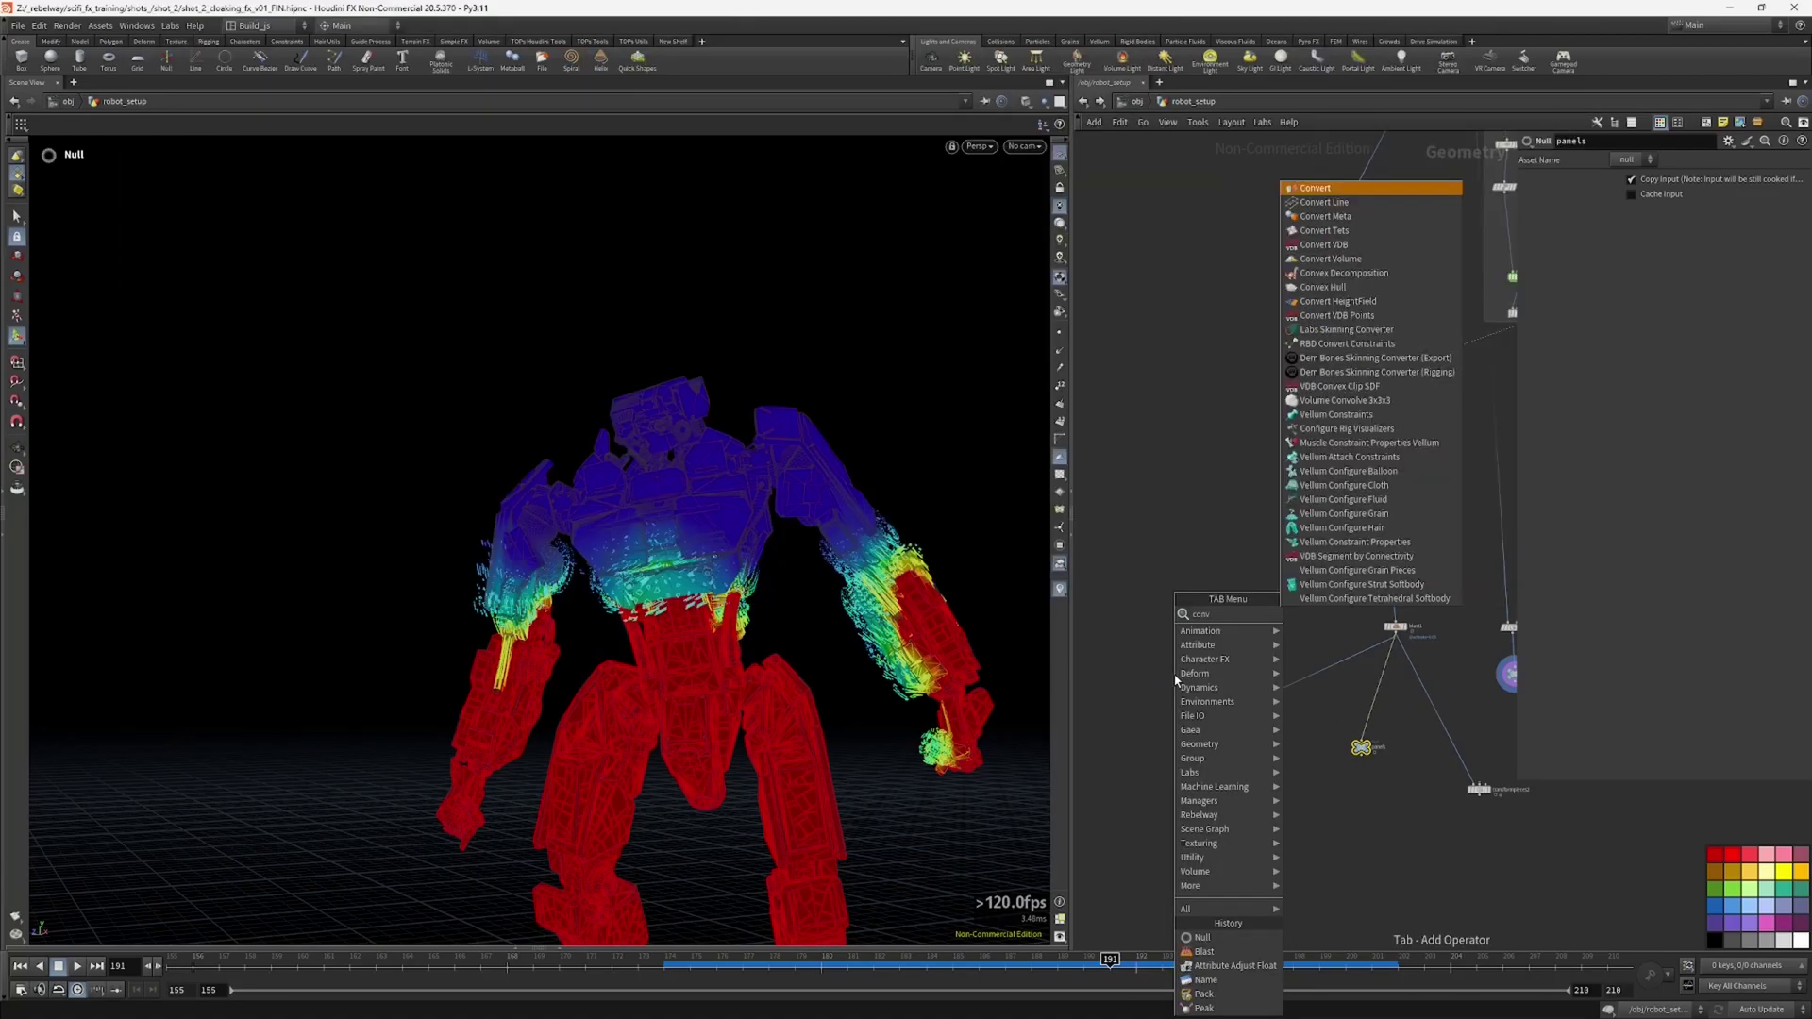
key("Down")
key("Return")
left_click(1175, 679)
scroll(1256, 669, "up", 2)
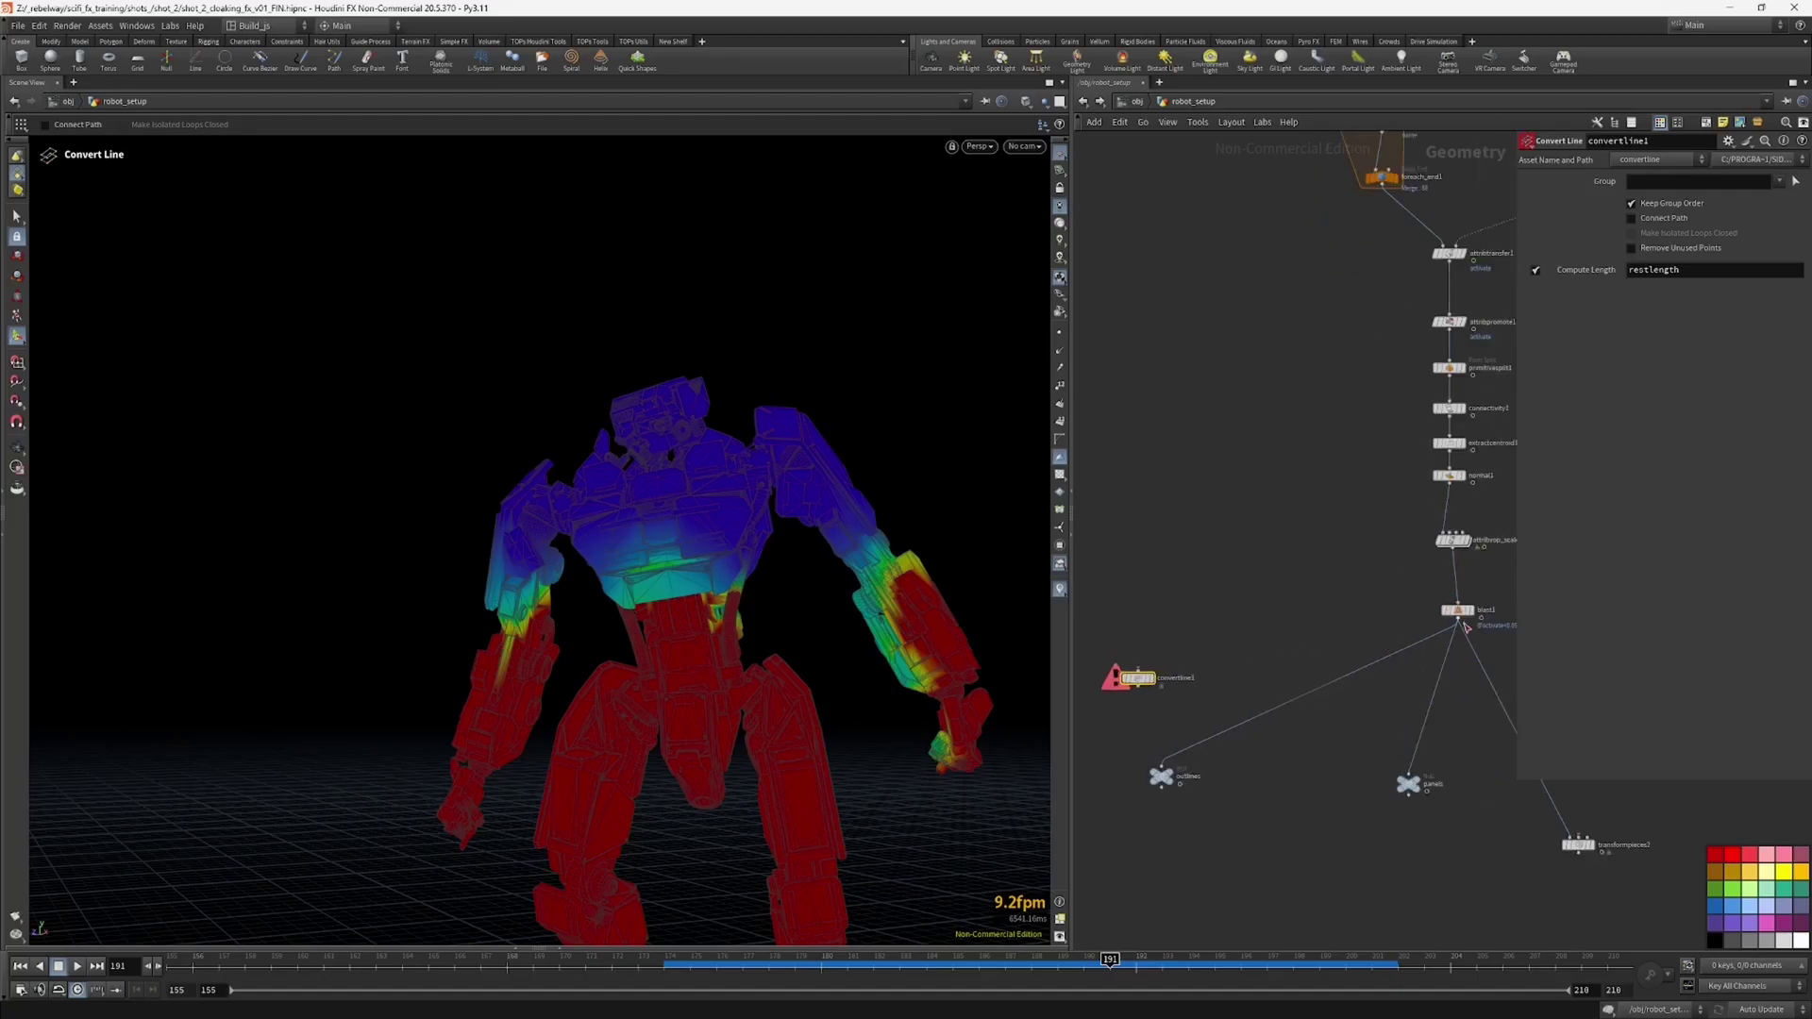
left_click(1458, 623)
left_click(1154, 681)
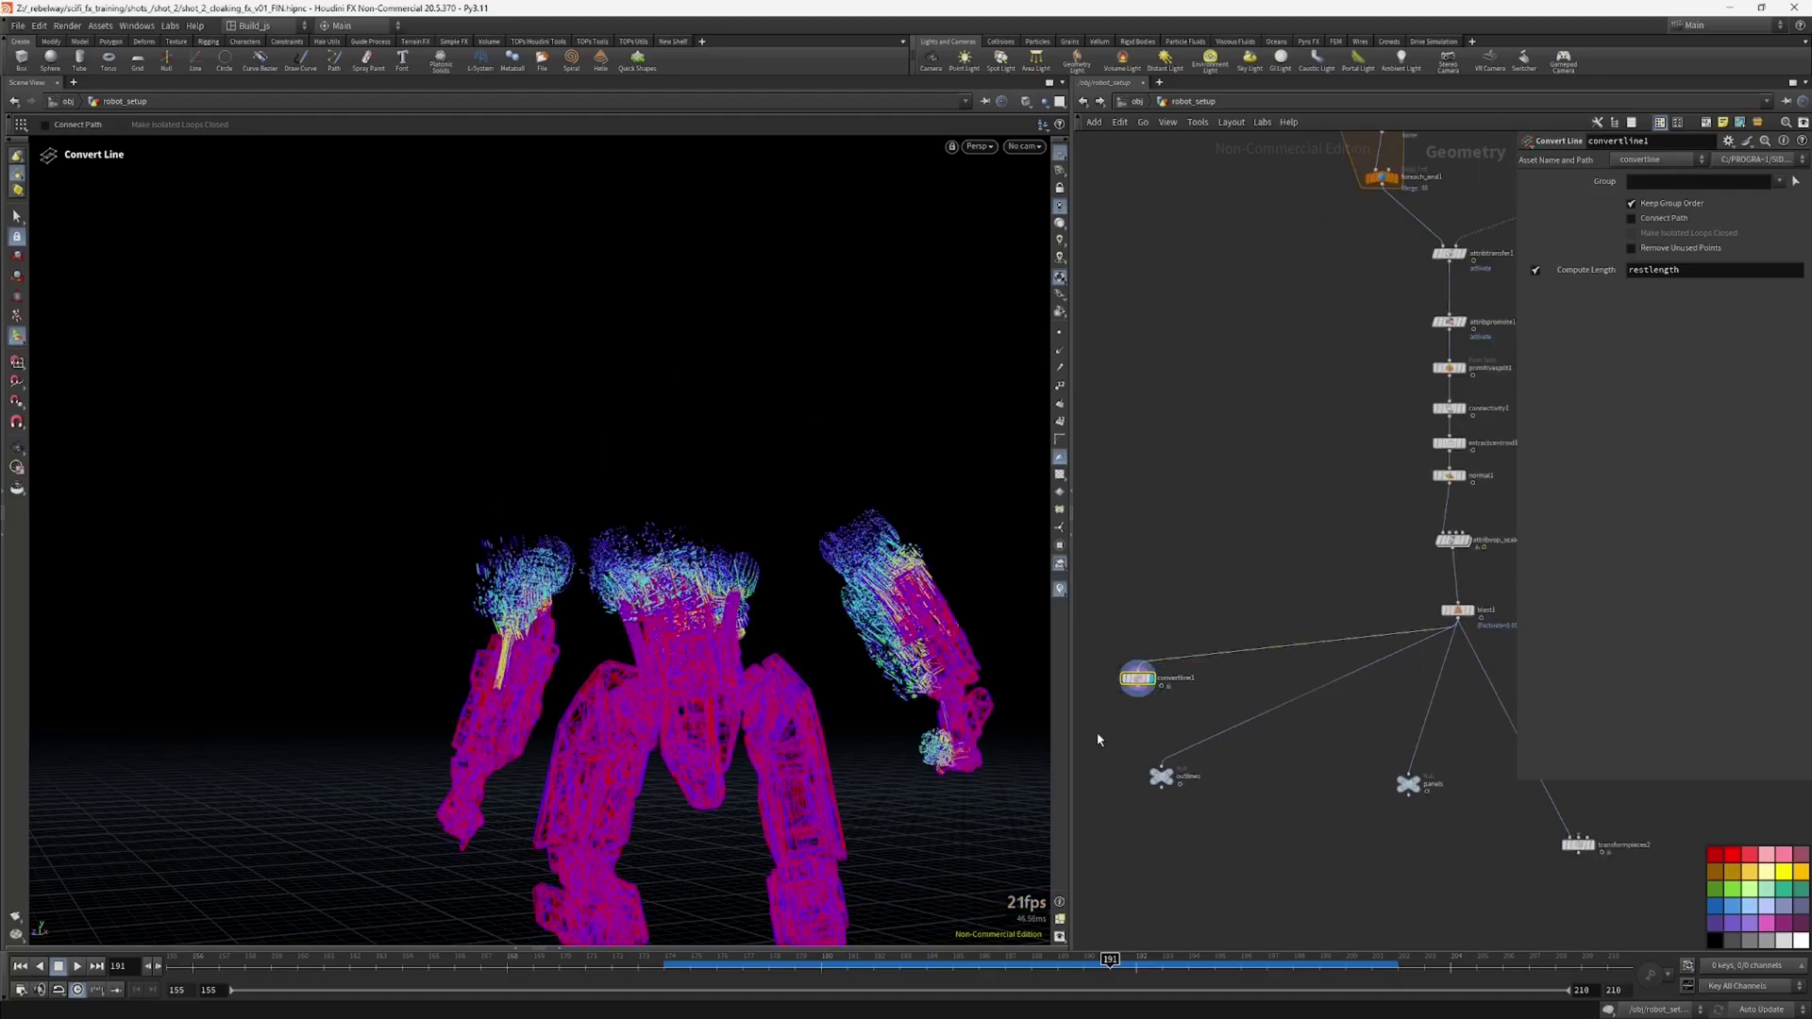
Step: Compare the displayed geometry of blast1 and convertline1 up close and on the whole robot
left_click_drag(915, 647, 1066, 651, "alt")
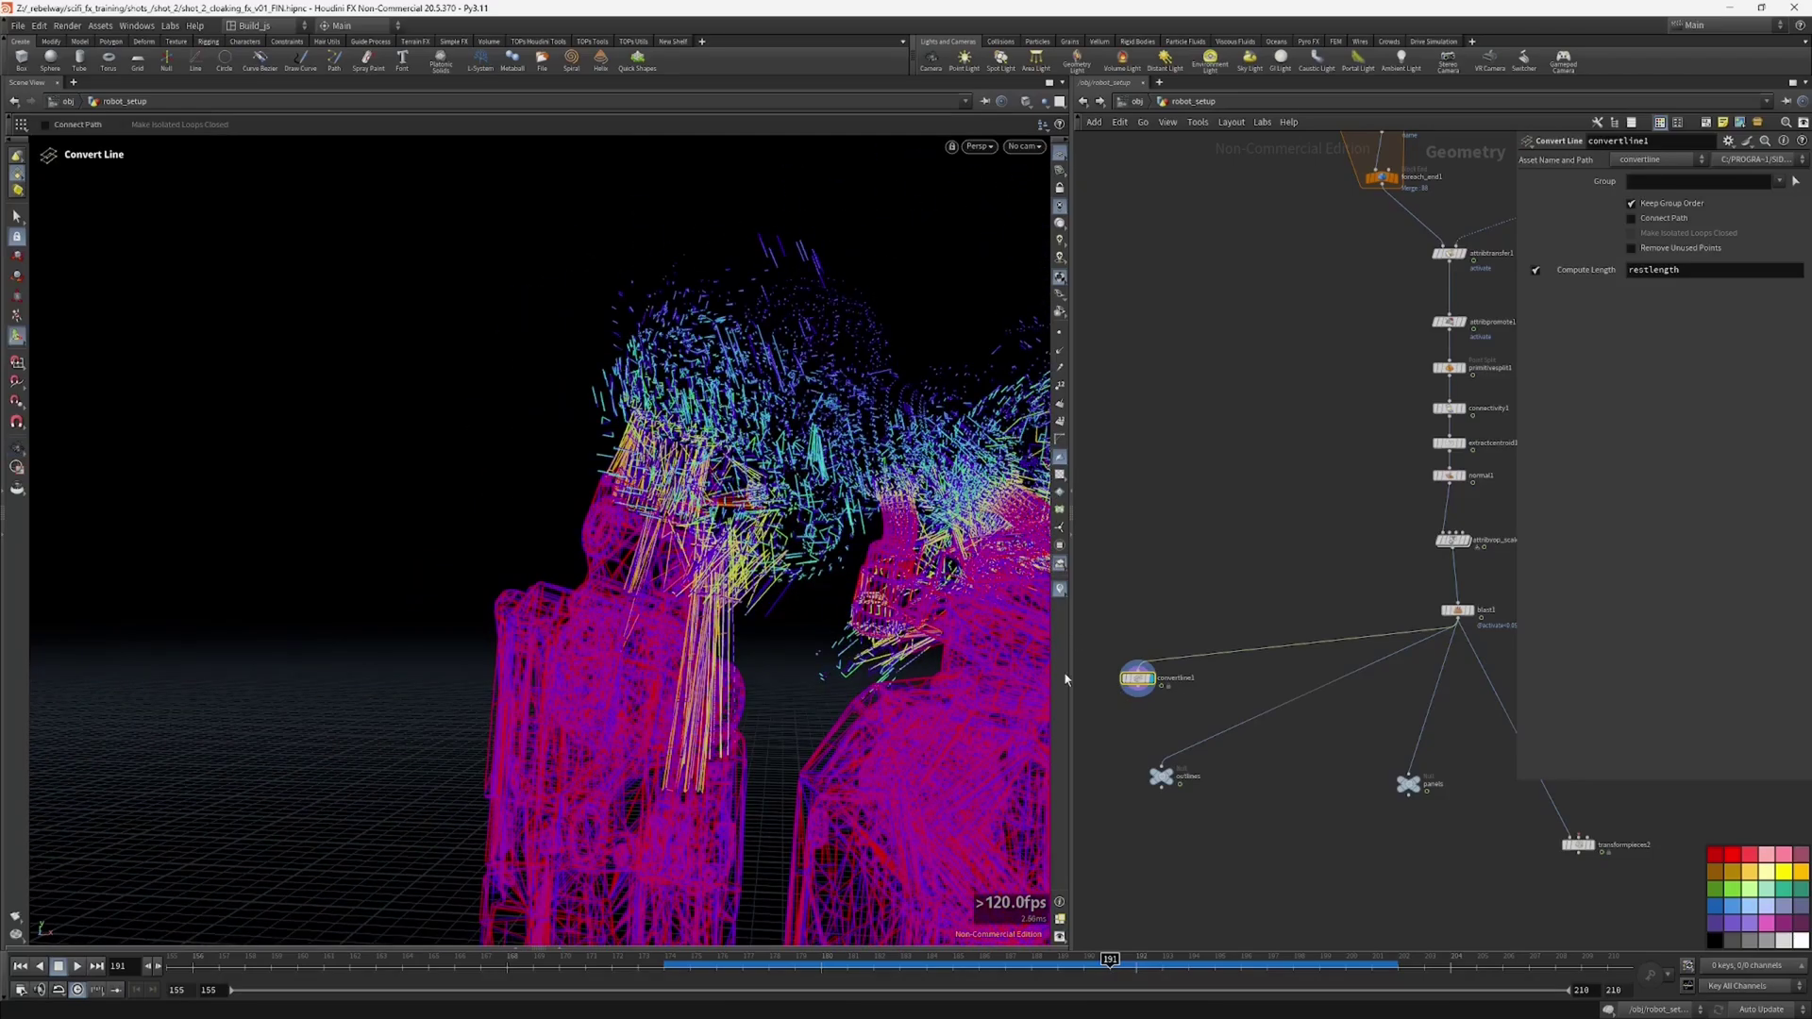
left_click(1473, 610)
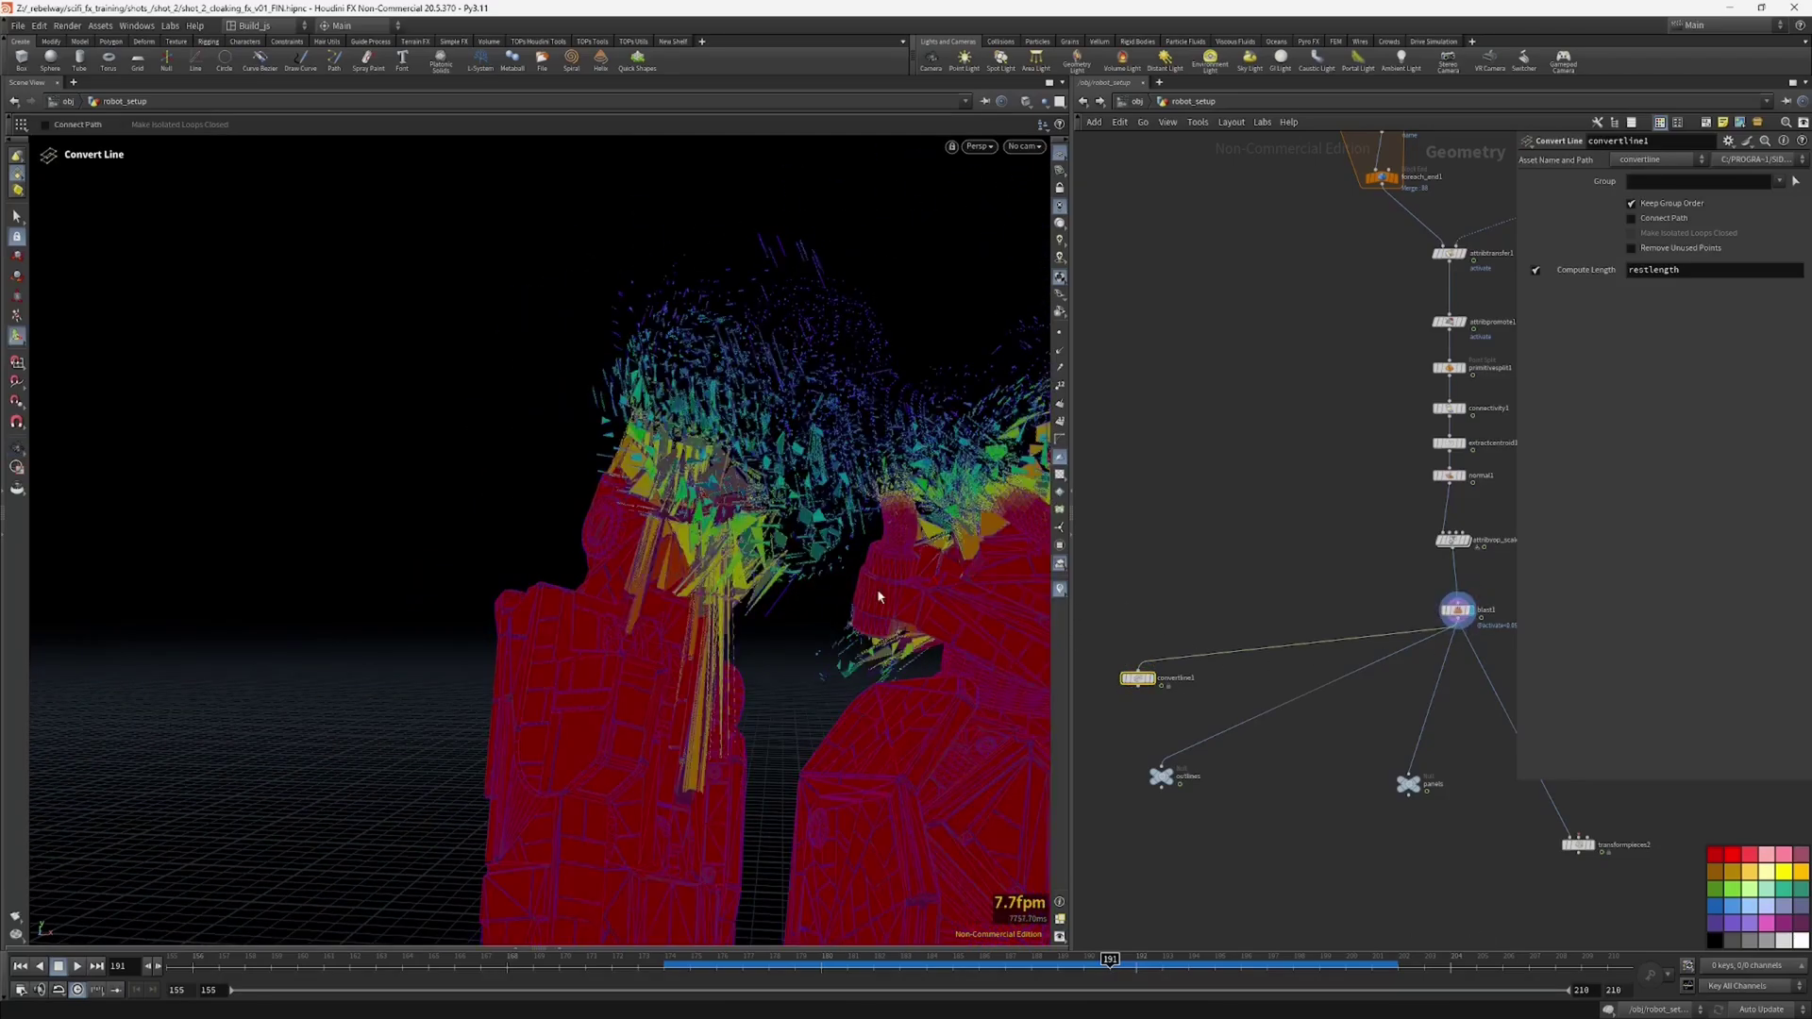
left_click(1160, 681)
left_click_drag(906, 566, 751, 620)
key("Return")
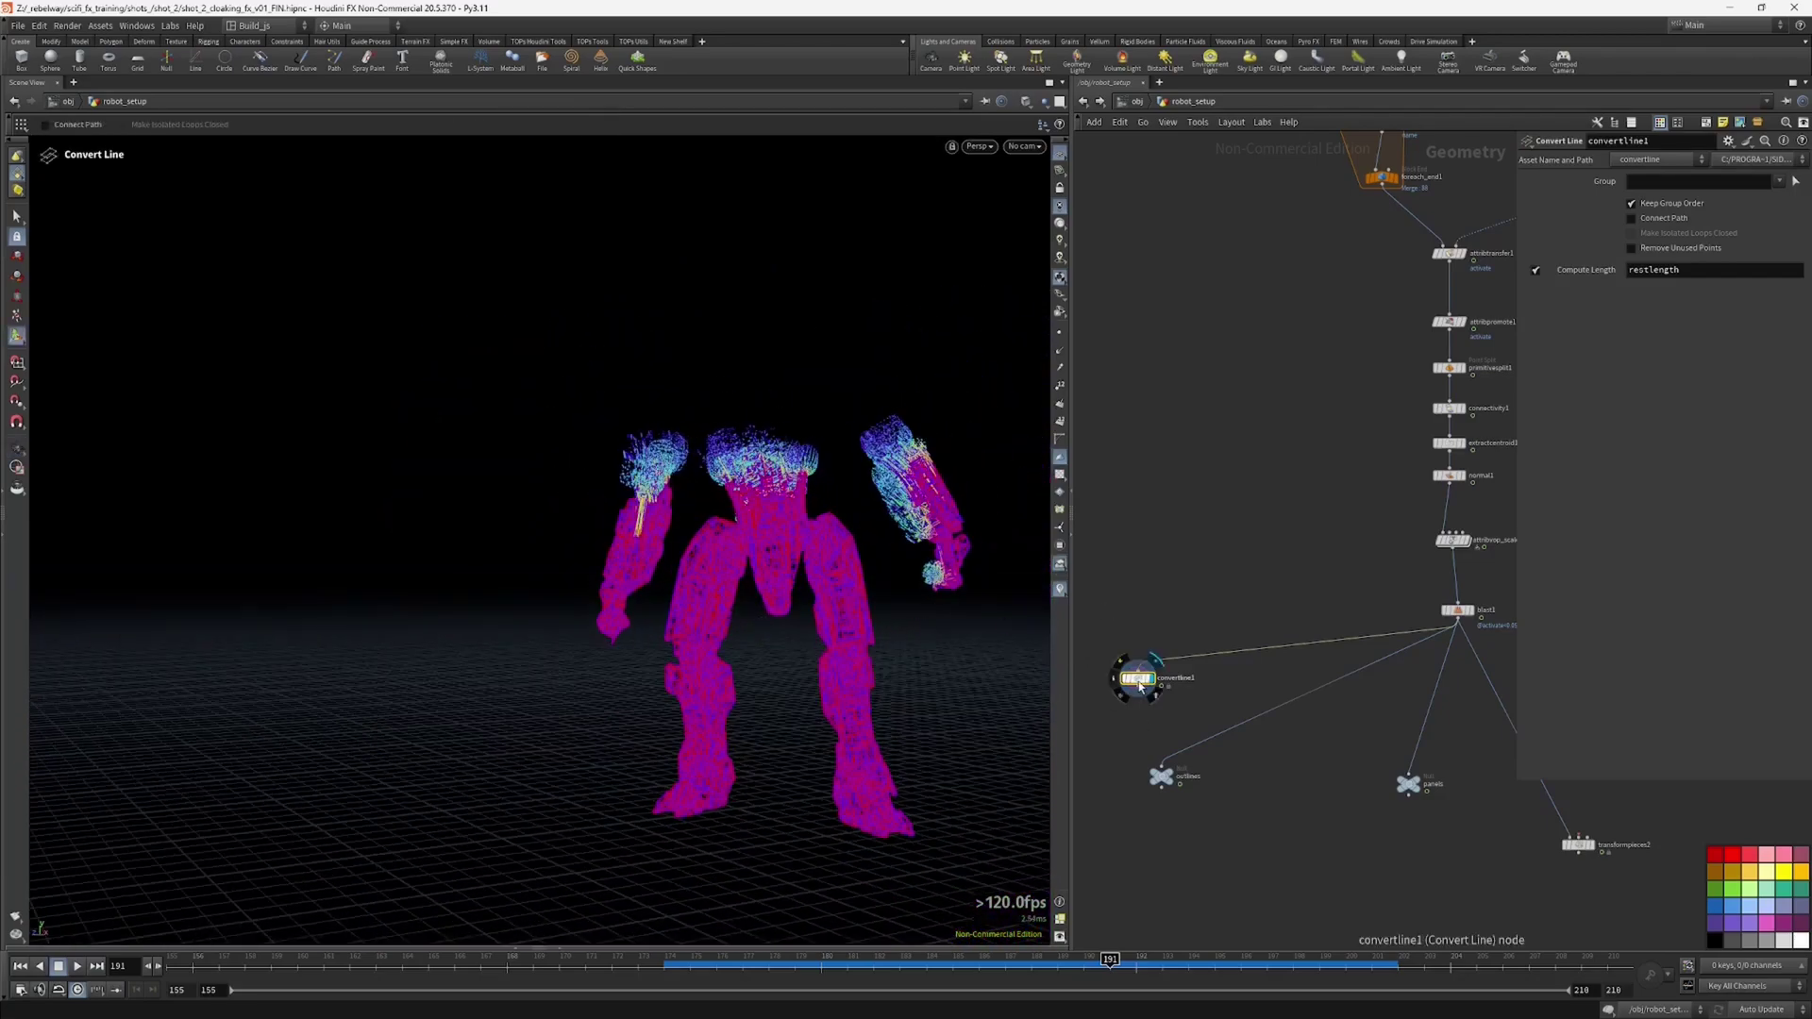
Step: Nudge convertline1 into place above outlines, open the geometry spreadsheet for it, and widen the name column to inspect its attributes
left_click_drag(1137, 678, 1156, 664)
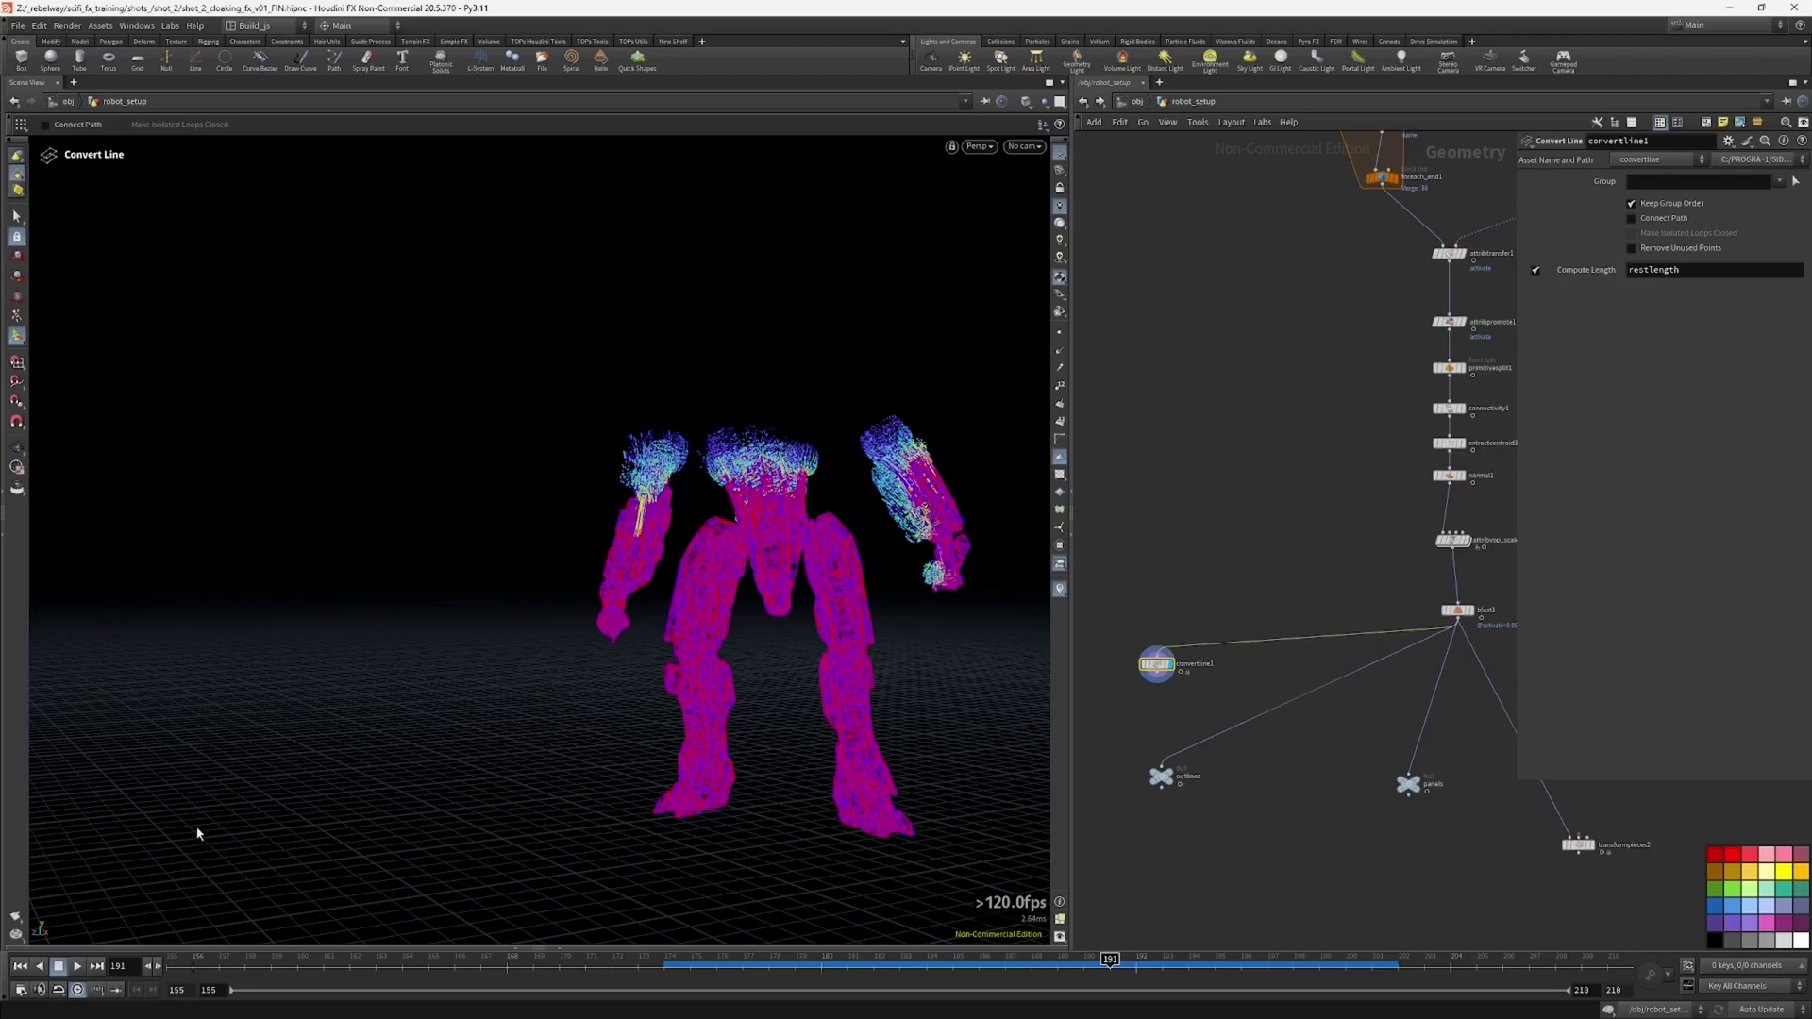
left_click(305, 943)
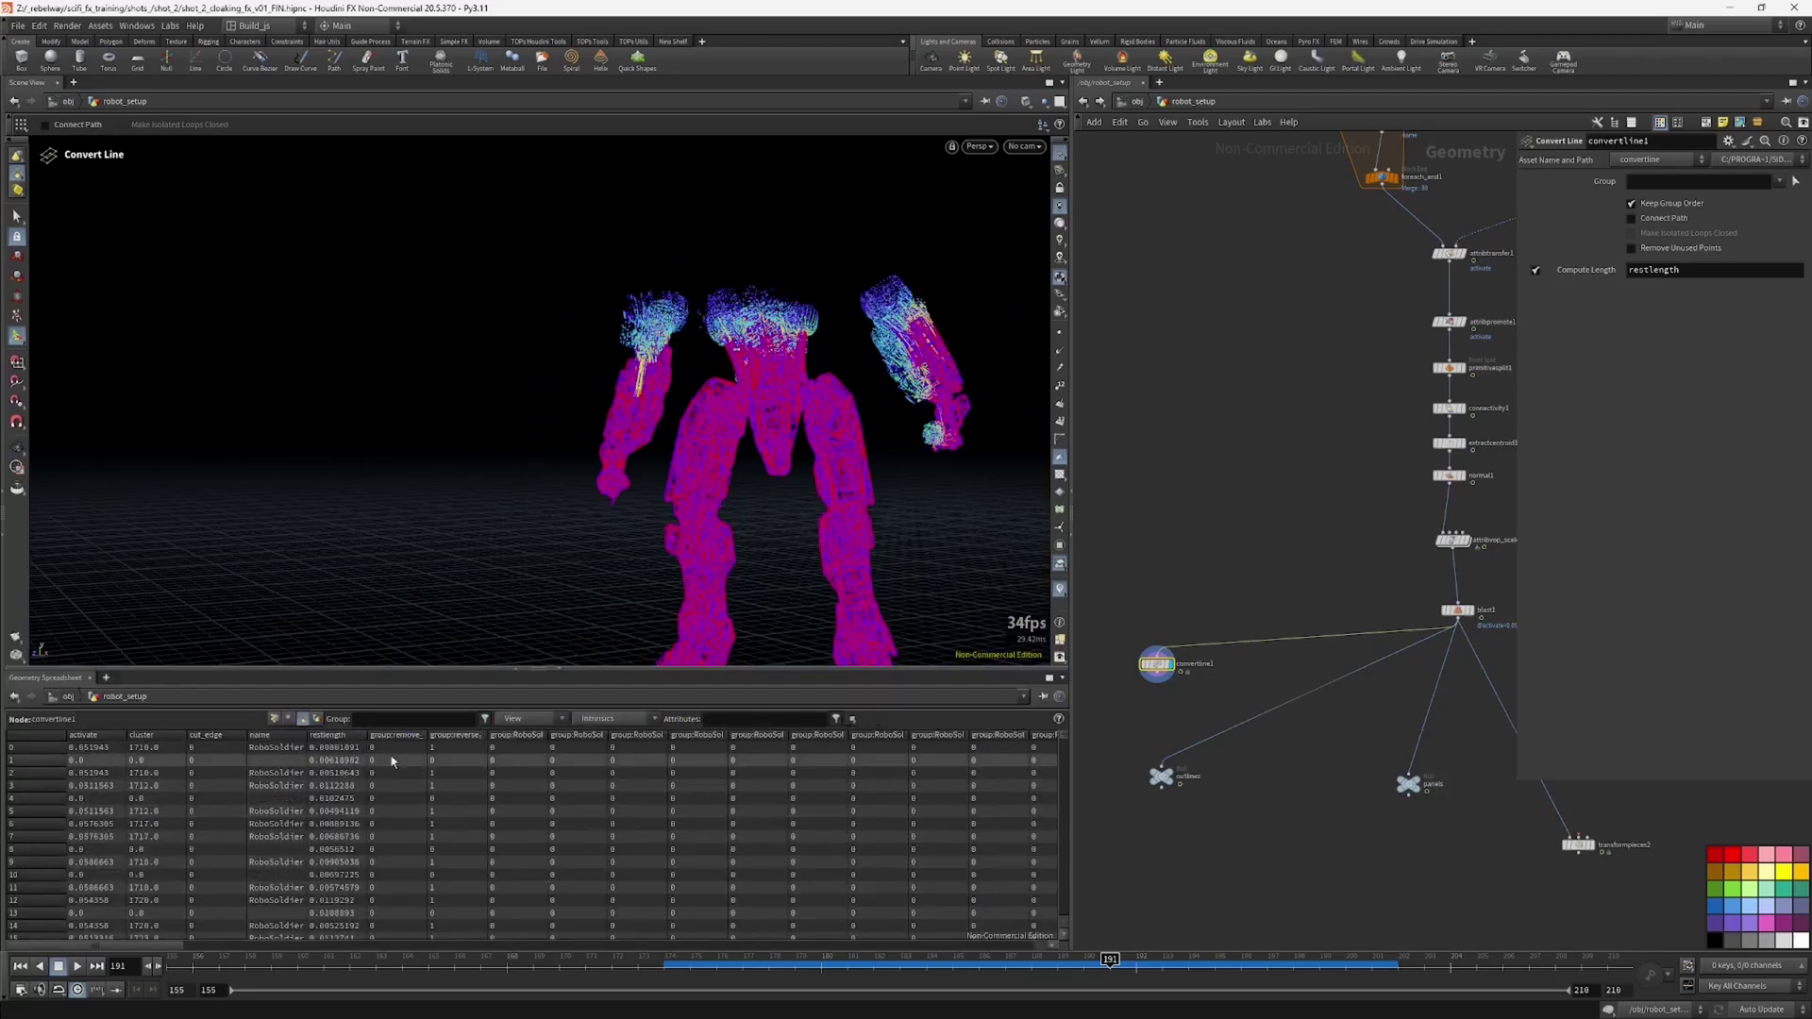
left_click(1144, 664)
left_click(1144, 664)
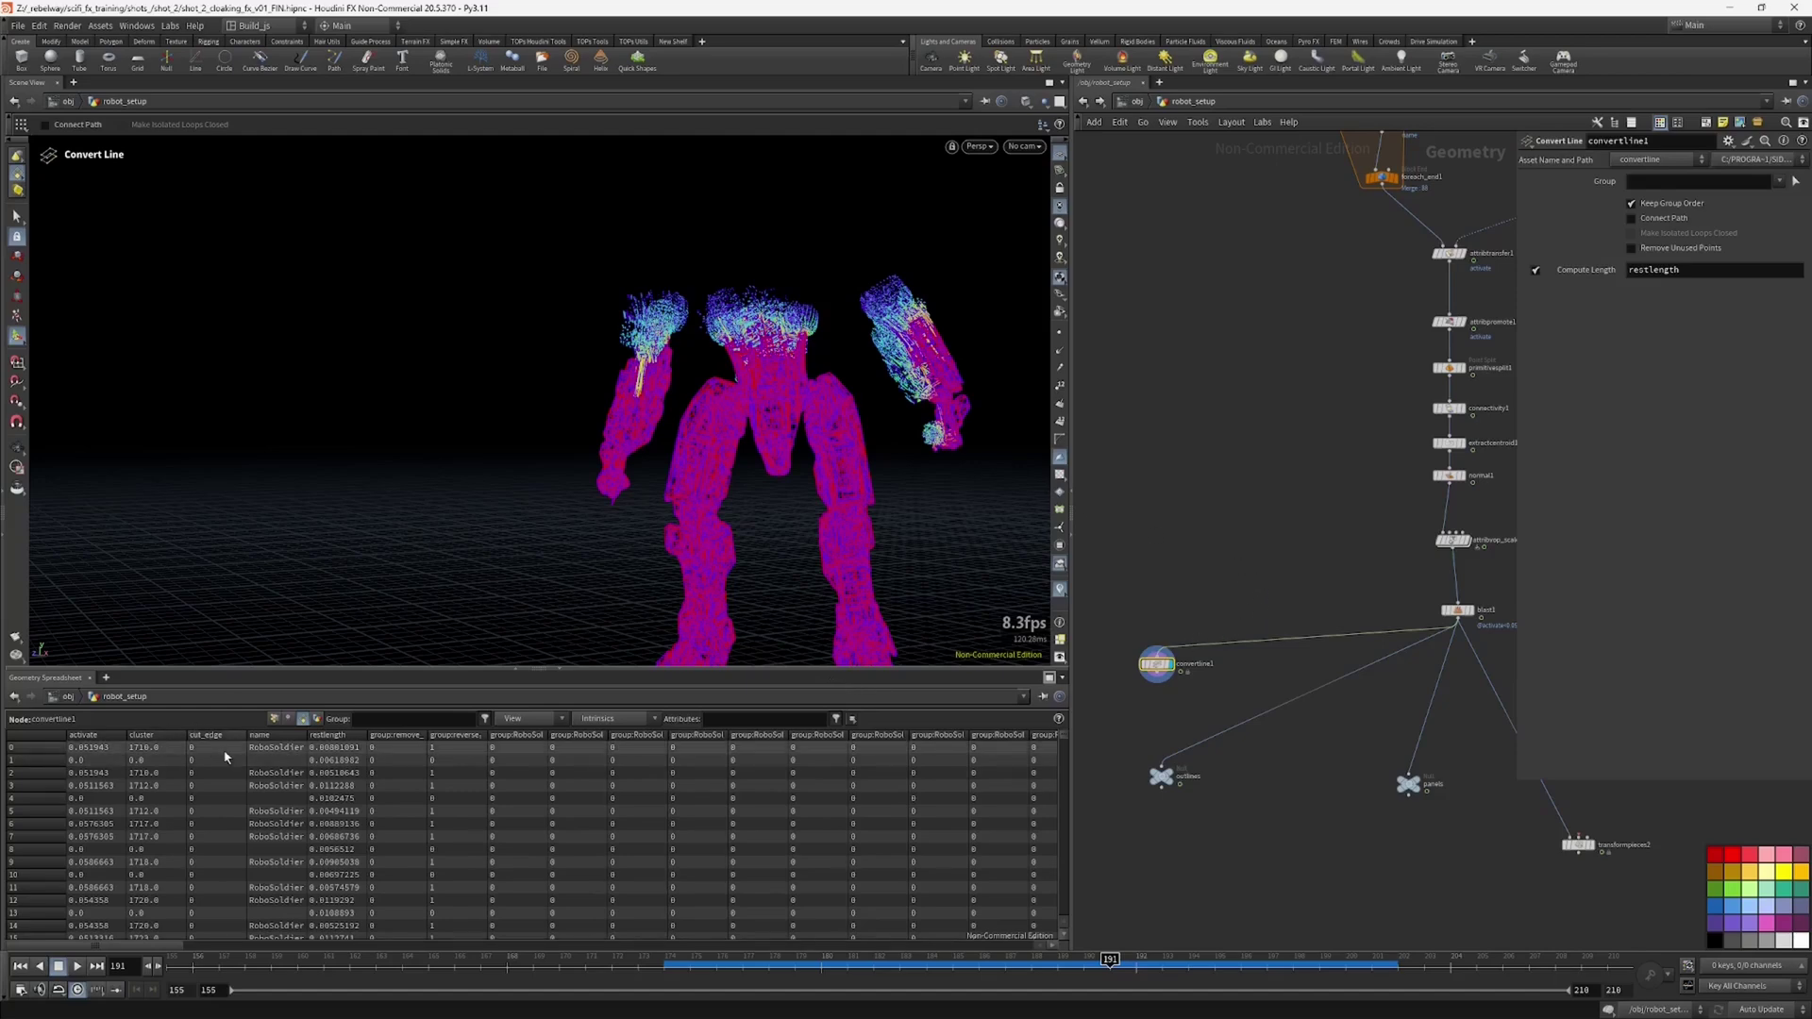
double_click(305, 734)
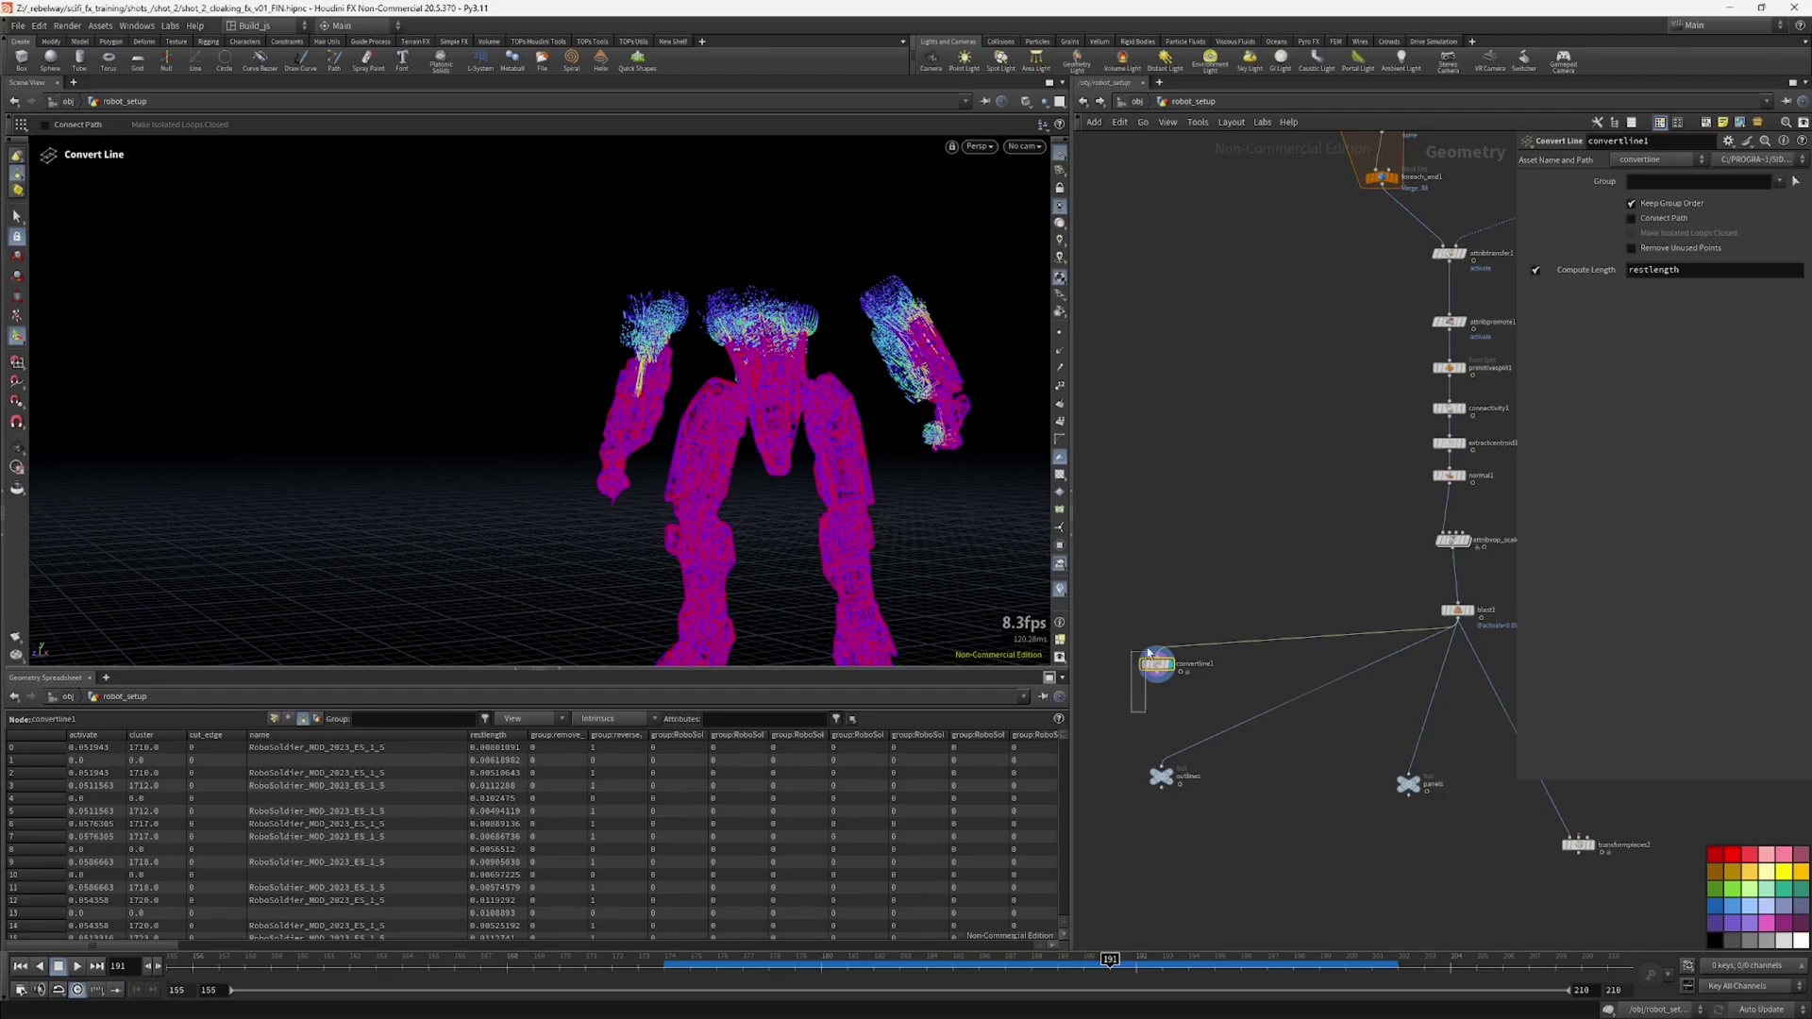
Step: Examine the converted lines from the side and trace the for-each block and node chain that feed blast1
left_click_drag(806, 503, 659, 534, "alt")
scroll(660, 534, "down", 3)
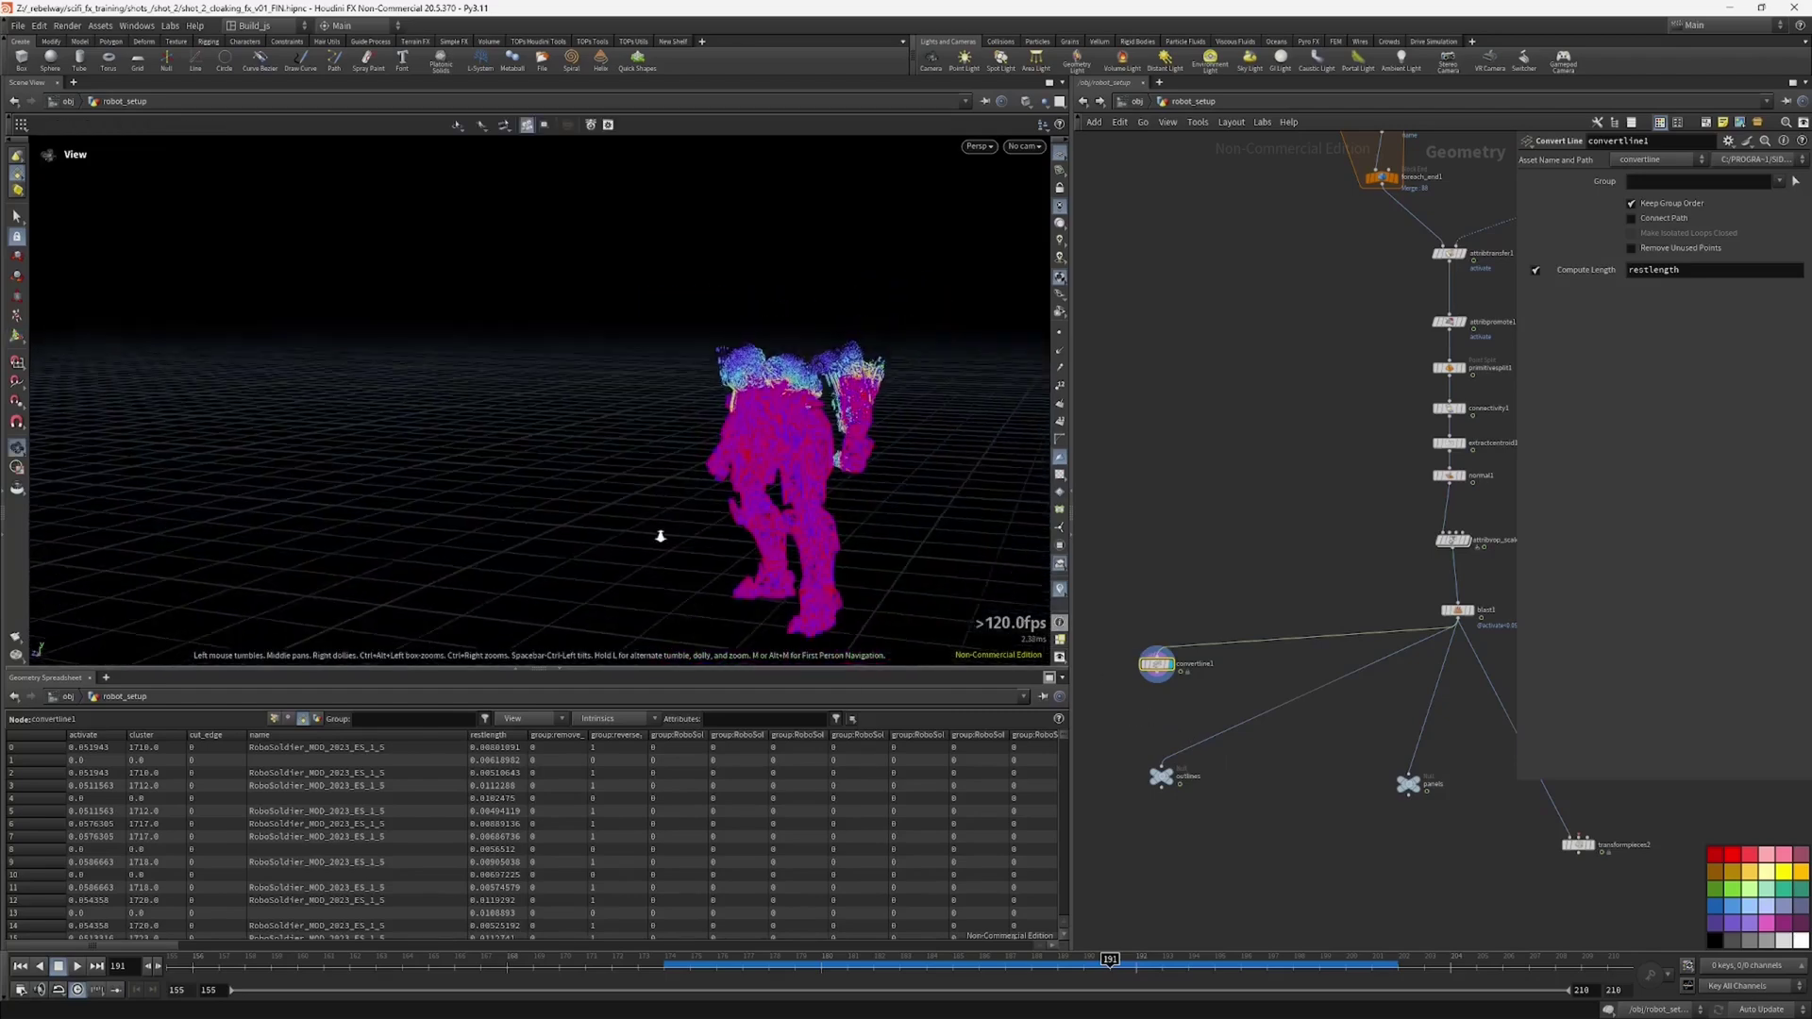
scroll(1237, 377, "down", 3)
middle_click_drag(1237, 380, 1218, 449)
scroll(1373, 347, "up", 3)
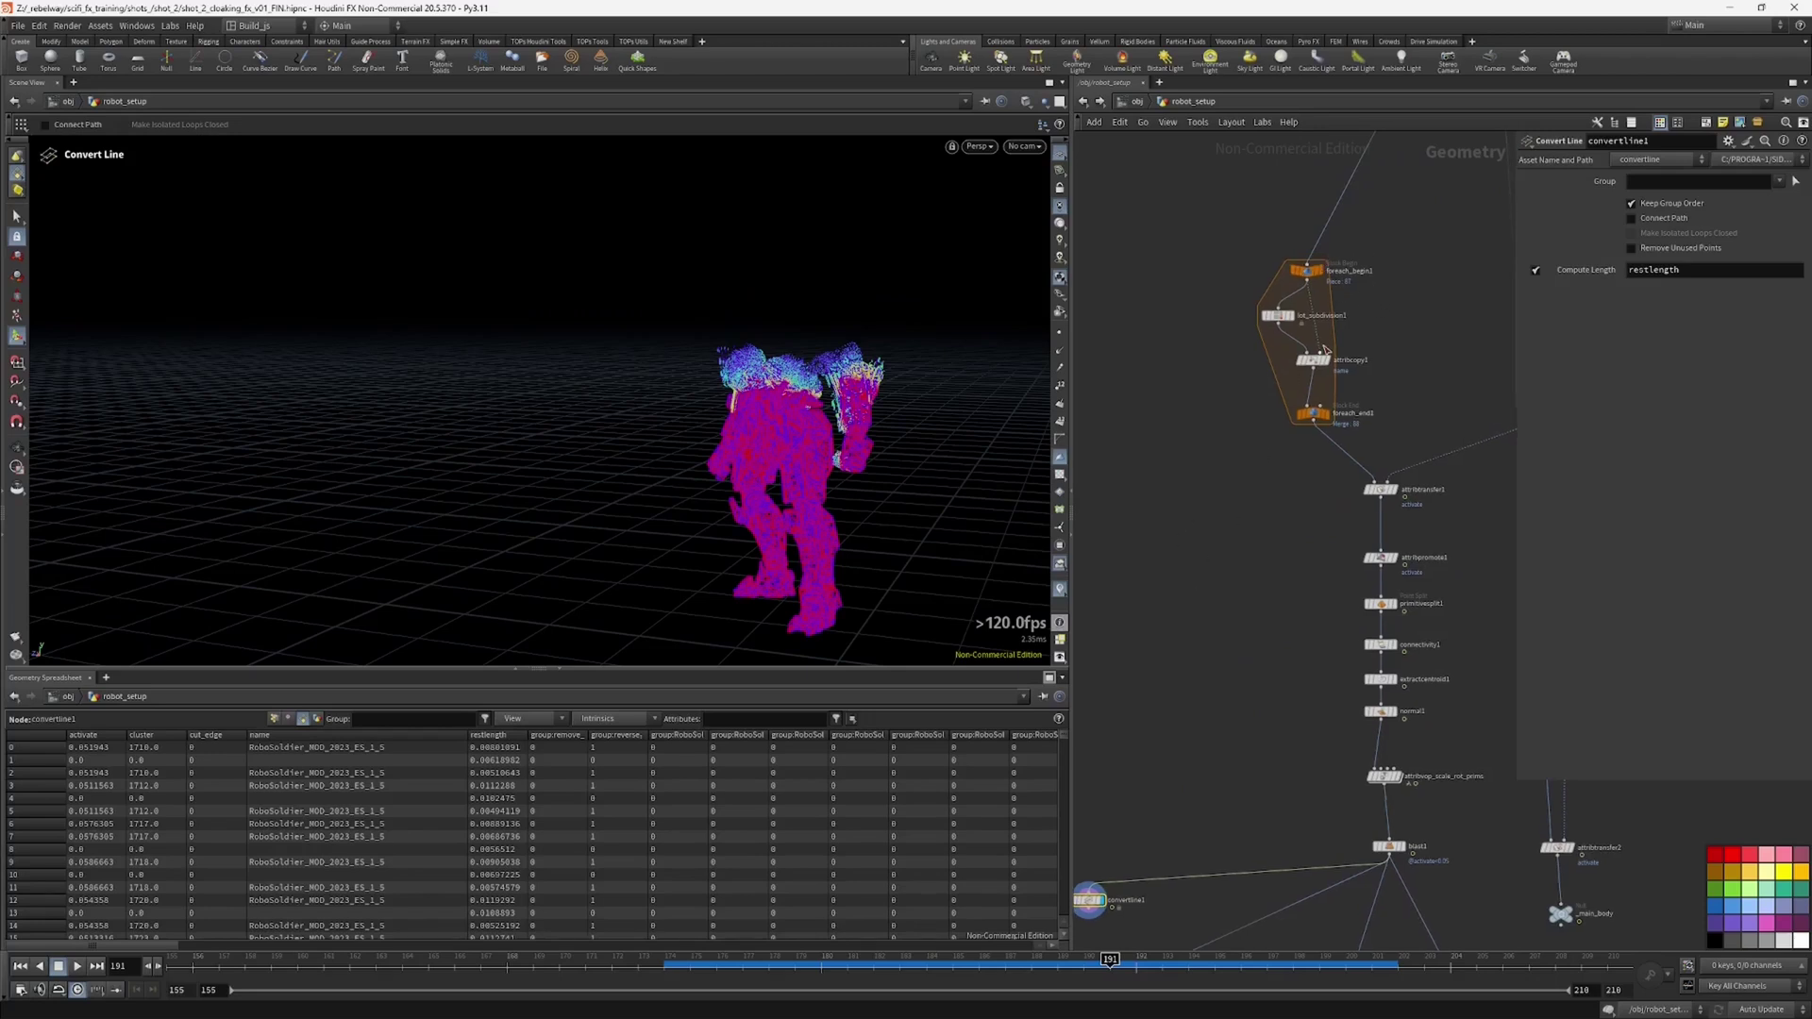
mouse_move(1323, 364)
middle_click_drag(1169, 625, 1240, 456)
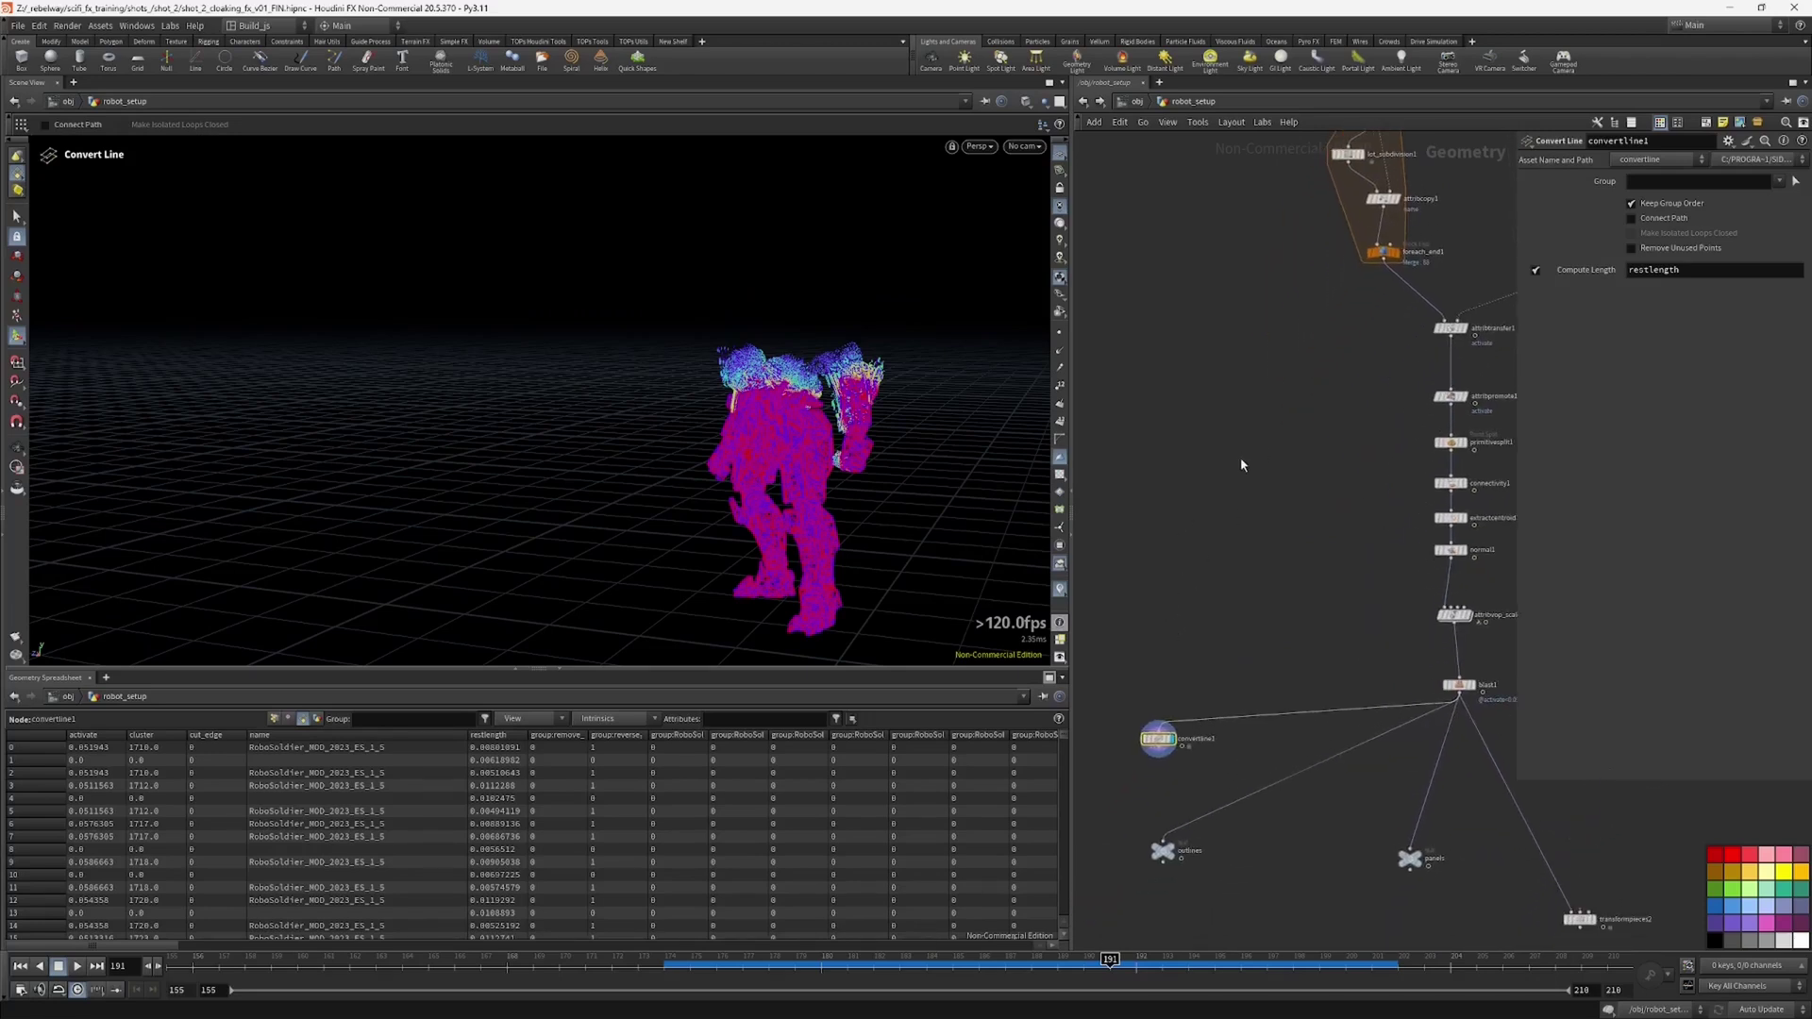
Step: Add a For-Each Named Primitive block beside convertline1
scroll(1215, 524, "down", 3)
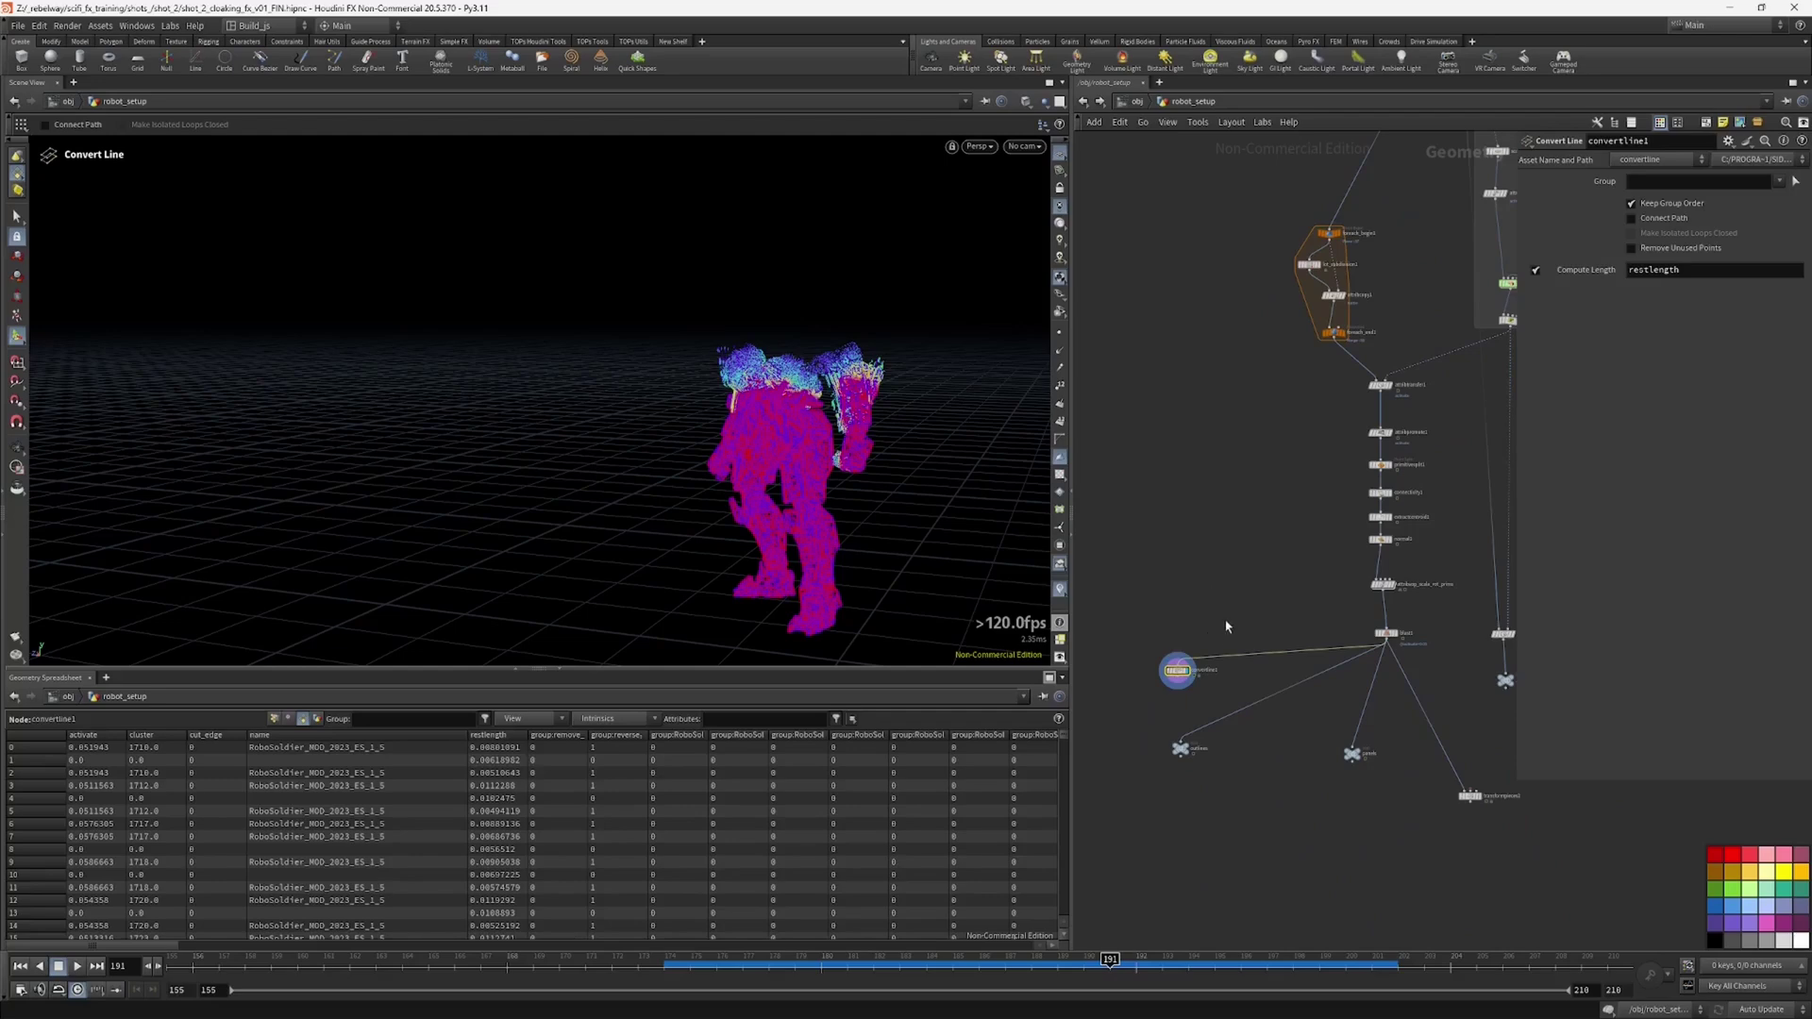
key("Tab")
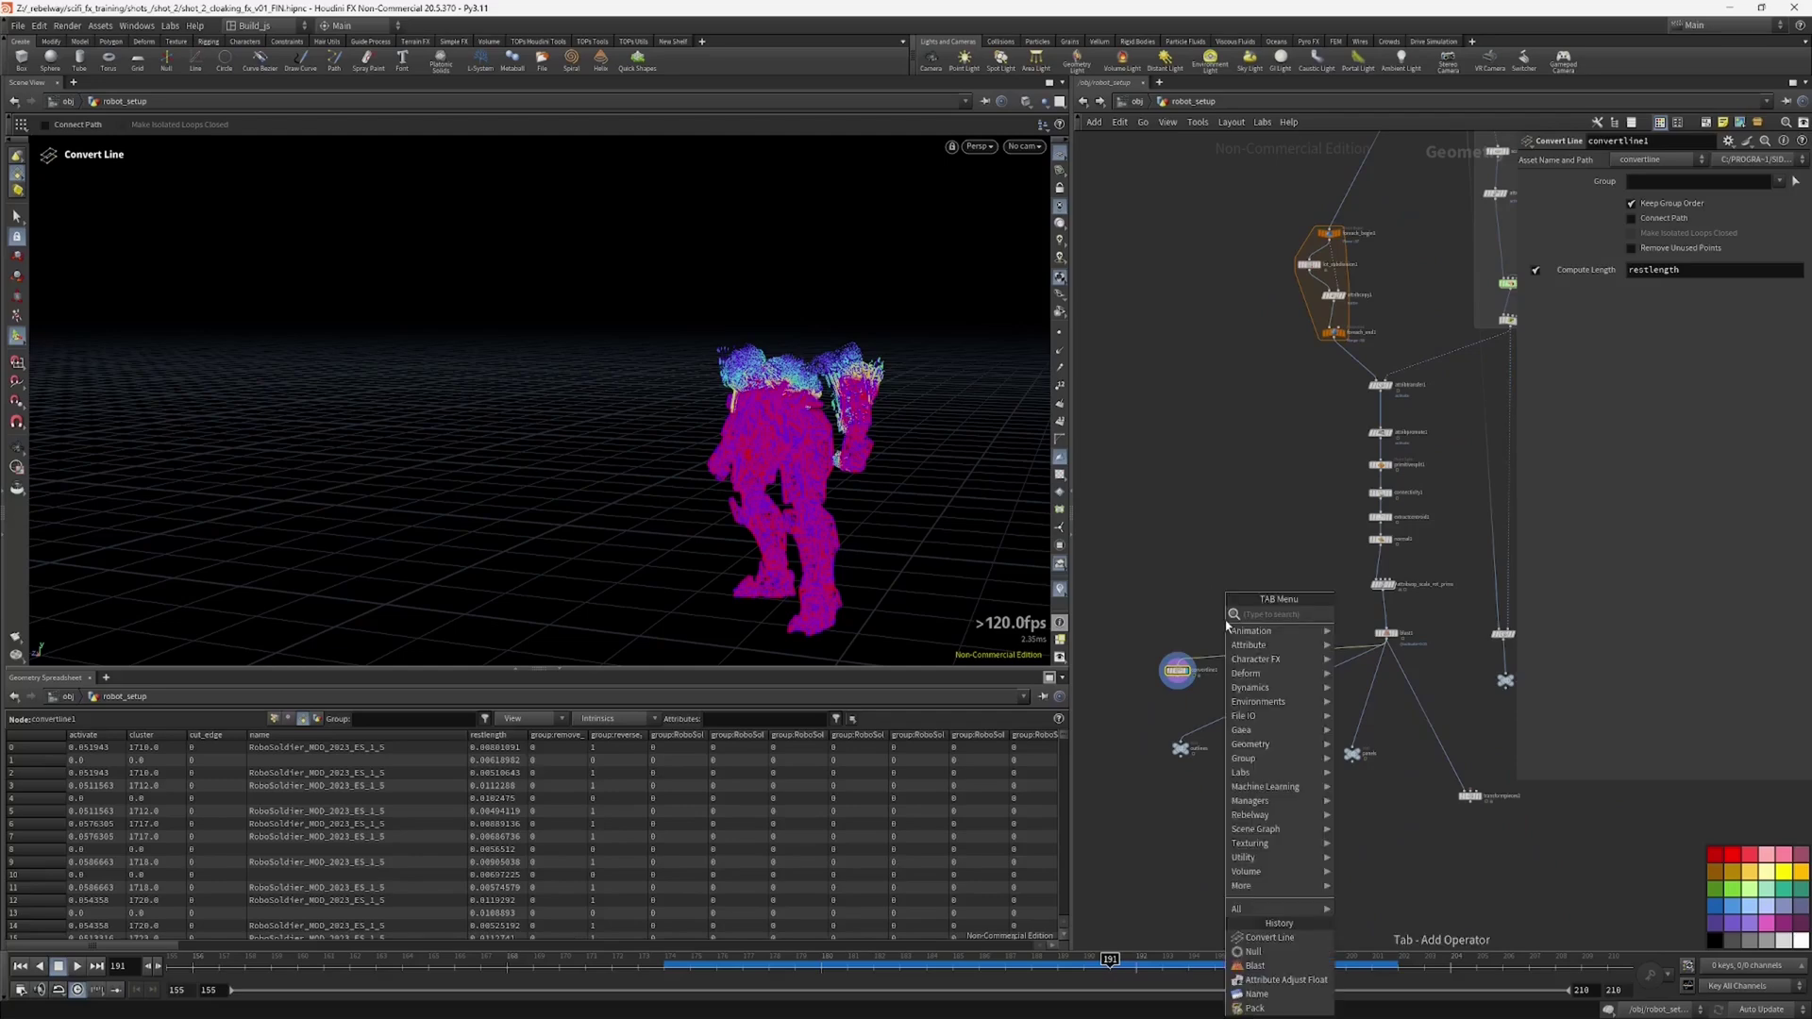
type("for")
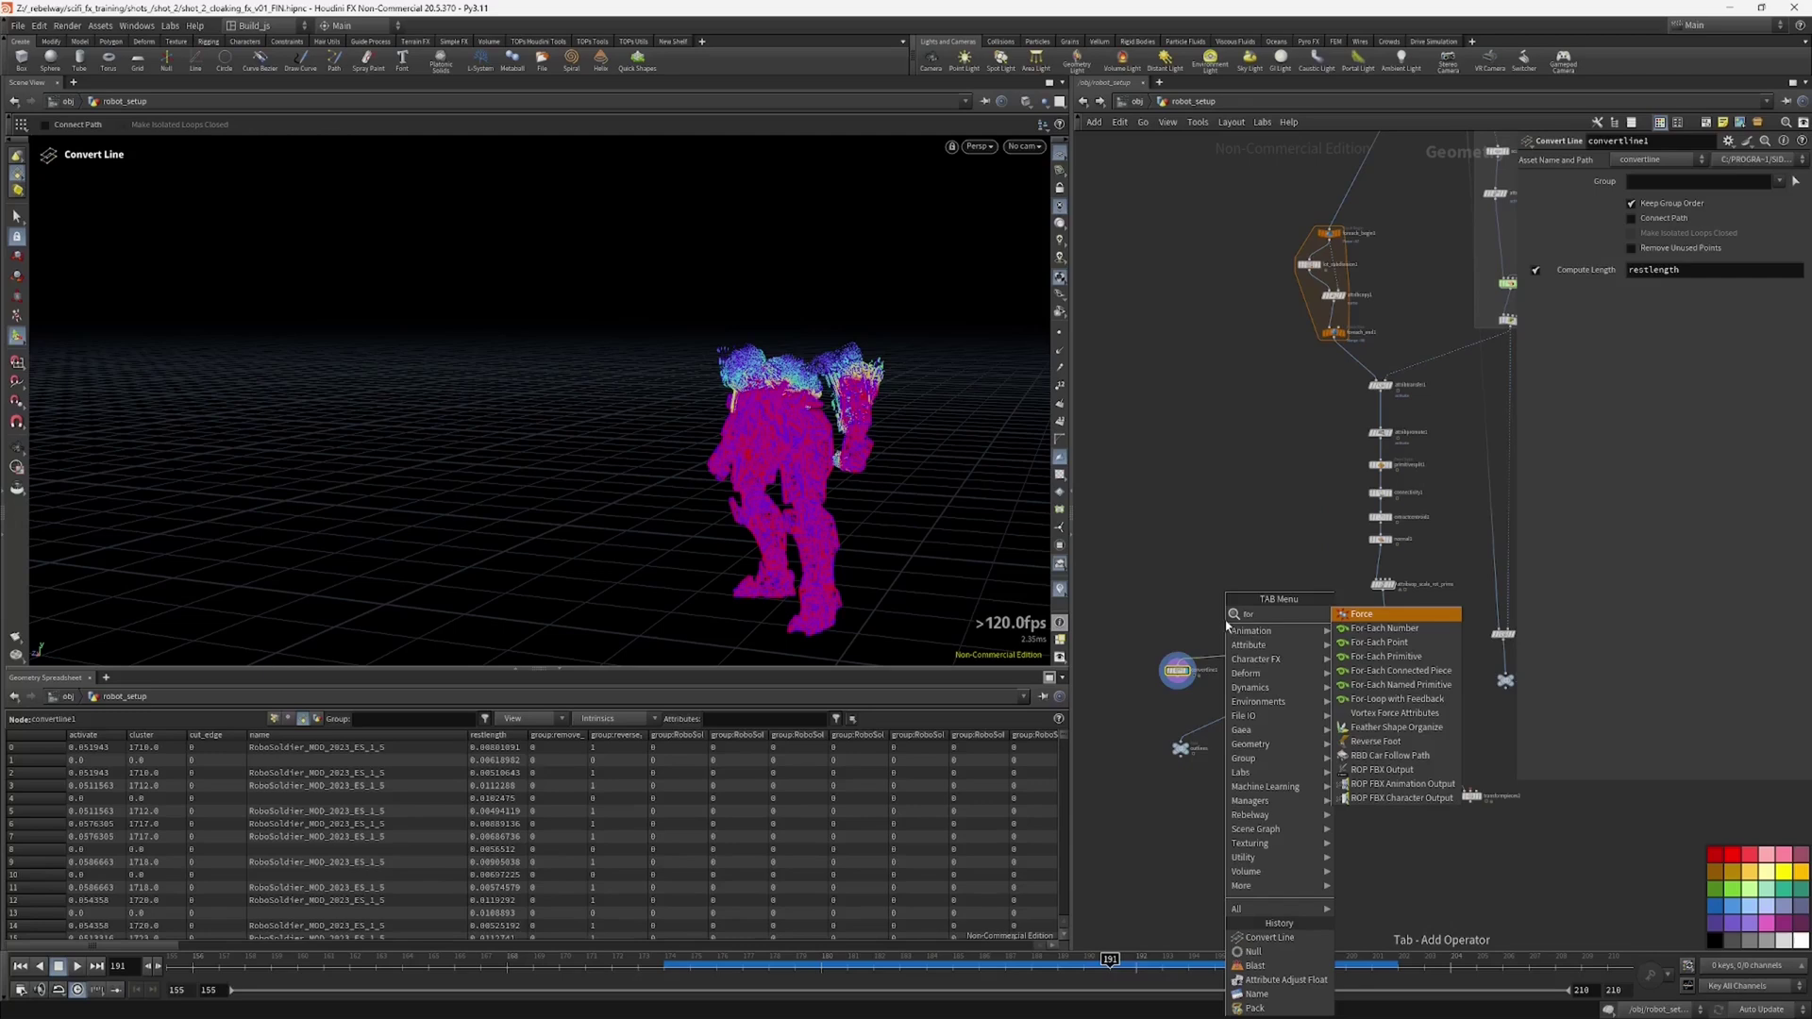
left_click(1383, 685)
left_click(1142, 631)
scroll(1113, 716, "up", 3)
middle_click_drag(1419, 592, 1374, 594)
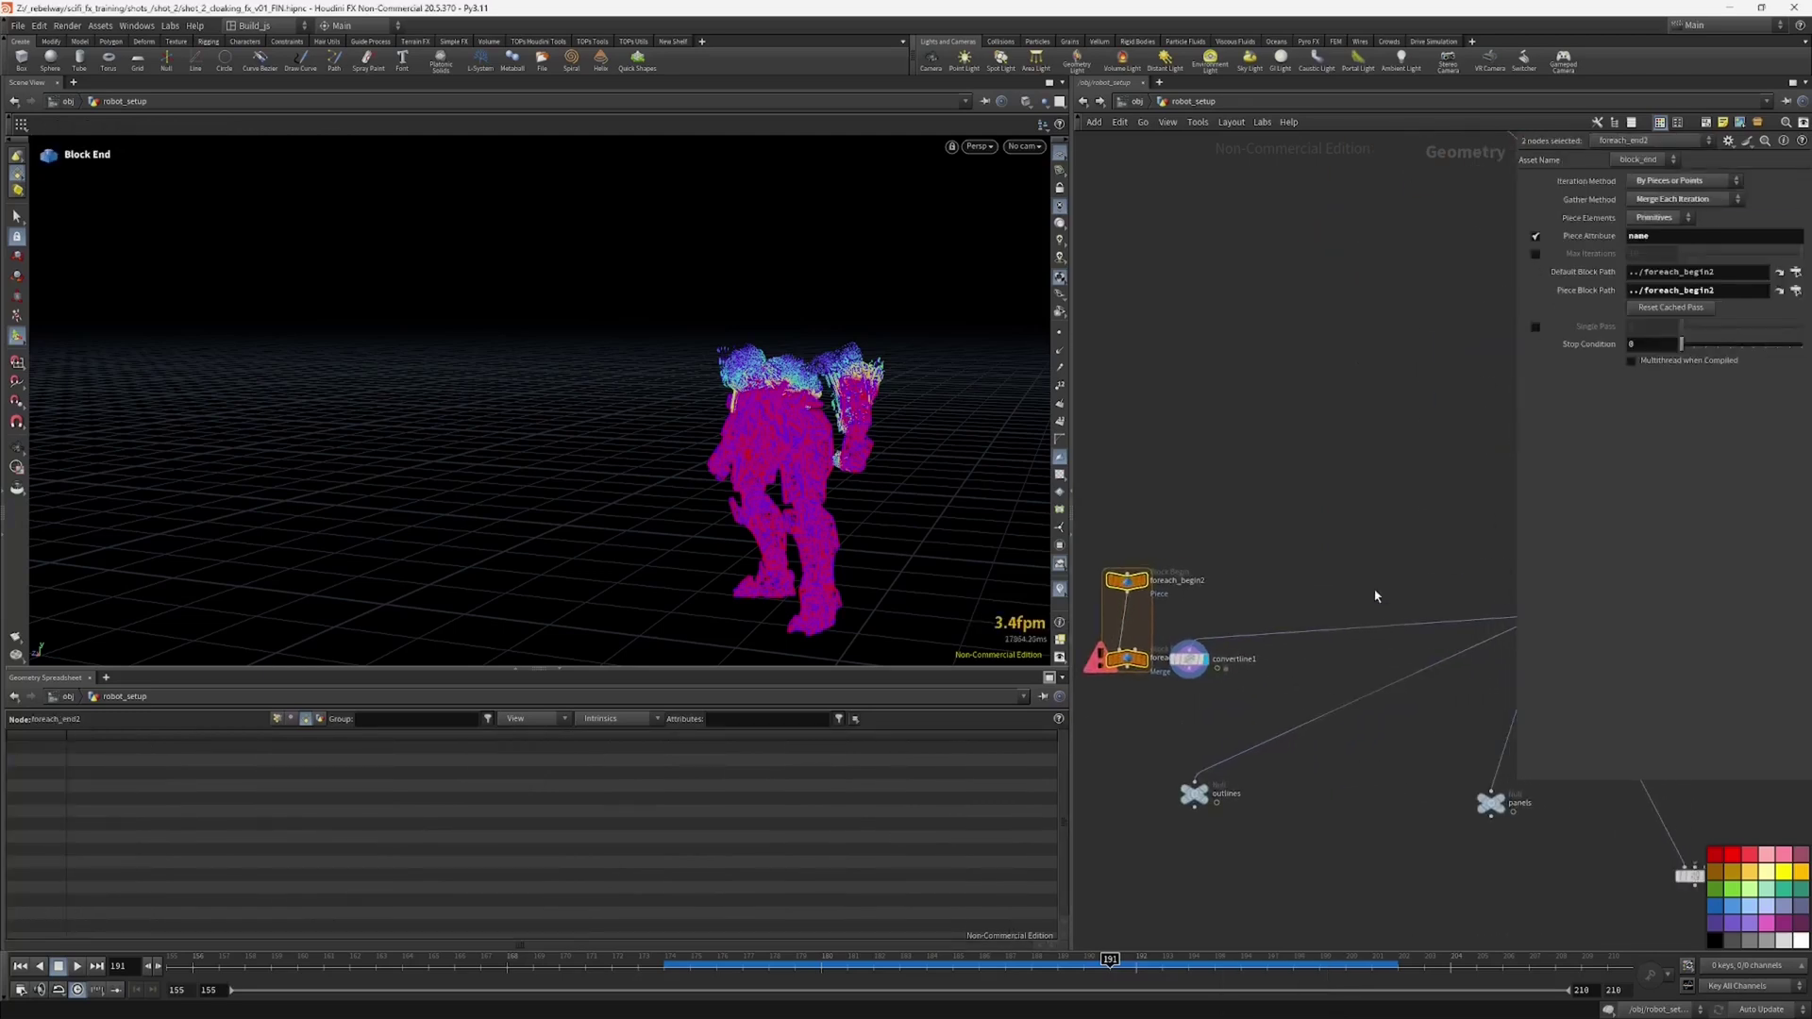
Step: Wire blast1 into foreach_begin2 and insert convertline1 between foreach_begin2 and foreach_end2
middle_click_drag(1493, 607, 1379, 611)
middle_click_drag(1106, 561, 1266, 565)
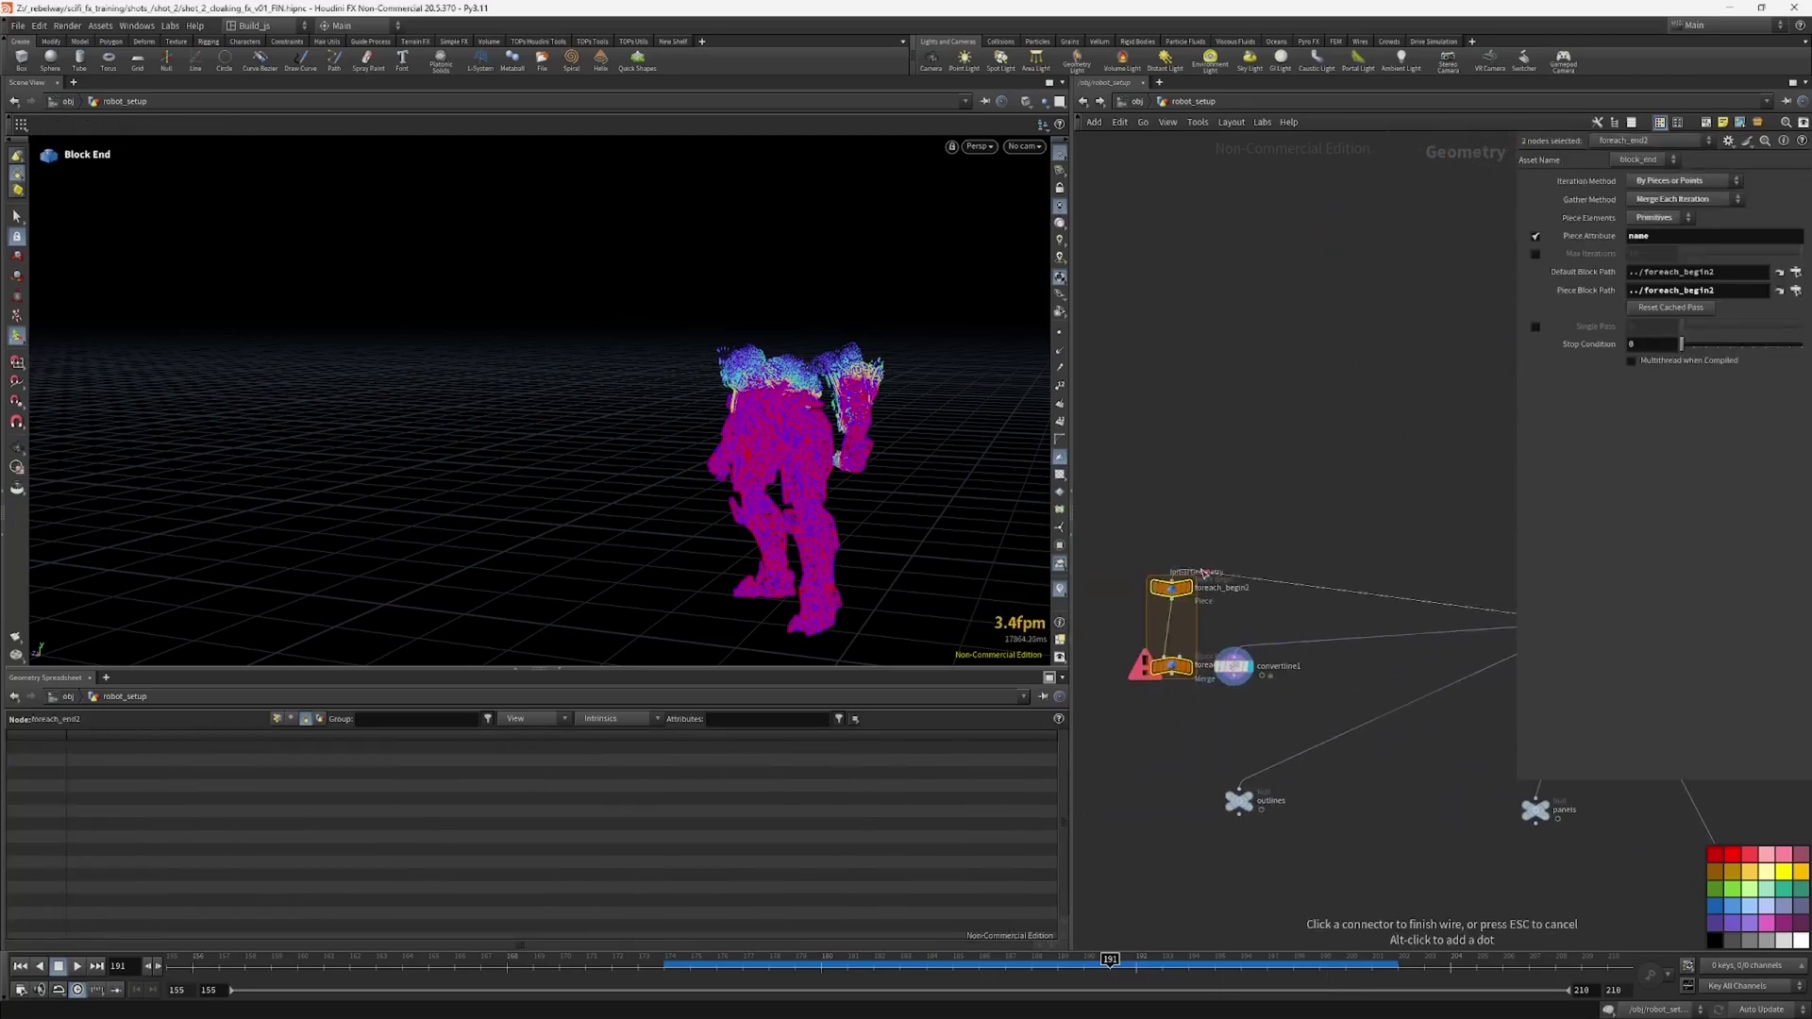
left_click(1173, 577)
left_click(1170, 666)
scroll(1228, 666, "up", 1)
left_click_drag(1227, 666, 1165, 635)
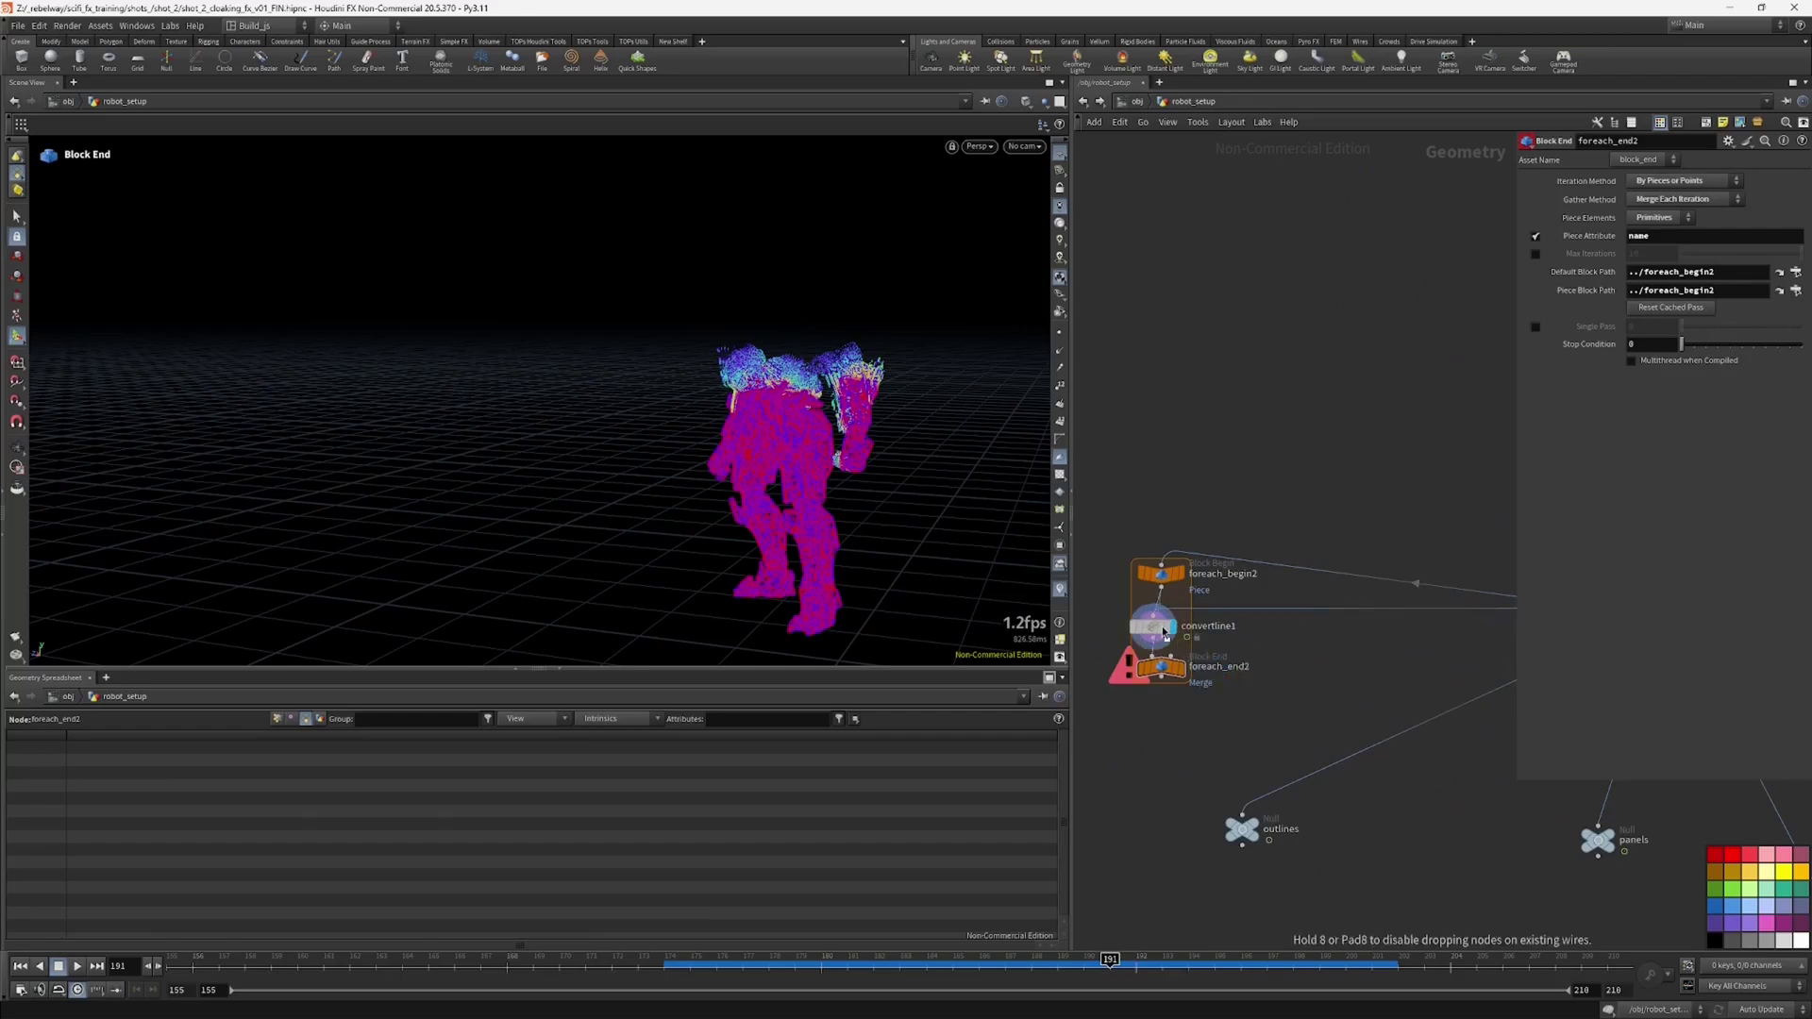
middle_click_drag(1106, 637, 1161, 647)
Step: Compare the geometry and spreadsheet attributes of foreach_begin2, convertline1 and foreach_end2, viewing the lines from several angles
left_click(1208, 647)
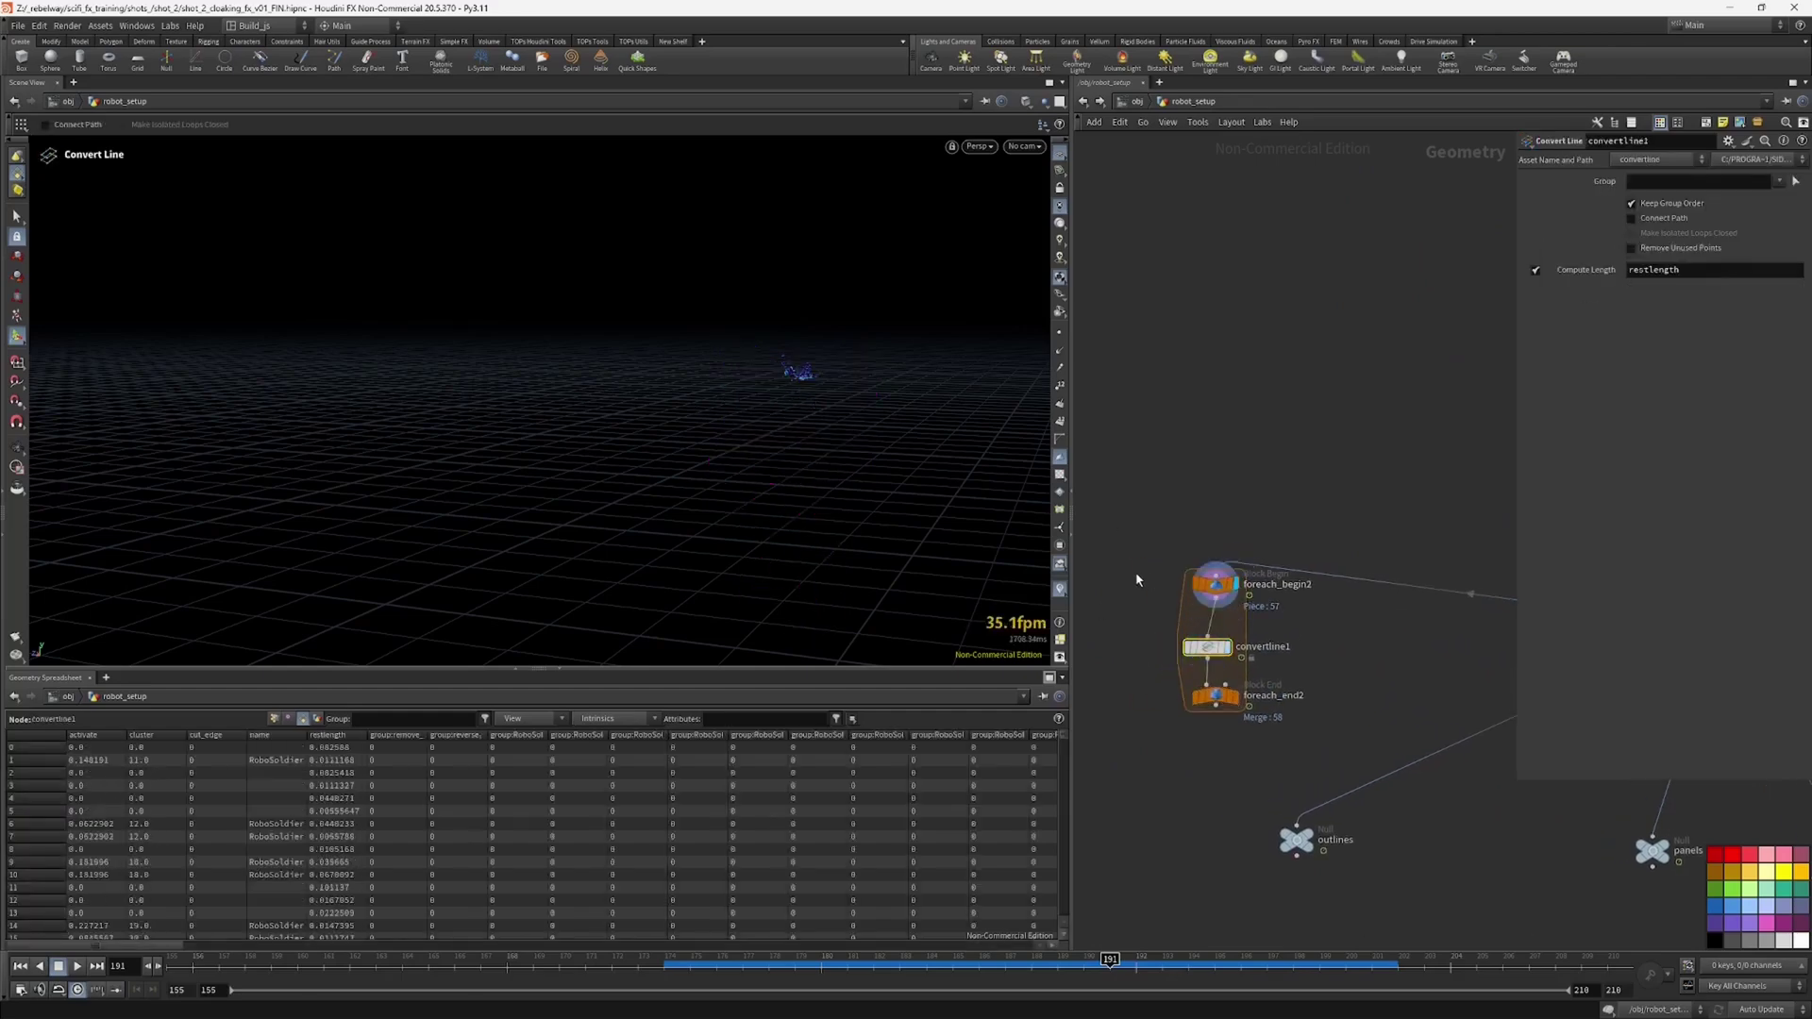
left_click(1244, 590)
key("Escape")
key("g")
left_click_drag(788, 403, 568, 496)
left_click_drag(1218, 591, 1202, 577)
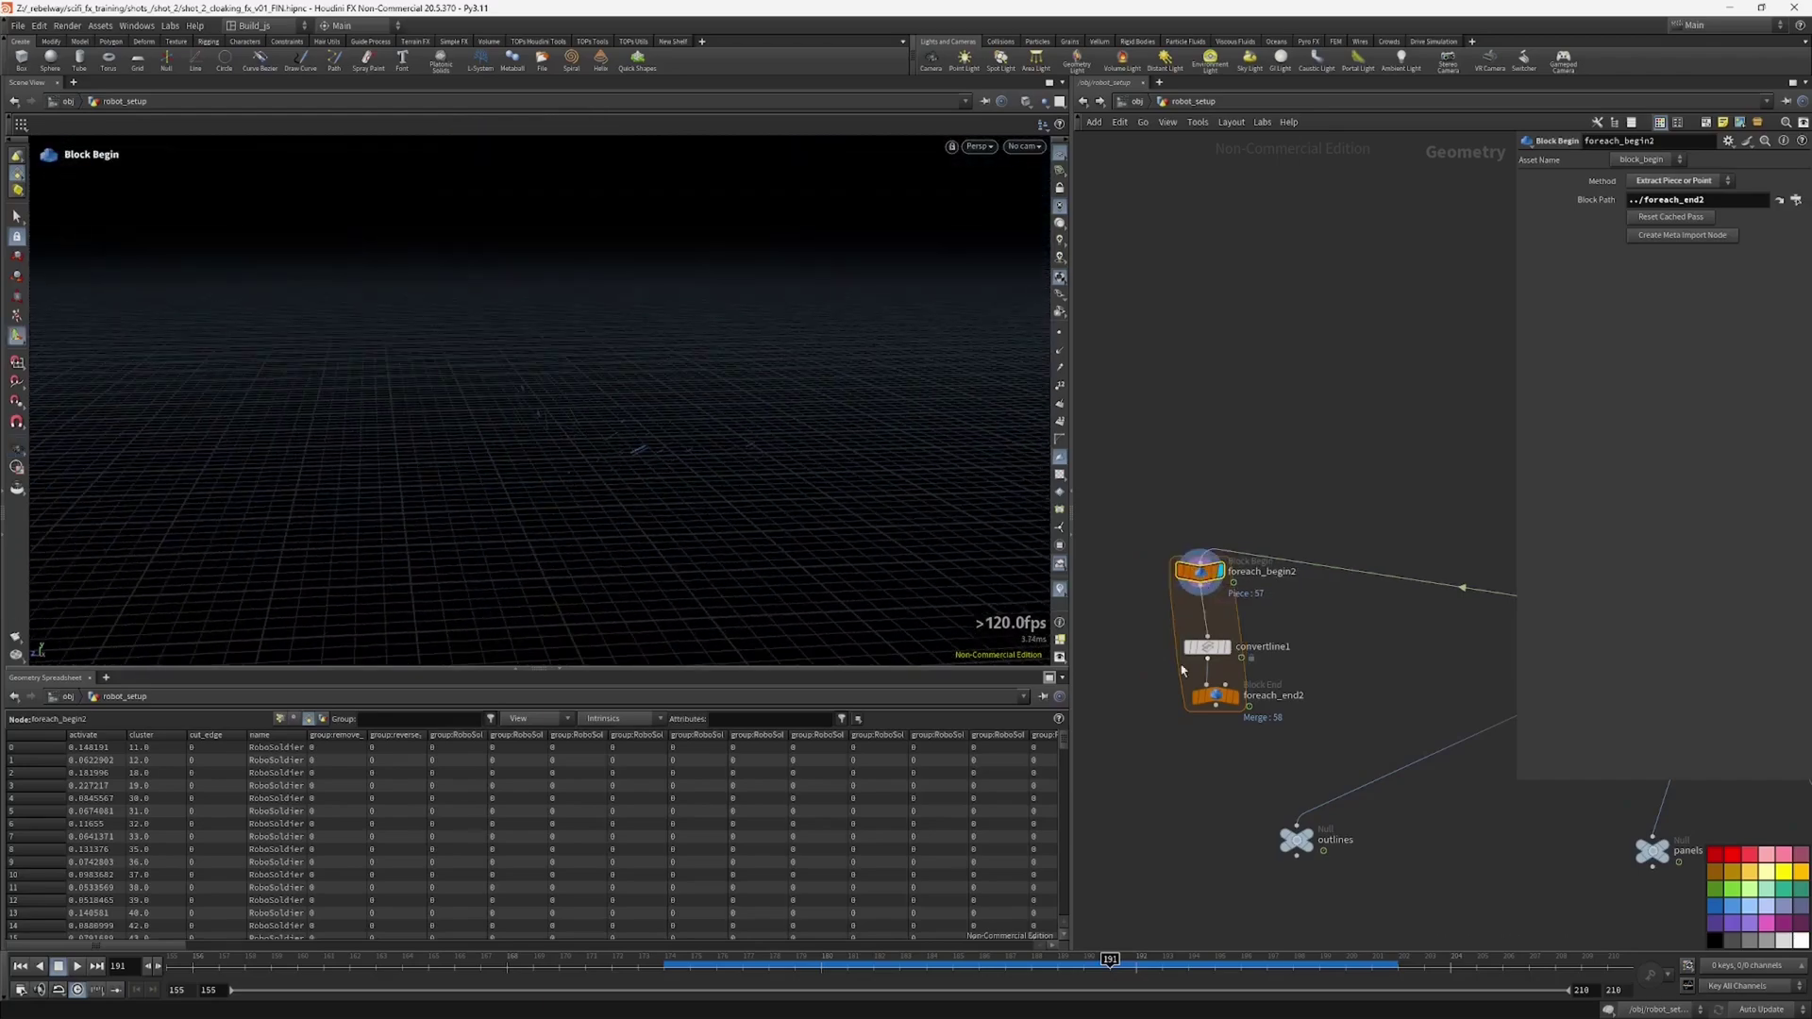
left_click(1235, 697)
left_click(1220, 572)
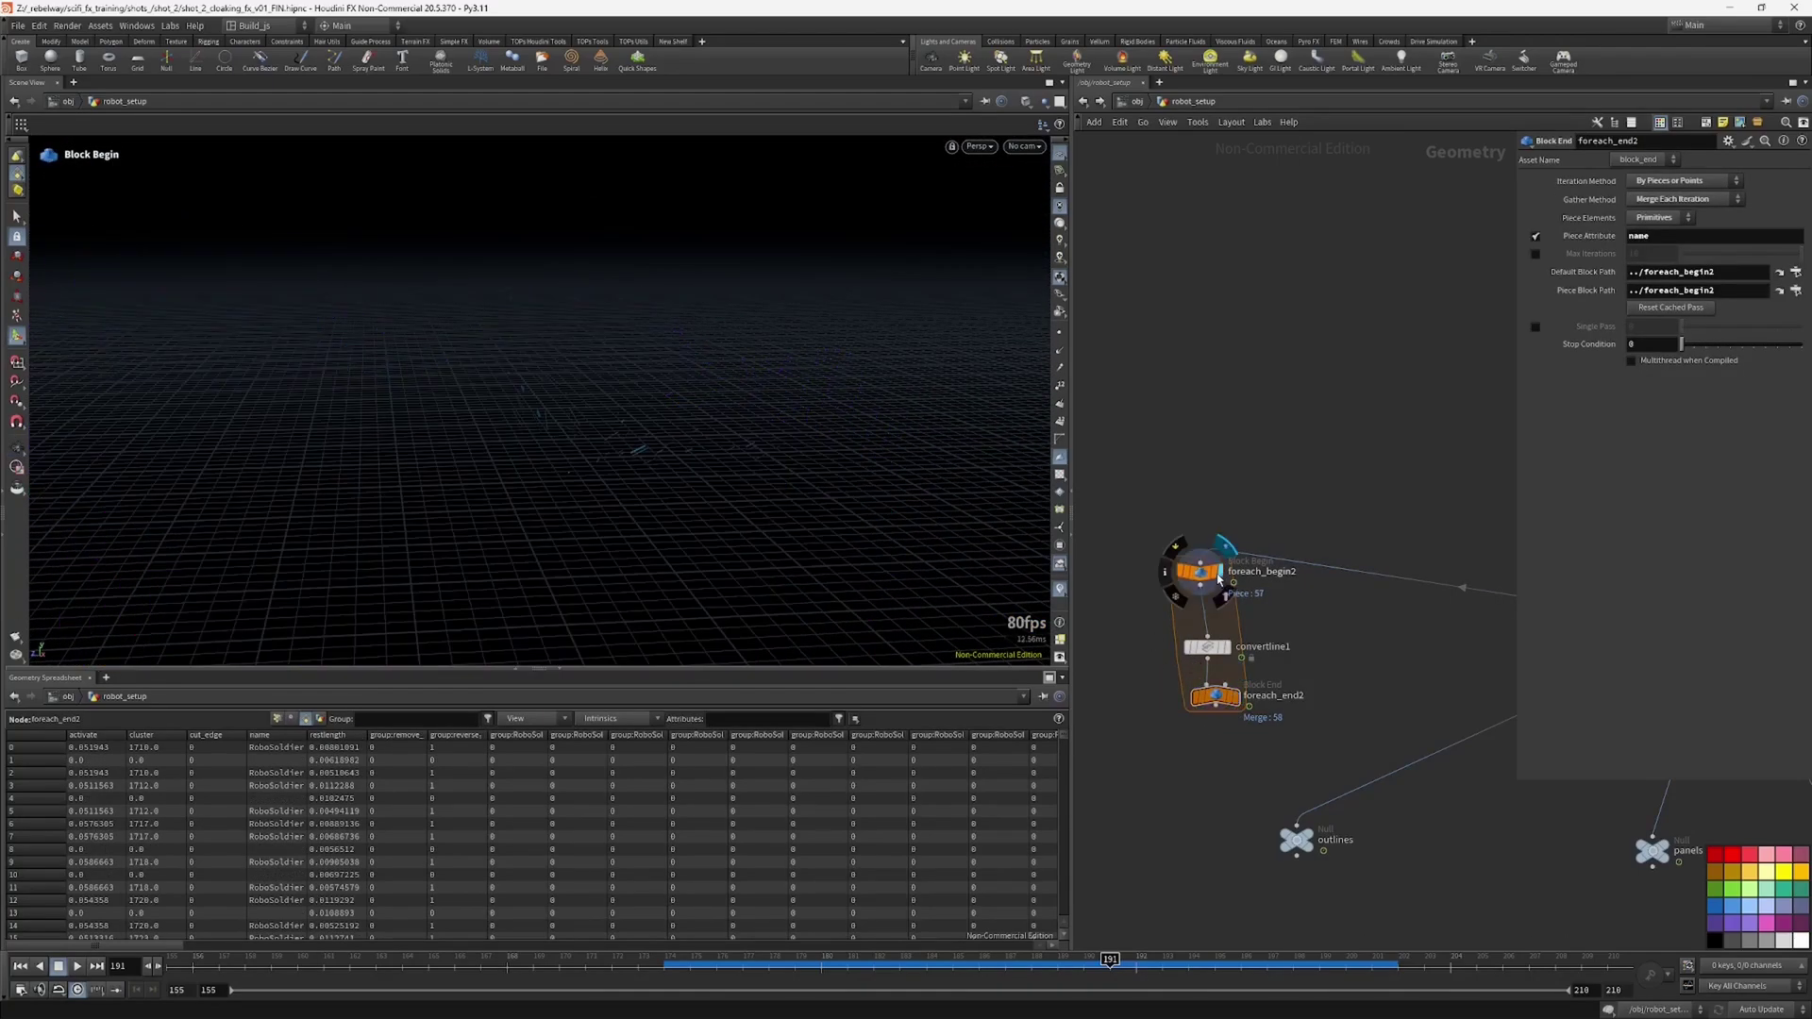
left_click_drag(924, 510, 769, 475, "alt")
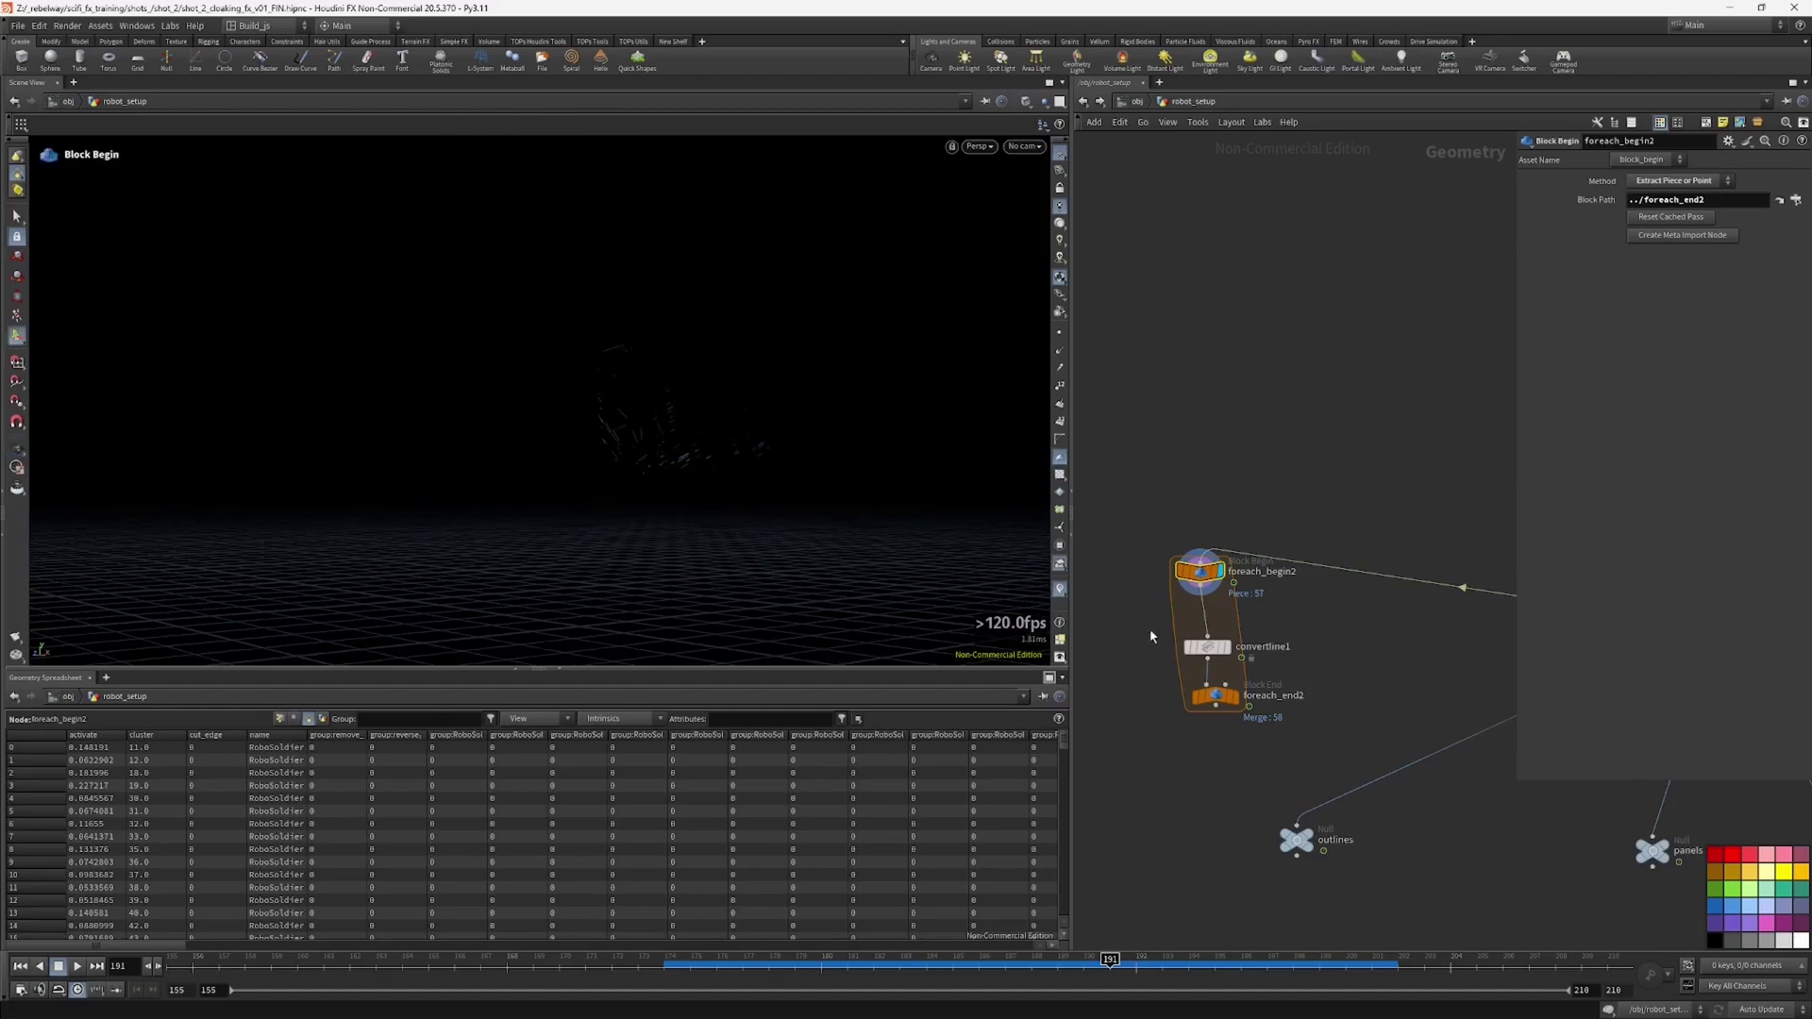
left_click(1215, 696)
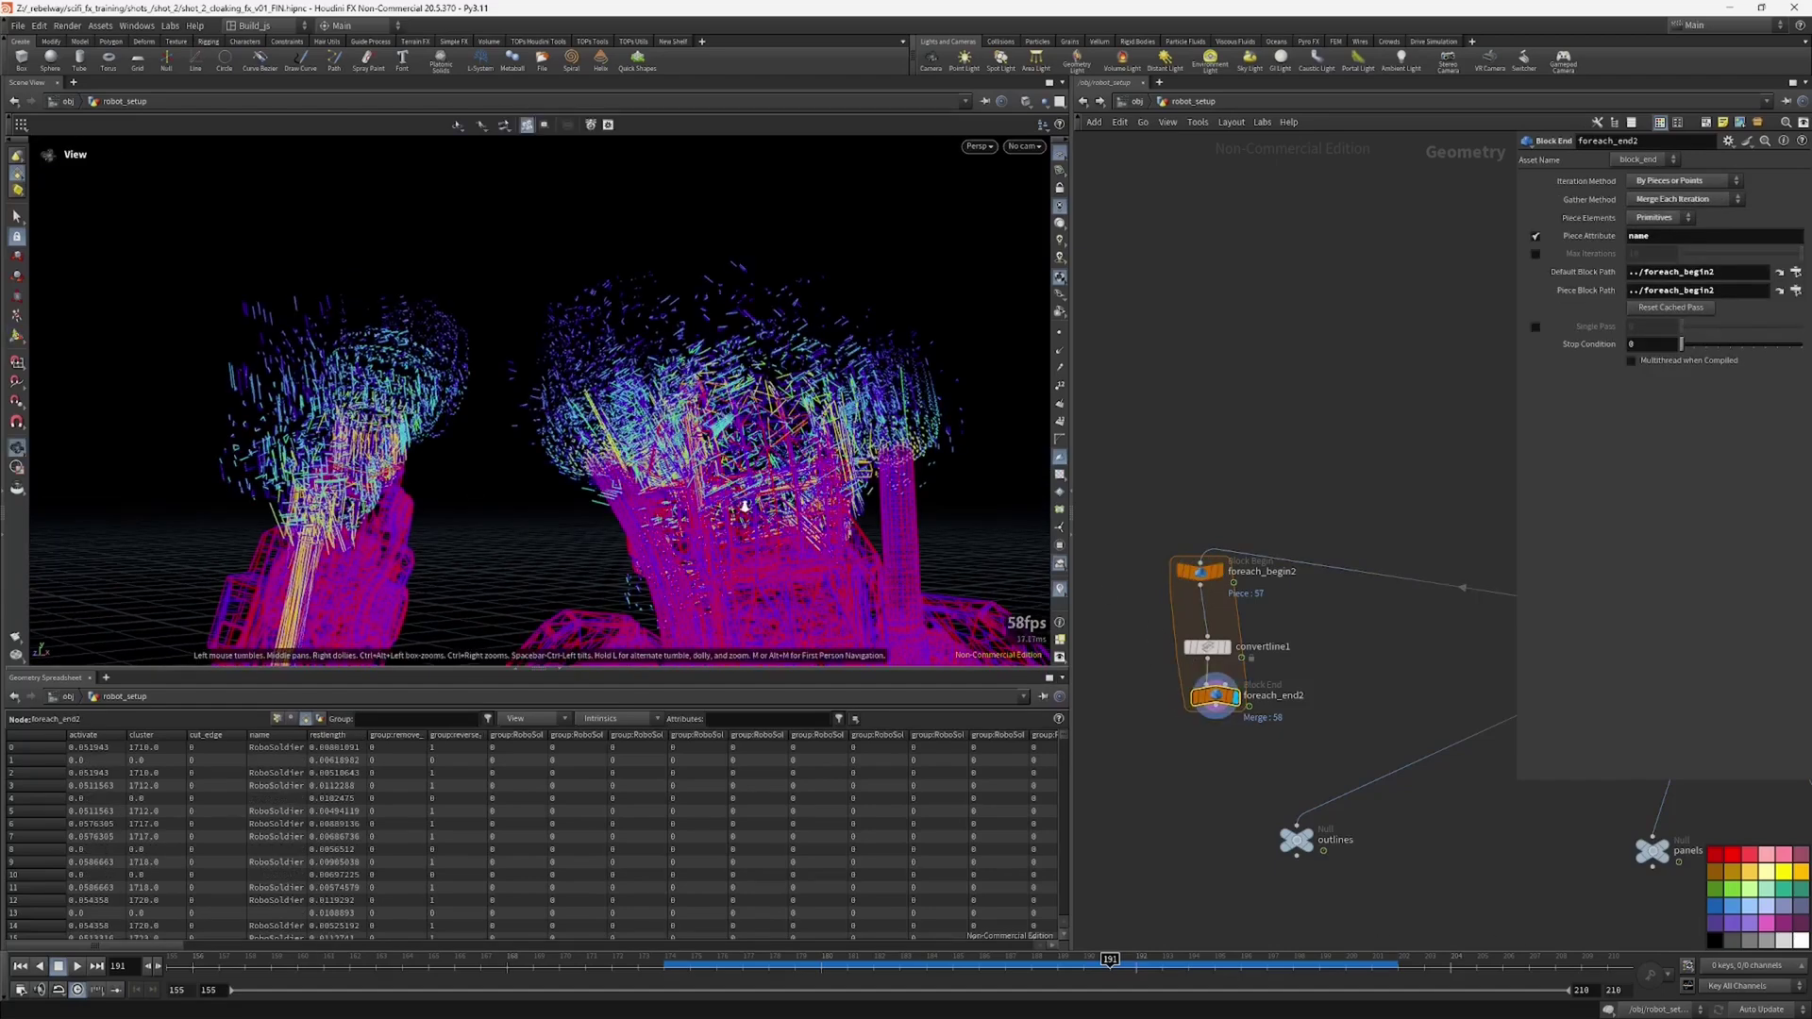
left_click_drag(754, 556, 822, 542, "alt")
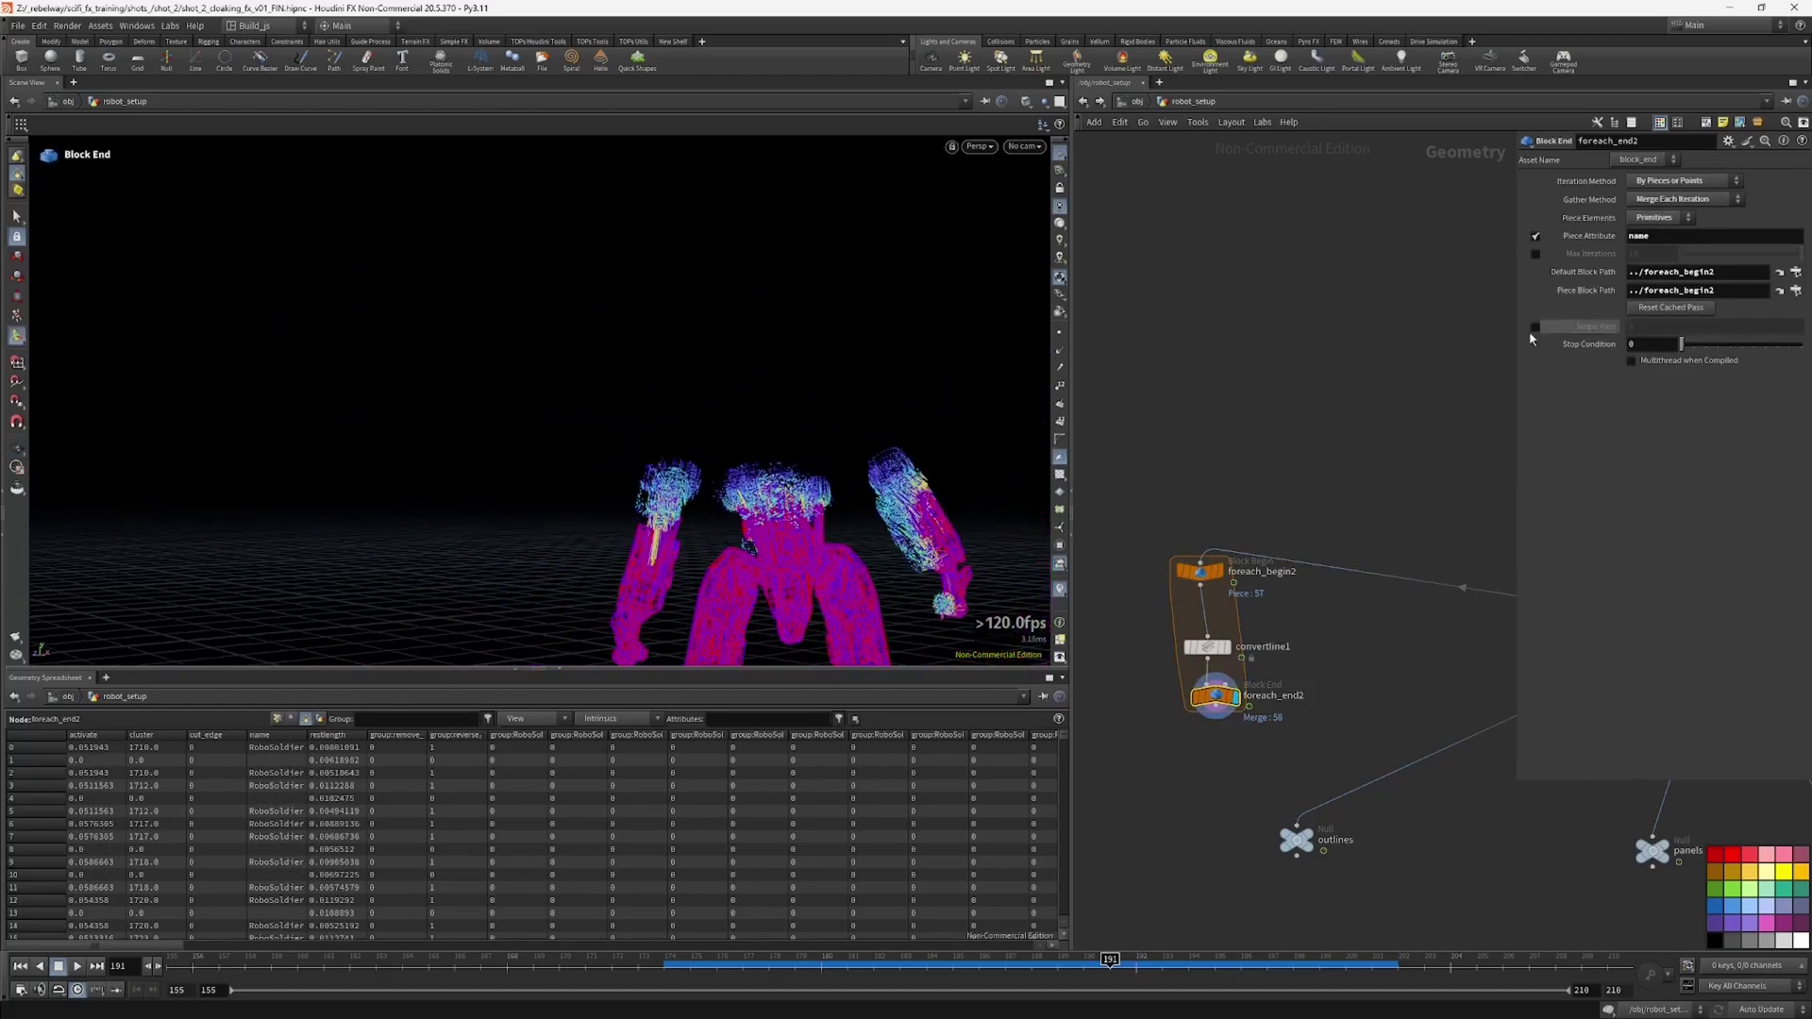
Step: Limit foreach_end2 to single pass 4 and inspect that piece's converted lines from several sides
left_click(1535, 328)
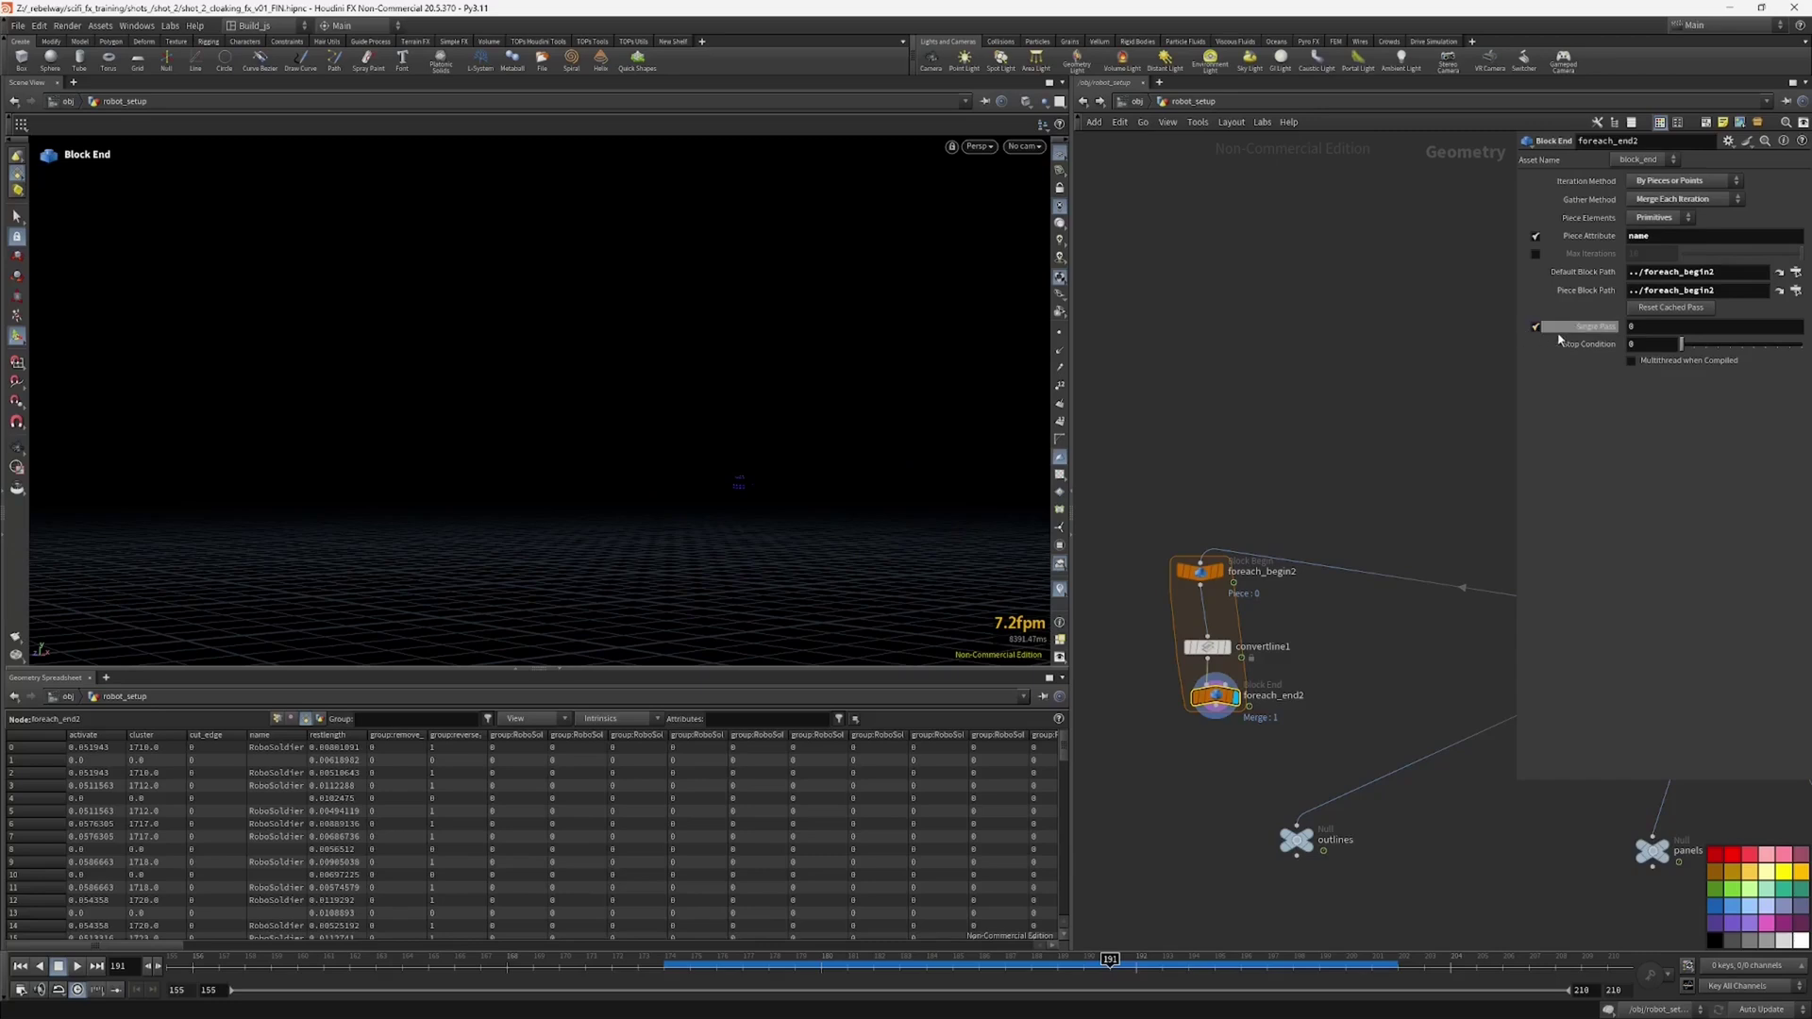
left_click_drag(1699, 333, 1712, 329)
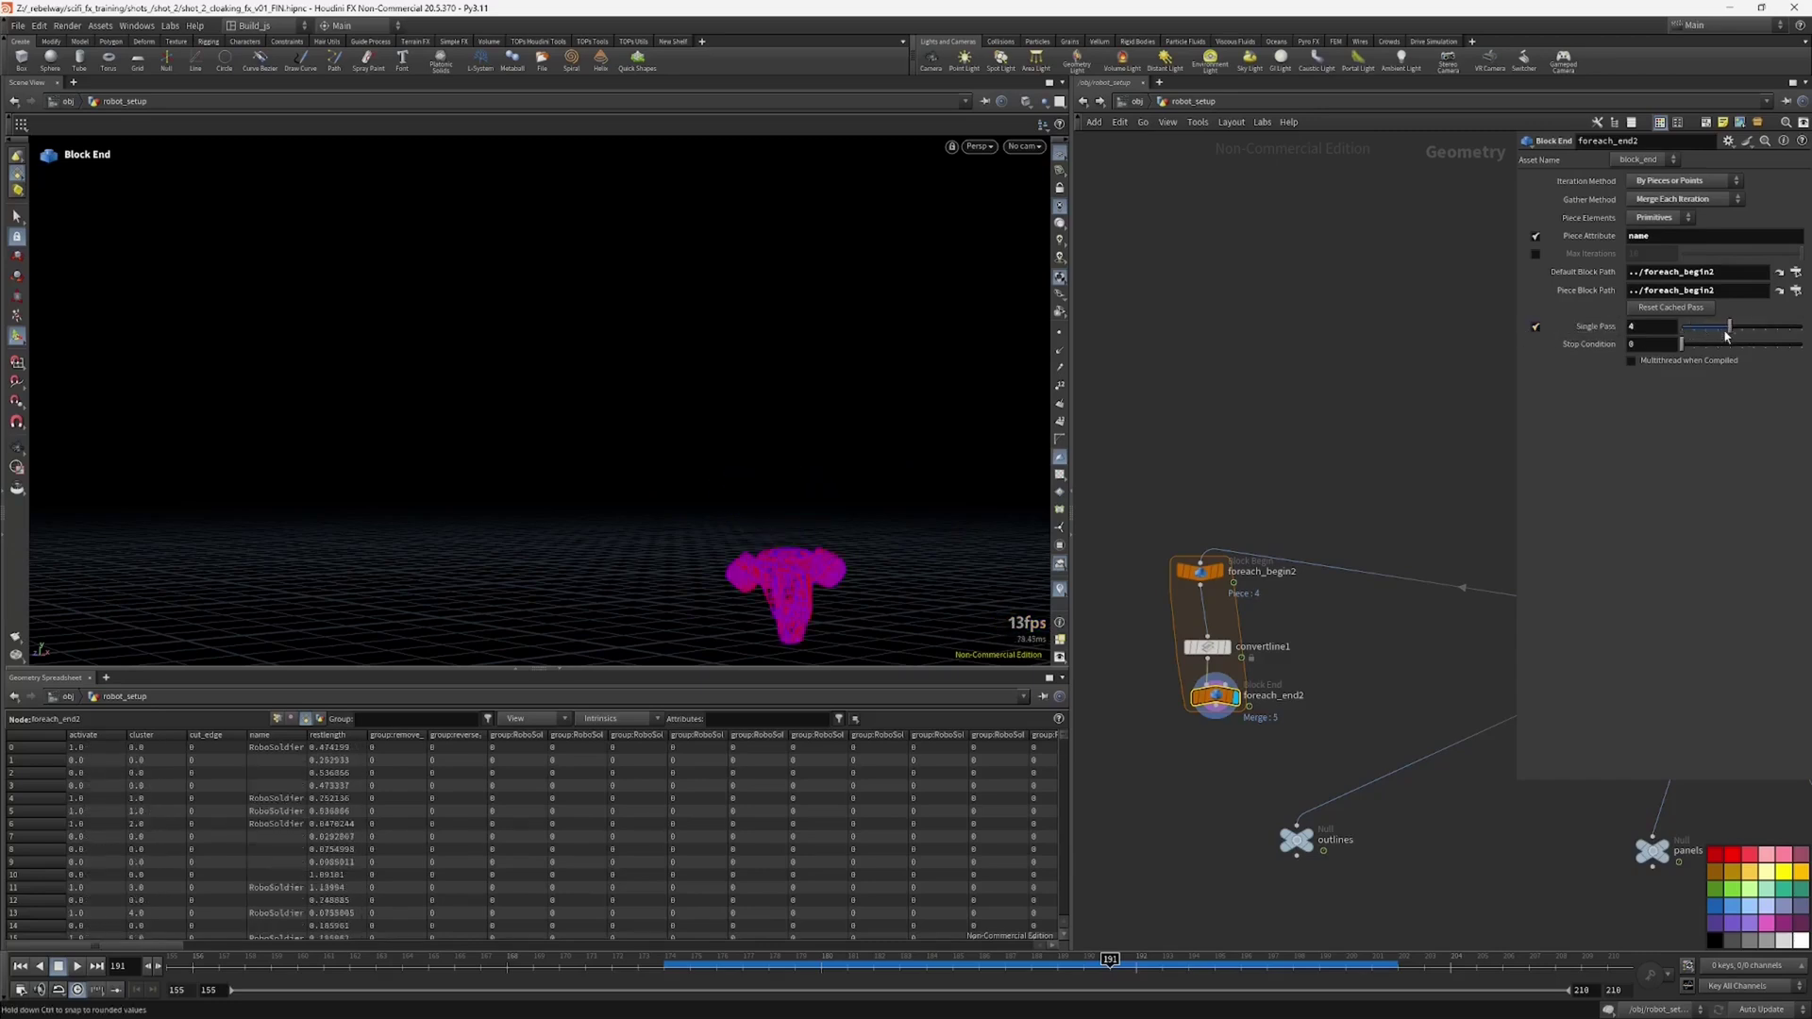
scroll(938, 430, "up", 3)
middle_click_drag(789, 578, 773, 434, "alt")
left_click_drag(773, 434, 906, 444, "alt")
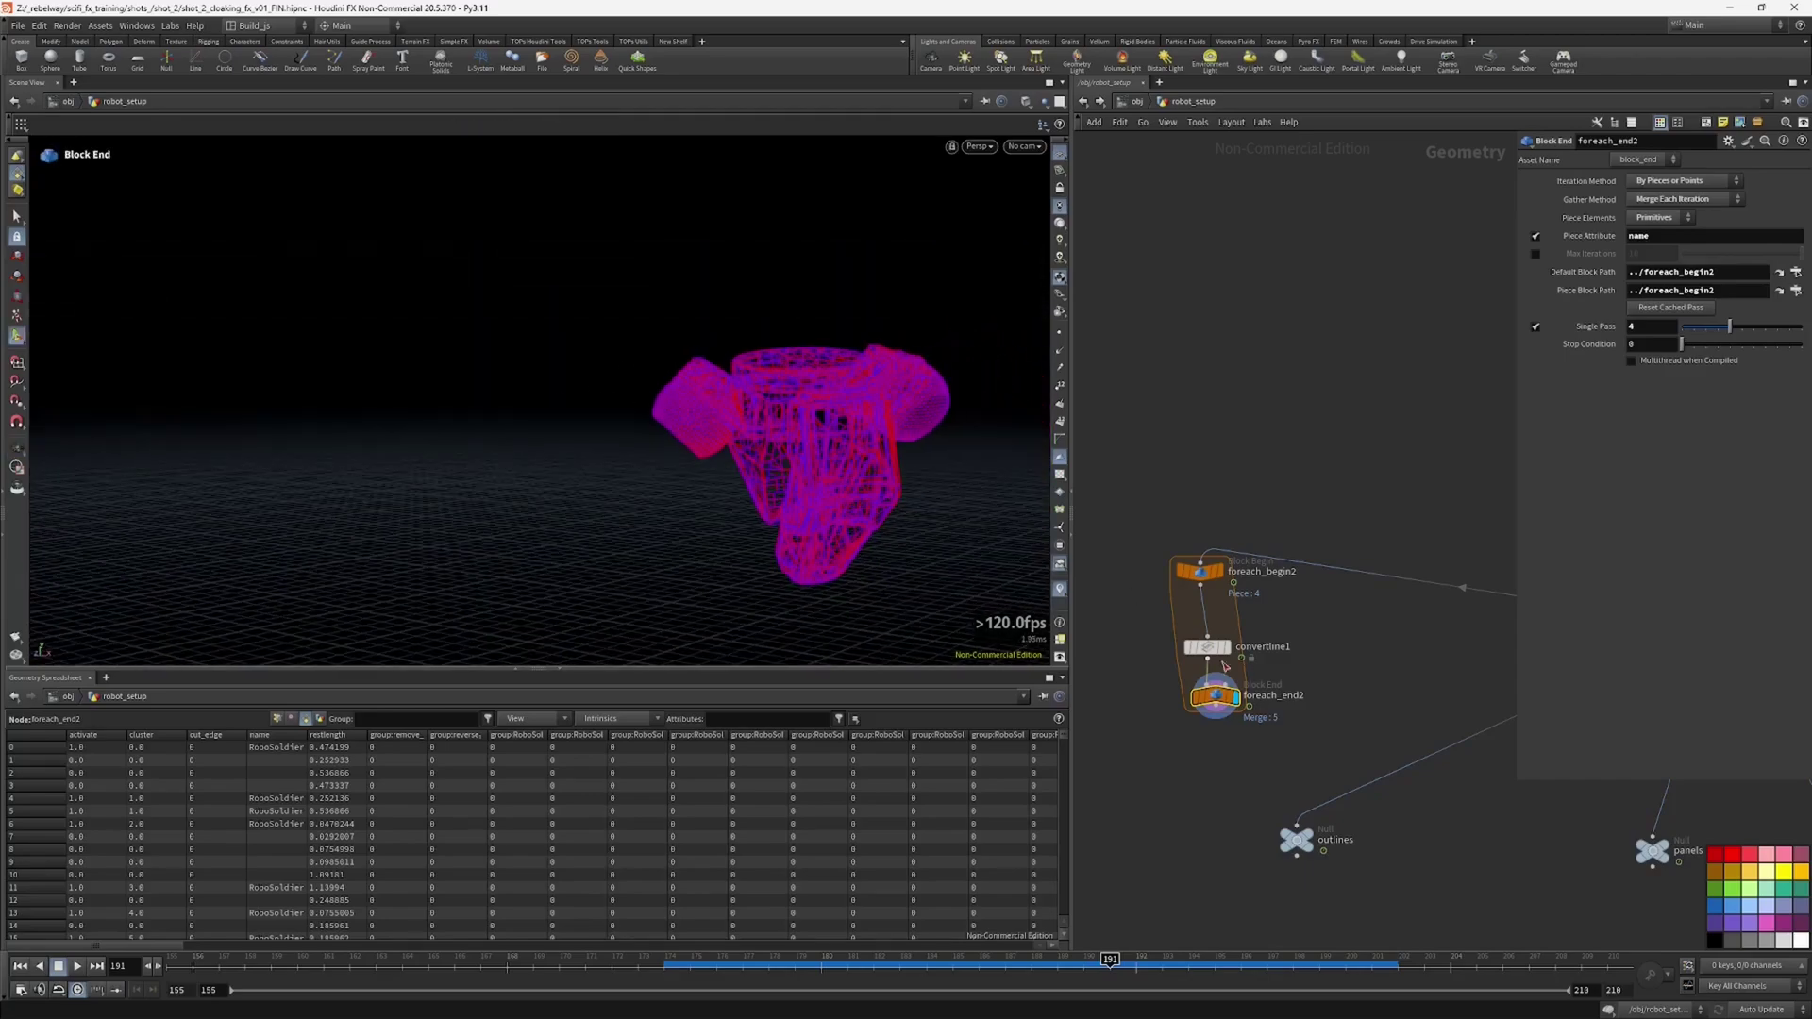
left_click_drag(752, 460, 1009, 491)
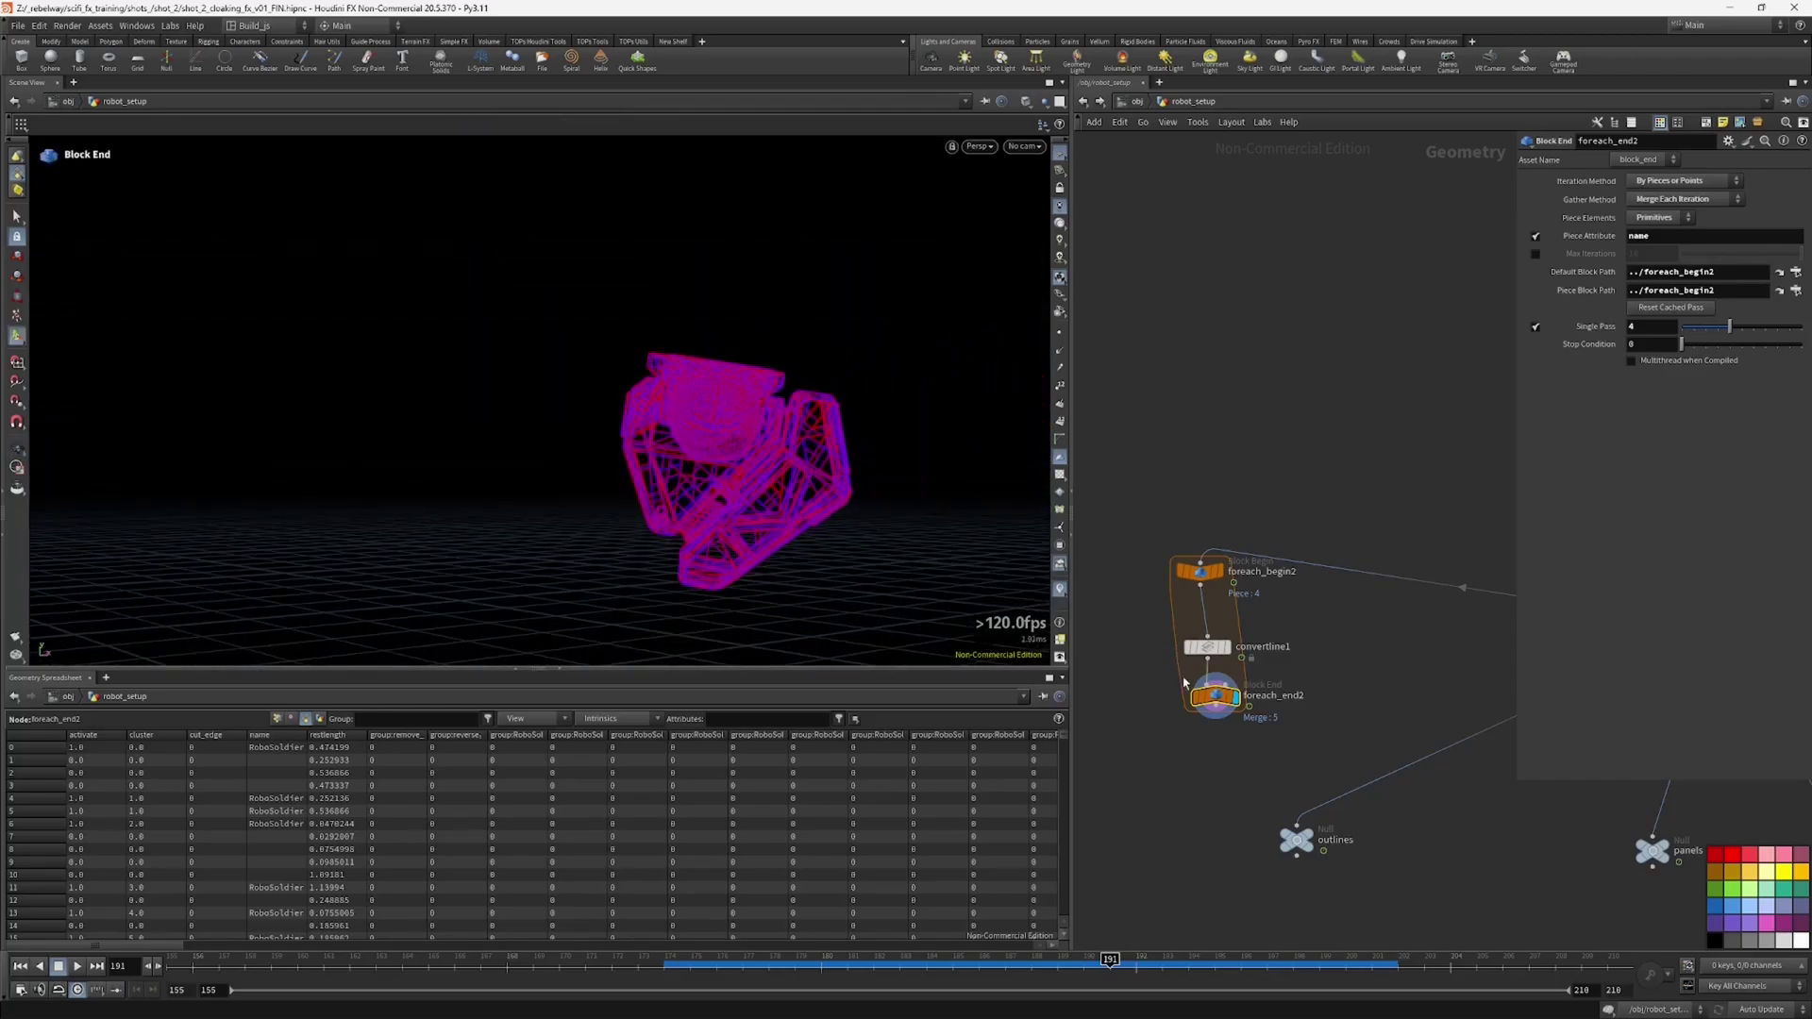
Step: Copy attribcopy1 from the upper for-each block, paste it beside convertline1, and move foreach_end2 down to make room
scroll(1367, 518, "down", 3)
middle_click_drag(1367, 518, 1161, 659)
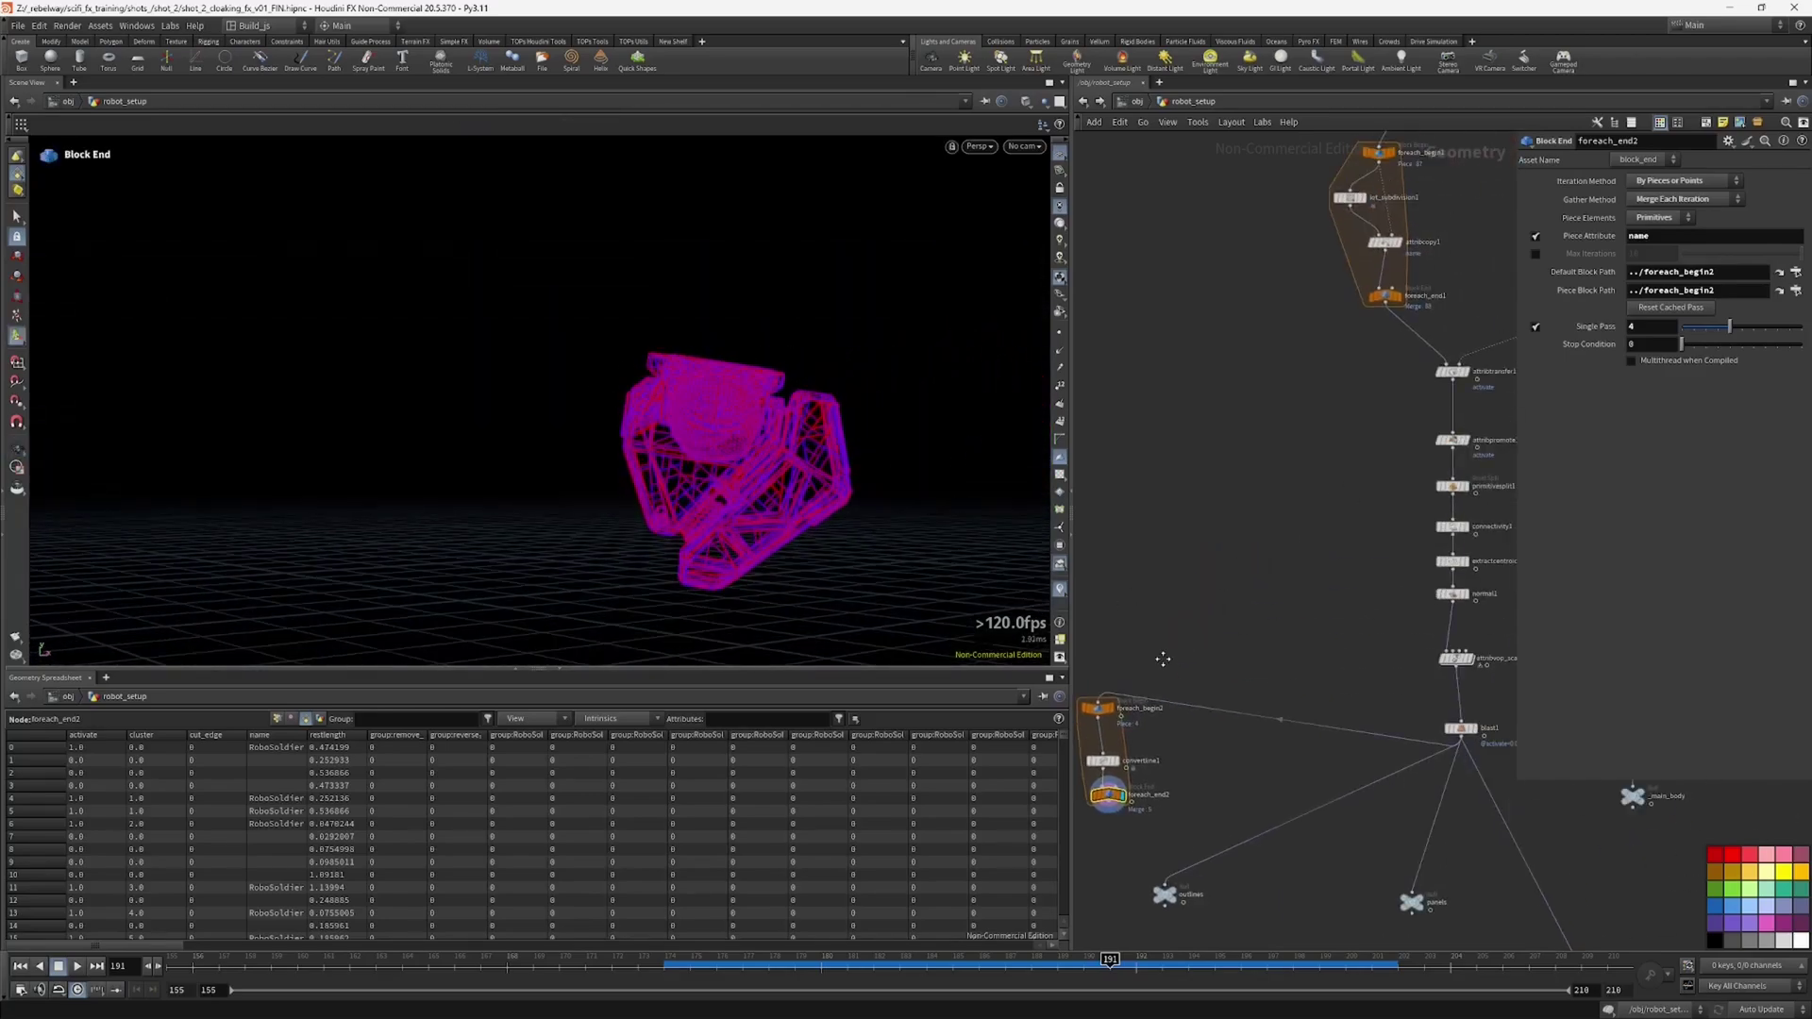
left_click(1395, 248)
middle_click_drag(1226, 532, 1257, 432)
key("ctrl+c")
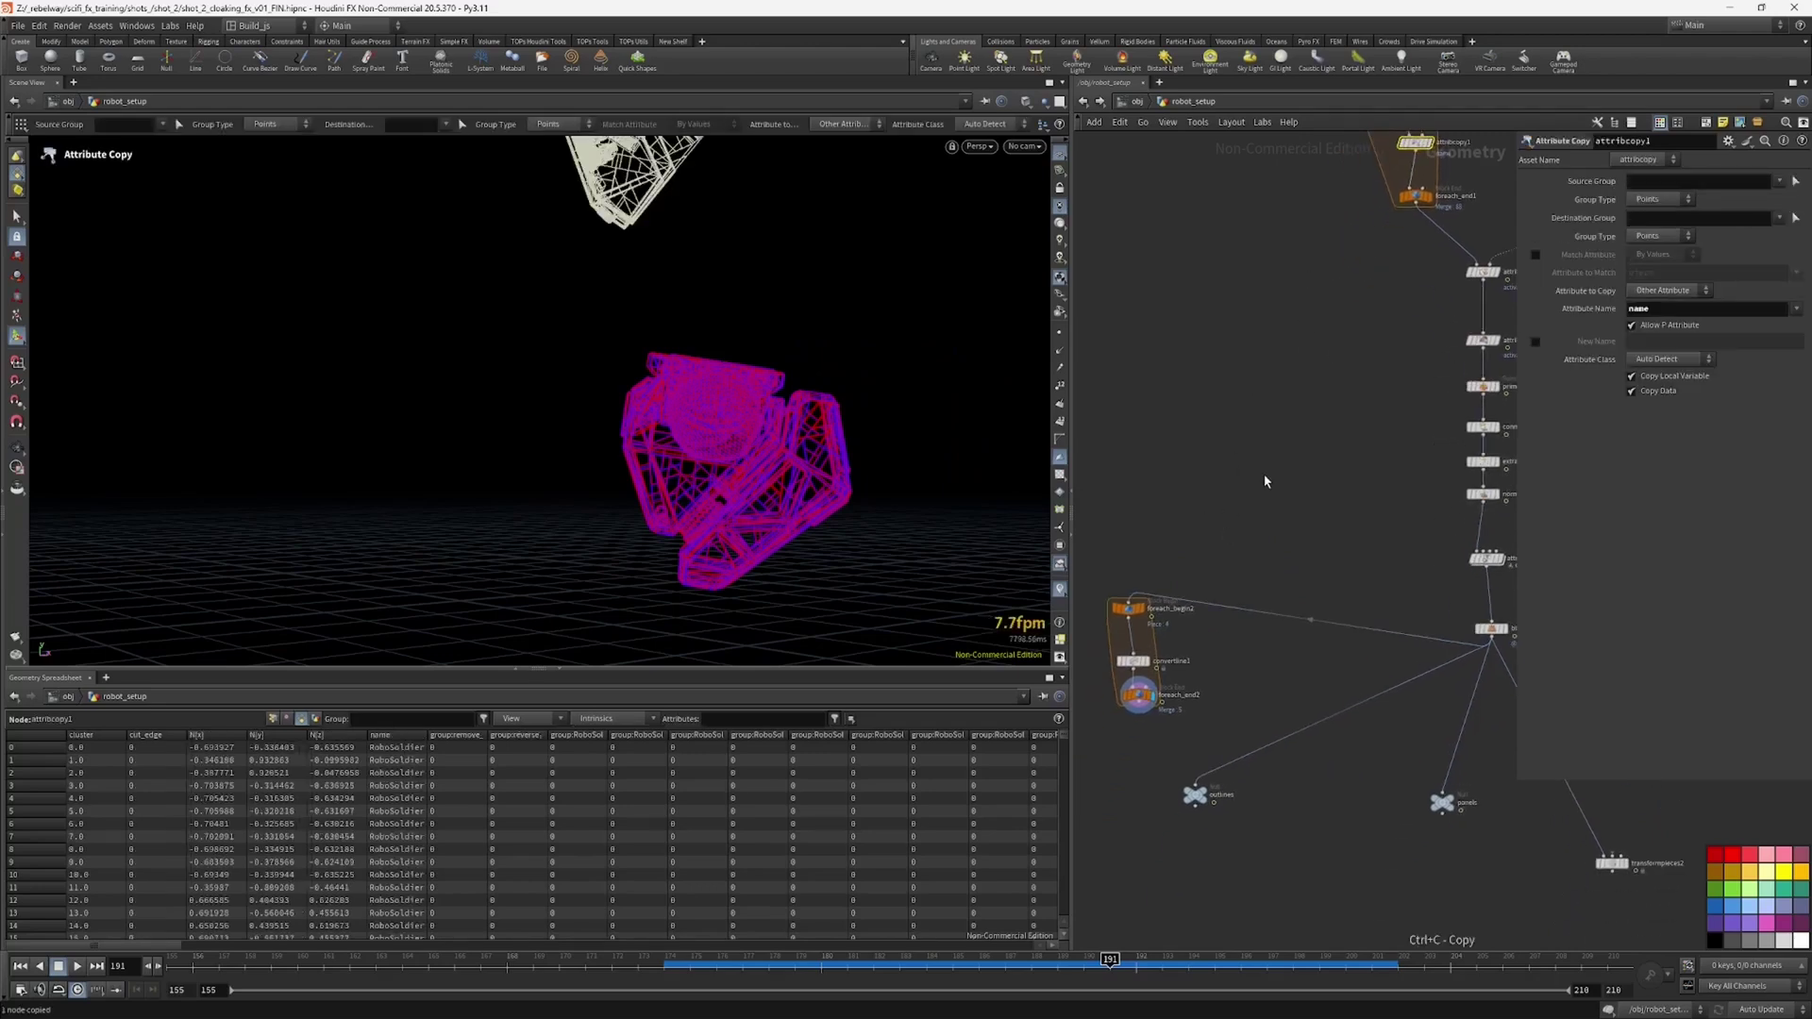
middle_click_drag(1286, 354, 1376, 251)
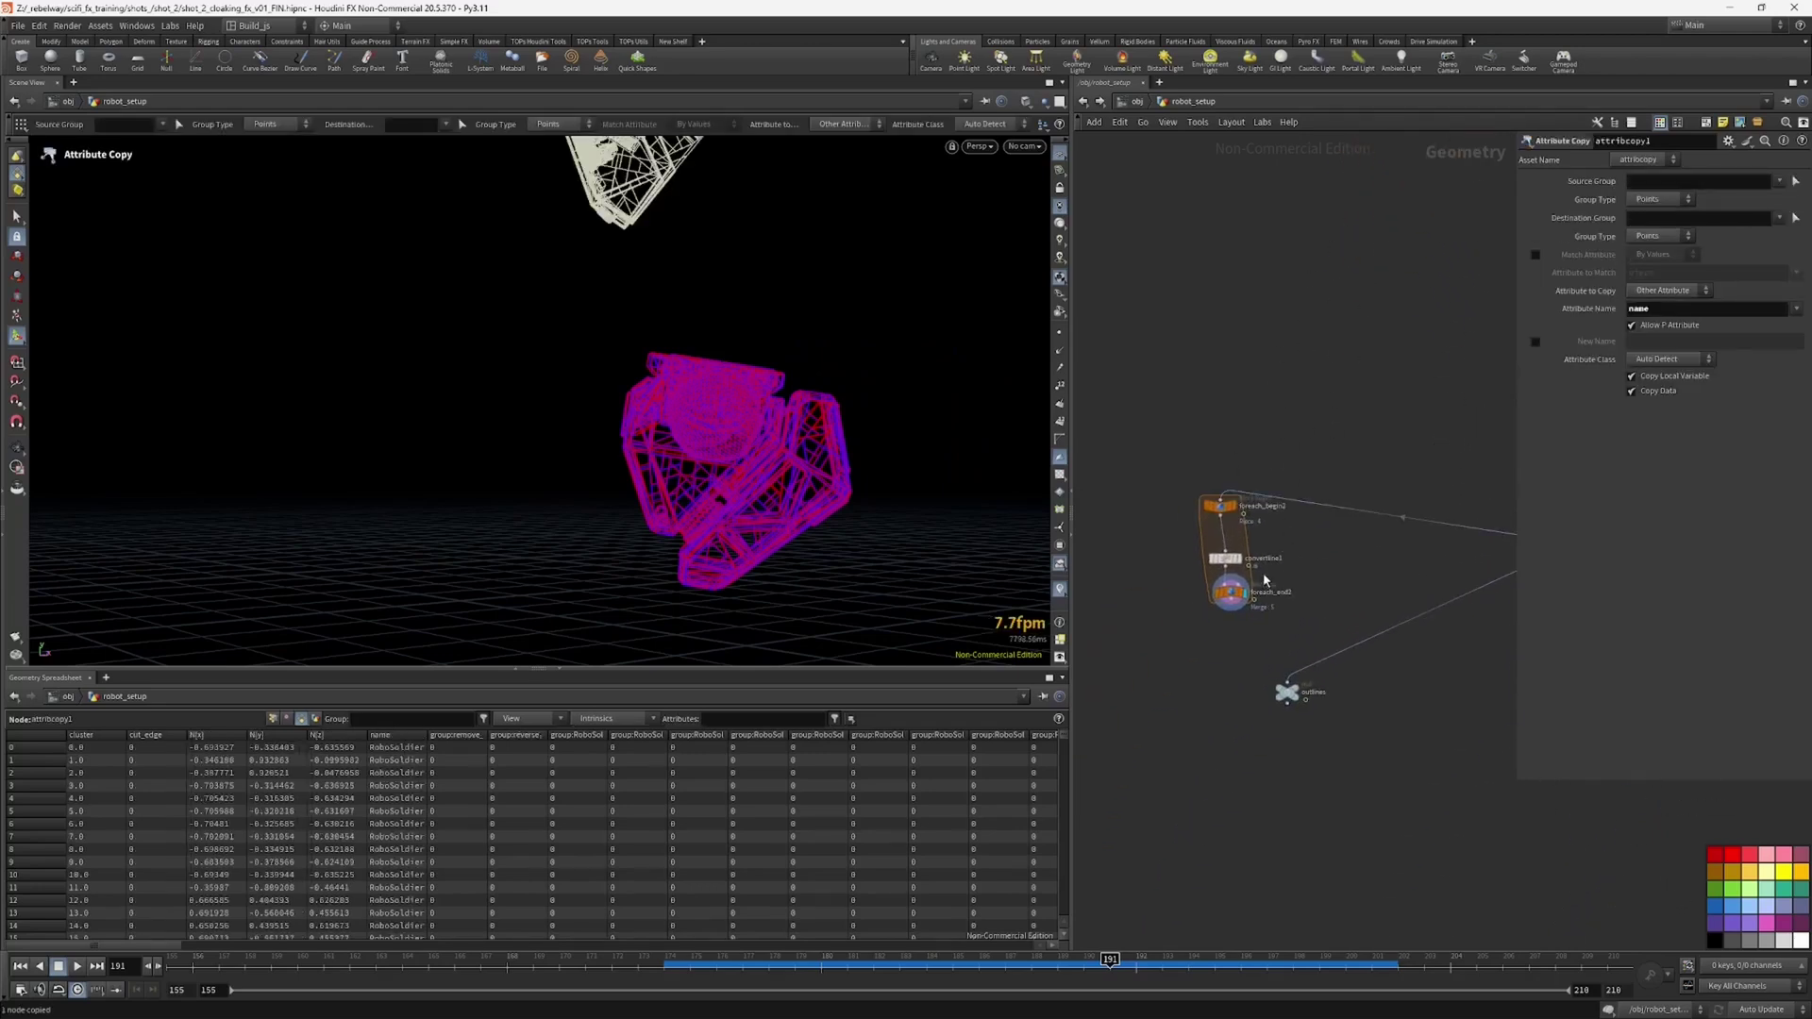
key("ctrl+v")
scroll(1293, 597, "up", 3)
left_click_drag(1182, 600, 1175, 665)
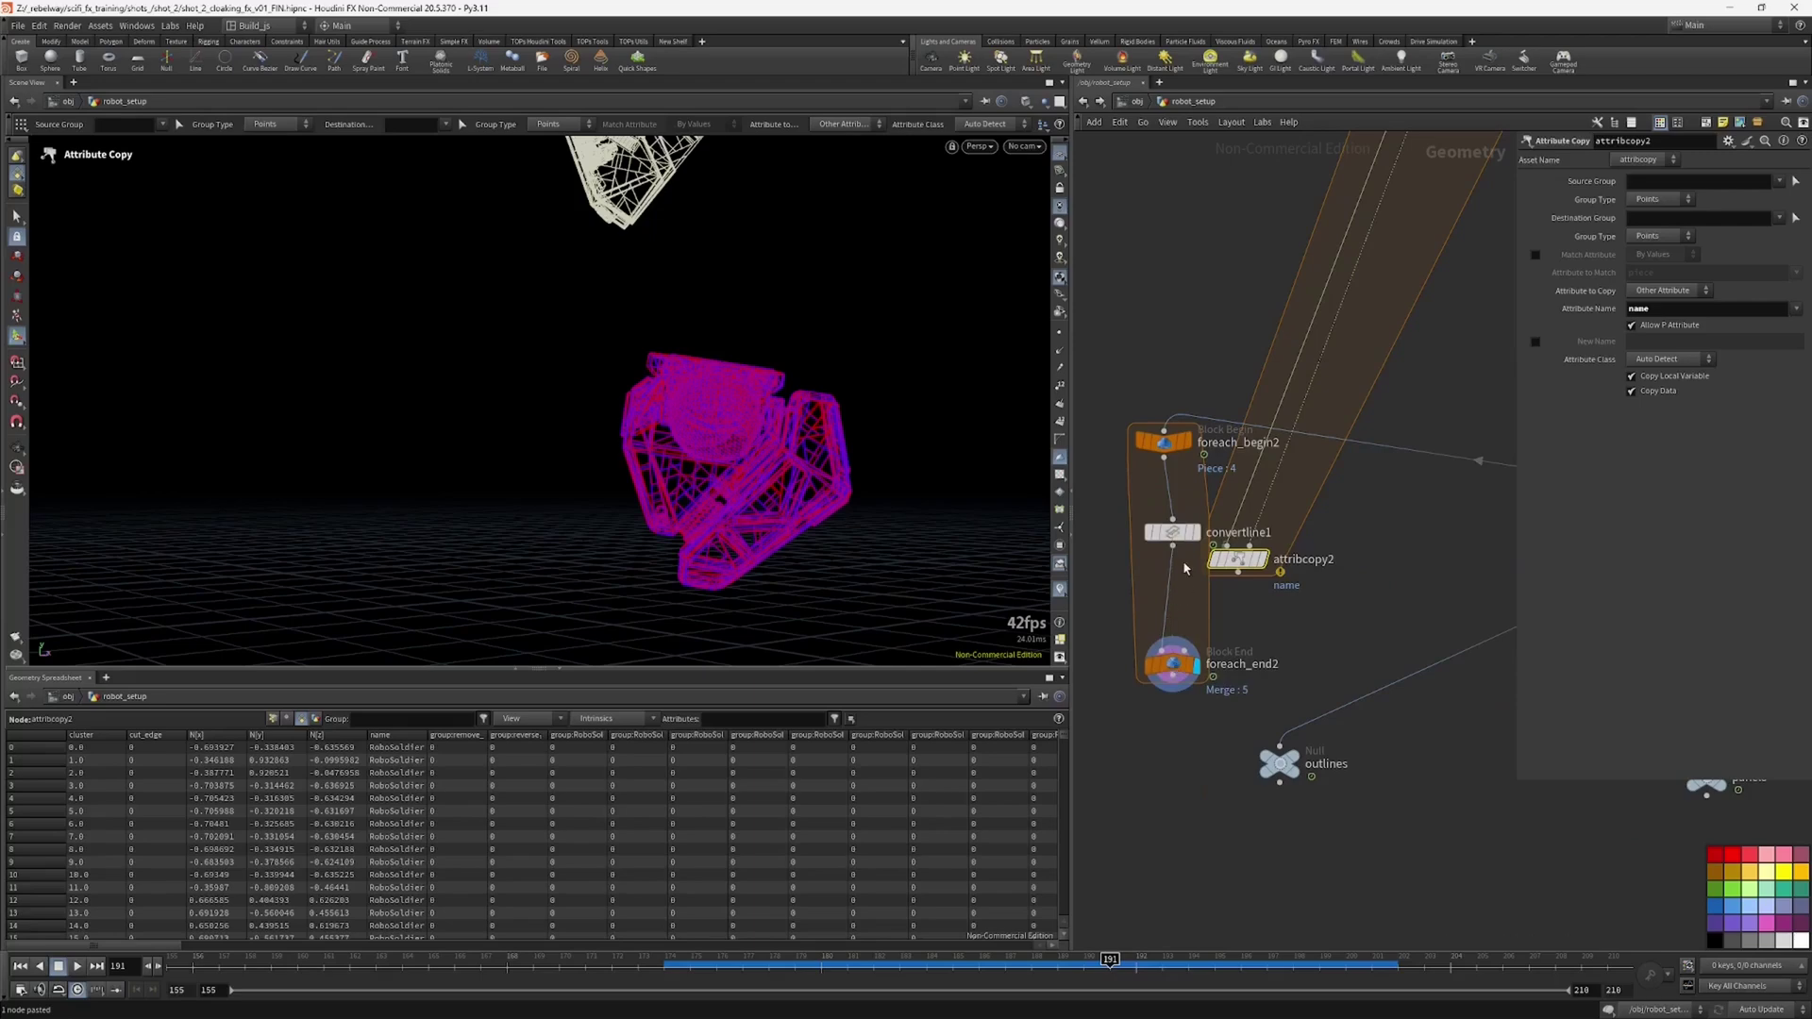
Step: Wire attribcopy2 between convertline1 and foreach_end2, feed foreach_begin2 into its second input, and check its node info
left_click_drag(1174, 548, 1163, 650)
left_click_drag(1192, 543, 1143, 546)
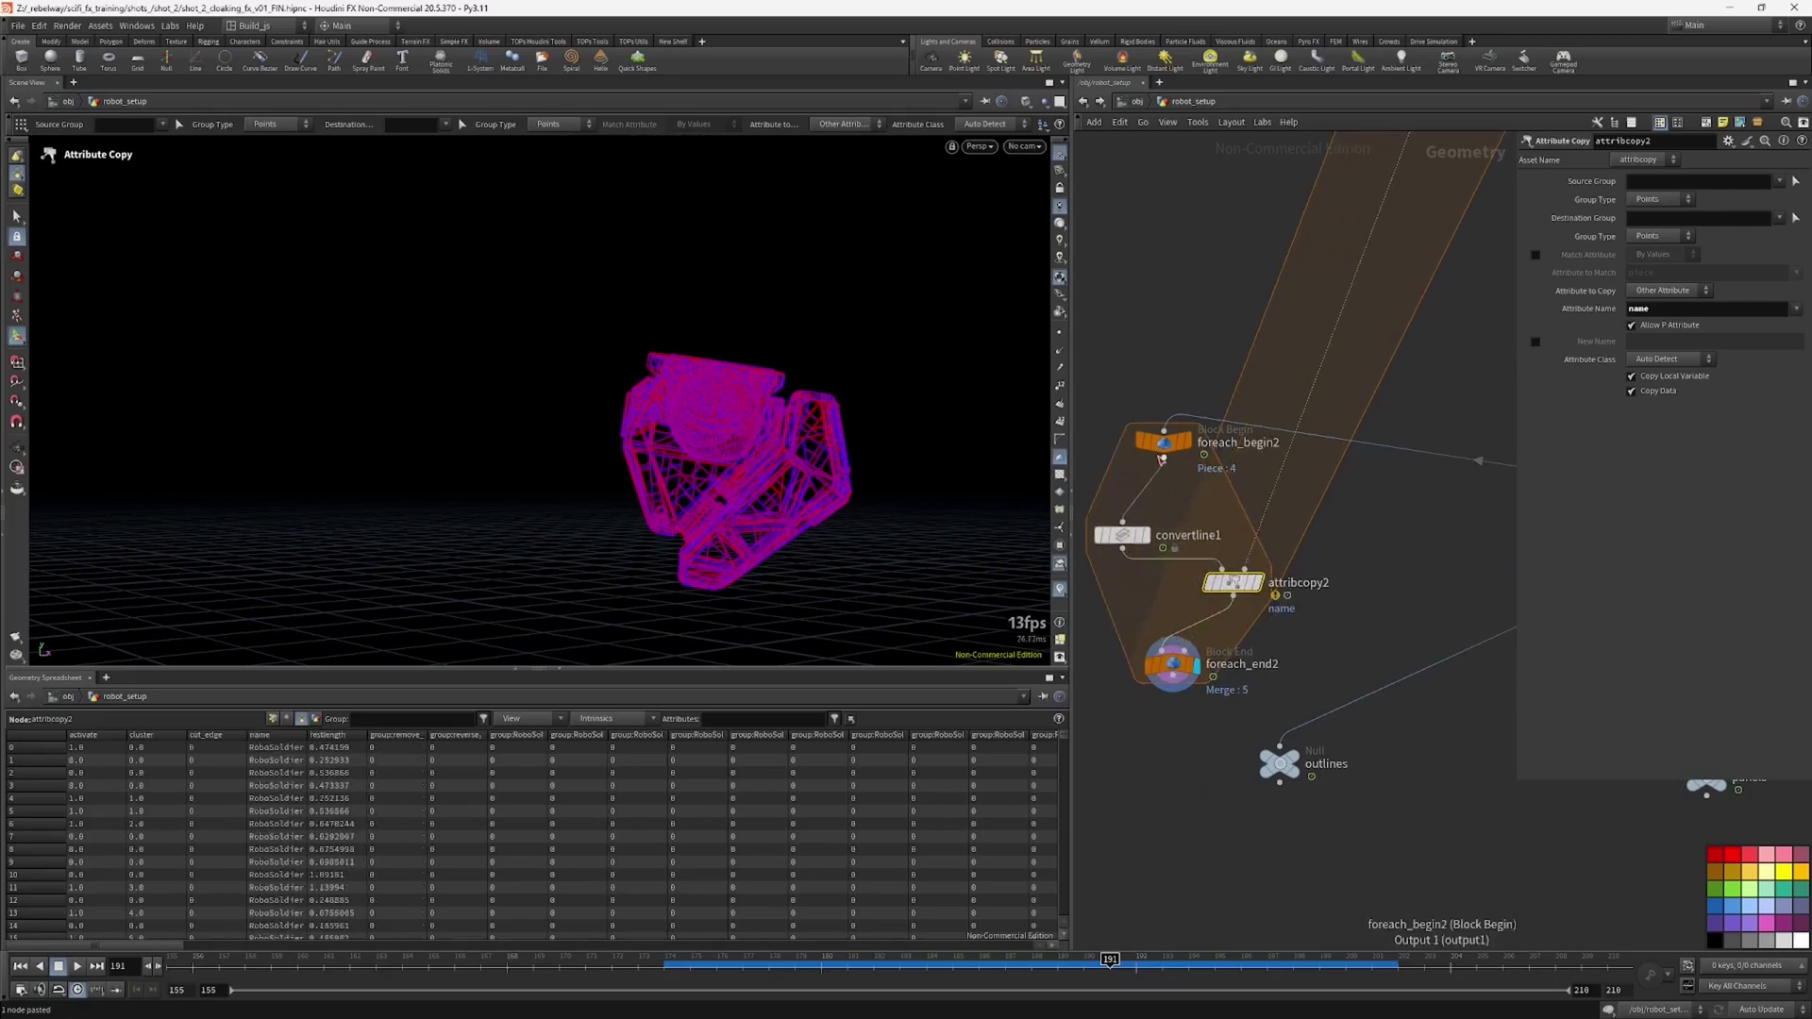
left_click_drag(1163, 459, 1246, 564)
left_click_drag(1231, 582, 1216, 582)
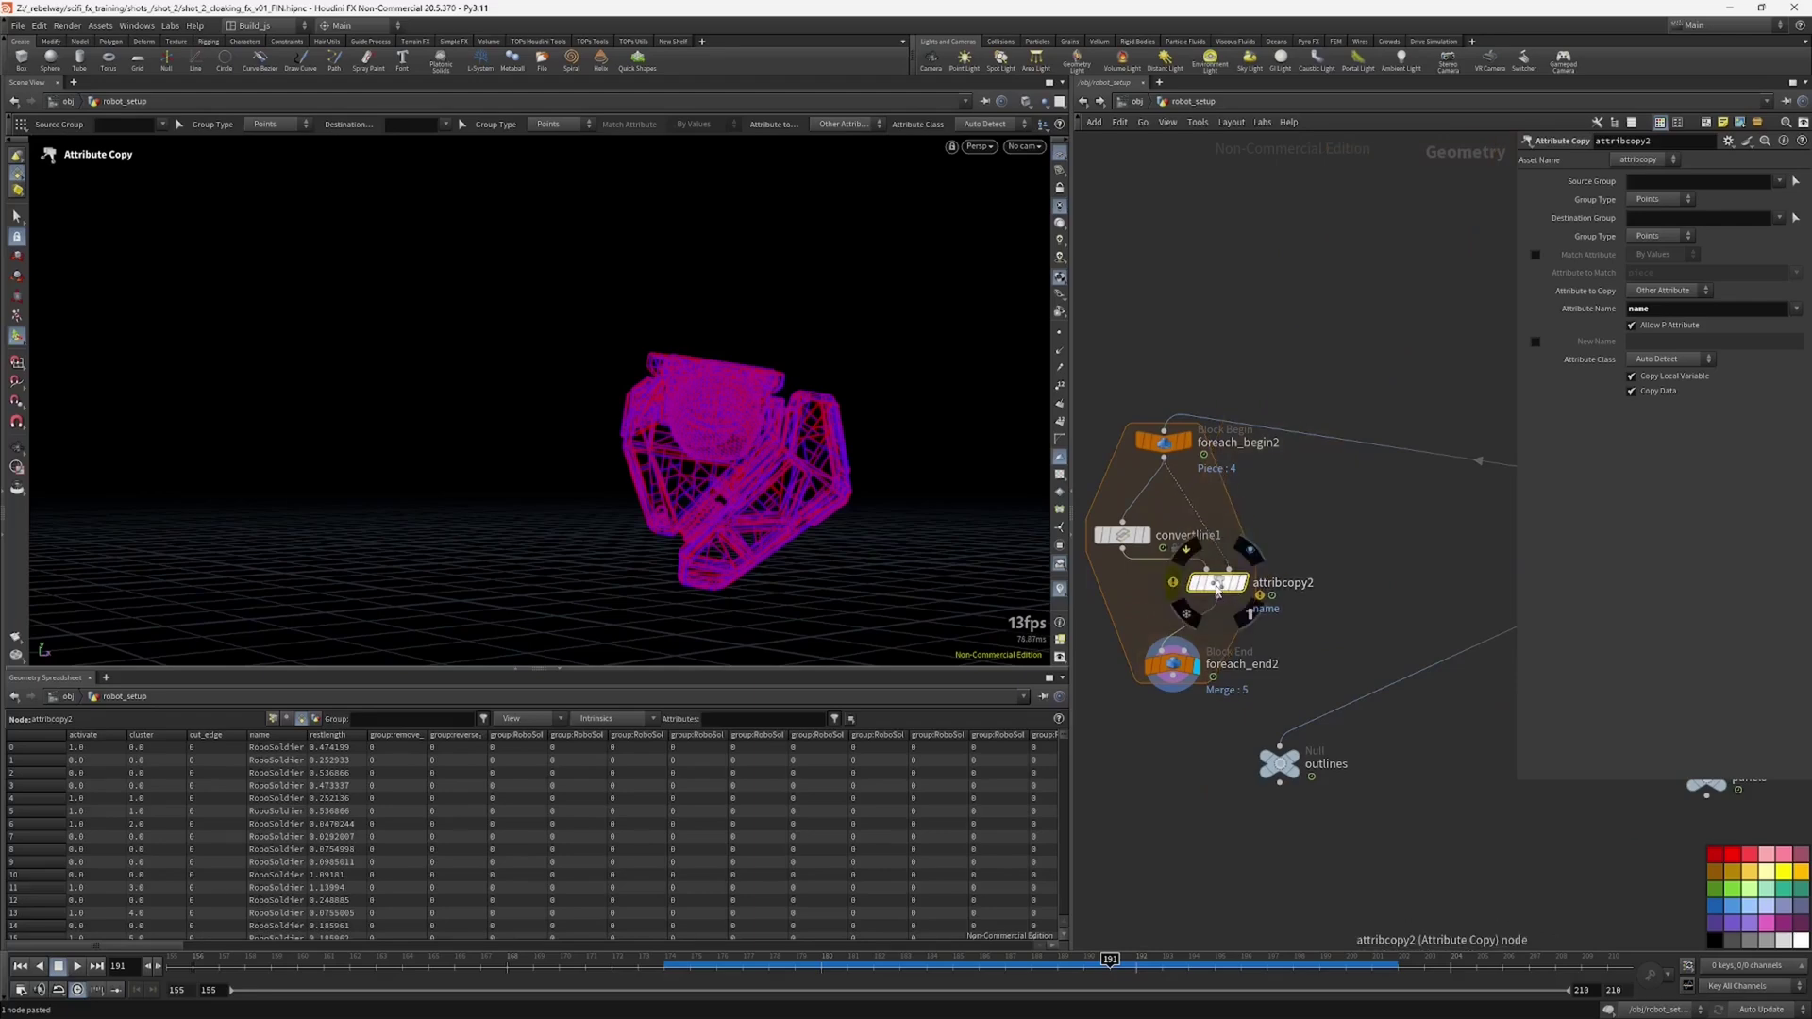
middle_click(1210, 590)
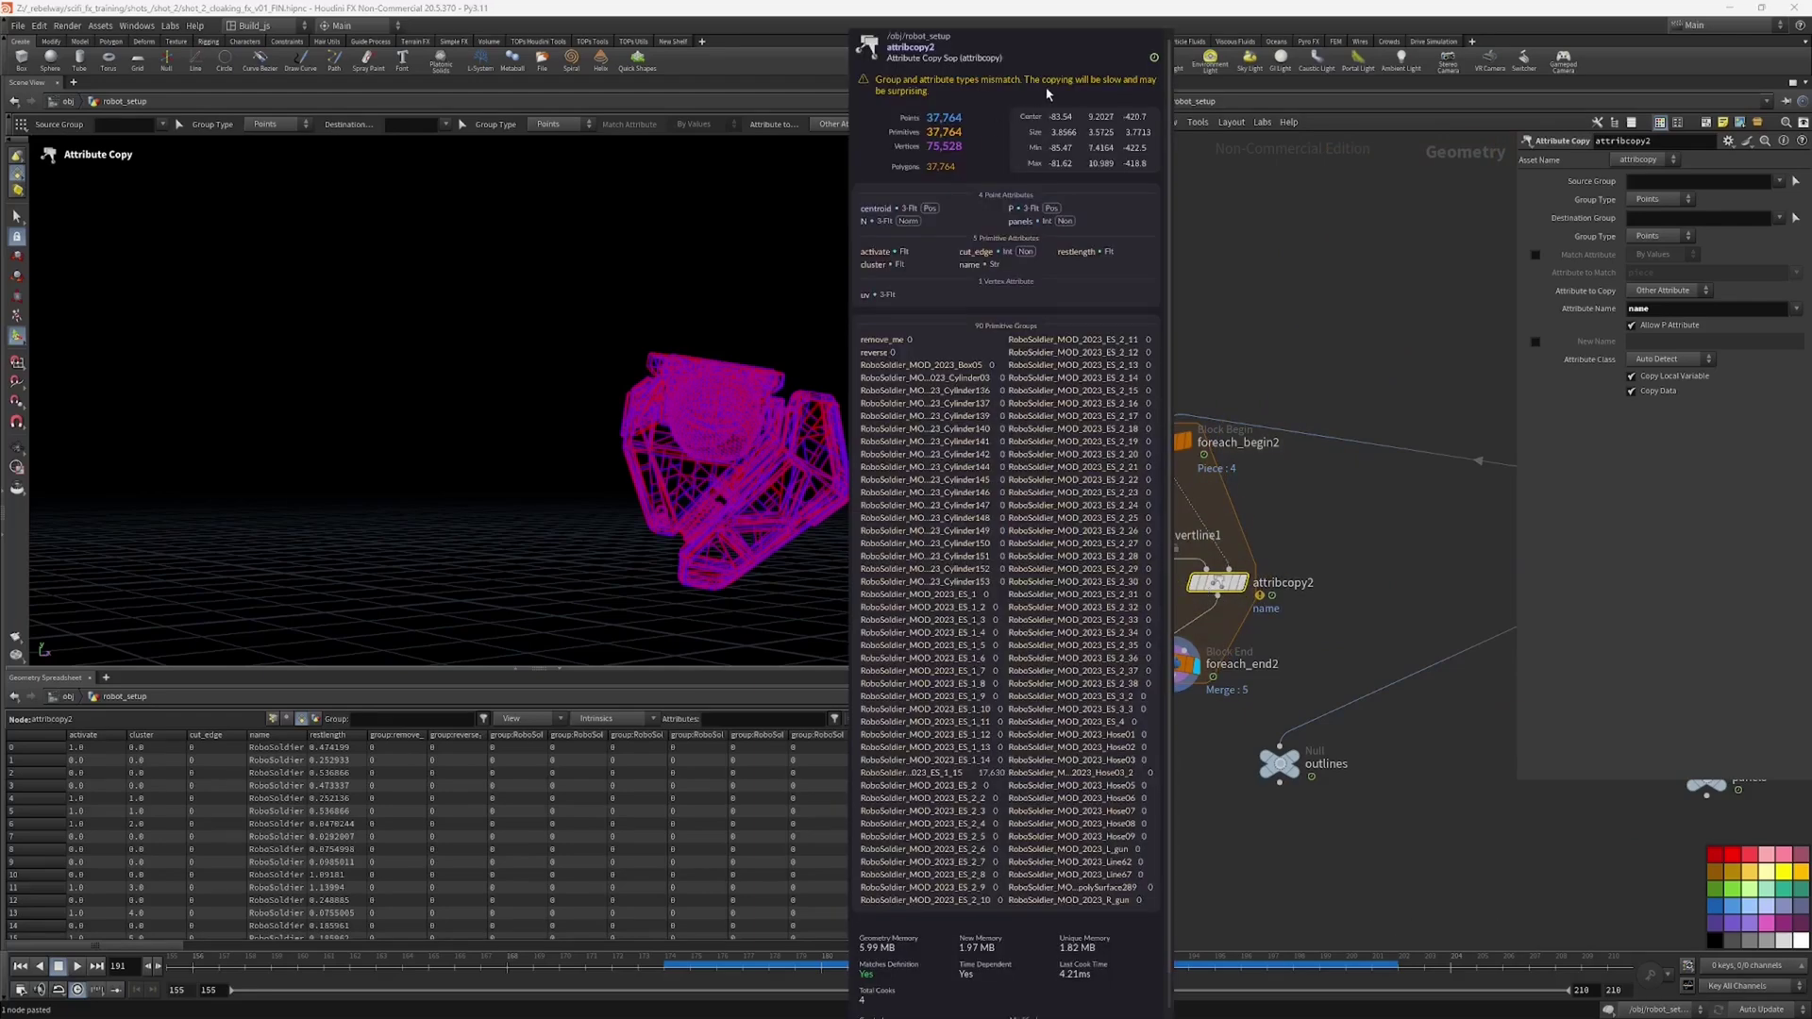
scroll(1143, 613, "down", 4)
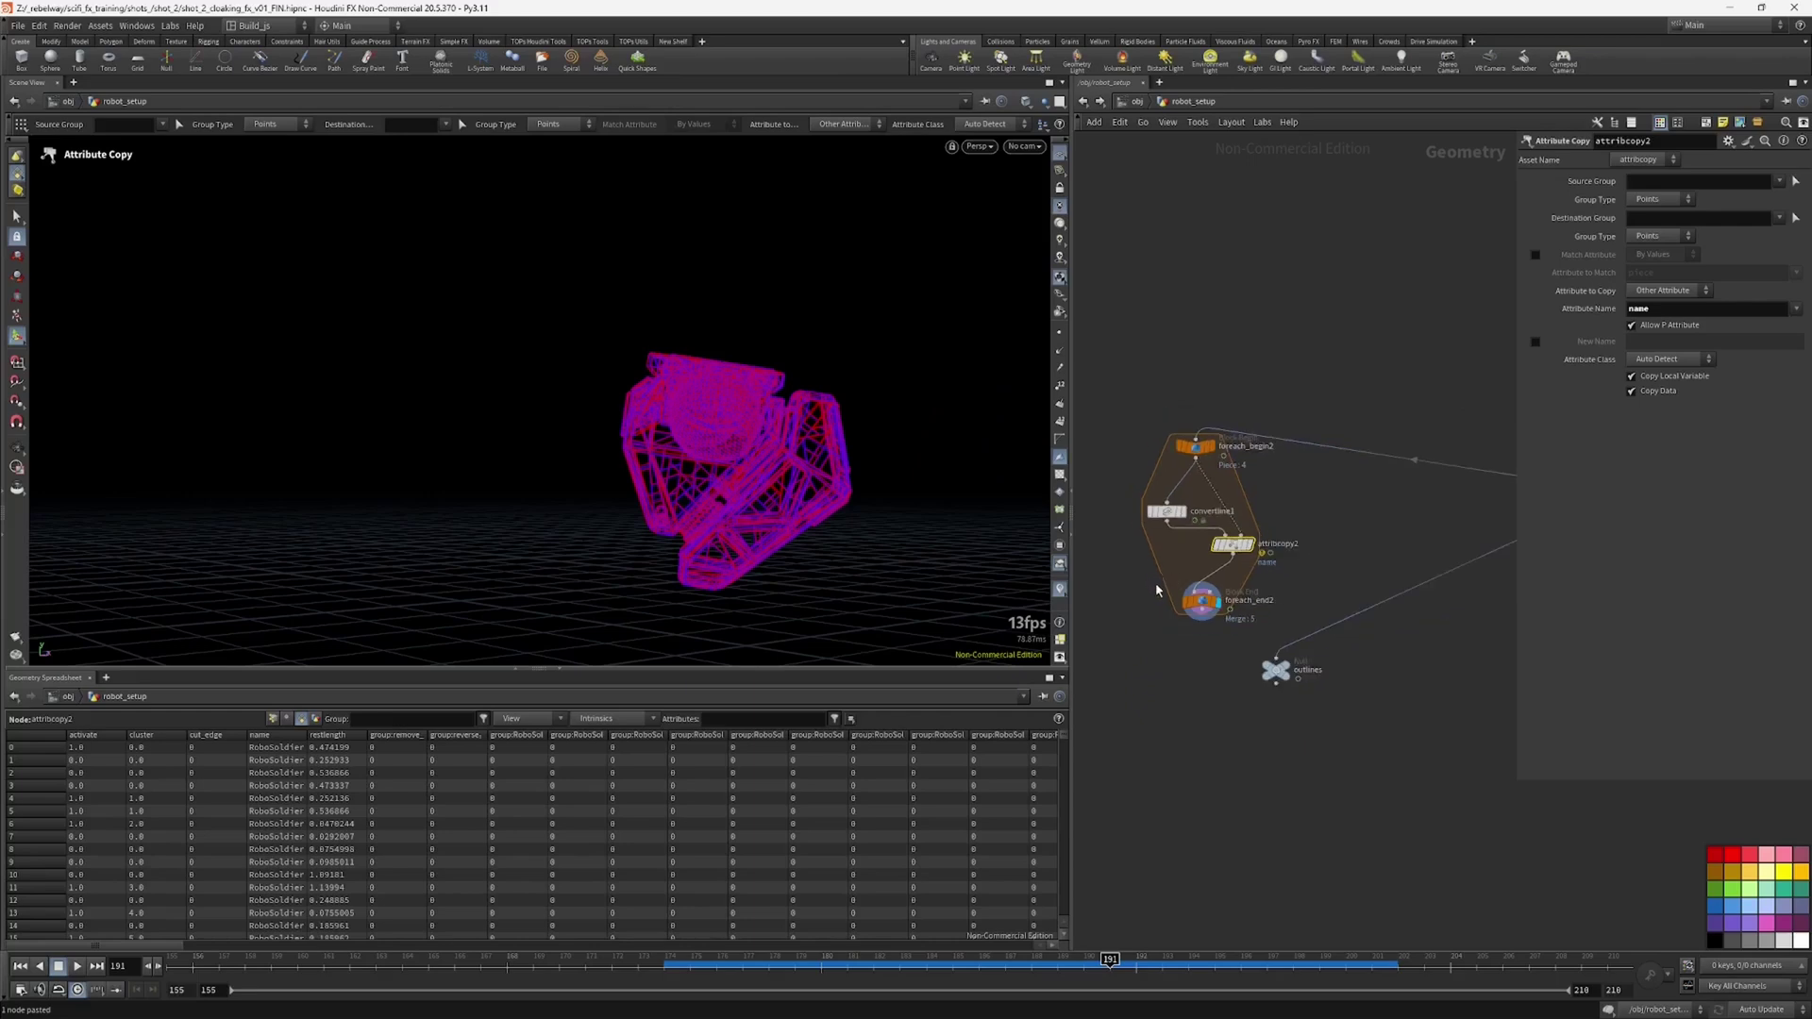
Step: Disable Single Pass on foreach_end2, wire its output into the outlines null placed below, and display outlines
left_click(1201, 602)
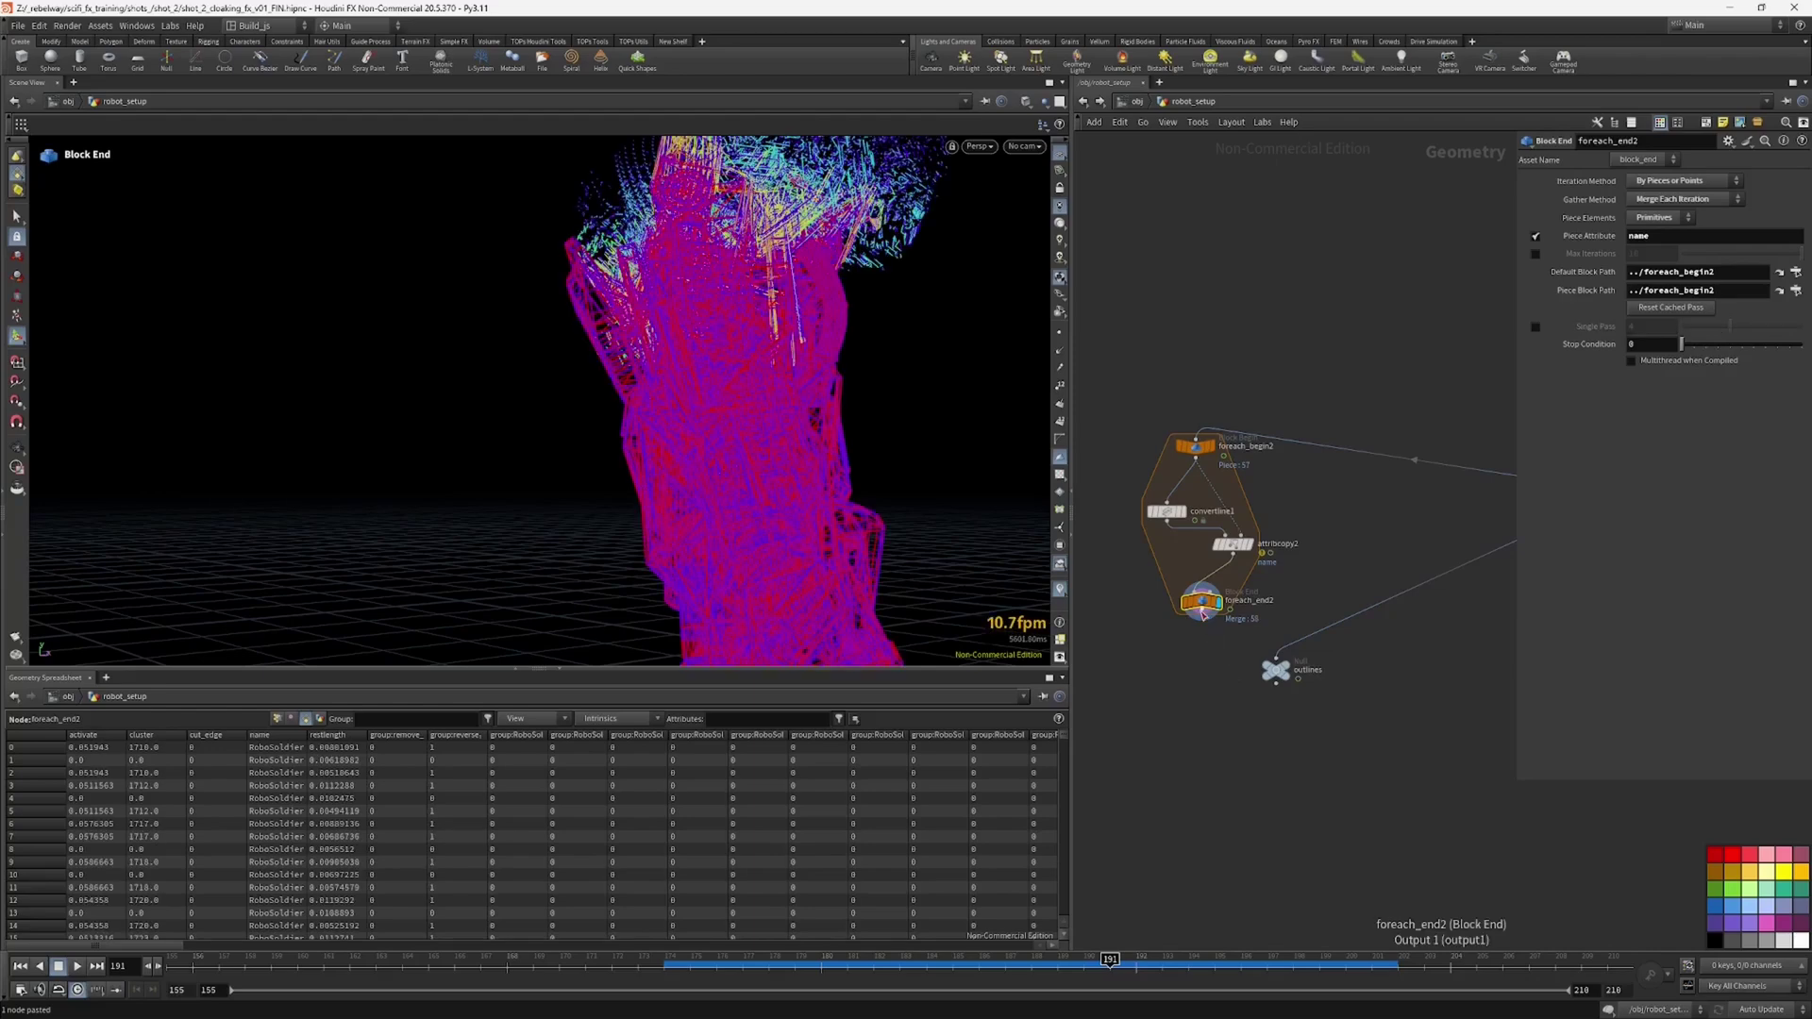
left_click_drag(1275, 670, 1207, 705)
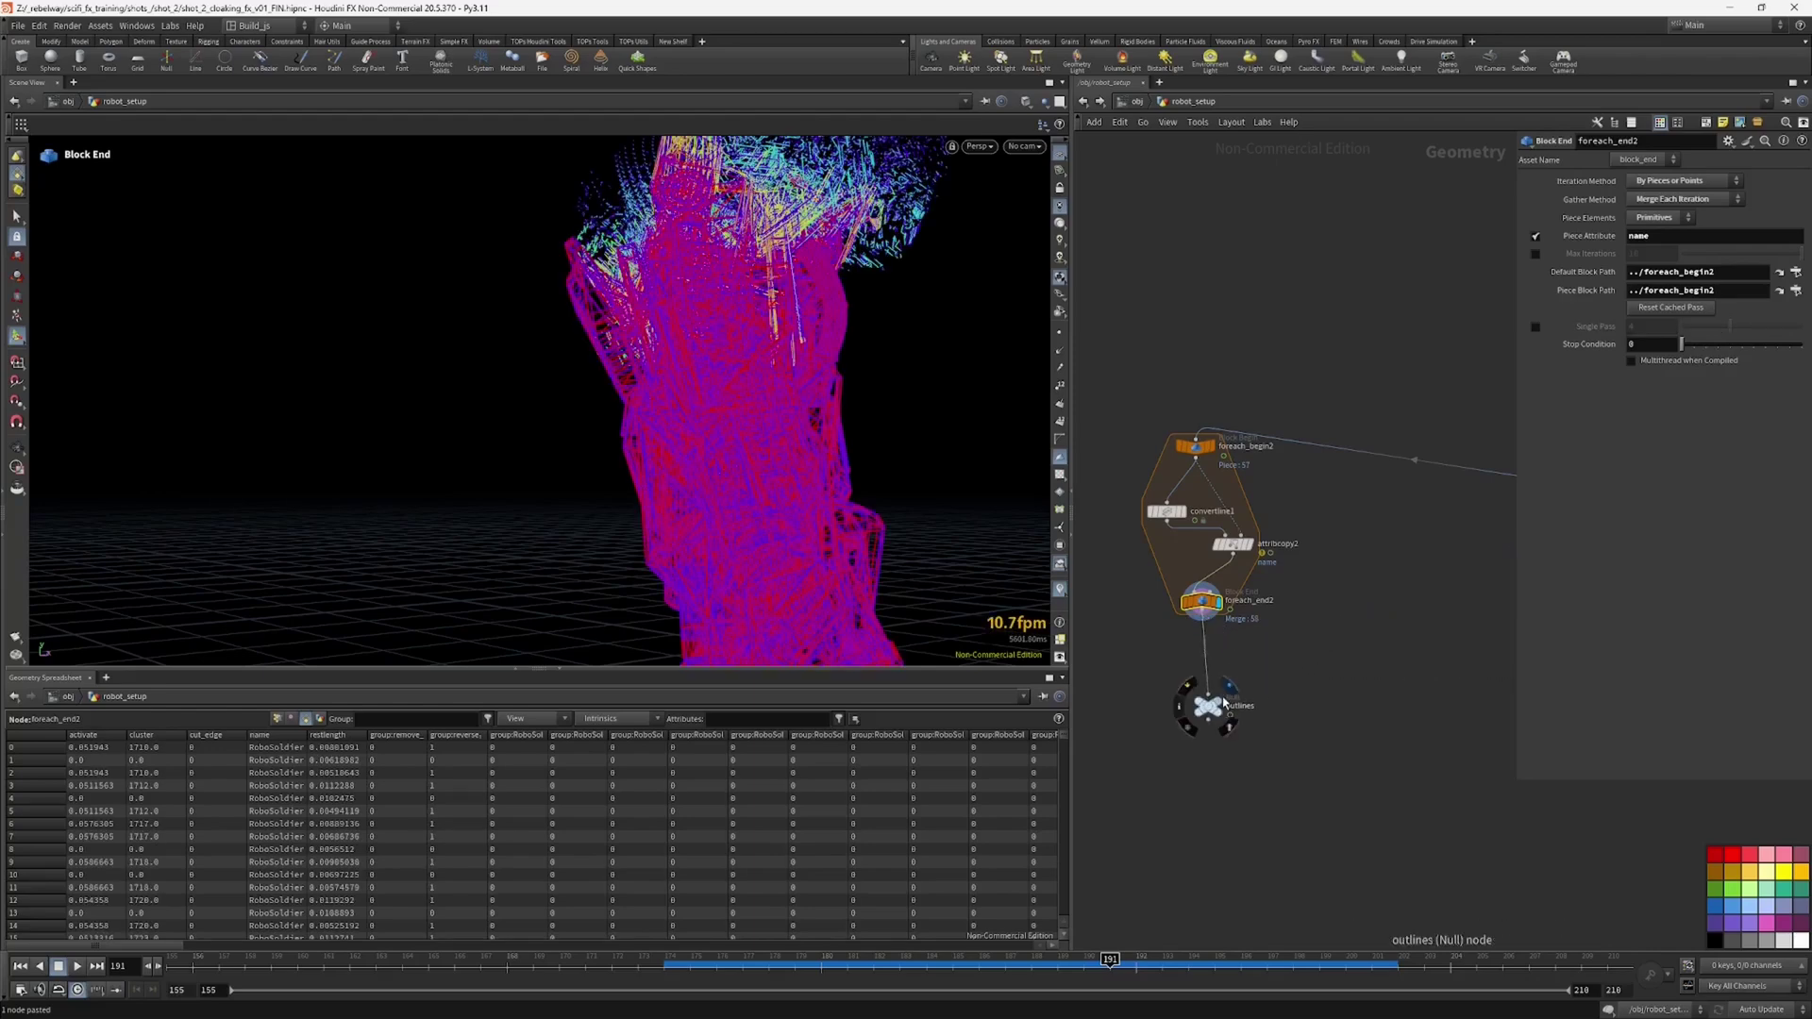
left_click(1225, 706)
key("Escape")
right_click_drag(819, 453, 635, 530)
left_click_drag(635, 530, 439, 540)
Step: Widen the network area beside the parameters and wire the outlines null into transformpieces2's first input
scroll(1262, 811, "down", 2)
middle_click_drag(1267, 782, 1109, 719)
left_click_drag(1513, 786, 1617, 656)
left_click_drag(1510, 698, 1478, 763)
scroll(1420, 740, "down", 2)
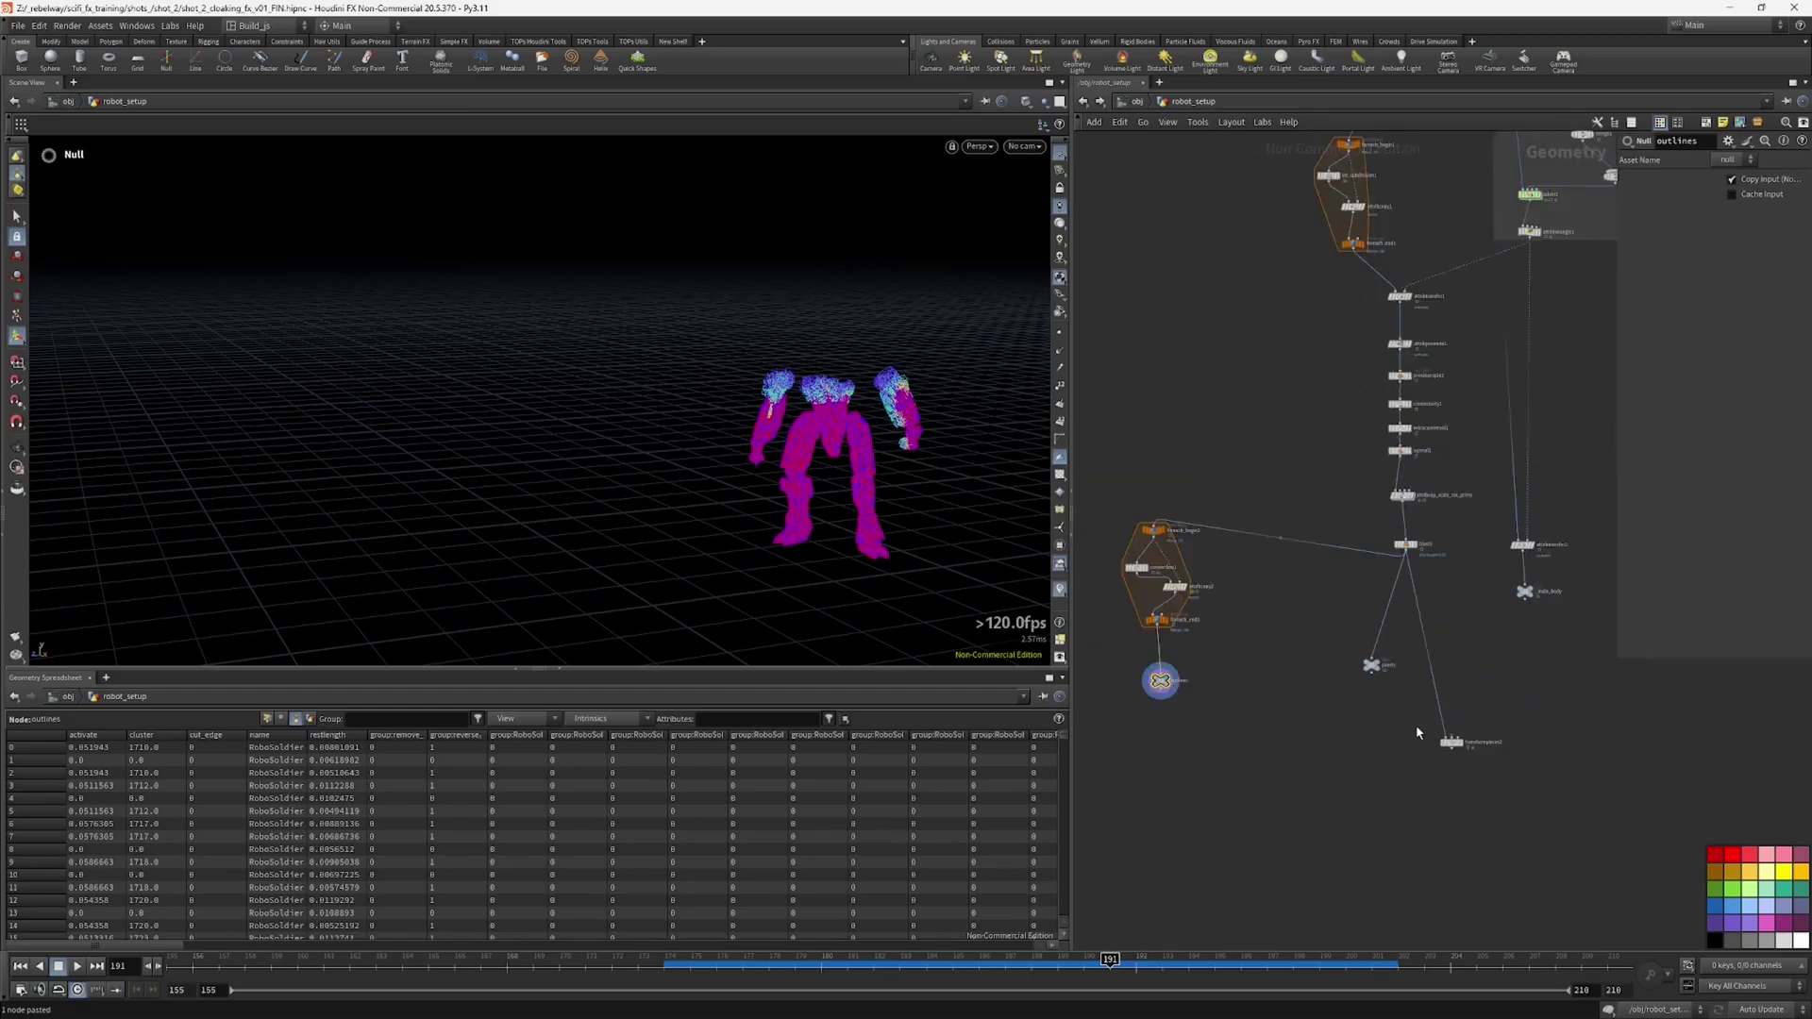
middle_click_drag(1362, 724, 1373, 769)
left_click(1124, 743)
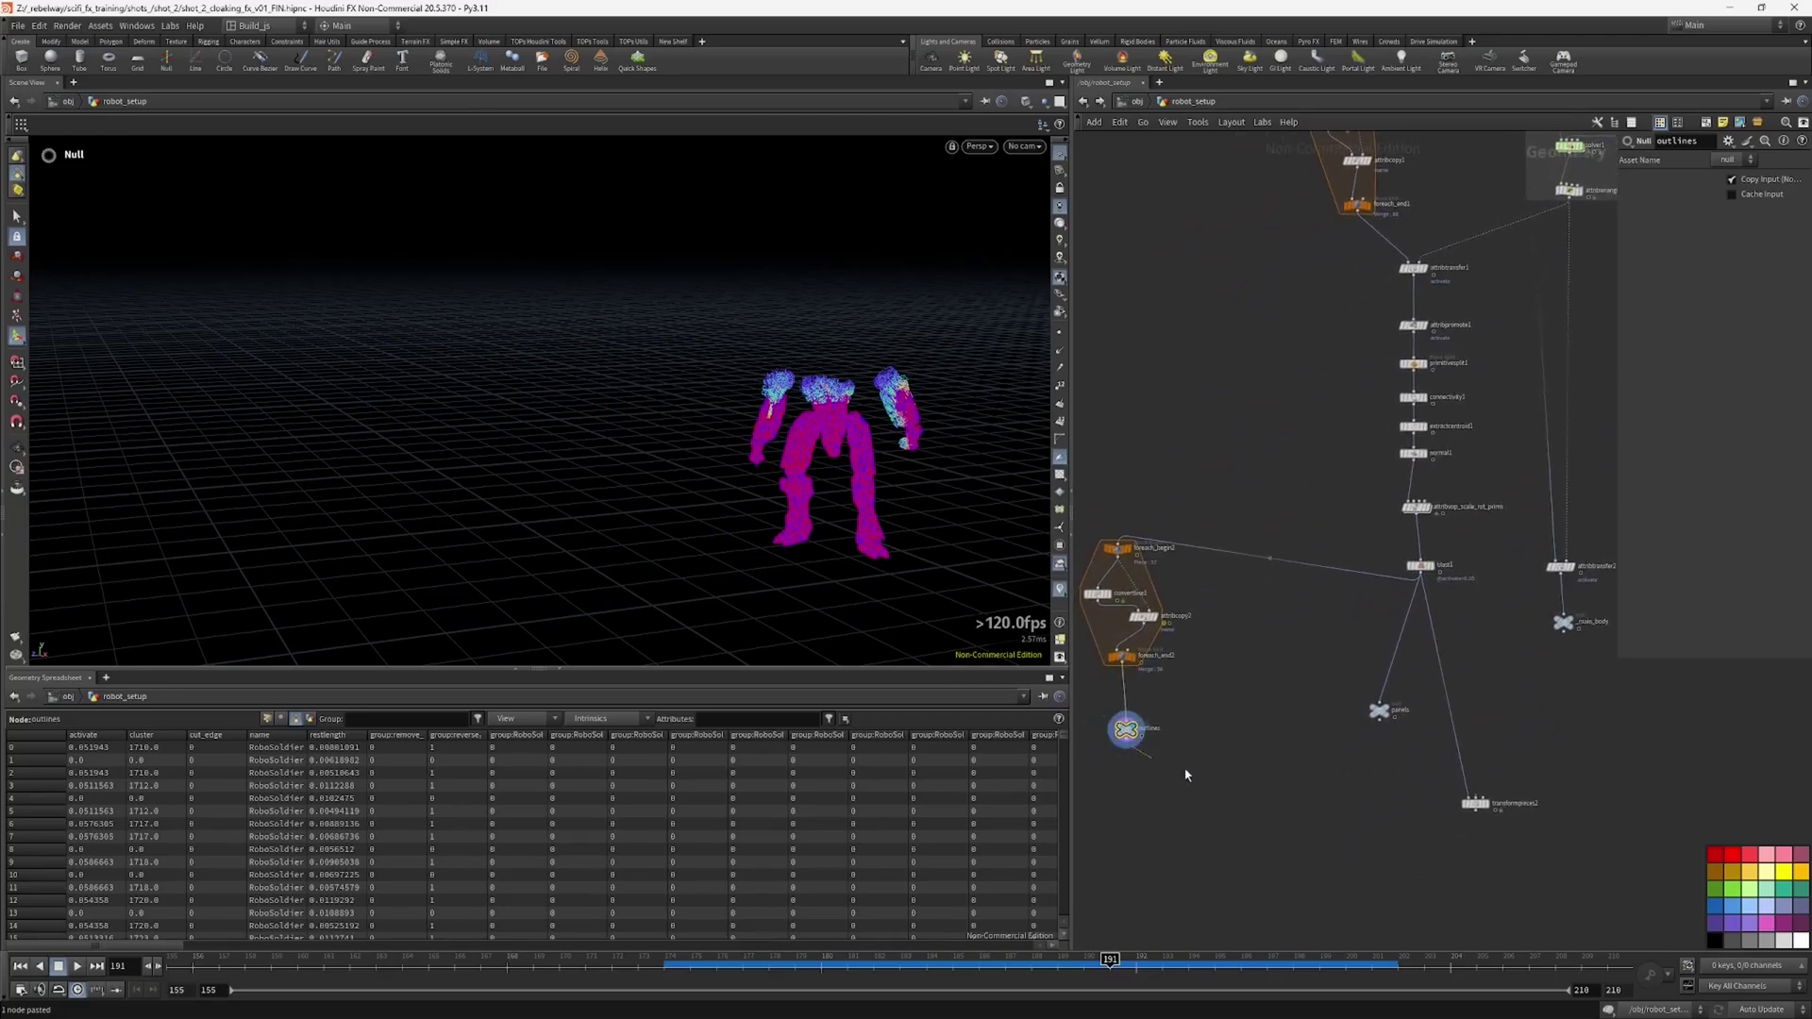
left_click(1466, 797)
Step: Wire the last node of the separate chain beside the main network into transformpieces2's second input and display transformpieces2
scroll(1455, 597, "down", 4)
middle_click_drag(1455, 597, 1410, 763)
scroll(1487, 503, "up", 5)
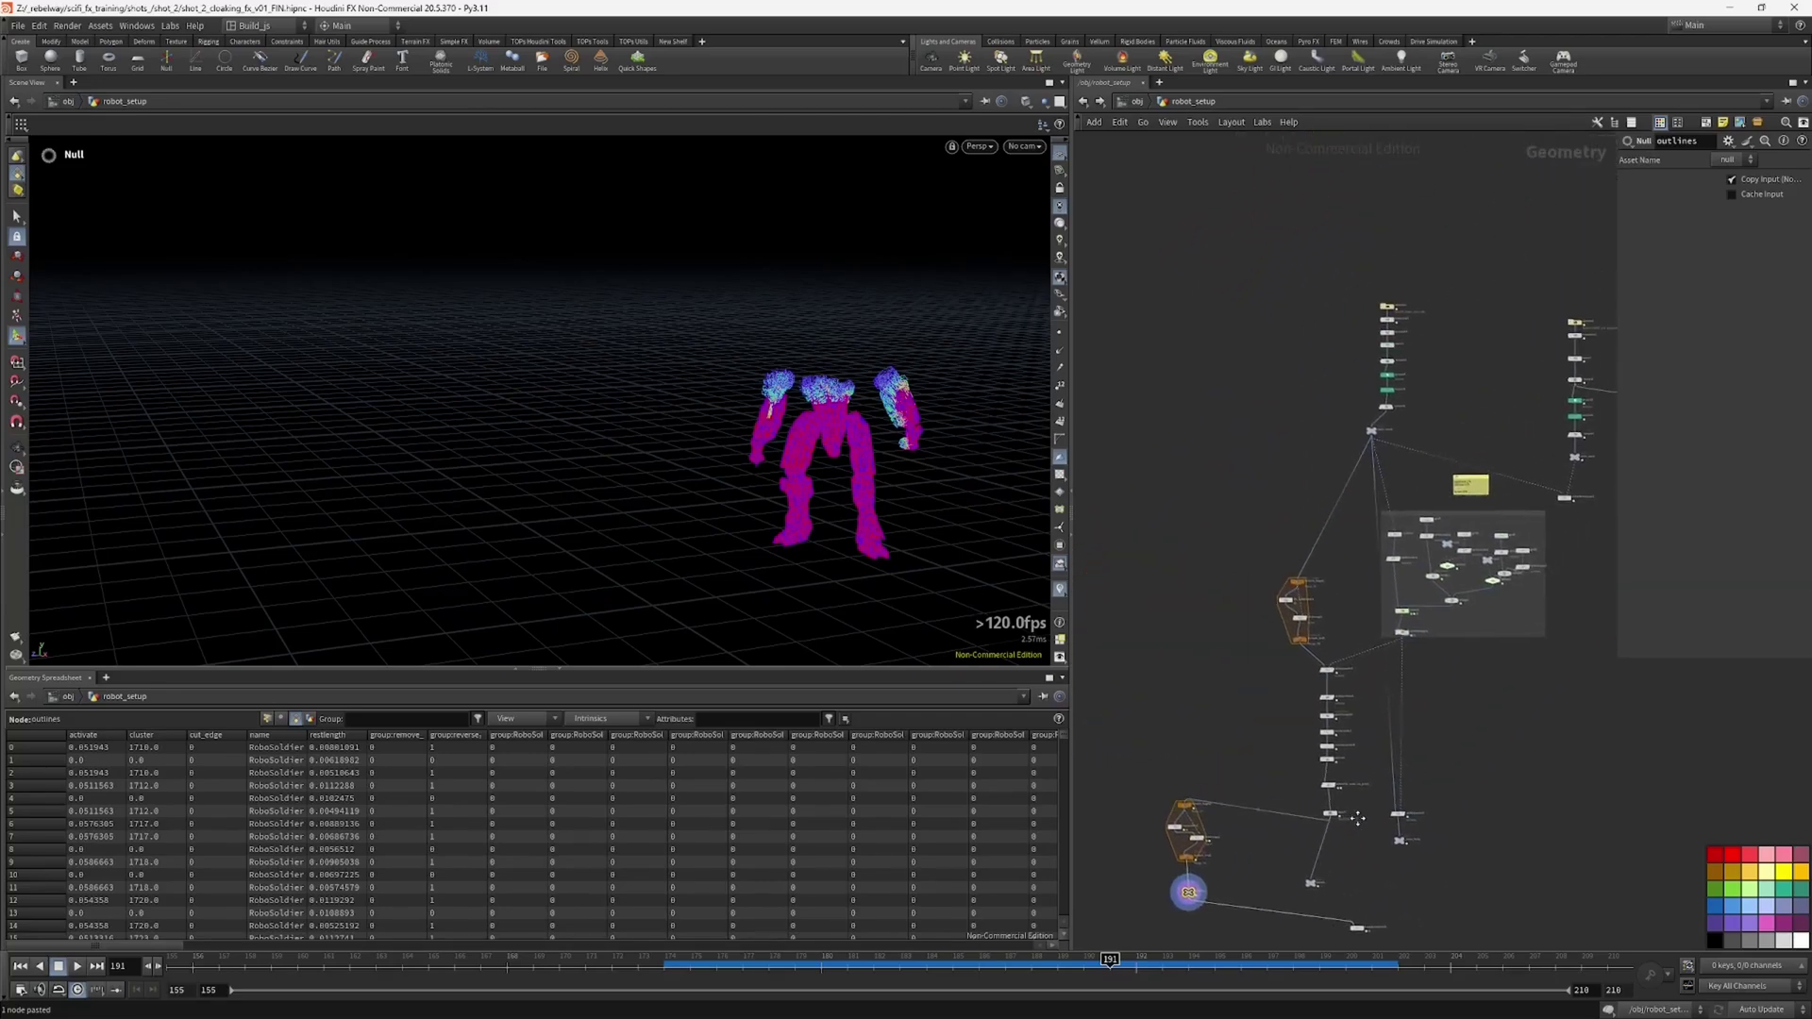
left_click(1488, 500)
middle_click_drag(1396, 649, 1602, 373)
middle_click_drag(1392, 833, 1569, 581)
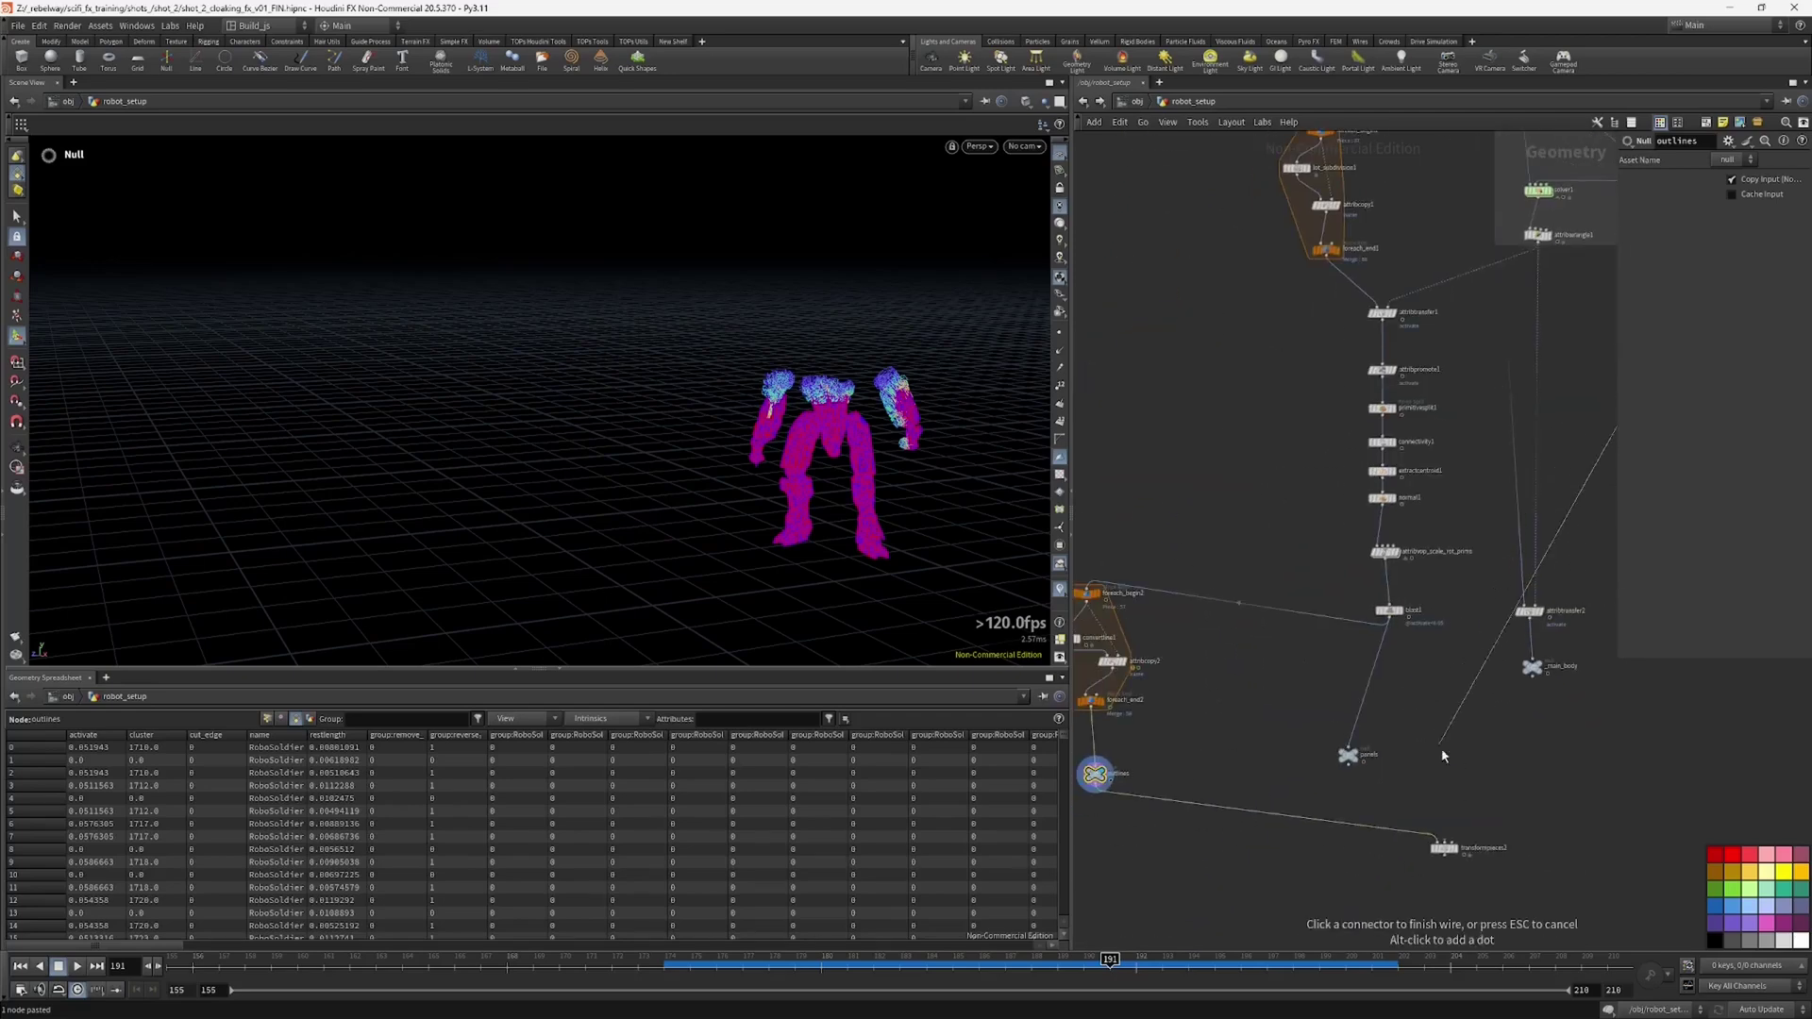
left_click(1443, 838)
left_click(1454, 847)
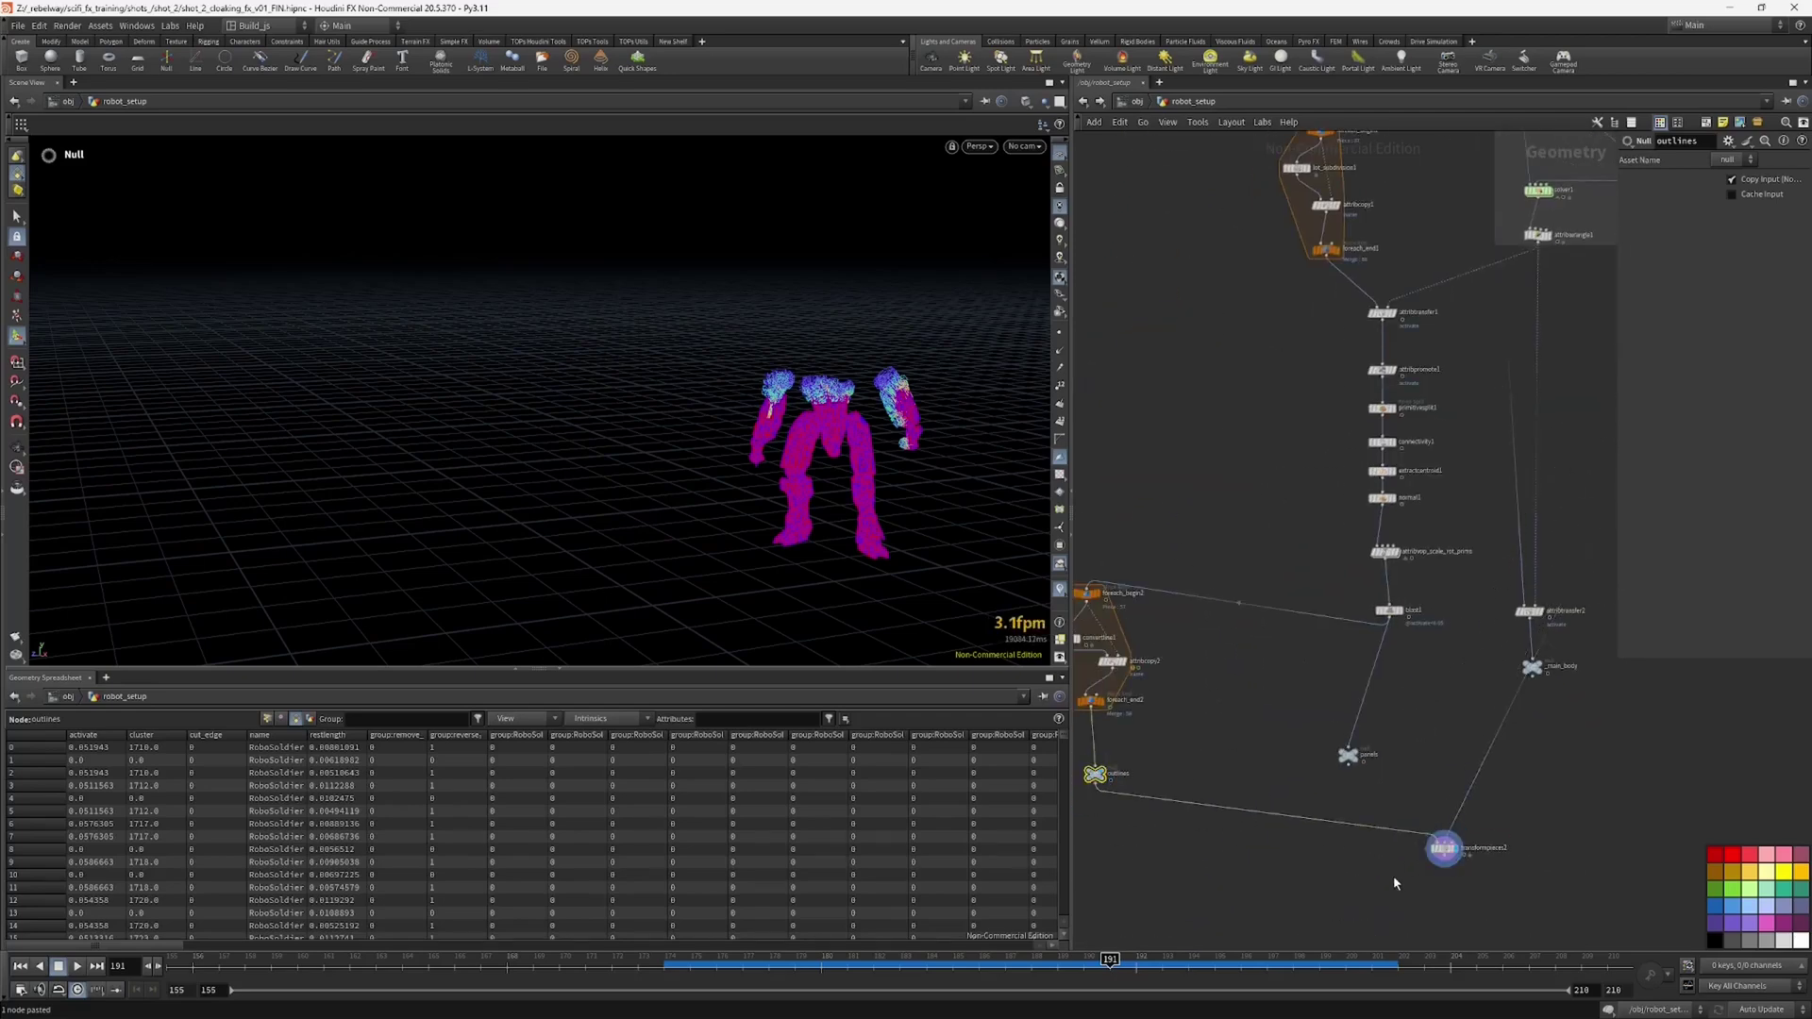
Step: Frame the transformed robot lines and scrub the timeline to frame 189 to check their motion
key("space+g")
left_click_drag(689, 441, 736, 385)
mouse_move(1035, 967)
left_mouse_down()
mouse_move(1051, 971)
mouse_move(986, 960)
mouse_move(1060, 963)
left_mouse_up()
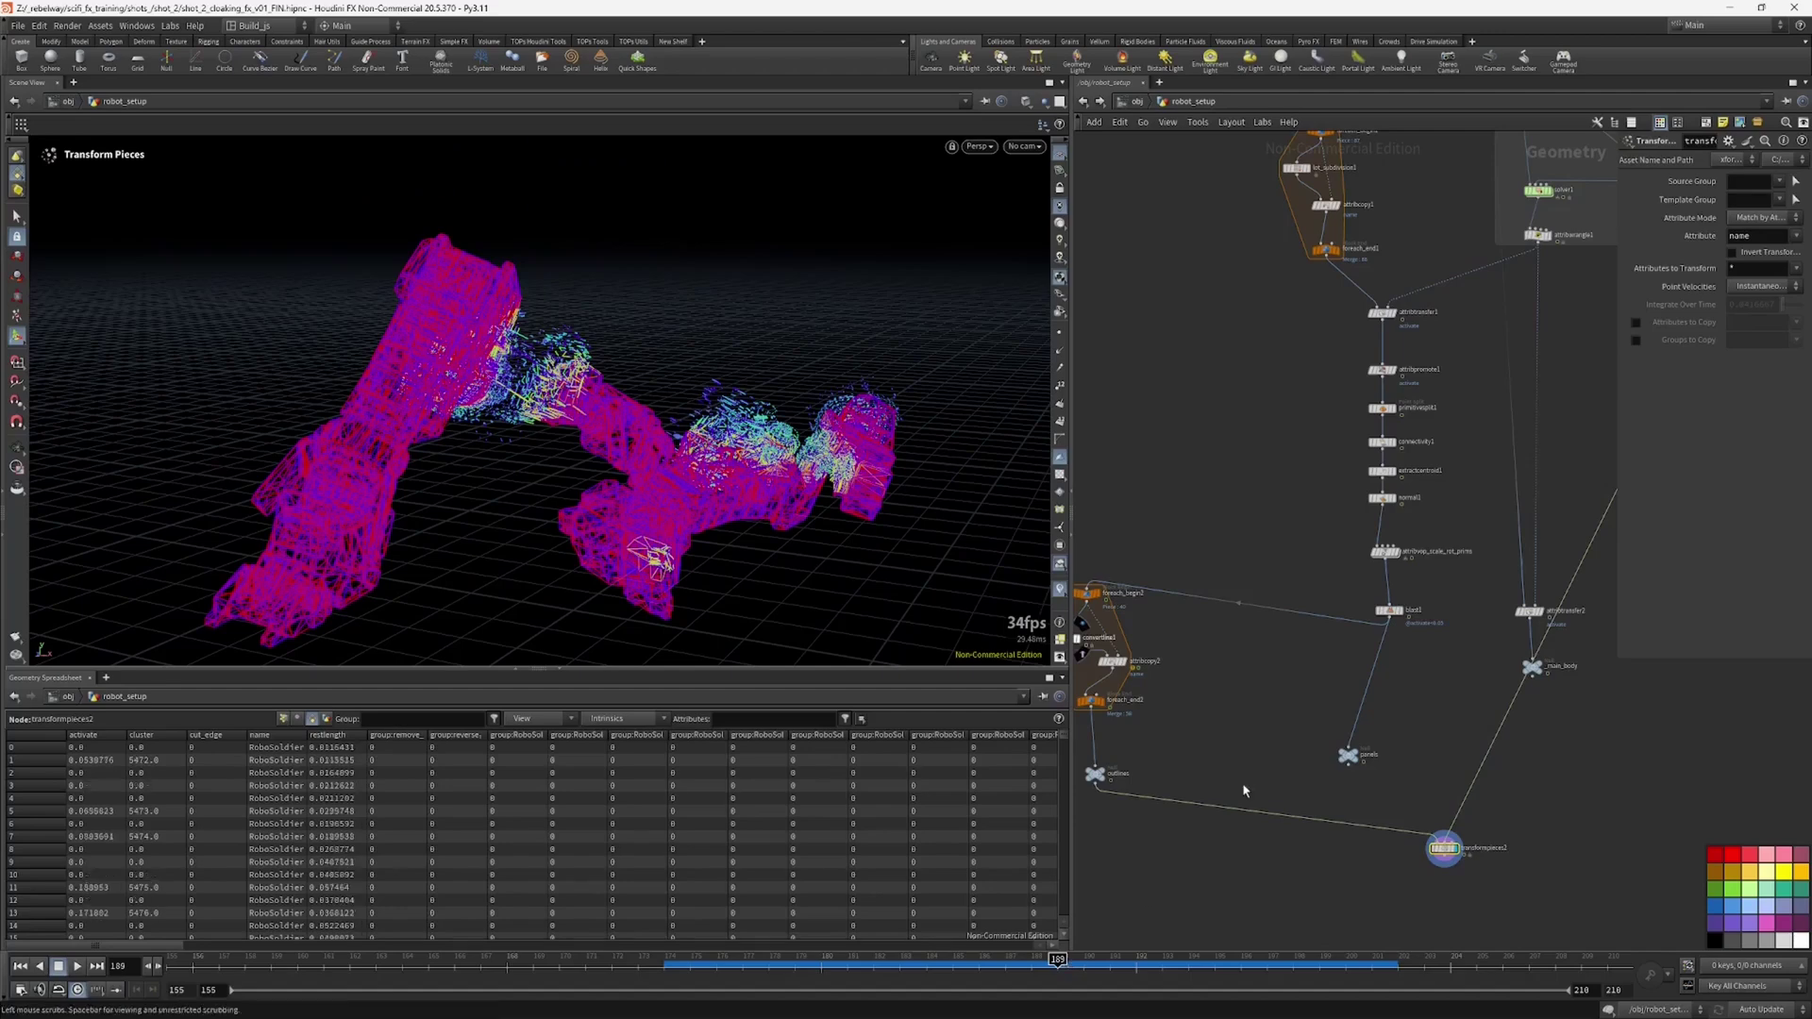
Step: Try replacing the loop with a duplicate convertline wired between blast1 and the outlines null, and undo it
middle_click_drag(1210, 763, 1277, 782)
left_click_drag(1138, 659, 1269, 707, "alt")
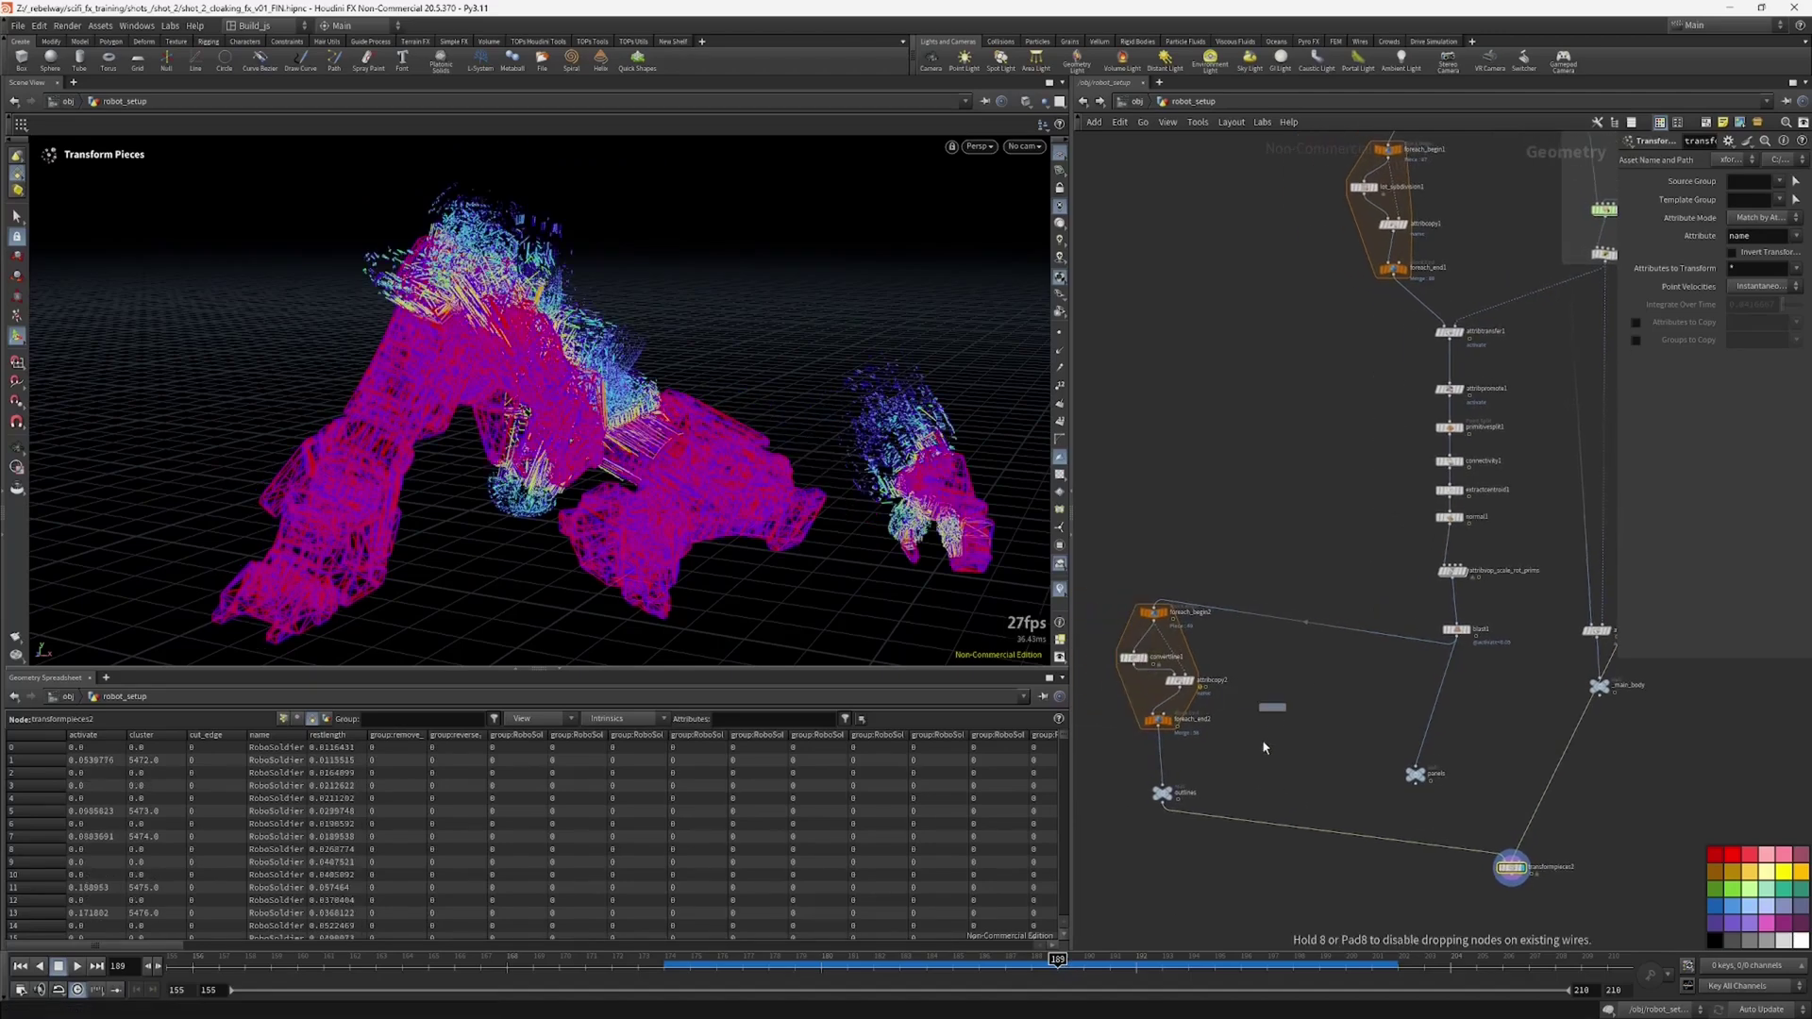
left_click_drag(1375, 633, 1273, 701)
left_click(1272, 716)
left_click(1166, 793)
key("Escape")
left_click_drag(661, 424, 755, 528)
key("Return")
scroll(1266, 777, "up", 3)
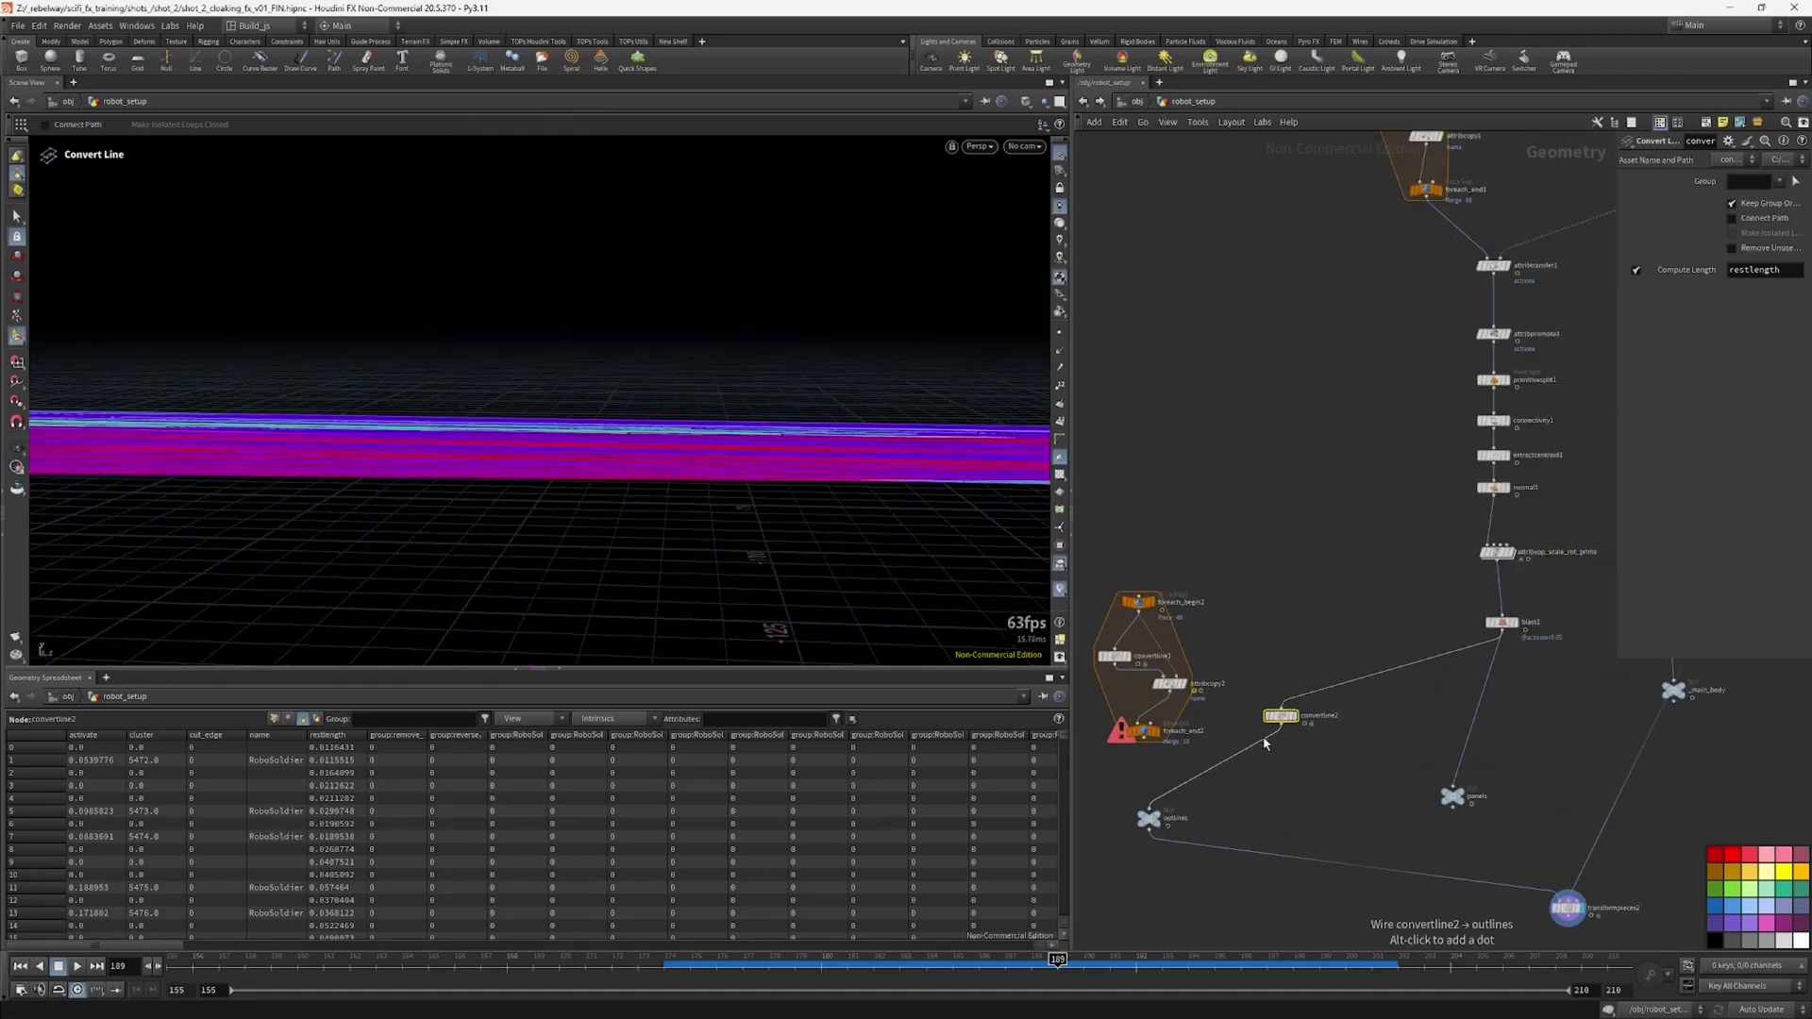
key("ctrl+z")
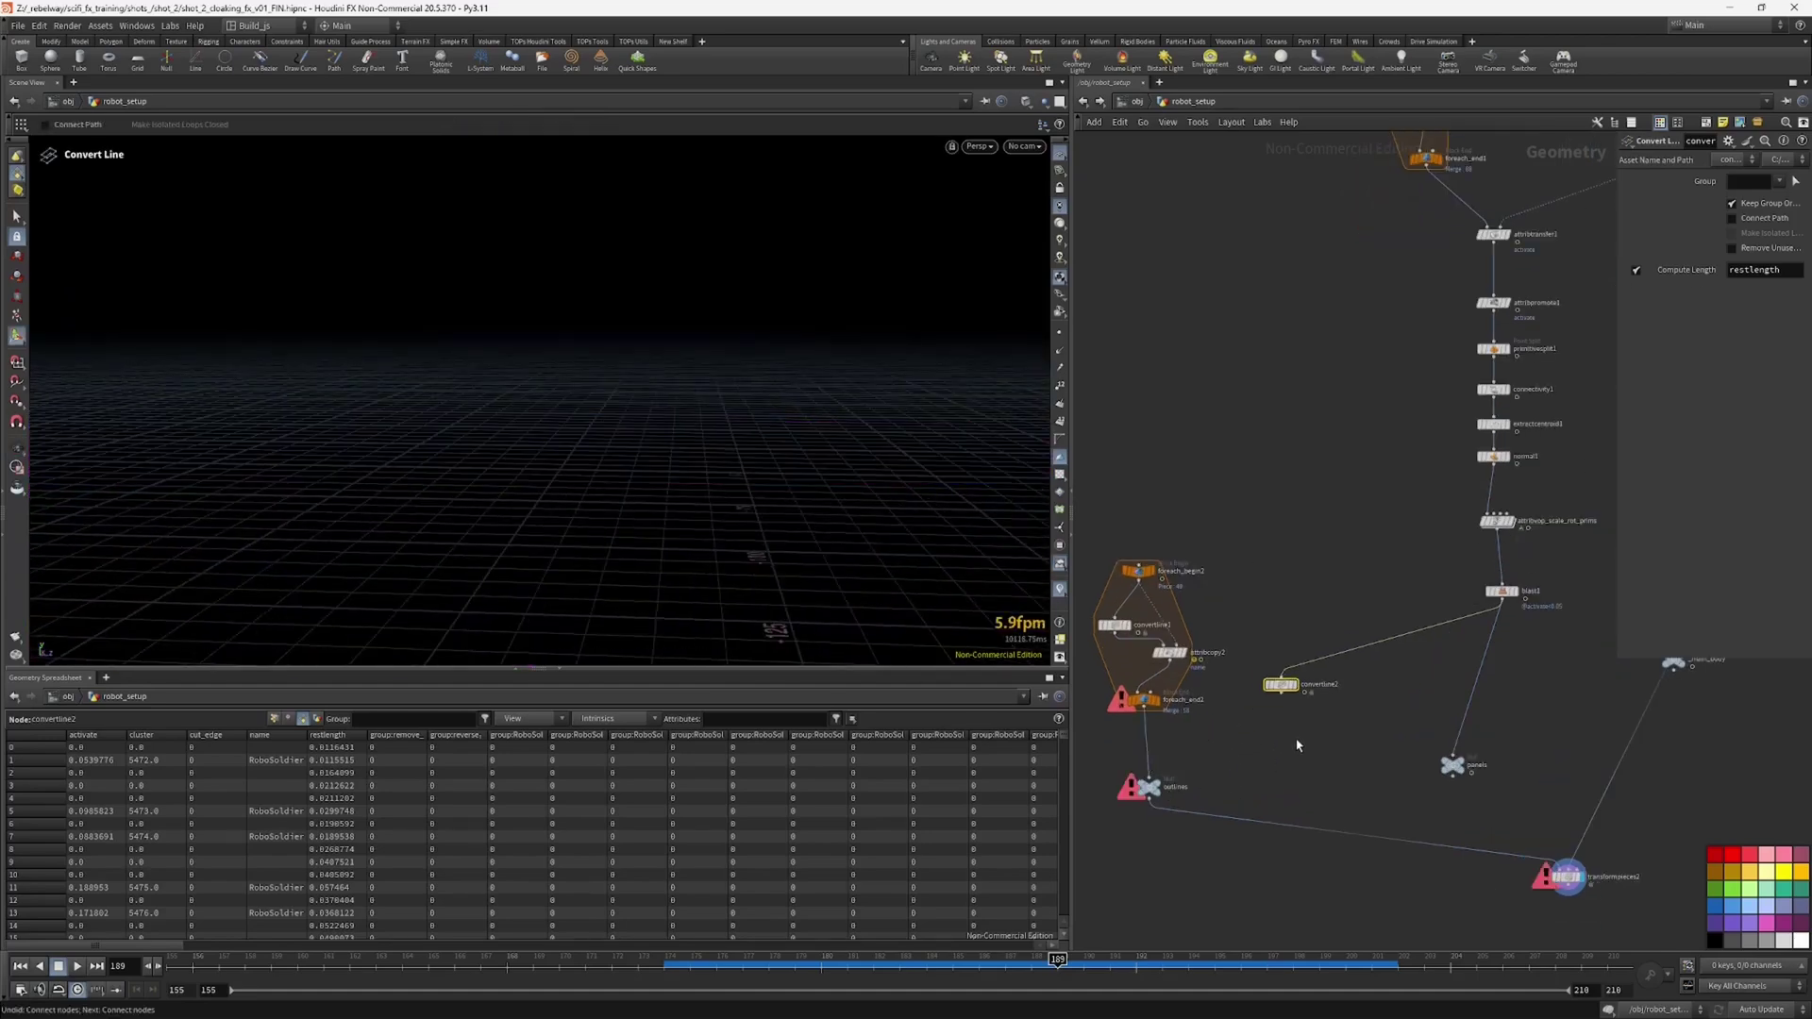
key("ctrl+z")
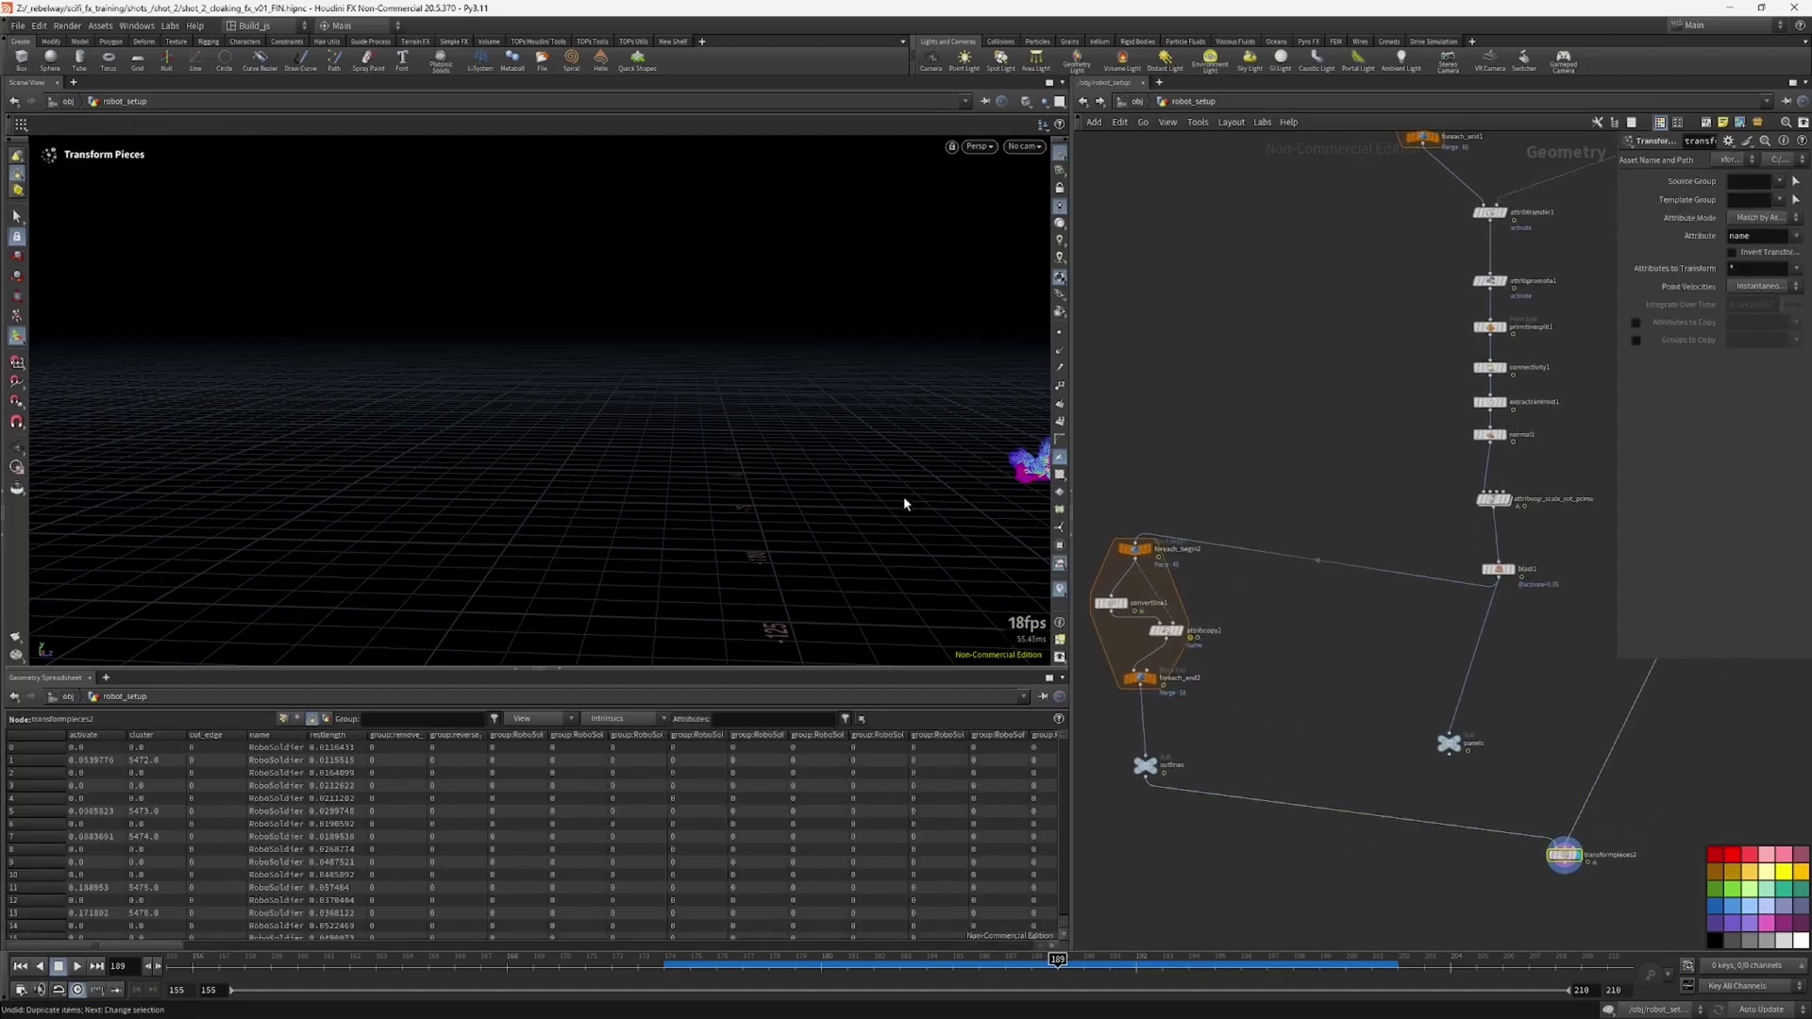
Step: Frame the transformed robot lines and reposition the panels null directly below blast1
key("space+g")
left_click_drag(843, 478, 957, 499)
left_click_drag(1449, 742, 1497, 664)
Step: Examine the transformed outline lines up close from several angles
key("Escape")
left_click_drag(773, 517, 704, 440)
key("Return")
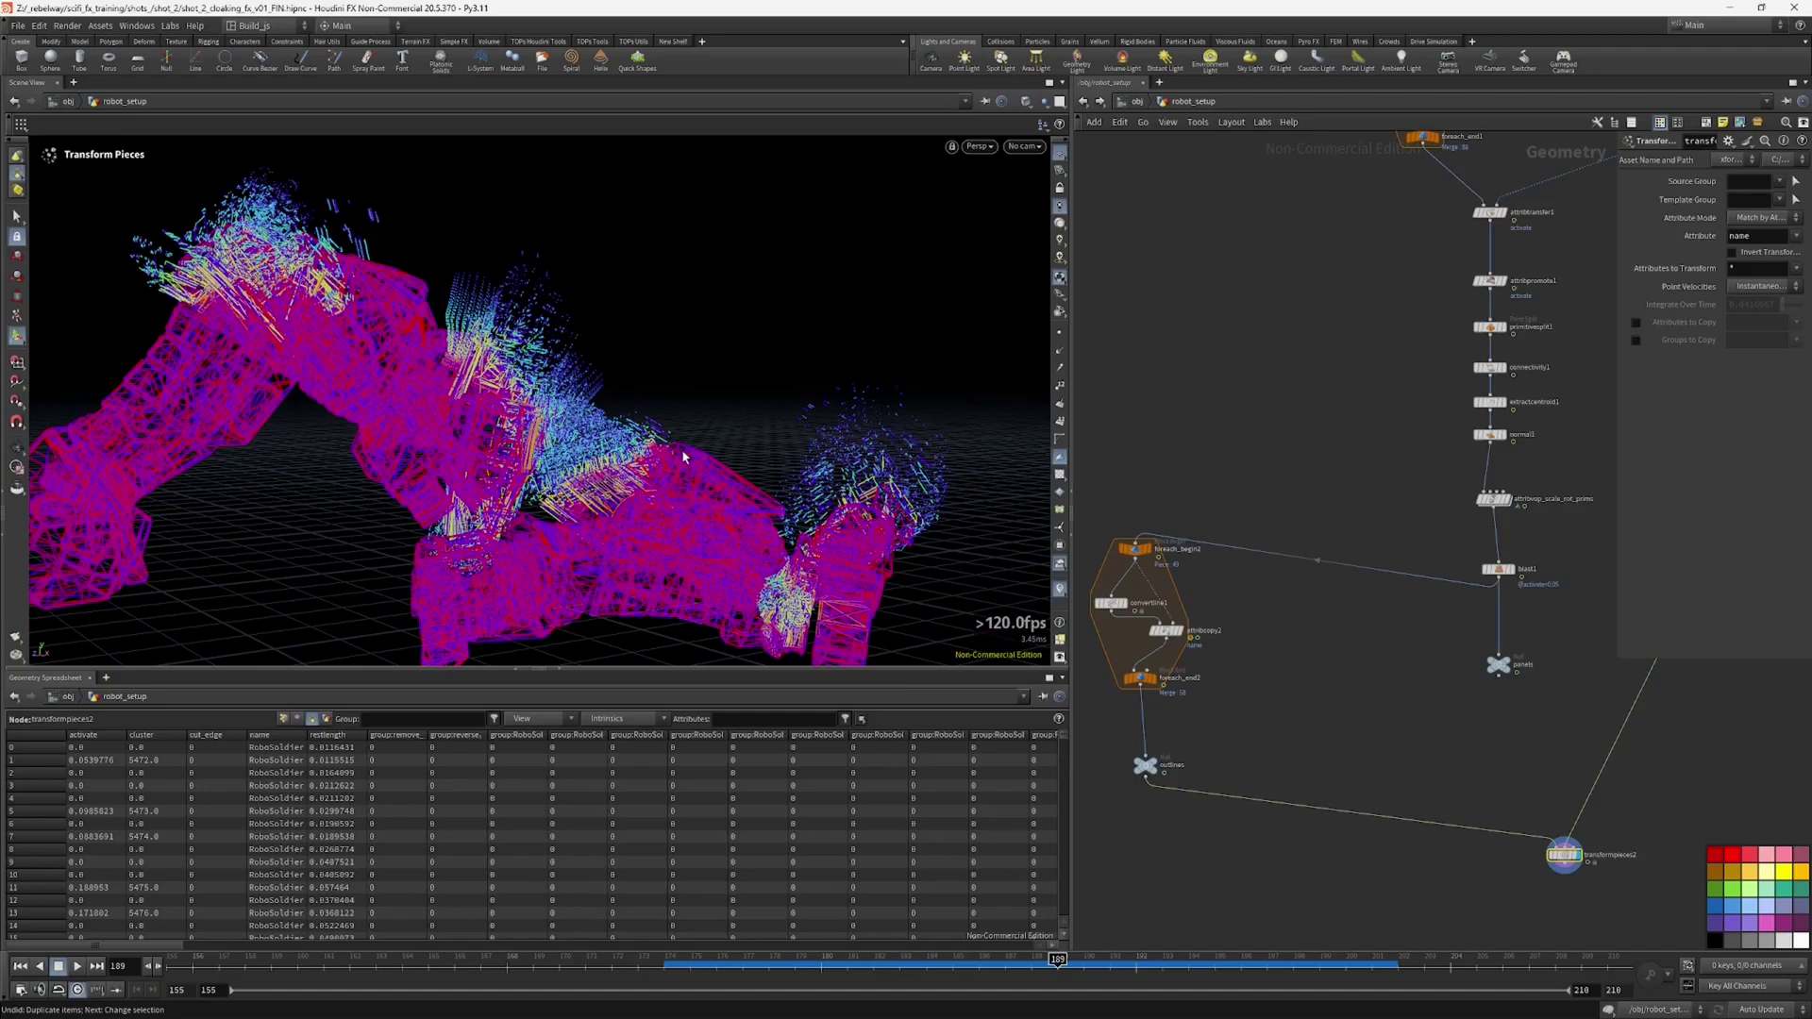
key("Escape")
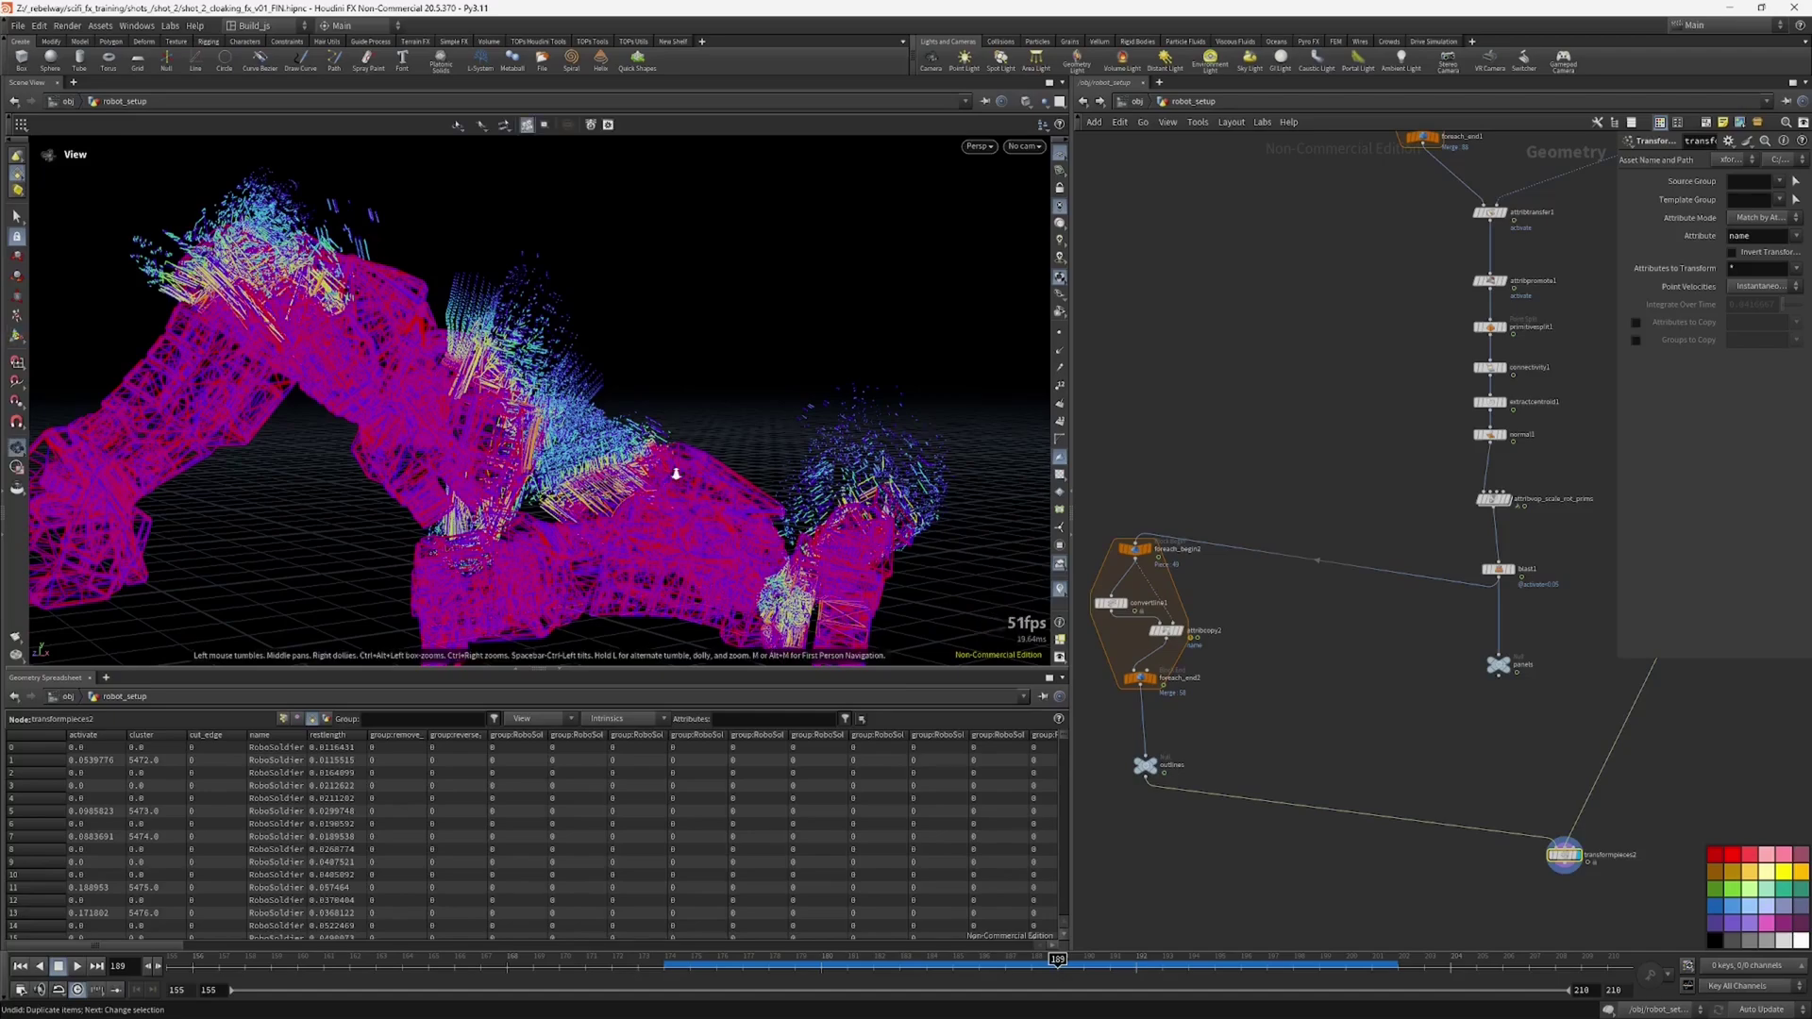
left_click_drag(671, 469, 982, 418)
left_click_drag(722, 467, 866, 434)
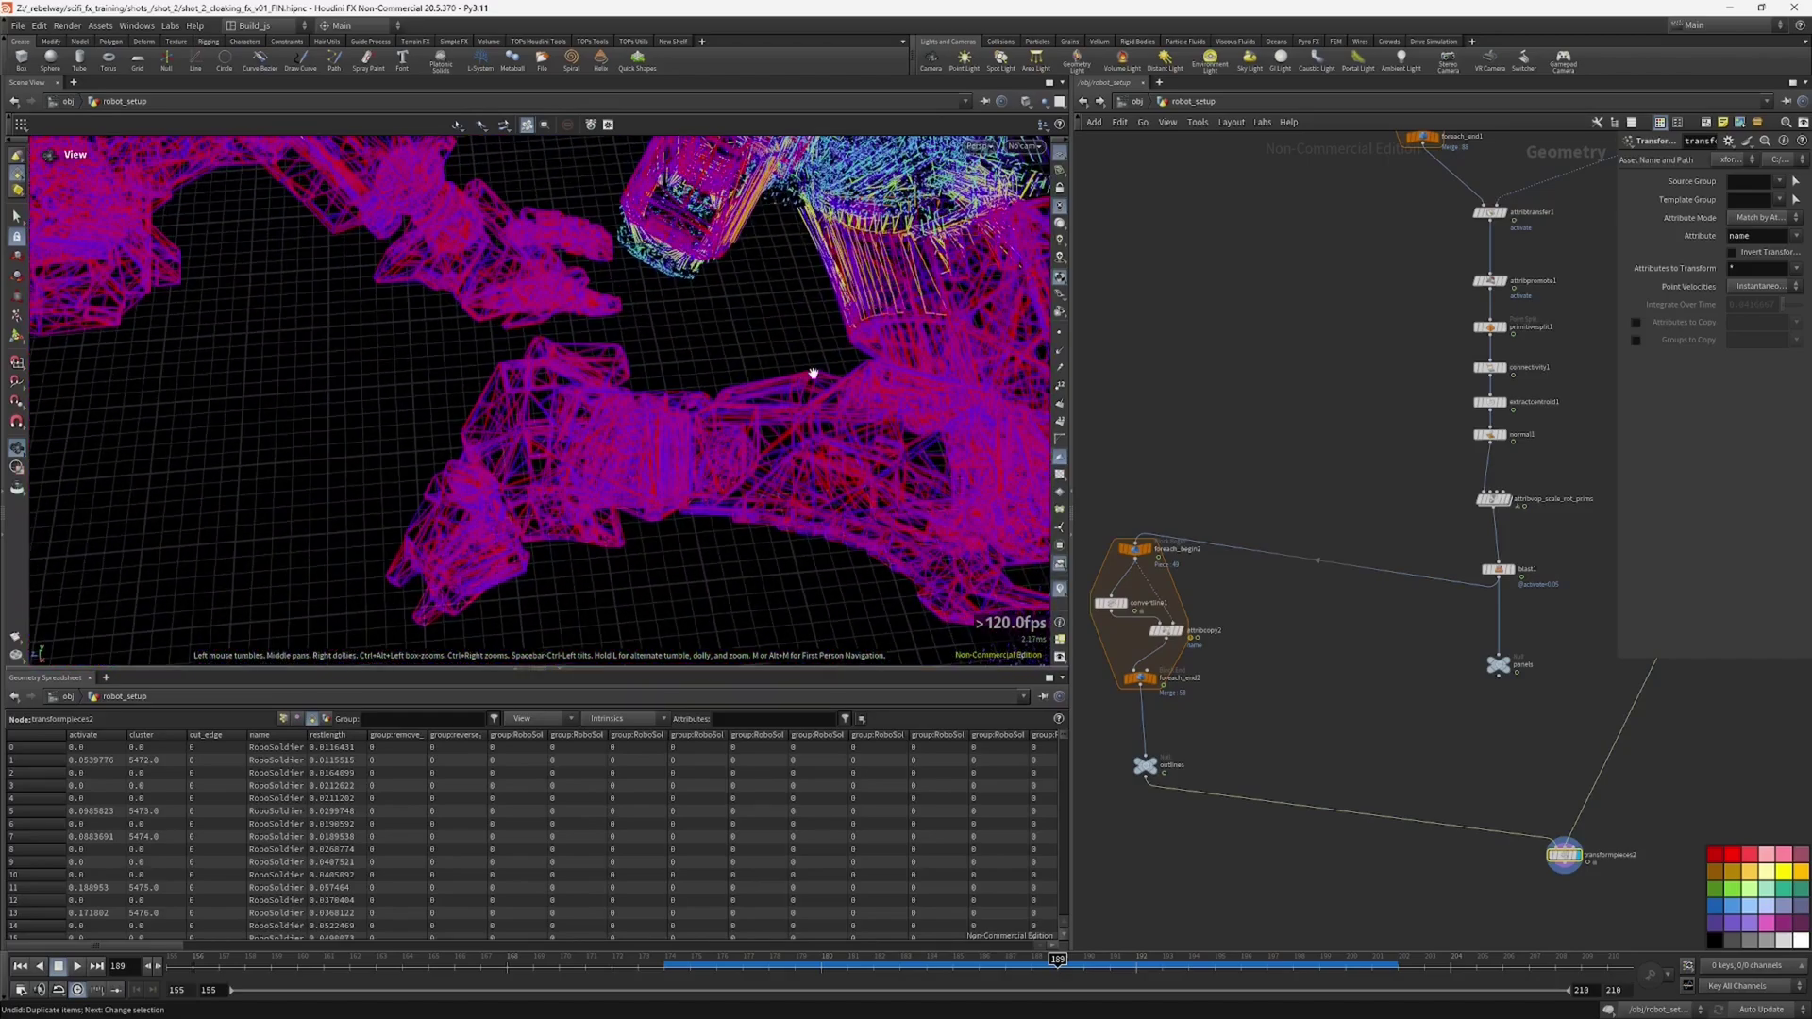
middle_click_drag(1110, 723, 1209, 706)
scroll(1210, 706, "down", 3)
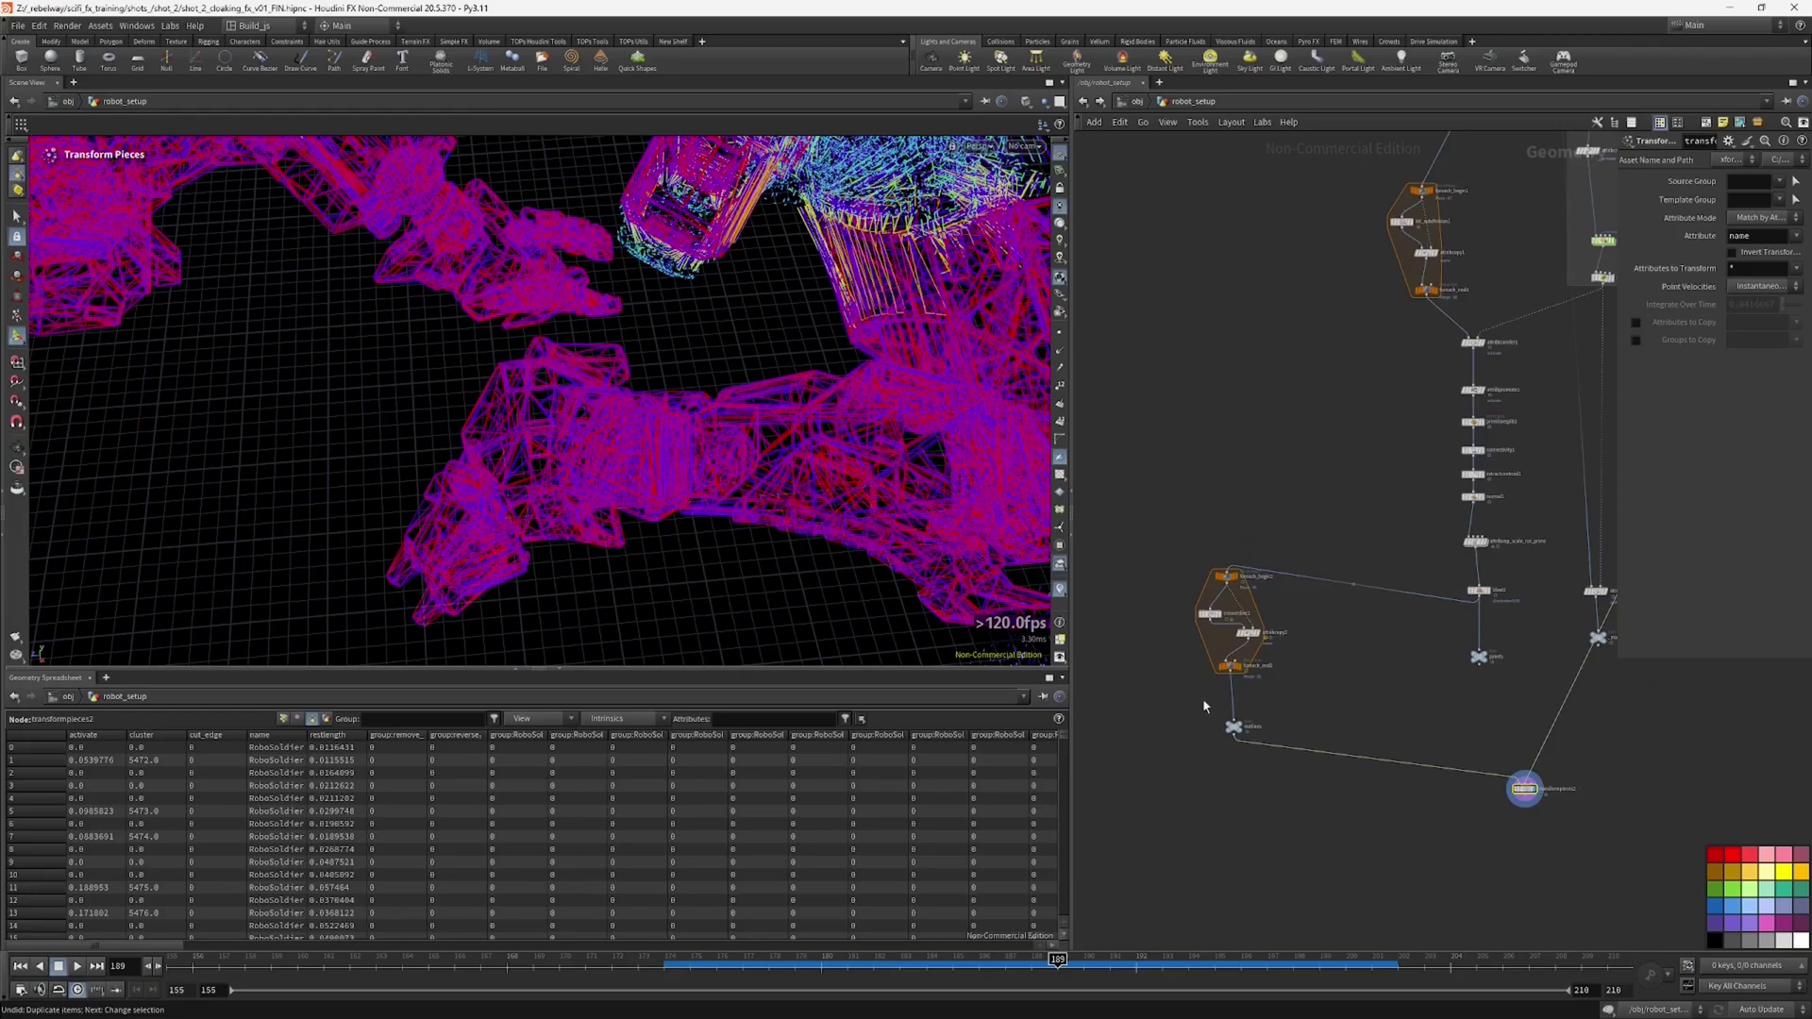
scroll(1227, 722, "up", 2)
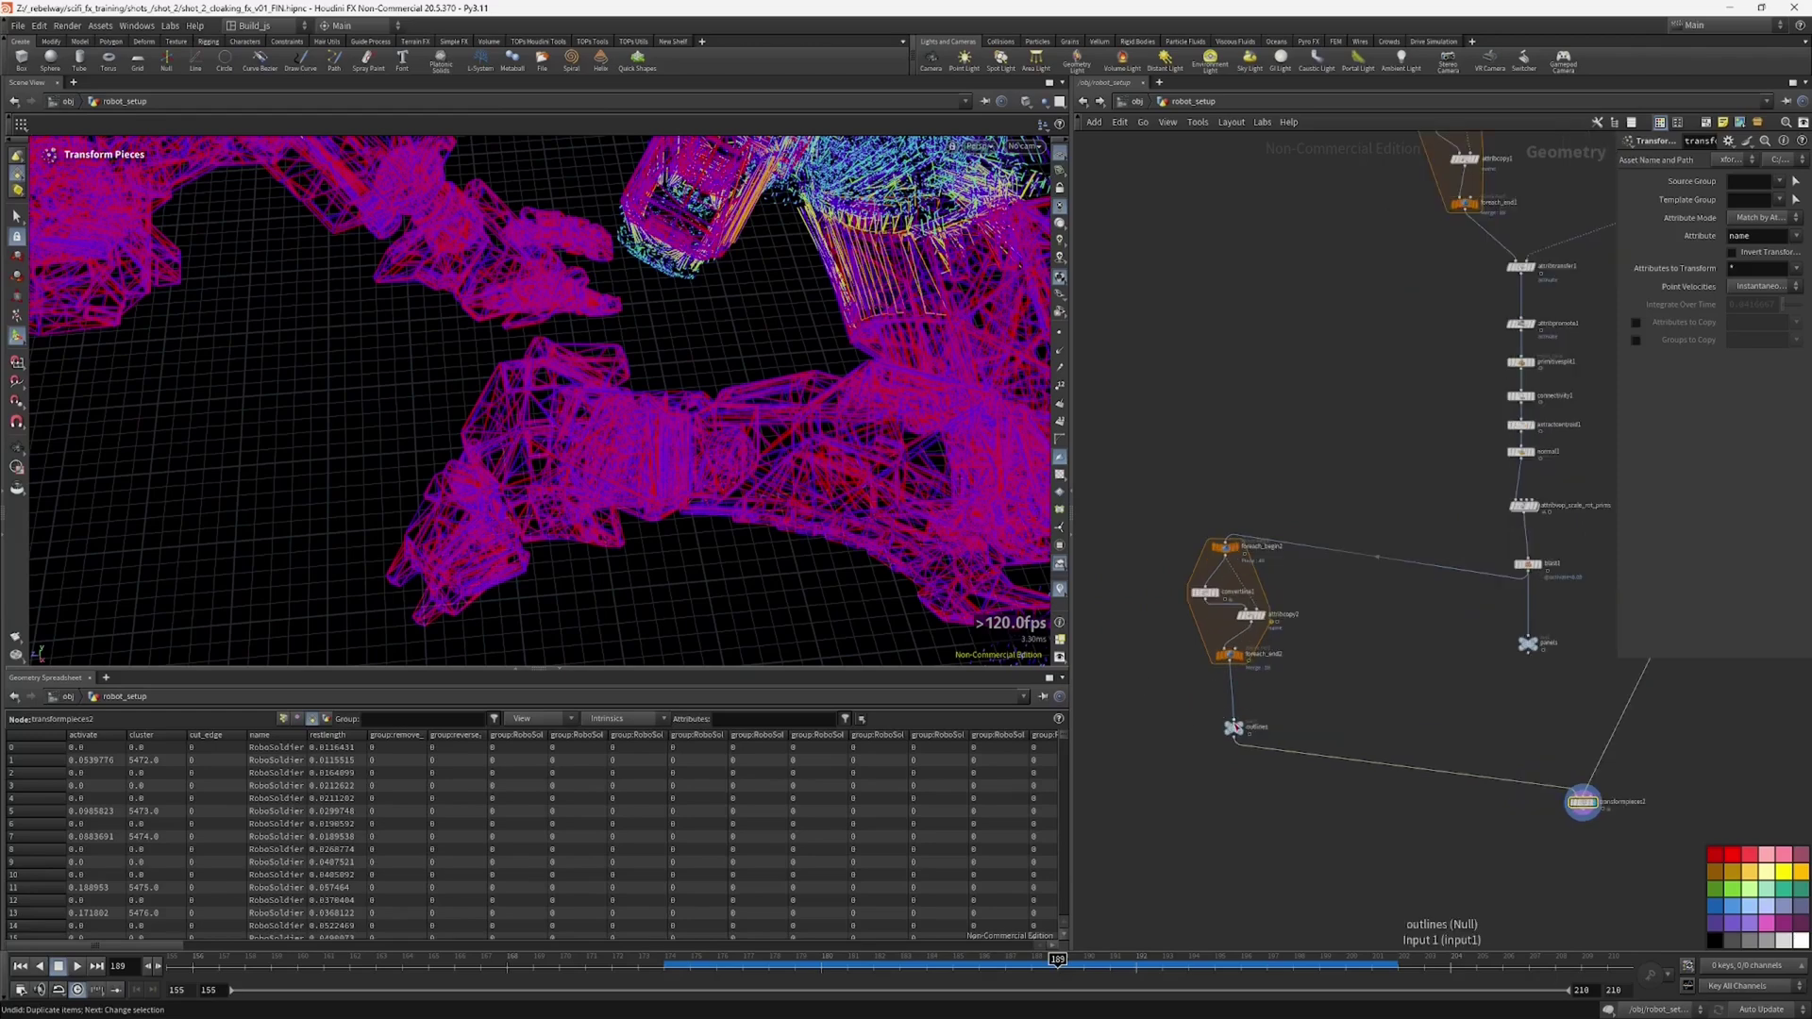
Step: Display the outlines null and frame the whole robot to examine its untransformed lines
left_click(1251, 721)
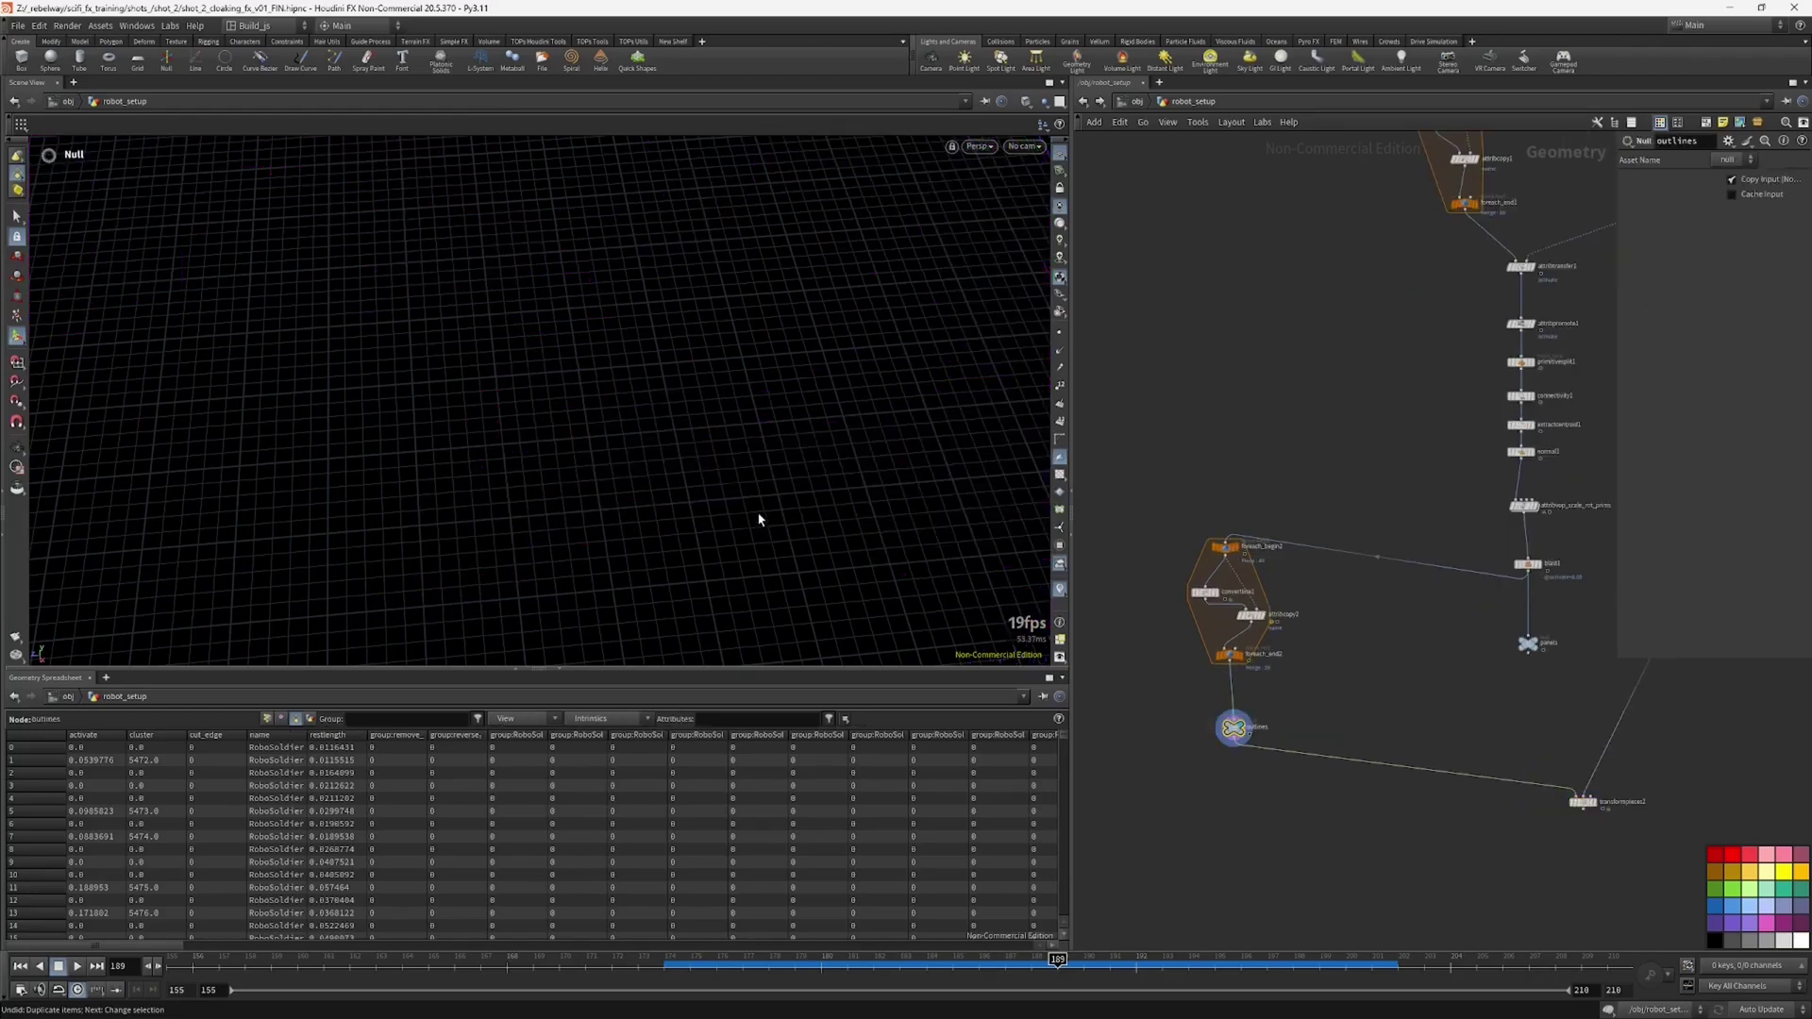
key("space+g")
left_click_drag(591, 444, 571, 414)
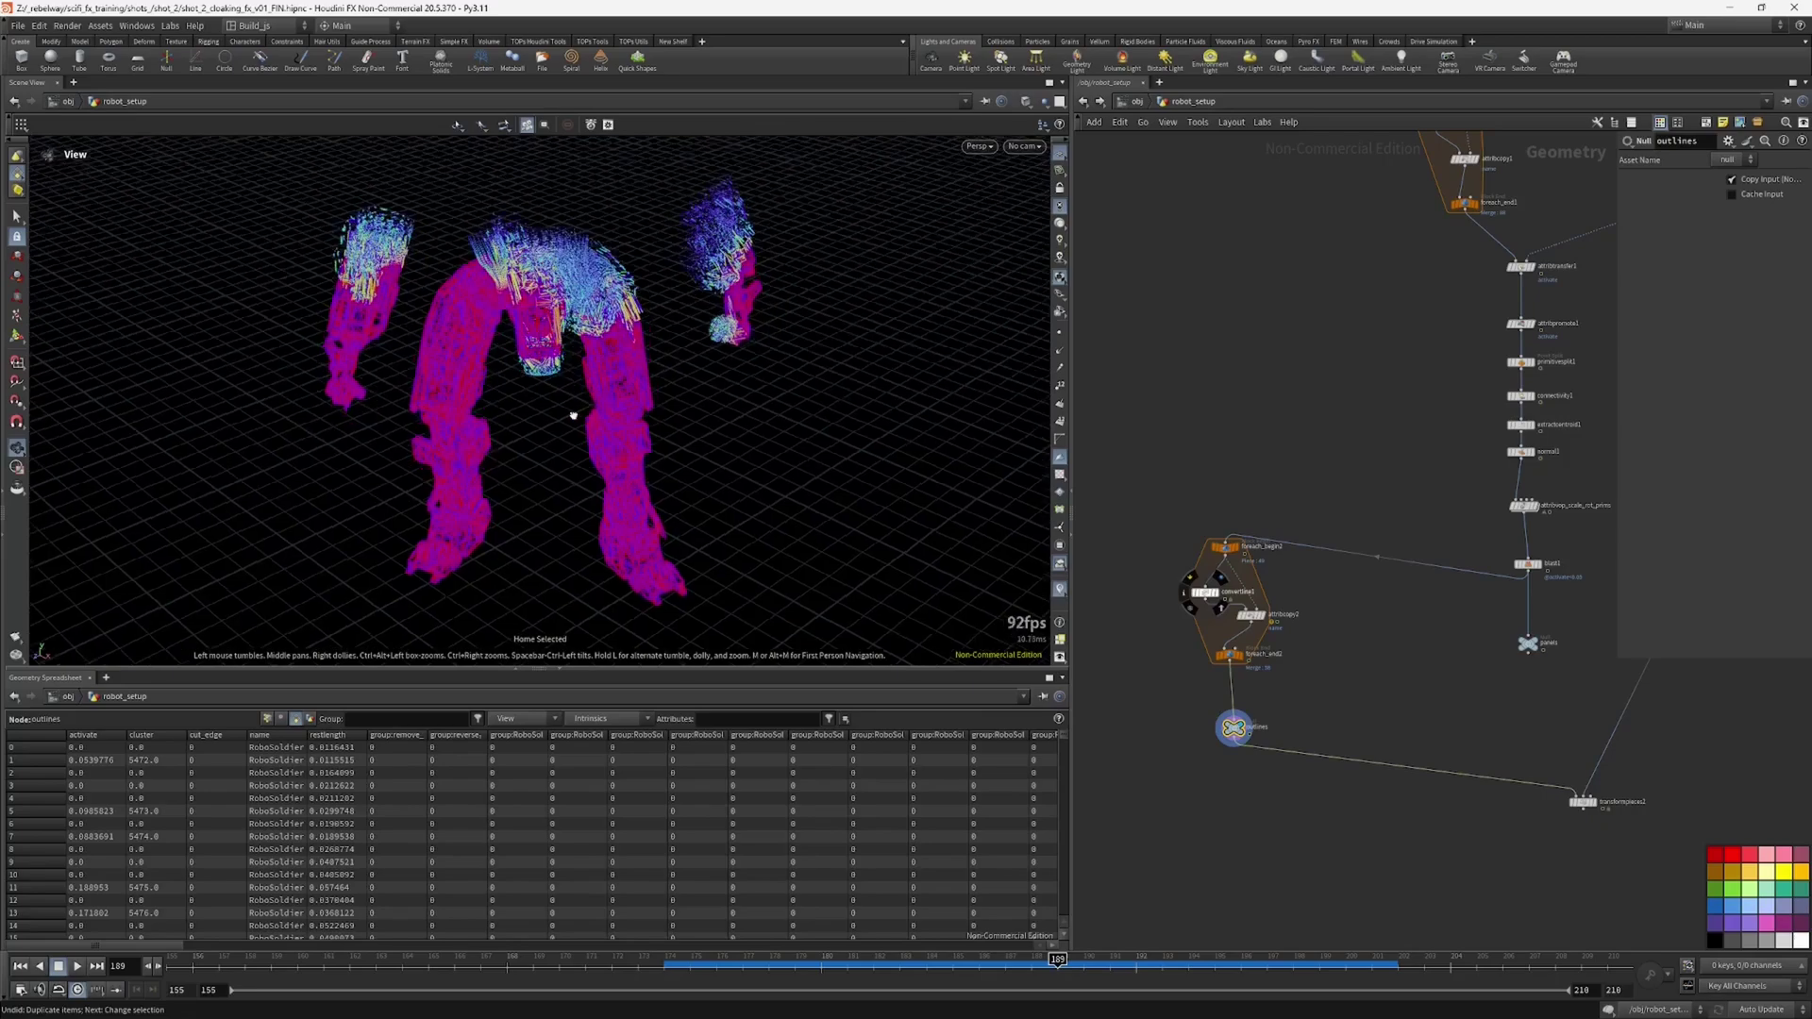
right_click_drag(571, 413, 657, 328)
middle_click_drag(657, 328, 704, 432)
left_click_drag(704, 432, 681, 385)
right_click_drag(681, 385, 659, 437)
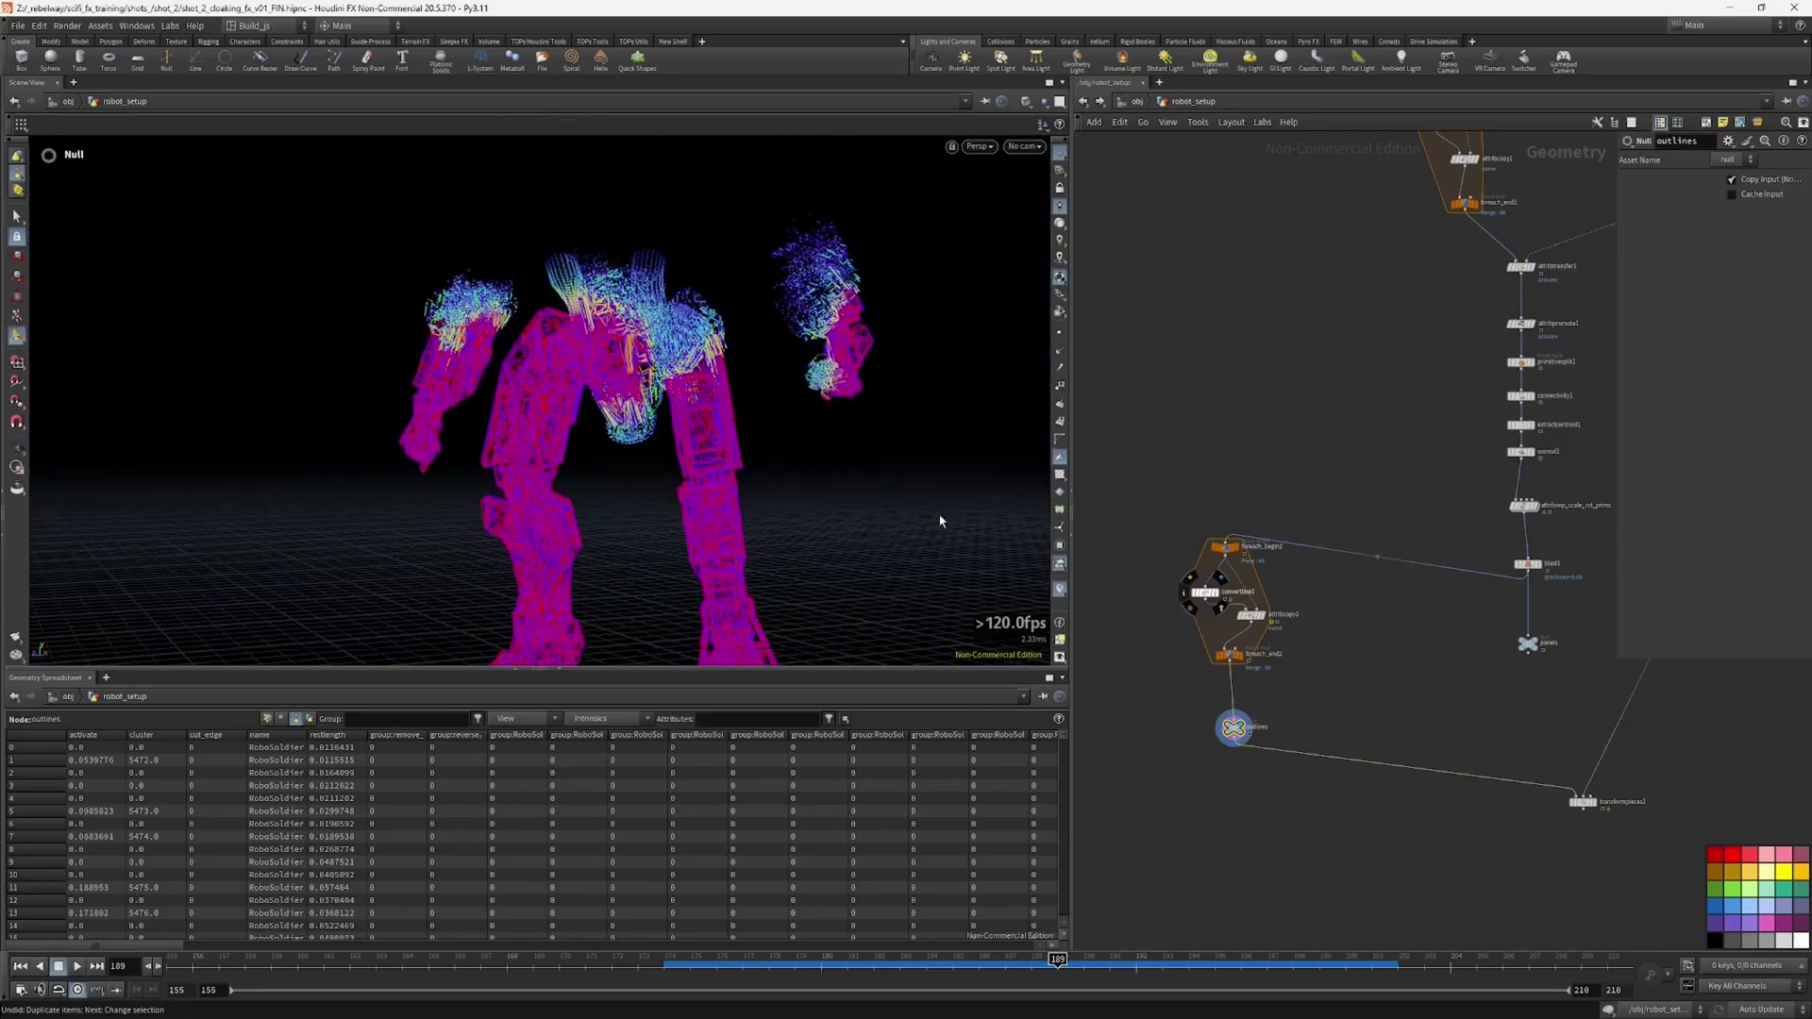
Step: Turn off the attribute visualizers in the viewport and enlarge the viewport above the spreadsheet to inspect the plain lines
left_click(1056, 591)
left_click(1056, 591)
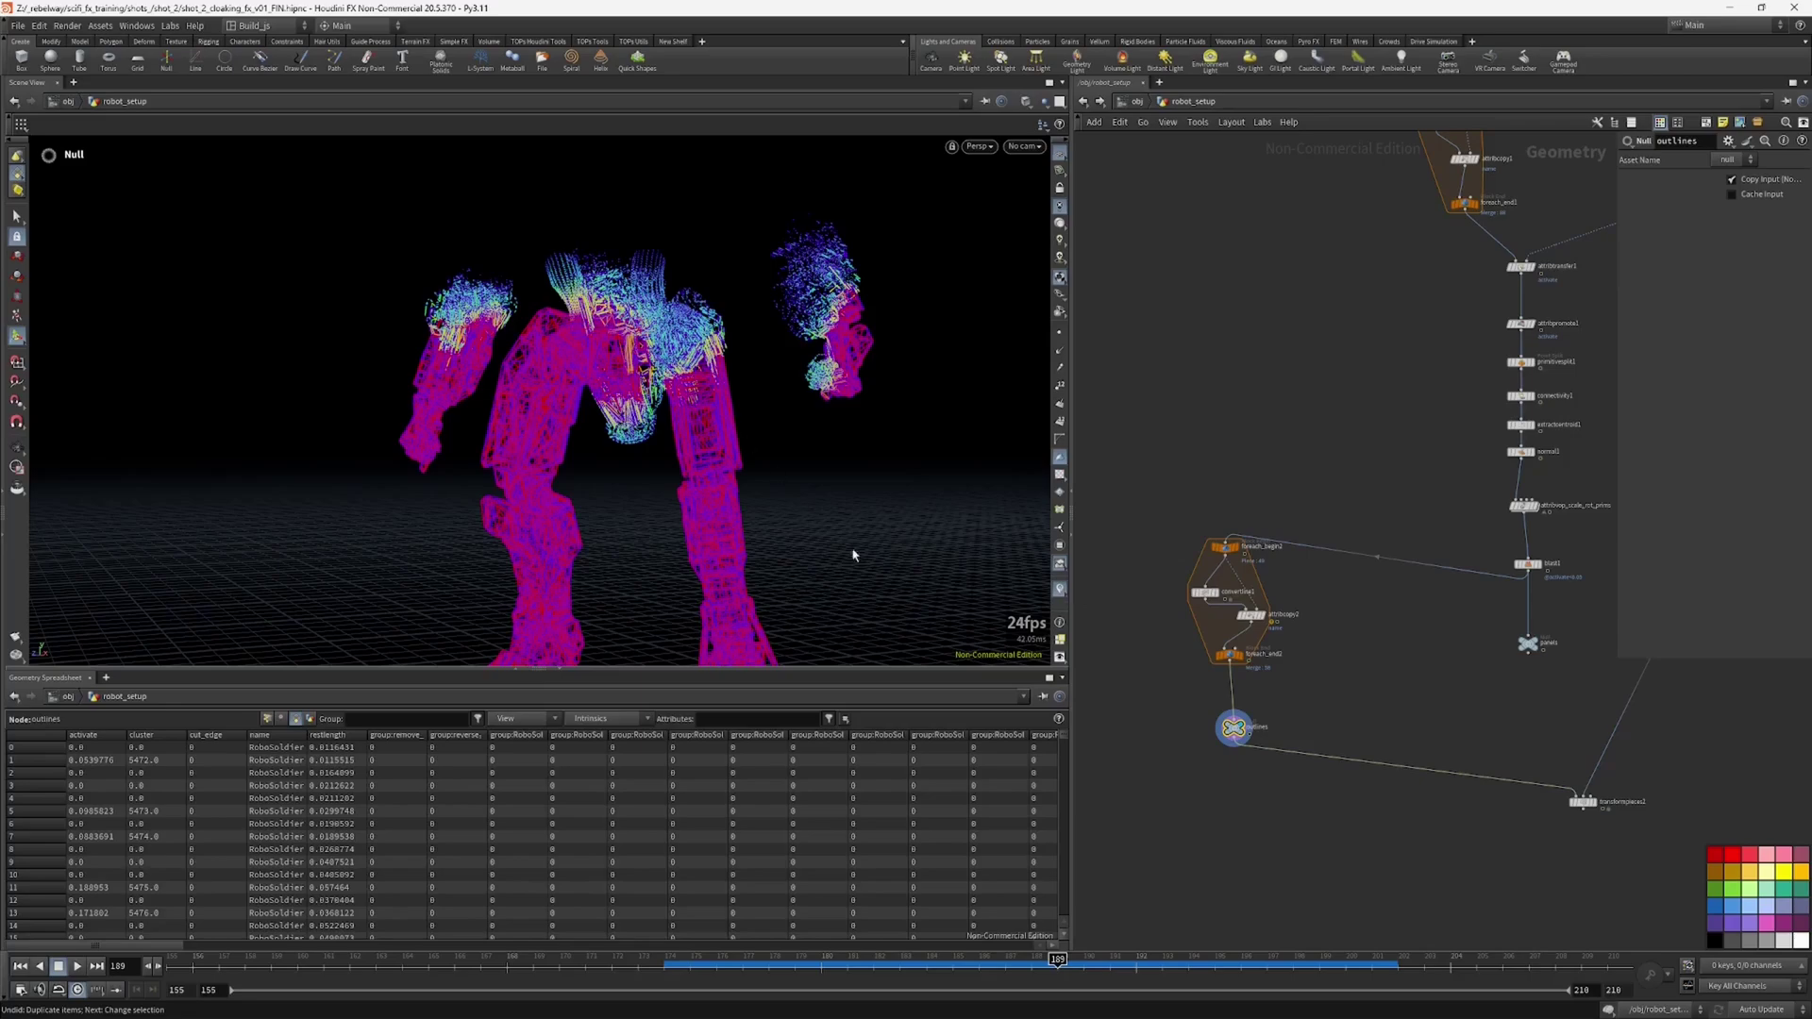
left_click_drag(821, 677, 821, 817)
left_click(1058, 591)
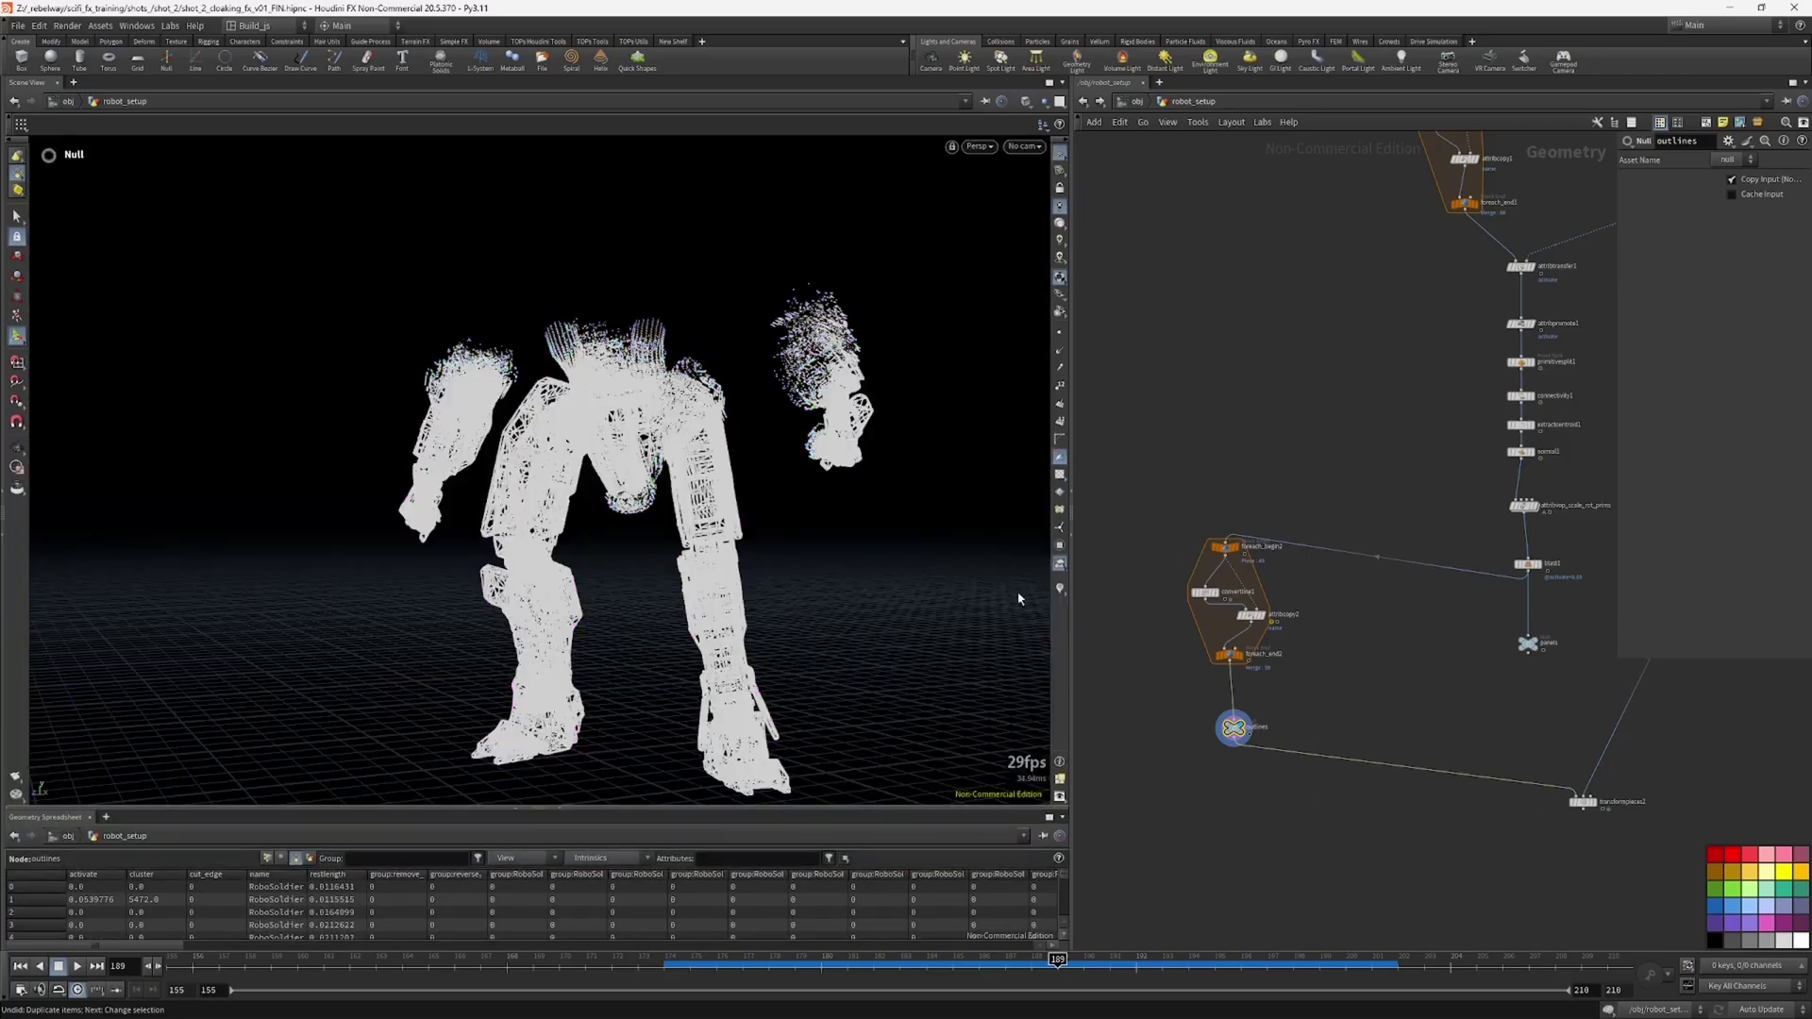
left_click_drag(830, 495, 603, 523, "alt")
scroll(1163, 684, "up", 2)
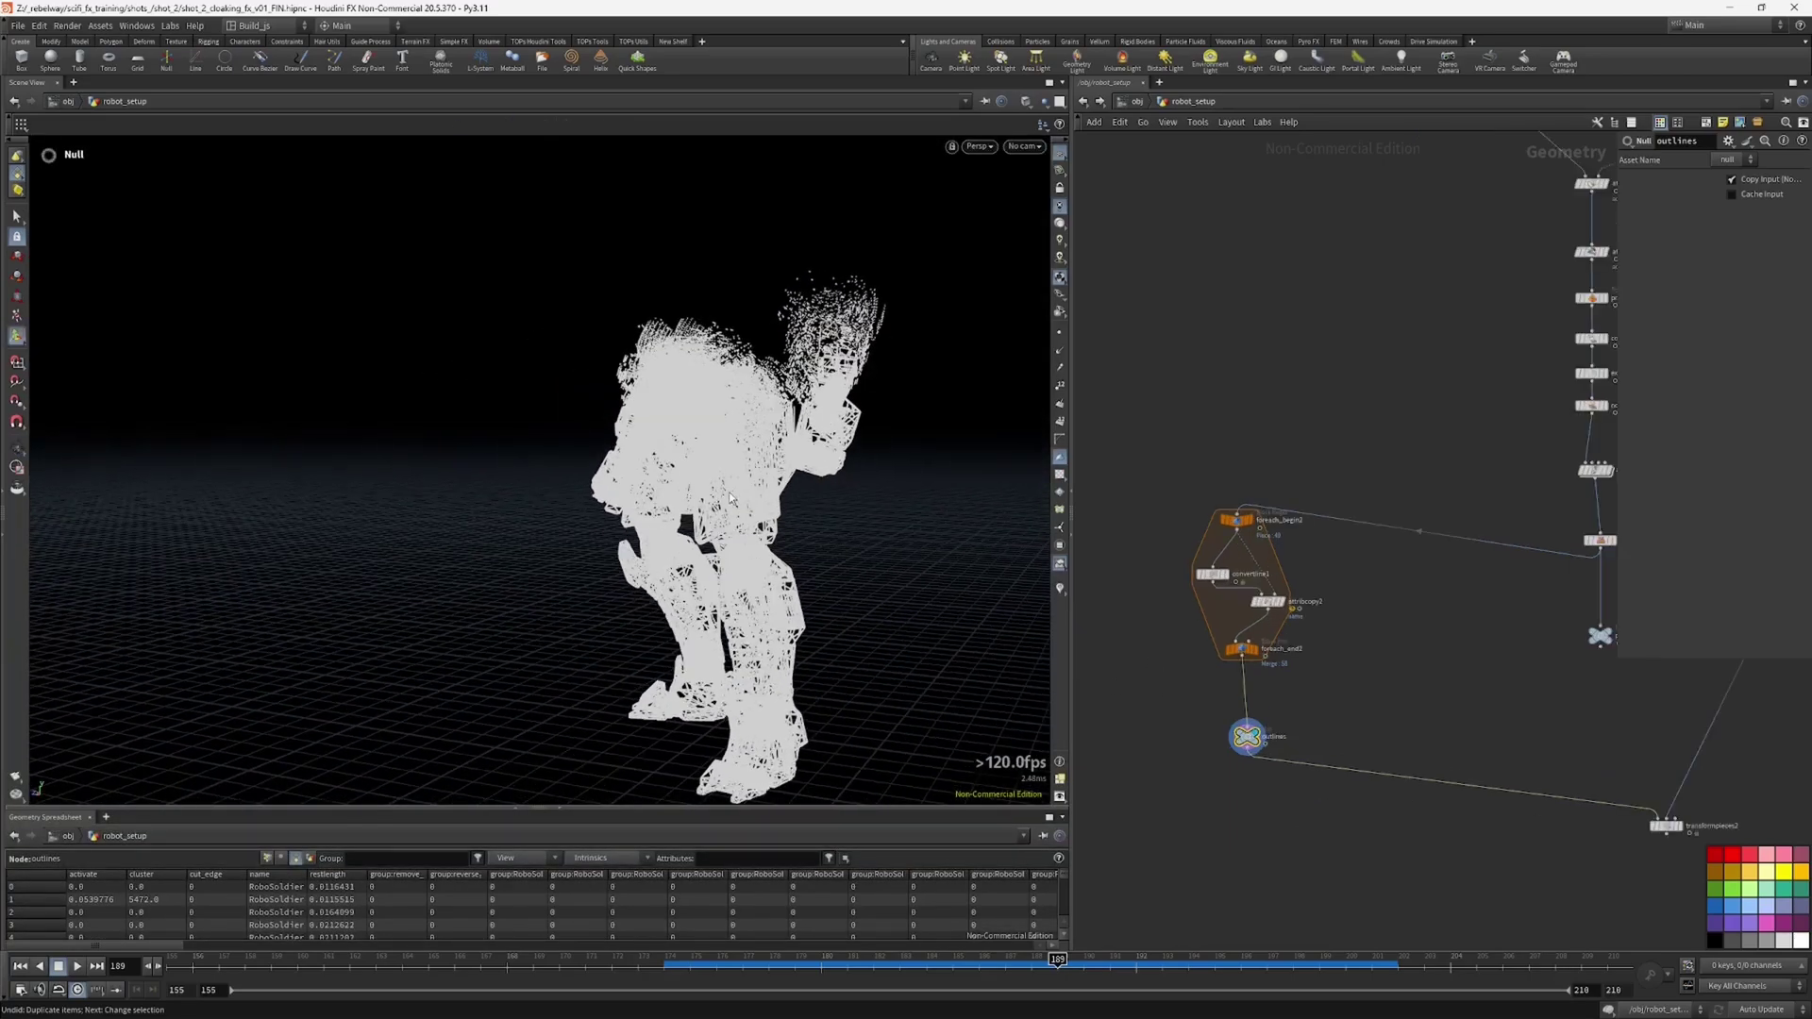
left_click_drag(733, 498, 966, 485, "alt")
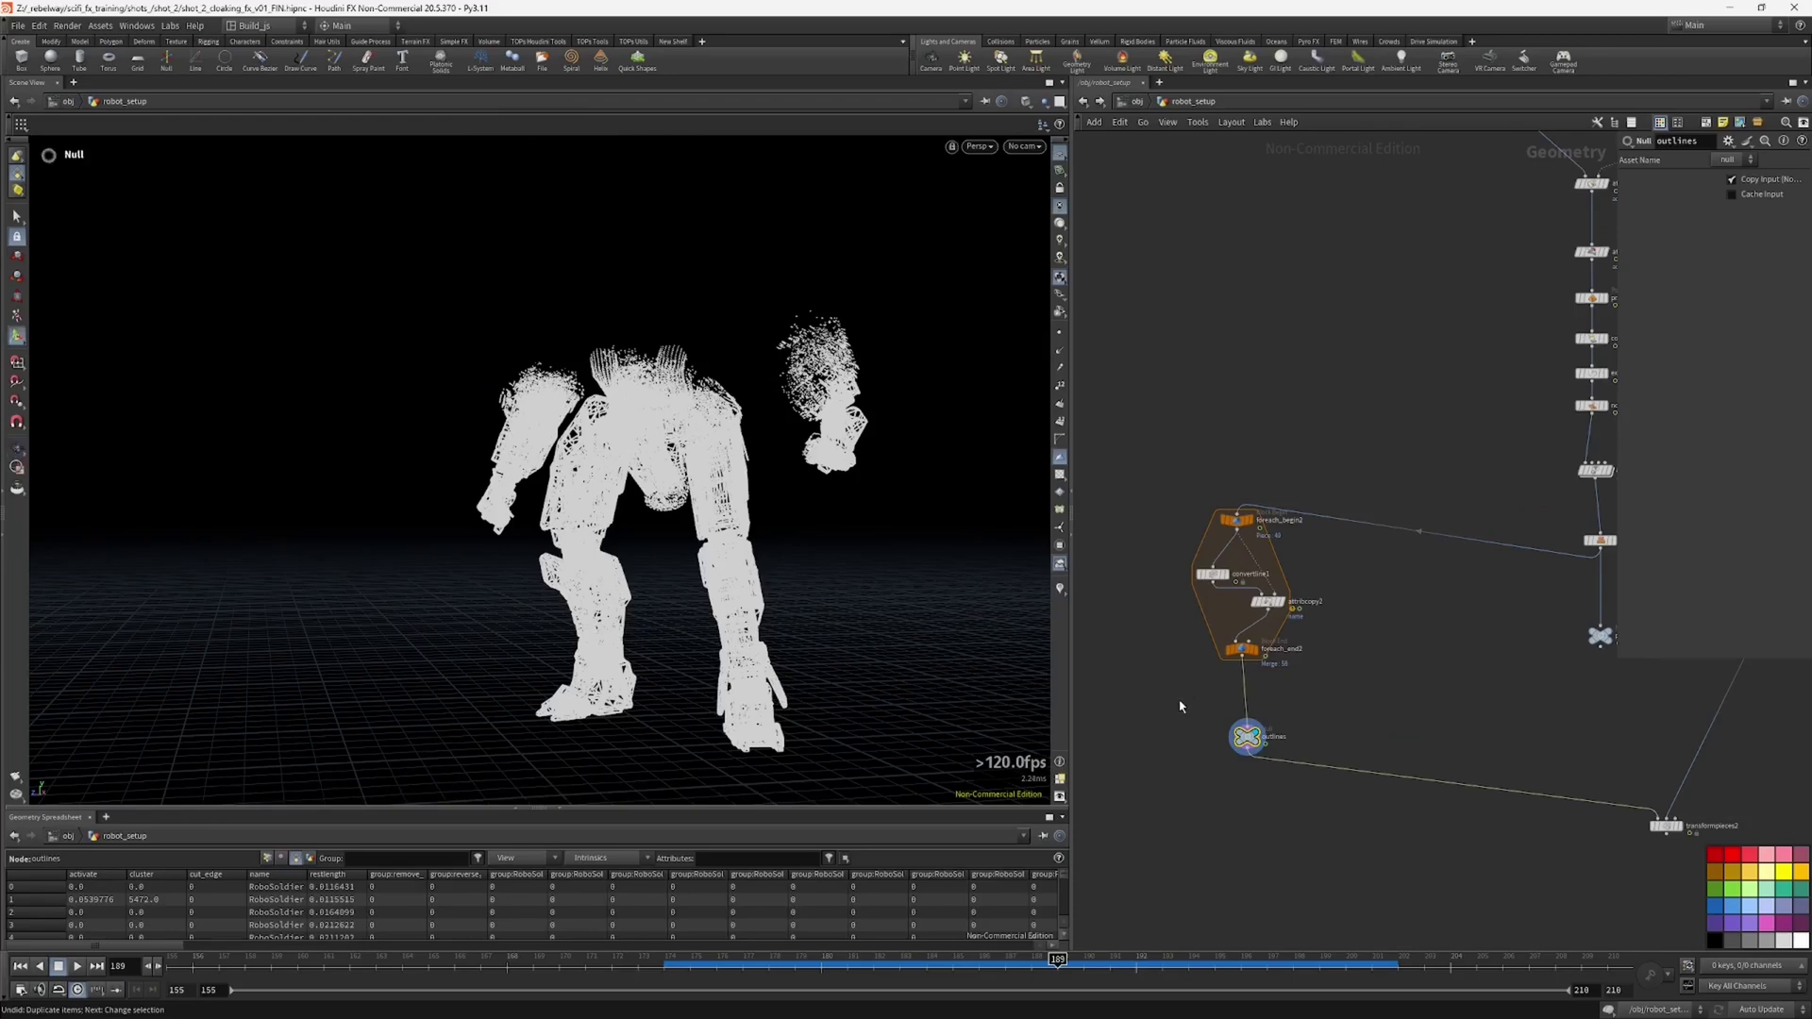
Step: Insert a Color node between foreach_end2 and the outlines null and widen the parameter area
key("Tab")
type("col")
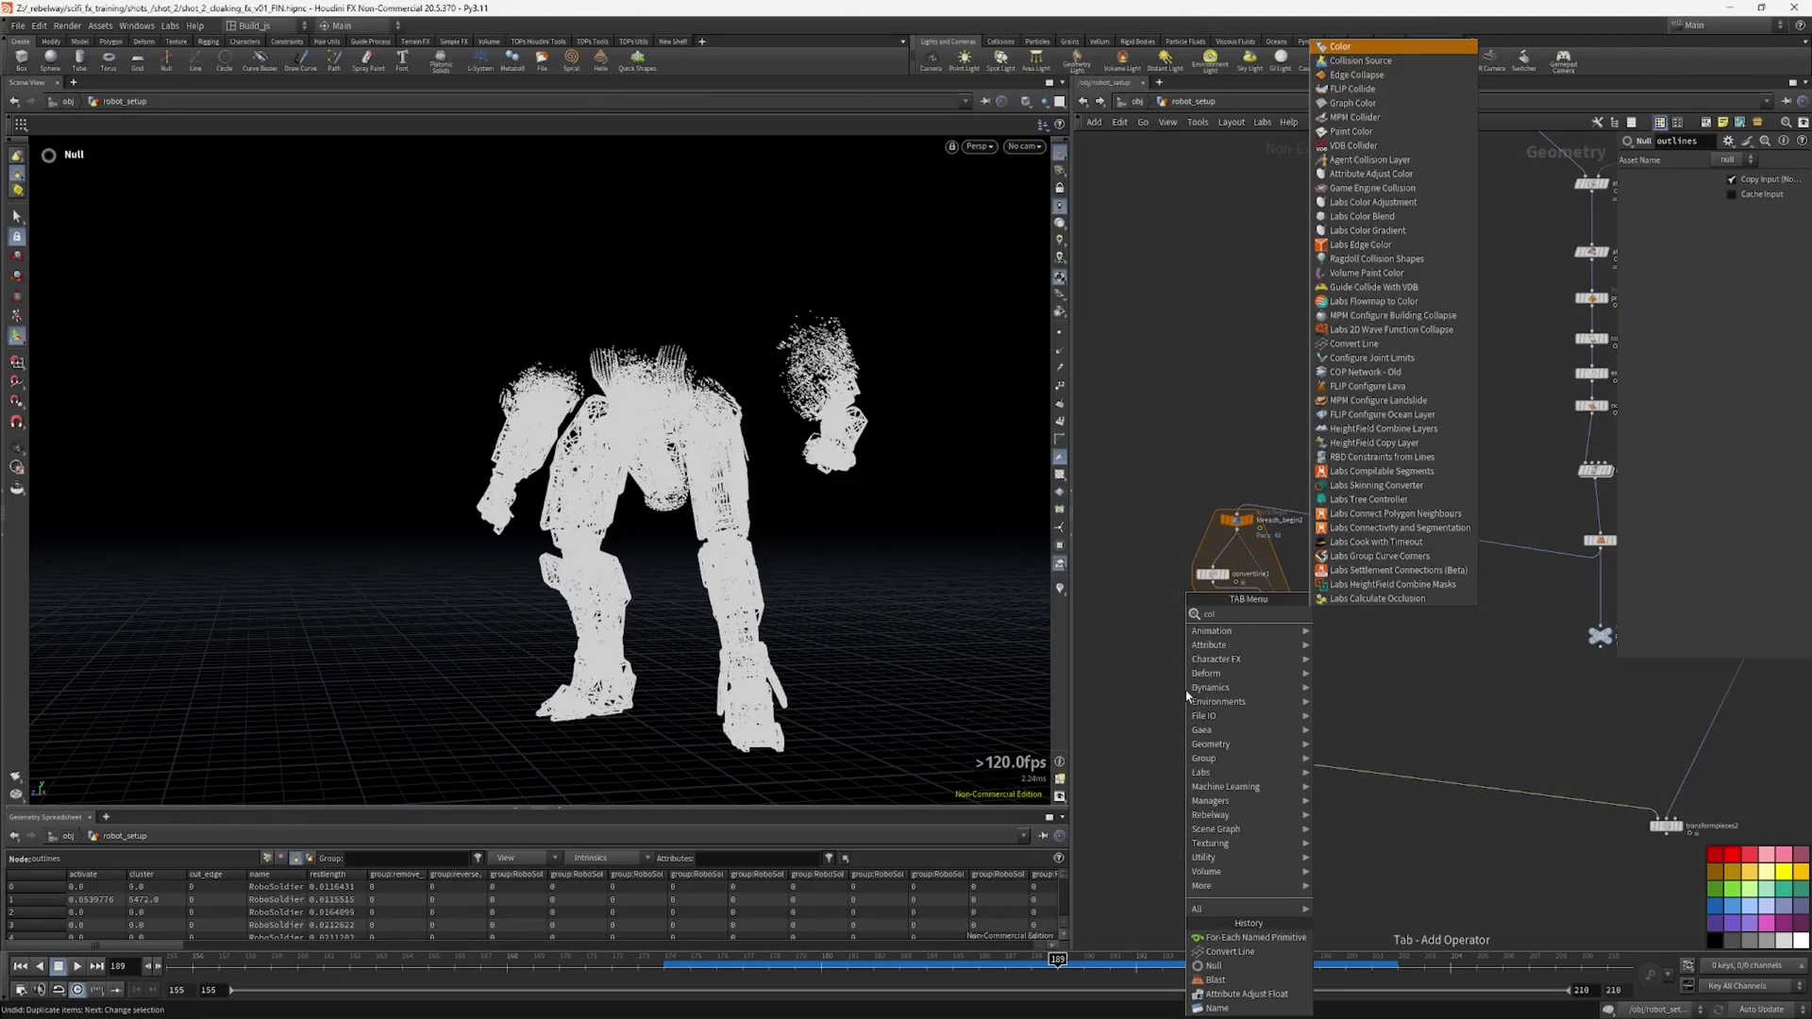
key("Return")
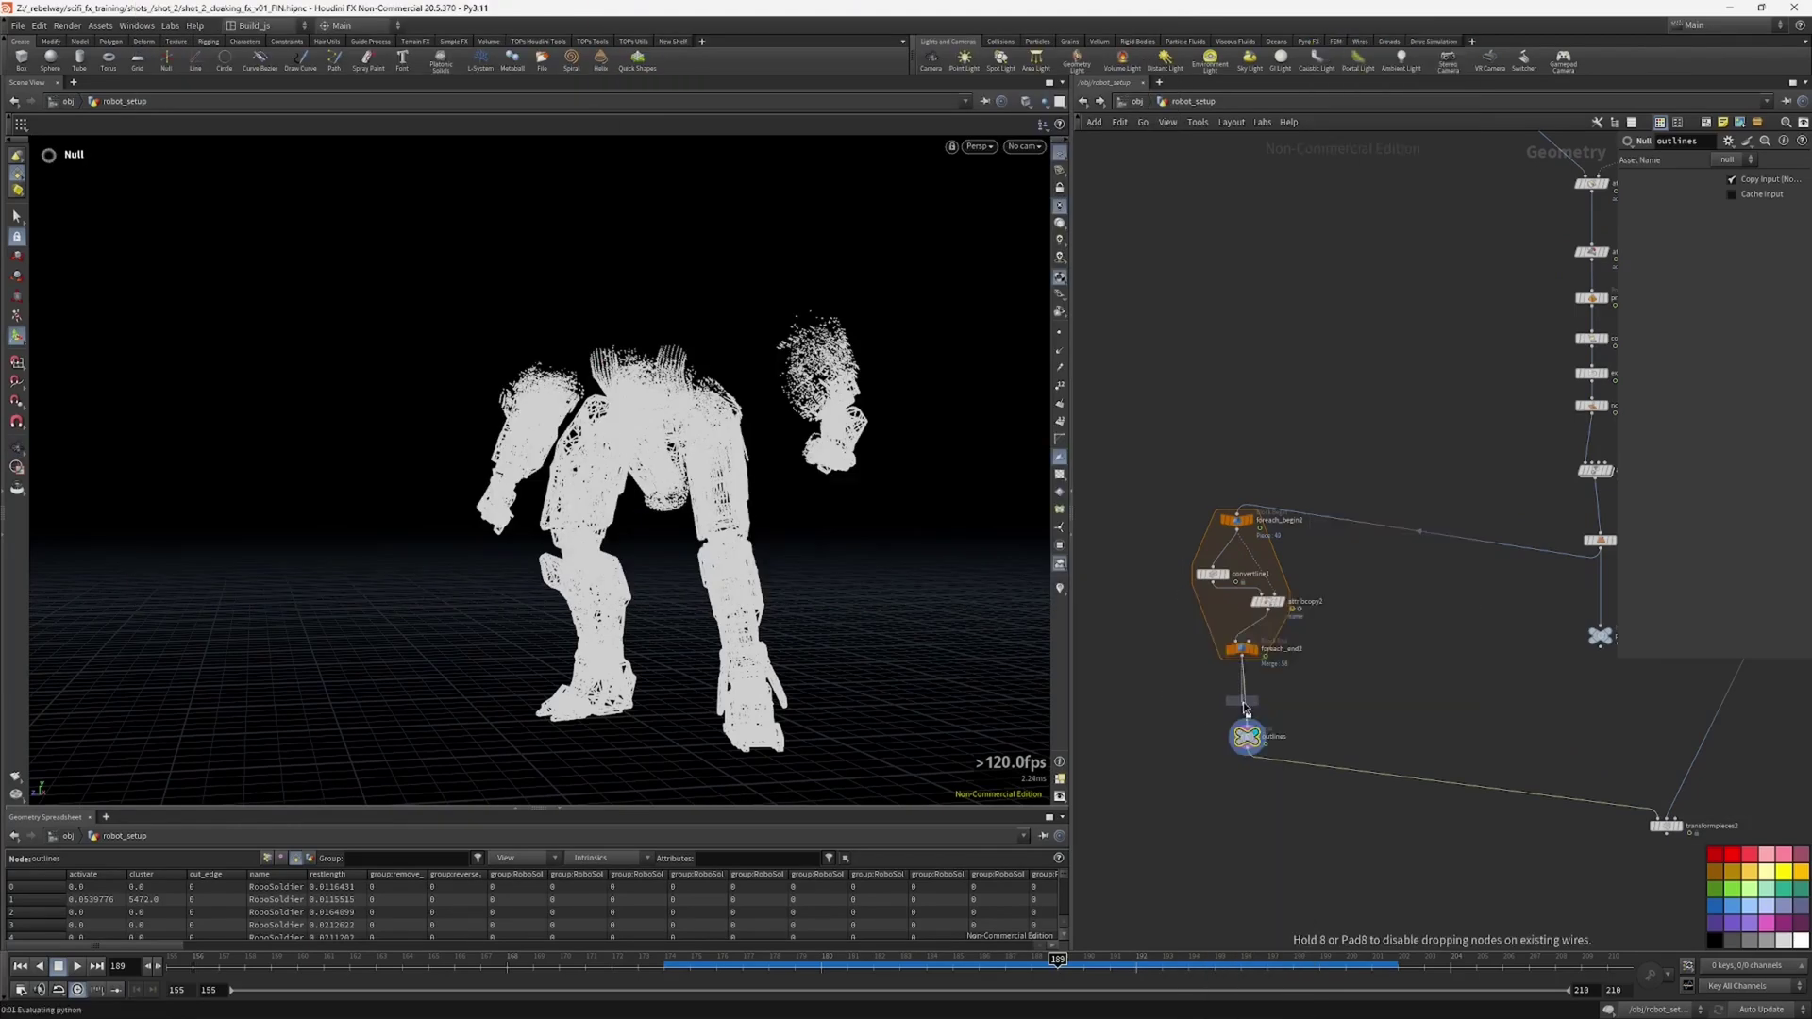
left_click(1246, 700)
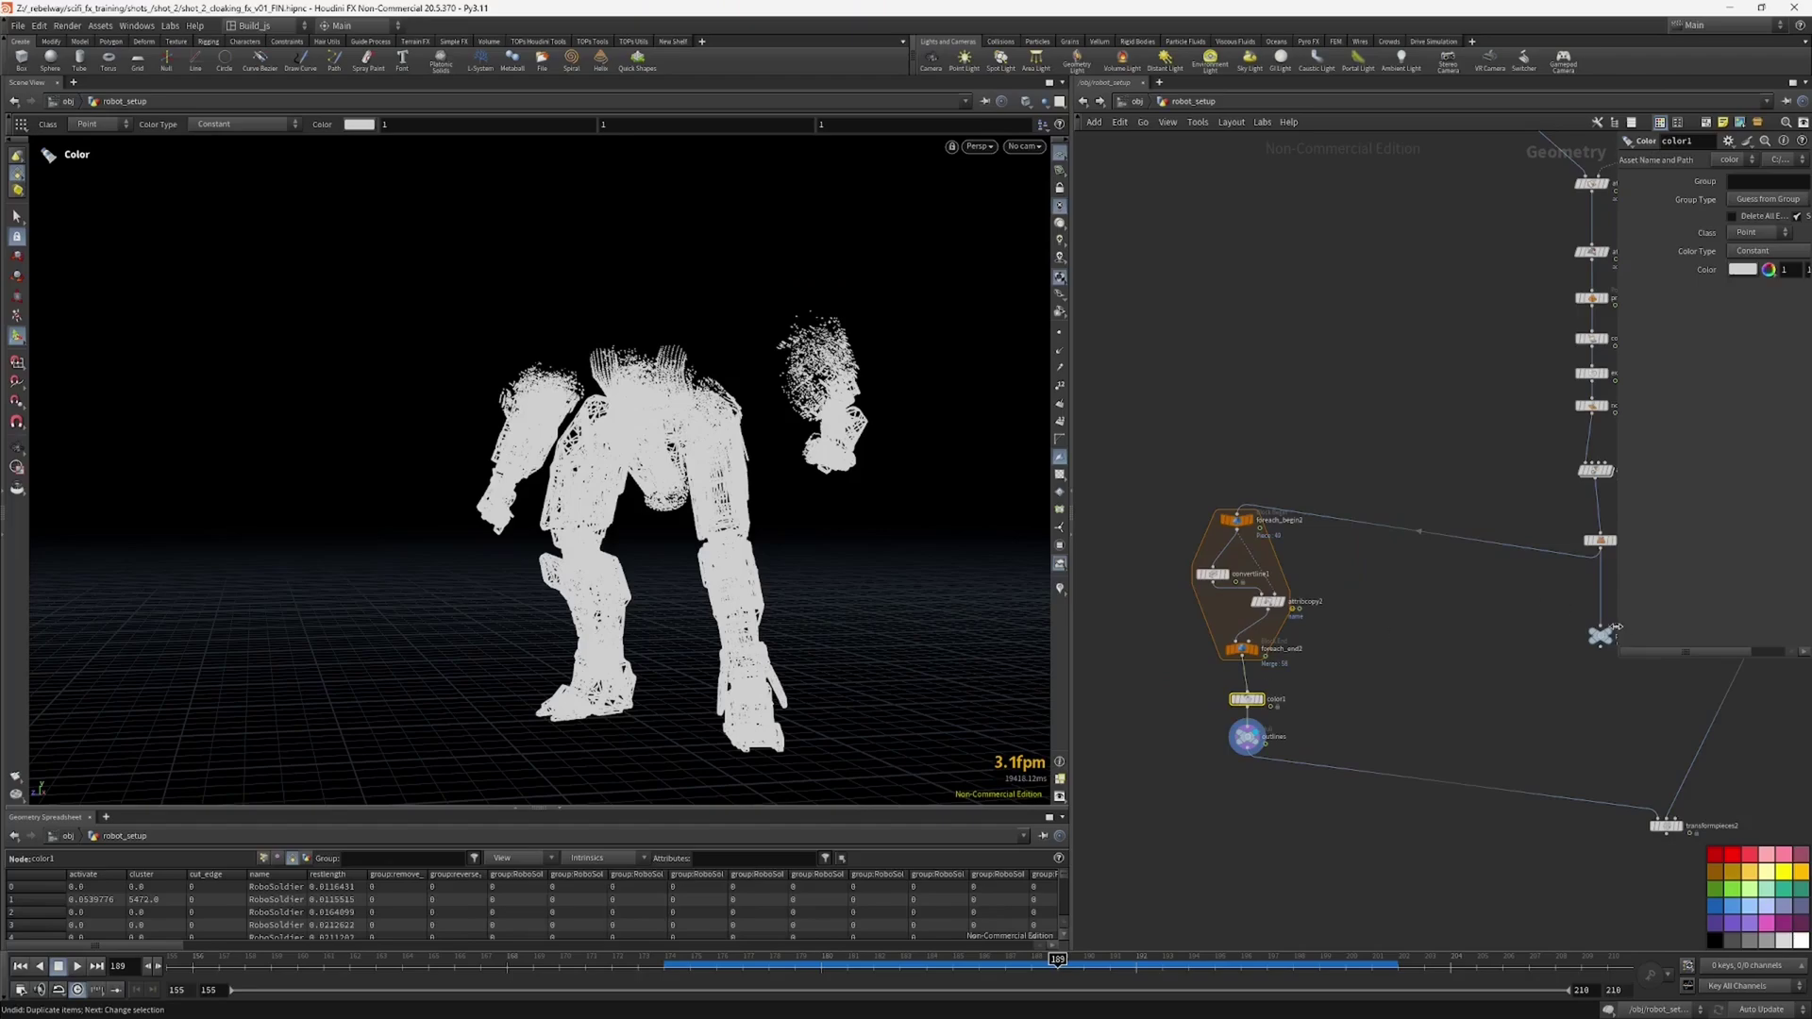
left_click_drag(1616, 626, 1395, 640)
right_click_drag(710, 545, 772, 488, "alt")
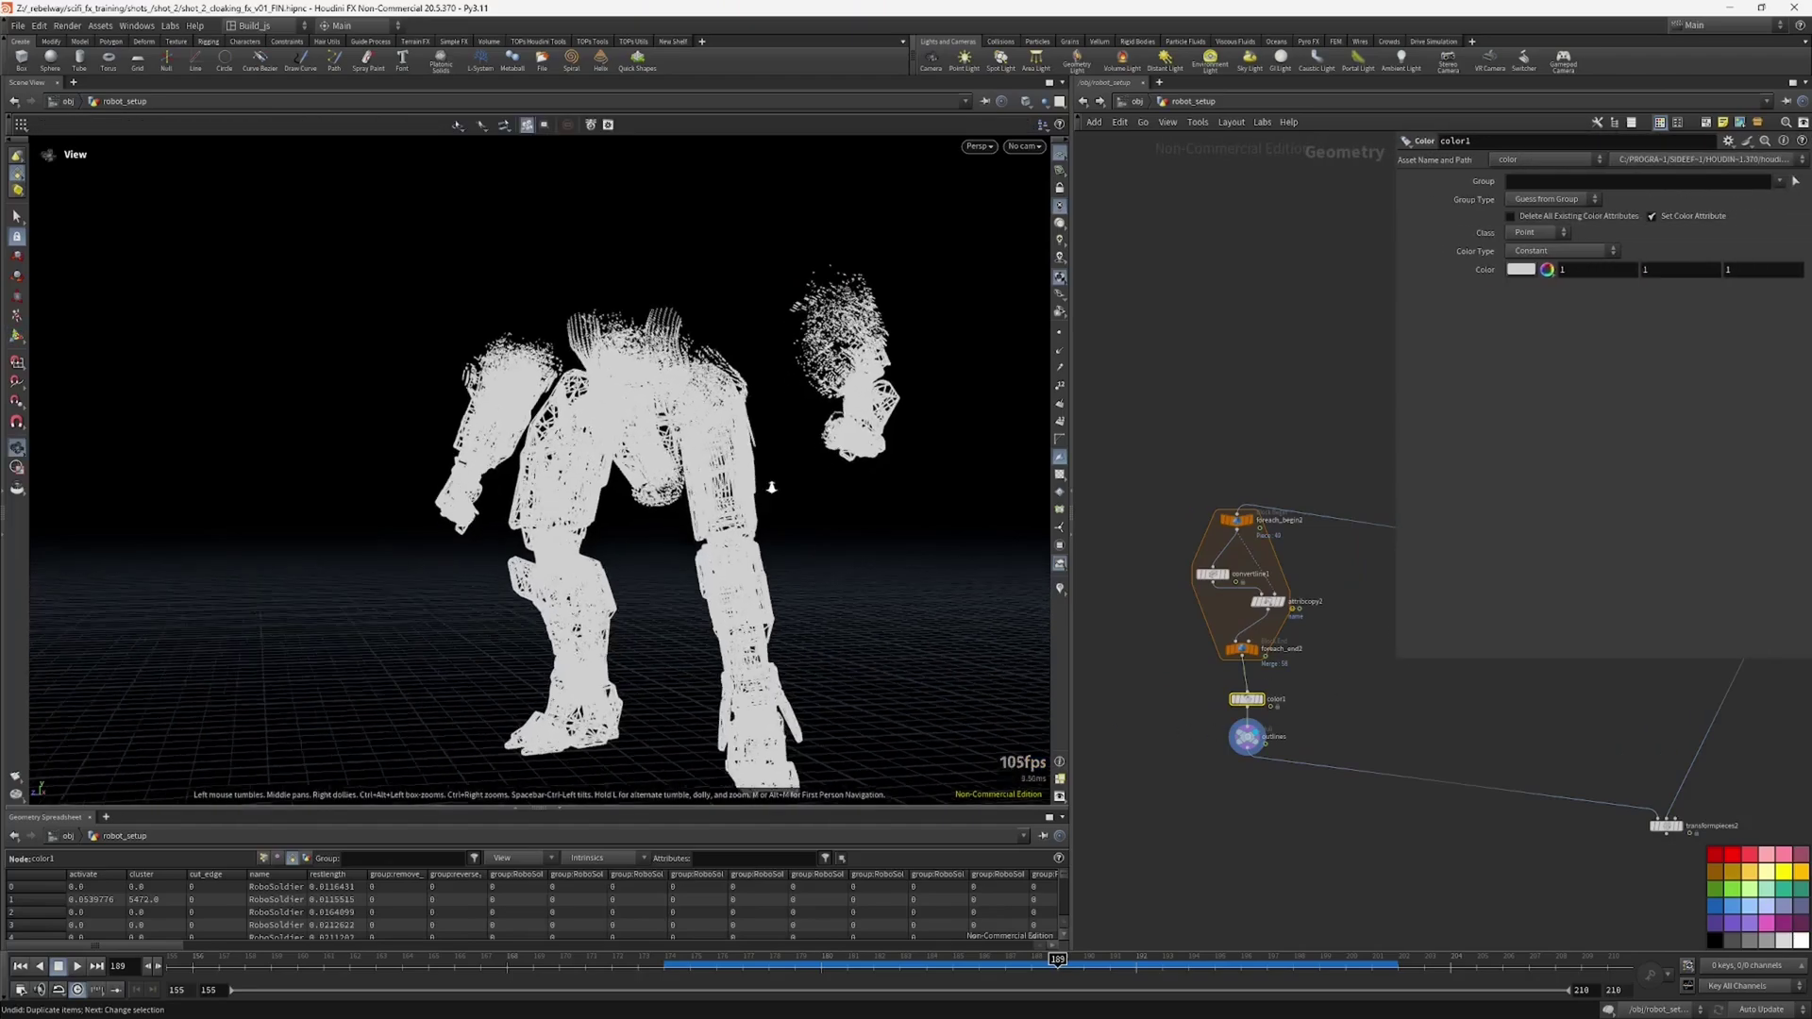
middle_click_drag(772, 487, 878, 550, "alt")
left_click_drag(878, 550, 811, 580, "alt")
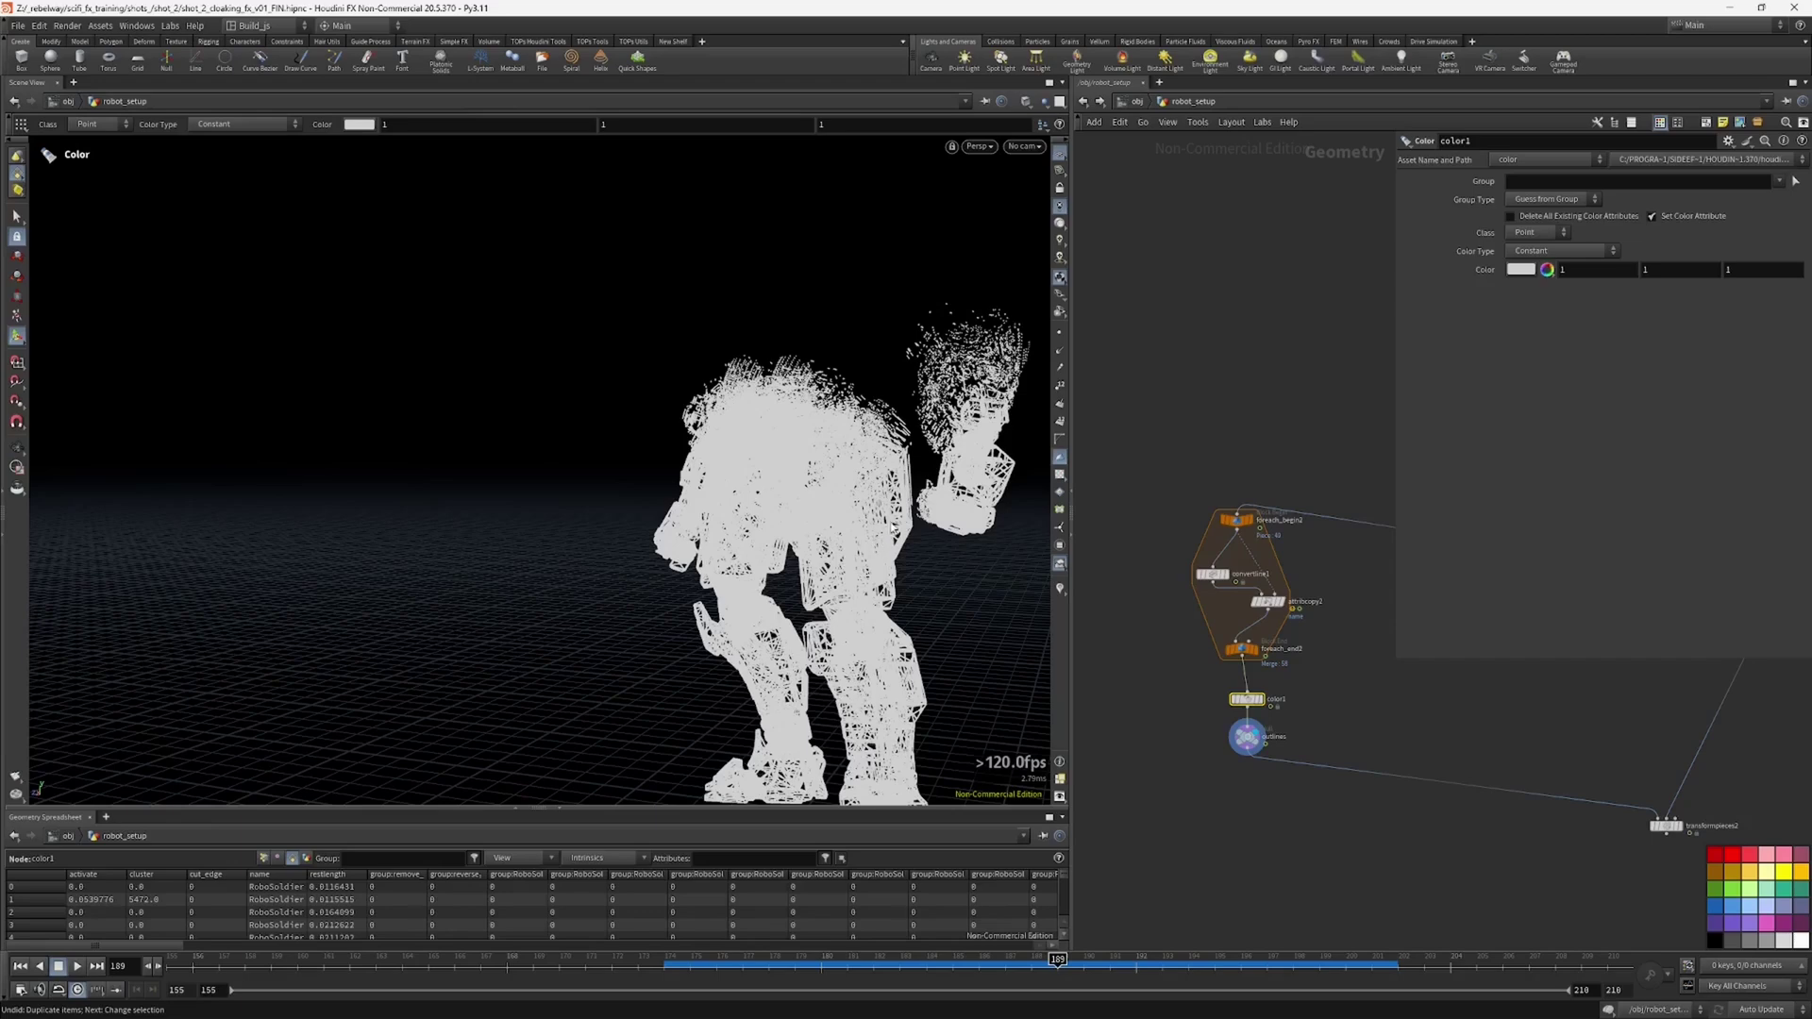
Step: Set color1's Color Type to Ramp from Attribute
left_click(1779, 181)
left_click(1436, 270)
left_click(1531, 250)
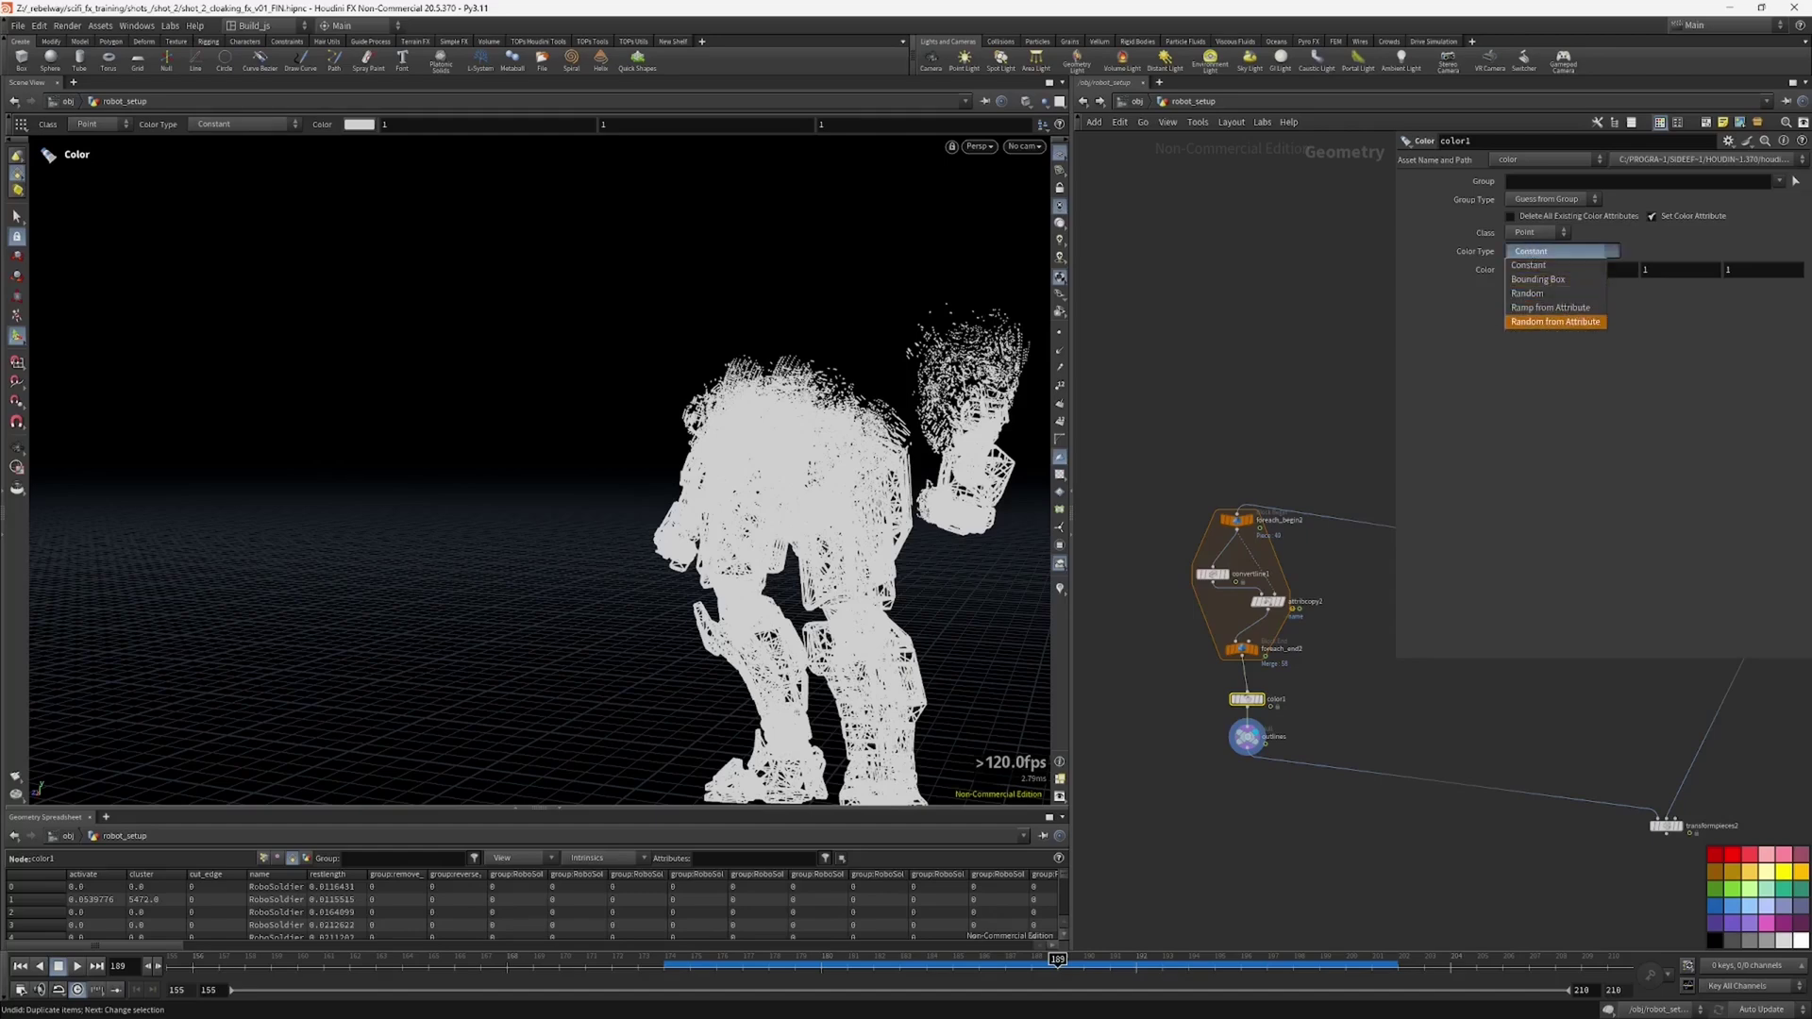
left_click(1555, 322)
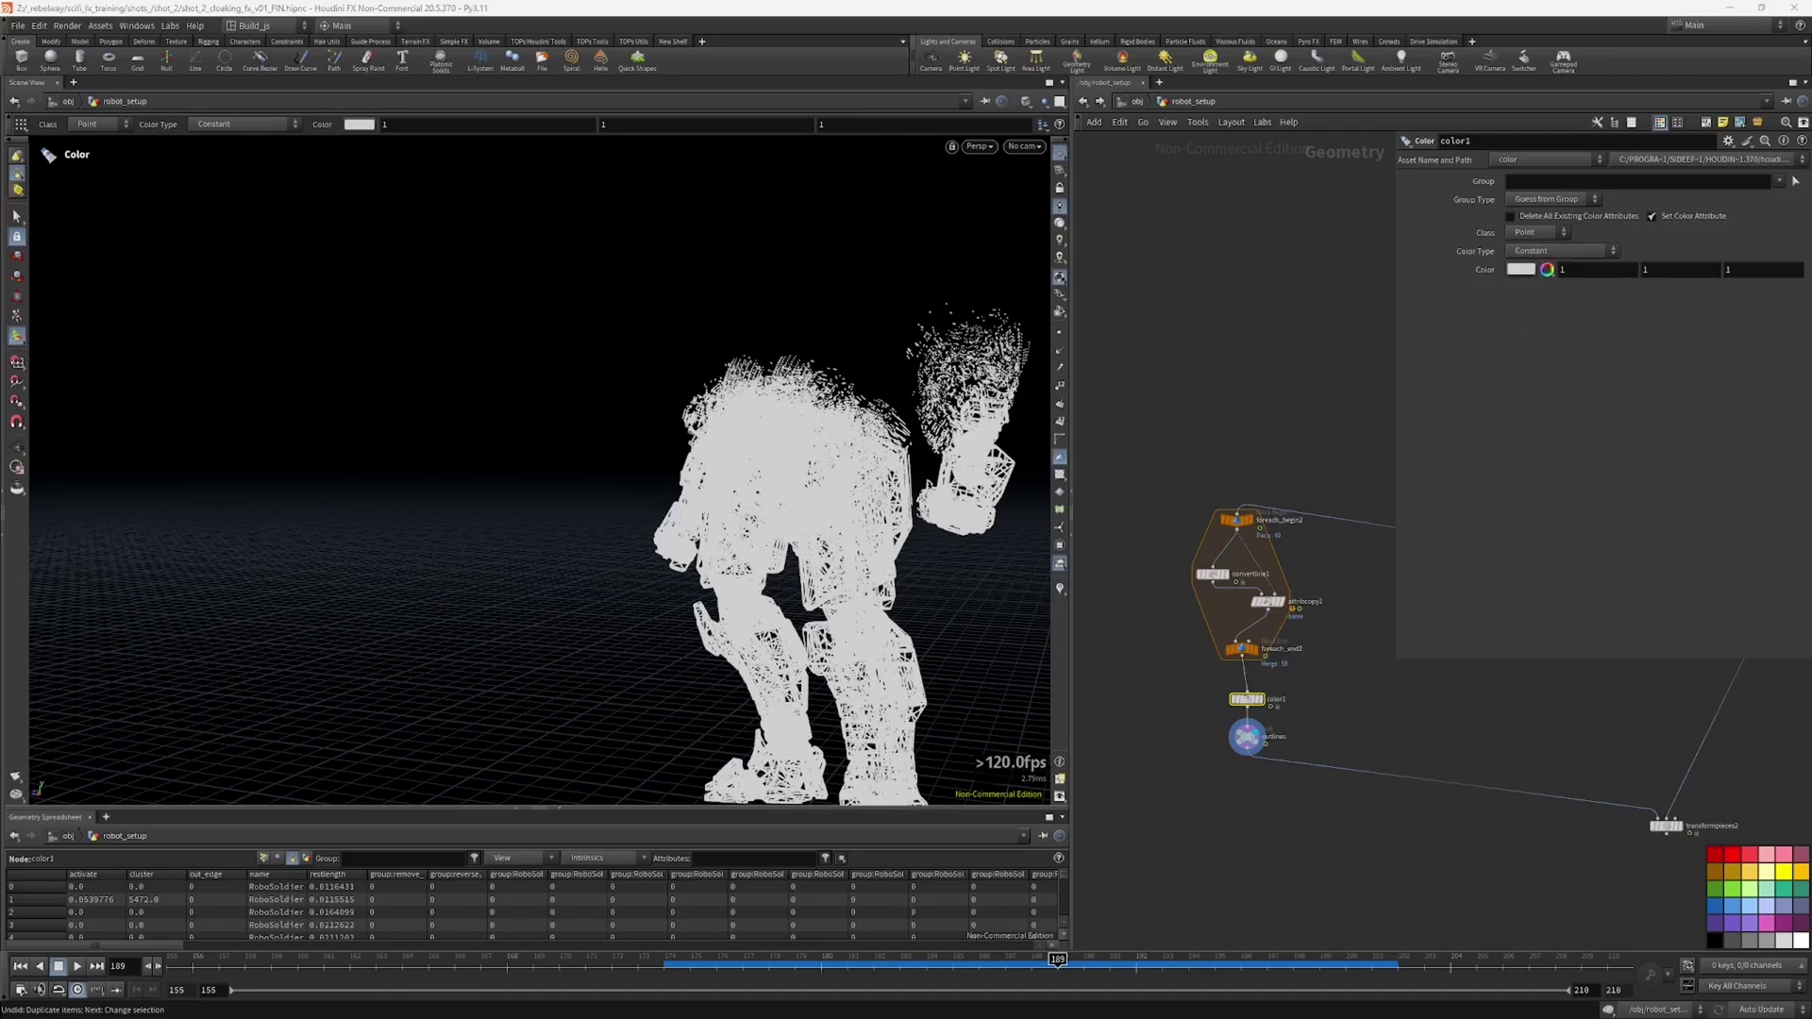
left_click(1530, 251)
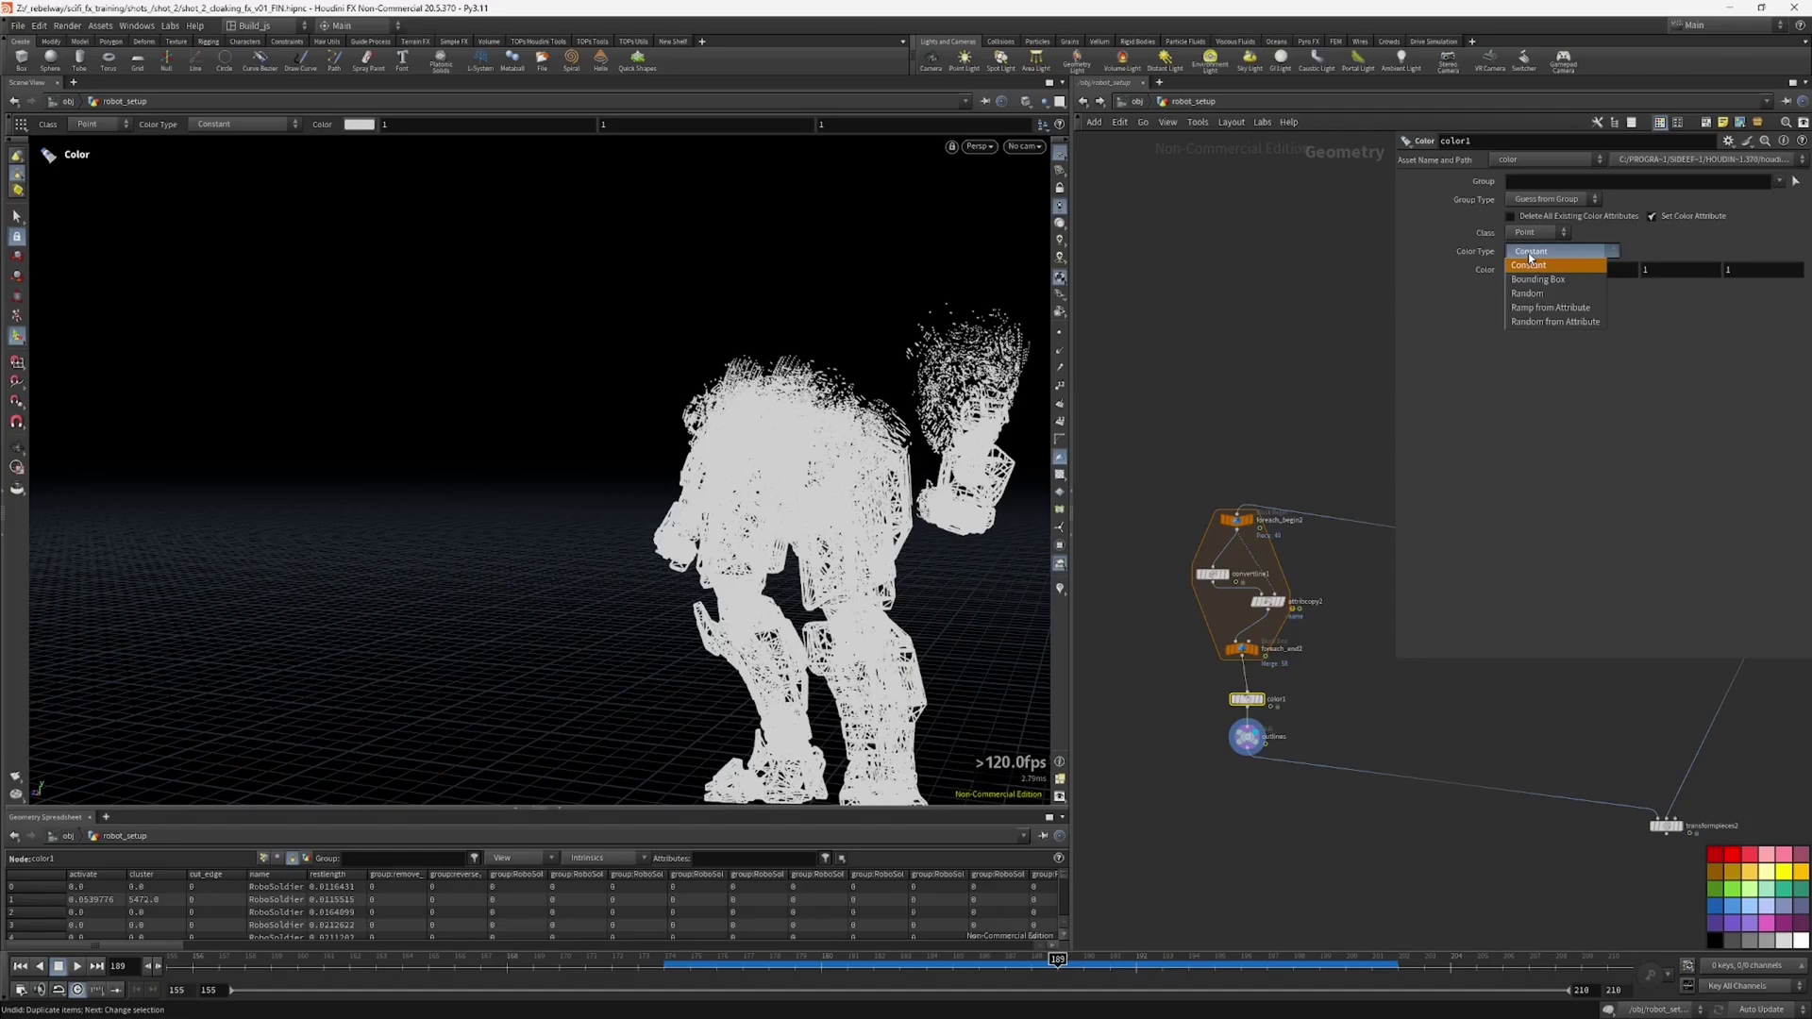
left_click(1533, 309)
middle_click_drag(1173, 707, 1165, 694)
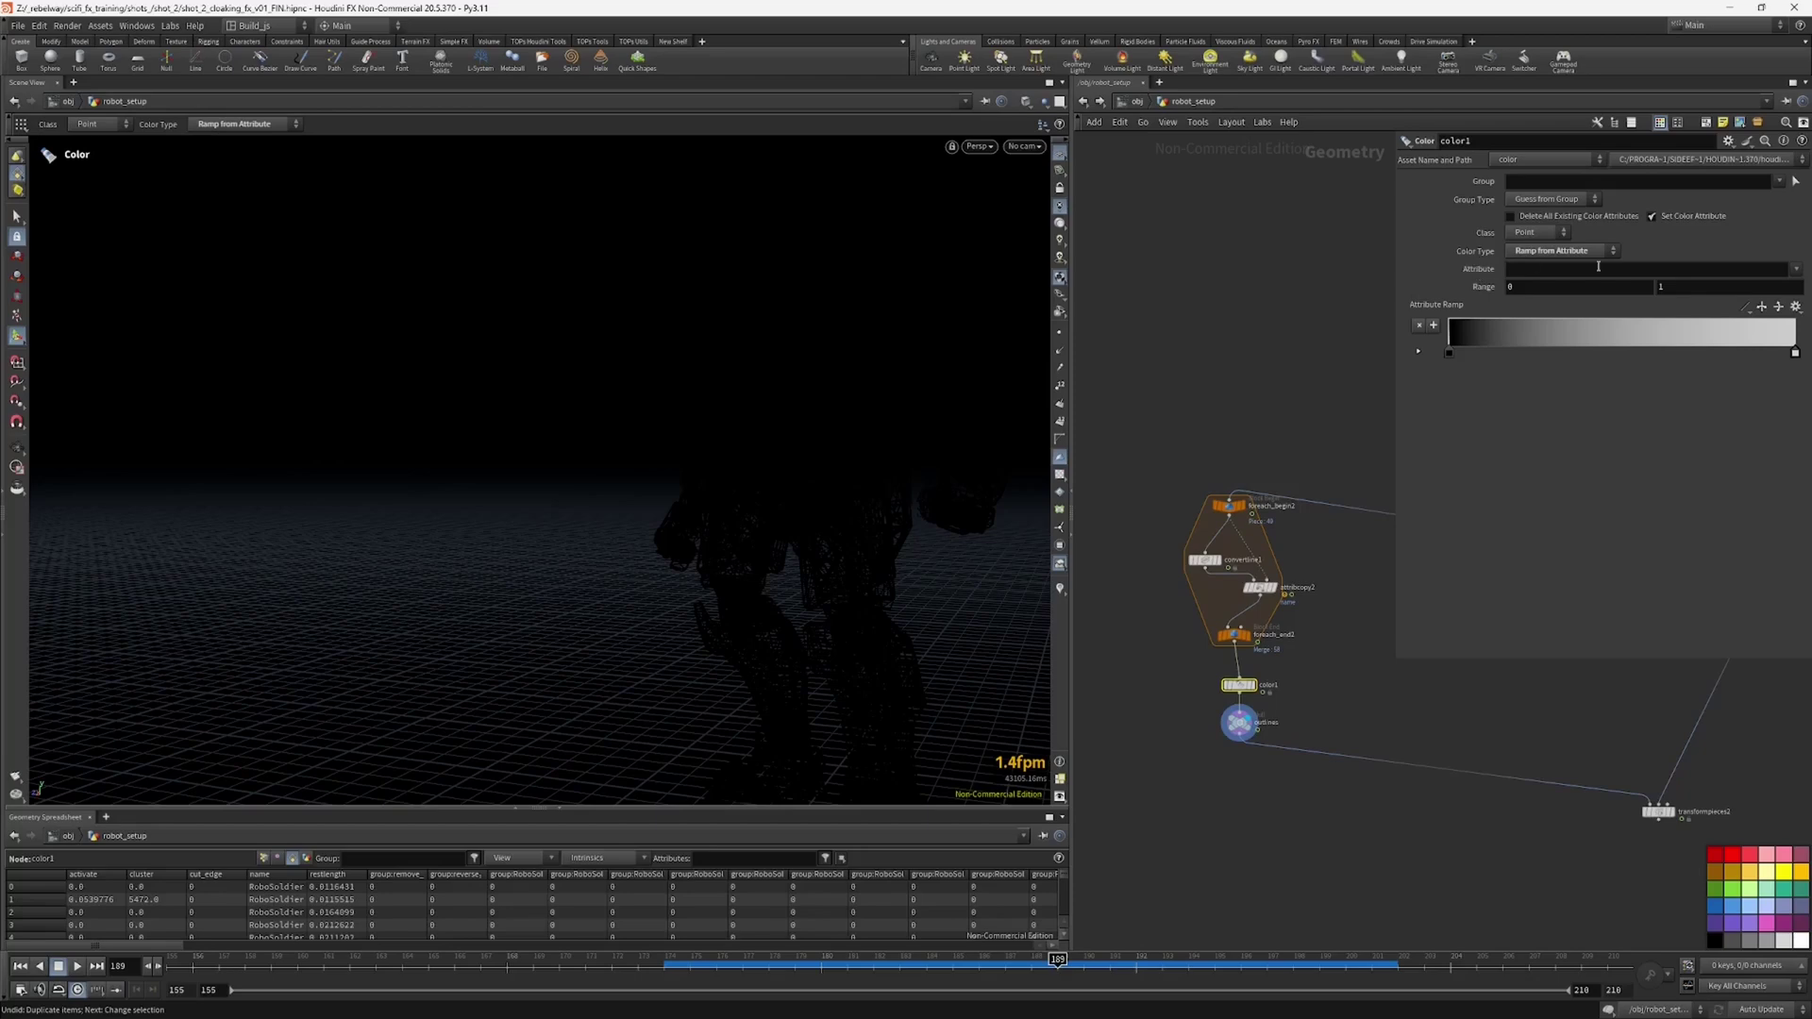
Step: Check which point attributes are available for color1's ramp
left_click(1795, 269)
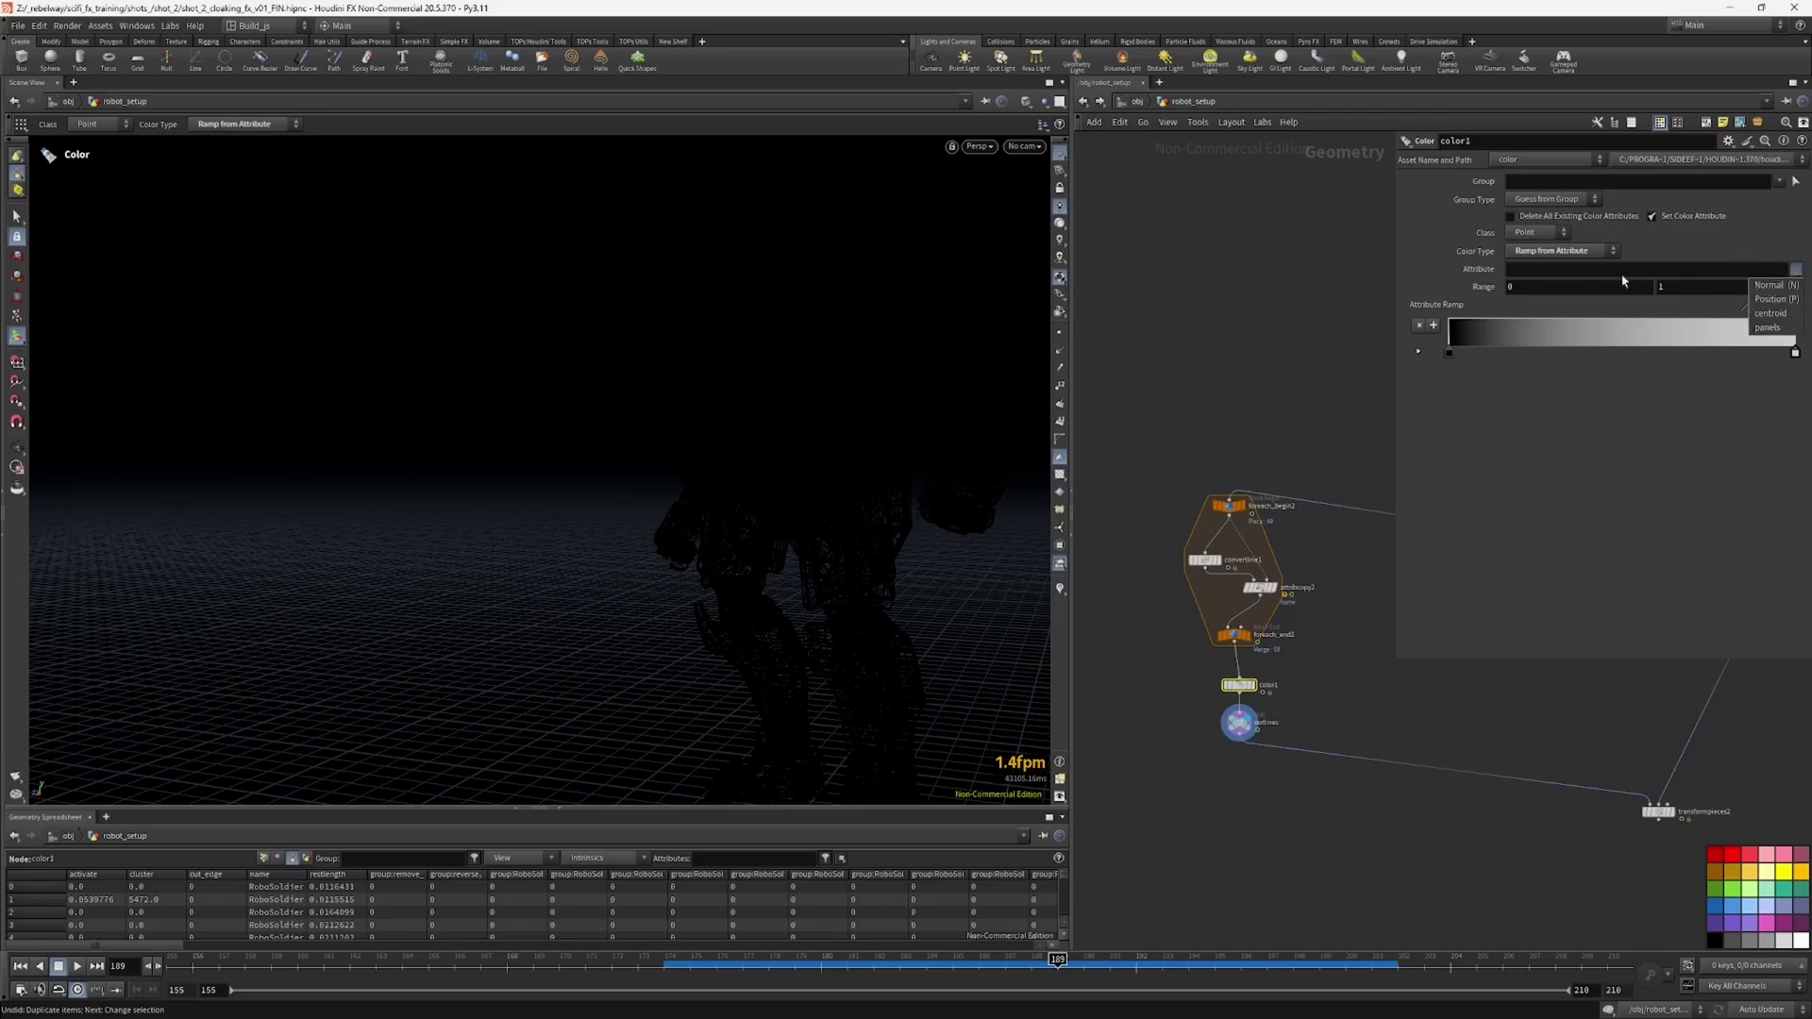
left_click(1142, 626)
left_click(1795, 269)
left_click(1331, 687)
Step: Shrink the parameter area and review how attribpromote1 converts the activate attribute in the main chain
middle_click_drag(1331, 687, 1262, 778)
left_click_drag(1397, 655, 1449, 528)
middle_click_drag(1430, 559, 1351, 779)
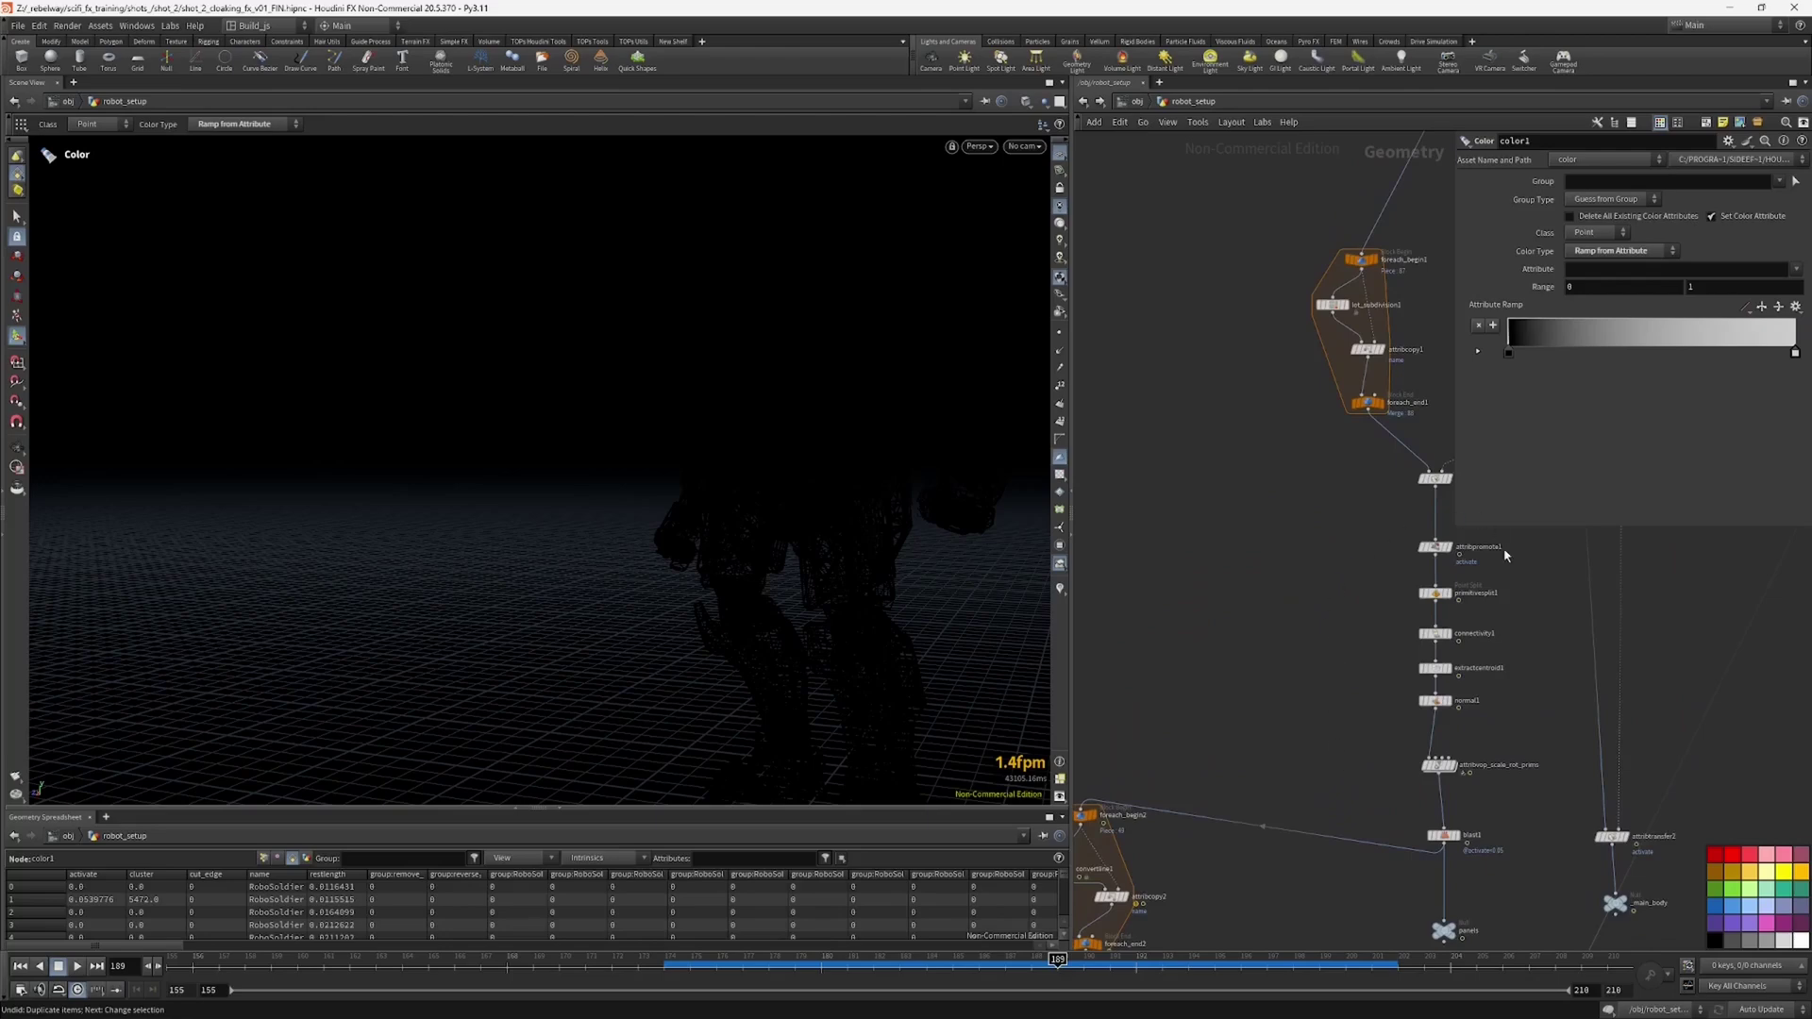
middle_click_drag(1336, 700, 1301, 748)
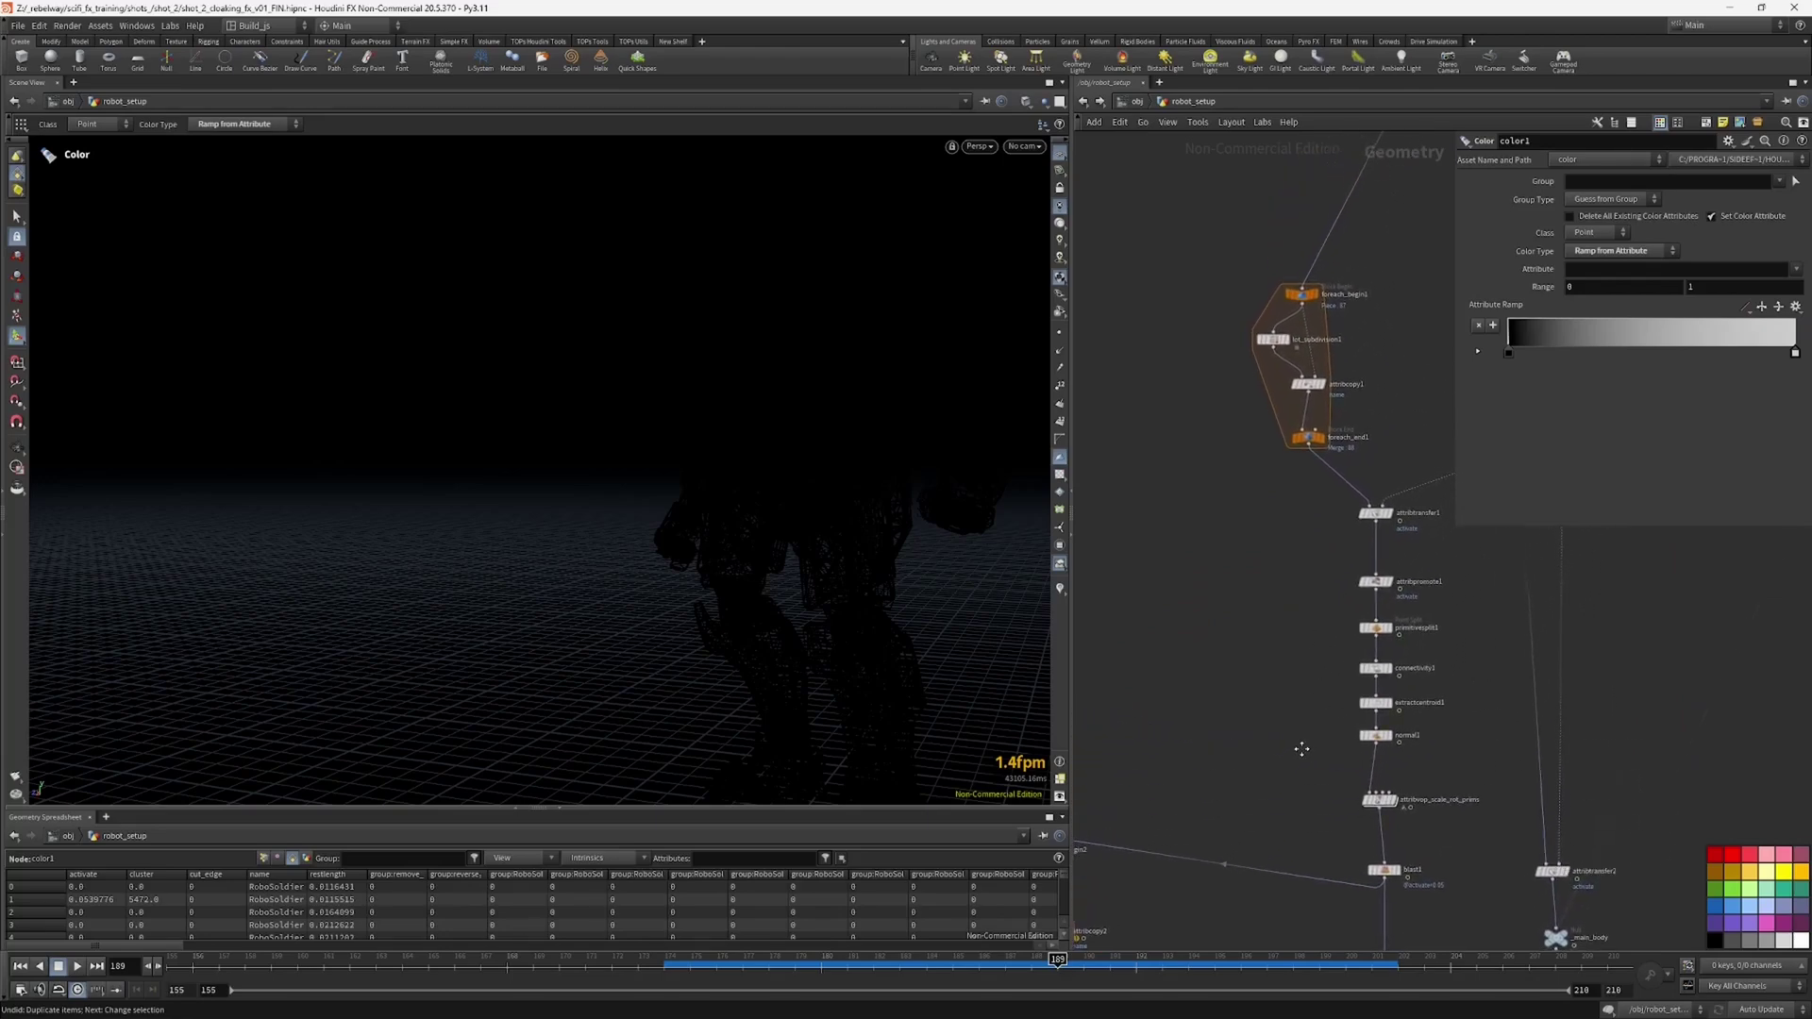
scroll(1301, 748, "down", 1)
left_click(1364, 609)
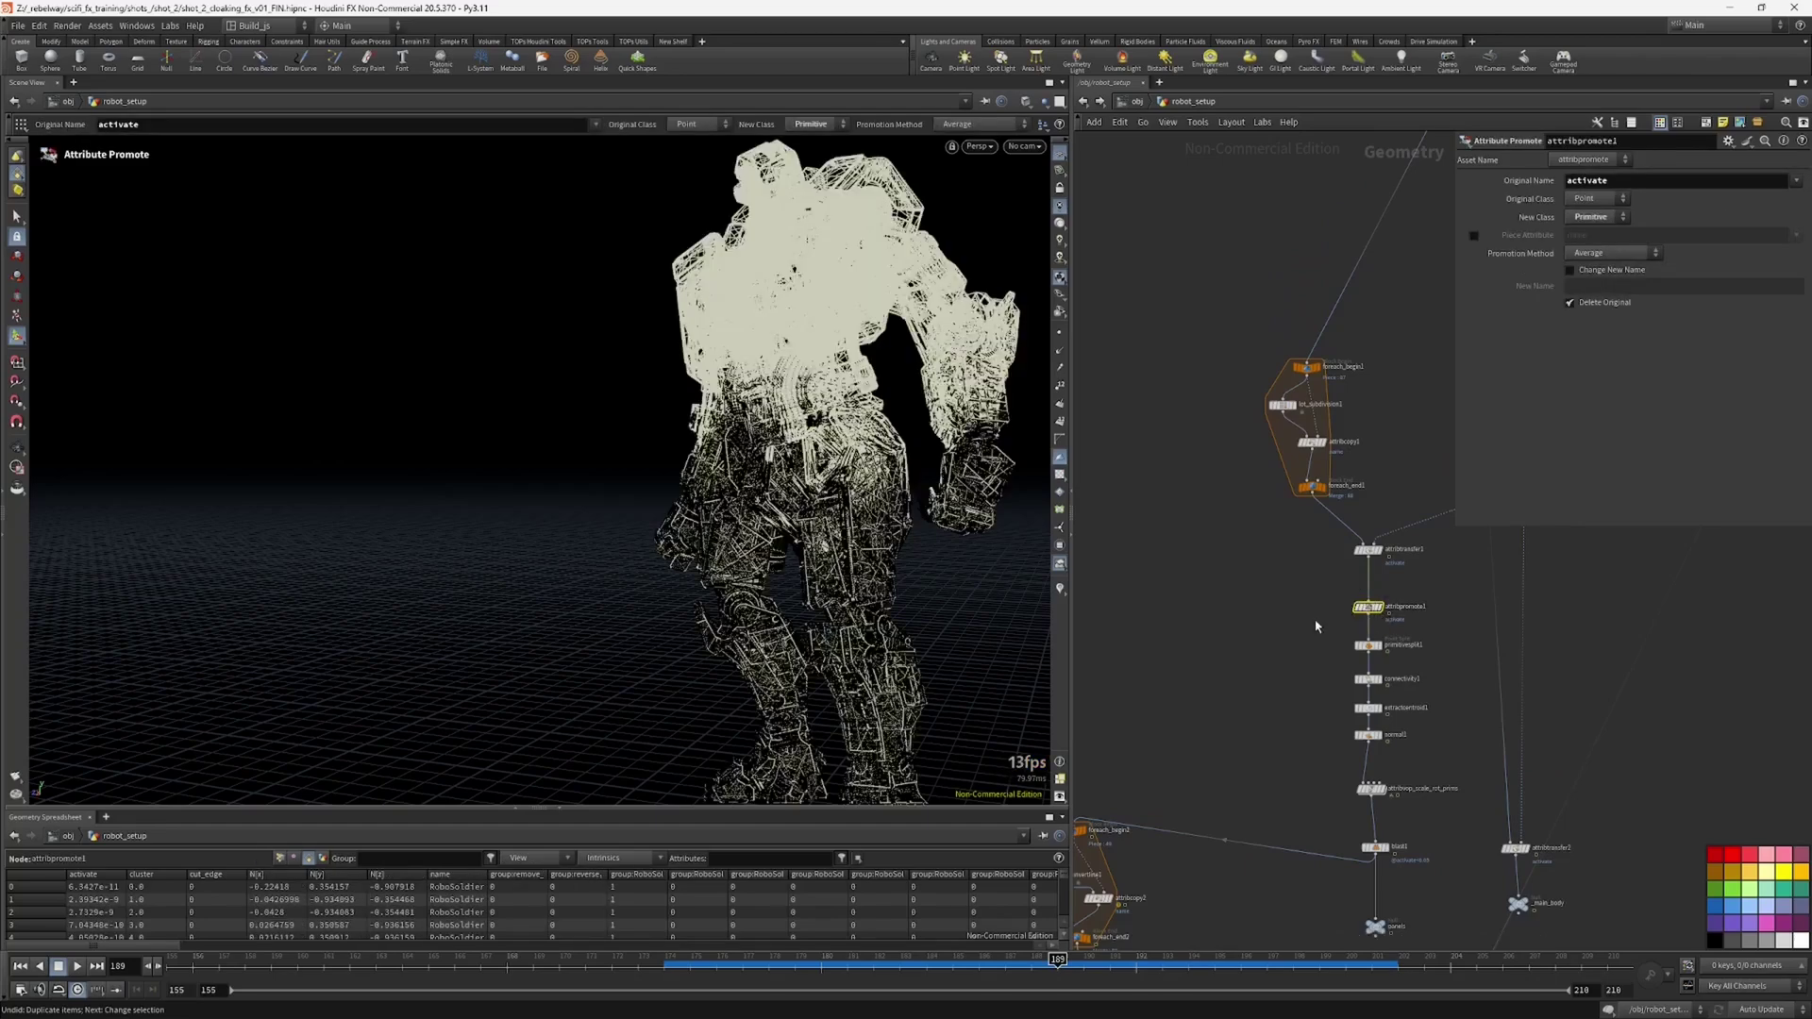
left_click(1316, 625)
middle_click_drag(1317, 769, 1345, 646)
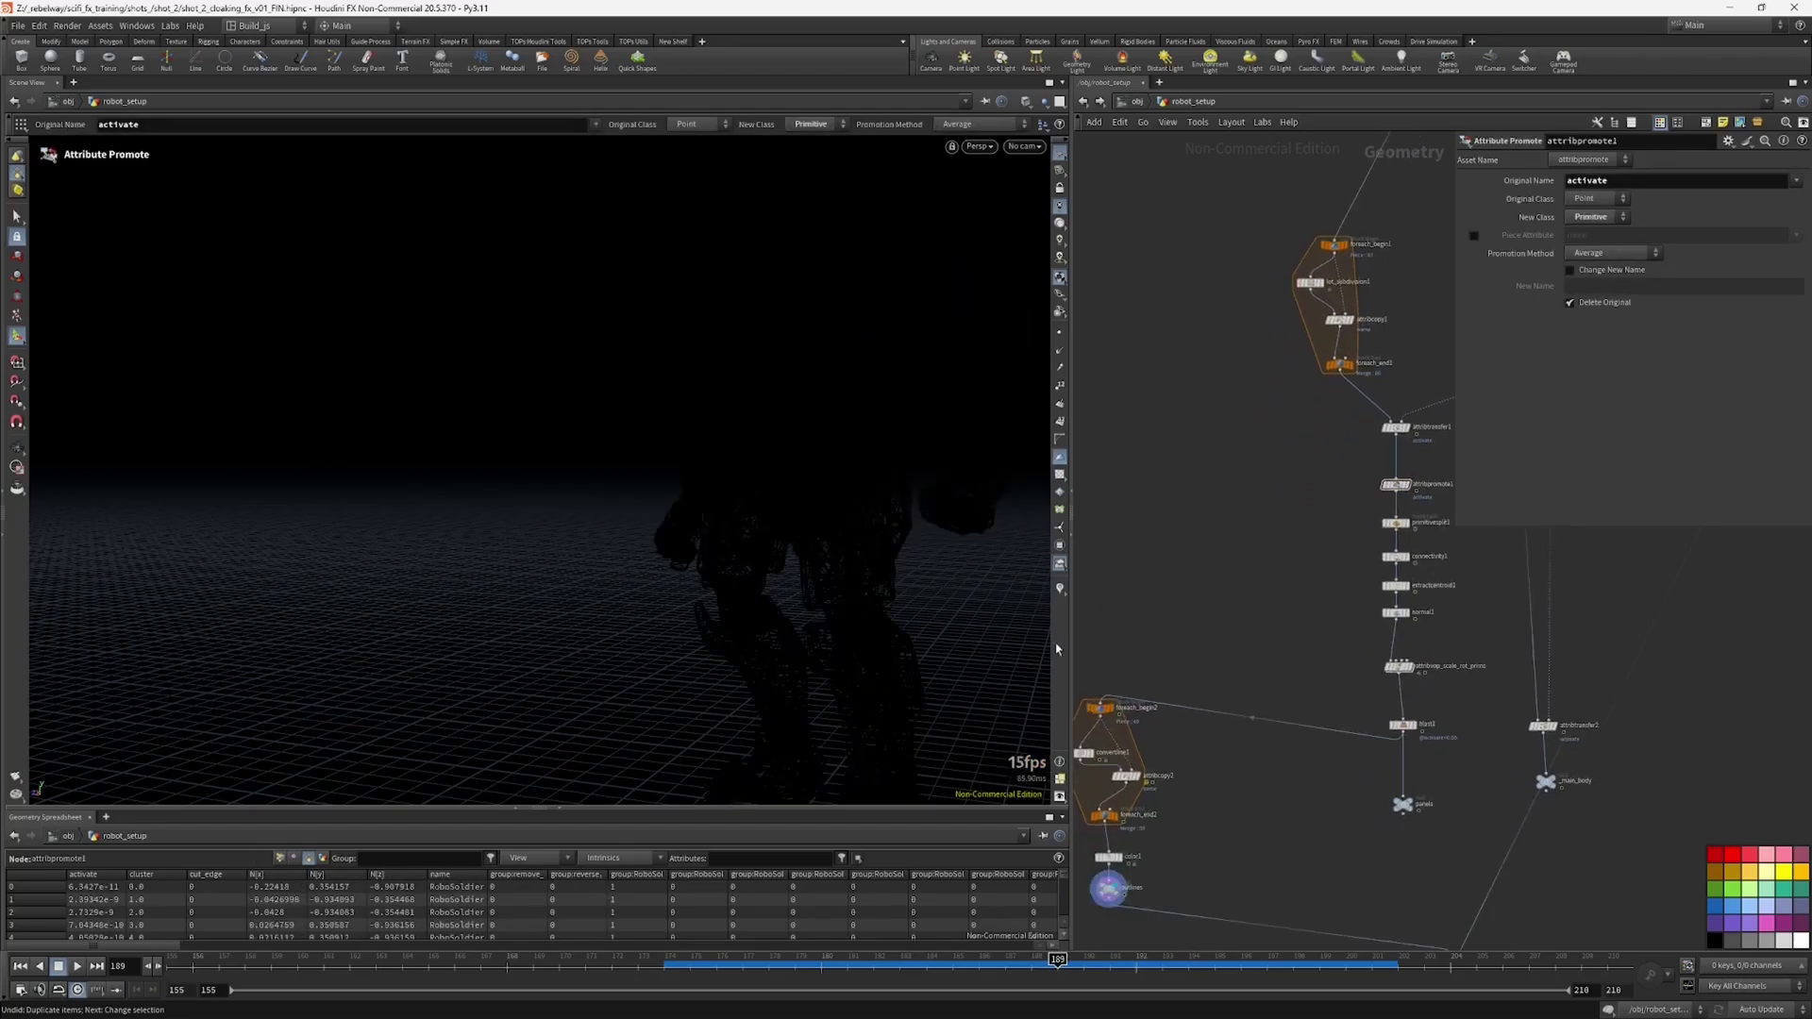
middle_click_drag(1276, 713, 1299, 672)
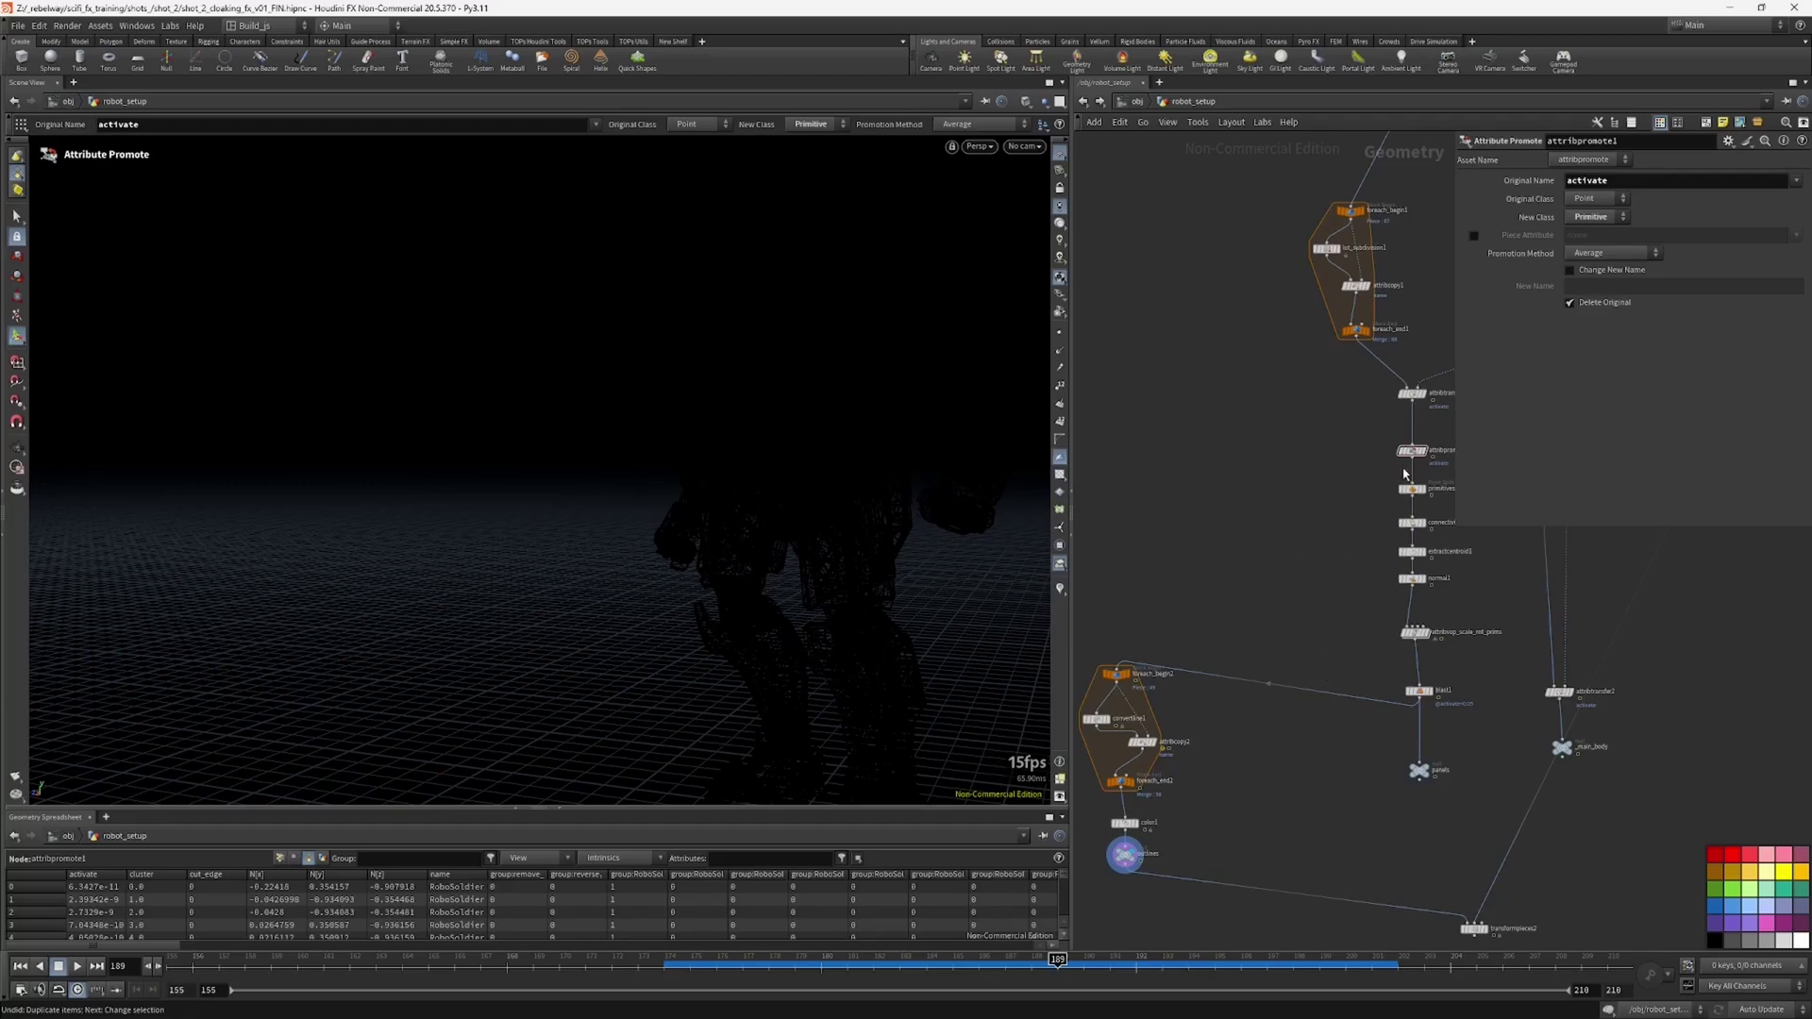
Step: Duplicate attribpromote1 and insert the copy between blast1 and foreach_begin2
left_click_drag(1406, 457, 1279, 631, "alt")
middle_click_drag(1193, 740, 1252, 715)
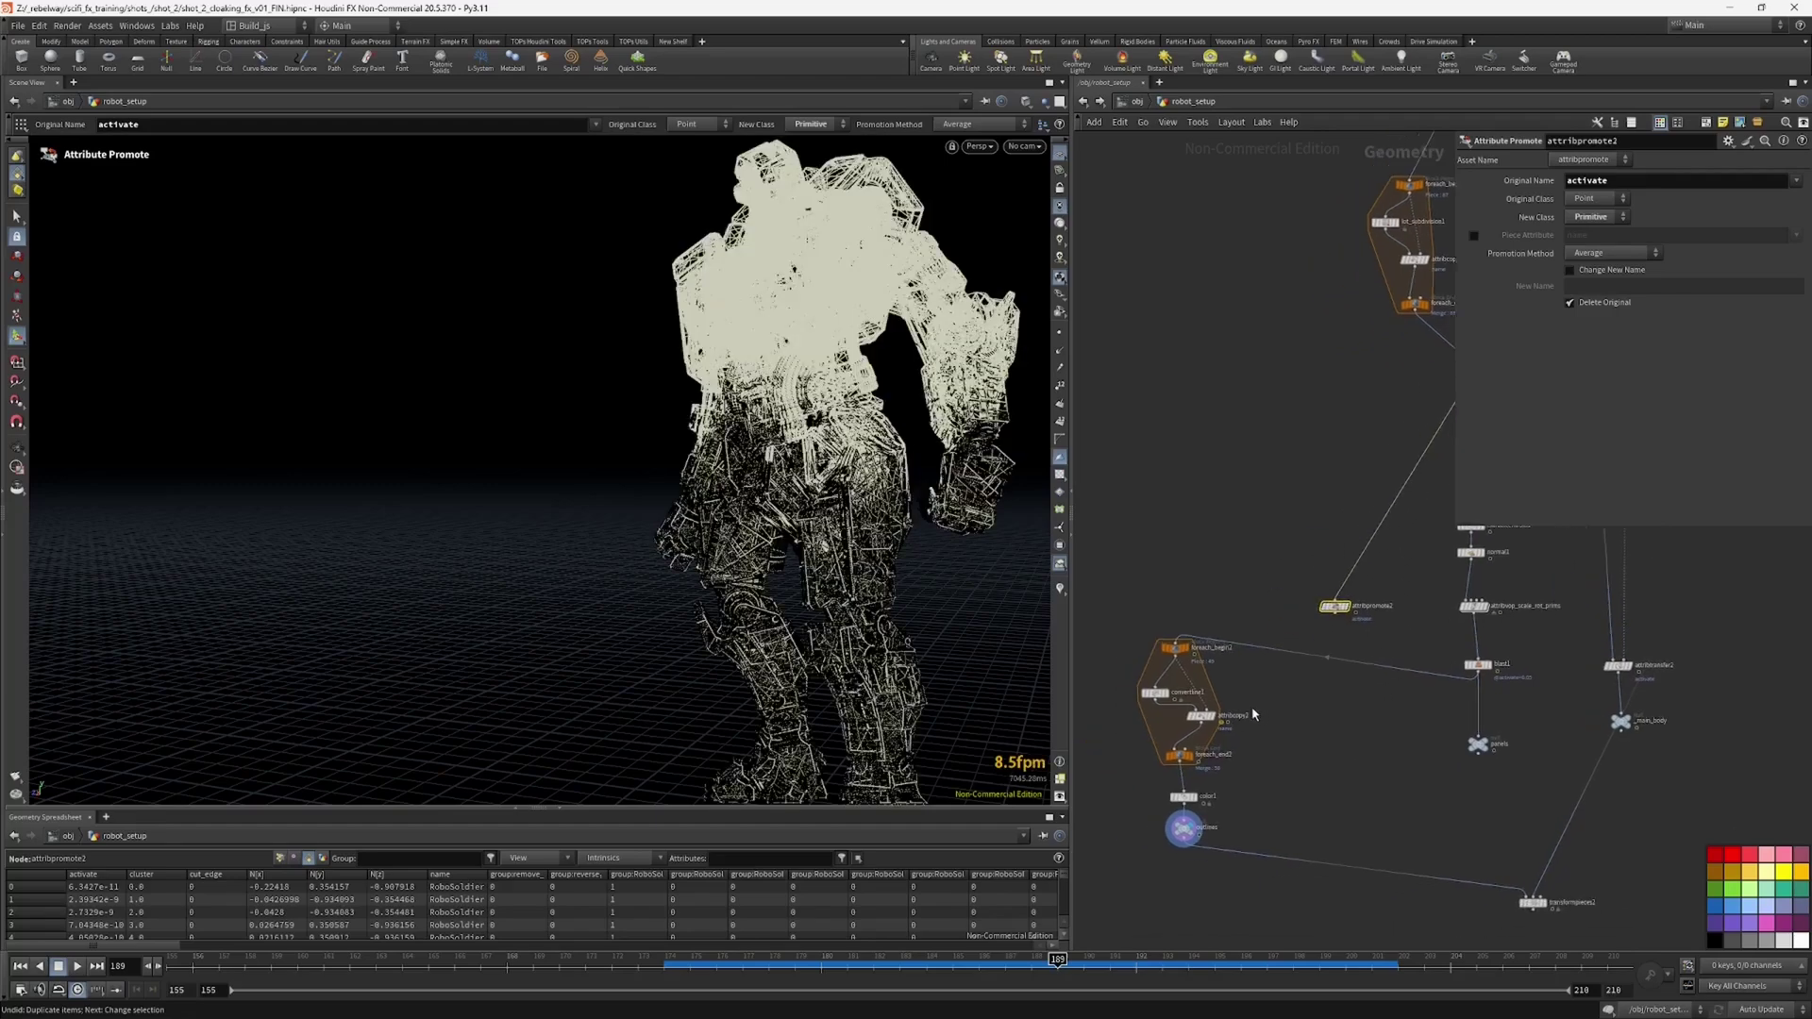
left_click_drag(1334, 605, 1181, 643)
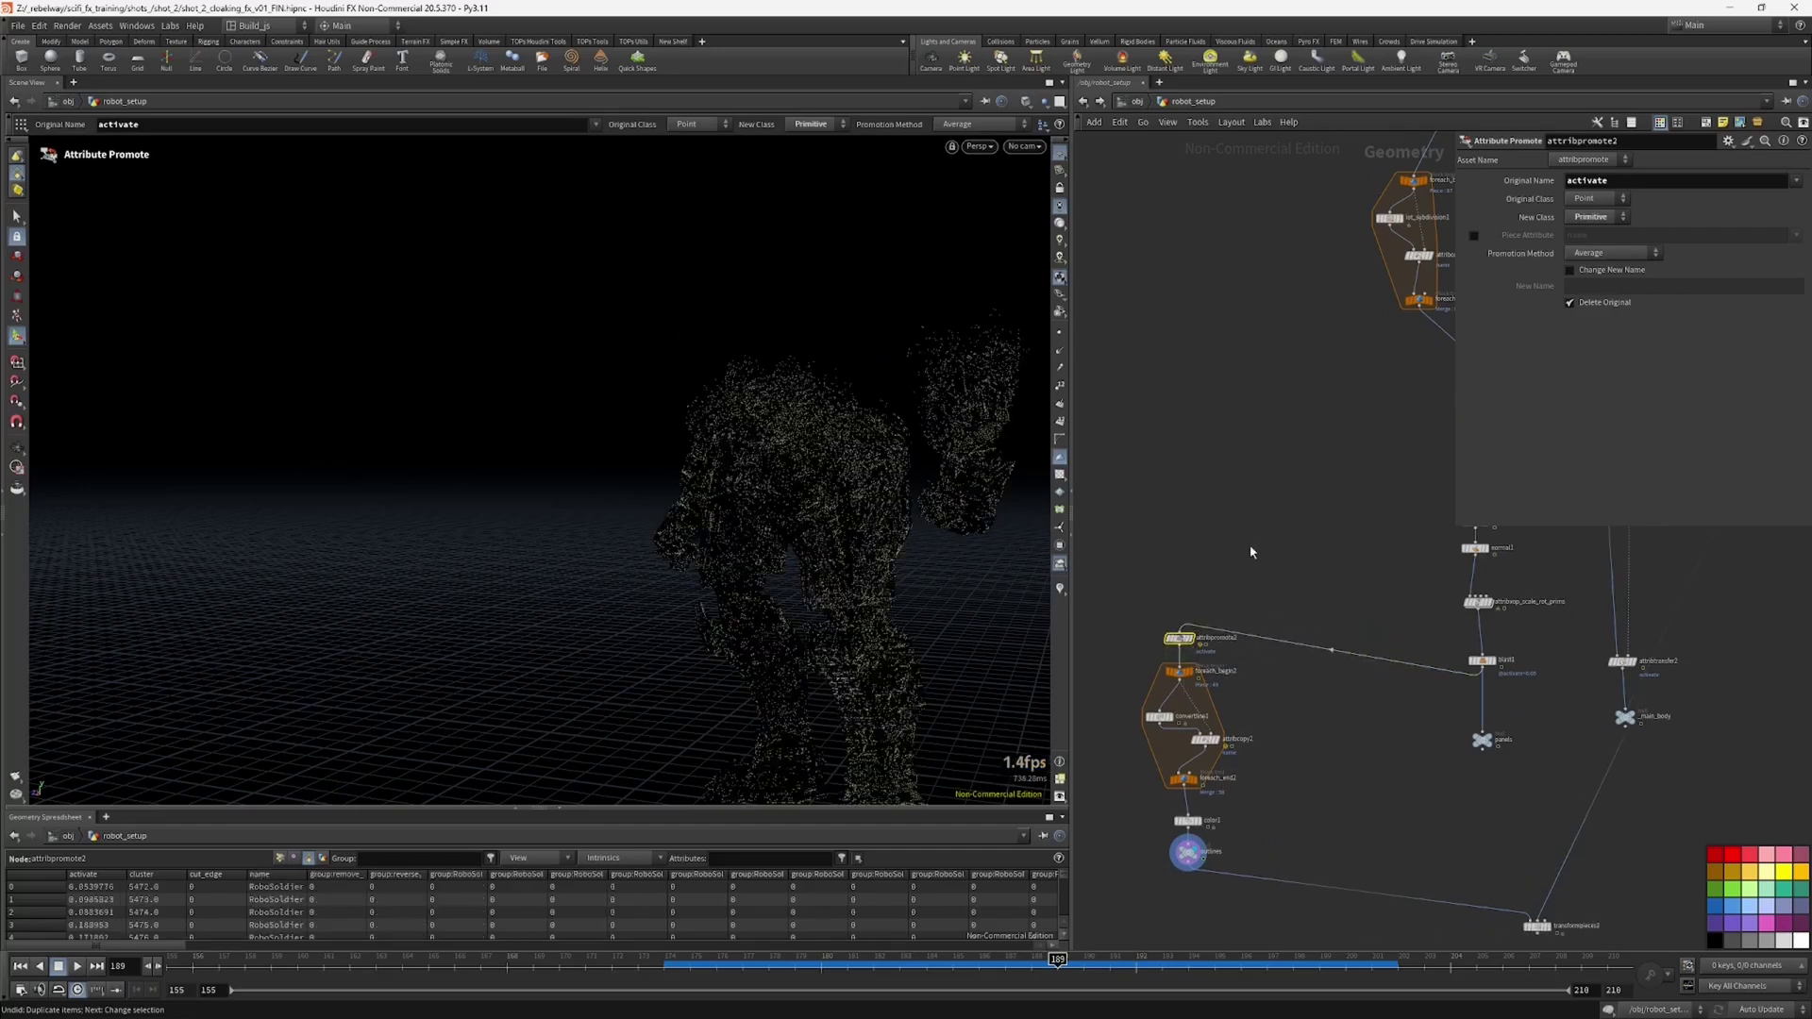
Step: Set attribpromote2 to convert the activate attribute from Primitive class to Point class
left_click(1590, 211)
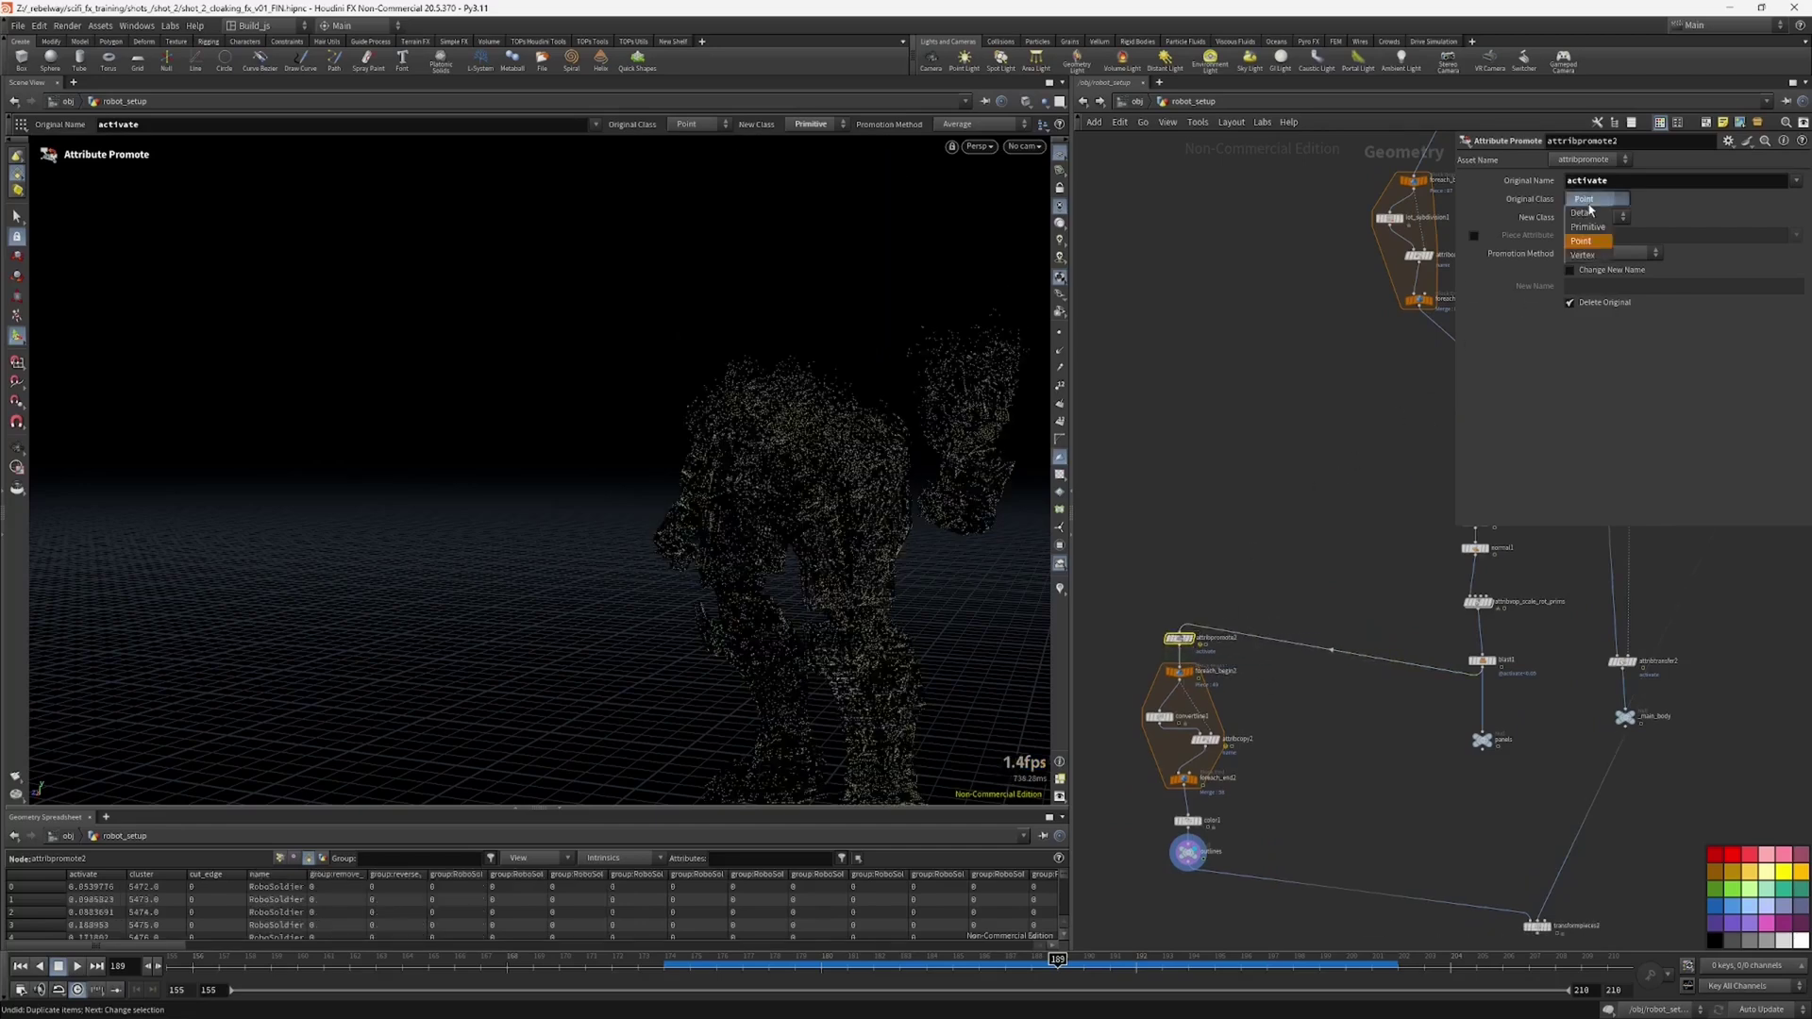
left_click(1586, 228)
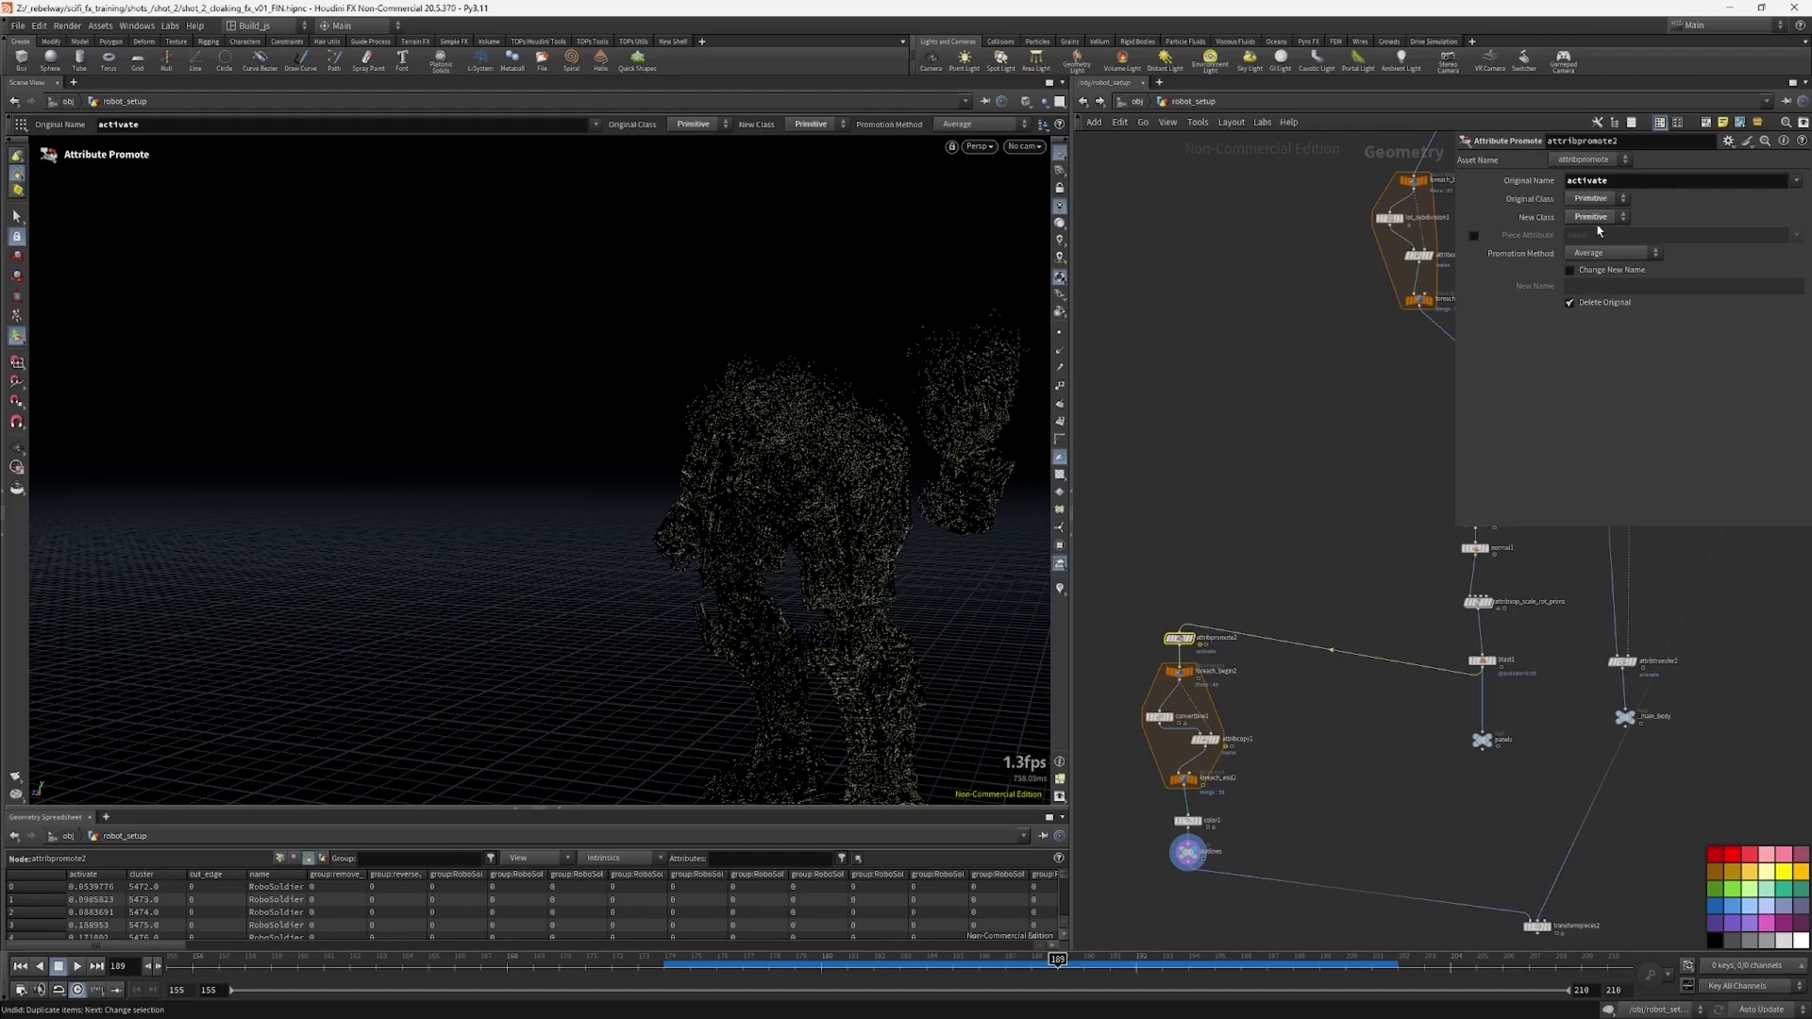
left_click(1592, 213)
left_click(1592, 236)
middle_click_drag(1306, 547, 1300, 579)
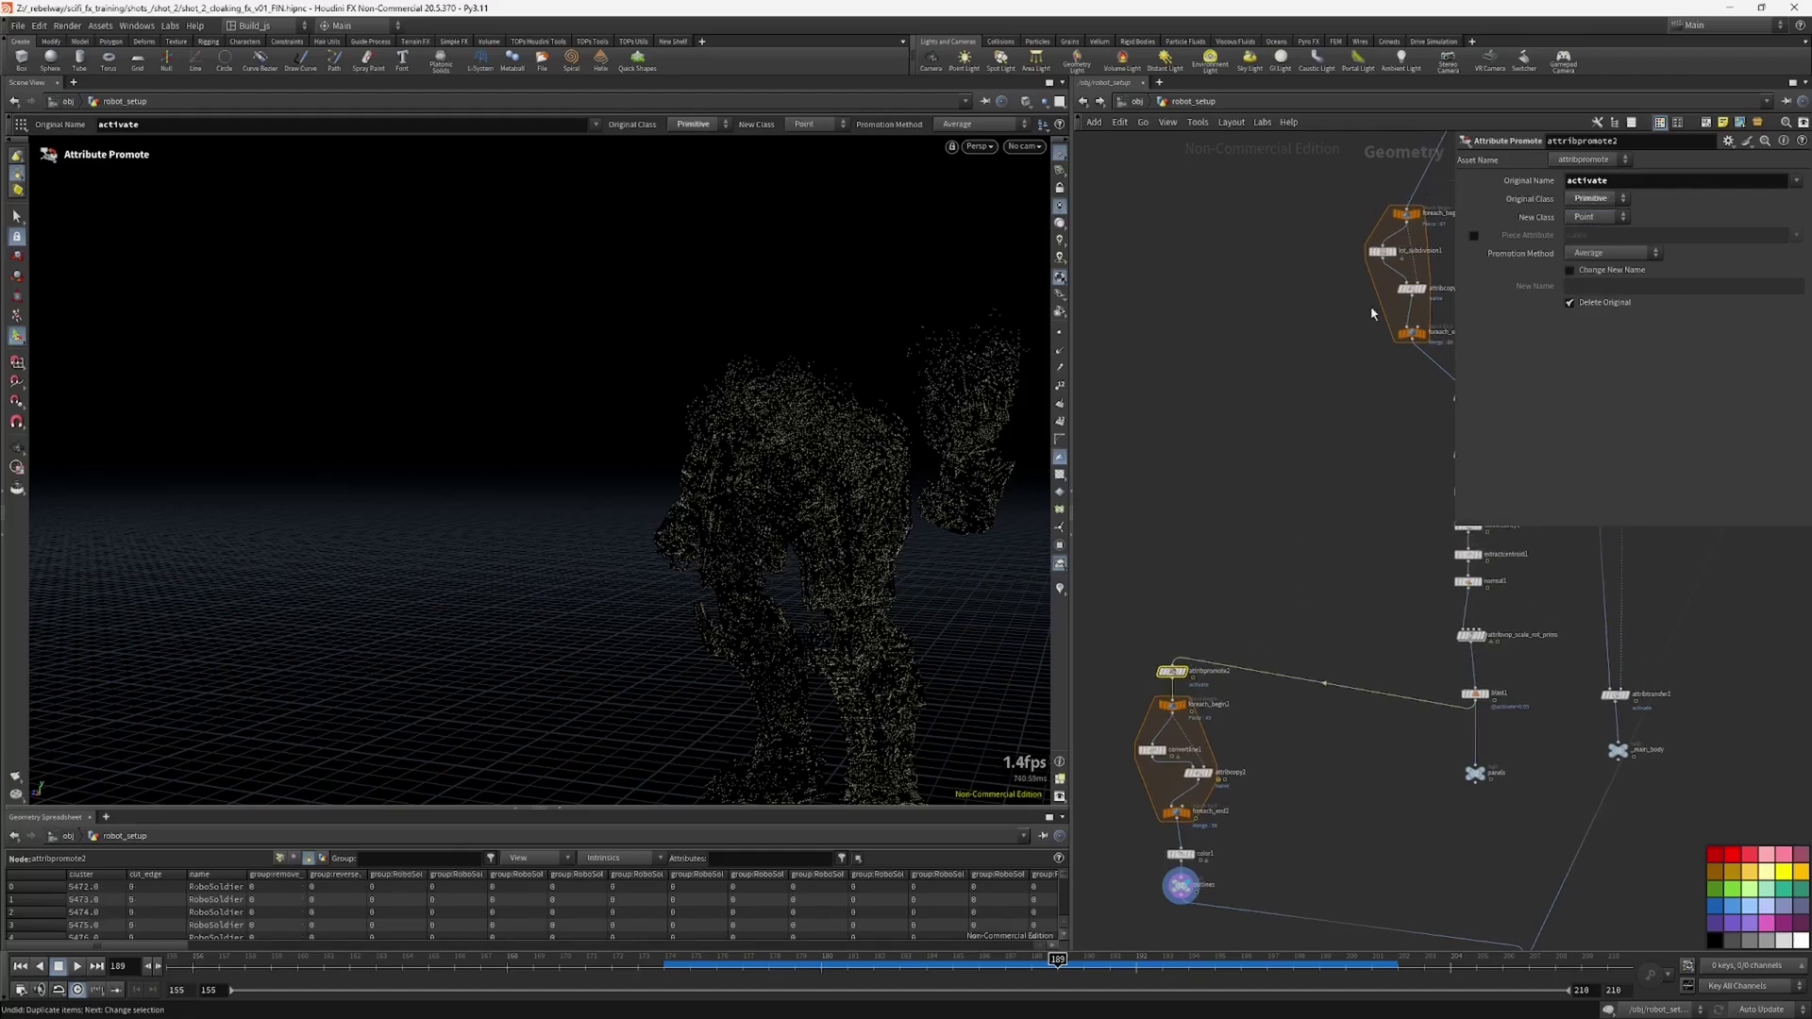
middle_click_drag(1280, 432, 1226, 505)
middle_click_drag(1261, 640, 1431, 421)
scroll(1262, 533, "up", 2)
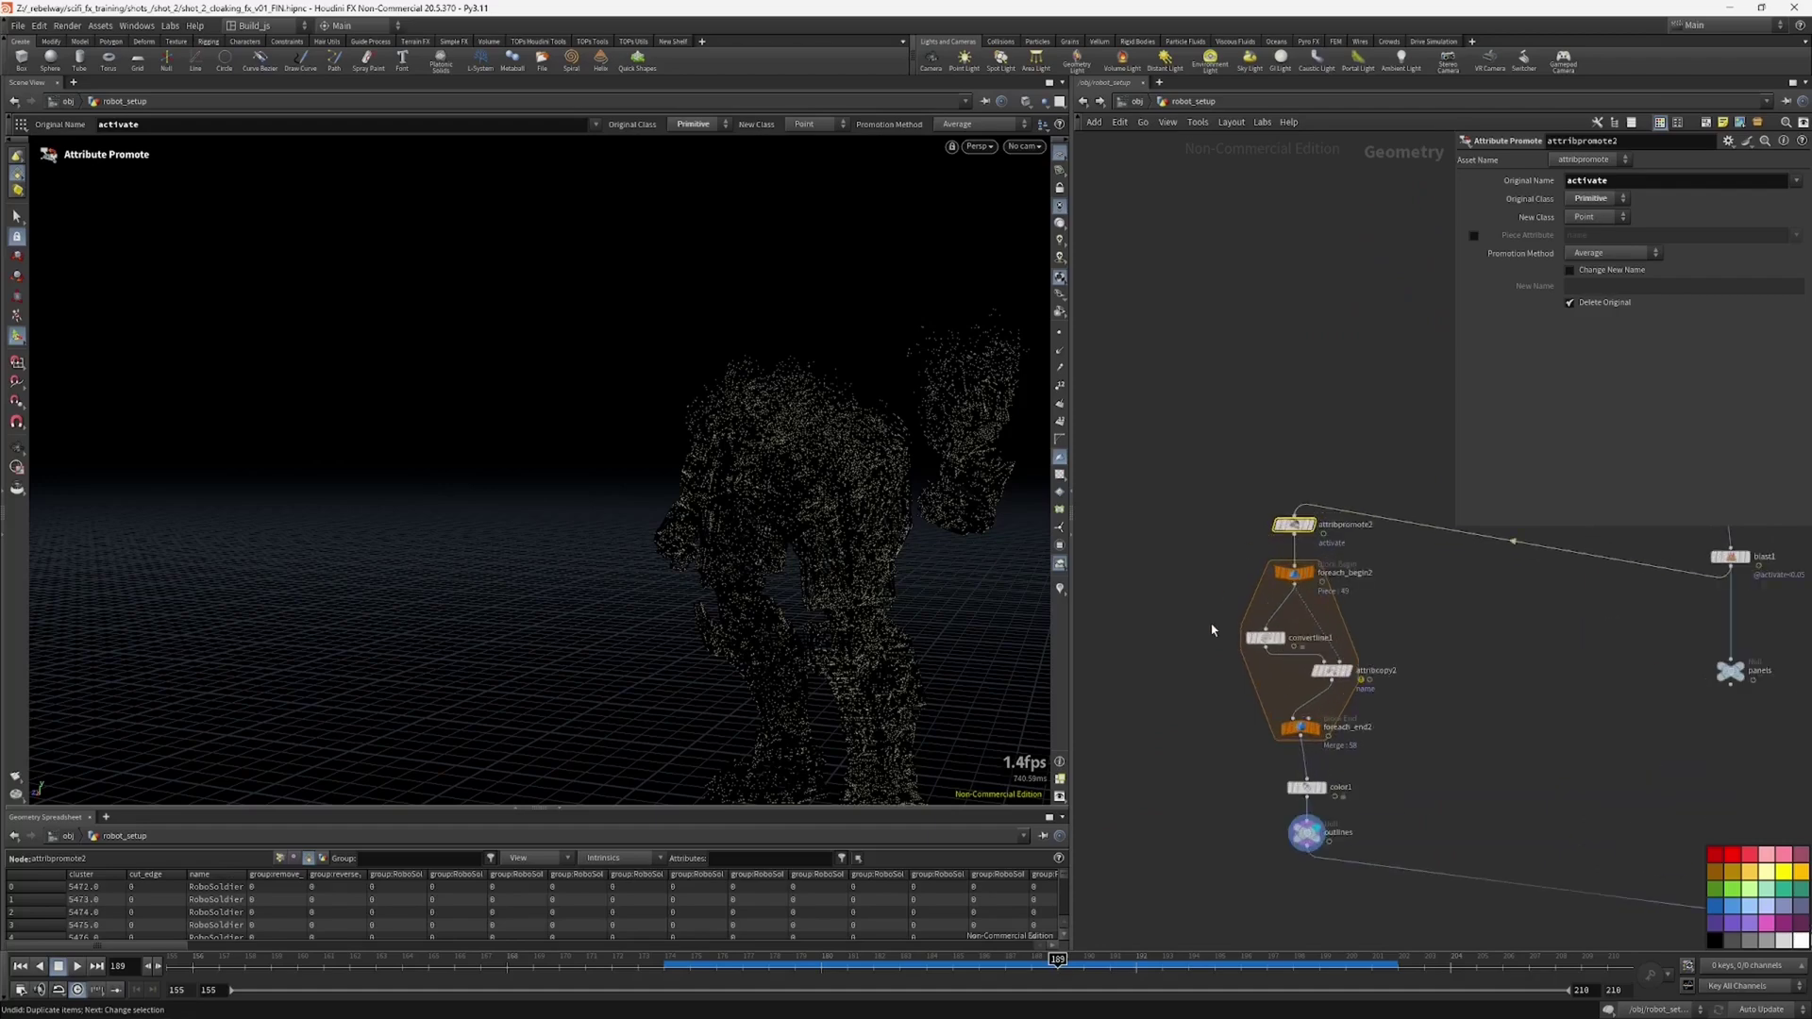
middle_click_drag(1206, 782, 1201, 688)
Step: Check convertline1's node information for the activate point attribute
left_click(1306, 692)
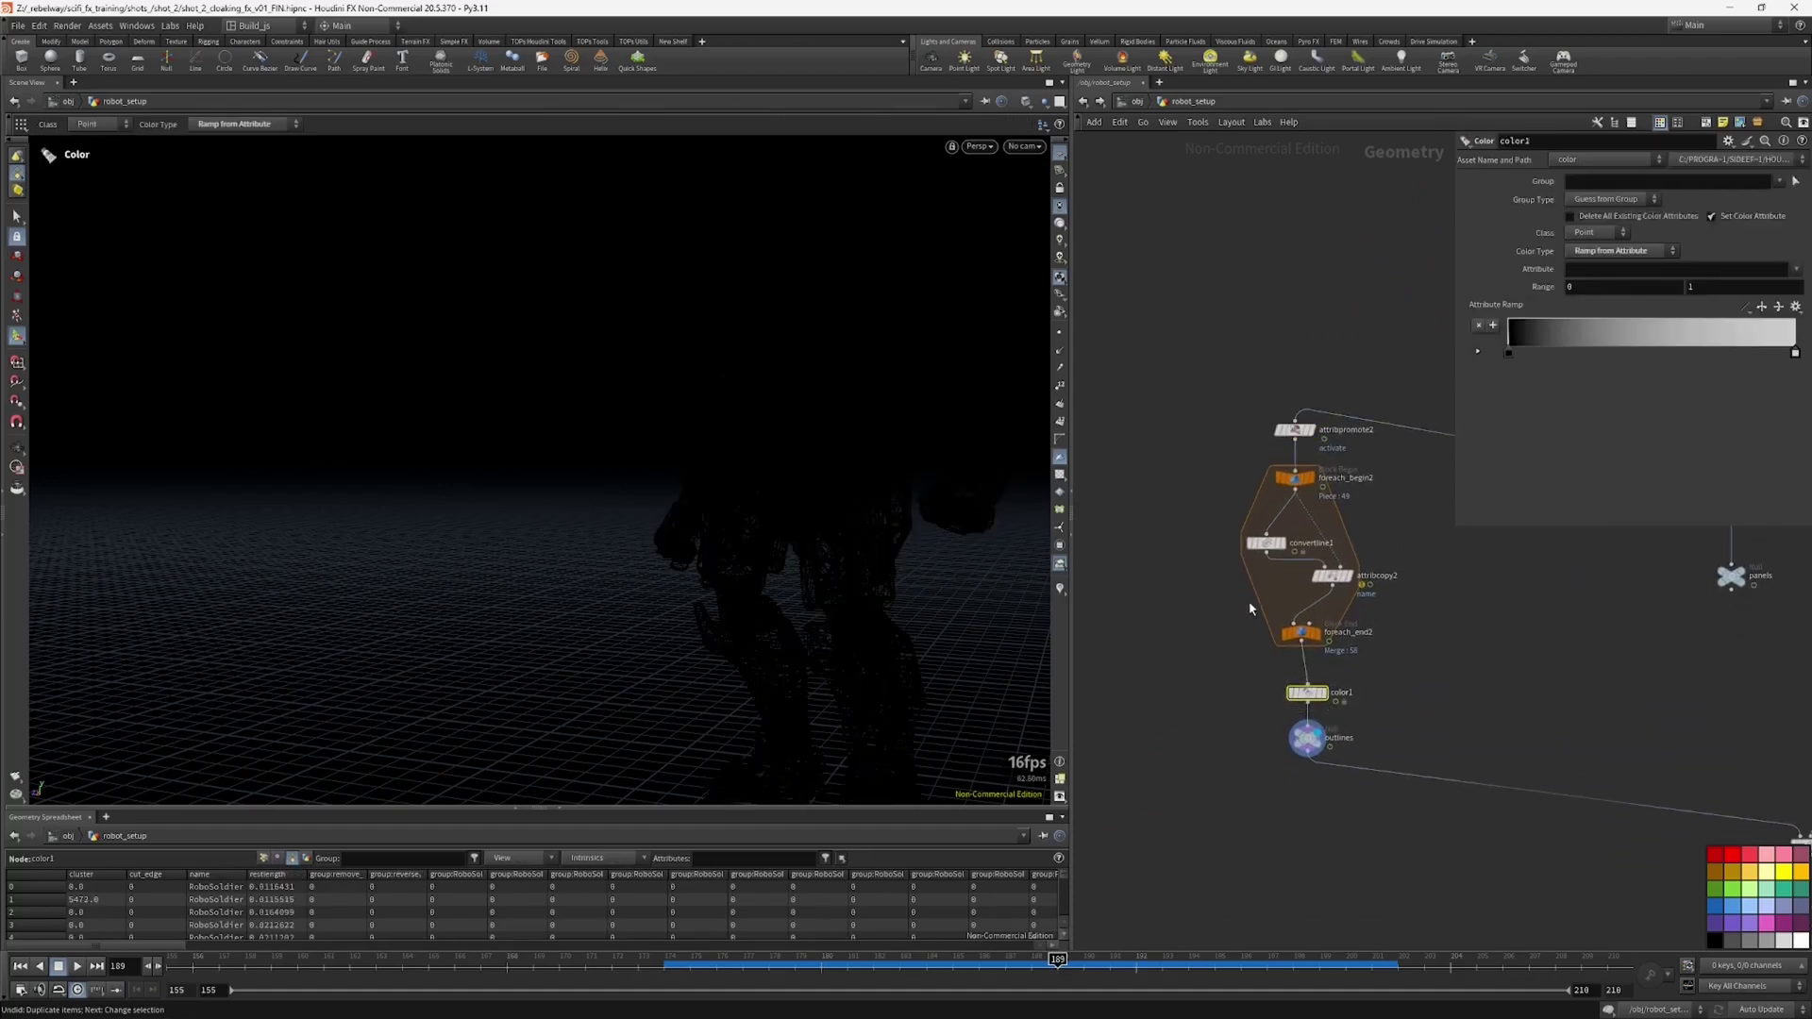
left_click(1266, 545)
middle_click(1268, 550)
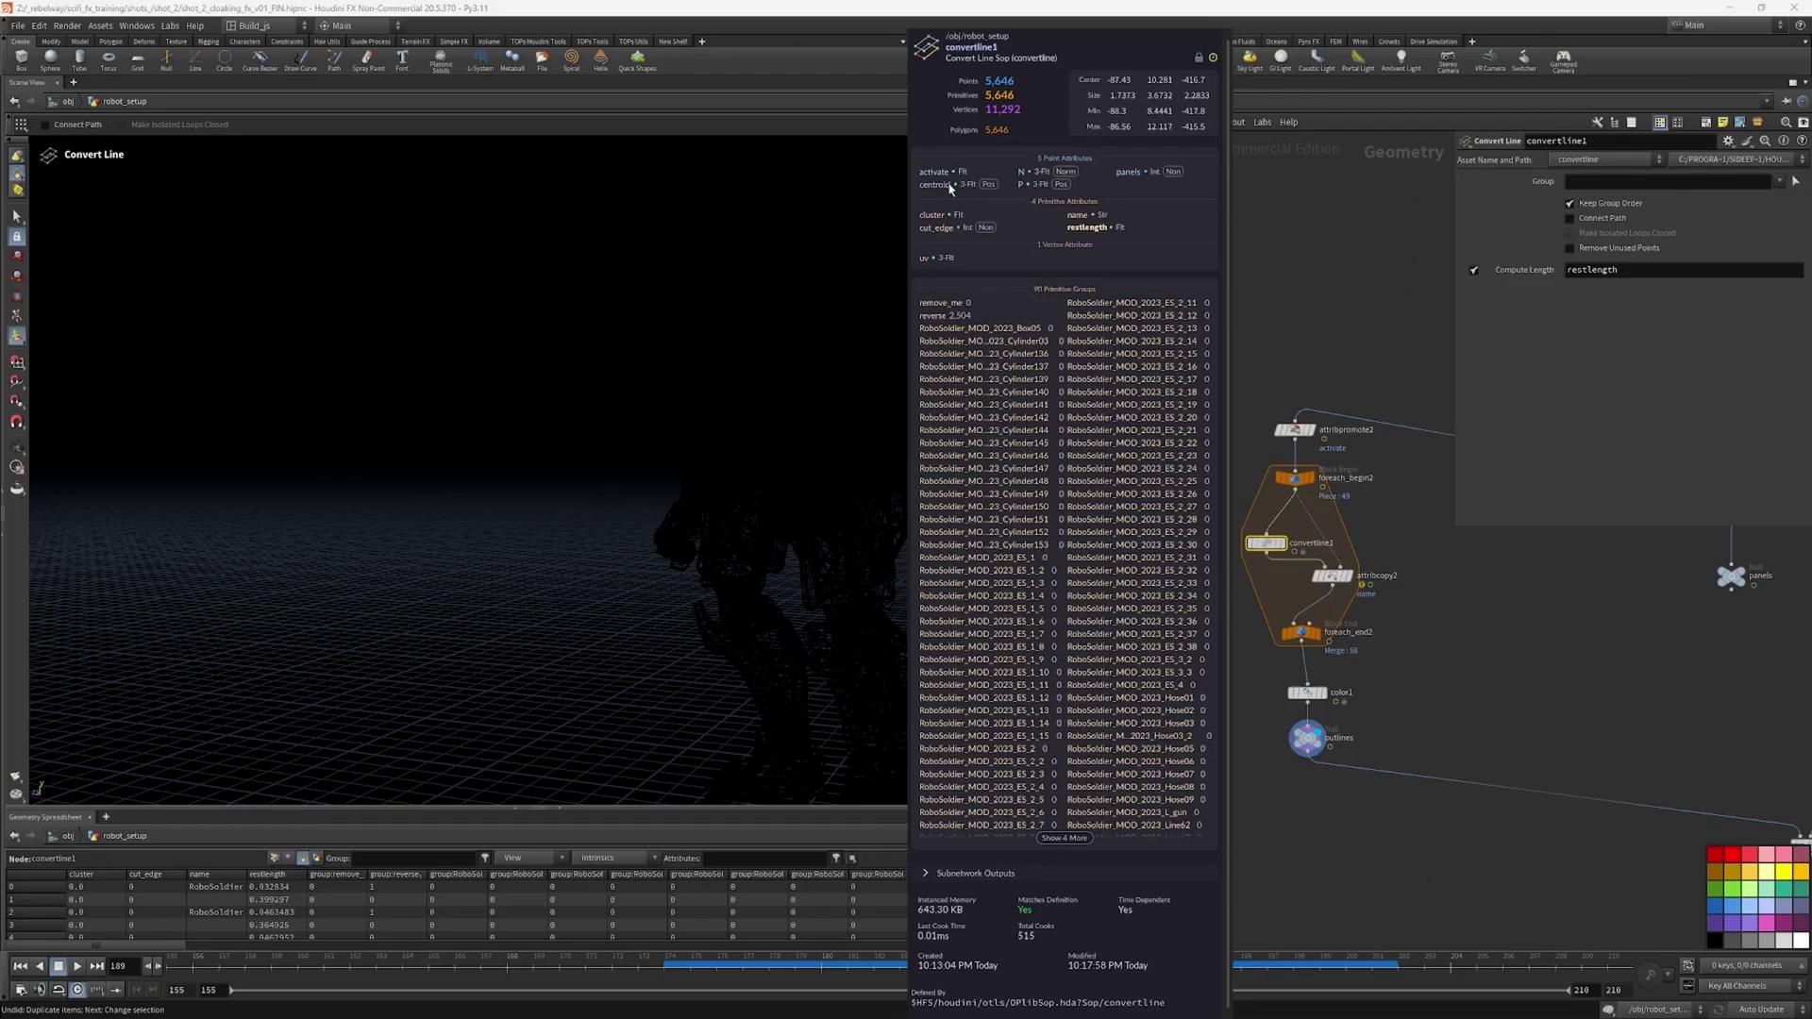
middle_click_drag(949, 188, 1045, 276)
Step: Set color1's ramp Attribute to activate and inspect the shaded outlines on the robot
middle_click_drag(1251, 684, 1229, 640)
left_click_drag(1229, 671, 1359, 601)
left_click(1795, 268)
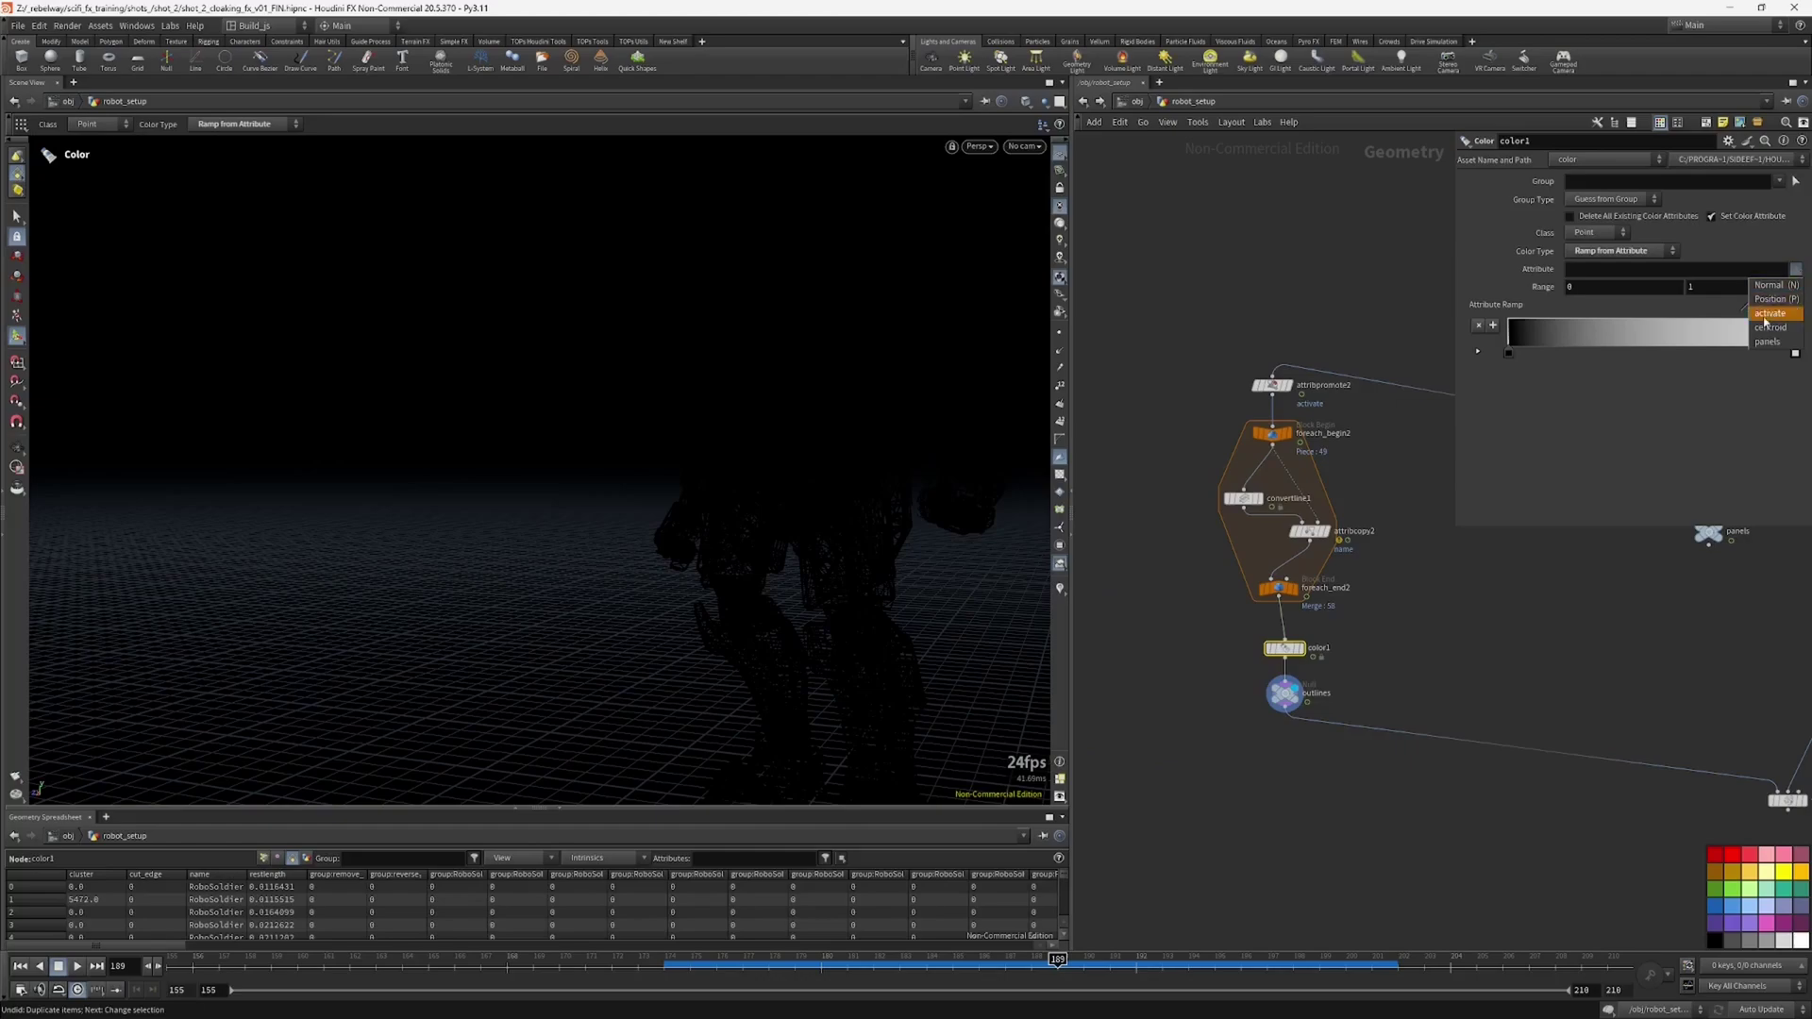
left_click(1764, 314)
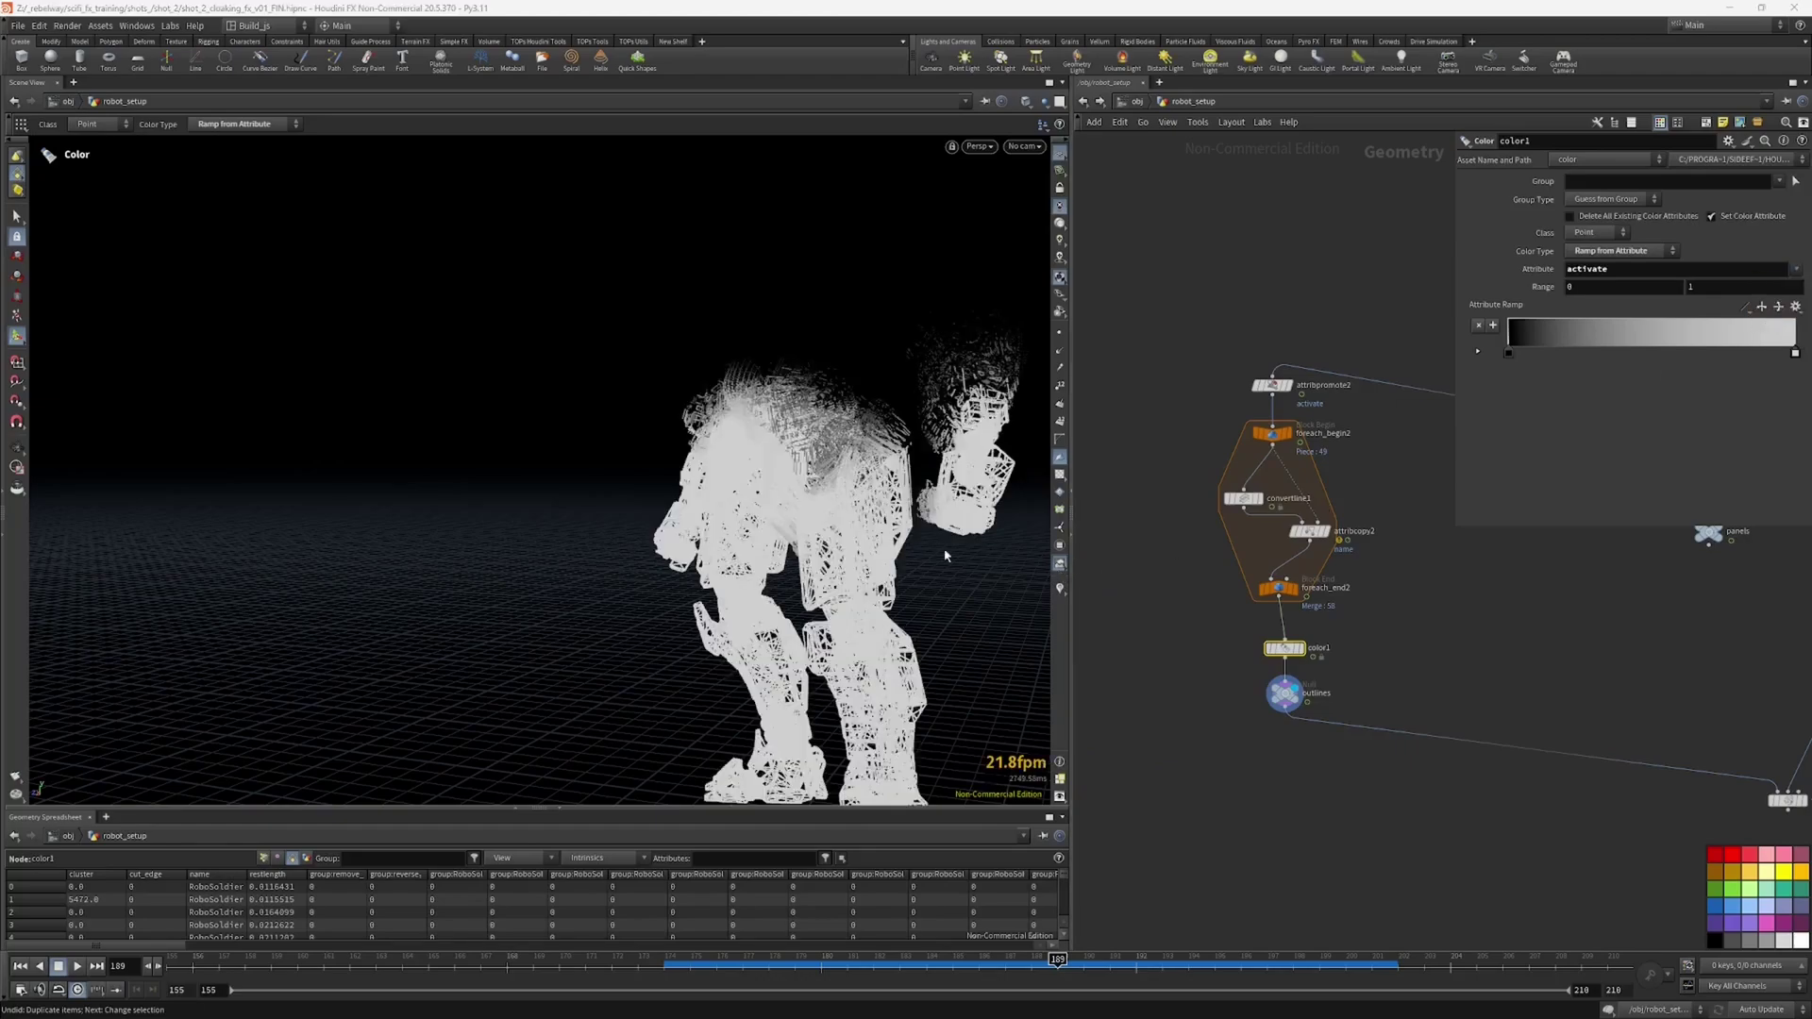
key("Escape")
scroll(904, 529, "up", 3)
left_click_drag(903, 529, 990, 526, "alt")
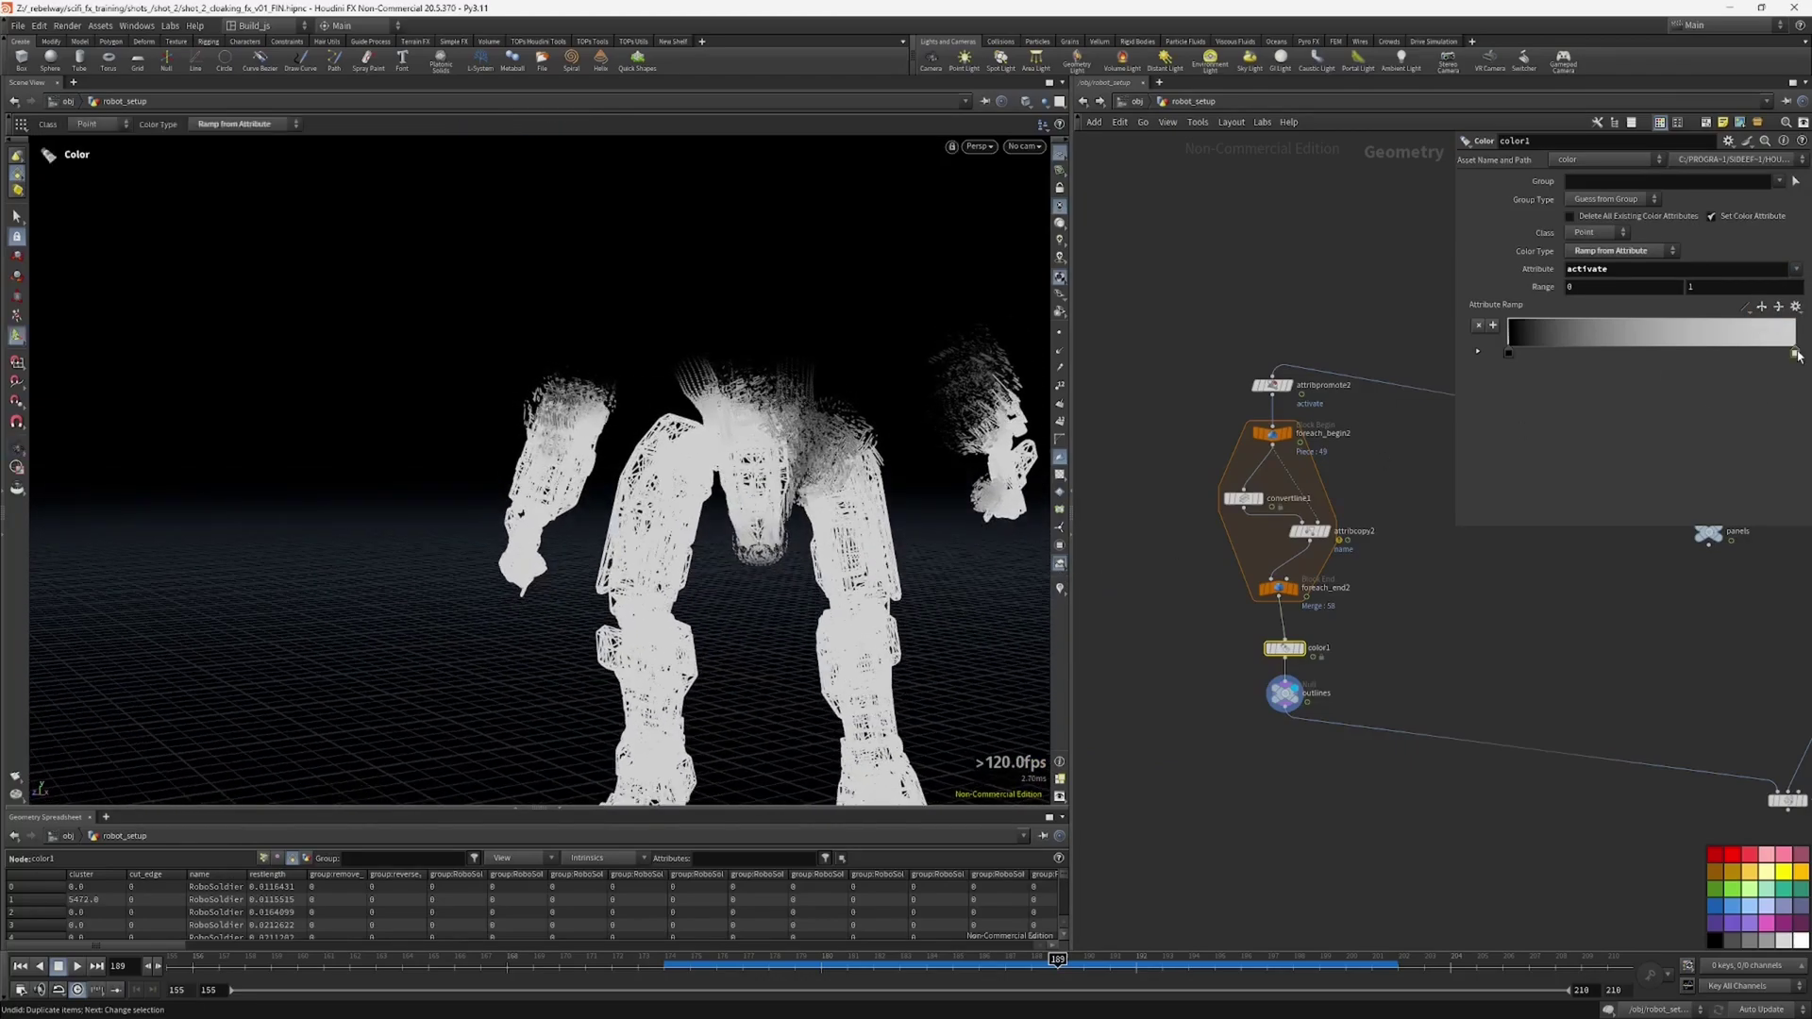
Step: Recolour the white end key of color1's ramp to cyan with hue 184, saturation 0.934 and value 0.876
left_click_drag(1510, 352, 1453, 357)
mouse_move(819, 433)
left_mouse_down("alt")
mouse_move(879, 430)
mouse_move(836, 421)
left_mouse_up("alt")
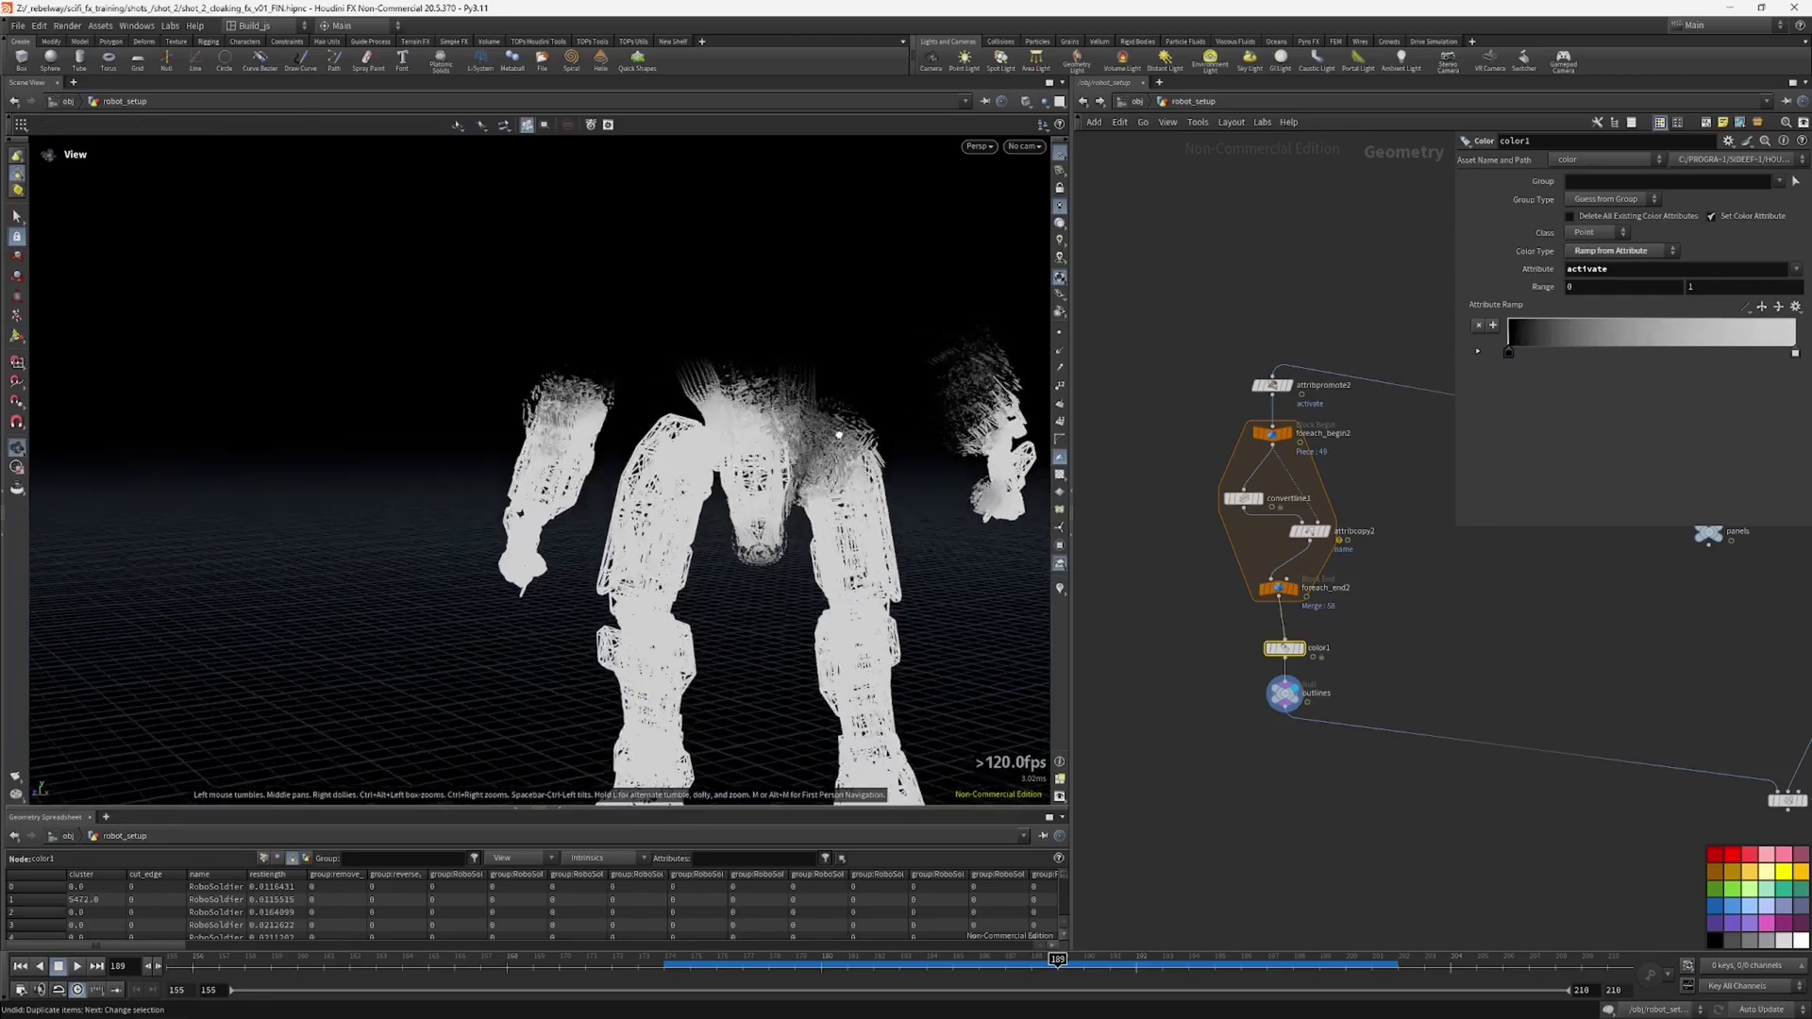
right_click_drag(836, 421, 845, 431, "alt")
middle_click_drag(844, 430, 876, 470, "alt")
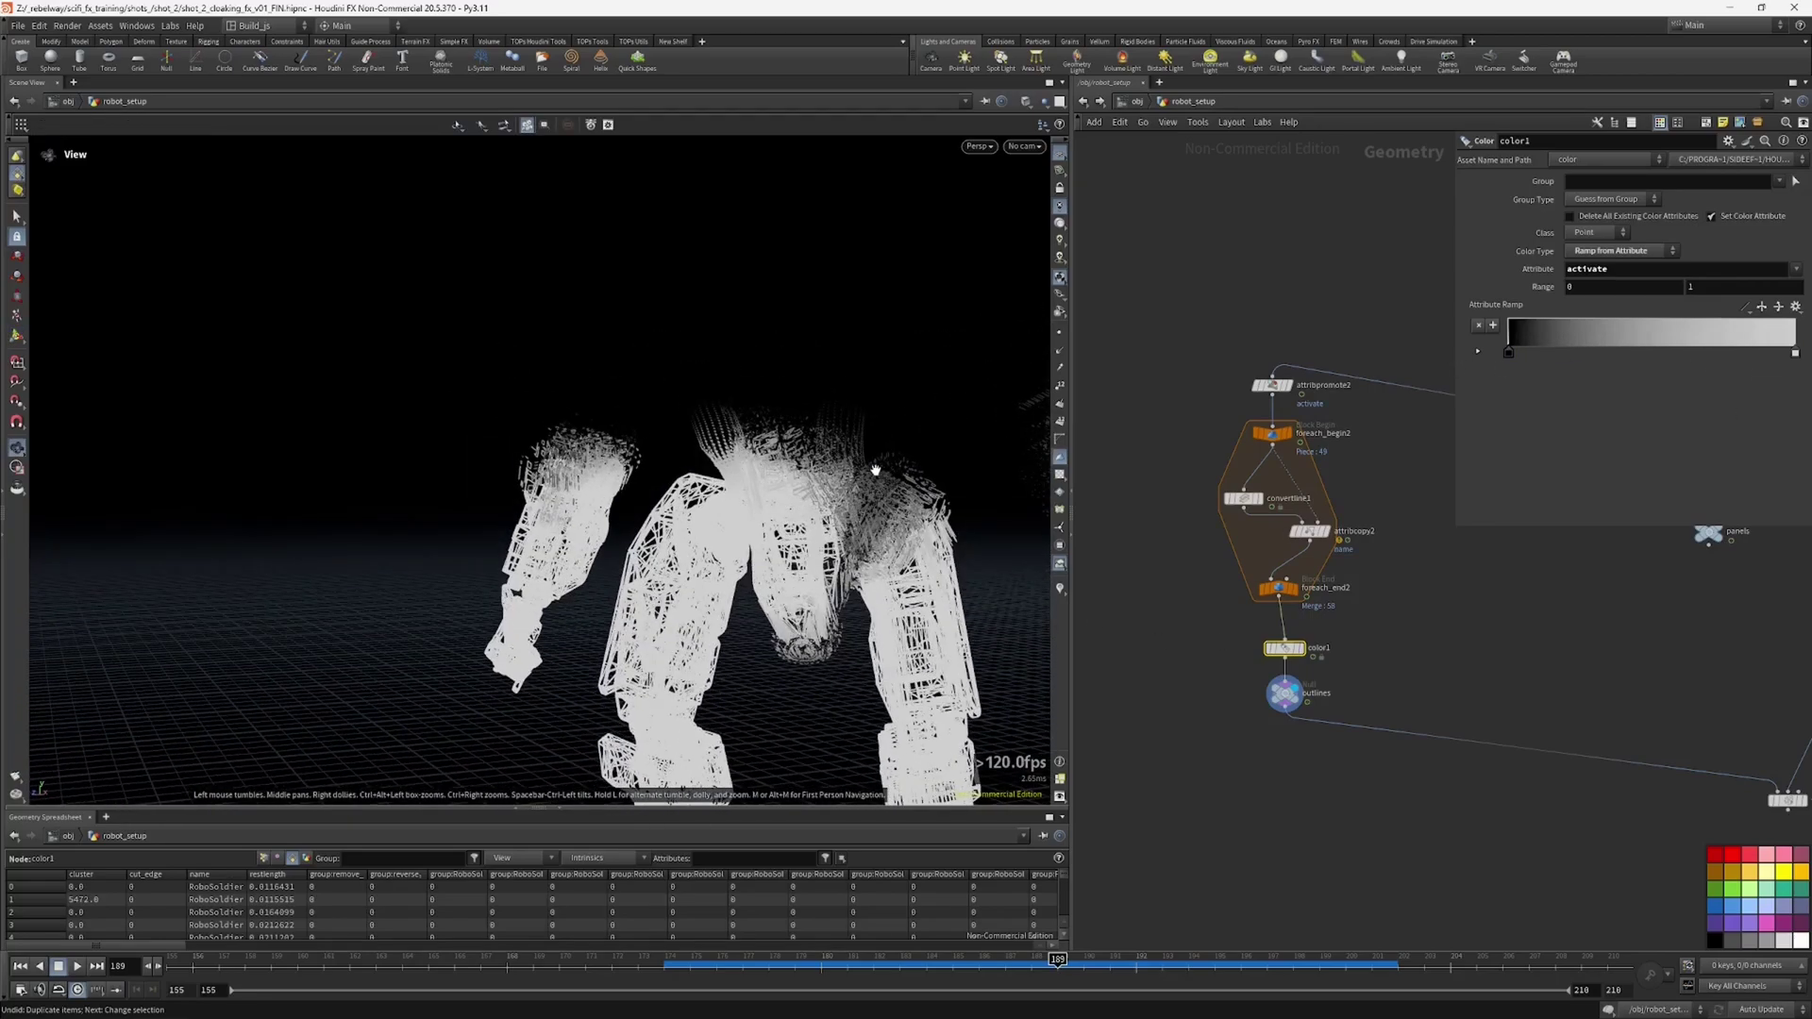
double_click(1795, 355)
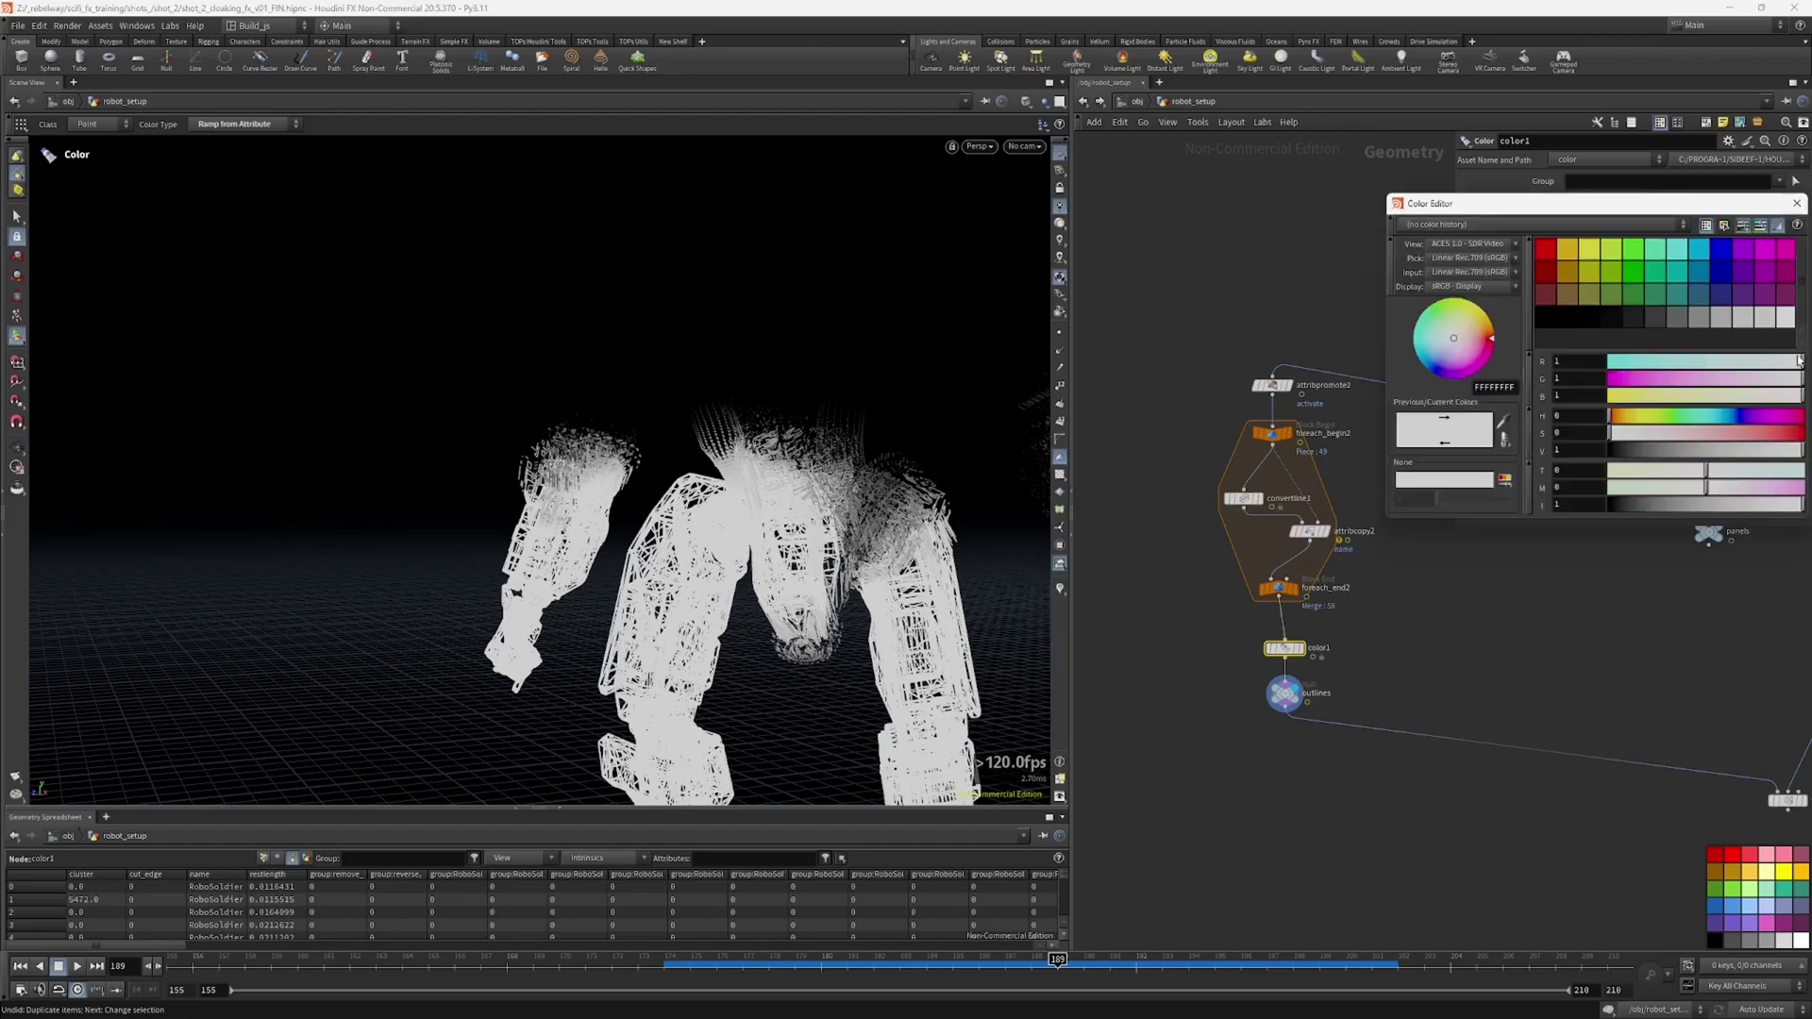
left_click(1676, 251)
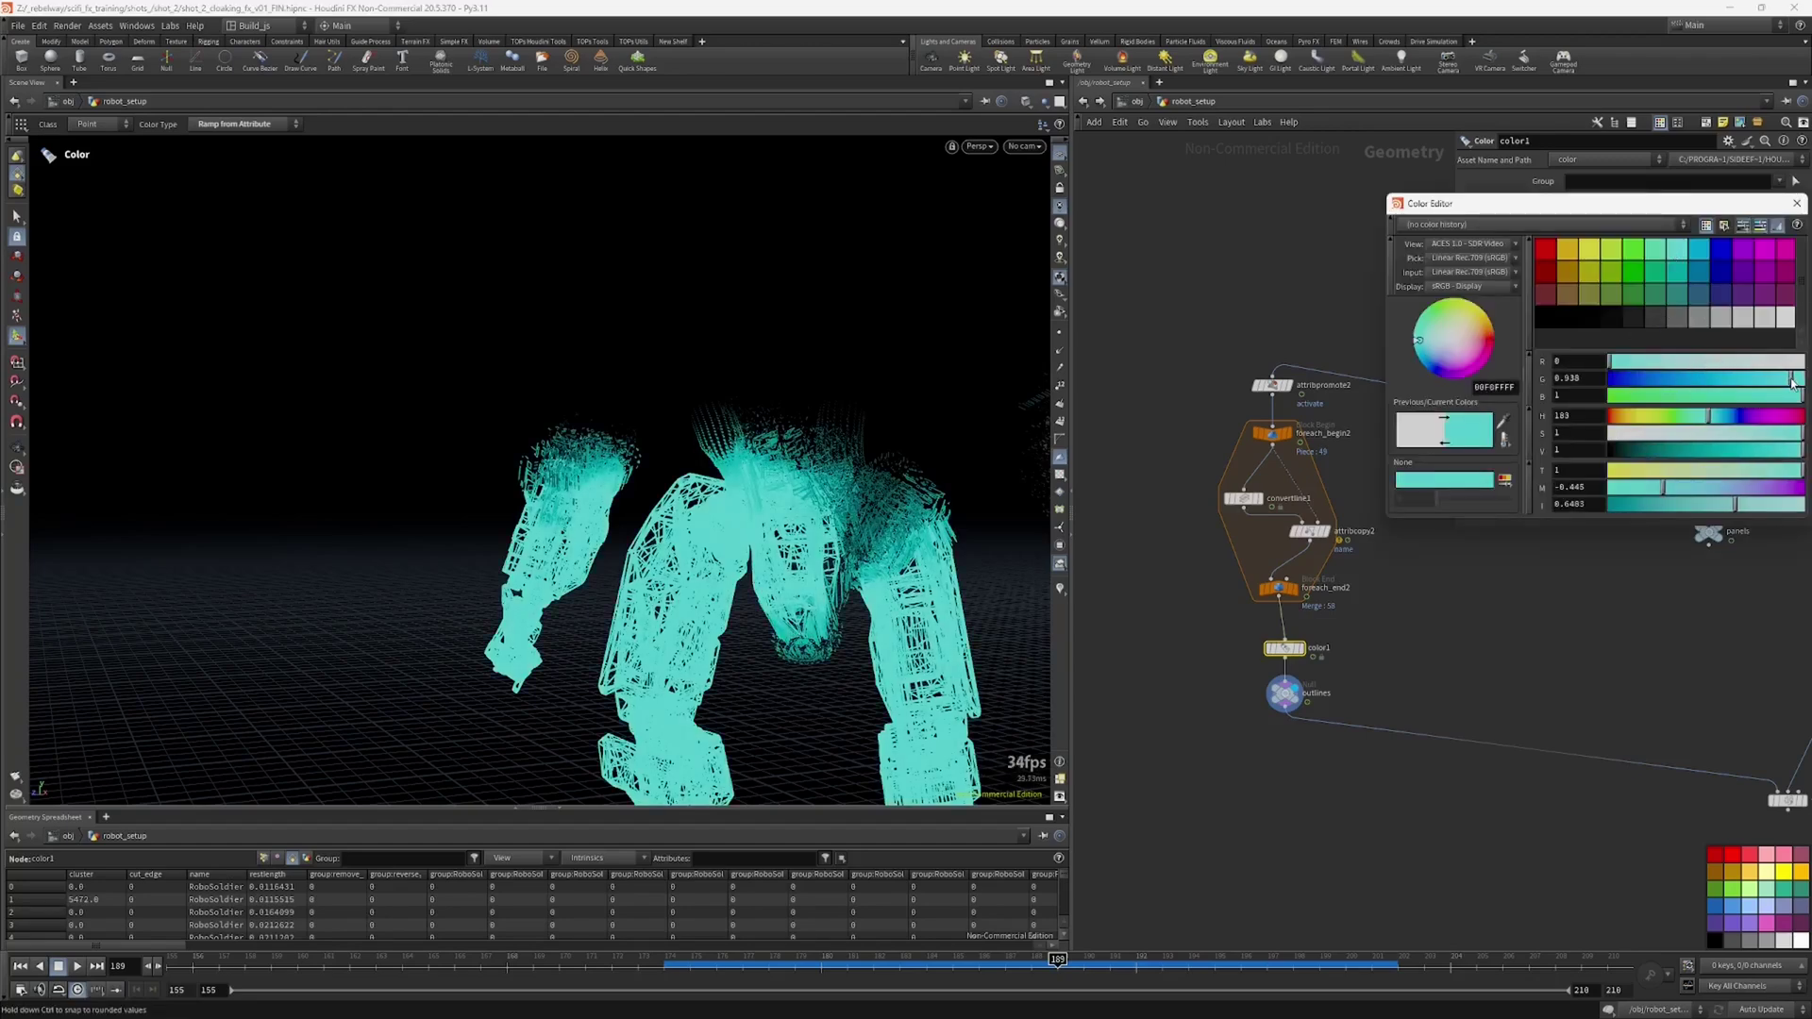
mouse_move(1784, 436)
left_mouse_down()
mouse_move(1670, 435)
mouse_move(1792, 431)
mouse_move(1779, 451)
left_mouse_up()
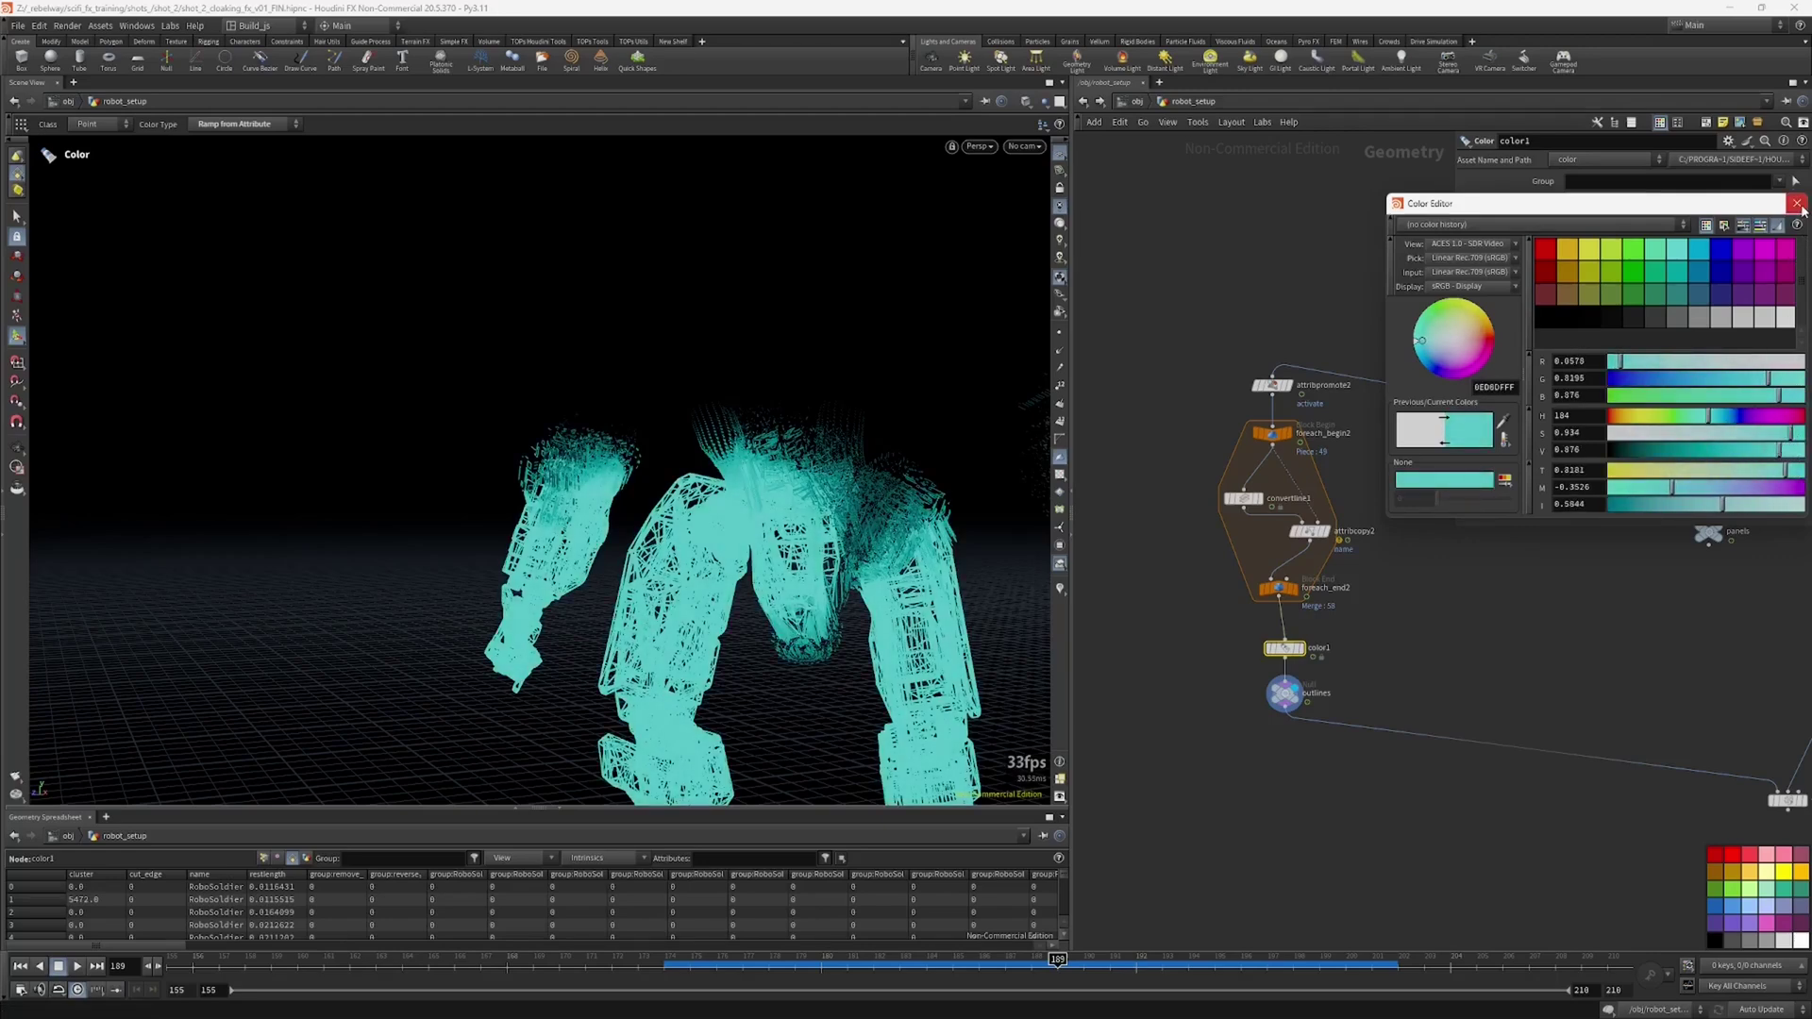
left_click(1797, 202)
Step: Move the cyan key back to slightly past the middle of color1's ramp and inspect the gradient on the arm outlines
left_click_drag(1797, 357, 1675, 354)
left_click_drag(726, 487, 775, 465)
right_click_drag(620, 437, 927, 334)
left_click_drag(928, 334, 626, 453)
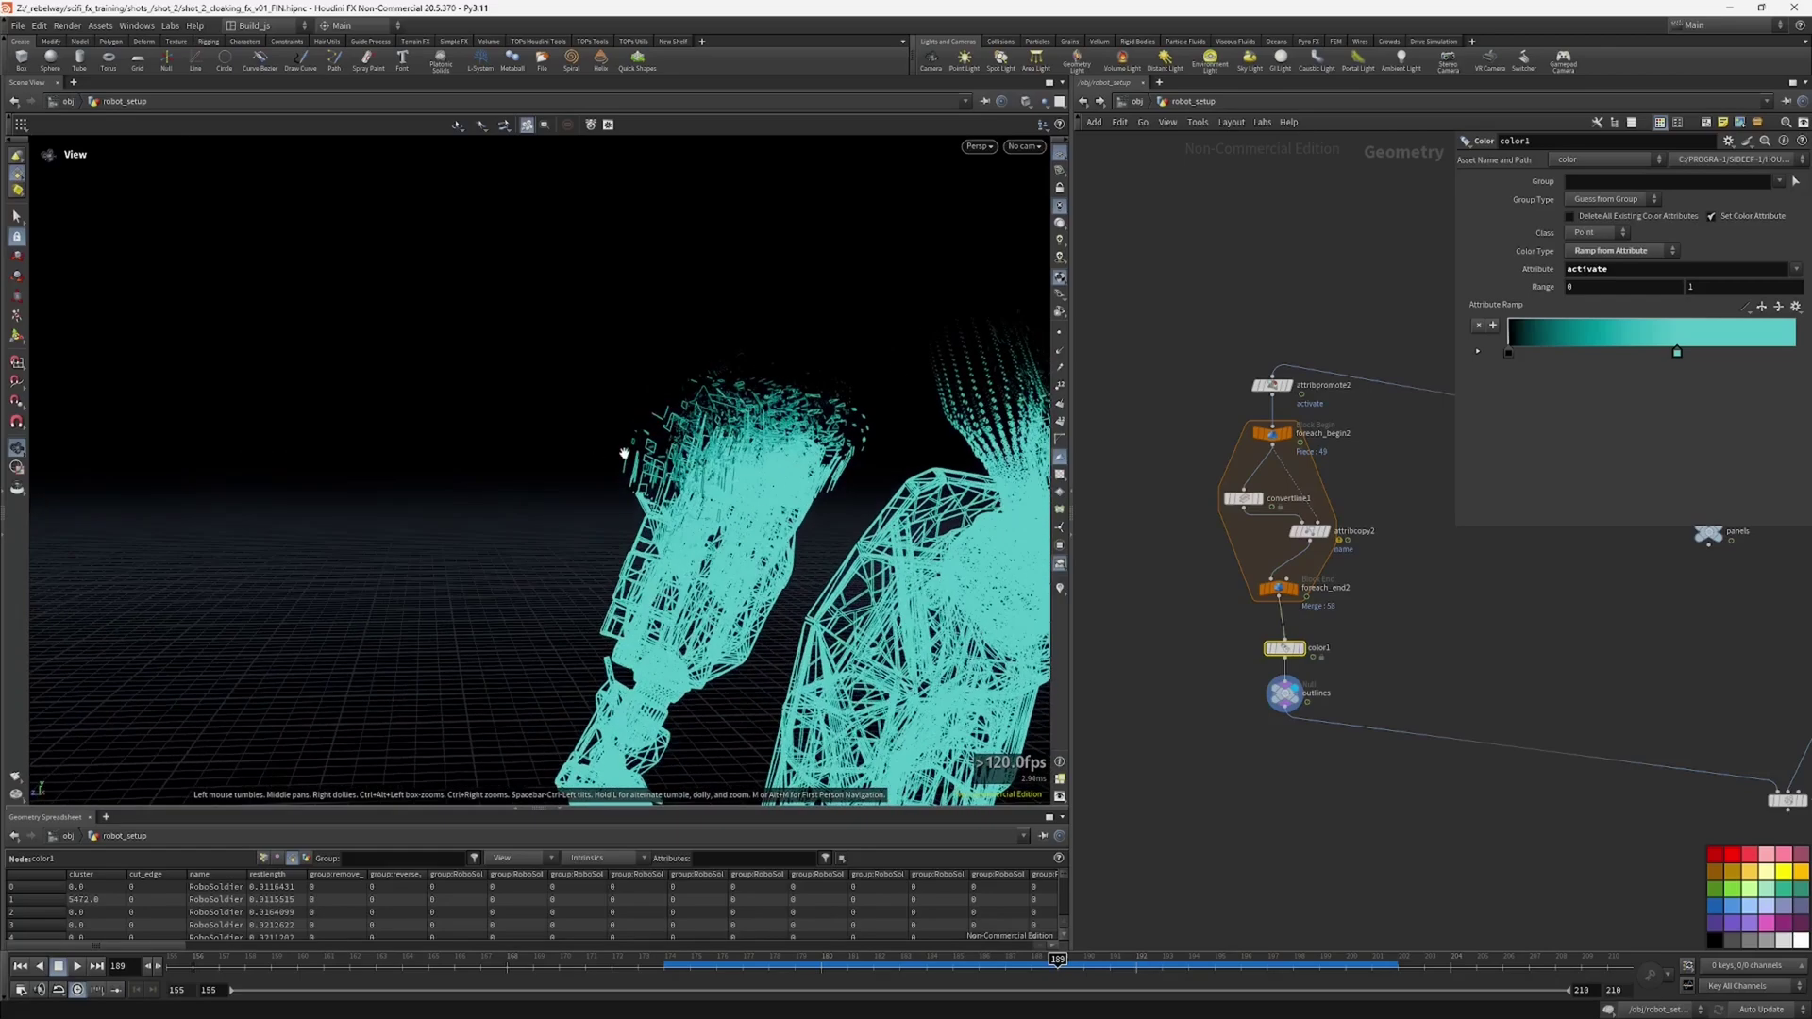
key("Return")
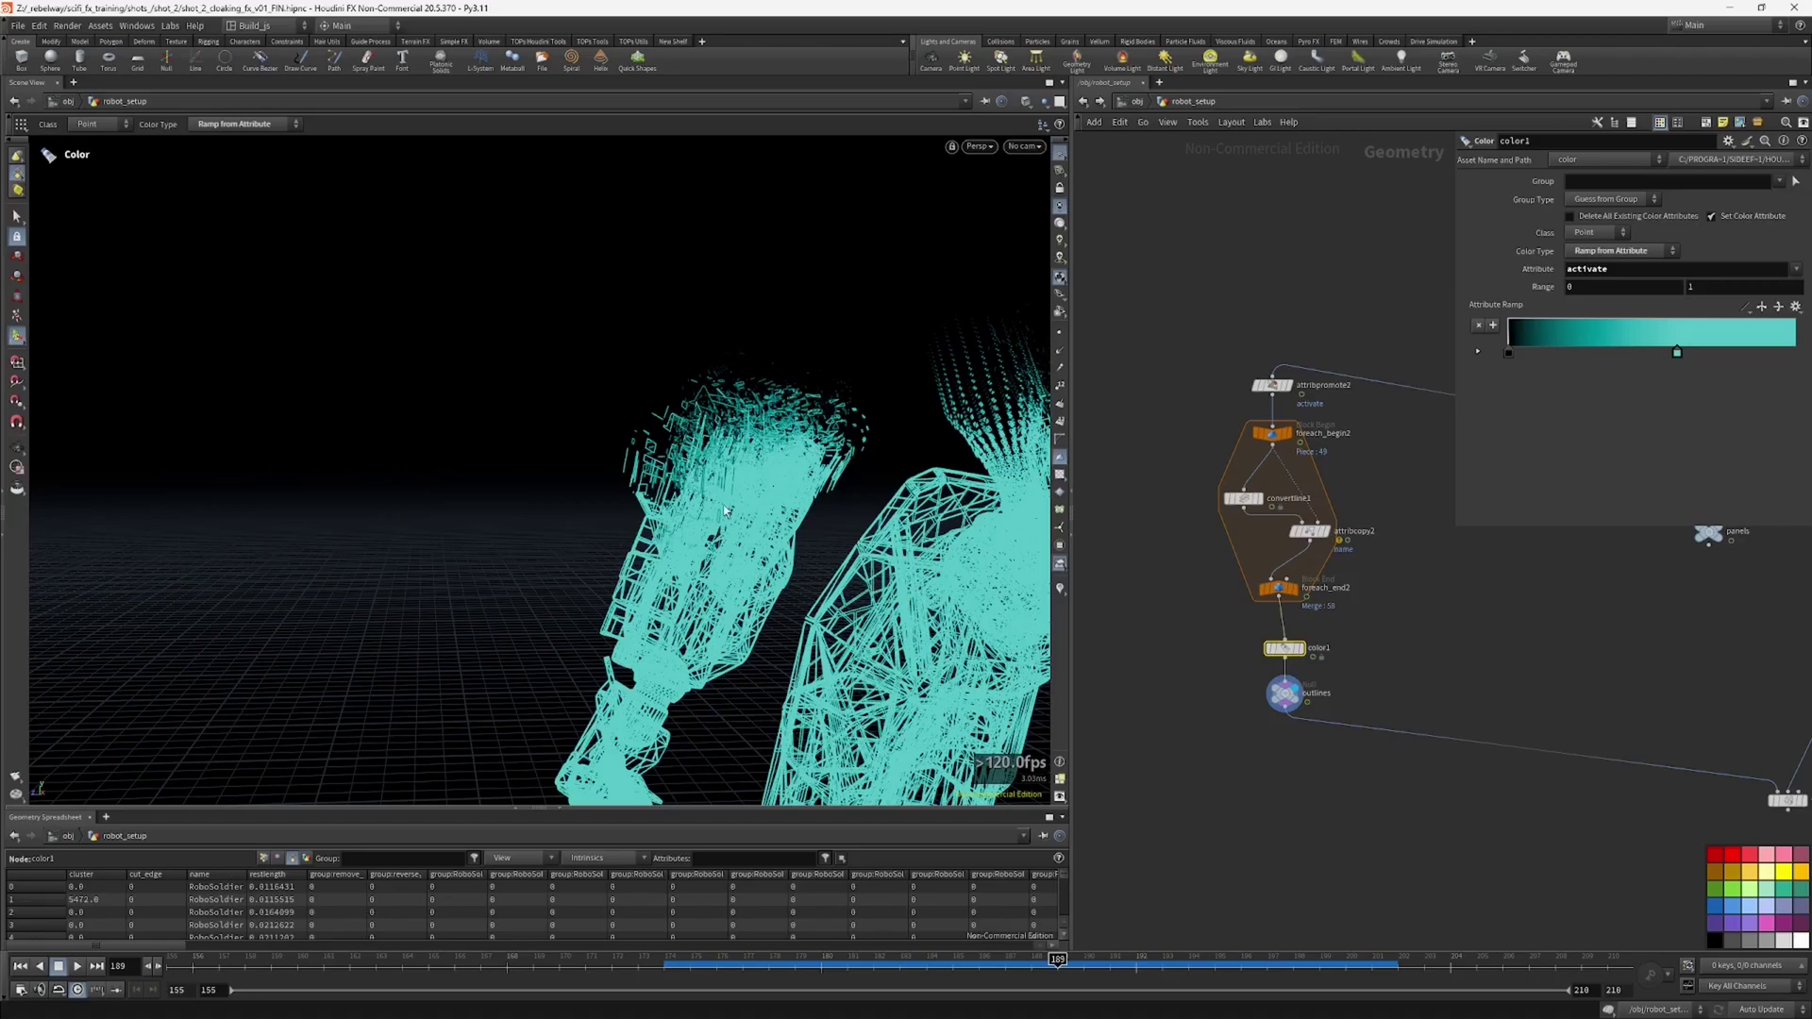
key("Escape")
left_click_drag(835, 362, 645, 462)
key("Return")
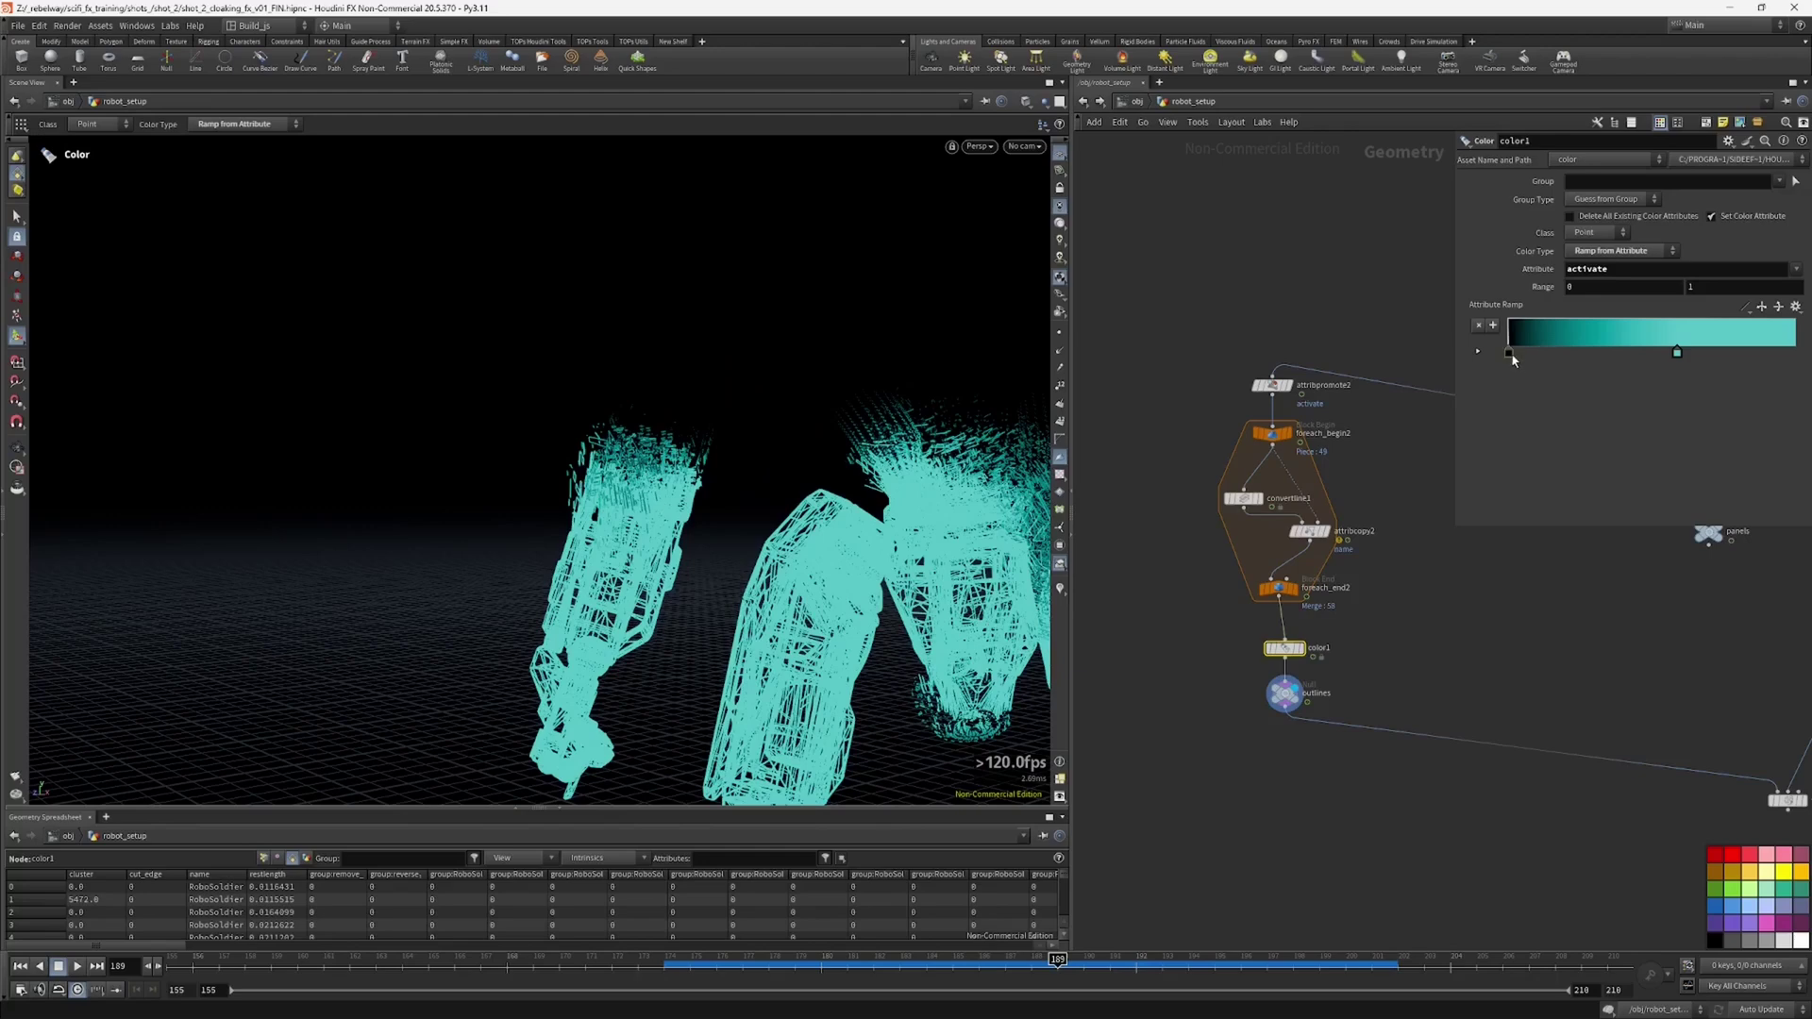
Step: Recolour the black start key of color1's ramp to an overbright pale cyan with hue 191, saturation 0.956 and value 5
double_click(1508, 354)
left_click(1786, 317)
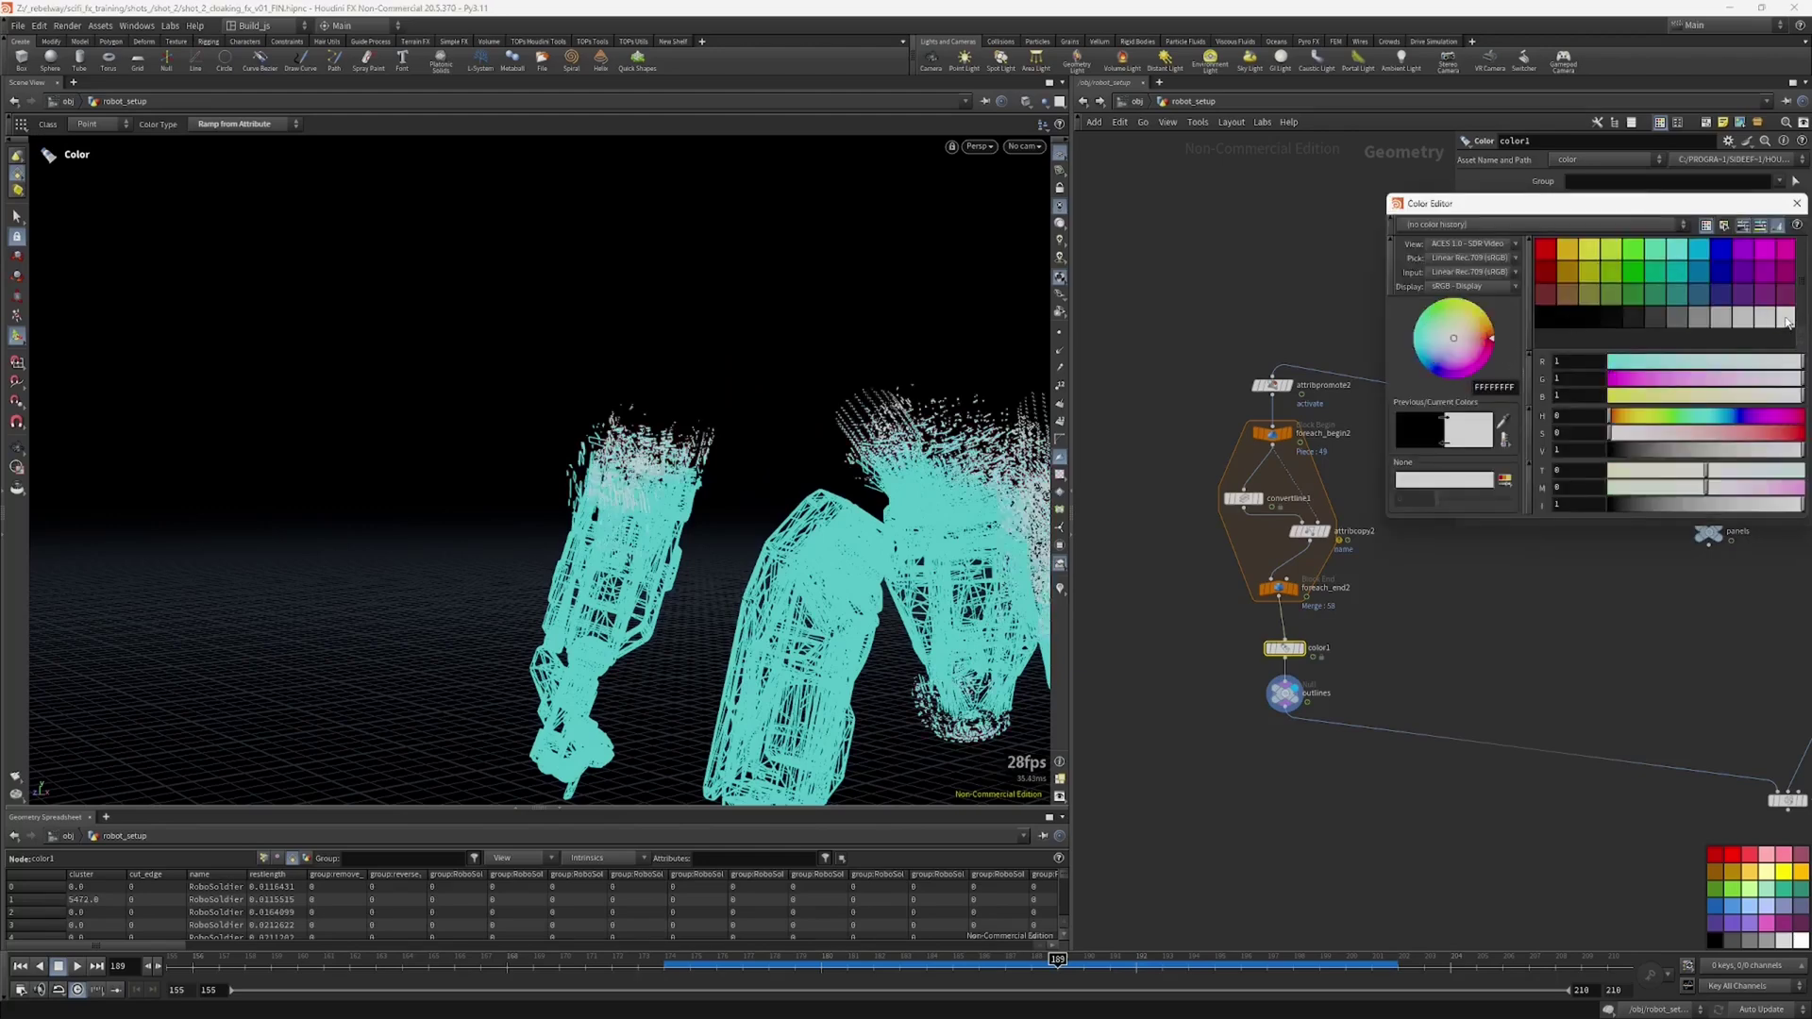
left_click_drag(1712, 417, 1710, 417)
left_click_drag(1717, 433, 1769, 436)
middle_click_drag(1564, 451, 11, 421)
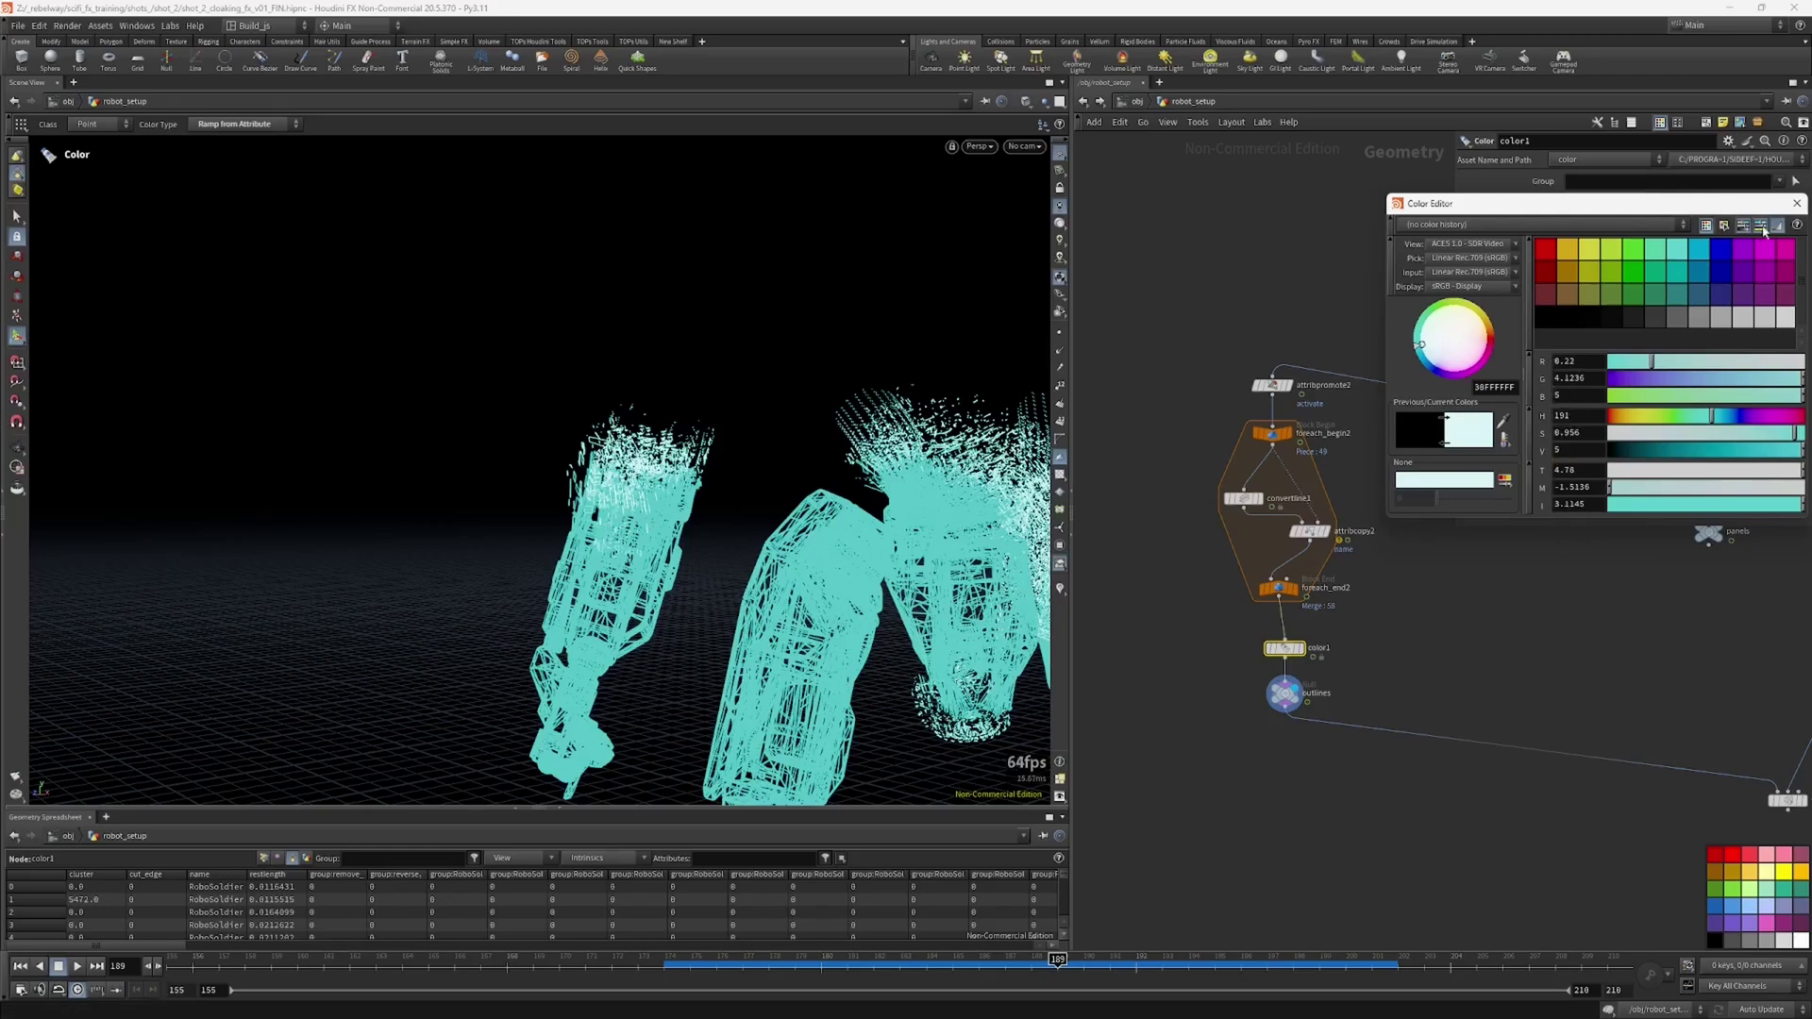
key("Escape")
Step: Scrub back a few frames and return to frame 189 to check the coloured outlines on the whole robot
left_click_drag(603, 509, 878, 525)
scroll(770, 515, "down", 4)
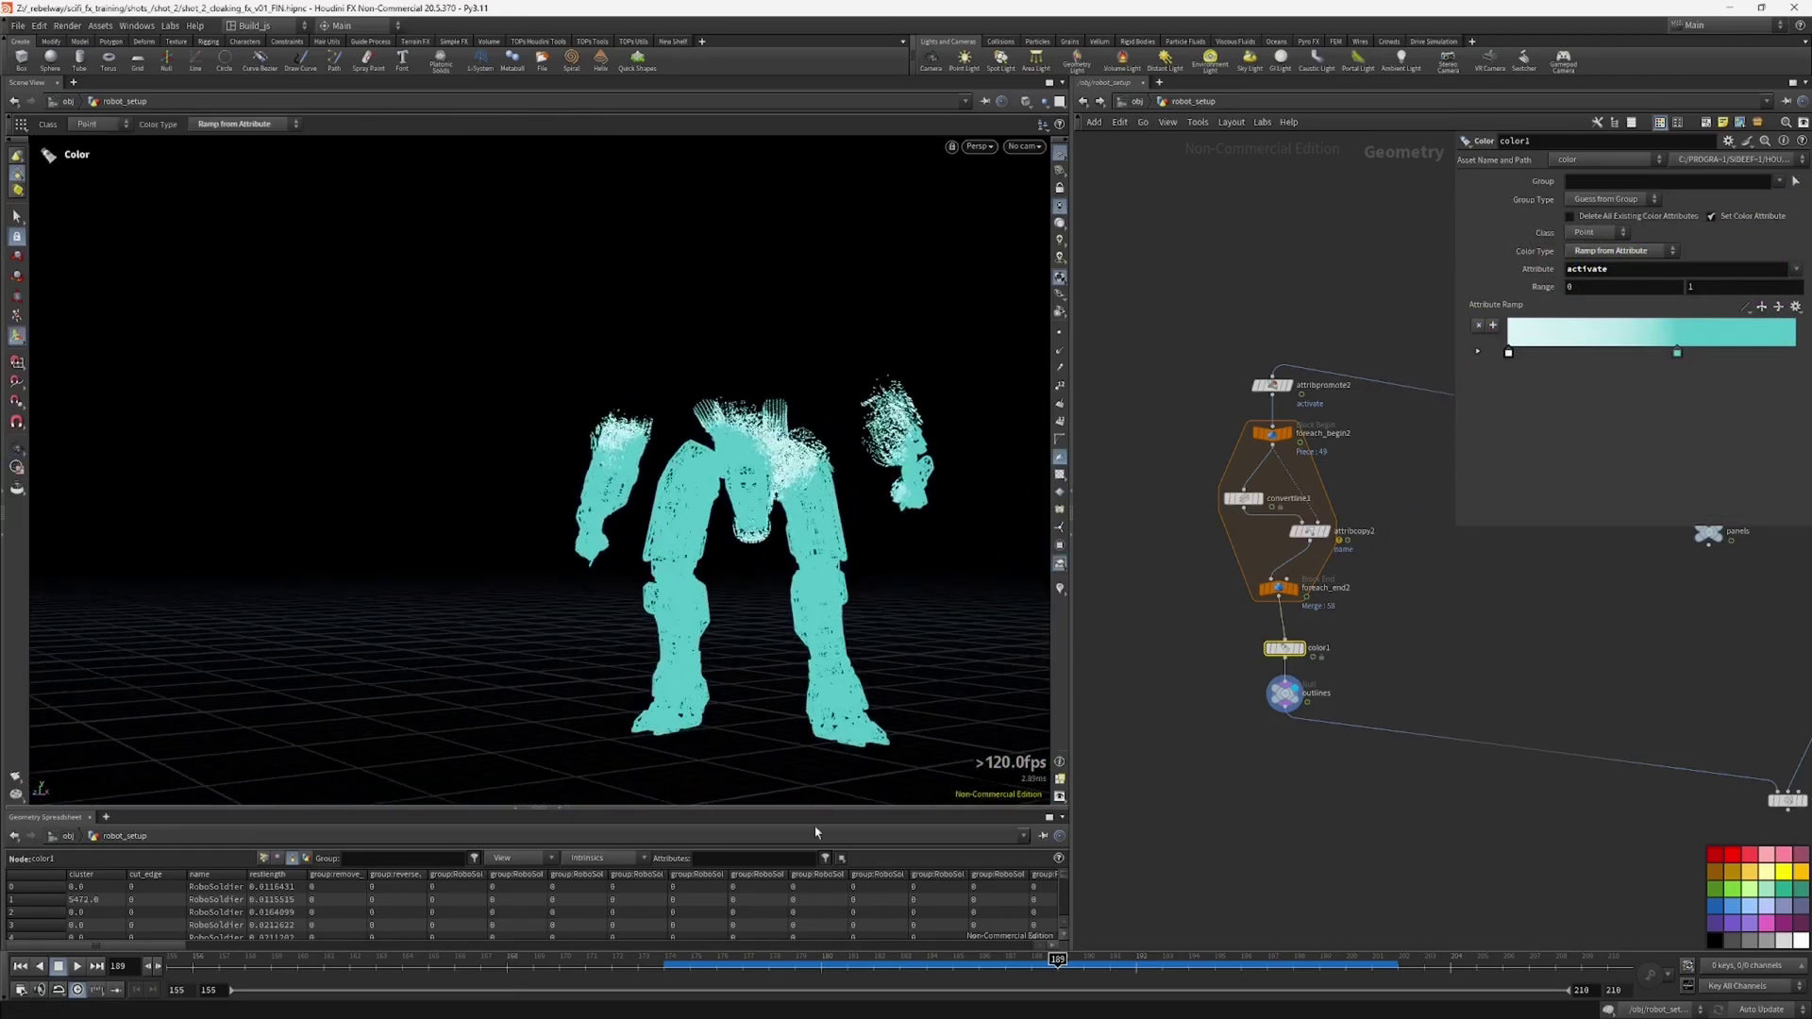
left_click_drag(1037, 959, 926, 959)
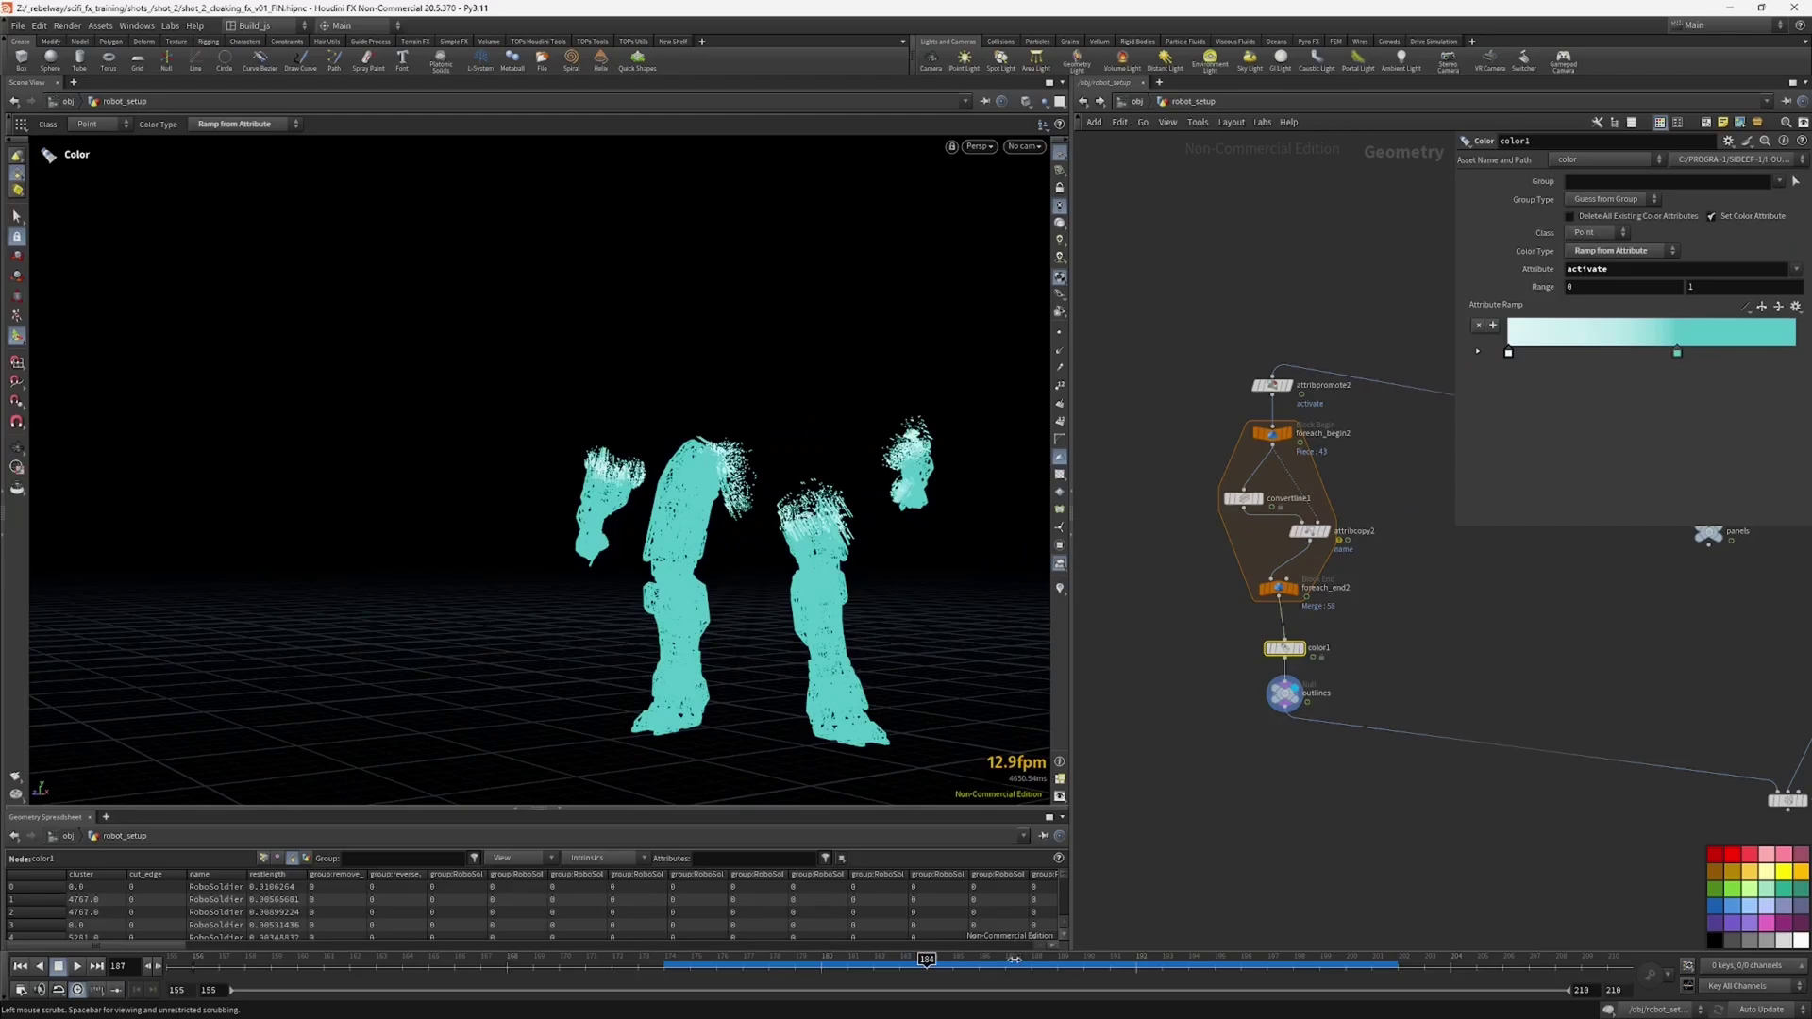
left_click_drag(1044, 959, 1032, 958)
left_click(1058, 958)
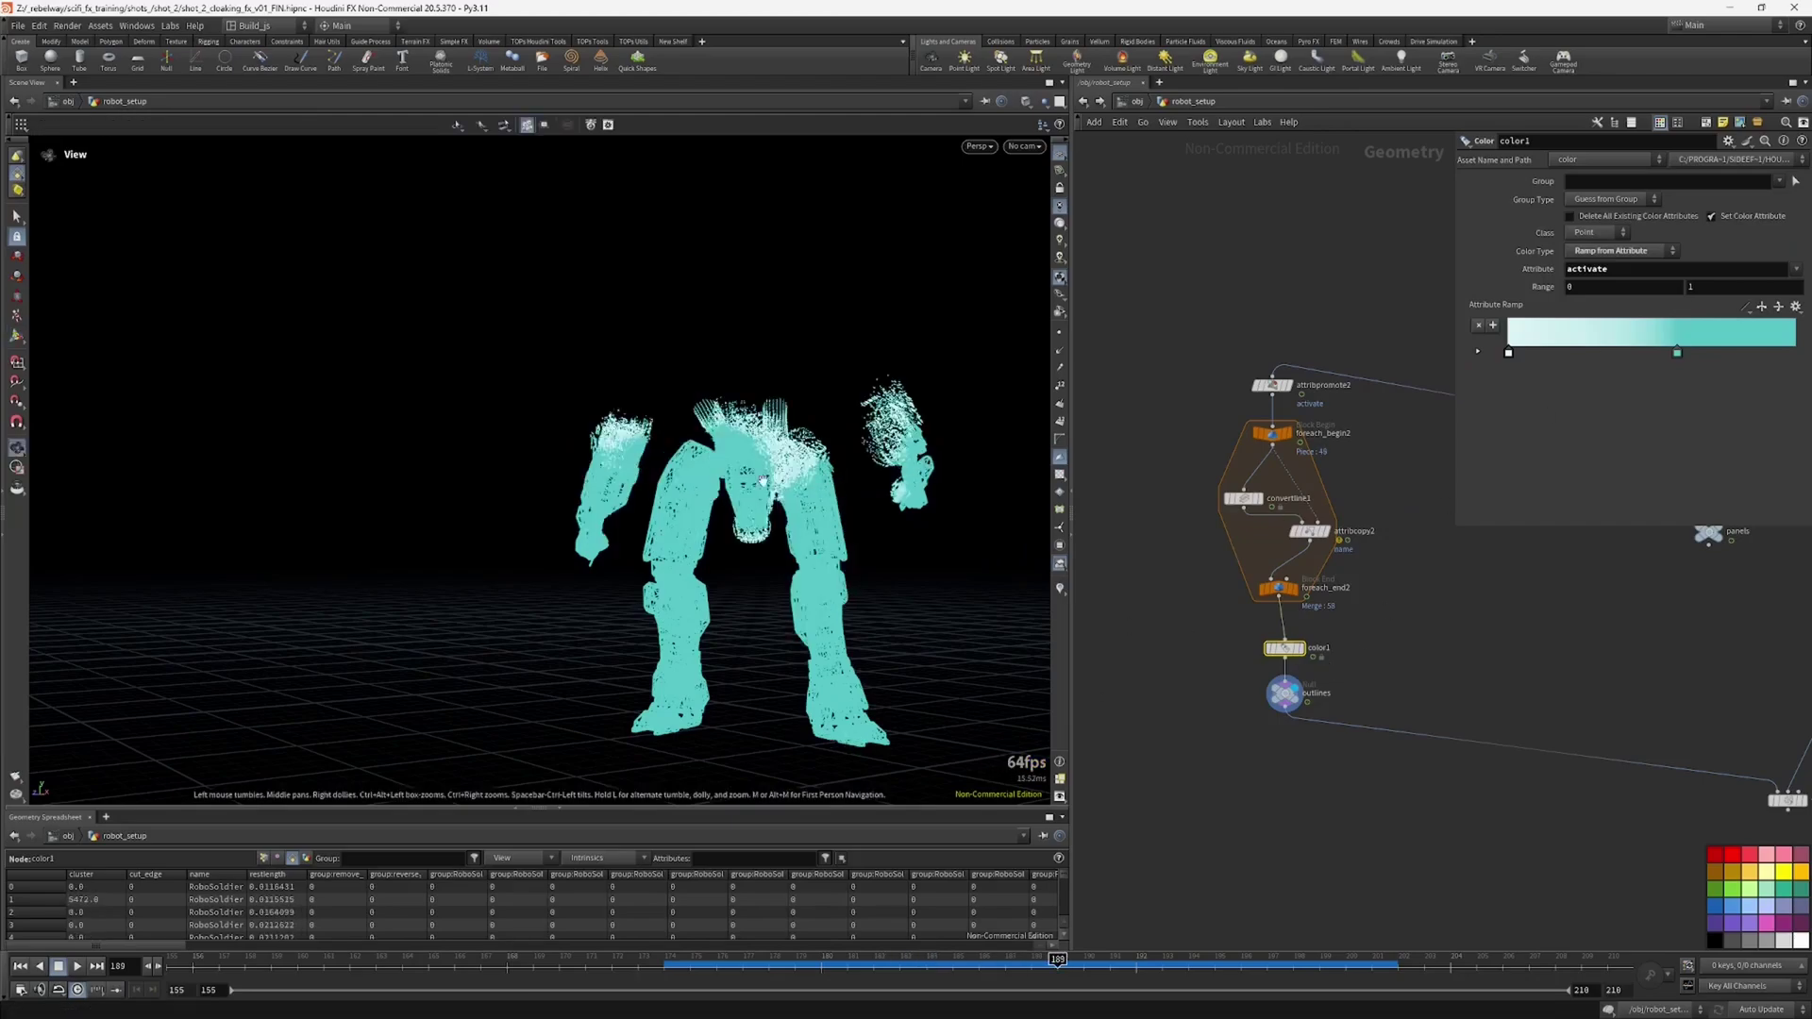
Step: Add a third key at the end of color1's ramp and make it a bluer cyan with green 0.595
left_click_drag(717, 397, 813, 430, "alt")
mouse_move(1676, 355)
left_mouse_down()
mouse_move(1730, 353)
mouse_move(1621, 356)
mouse_move(1731, 353)
mouse_move(1647, 352)
mouse_move(1677, 352)
left_mouse_up()
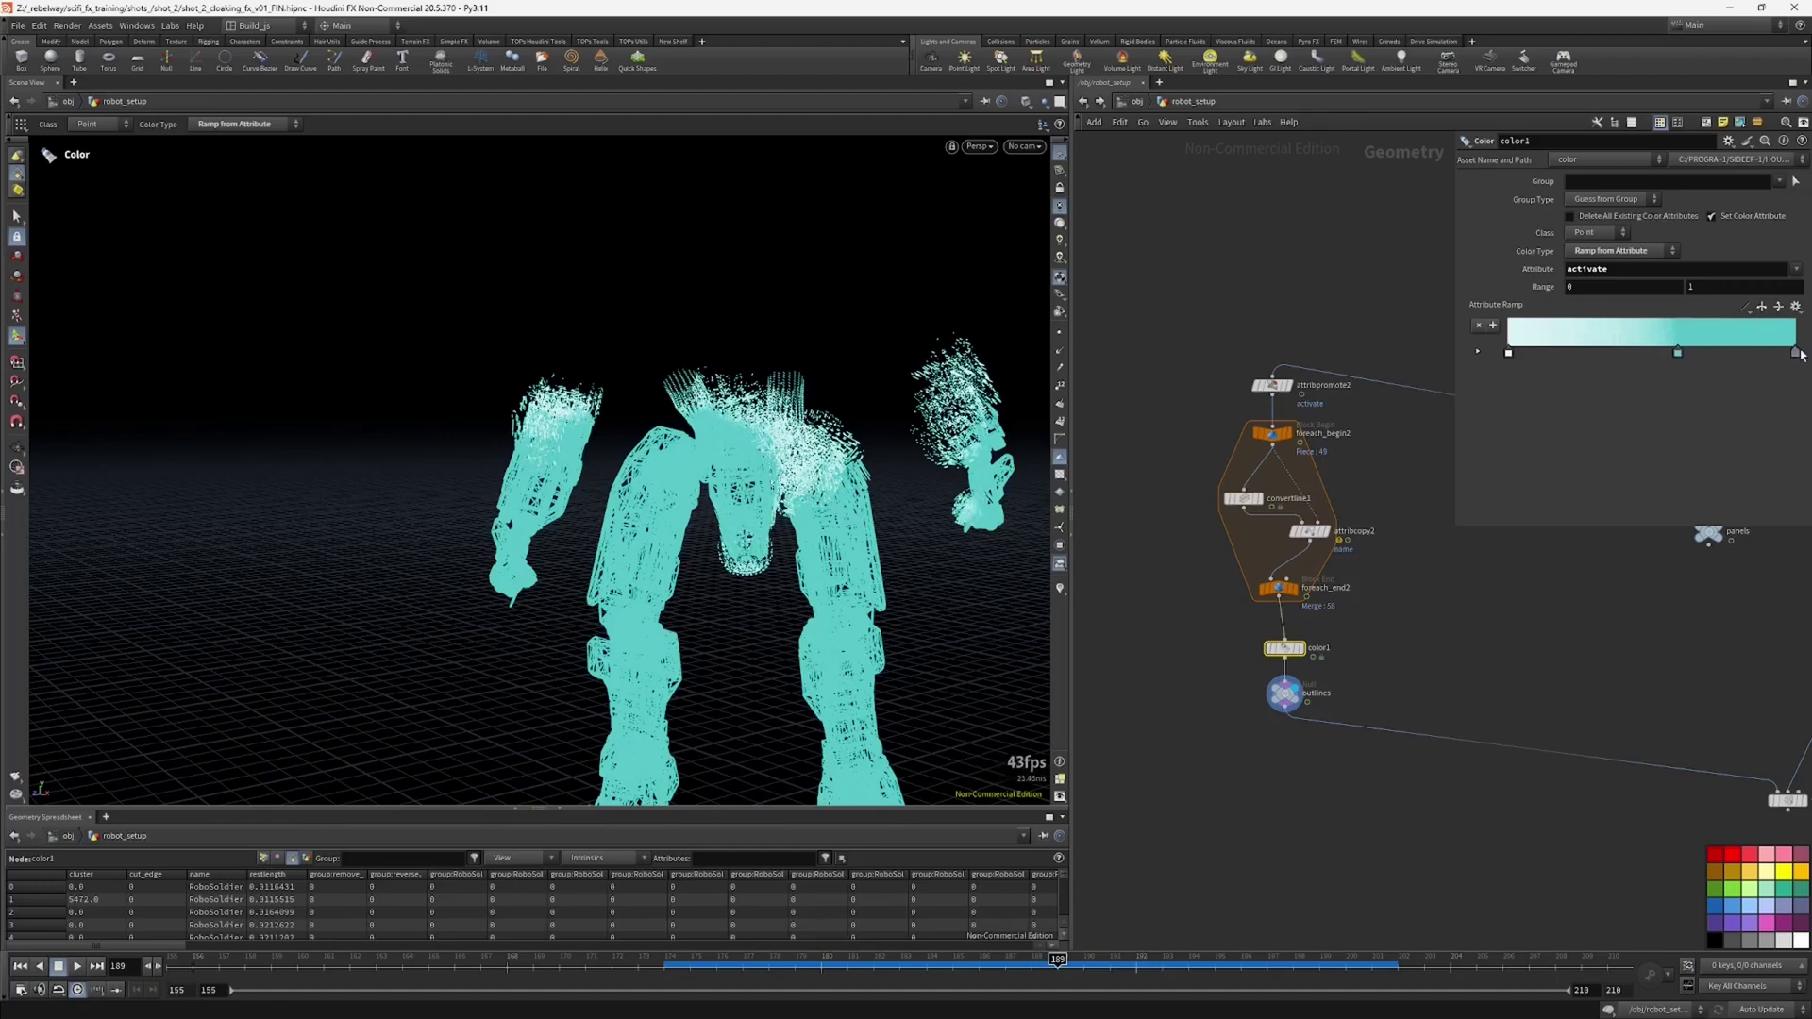
double_click(1788, 353)
left_click_drag(1770, 383, 1726, 378)
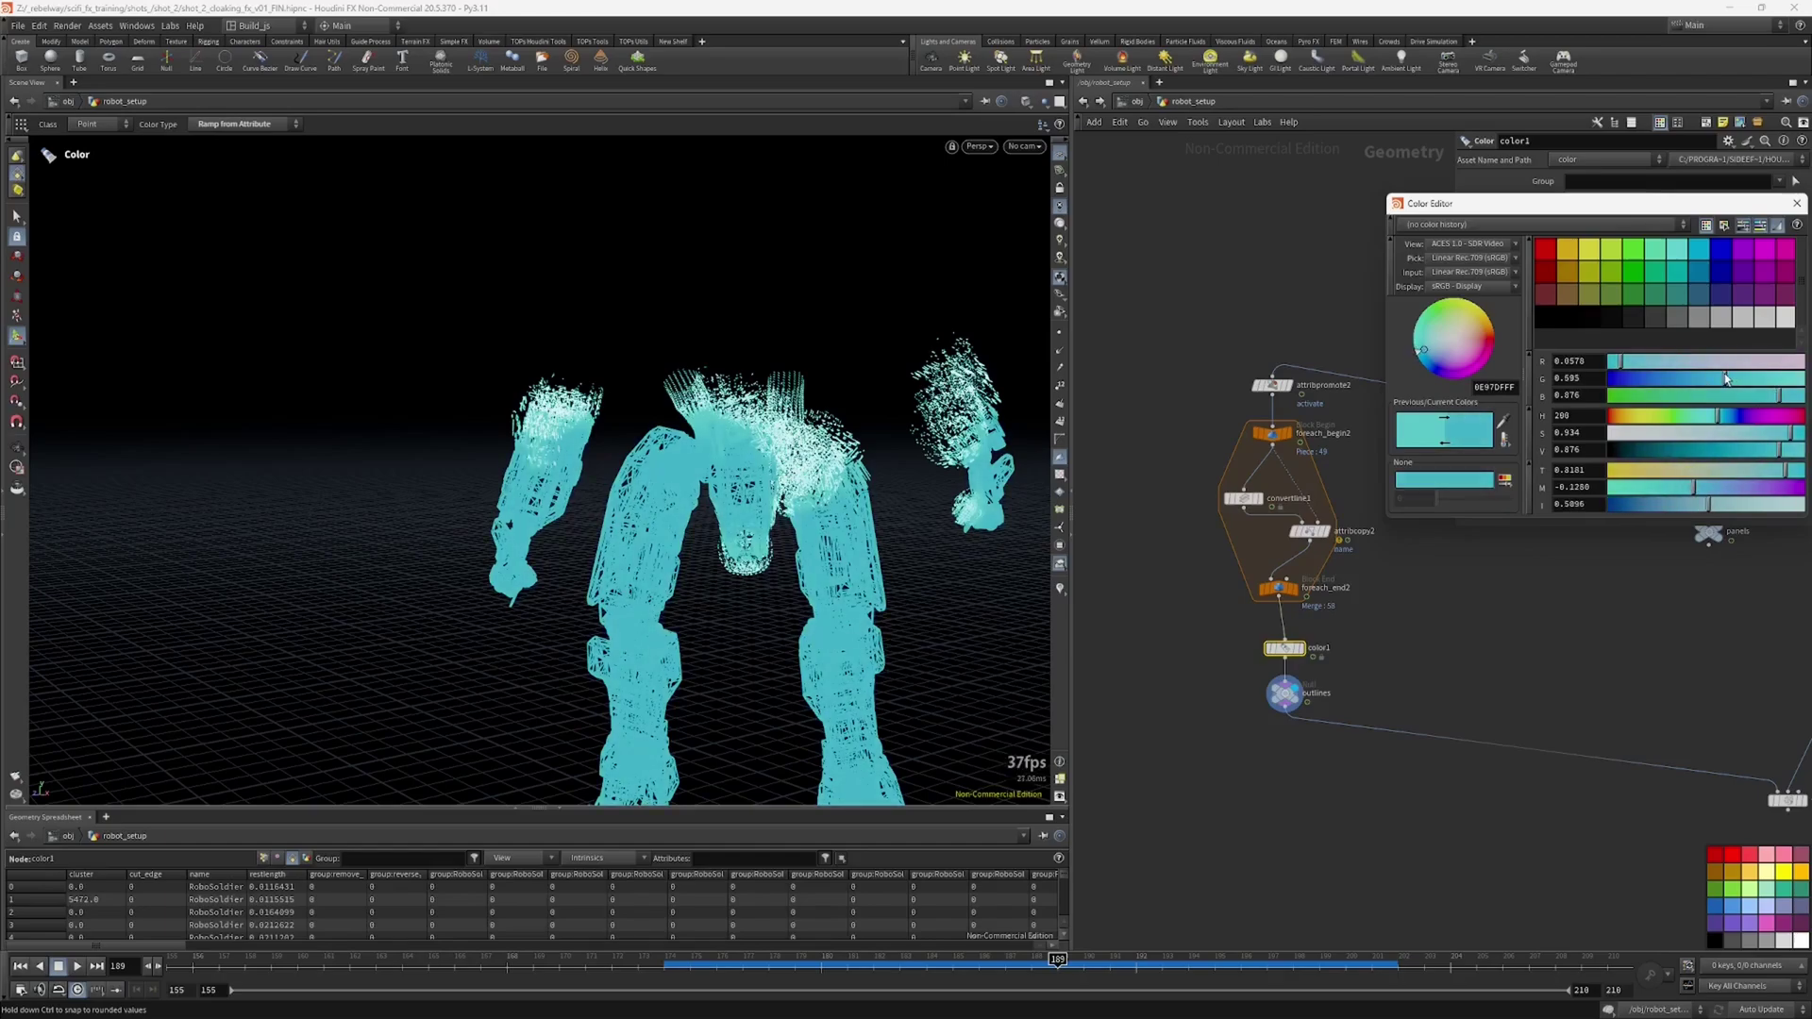
left_click(1796, 203)
Step: Move the middle cyan key to about three quarters along color1's ramp and check the transition on the outlines
key("Escape")
left_click_drag(941, 472, 882, 458)
left_click_drag(1677, 353, 1728, 349)
left_click_drag(491, 370, 526, 355, "alt")
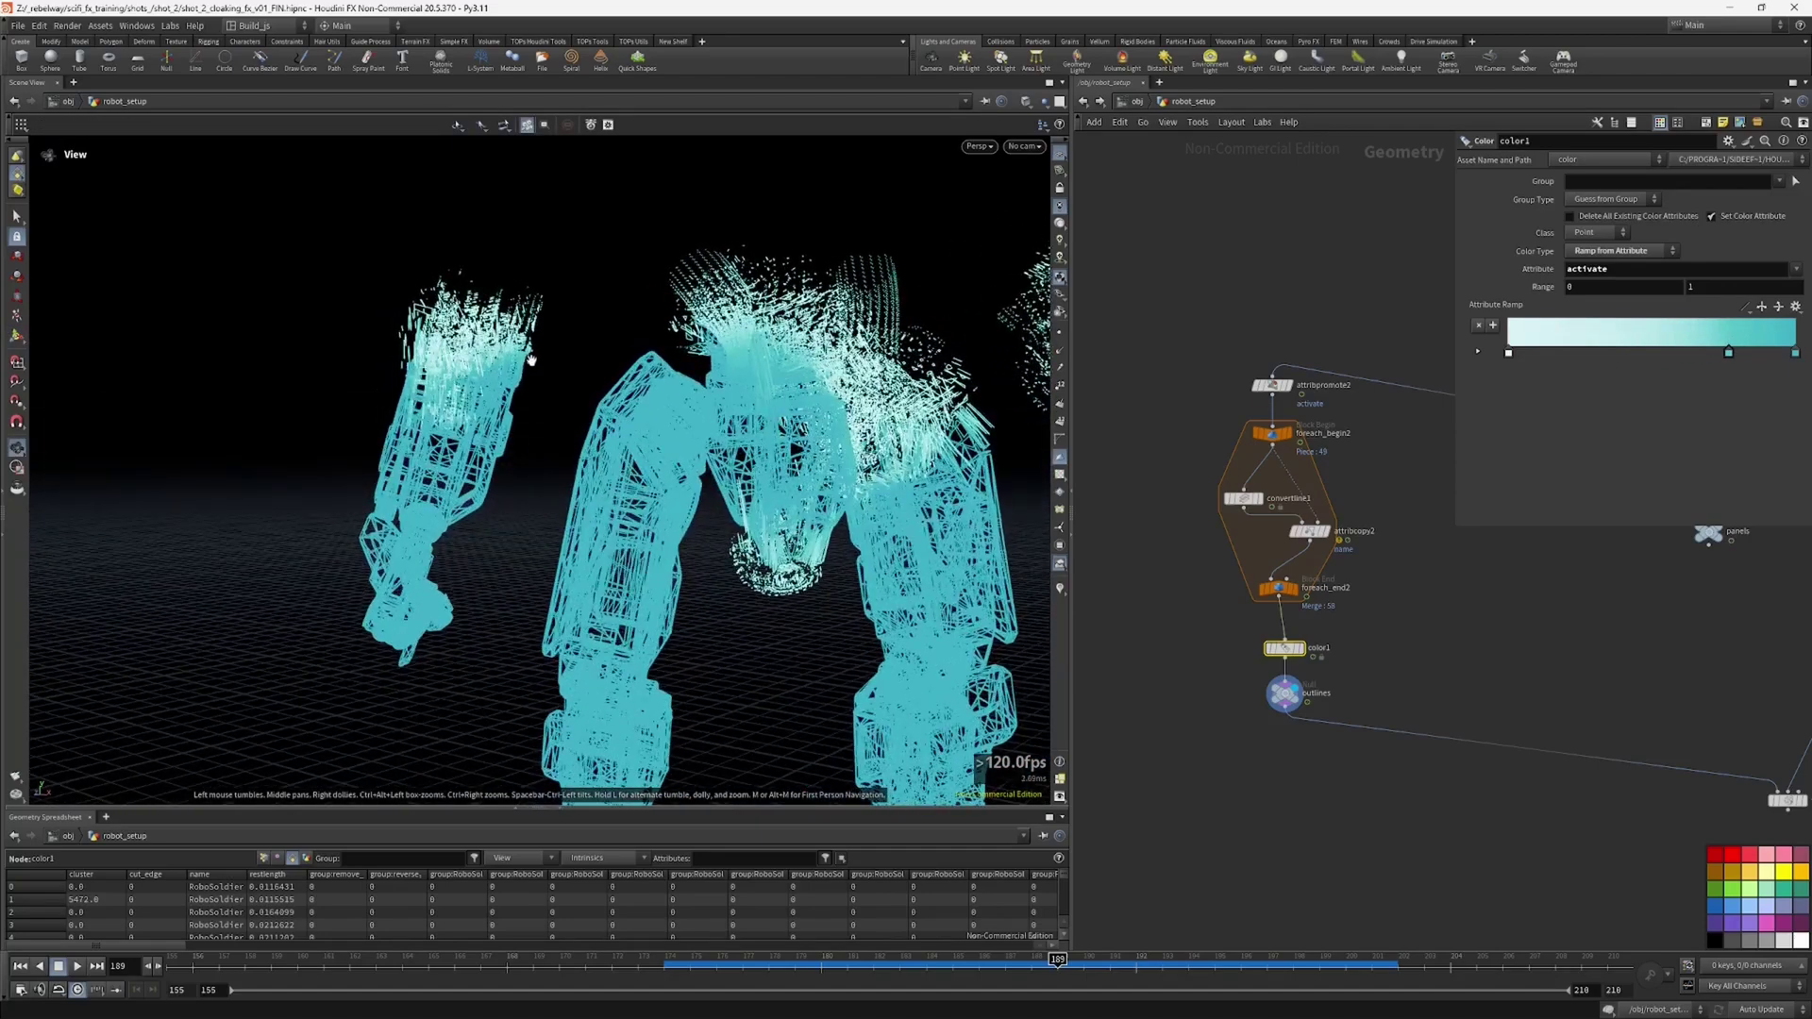
left_click(1794, 354)
mouse_move(420, 451)
left_mouse_down("alt")
mouse_move(554, 457)
mouse_move(443, 449)
mouse_move(417, 485)
left_mouse_up("alt")
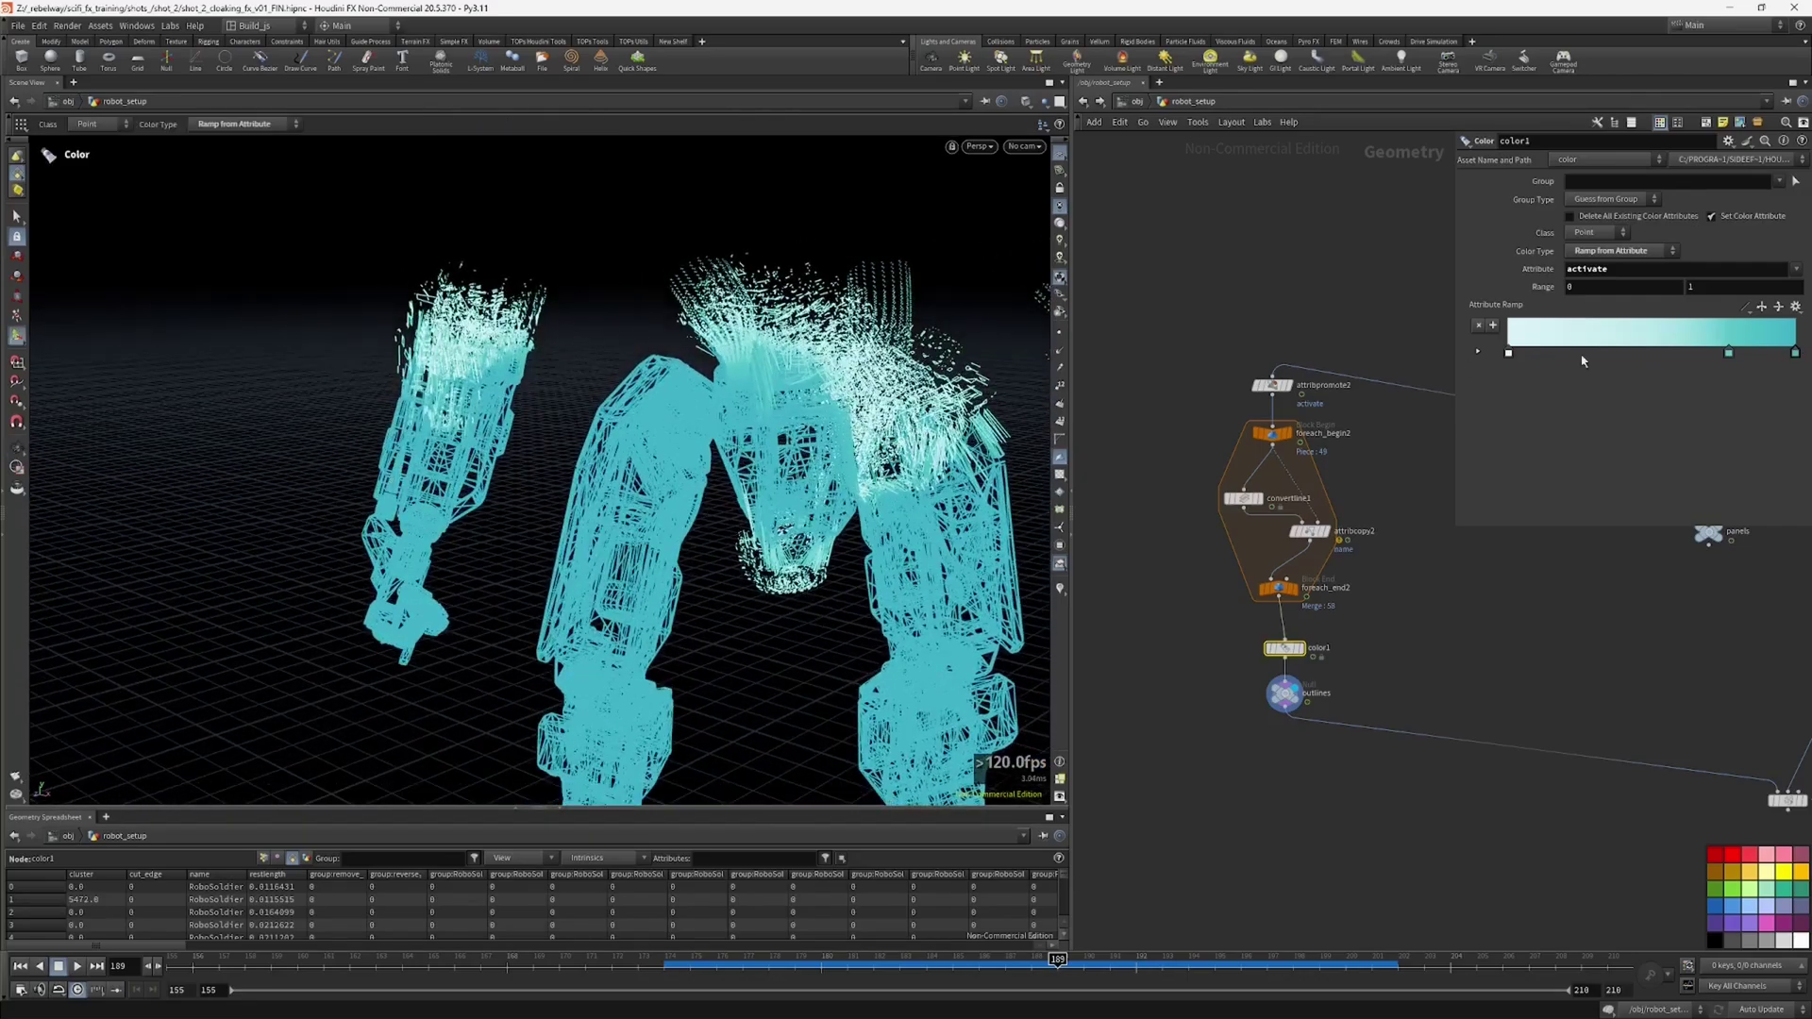
Step: Try different values for the Range of color1's activate ramp
middle_click_drag(1703, 289, 1654, 285)
left_click(1706, 290)
key("BackSpace")
key("BackSpace")
key("Return")
key("BackSpace")
key("BackSpace")
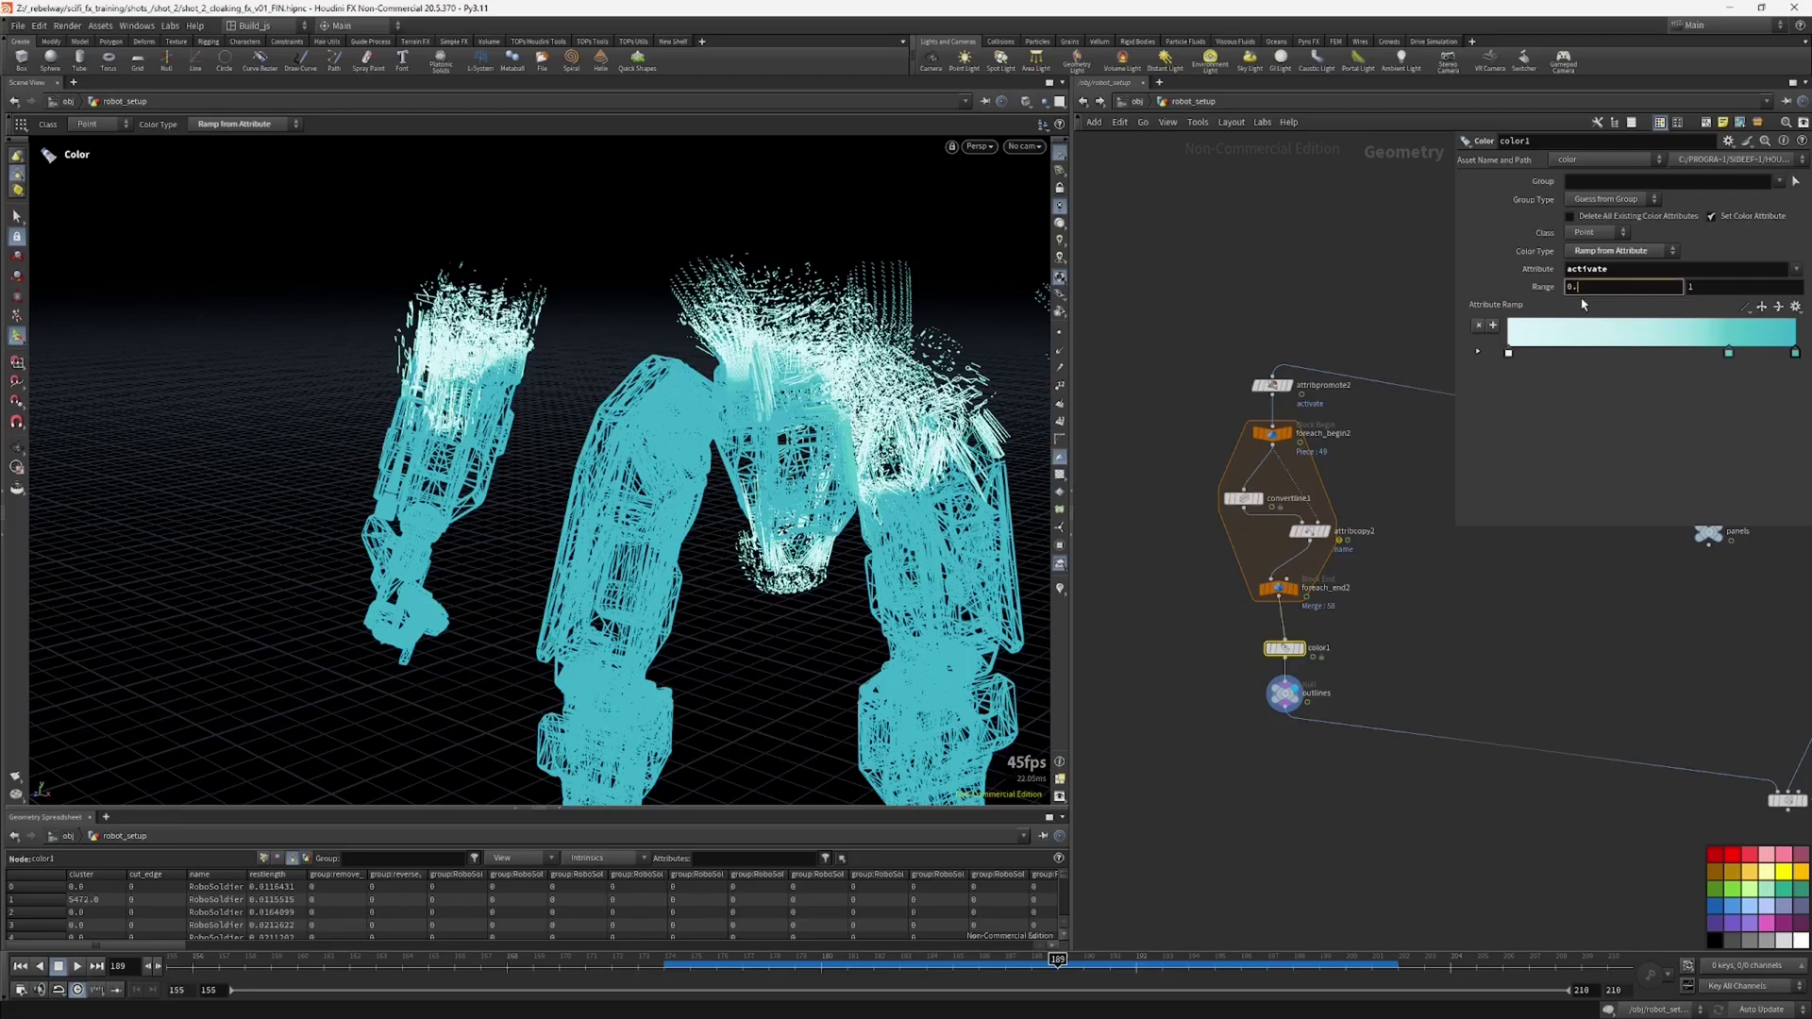
left_click(1474, 569)
Step: Frame the whole robot and scrub to frame 192 to review the outline colours over the animation
left_click_drag(766, 512, 687, 462, "alt")
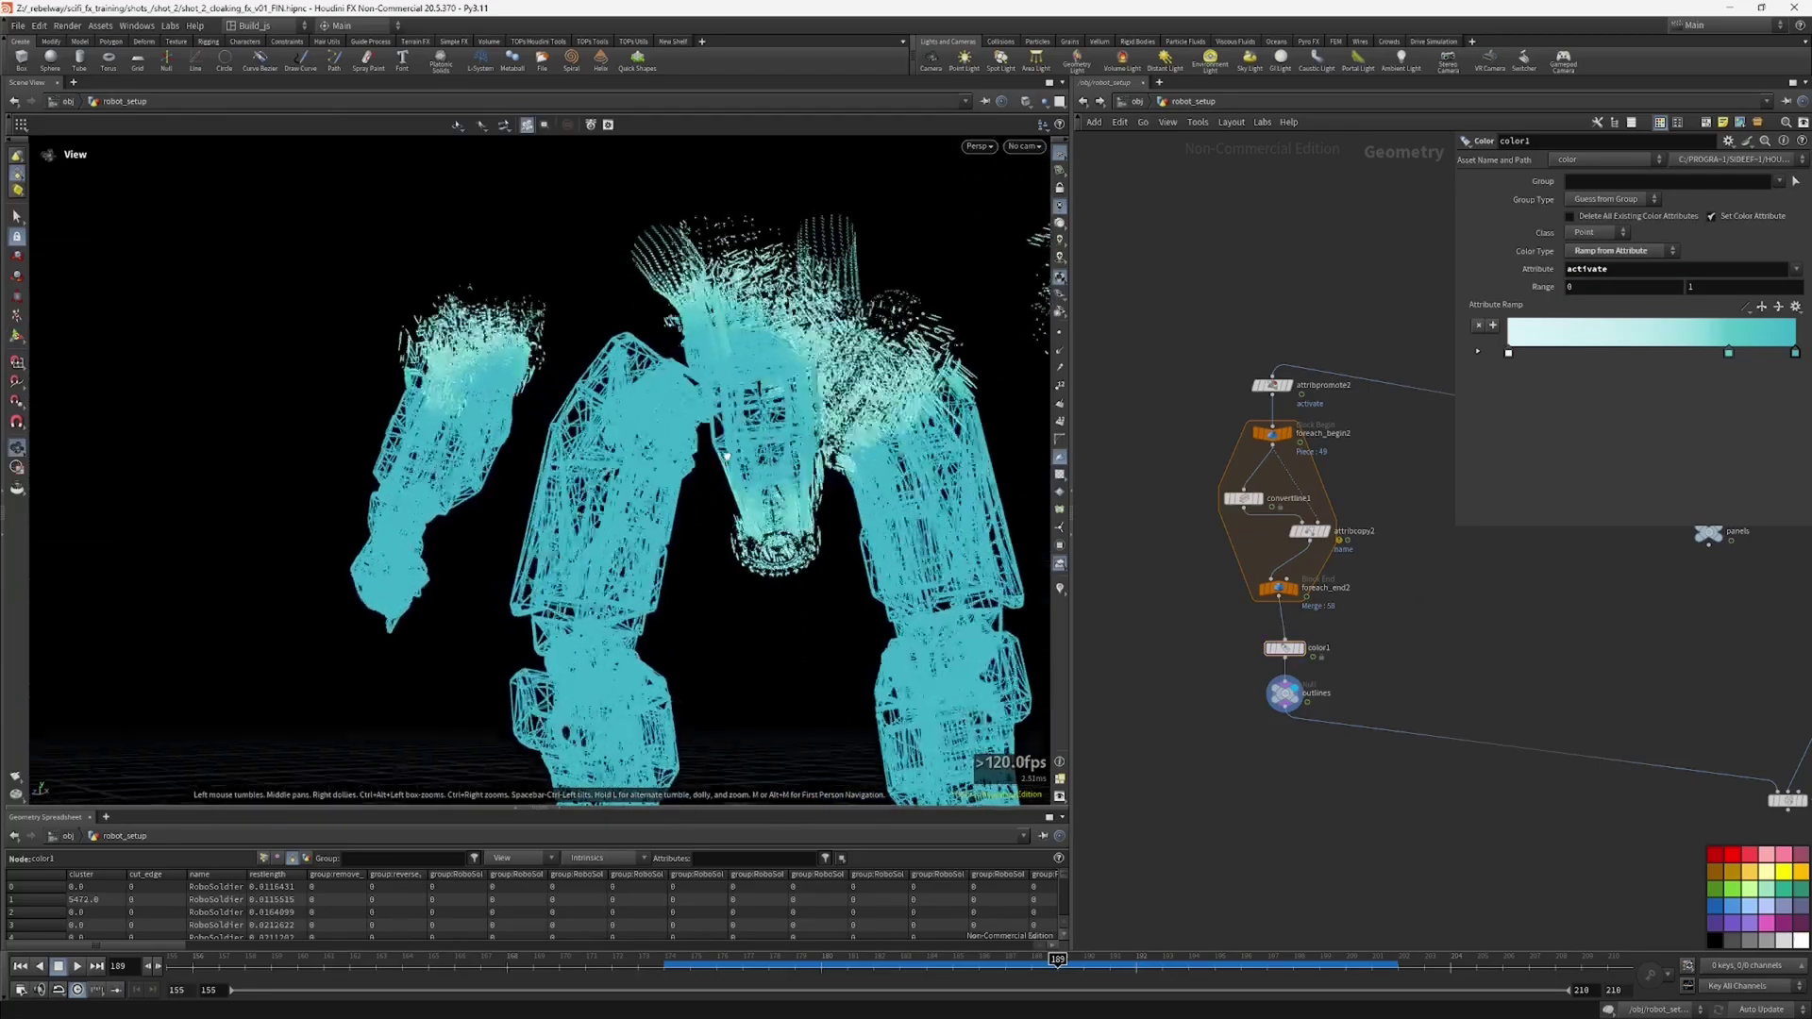
right_click_drag(687, 463, 755, 562, "alt")
middle_click_drag(756, 562, 695, 506, "alt")
left_click_drag(695, 506, 722, 529, "alt")
left_click_drag(899, 970, 1137, 973)
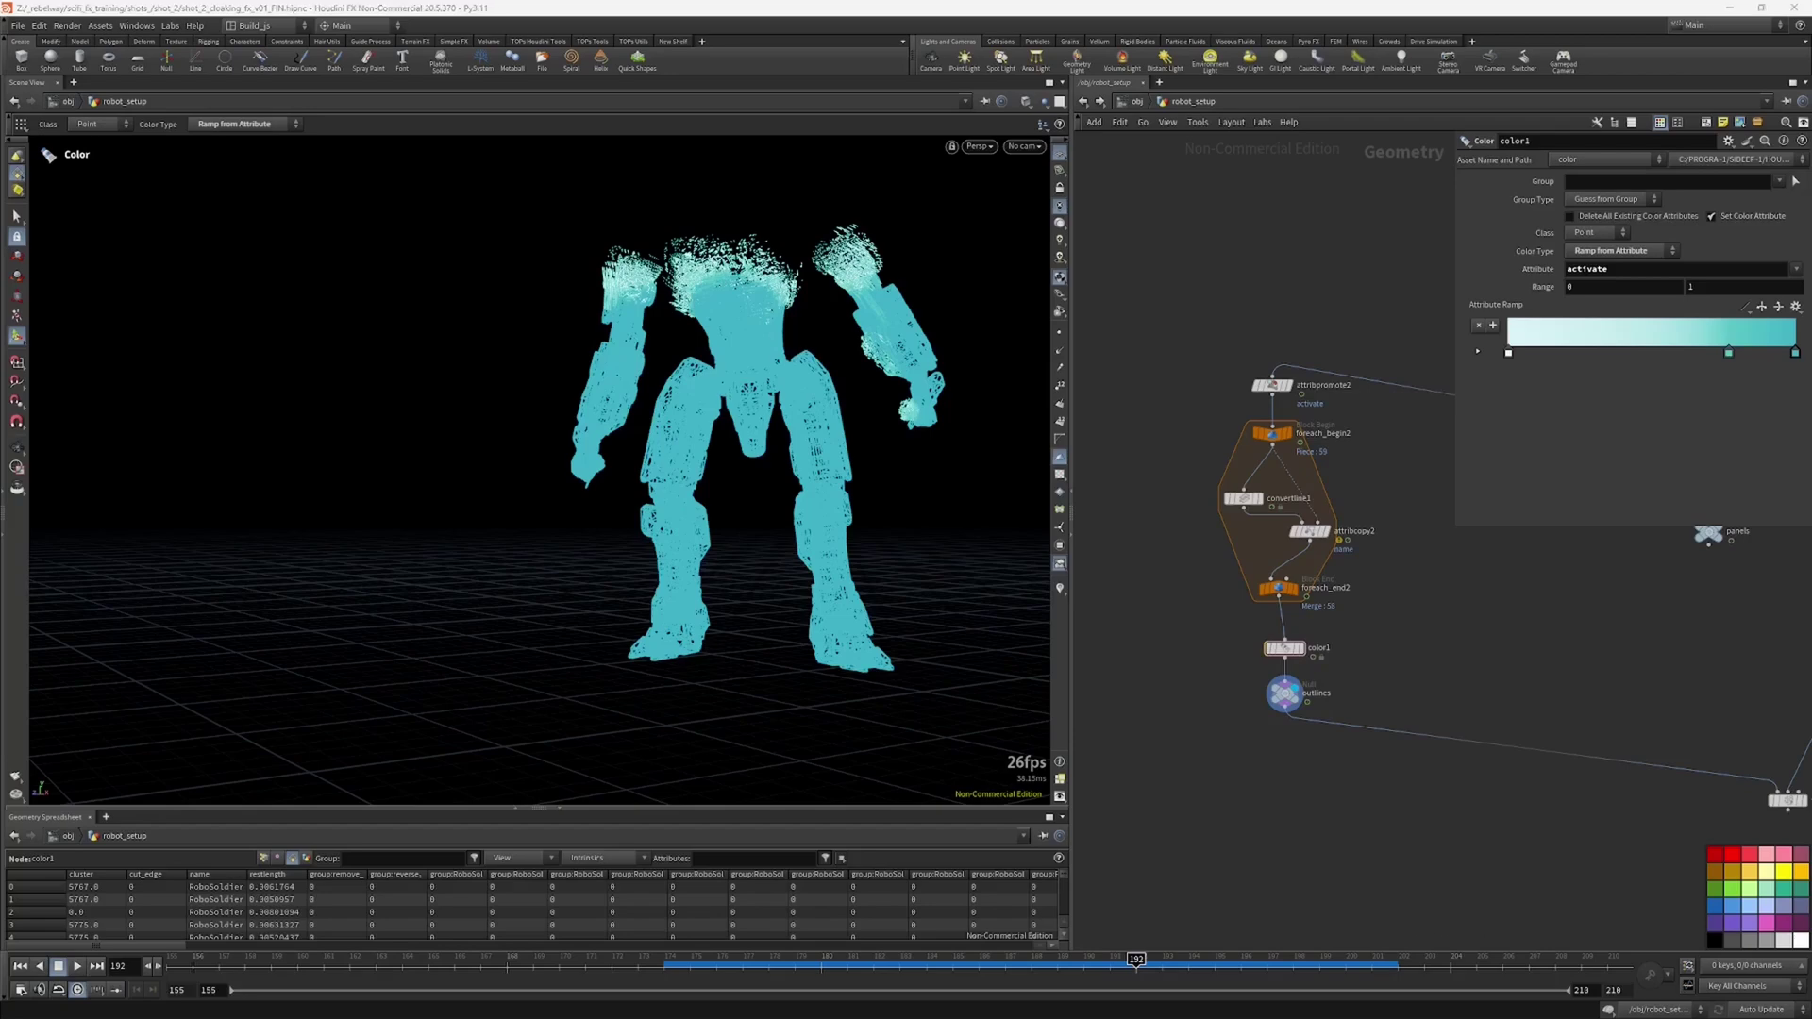
Step: Insert an Attribute Wrangle between color1 and the outlines null
middle_click_drag(1342, 758, 1367, 789)
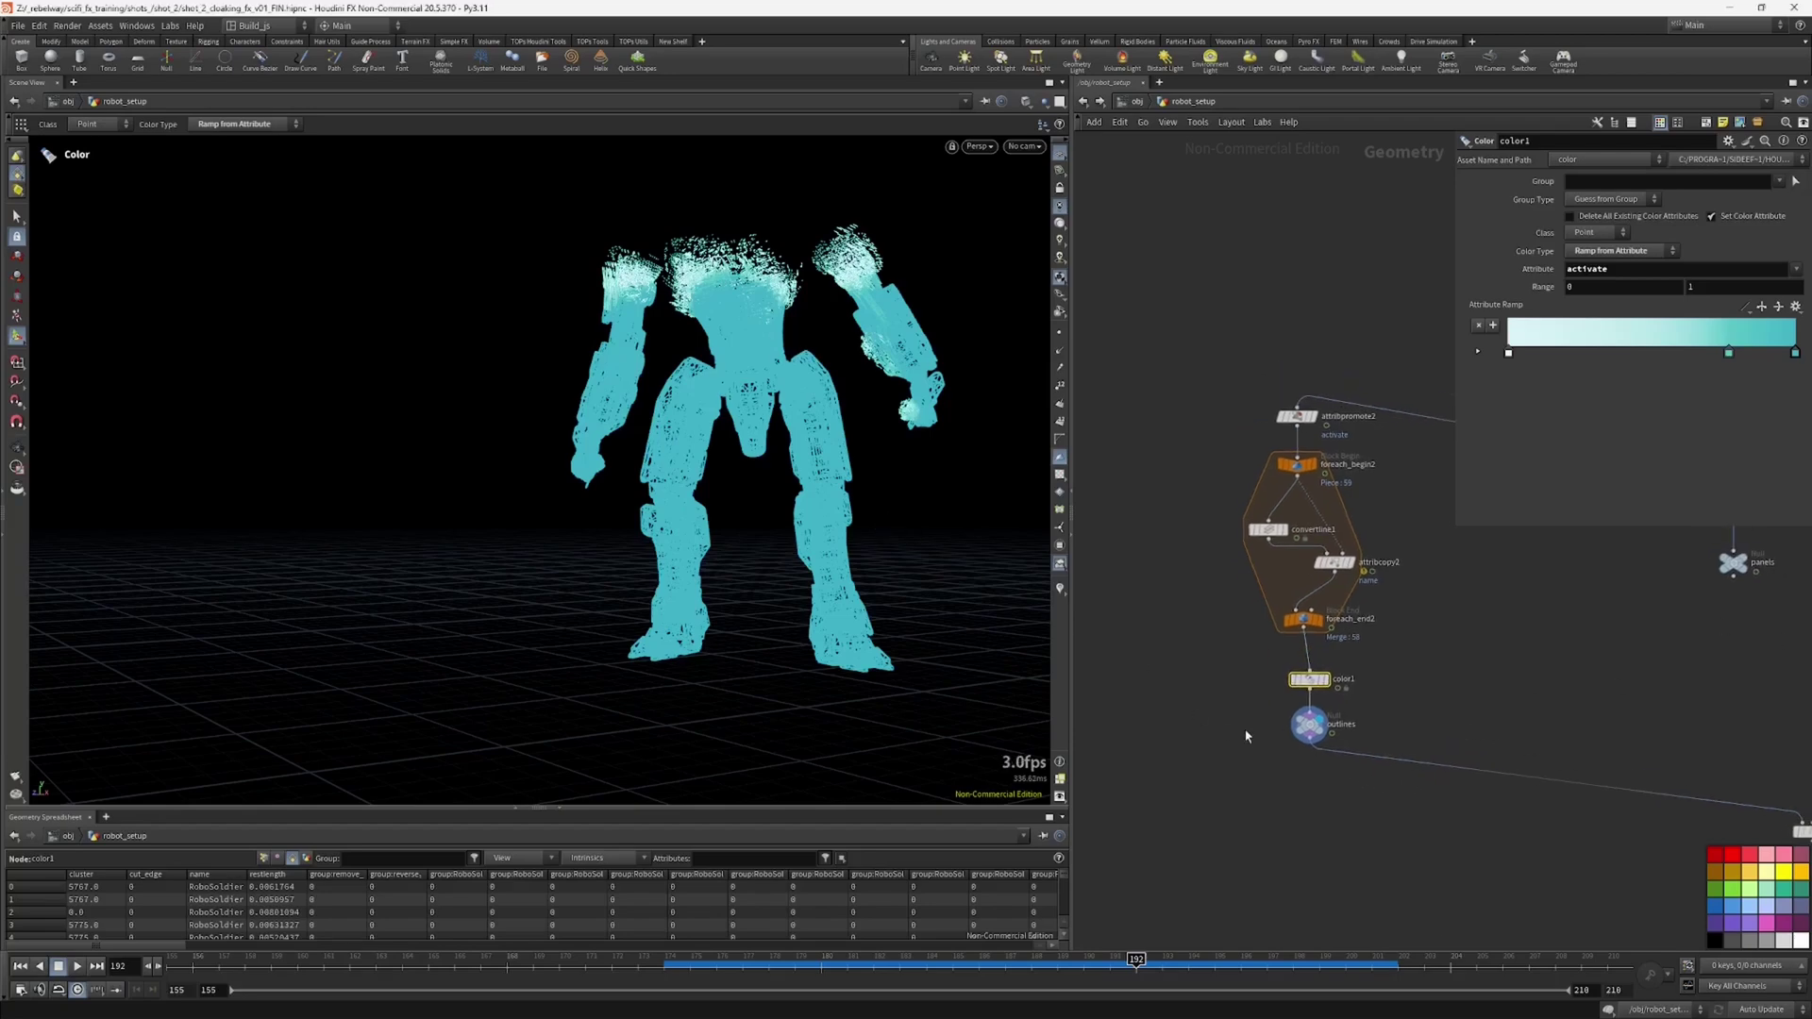
middle_click_drag(1245, 736, 1234, 706)
key("Tab")
type("wr")
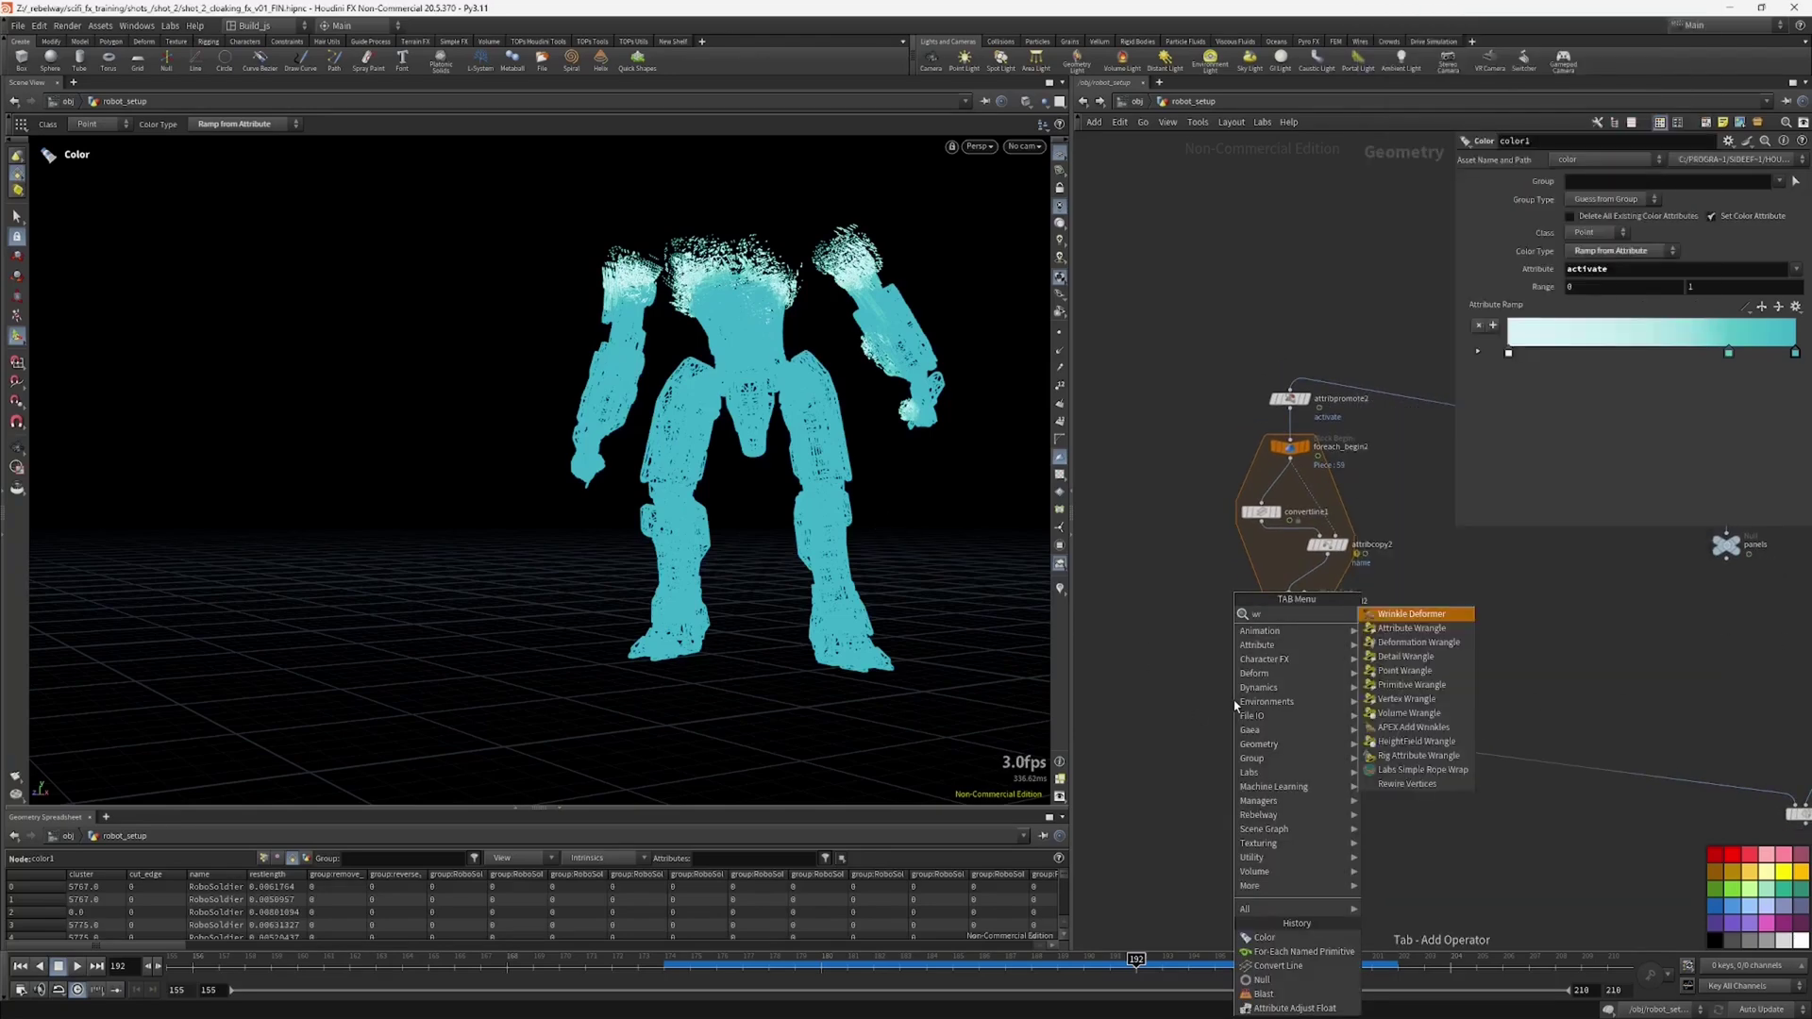
left_click(1404, 630)
scroll(1278, 709, "up", 3)
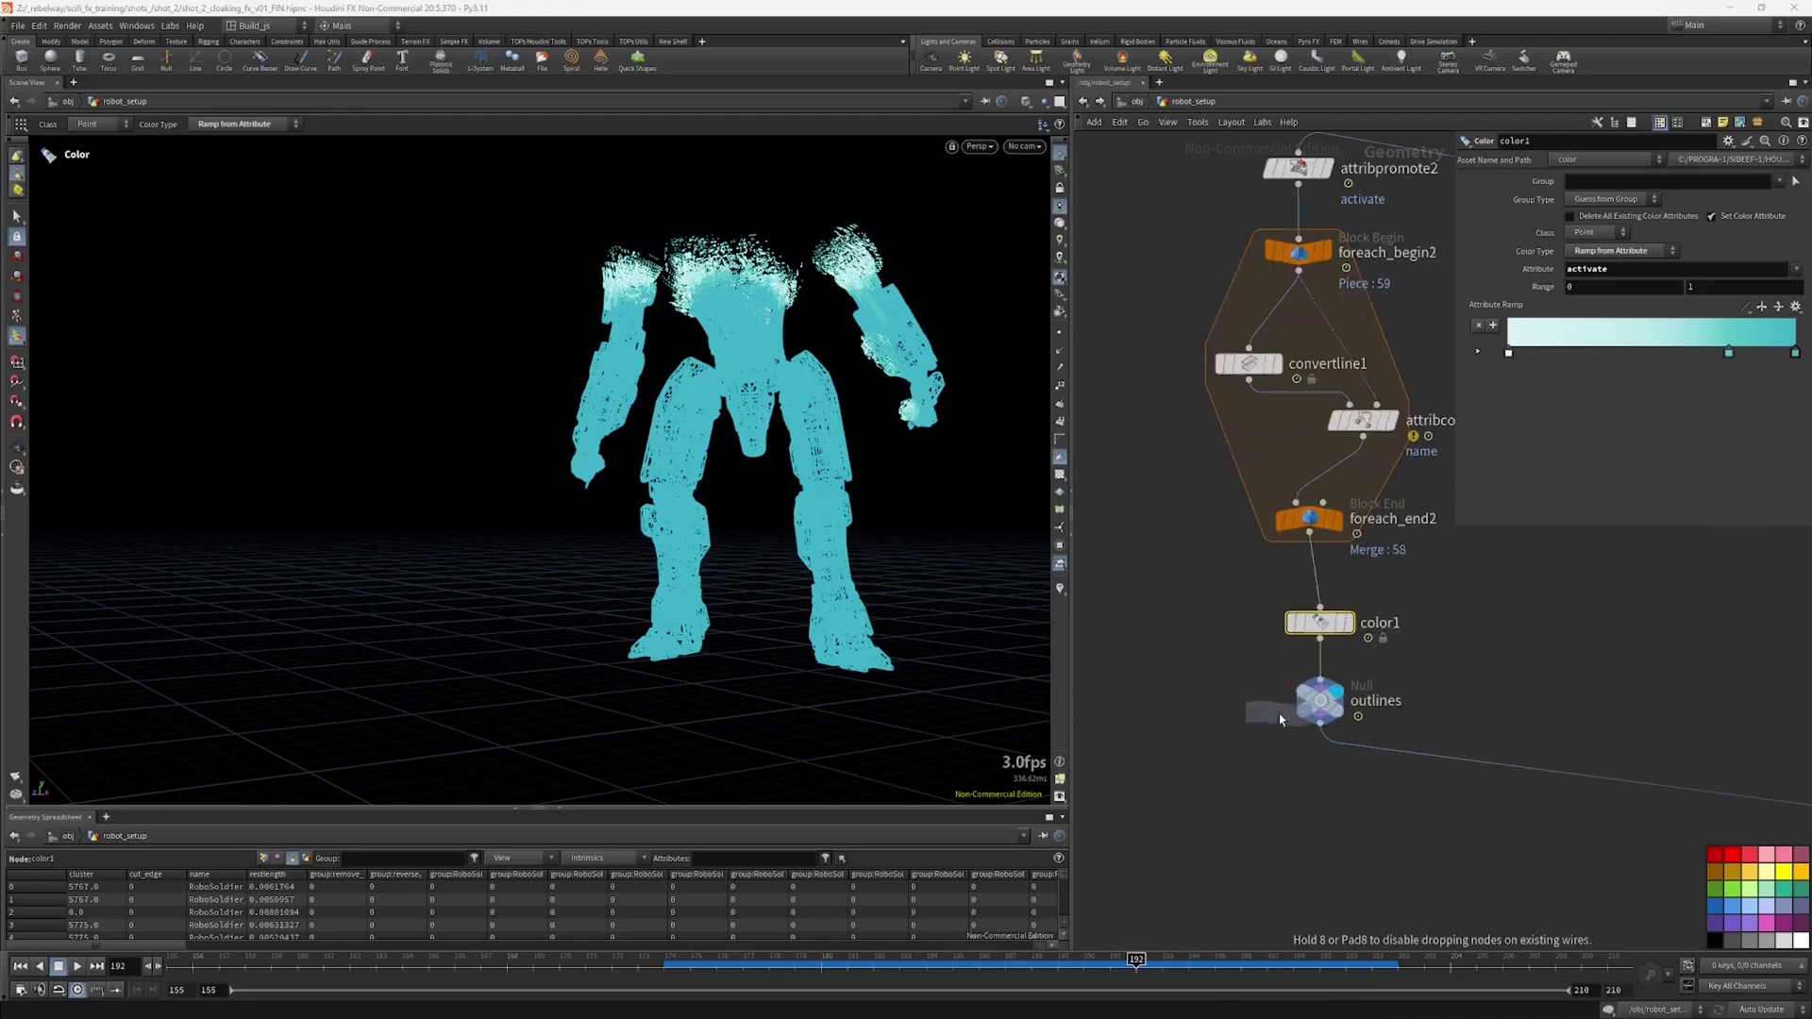
left_click(1324, 668)
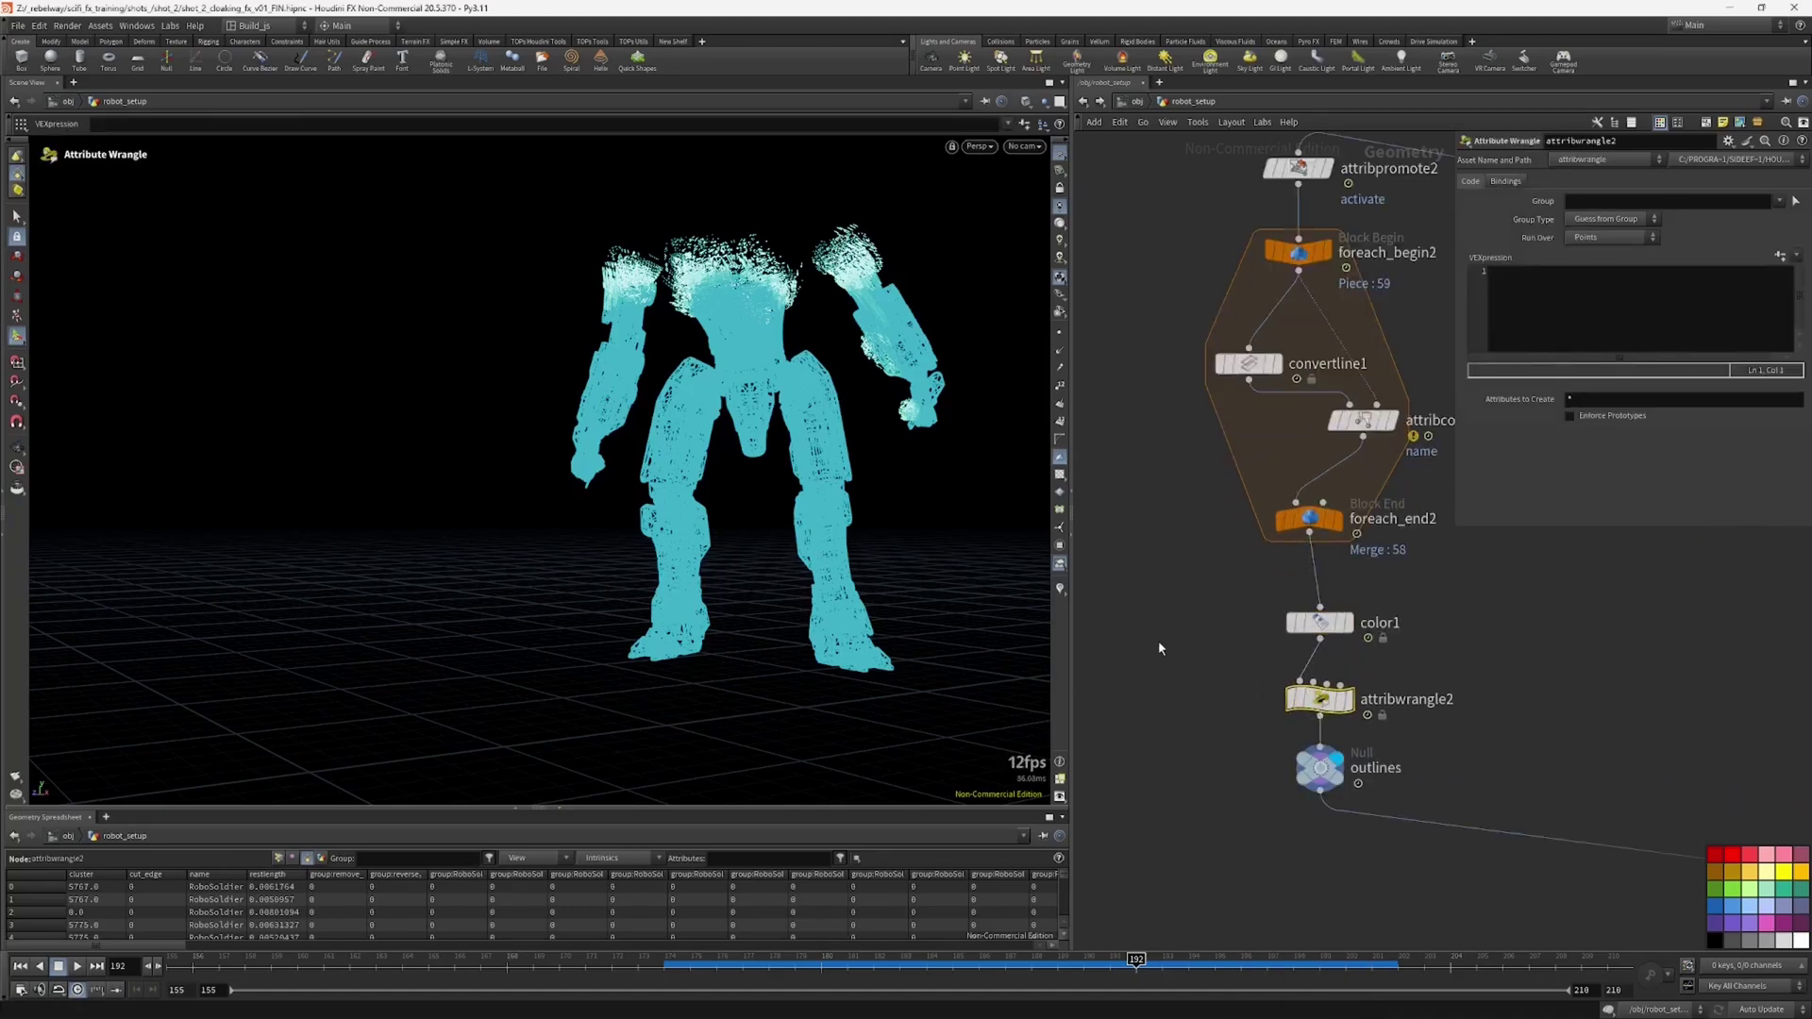
left_click(1562, 296)
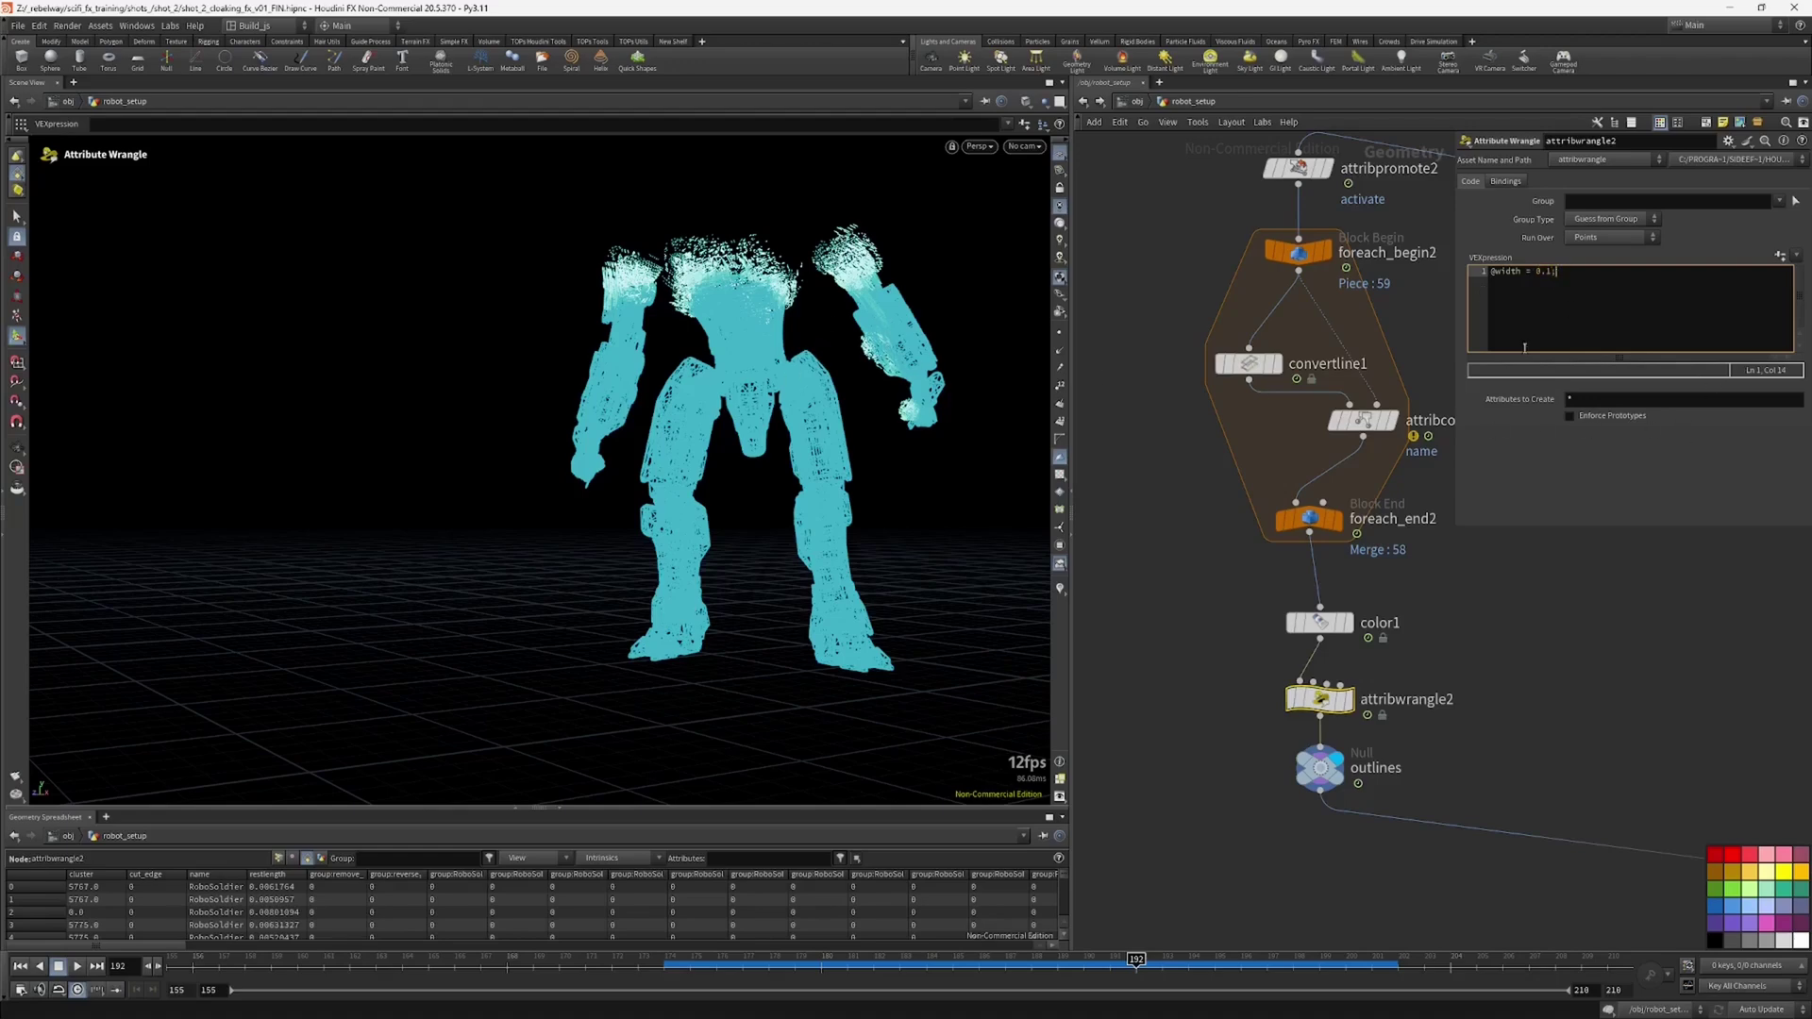
left_click(1548, 648)
left_click(1350, 701)
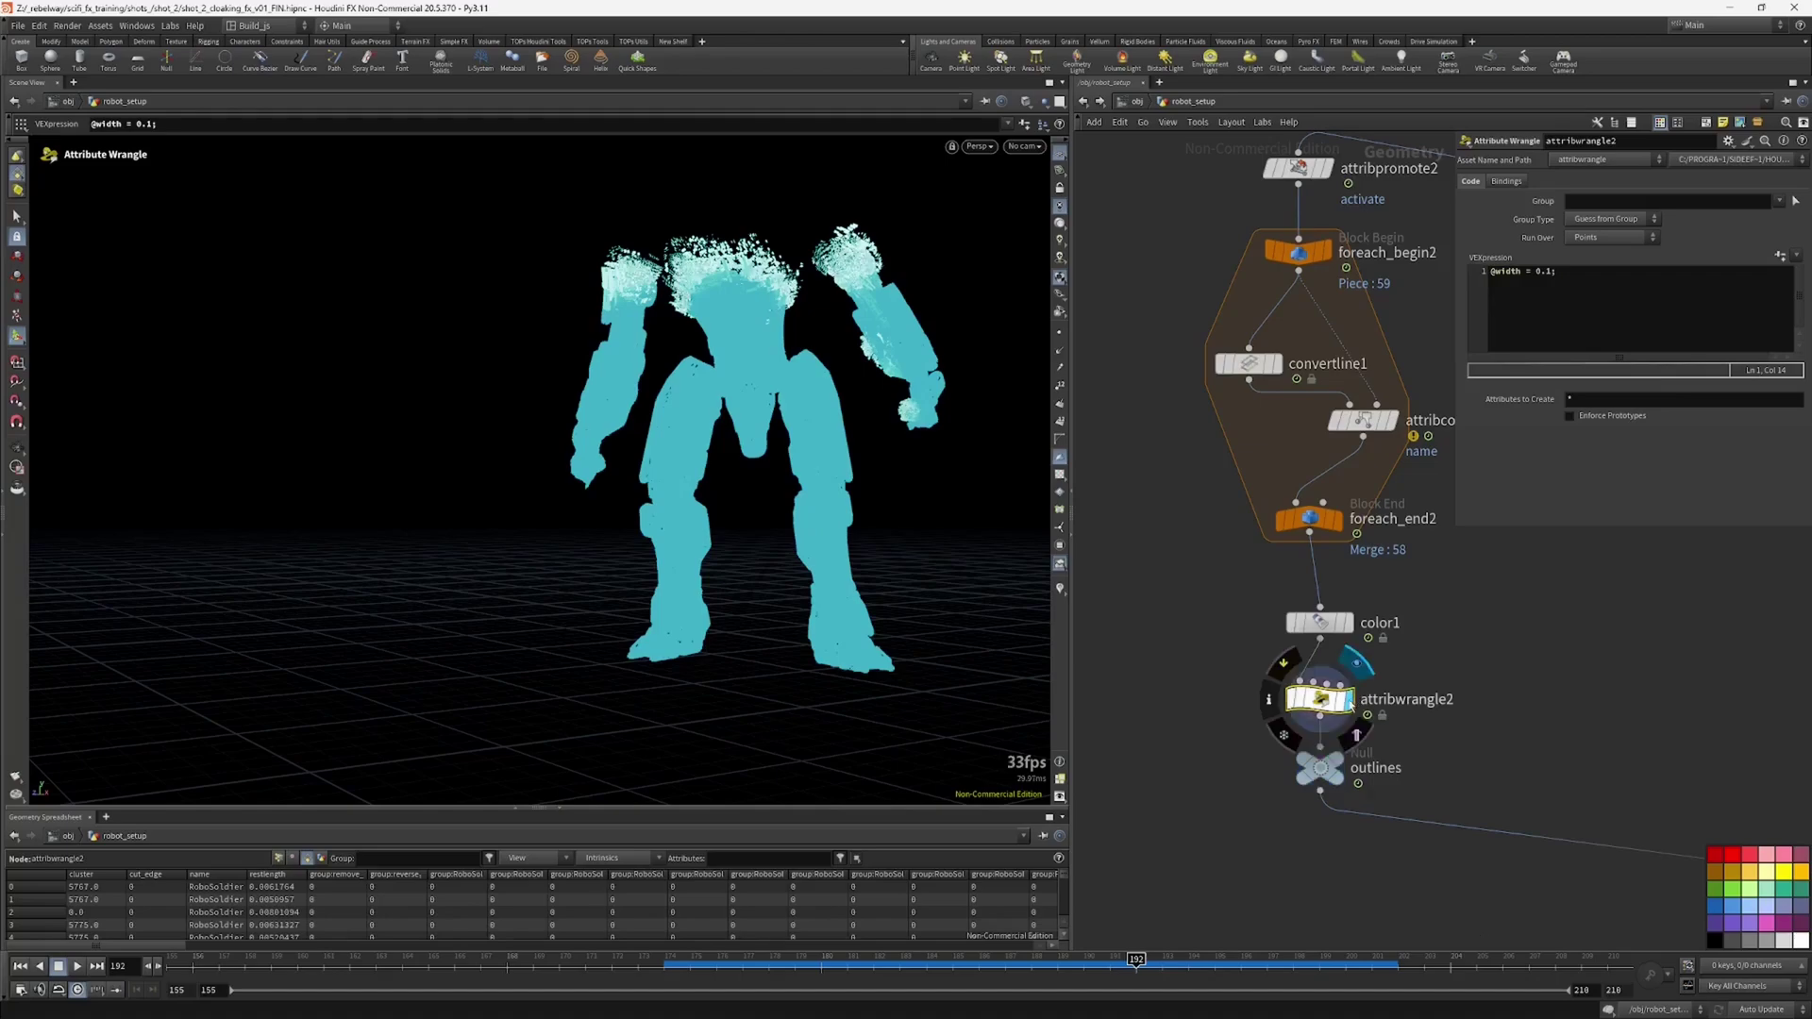
Step: Compare the robot outlines with and without the width attribute by displaying outlines, color1 and attribwrangle2 in turn
left_click(1336, 760)
right_click_drag(539, 515, 906, 340, "alt")
middle_click_drag(906, 302, 808, 441, "alt")
left_click_drag(809, 440, 809, 469, "alt")
middle_click_drag(1218, 680, 1209, 683)
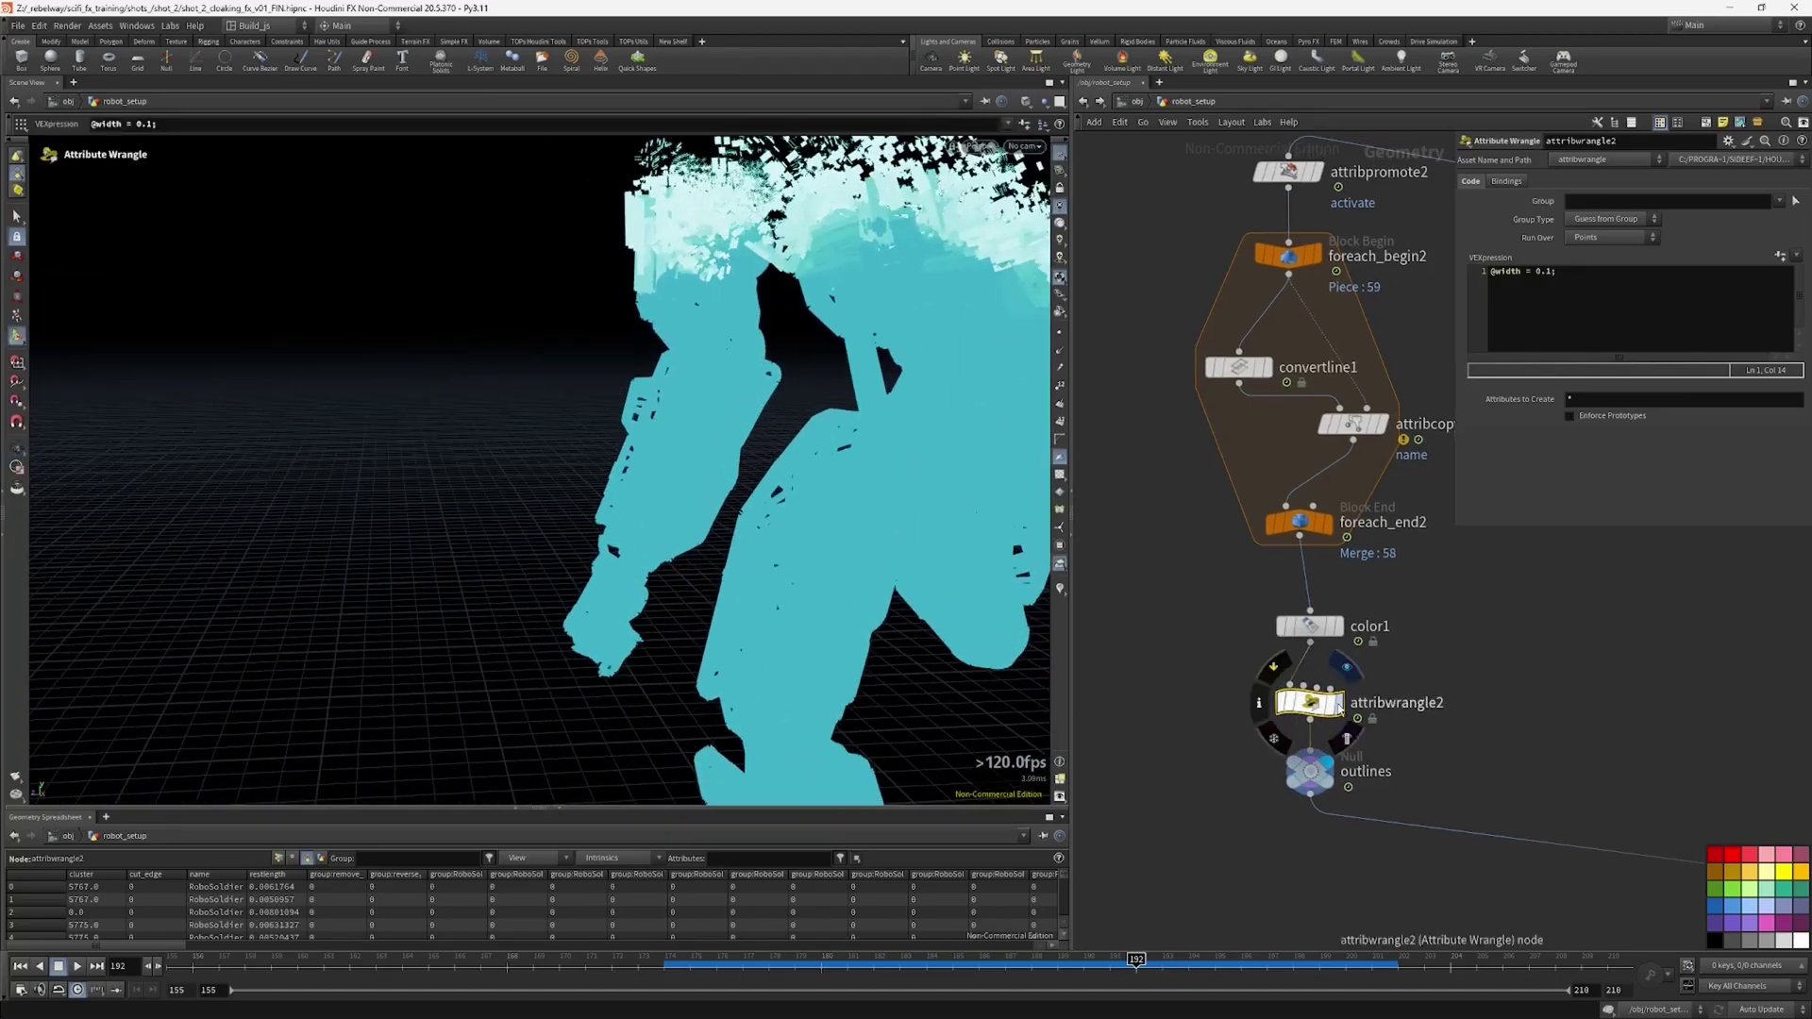
left_click(1338, 626)
key("Escape")
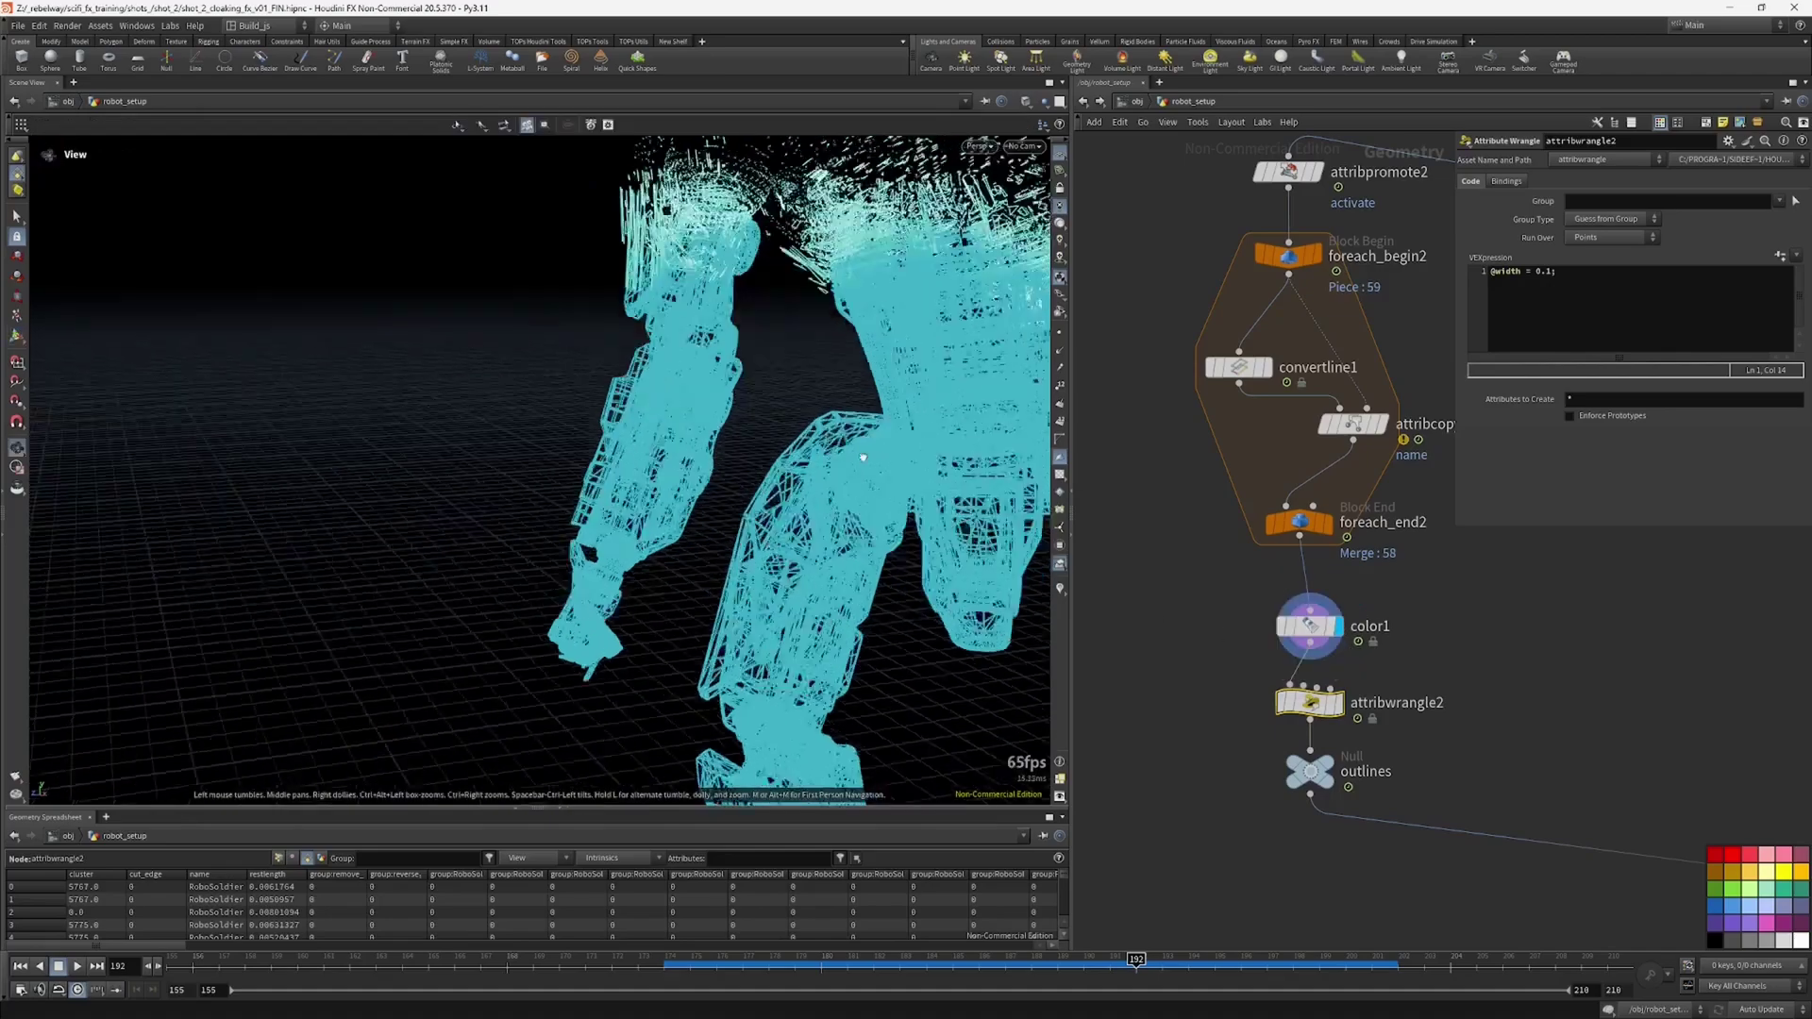
middle_click_drag(862, 458, 752, 586, "alt")
right_click_drag(752, 586, 823, 528, "alt")
left_click_drag(823, 528, 799, 403, "alt")
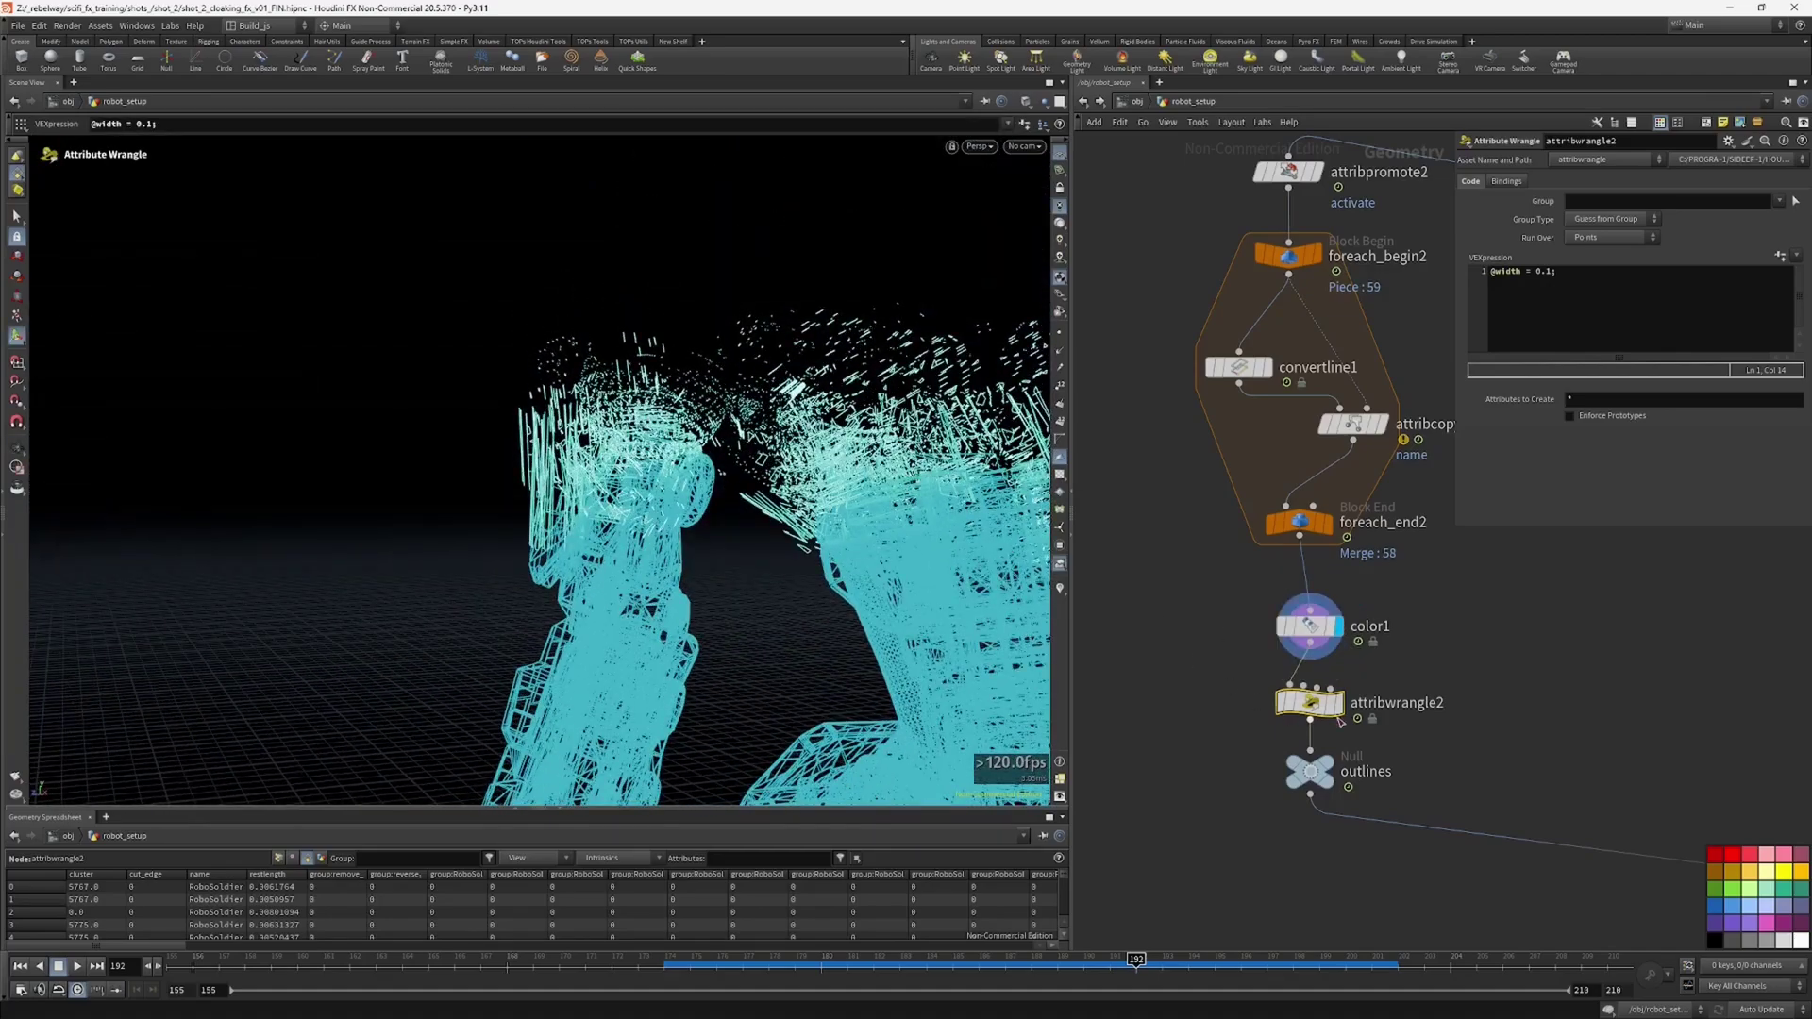
left_click(1338, 703)
key("Escape")
left_click_drag(717, 528, 872, 438)
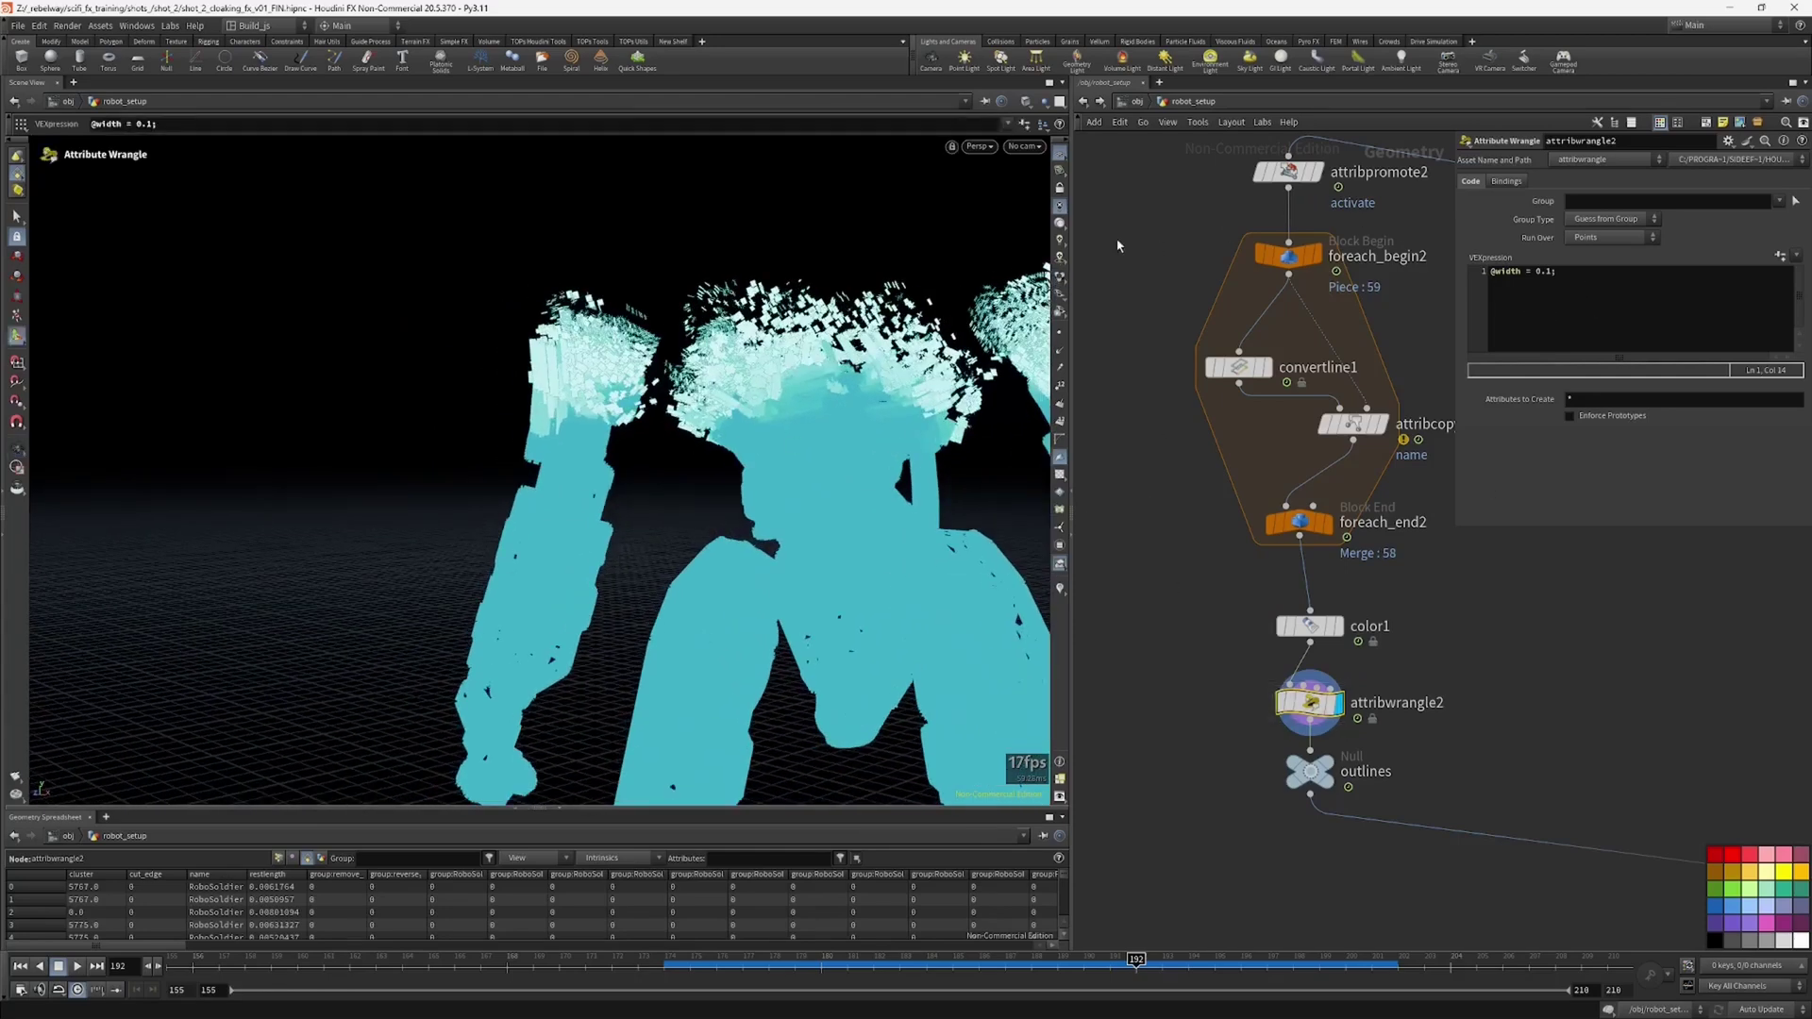
Step: Enable Shade Open Curves In Viewport on the robot_setup object and return to its network
left_click(1139, 102)
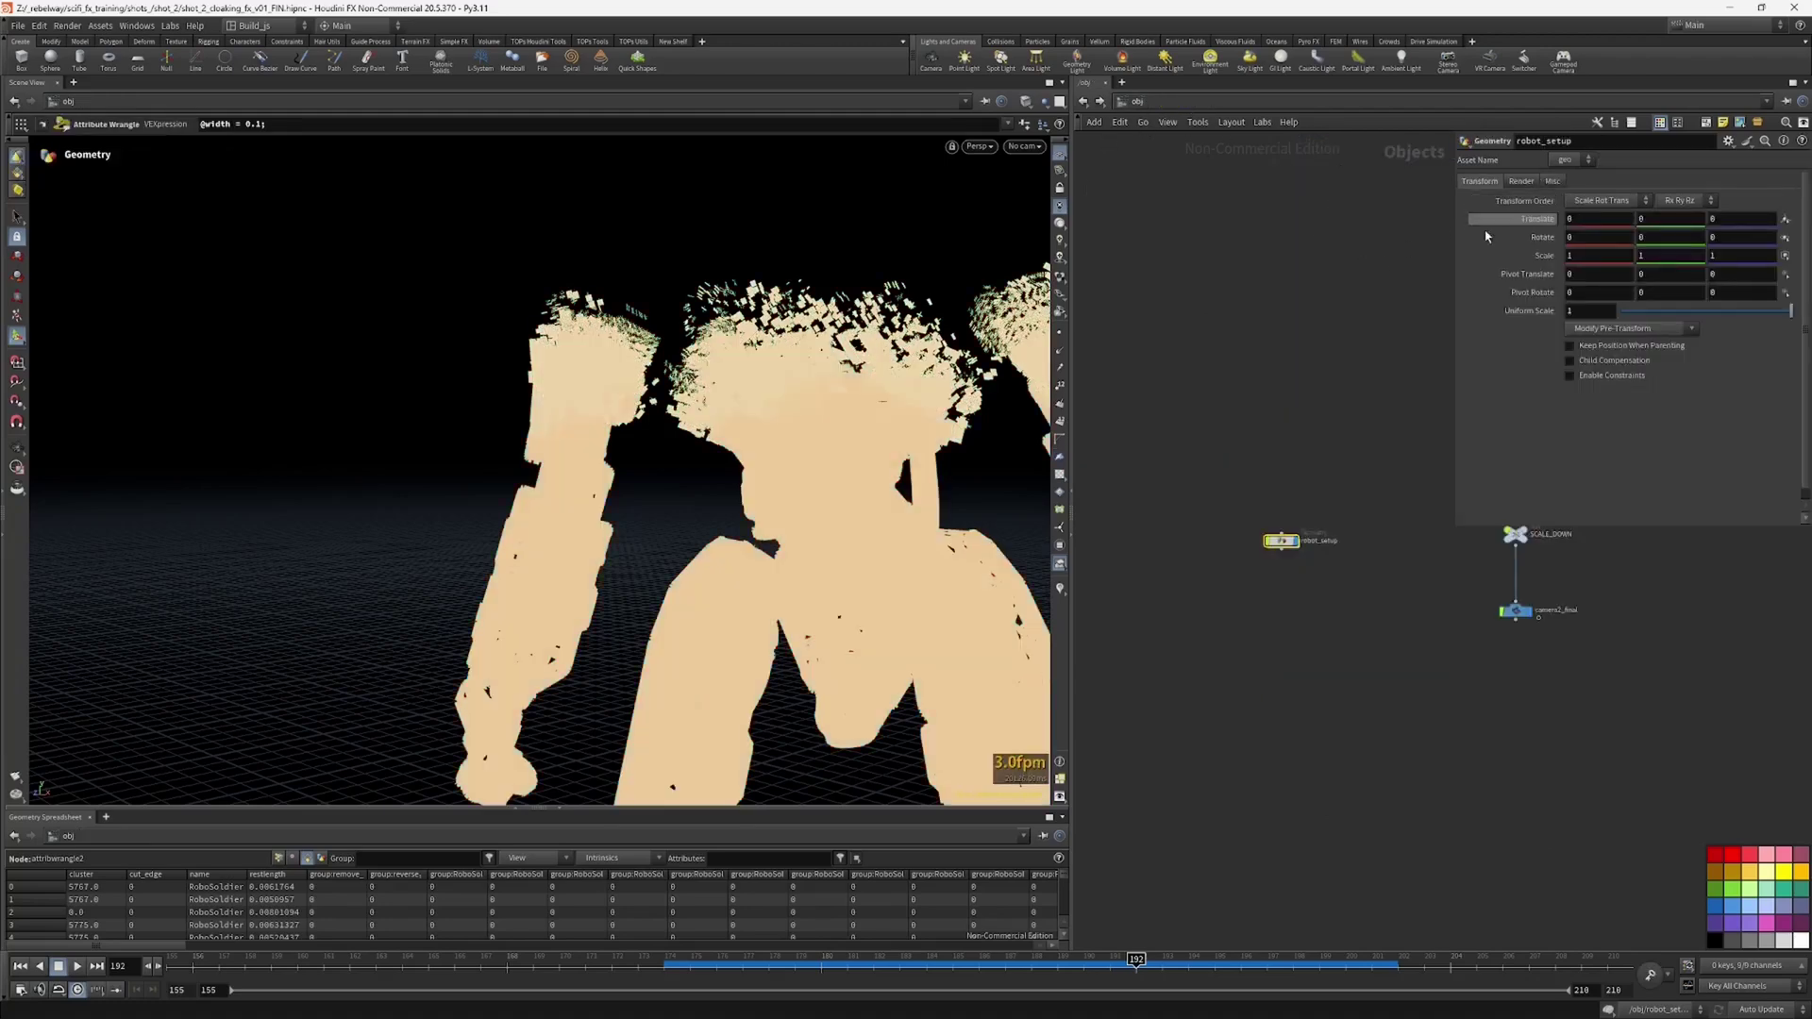
left_click(1551, 182)
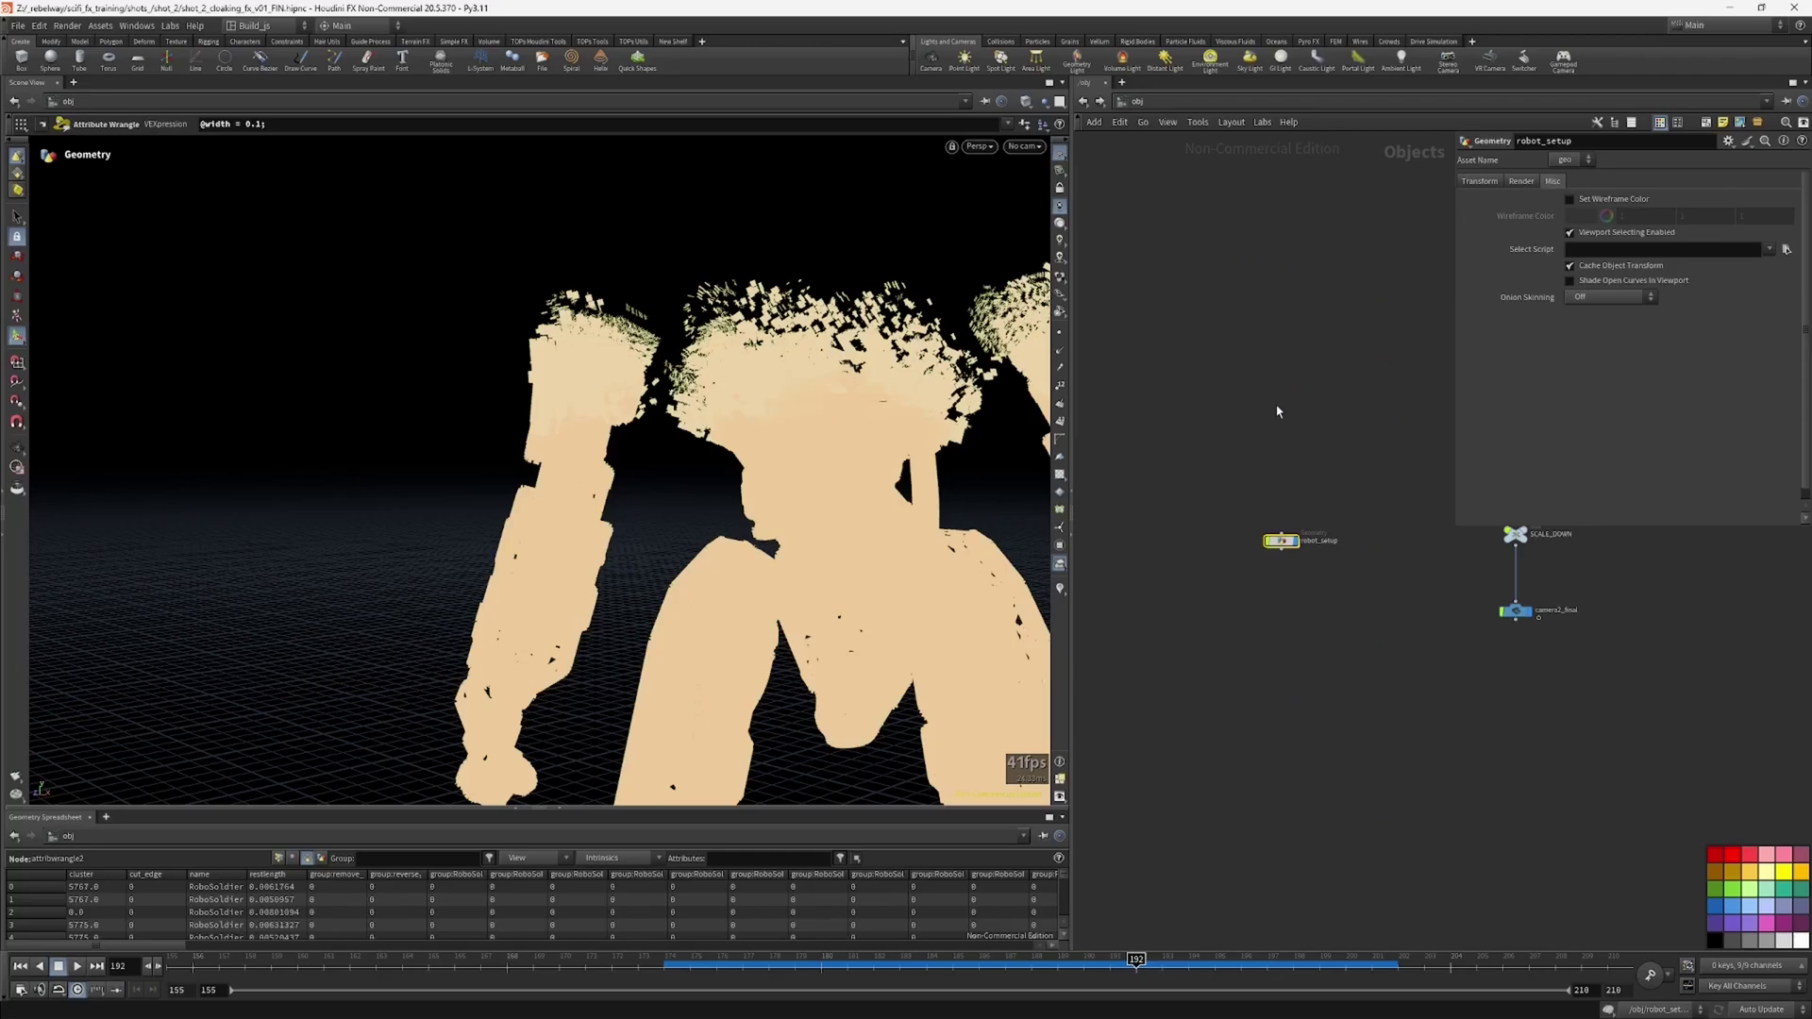
left_click(1583, 282)
left_click(1428, 313)
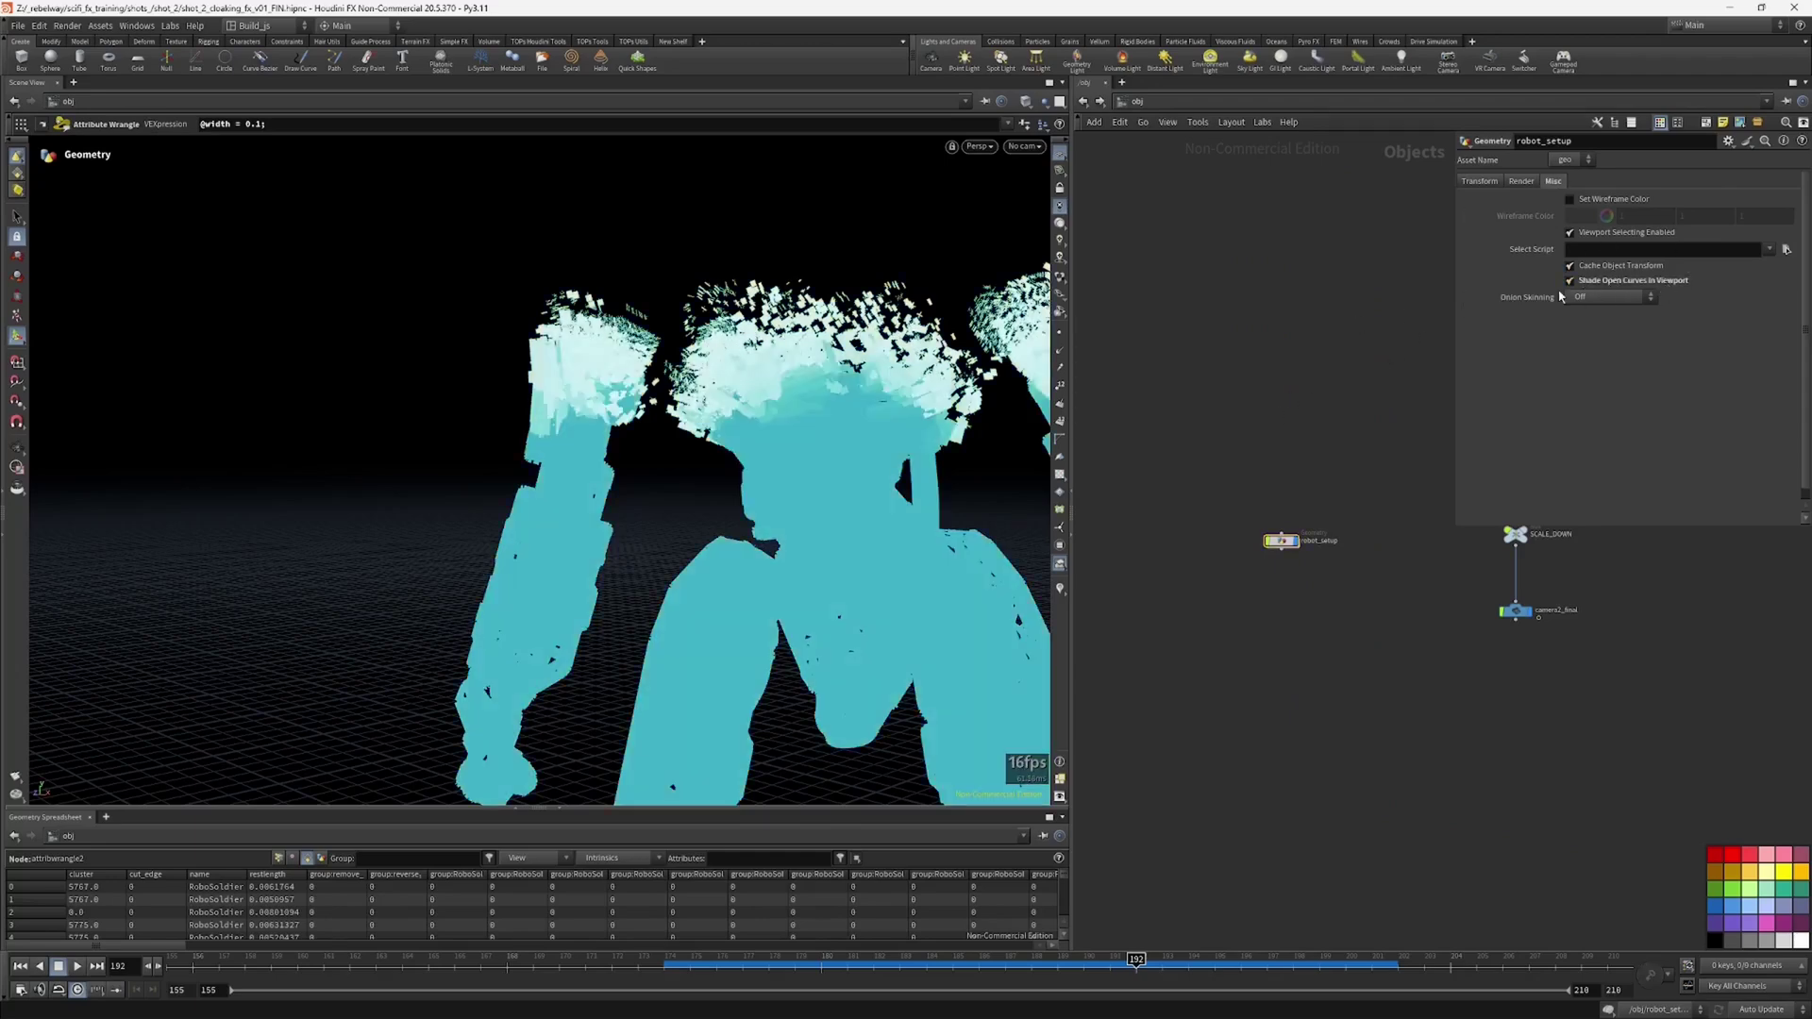
left_click(1575, 287)
left_click(1577, 287)
left_click_drag(1270, 486, 1277, 612)
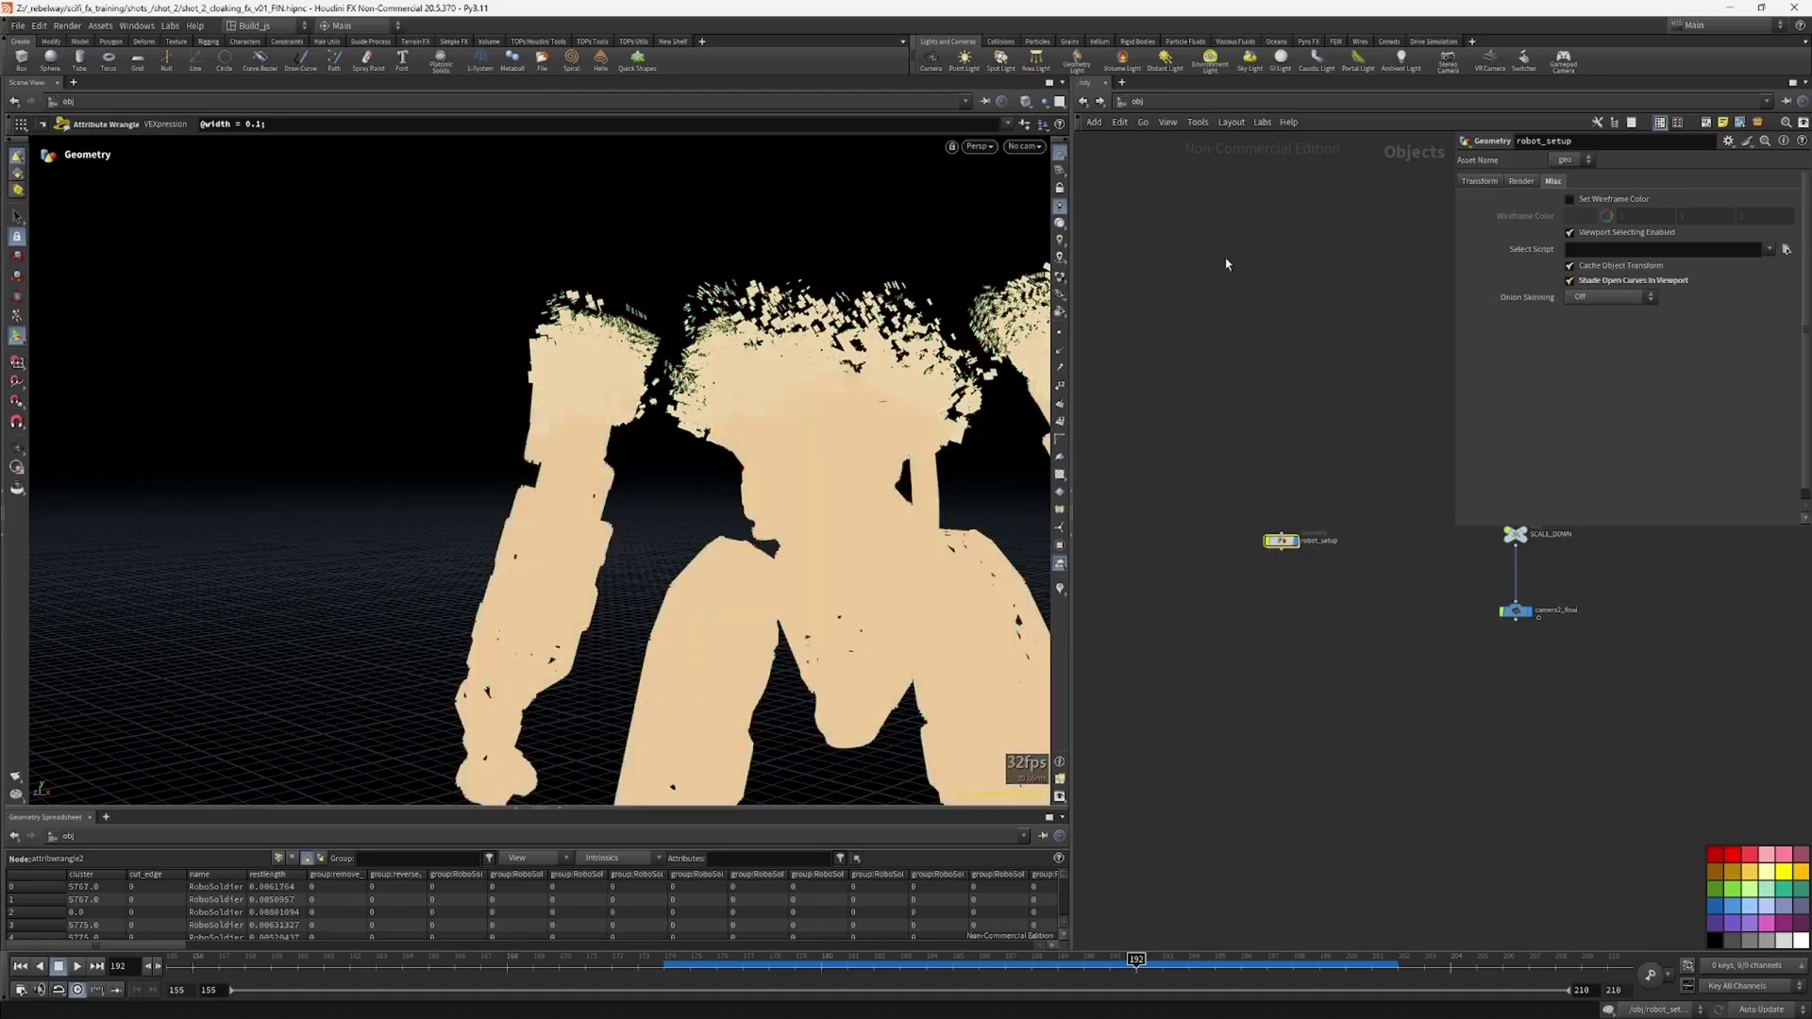
left_click(1083, 104)
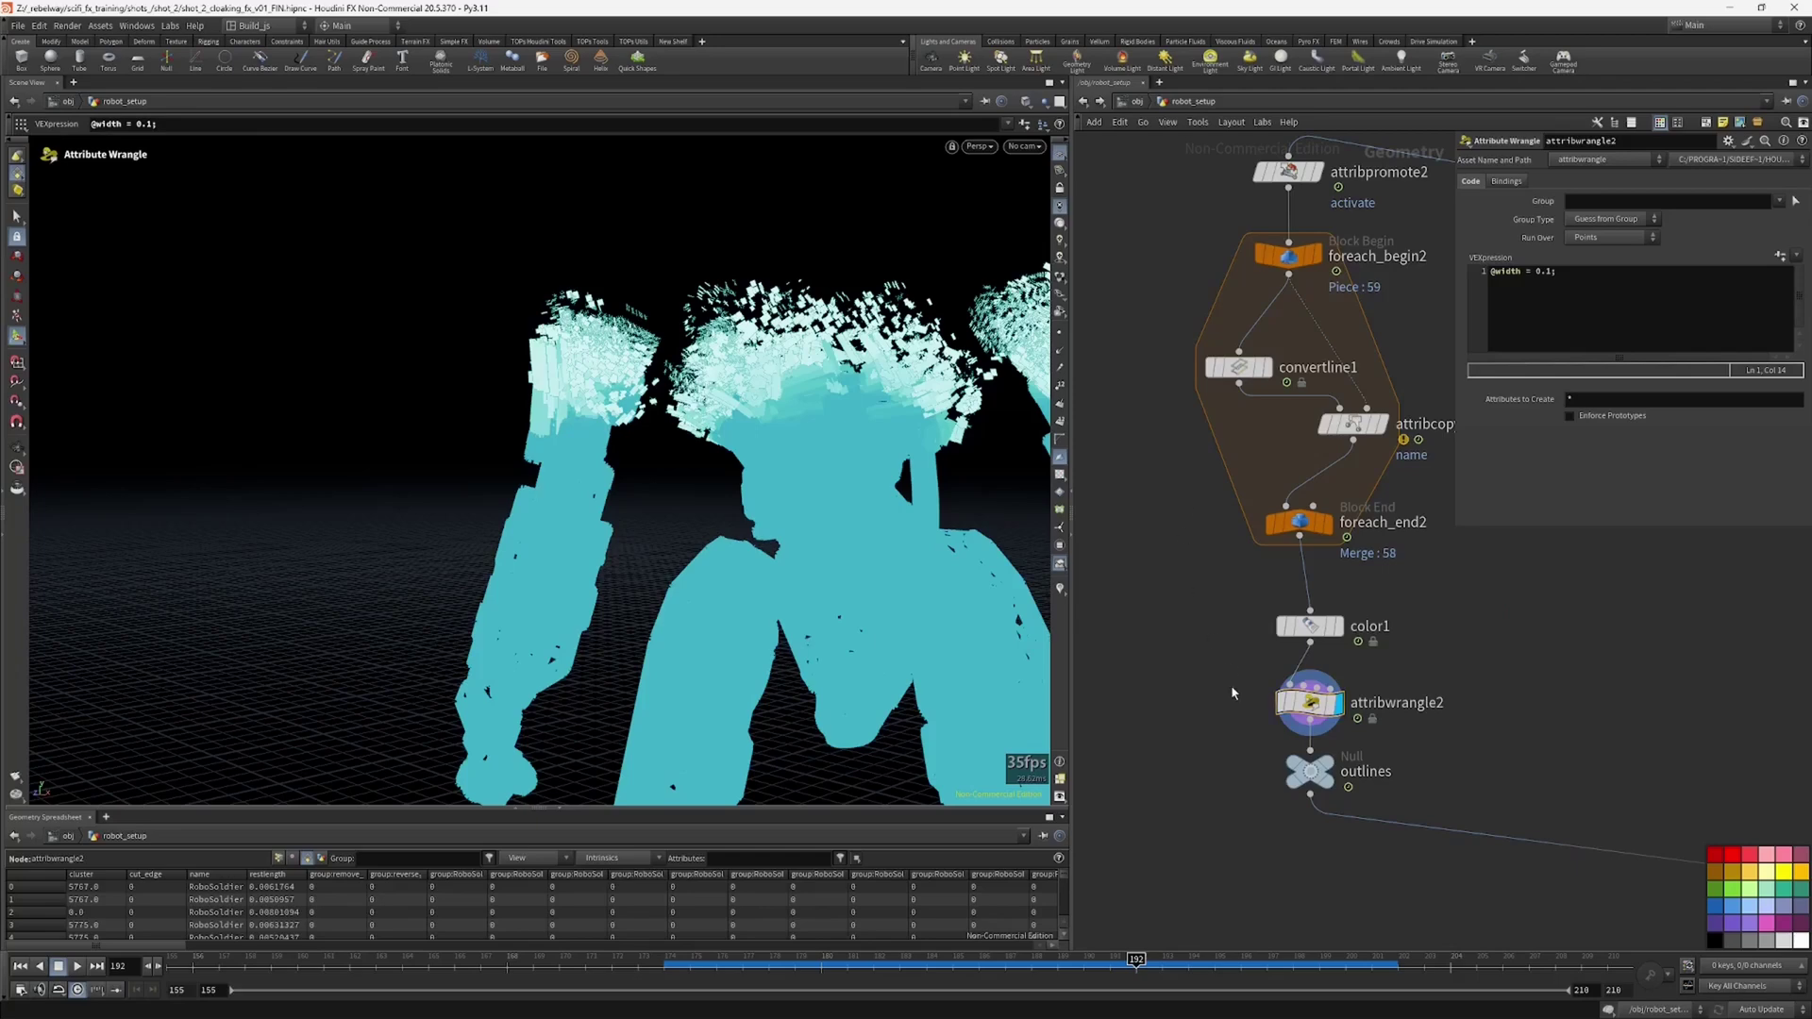
Step: Set the width in attribwrangle2's VEXpression to 0.01 and check the thinner lines
left_click(1281, 700)
left_click(1281, 700)
left_click_drag(1251, 710, 1304, 729)
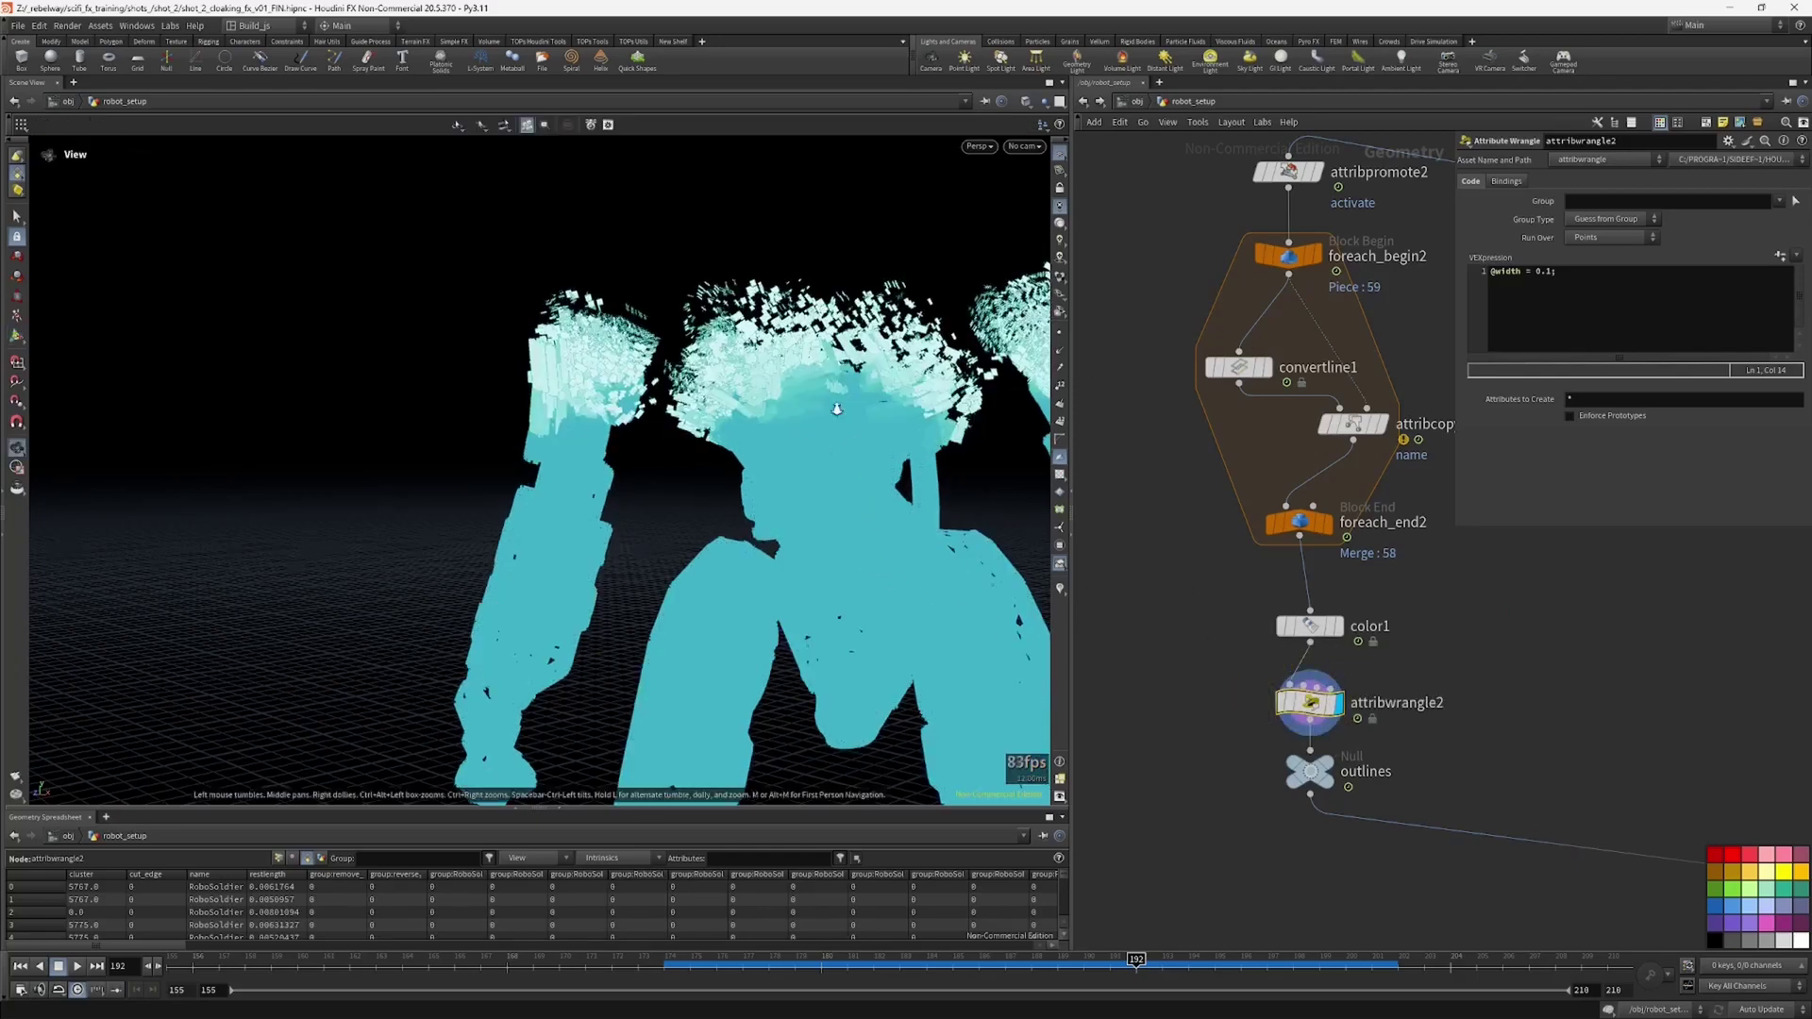
left_click(1545, 273)
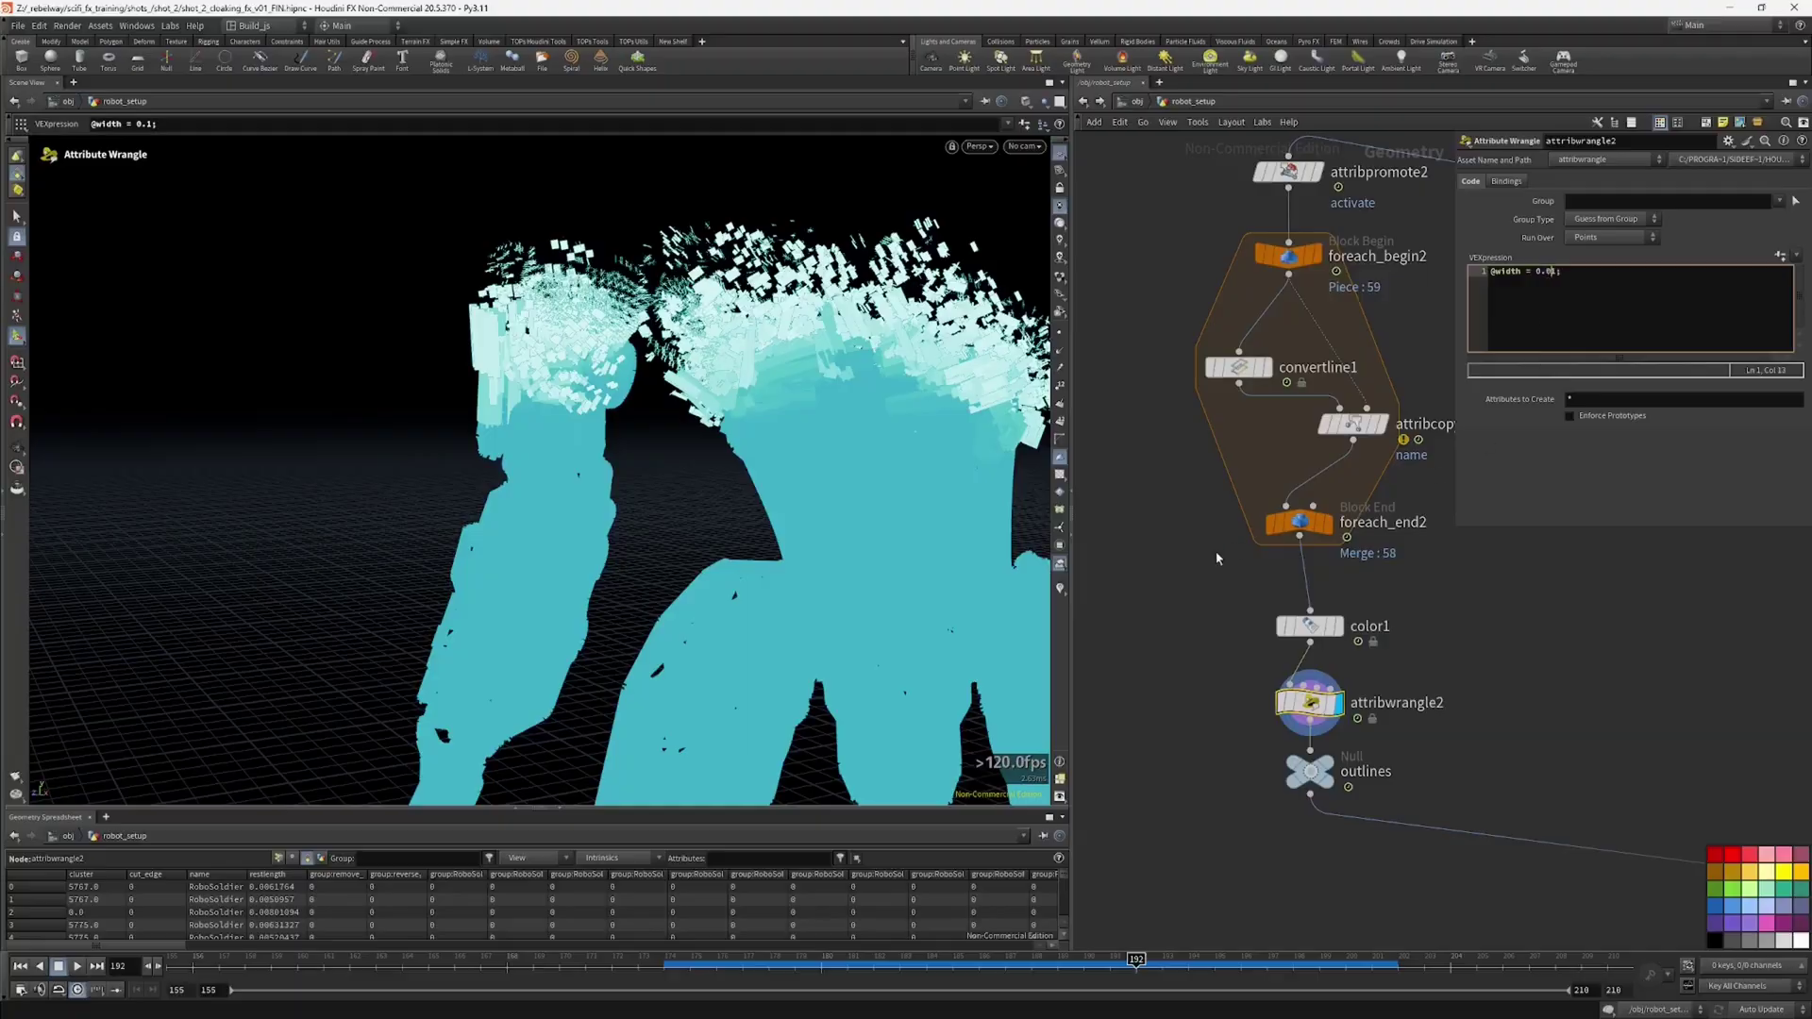
left_click(1179, 615)
left_click_drag(813, 496, 684, 510, "alt")
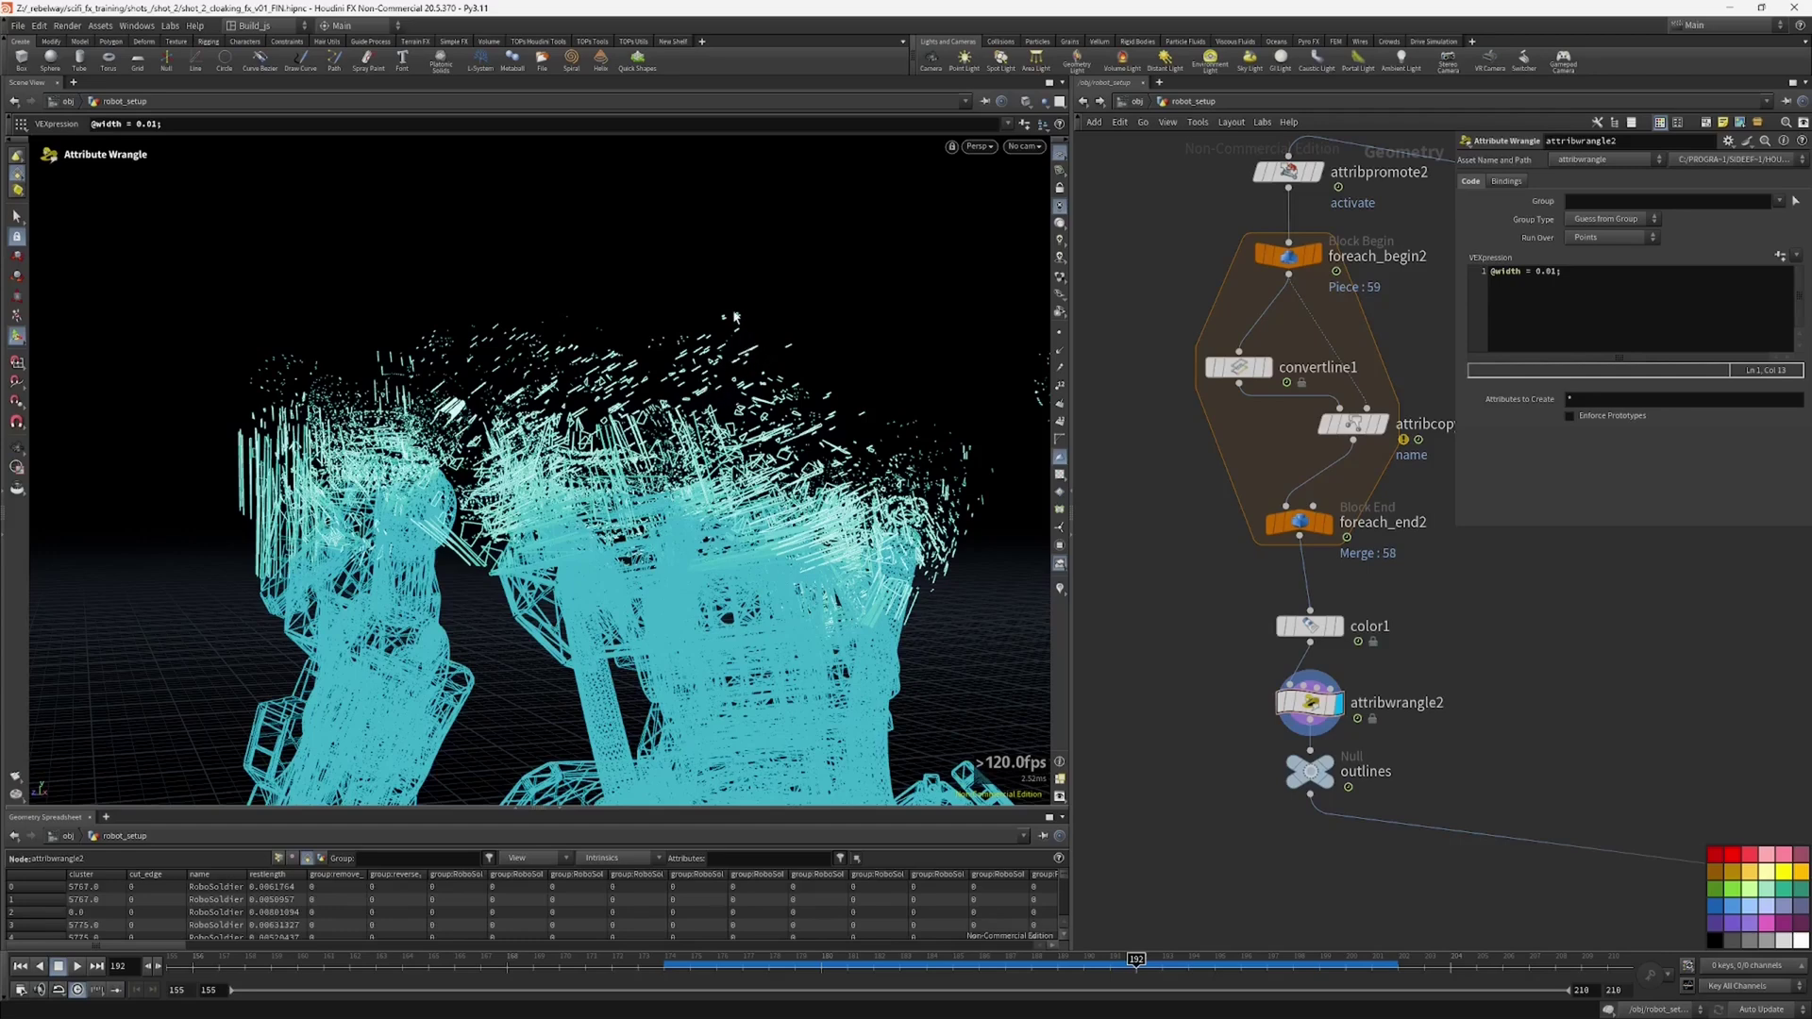
middle_click_drag(1199, 642, 1214, 595)
left_click(1323, 657)
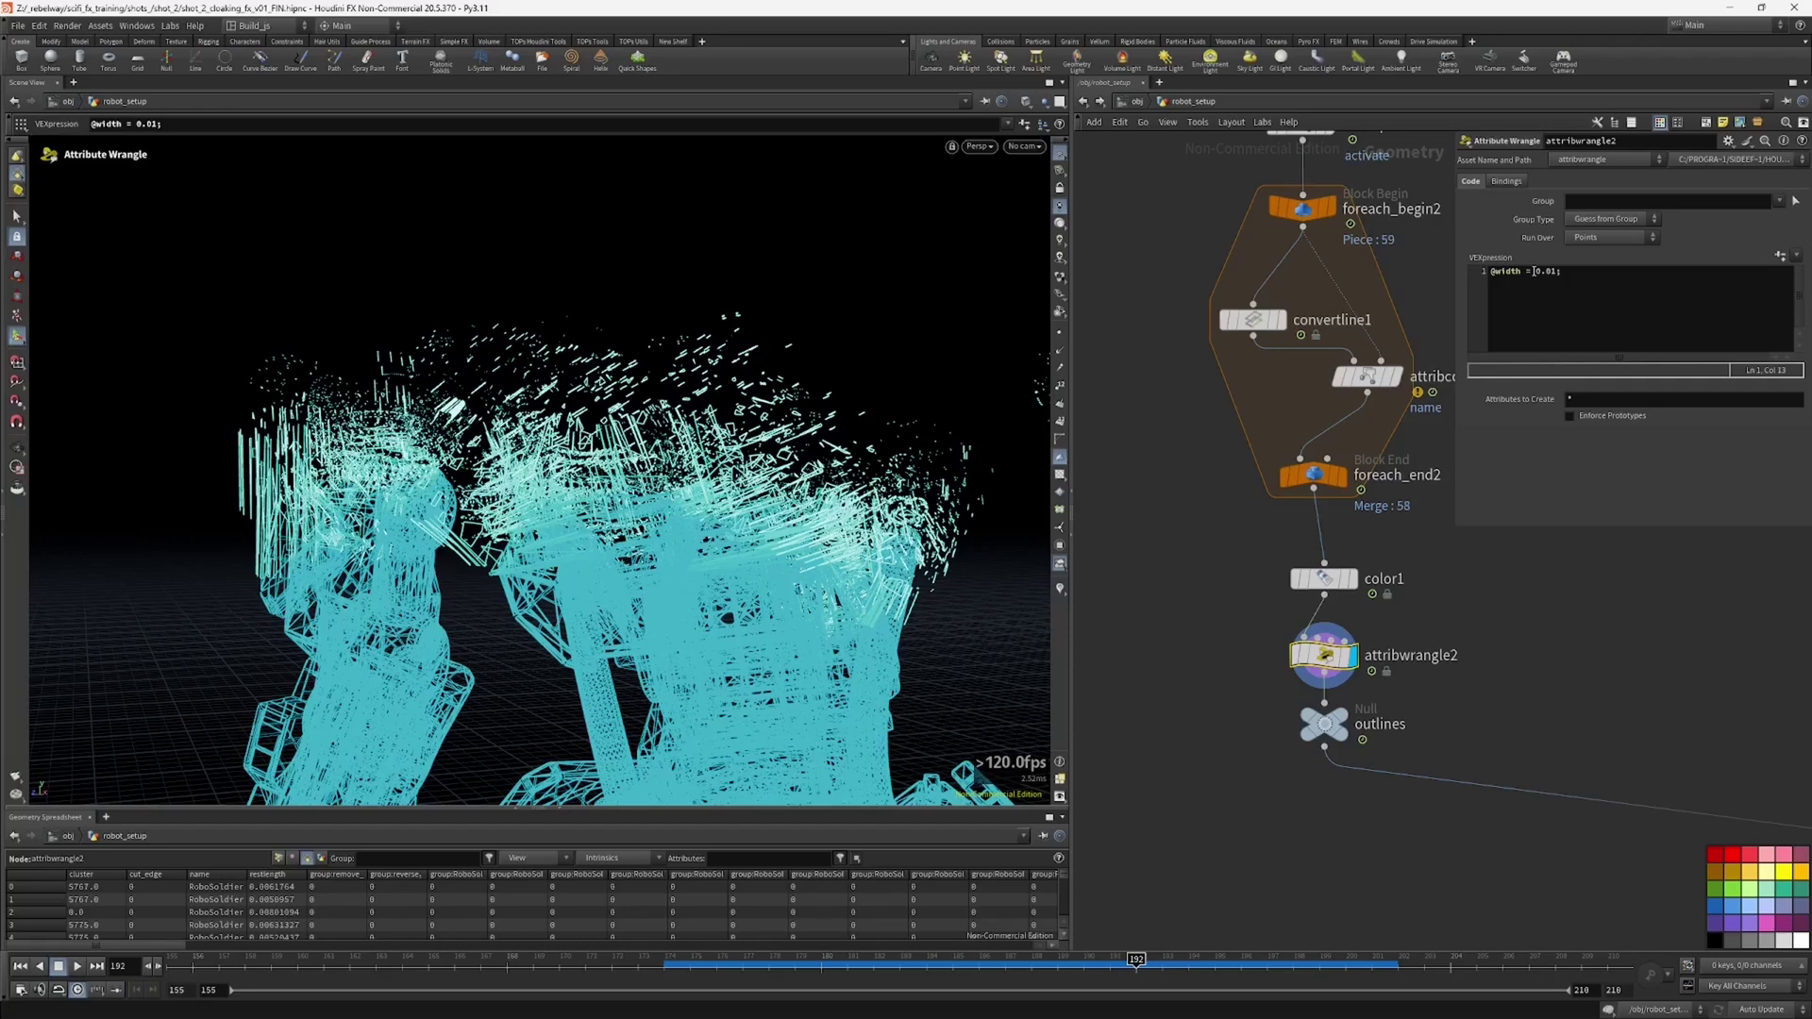
double_click(1536, 272)
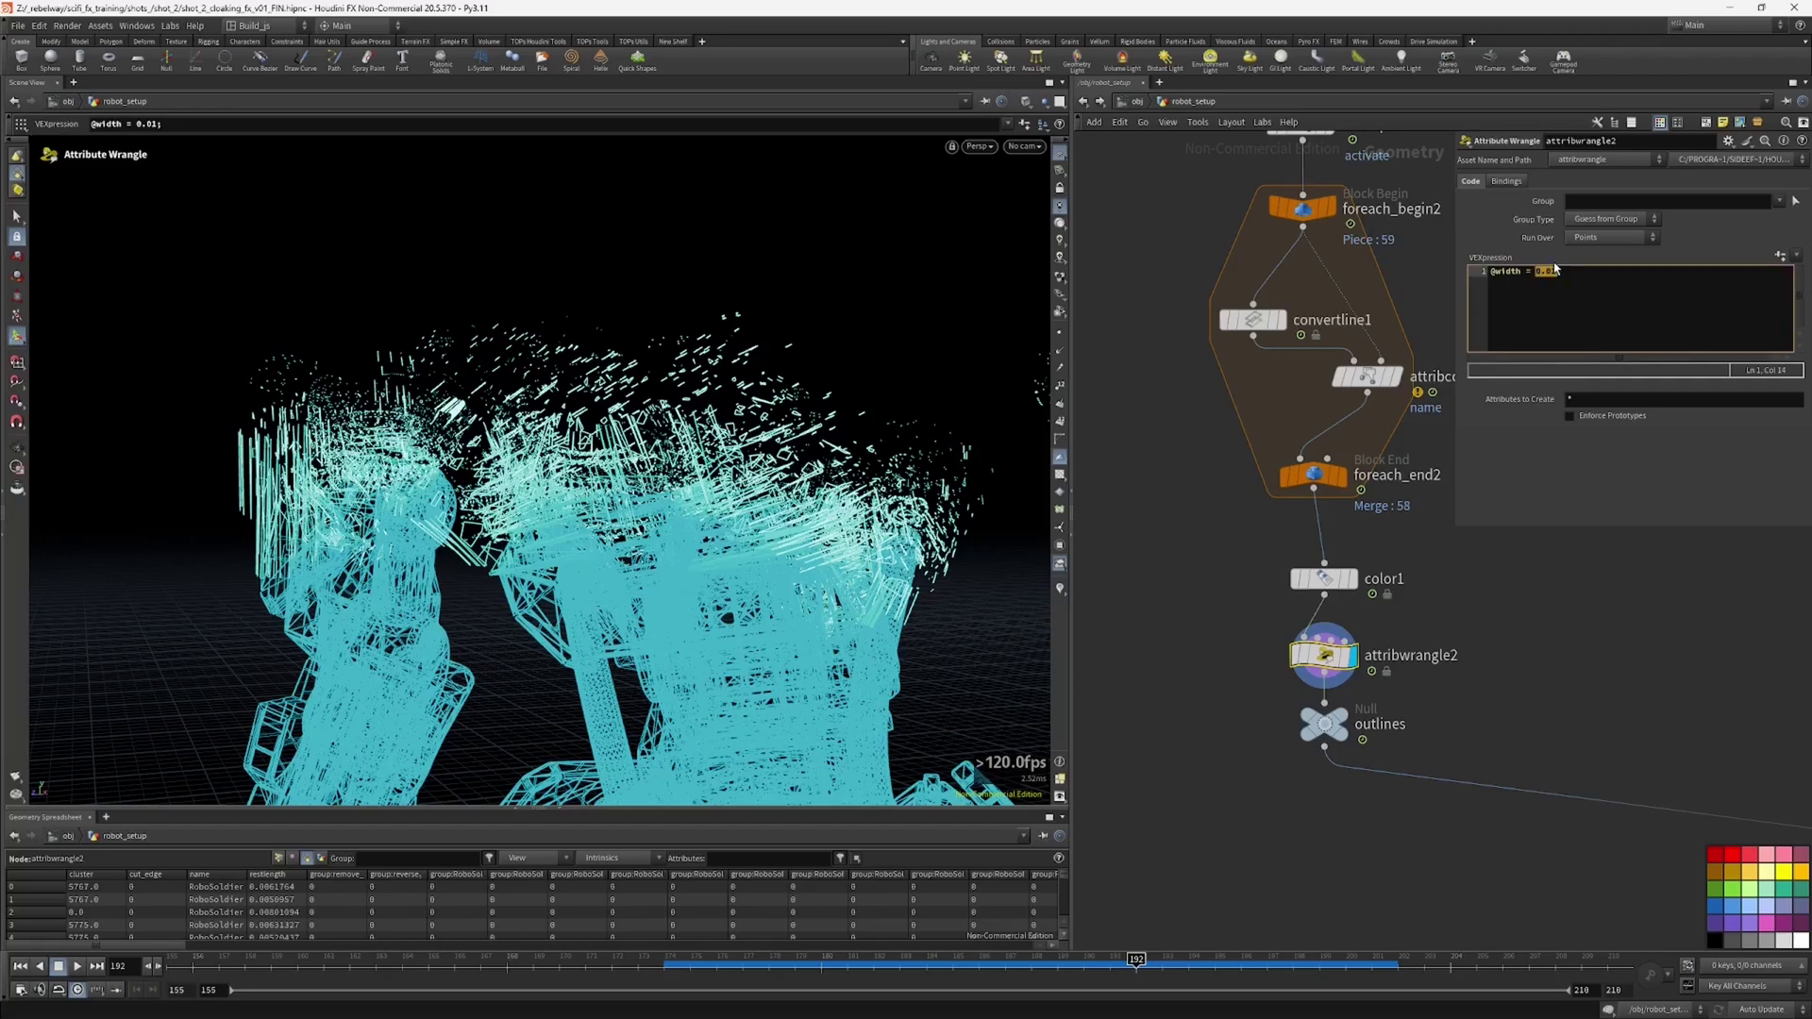
type("@activate")
left_click(1517, 621)
left_click_drag(623, 330, 760, 536, "alt")
scroll(748, 433, "up", 5)
scroll(804, 450, "up", 3)
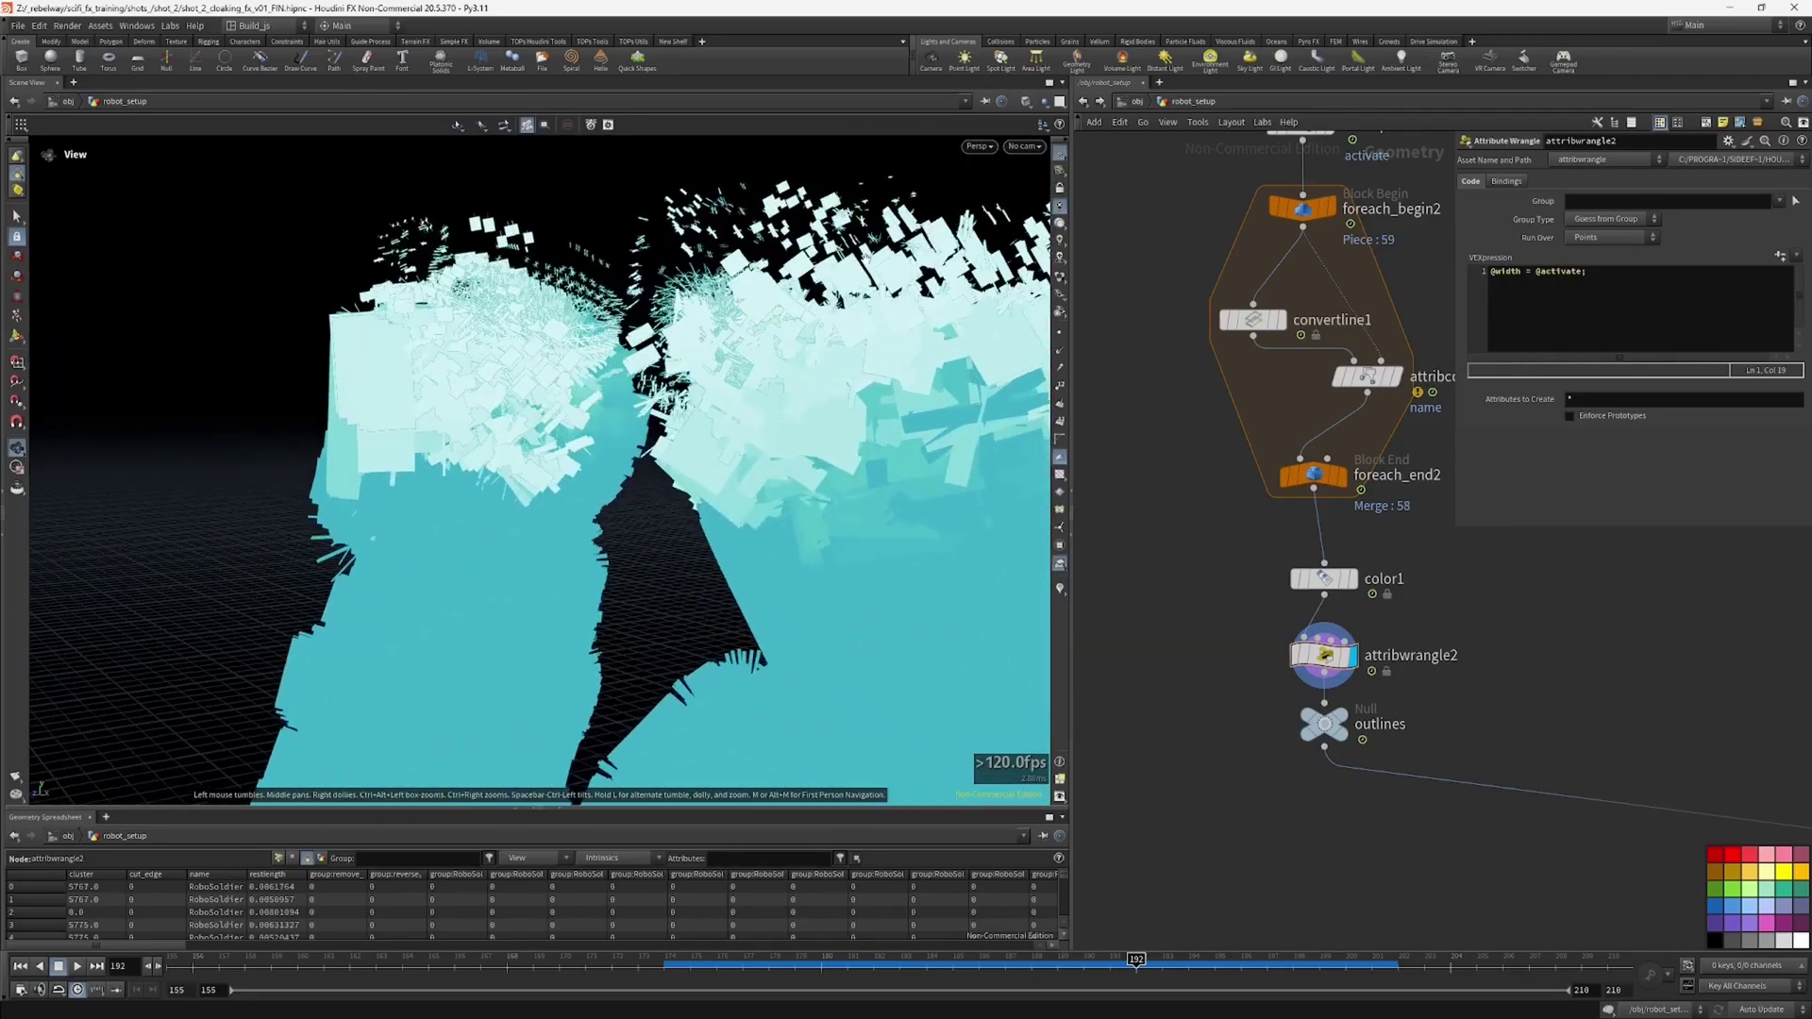
left_click_drag(739, 238, 784, 393)
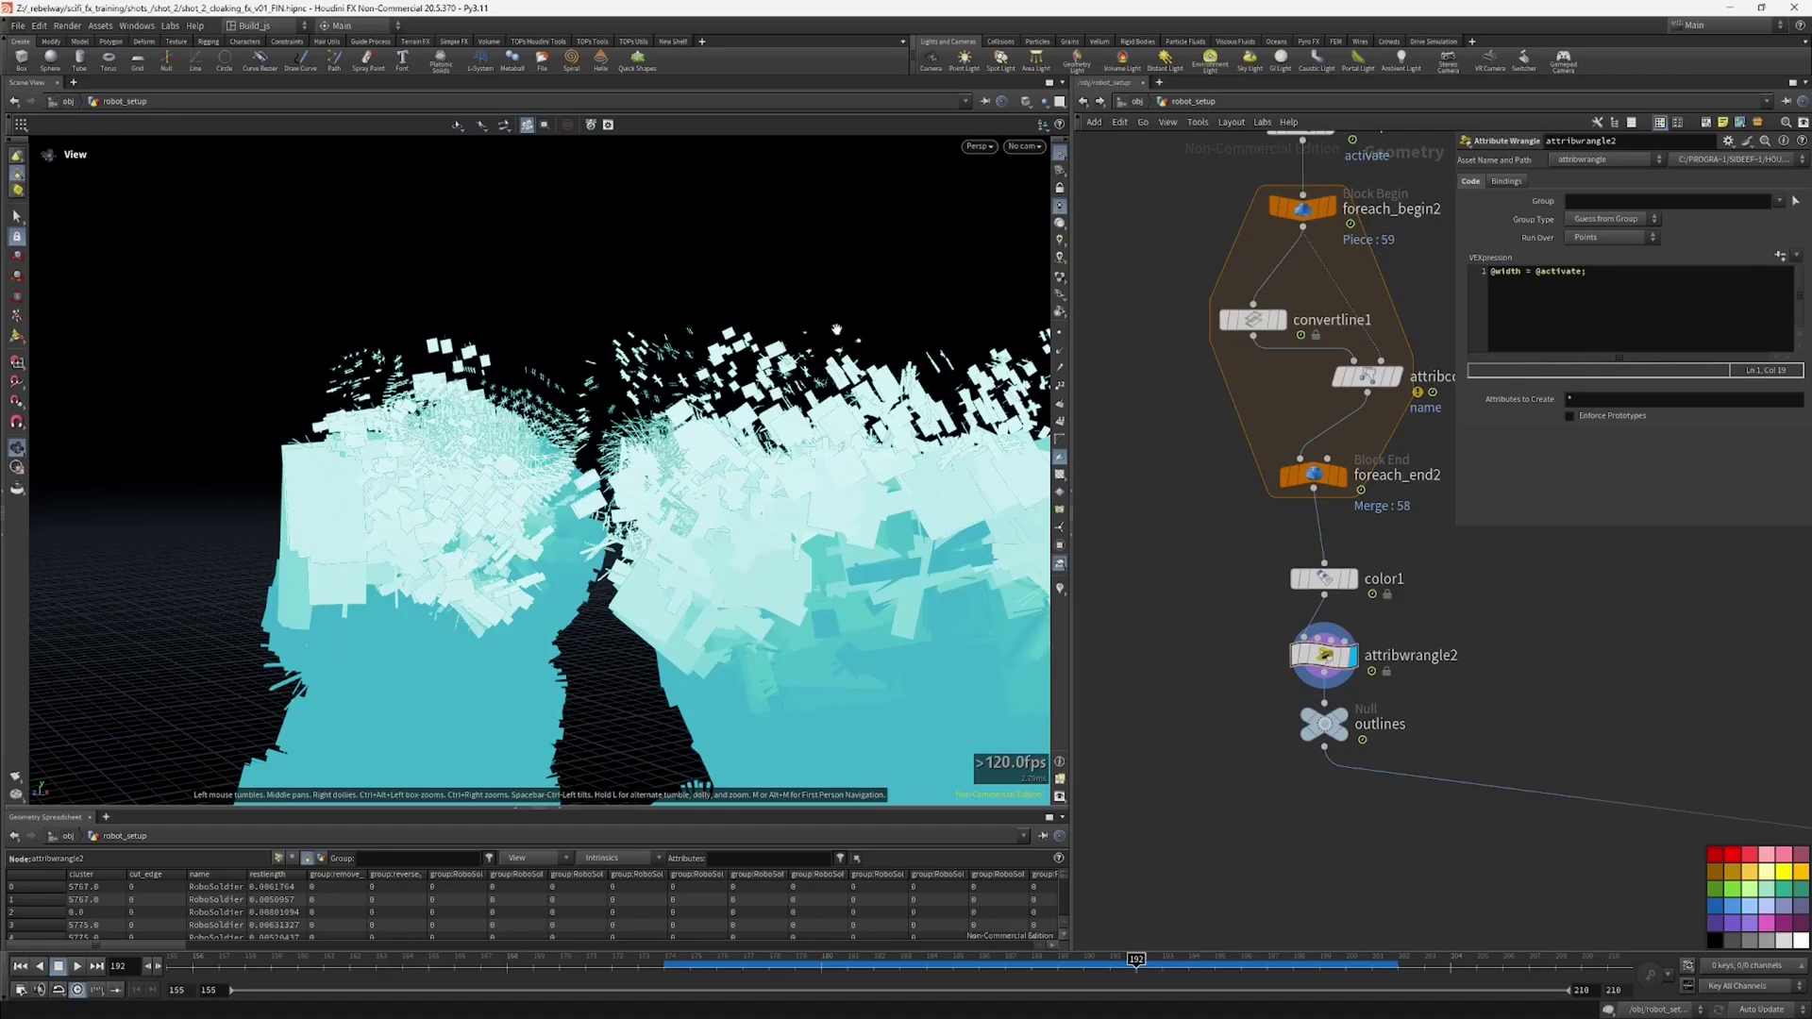
key("Return")
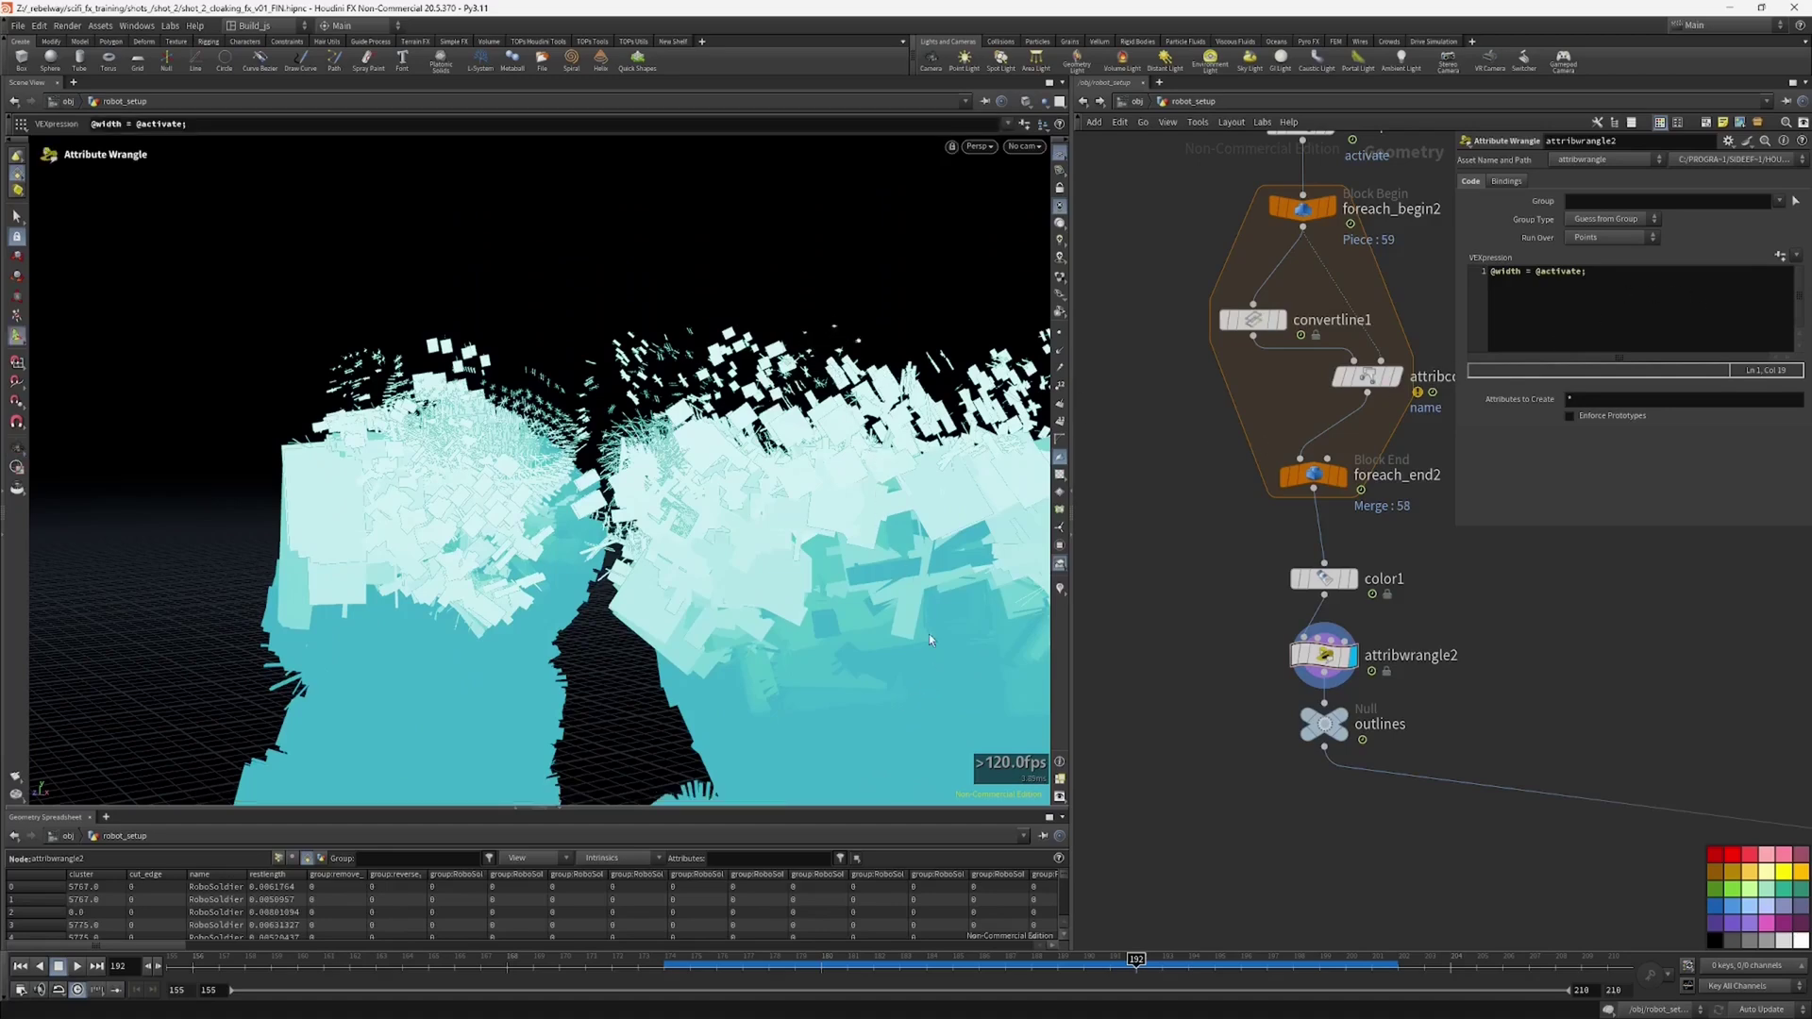
left_click(1535, 272)
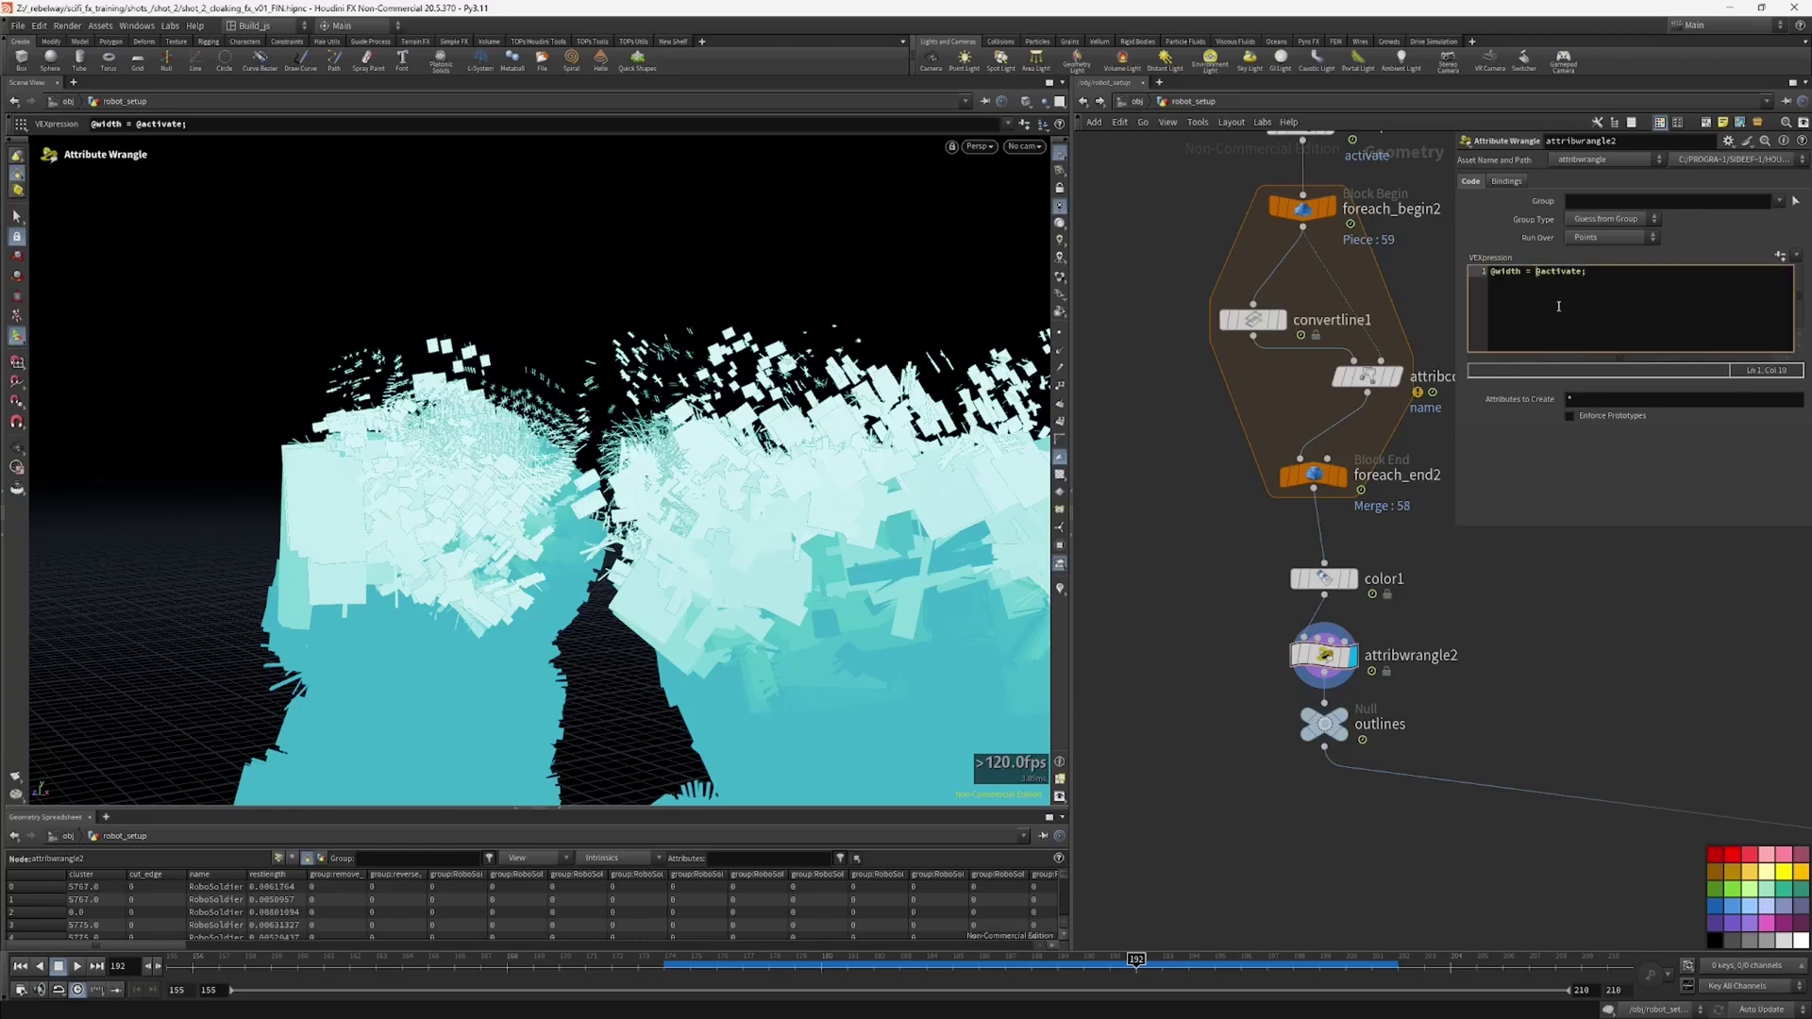
type("fit01(")
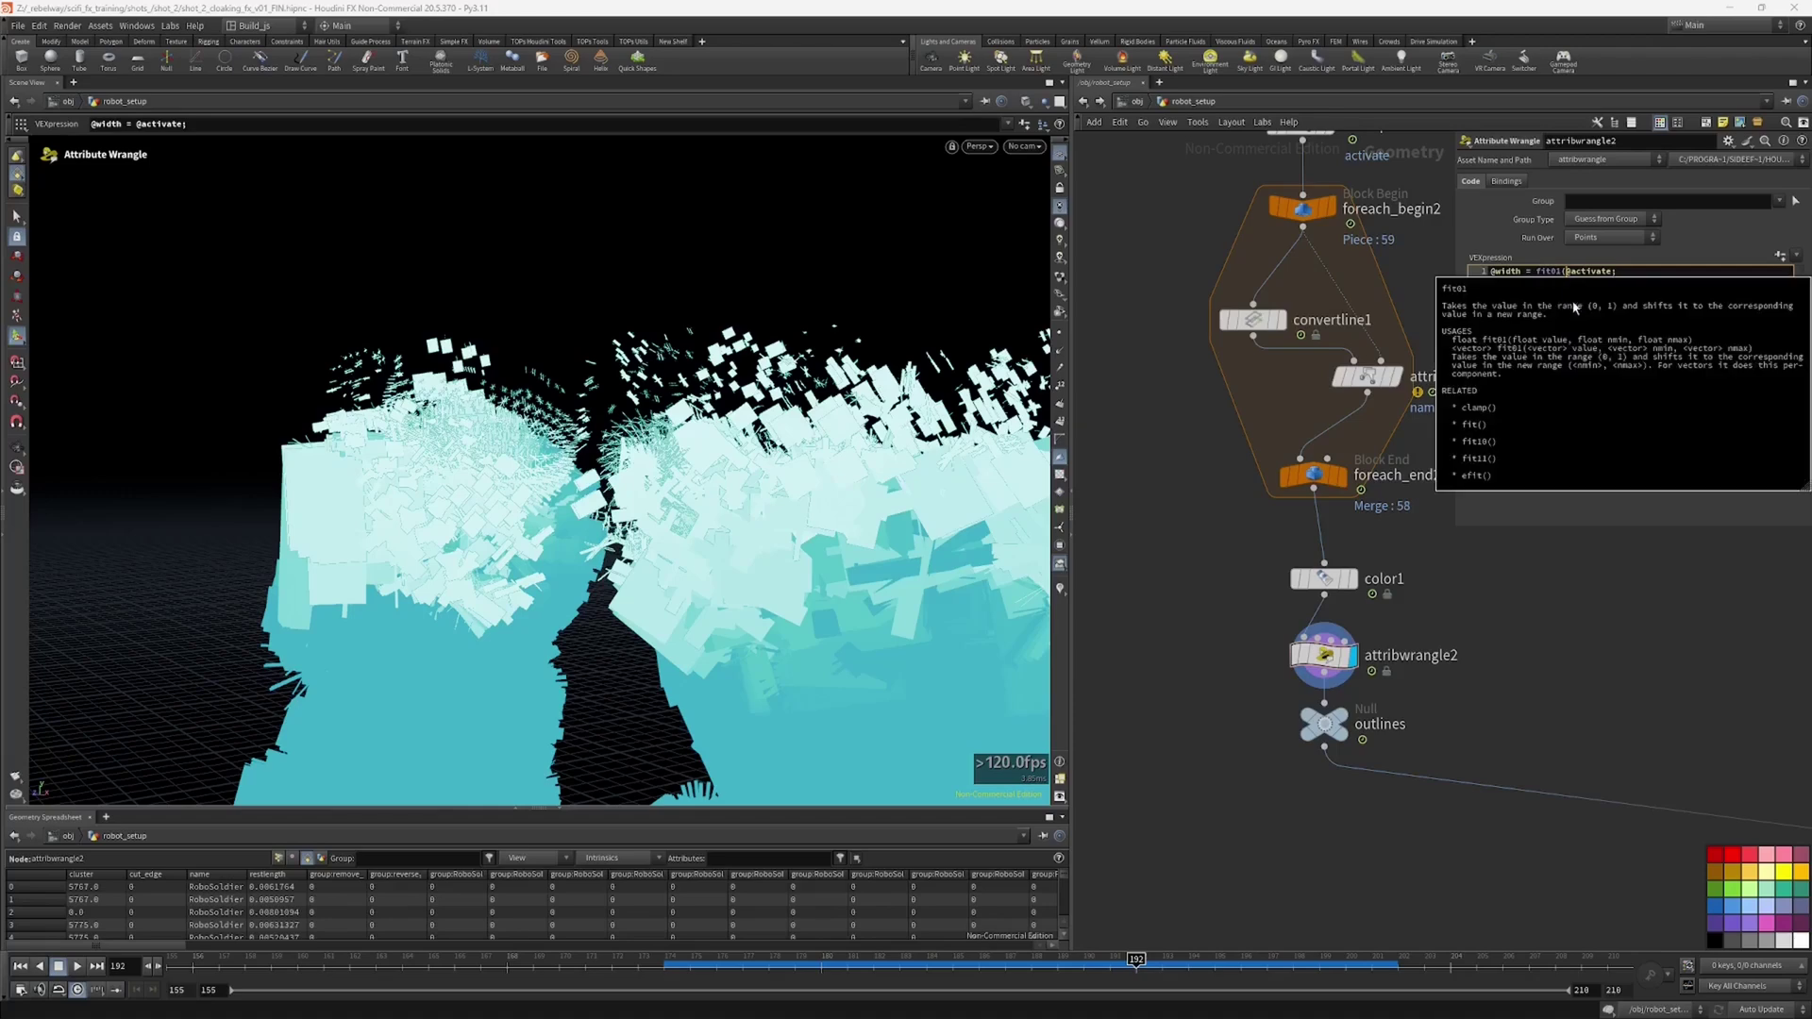
left_click(1609, 273)
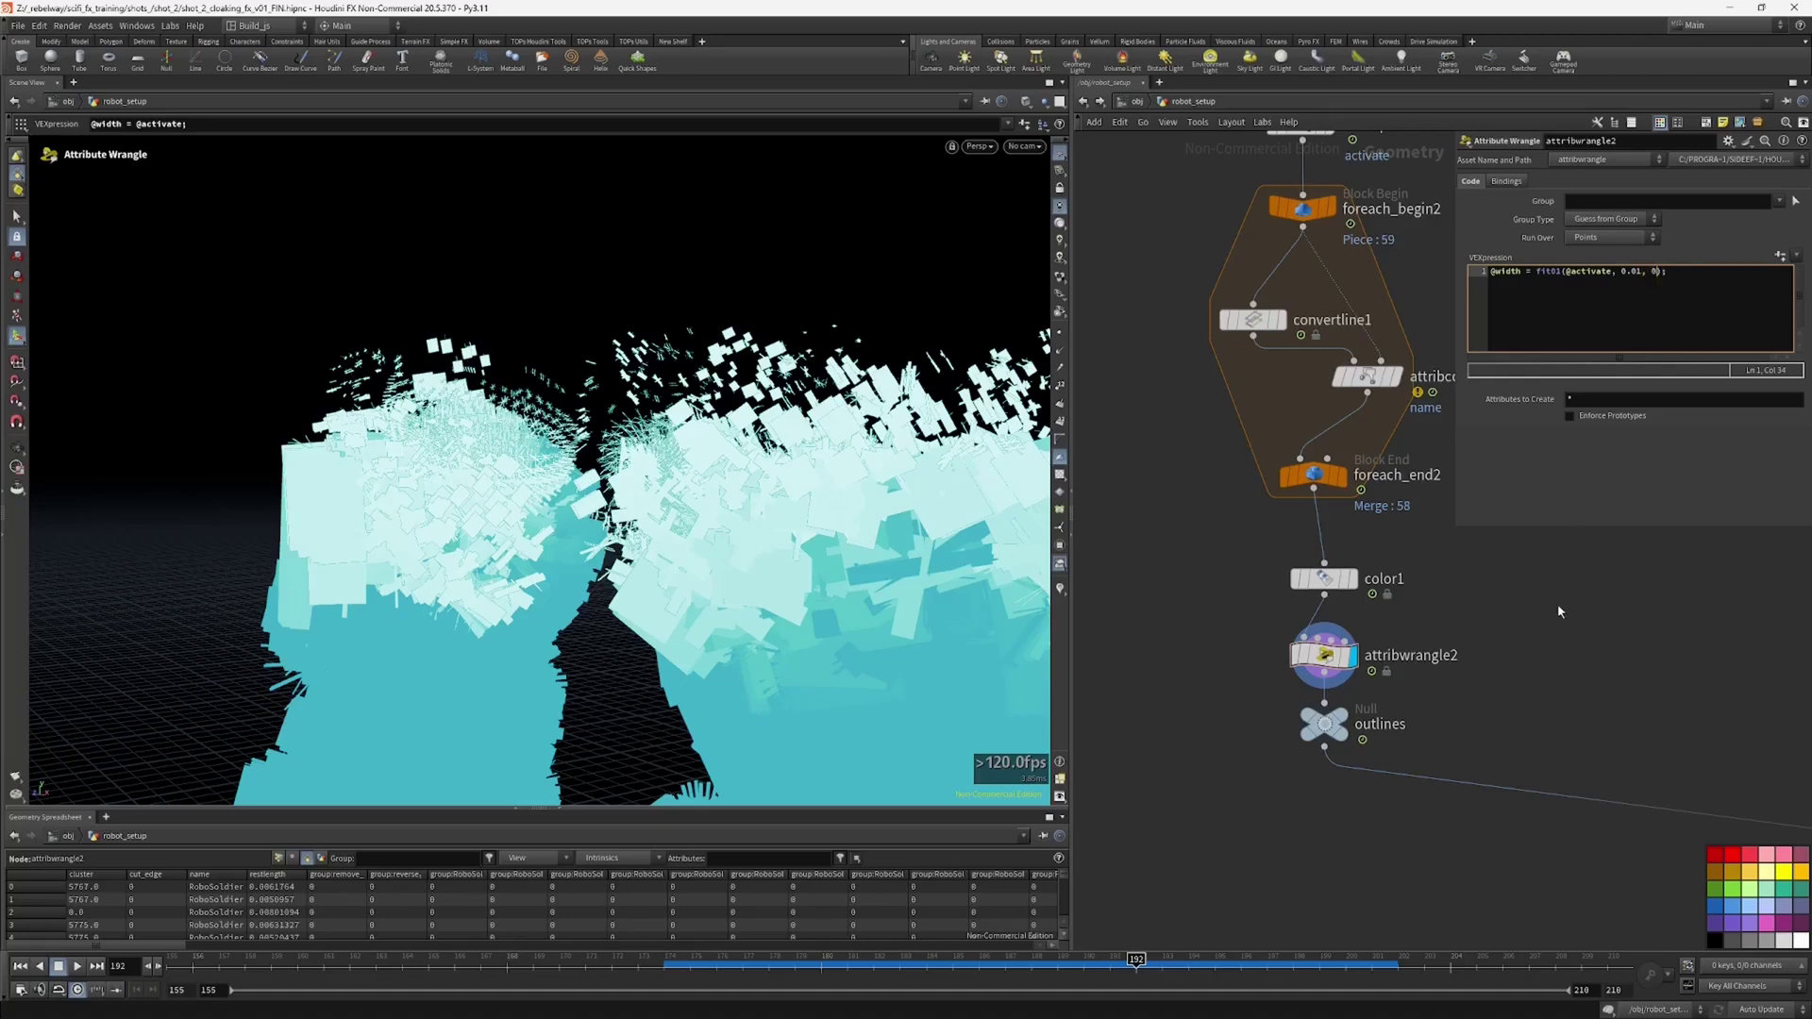
left_click_drag(800, 590, 717, 479, "alt")
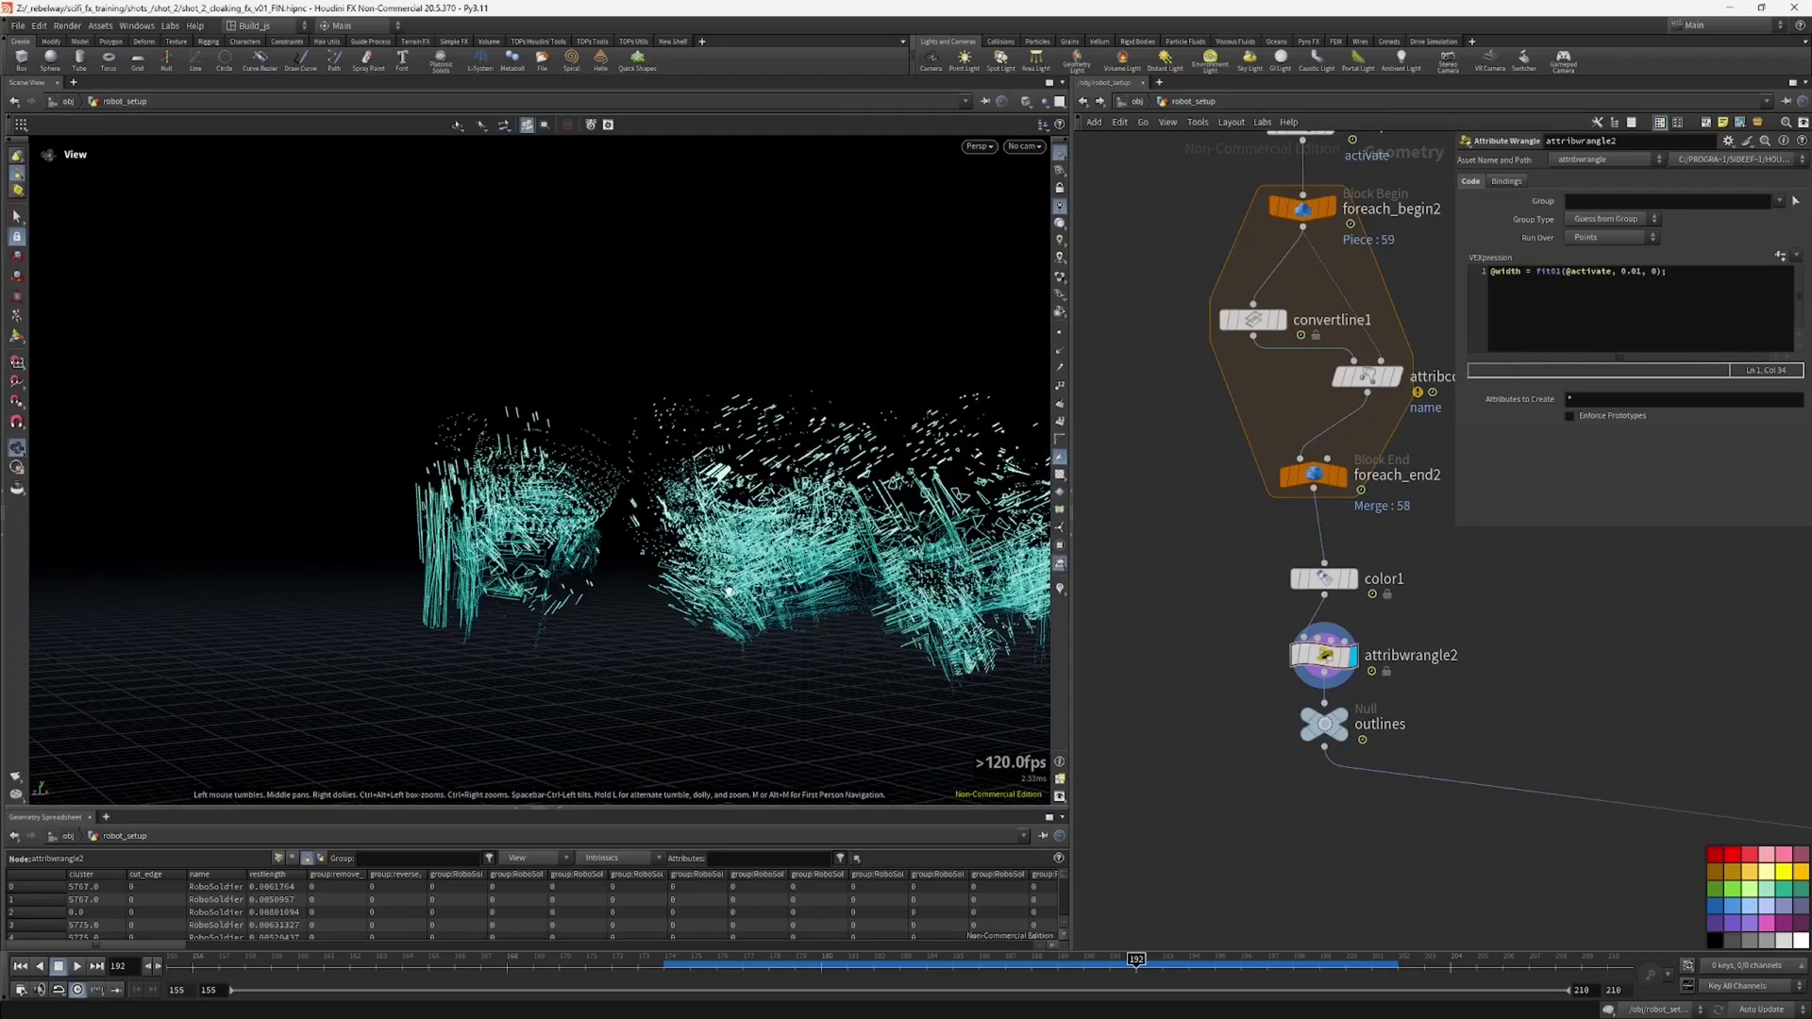
Step: Set the fit01 output range for the width to 0 and 0.1
left_click(1624, 272)
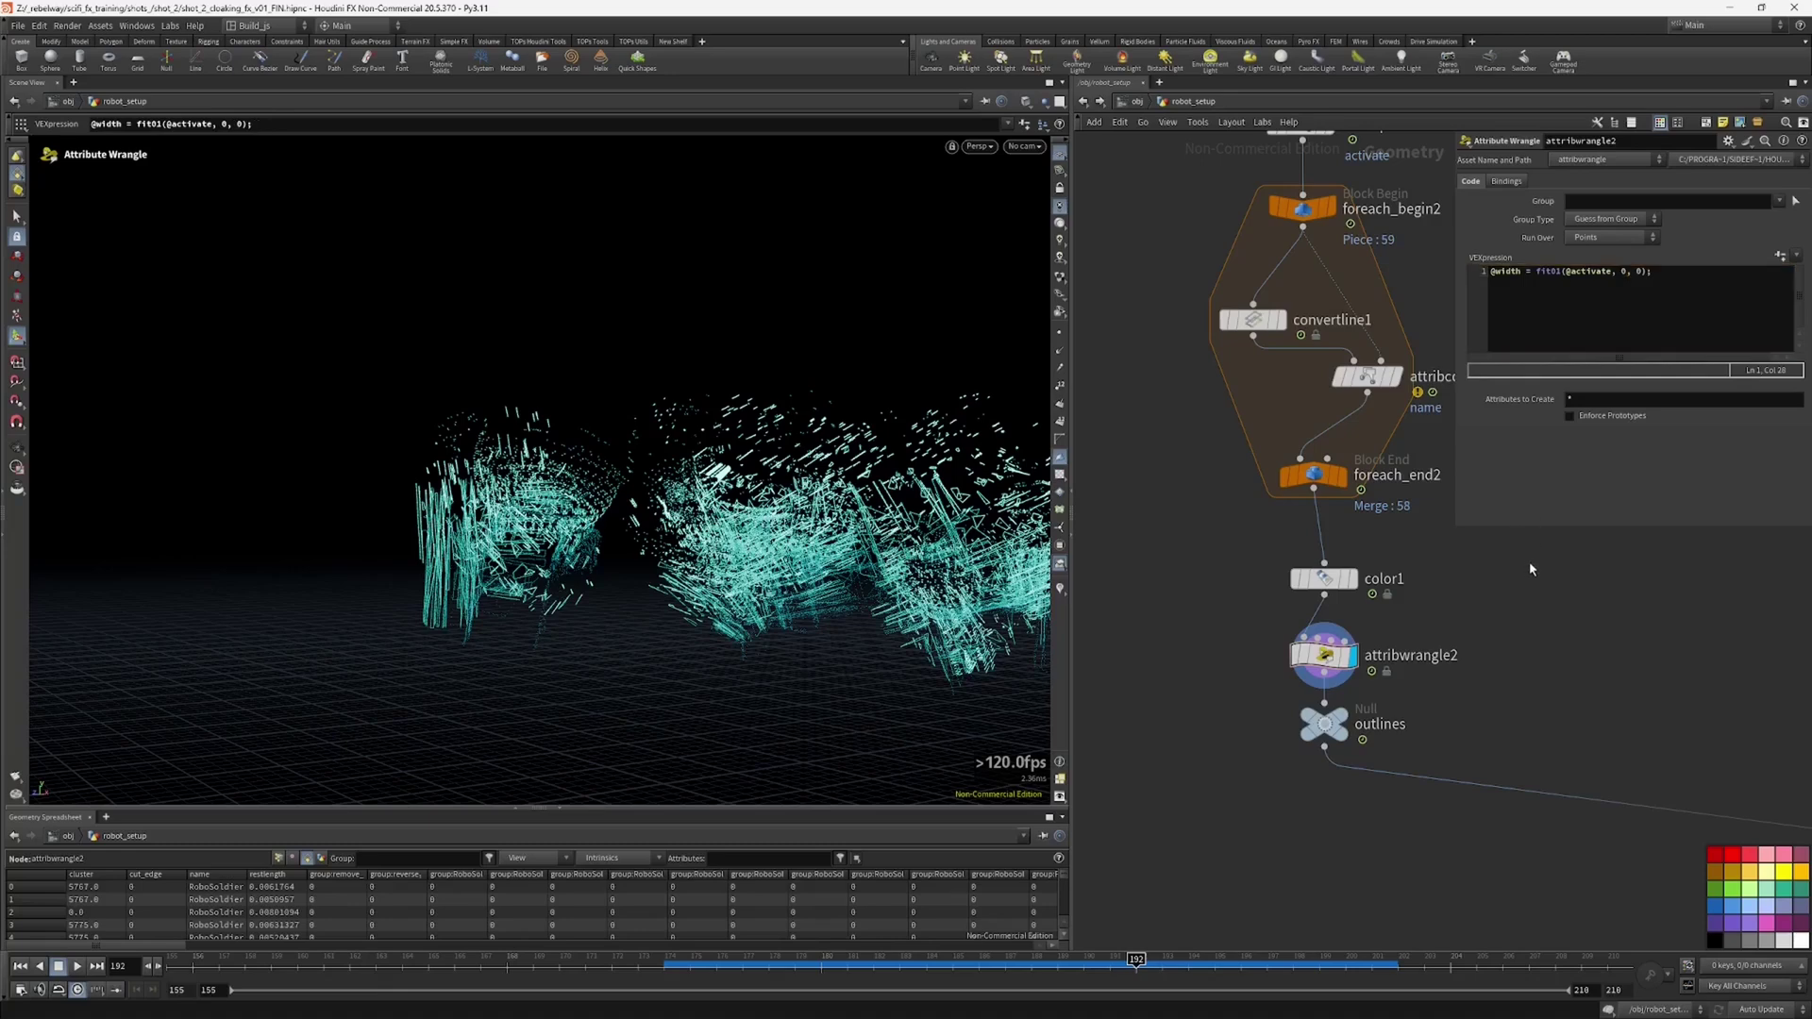
left_click(1641, 302)
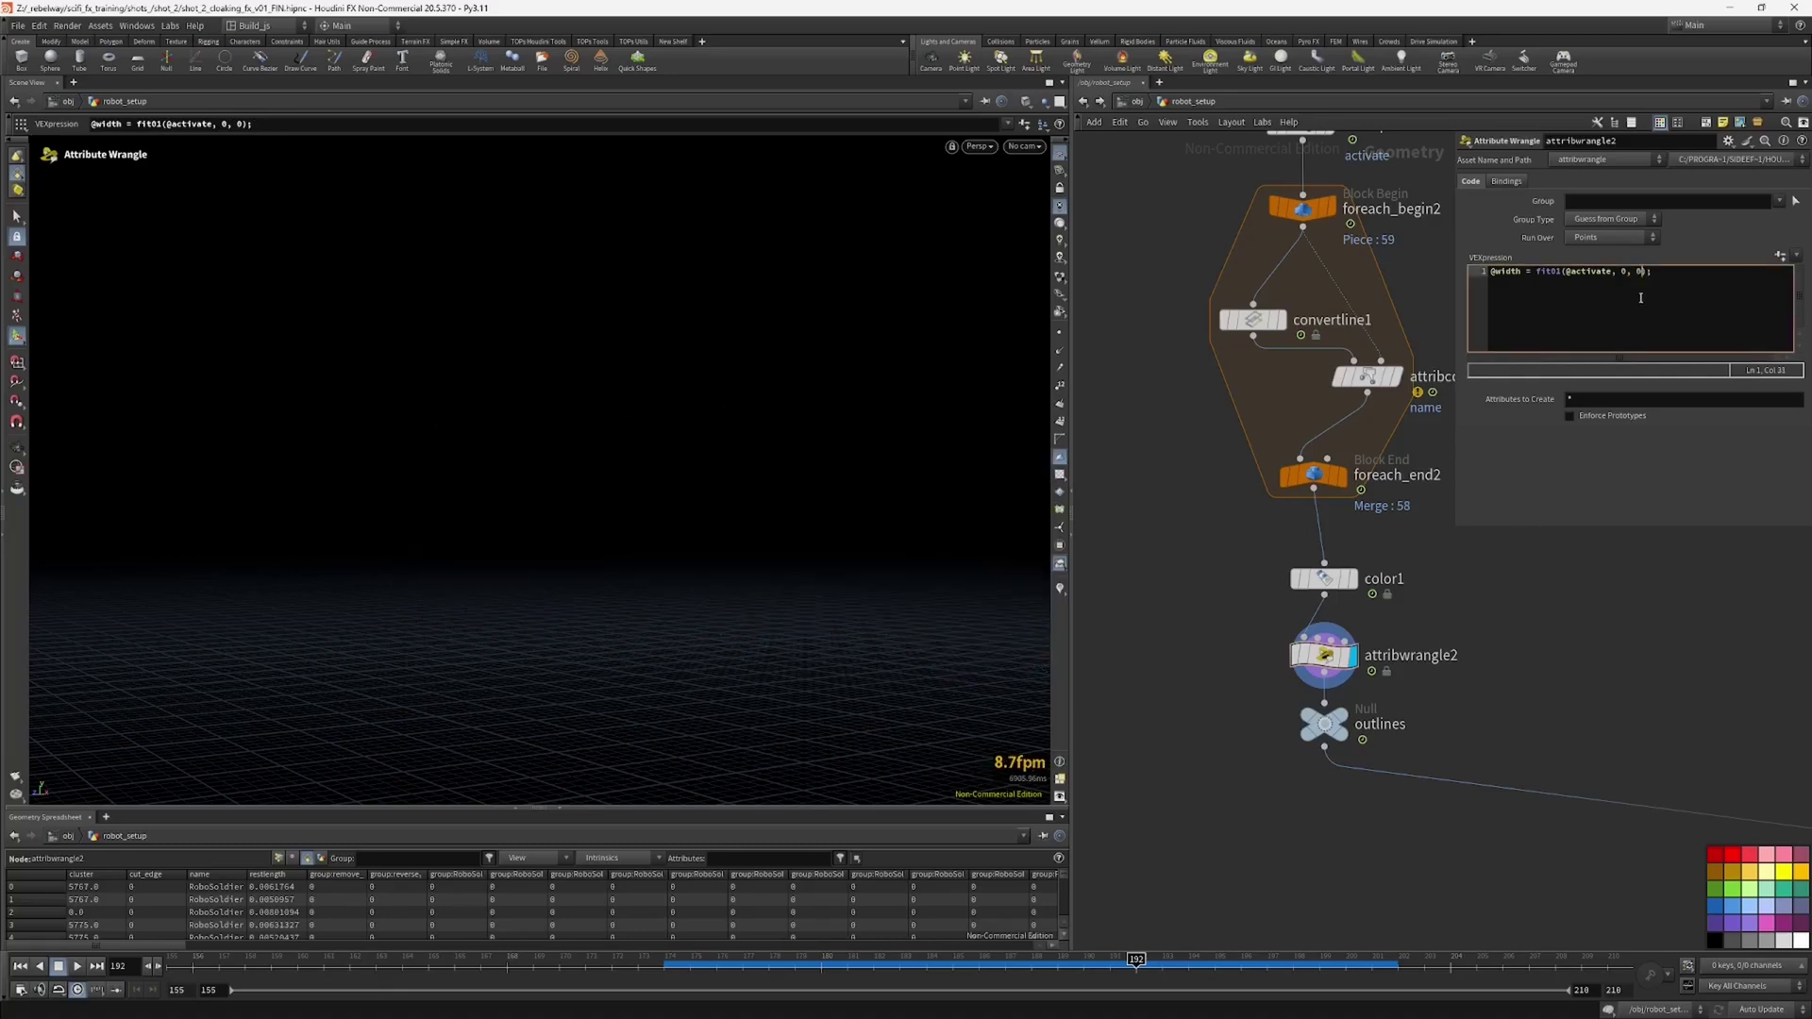
type(".1")
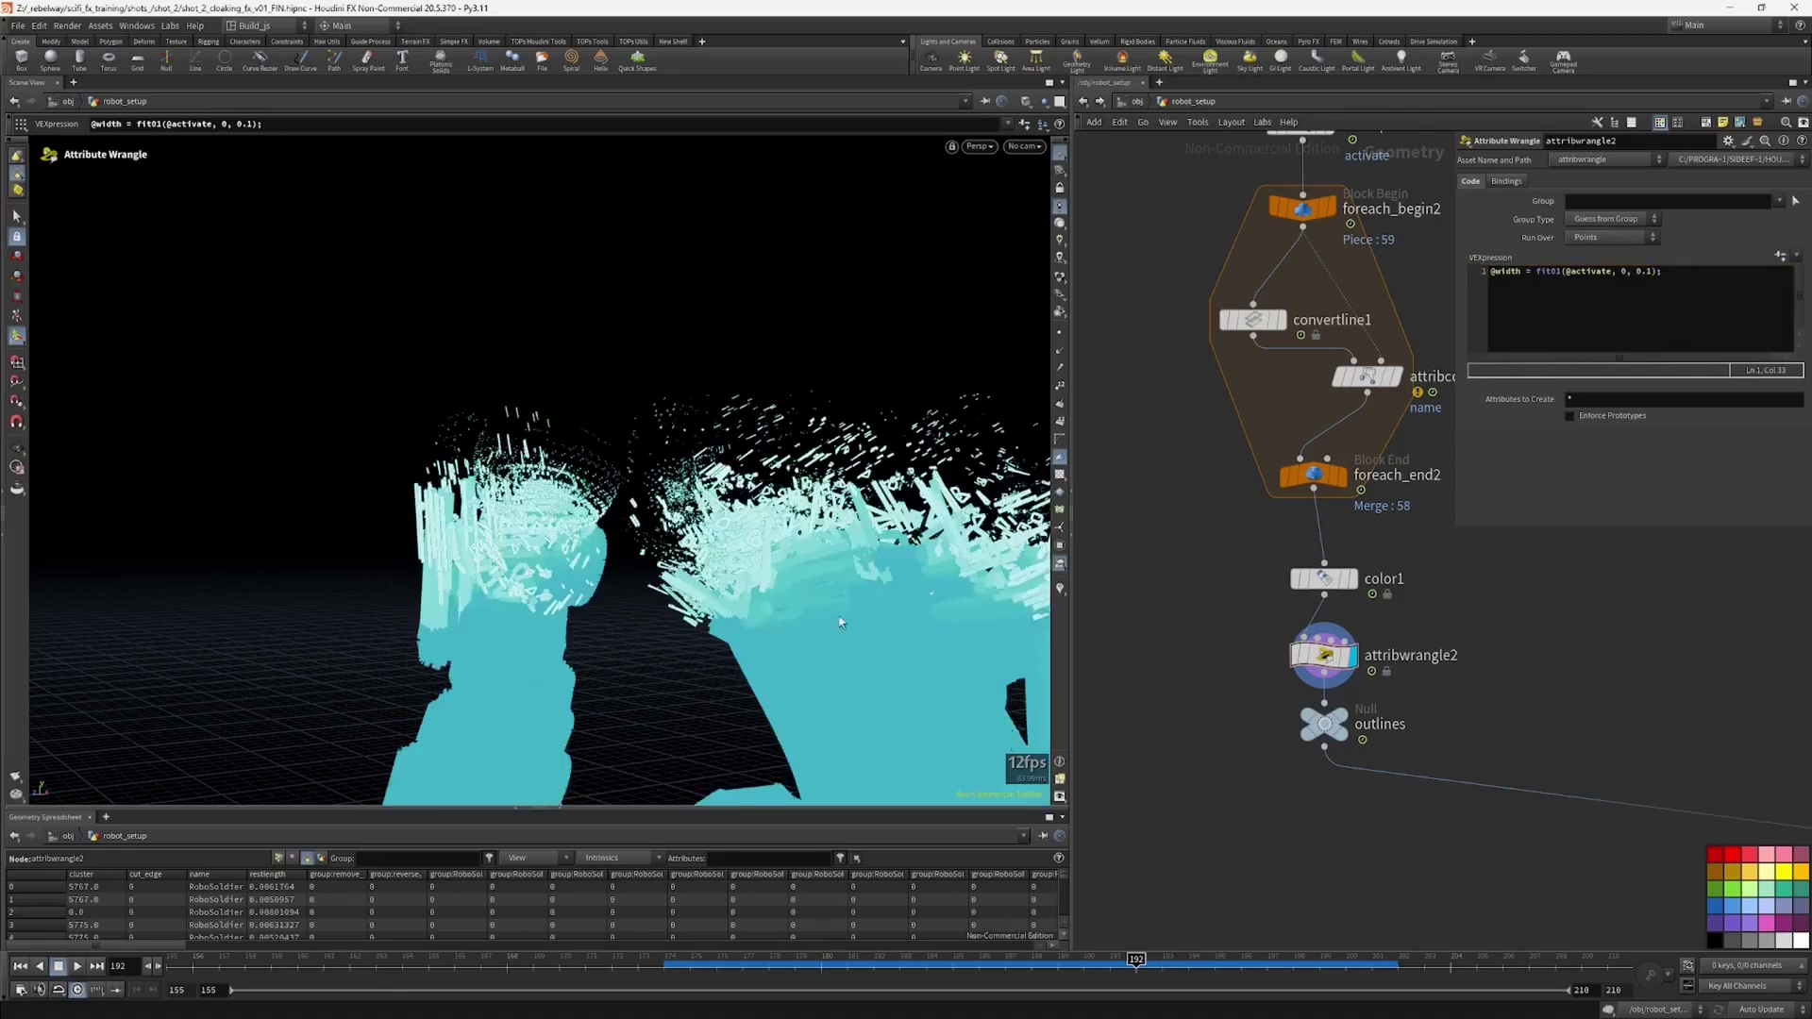
Step: Lower the fit01 maximum to 0.01, then raise it to 0.015
left_click(1645, 271)
key("Escape")
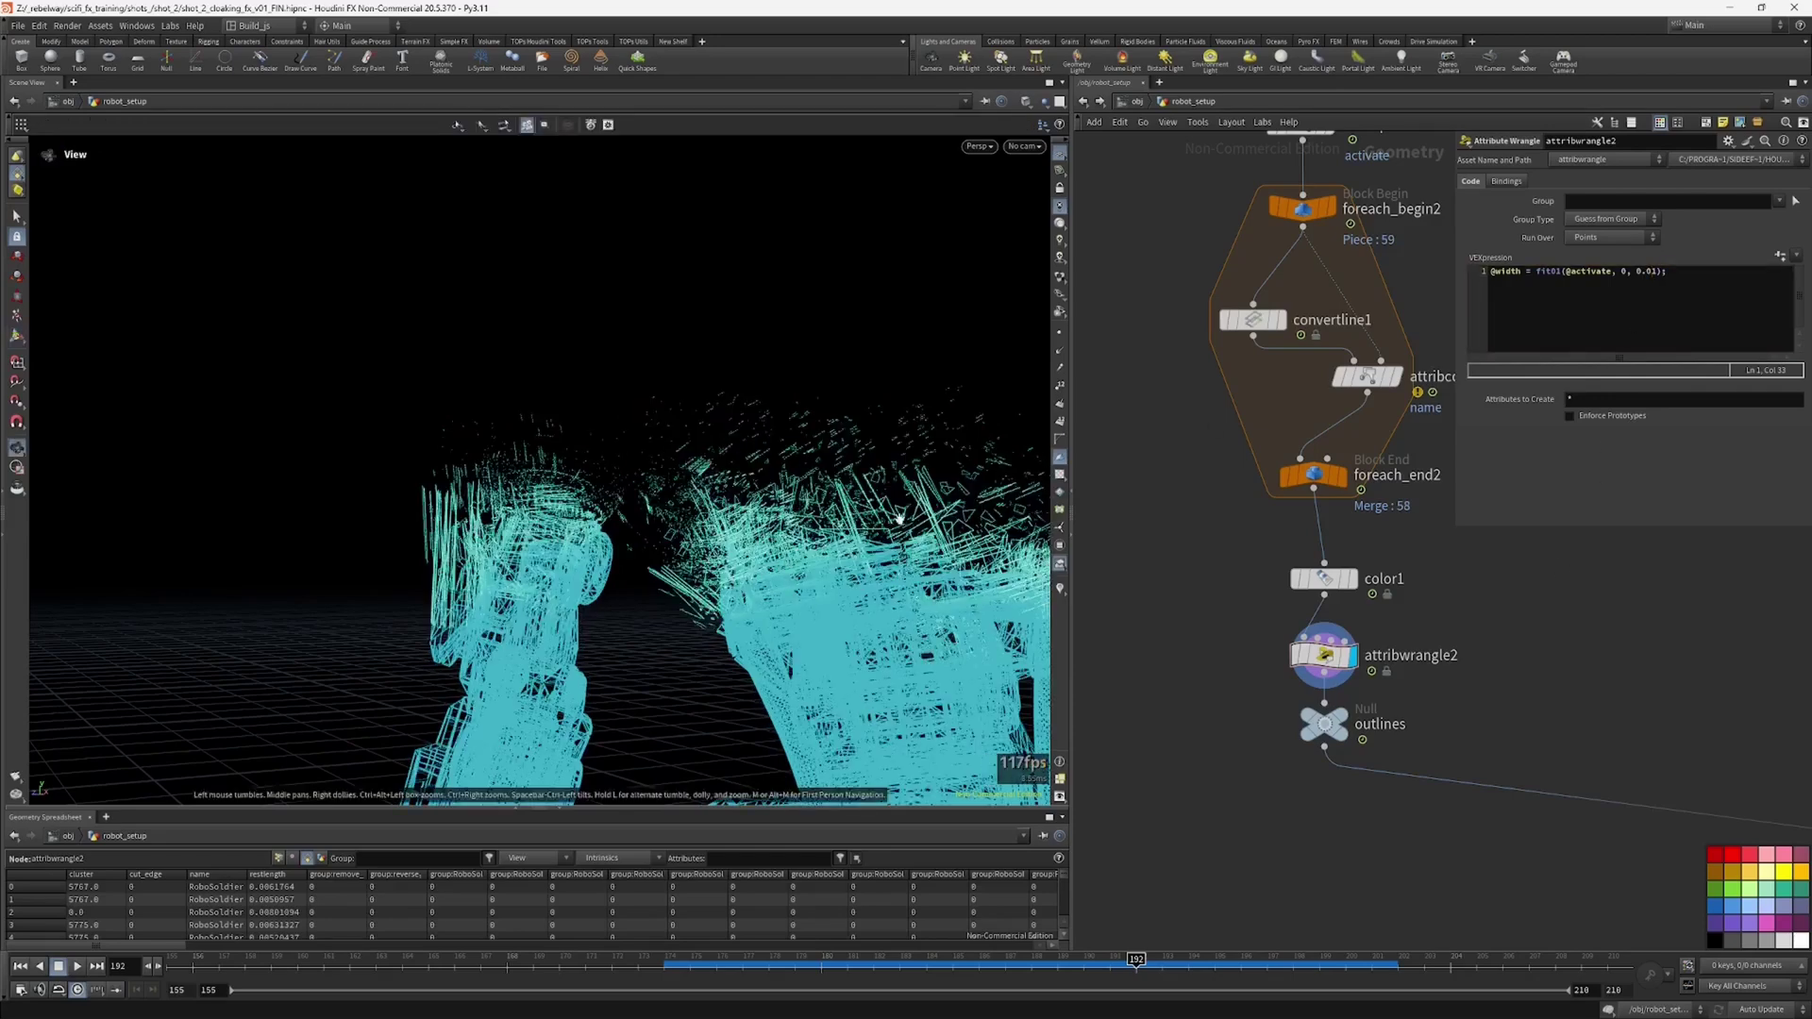
left_click(1656, 280)
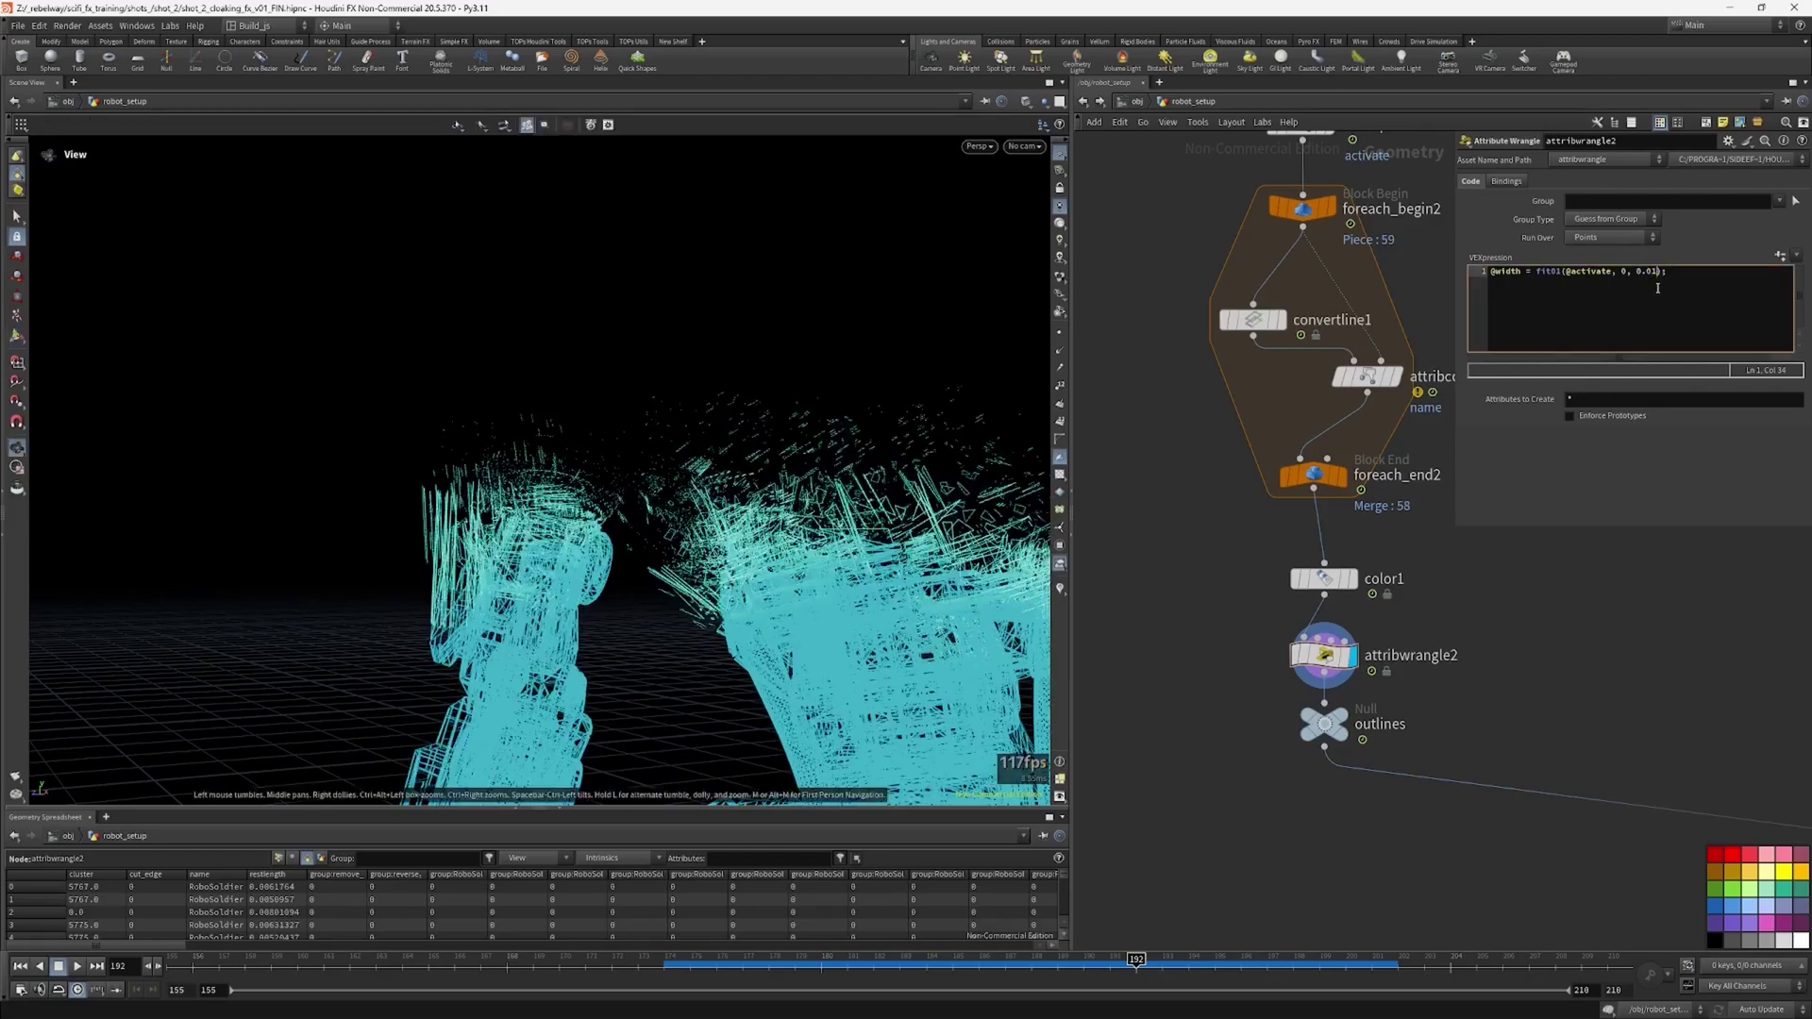
Step: Examine the outline widths around the dissolving shoulders and torso from close up and from several angles
right_click_drag(732, 485, 603, 604)
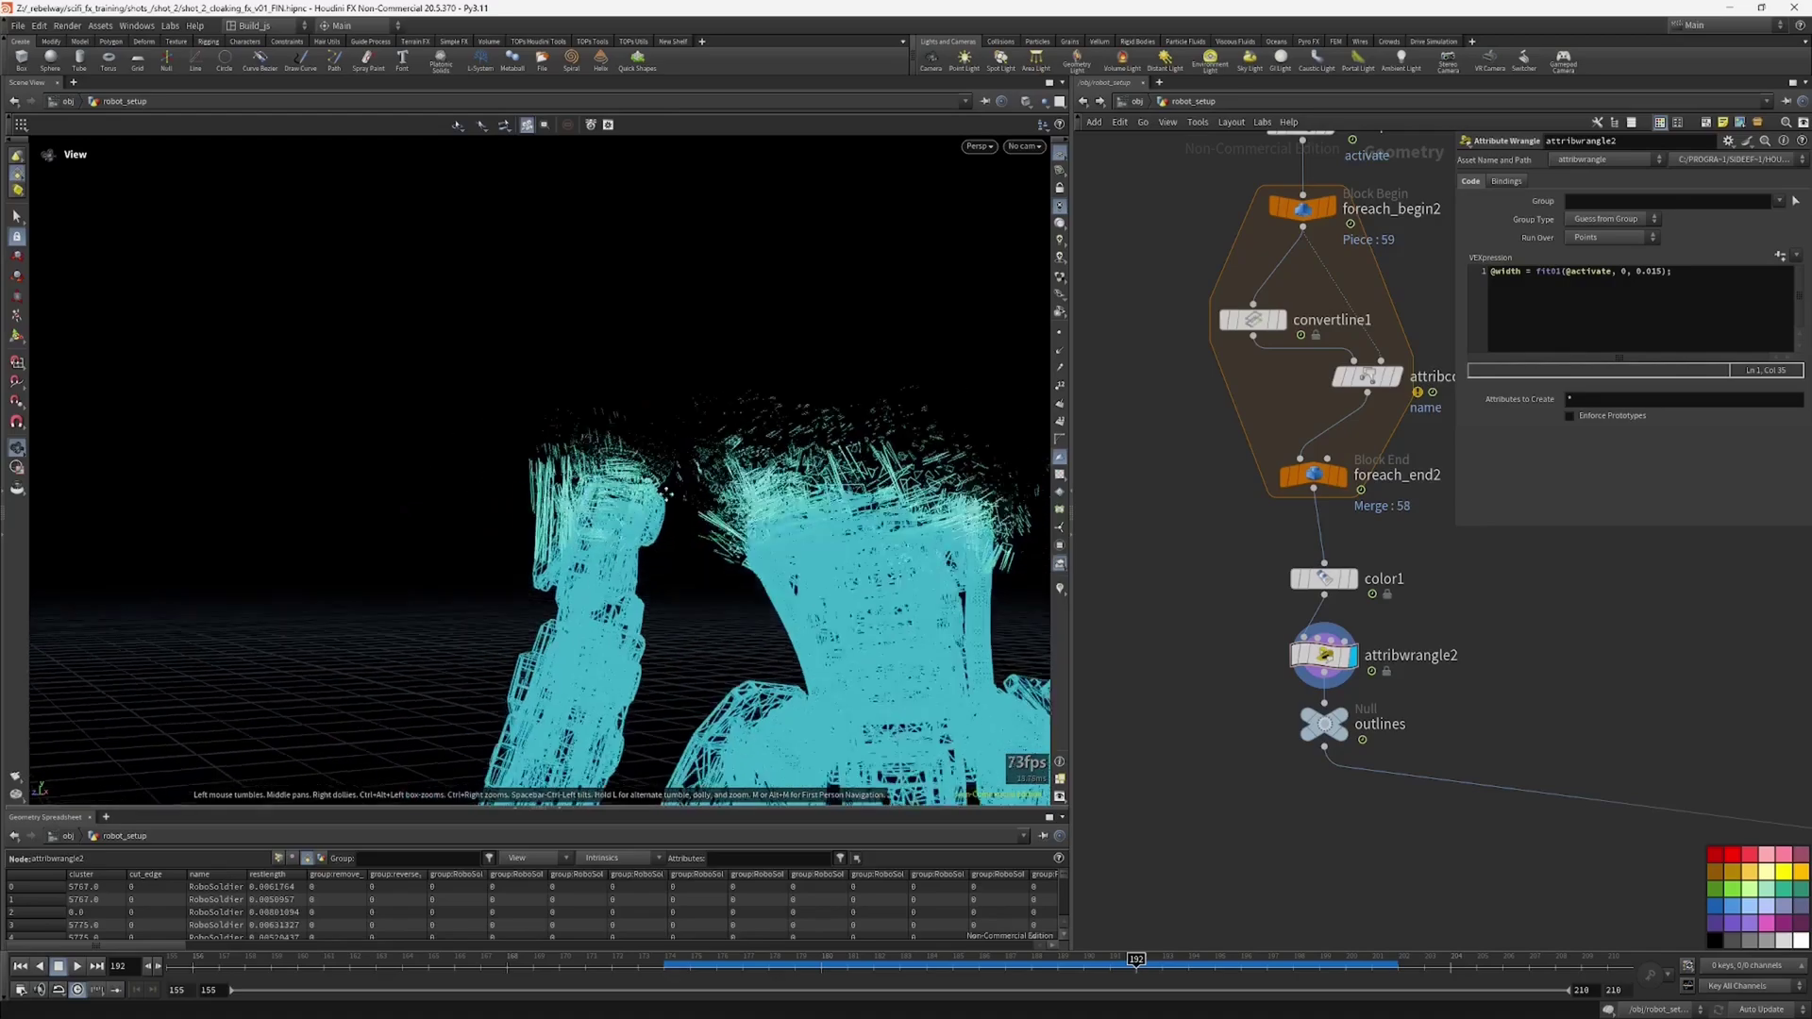
middle_click_drag(585, 618, 647, 481)
right_click_drag(647, 481, 923, 390)
left_click_drag(708, 446, 890, 315)
middle_click_drag(890, 315, 825, 470)
left_click_drag(826, 470, 695, 437)
right_click_drag(696, 437, 757, 421)
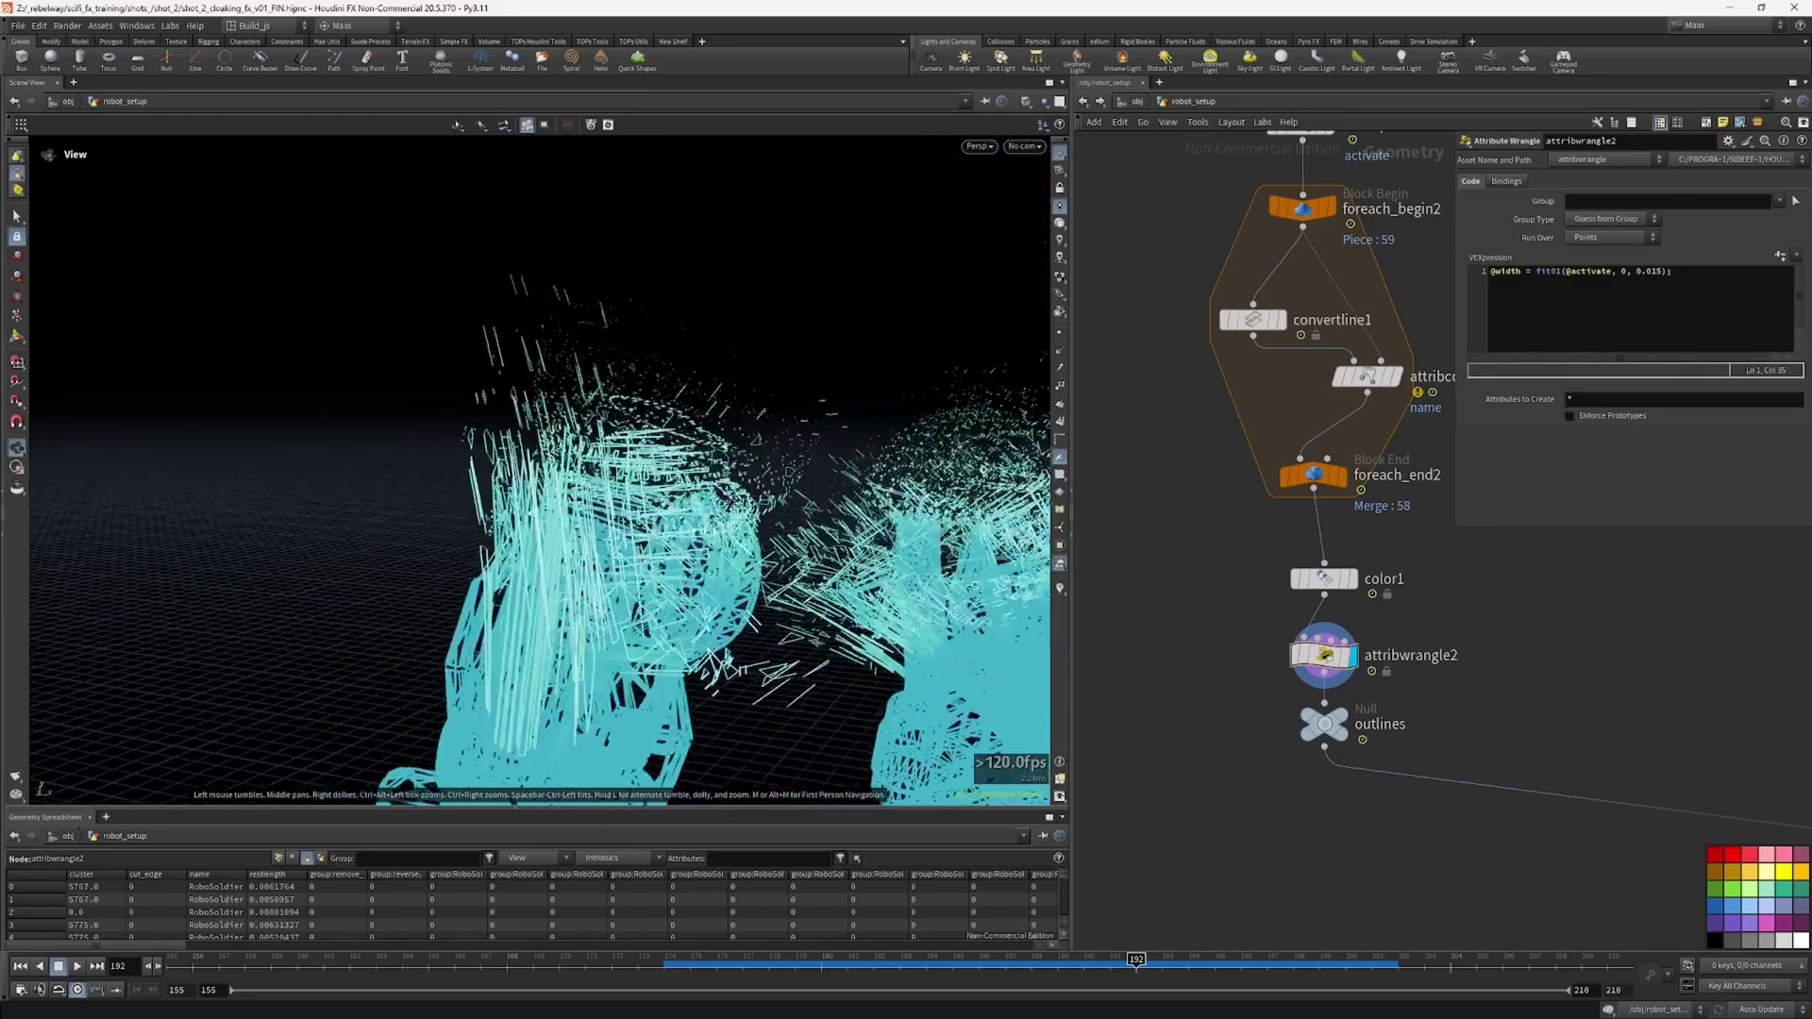
left_click_drag(722, 517, 731, 458)
right_click_drag(718, 406, 1017, 374)
left_click_drag(1017, 375, 1019, 425)
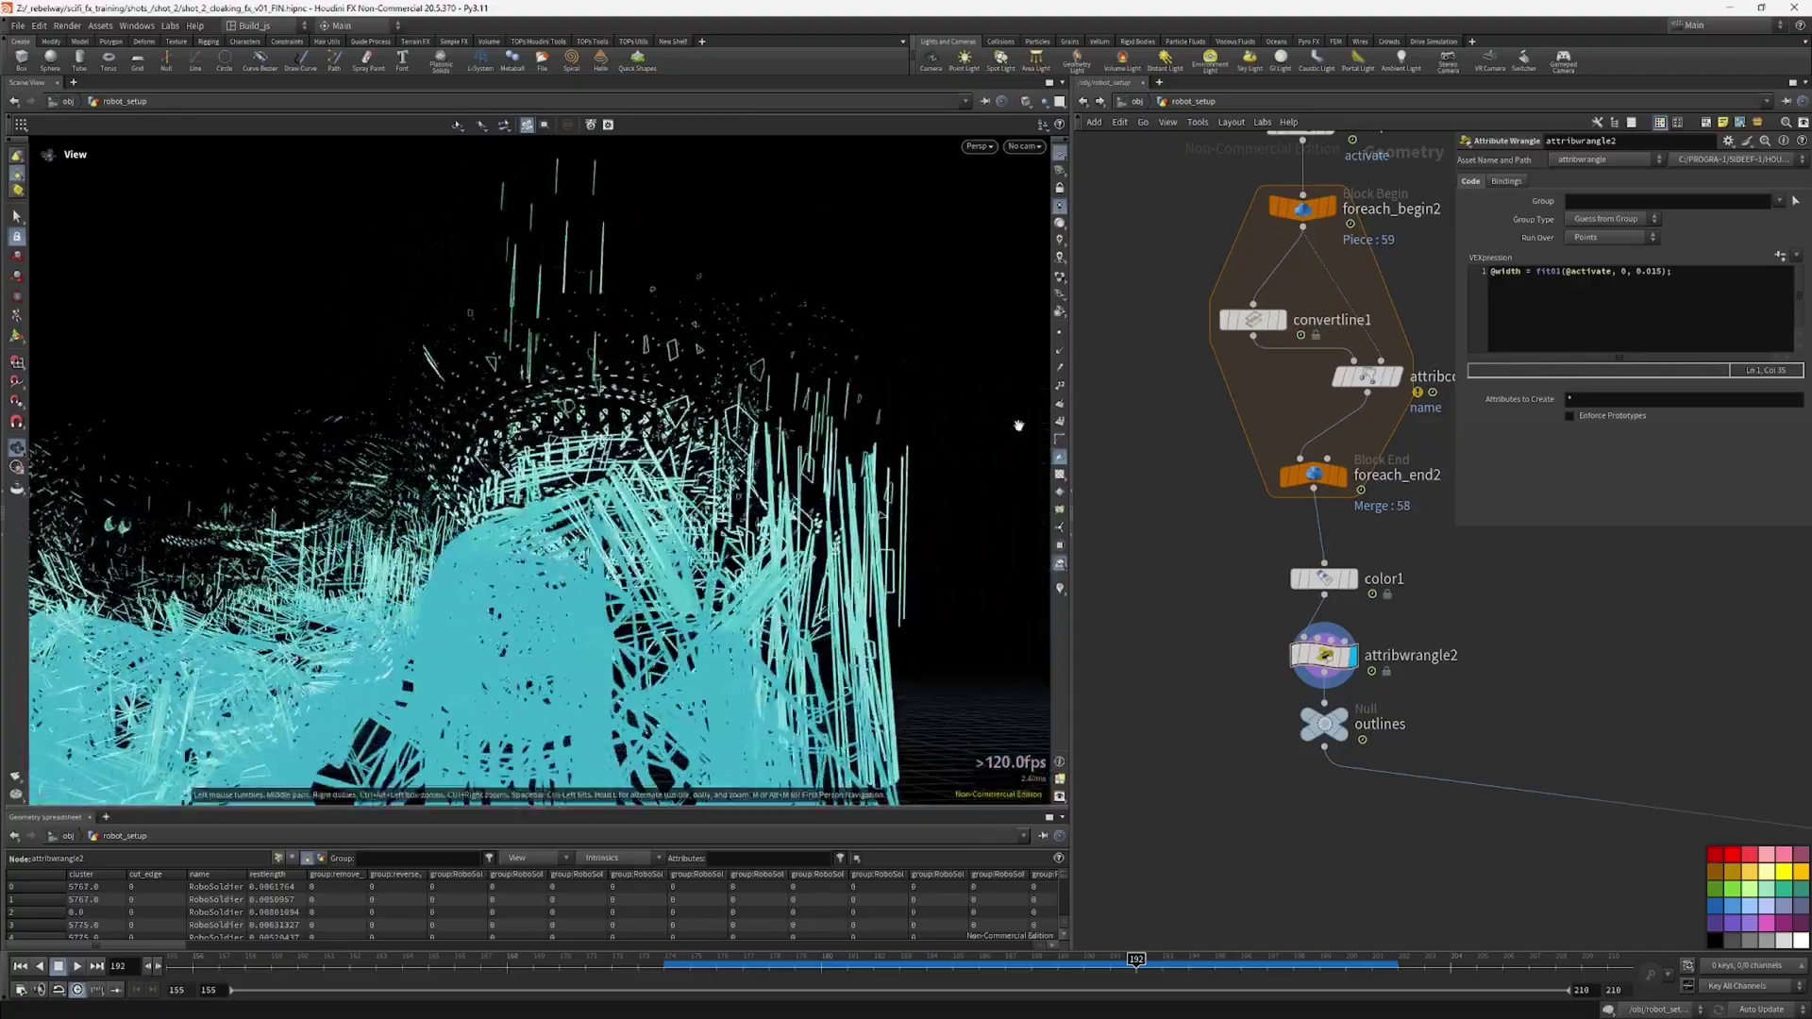
right_click_drag(1018, 425, 754, 406)
left_click_drag(754, 406, 912, 391)
key("Return")
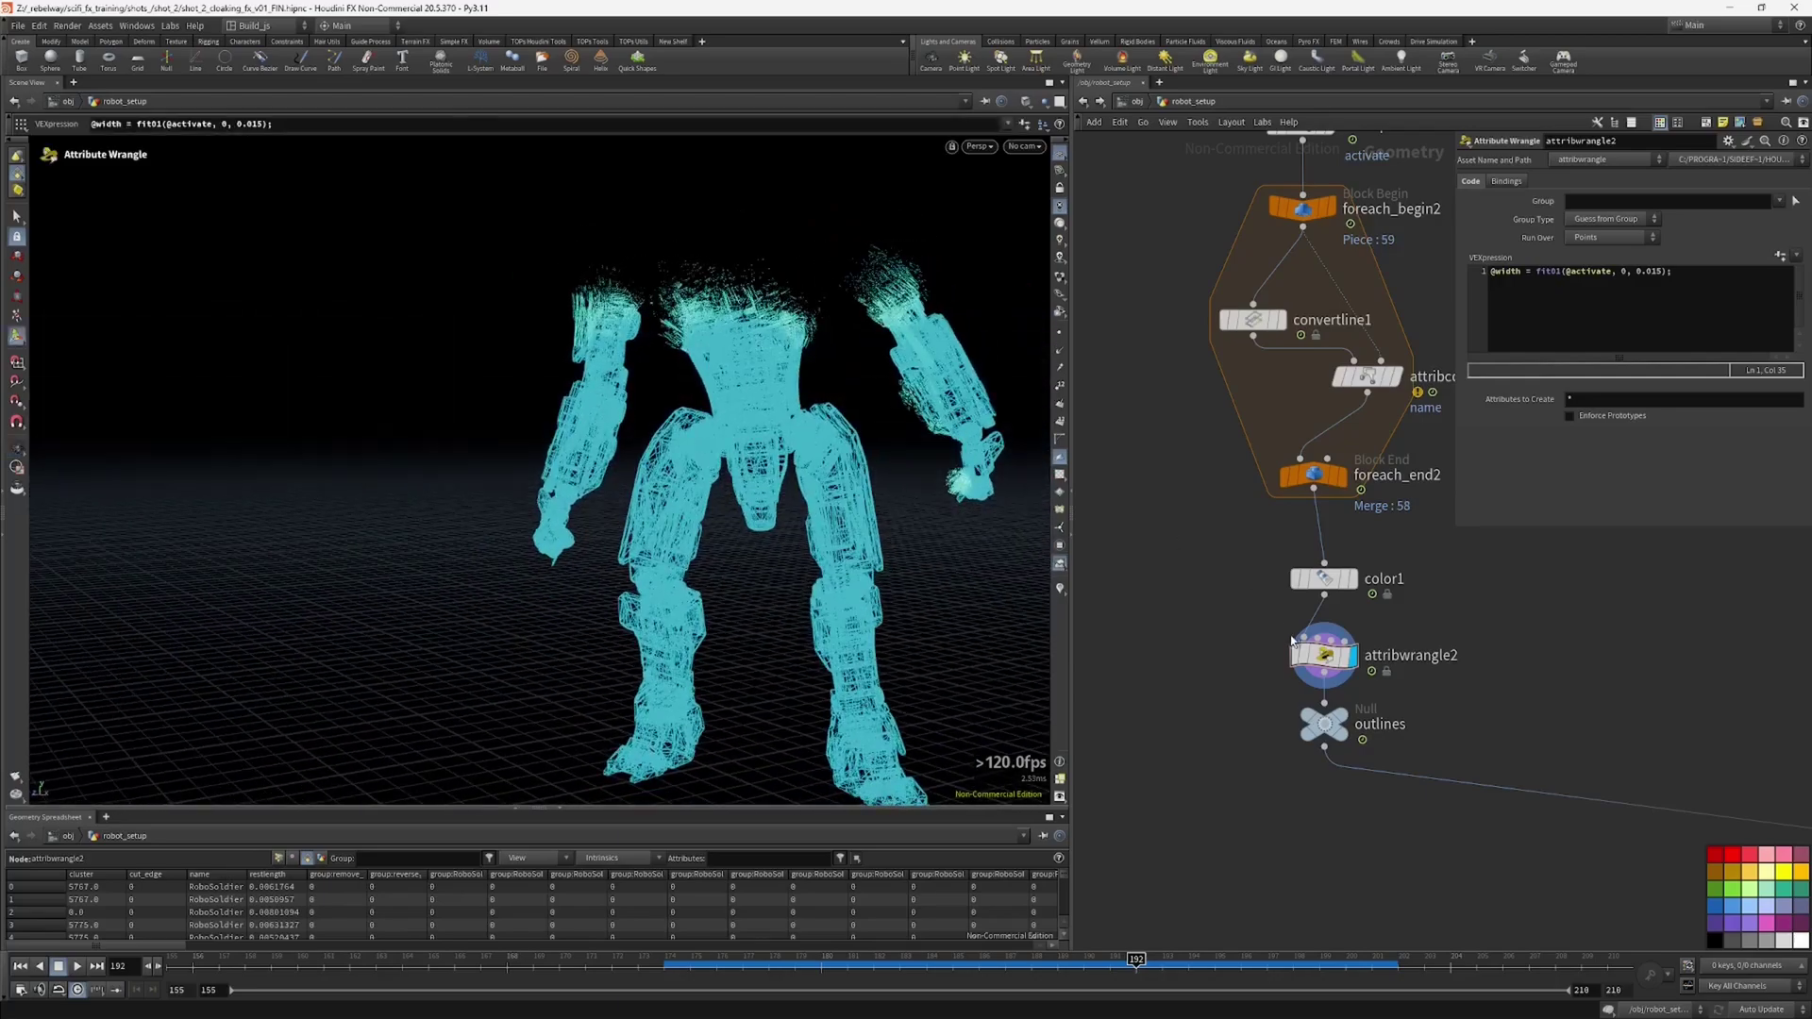
Step: Examine the outline widths on the robot's arms and legs, first on the whole figure and then close up
middle_click_drag(1663, 670, 1625, 695)
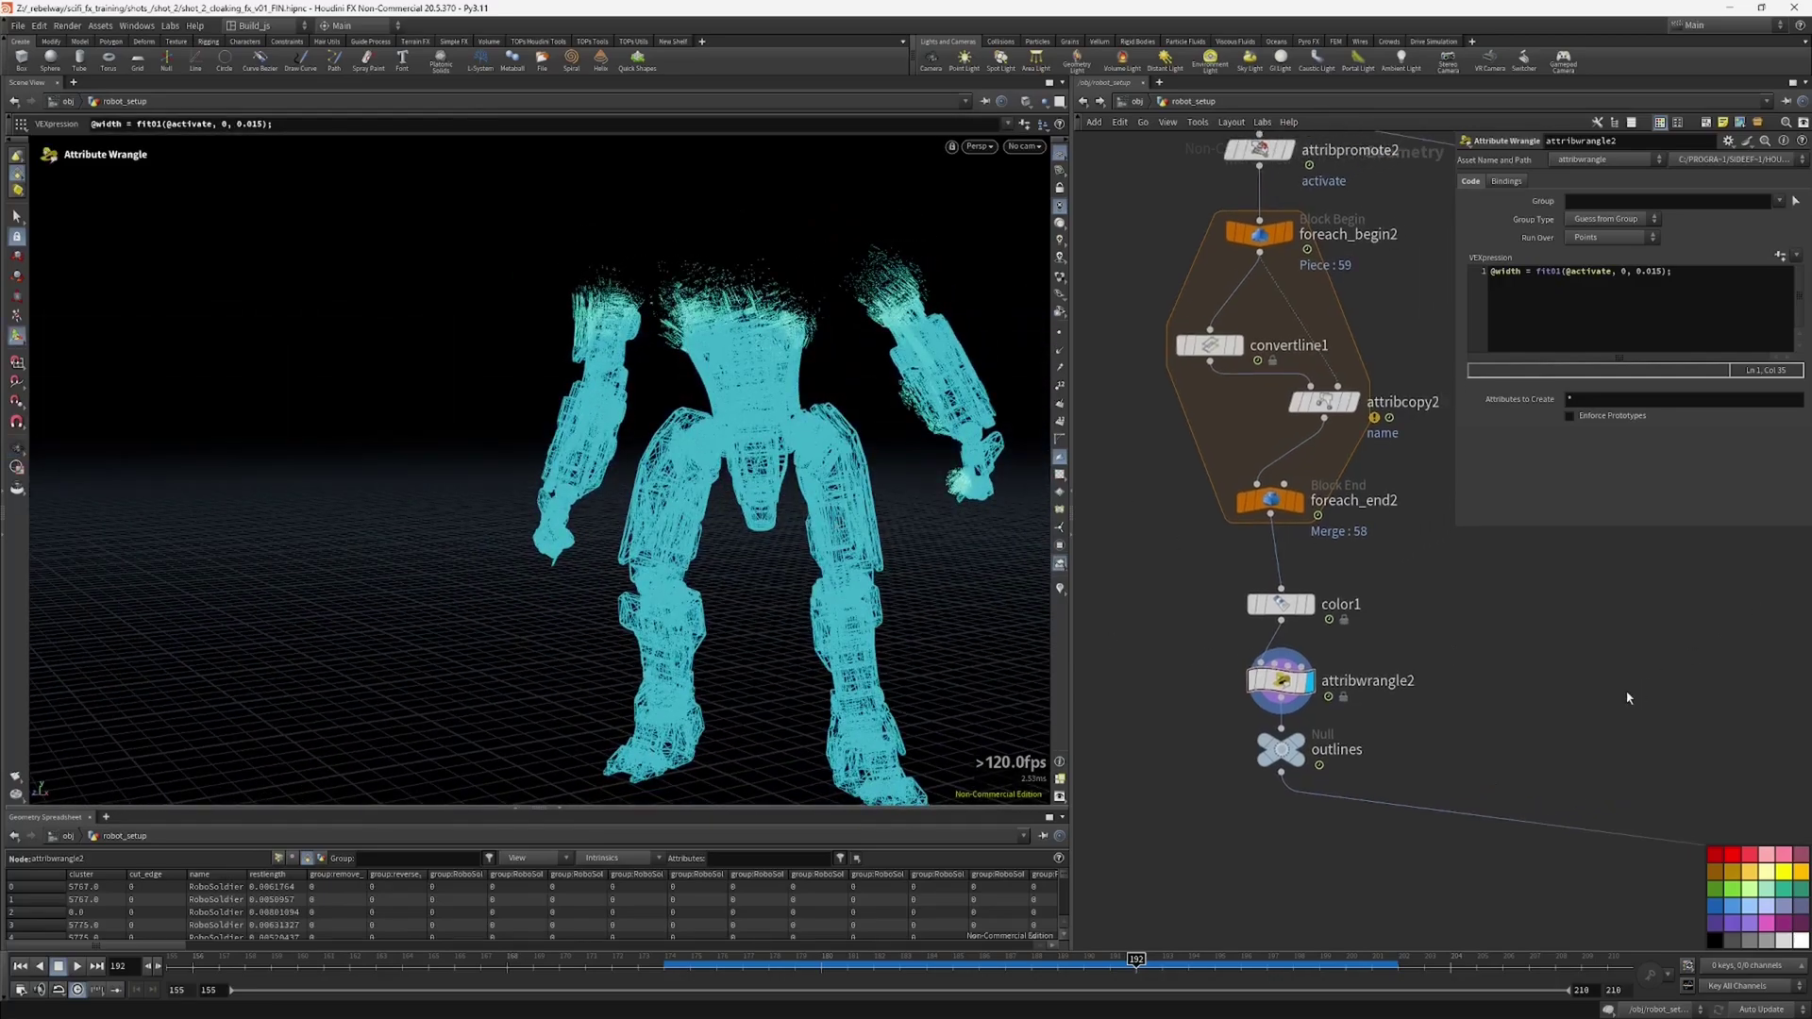
scroll(1623, 693, "down", 2)
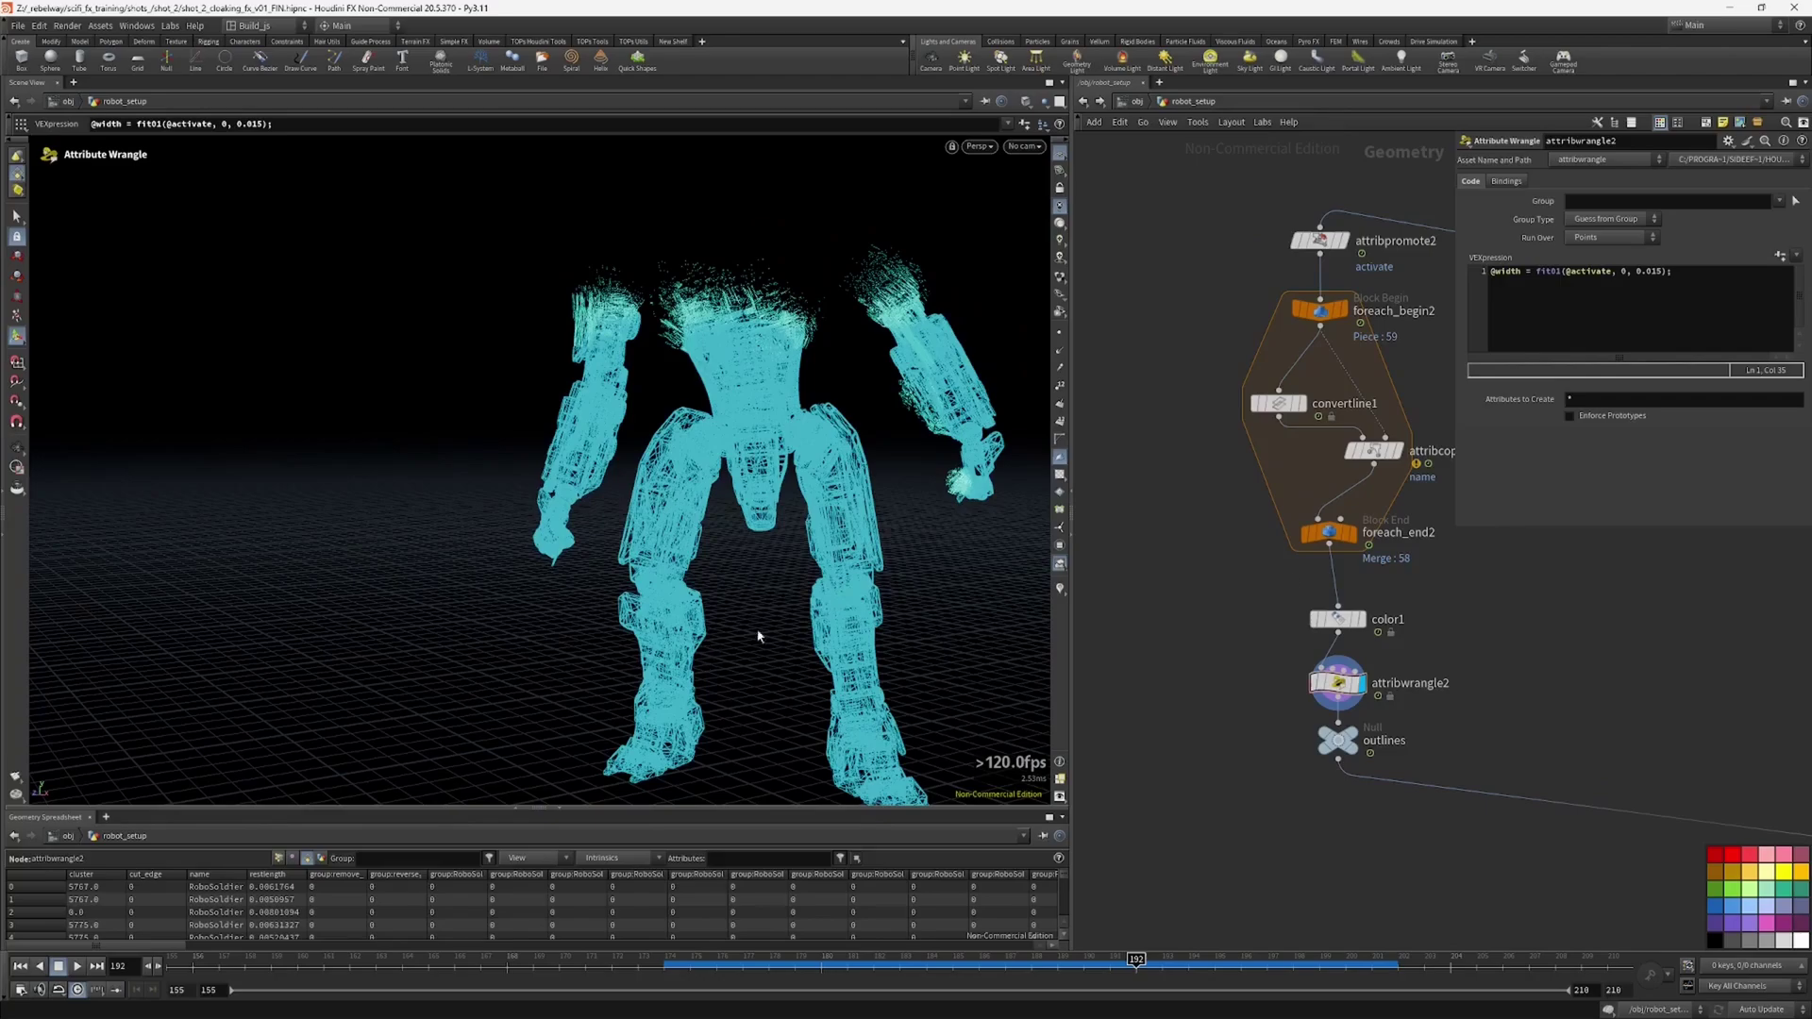
left_click_drag(872, 539, 701, 528, "alt")
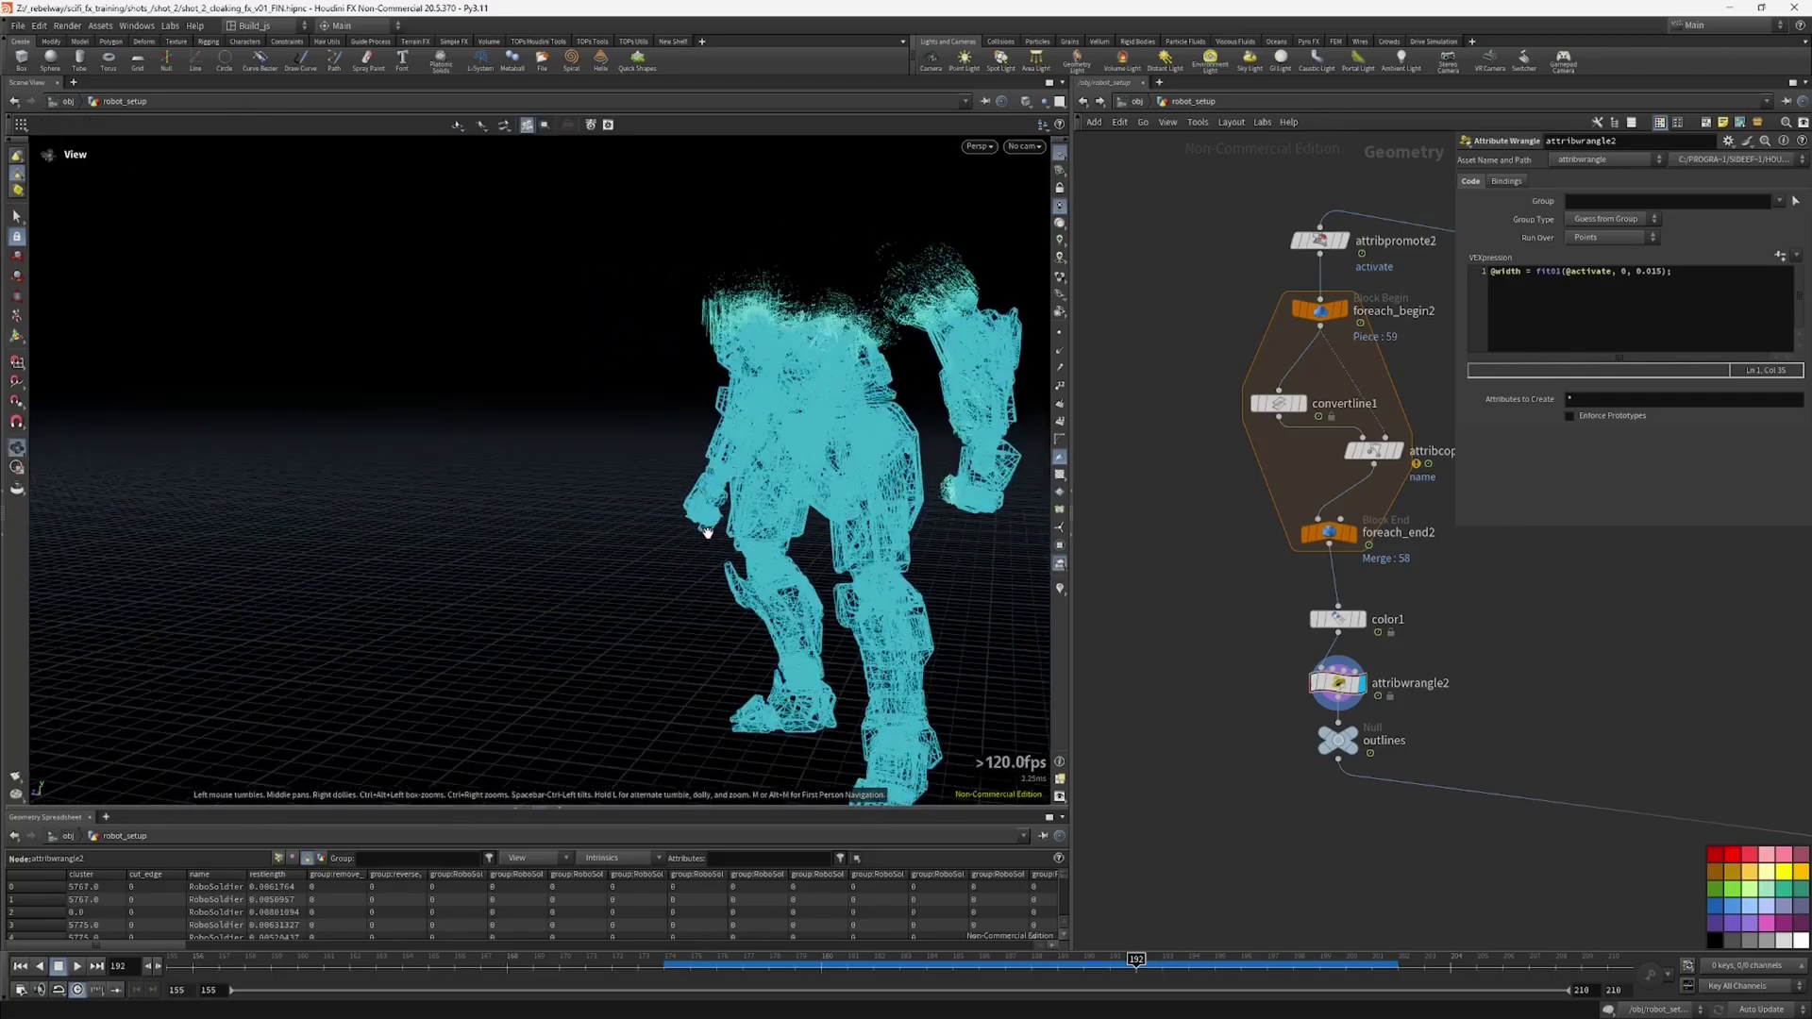
right_click_drag(701, 528, 913, 465, "alt")
left_click_drag(913, 466, 1014, 458, "alt")
middle_click_drag(1015, 458, 972, 549, "alt")
left_click_drag(972, 549, 854, 566, "alt")
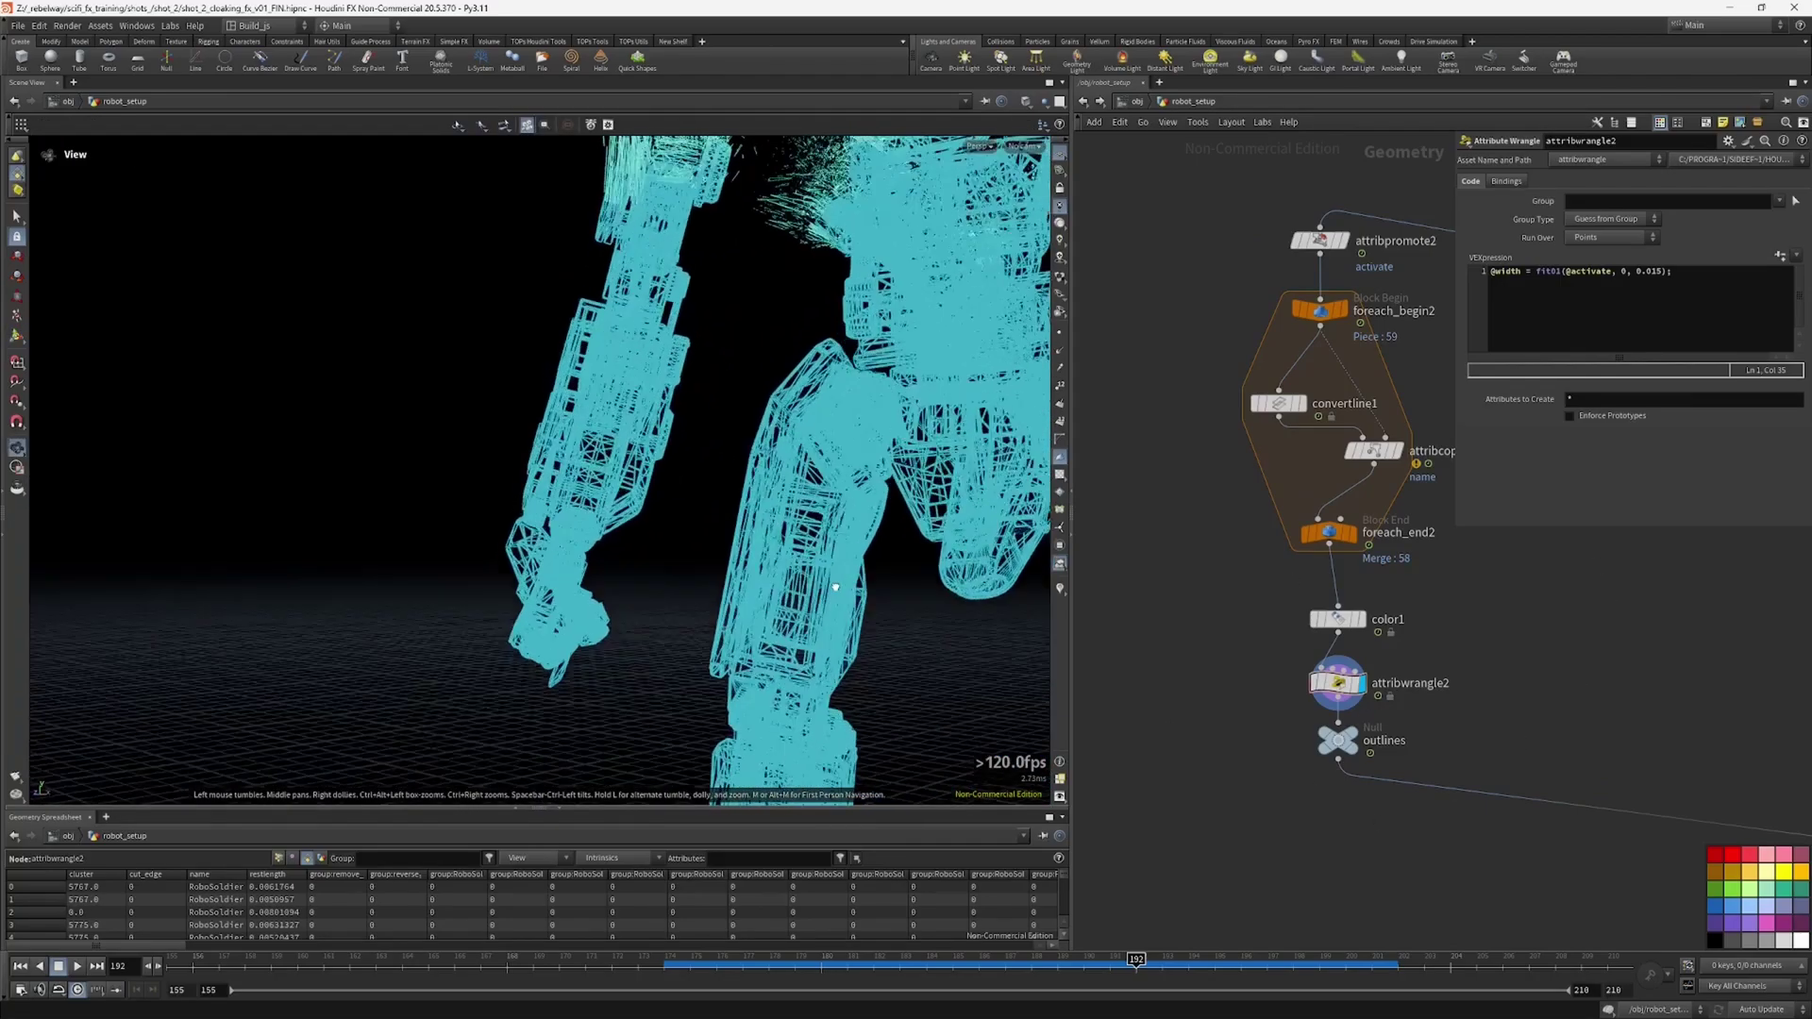
middle_click_drag(854, 566, 839, 576, "alt")
left_click_drag(816, 533, 748, 517)
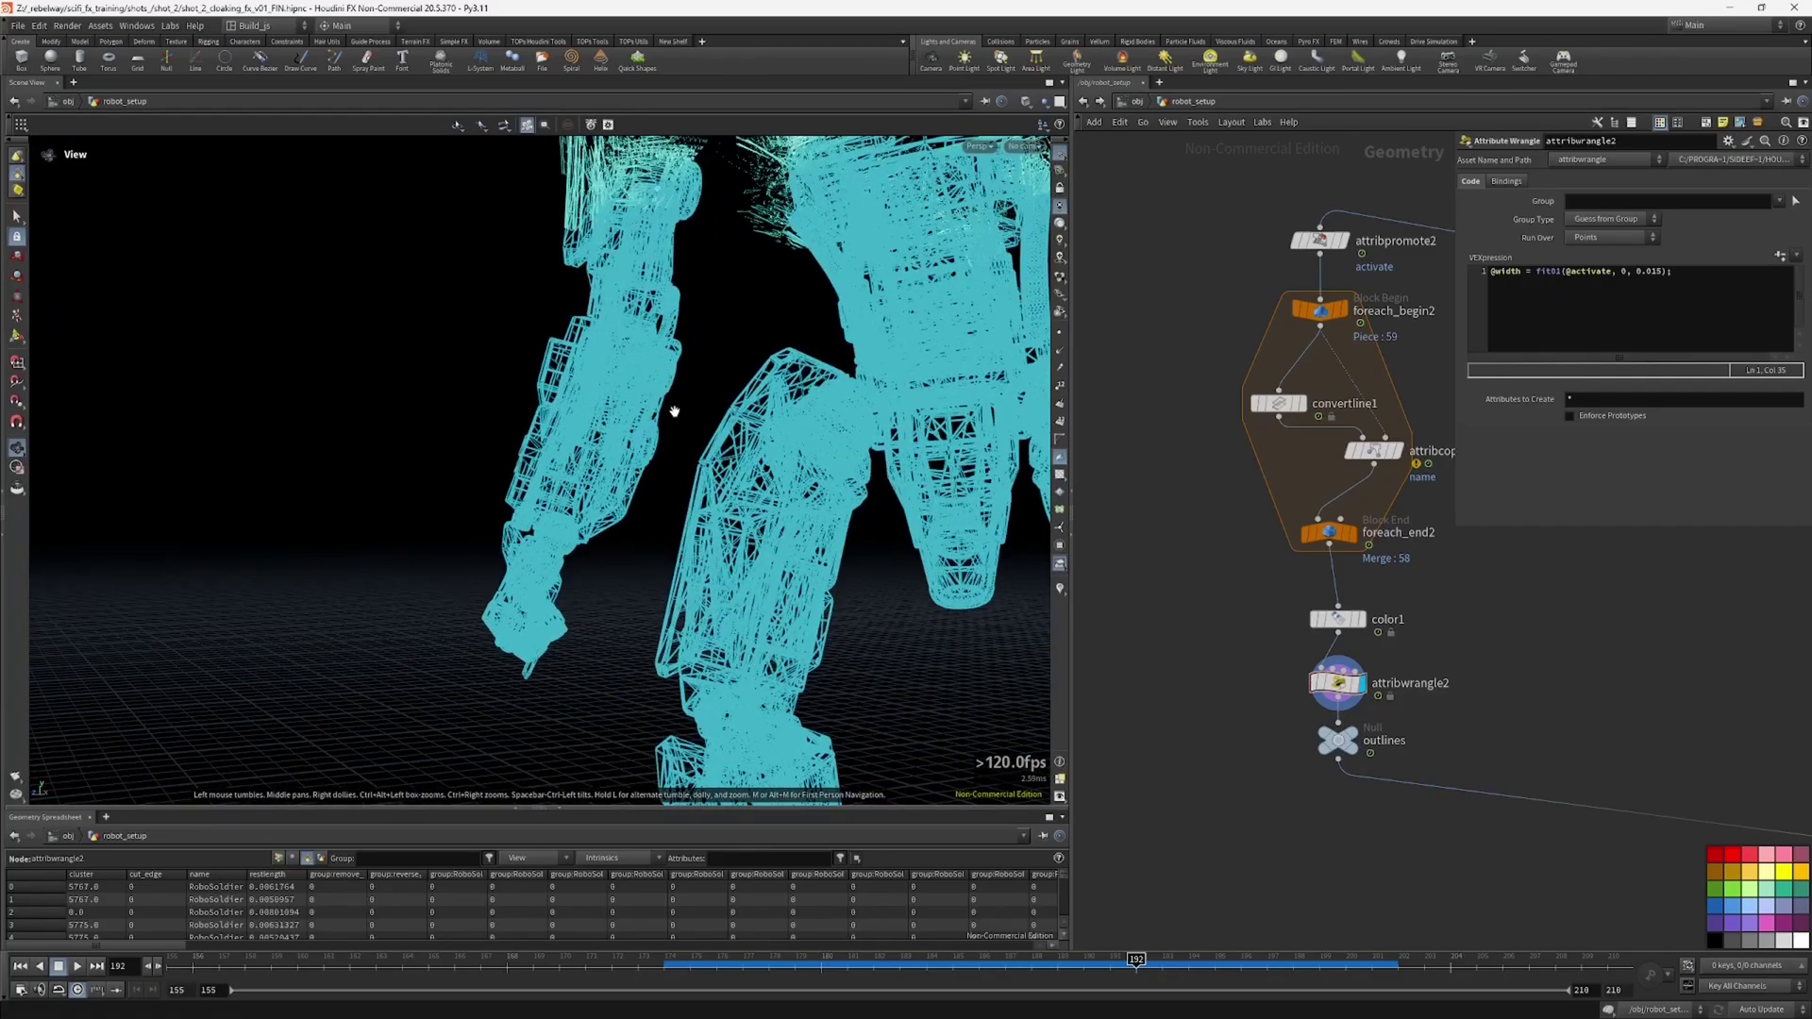
Step: Move the transform pieces node farther down to free up space between it and the outlines and panels outputs
middle_click_drag(674, 411, 692, 550)
right_click_drag(692, 551, 610, 518)
left_click_drag(610, 518, 696, 502)
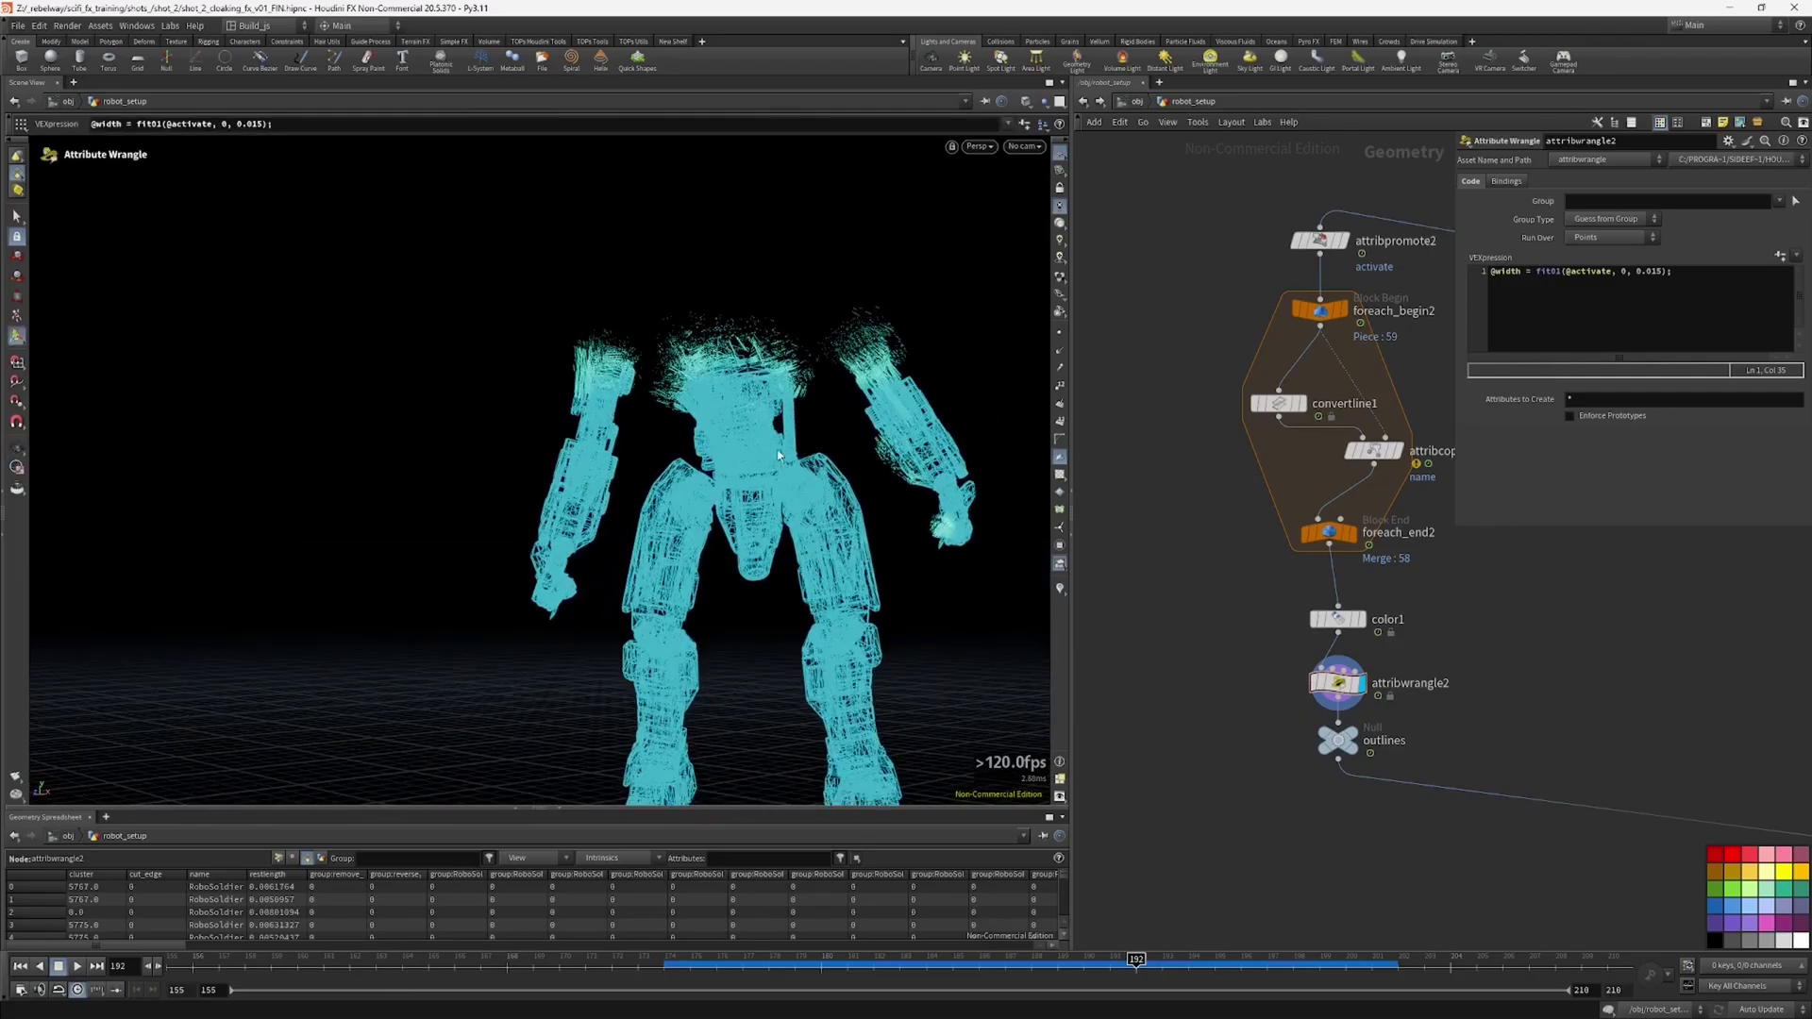
right_click_drag(779, 455, 886, 506)
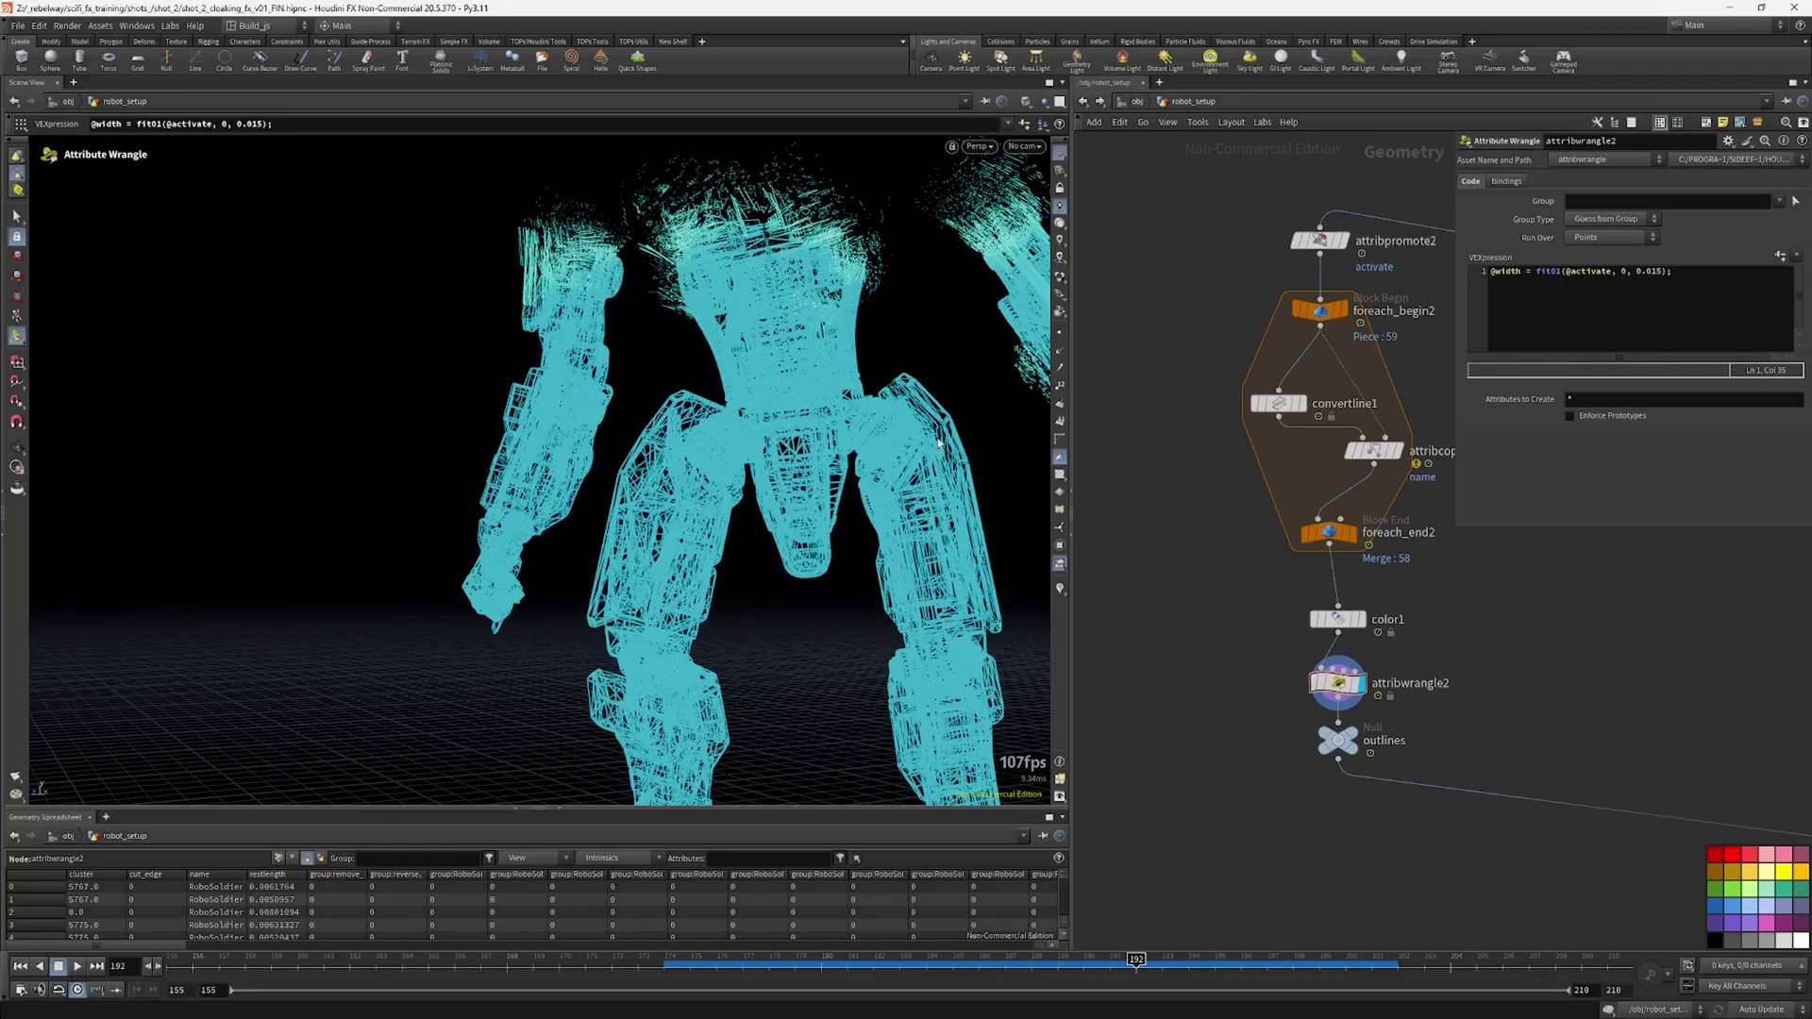
left_click_drag(737, 534, 872, 476)
scroll(1191, 570, "down", 2)
scroll(1396, 500, "down", 3)
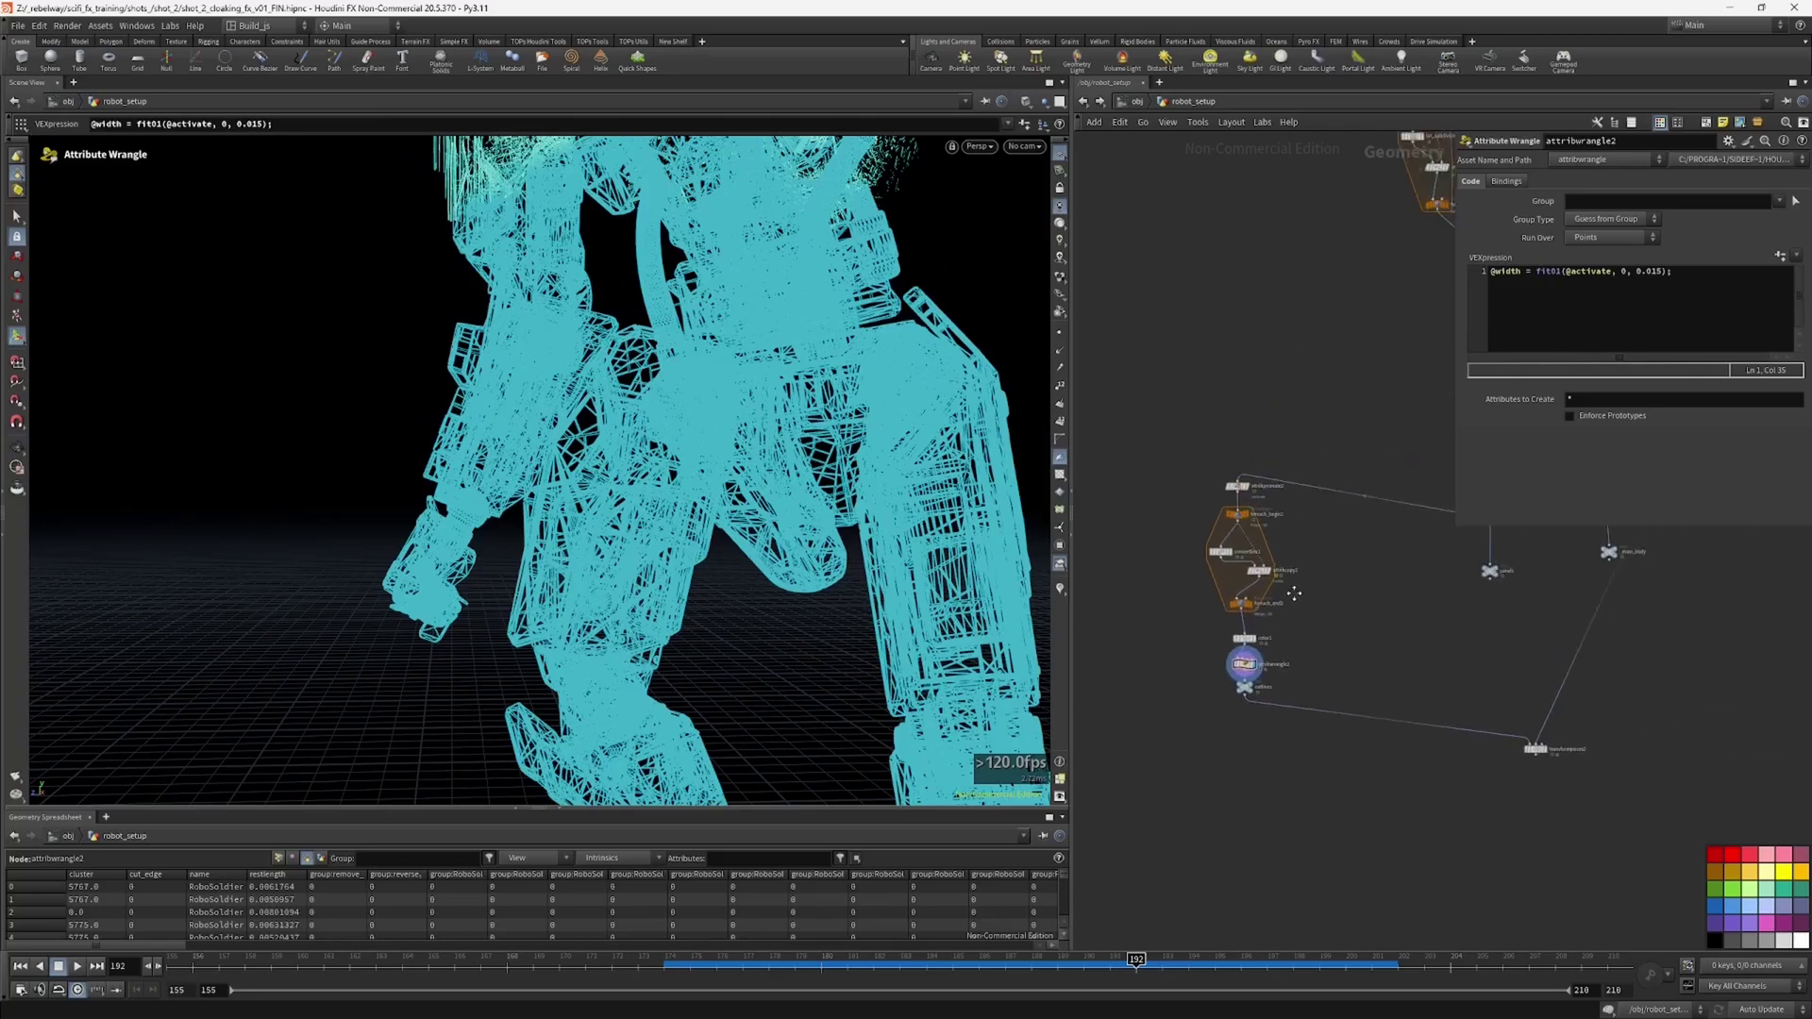
left_click_drag(1456, 529, 1493, 480)
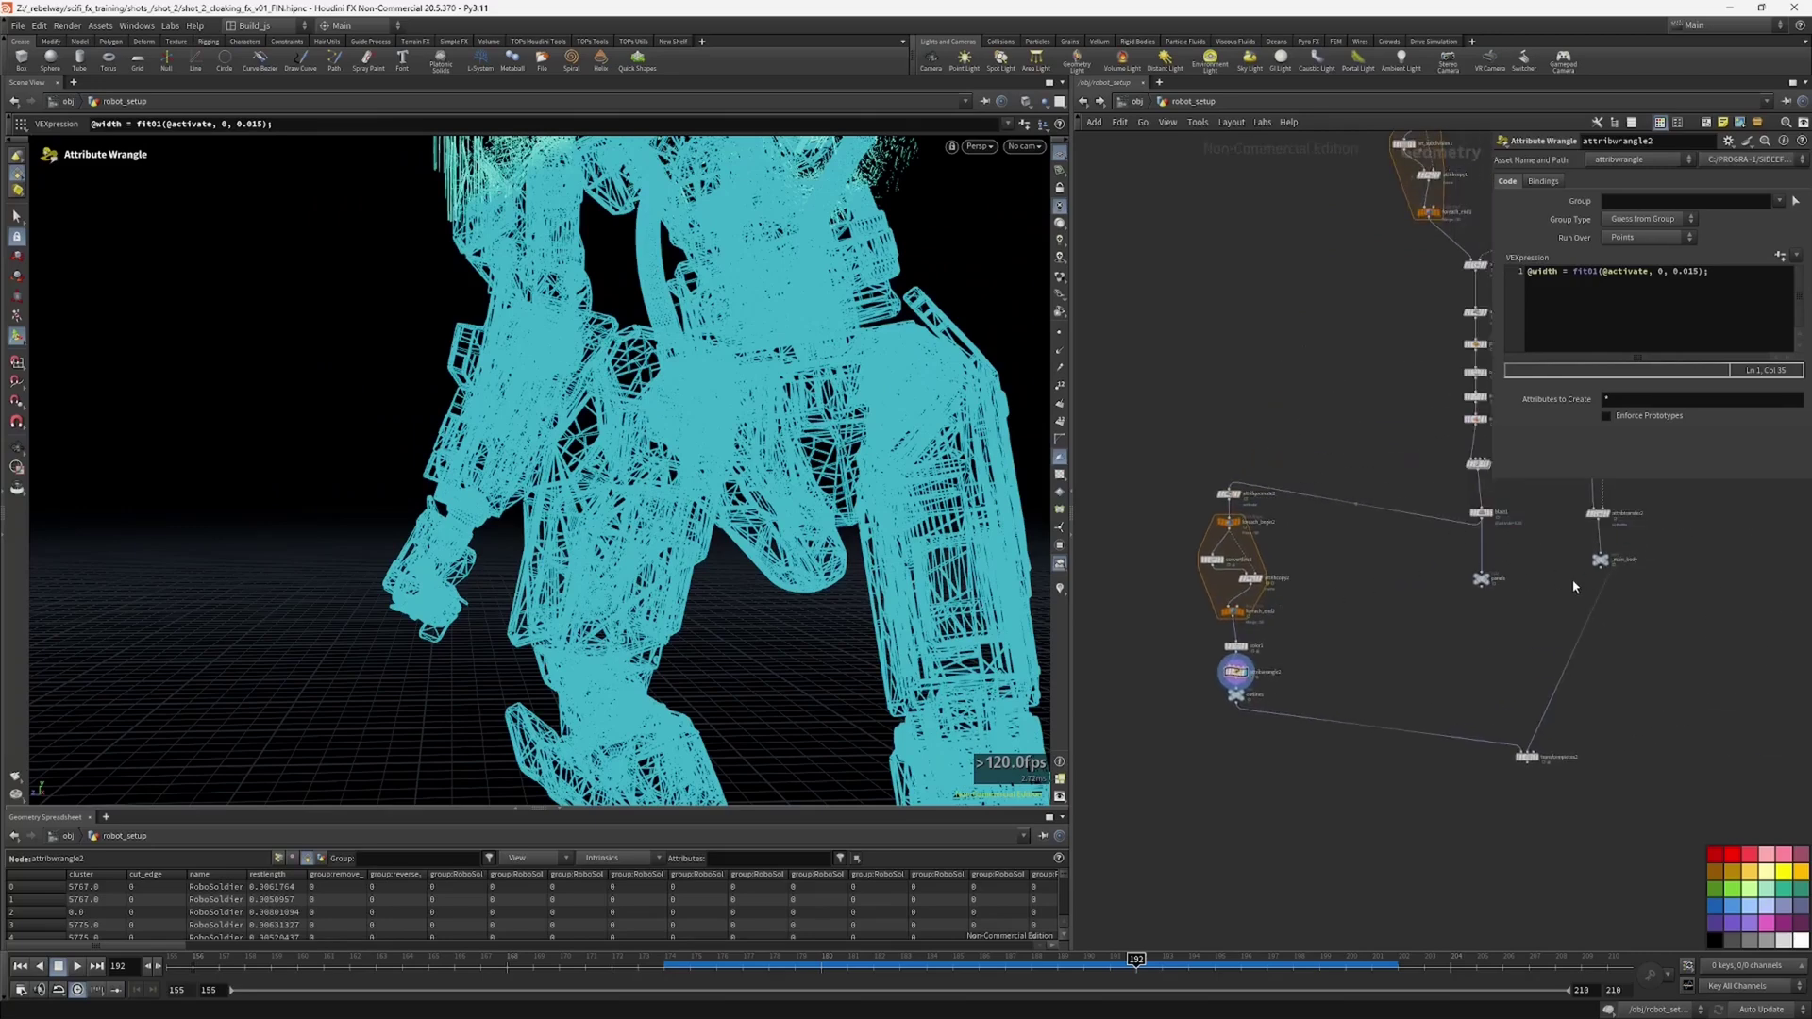
left_click_drag(1533, 762, 1594, 814)
Step: Add a Merge node in the free space between the outlines and panels outputs
left_click_drag(805, 500, 1201, 549, "alt")
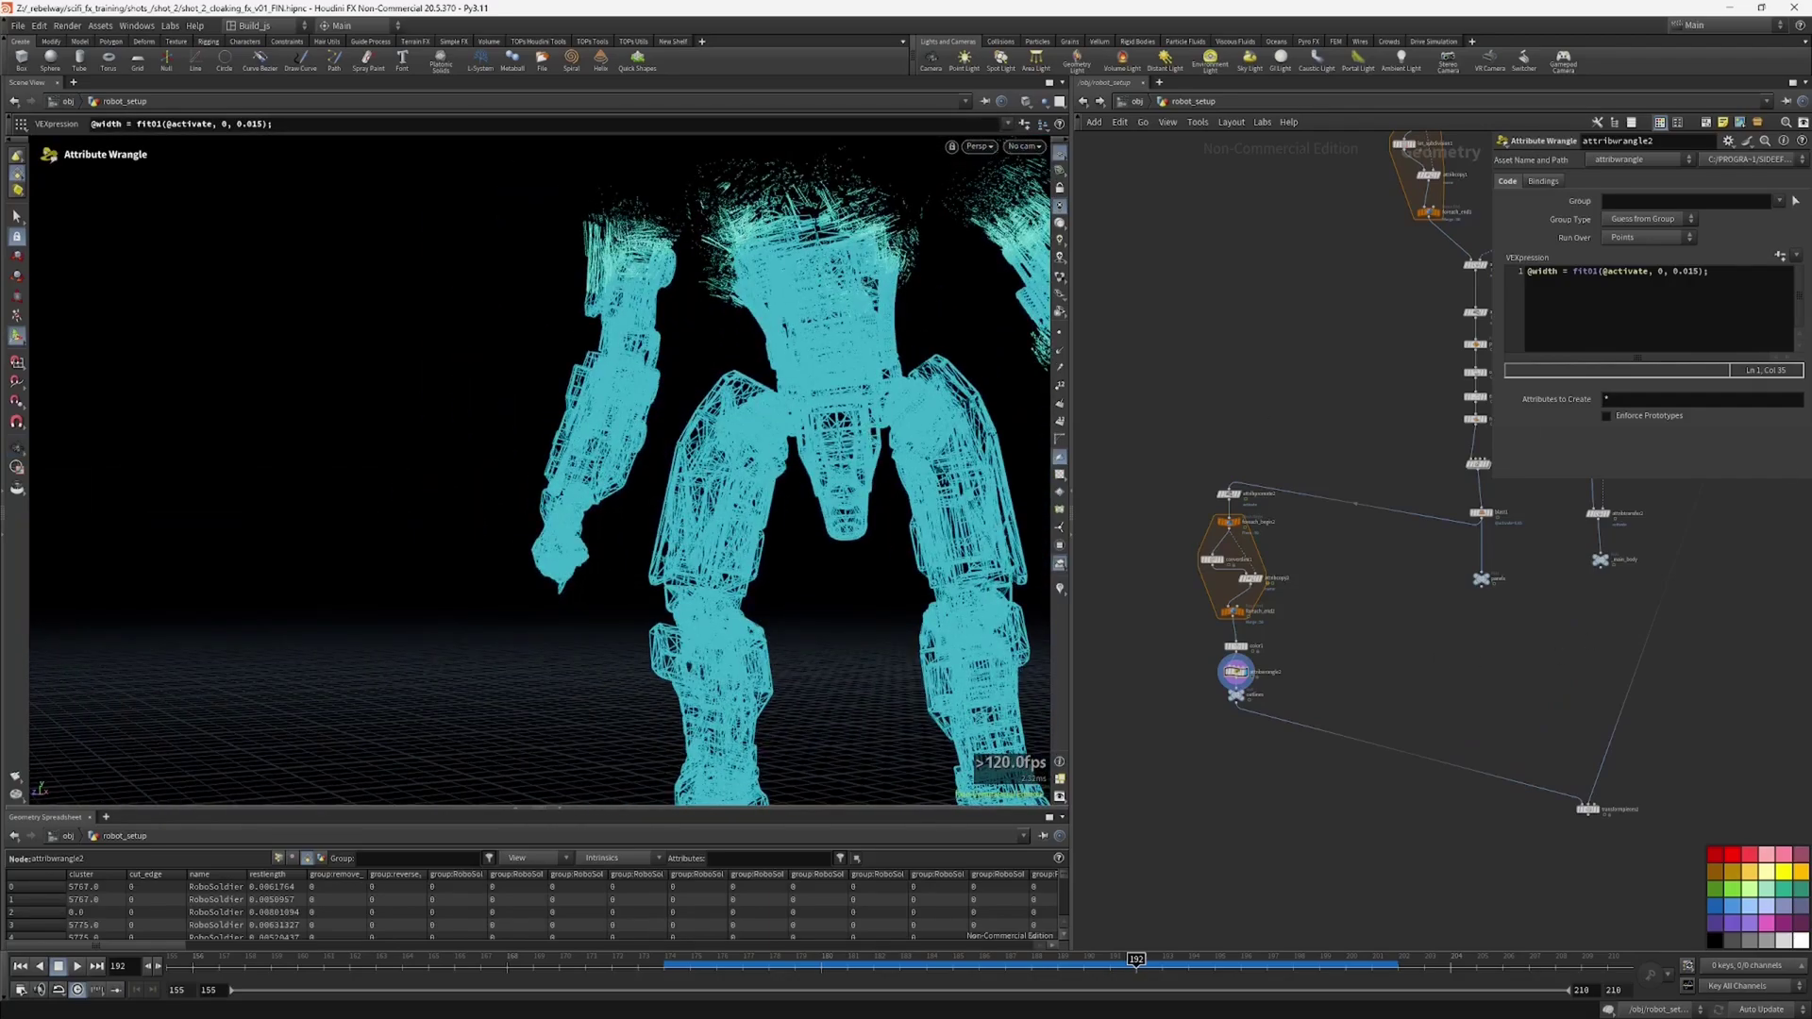
scroll(1255, 707, "up", 2)
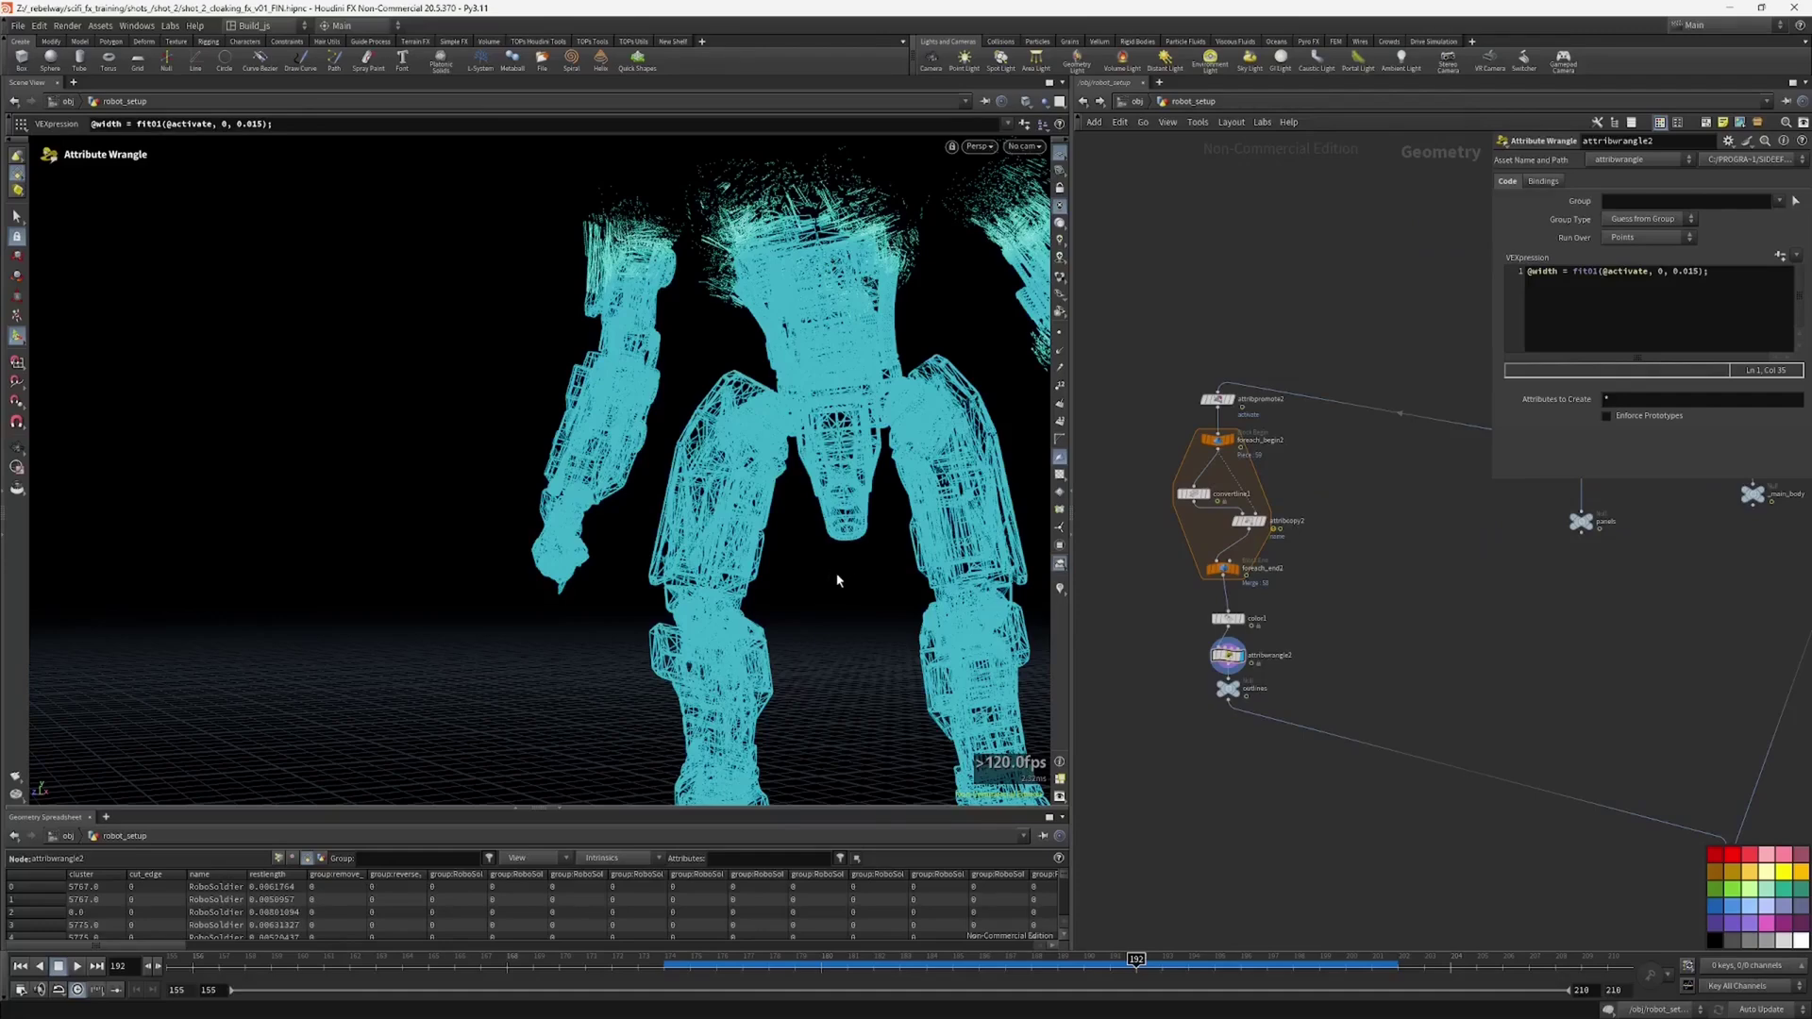
mouse_move(1432, 646)
middle_mouse_down()
mouse_move(1380, 652)
mouse_move(1456, 623)
mouse_move(1435, 625)
middle_mouse_up()
key("Tab")
type("merge")
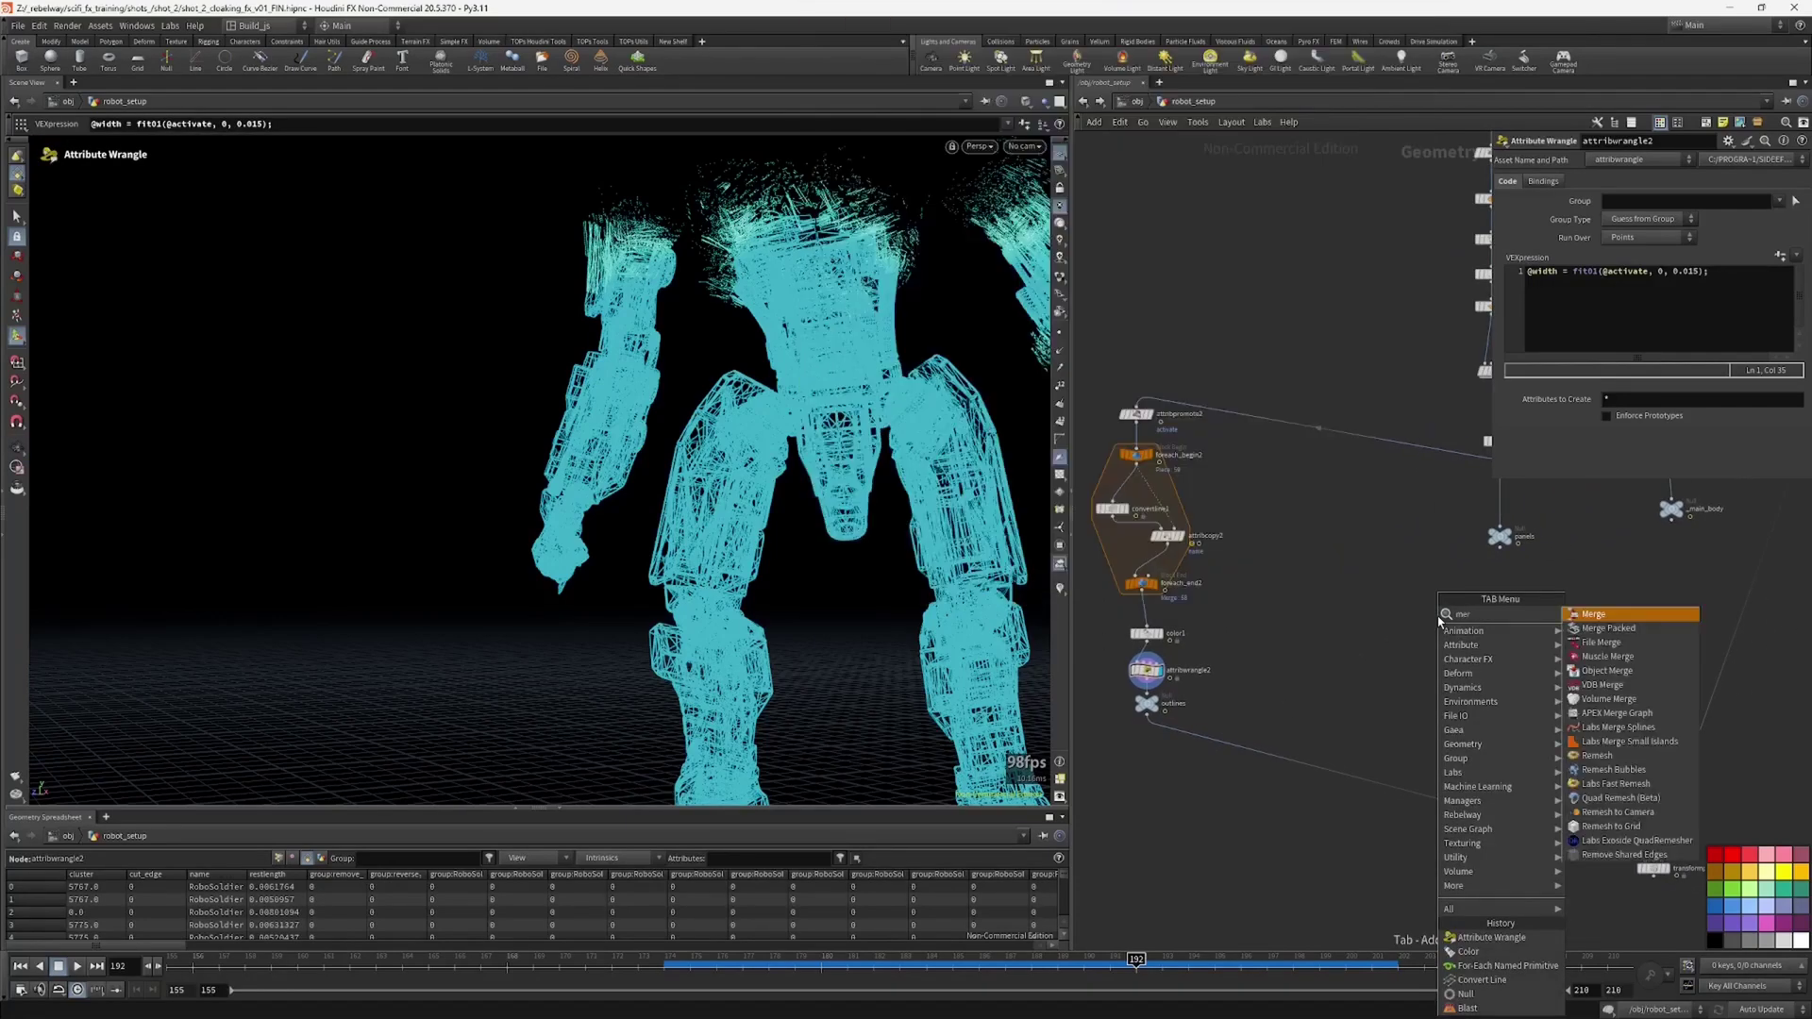
key("Return")
left_click(1434, 683)
scroll(1186, 748, "up", 2)
Step: Connect the outlines and panels outputs to the Merge node and display the merged result
left_click_drag(1113, 704, 1455, 677)
left_click_drag(1129, 701, 1542, 645)
middle_click_drag(1593, 512, 1484, 619)
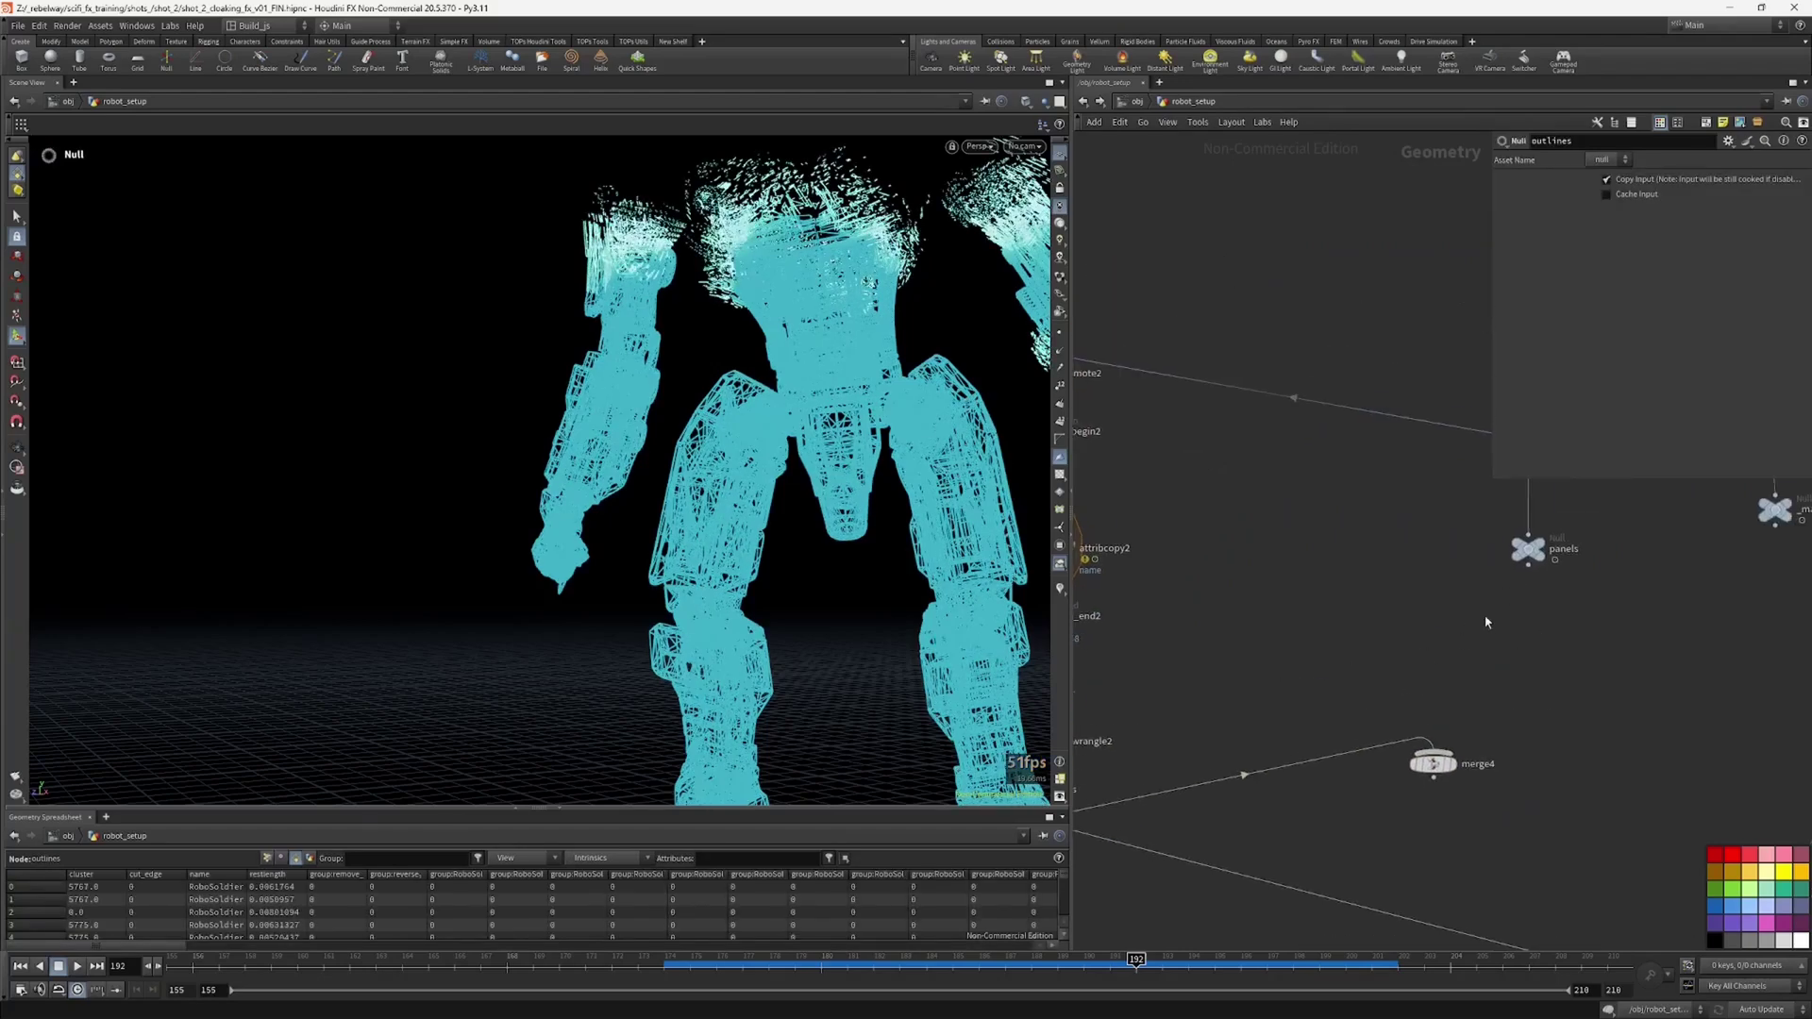
left_click(1525, 551)
left_click_drag(1527, 566, 1434, 750)
left_click(1451, 764)
left_click(1430, 766)
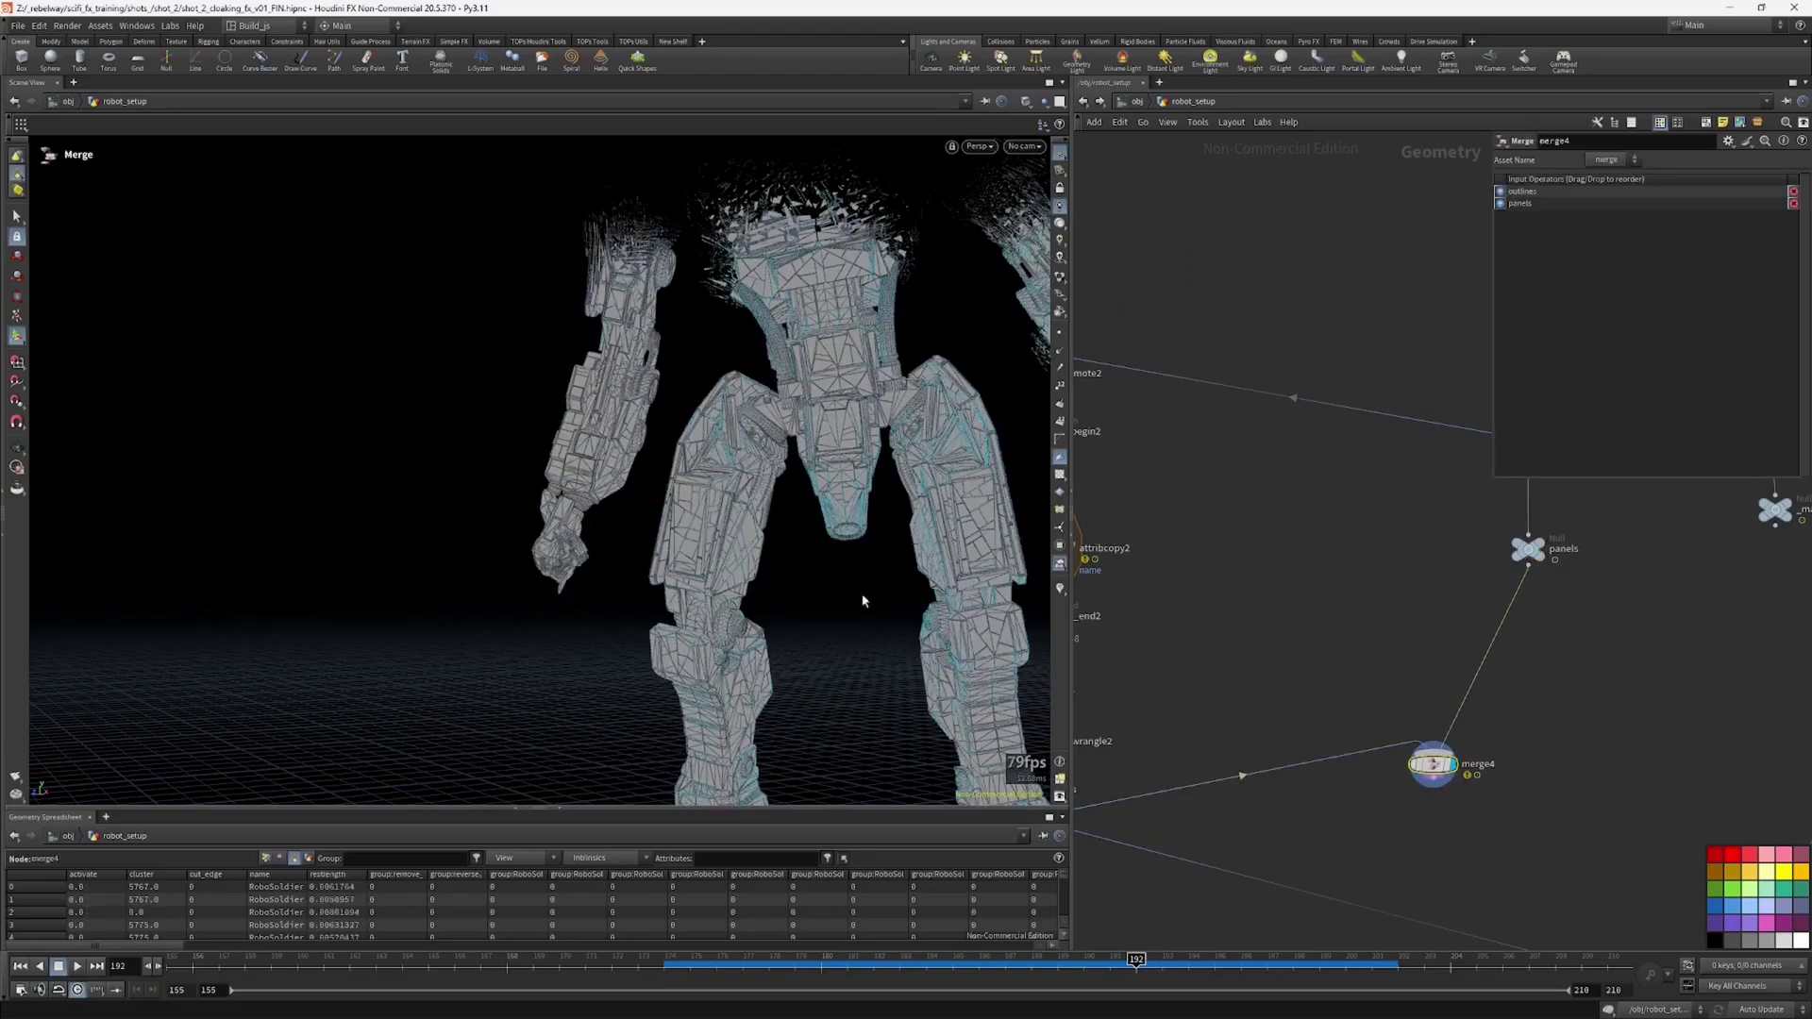
Step: Examine from close up how the outlines sit on the panels around the dissolving shoulders and chest
right_click_drag(861, 598, 1005, 444, "alt")
left_click_drag(1004, 443, 678, 547, "alt")
middle_click_drag(677, 406, 709, 590, "alt")
left_click_drag(708, 589, 568, 570, "alt")
right_click_drag(568, 570, 790, 547, "alt")
left_click_drag(790, 547, 823, 474, "alt")
left_click_drag(904, 406, 722, 424, "alt")
Step: Insert a Peak node on the wire between the blast node and the outline branch's attribute promote
scroll(1231, 536, "down", 3)
middle_click_drag(1235, 539, 1381, 604)
key("Tab")
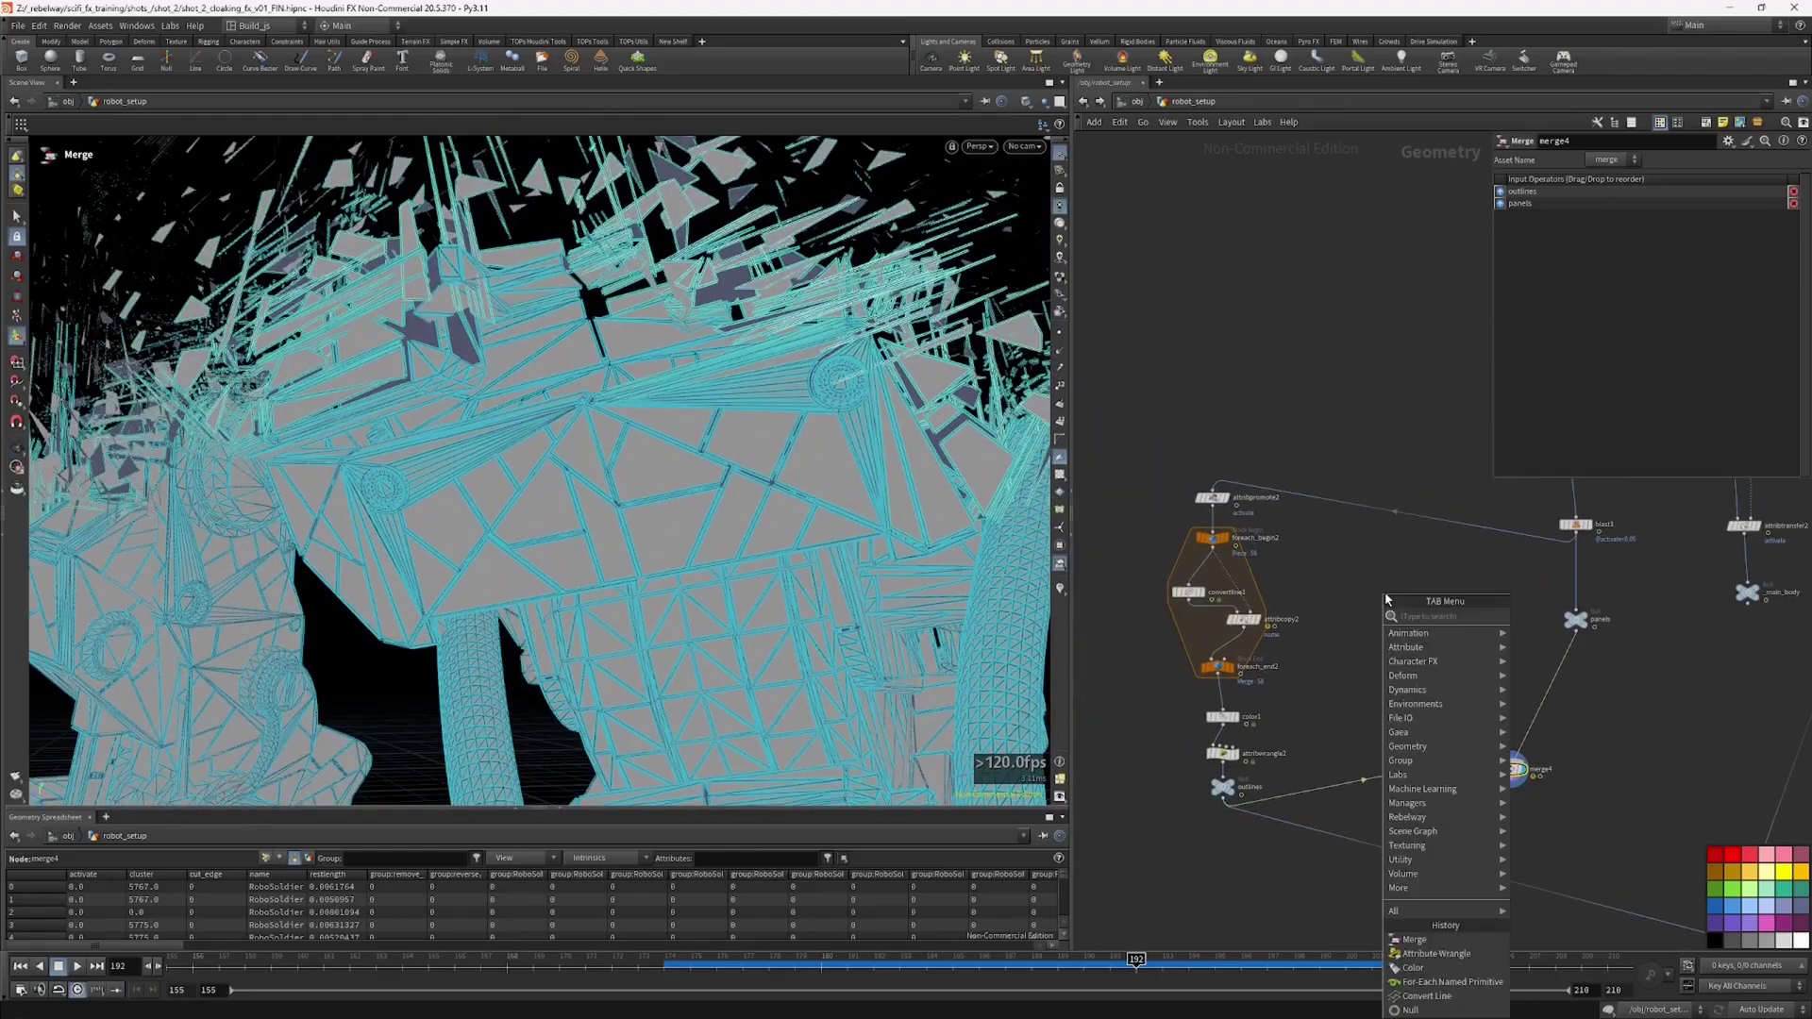
type("pea")
key("Return")
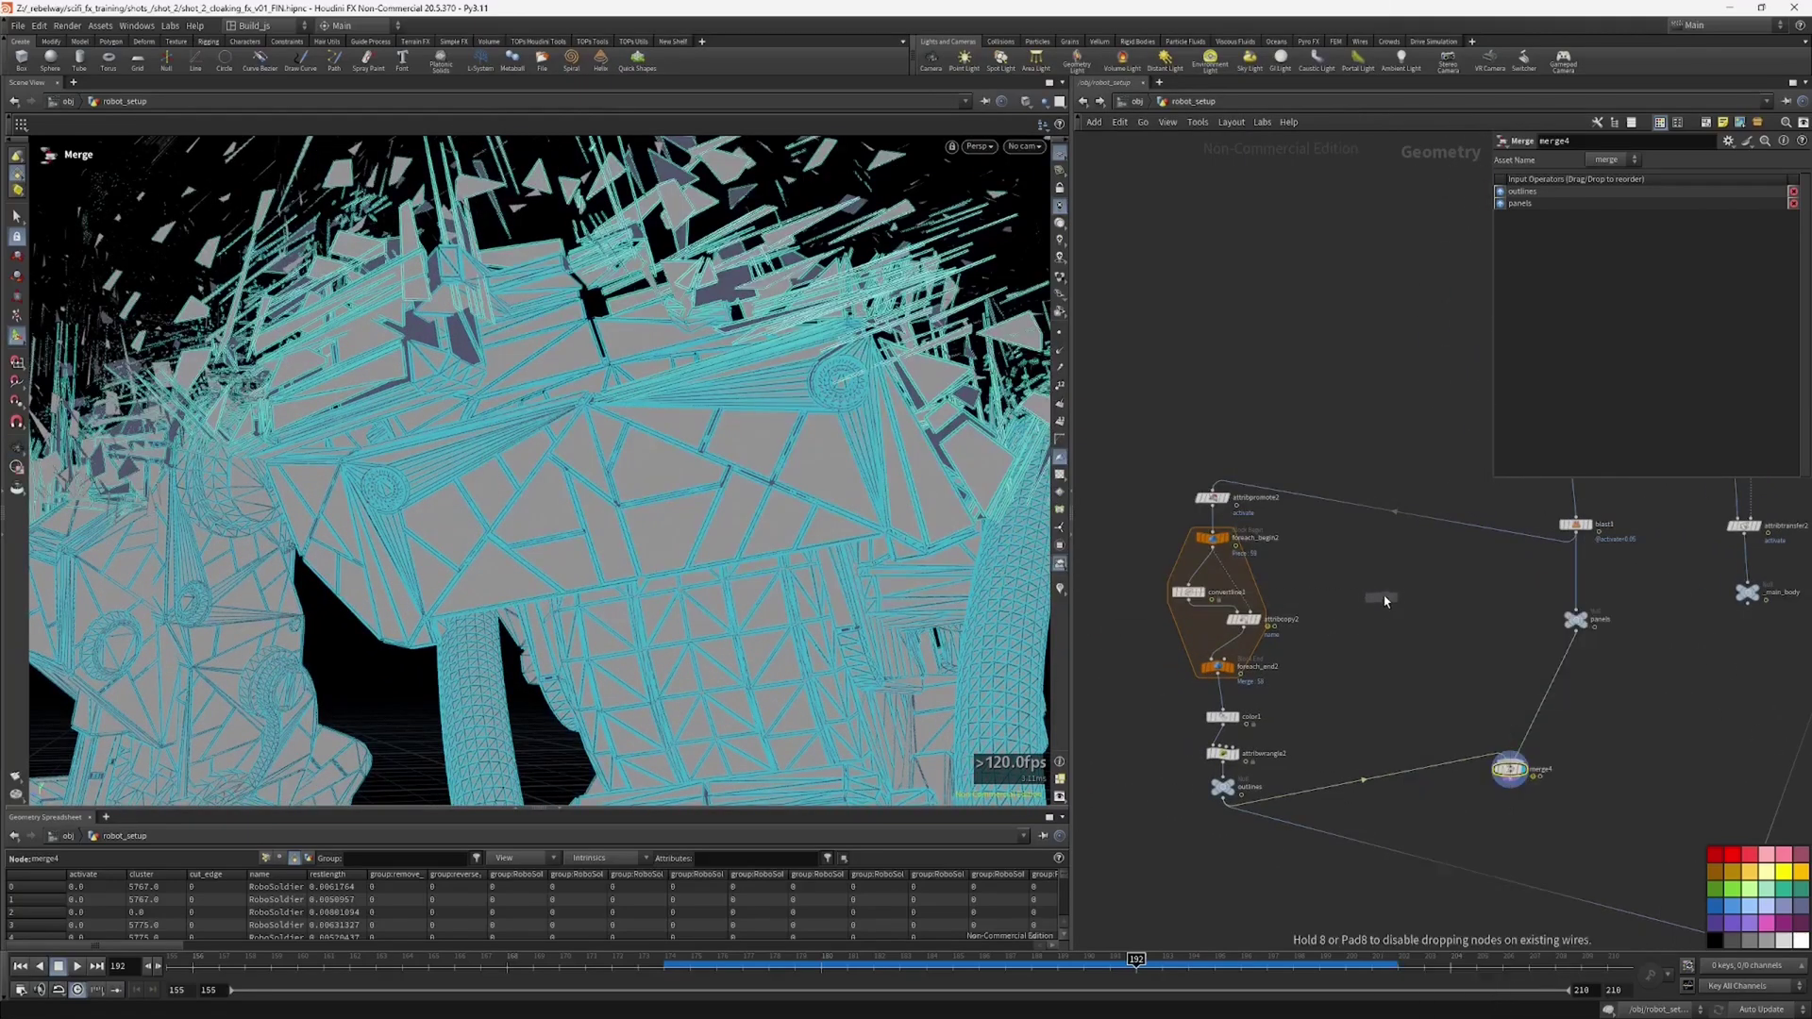
left_click(1371, 566)
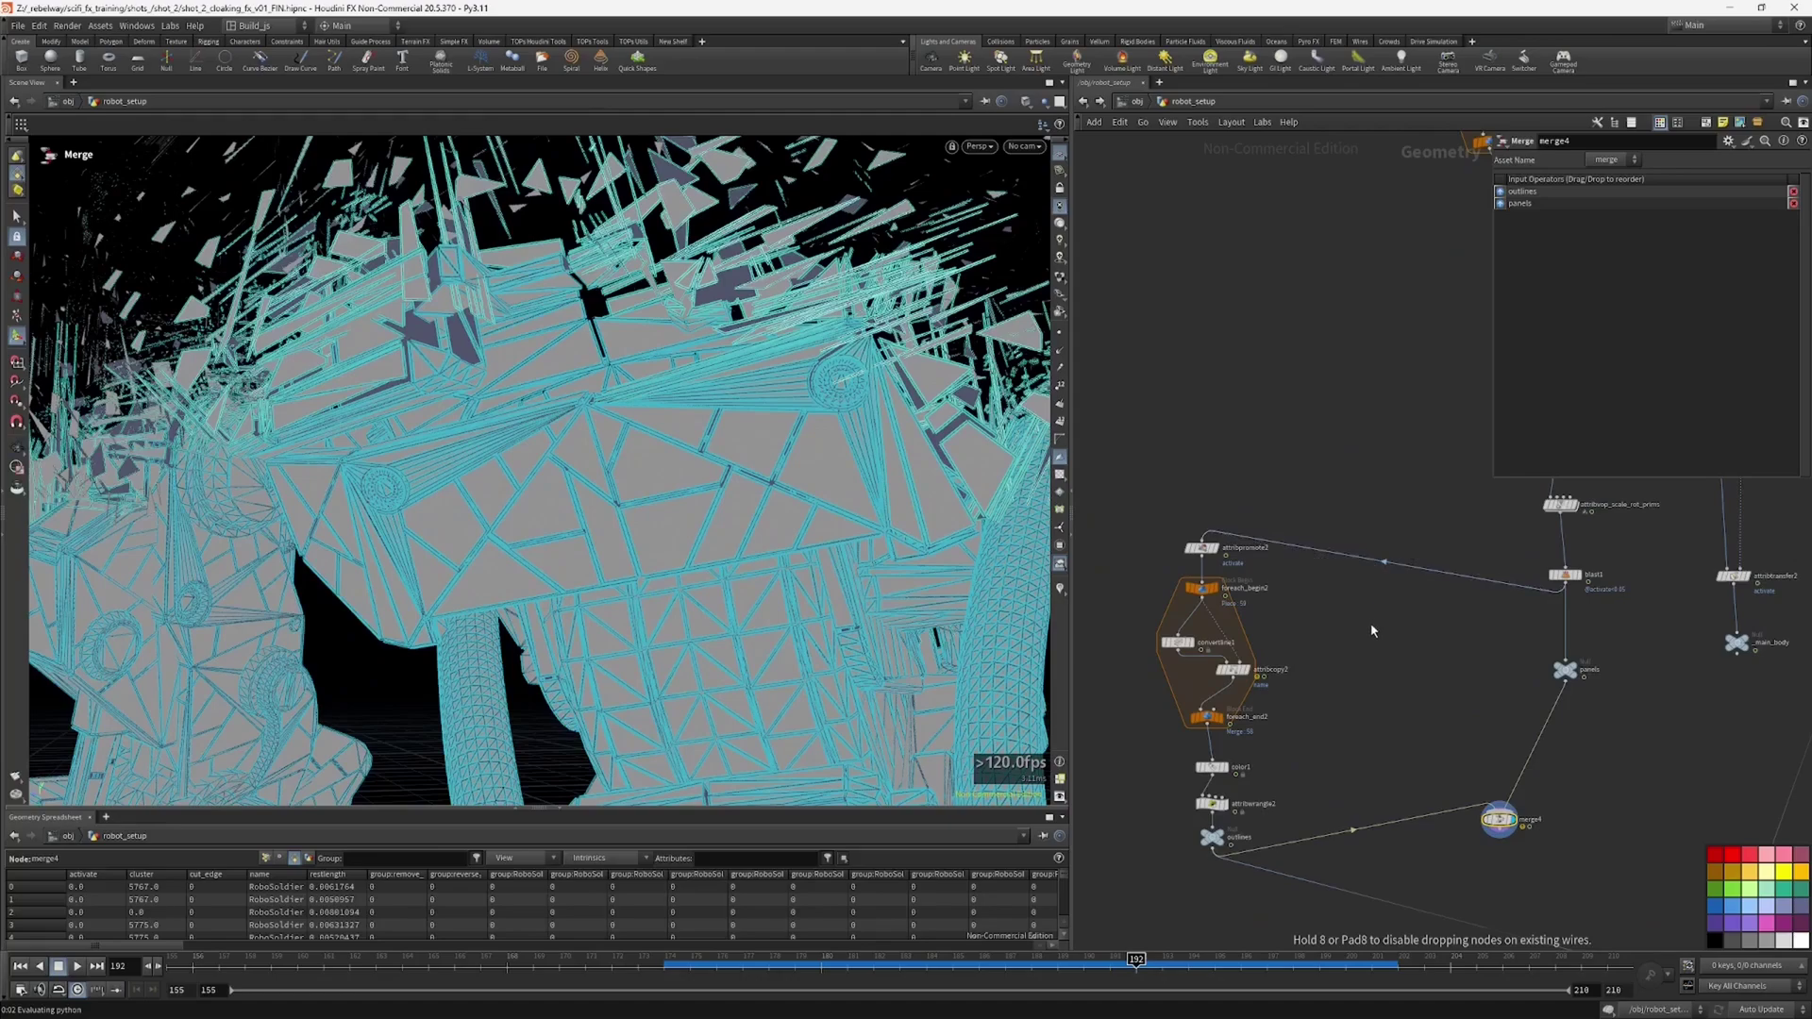
Step: Set the Peak distance to 0.01, then lower it to 0.005
left_click_drag(720, 469, 838, 493)
middle_click_drag(708, 646, 772, 371)
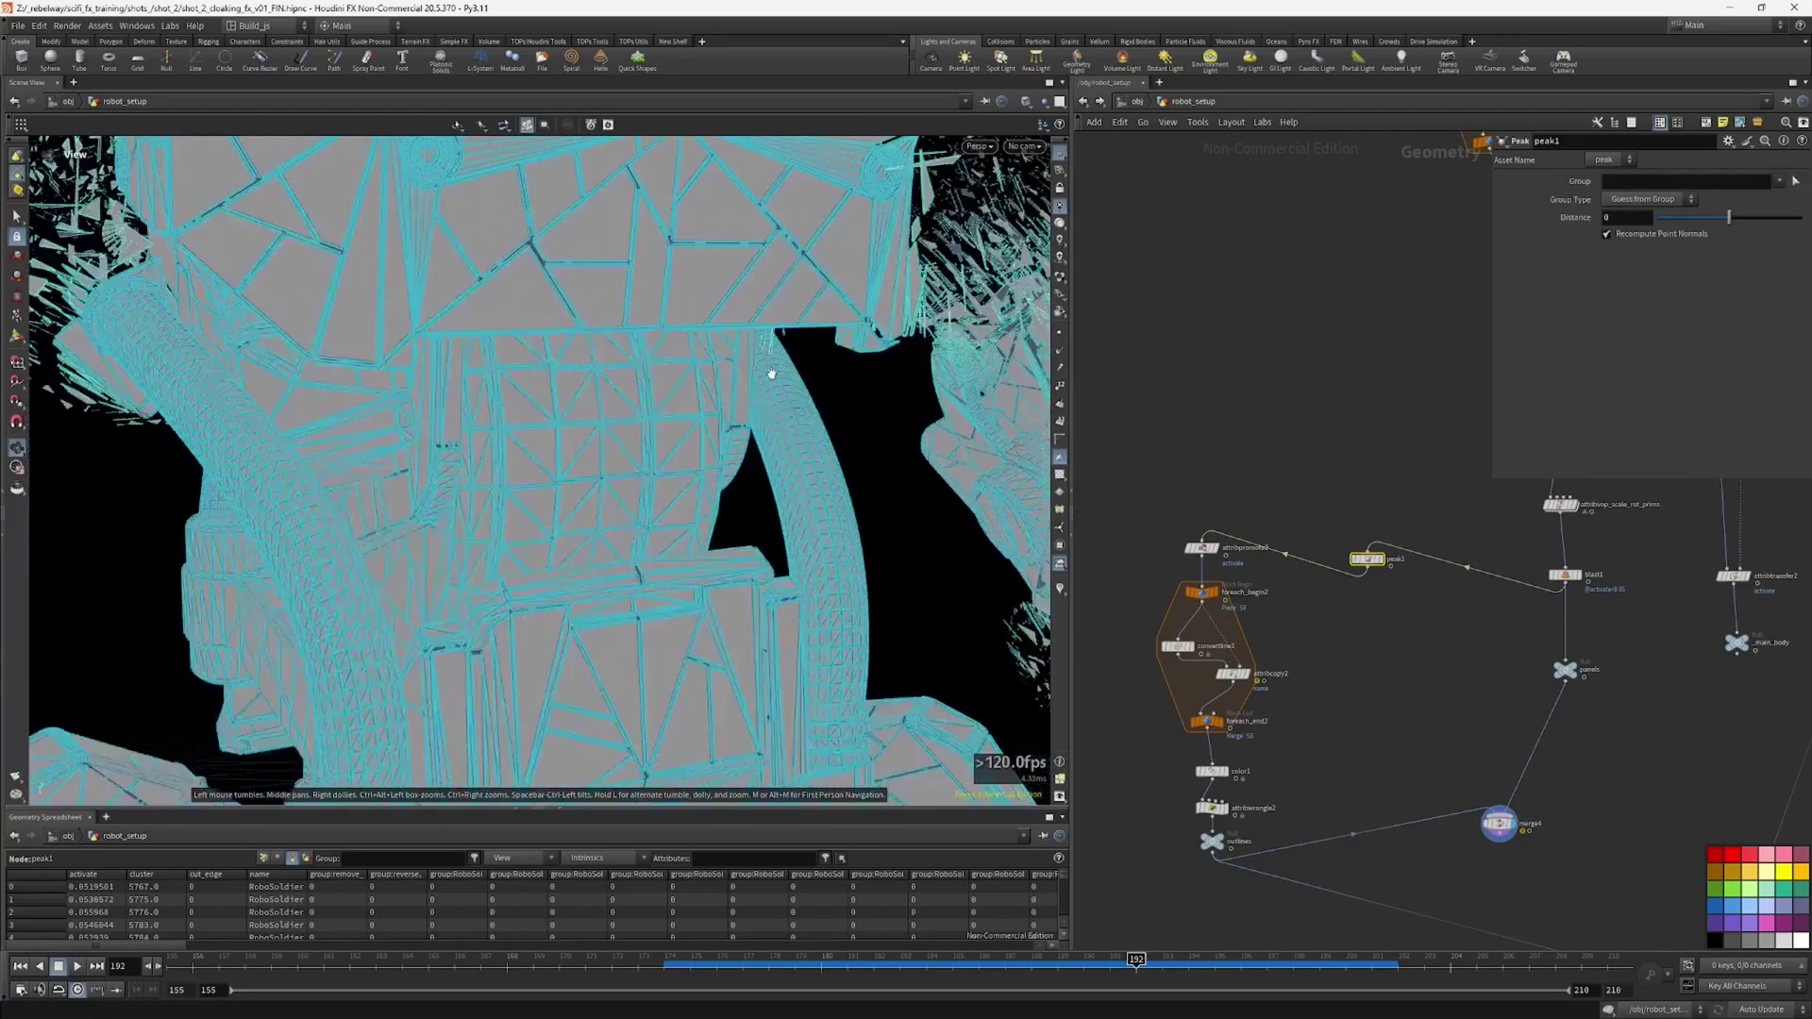
right_click_drag(651, 493, 716, 445)
left_click_drag(716, 444, 777, 610)
key("Return")
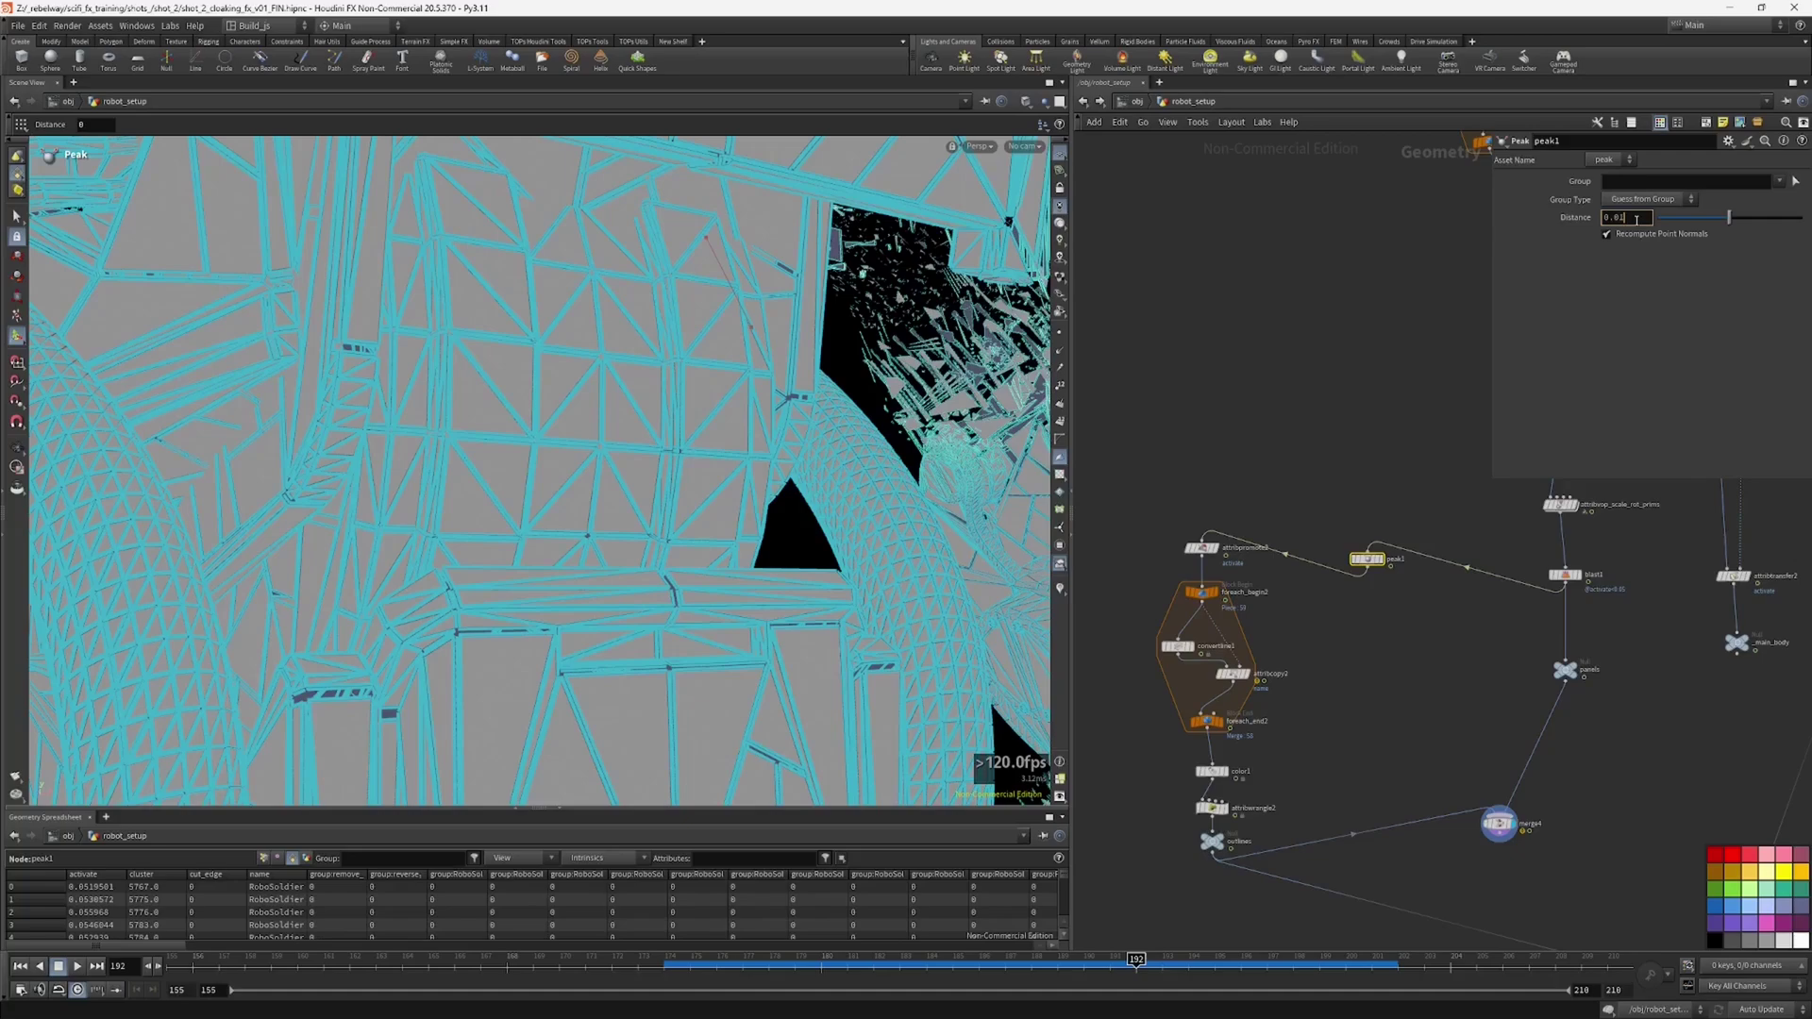
left_click_drag(785, 421, 731, 250, "alt")
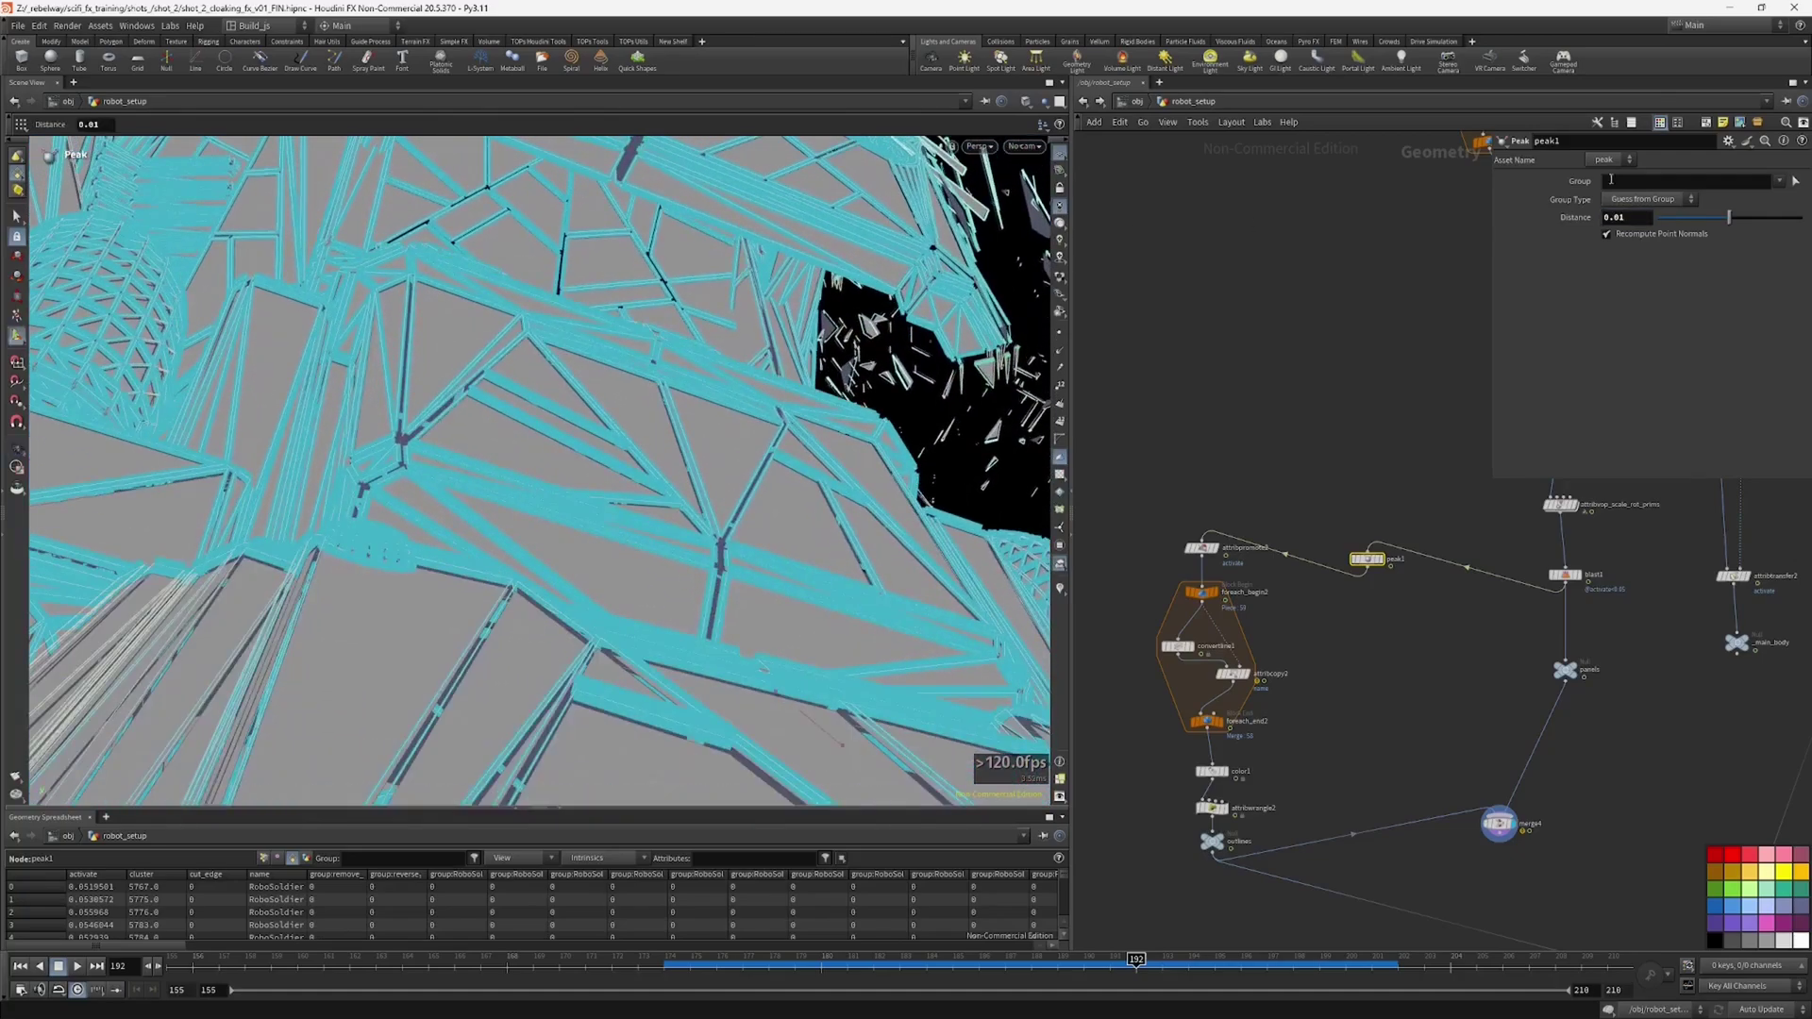
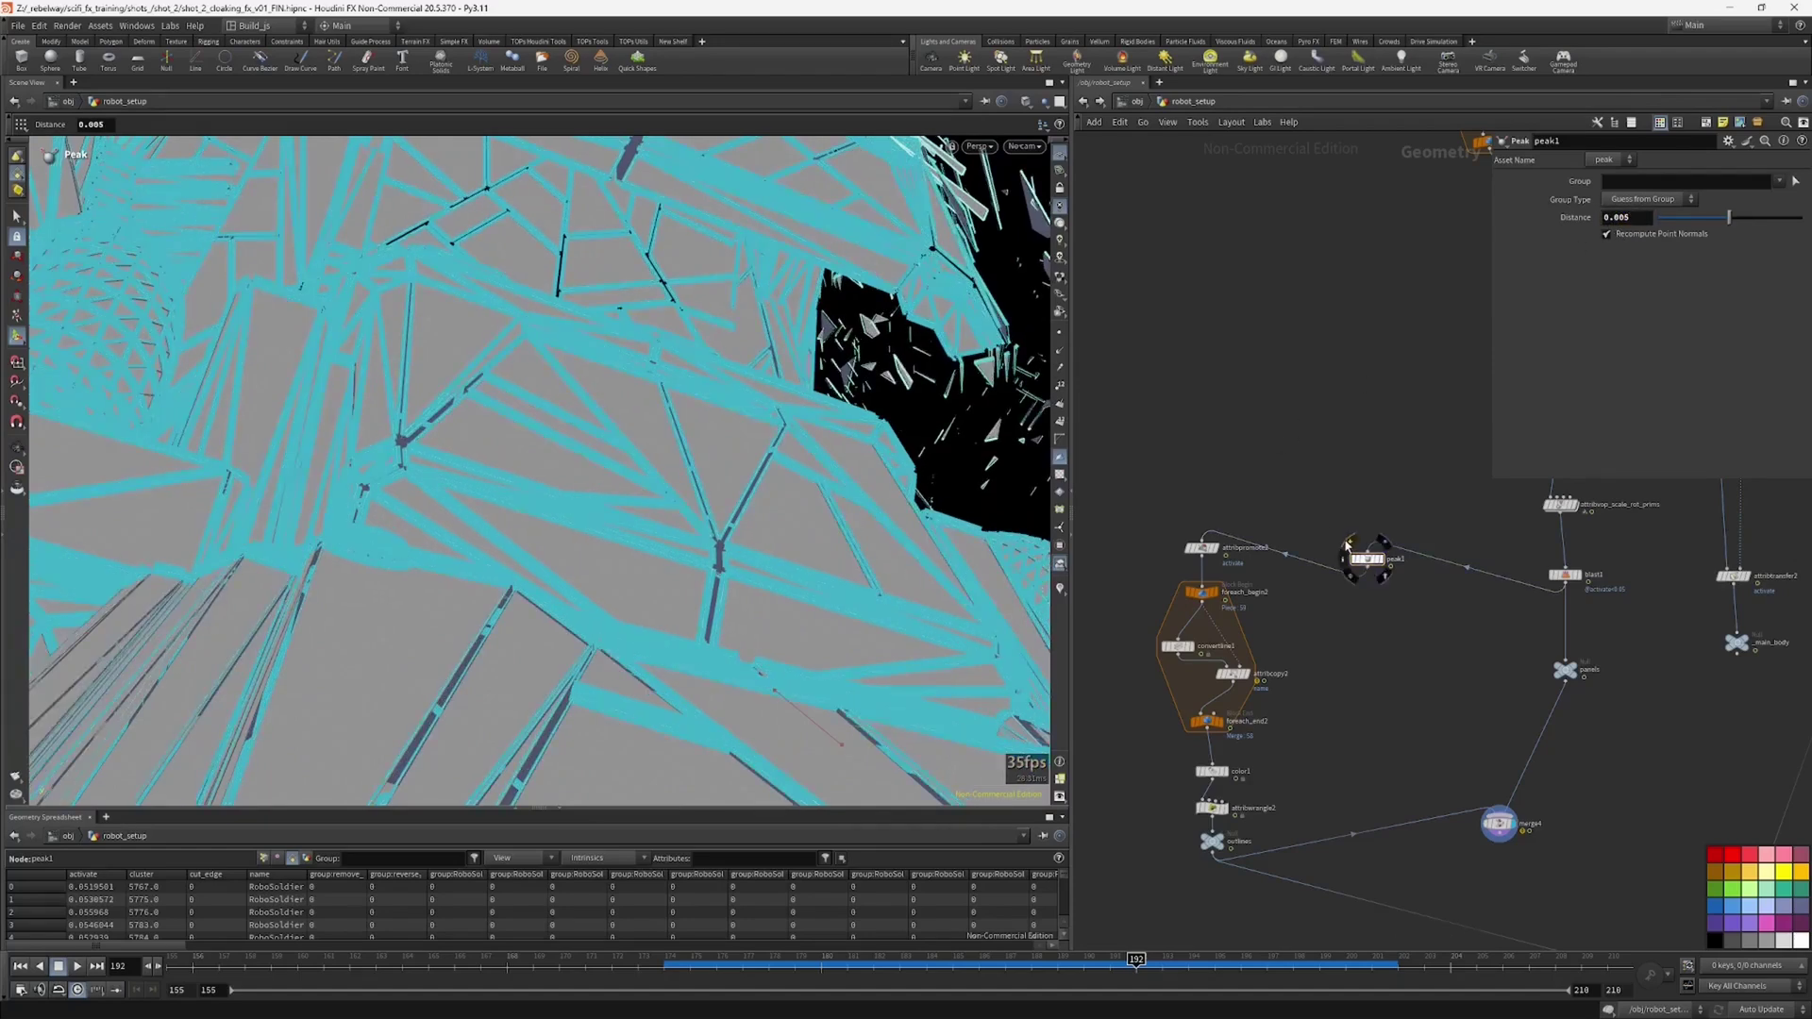
Step: Bypass and re-enable the Peak node to compare its effect, and examine the offset outlines close up on the torso
left_click(1349, 544)
left_click(1346, 544)
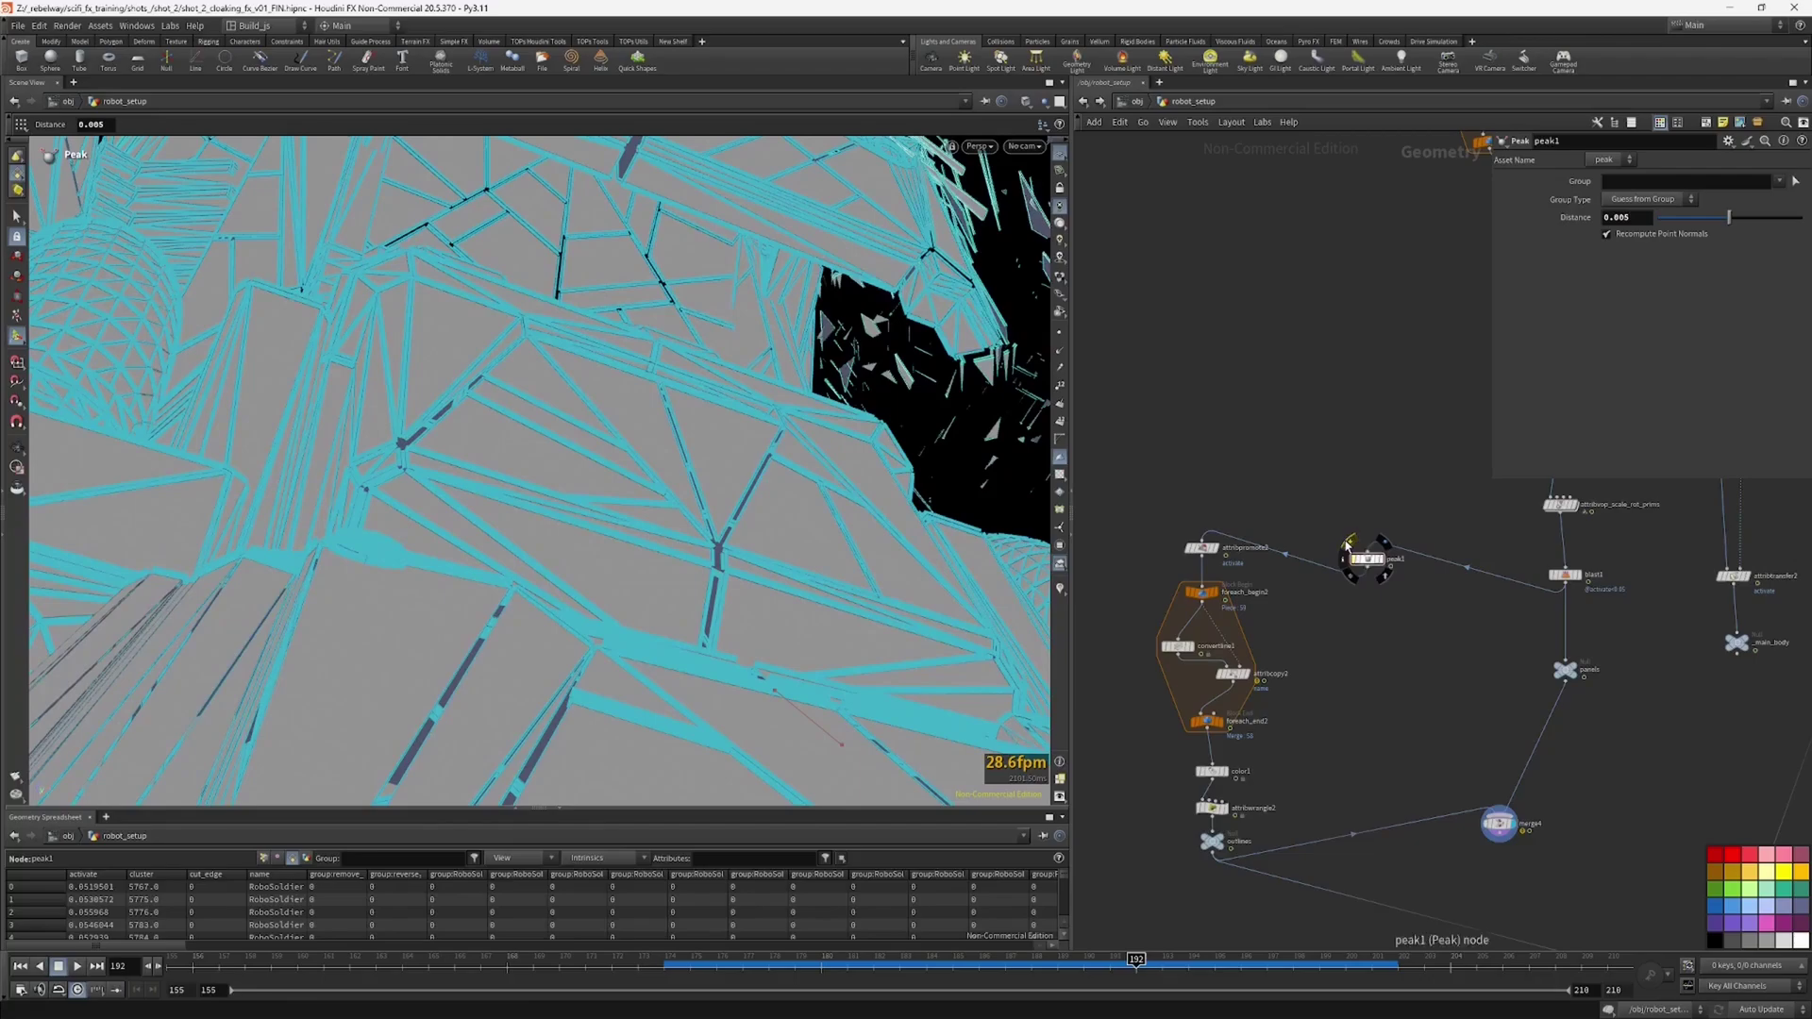
left_click_drag(767, 514, 747, 589, "alt")
right_click_drag(748, 589, 557, 647, "alt")
middle_click_drag(558, 647, 821, 529, "alt")
left_click_drag(821, 529, 833, 566)
middle_click_drag(834, 566, 886, 469)
left_click_drag(886, 469, 837, 452)
middle_click_drag(769, 557, 812, 400)
left_click_drag(813, 400, 772, 513)
right_click_drag(771, 513, 821, 437)
left_click_drag(821, 437, 738, 438)
right_click_drag(738, 437, 929, 387)
left_click_drag(929, 387, 819, 399)
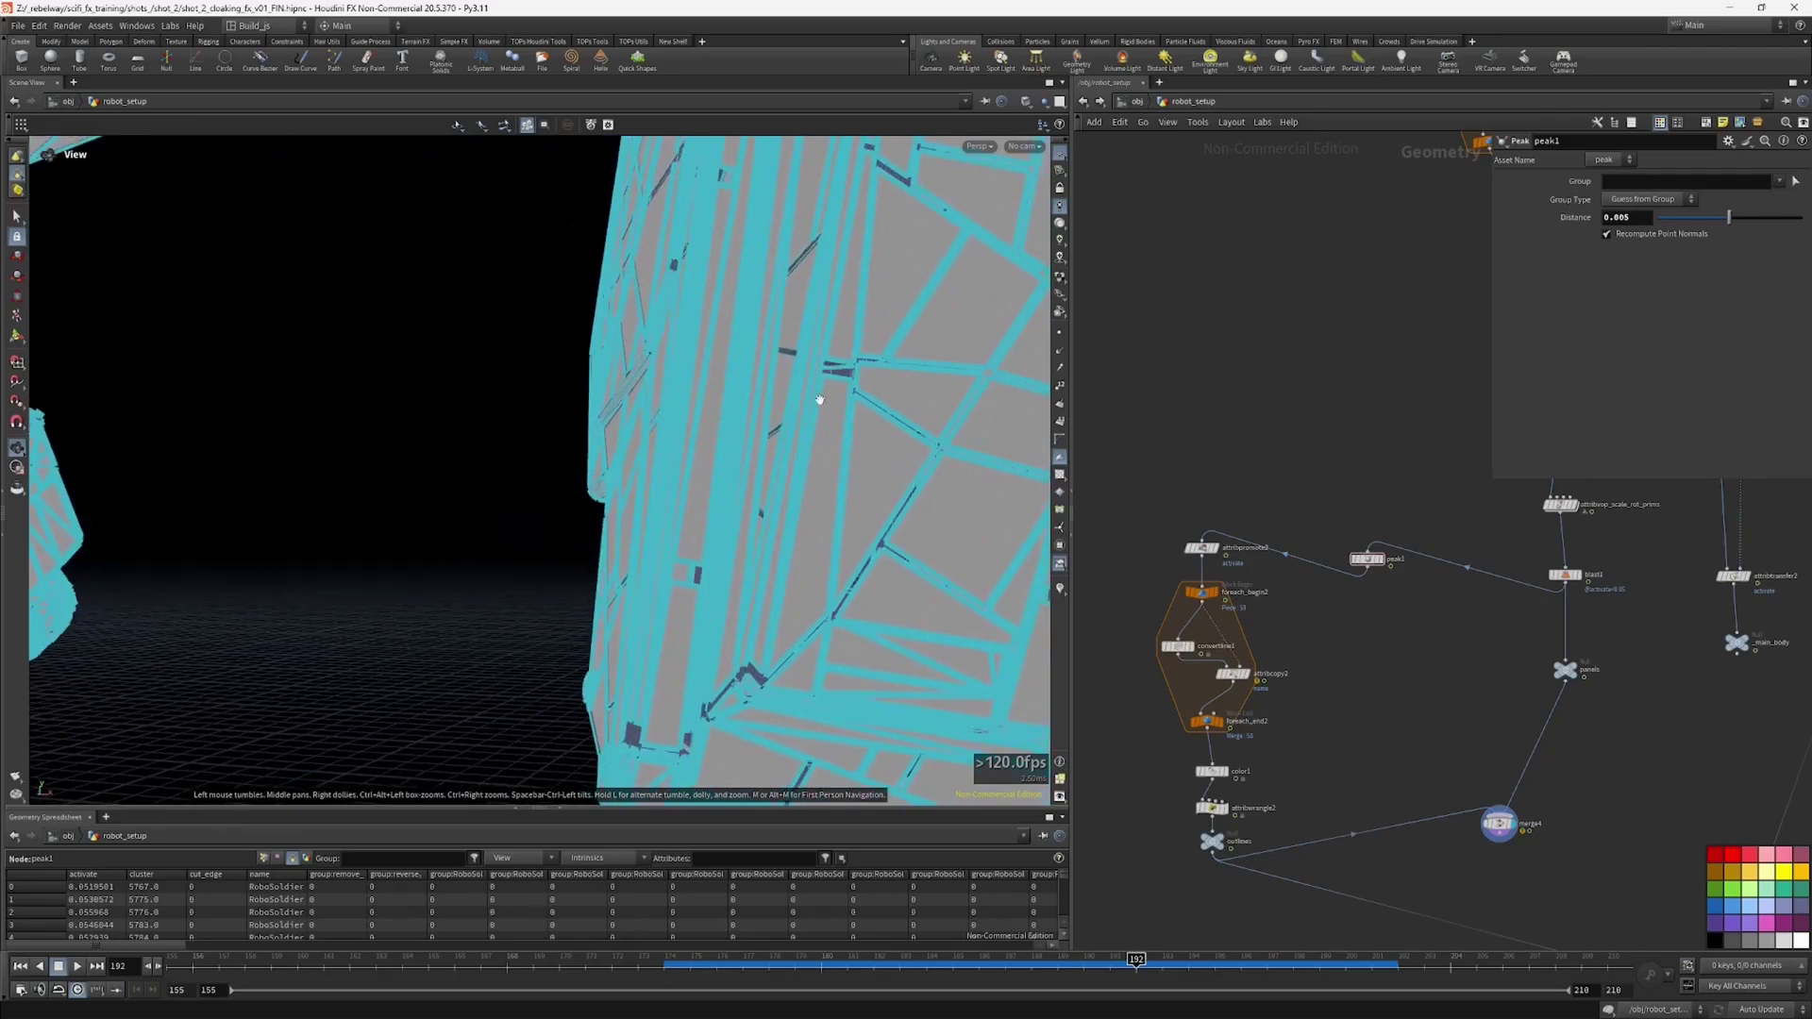
Step: Examine the offset outlines on the robot's thigh, lower leg and forearm from several distances
right_click_drag(919, 384, 684, 537)
left_click_drag(683, 538, 846, 440)
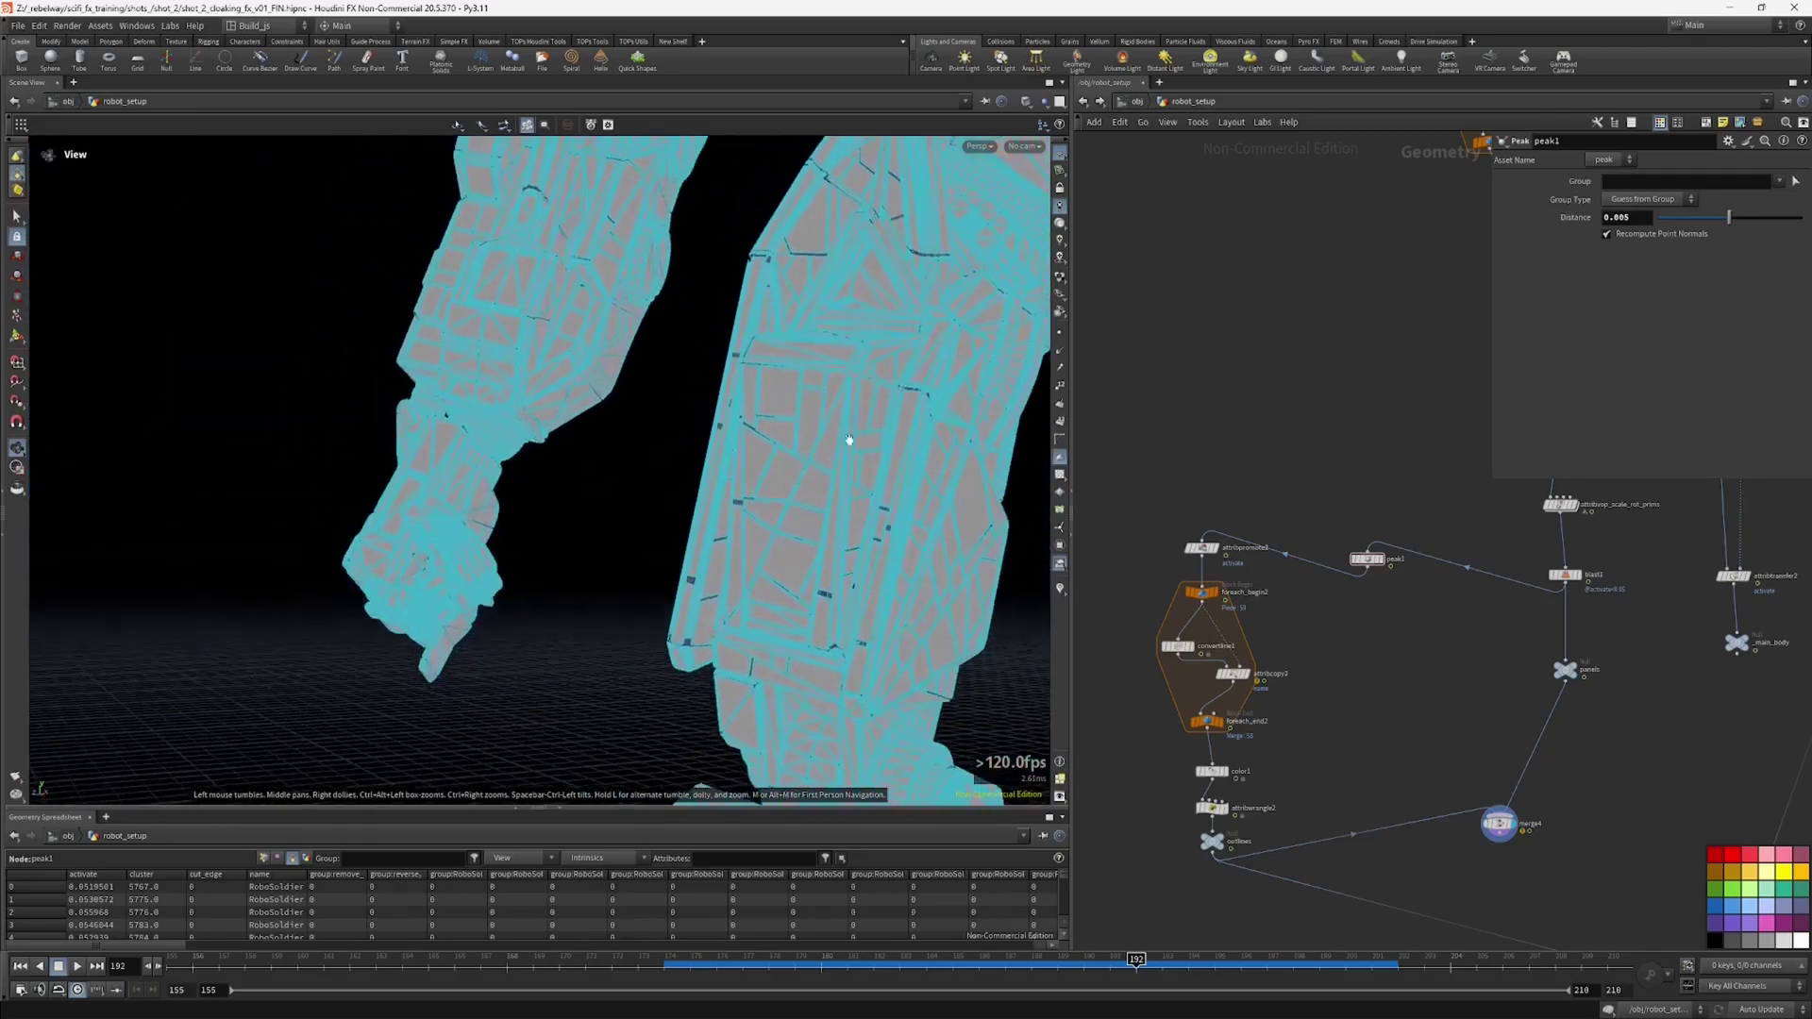
right_click_drag(846, 441, 832, 434)
left_click_drag(888, 445, 816, 478)
key("Return")
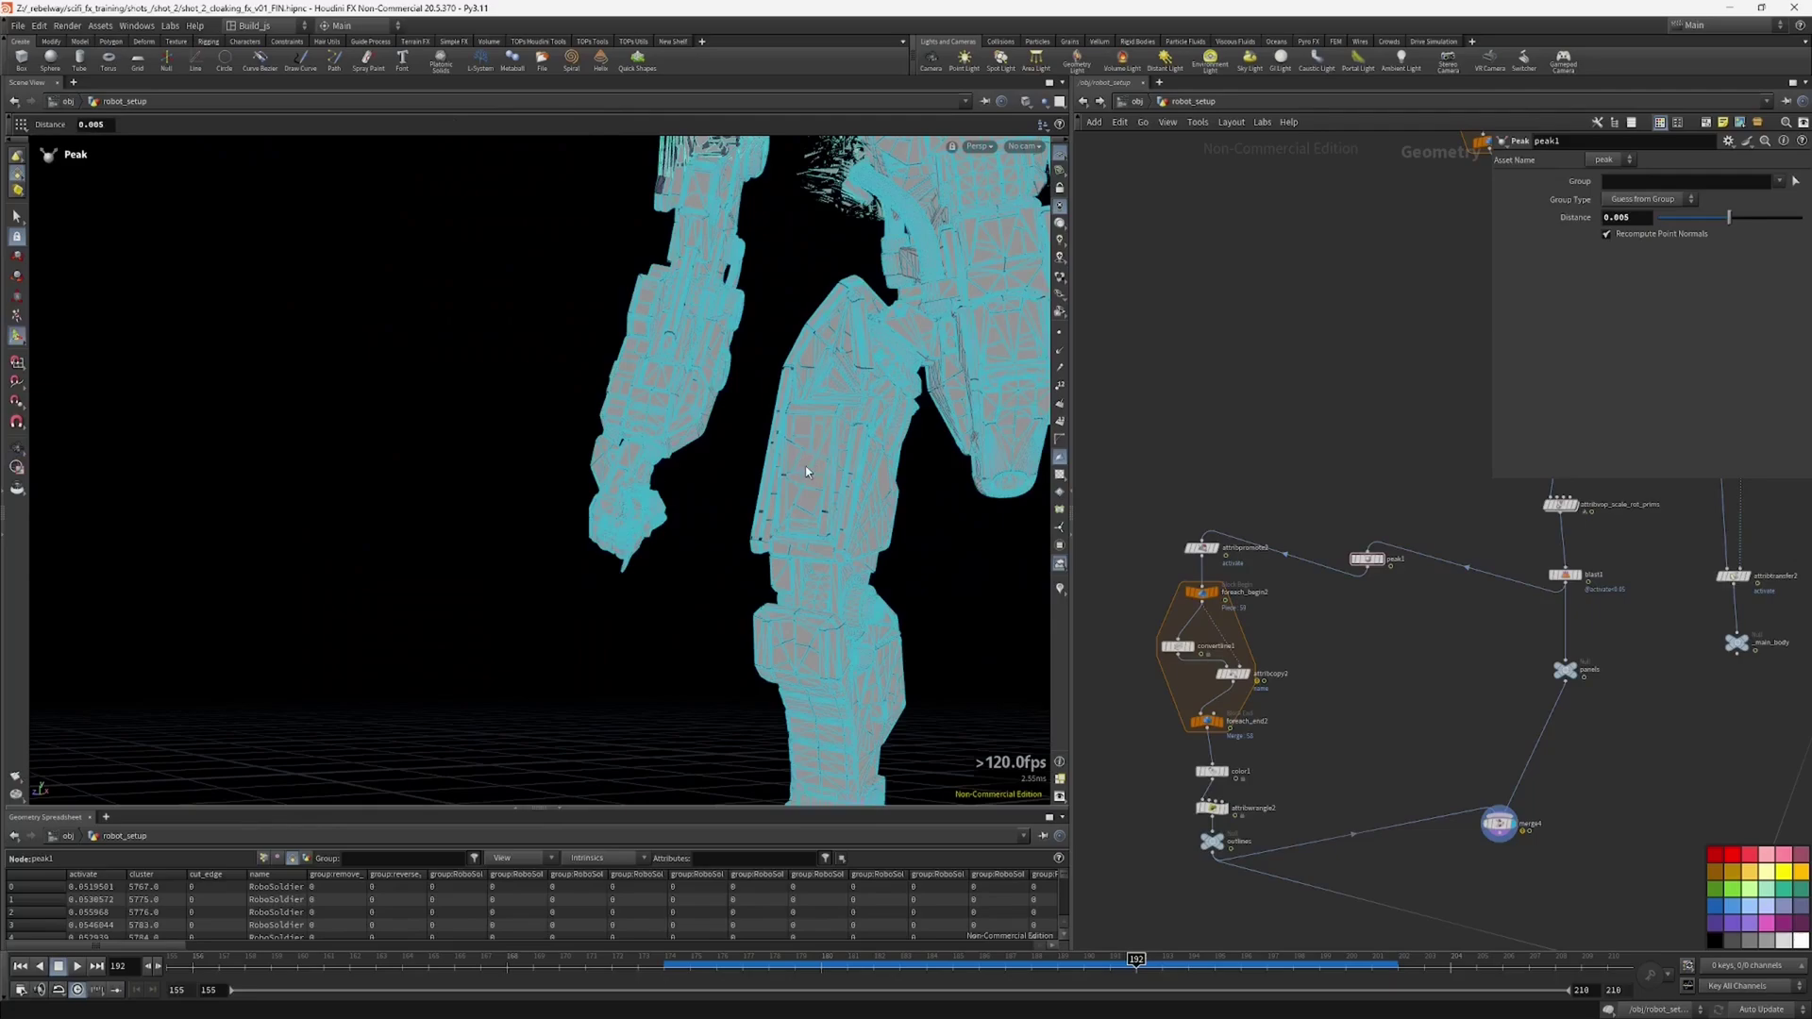
key("Escape")
left_click_drag(843, 416, 844, 456)
key("Return")
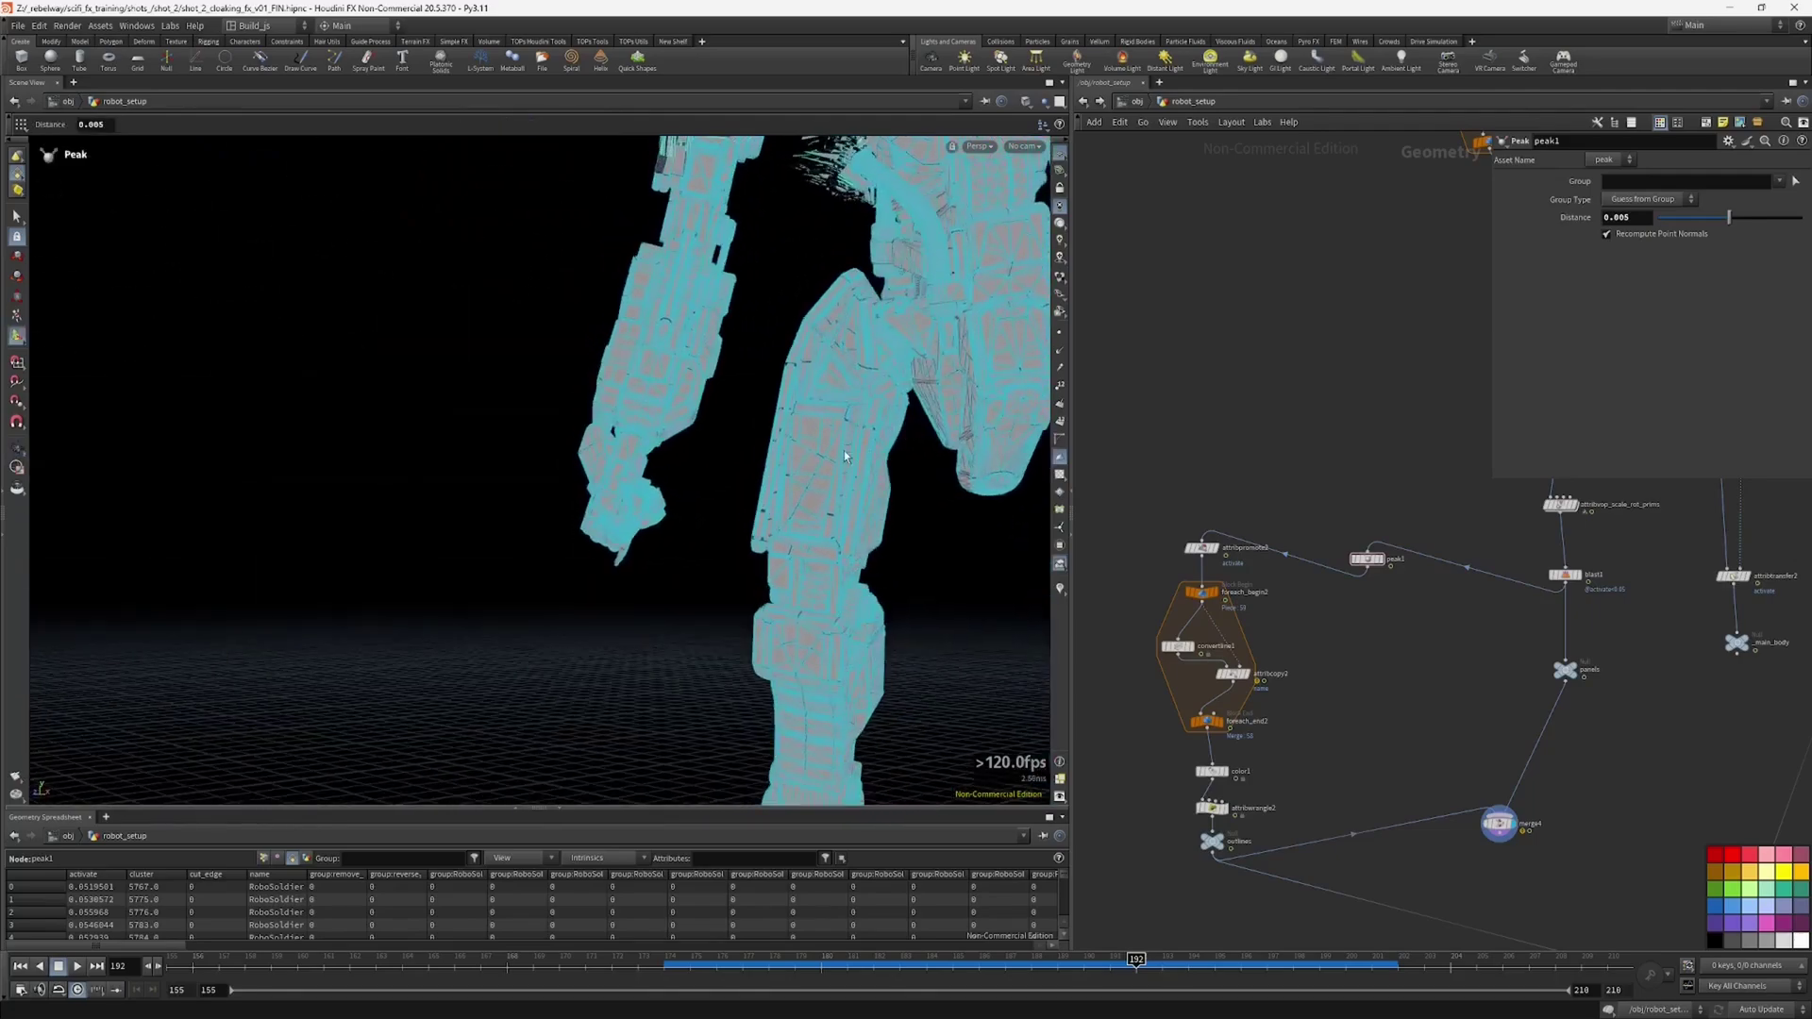
key("Escape")
left_click_drag(818, 540, 982, 524)
right_click_drag(982, 524, 861, 533, "alt")
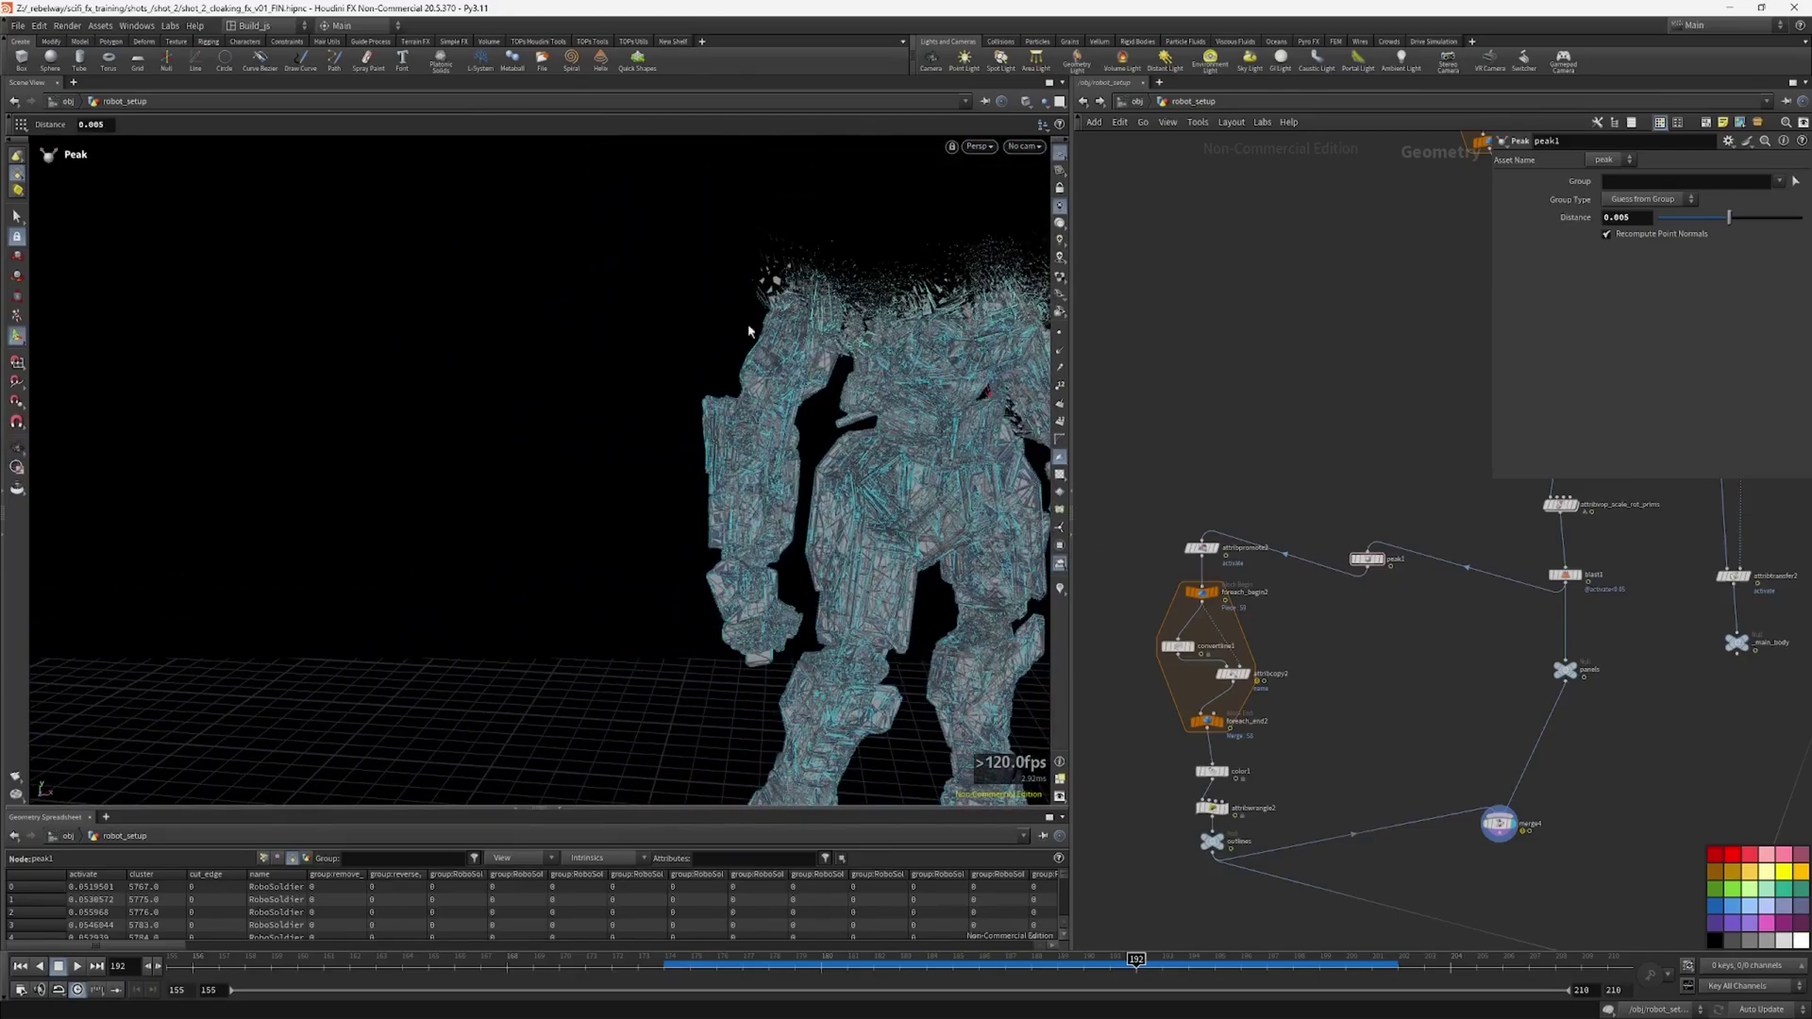
Step: Examine the combined panels and outlines on the whole robot from several sides
key("space+g")
left_click_drag(764, 497, 563, 462)
right_click_drag(563, 461, 619, 393)
left_click_drag(619, 392, 397, 392)
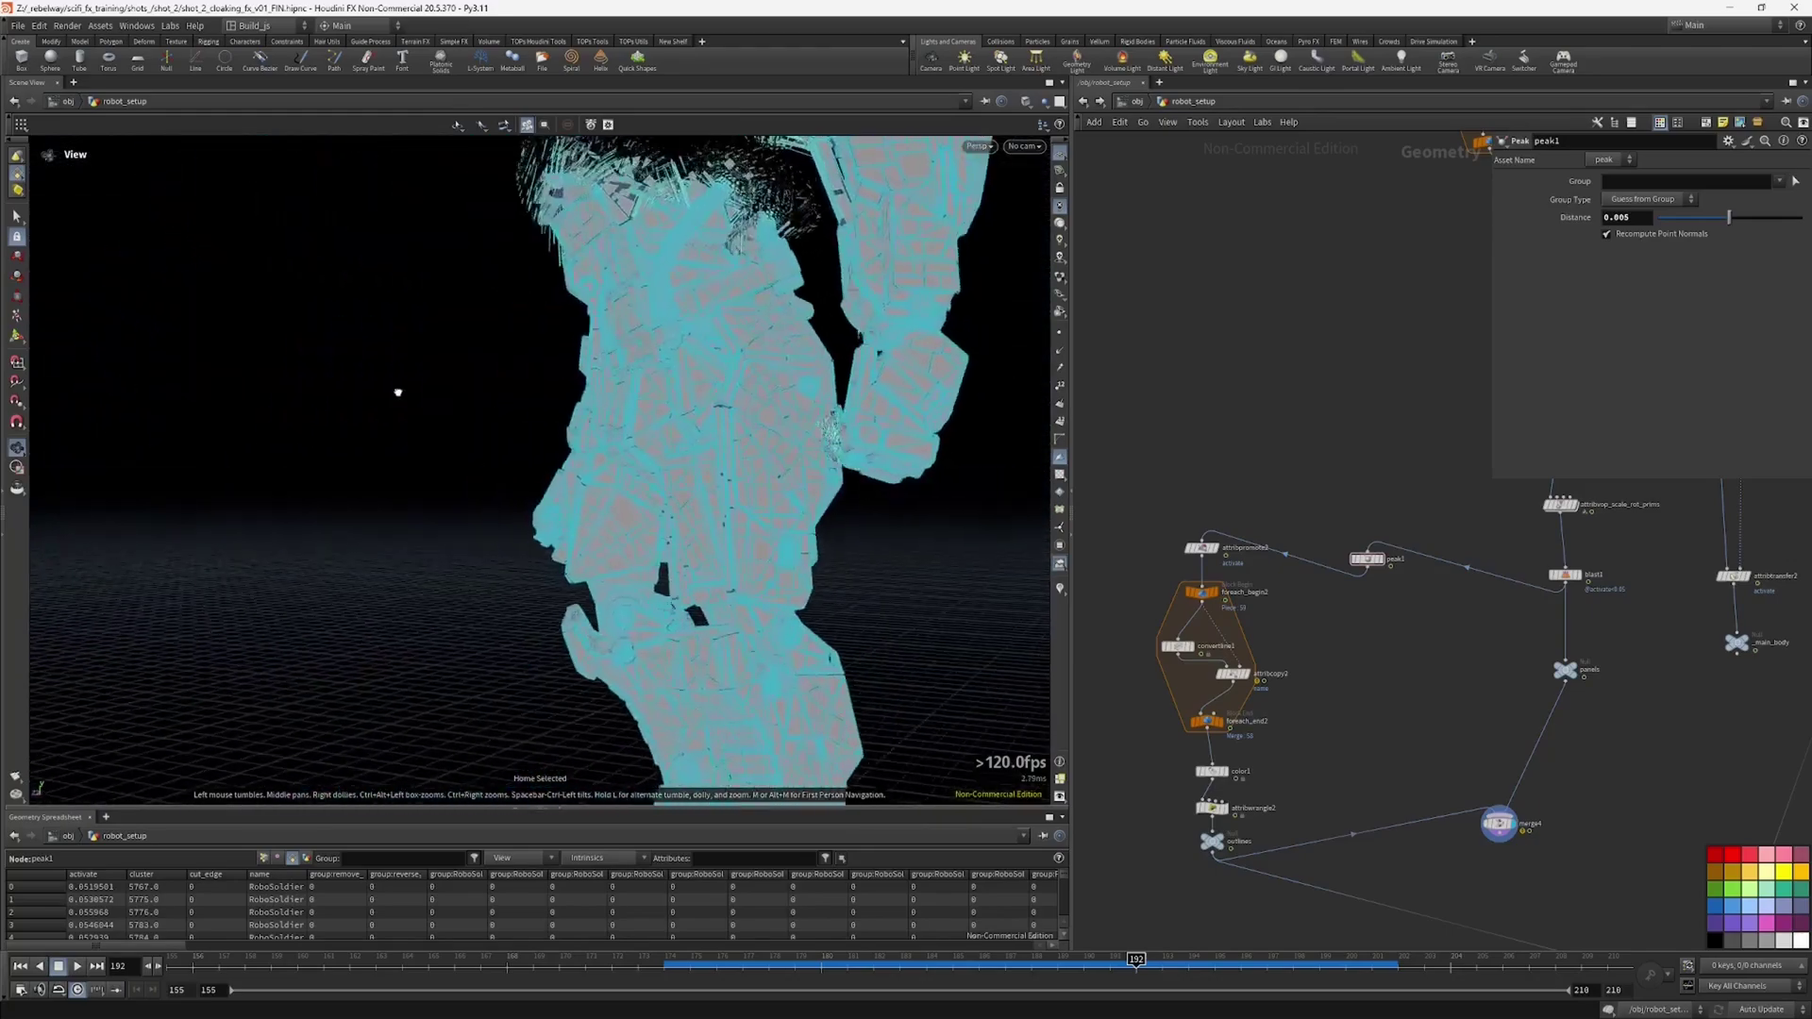
right_click_drag(396, 392, 510, 386)
left_click_drag(509, 387, 807, 377)
right_click_drag(807, 377, 635, 384)
left_click_drag(635, 384, 647, 359)
right_click_drag(647, 359, 792, 511)
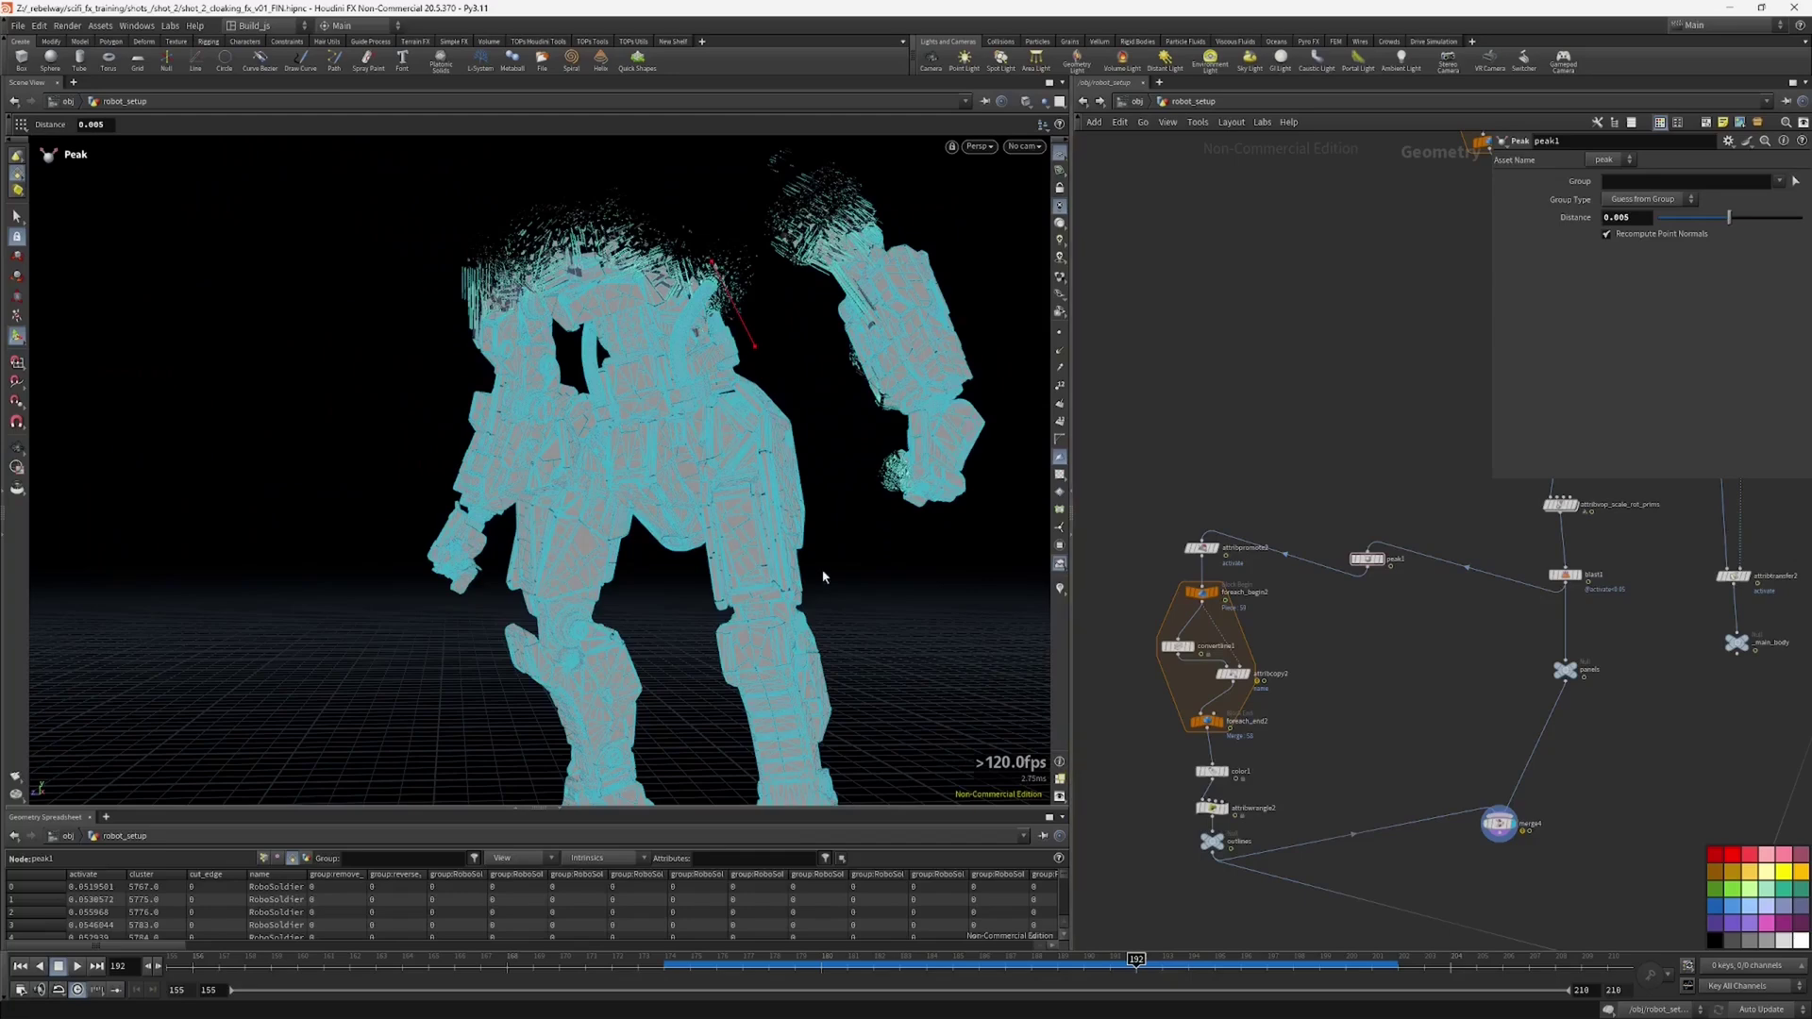
Step: Move the Merge node away from the outline branch so it sits below the panels output, and select the outlines output
middle_click_drag(1437, 761, 1334, 723)
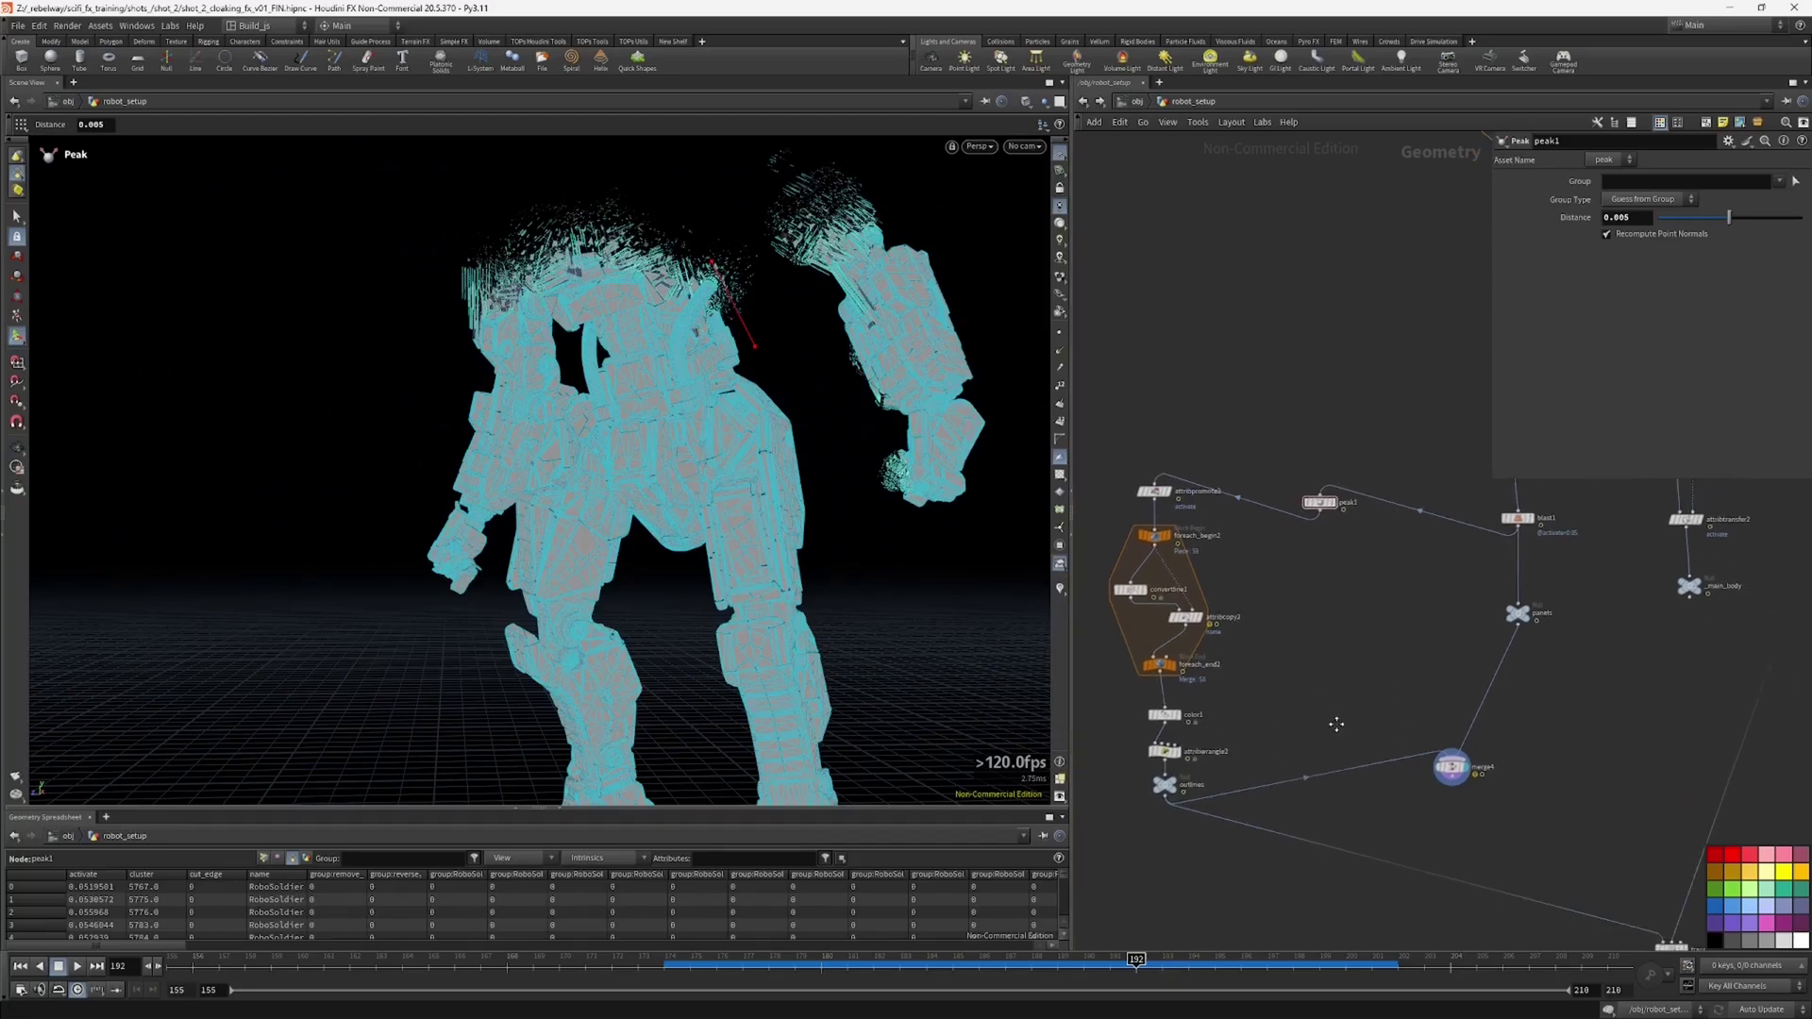
scroll(1422, 752, "up", 3)
left_click_drag(1459, 769, 1501, 795)
middle_click_drag(1348, 702, 1481, 649)
left_click(1264, 754)
left_click_drag(1624, 707, 1624, 750)
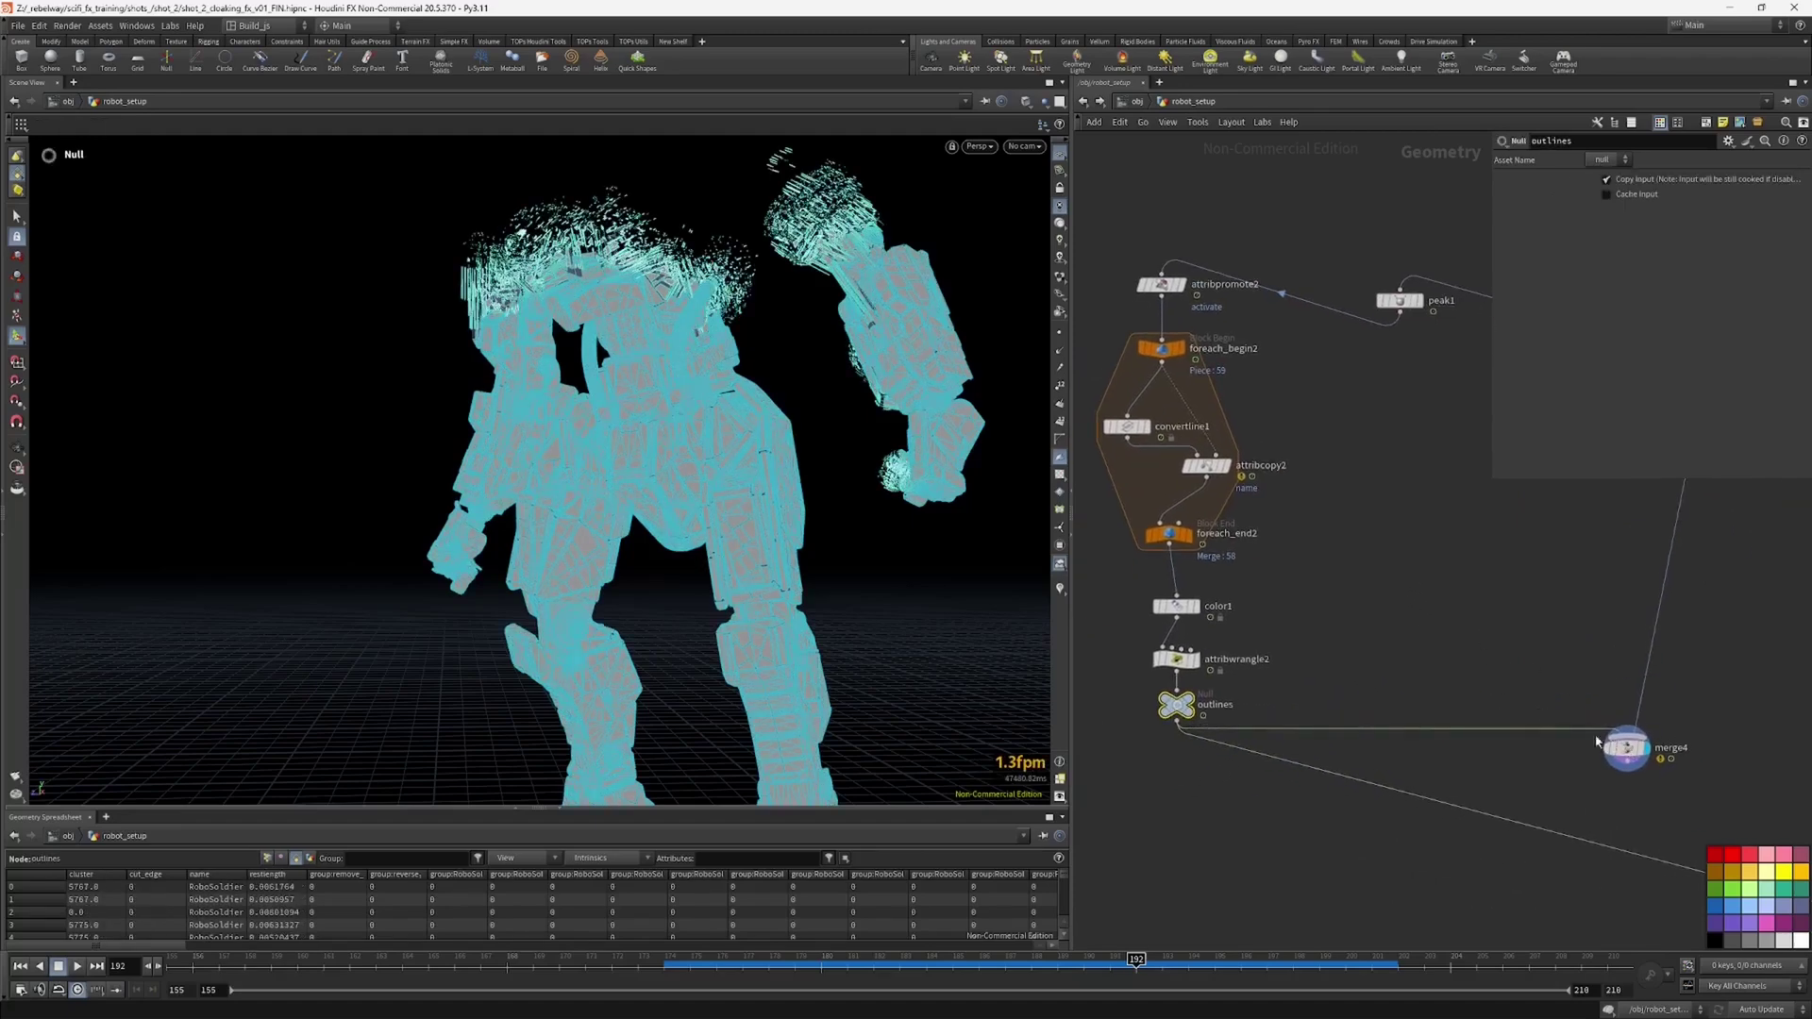
mouse_move(723, 540)
left_mouse_down("alt")
mouse_move(649, 554)
mouse_move(720, 534)
mouse_move(689, 550)
left_mouse_up("alt")
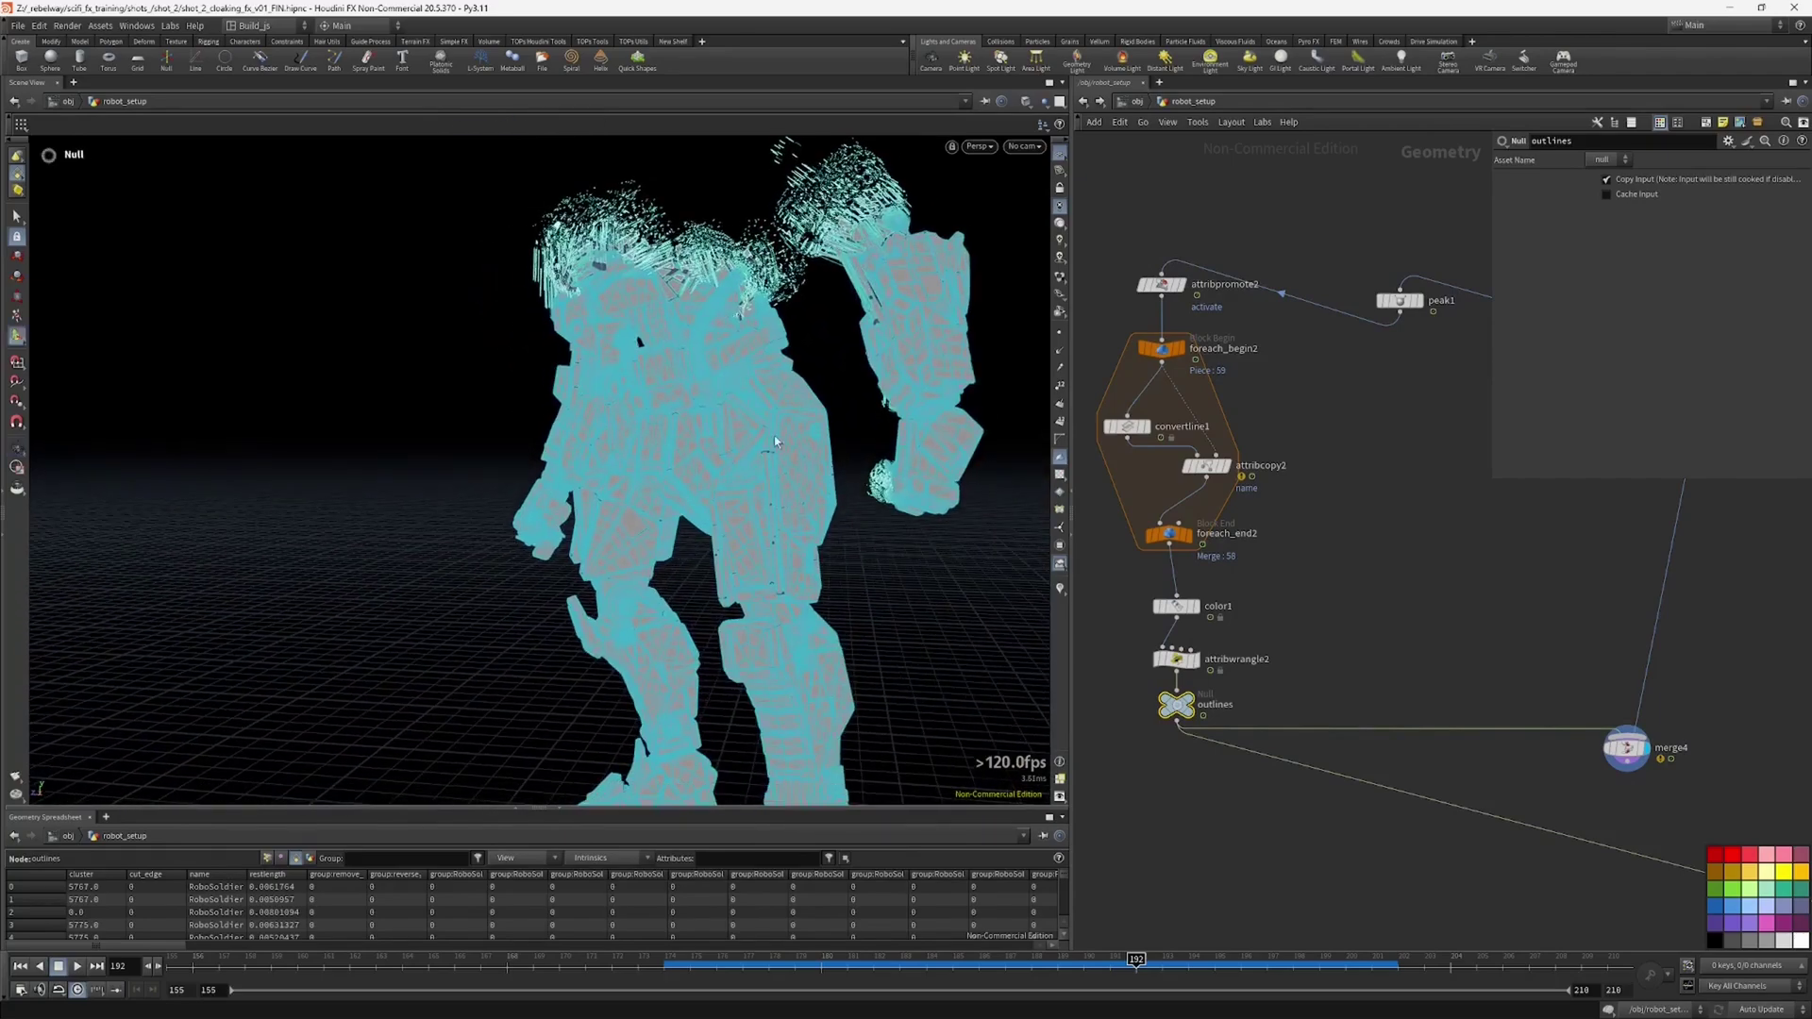
Step: Select the panels output and review how both outputs feed the Merge node
middle_click_drag(1292, 760, 1190, 707)
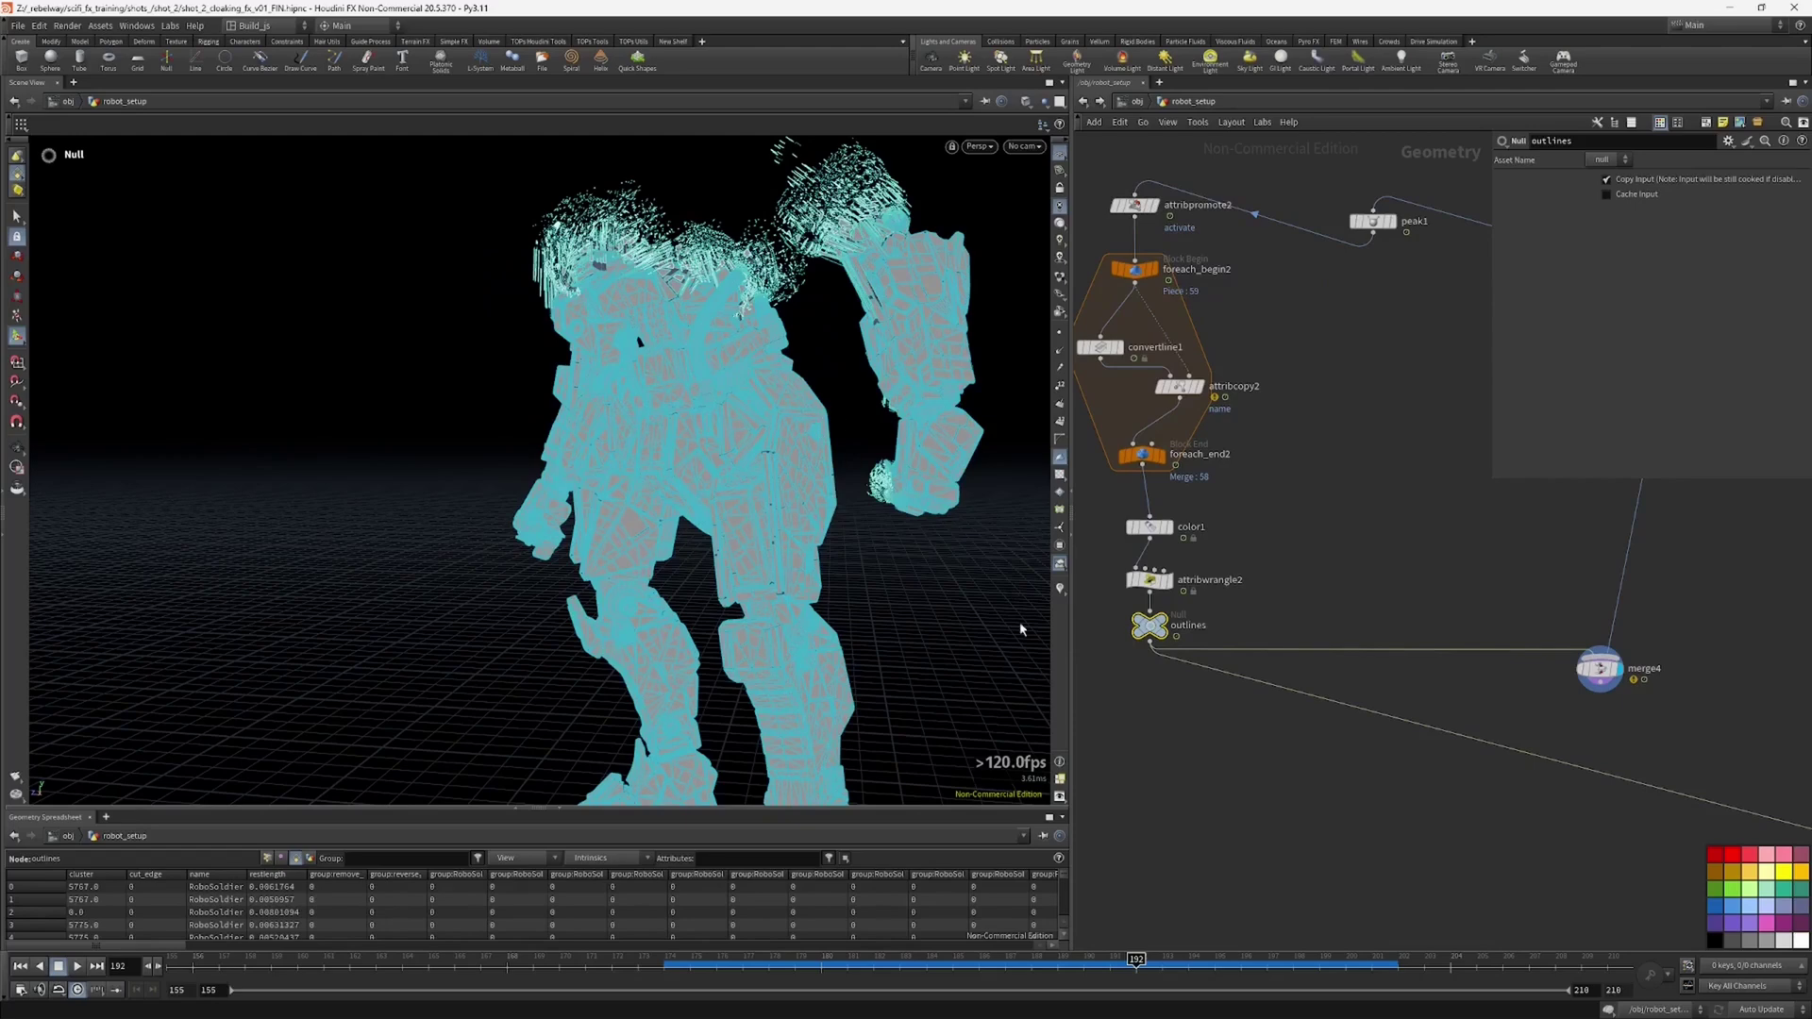
middle_click_drag(1498, 624, 1315, 841)
left_click(1485, 594)
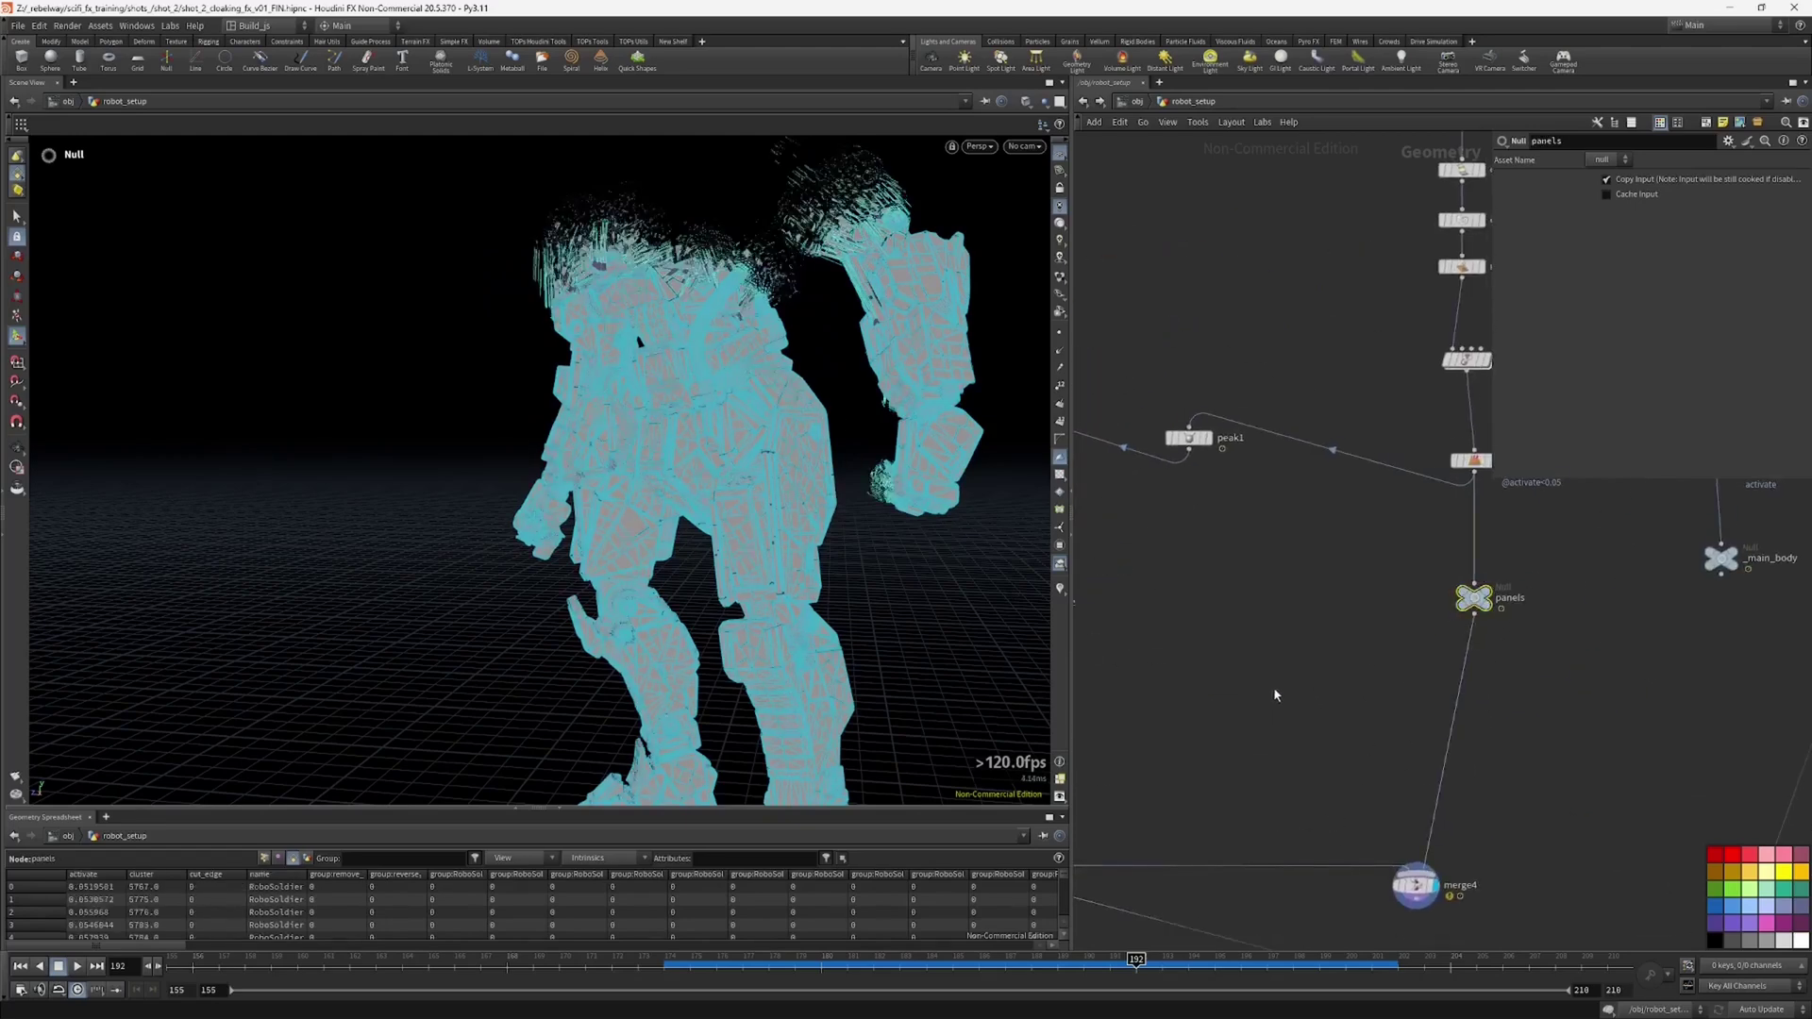
middle_click_drag(1274, 695, 1295, 627)
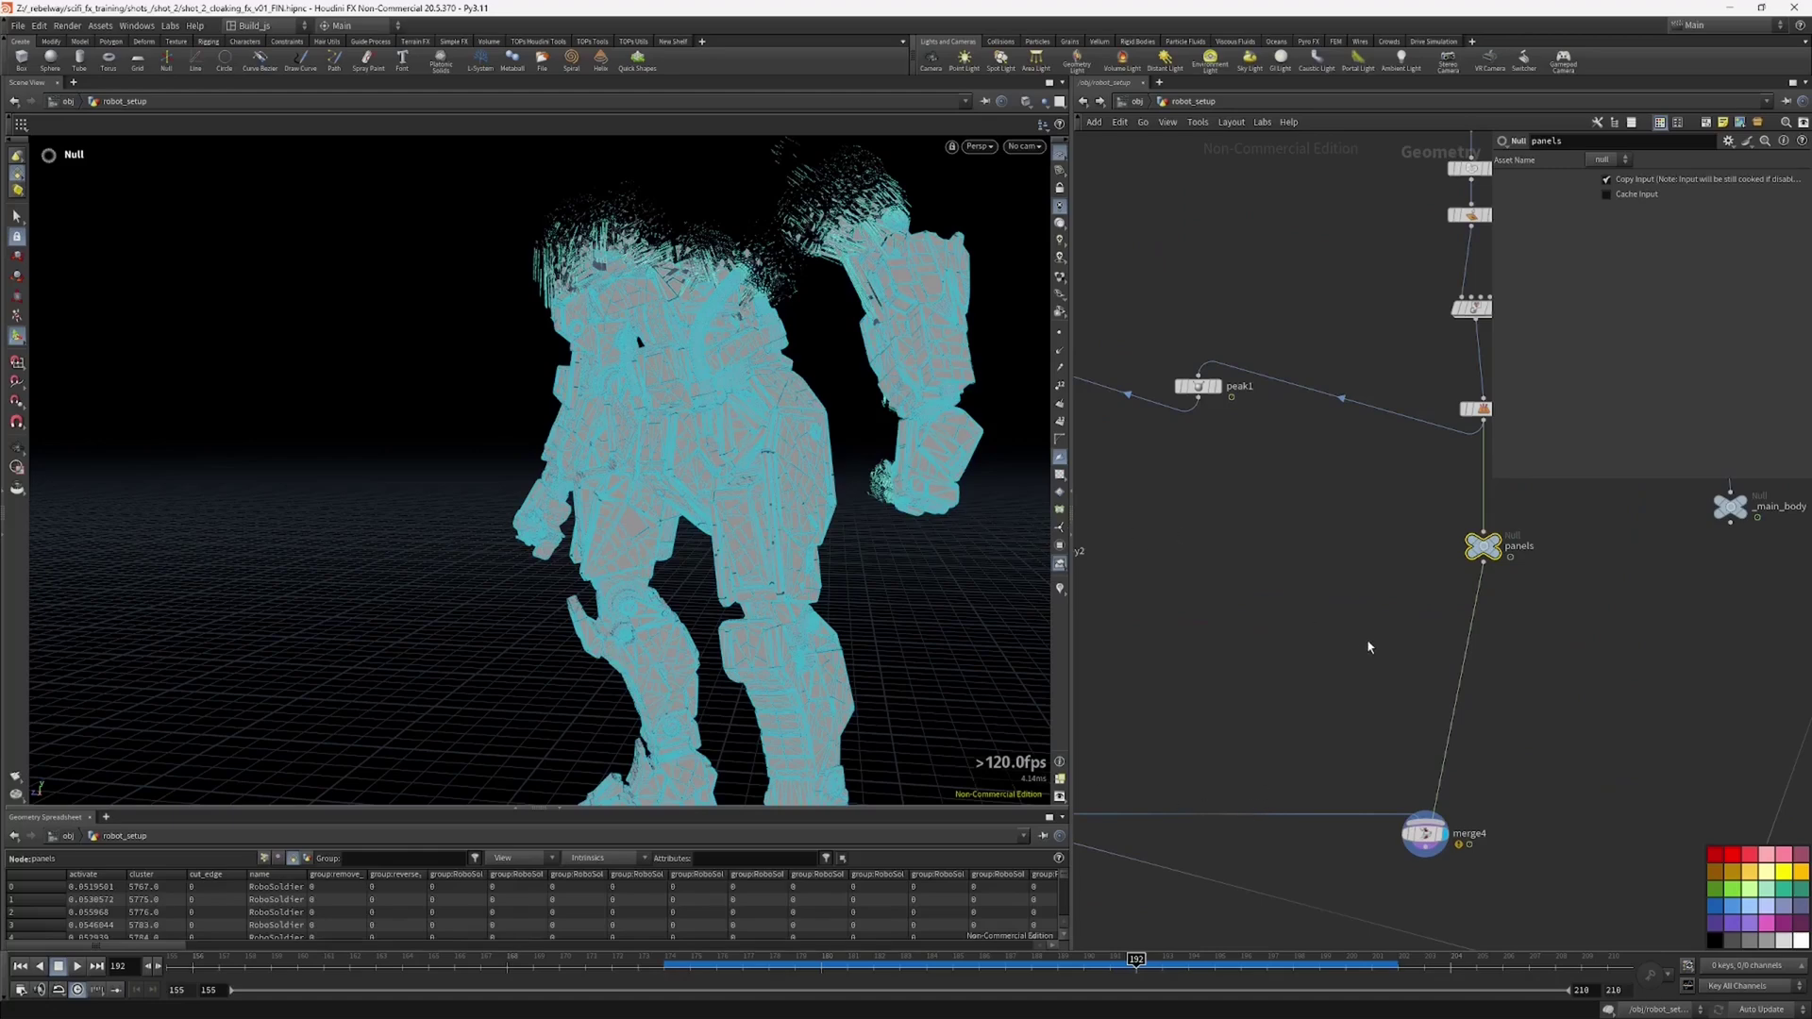
middle_click_drag(1178, 770, 1383, 637)
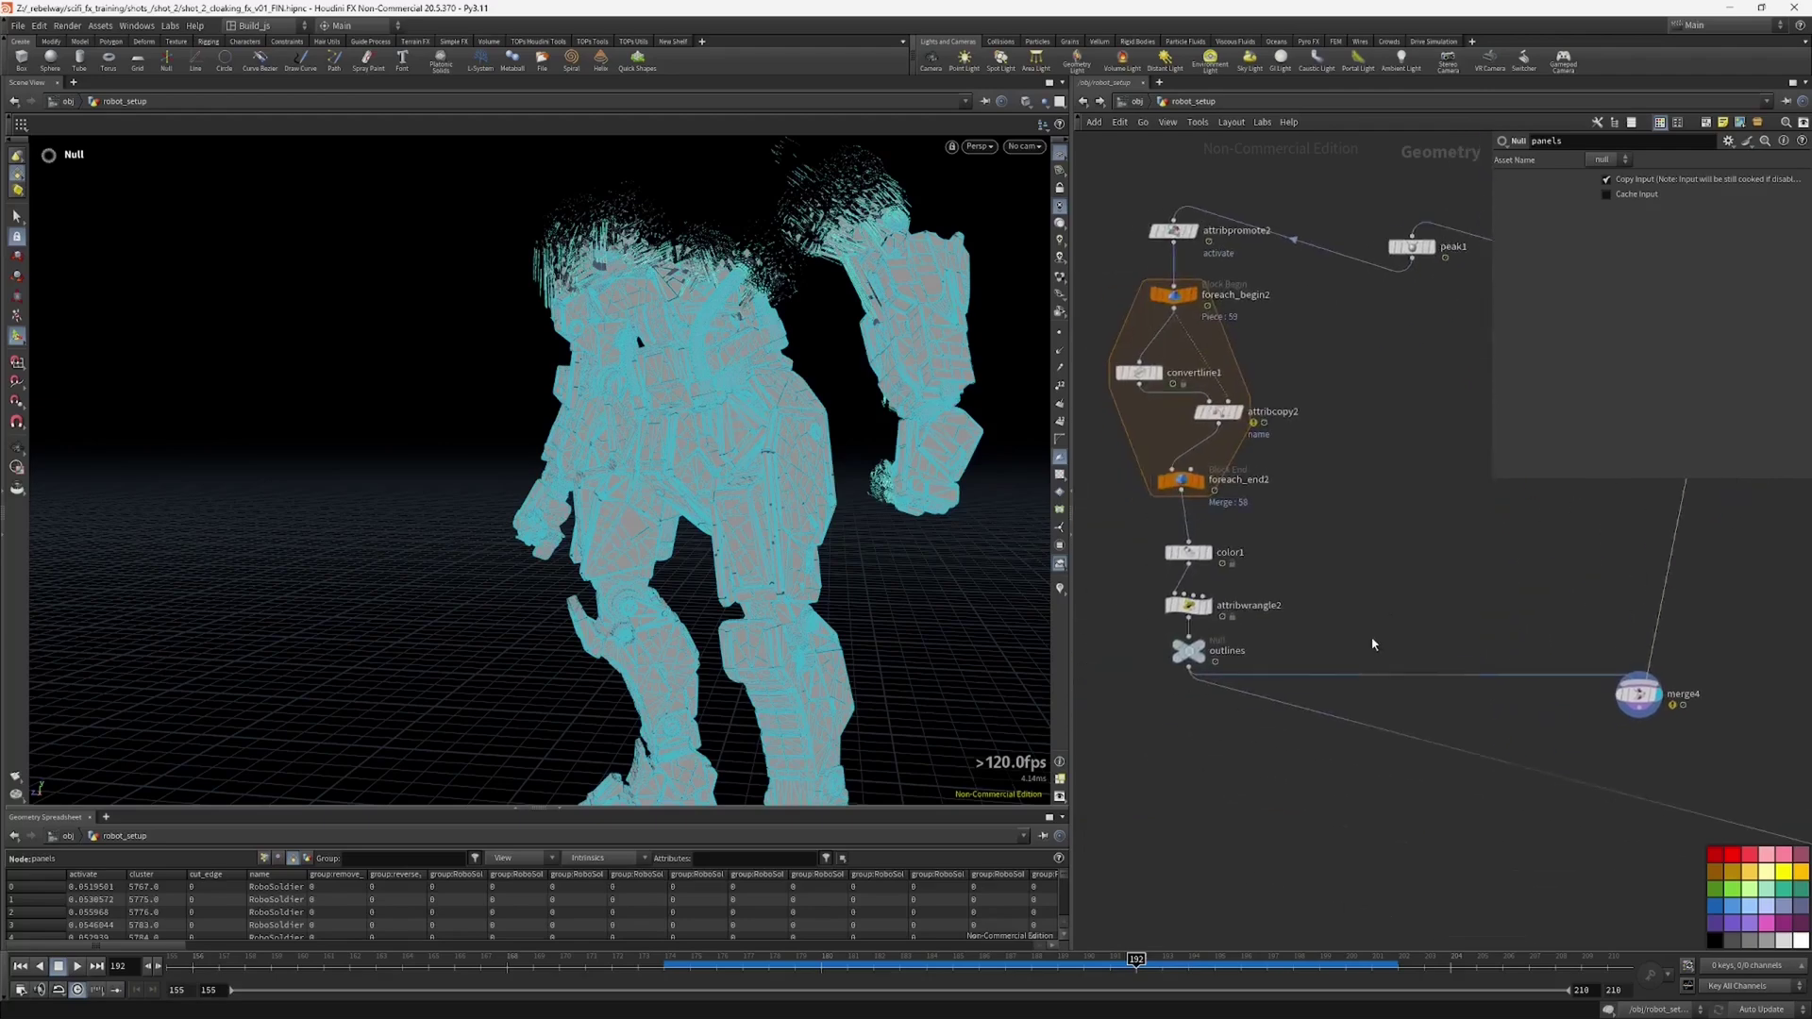
Step: Add a Pack node below the outlines output, connect it to that output and display it
scroll(1263, 744, "down", 3)
key("Tab")
type("pa")
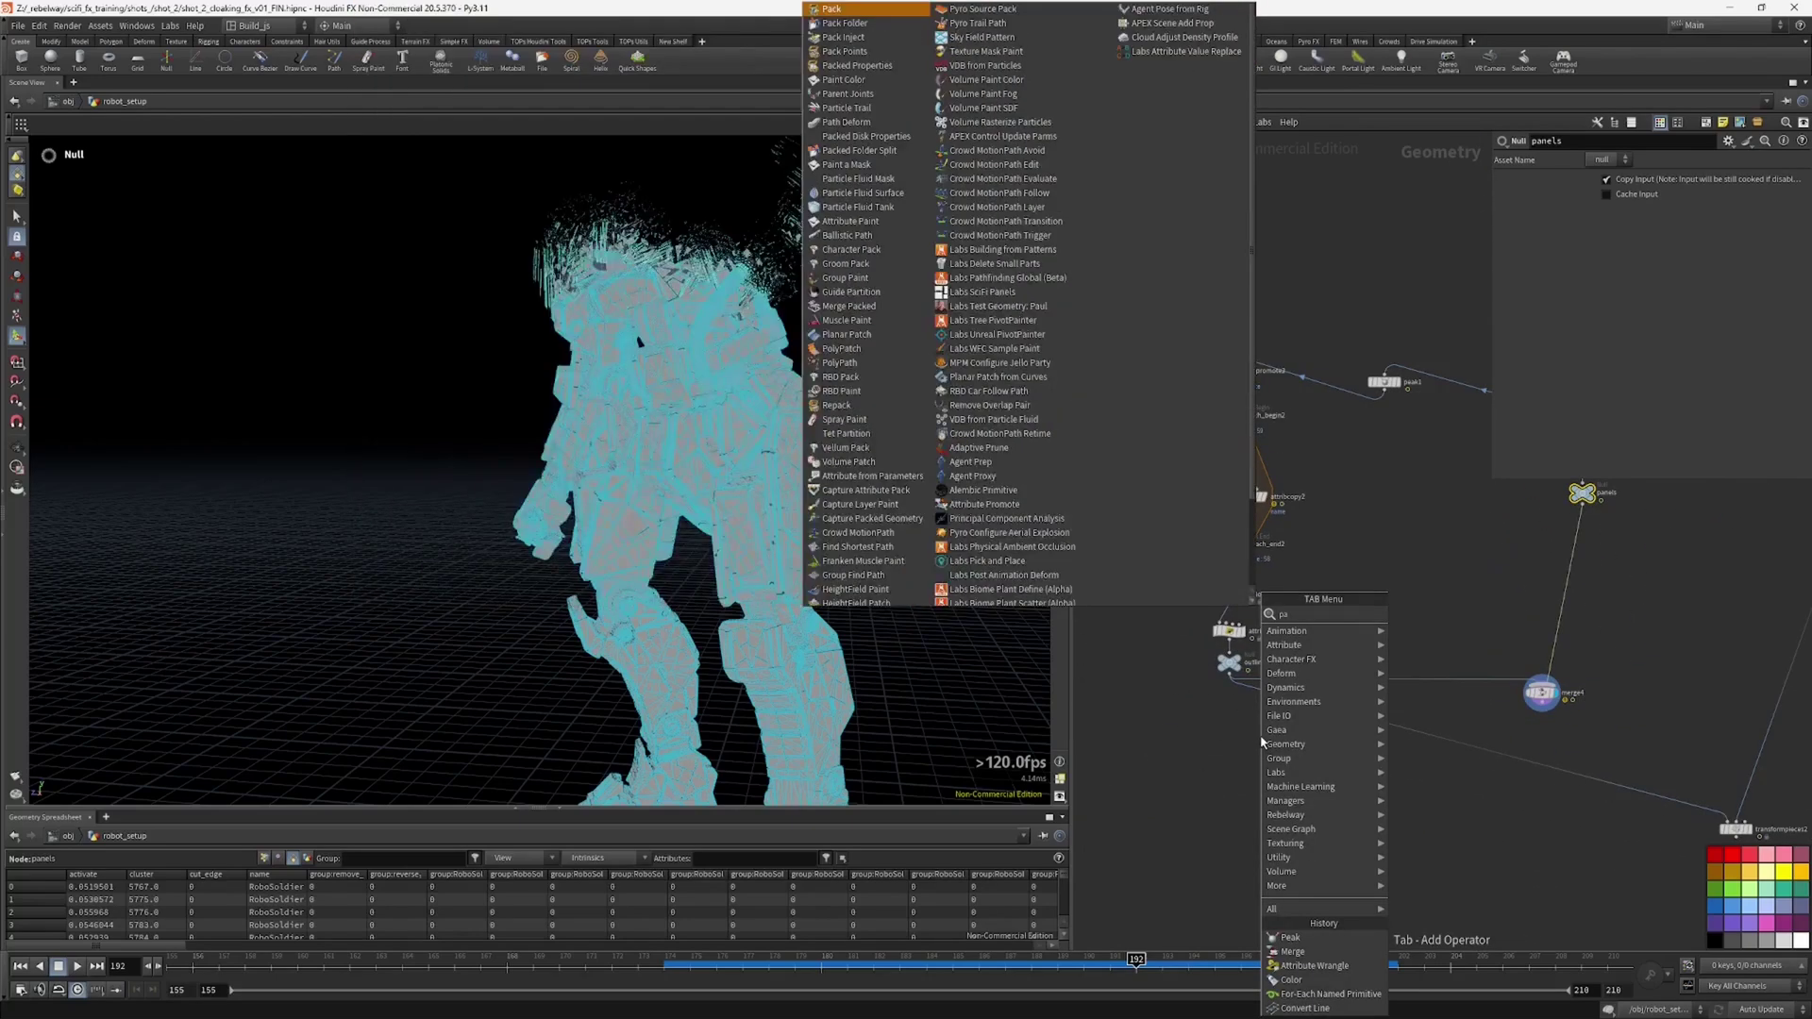
key("Return")
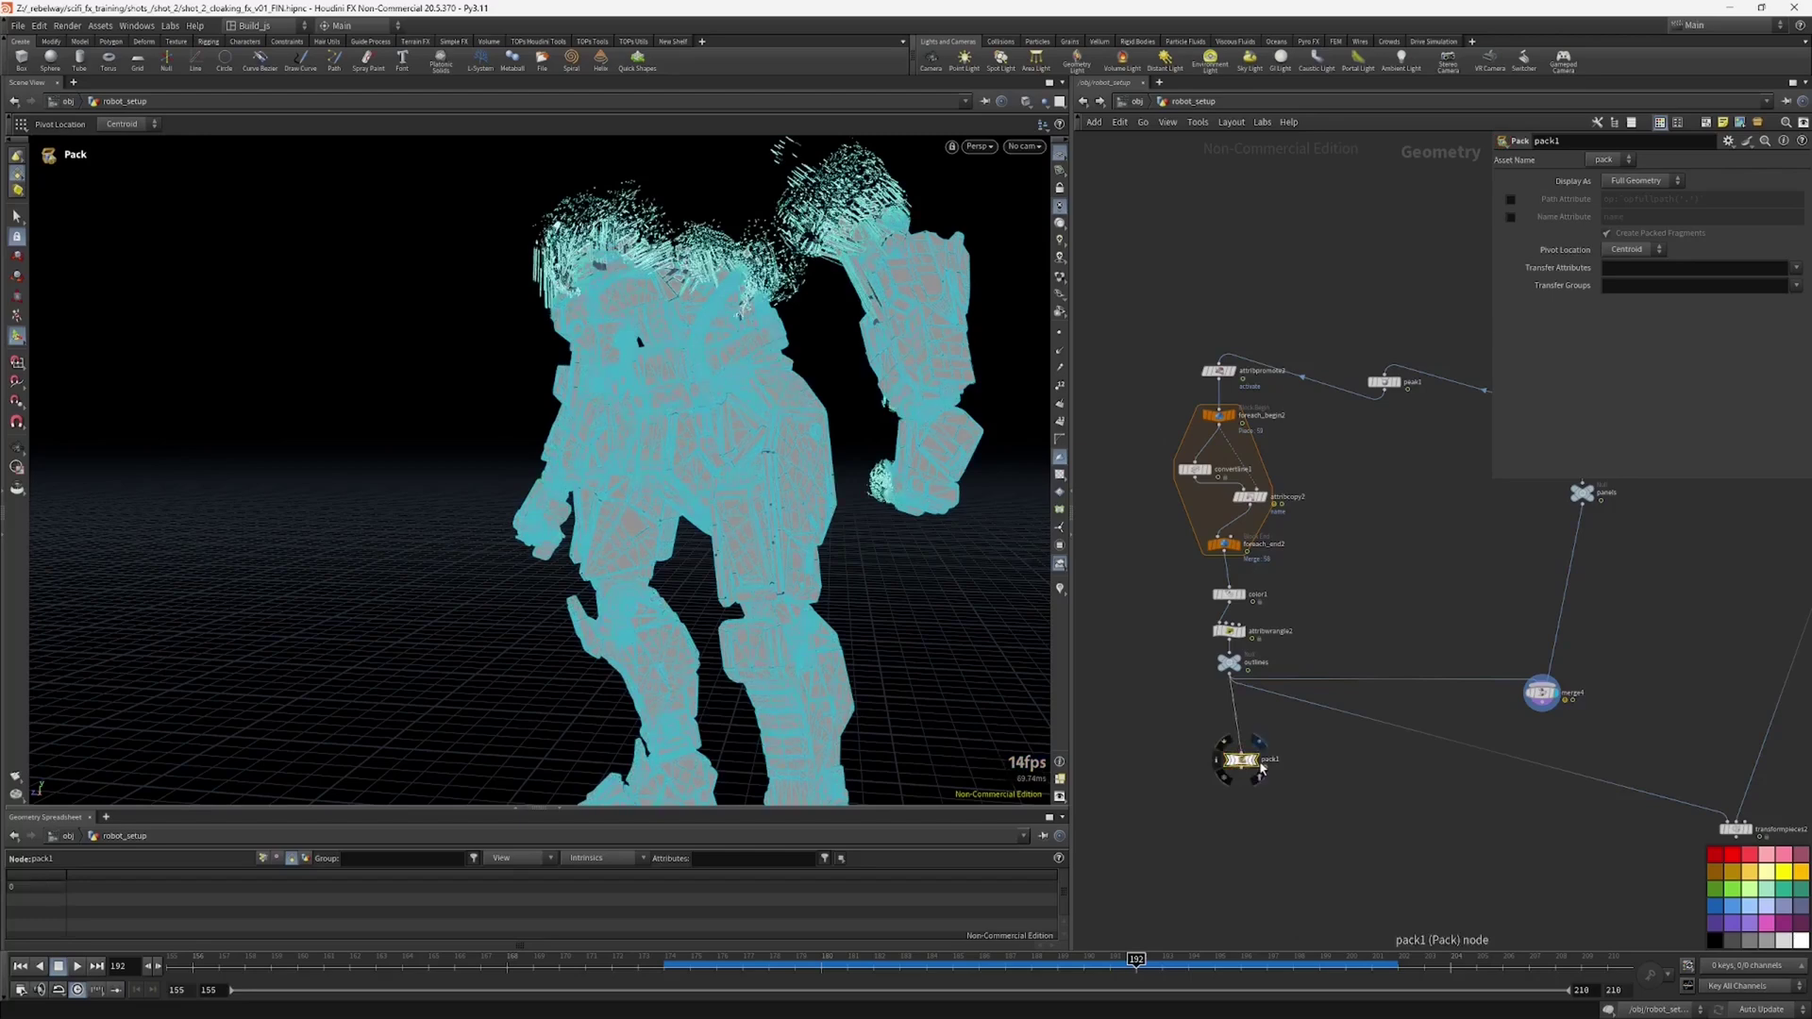
middle_click_drag(1222, 811, 1217, 741)
scroll(1231, 720, "up", 2)
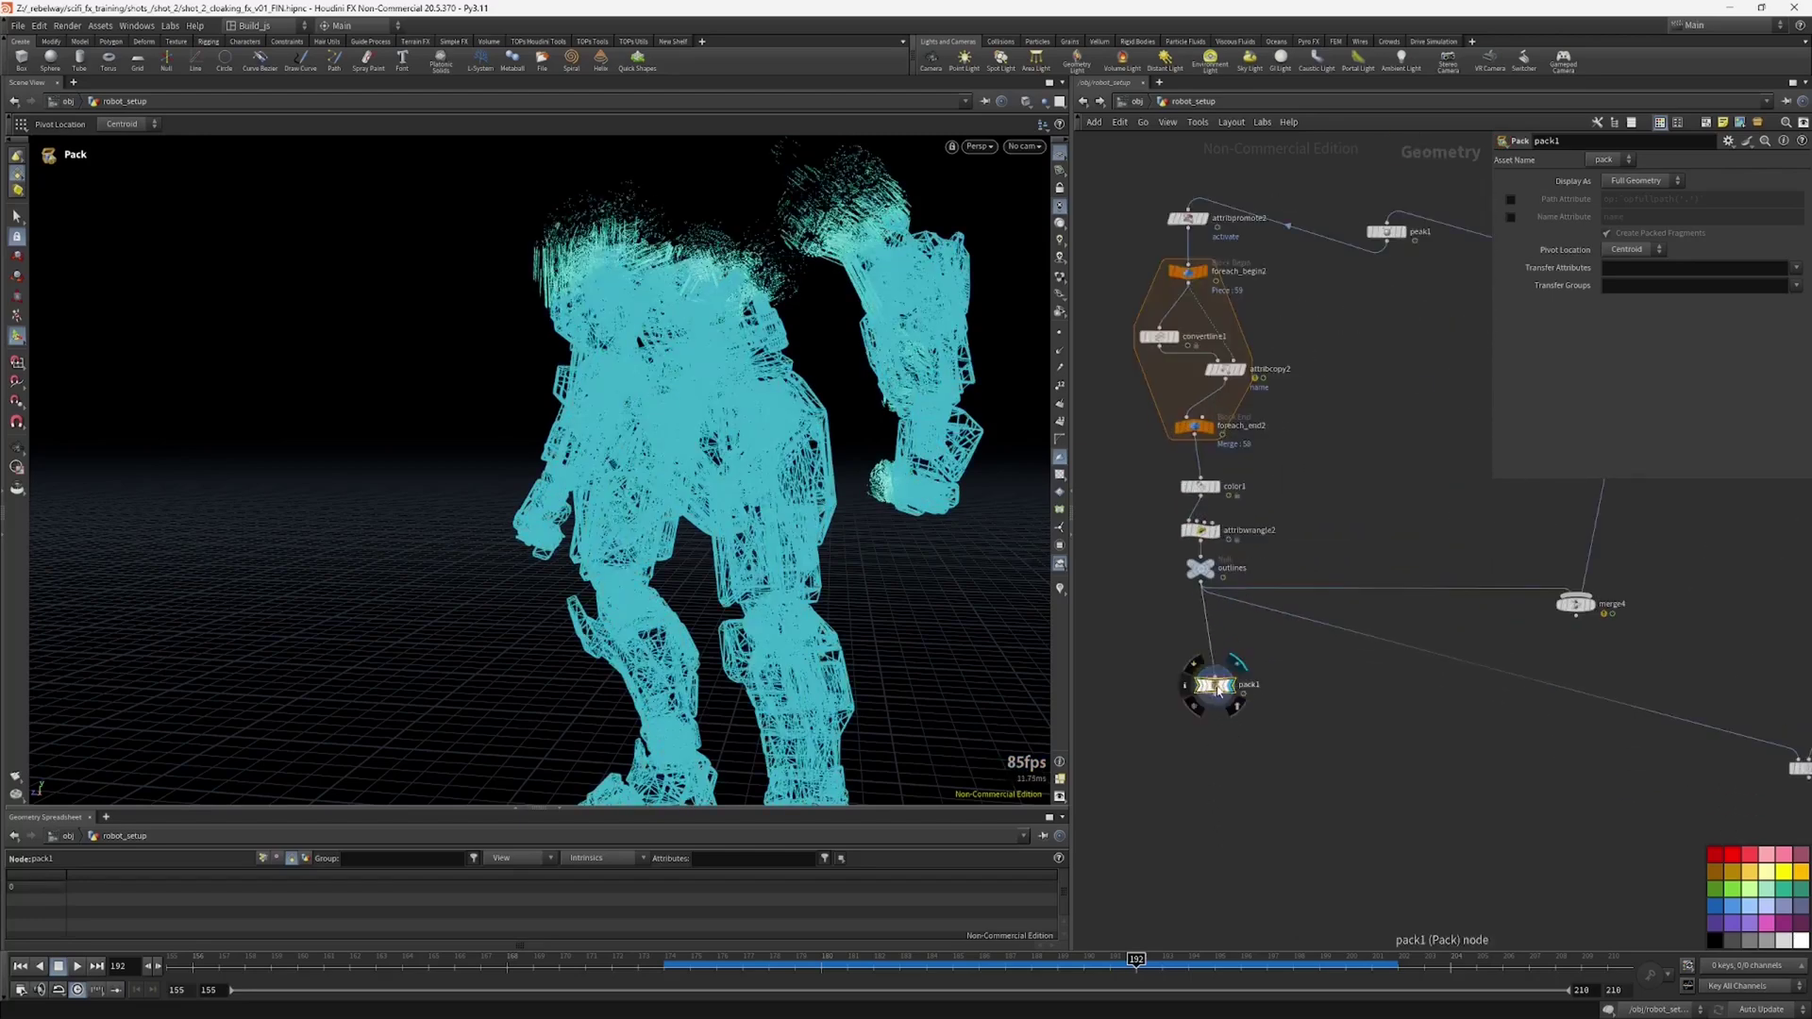
scroll(1472, 703, "down", 2)
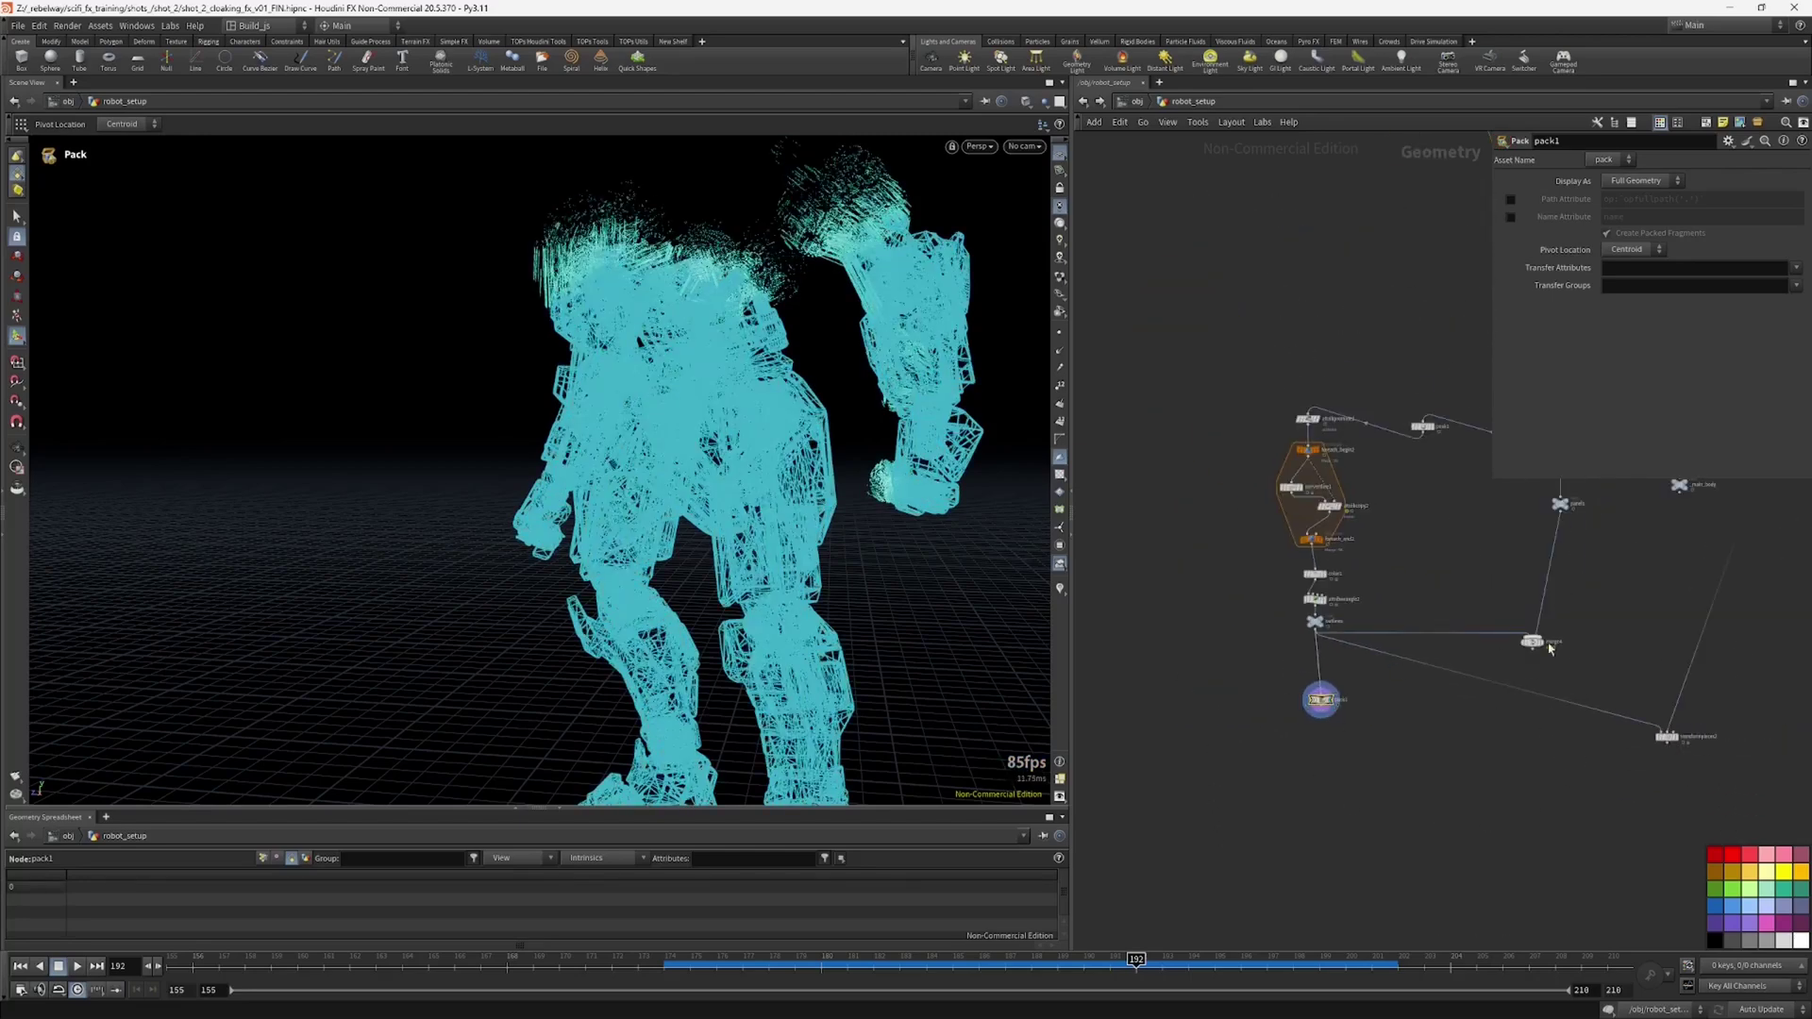
Step: Move the Transform Pieces node below the outlines output, display it and feed it from the outline Pack node
scroll(1453, 719, "up", 2)
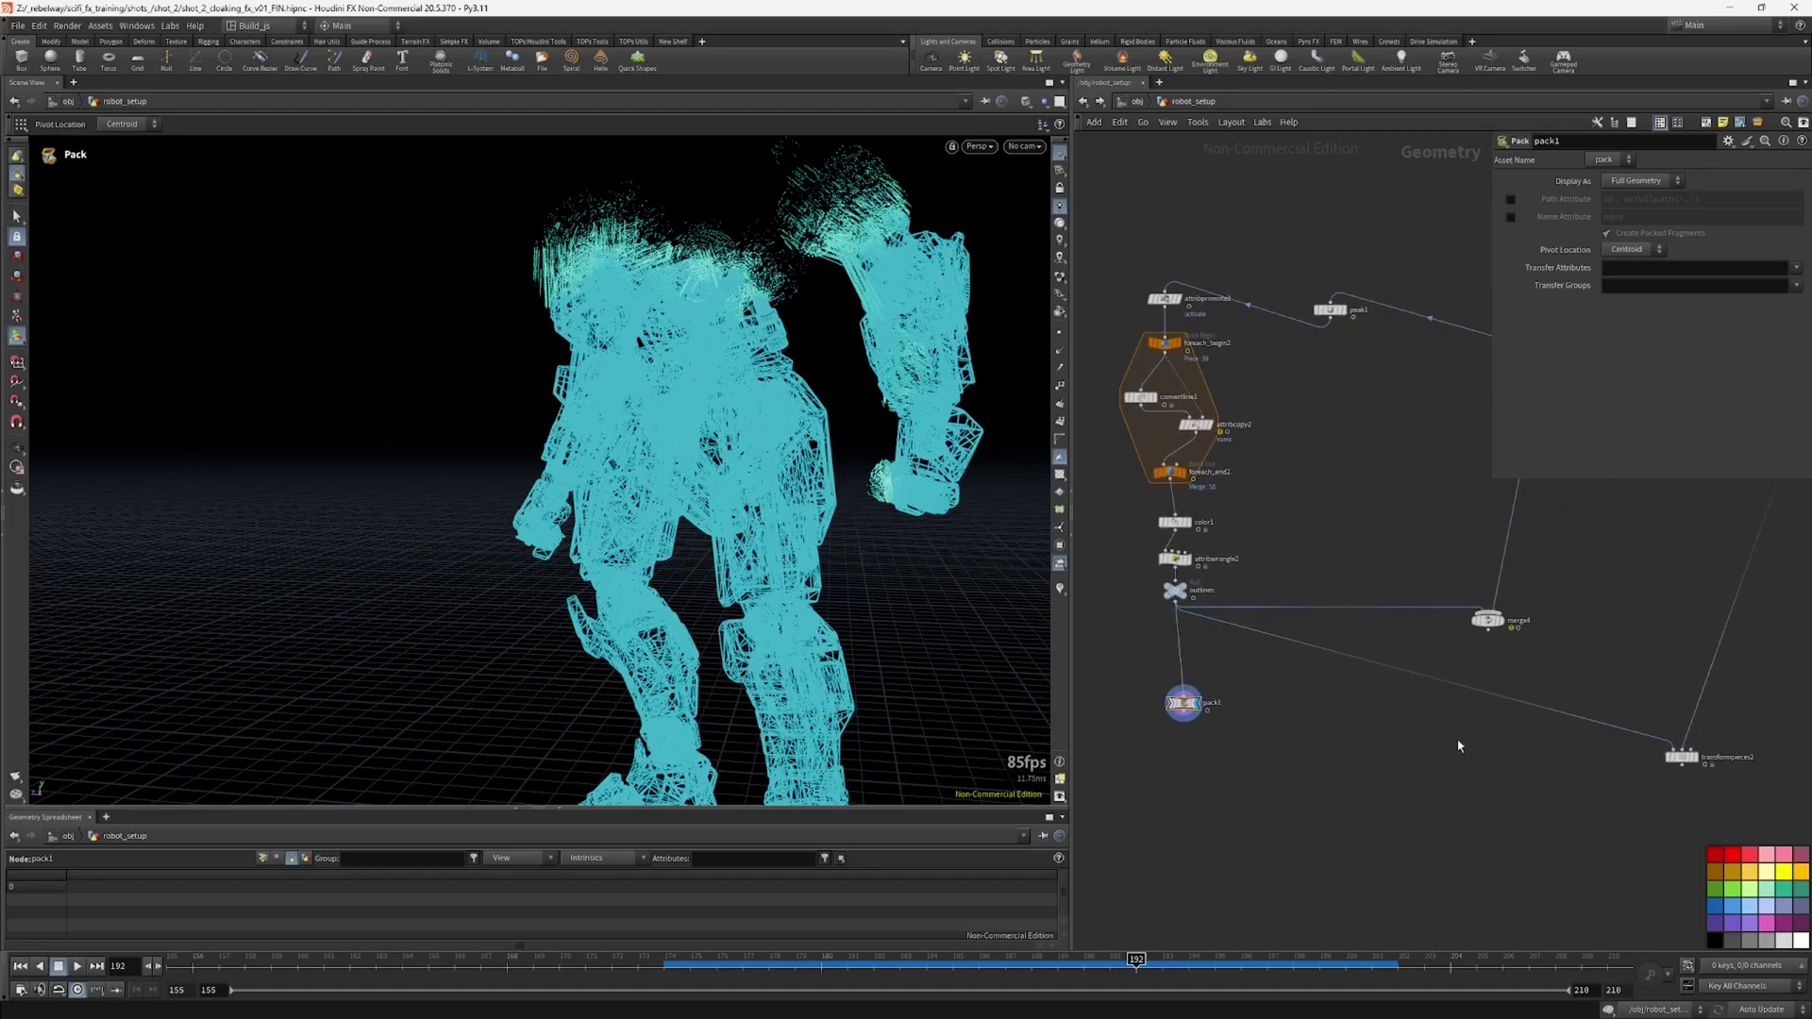
left_click_drag(1682, 757, 1484, 823)
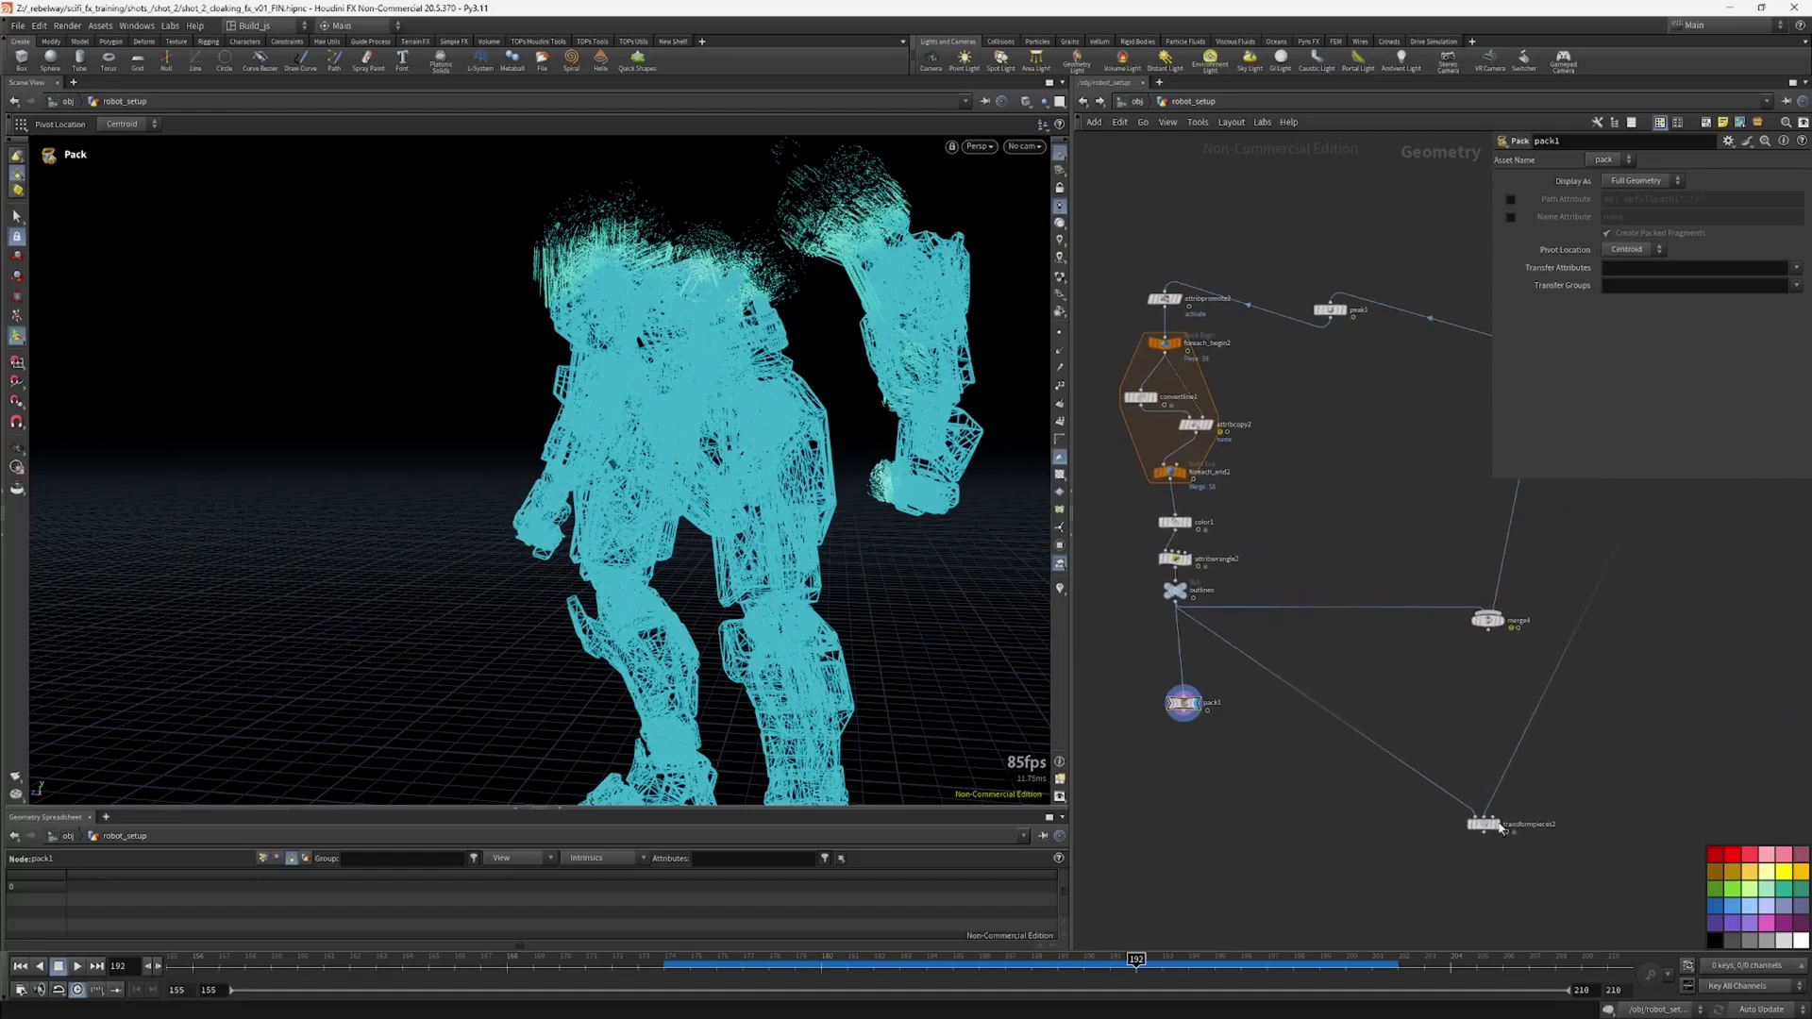
left_click(1500, 827)
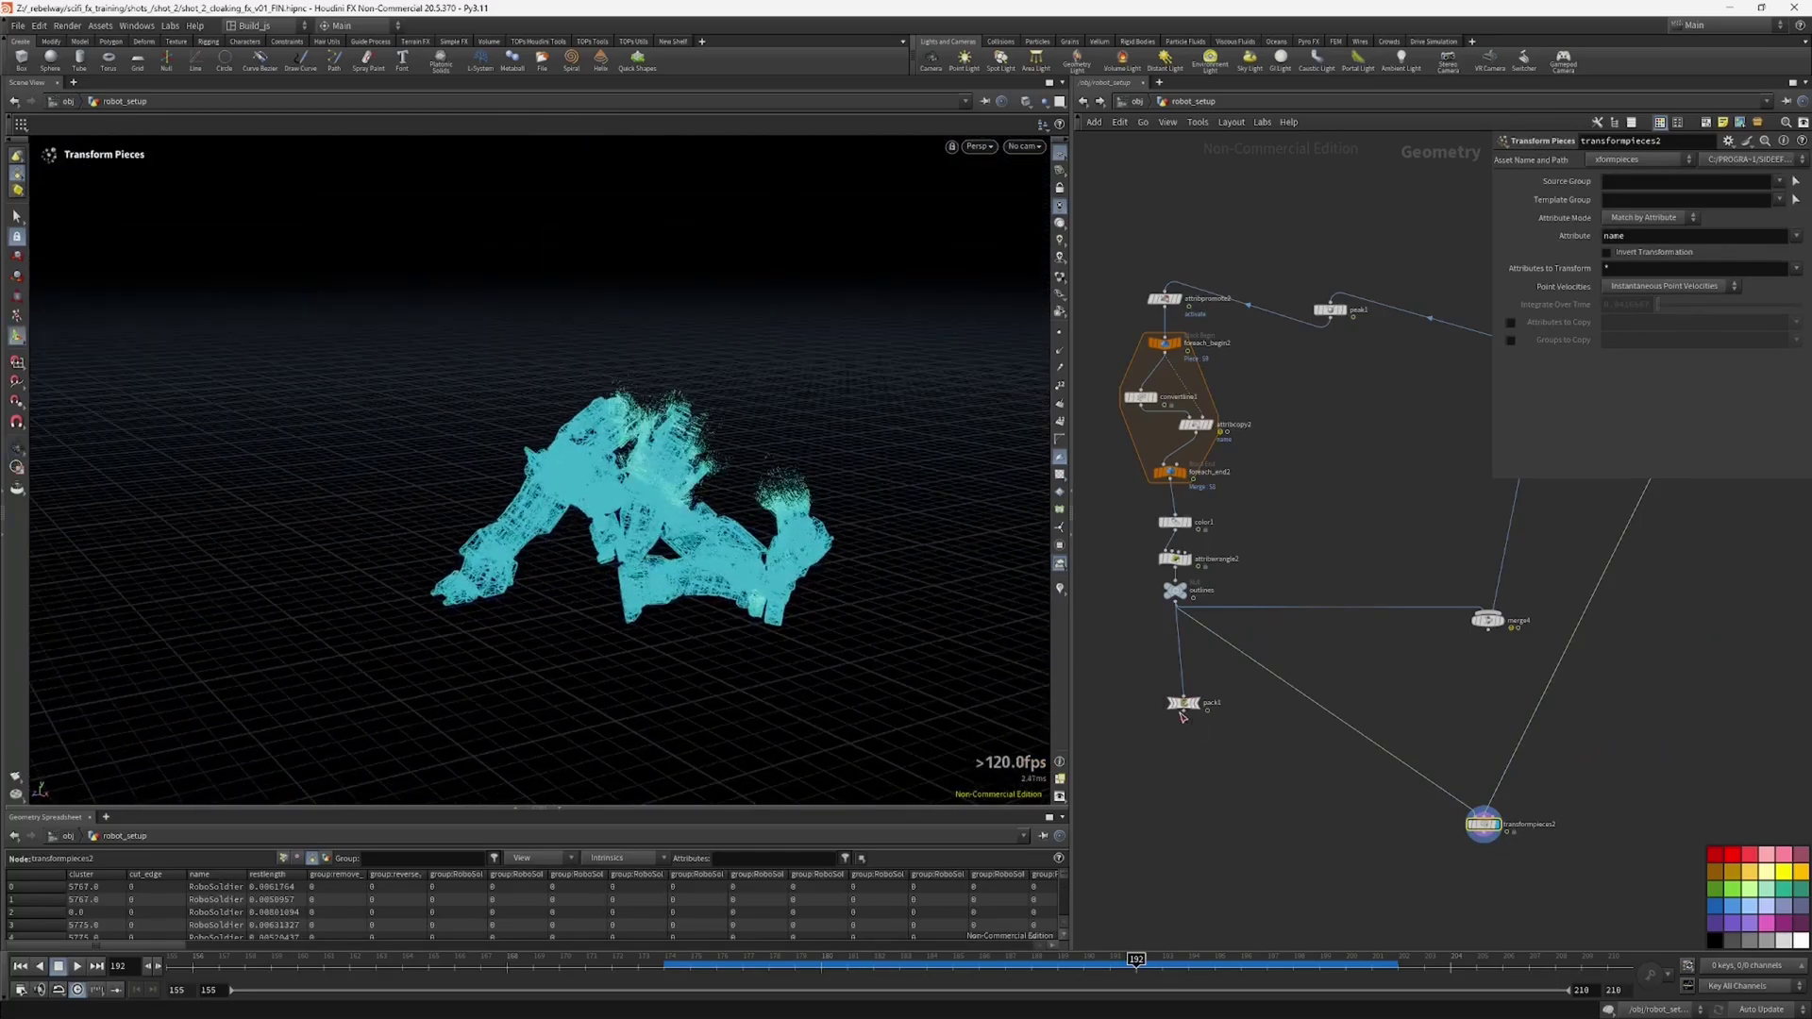
left_click_drag(1182, 715, 1478, 810)
left_click_drag(717, 566, 825, 566)
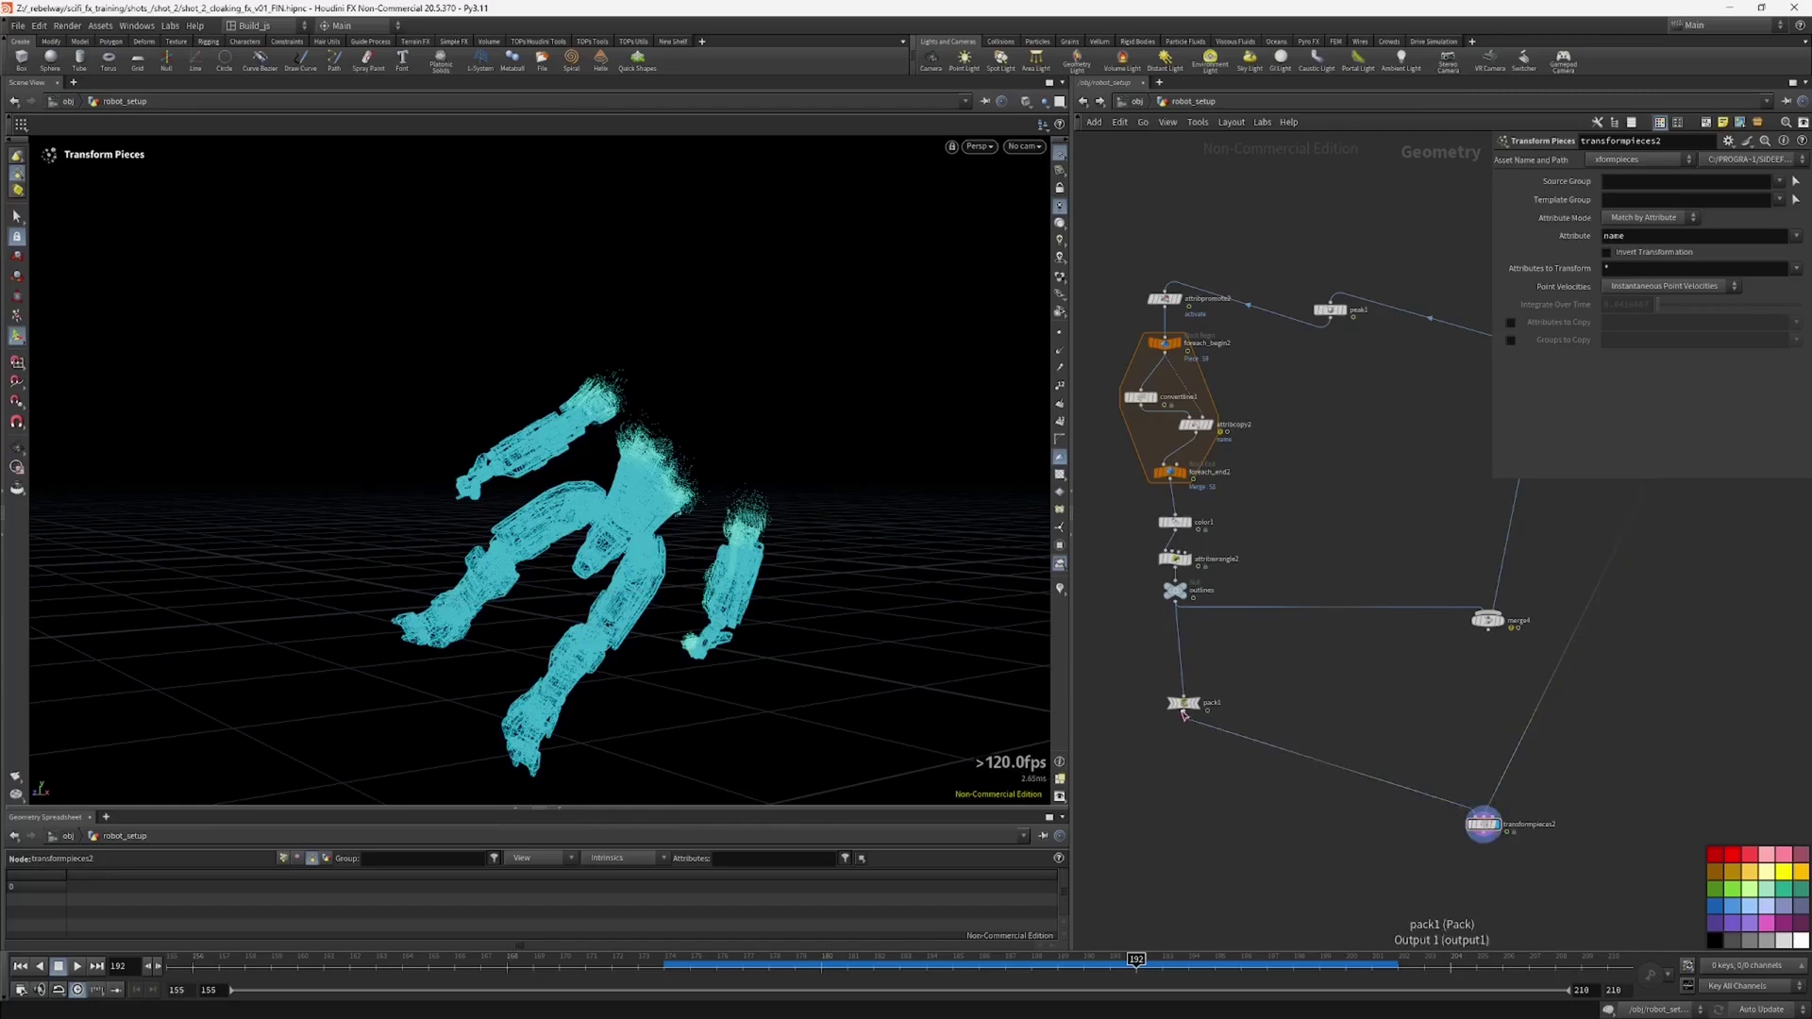
Step: Rewire the outline branch so the outlines output feeds Transform Pieces directly, with the Pack node placed after it and displayed
left_click_drag(1183, 707, 1496, 879)
left_click(1487, 823)
left_click_drag(1430, 822, 1534, 738)
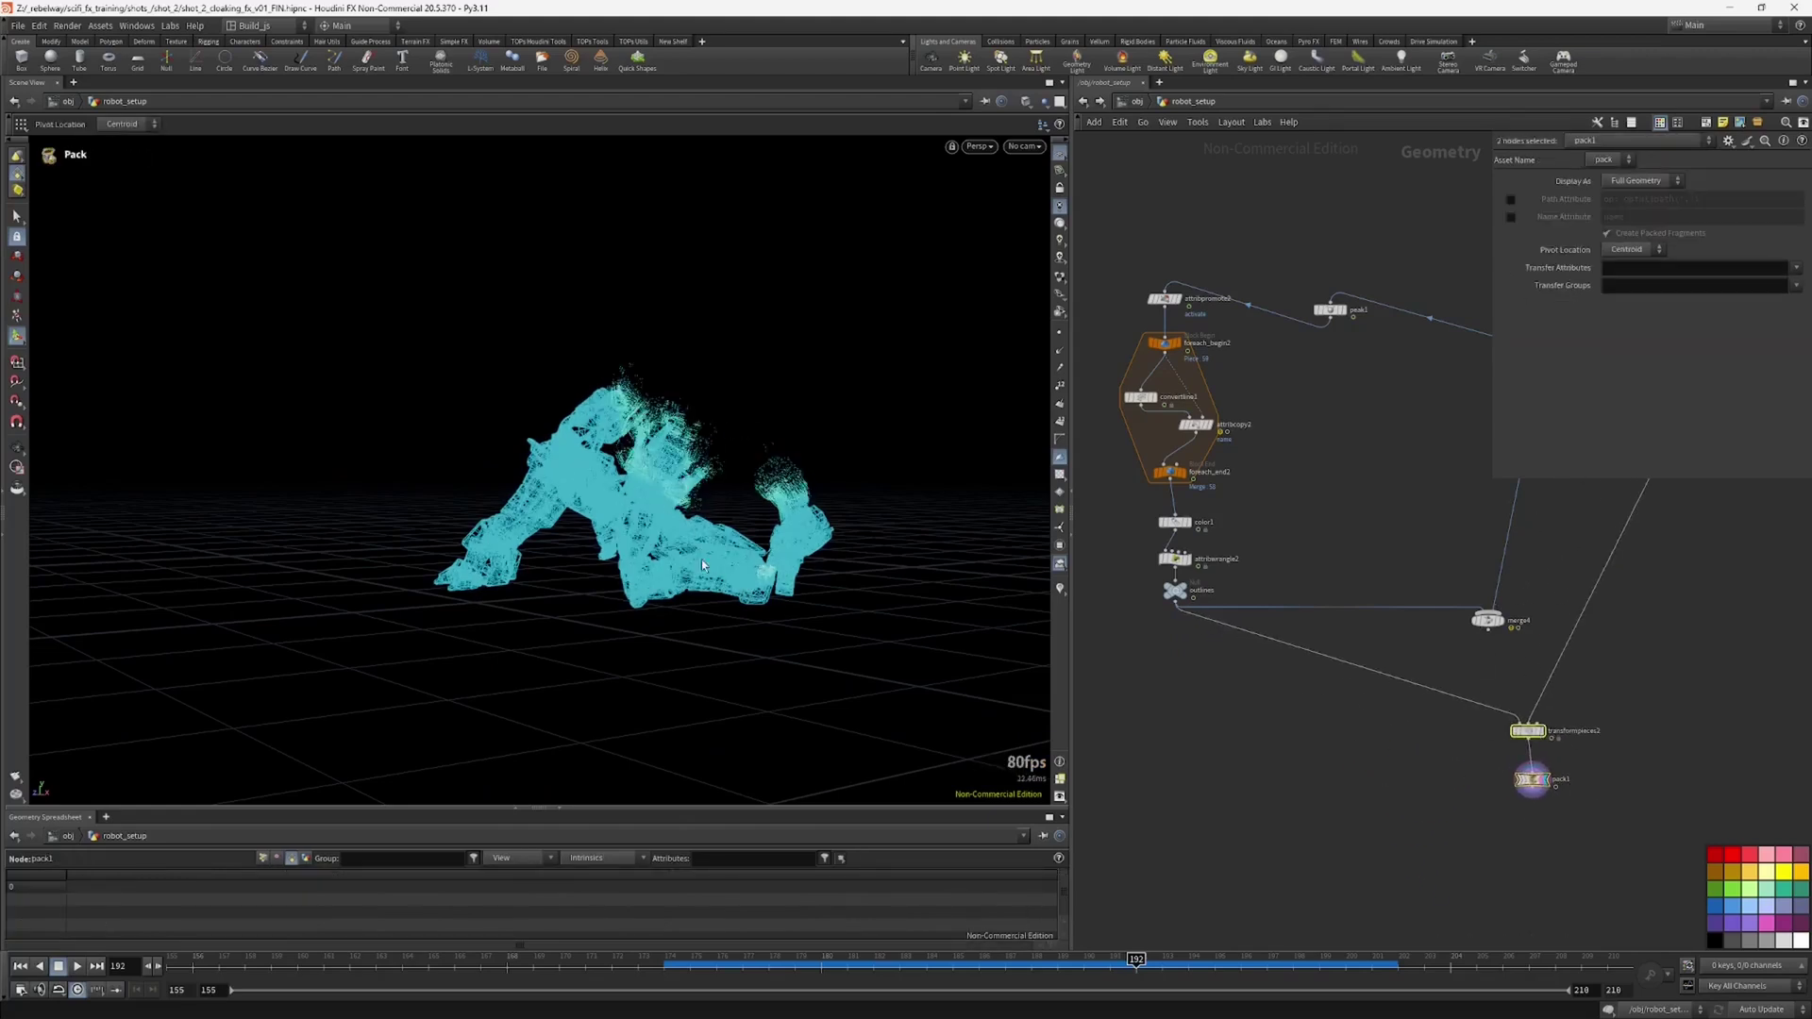
left_click(1529, 779)
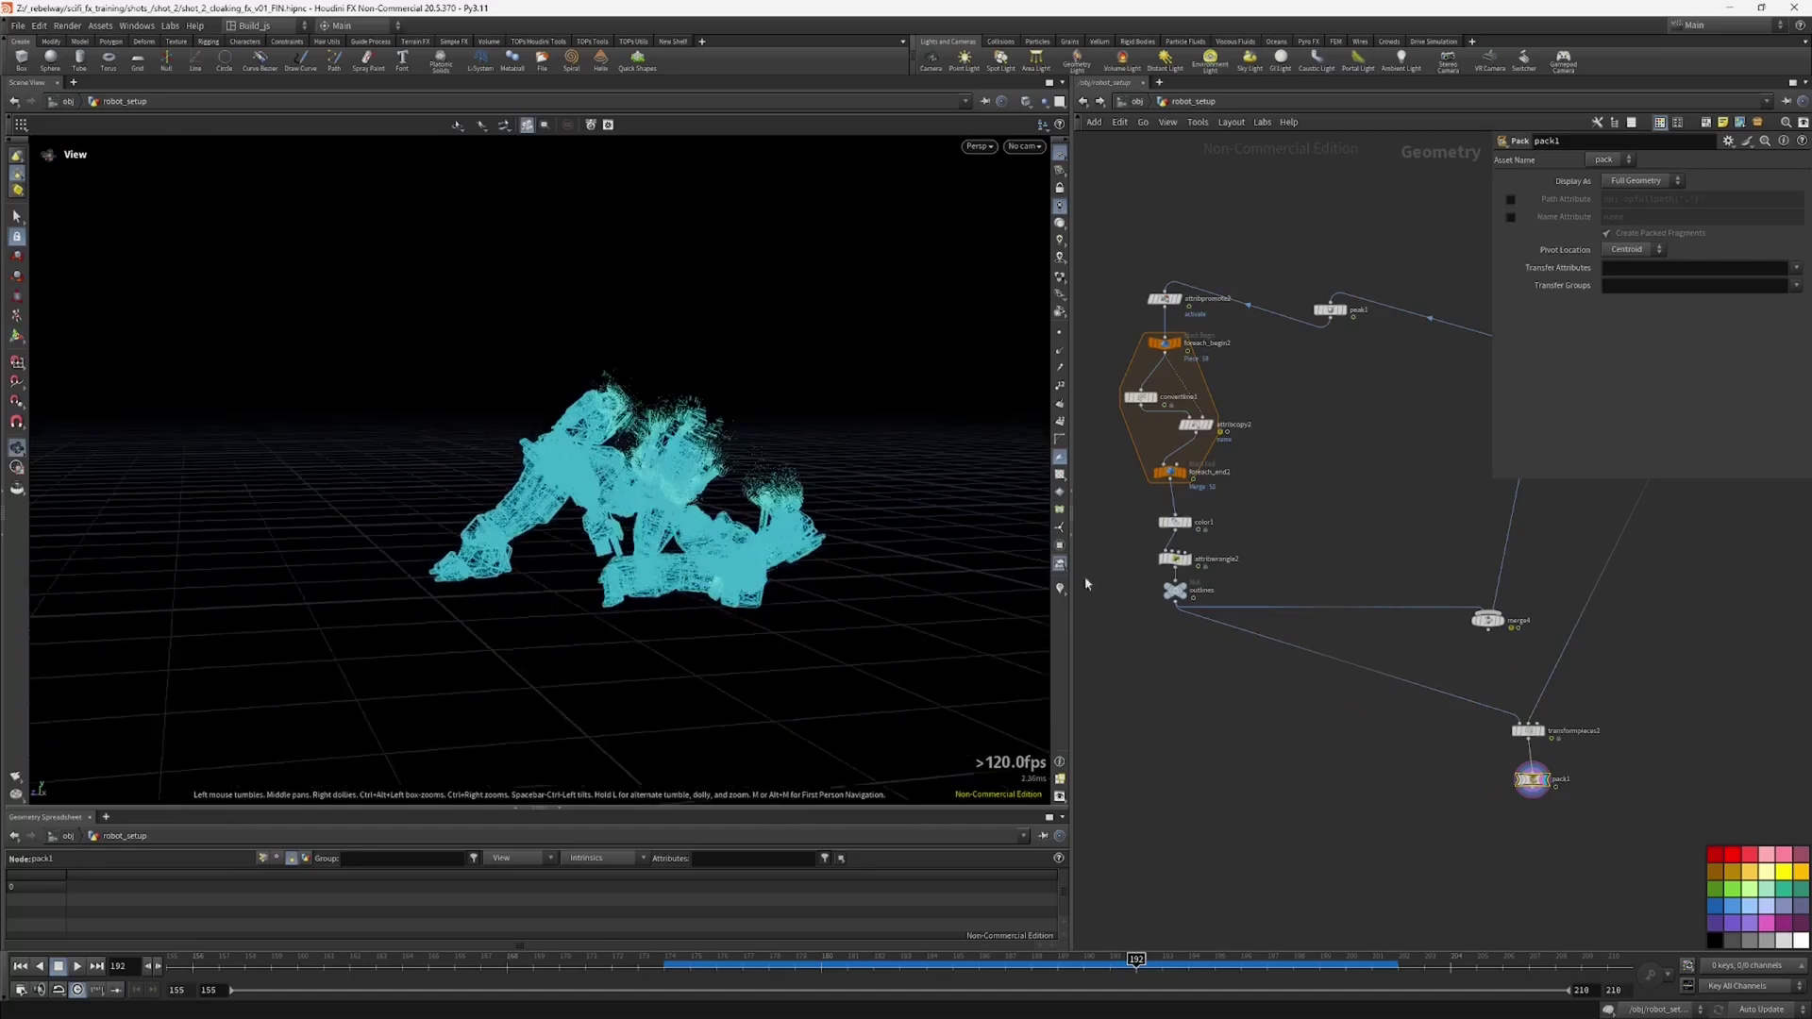
Step: Duplicate the outline branch's Transform Pieces and Pack nodes and place the copies beside the originals
middle_click_drag(1468, 469, 1397, 643)
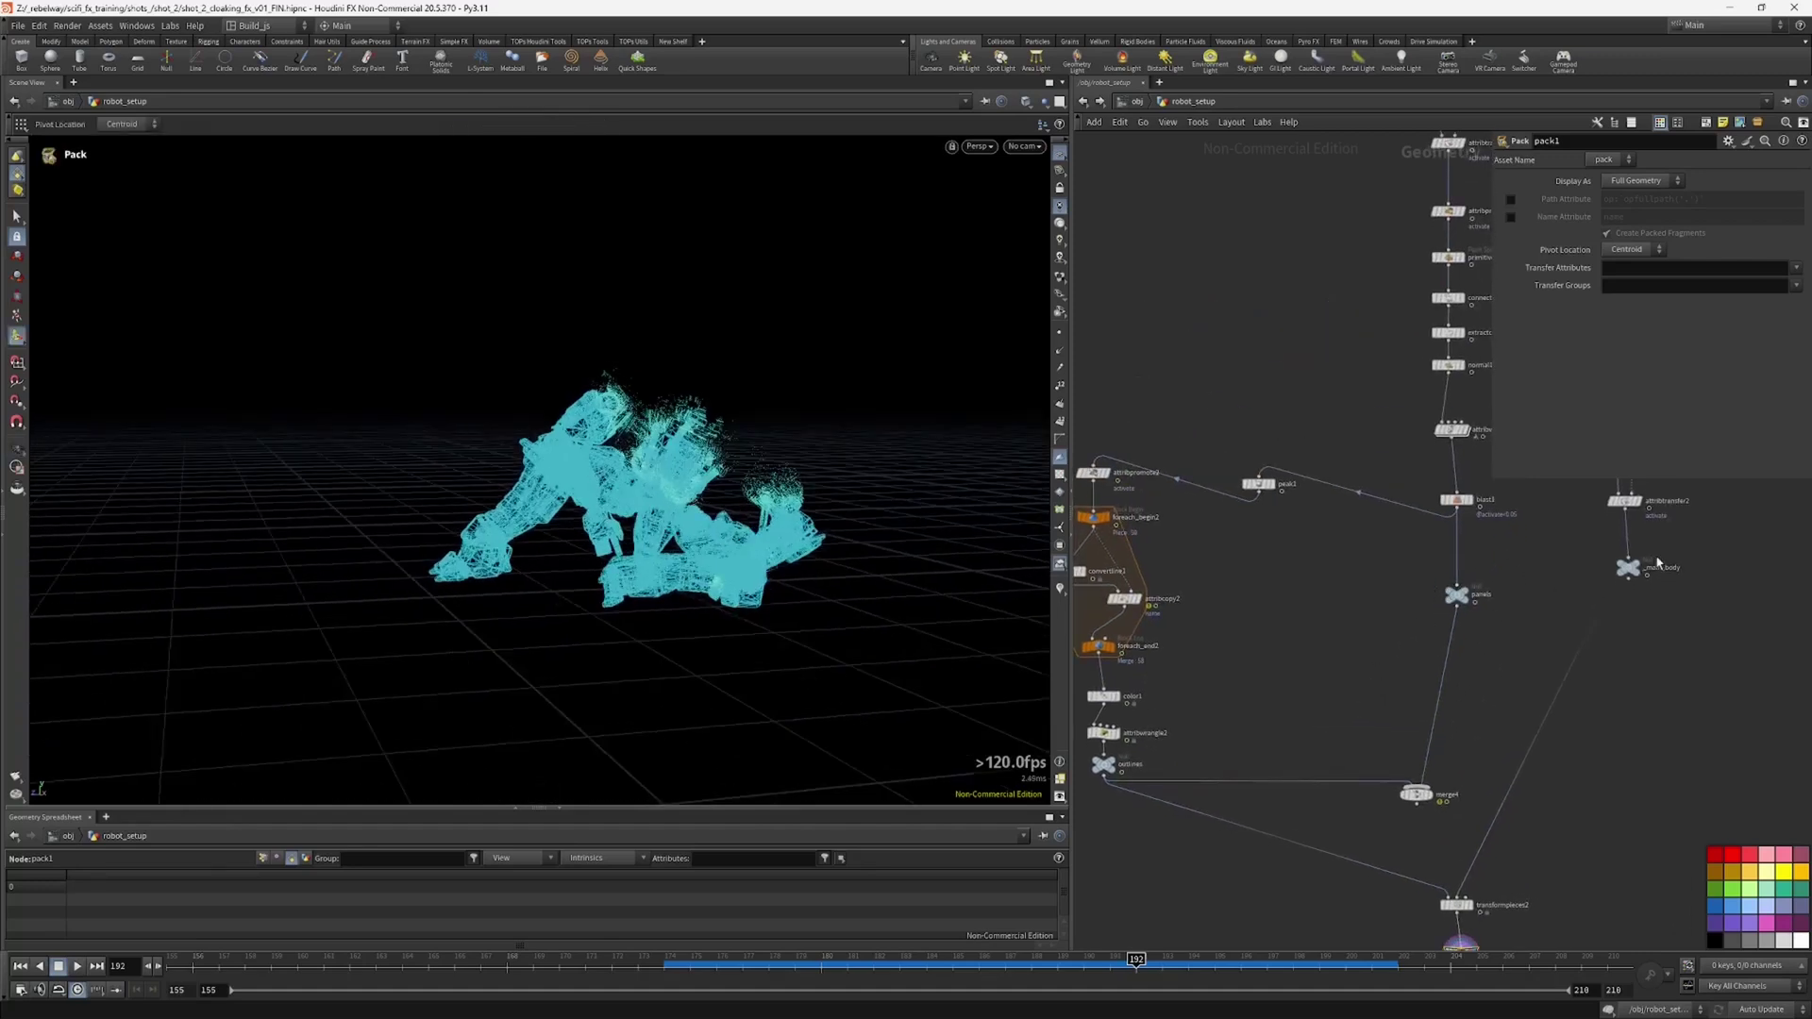
middle_click_drag(1463, 830, 1471, 713)
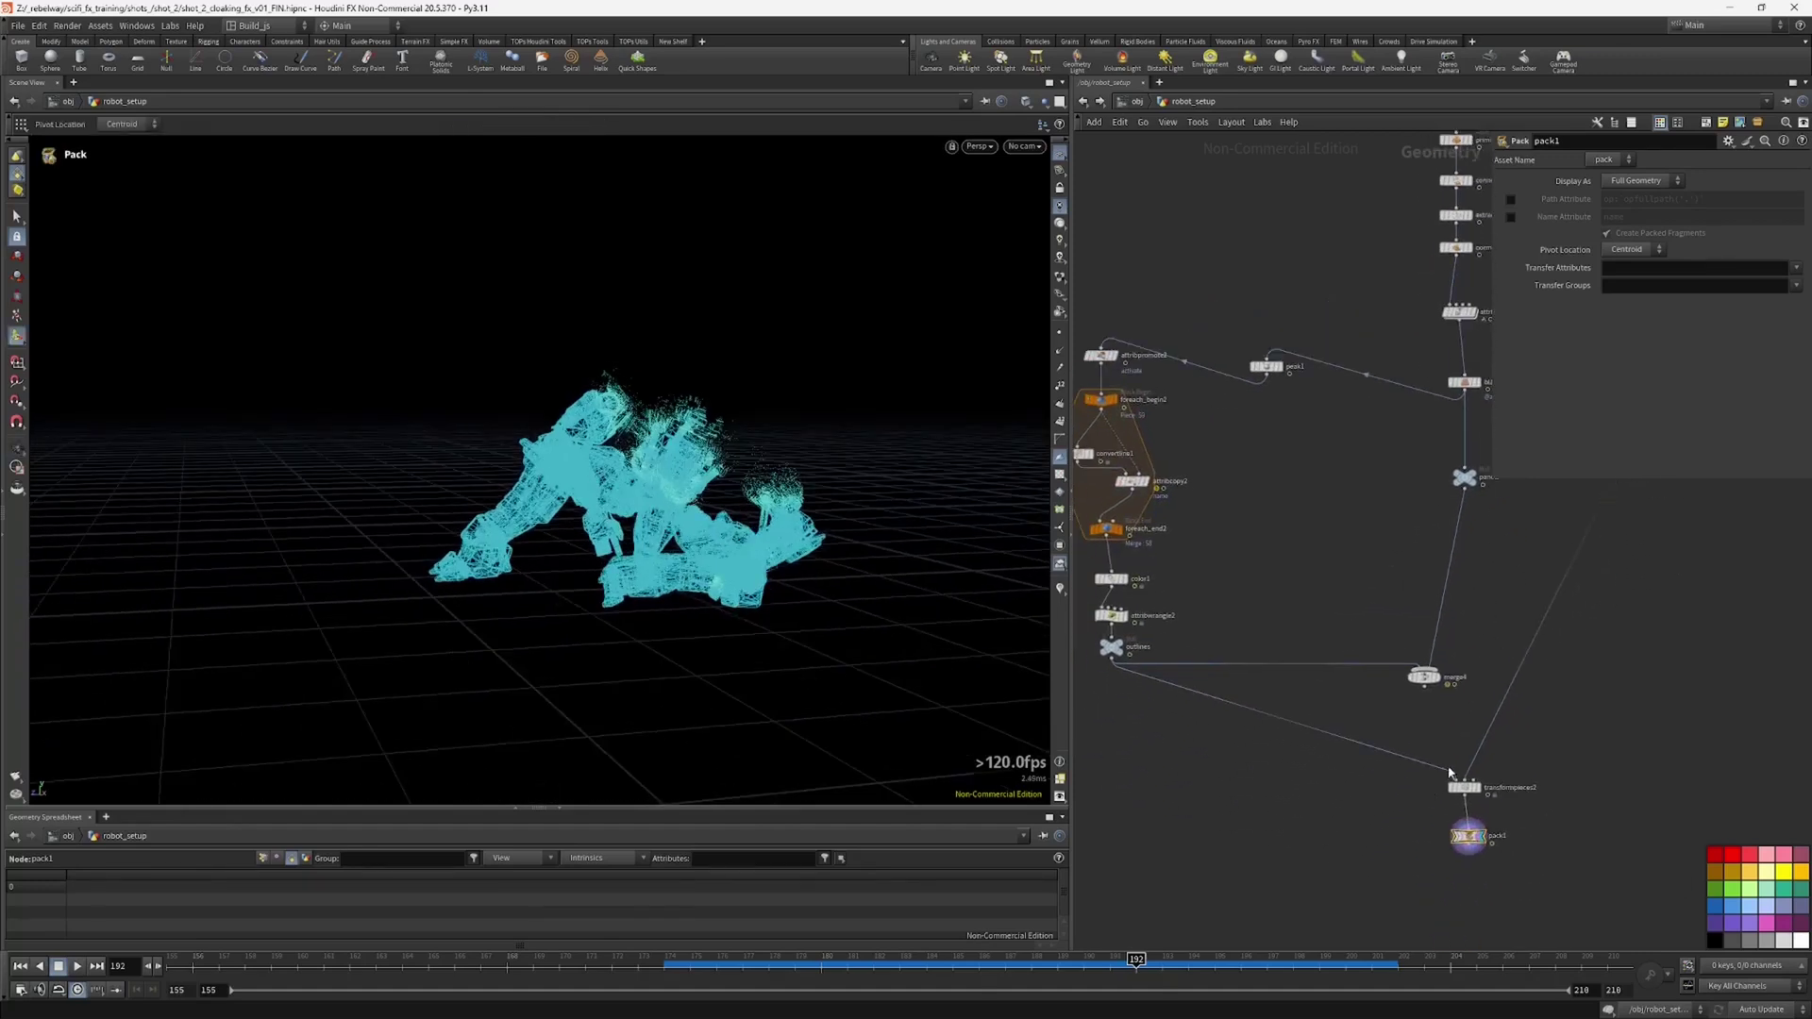
left_click_drag(1391, 779, 1510, 868)
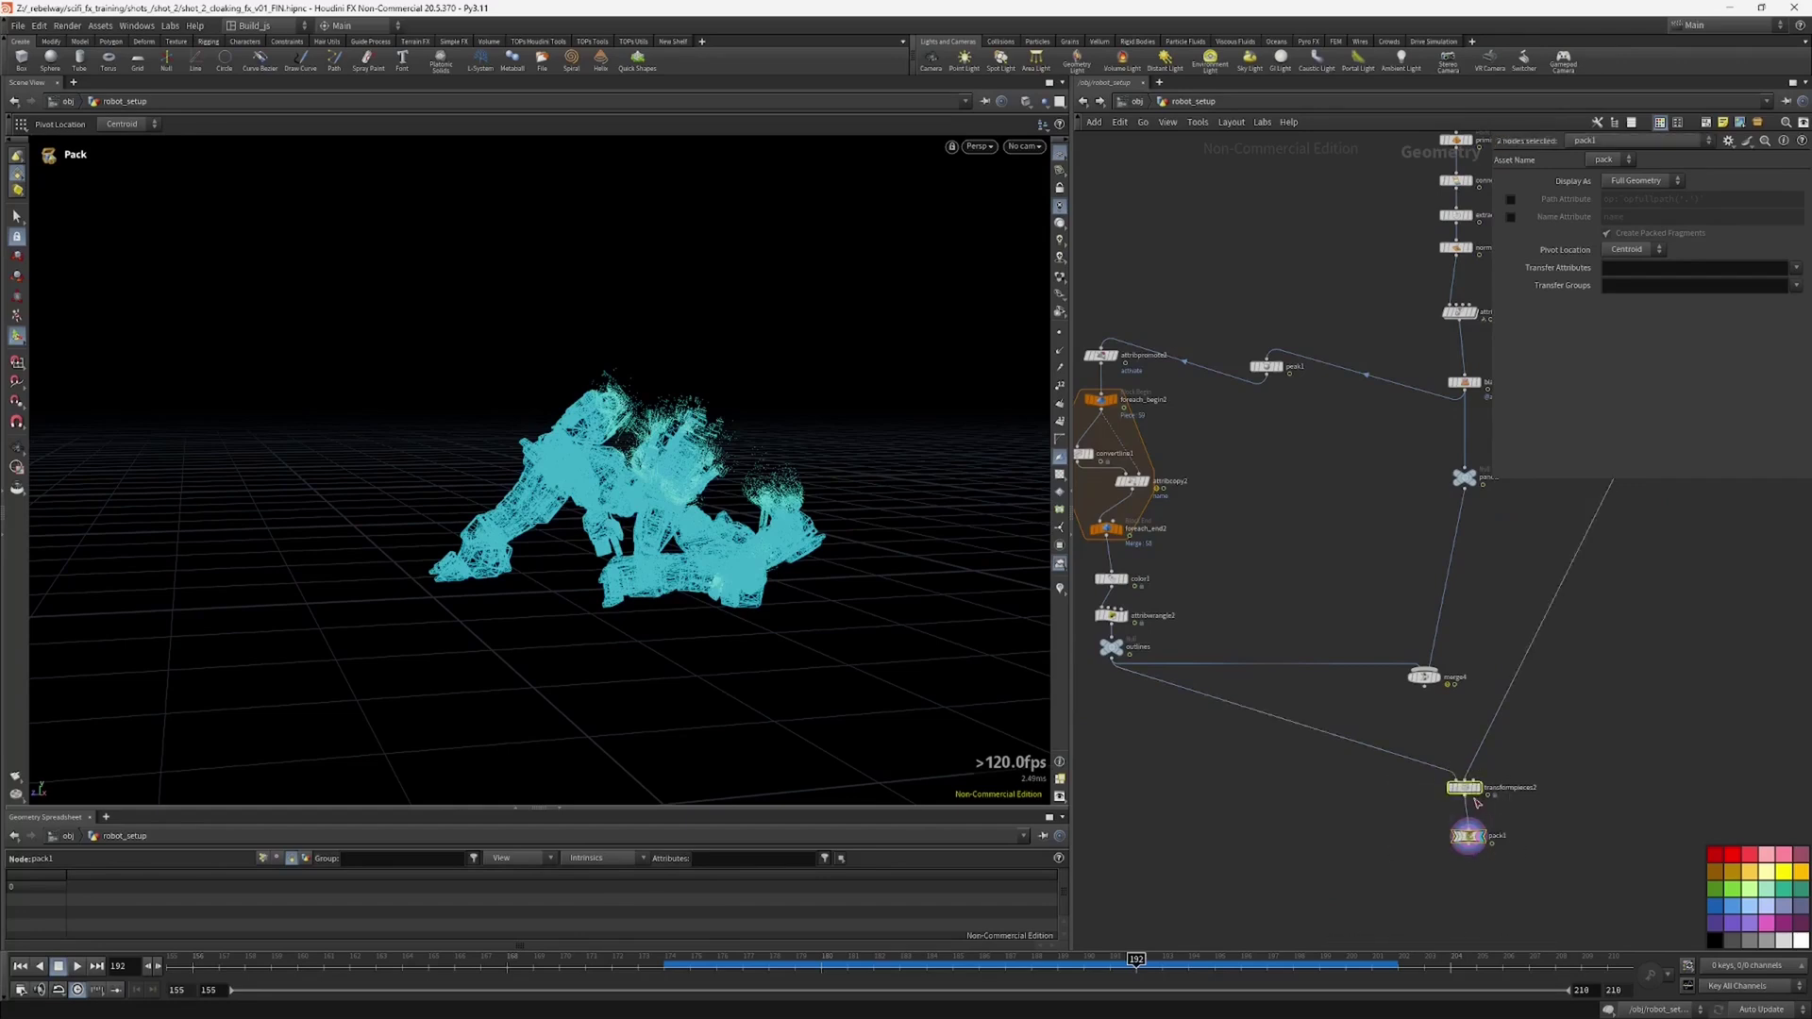
mouse_move(1468, 794)
left_mouse_down()
mouse_move(1276, 798)
mouse_move(1504, 792)
left_mouse_up()
left_click_drag(1504, 792, 1508, 791, "alt")
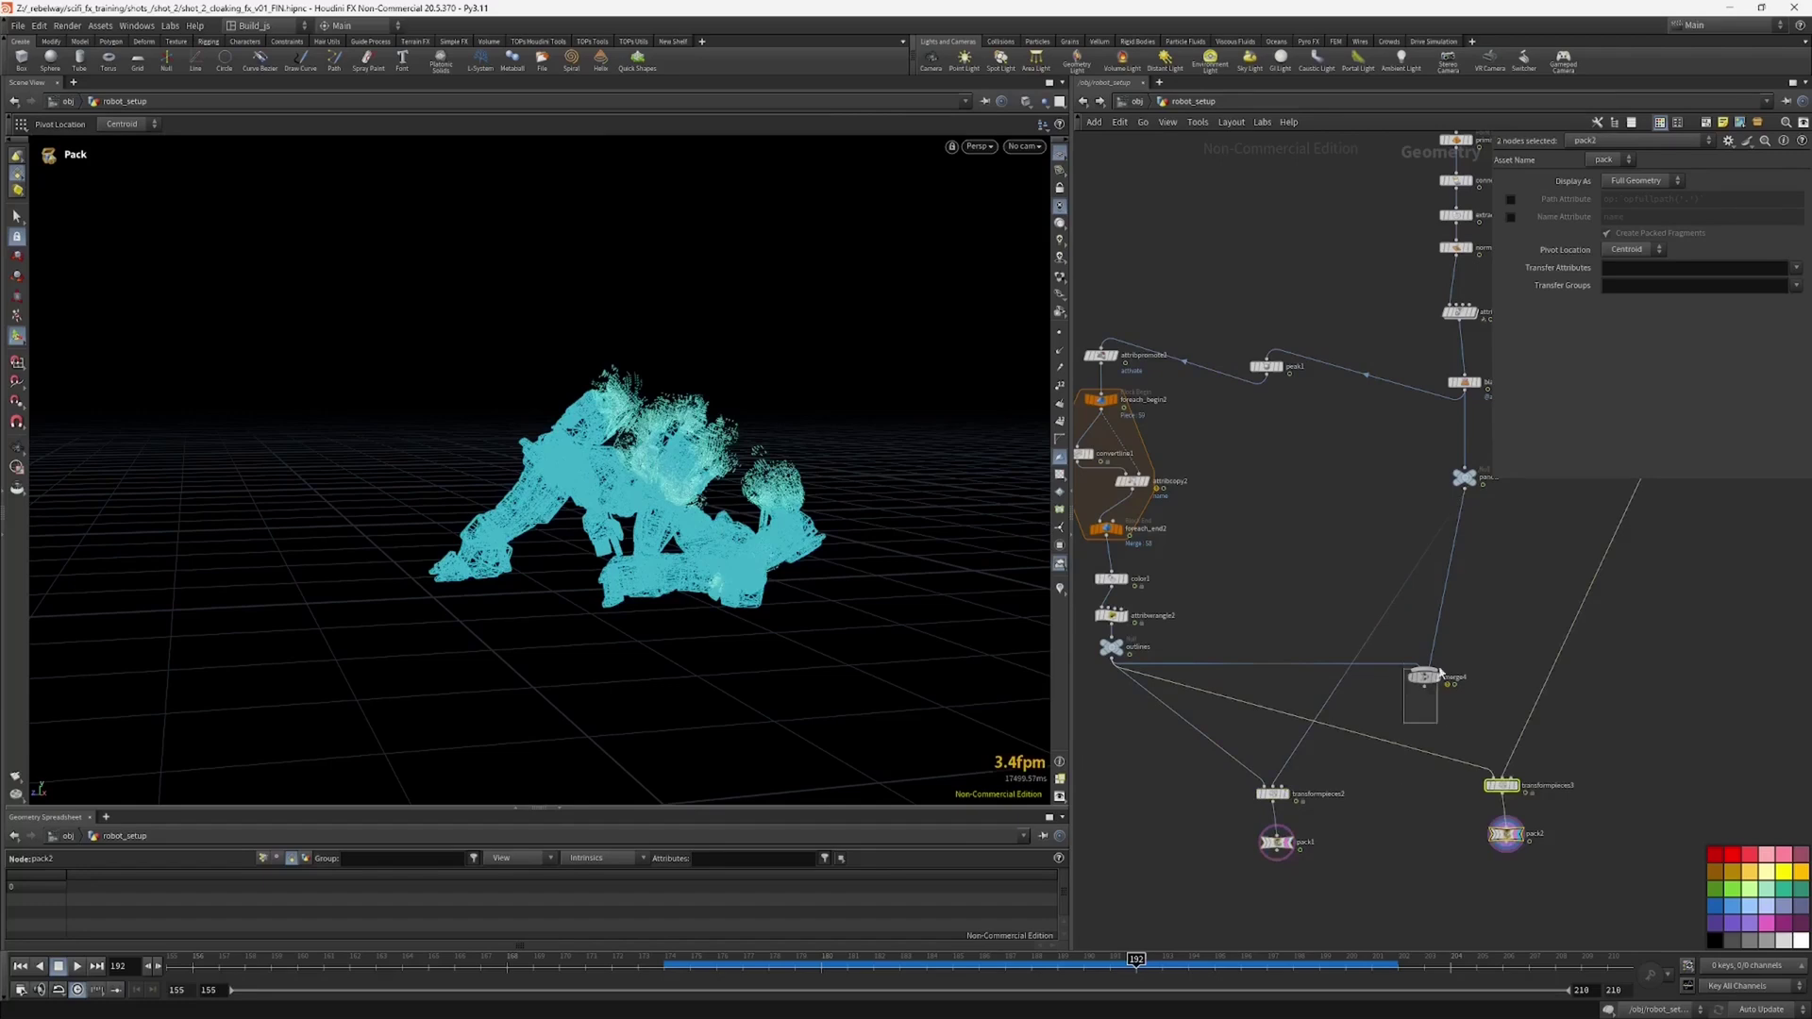
Step: Delete the Merge node, connect the panels output to the duplicated Transform Pieces node, and display the outline Pack node
left_click_drag(1441, 671, 1415, 658)
key("Delete")
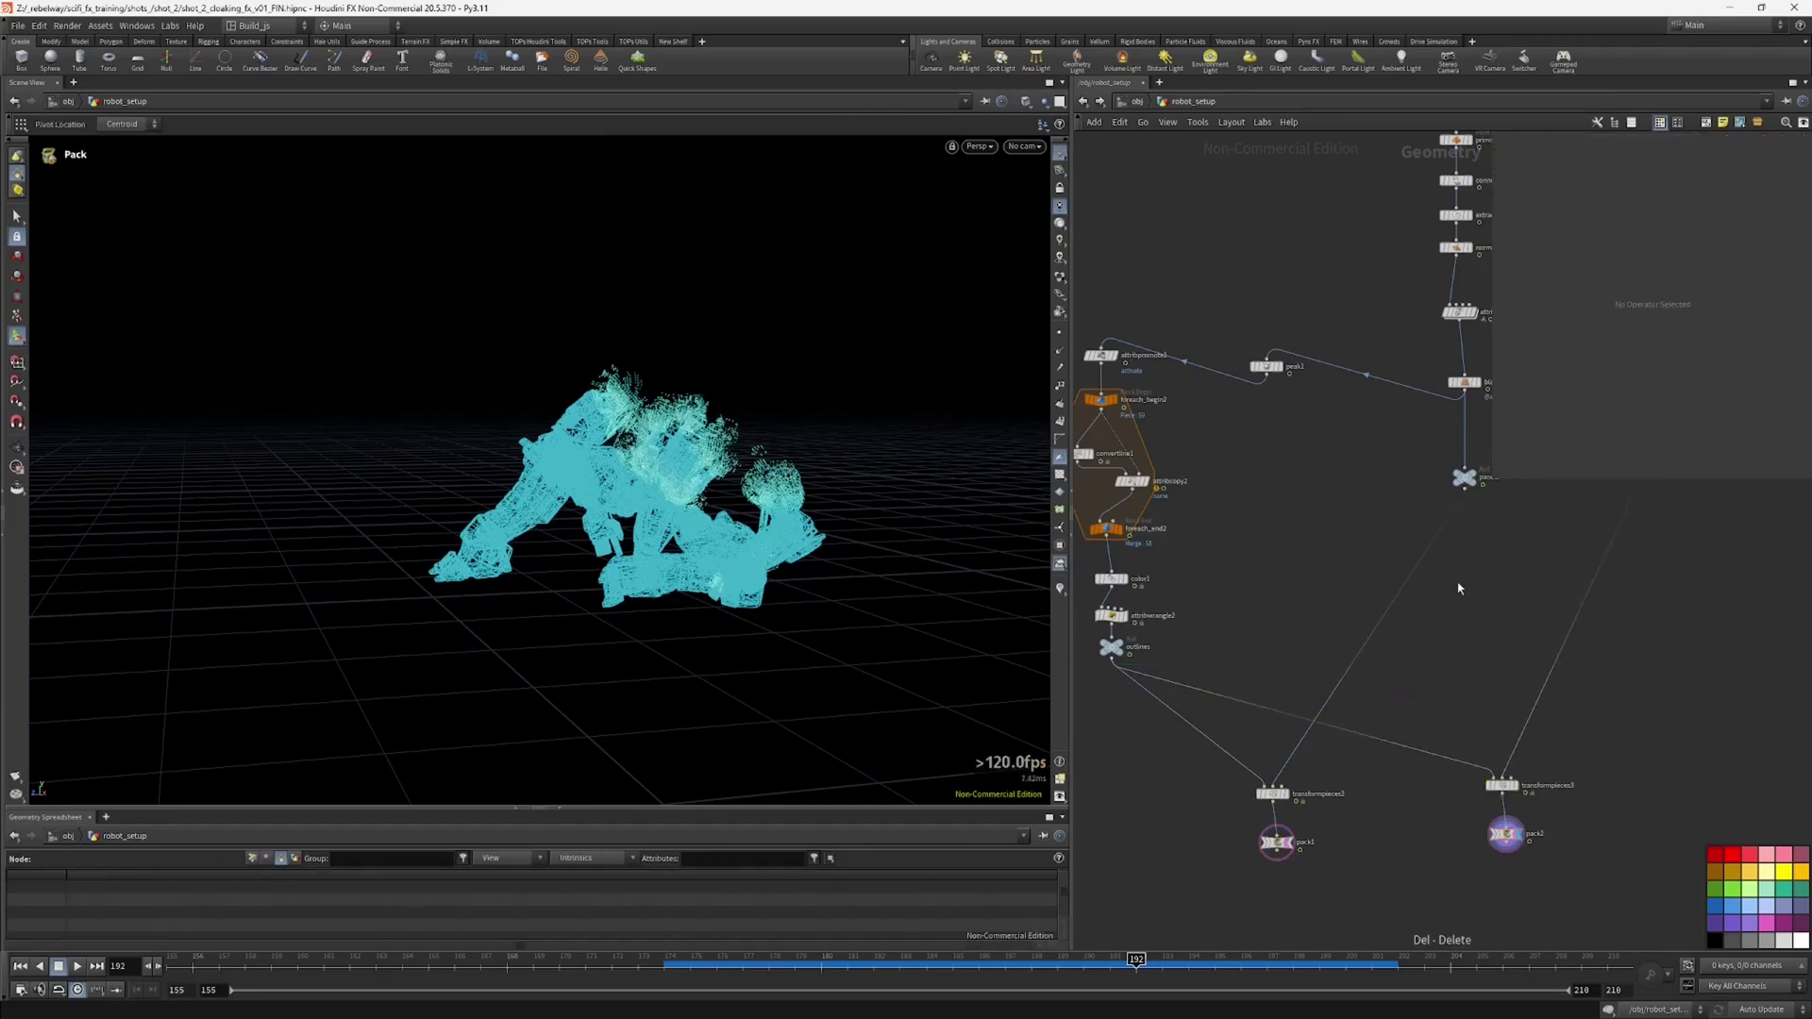
left_click_drag(1464, 489, 1501, 779)
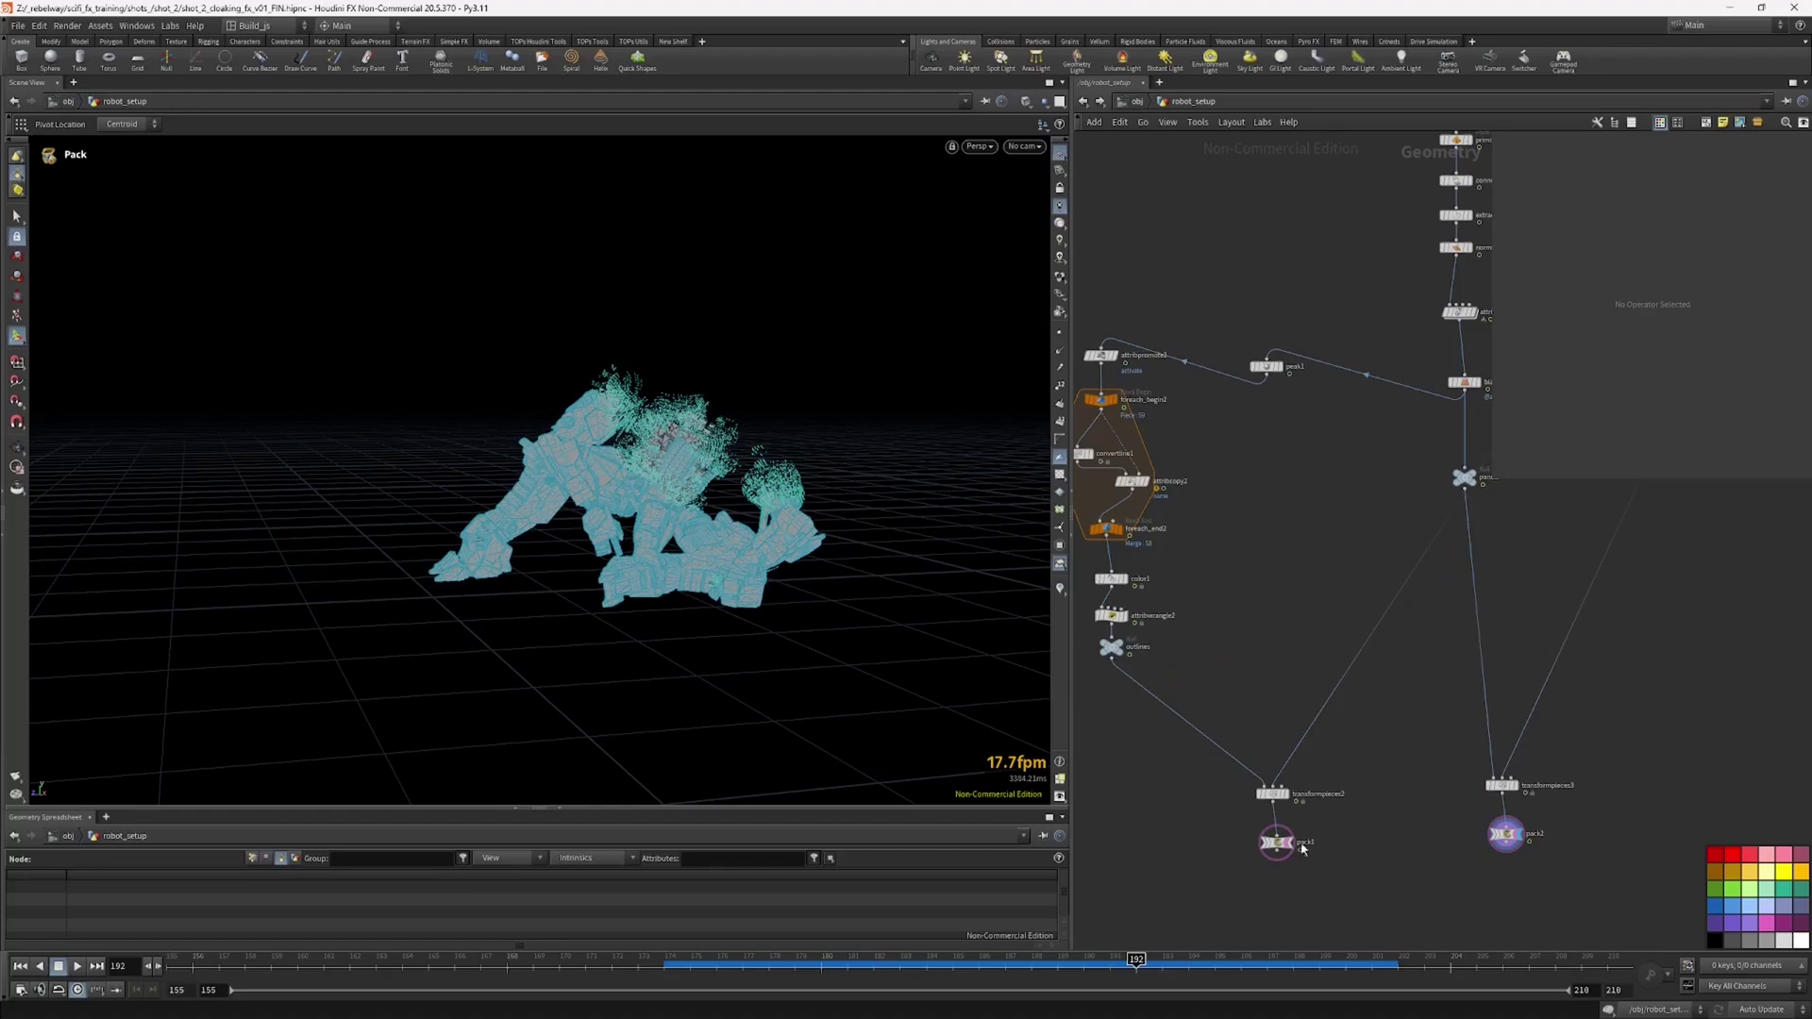
left_click(1291, 844)
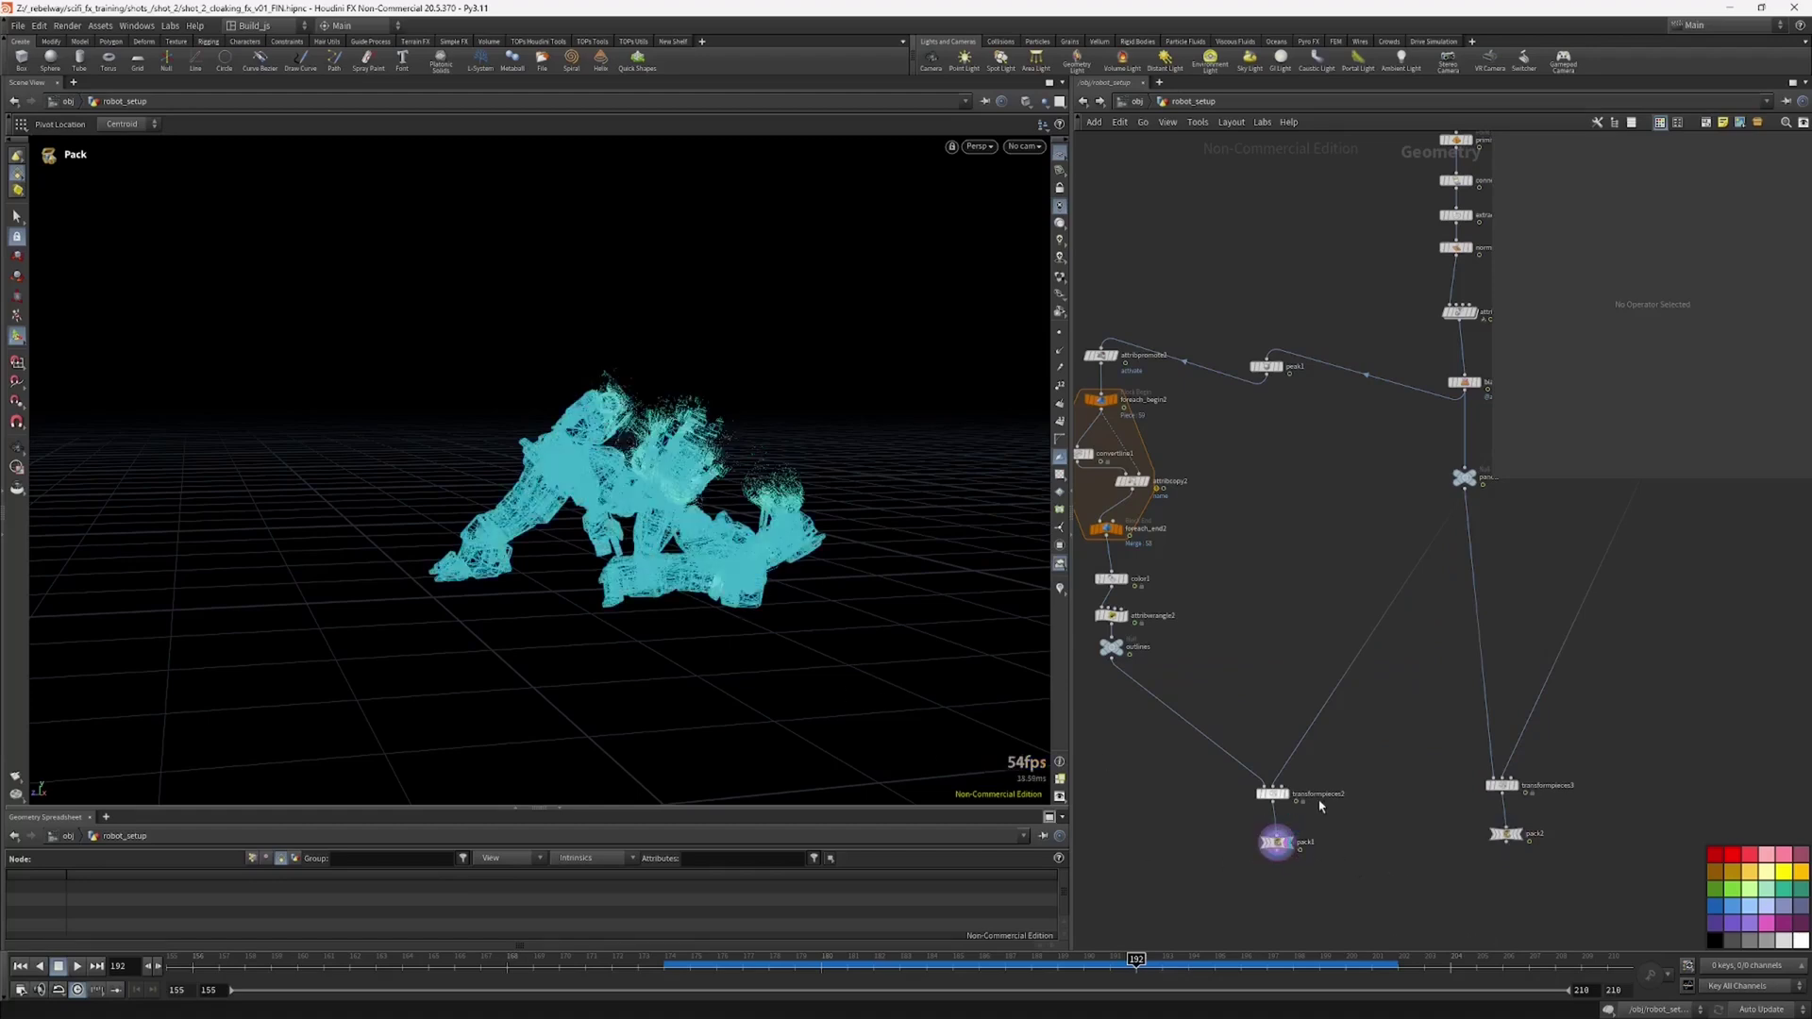
Step: Duplicate the Transform Pieces and Pack pair once more and connect the main_body output to the new Transform Pieces node
middle_click_drag(1380, 754, 1217, 795)
scroll(1239, 770, "down", 3)
left_click_drag(1271, 761, 1459, 797)
scroll(1405, 747, "up", 3)
left_click(1391, 756)
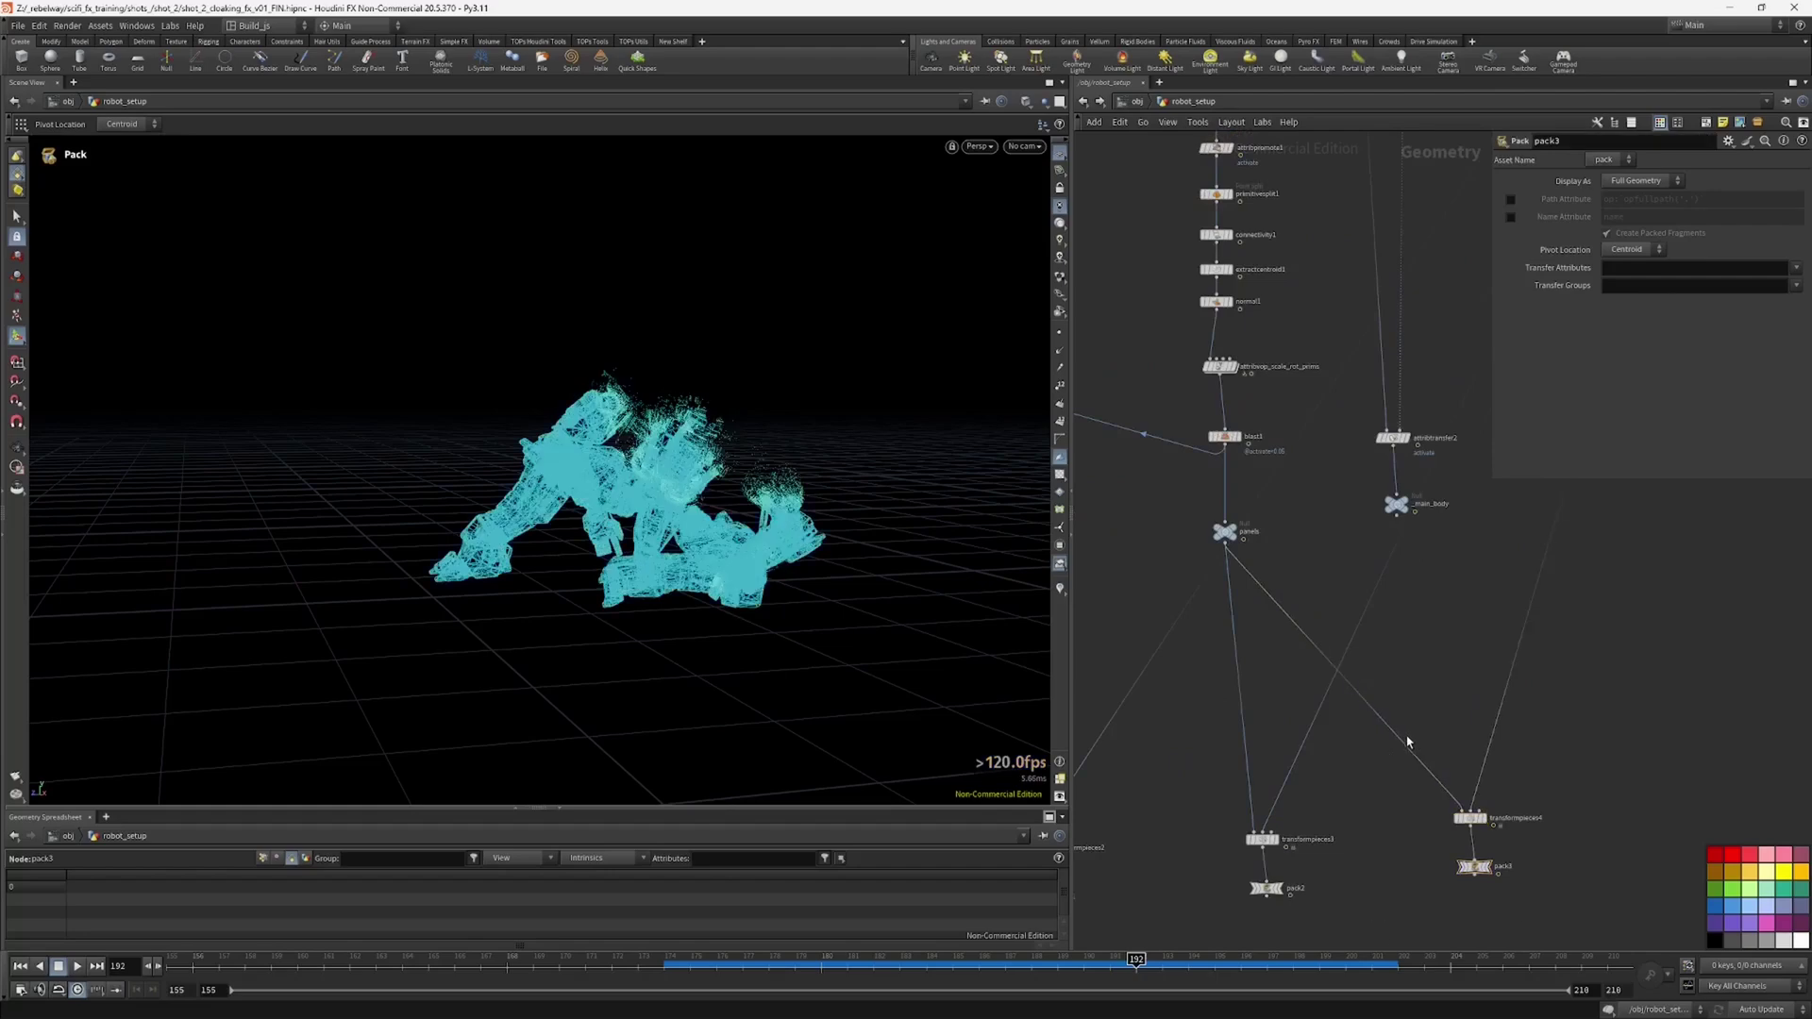
left_click_drag(1400, 742, 1398, 517)
middle_click_drag(1412, 770, 1373, 694)
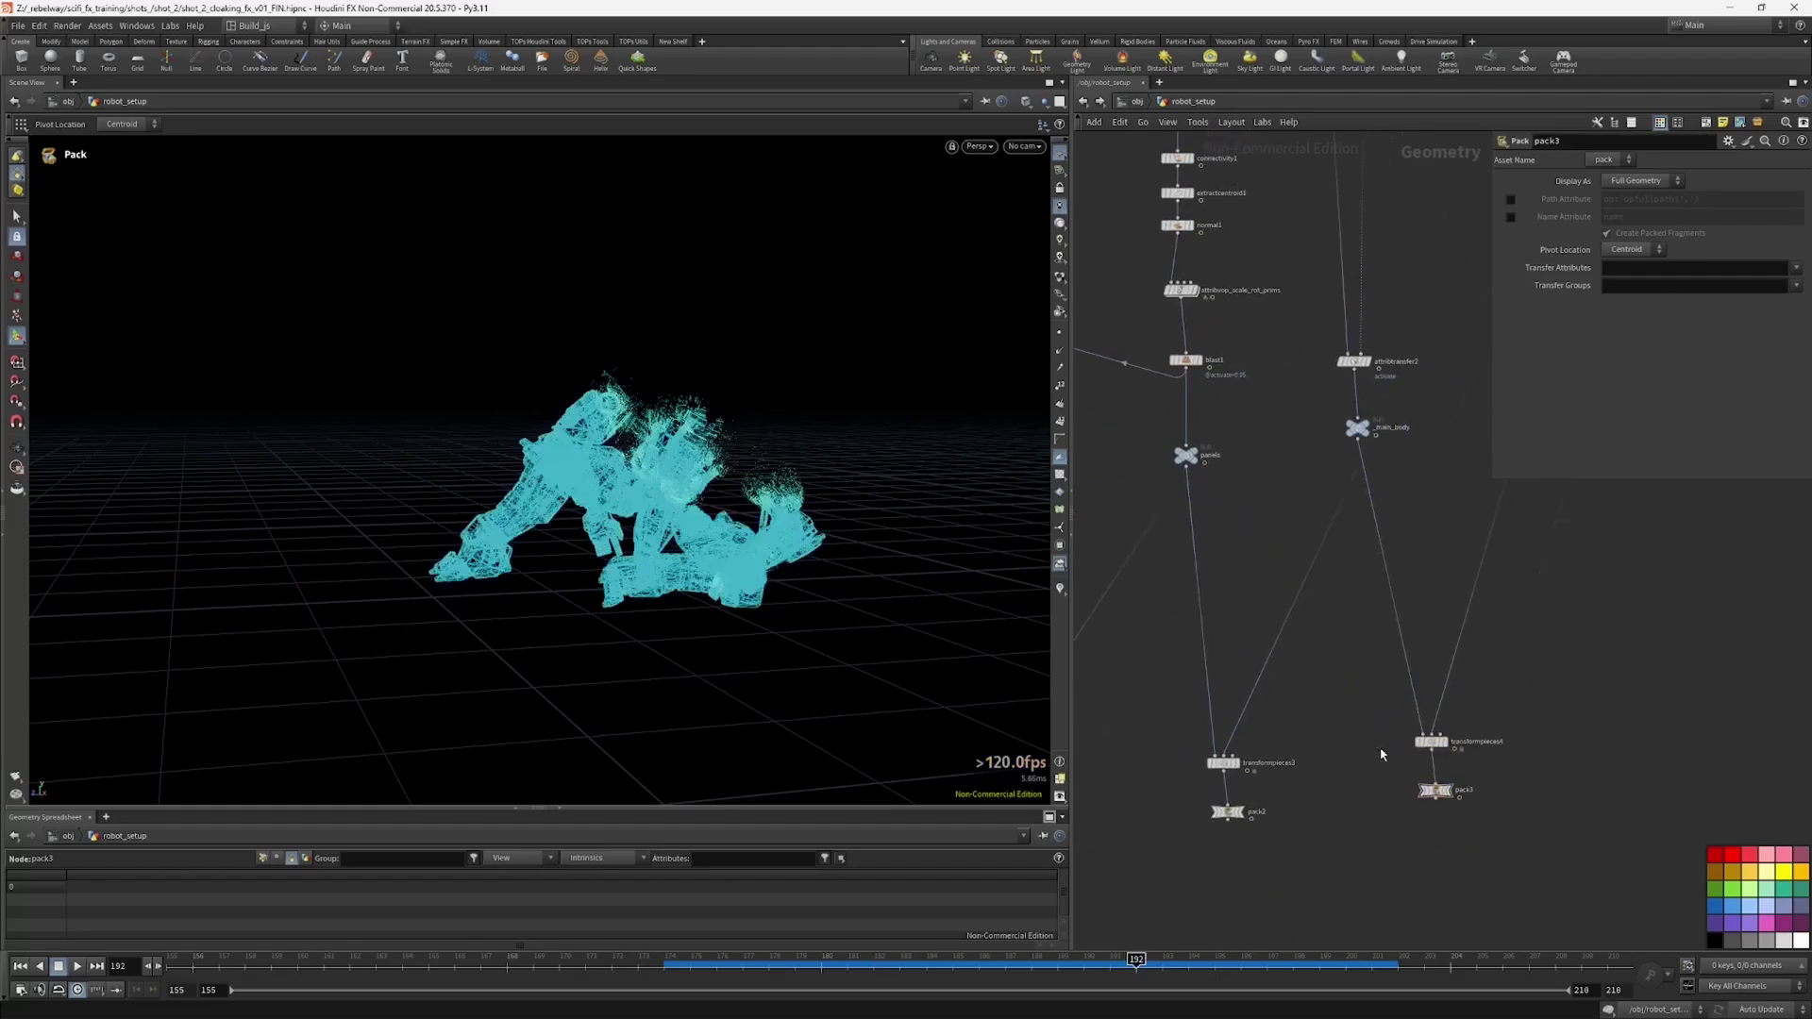
Step: Display the main body's Pack node and turn off the template display of the outline Pack node
left_click(1443, 794)
left_click_drag(1439, 802, 1442, 803)
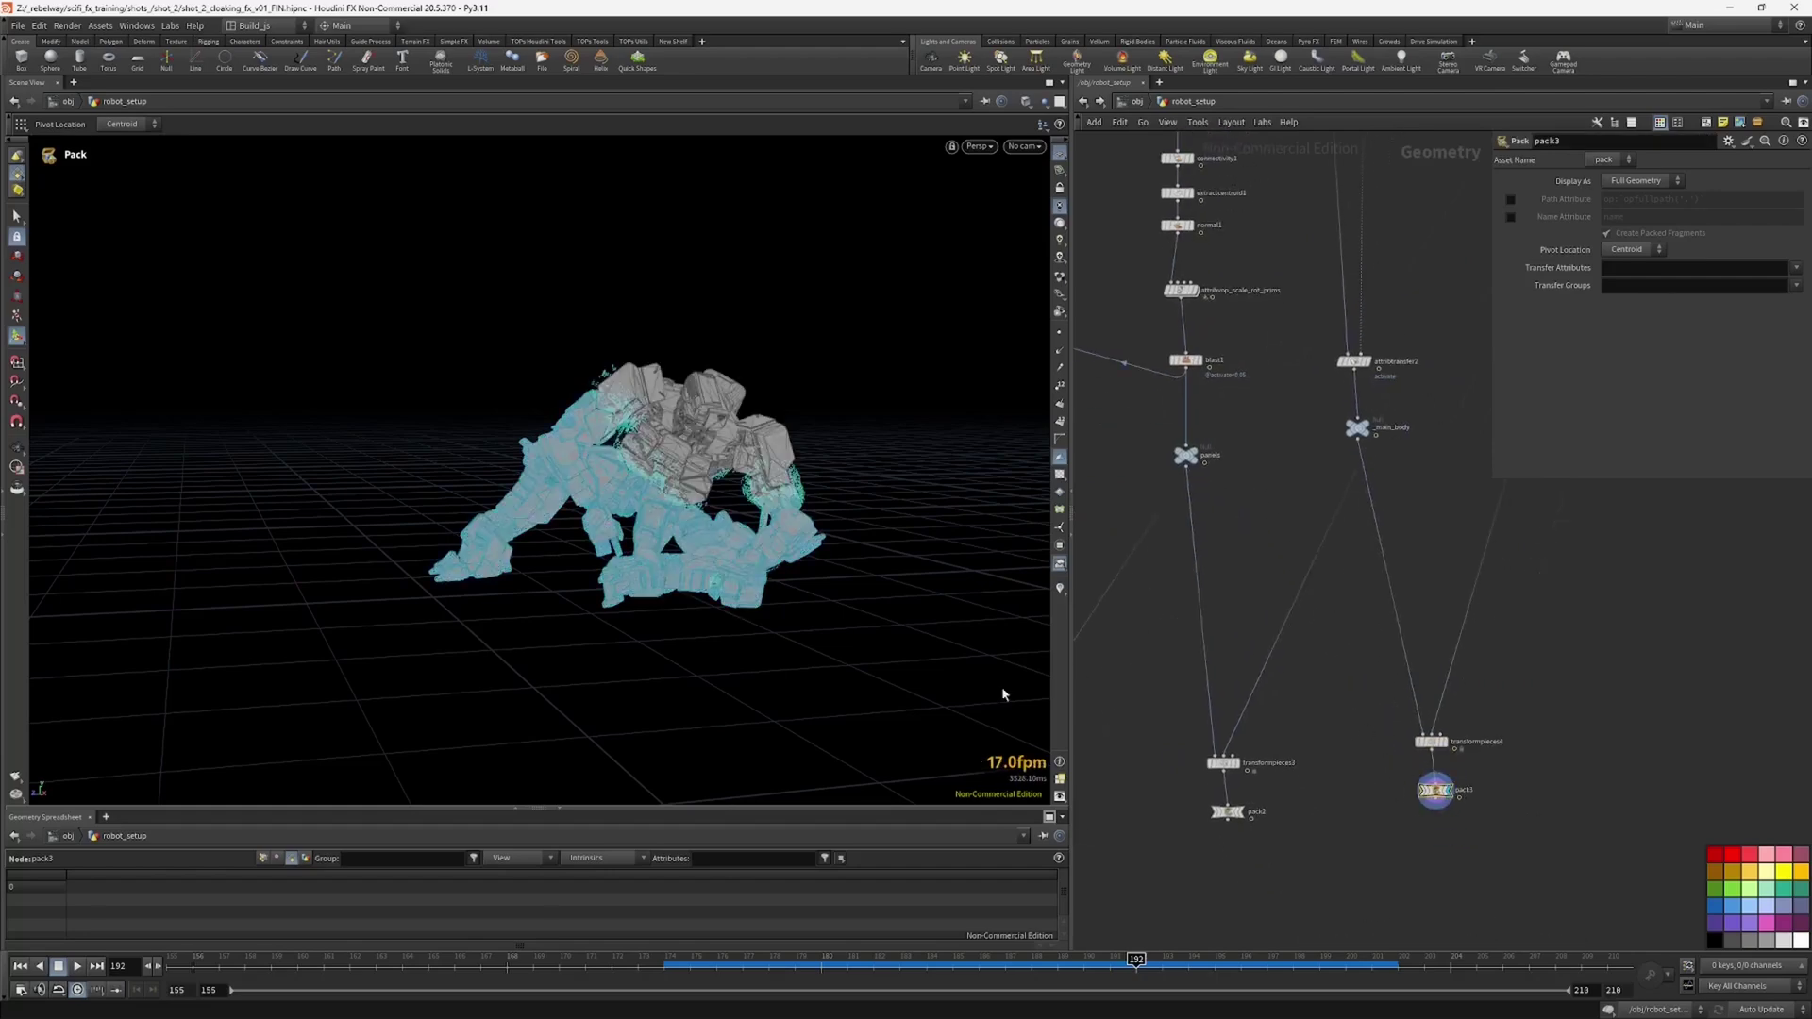
scroll(728, 510, "up", 3)
left_click_drag(728, 510, 679, 524, "alt")
middle_click_drag(1340, 819, 1385, 728)
scroll(1385, 726, "down", 3)
middle_click_drag(1274, 777, 1352, 755)
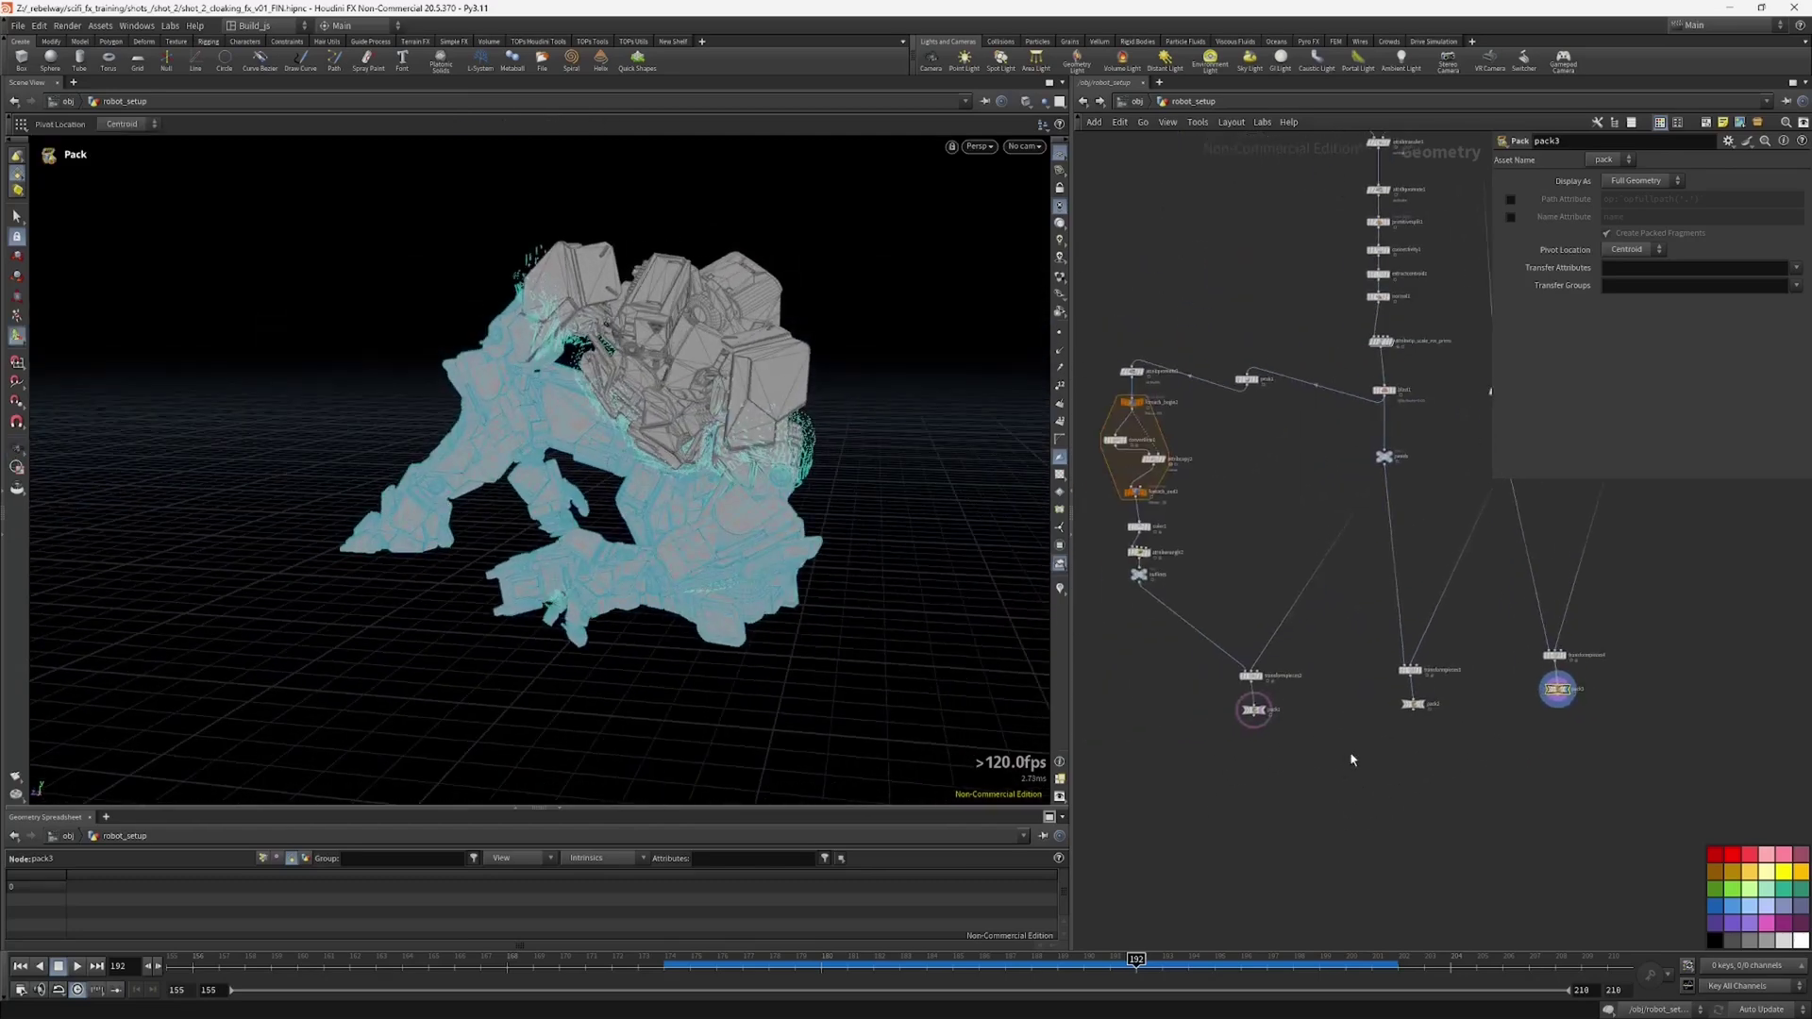
scroll(1352, 753, "up", 2)
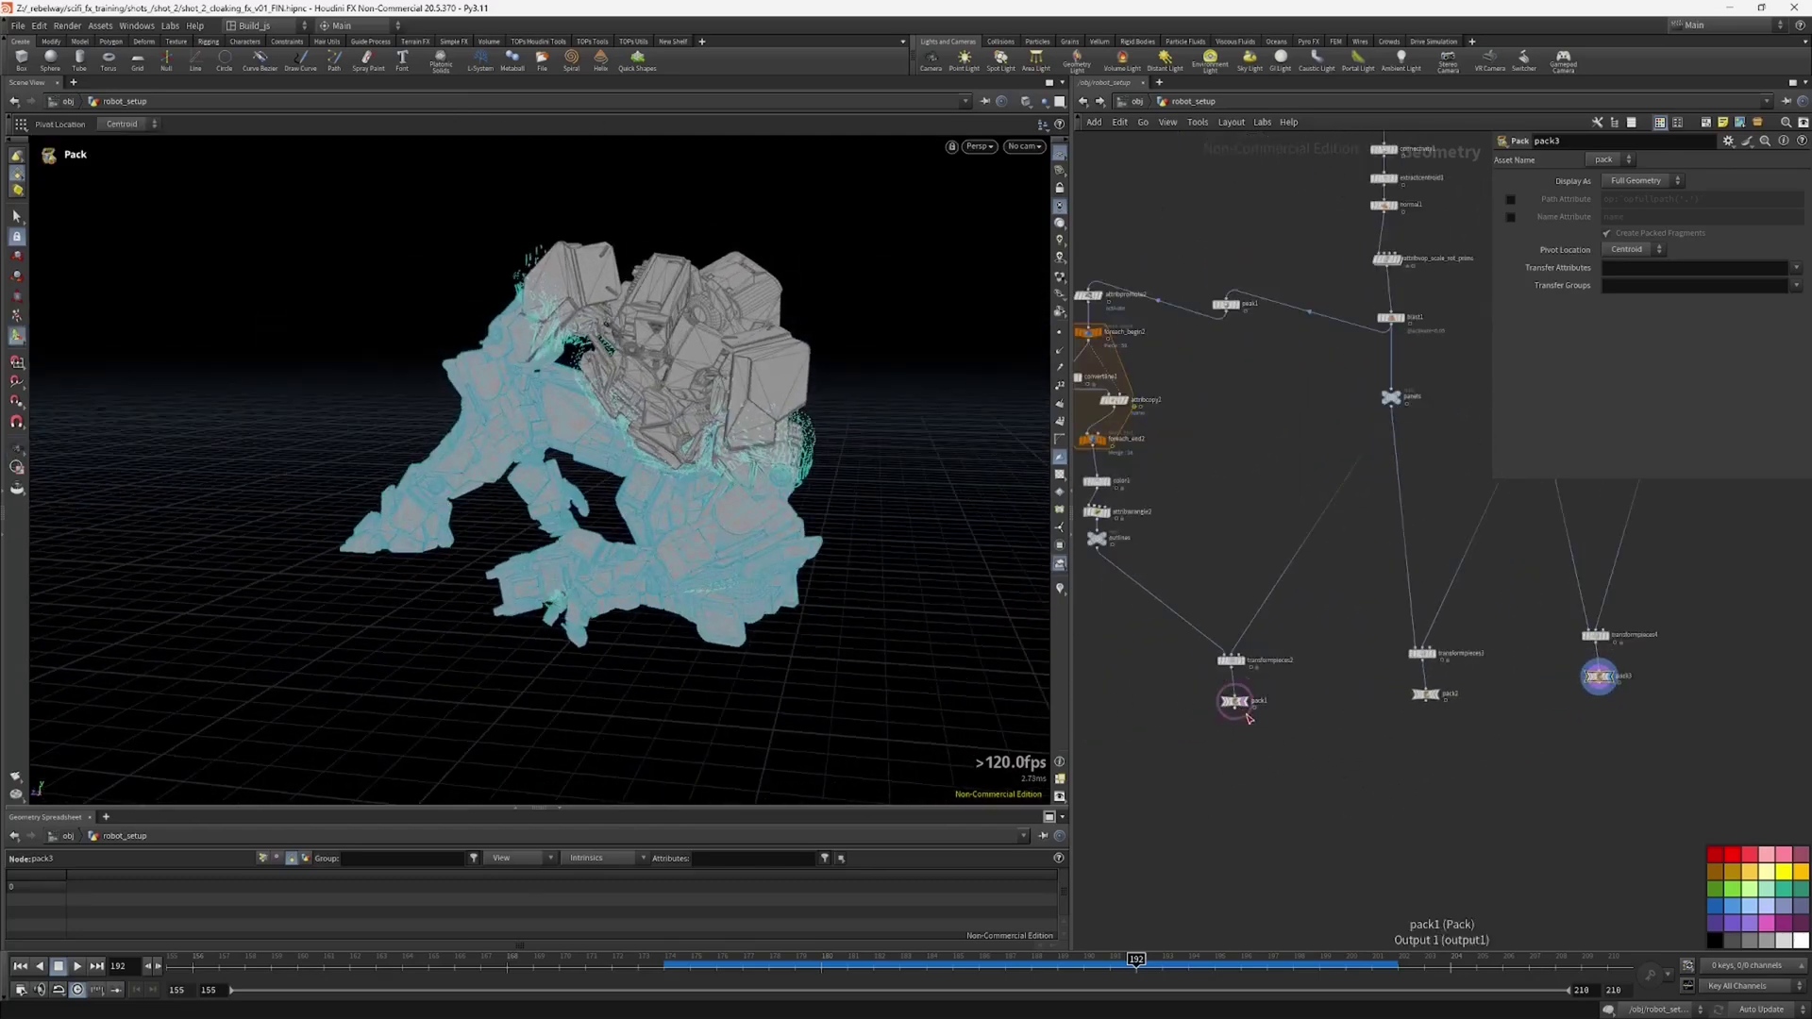
left_click(1248, 708)
middle_click_drag(1242, 760, 1291, 782)
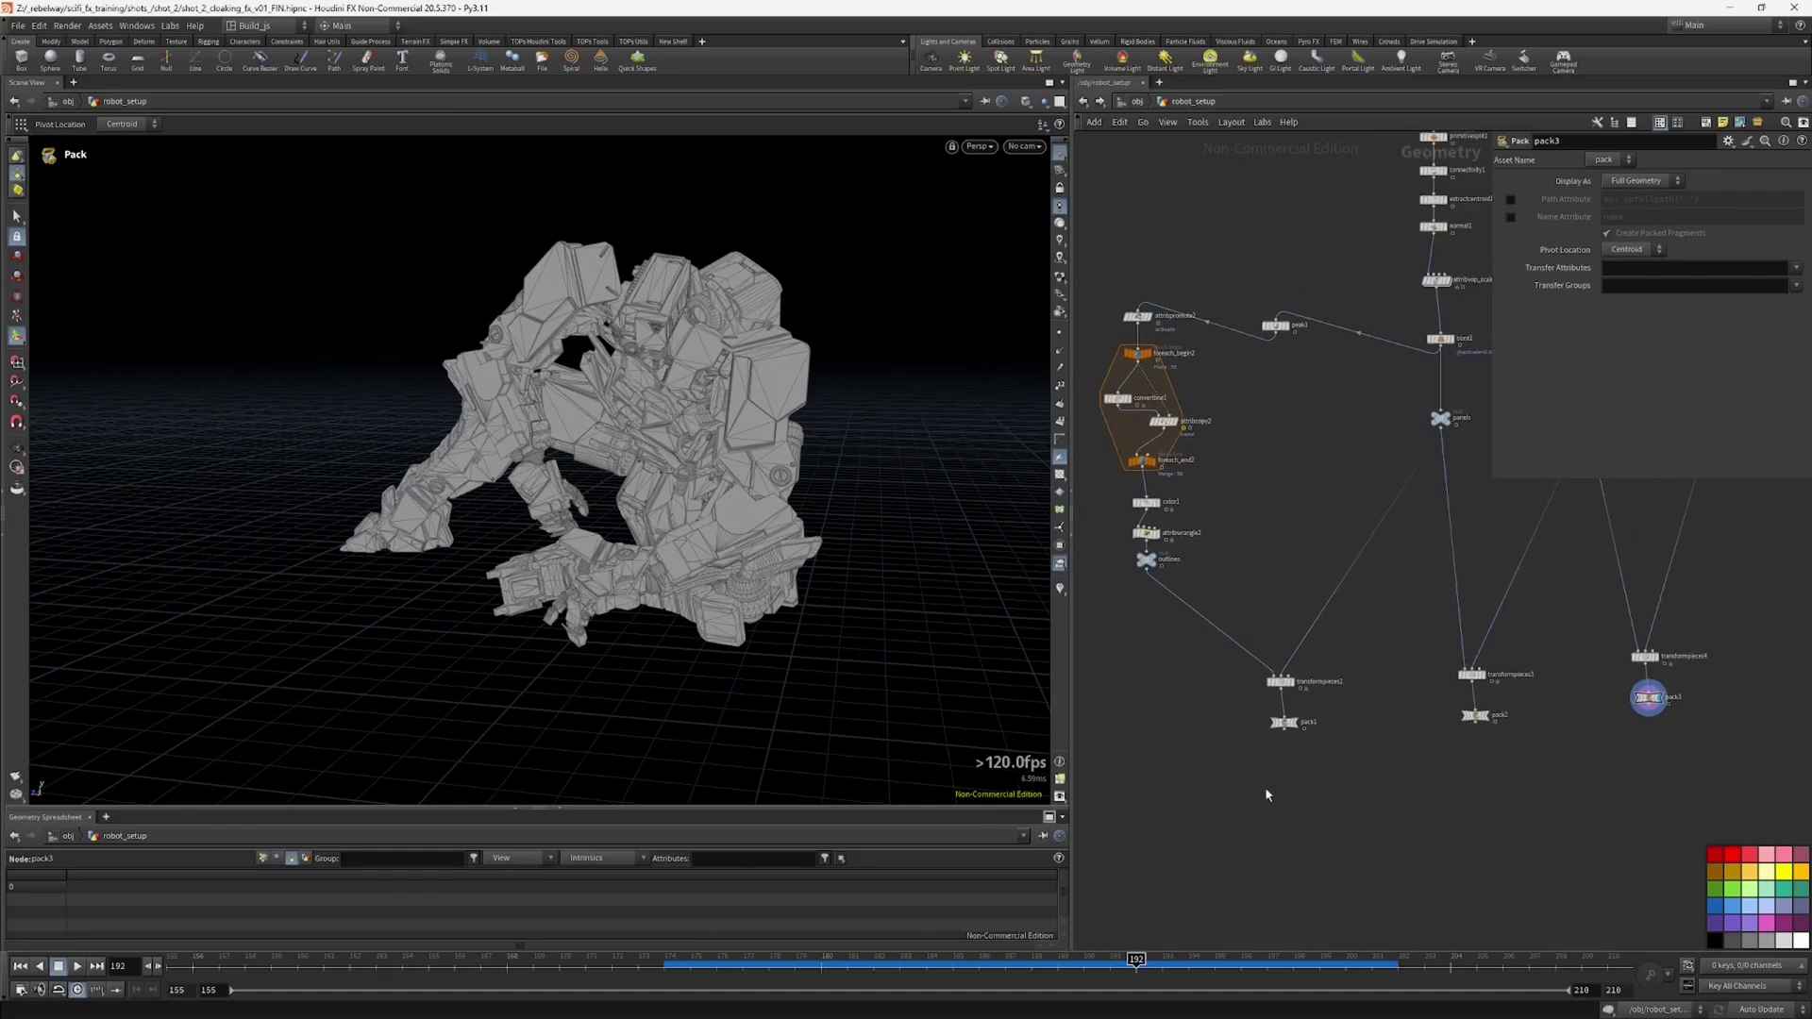
Step: Add a Name node below the outline Pack node and connect the packed outlines to it
key("Tab")
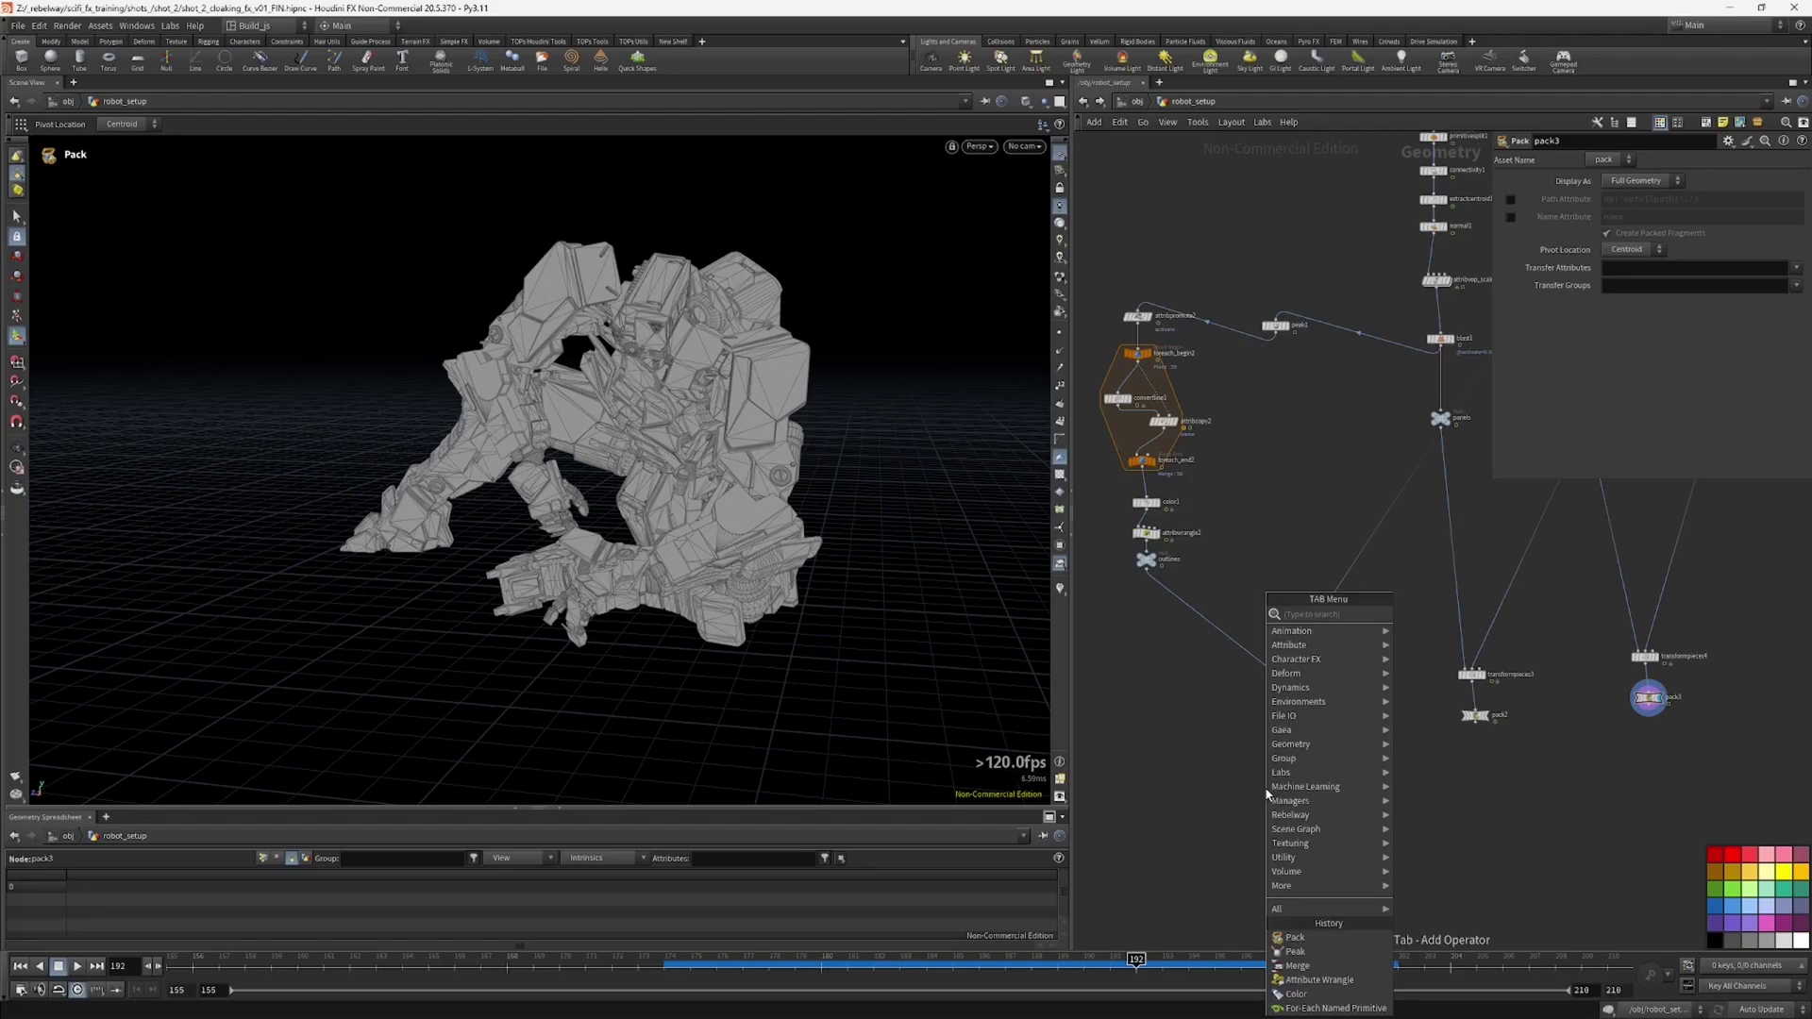
type("na")
key("Return")
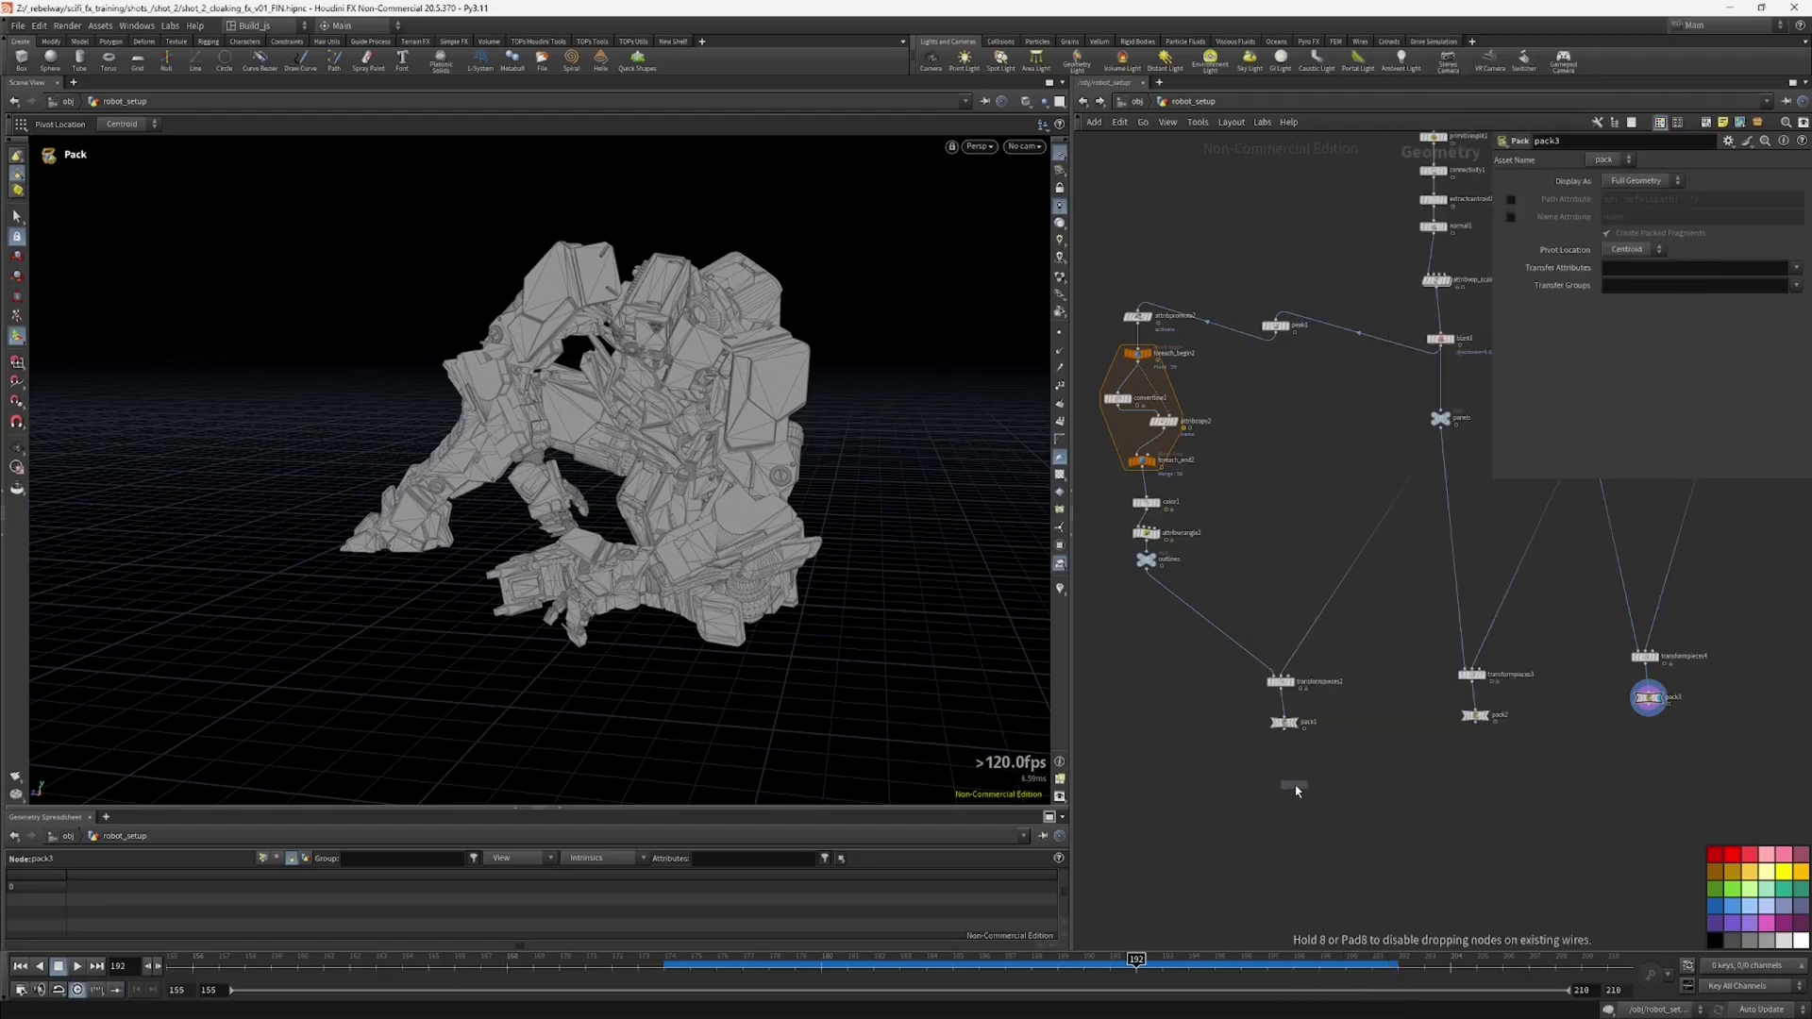
left_click(1294, 789)
scroll(1281, 742, "up", 2)
left_click_drag(1286, 725, 1296, 796)
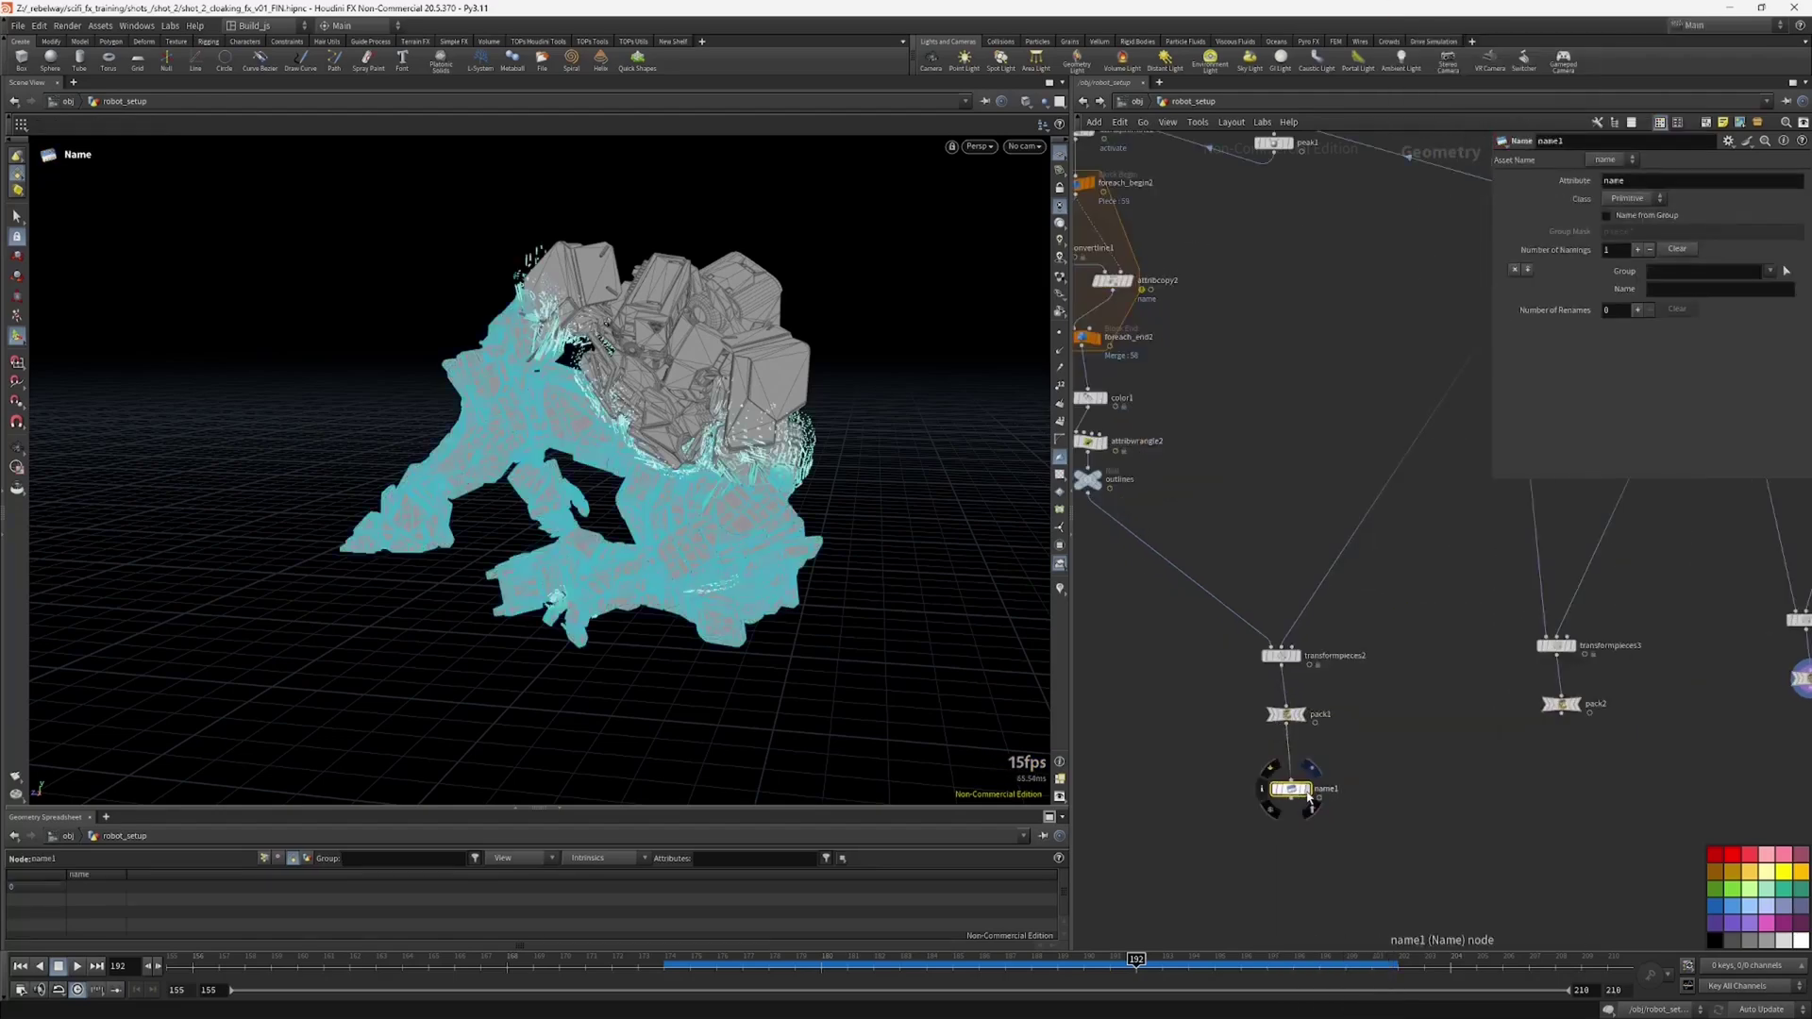
Step: Display the outline branch's Name node and set its name value to geo_outlines
left_click(1273, 796)
left_click(1664, 288)
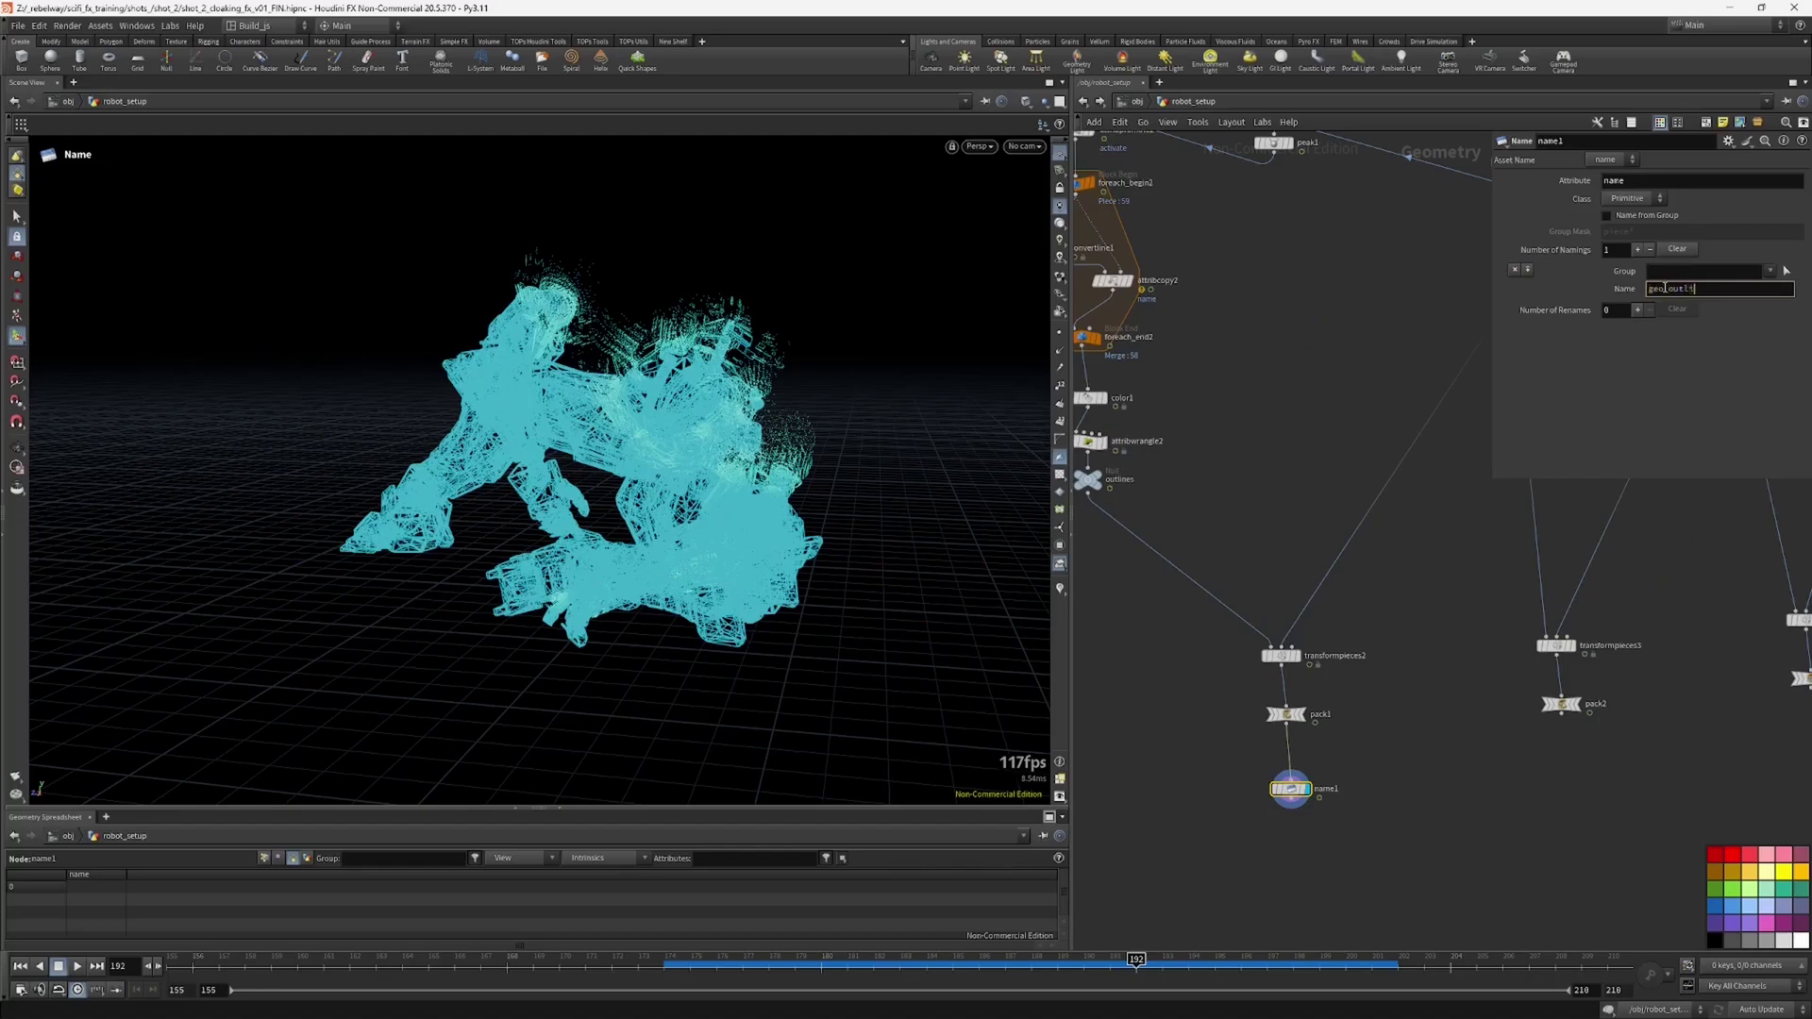
key("Return")
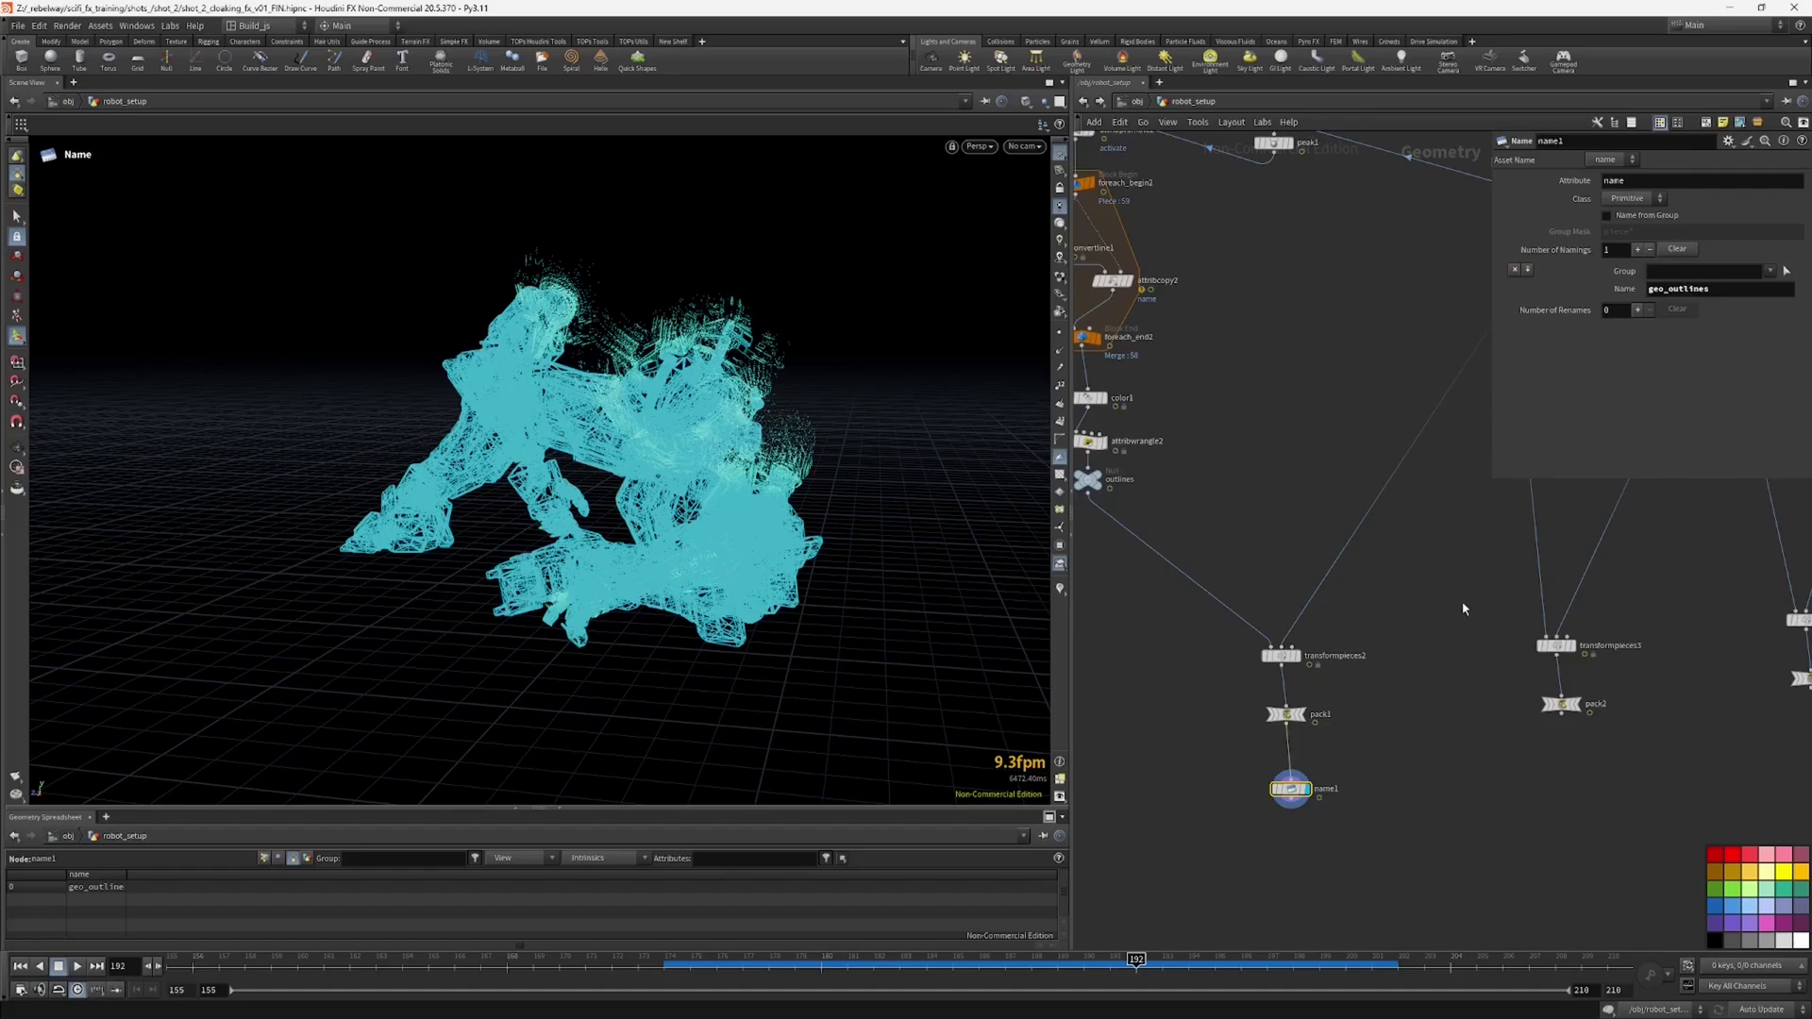
Step: Copy the Name node below the panels Pack node, connect it and set its name value to geo_panels
middle_click_drag(1457, 625, 1414, 604)
left_click_drag(1251, 766, 1490, 766, "alt")
left_click_drag(1518, 691, 1518, 769)
middle_click_drag(1412, 735, 1322, 761)
left_click_drag(1708, 288, 1679, 306)
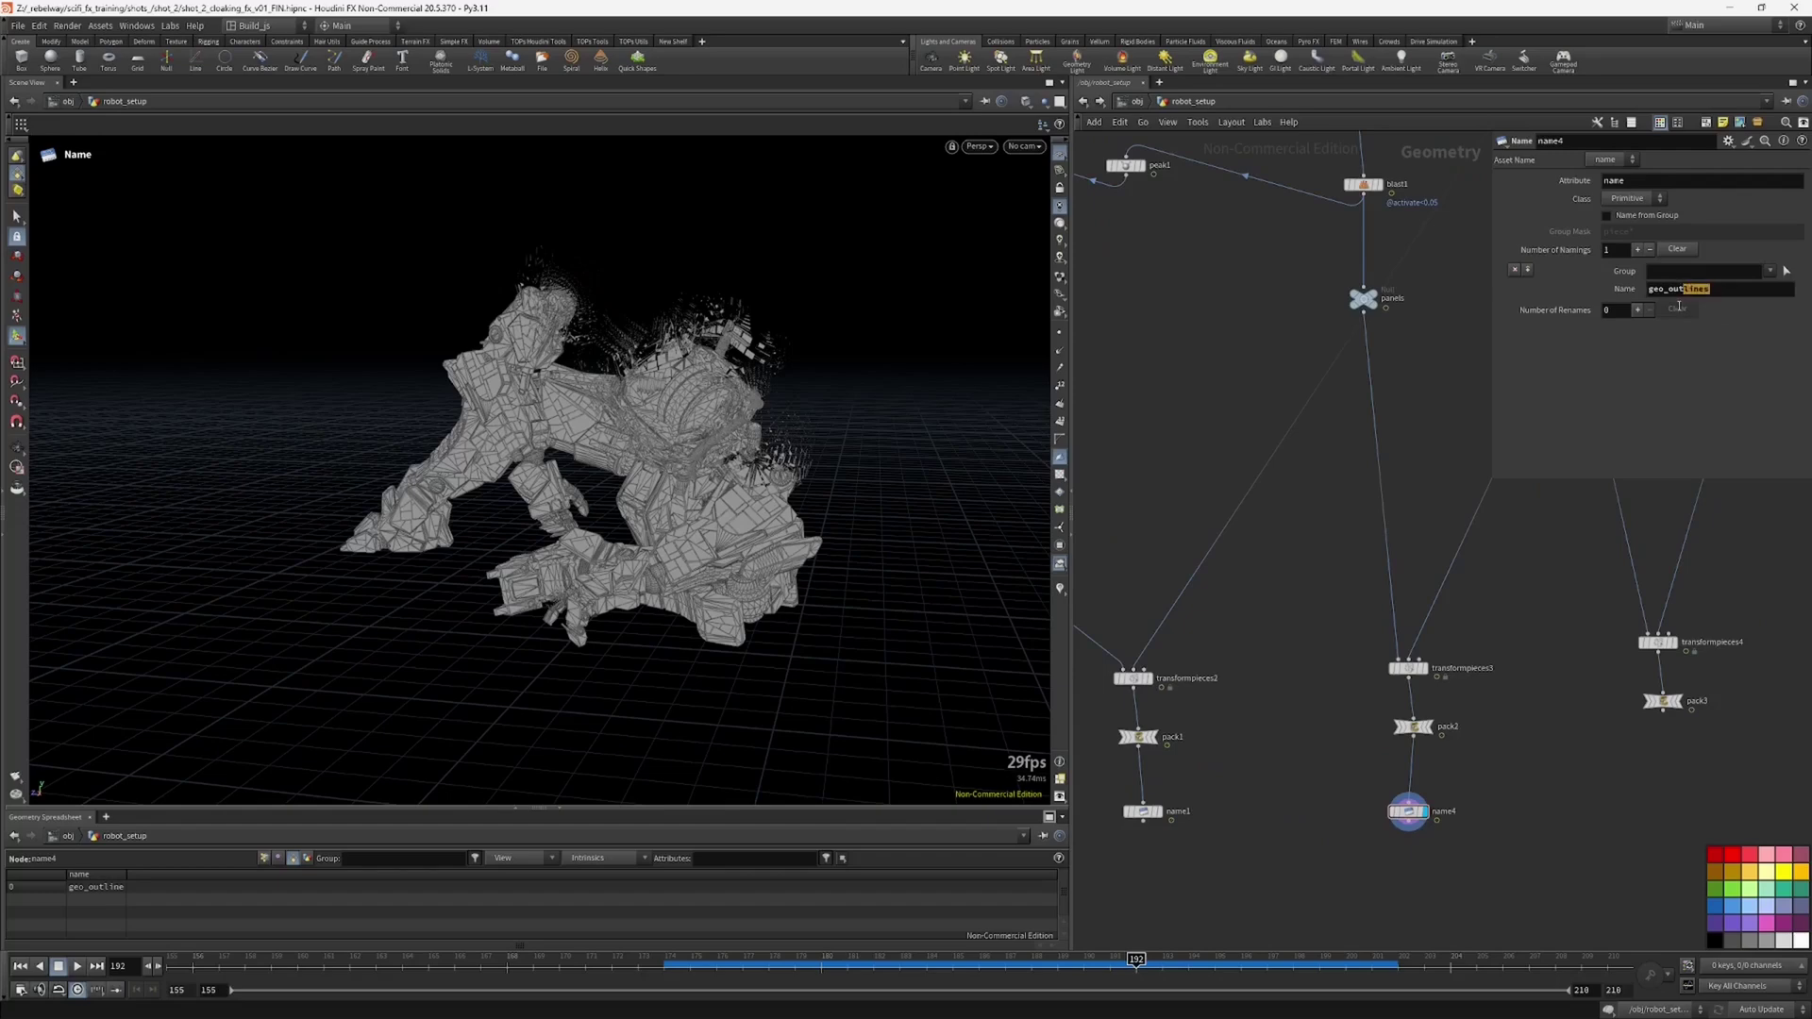
type("panels")
key("Return")
Step: Copy the Name node below the main body's Pack node, connect it and set its name value to geo_main_body
left_click_drag(1410, 814, 1591, 821, "alt")
left_click_drag(1662, 712, 1673, 795)
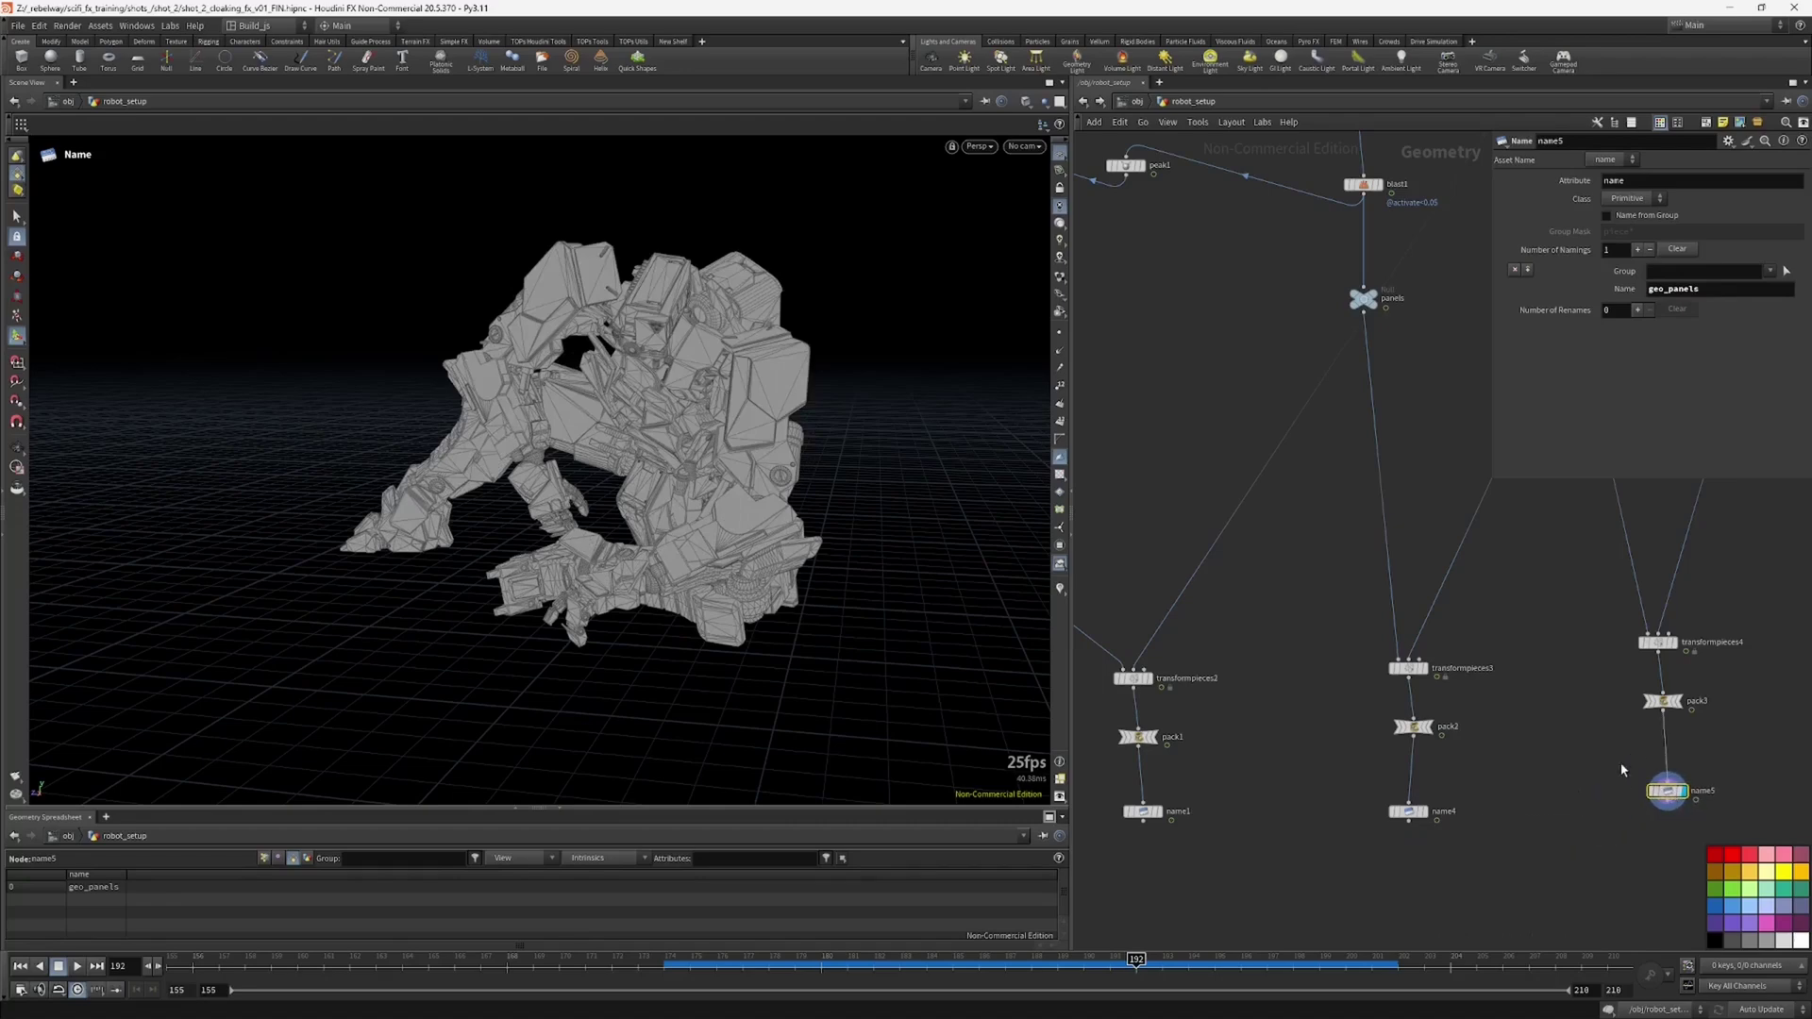
middle_click_drag(1625, 768, 1539, 752)
left_click_drag(1668, 290, 1730, 295)
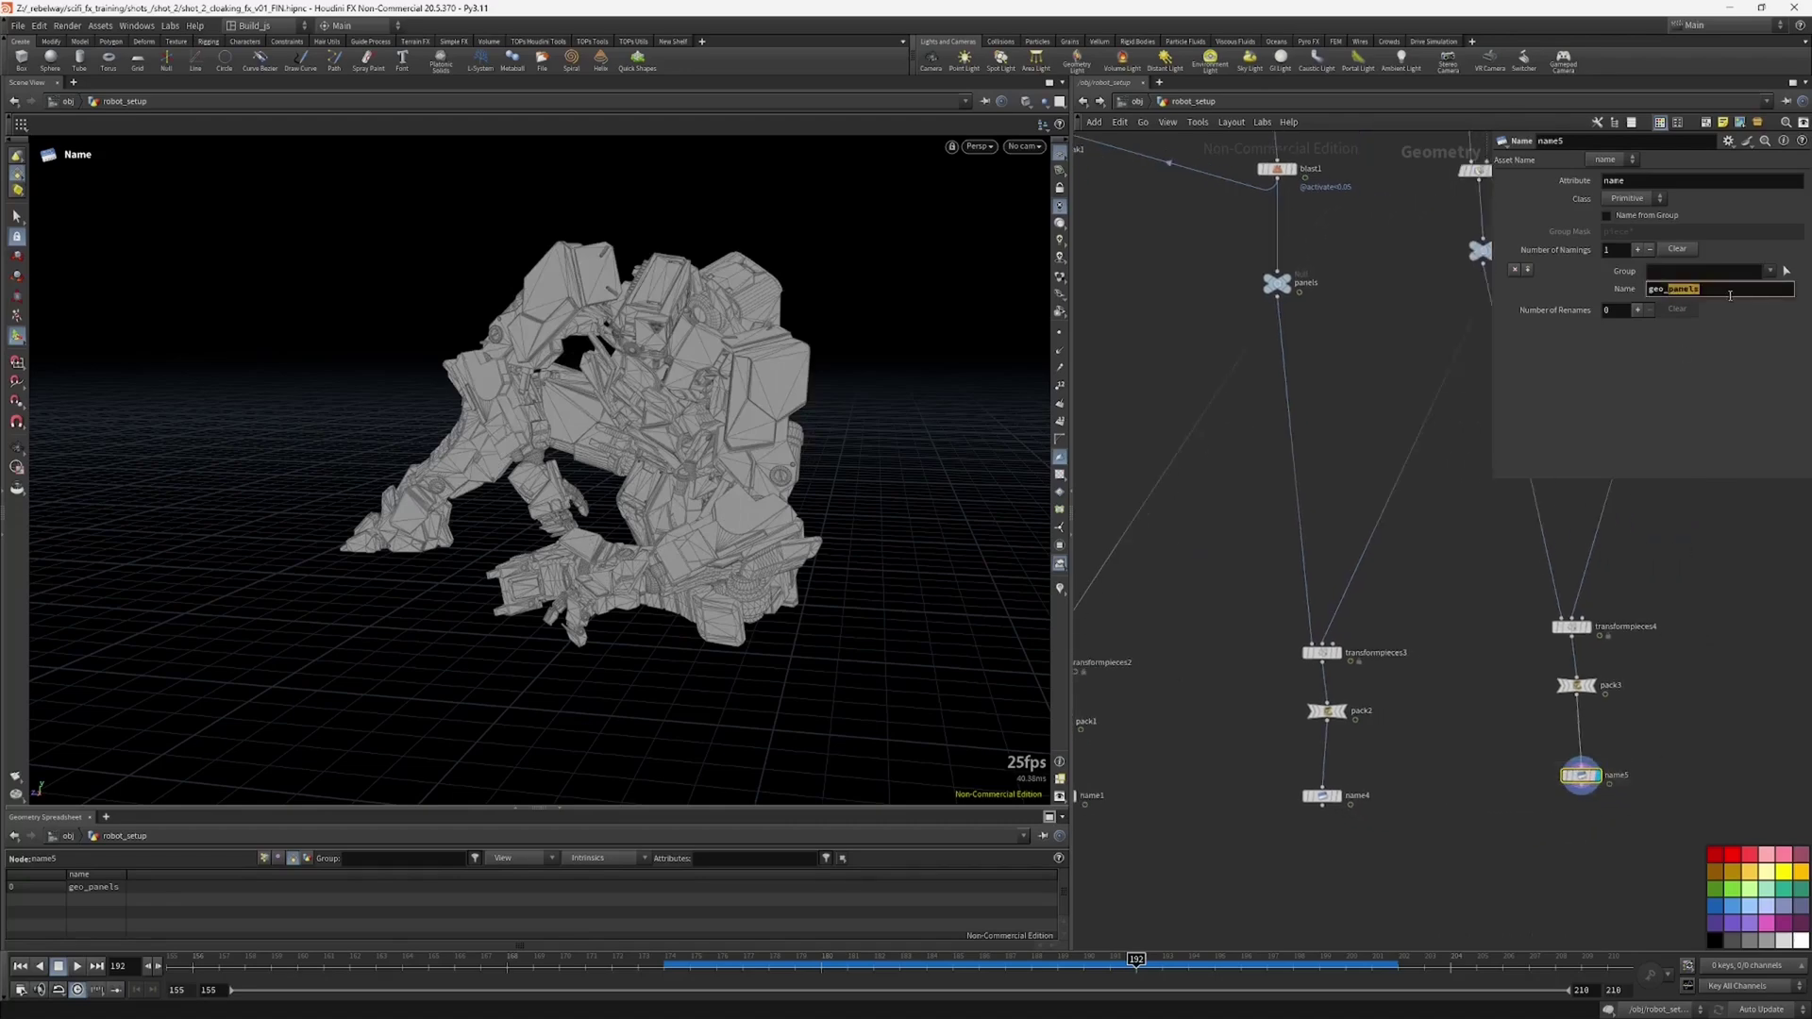
type("main_body")
key("Return")
Step: Add a Merge node below the three Name nodes, connect all three to it and display the merged result
scroll(1523, 651, "down", 5)
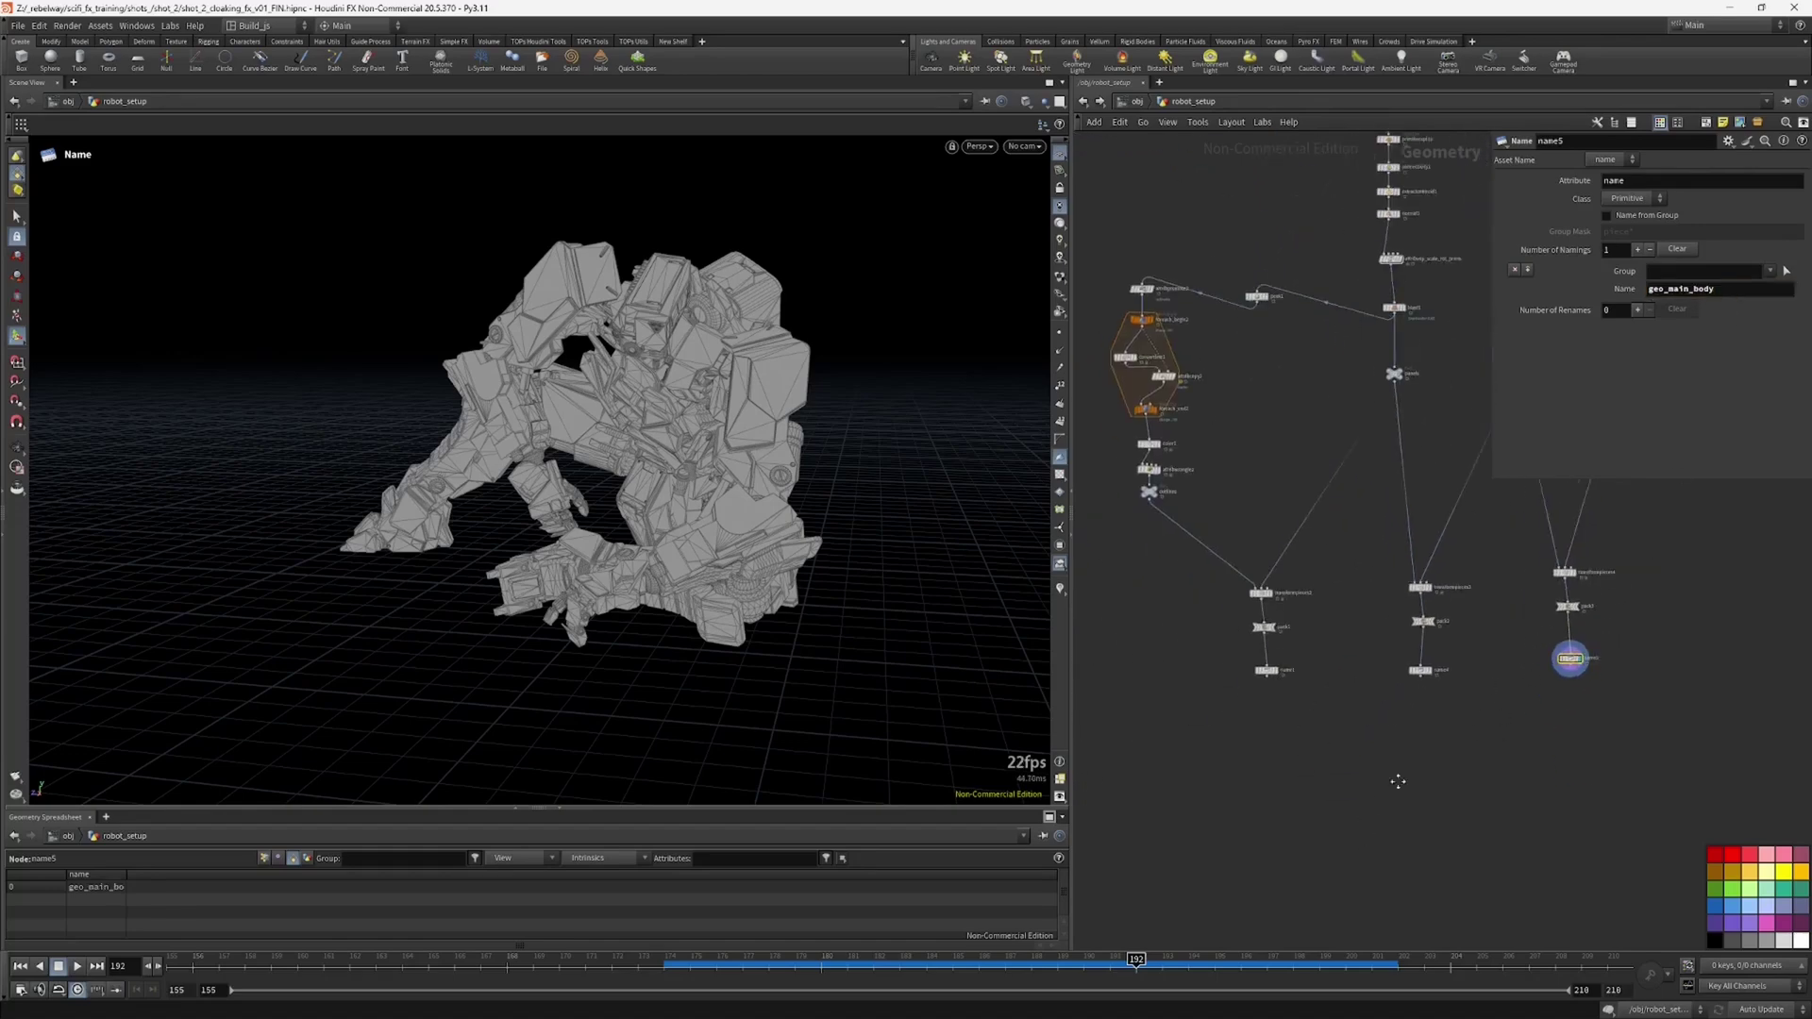
left_click_drag(1180, 746, 1617, 664)
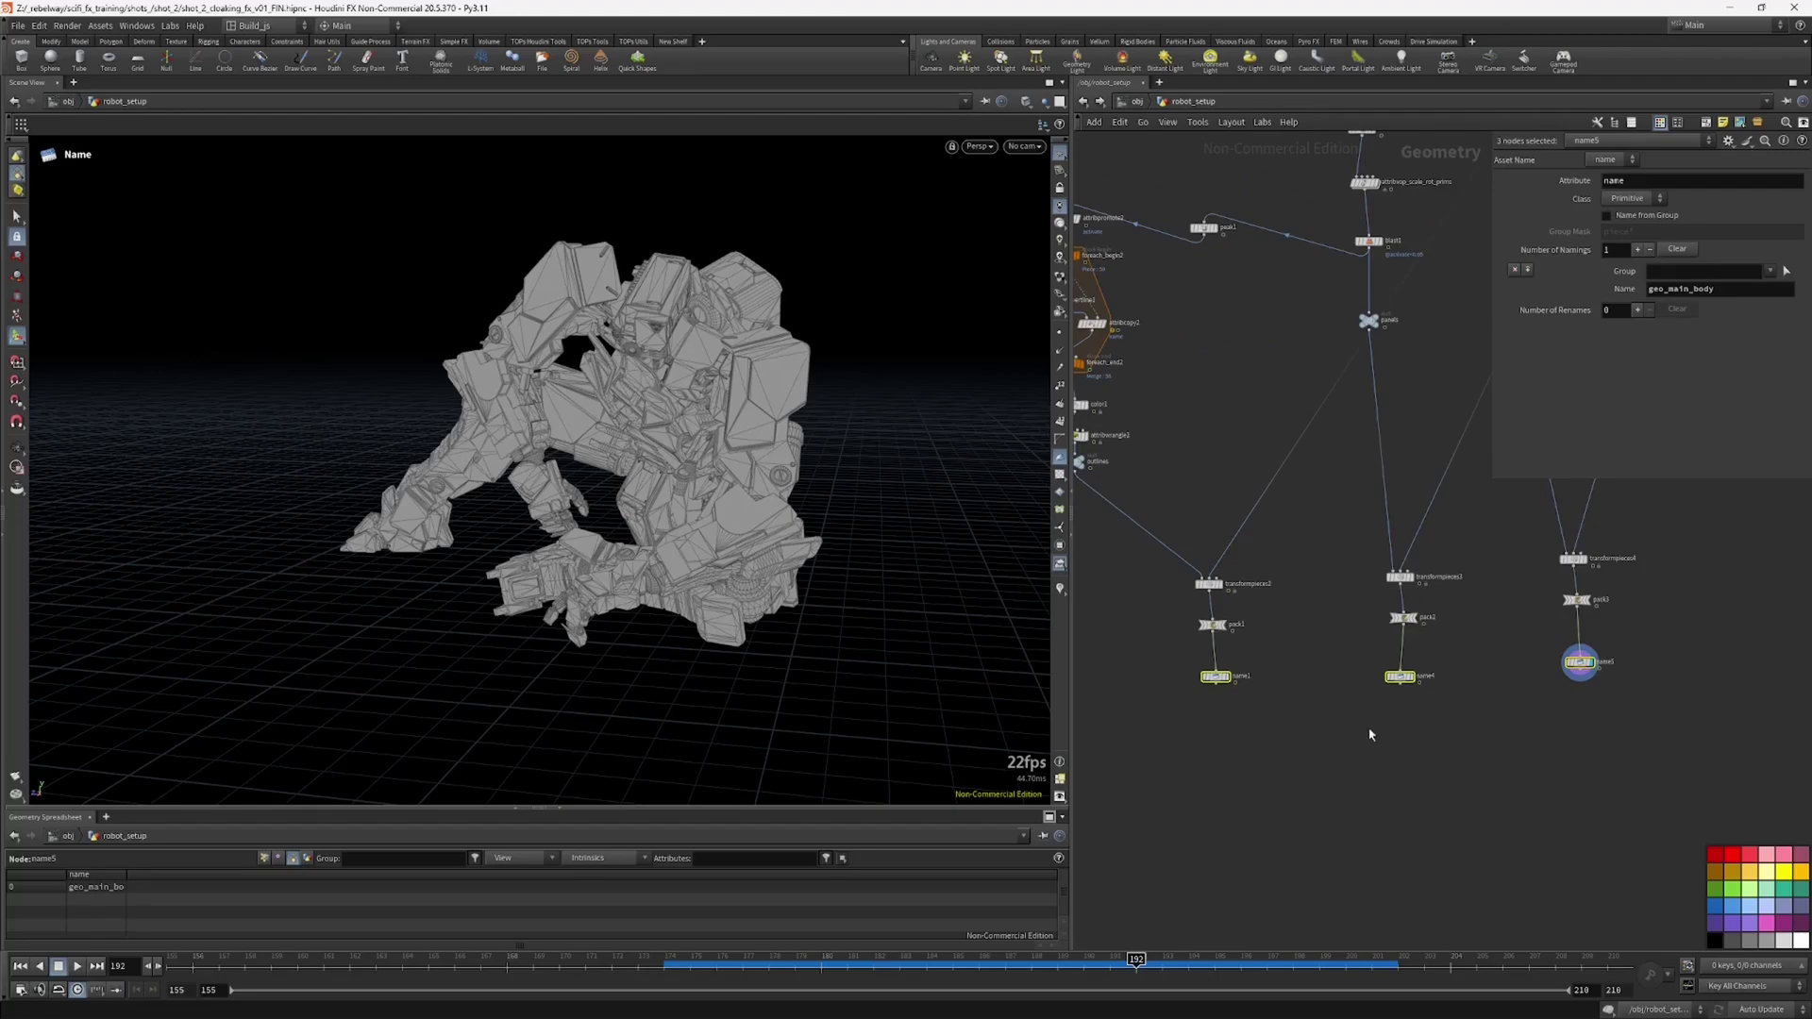
middle_click_drag(1362, 748, 1346, 759)
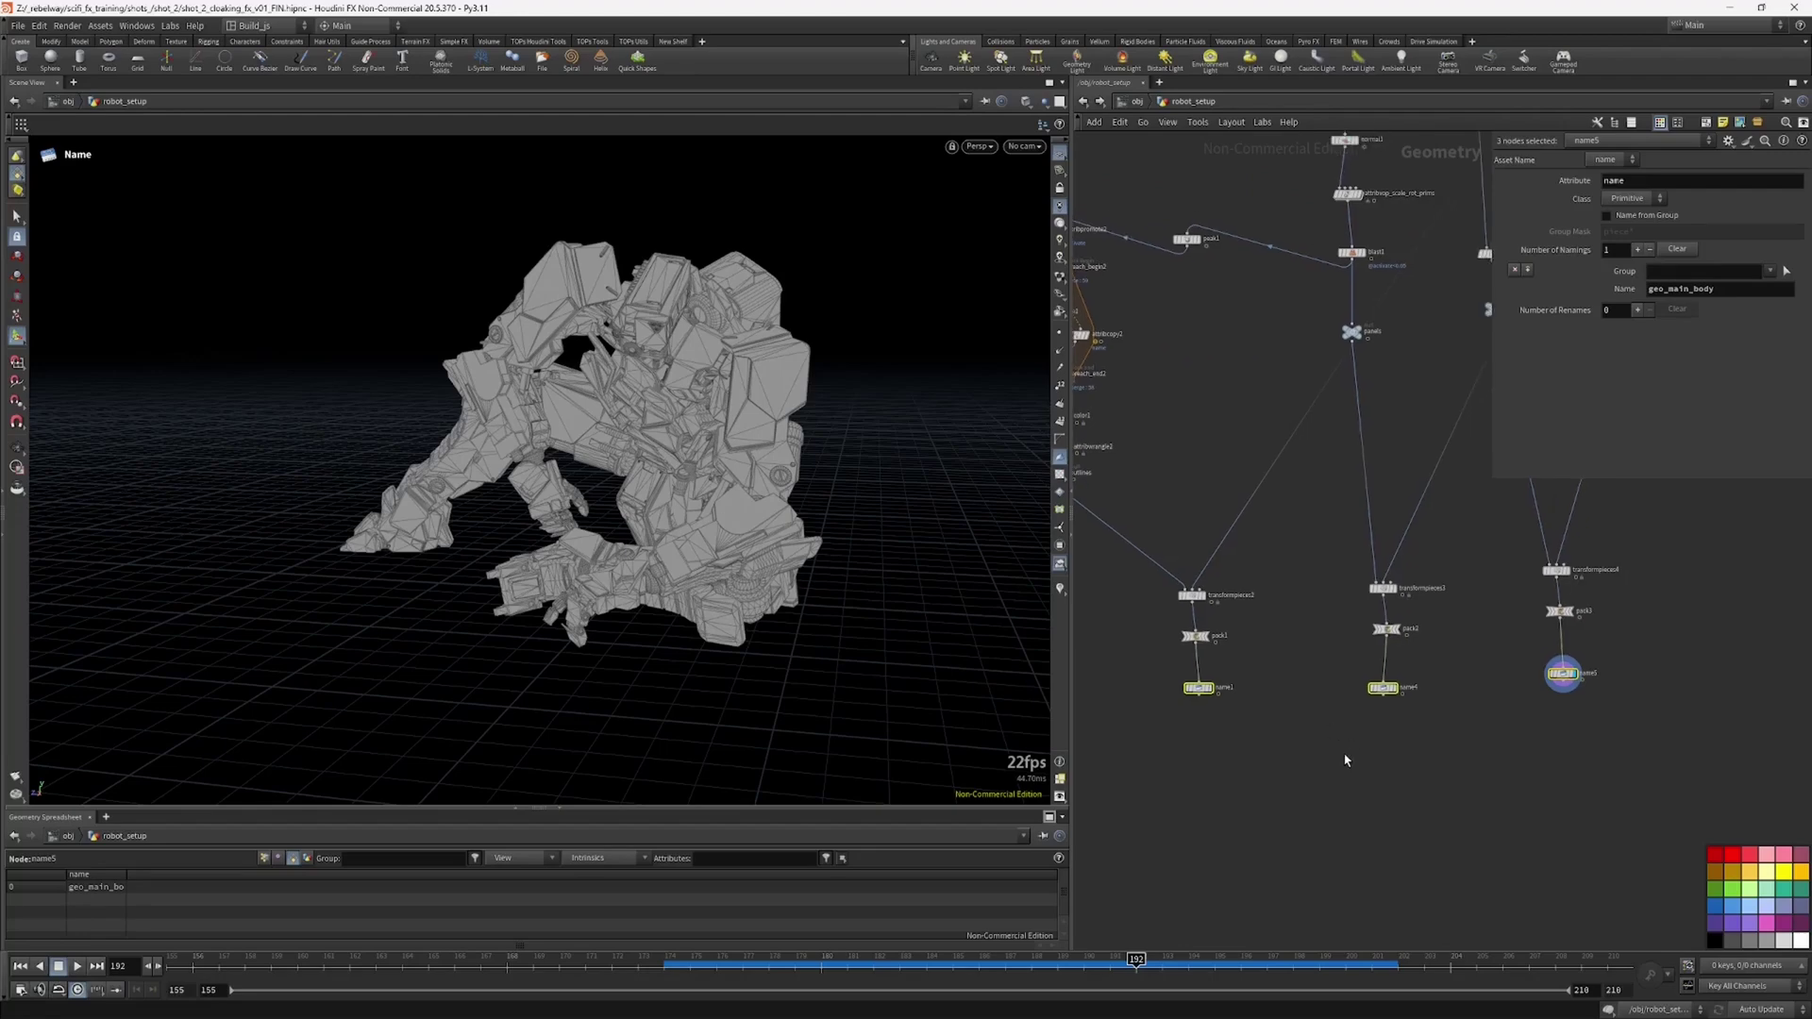
key("Tab")
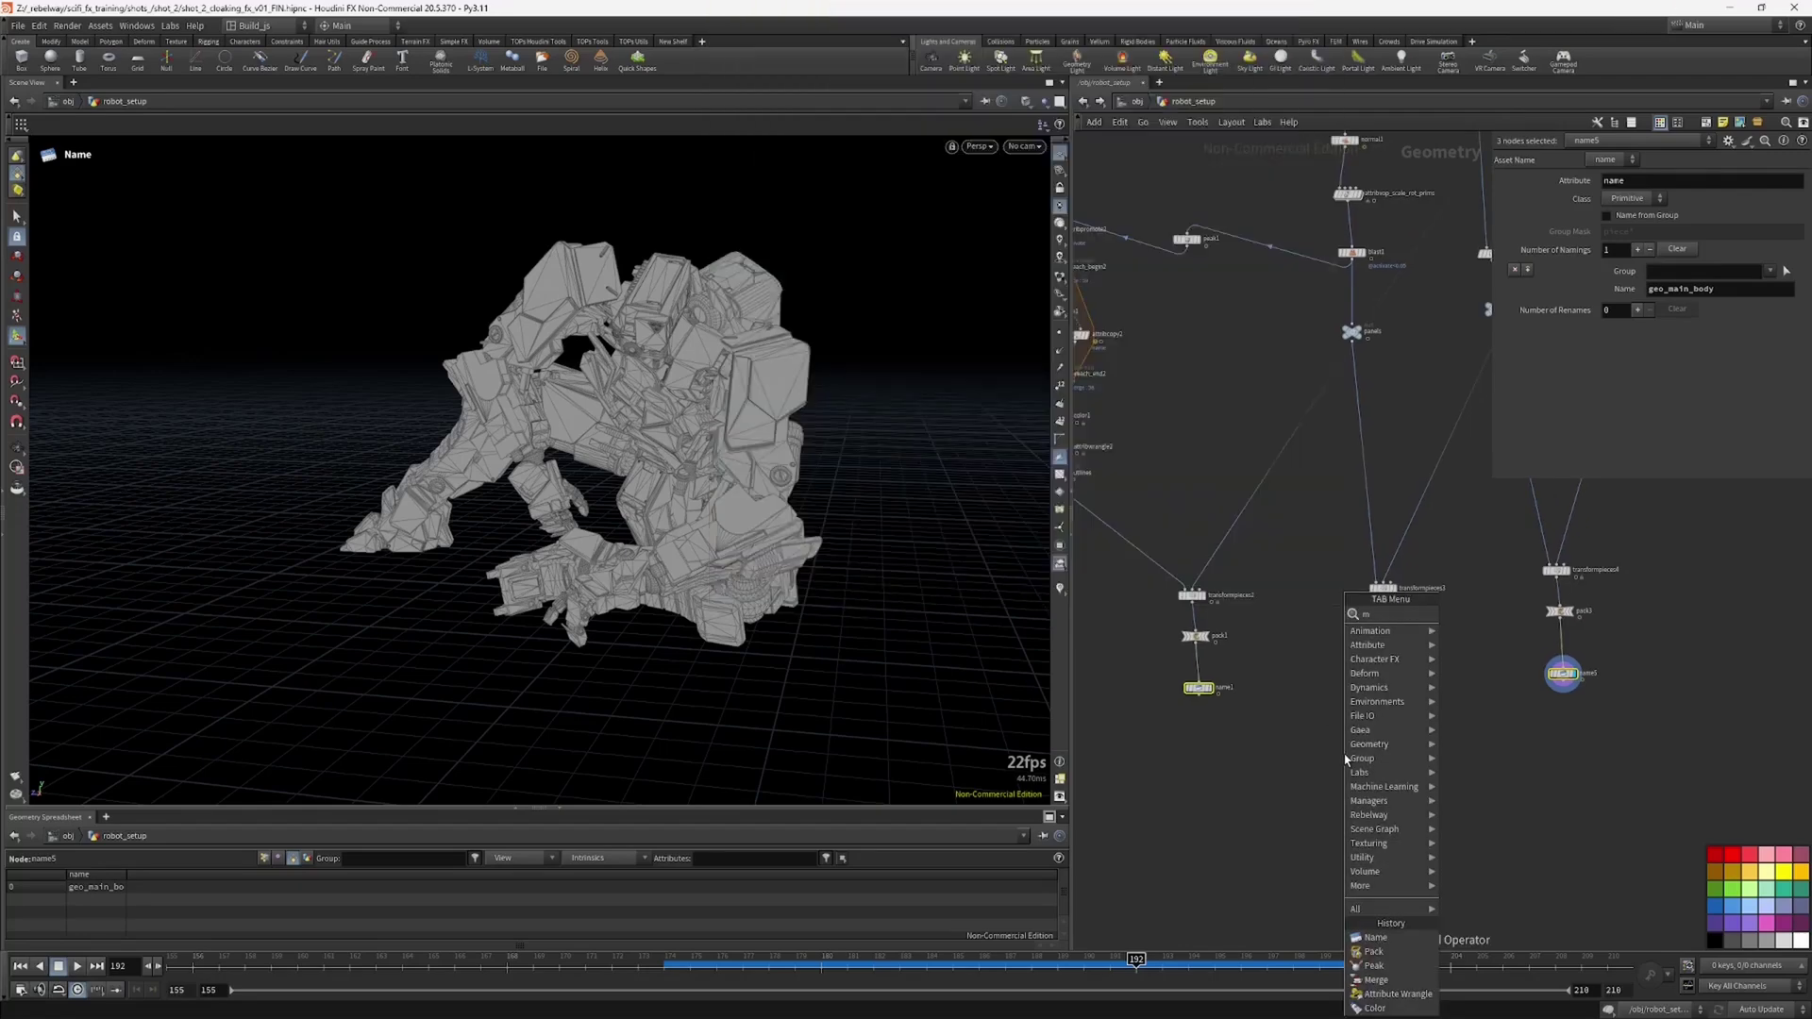
type("mer")
key("Return")
left_click(1332, 795)
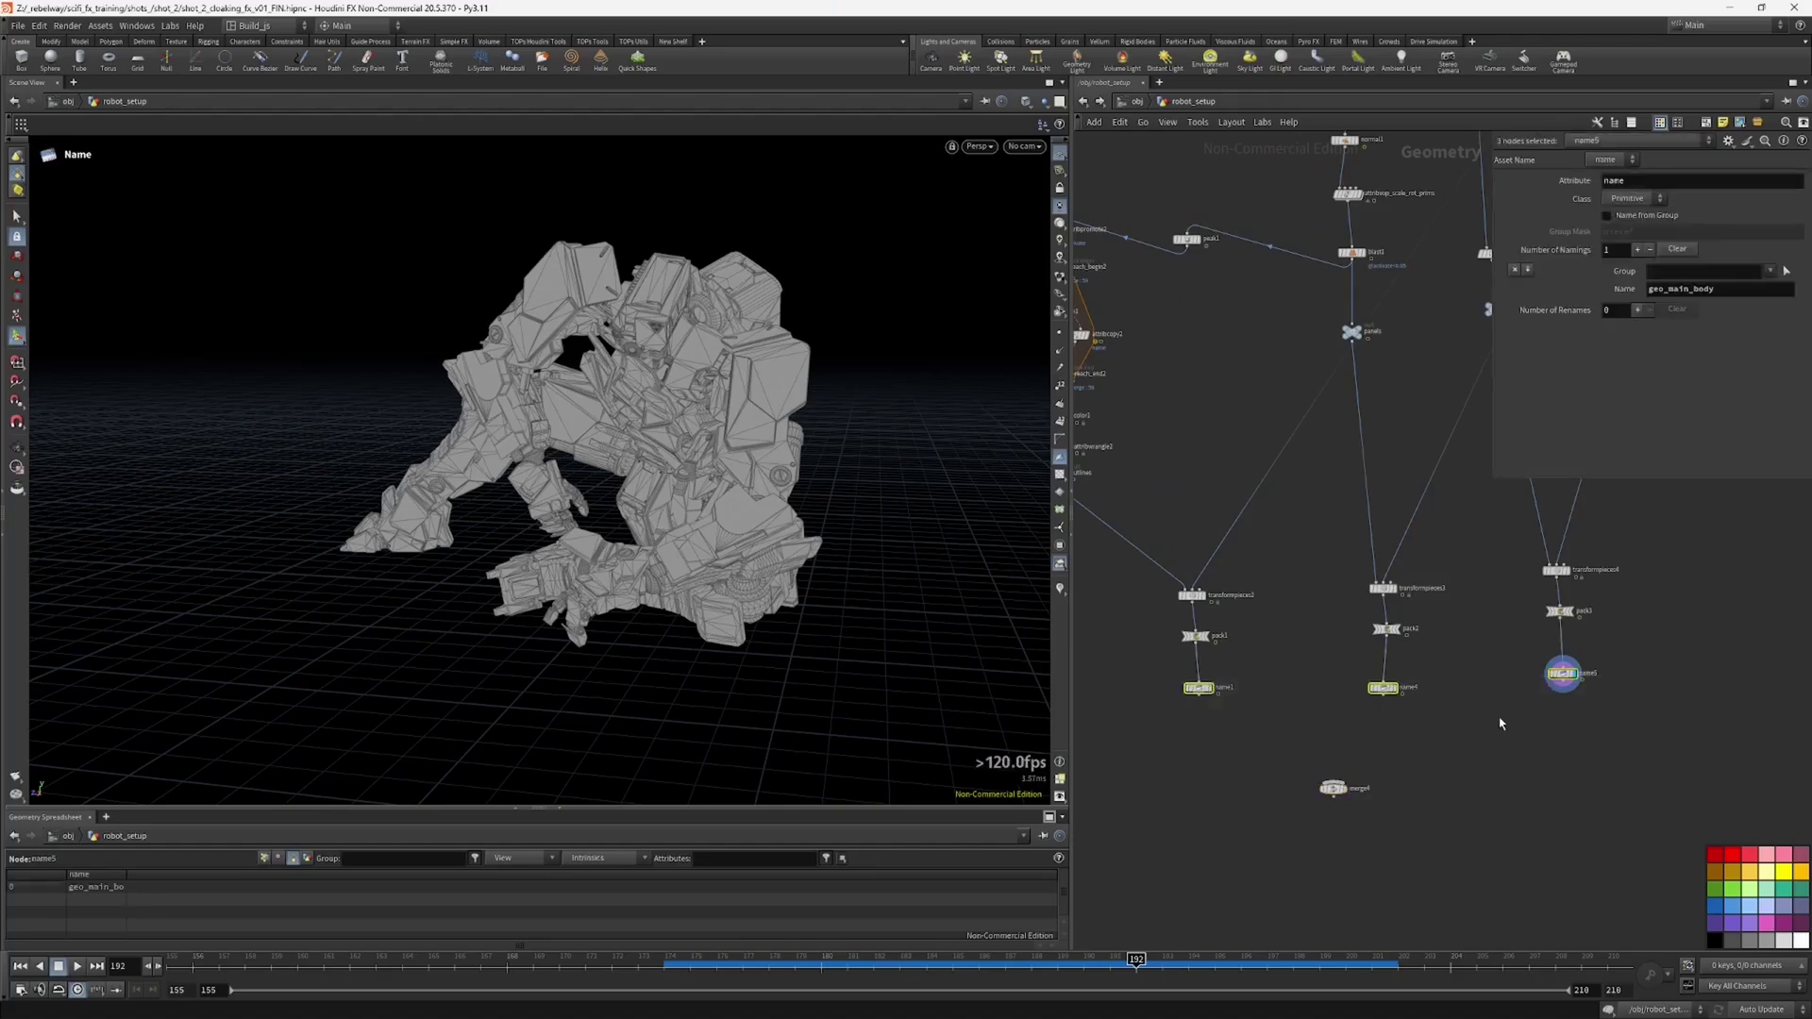
left_click_drag(1361, 789, 1350, 788)
left_click(1348, 793)
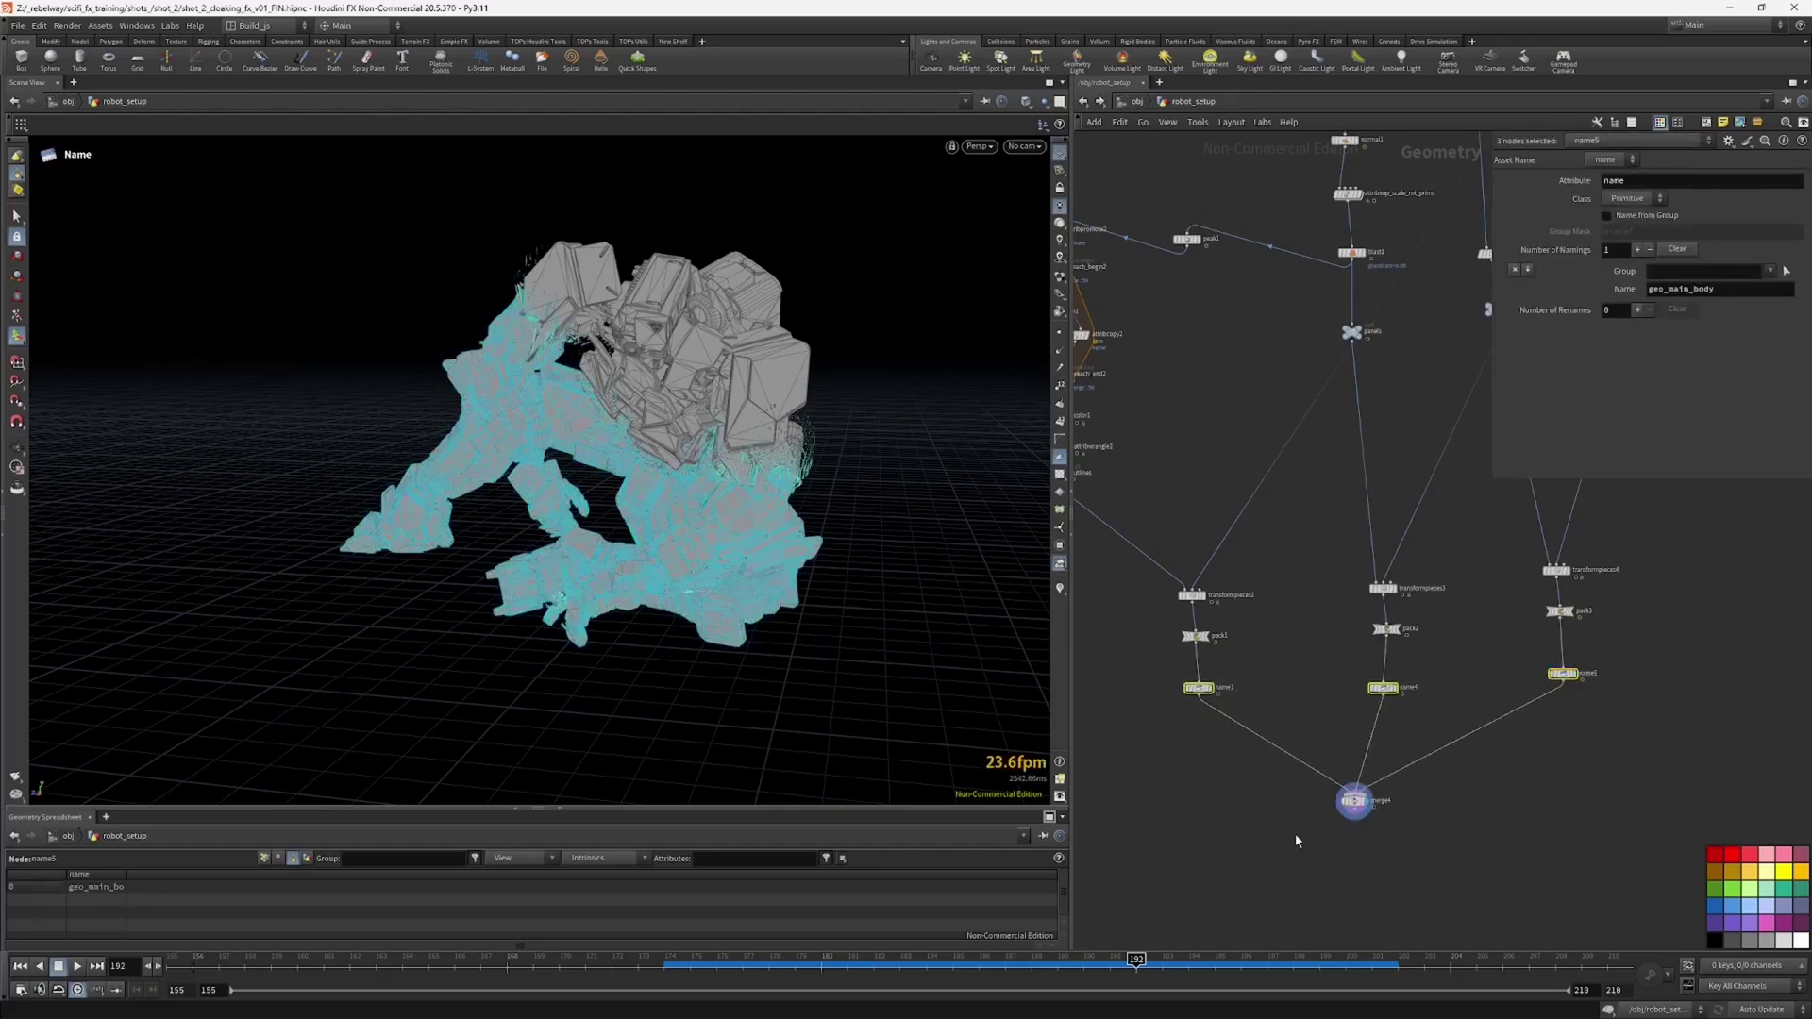
Step: Add a Null below the Merge node, connect it, name it _to_render and display its output
key("Tab")
type("nul")
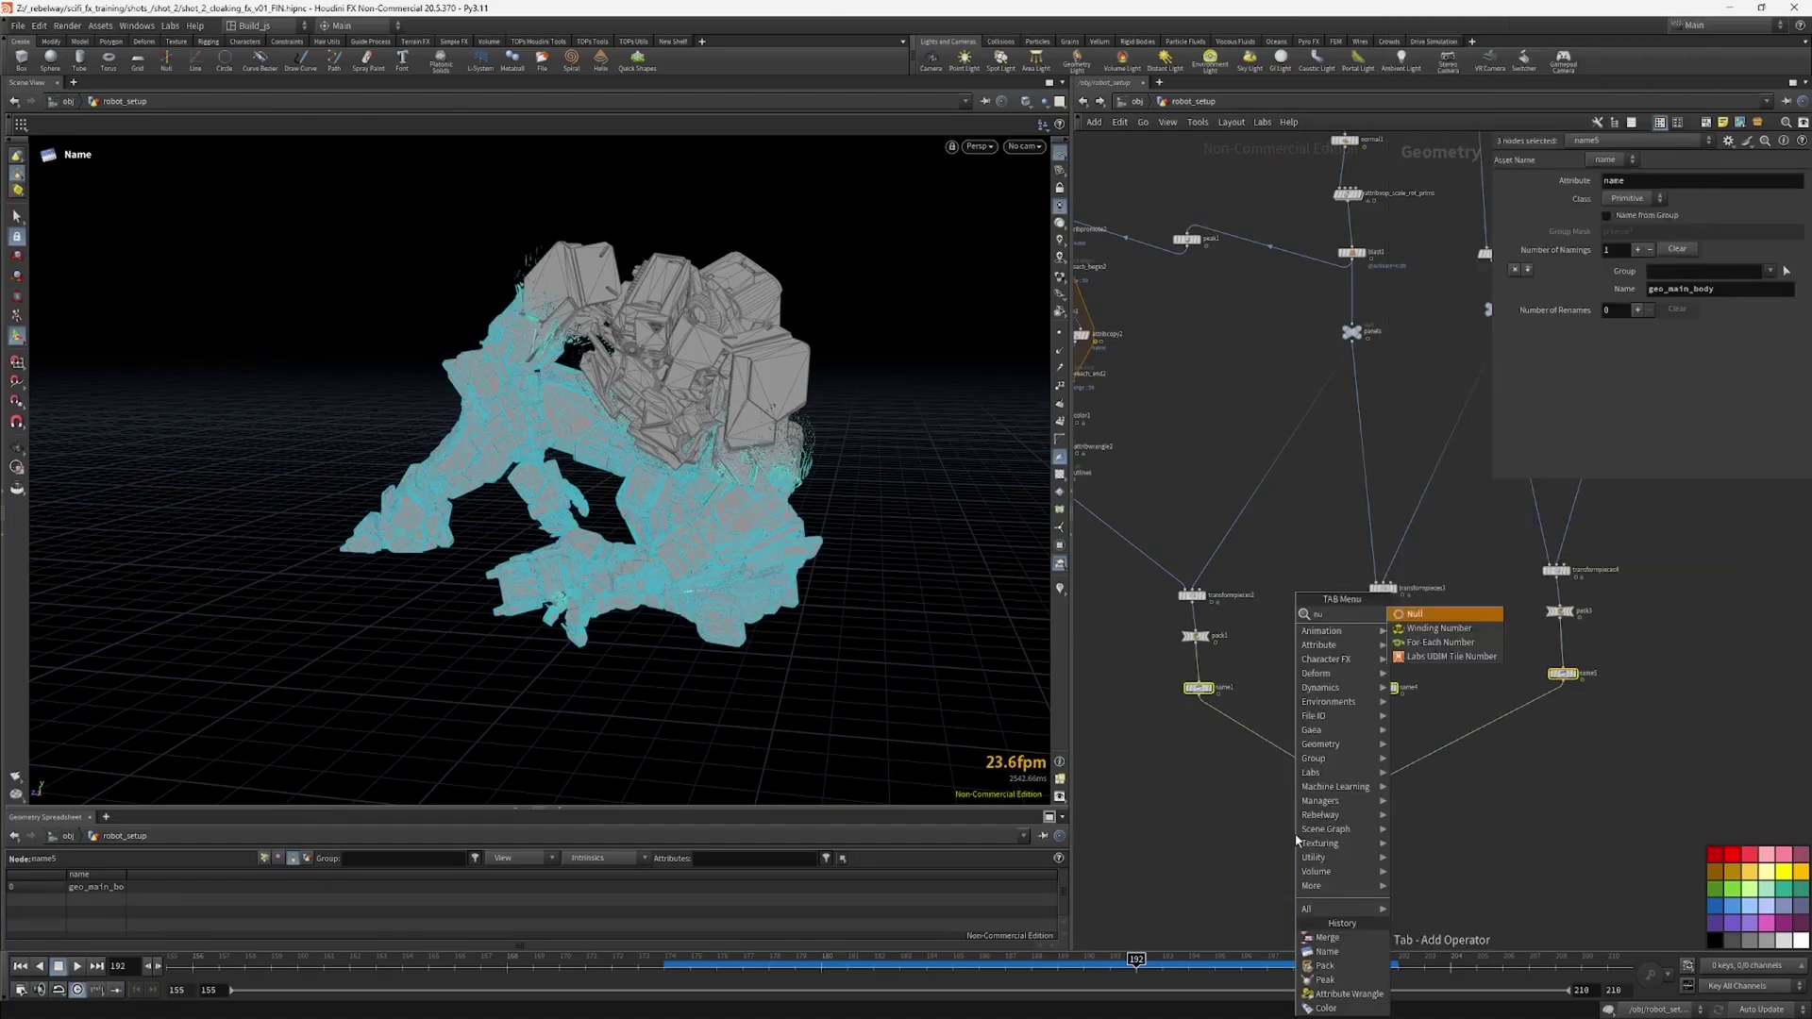
key("Return")
left_click(1355, 822)
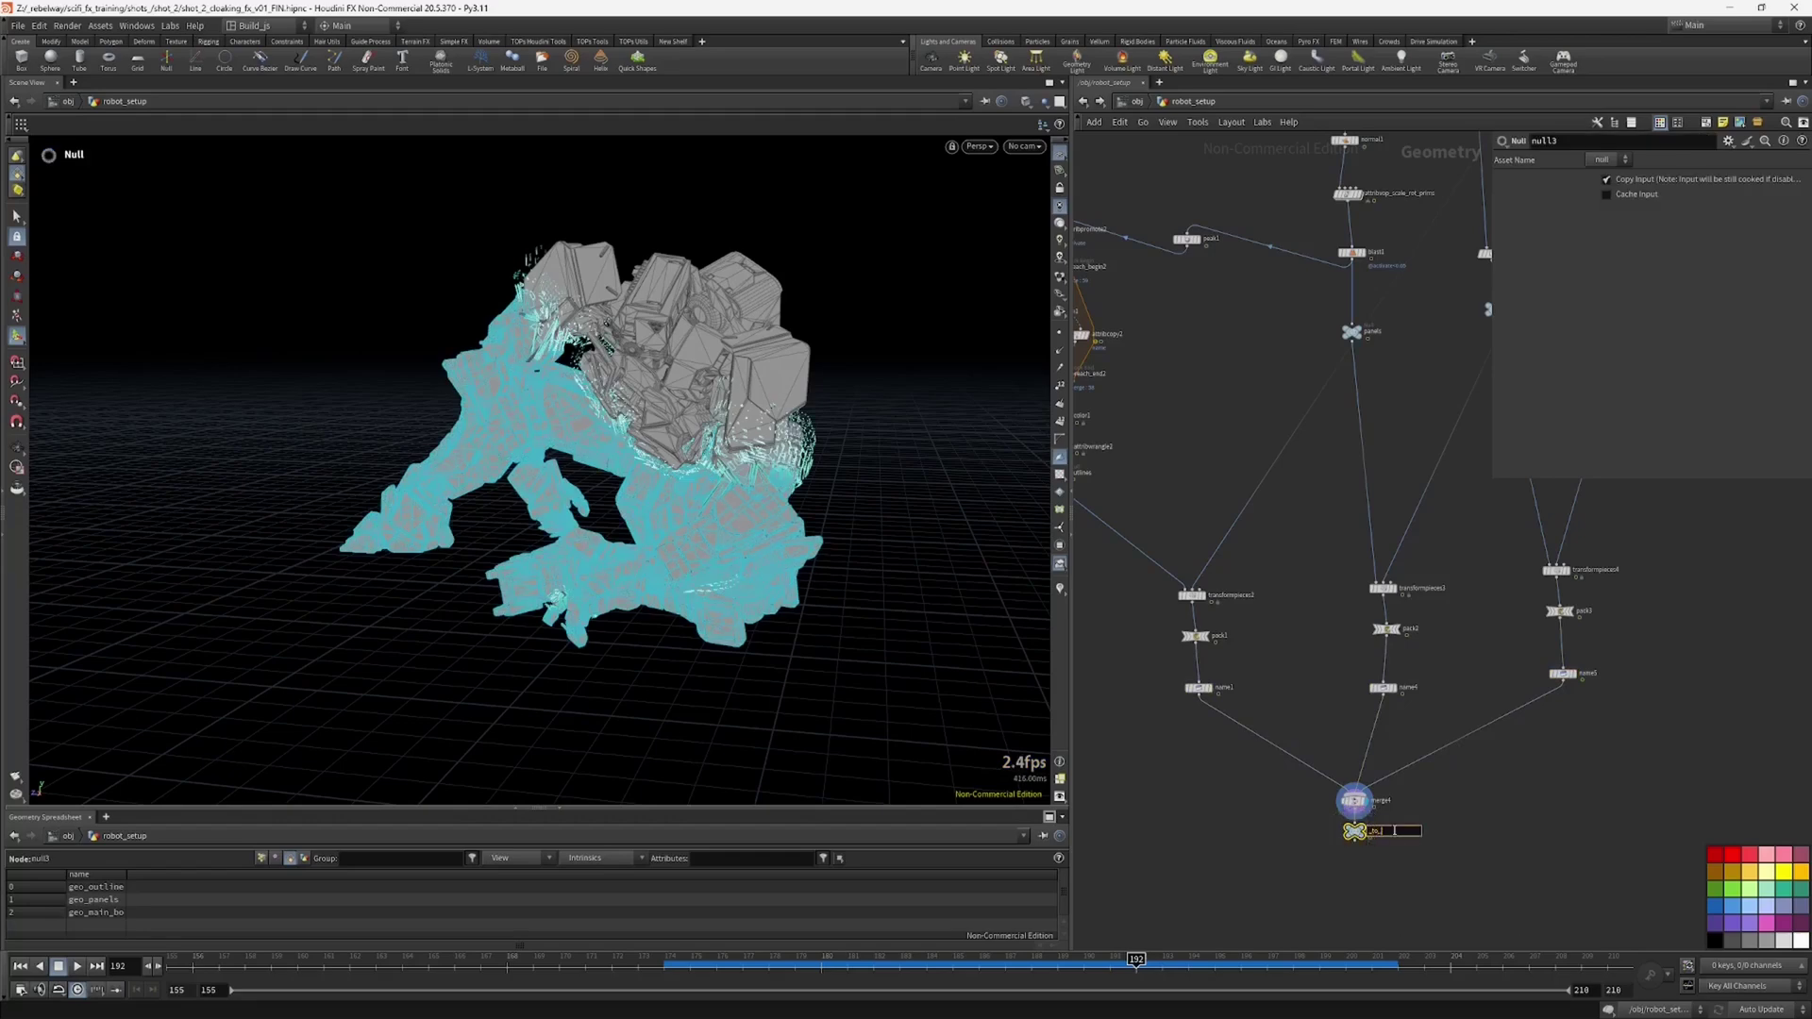
left_click(1395, 831)
type("_to_render")
key("Return")
scroll(1355, 855, "up", 2)
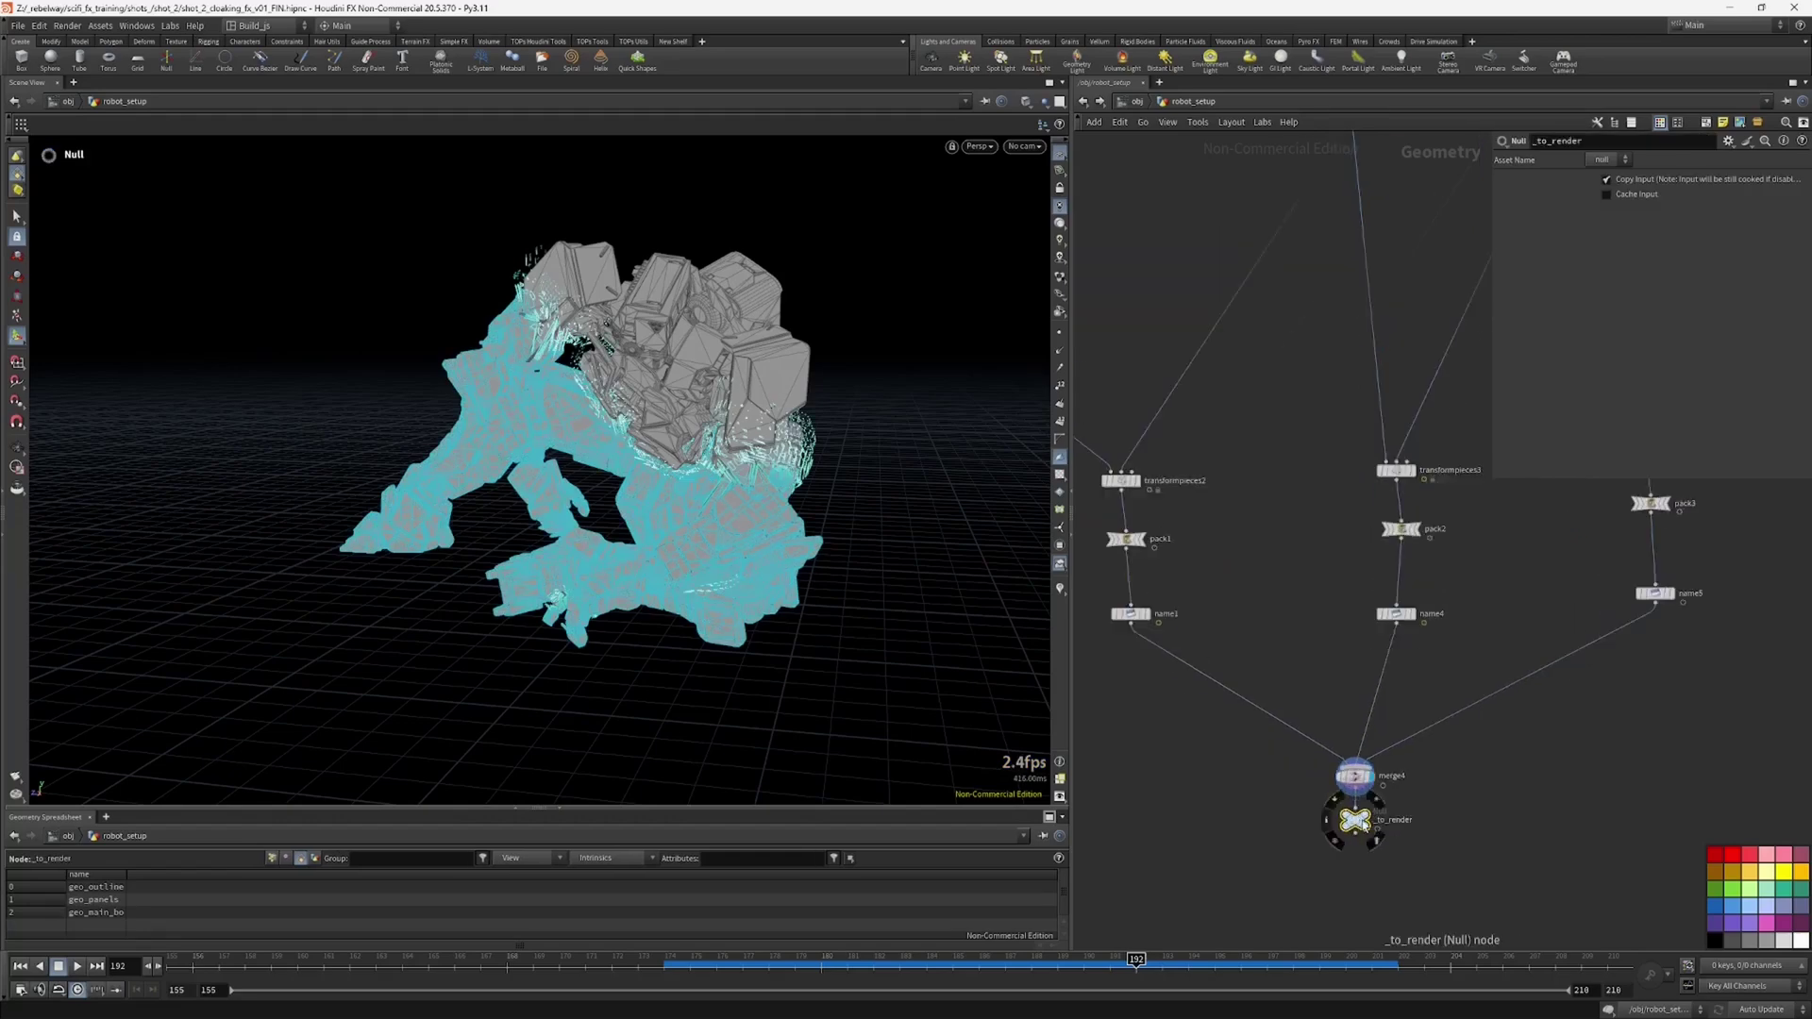
left_click_drag(1354, 821, 1361, 868)
left_click(1377, 834)
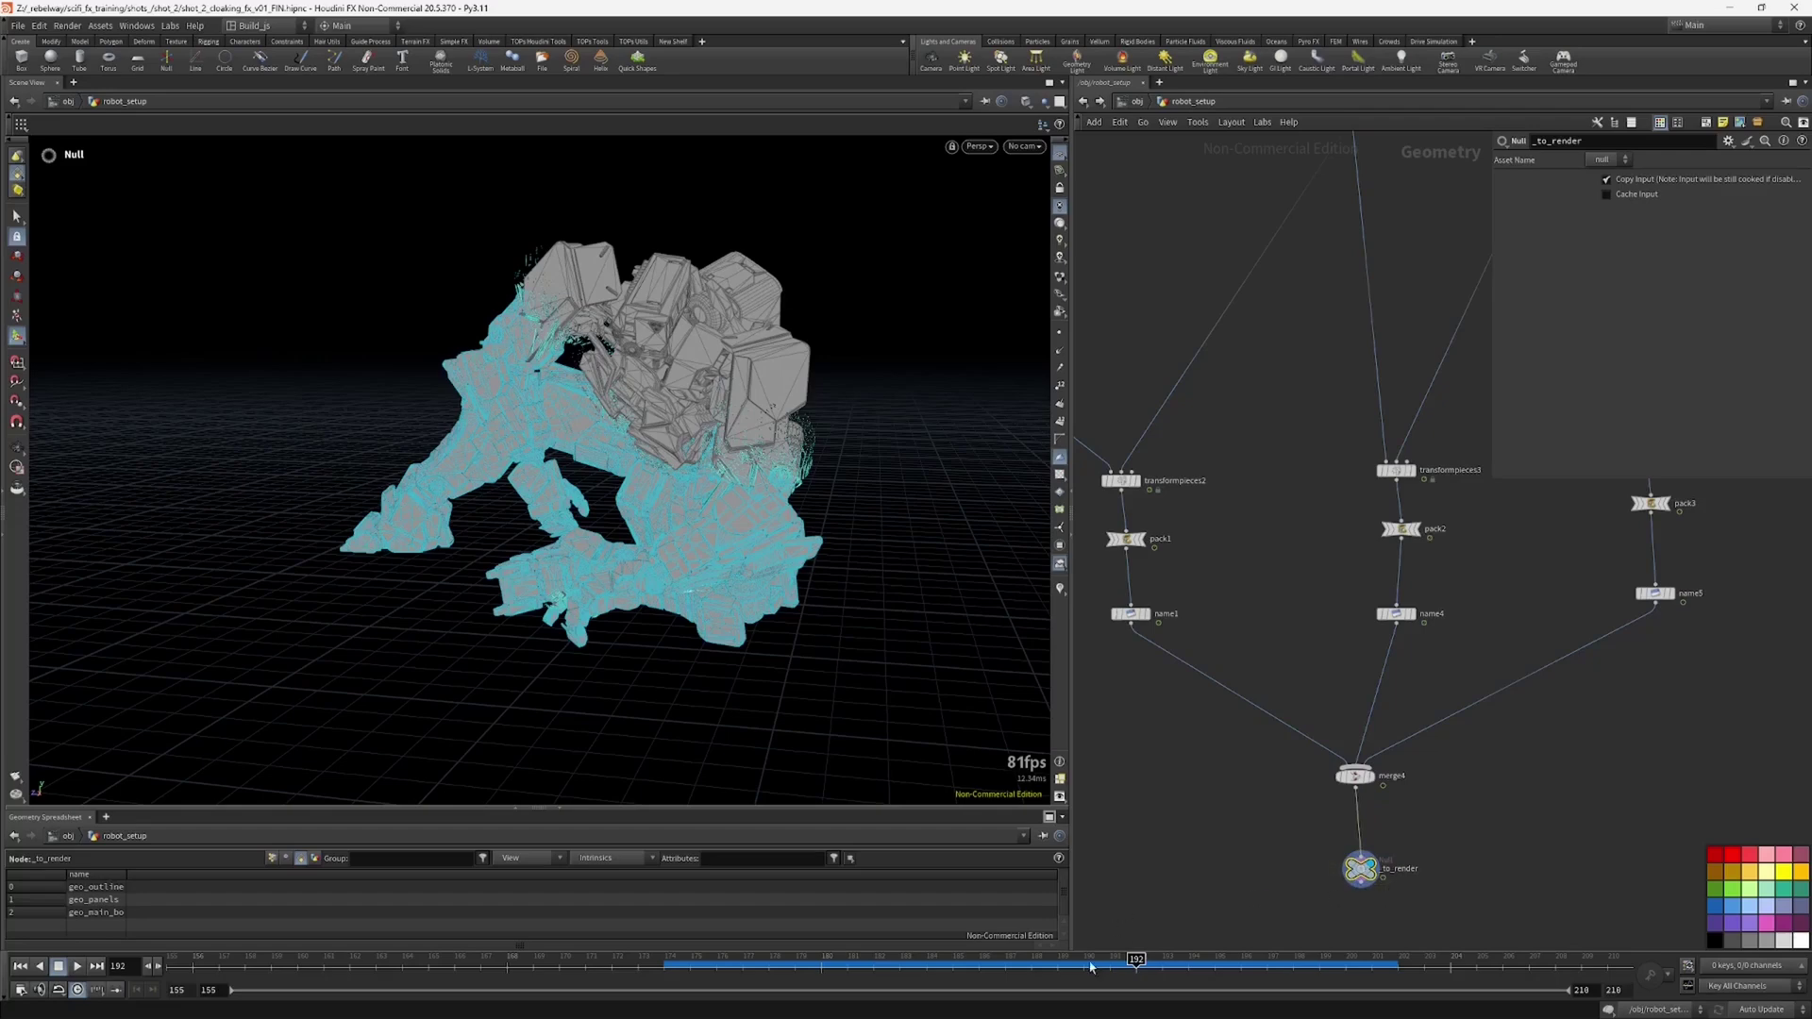
Step: Scrub the timeline back and forth, stopping at frame 191, to check the merged robot animation
left_click_drag(1091, 967, 981, 962)
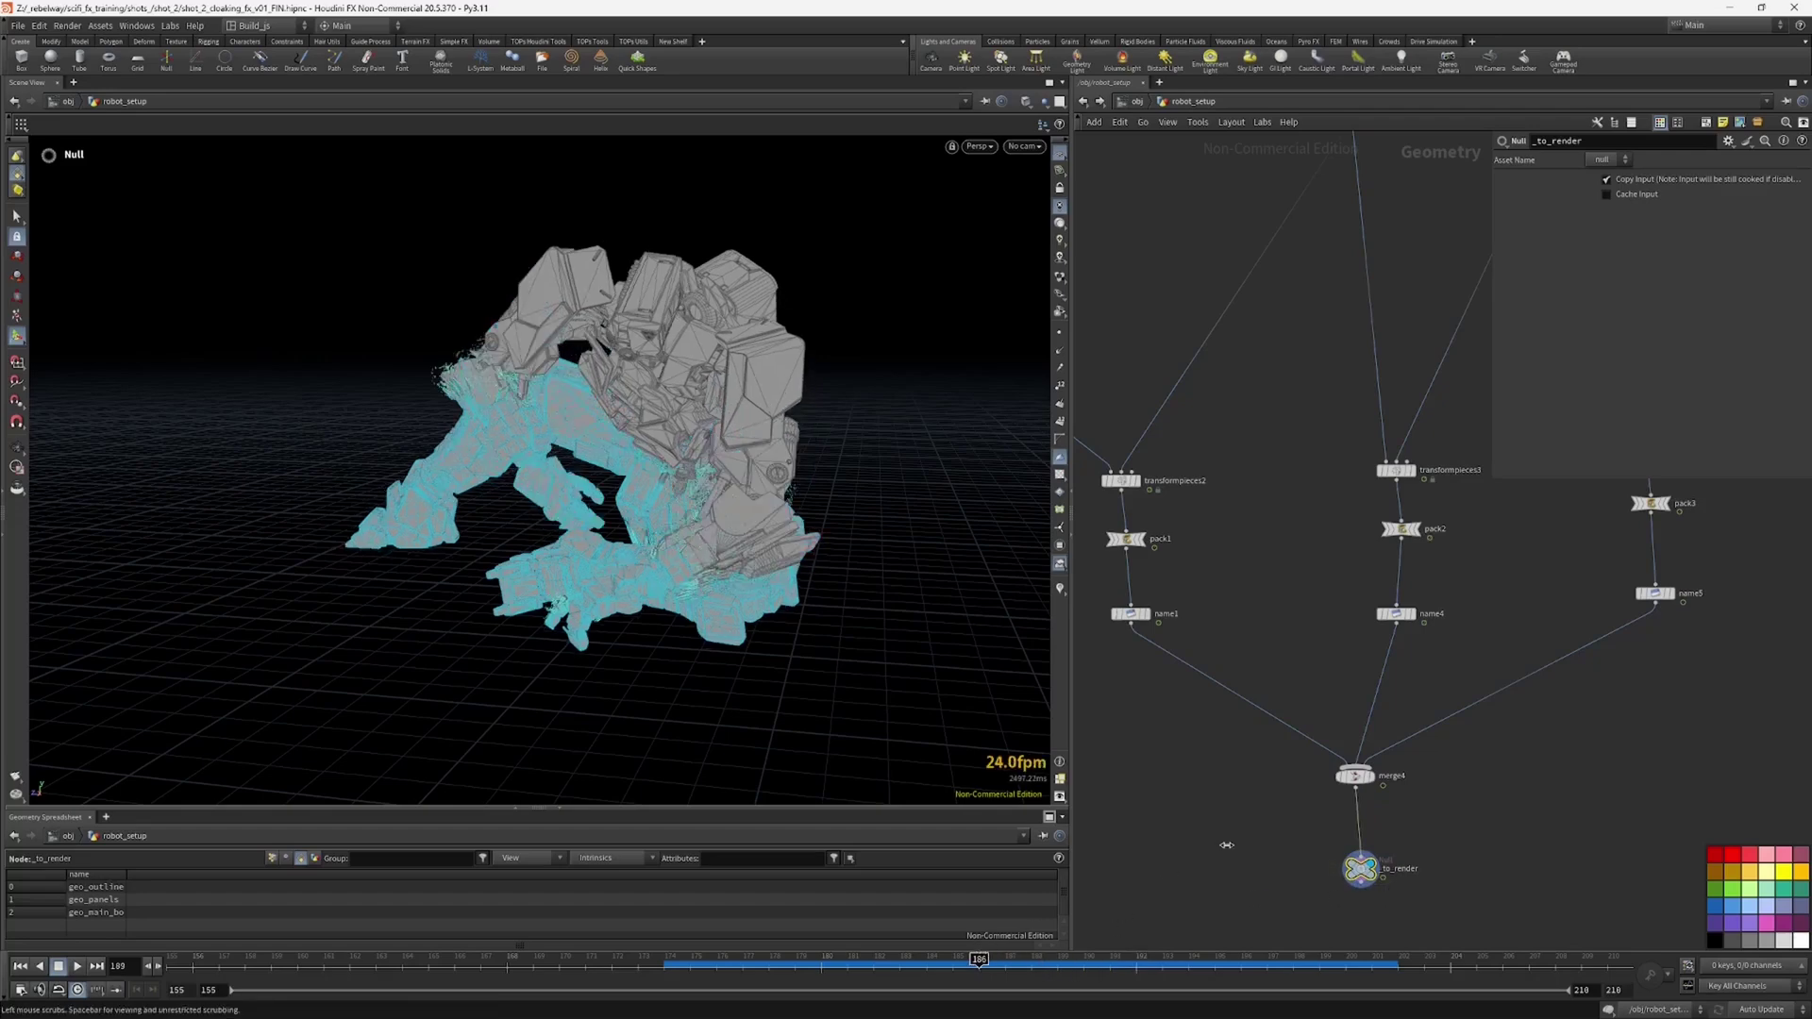
left_click(1113, 959)
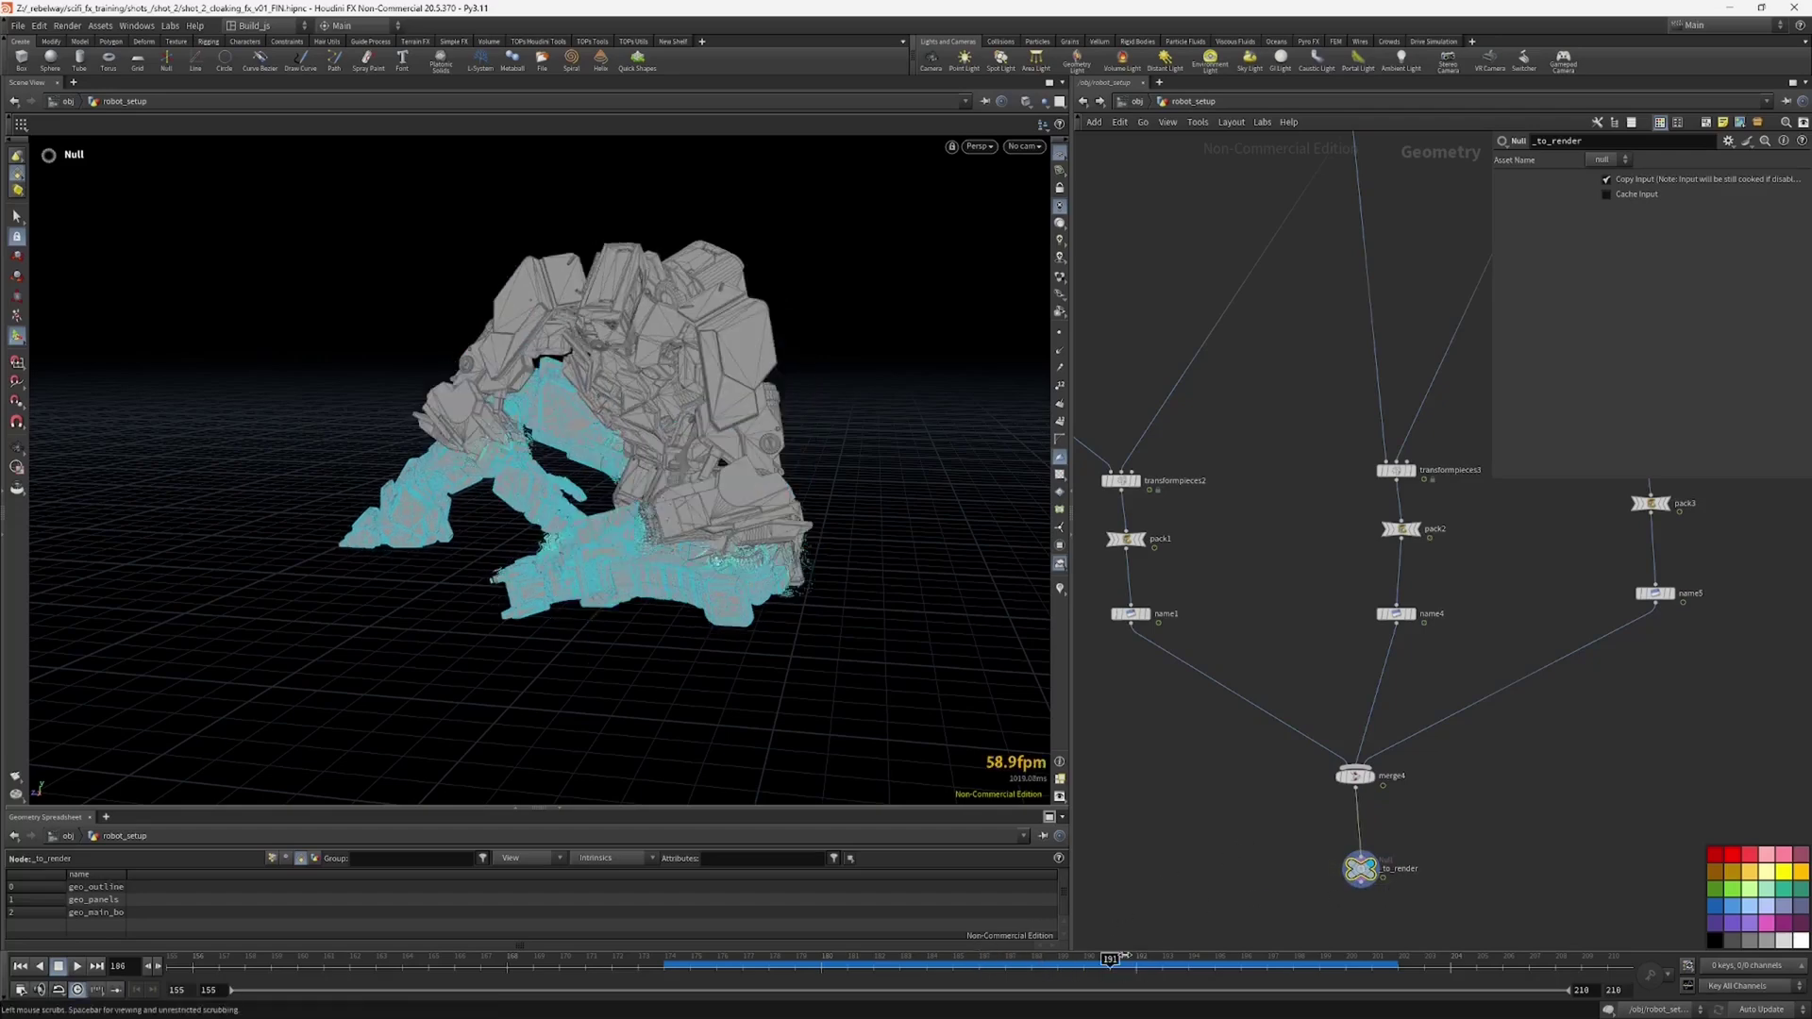
middle_click_drag(1281, 885, 1270, 832)
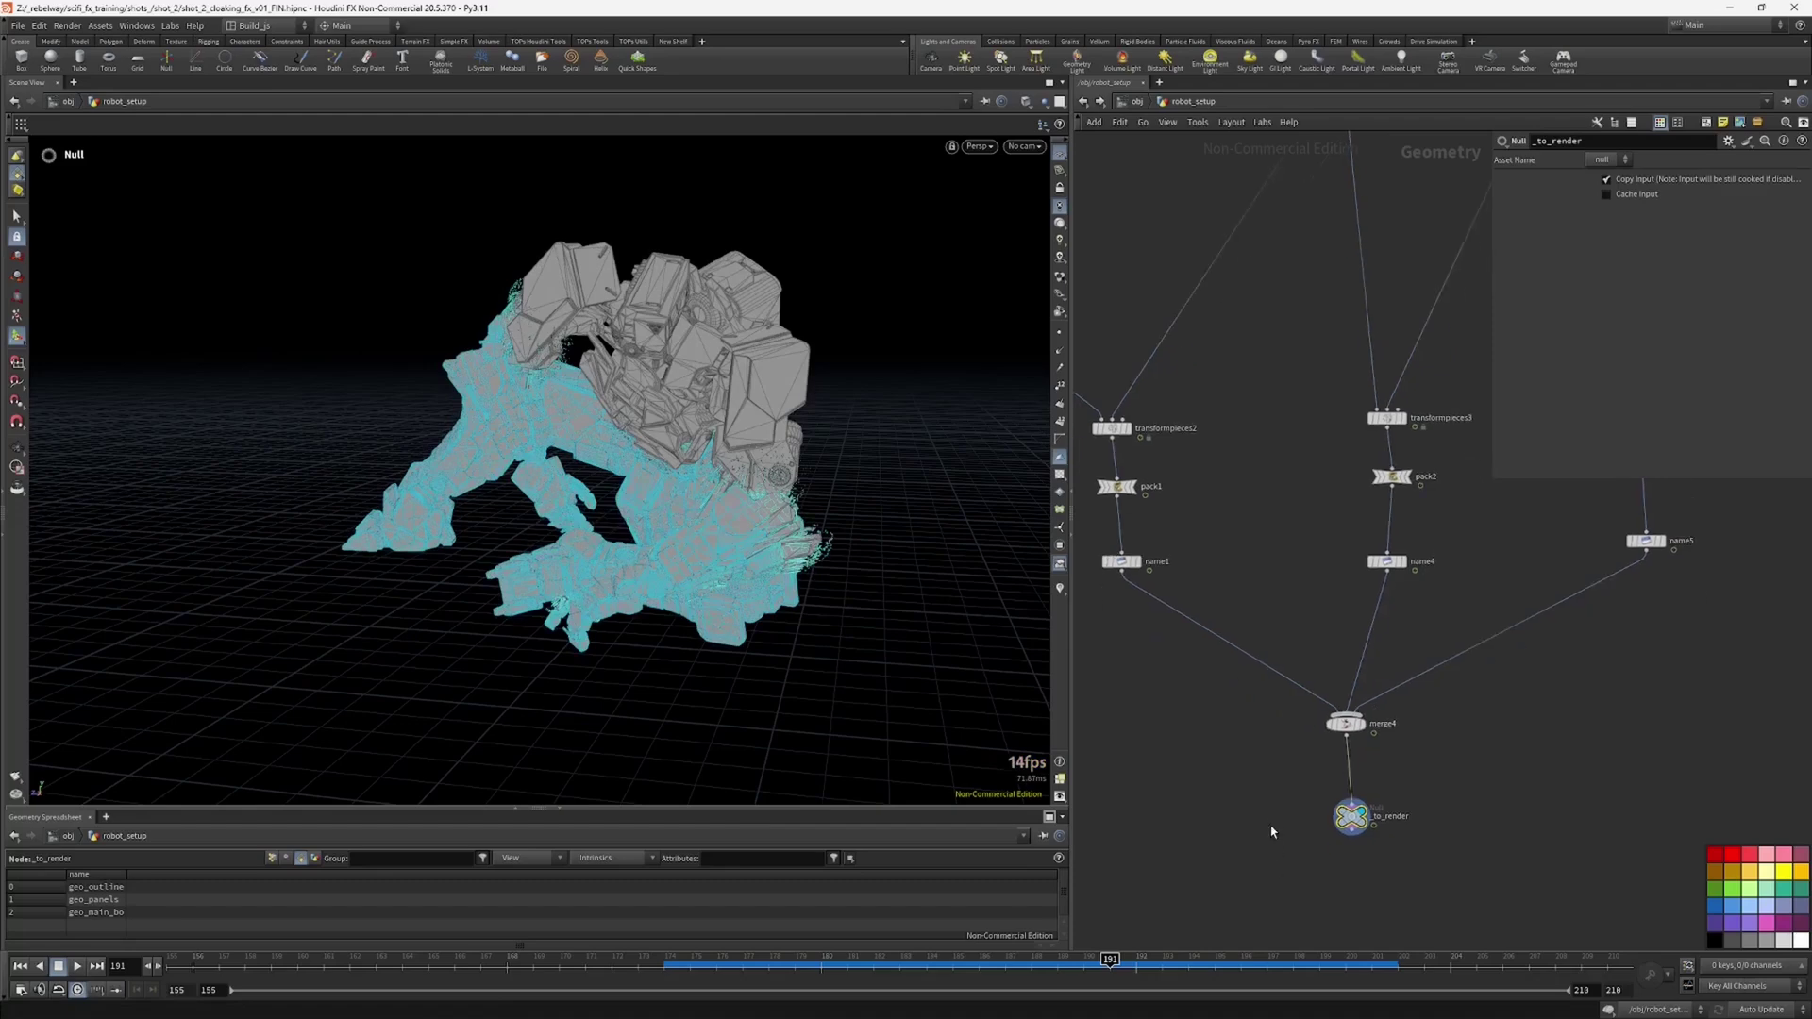
key("Tab")
type("epo")
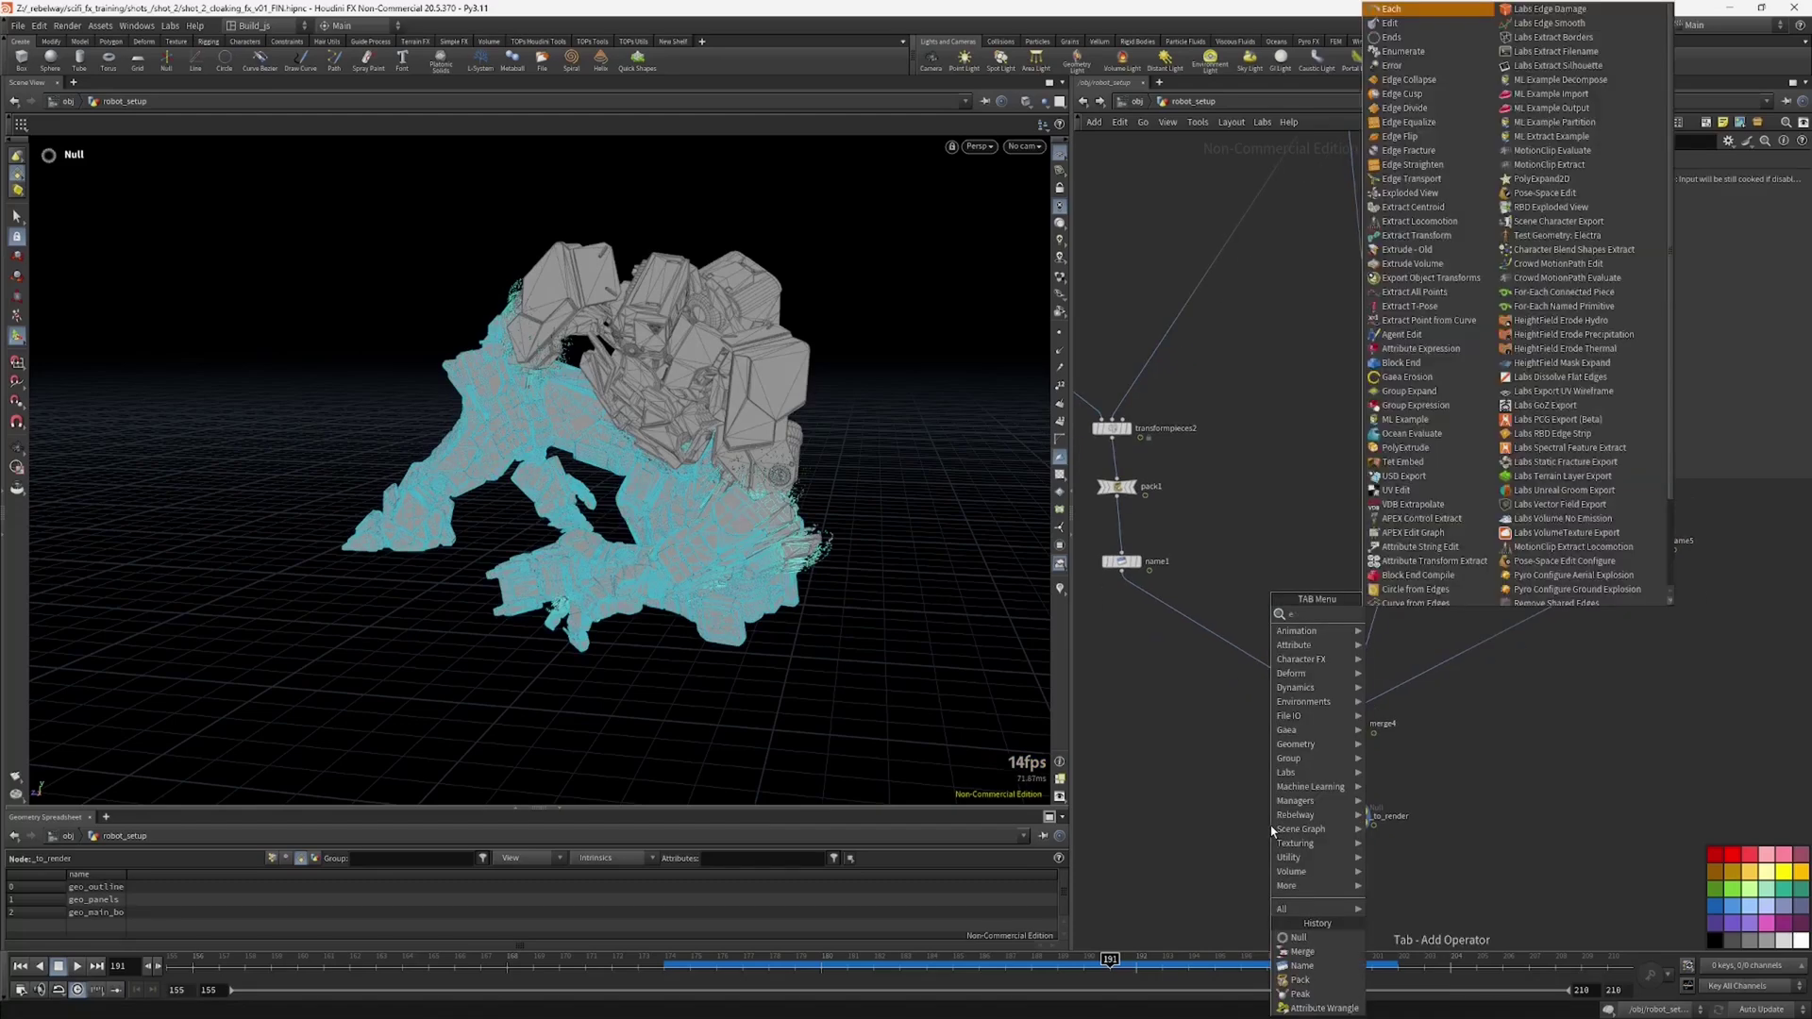
key("BackSpace")
key("BackSpace")
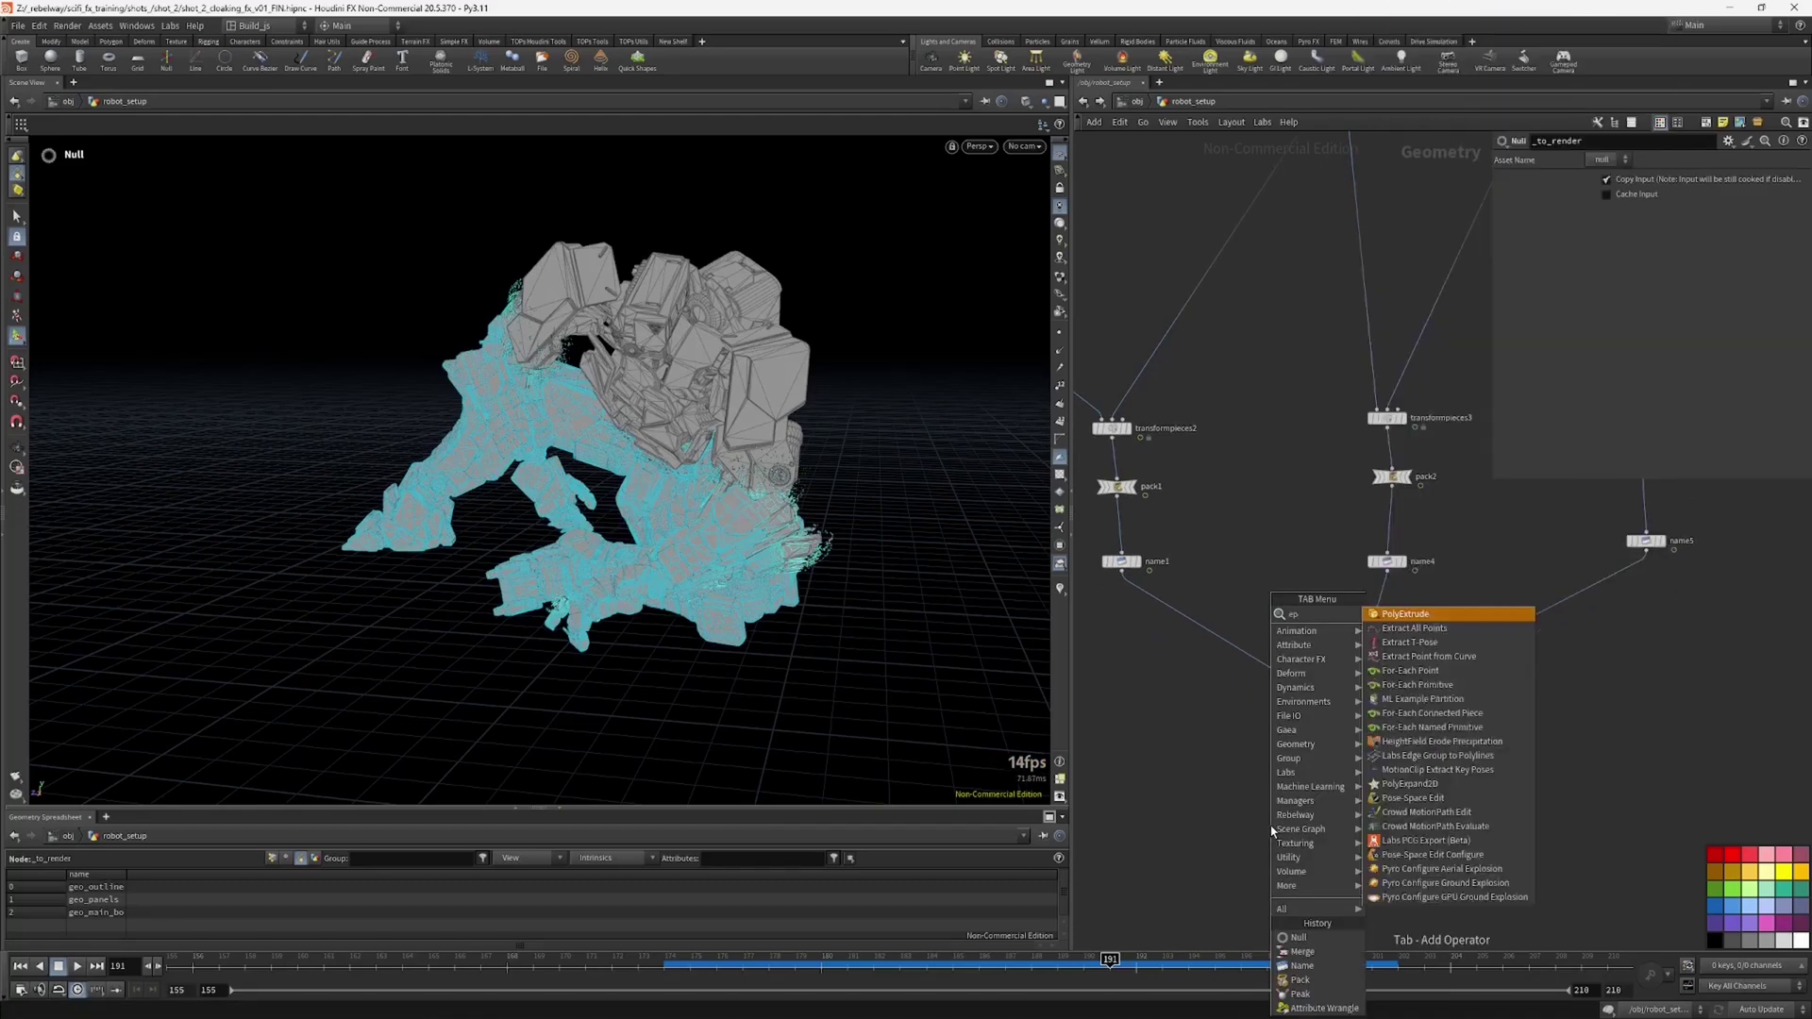
type("xpo")
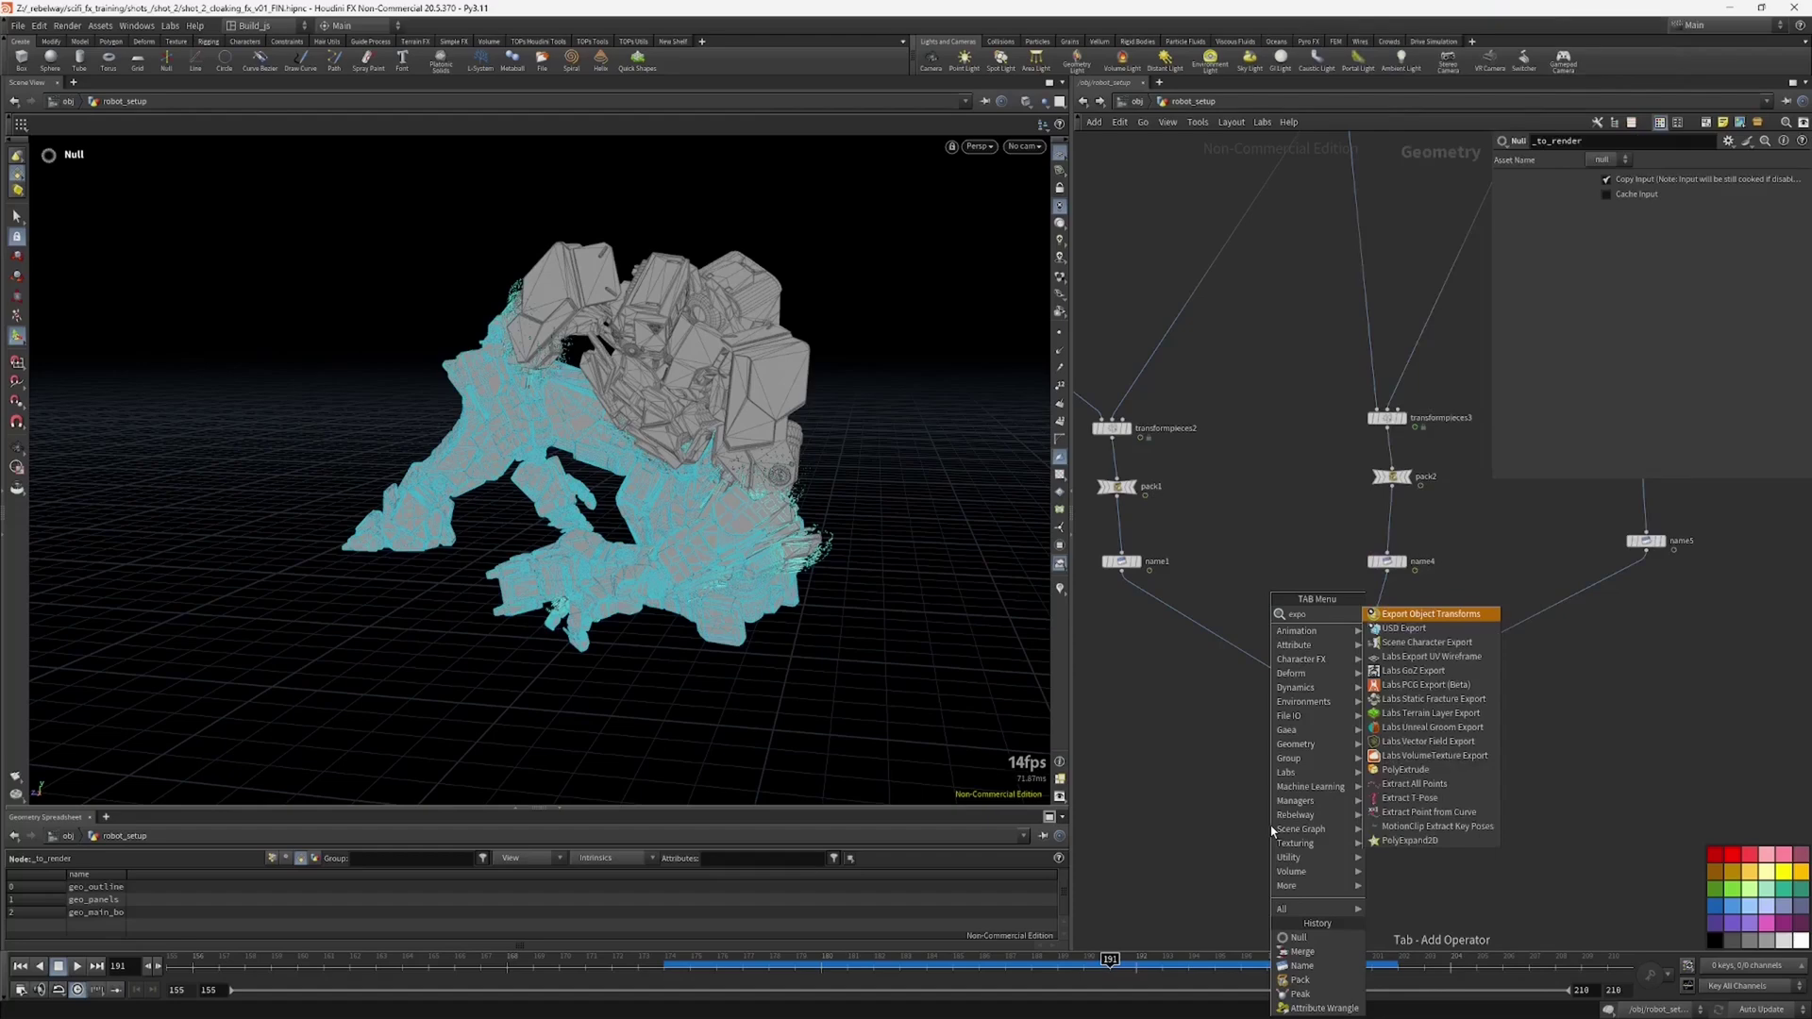
key("Return")
left_click(1231, 812)
key("Delete")
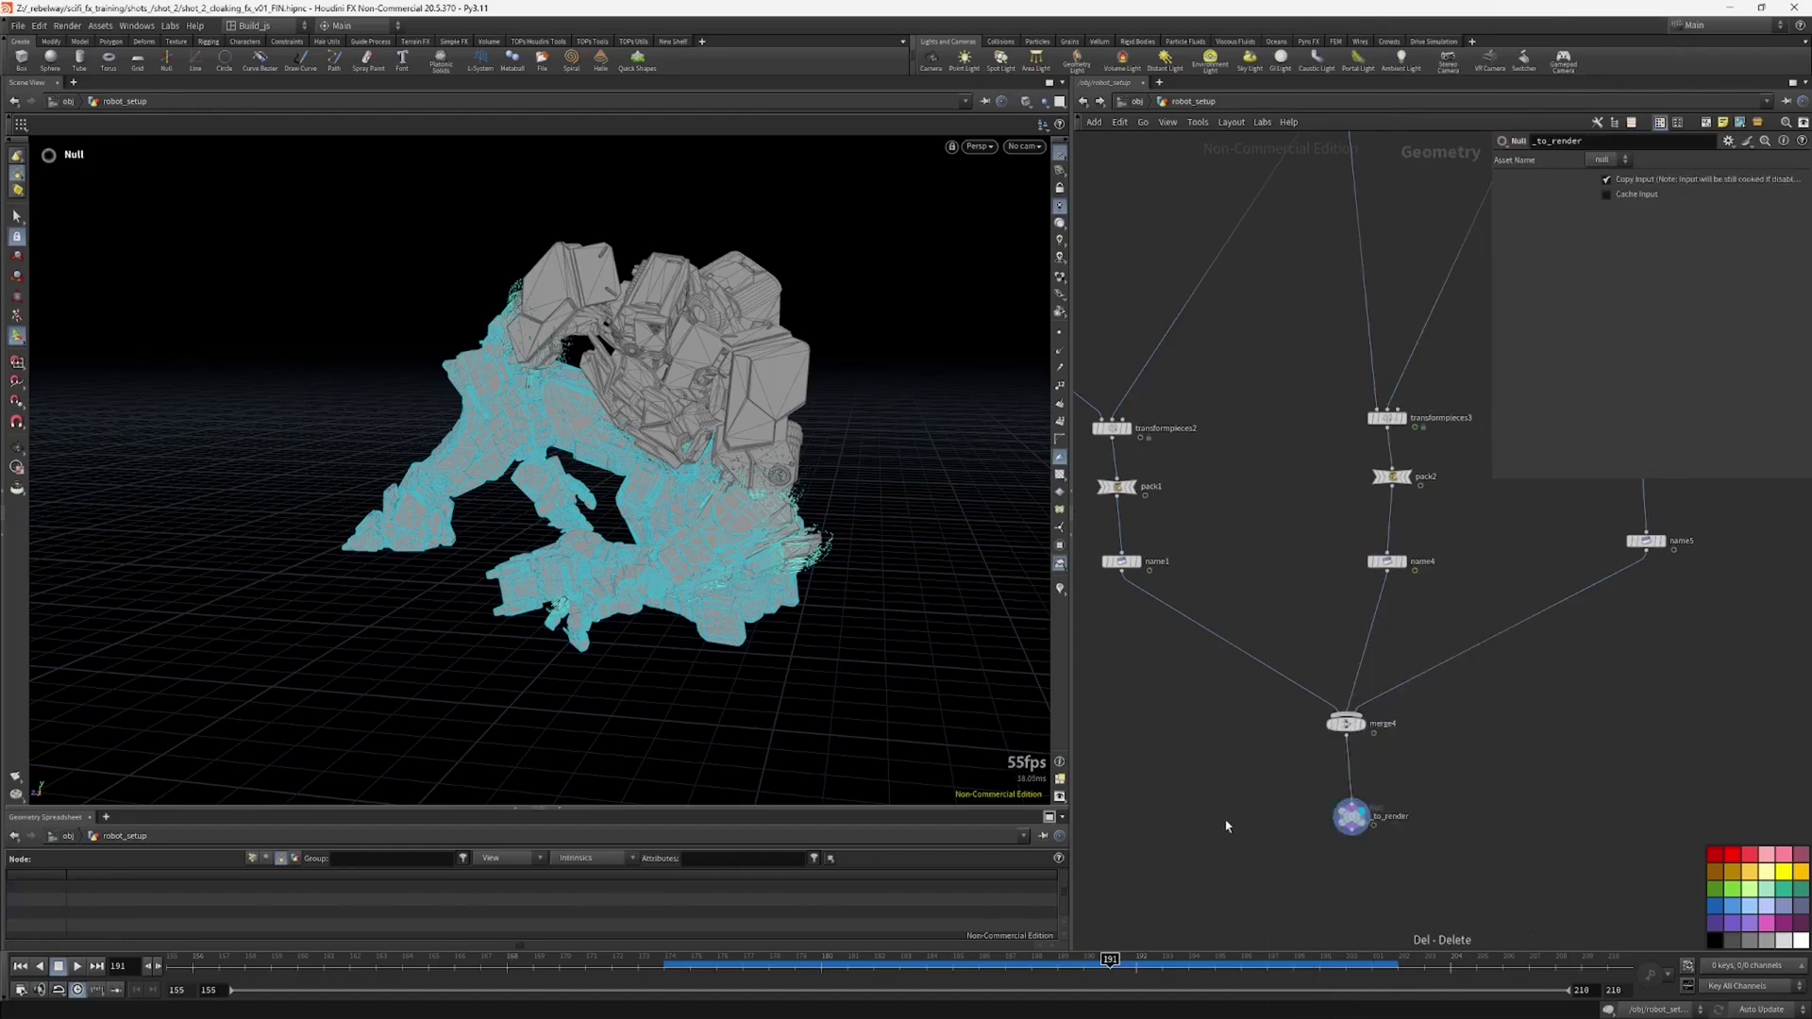
Step: Add a USD Export node beside the _to_render Null and view its parameters
key("Tab")
type("expor")
key("Down")
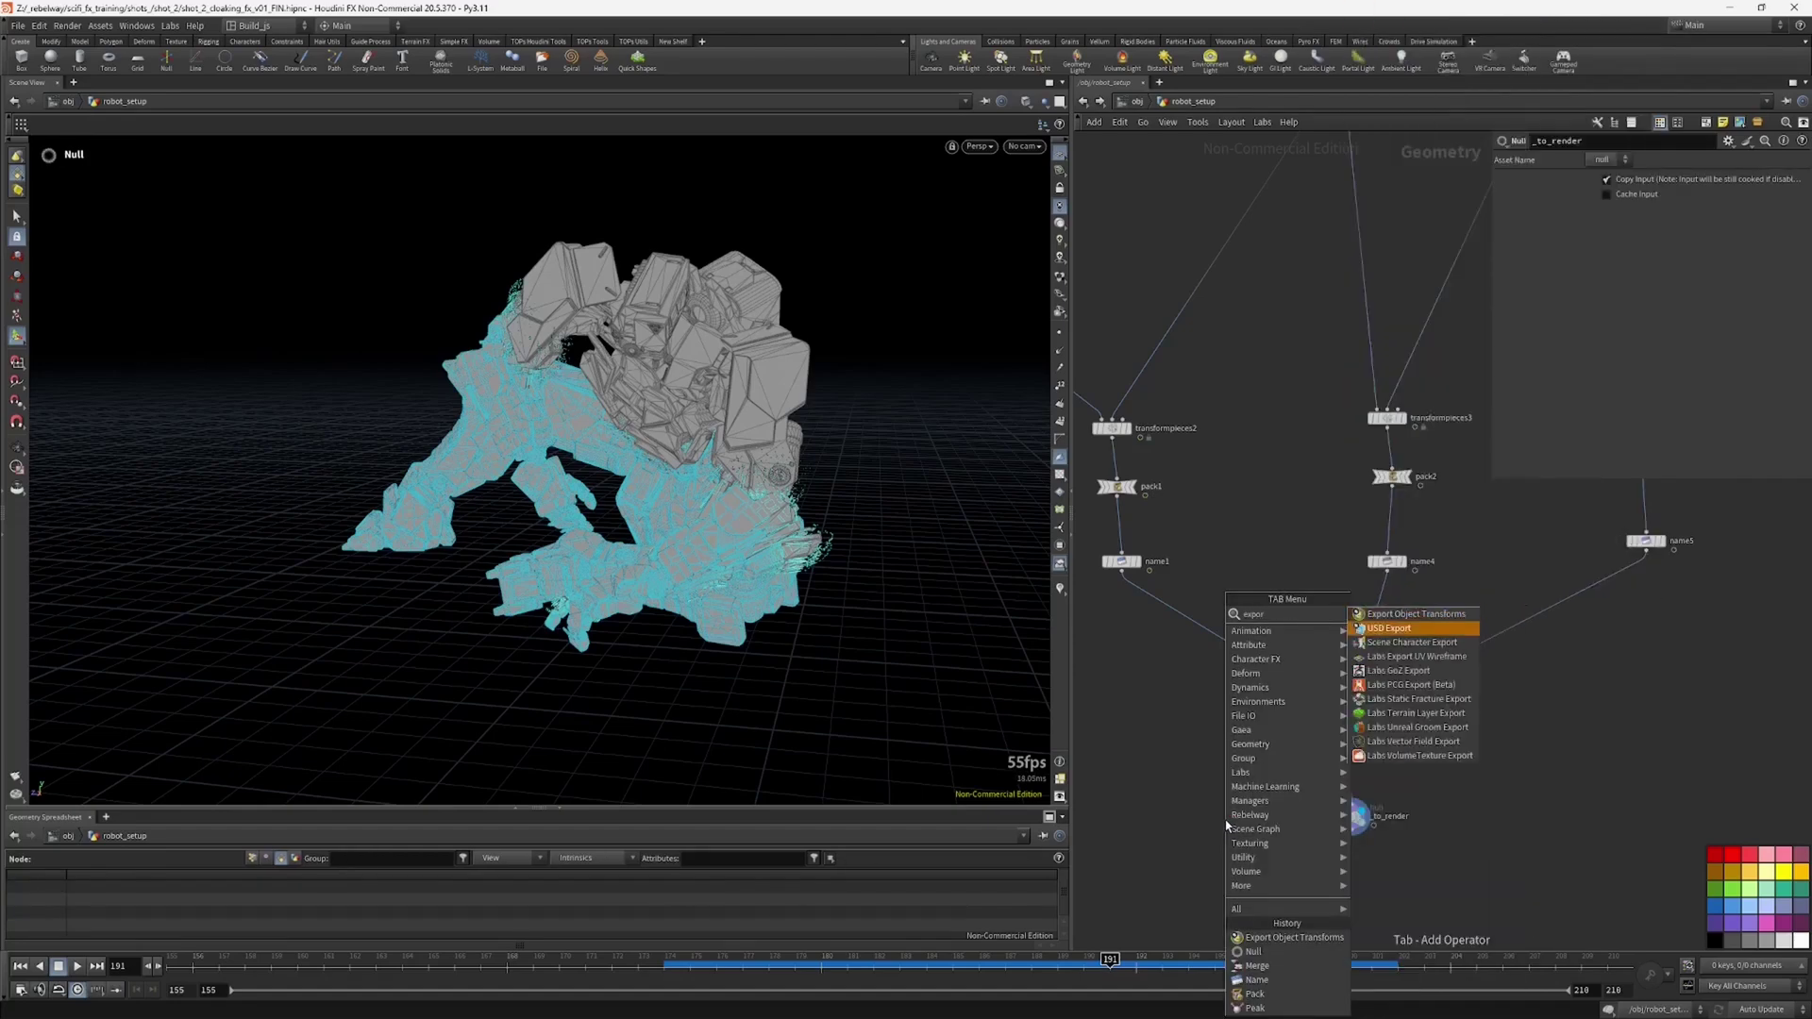
key("Return")
left_click(1244, 858)
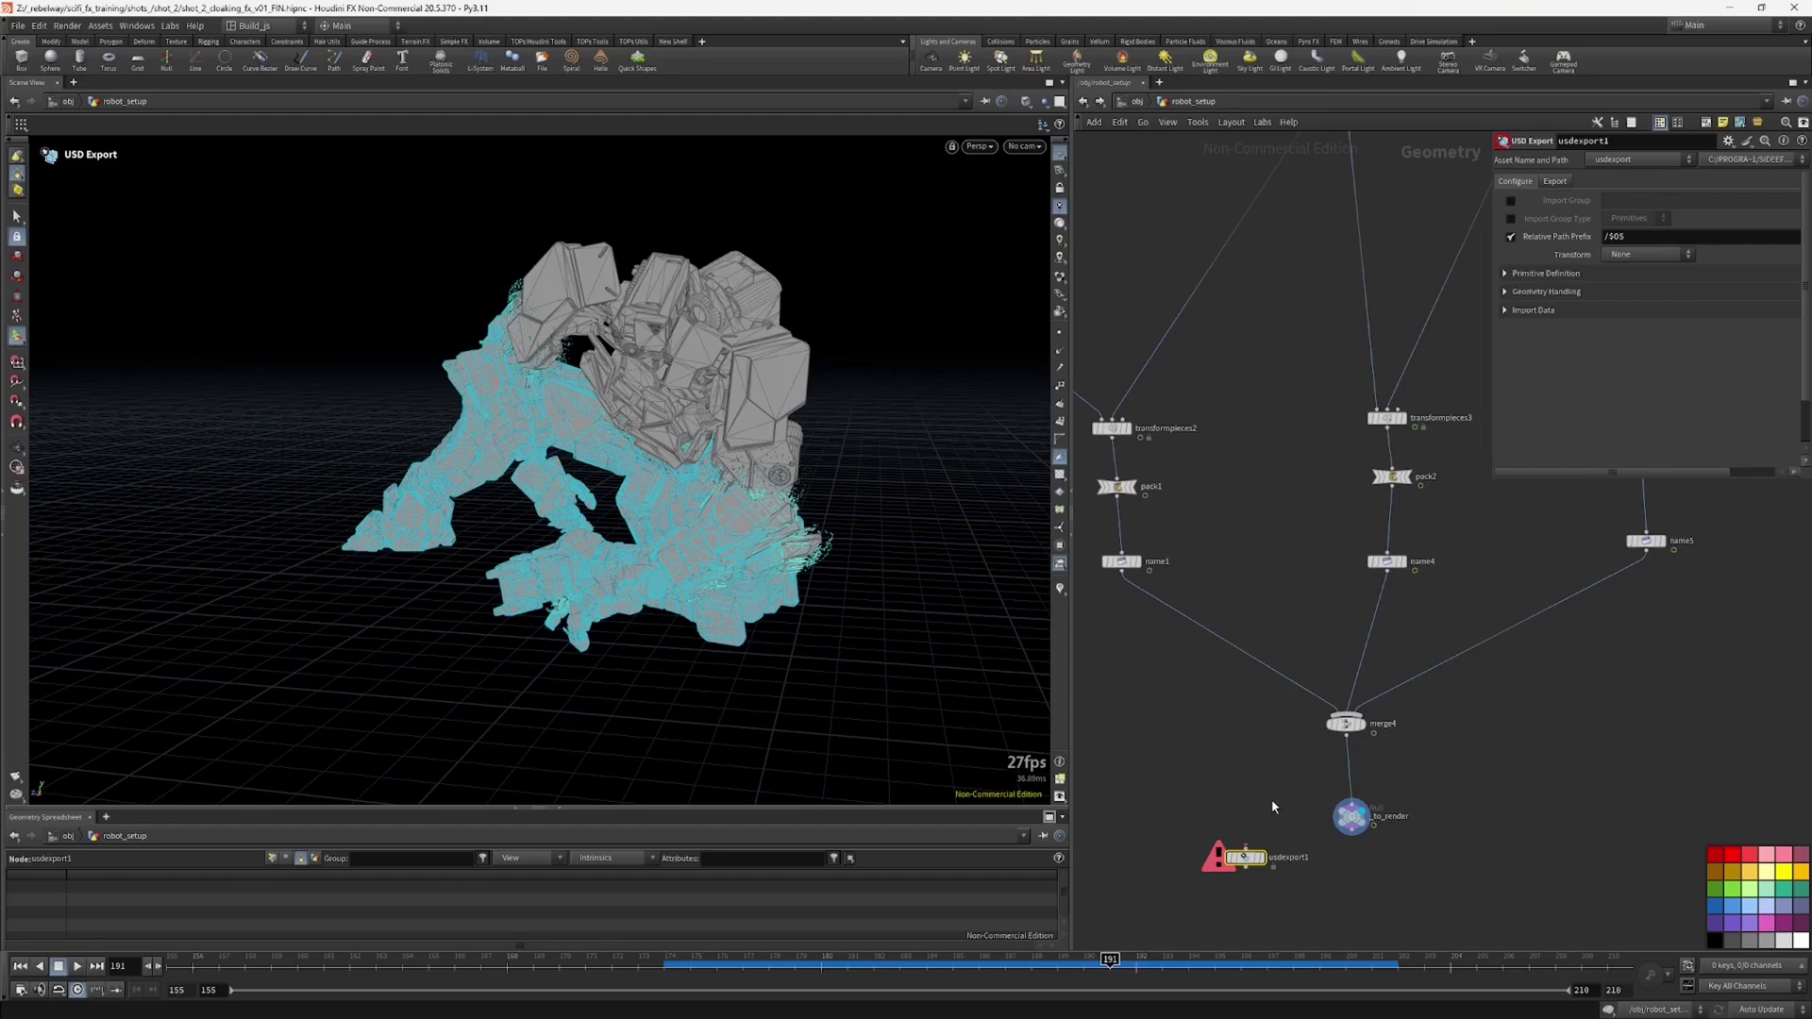
left_click(1351, 815)
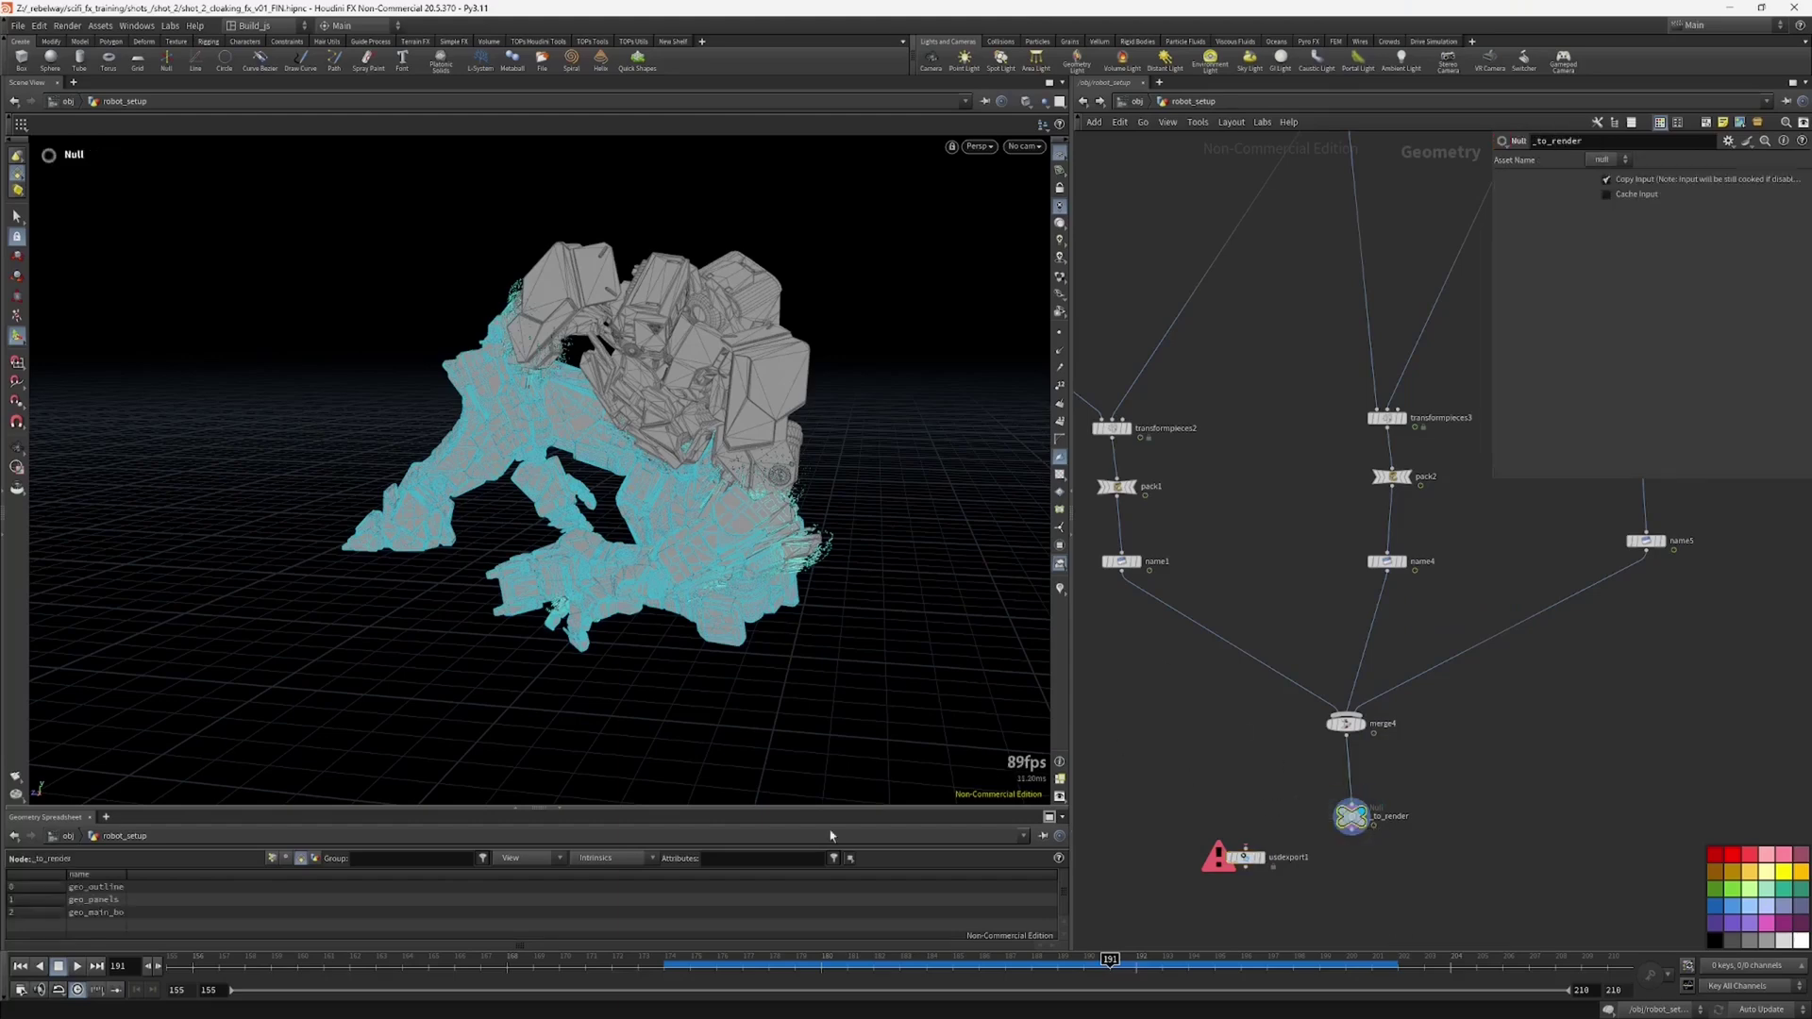
left_click(1245, 856)
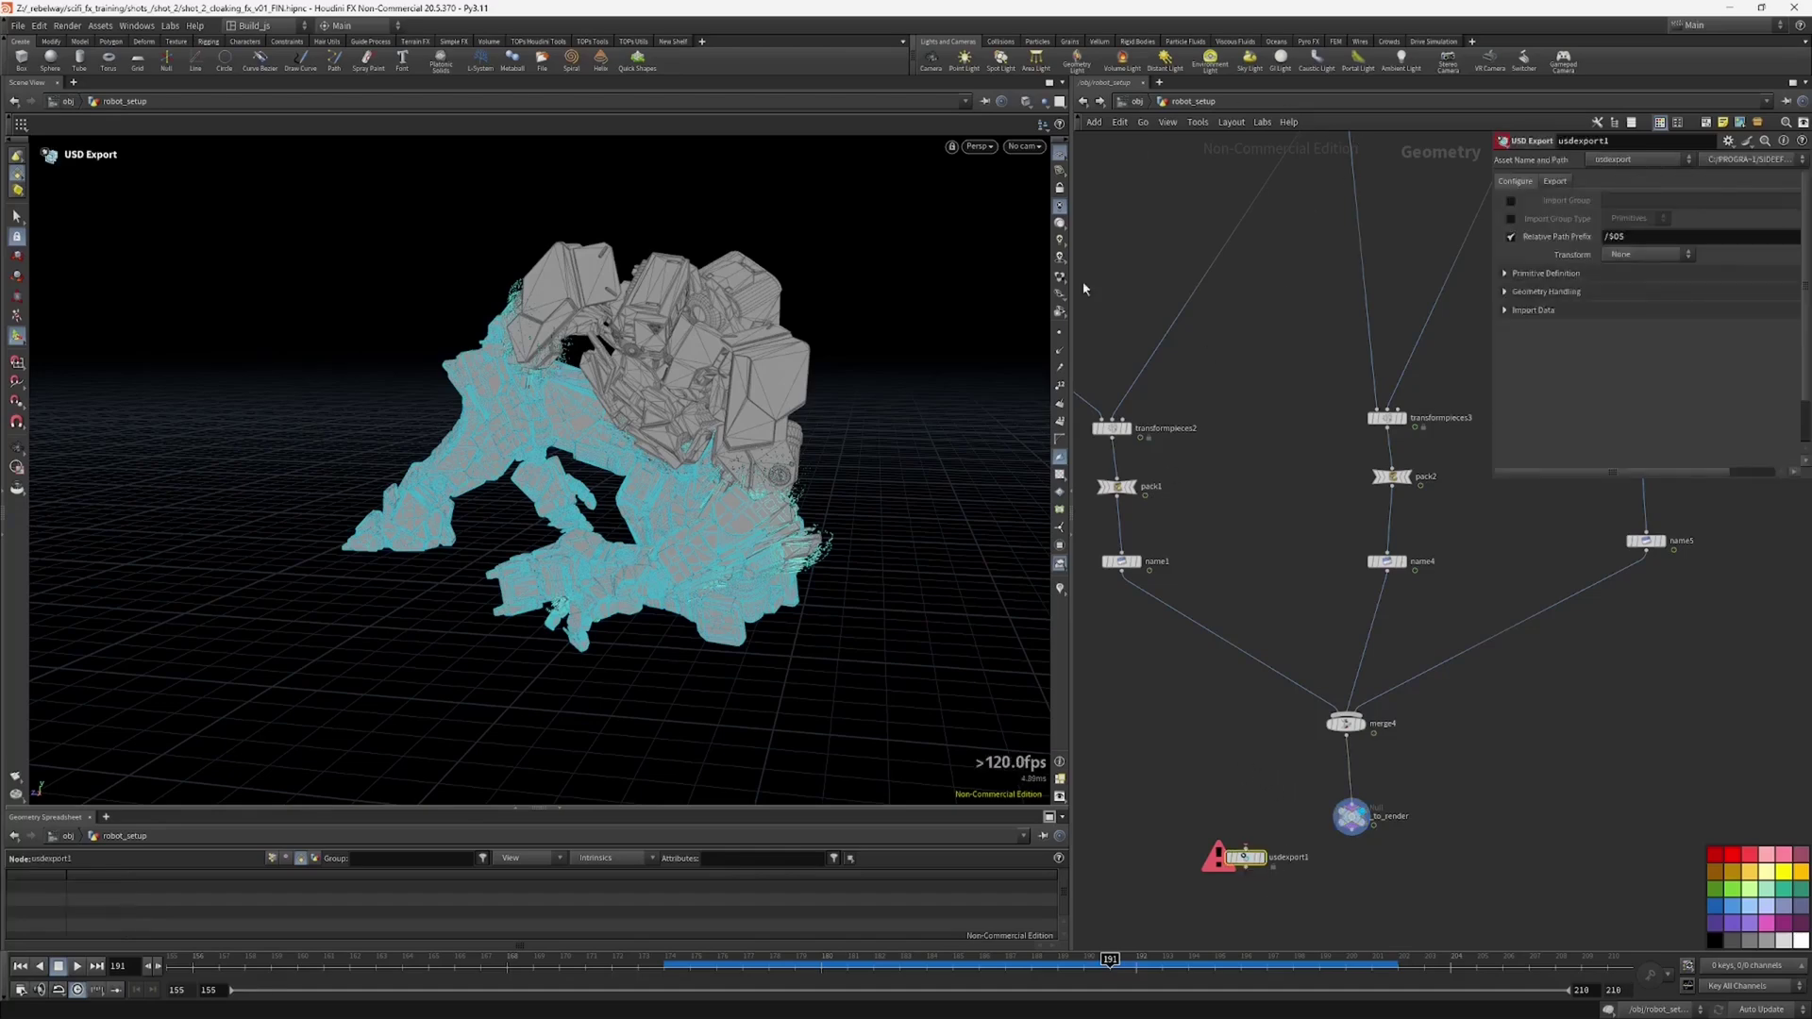
scroll(1332, 739, "down", 2)
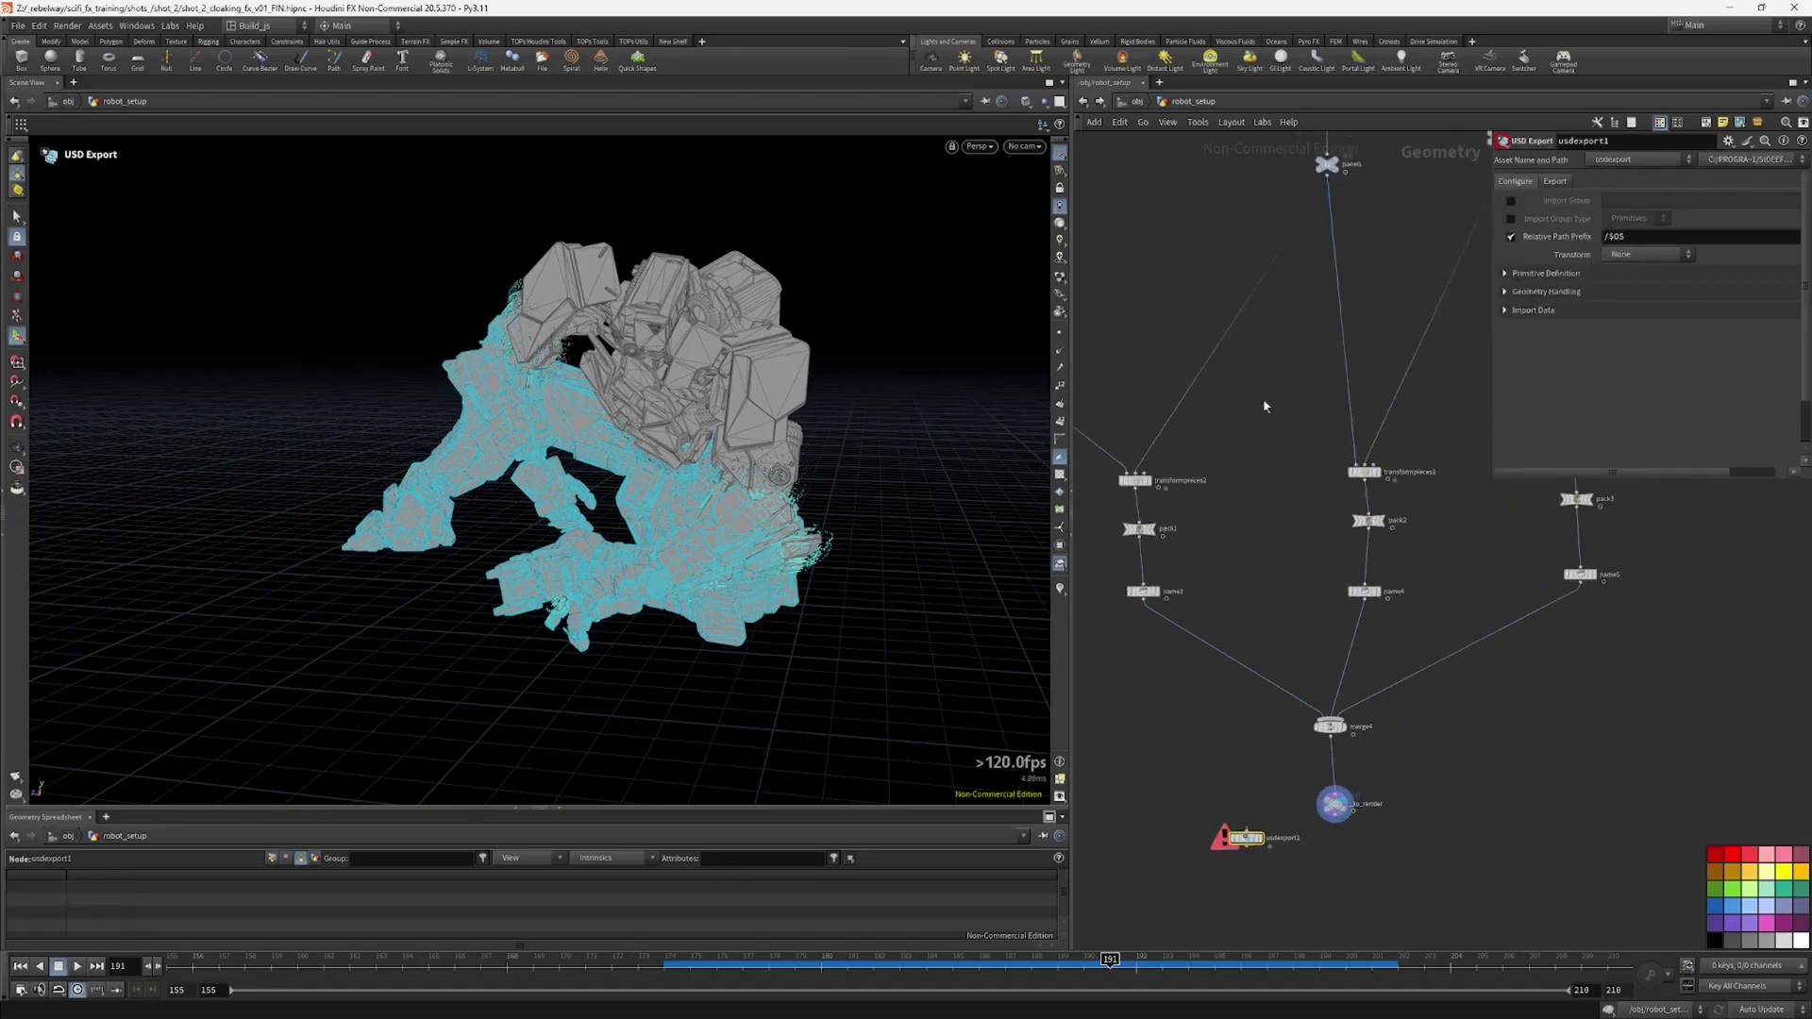
Step: Straighten the _to_render Null under the Merge node, scrub to frame 188 and examine the robot from another angle
left_click(1333, 805)
left_click_drag(1334, 807, 1331, 794)
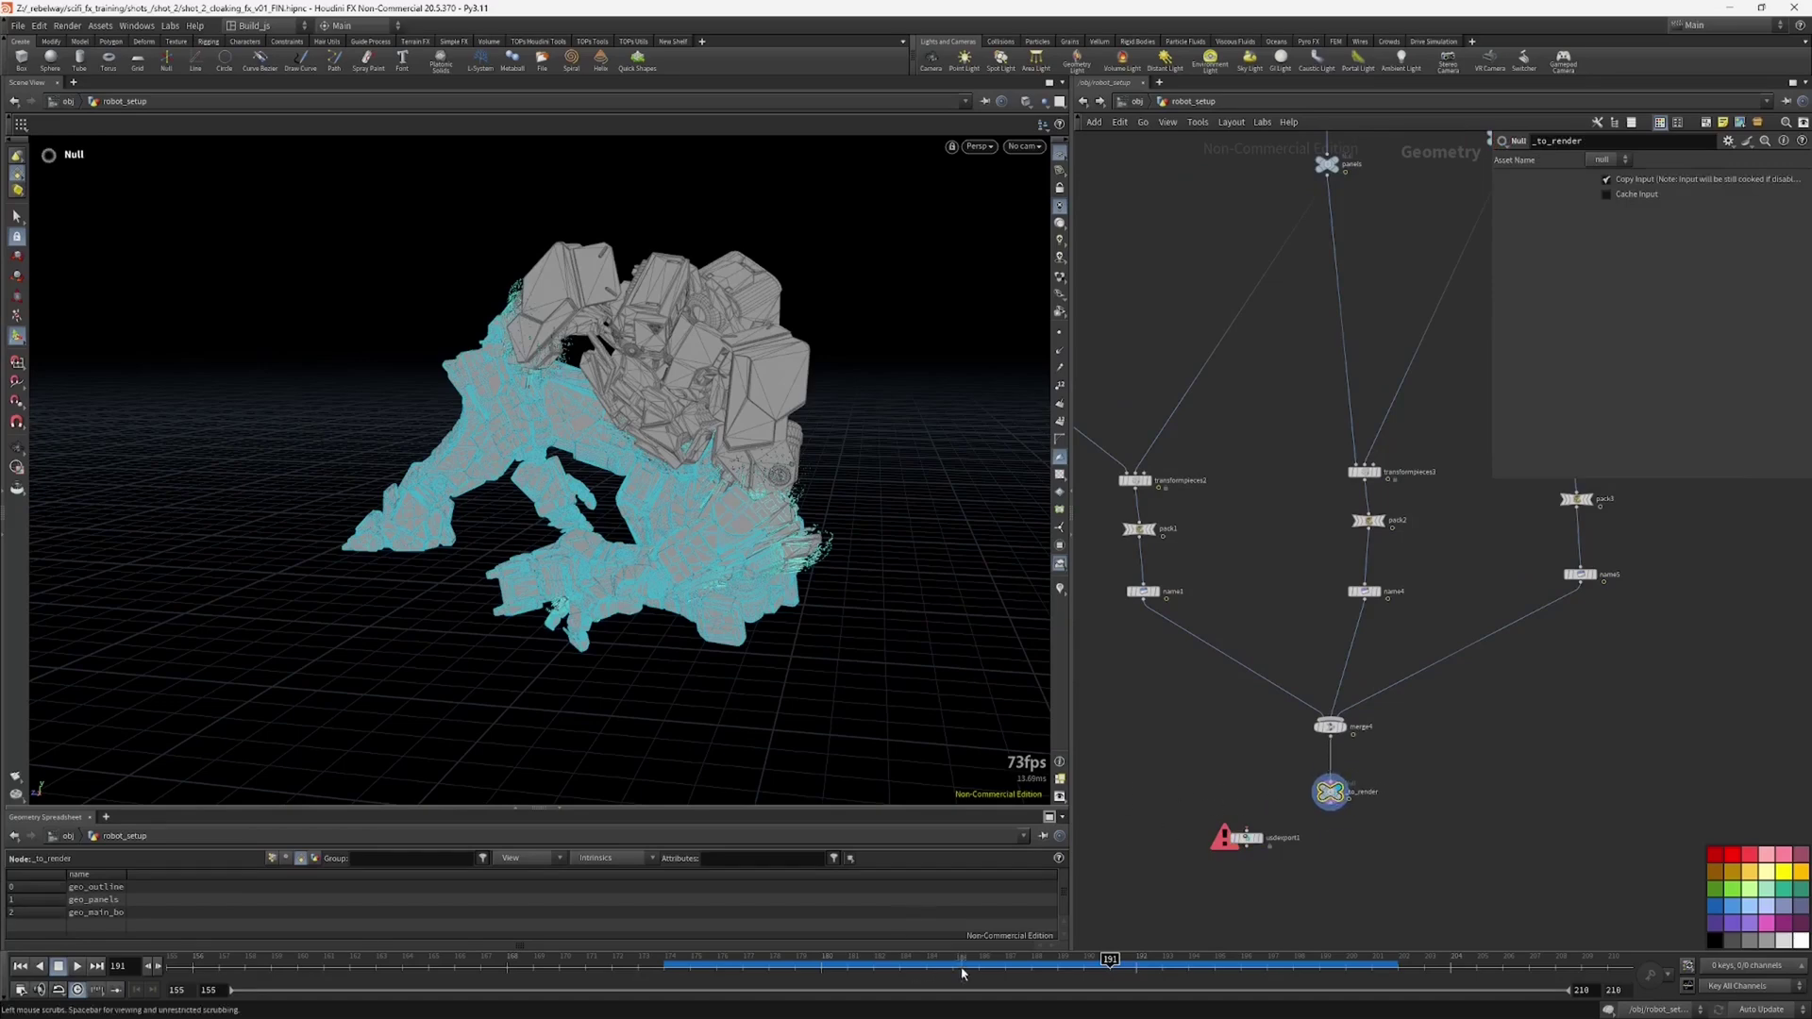
left_click_drag(959, 965, 1007, 960)
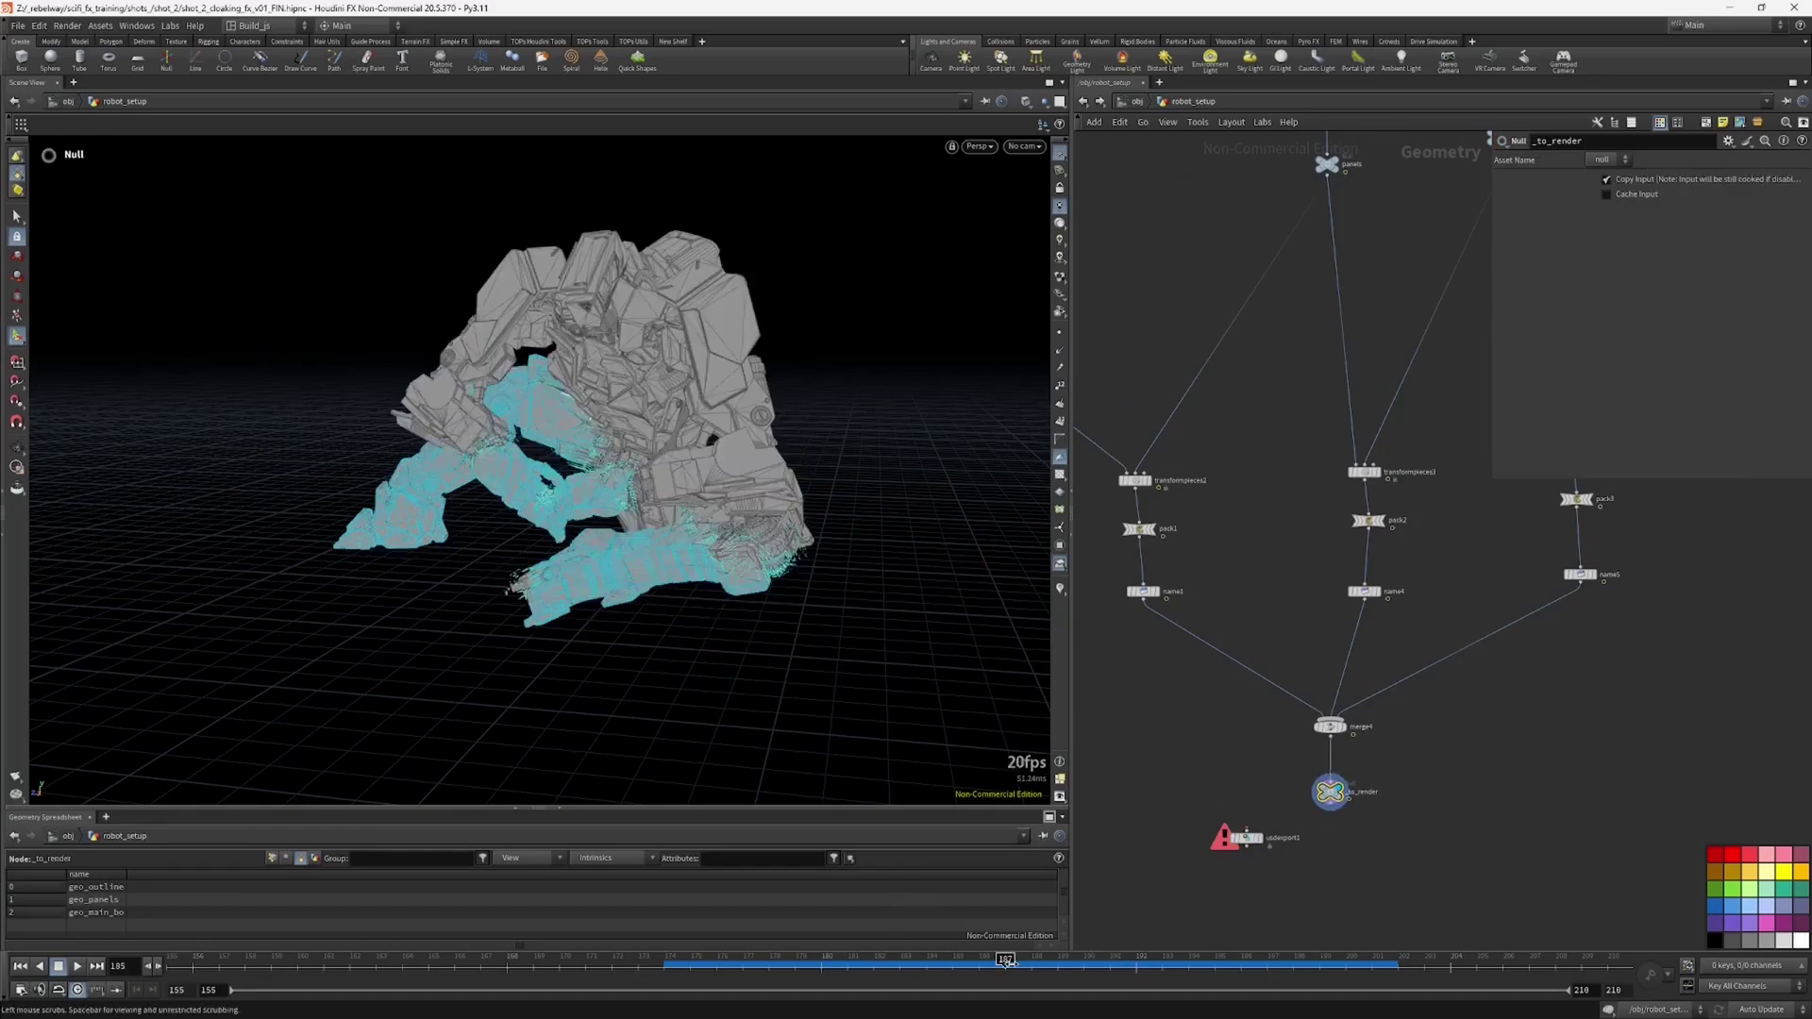
left_click(1045, 966)
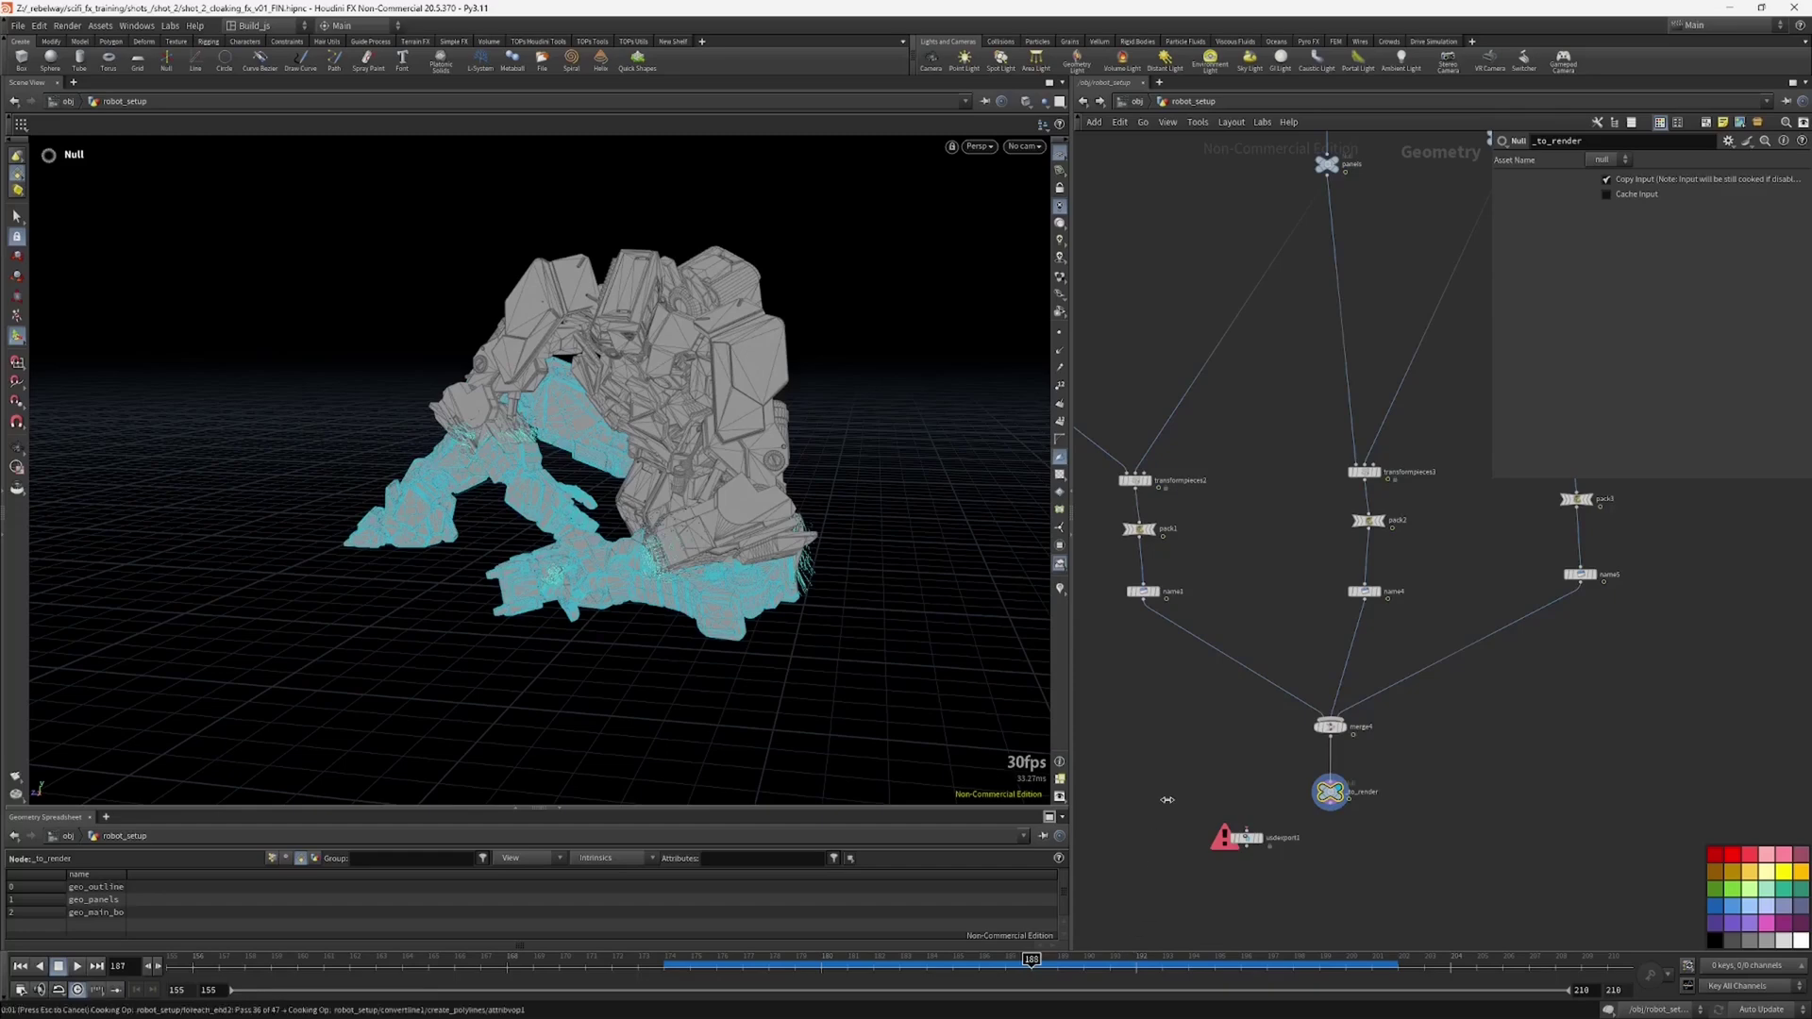
left_click_drag(666, 578, 714, 548, "alt")
scroll(1194, 790, "down", 1)
middle_click_drag(1193, 789, 1320, 728)
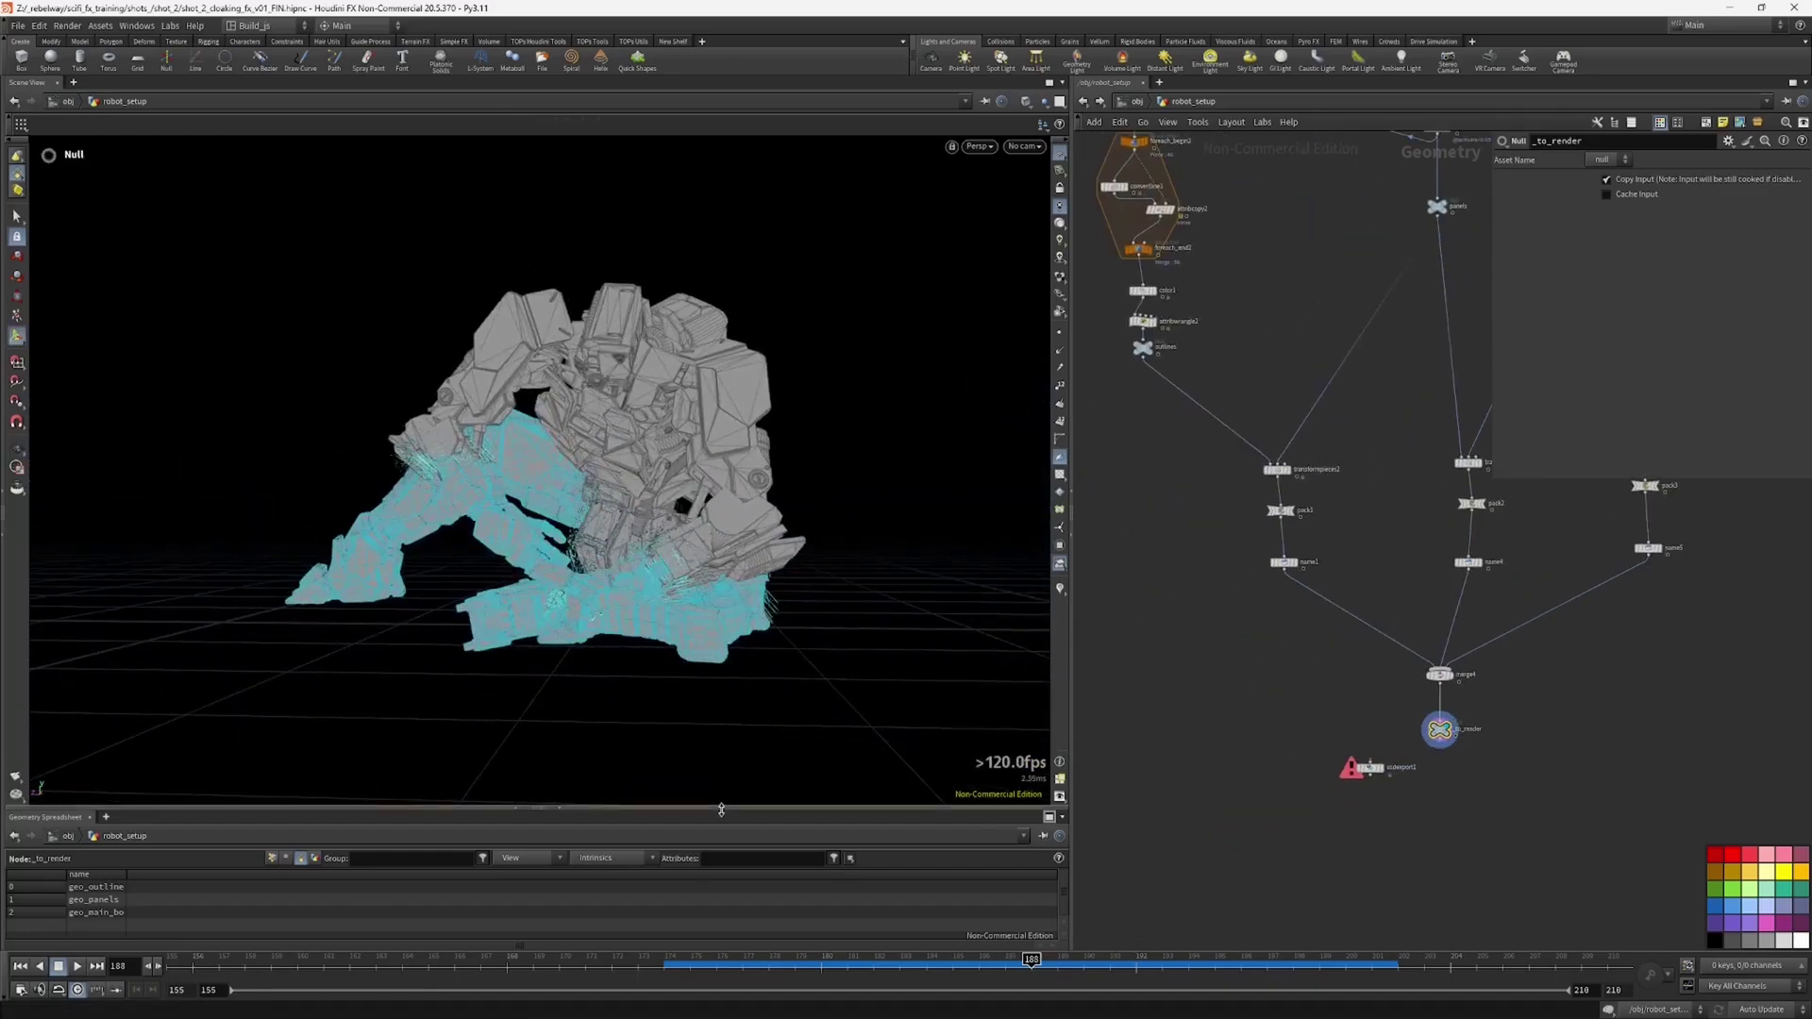
Step: Enlarge the Geometry Spreadsheet pane and delete the unconnected USD Export node
left_click_drag(733, 821, 979, 771)
left_click(1365, 767)
key("Delete")
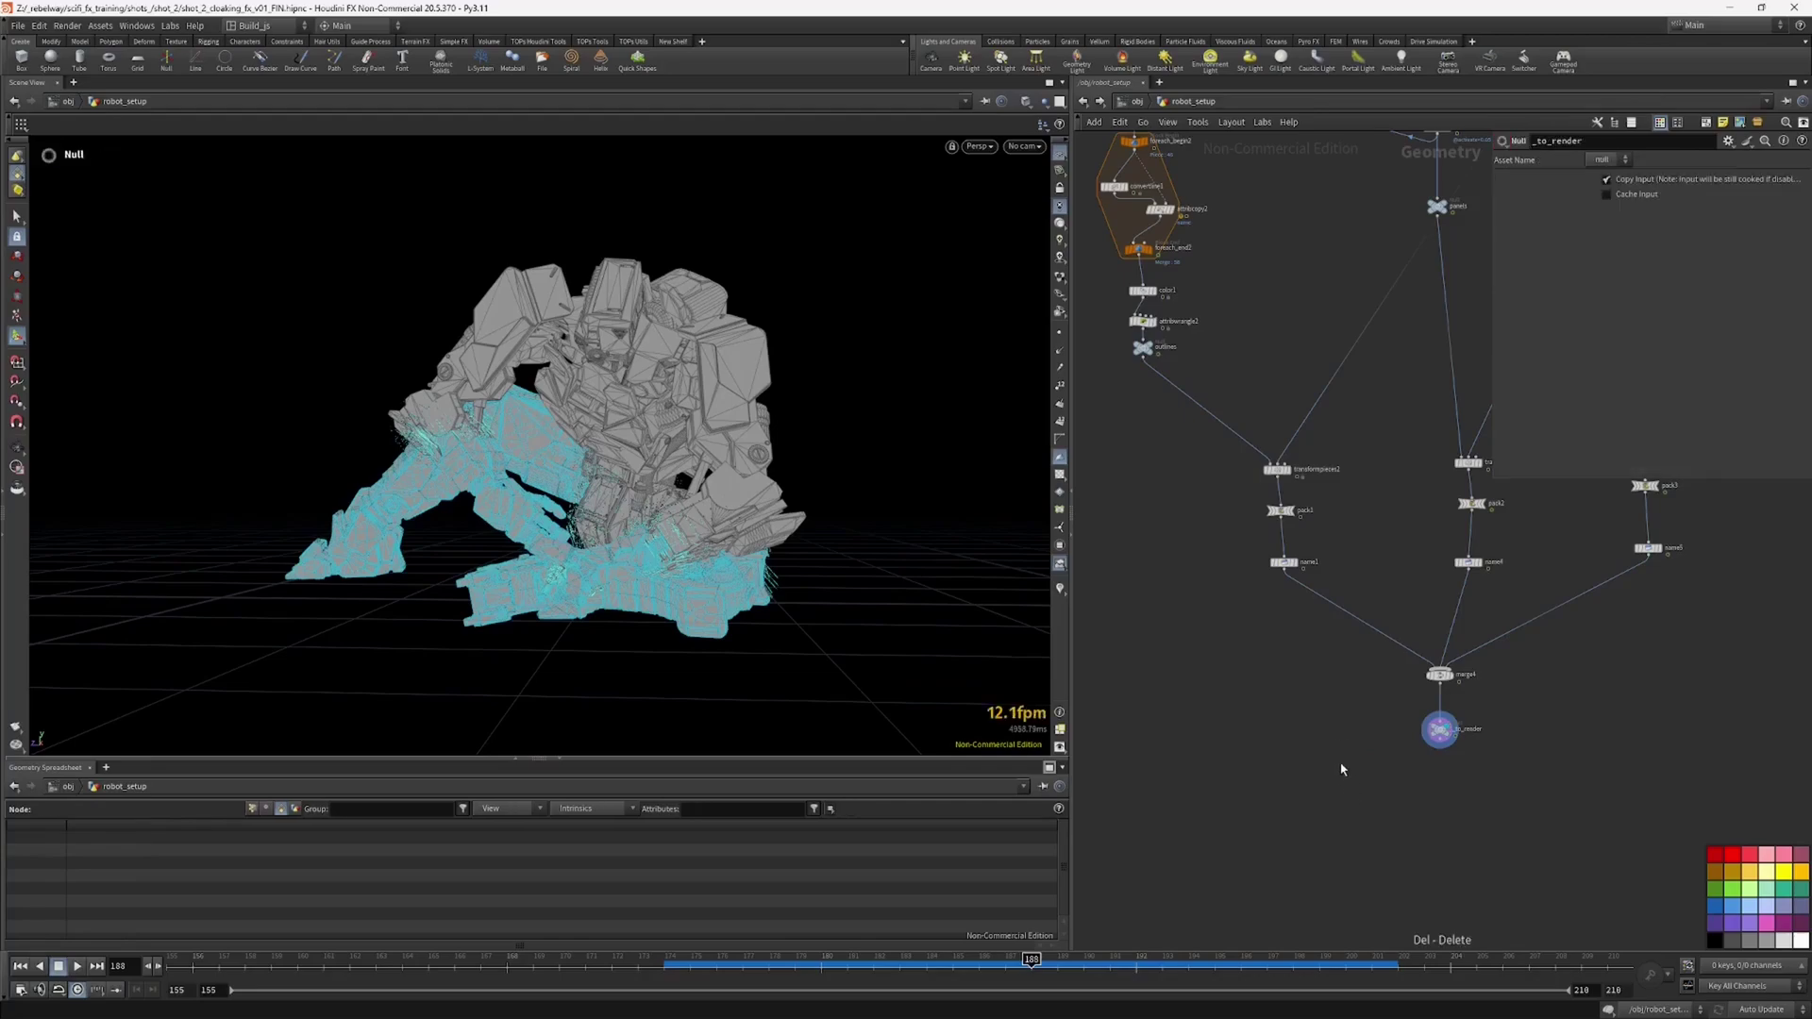
Step: Select the _to_render Null and widen the spreadsheet's name column to read the full primitive names
middle_click_drag(1278, 746, 1193, 787)
mouse_move(622, 507)
left_mouse_down("alt")
mouse_move(315, 542)
mouse_move(651, 517)
left_mouse_up("alt")
left_click(1355, 772)
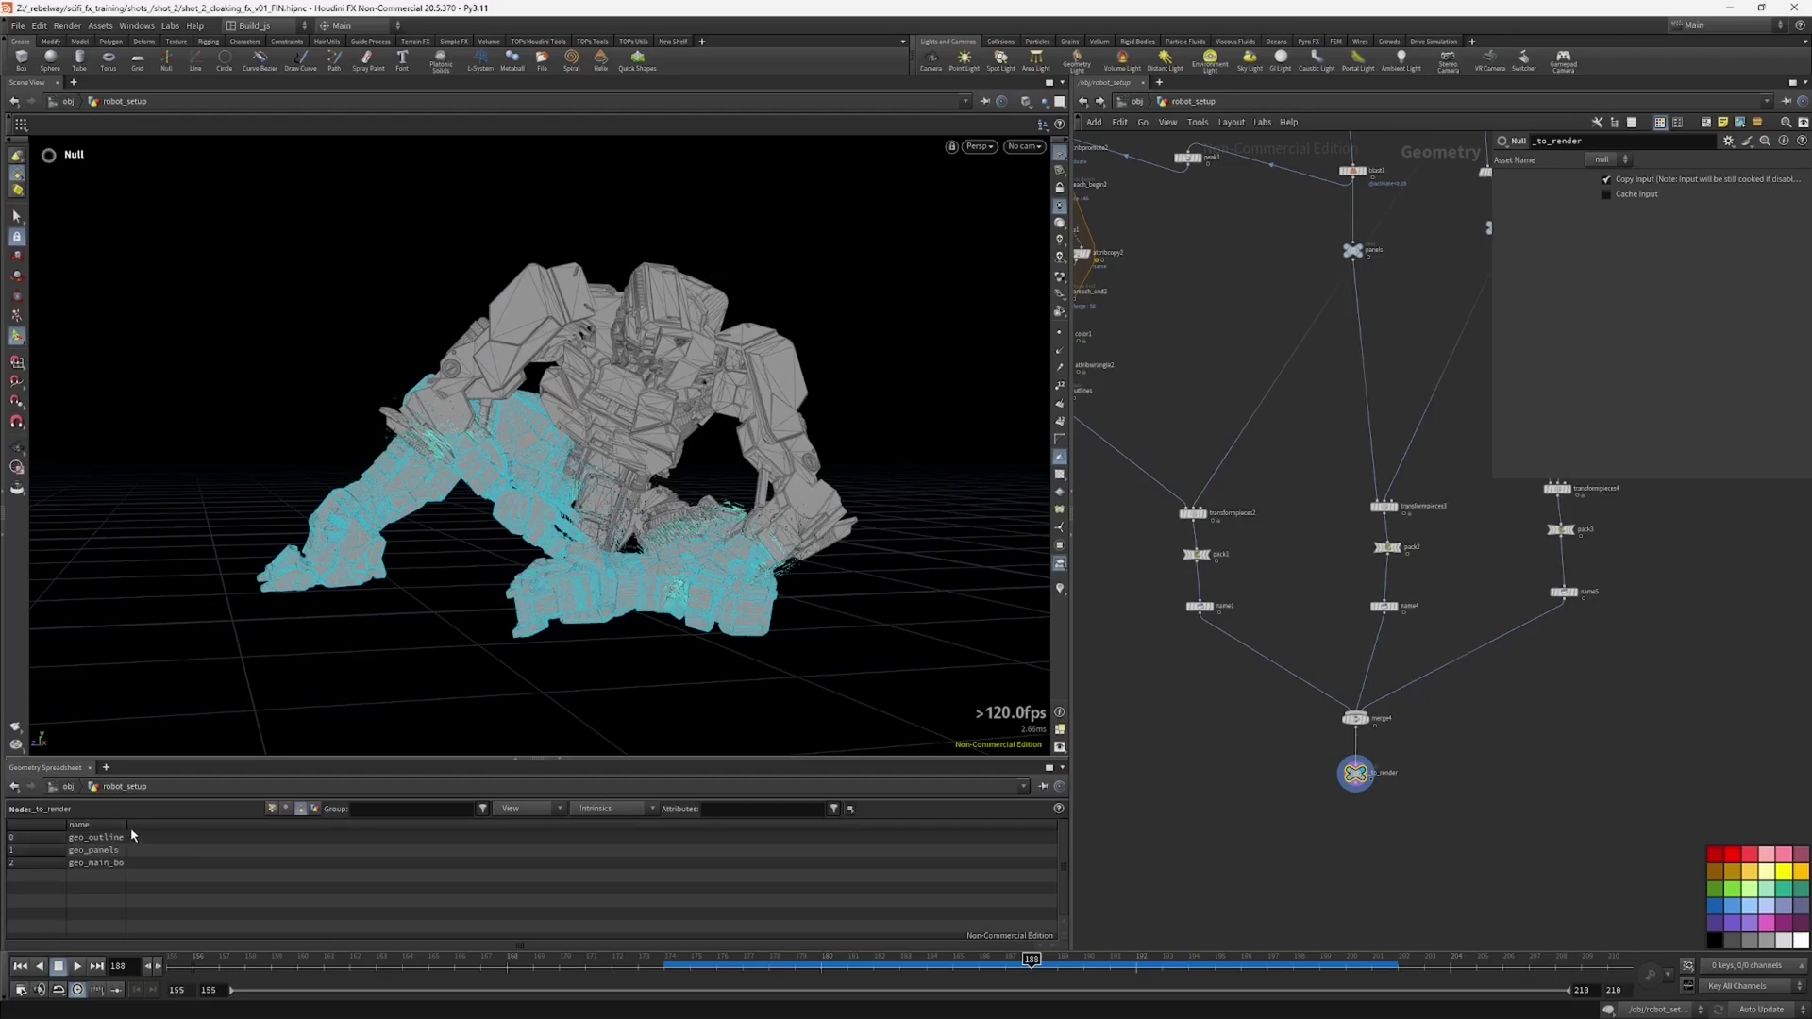
left_click_drag(123, 825, 215, 824)
middle_click_drag(1205, 704, 1206, 728)
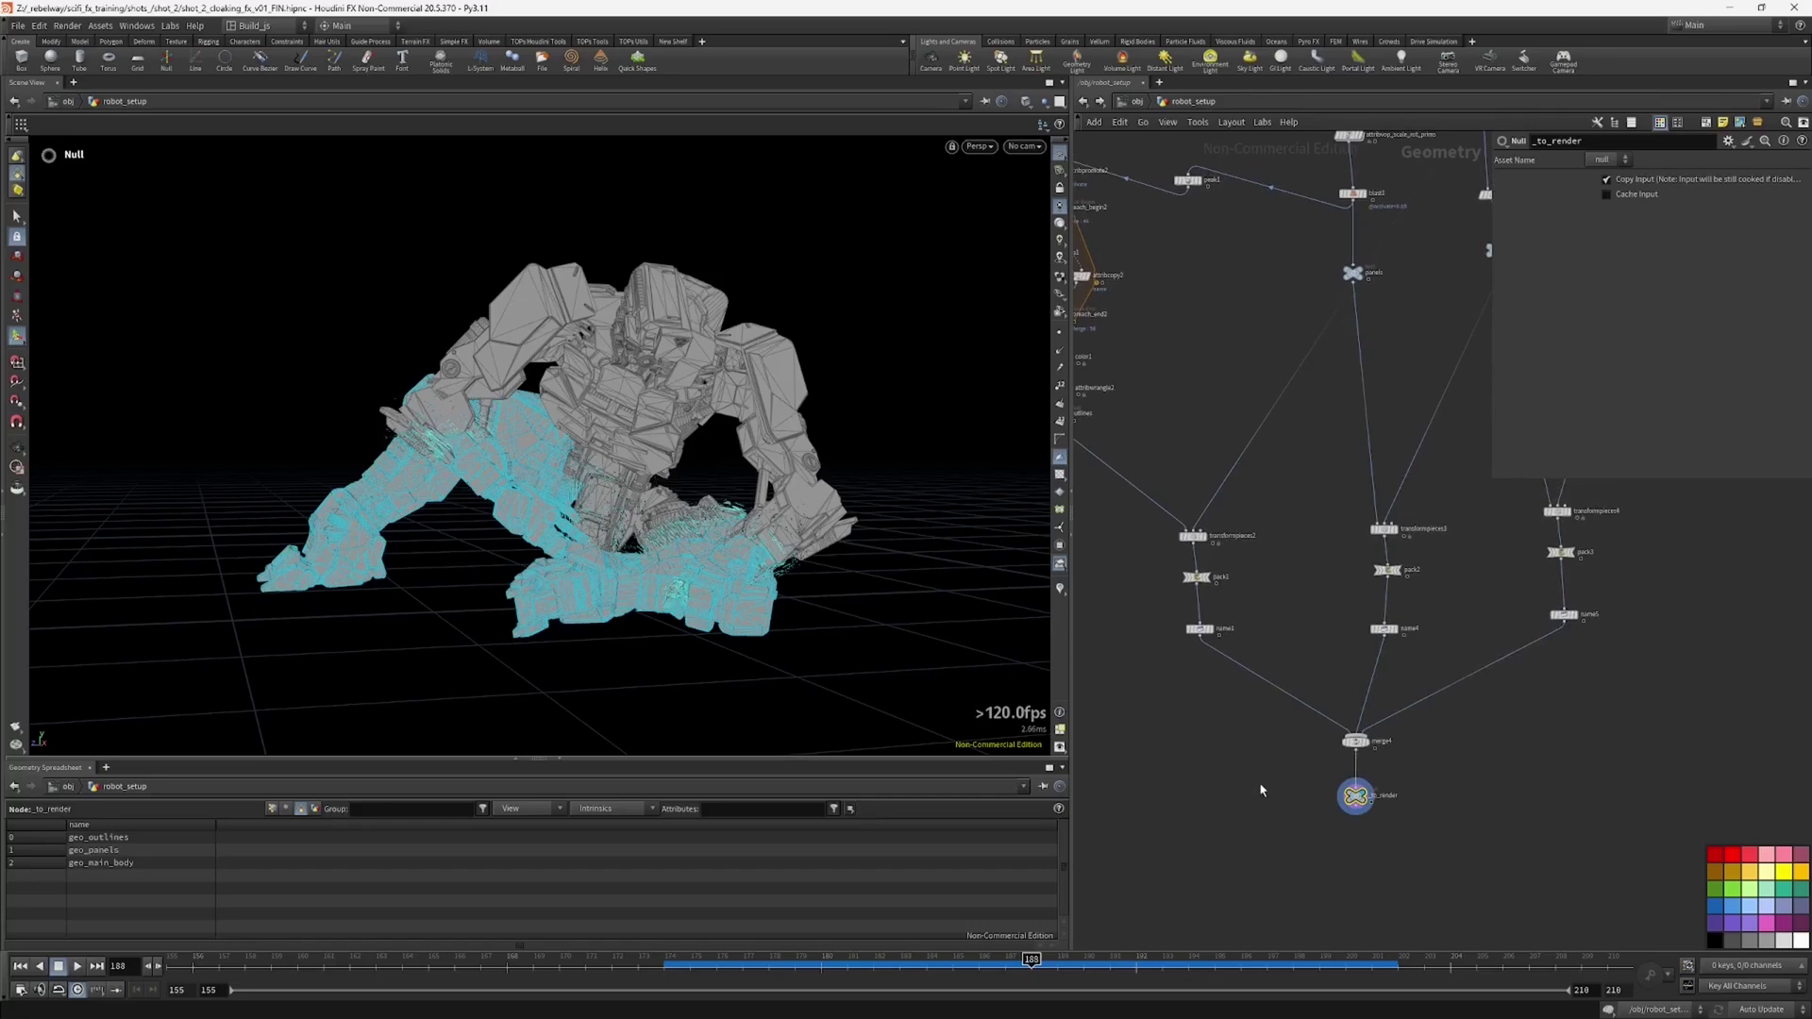
middle_click_drag(1261, 790, 1262, 771)
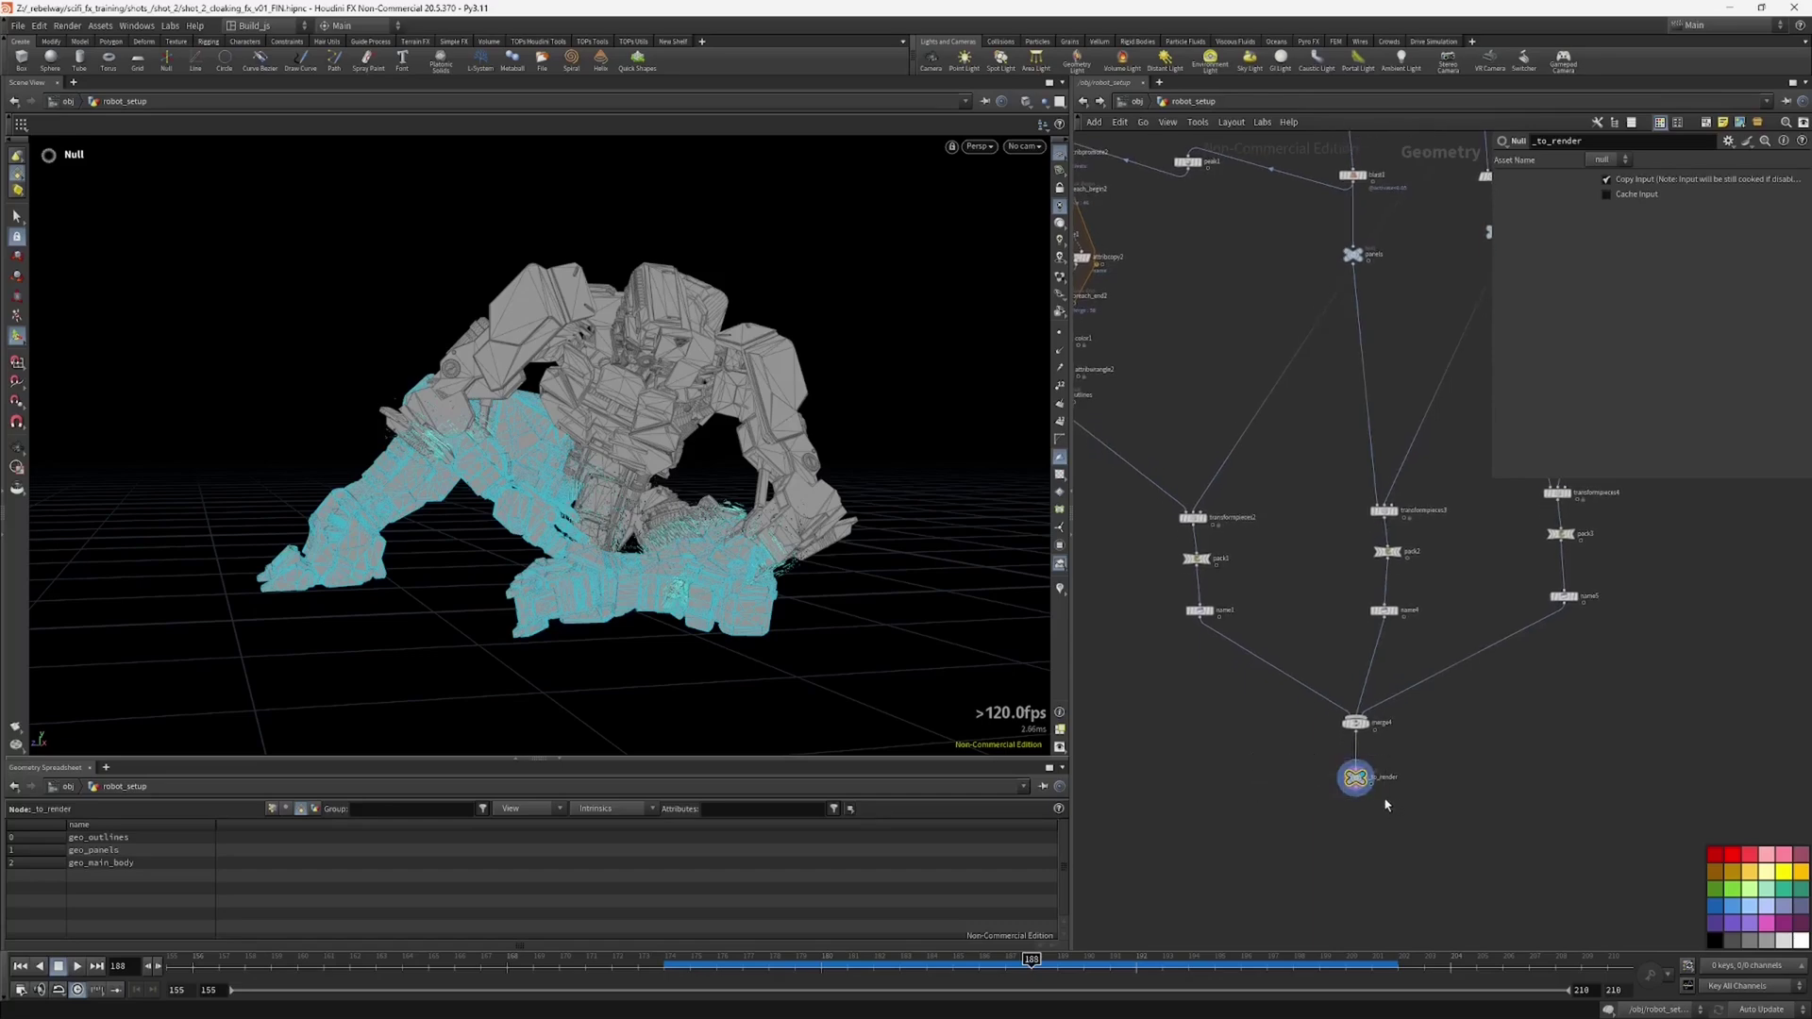
Step: Copy the _to_render Null and go up to the object level
key("ctrl+c")
middle_click_drag(1303, 776, 1258, 817)
left_click(1138, 104)
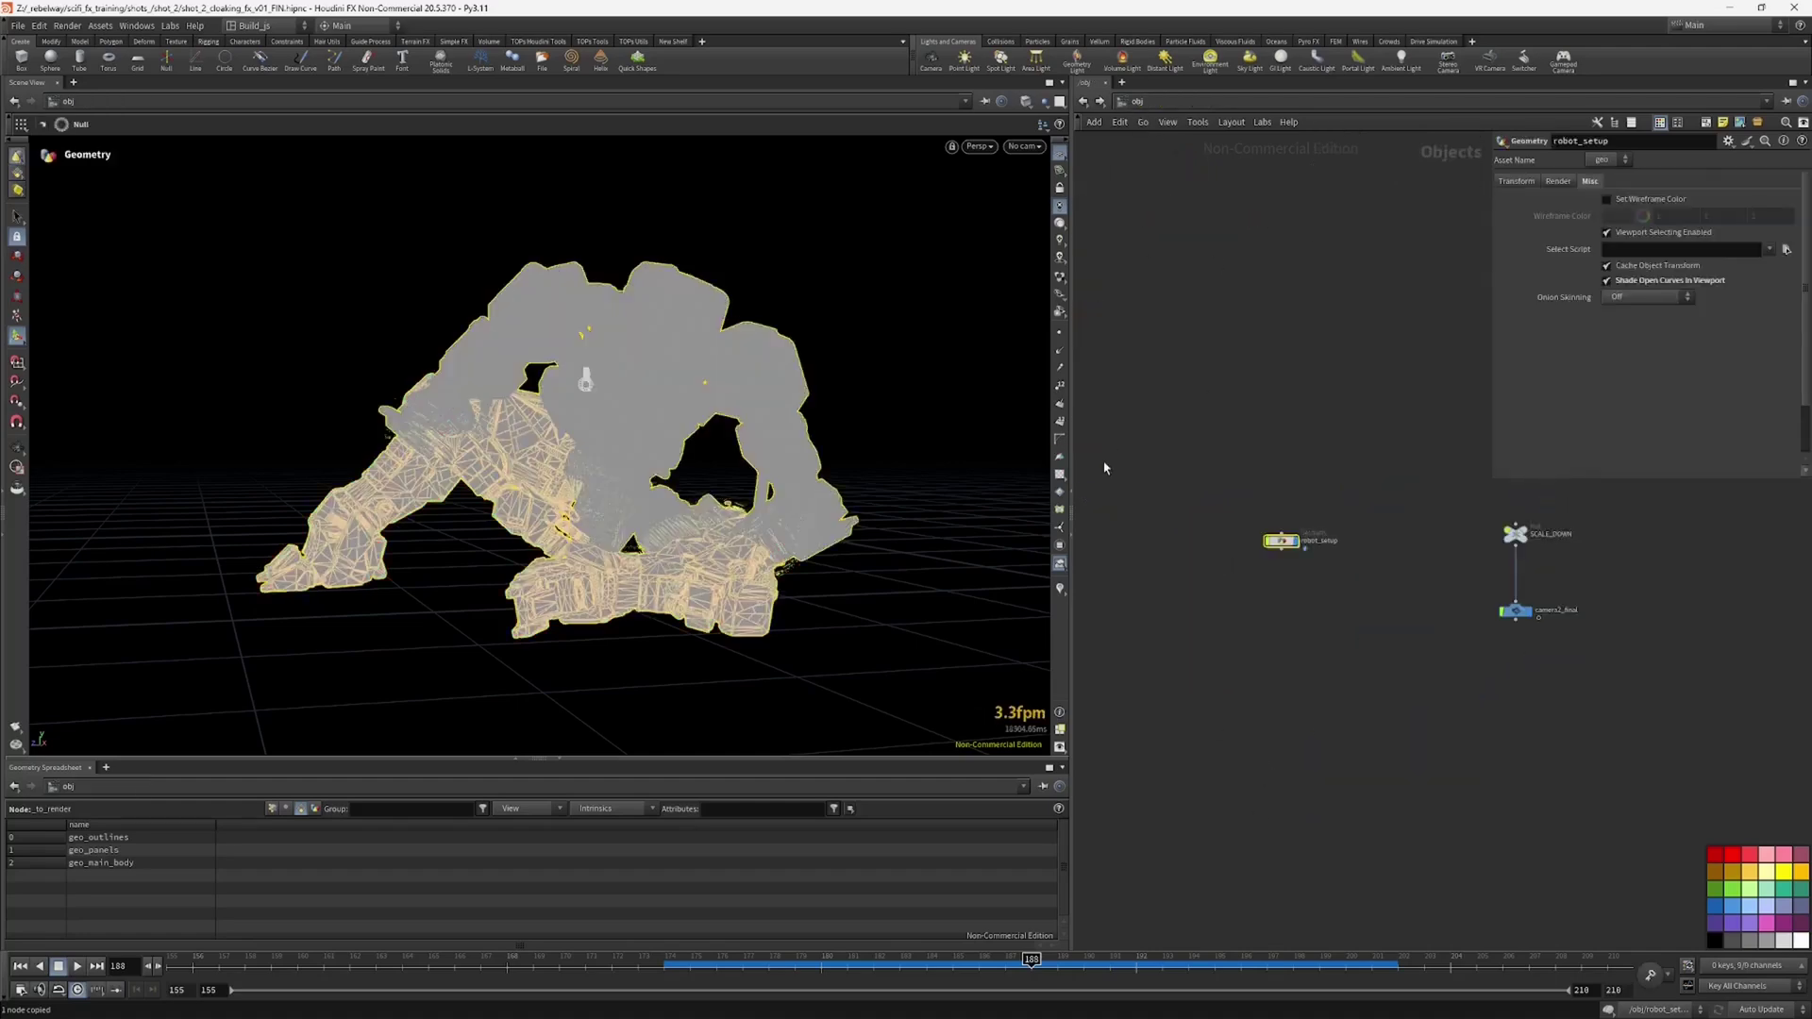
Step: Look at the empty Solaris stage context and return to the object level
left_click(1135, 101)
left_click(1166, 219)
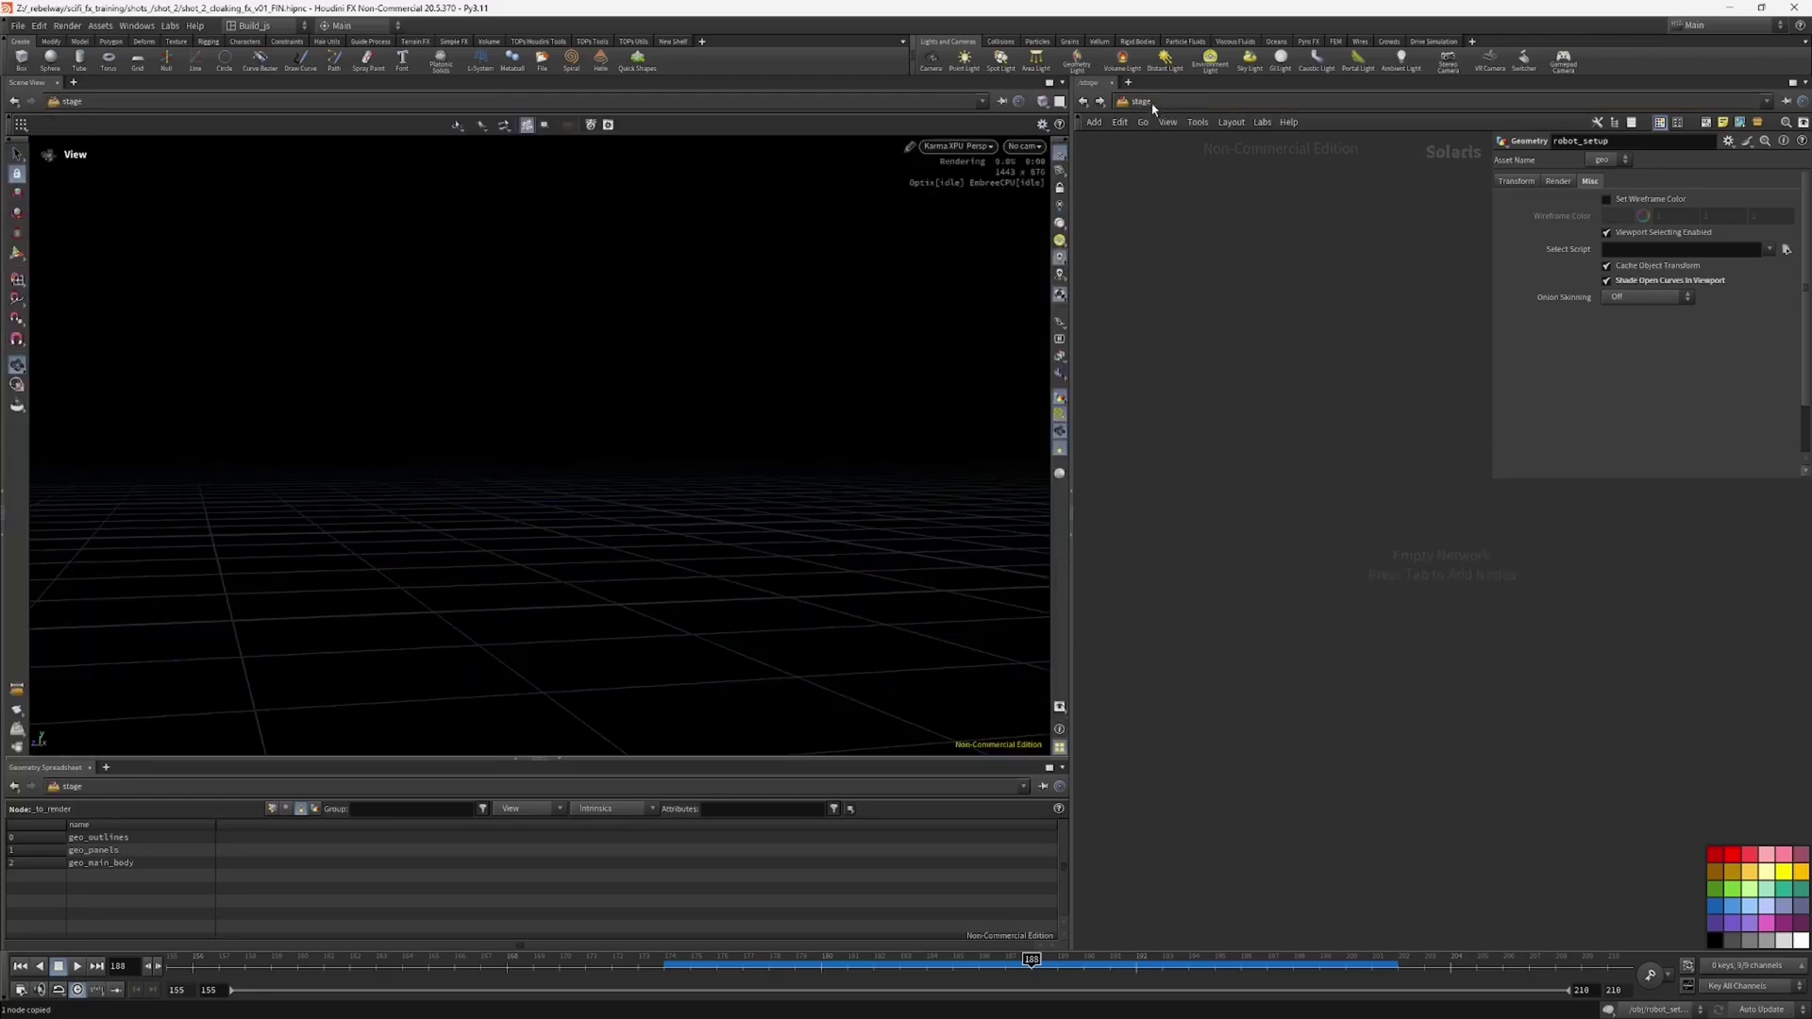
left_click(1149, 103)
left_click(1176, 167)
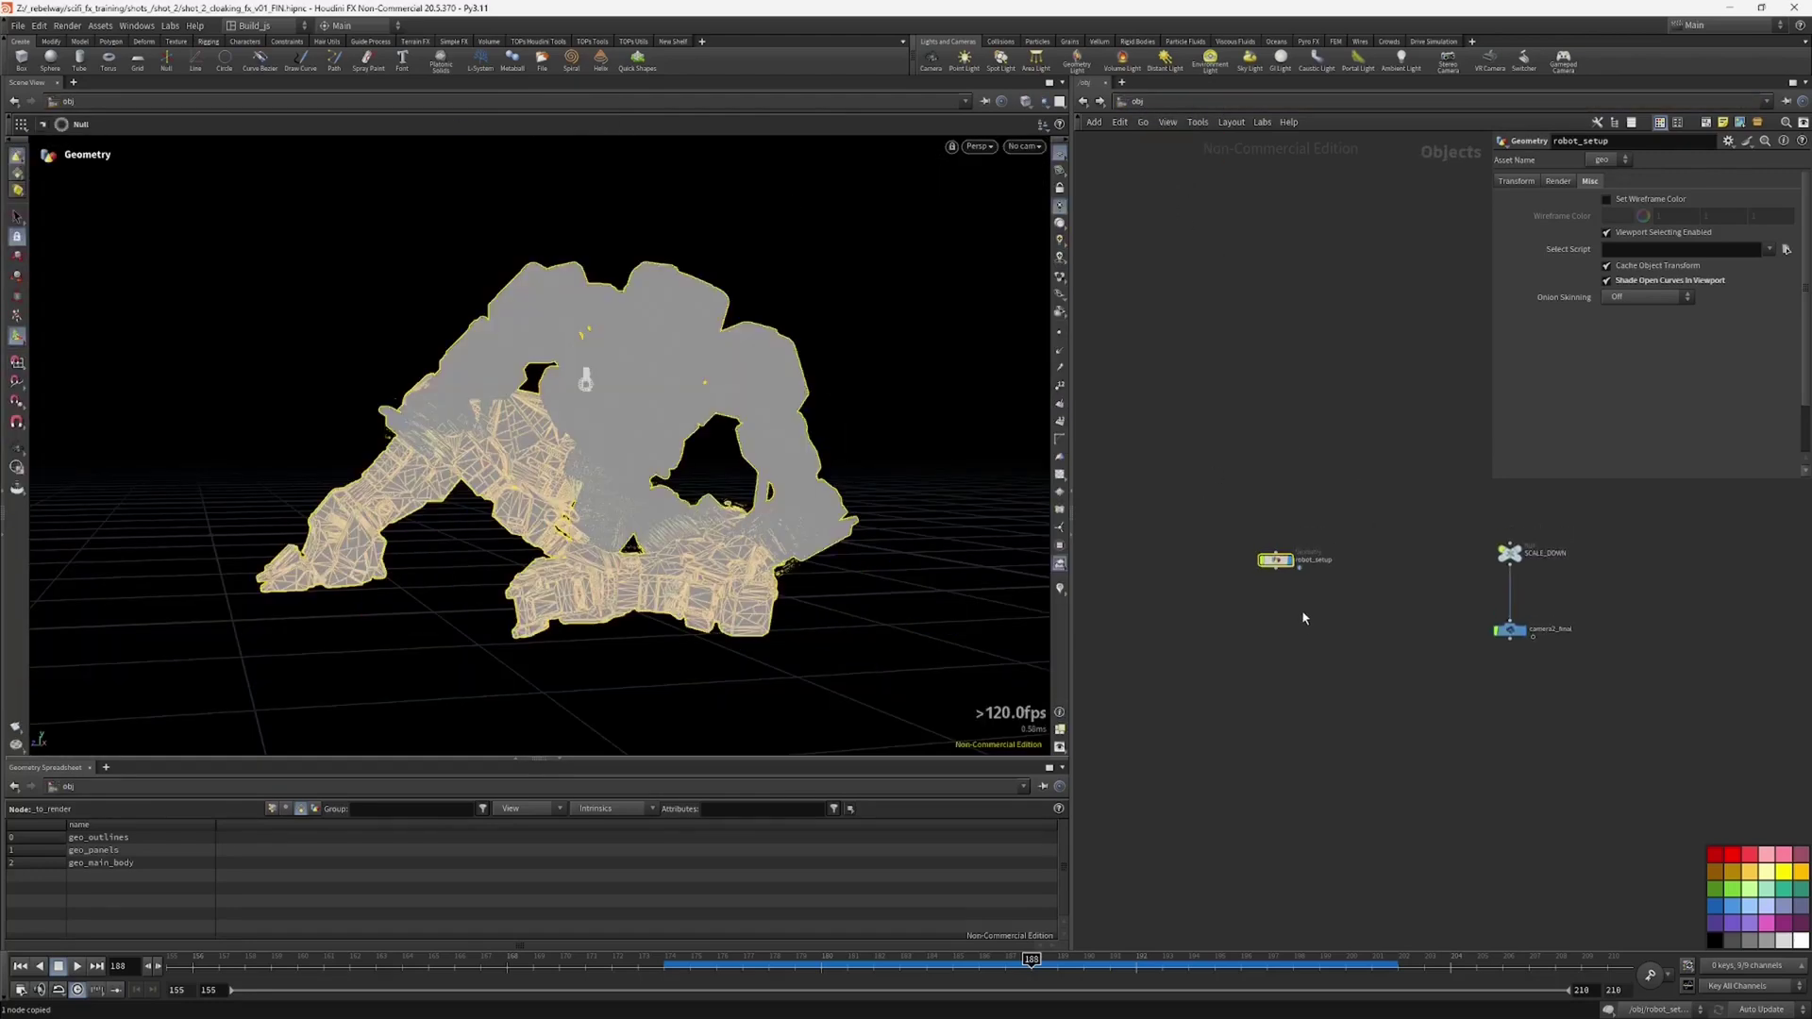
Step: Add a LOP Network below the robot_setup object and name it lopnet_lighting
key("Tab")
type("lop")
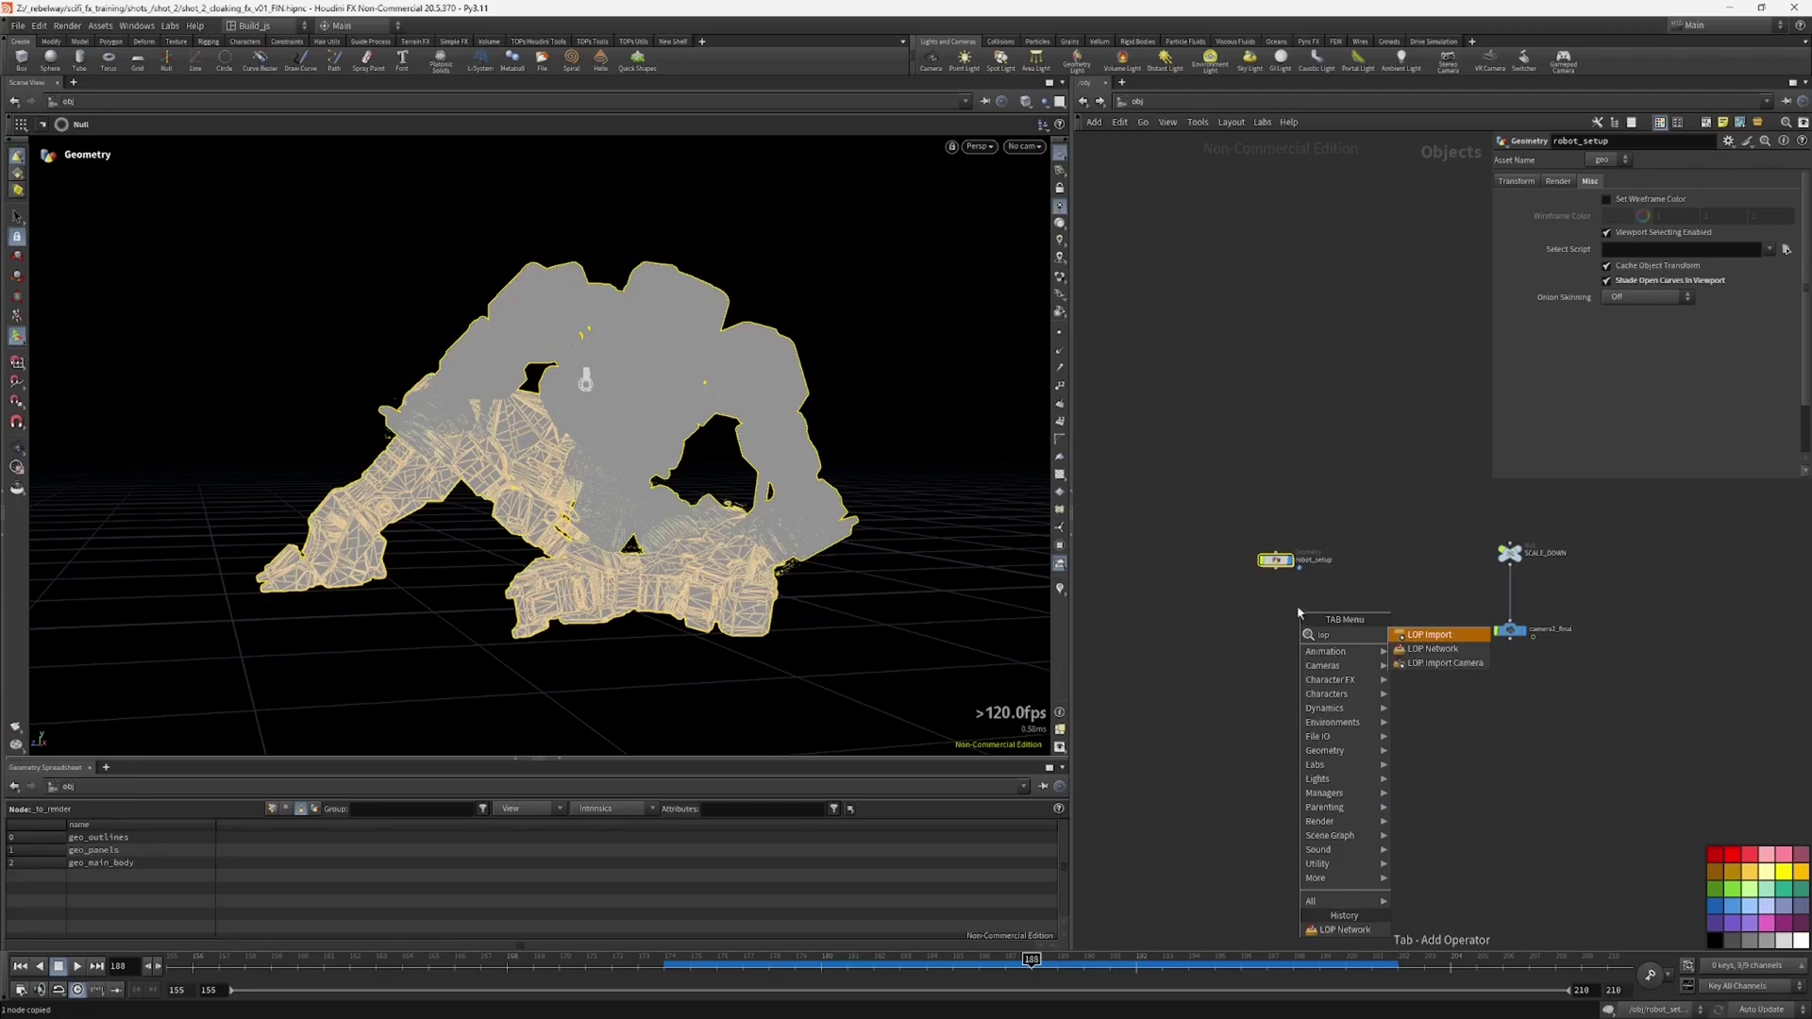
left_click(1434, 649)
left_click(1285, 626)
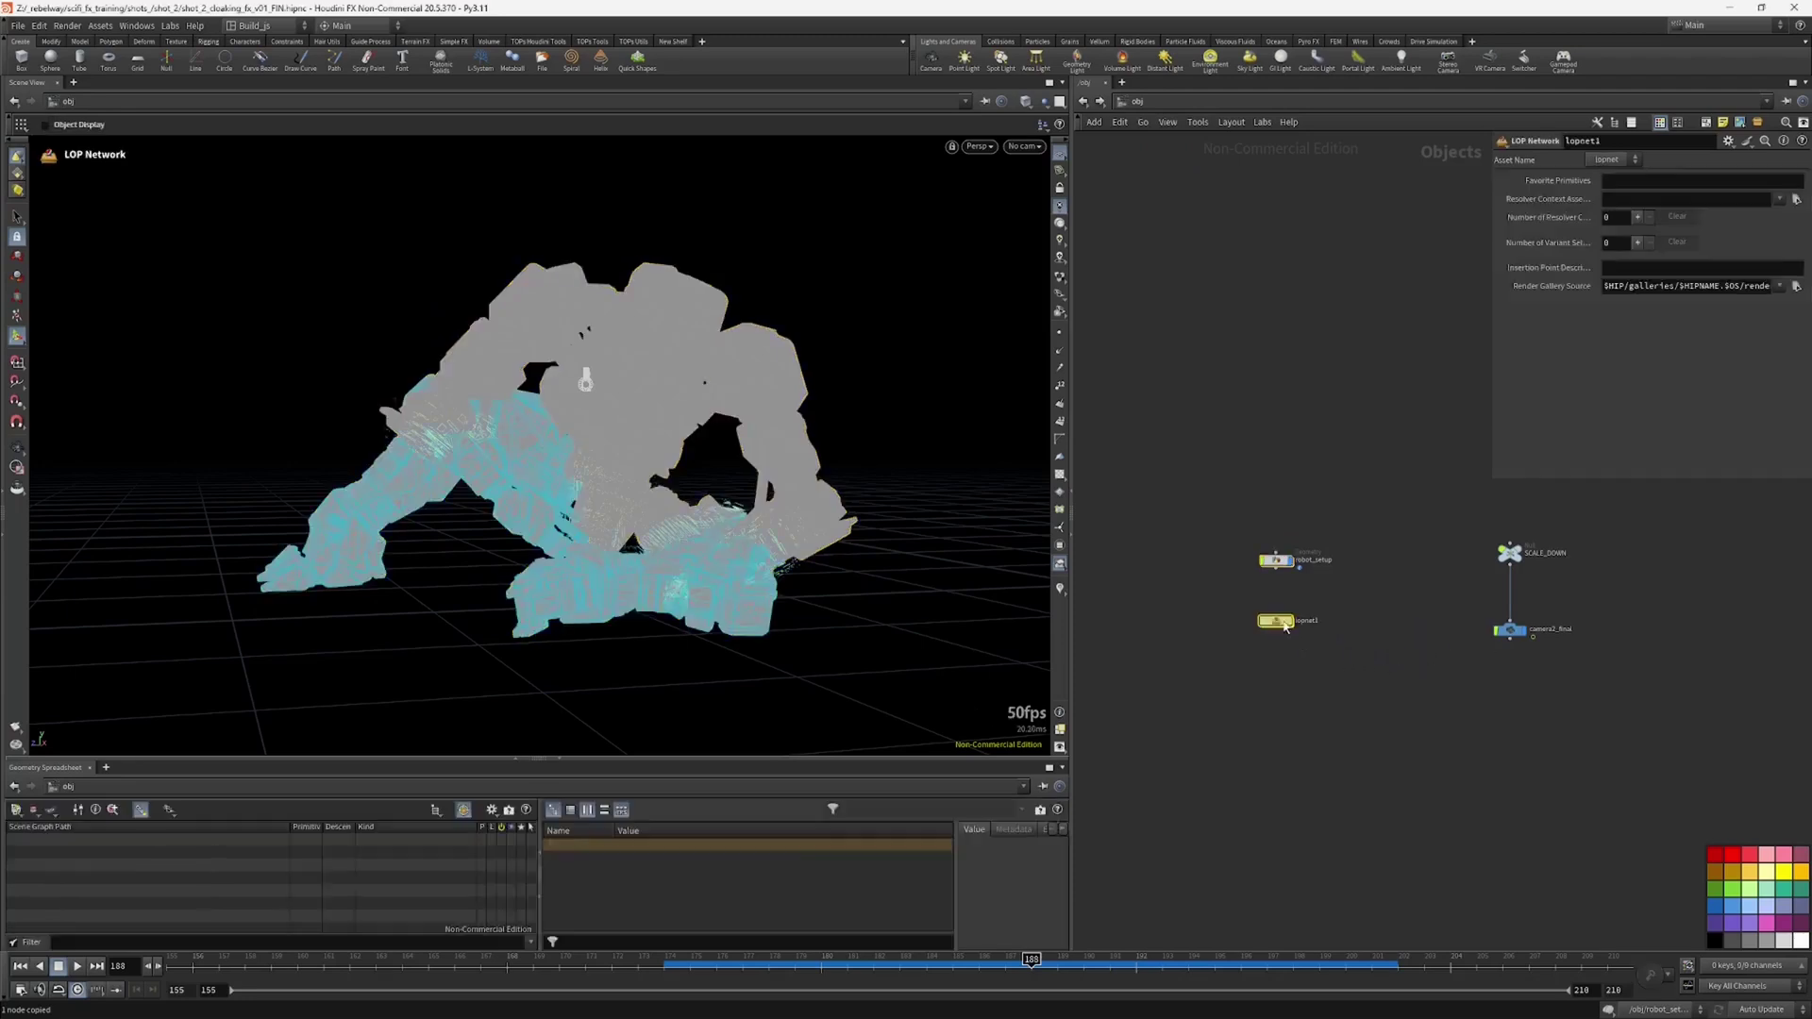
left_click_drag(1285, 626, 1287, 642)
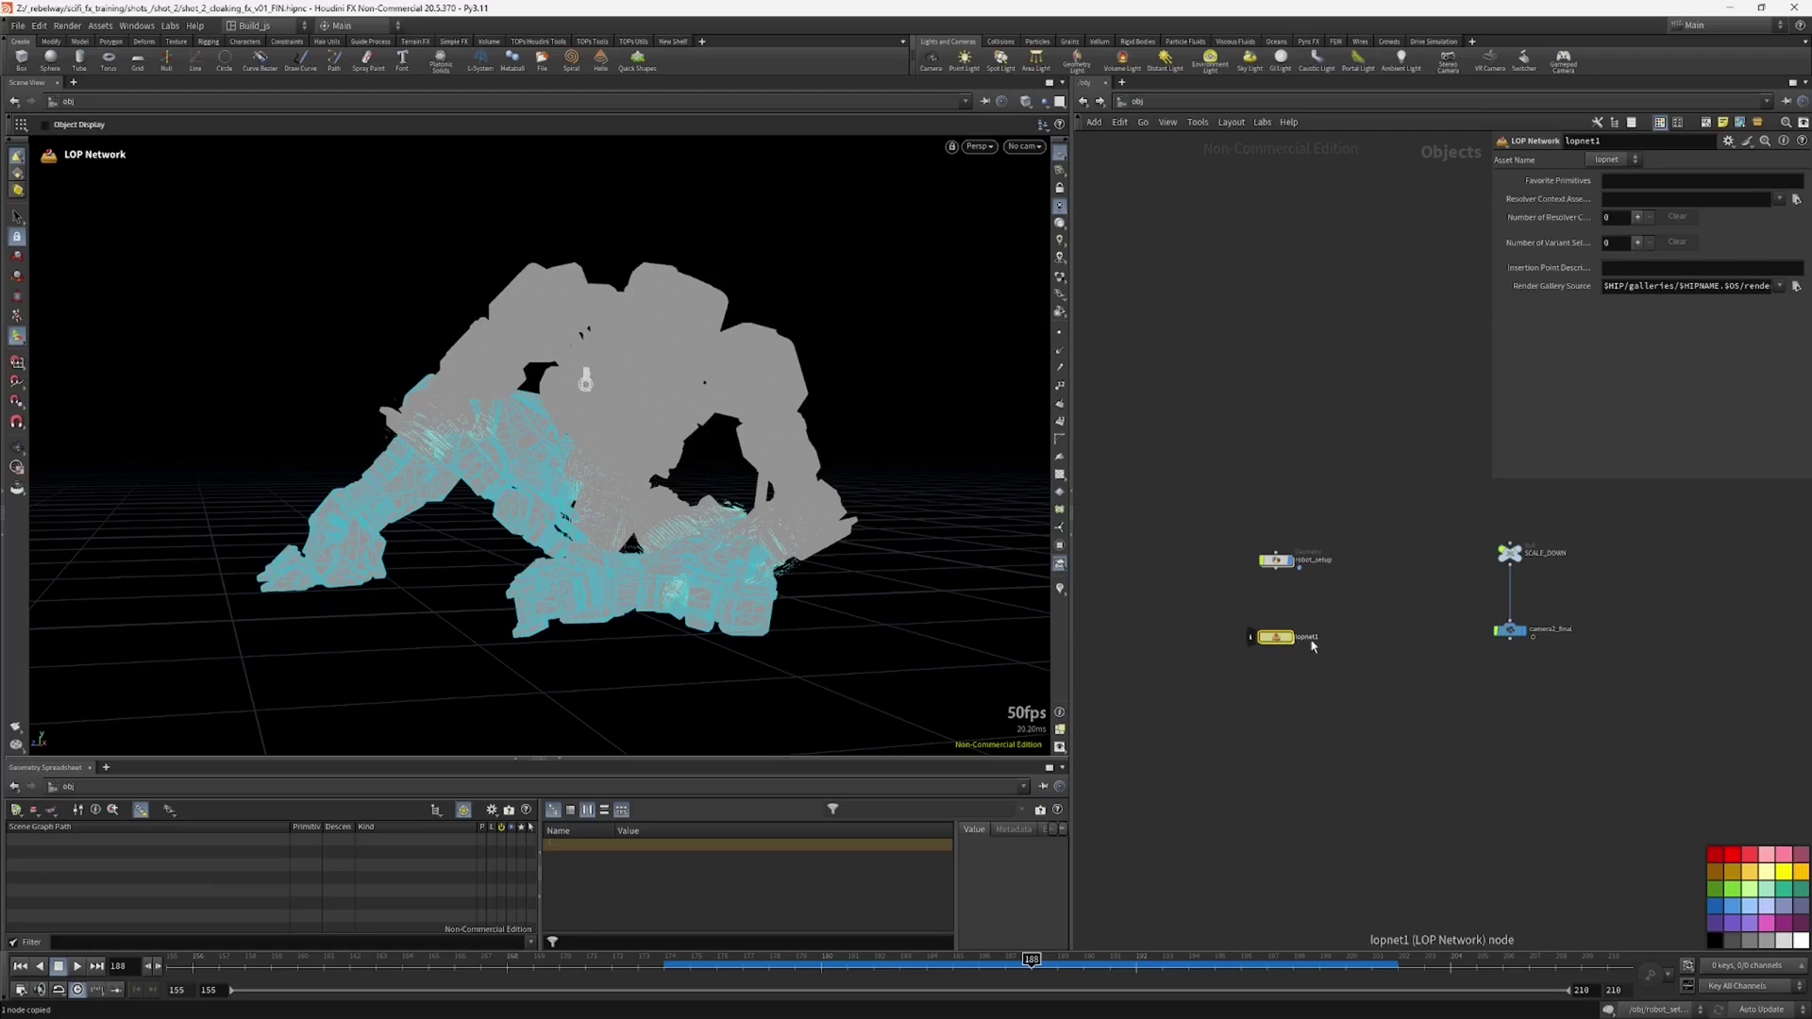
double_click(1311, 642)
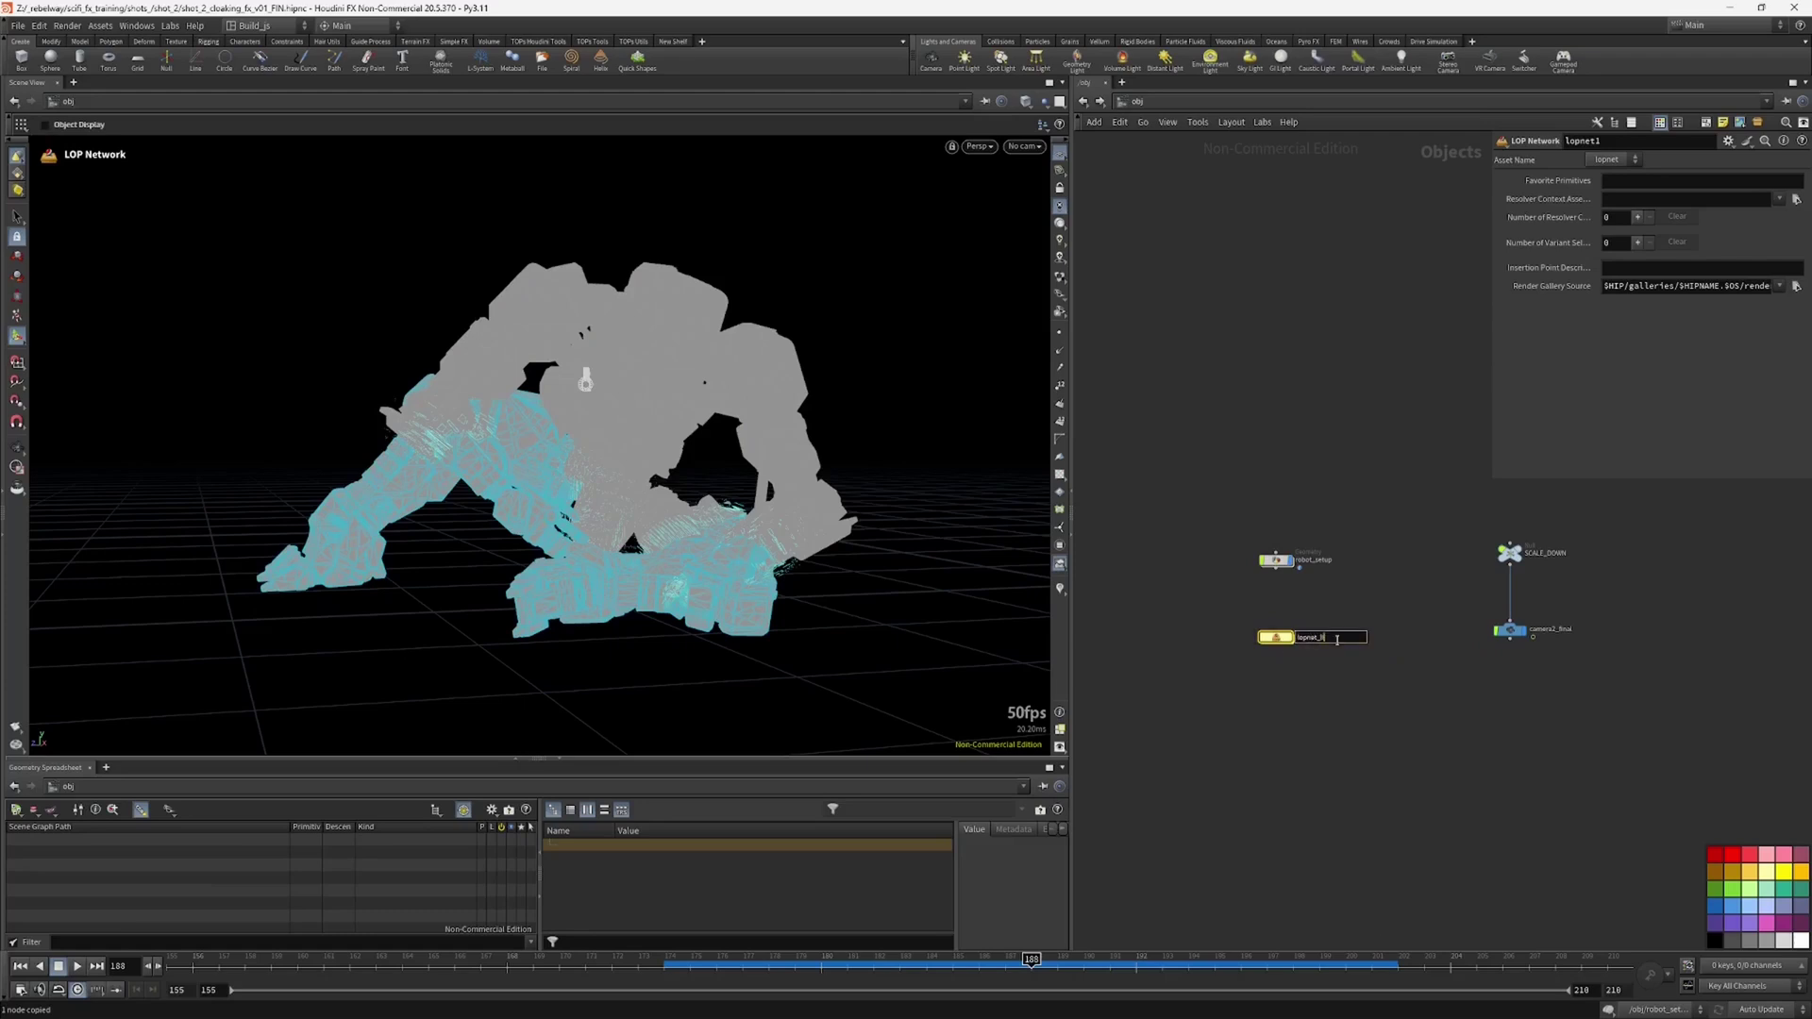
key("Return")
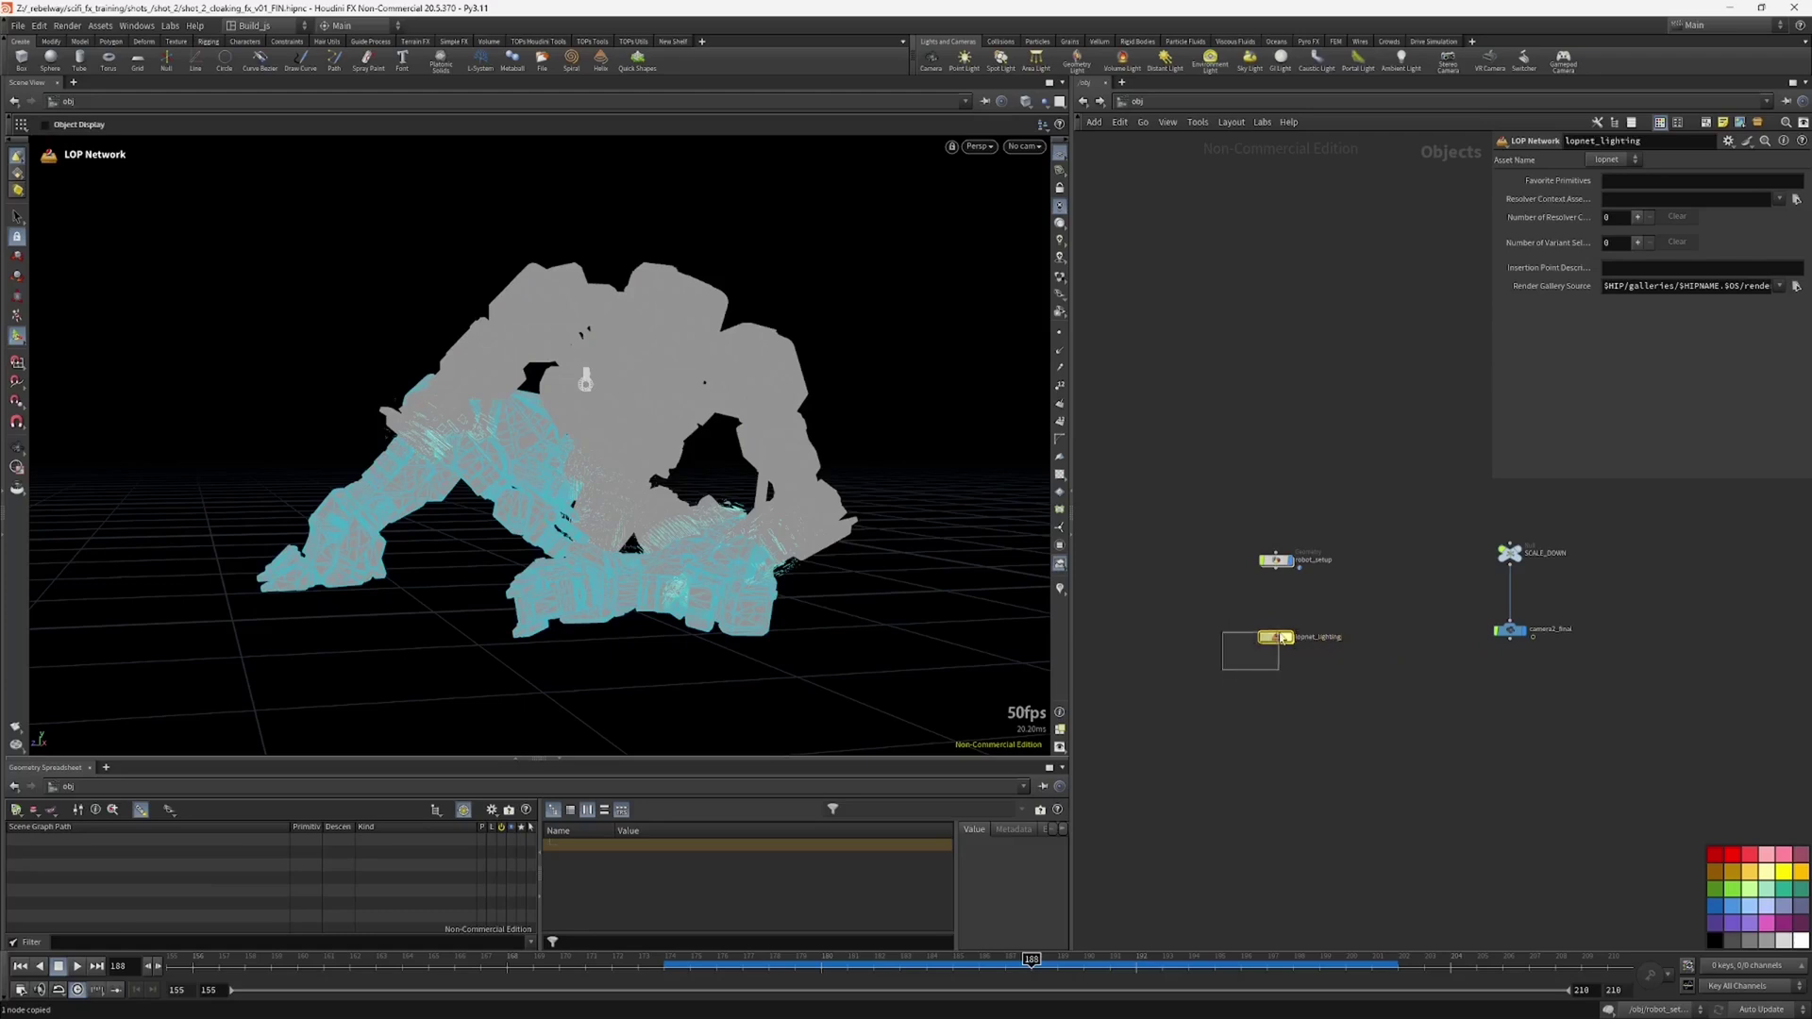
Step: Look inside lopnet_lighting, return to the object level, review the scene's nodes and select lopnet_lighting
double_click(1279, 638)
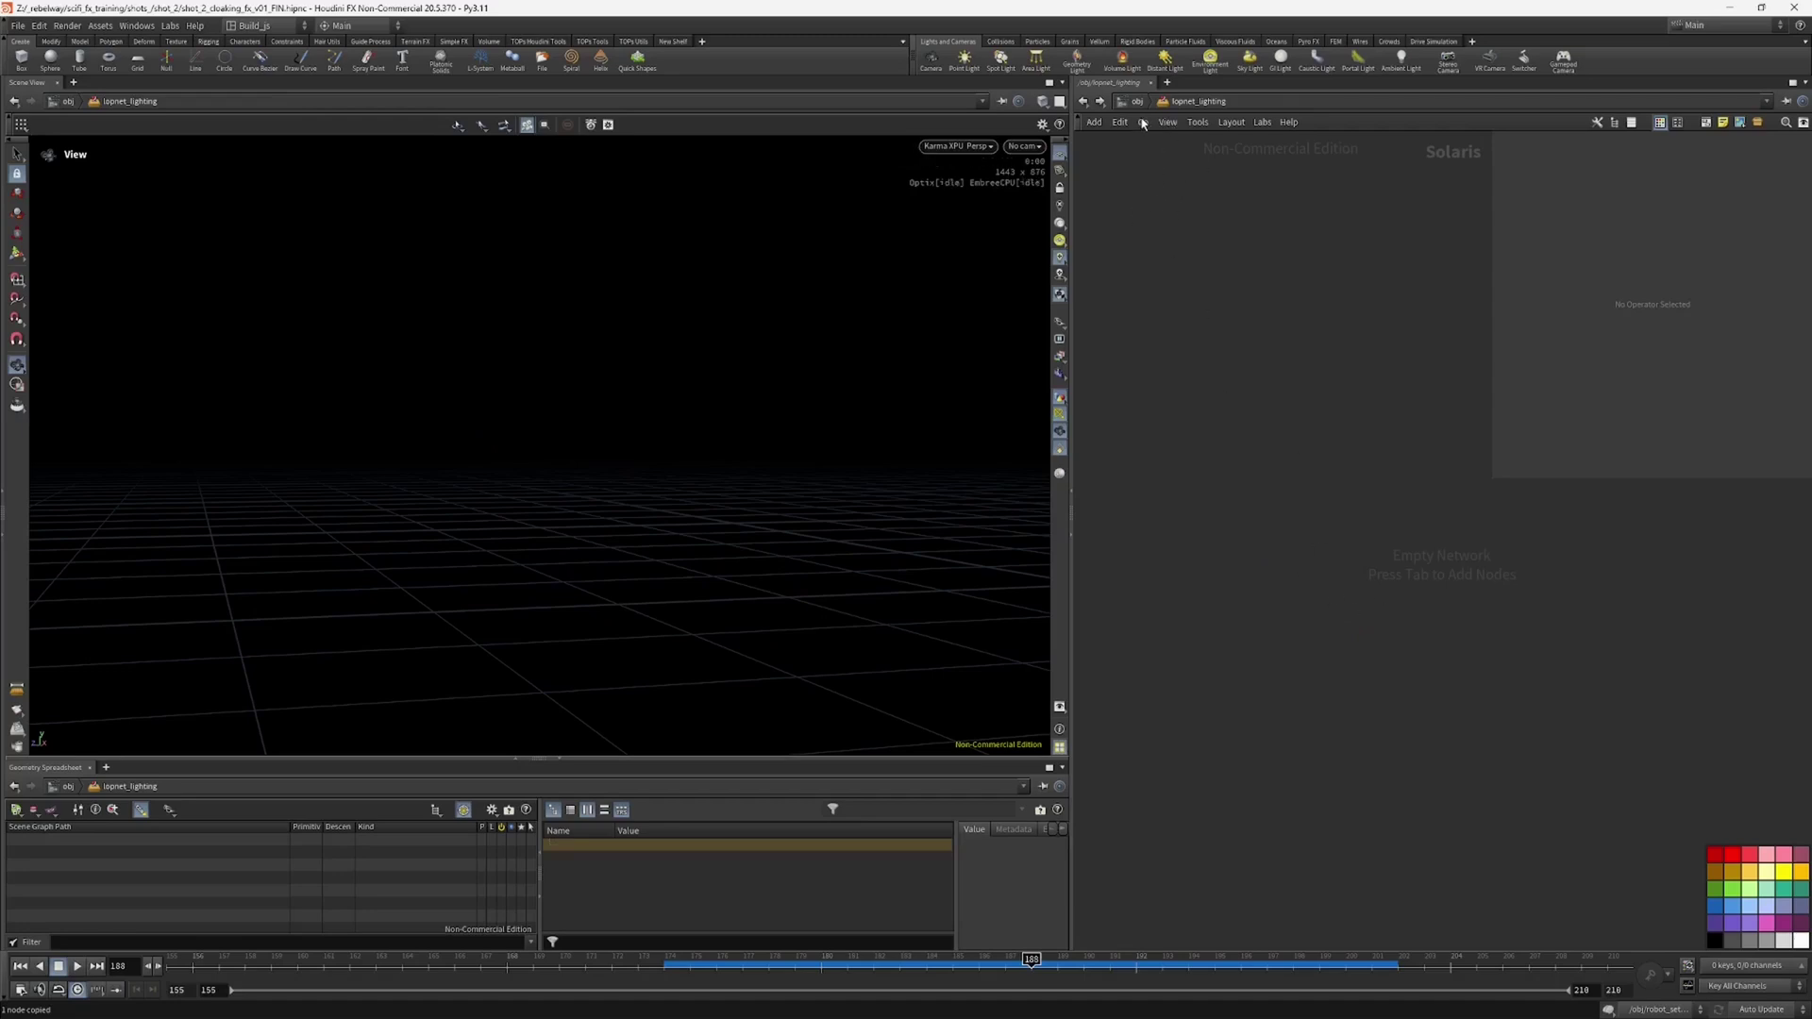
key("u")
left_click_drag(1198, 510, 1588, 737)
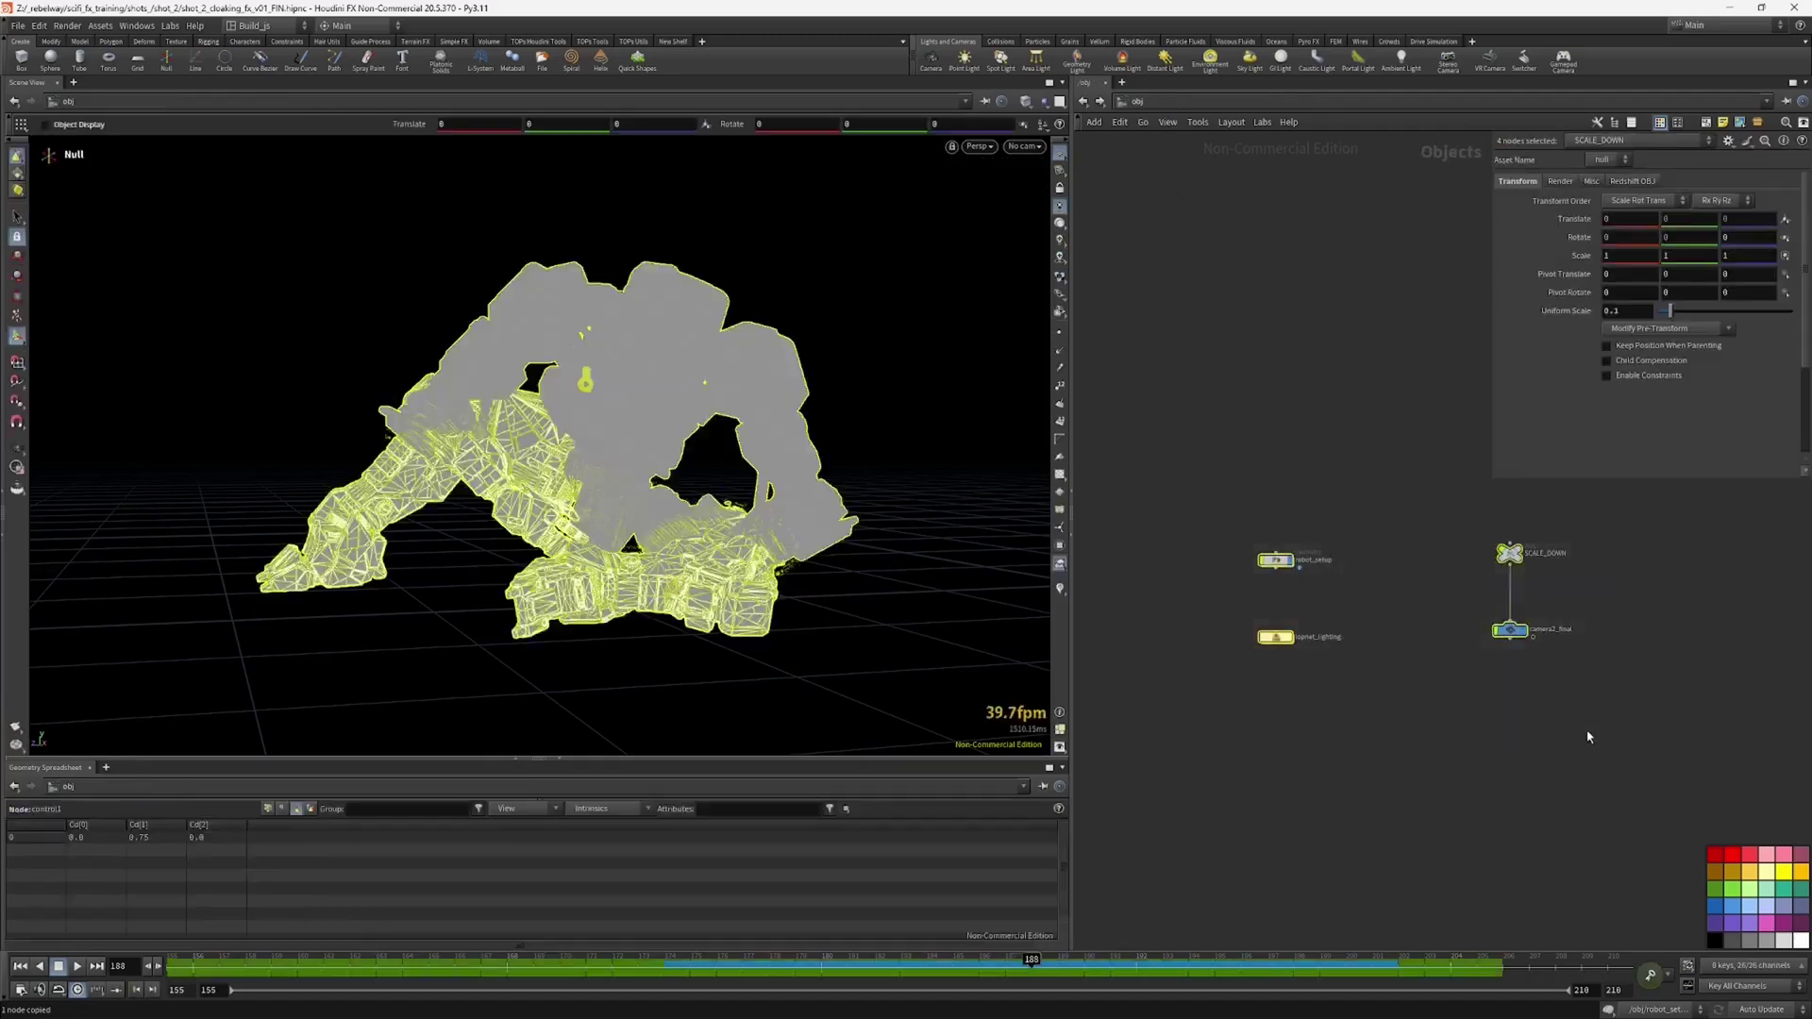
left_click_drag(1174, 504, 1594, 760)
left_click(1273, 637)
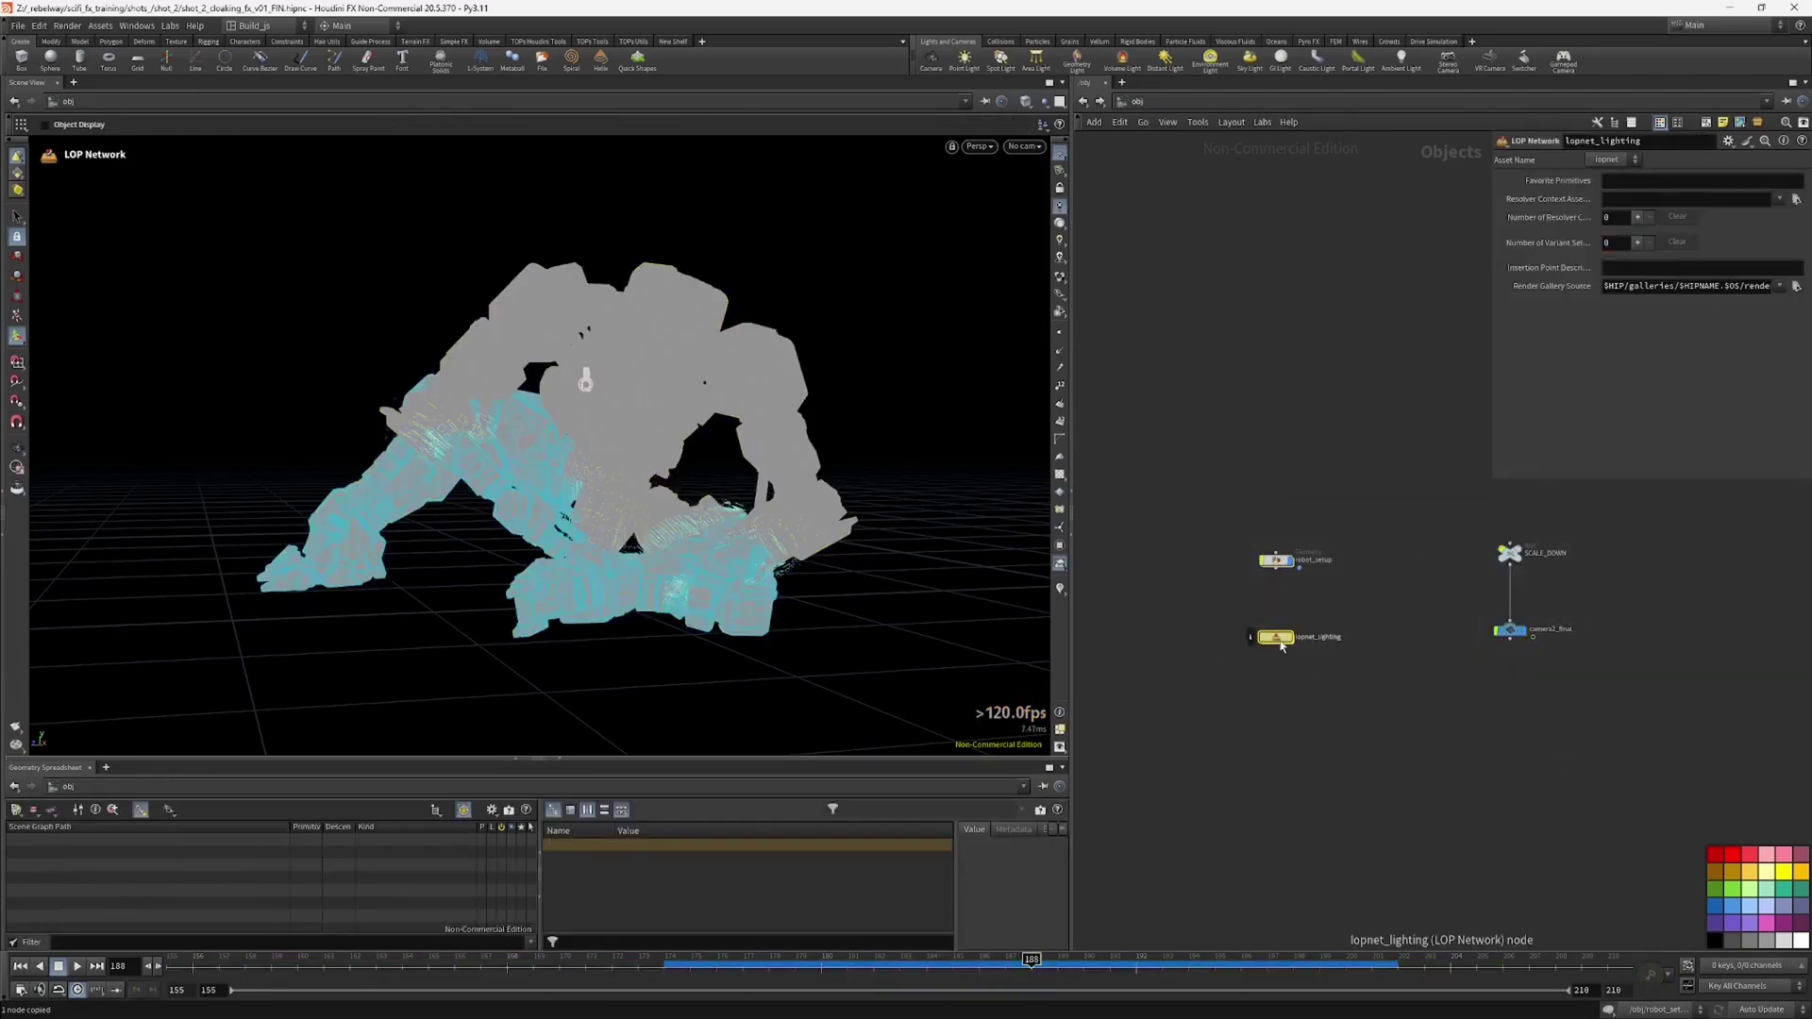
left_click_drag(1281, 645, 1283, 635)
left_click(1135, 101)
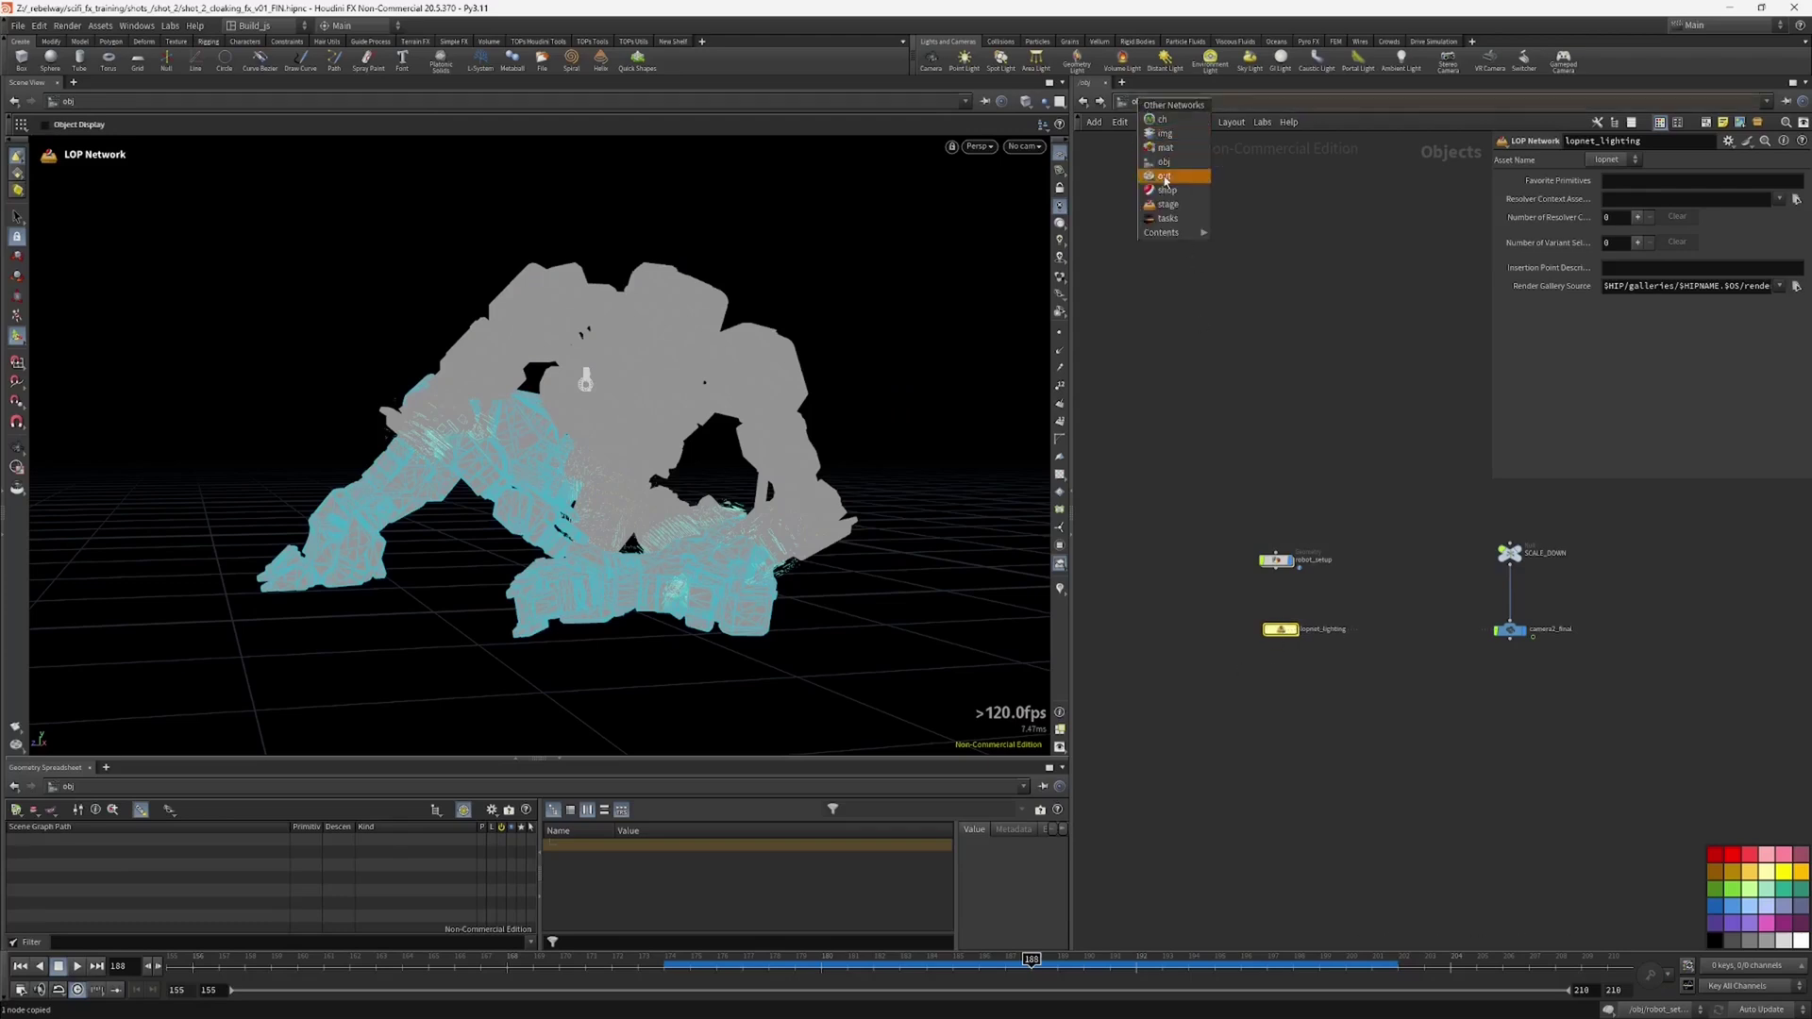
left_click(1423, 230)
left_click(1142, 101)
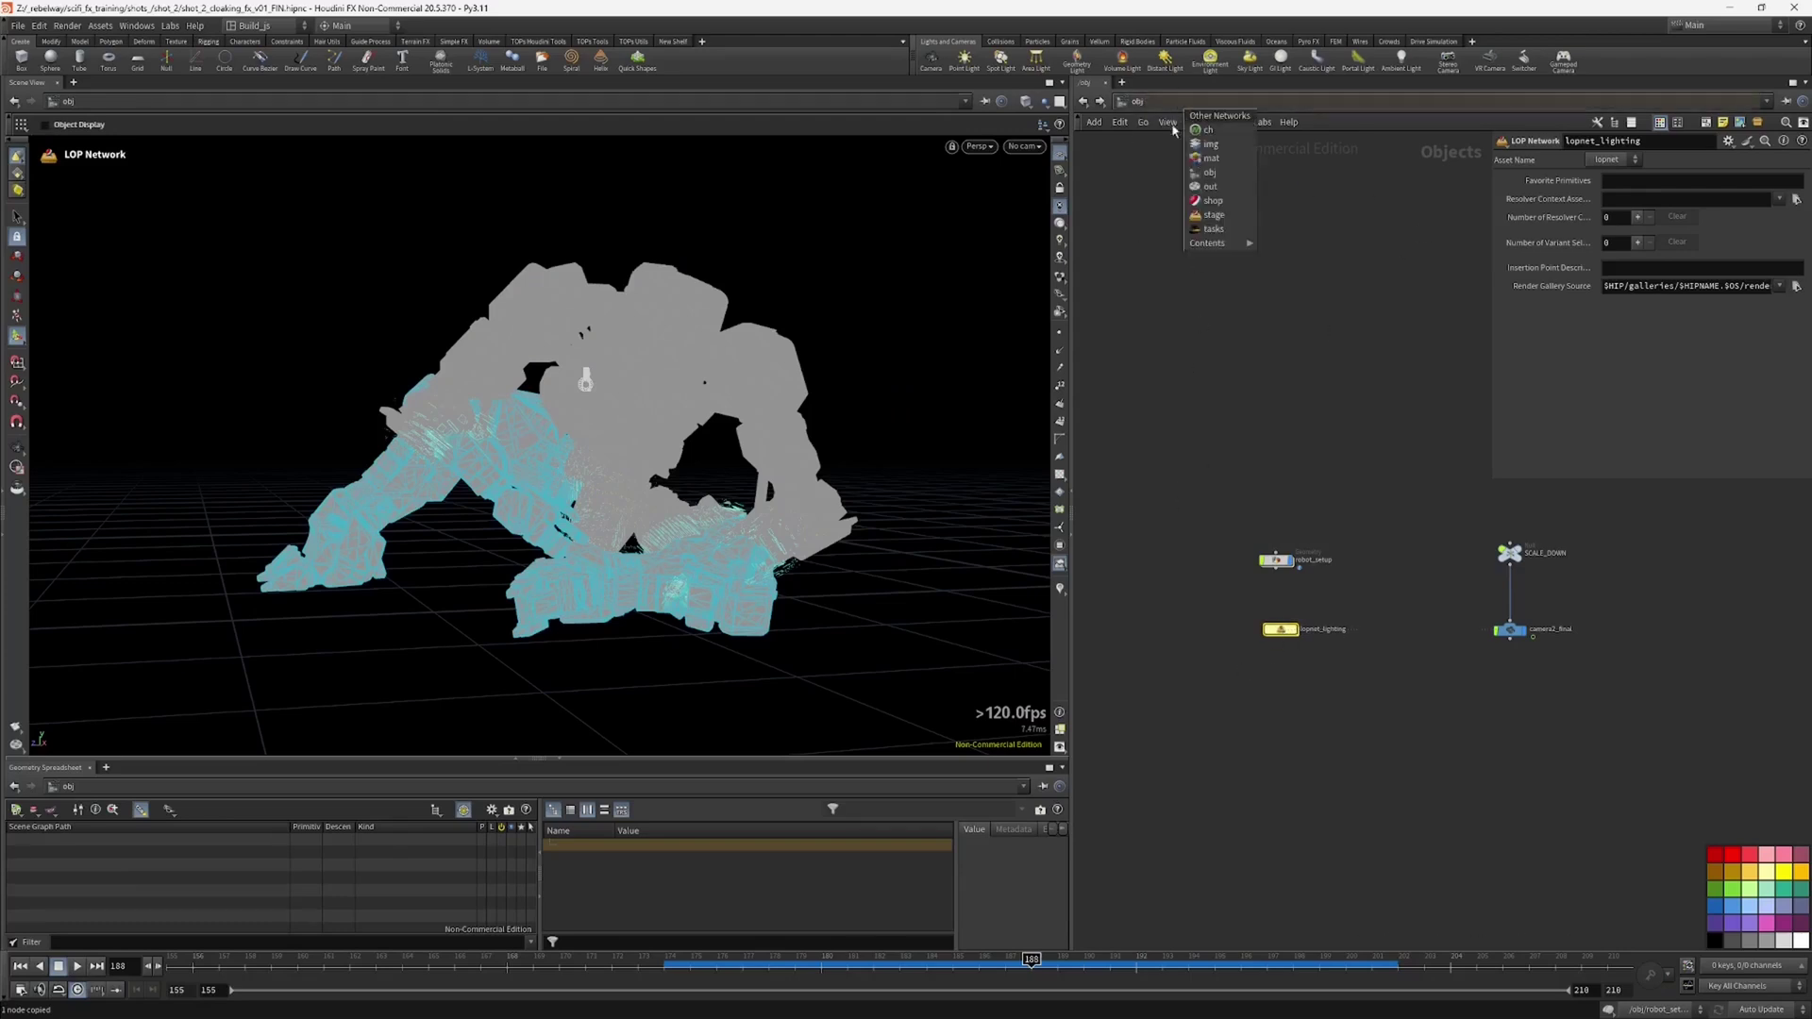
left_click(1181, 604)
middle_click_drag(1210, 637, 1204, 627)
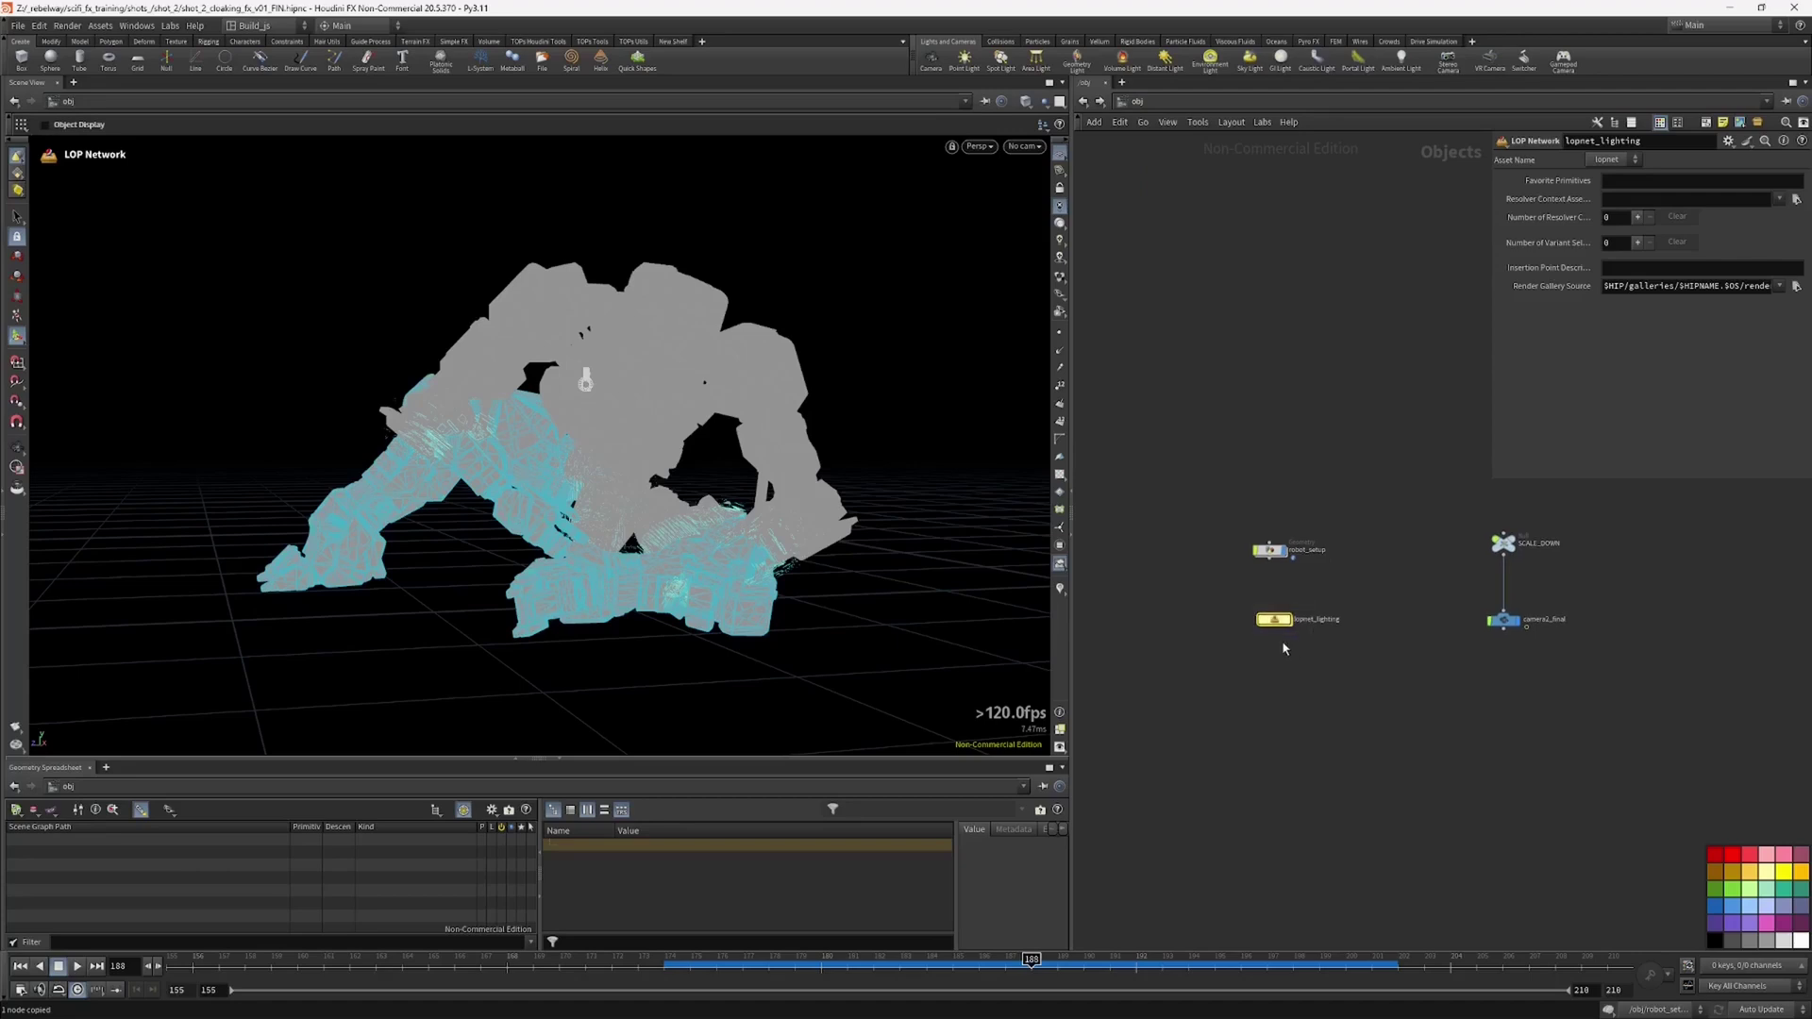
Step: Inside lopnet_lighting, add a SOP Import node and set its SOP path to /obj/robot_setup/_to_render
key("i")
key("Tab")
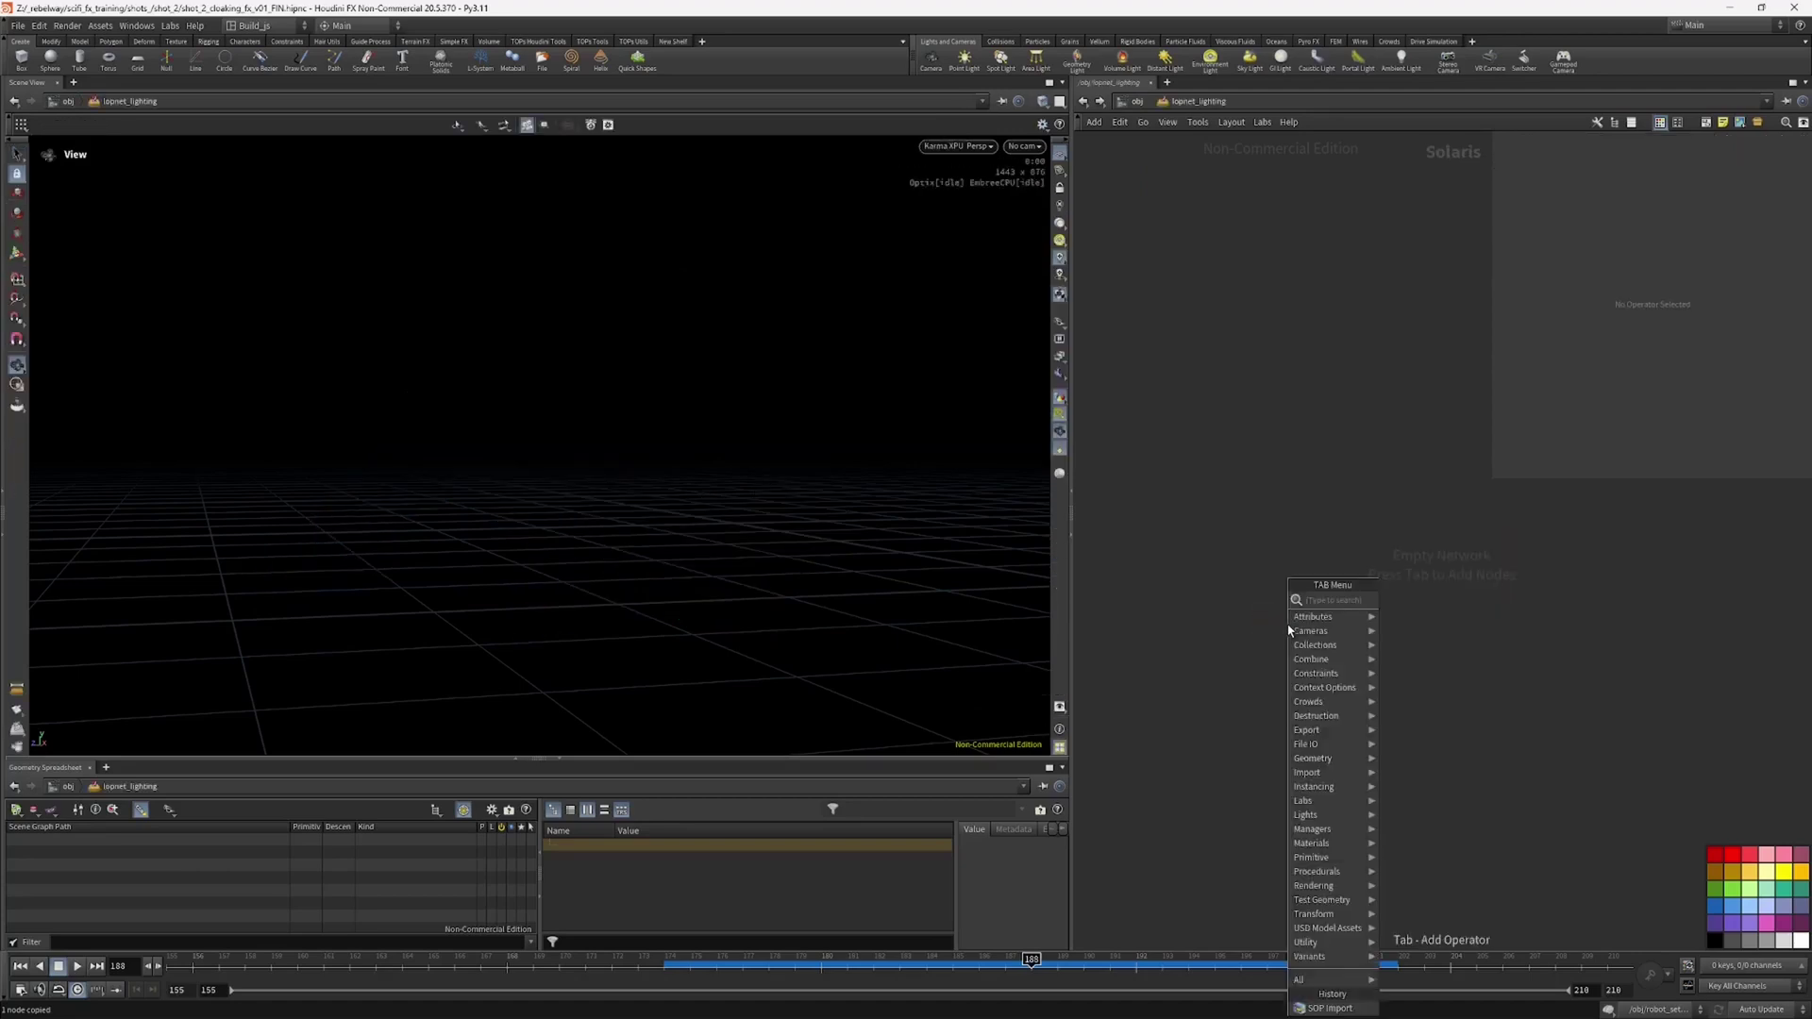
mouse_move(1311, 630)
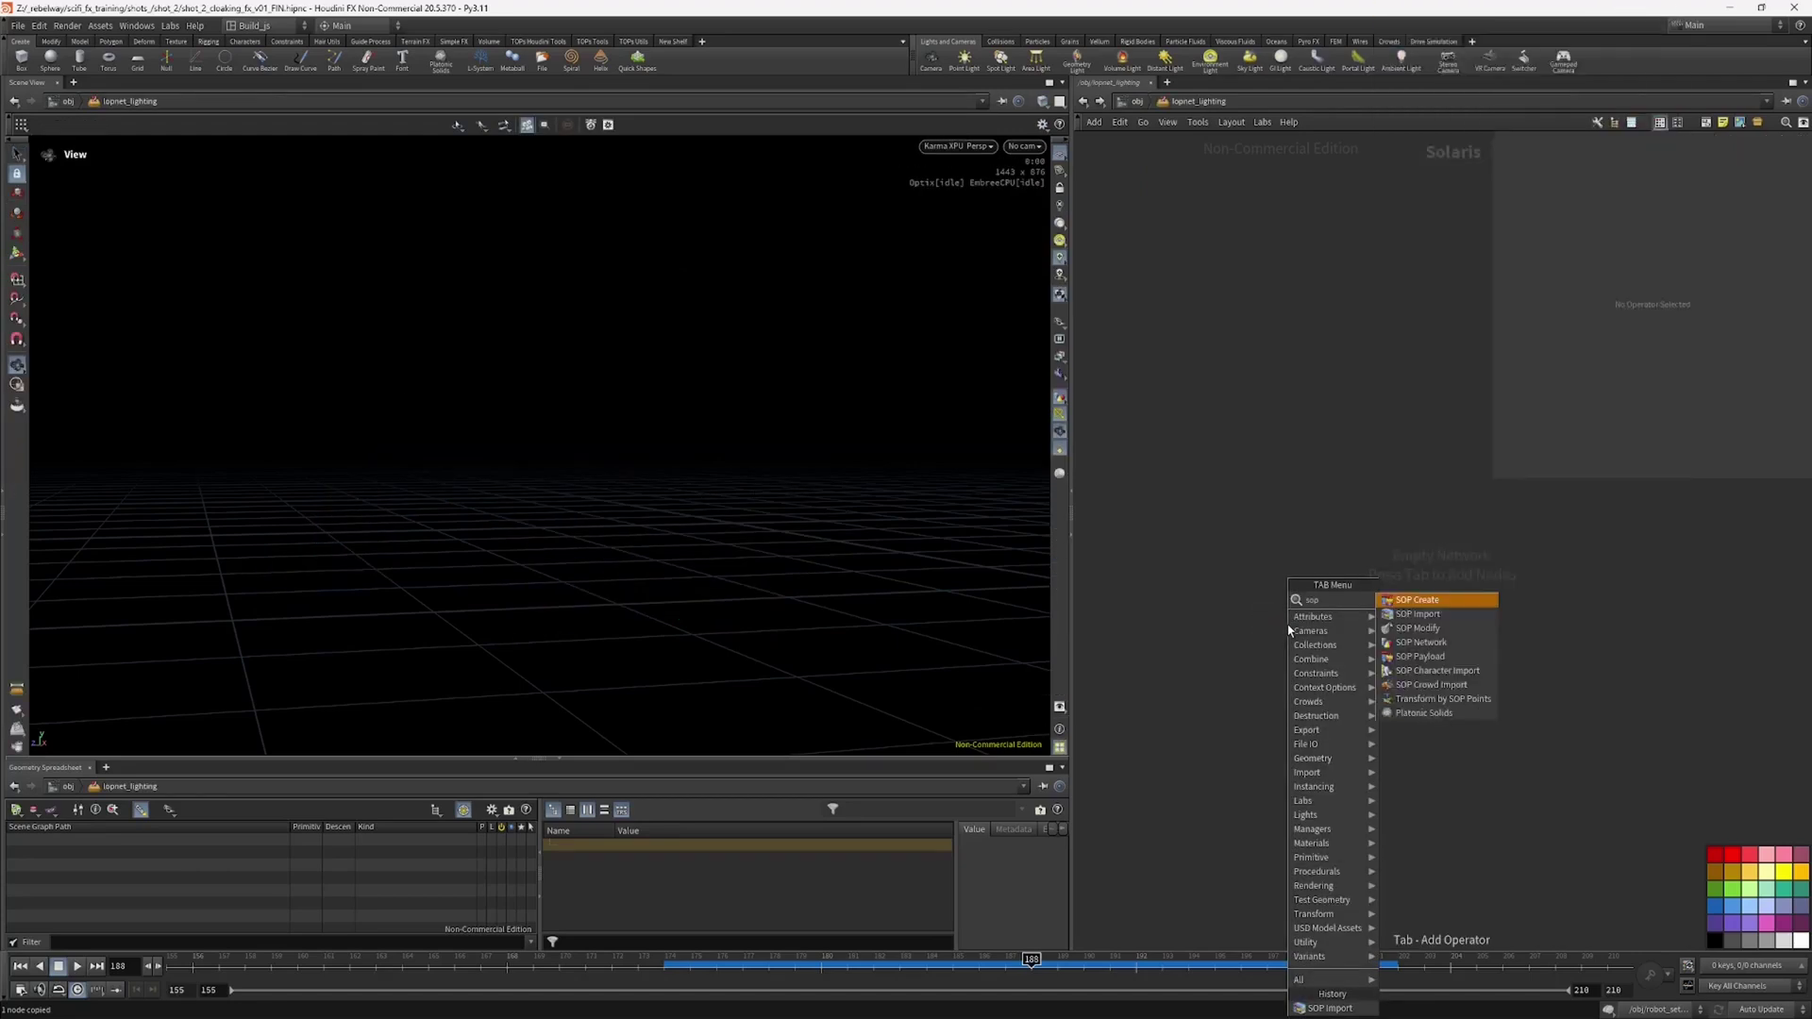
left_click(1415, 627)
left_click(1336, 597)
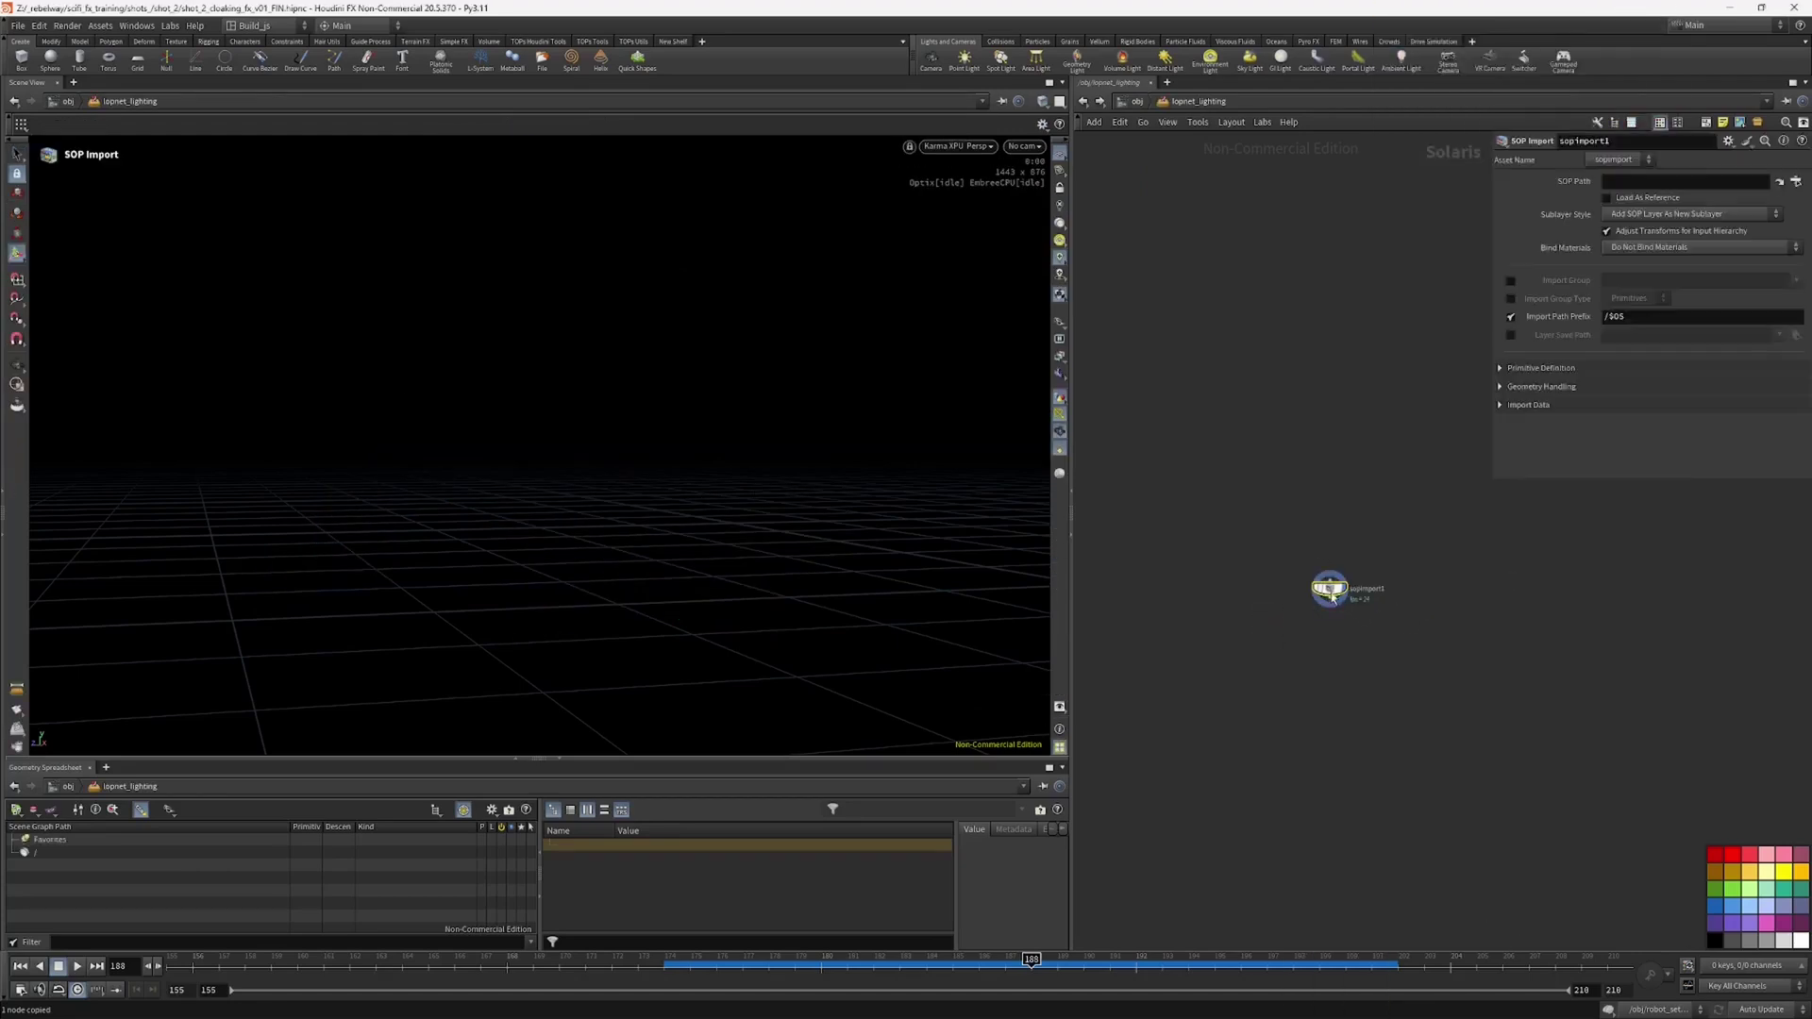
left_click(1618, 185)
key("ctrl+v")
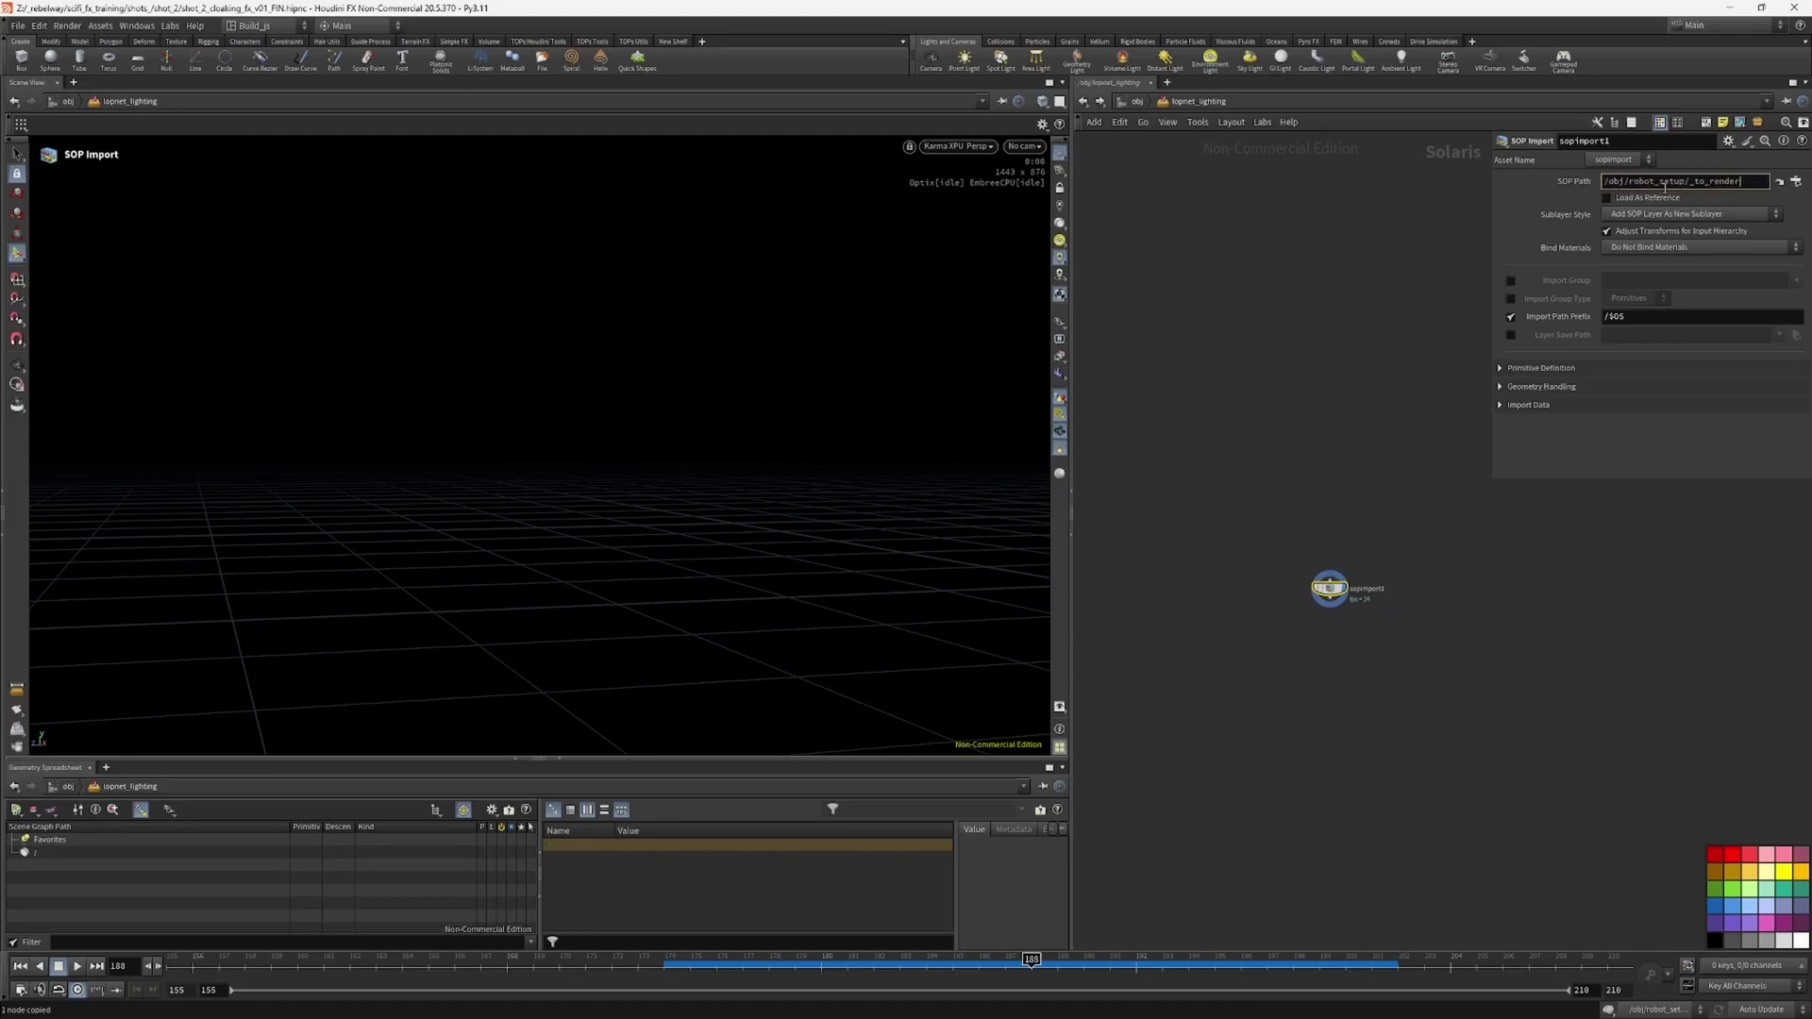
key("Return")
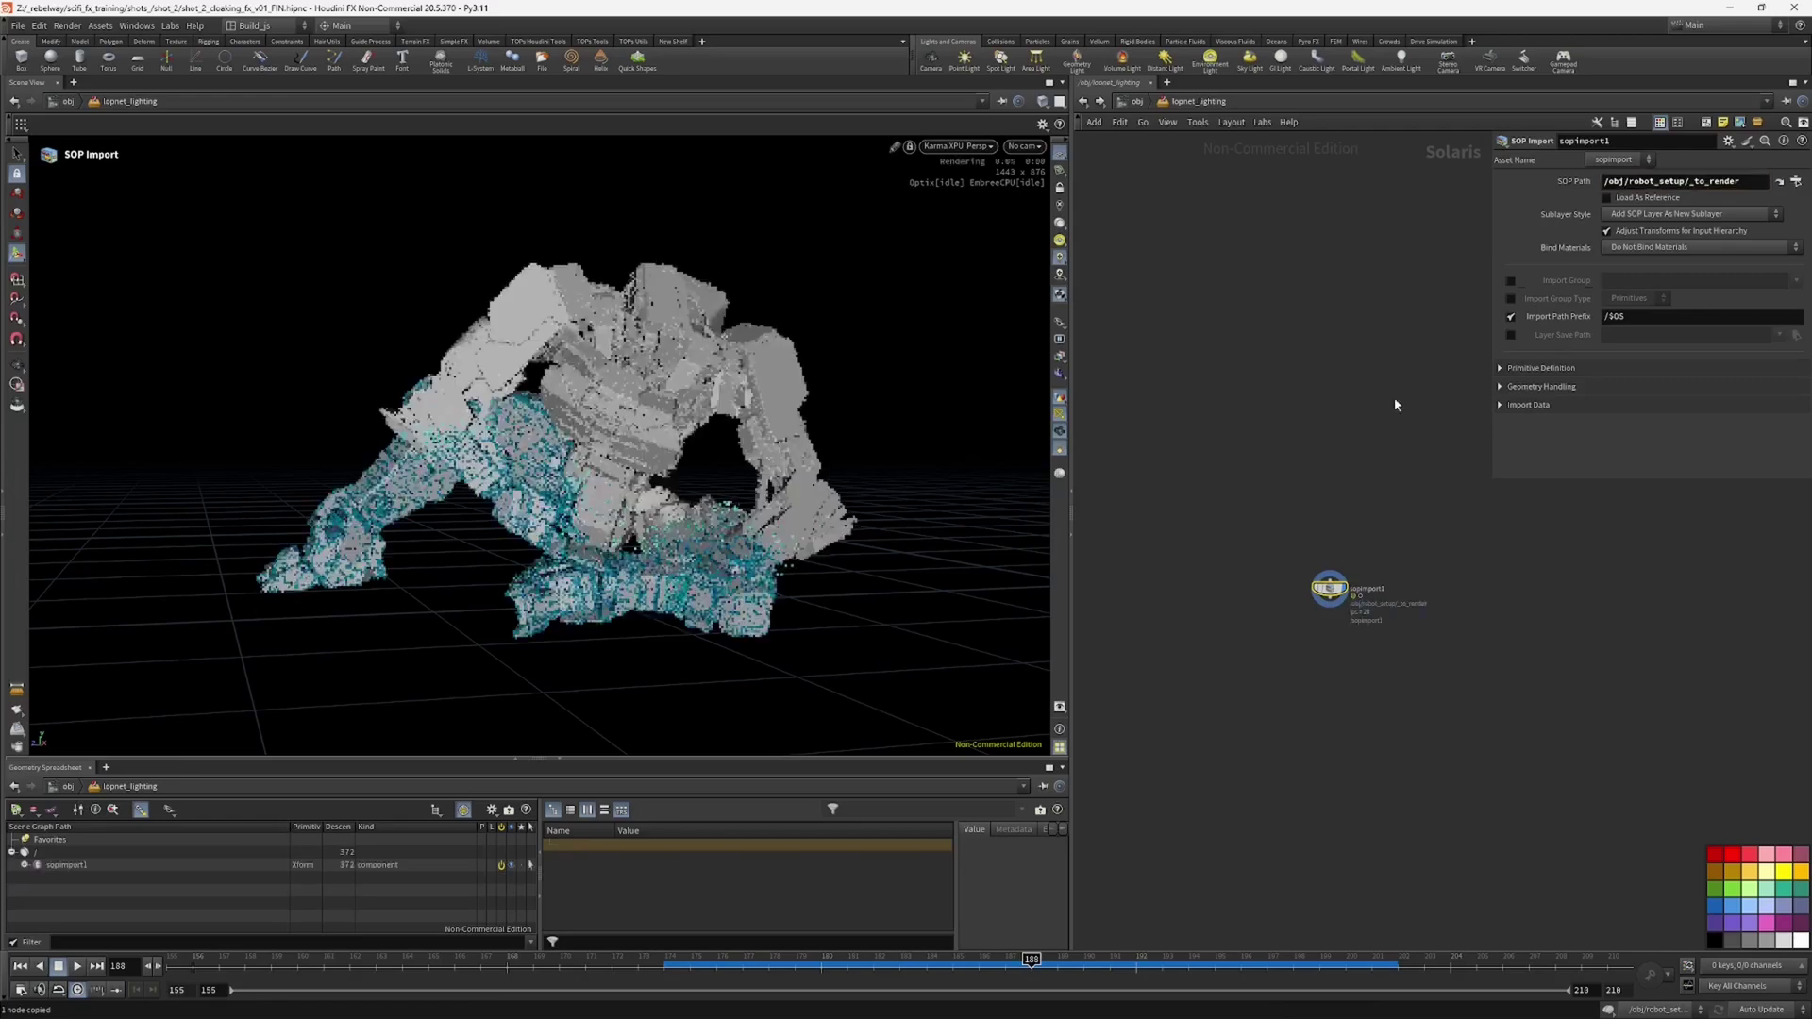
Step: Compare the imported robot in the Houdini VK and Karma XPU viewport renderers and inspect its legs and panels up close
left_click(958, 147)
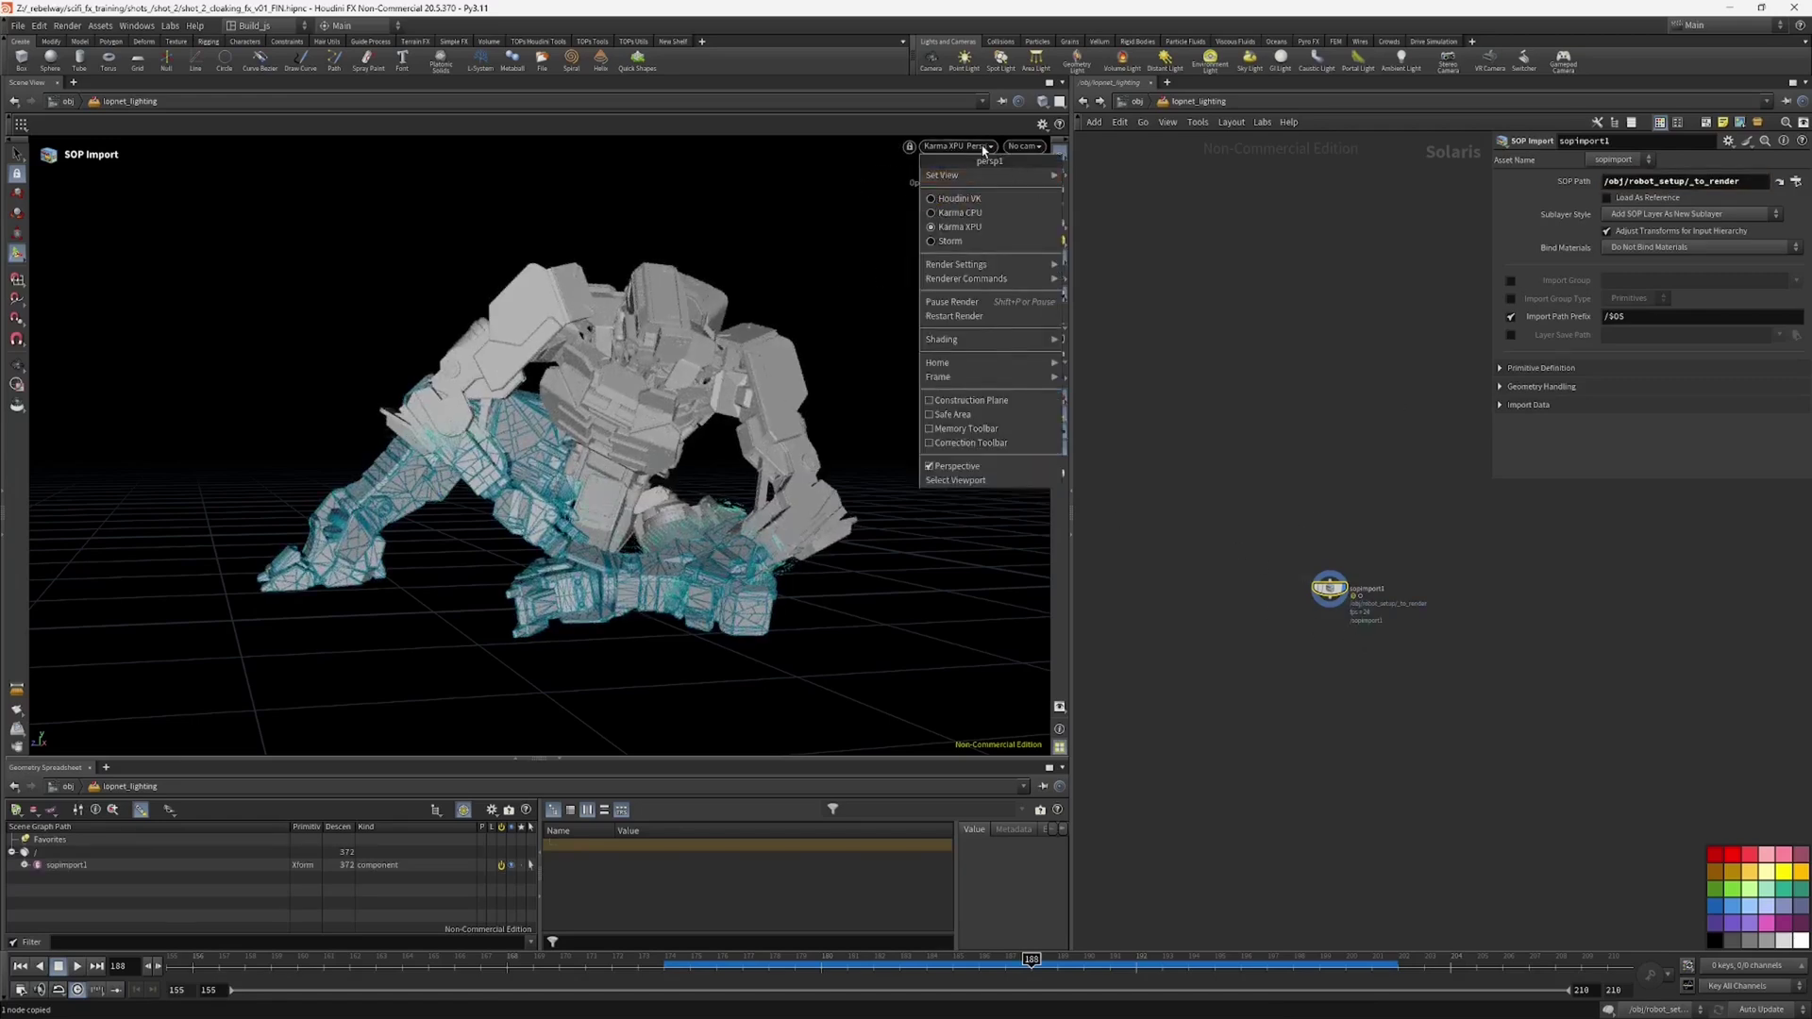
left_click(954, 198)
left_click(977, 147)
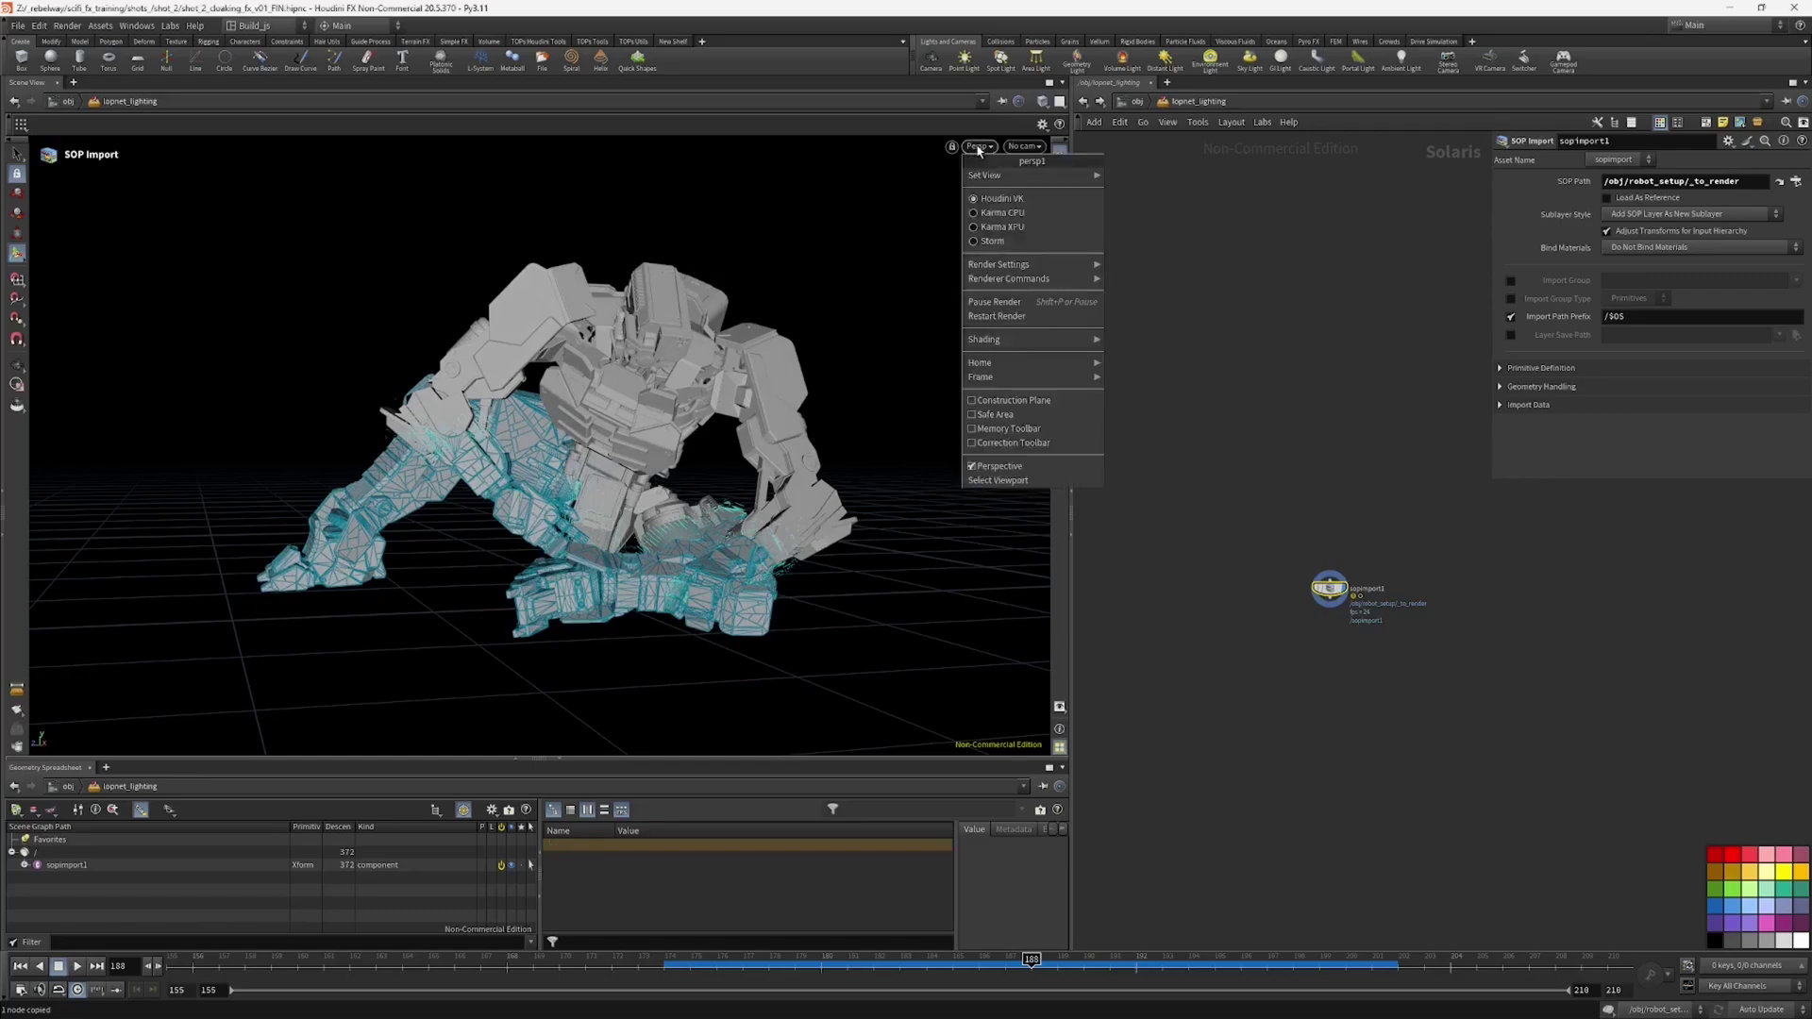
left_click(986, 231)
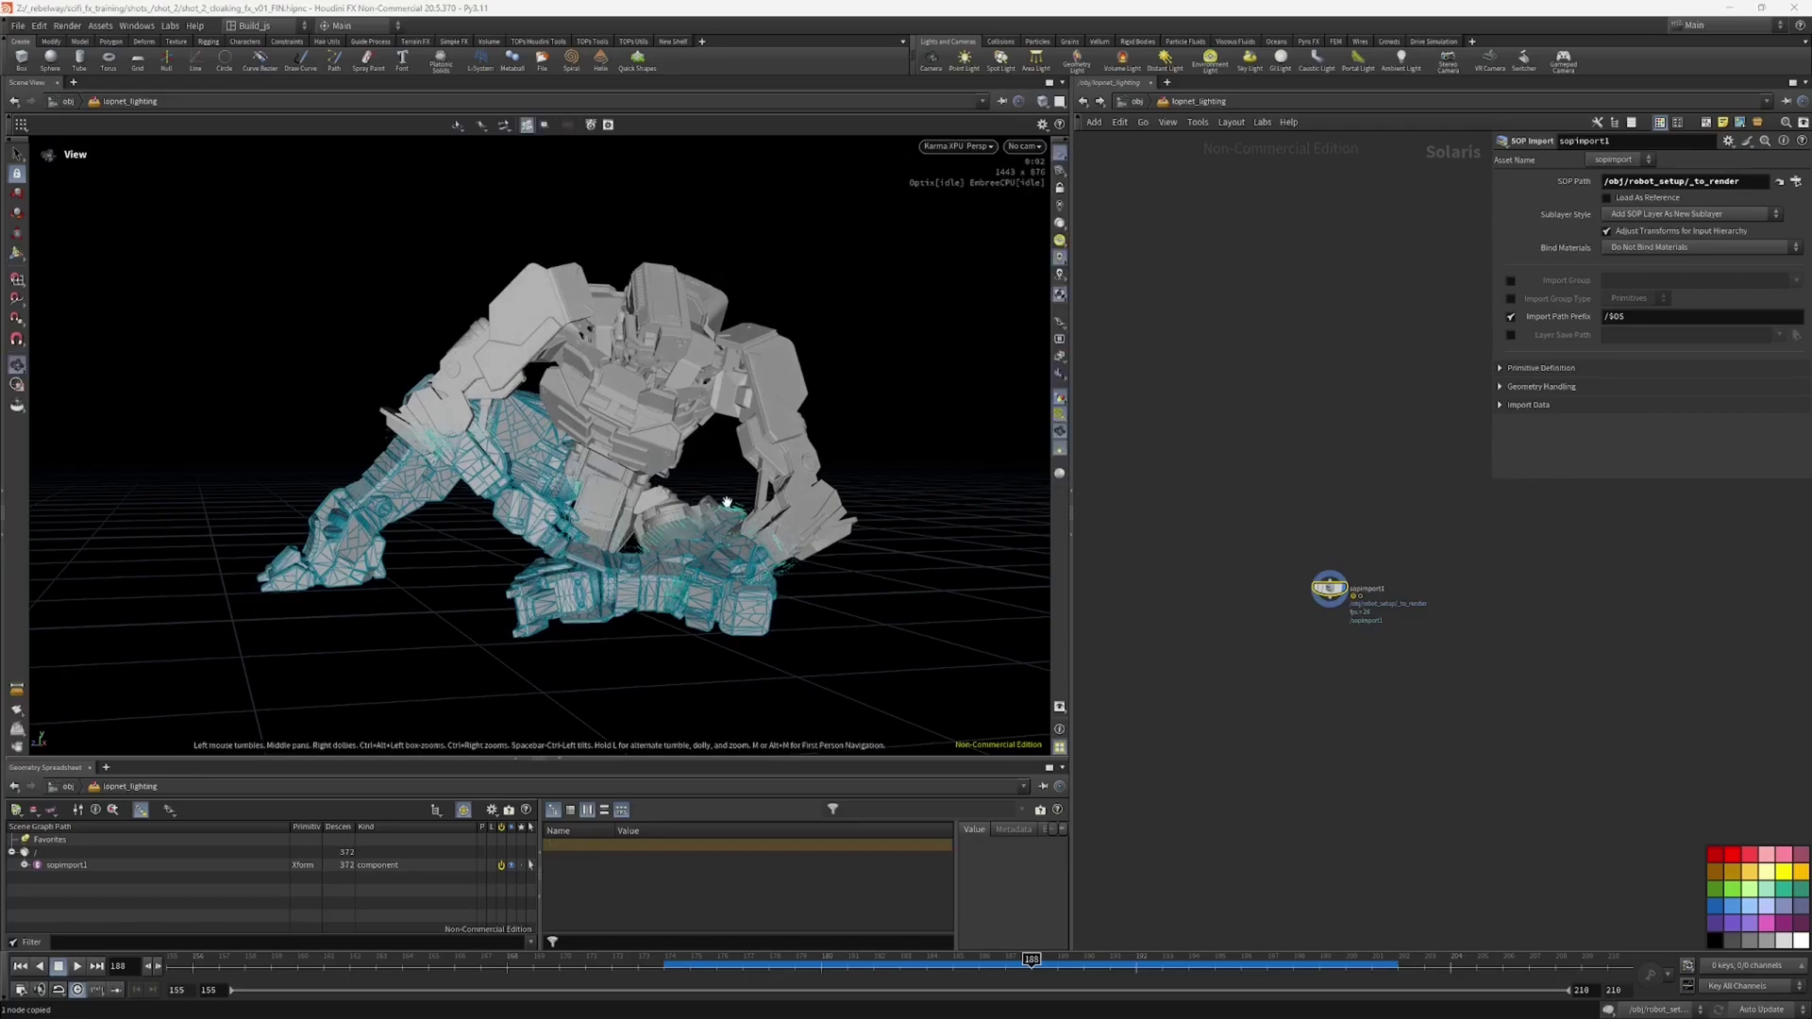
left_click_drag(757, 469, 490, 530, "alt")
right_click_drag(490, 529, 615, 455, "alt")
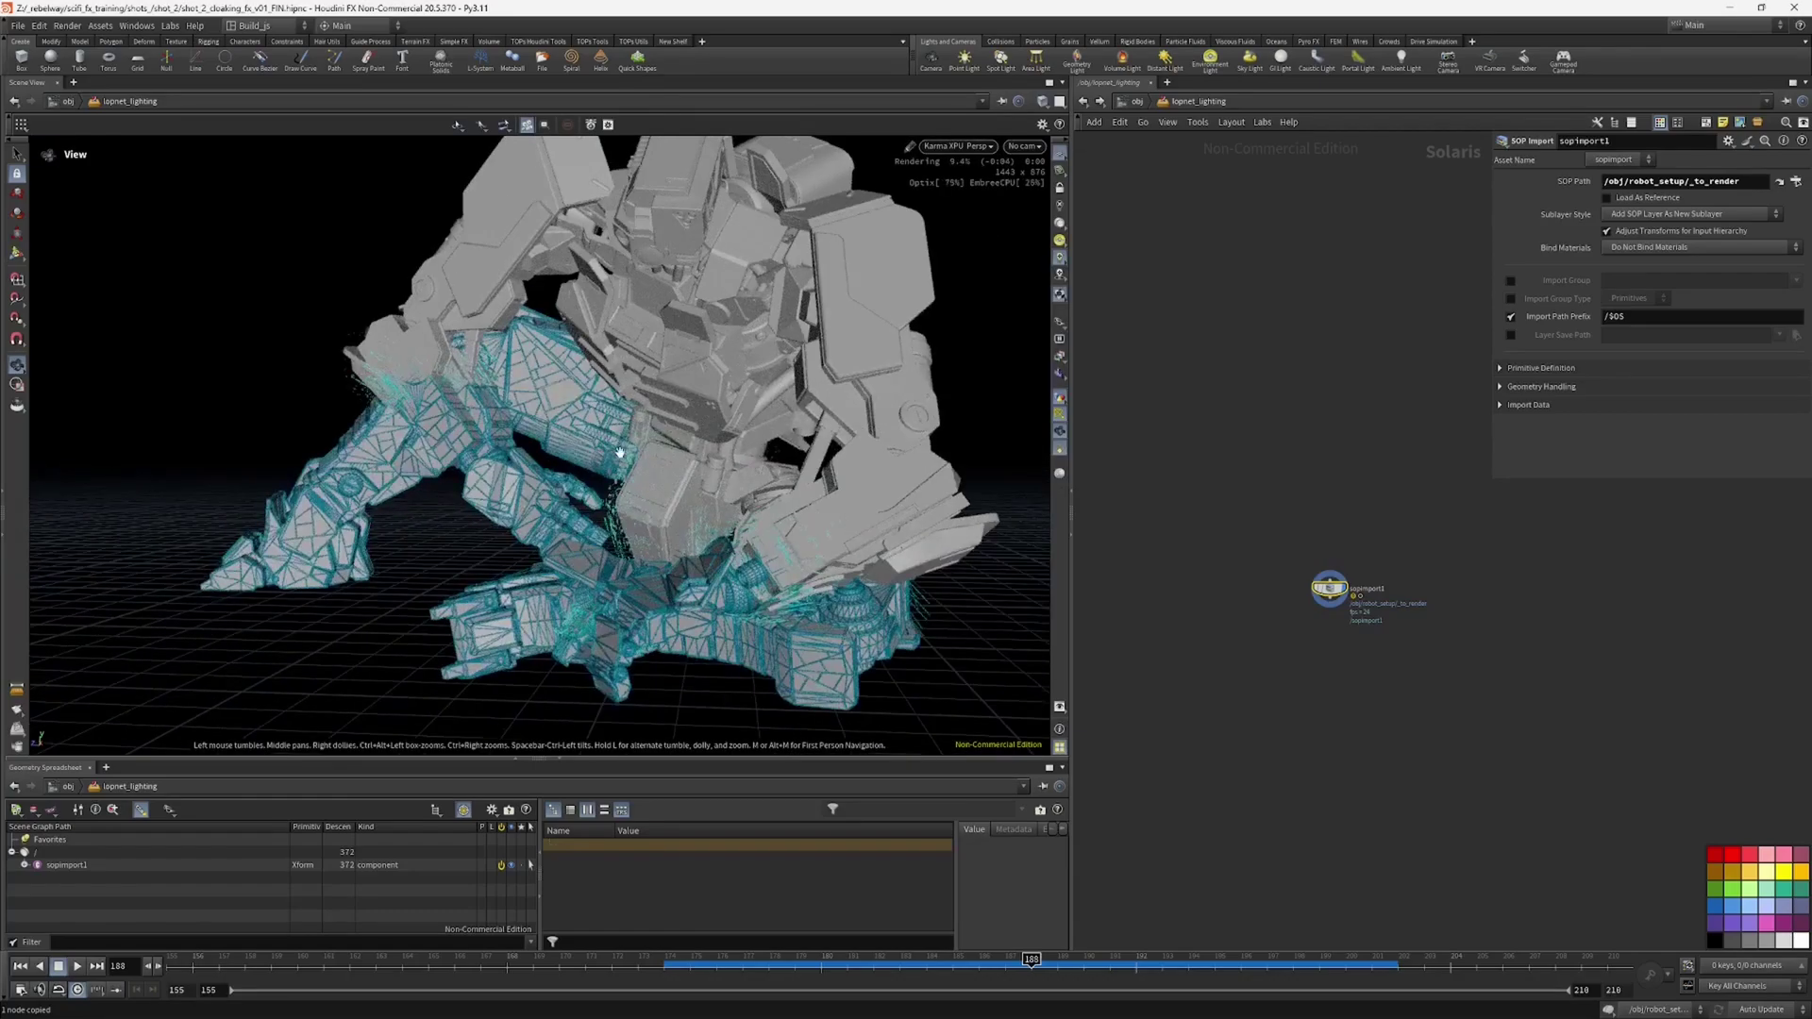
left_click_drag(619, 453, 679, 555)
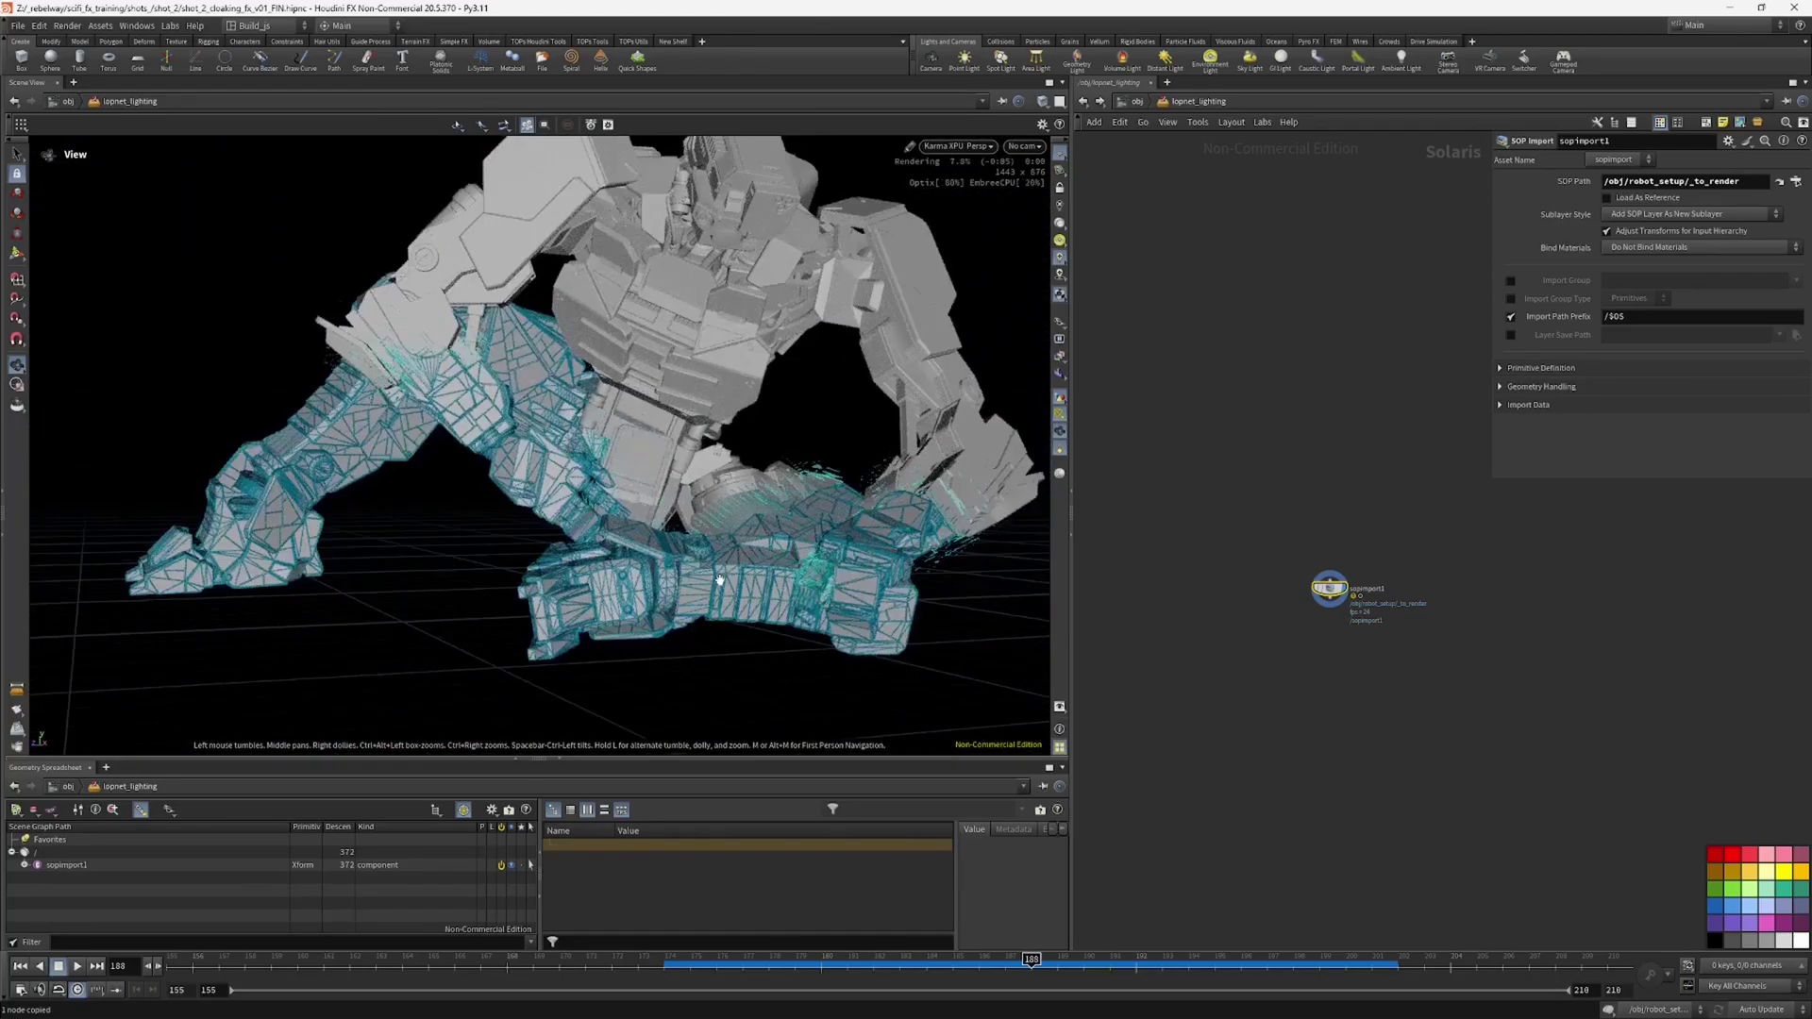
scroll(923, 538, "up", 5)
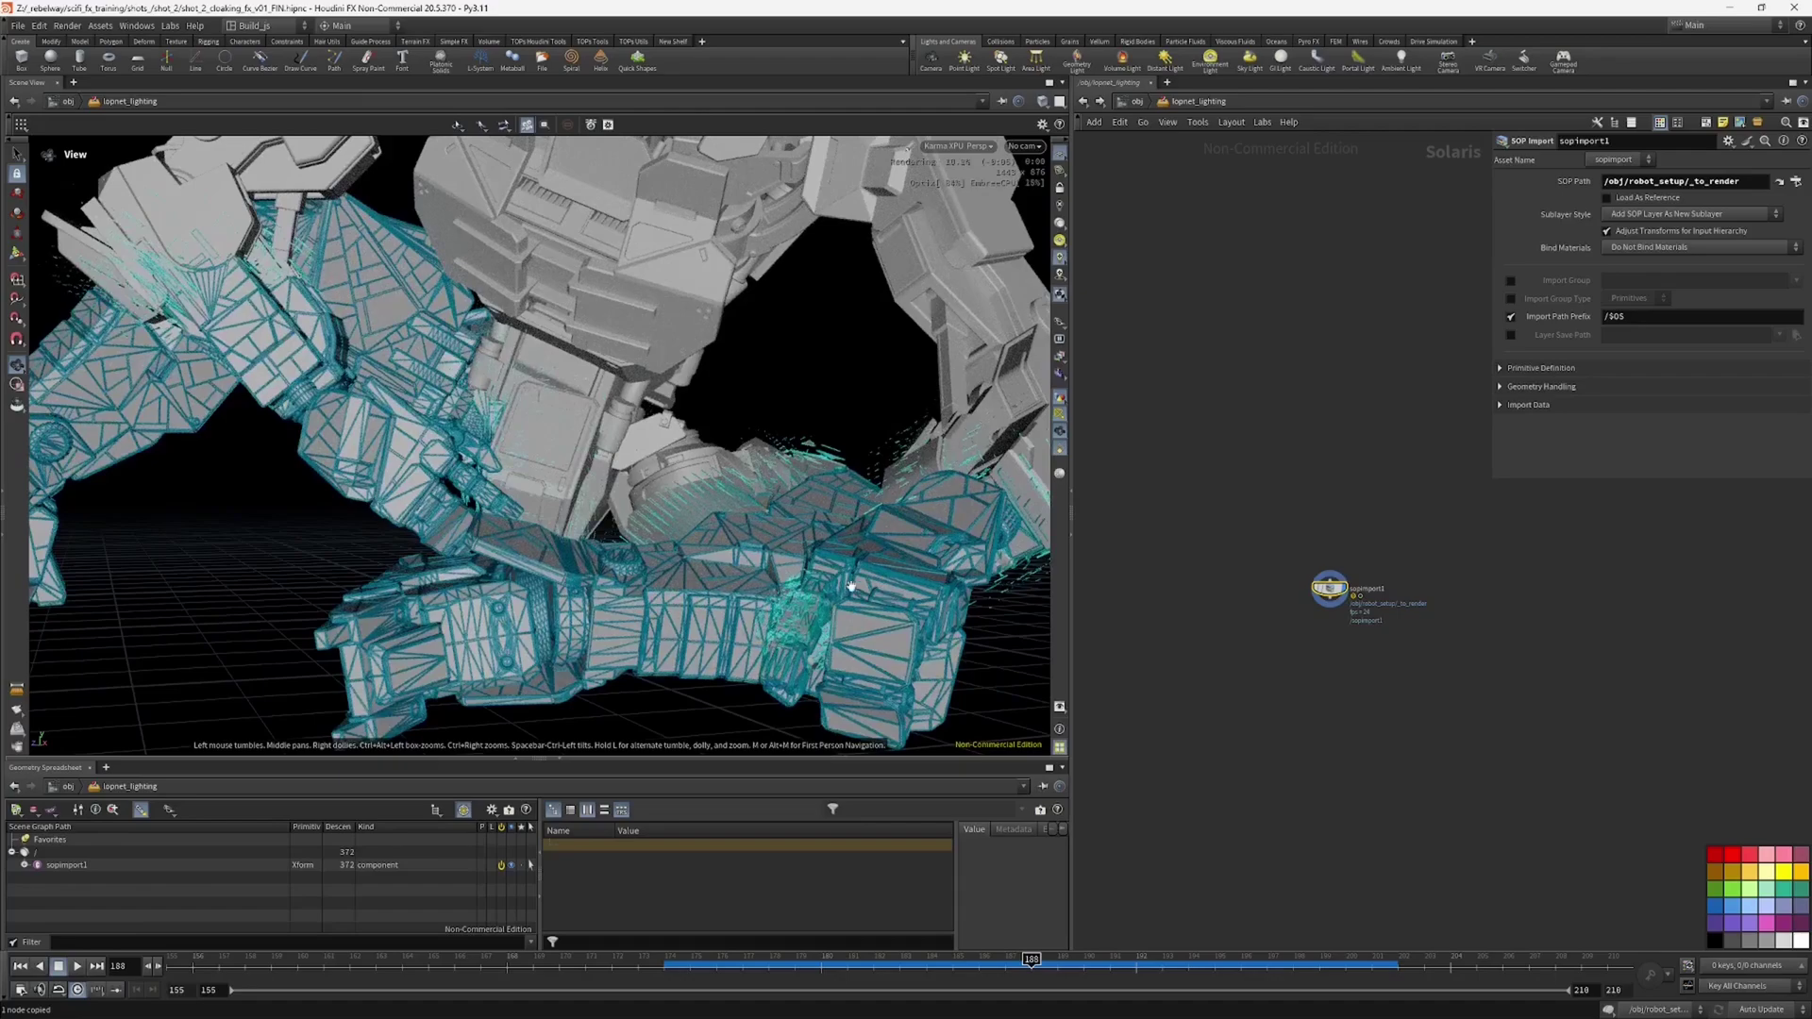
left_click_drag(850, 586, 537, 647)
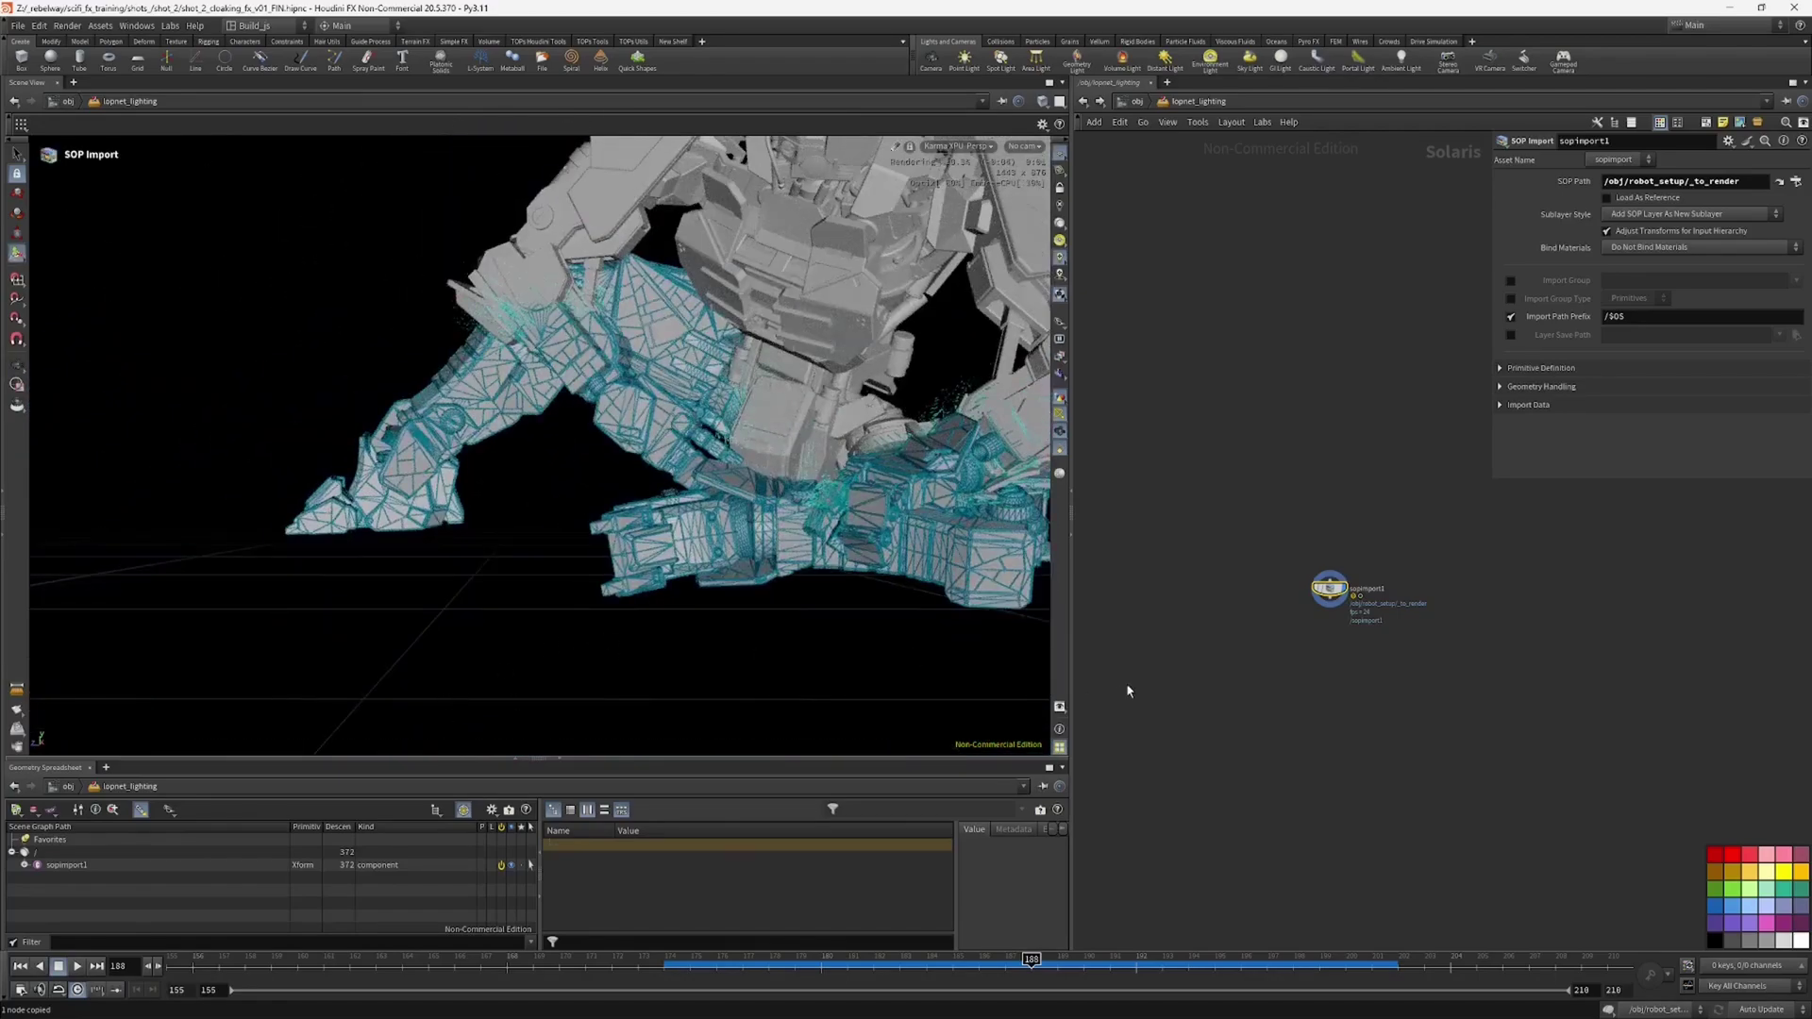
Step: Enlarge the scene graph pane, expand sopimport1 and check which geometry geo_main_body, geo_outlines and geo_panels each contain
middle_click_drag(1127, 685, 1181, 622)
left_click_drag(1367, 578, 1385, 543)
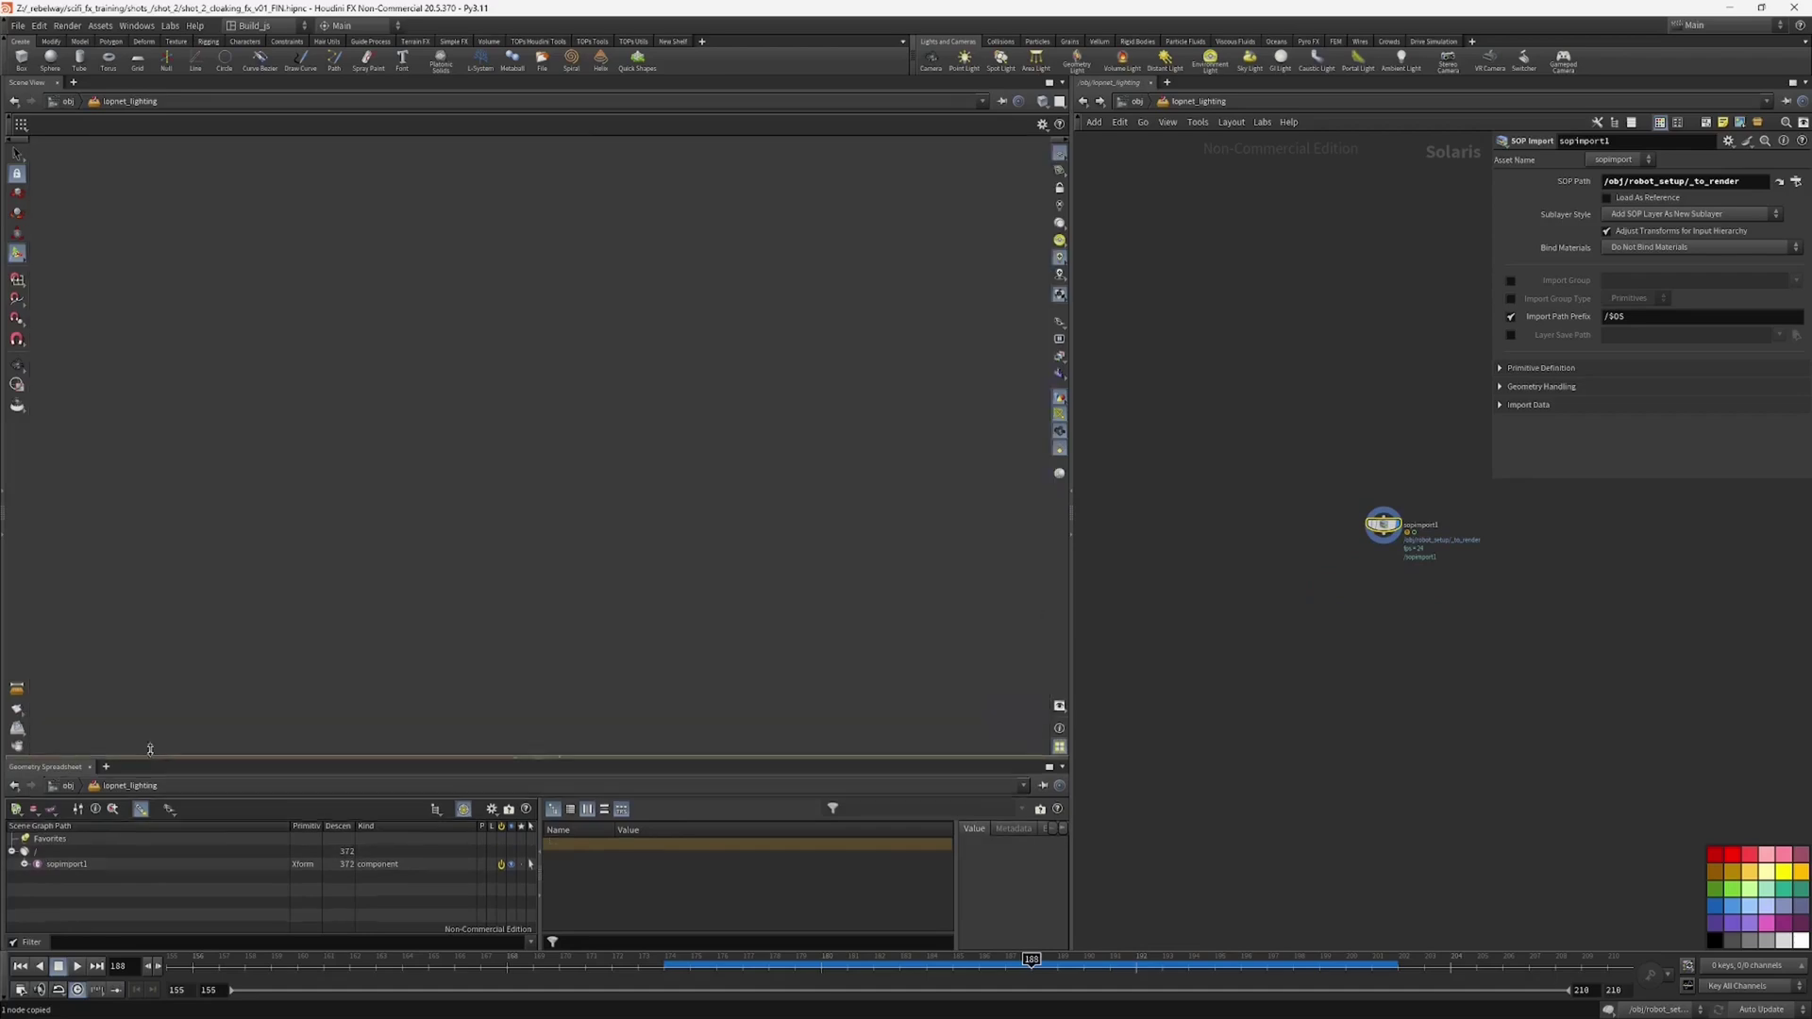
left_click_drag(151, 758, 166, 697)
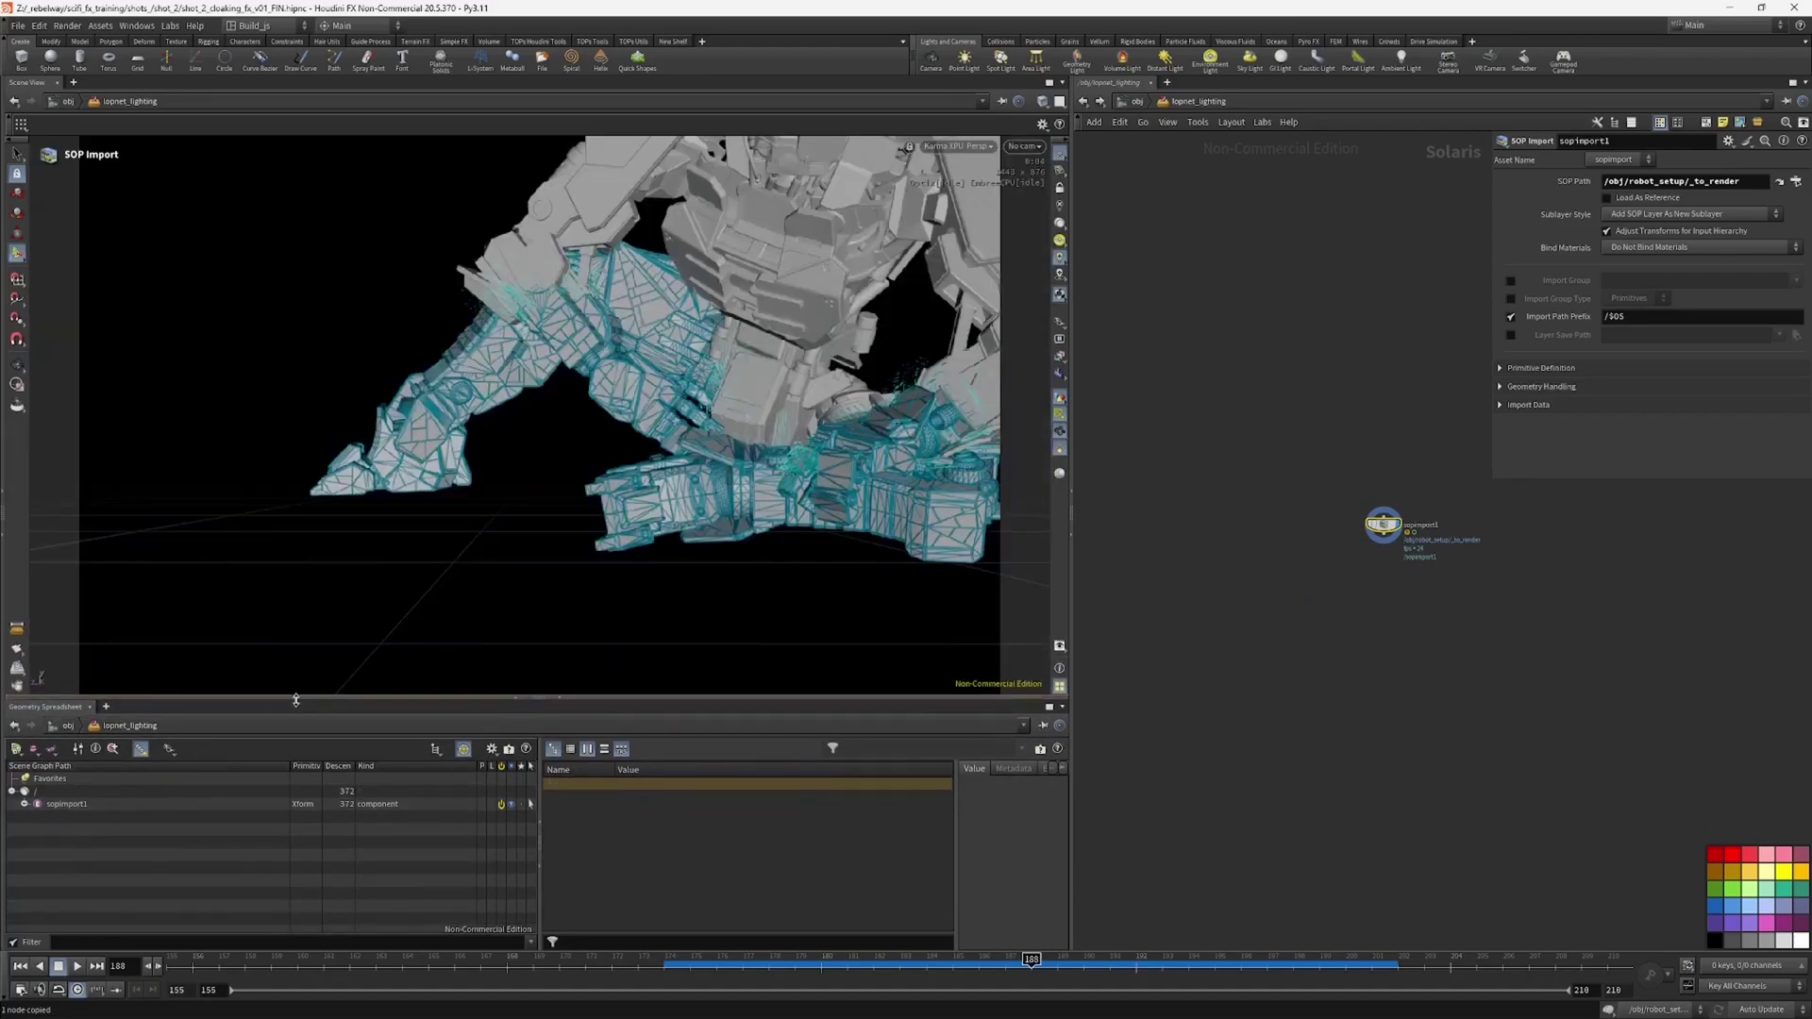
left_click_drag(295, 699, 295, 704)
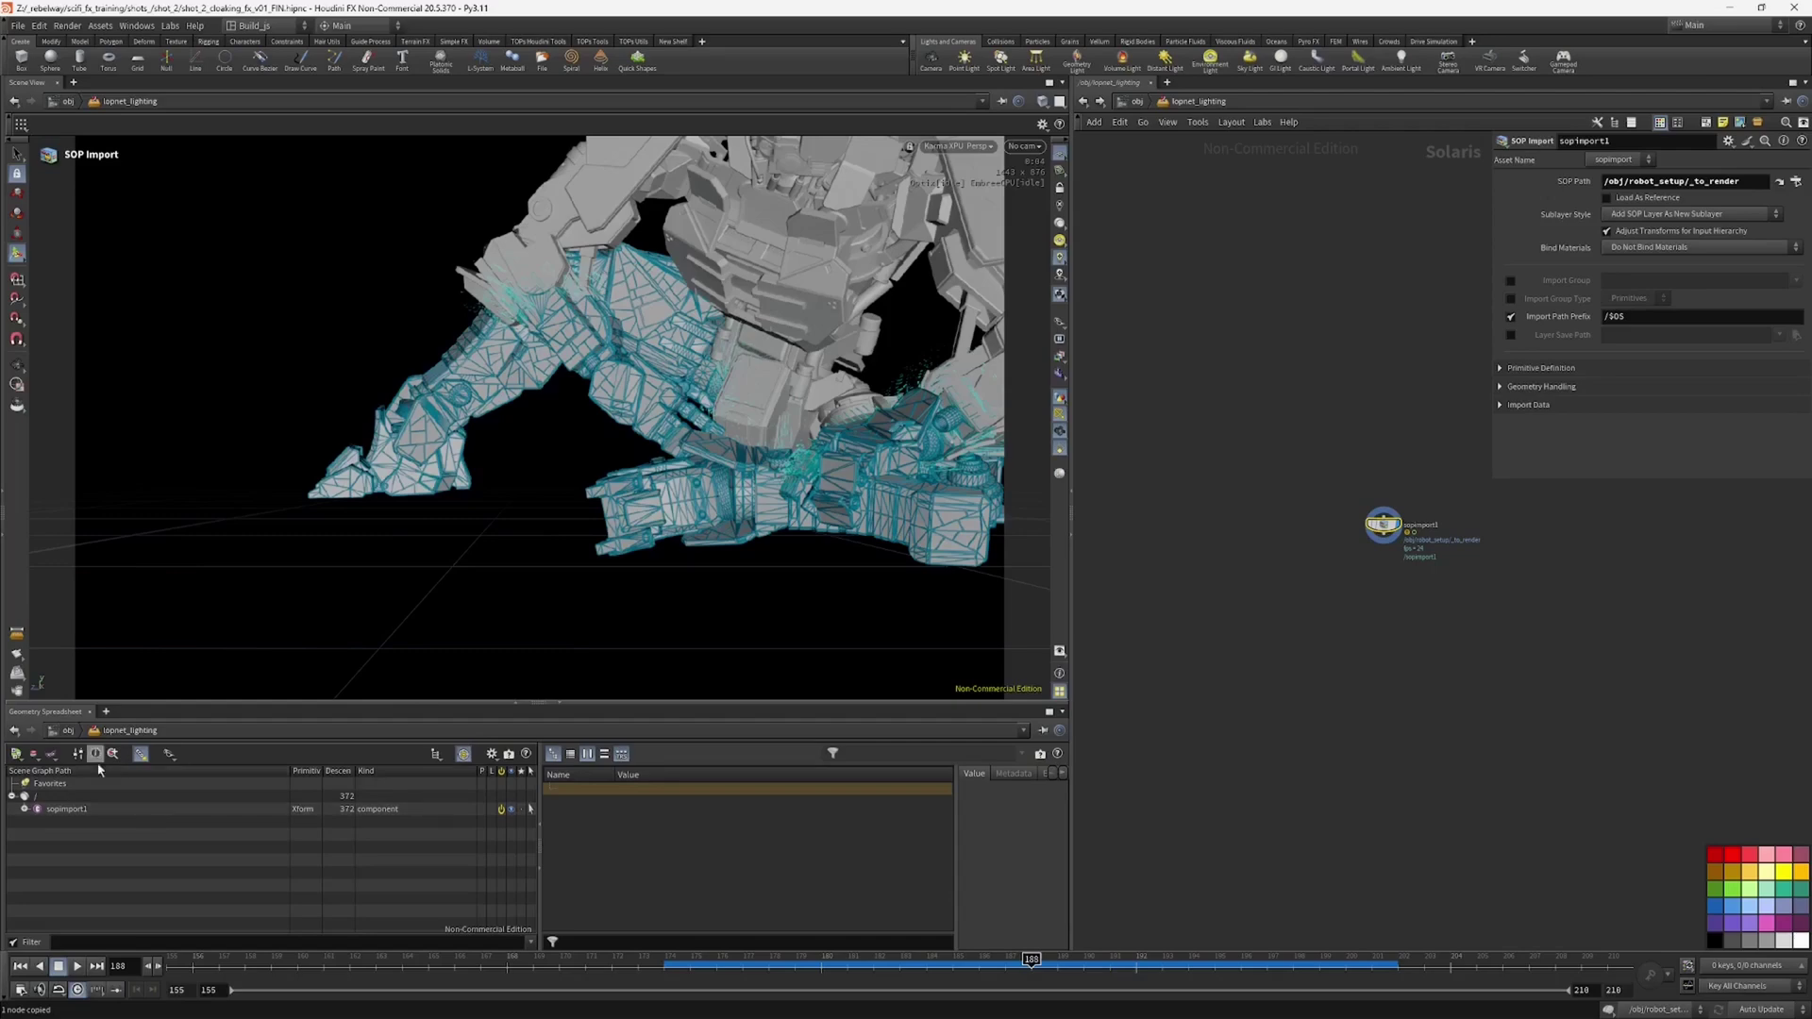
left_click(24, 809)
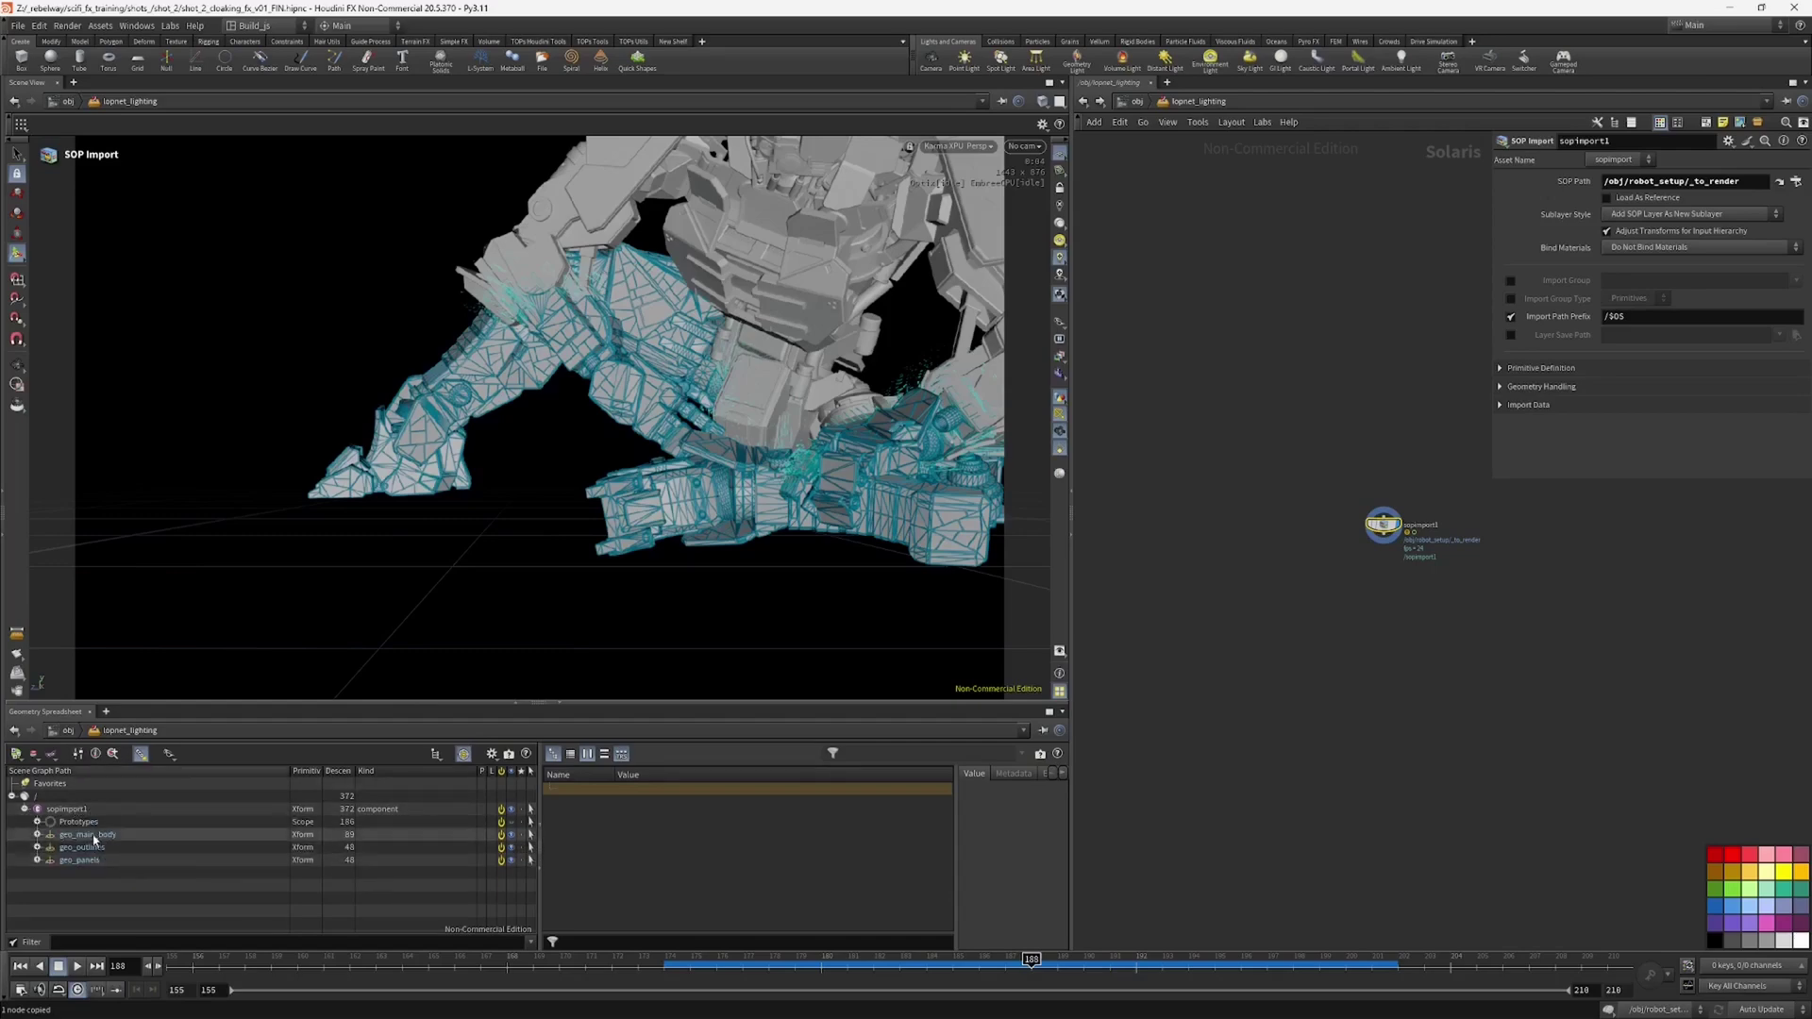
left_click(95, 836)
left_click(37, 834)
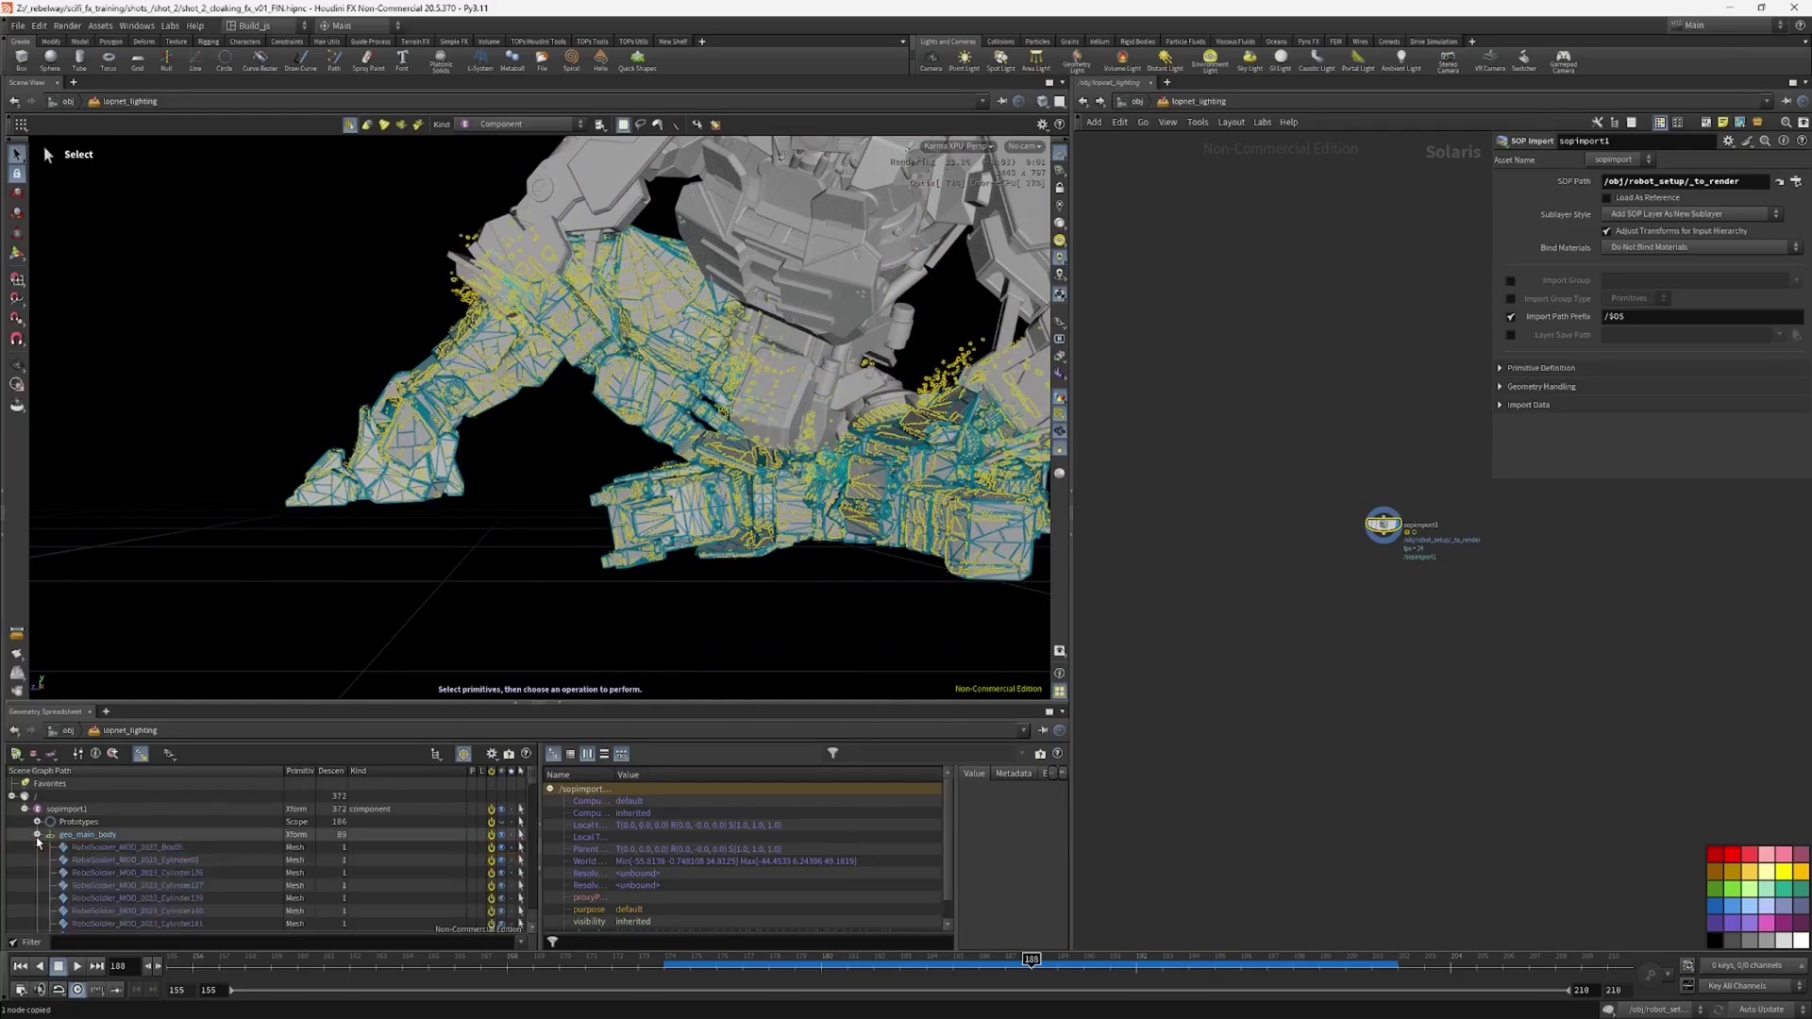
left_click(37, 834)
left_click(81, 847)
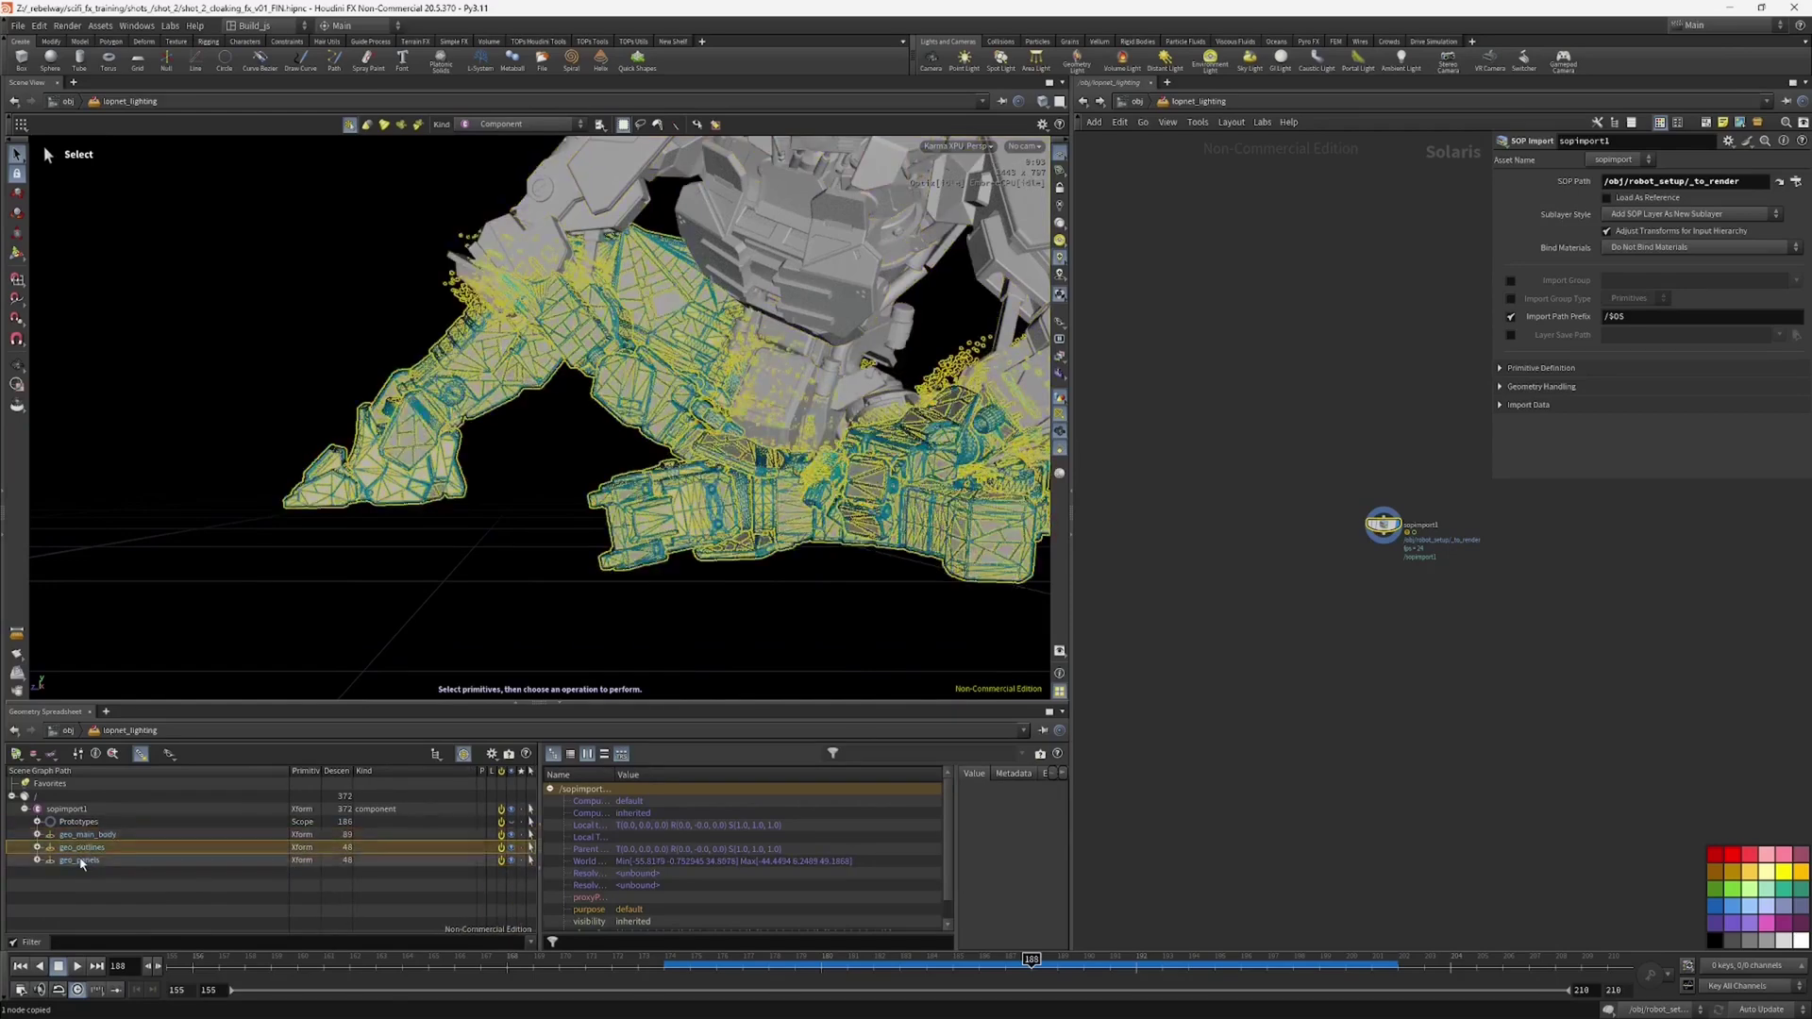
left_click(81, 859)
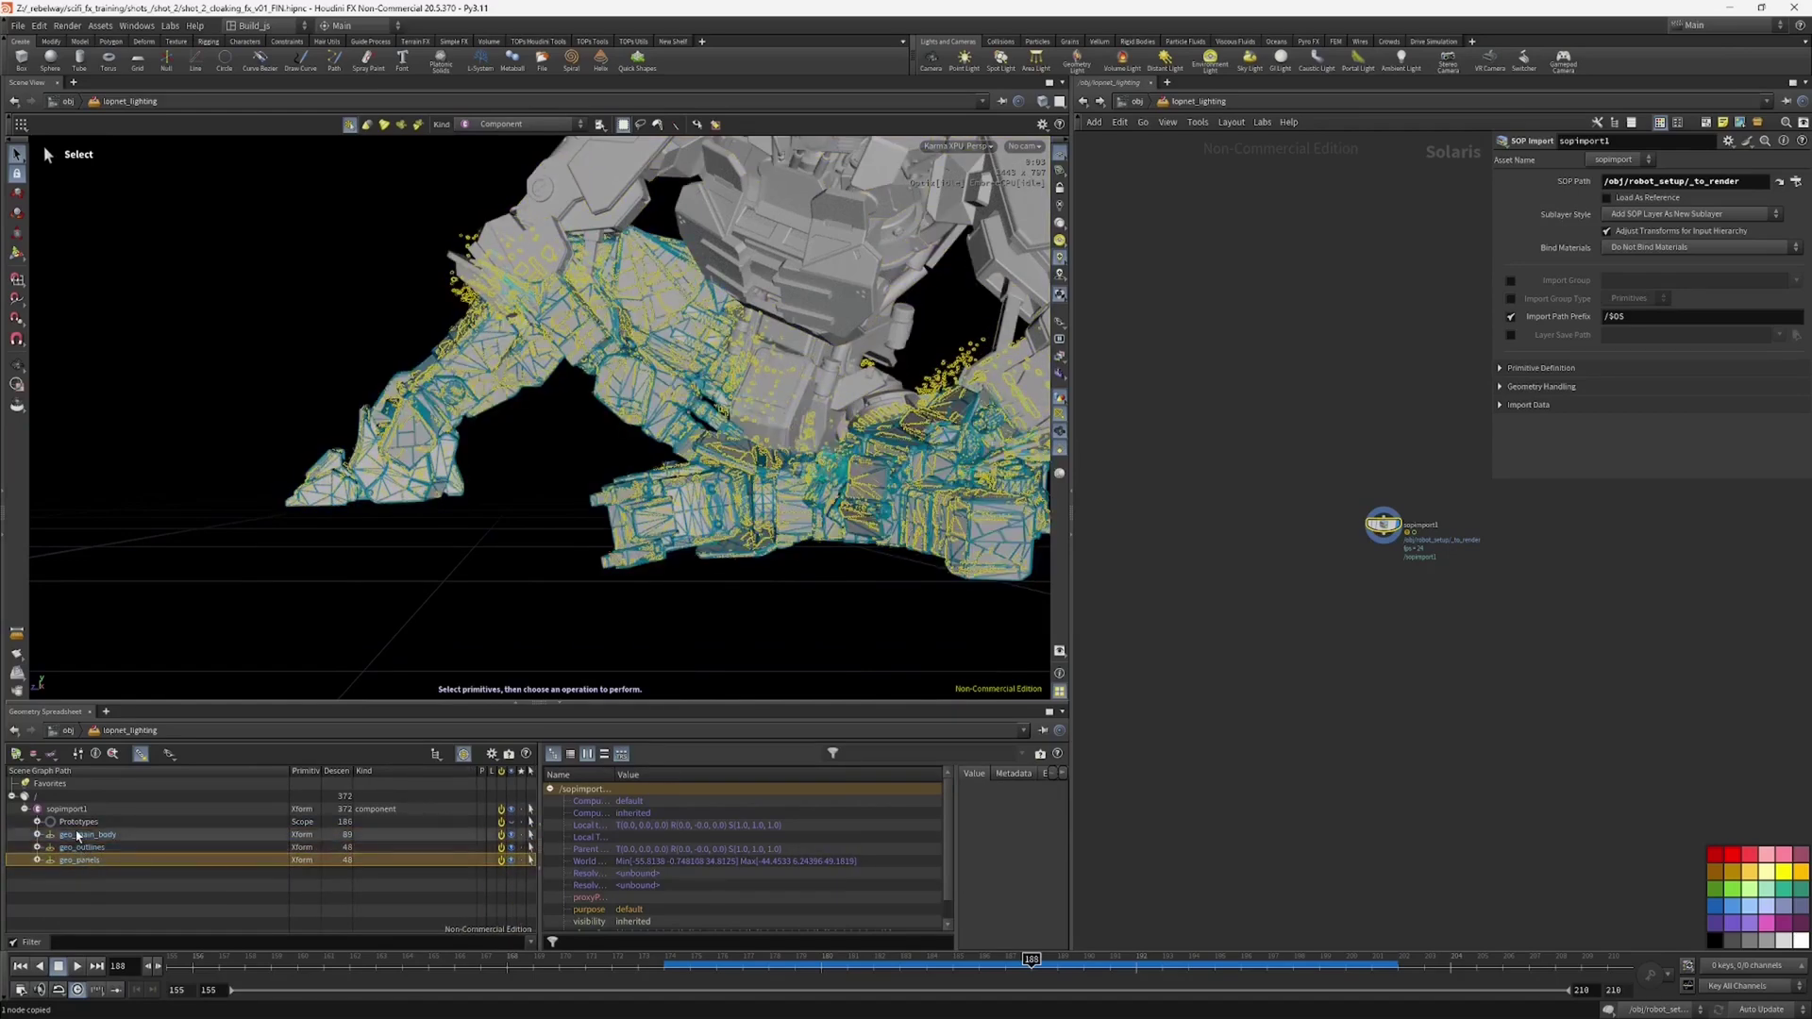
left_click(79, 836)
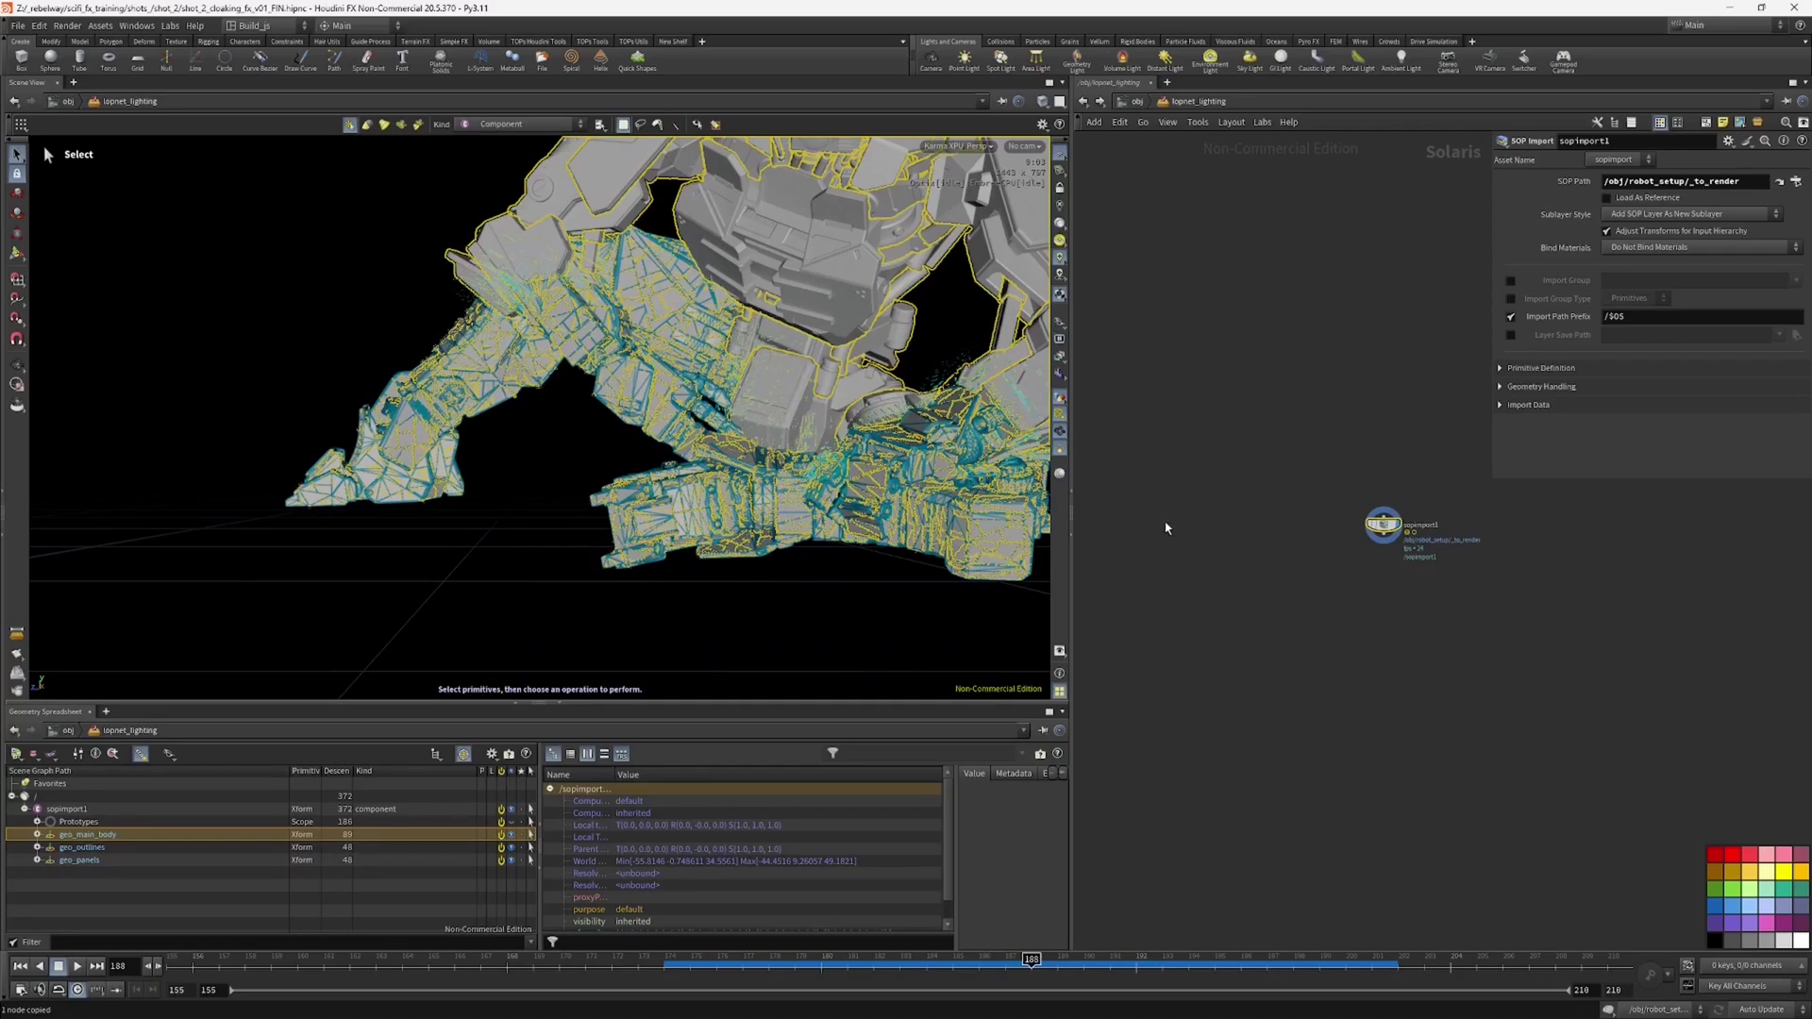
left_click(557, 549)
Step: Switch the viewport renderer to Houdini VK and view the whole imported robot
left_click(965, 148)
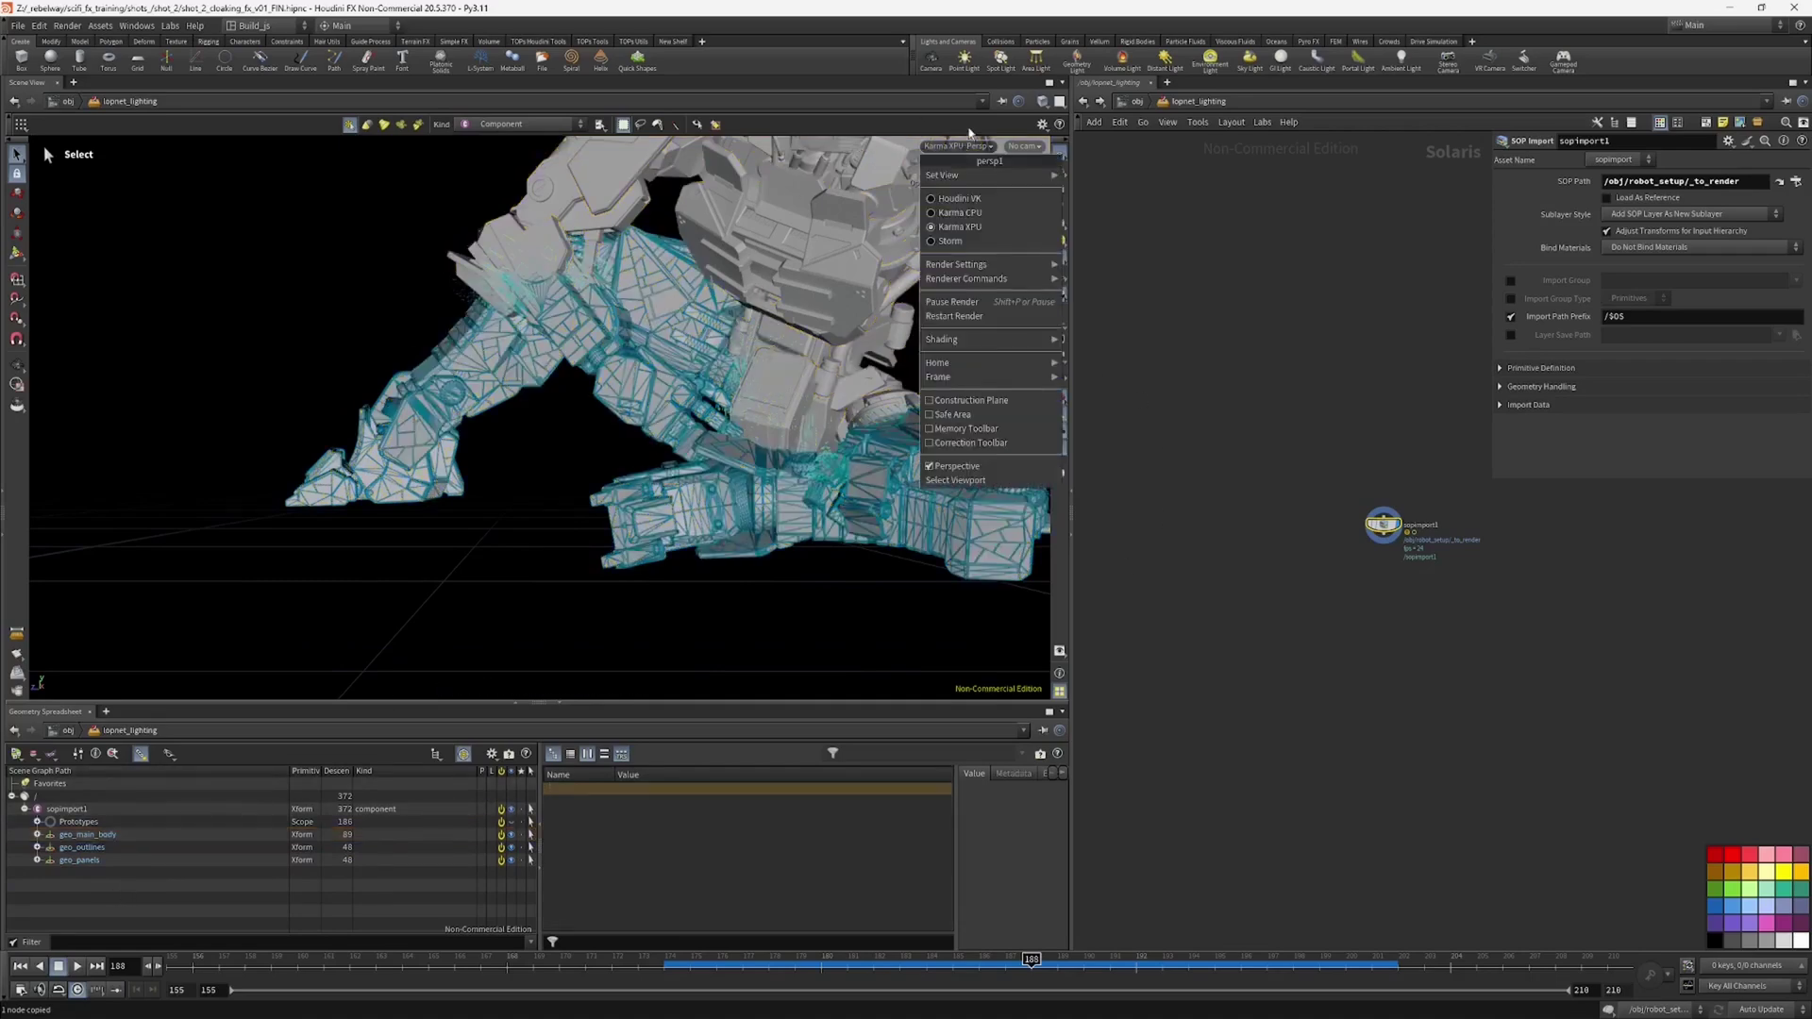
left_click(981, 195)
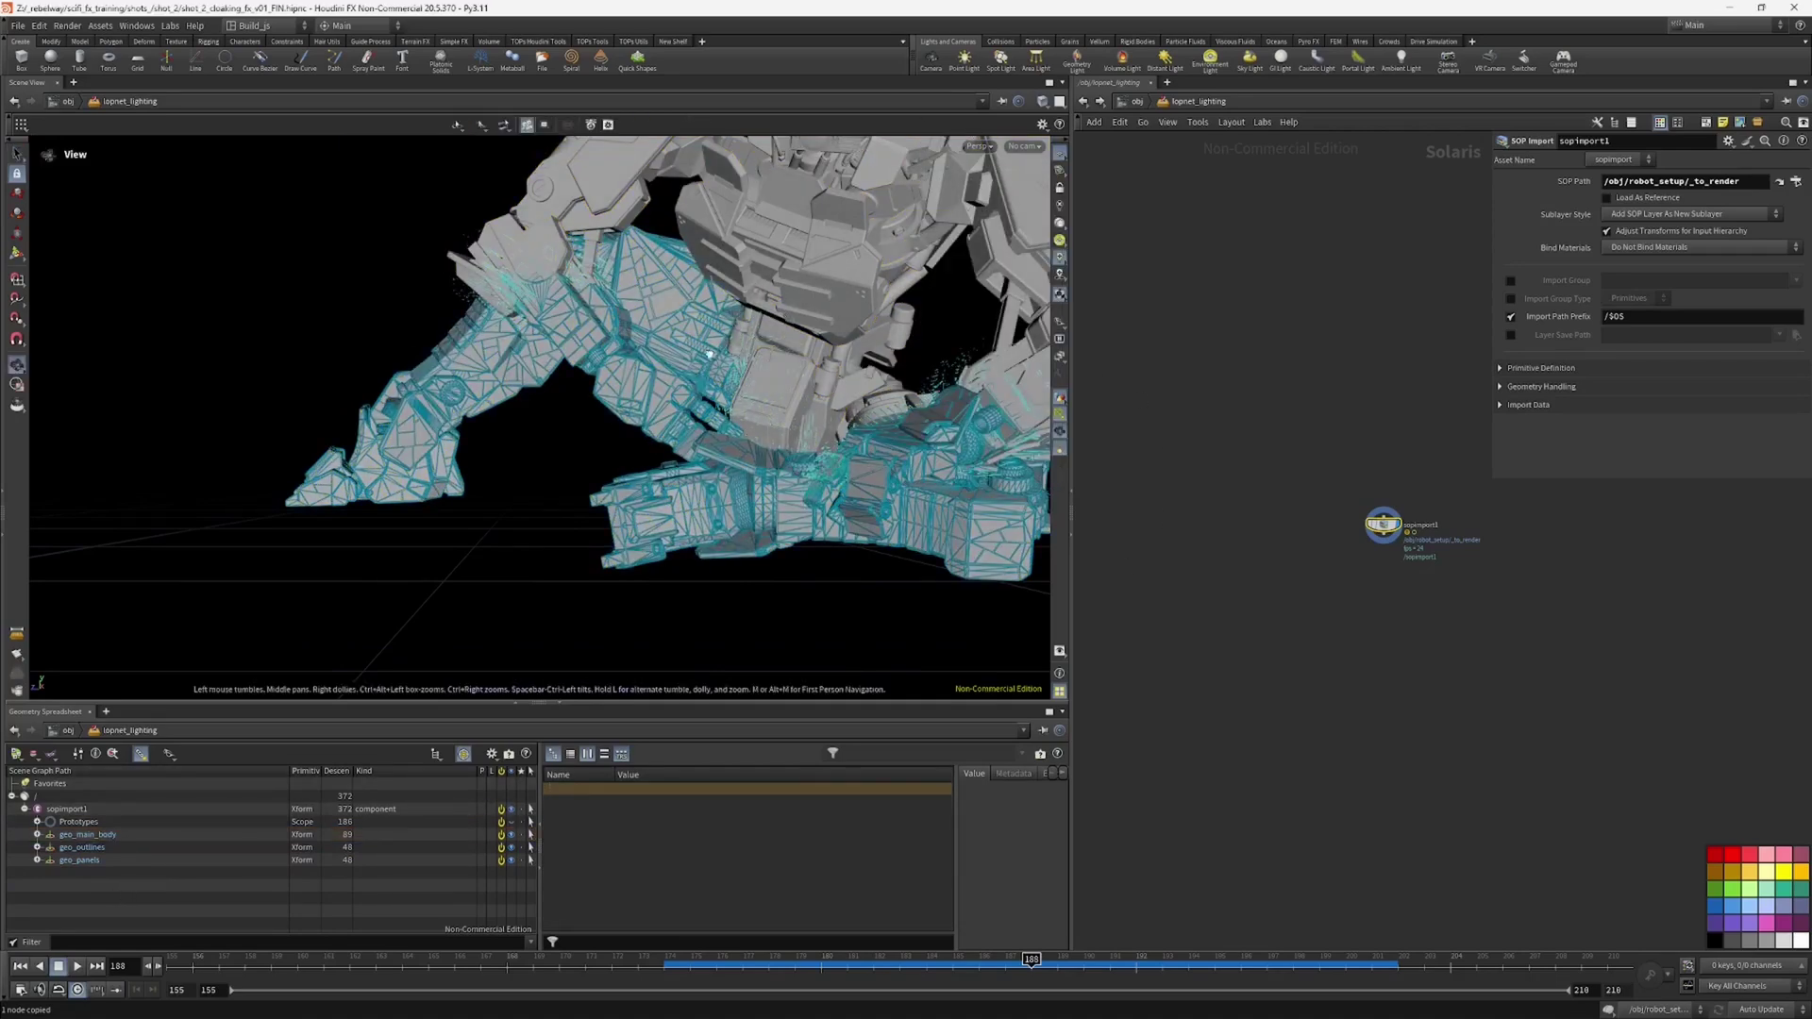
left_click_drag(715, 341, 719, 391, "alt")
right_click_drag(719, 392, 694, 406, "alt")
left_click_drag(694, 406, 818, 421, "alt")
middle_click_drag(1350, 569, 1343, 606)
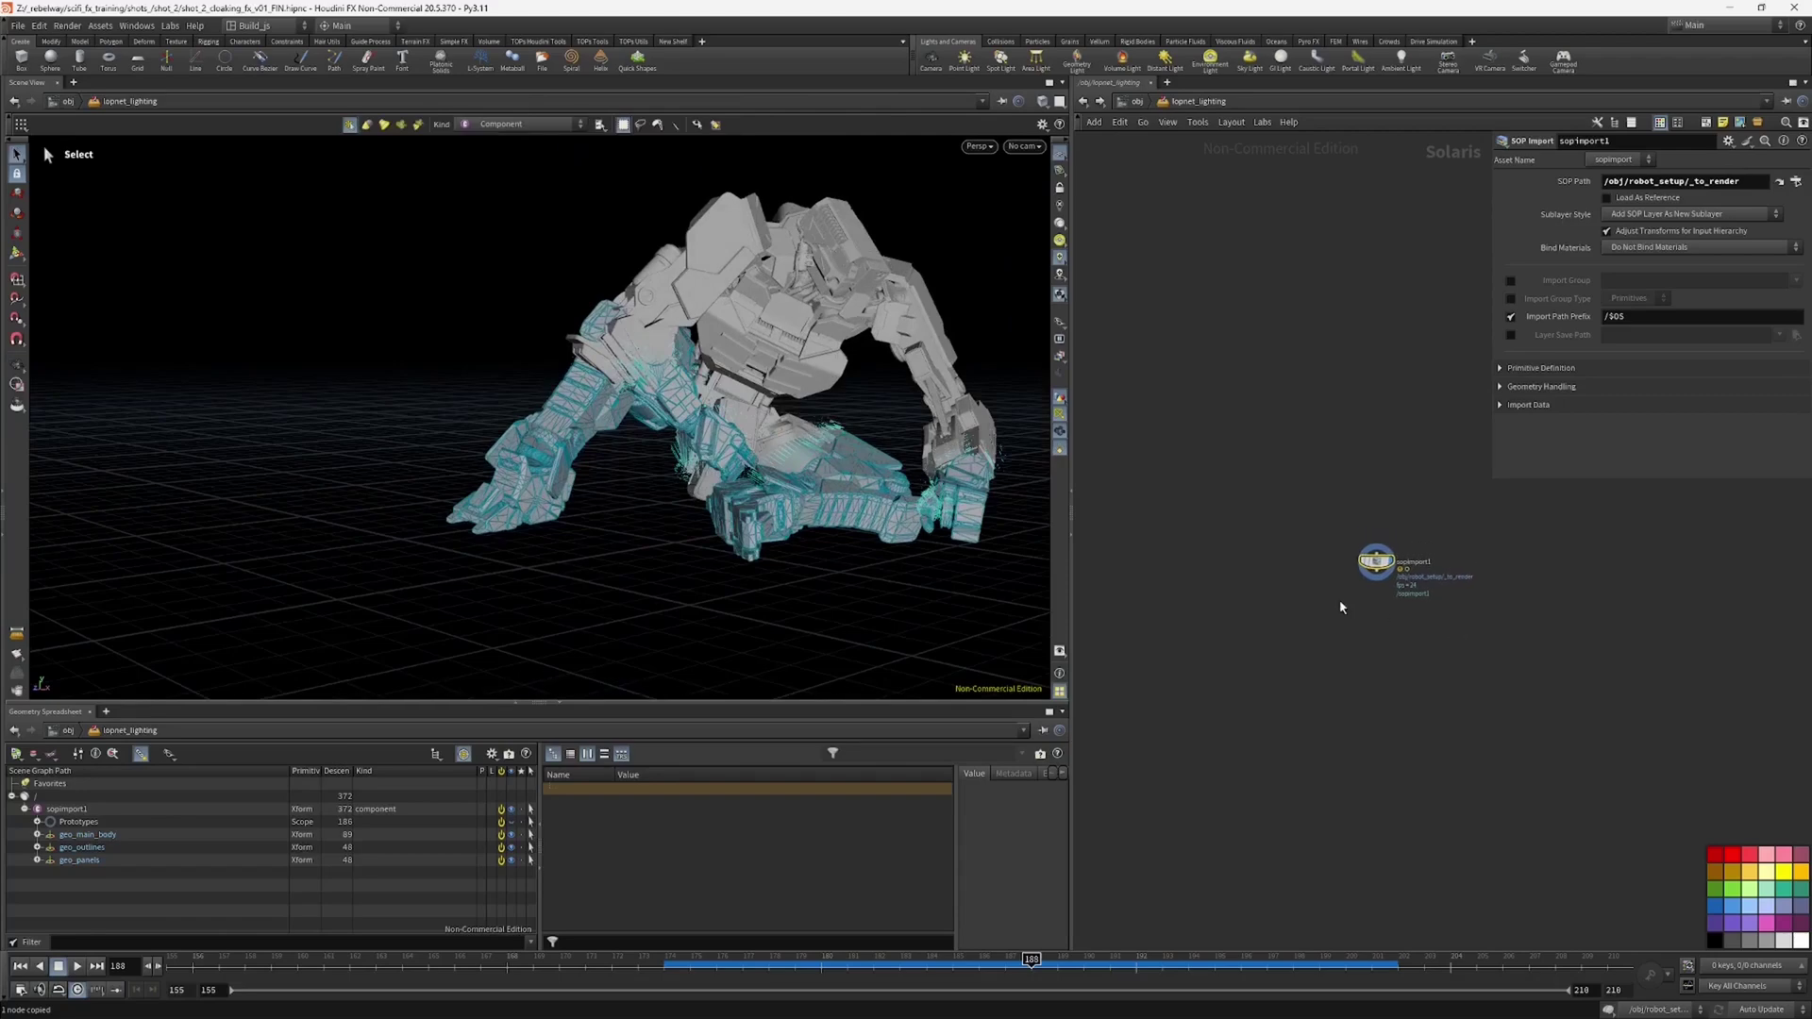
left_click_drag(846, 473, 750, 486, "alt")
key("s")
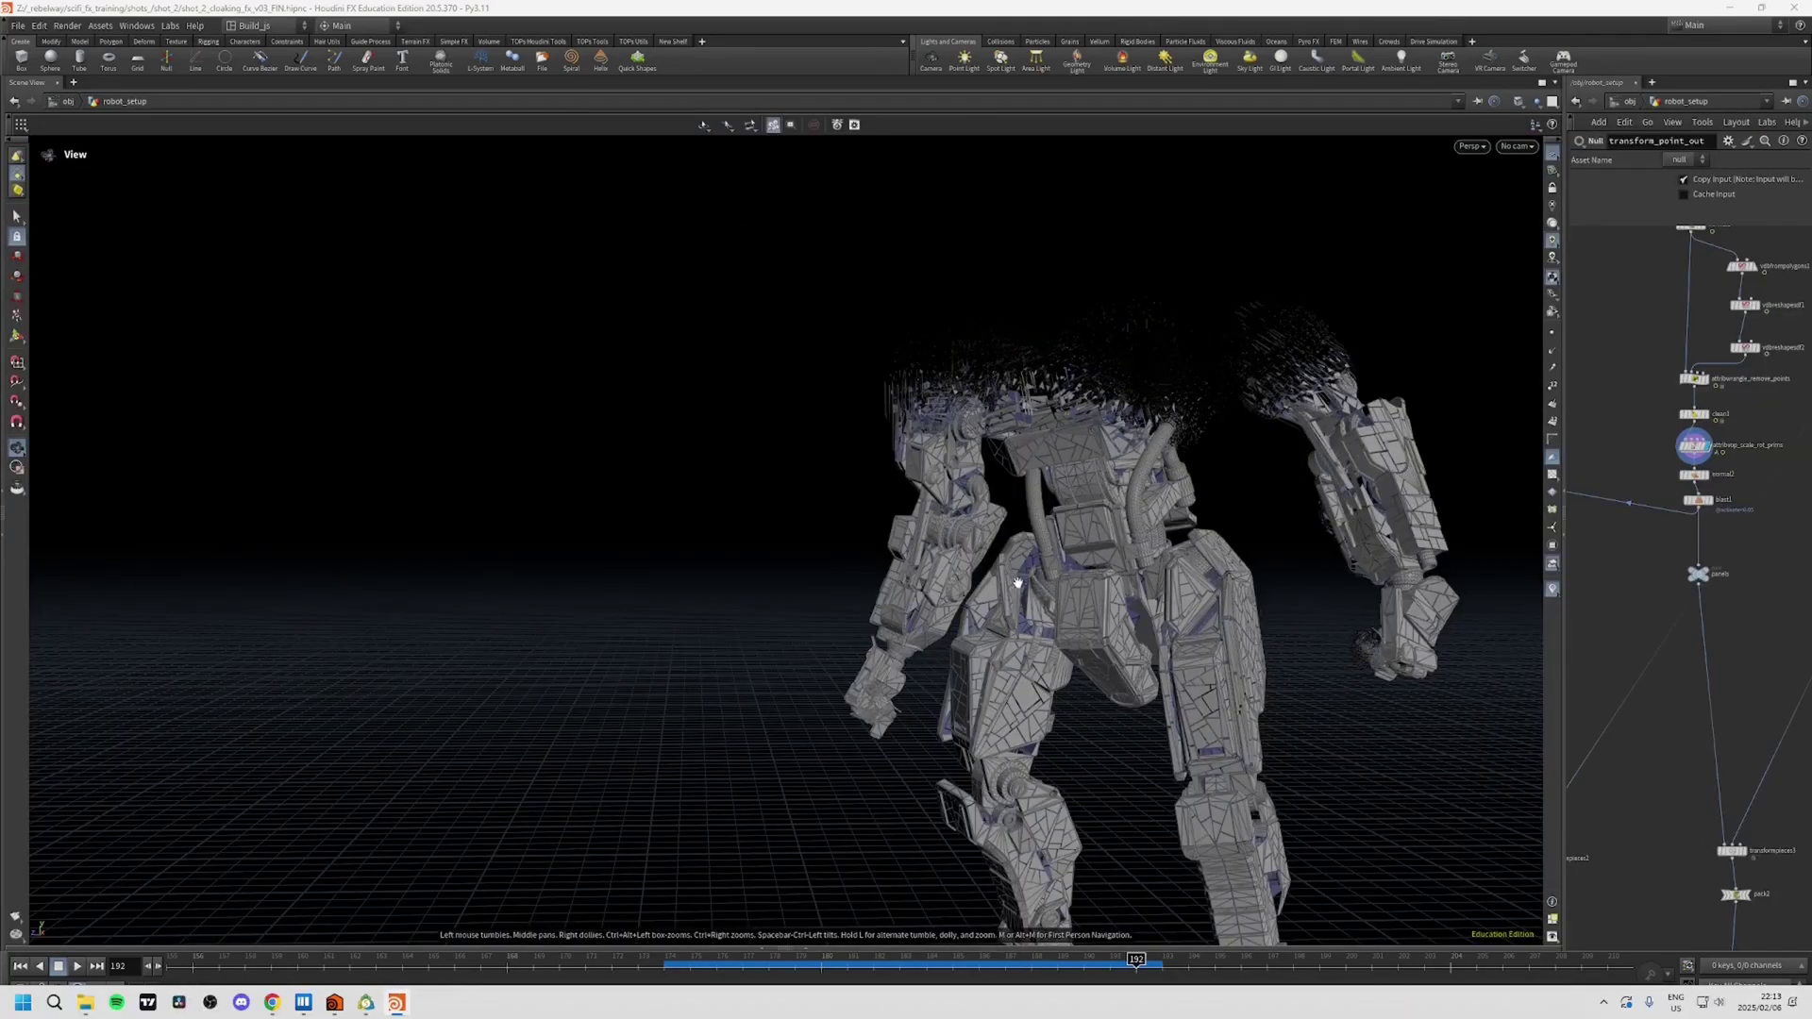
Step: Examine the fractured panels and the scattering pieces around the robot's shoulders and upper body from all sides
left_click_drag(1177, 555, 1740, 563)
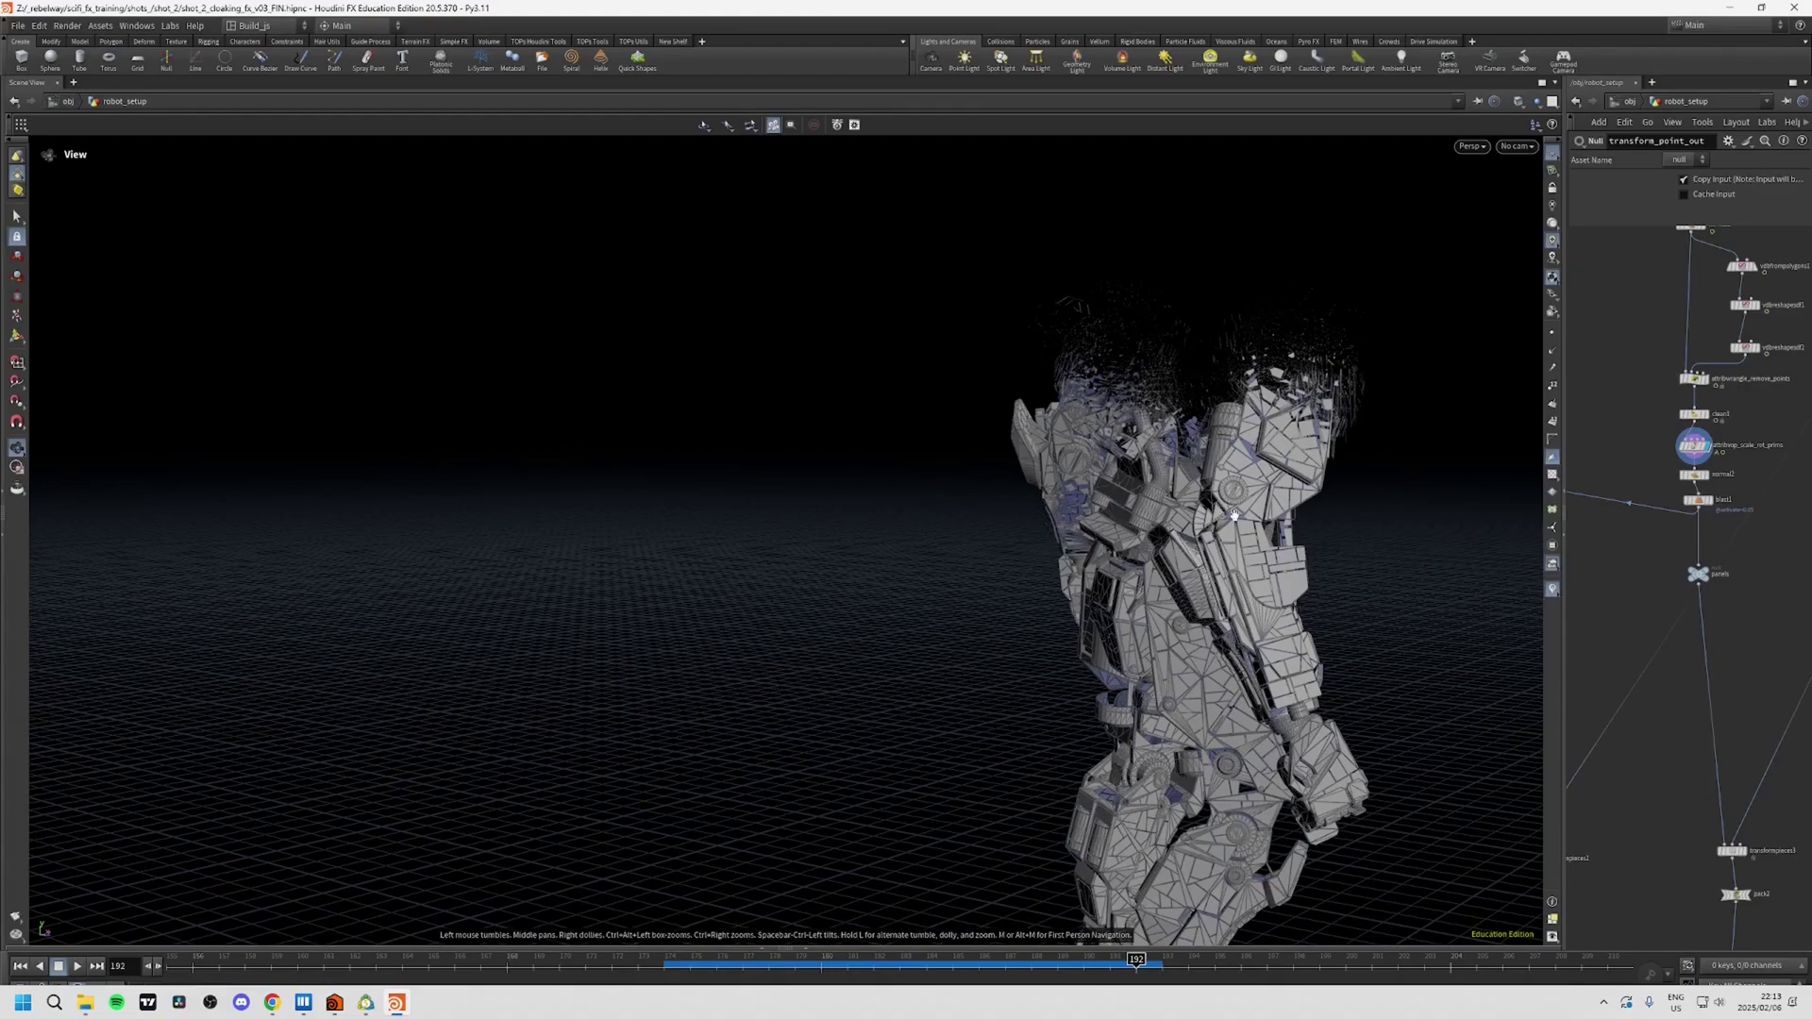
left_click_drag(1234, 515, 1171, 595)
left_click_drag(1235, 453, 1171, 486)
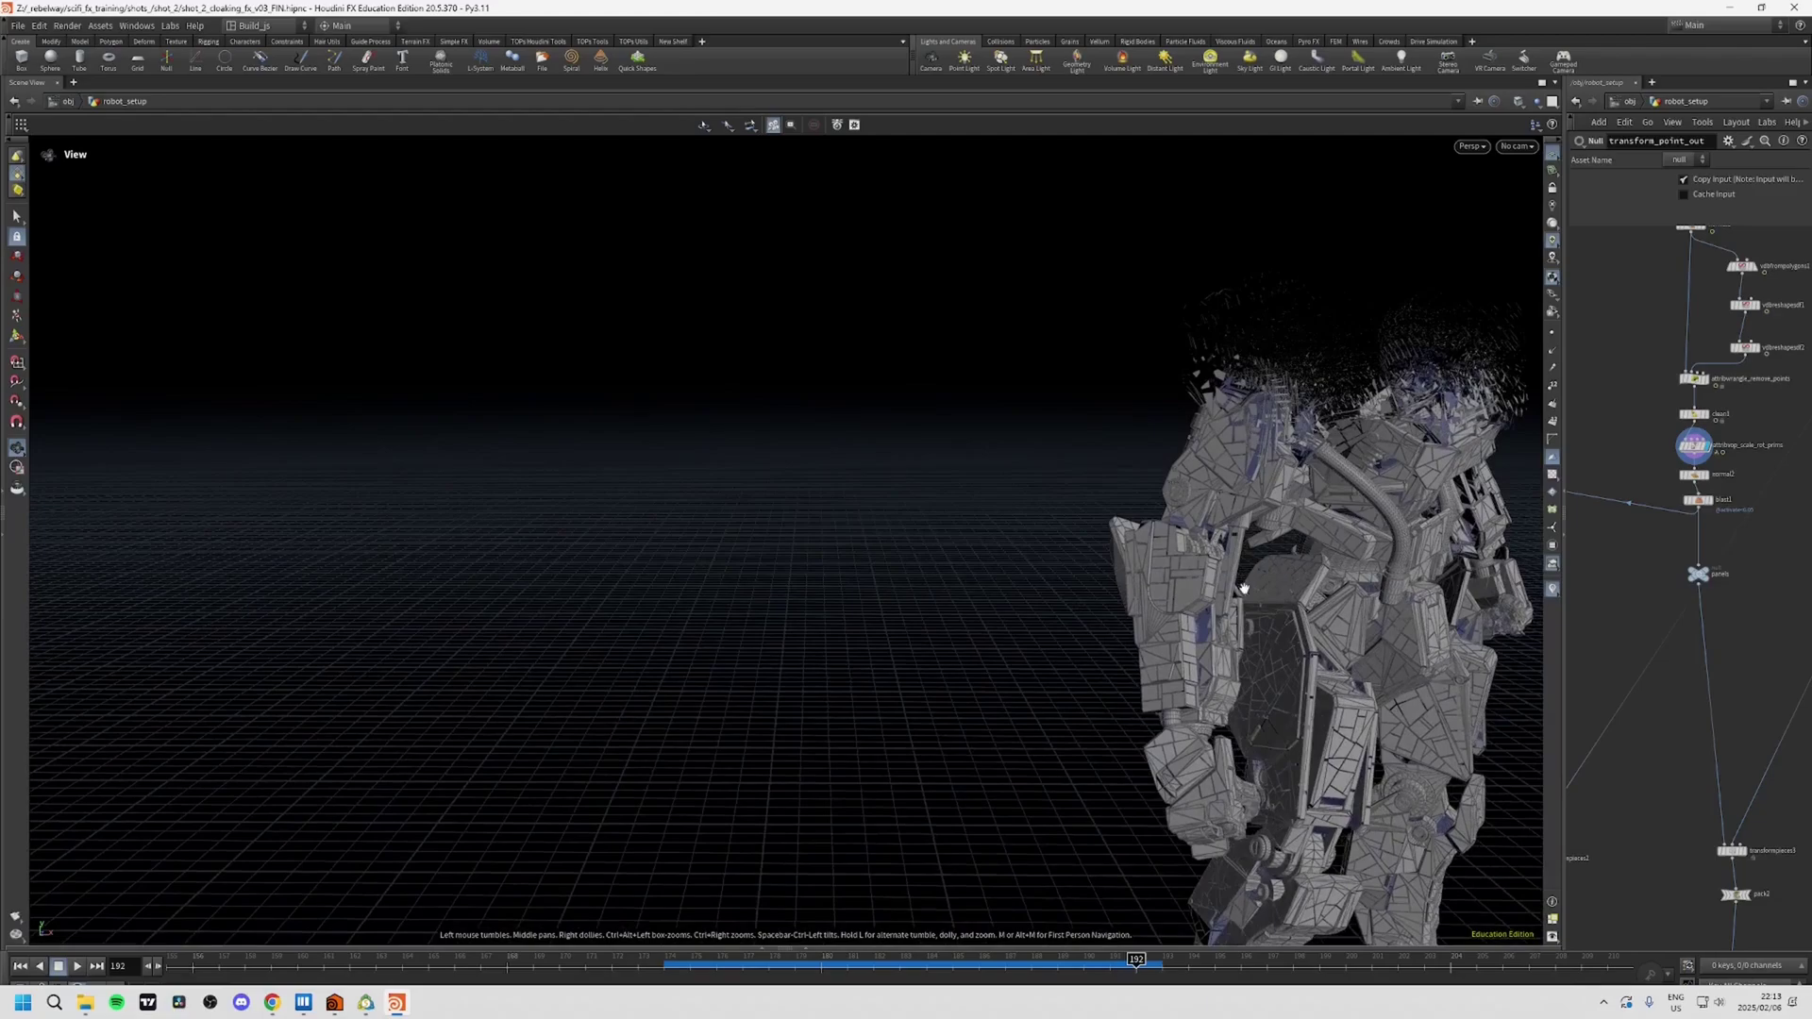
left_click_drag(1311, 575, 1351, 592)
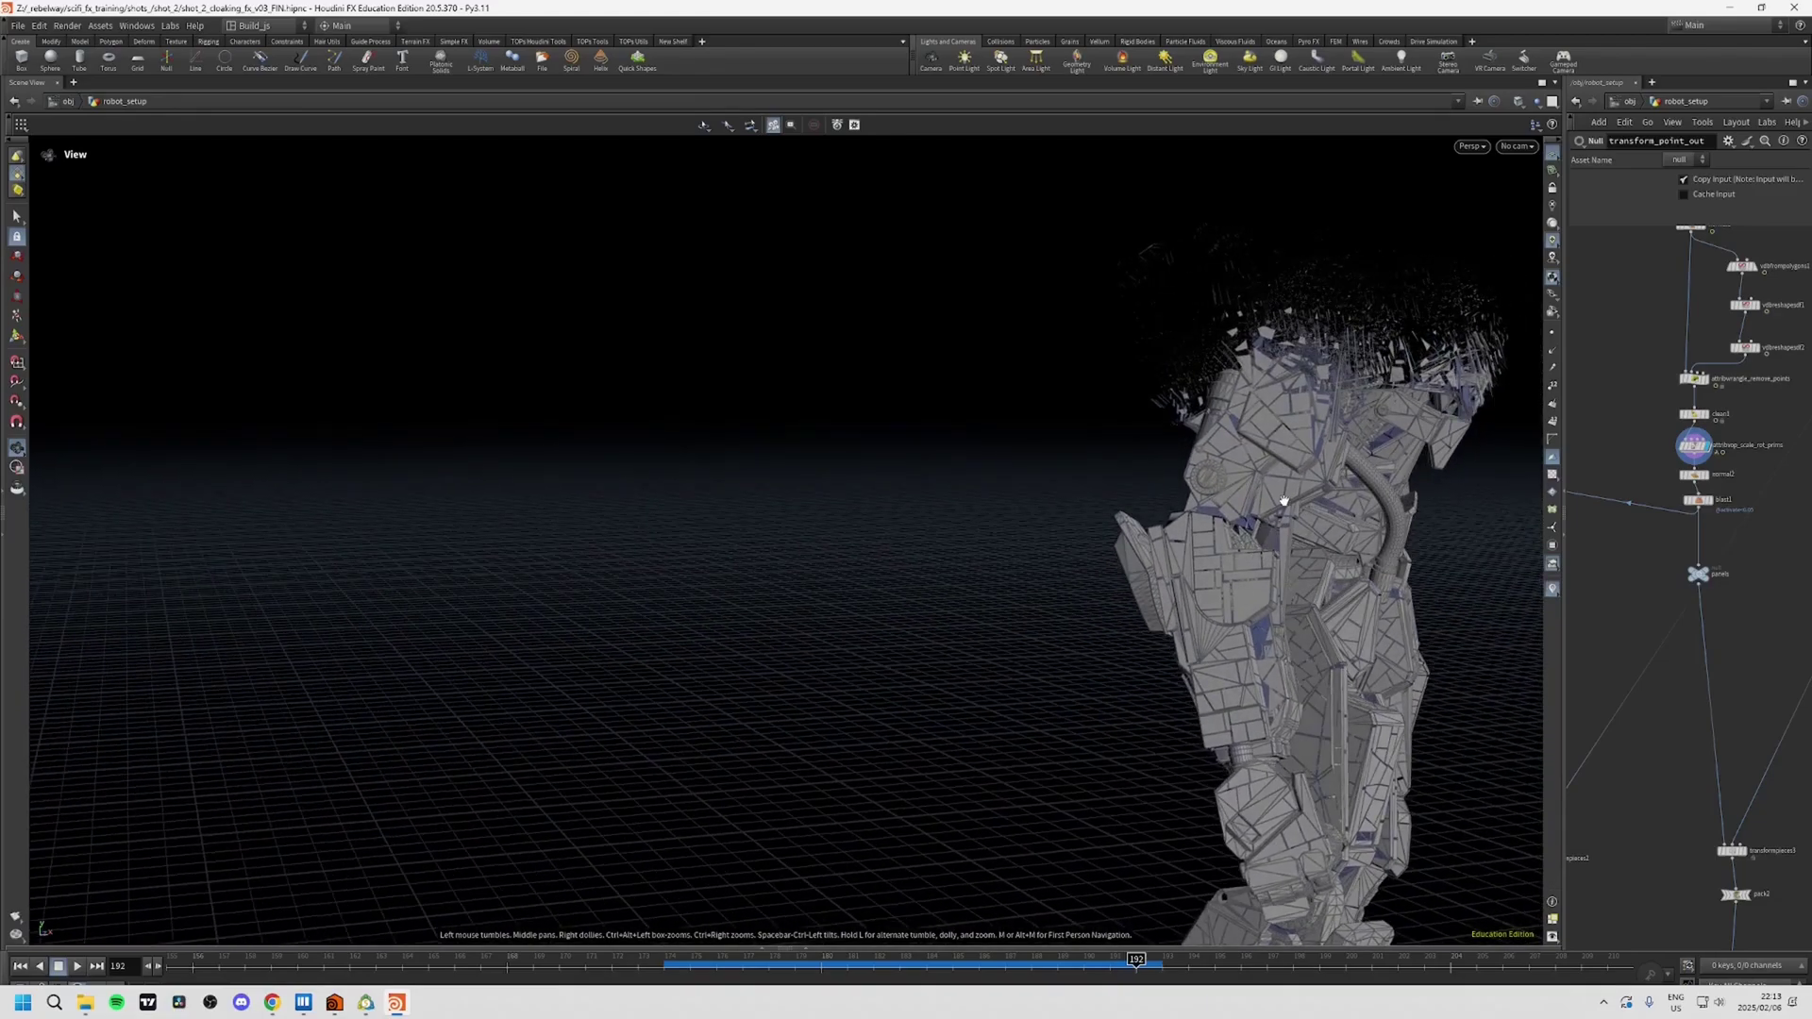
left_click_drag(1283, 500, 983, 605)
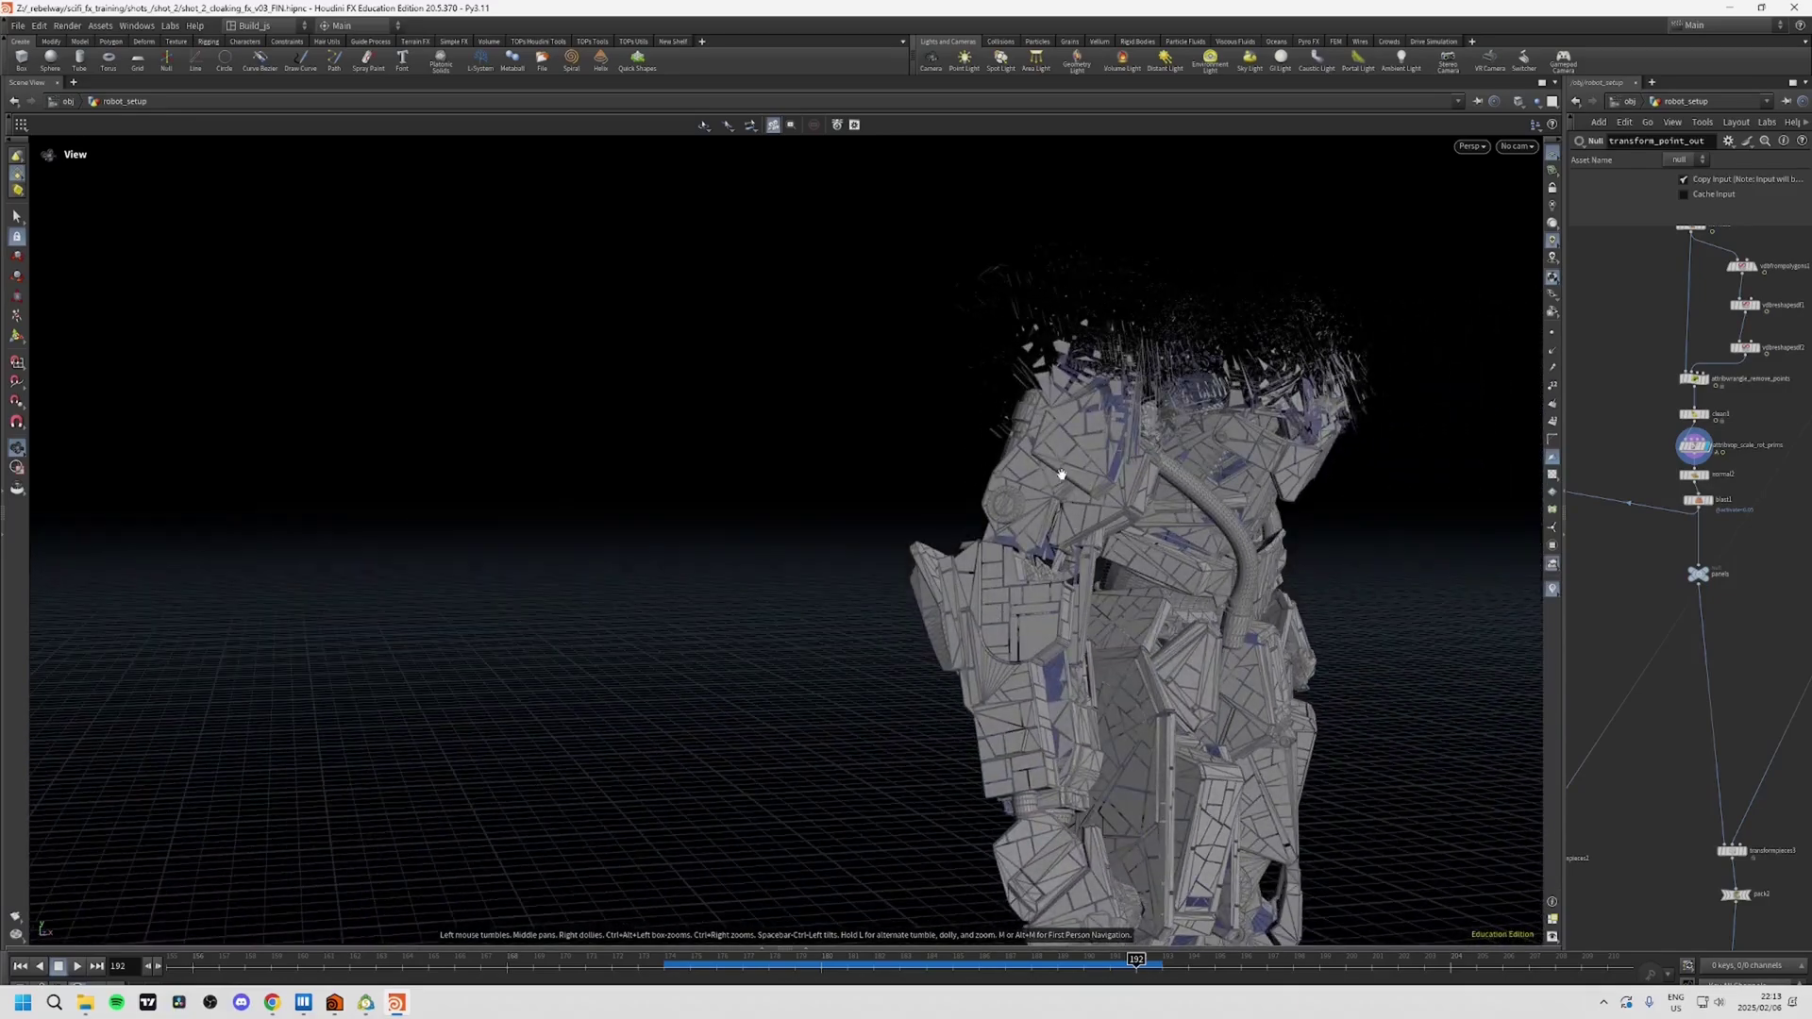
left_click_drag(1182, 643, 1111, 631)
mouse_move(1323, 612)
left_mouse_down()
mouse_move(1453, 635)
mouse_move(1275, 615)
mouse_move(1185, 626)
mouse_move(1338, 627)
mouse_move(1339, 657)
mouse_move(1304, 605)
mouse_move(1300, 620)
left_mouse_up()
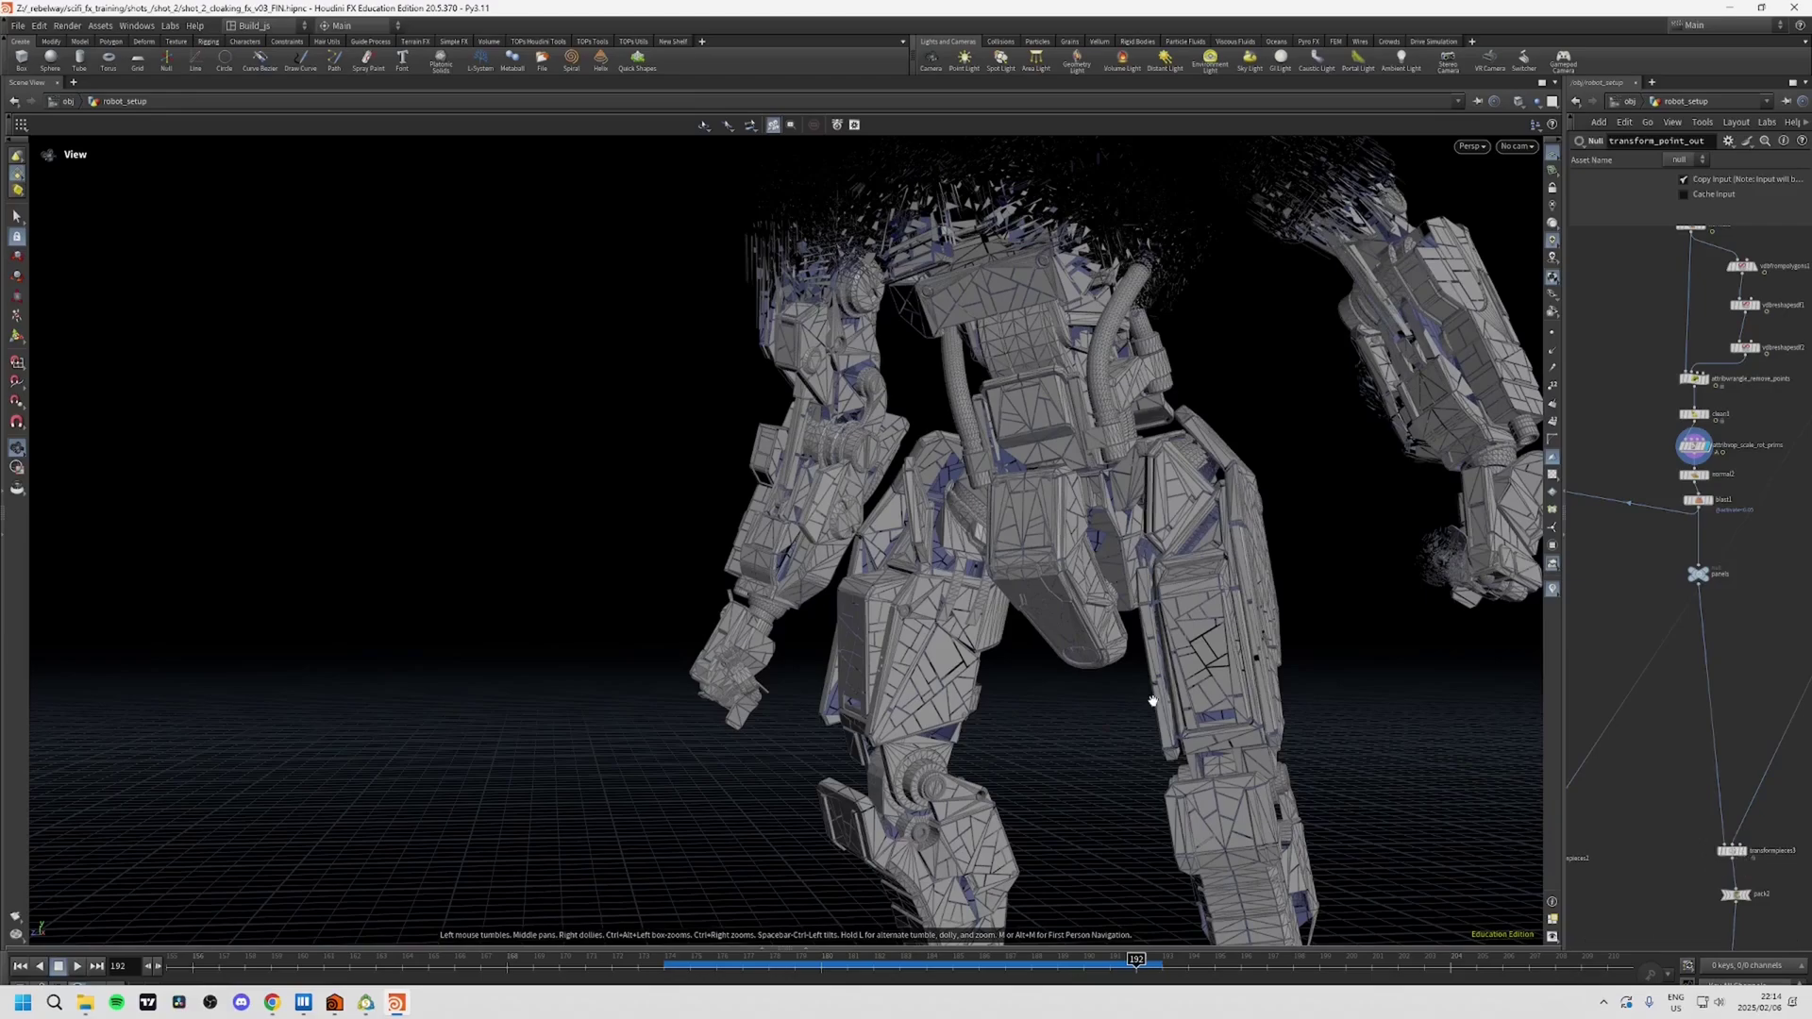
left_click_drag(1152, 701, 1391, 712)
scroll(922, 595, "down", 2)
middle_click_drag(922, 594, 950, 661)
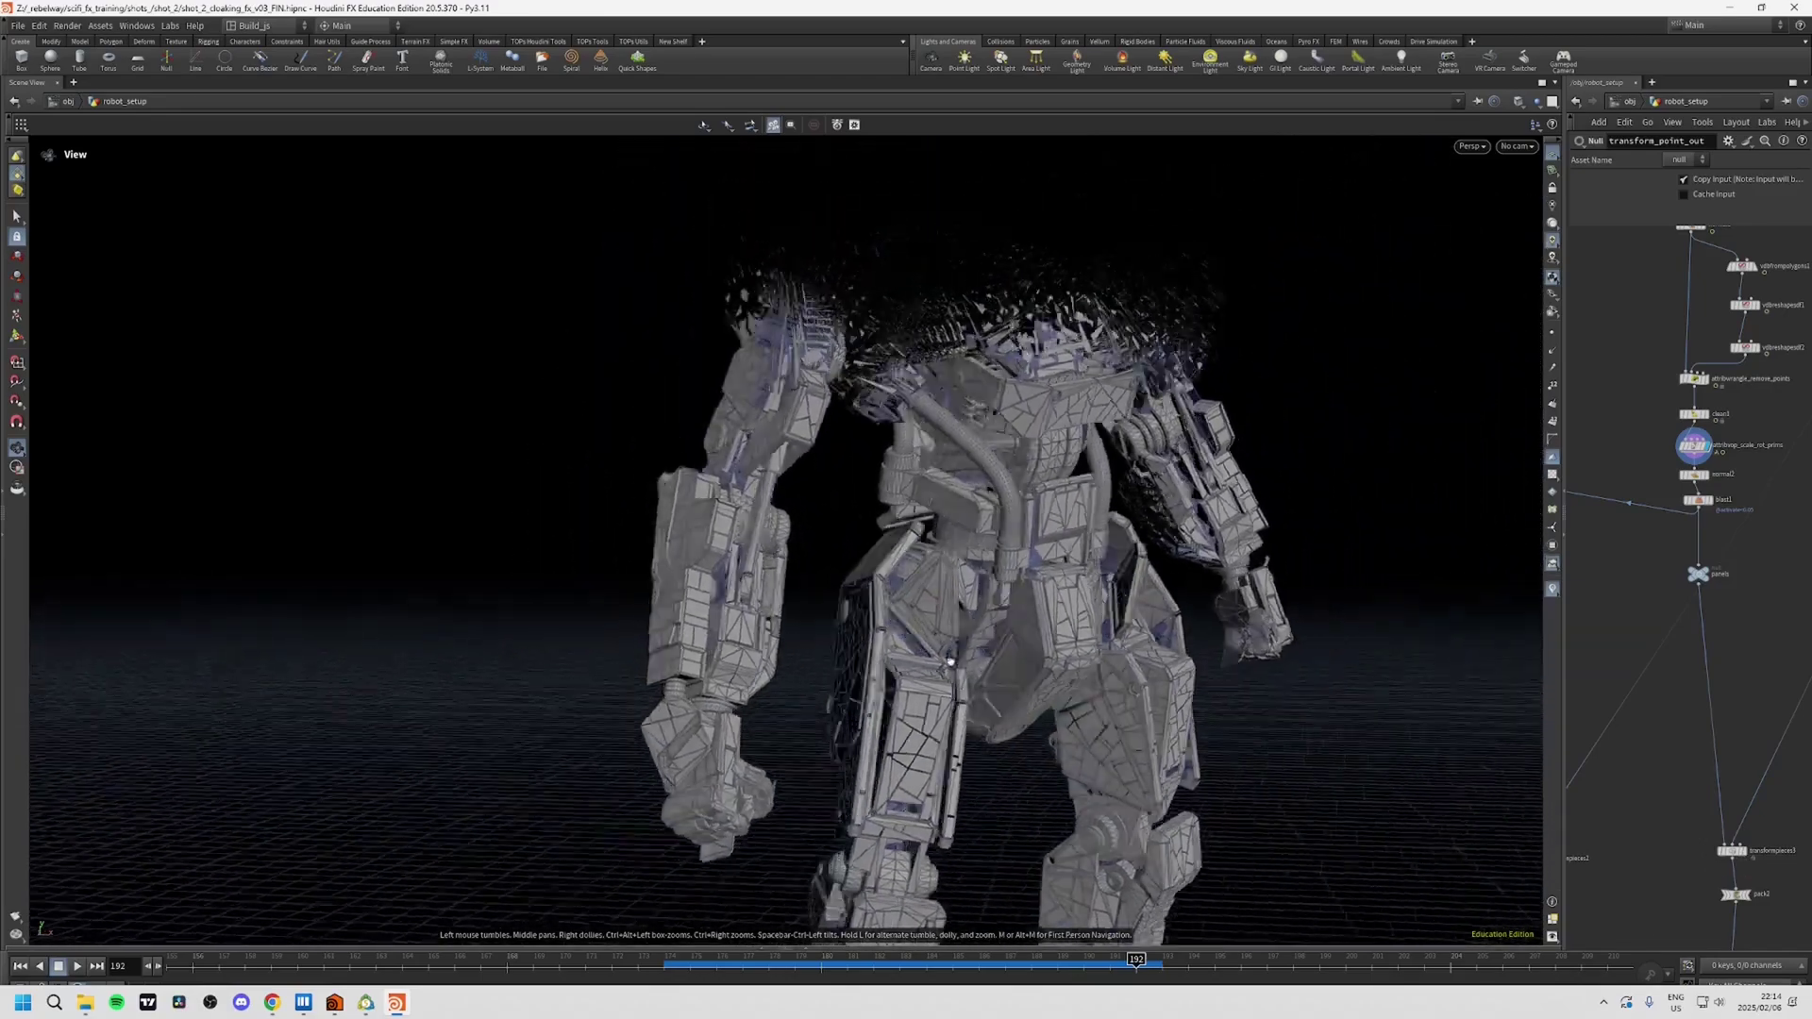
left_click_drag(950, 661, 1081, 627)
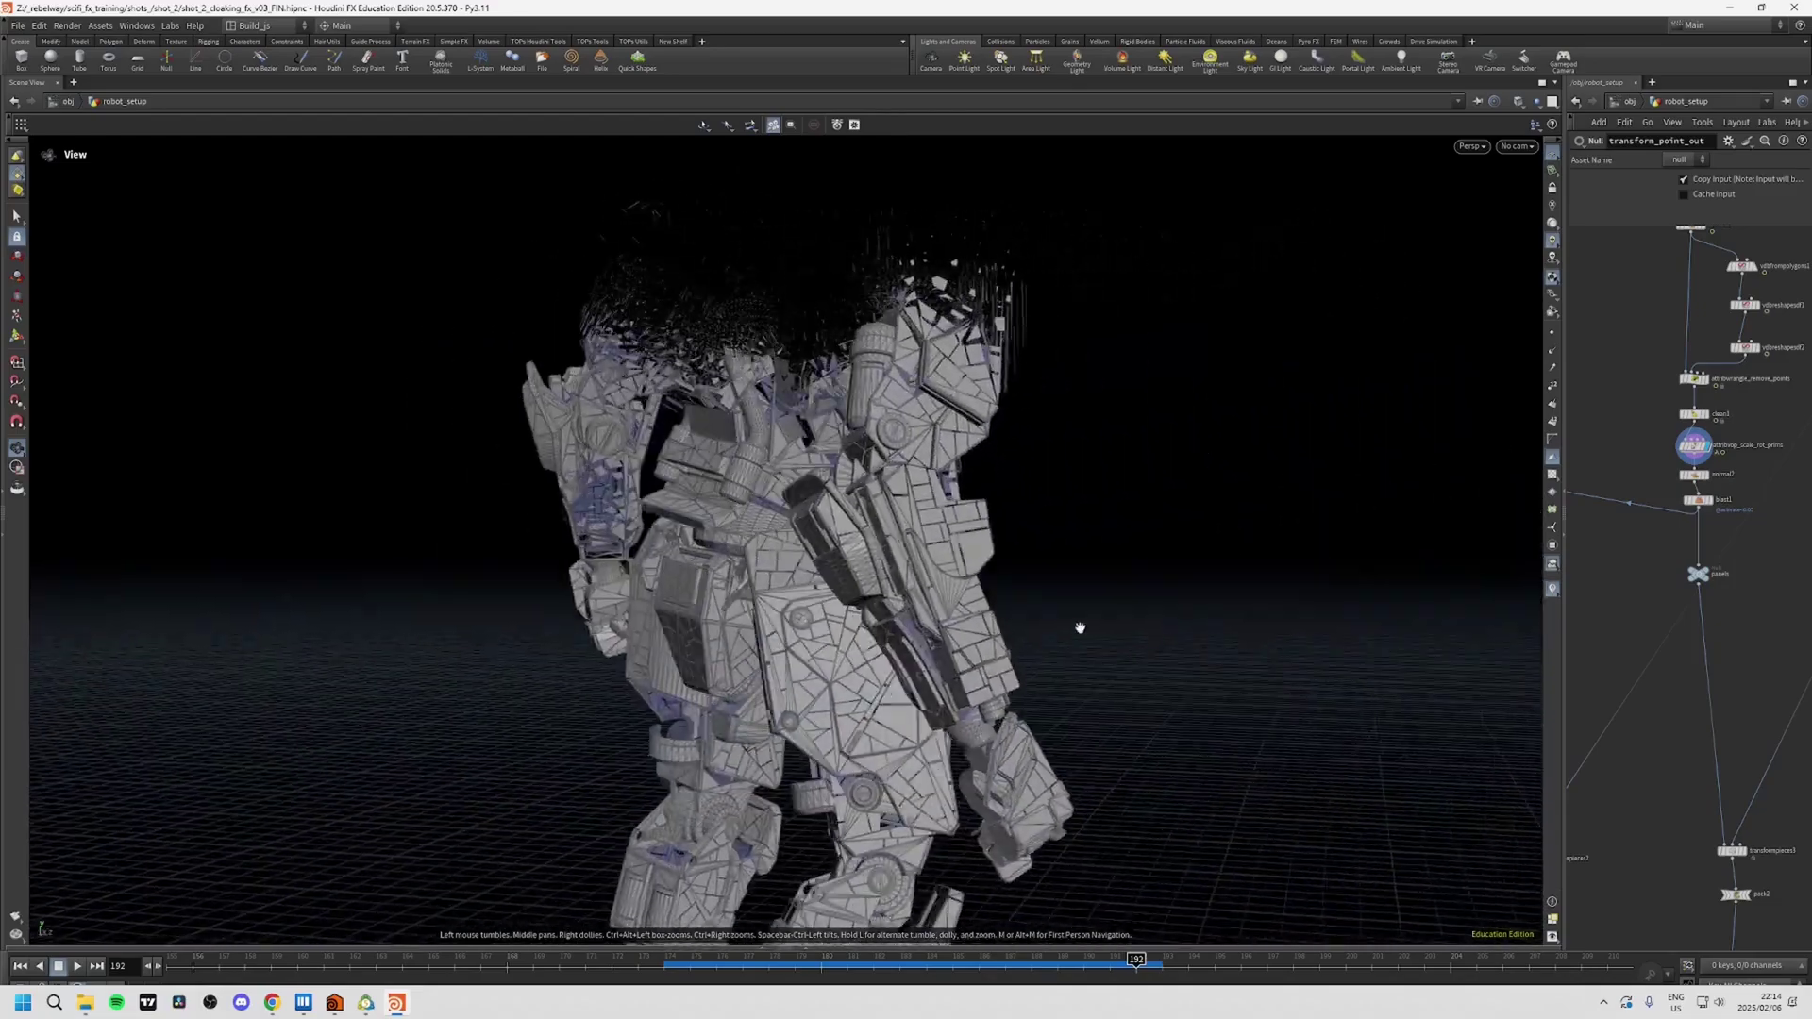